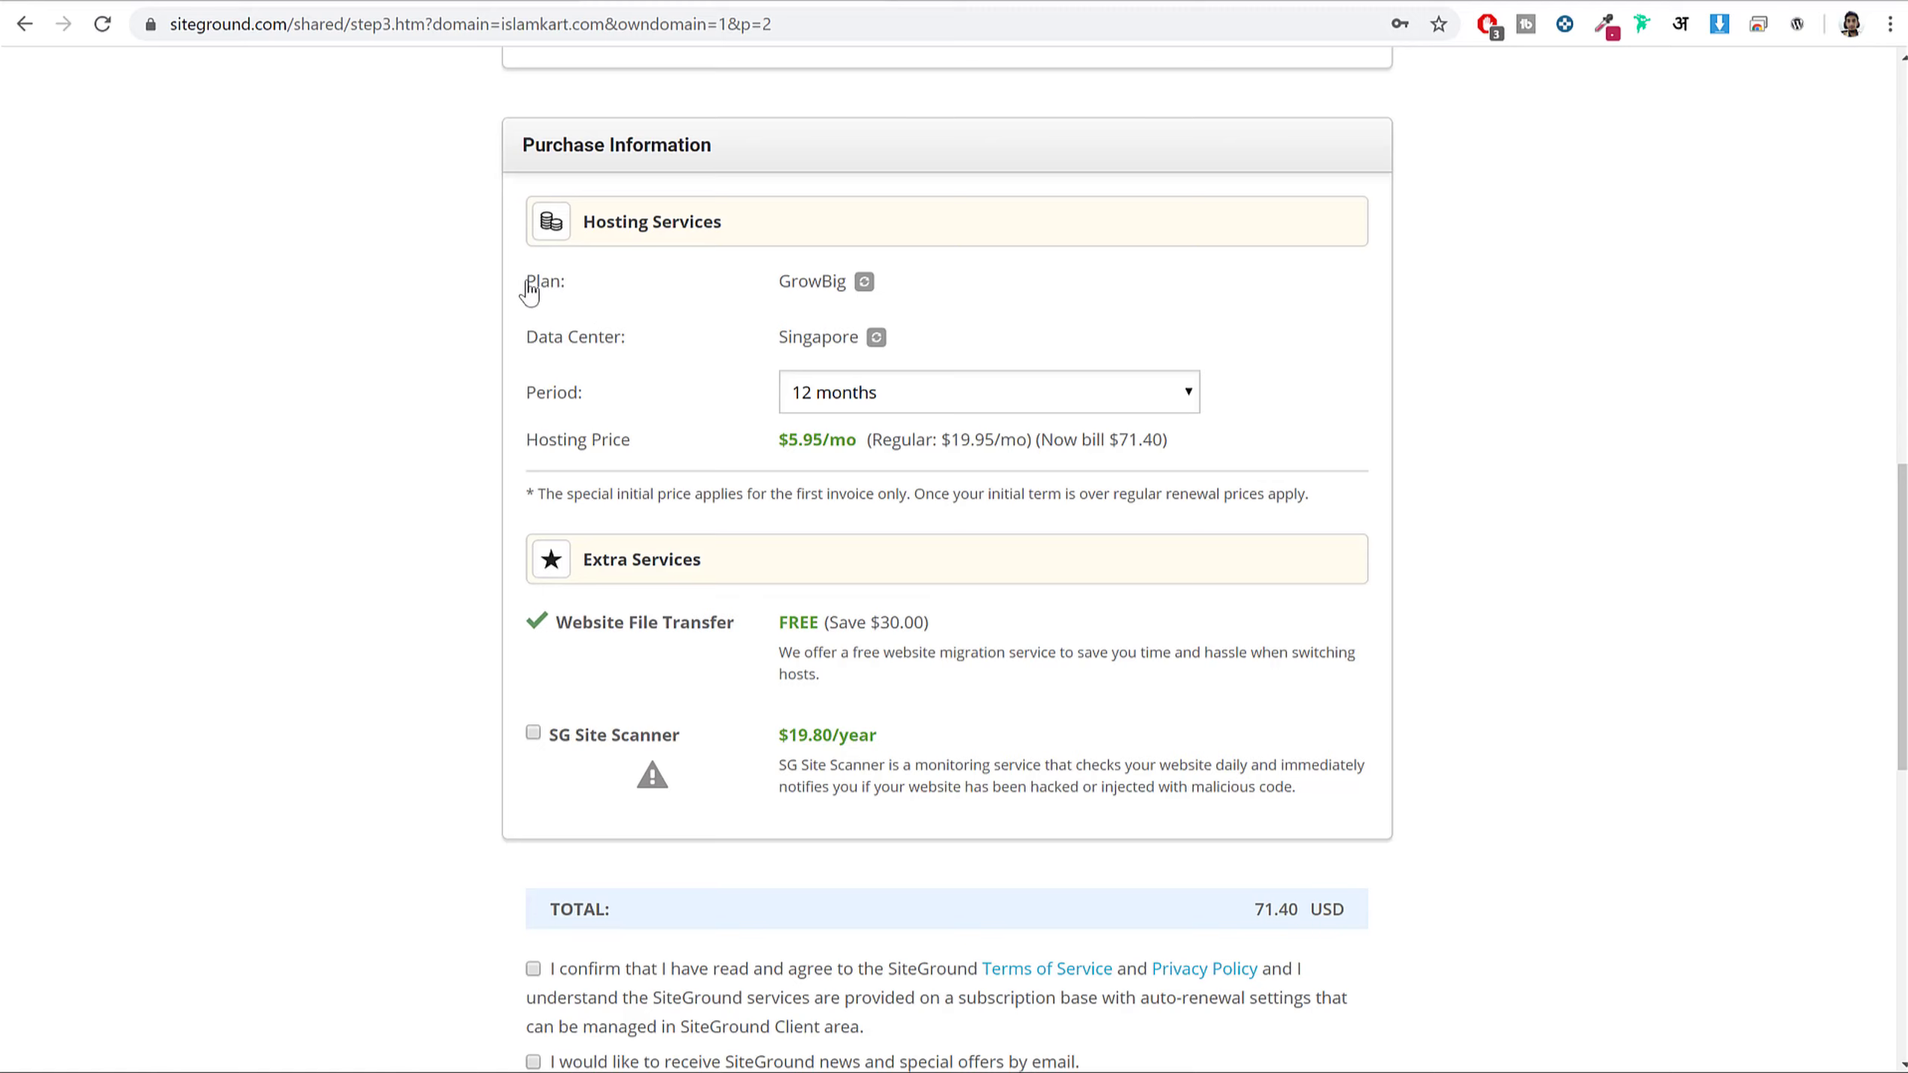
# - Review the purchase information, accept the SiteGround terms of service and privacy policy, and opt in to news and special offers by email
pyautogui.moveTo(528, 289); pyautogui.dragTo(796, 284)
pyautogui.moveTo(781, 331); pyautogui.dragTo(858, 330)
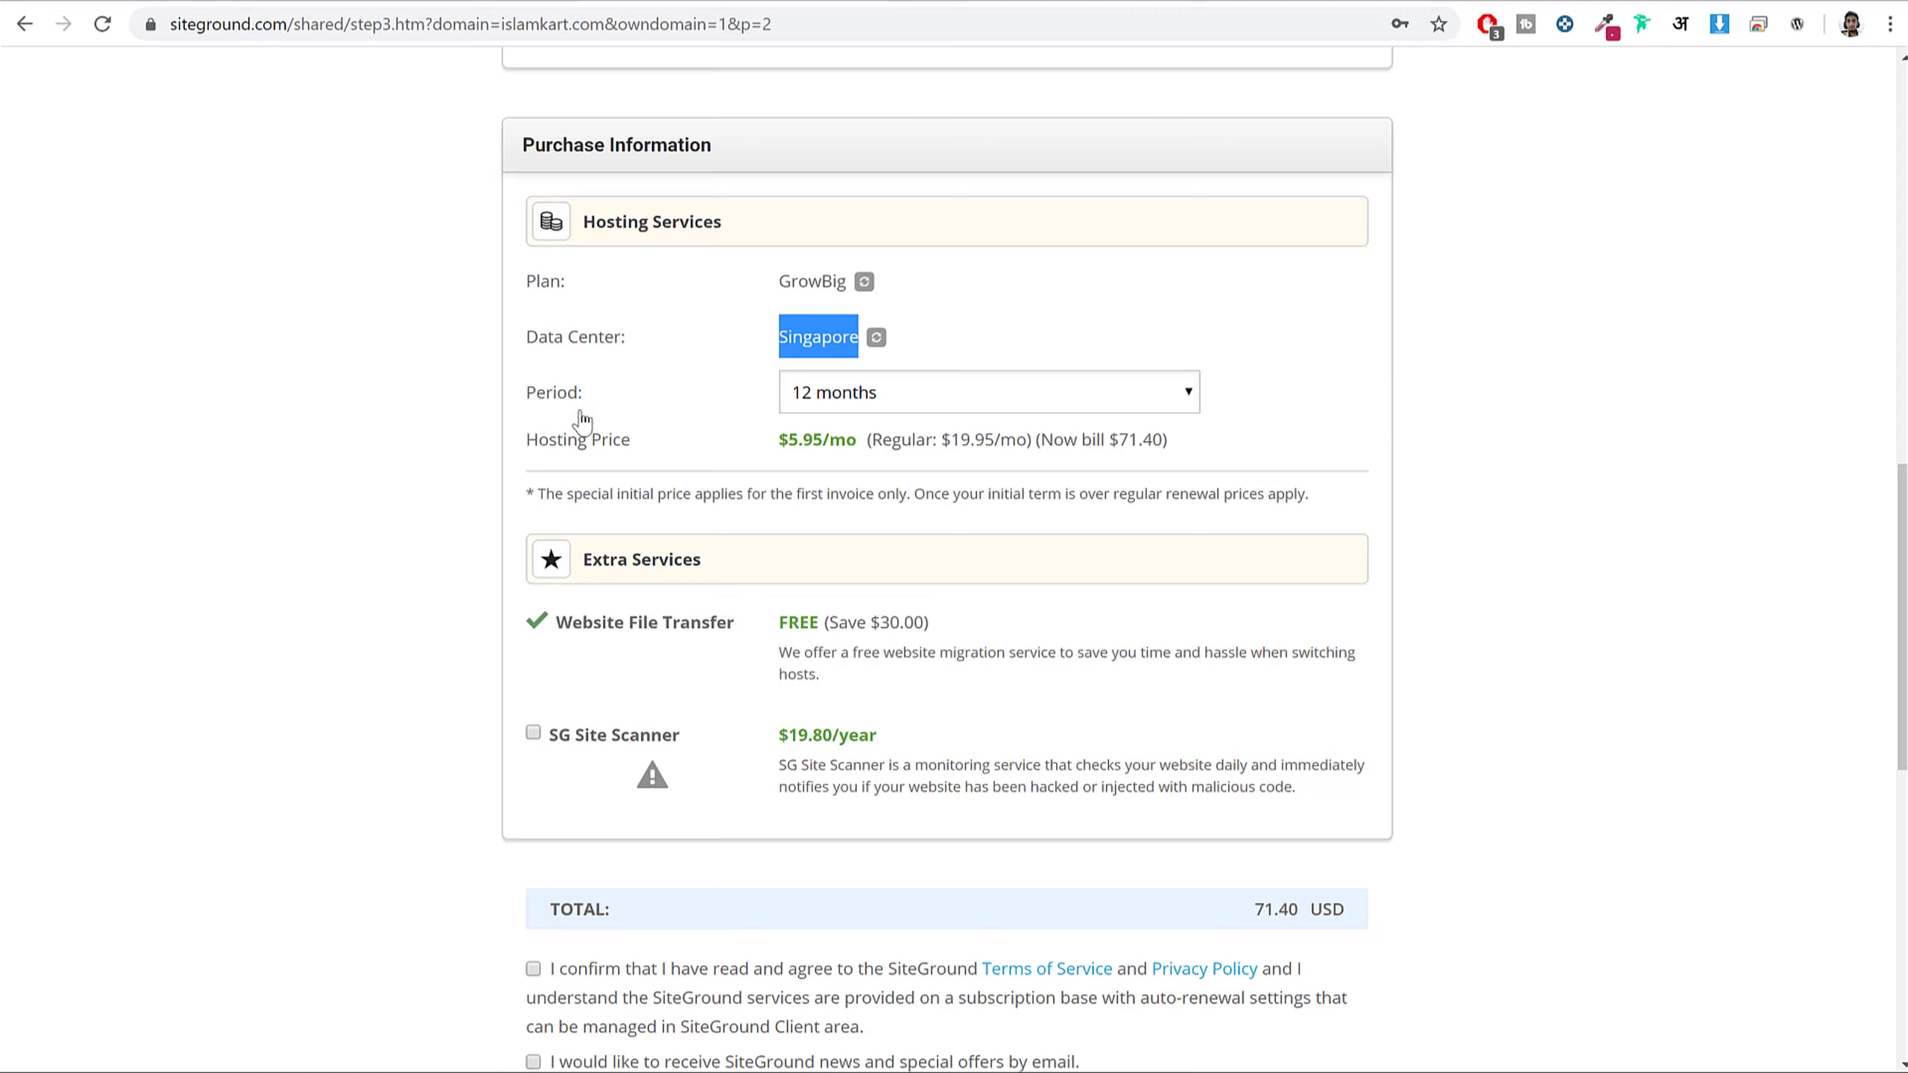
pyautogui.click(553, 395)
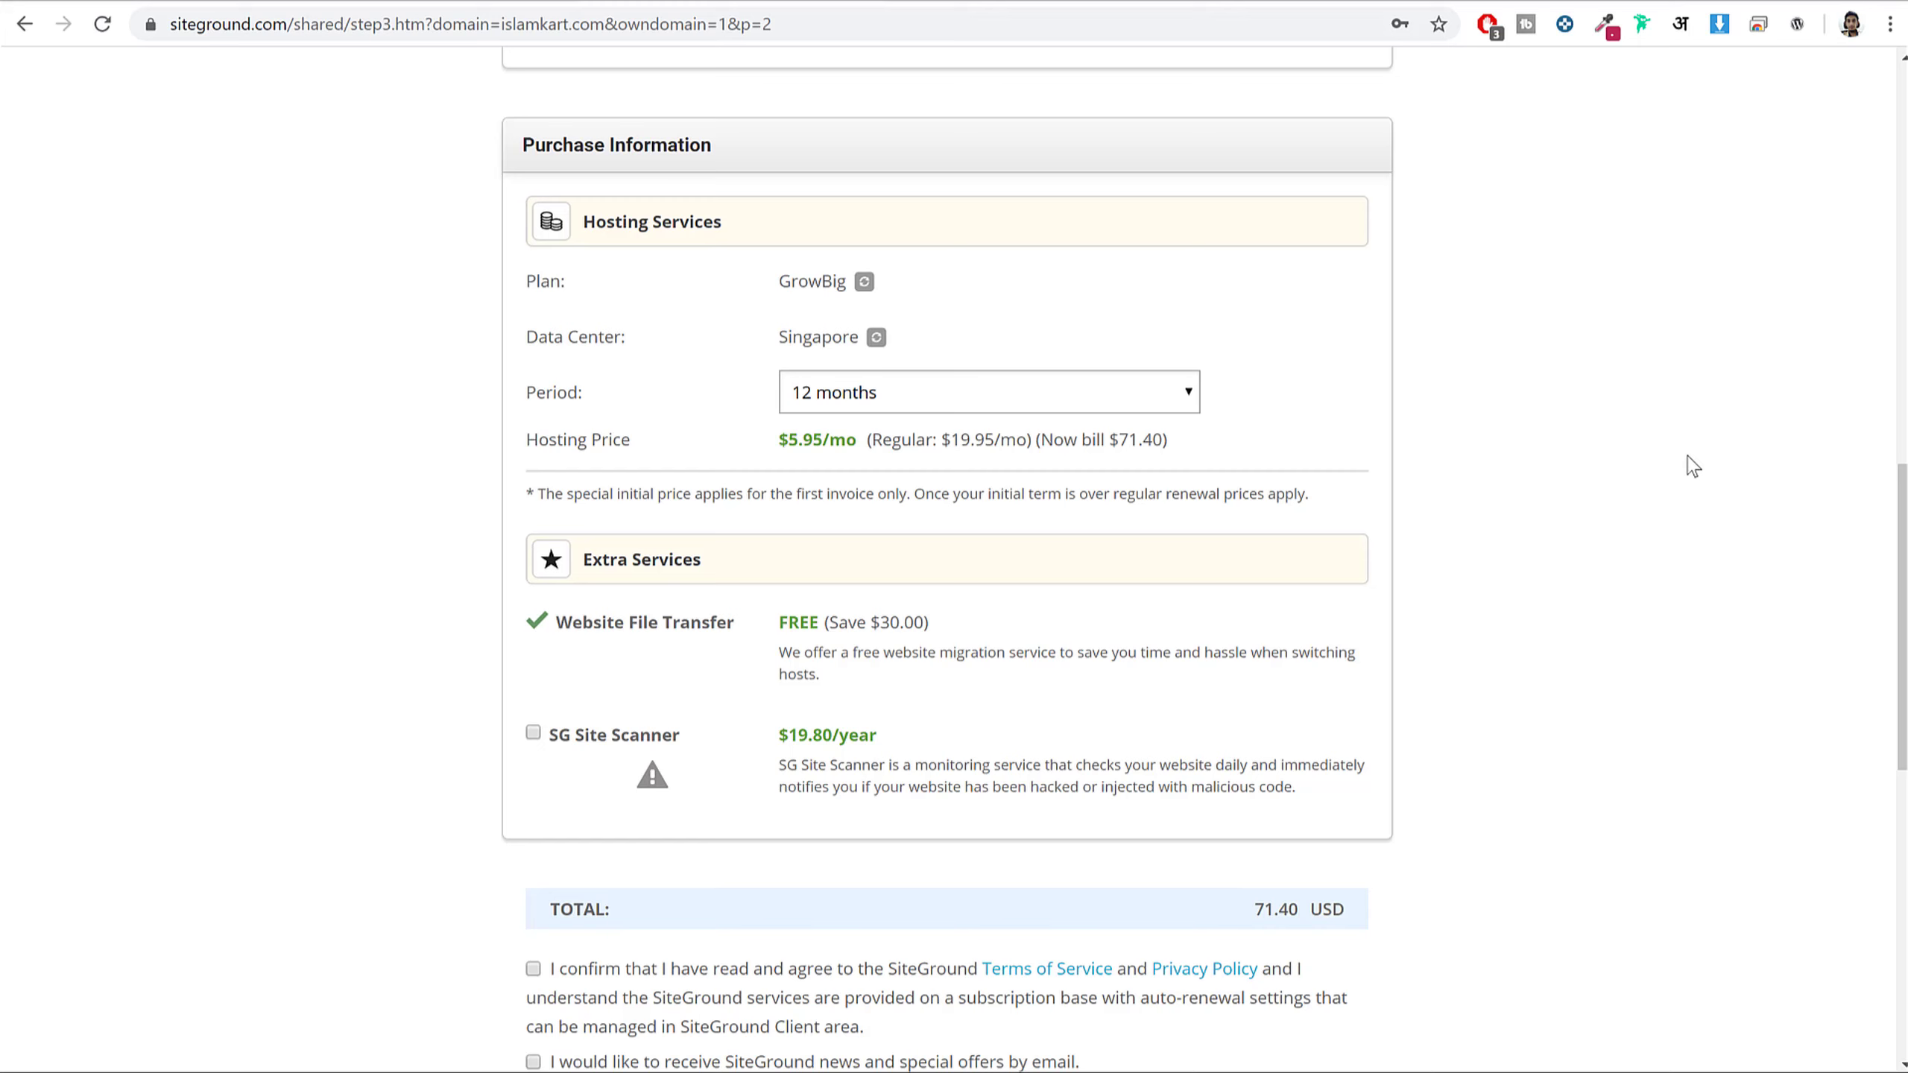
pyautogui.scroll(-5, 1691, 396)
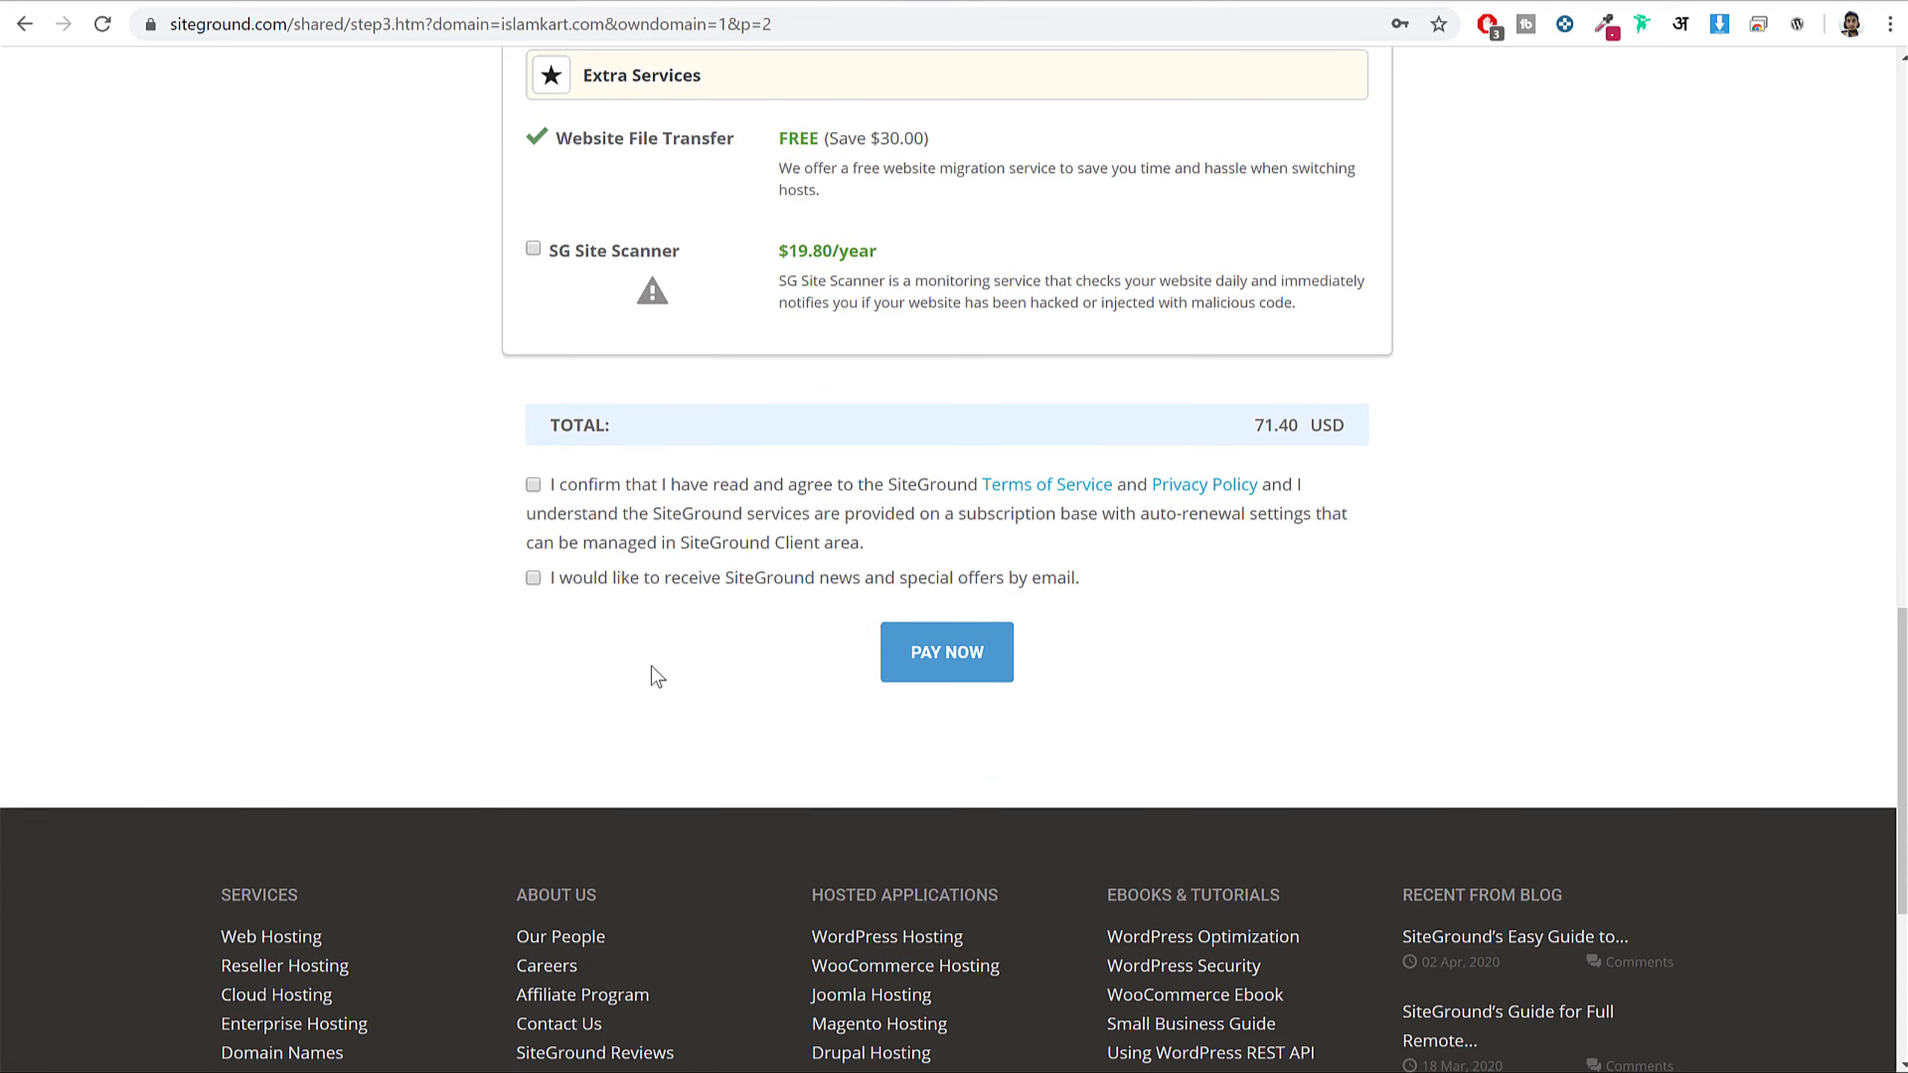
pyautogui.click(533, 484)
pyautogui.scroll(1, 617, 518)
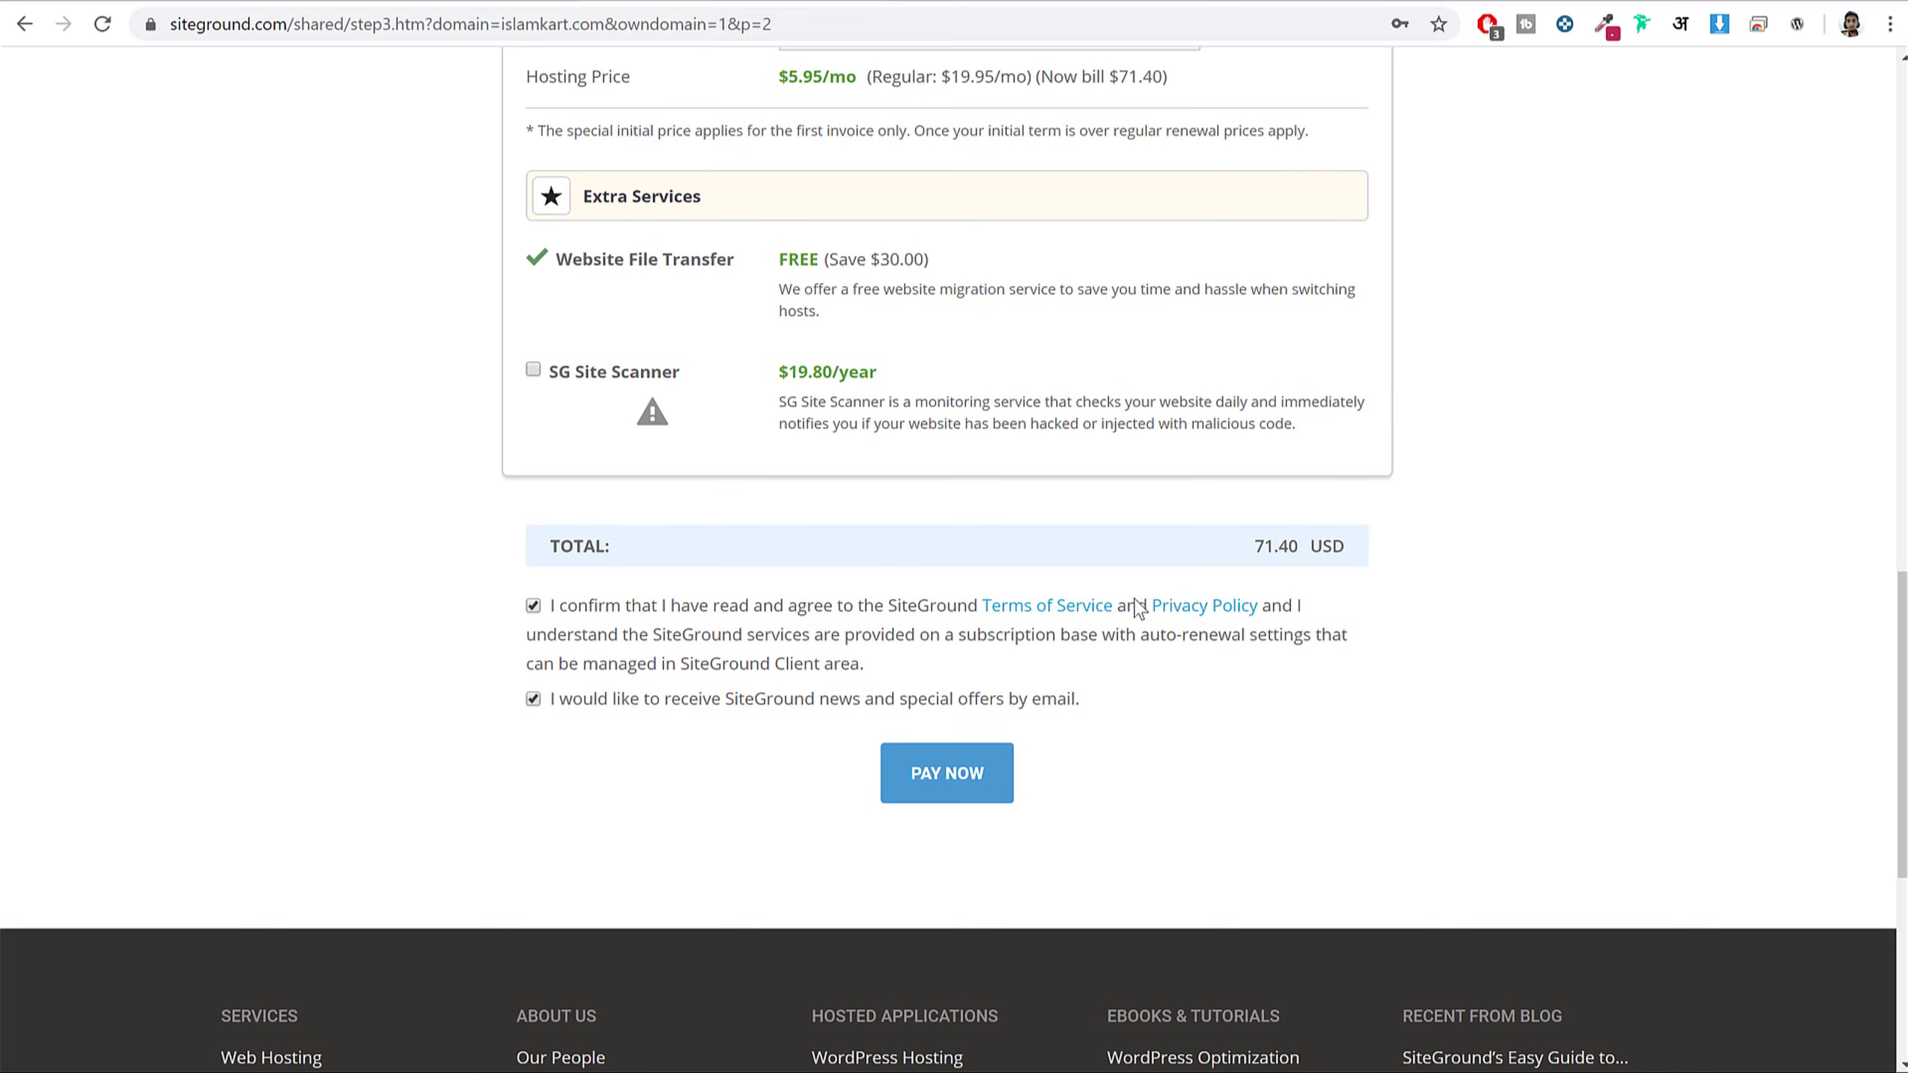
pyautogui.moveTo(1289, 547)
pyautogui.mouseDown()
pyautogui.moveTo(1251, 548)
pyautogui.moveTo(1305, 547)
pyautogui.mouseUp()
pyautogui.click(1308, 547)
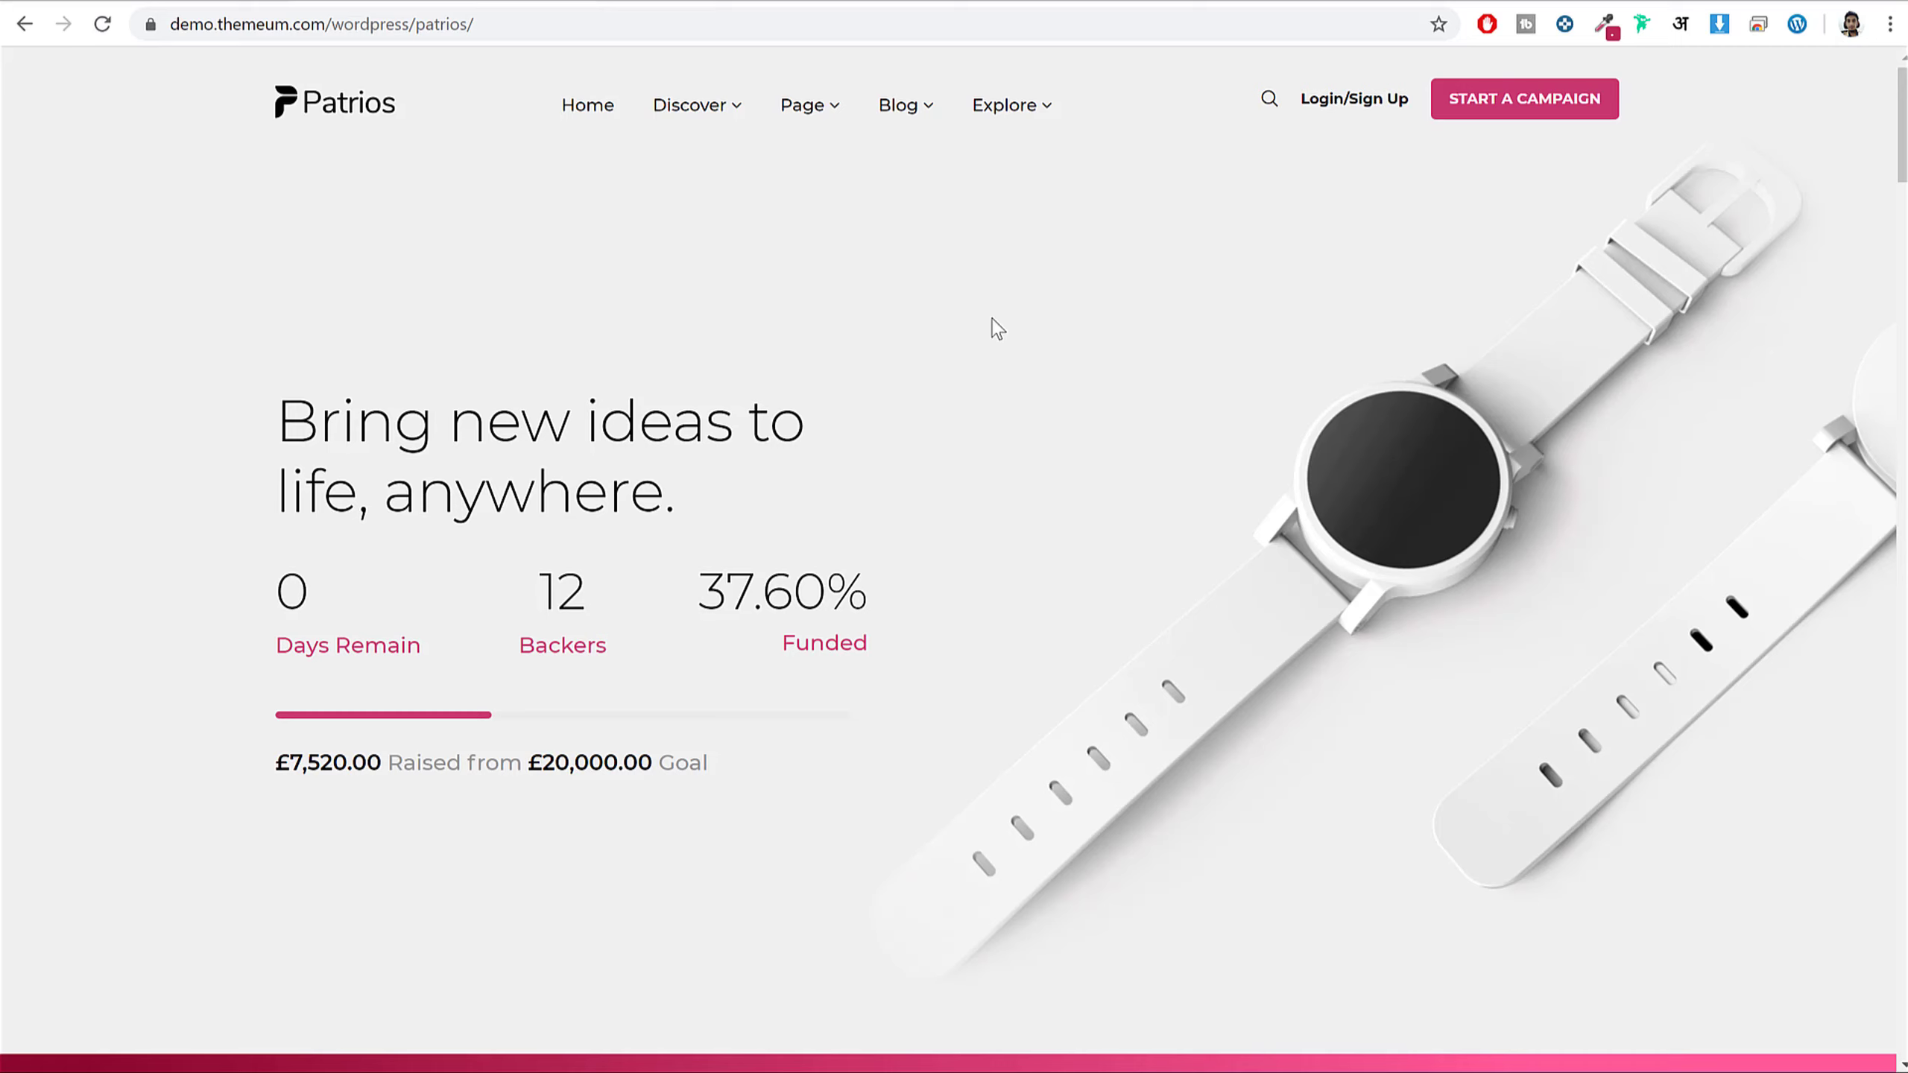
# - Open the SiteGround client login at my.siteground.com in a new browser tab
pyautogui.hotkey('ctrl', 't')
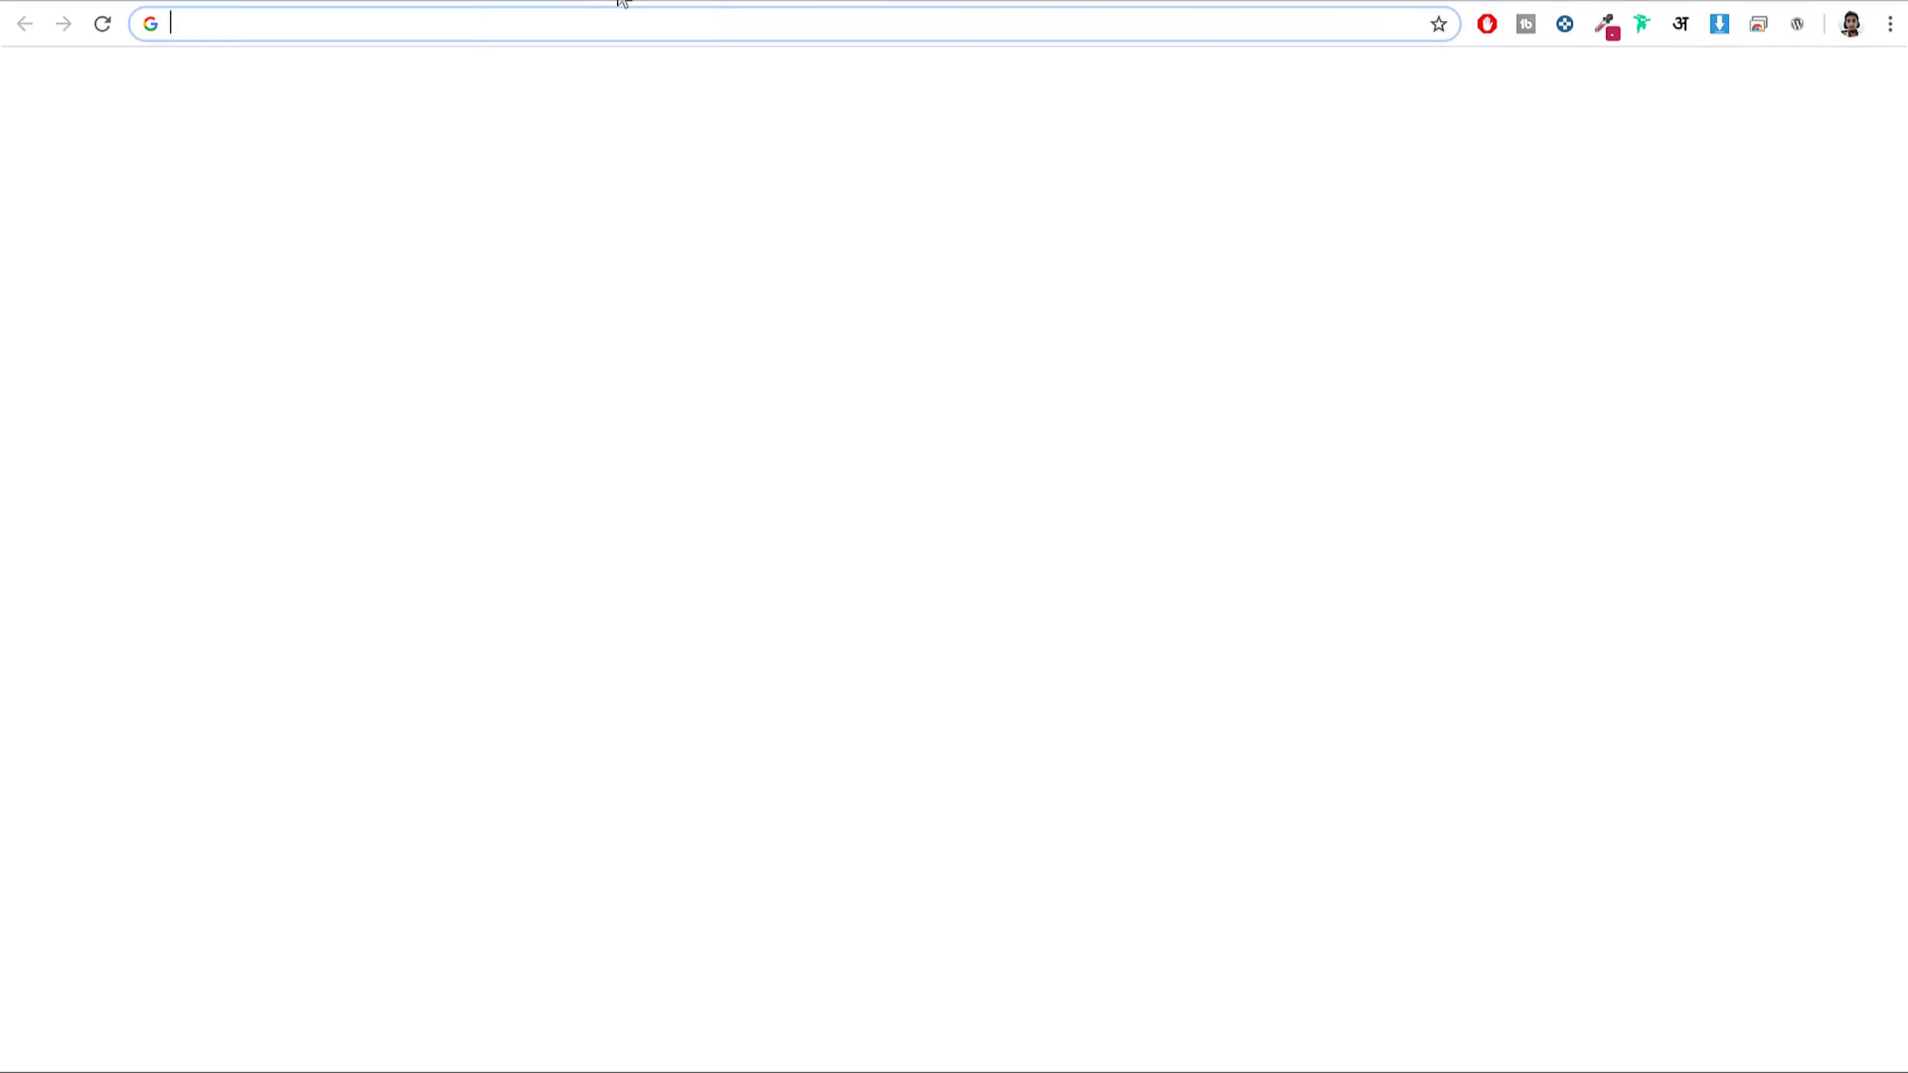
pyautogui.write('my')
pyautogui.press('Return')
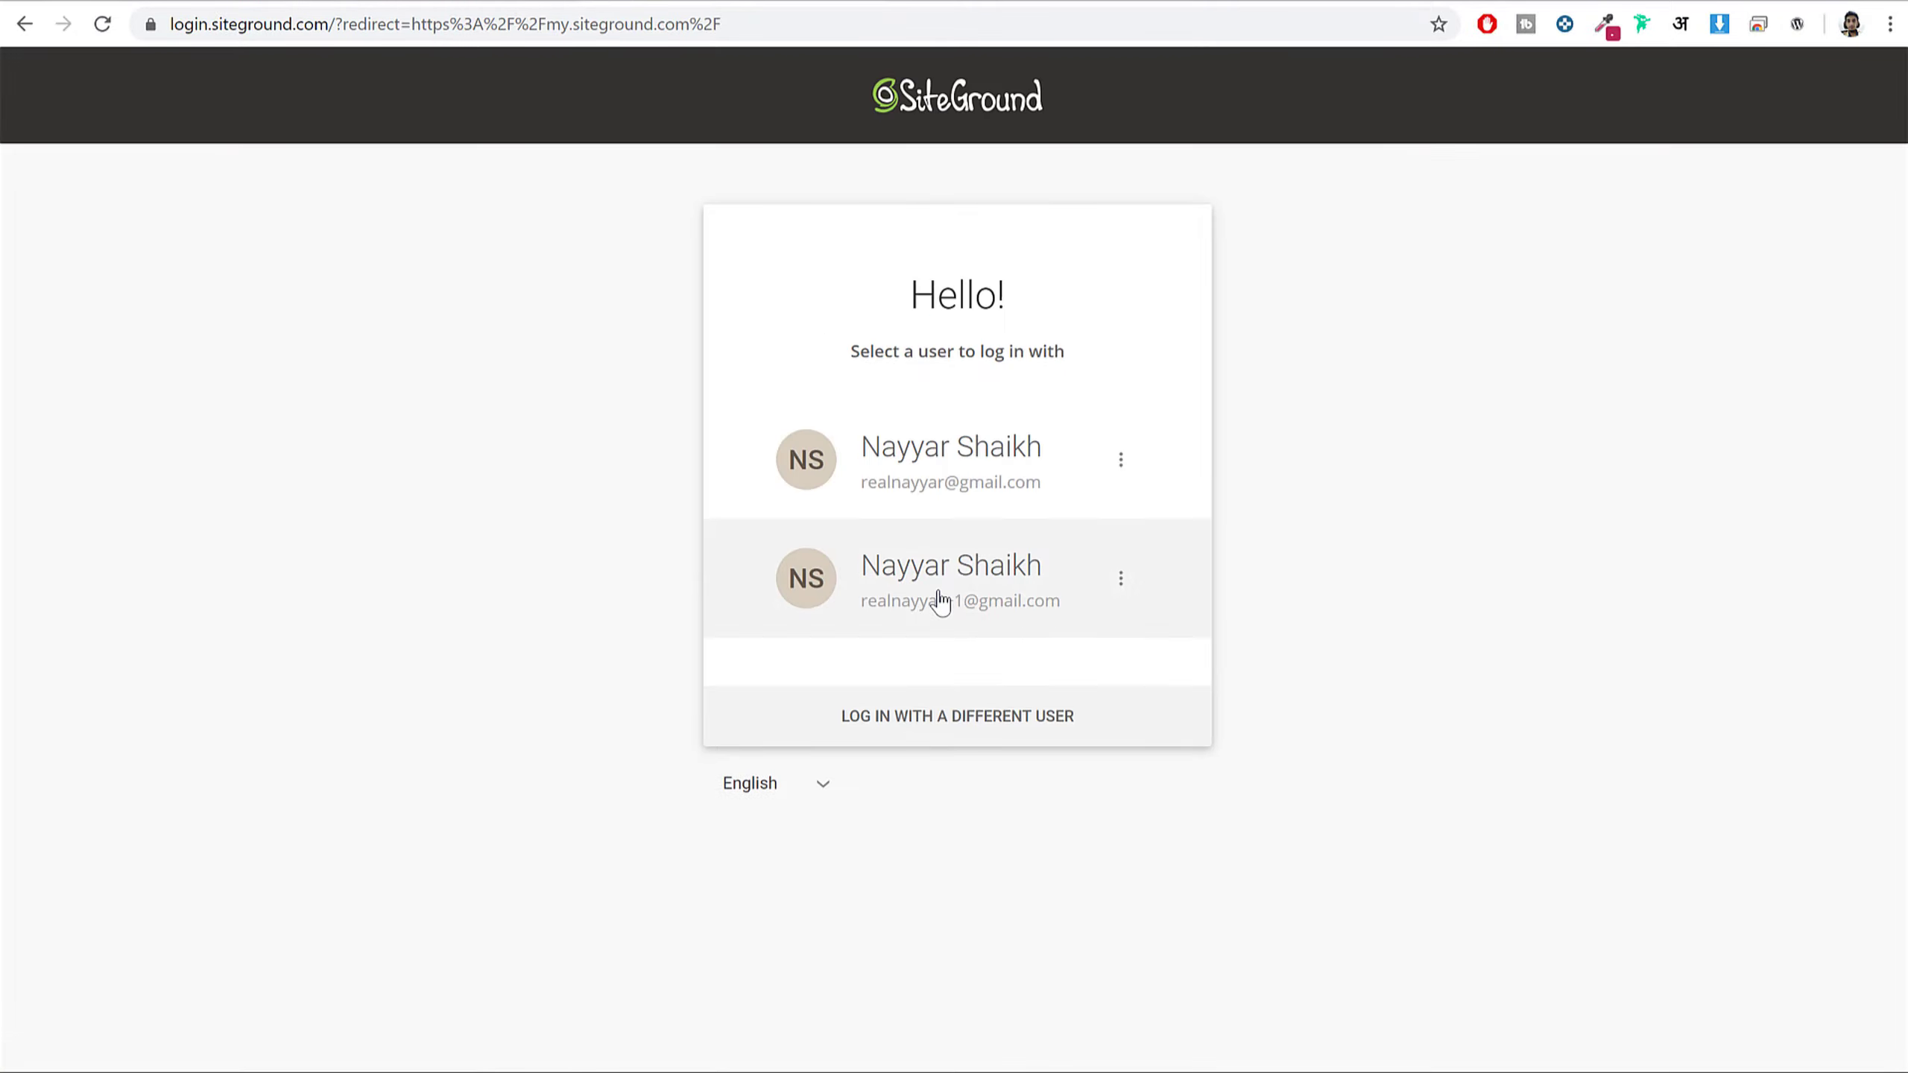
# - Log in as the second saved user, filling in the account password
pyautogui.click(939, 601)
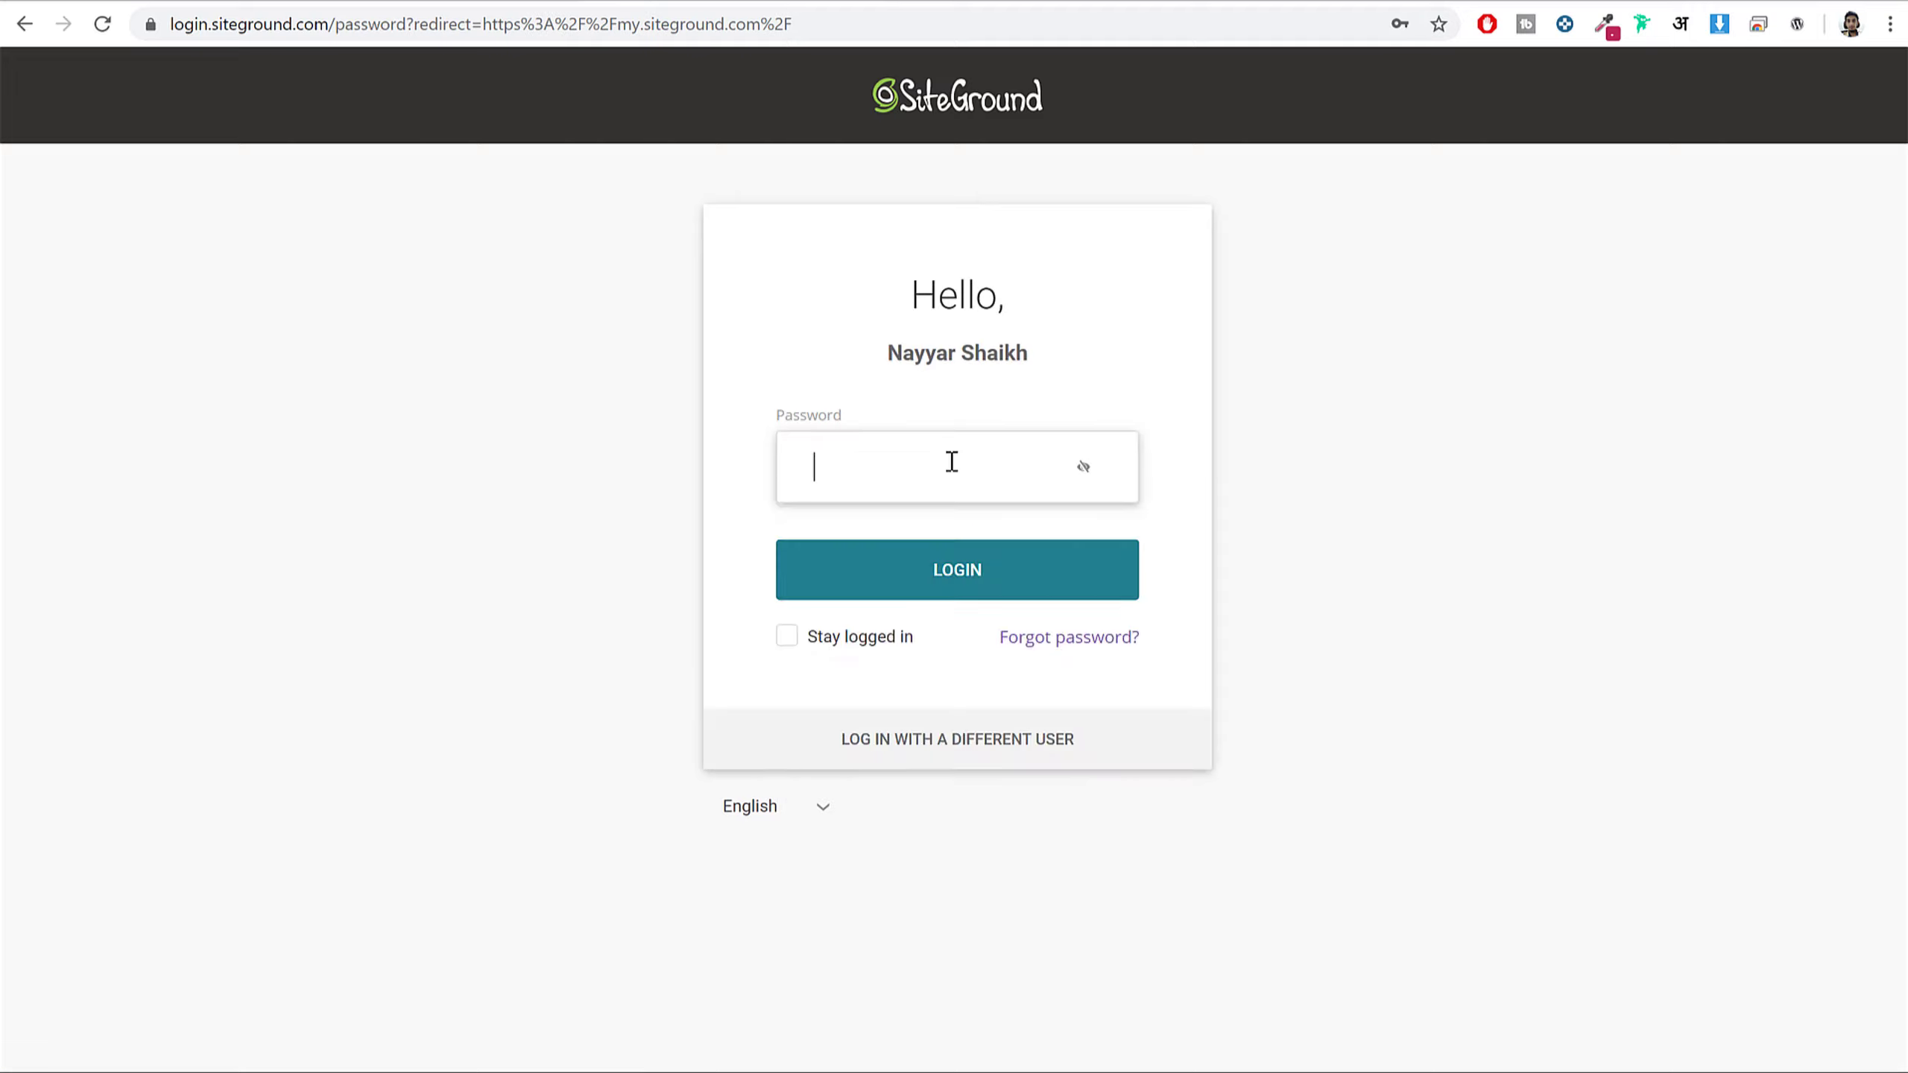
pyautogui.click(950, 460)
pyautogui.scroll(-3, 958, 778)
pyautogui.scroll(3, 958, 778)
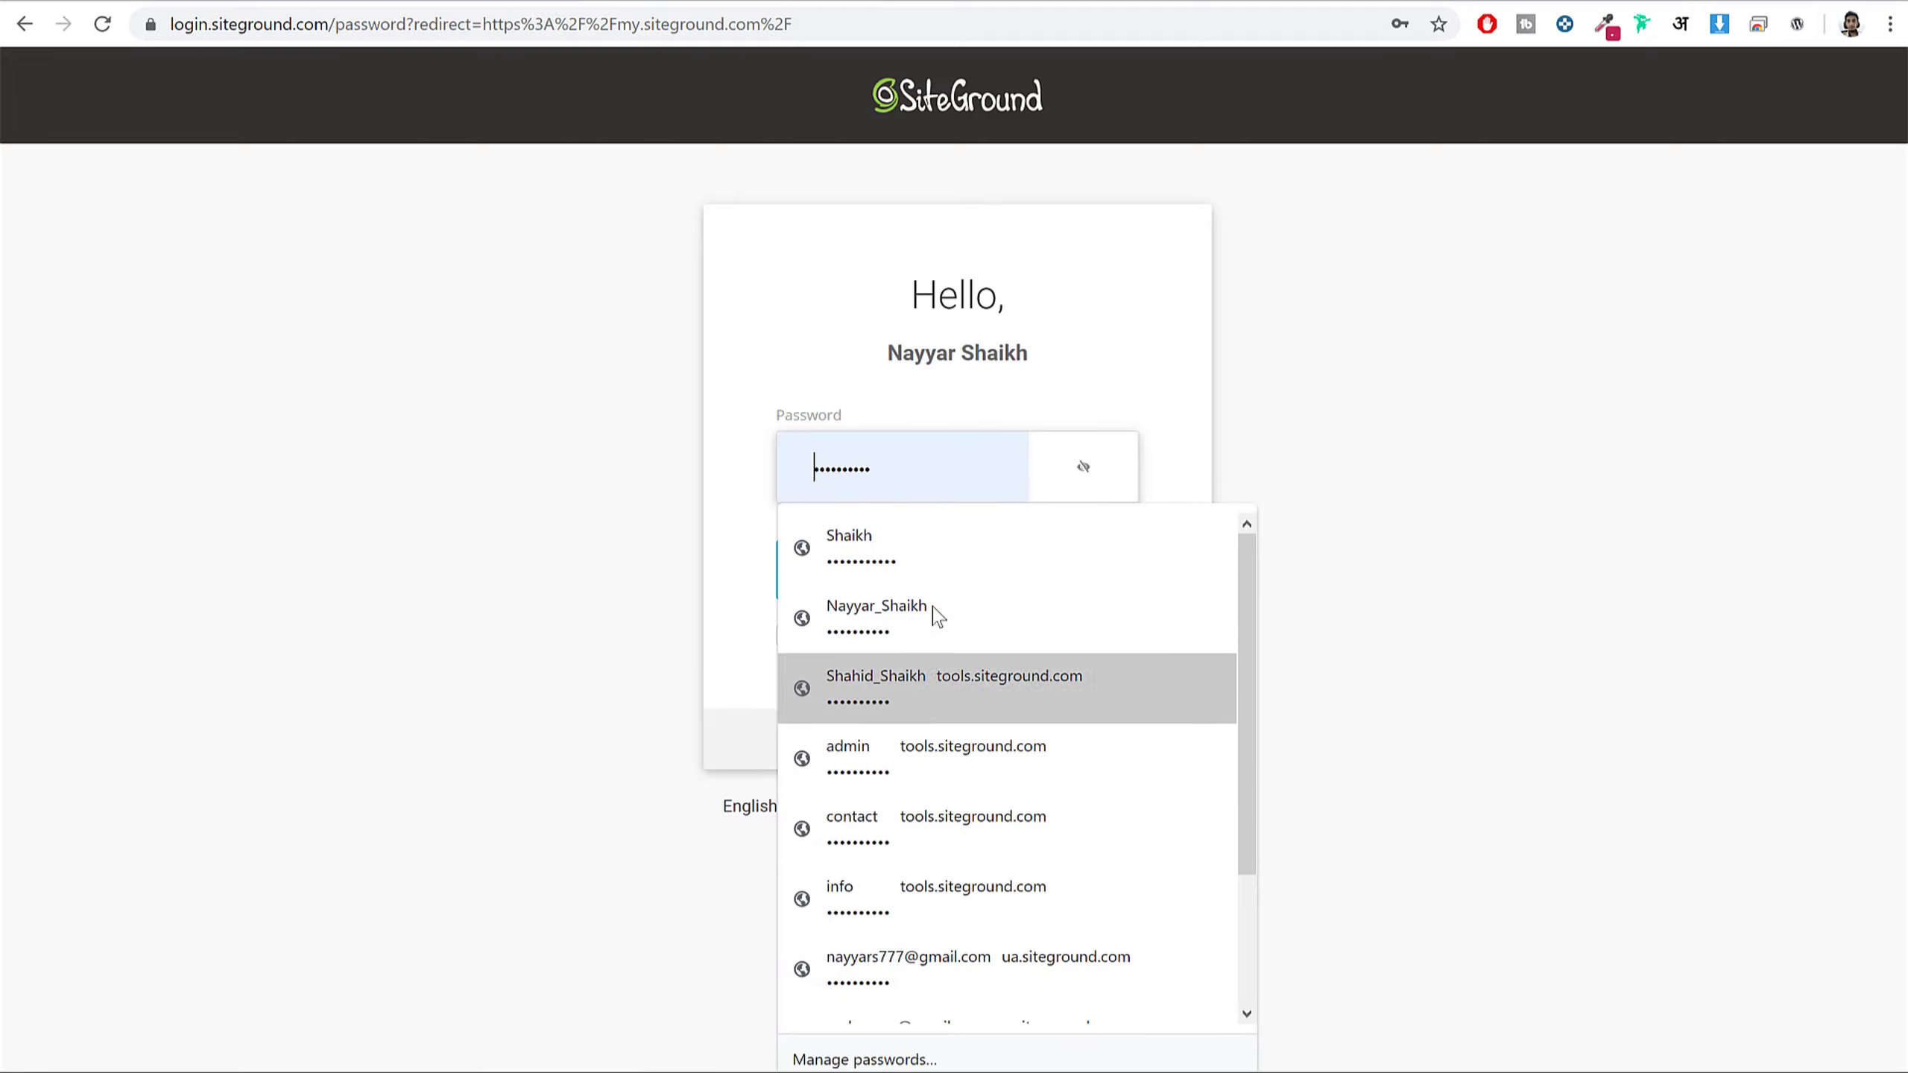
pyautogui.click(948, 573)
pyautogui.click(947, 573)
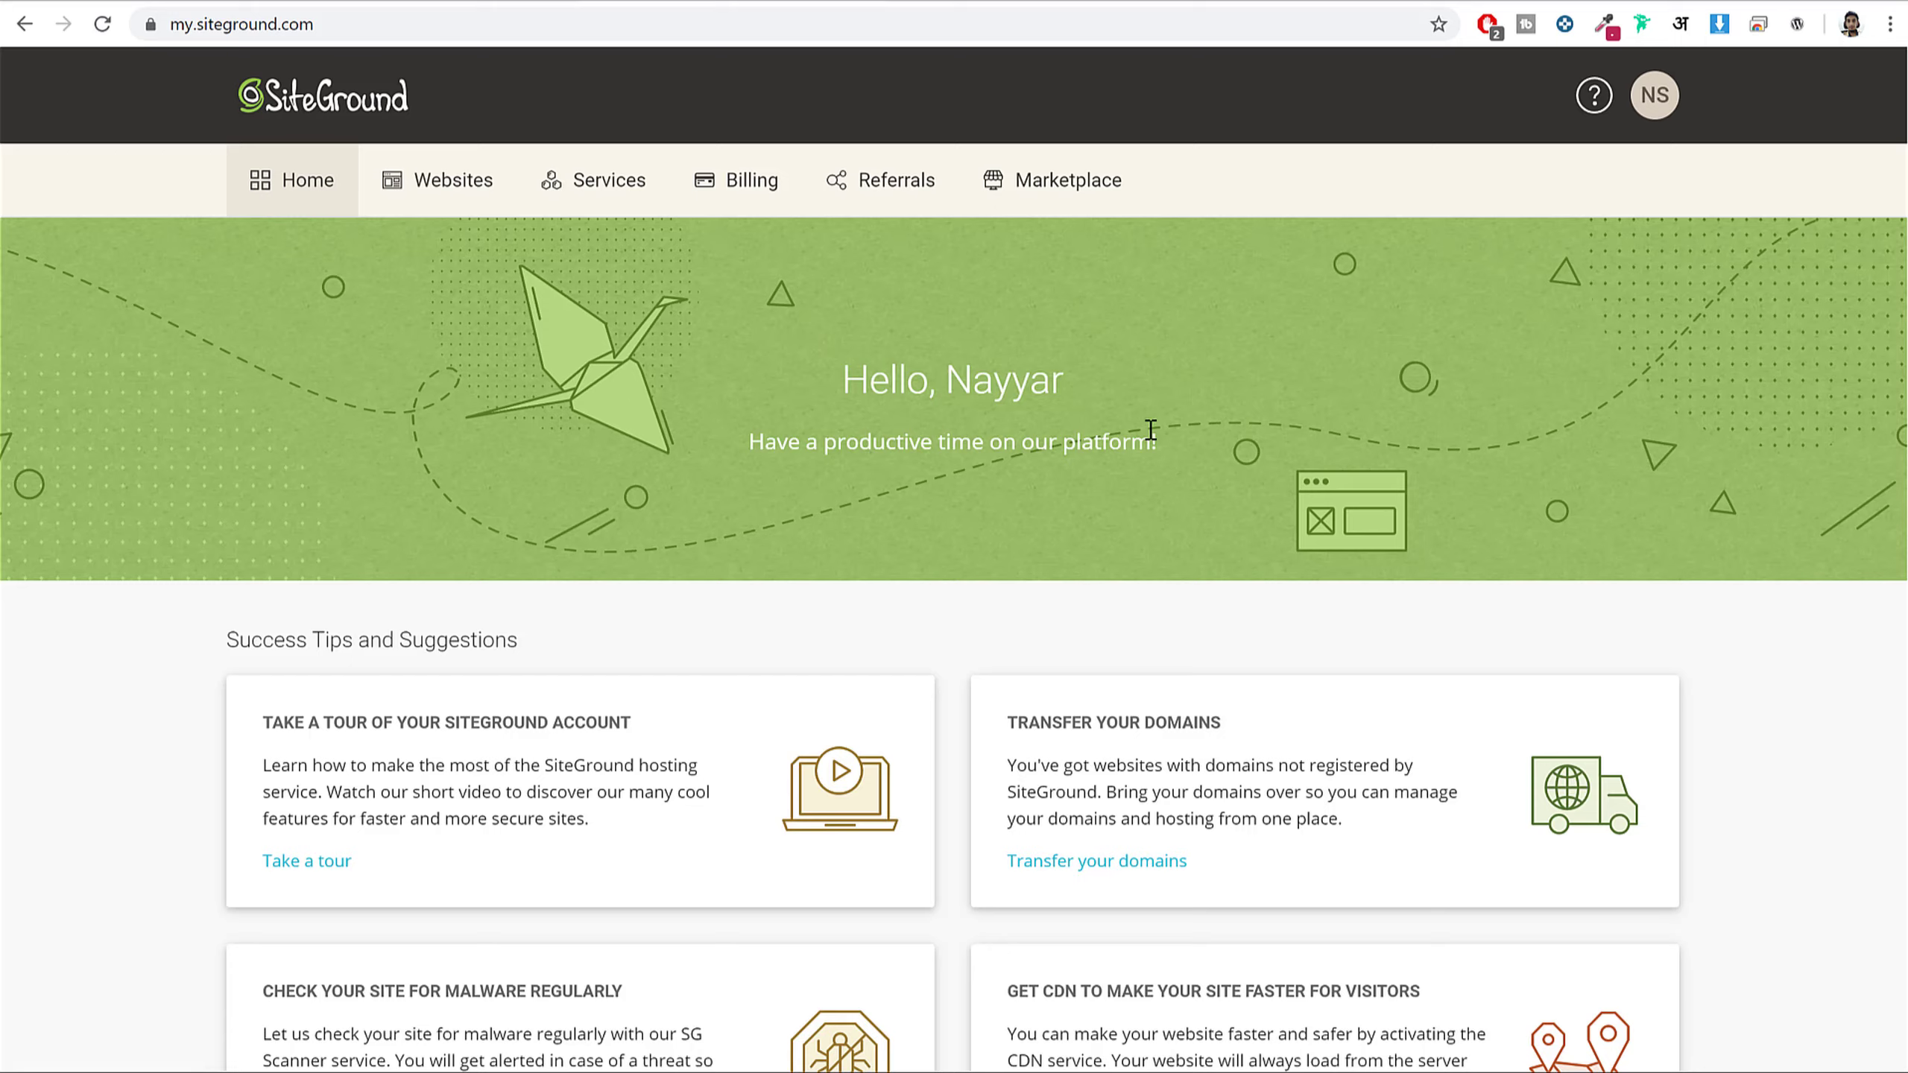
# - Look over the client area home page and open the account's list of websites
pyautogui.scroll(-10, 1566, 703)
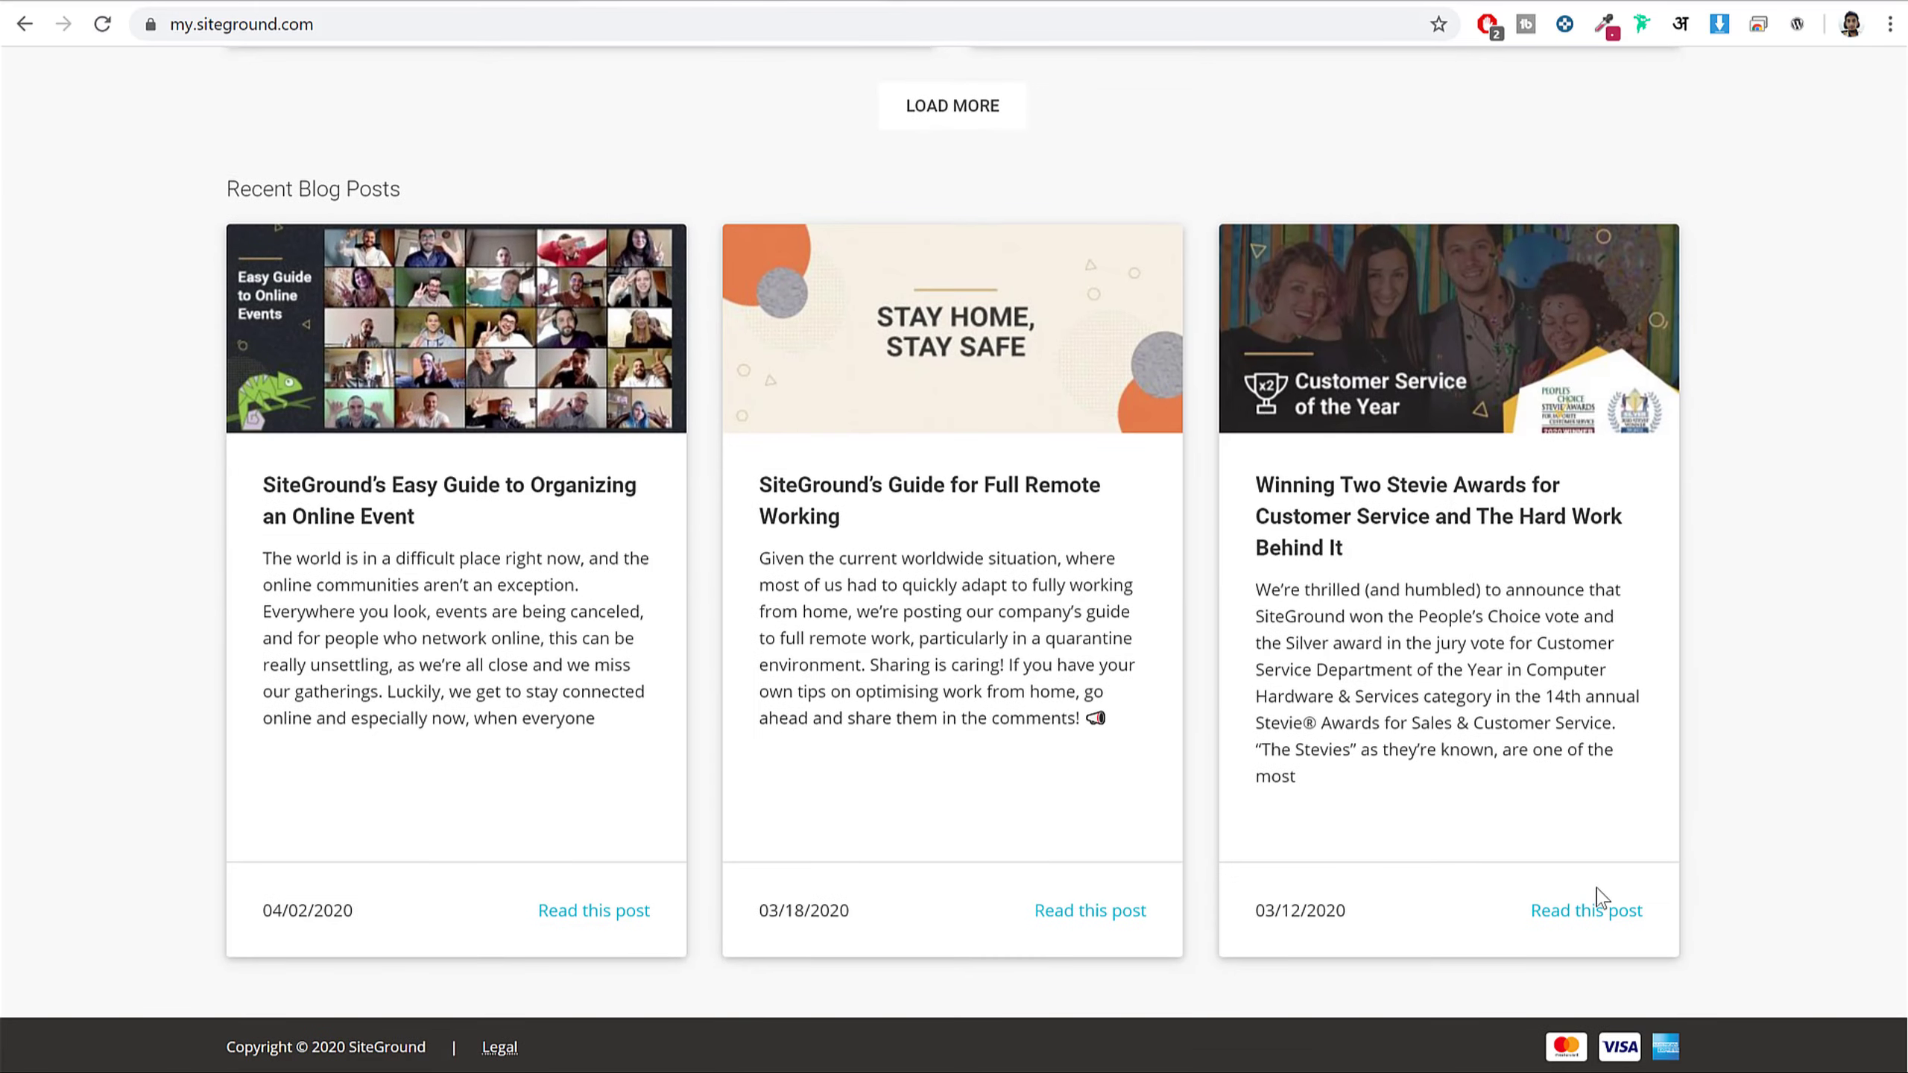
pyautogui.scroll(15, 1600, 897)
pyautogui.click(455, 197)
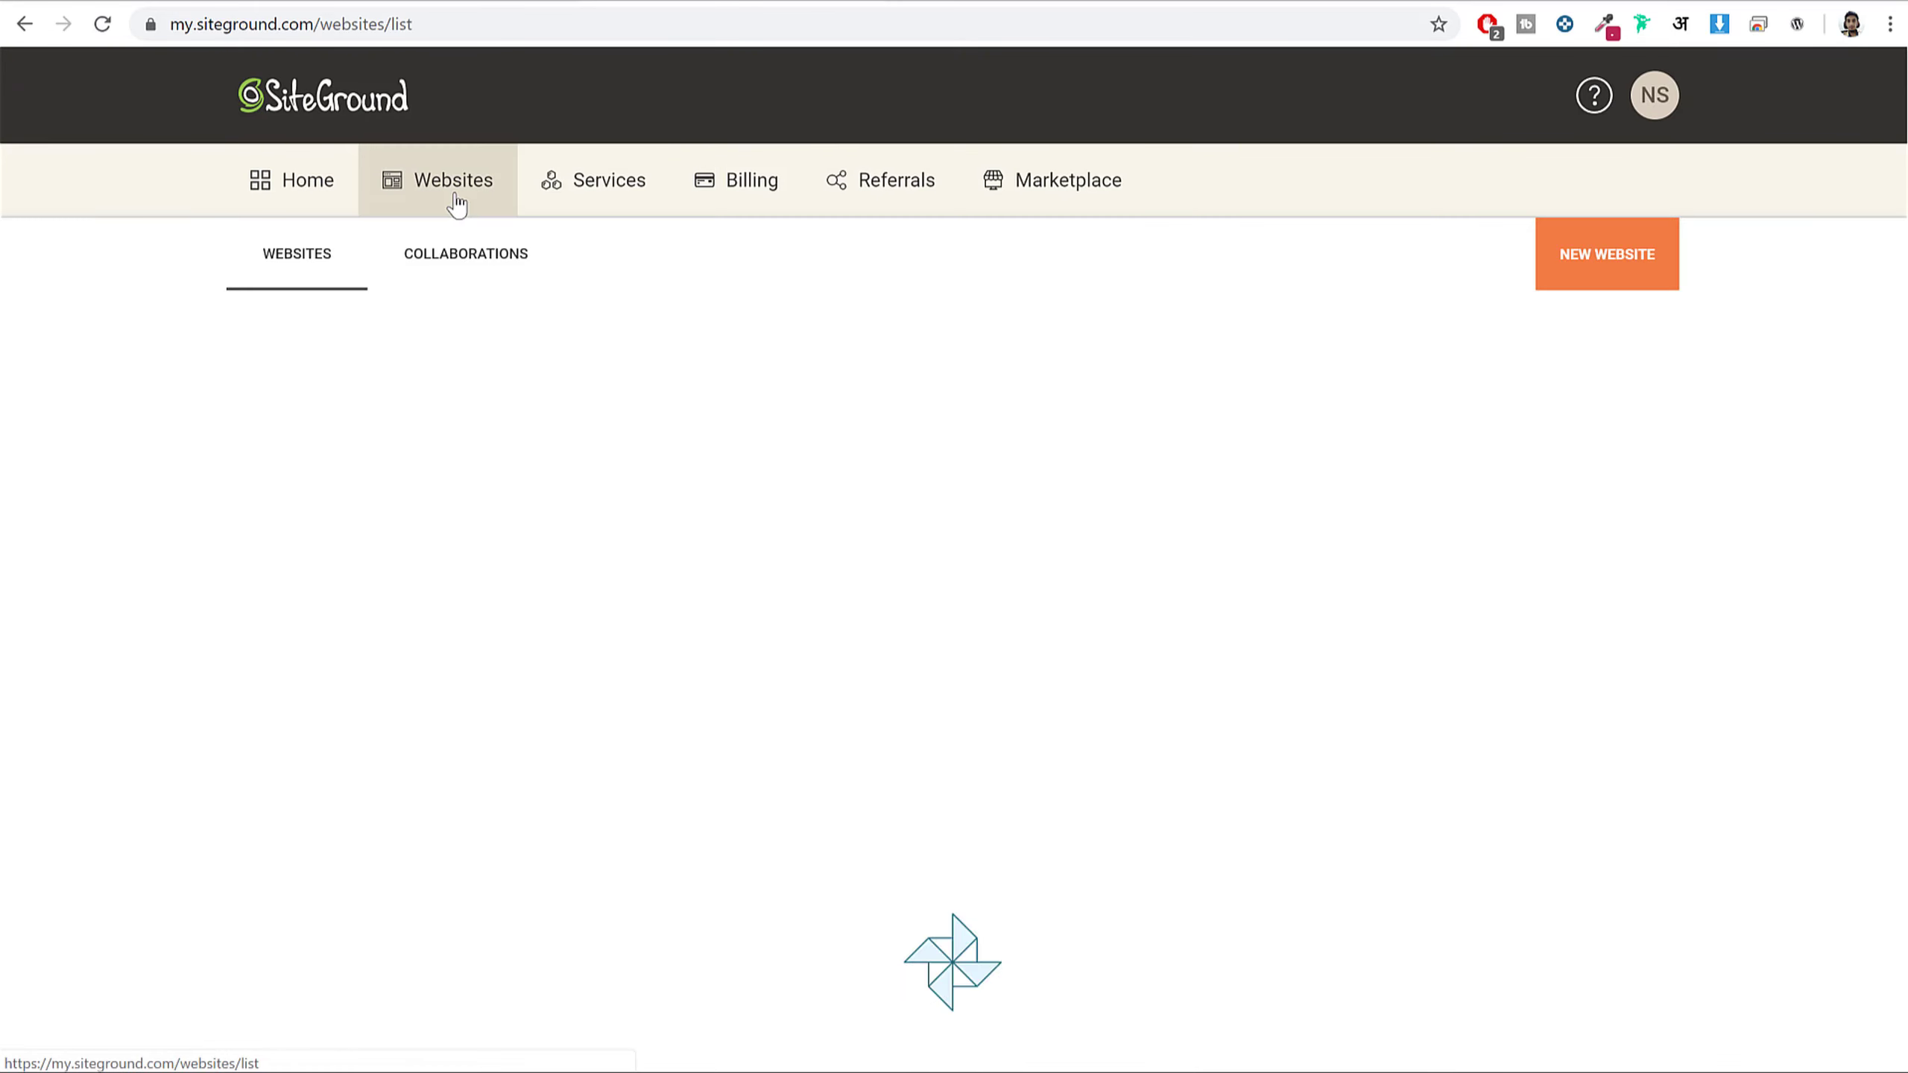
# - Open Site Tools for the WooCommerce website at the end of the list and bring up its Name Servers information
pyautogui.scroll(-6, 1276, 648)
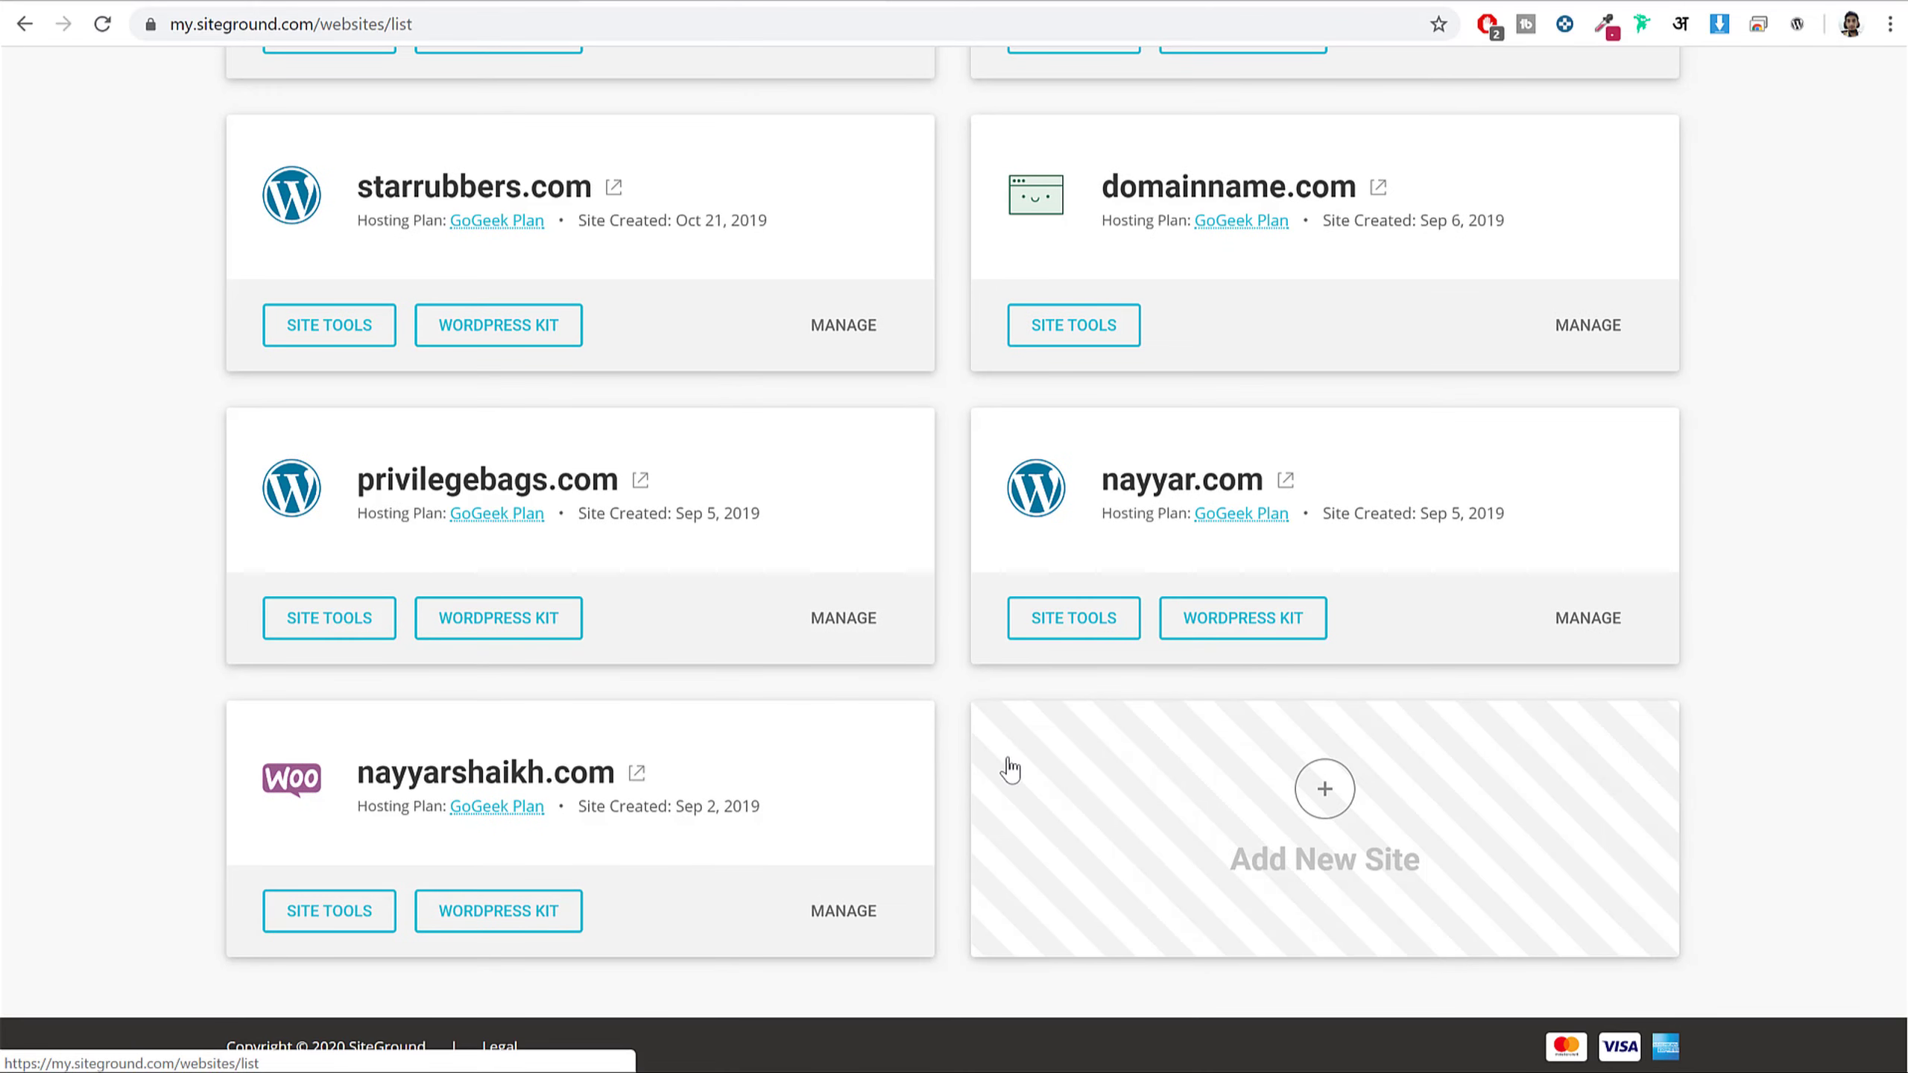
pyautogui.scroll(6, 976, 767)
pyautogui.scroll(-6, 1375, 639)
pyautogui.moveTo(363, 750); pyautogui.dragTo(605, 774)
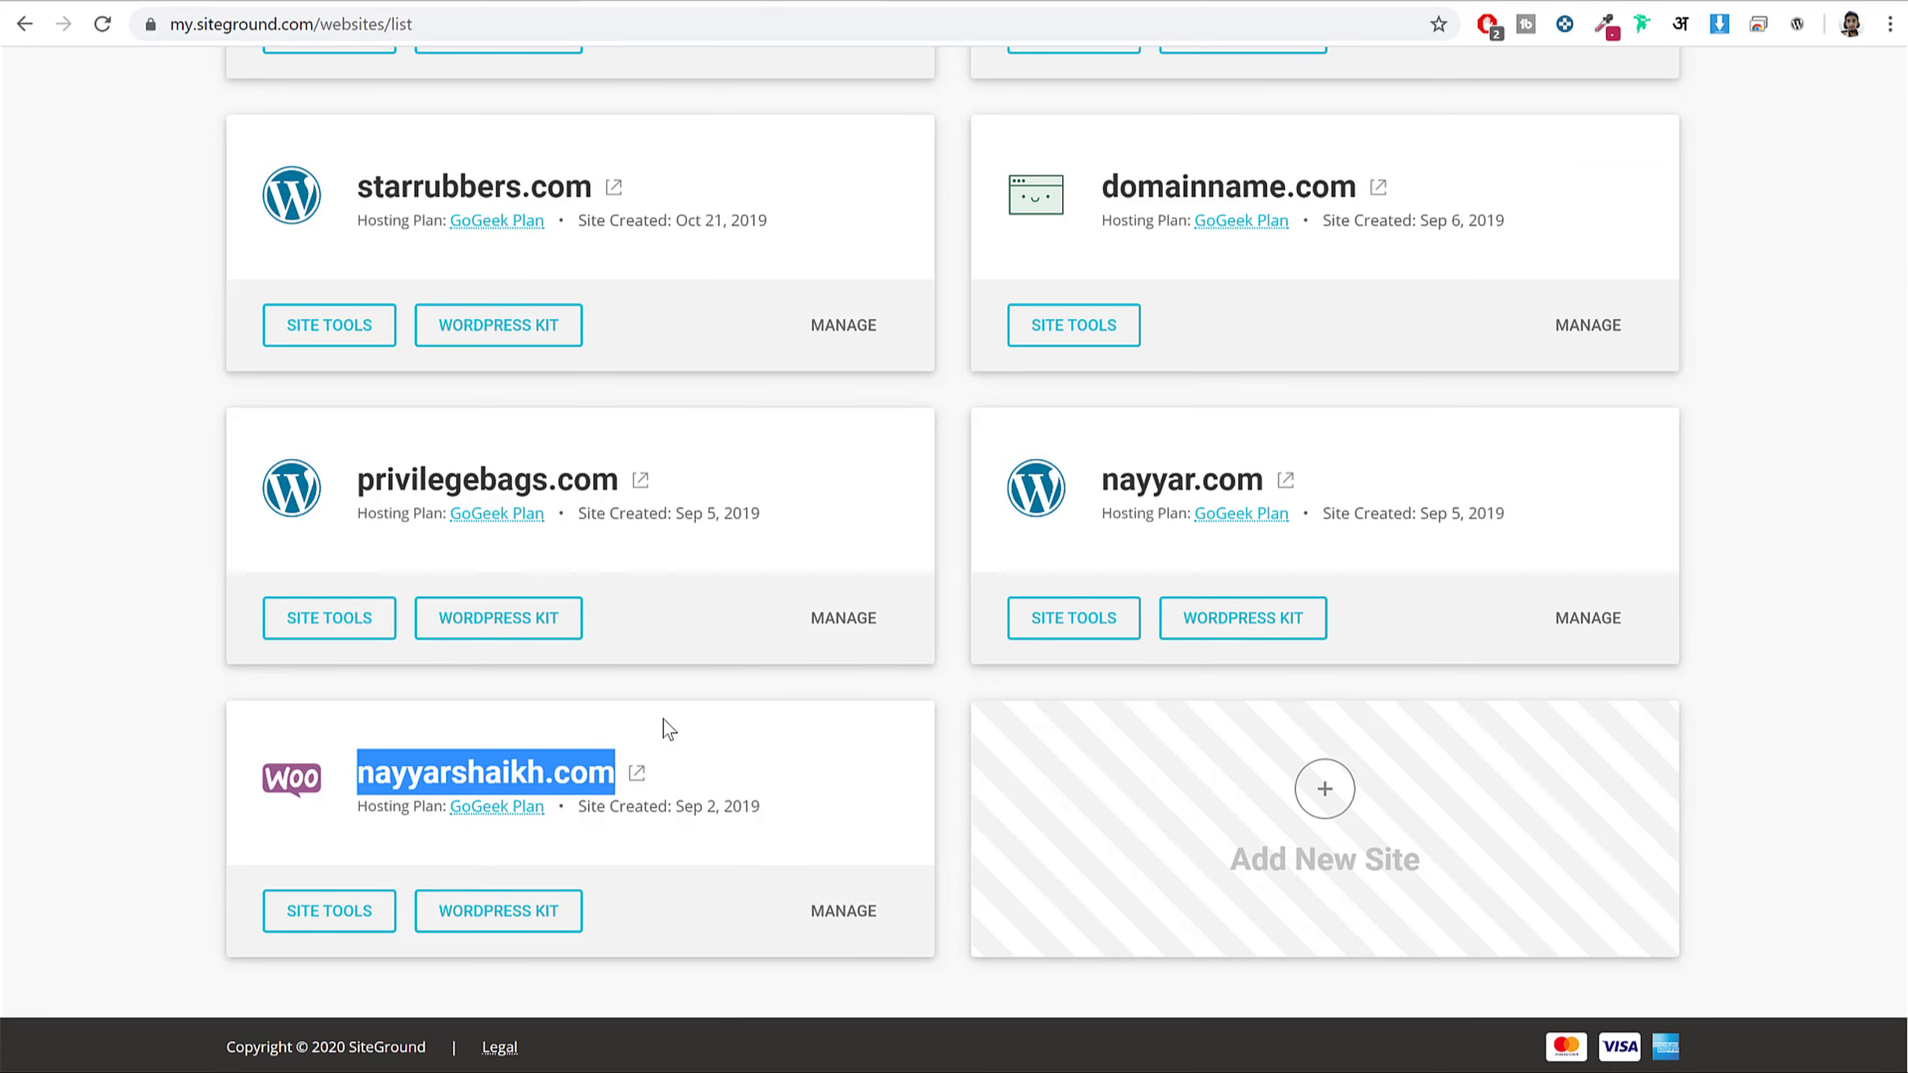
pyautogui.scroll(5, 862, 672)
pyautogui.scroll(-5, 861, 672)
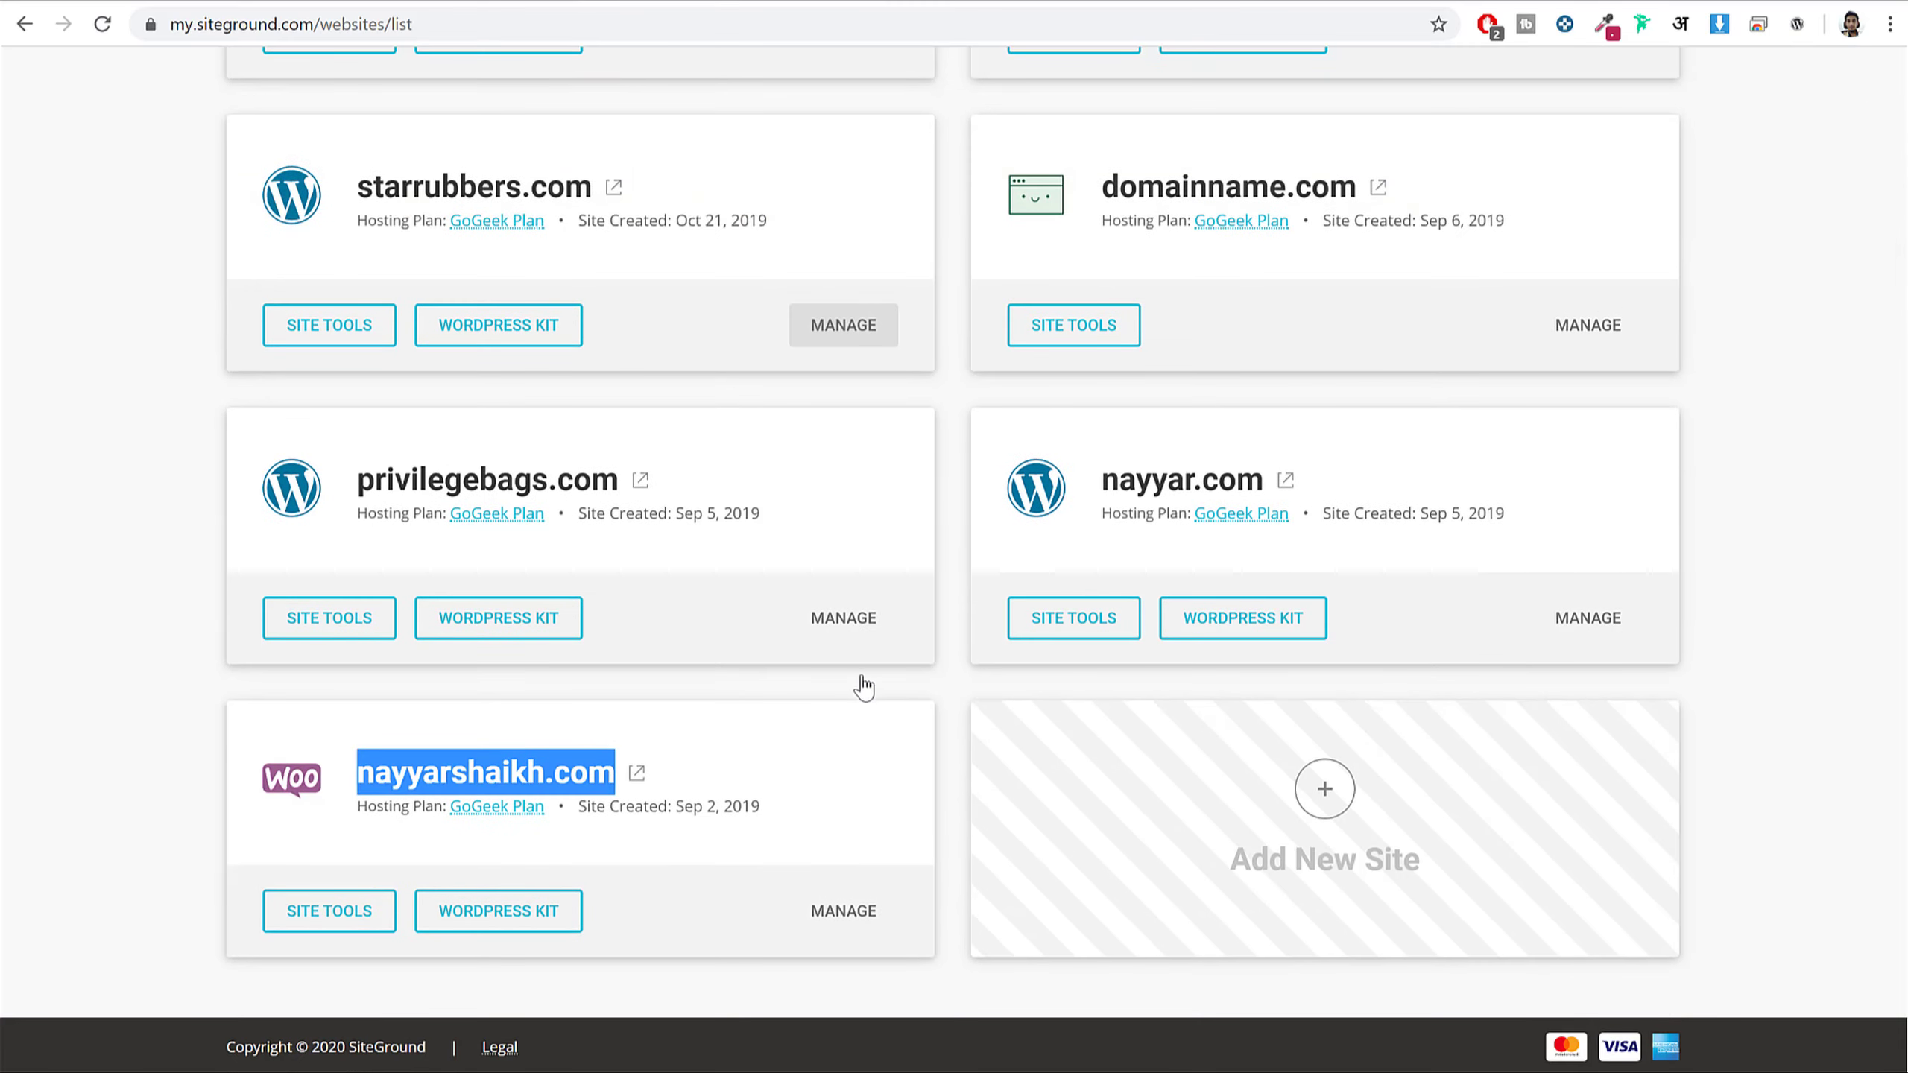
pyautogui.click(340, 918)
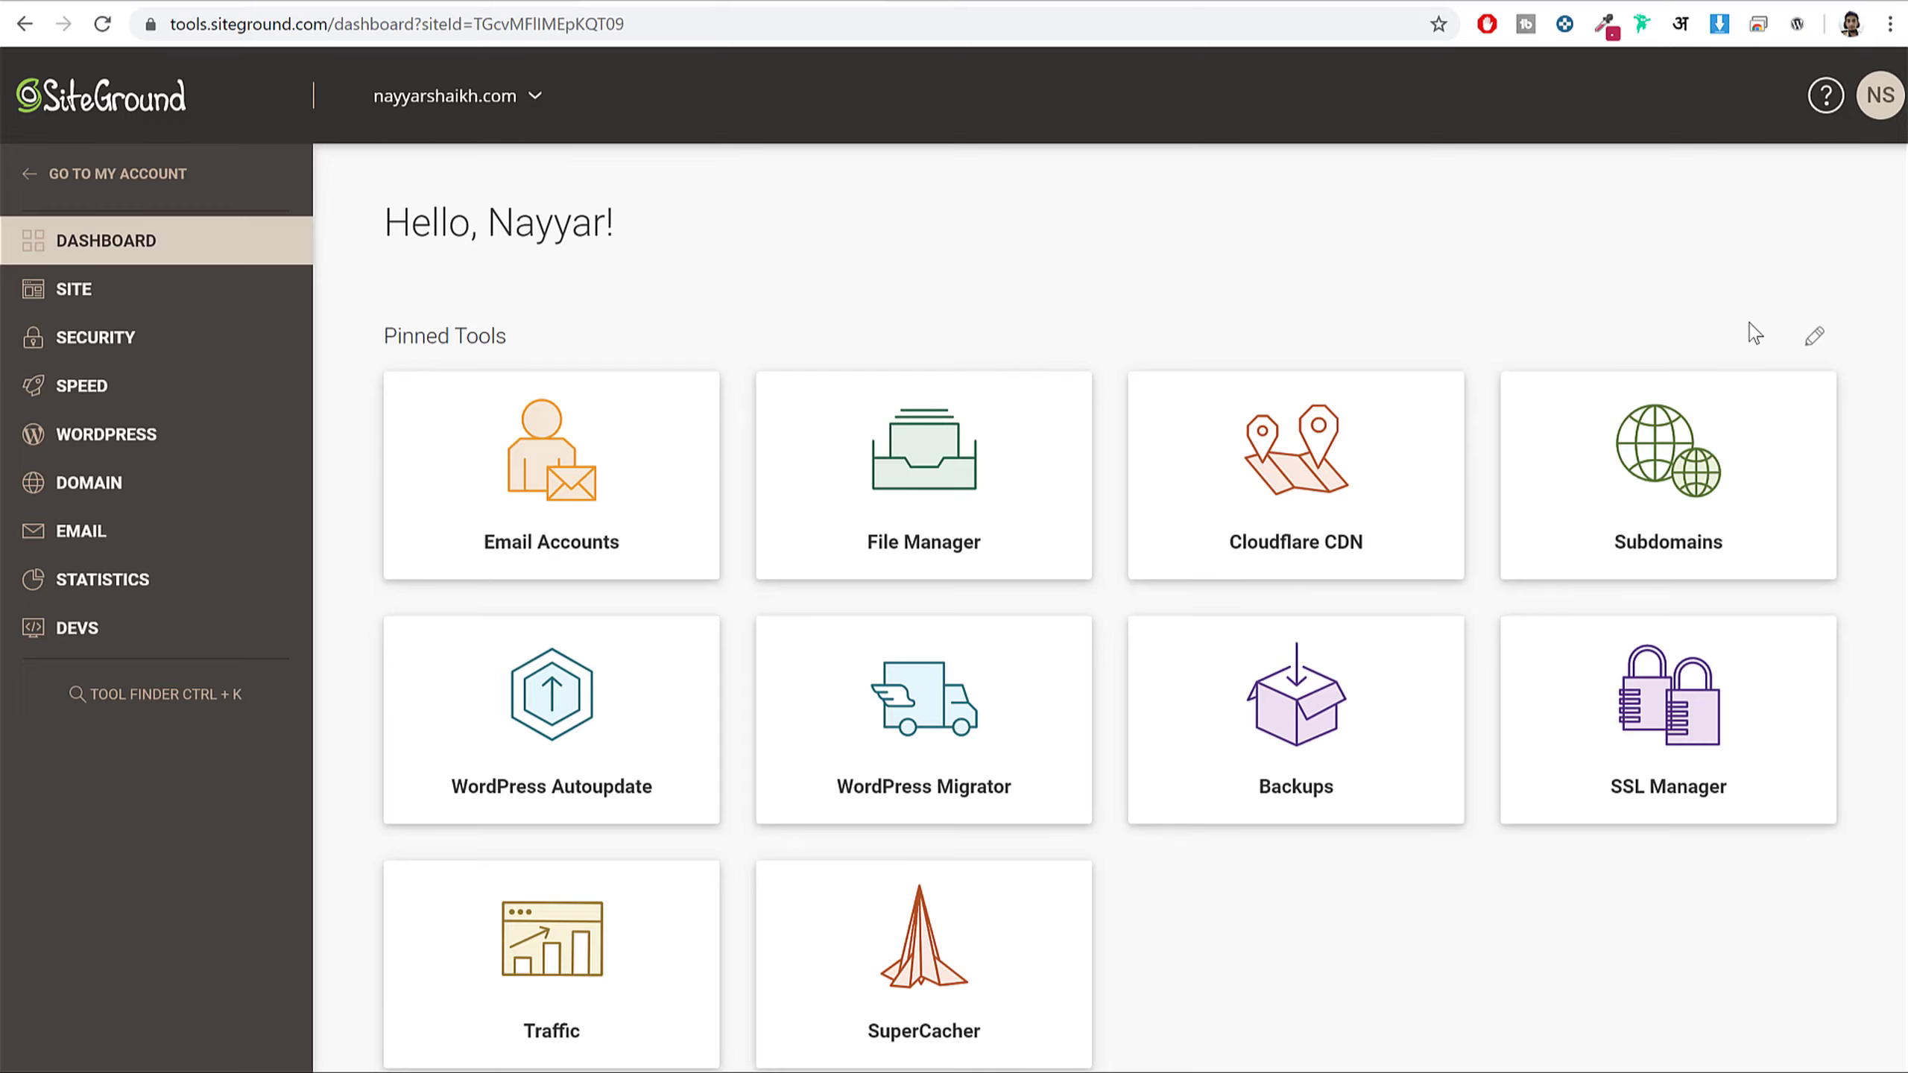
pyautogui.scroll(-10, 1754, 333)
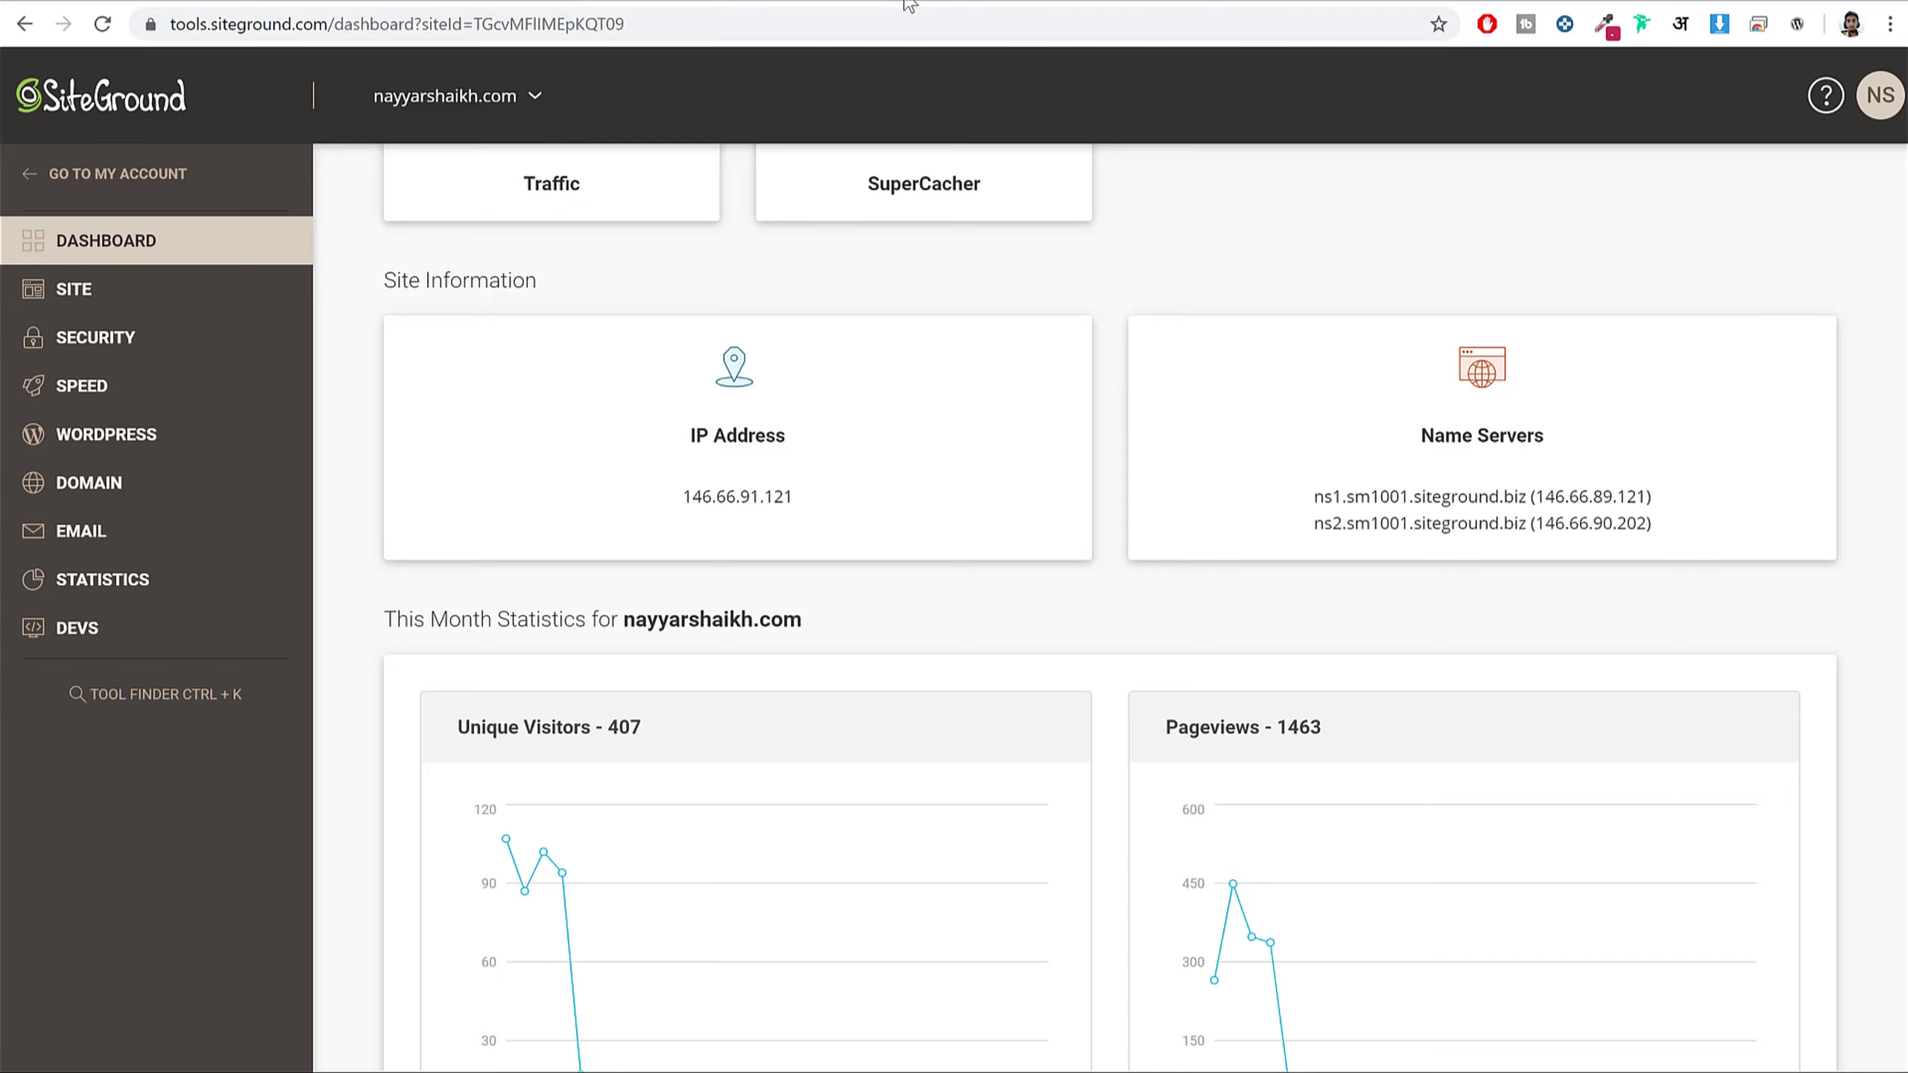
# - Open godaddy.com in a new browser tab and go to the account's My Products page
pyautogui.hotkey('ctrl', 't')
pyautogui.write('go')
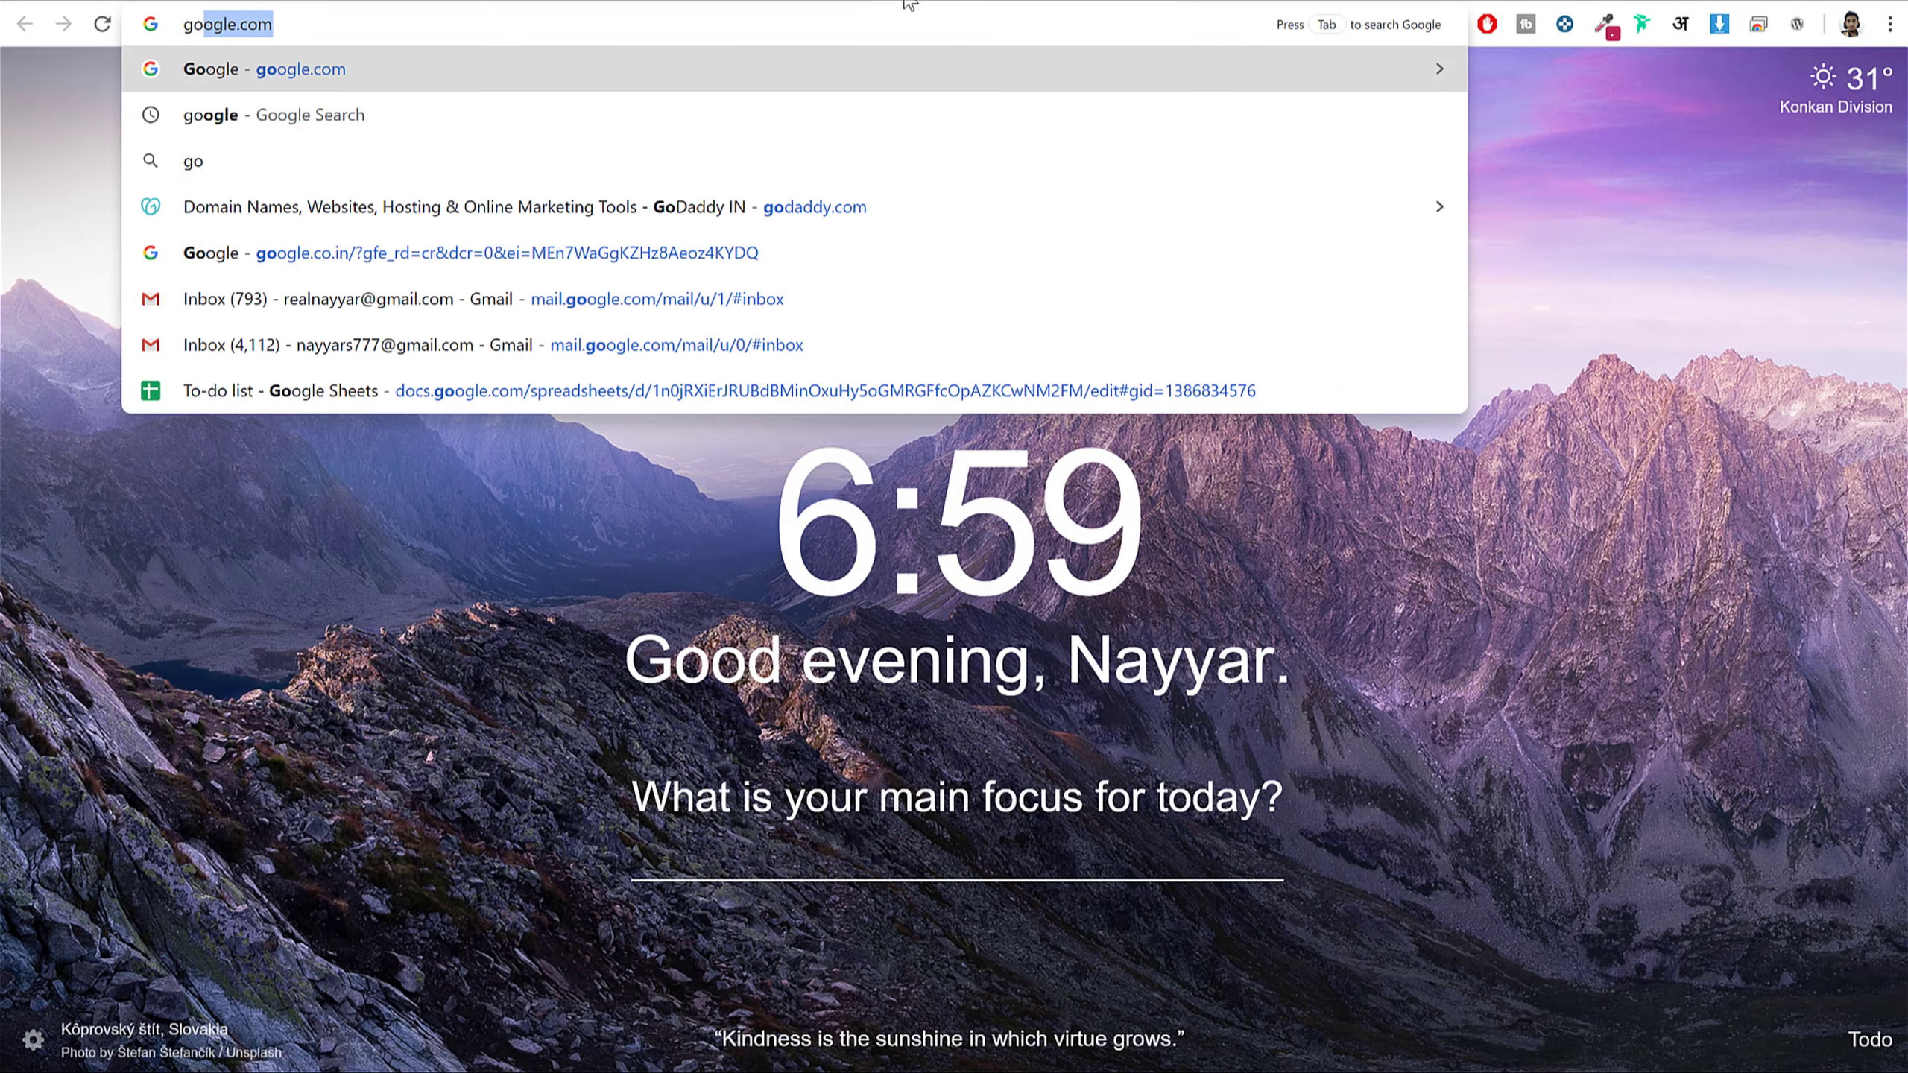
pyautogui.write('d')
pyautogui.press('Return')
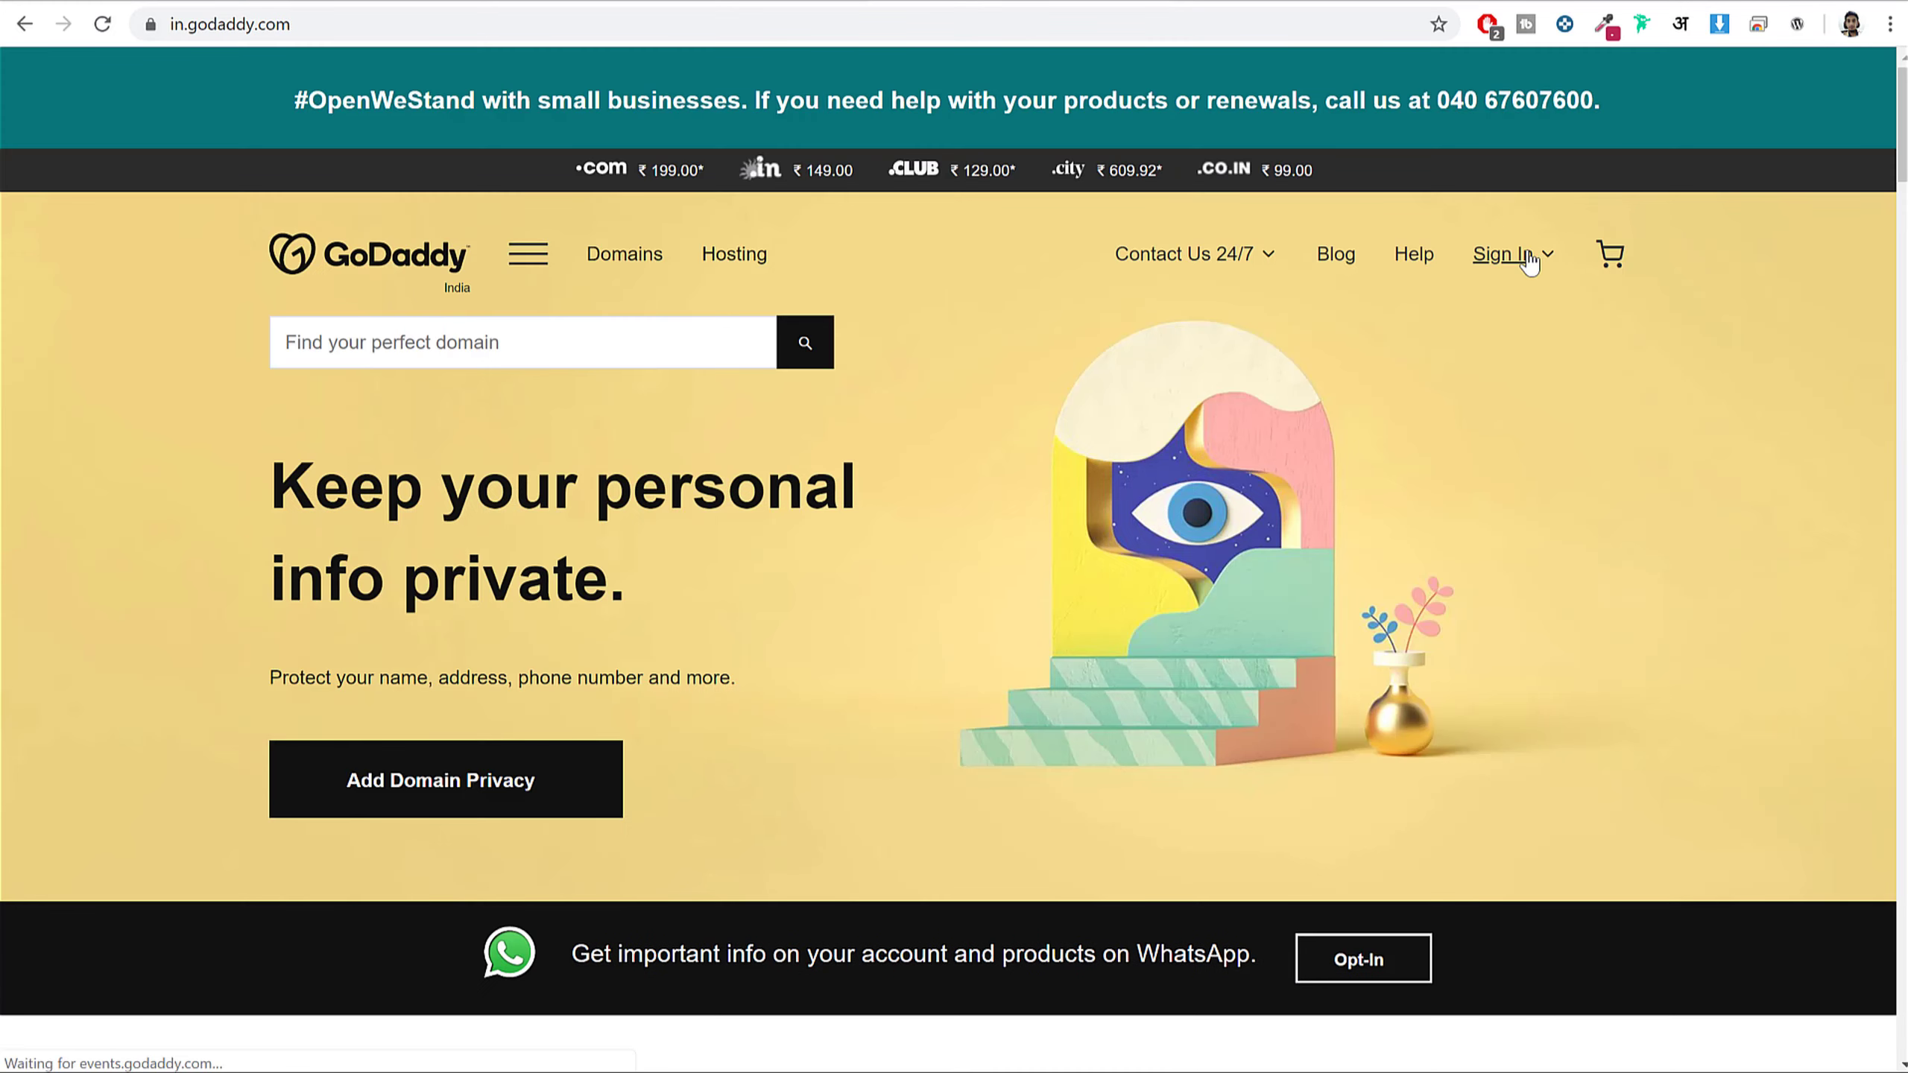
pyautogui.click(1529, 260)
pyautogui.click(1243, 504)
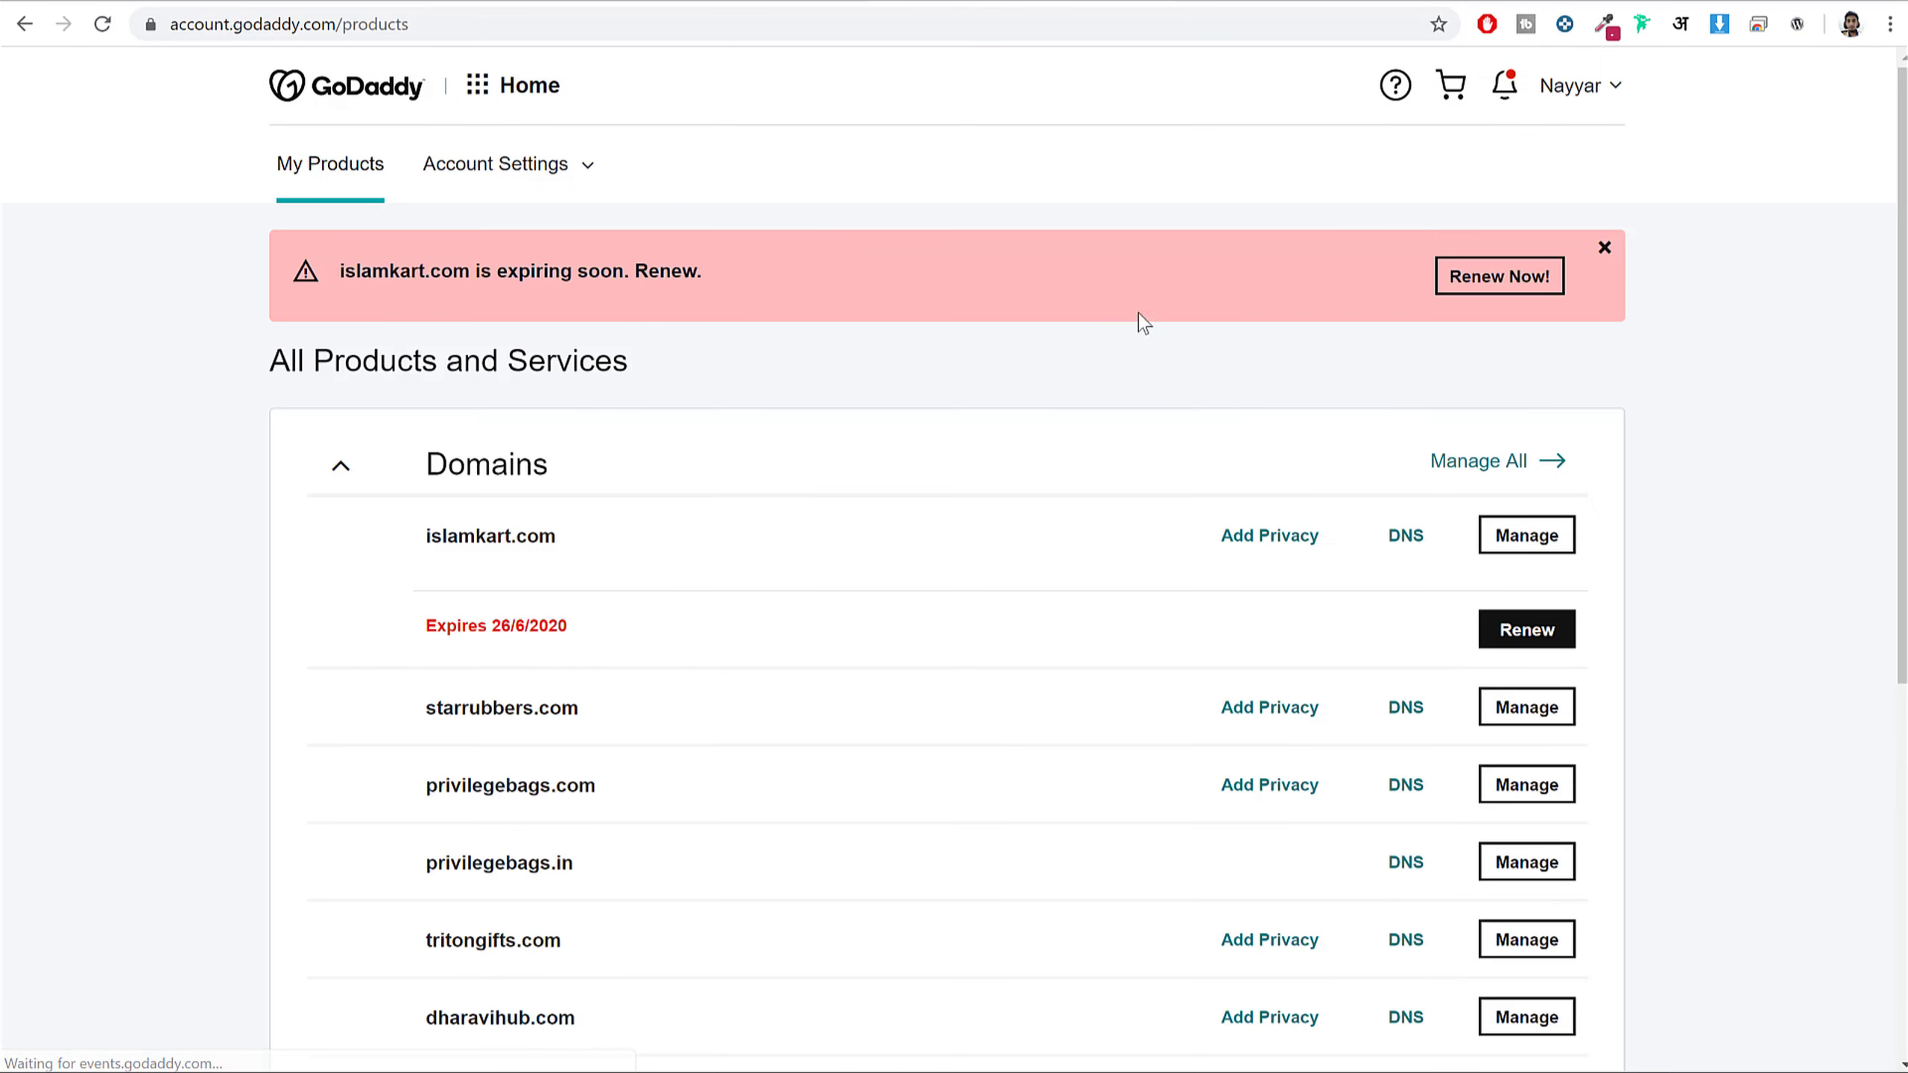
# - Open the DNS management of privilegebags.com and start changing its custom nameservers
pyautogui.scroll(-5, 742, 593)
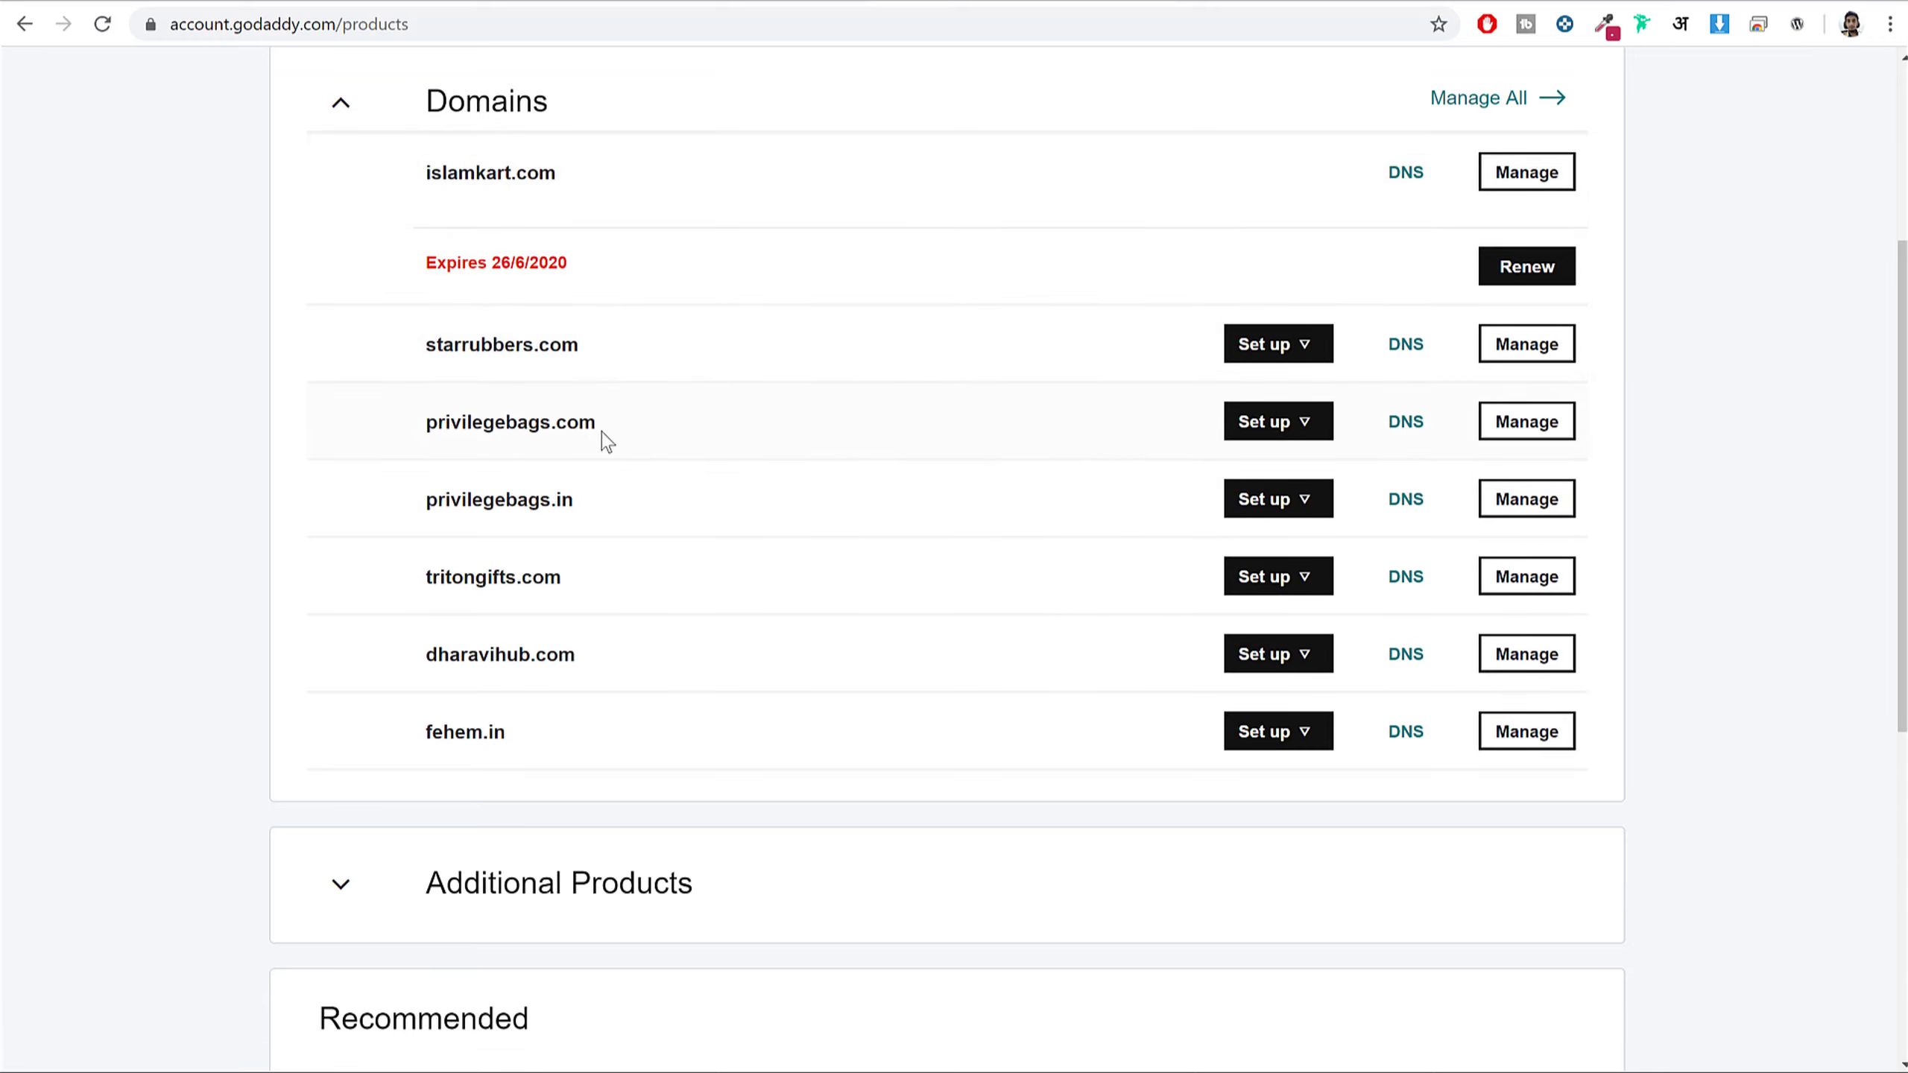
pyautogui.moveTo(426, 434); pyautogui.dragTo(622, 435)
pyautogui.click(310, 435)
pyautogui.moveTo(426, 434); pyautogui.dragTo(629, 441)
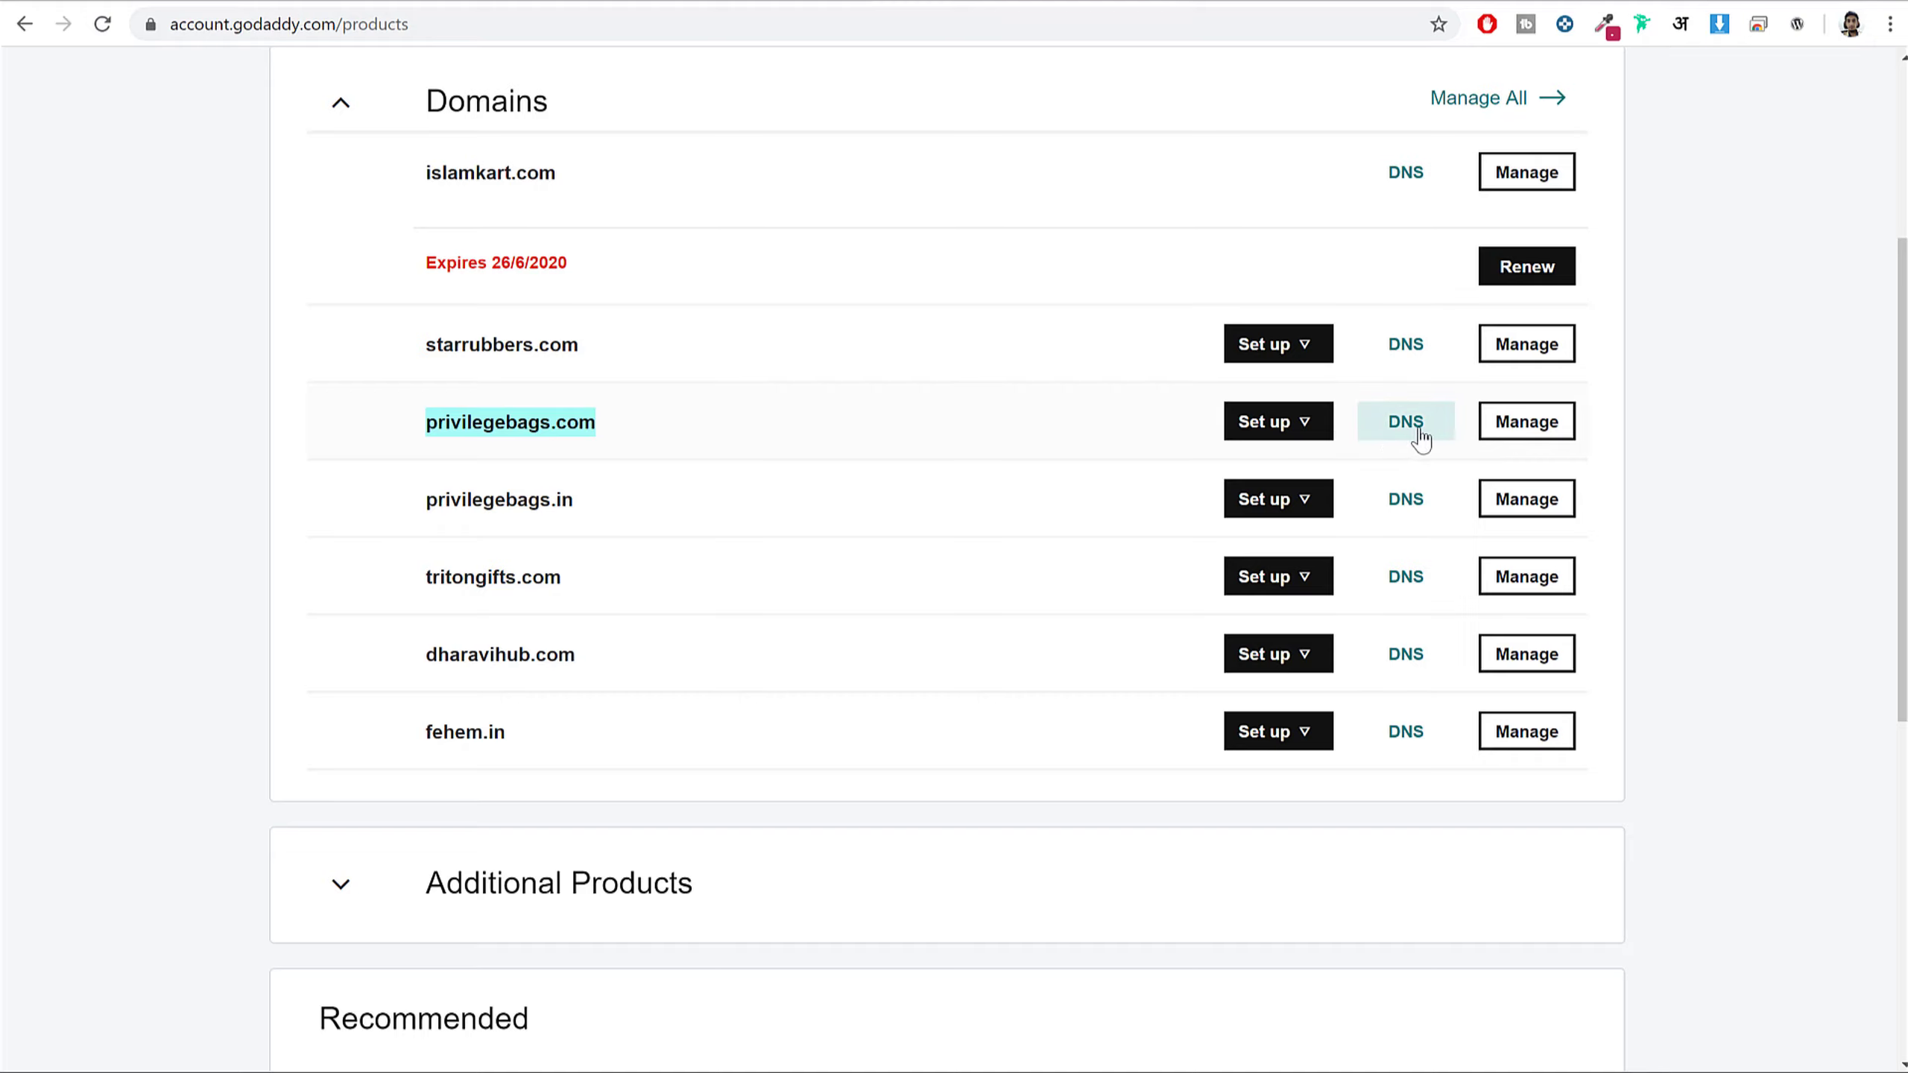
pyautogui.click(1395, 431)
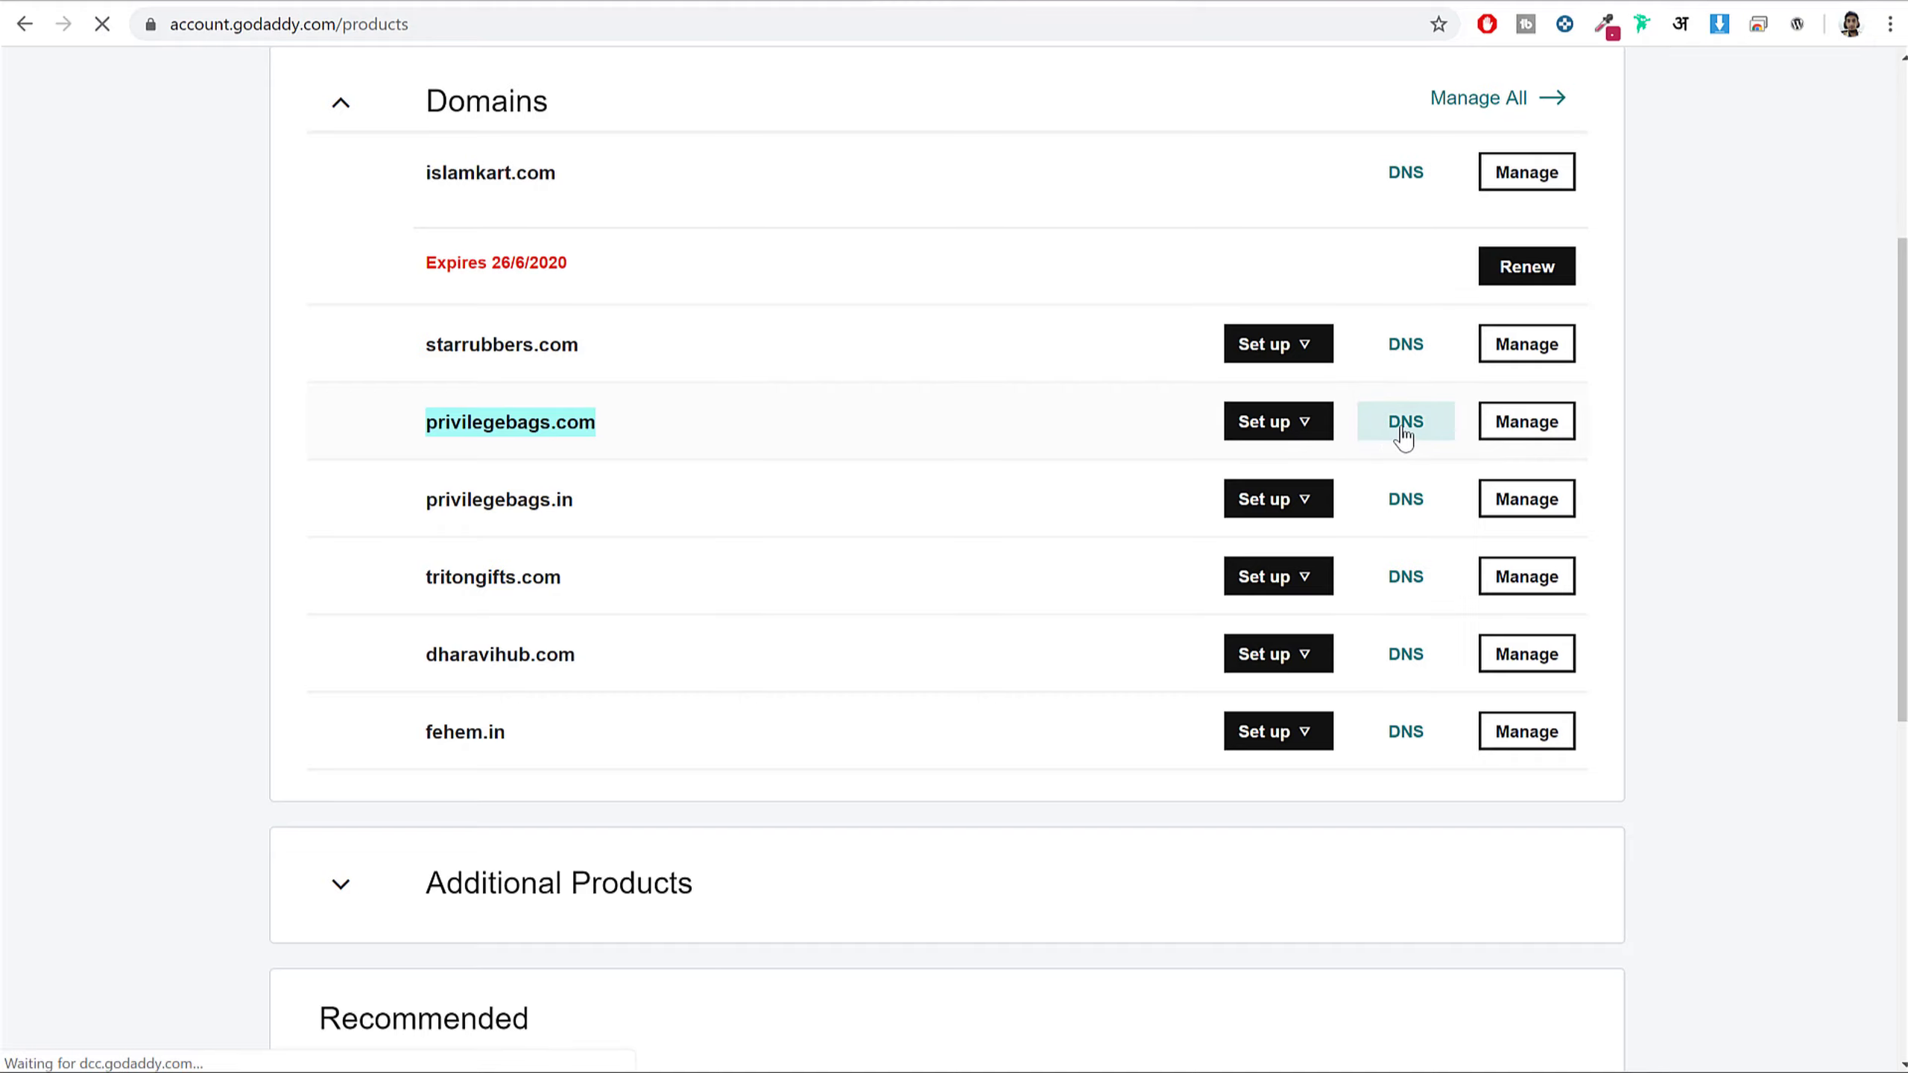
pyautogui.scroll(-3, 1426, 378)
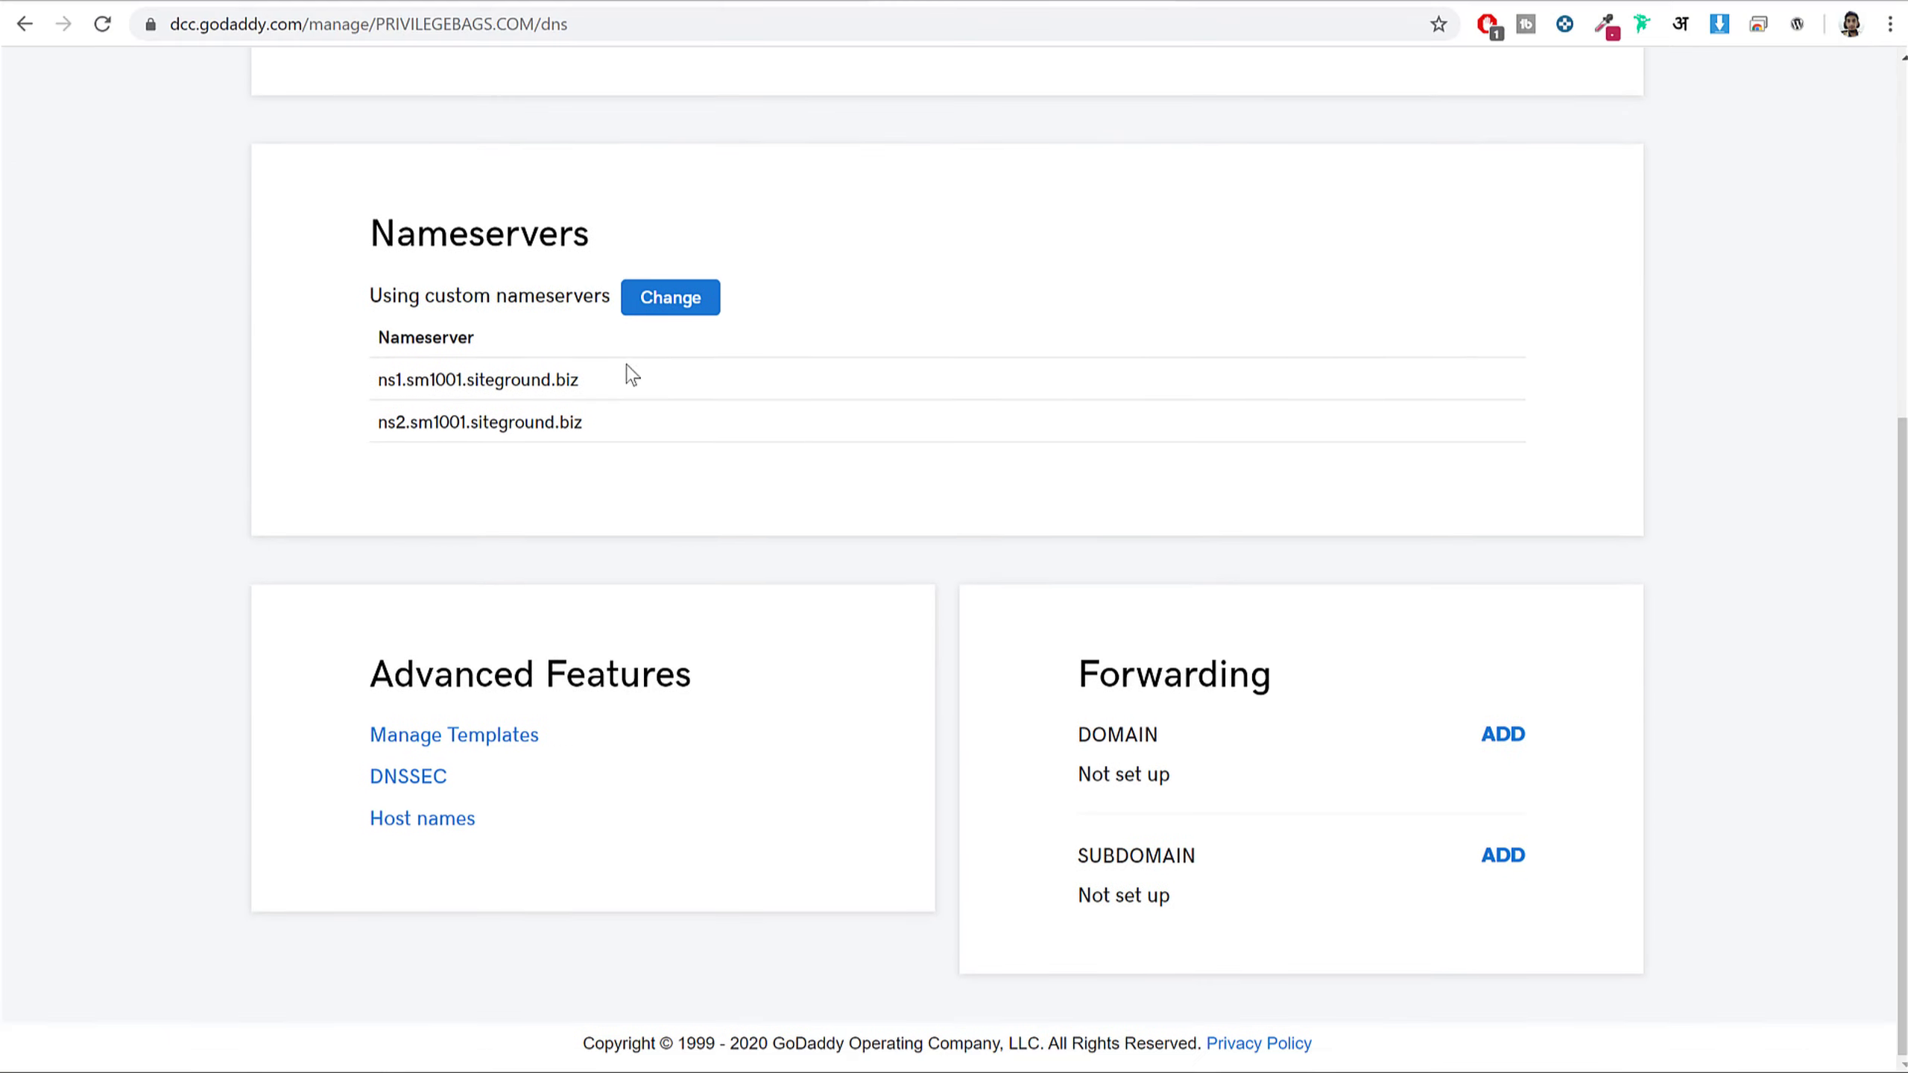
pyautogui.click(685, 308)
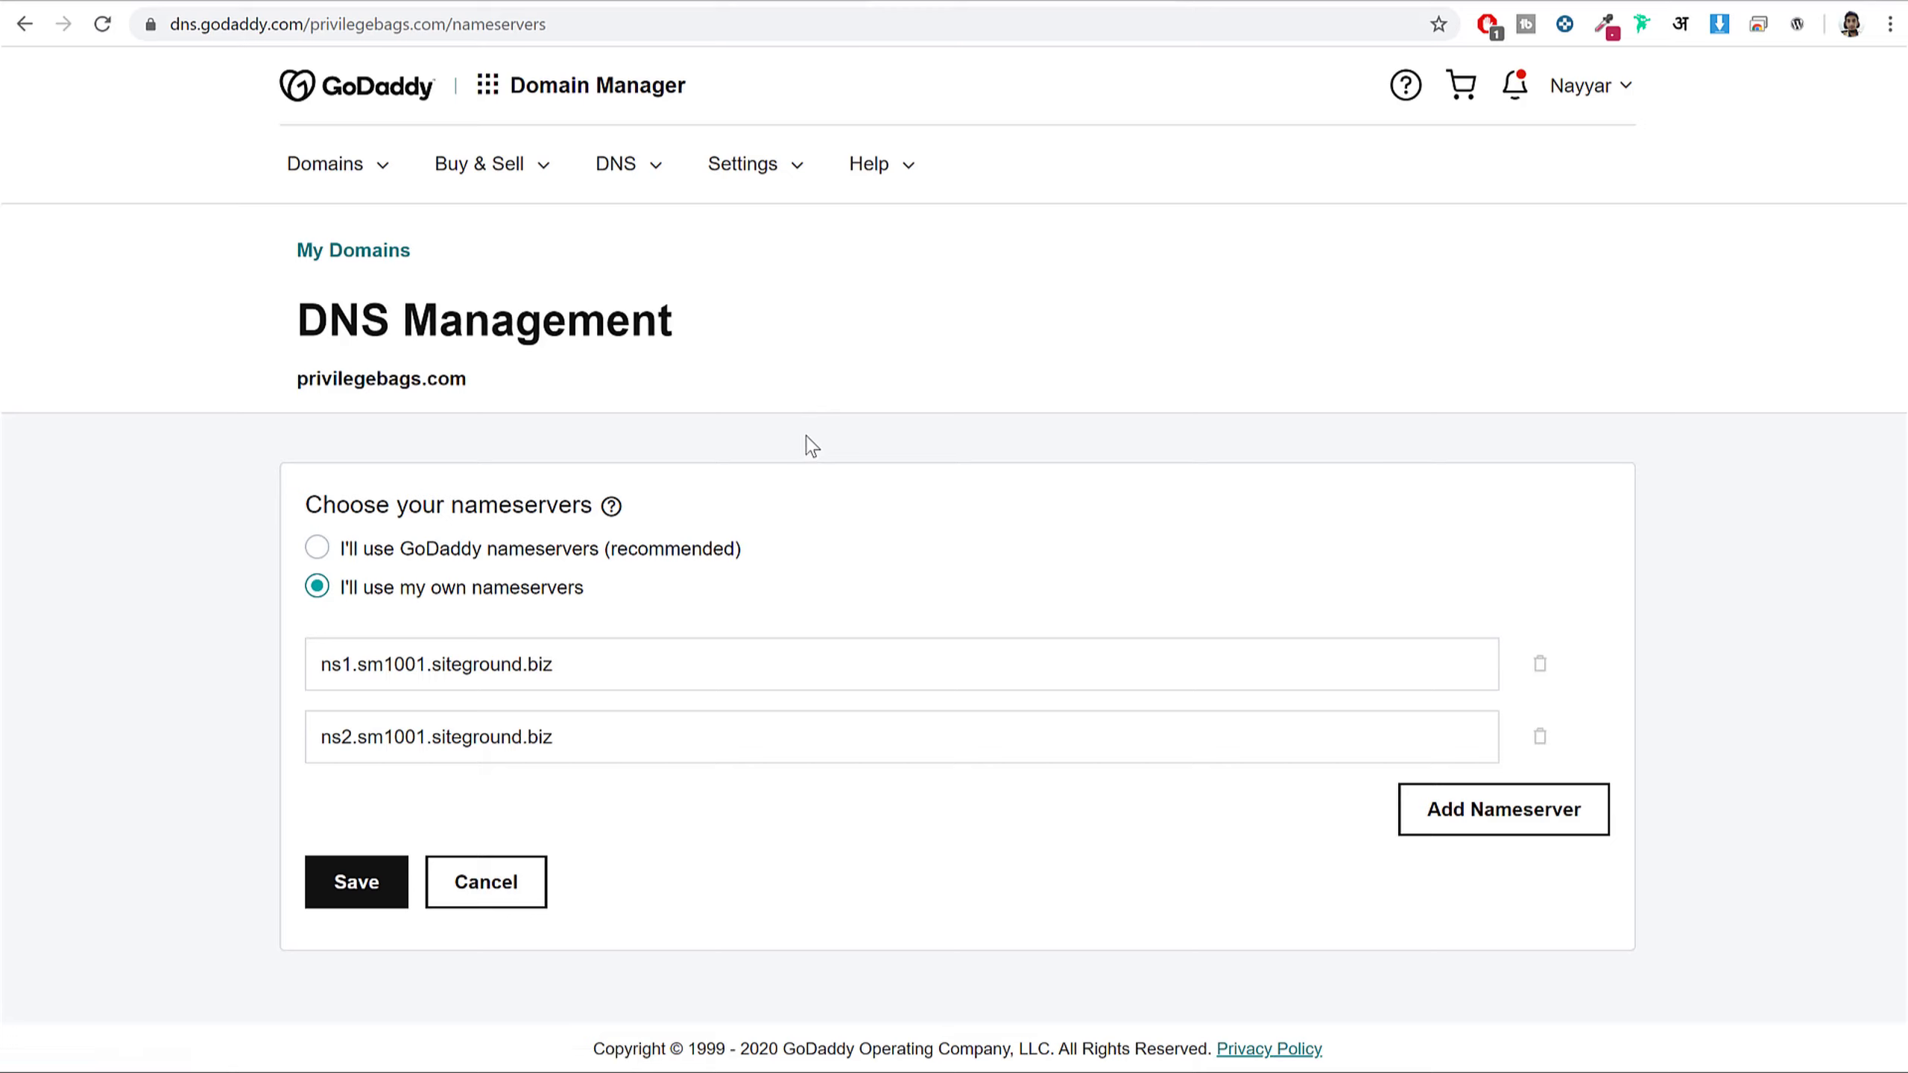
# - Clear both custom nameserver entries of privilegebags.com
pyautogui.moveTo(690, 666); pyautogui.dragTo(315, 646)
pyautogui.hotkey('ctrl', 'c')
pyautogui.press('BackSpace')
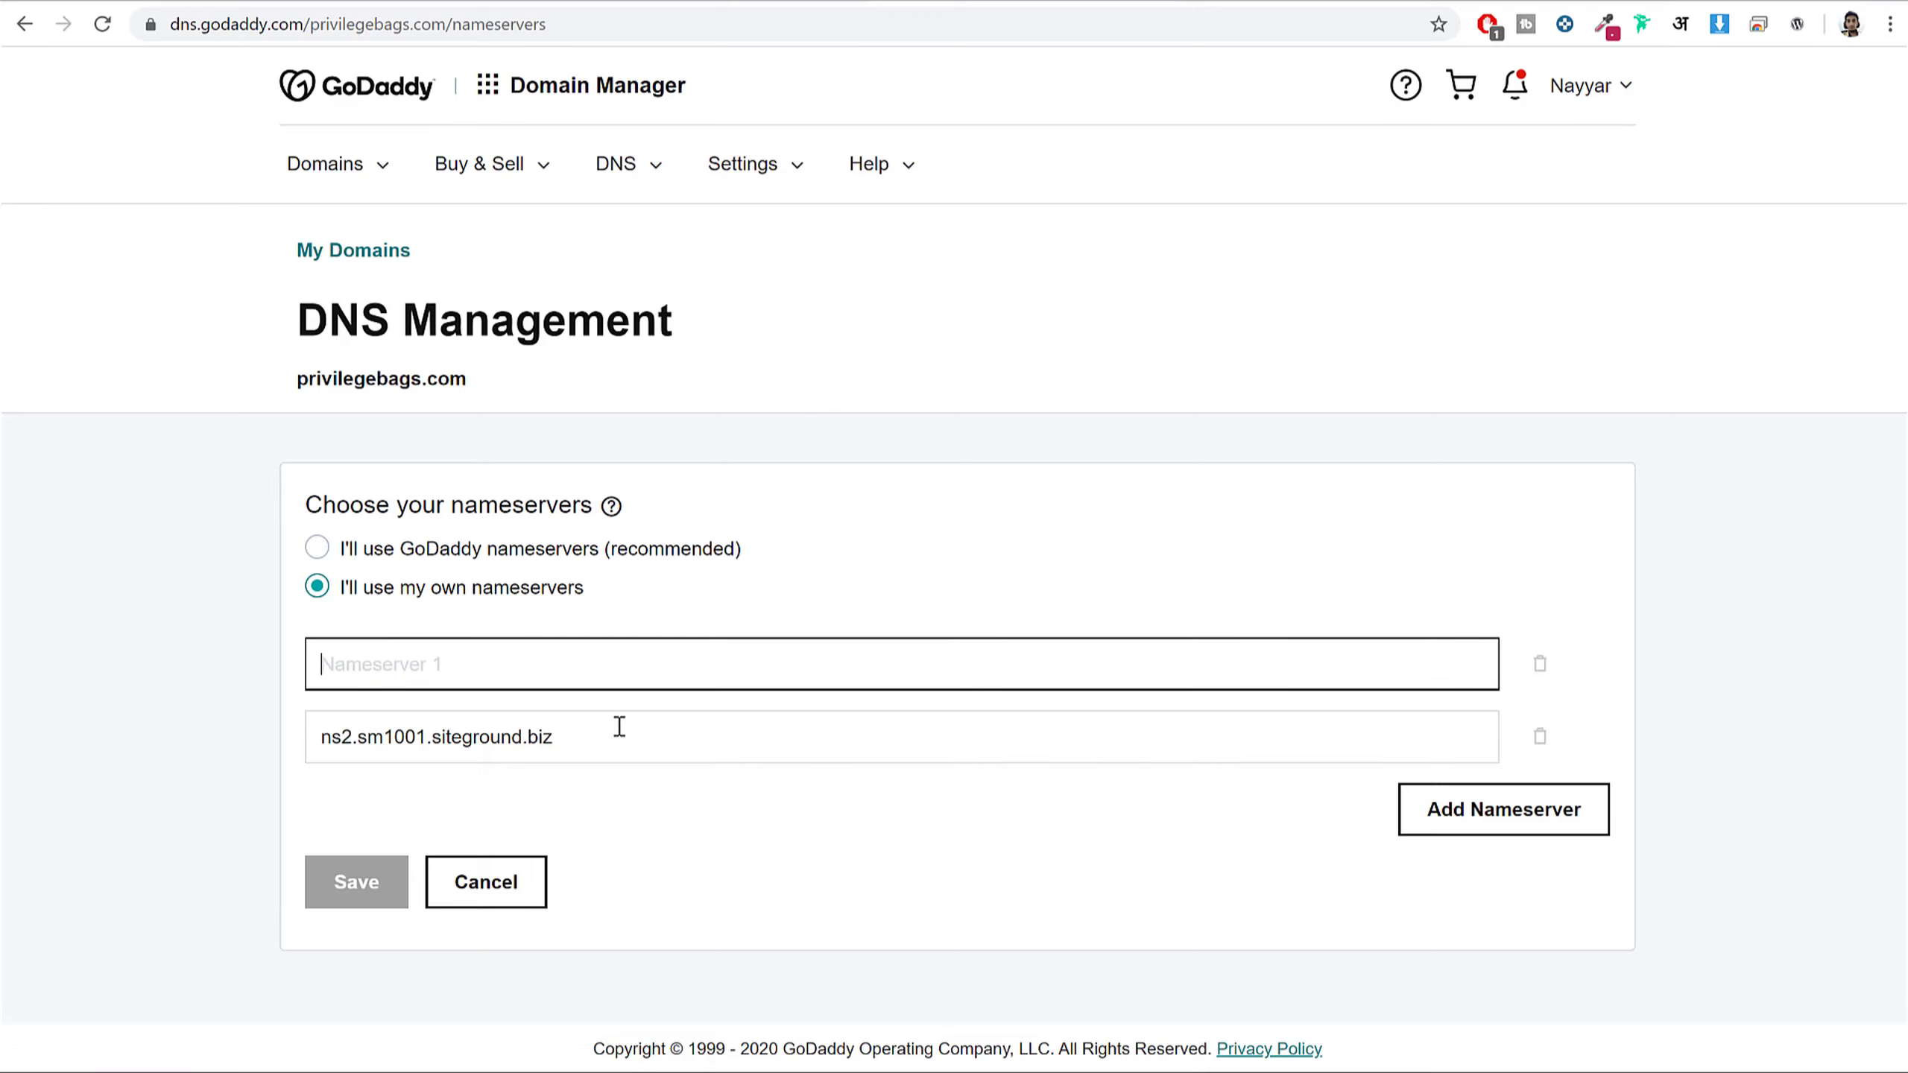
pyautogui.tripleClick(620, 732)
pyautogui.press('BackSpace')
# - Copy ns1.sm1001.siteground.biz from the SiteGround dashboard and enter it as Nameserver 1 for privilegebags.com in GoDaddy
pyautogui.click(724, 4)
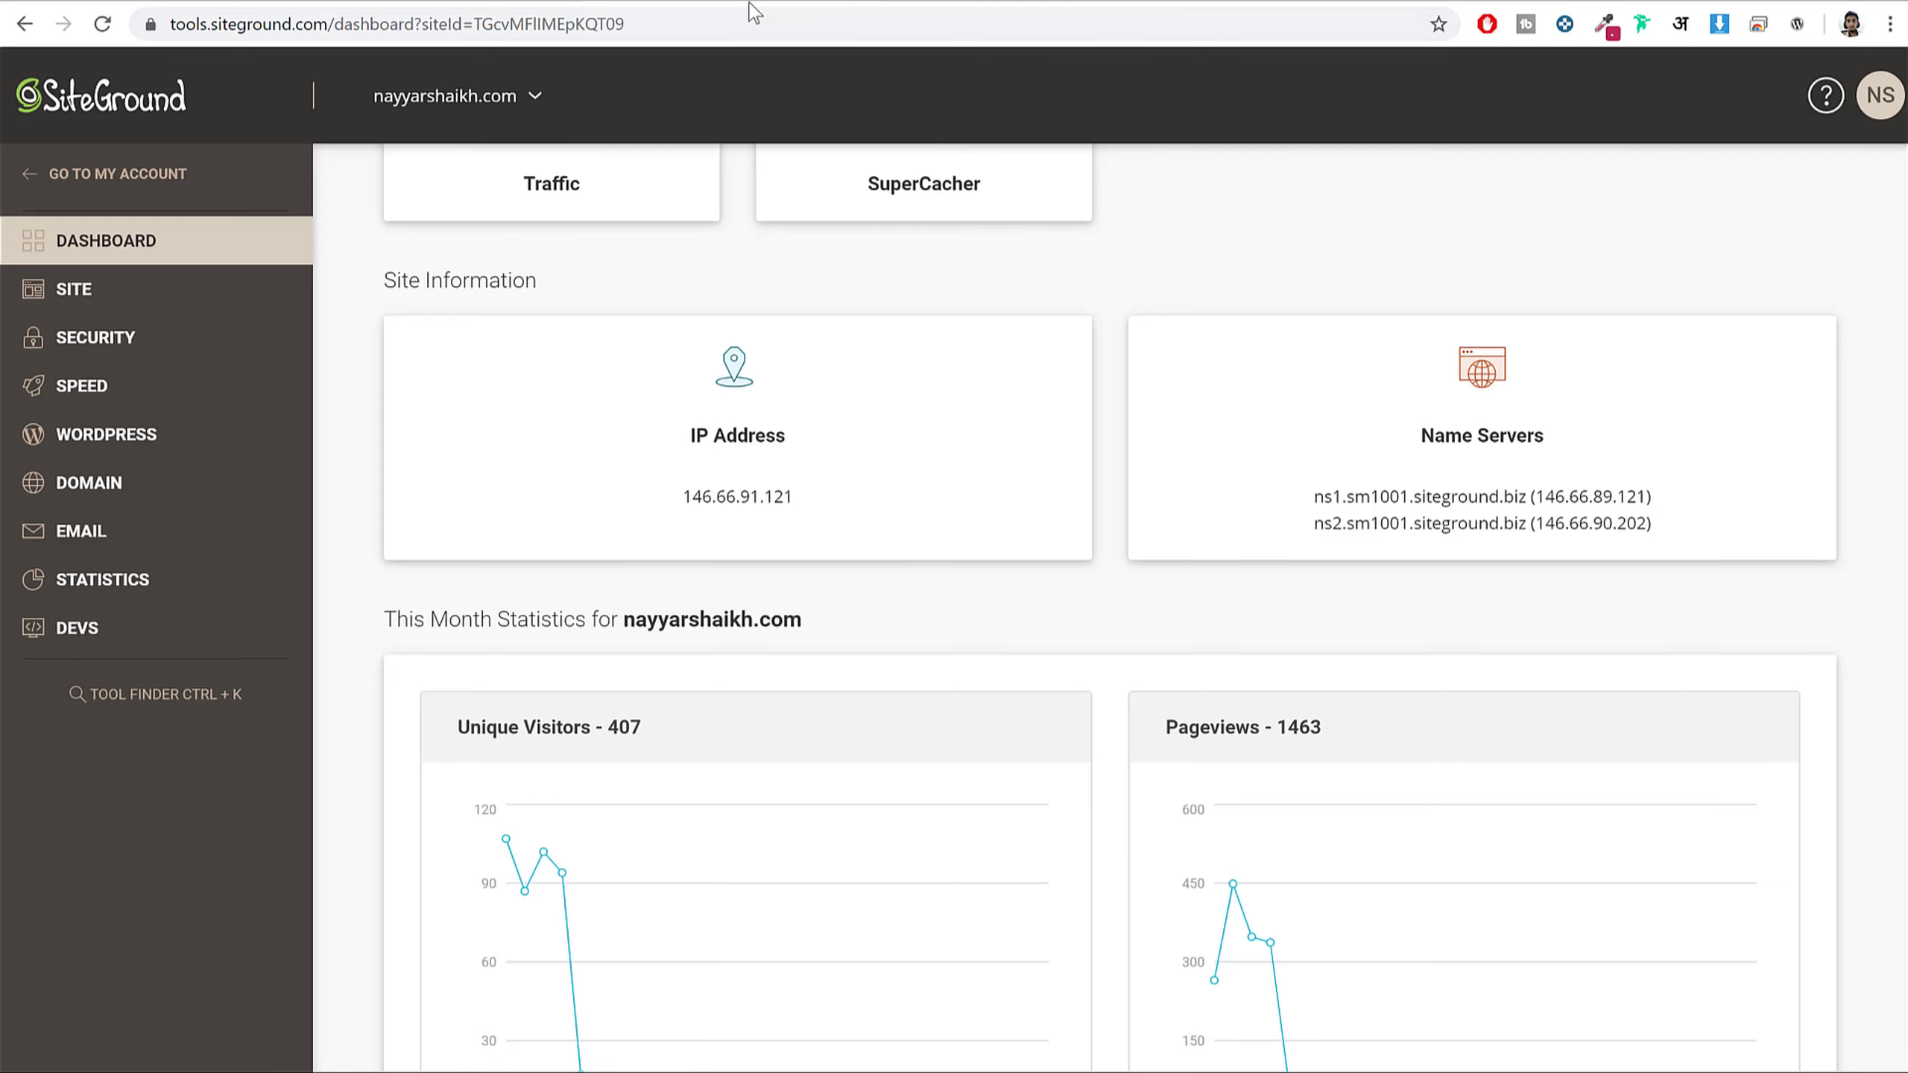
pyautogui.scroll(5, 1278, 374)
pyautogui.scroll(-8, 1043, 320)
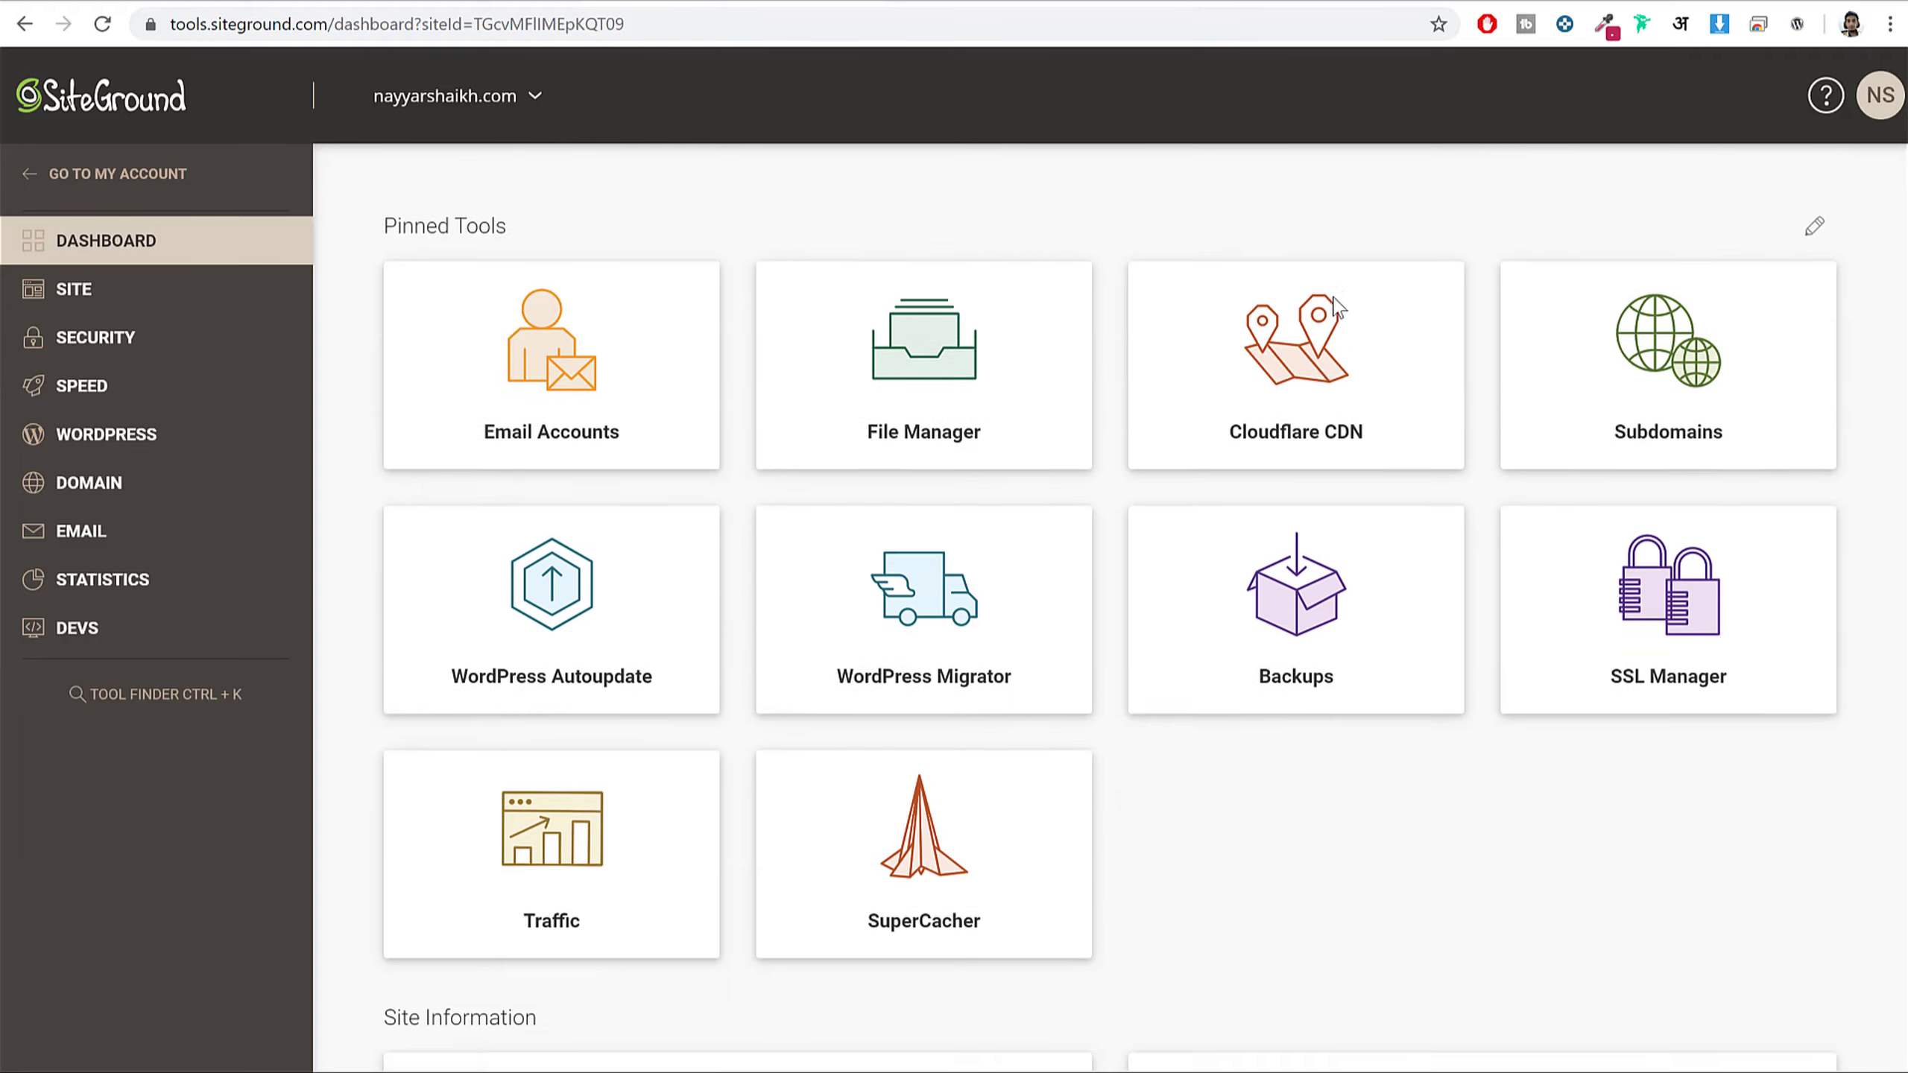
pyautogui.scroll(-5, 1335, 307)
pyautogui.scroll(4, 1352, 312)
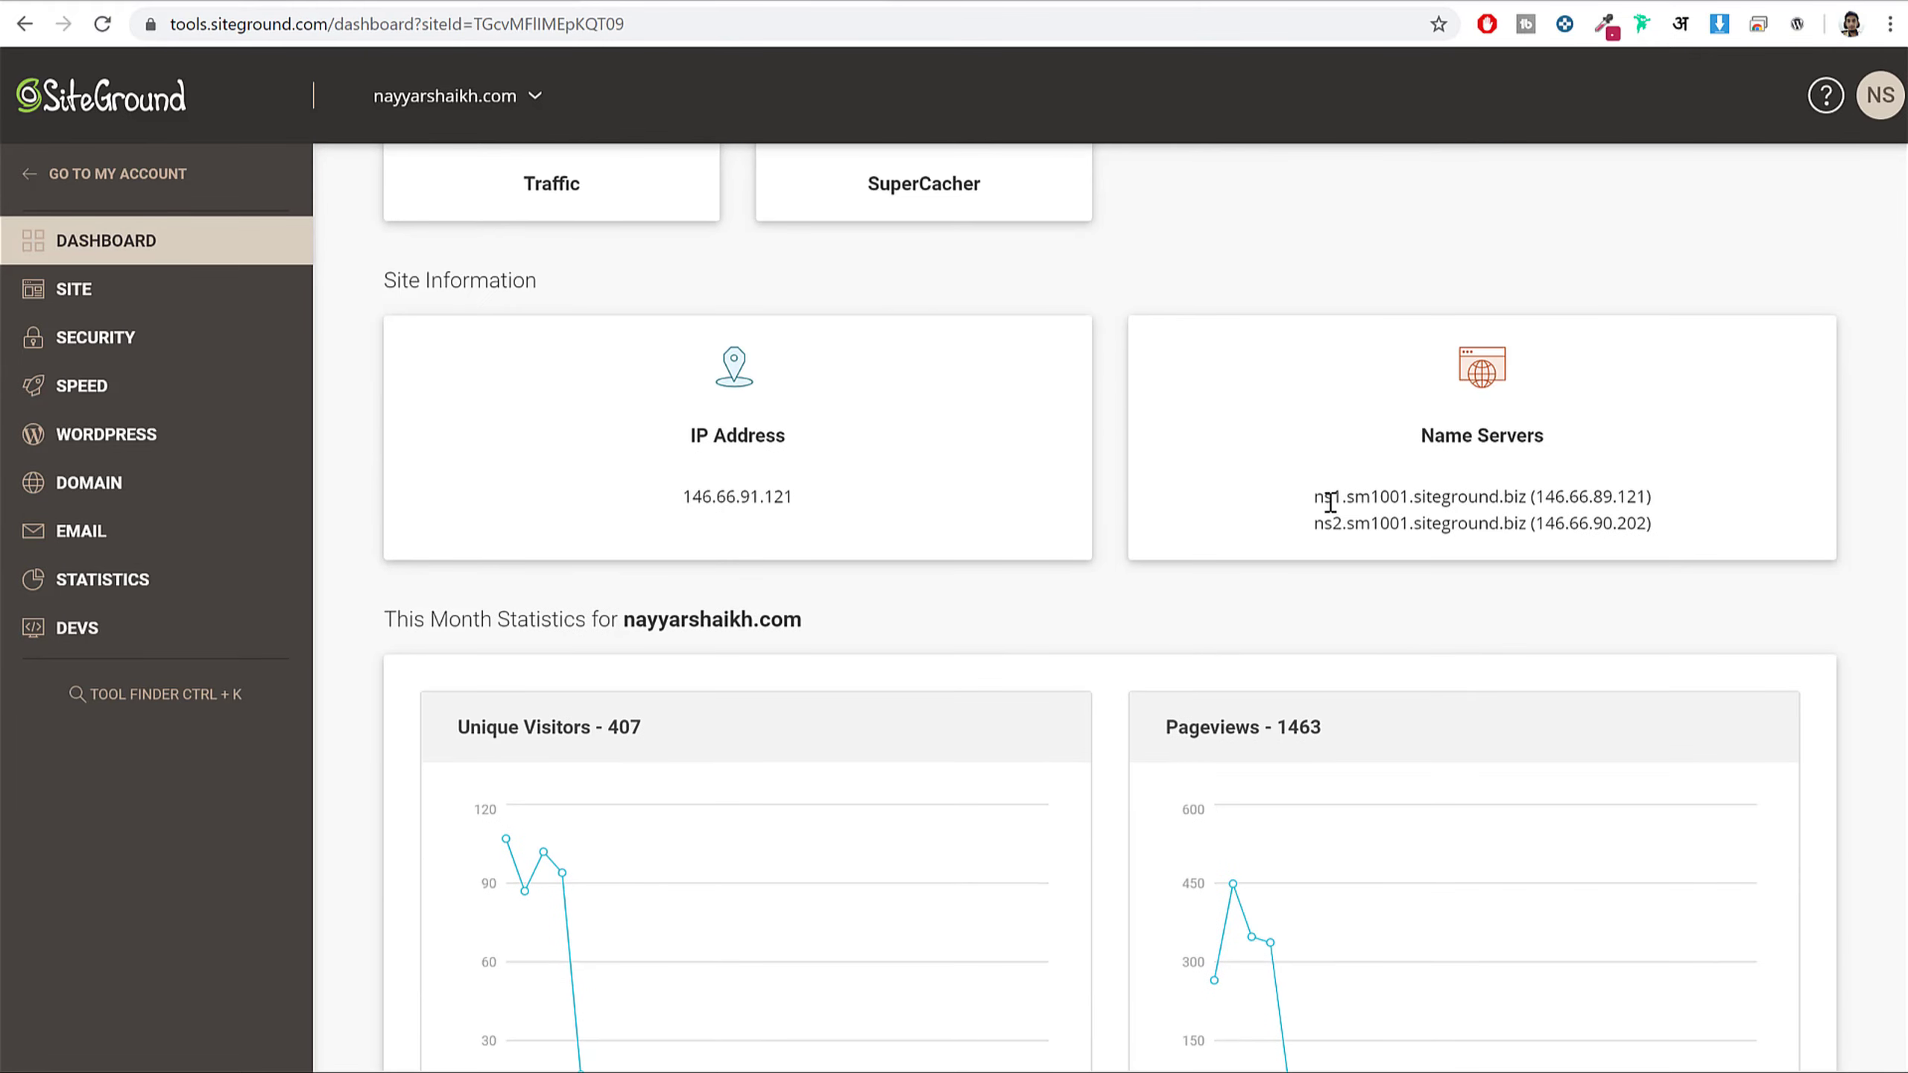
pyautogui.moveTo(1319, 498); pyautogui.dragTo(1525, 502)
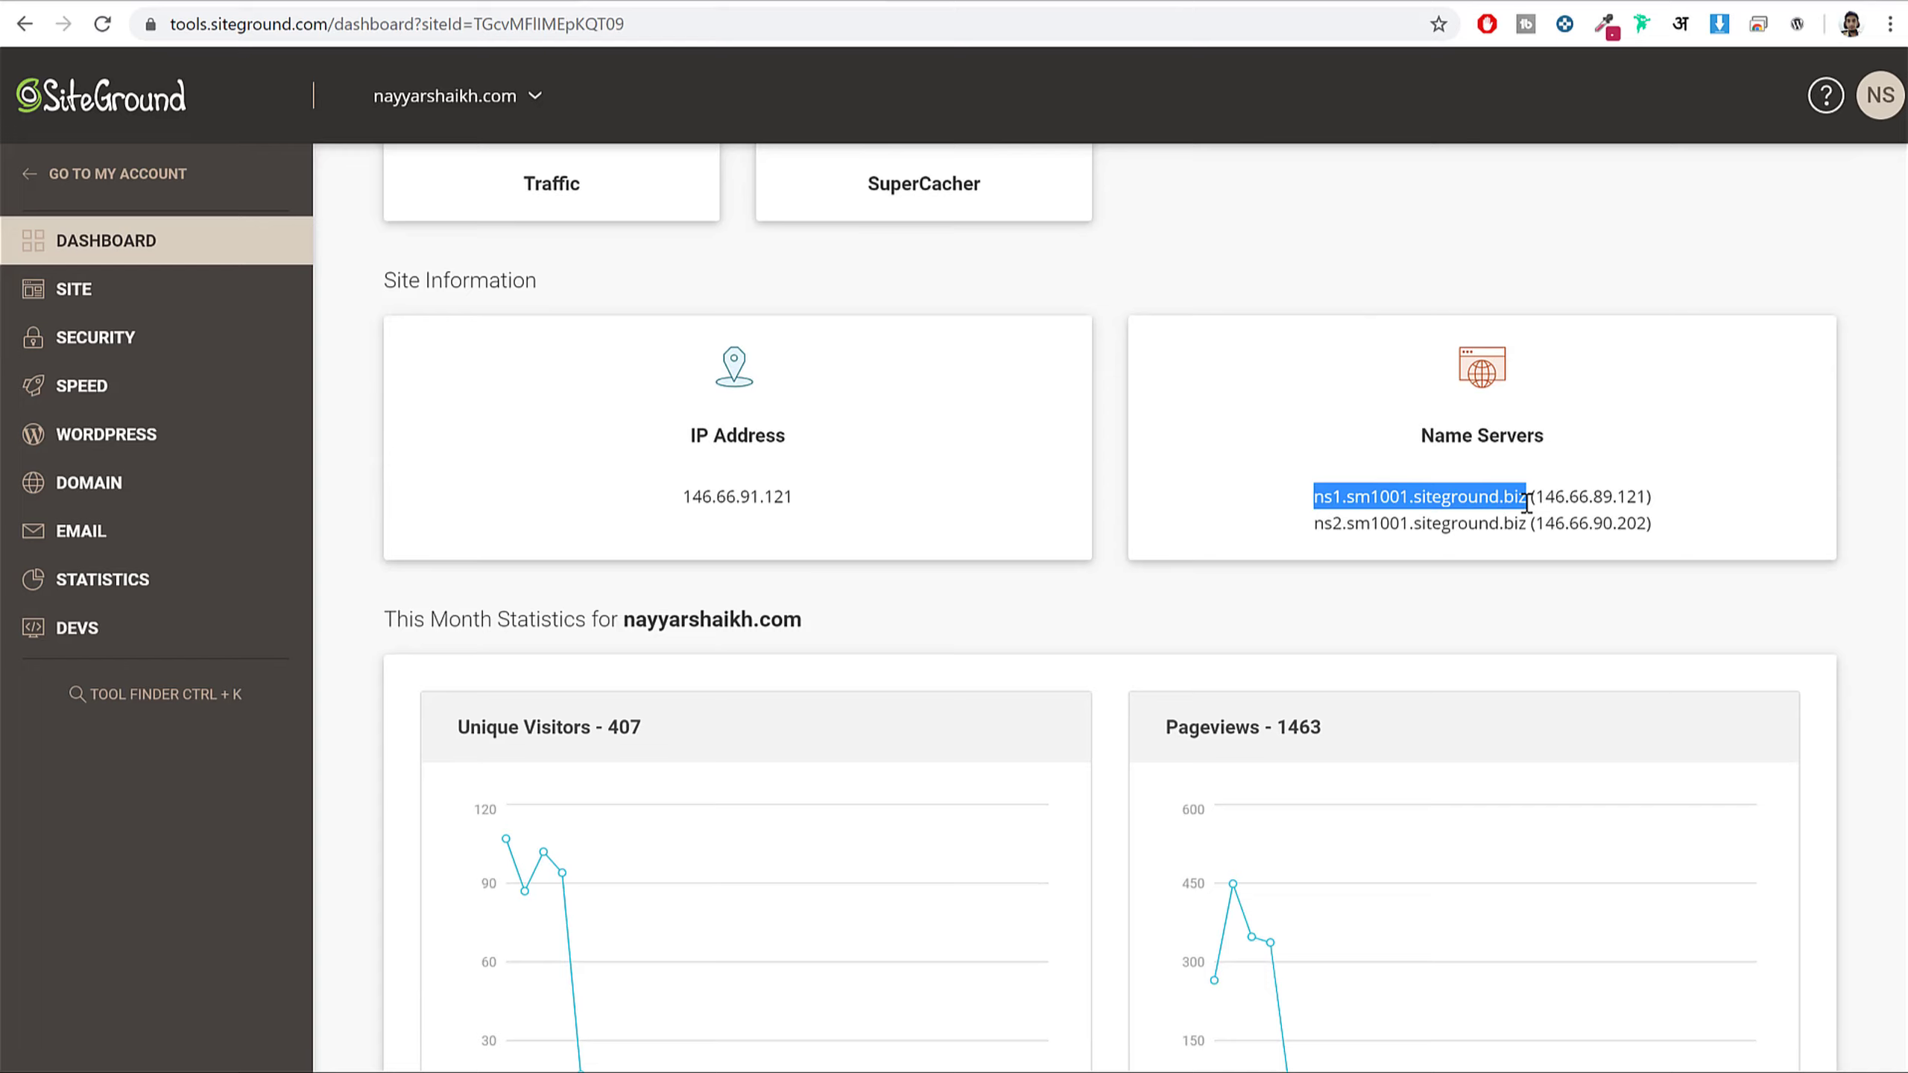
pyautogui.click(1047, 1)
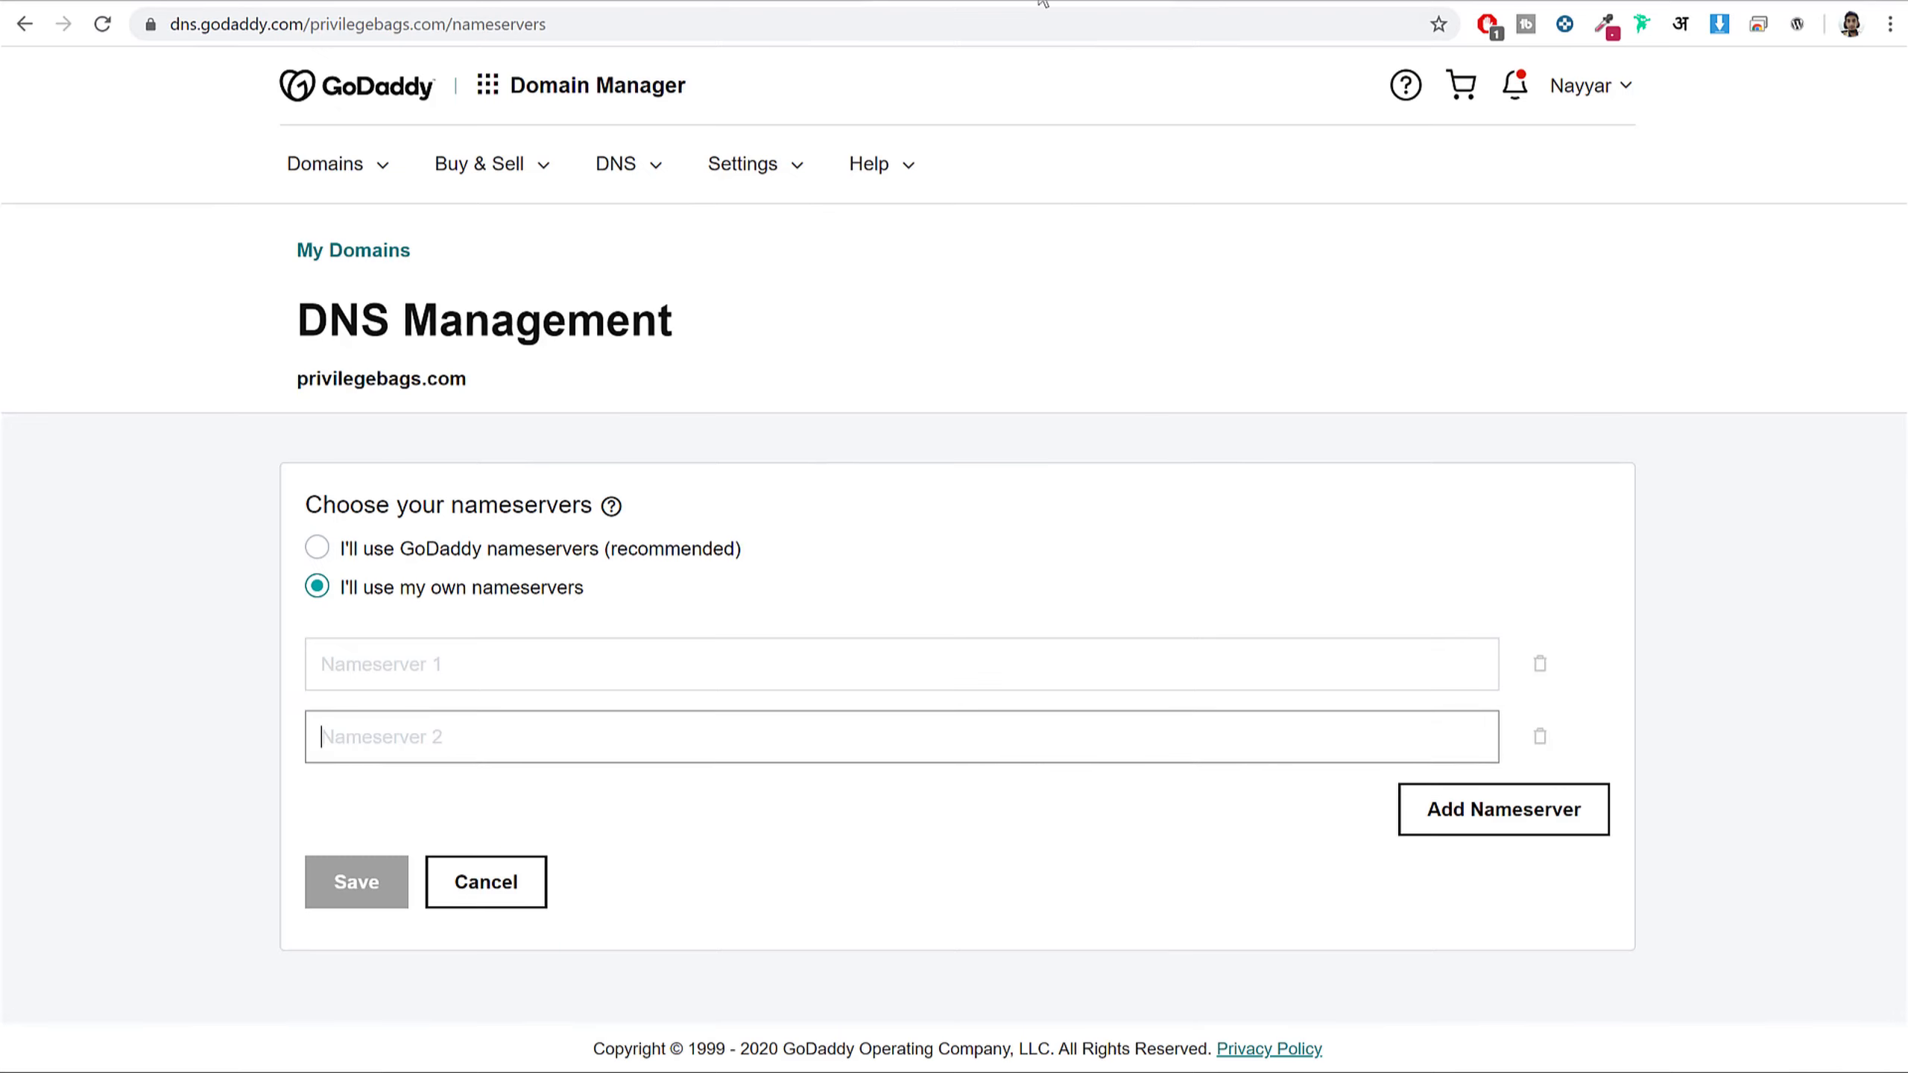
pyautogui.click(622, 679)
pyautogui.hotkey('ctrl', 'v')
# - Copy ns2.sm1001.siteground.biz from SiteGround, enter it as Nameserver 2 in GoDaddy, and save the nameservers
pyautogui.click(738, 3)
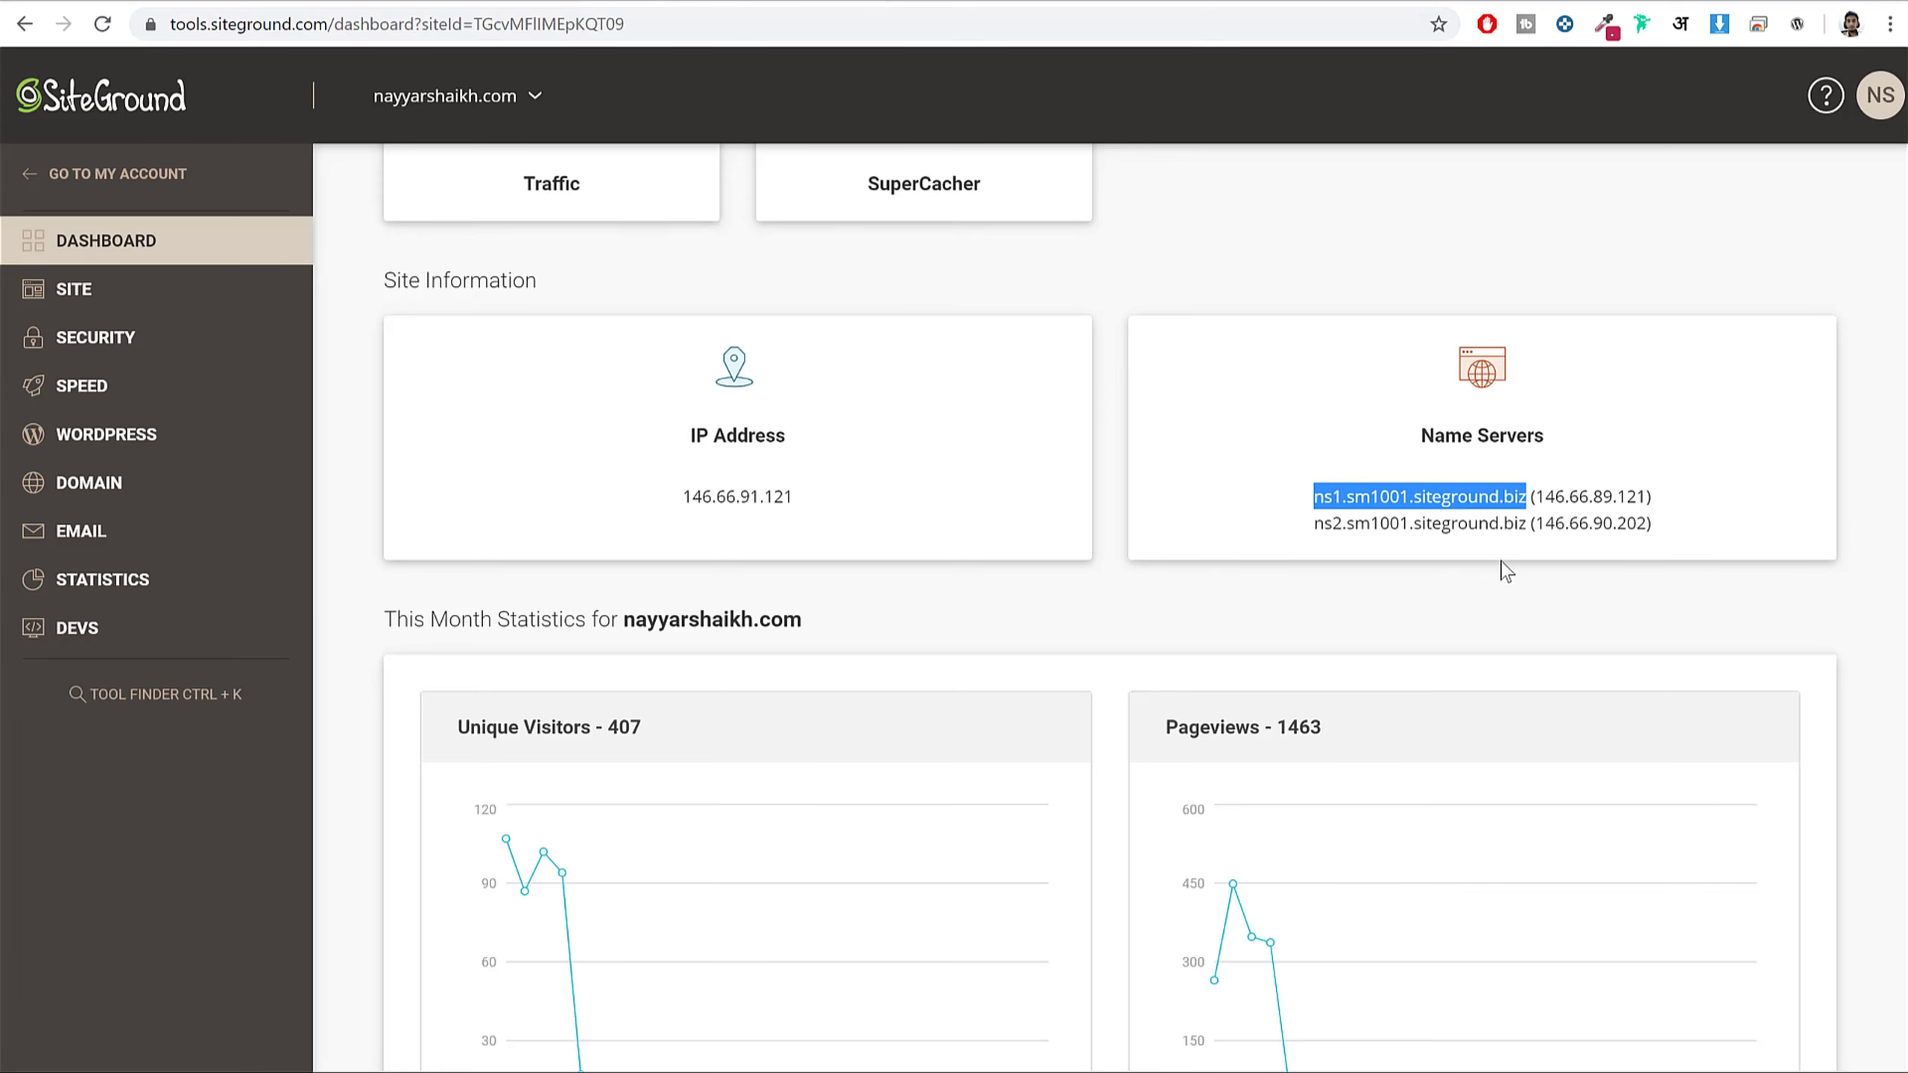
pyautogui.moveTo(1313, 524); pyautogui.dragTo(1532, 526)
pyautogui.hotkey('ctrl', 'c')
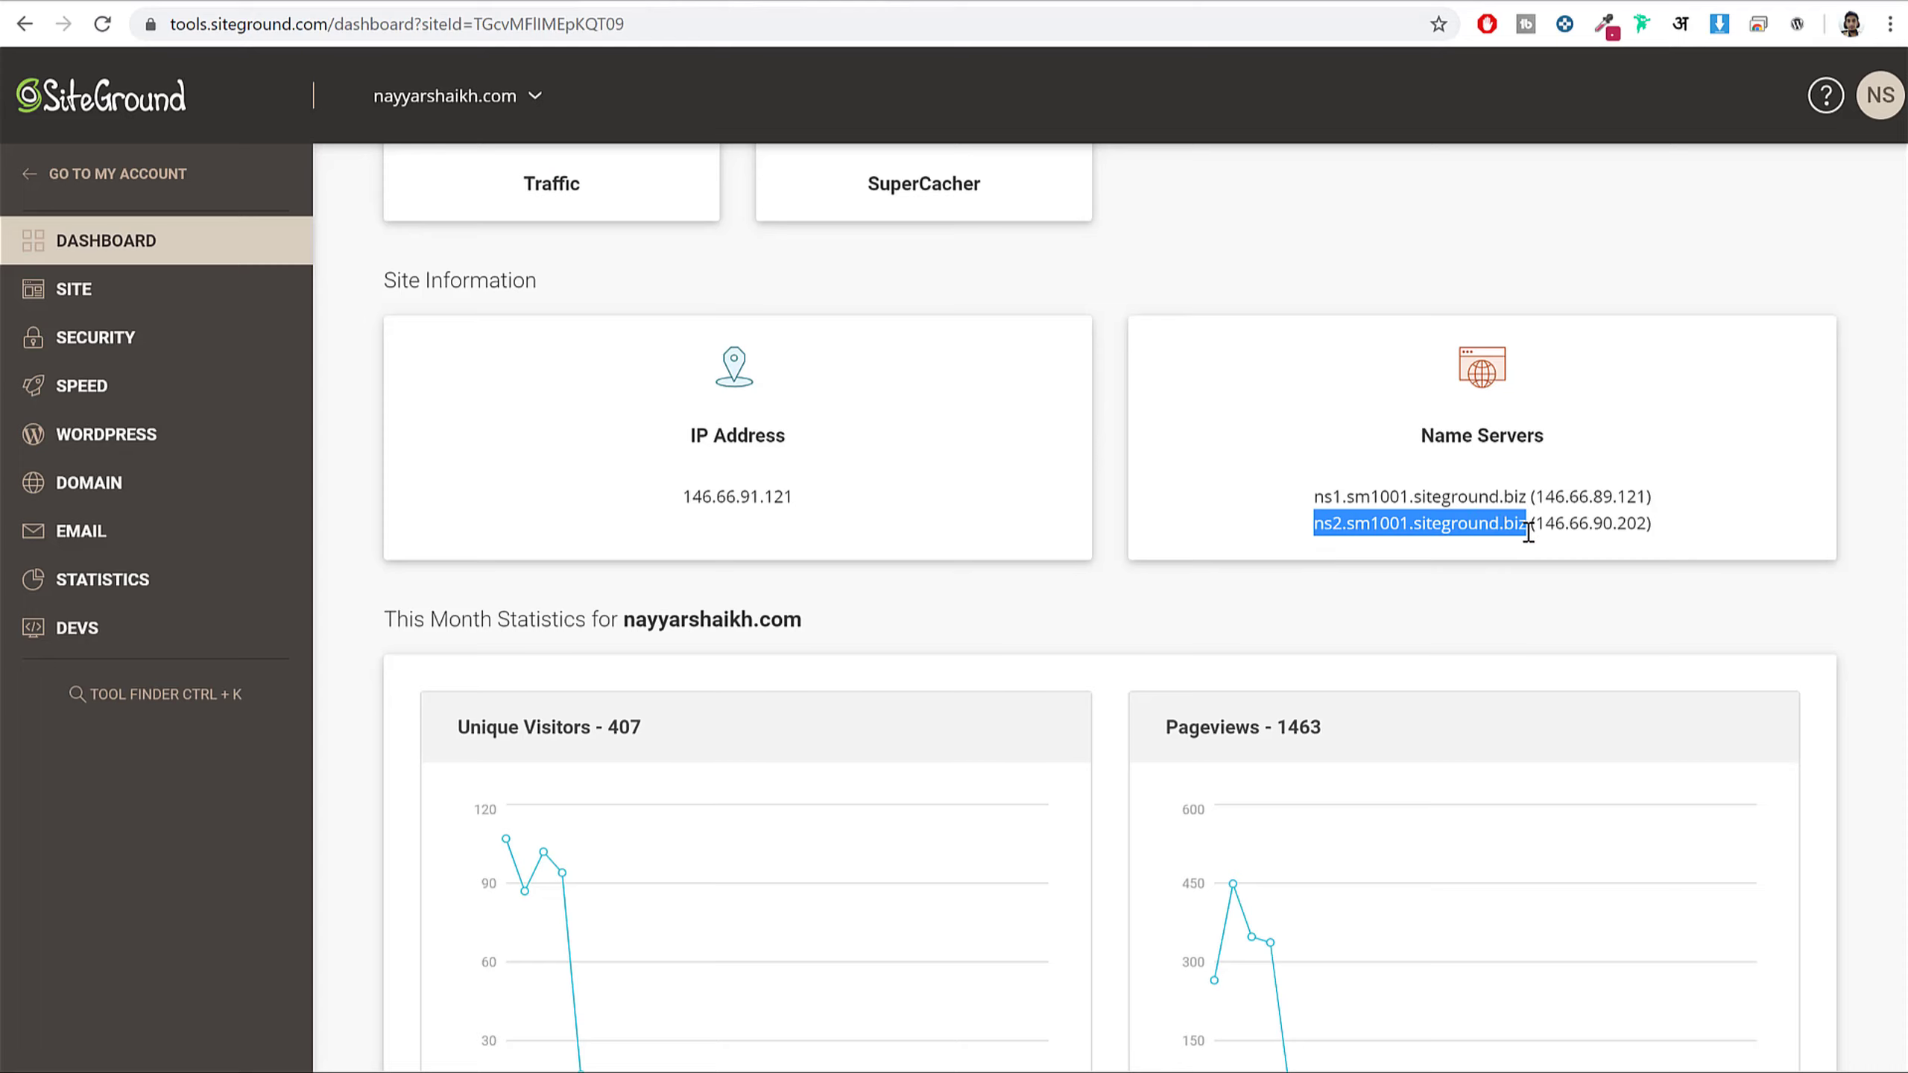
pyautogui.click(968, 2)
pyautogui.click(617, 752)
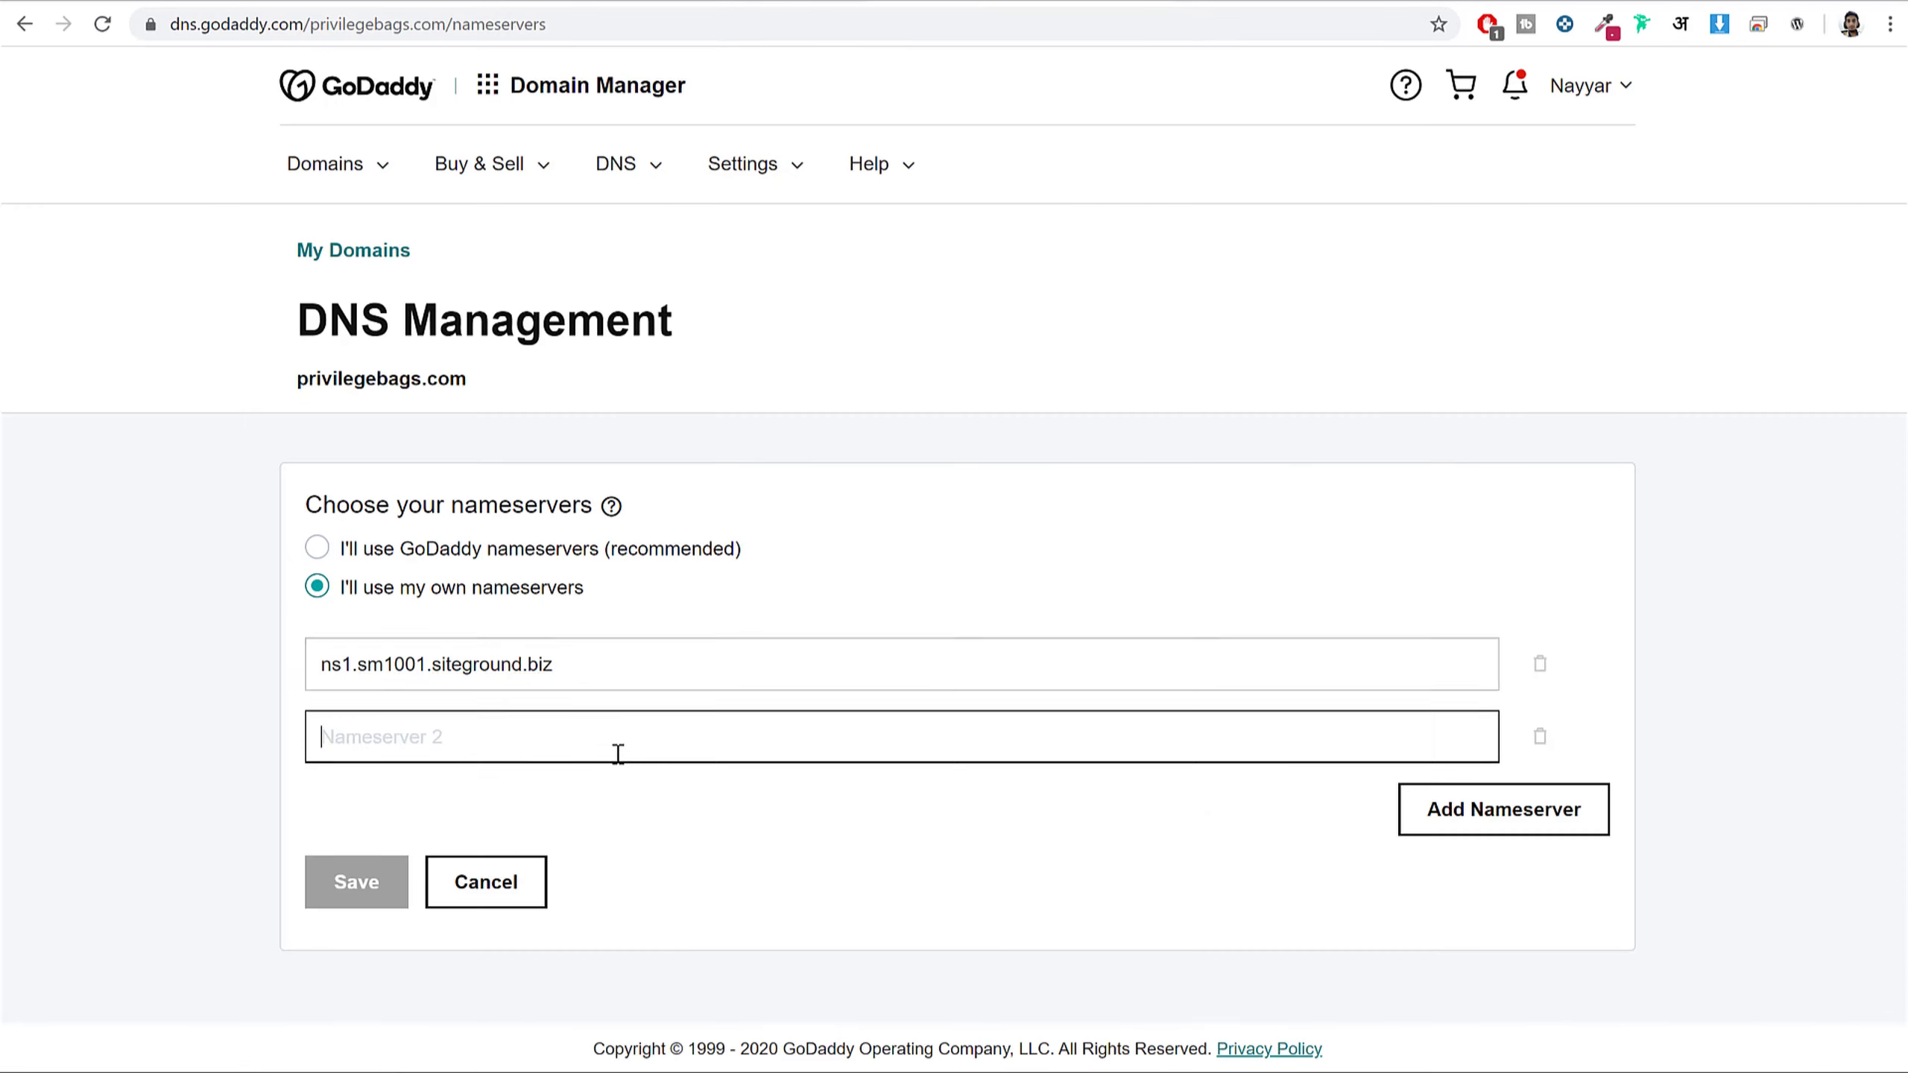
pyautogui.hotkey('ctrl', 'v')
pyautogui.click(342, 898)
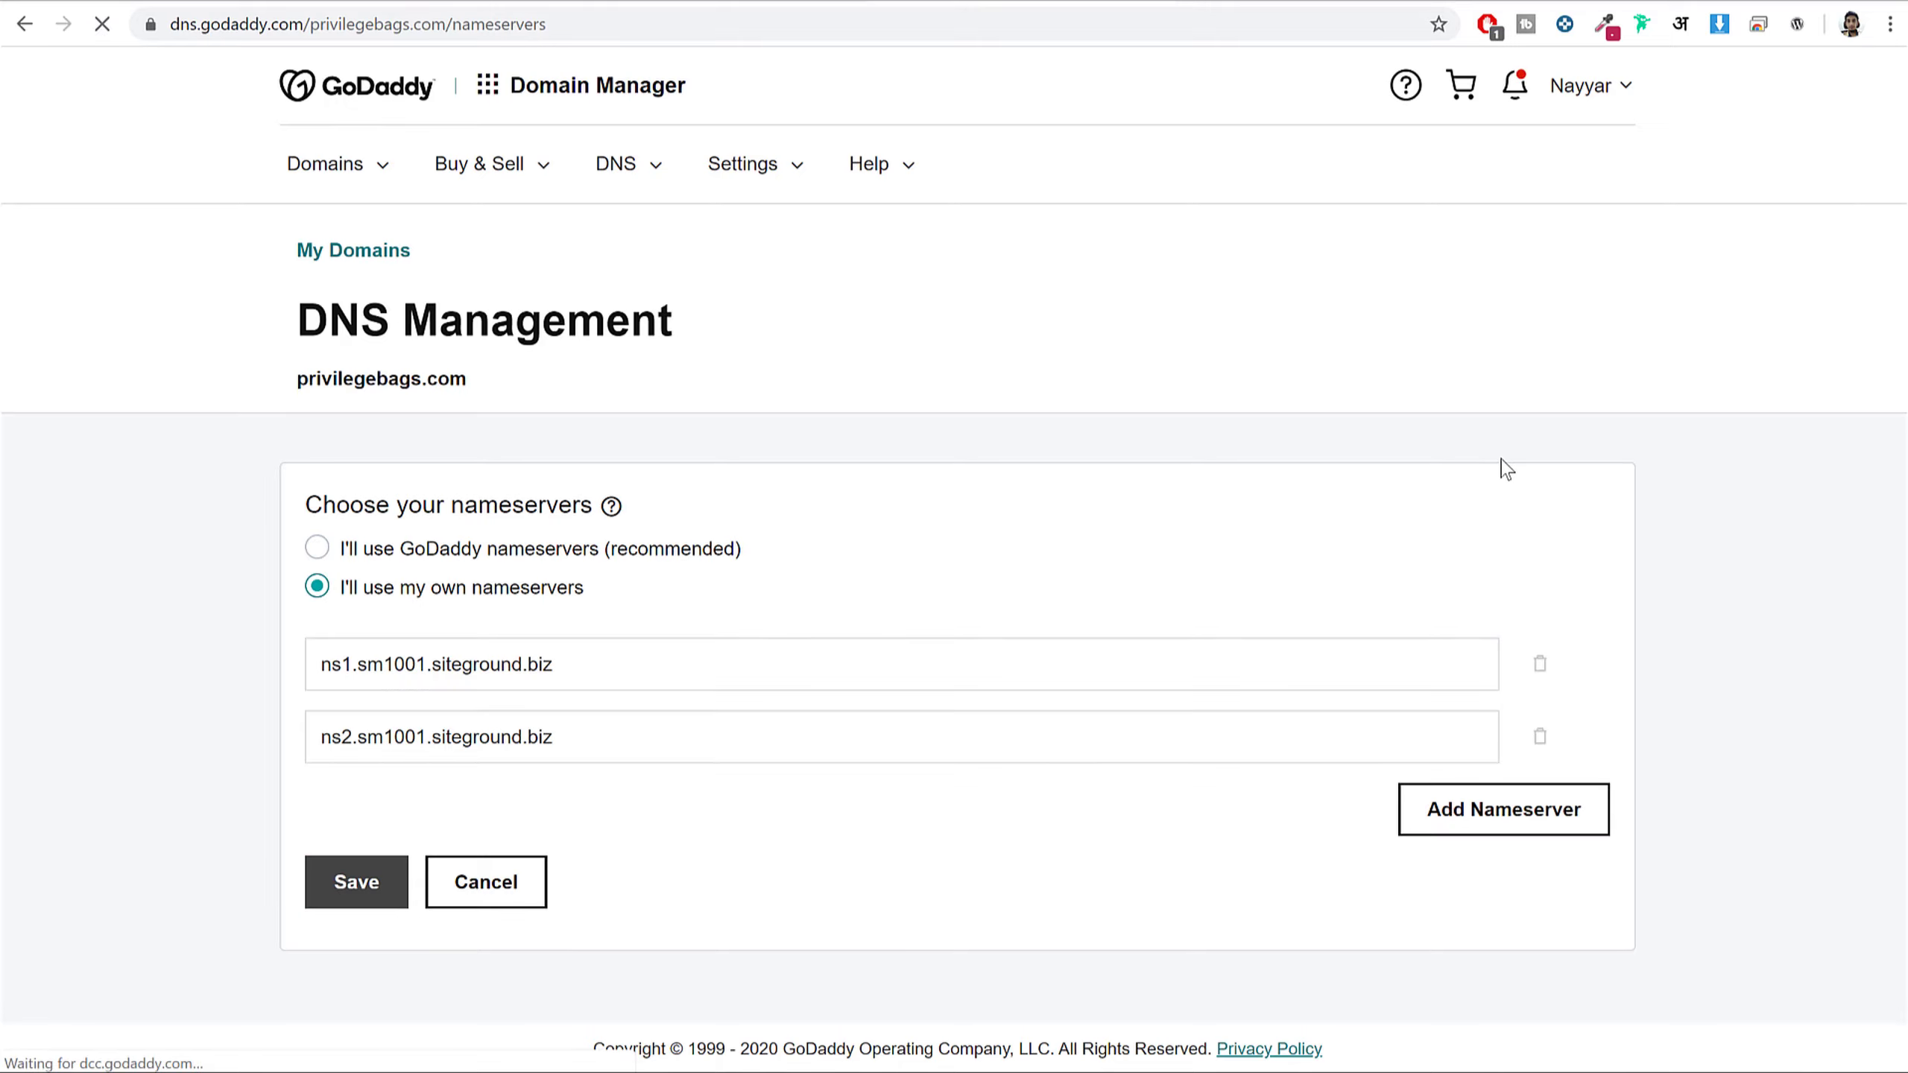
# - Switch to SiteGround's site tools and open the SSL Manager at the form for installing a new certificate
pyautogui.click(721, 3)
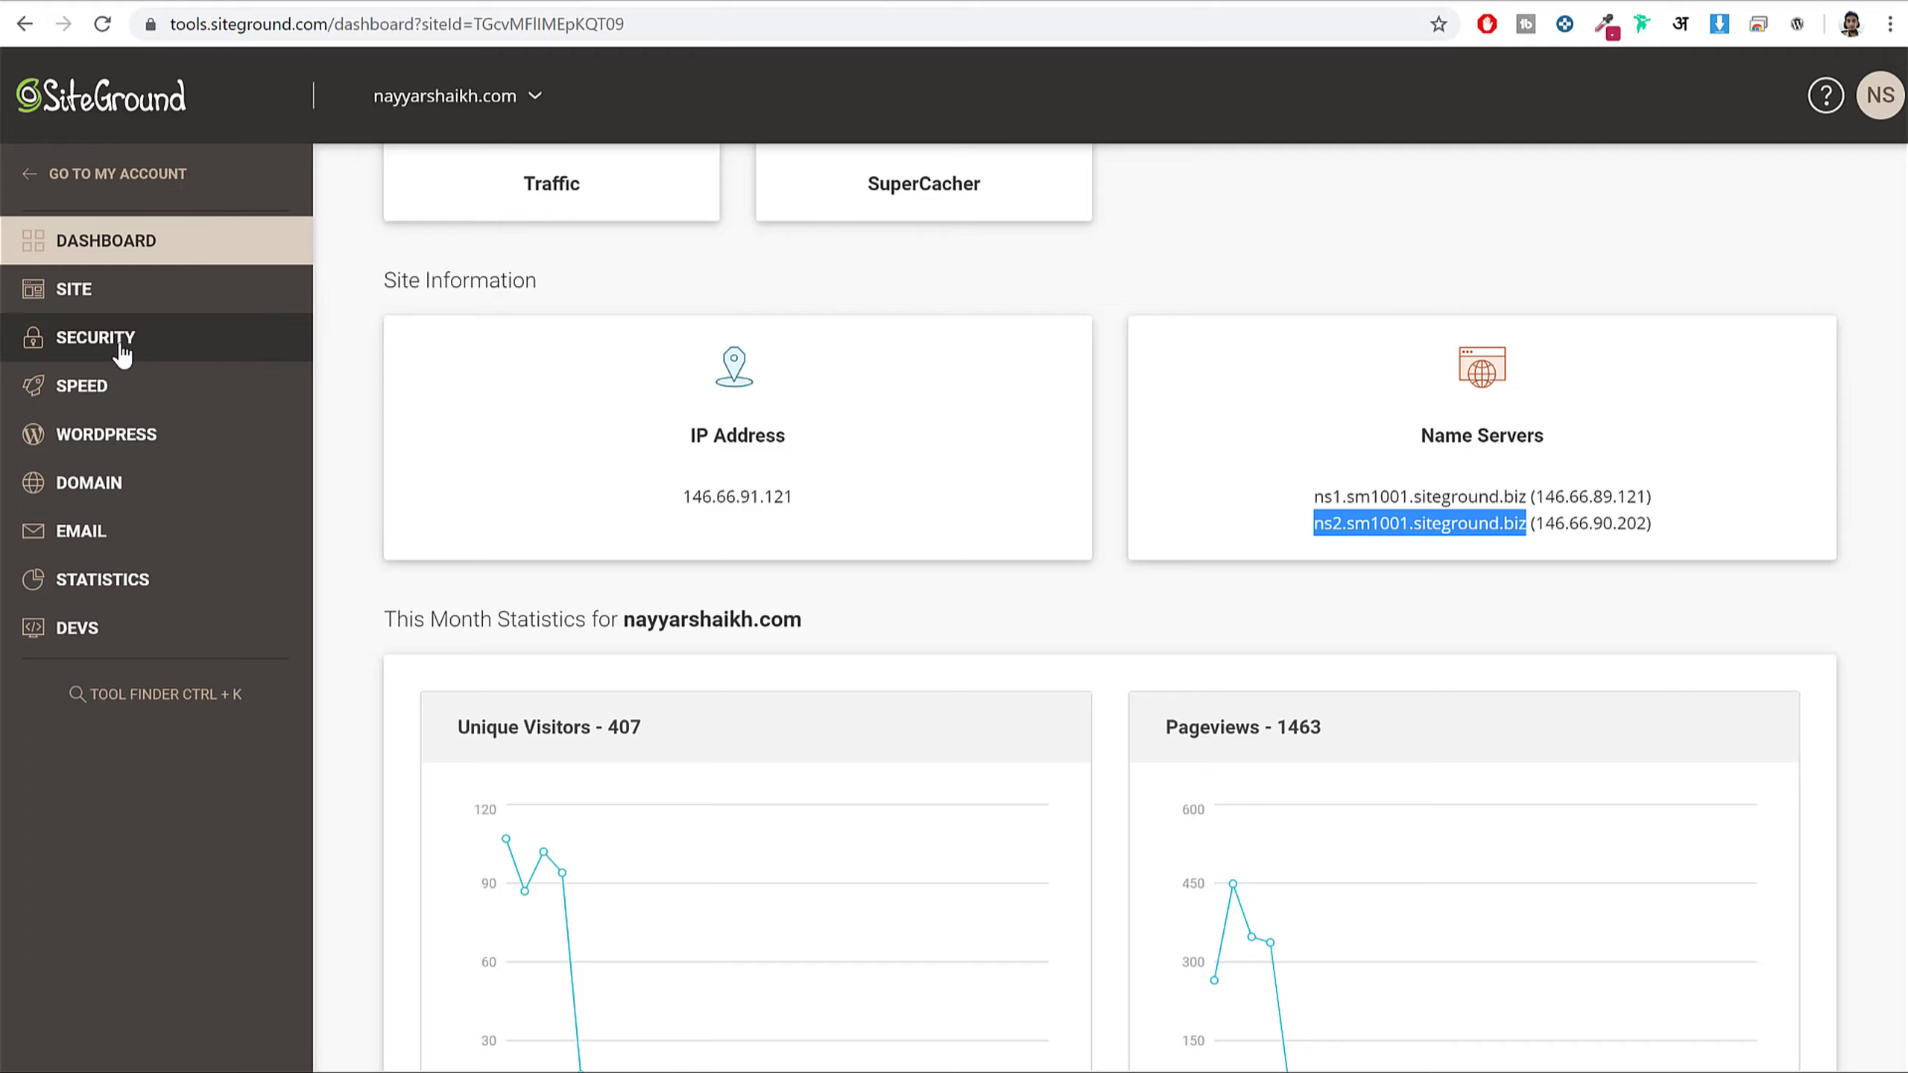
pyautogui.click(170, 353)
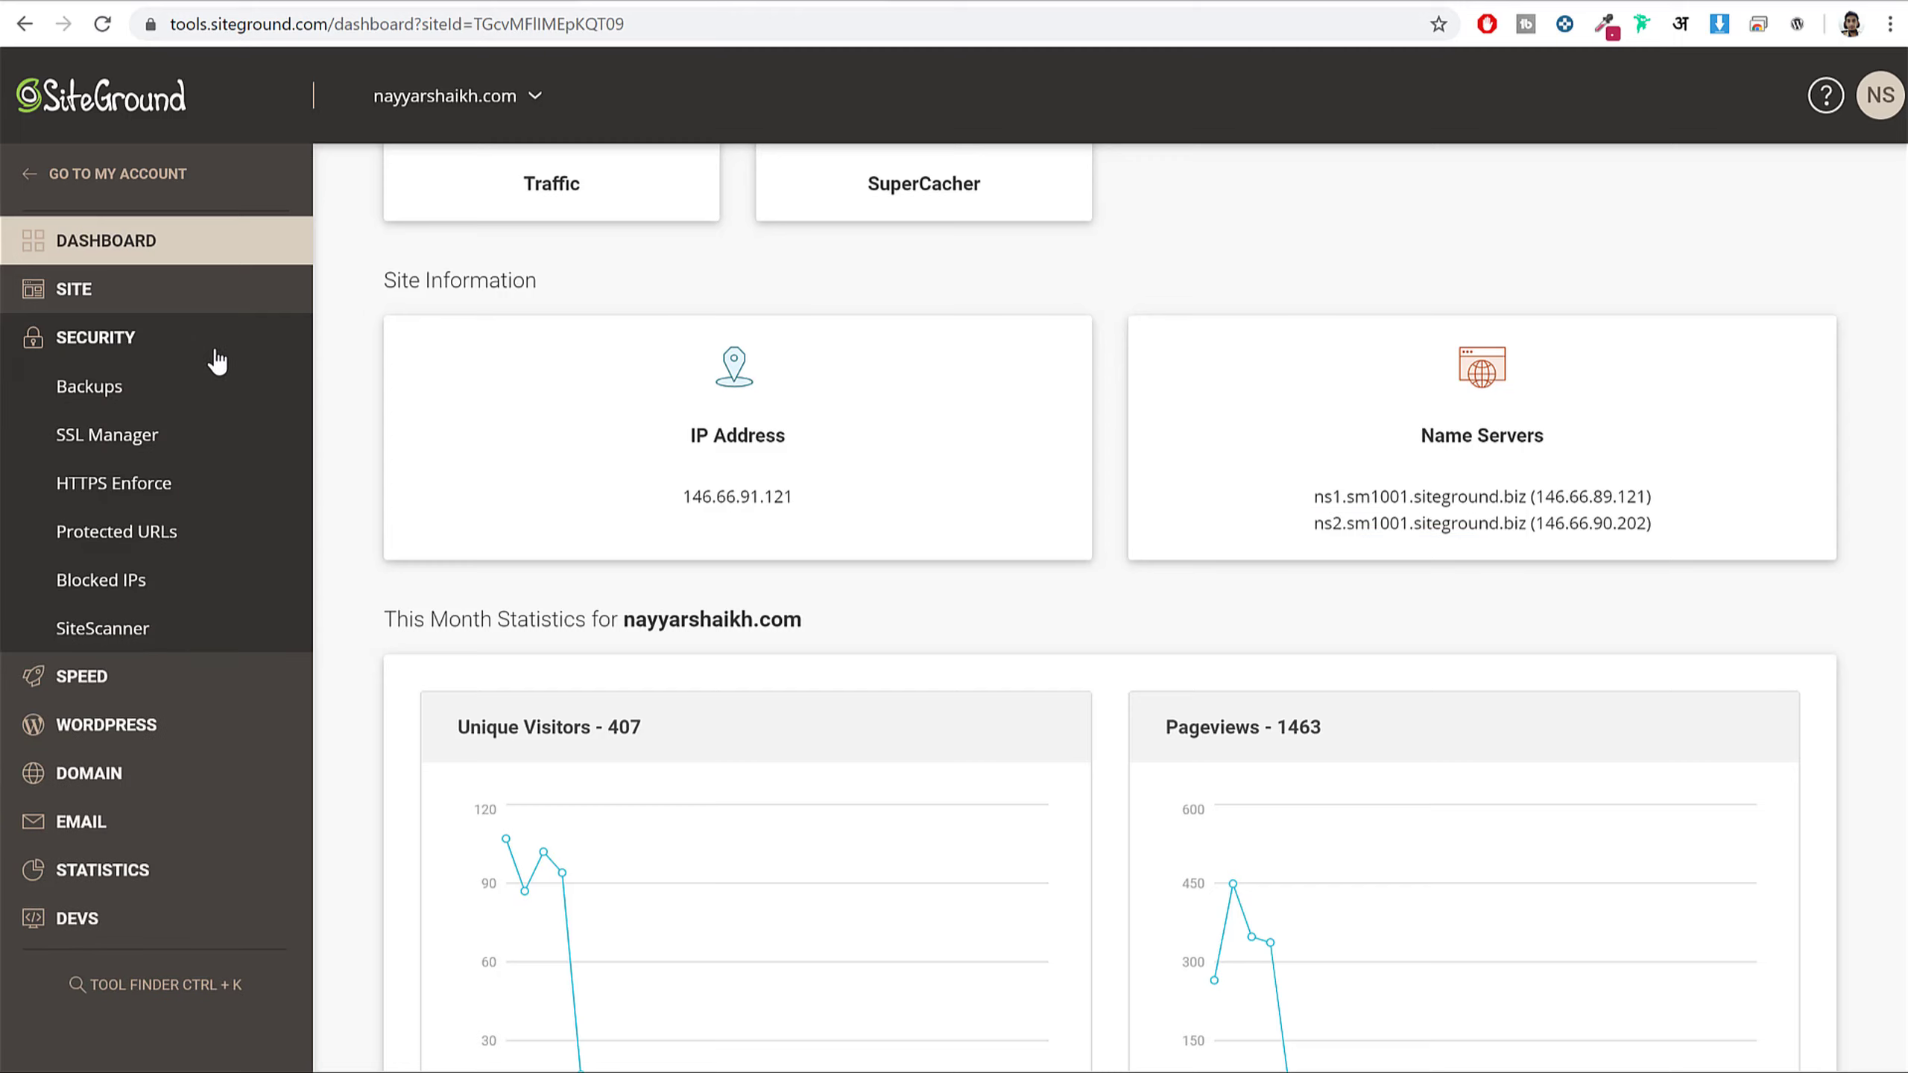
pyautogui.click(119, 442)
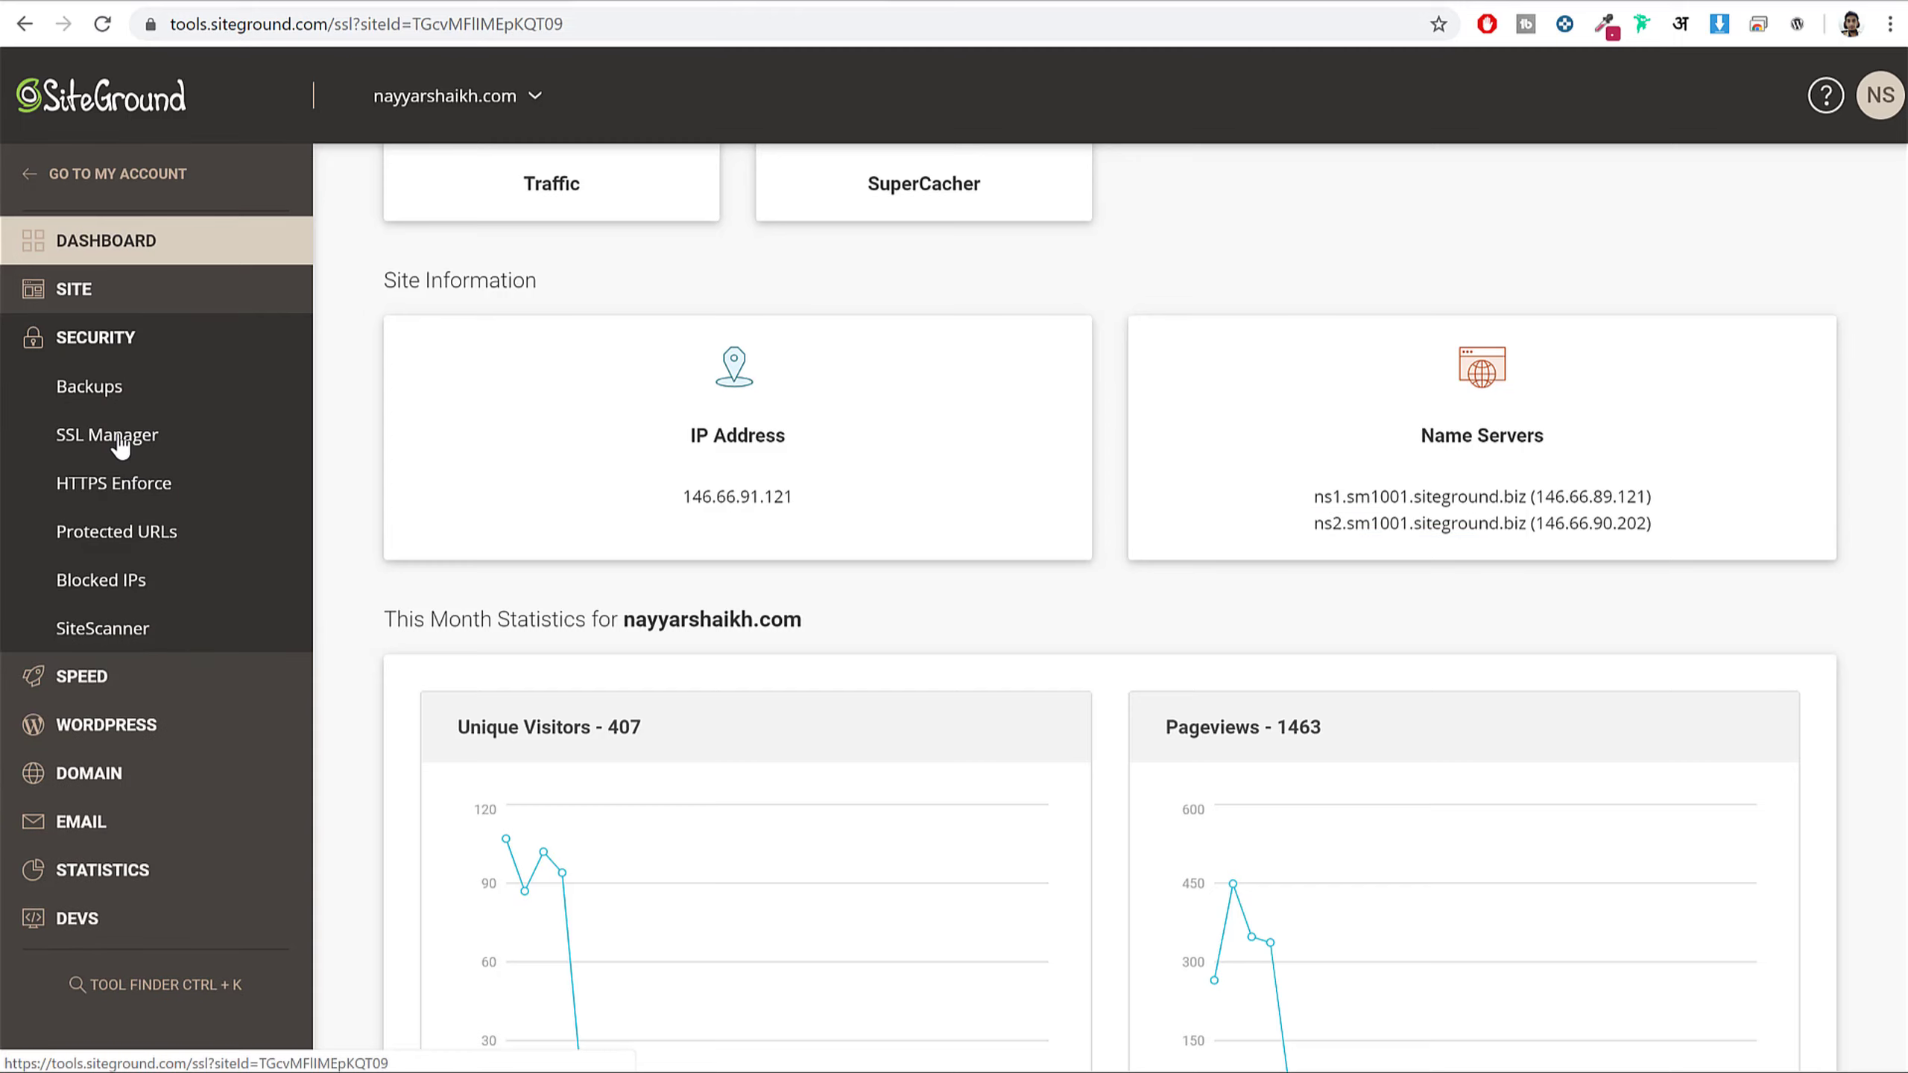
pyautogui.scroll(-3, 1292, 346)
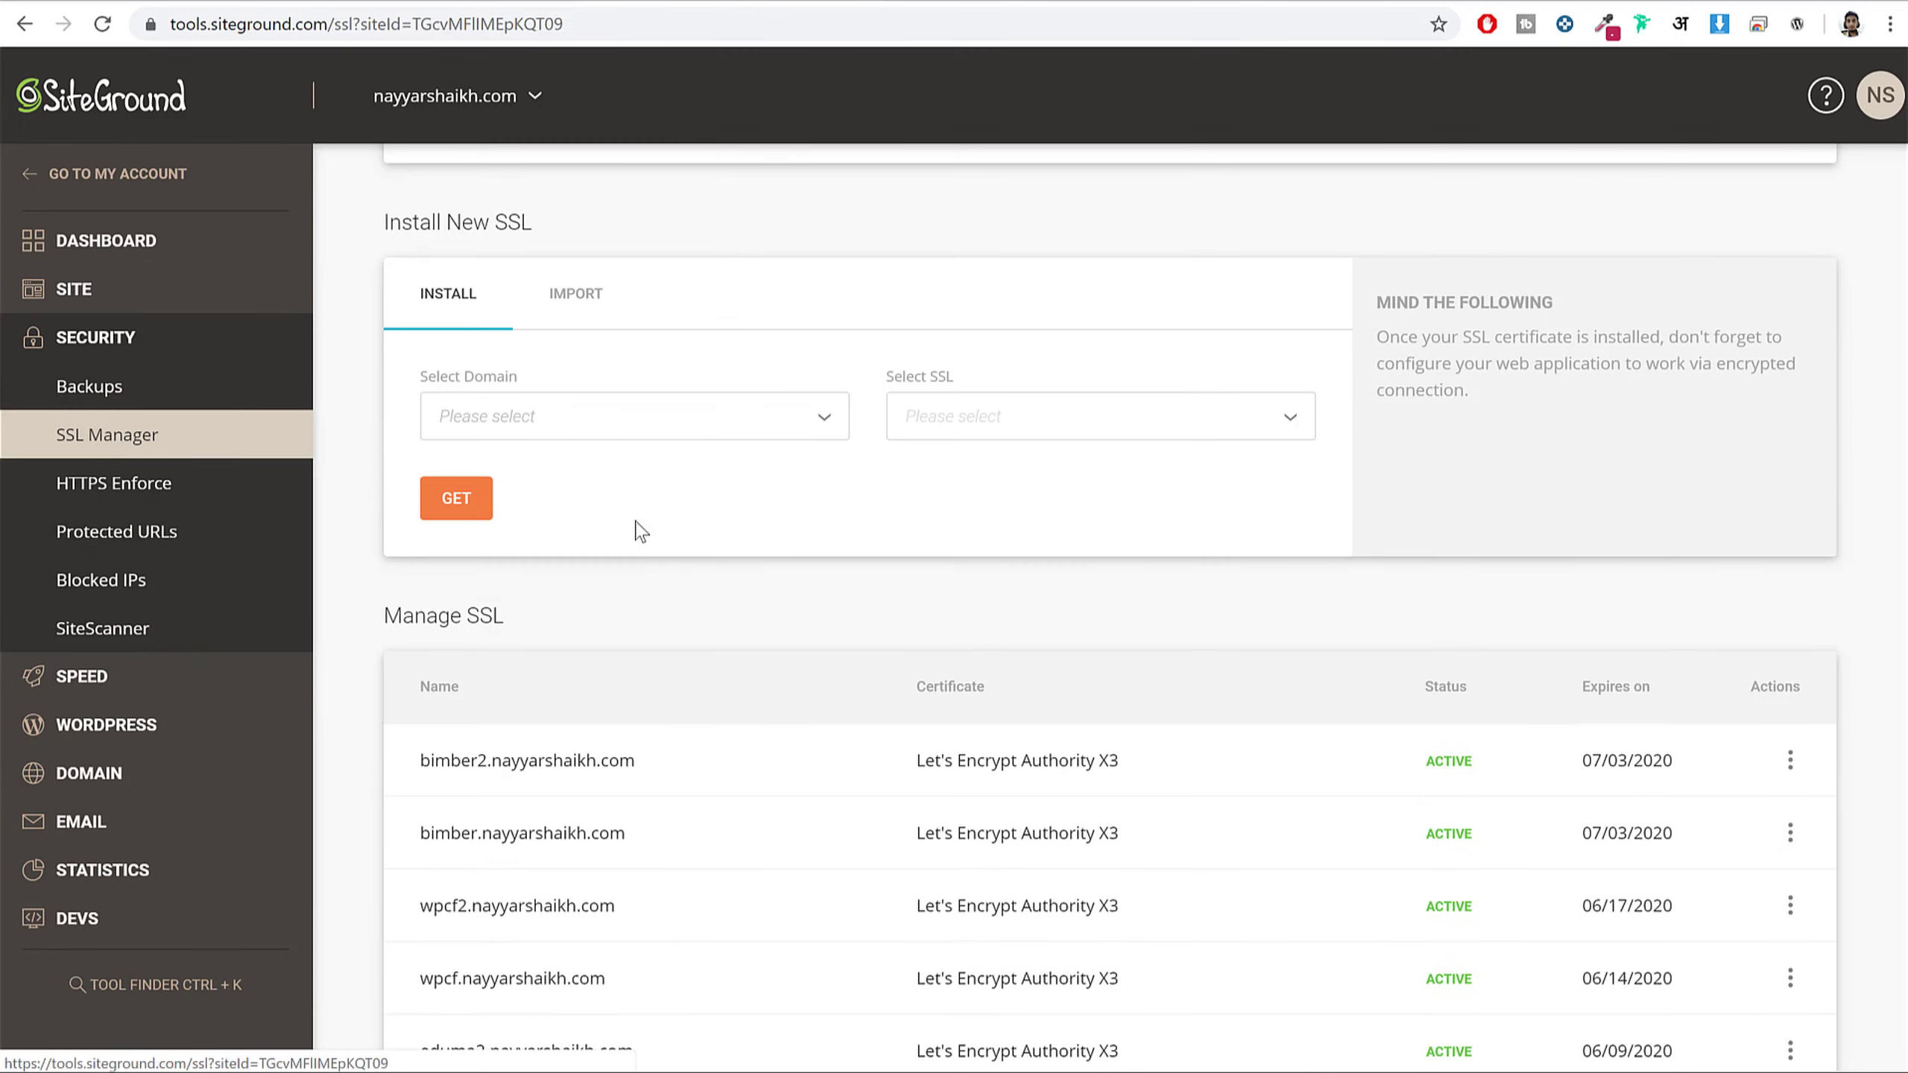
# - Select the wpcf2 subdomain in the new SSL form and show the certificate types offered for it
pyautogui.click(613, 423)
pyautogui.scroll(-3, 661, 653)
pyautogui.scroll(-15, 661, 653)
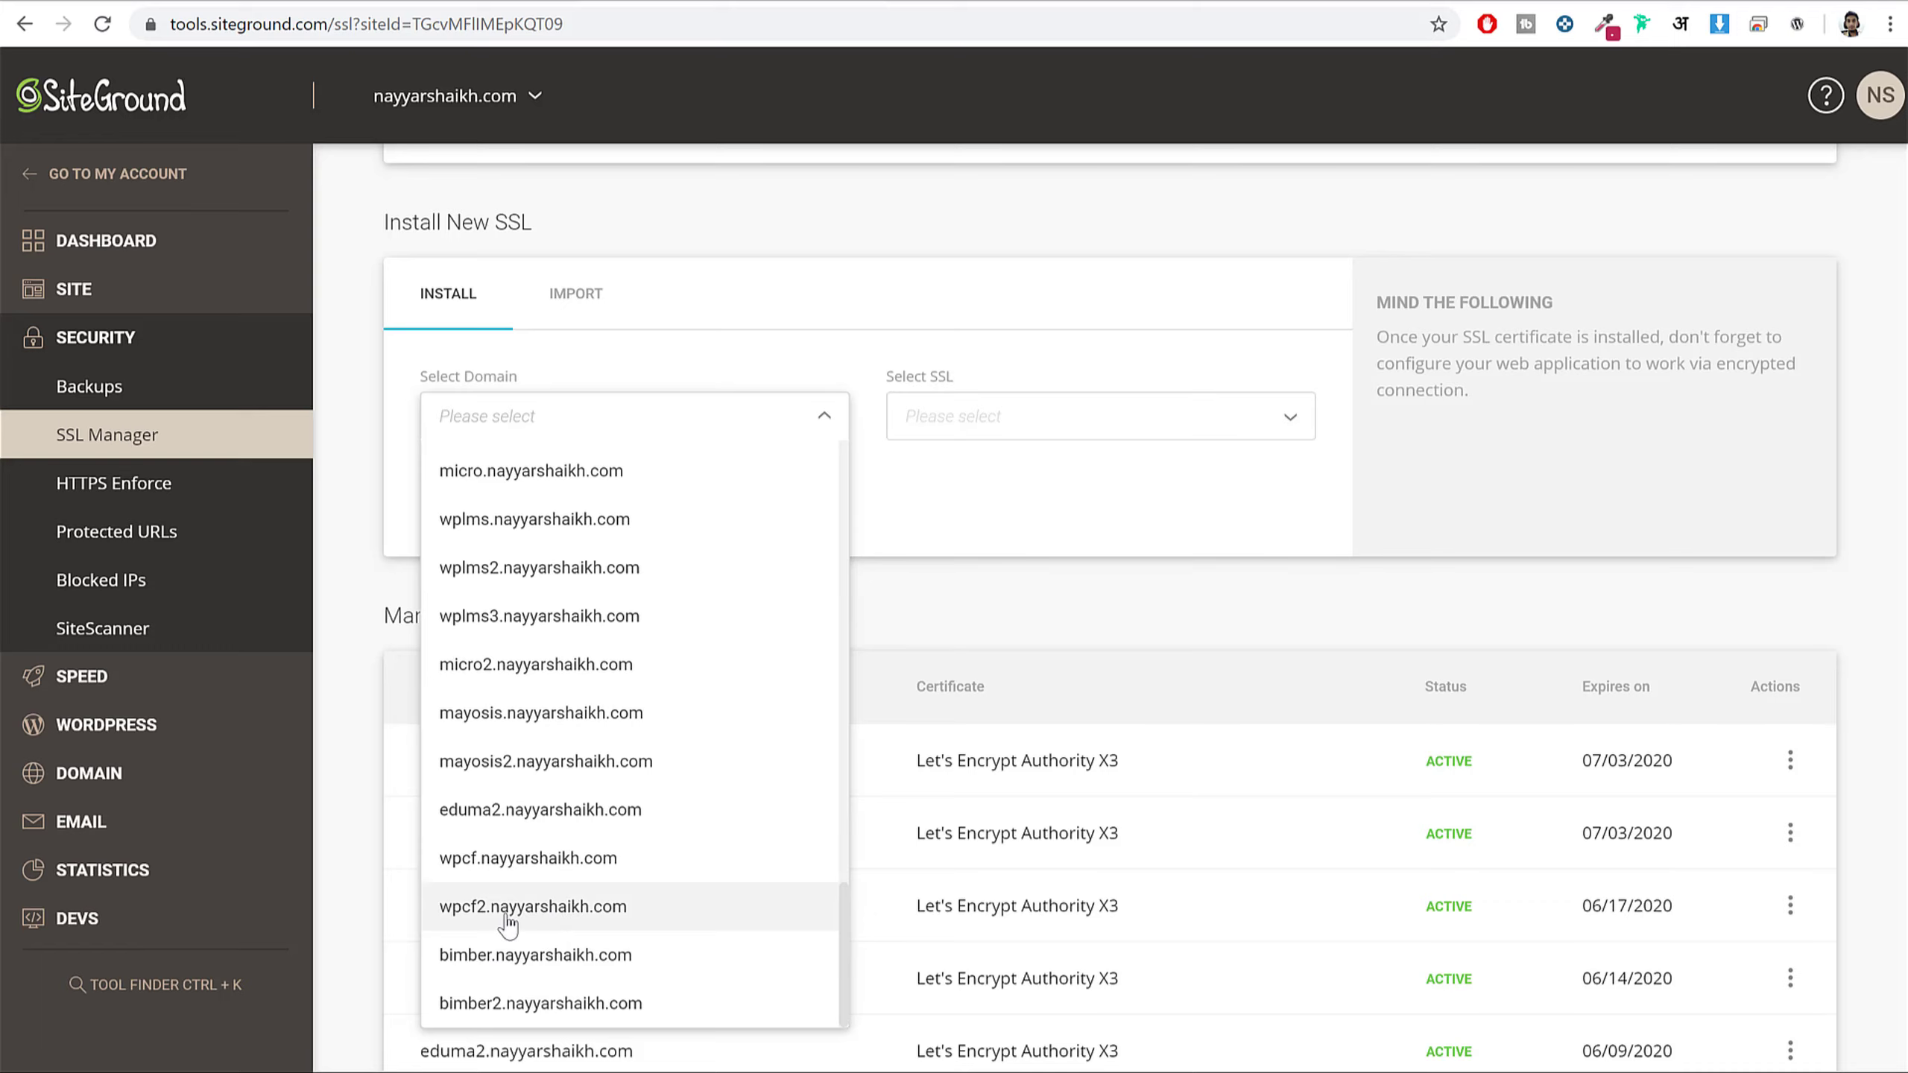
pyautogui.click(502, 917)
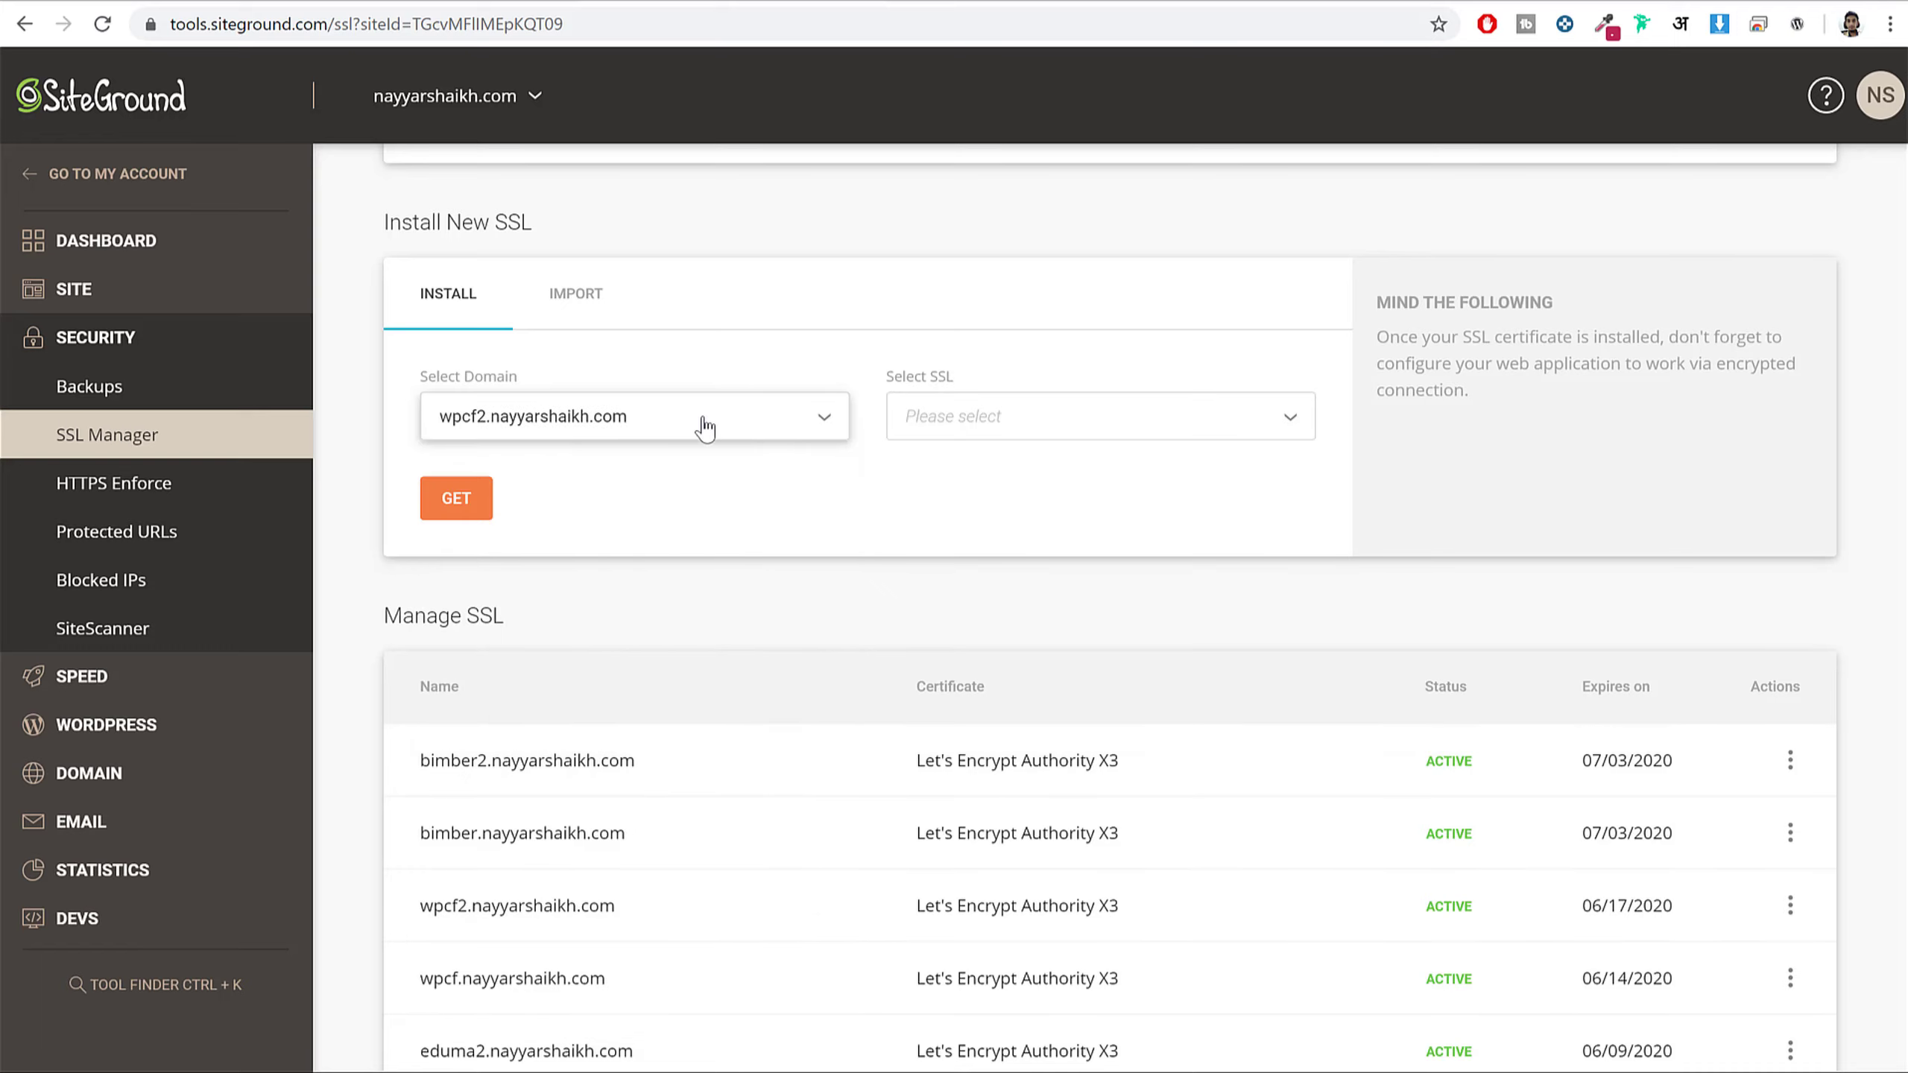
pyautogui.moveTo(911, 383); pyautogui.dragTo(888, 387)
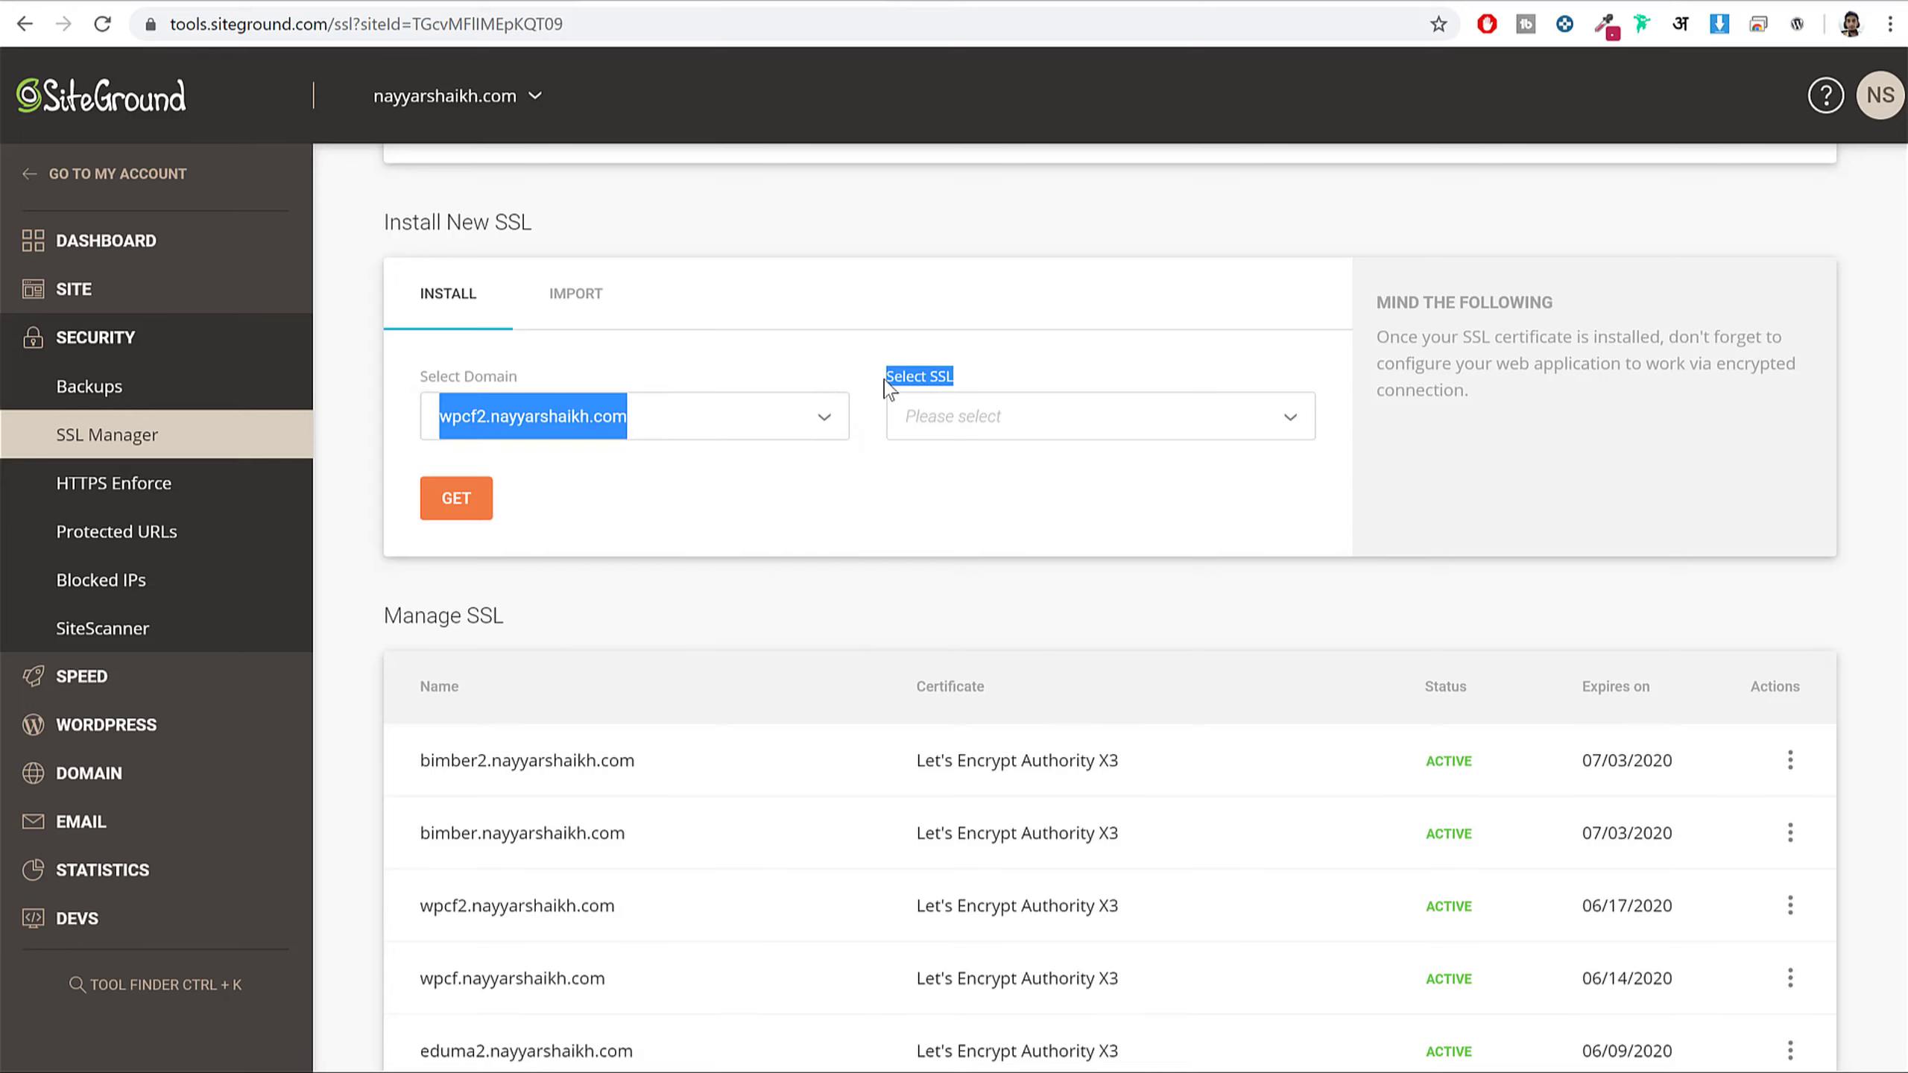
pyautogui.click(1008, 418)
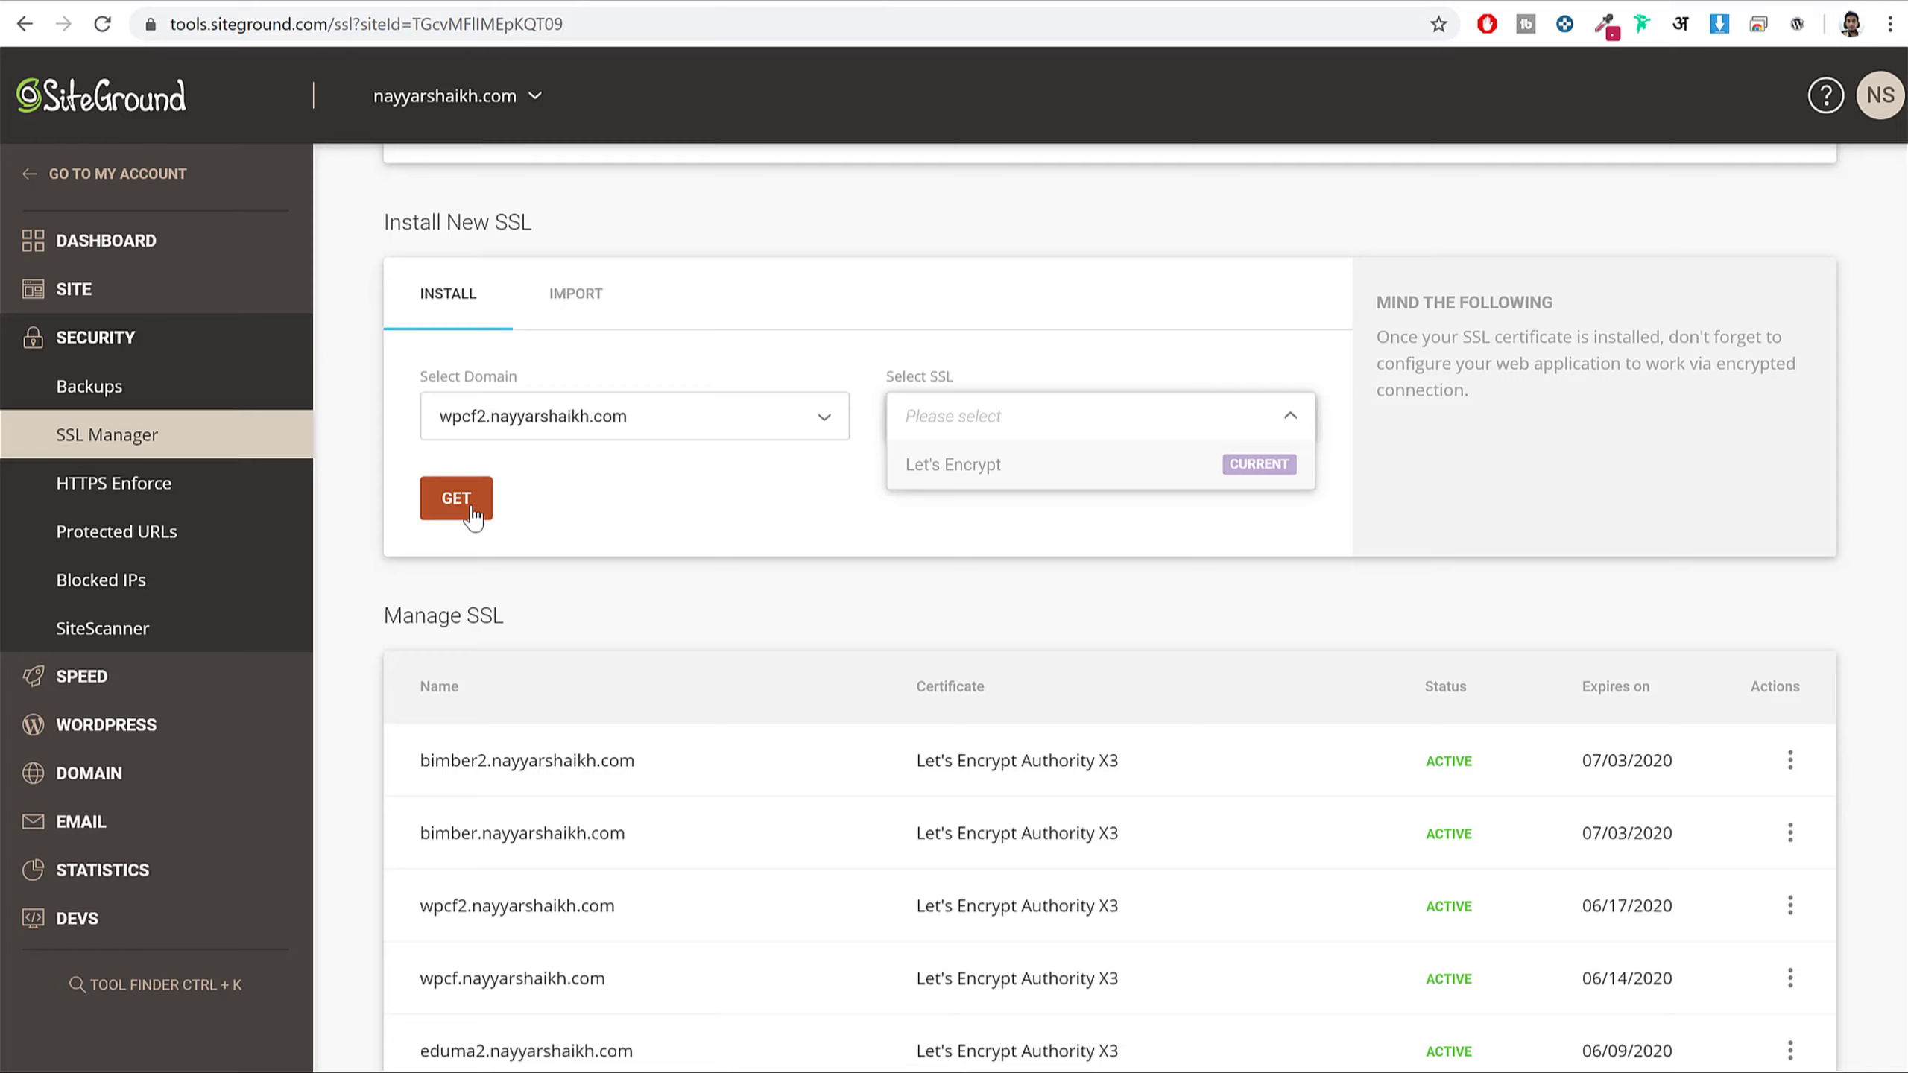
# - Check the wpcf2 subdomain's certificate and its status among the managed SSL certificates
pyautogui.scroll(-3, 792, 694)
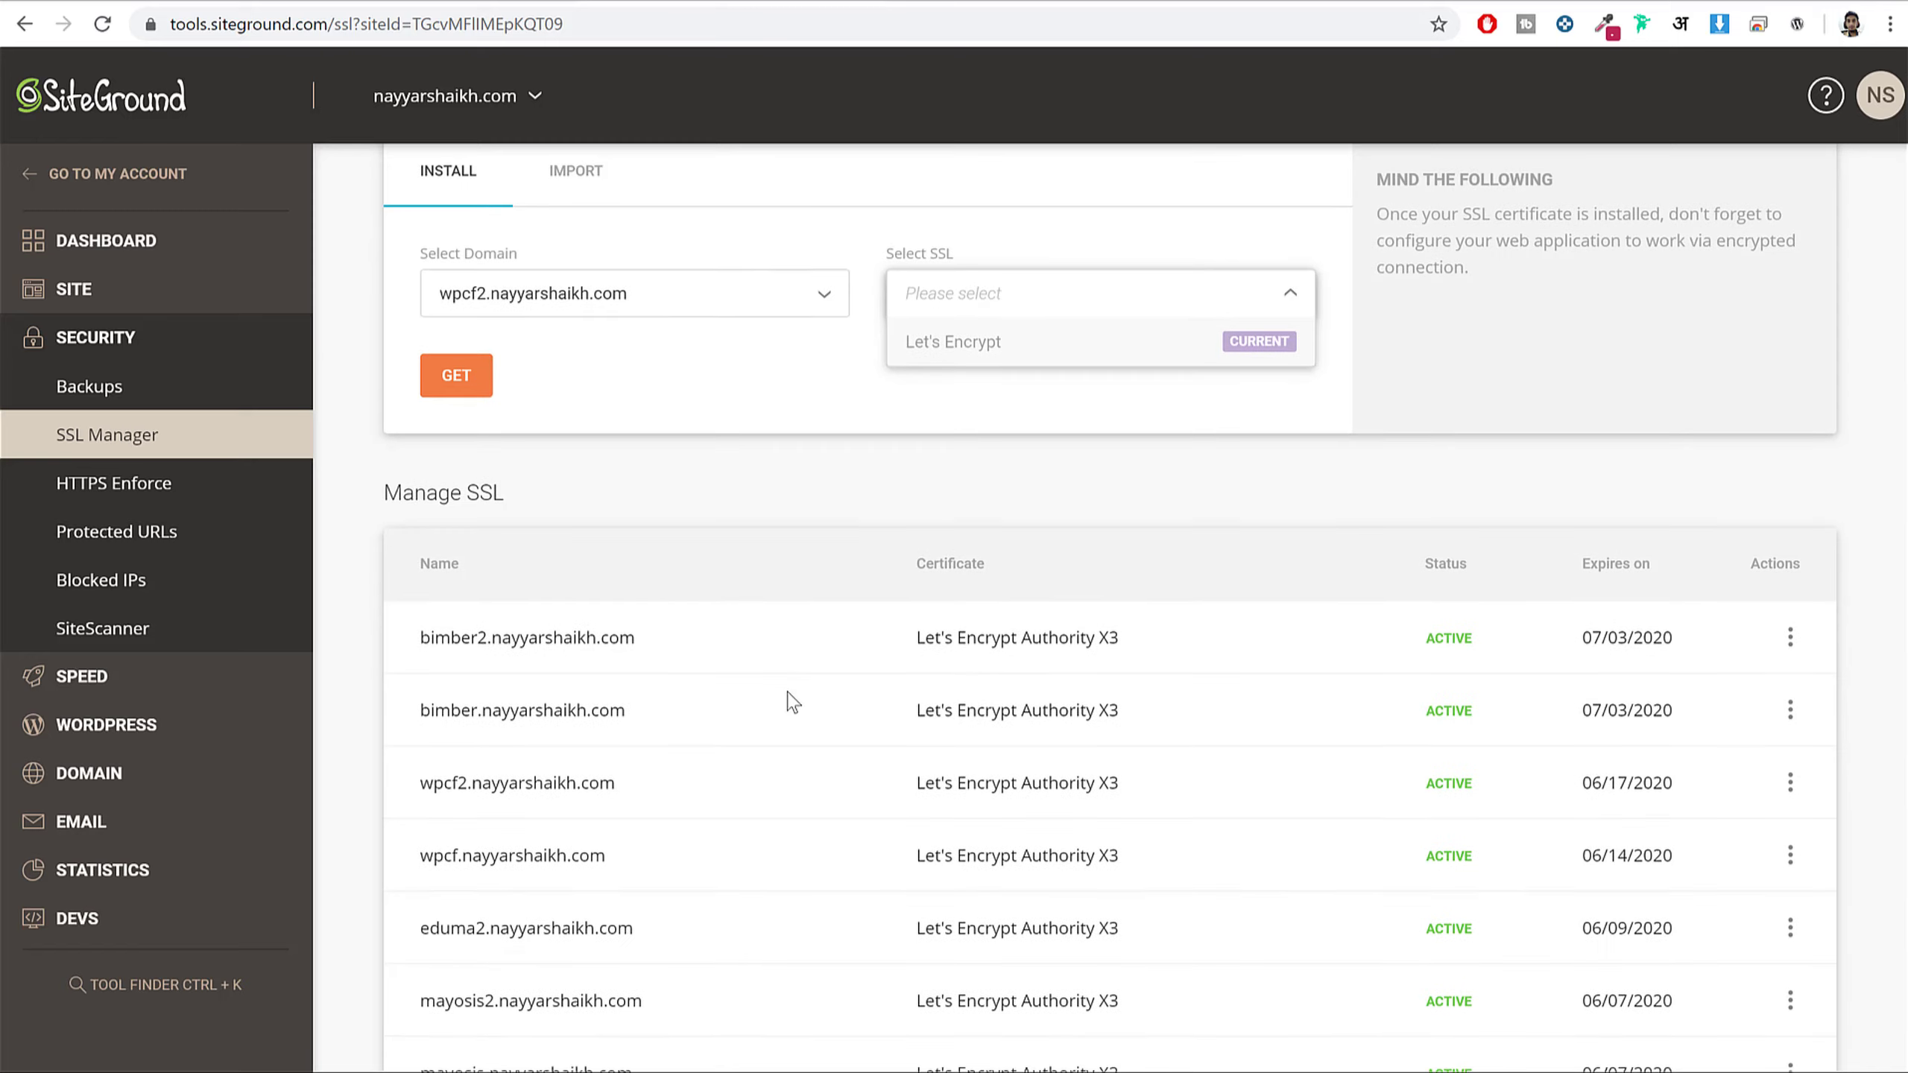
pyautogui.moveTo(661, 668); pyautogui.dragTo(405, 678)
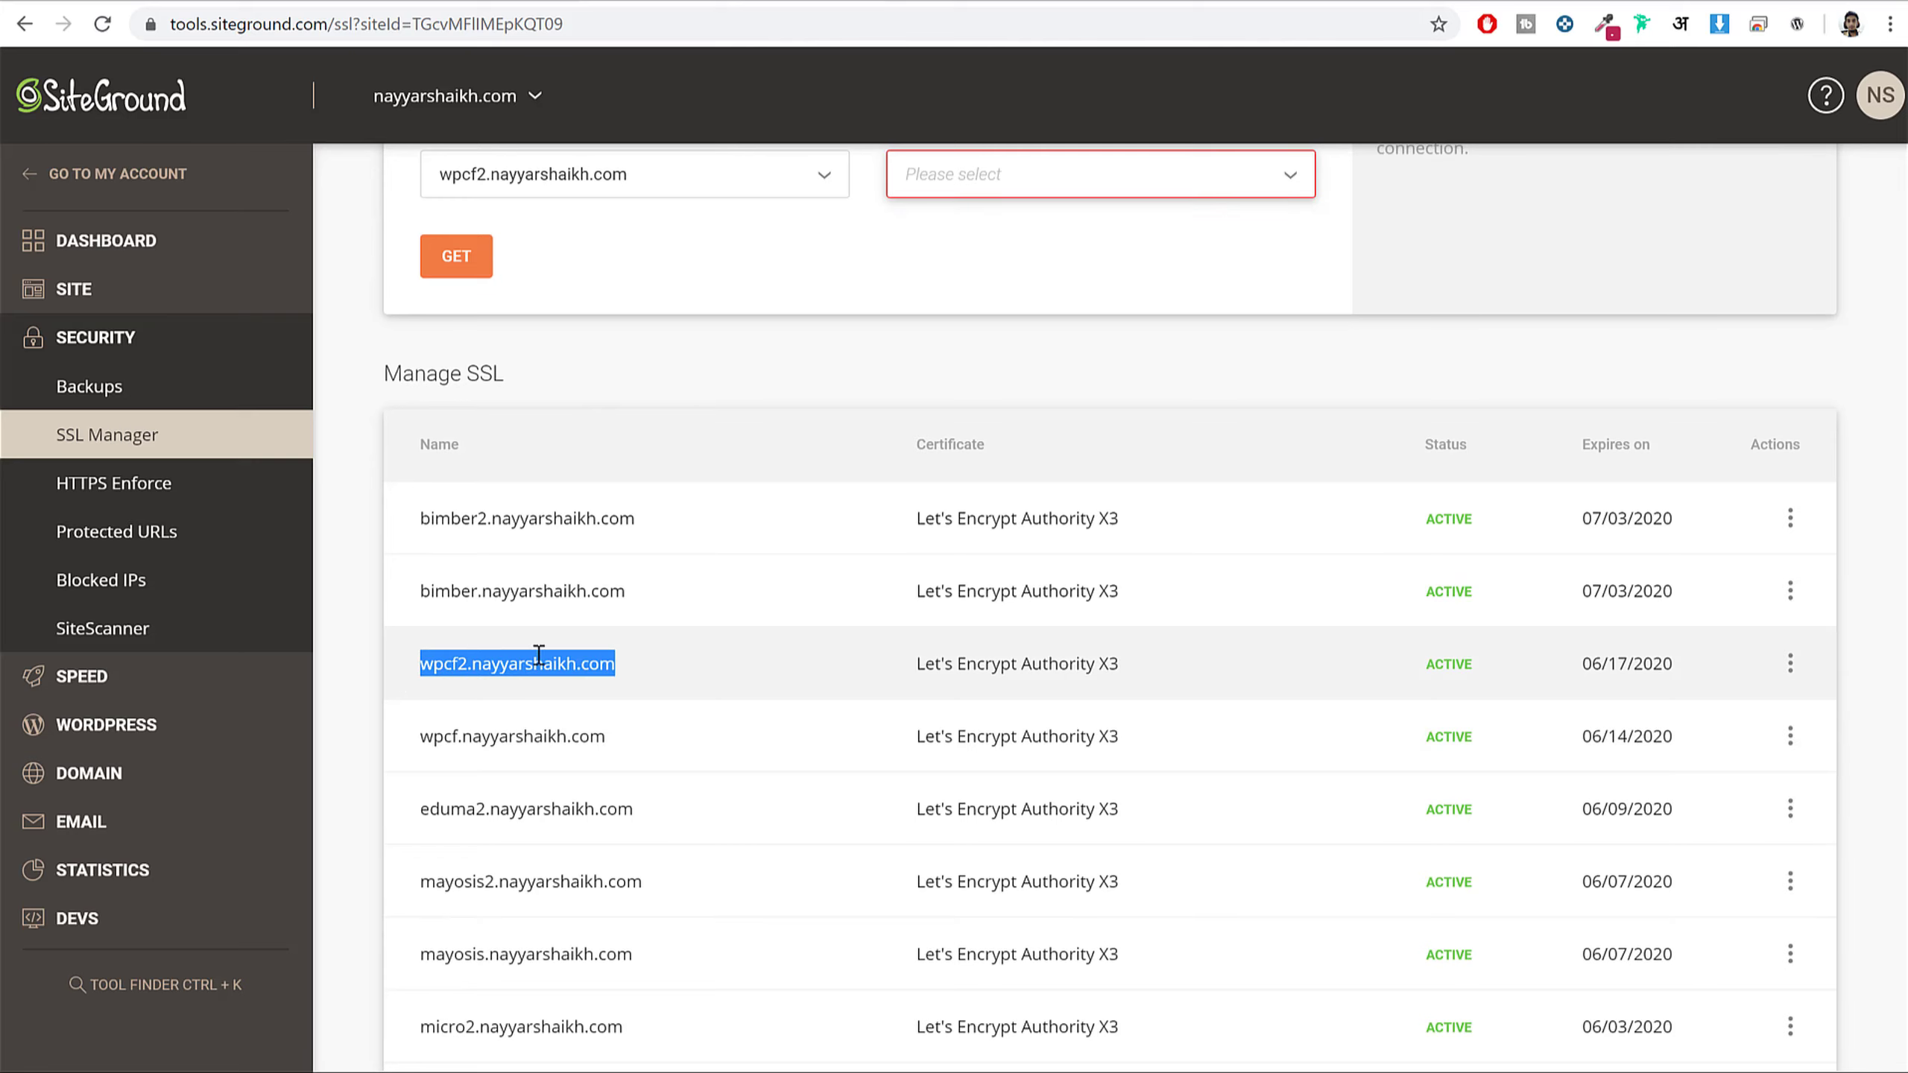
pyautogui.moveTo(1460, 668); pyautogui.dragTo(1431, 683)
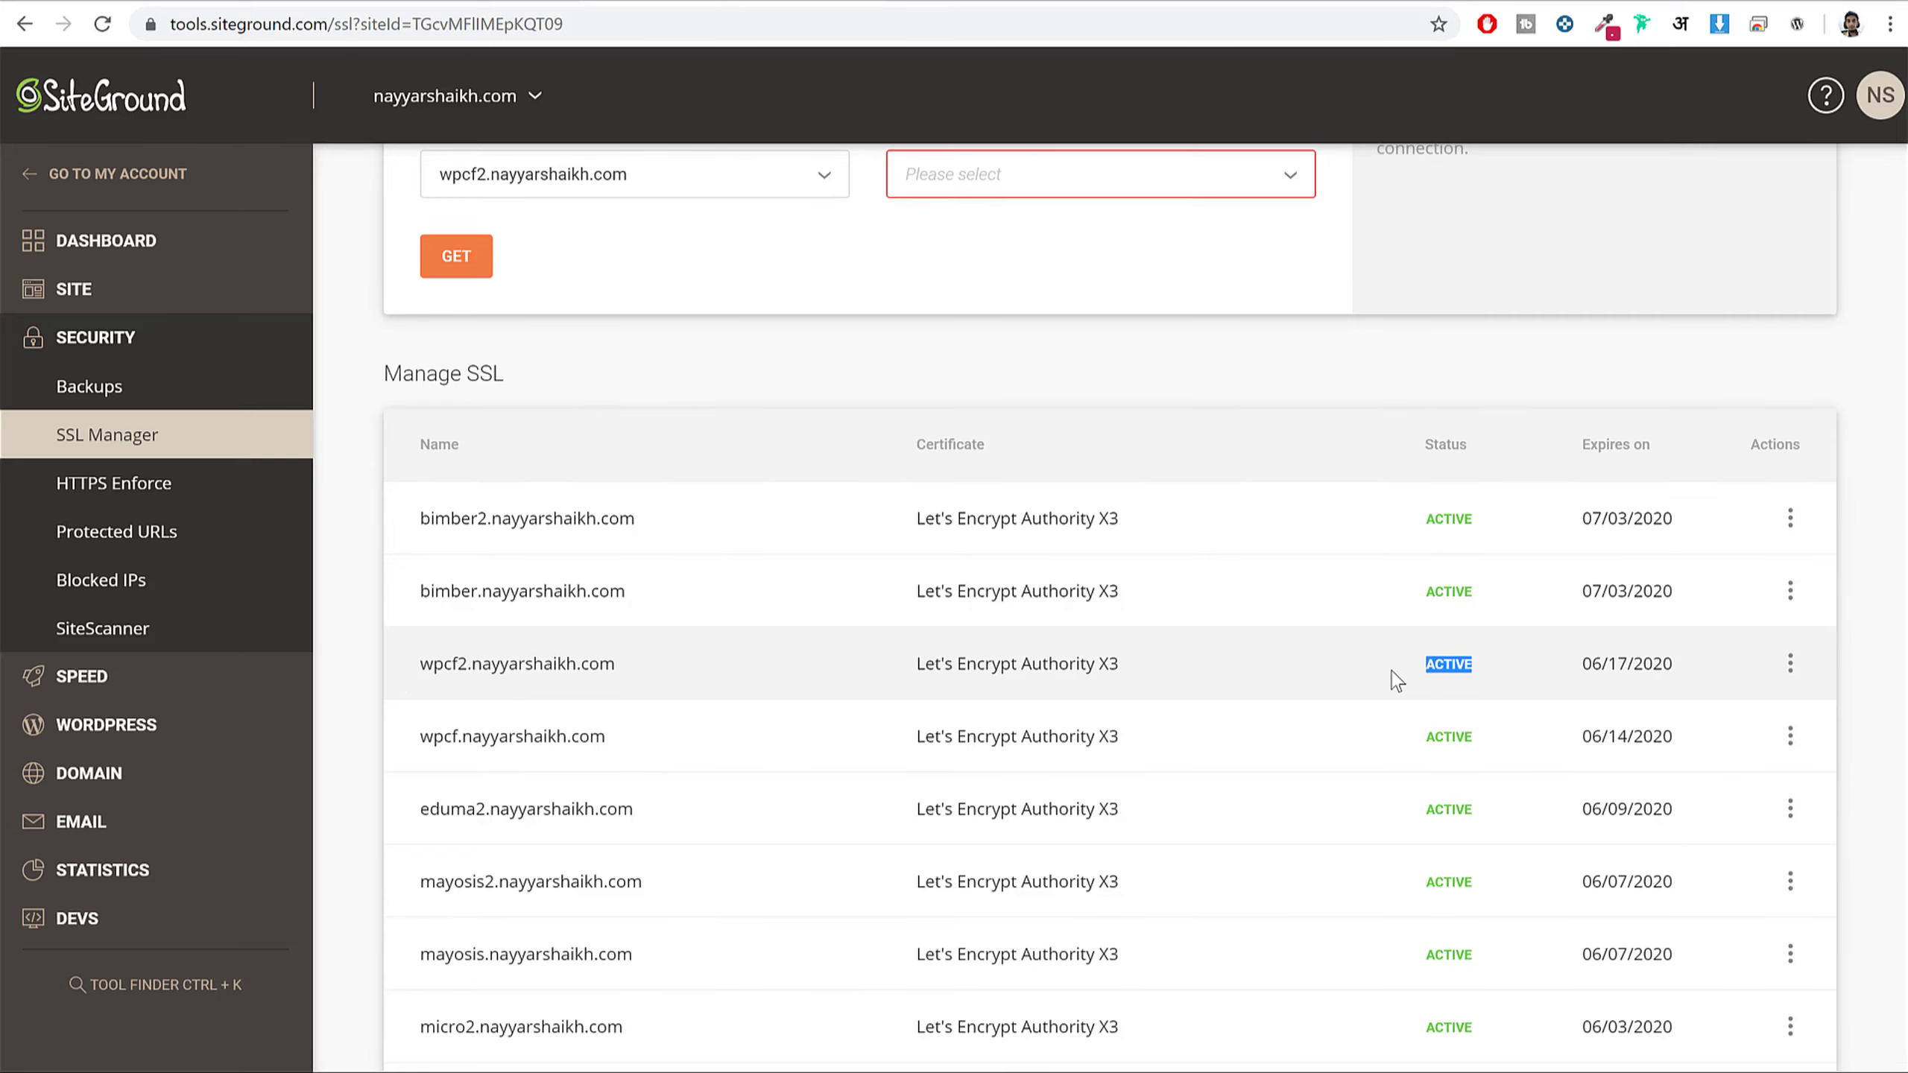
pyautogui.scroll(5, 1376, 690)
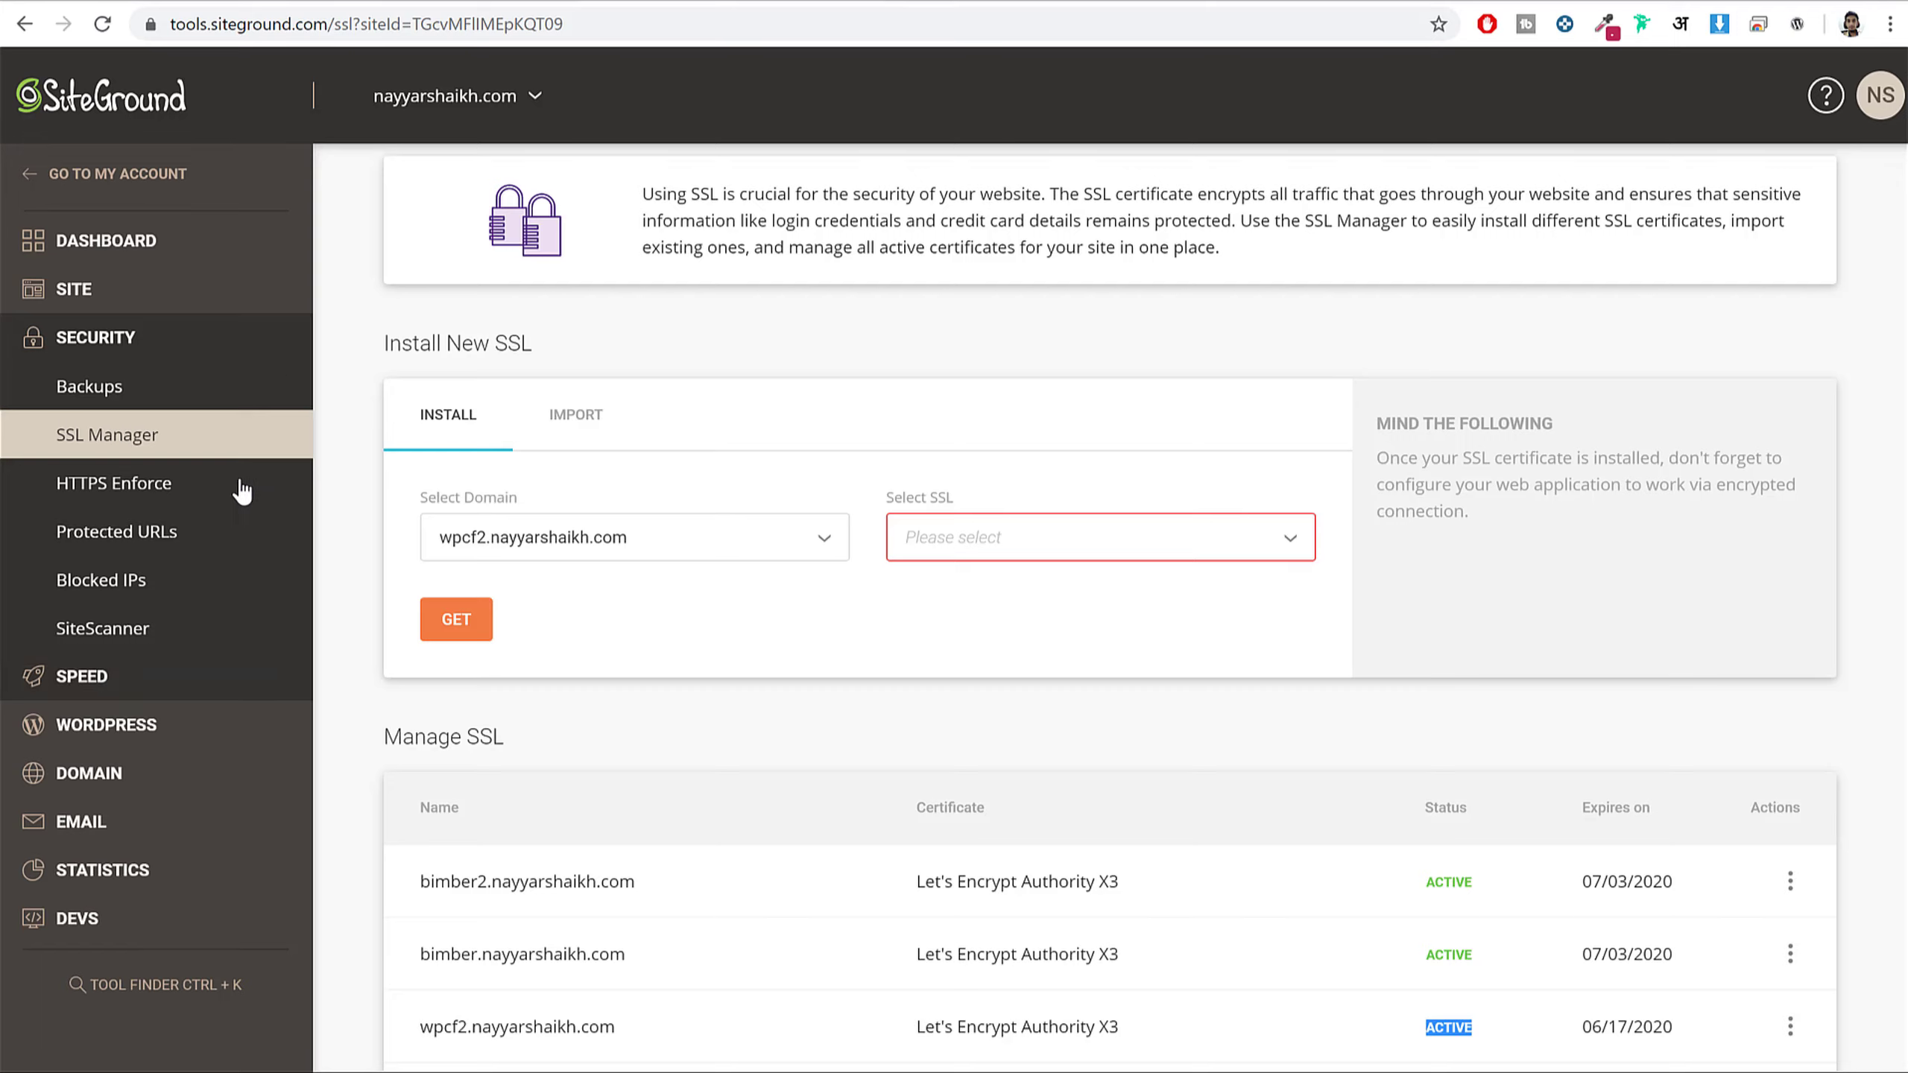
# - Open the WordPress Install & Manage page and select plain WordPress, without WooCommerce, for a new installation
pyautogui.click(124, 724)
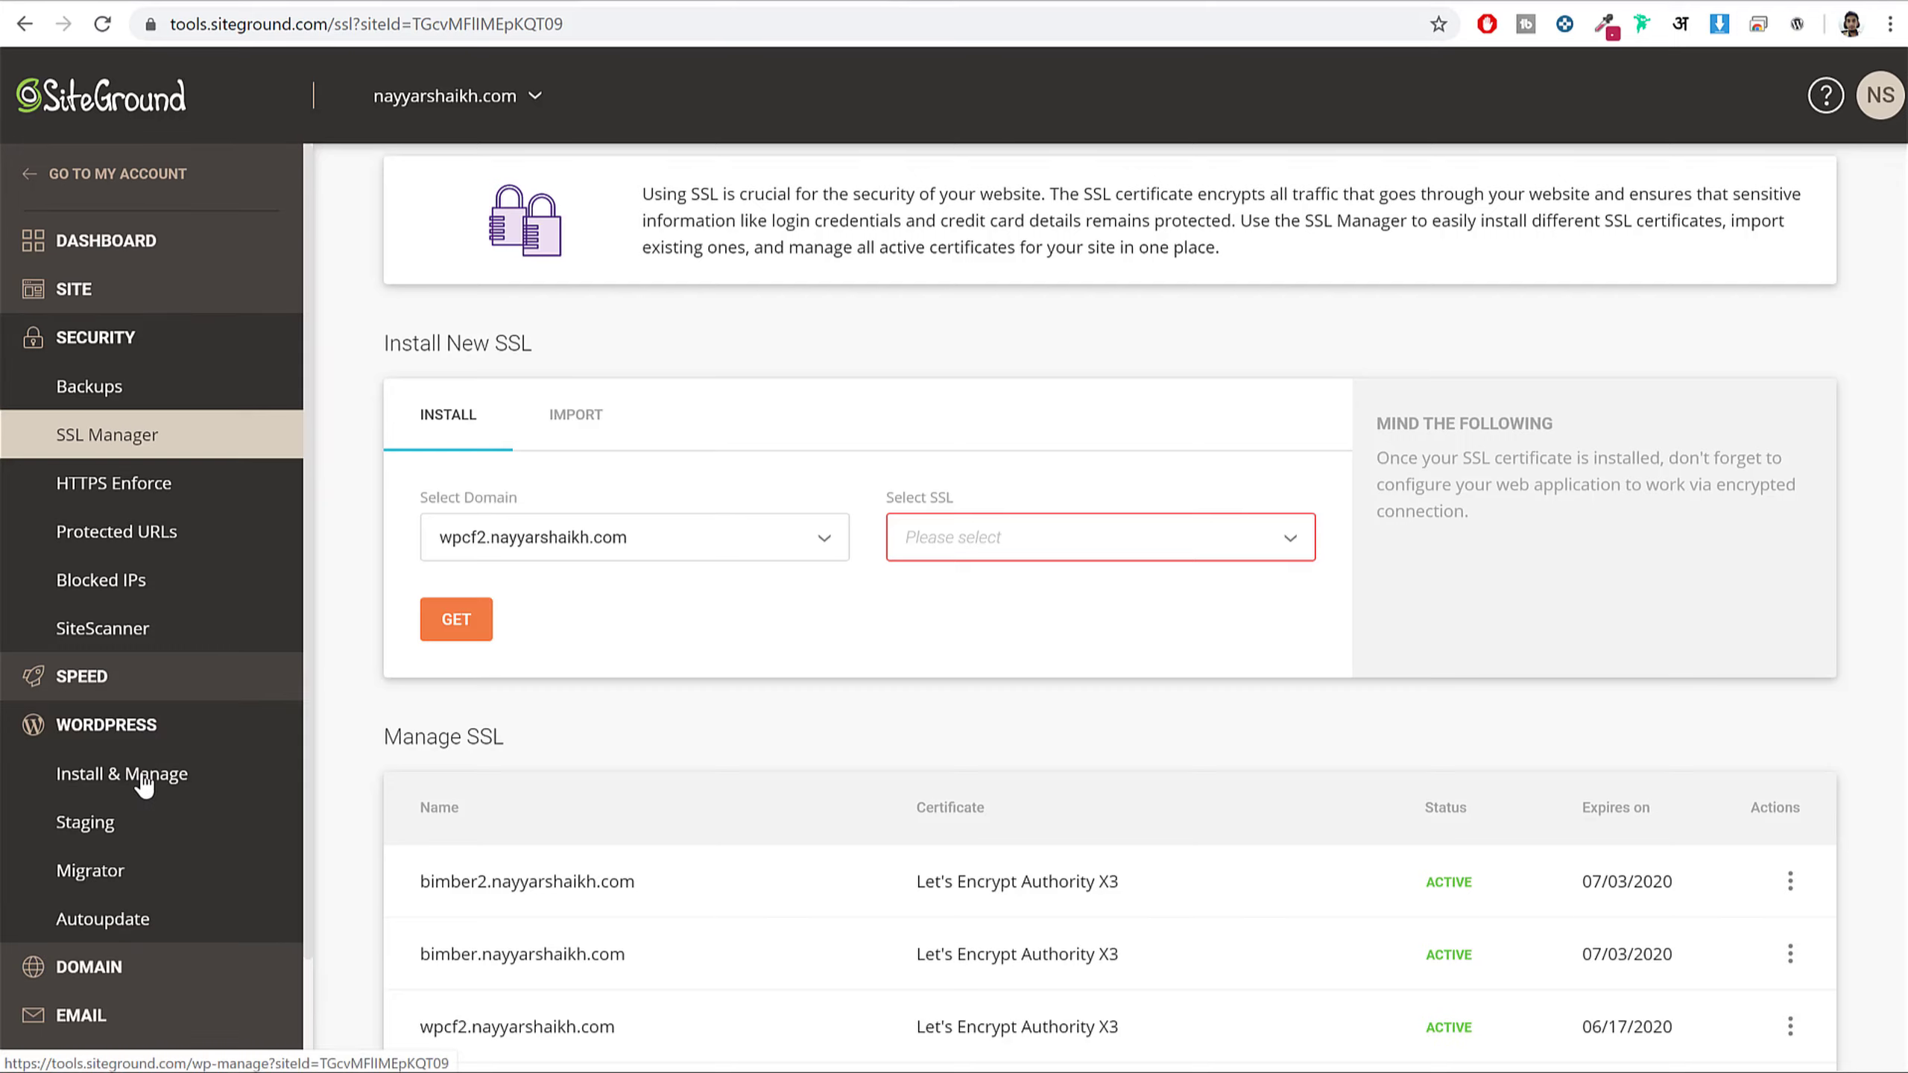
pyautogui.click(142, 773)
pyautogui.scroll(-3, 1426, 586)
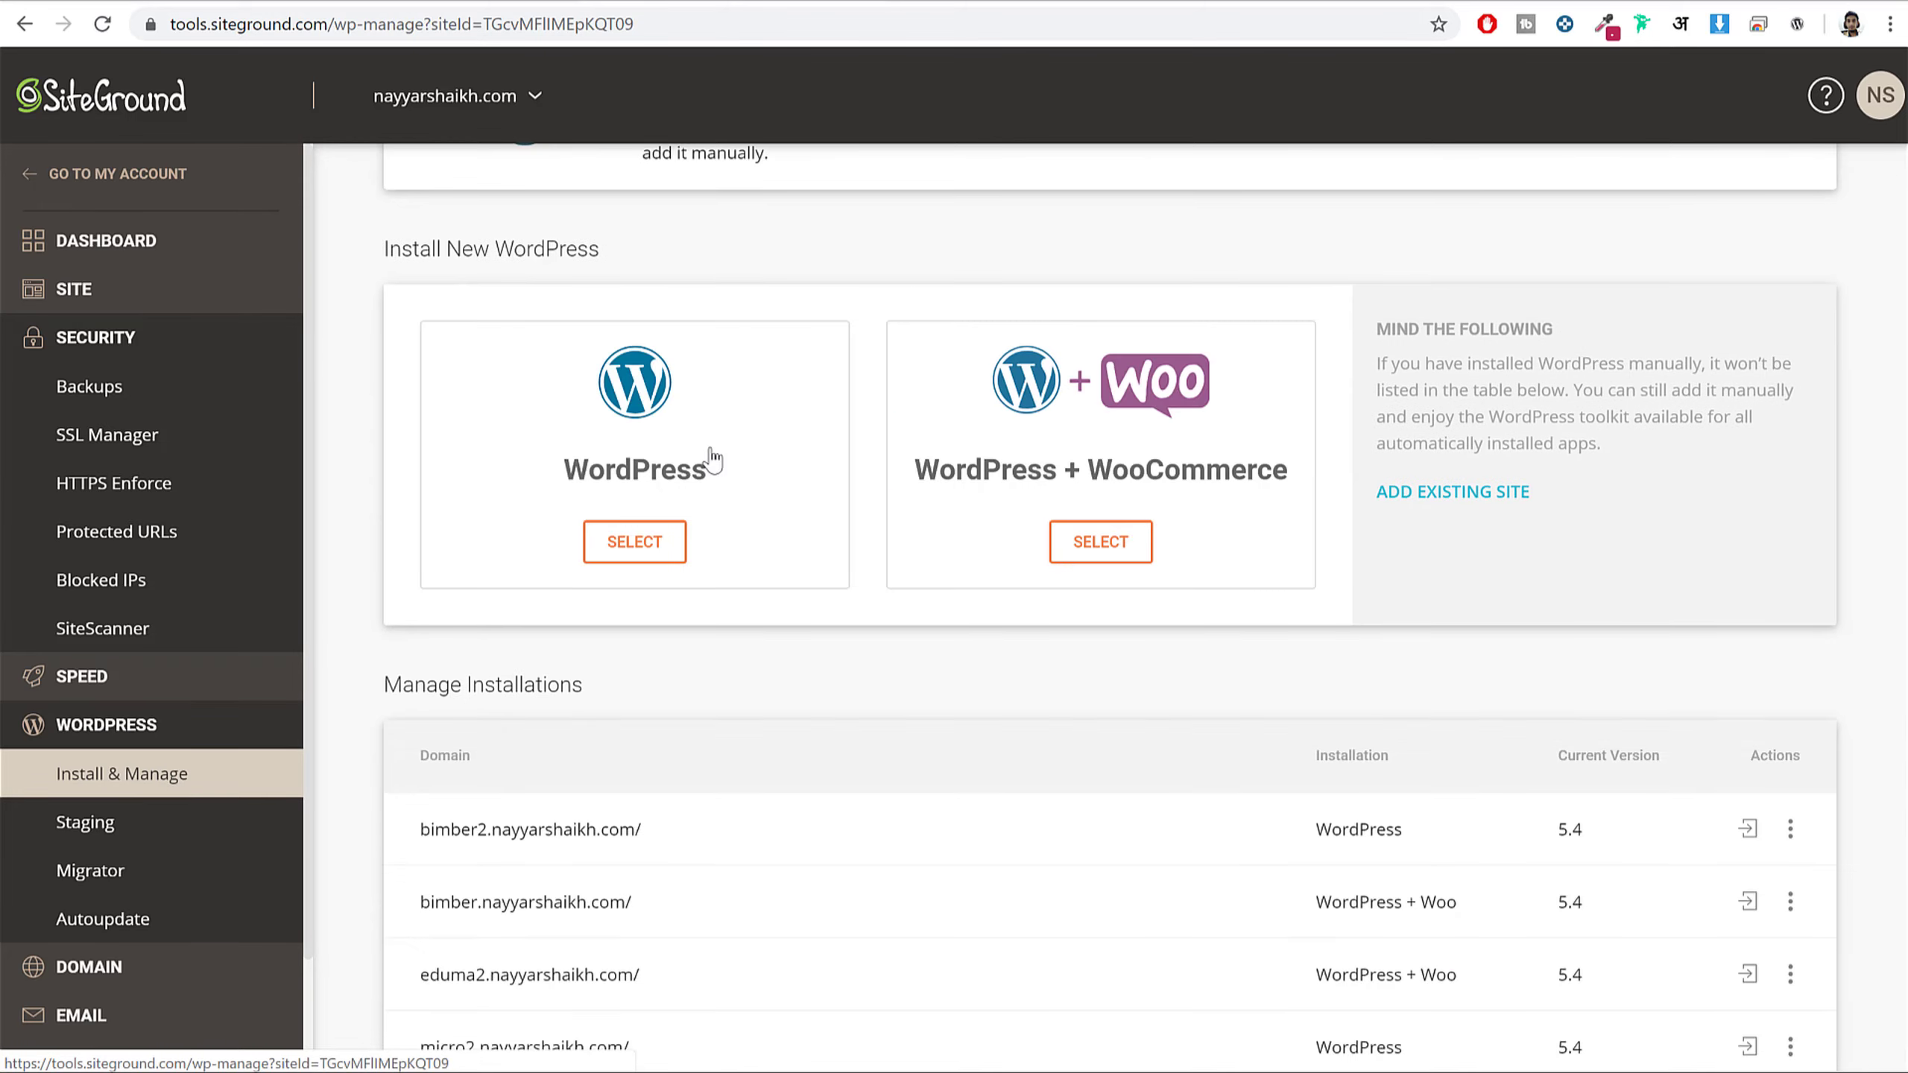
pyautogui.click(603, 456)
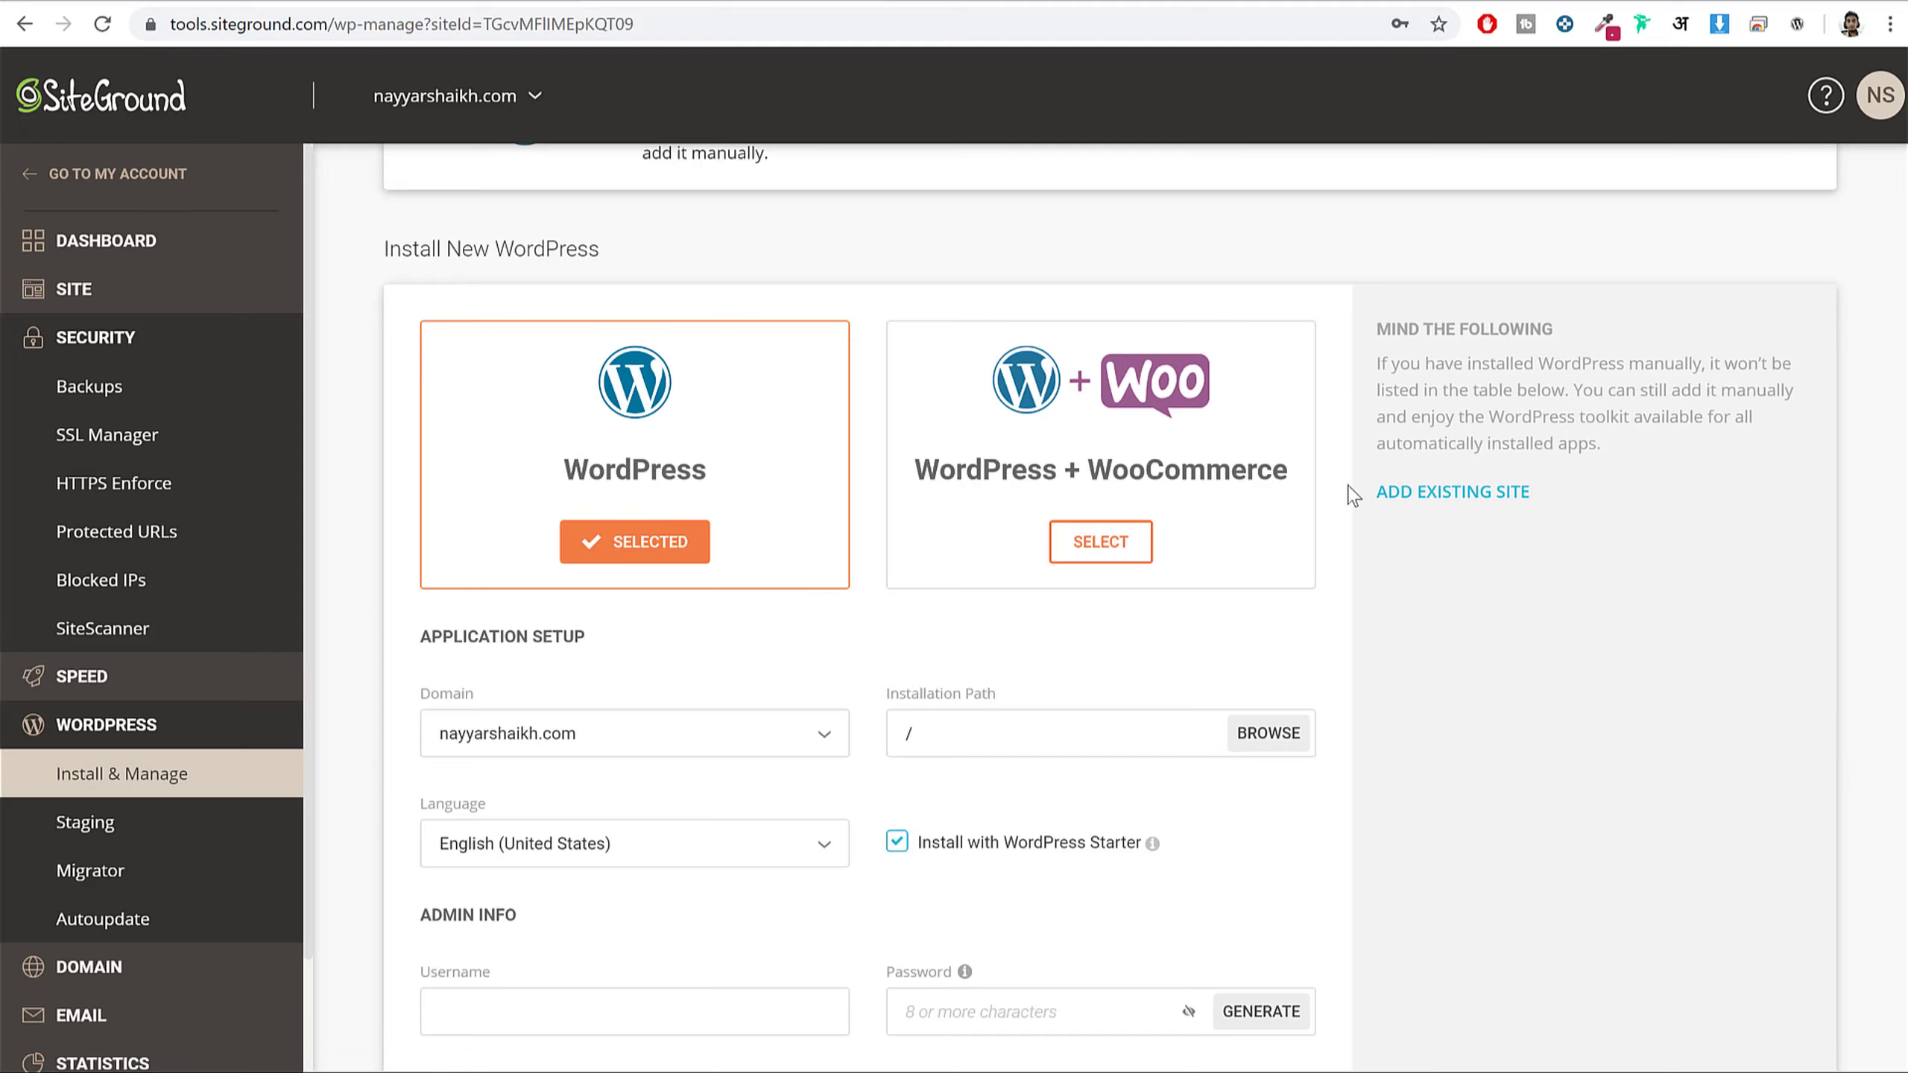
# - Set the domain of the new WordPress installation to the wpcf2 subdomain
pyautogui.scroll(-5, 1348, 490)
pyautogui.click(638, 252)
pyautogui.scroll(-17, 652, 618)
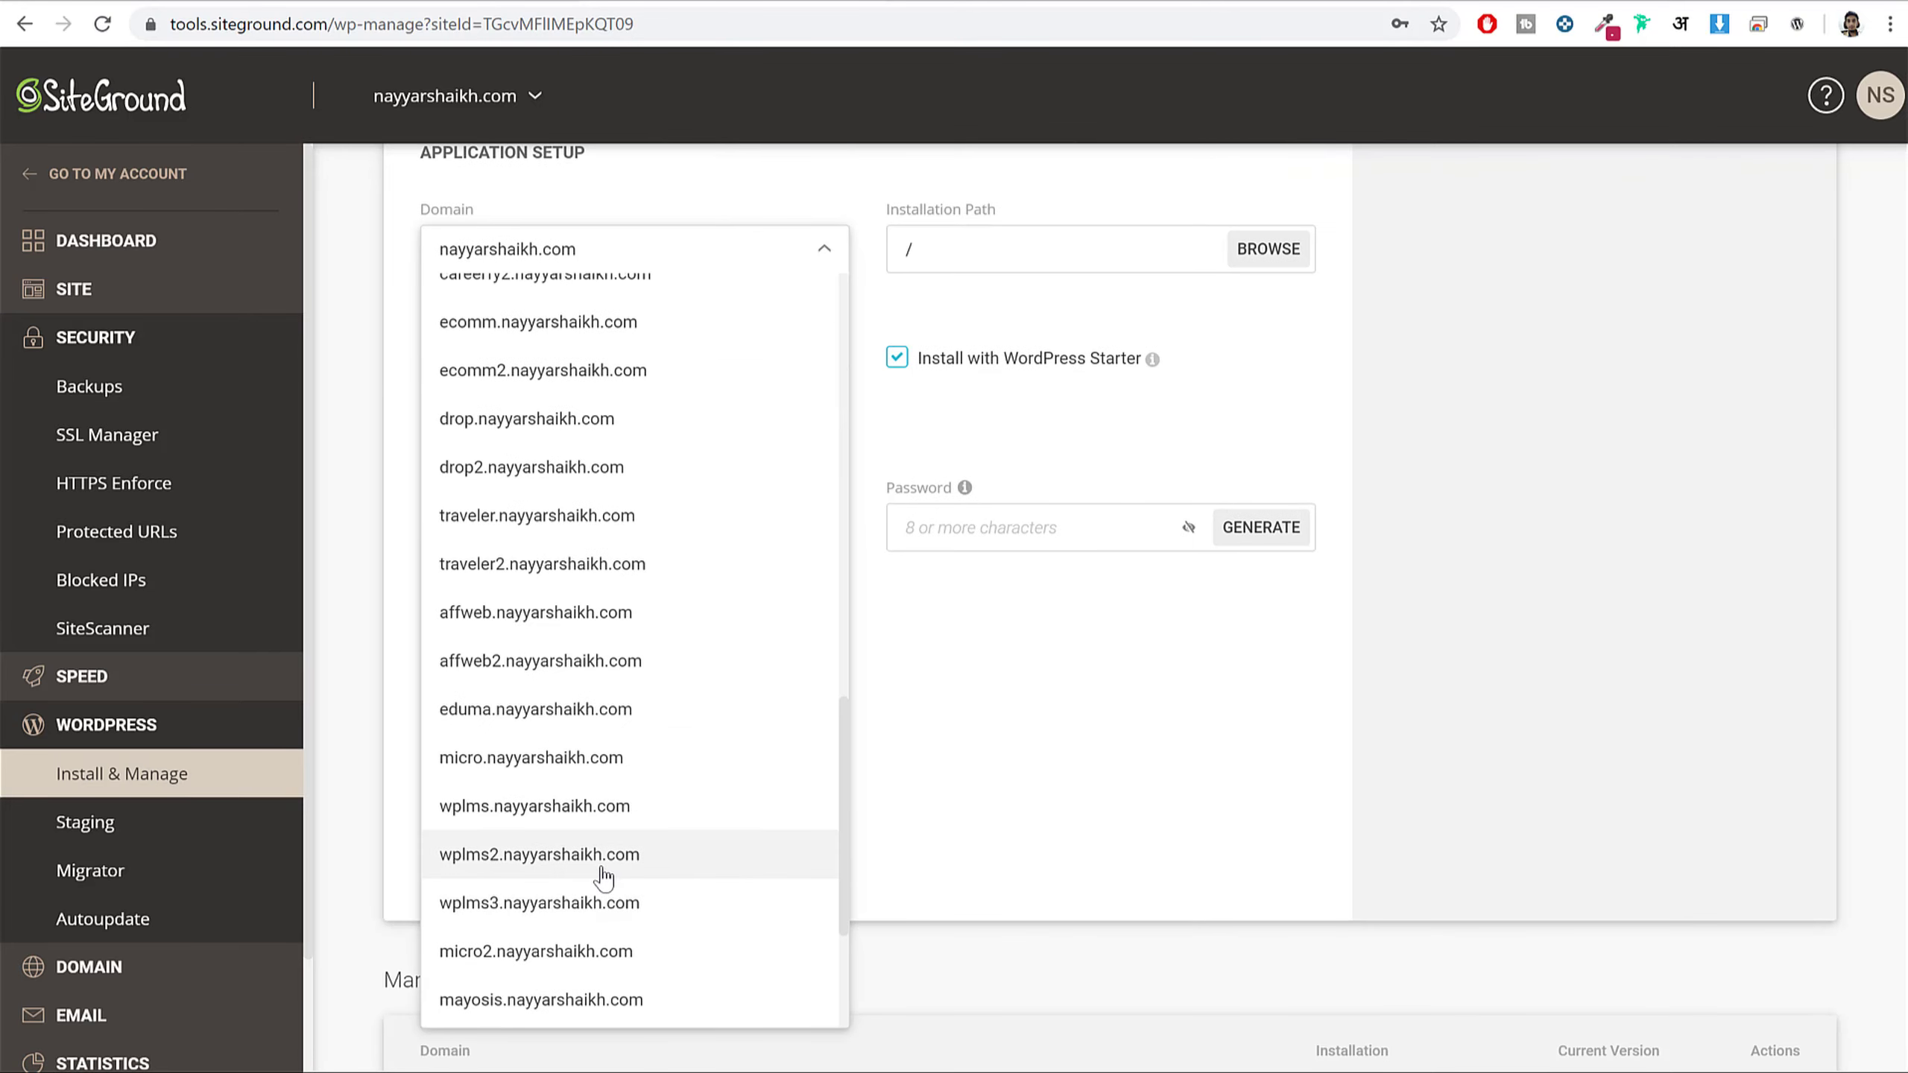
pyautogui.scroll(-4, 600, 894)
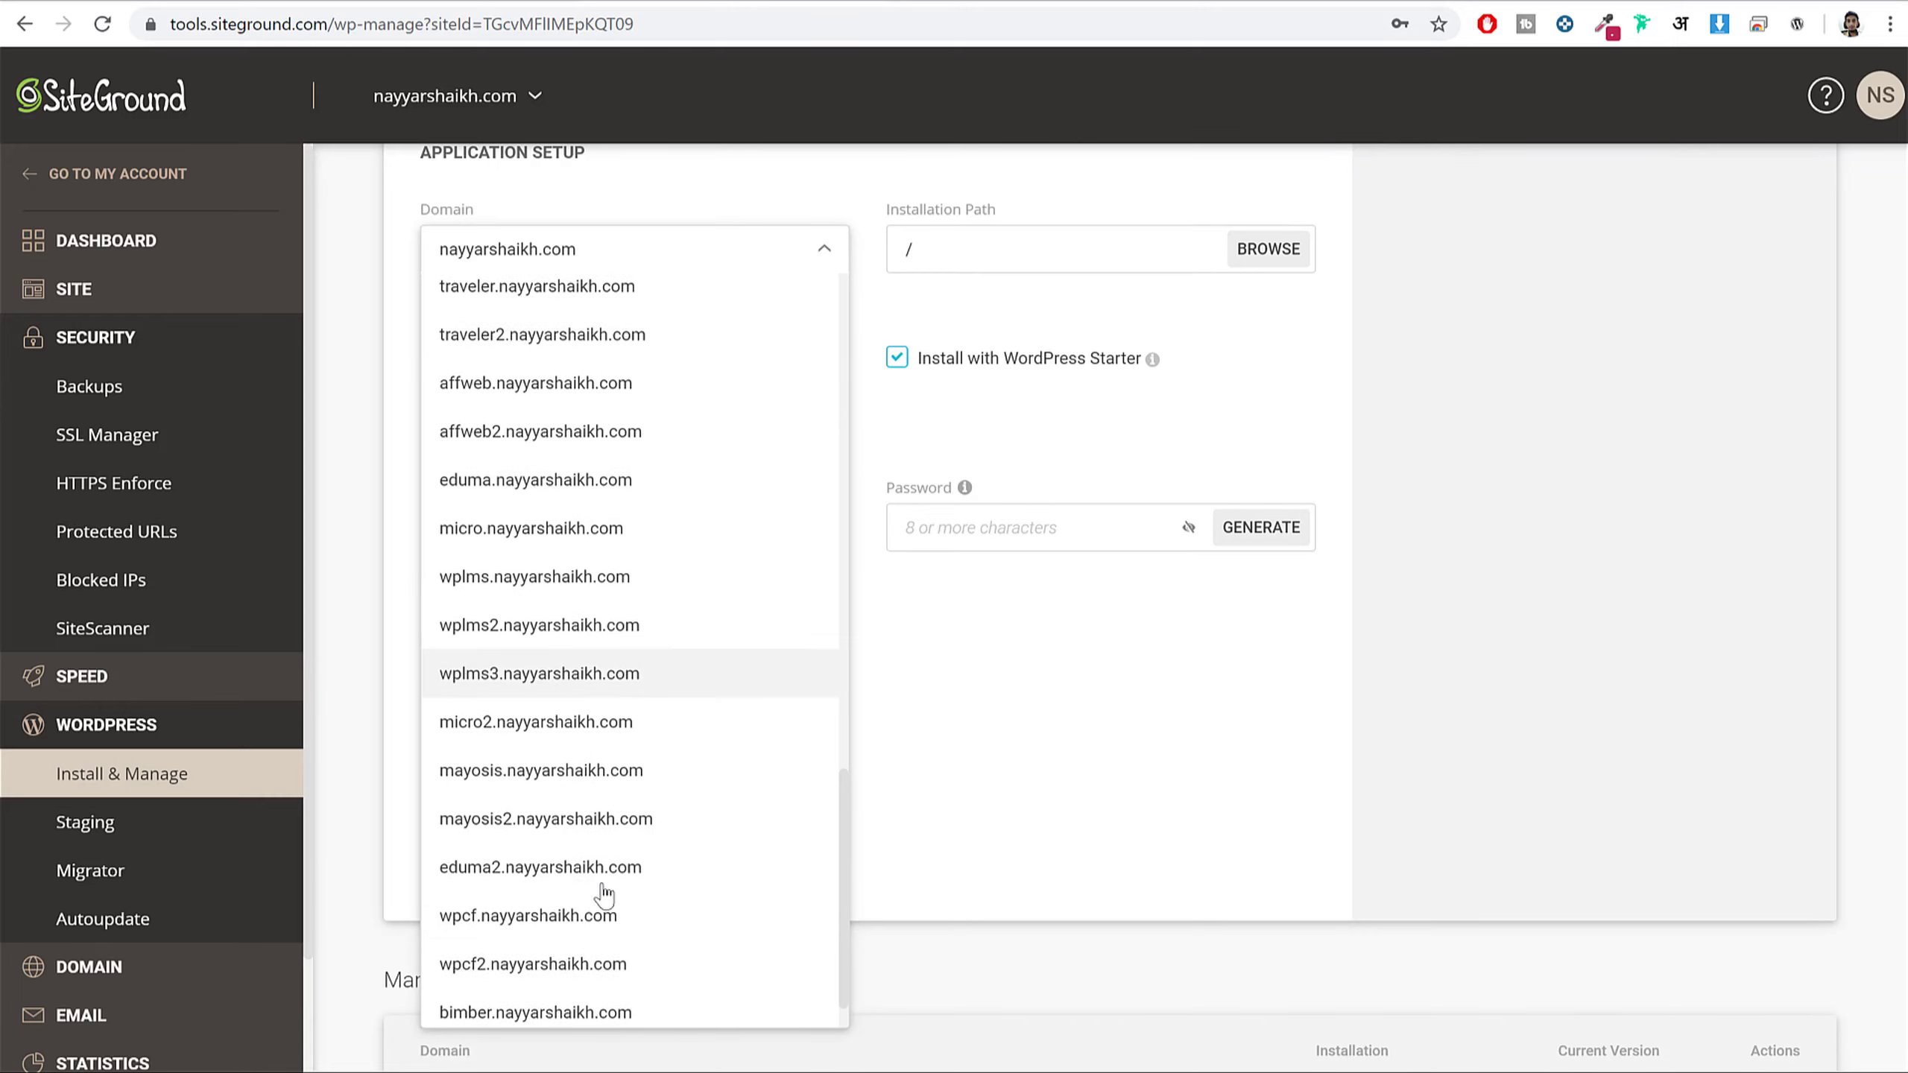
pyautogui.click(575, 906)
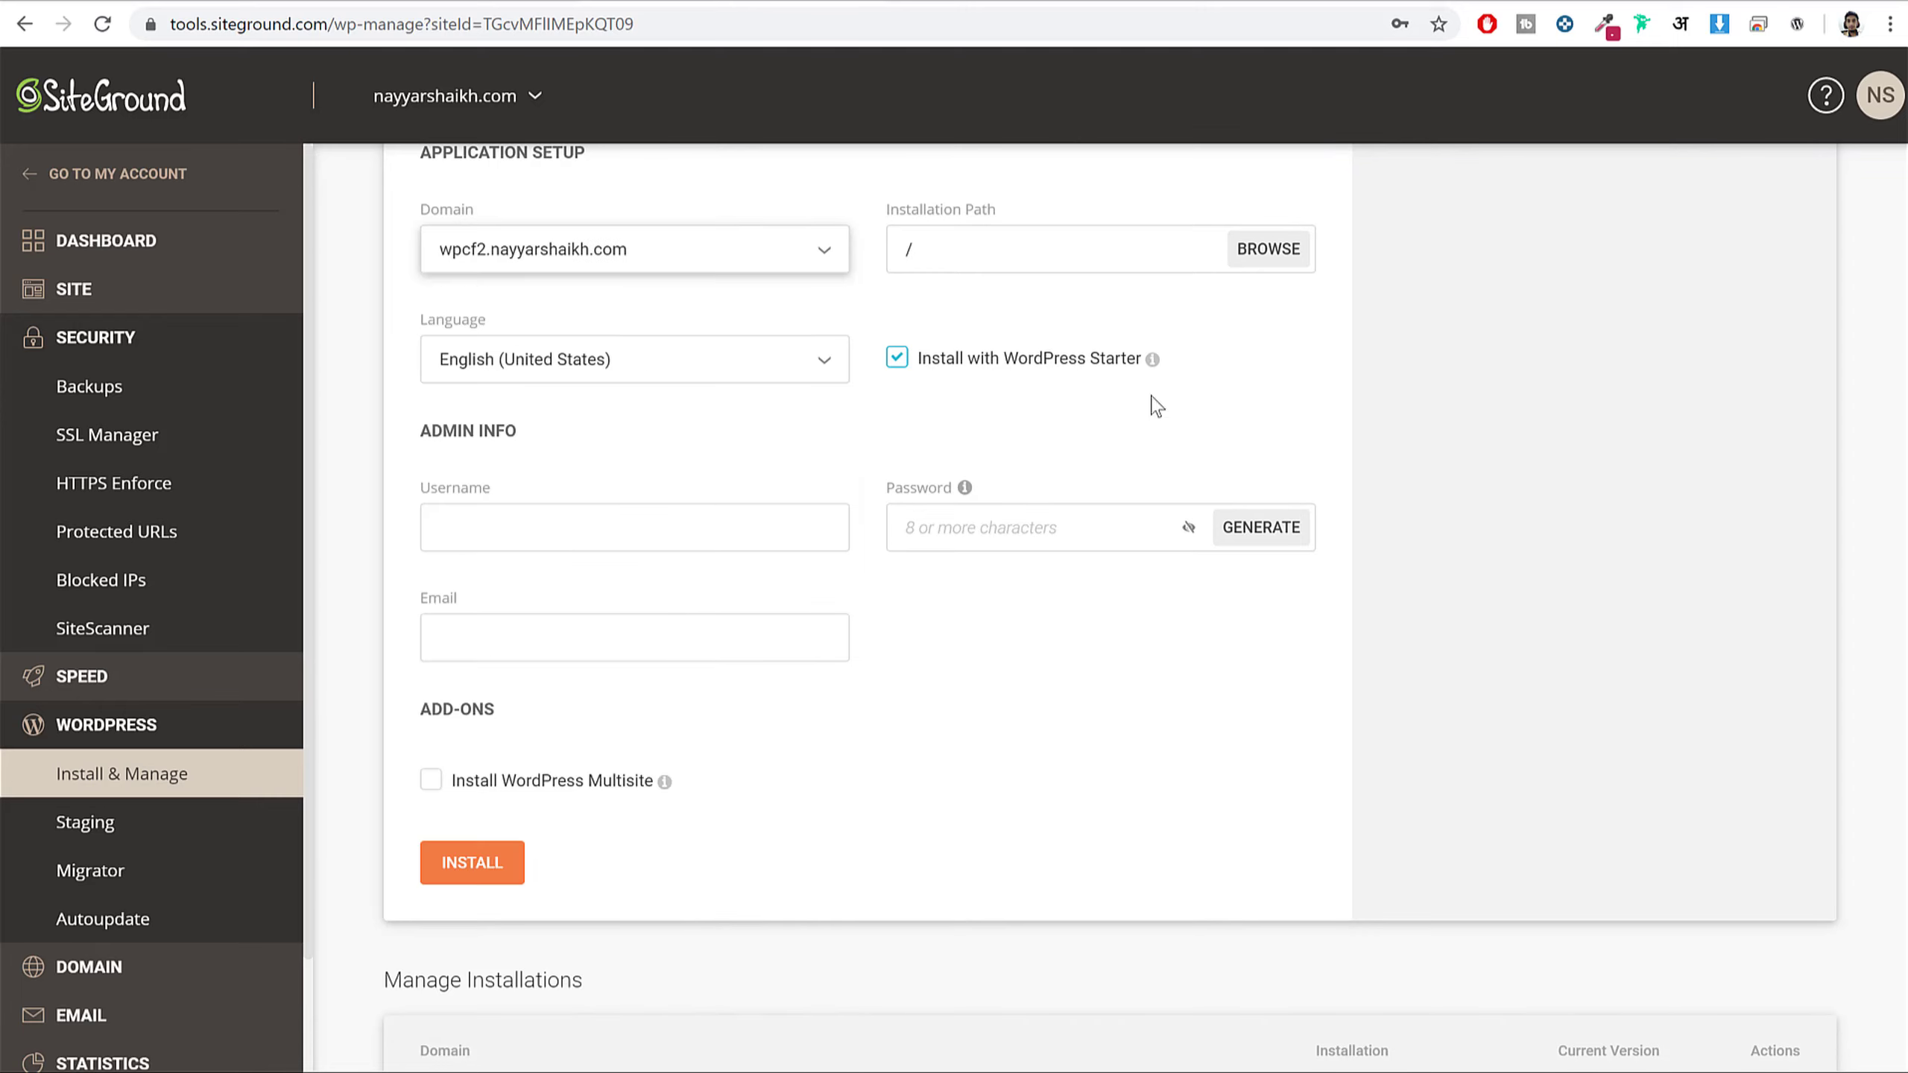
# - Disable the Install with WordPress Starter option for the new installation
pyautogui.scroll(2, 1179, 408)
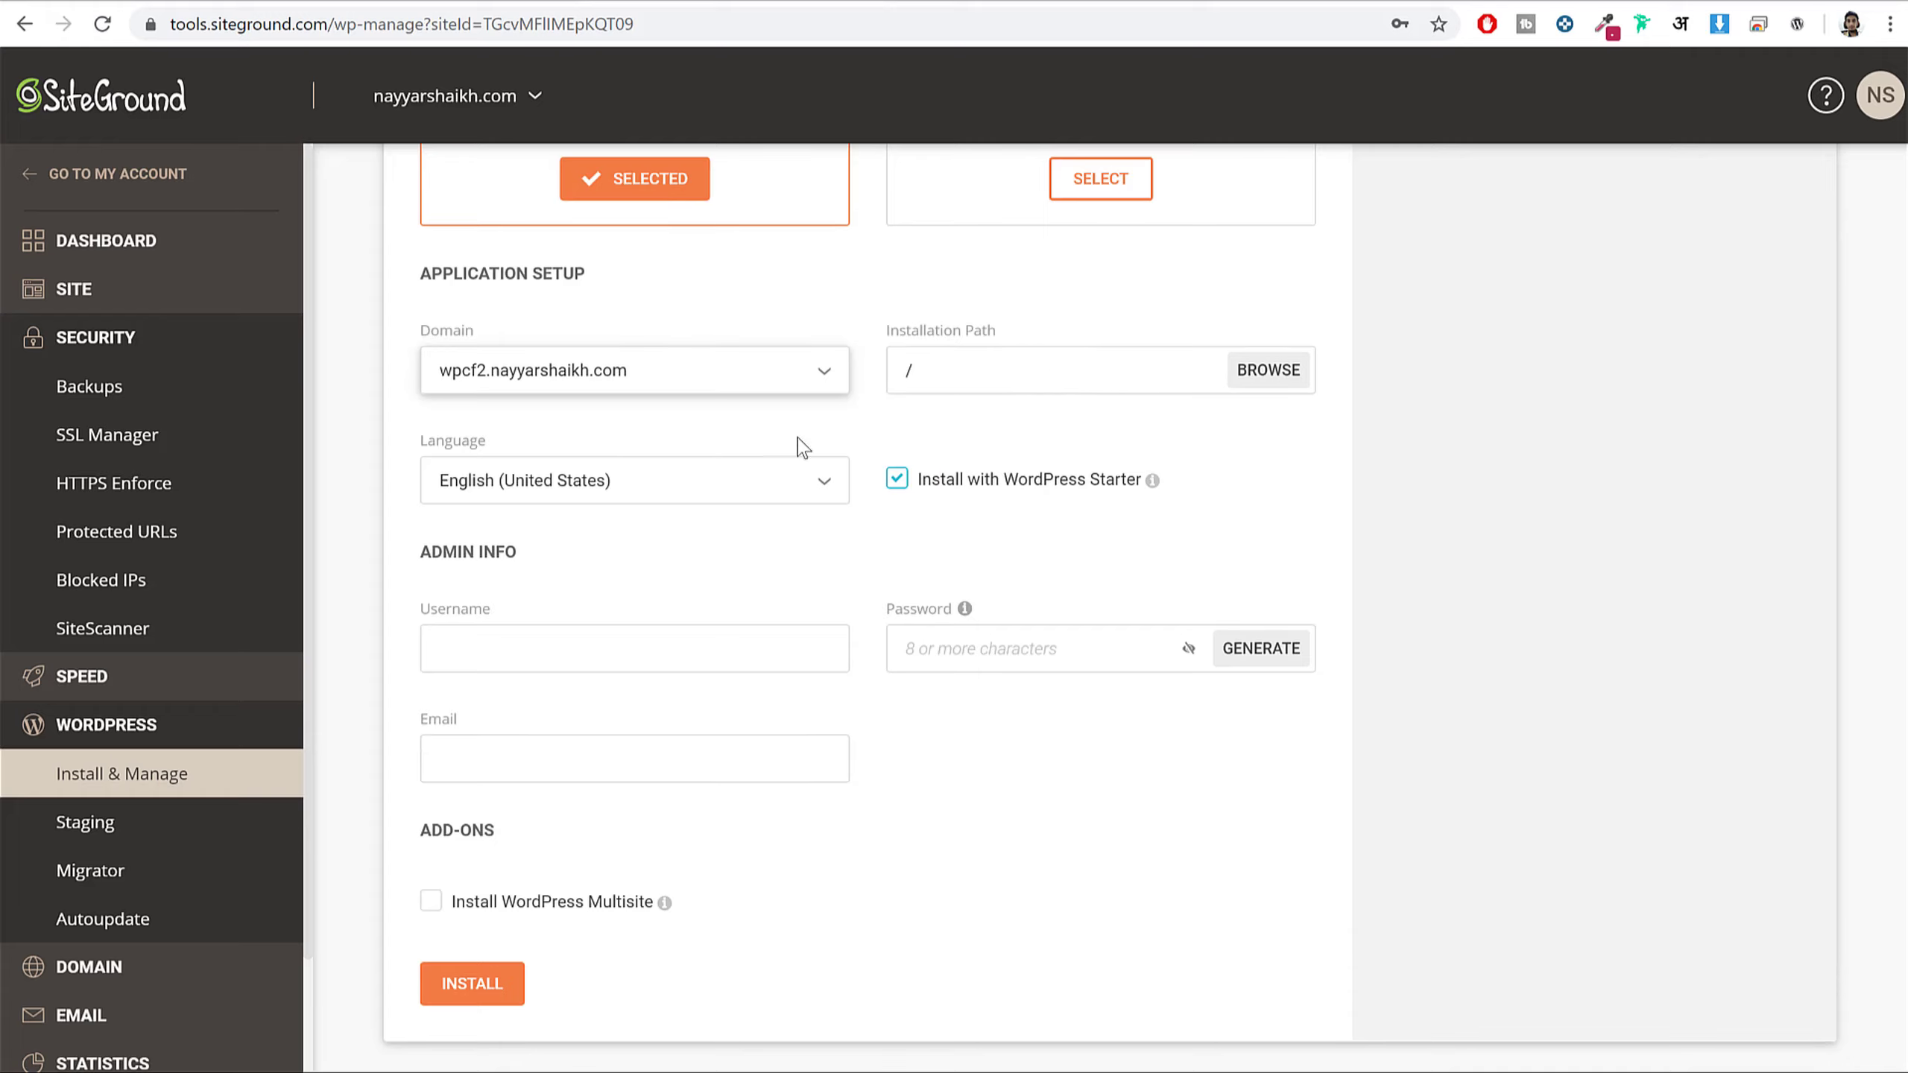
pyautogui.click(900, 486)
pyautogui.moveTo(935, 485); pyautogui.dragTo(1142, 489)
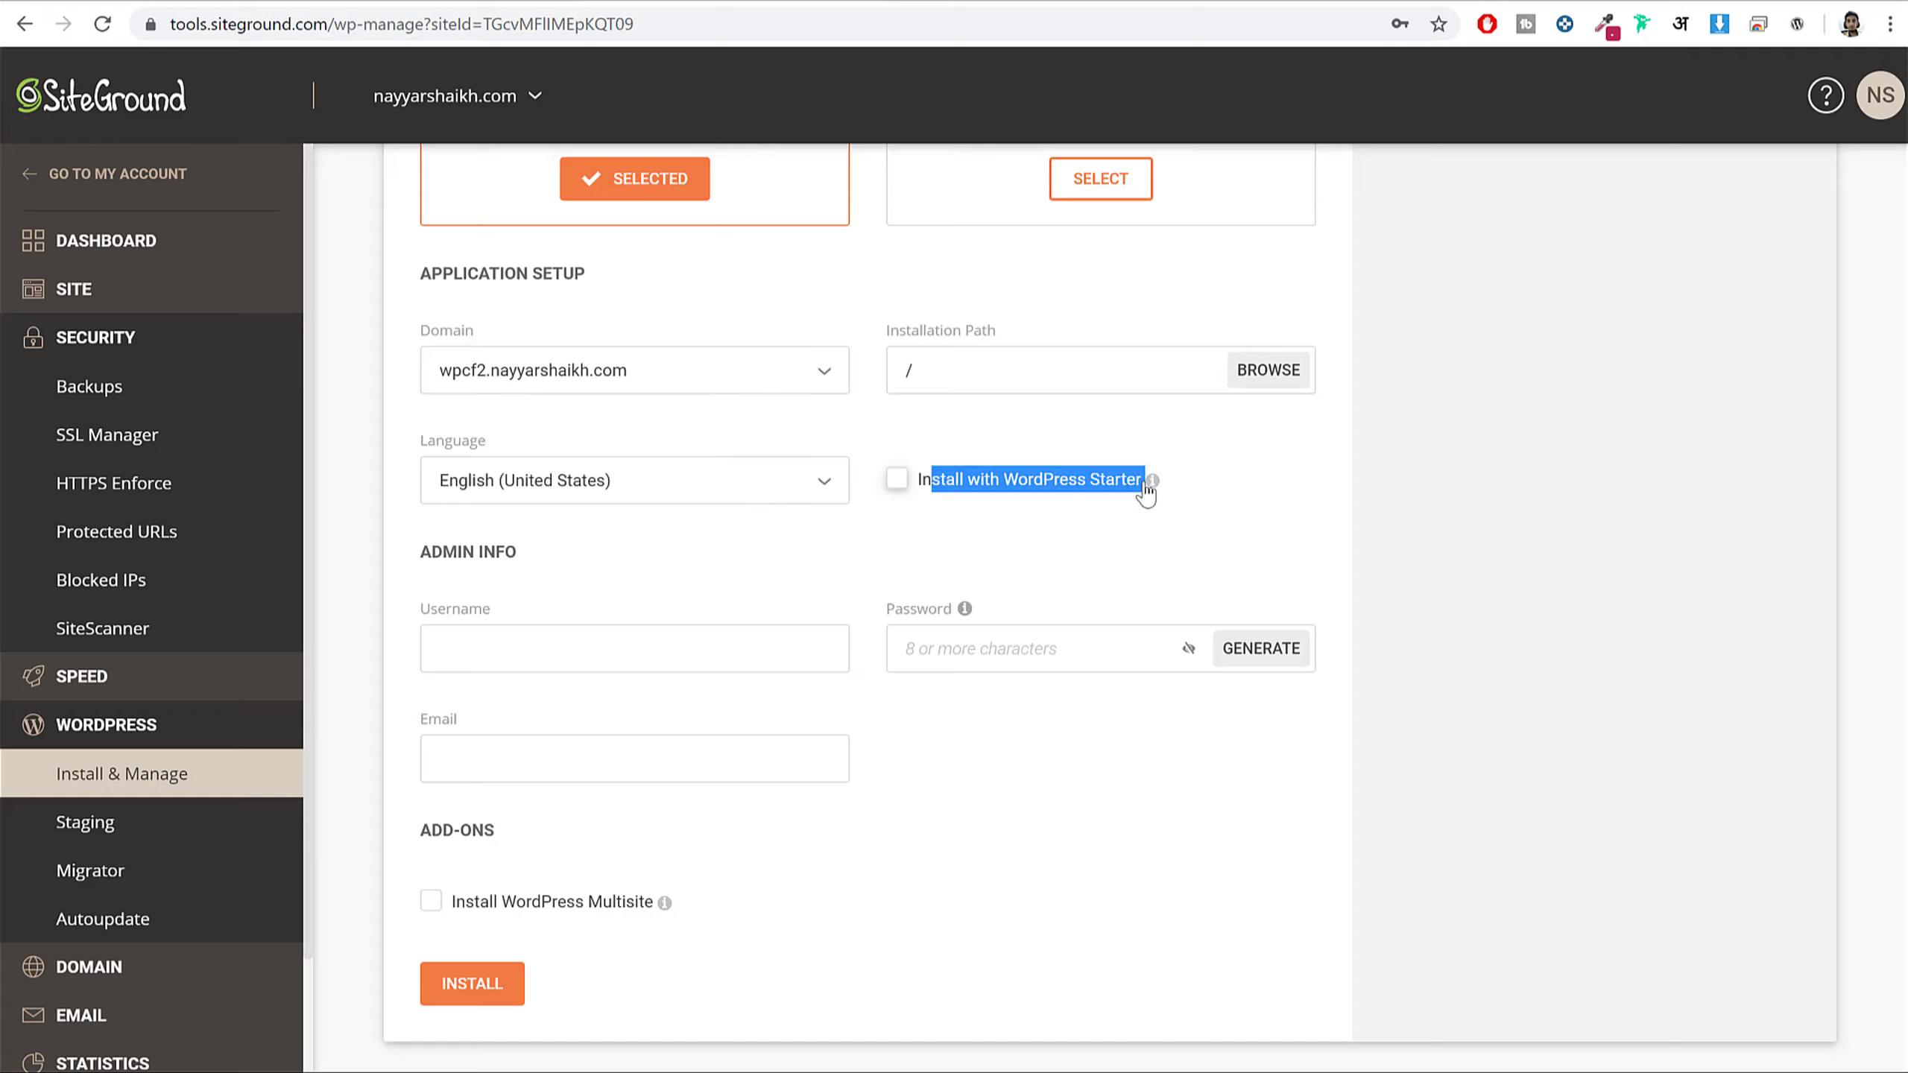
pyautogui.click(1337, 493)
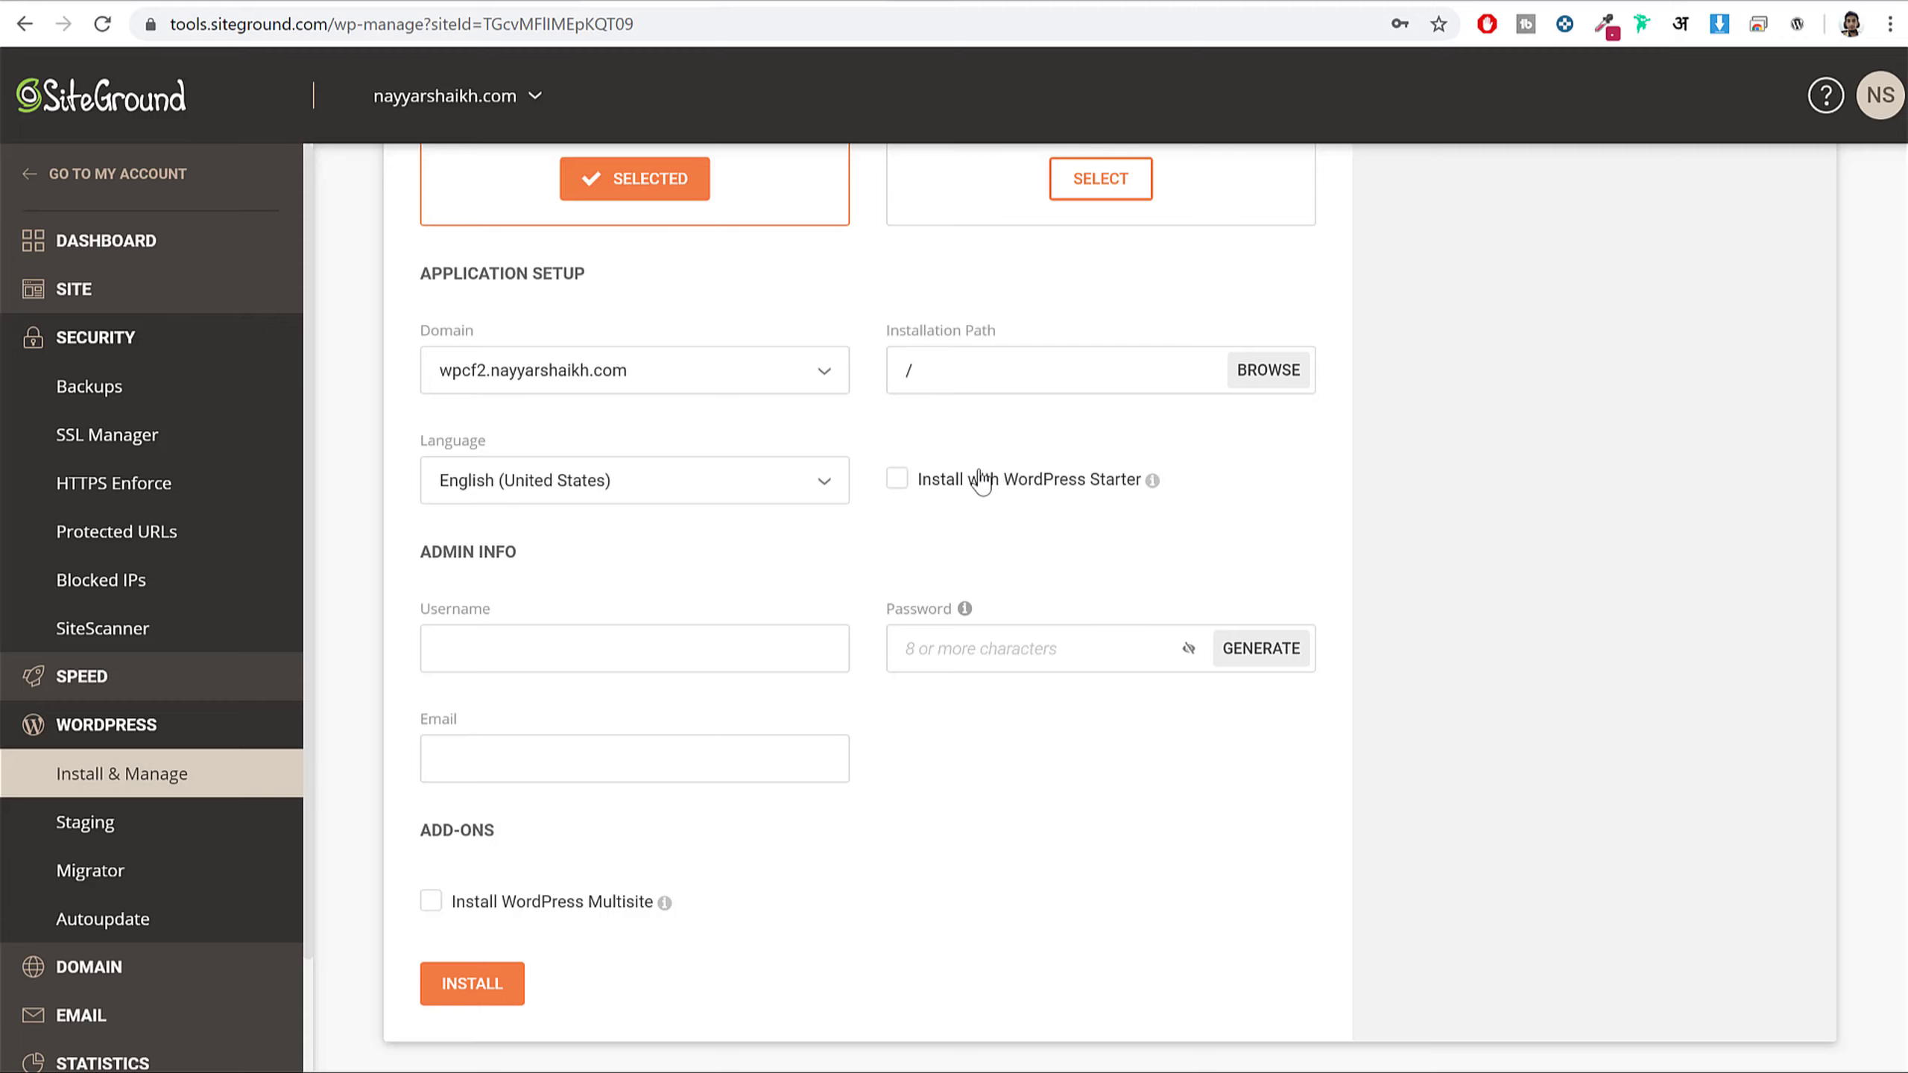
# - Fill in the WordPress admin's username, password and email address for the new installation
pyautogui.scroll(-3, 971, 553)
pyautogui.click(635, 404)
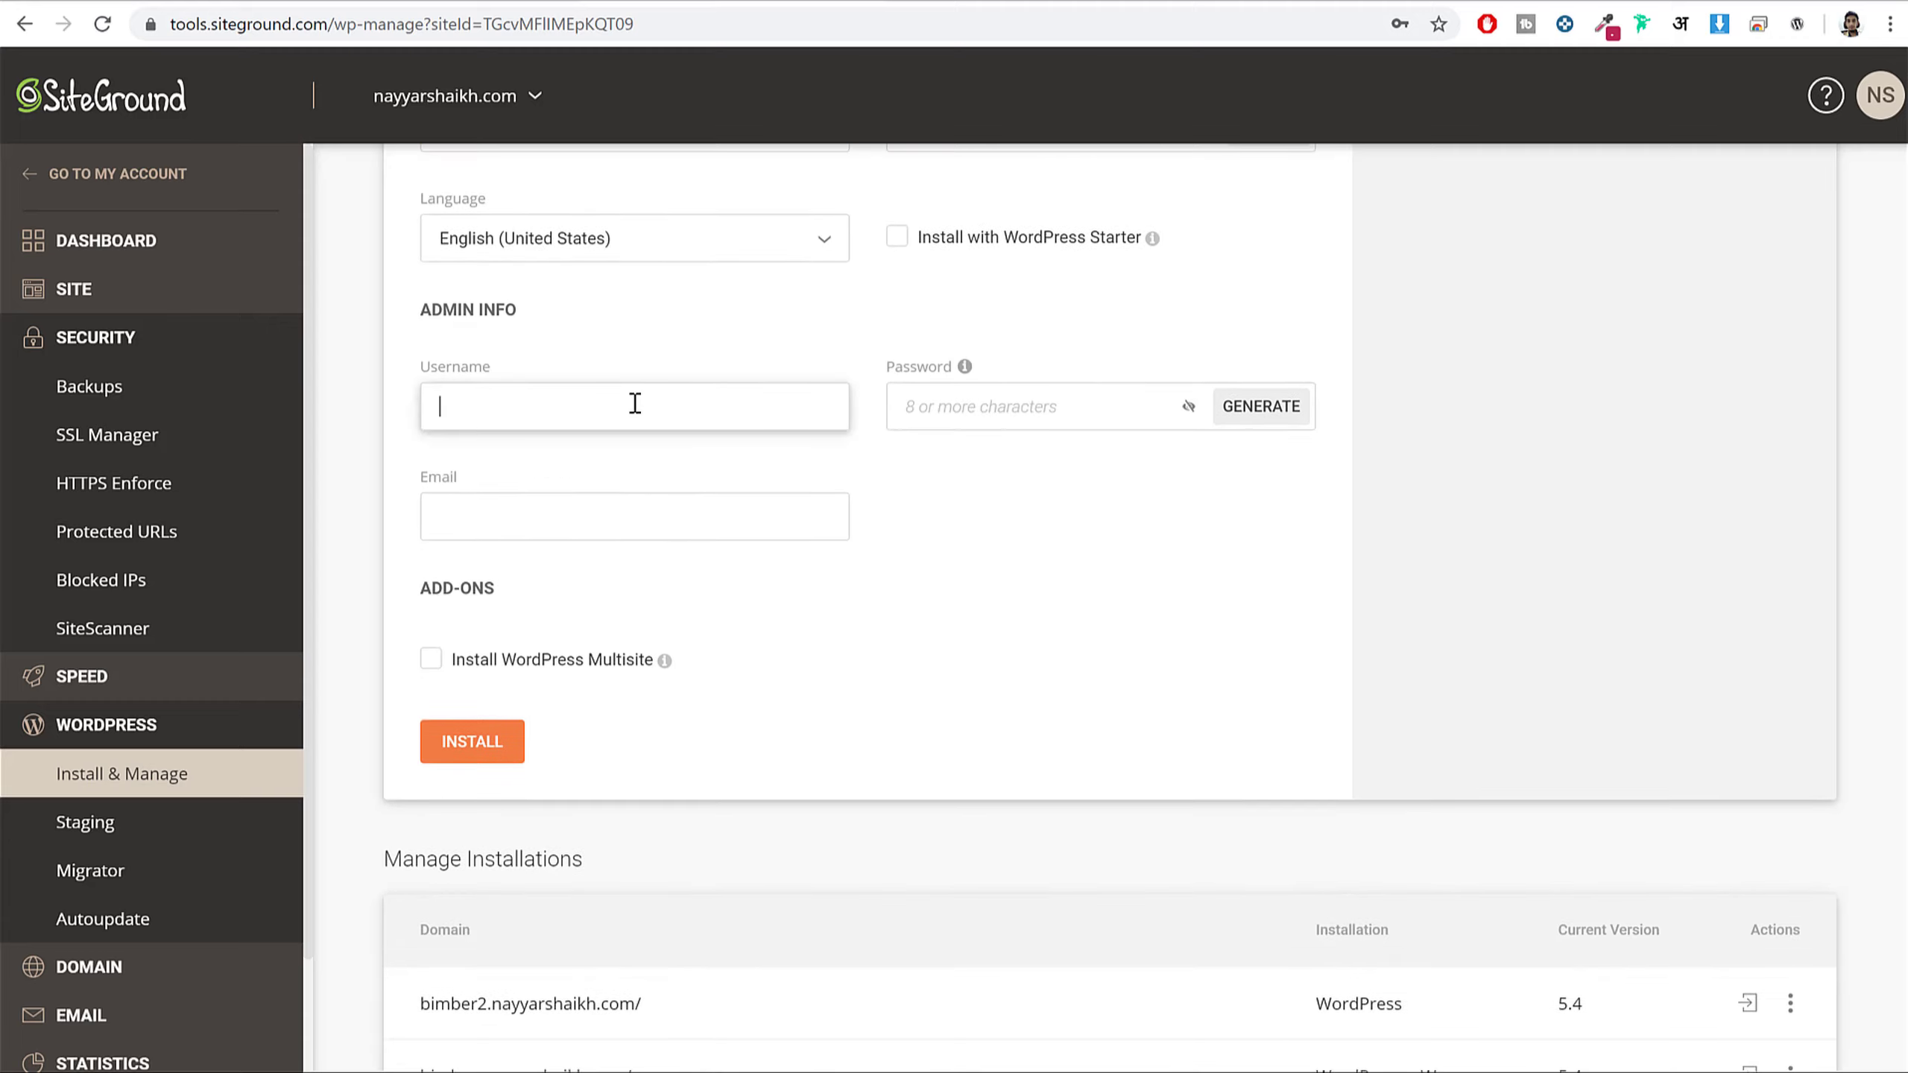
pyautogui.write('Nayyar_Shaikh')
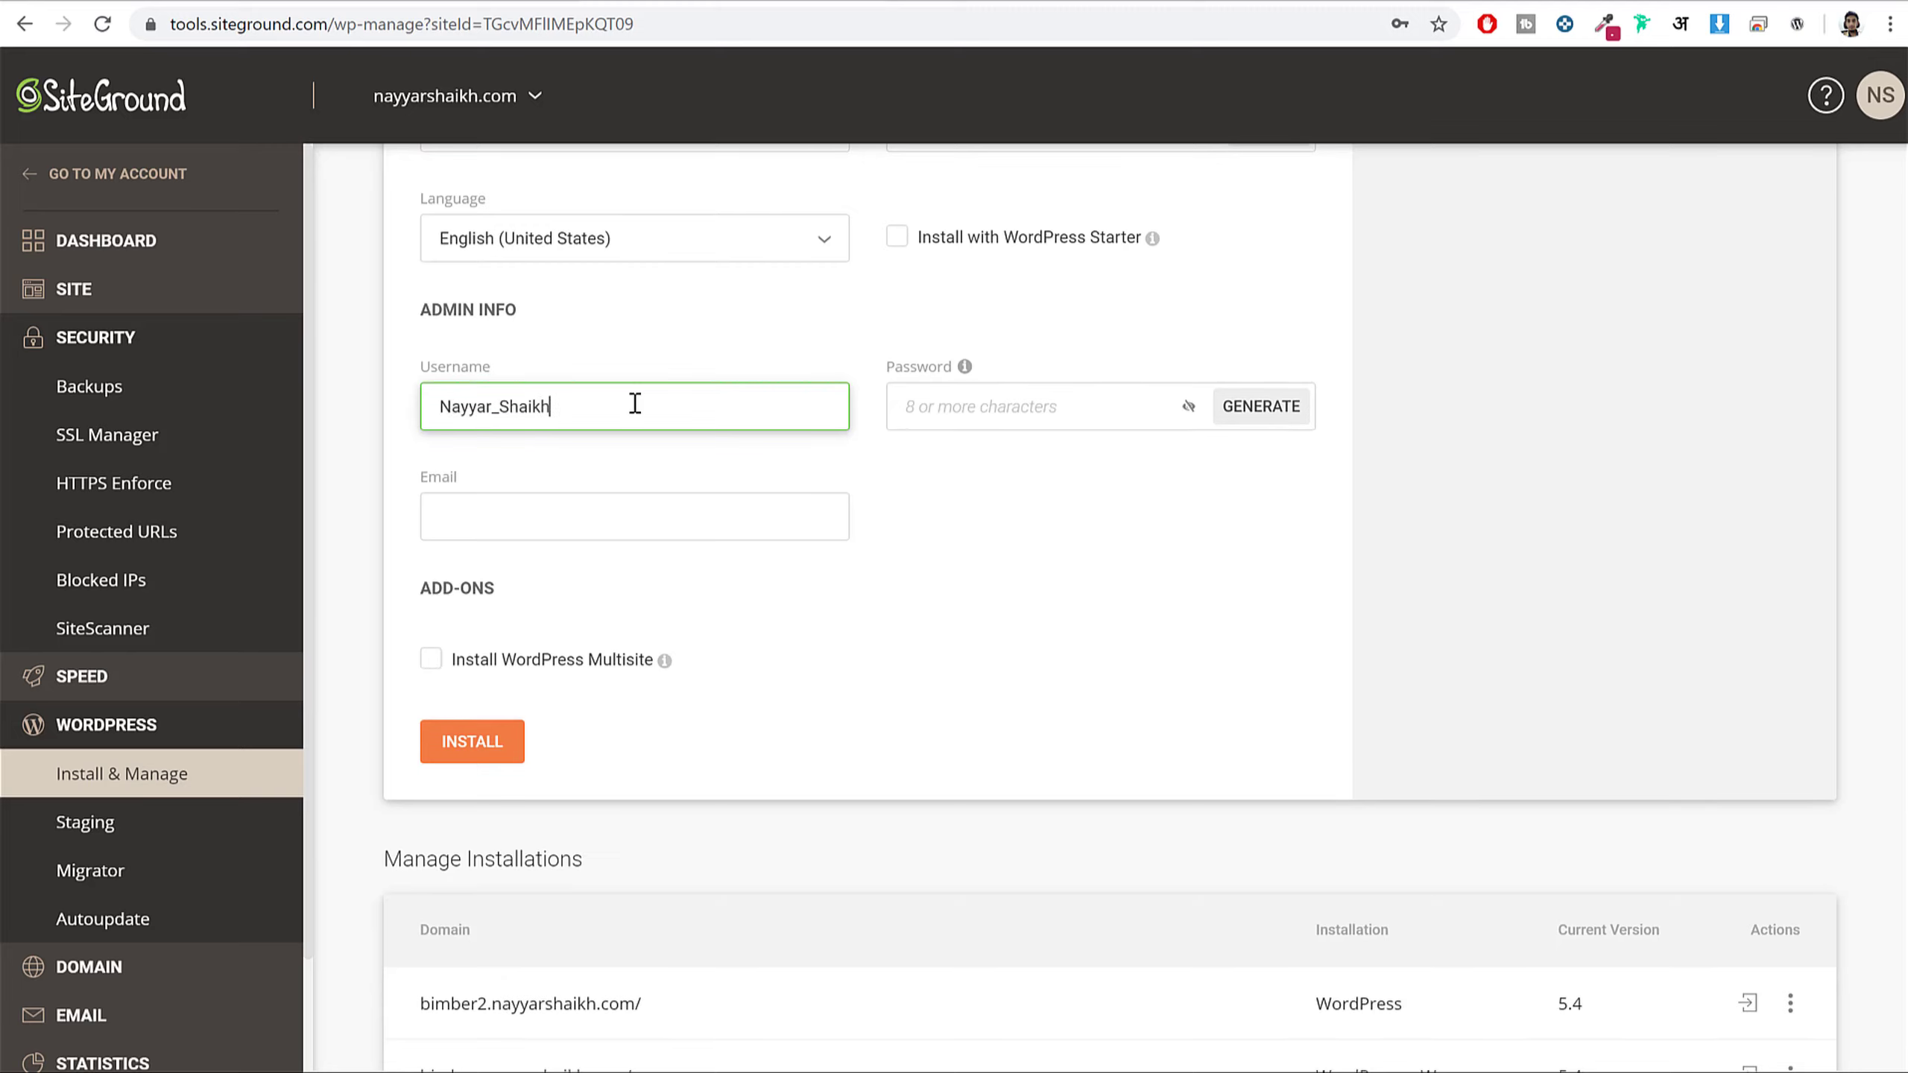
pyautogui.press('Tab')
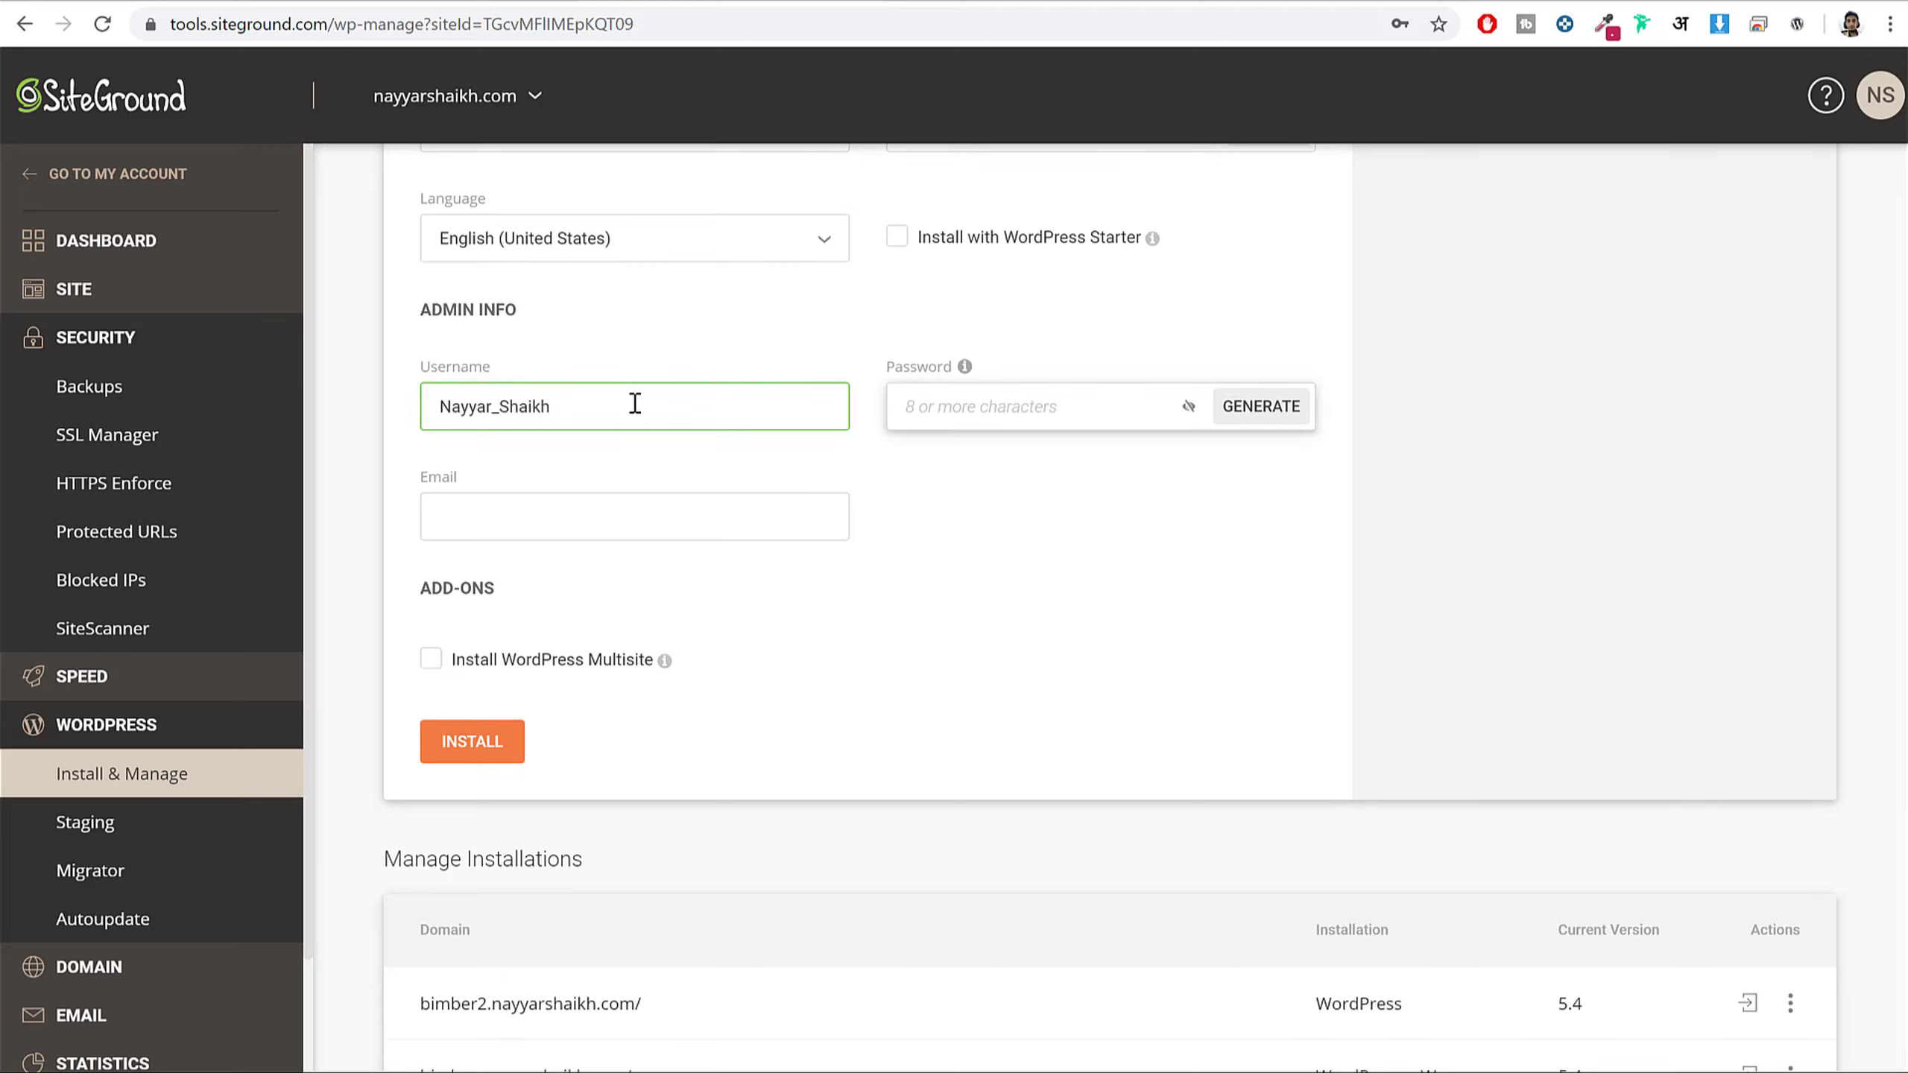
pyautogui.write('••••••••••')
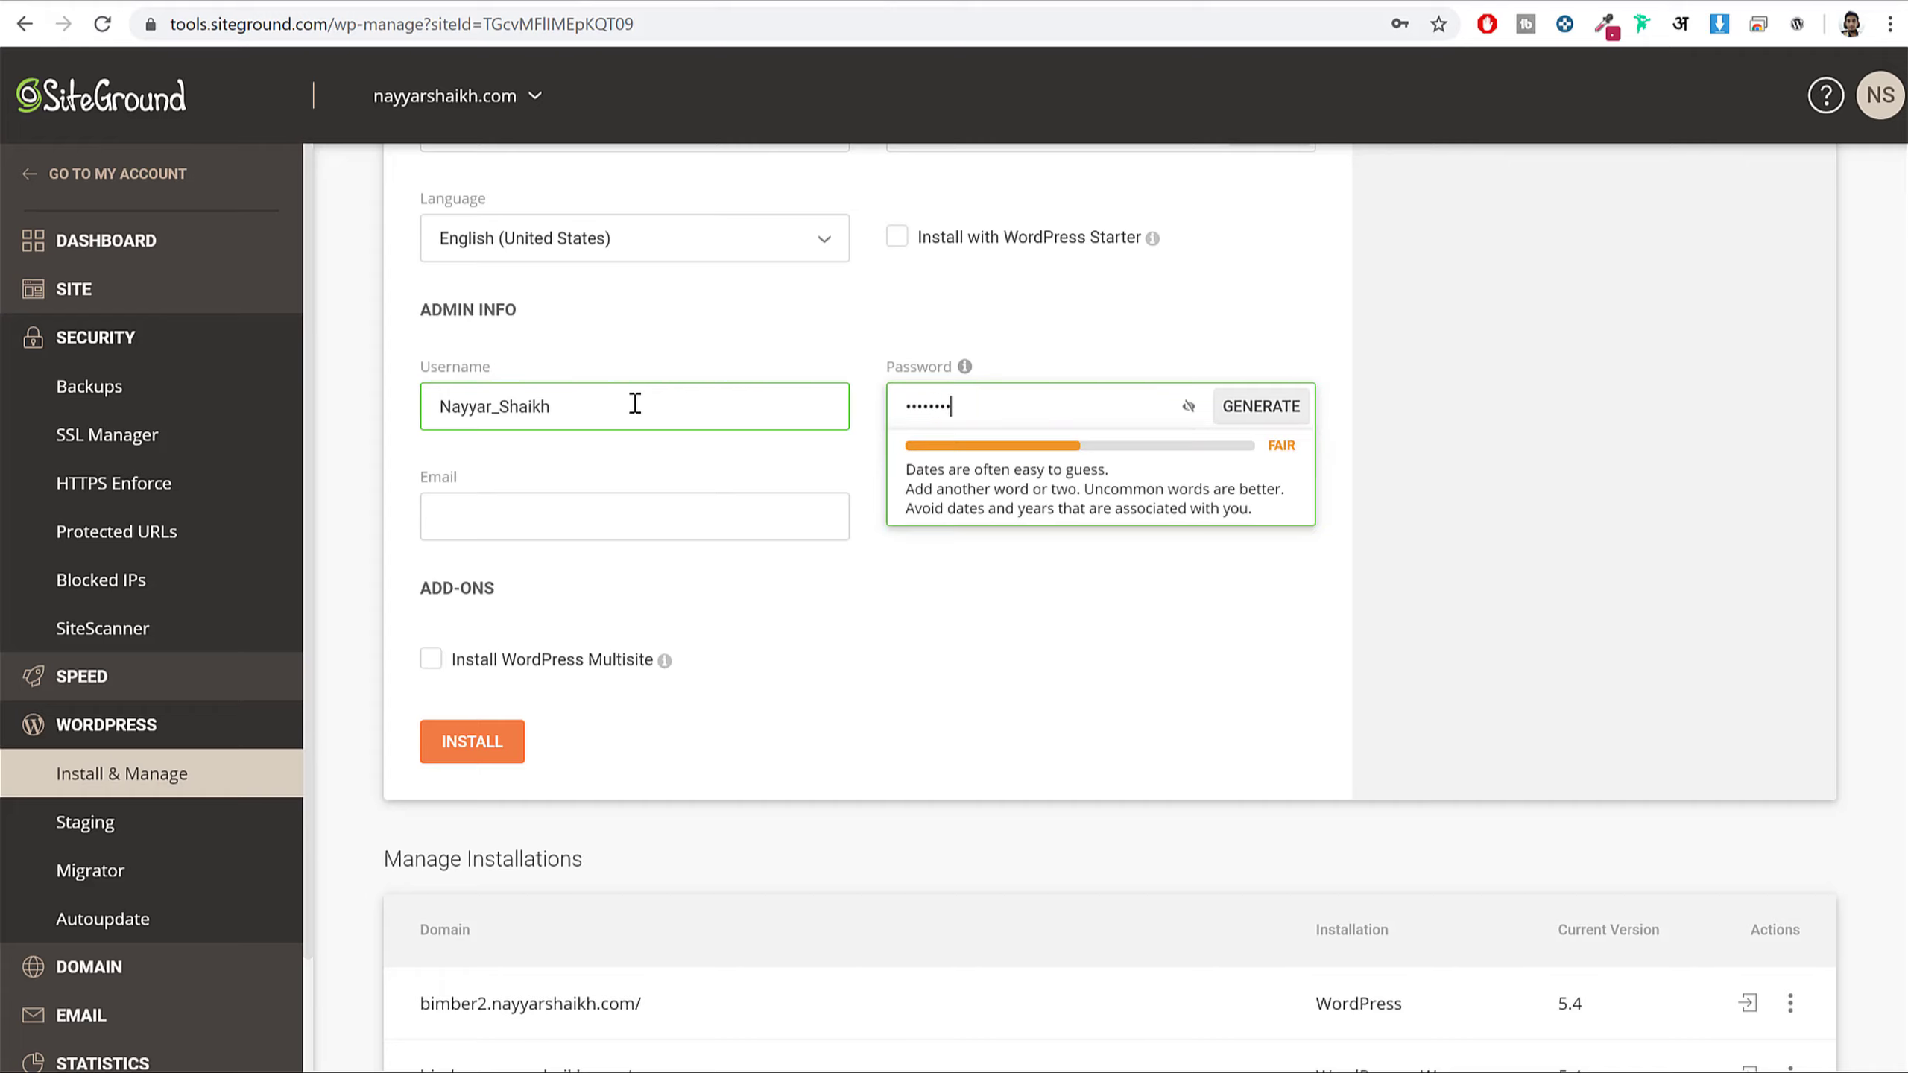
pyautogui.click(602, 528)
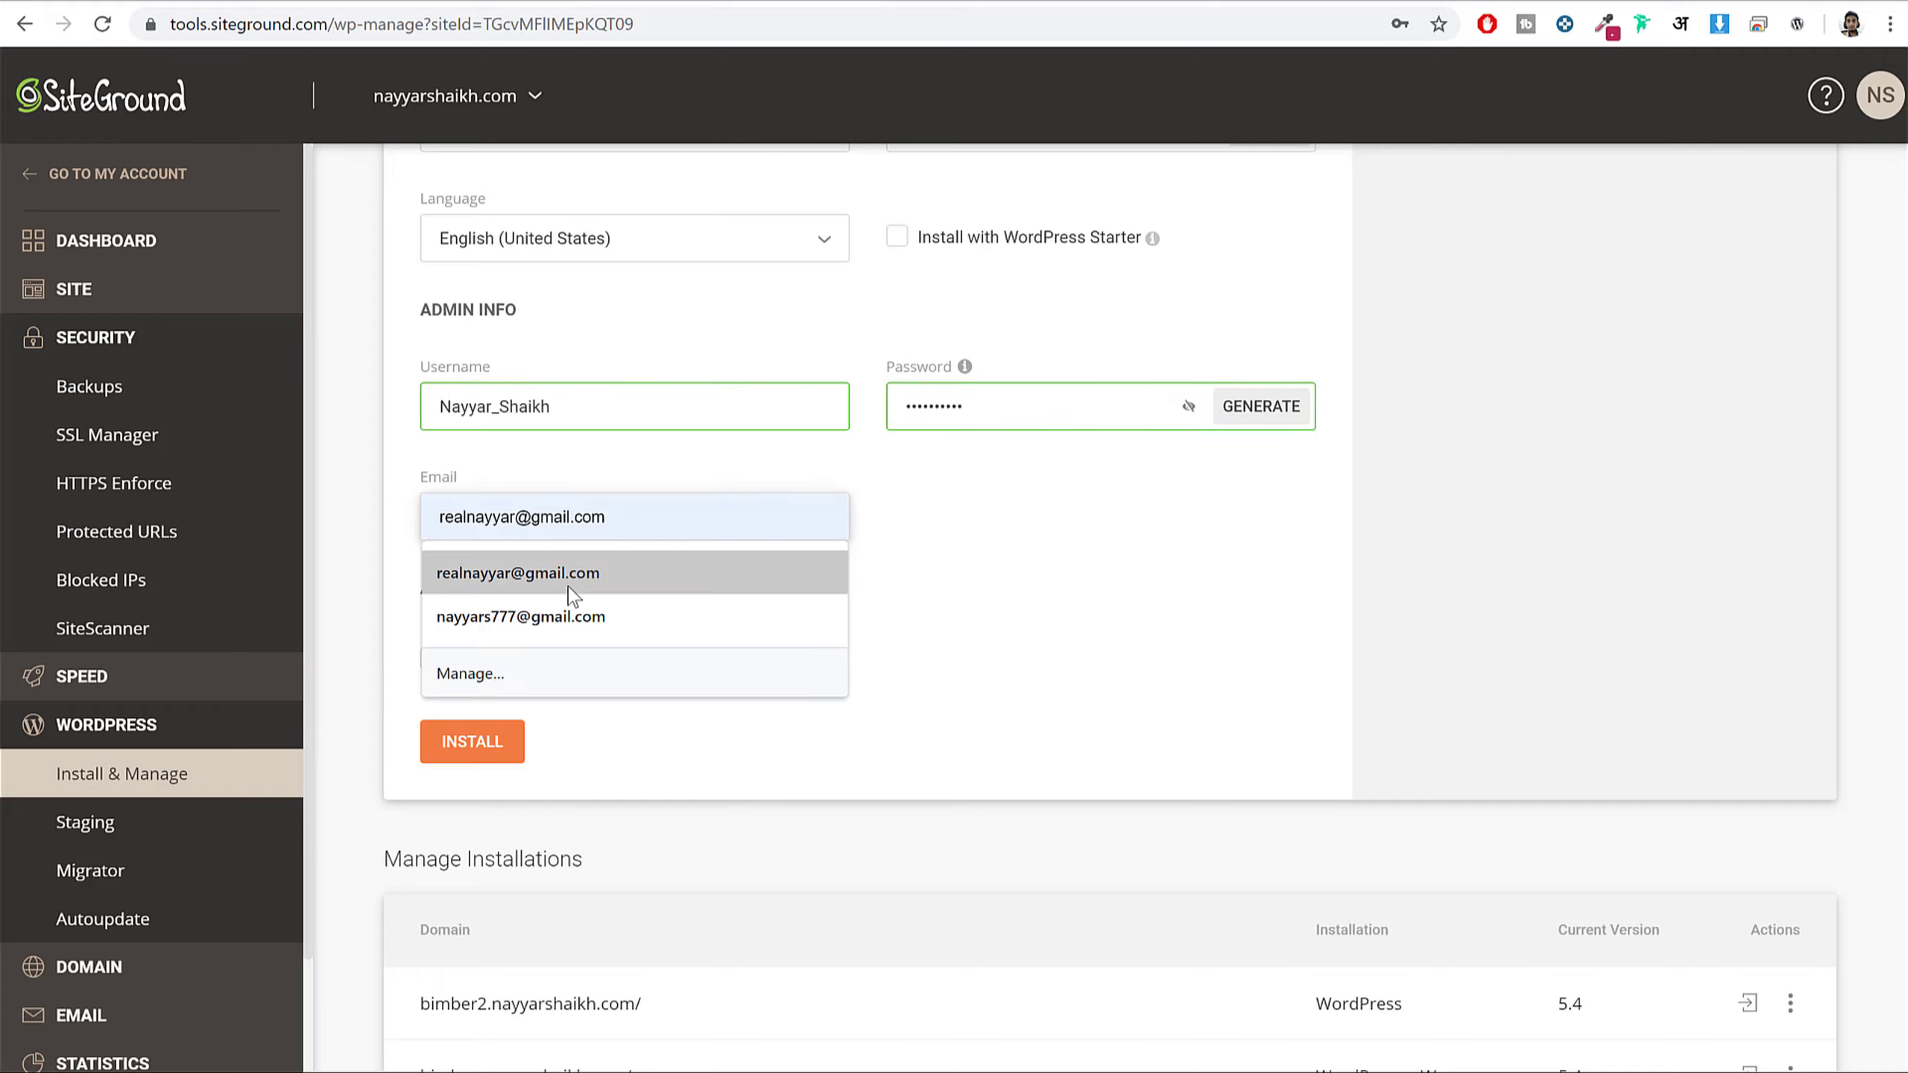
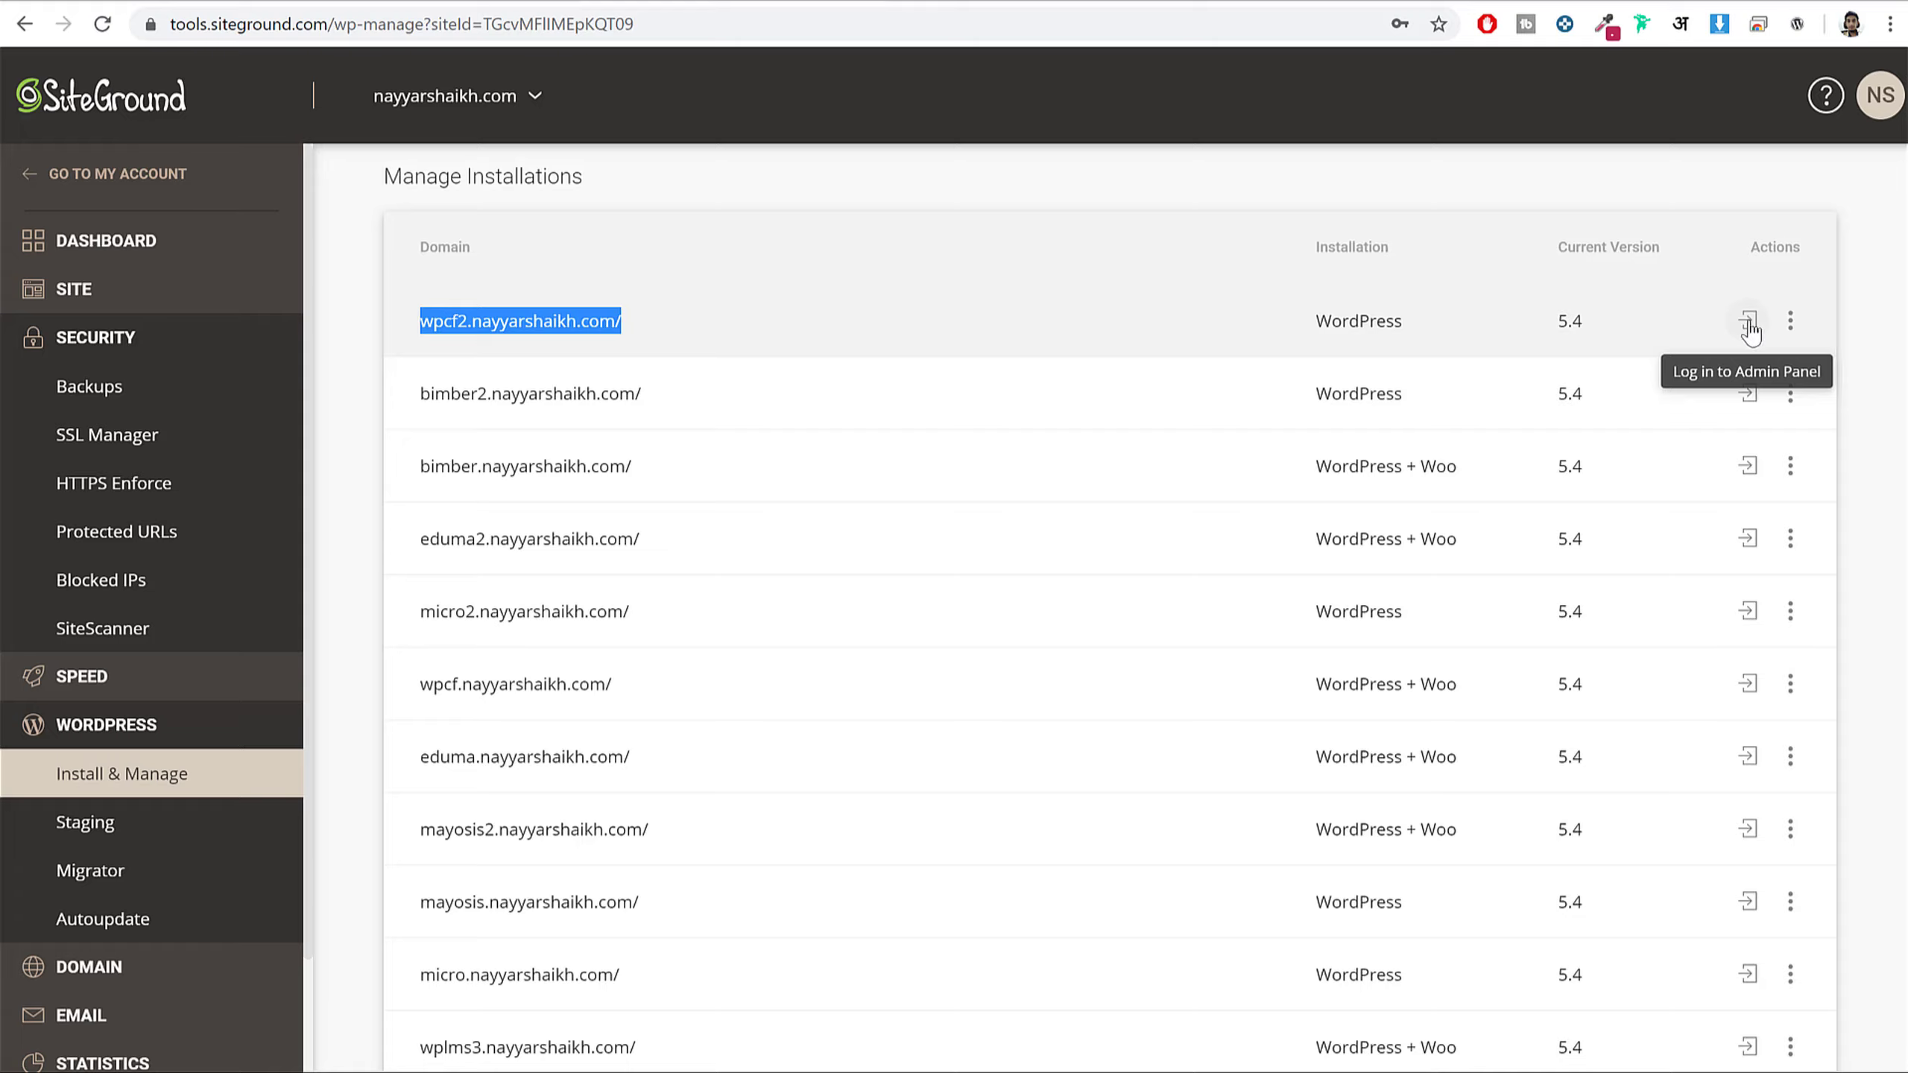
# - Log in to the wpcf2 site's WordPress admin panel from the list of installations and look over its dashboard
pyautogui.click(1750, 328)
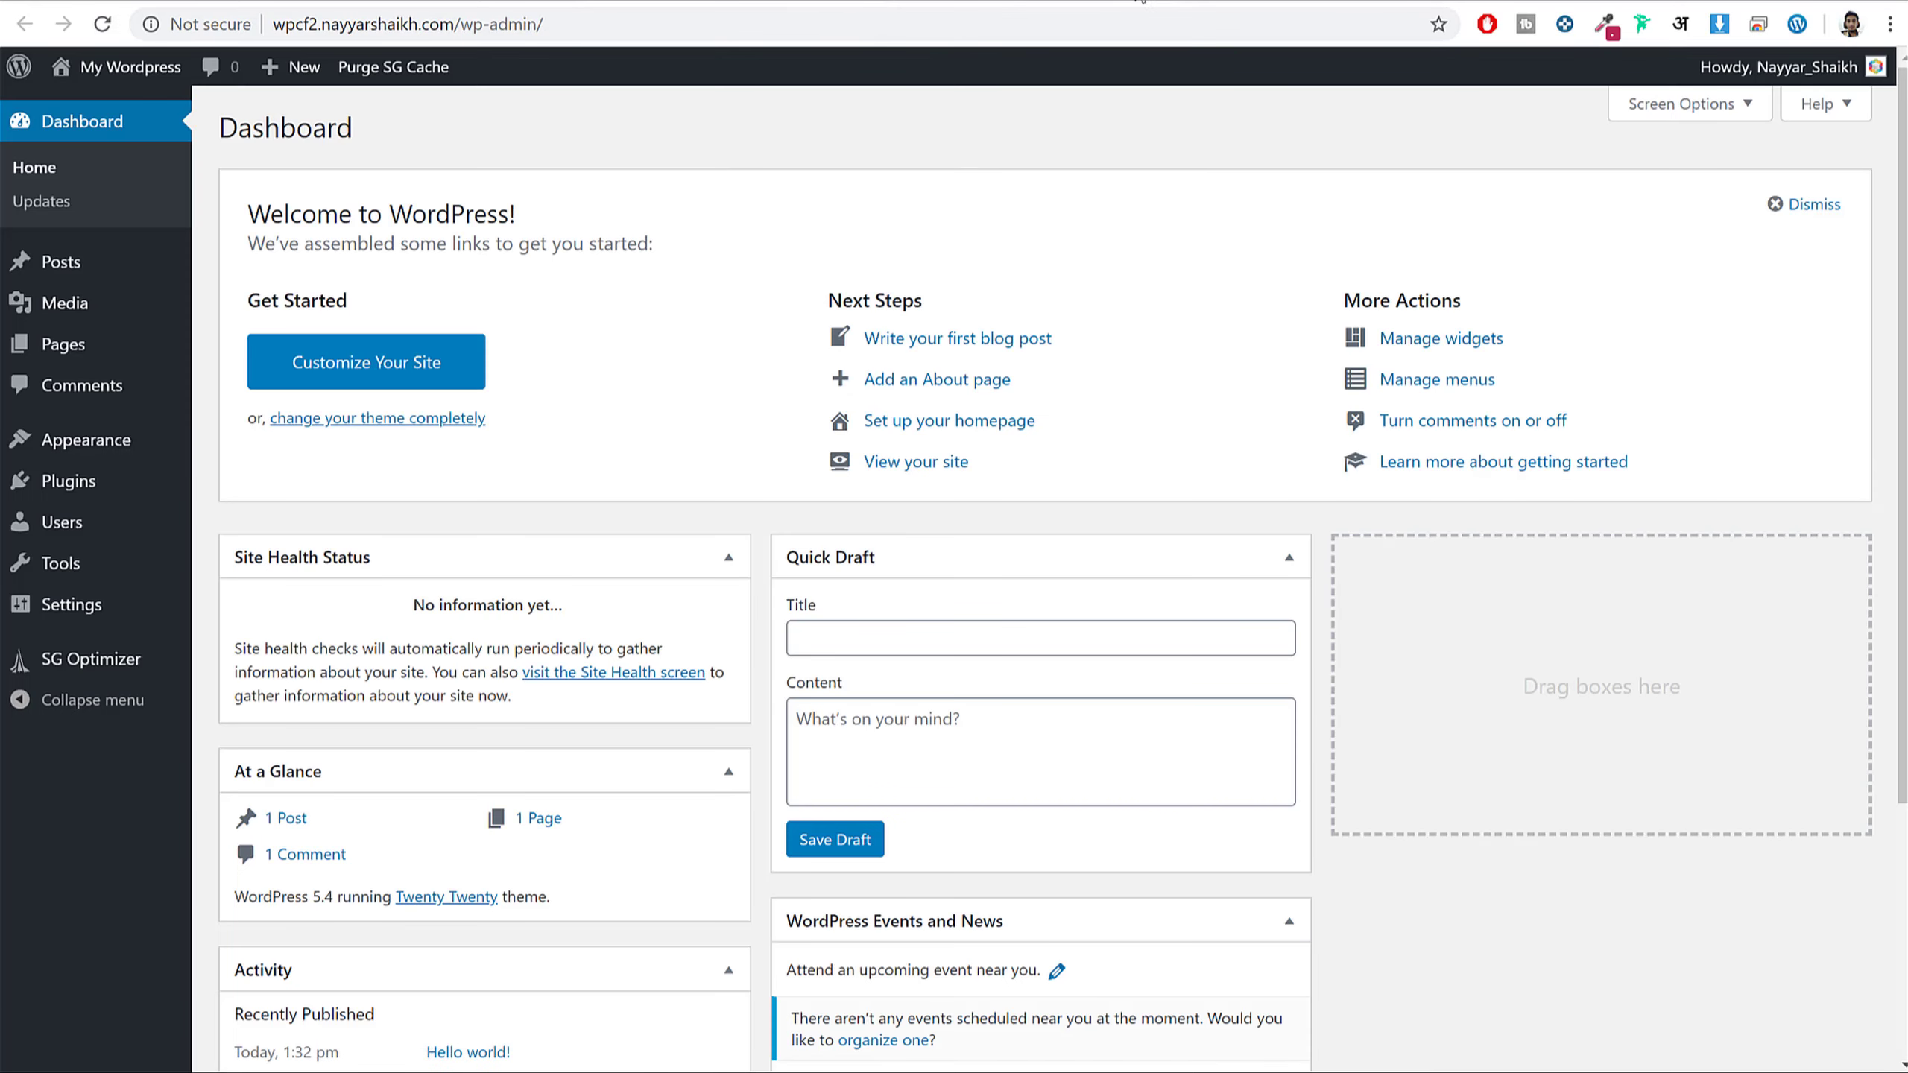
pyautogui.scroll(-4, 1355, 526)
pyautogui.scroll(4, 1362, 661)
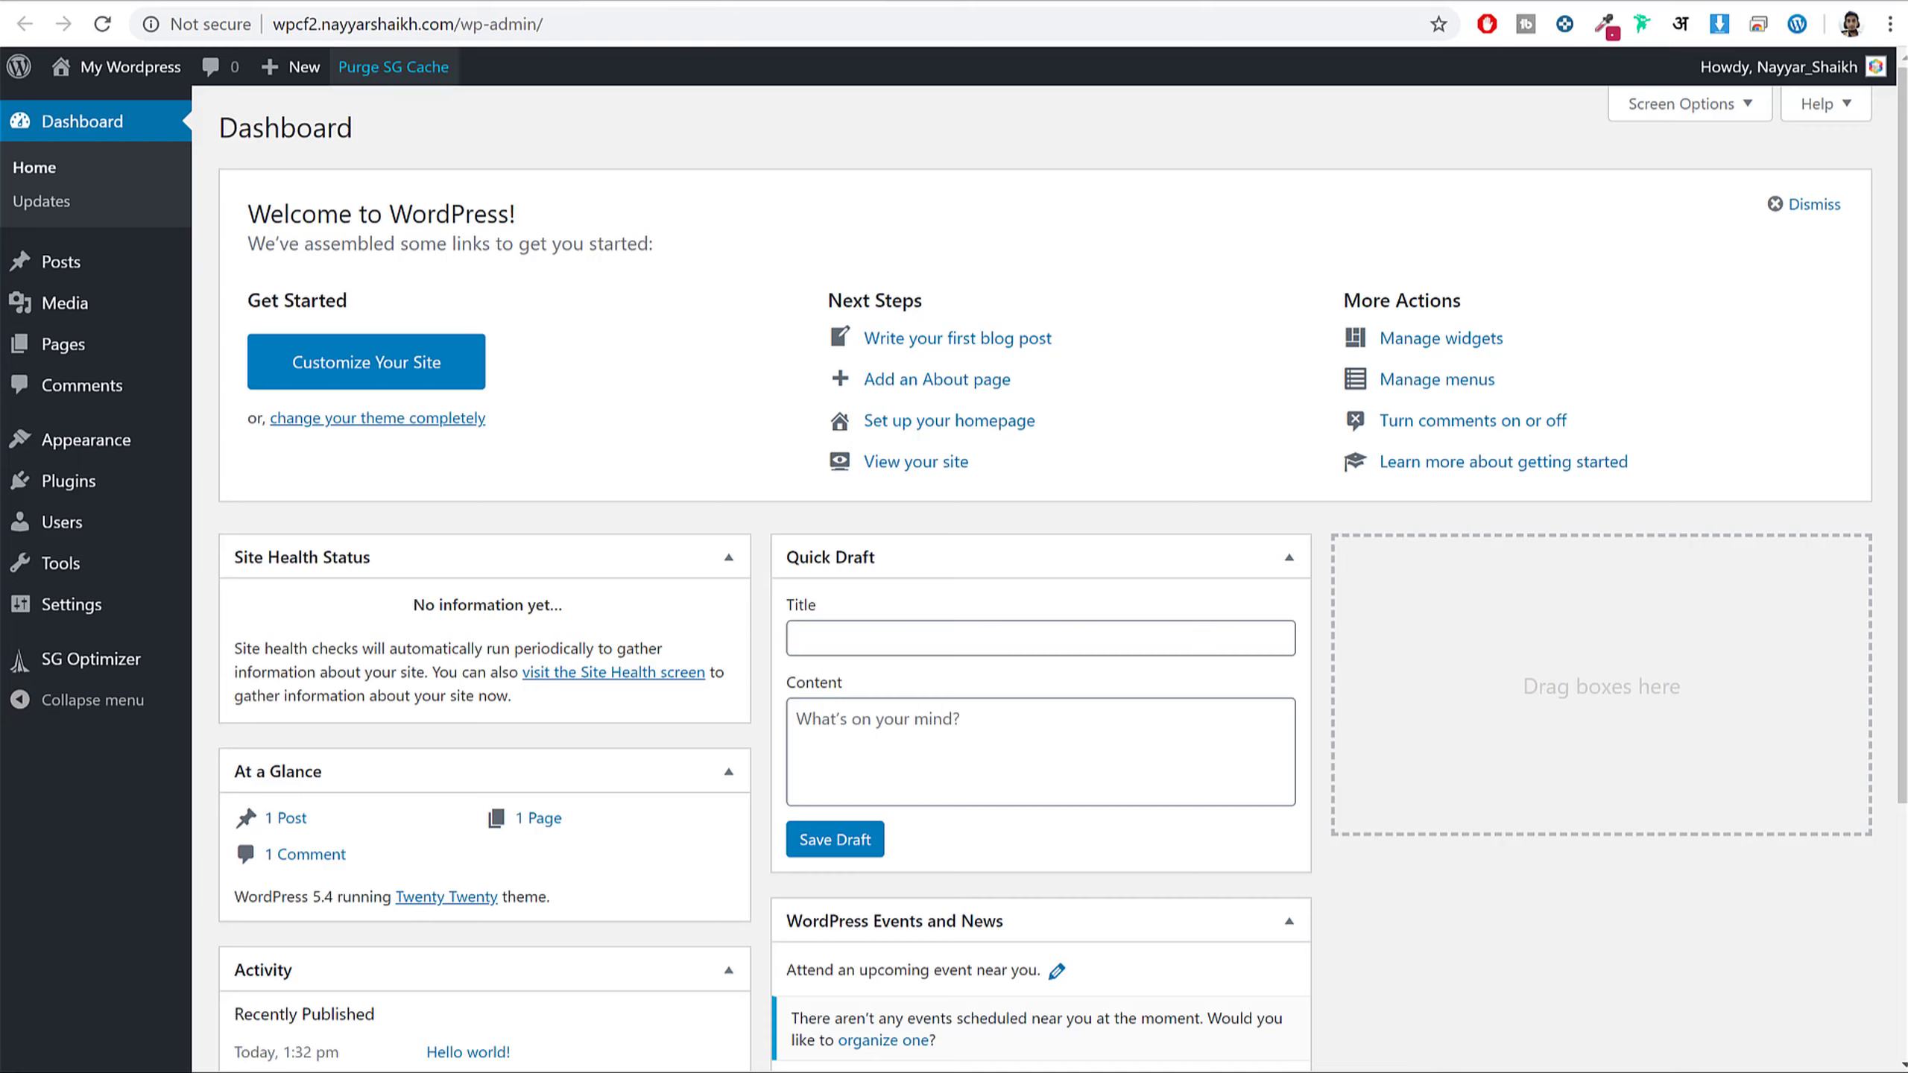
# - Highlight the /wp-admin/ part of the new site's address
pyautogui.click(310, 24)
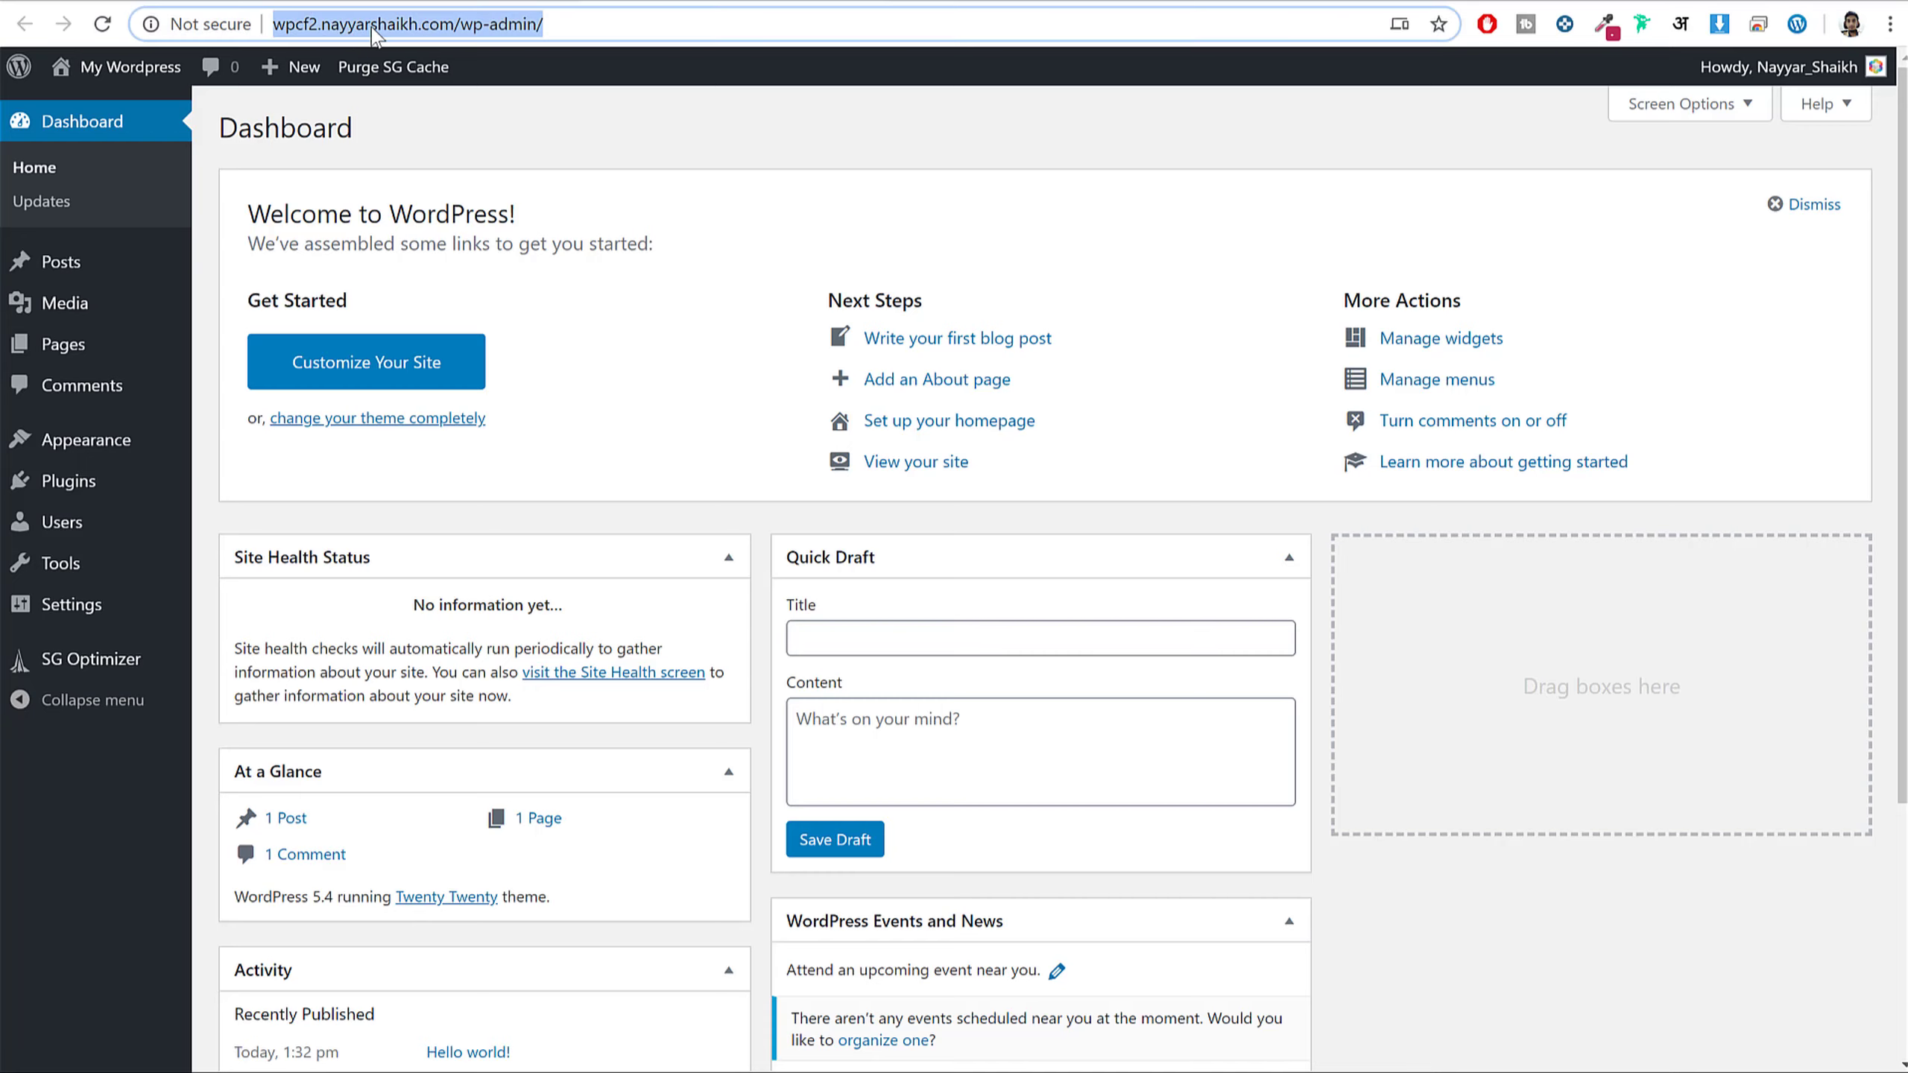
pyautogui.click(401, 24)
pyautogui.moveTo(454, 24); pyautogui.dragTo(625, 27)
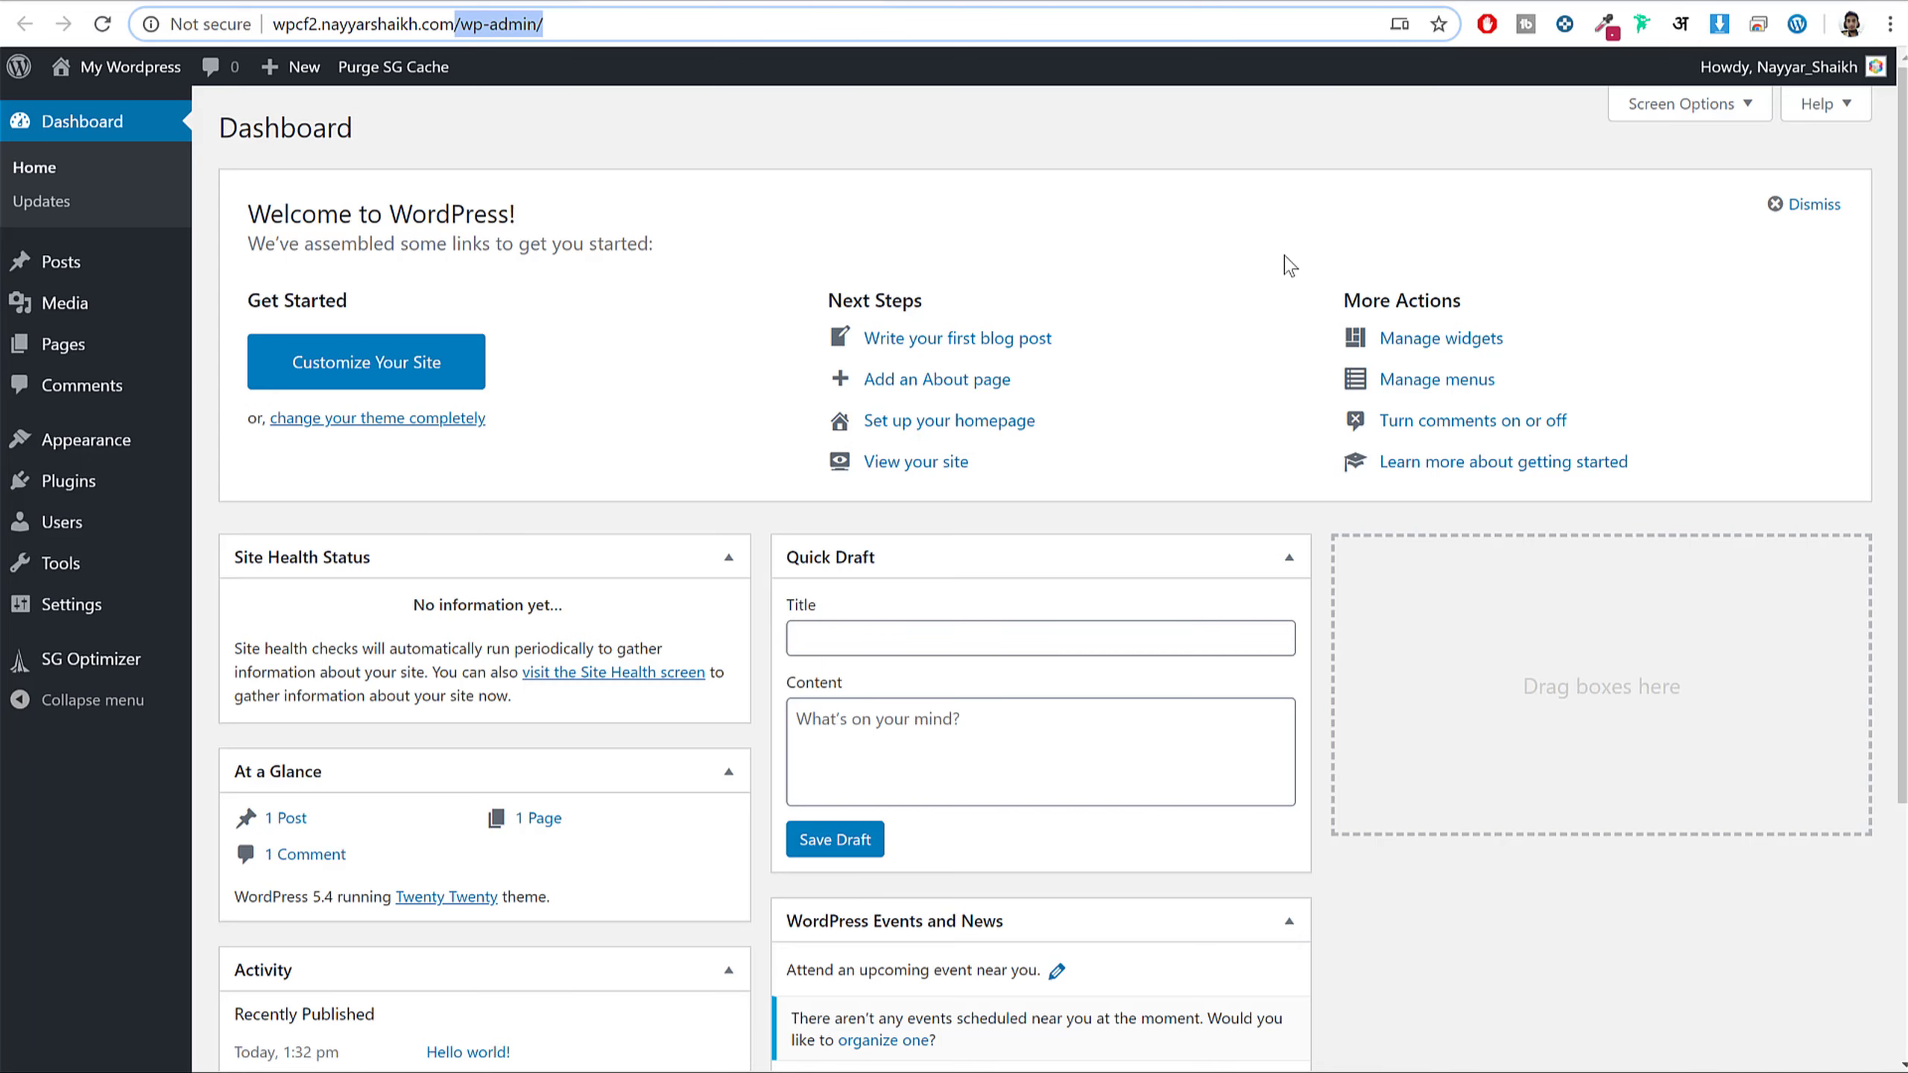
# - Look through the WordPress dashboard, open the list of all posts, and reveal the actions for the Hello world! post
pyautogui.scroll(-4, 1295, 630)
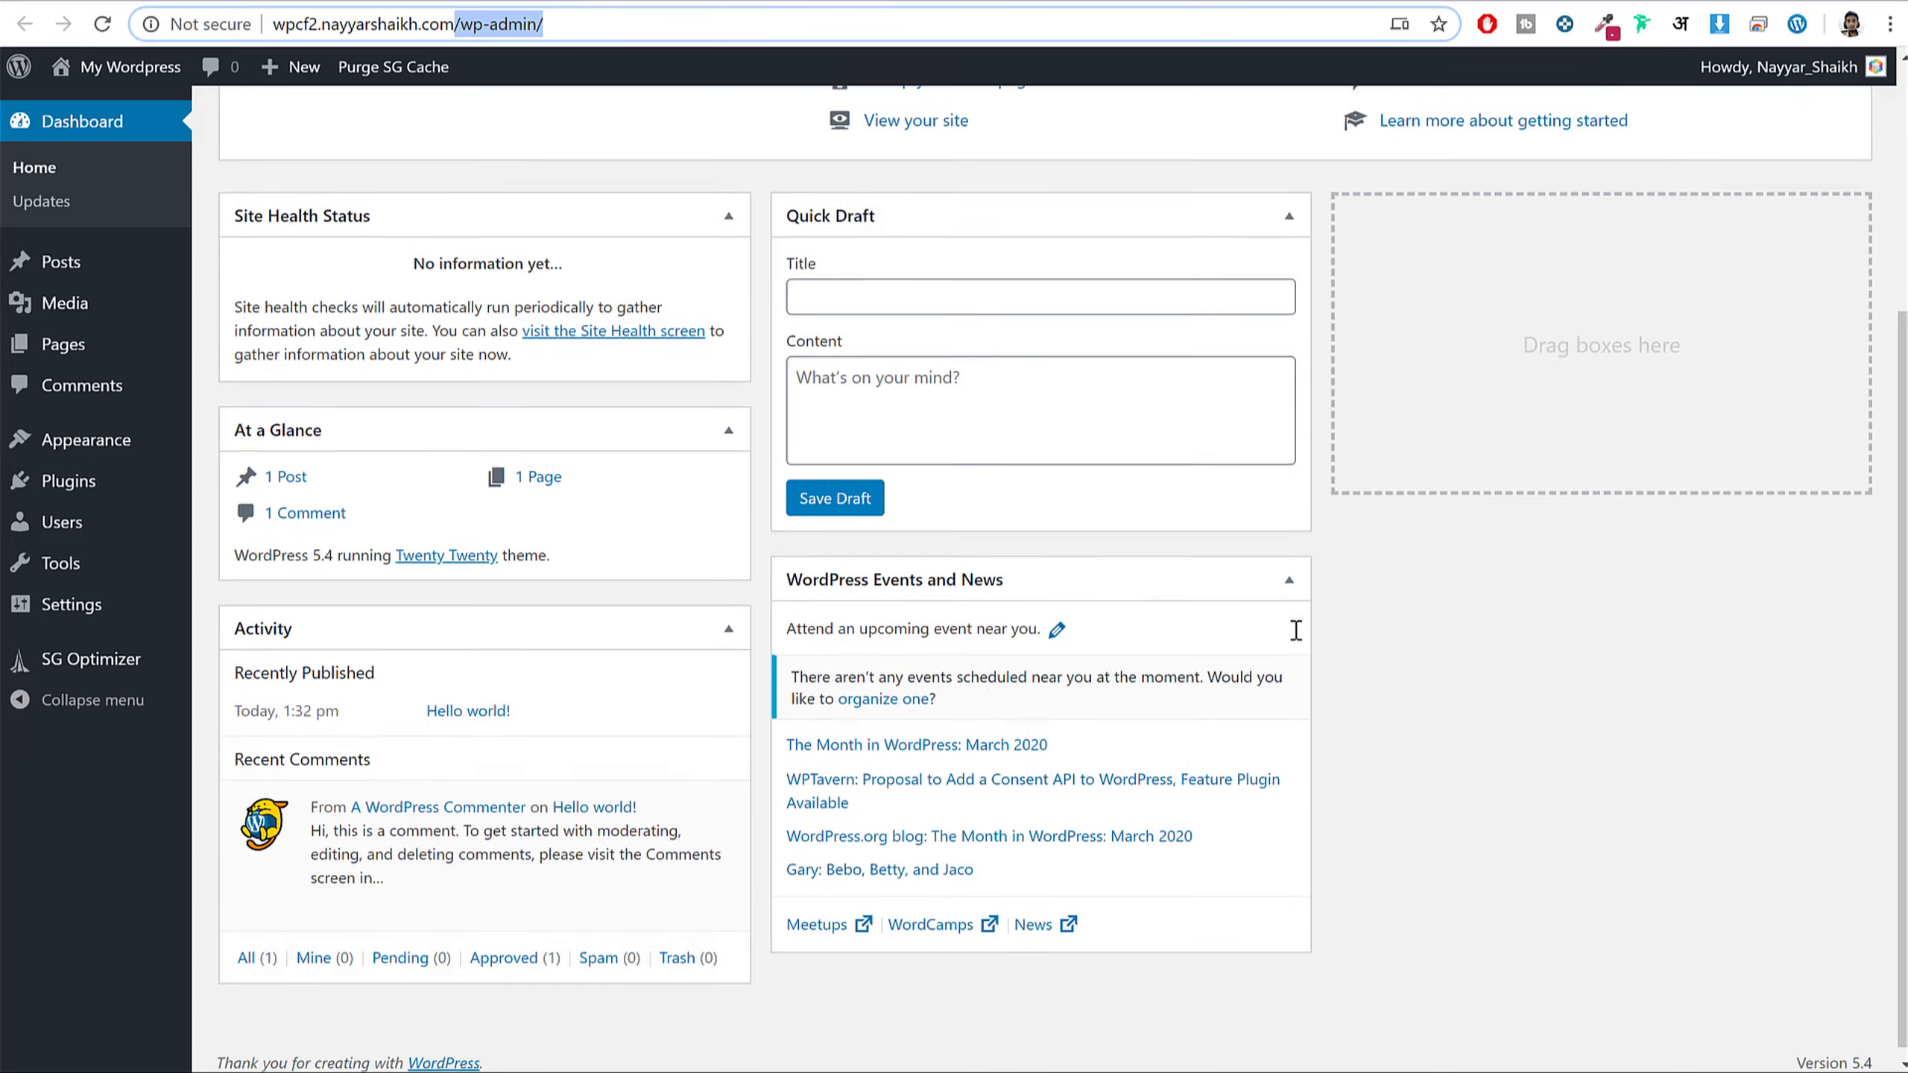
pyautogui.scroll(5, 1296, 630)
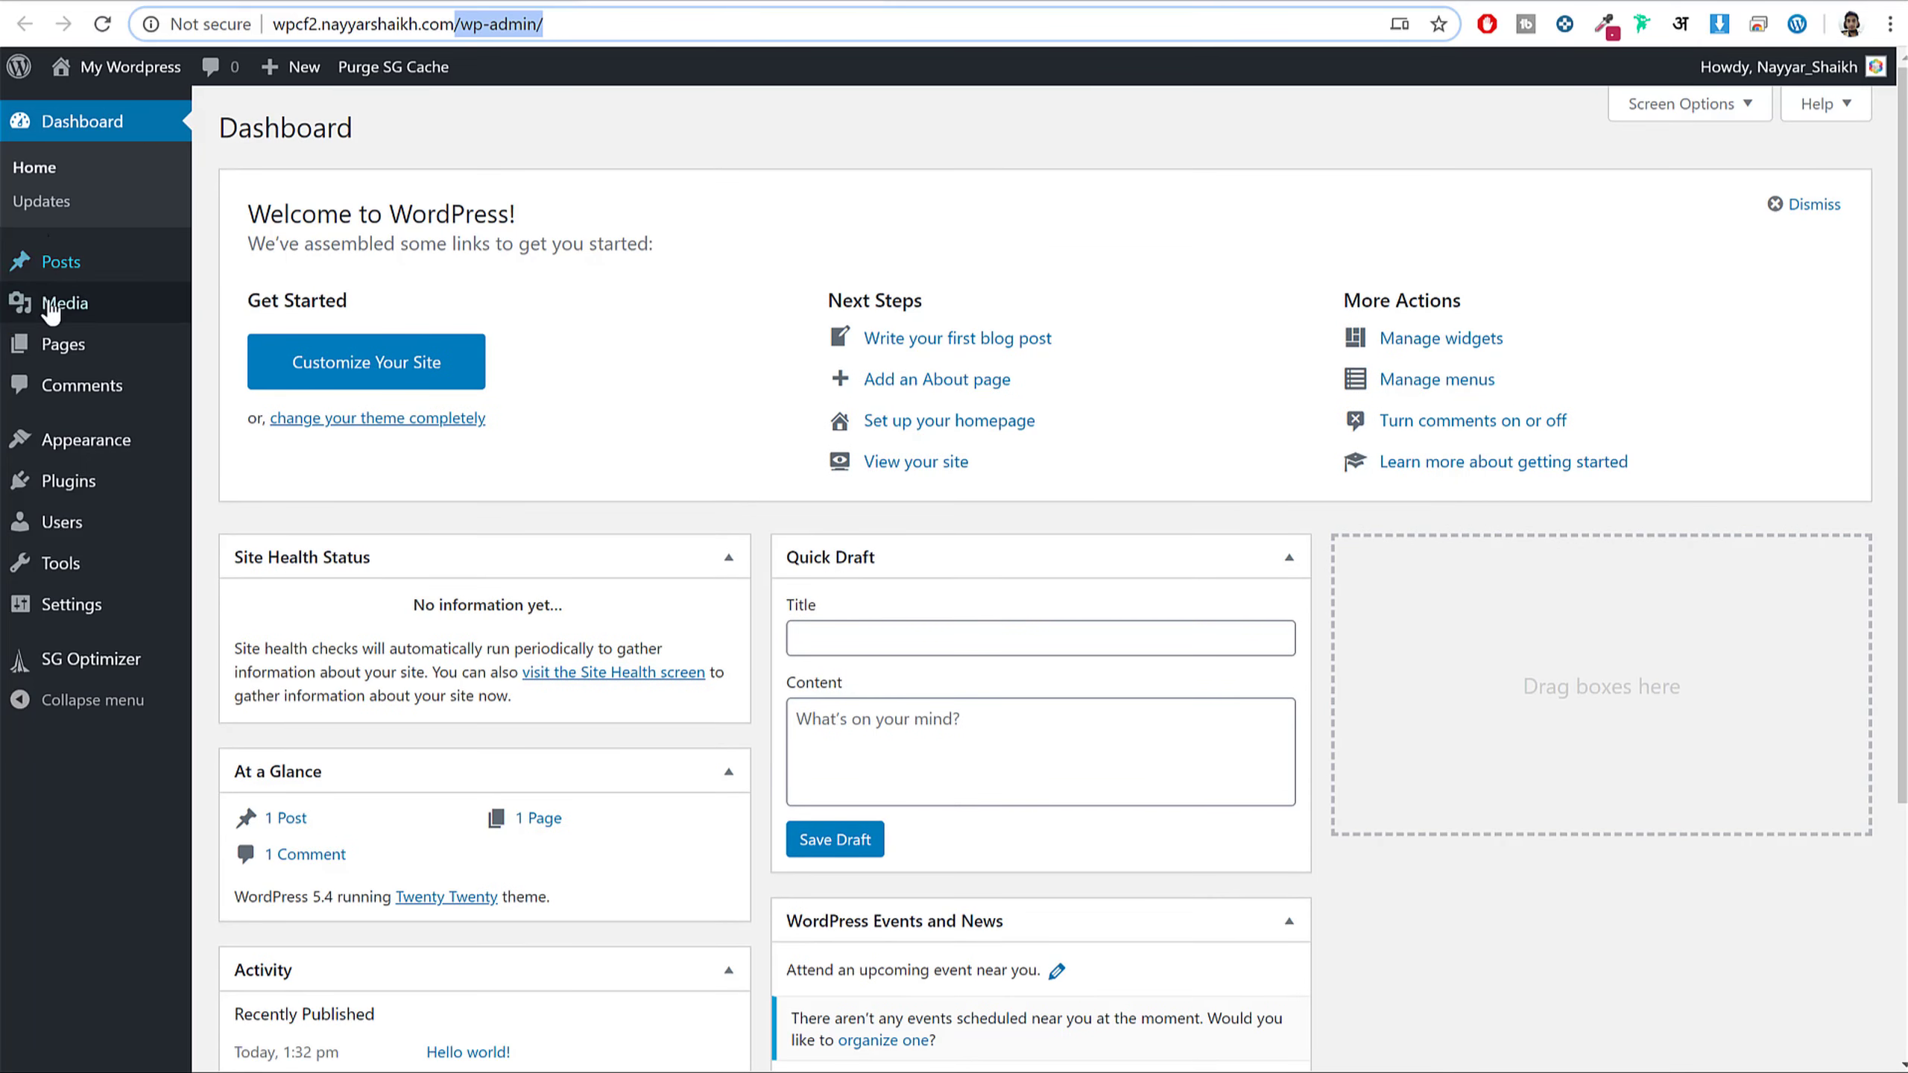
pyautogui.click(98, 263)
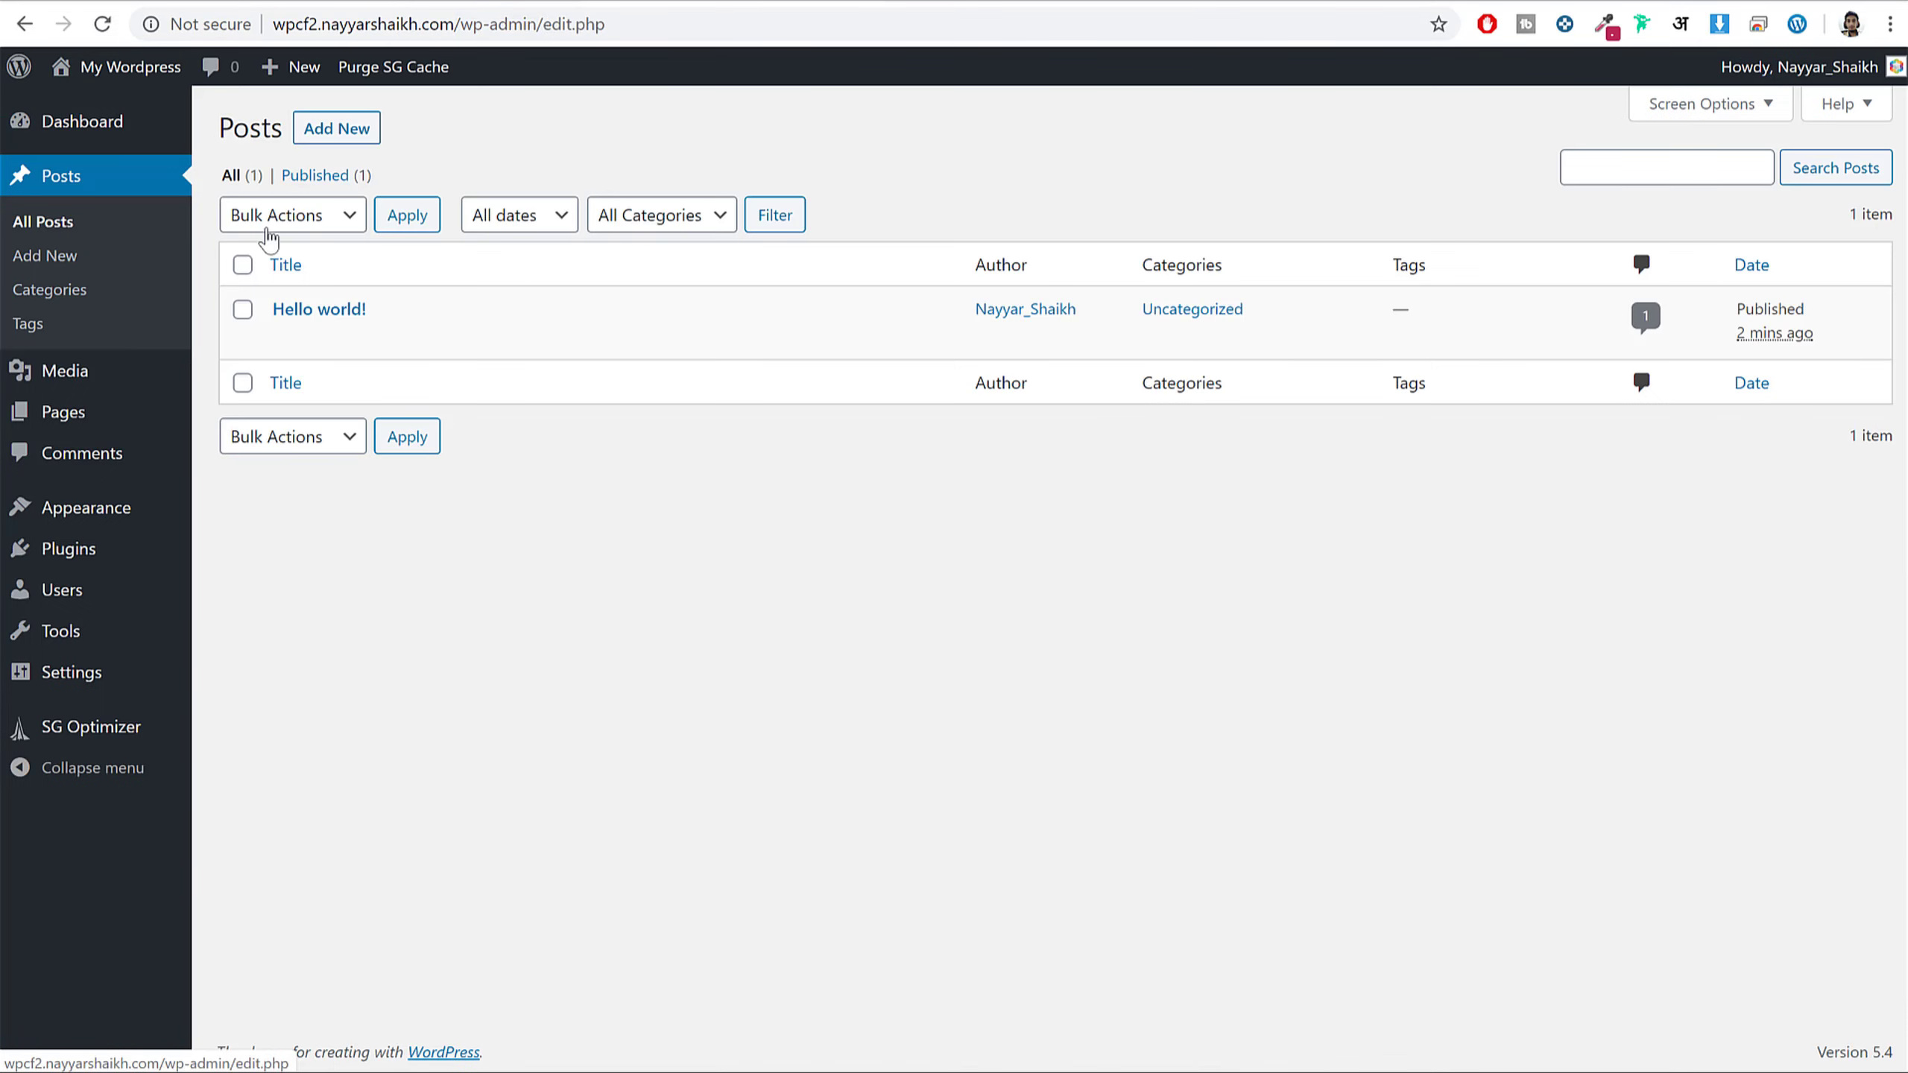
pyautogui.moveTo(300, 316)
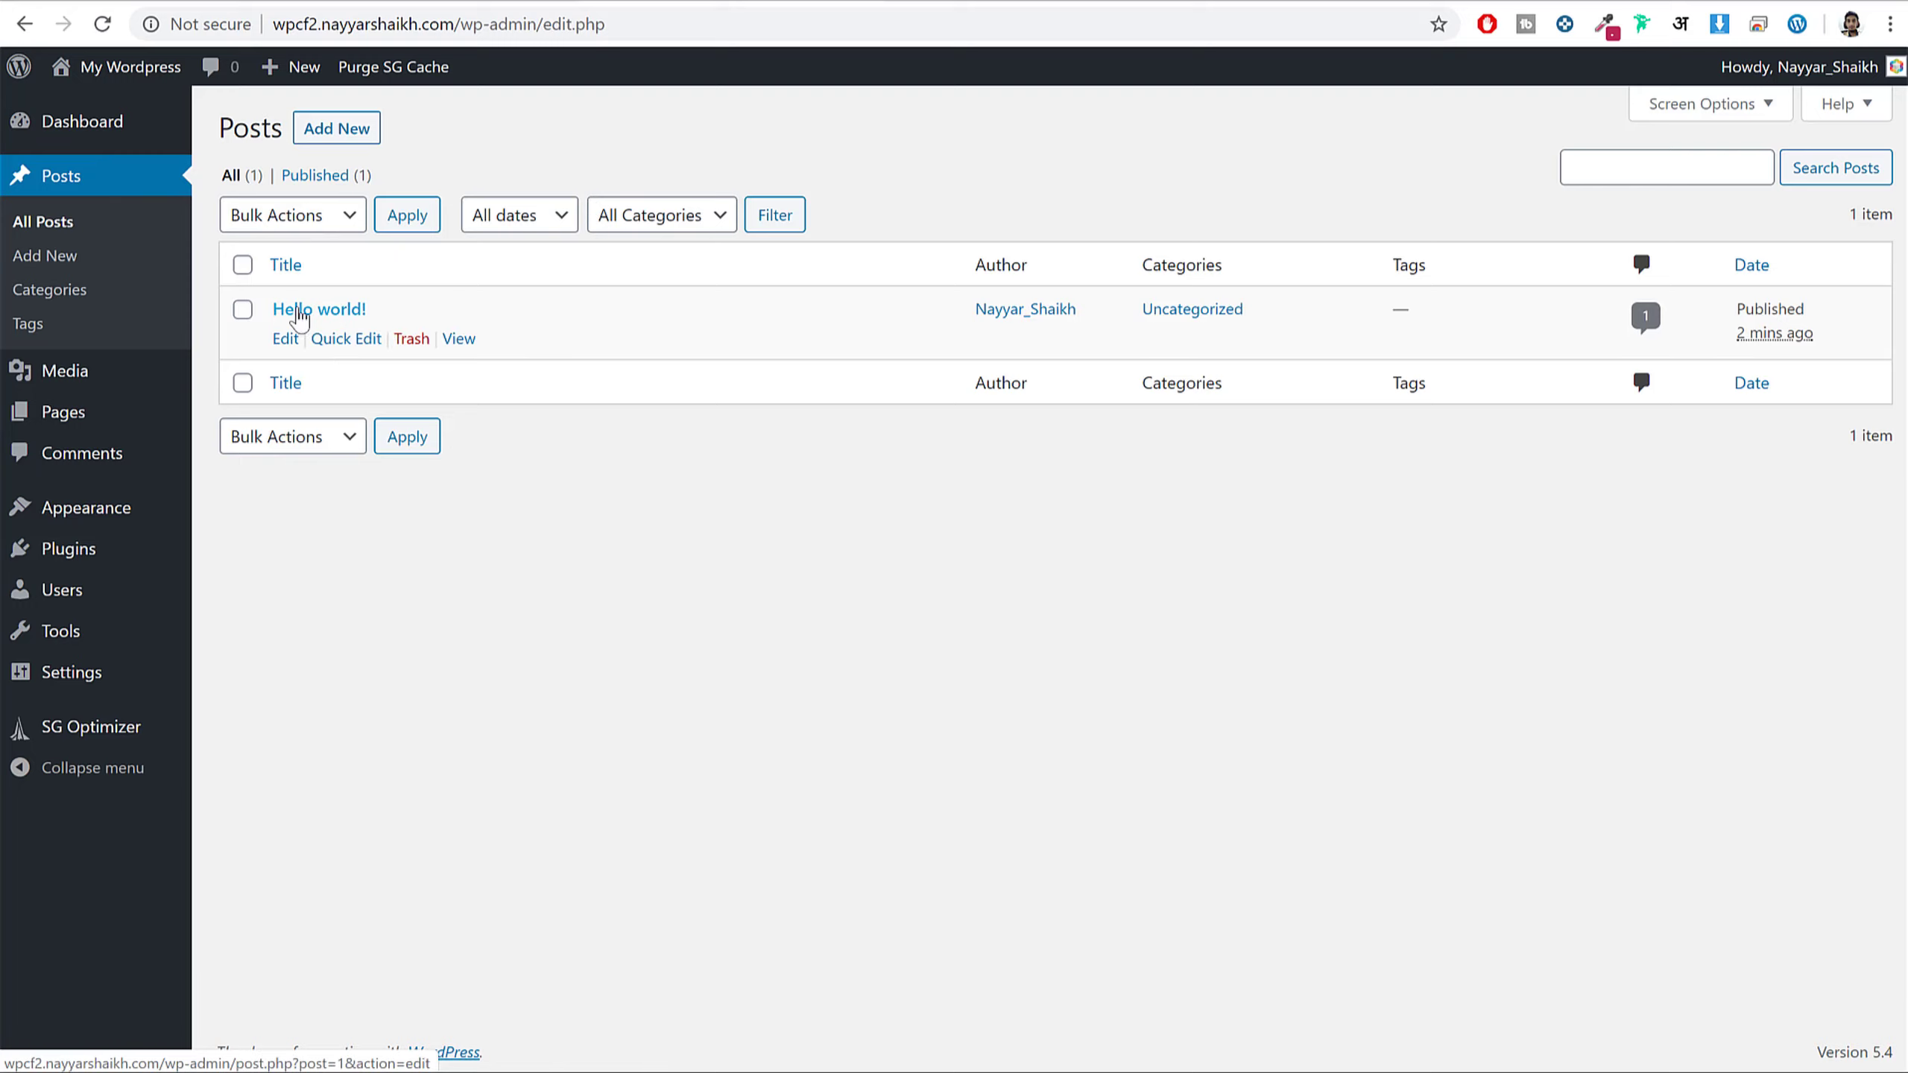
# - Highlight the Hello world! post's title and look through the Media Library, the Pages list and the Comments list
pyautogui.moveTo(406, 311); pyautogui.dragTo(263, 311)
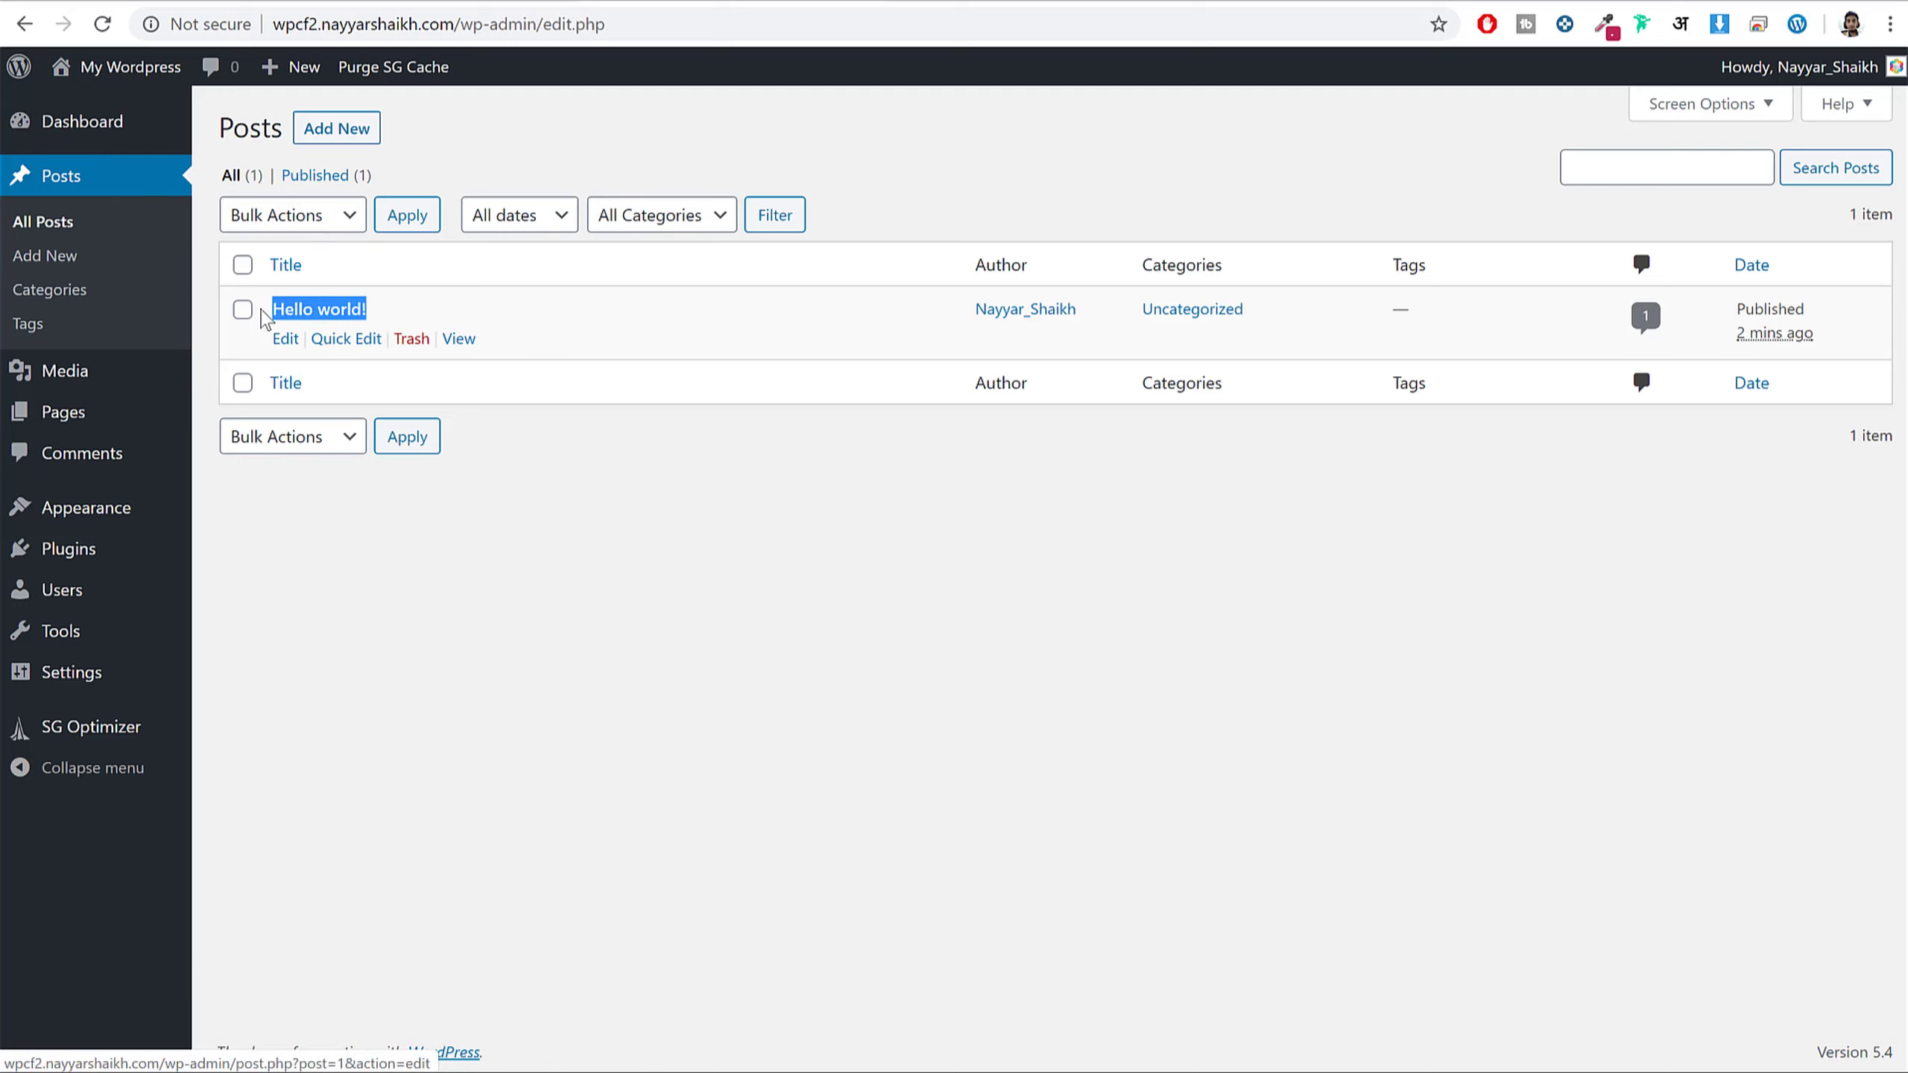
pyautogui.click(572, 309)
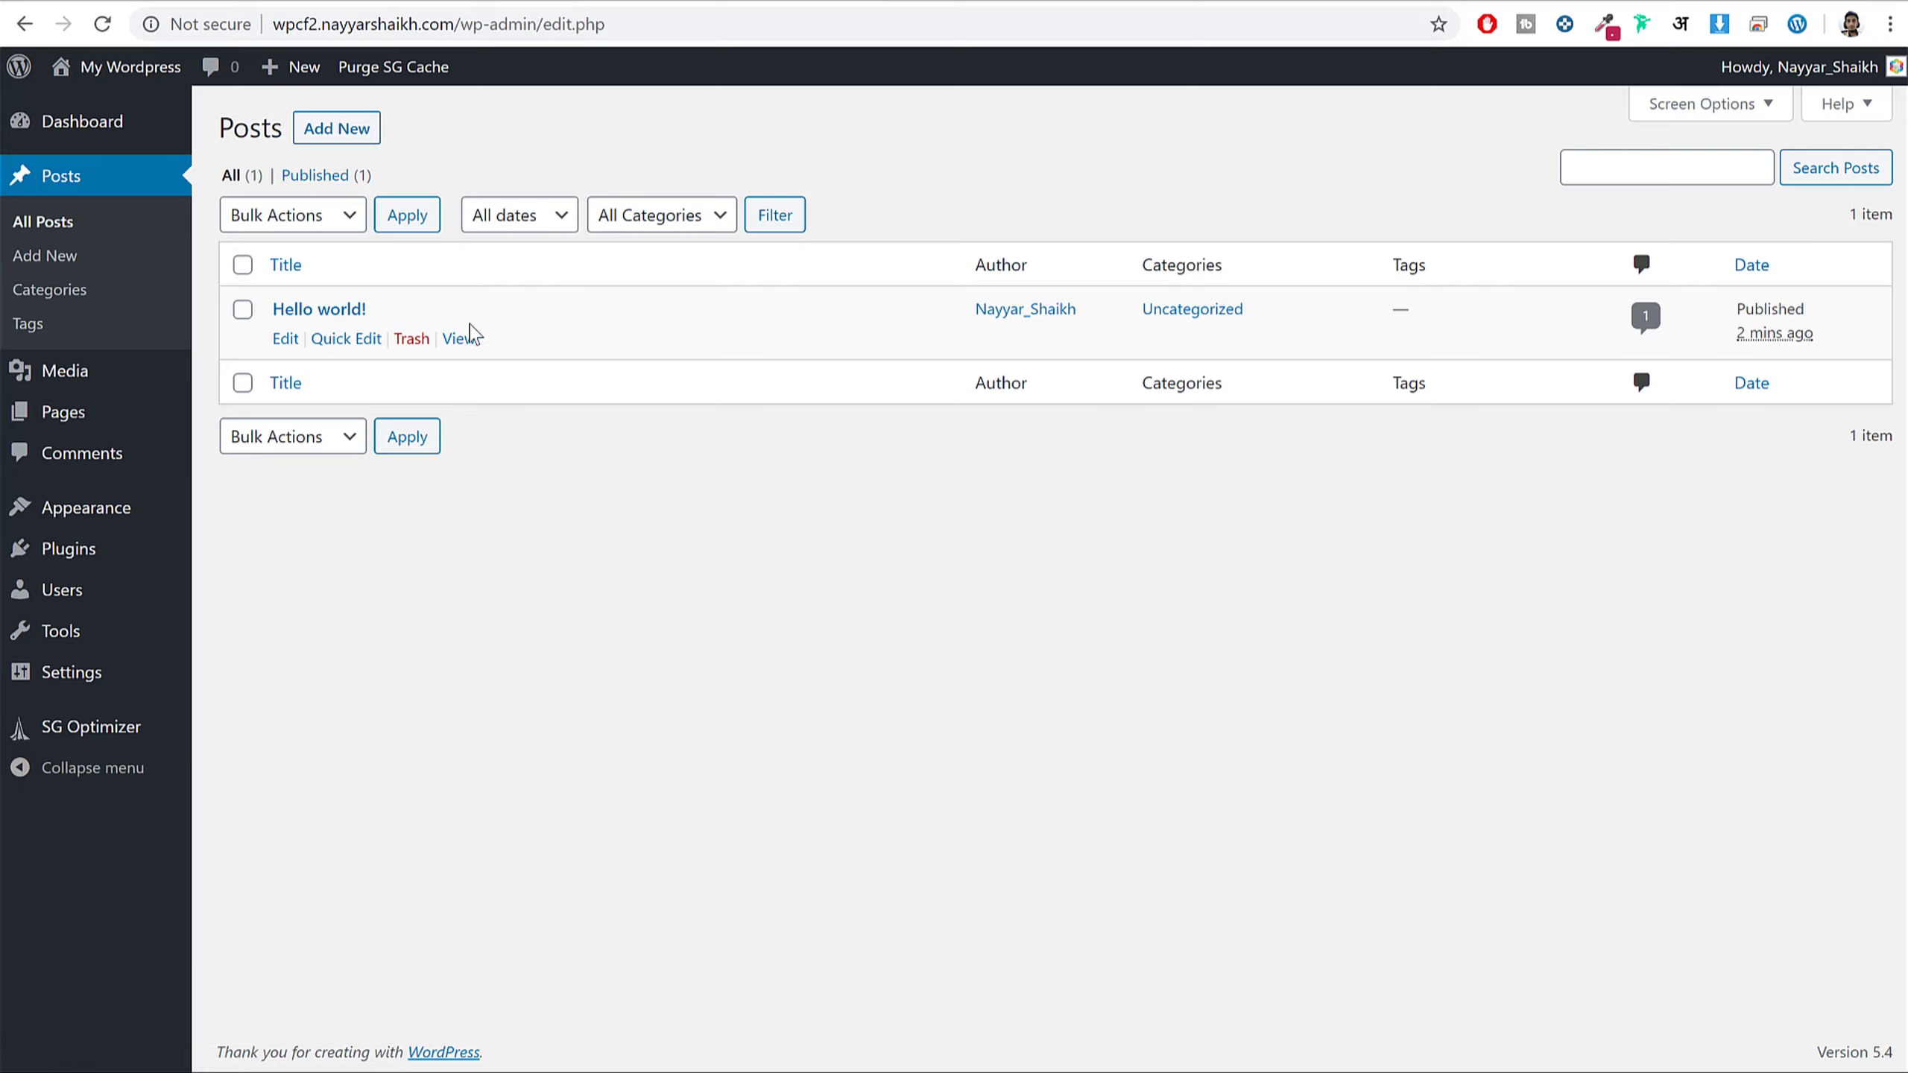
pyautogui.click(117, 388)
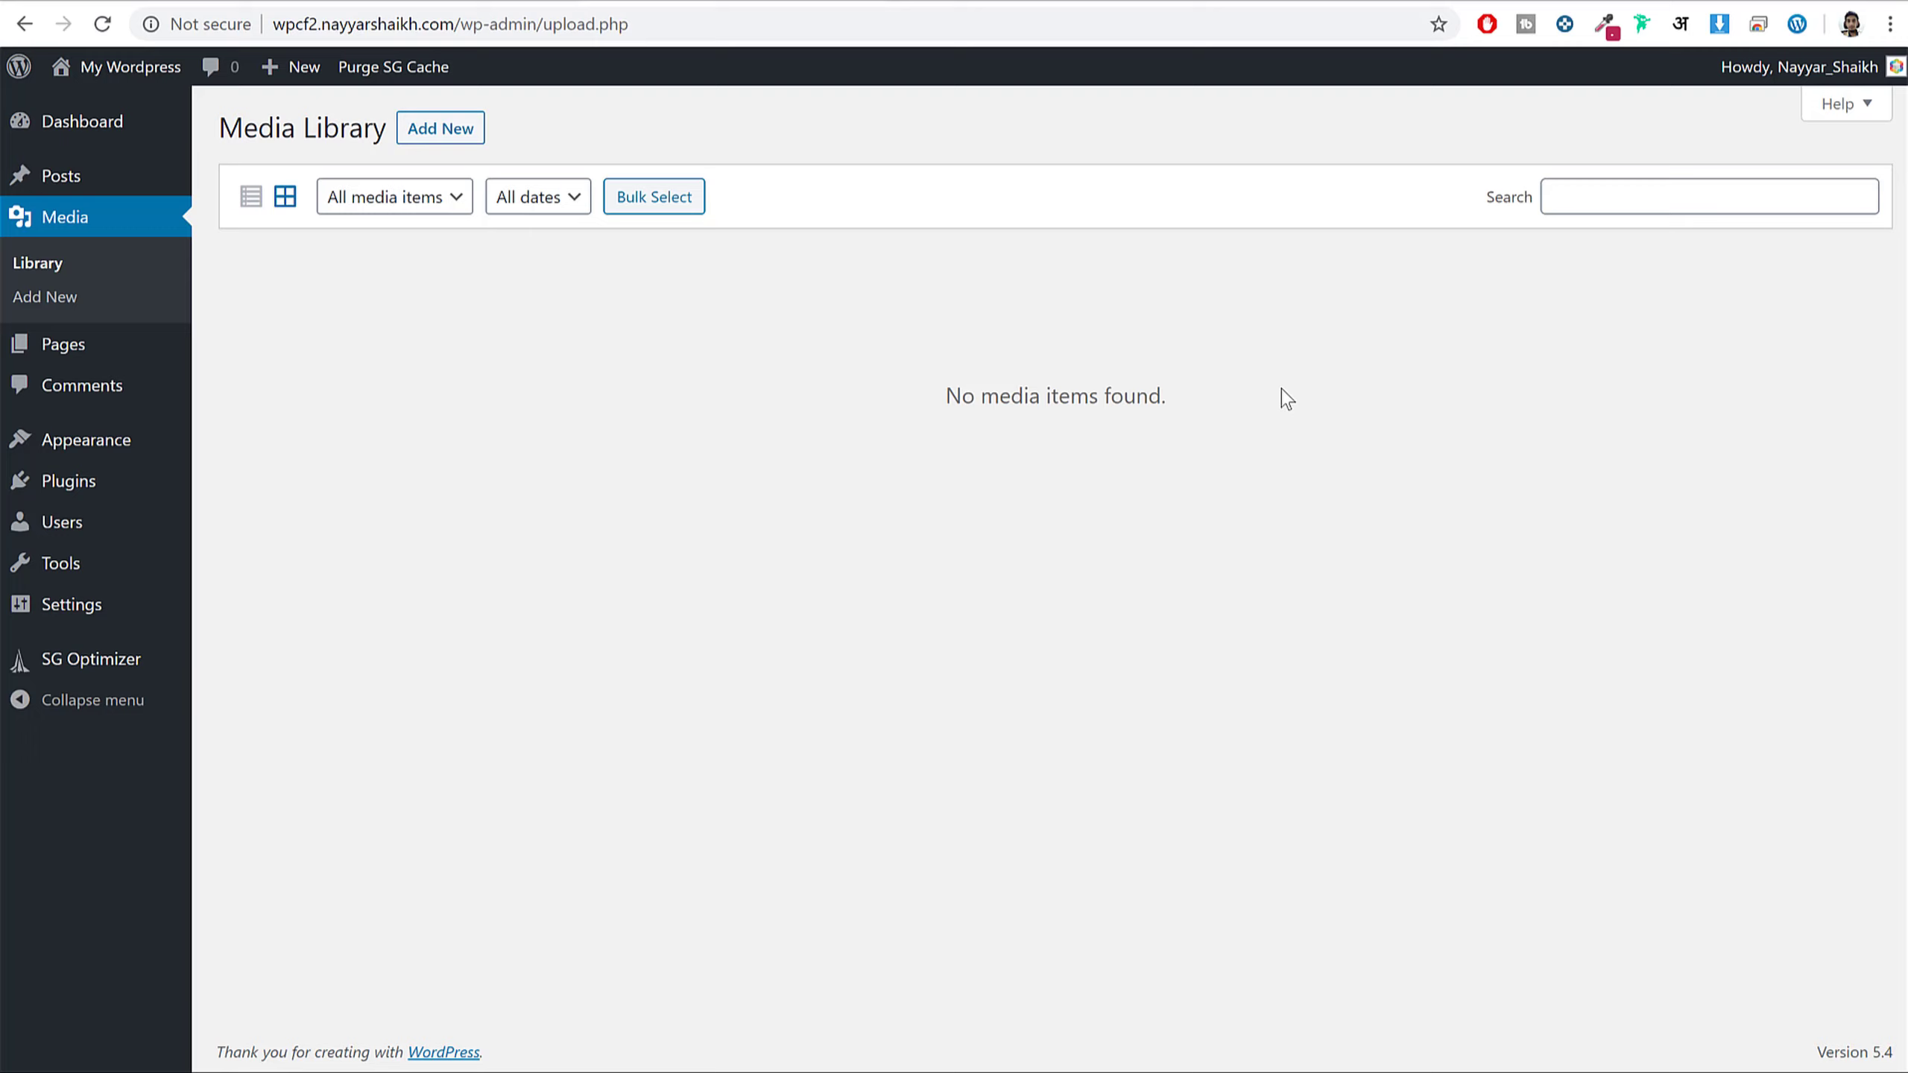
pyautogui.click(112, 349)
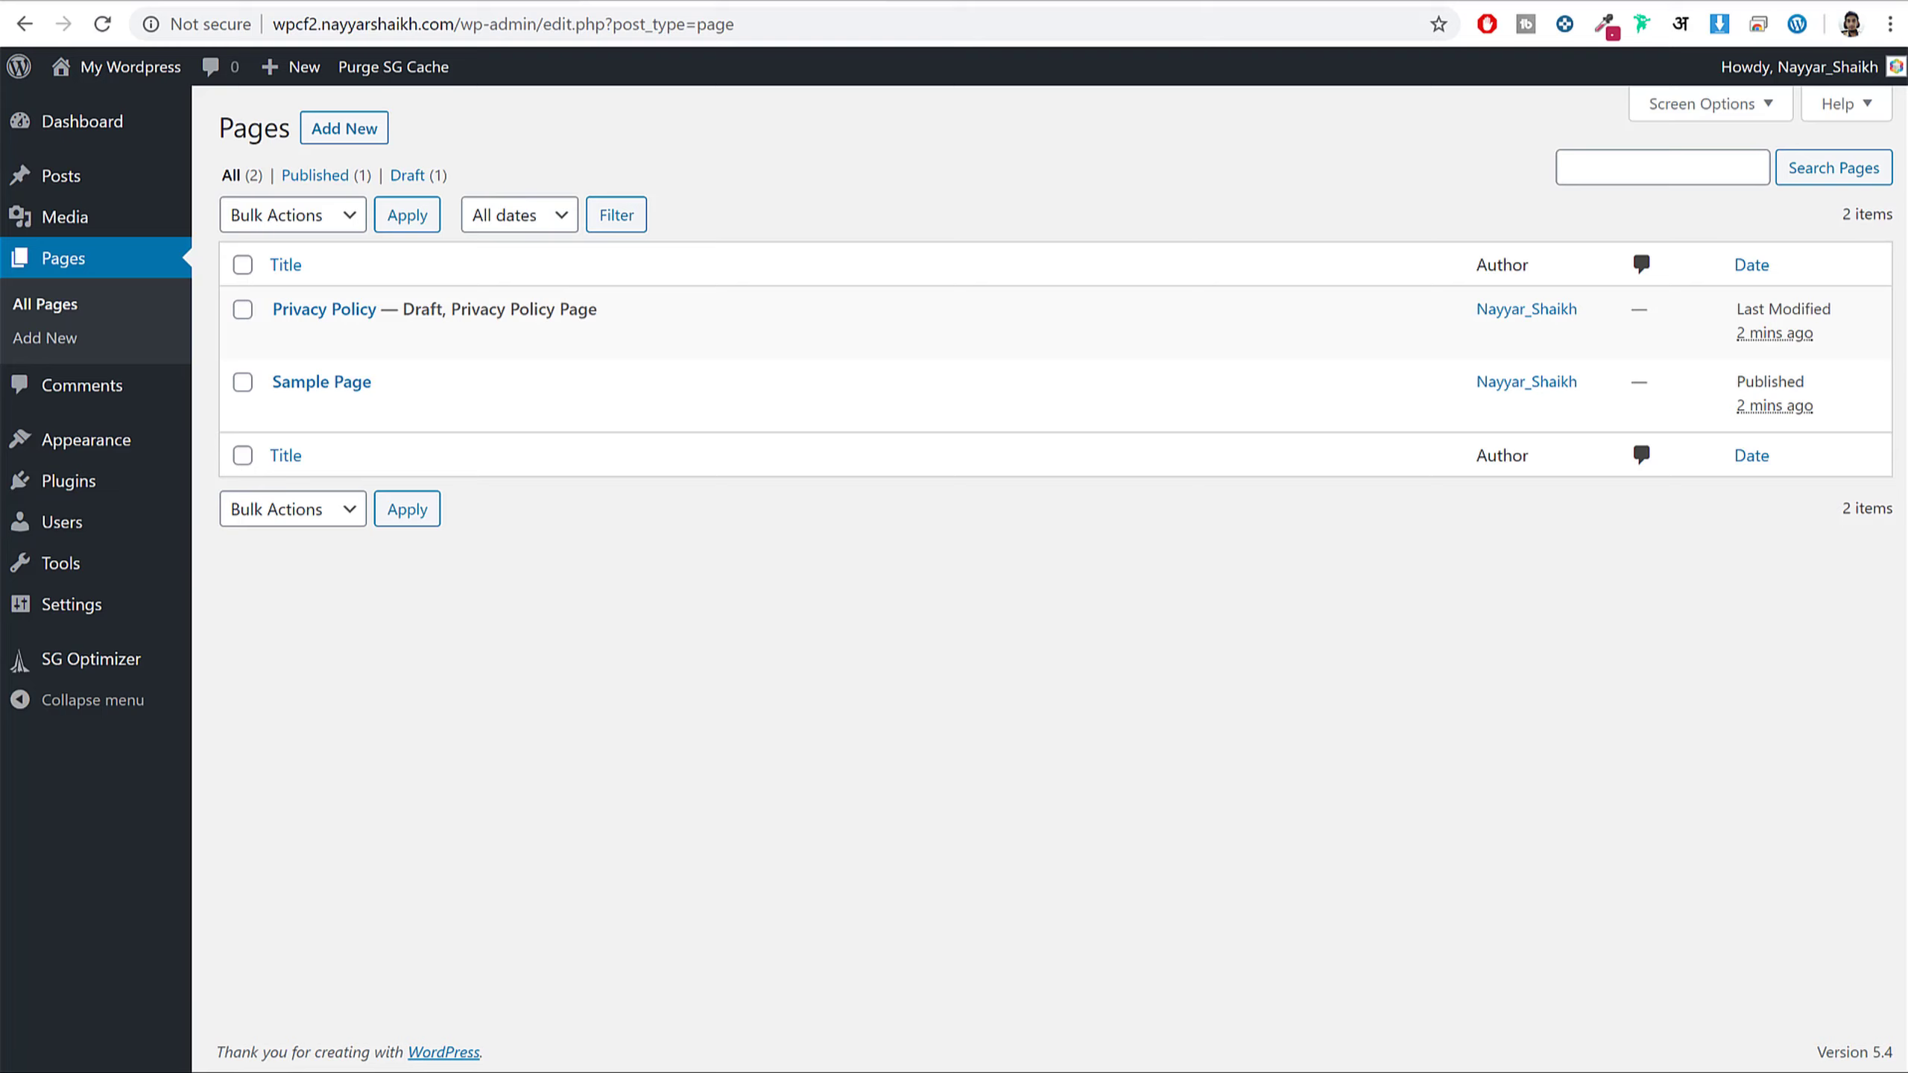
pyautogui.click(118, 402)
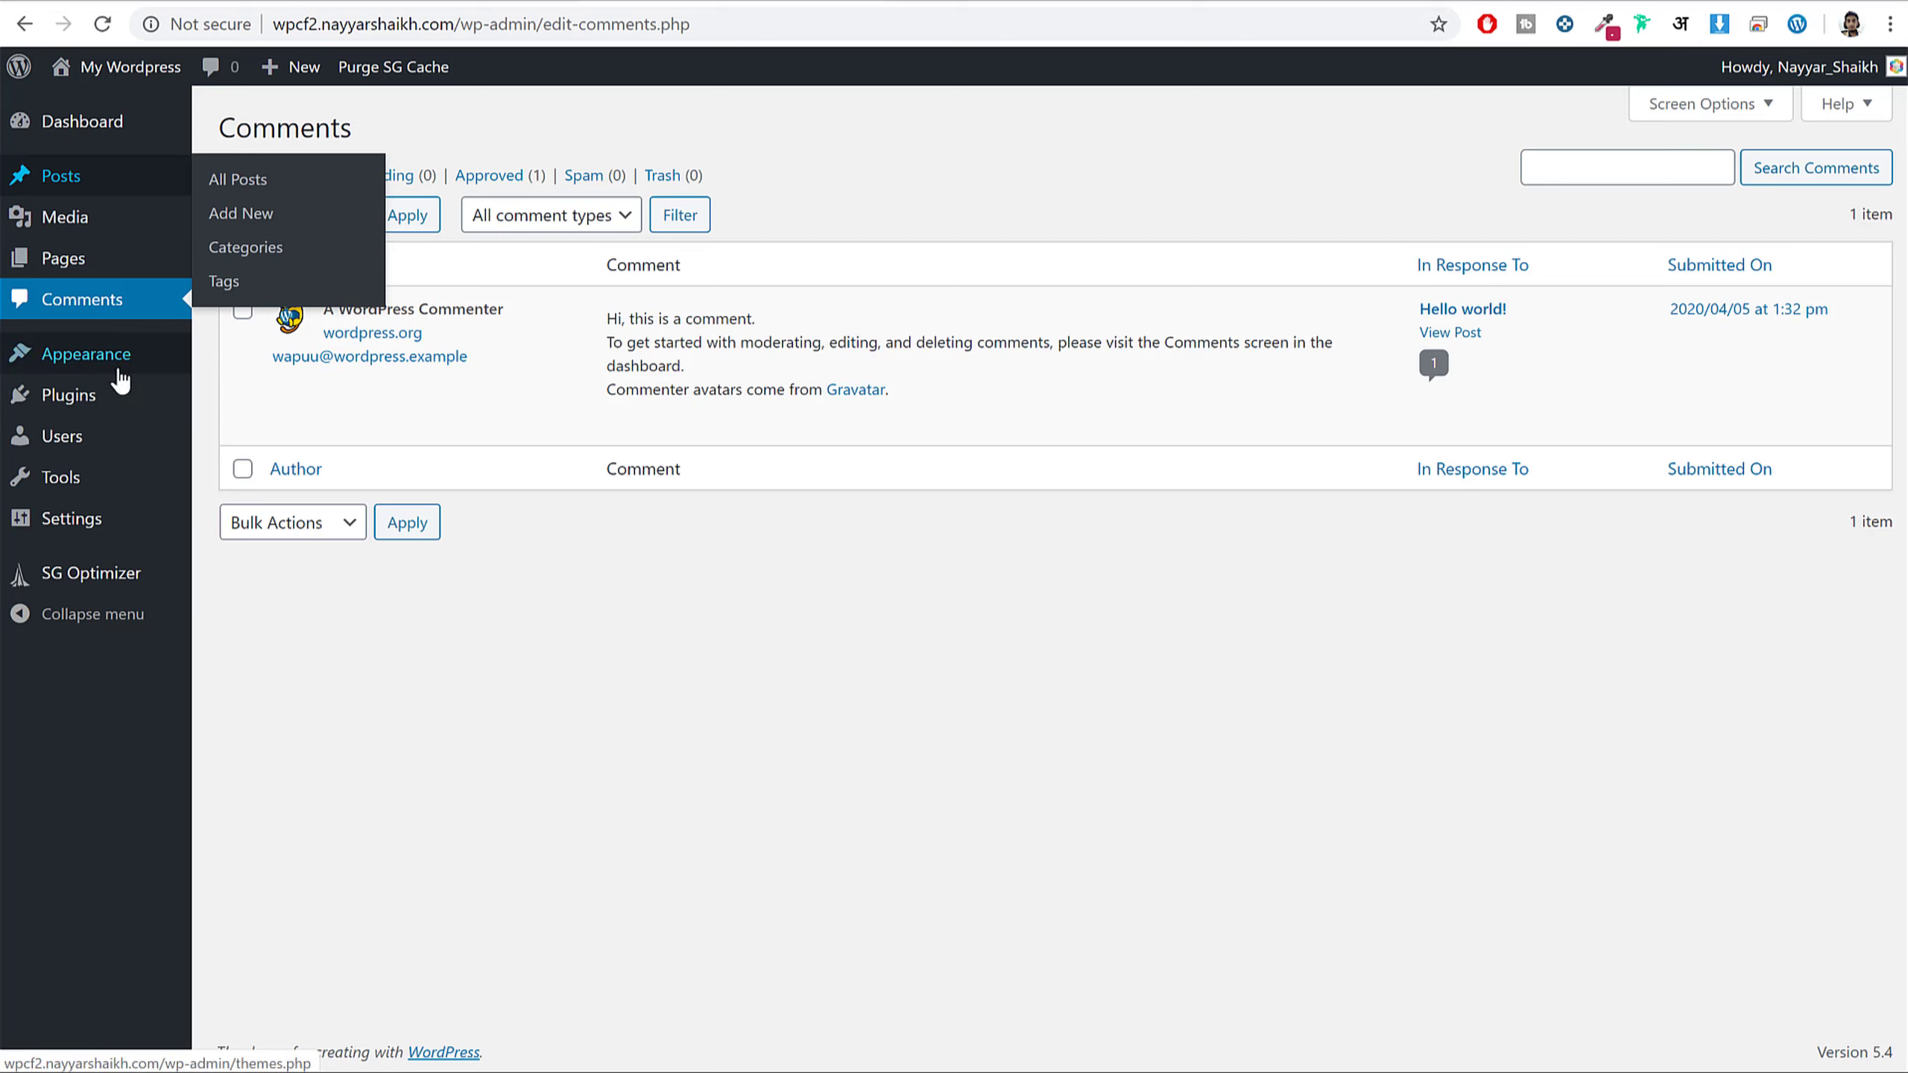
# - Open the installed themes and view the live site's home page in a new browser tab
pyautogui.click(100, 359)
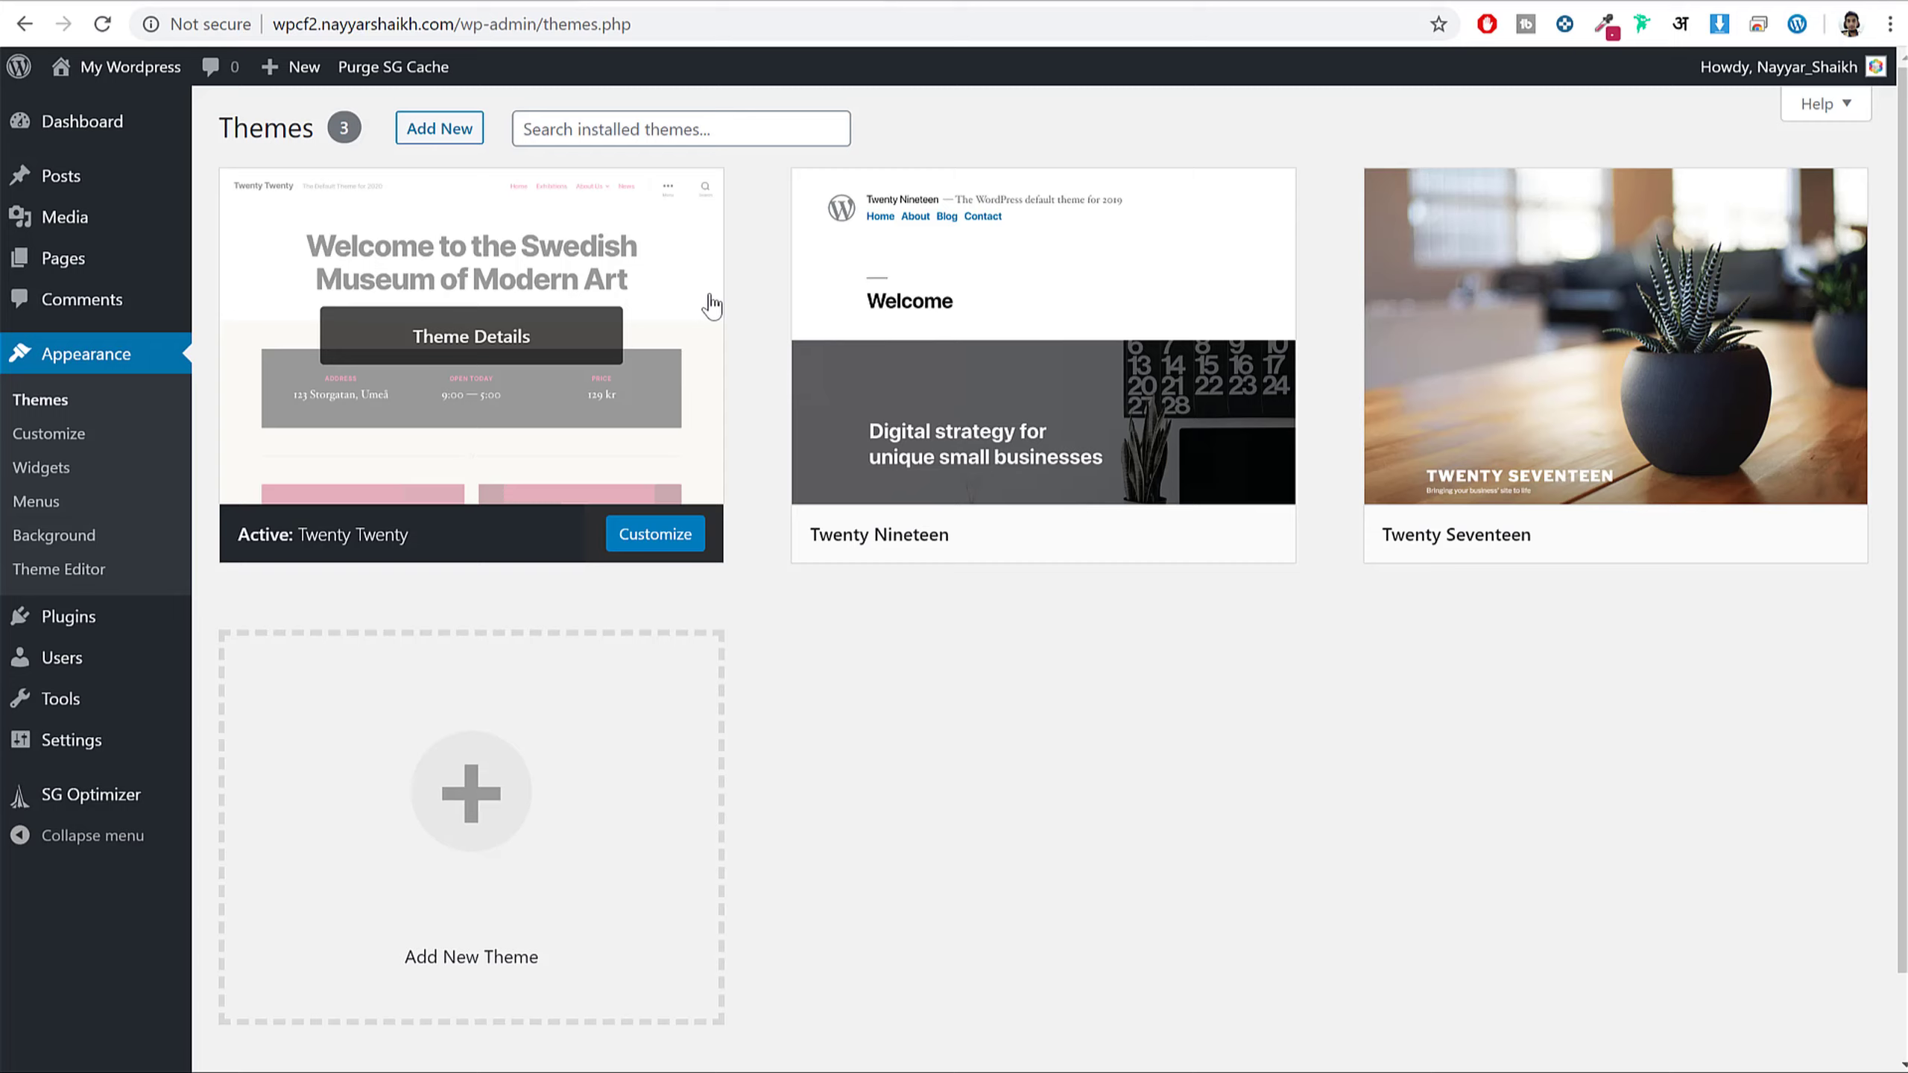
pyautogui.rightClick(88, 65)
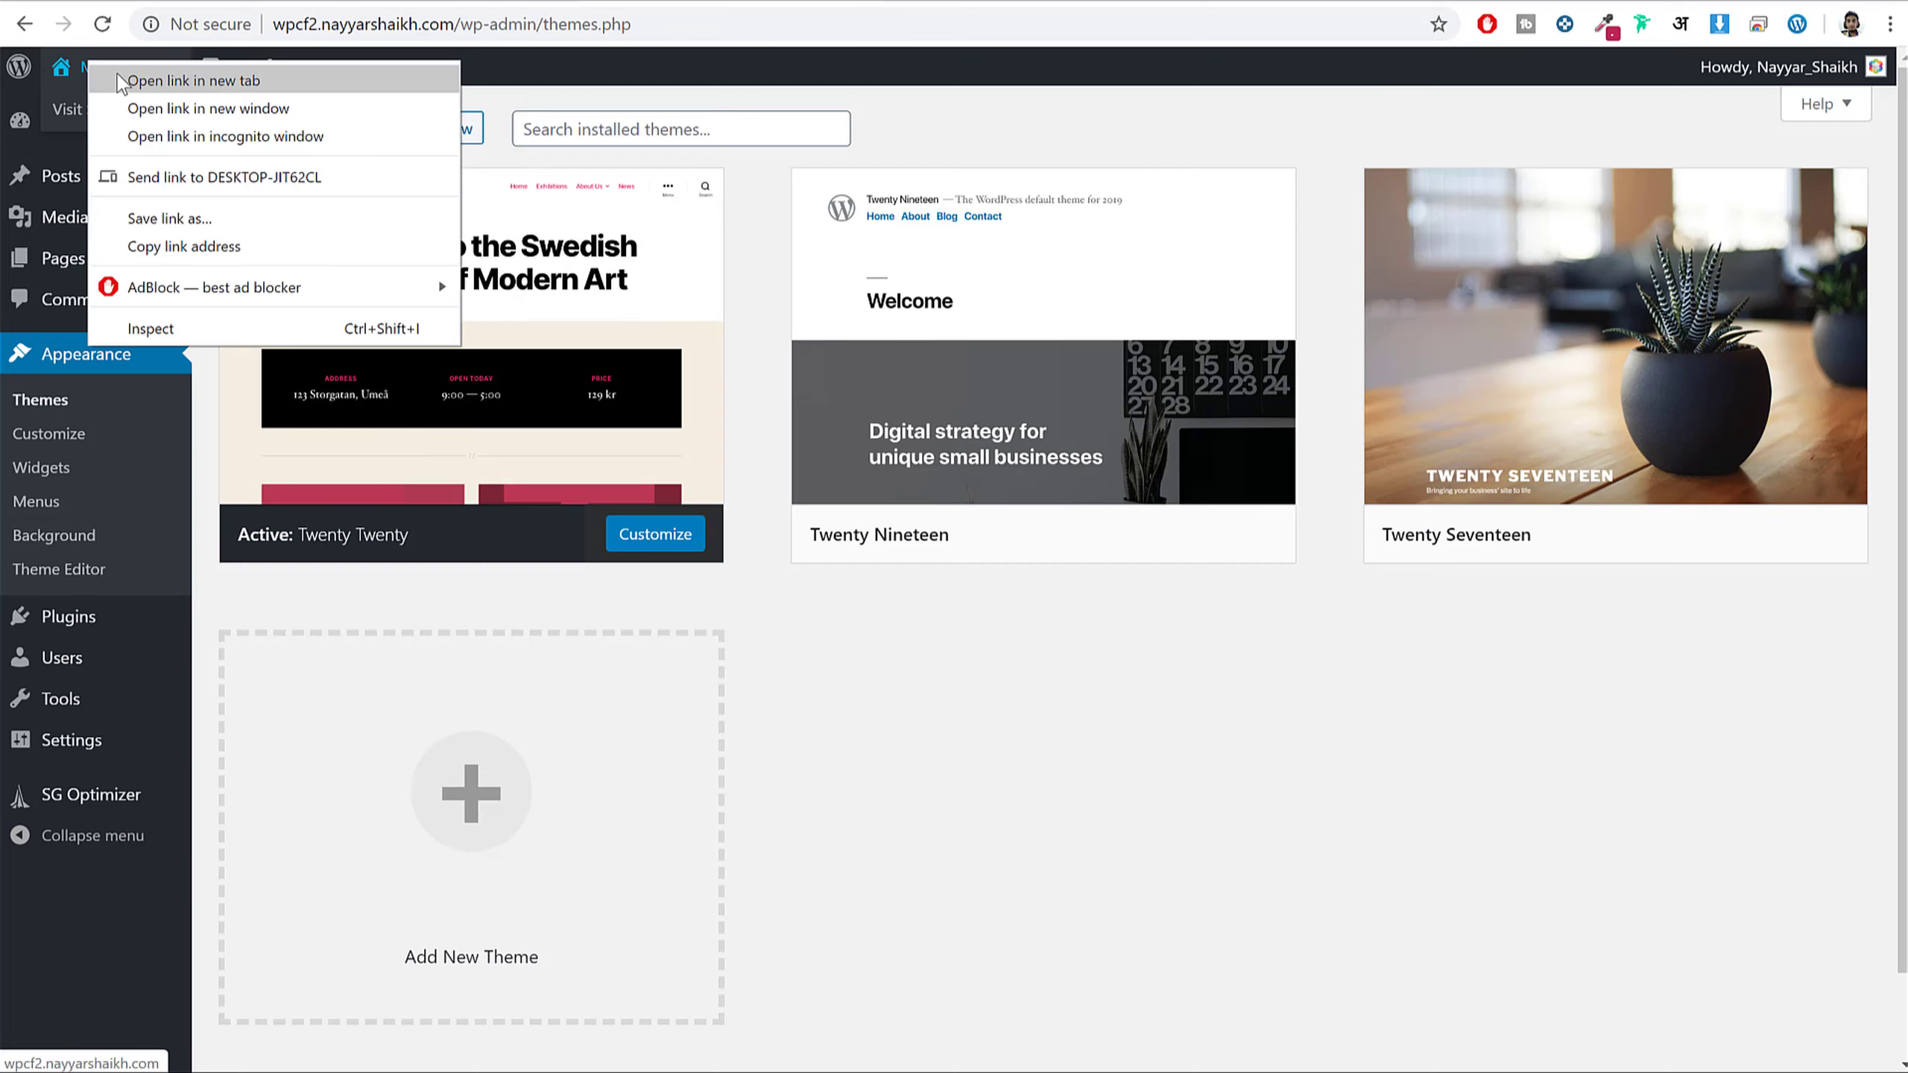
pyautogui.click(122, 82)
pyautogui.click(958, 4)
pyautogui.scroll(-10, 1261, 727)
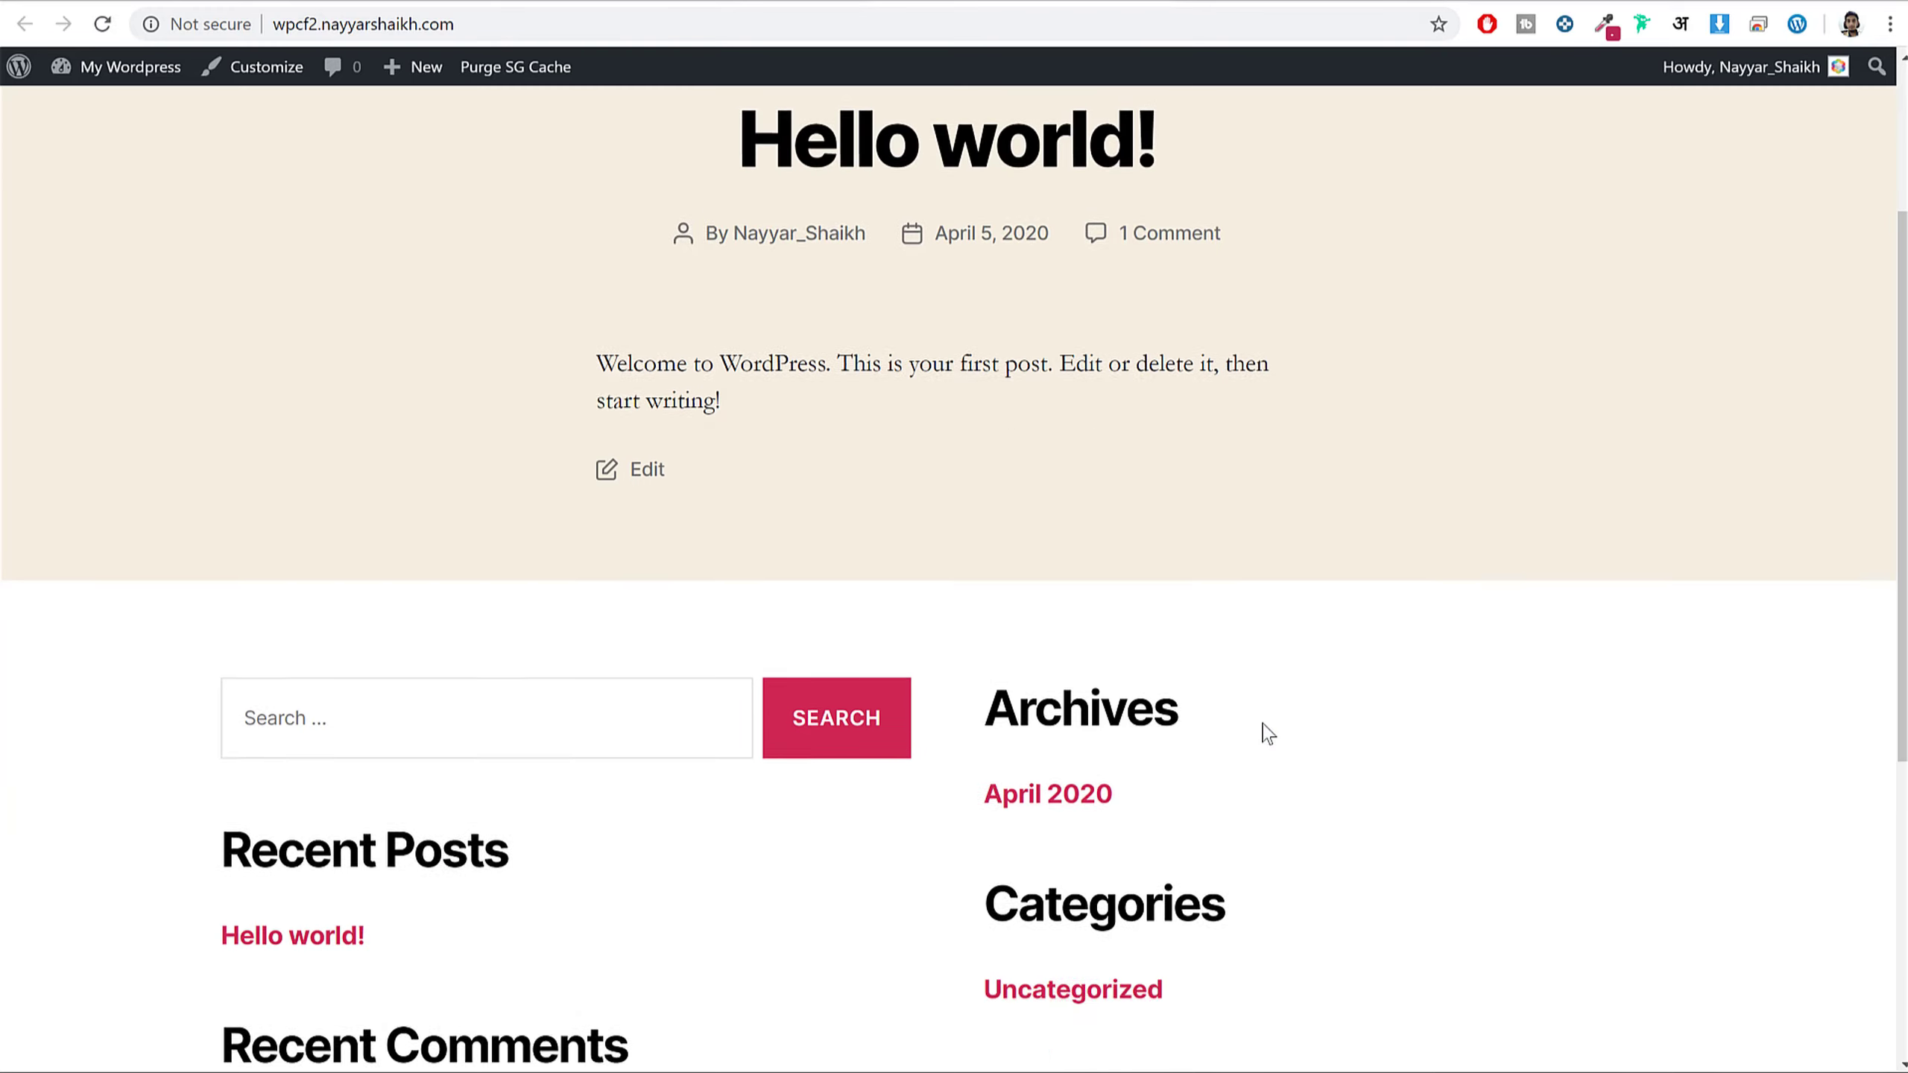
pyautogui.scroll(10, 1258, 730)
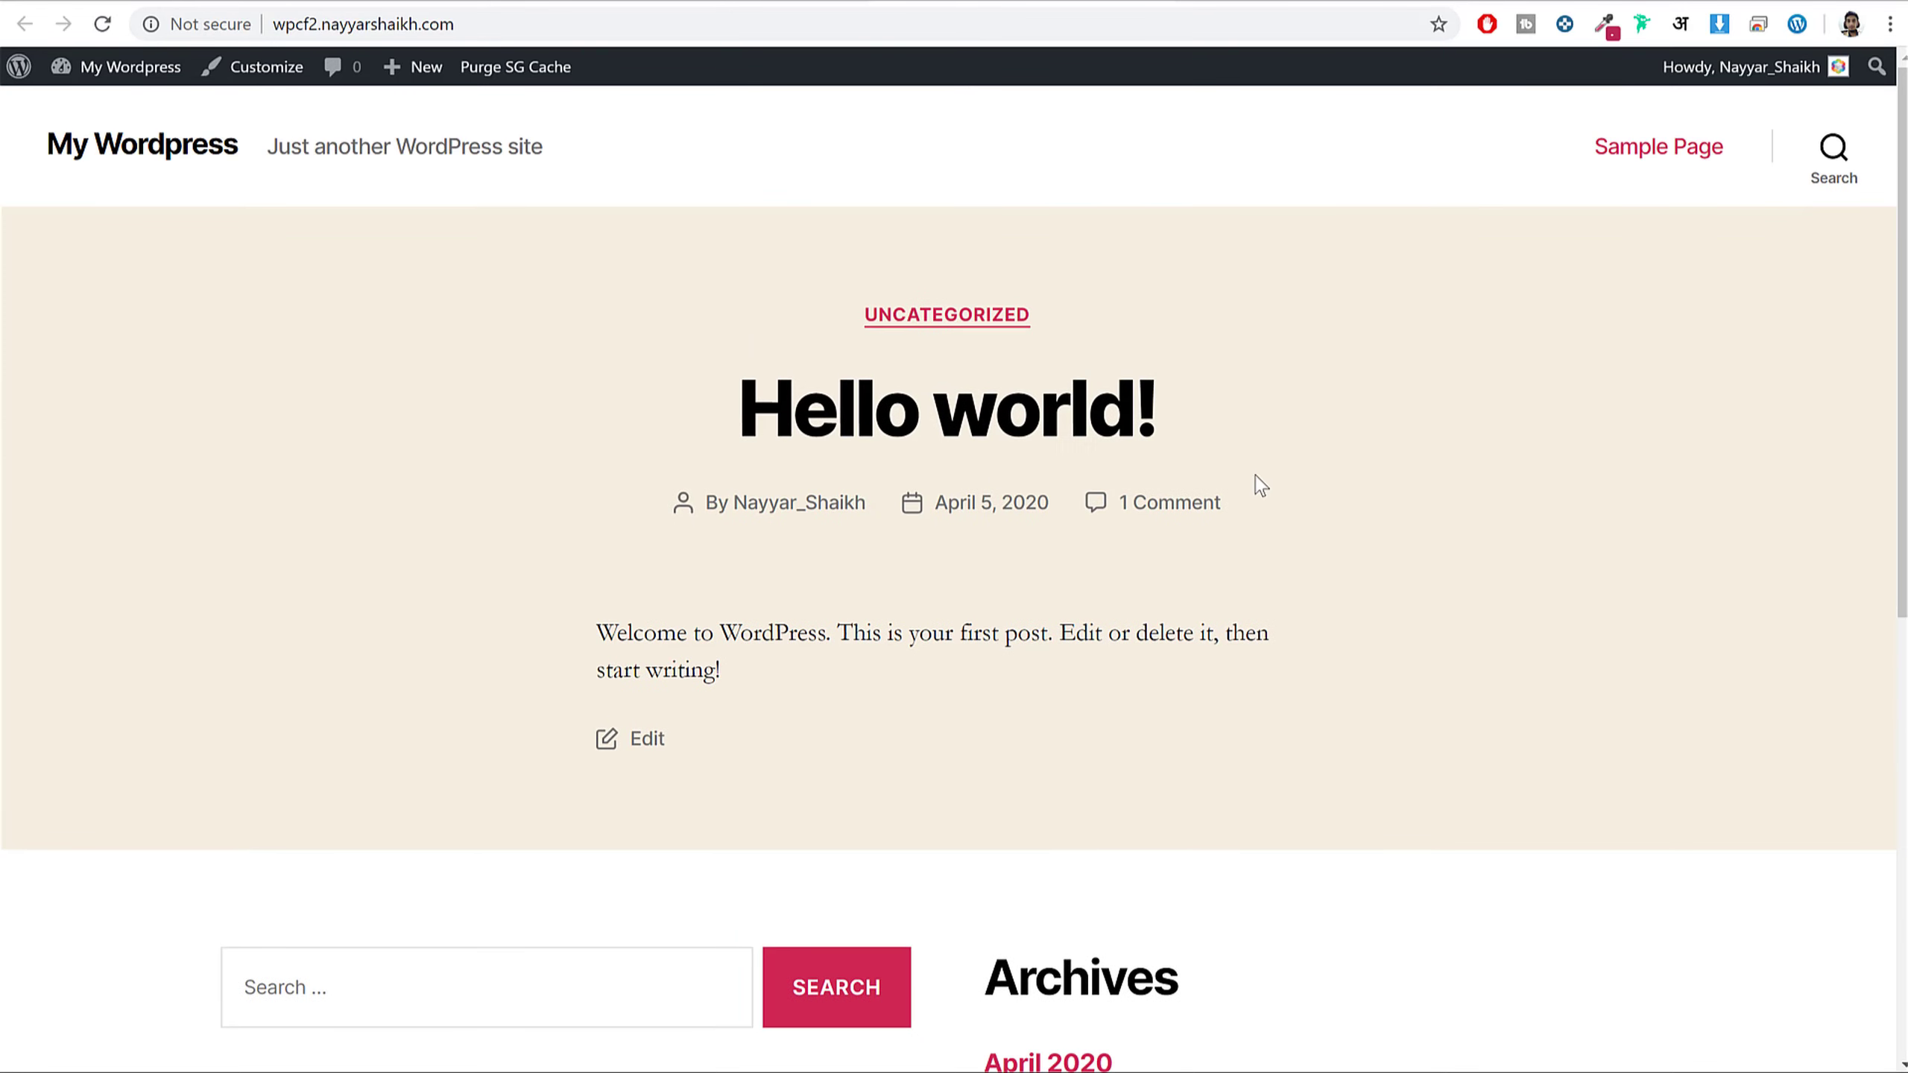
# - Return to the installed themes and activate the Twenty Seventeen theme
pyautogui.click(747, 4)
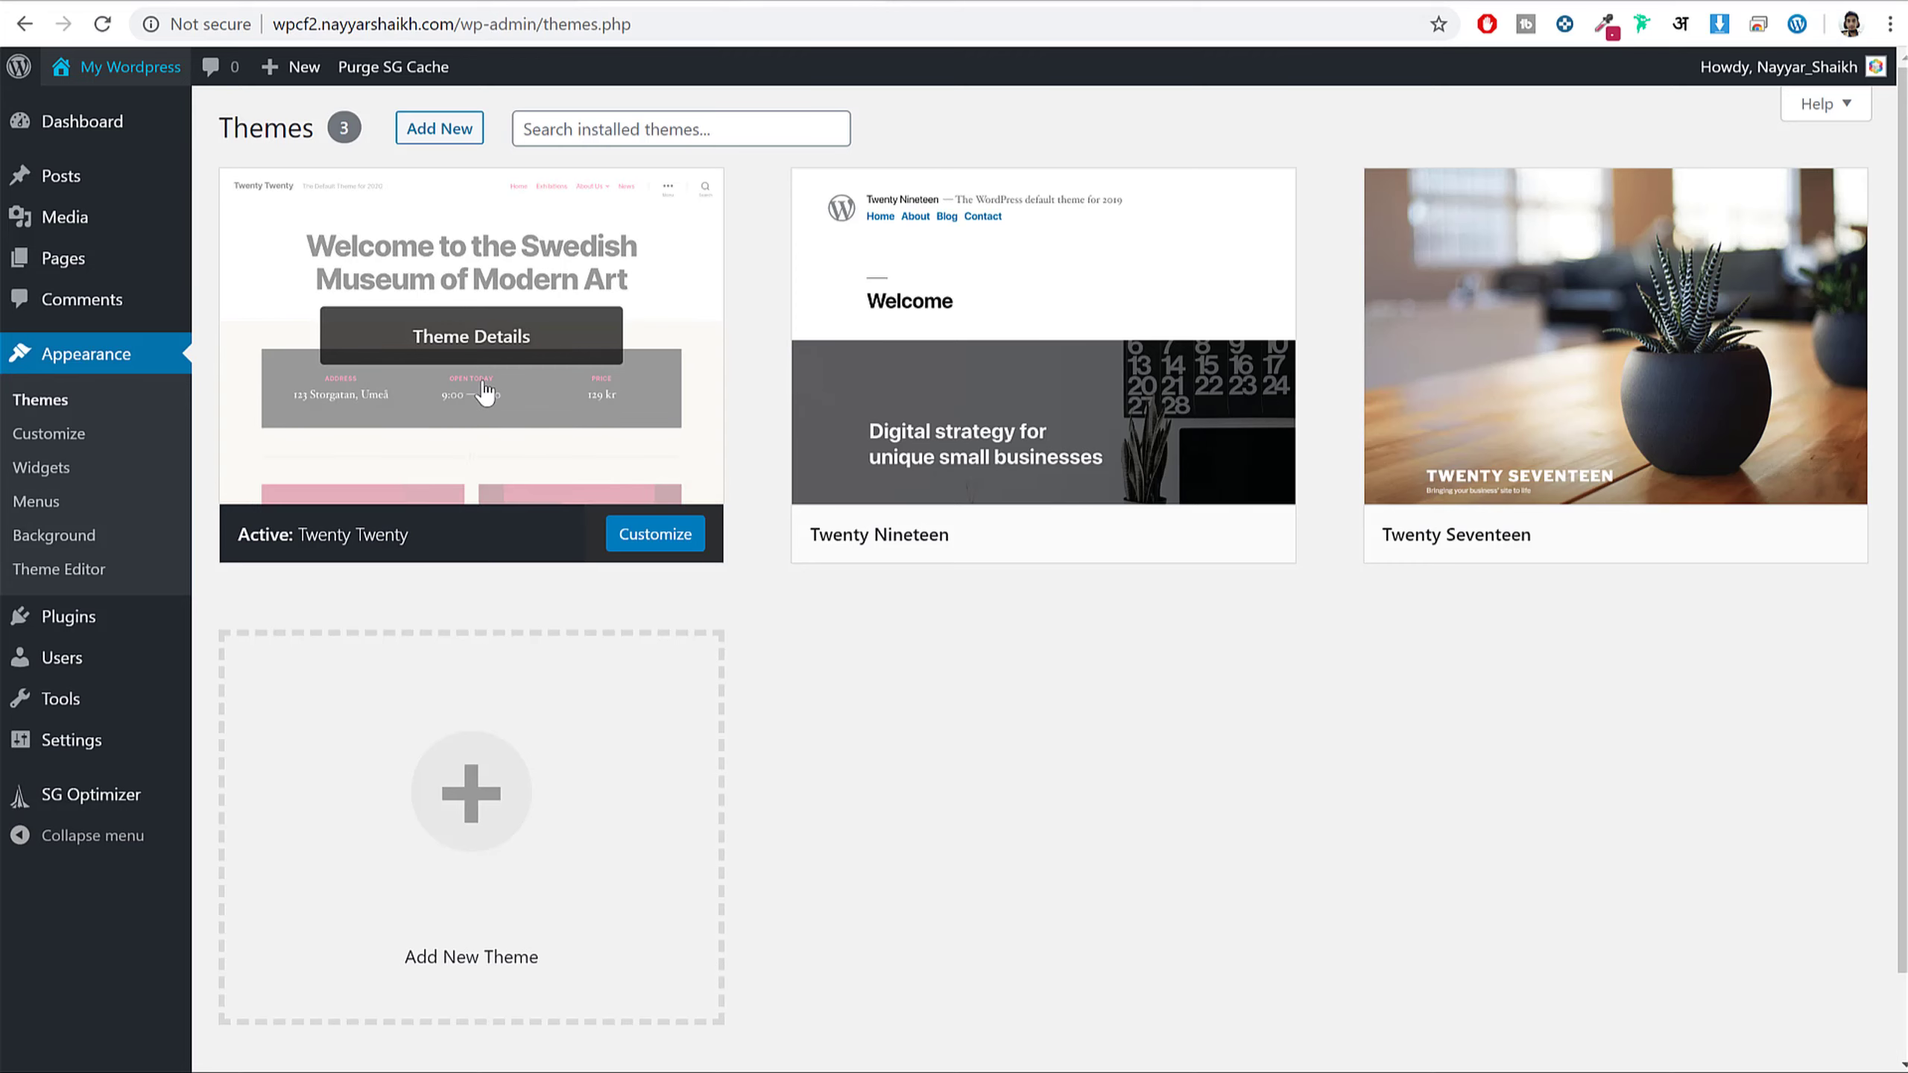
pyautogui.moveTo(1604, 320)
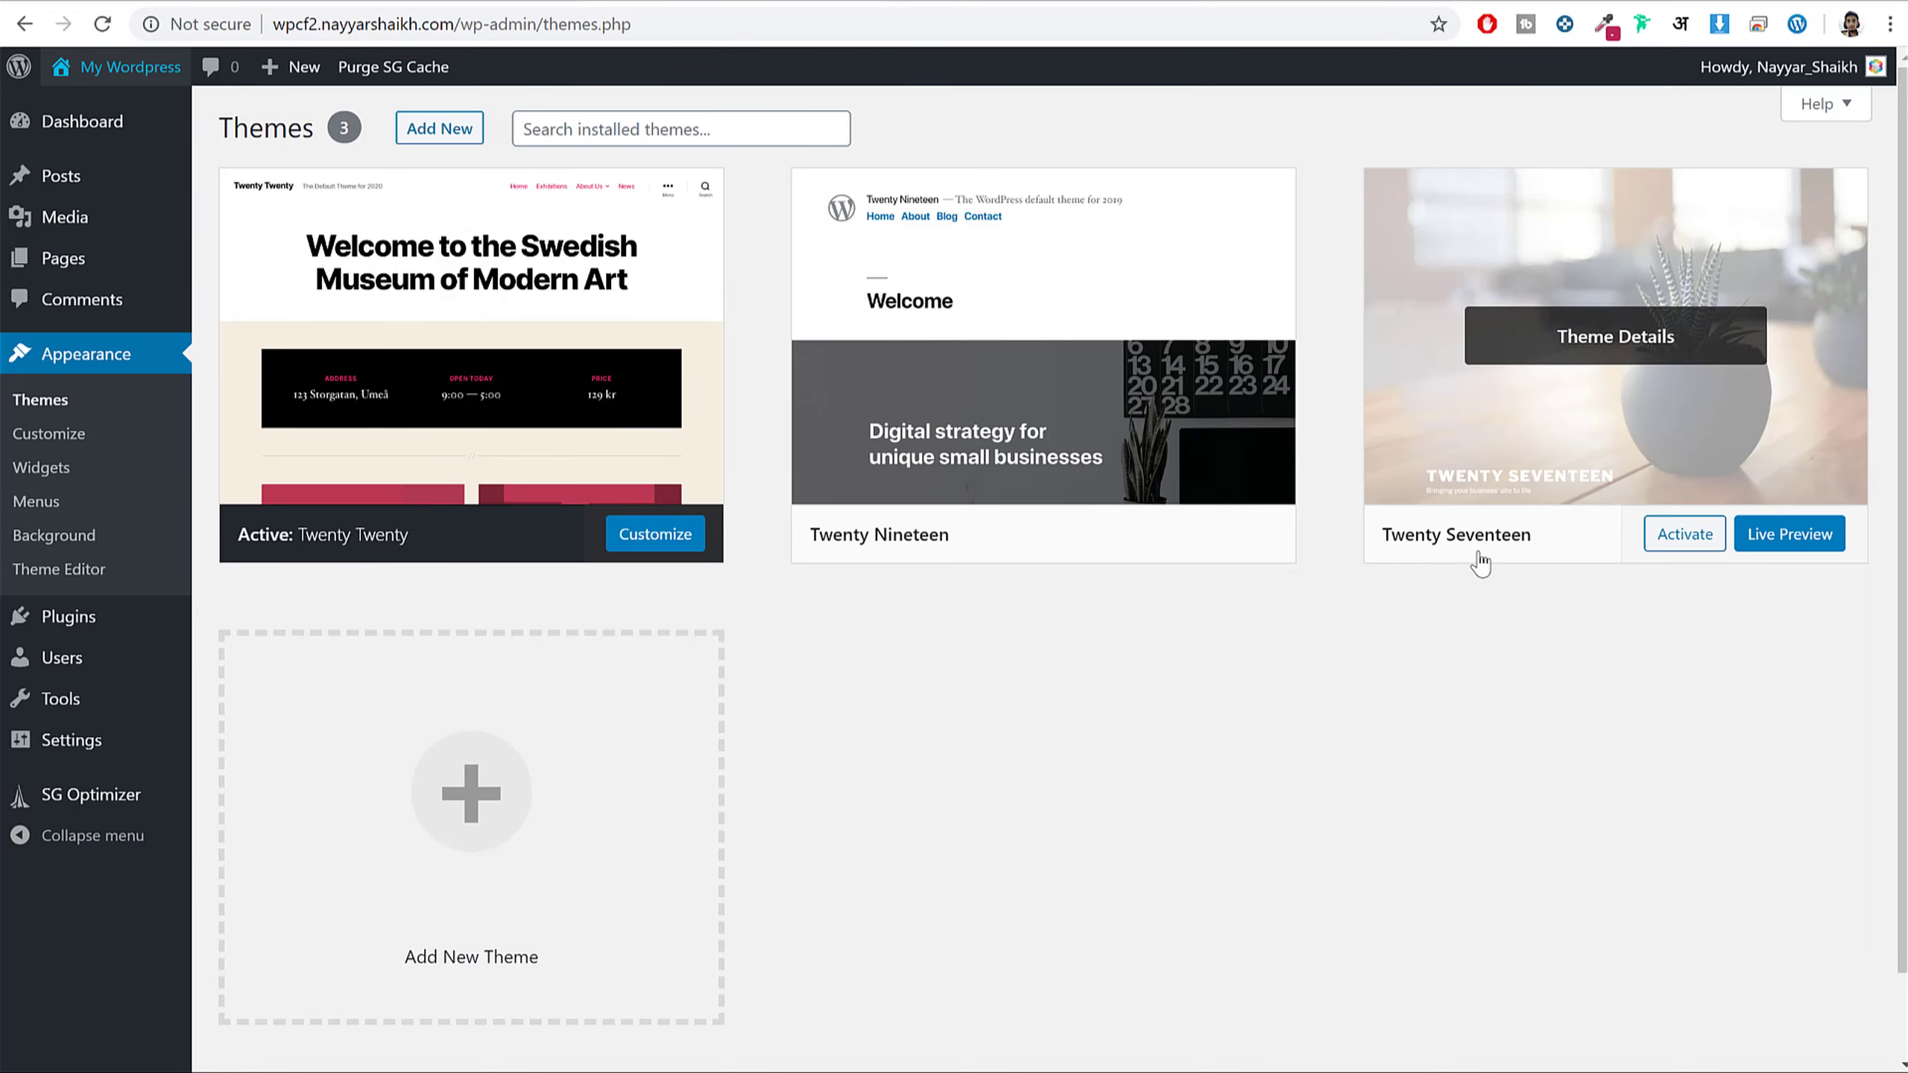
pyautogui.click(1658, 548)
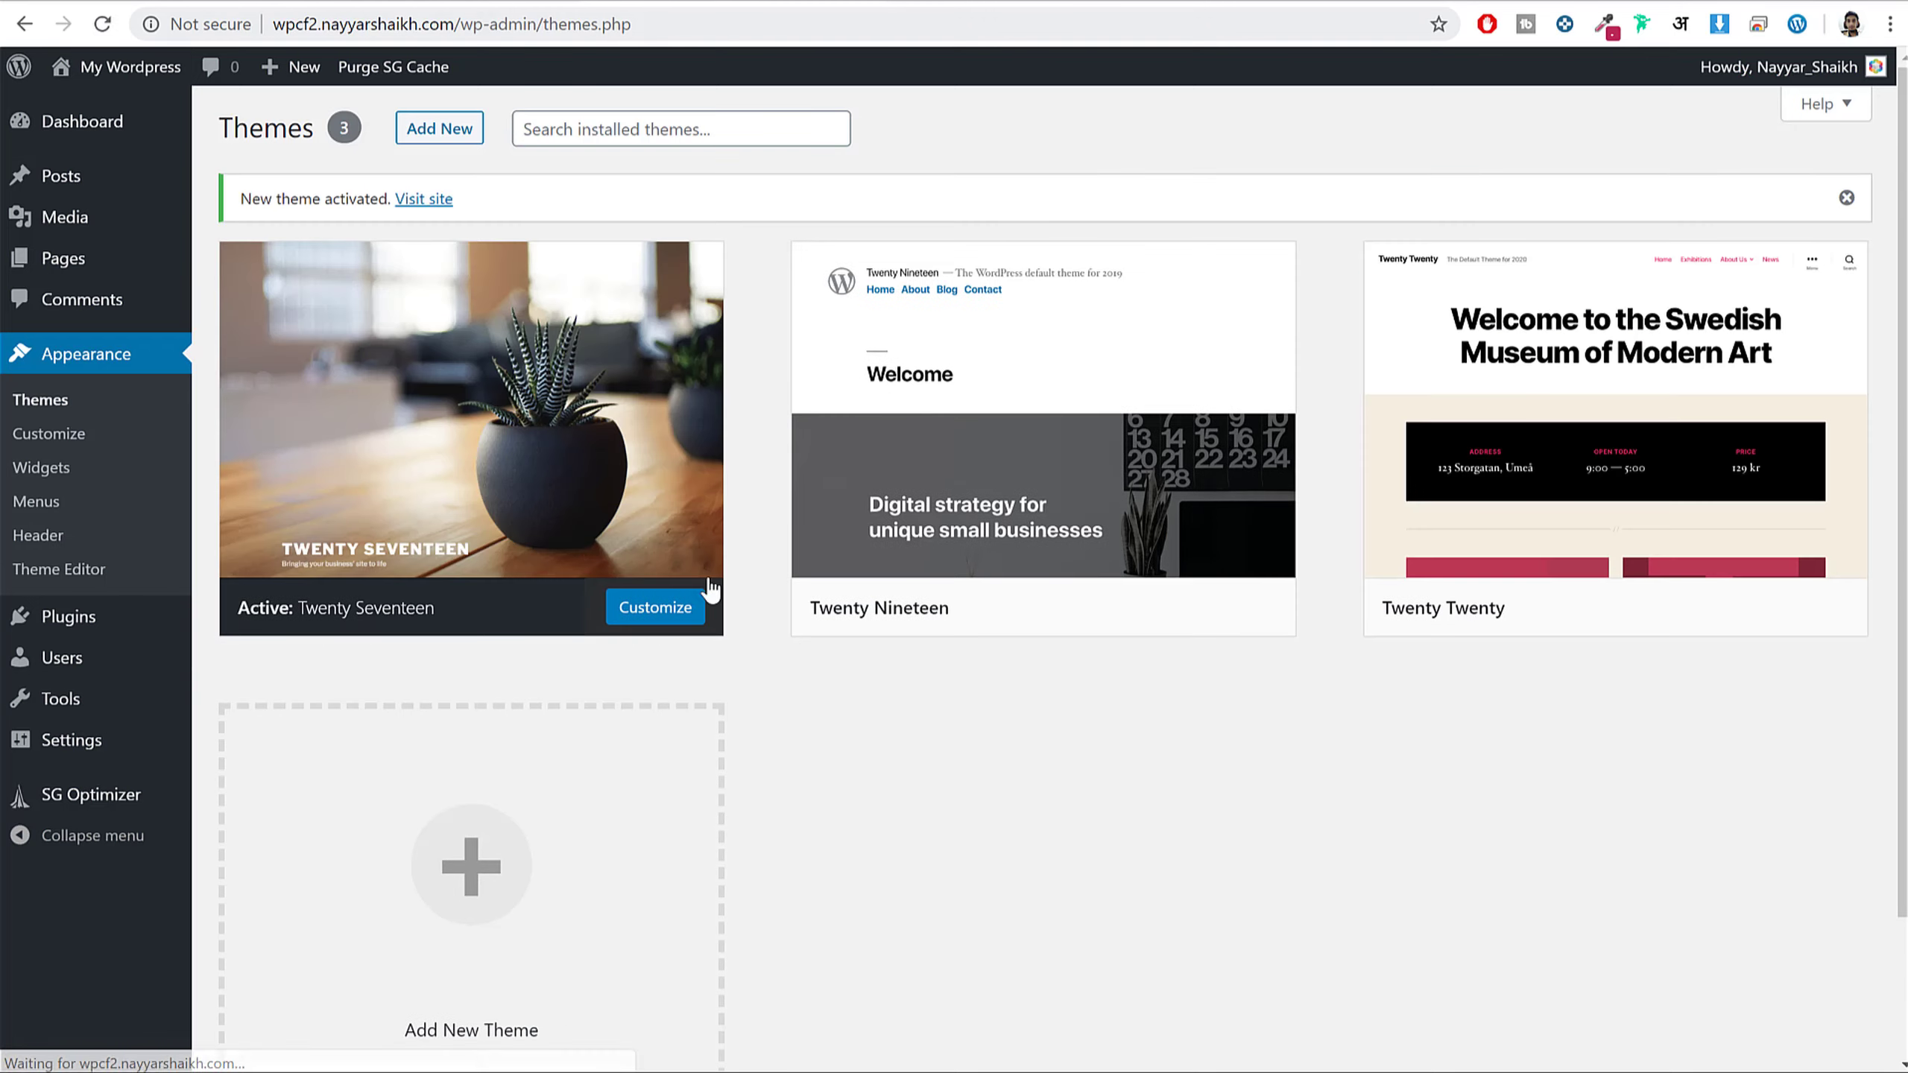
# - Reload the live site and look over its home page with the newly activated theme
pyautogui.click(1040, 3)
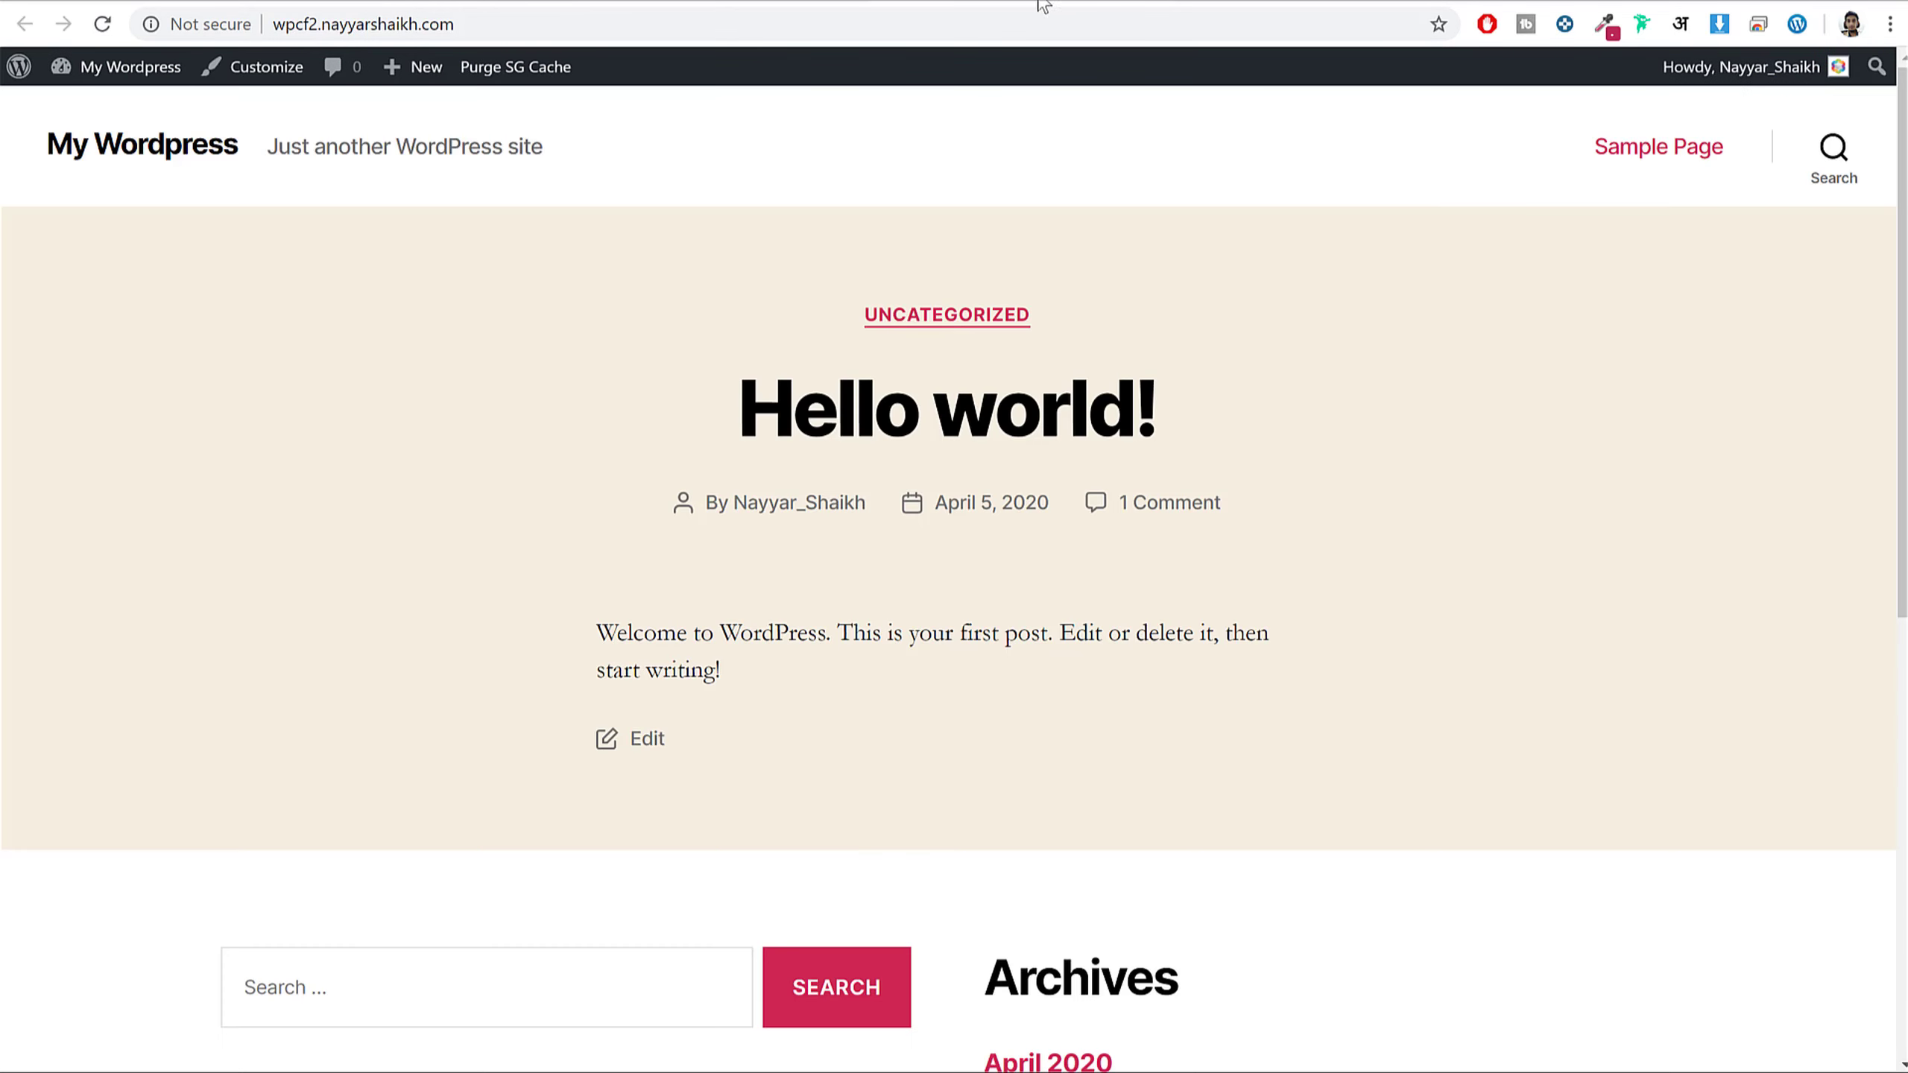
pyautogui.click(102, 24)
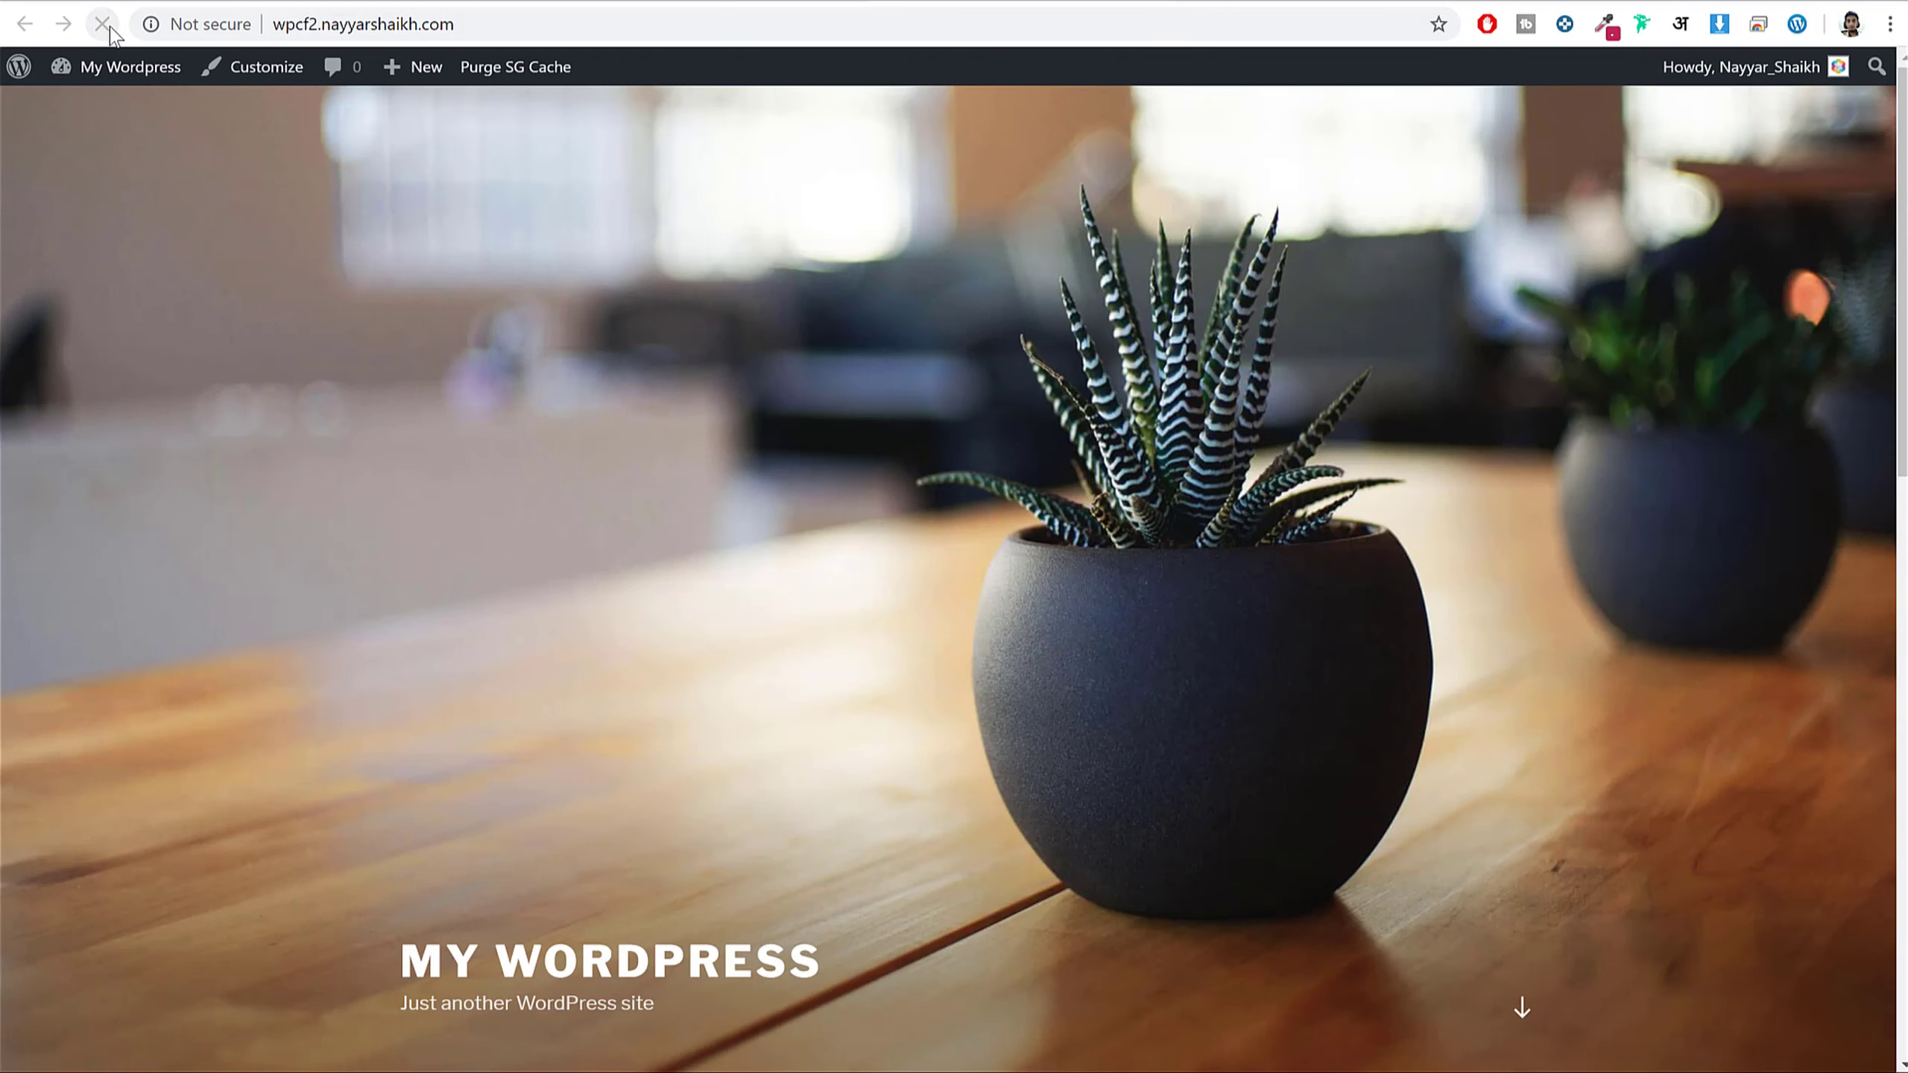
pyautogui.scroll(-15, 1206, 714)
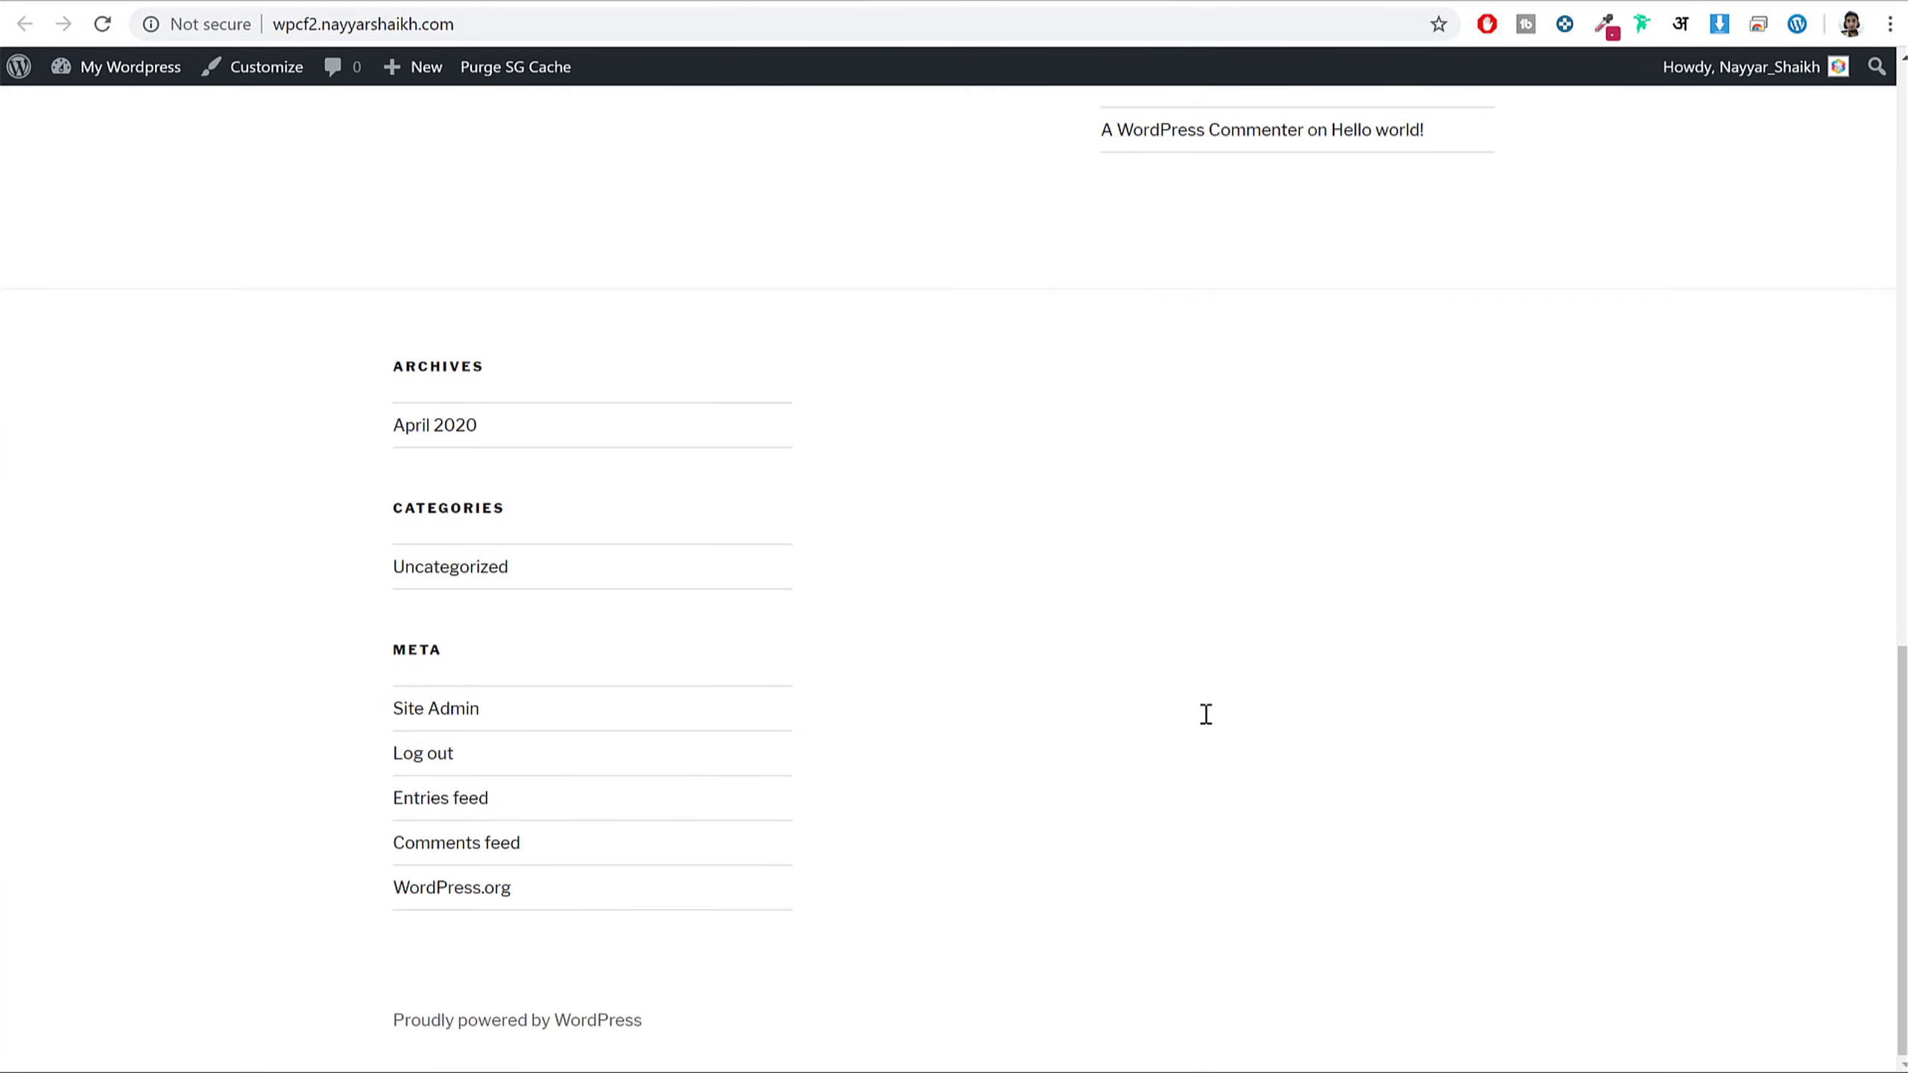
pyautogui.scroll(15, 1205, 721)
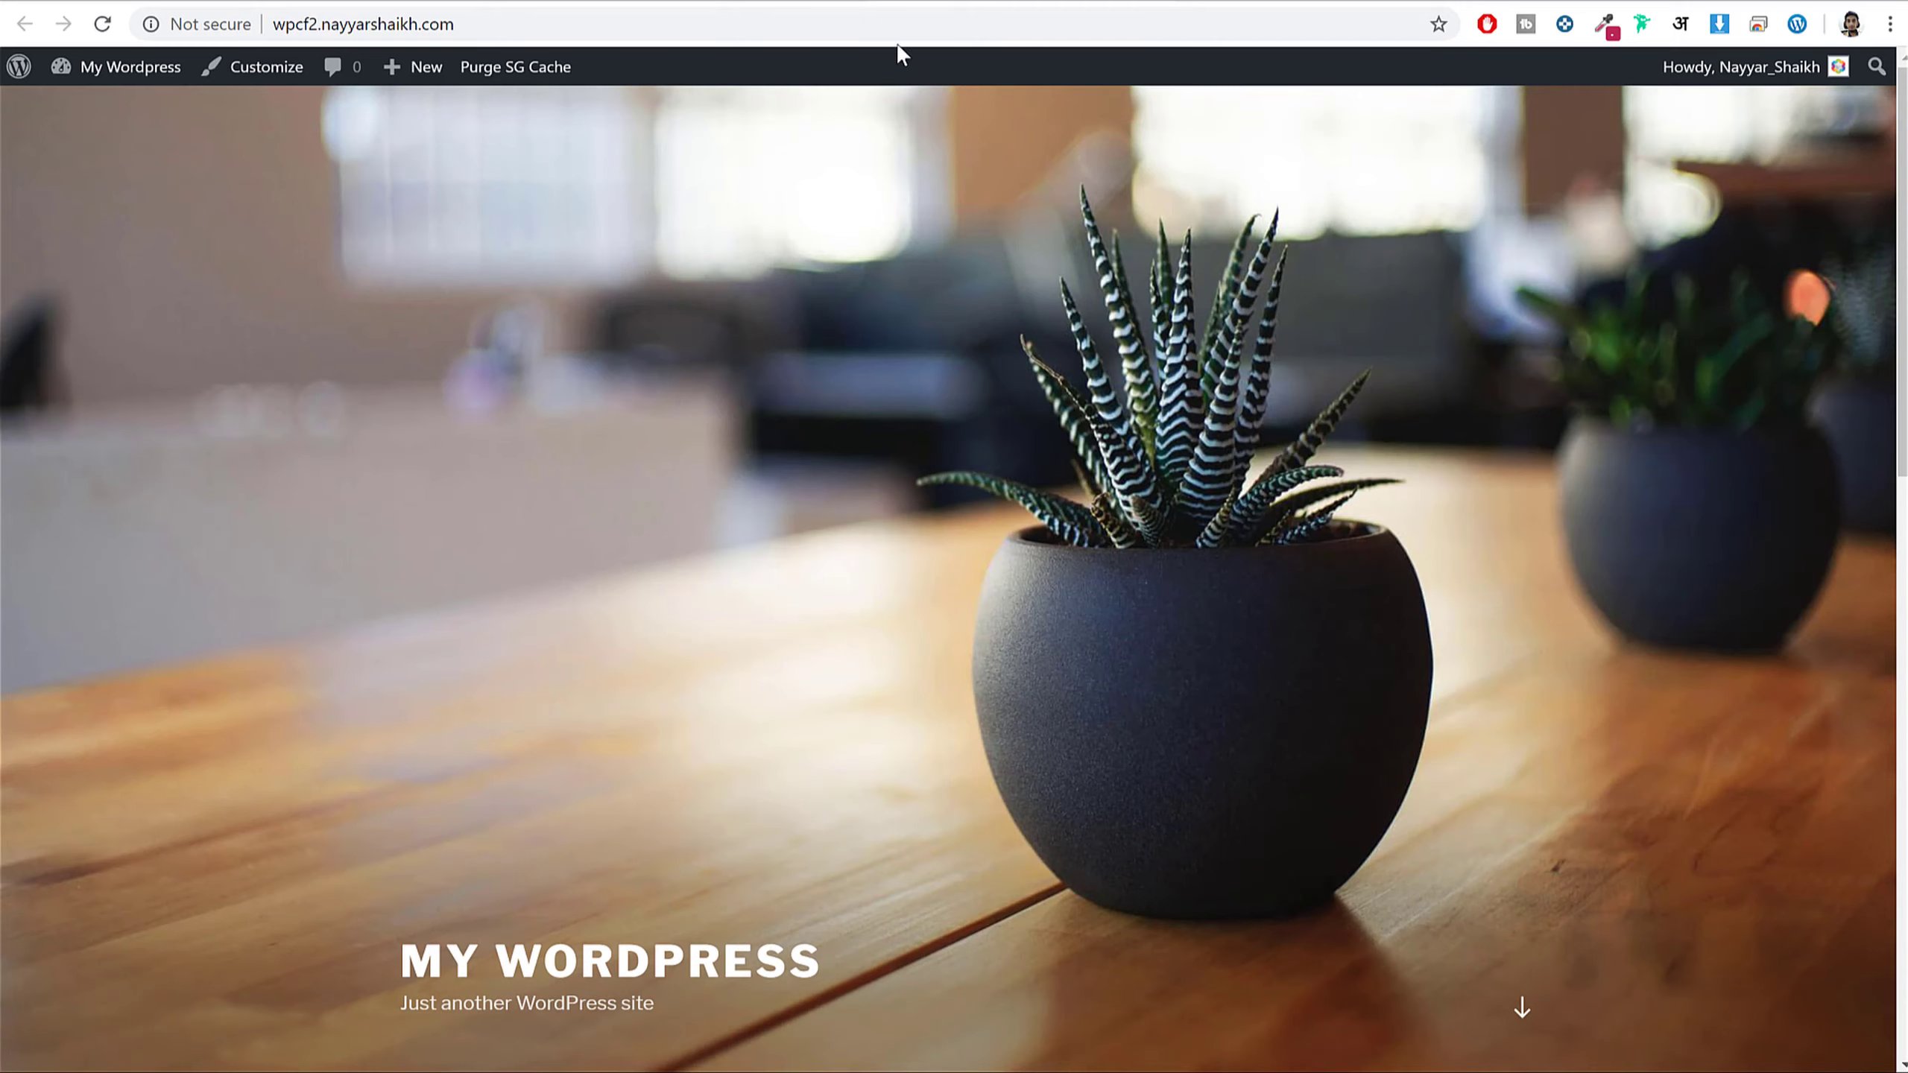
# - Return to the installed themes and delete the Twenty Nineteen theme, confirming the deletion
pyautogui.click(743, 1)
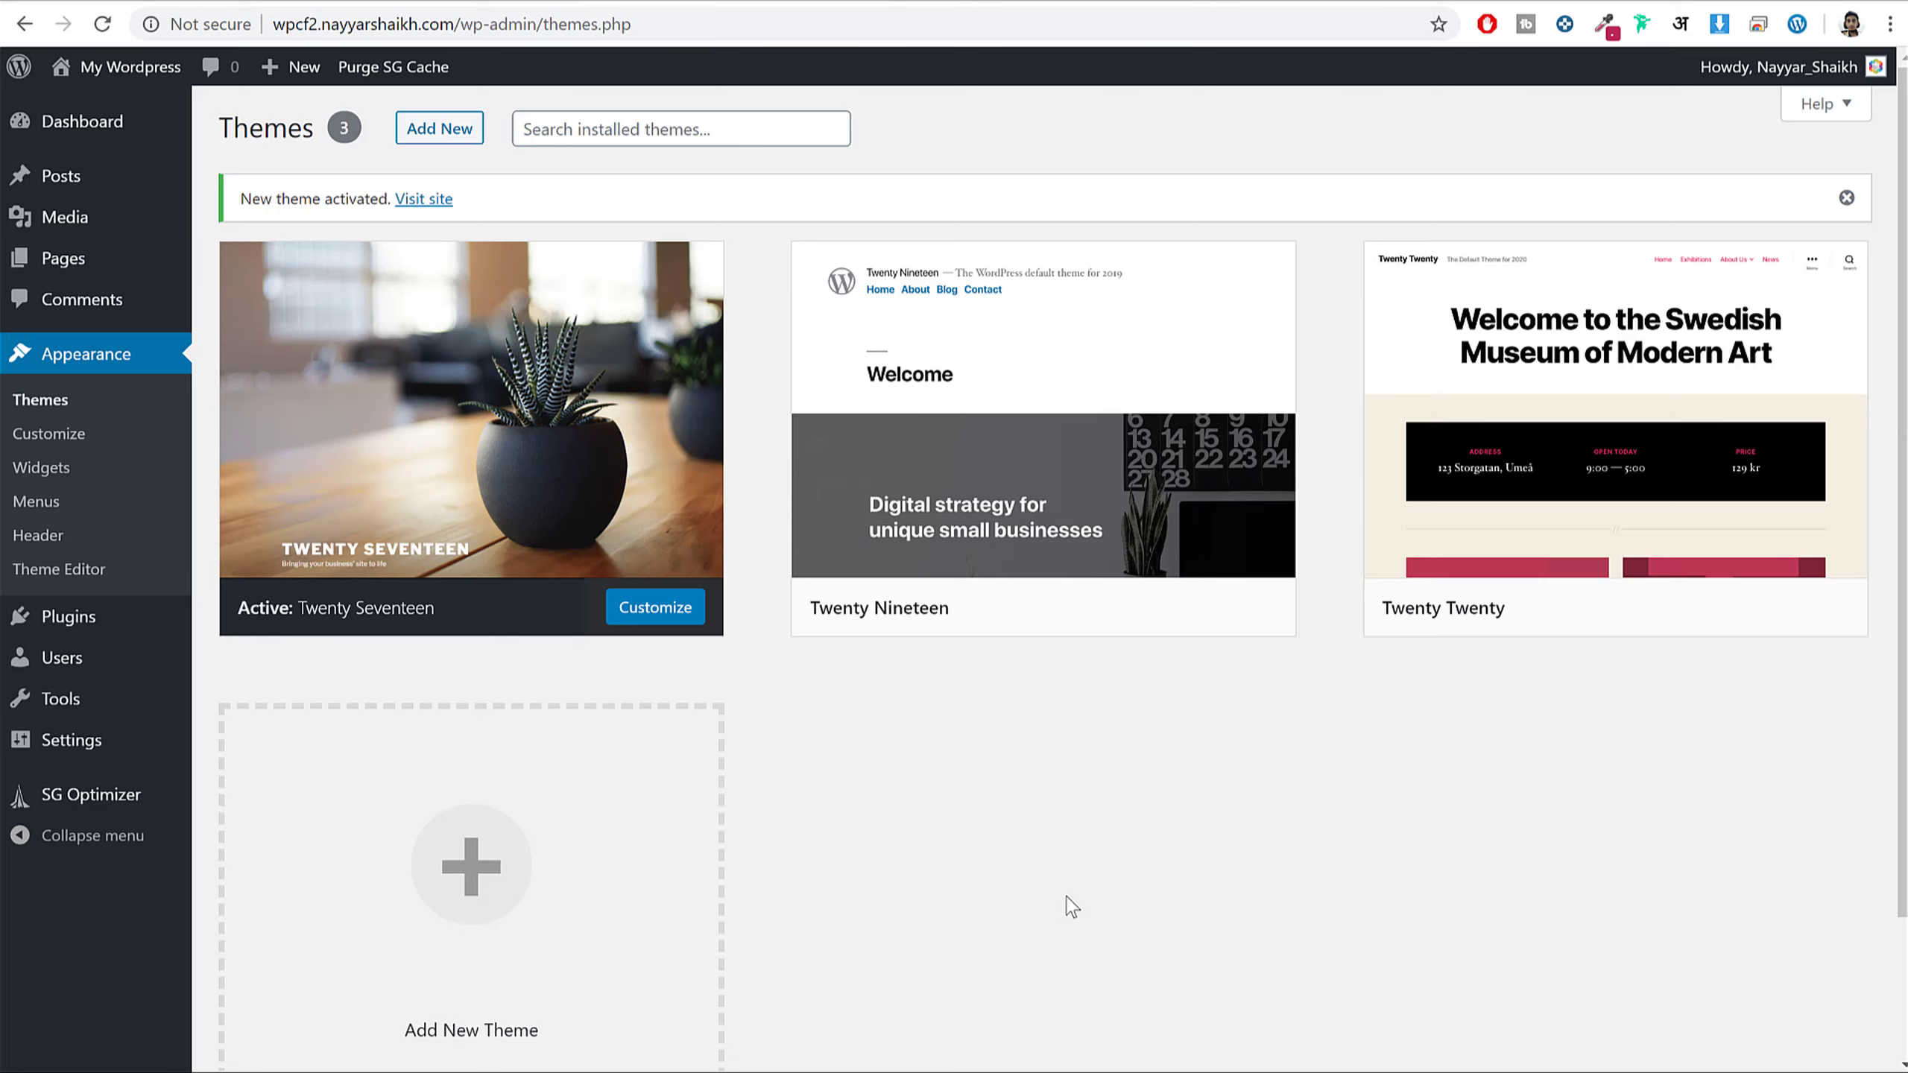
pyautogui.click(1051, 399)
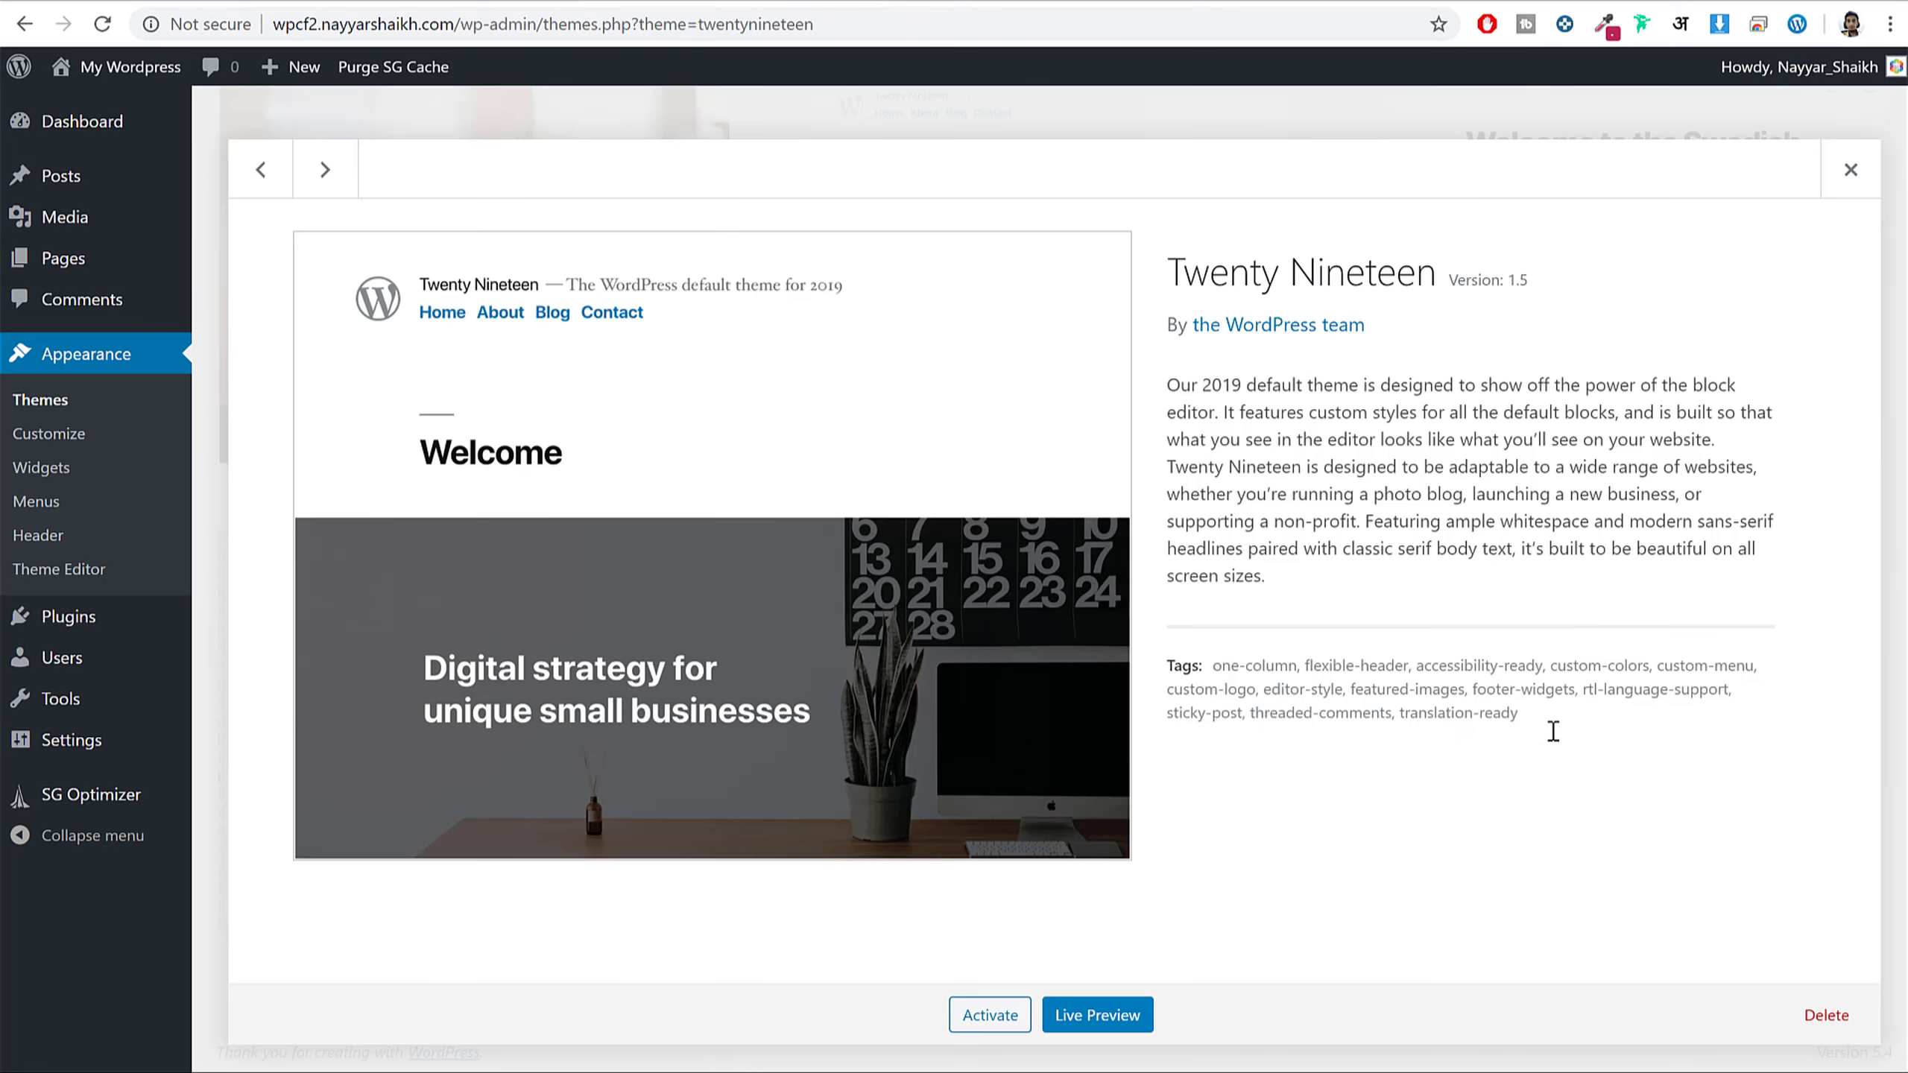
pyautogui.click(1825, 1014)
pyautogui.click(1070, 204)
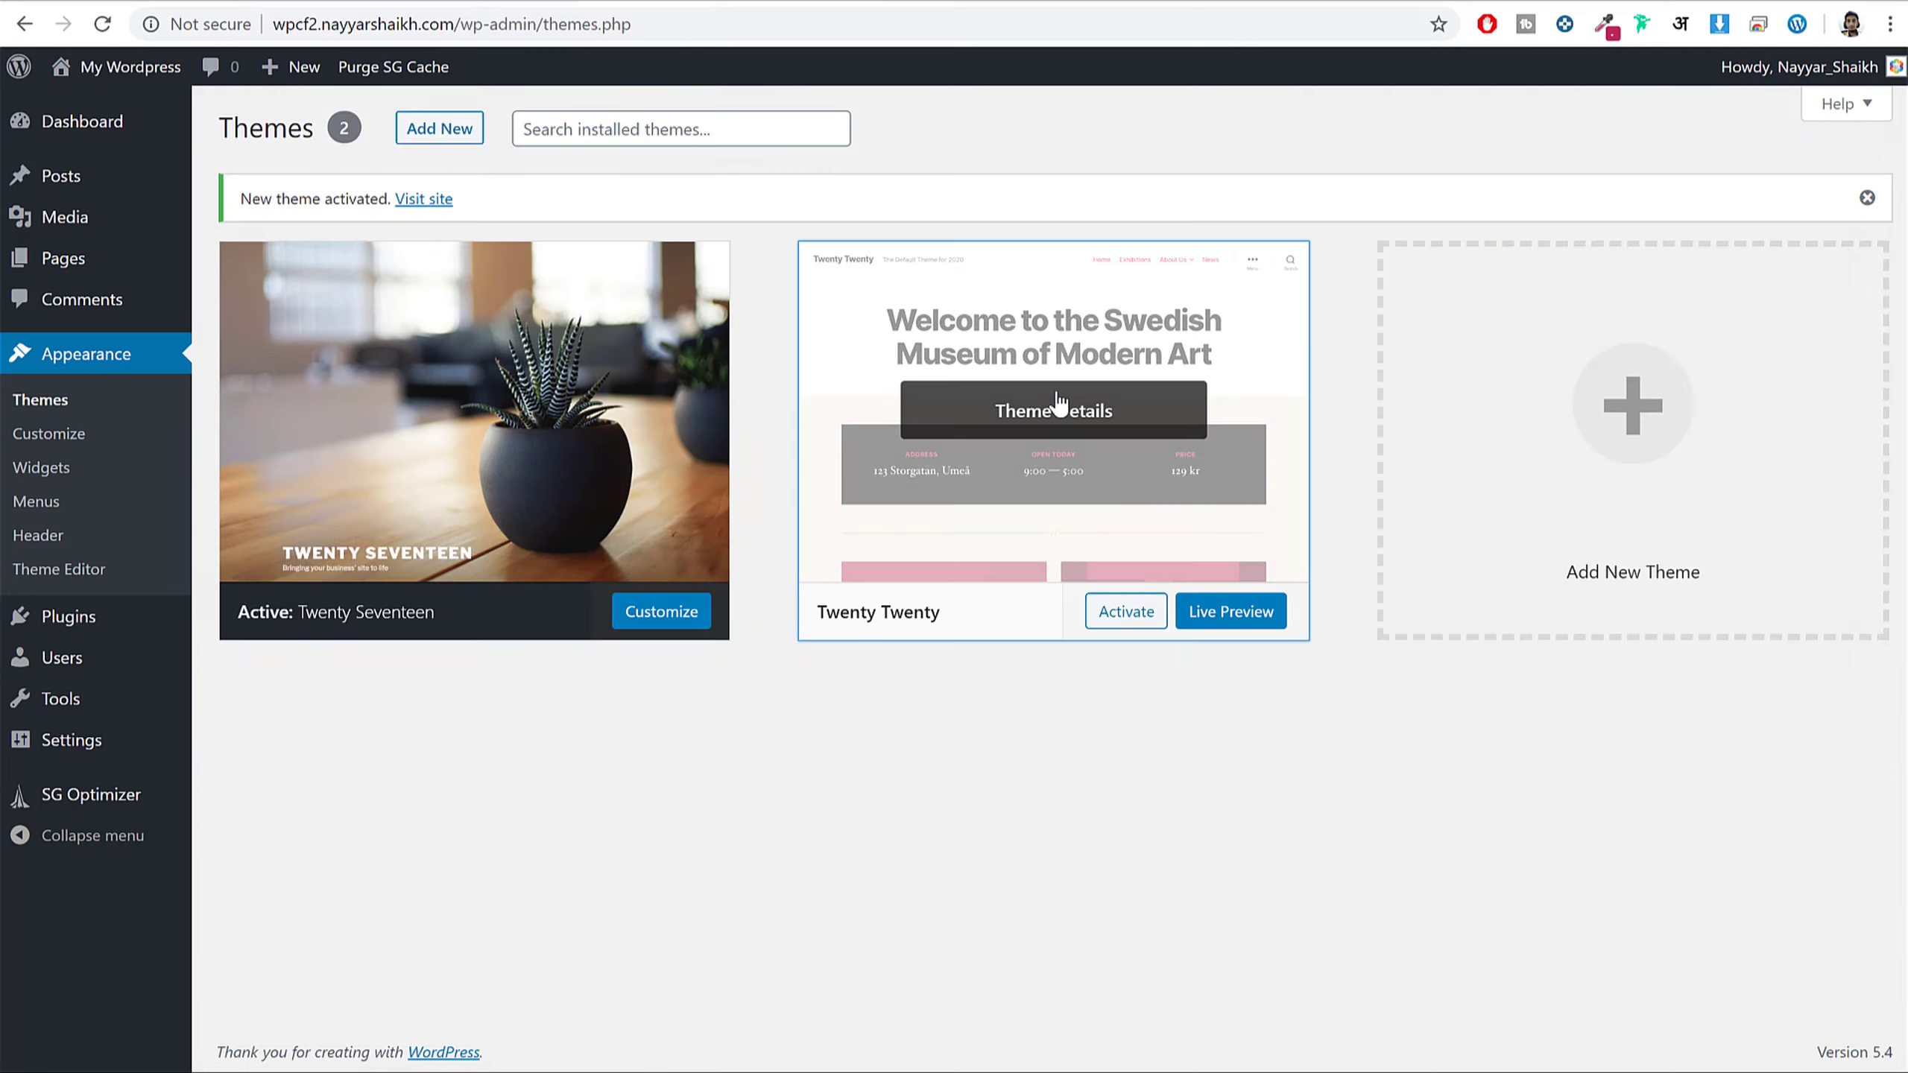
# - Delete the Twenty Twenty theme from its details view and confirm the deletion
pyautogui.click(1058, 404)
pyautogui.click(1826, 1014)
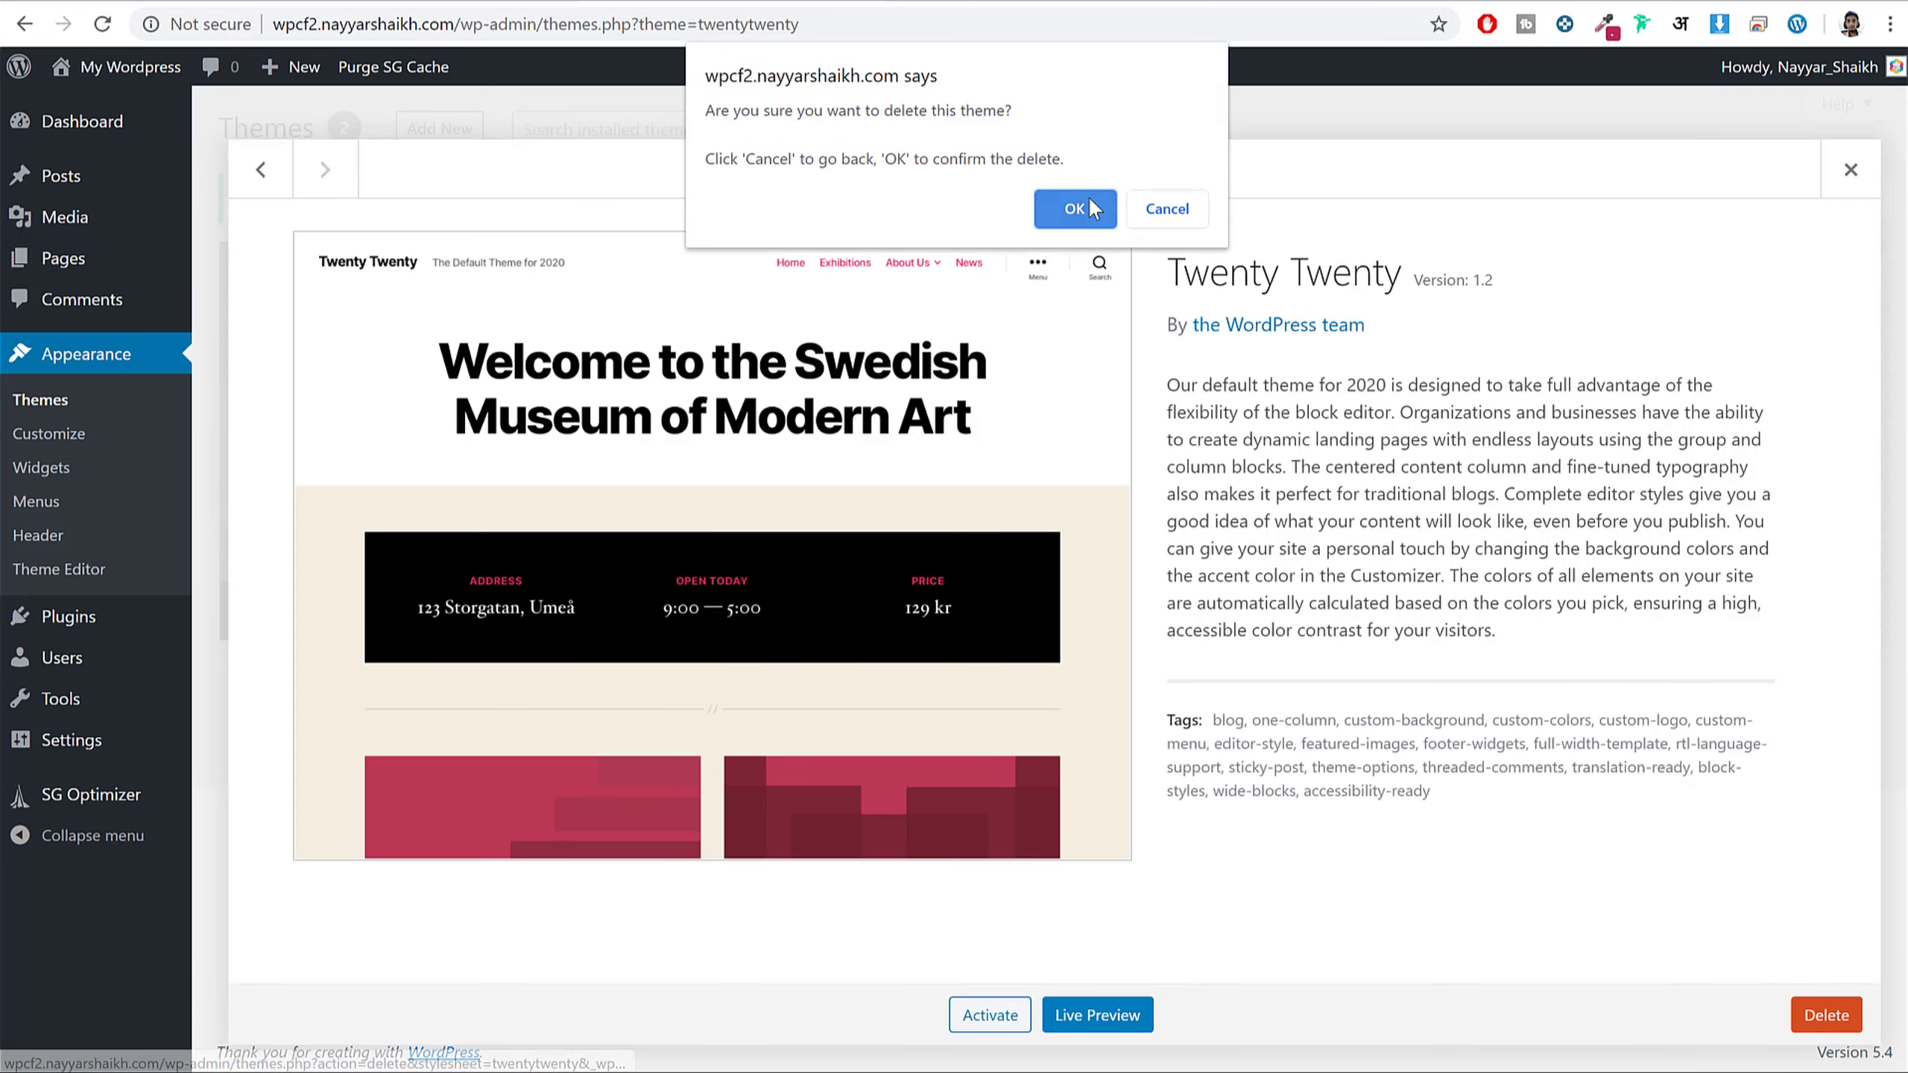
pyautogui.click(1075, 208)
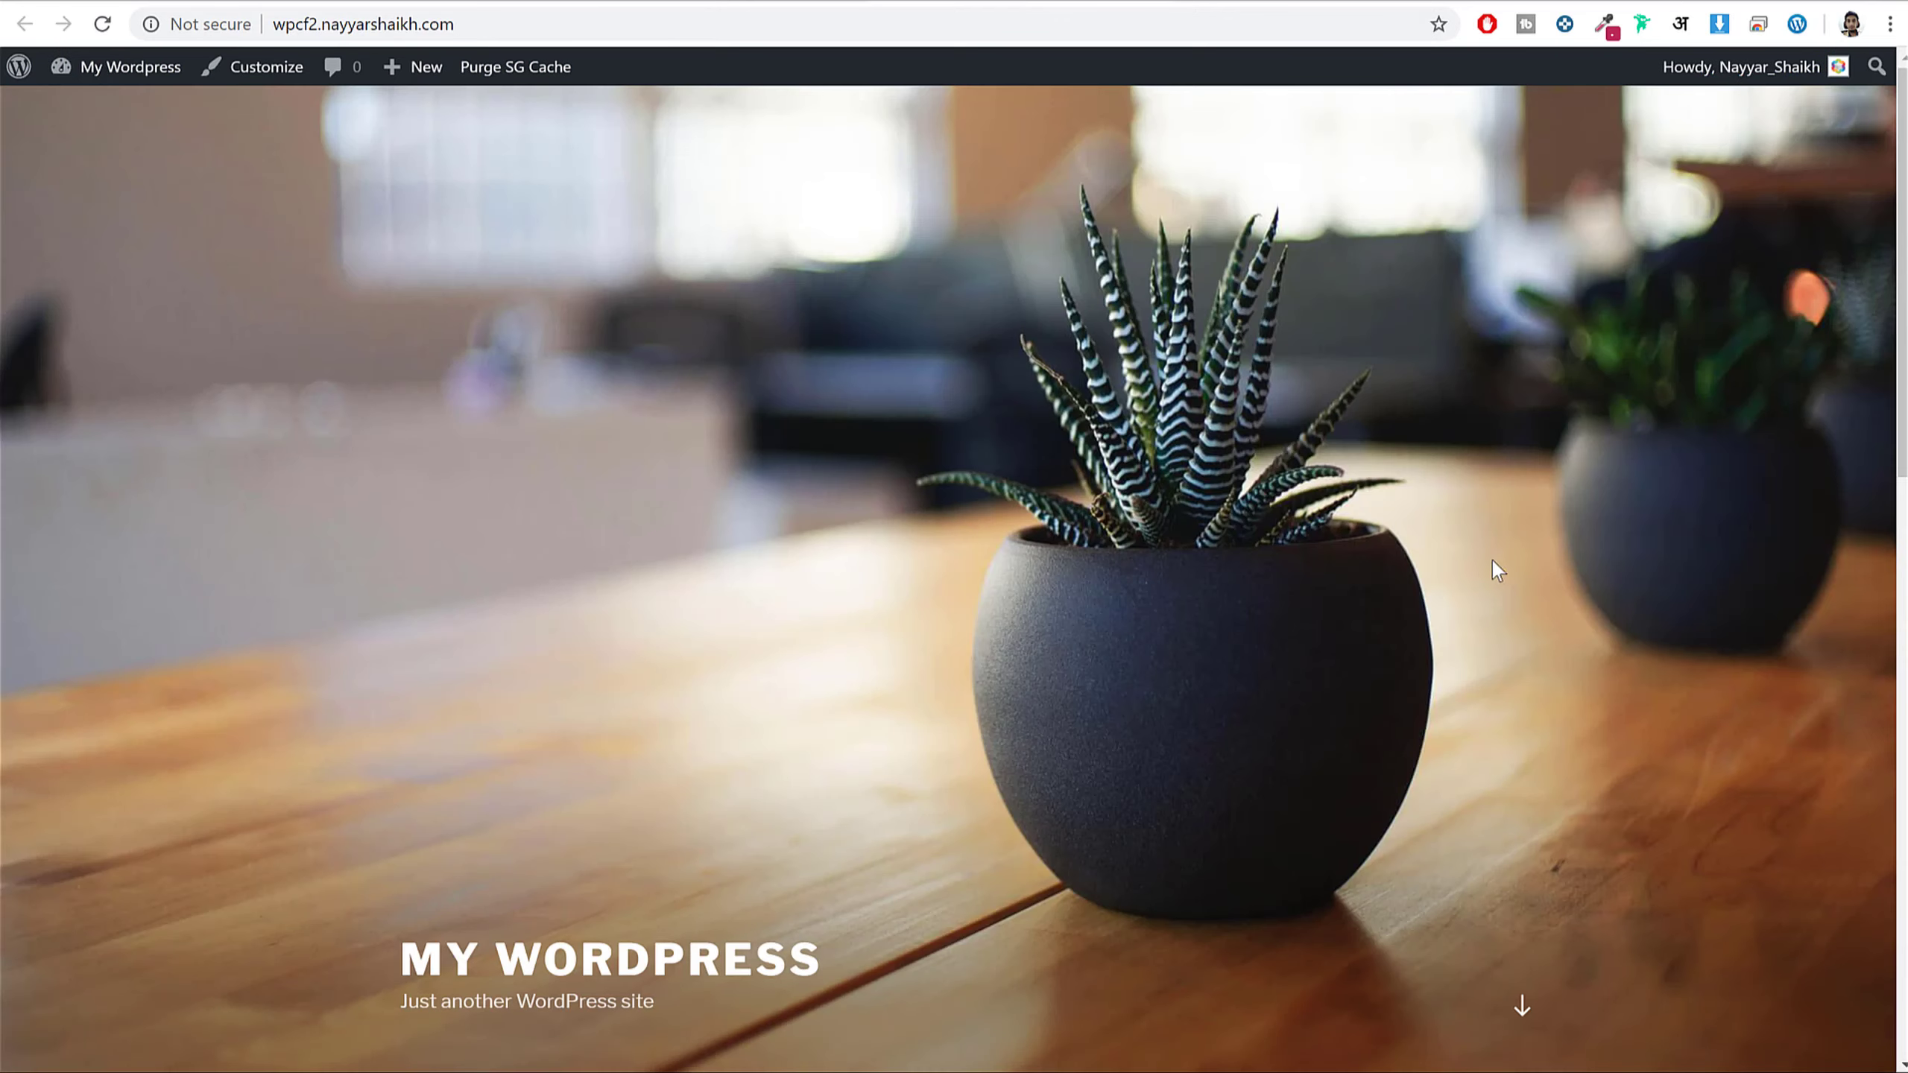
# - Look over the new site's home page and compare it with the crowdfunding home page of the wpcf site
pyautogui.scroll(-10, 1491, 561)
pyautogui.scroll(10, 1488, 585)
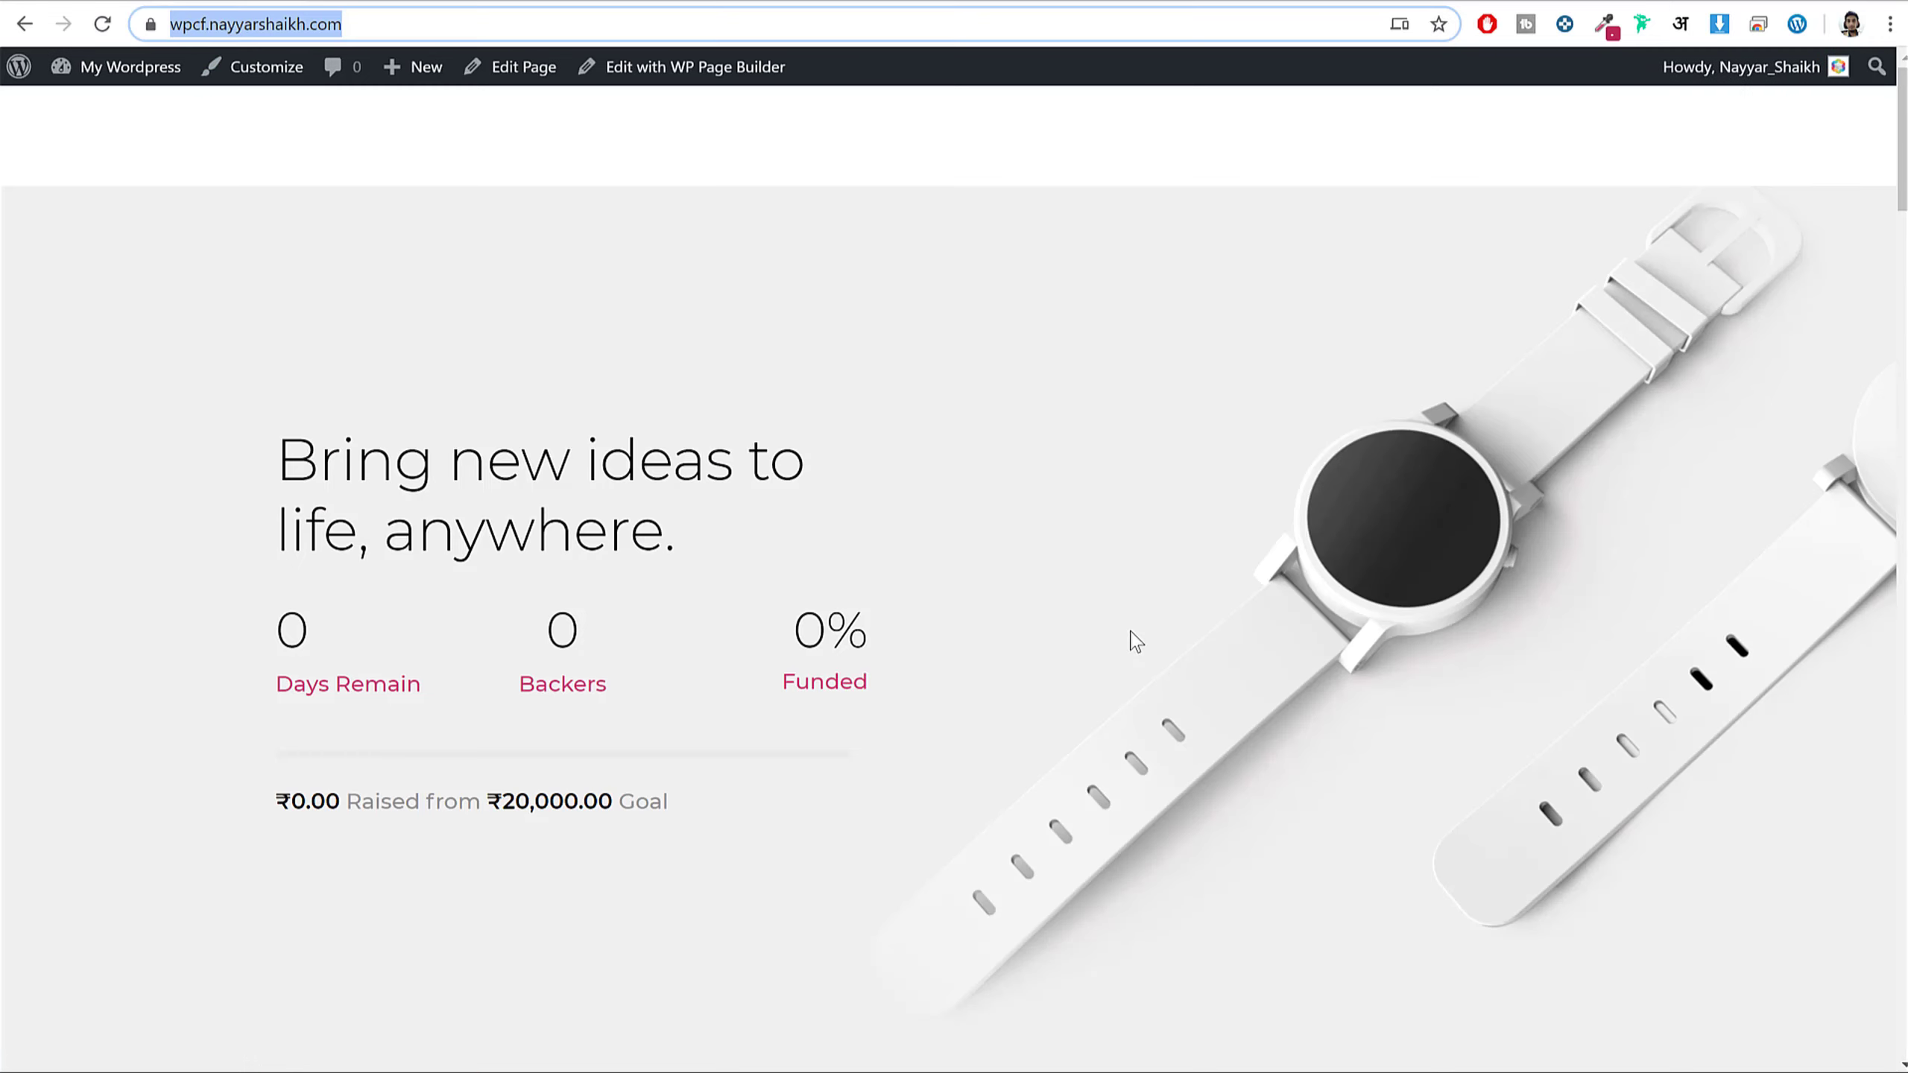
pyautogui.scroll(-10, 1129, 631)
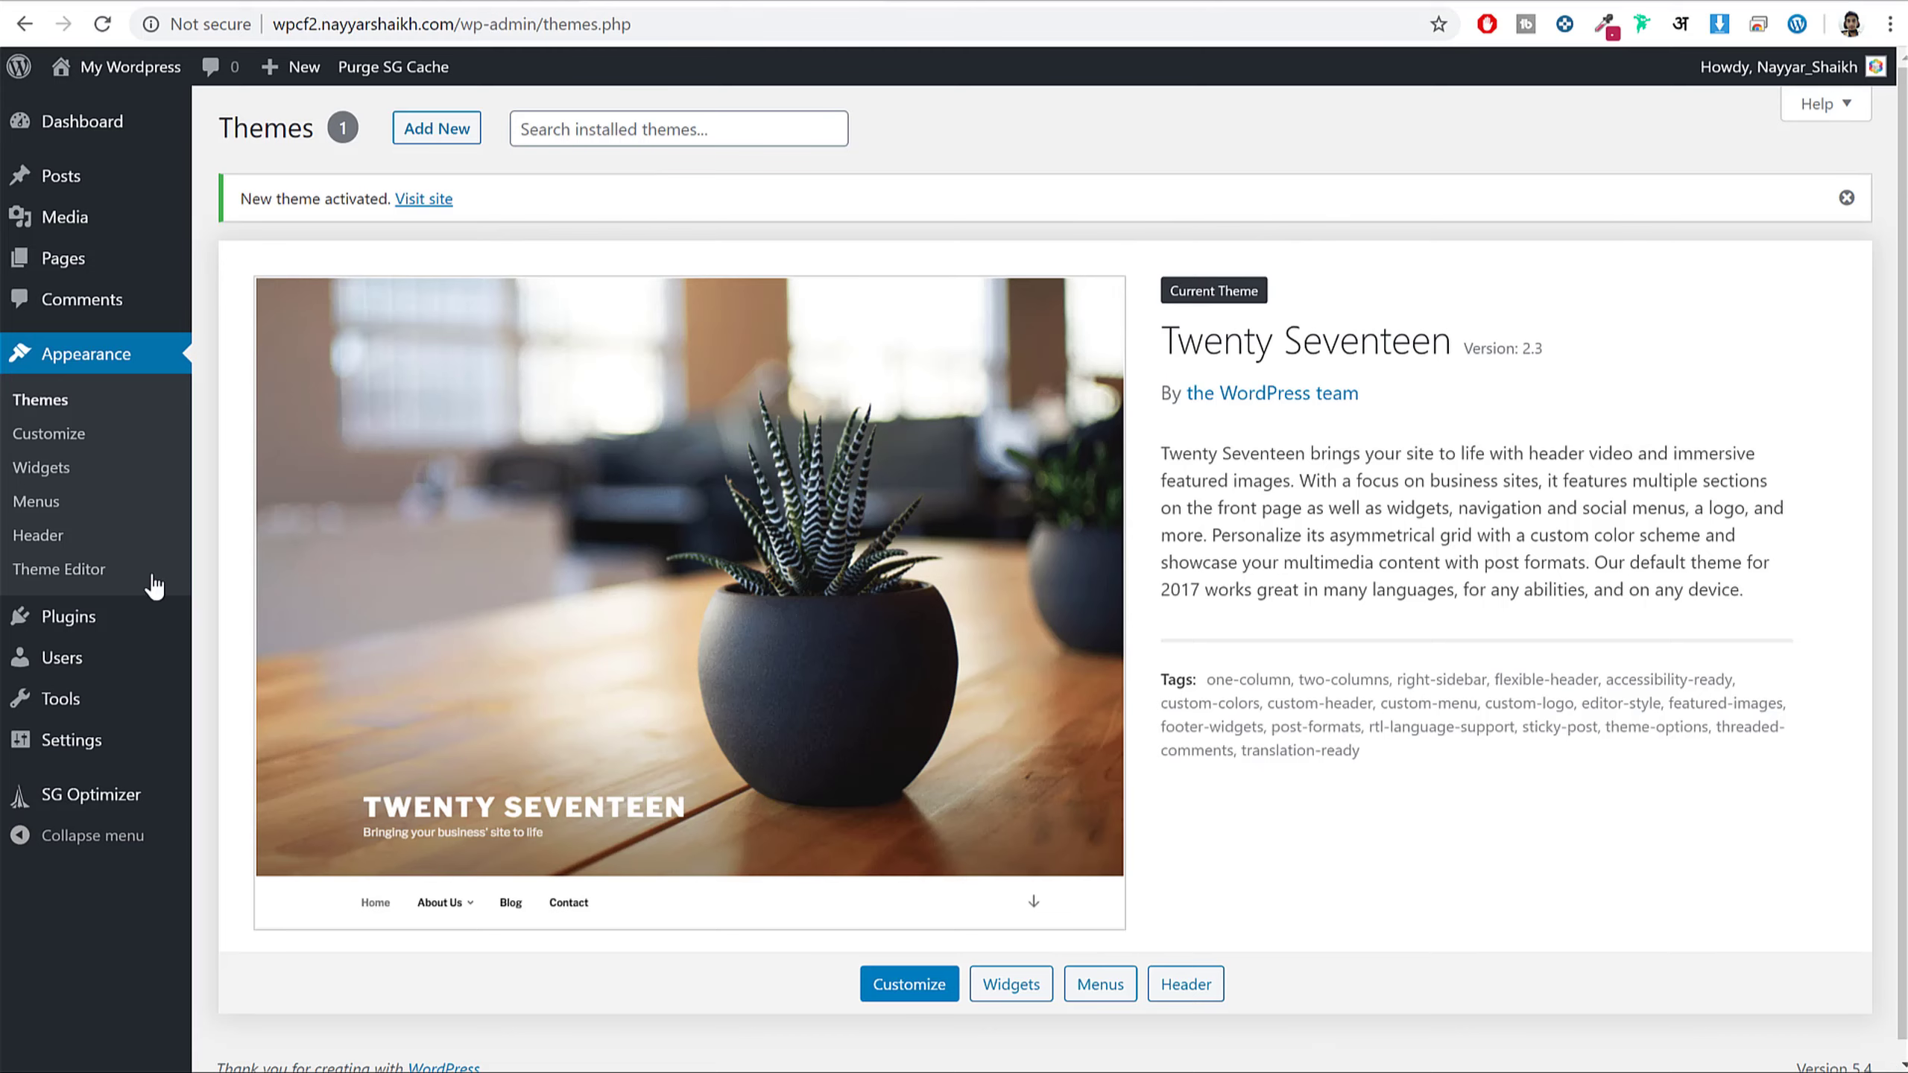
# - Open the list of installed plugins and examine the SG Optimizer entry, highlighting its name and its author, SiteGround
pyautogui.click(79, 624)
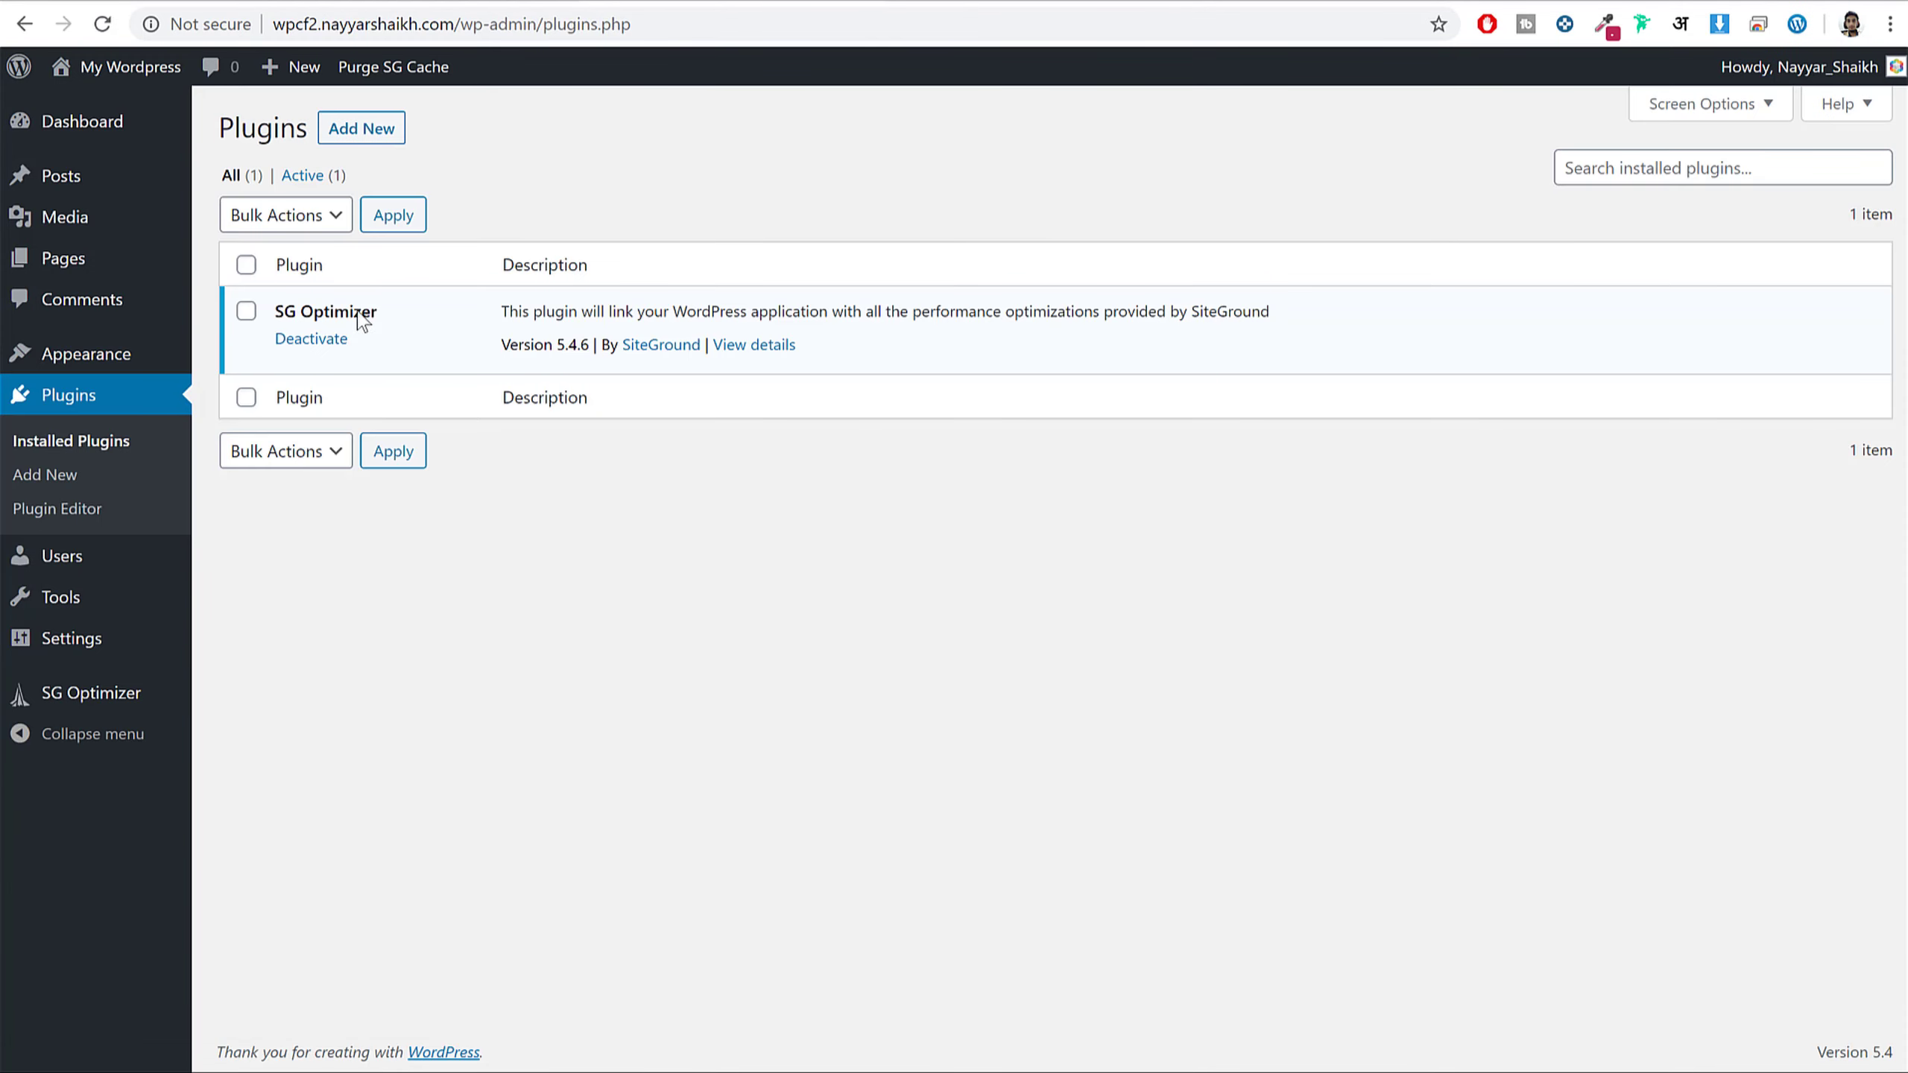
pyautogui.moveTo(376, 310); pyautogui.dragTo(264, 294)
pyautogui.moveTo(378, 316); pyautogui.dragTo(252, 320)
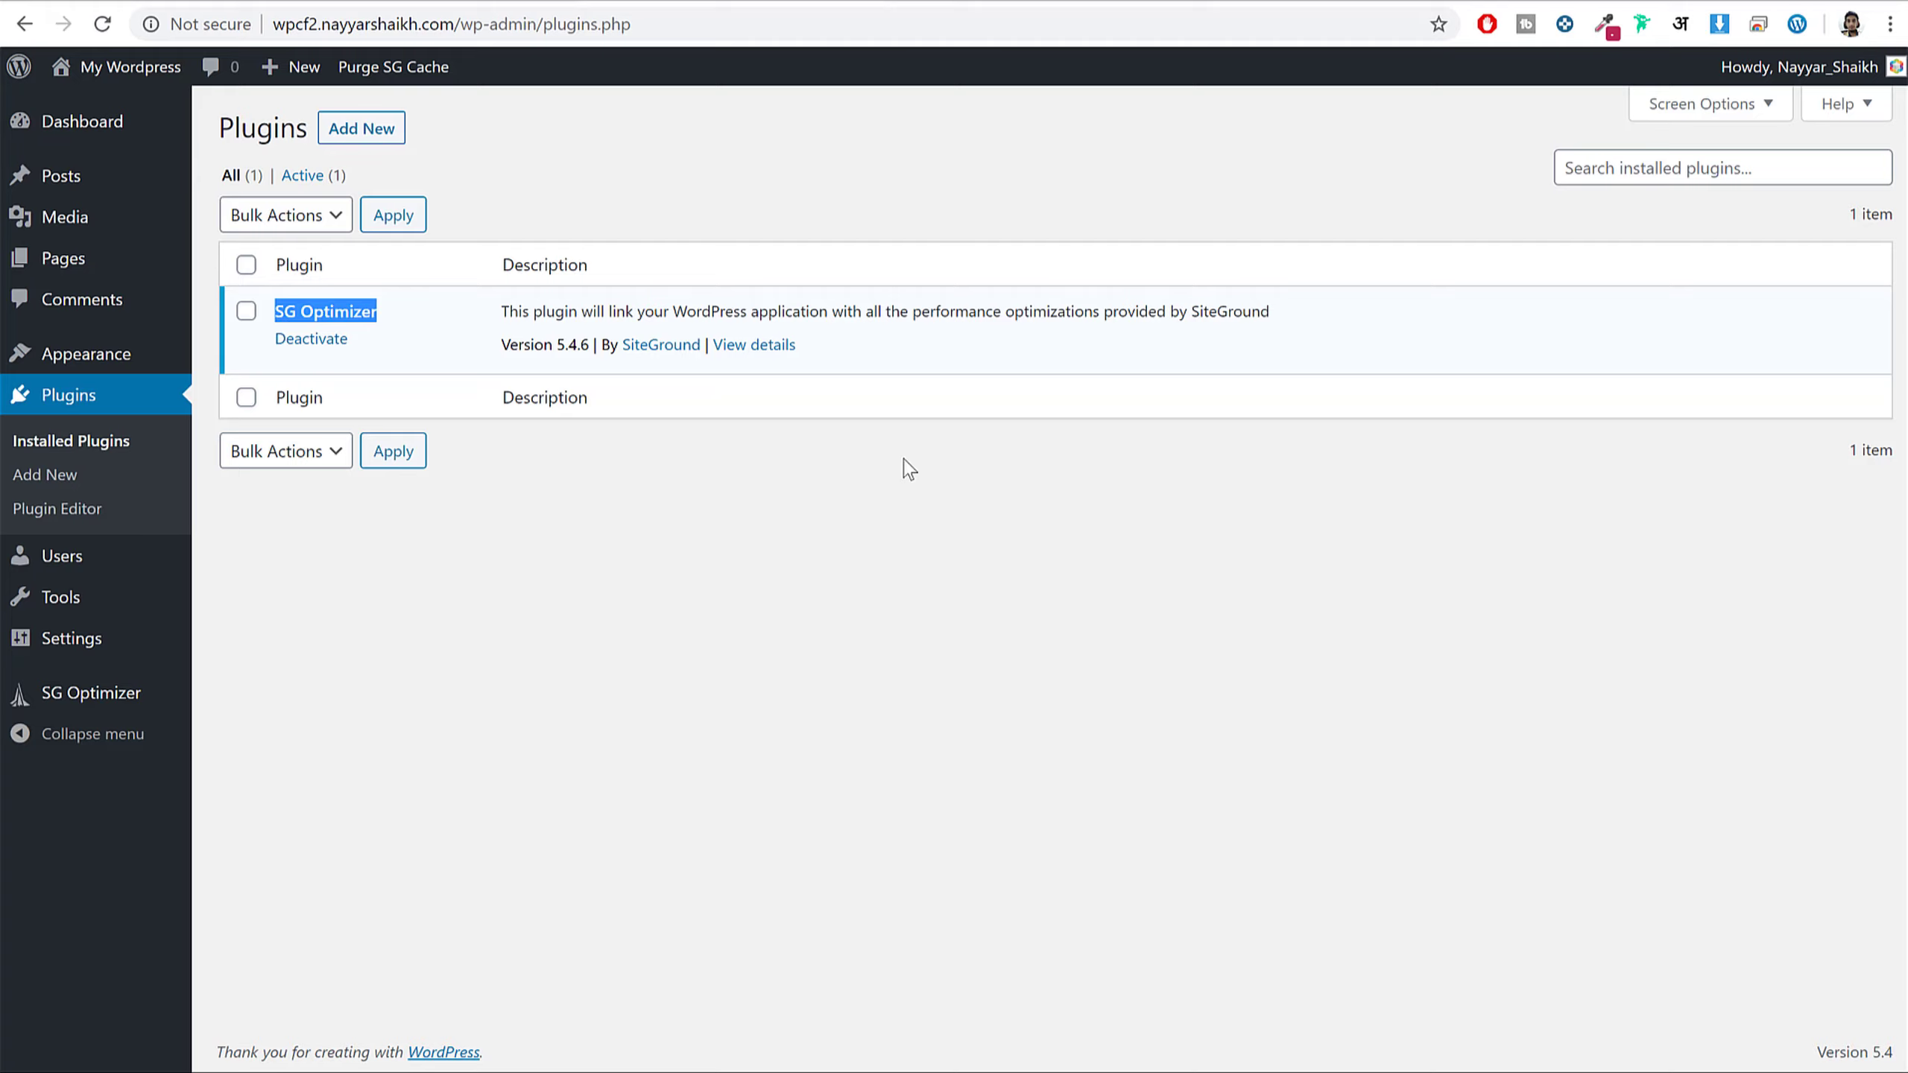
pyautogui.click(551, 306)
pyautogui.moveTo(705, 345); pyautogui.dragTo(620, 353)
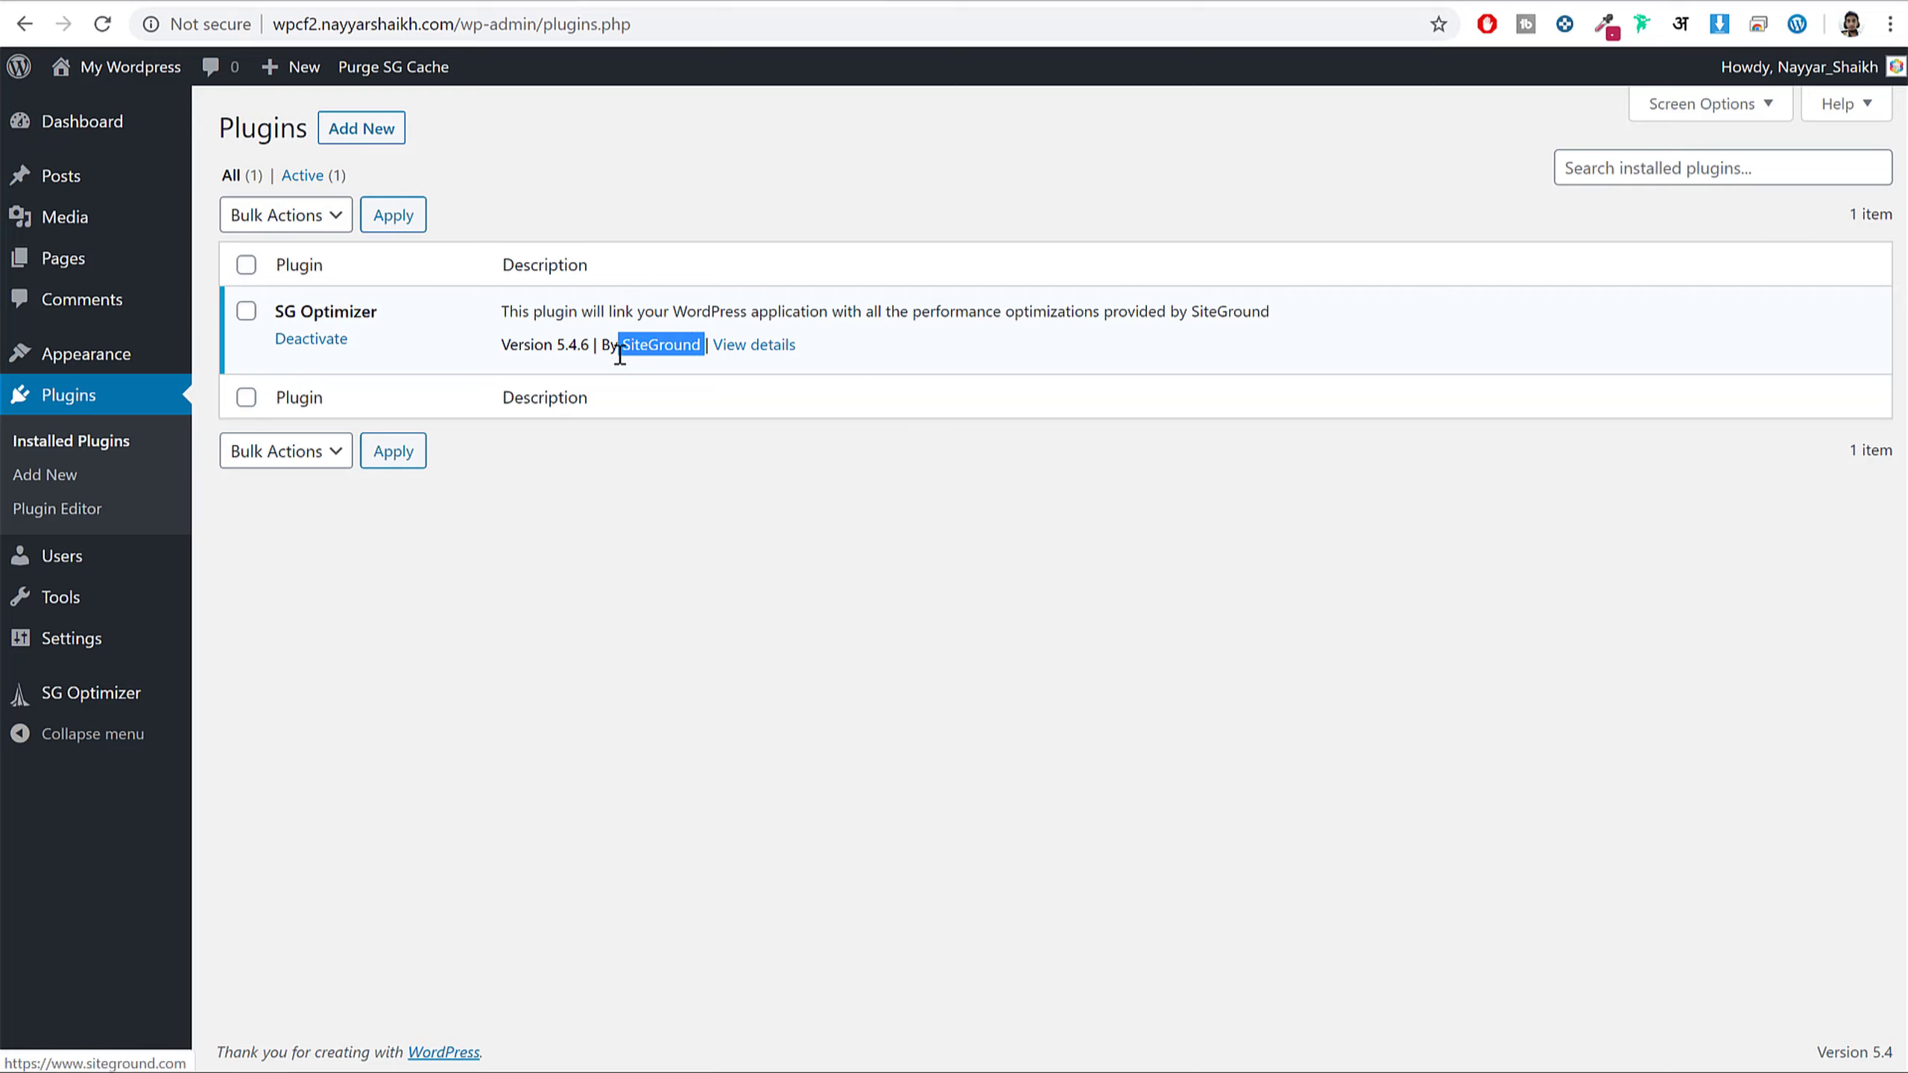
pyautogui.click(679, 424)
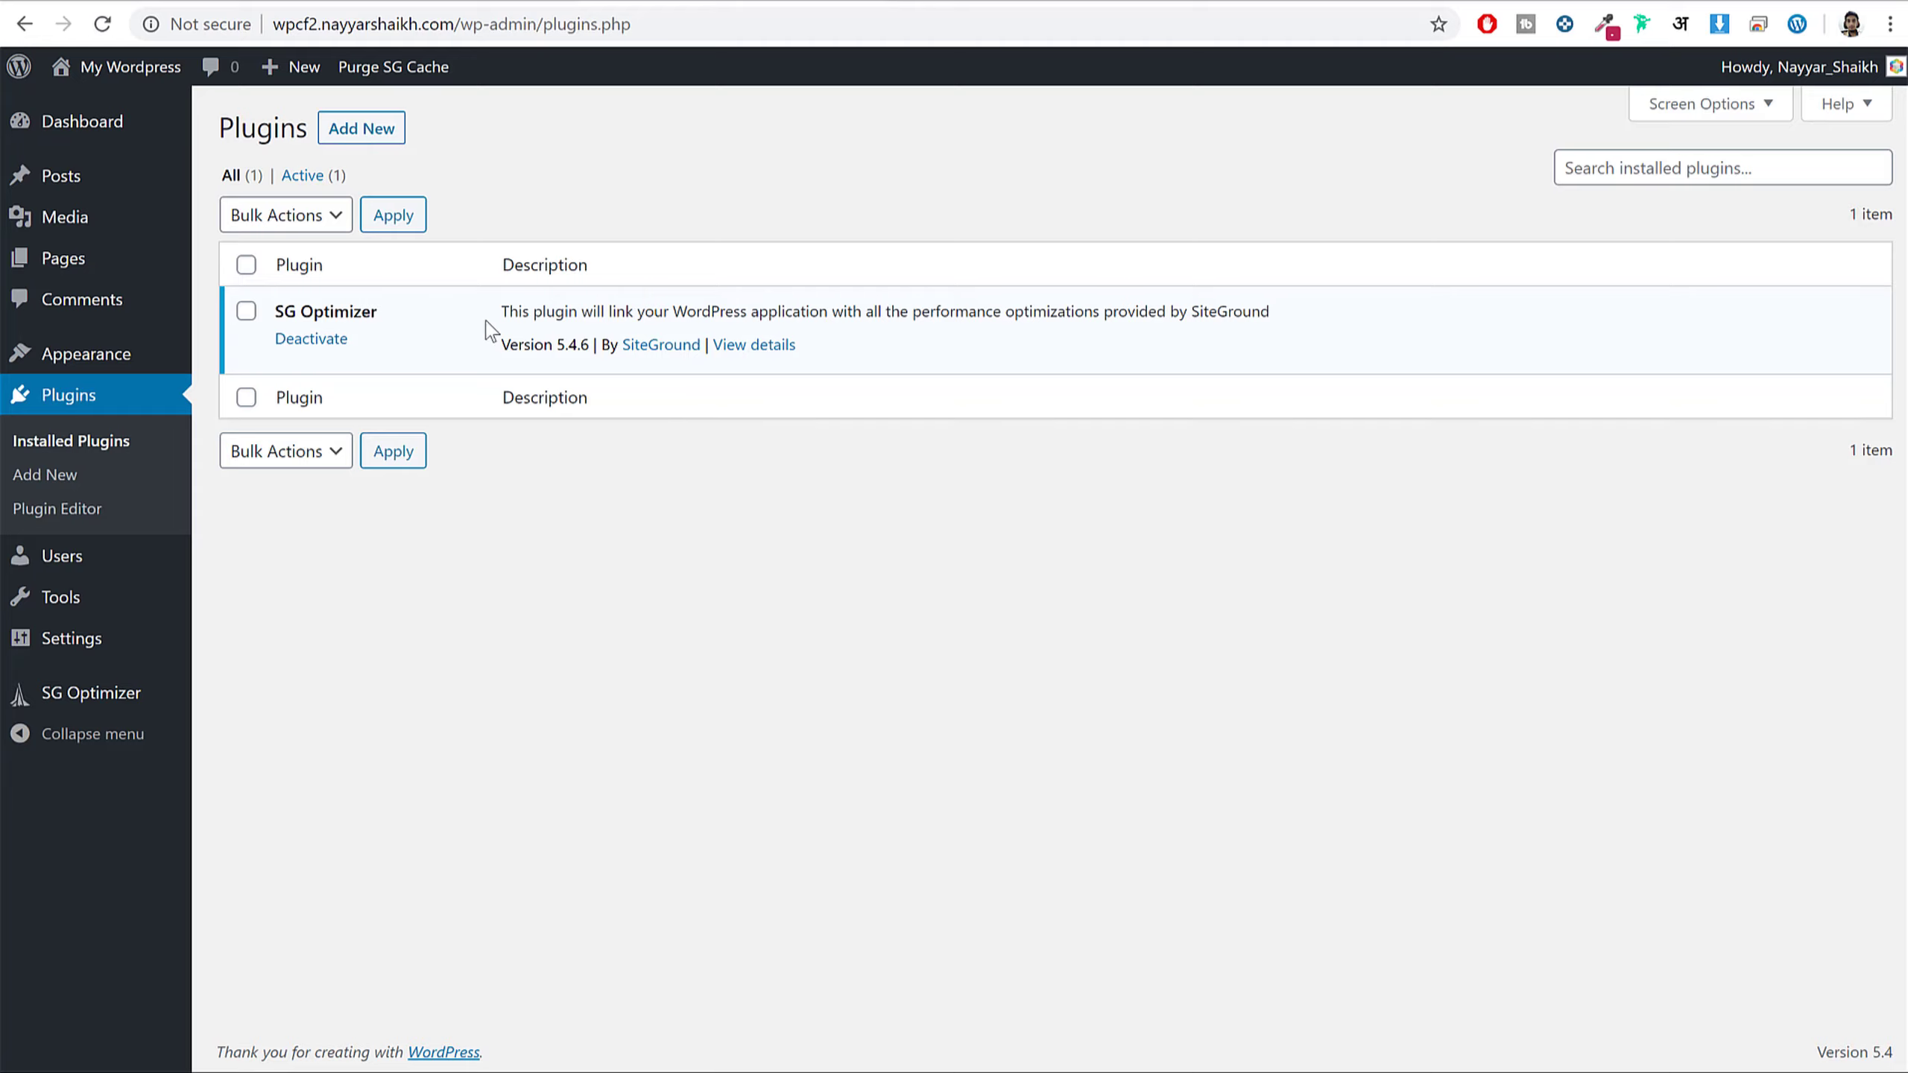
pyautogui.moveTo(378, 311); pyautogui.dragTo(231, 311)
pyautogui.click(664, 282)
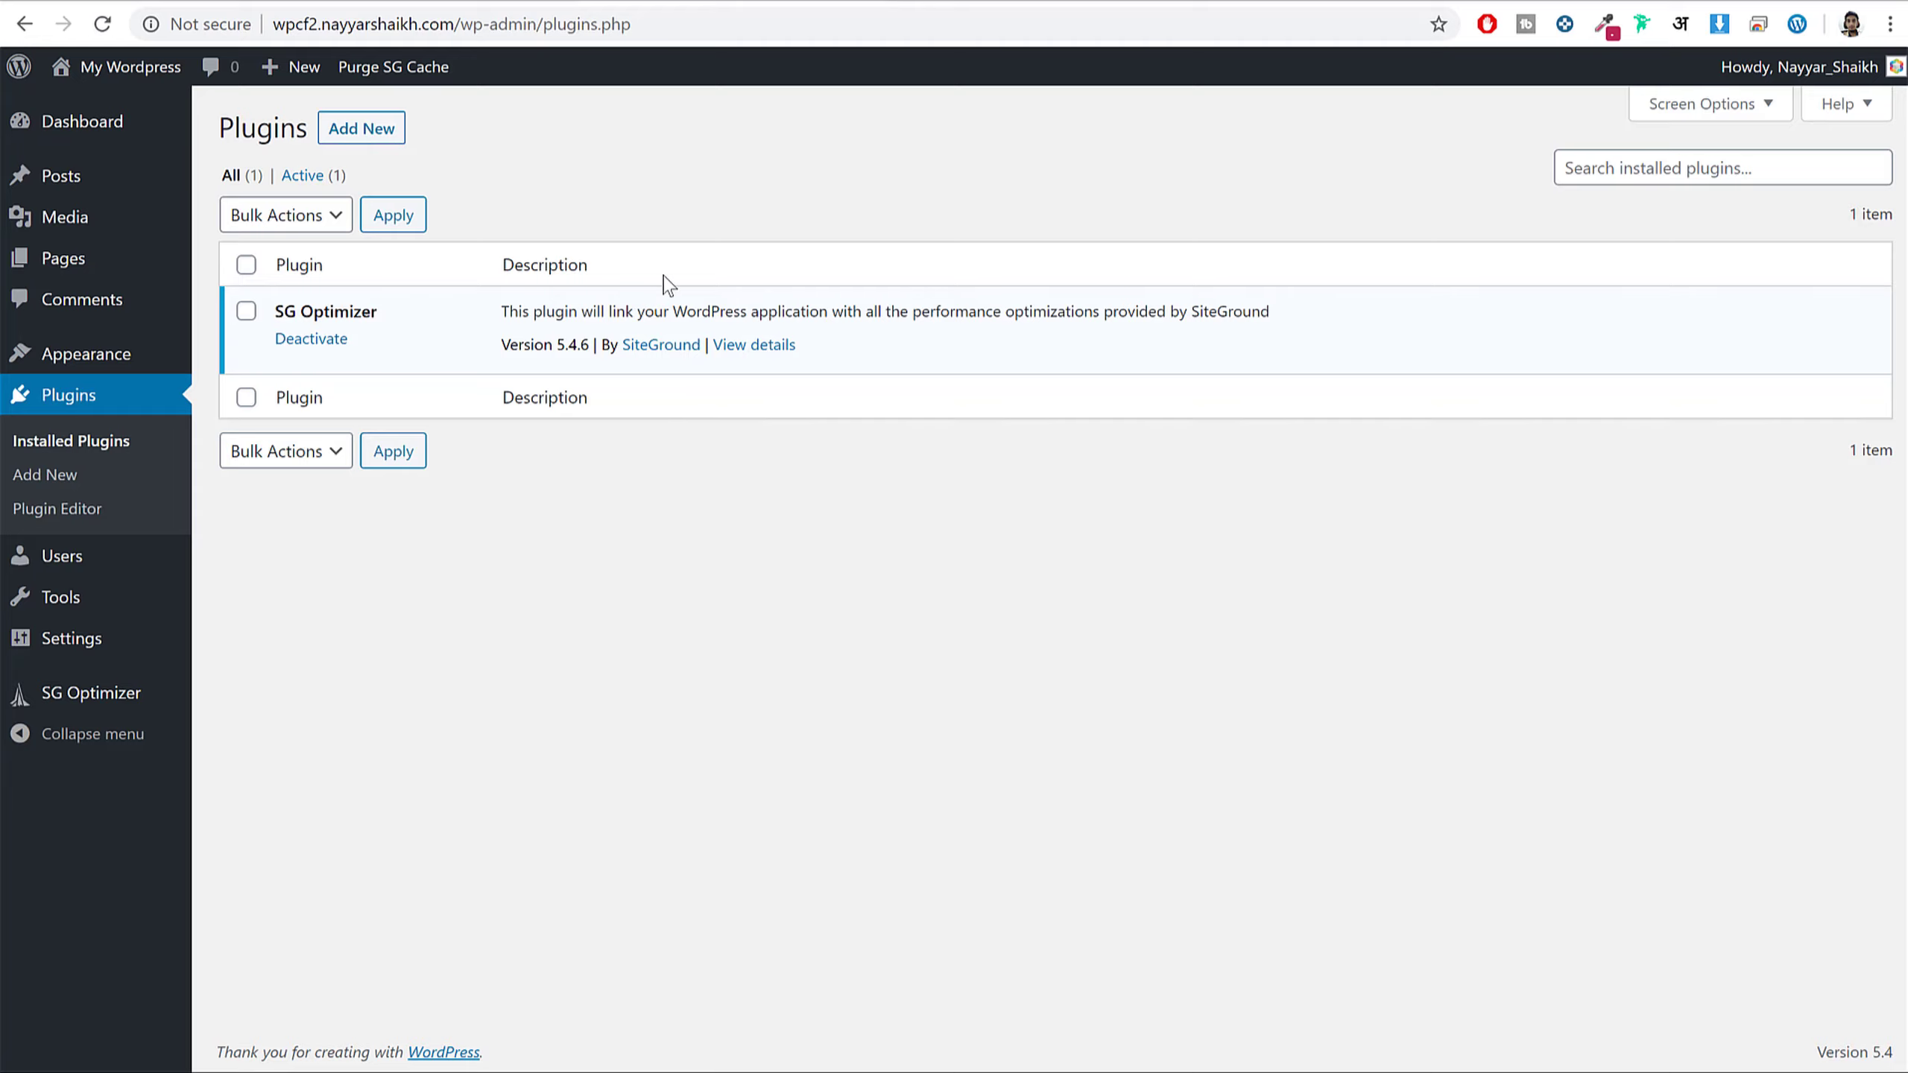
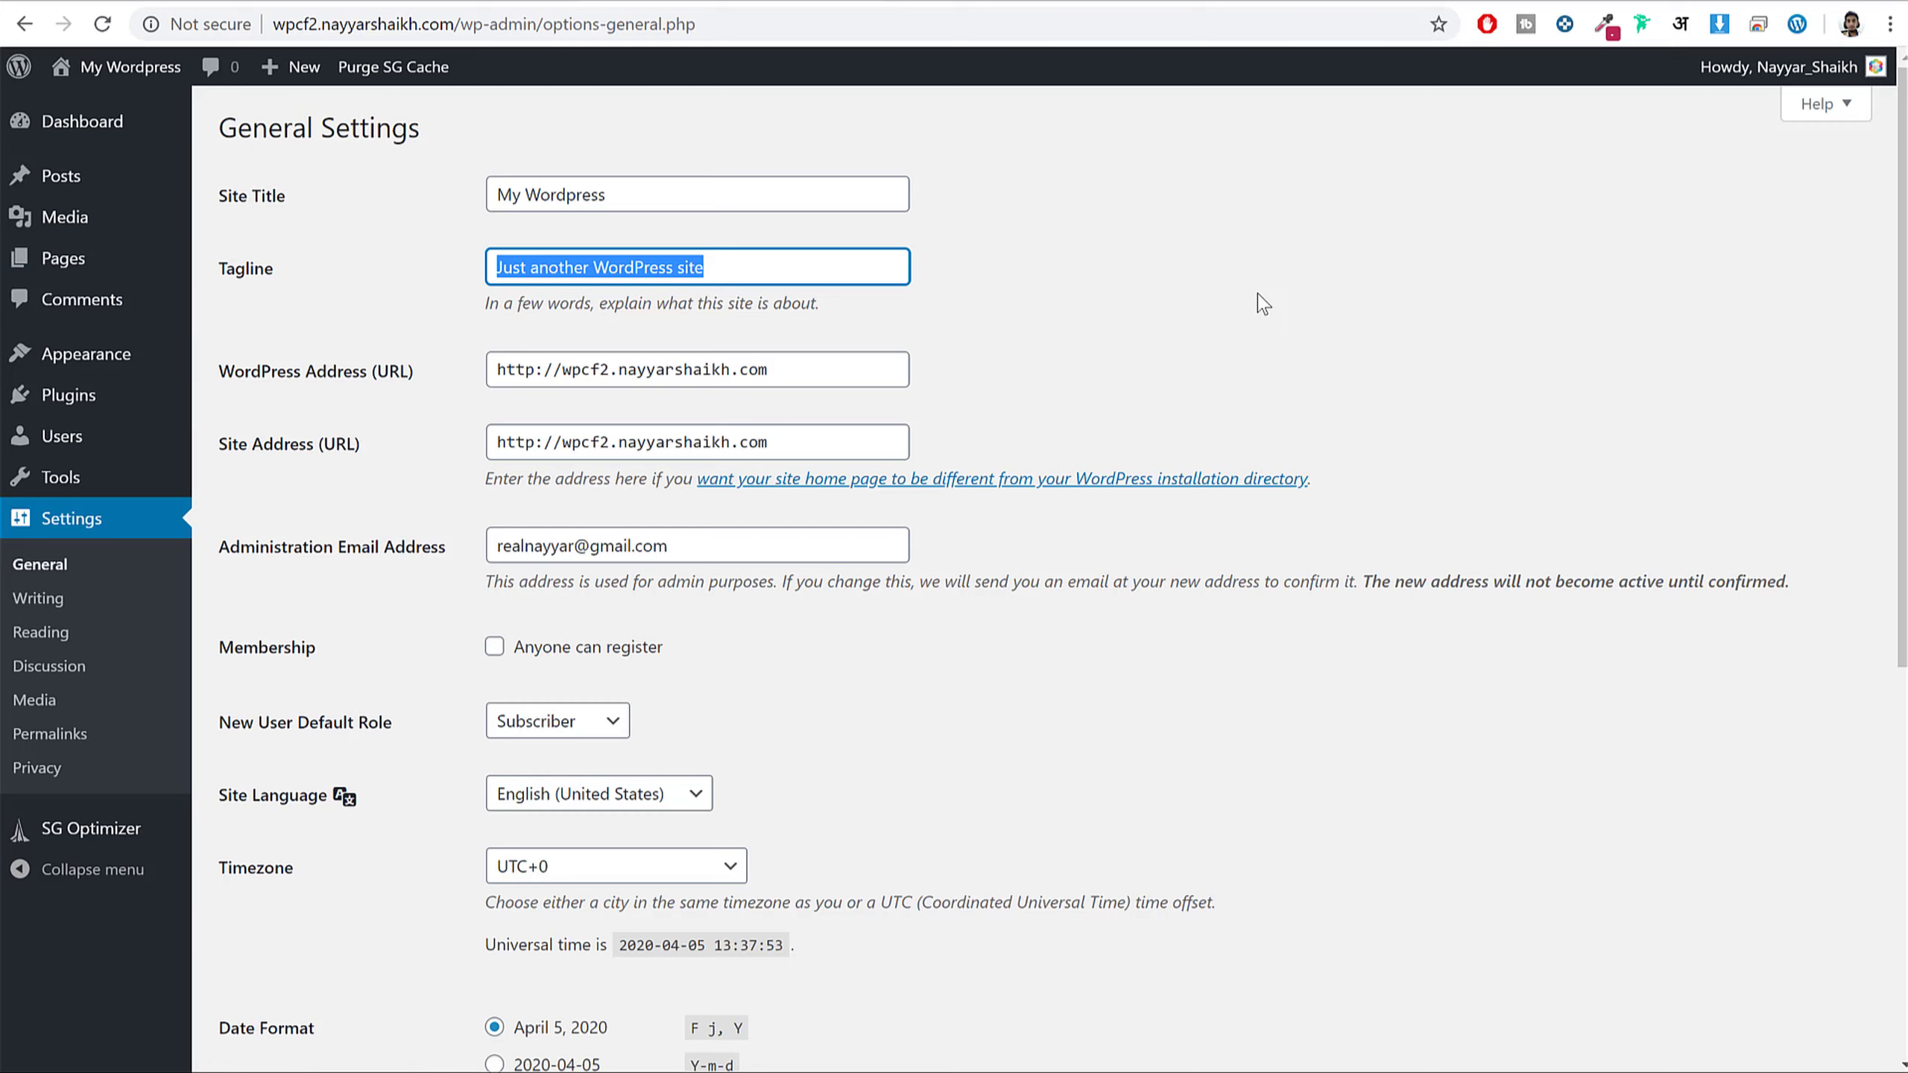
# - Examine the WordPress Address and Site Address in the General Settings and check the browser's connection security information
pyautogui.scroll(-3, 1263, 301)
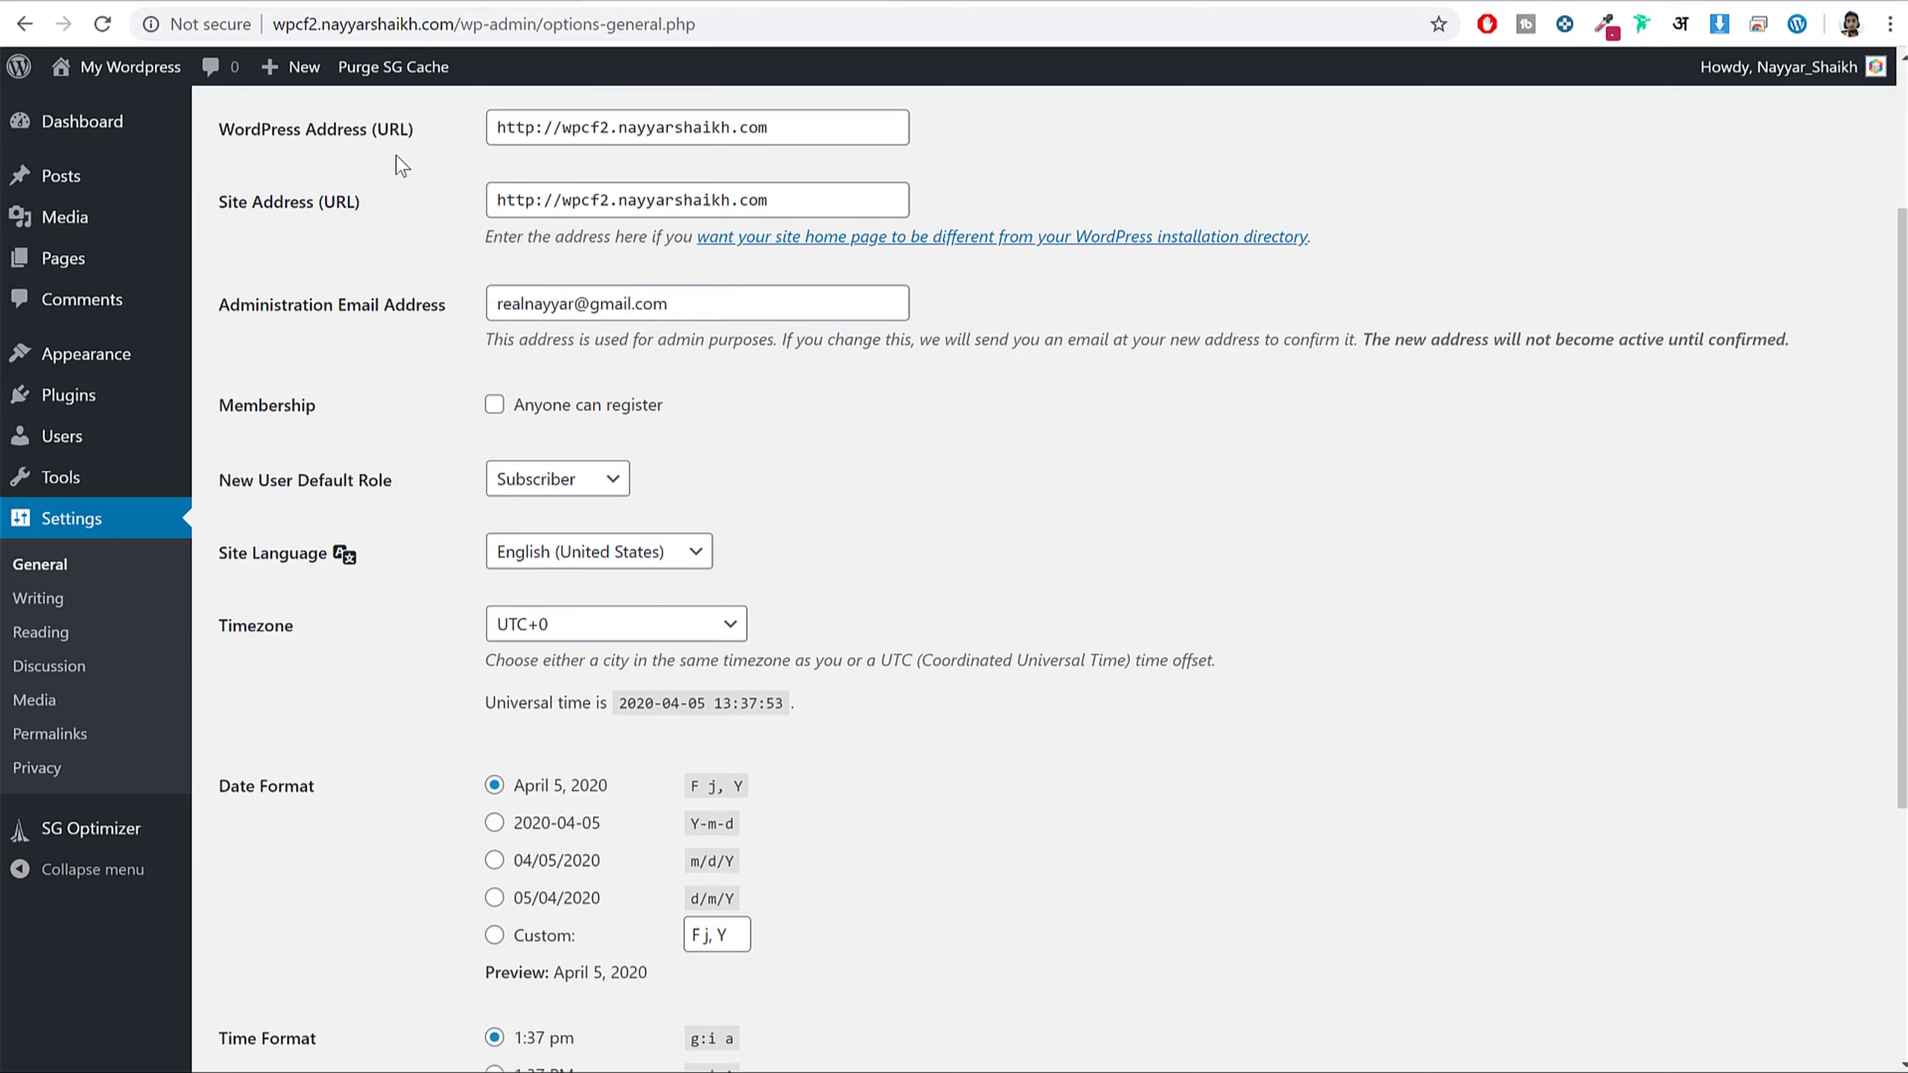
pyautogui.click(342, 128)
pyautogui.click(315, 201)
pyautogui.scroll(2, 880, 366)
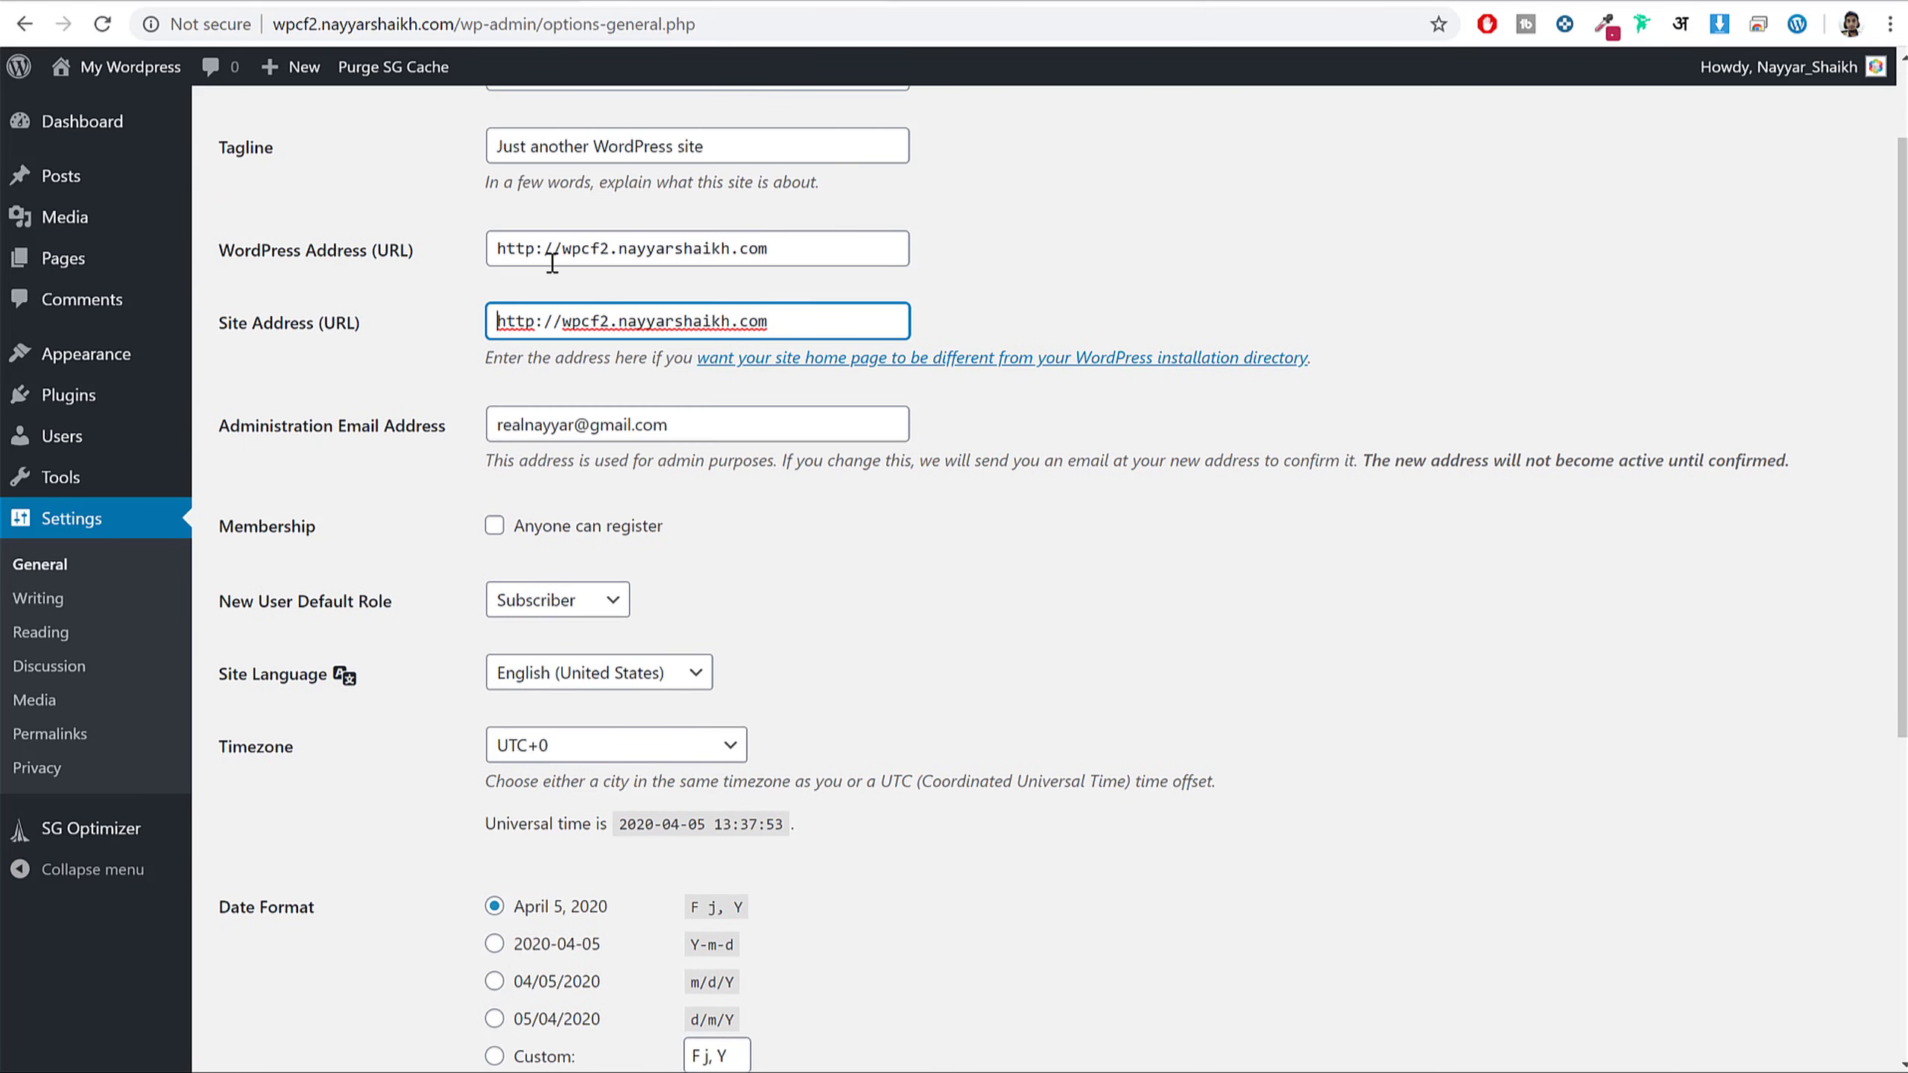
pyautogui.click(210, 24)
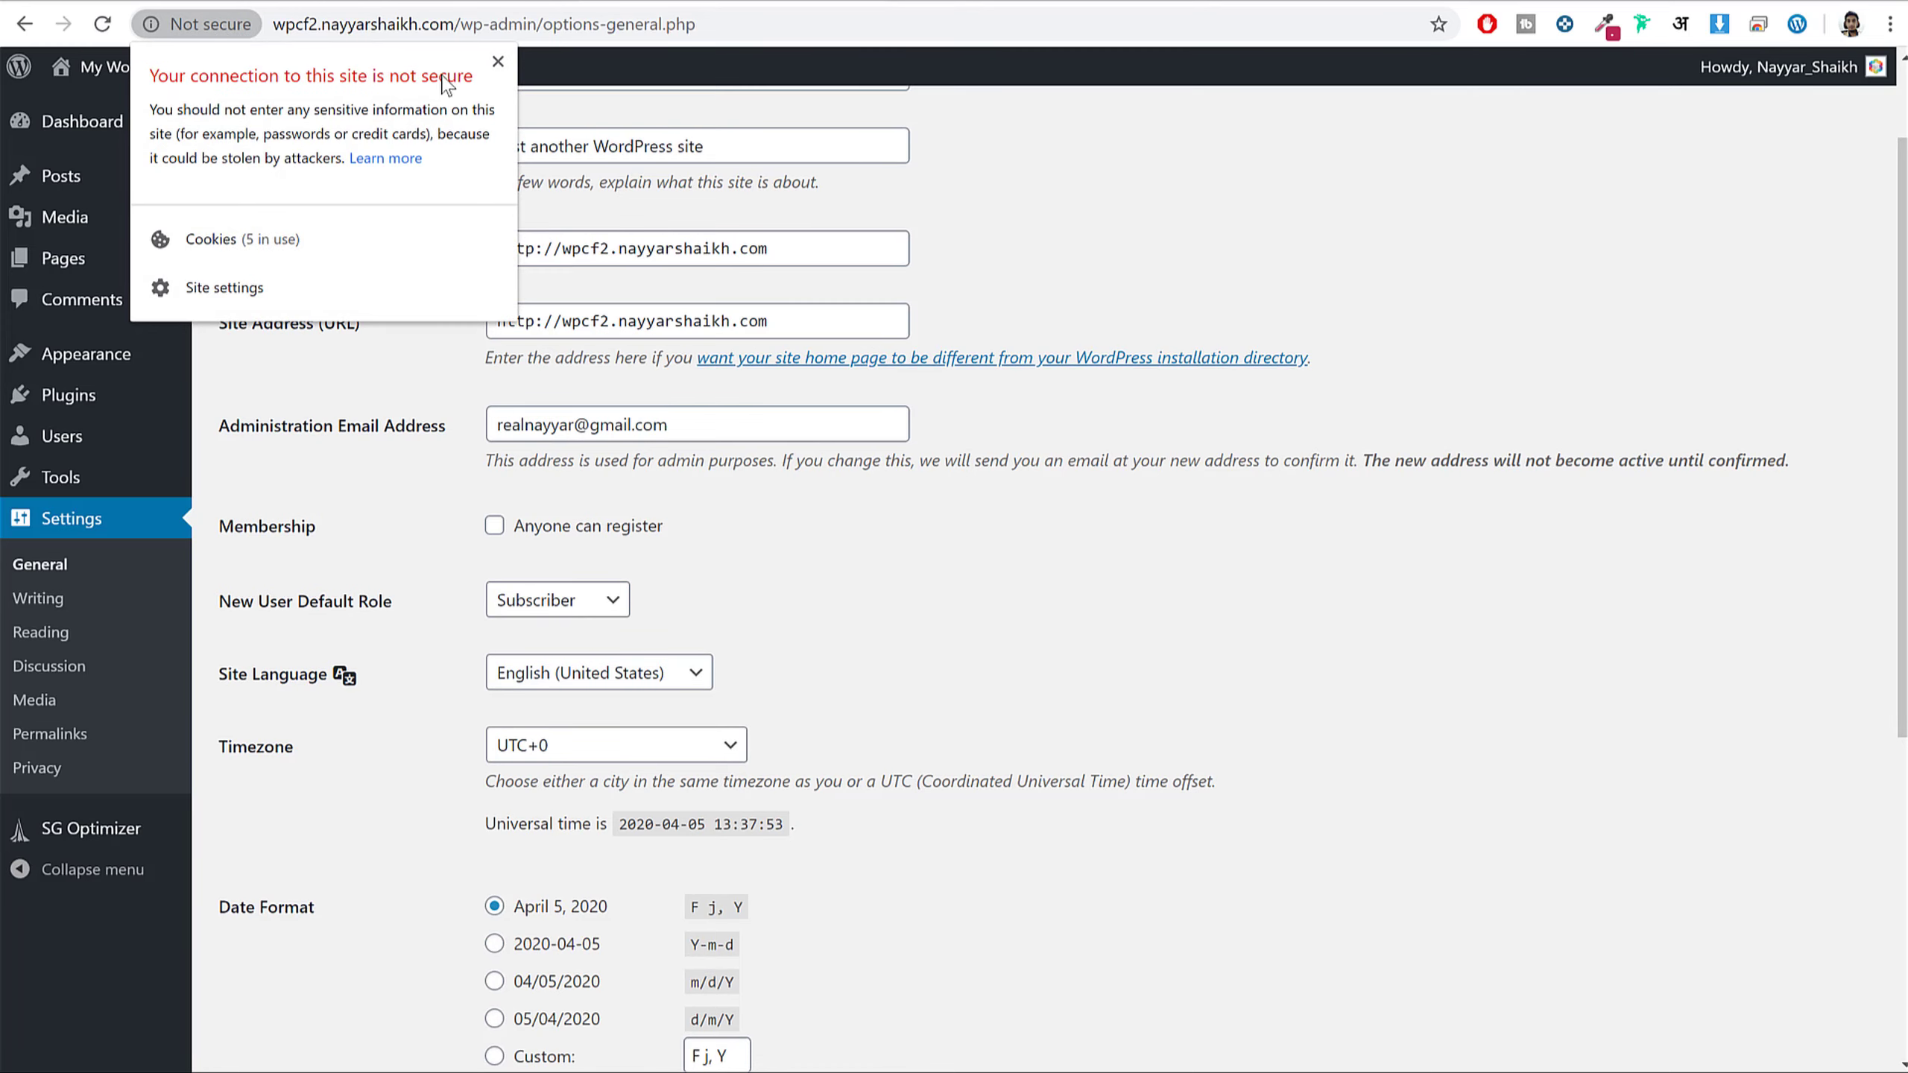
pyautogui.click(497, 62)
# - Change http to https in both the WordPress Address and the Site Address of the wpcf2 site
pyautogui.moveTo(544, 252); pyautogui.dragTo(441, 324)
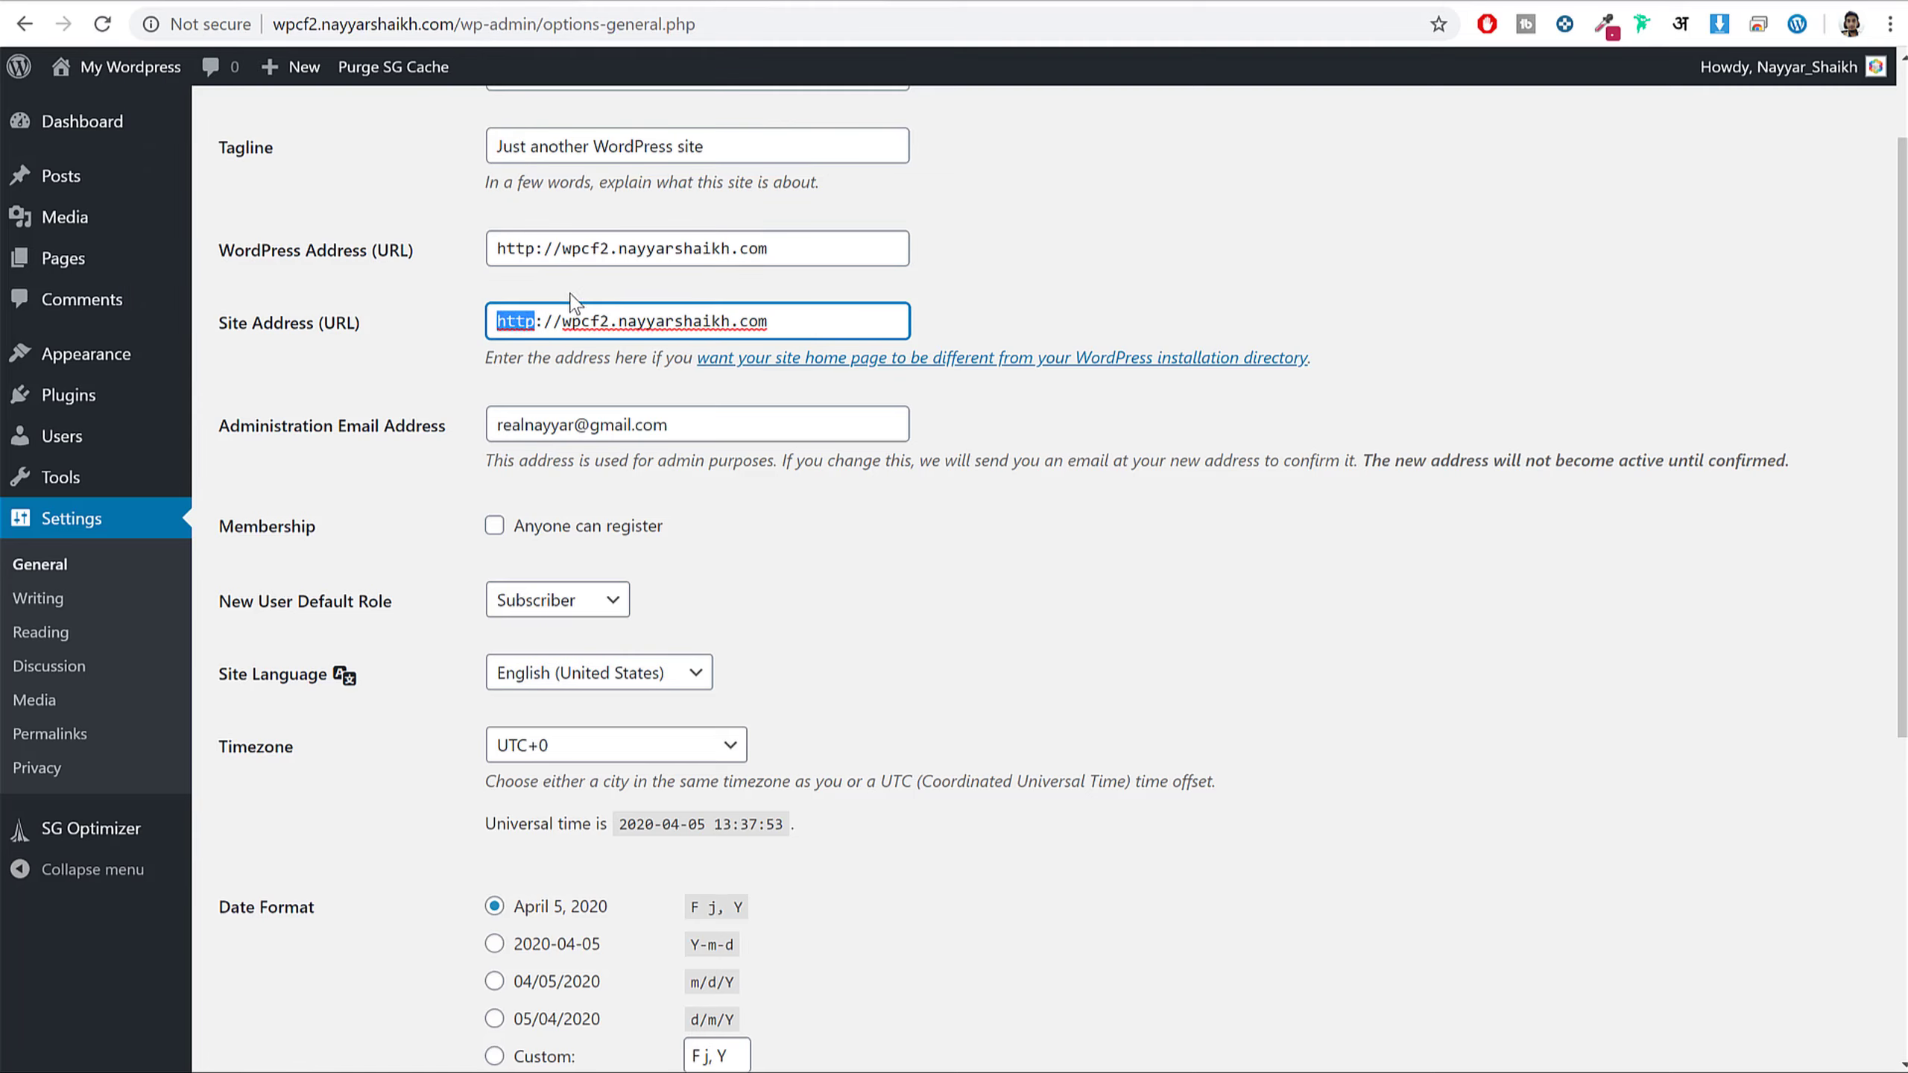
pyautogui.click(539, 253)
pyautogui.write('s')
pyautogui.click(538, 323)
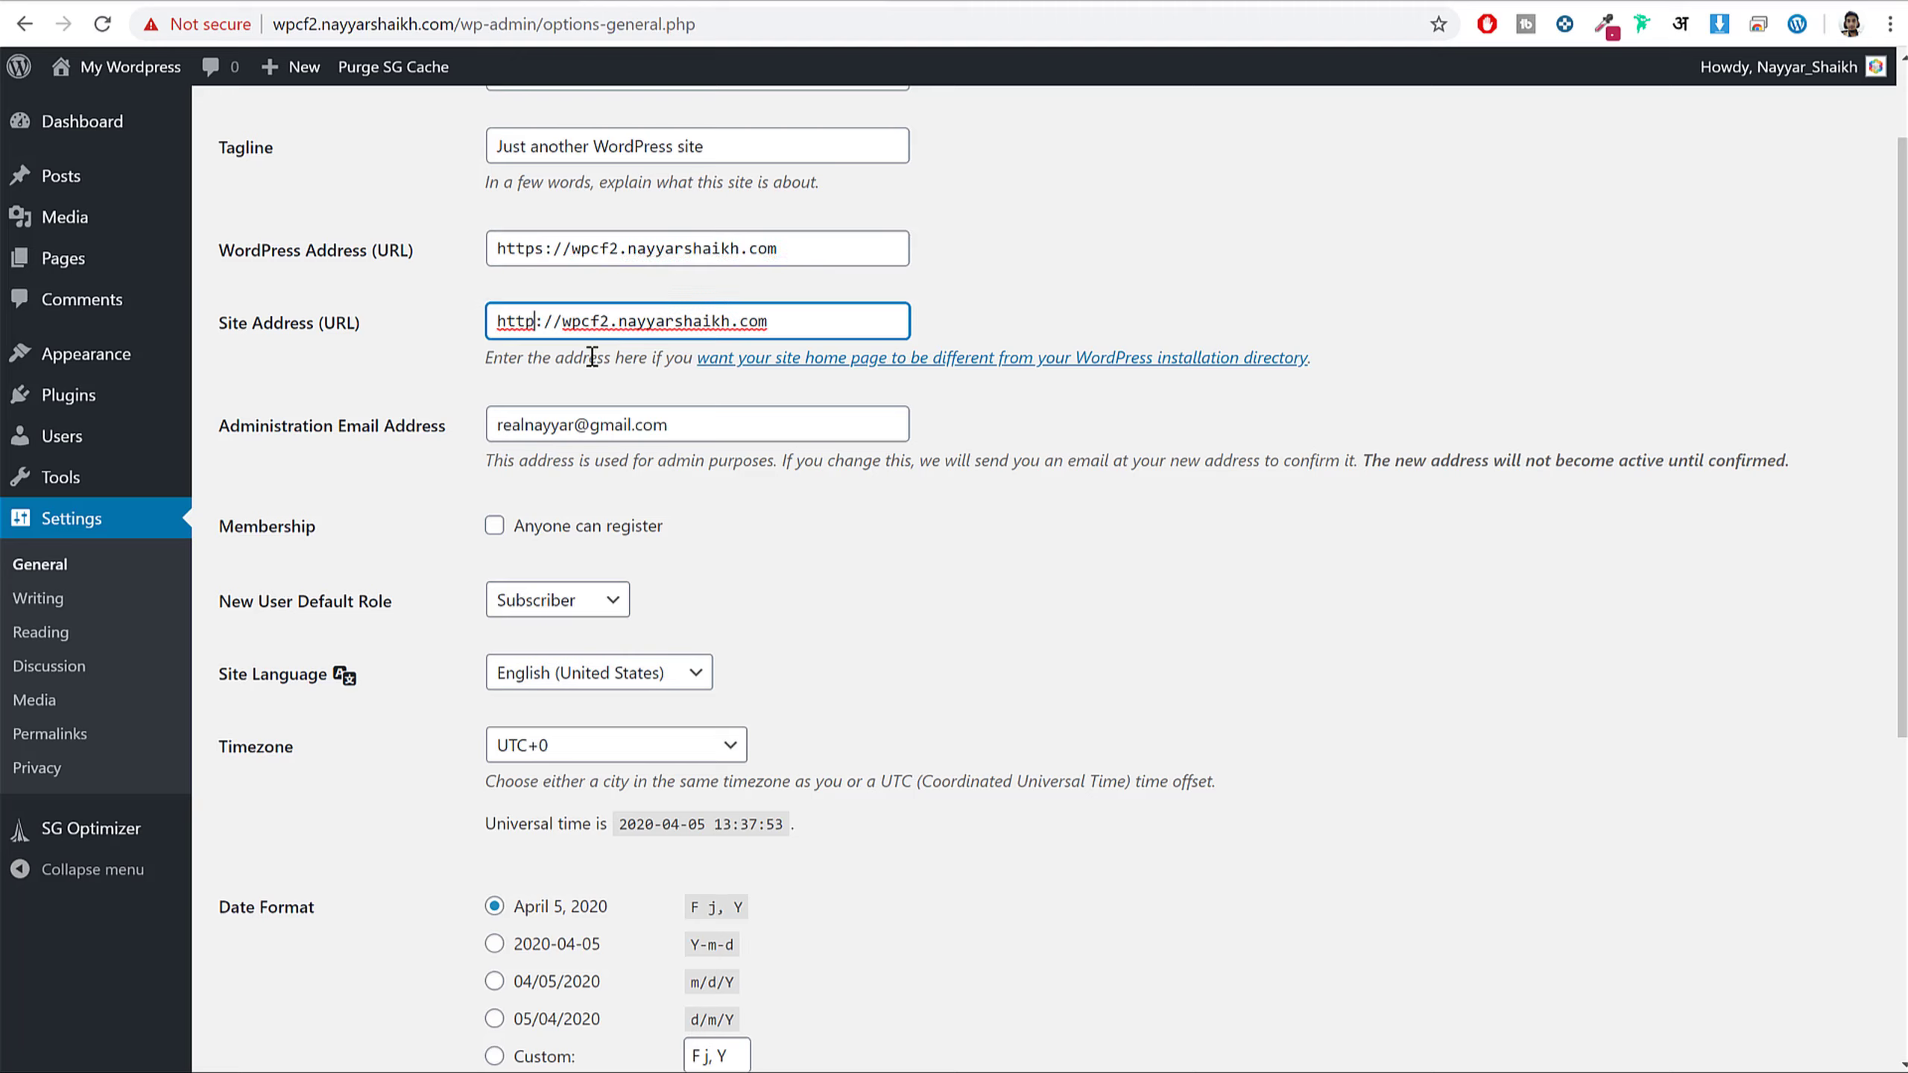
pyautogui.write('s')
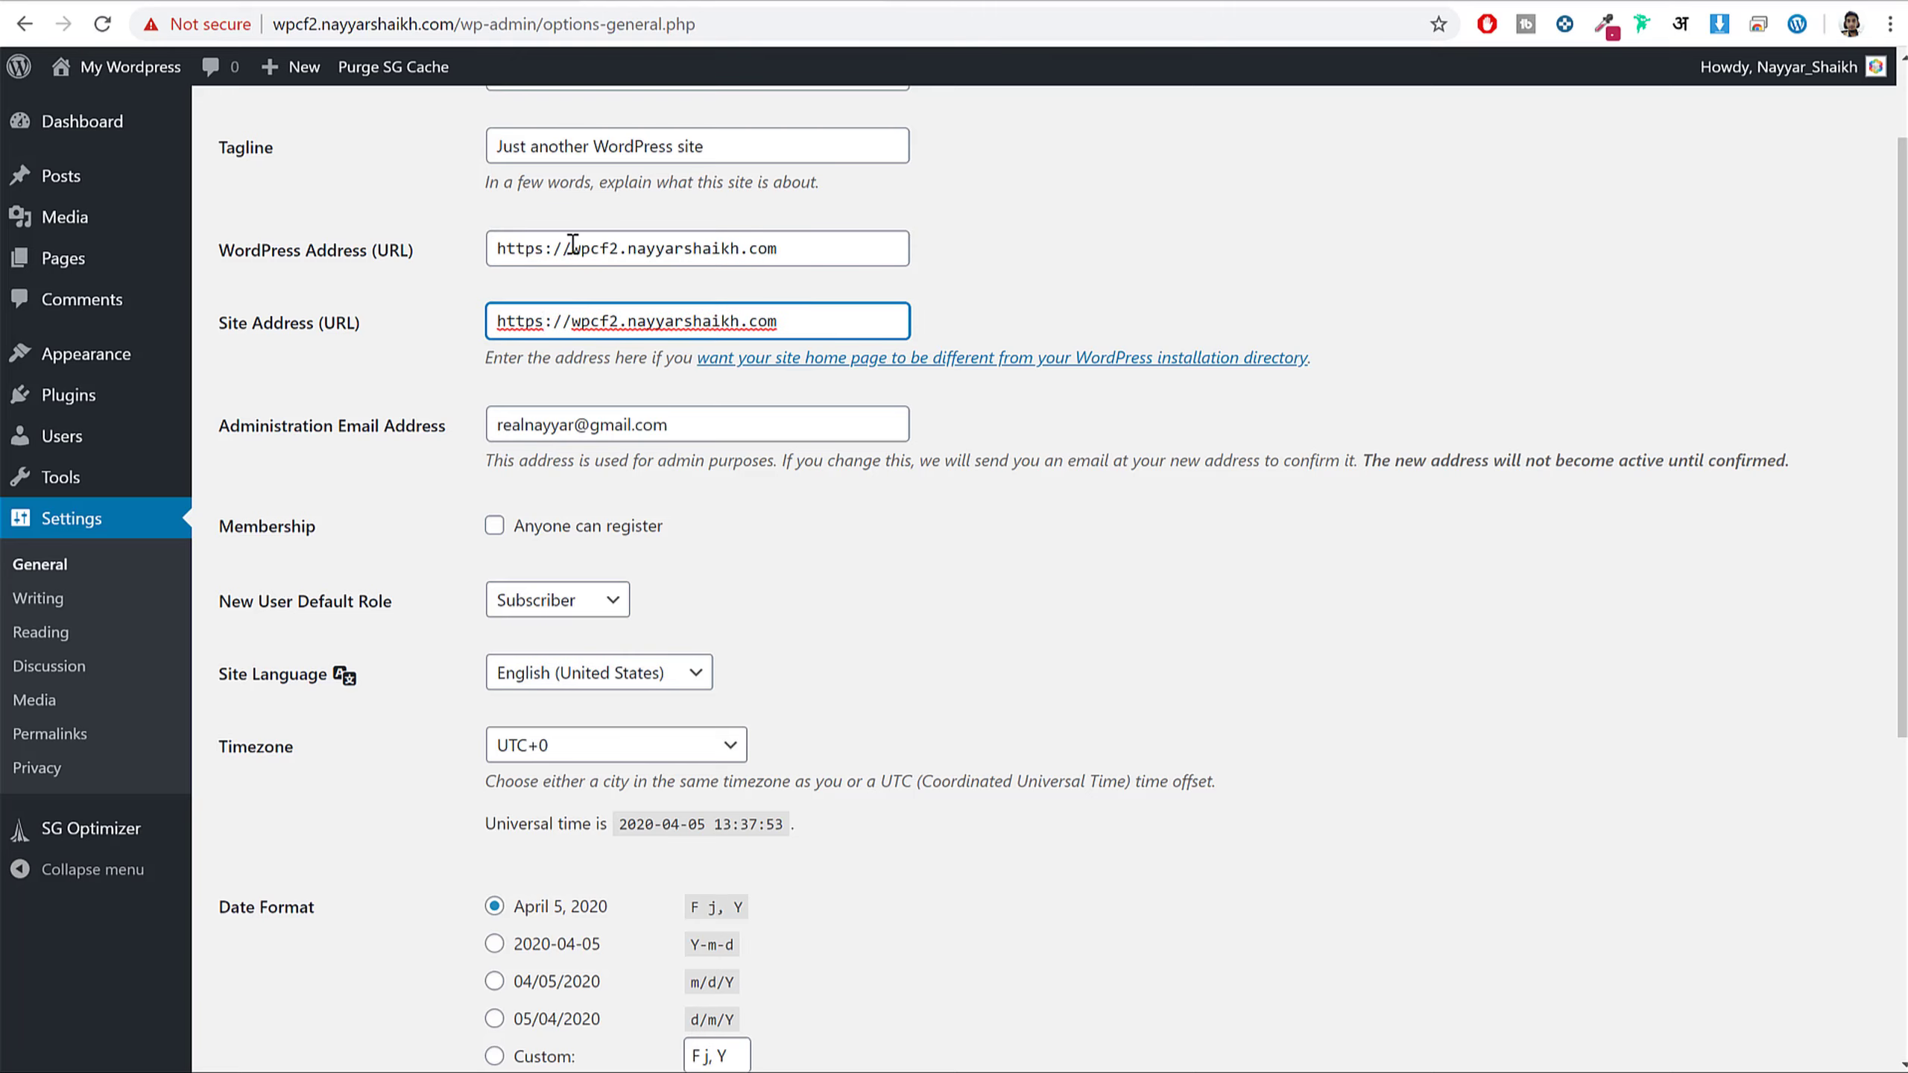
# - Review the https WordPress Address and Site Address, and examine the Administration Email Address field in the General Settings
pyautogui.moveTo(573, 248); pyautogui.dragTo(391, 265)
pyautogui.moveTo(590, 321); pyautogui.dragTo(422, 328)
pyautogui.click(1084, 242)
pyautogui.scroll(-2, 1190, 347)
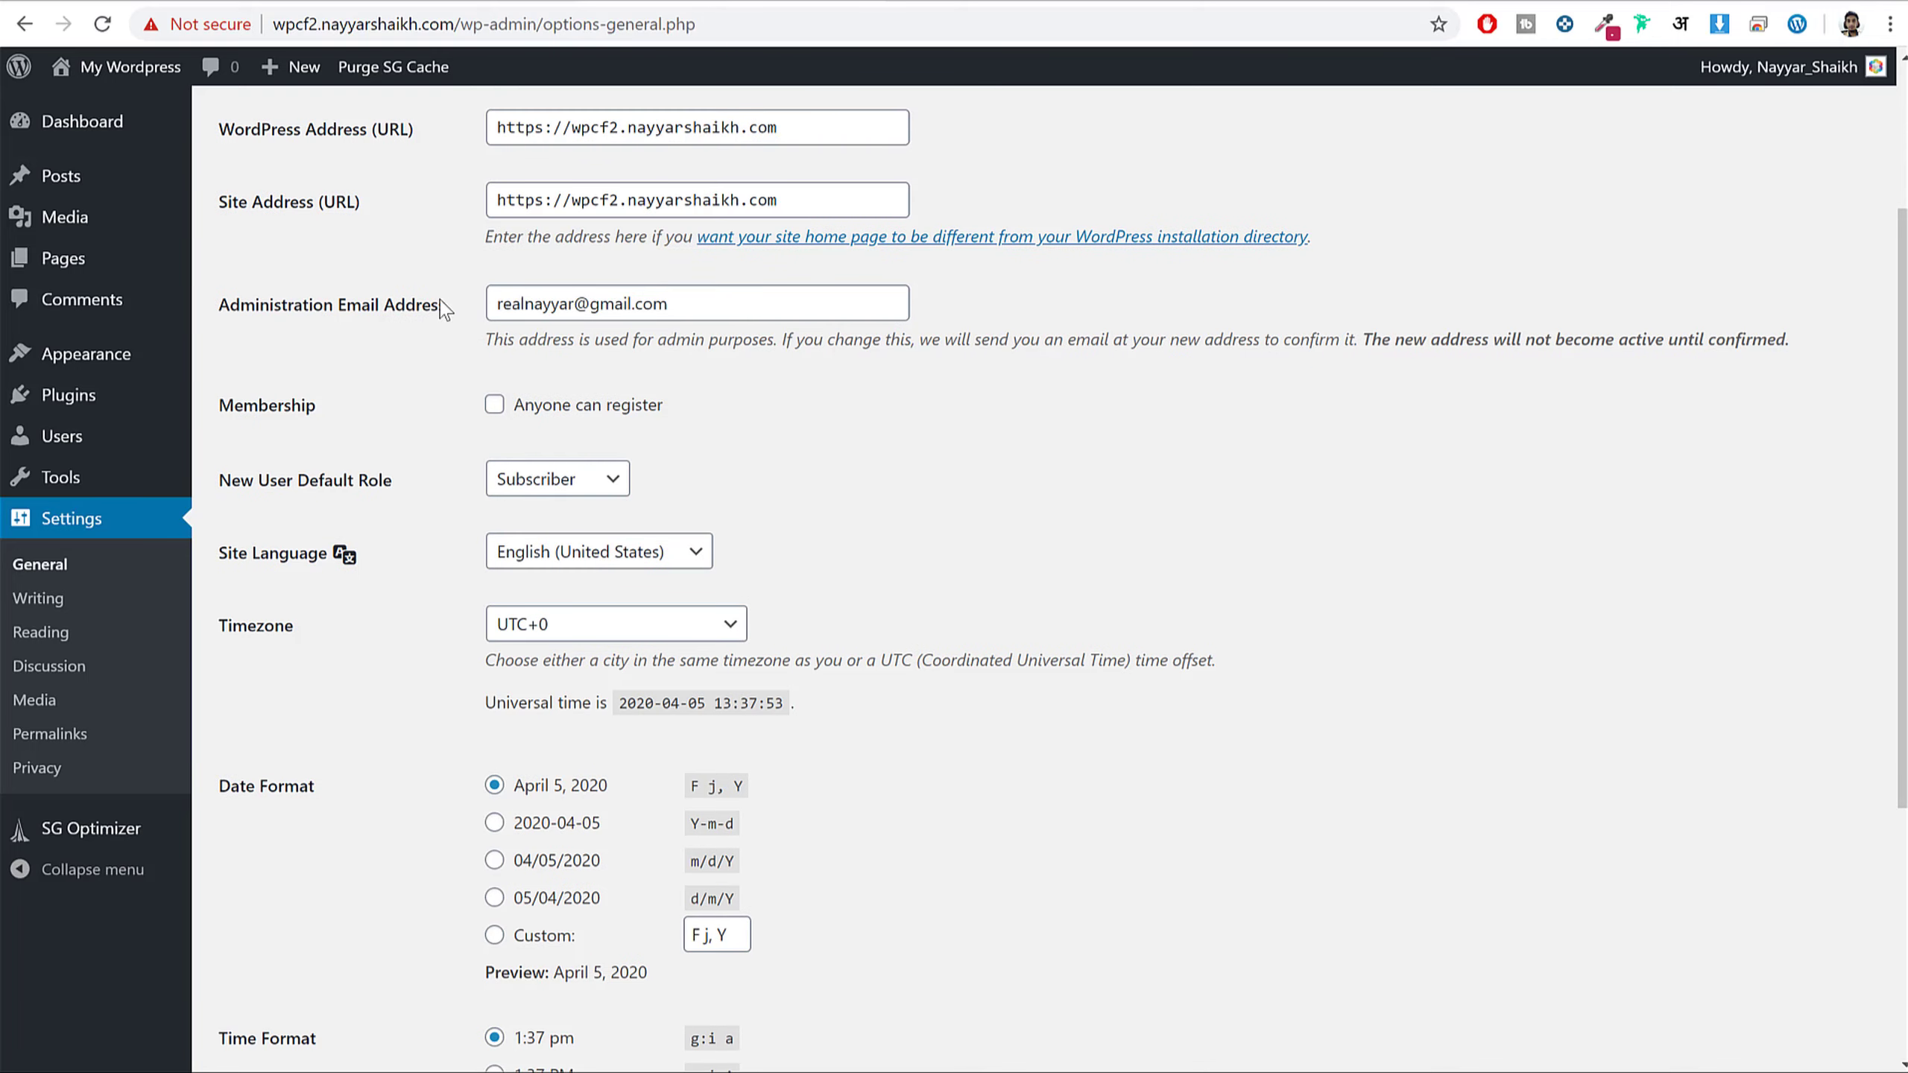
pyautogui.moveTo(241, 311); pyautogui.dragTo(381, 307)
pyautogui.click(398, 302)
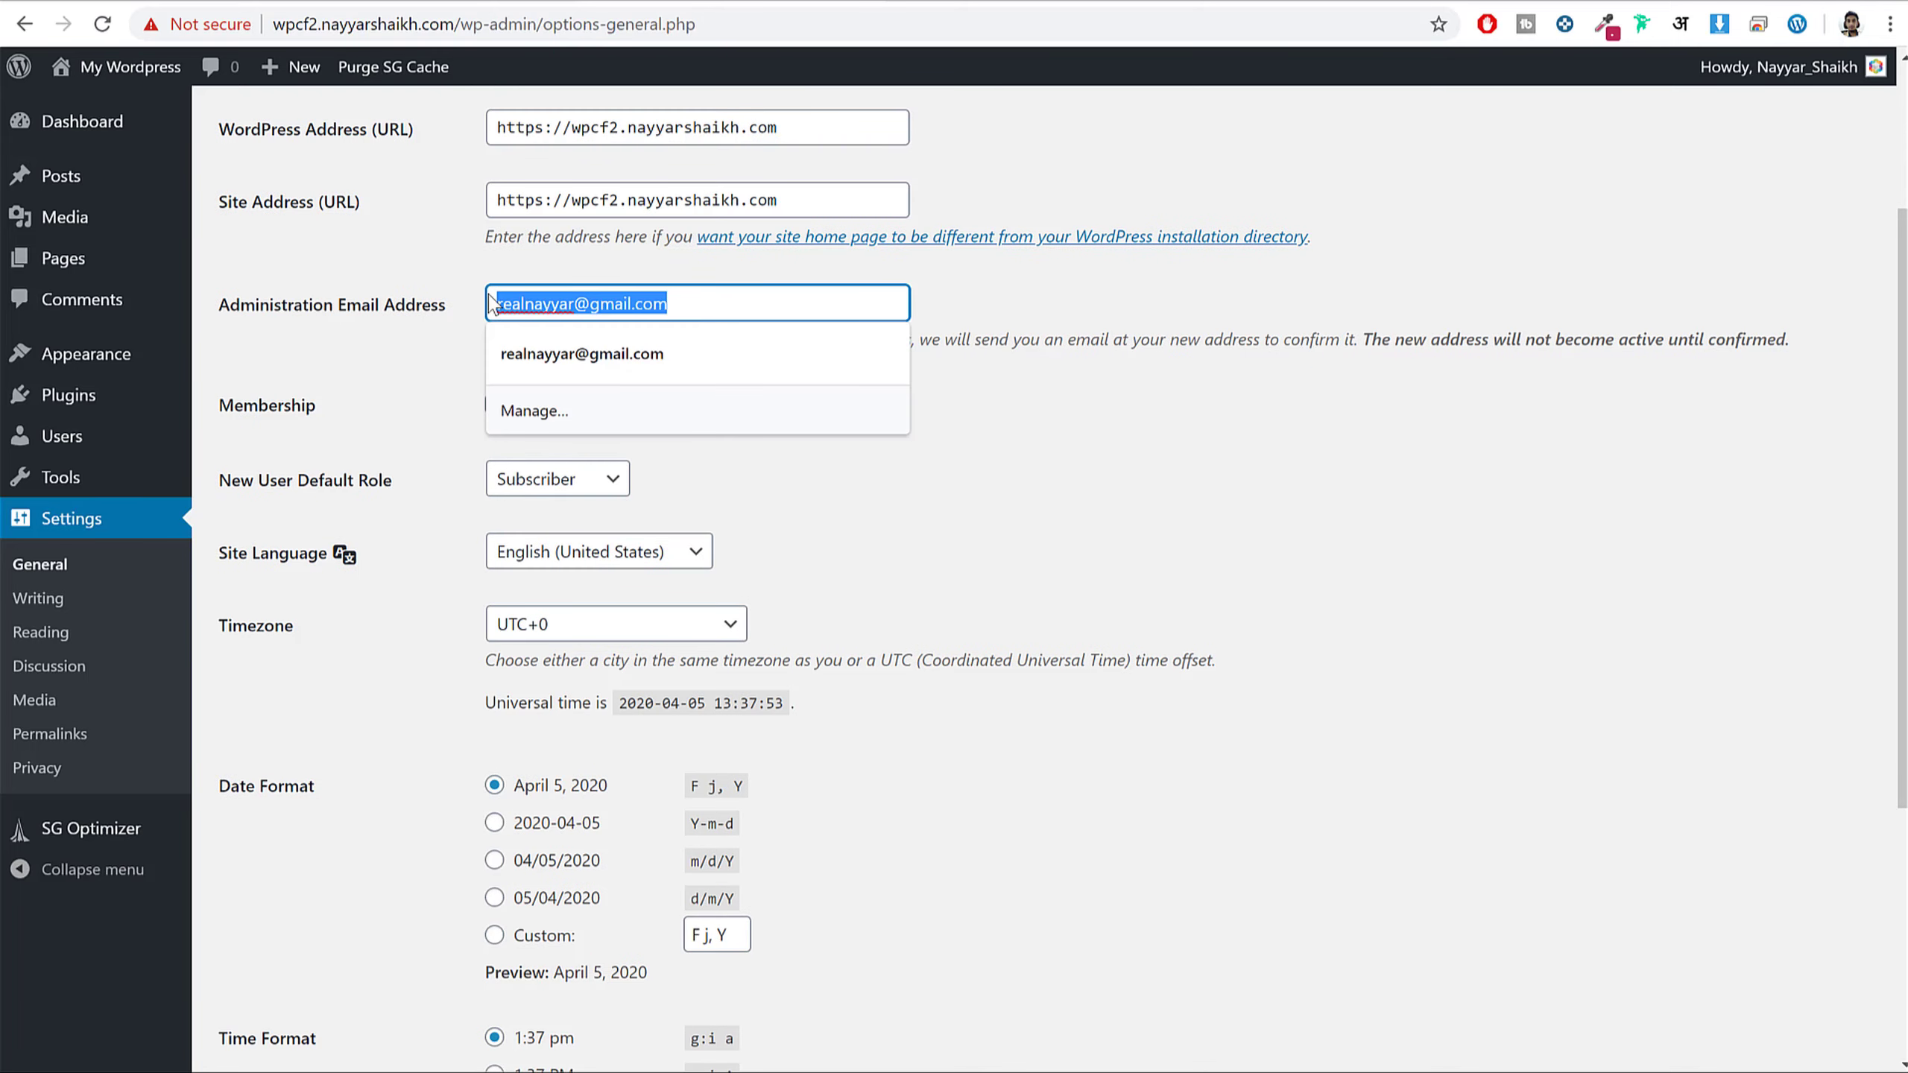
pyautogui.click(1165, 298)
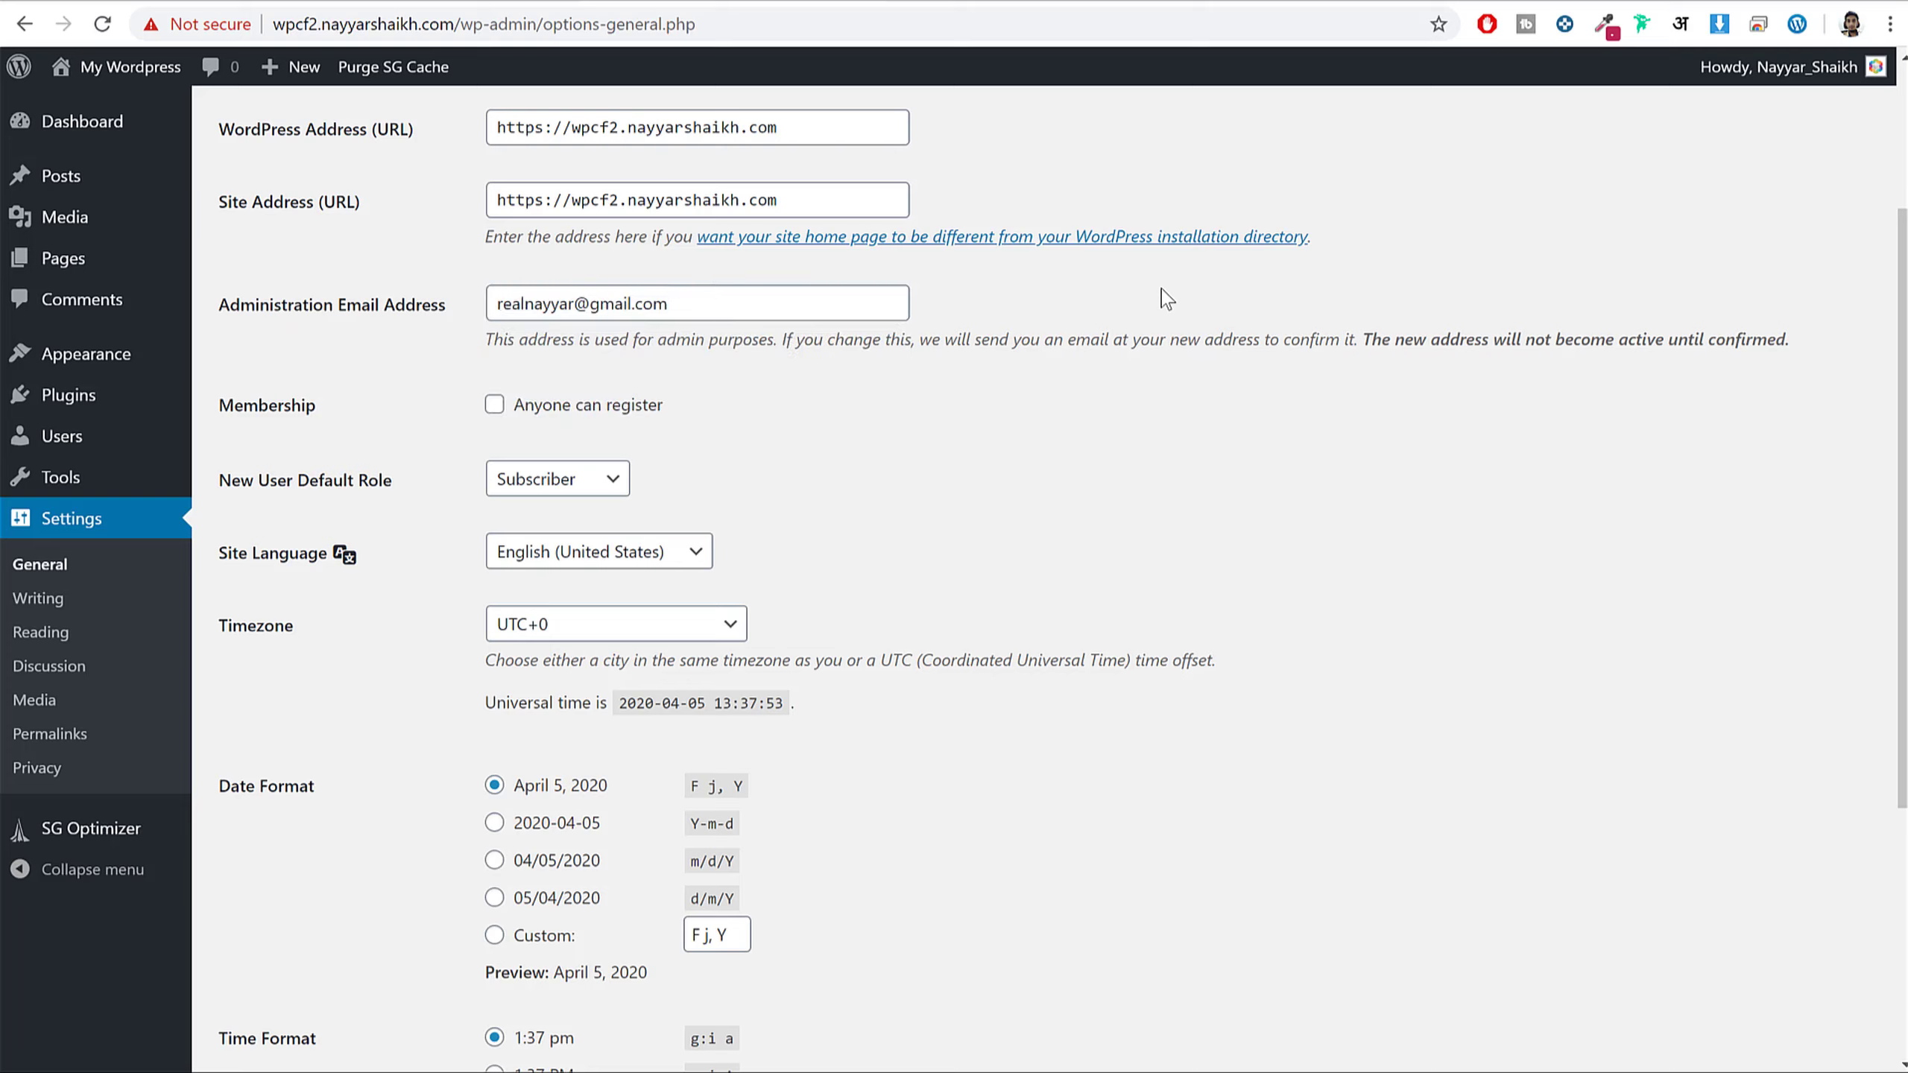
pyautogui.click(383, 304)
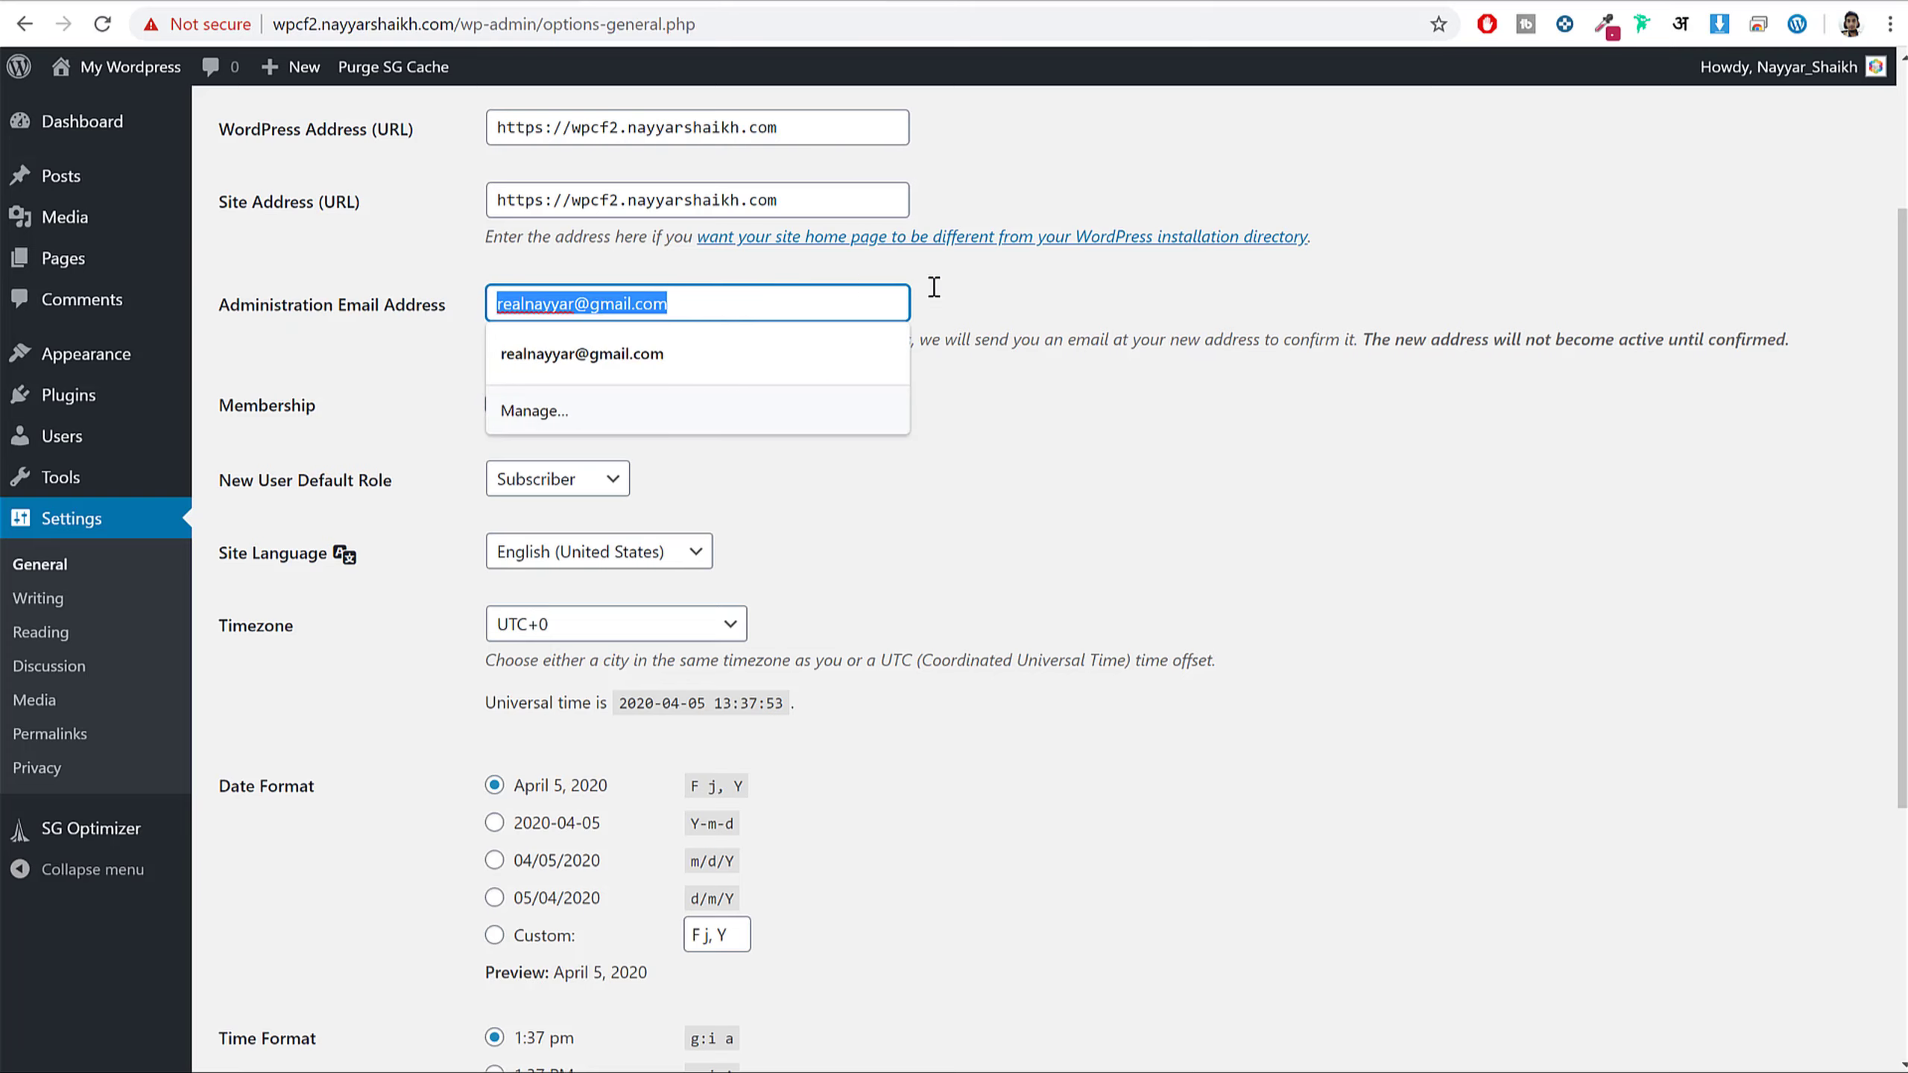
pyautogui.click(1081, 304)
pyautogui.scroll(-2, 1202, 346)
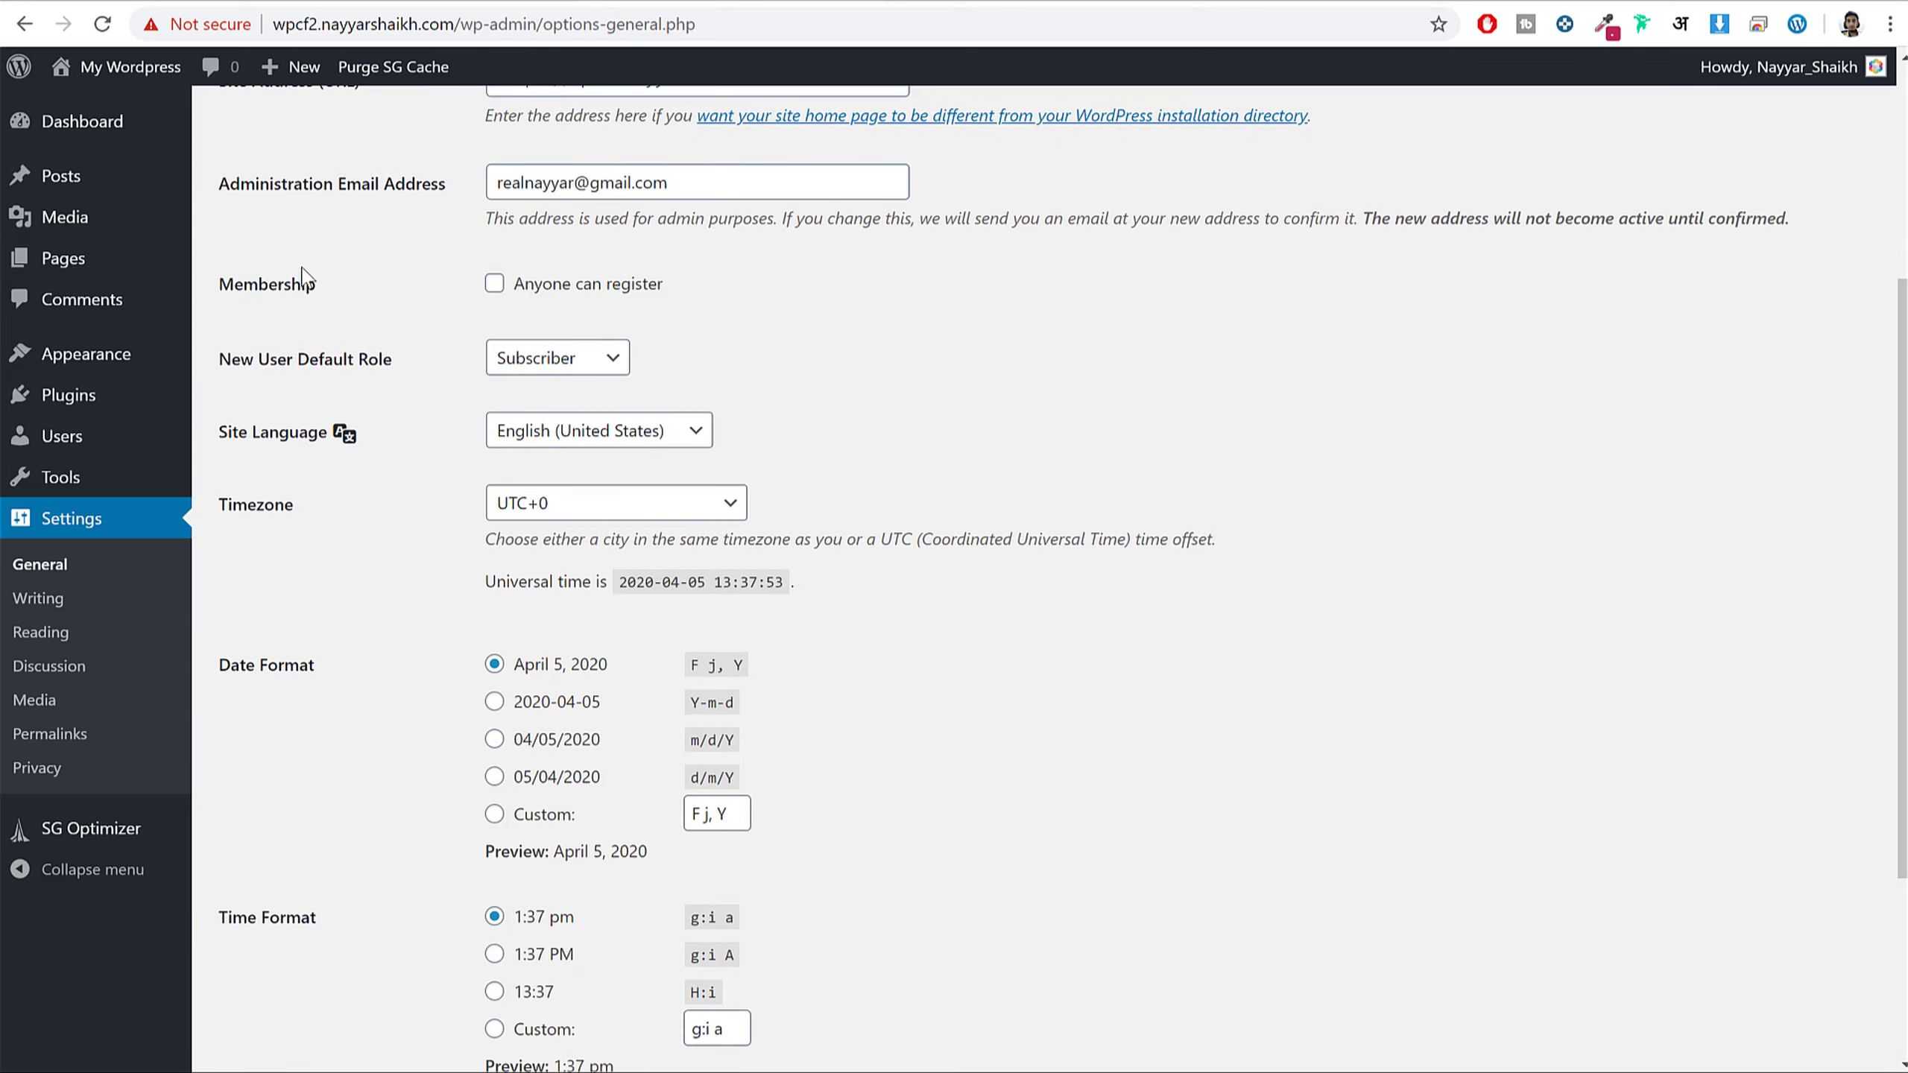
# - Allow anyone to register as a member, save the General Settings, and log back in to the WordPress admin
pyautogui.click(537, 289)
pyautogui.moveTo(769, 281); pyautogui.dragTo(497, 294)
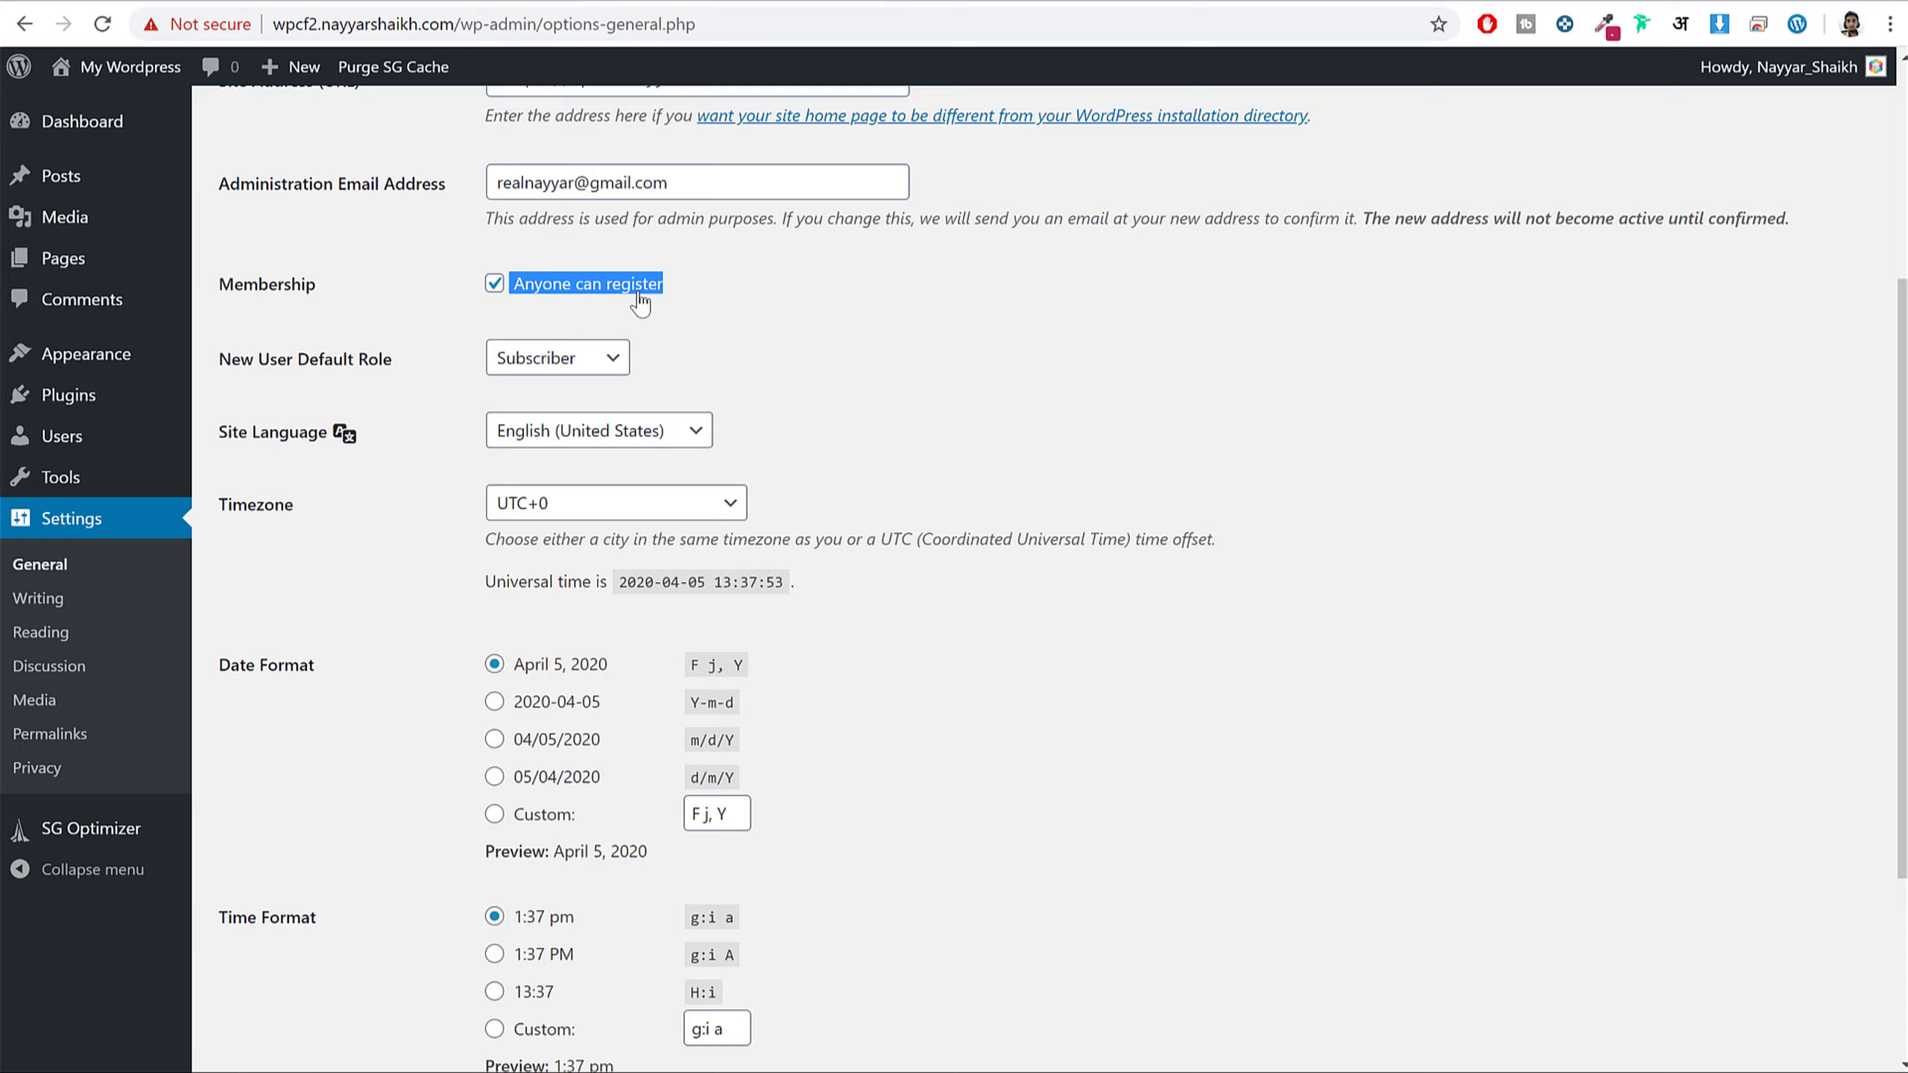
pyautogui.scroll(-4, 1161, 312)
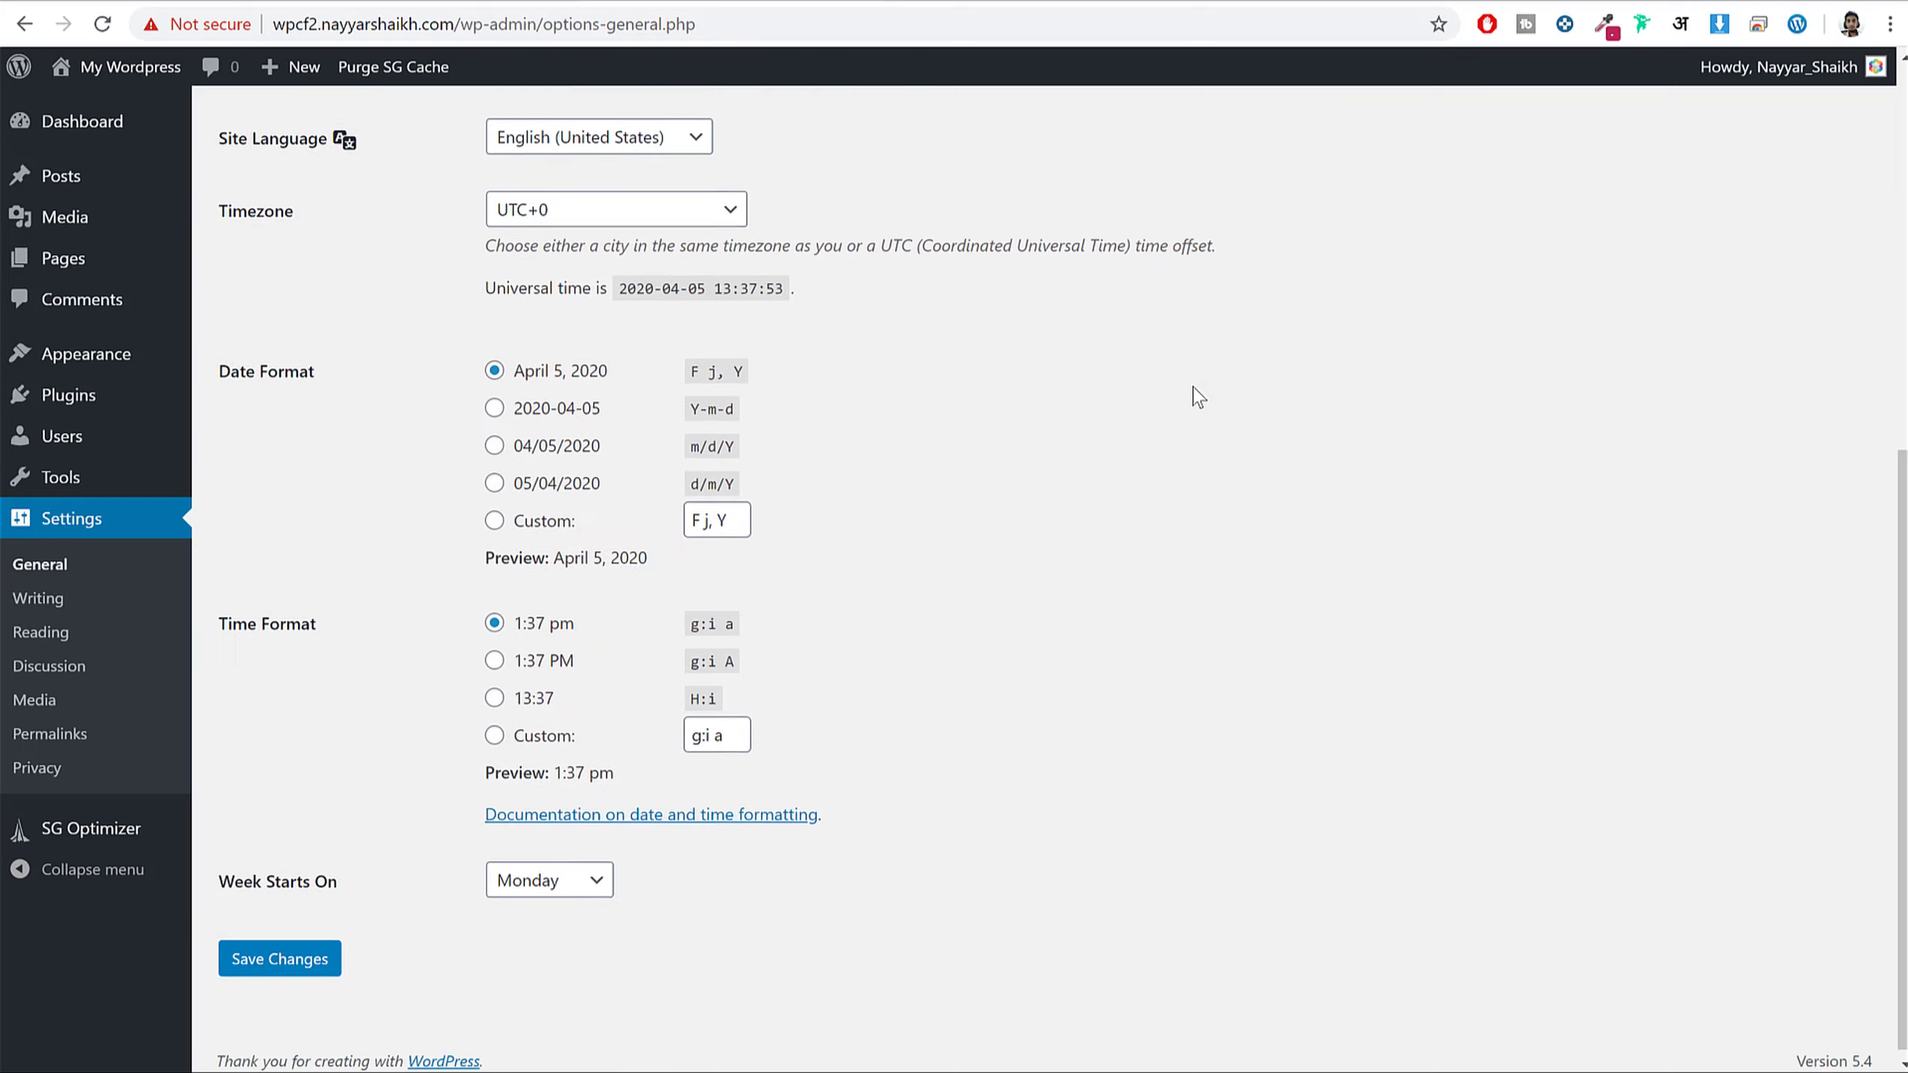
pyautogui.click(296, 944)
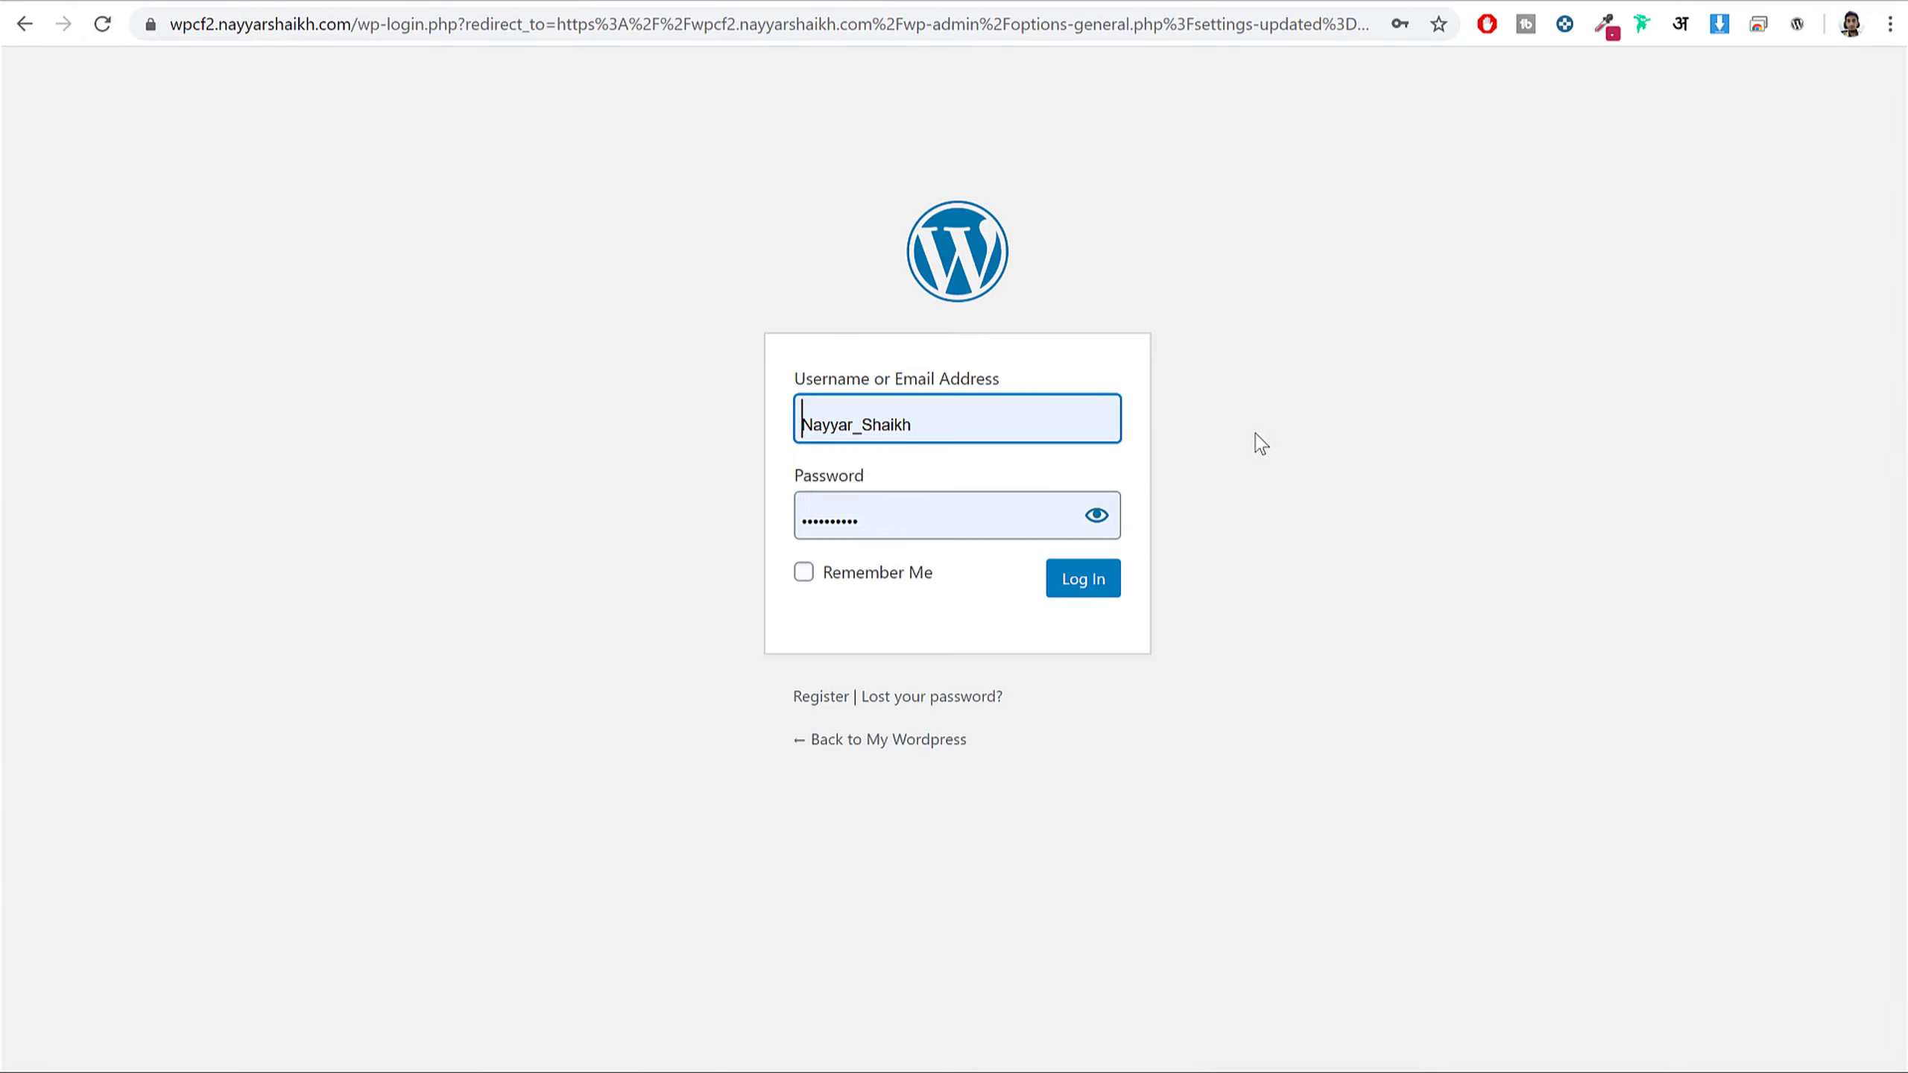
pyautogui.click(1060, 585)
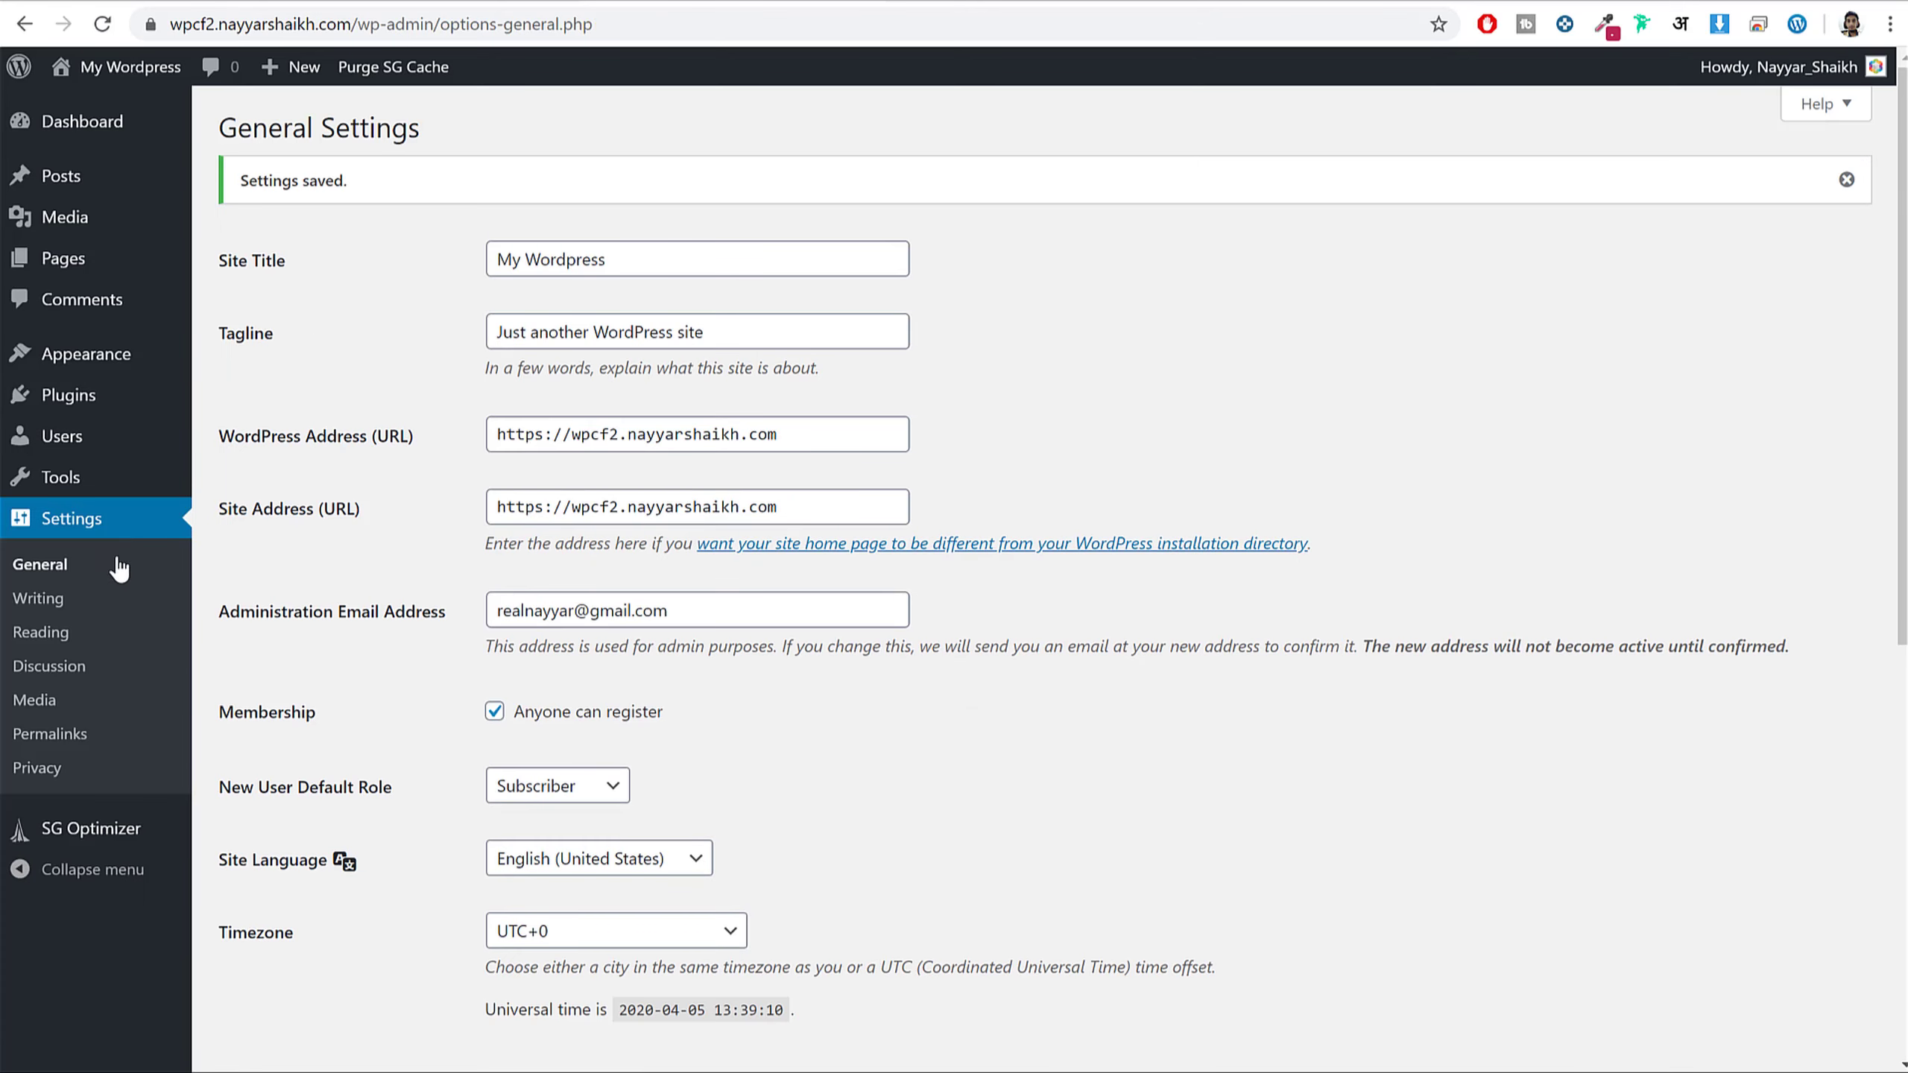
# - Open the Permalink Settings and save them with the Post name structure
pyautogui.click(75, 739)
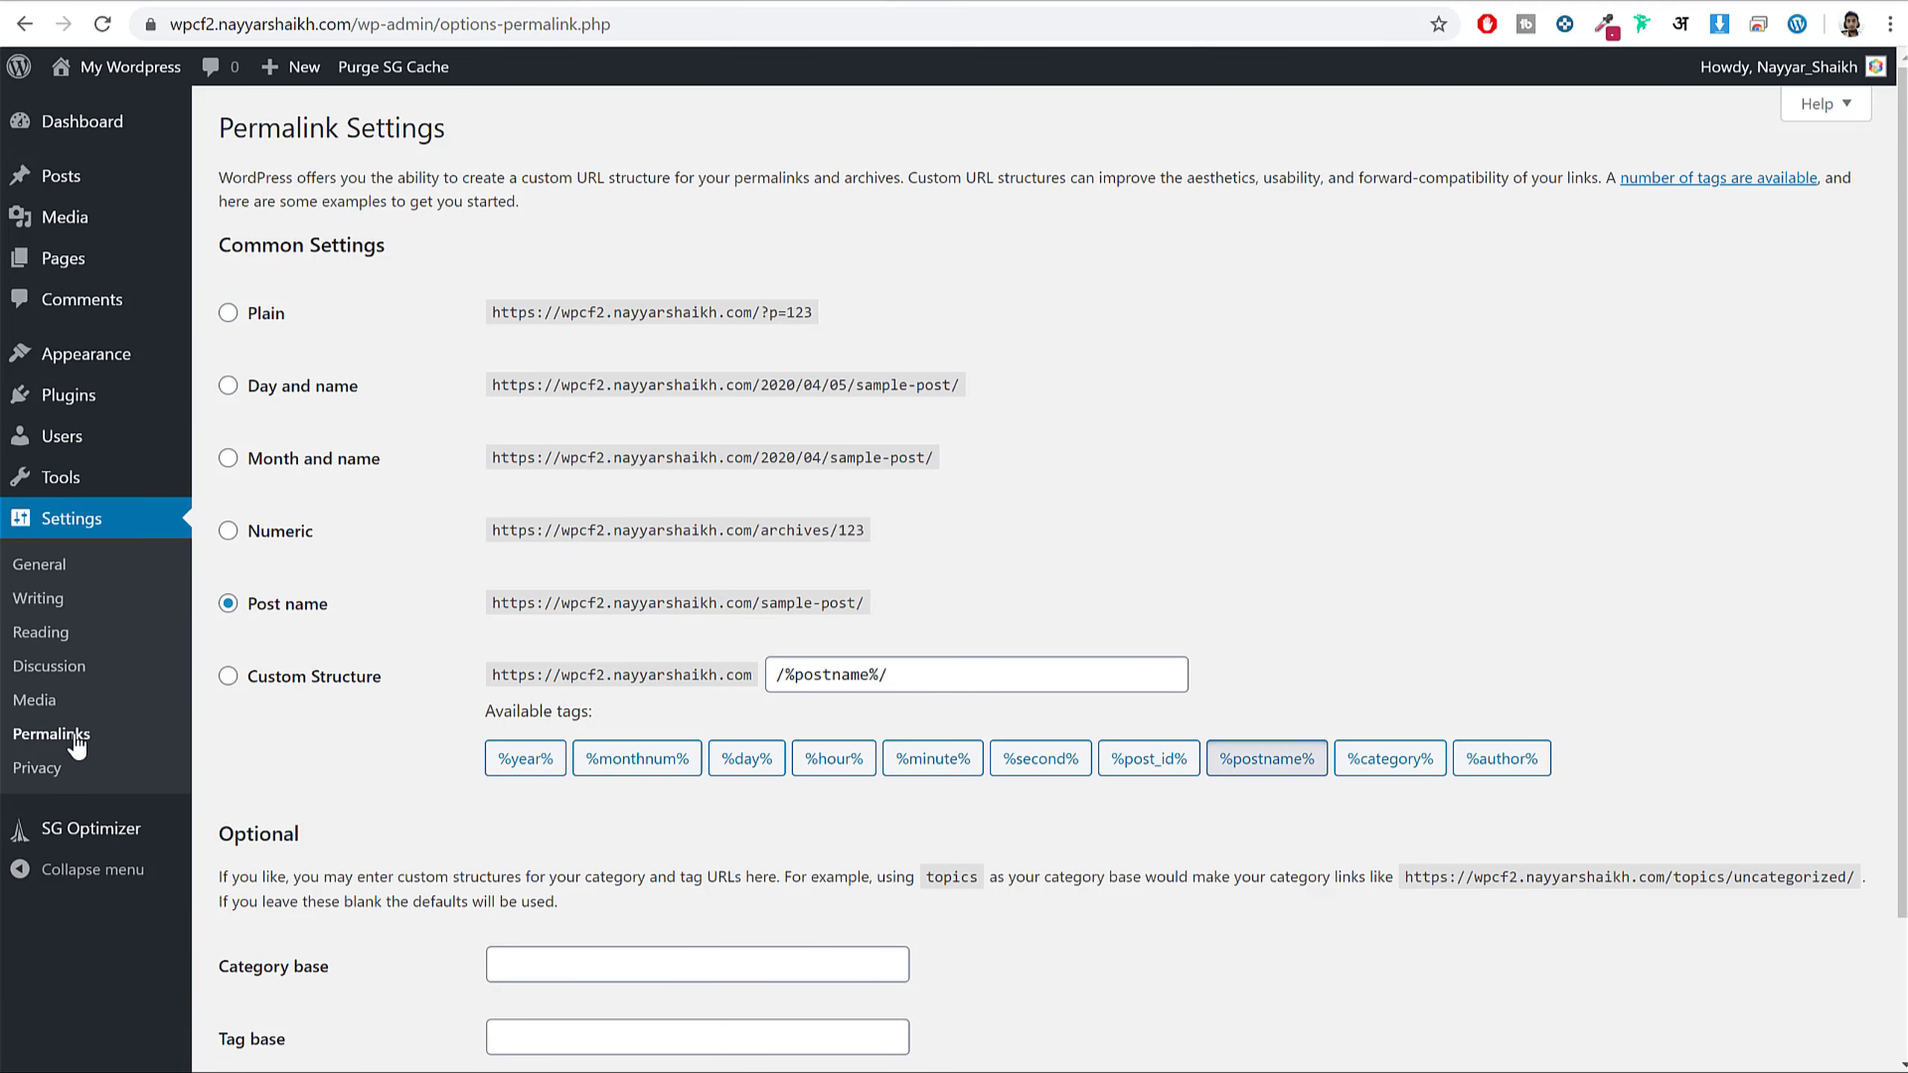
pyautogui.moveTo(328, 608)
pyautogui.mouseDown()
pyautogui.moveTo(236, 616)
pyautogui.moveTo(314, 618)
pyautogui.mouseUp()
pyautogui.scroll(-1, 348, 638)
pyautogui.scroll(-3, 330, 751)
pyautogui.click(300, 956)
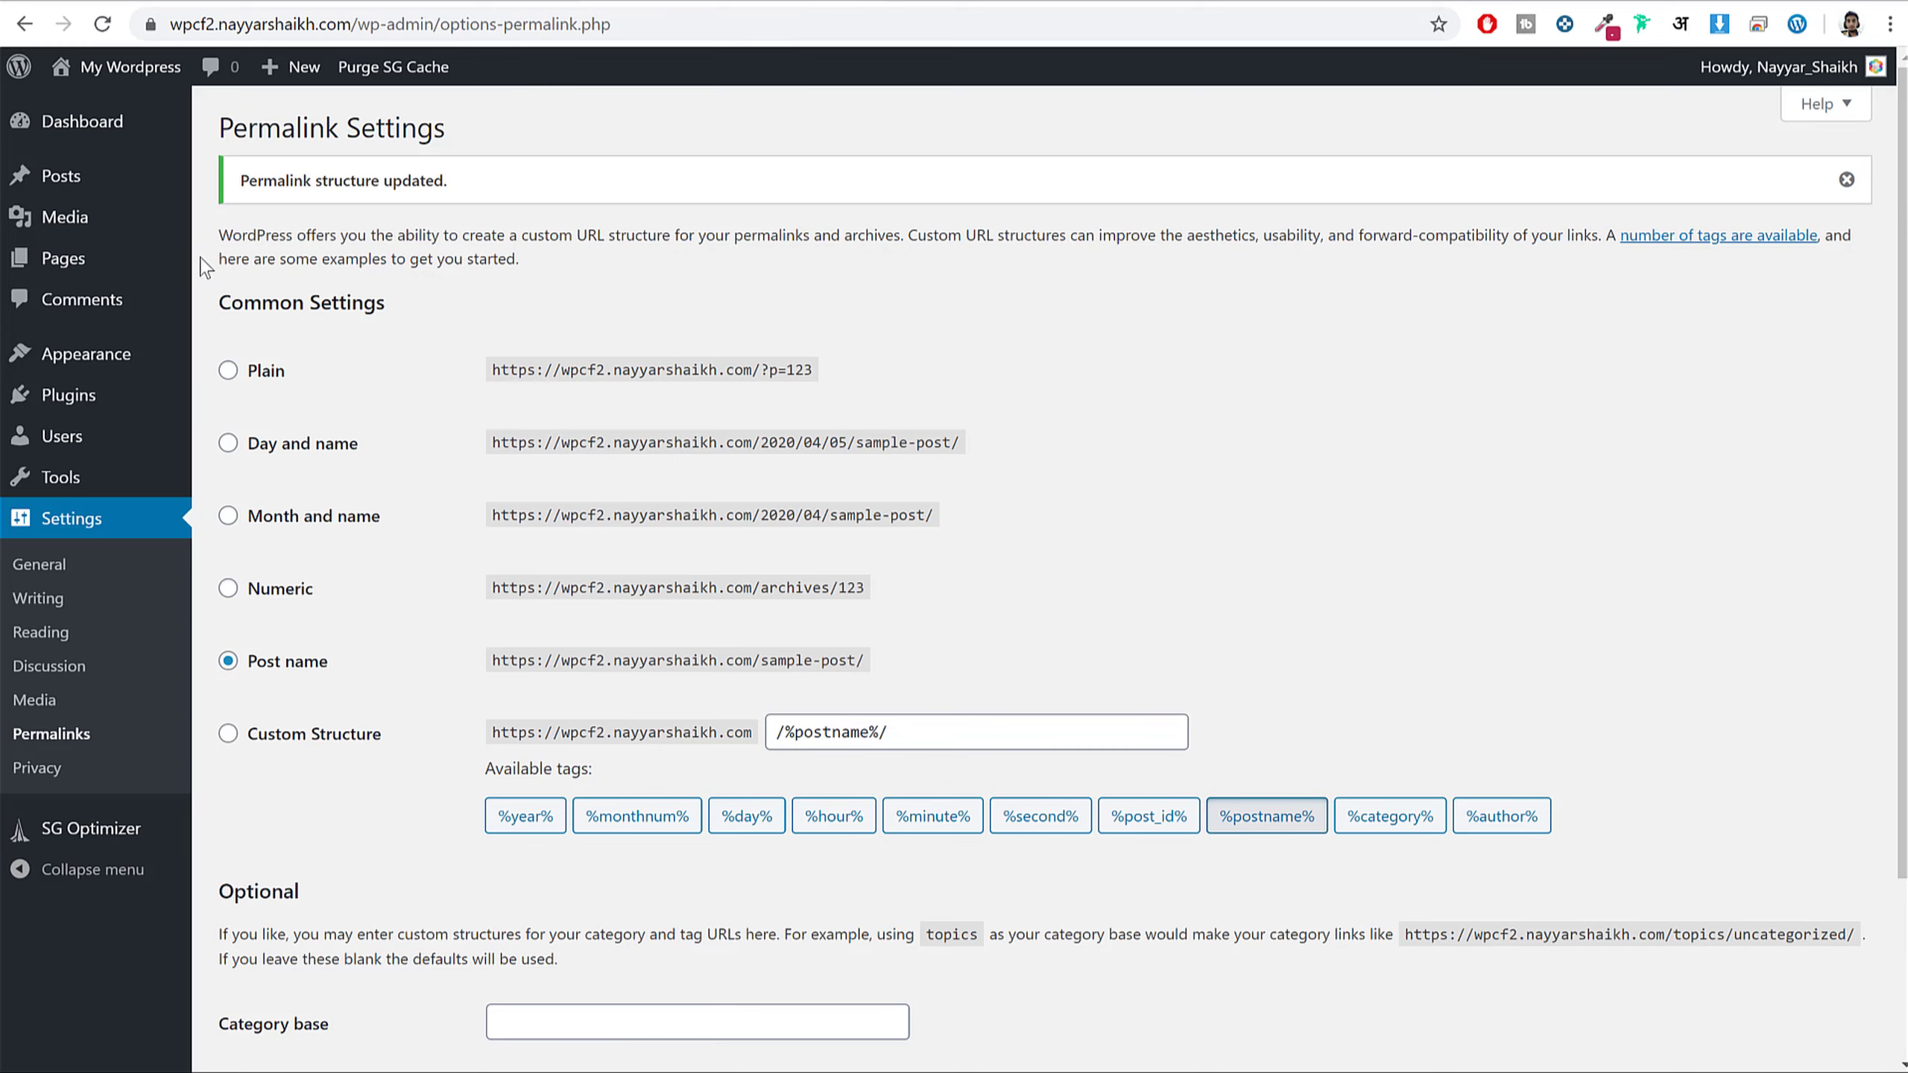
# - Open the WordPress dashboard home and look over its welcome panel and boxes
pyautogui.click(98, 127)
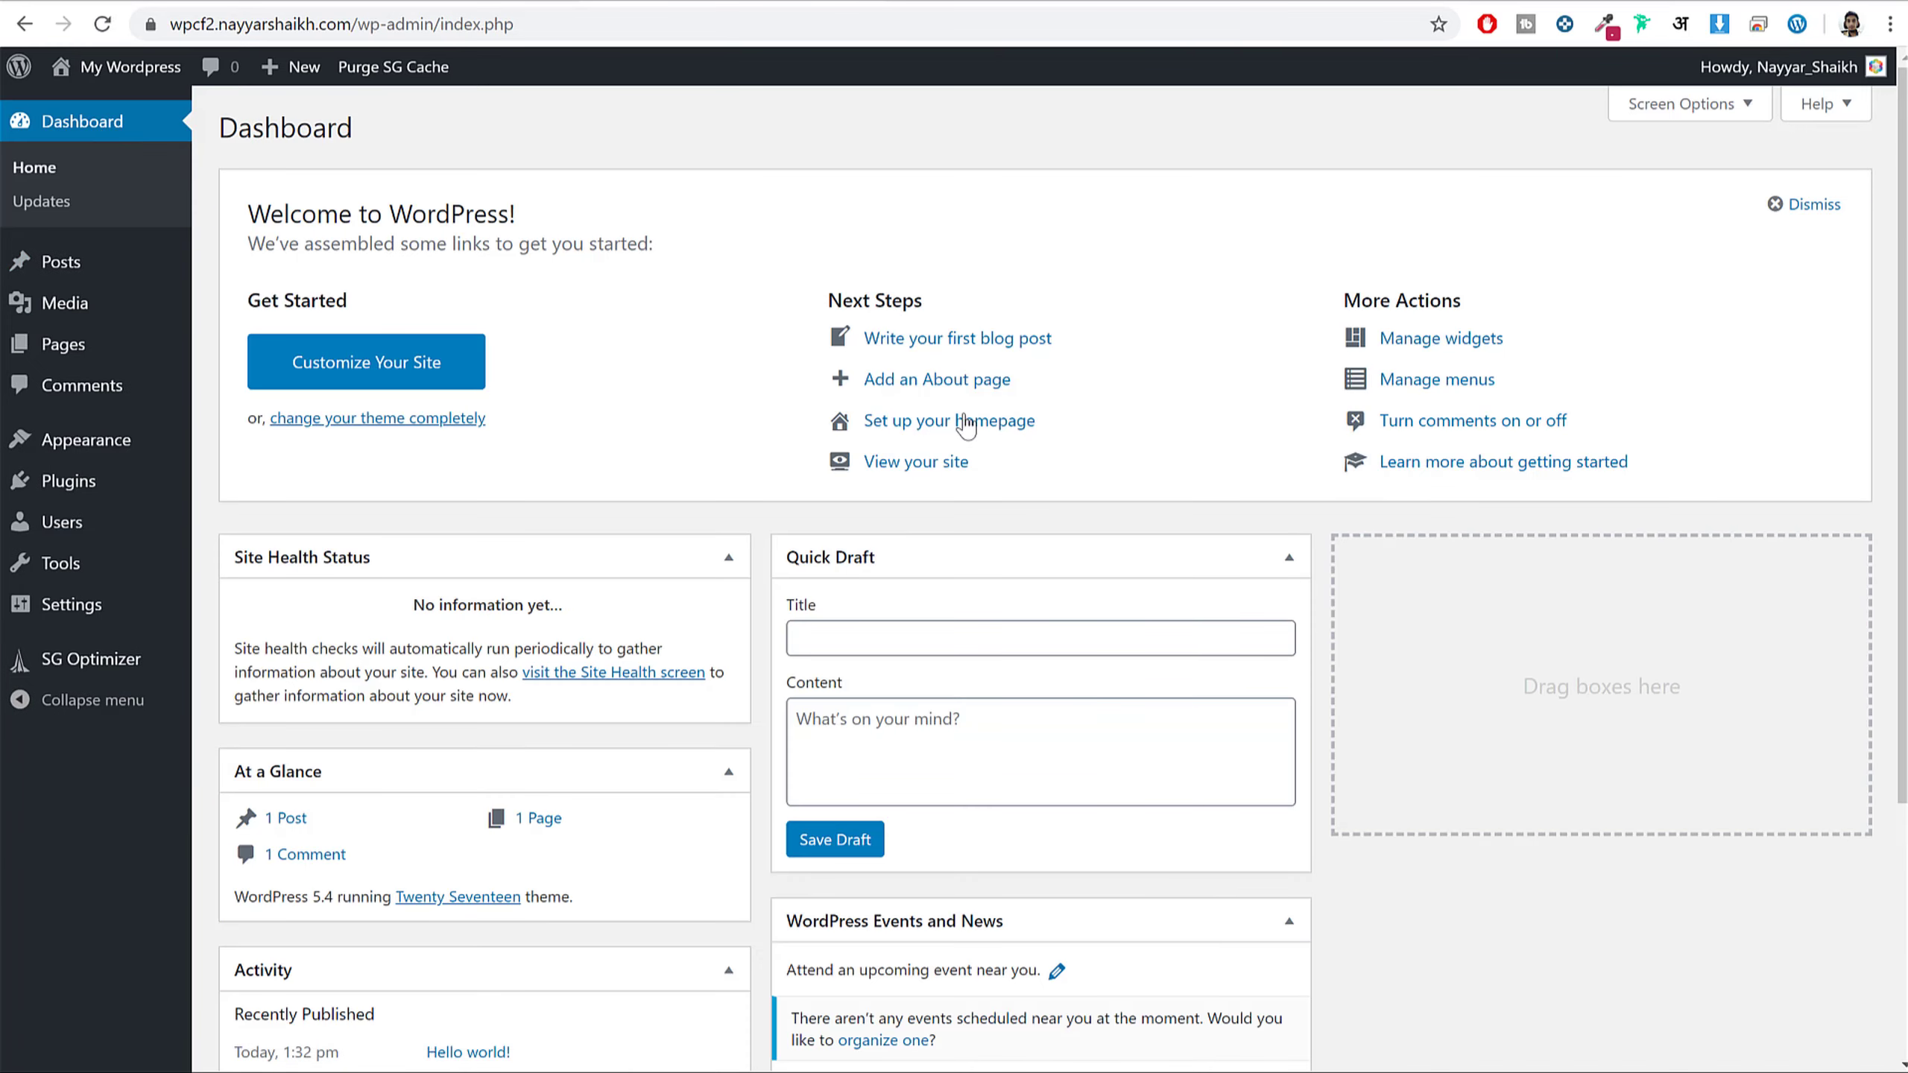
pyautogui.scroll(-5, 998, 451)
pyautogui.scroll(5, 639, 516)
pyautogui.scroll(-4, 1145, 533)
pyautogui.scroll(4, 1149, 538)
# - Hide all dashboard boxes except Site Health Status using the screen options
pyautogui.click(1730, 120)
pyautogui.click(330, 156)
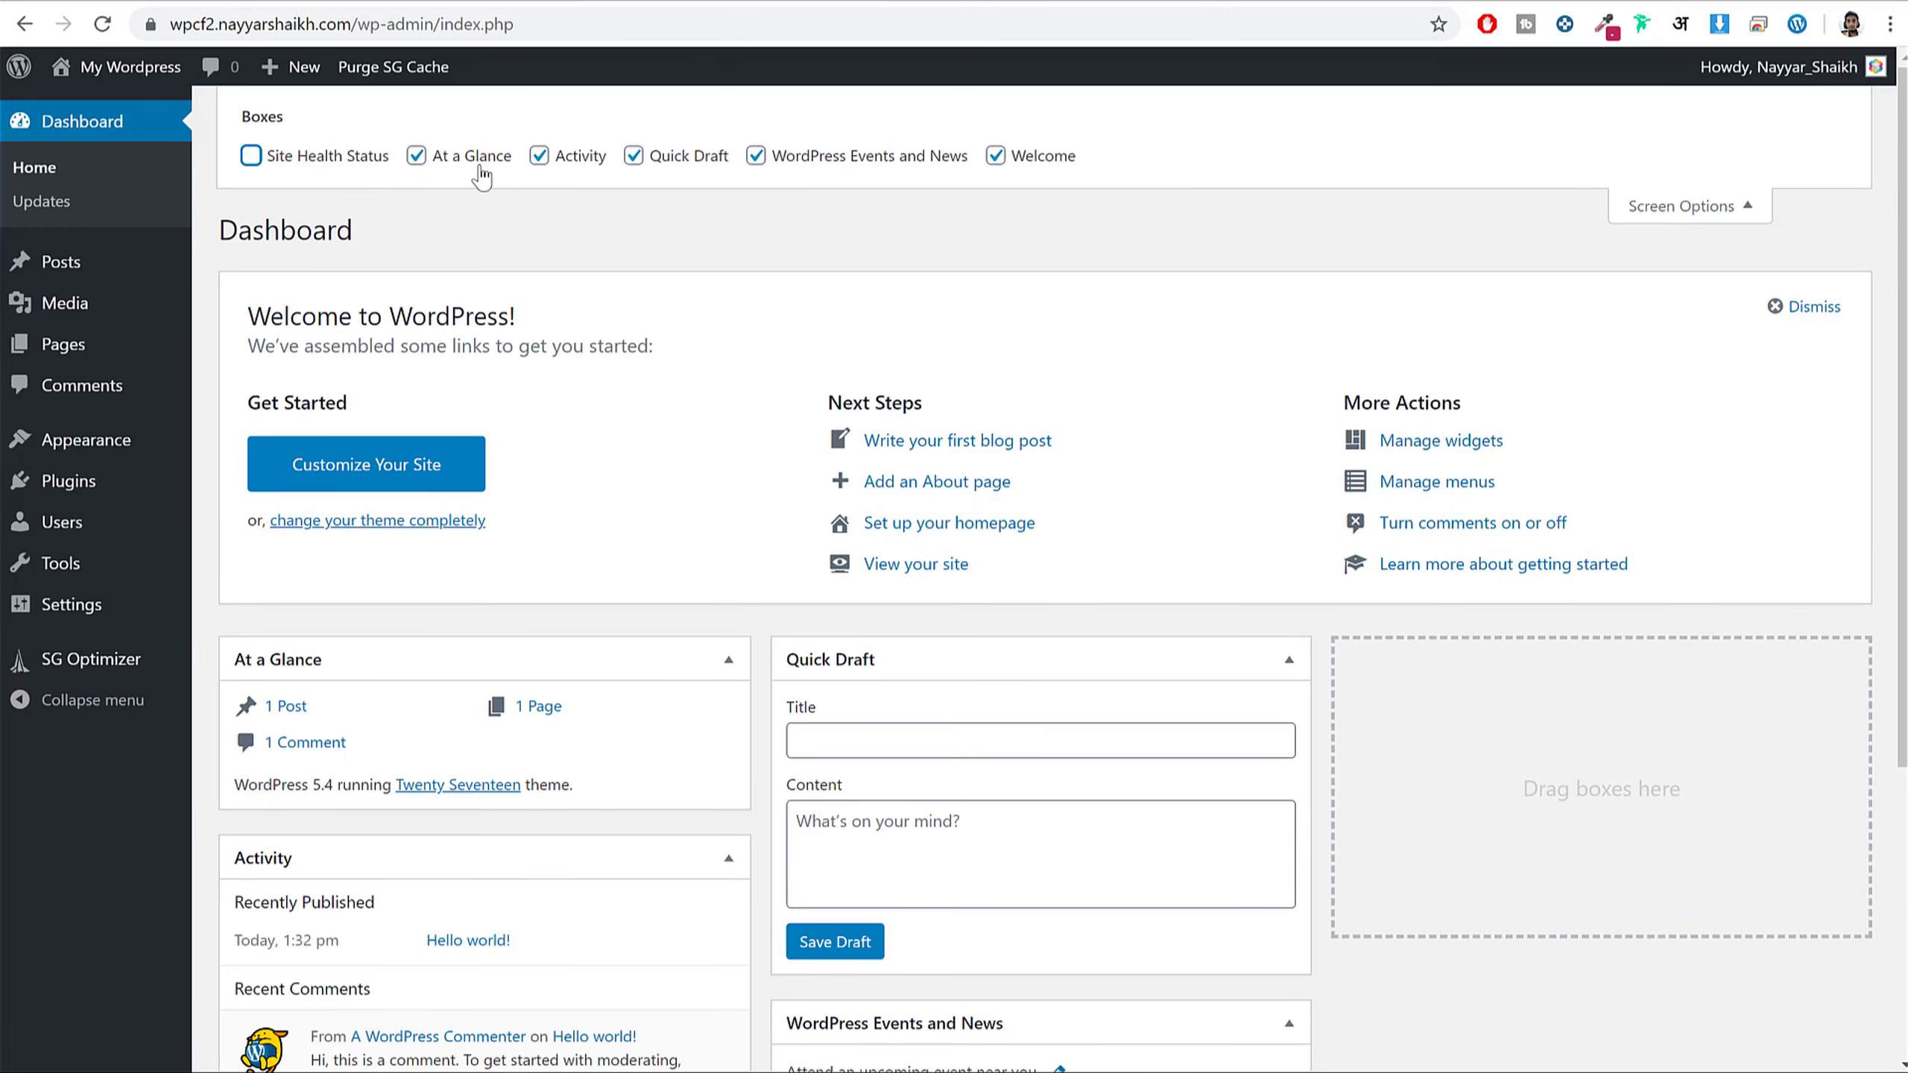
pyautogui.click(480, 172)
pyautogui.click(571, 158)
pyautogui.click(642, 160)
pyautogui.click(768, 159)
pyautogui.click(1001, 168)
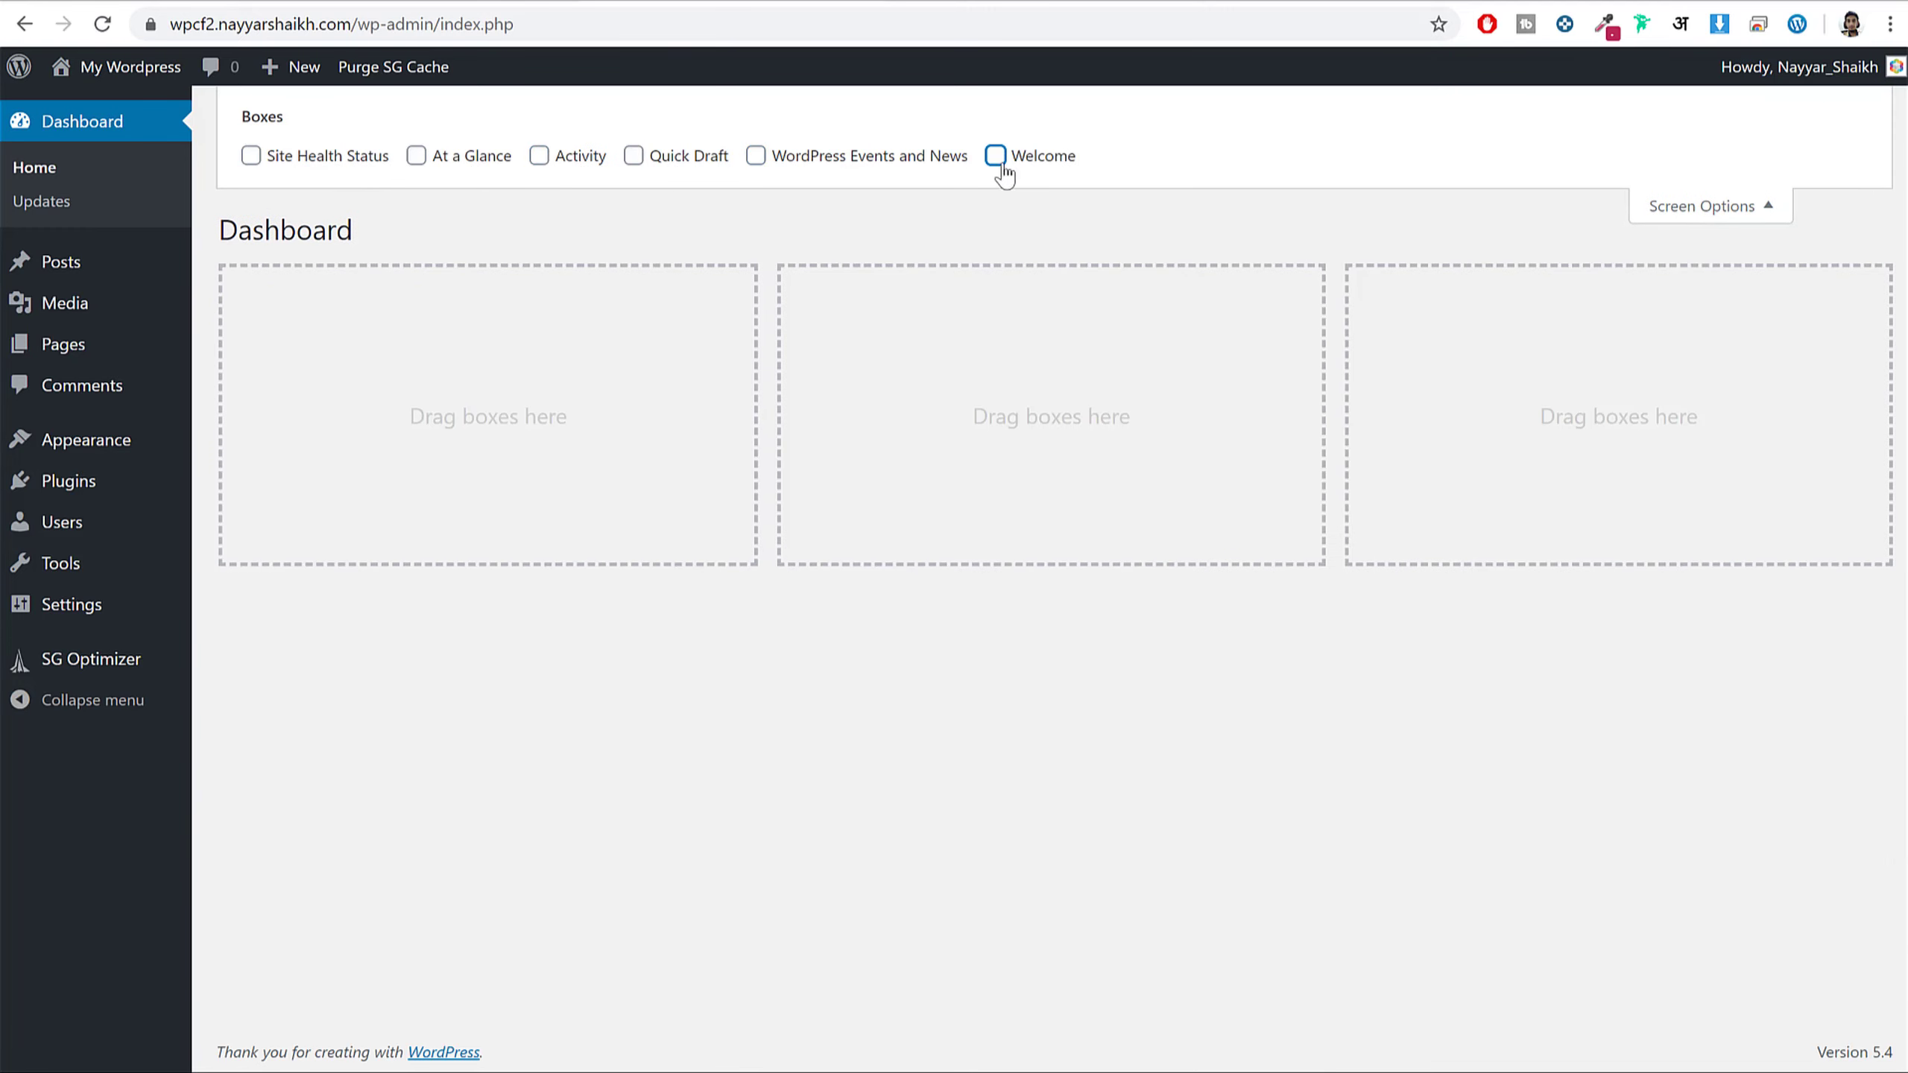
pyautogui.click(357, 161)
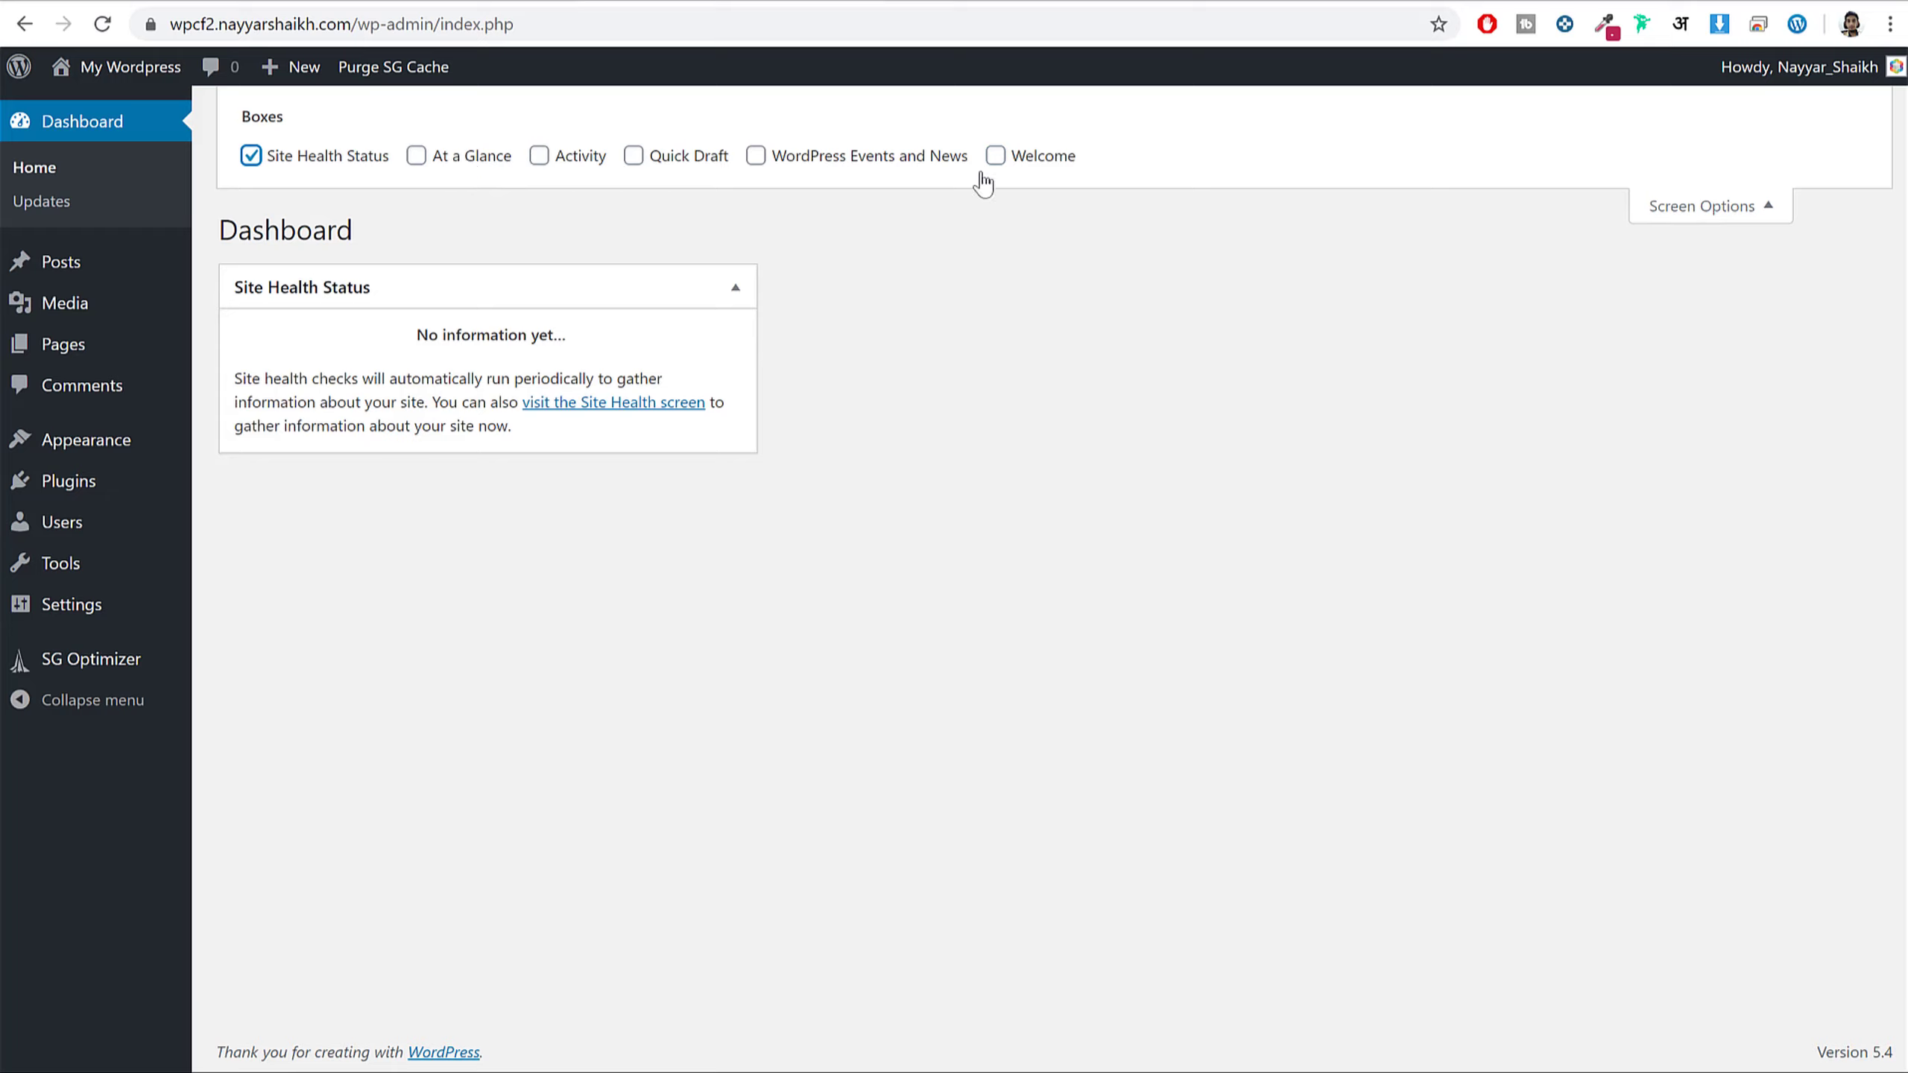
pyautogui.click(1748, 214)
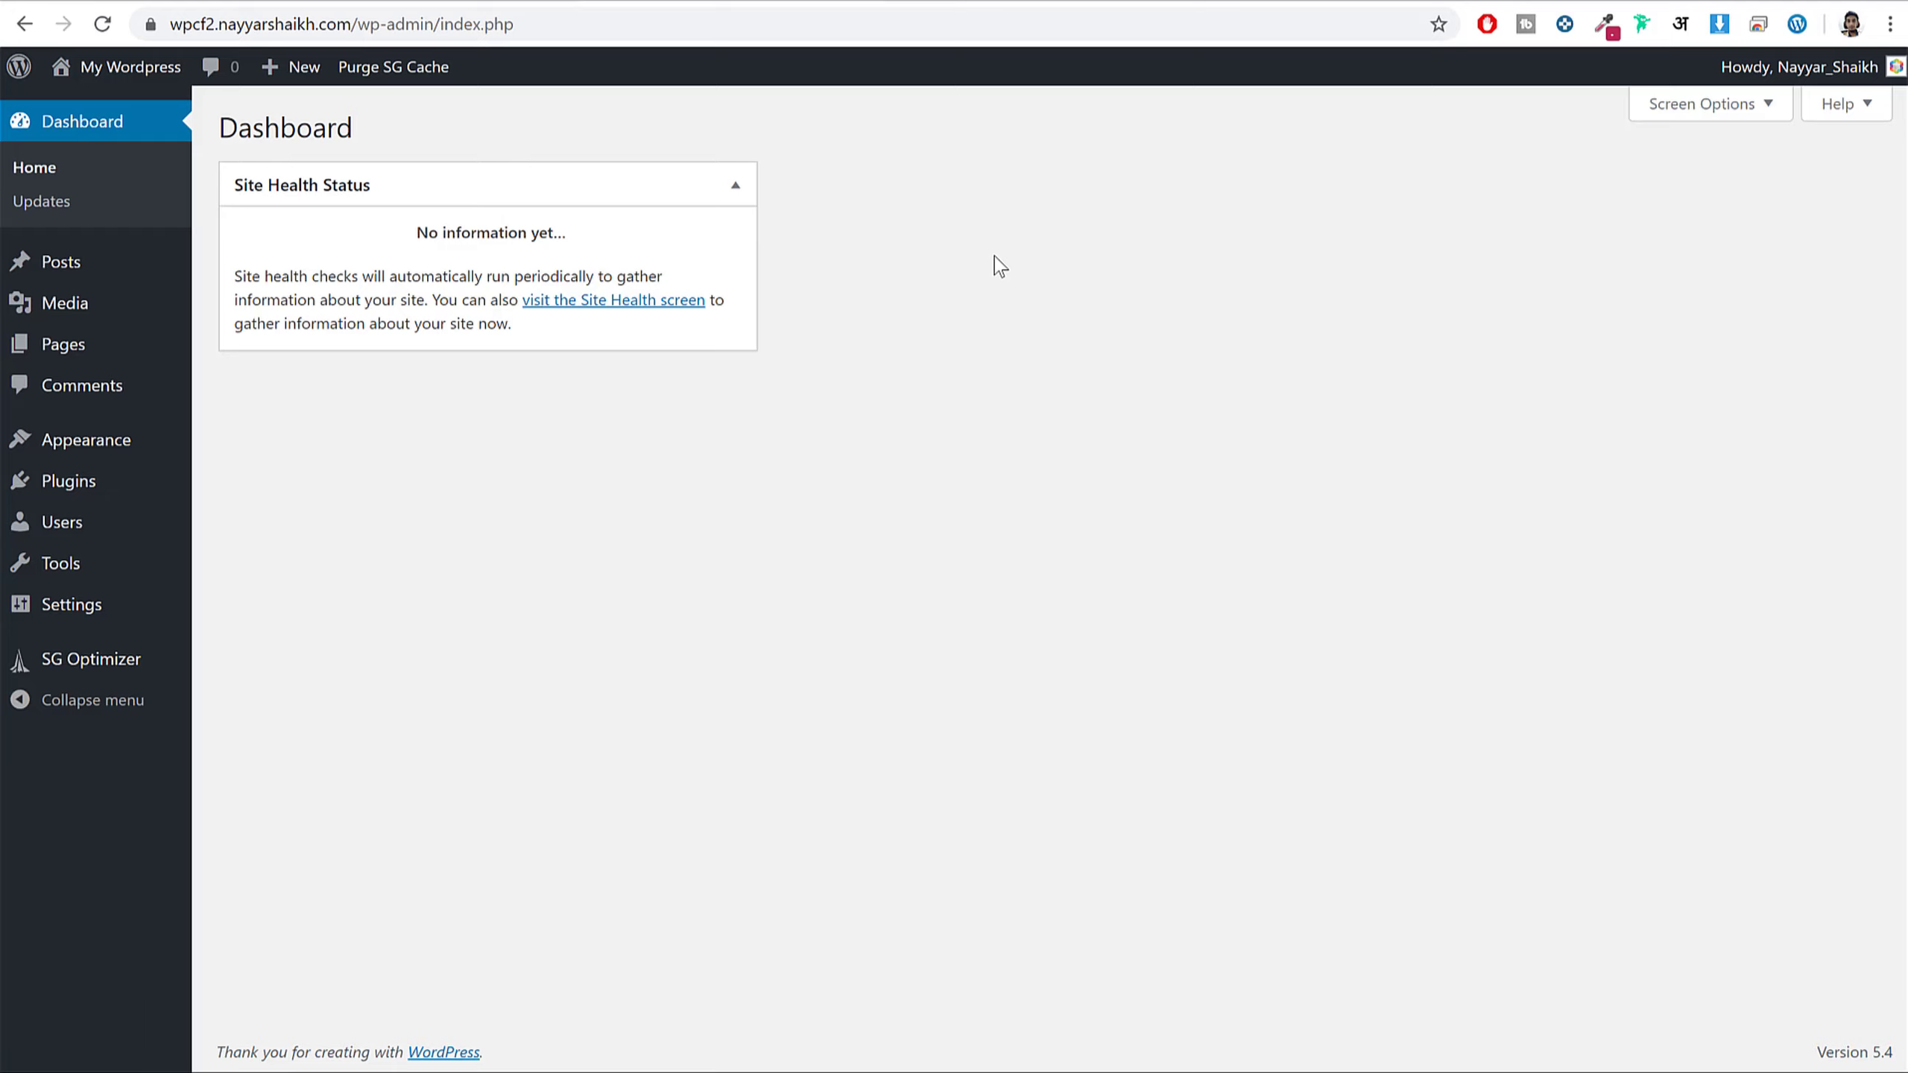
# - Look over the wpcf2 site's front page and return to the admin dashboard
pyautogui.click(1038, 3)
pyautogui.scroll(-12, 1634, 556)
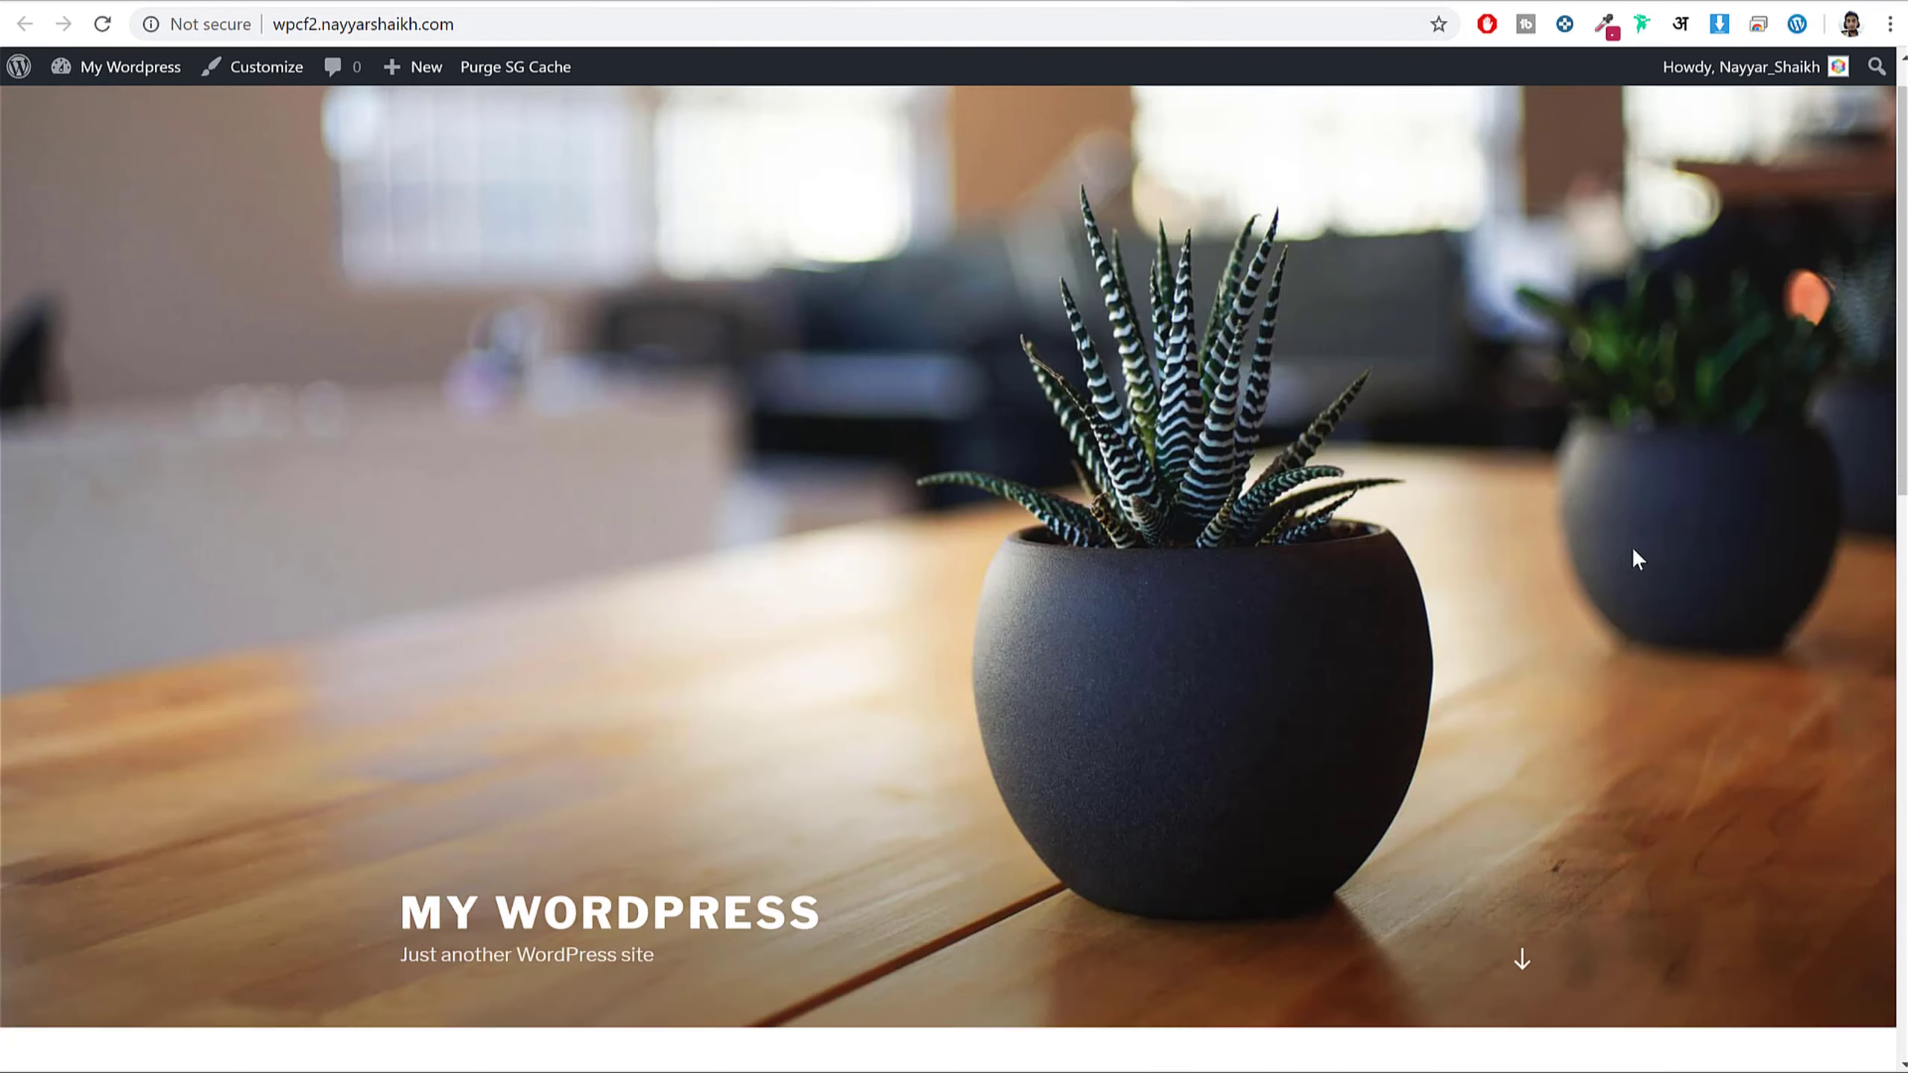
pyautogui.scroll(12, 1683, 714)
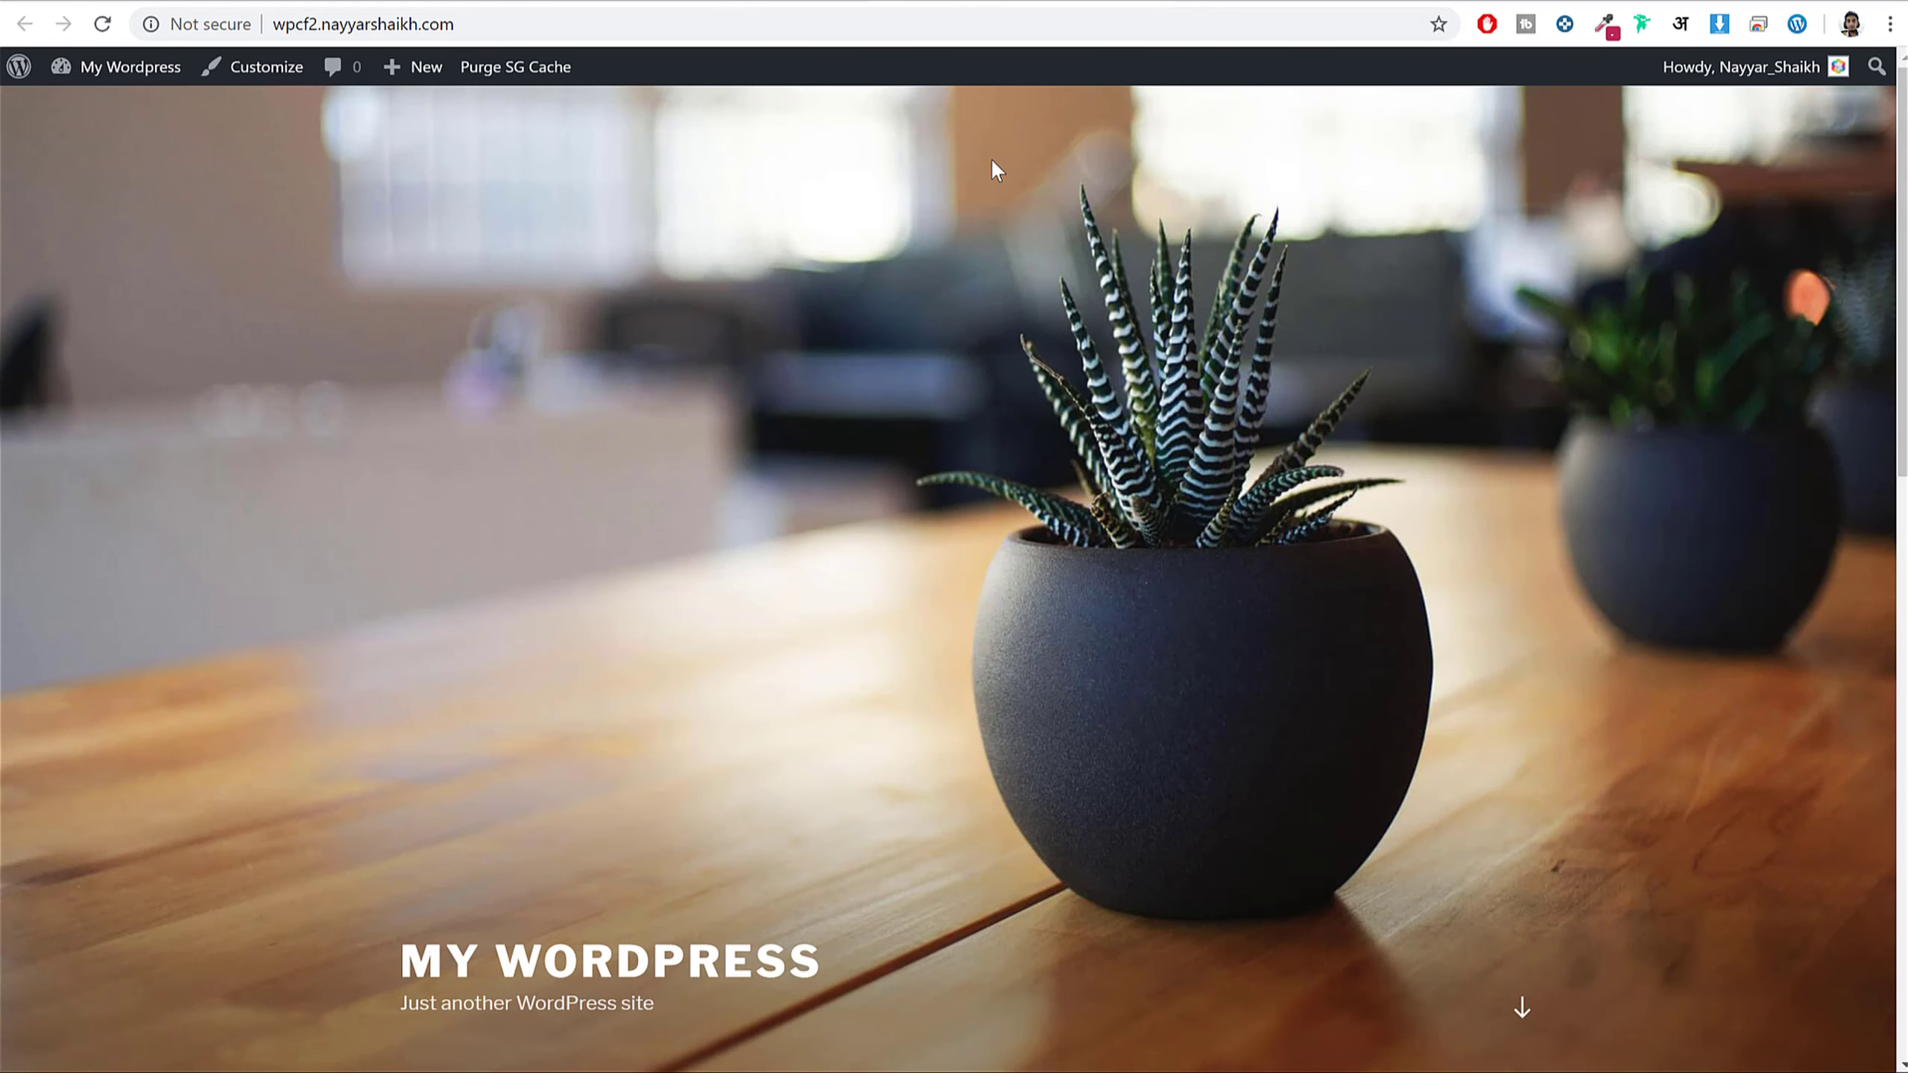
pyautogui.click(727, 3)
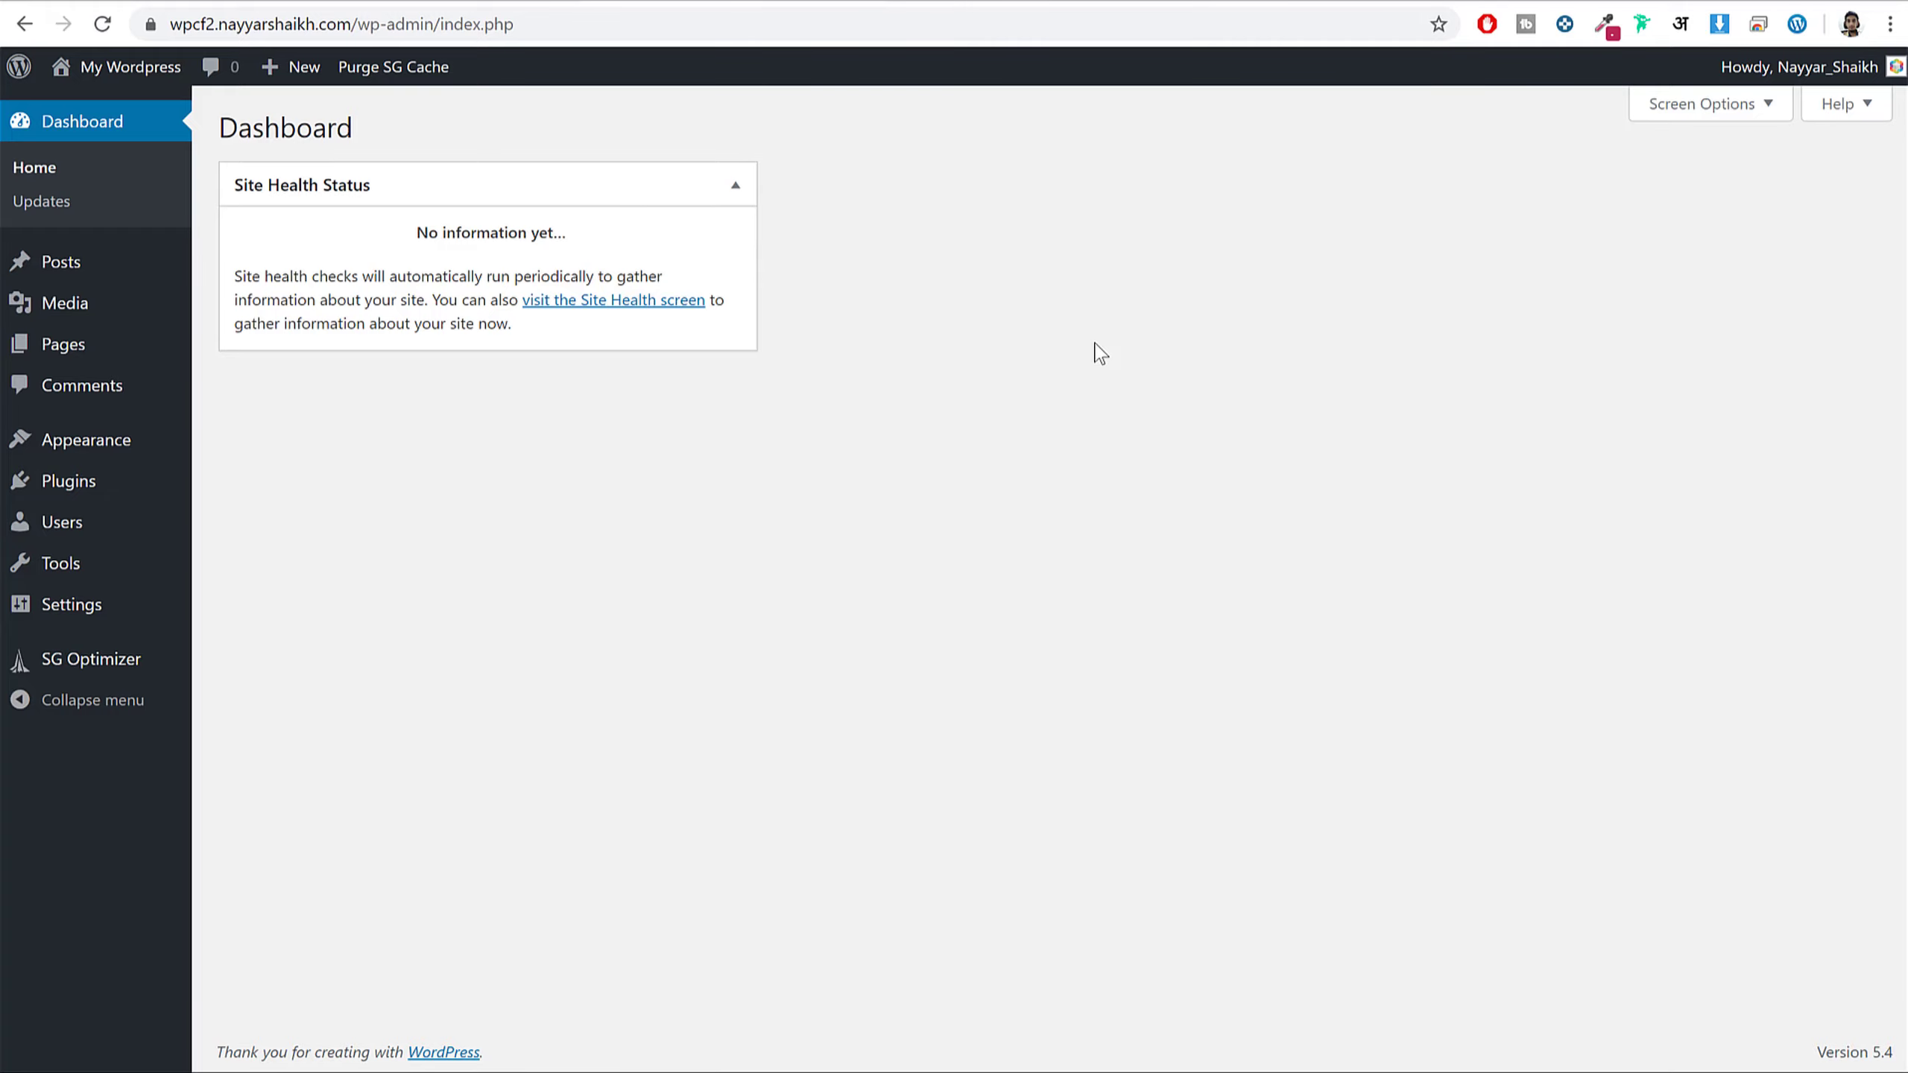
# - Open bloggdude.com/patrios in a new browser tab to reach the Patrios theme page
pyautogui.hotkey('ctrl', 't')
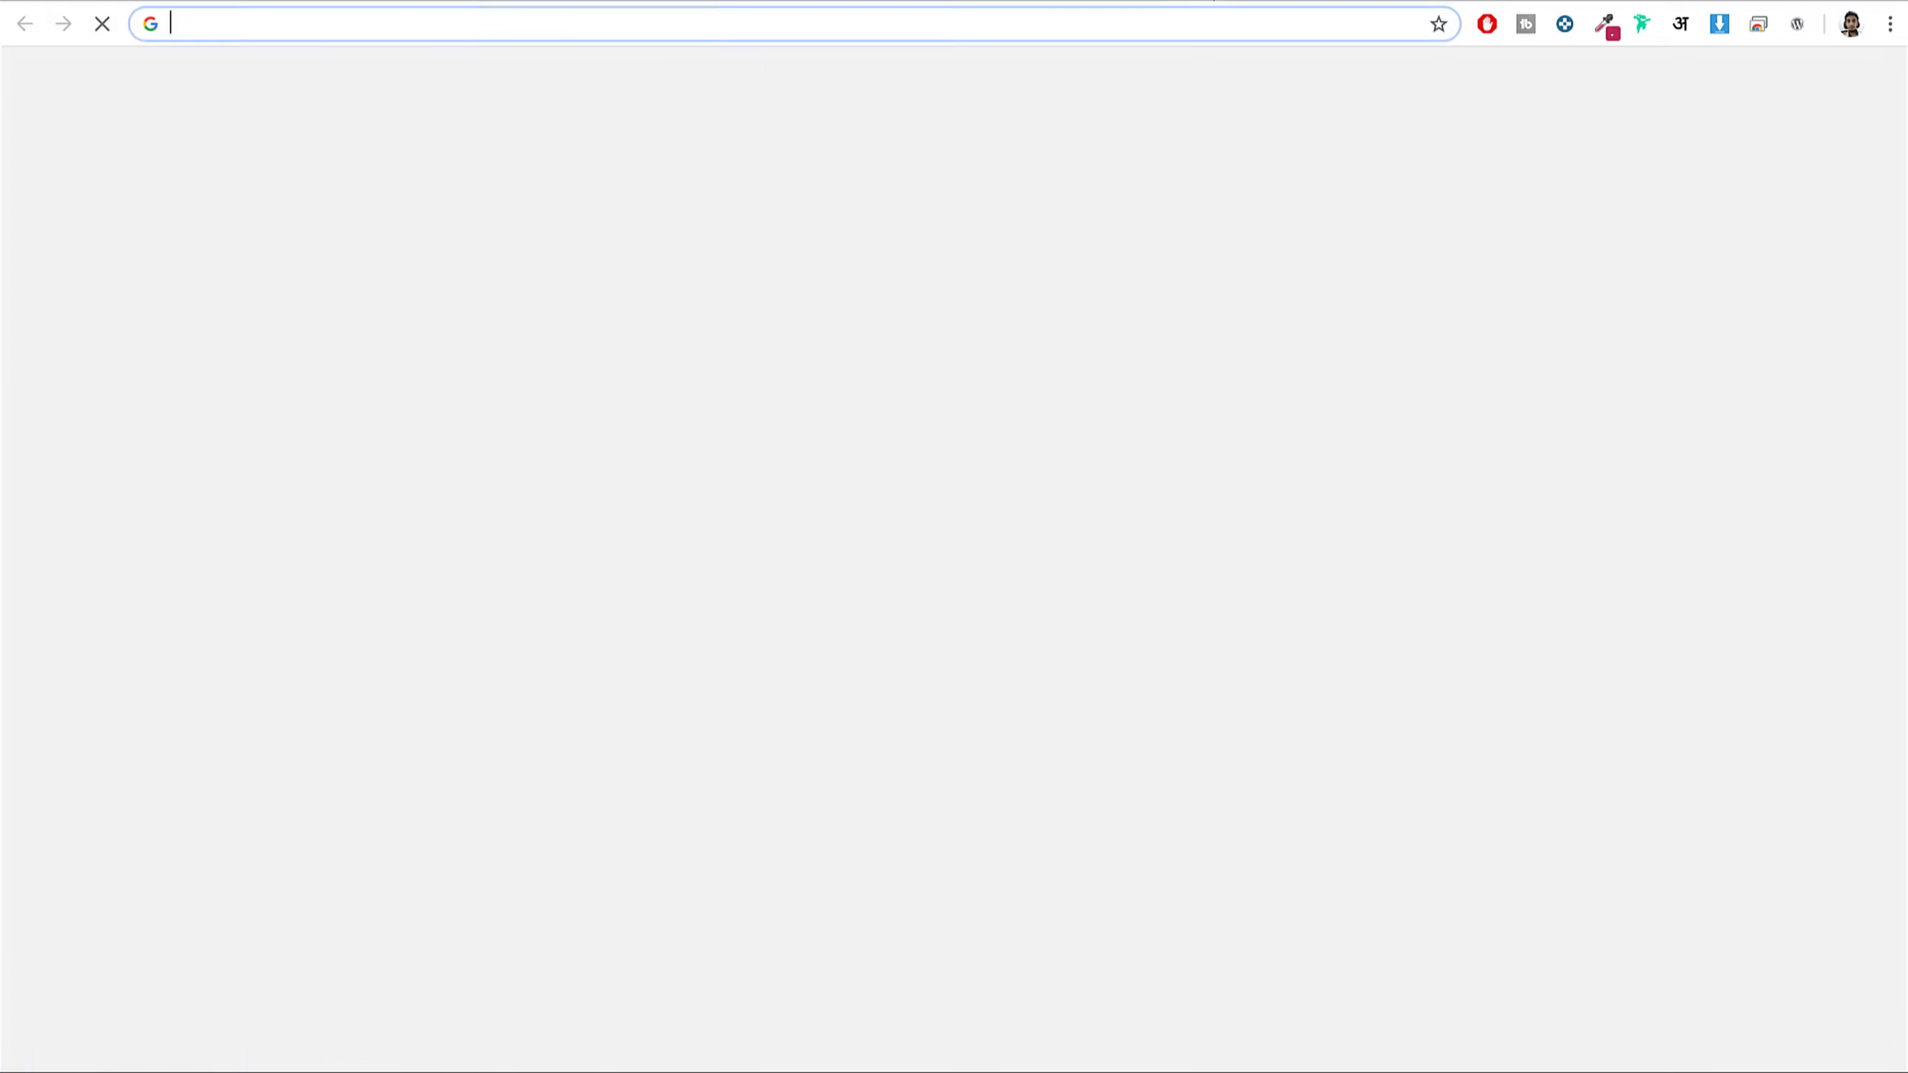
pyautogui.write('b')
pyautogui.press('End')
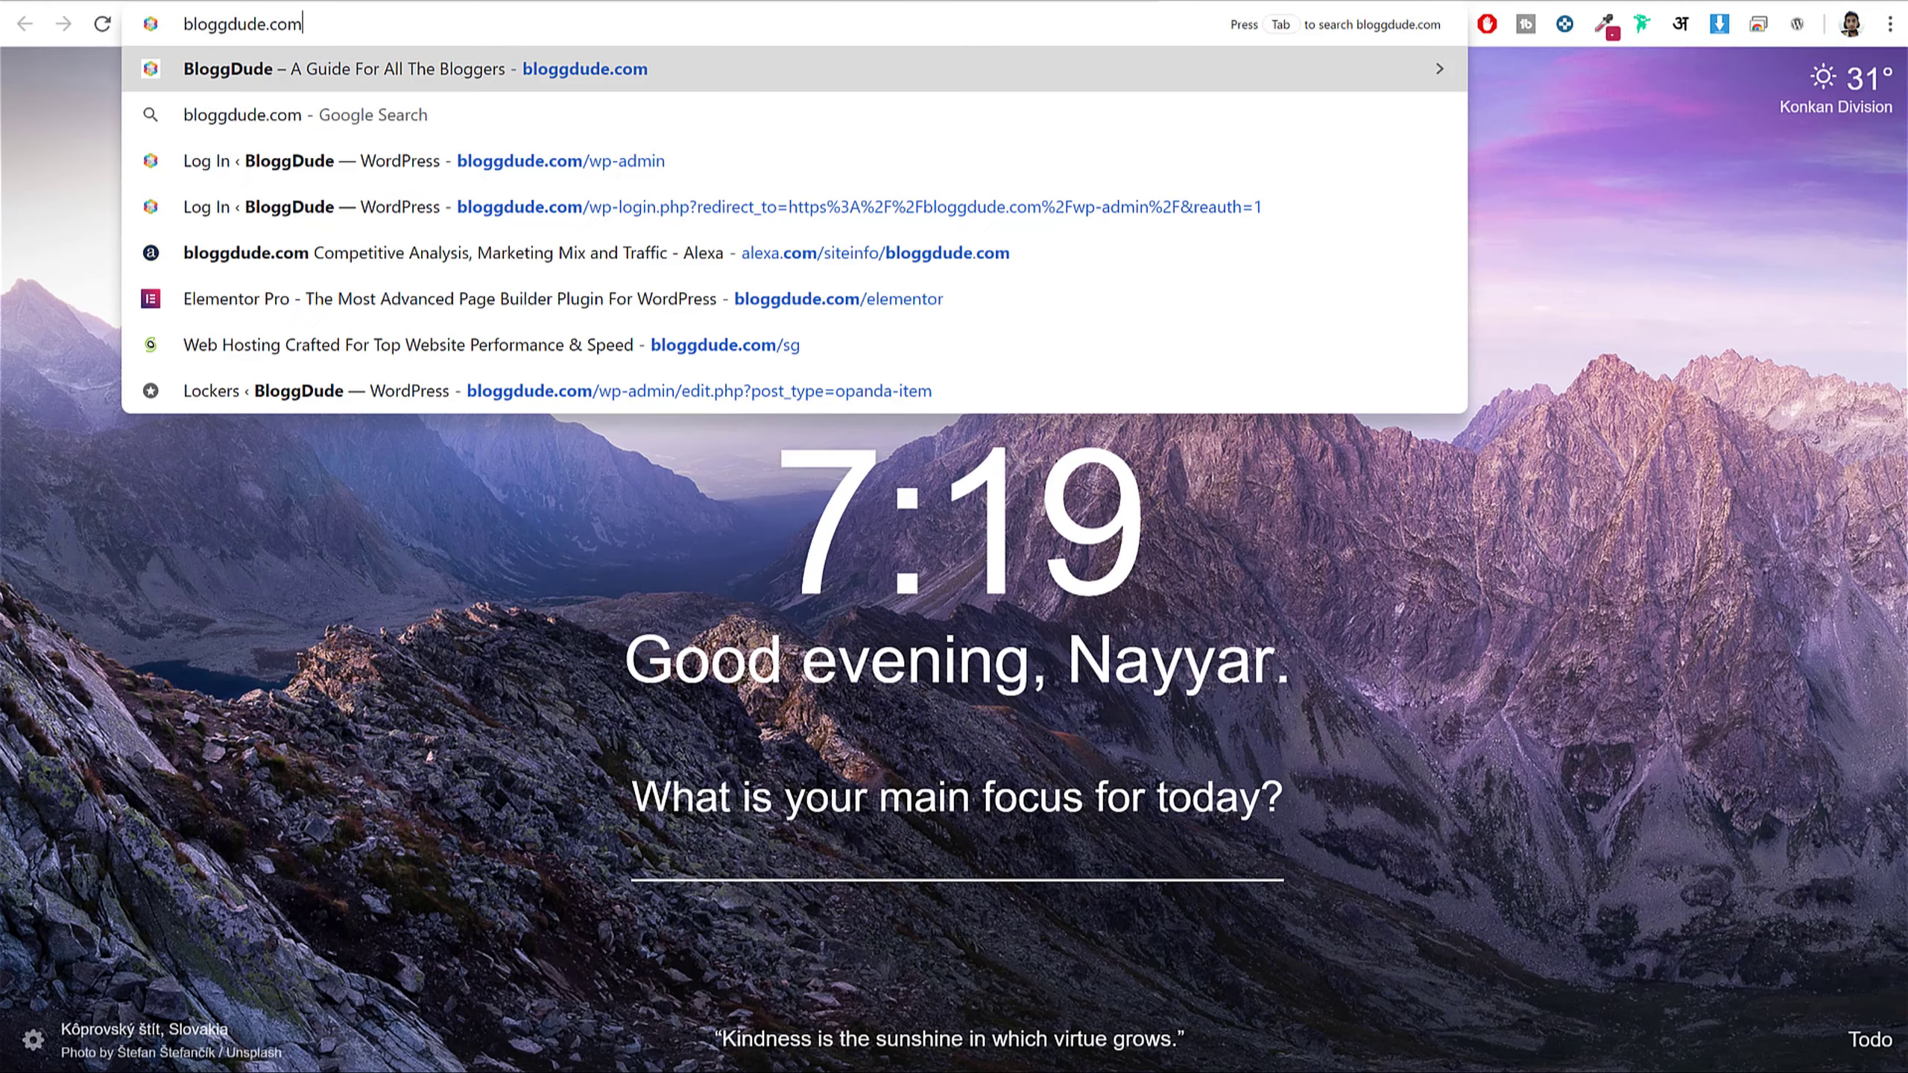
pyautogui.write('/patrios')
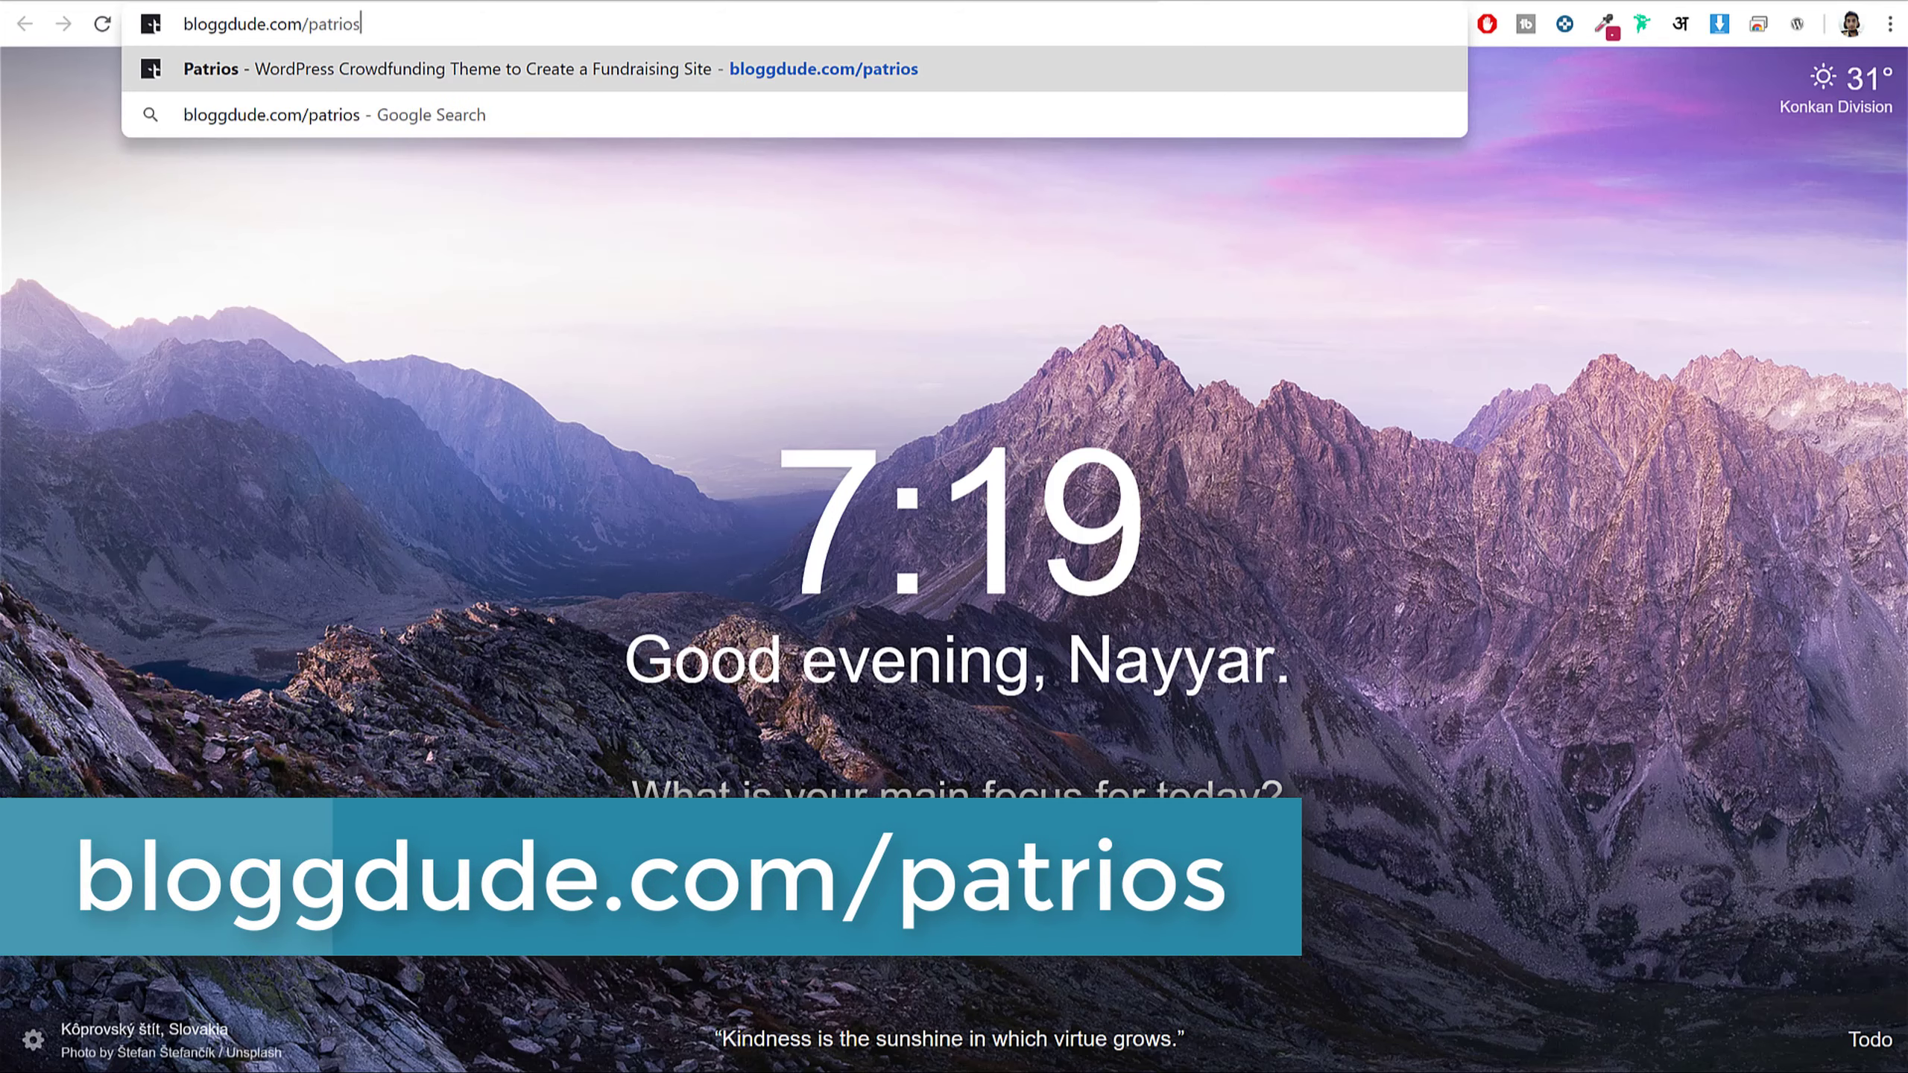
pyautogui.press('Return')
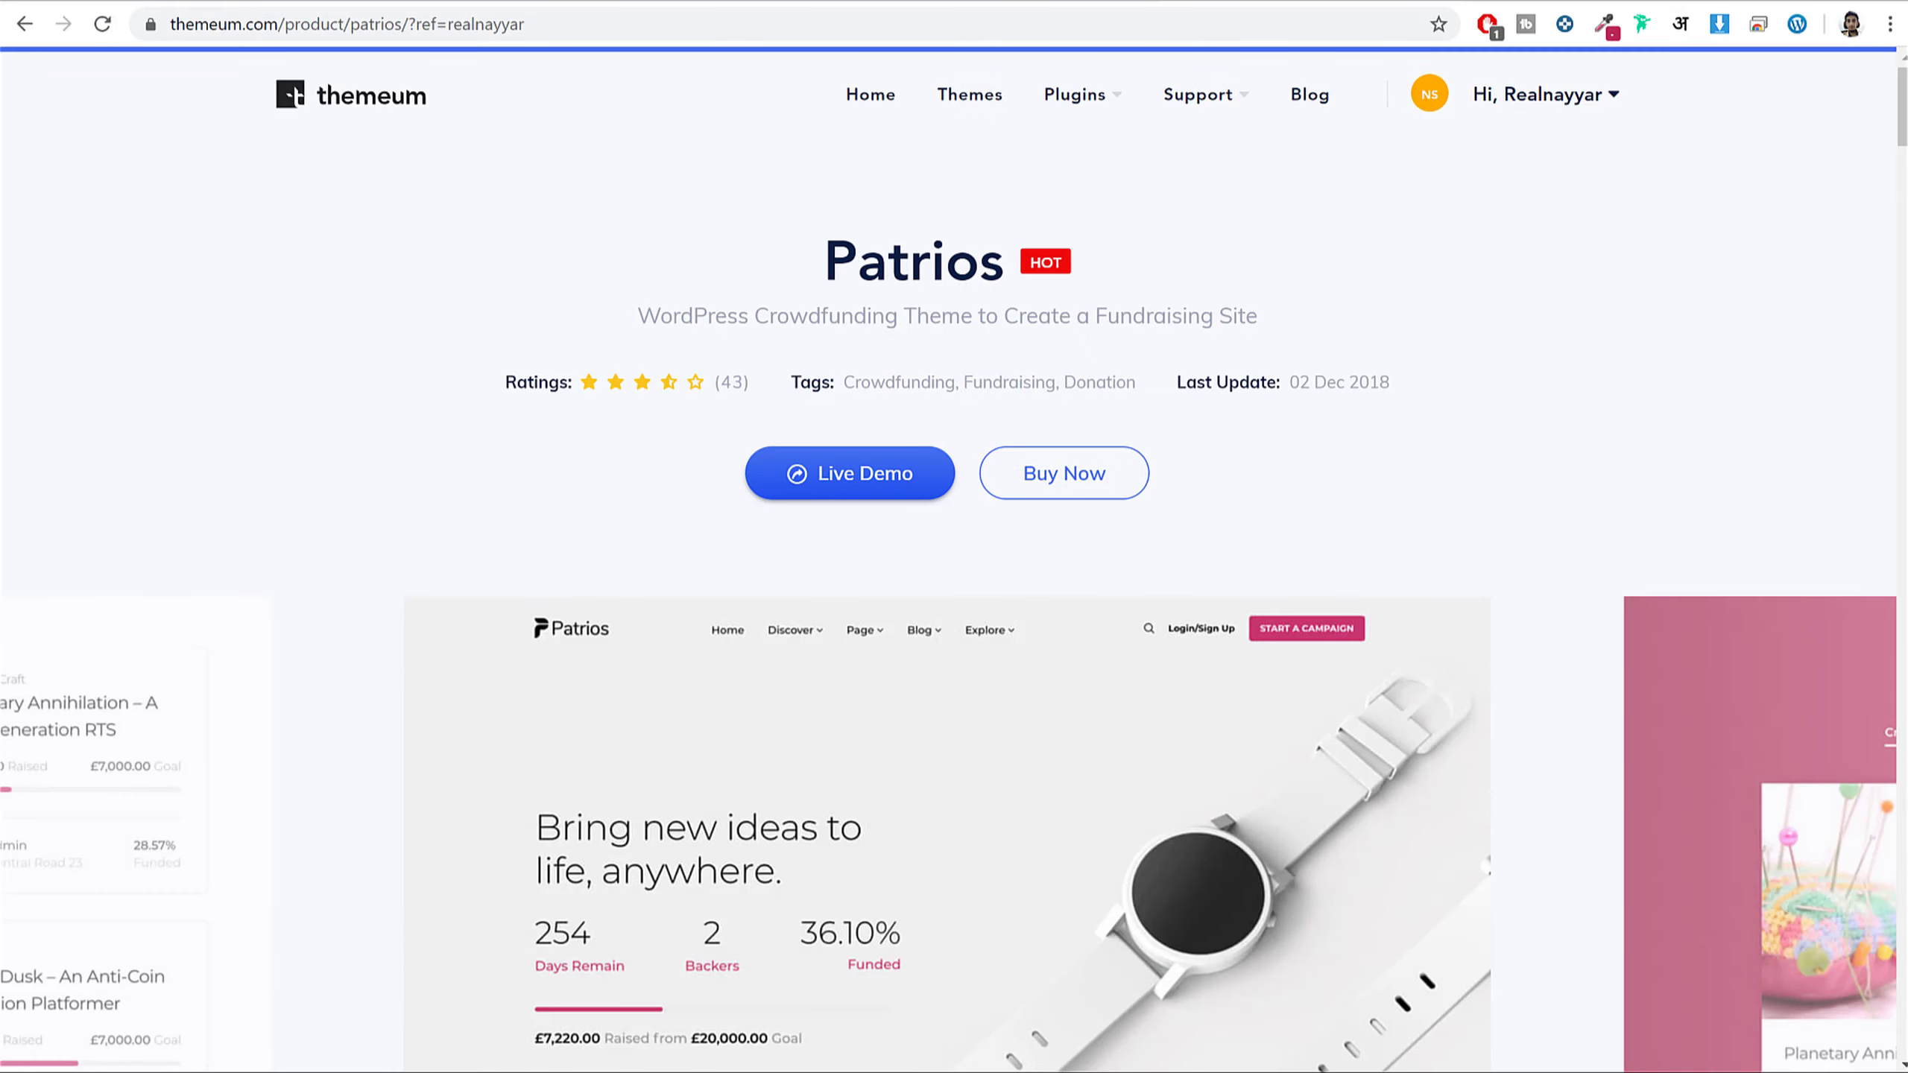
# - Examine the Patrios product page, highlighting the Frontend Operations heading and part of the WP Page Builder Pro heading
pyautogui.scroll(-1, 1607, 333)
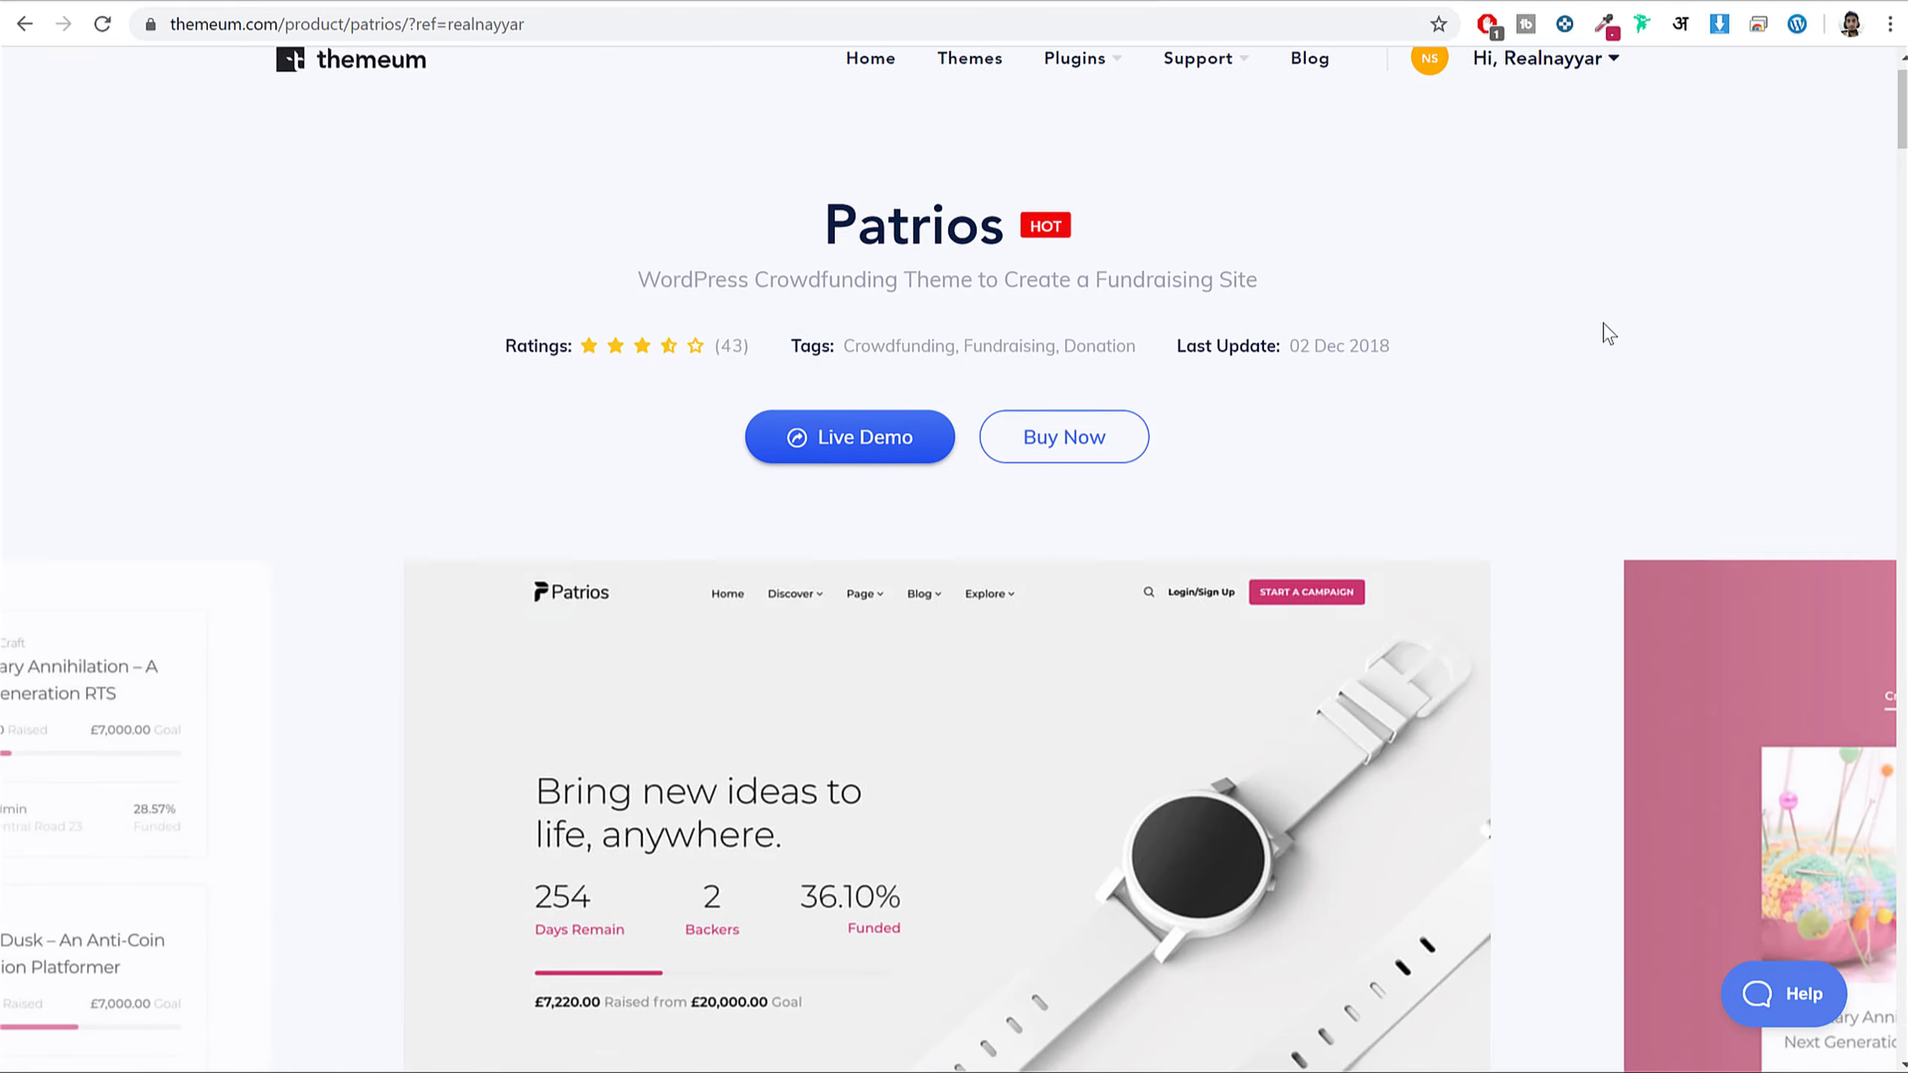
pyautogui.scroll(-20, 1607, 333)
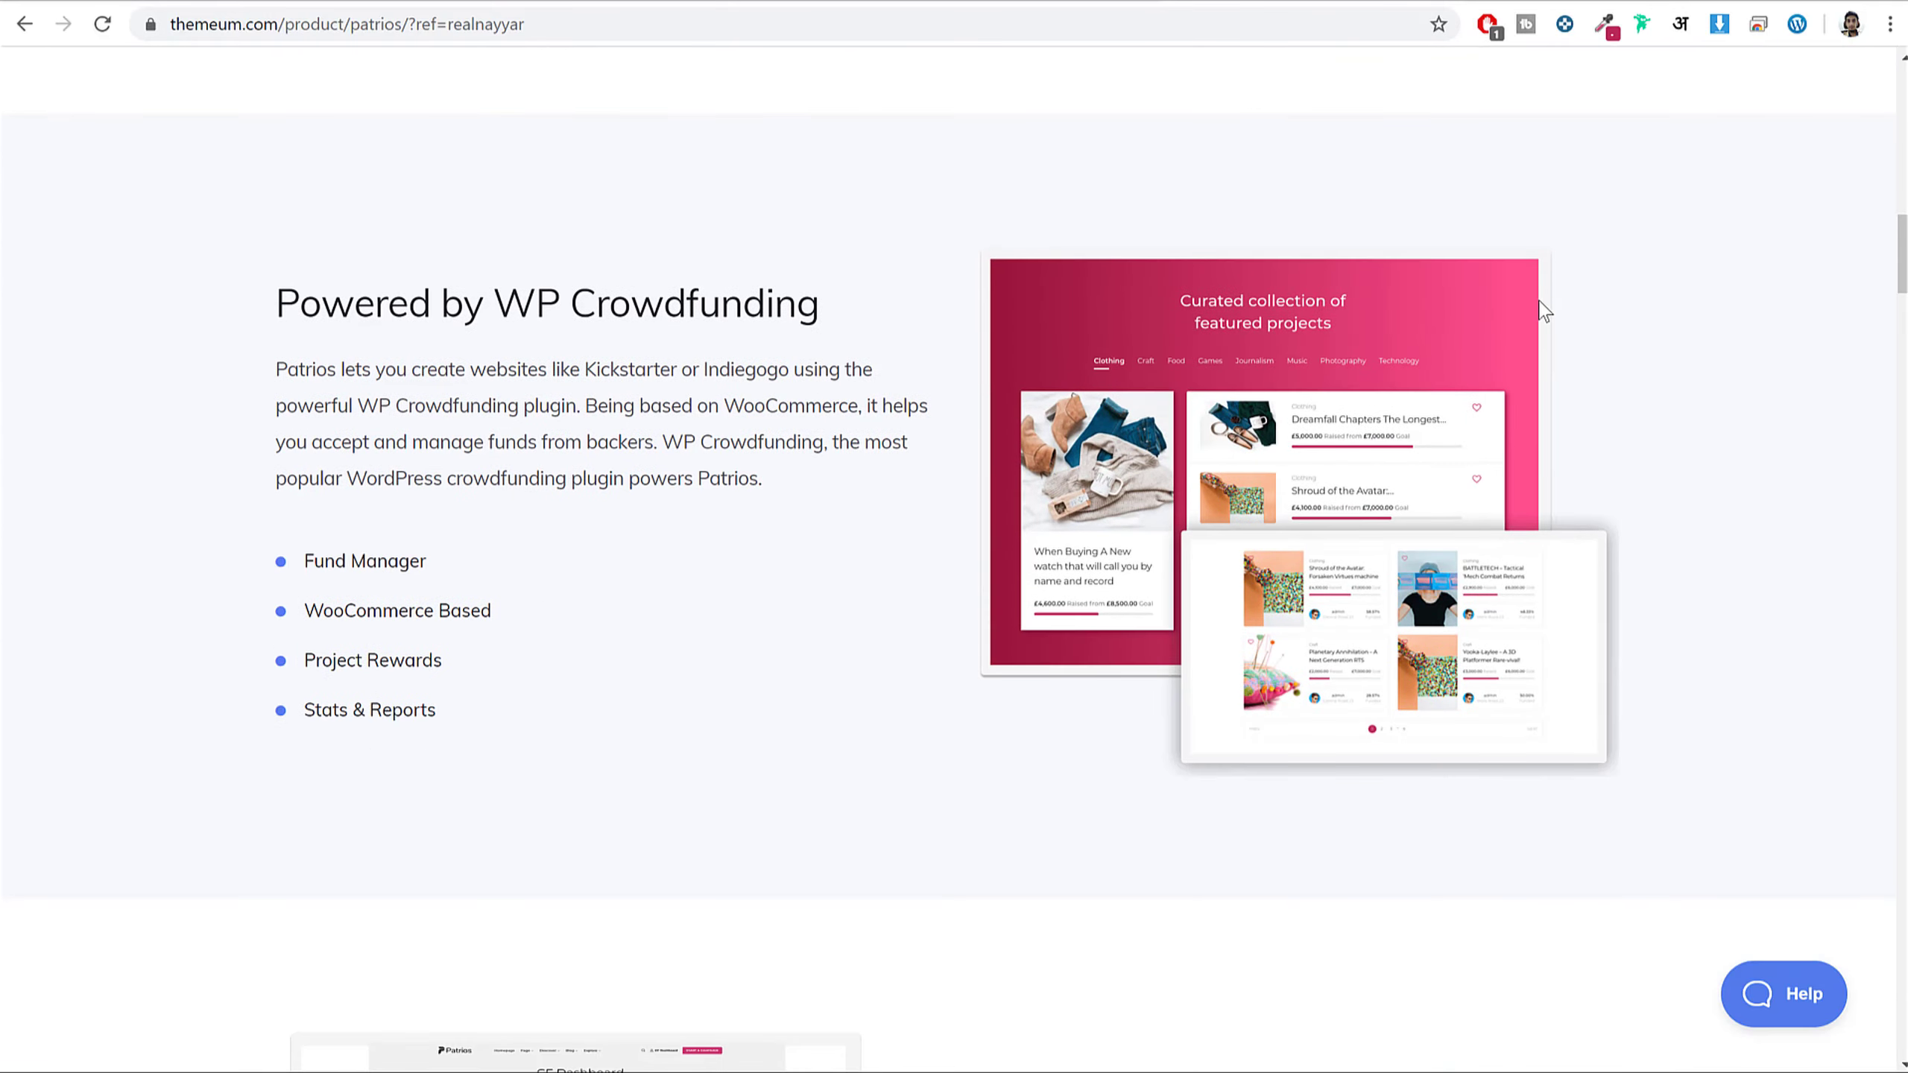
pyautogui.scroll(-10, 1543, 307)
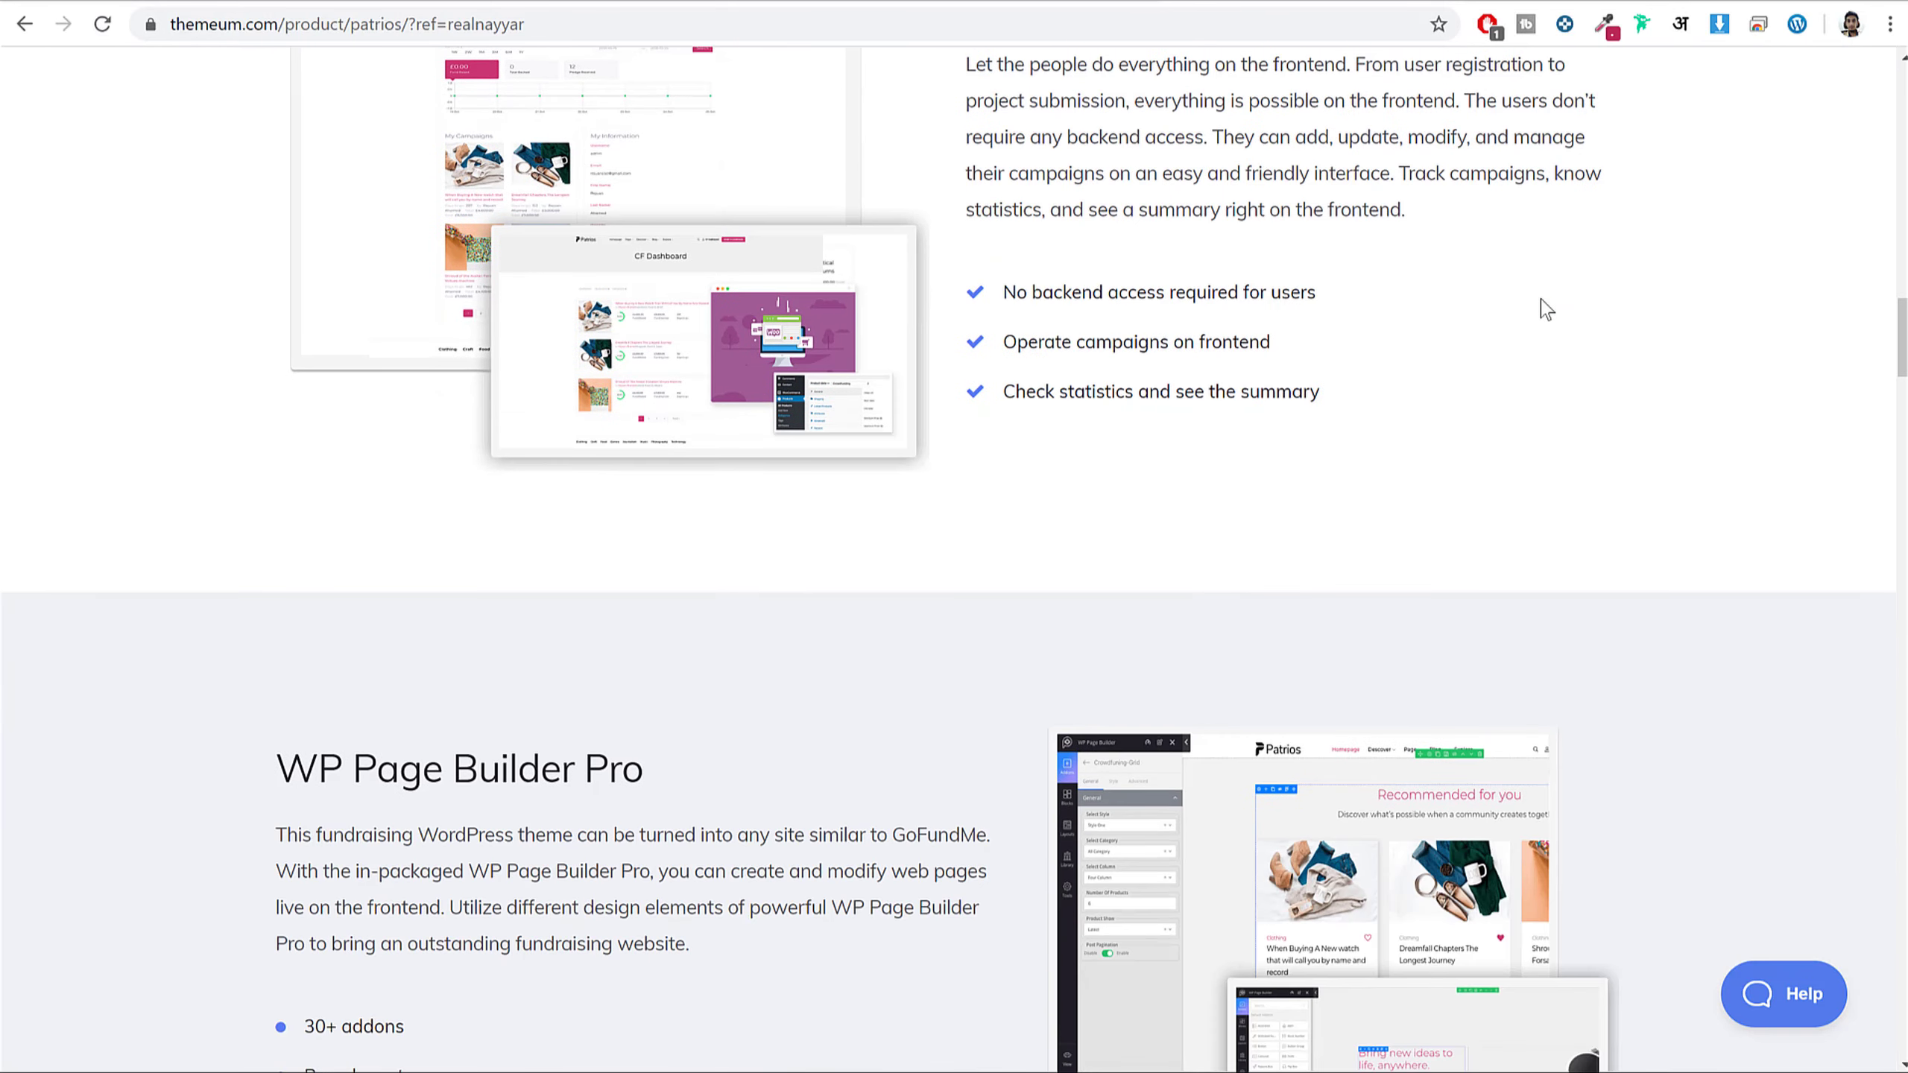
pyautogui.scroll(8, 1543, 308)
pyautogui.moveTo(966, 602); pyautogui.dragTo(1357, 615)
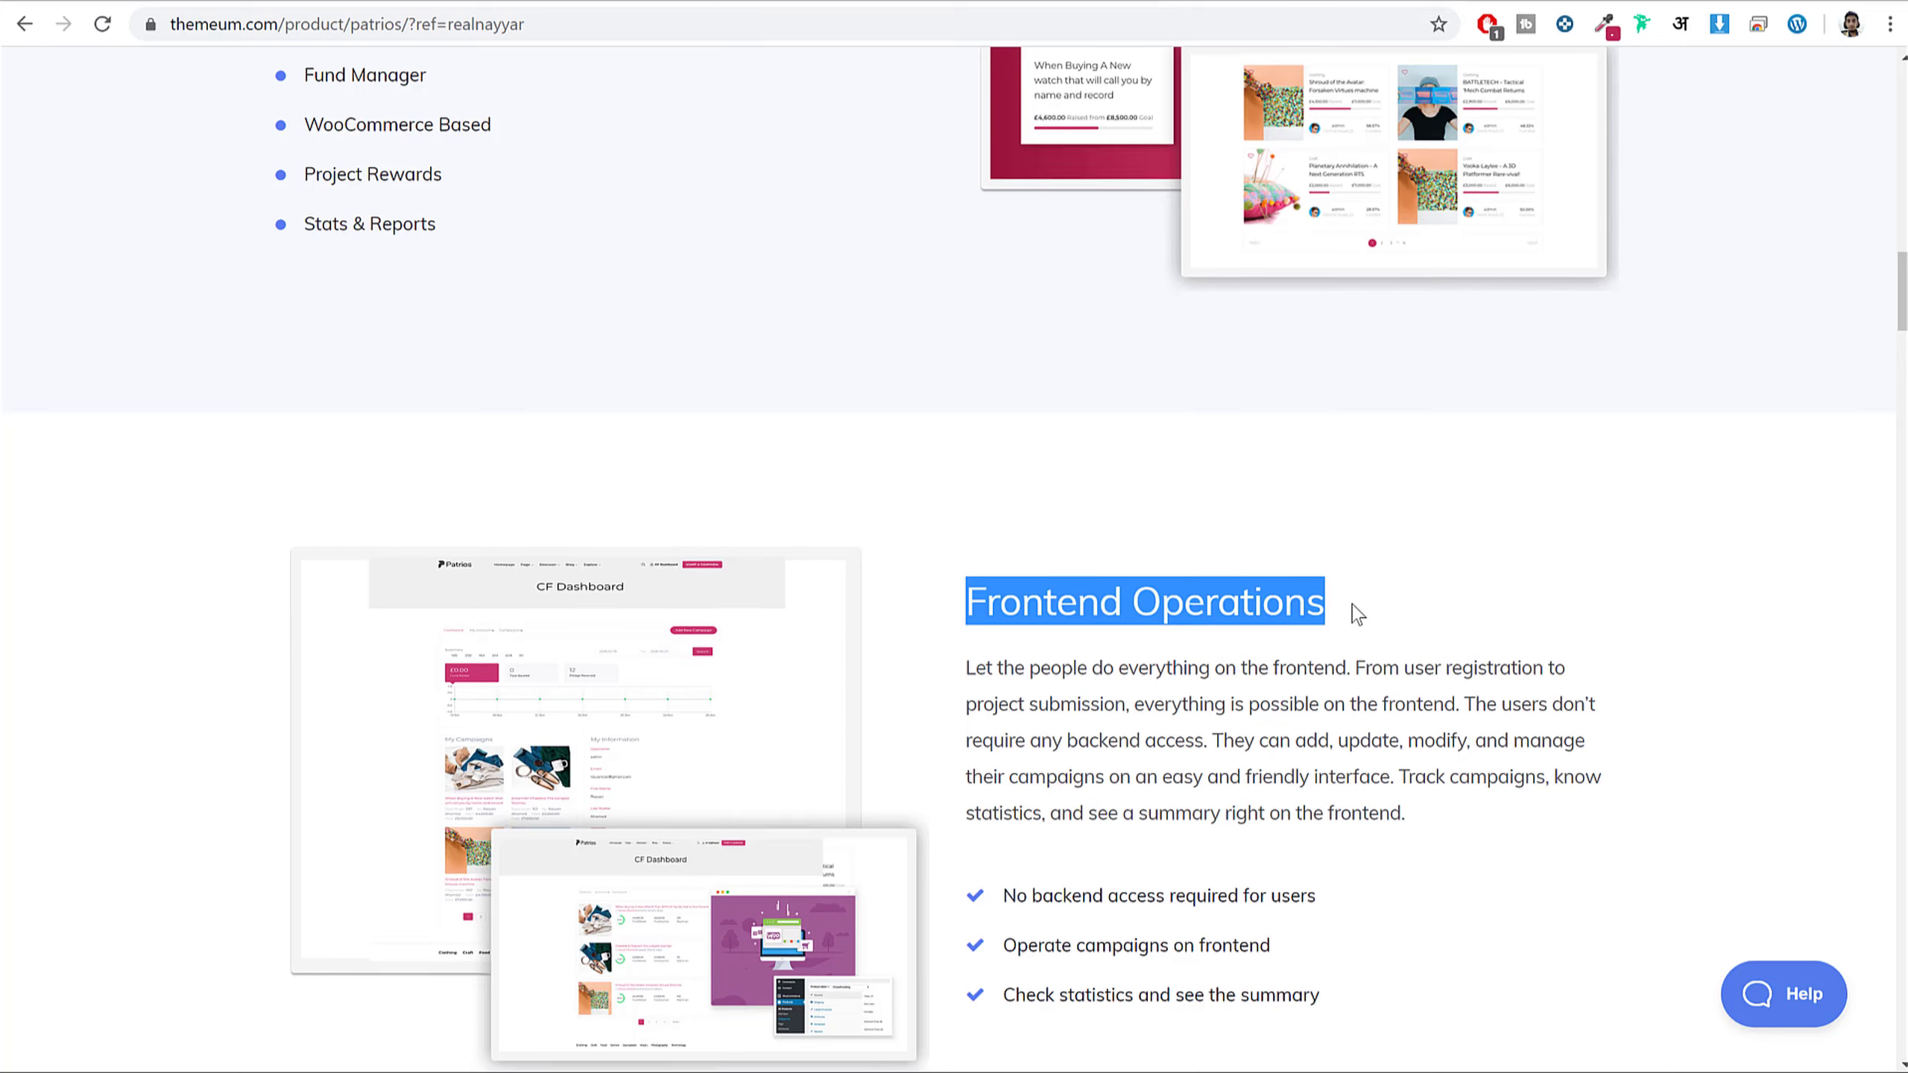
pyautogui.scroll(-10, 1358, 614)
pyautogui.moveTo(646, 387); pyautogui.dragTo(596, 418)
pyautogui.click(344, 400)
pyautogui.click(639, 401)
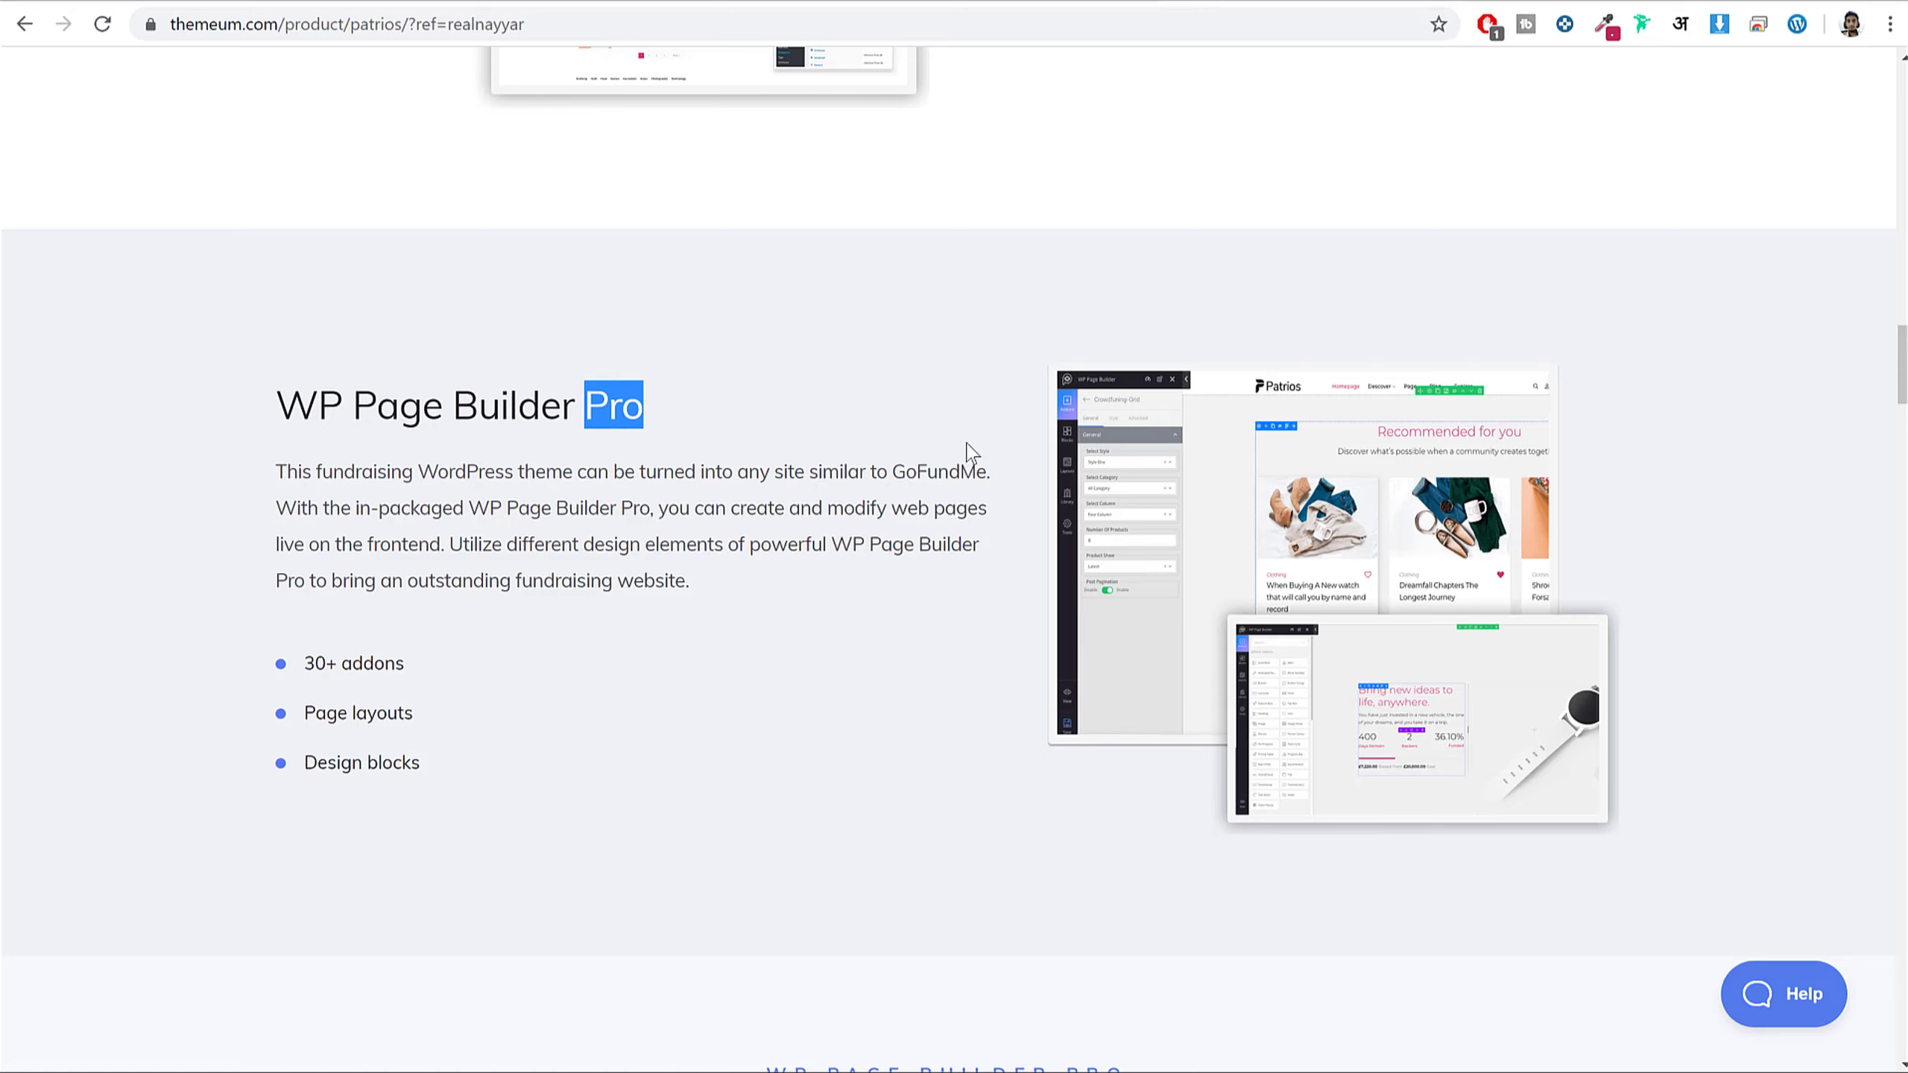
# - Look over the remaining Patrios features and the support section, and return to the Live Demo and Buy Now options
pyautogui.scroll(-12, 972, 451)
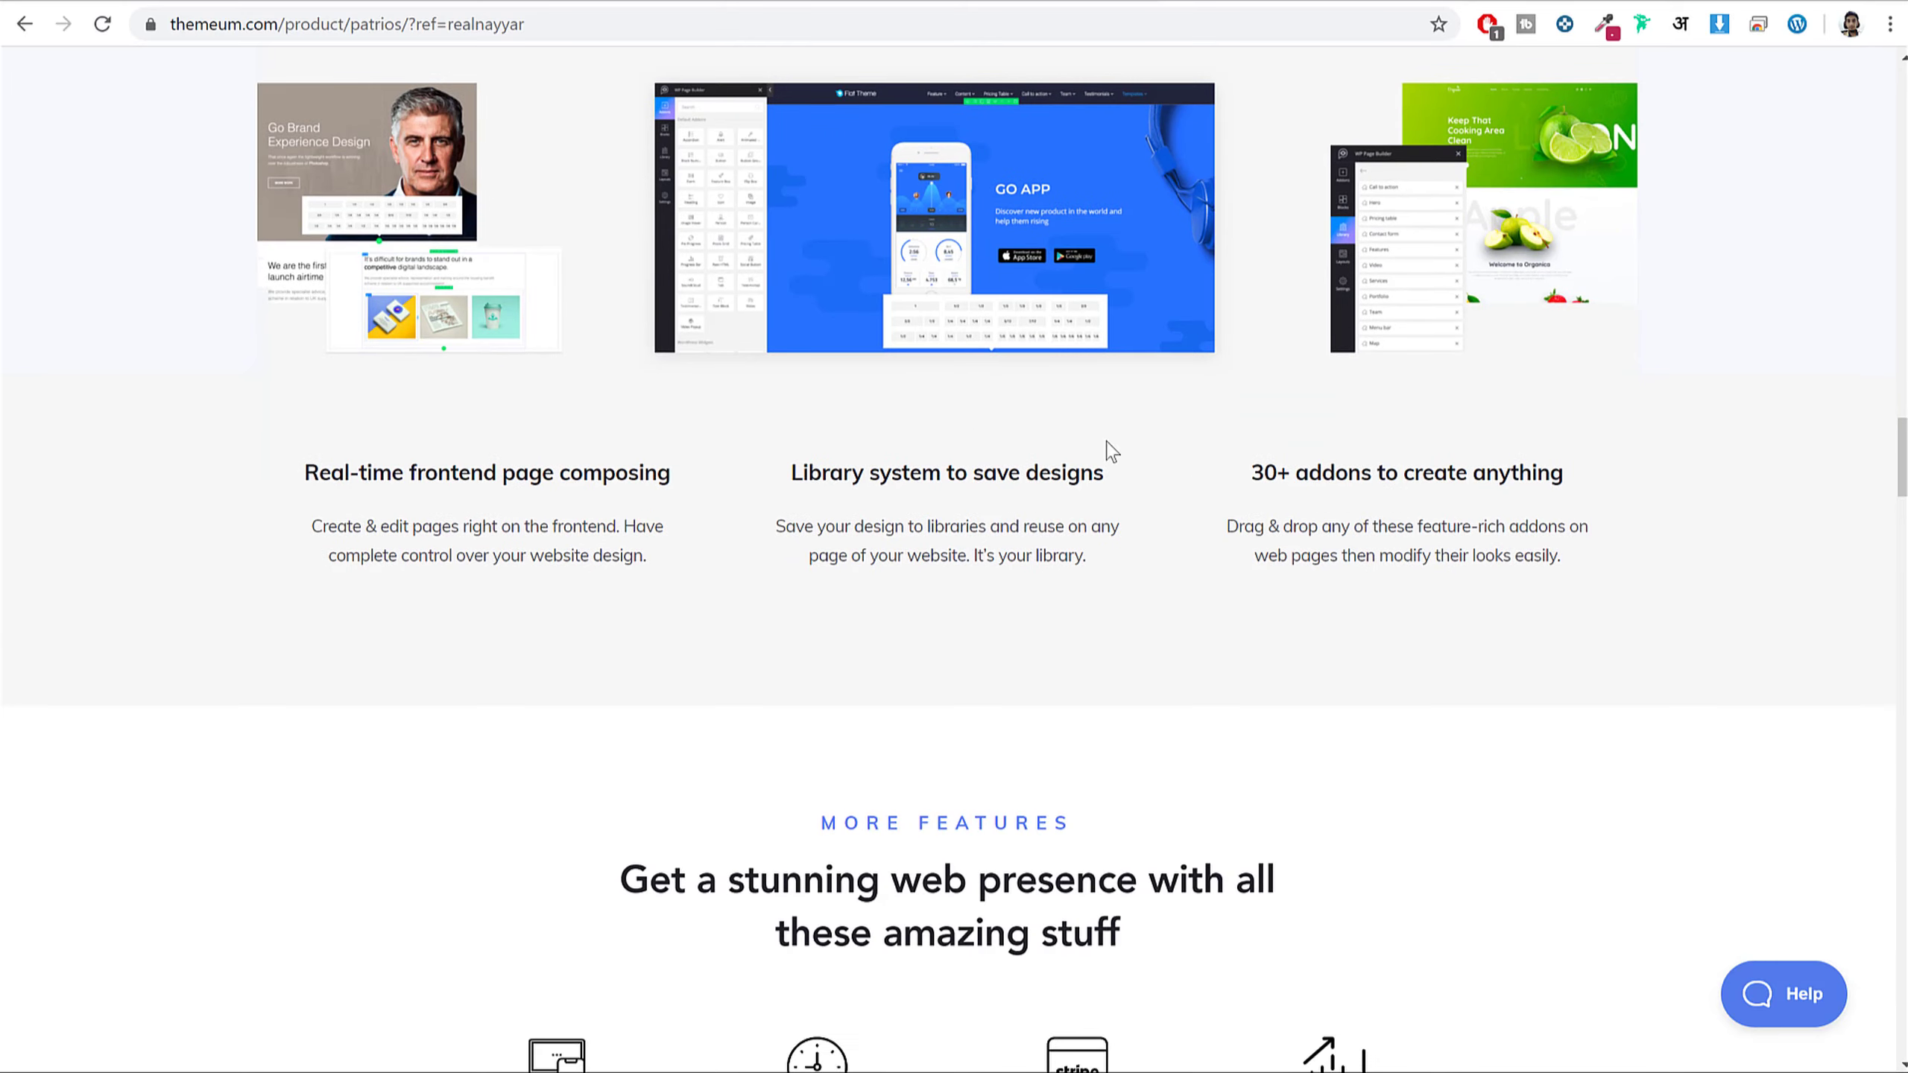
pyautogui.scroll(-9, 1341, 521)
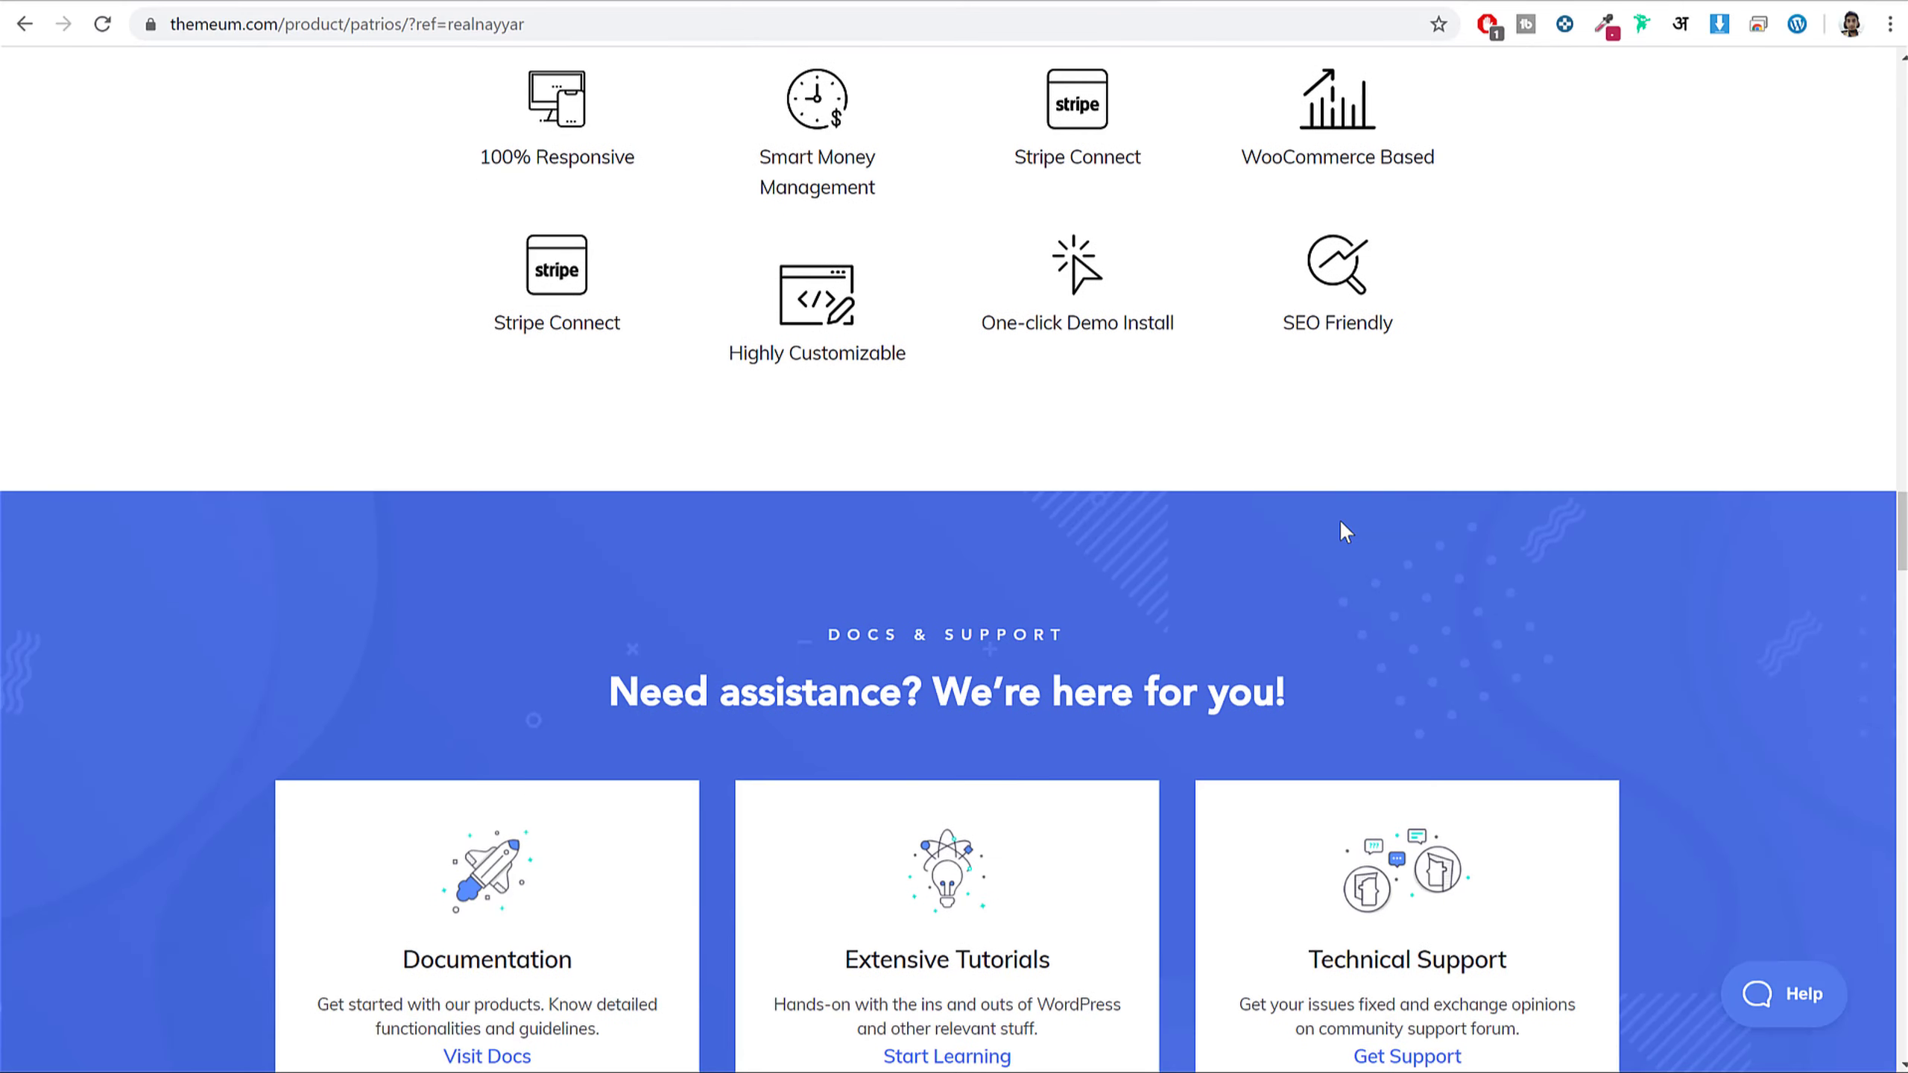
pyautogui.scroll(13, 1339, 517)
pyautogui.scroll(15, 1340, 512)
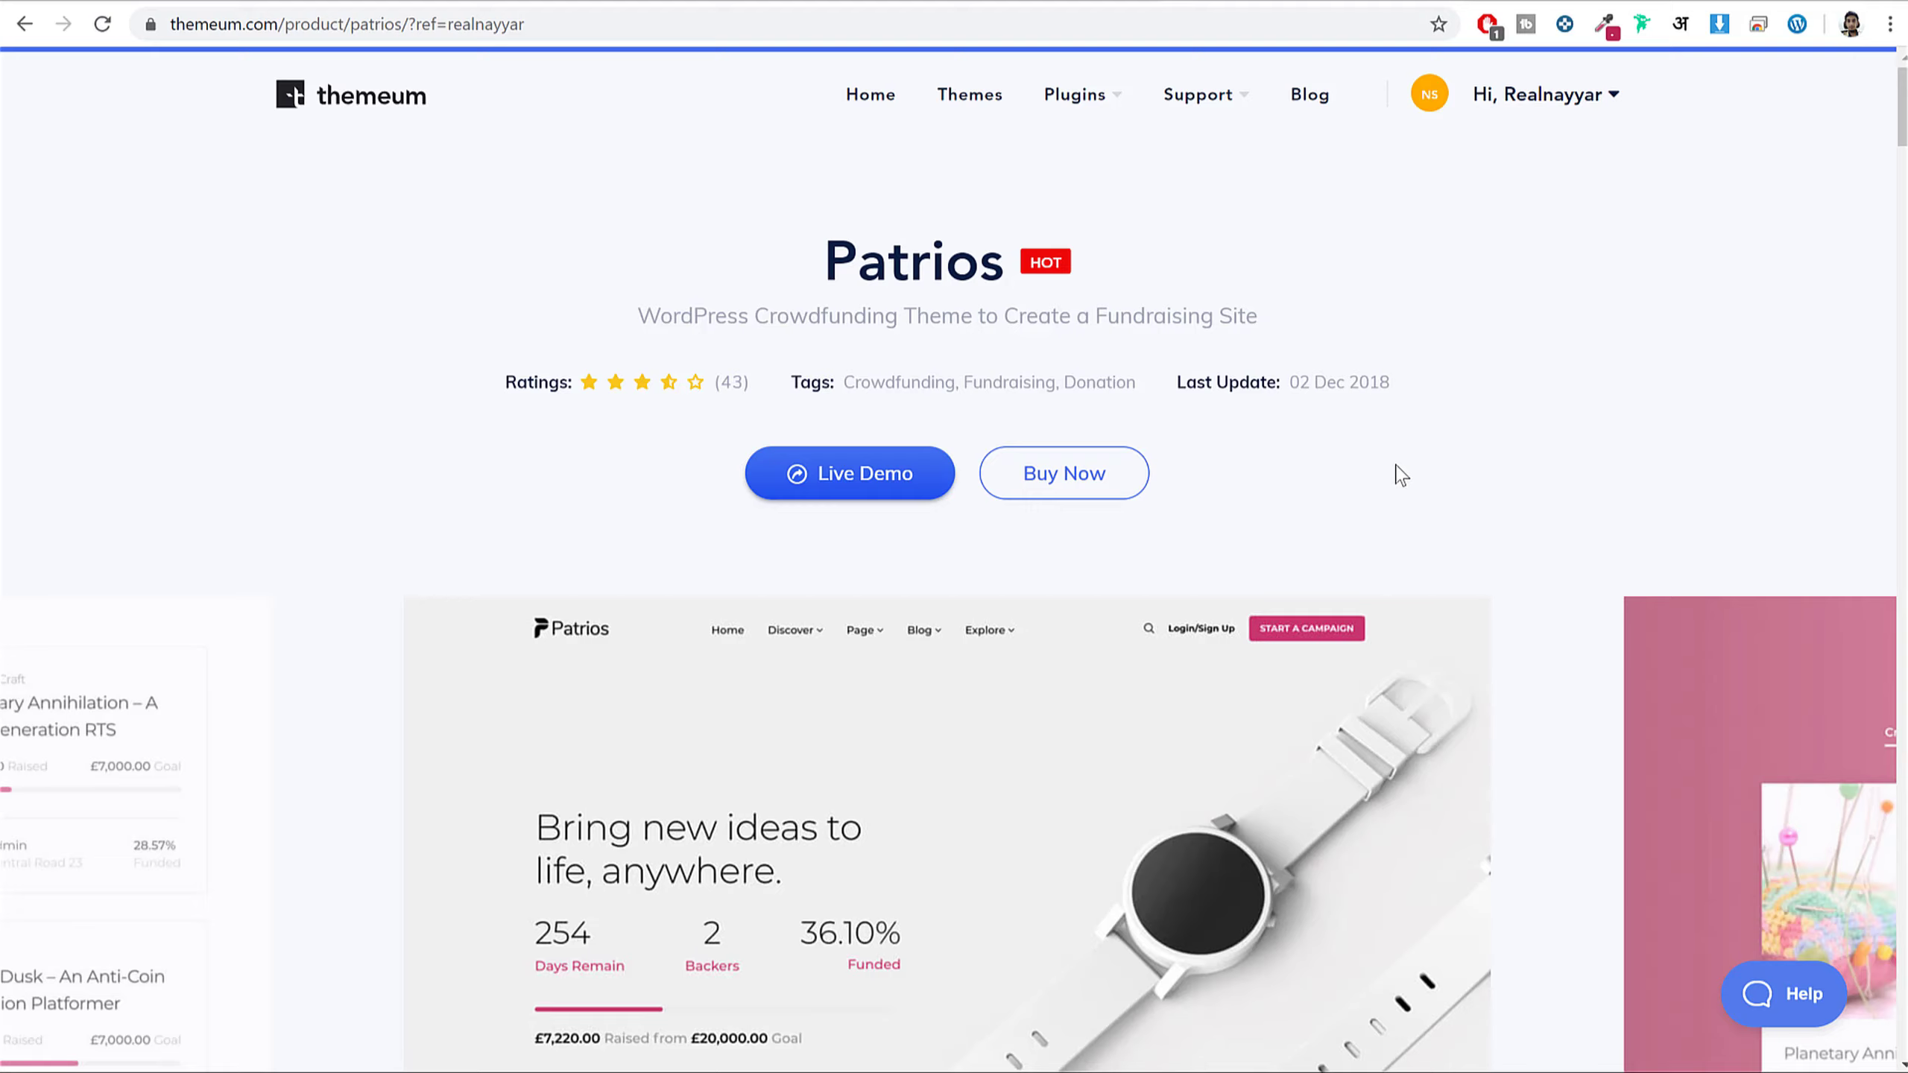
pyautogui.scroll(-1, 1337, 315)
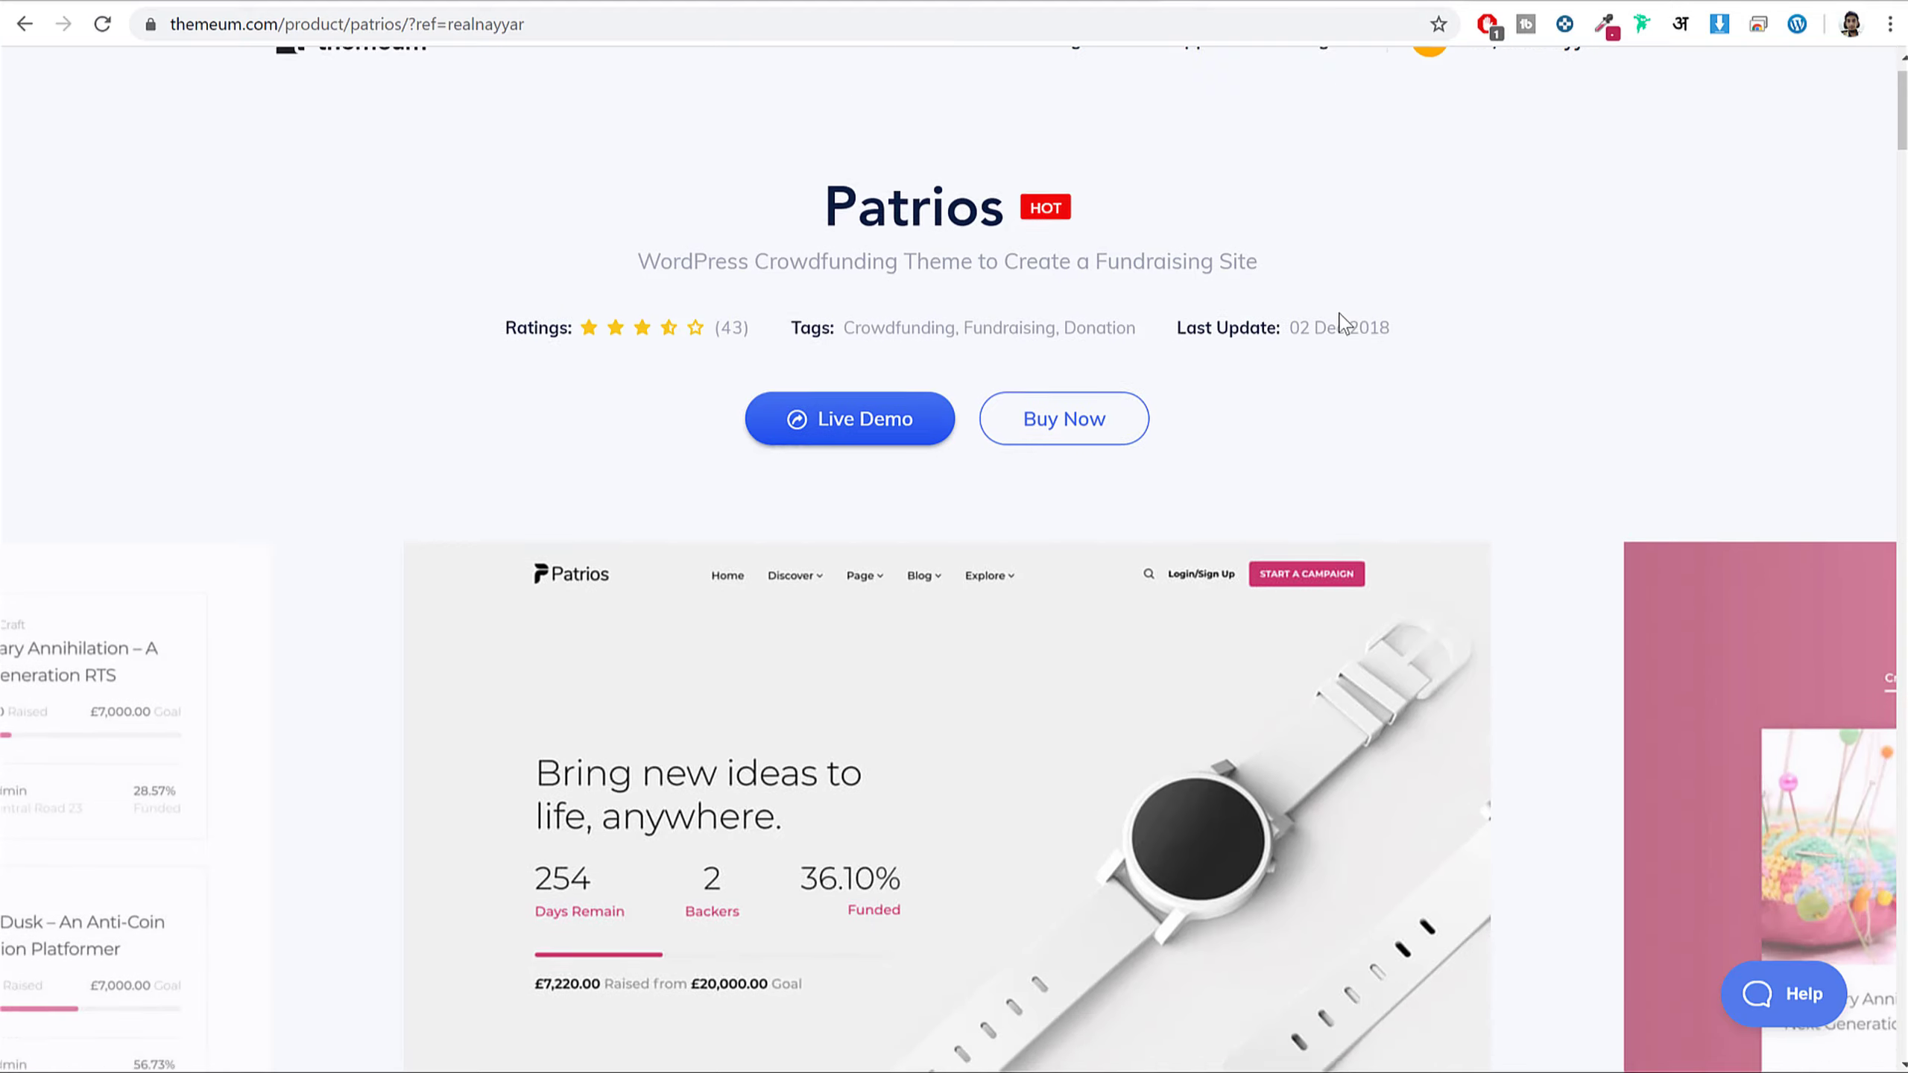
pyautogui.scroll(1, 1337, 315)
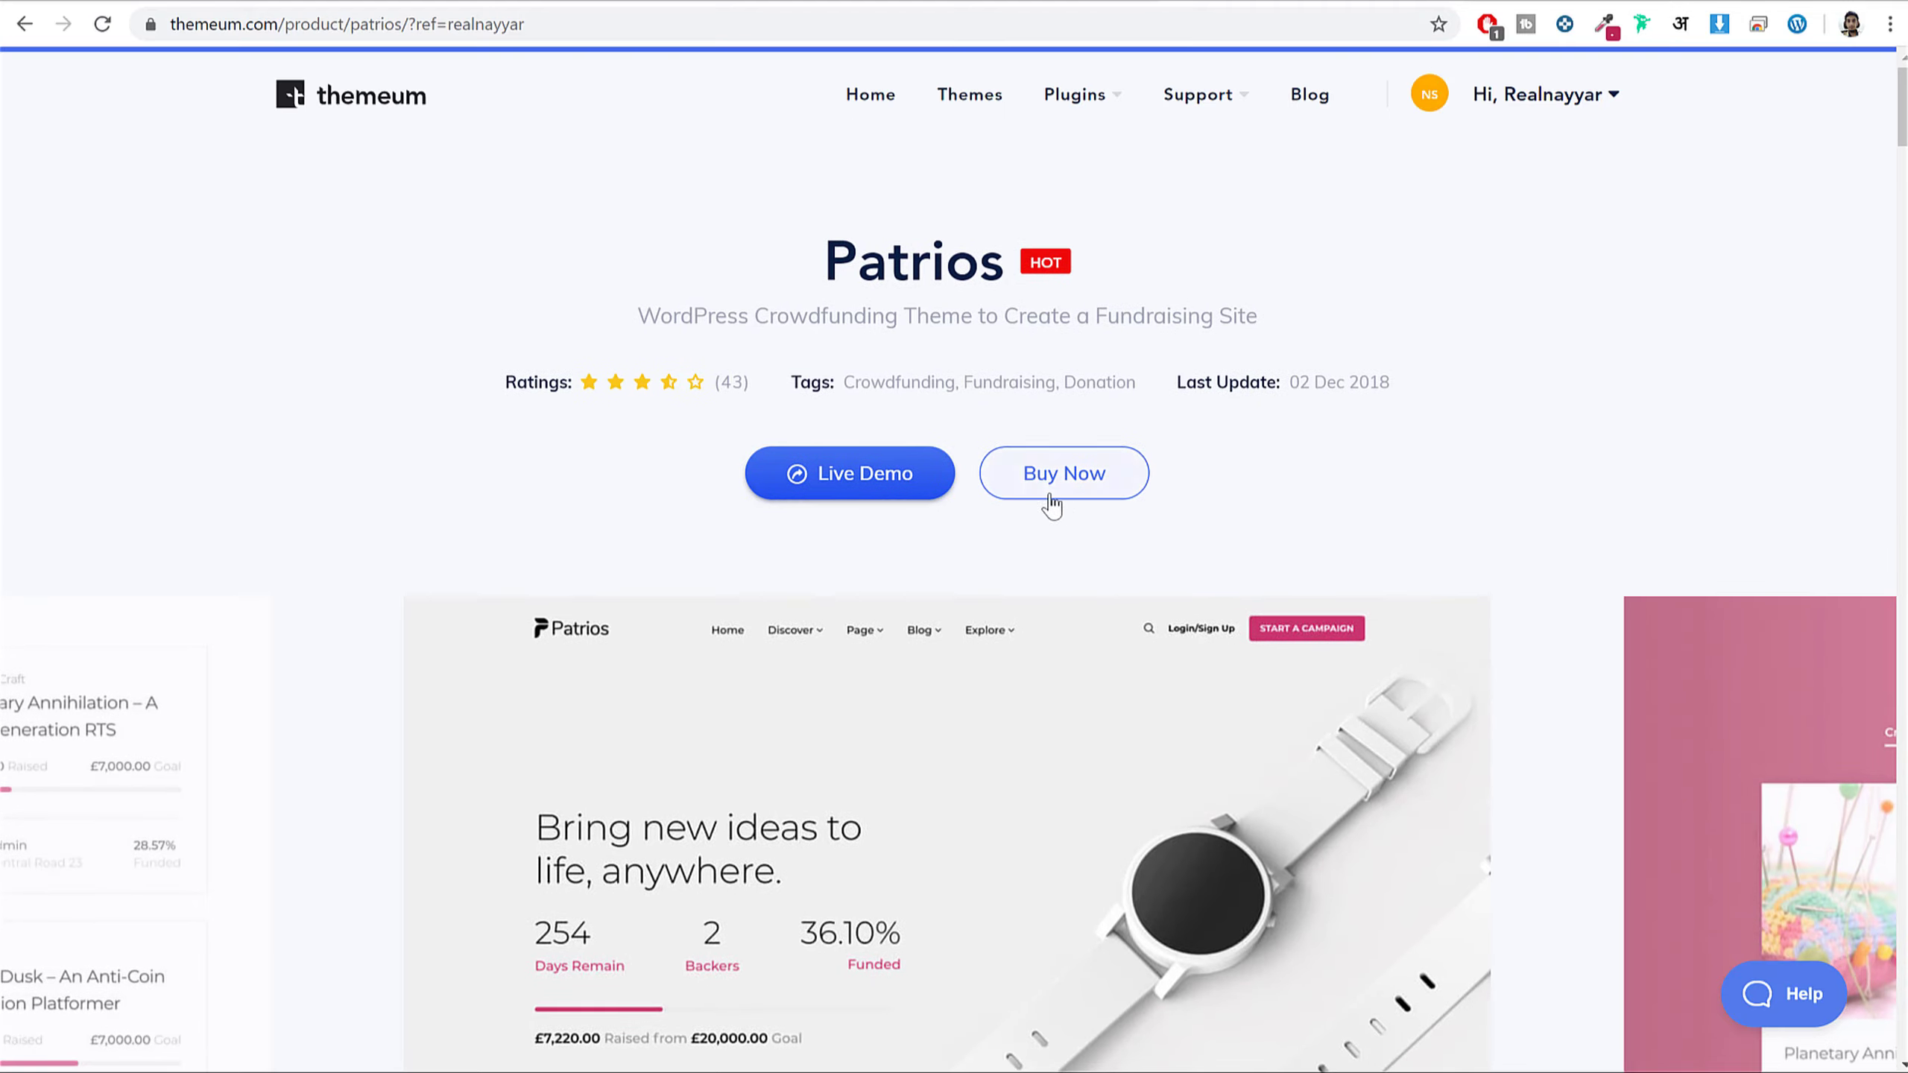
# - Examine the Patrios subscription plans, highlighting the Single License, 5 License Pack and Club Membership headings and the $199 price
pyautogui.click(1105, 490)
pyautogui.scroll(-3, 1528, 594)
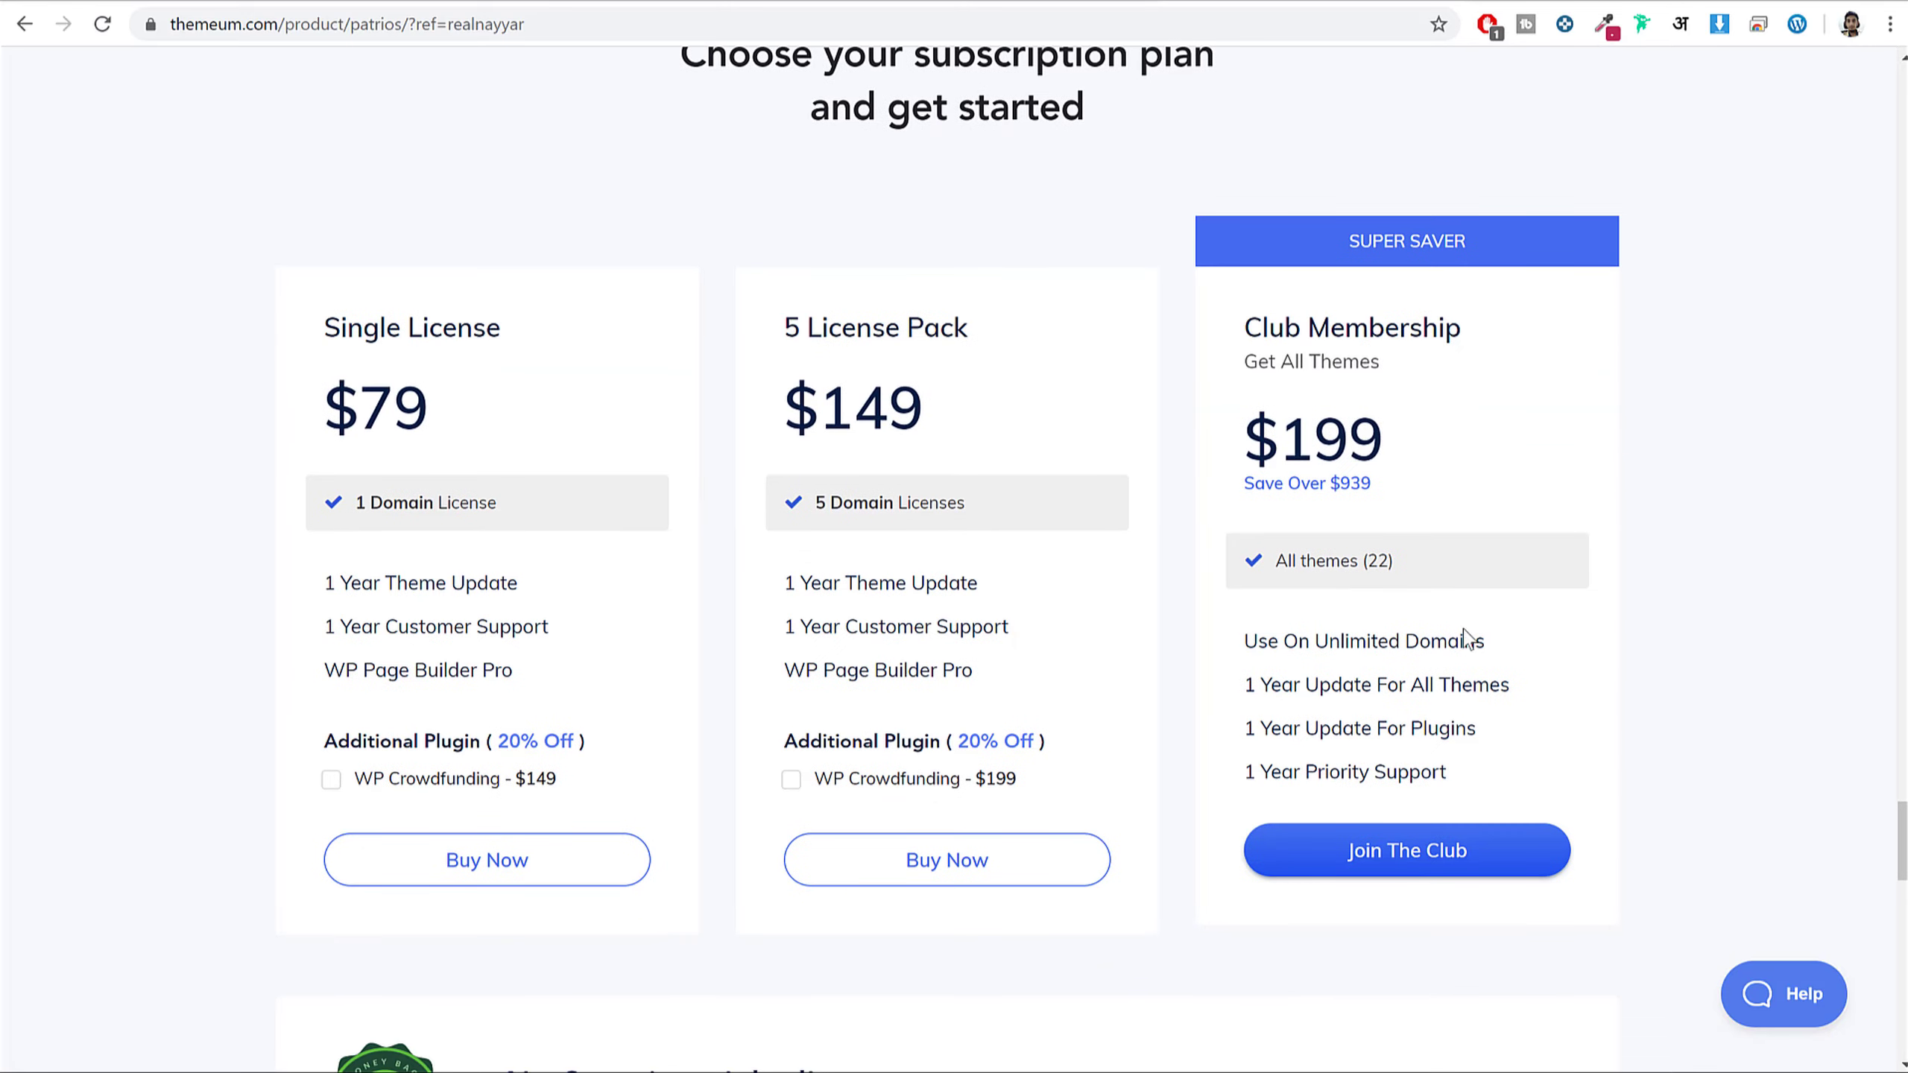
pyautogui.click(1852, 466)
pyautogui.moveTo(503, 328); pyautogui.dragTo(326, 325)
pyautogui.click(515, 302)
pyautogui.moveTo(969, 328); pyautogui.dragTo(780, 331)
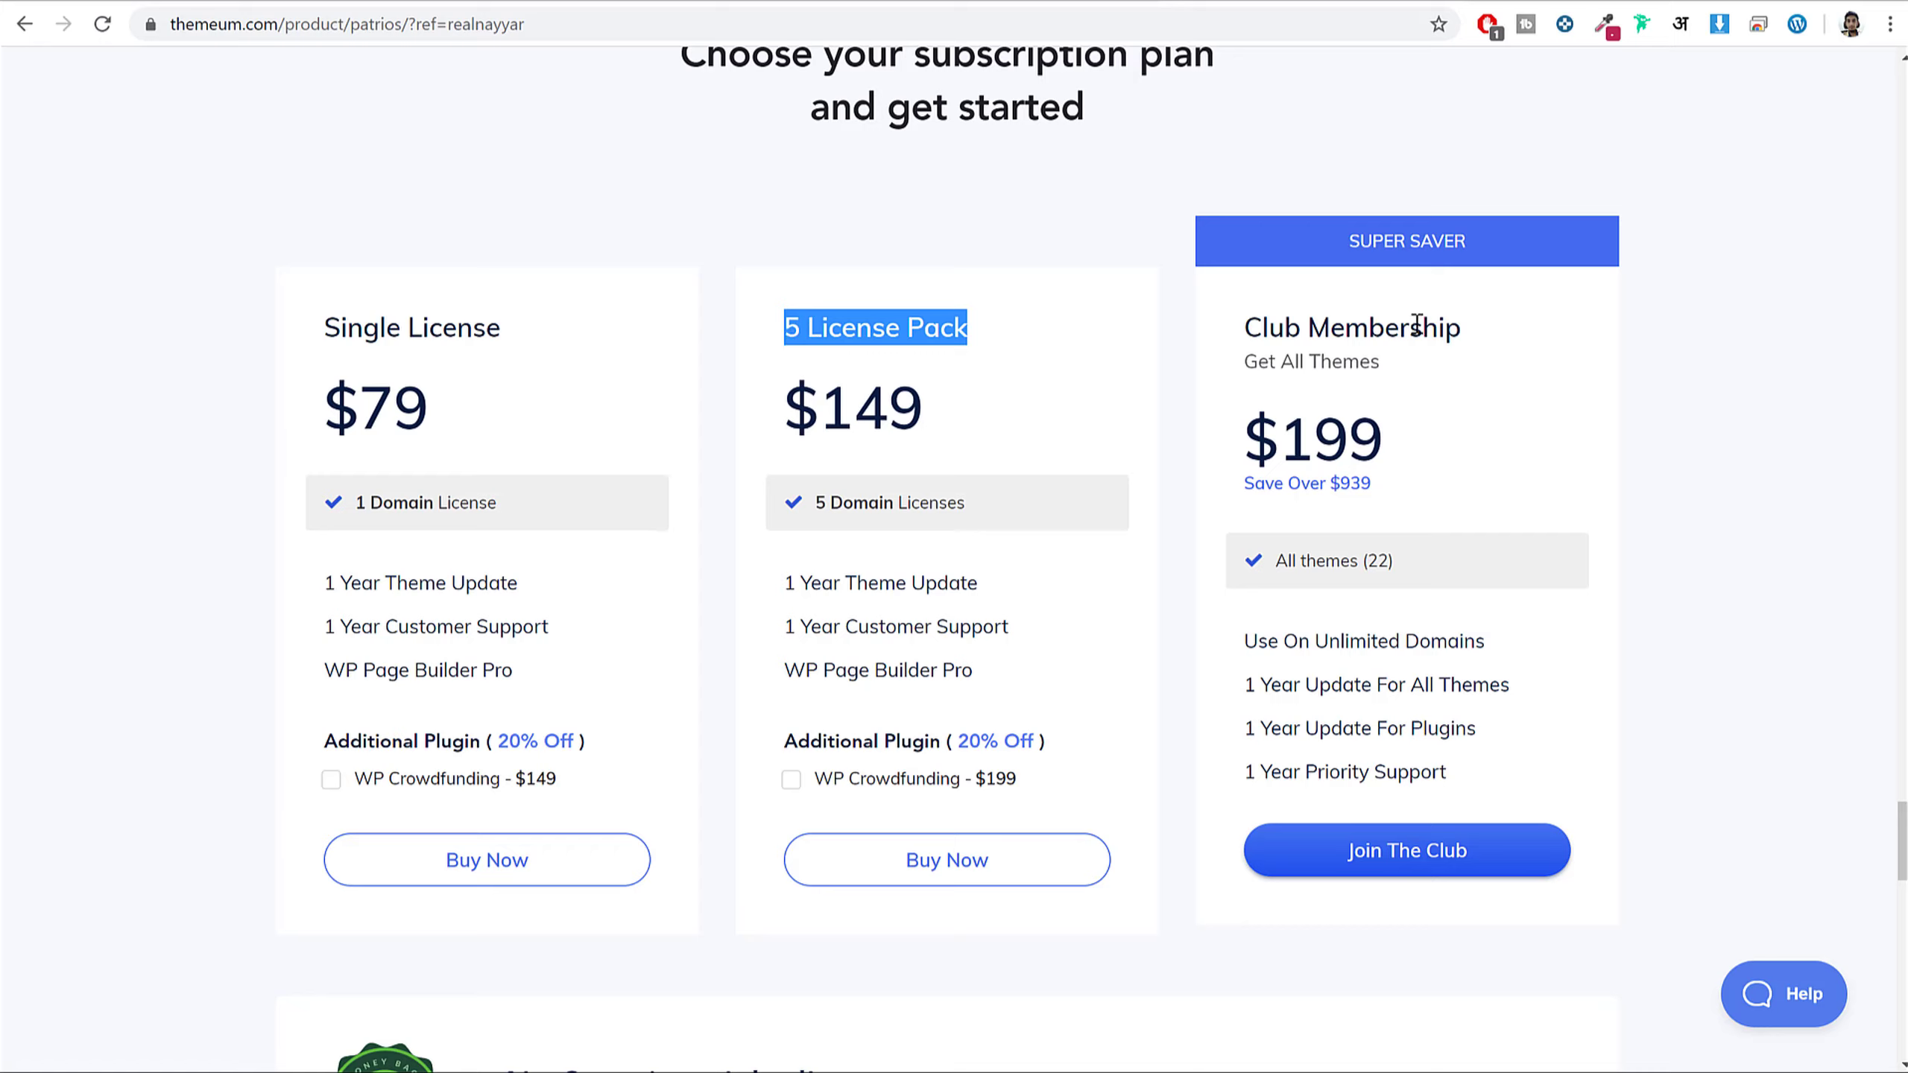
pyautogui.click(1719, 324)
pyautogui.moveTo(1475, 333); pyautogui.dragTo(1238, 342)
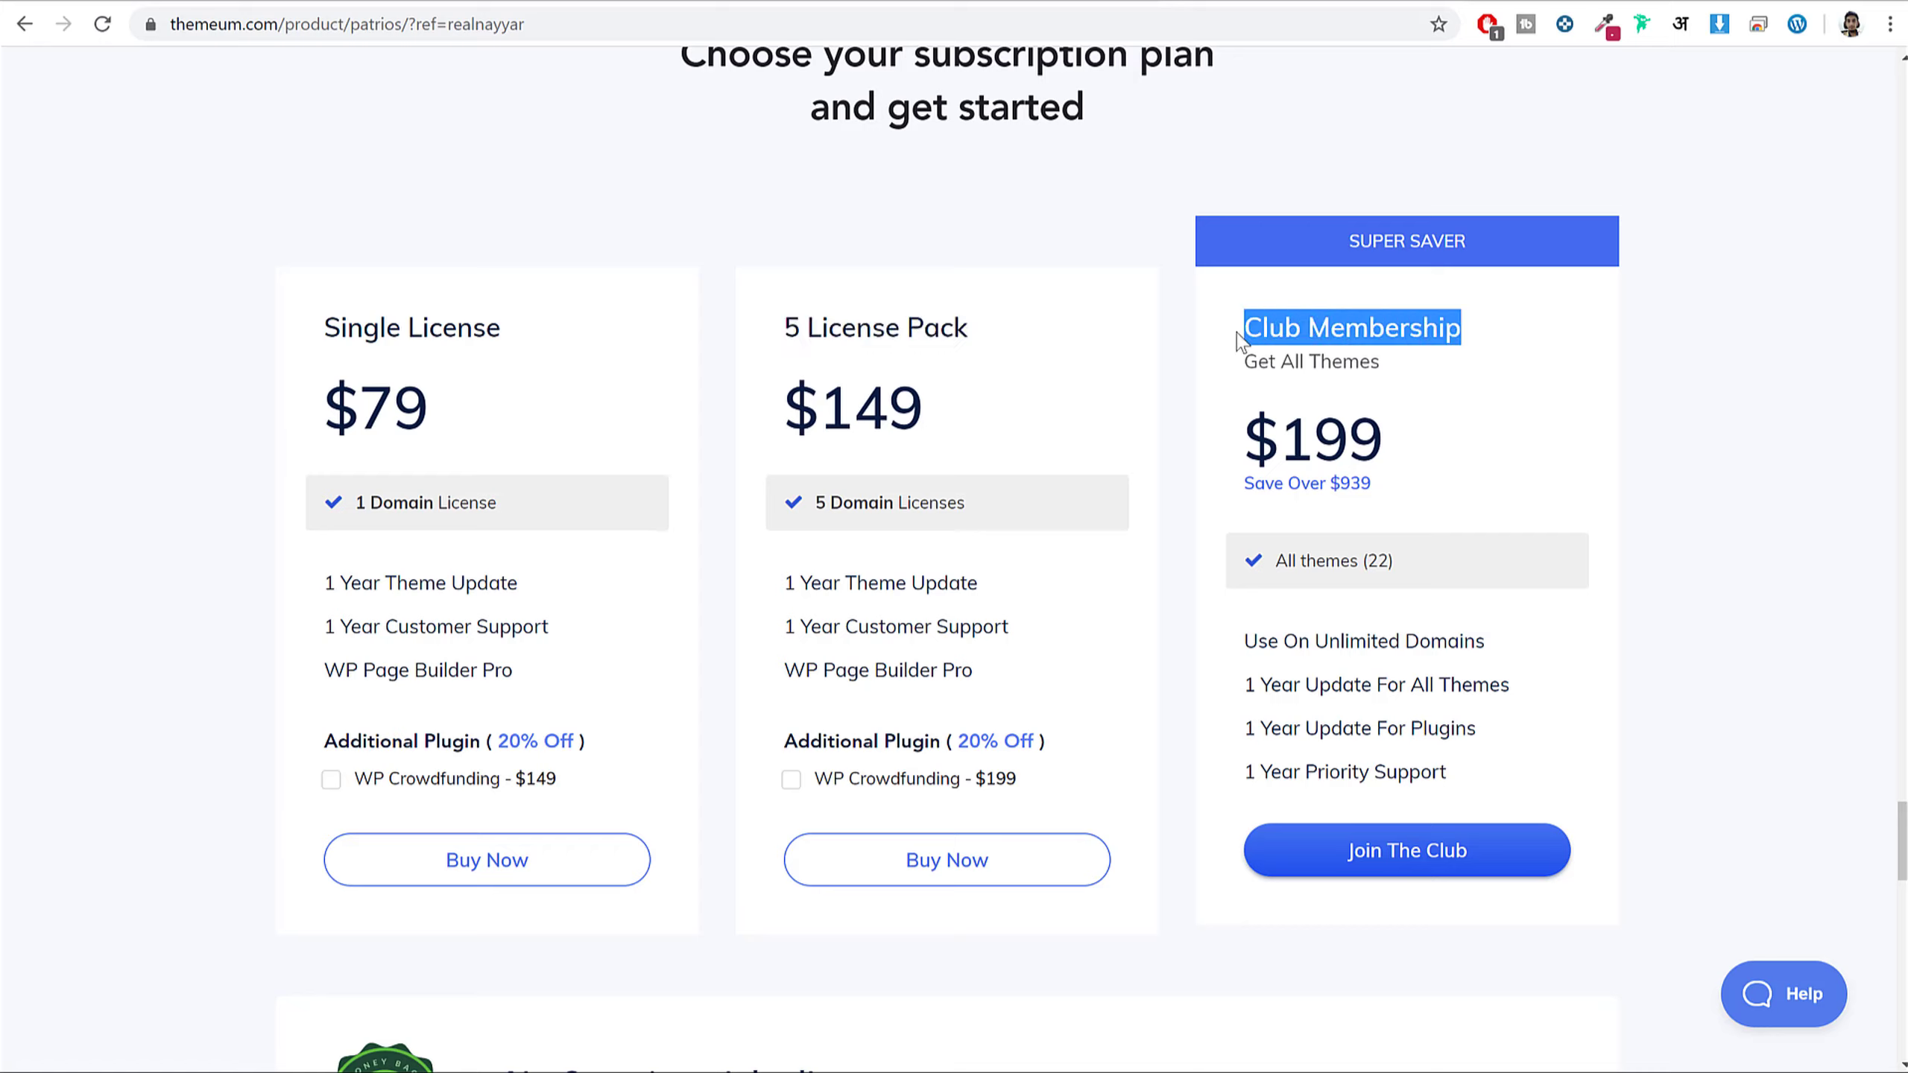
pyautogui.moveTo(1395, 433); pyautogui.dragTo(1253, 430)
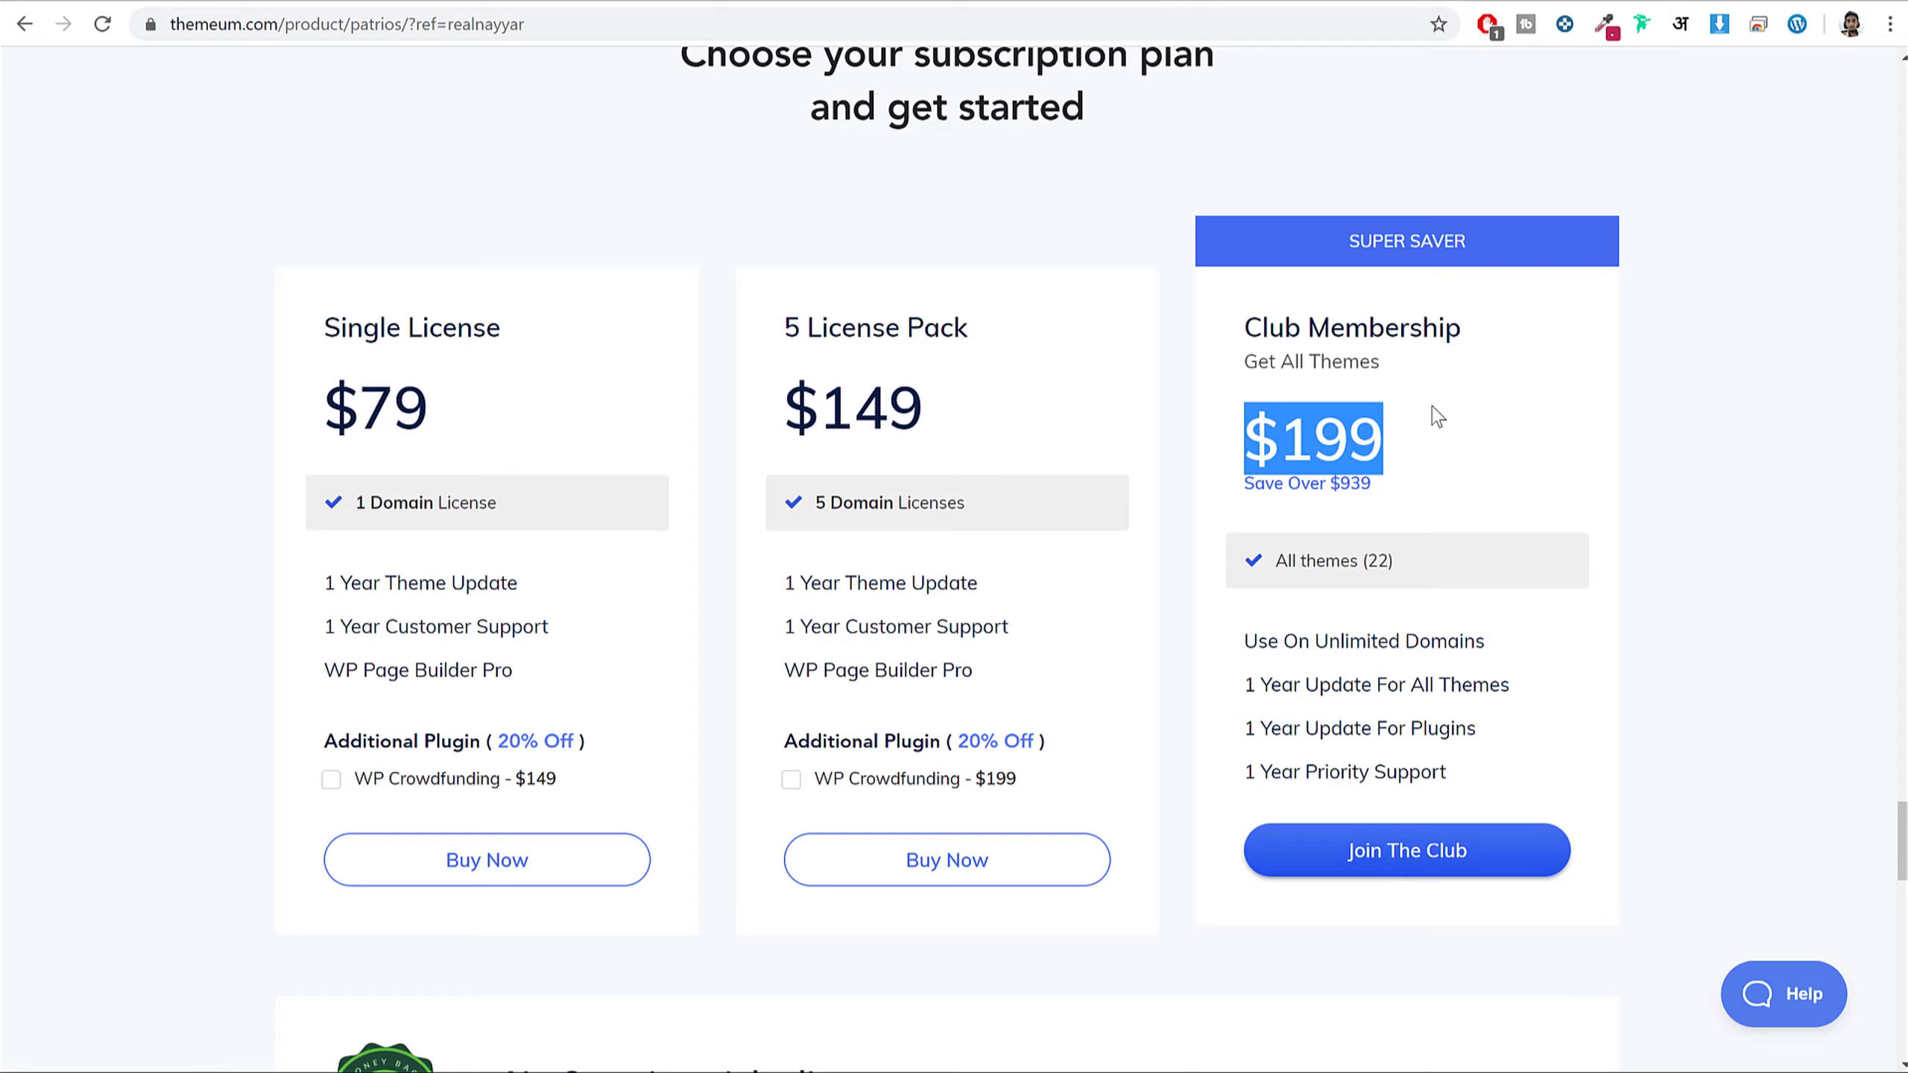
pyautogui.click(1469, 398)
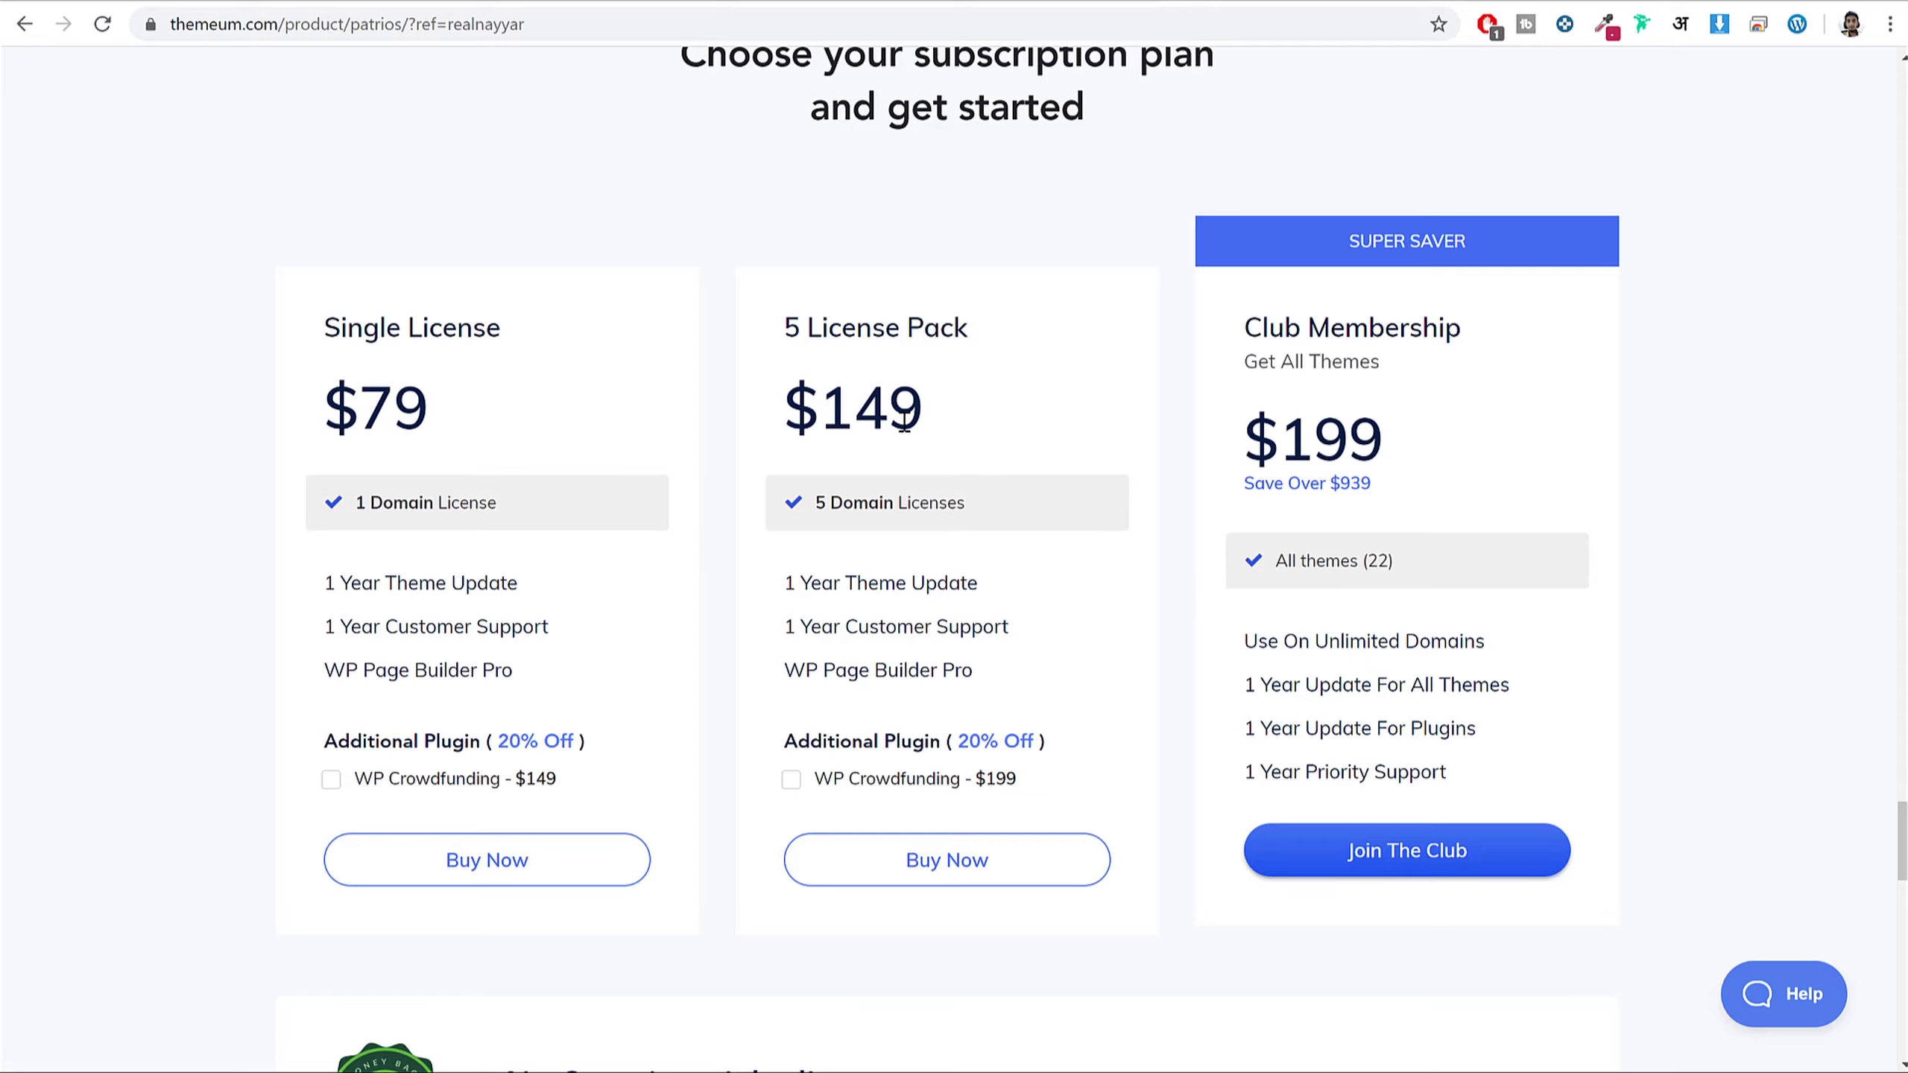
# - Open Themeum's Themes page in a new browser tab, browse the full collection and look through the LMS category
pyautogui.scroll(20, 968, 544)
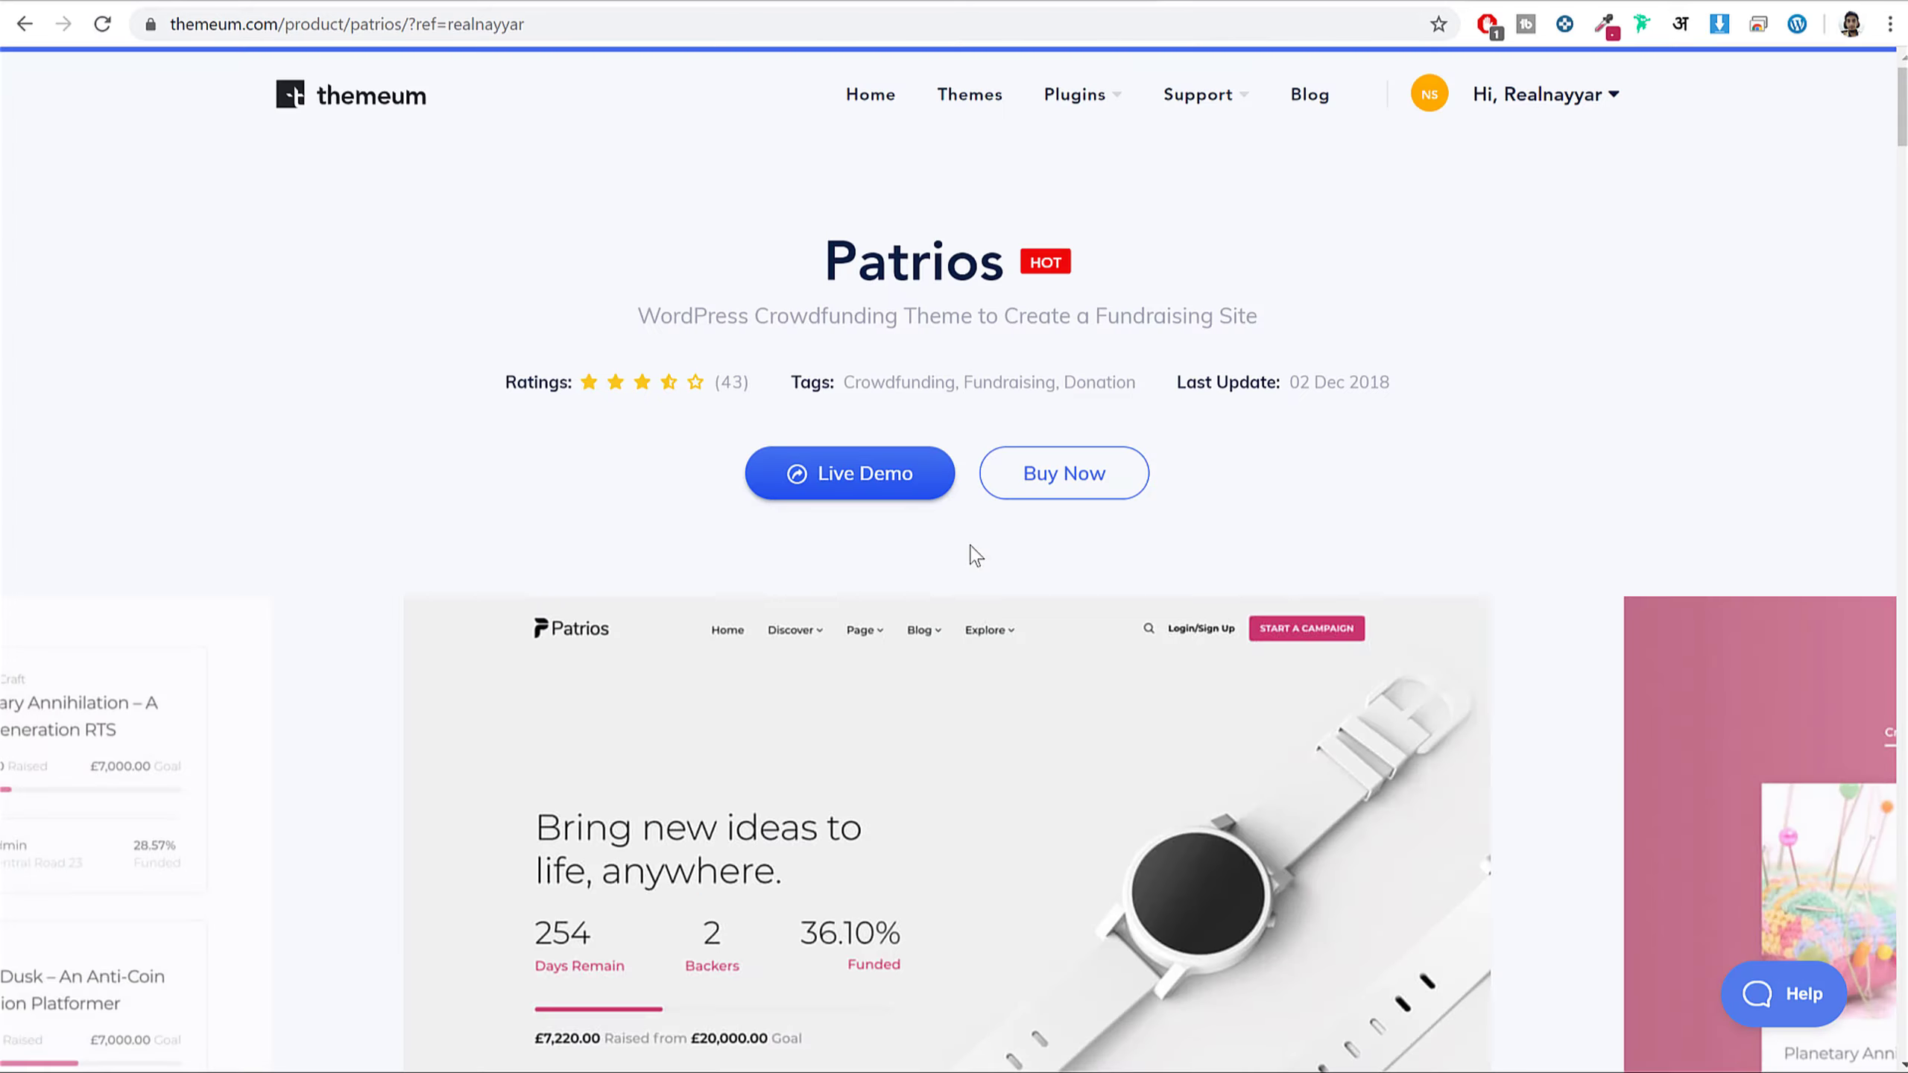
pyautogui.rightClick(958, 94)
pyautogui.click(985, 117)
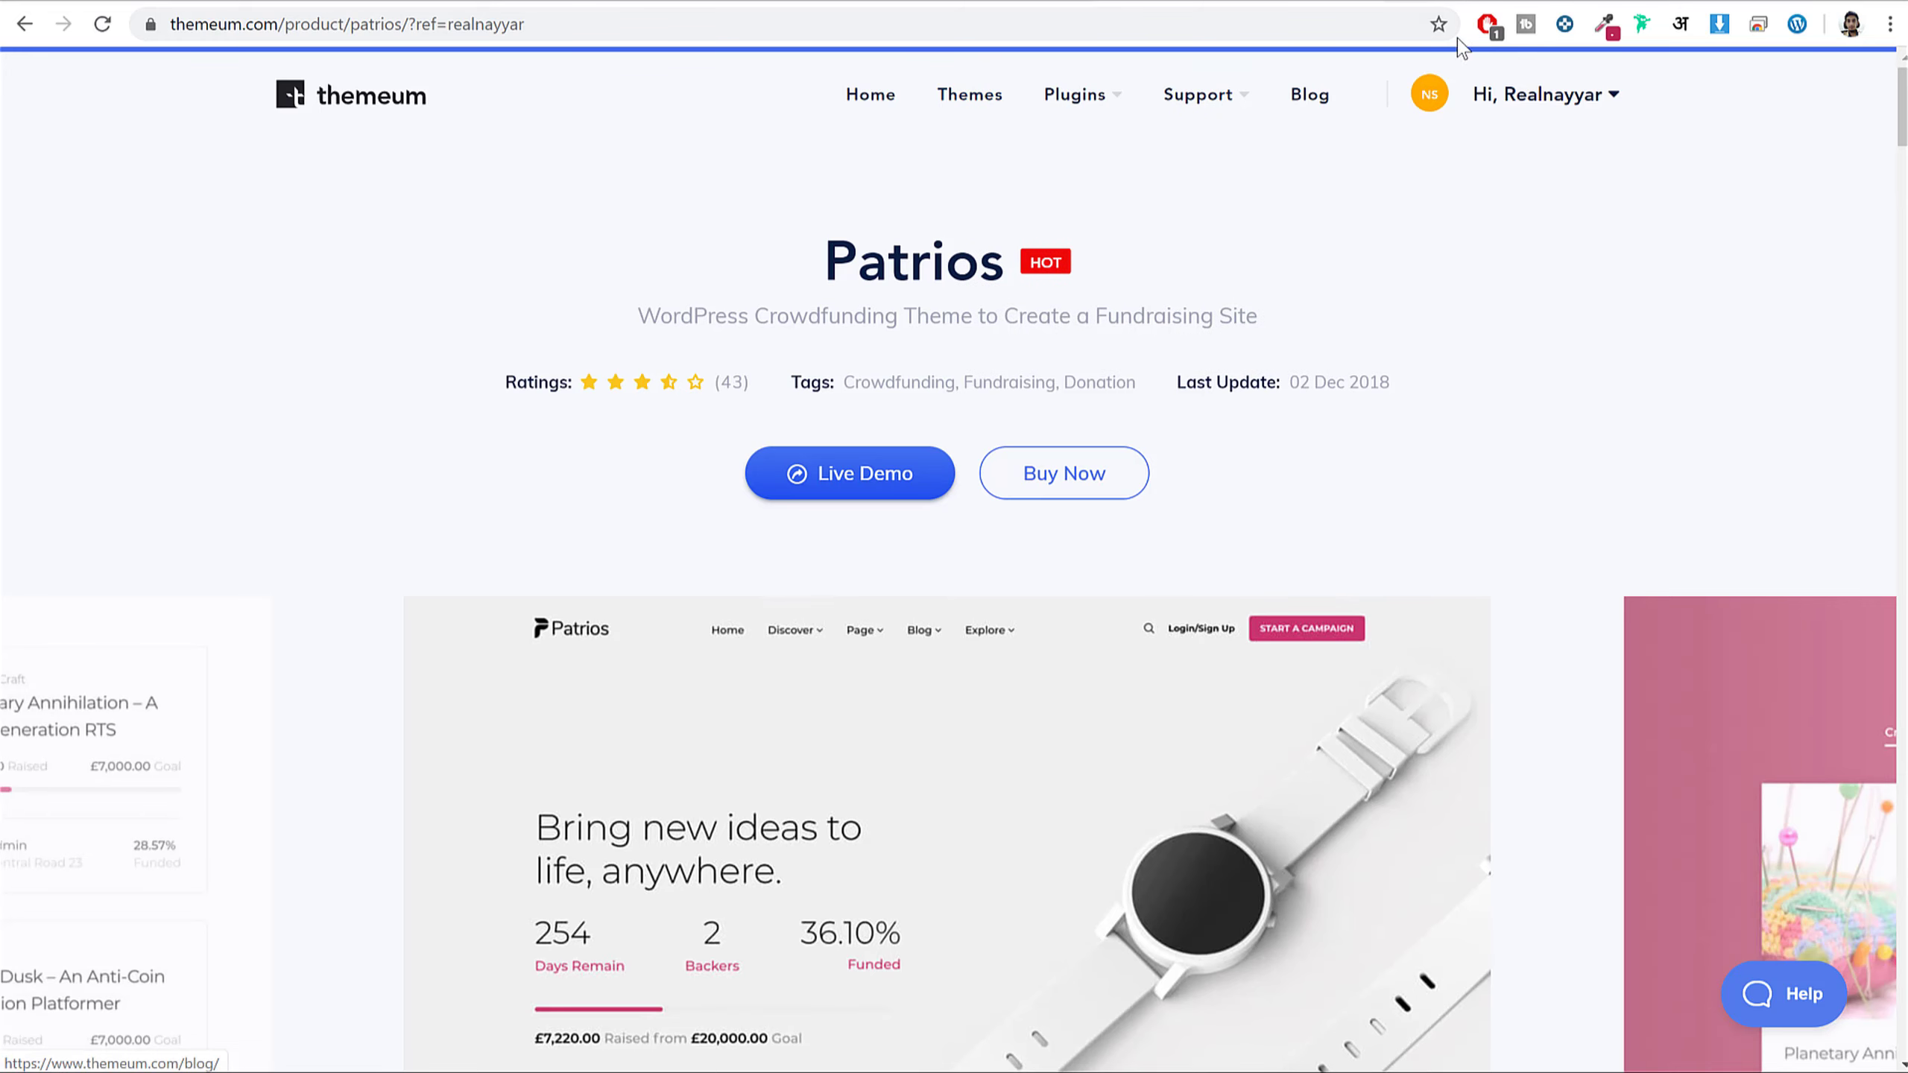
pyautogui.click(1501, 1)
pyautogui.scroll(-4, 1667, 316)
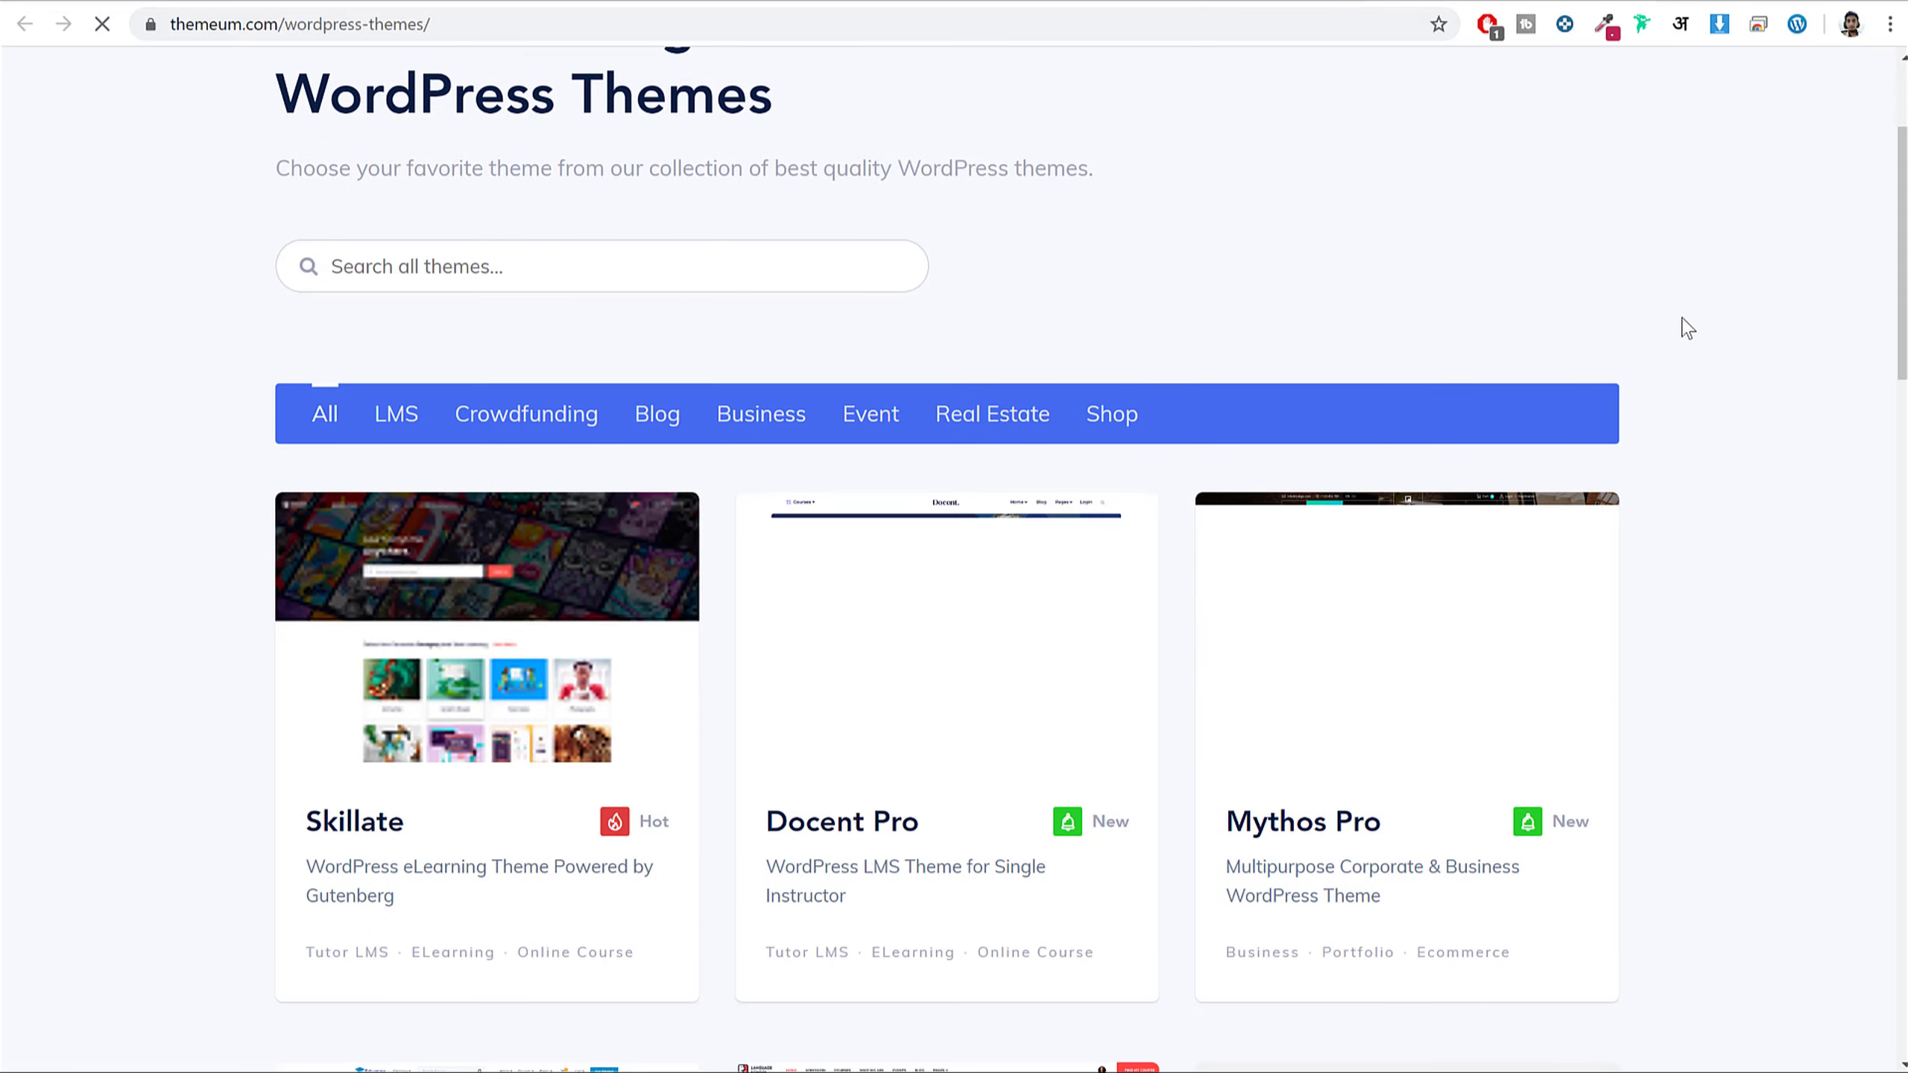
pyautogui.scroll(-15, 1687, 328)
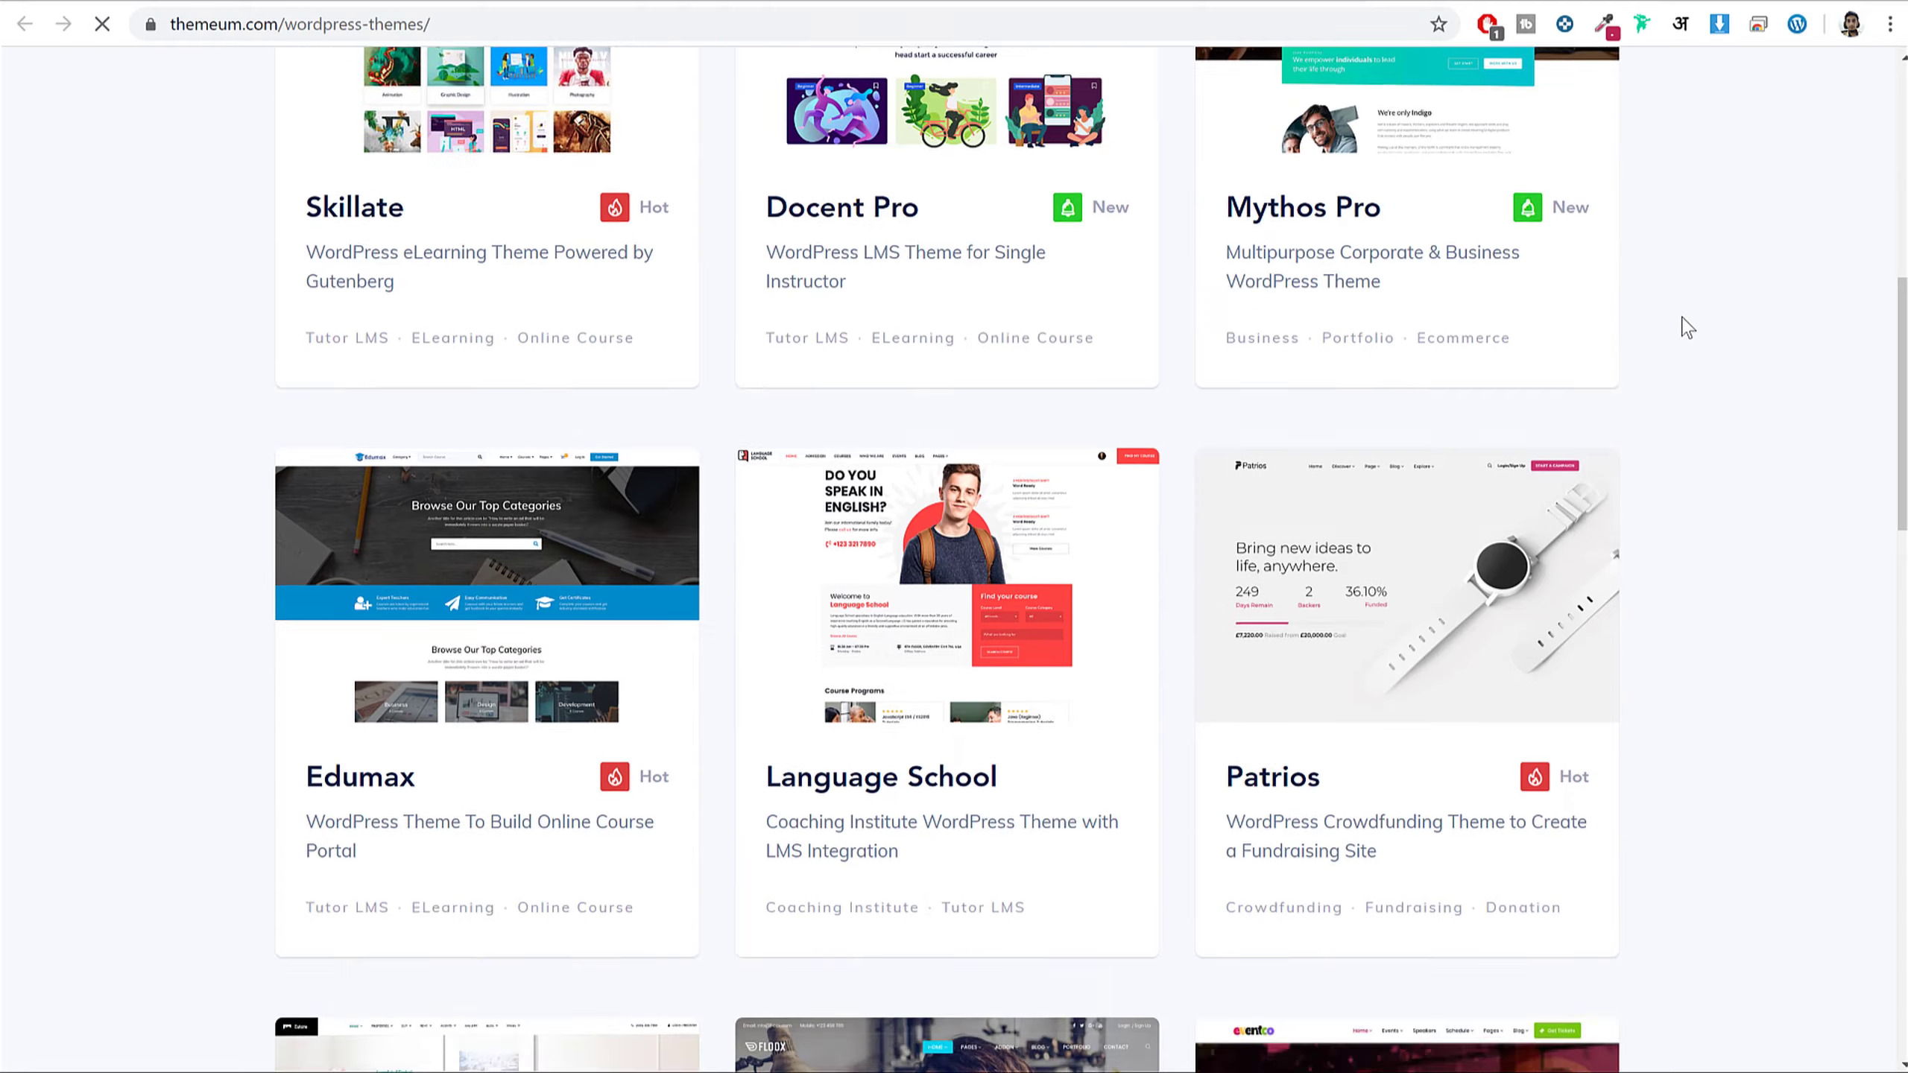
pyautogui.scroll(18, 1687, 464)
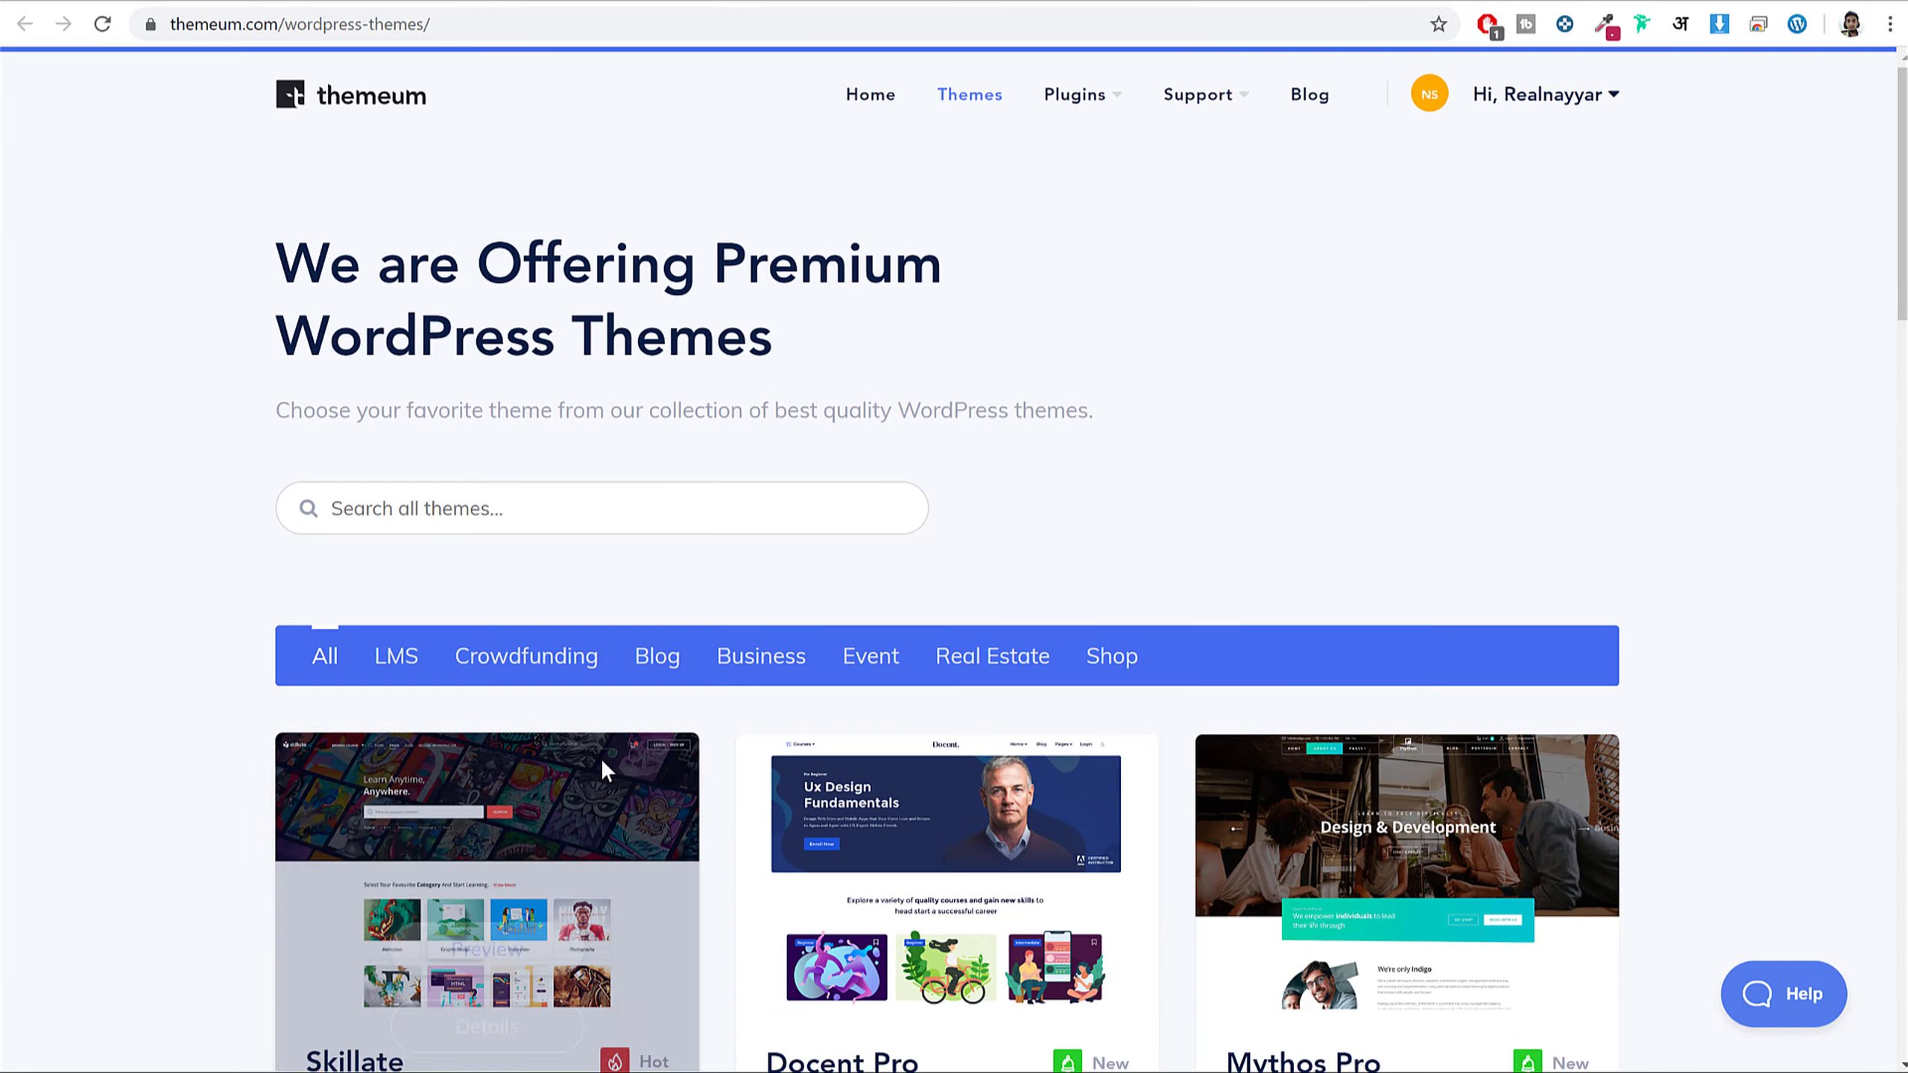
pyautogui.scroll(-1, 402, 548)
pyautogui.click(399, 538)
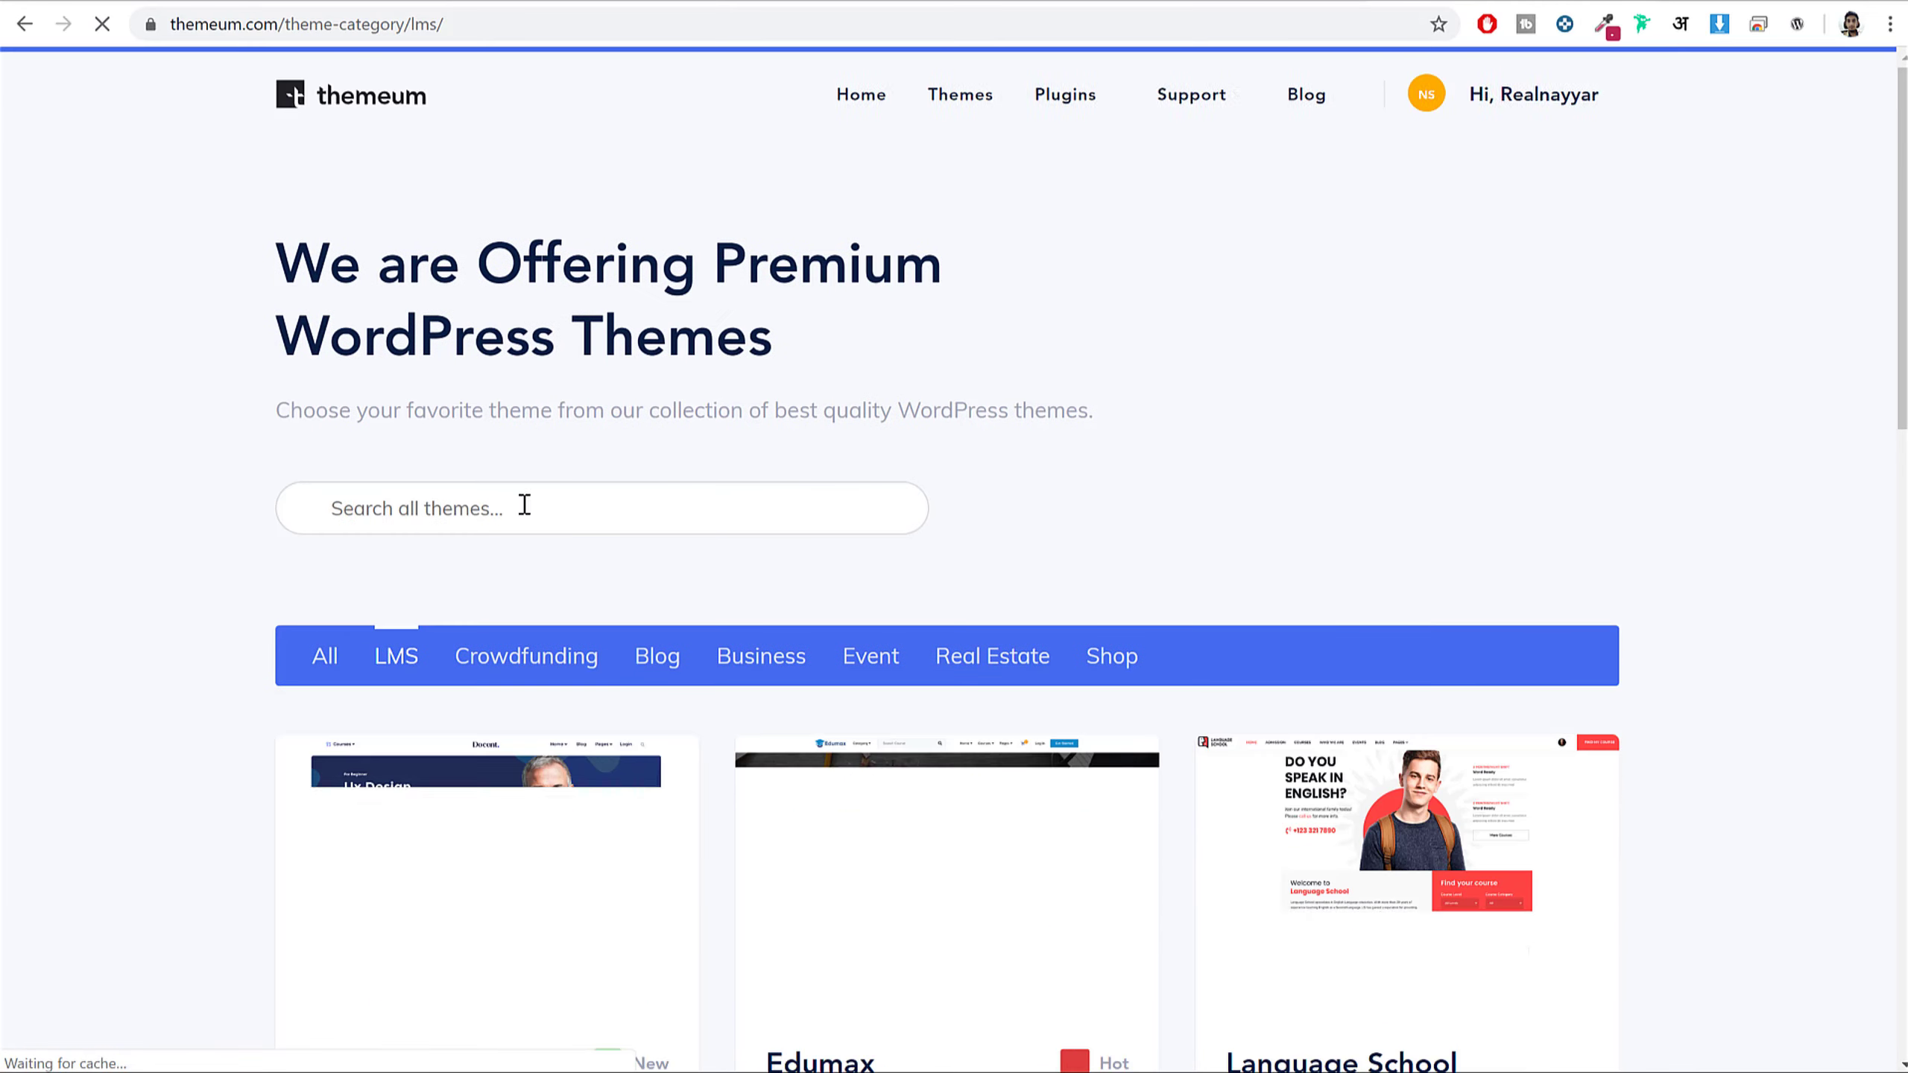
pyautogui.scroll(-5, 1448, 546)
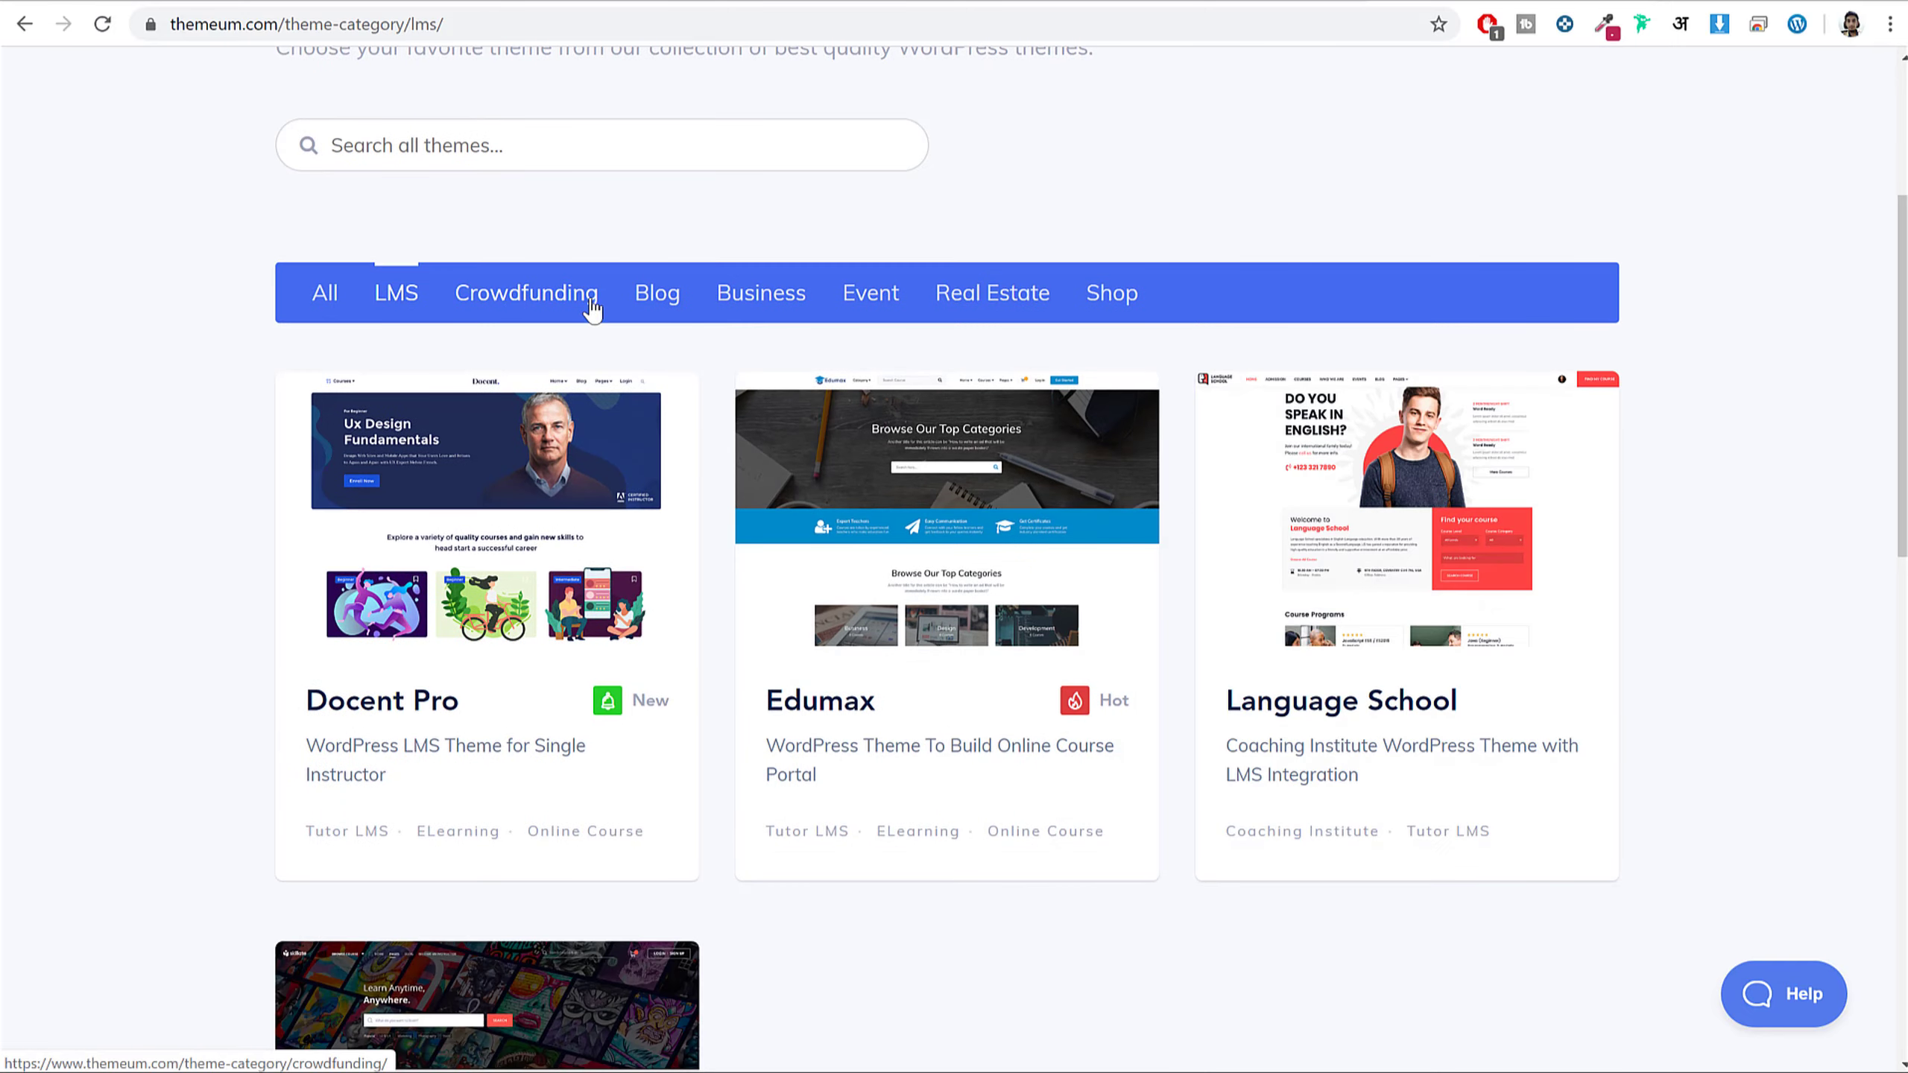
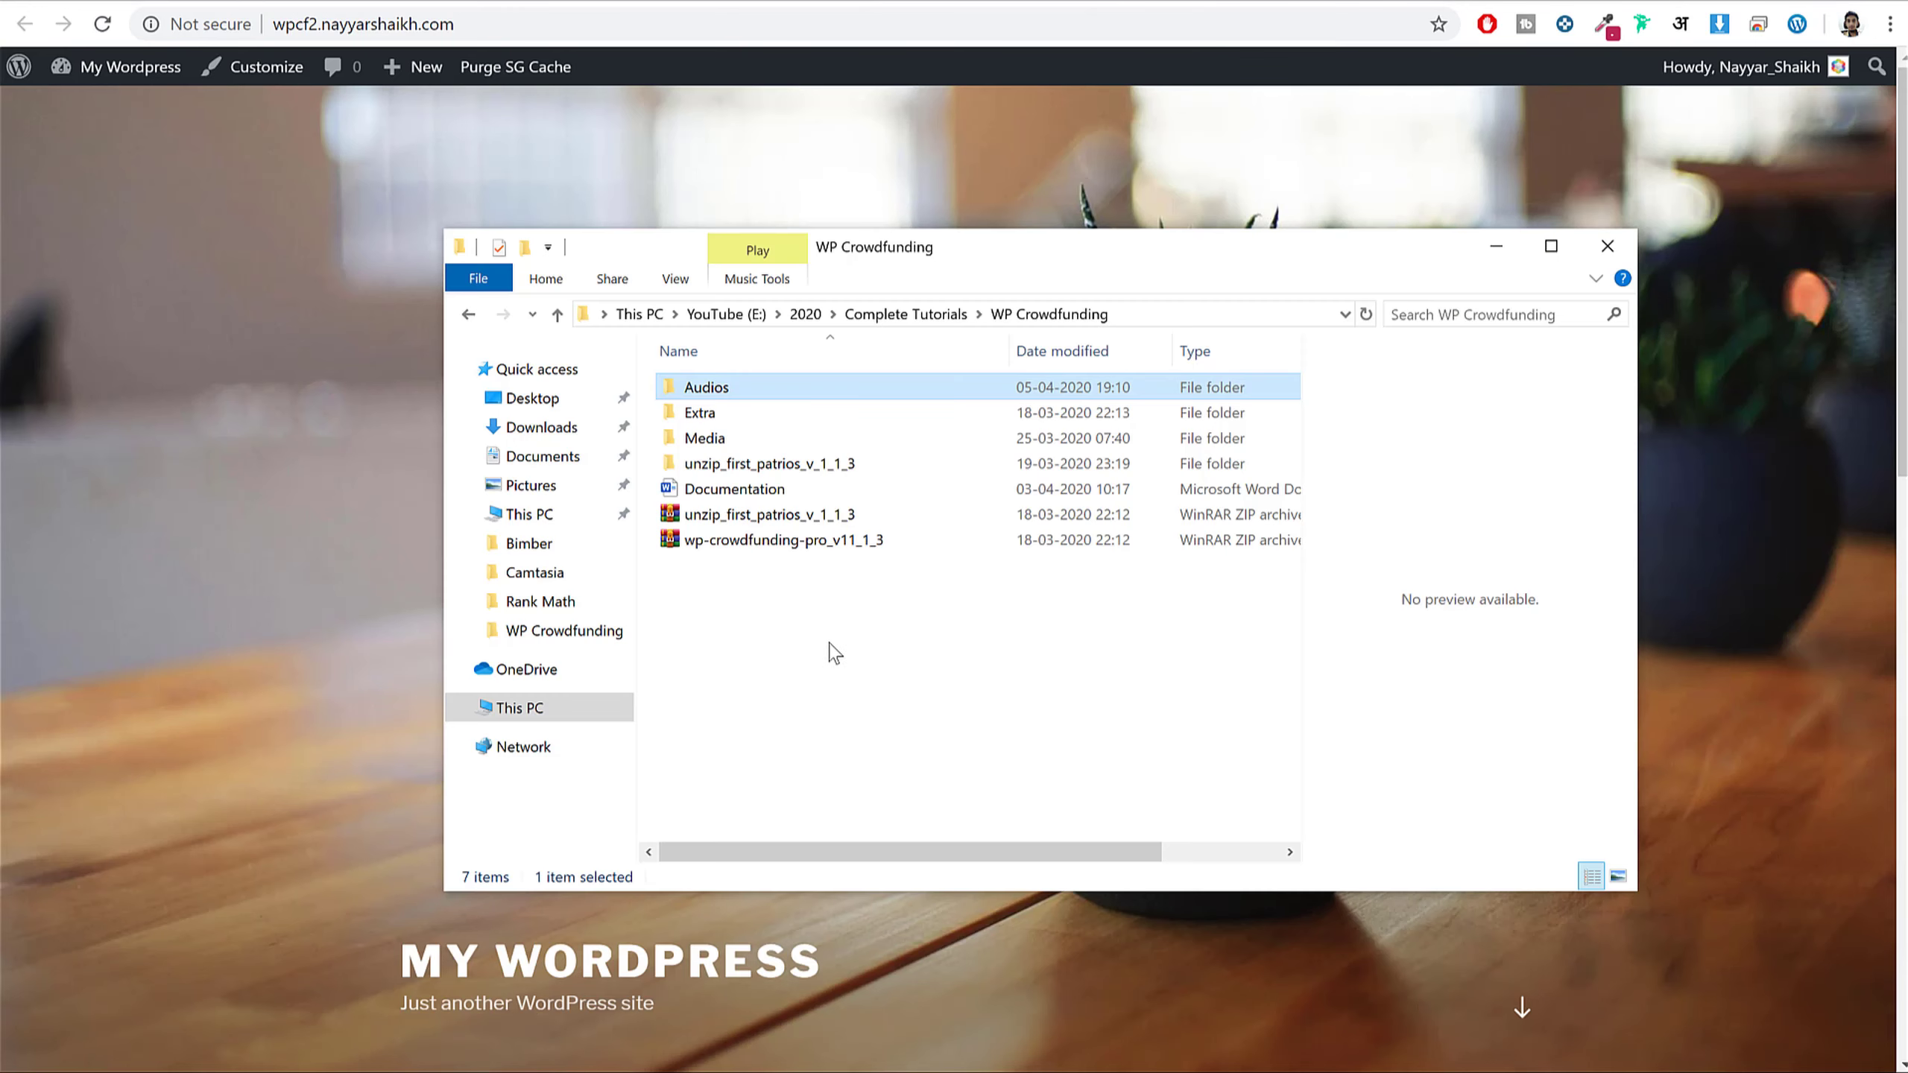
# - In the WP Crowdfunding folder, go through the extracted unzip_first_patrios_v_1_1_3 folders to theme-pack and select the patrios ZIP archive
pyautogui.click(802, 517)
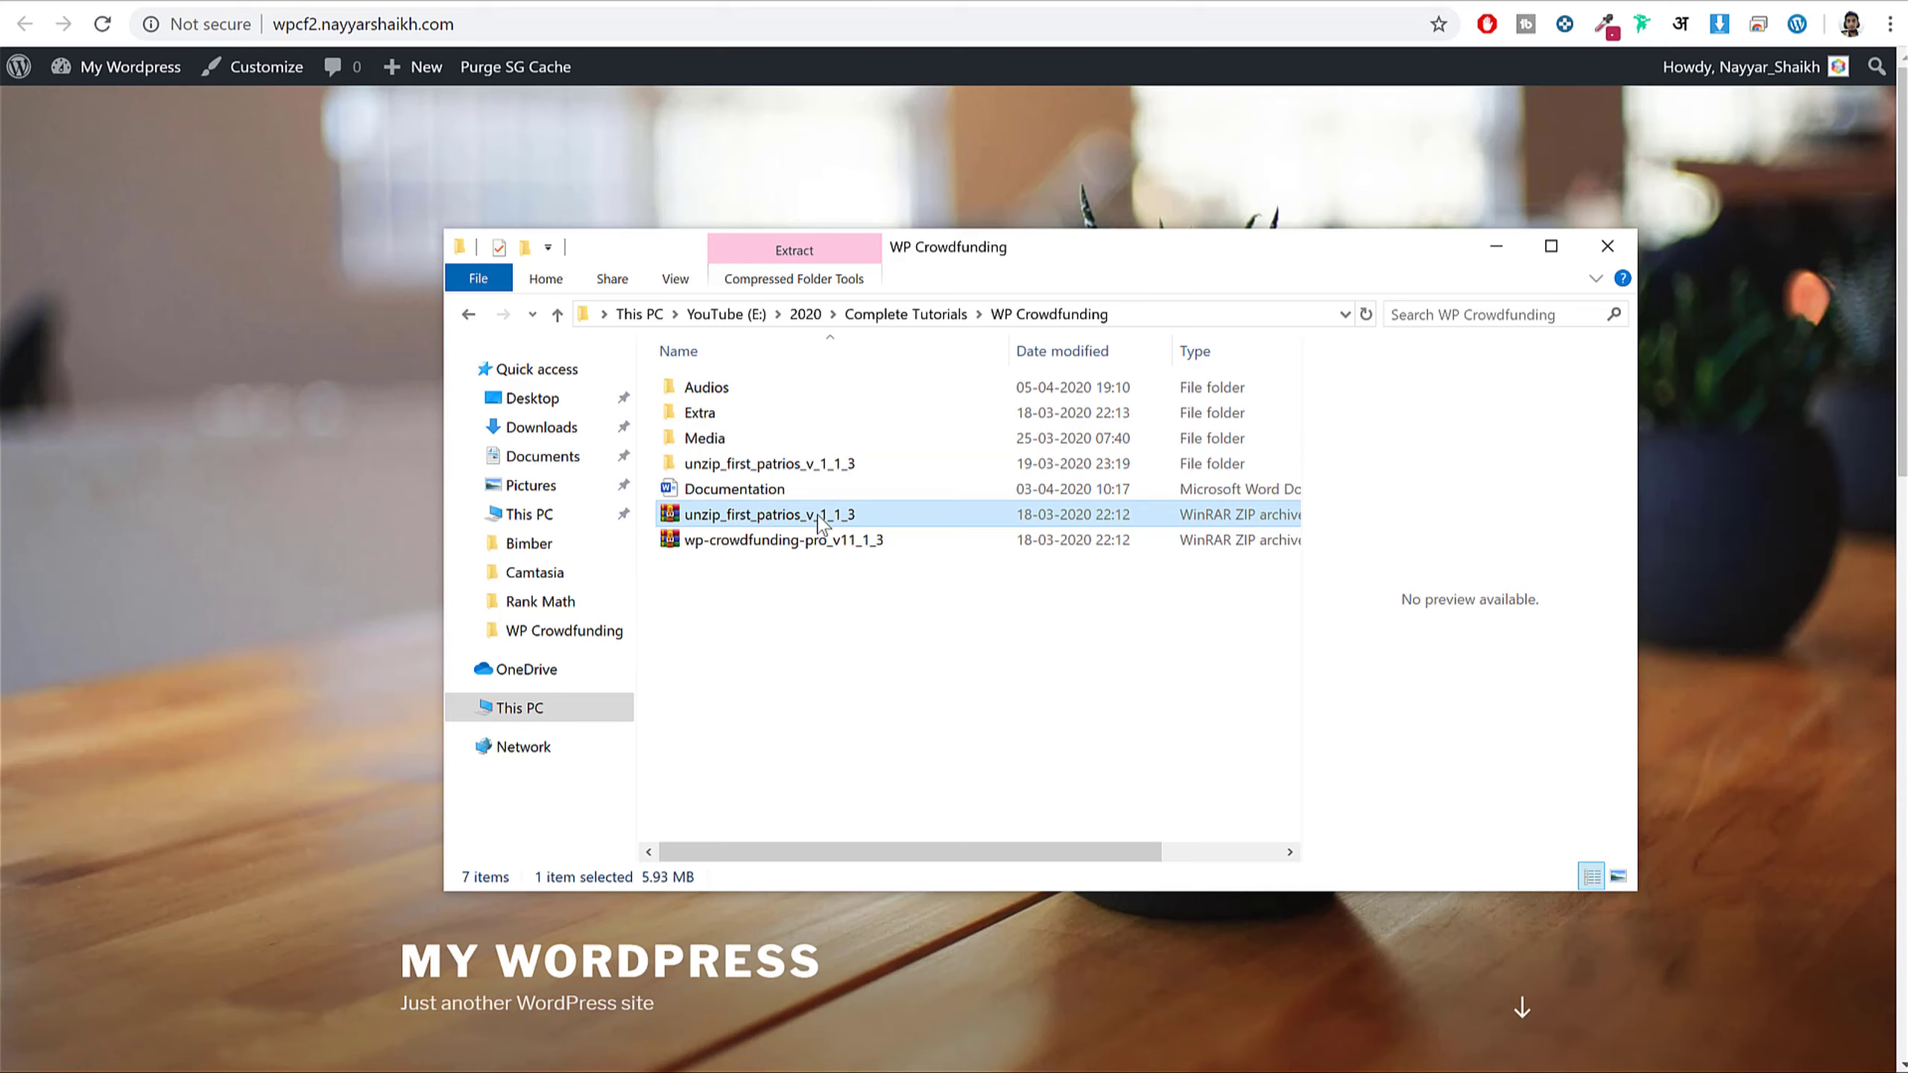
pyautogui.rightClick(740, 515)
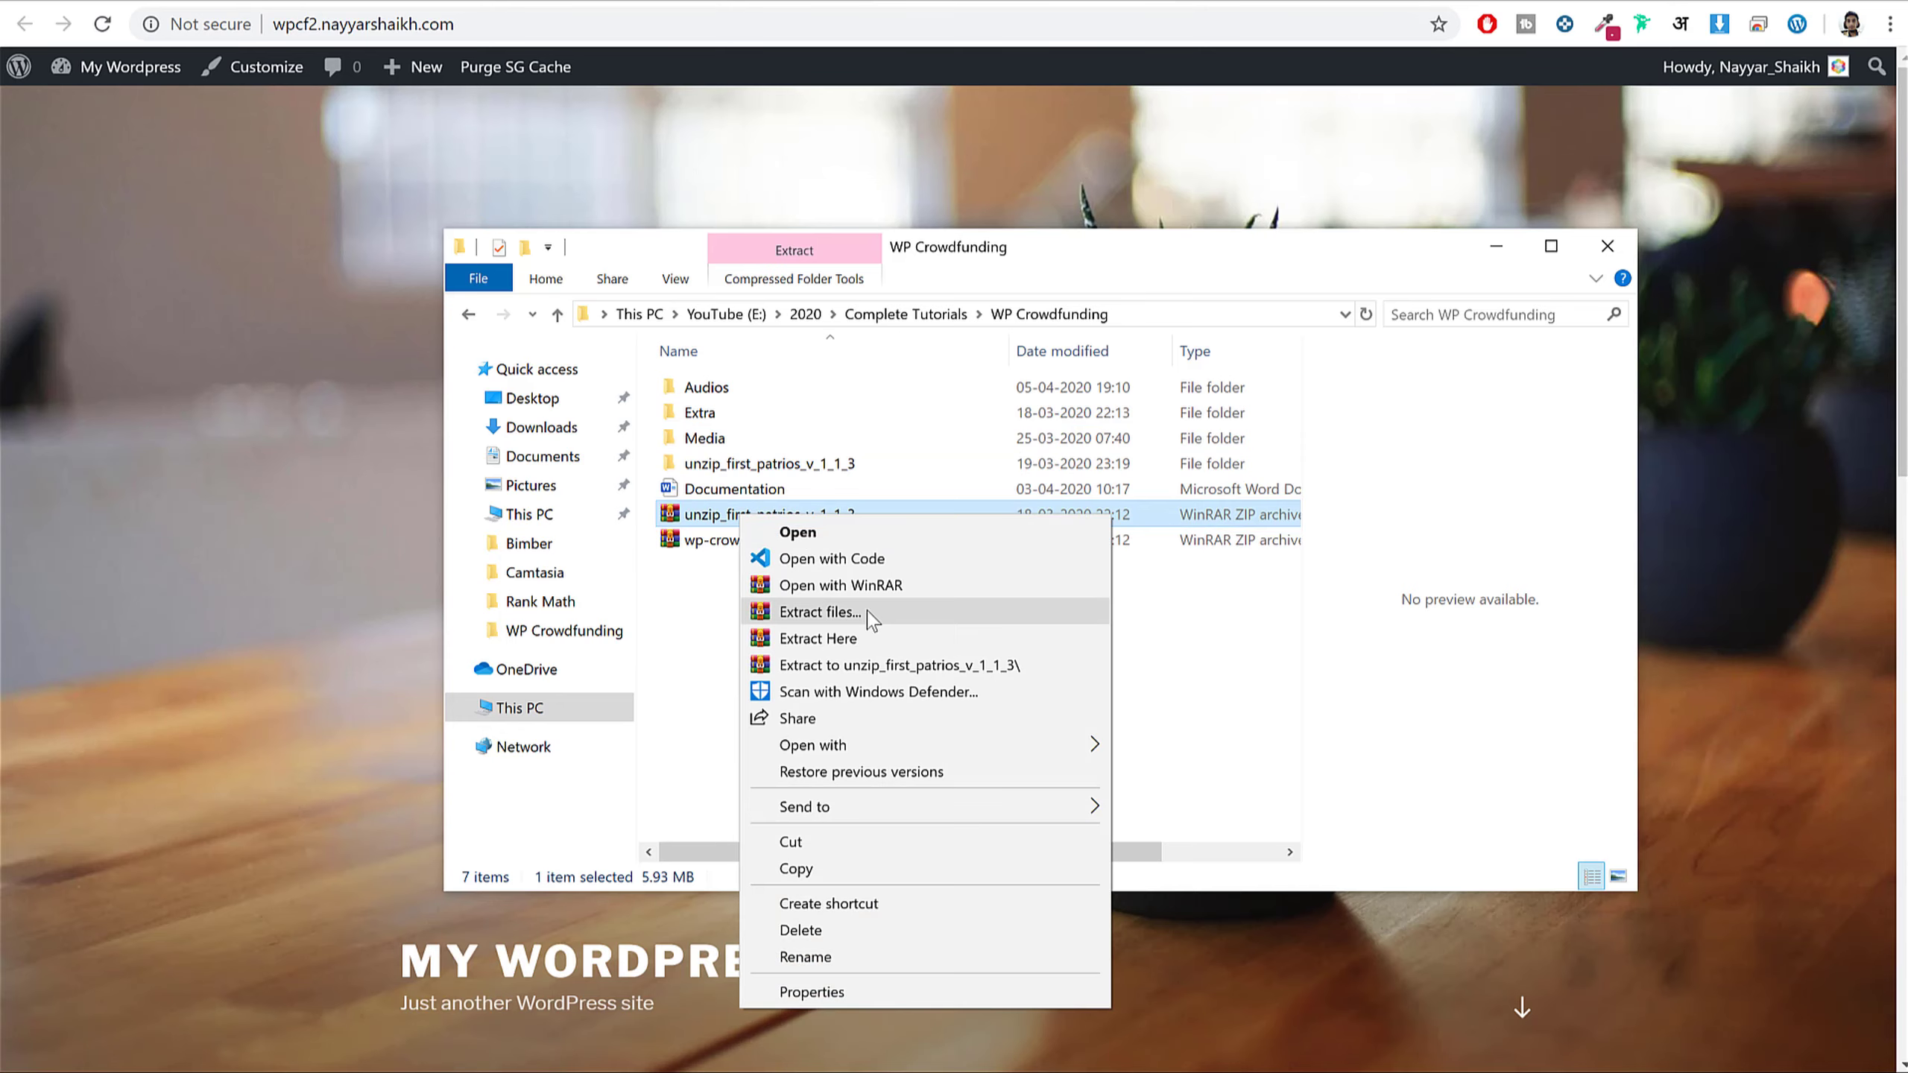
pyautogui.click(760, 464)
pyautogui.doubleClick(730, 464)
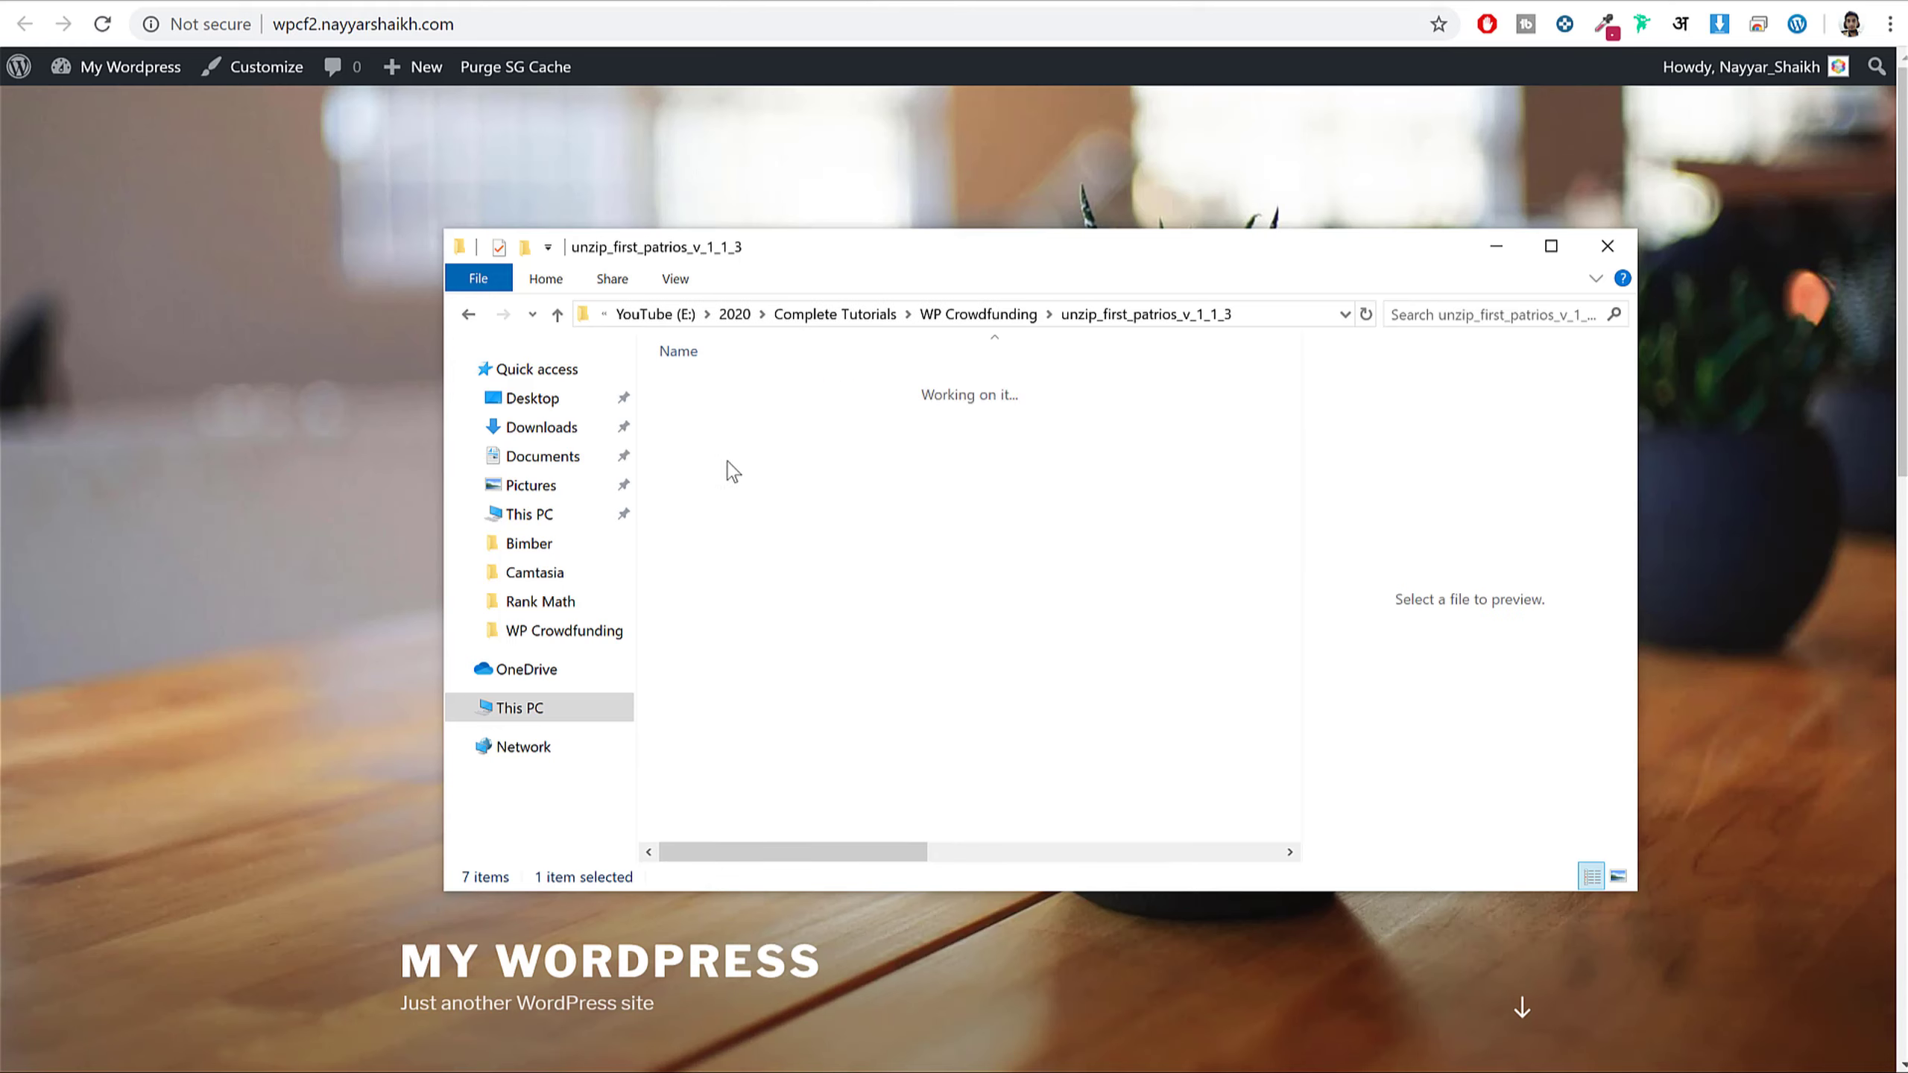
pyautogui.doubleClick(742, 386)
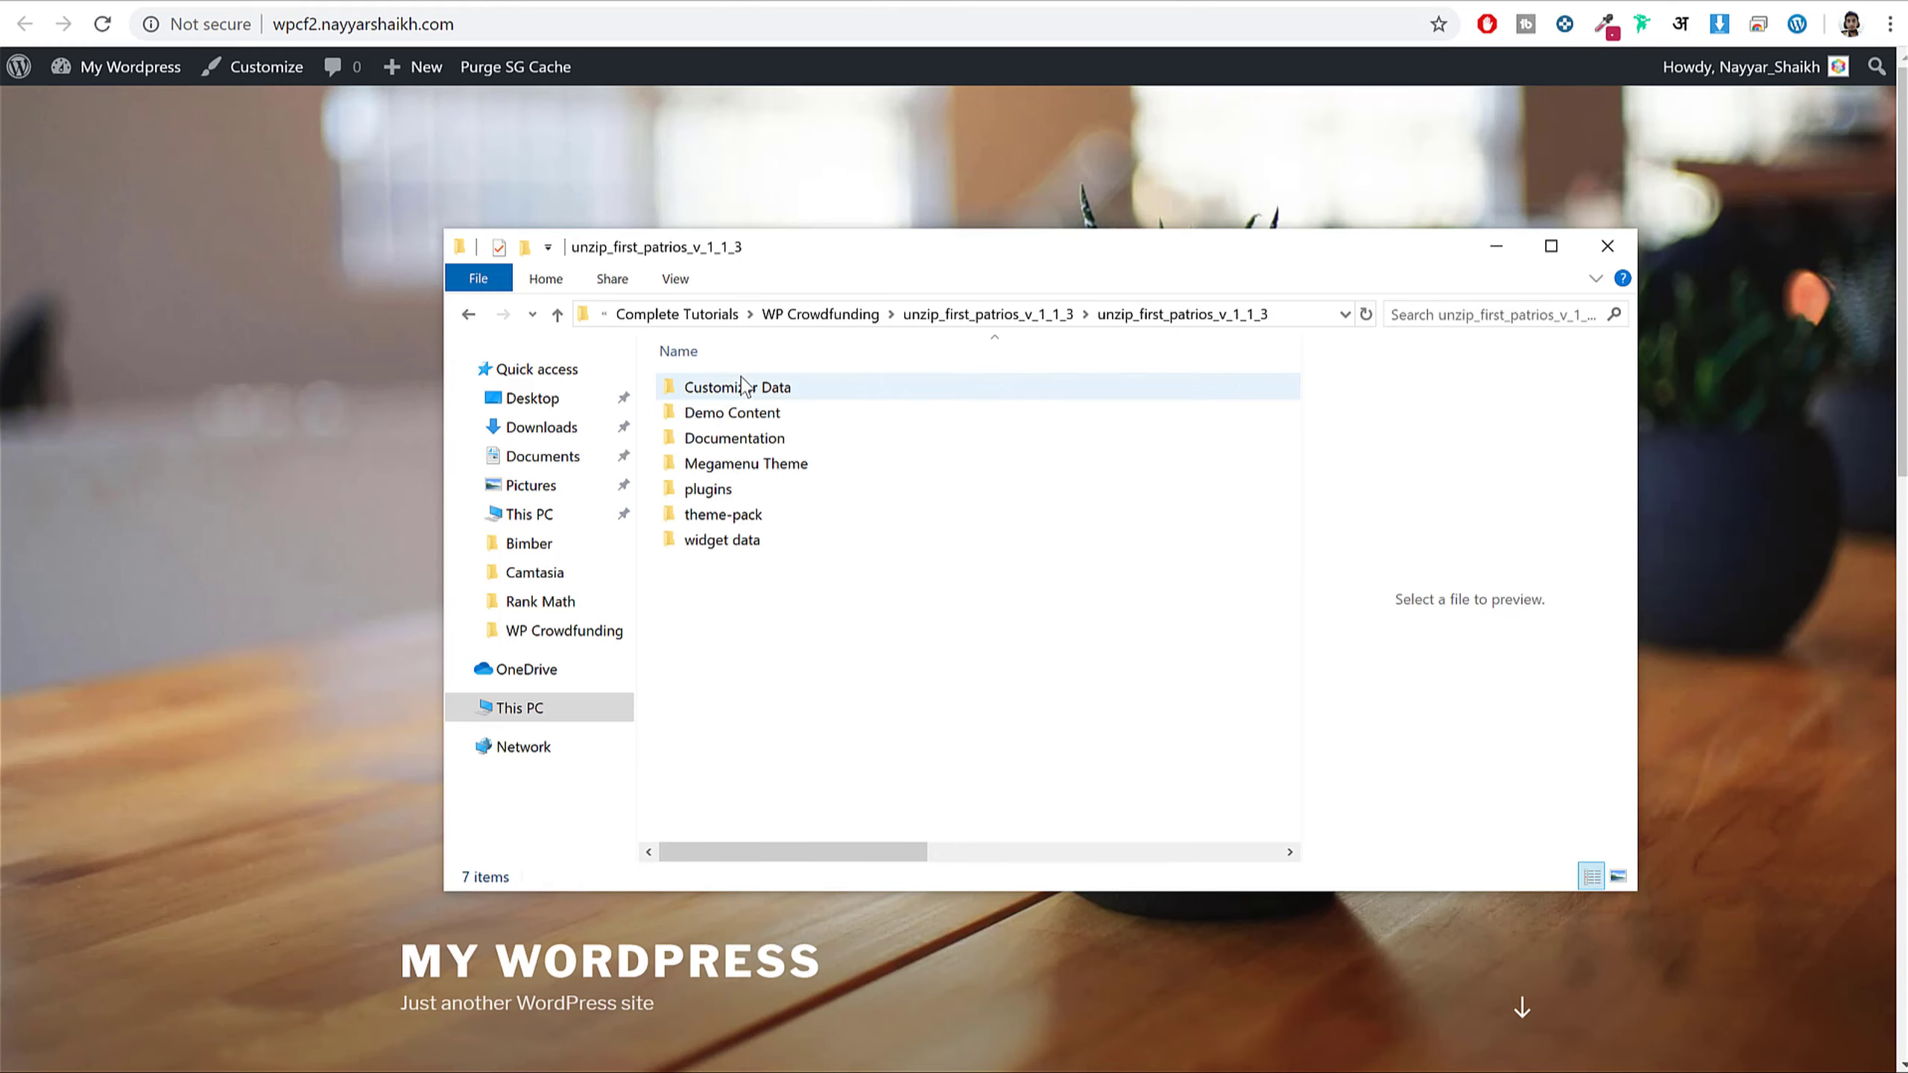
pyautogui.click(754, 520)
pyautogui.doubleClick(754, 520)
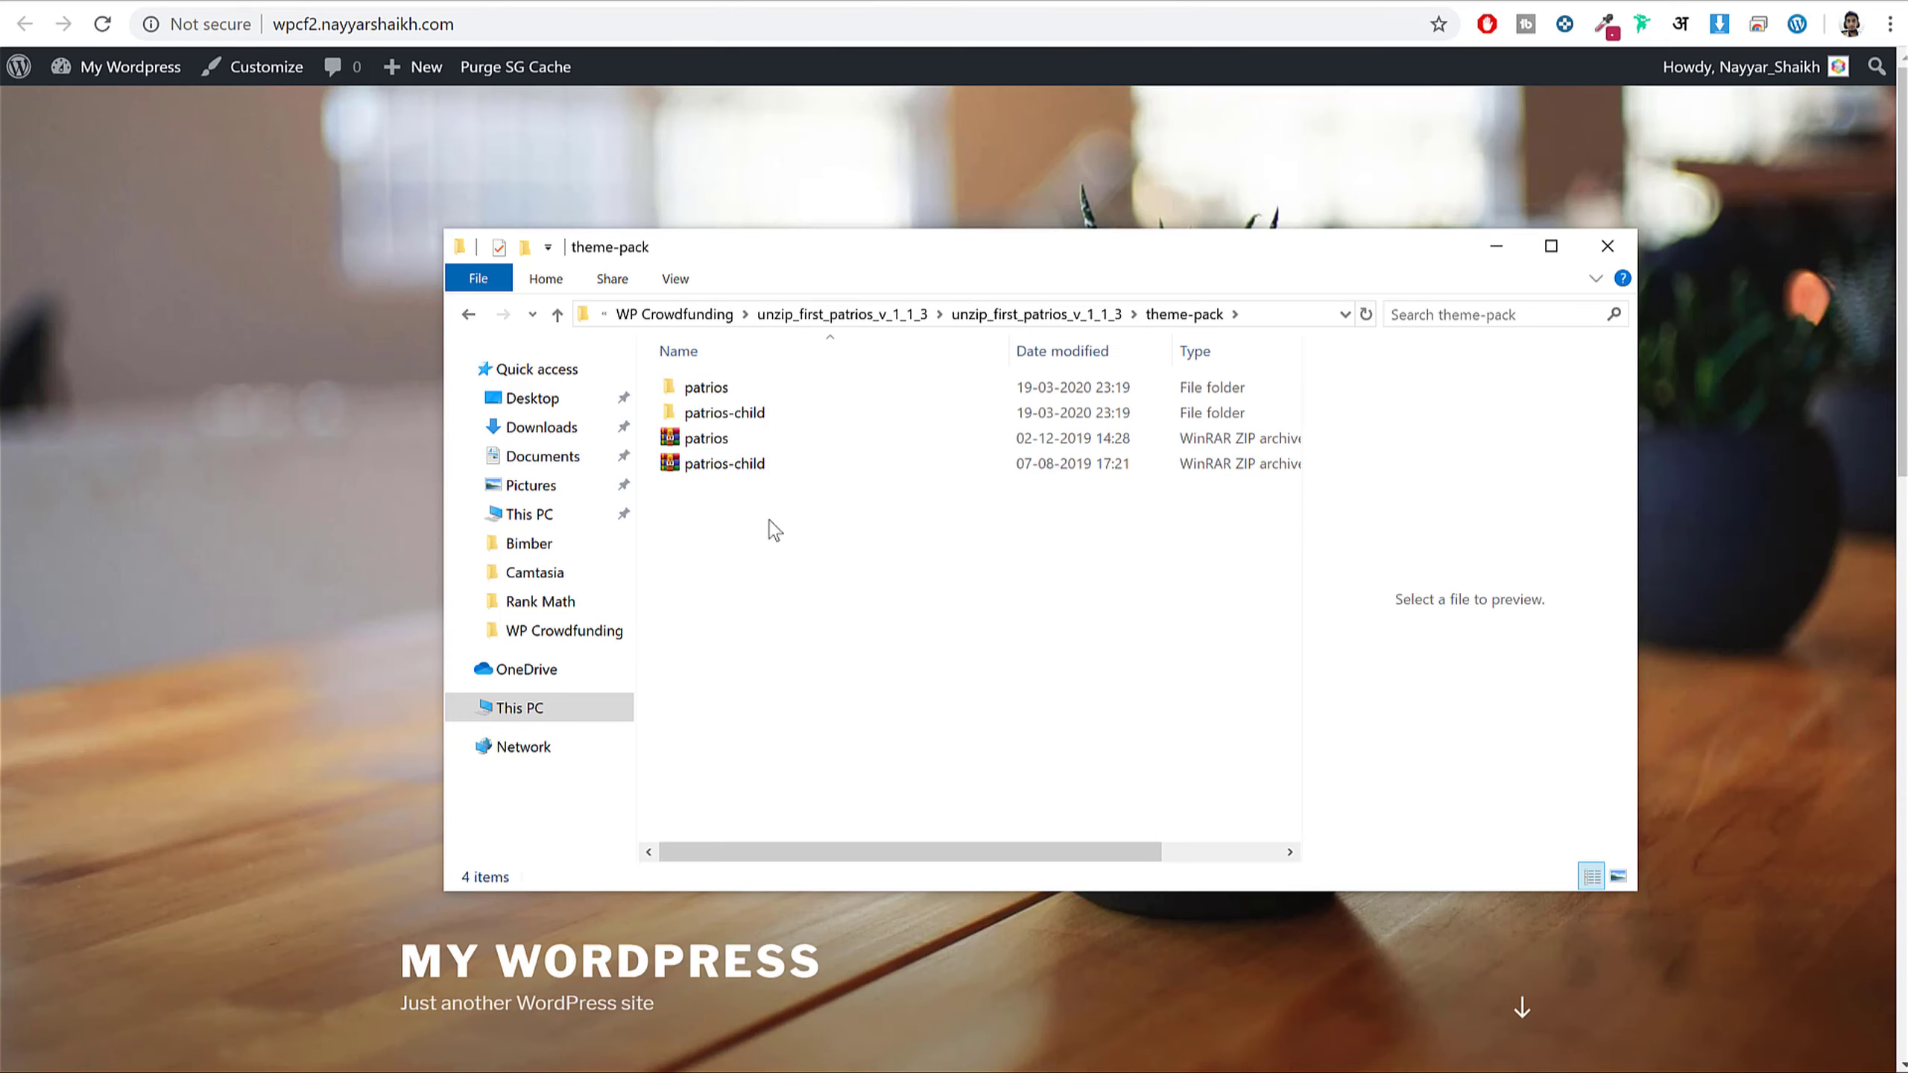
pyautogui.click(733, 447)
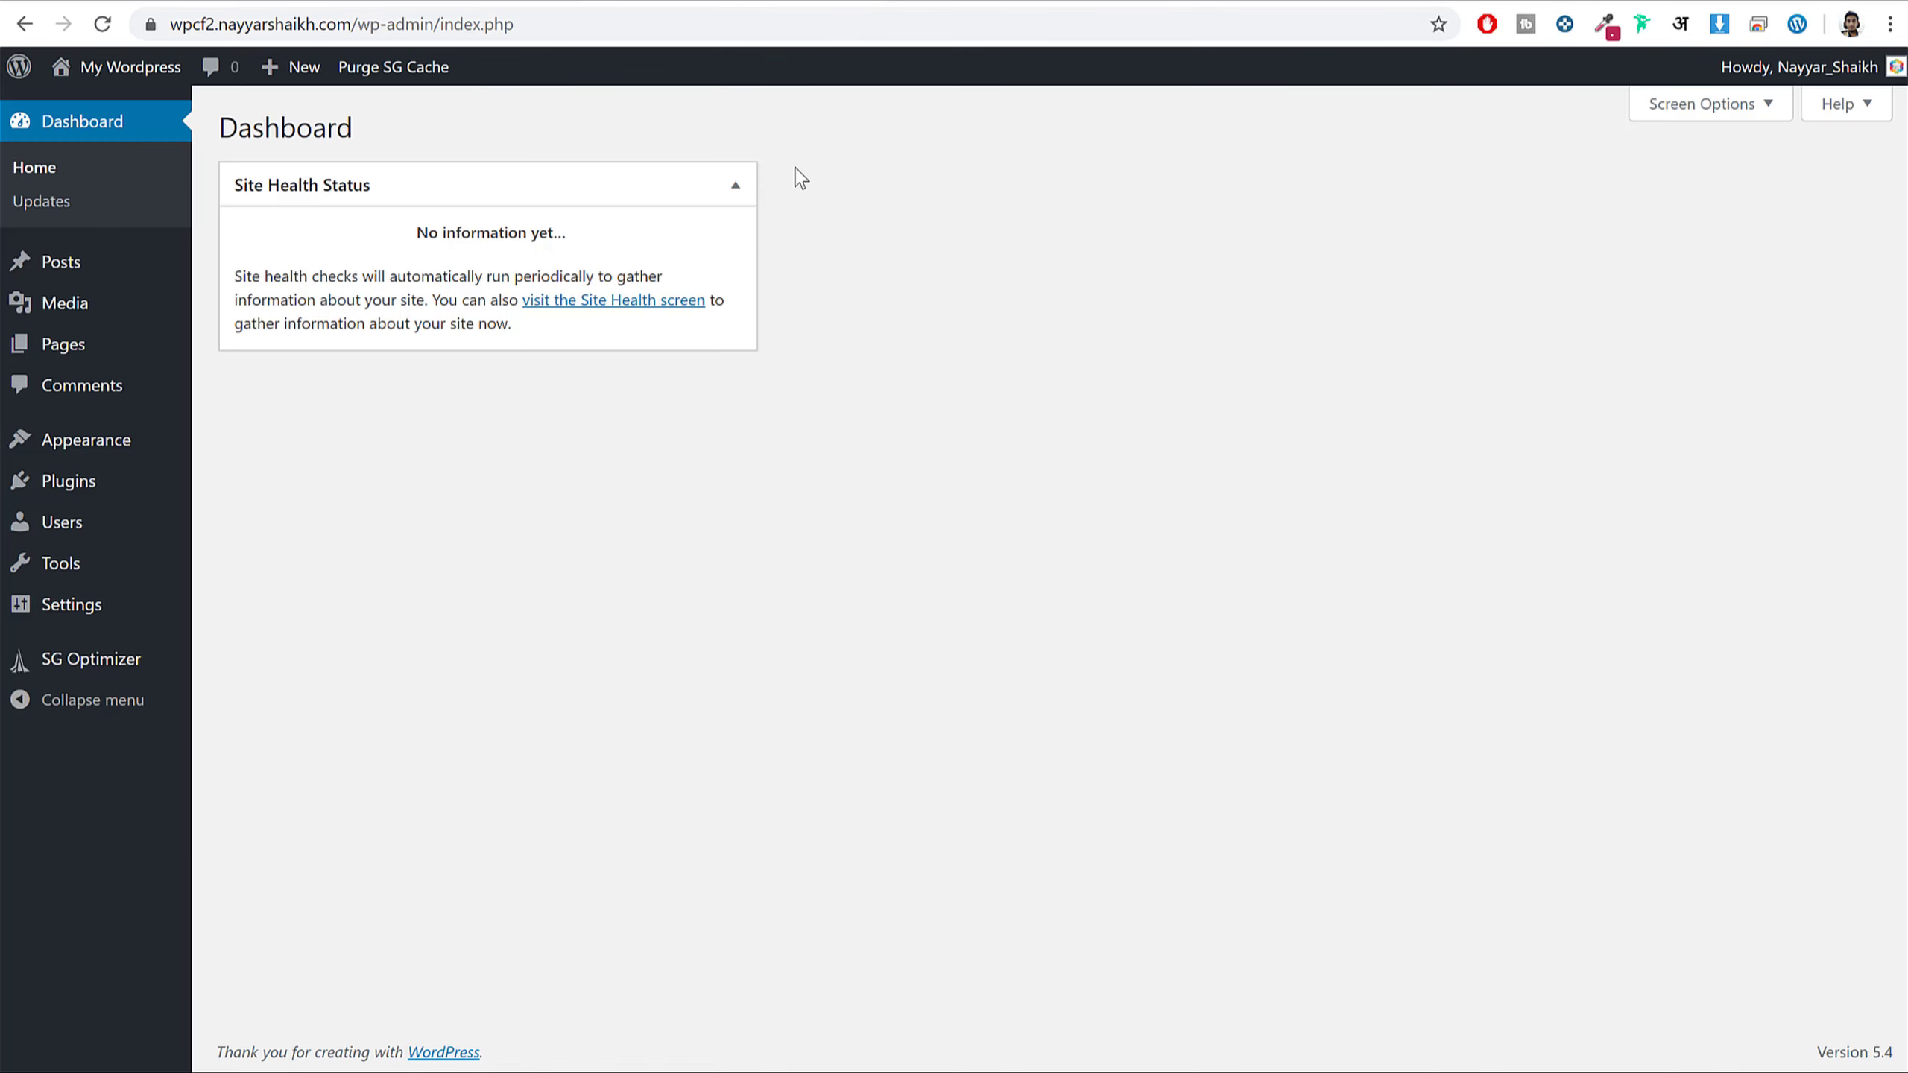
# - Upload patrios.zip from the theme-pack folder as a new WordPress theme and install it
pyautogui.click(88, 444)
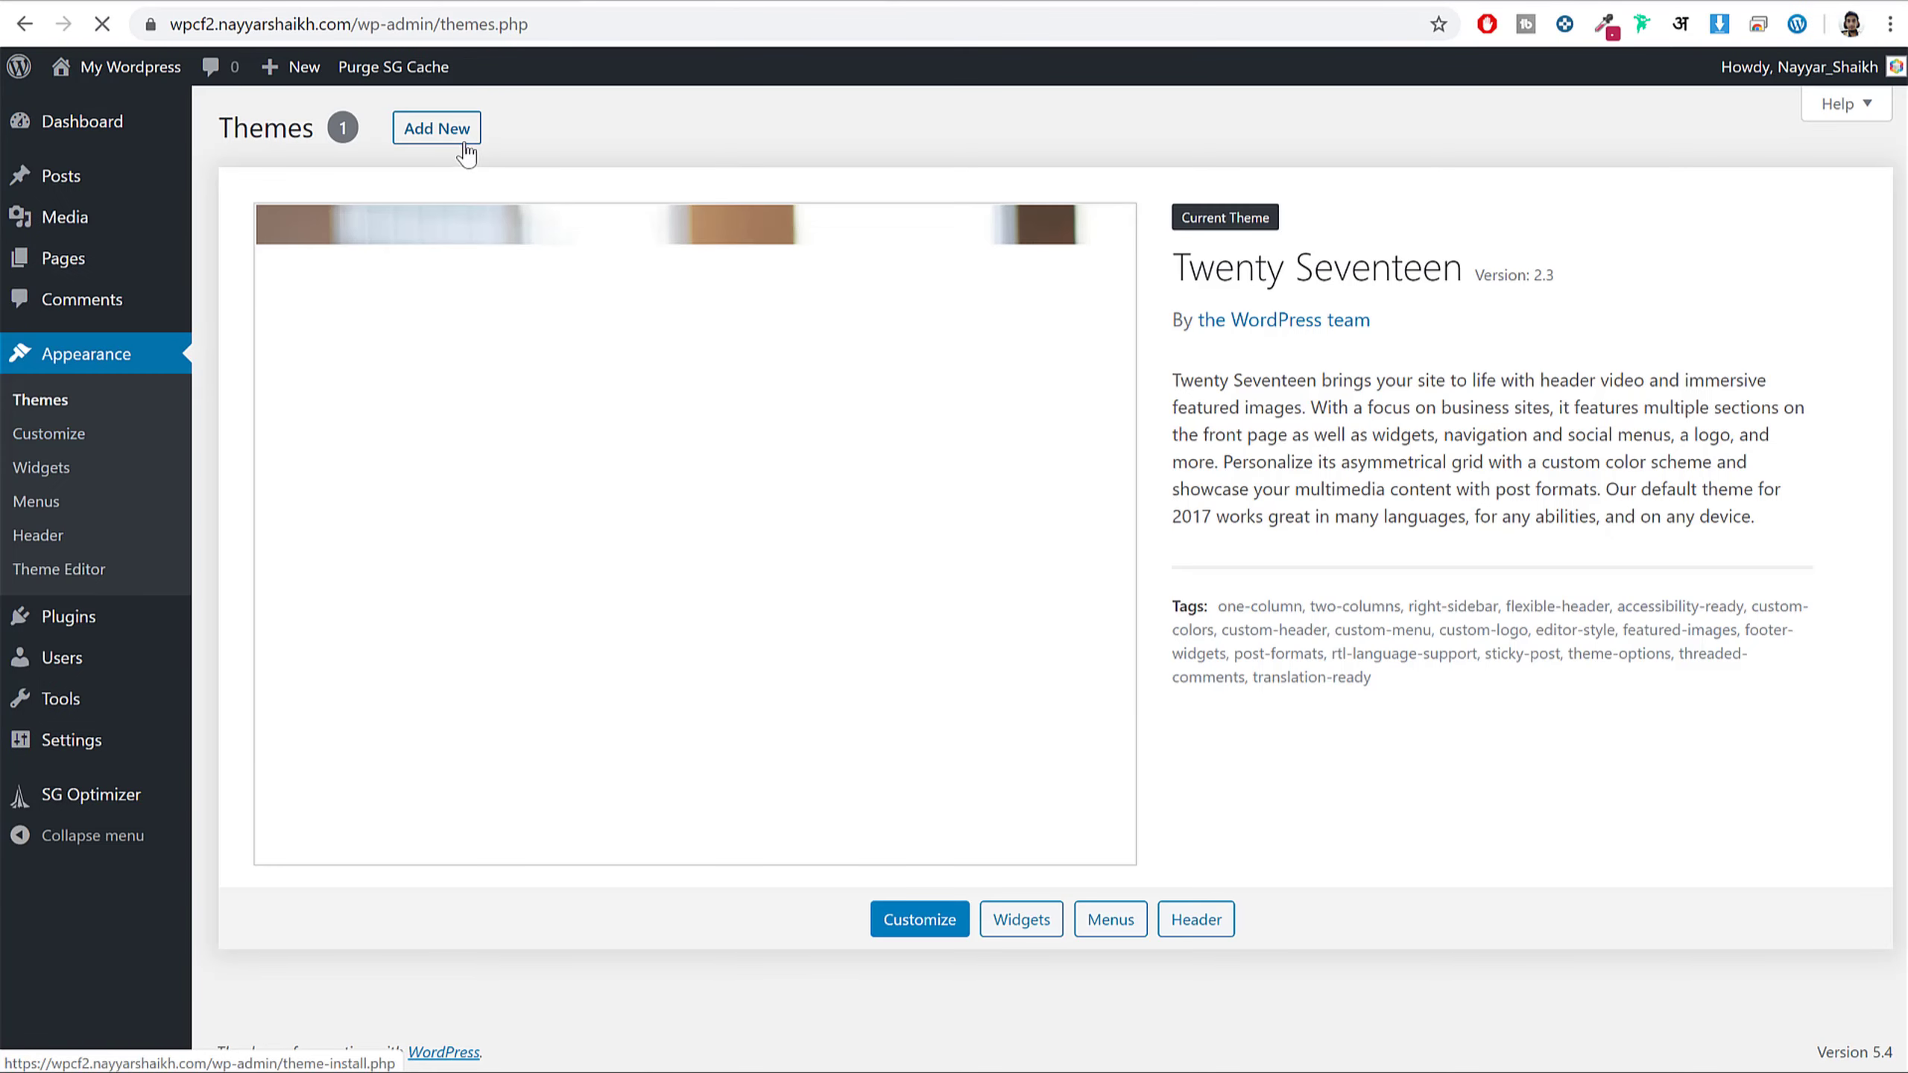
pyautogui.click(460, 136)
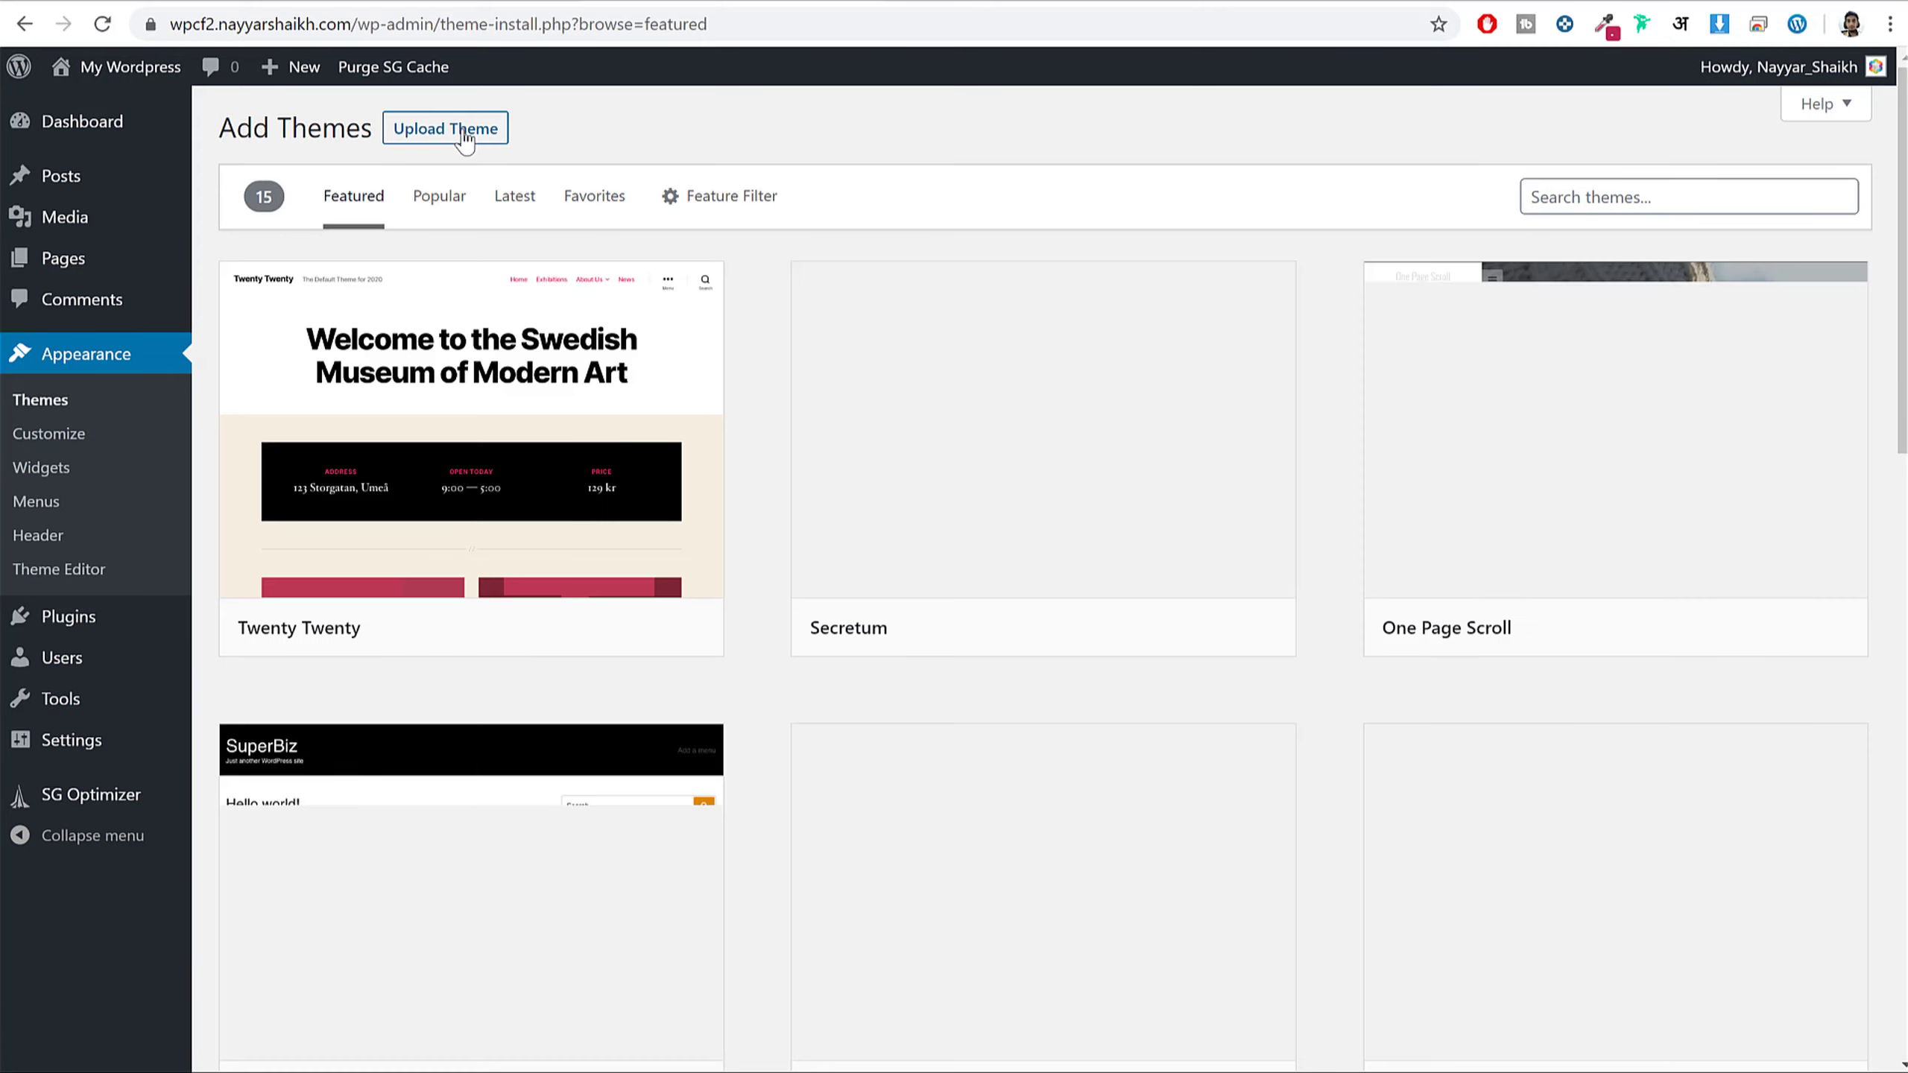
pyautogui.click(465, 135)
pyautogui.click(863, 358)
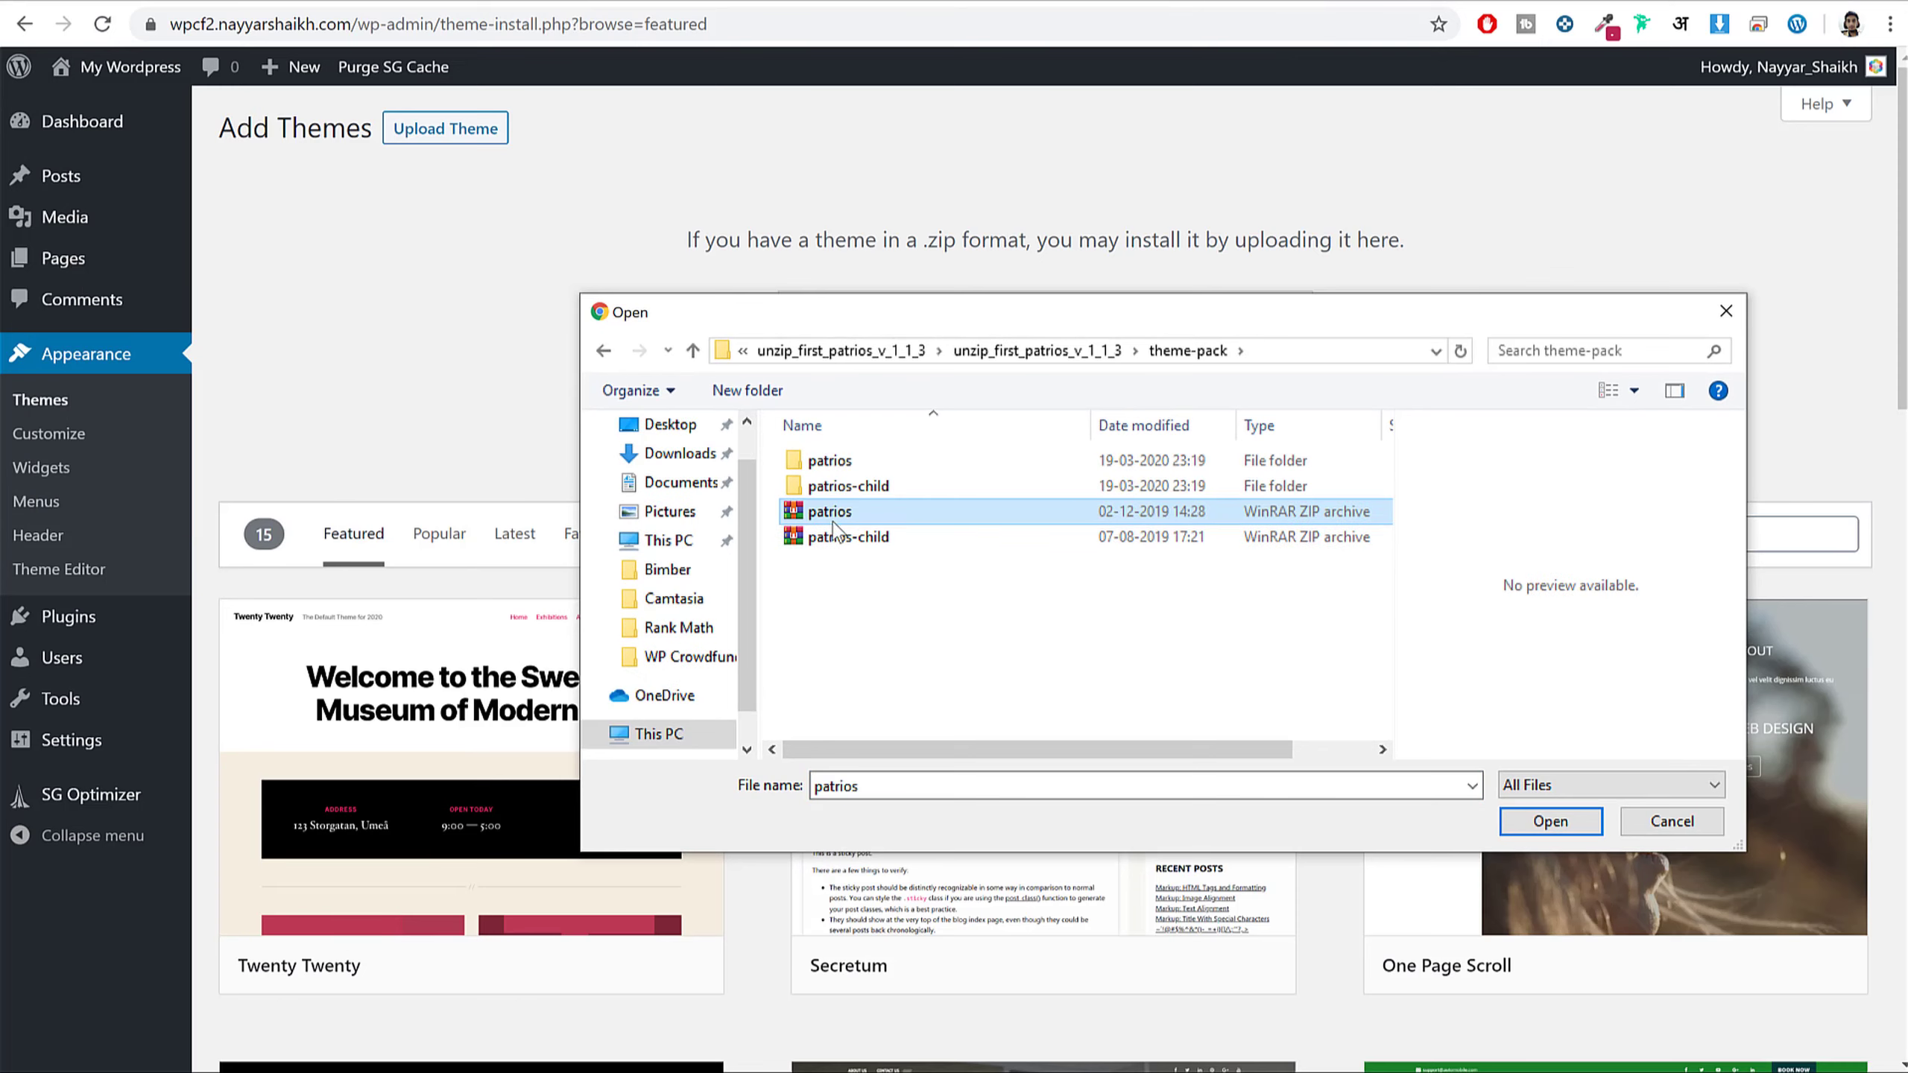
pyautogui.click(1543, 826)
pyautogui.click(1222, 364)
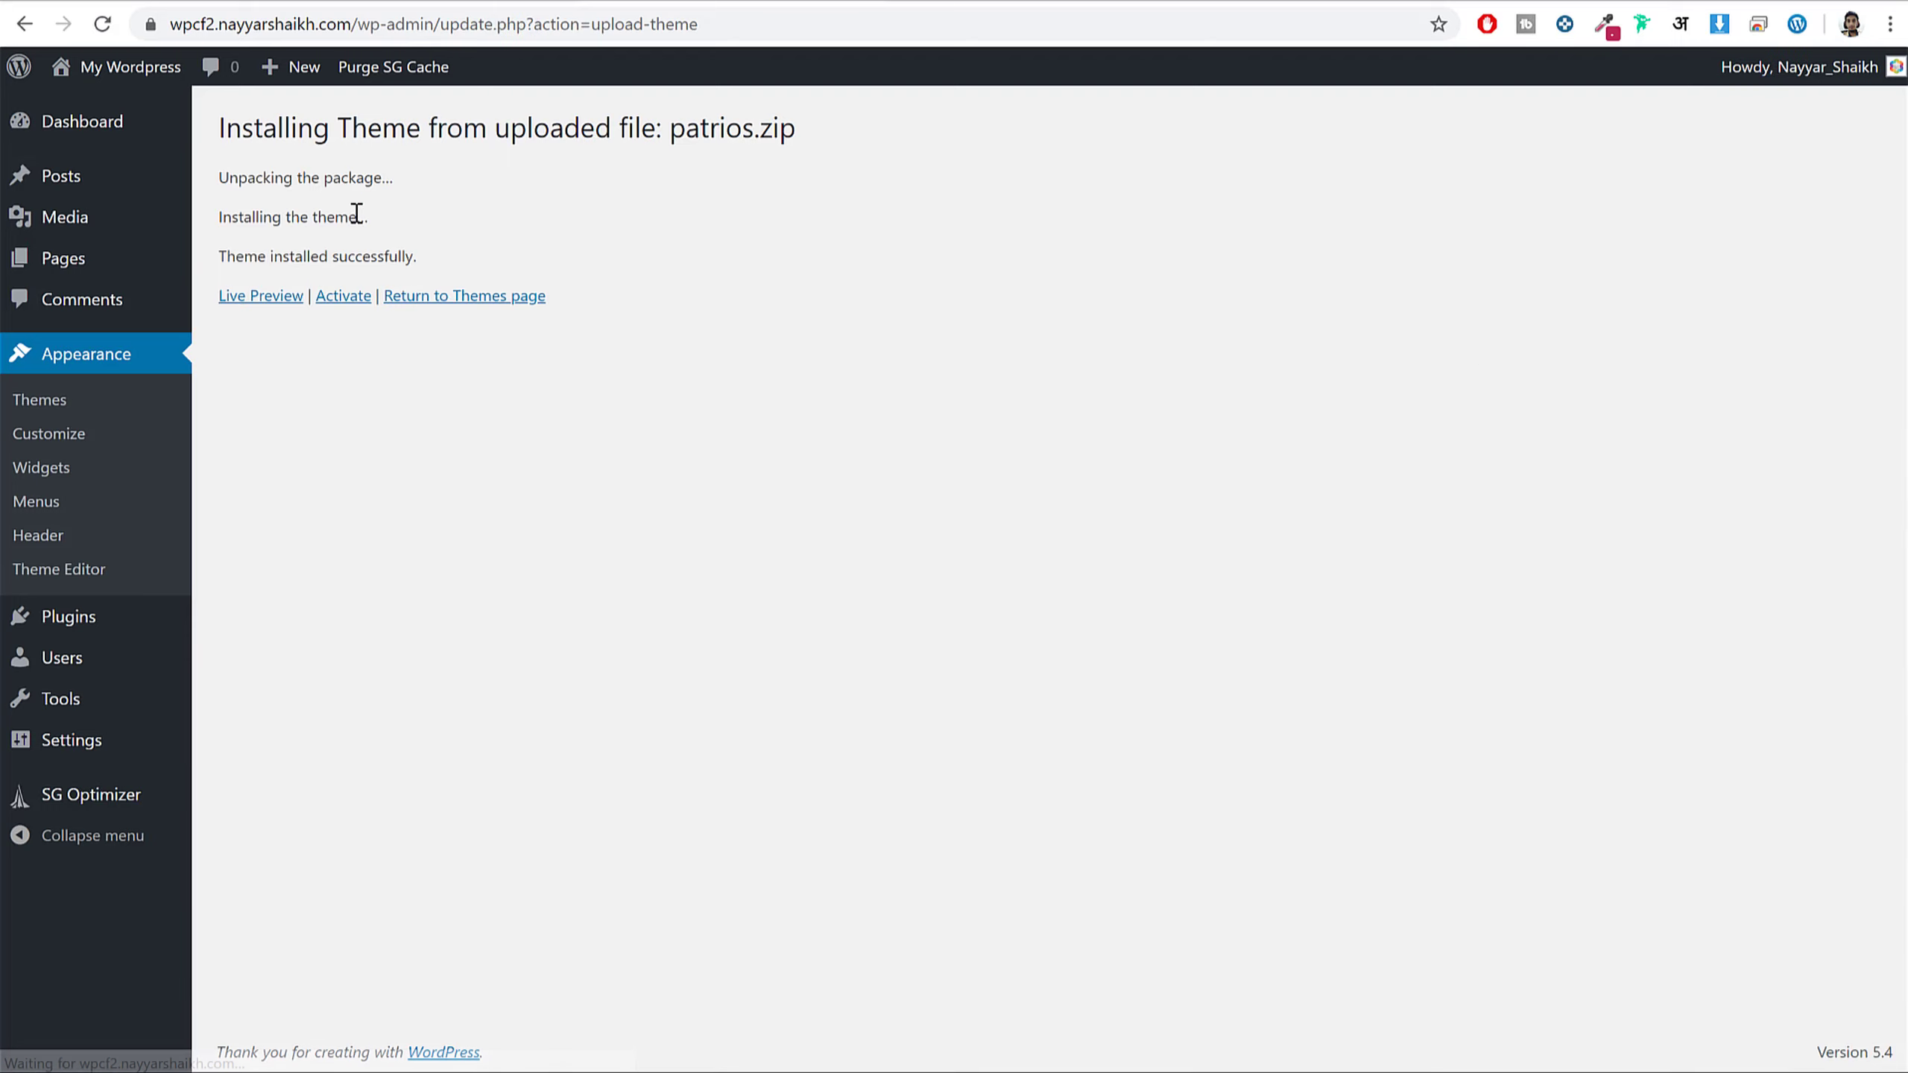
# - Activate the newly installed Patrios theme
pyautogui.moveTo(257, 121); pyautogui.dragTo(537, 128)
pyautogui.click(537, 127)
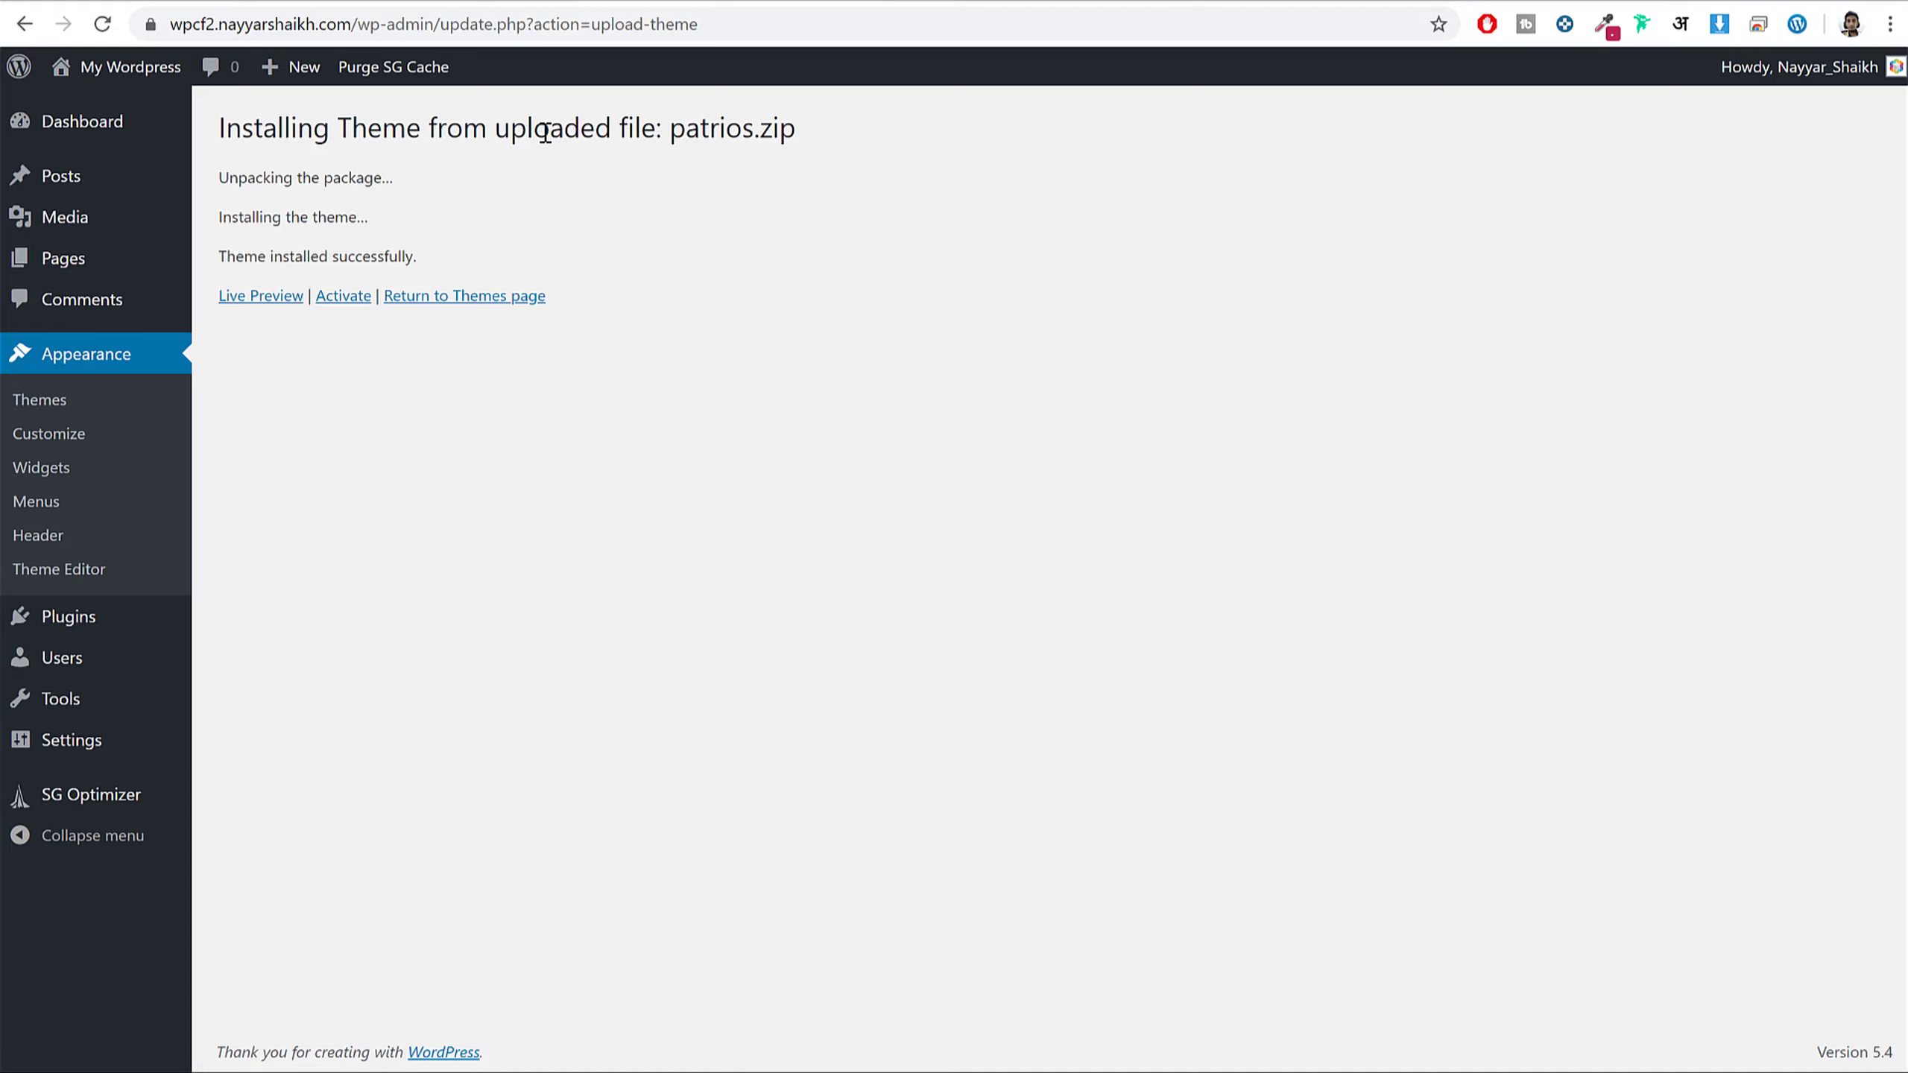
pyautogui.click(347, 298)
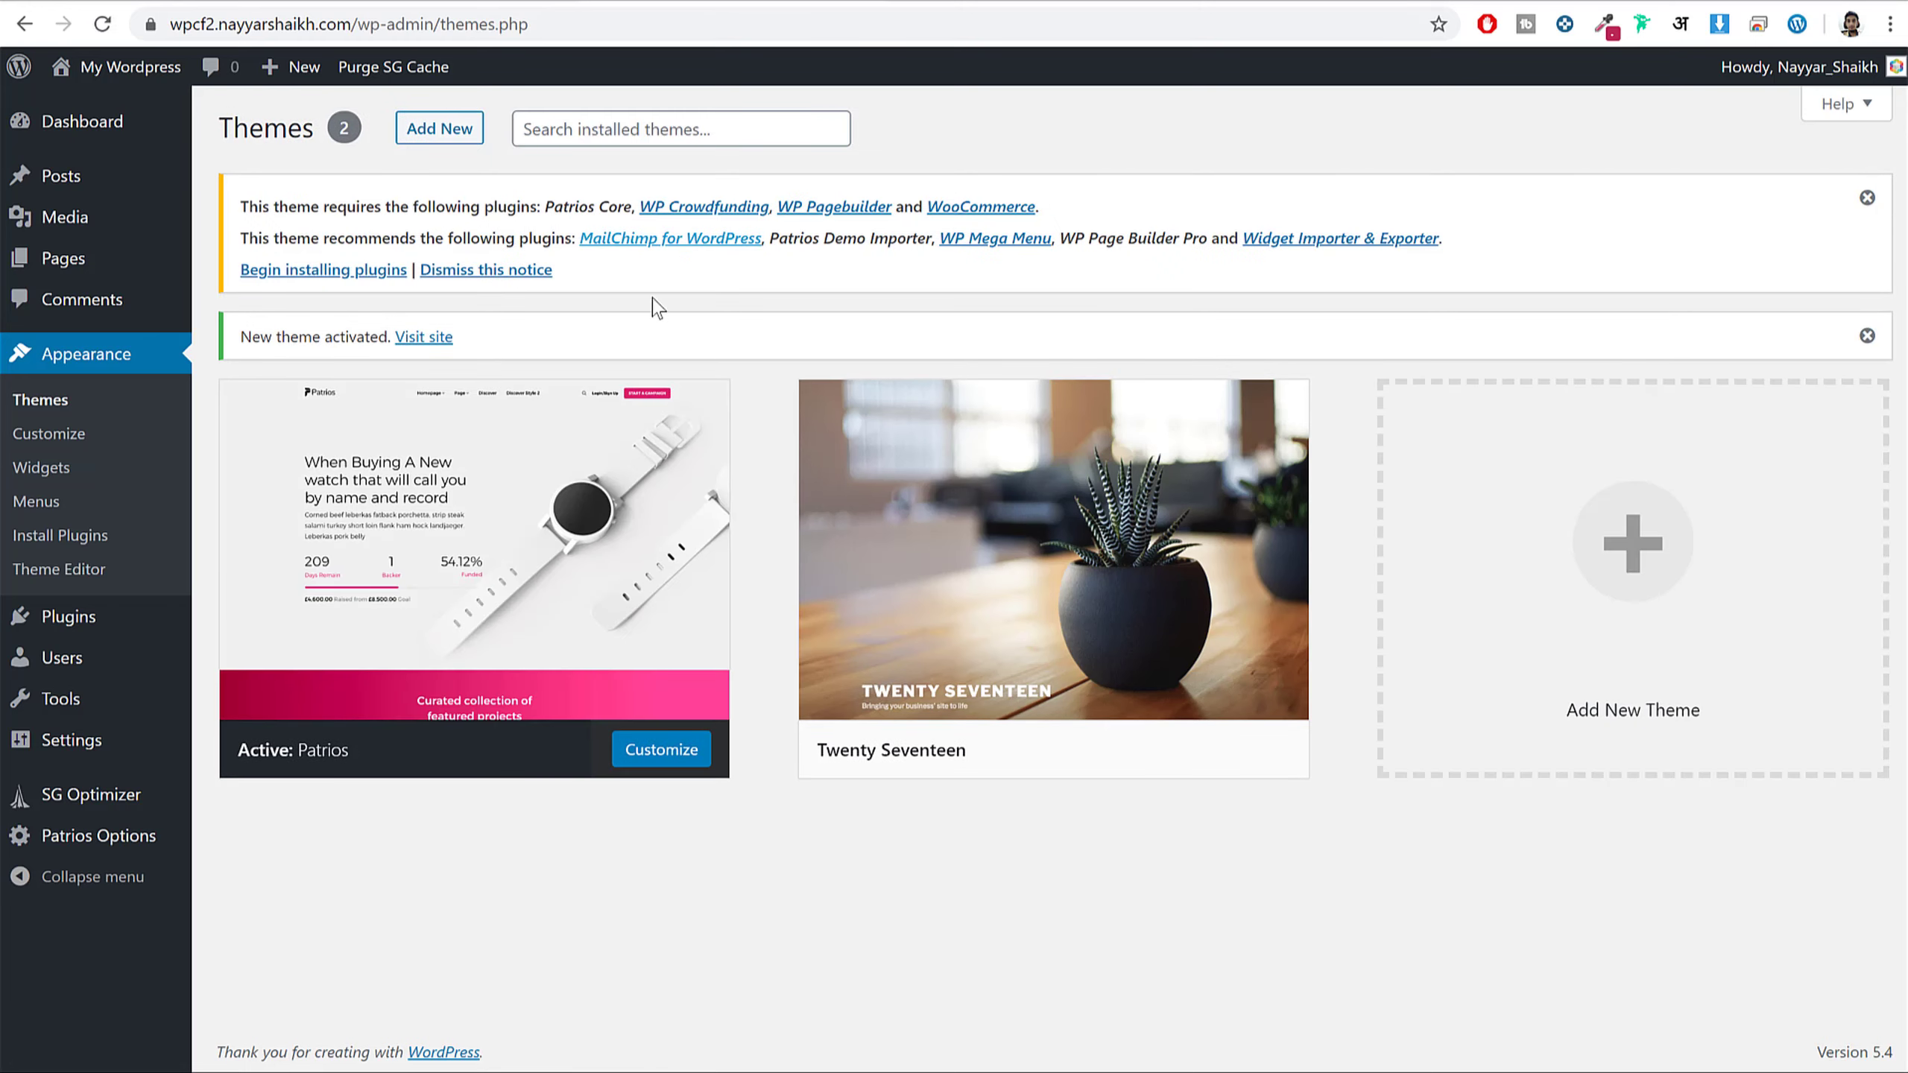
# - Highlight the theme's required-plugins notice and open the list of plugins to install
pyautogui.moveTo(245, 202); pyautogui.dragTo(533, 240)
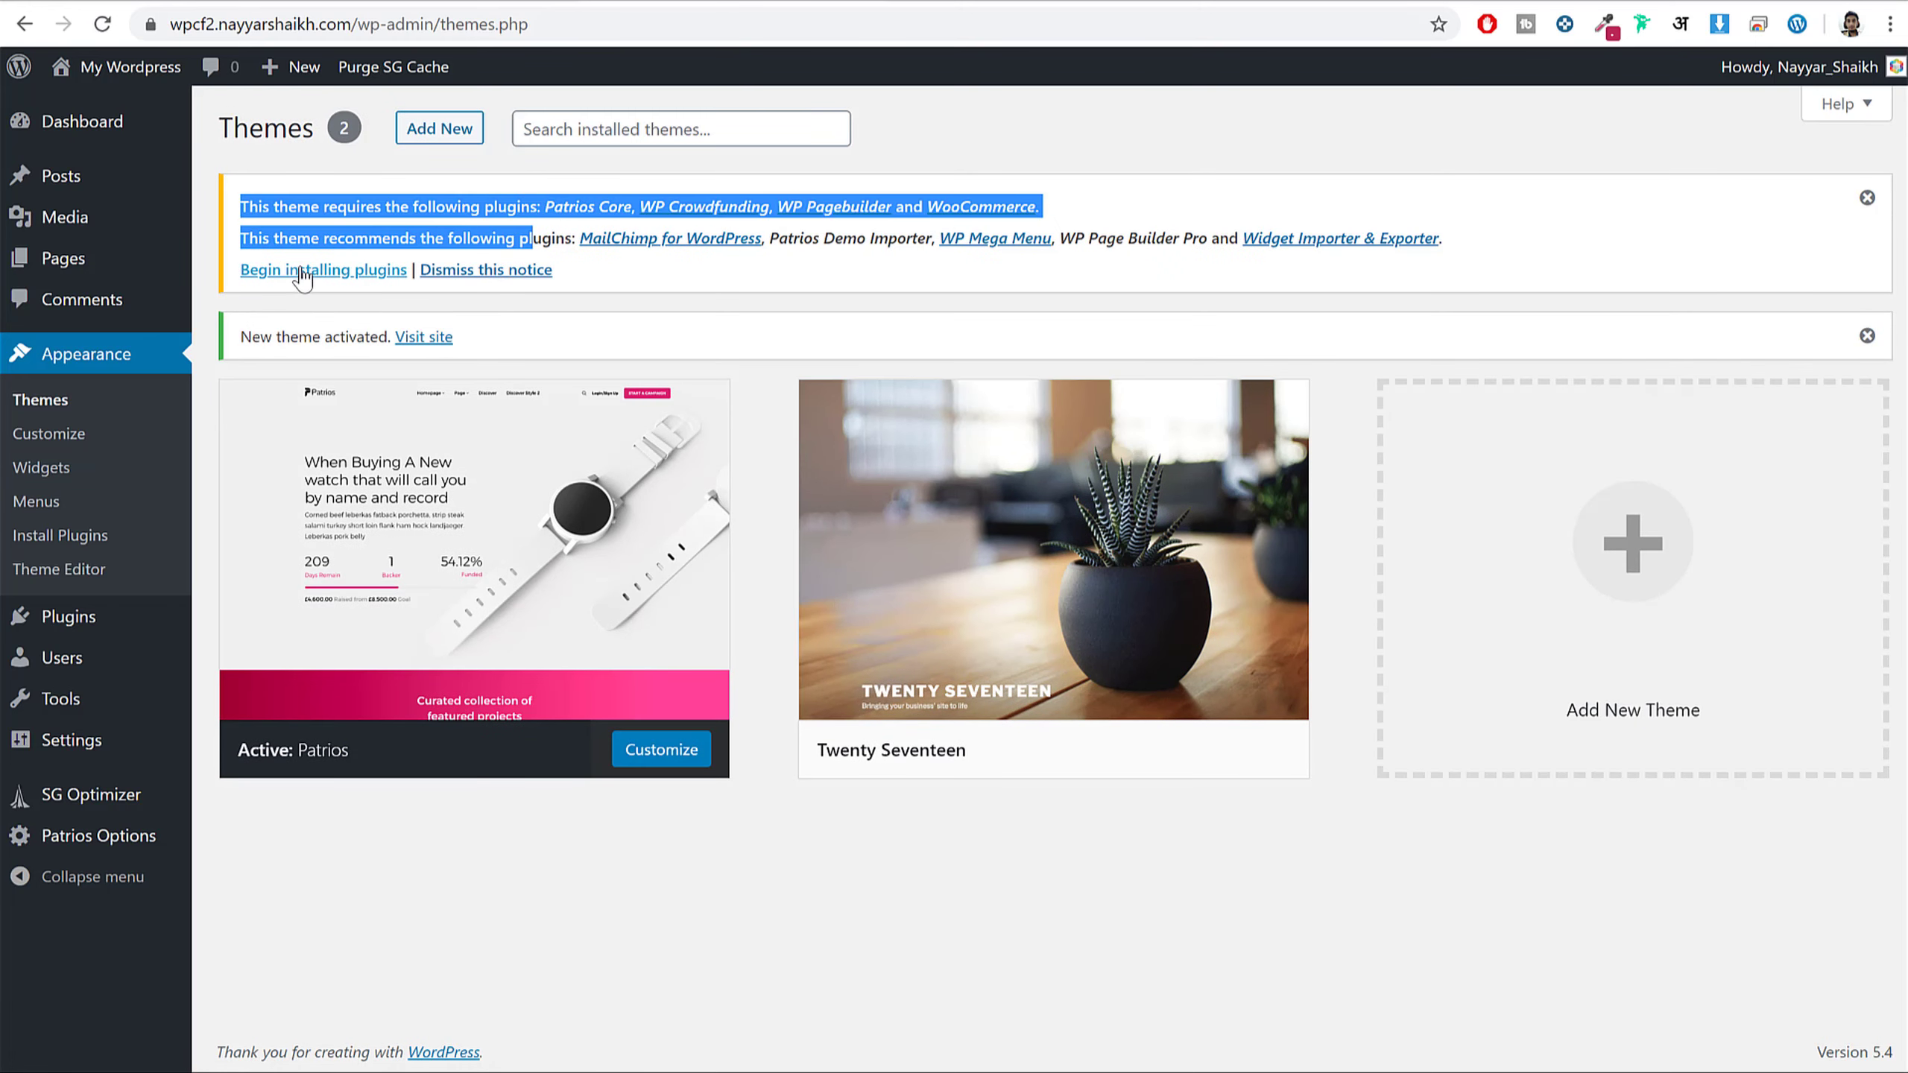
pyautogui.click(302, 270)
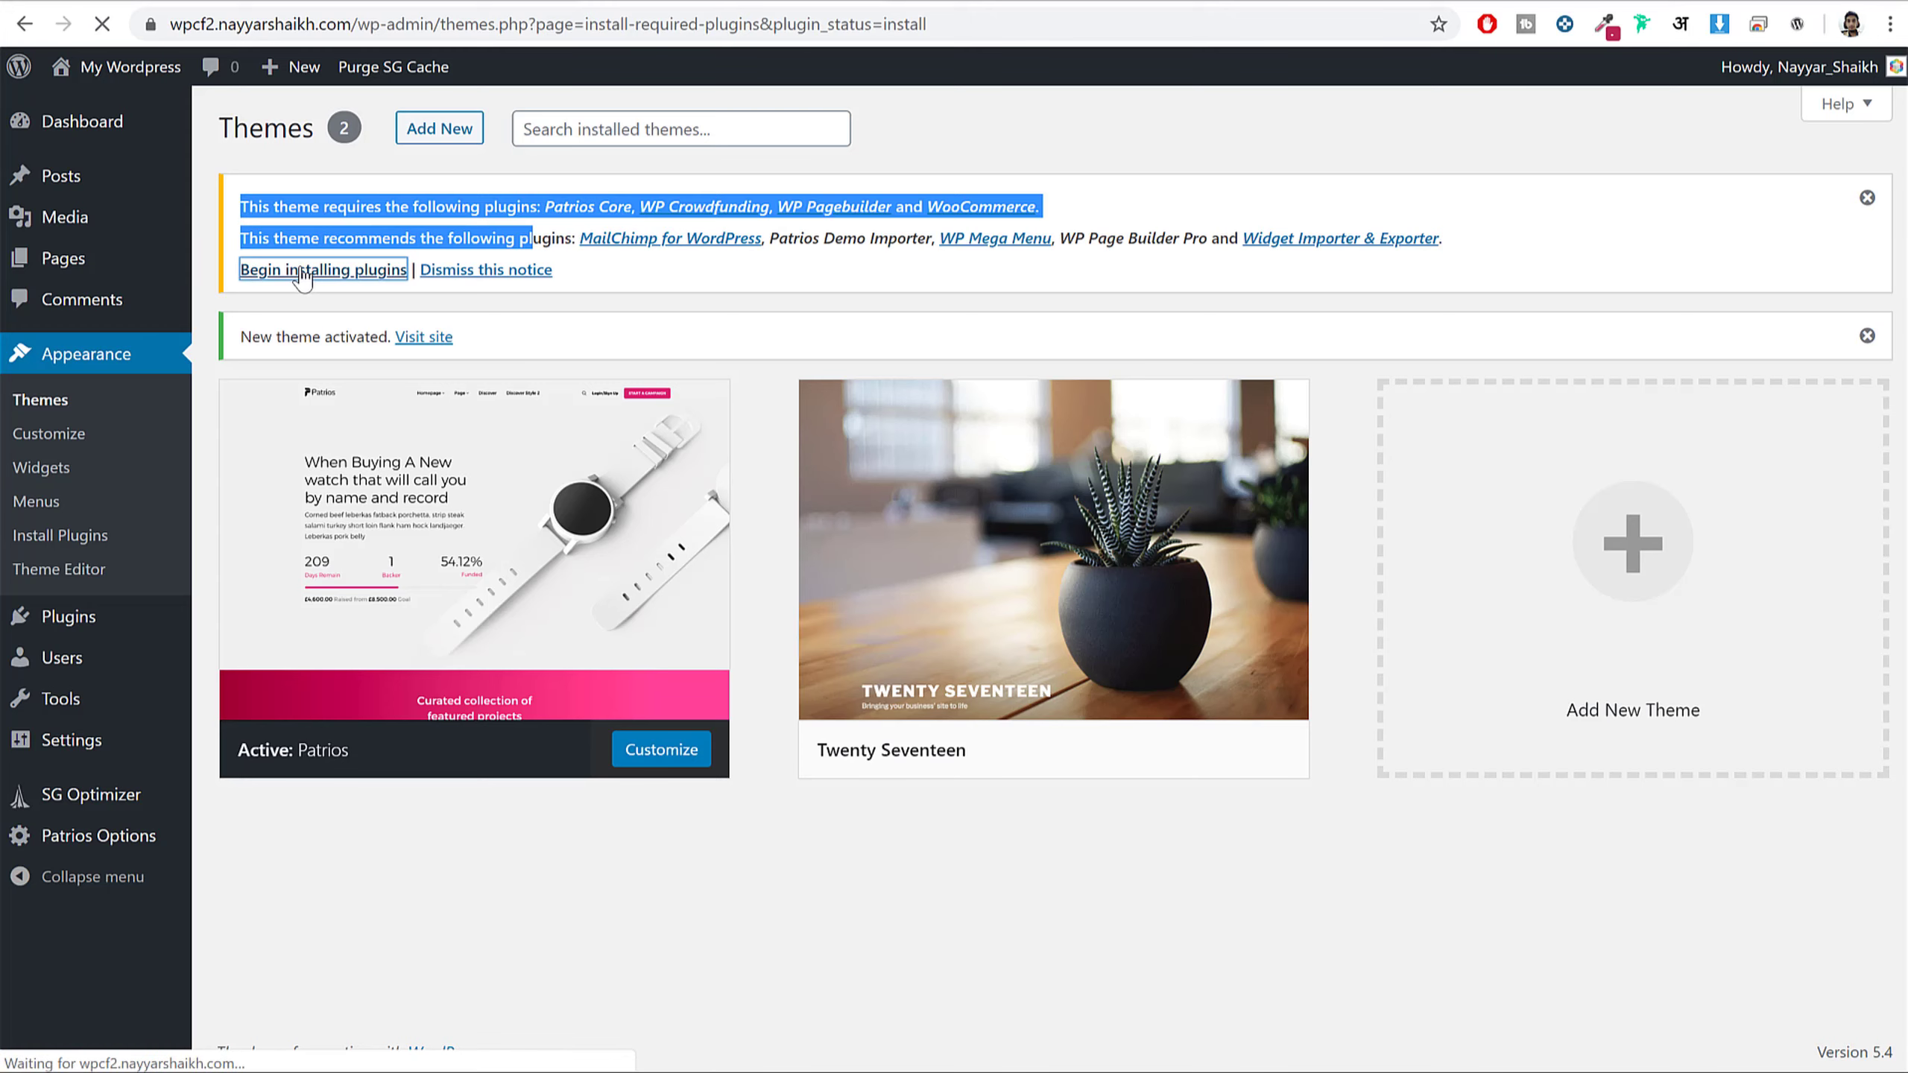
pyautogui.scroll(-1, 398, 886)
pyautogui.scroll(1, 398, 886)
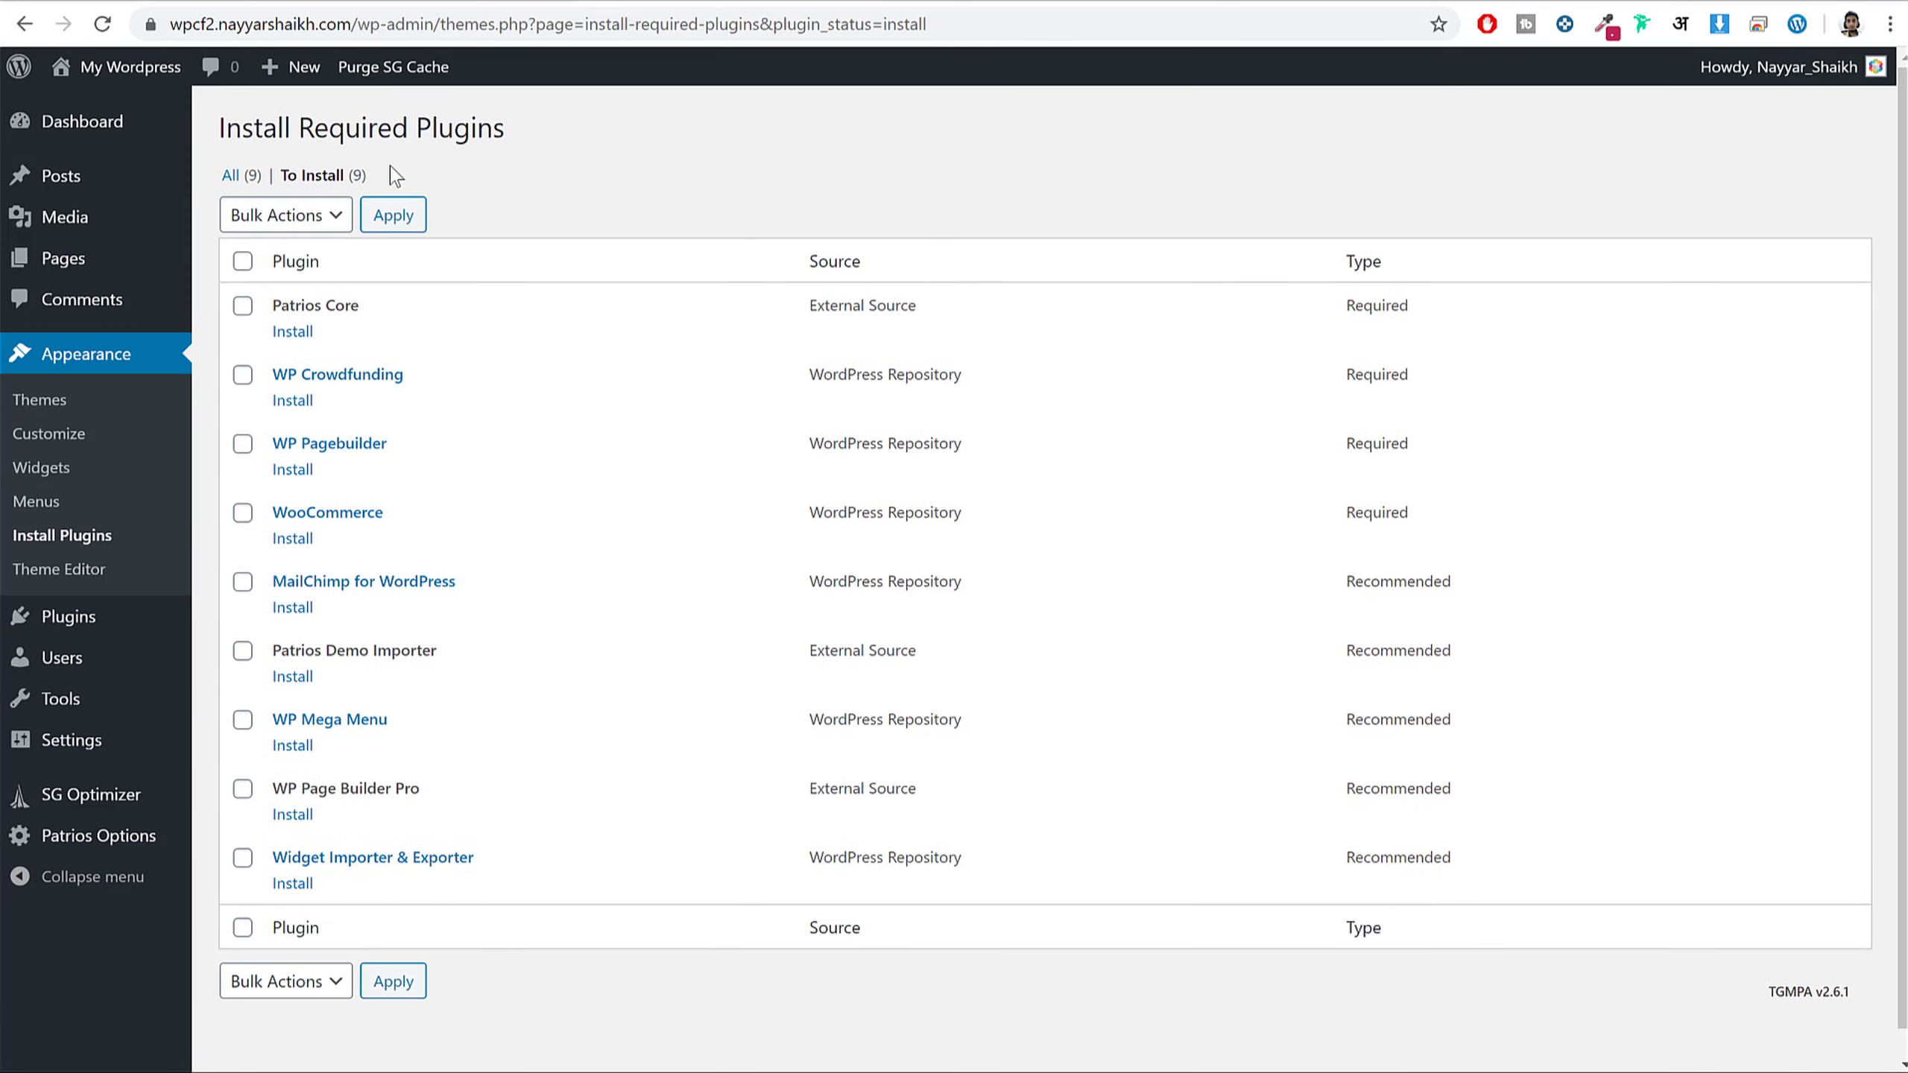
# - Select all the required and recommended Patrios plugins and install them in bulk
pyautogui.click(244, 264)
pyautogui.click(243, 262)
pyautogui.click(243, 261)
pyautogui.click(291, 219)
pyautogui.click(293, 268)
pyautogui.click(417, 222)
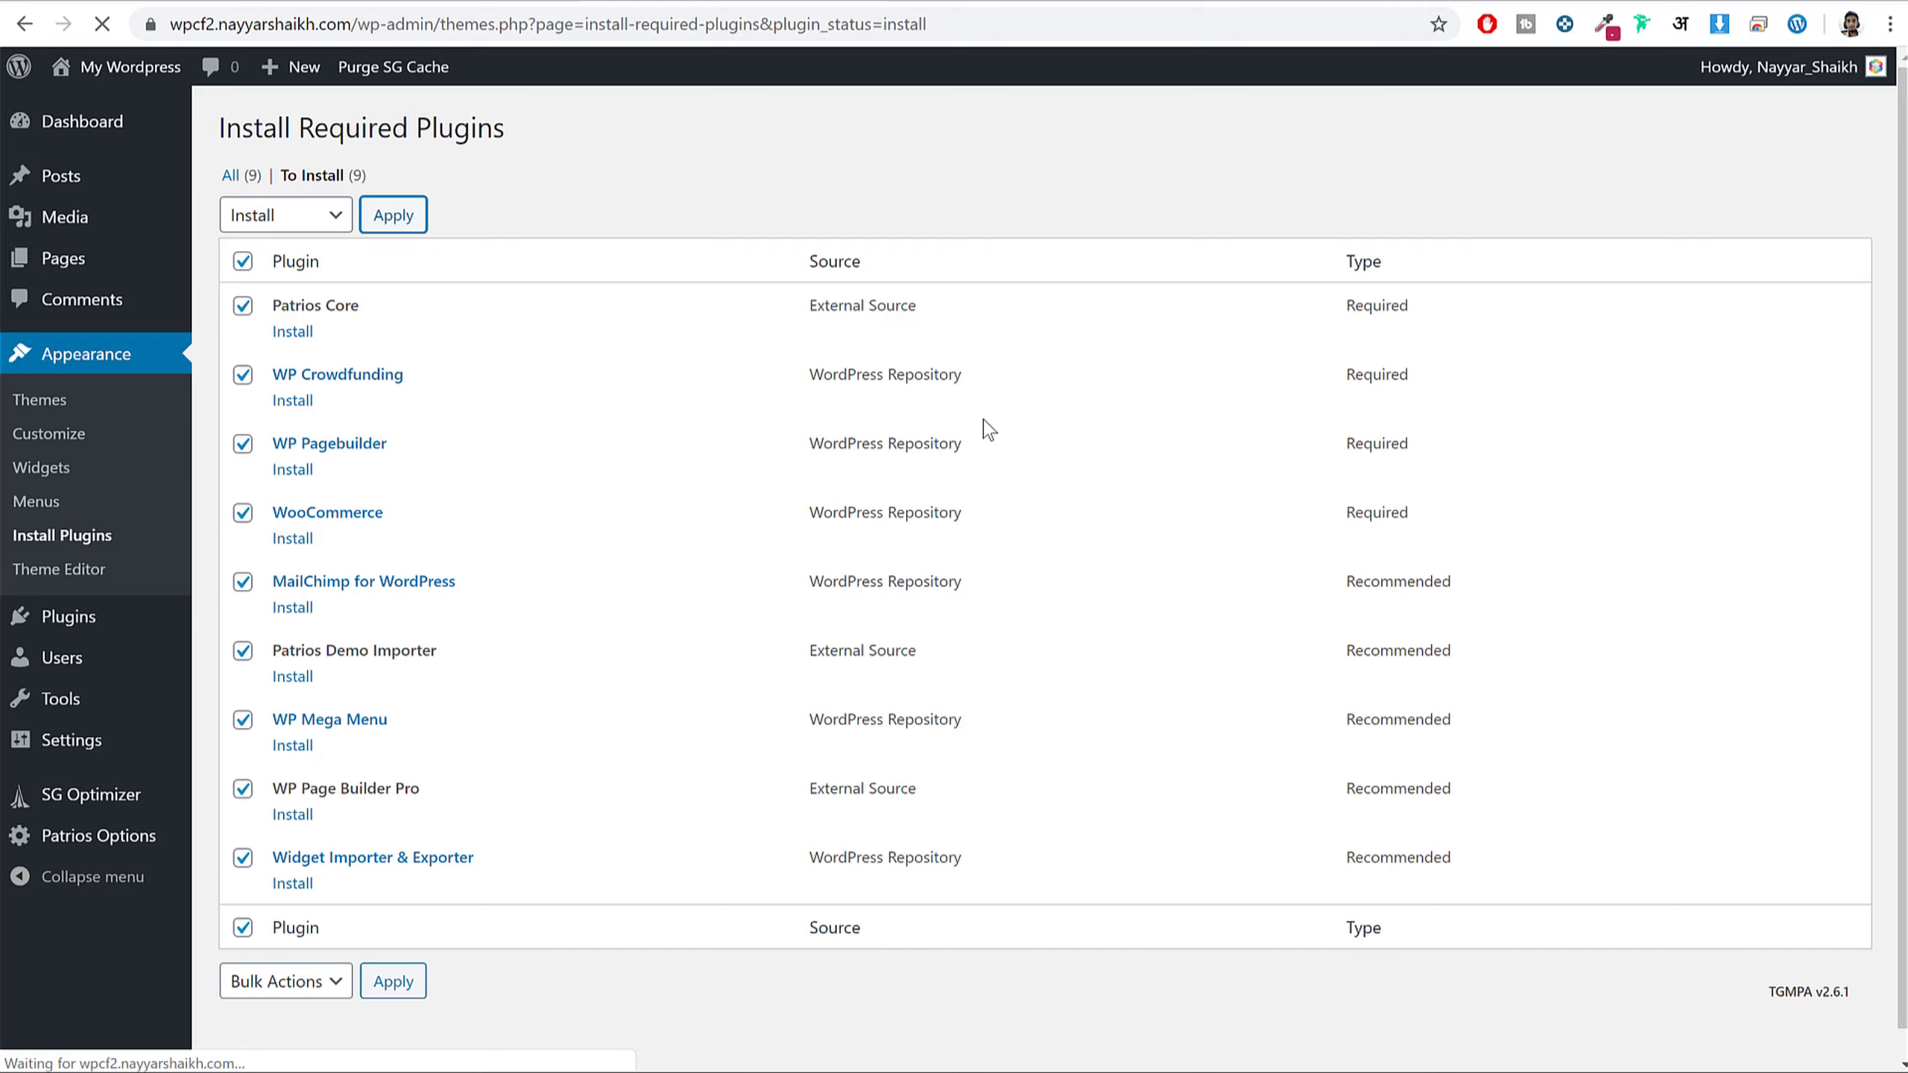
pyautogui.scroll(-5, 978, 441)
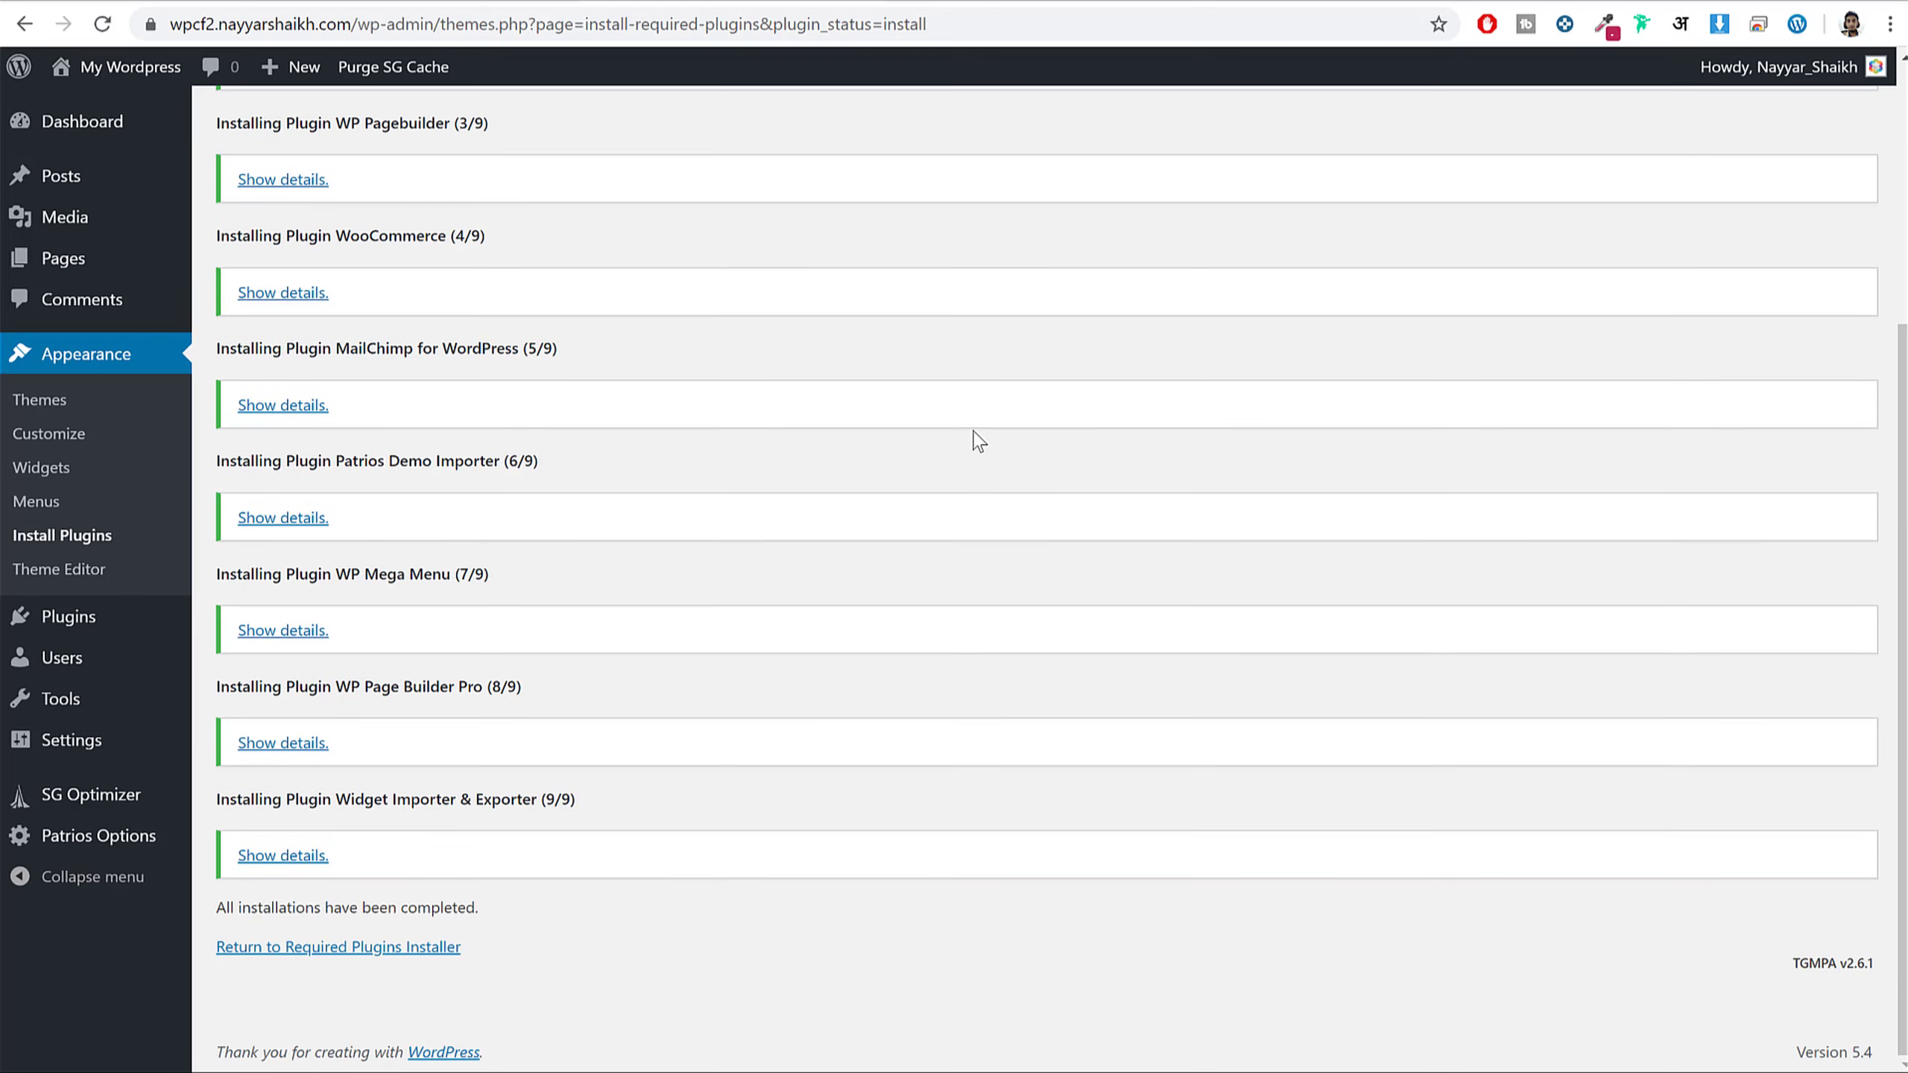
# - Return to the required plugins list, activate all the installed plugins in bulk and open the dashboard
pyautogui.click(382, 948)
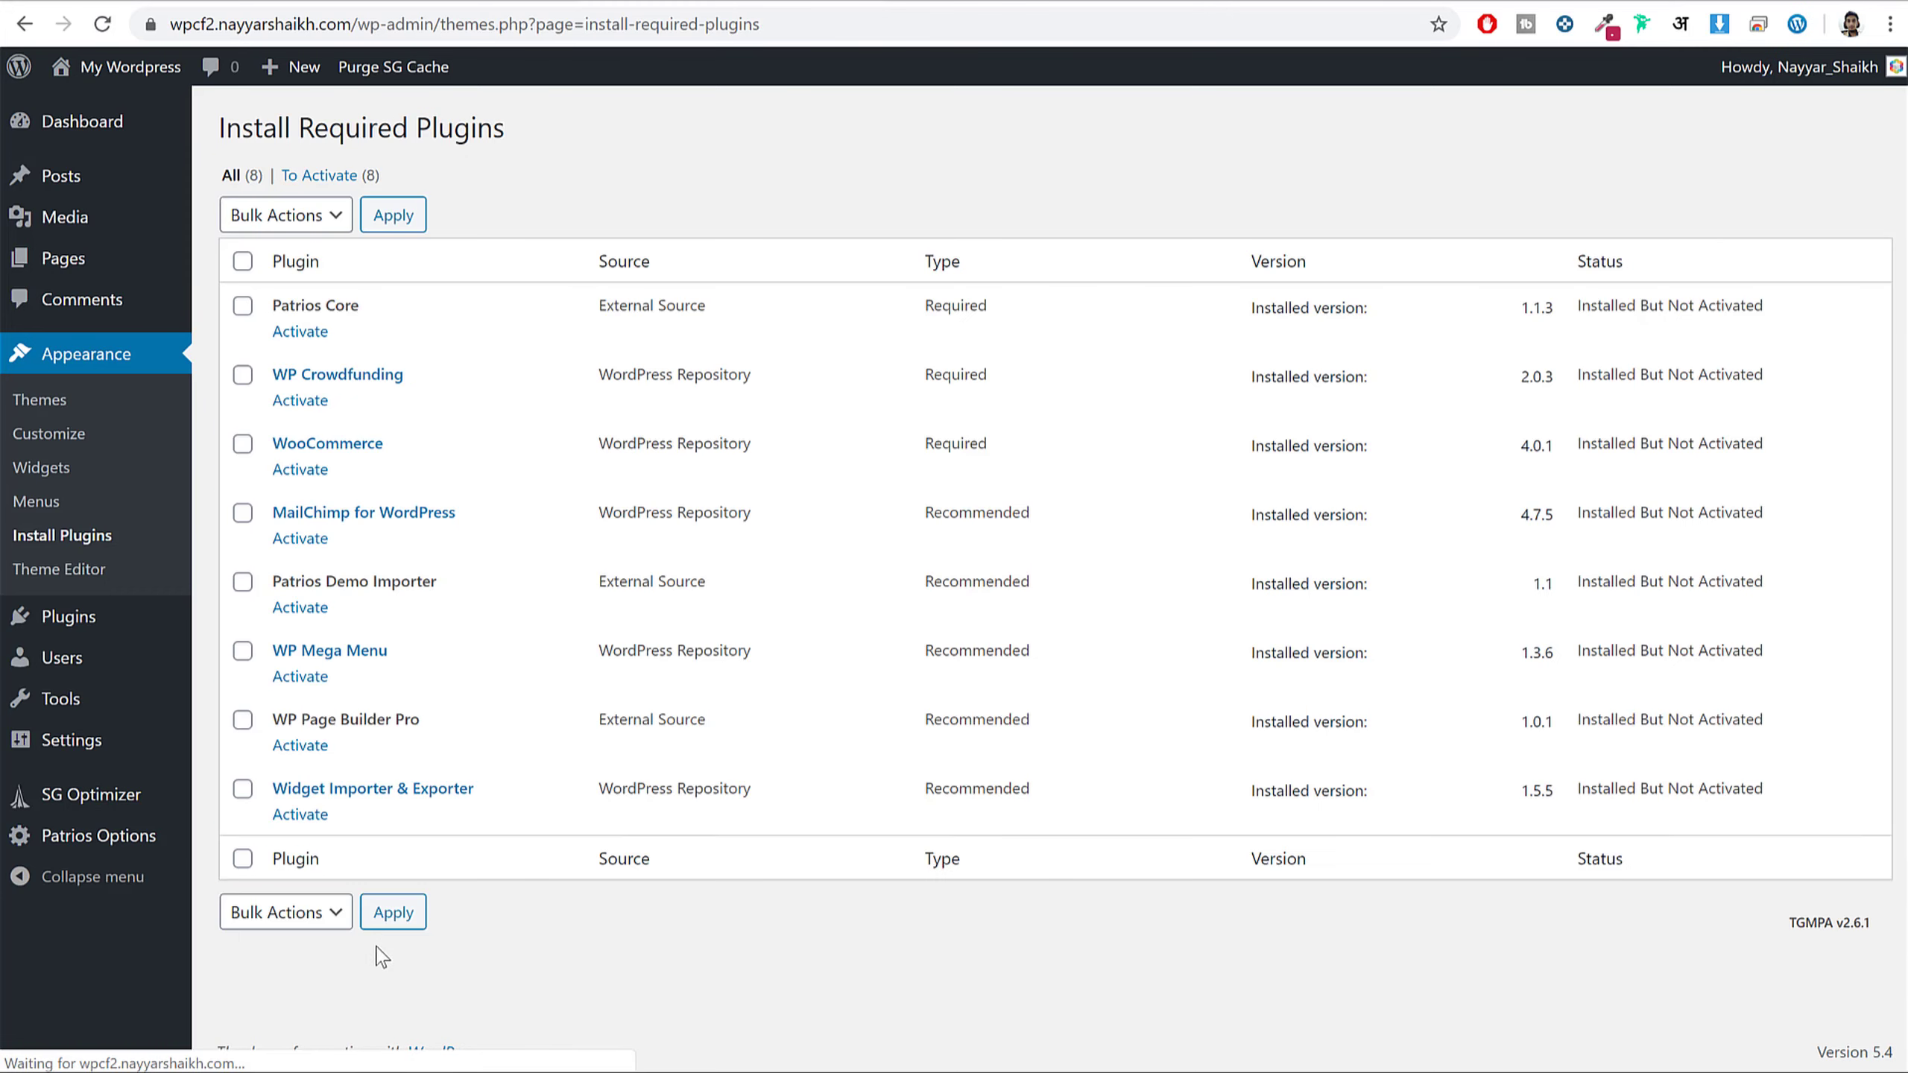
pyautogui.click(242, 261)
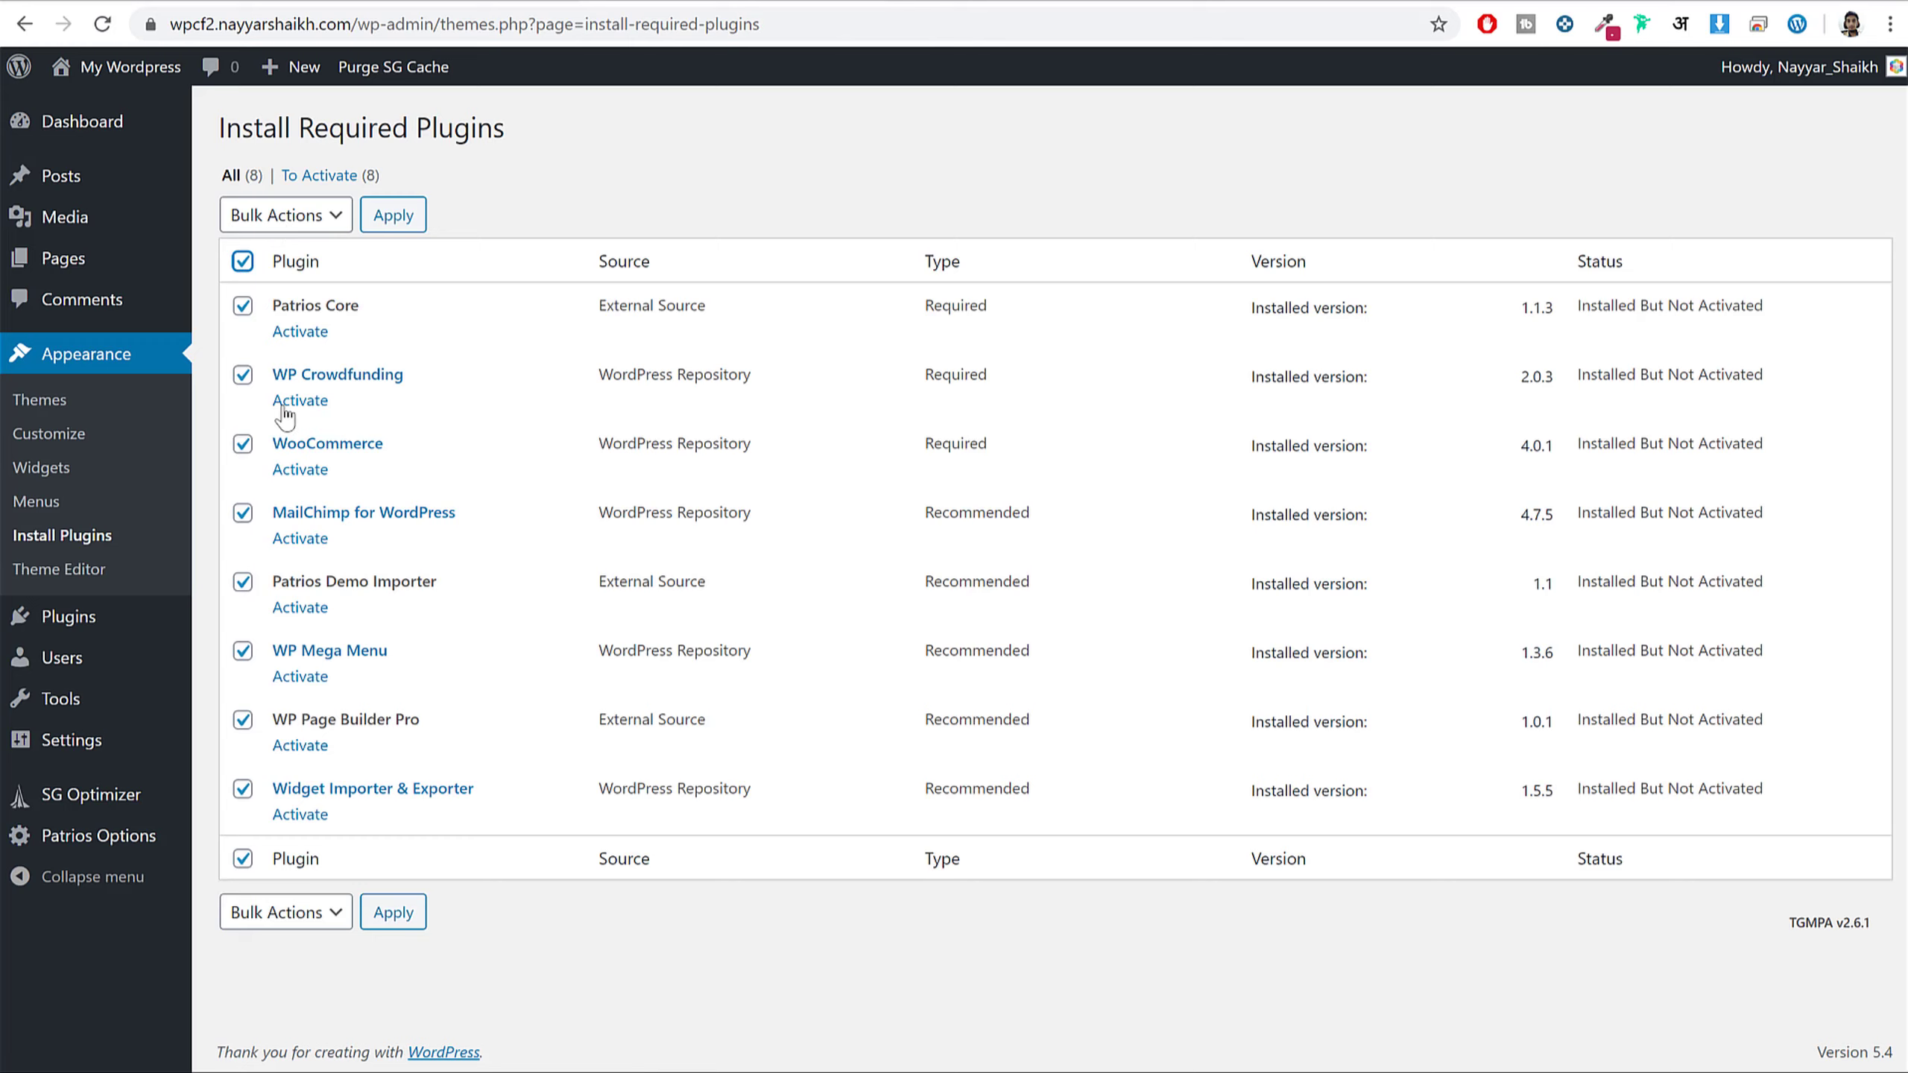
pyautogui.click(289, 227)
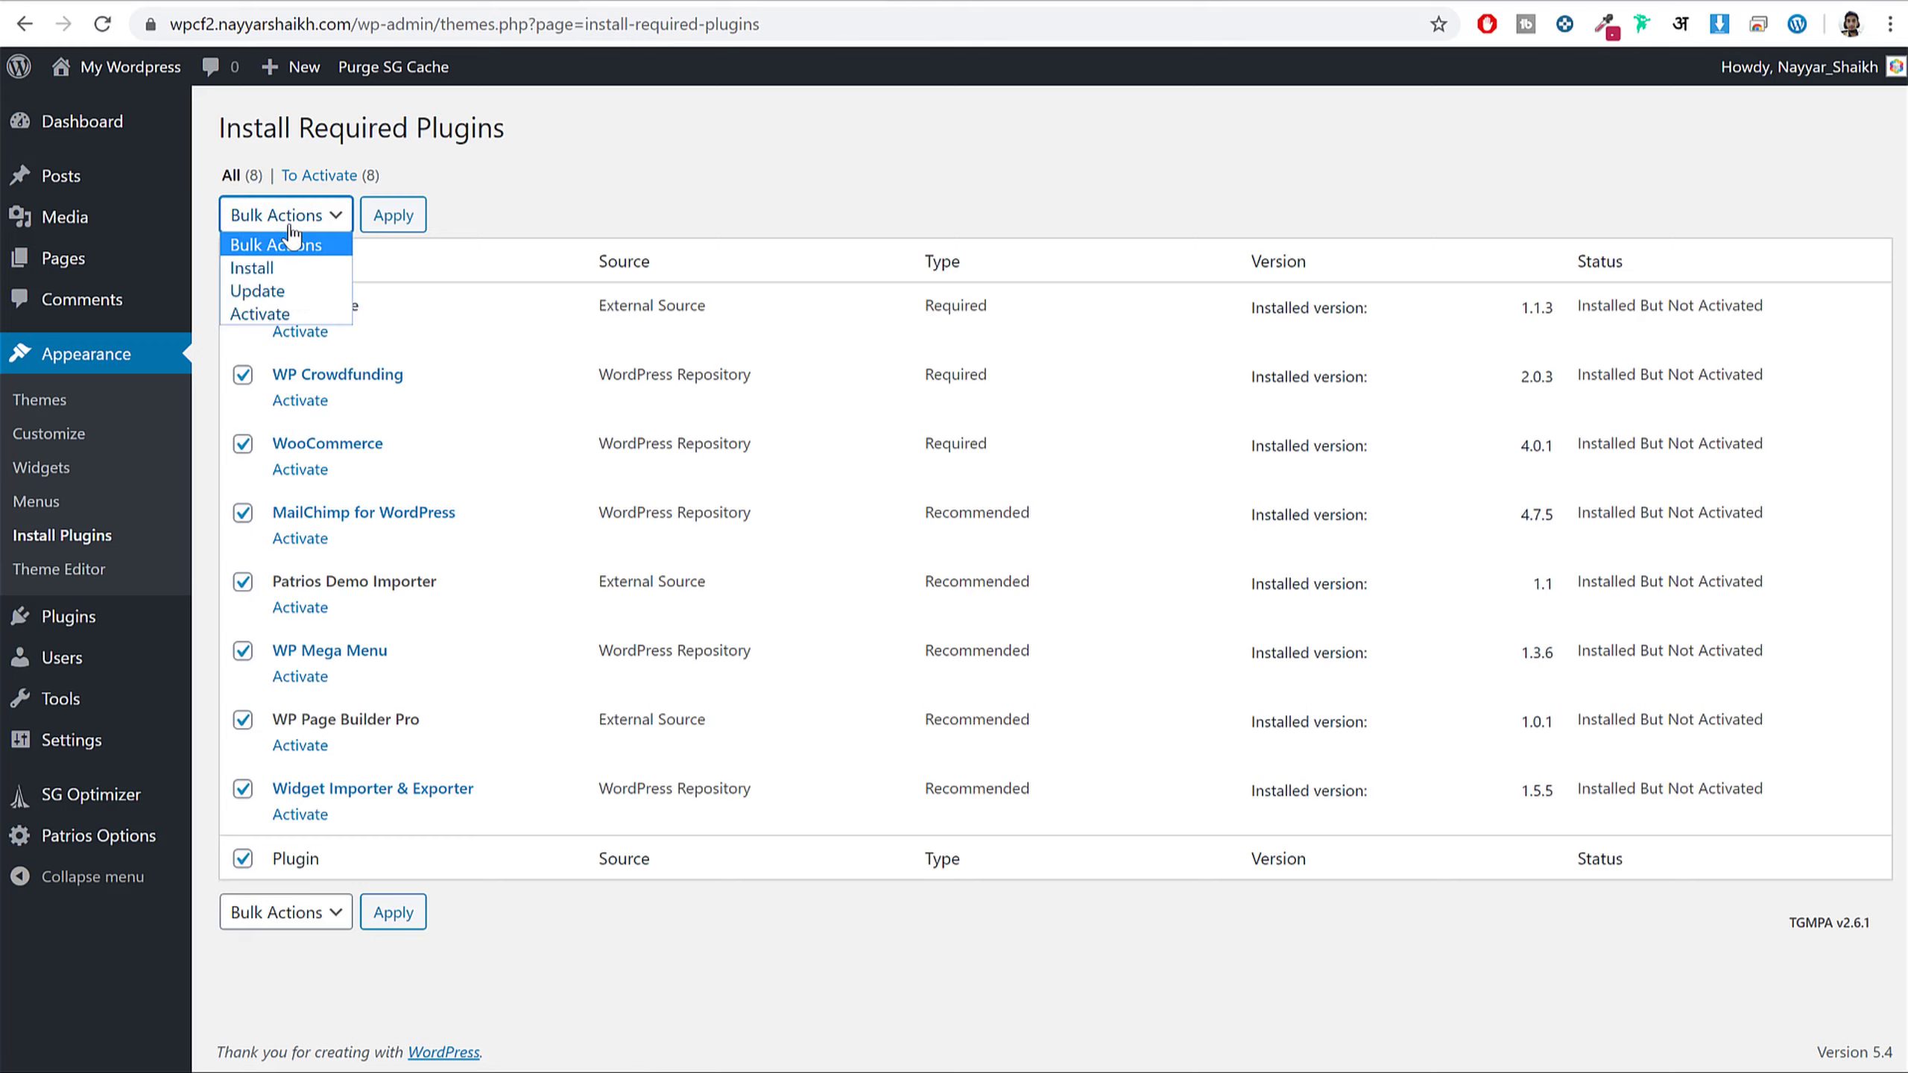
pyautogui.click(290, 310)
pyautogui.click(381, 217)
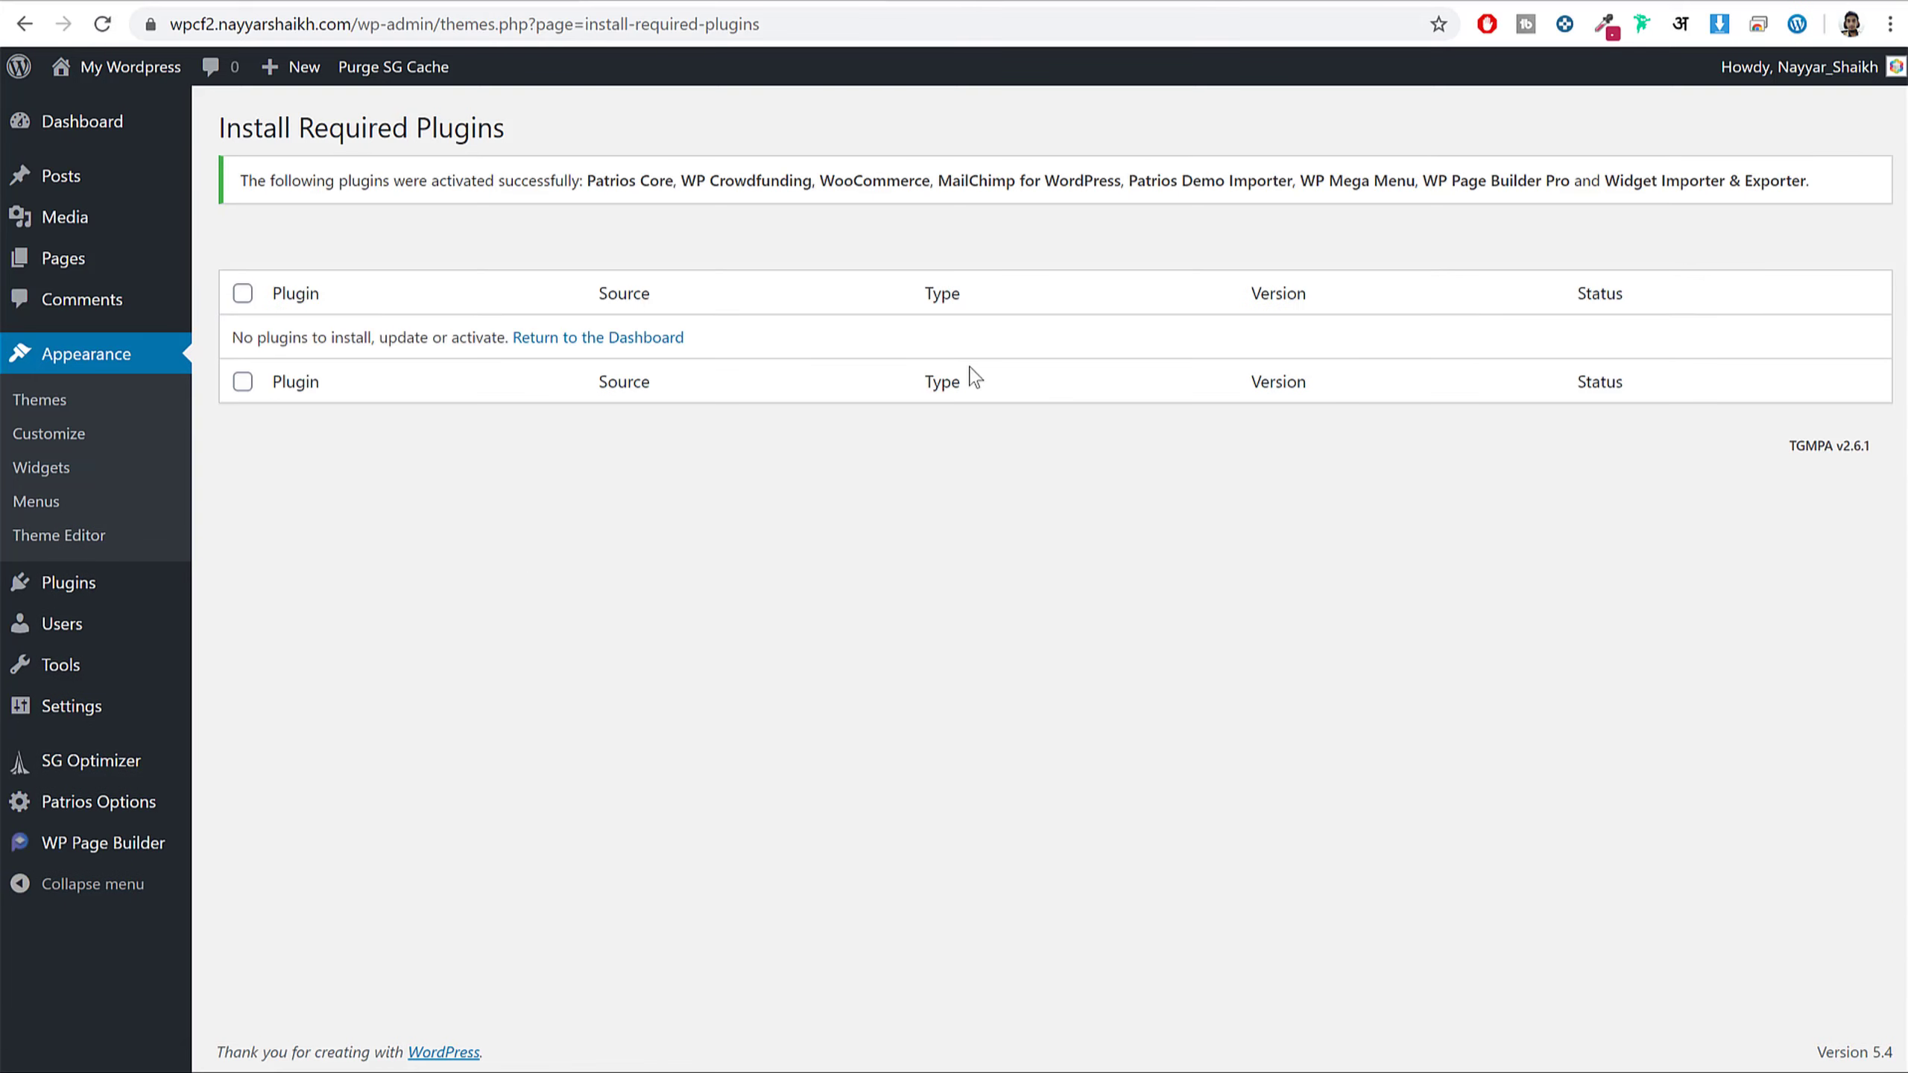
pyautogui.click(104, 129)
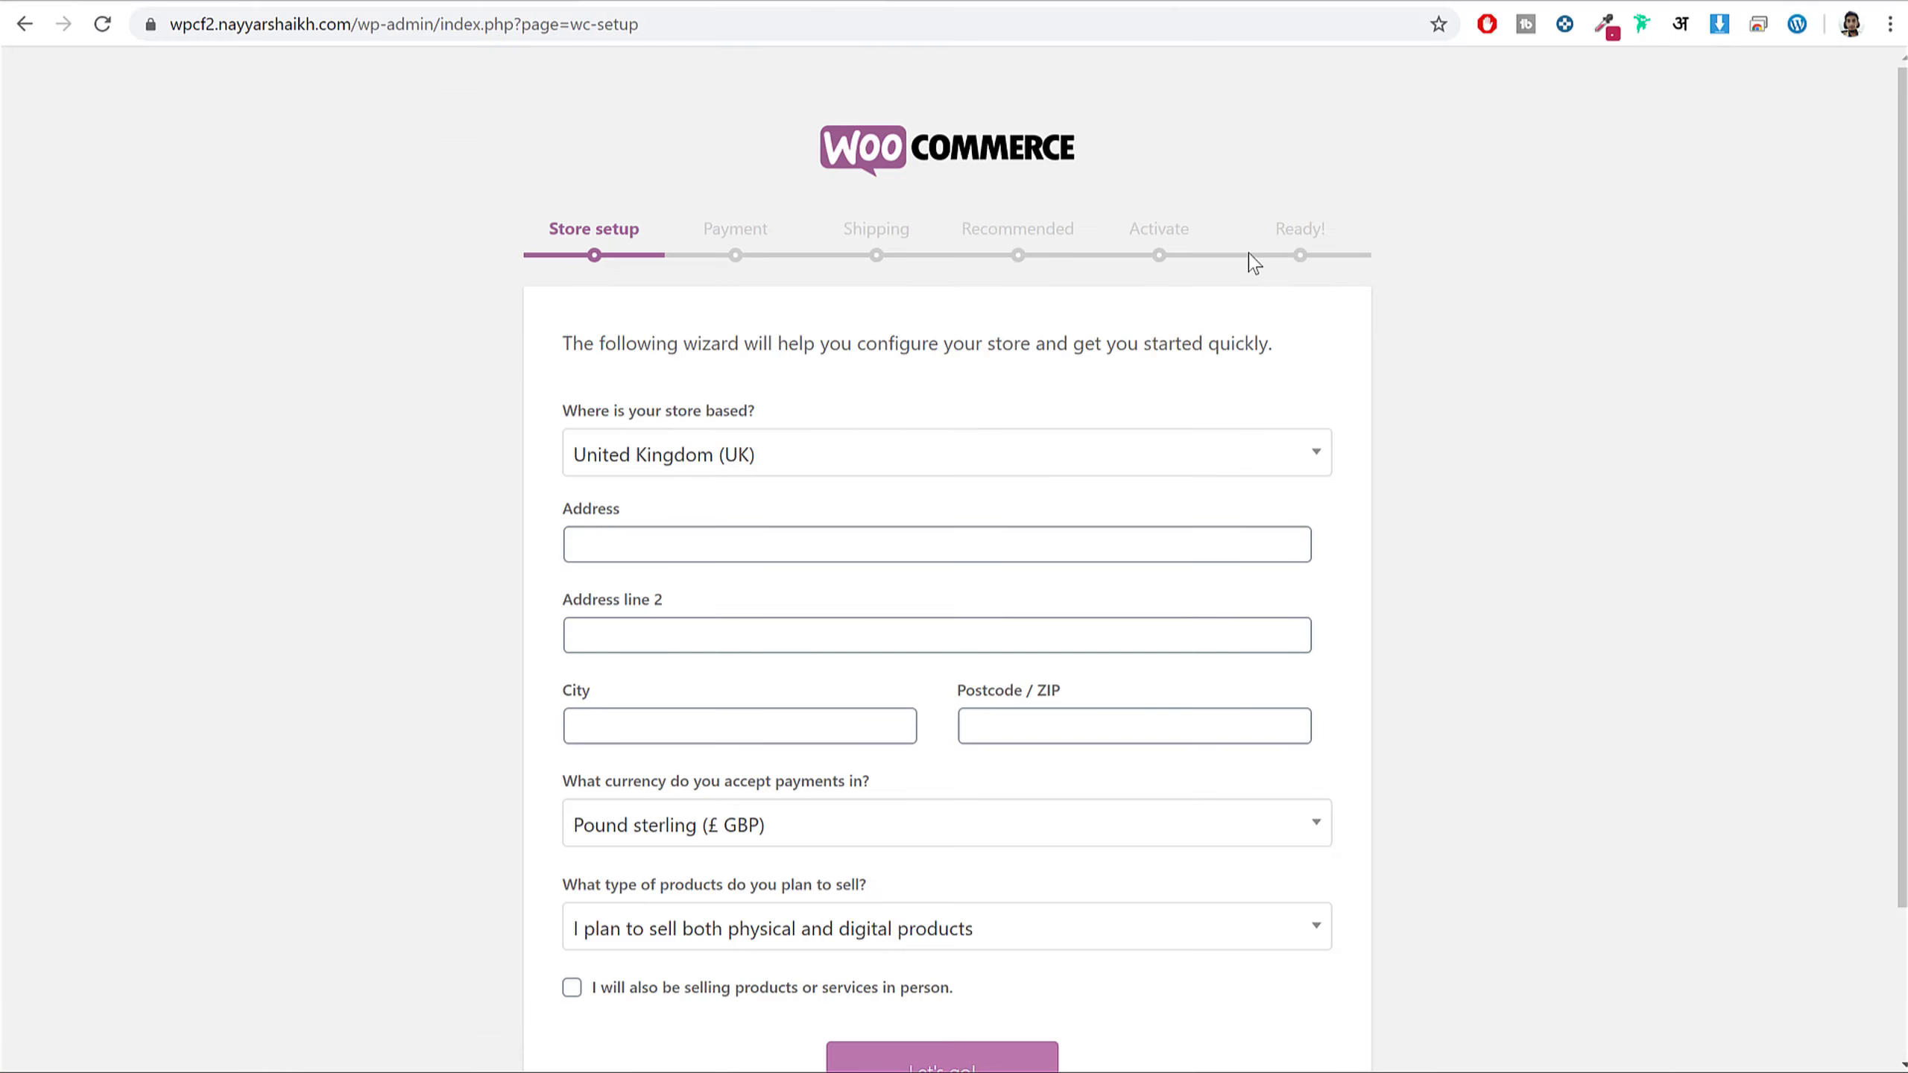
# - Look over the WooCommerce store setup form and highlight the domain and admin-path parts of the site address
pyautogui.scroll(-3, 1579, 370)
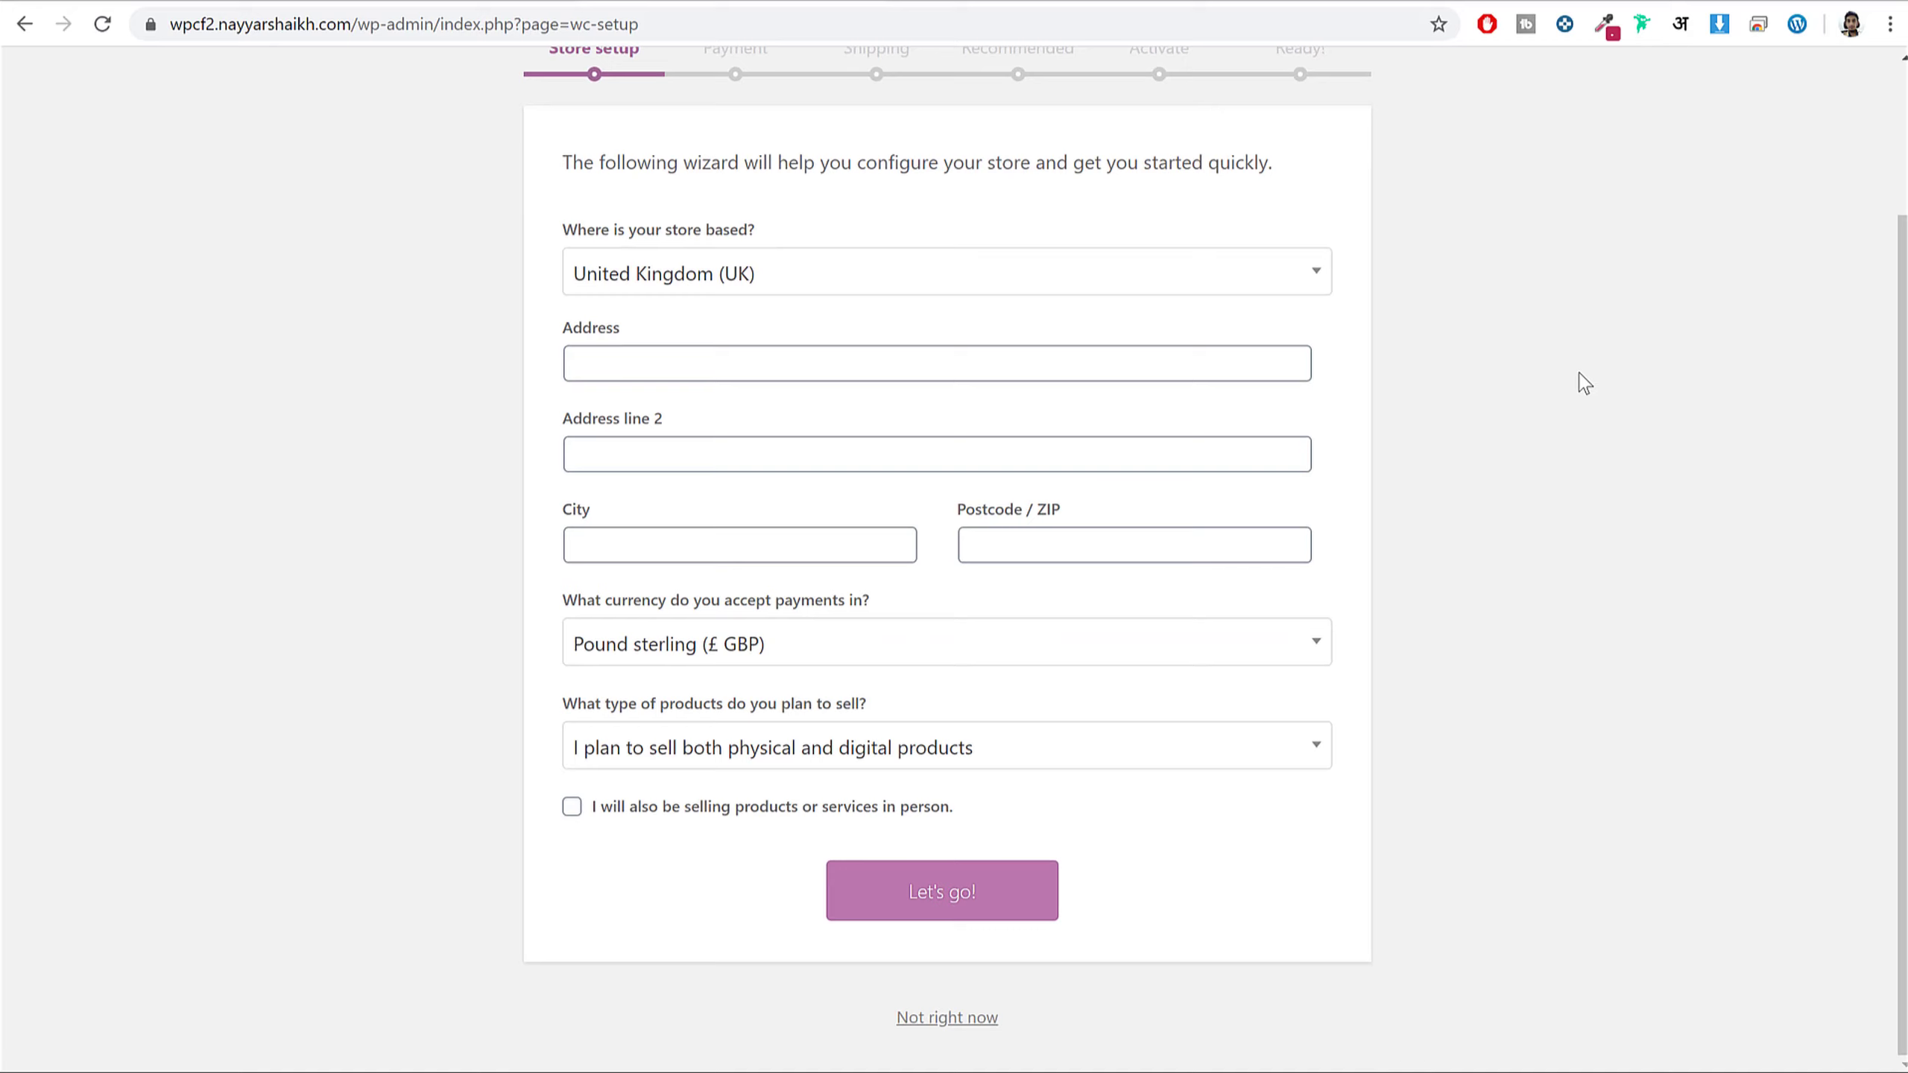
pyautogui.scroll(3, 1575, 379)
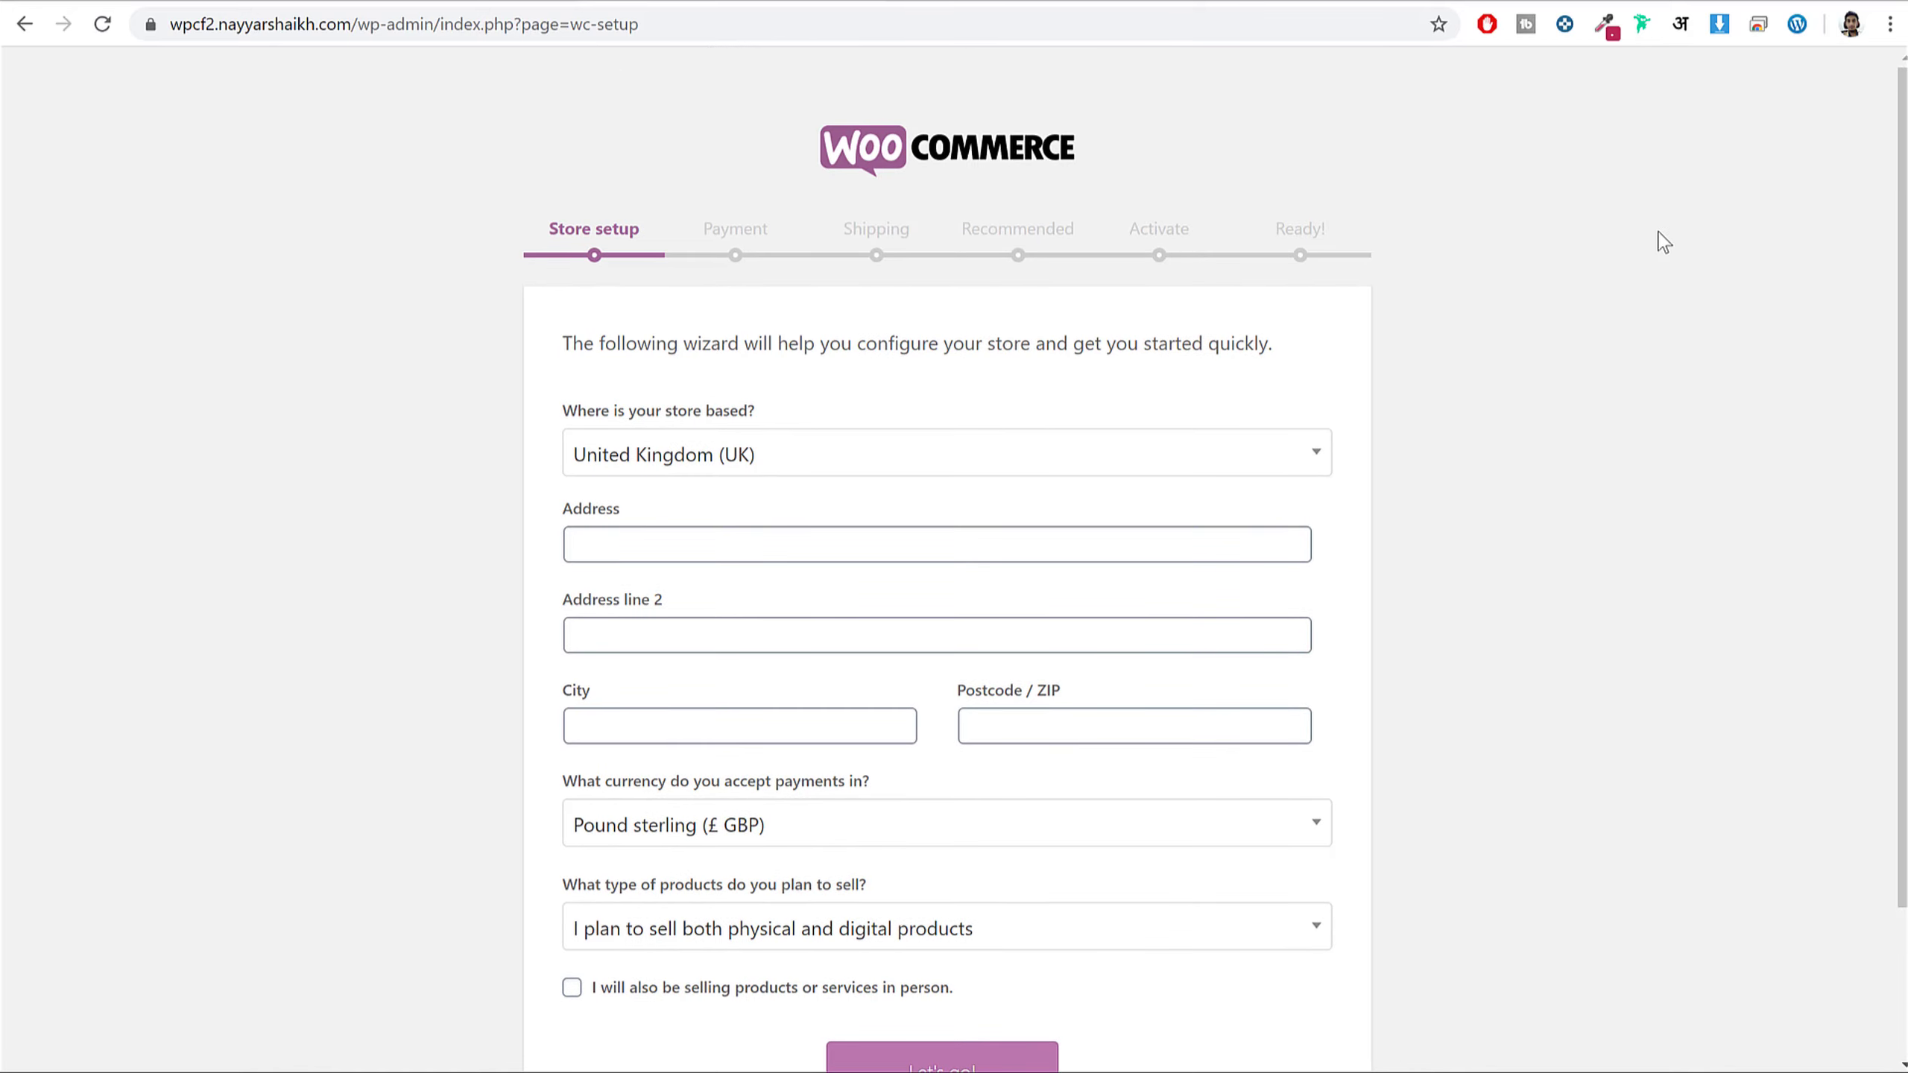
pyautogui.click(431, 28)
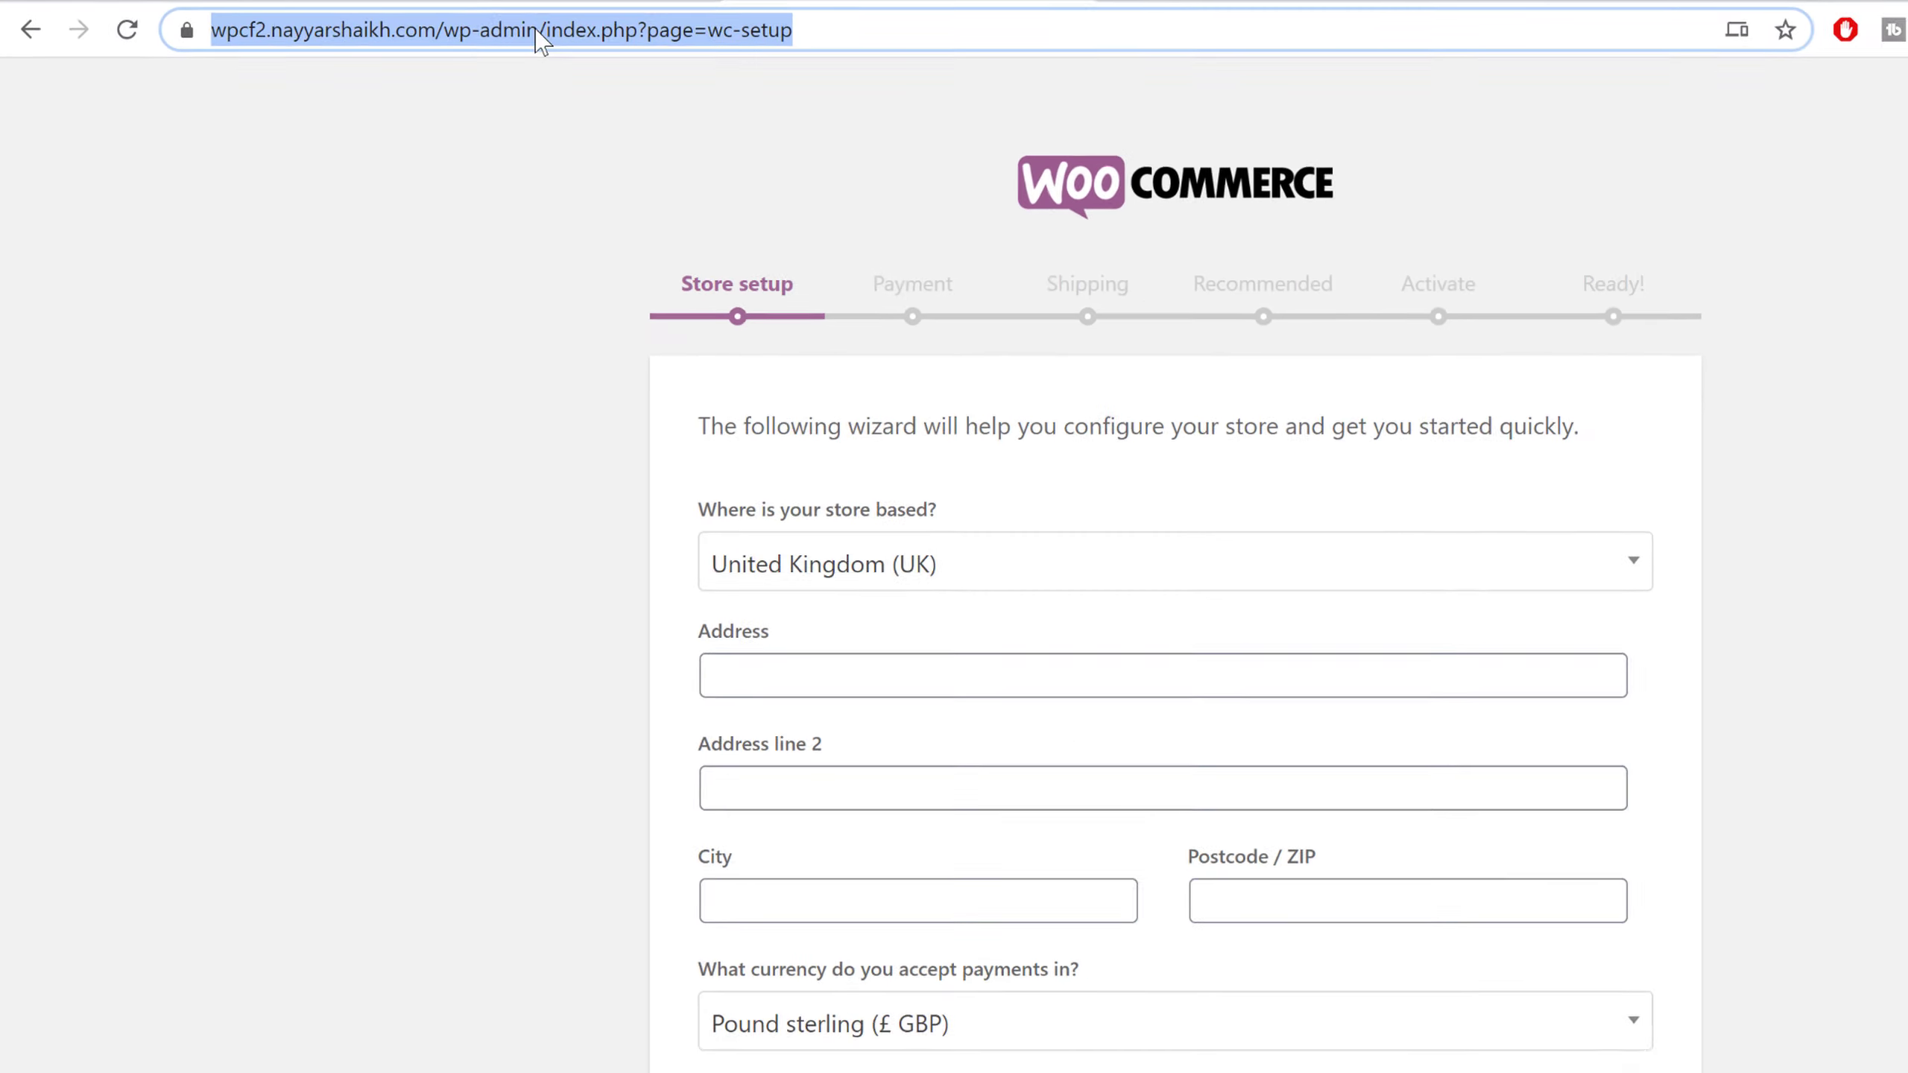
pyautogui.click(399, 30)
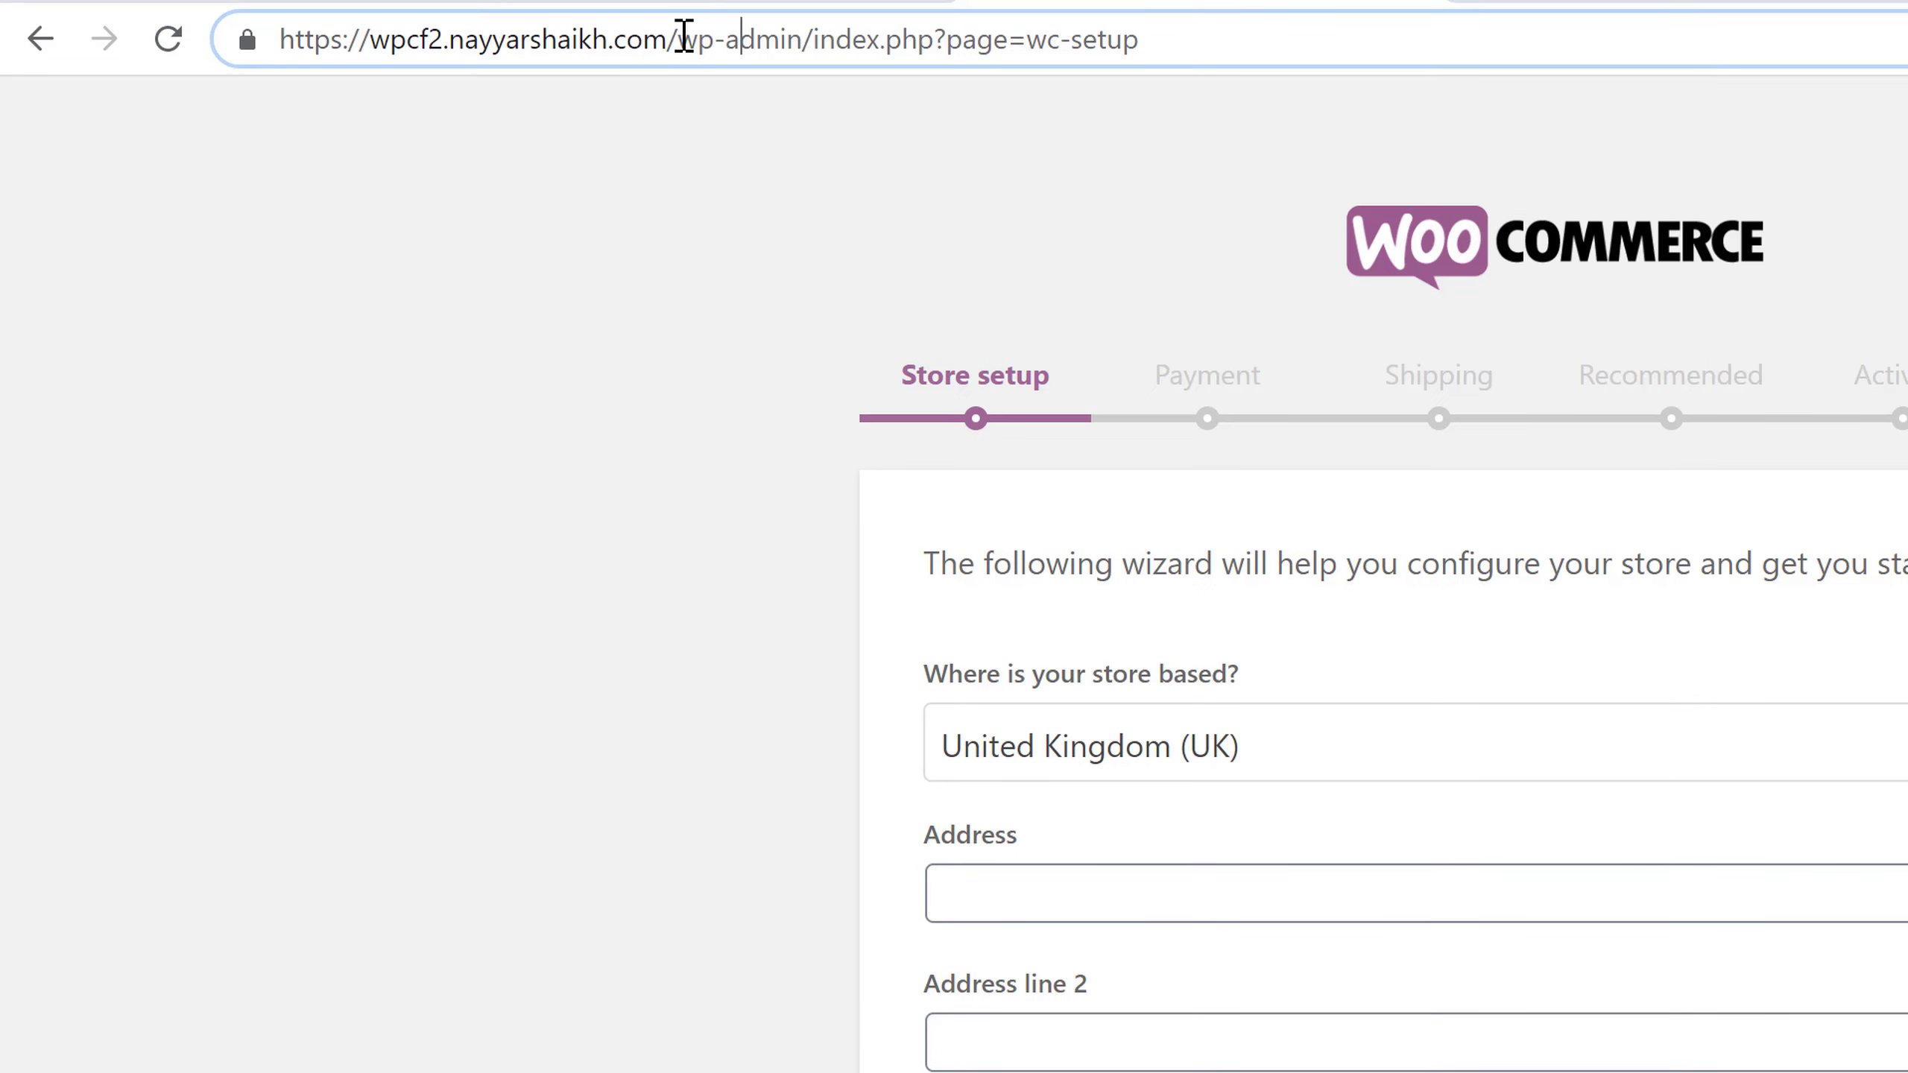
pyautogui.moveTo(678, 39); pyautogui.dragTo(349, 38)
pyautogui.click(542, 37)
pyautogui.moveTo(669, 38); pyautogui.dragTo(1413, 26)
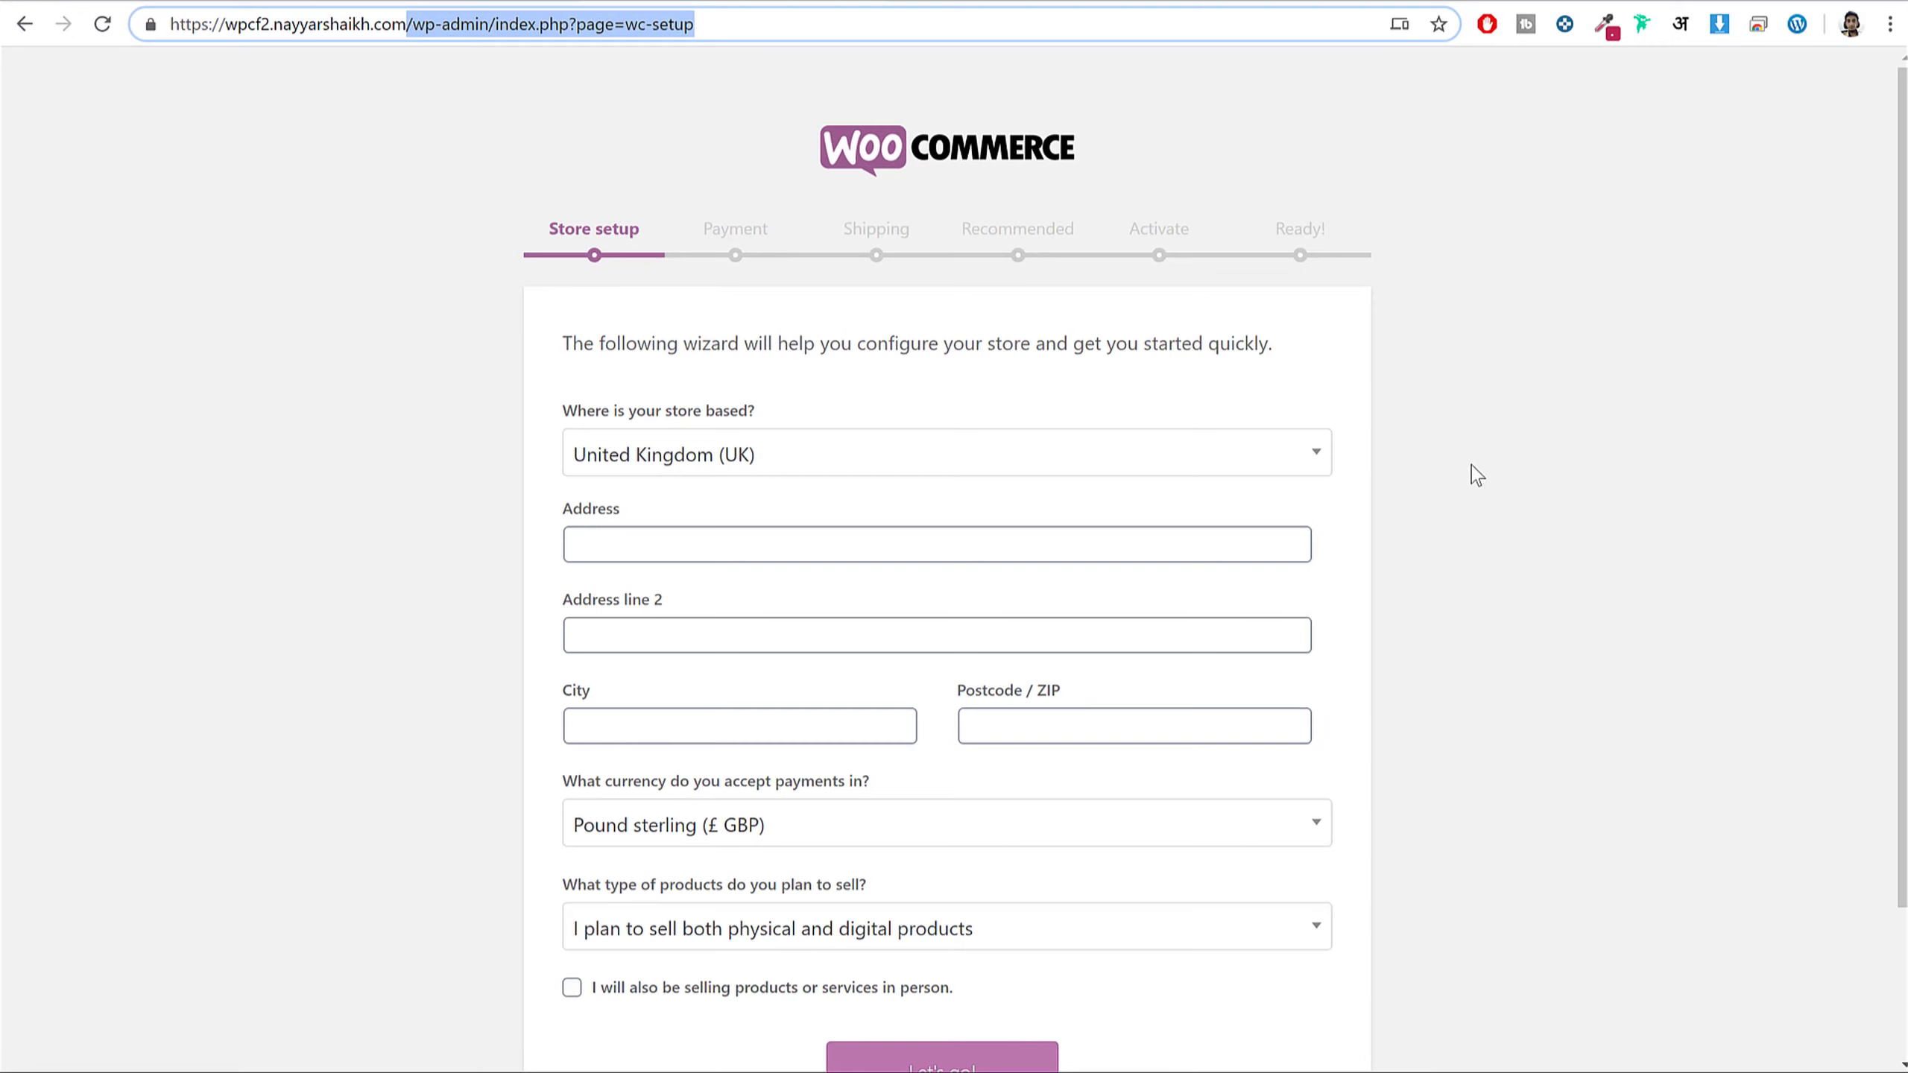
# - Set India as the country where the store is based
pyautogui.scroll(-2, 1539, 534)
pyautogui.click(1545, 515)
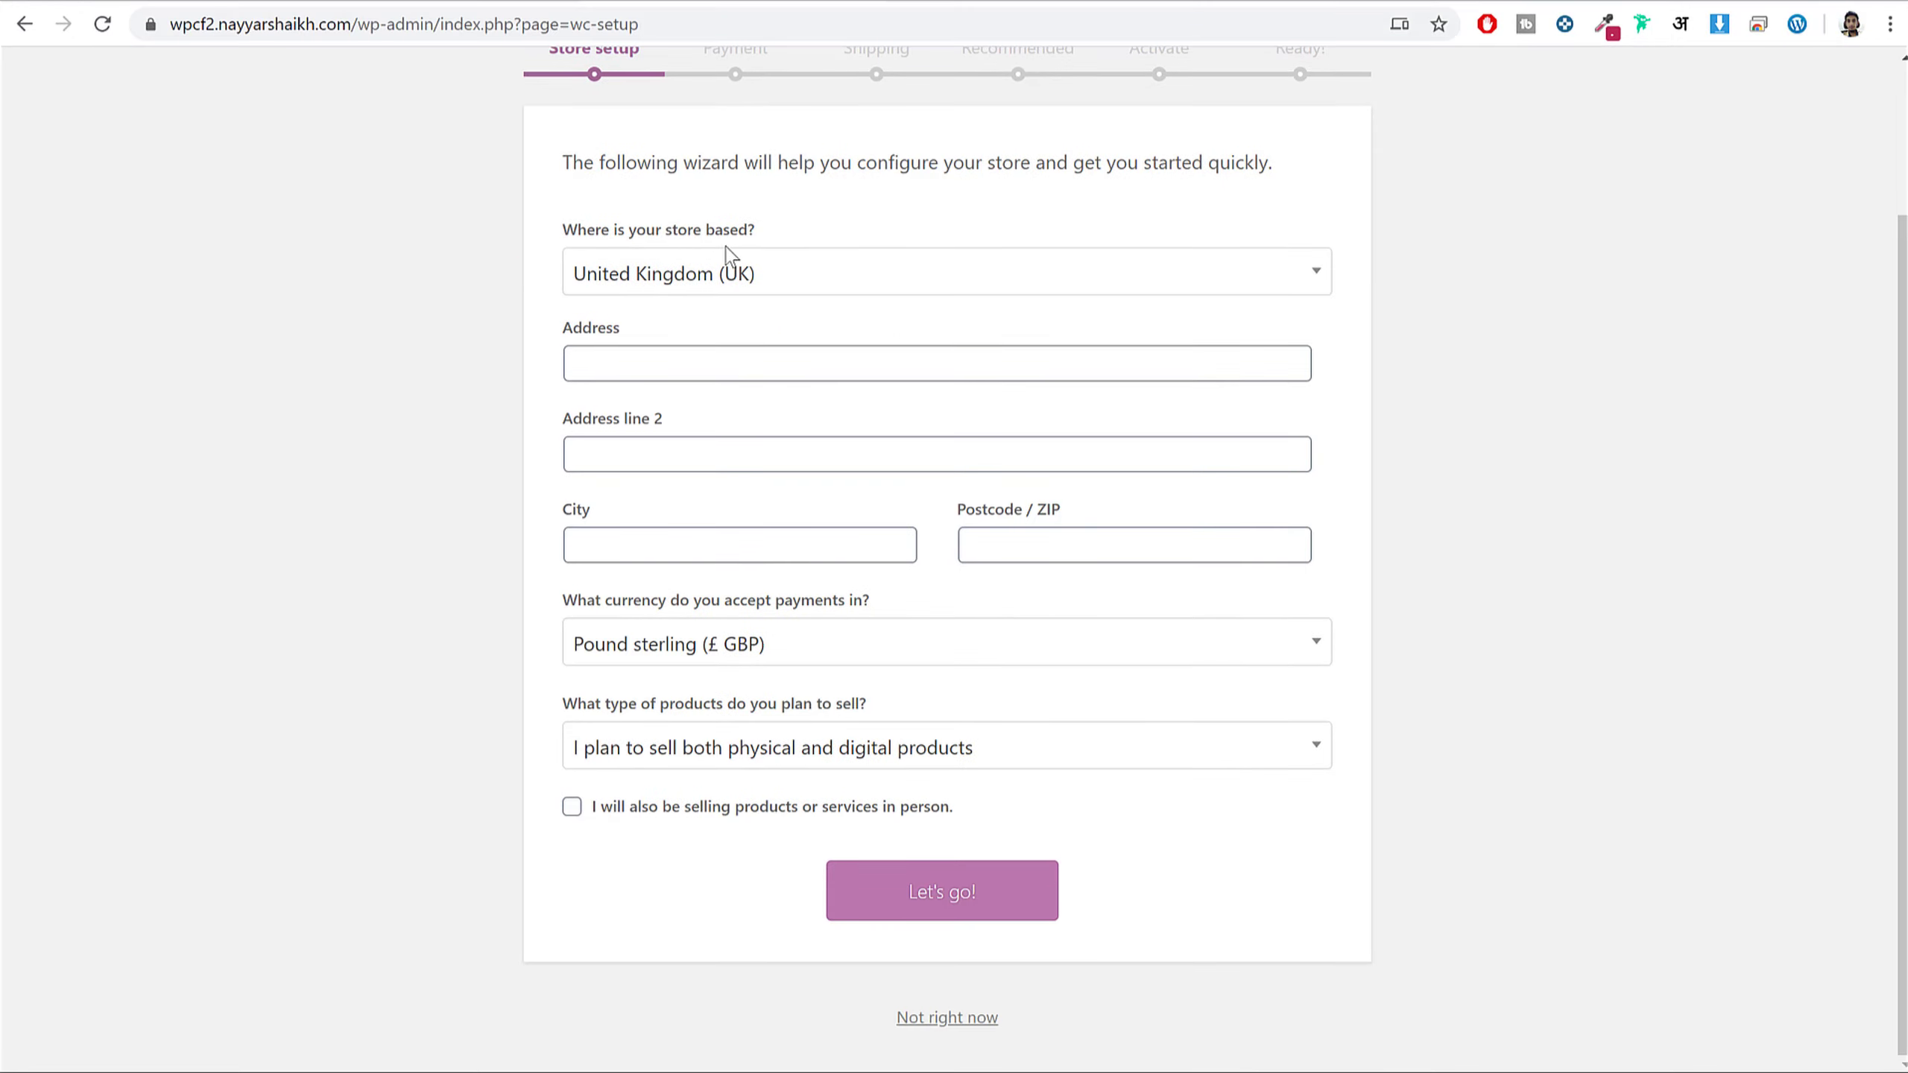
pyautogui.click(822, 280)
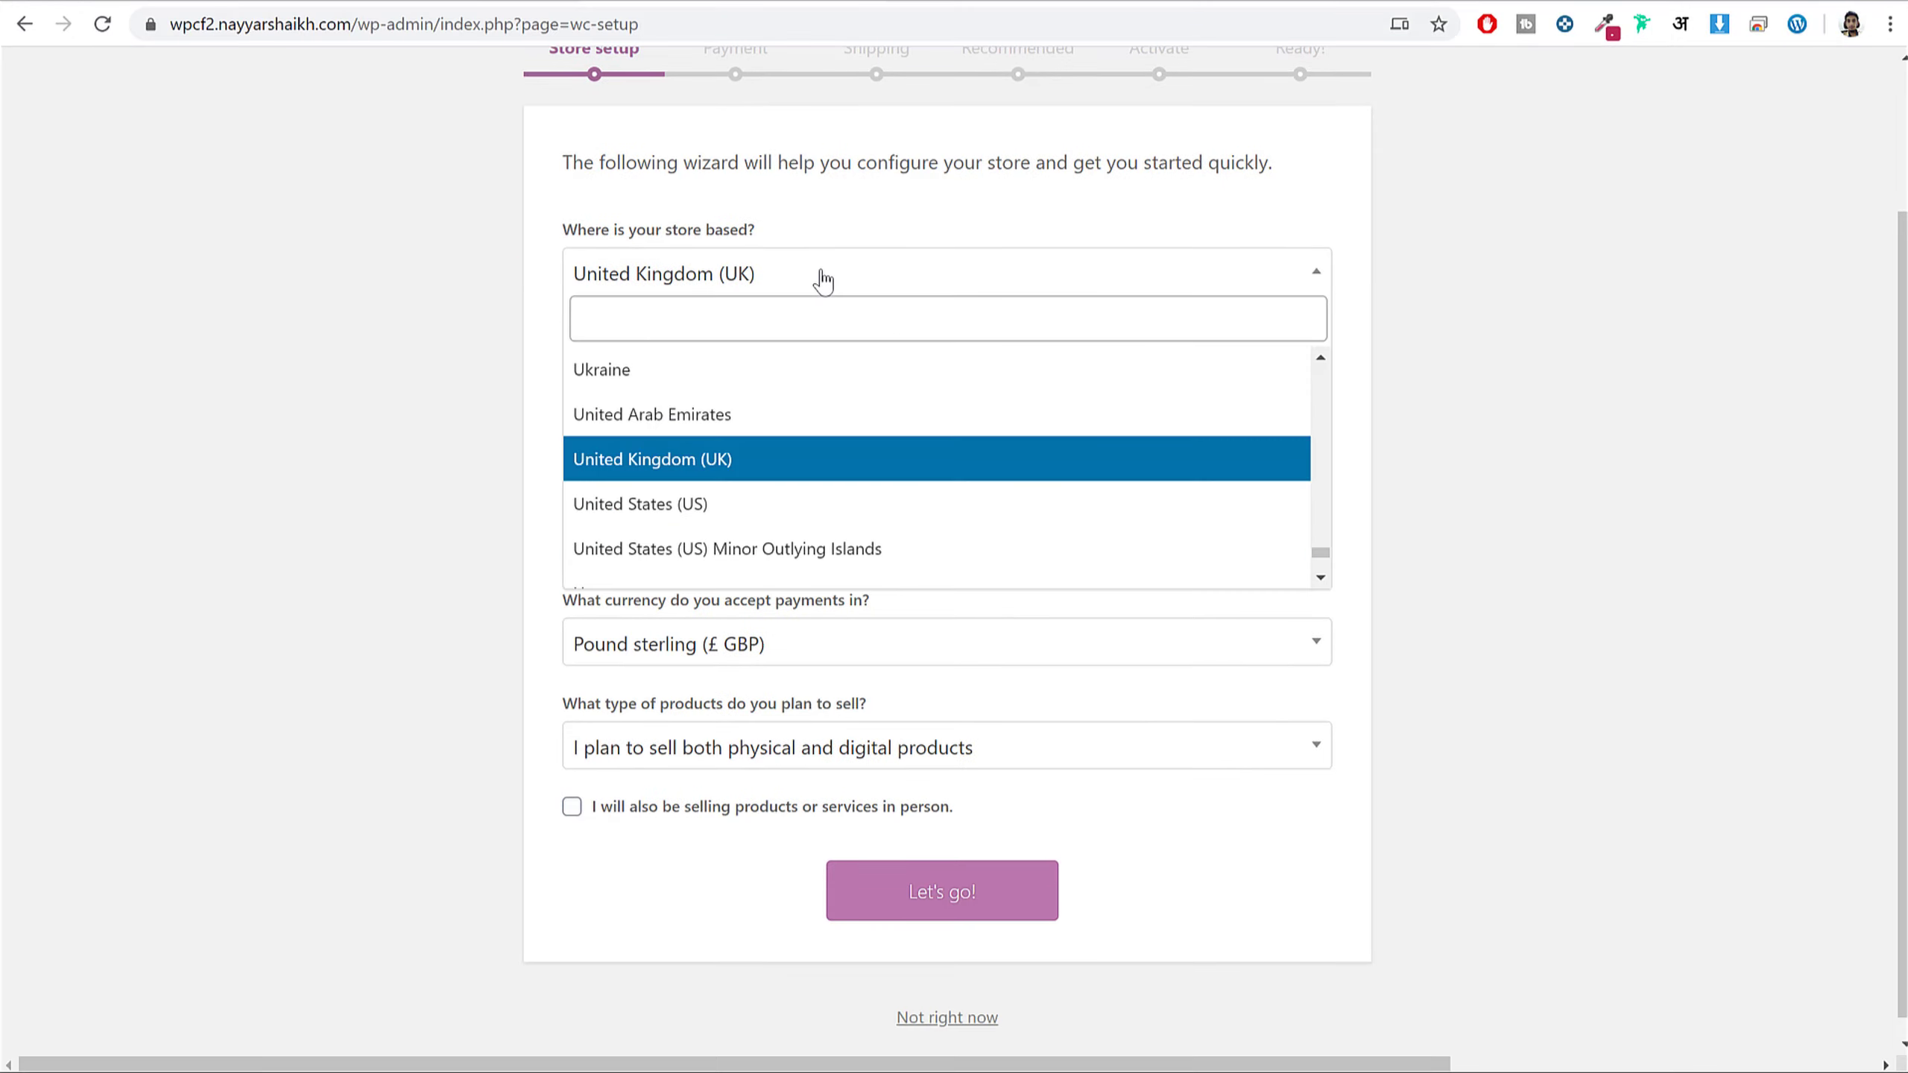
pyautogui.write('ma')
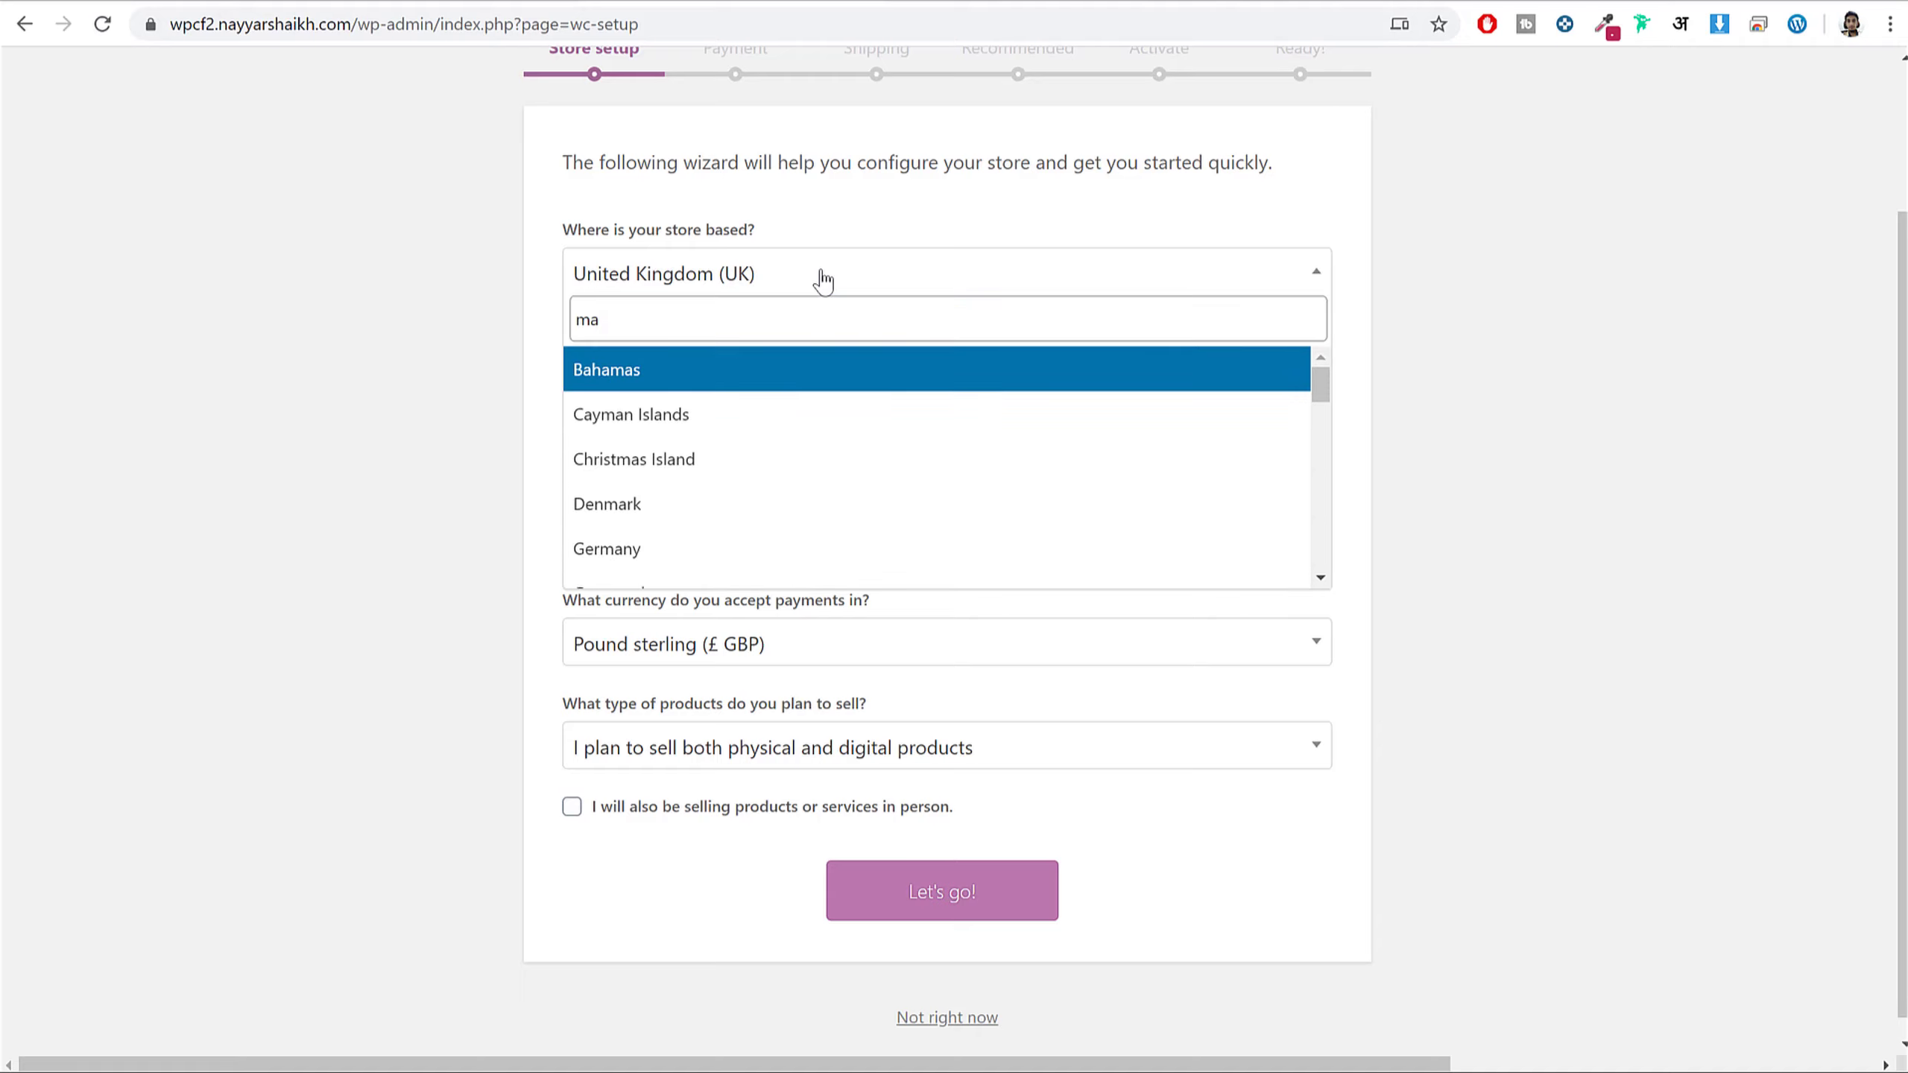
pyautogui.press('BackSpace')
pyautogui.press('BackSpace')
pyautogui.write('ind')
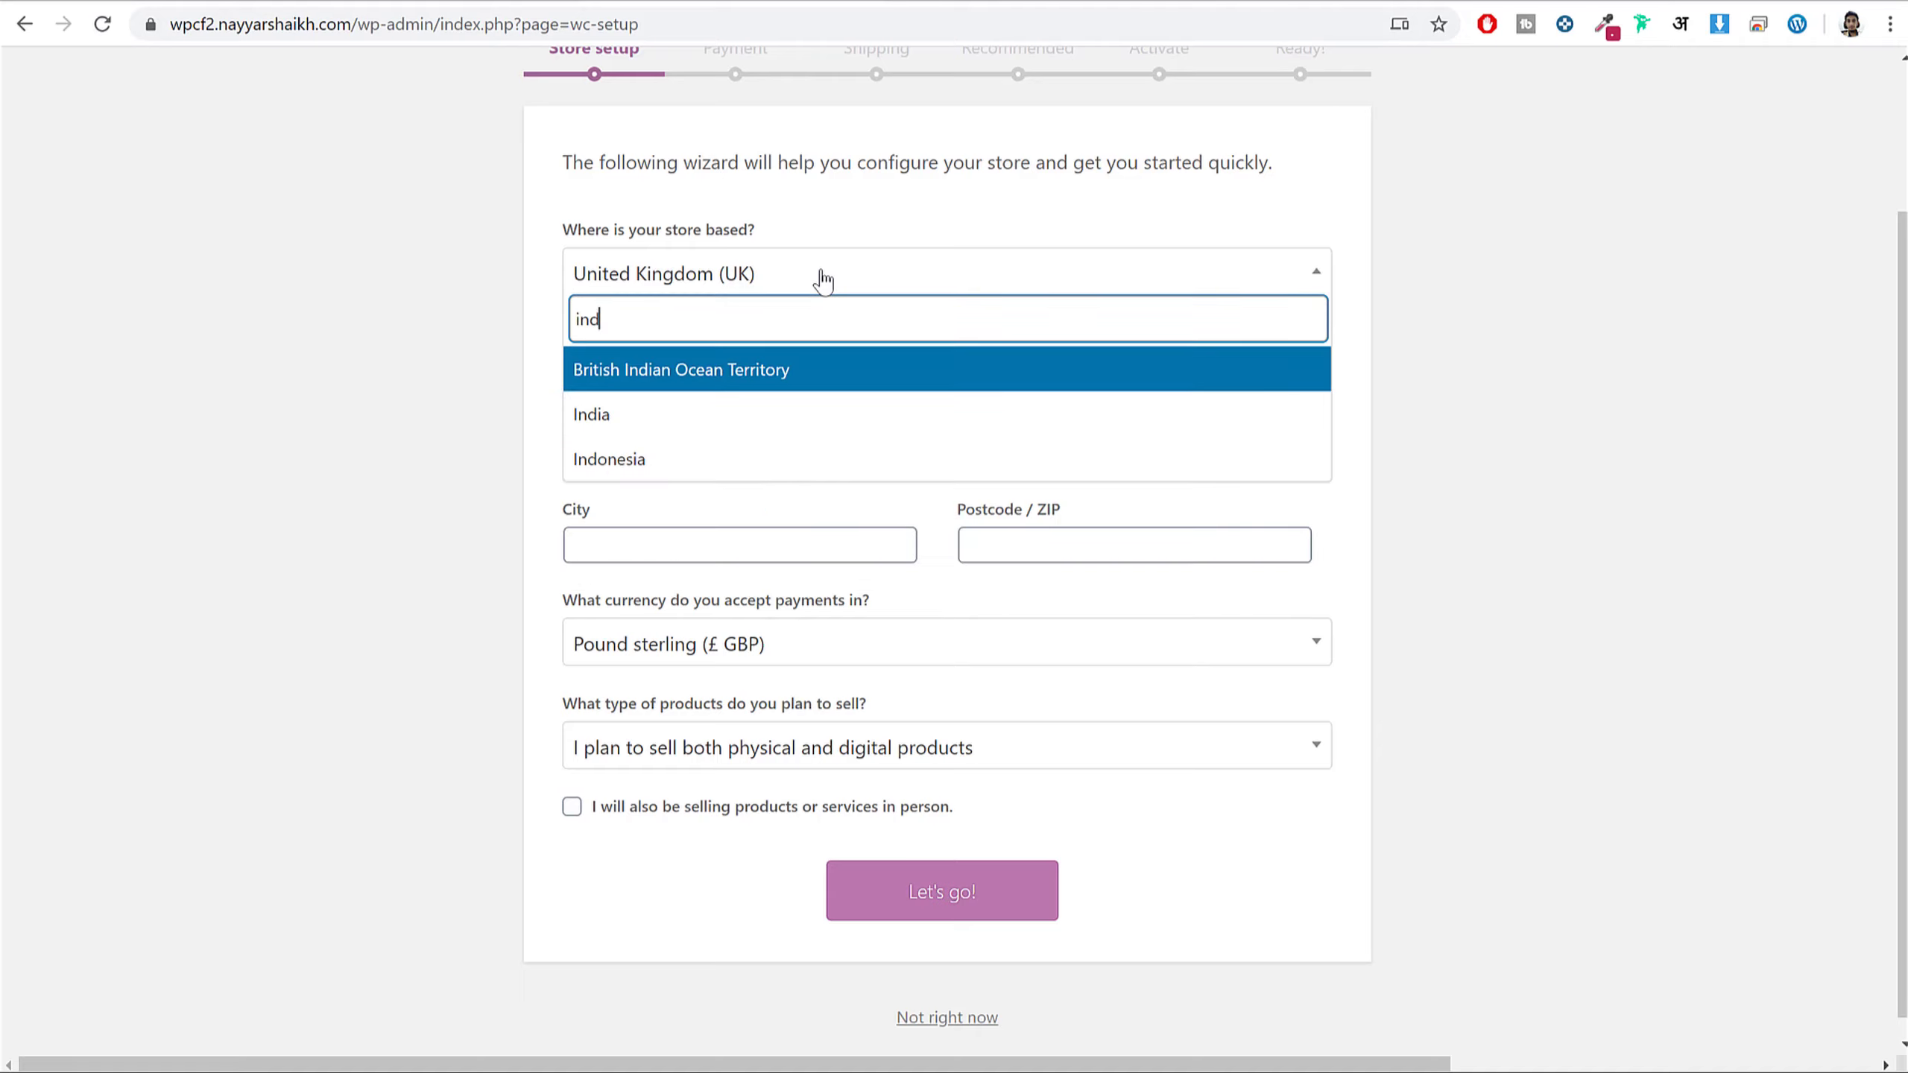
pyautogui.click(717, 416)
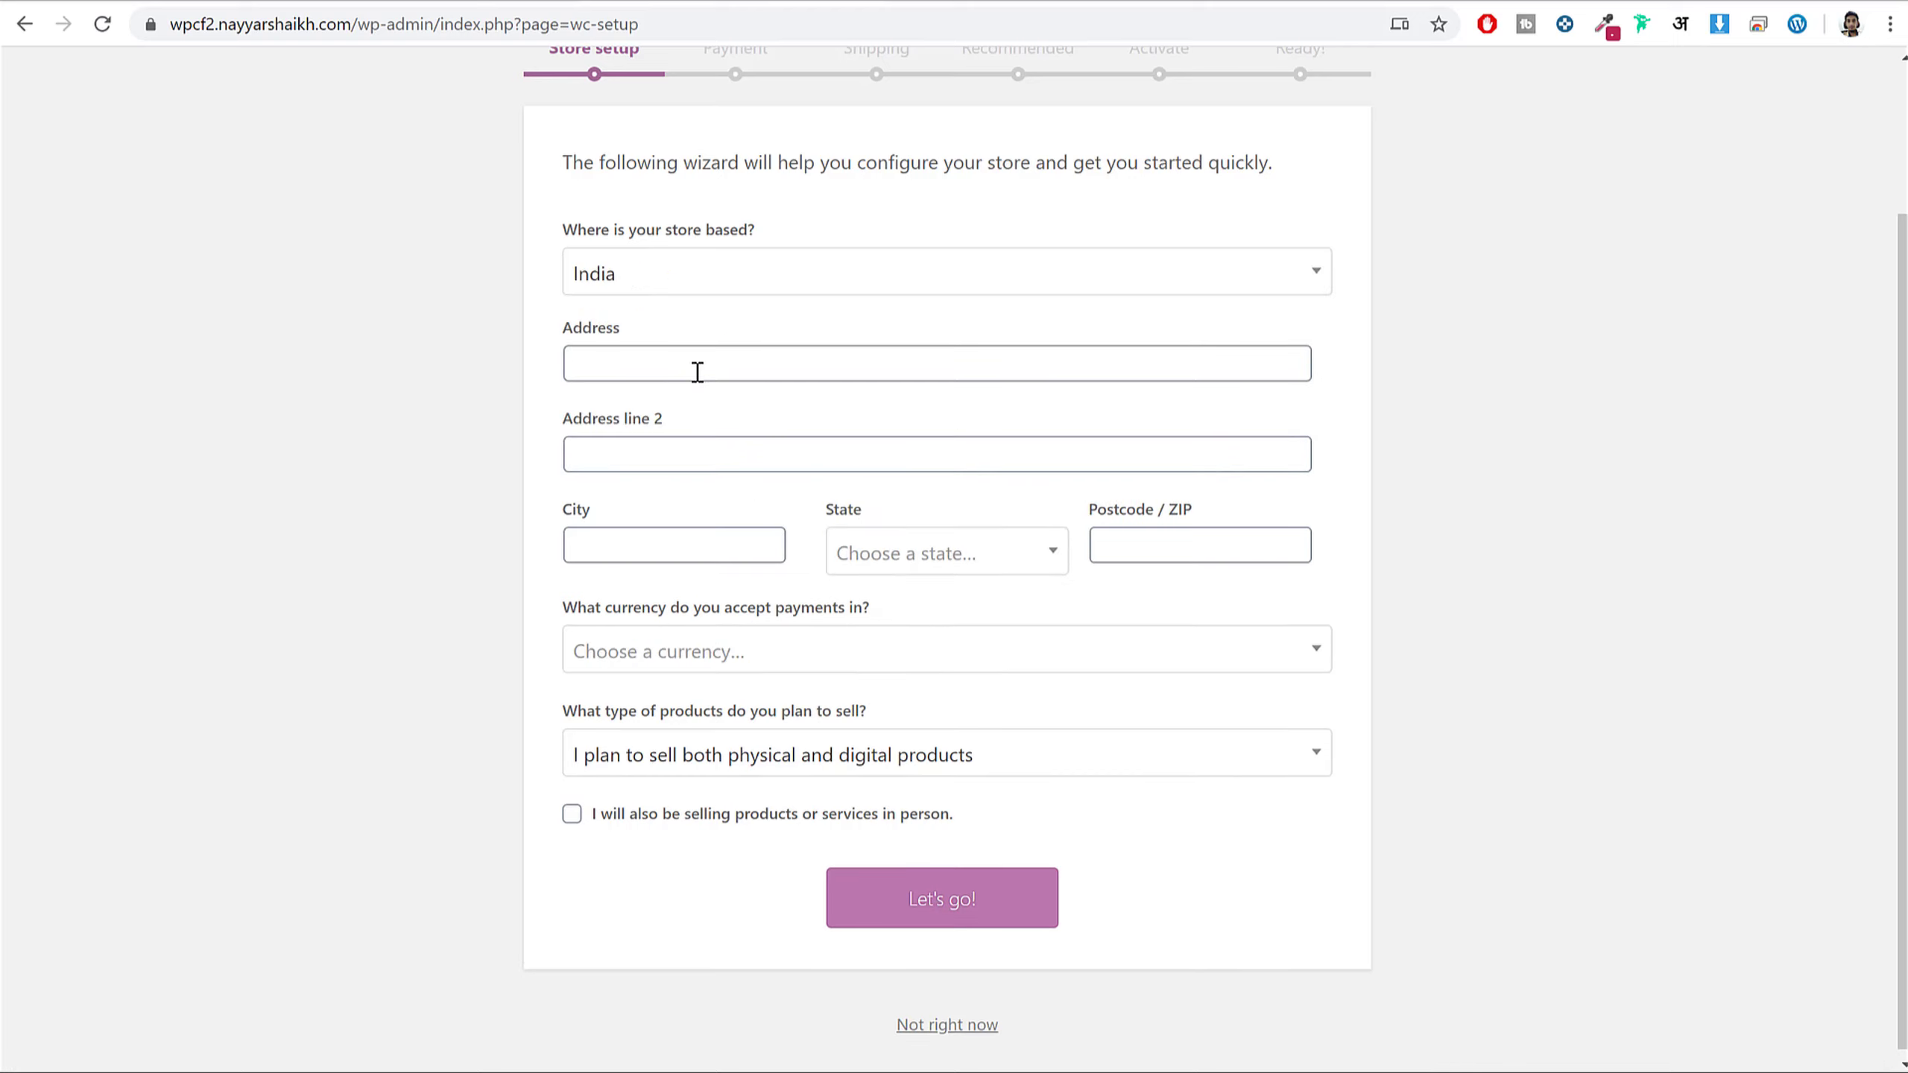
# - Fill in the store's address, city and postcode from the saved autofill entry and choose Maharashtra as the state
pyautogui.click(694, 366)
pyautogui.click(689, 434)
pyautogui.click(965, 556)
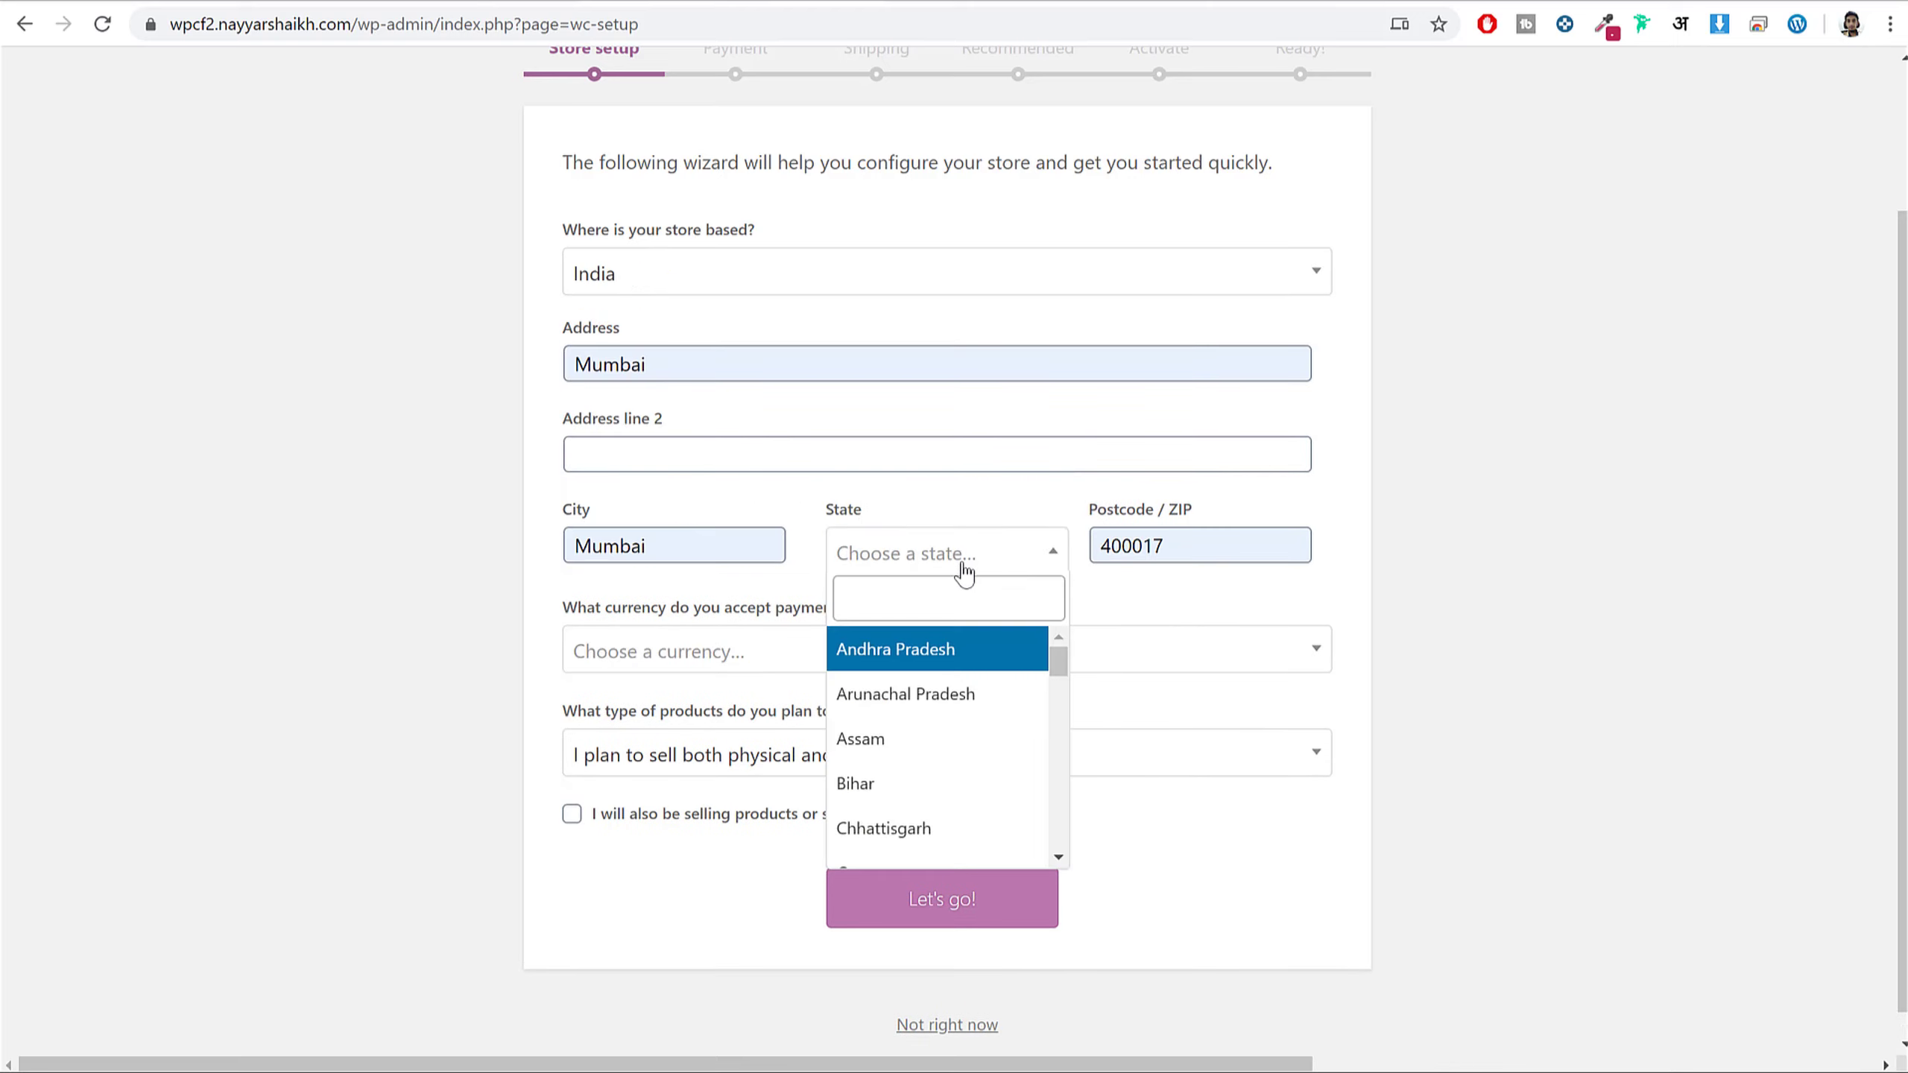
pyautogui.write('maha')
pyautogui.press('Return')
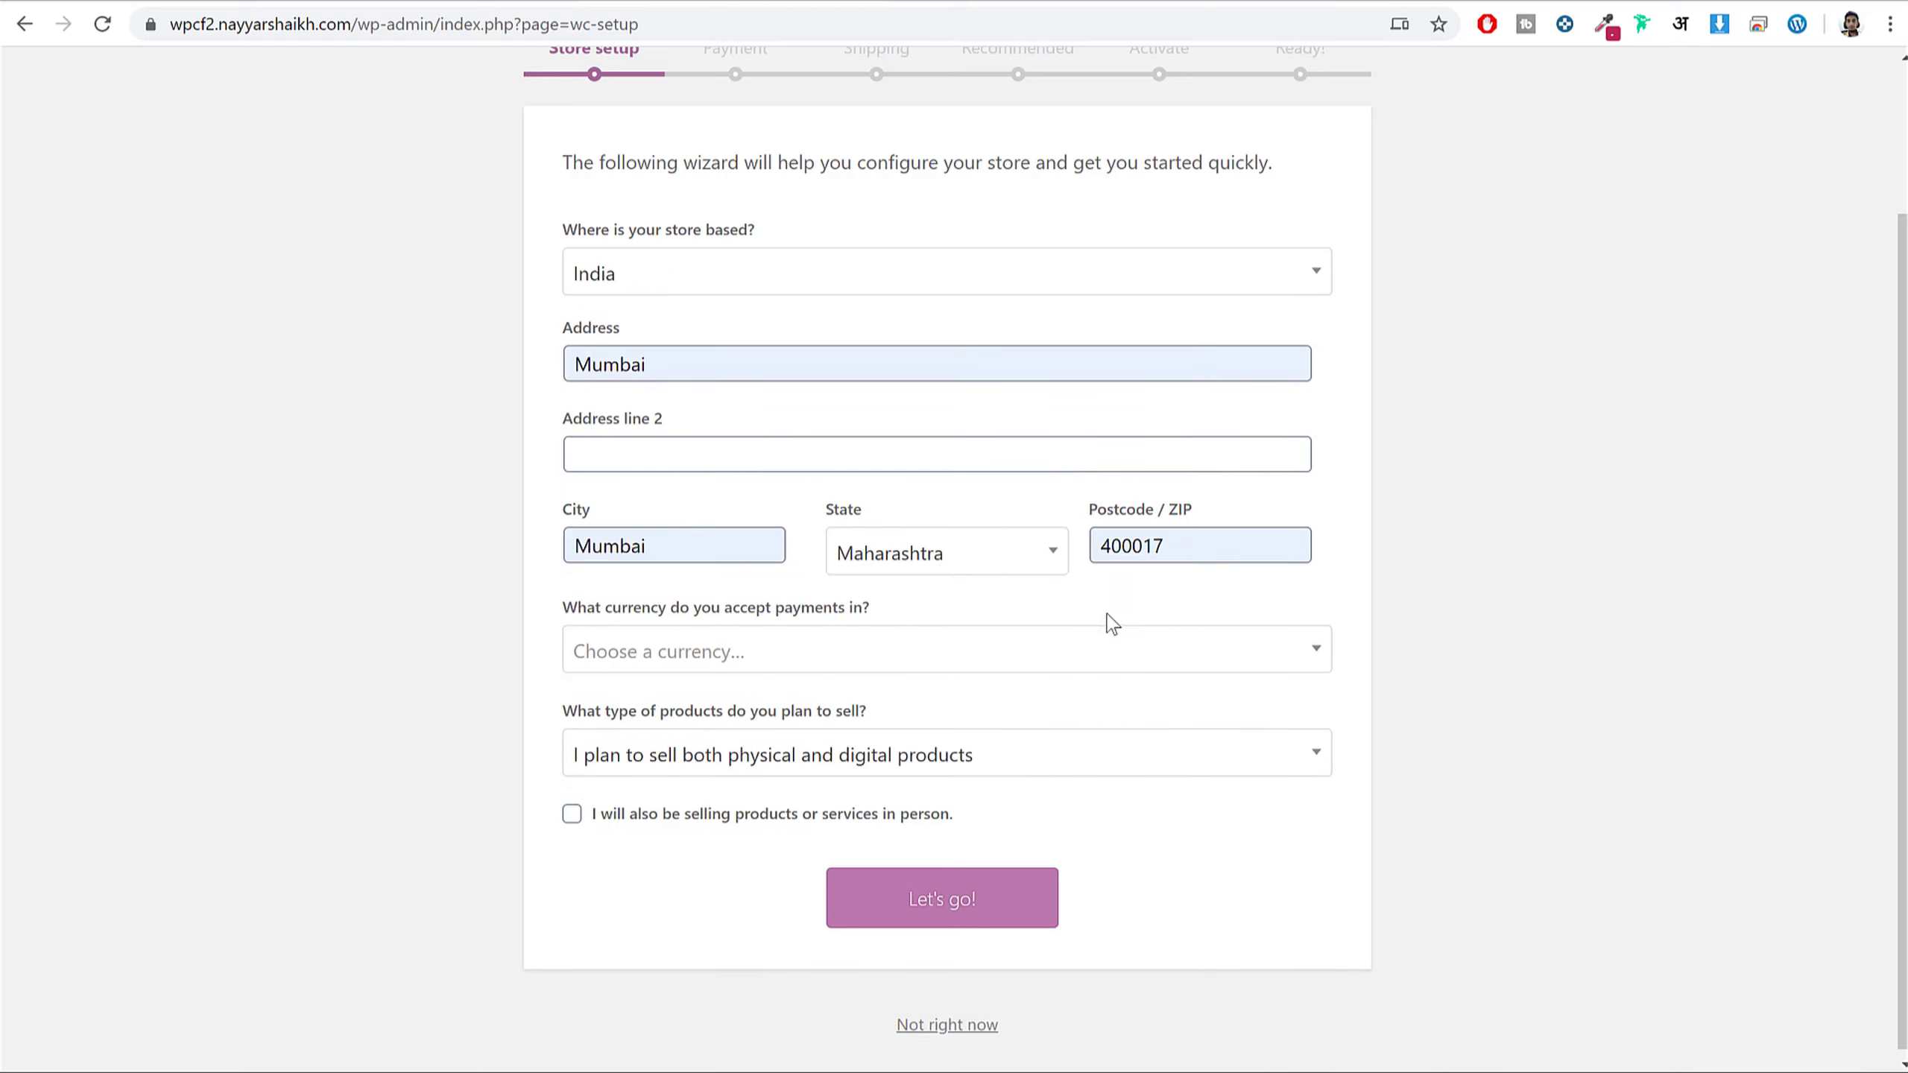
# - Set the payment currency to United States (US) dollar ($ USD) and submit the store details
pyautogui.click(1101, 653)
pyautogui.write('usd')
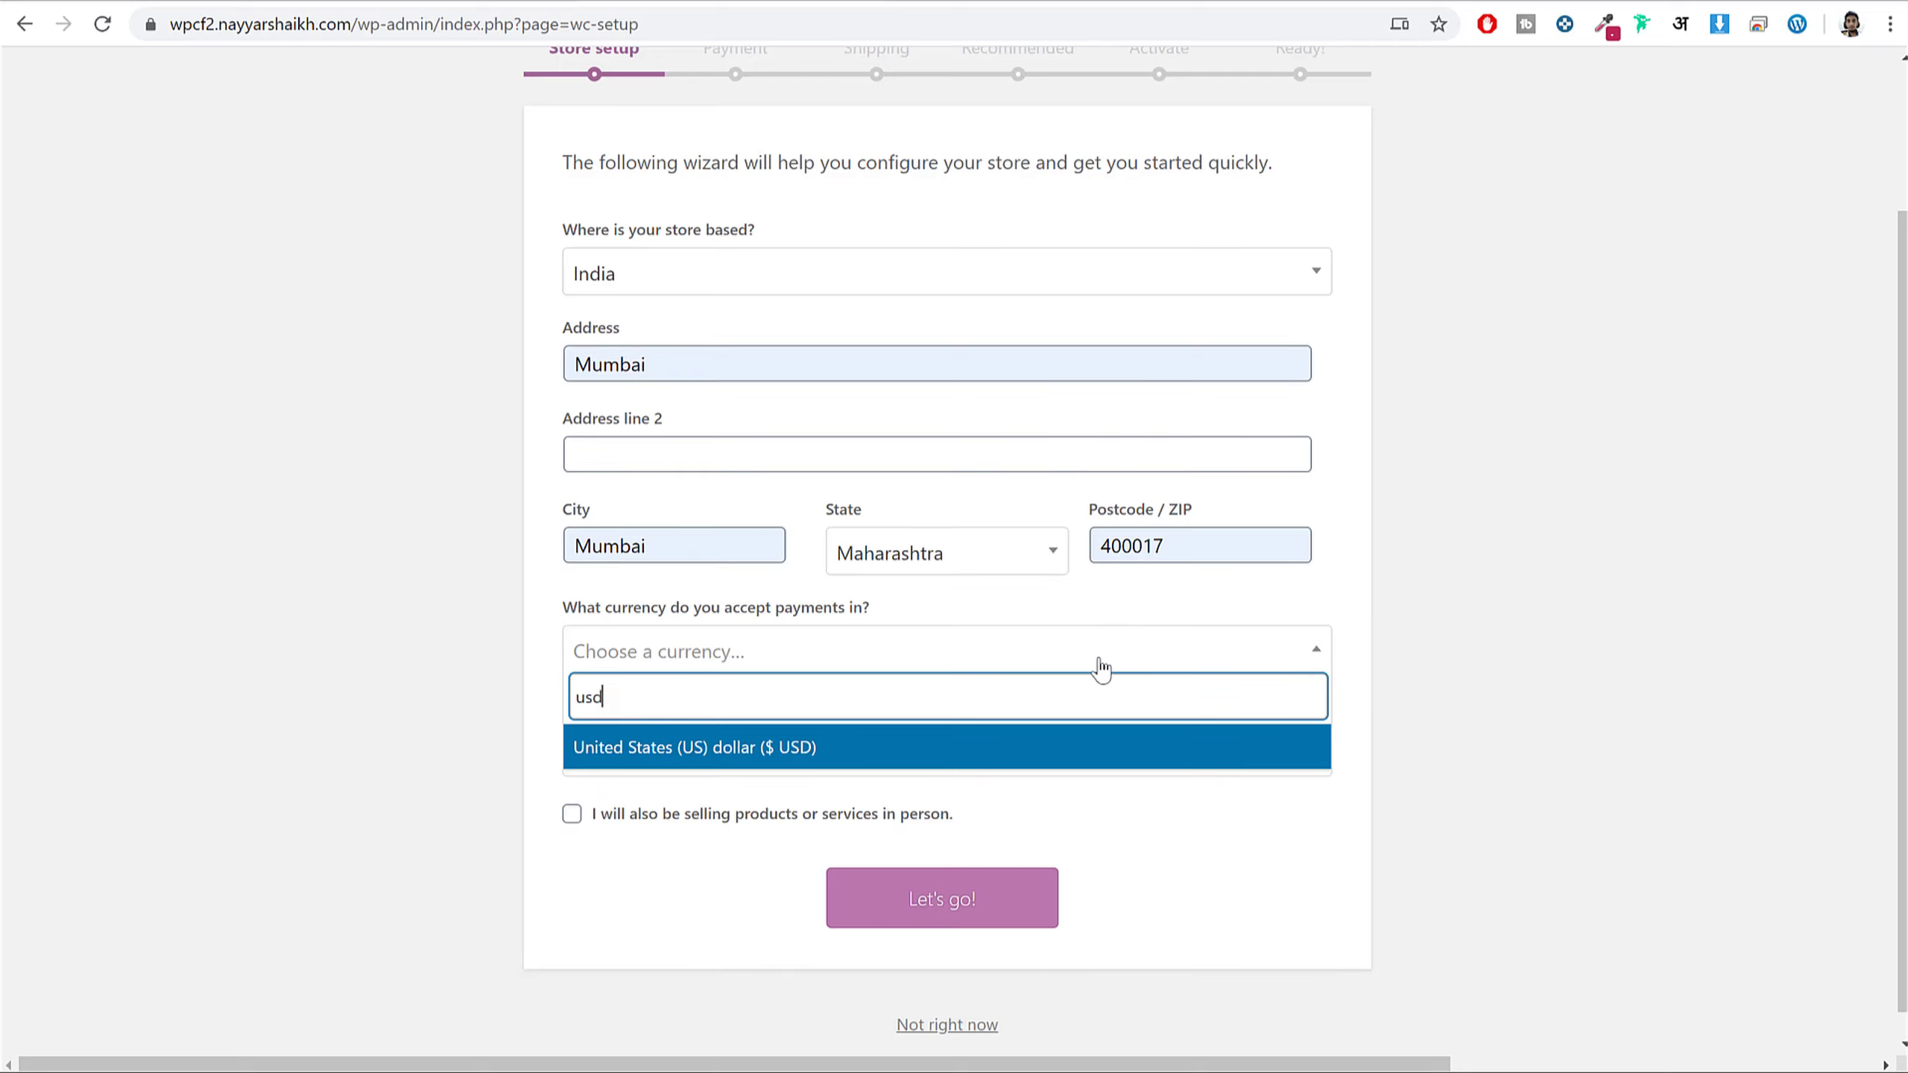
pyautogui.press('Return')
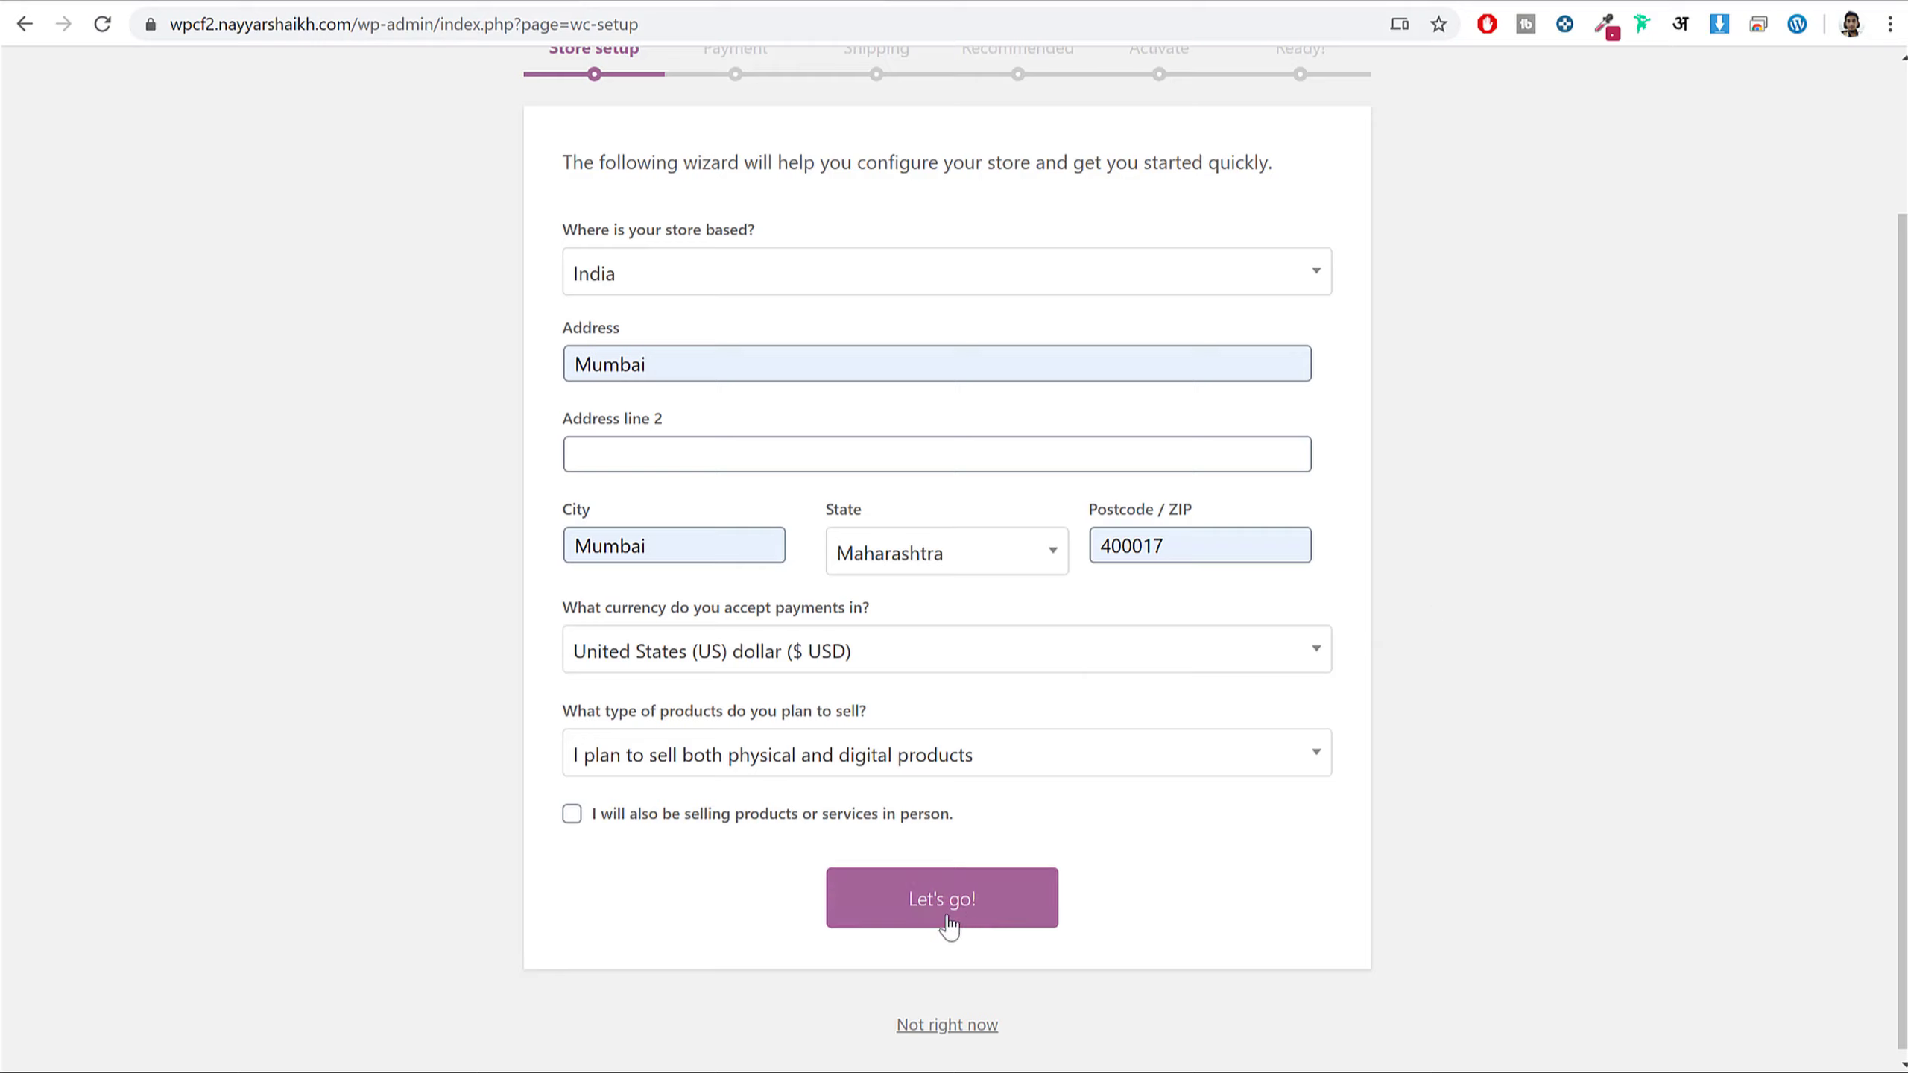
pyautogui.click(973, 898)
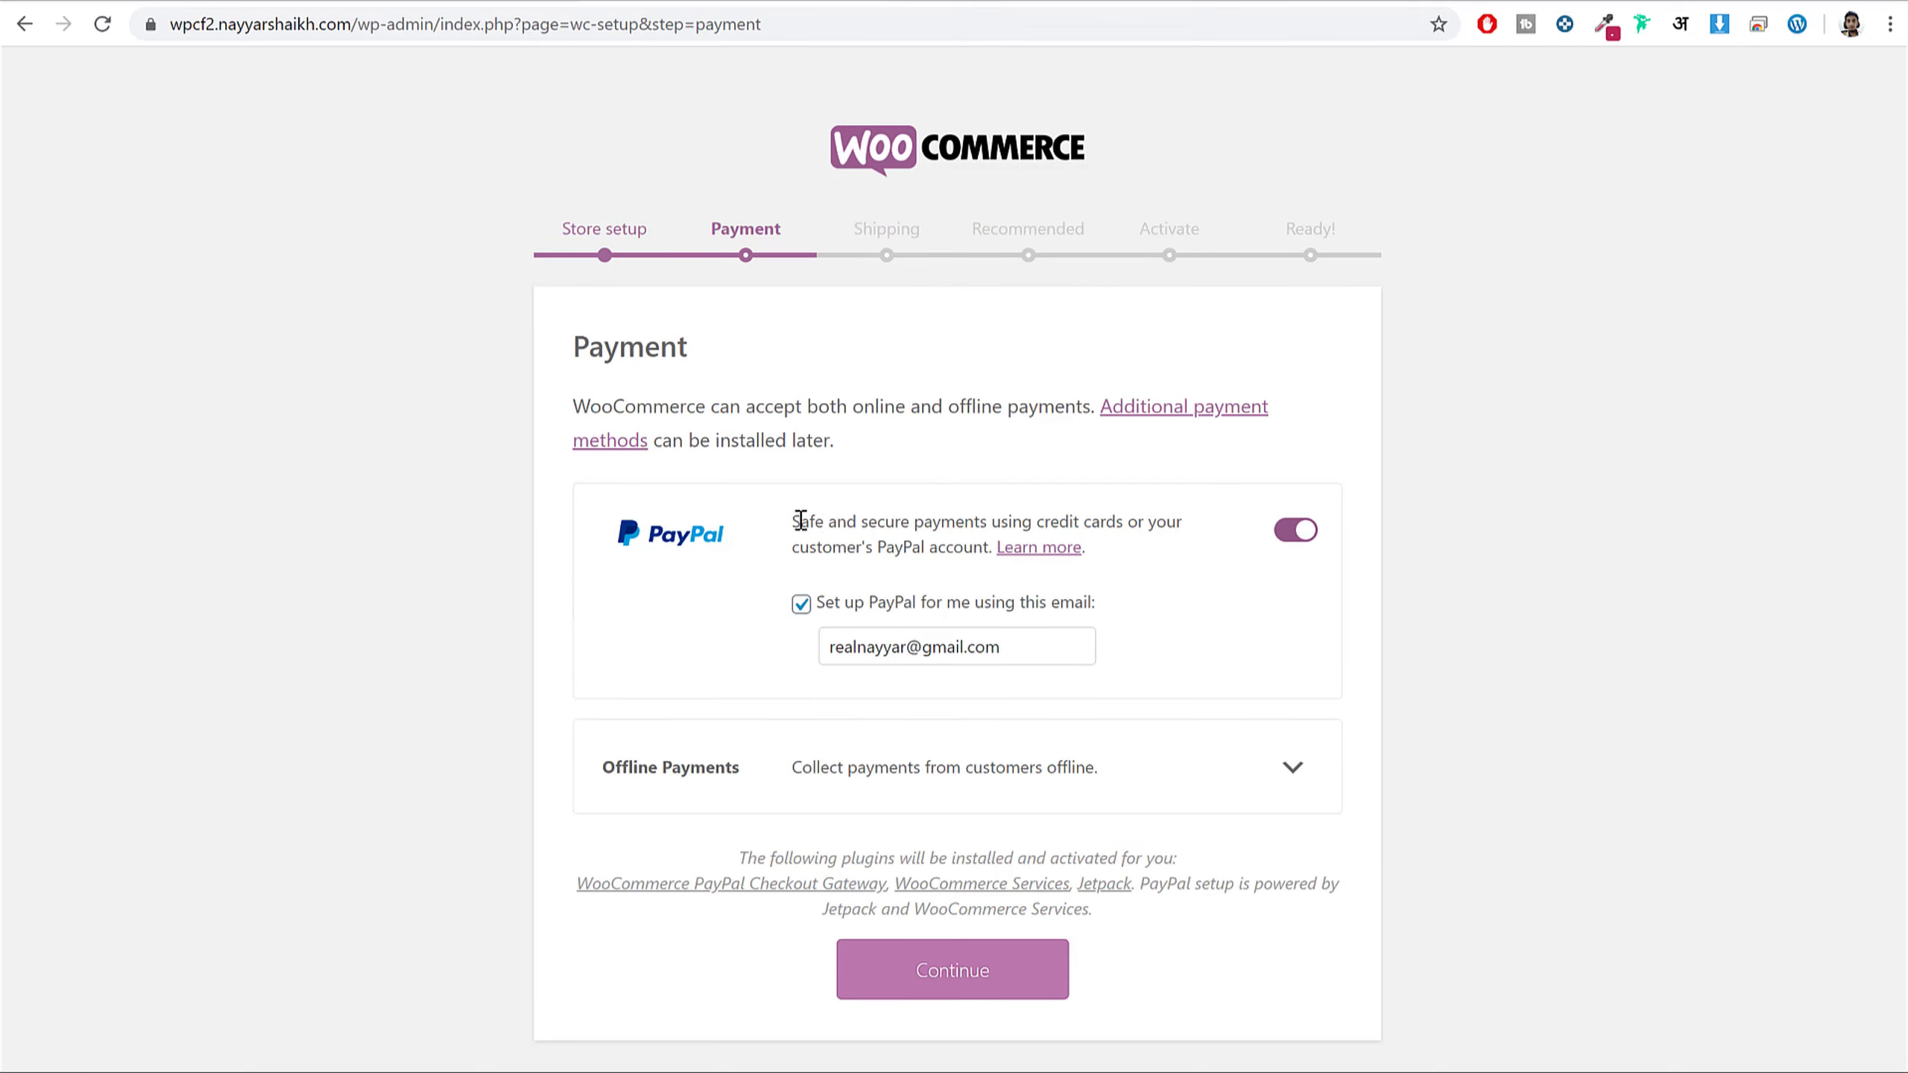
# - Accept the PayPal payment setup, and disable shipping for both India and the locations not covered by other zones
pyautogui.moveTo(800, 520); pyautogui.dragTo(963, 546)
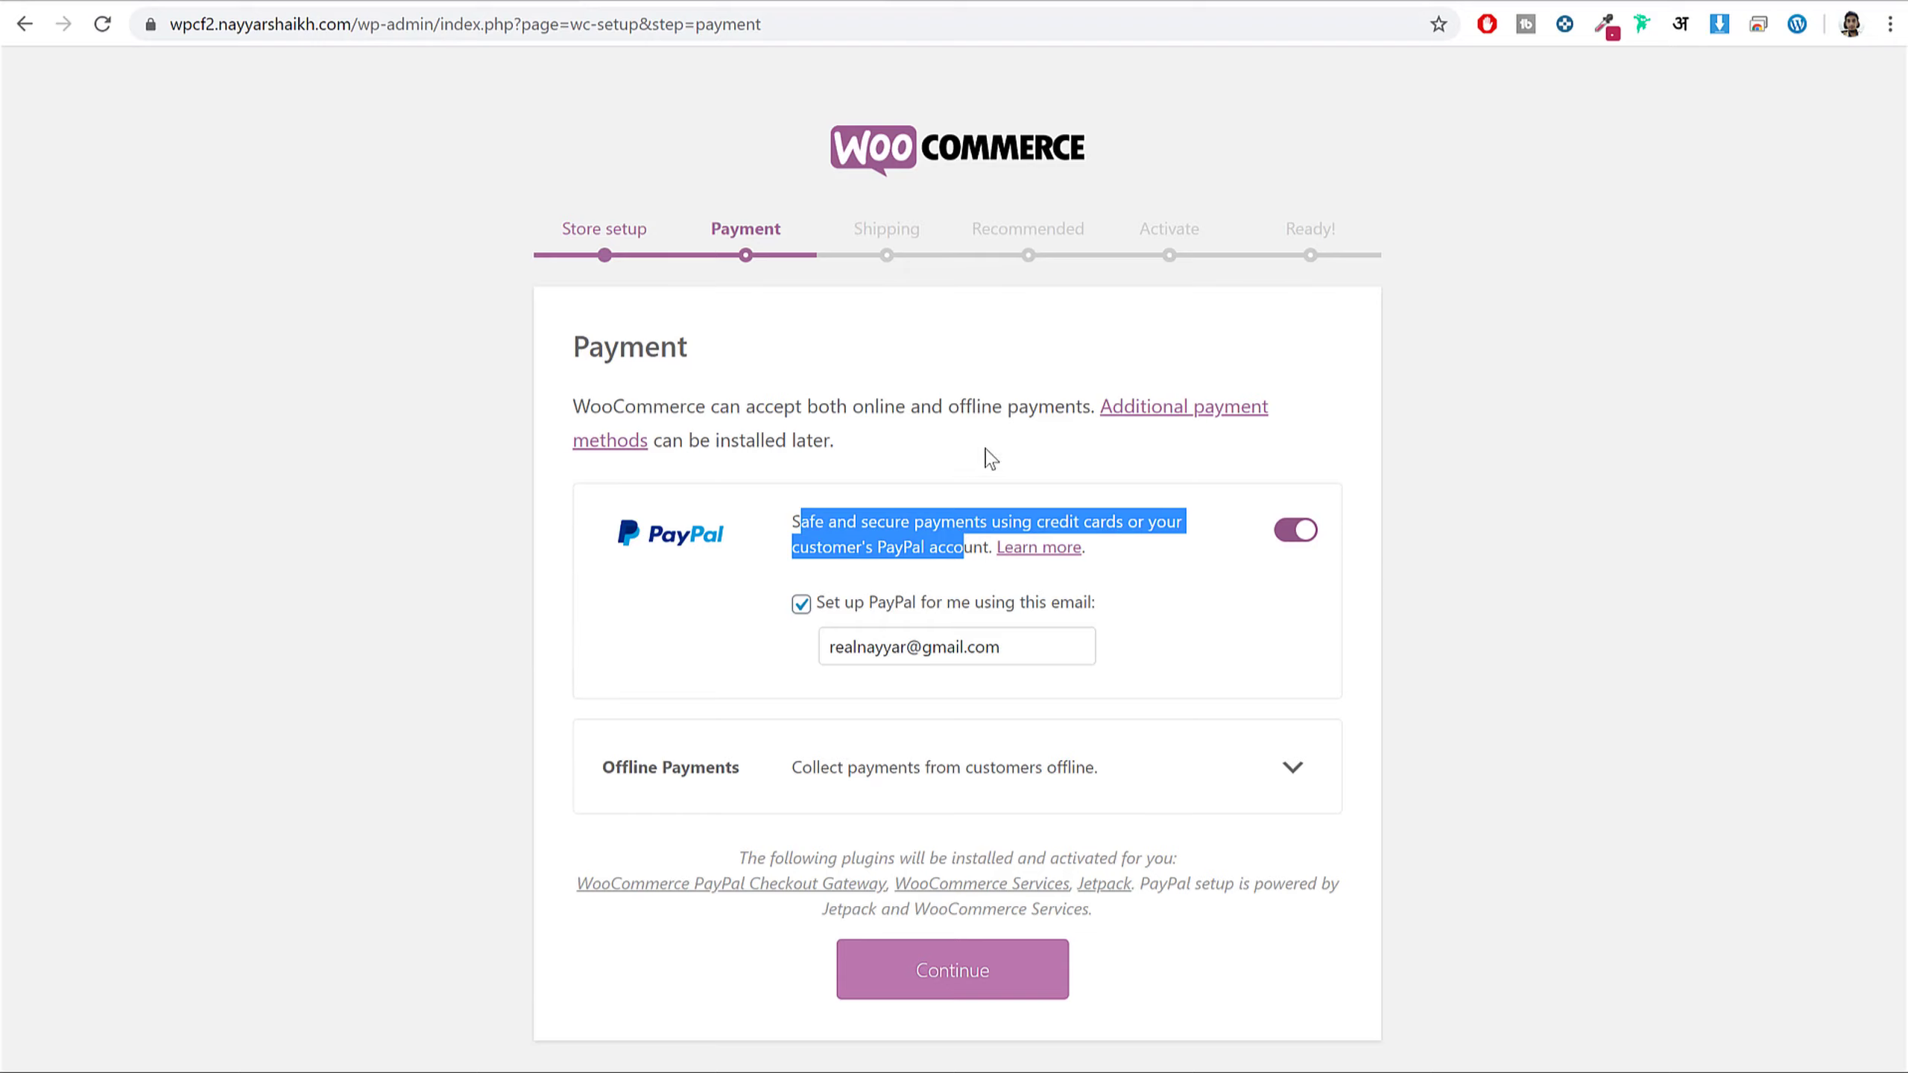
pyautogui.click(971, 984)
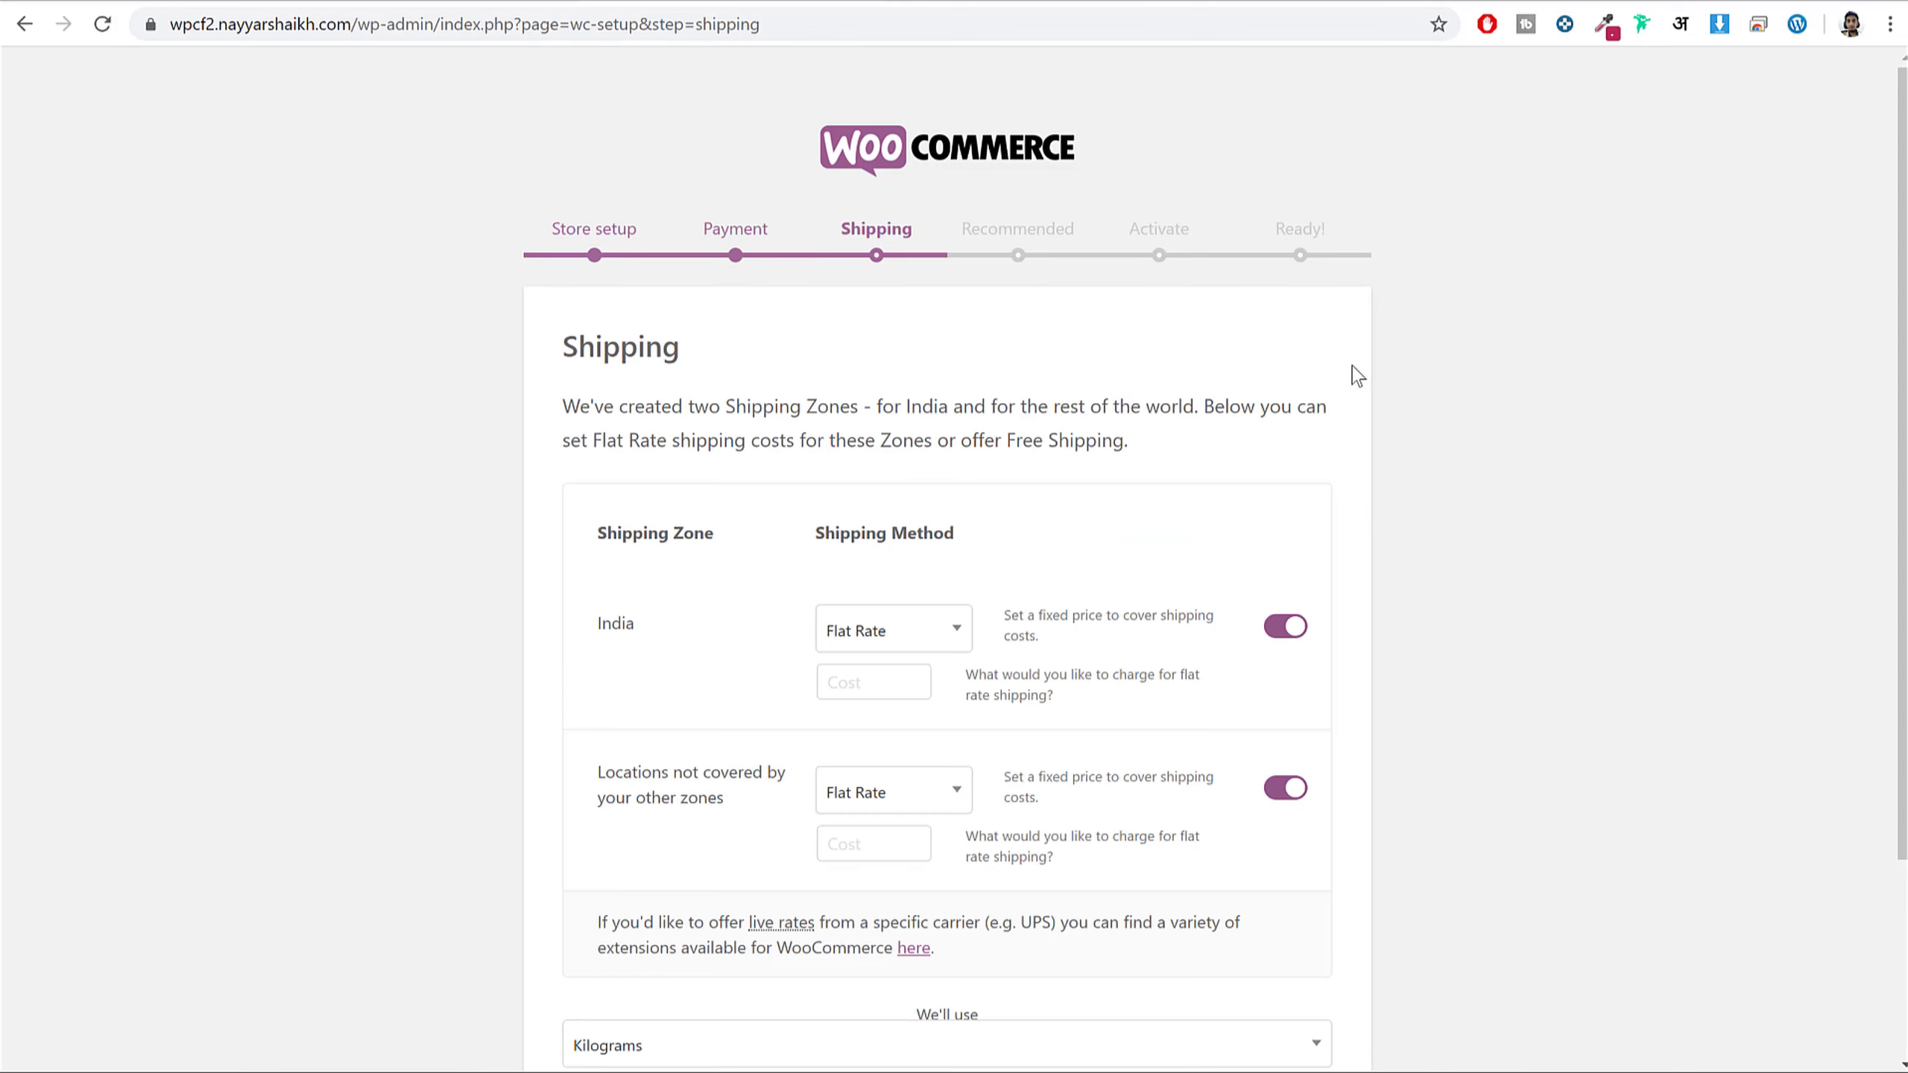
pyautogui.scroll(-3, 1478, 361)
pyautogui.click(1290, 374)
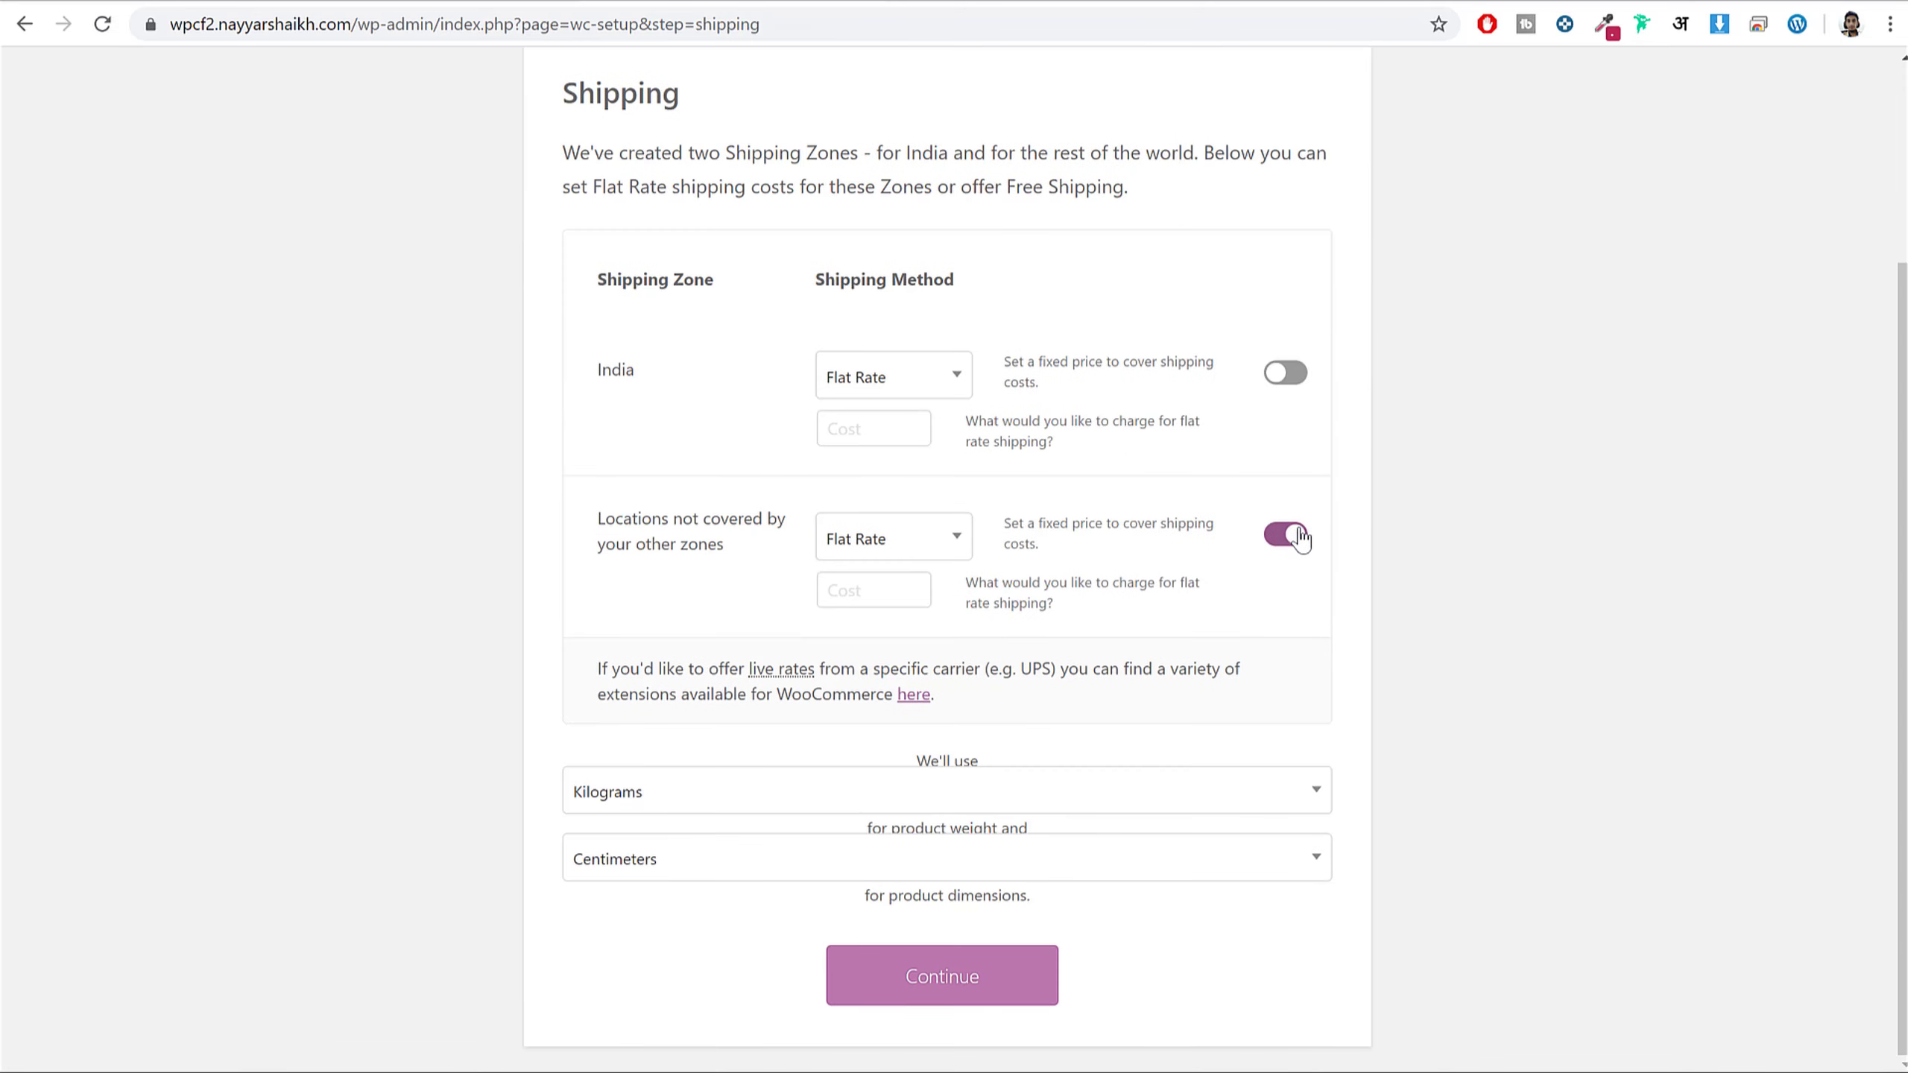
pyautogui.click(1290, 535)
pyautogui.click(1001, 990)
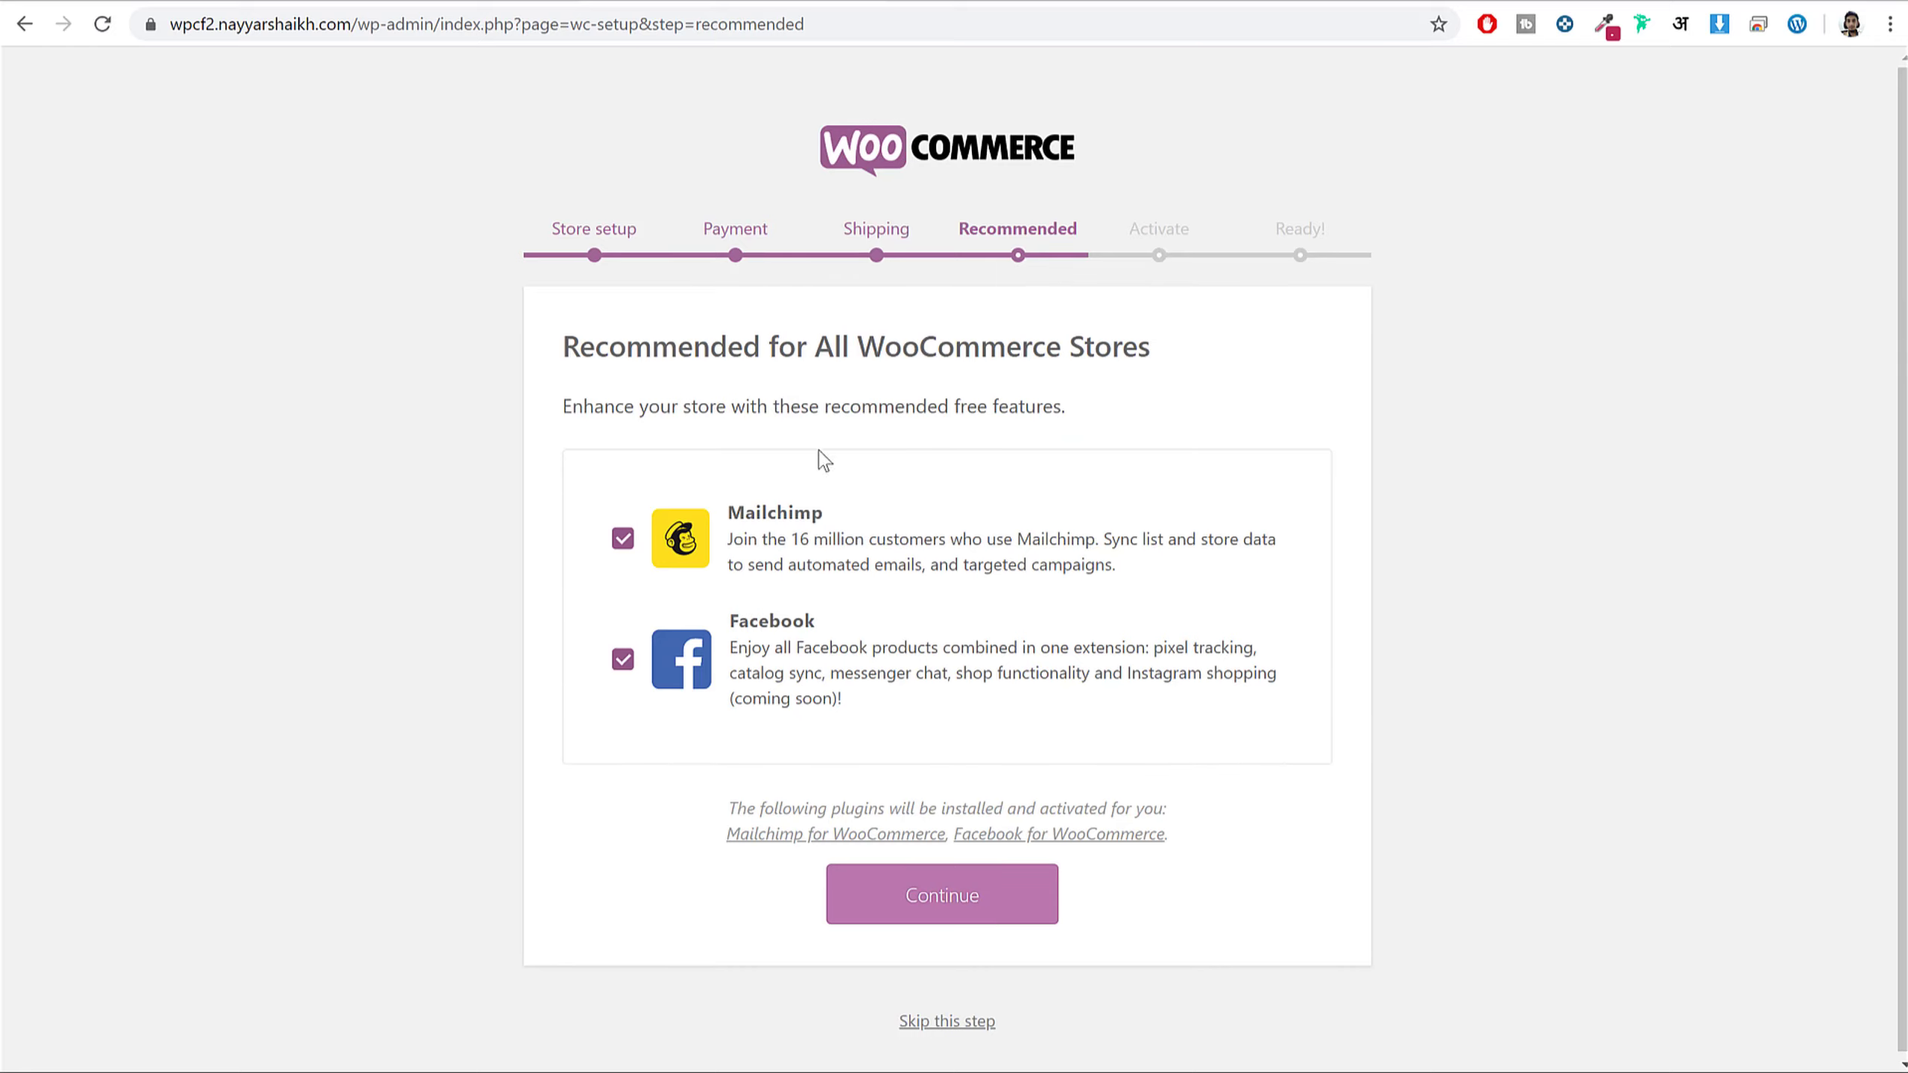
# - Skip the recommended Mailchimp and Facebook features and the Jetpack connection, and finish the wizard by visiting the dashboard
pyautogui.scroll(-1, 958, 631)
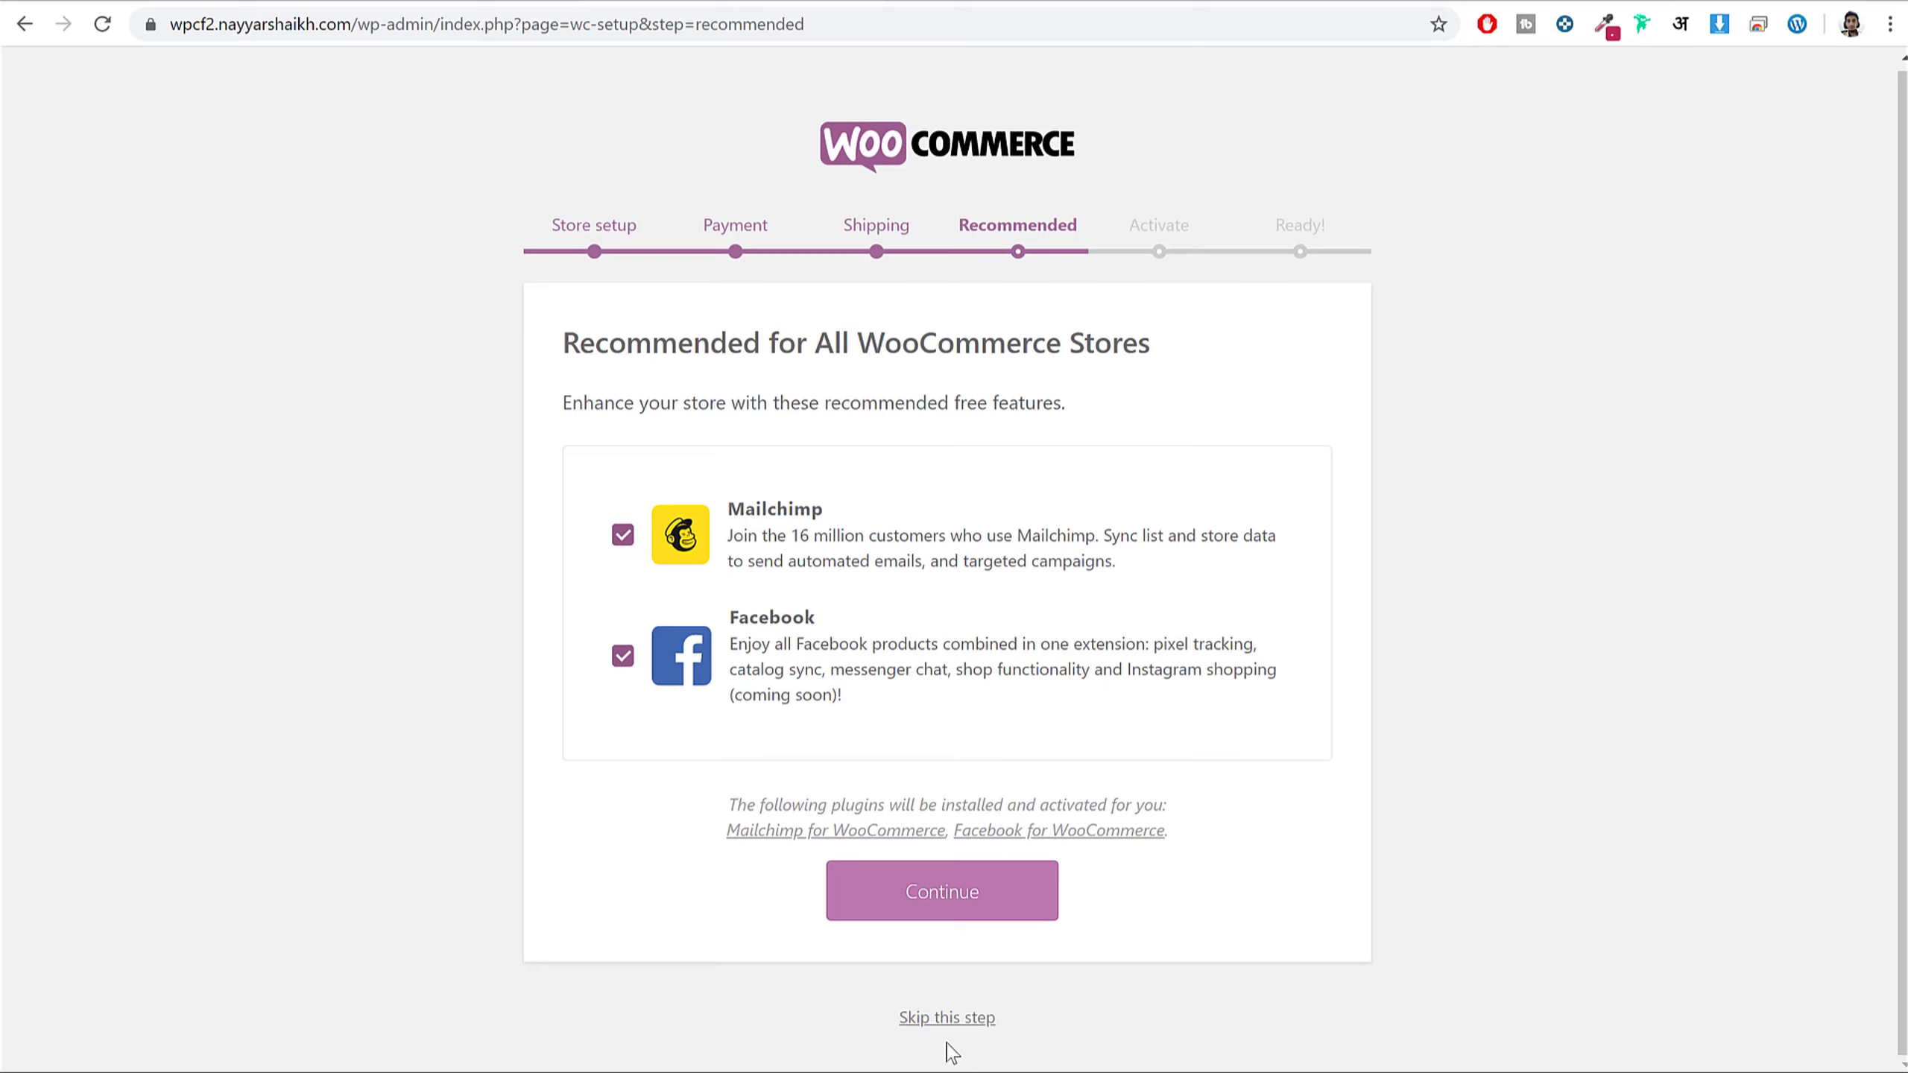
pyautogui.tripleClick(964, 1025)
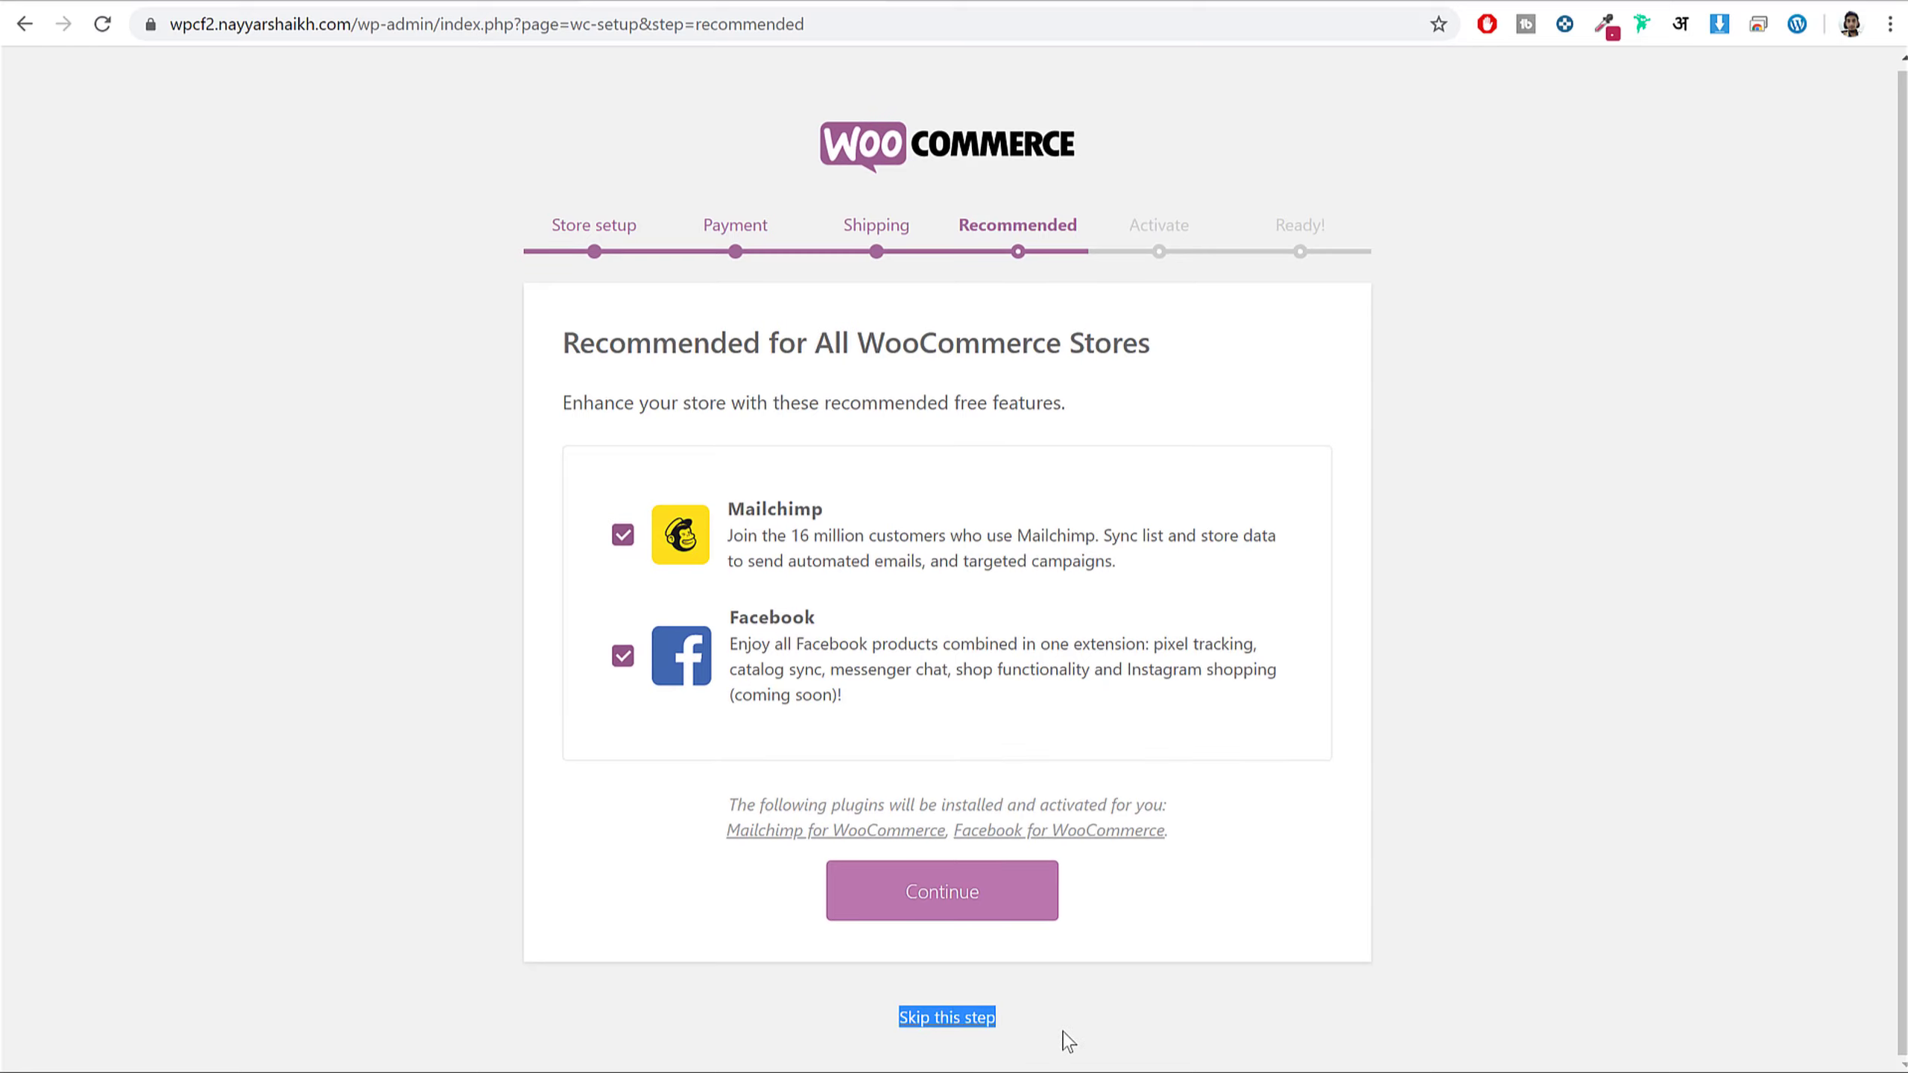
pyautogui.click(973, 1020)
pyautogui.scroll(-3, 912, 425)
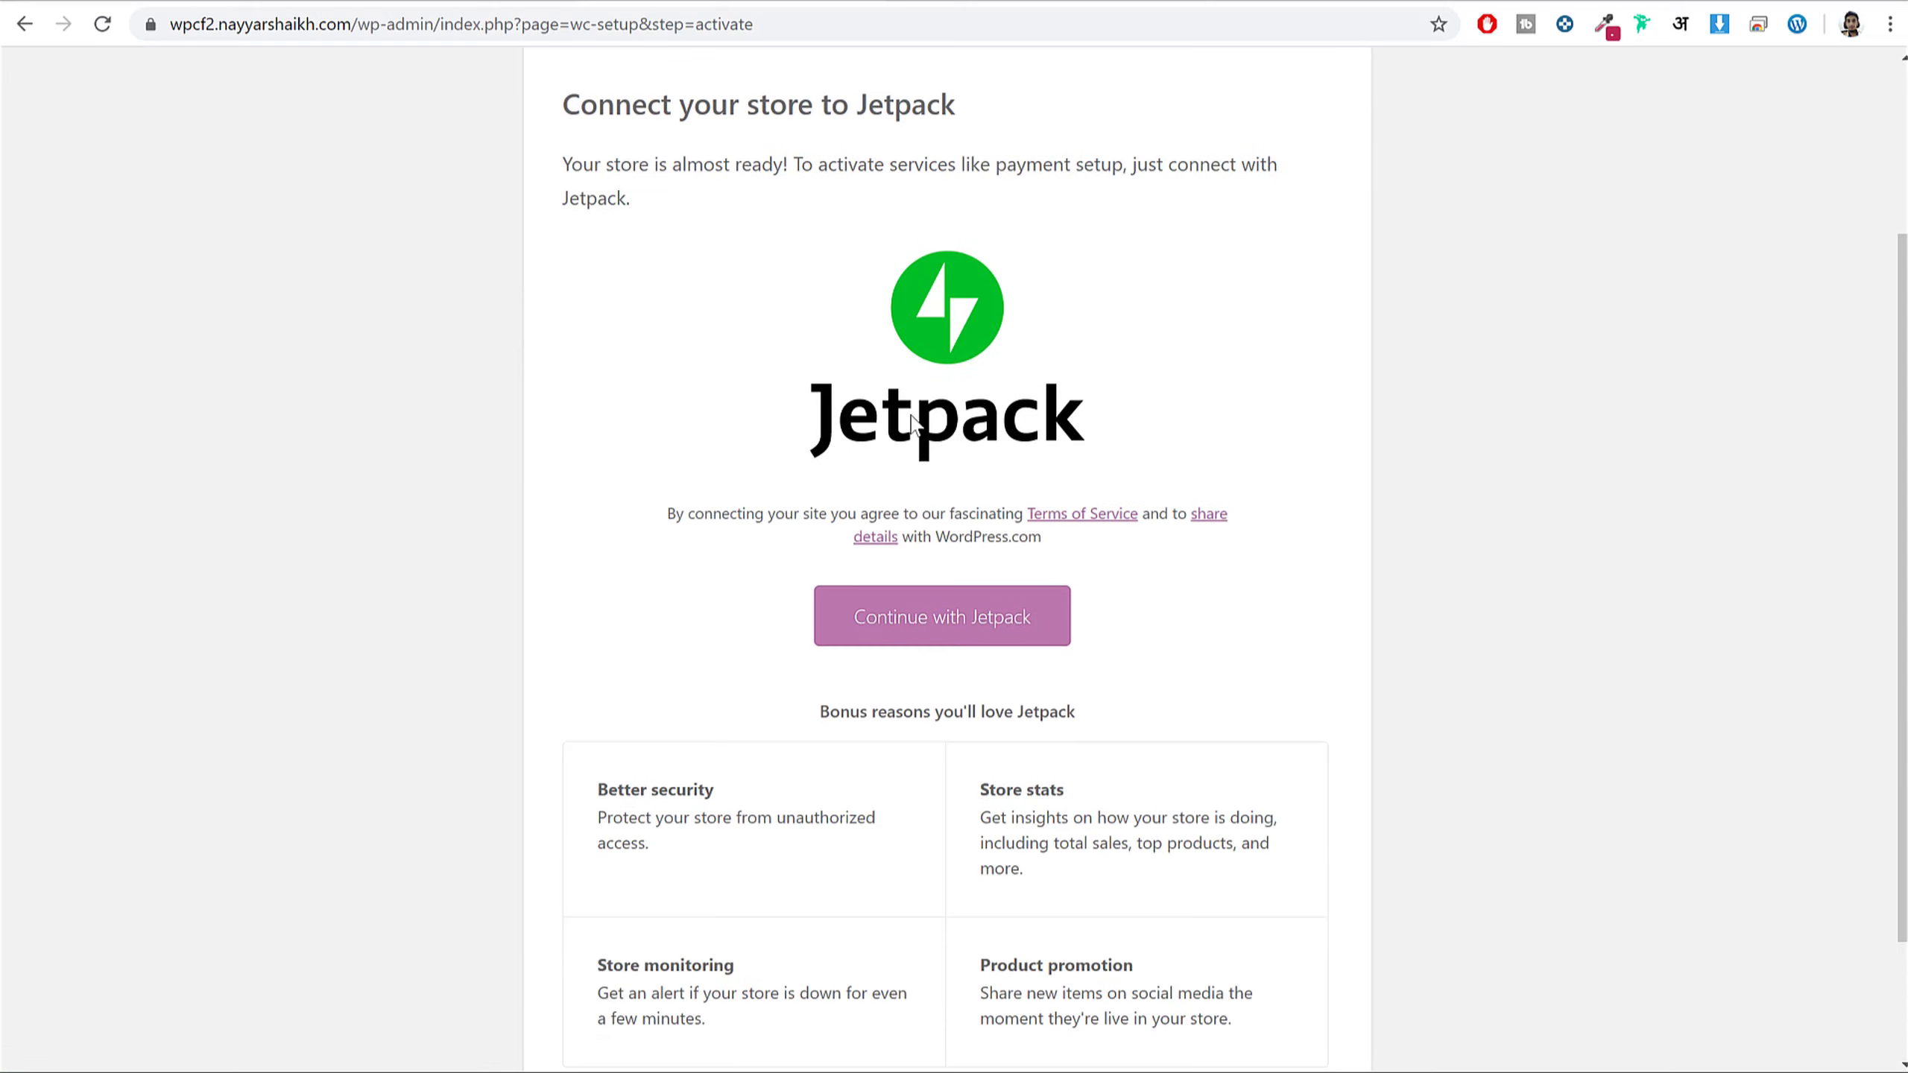
pyautogui.scroll(-2, 992, 425)
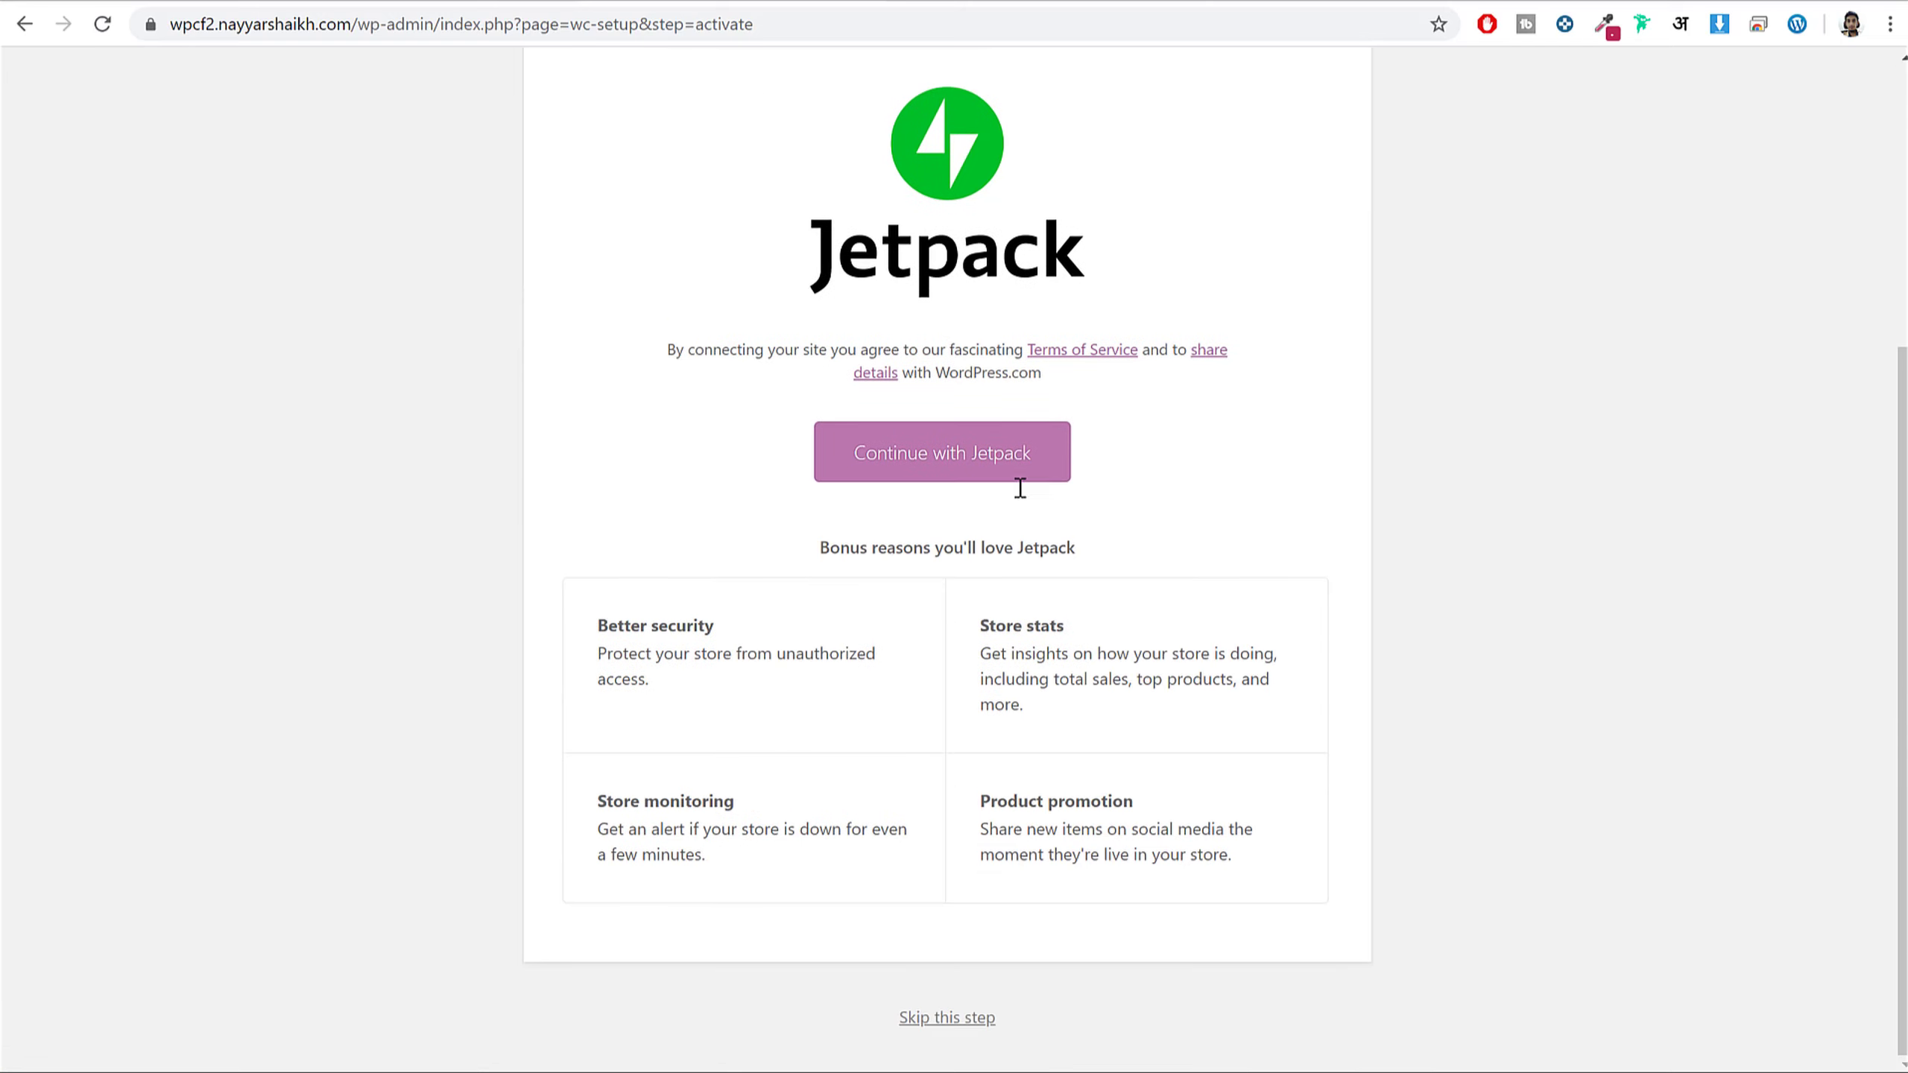
pyautogui.click(931, 1019)
pyautogui.scroll(-3, 1014, 602)
pyautogui.click(687, 872)
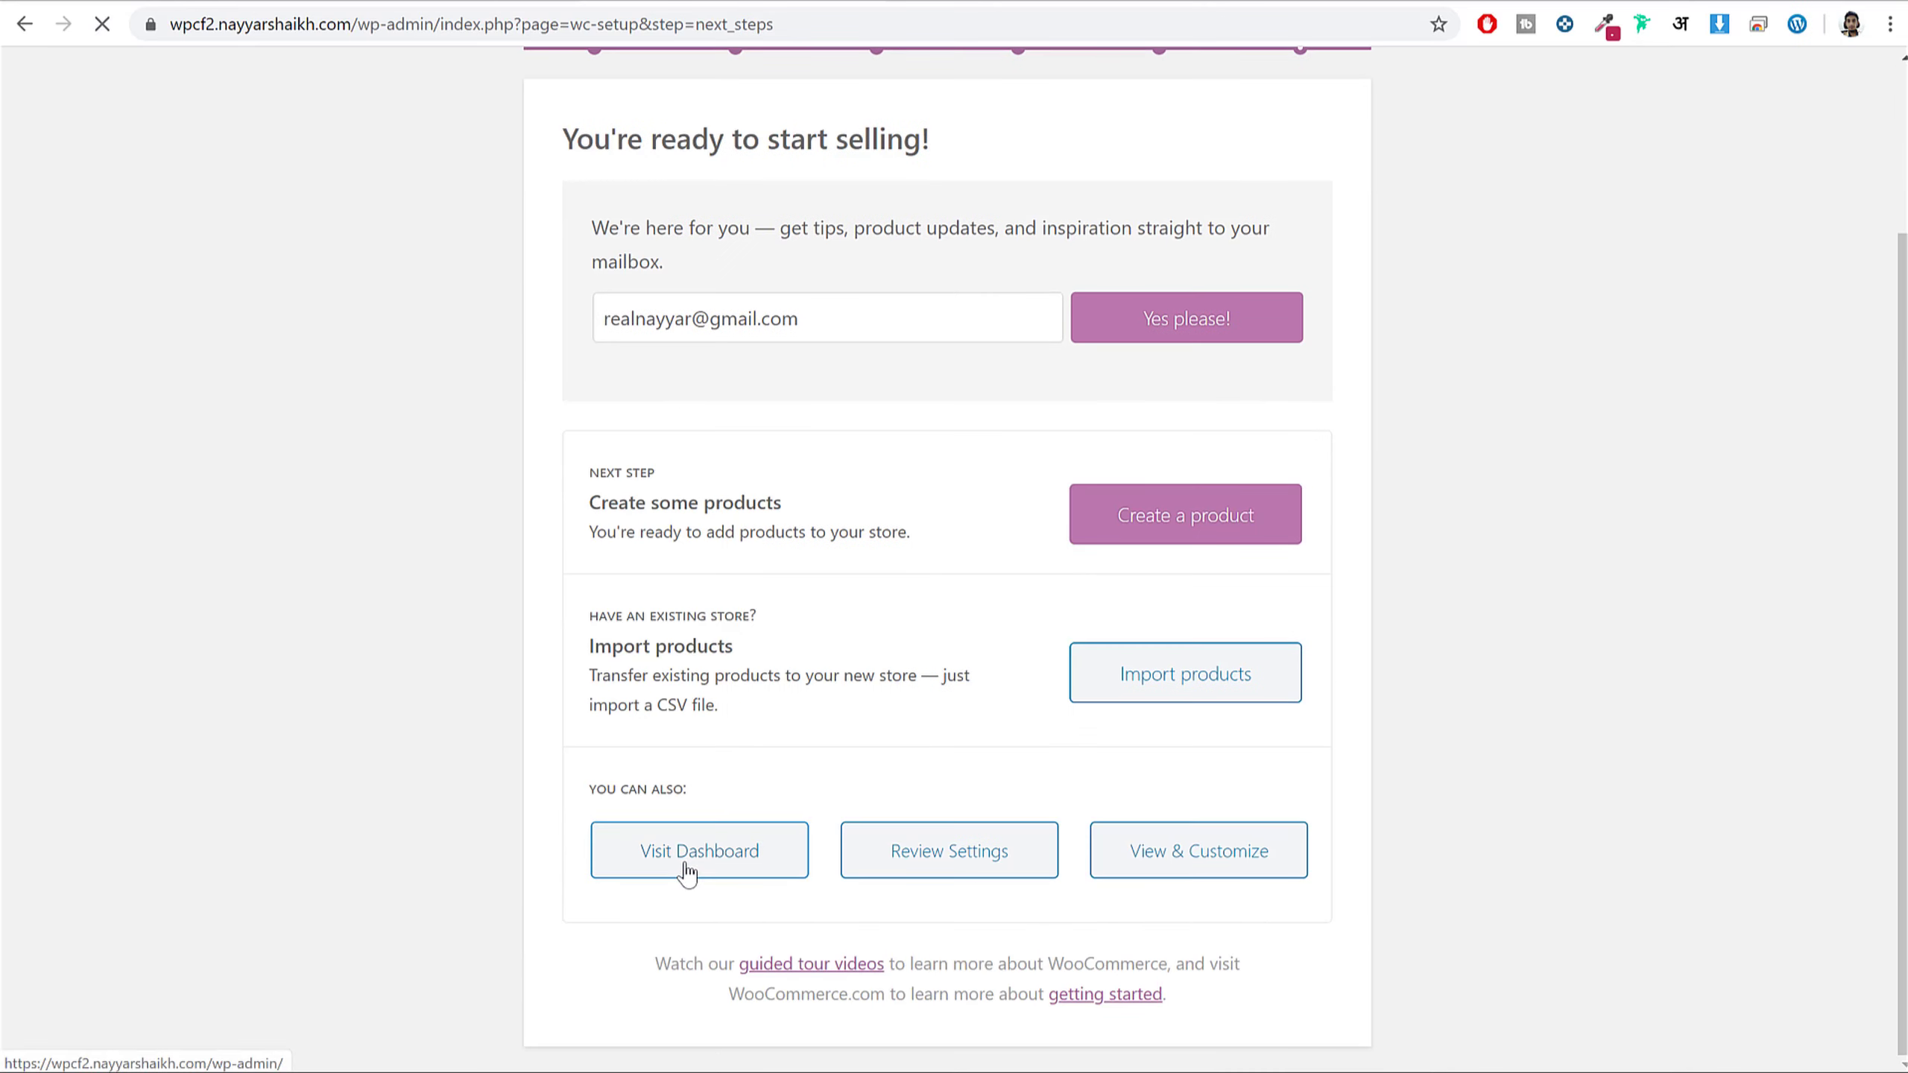
# - Examine the dashboard's notices and overview boxes, including the Jetpack promotion
pyautogui.scroll(-3, 1167, 605)
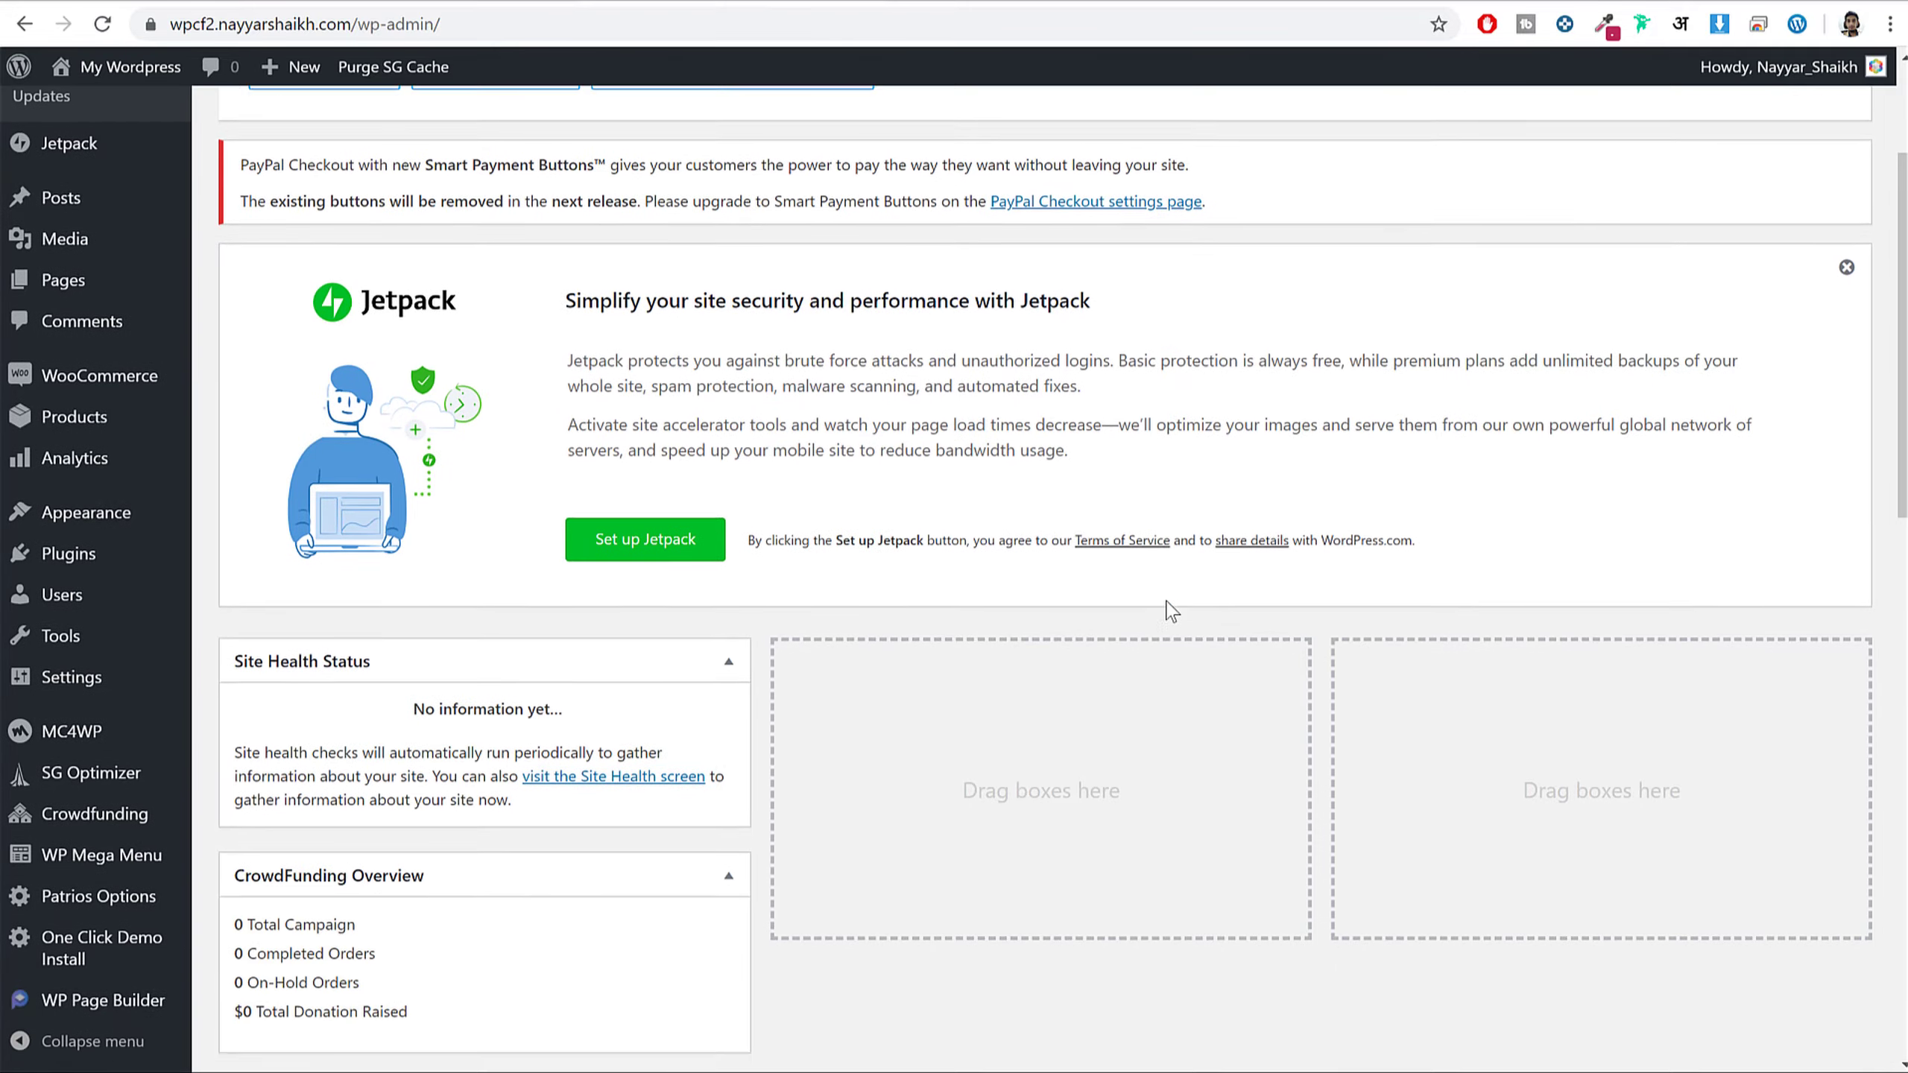
pyautogui.scroll(3, 1169, 610)
pyautogui.moveTo(614, 541); pyautogui.dragTo(1090, 535)
pyautogui.click(695, 576)
pyautogui.scroll(-4, 958, 484)
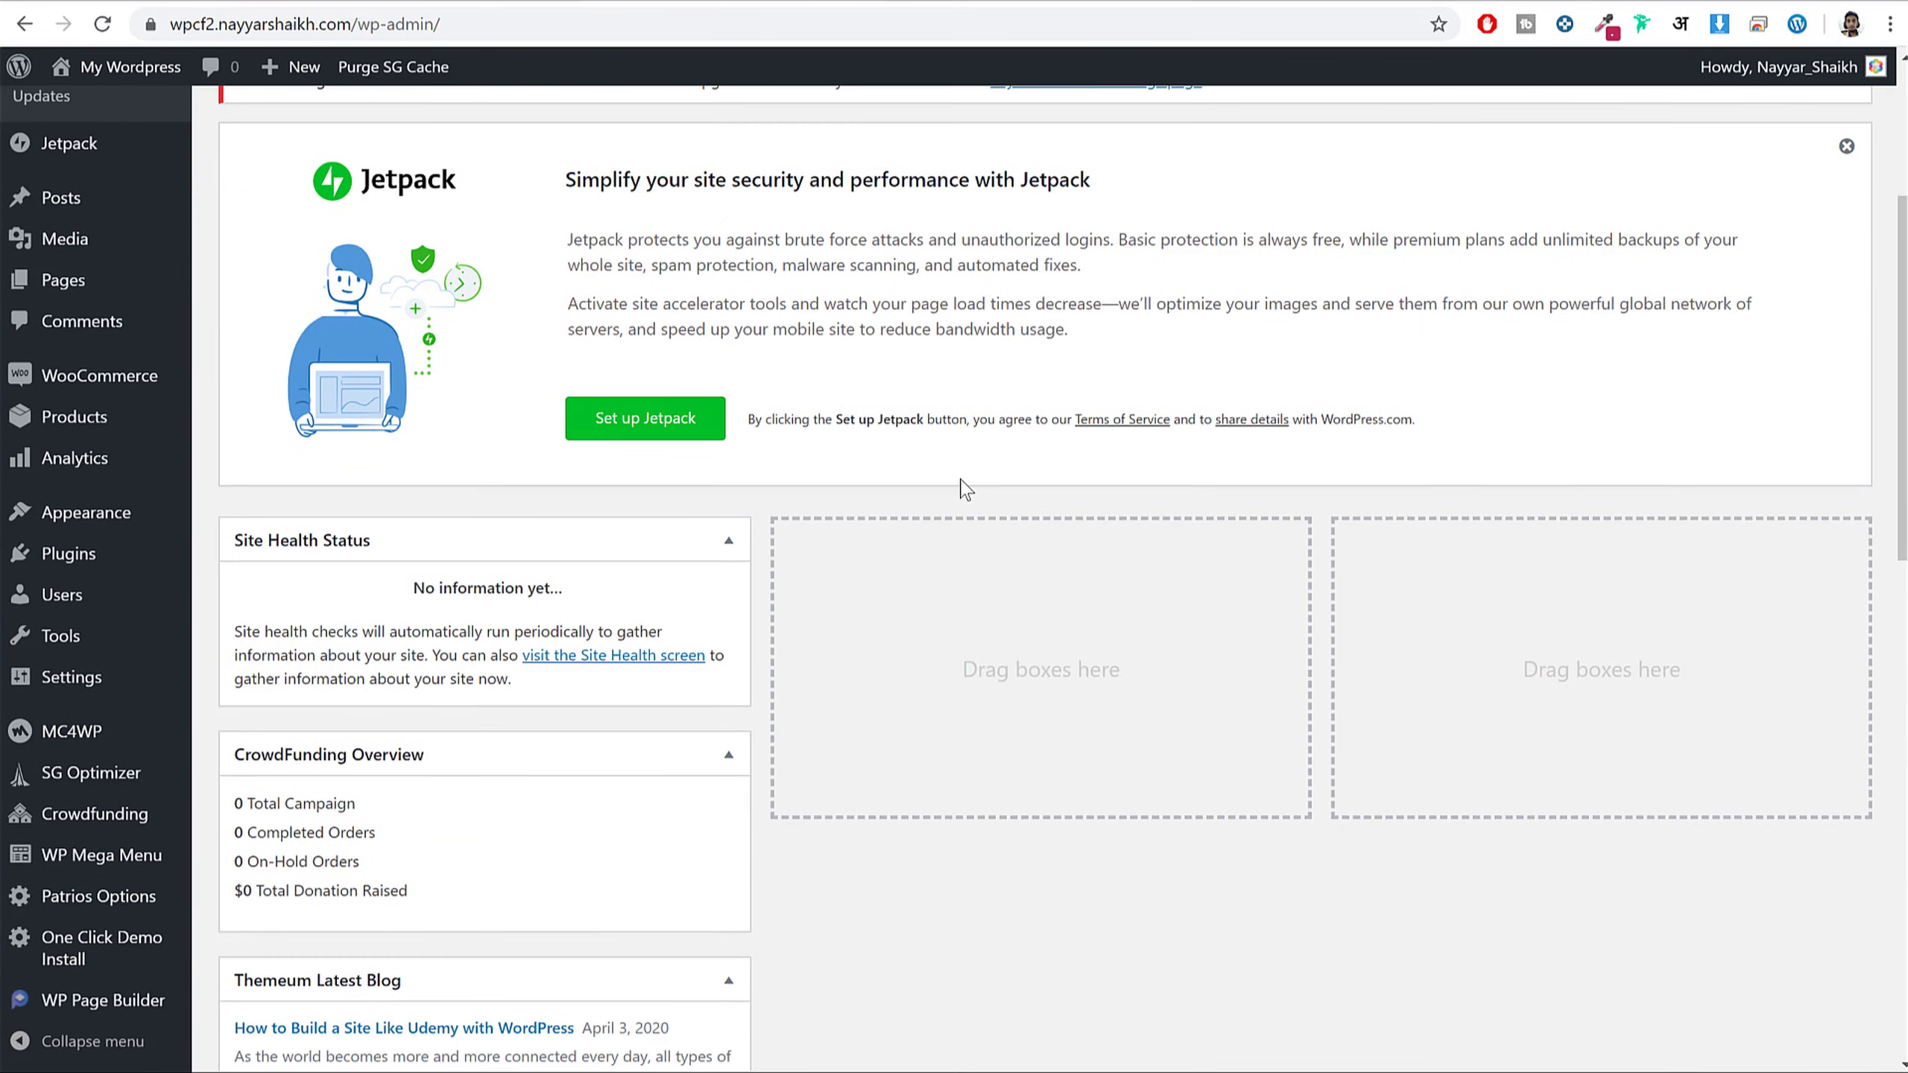
pyautogui.scroll(5, 1012, 500)
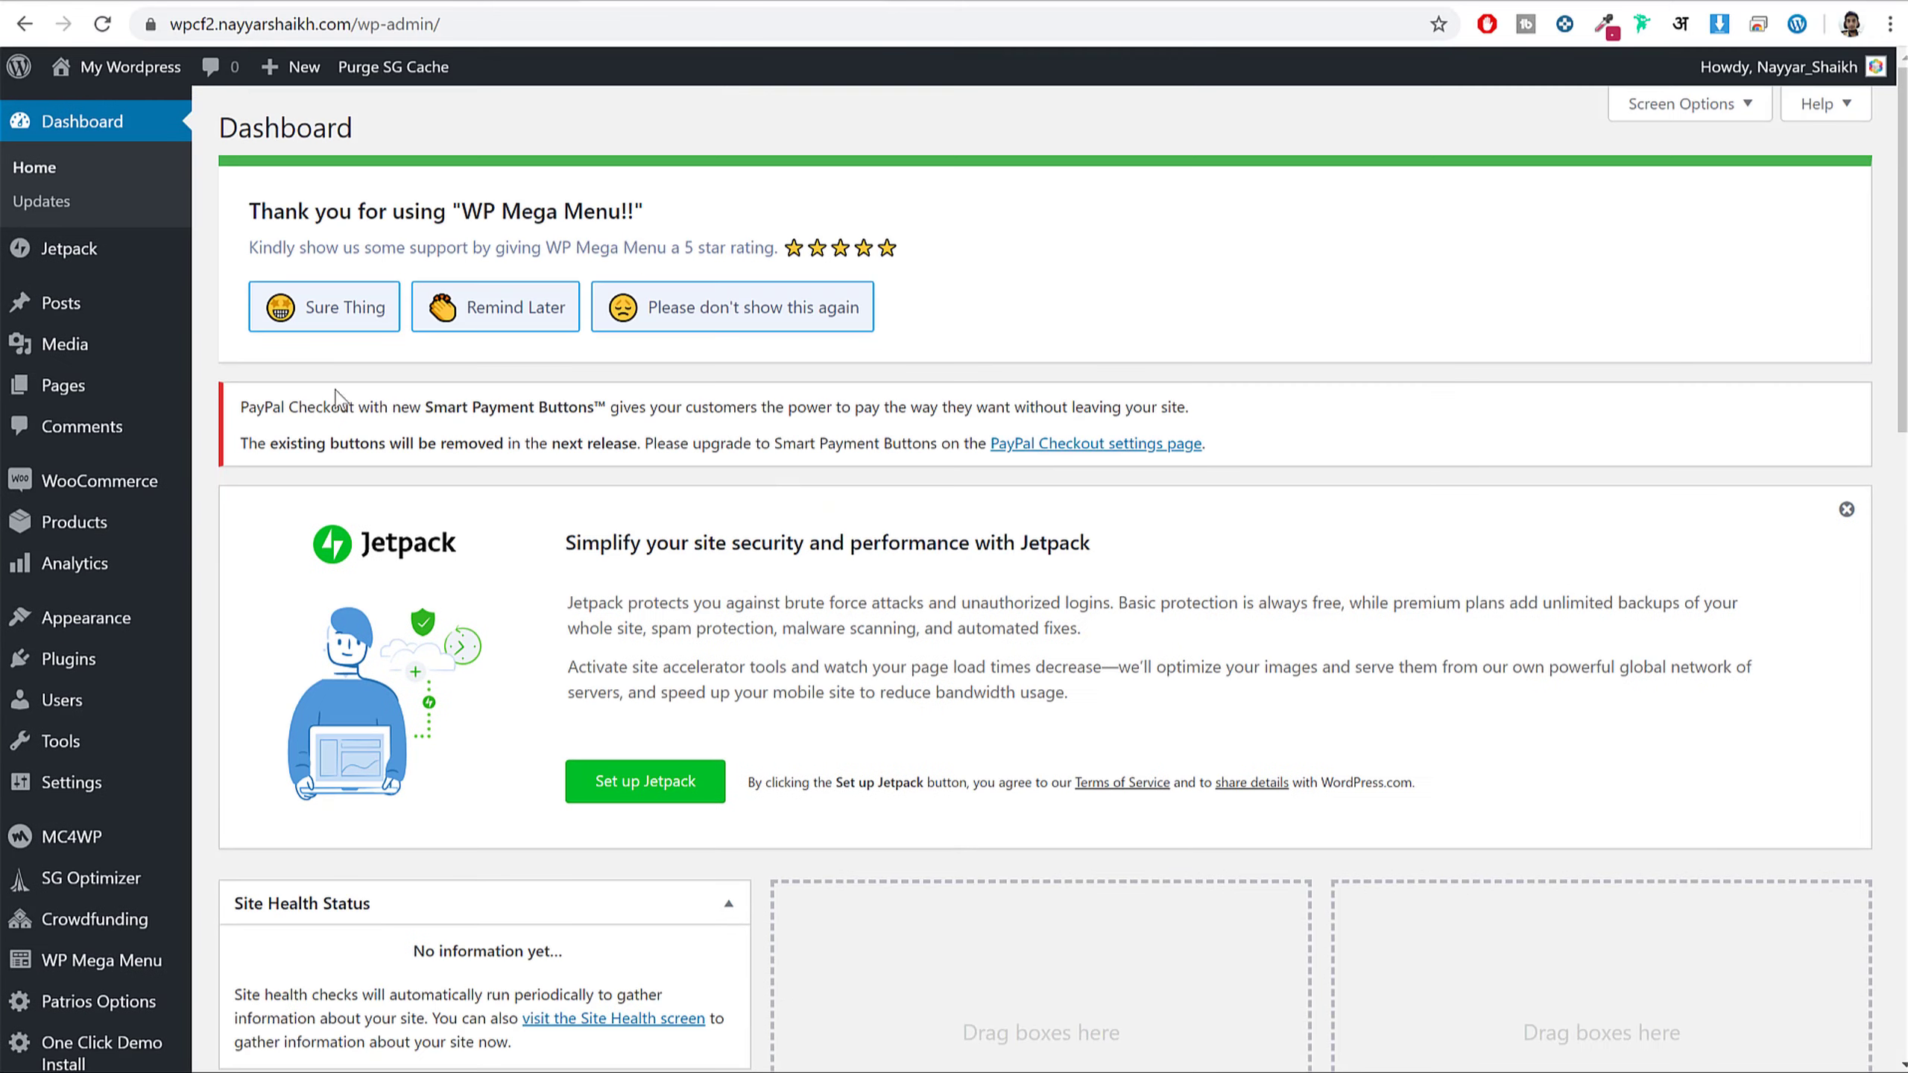
# - Deactivate the Jetpack by WordPress.com plugin in the installed plugins list and delete it
pyautogui.click(90, 677)
pyautogui.scroll(-10, 1115, 356)
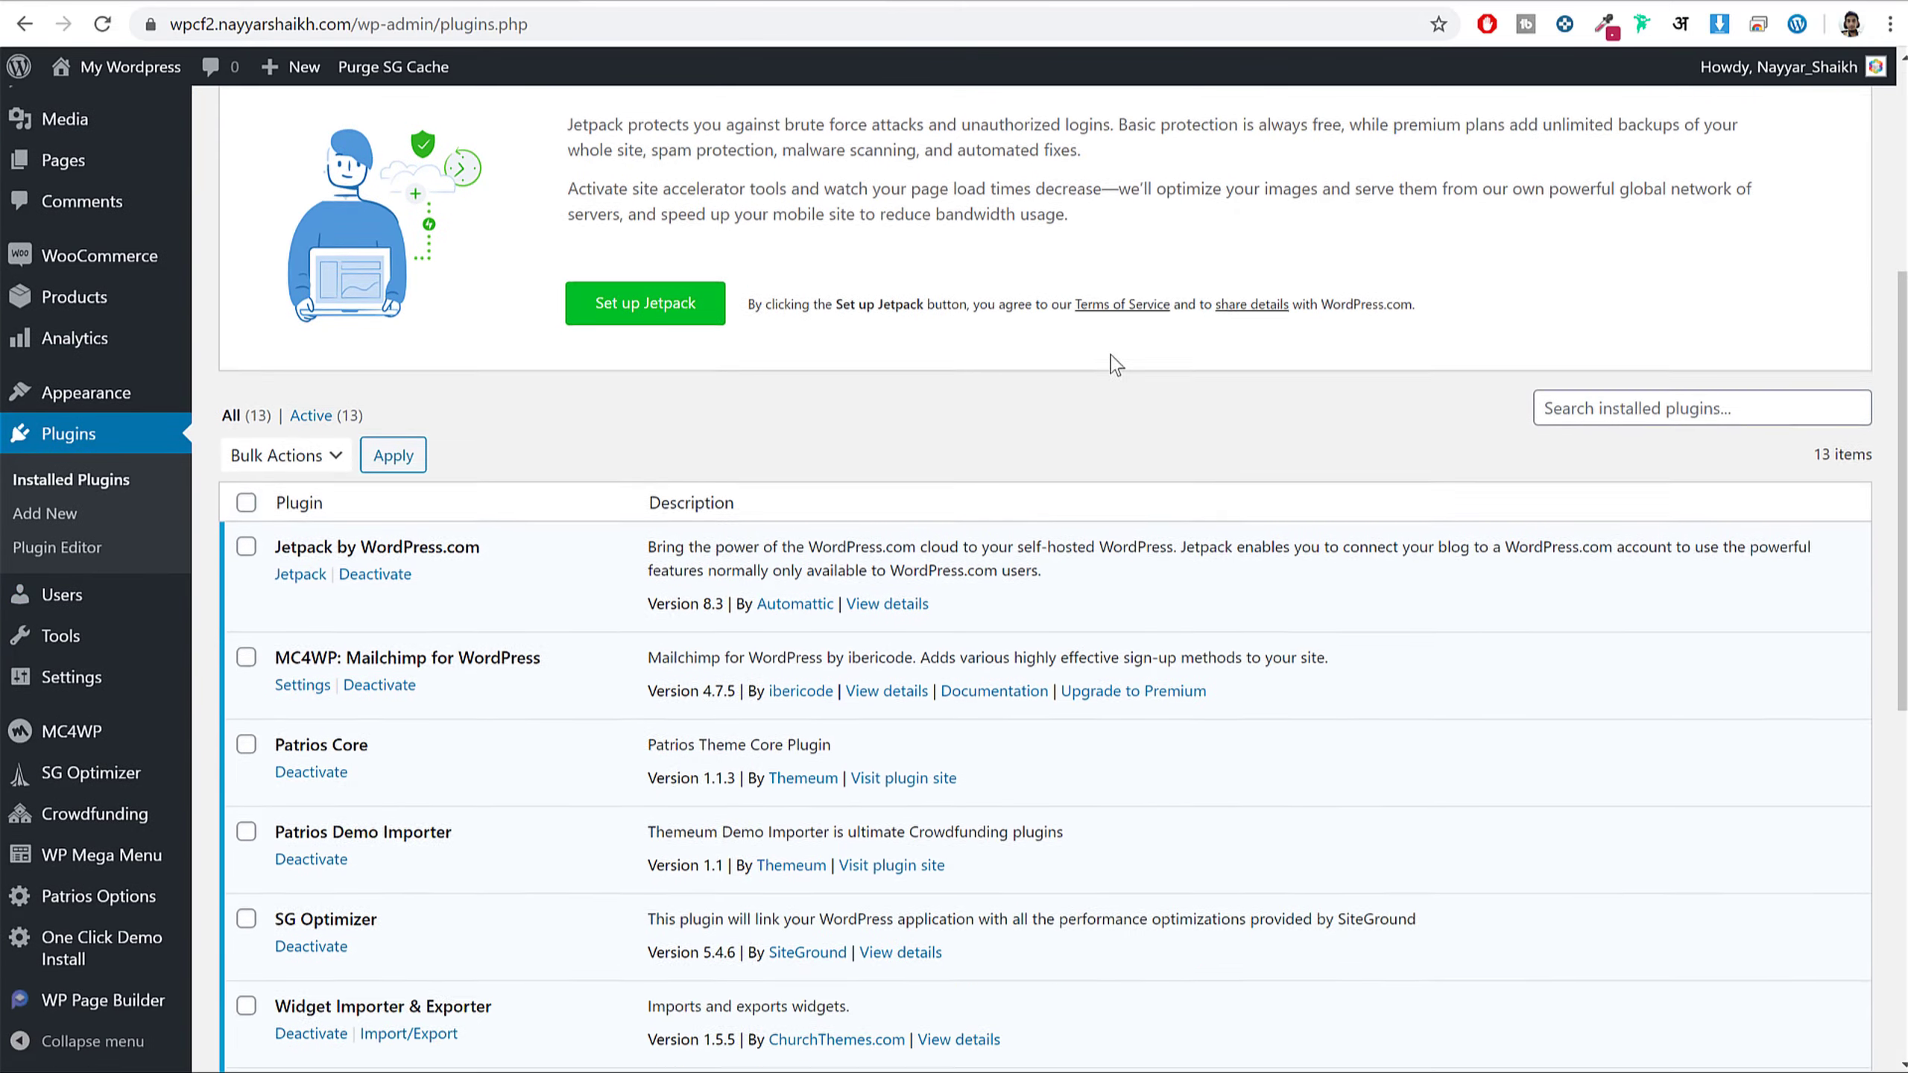
pyautogui.click(376, 326)
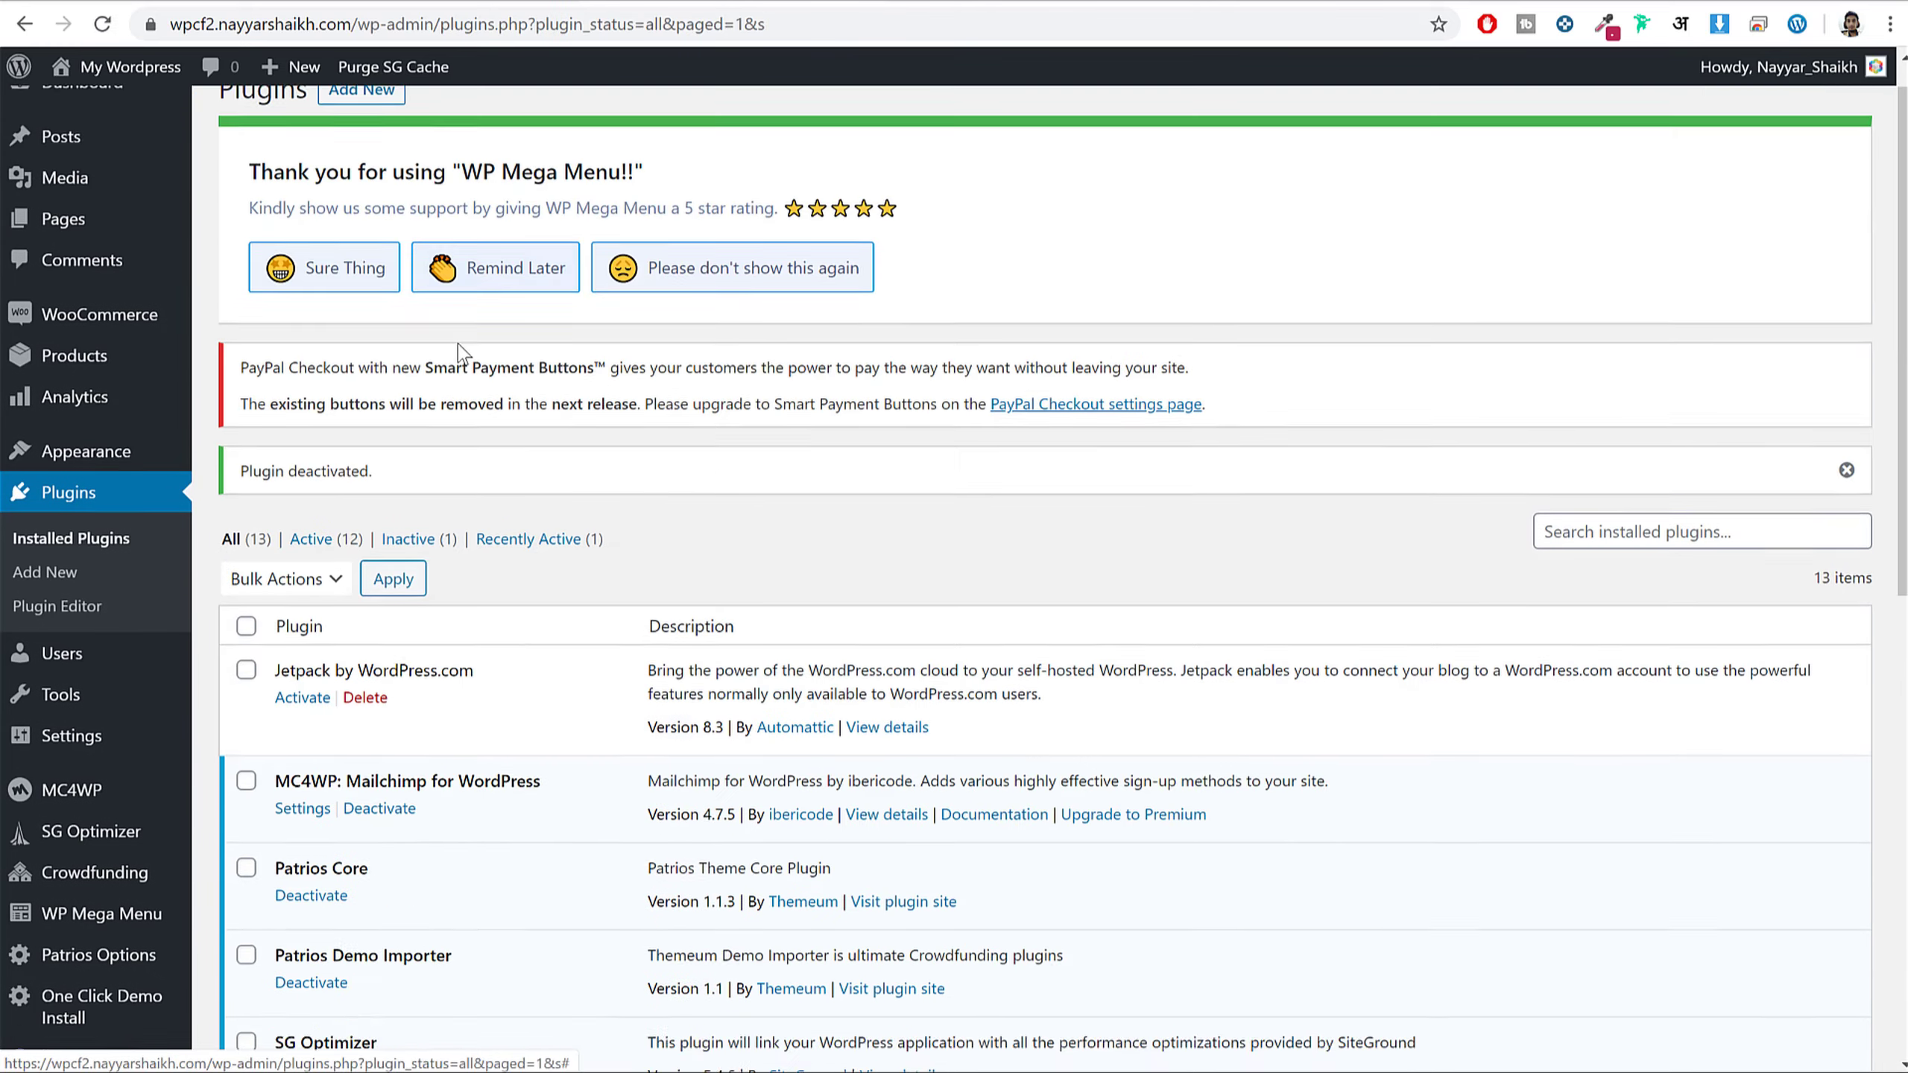
pyautogui.scroll(-6, 460, 350)
pyautogui.click(365, 253)
pyautogui.click(1059, 179)
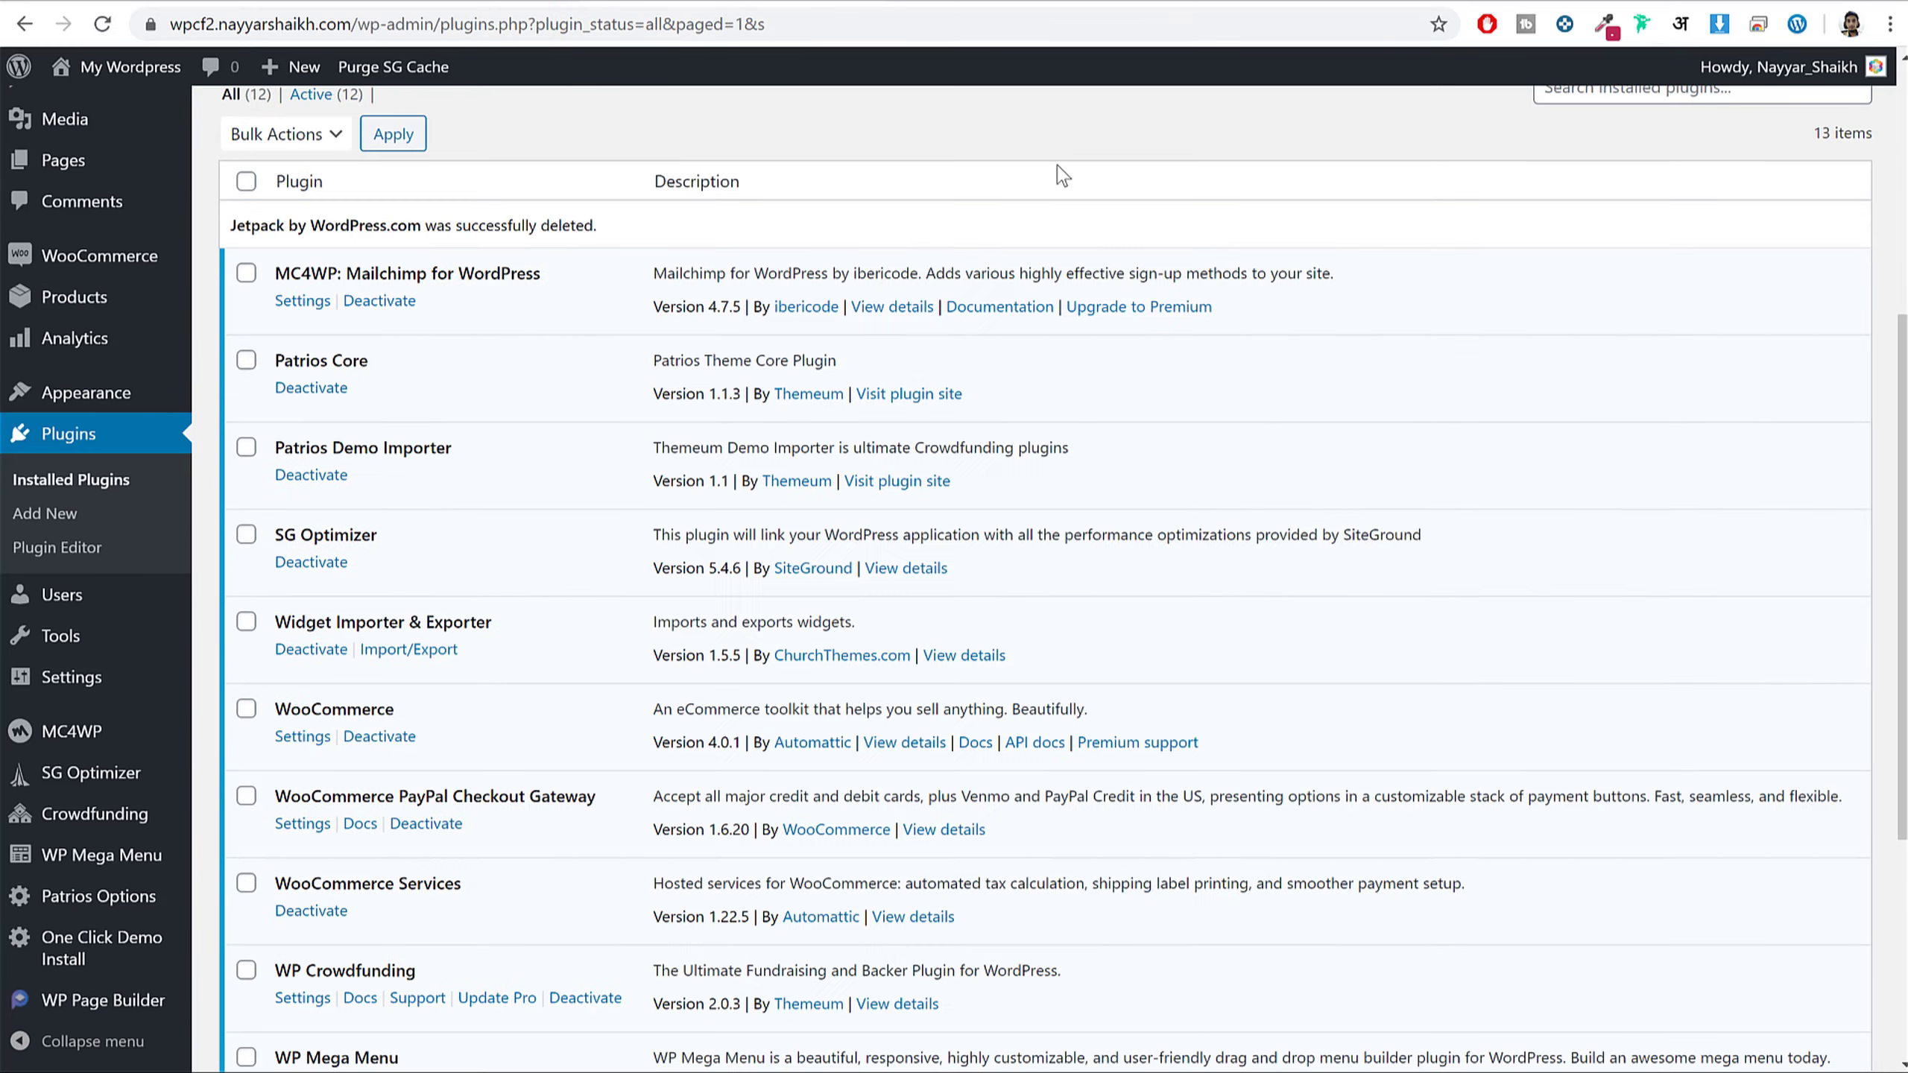
# - Permanently dismiss the WP Mega Menu rating notice and return to the dashboard to look it over
pyautogui.scroll(6, 1089, 372)
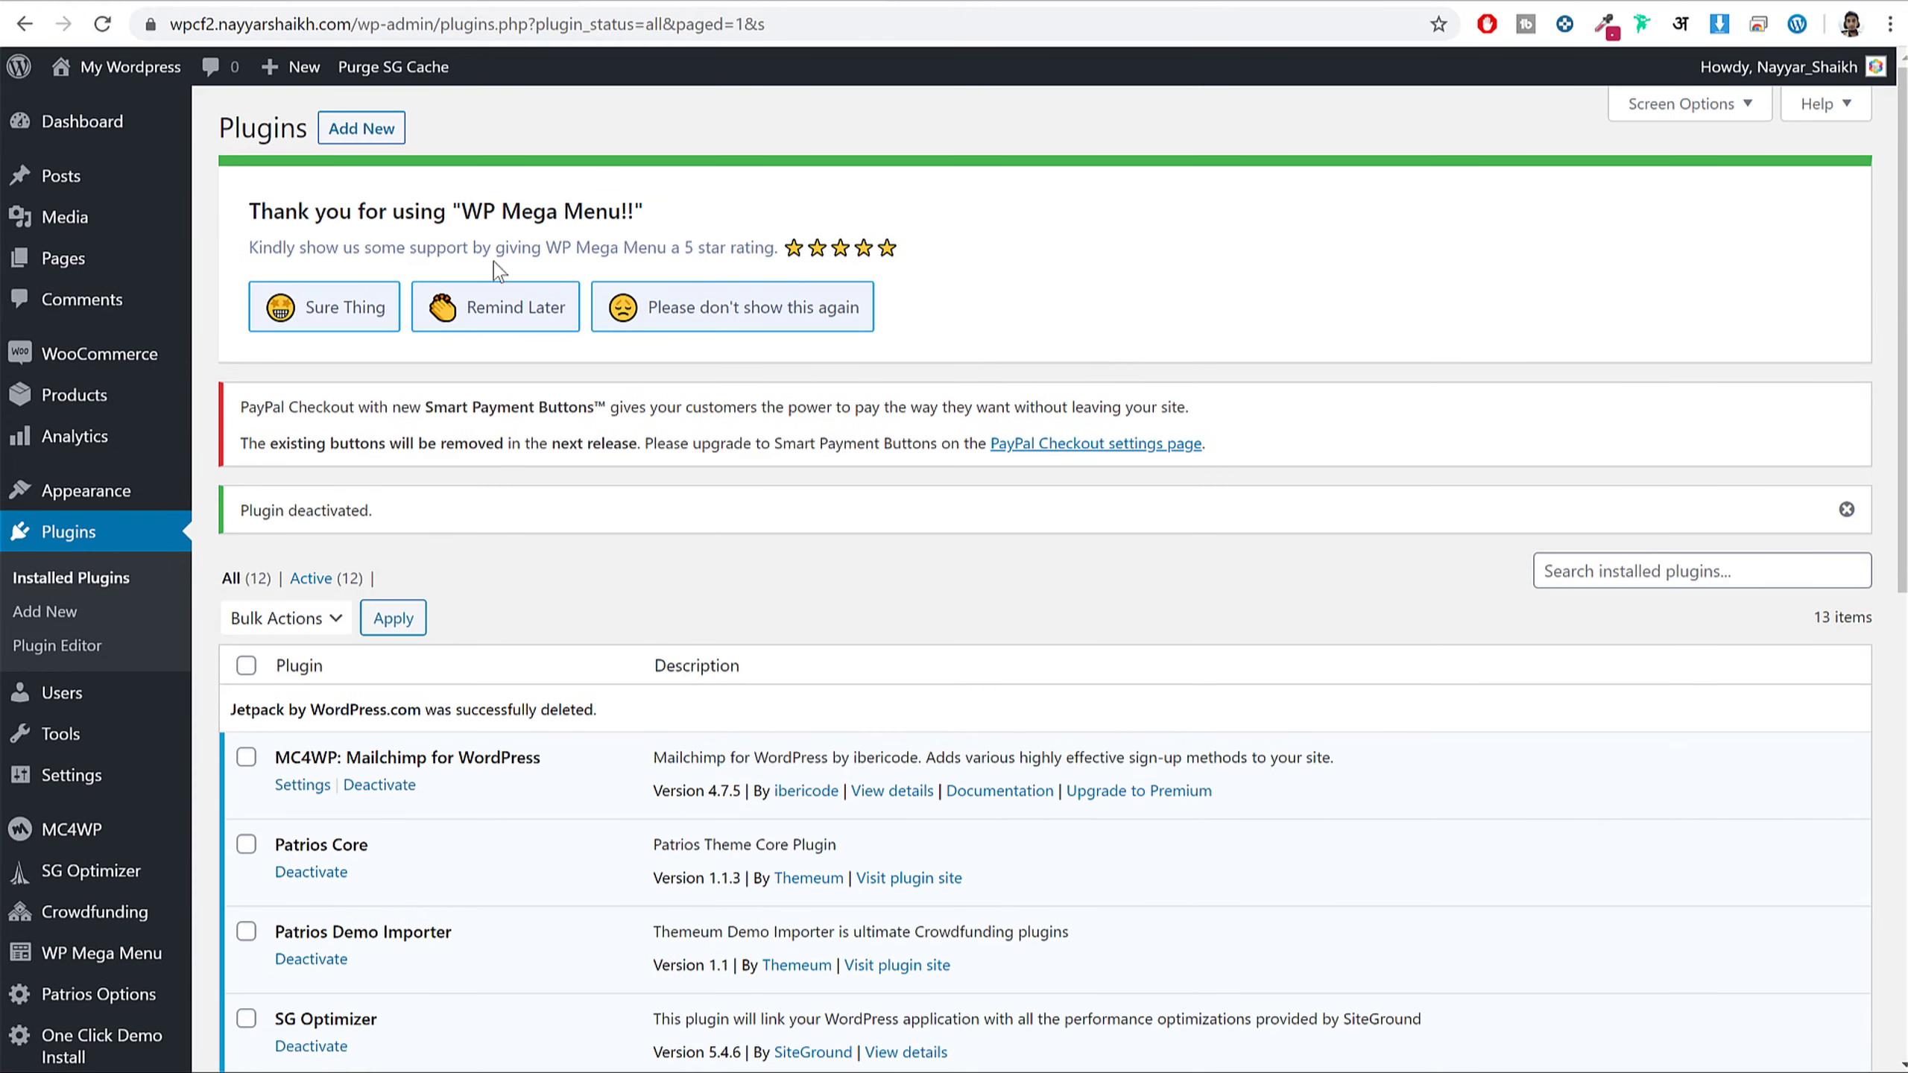
pyautogui.moveTo(282, 199); pyautogui.dragTo(781, 221)
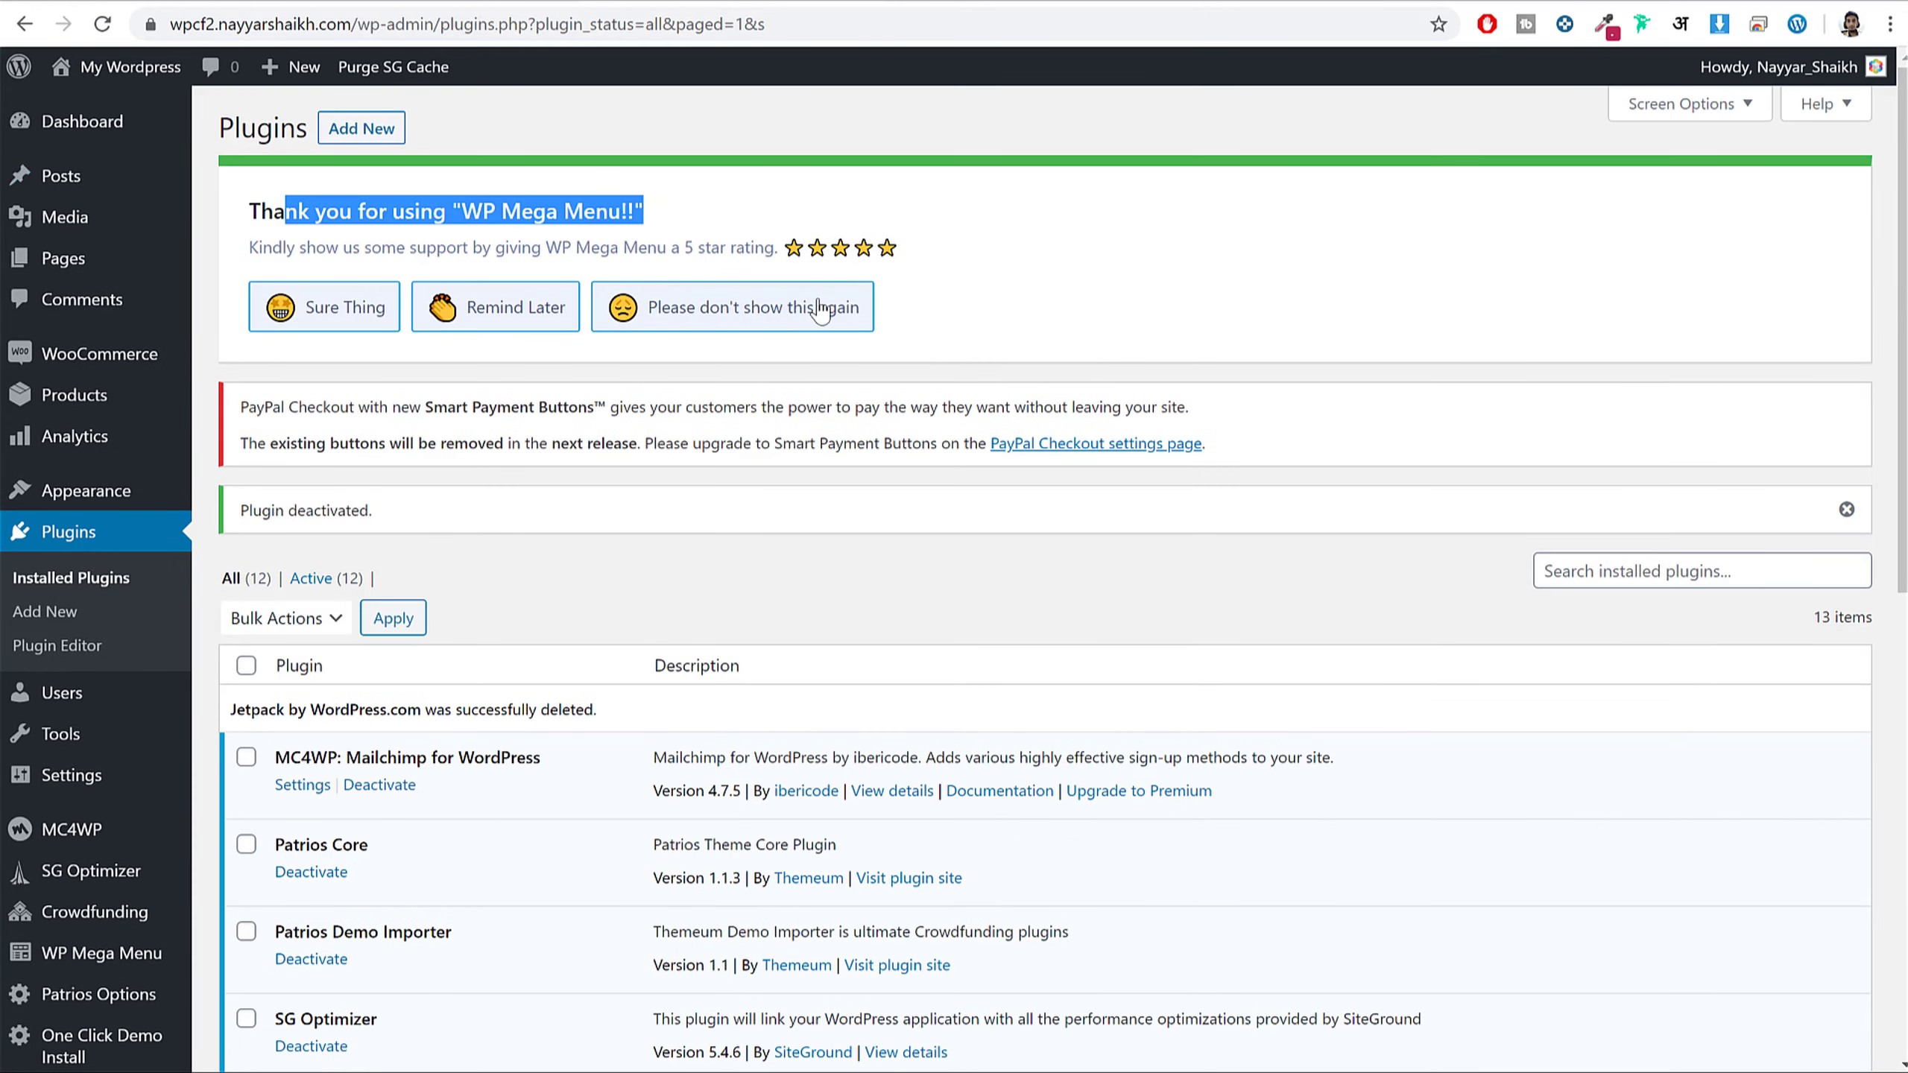
pyautogui.click(766, 320)
pyautogui.click(160, 138)
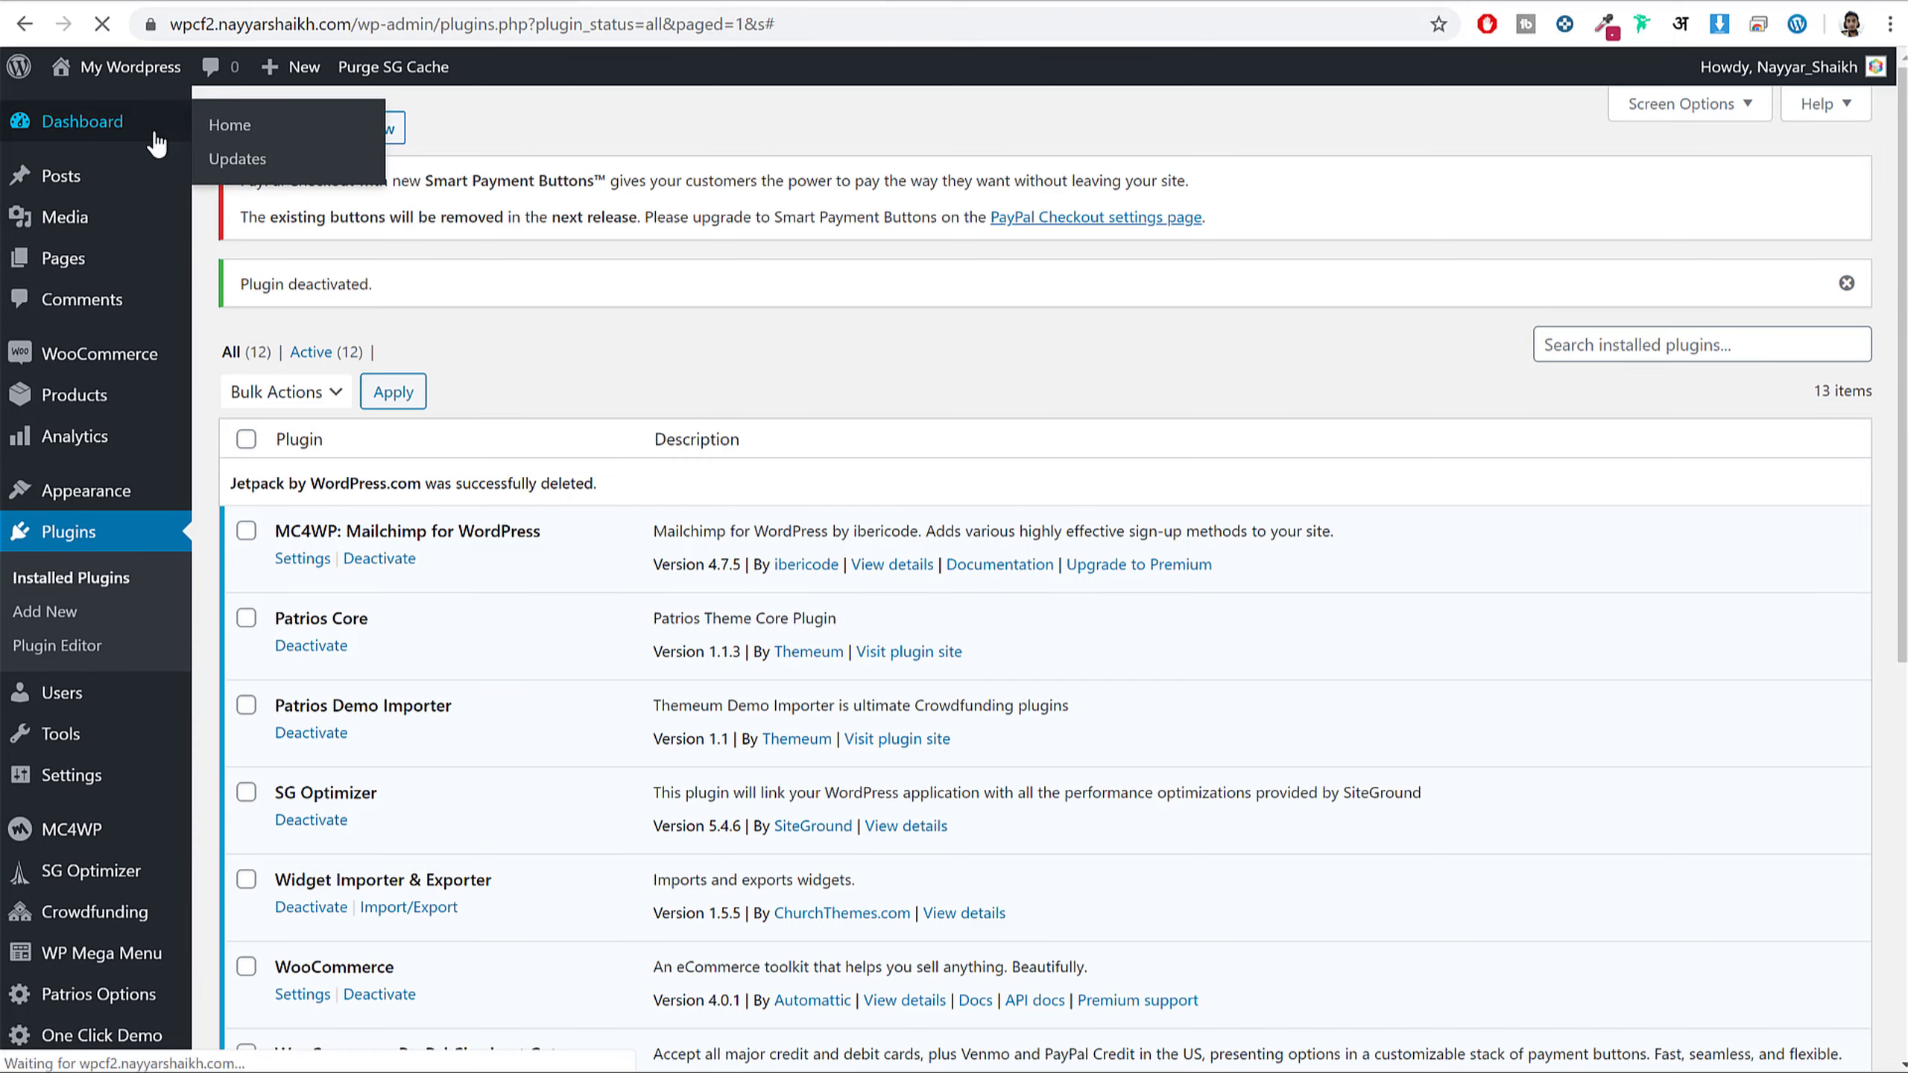
pyautogui.scroll(-10, 976, 481)
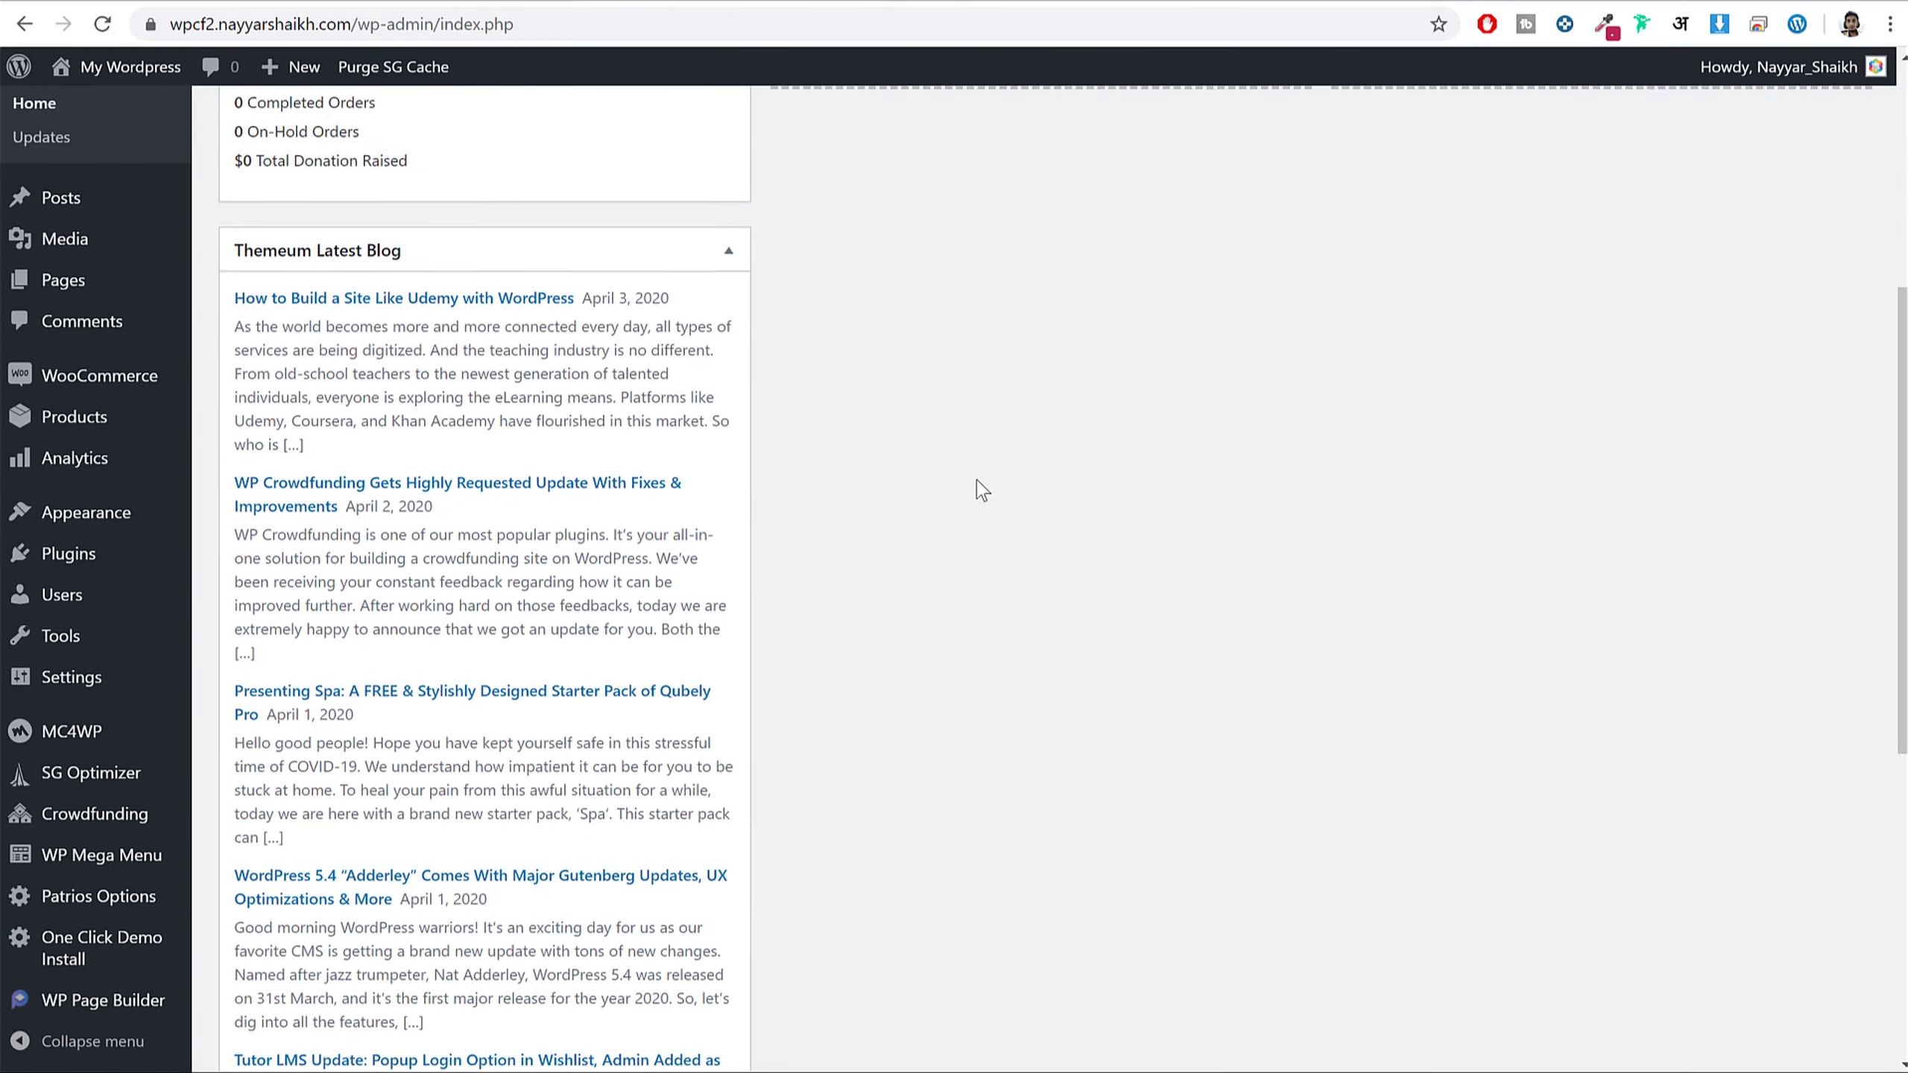
pyautogui.scroll(10, 962, 623)
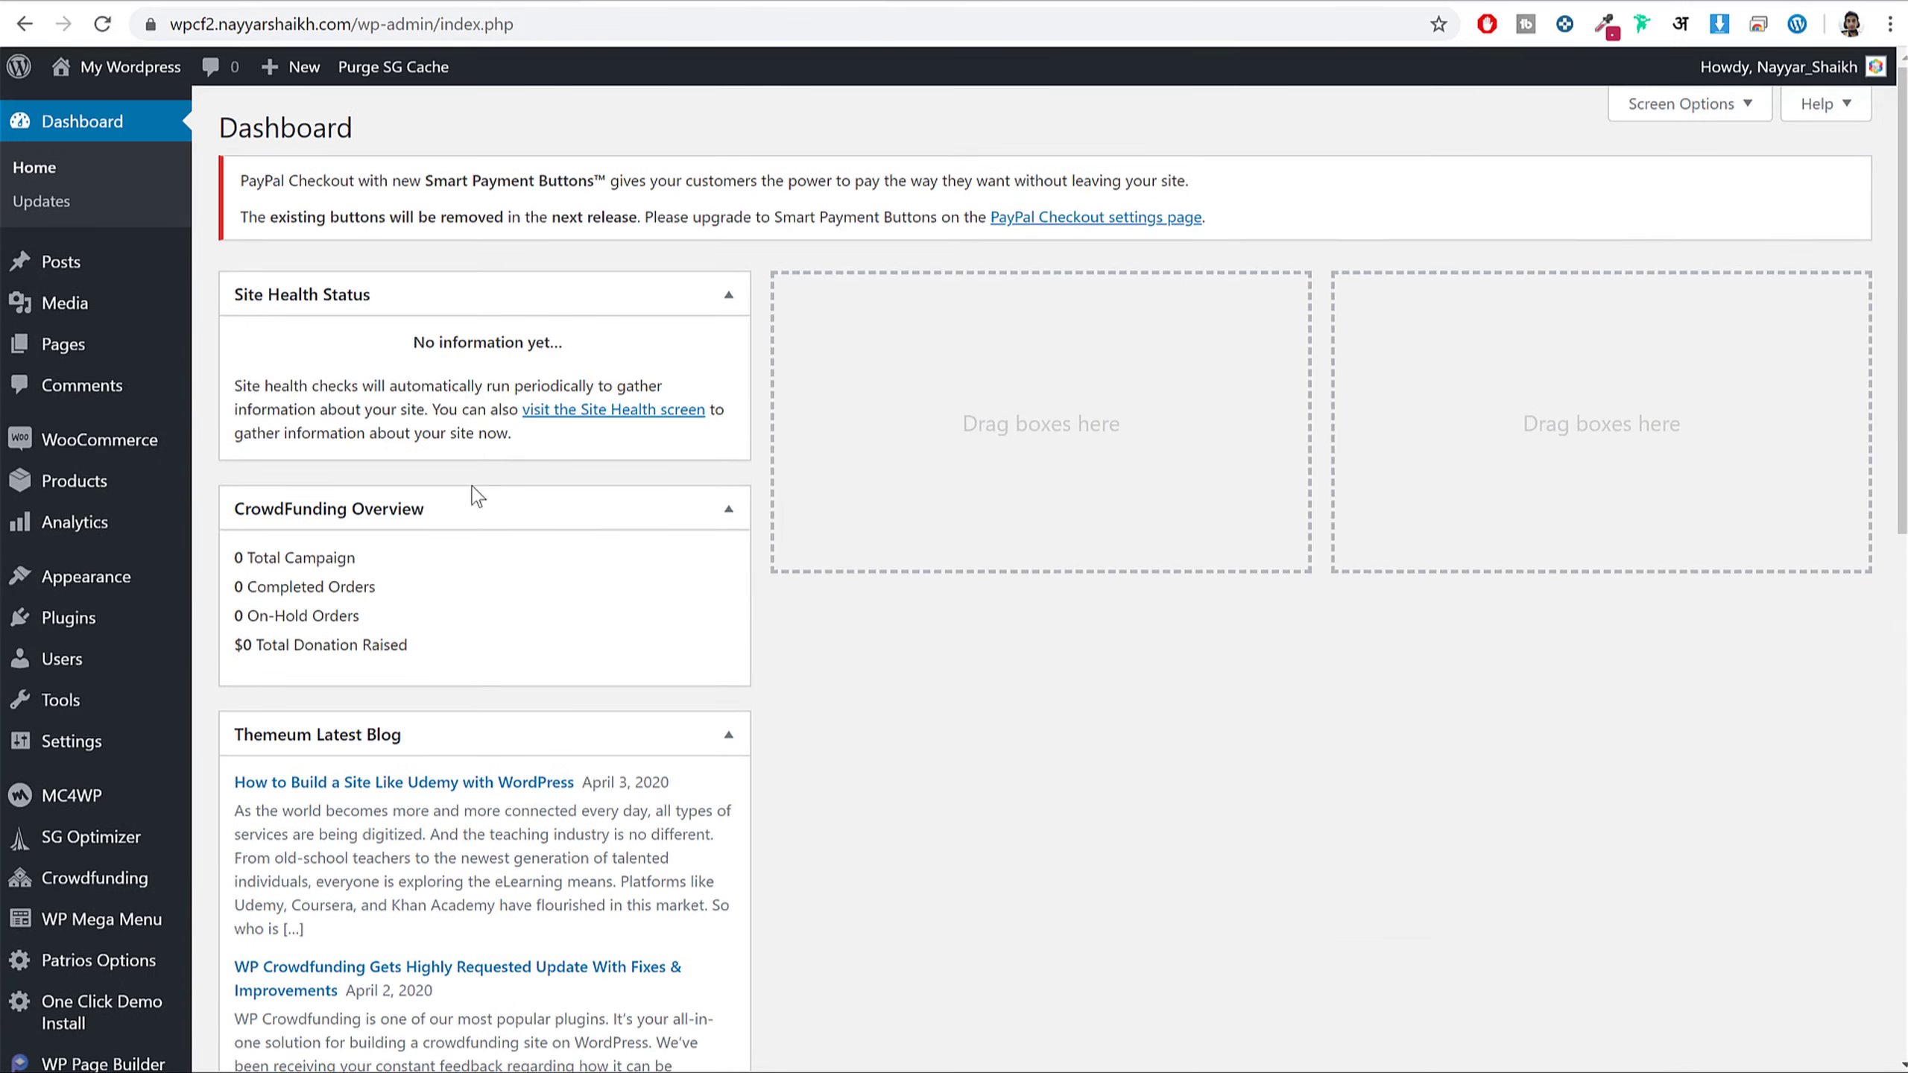
# - Arrange the dashboard with CrowdFunding Overview above WooCommerce Recent Reviews in the middle column, WooCommerce Status in the third column, and Themeum Latest Blog collapsed
pyautogui.moveTo(479, 496); pyautogui.dragTo(984, 395)
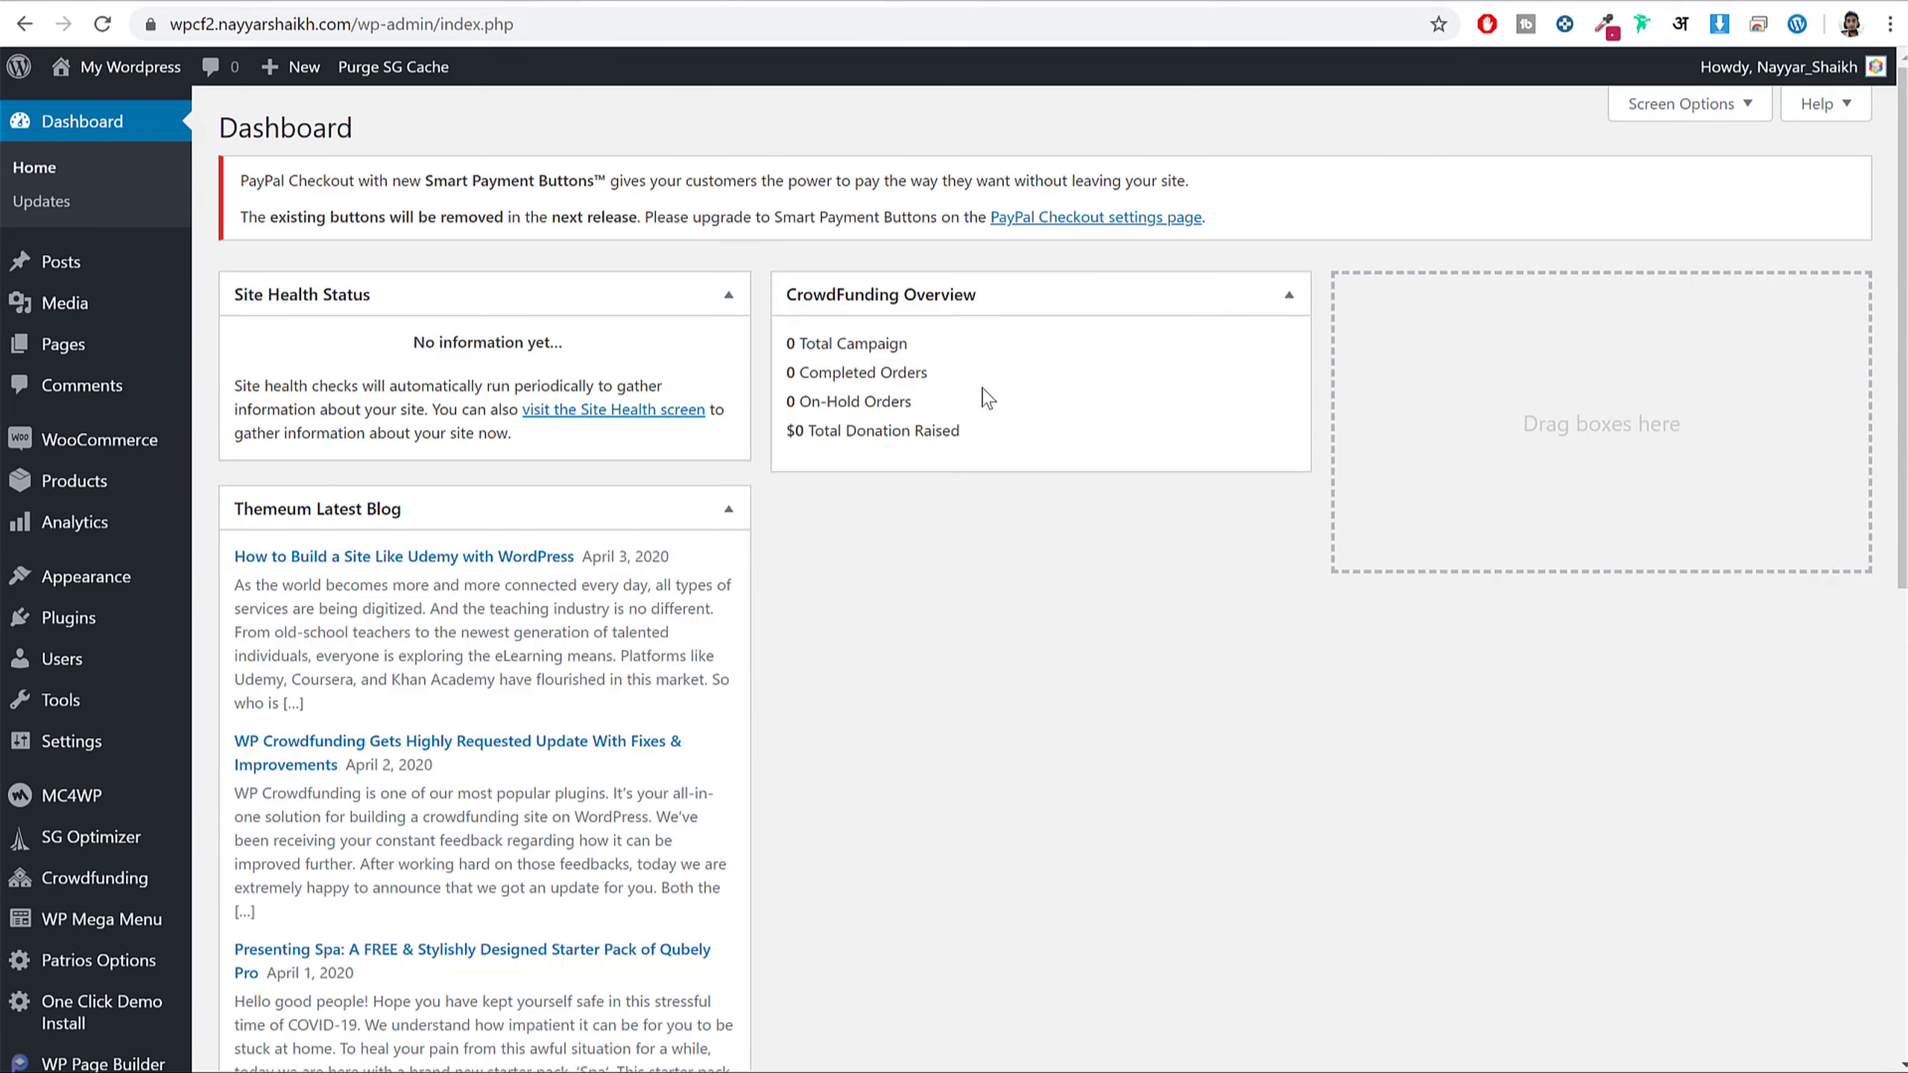
pyautogui.scroll(-10, 941, 494)
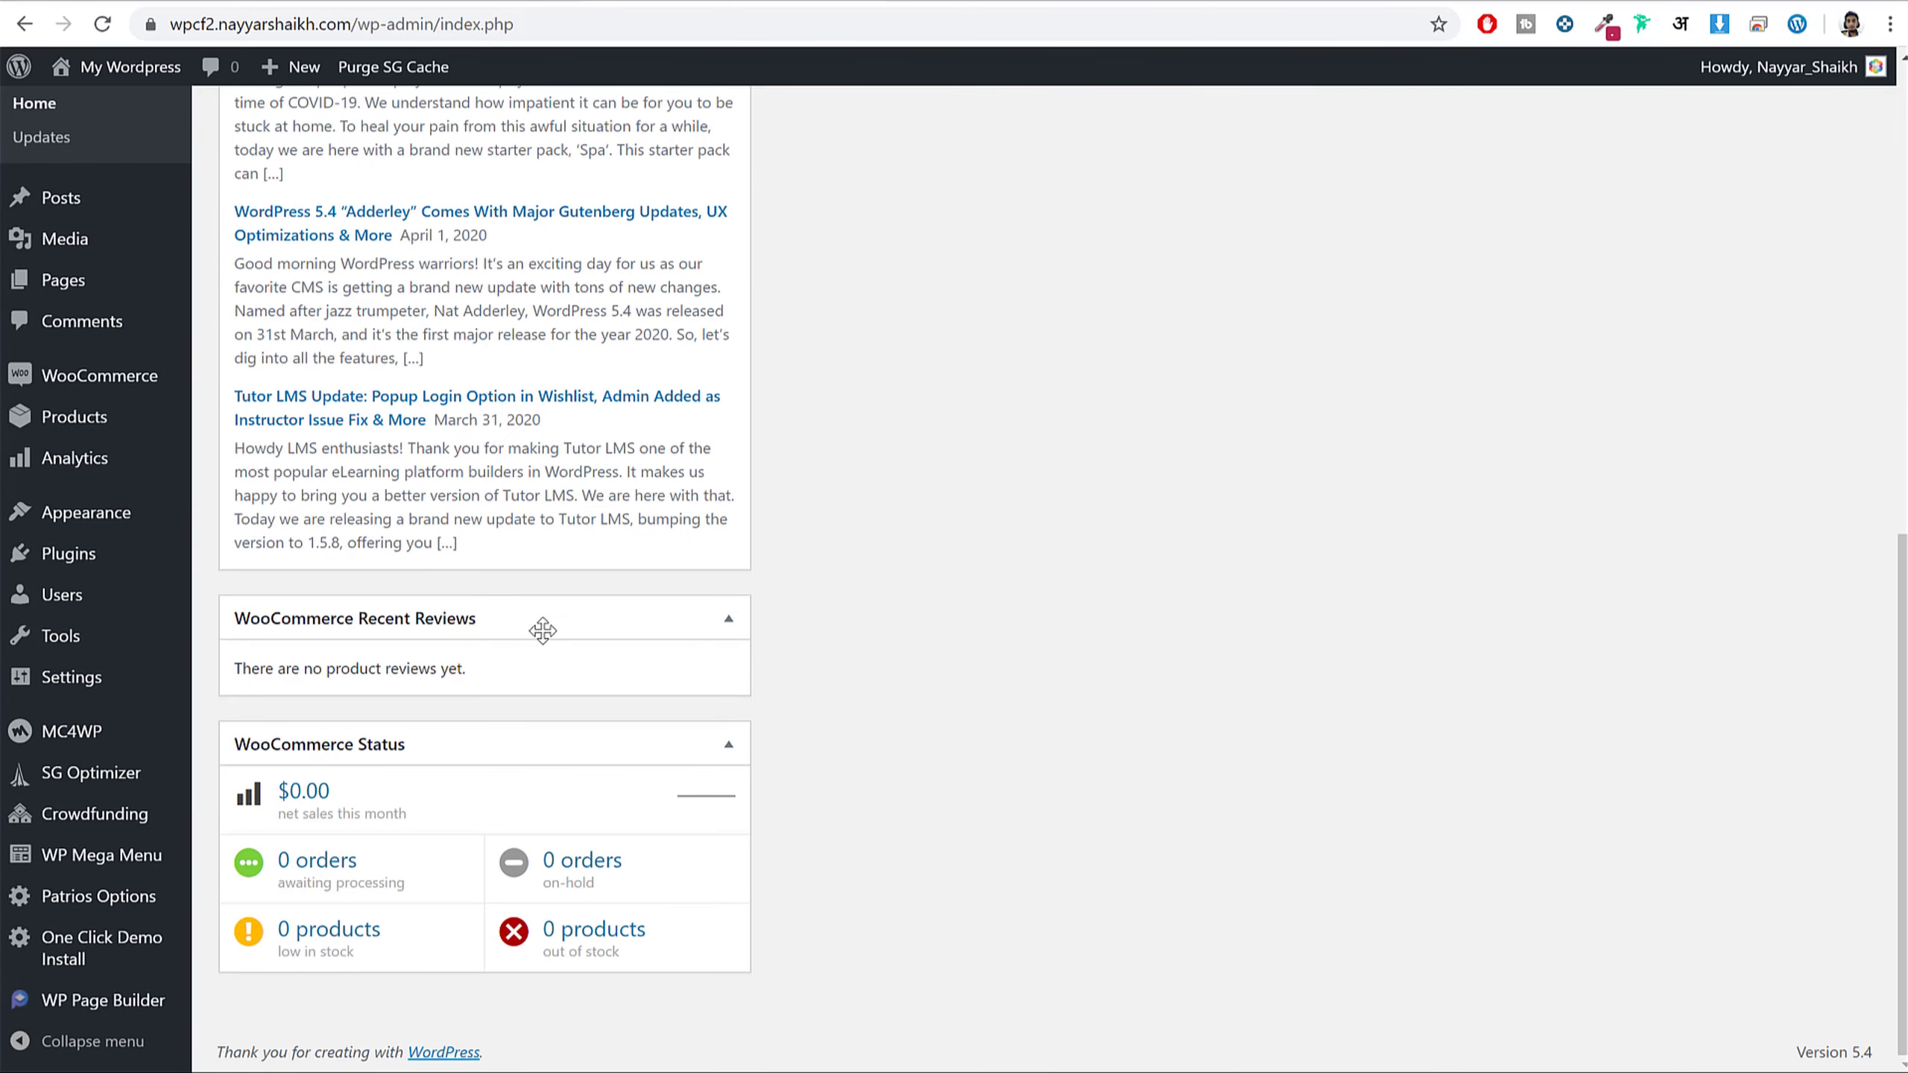
pyautogui.scroll(10, 510, 626)
pyautogui.click(728, 509)
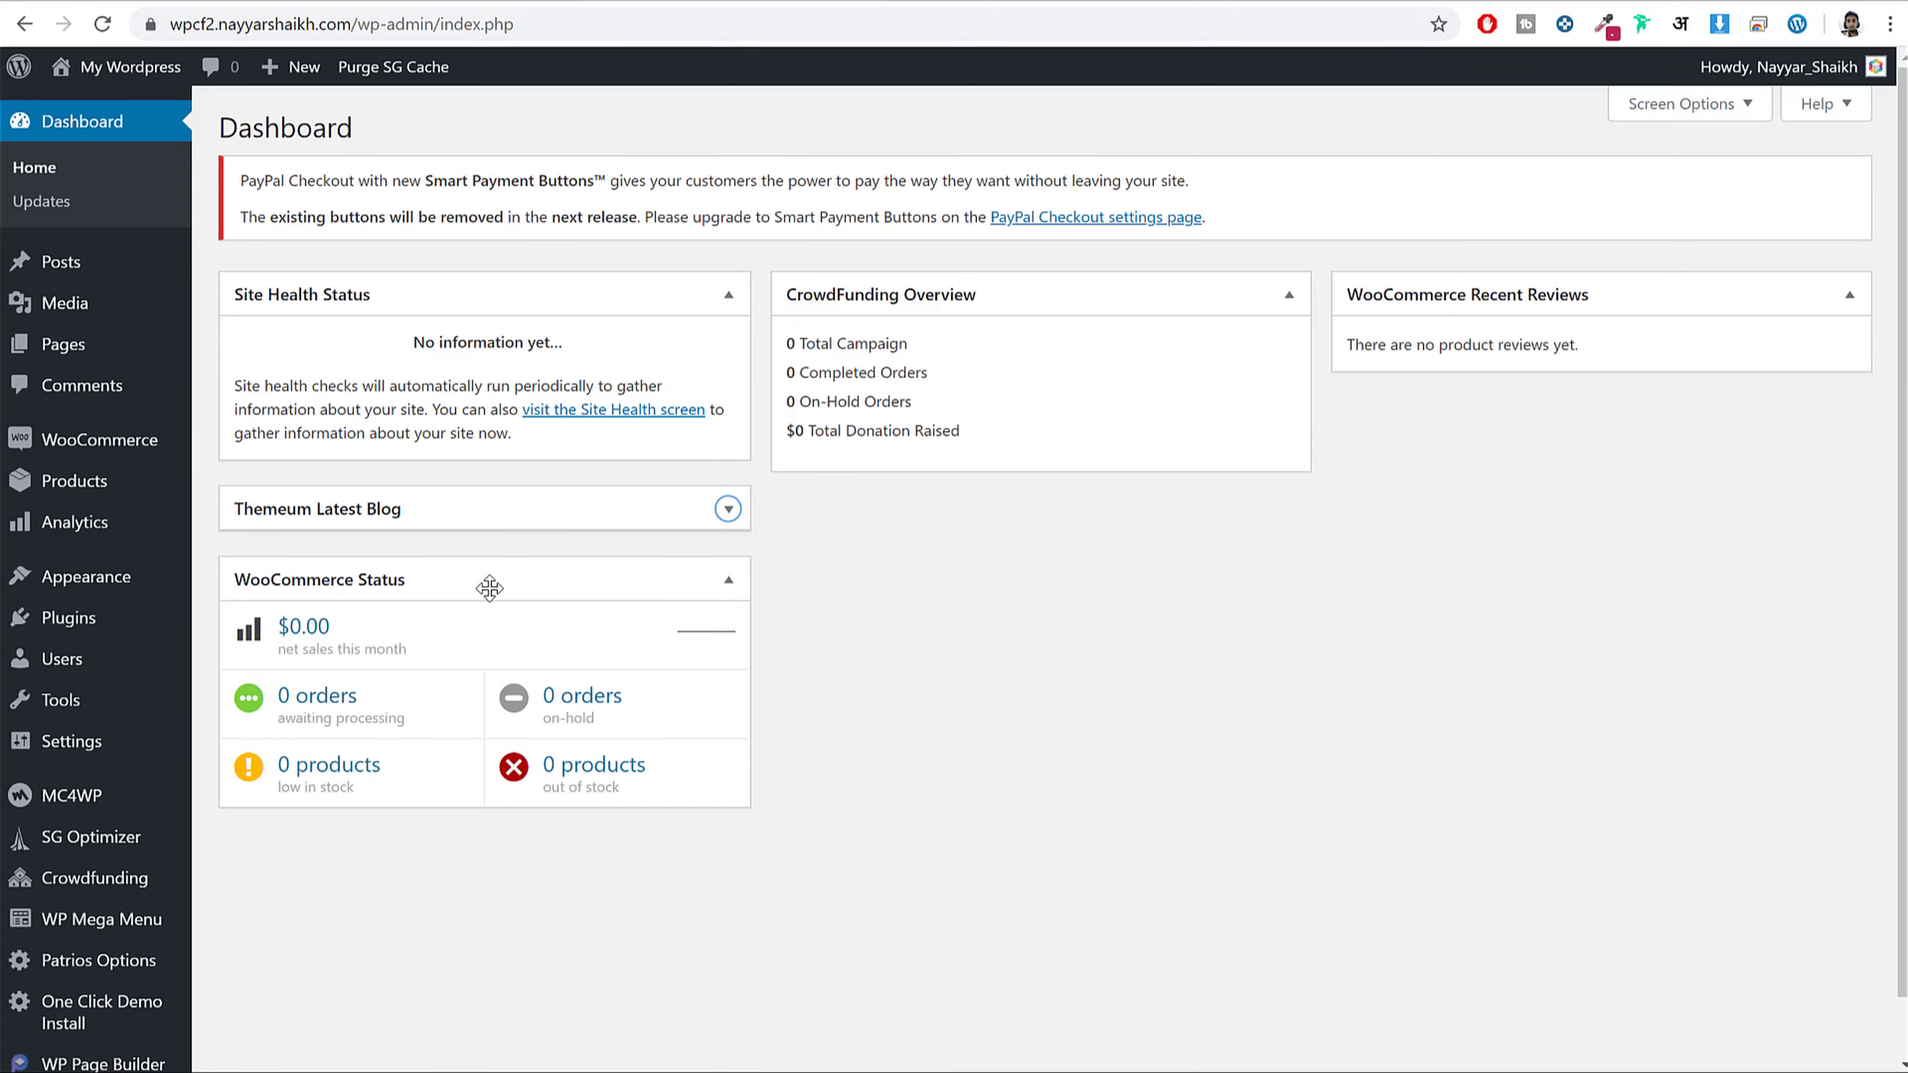
pyautogui.moveTo(489, 588); pyautogui.dragTo(1615, 361)
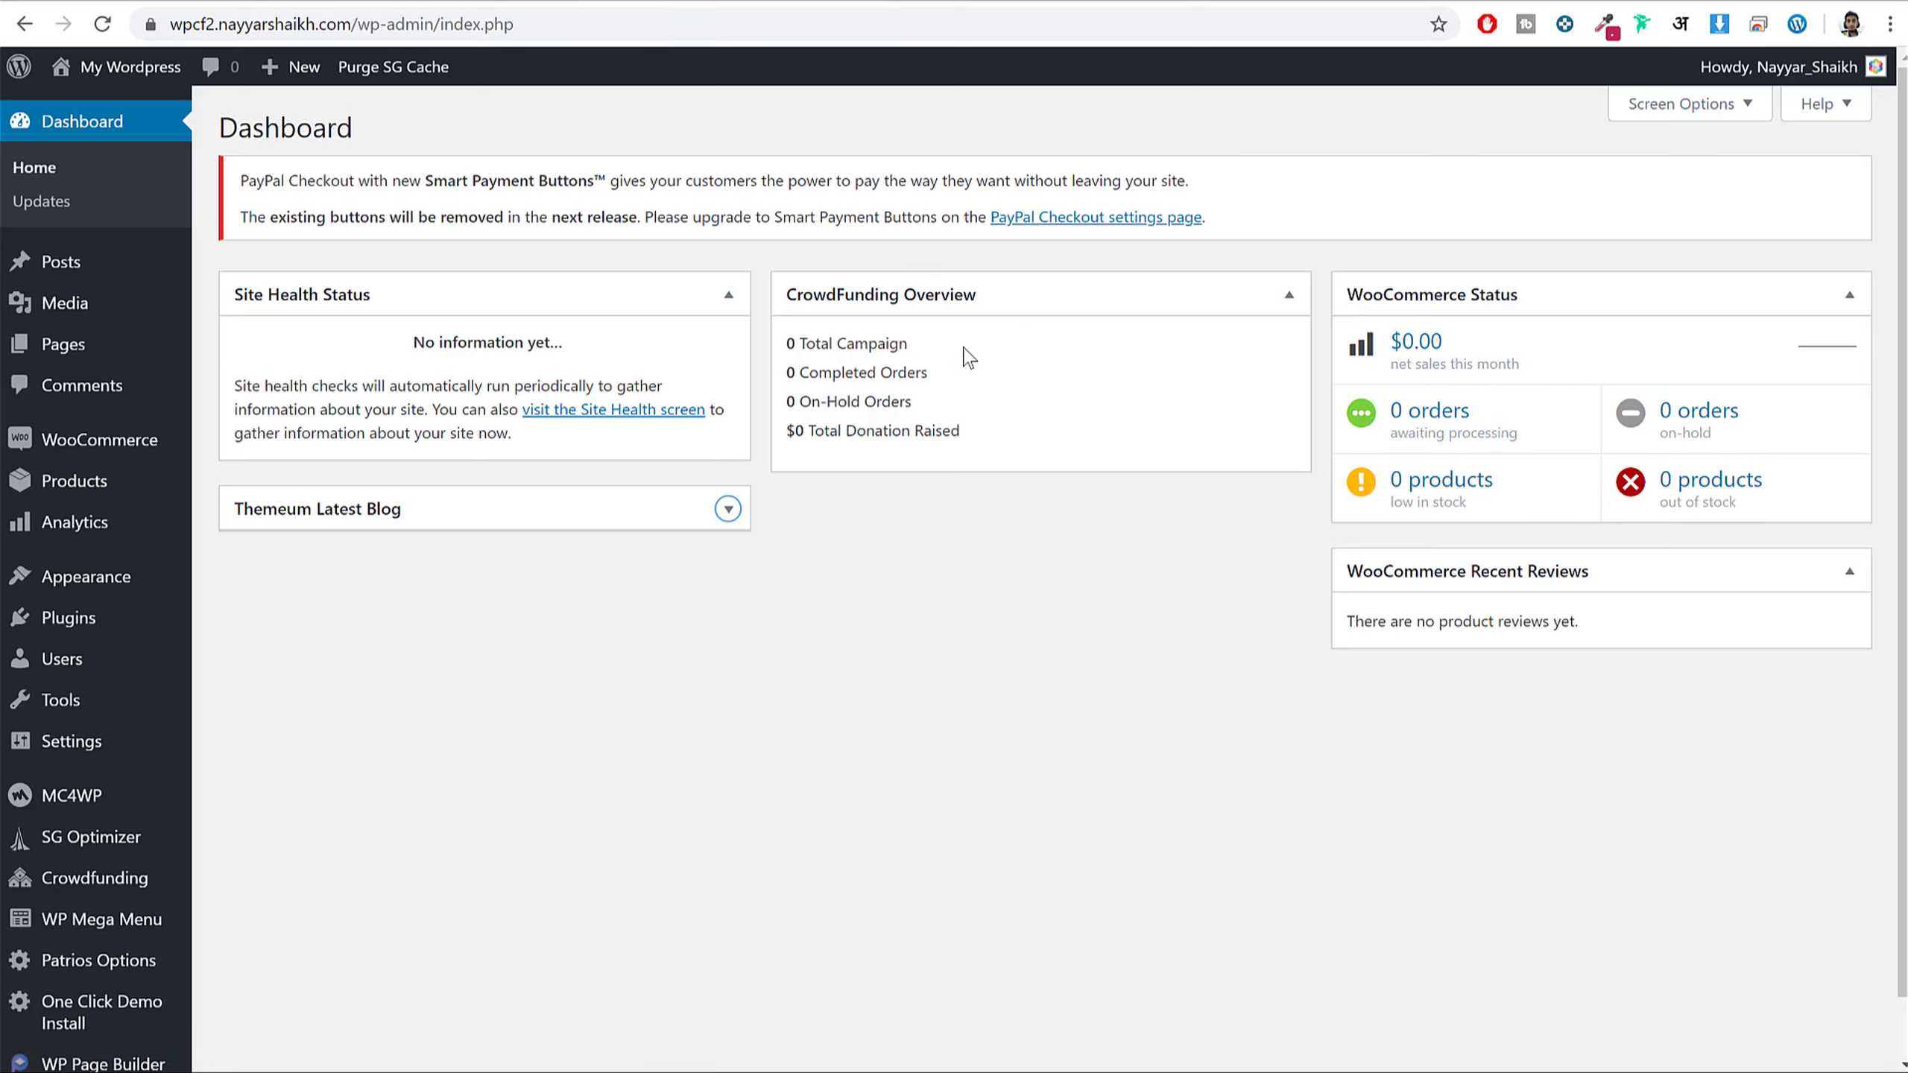
pyautogui.moveTo(1520, 567); pyautogui.dragTo(1025, 517)
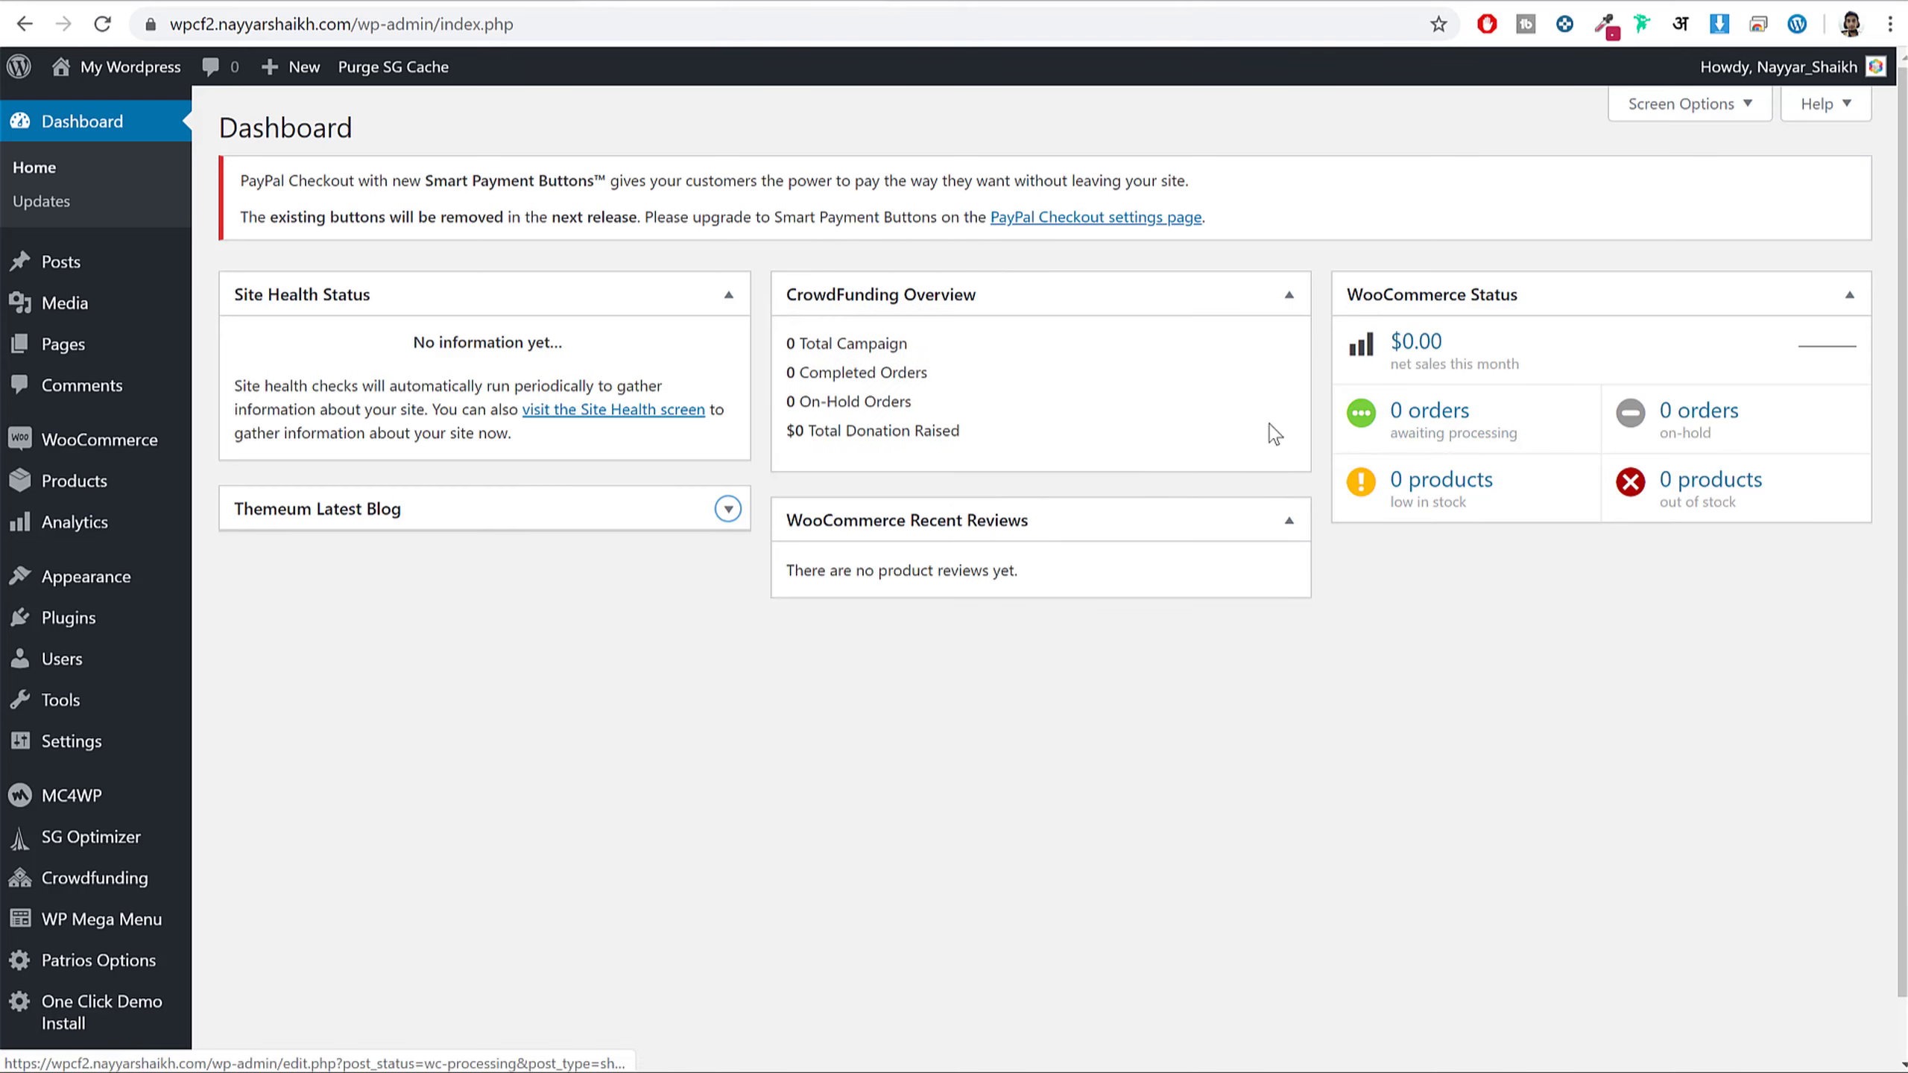
# - Reload the site's front page and look over its Latest Blog layout under the new theme
pyautogui.click(1013, 1)
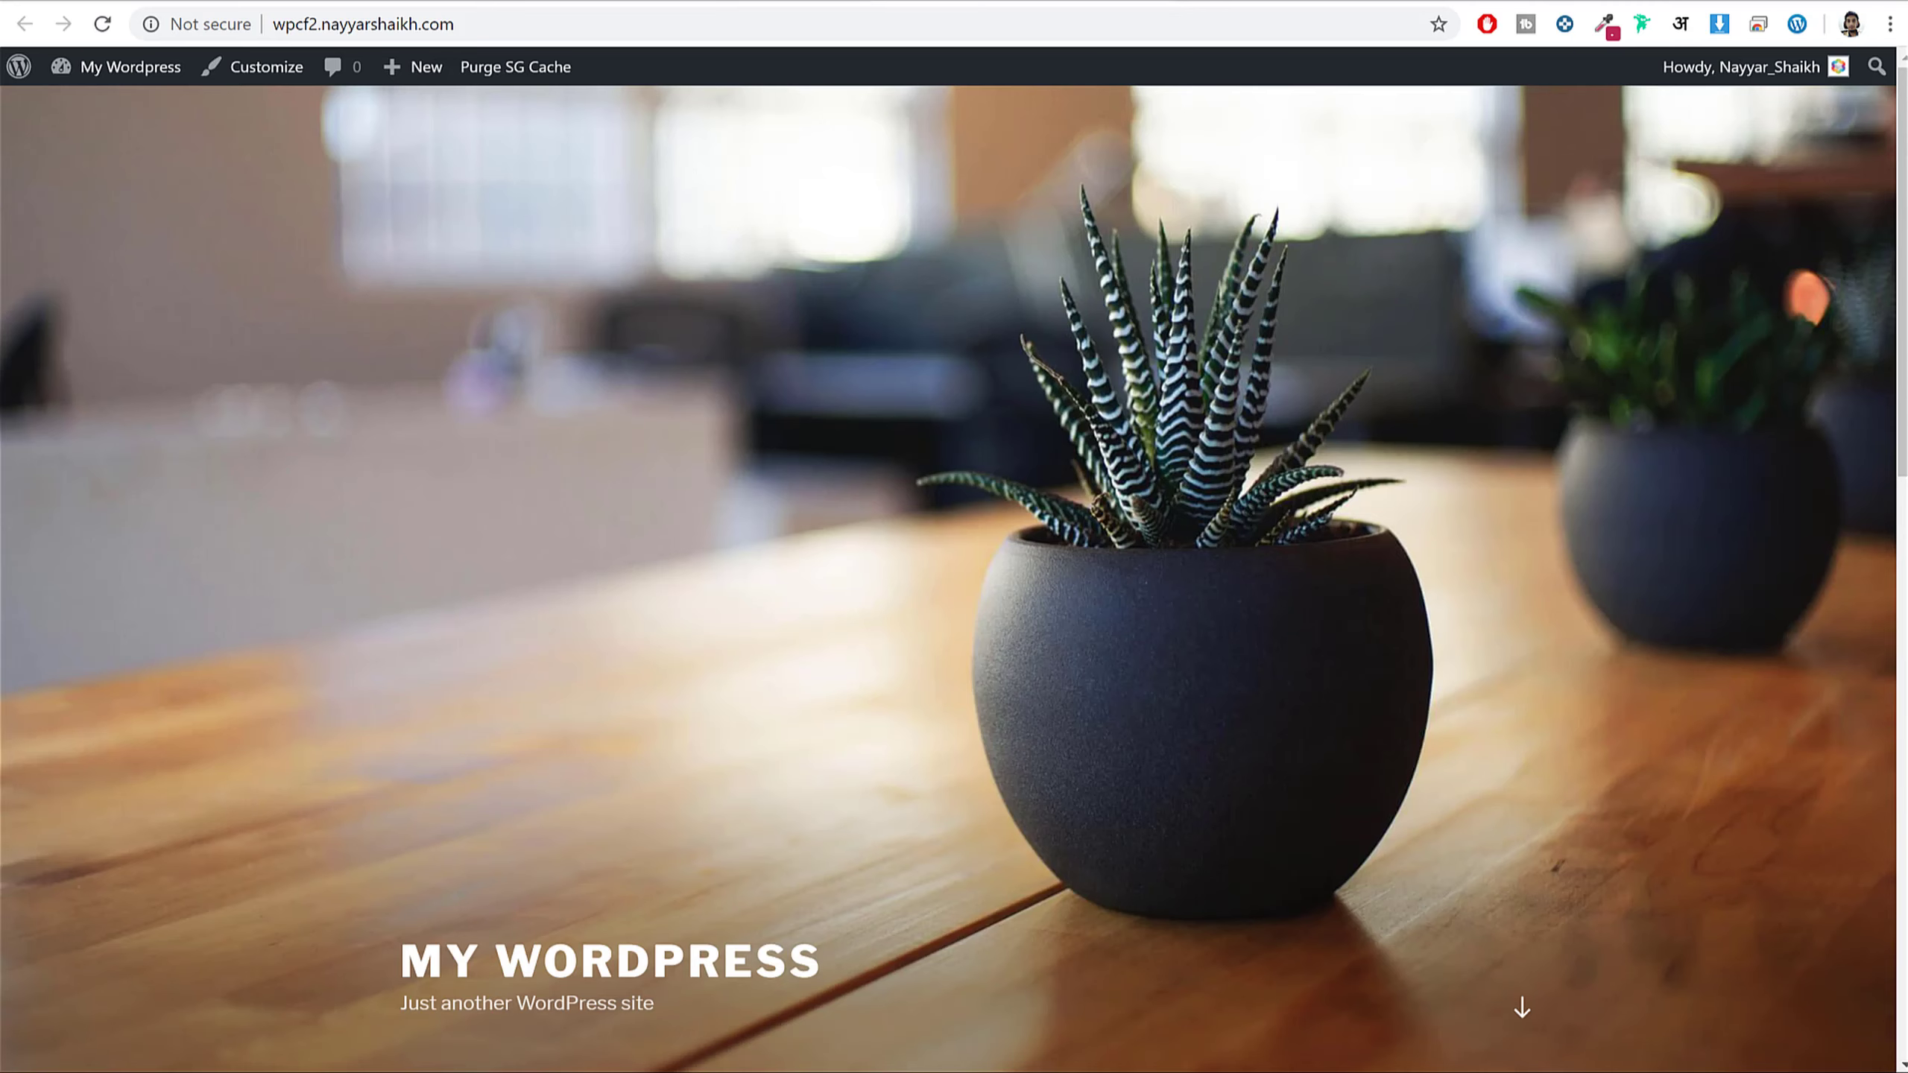
pyautogui.click(110, 27)
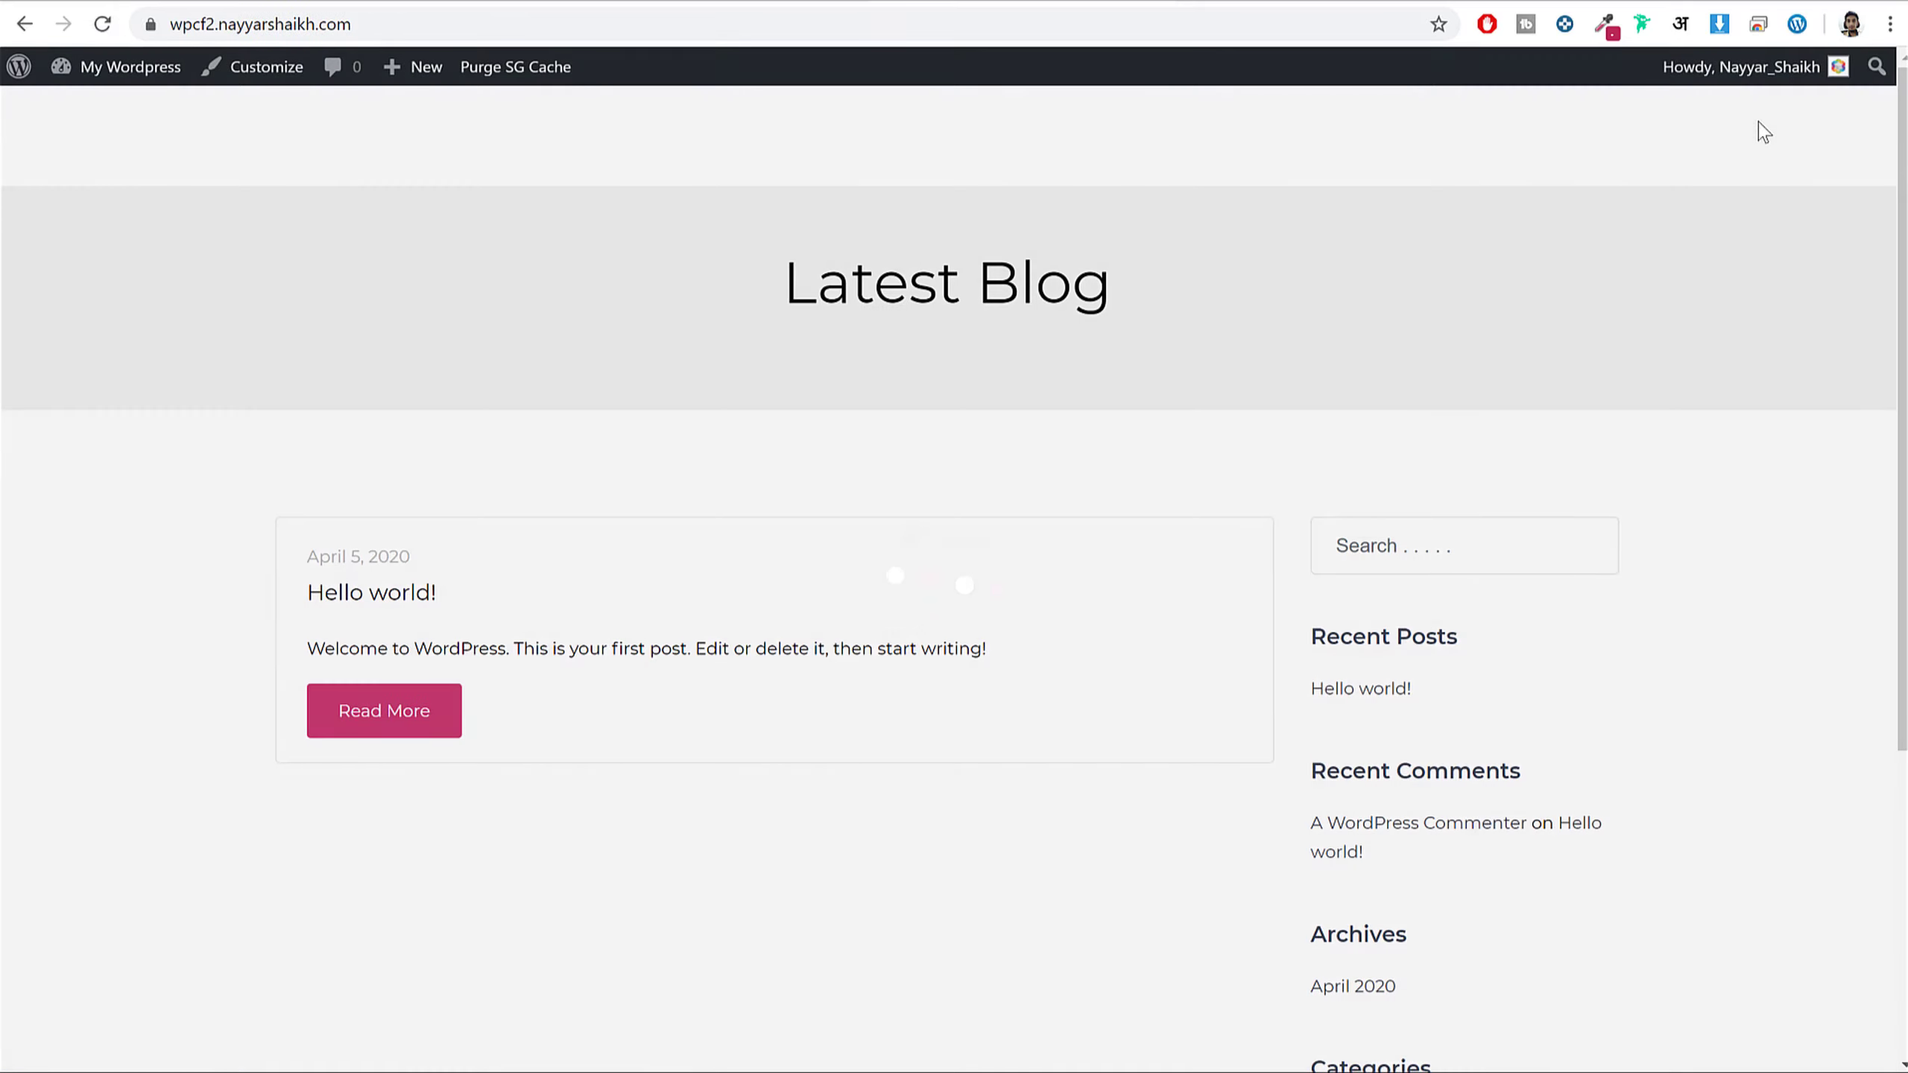
pyautogui.scroll(-3, 1755, 421)
pyautogui.scroll(-2, 1755, 421)
pyautogui.scroll(6, 1752, 569)
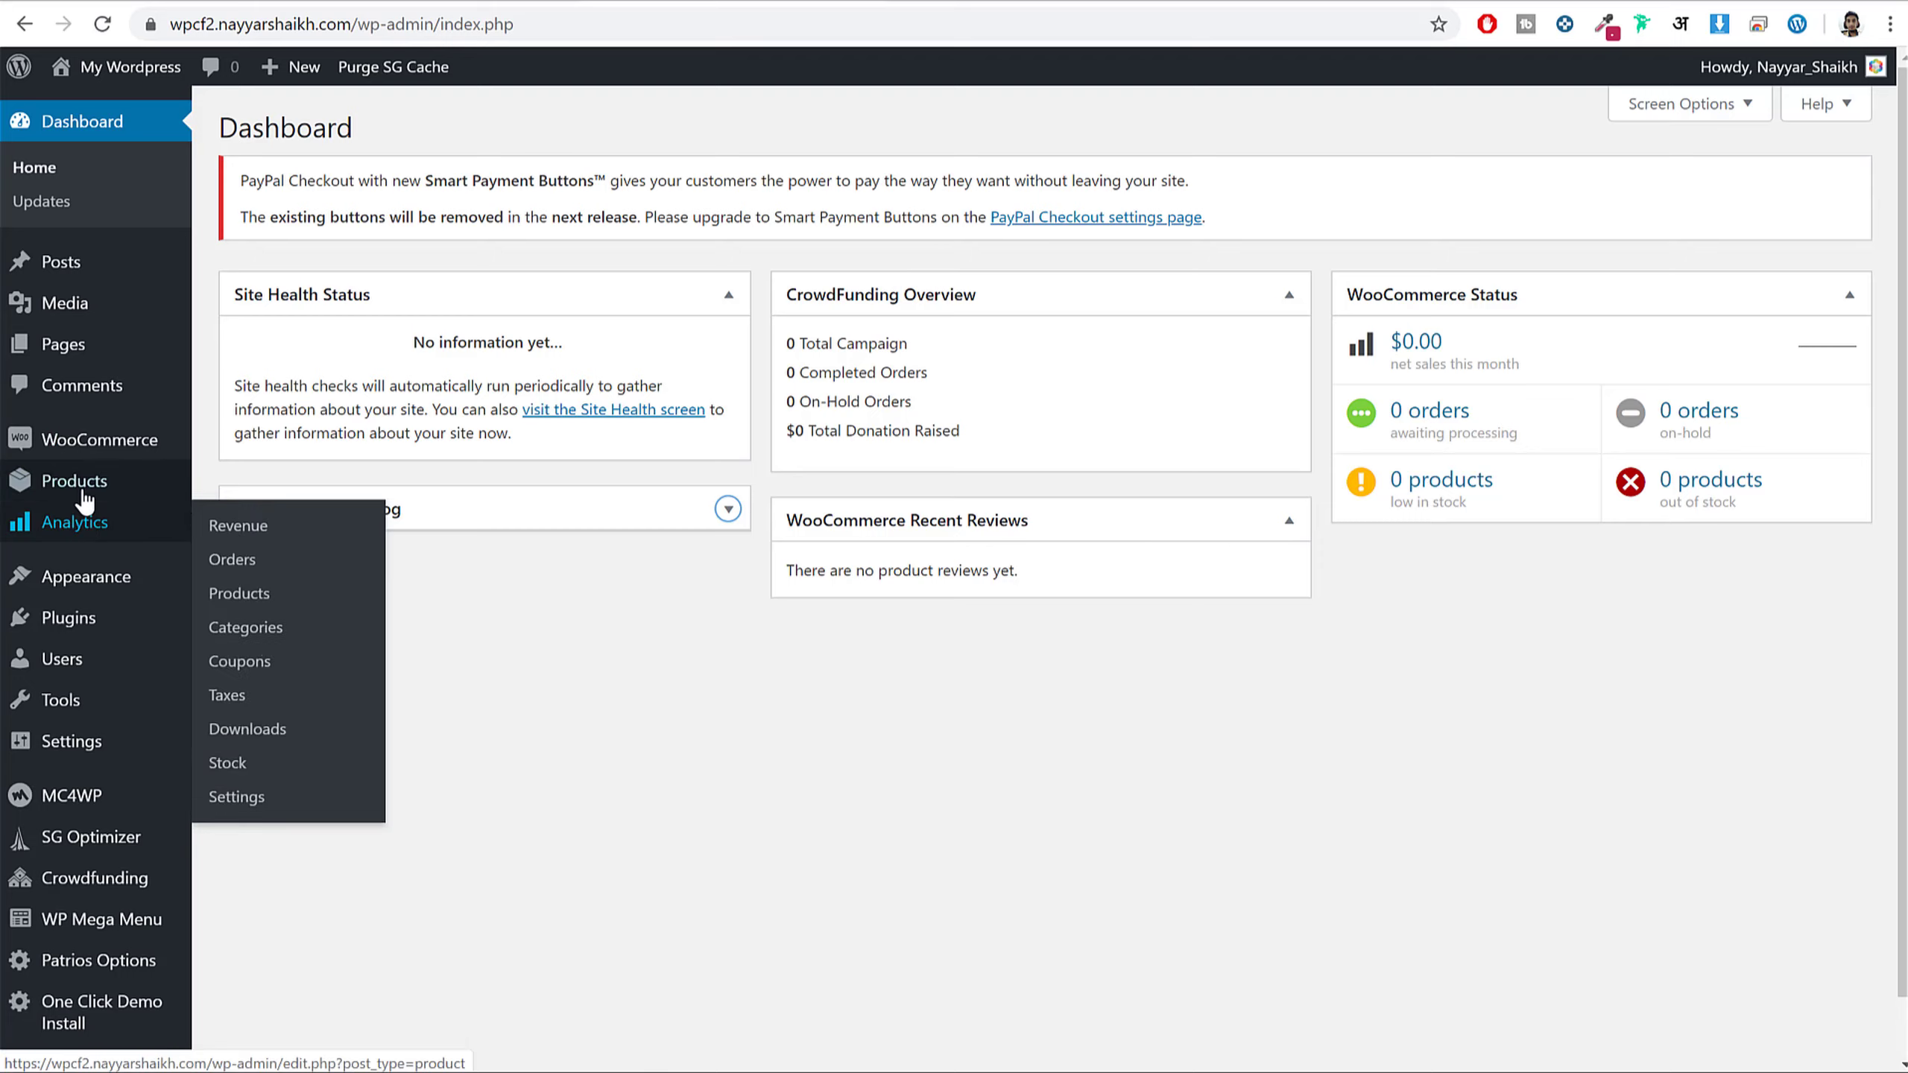
# - Start a new product and name it "Bring new ideas to life, anywhere.", copied from the matching campaign page of the Patrios demo
pyautogui.moveTo(90, 485)
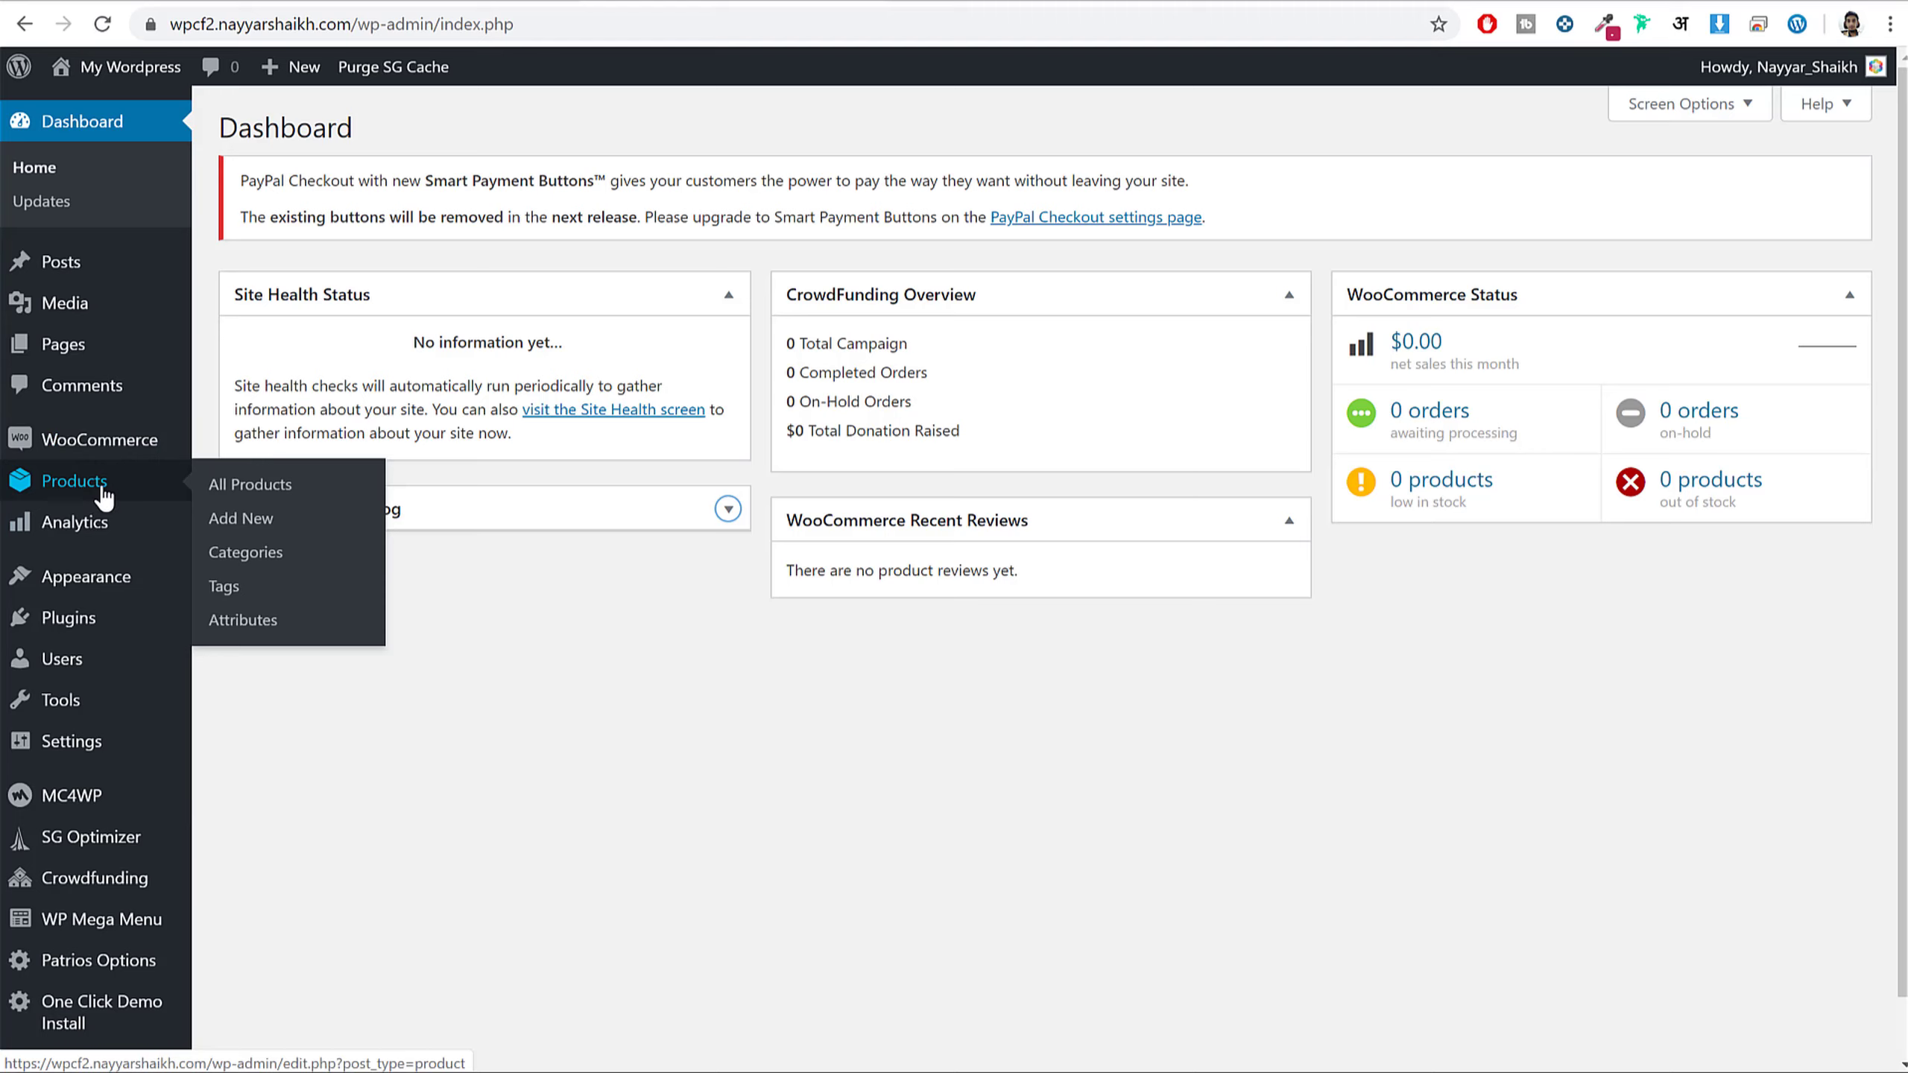
pyautogui.click(267, 535)
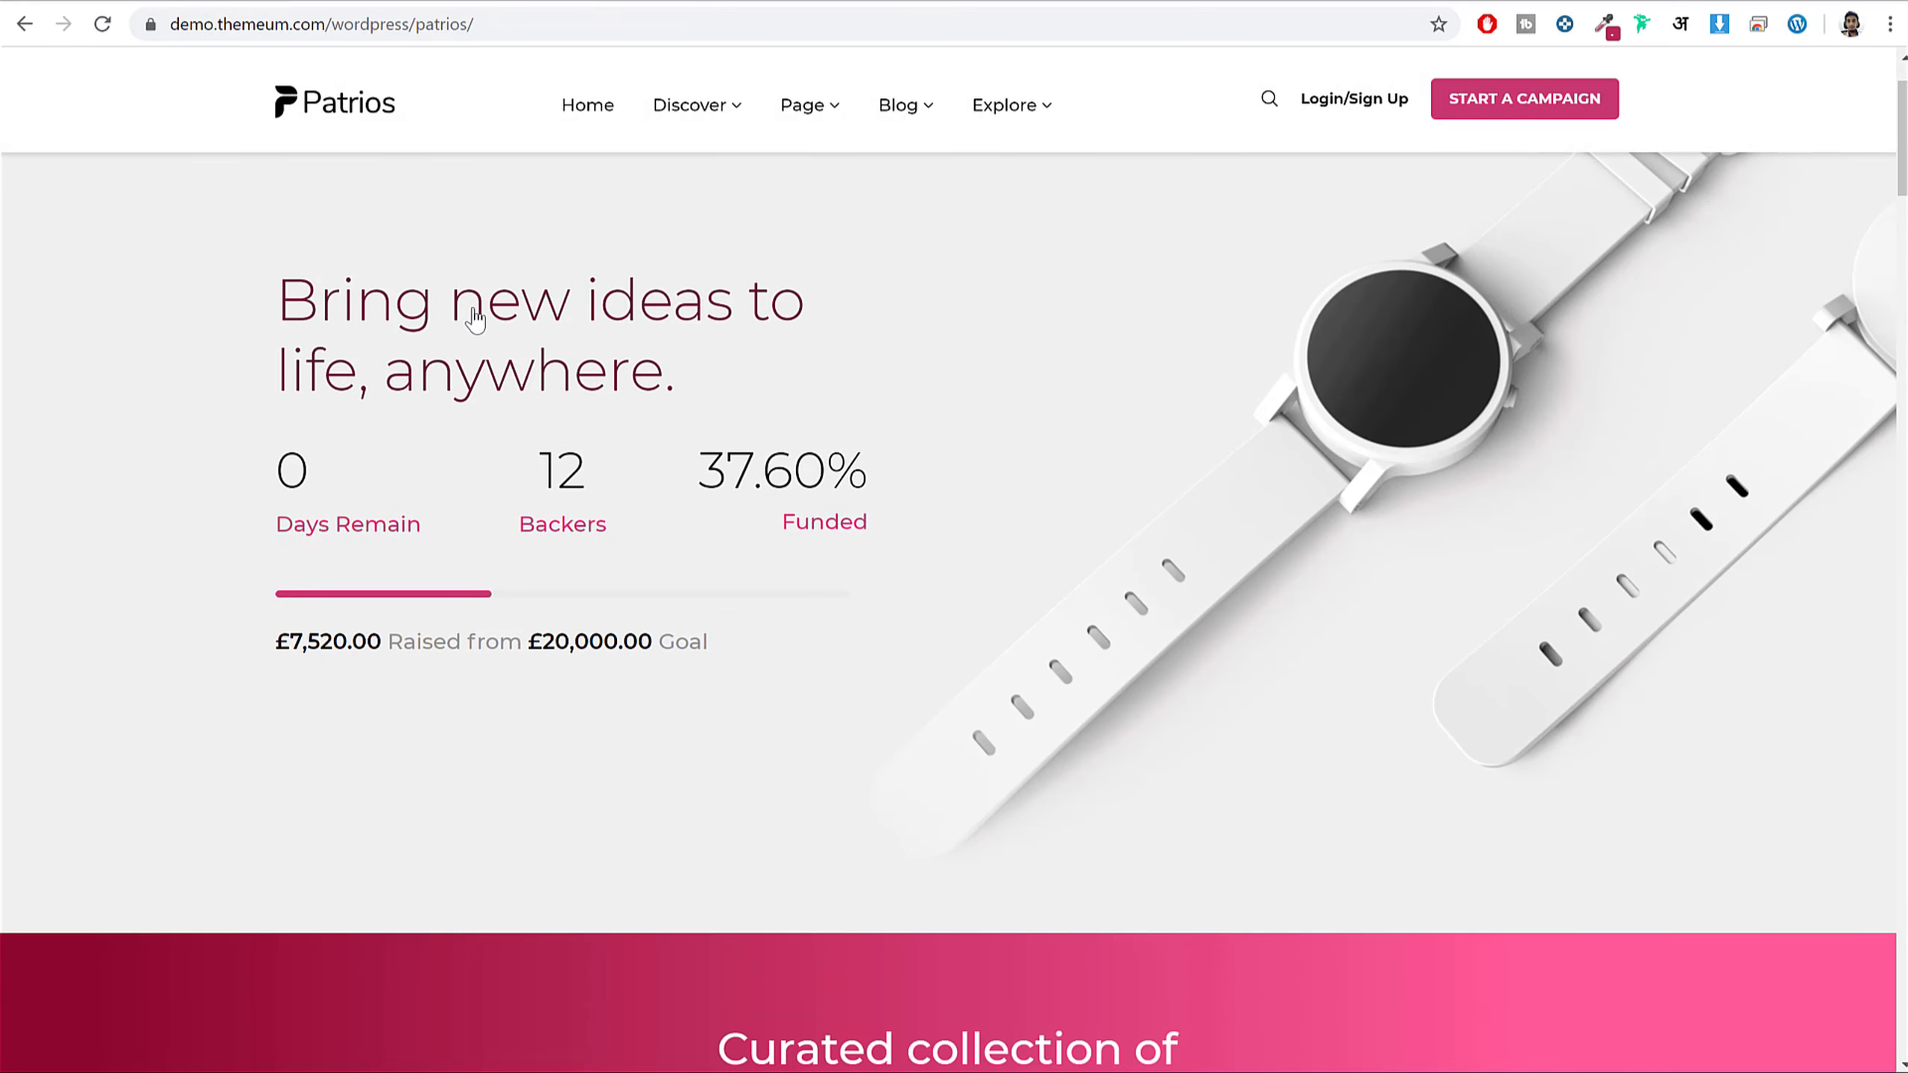
pyautogui.click(475, 317)
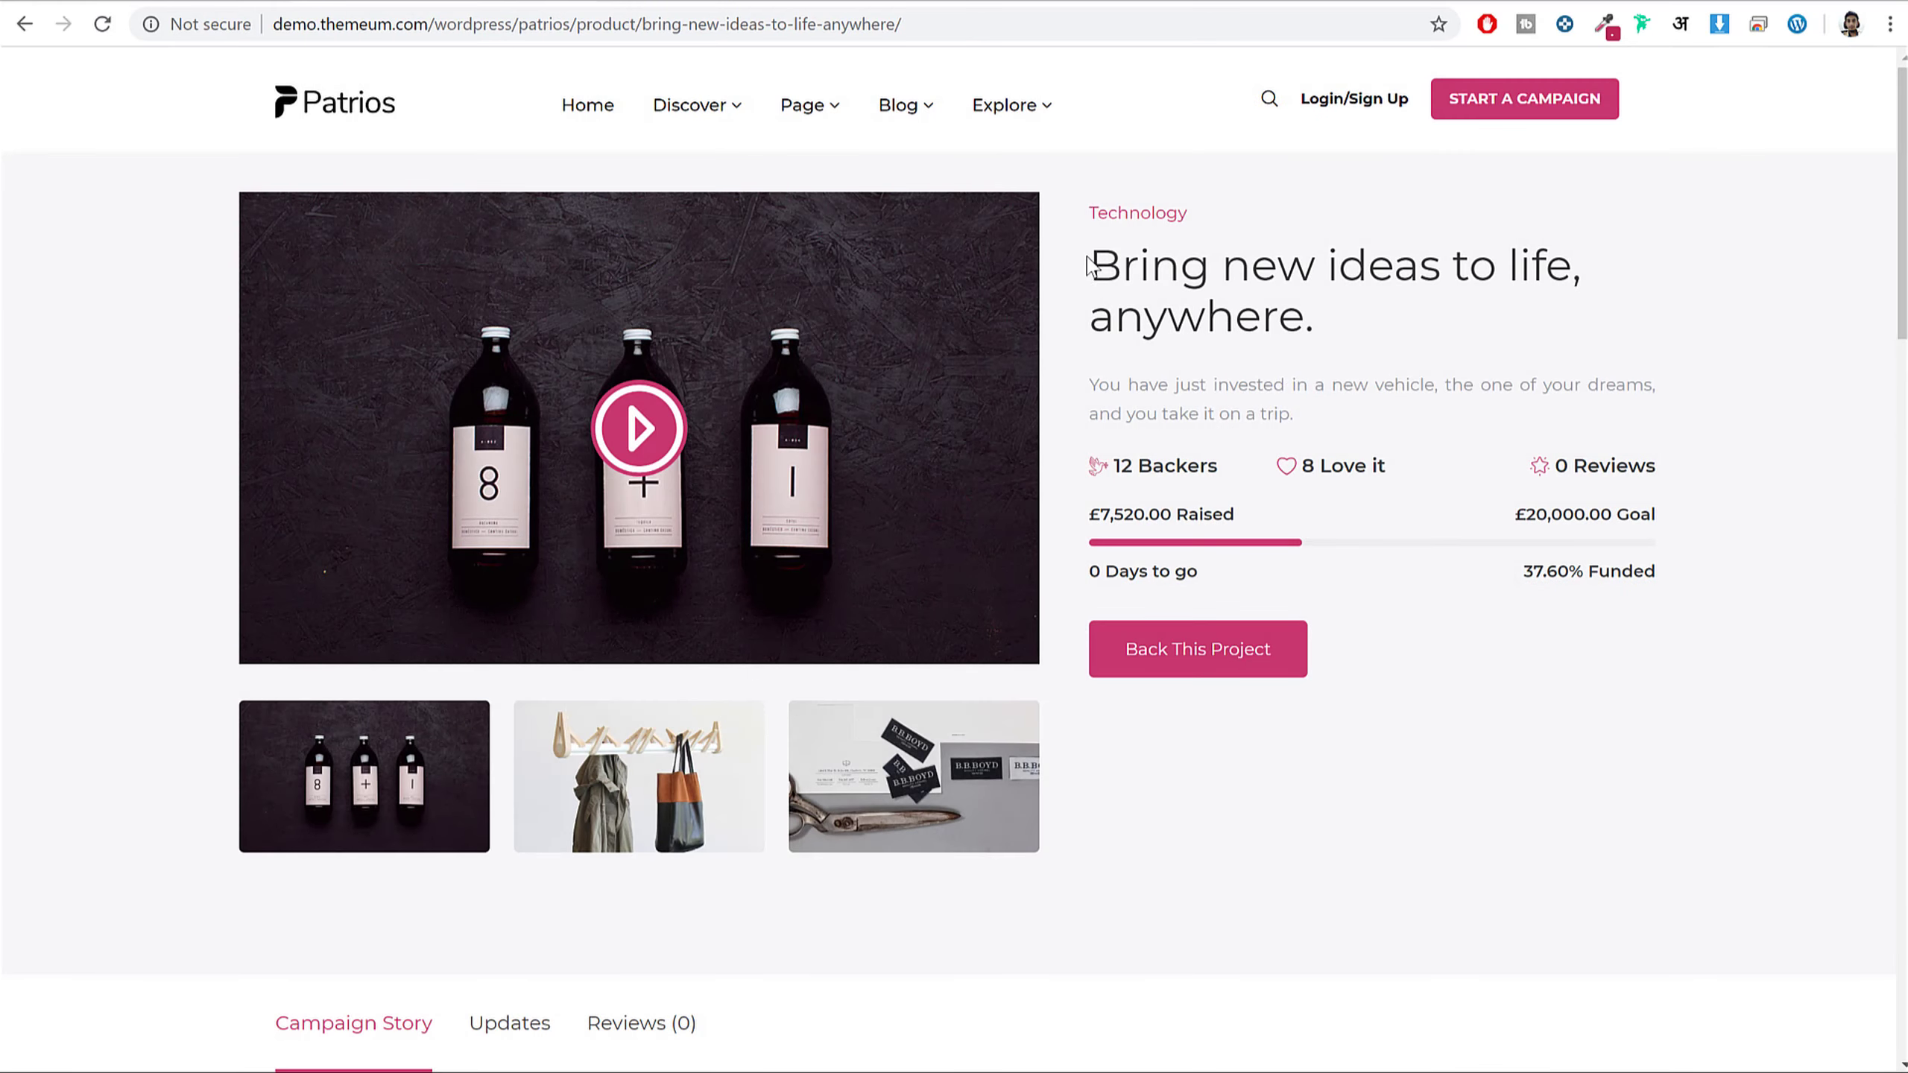
pyautogui.moveTo(1086, 256)
pyautogui.mouseDown()
pyautogui.moveTo(1269, 298)
pyautogui.moveTo(1211, 306)
pyautogui.moveTo(1096, 270)
pyautogui.mouseUp()
pyautogui.hotkey('ctrl', 'c')
pyautogui.click(1342, 300)
pyautogui.click(750, 2)
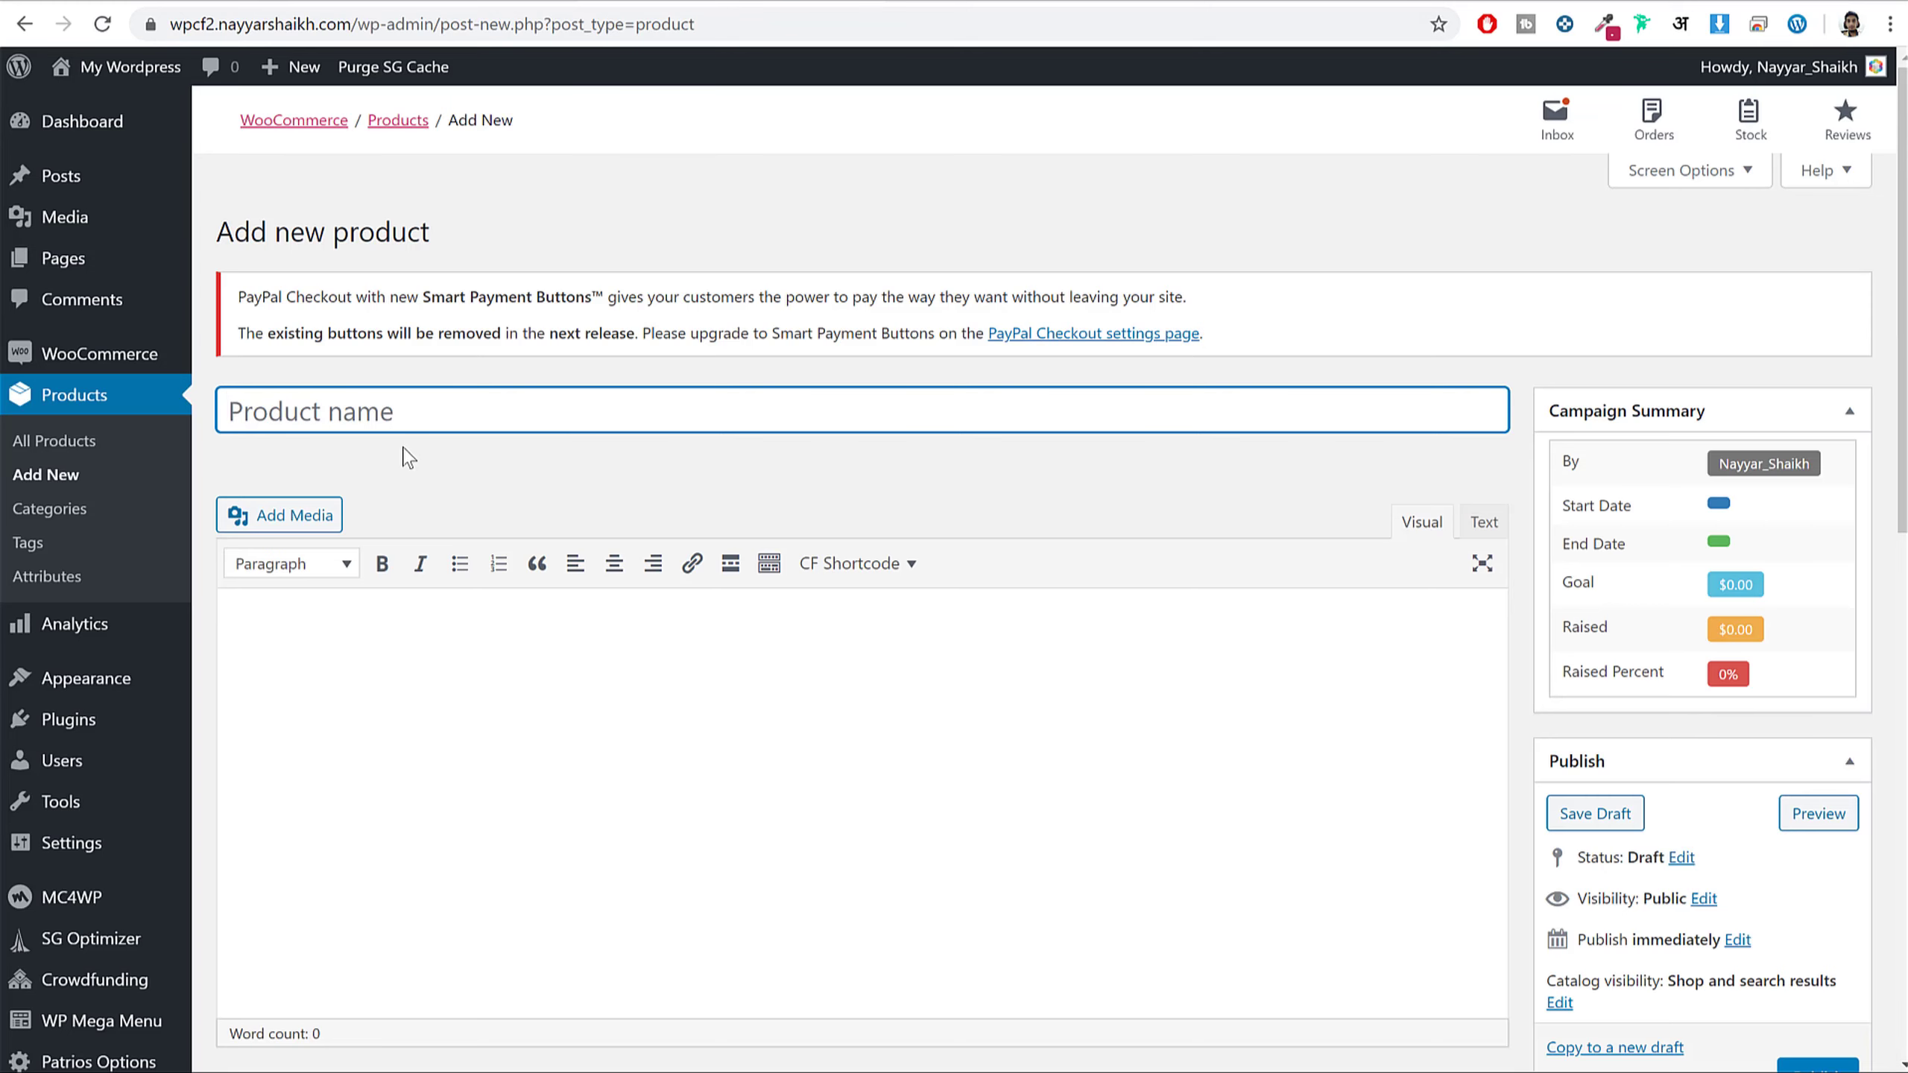
pyautogui.hotkey('ctrl', 'v')
# - Copy the first Lorem ipsum paragraph of the demo's Campaign Story into the new product's description
pyautogui.click(1014, 574)
pyautogui.scroll(-3, 751, 511)
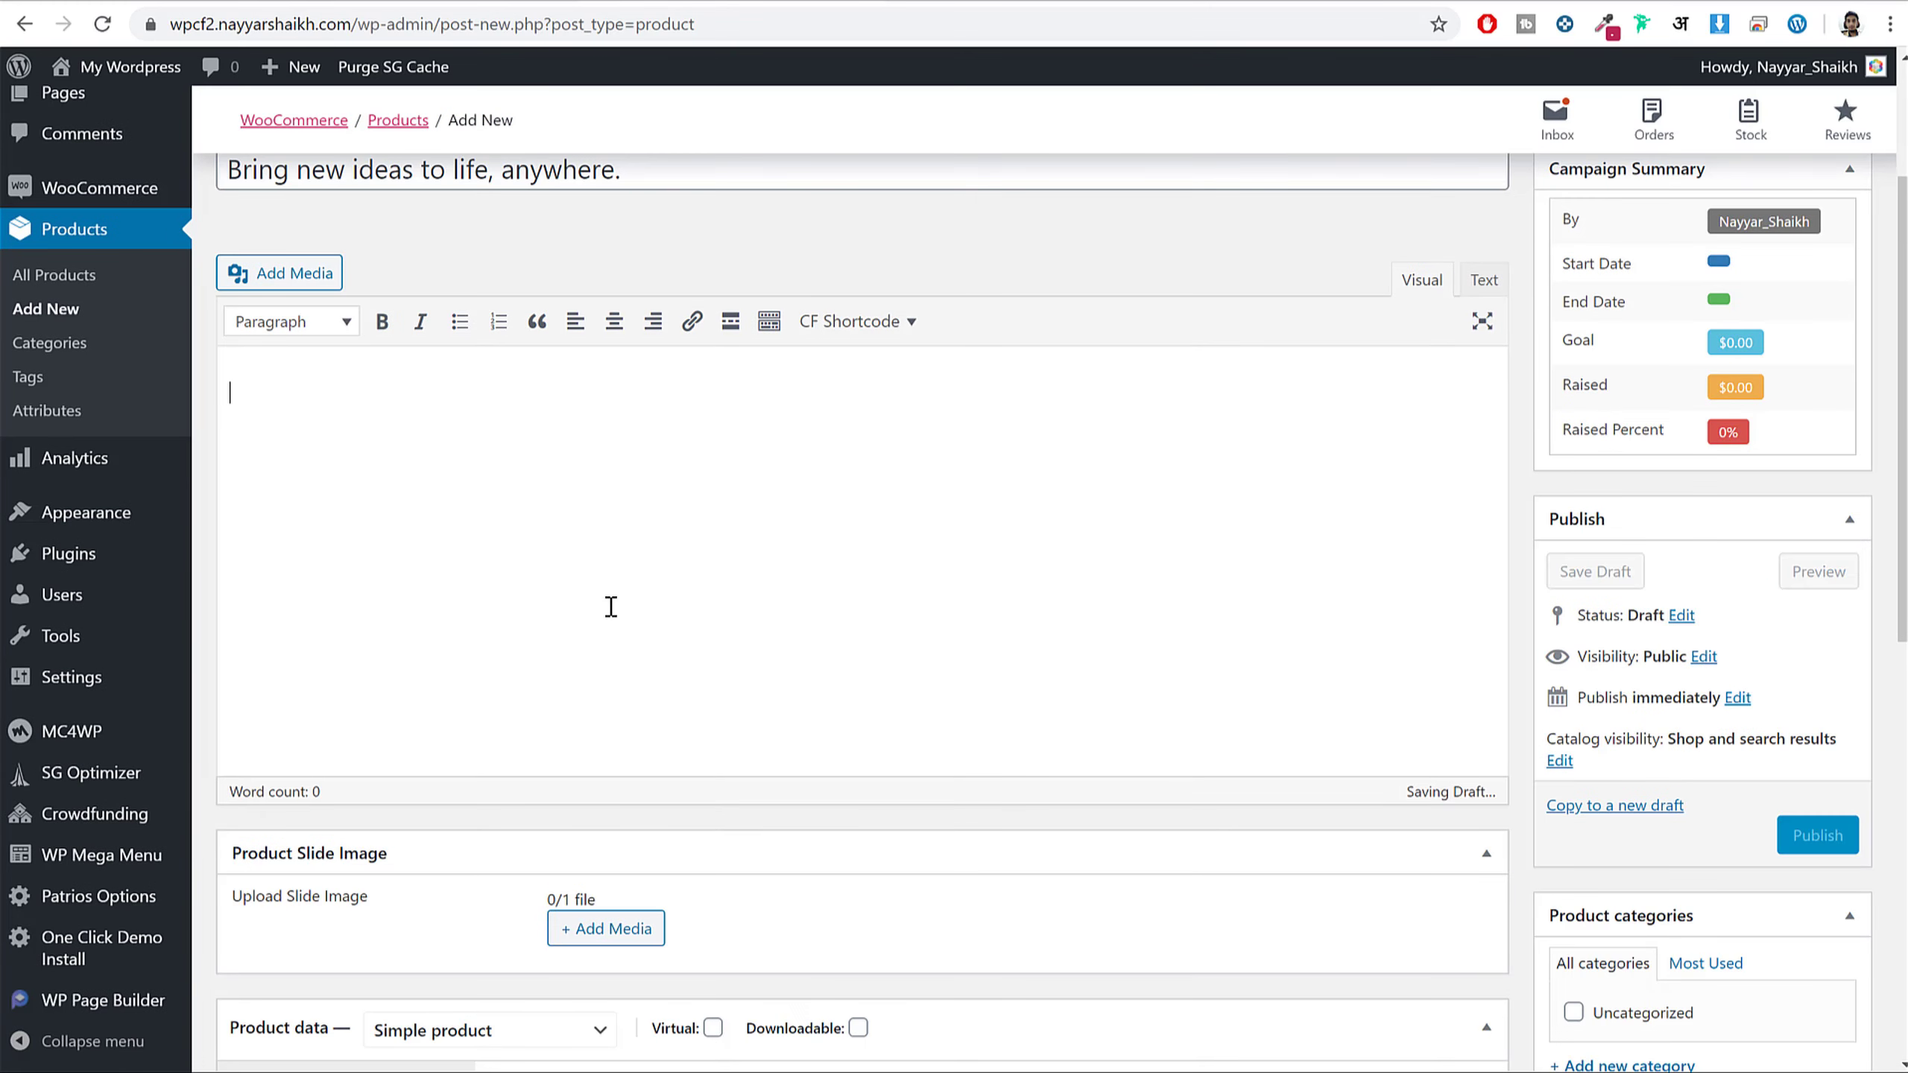
pyautogui.click(452, 1)
pyautogui.scroll(-5, 992, 569)
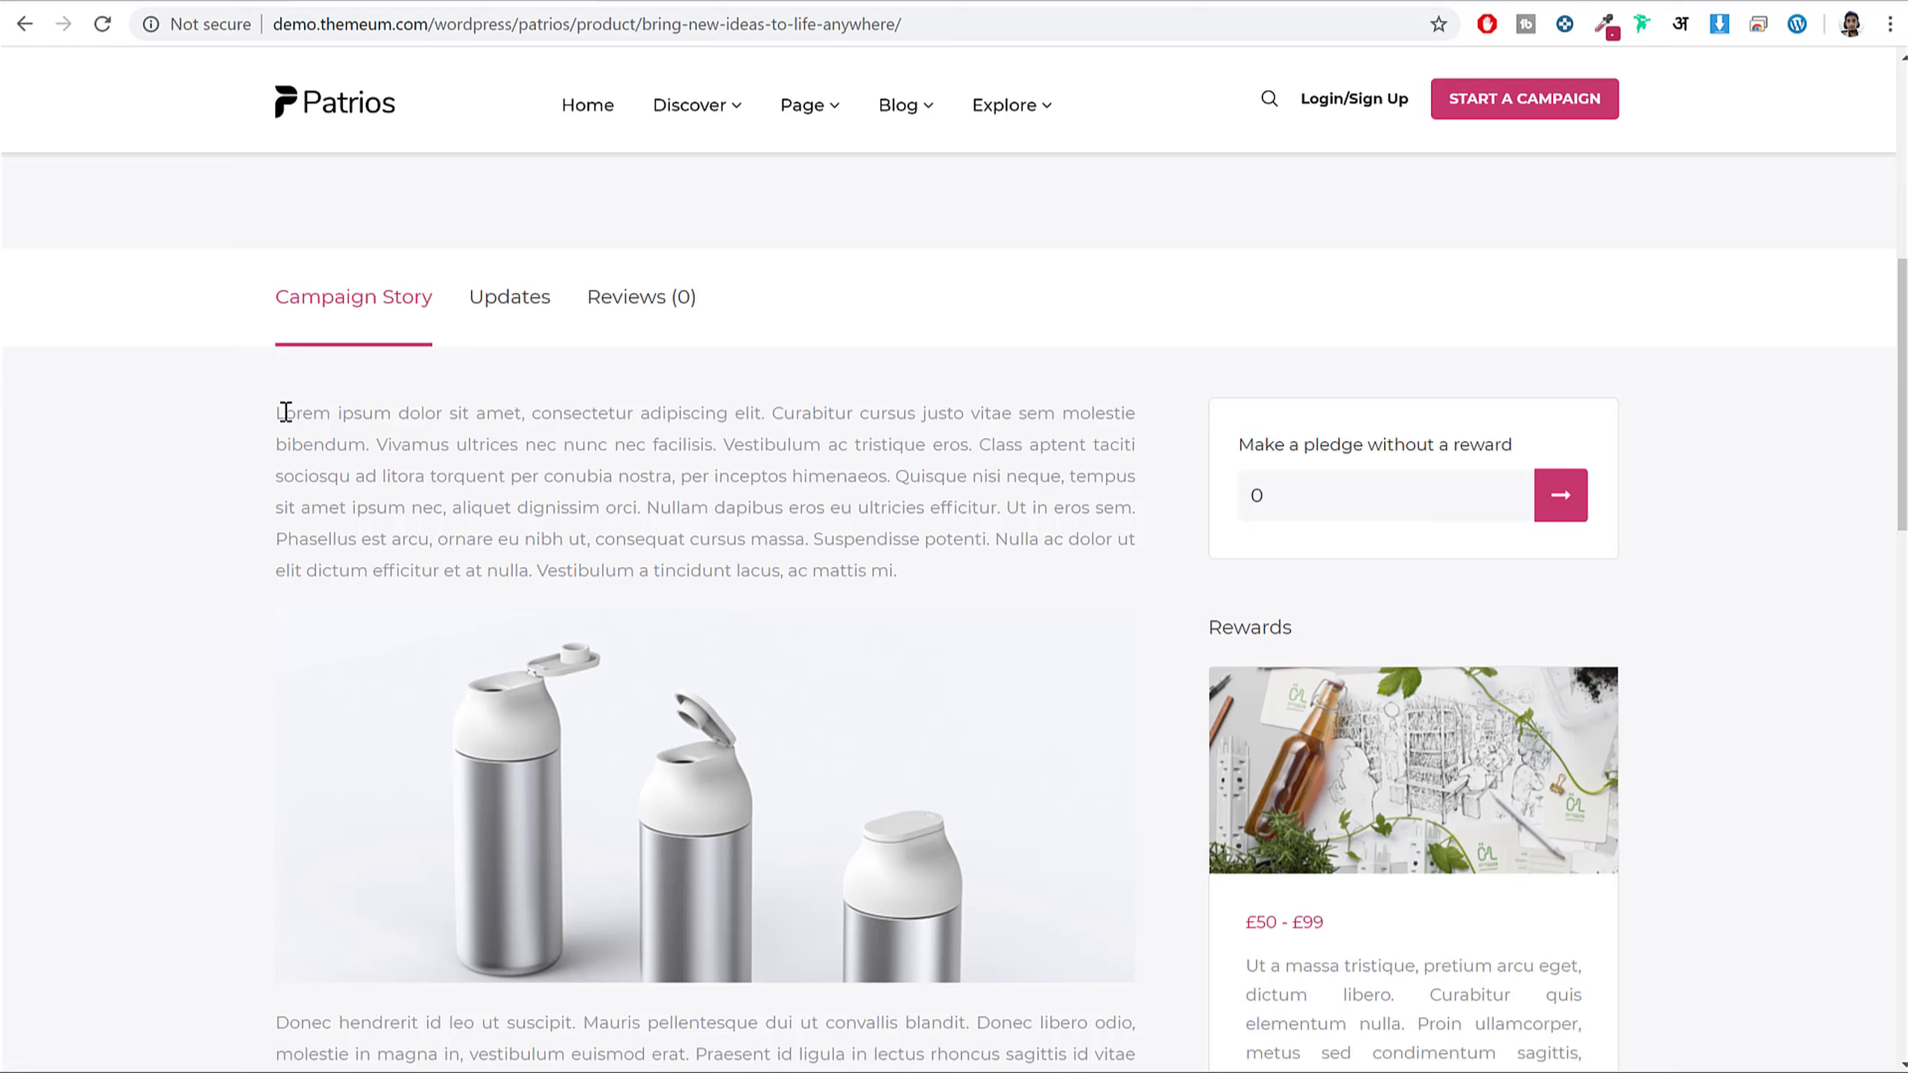
pyautogui.moveTo(278, 412); pyautogui.dragTo(893, 571)
pyautogui.hotkey('ctrl', 'c')
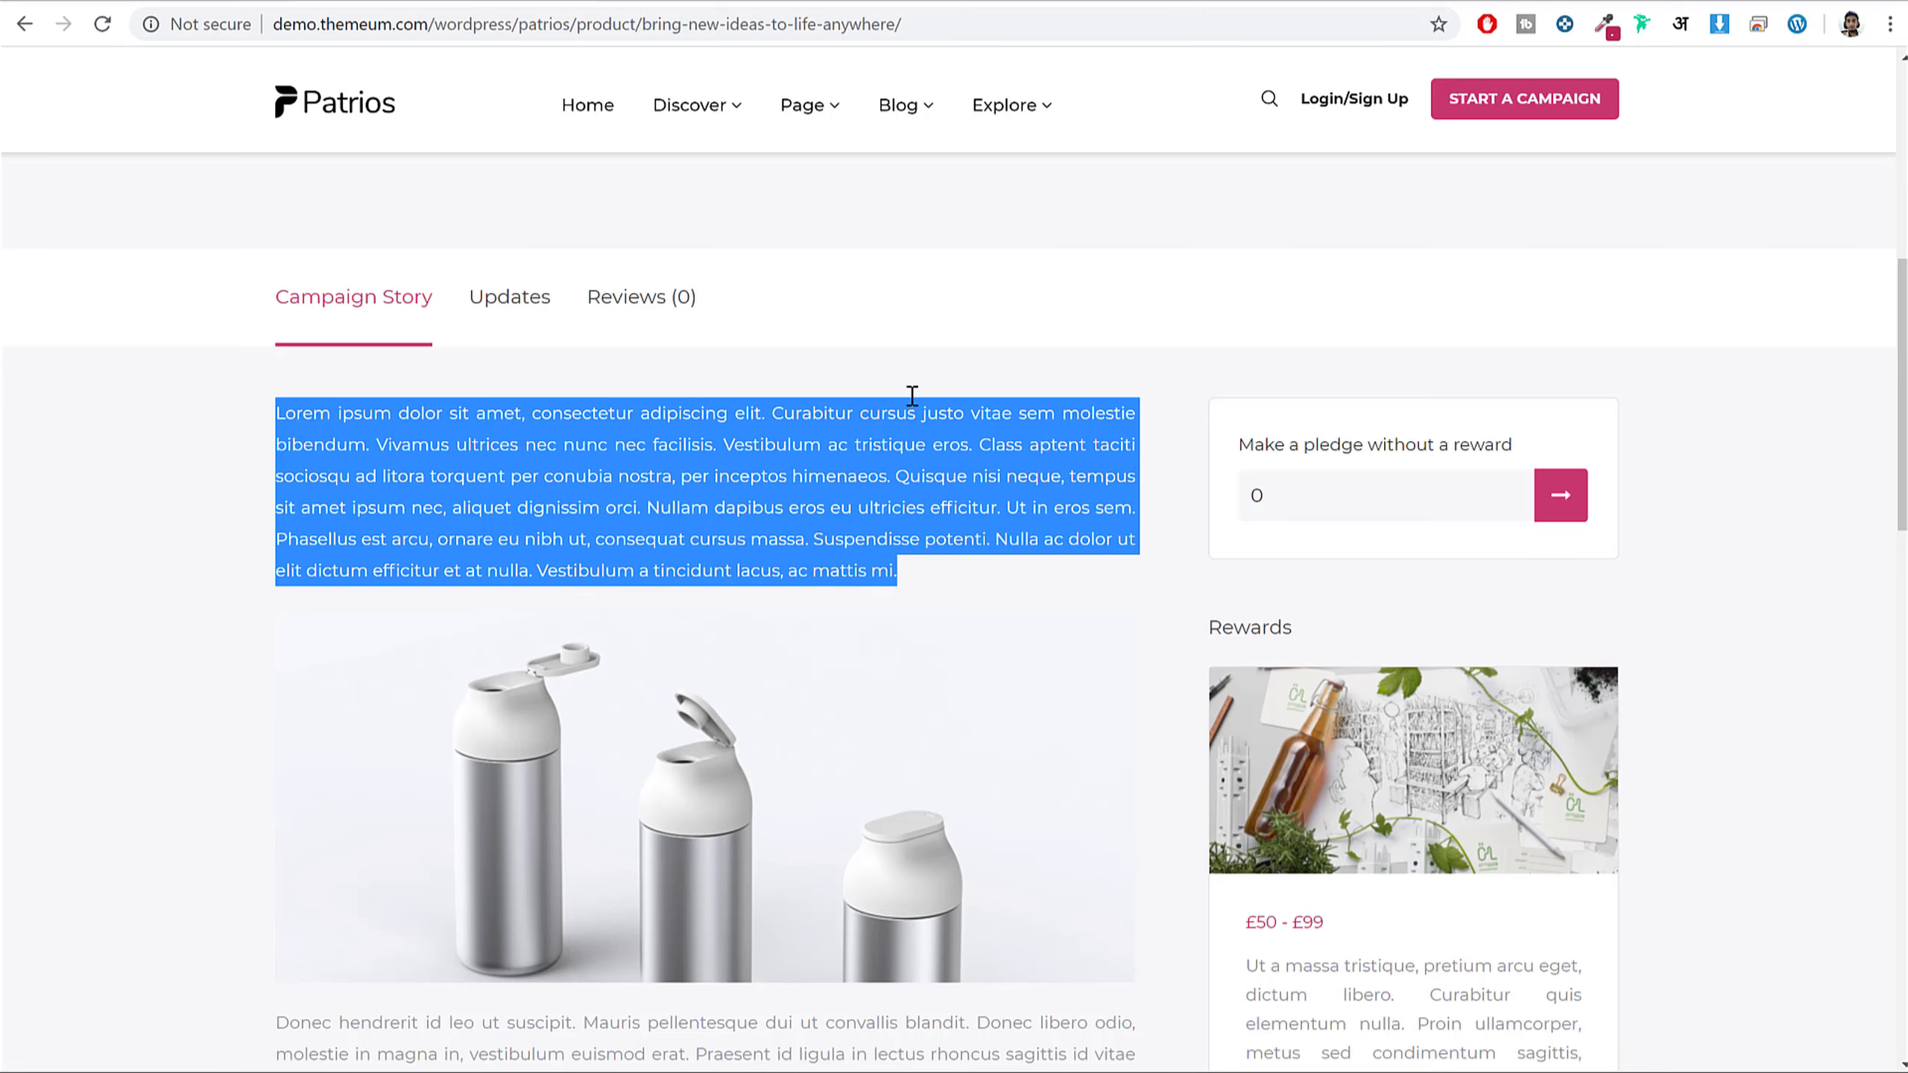
pyautogui.click(719, 1)
pyautogui.hotkey('ctrl', 'v')
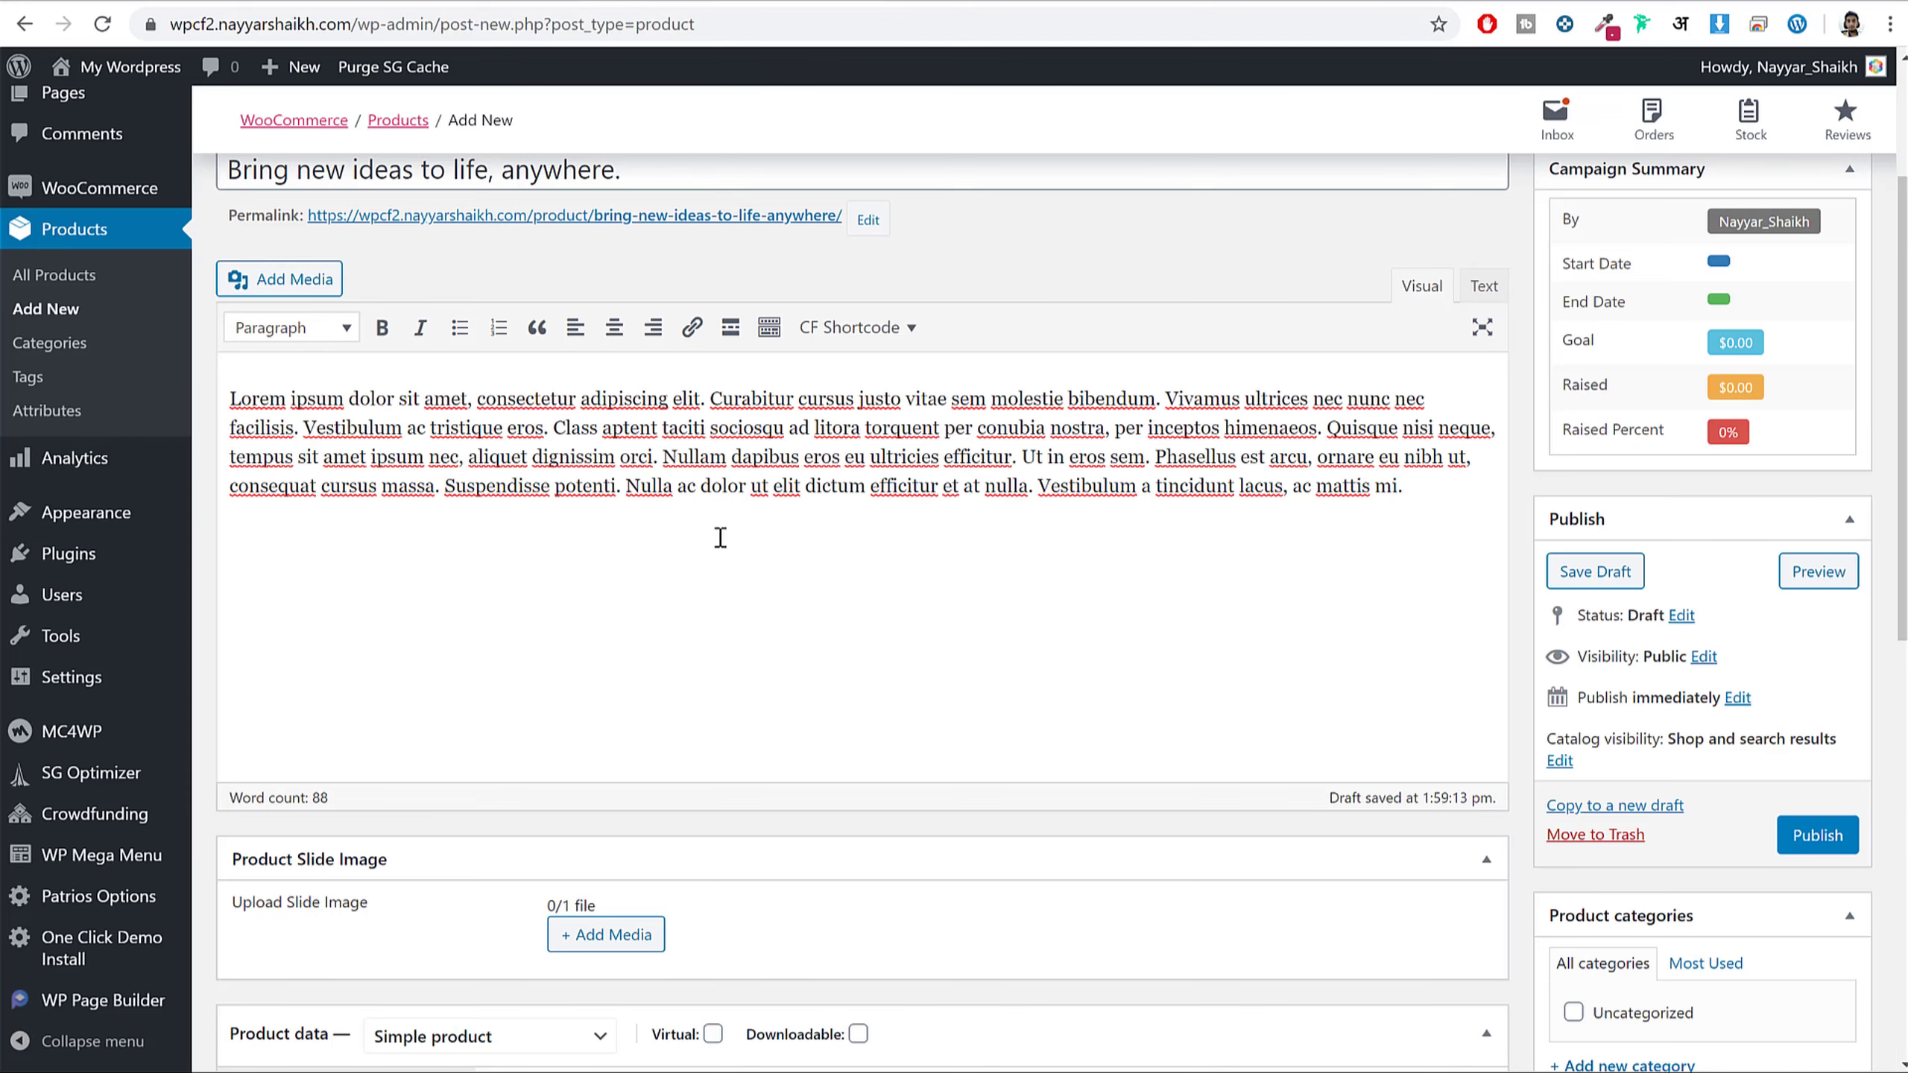
# - Open the file upload view for adding media to the product description
pyautogui.click(285, 279)
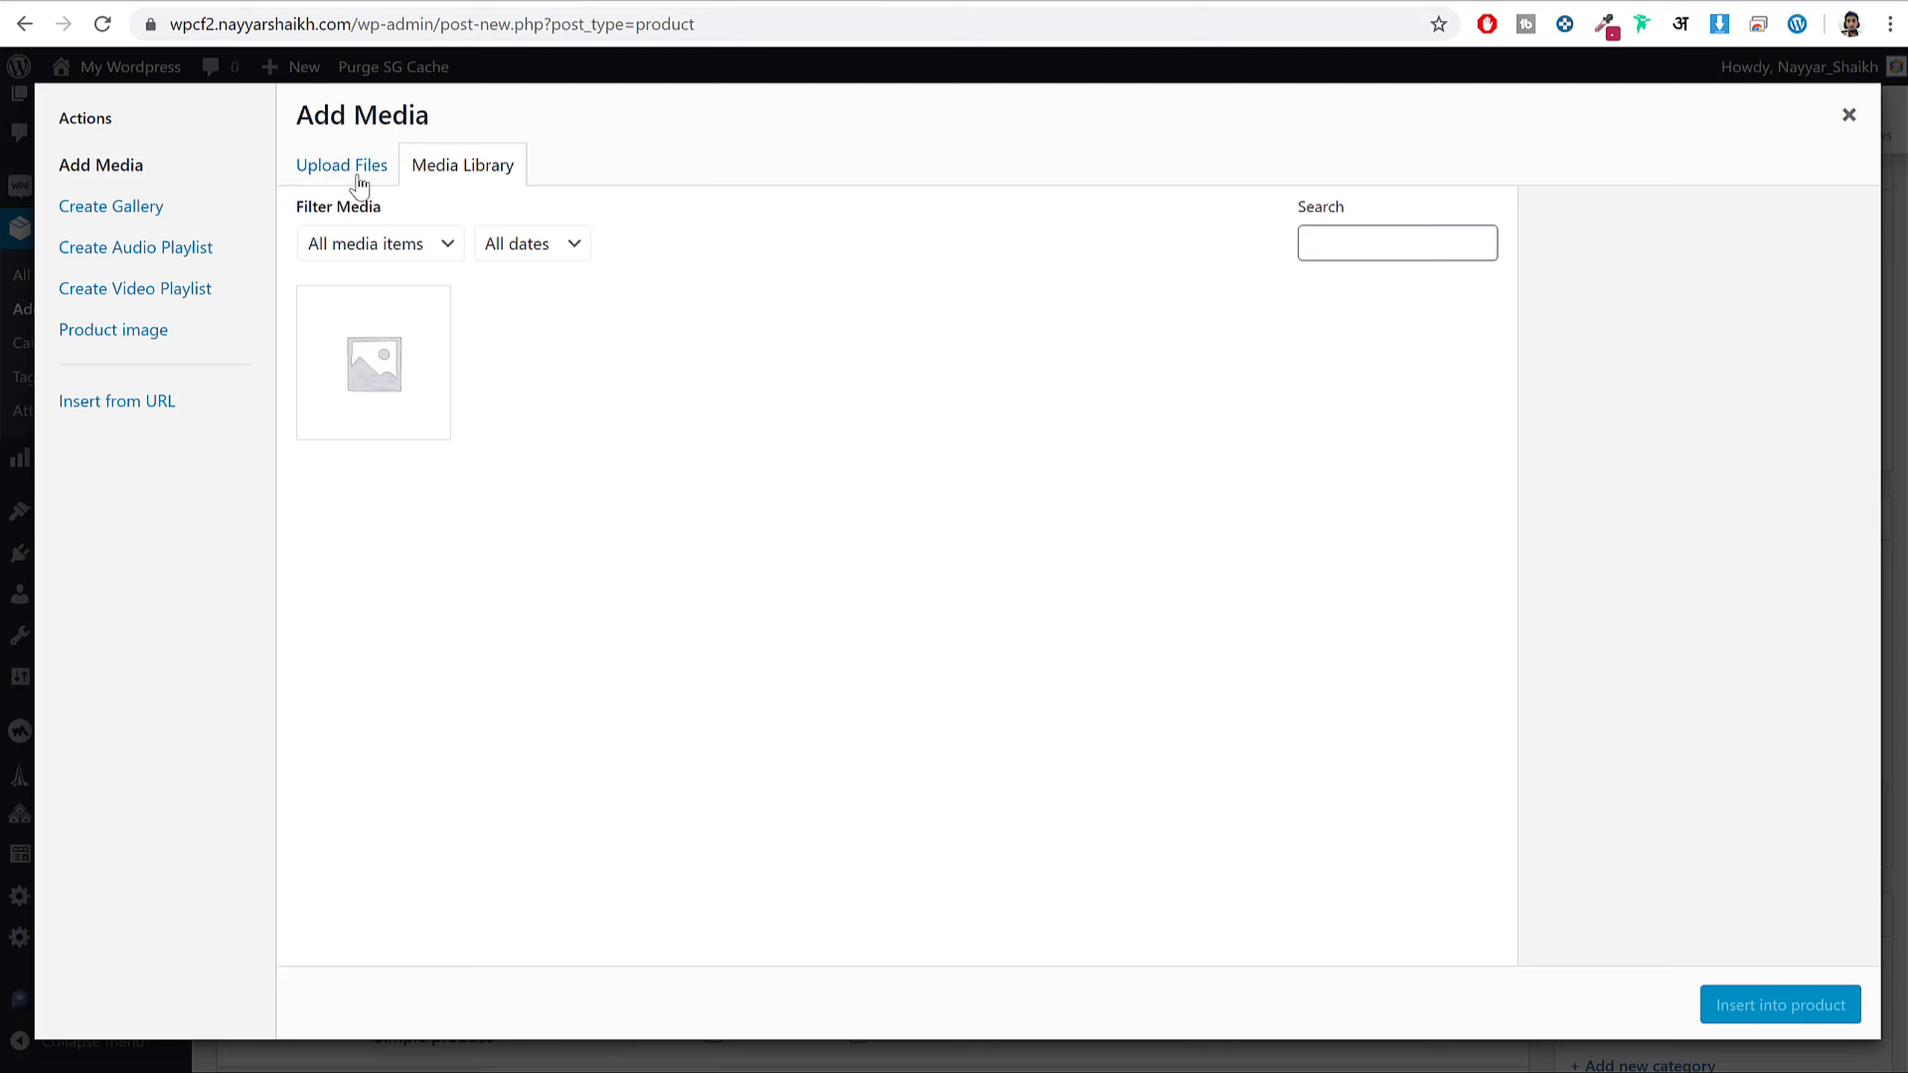
pyautogui.click(355, 177)
pyautogui.click(1099, 544)
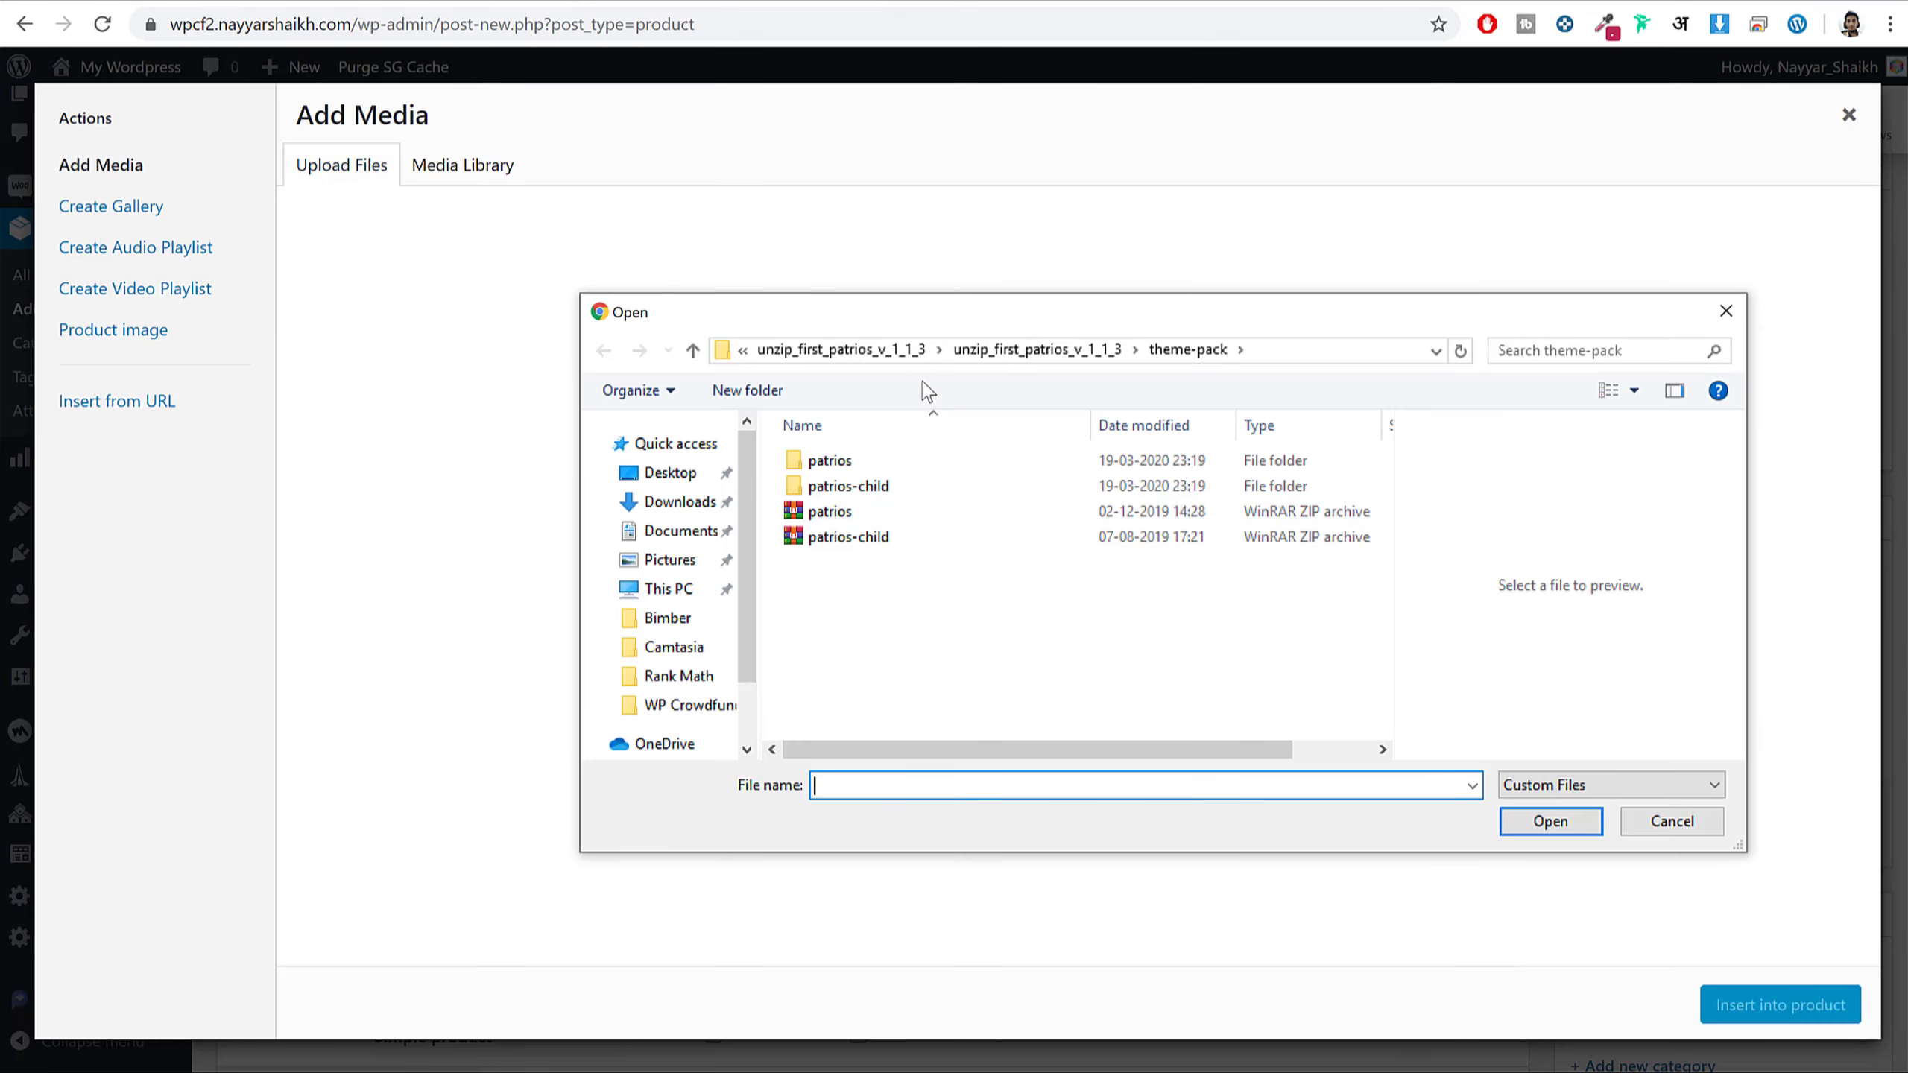
pyautogui.click(886, 353)
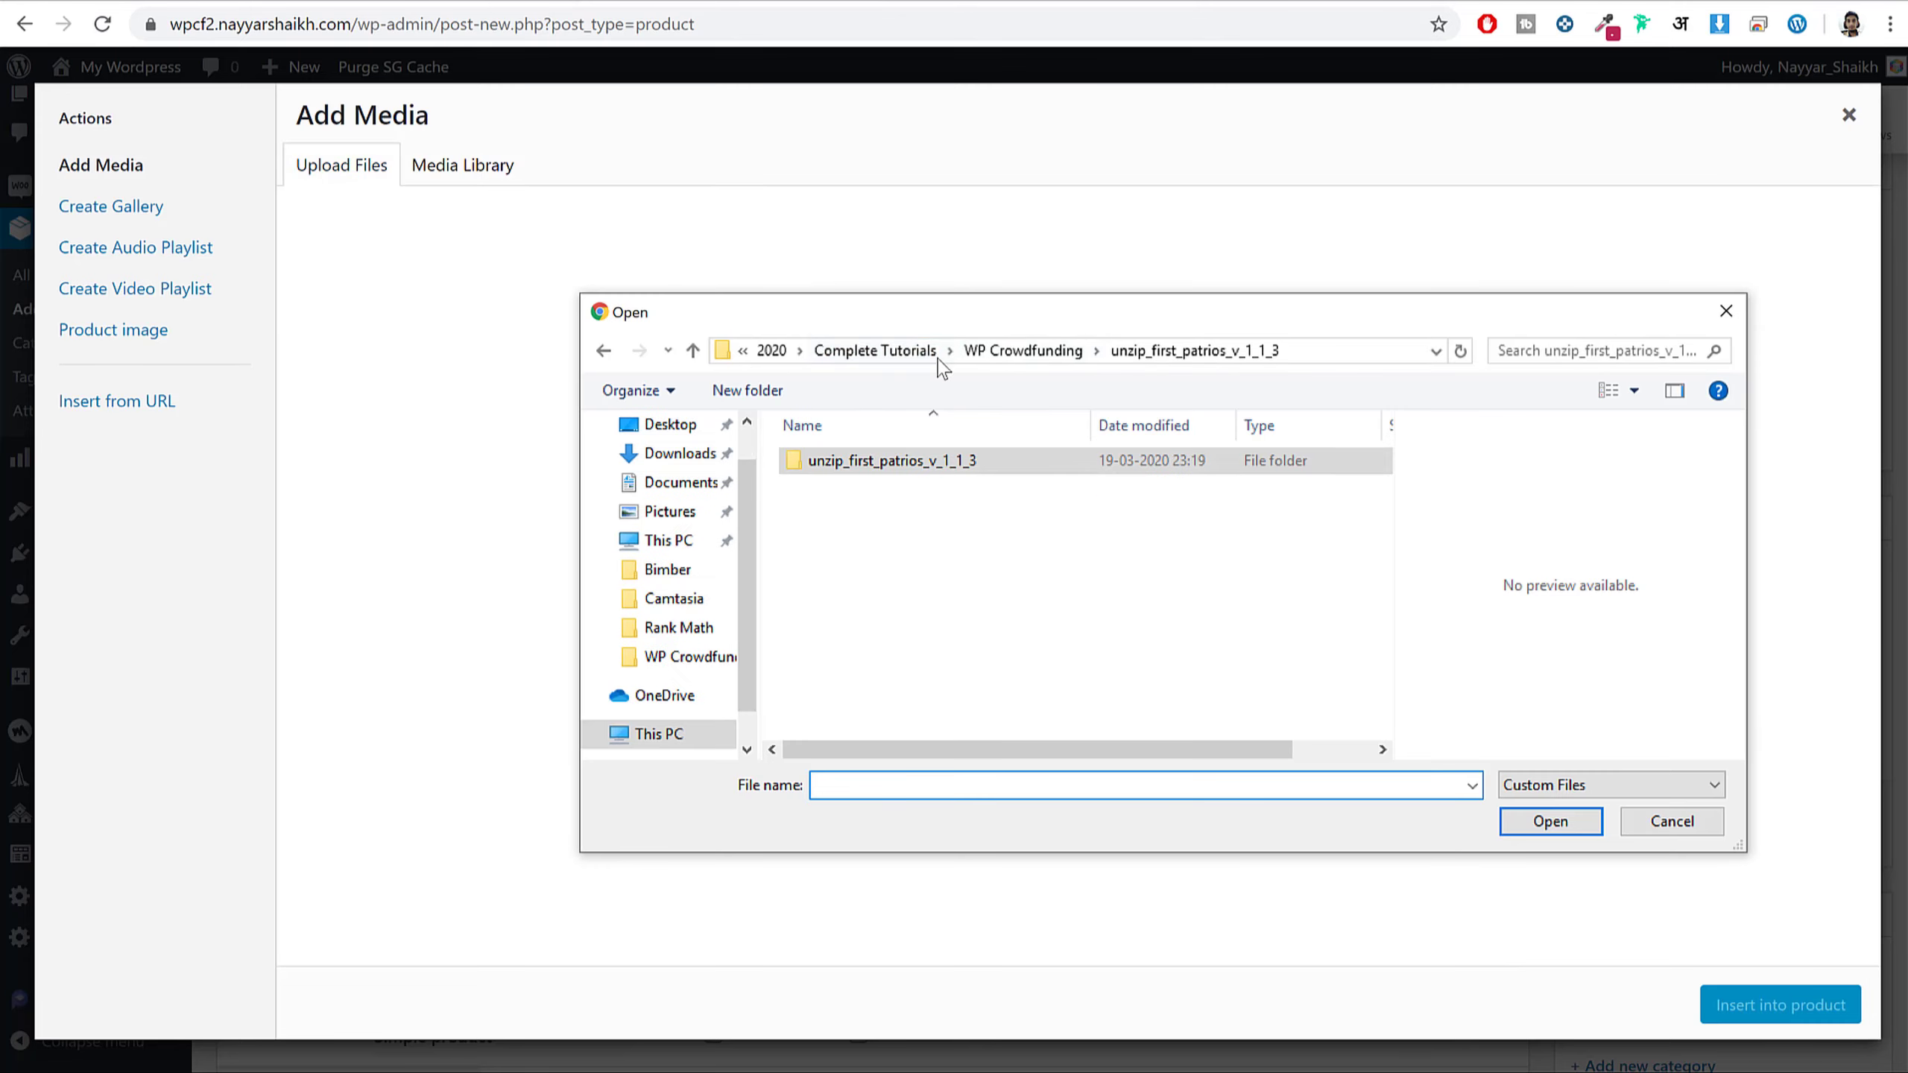
pyautogui.click(1010, 353)
pyautogui.click(1726, 310)
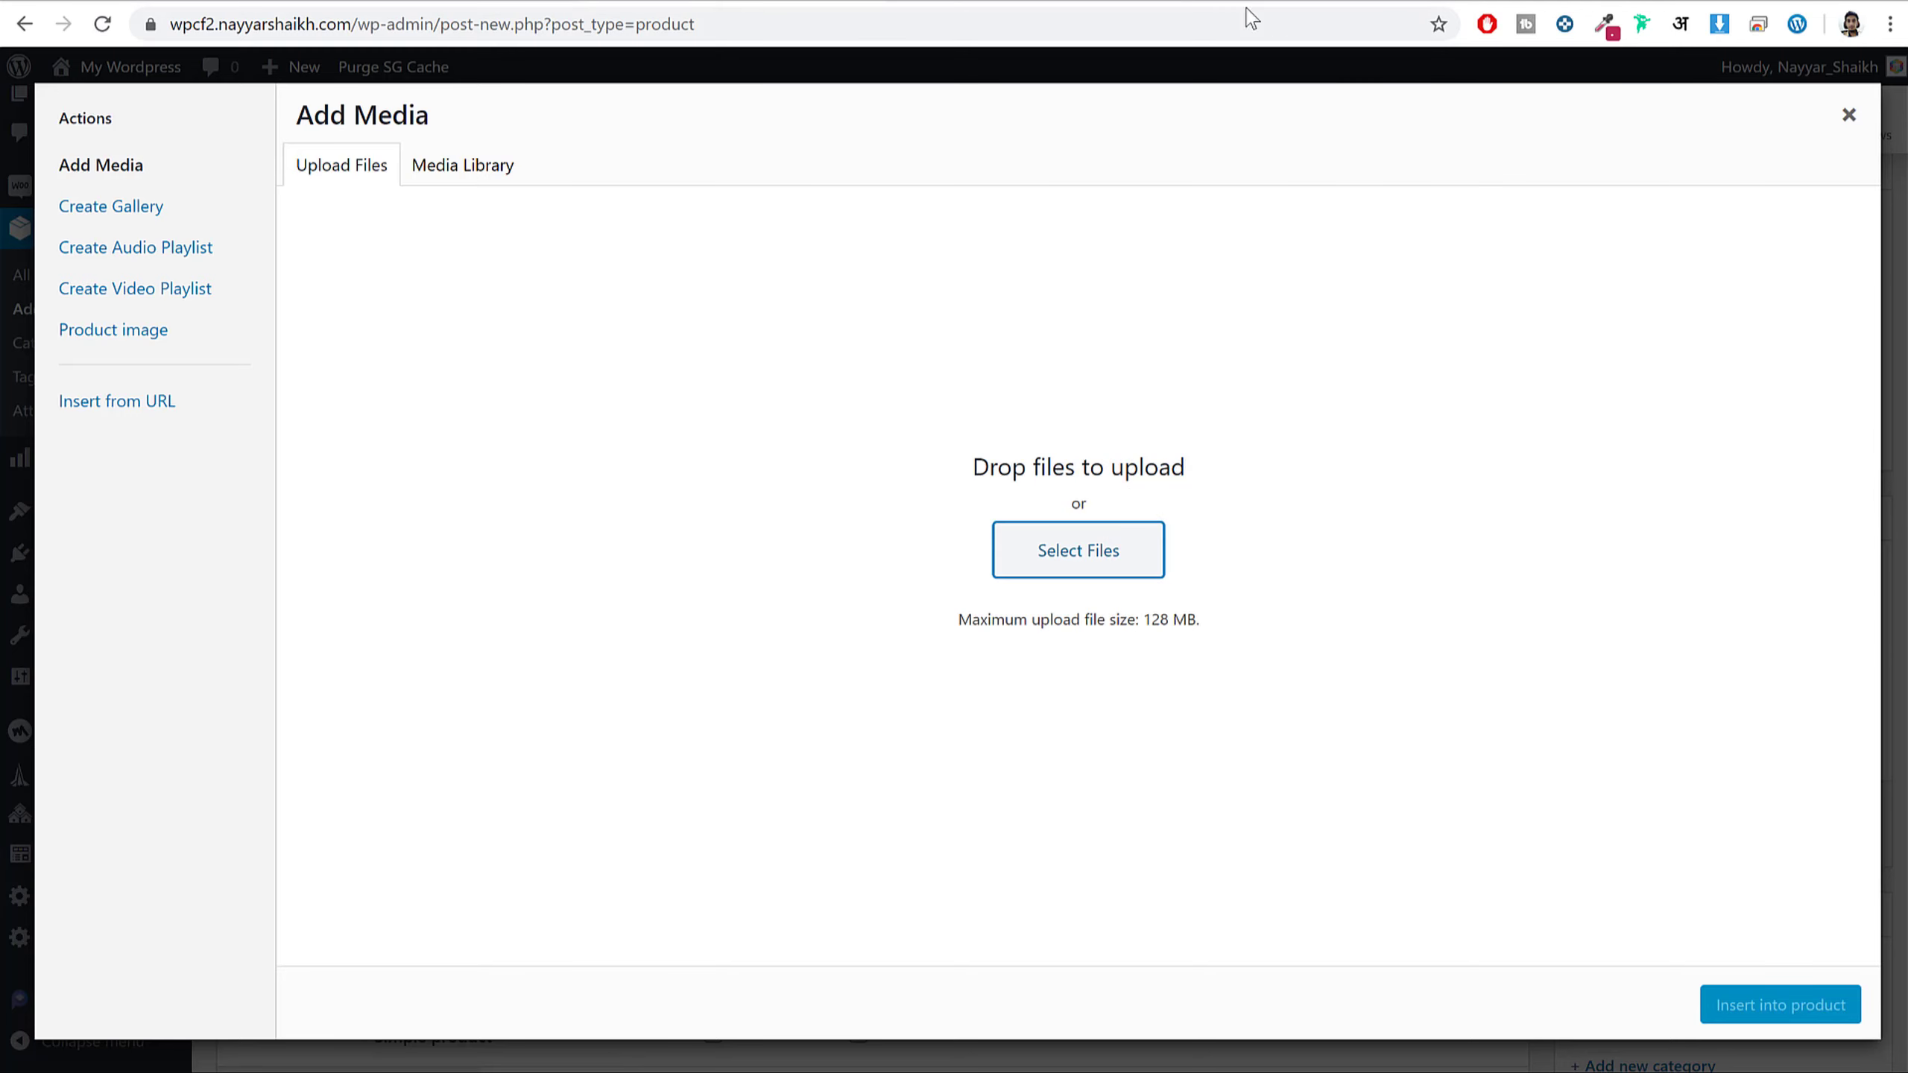
# - Visit bloggdude.com in a new tab and open the tutorial post about an online course website with the eduma theme
pyautogui.hotkey('ctrl', 't')
pyautogui.write('bloggdude.com')
pyautogui.press('Return')
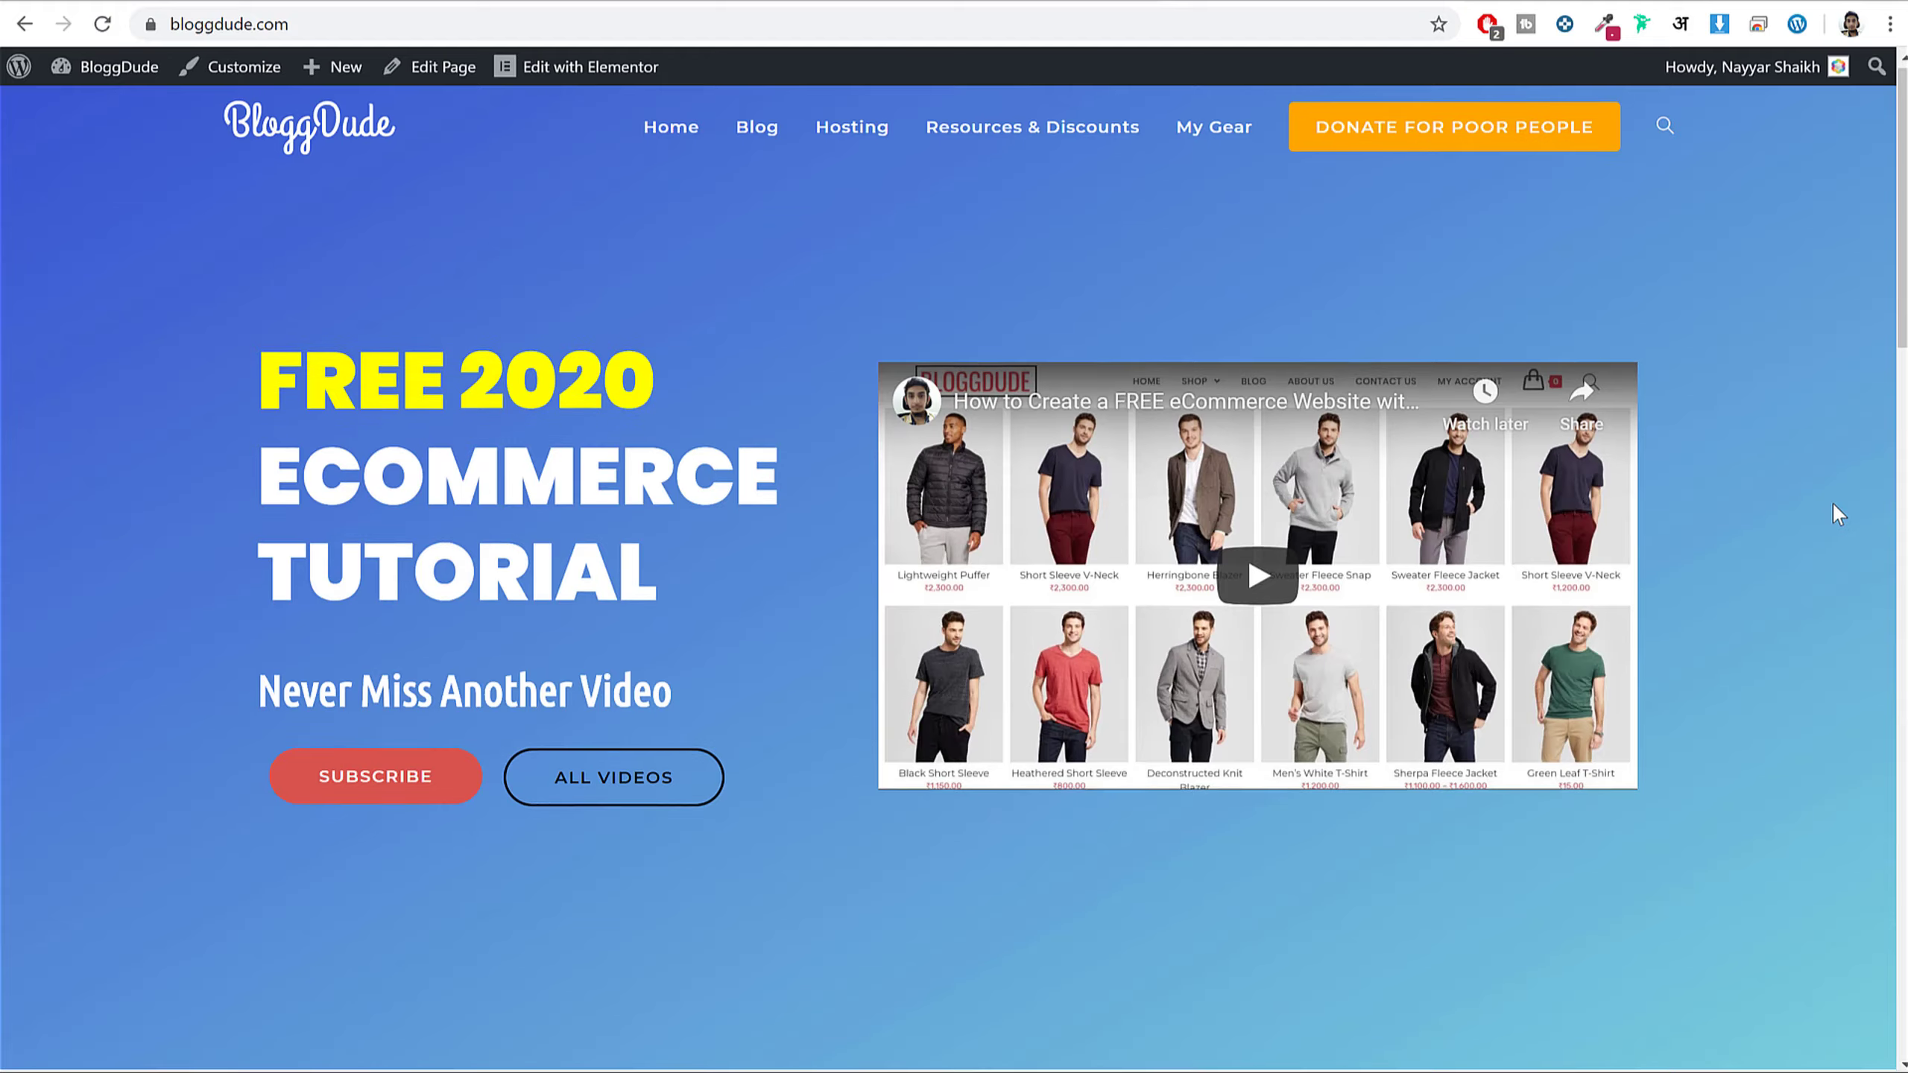
pyautogui.scroll(-10, 1832, 501)
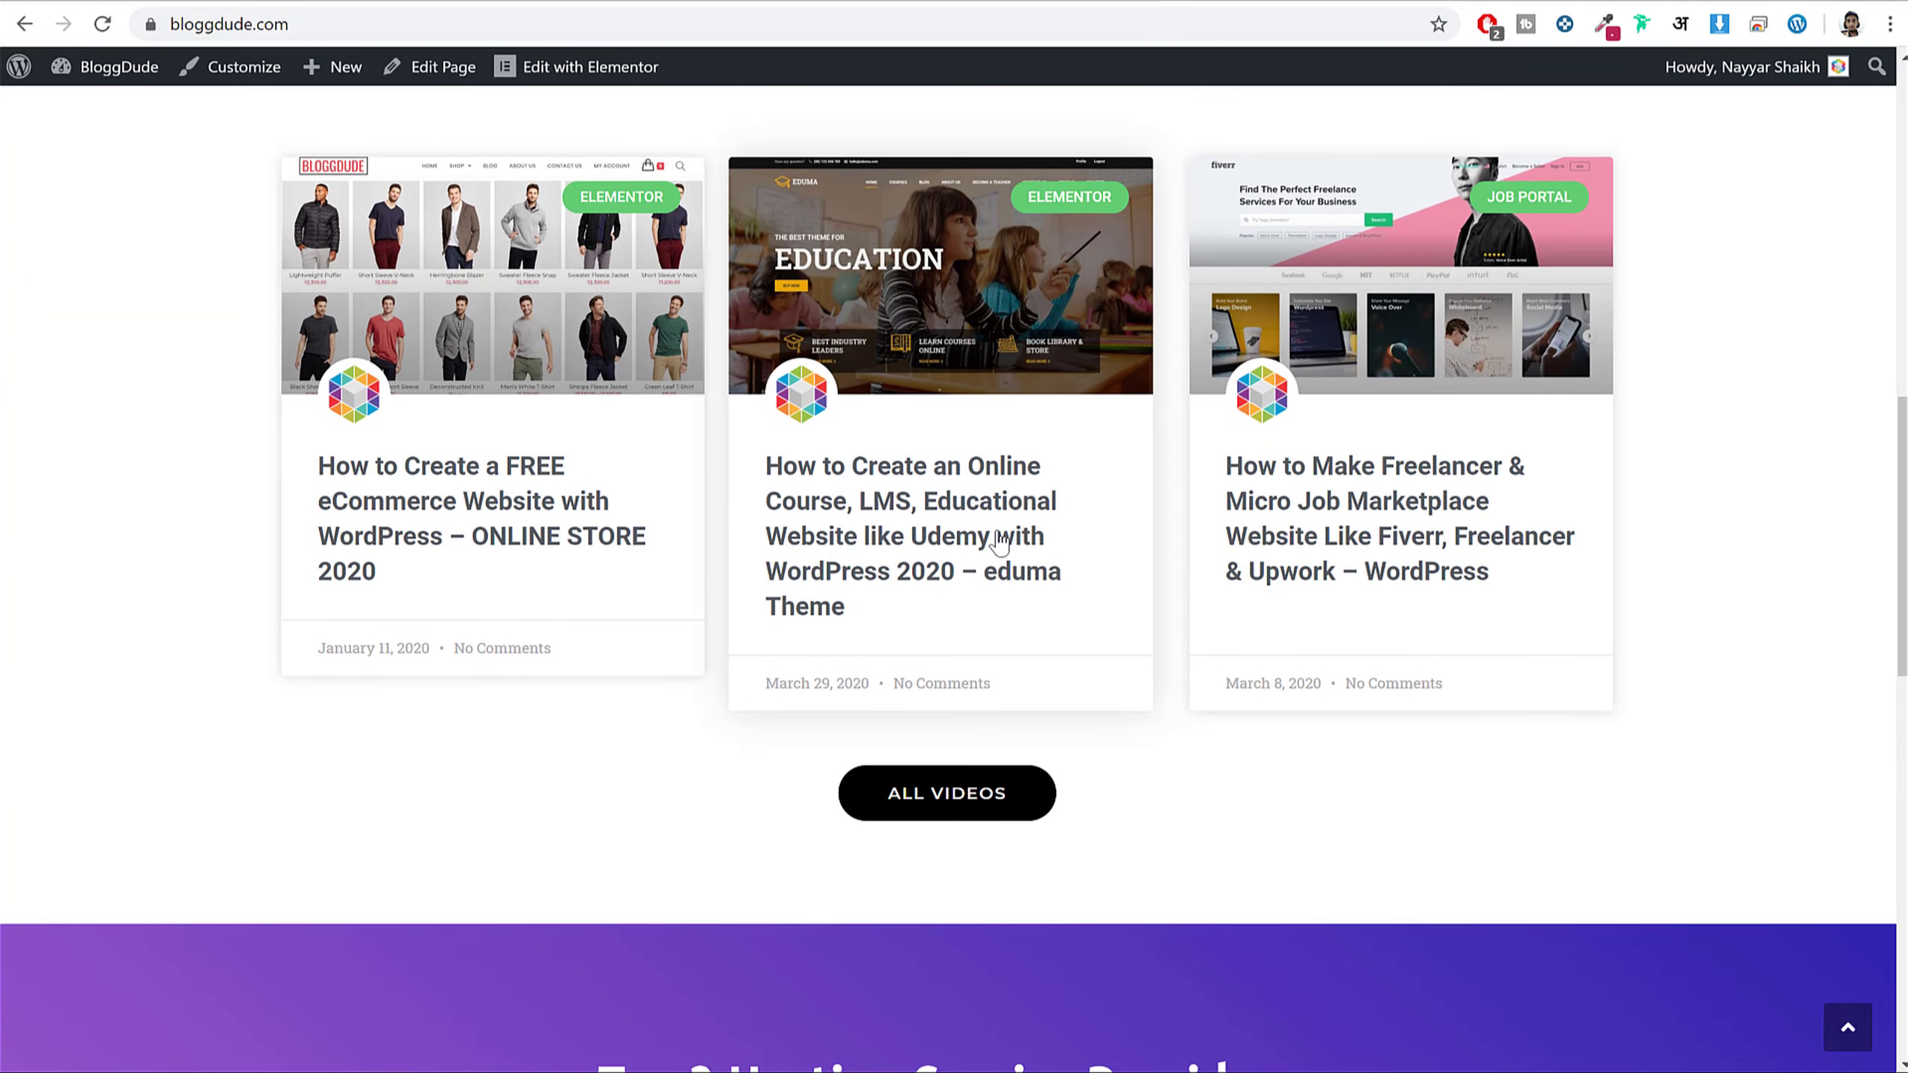
pyautogui.click(998, 539)
# - Examine the post's hosting and theme download links, especially the Download Free Images entry
pyautogui.scroll(-10, 1652, 594)
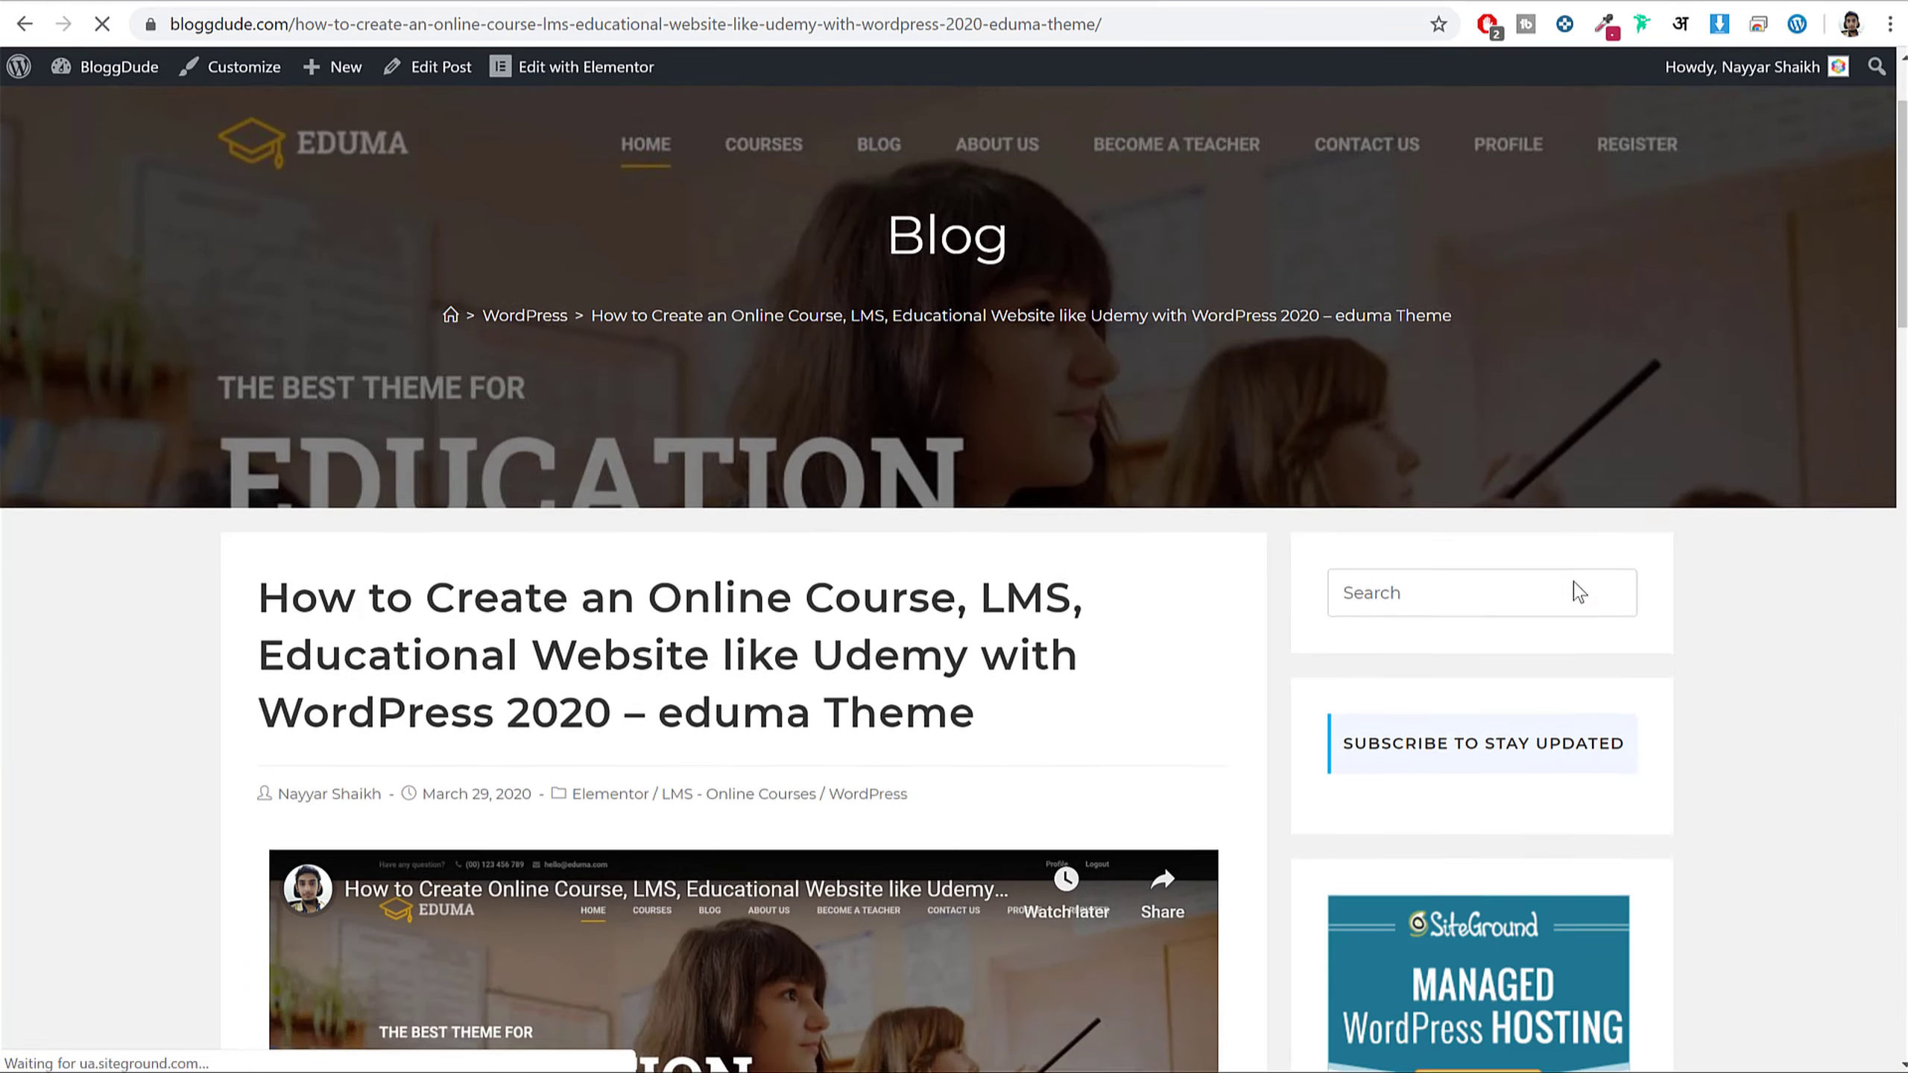
pyautogui.scroll(10, 1239, 612)
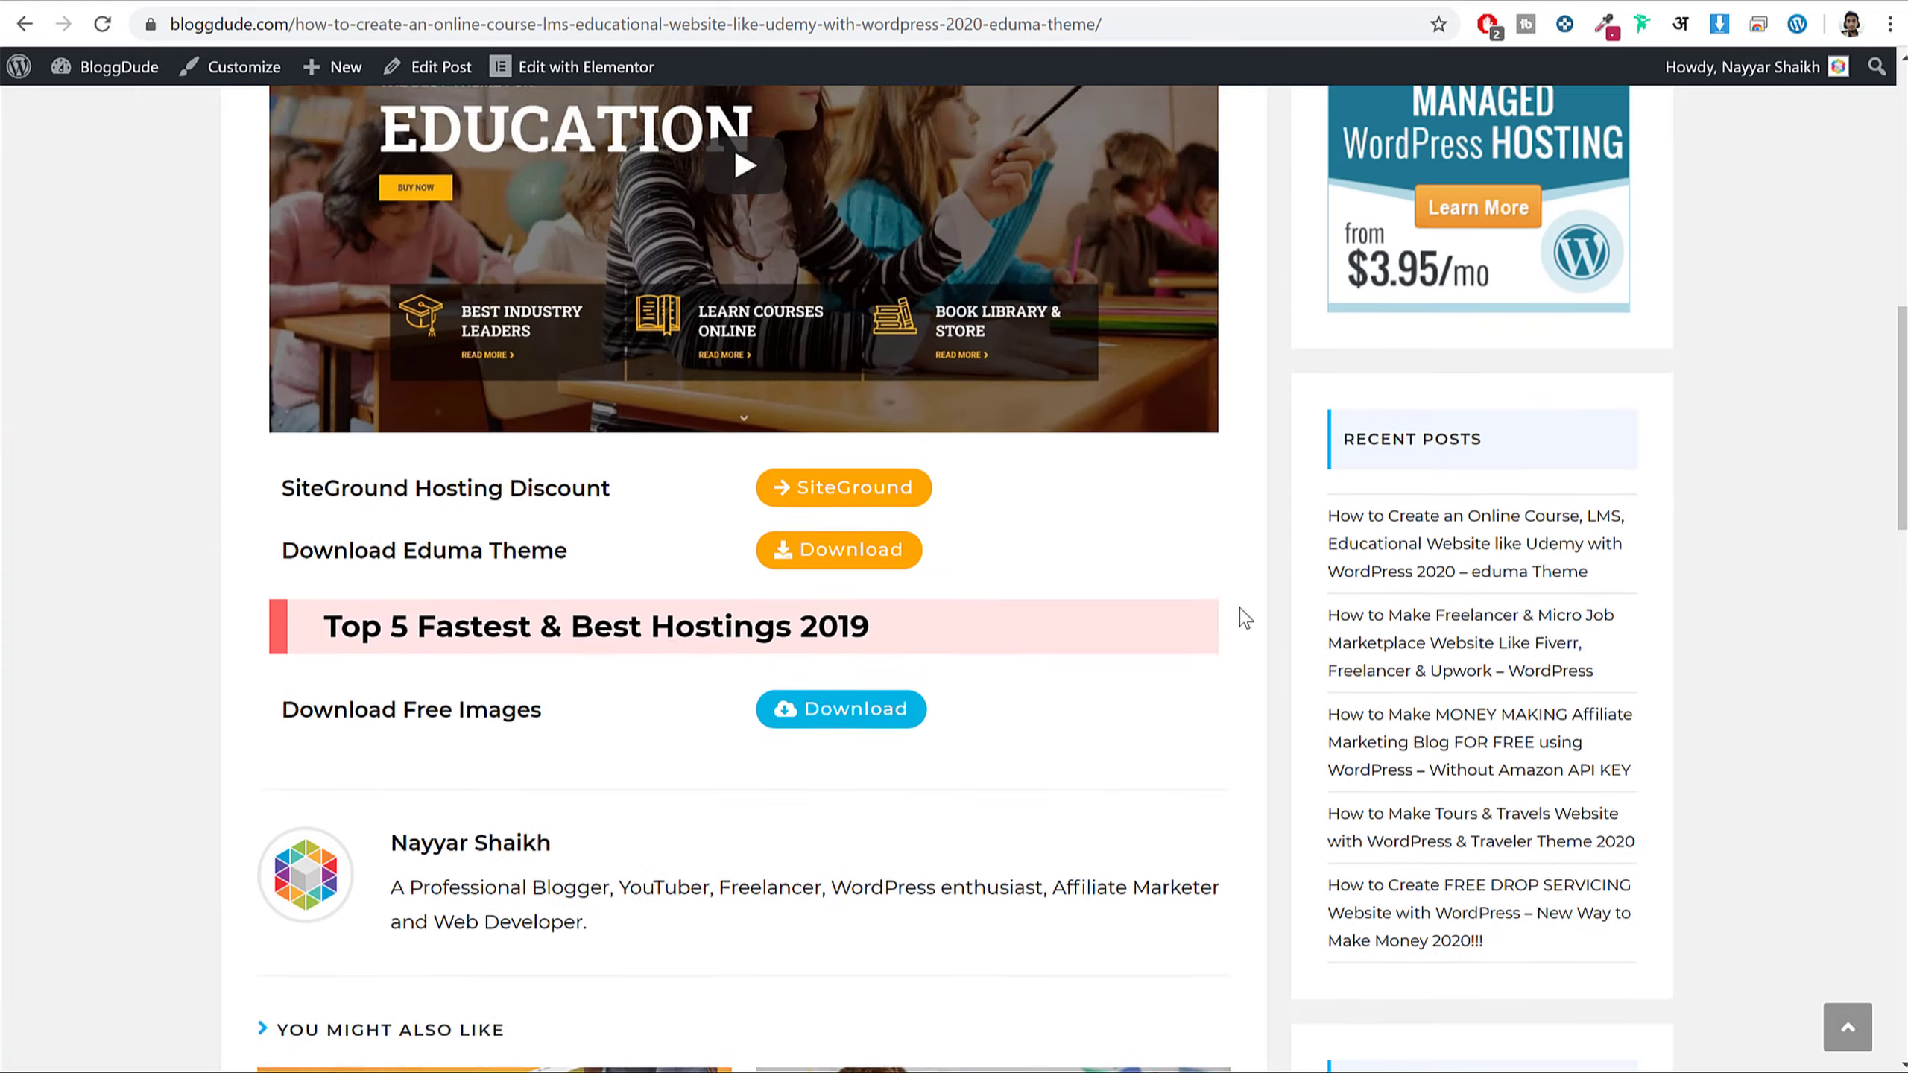
pyautogui.scroll(-5, 1279, 626)
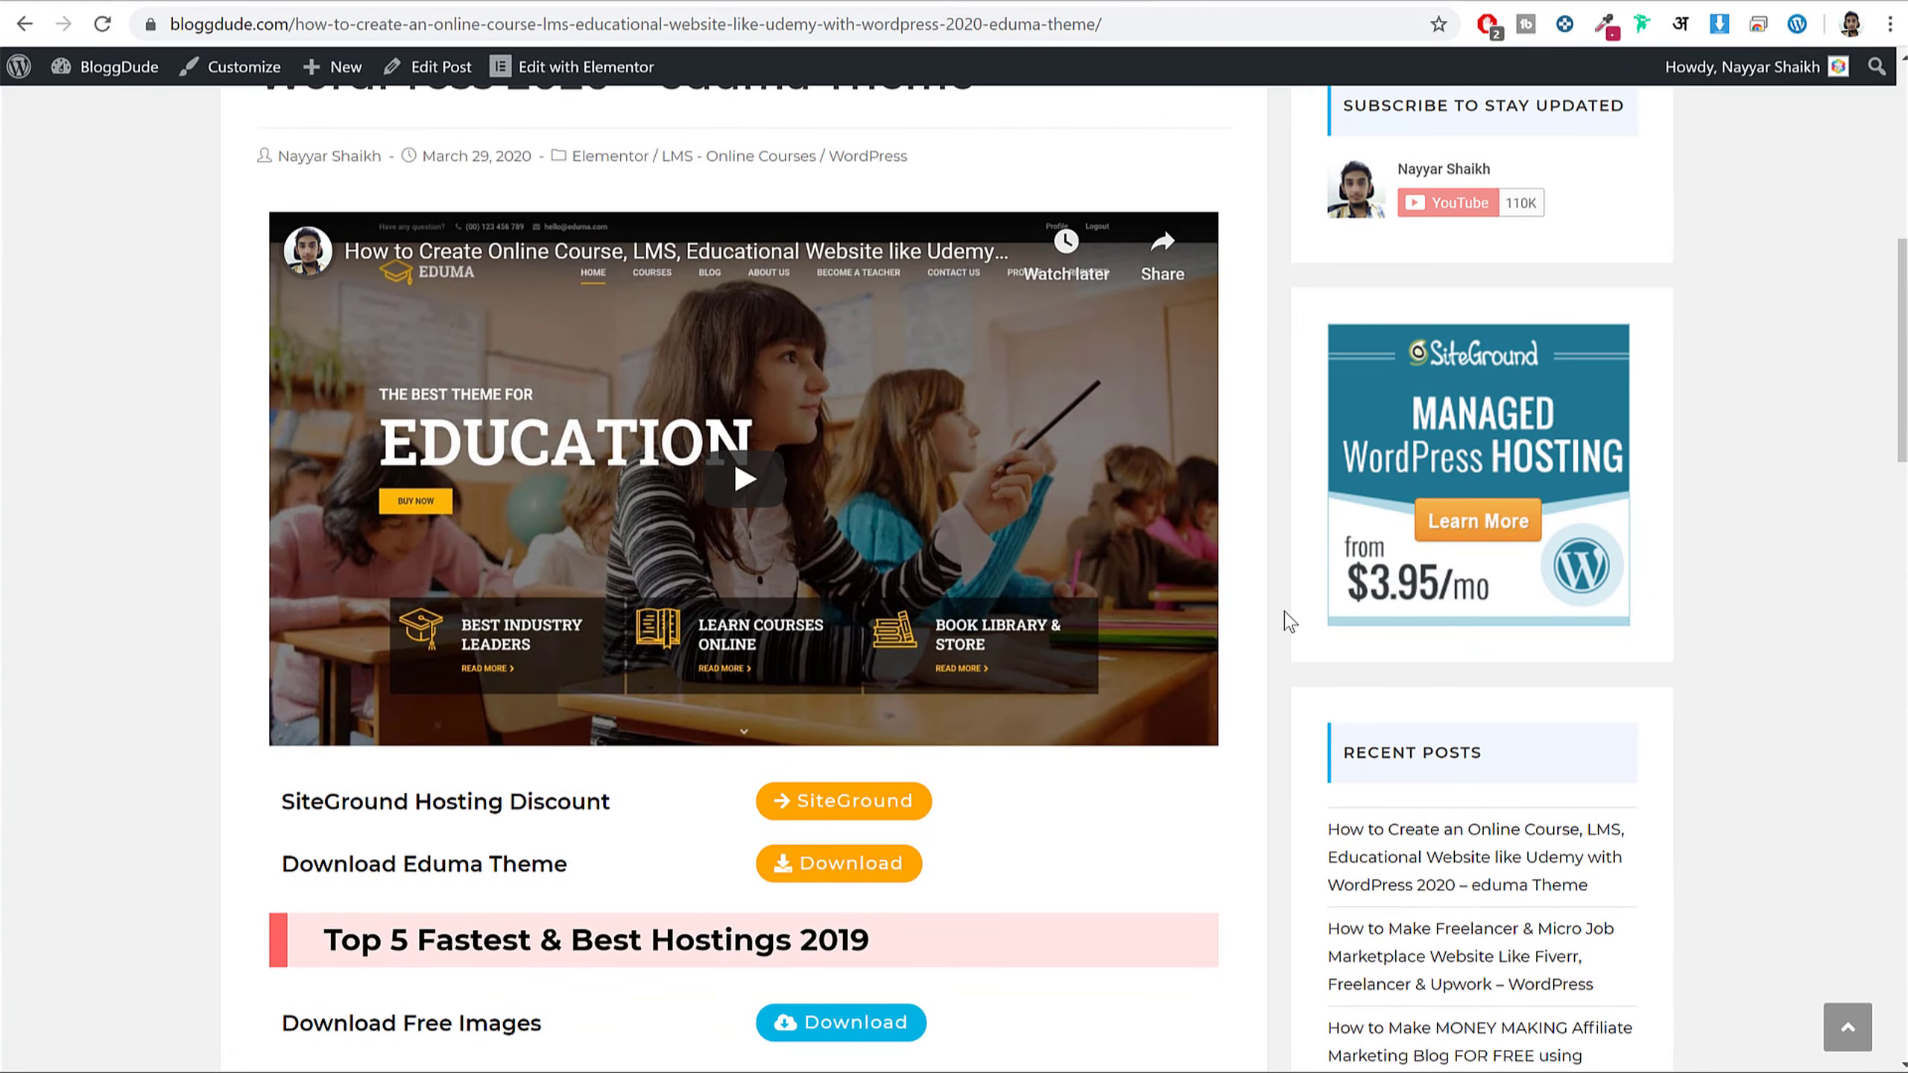
pyautogui.scroll(-3, 1304, 615)
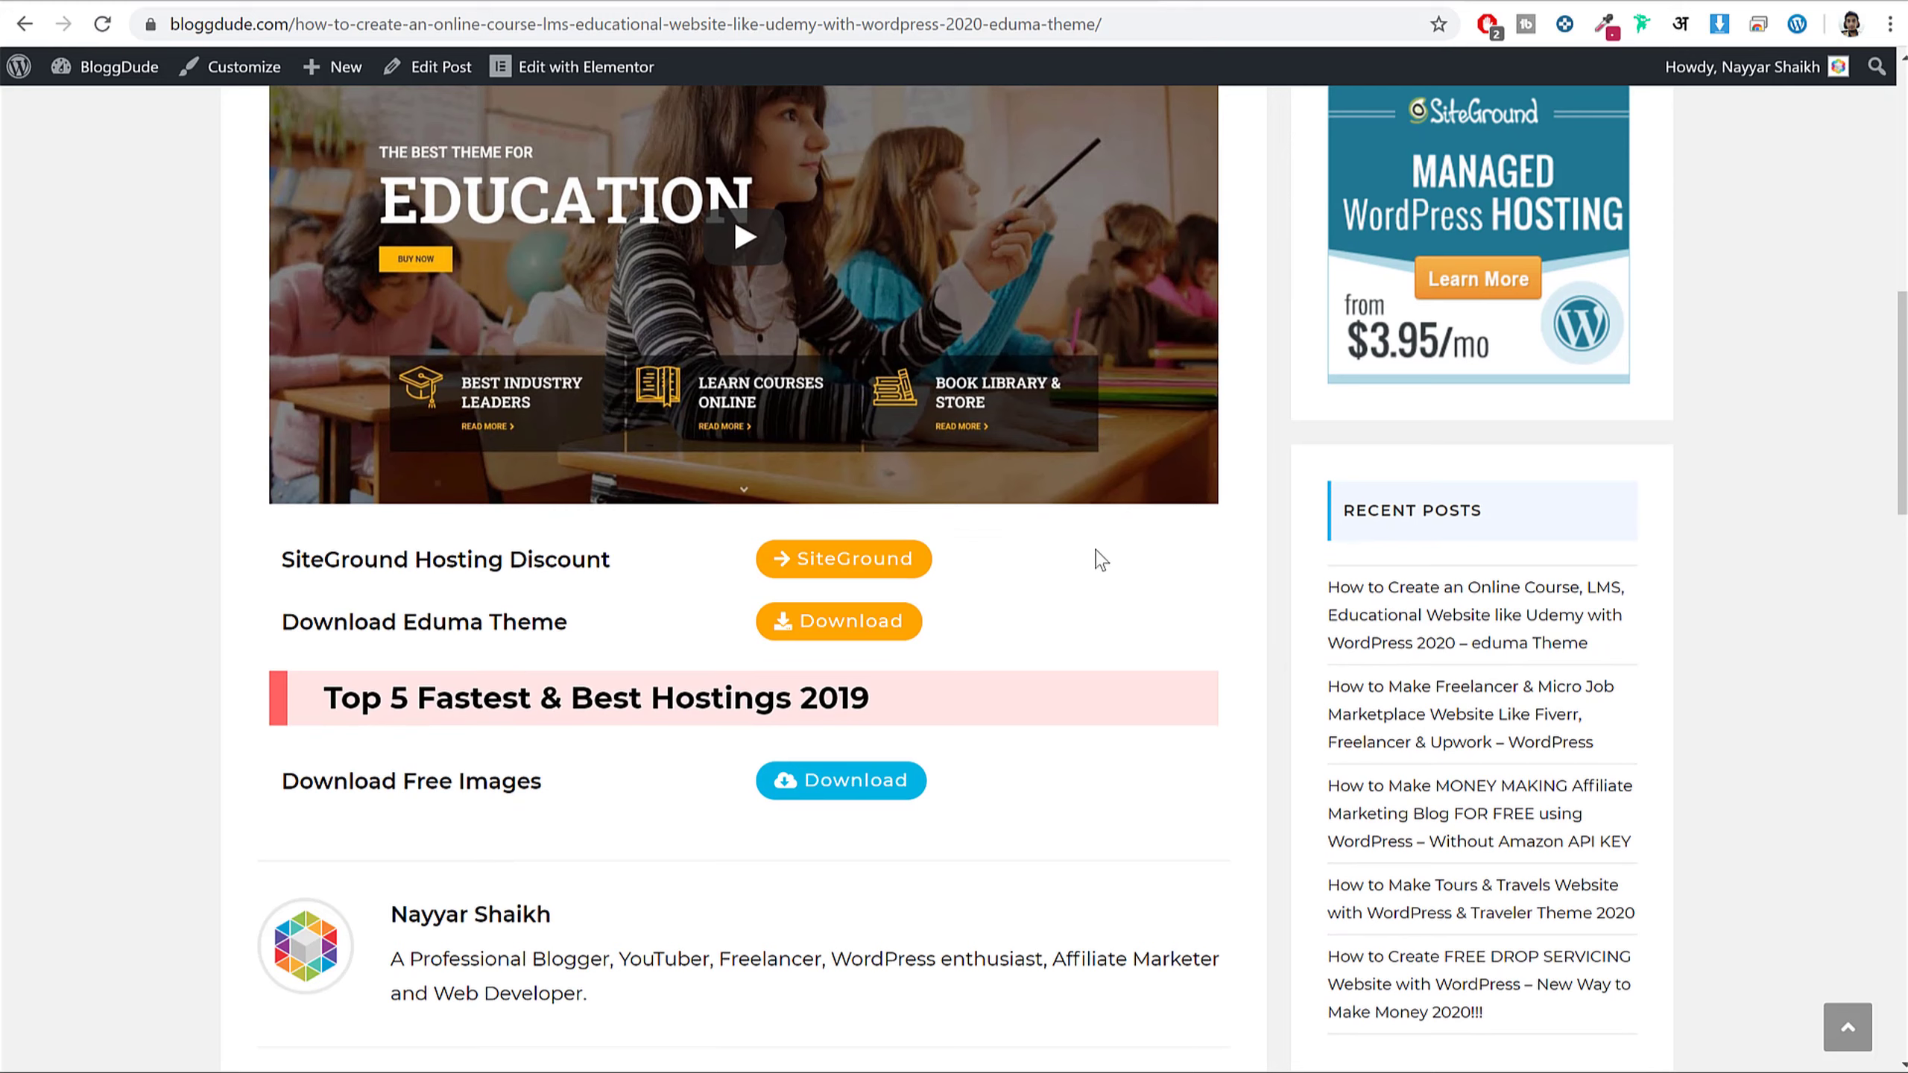
pyautogui.moveTo(281, 781); pyautogui.dragTo(560, 777)
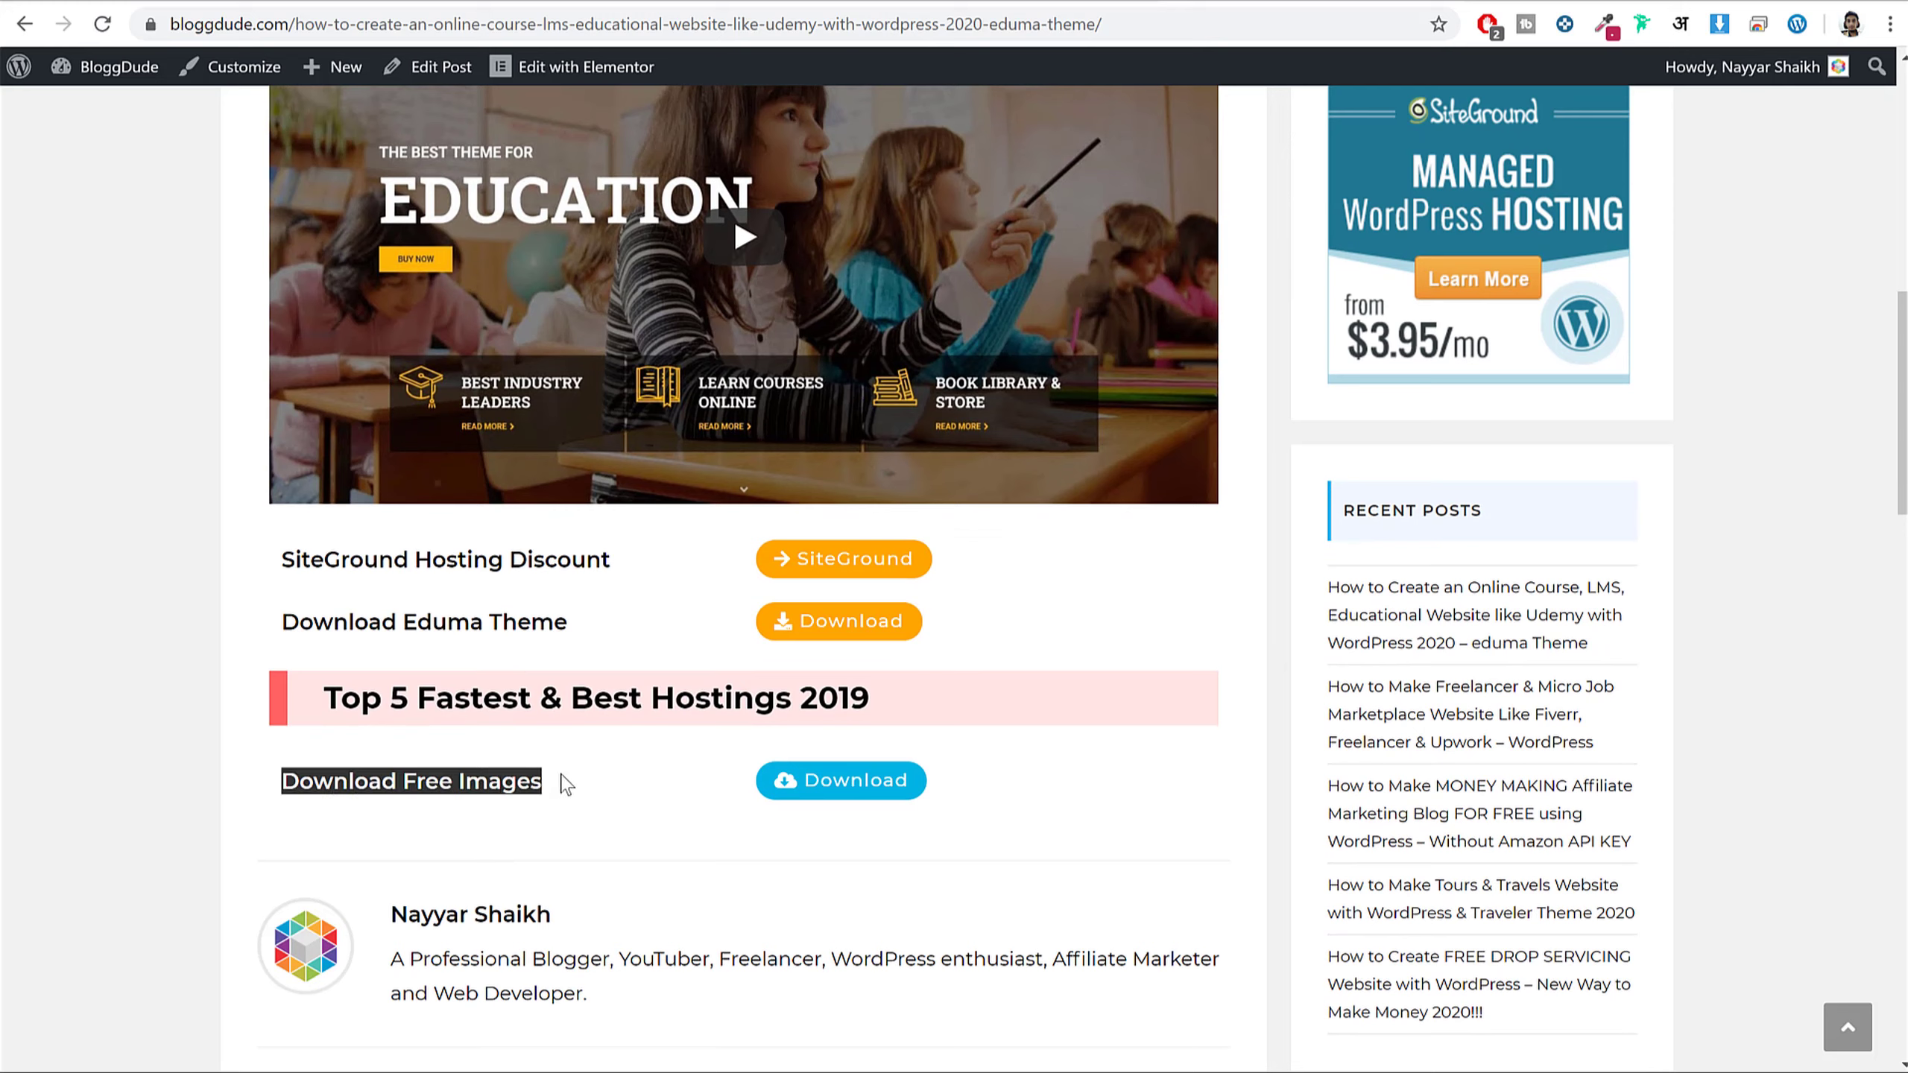
pyautogui.click(396, 796)
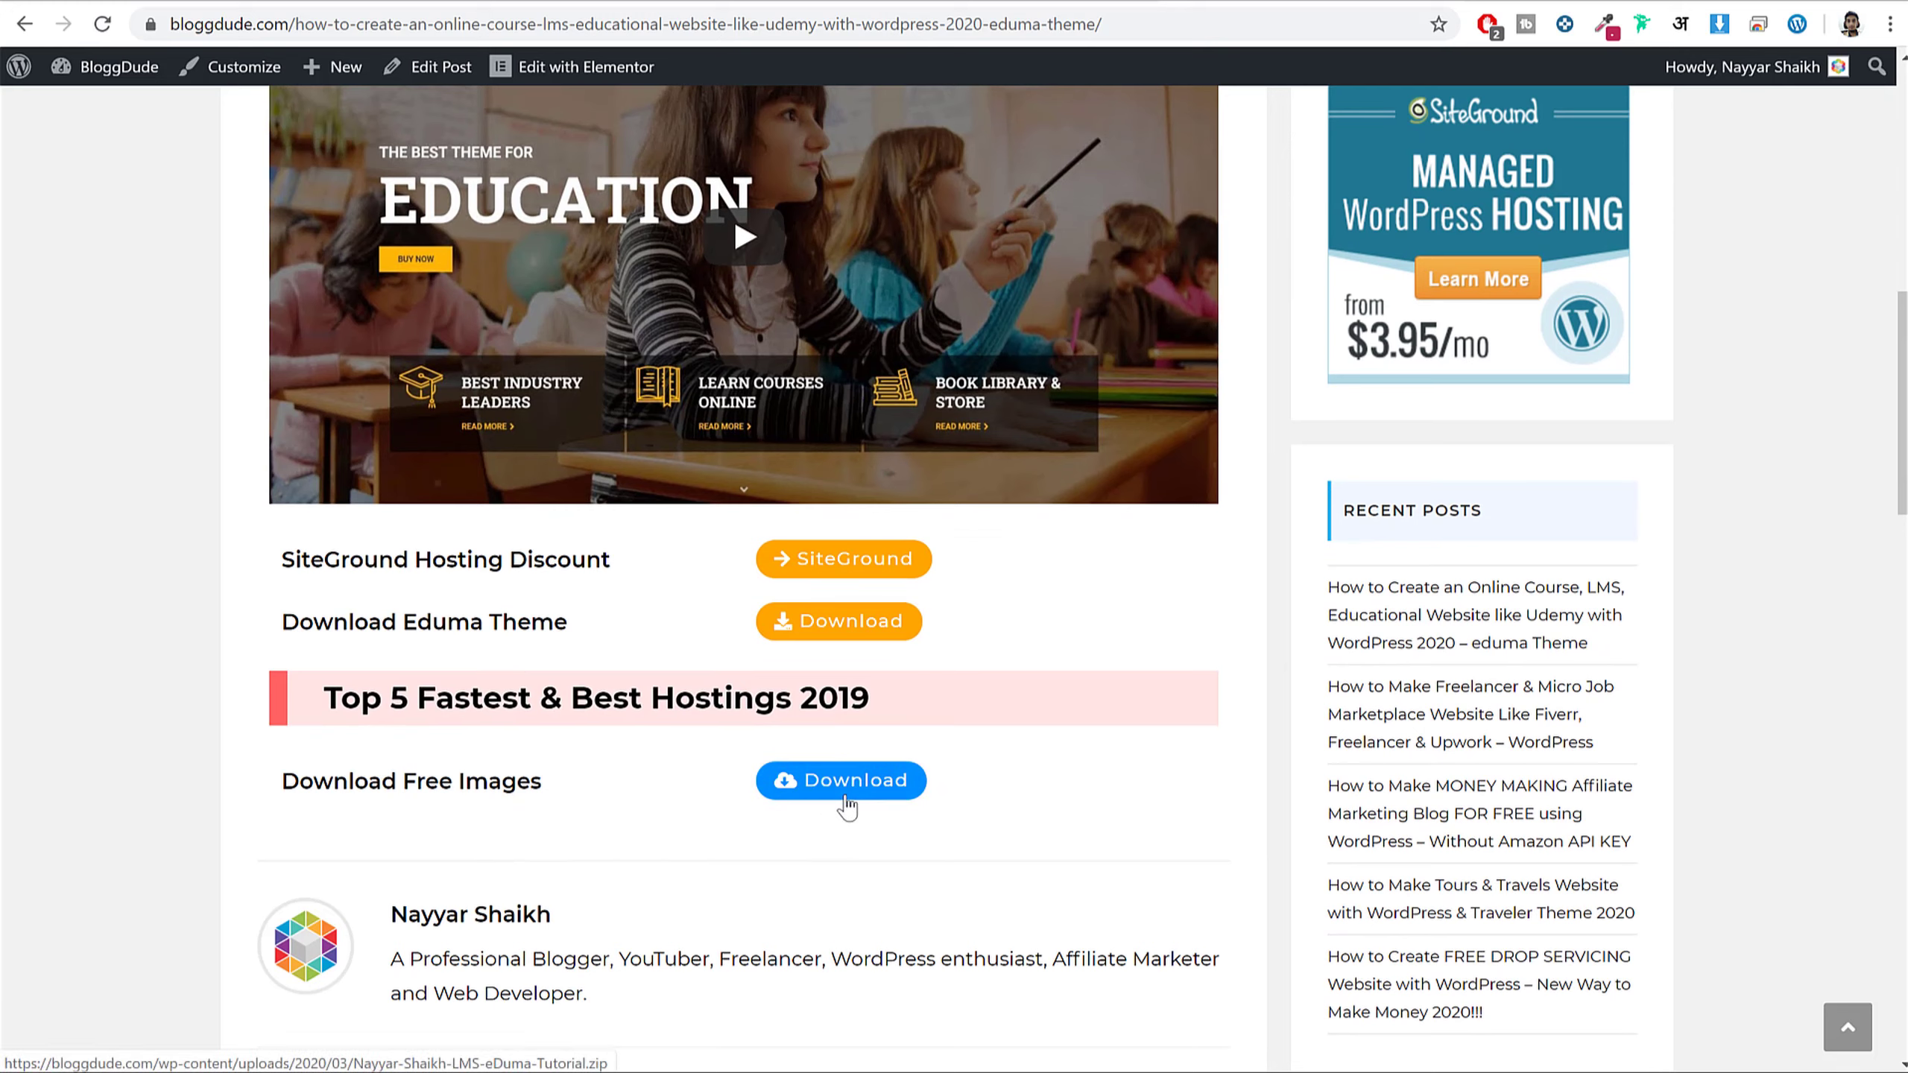
# - Switch to File Explorer and look through the images in the WP Crowdfunding project's Media folder
pyautogui.click(451, 1071)
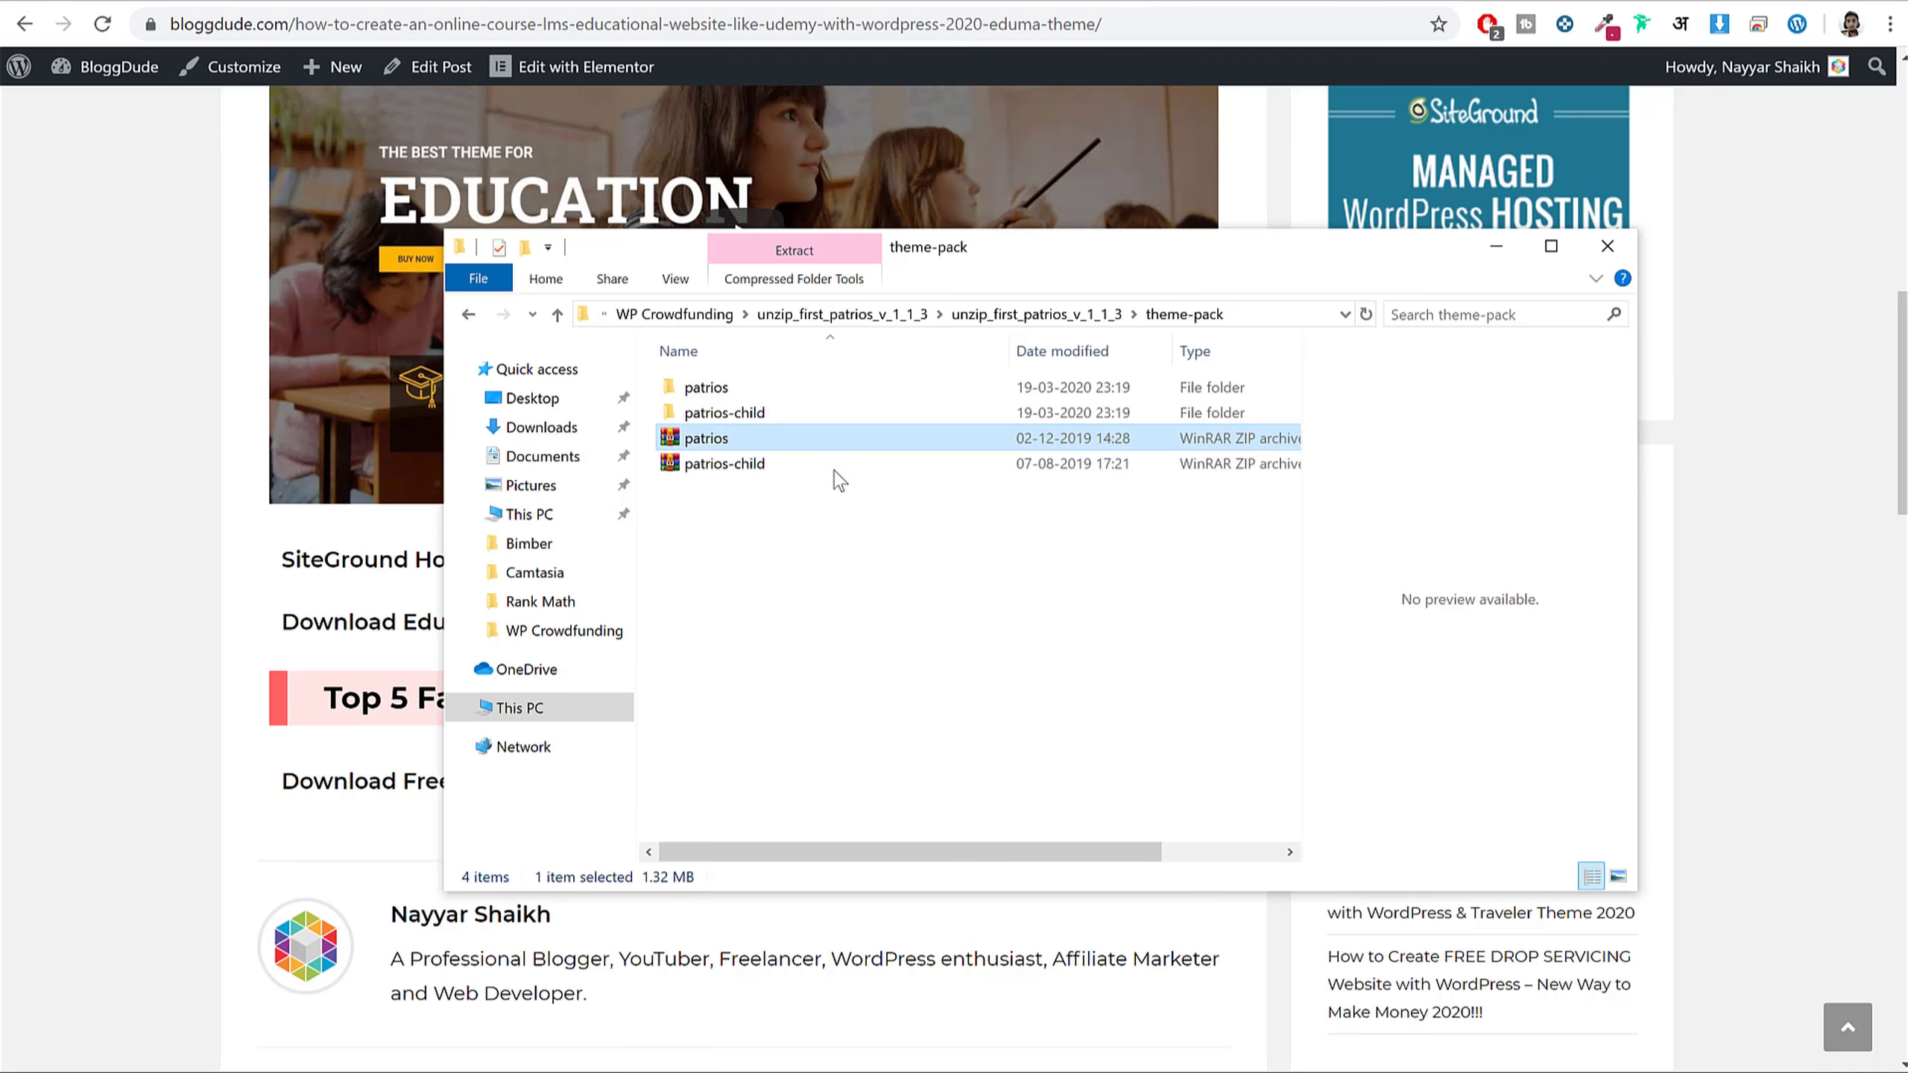
pyautogui.click(674, 315)
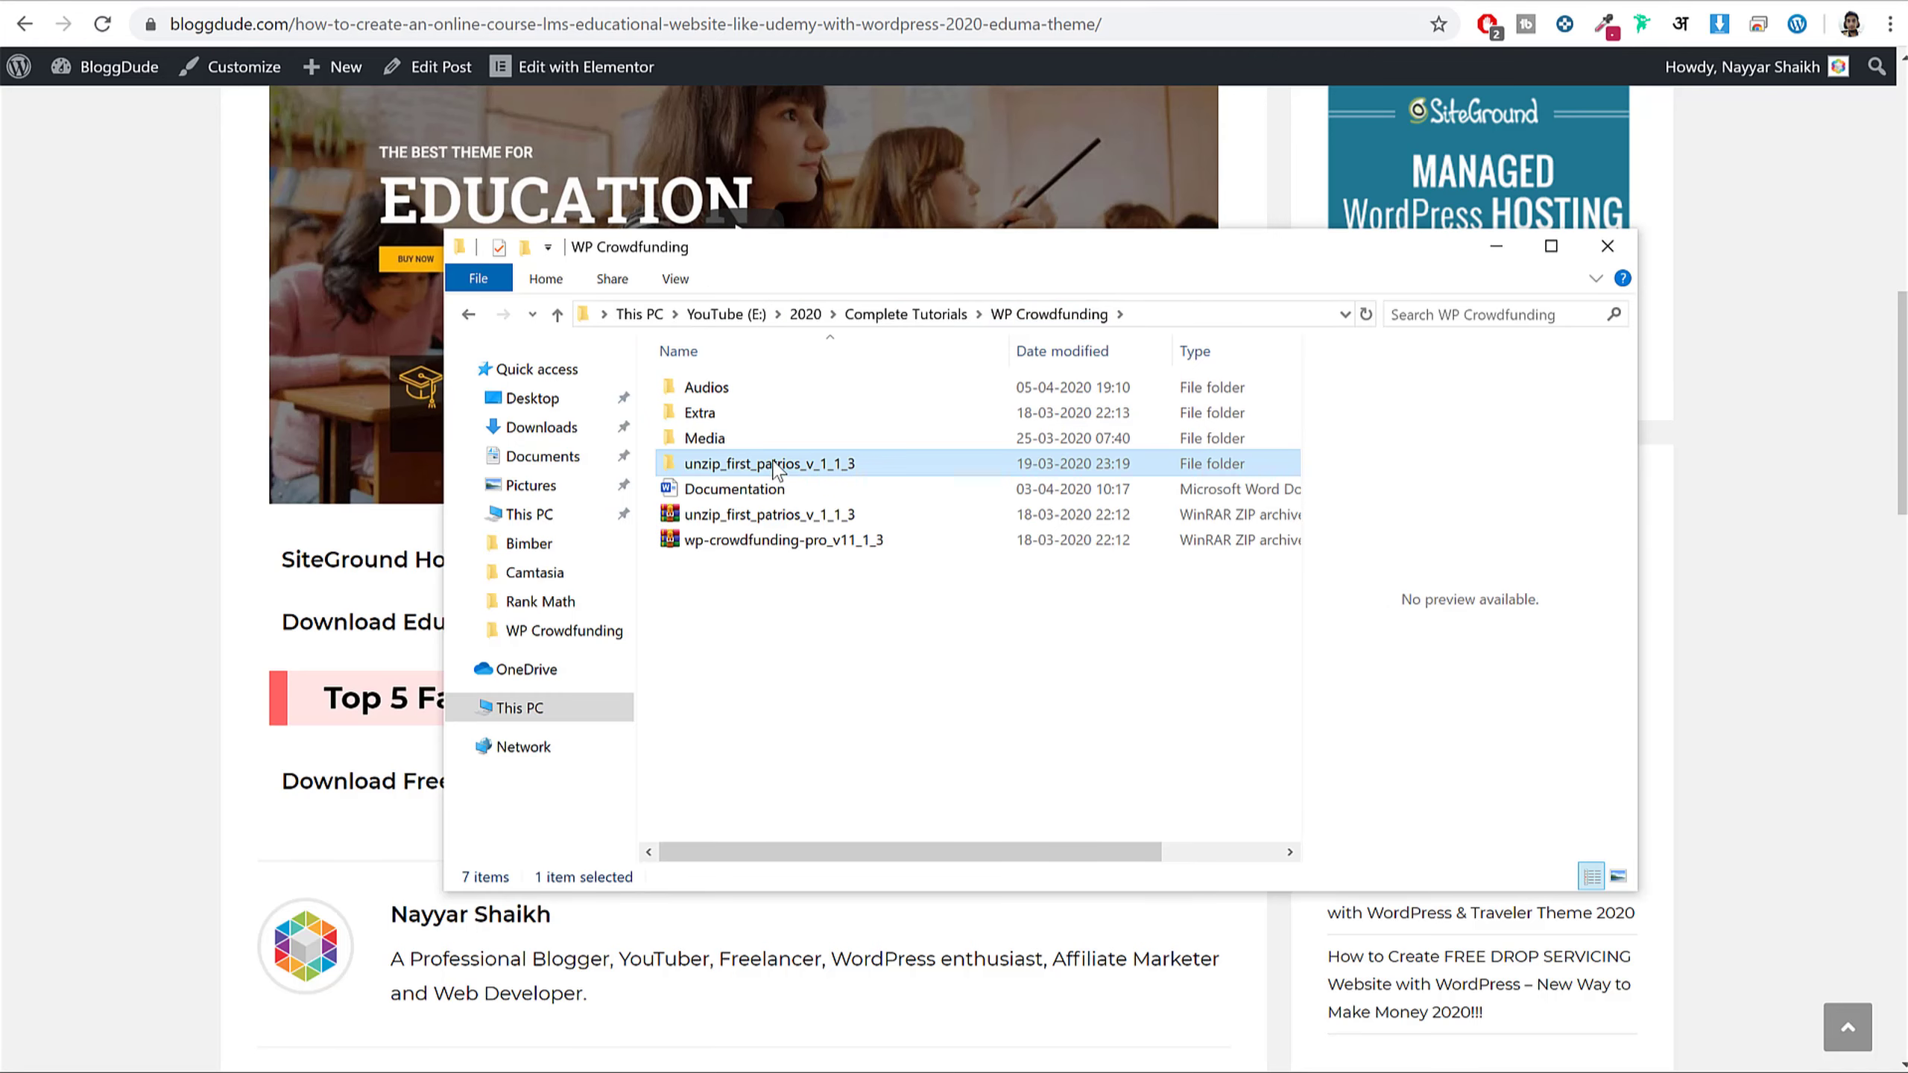
pyautogui.doubleClick(776, 443)
pyautogui.scroll(-3, 1145, 550)
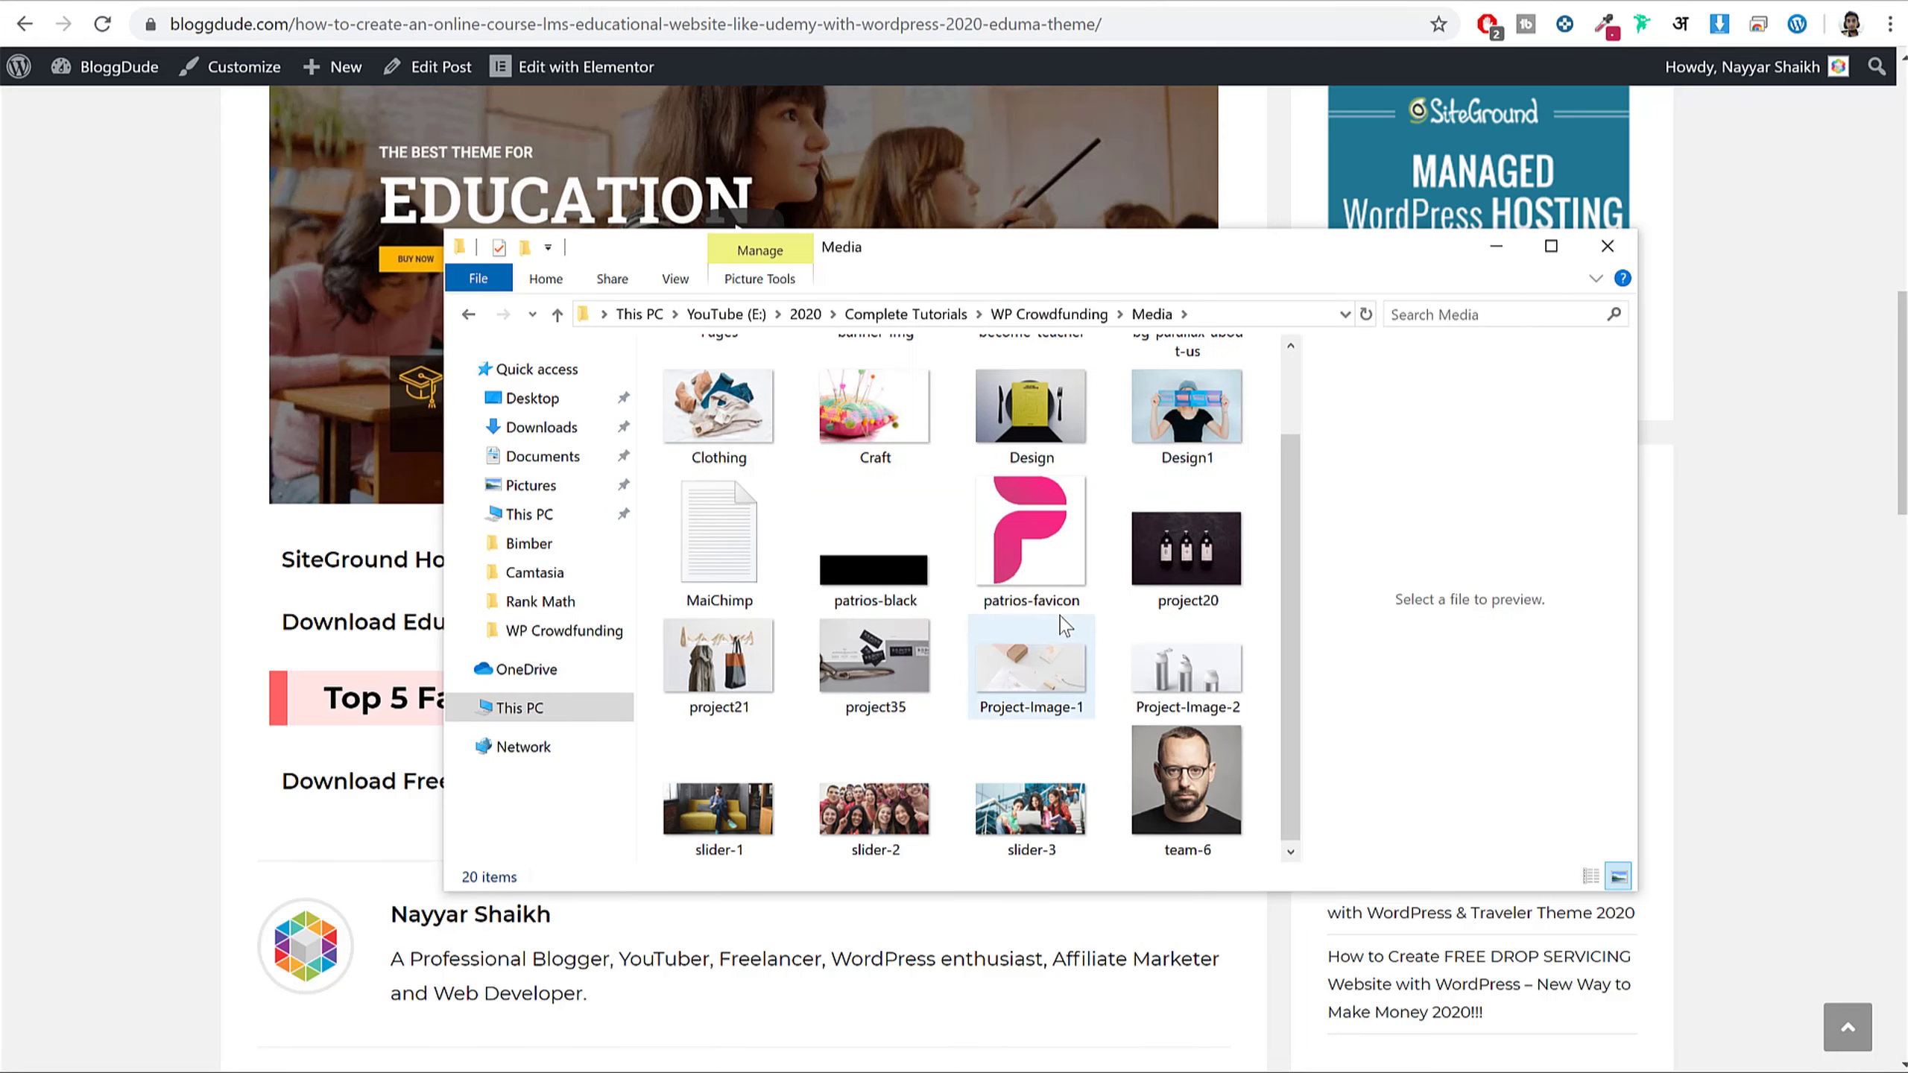
pyautogui.scroll(3, 1146, 551)
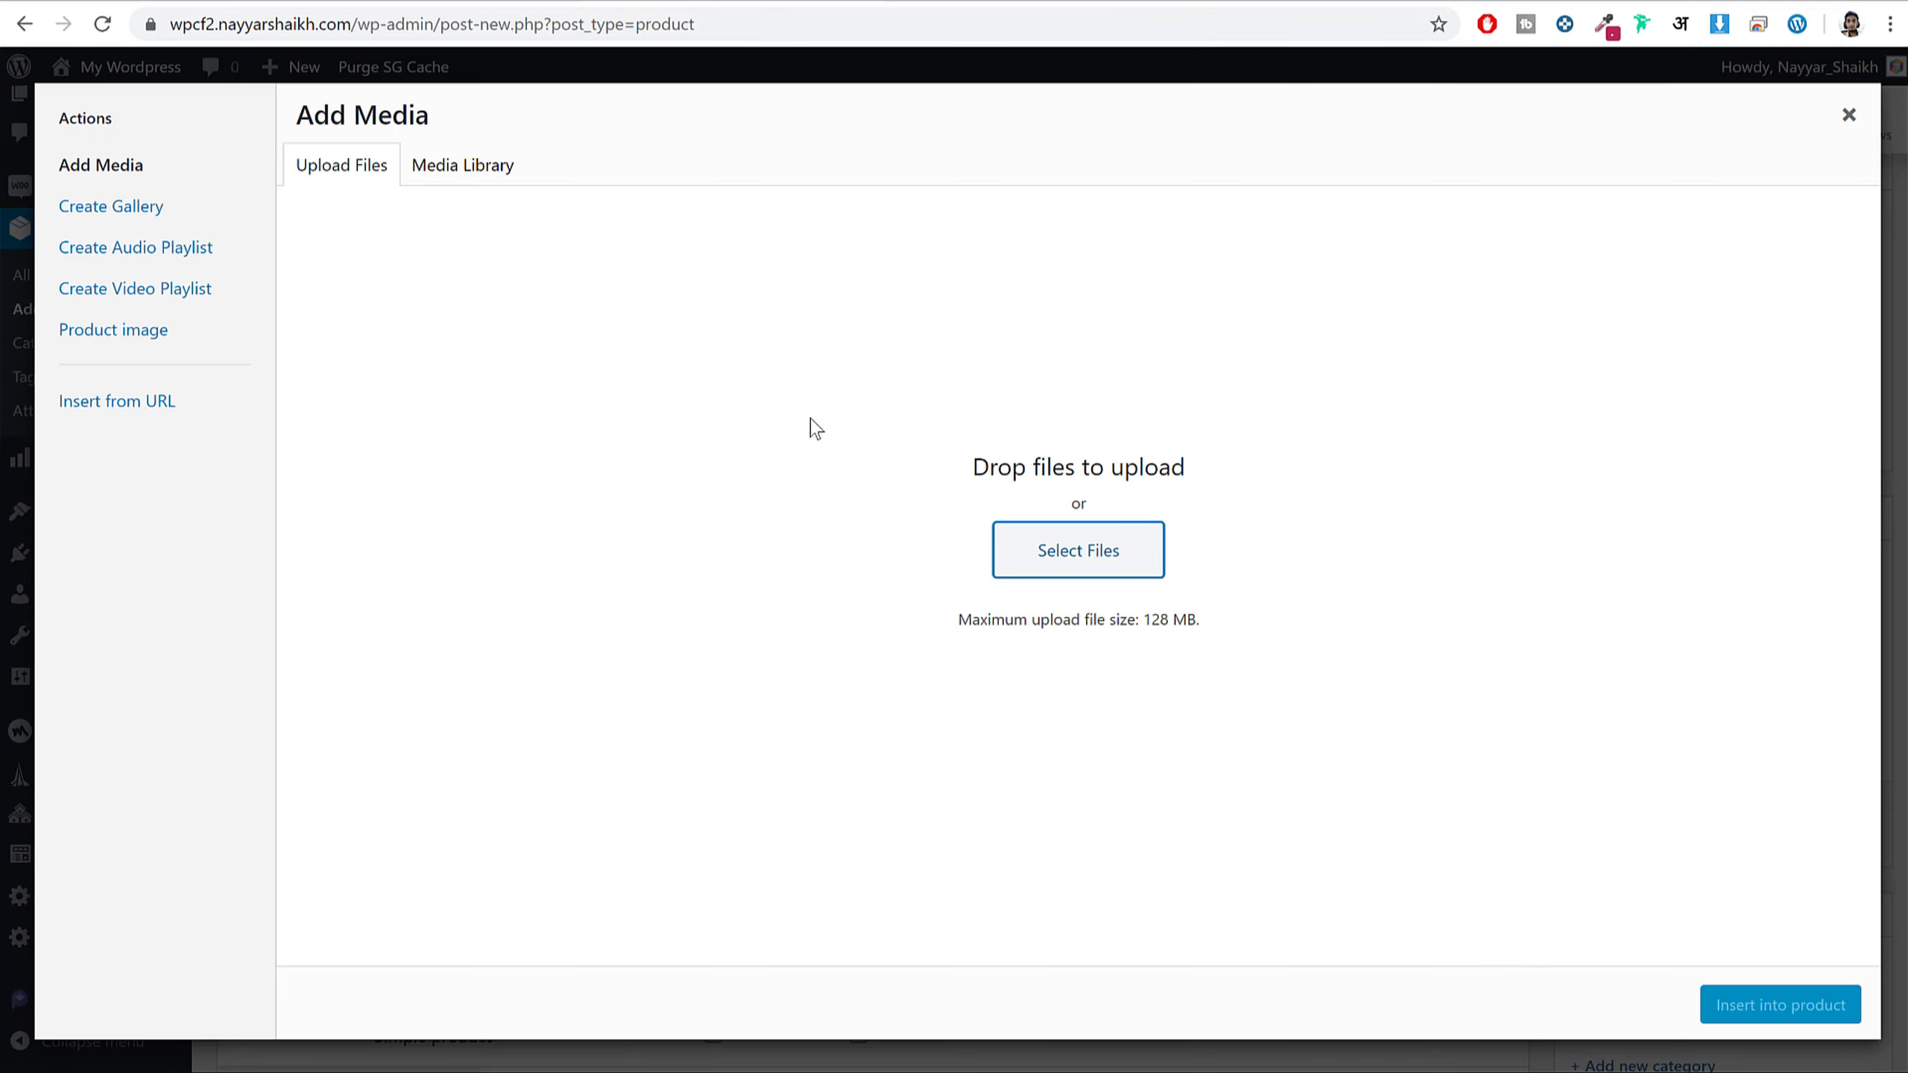
# - Browse for files to upload and open the Media folder inside the WP Crowdfunding project
pyautogui.click(1096, 539)
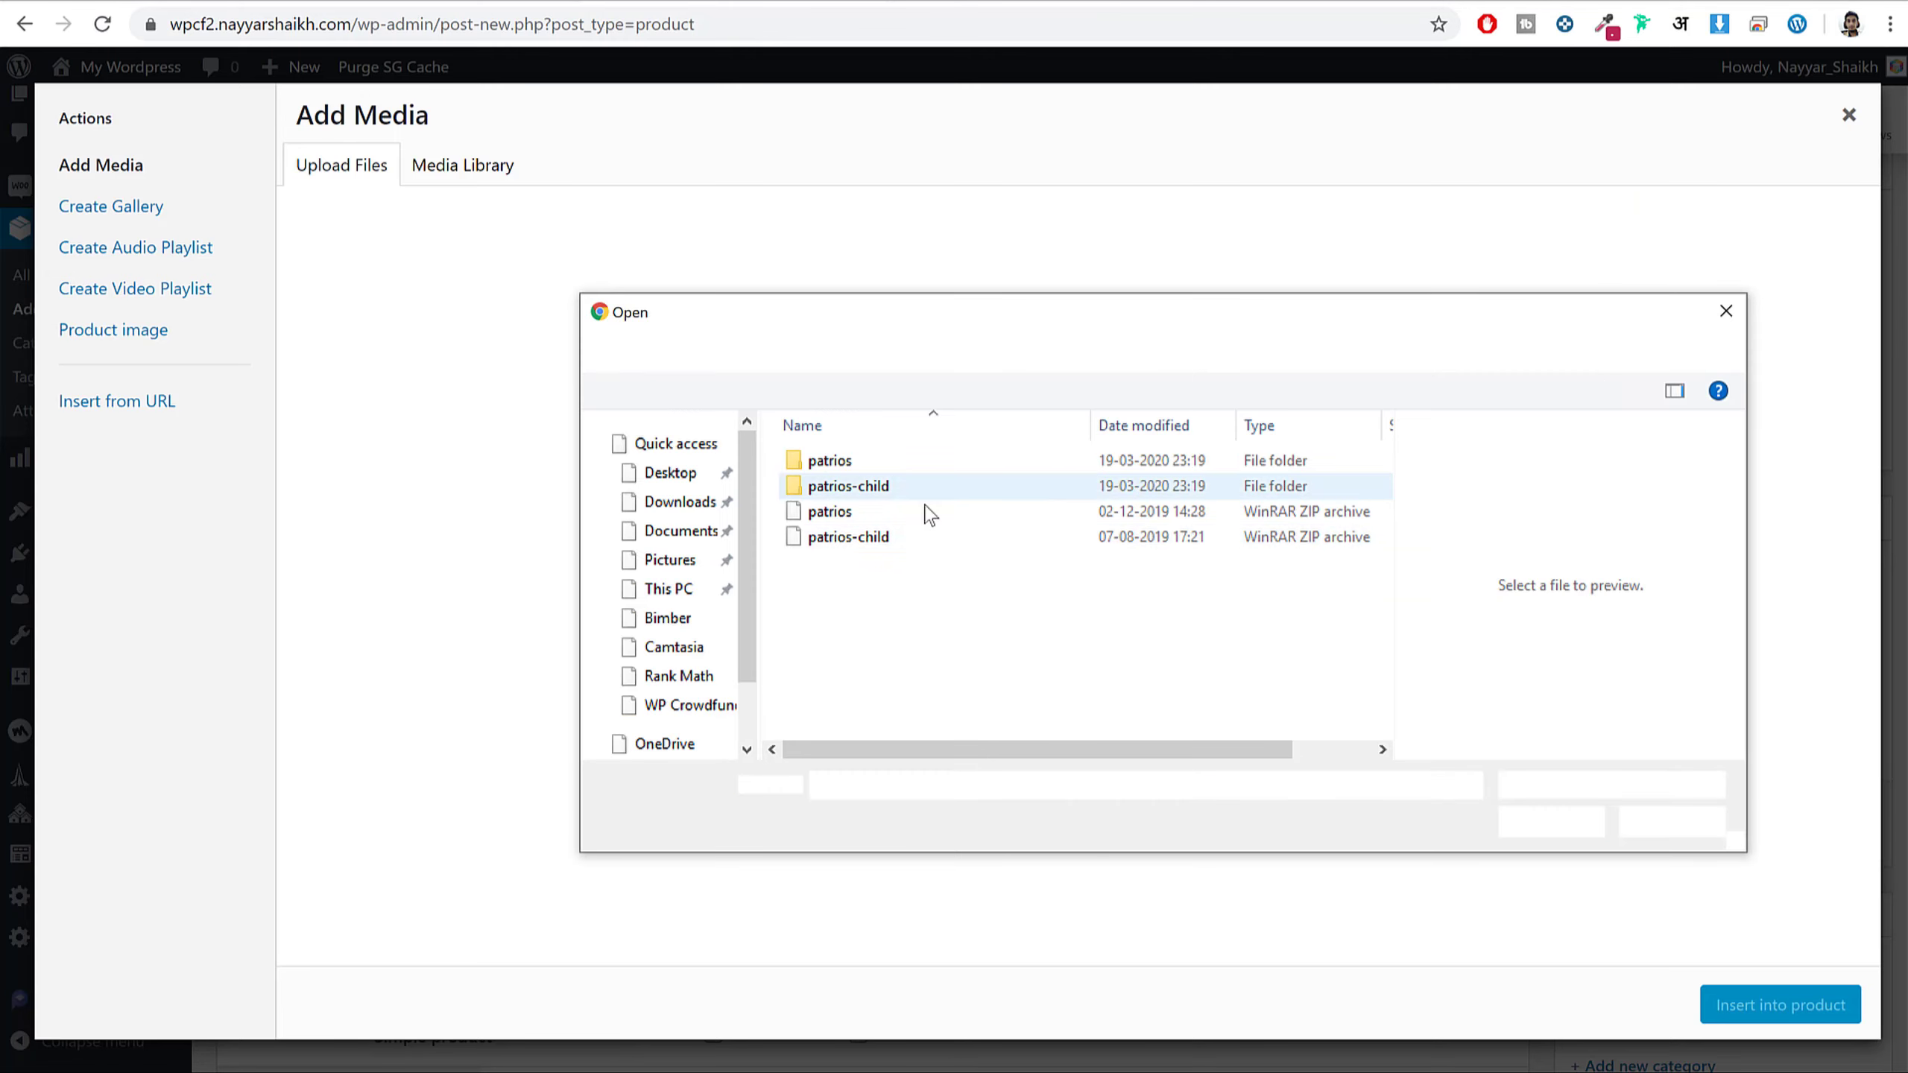
pyautogui.click(894, 352)
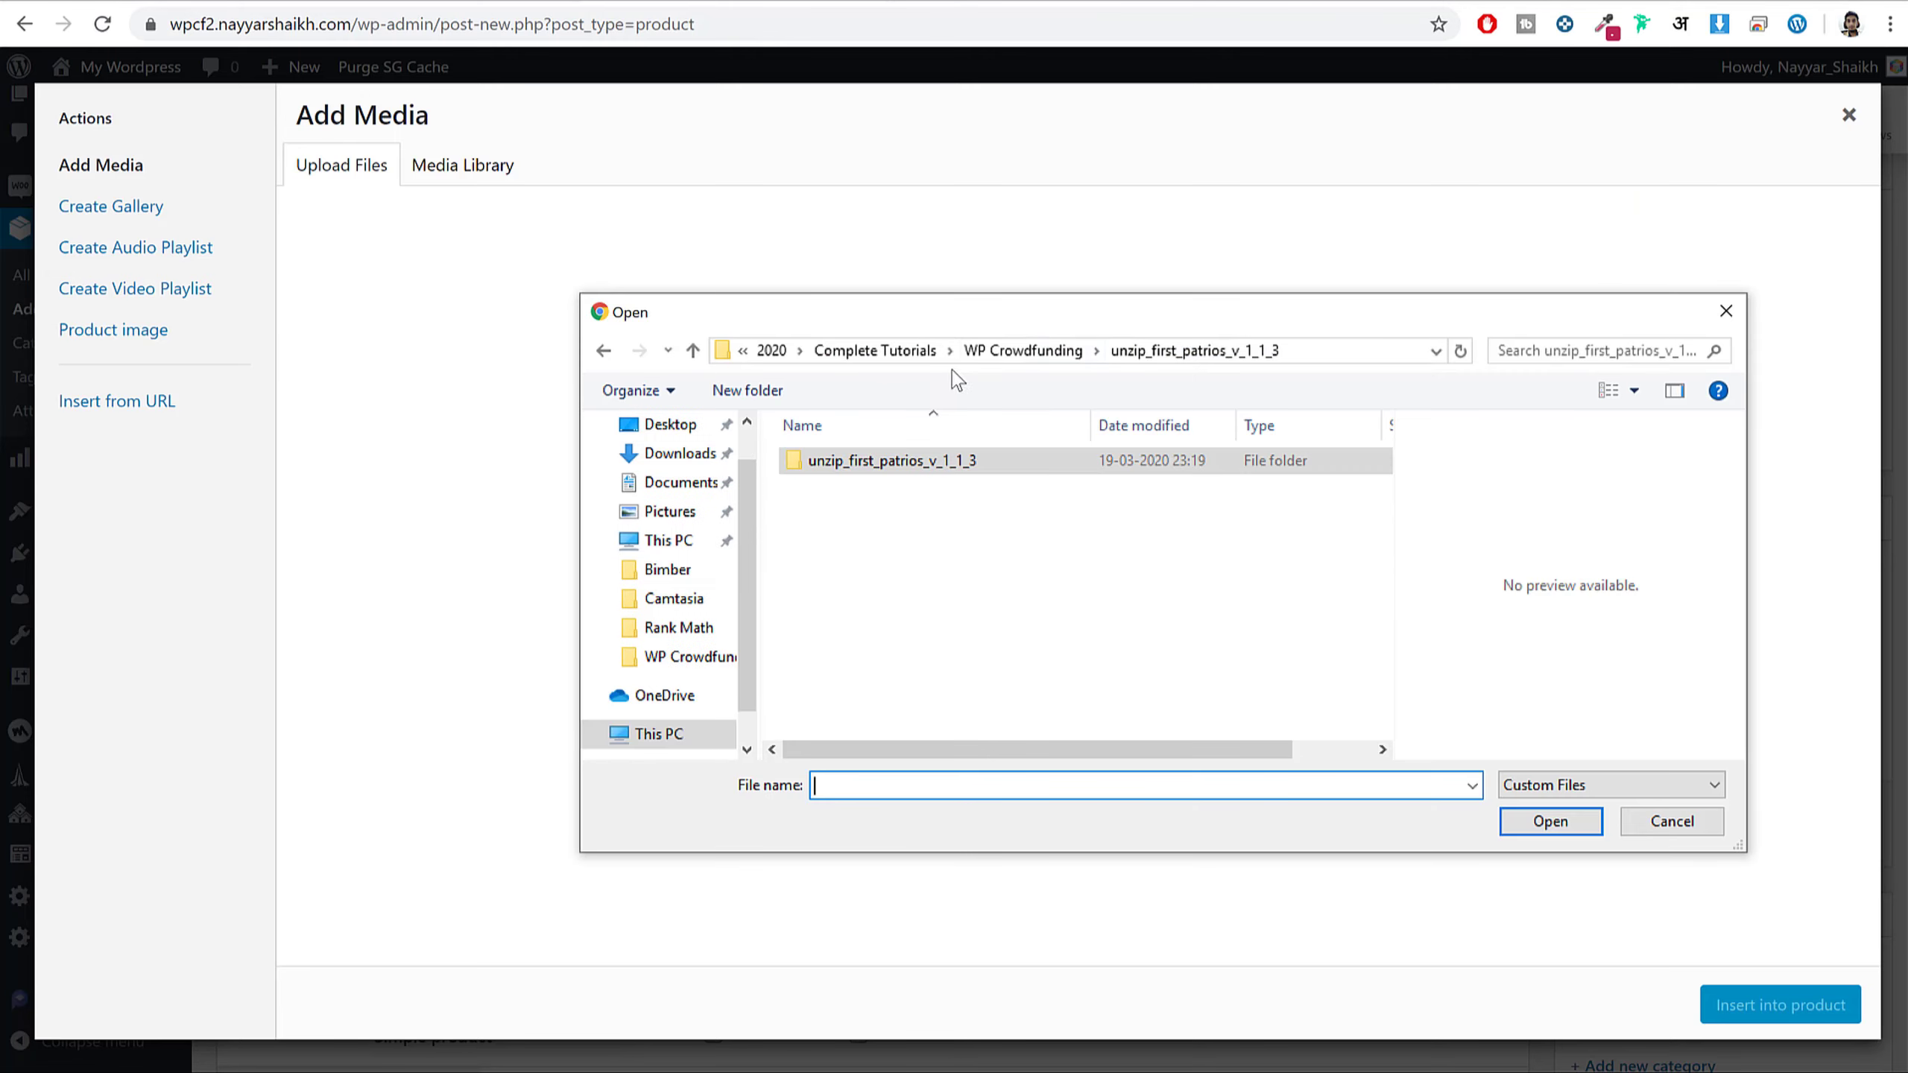
pyautogui.click(1006, 353)
pyautogui.doubleClick(829, 512)
# - Upload all the files in the Media folder to the site's media library
pyautogui.click(987, 481)
pyautogui.scroll(-5, 1106, 576)
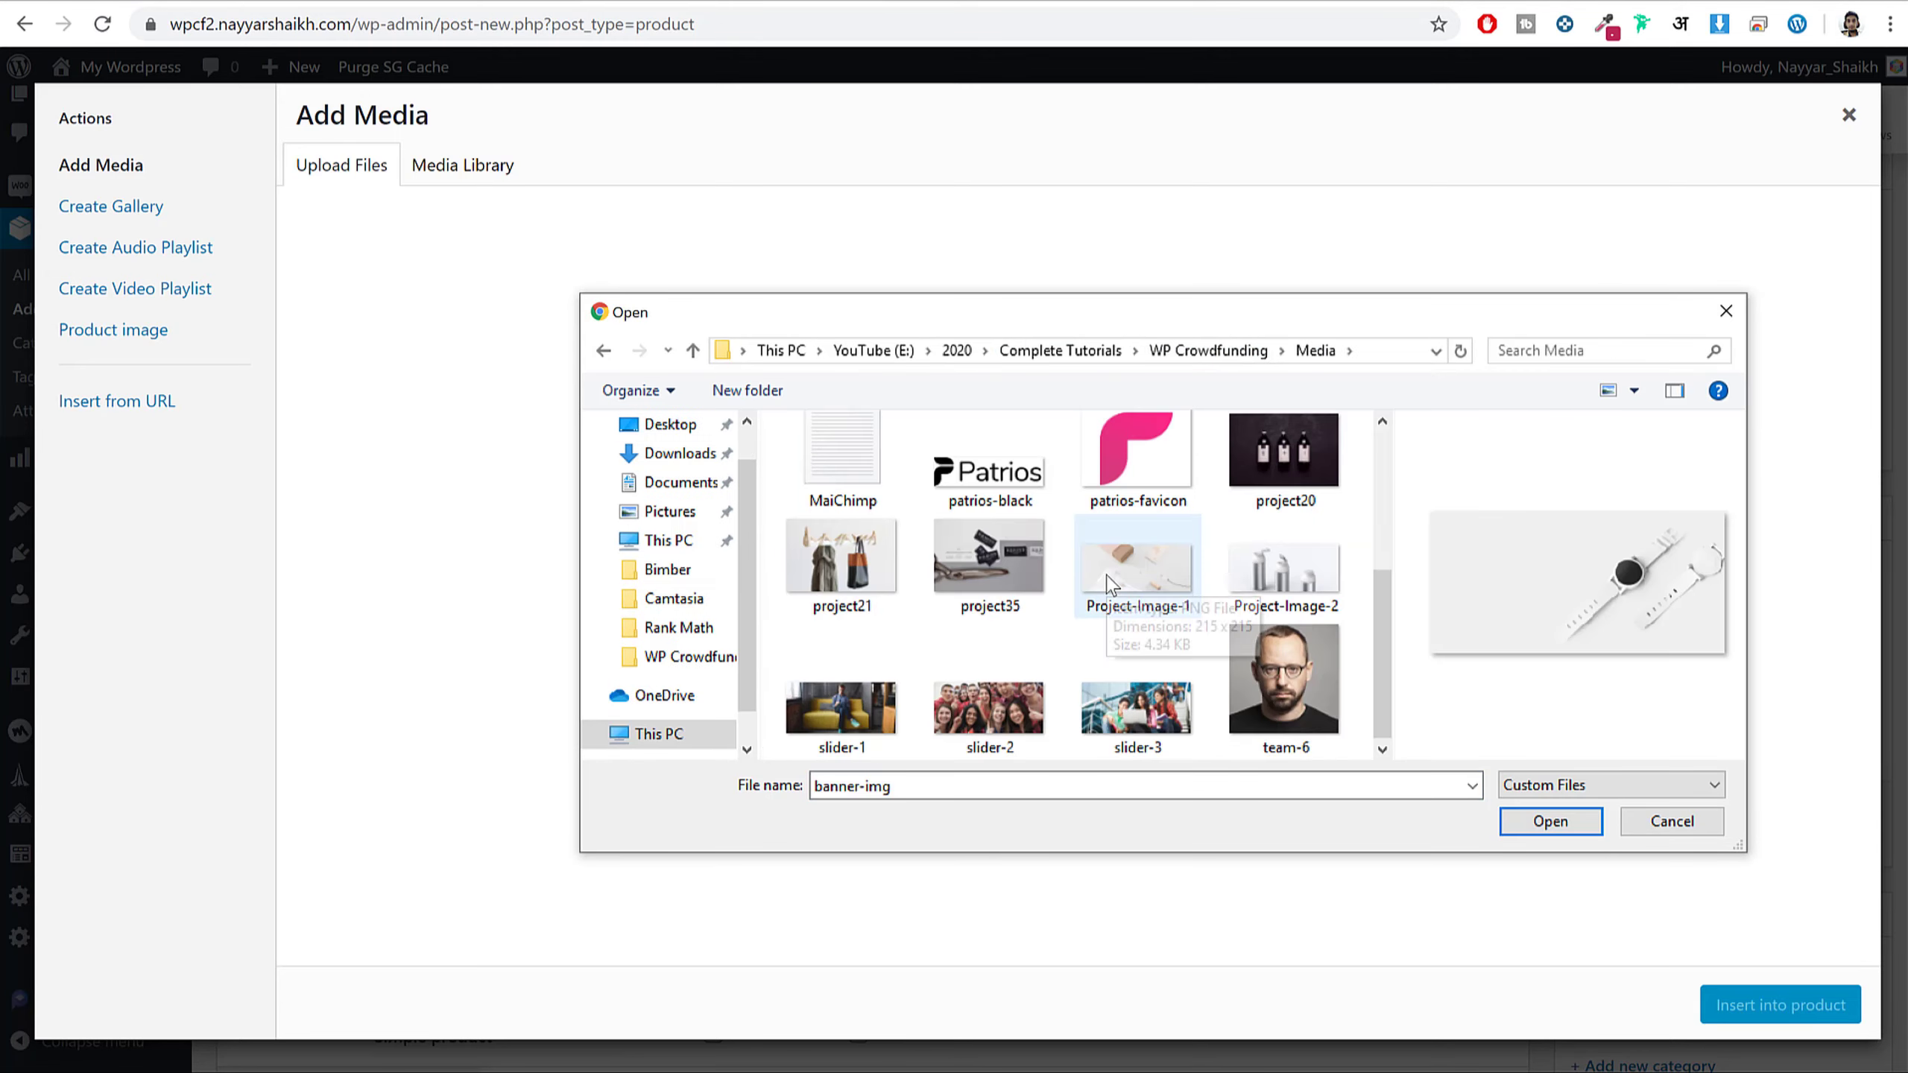
pyautogui.scroll(3, 1106, 575)
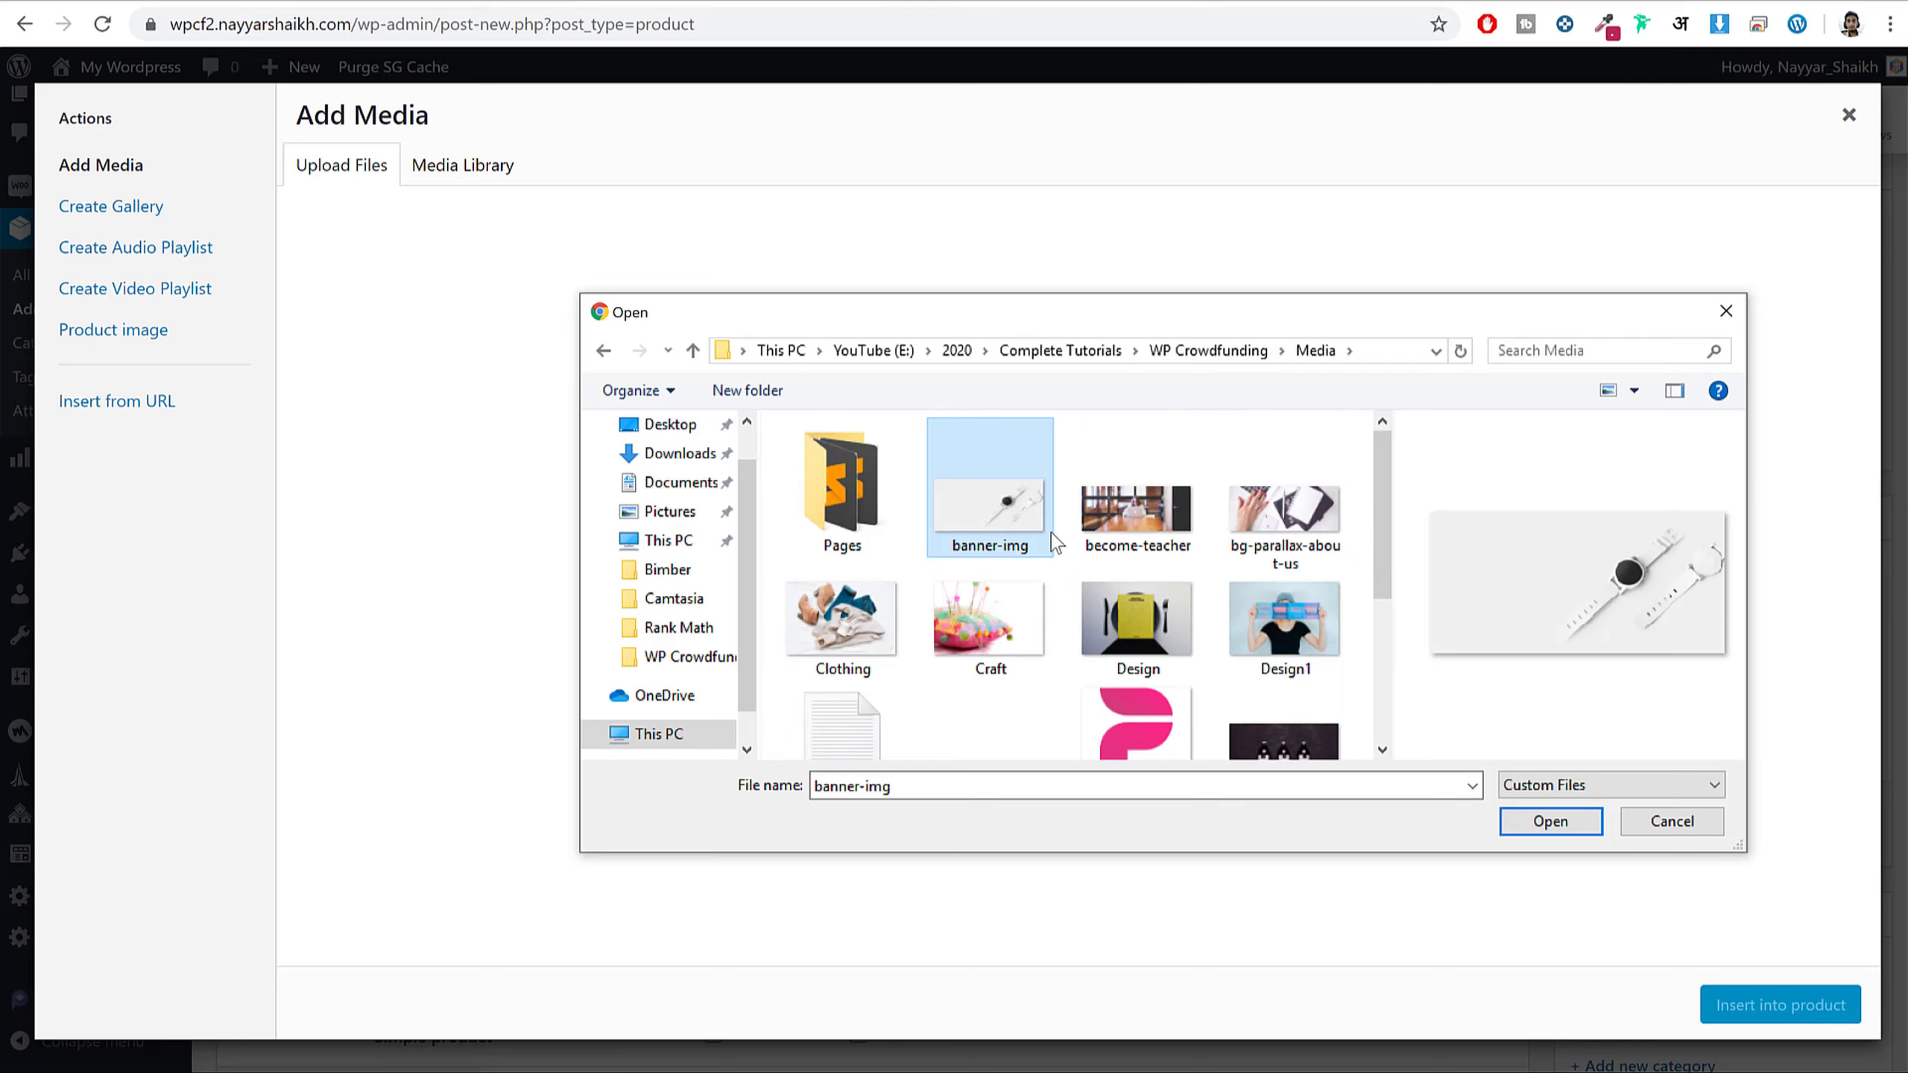
pyautogui.hotkey('ctrl', 'a')
pyautogui.scroll(-2, 856, 609)
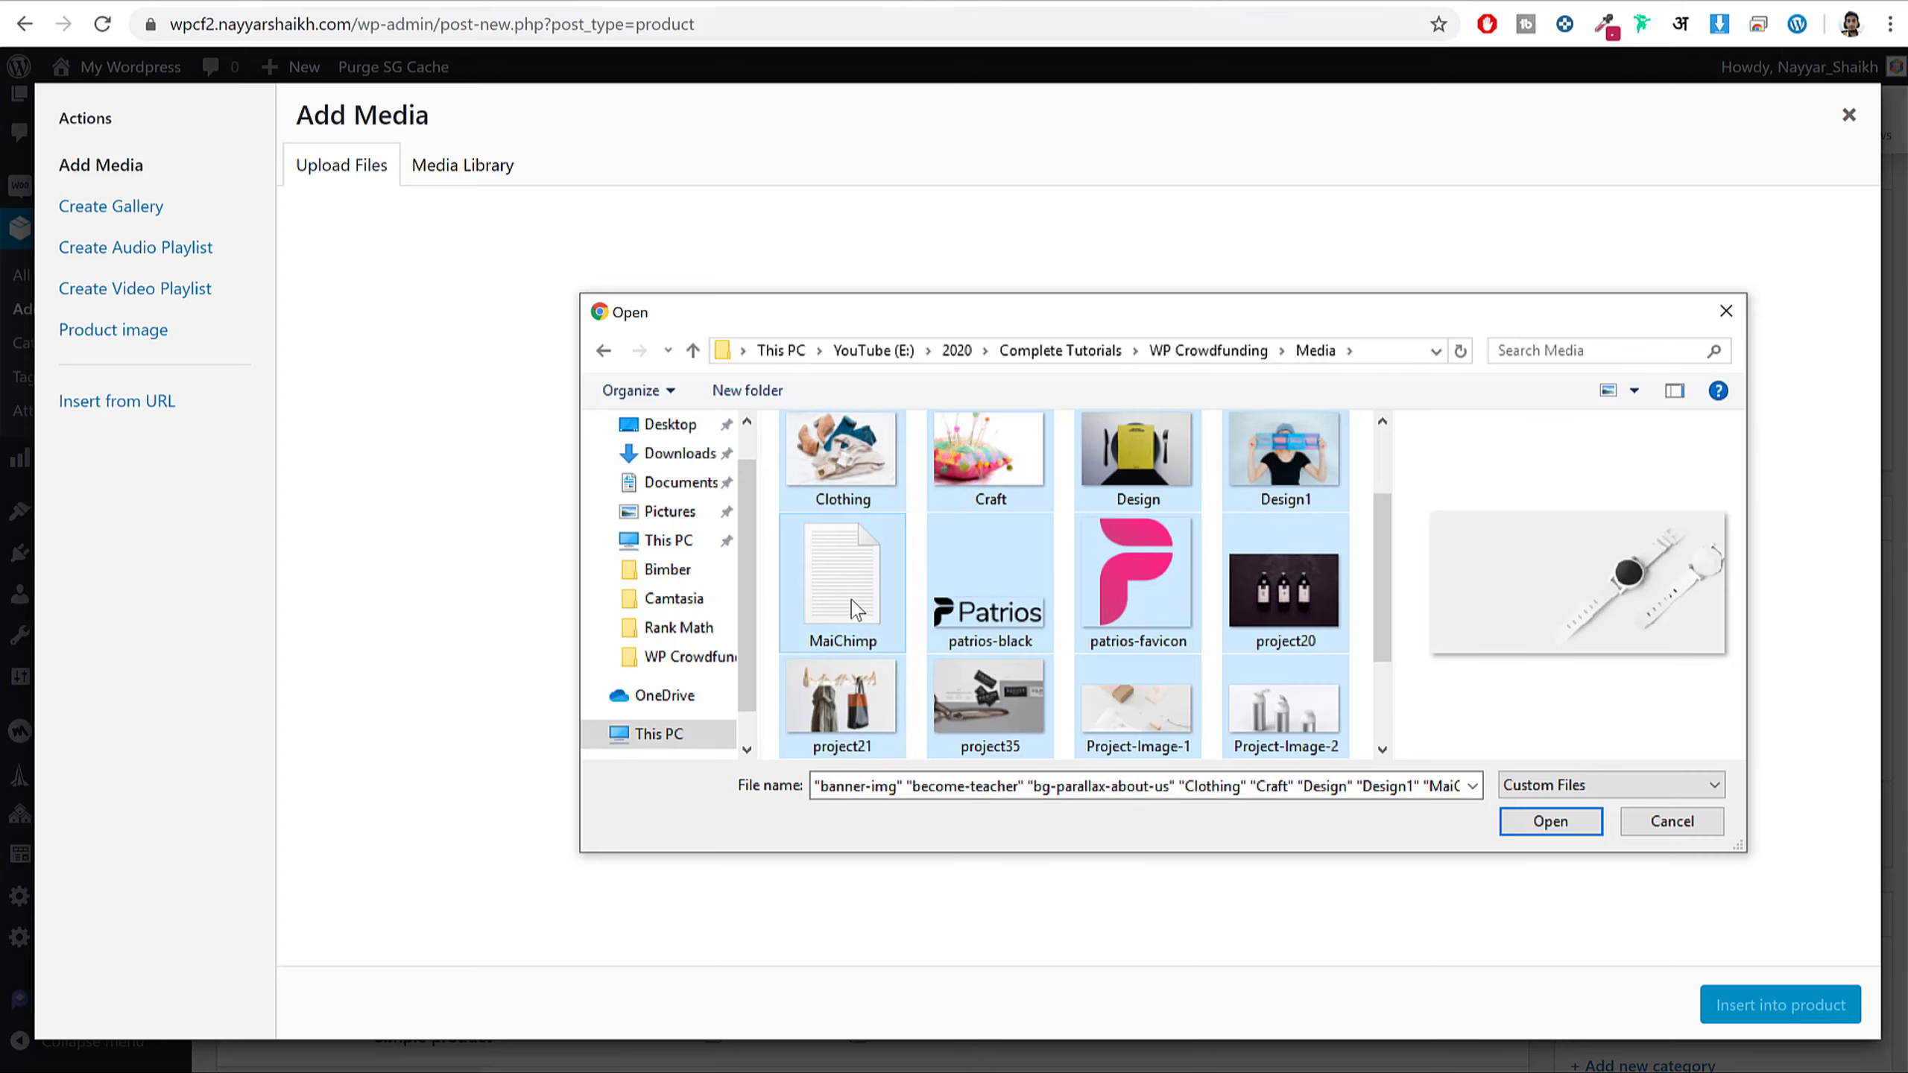
pyautogui.scroll(-1, 1178, 644)
pyautogui.click(1550, 821)
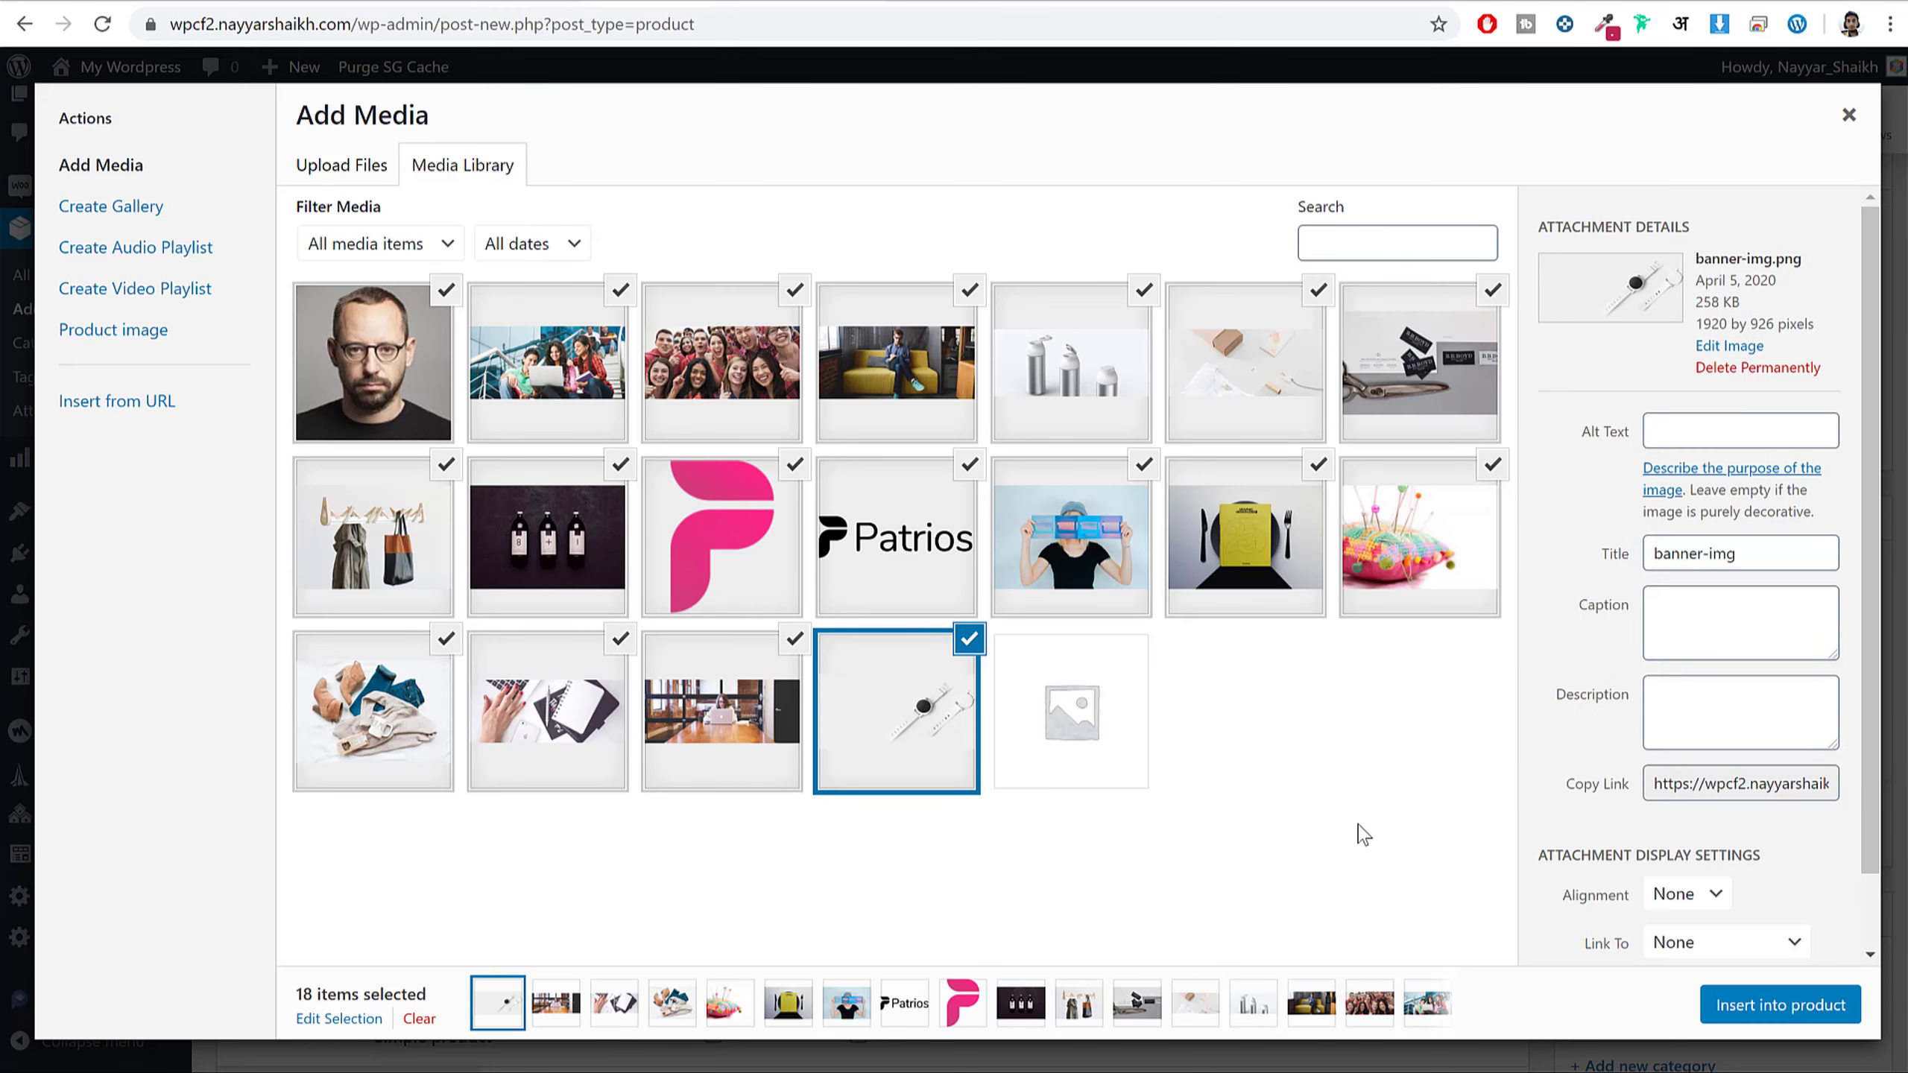
# - Insert the whole selection of uploaded images into the product description
pyautogui.click(1076, 386)
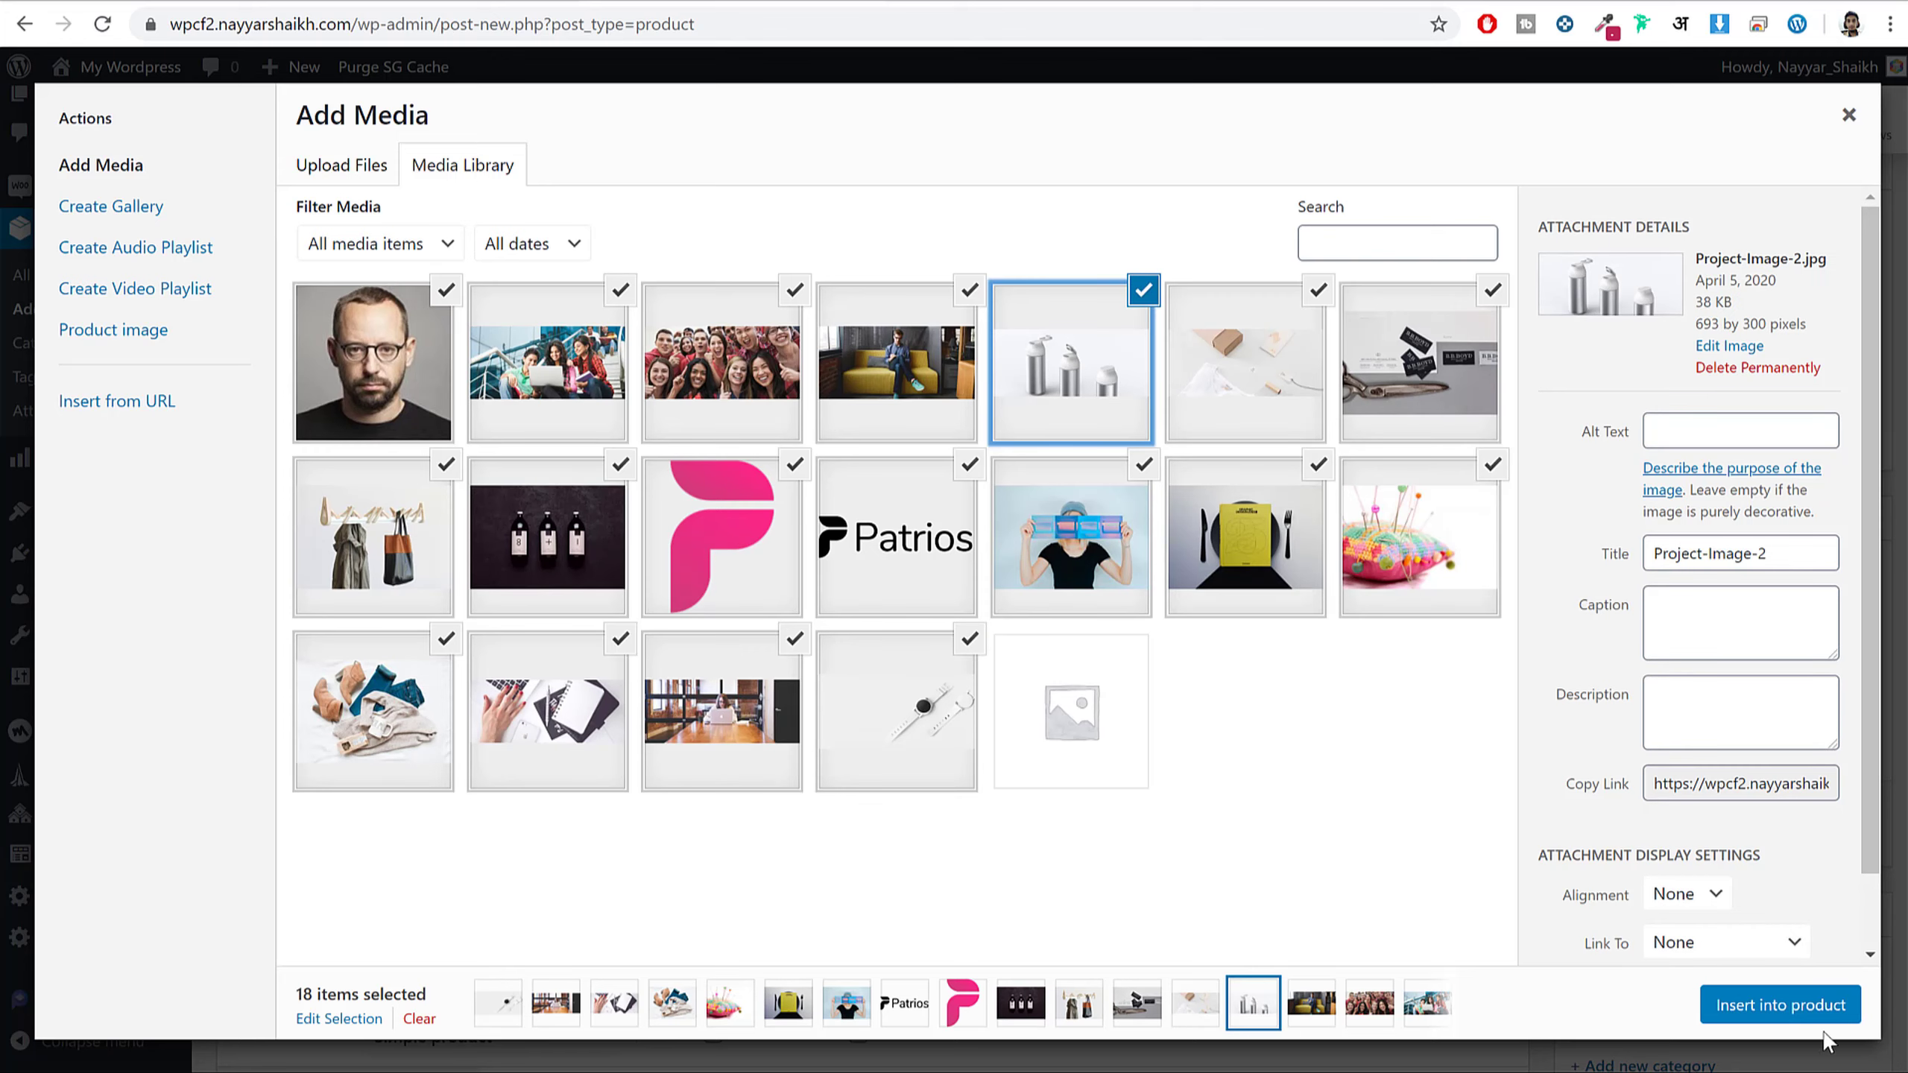
pyautogui.click(1803, 1004)
pyautogui.scroll(-3, 1149, 751)
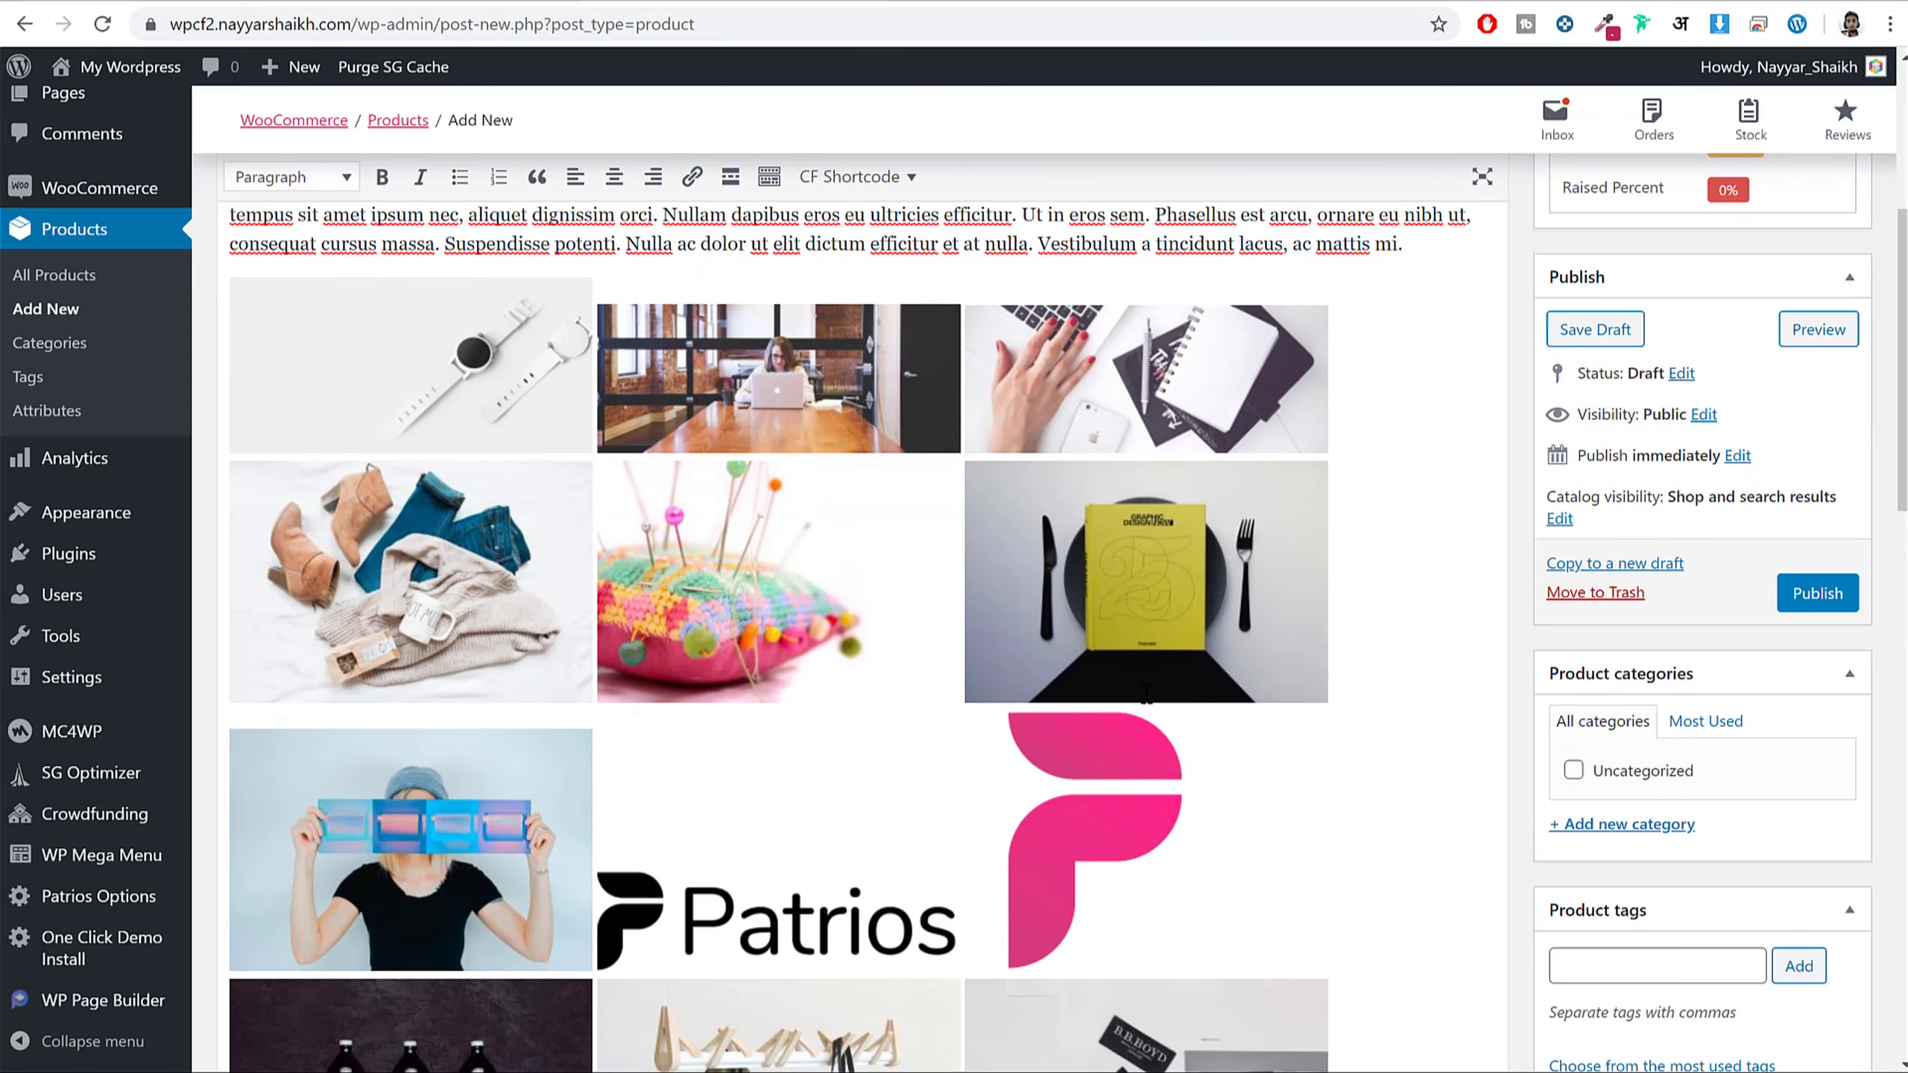
# - Delete every inserted image from the product description except the white watch banner
pyautogui.click(1295, 574)
pyautogui.moveTo(1382, 324); pyautogui.dragTo(744, 1044)
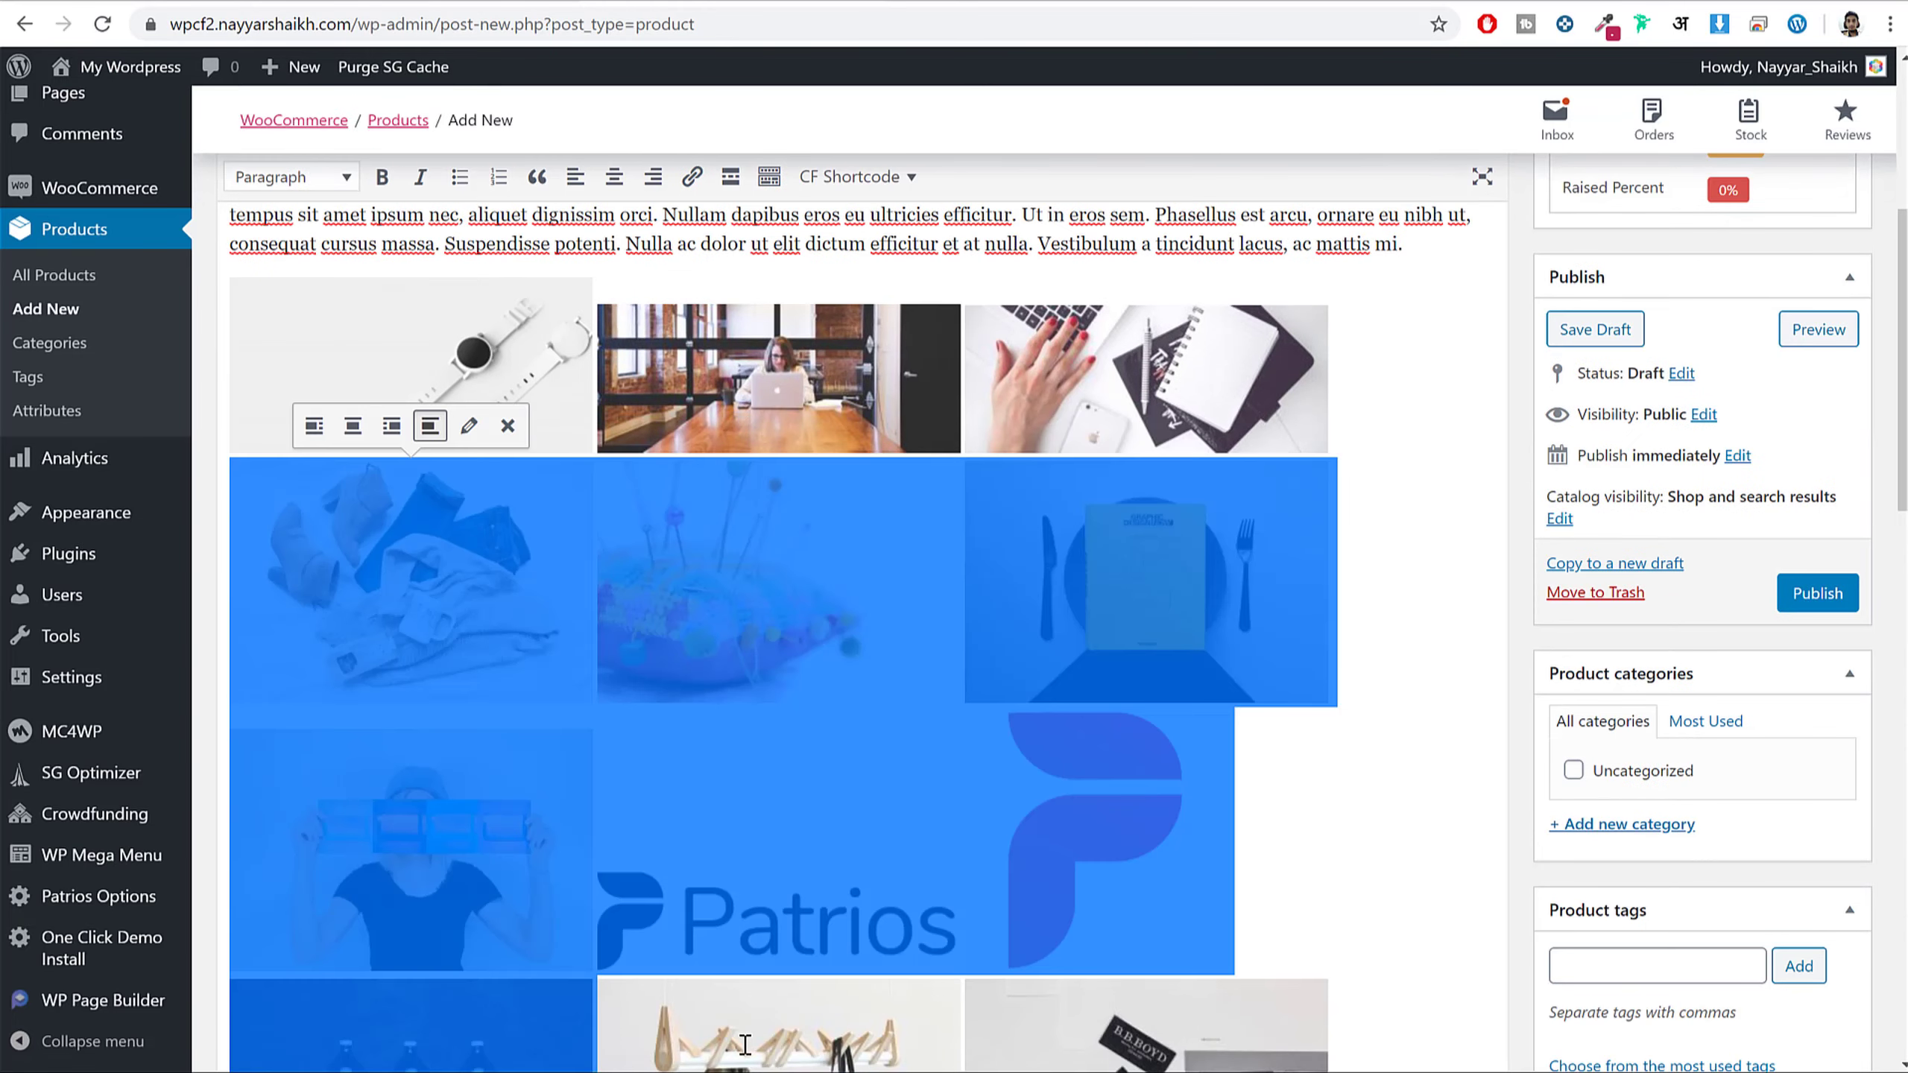
pyautogui.press('Delete')
pyautogui.moveTo(1391, 381); pyautogui.dragTo(699, 969)
pyautogui.press('Delete')
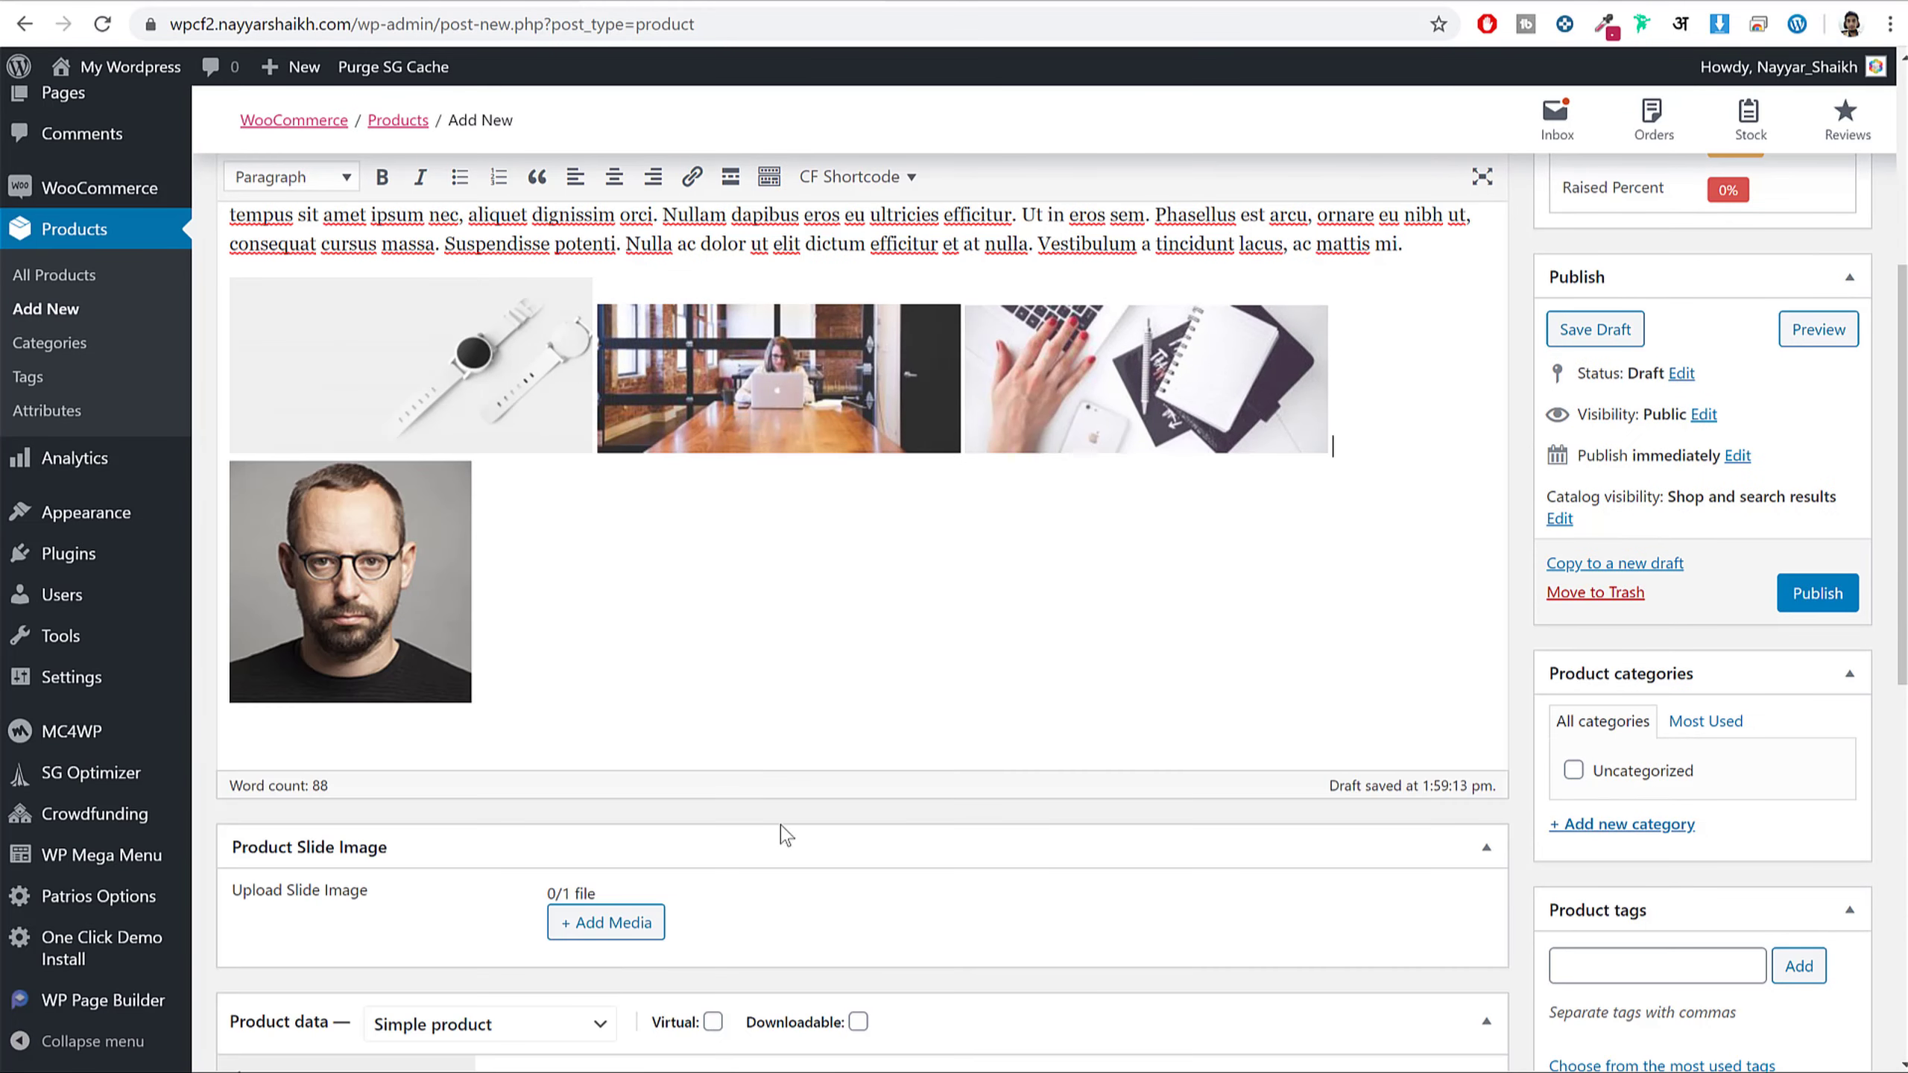
pyautogui.click(850, 405)
pyautogui.press('Delete')
pyautogui.click(1113, 407)
pyautogui.press('Delete')
pyautogui.click(867, 431)
pyautogui.press('Delete')
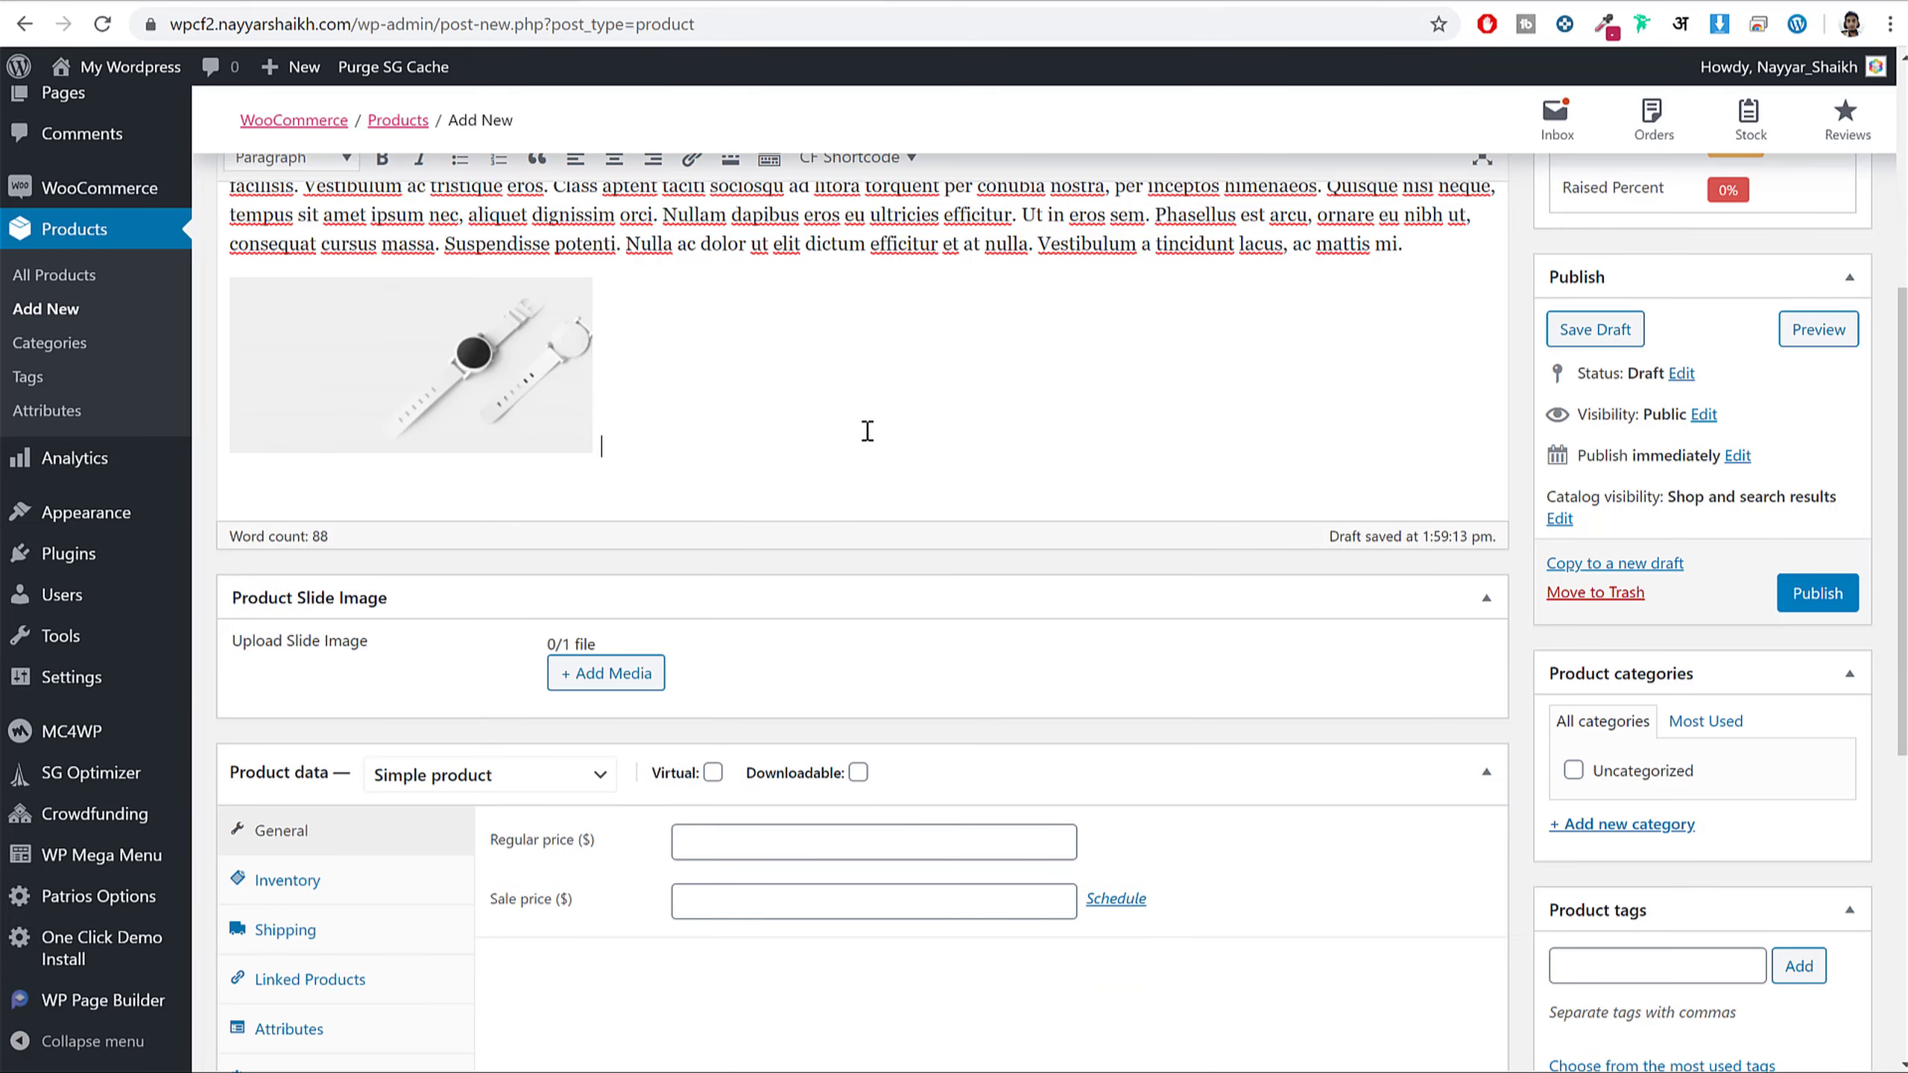
# - Set the watch banner image in the description to Full Size – 1920 × 926 with center alignment
pyautogui.click(502, 392)
pyautogui.scroll(3, 750, 584)
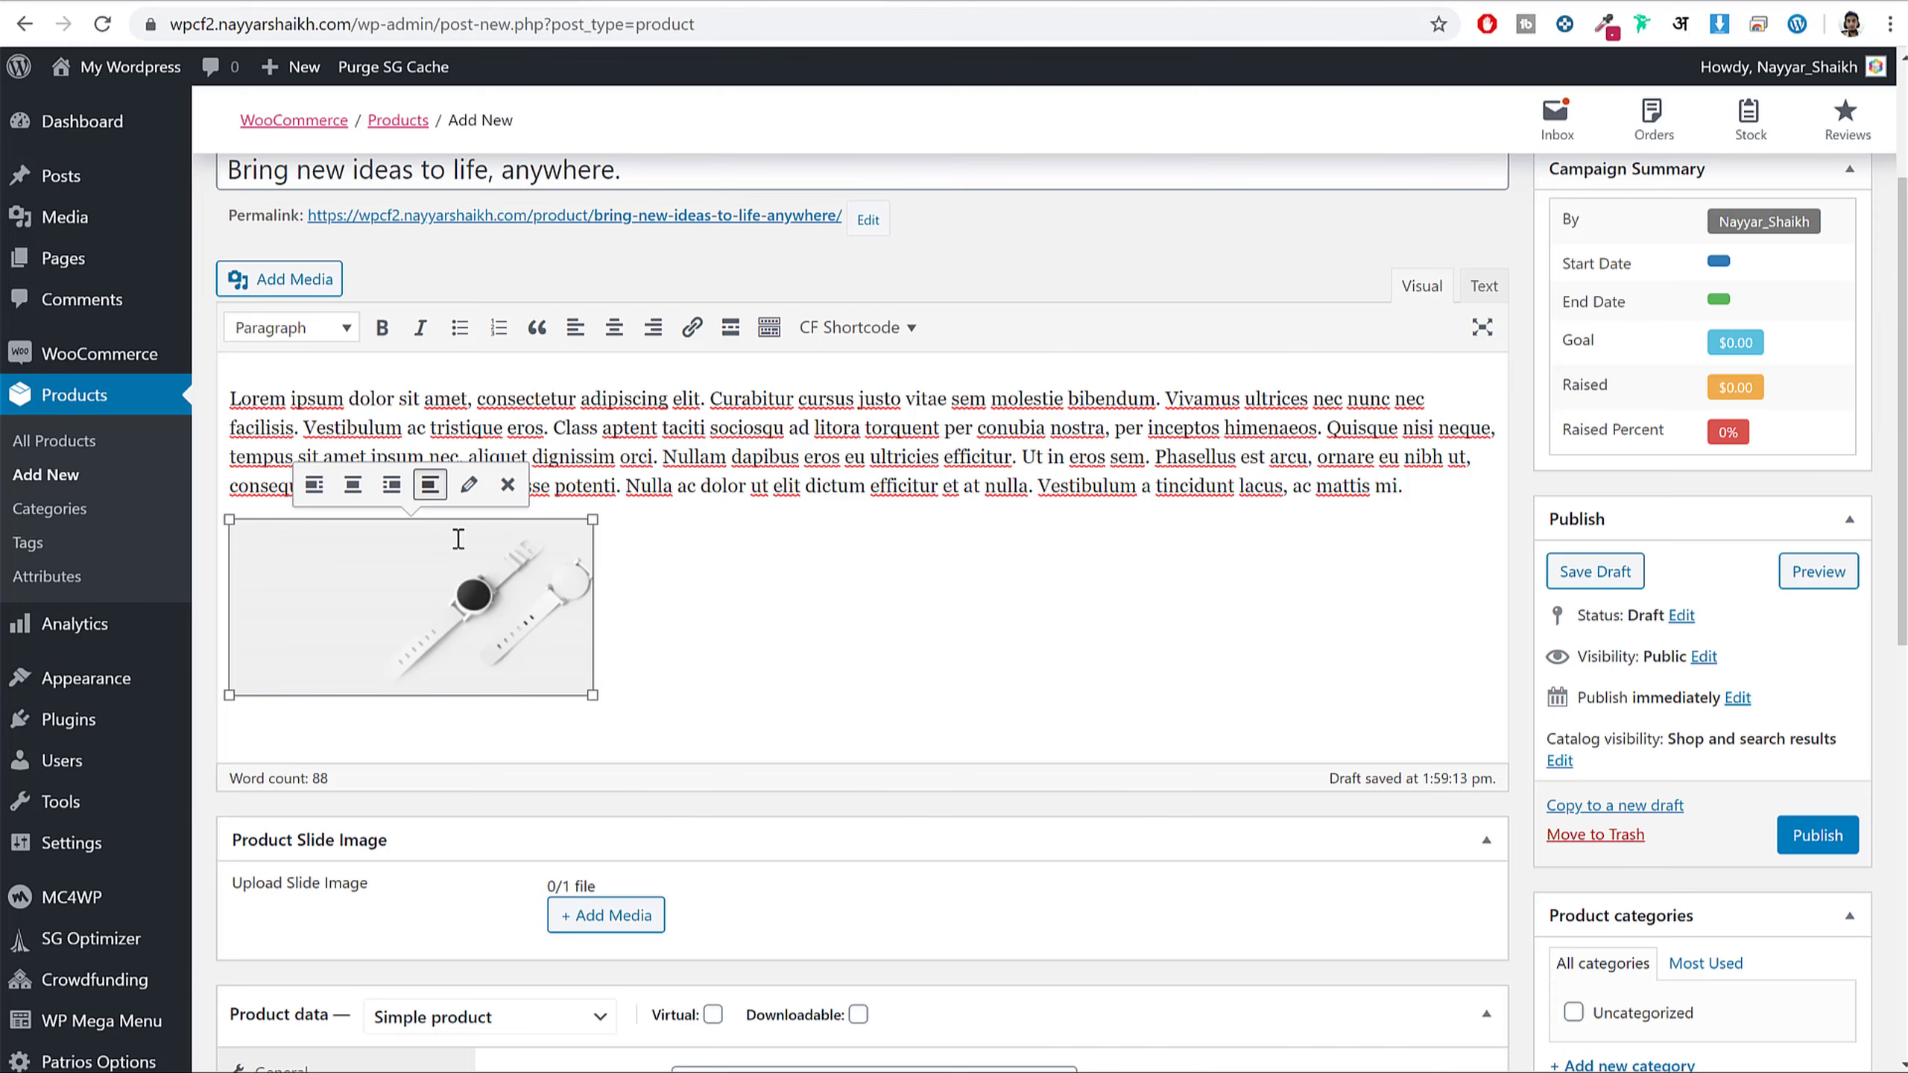
pyautogui.click(467, 485)
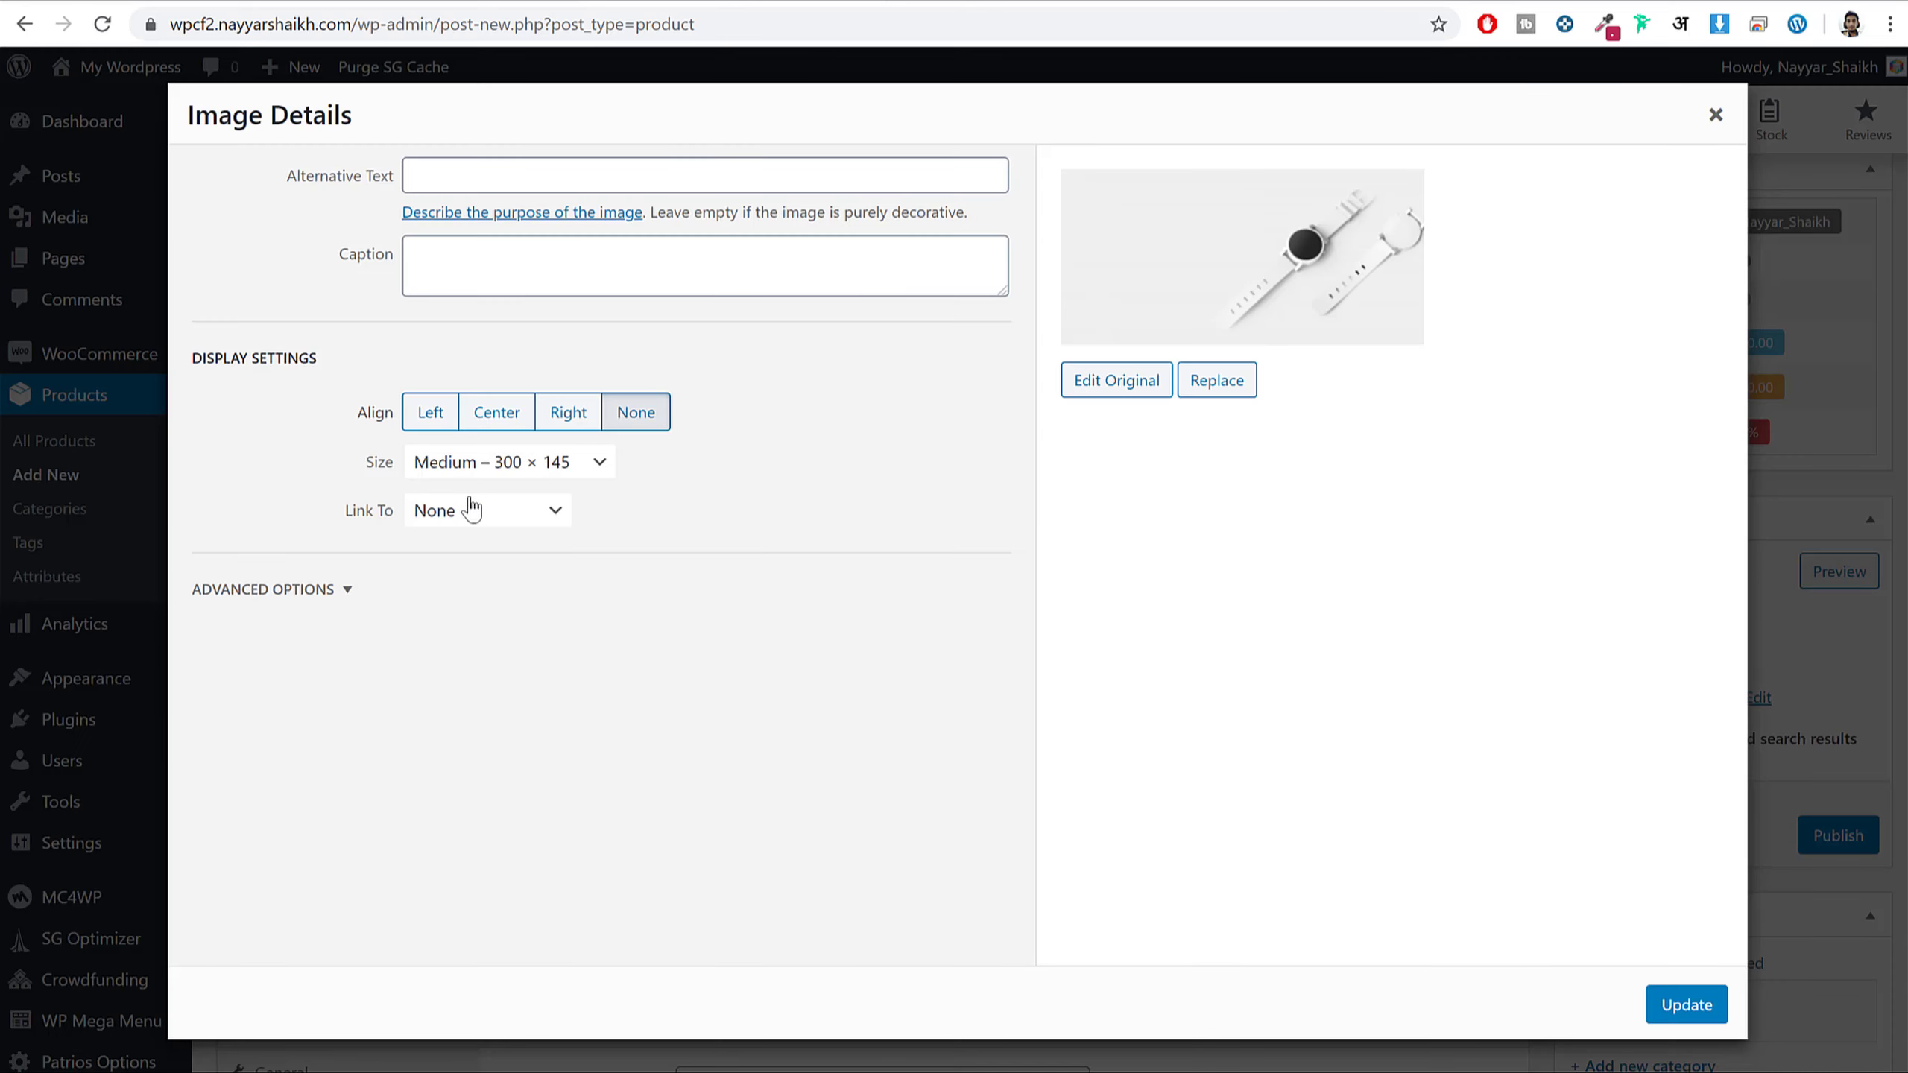
pyautogui.moveTo(352, 476); pyautogui.dragTo(421, 474)
pyautogui.click(420, 475)
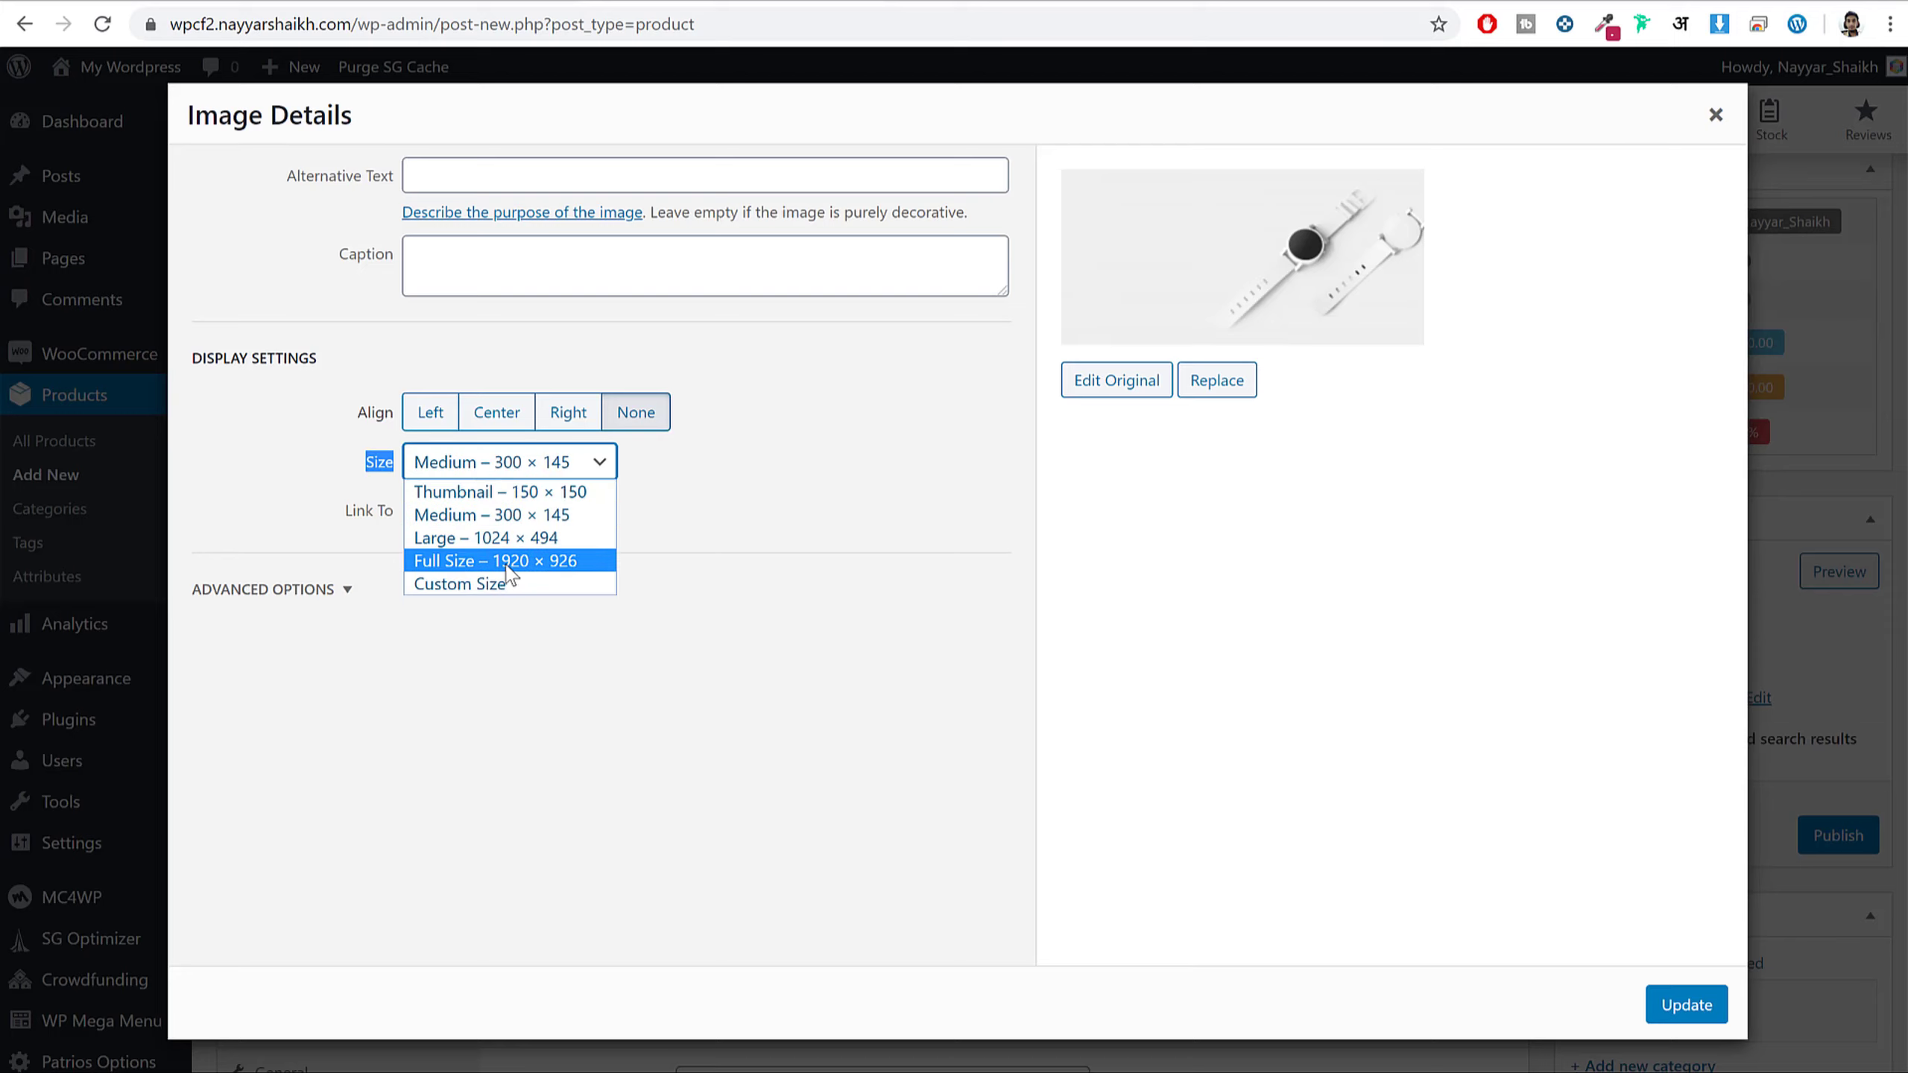
pyautogui.click(516, 565)
pyautogui.click(482, 425)
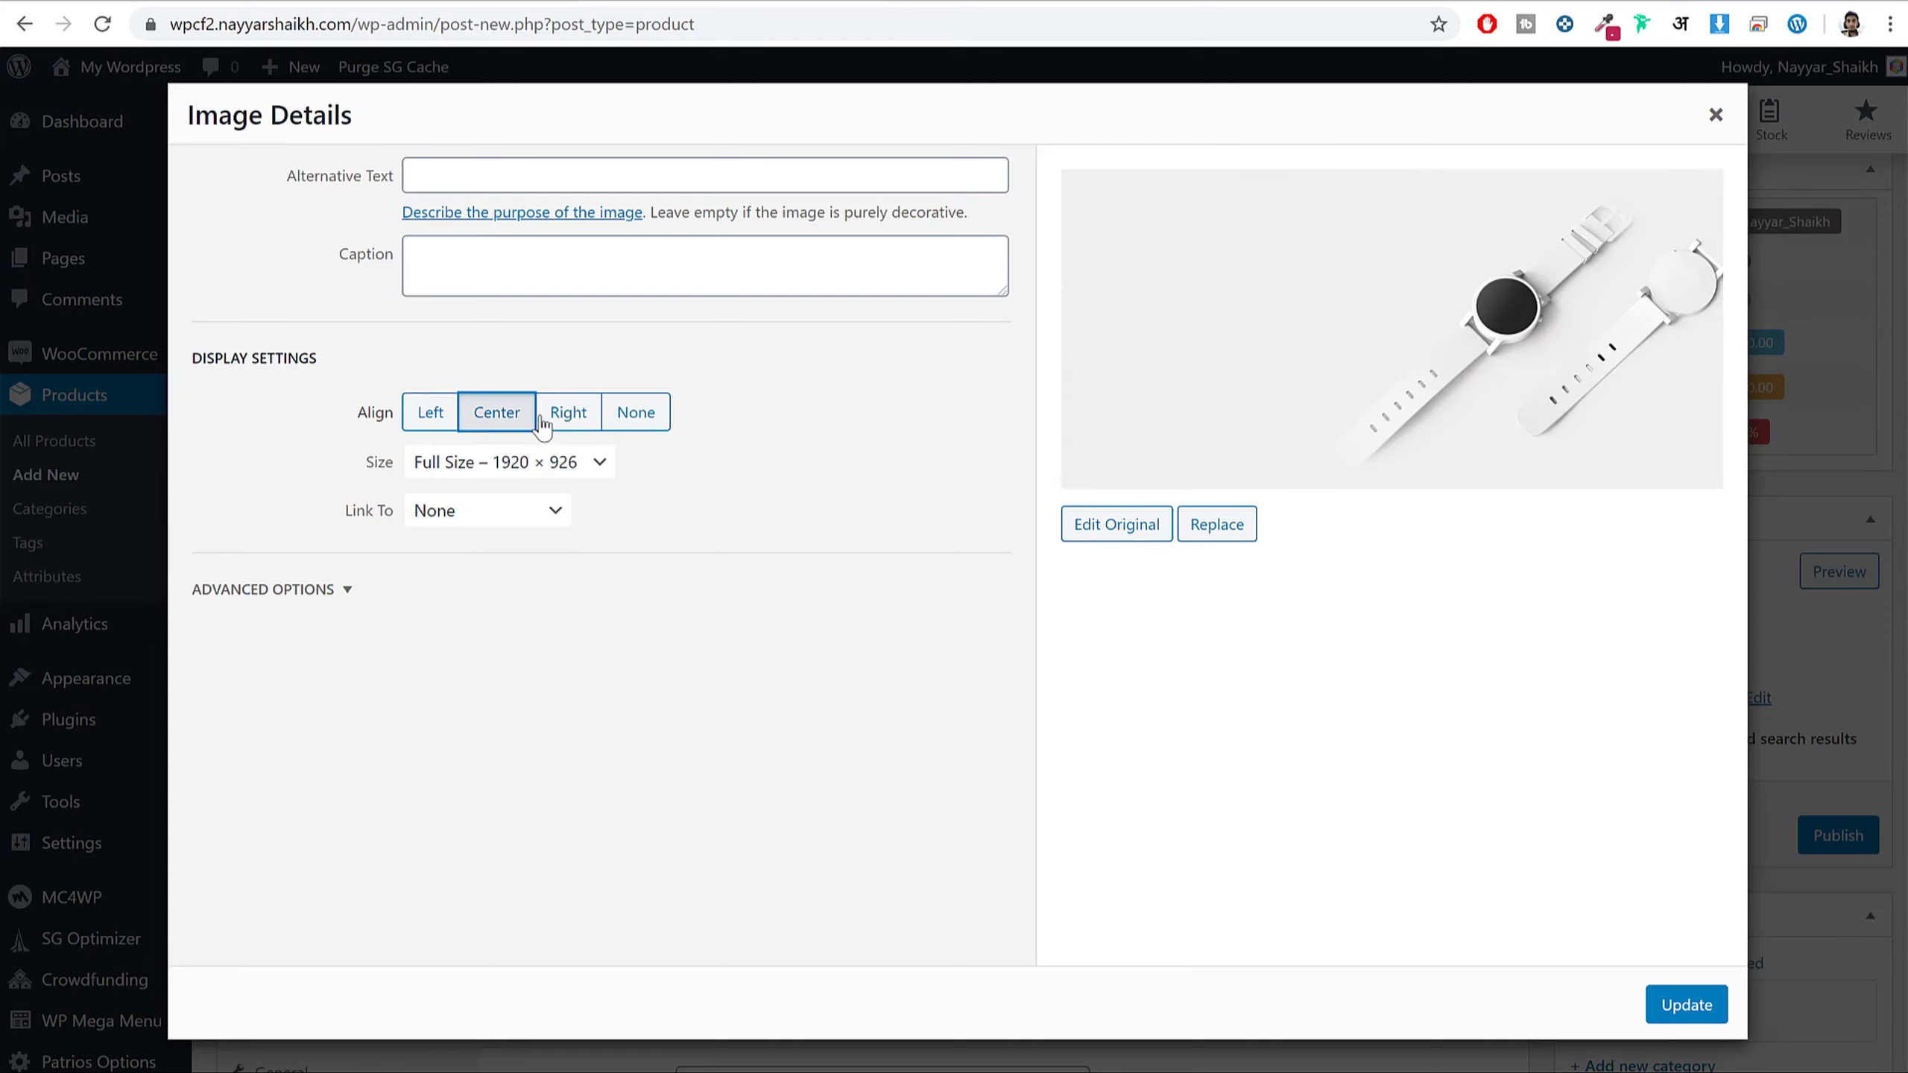
pyautogui.click(1689, 1007)
pyautogui.scroll(-5, 1392, 792)
pyautogui.scroll(3, 1393, 815)
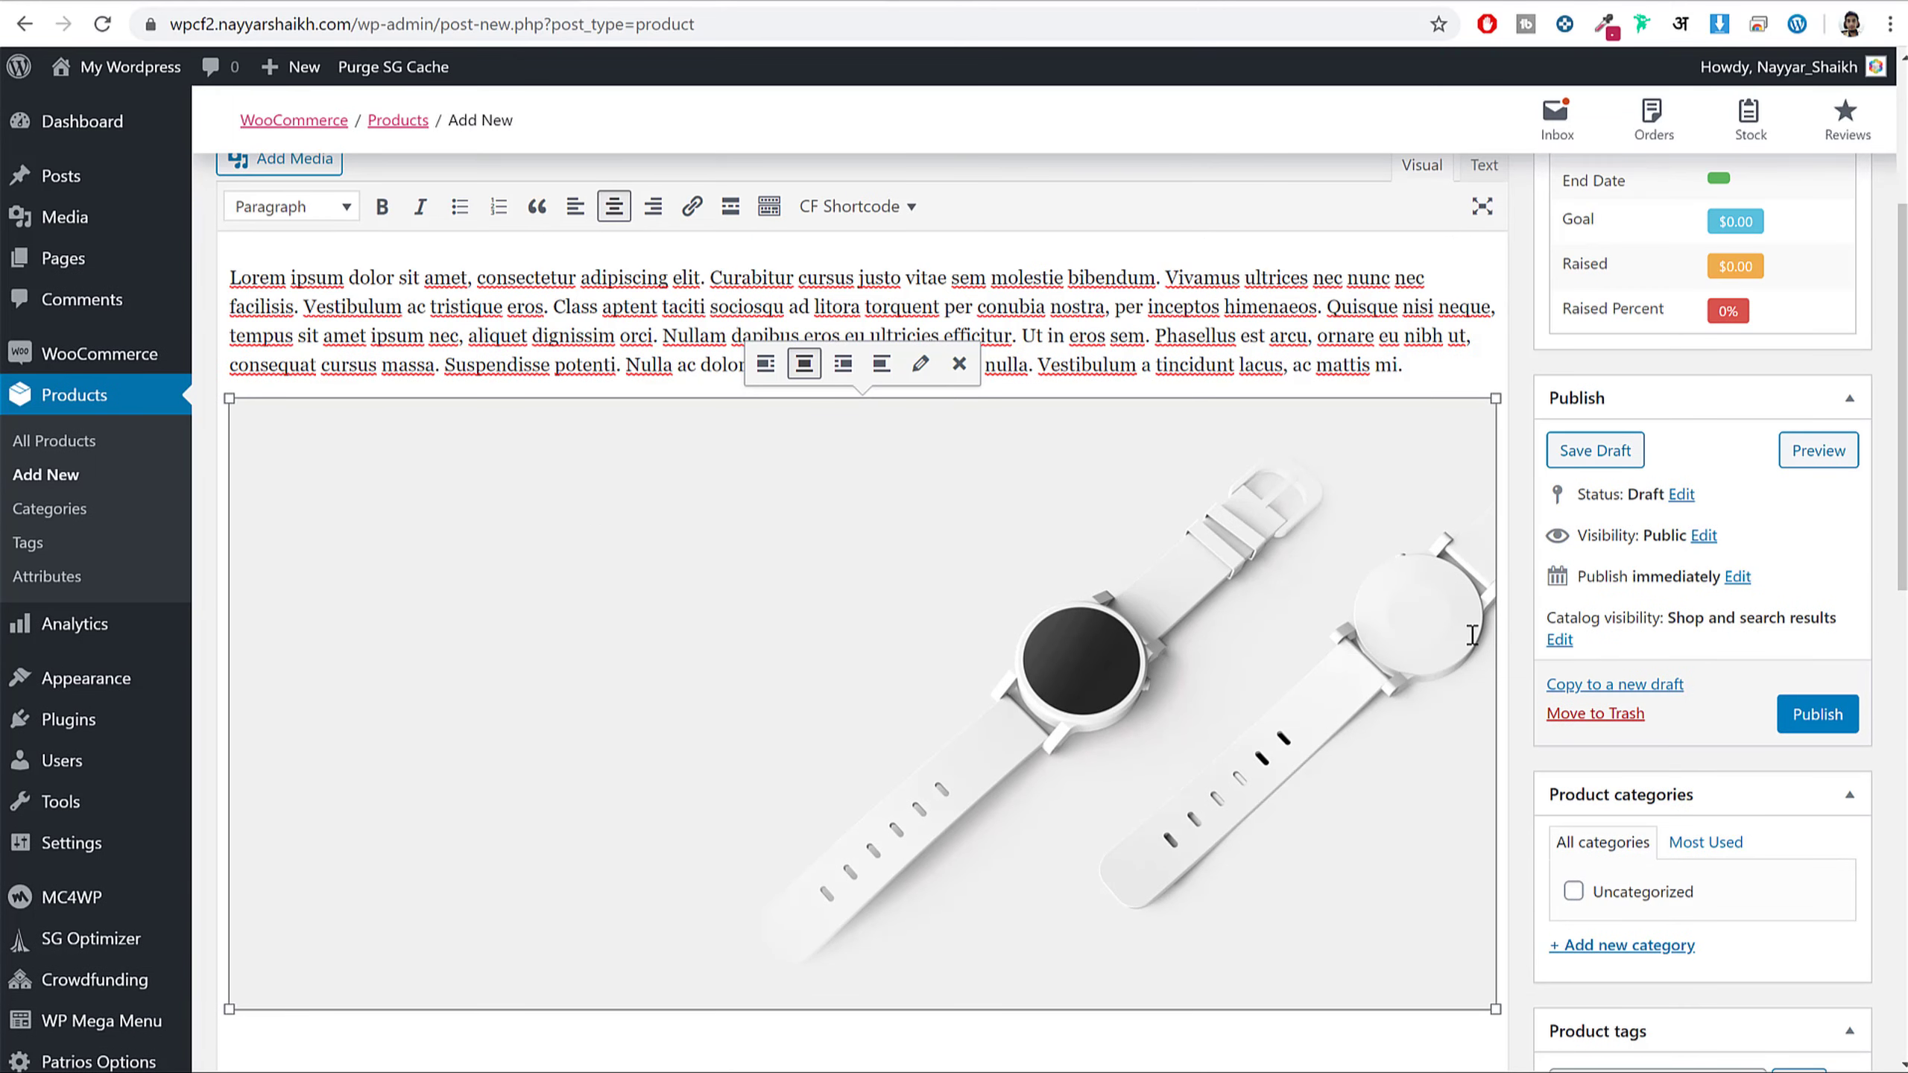
# - Add a second copy of the "Lorem ipsum dolor sit amet" paragraph directly below the watch image
pyautogui.scroll(-3, 1537, 706)
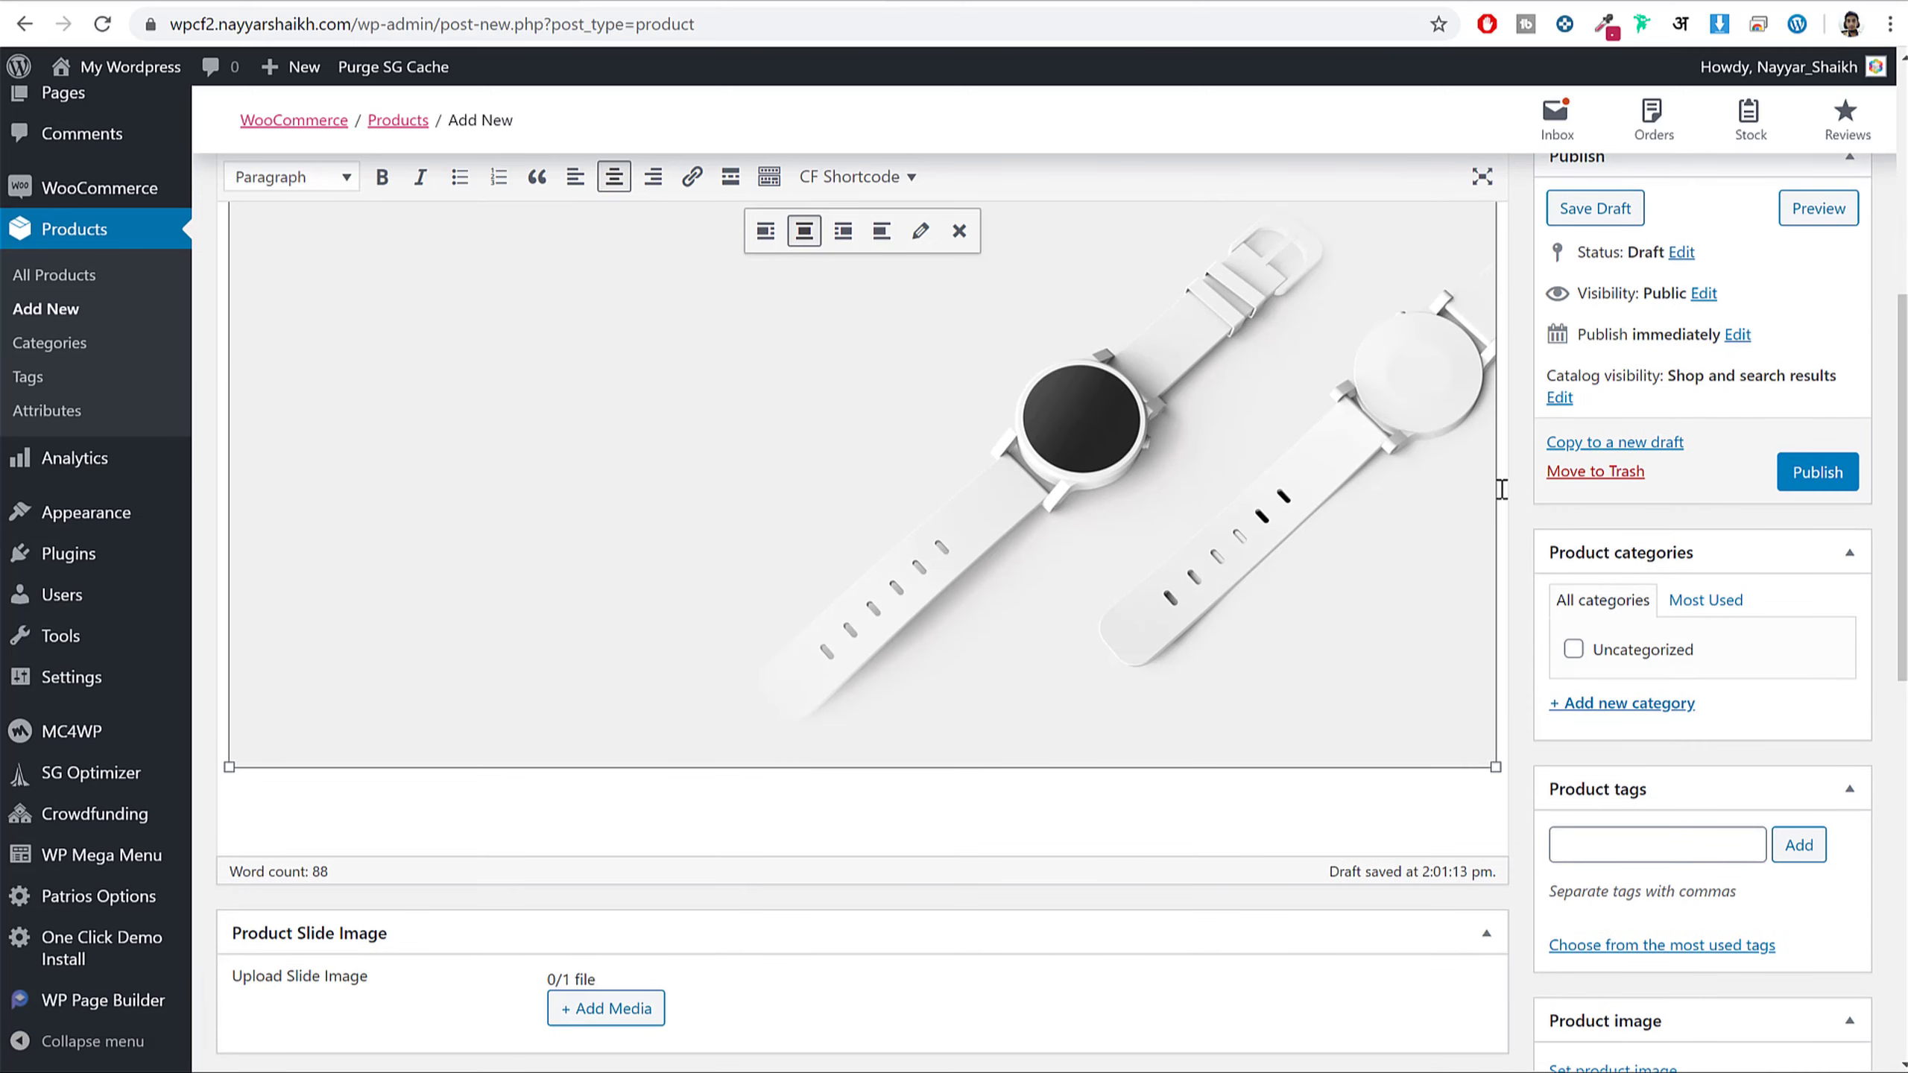
pyautogui.click(1500, 488)
pyautogui.press('Return')
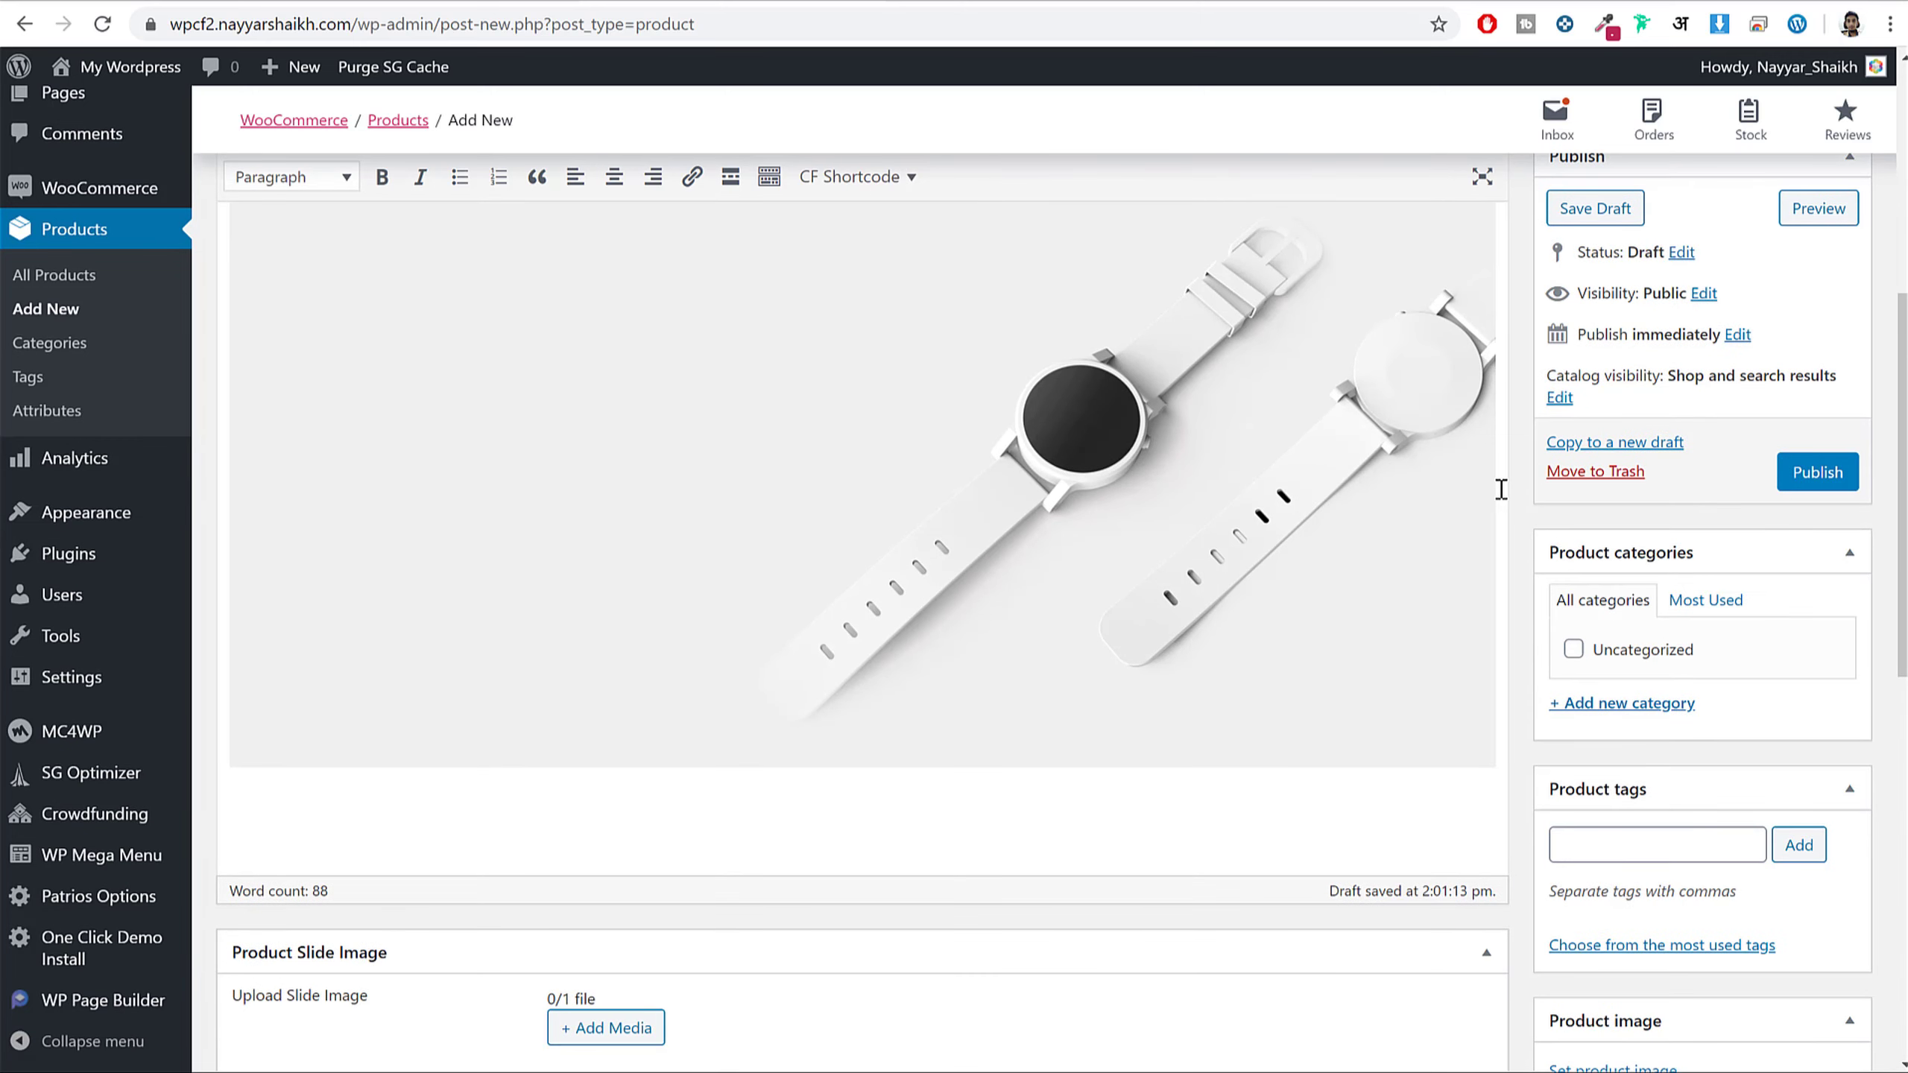
pyautogui.press('BackSpace')
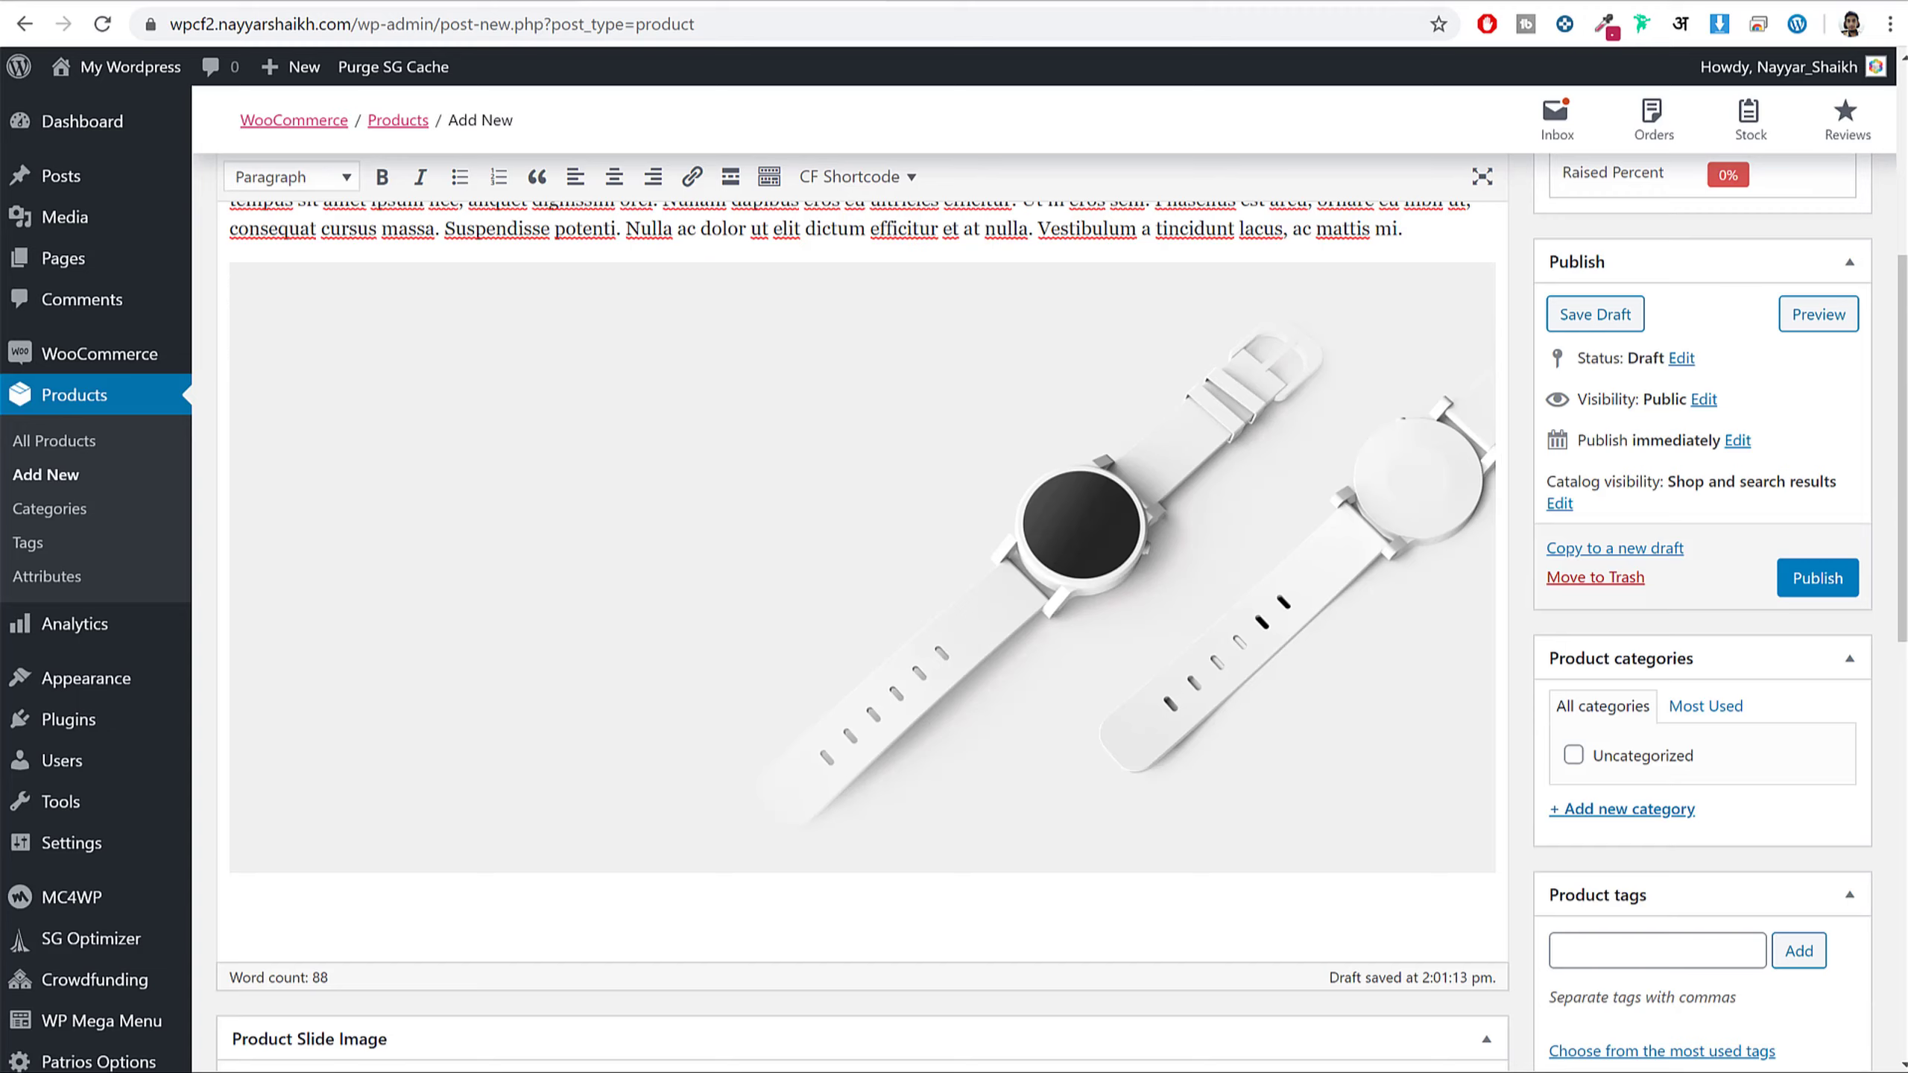
pyautogui.write('Lorem ipsum dolor sit amet, consectetur adipiscing elit. Curabitur cursus justo vitae sem molestie bibendum. Vivamus ultrices nec nunc nec facilisis. Vestibulum ac tristique eros. Class aptent taciti sociosqu ad litora torquent per conubia nostra, per inceptos himenaeos. Quisque nisi neque, tempus sit amet ipsum nec, aliquet dignissim orci. Nullam dapibus eros eu ultricies efficitur. Ut in eros sem. Phasellus est arcu, ornare eu nibh ut, consequat cursus massa. Suspendisse potenti. Nulla ac dolor ut elit dictum efficitur et at nulla. Vestibulum a tincidunt lacus, ac mattis mi.')
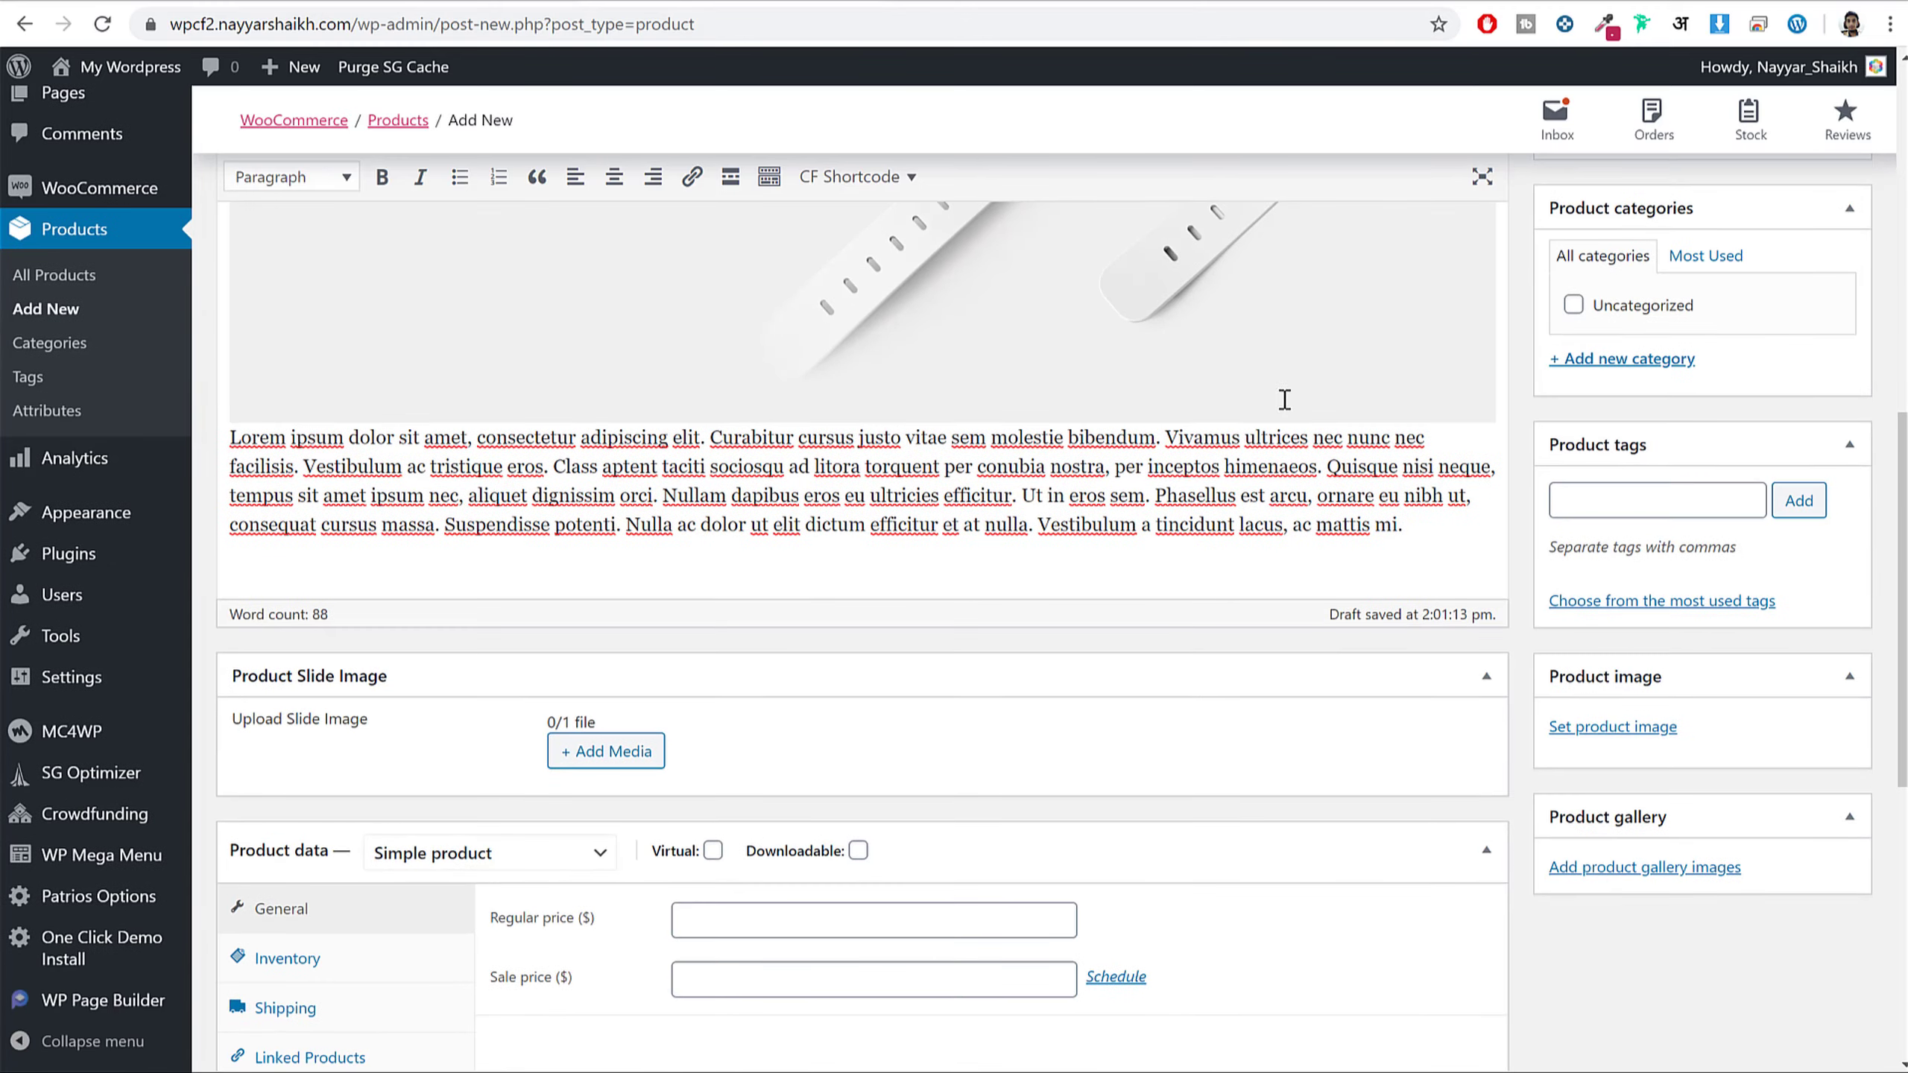
# - Change the product type in the product data to Crowdfunding
pyautogui.scroll(5, 1315, 588)
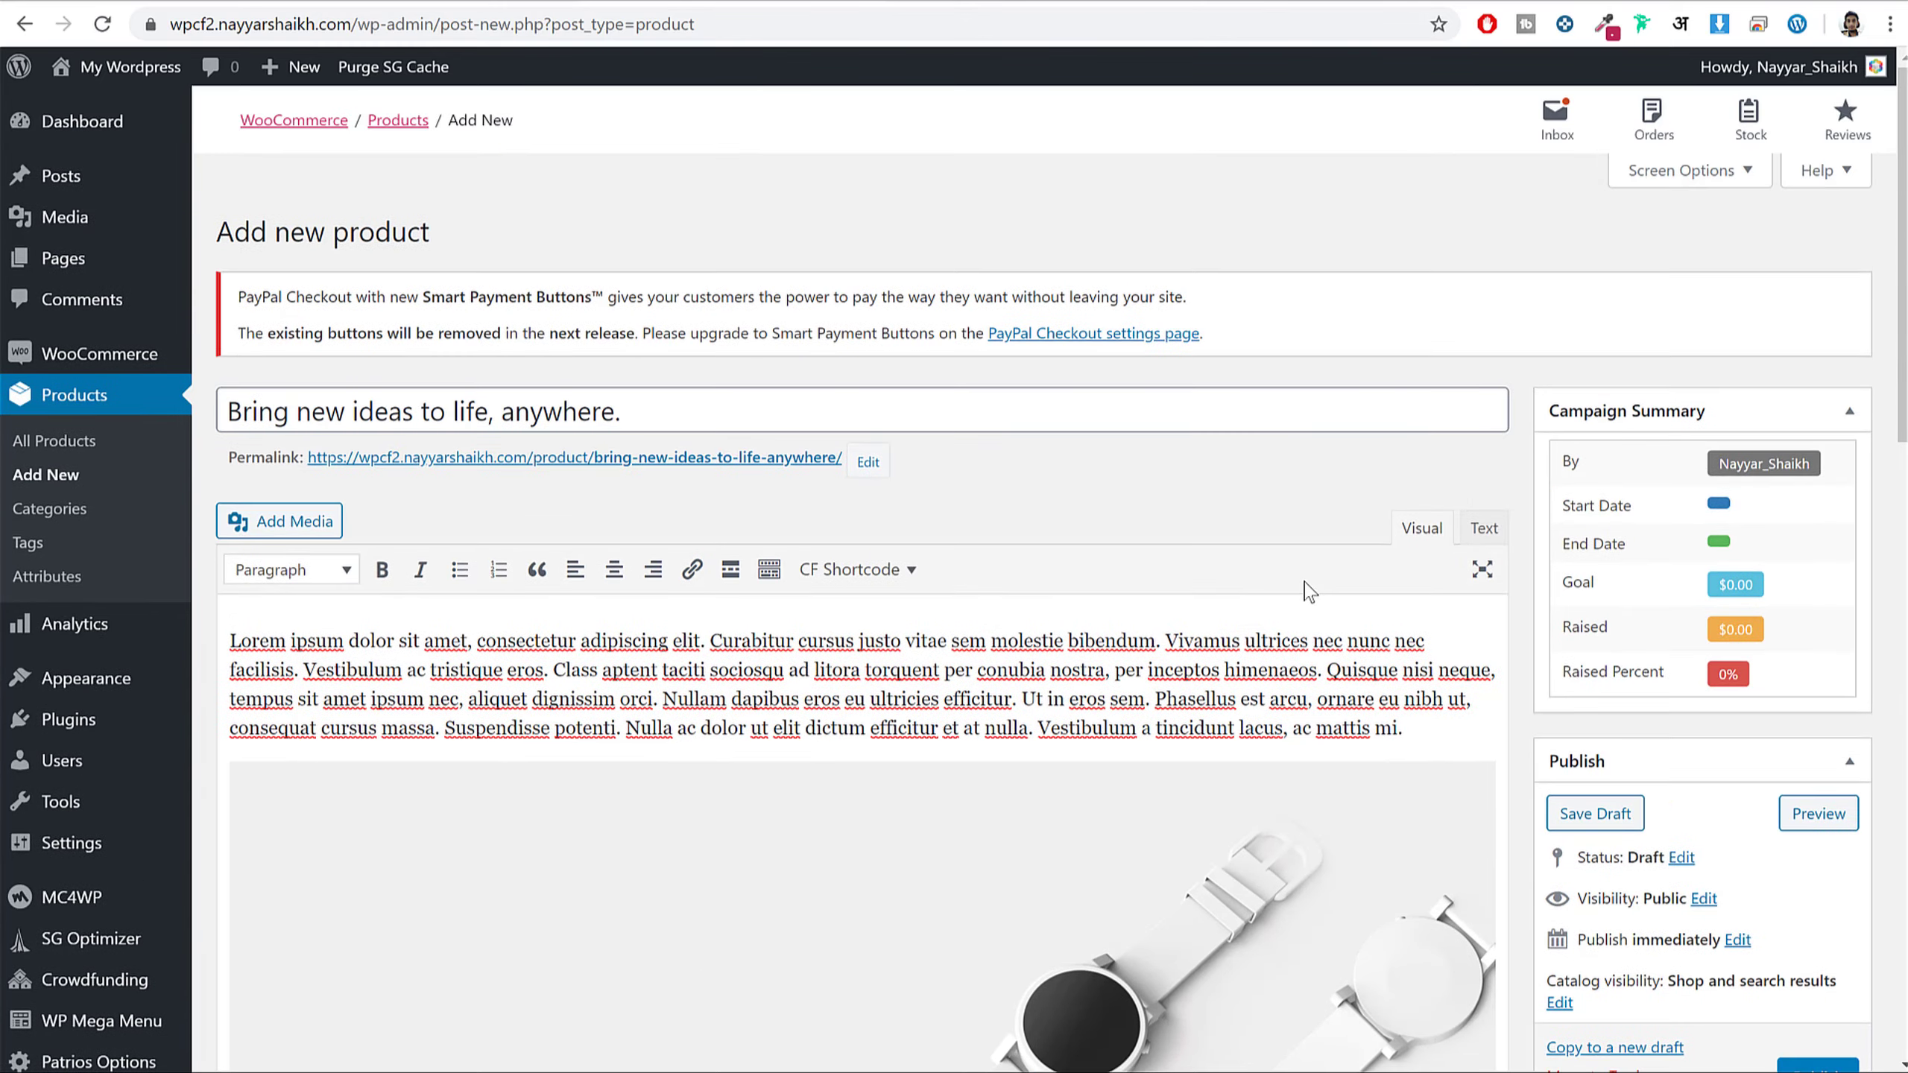
pyautogui.scroll(-3, 1306, 585)
pyautogui.scroll(-7, 1235, 481)
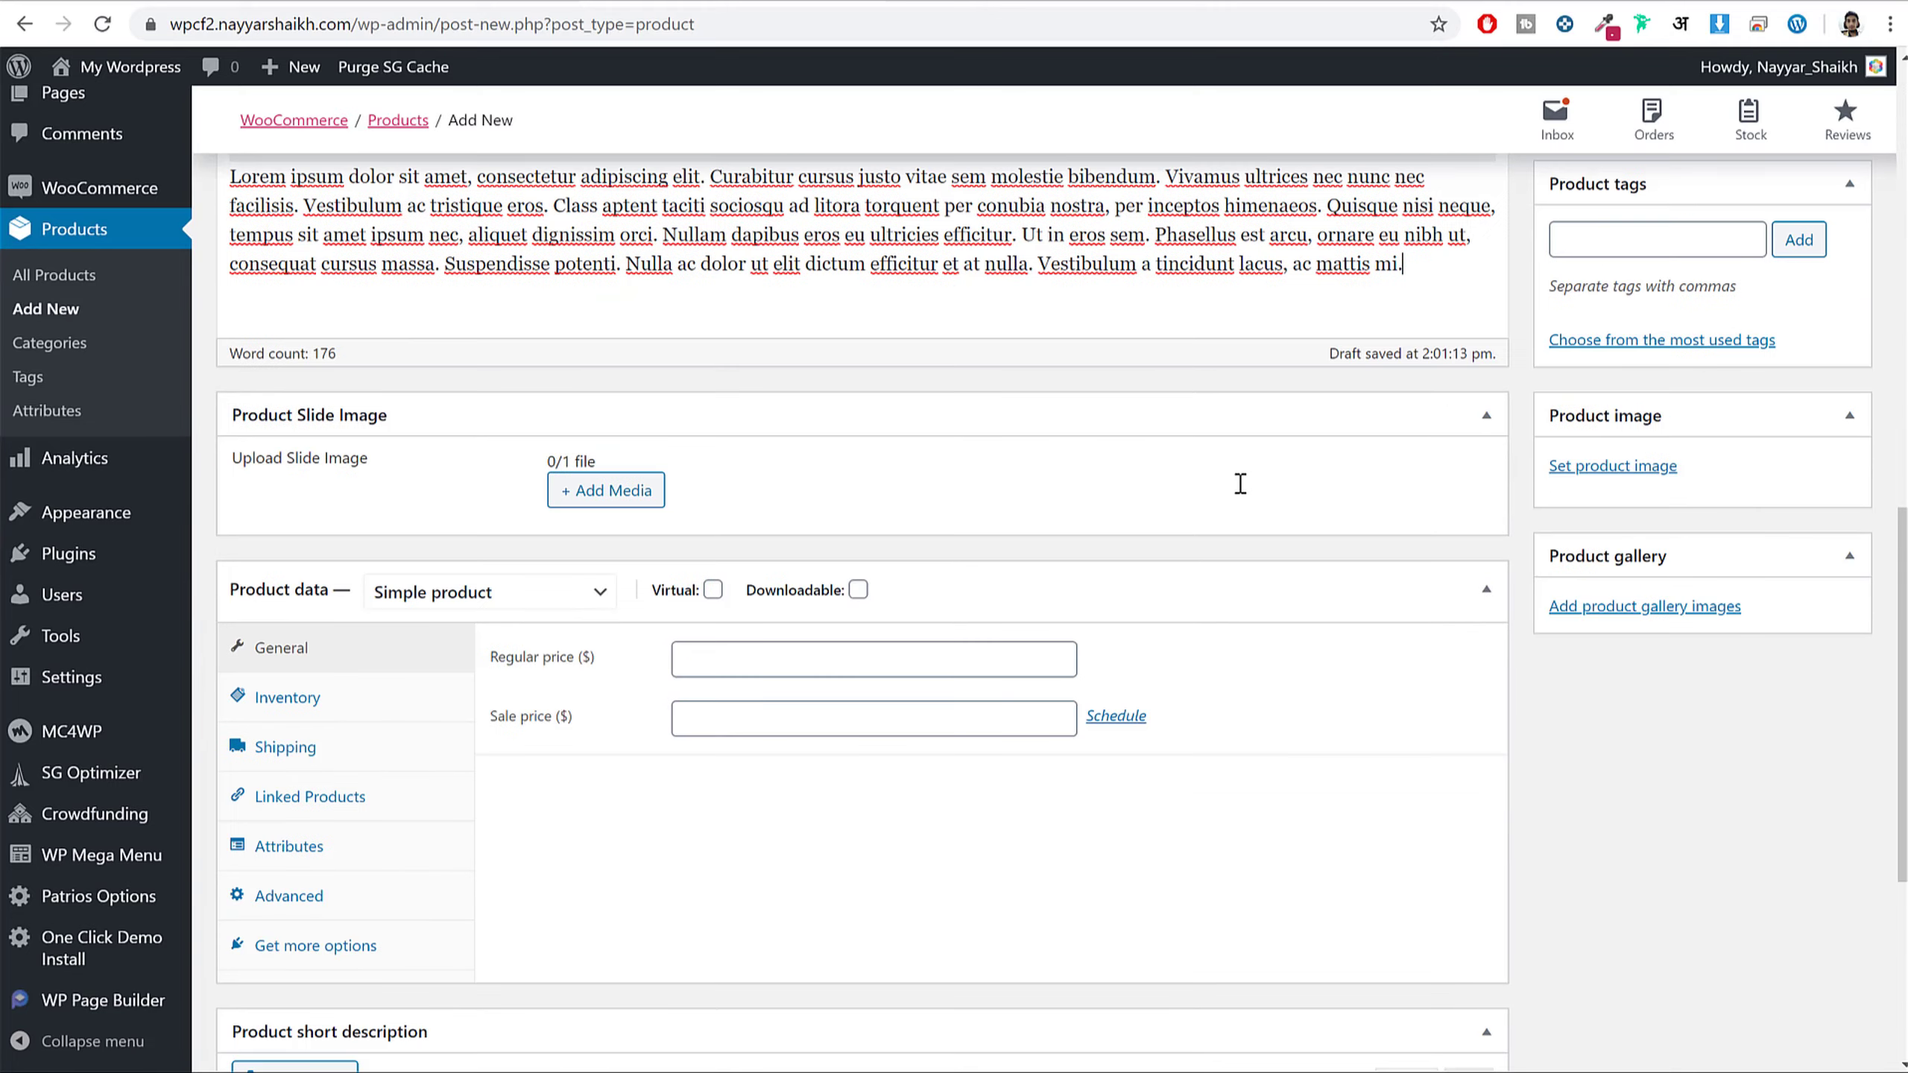
pyautogui.scroll(-3, 1343, 662)
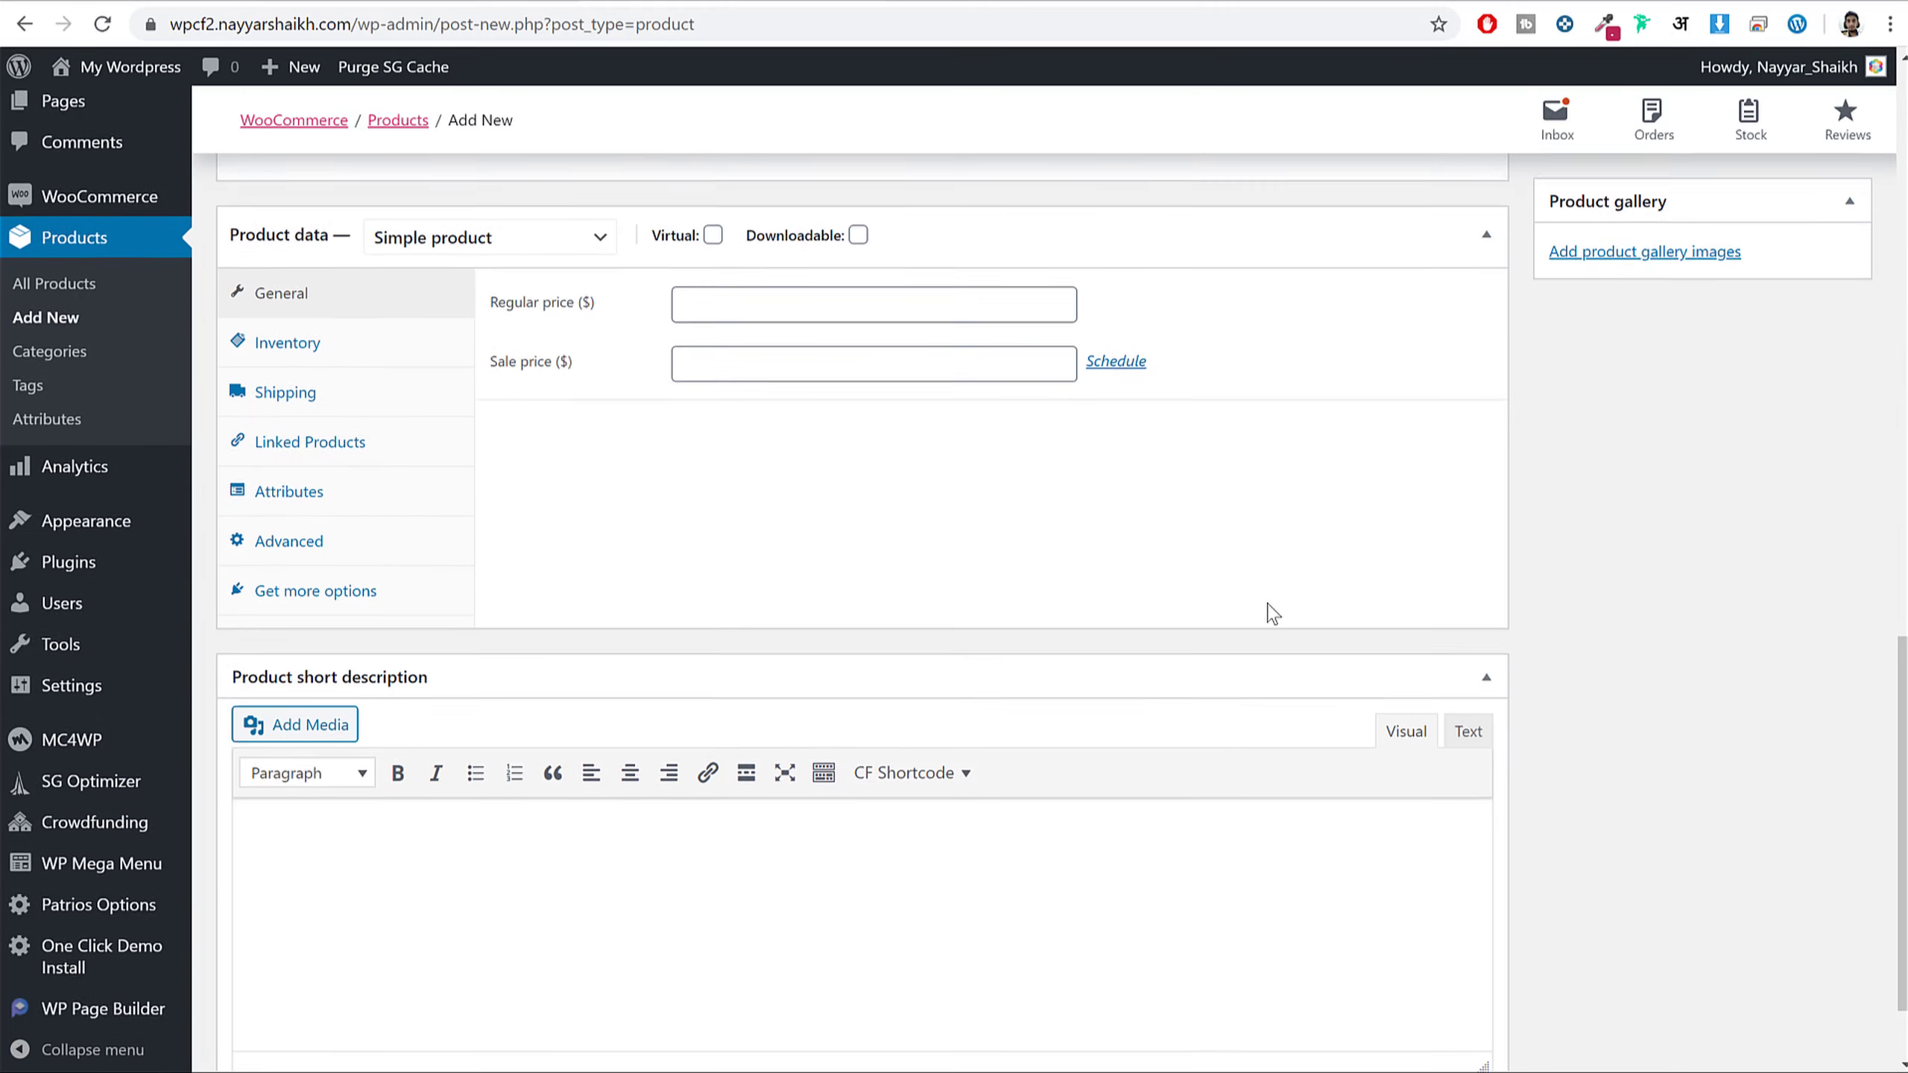
pyautogui.scroll(1, 1265, 609)
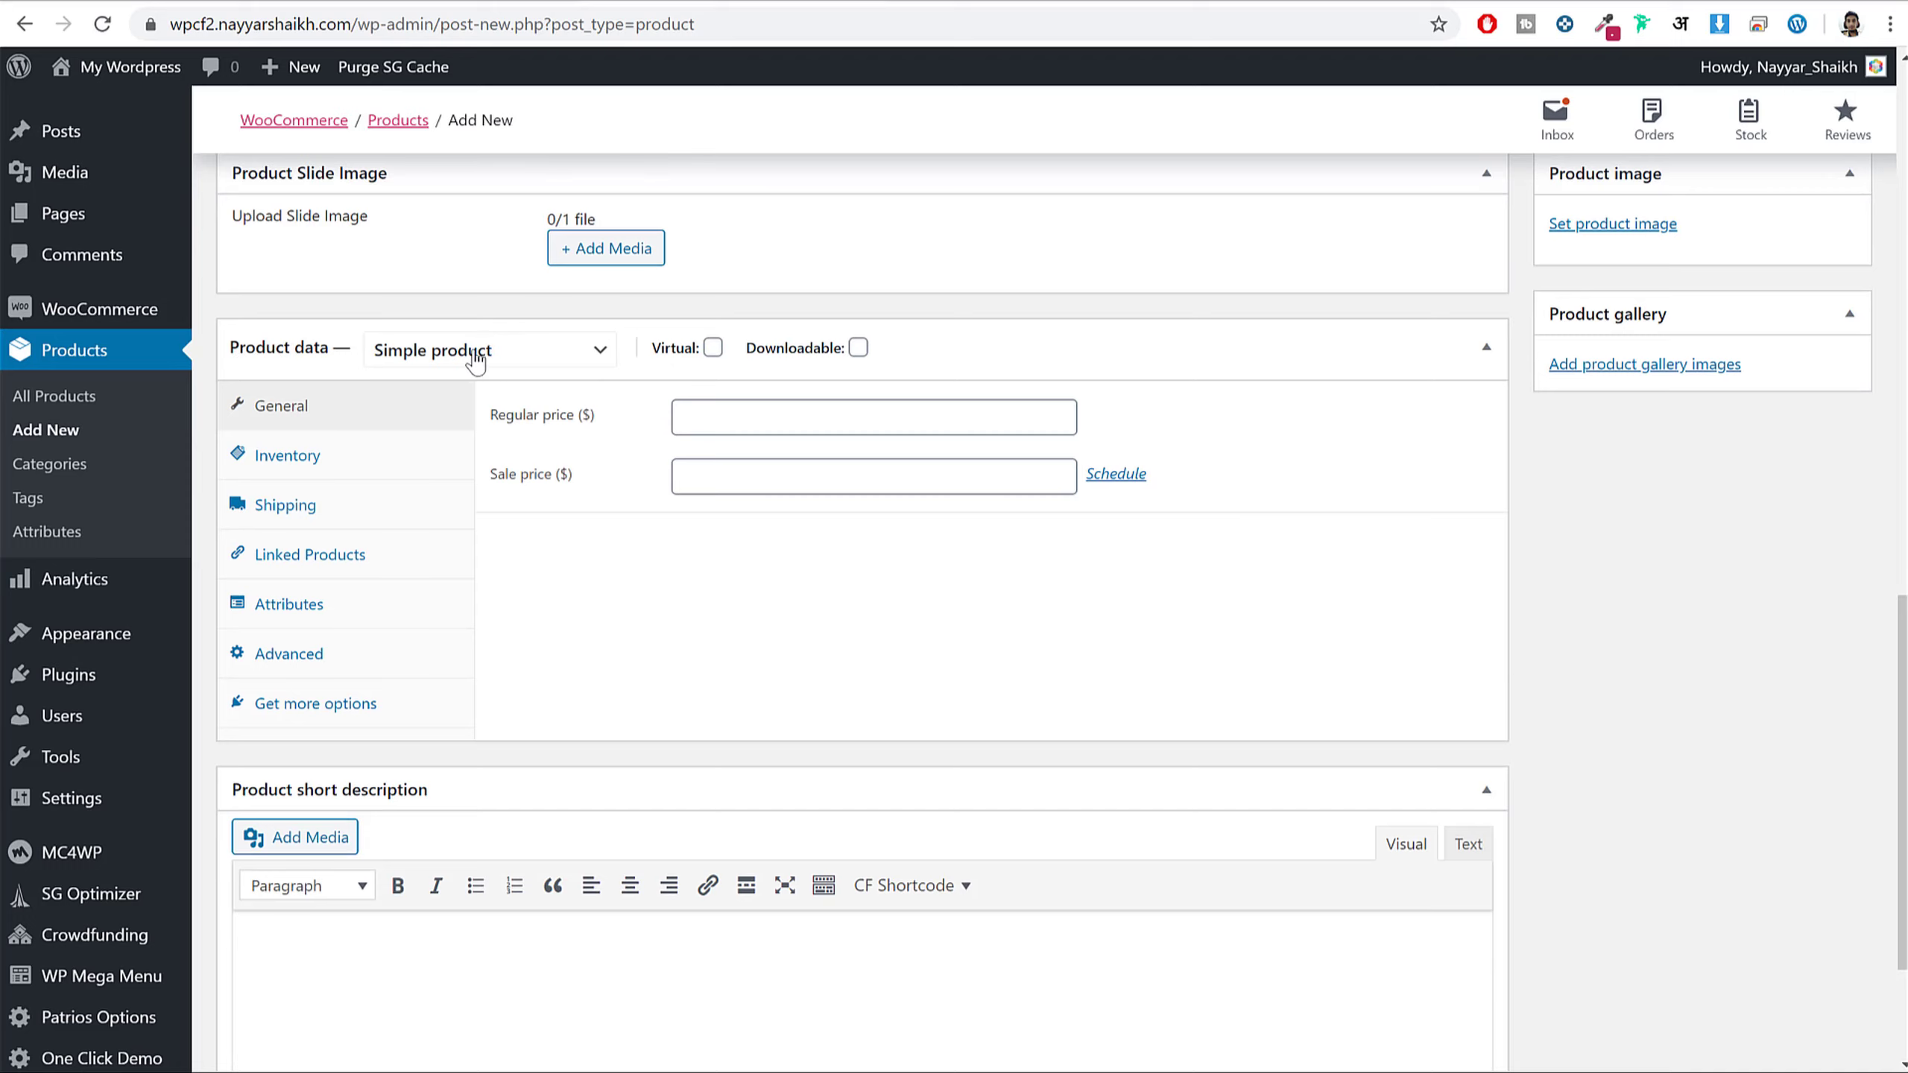
pyautogui.click(482, 351)
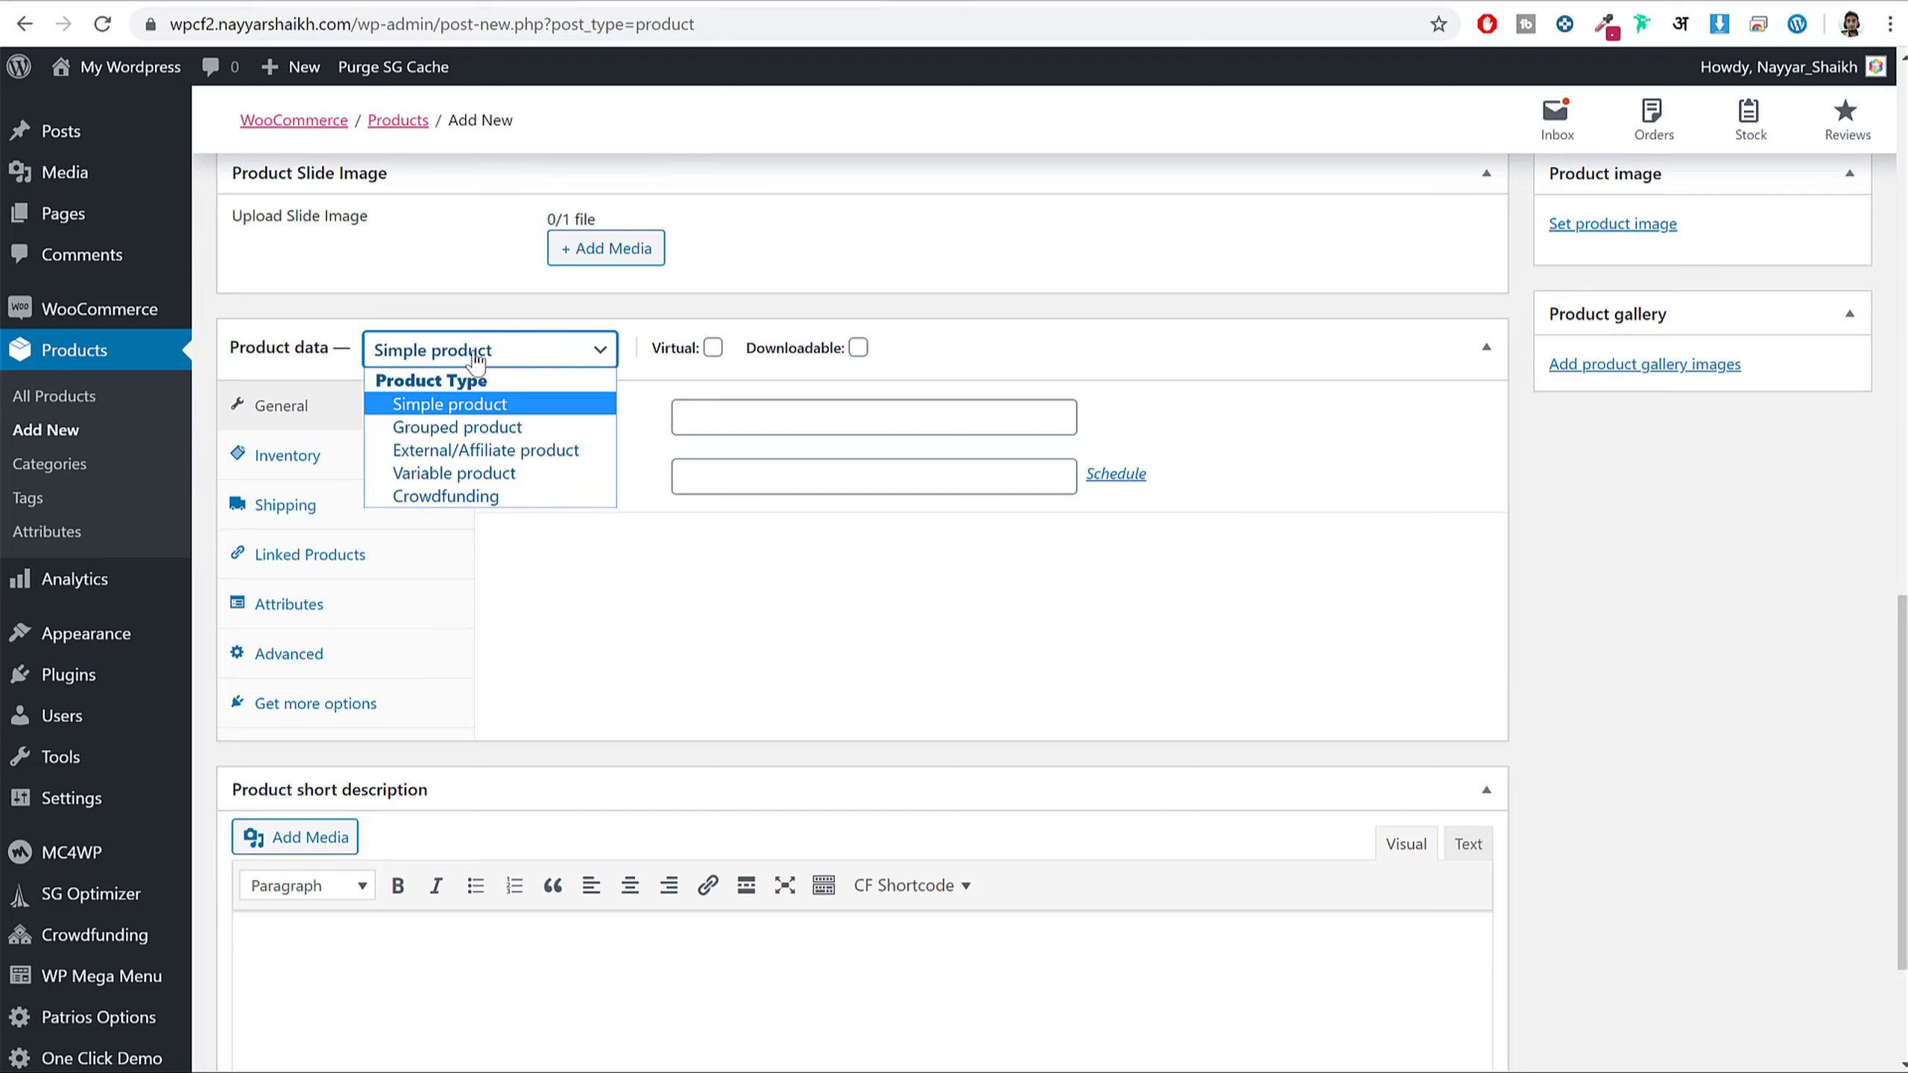
pyautogui.click(475, 498)
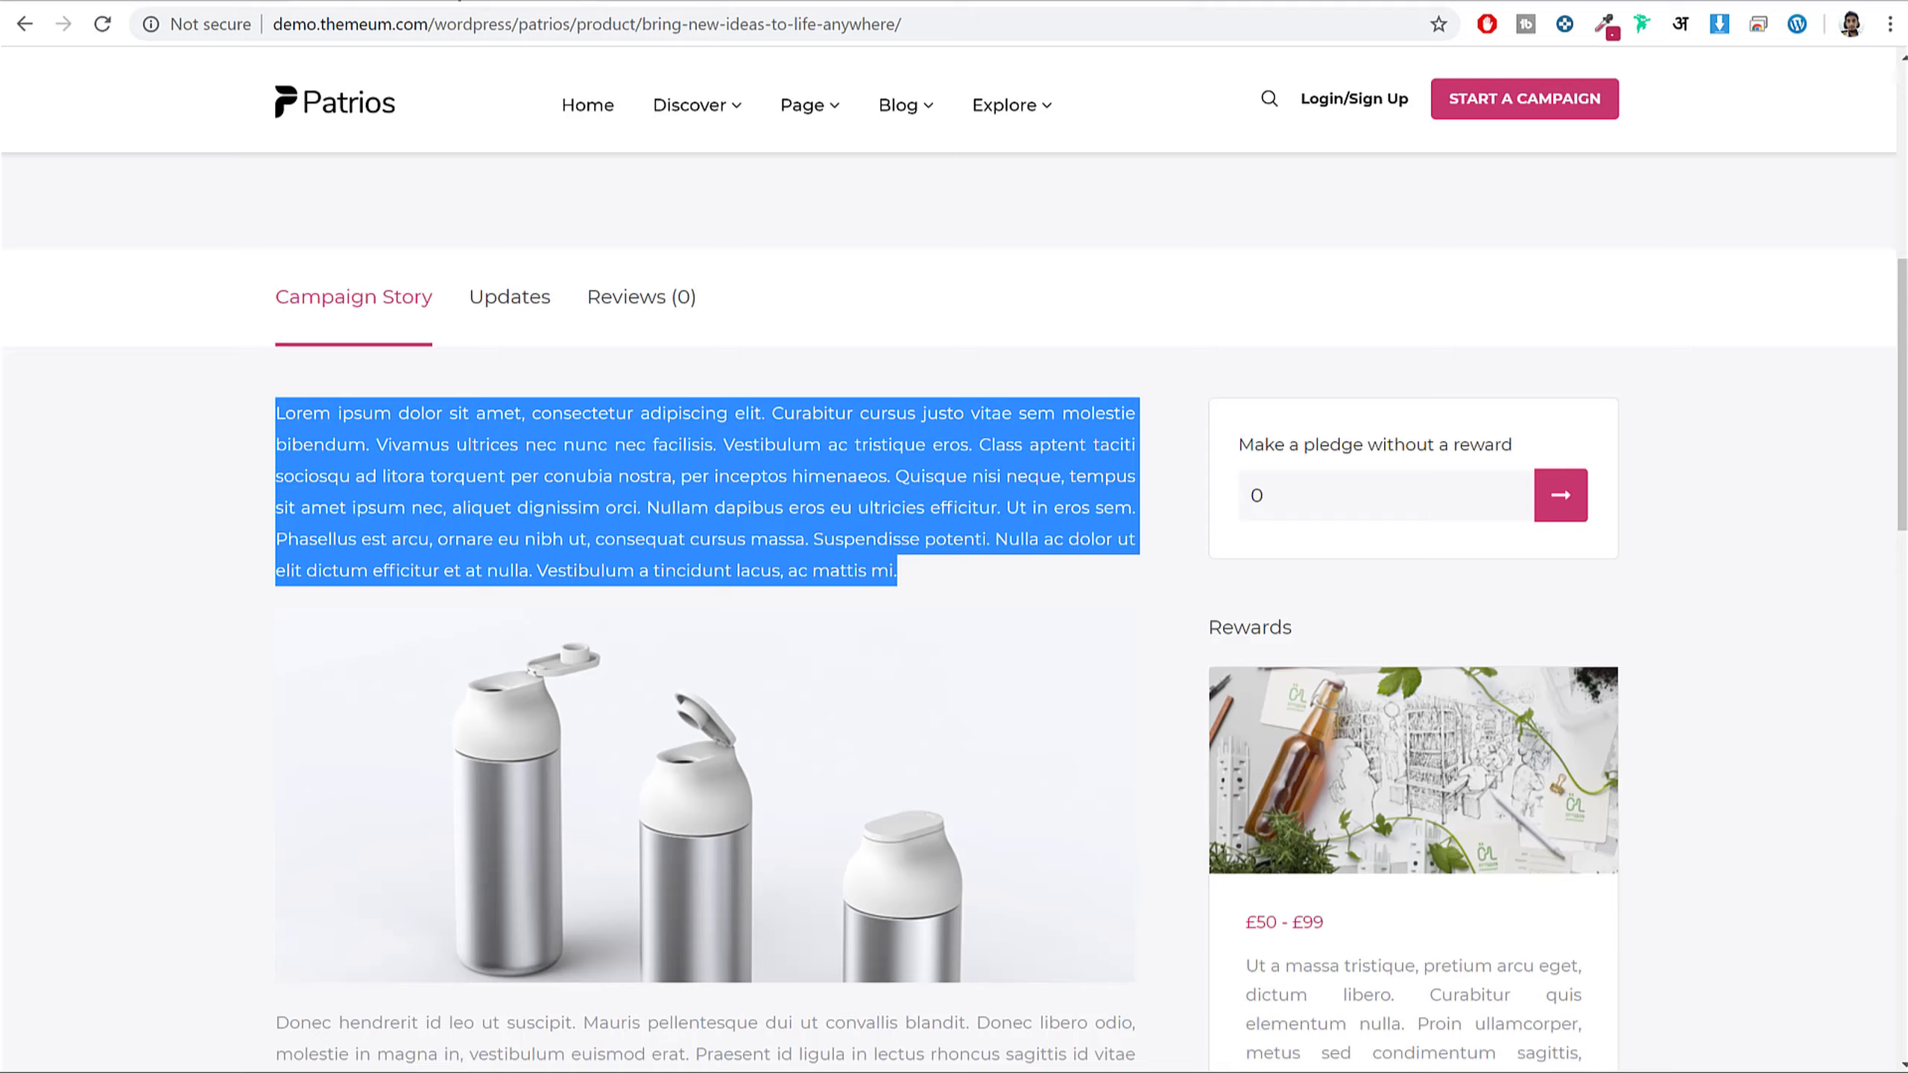
# - View the video attached to the "Bring new ideas to life, anywhere." campaign on the Patrios demo, then close it
pyautogui.scroll(10, 650, 438)
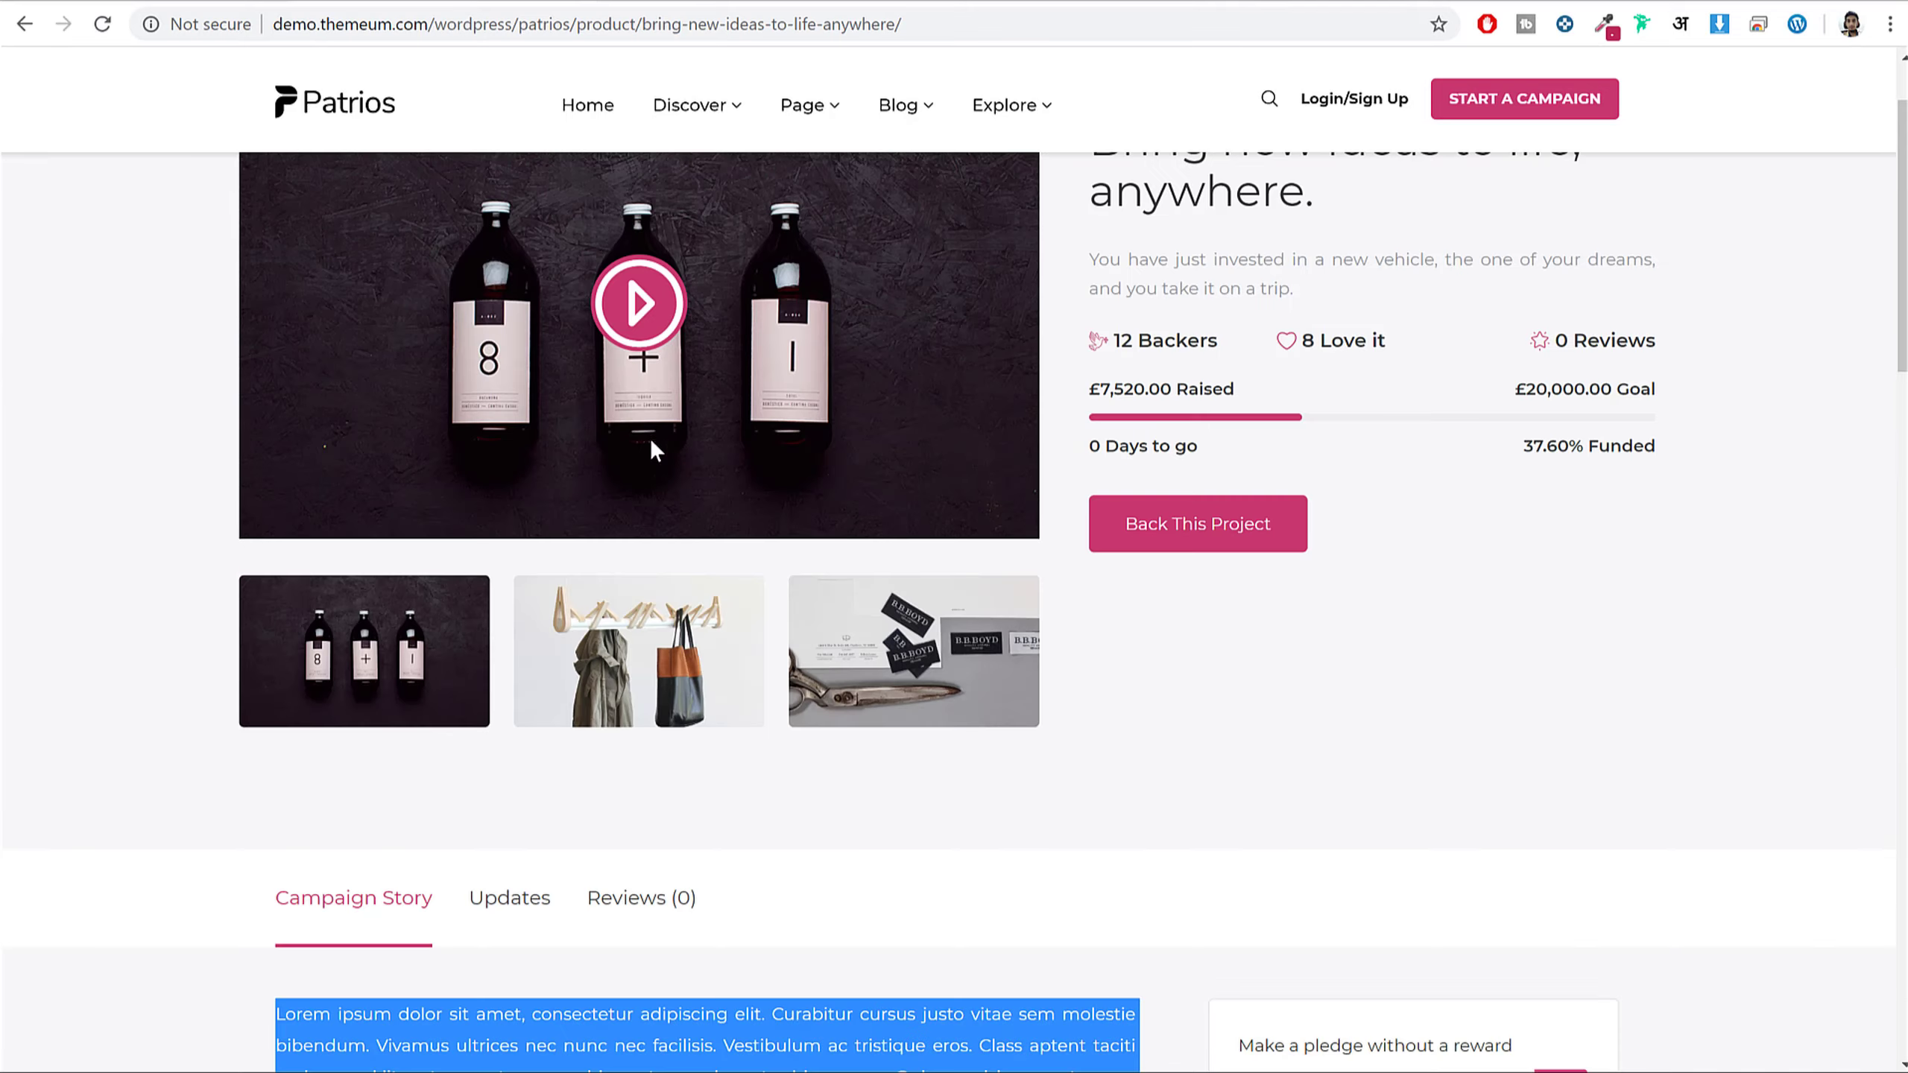
pyautogui.click(644, 422)
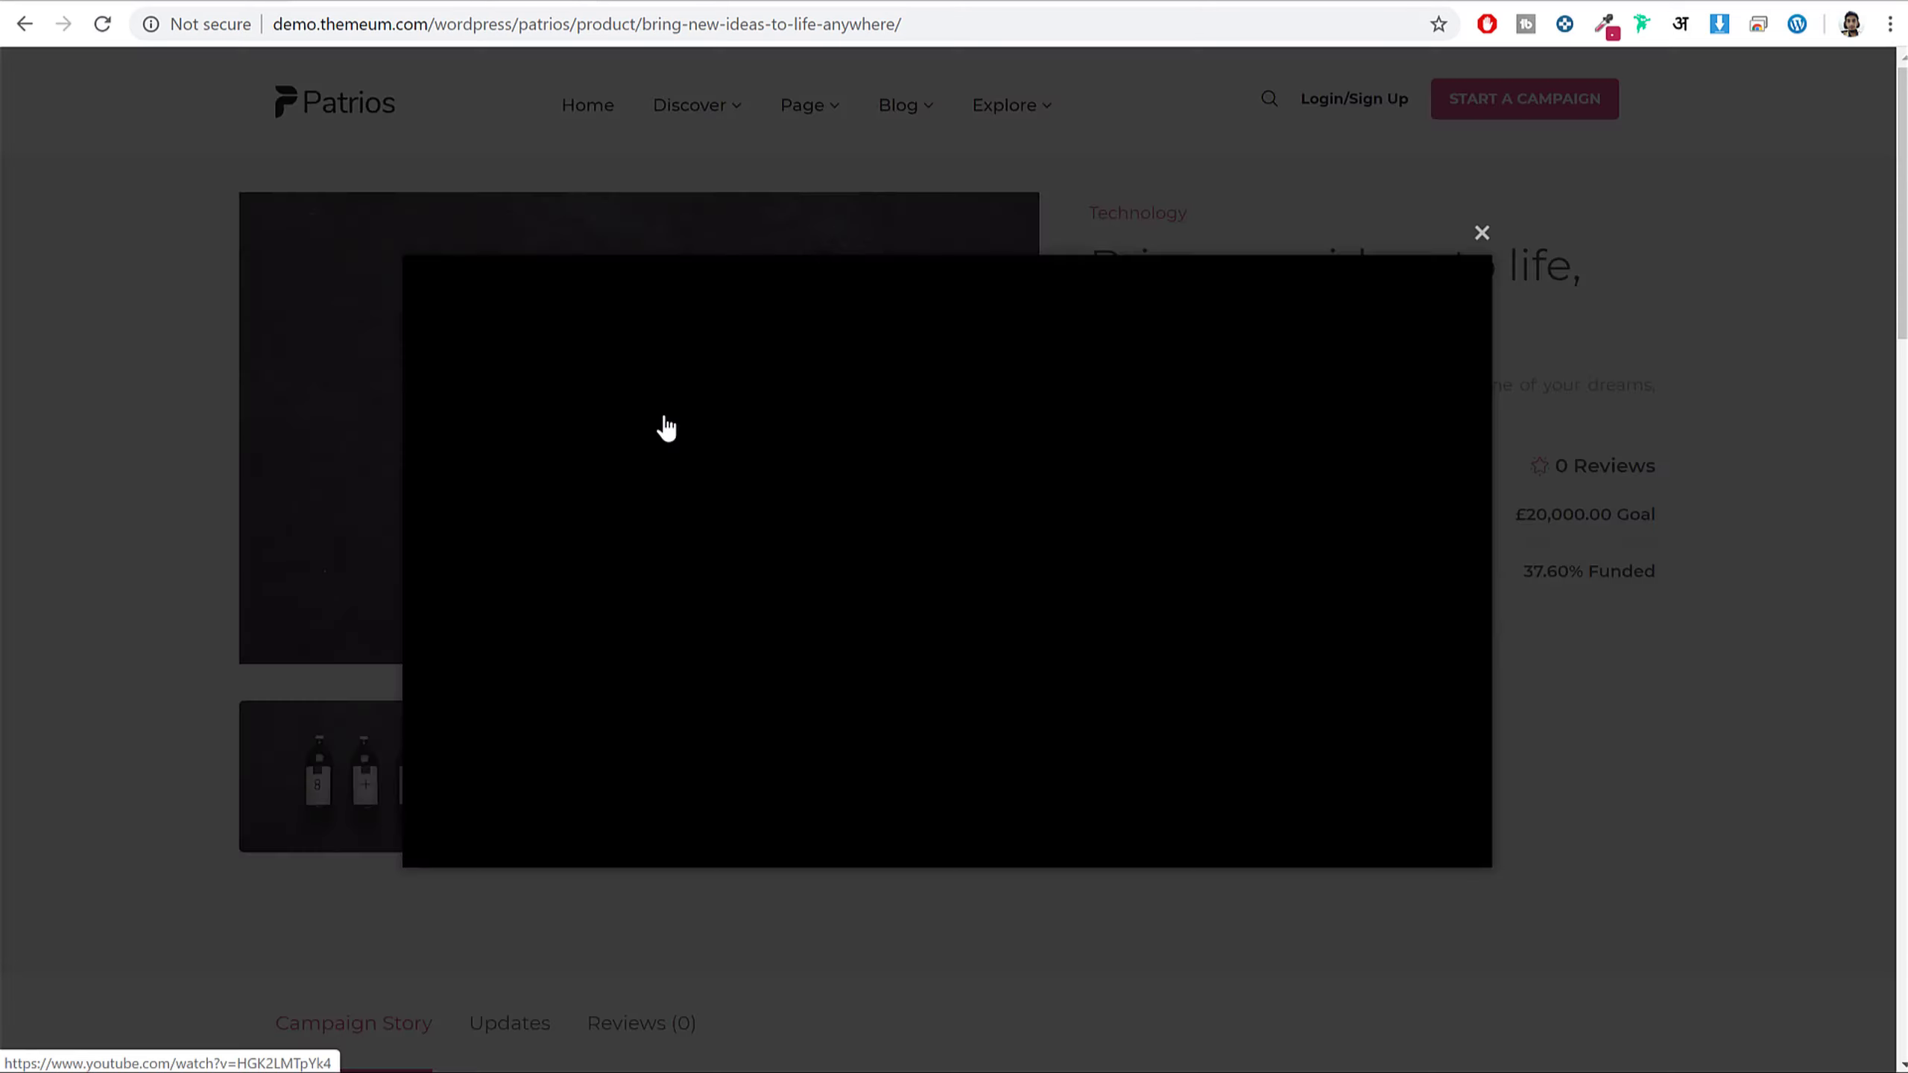
pyautogui.click(445, 847)
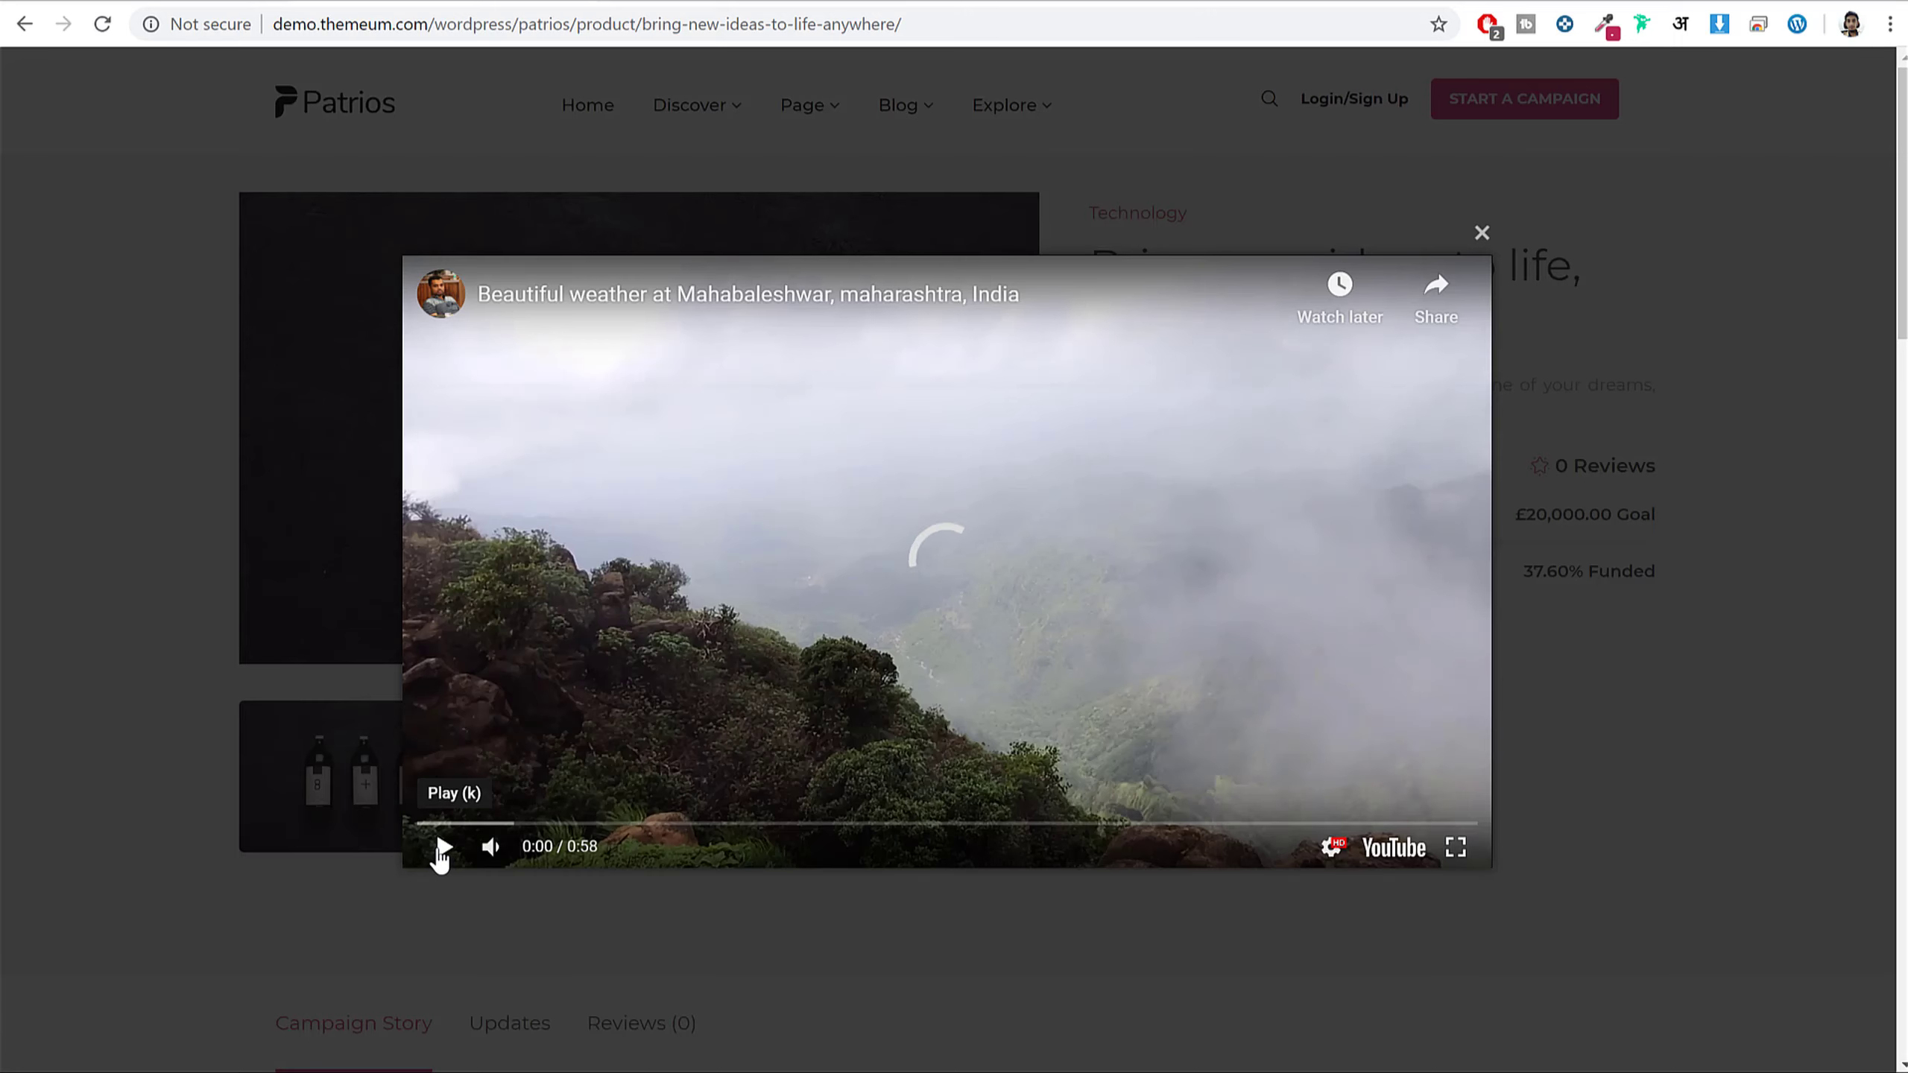
pyautogui.click(1481, 233)
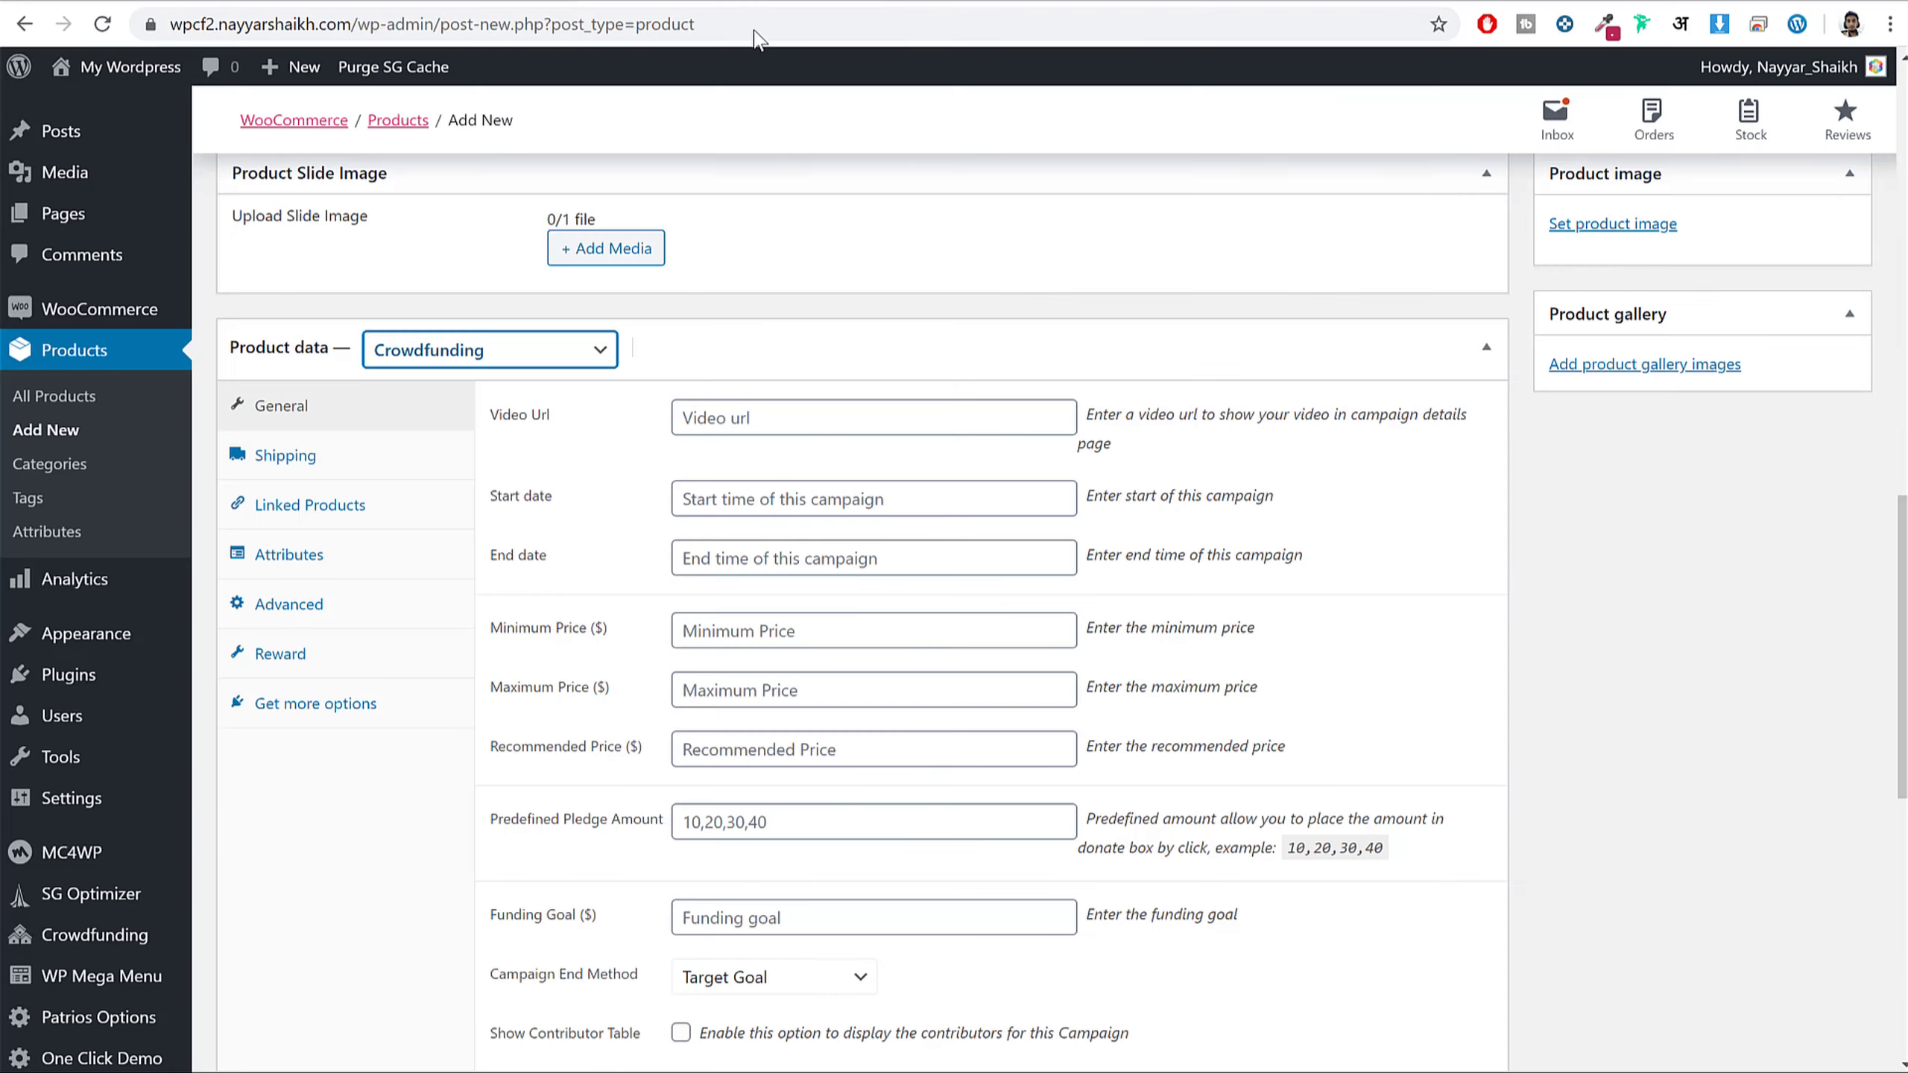
pyautogui.click(767, 423)
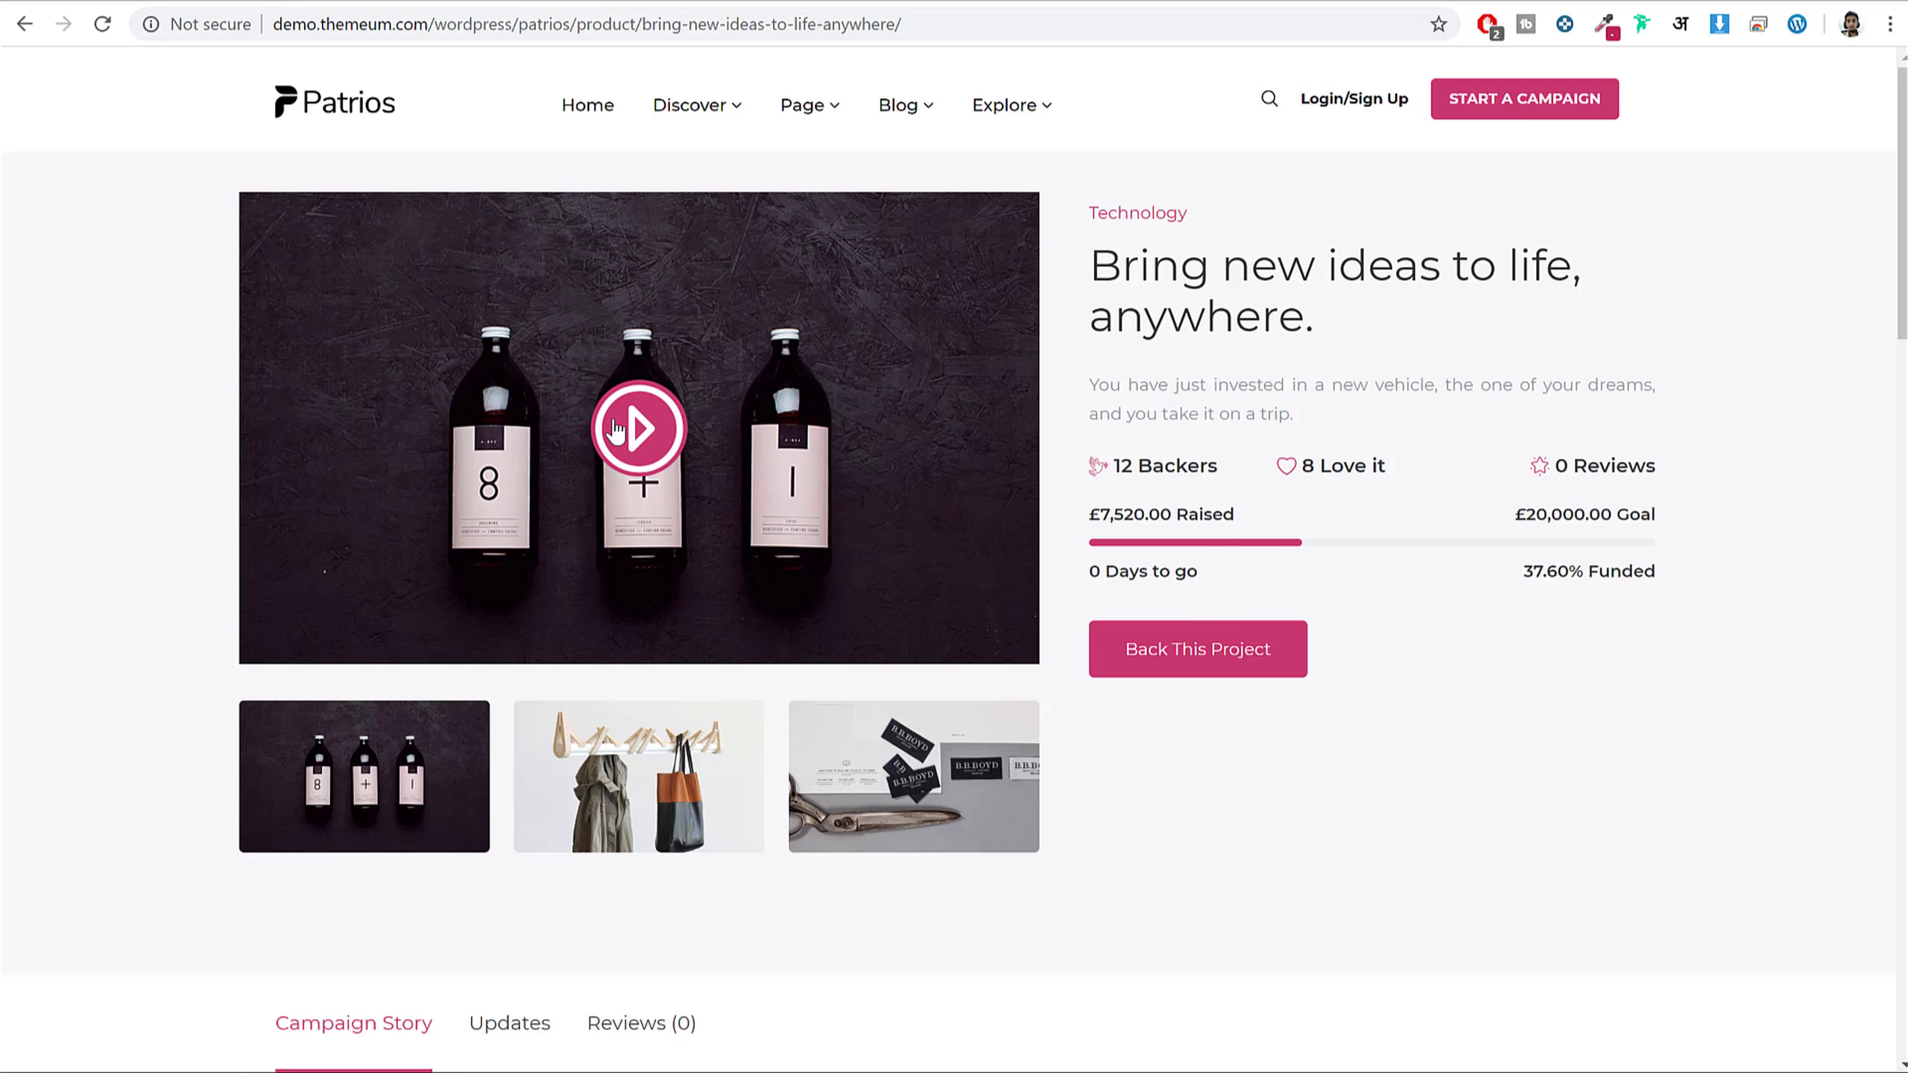
pyautogui.rightClick(622, 432)
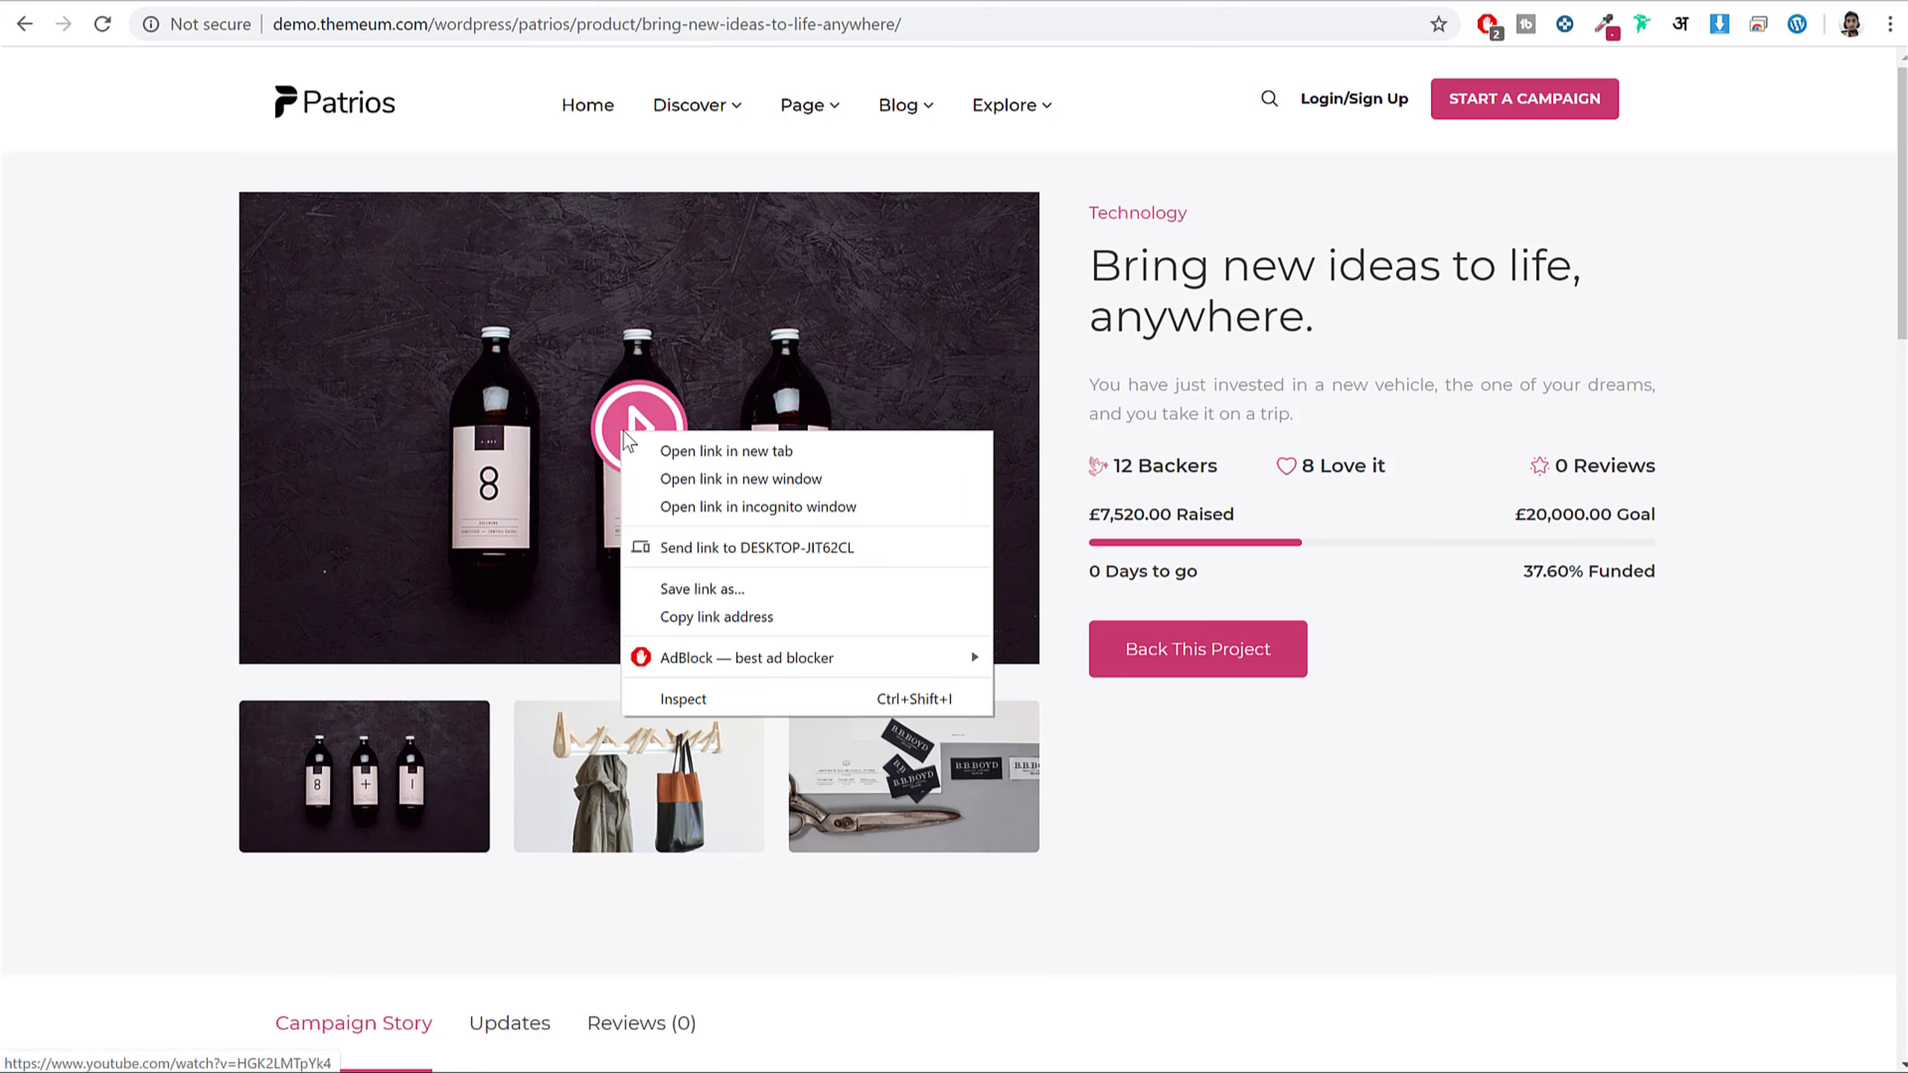
pyautogui.click(788, 618)
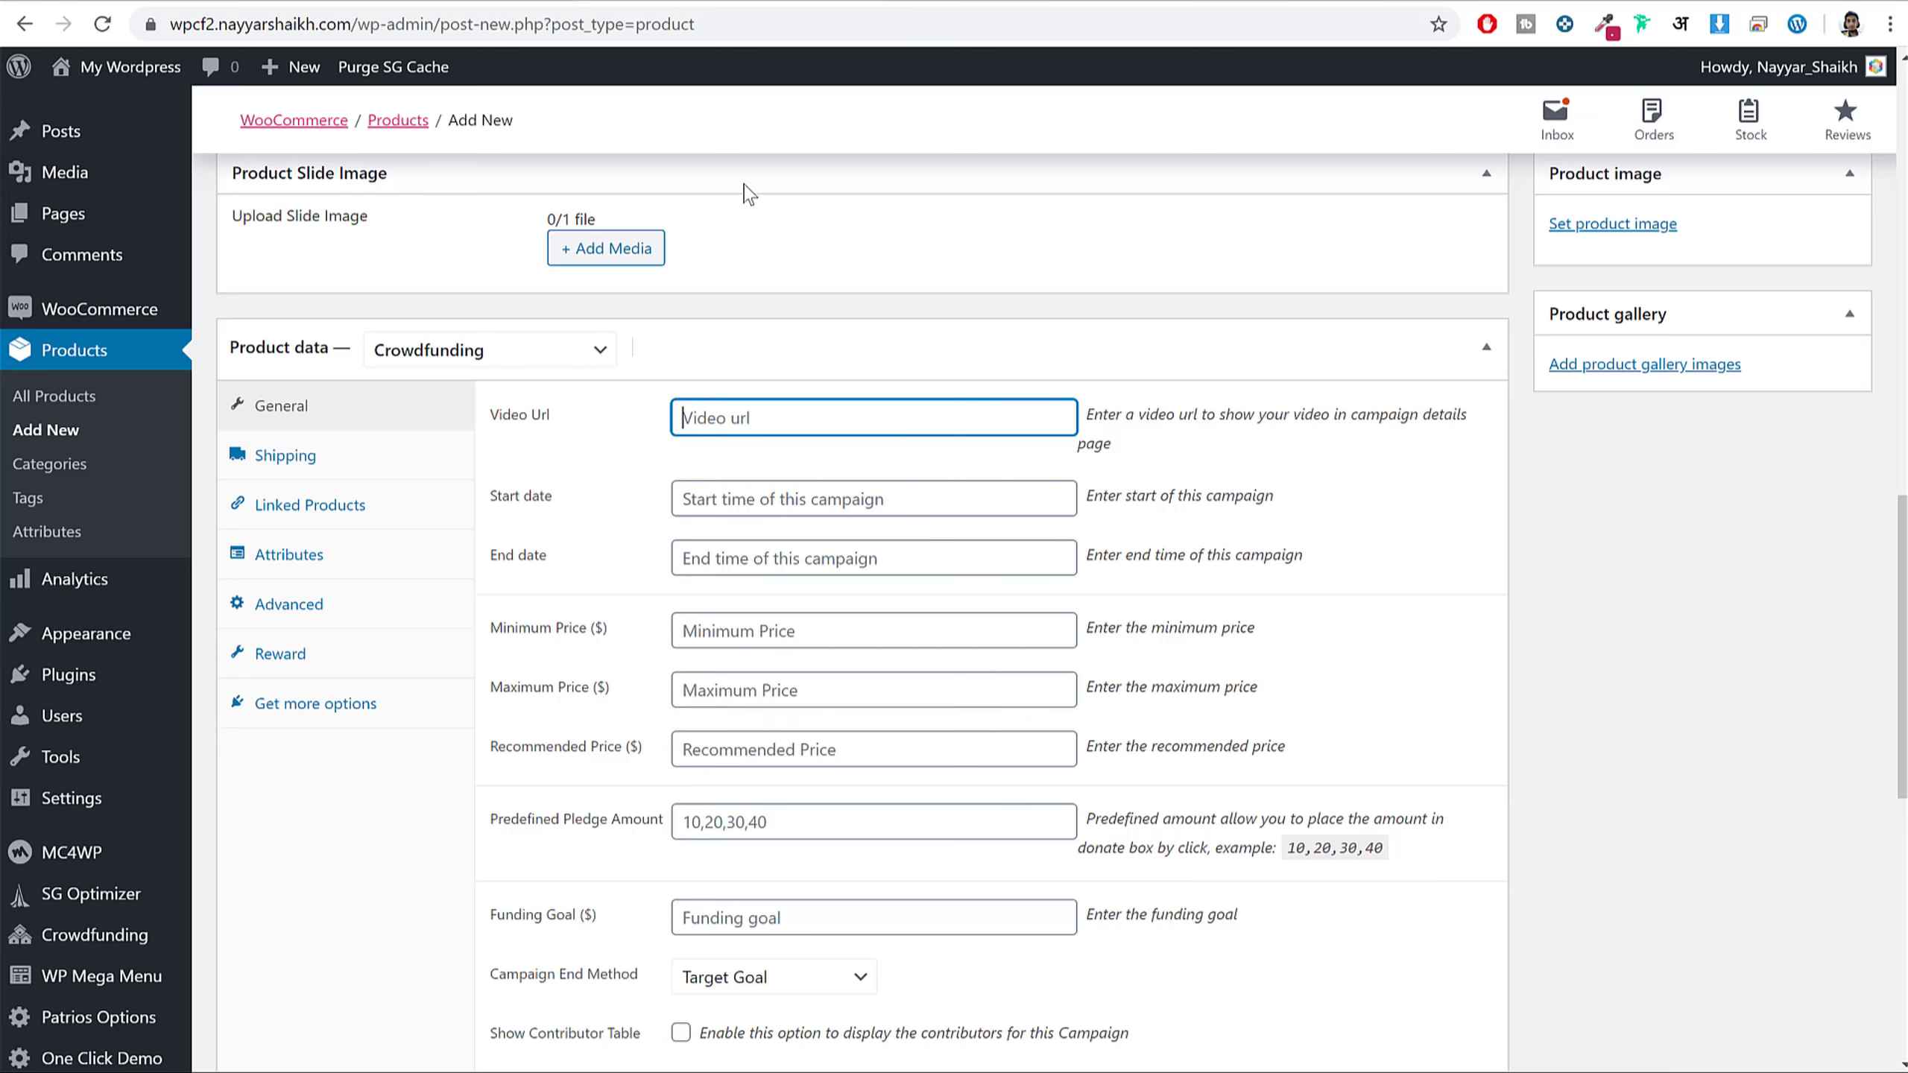
pyautogui.hotkey('ctrl', 'v')
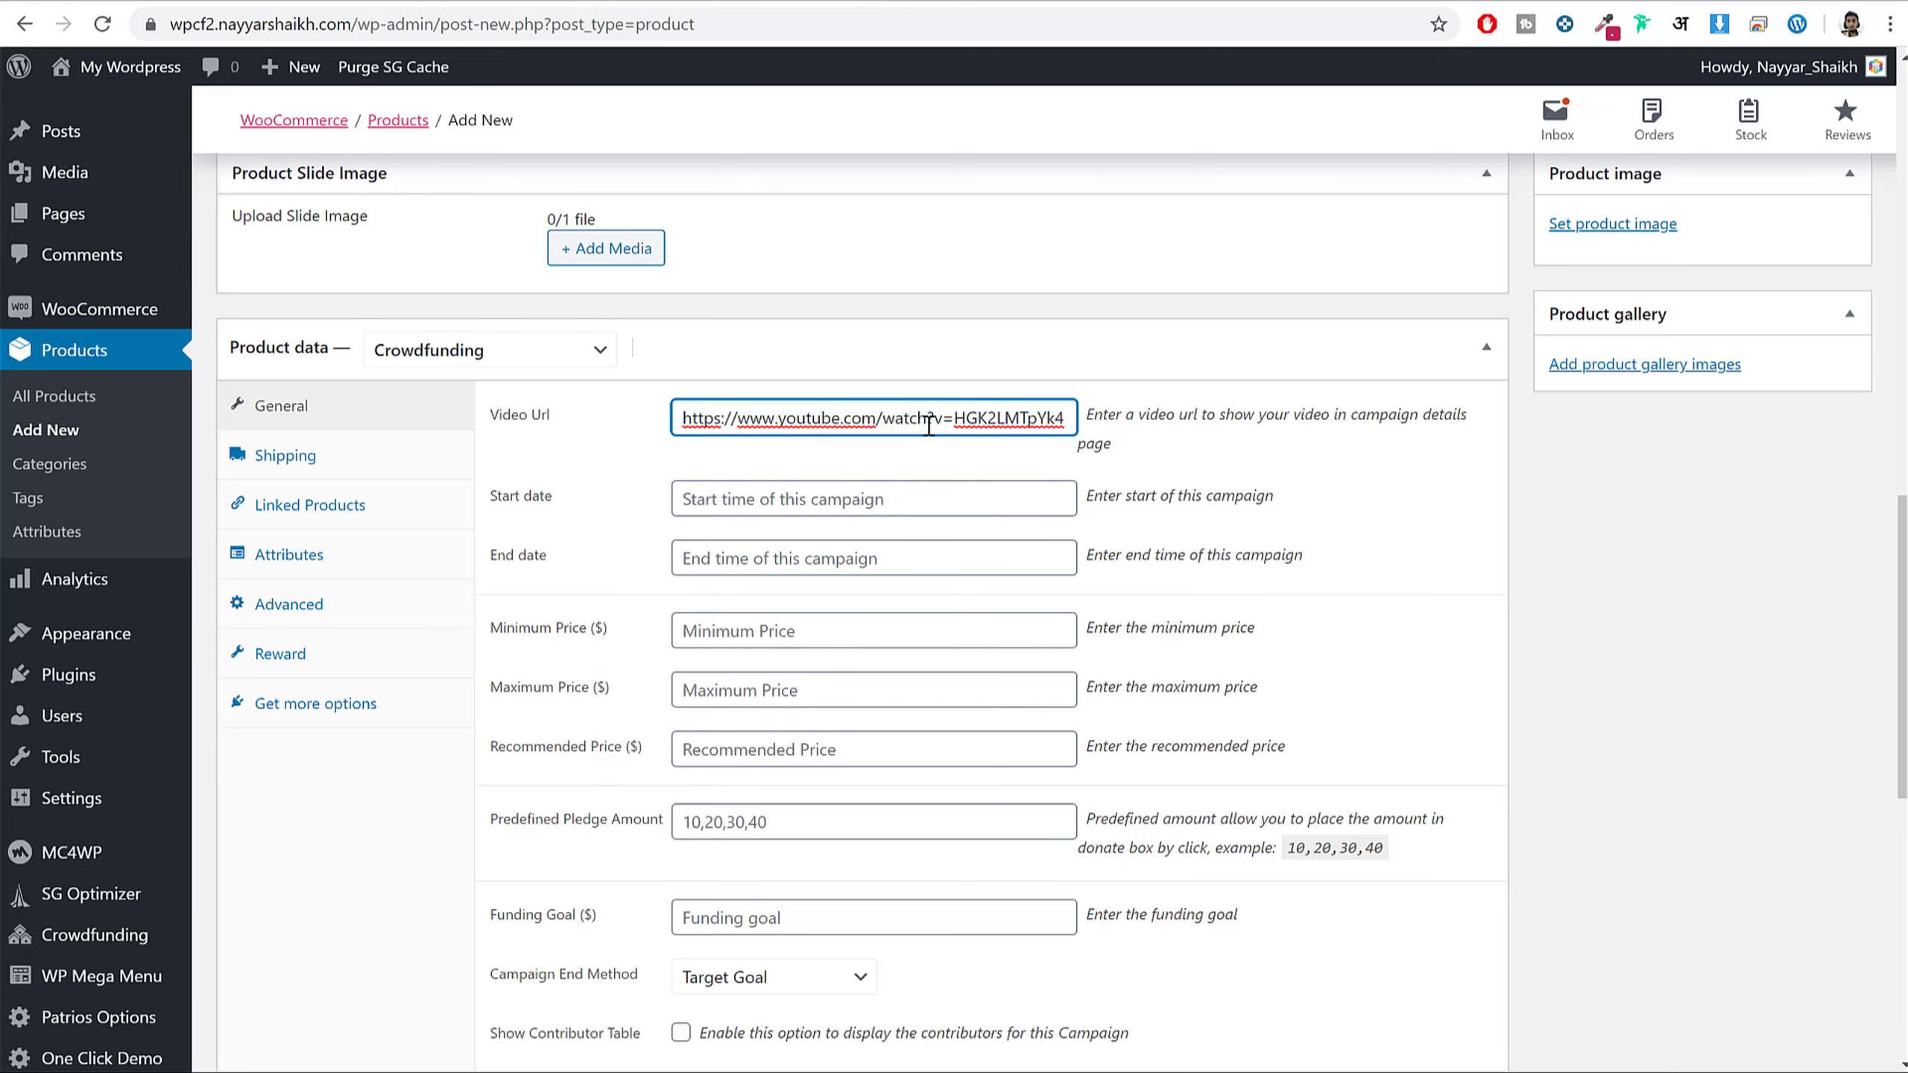
pyautogui.moveTo(932, 421); pyautogui.dragTo(683, 418)
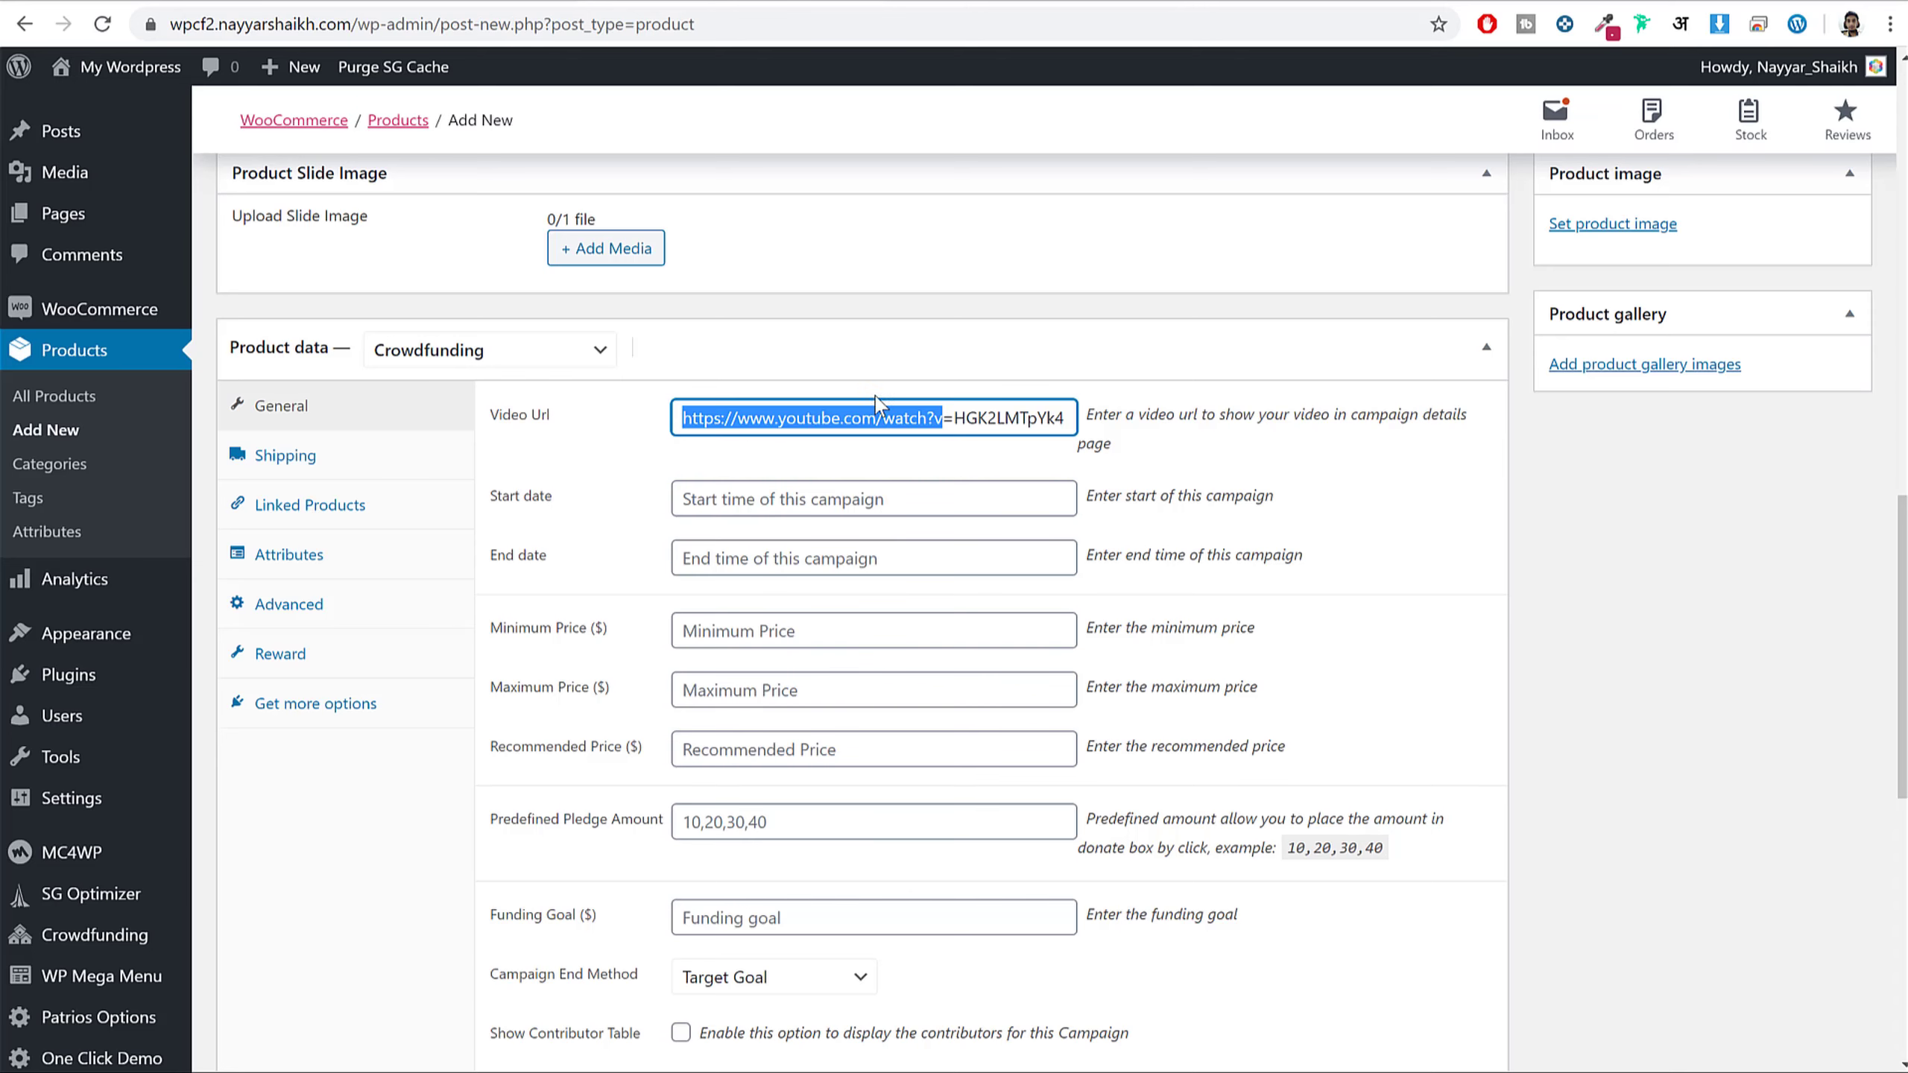
# - Set the campaign's start date to 05-04-2020
pyautogui.click(819, 478)
pyautogui.click(819, 485)
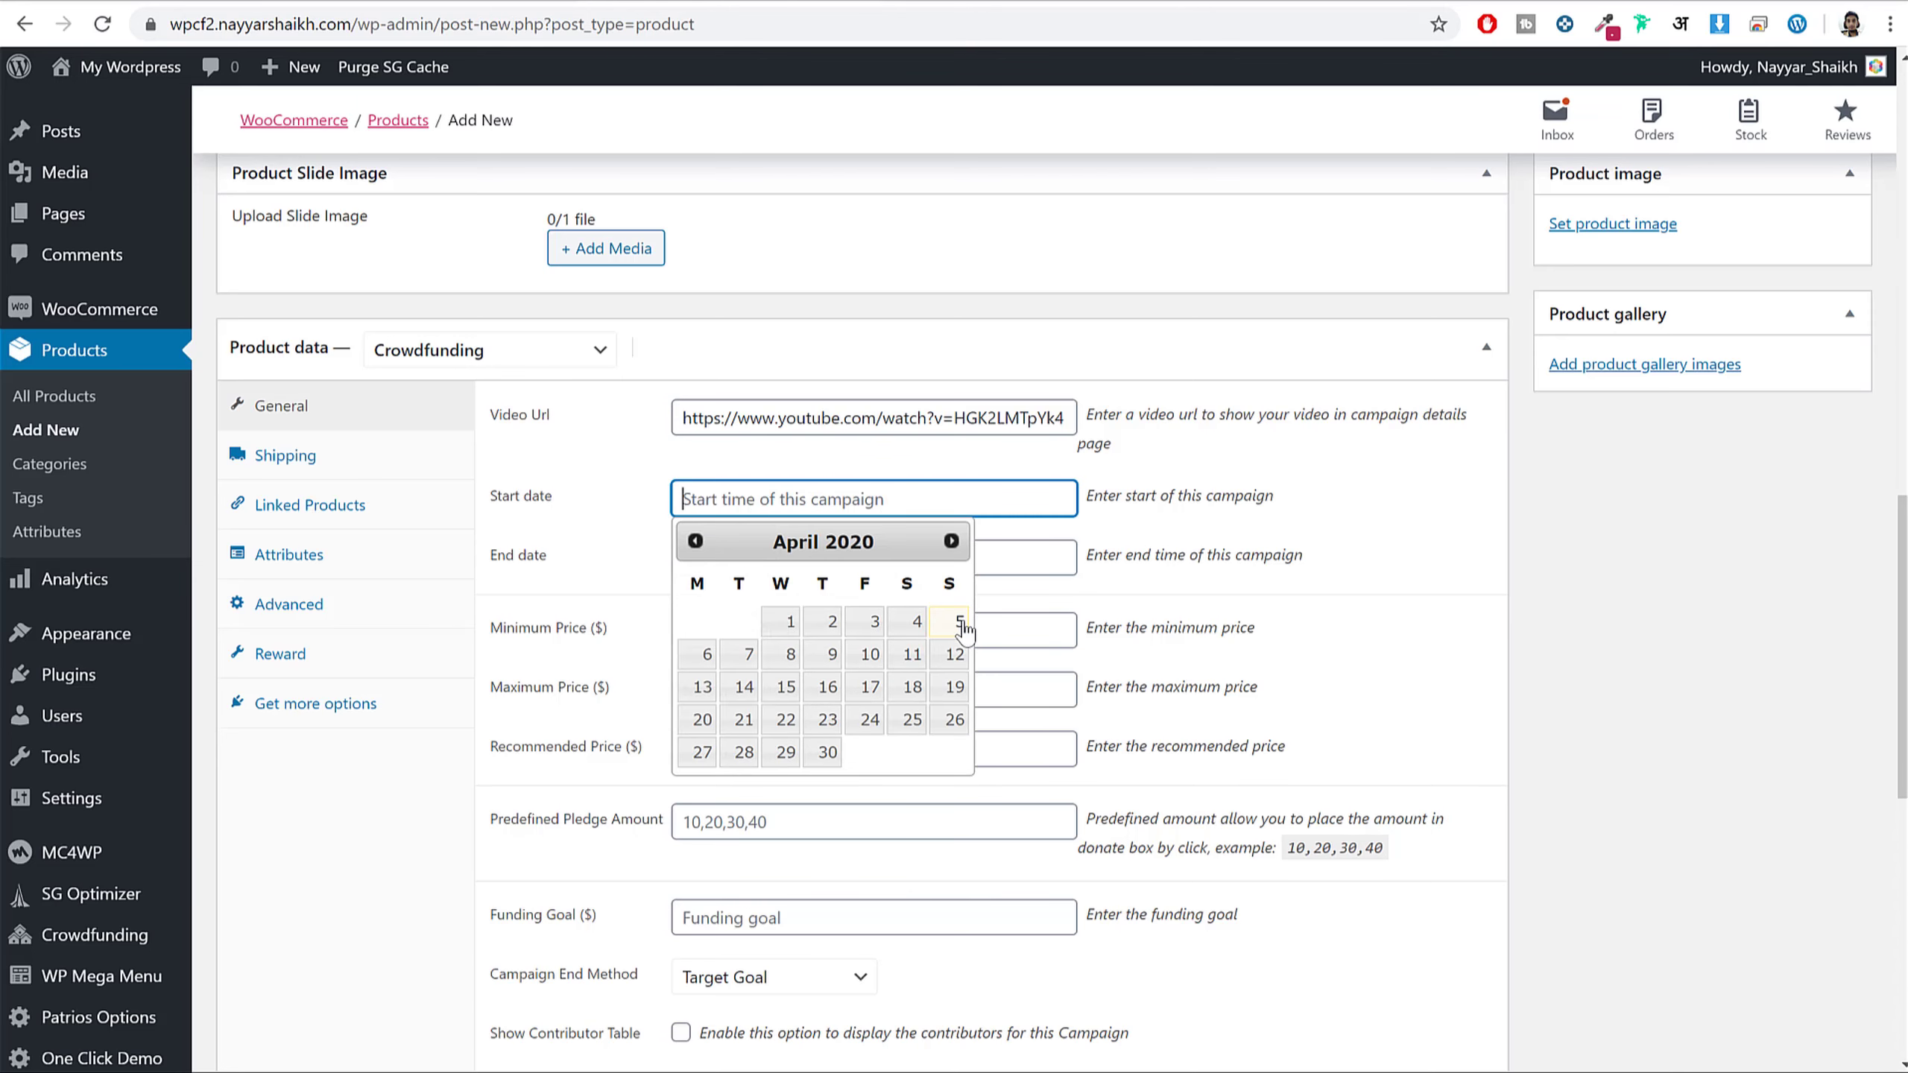
pyautogui.click(961, 630)
# - Set the campaign's end date to 31-12-2020
pyautogui.click(895, 556)
pyautogui.click(951, 600)
pyautogui.click(951, 601)
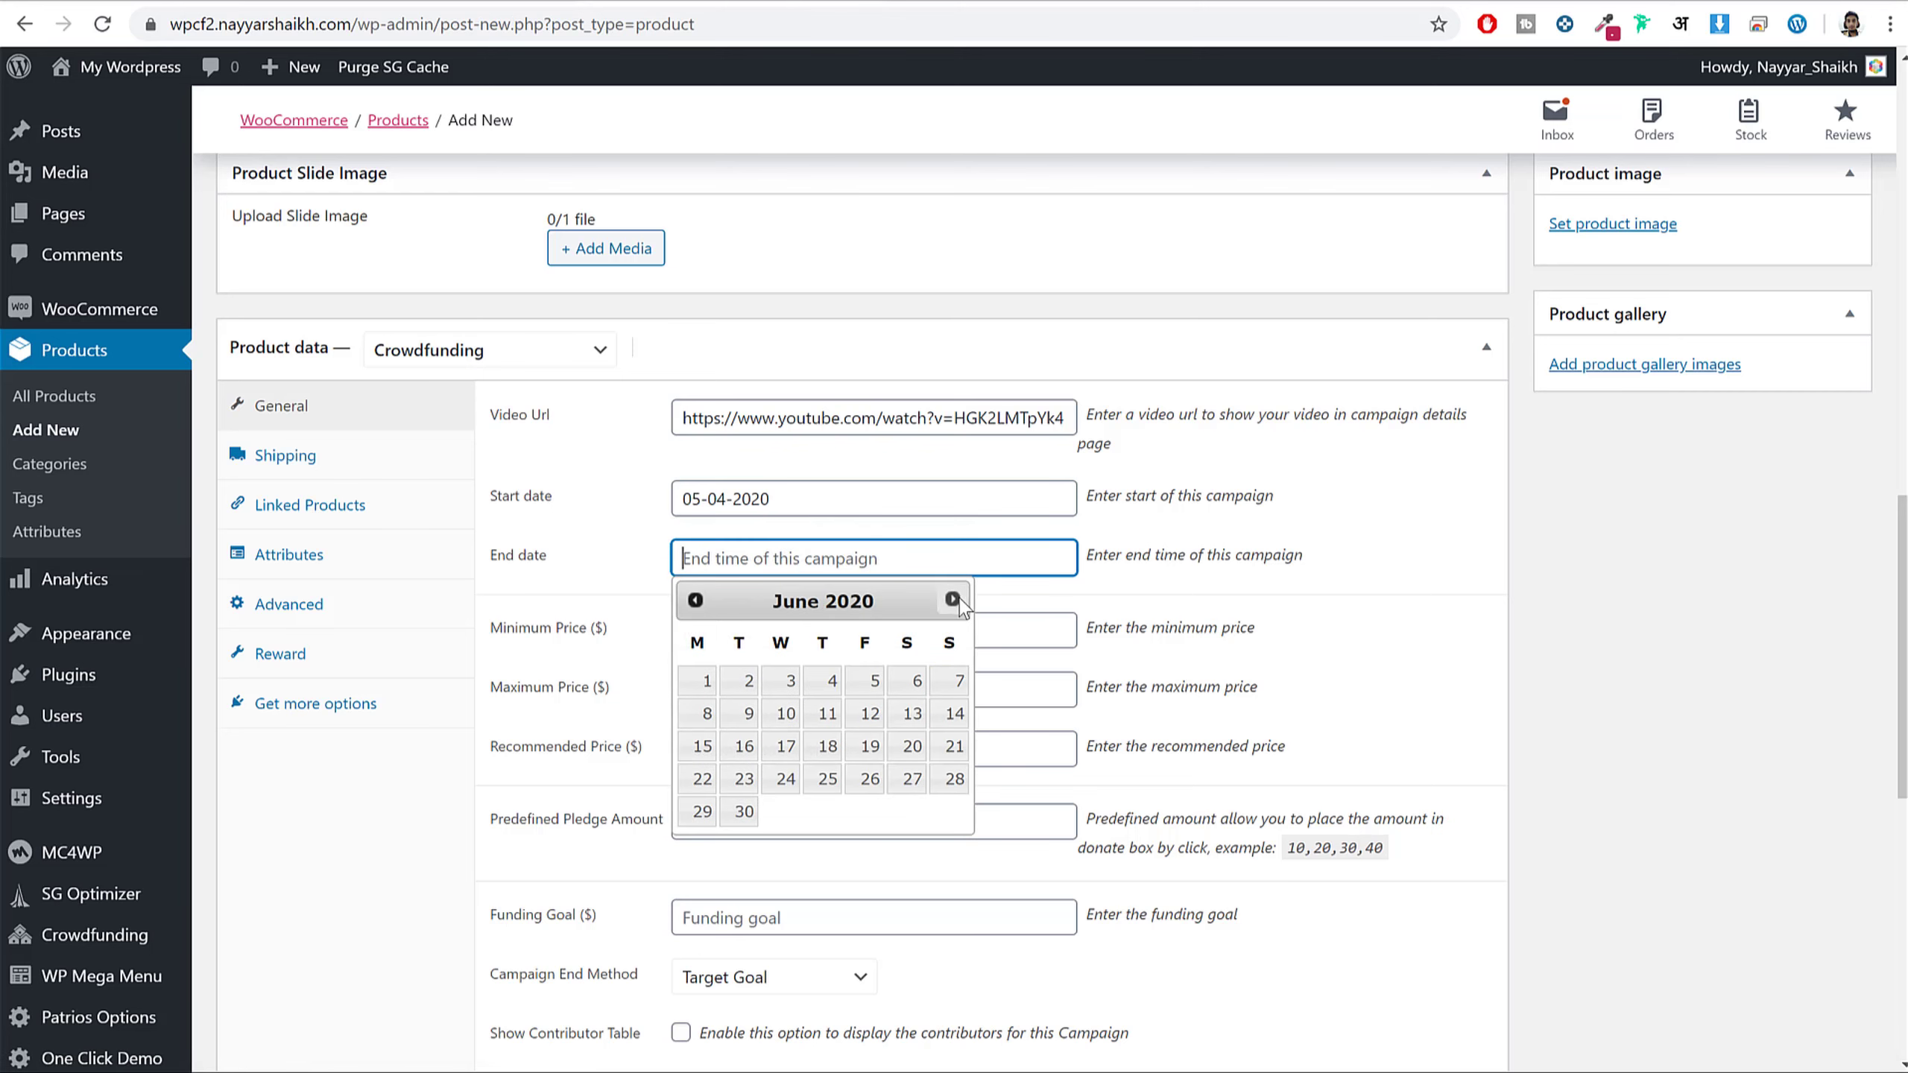
pyautogui.click(950, 600)
pyautogui.click(951, 600)
pyautogui.click(950, 601)
pyautogui.click(951, 600)
pyautogui.click(951, 601)
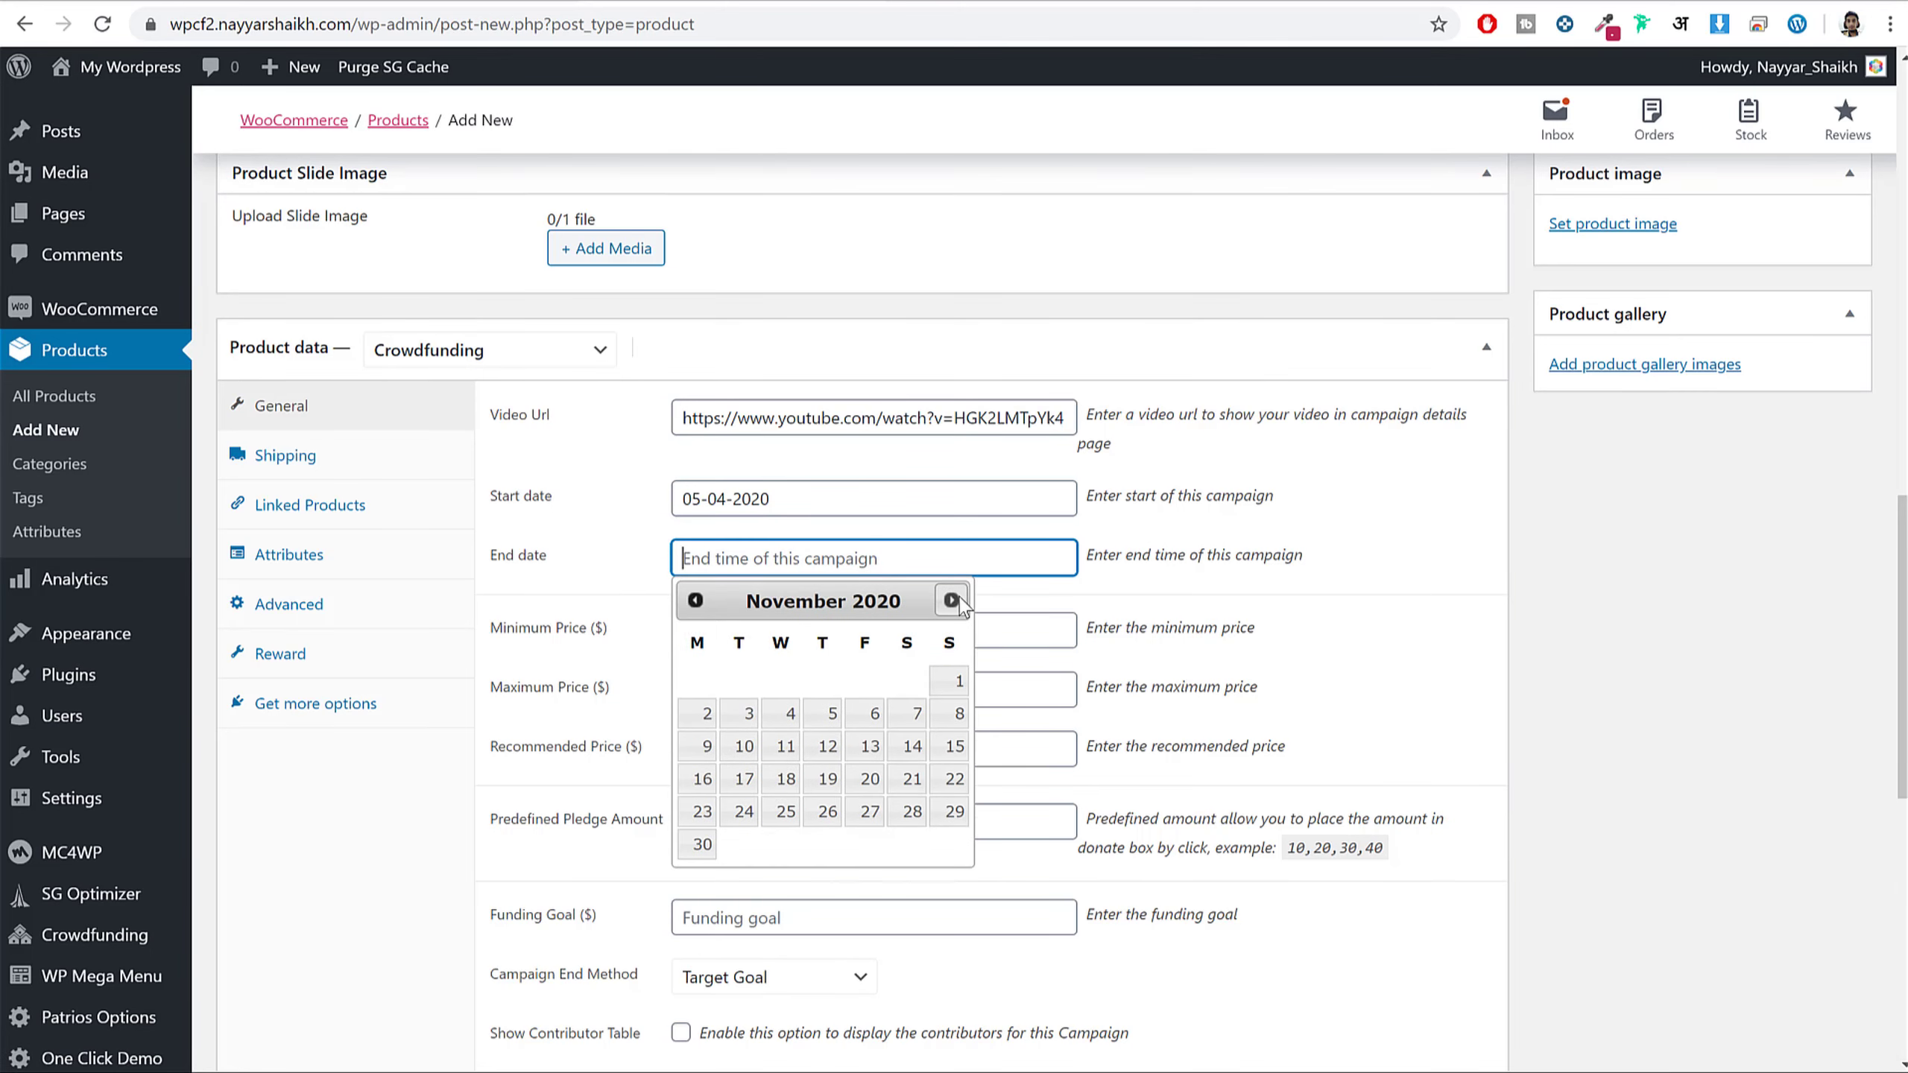
pyautogui.click(951, 601)
pyautogui.click(828, 813)
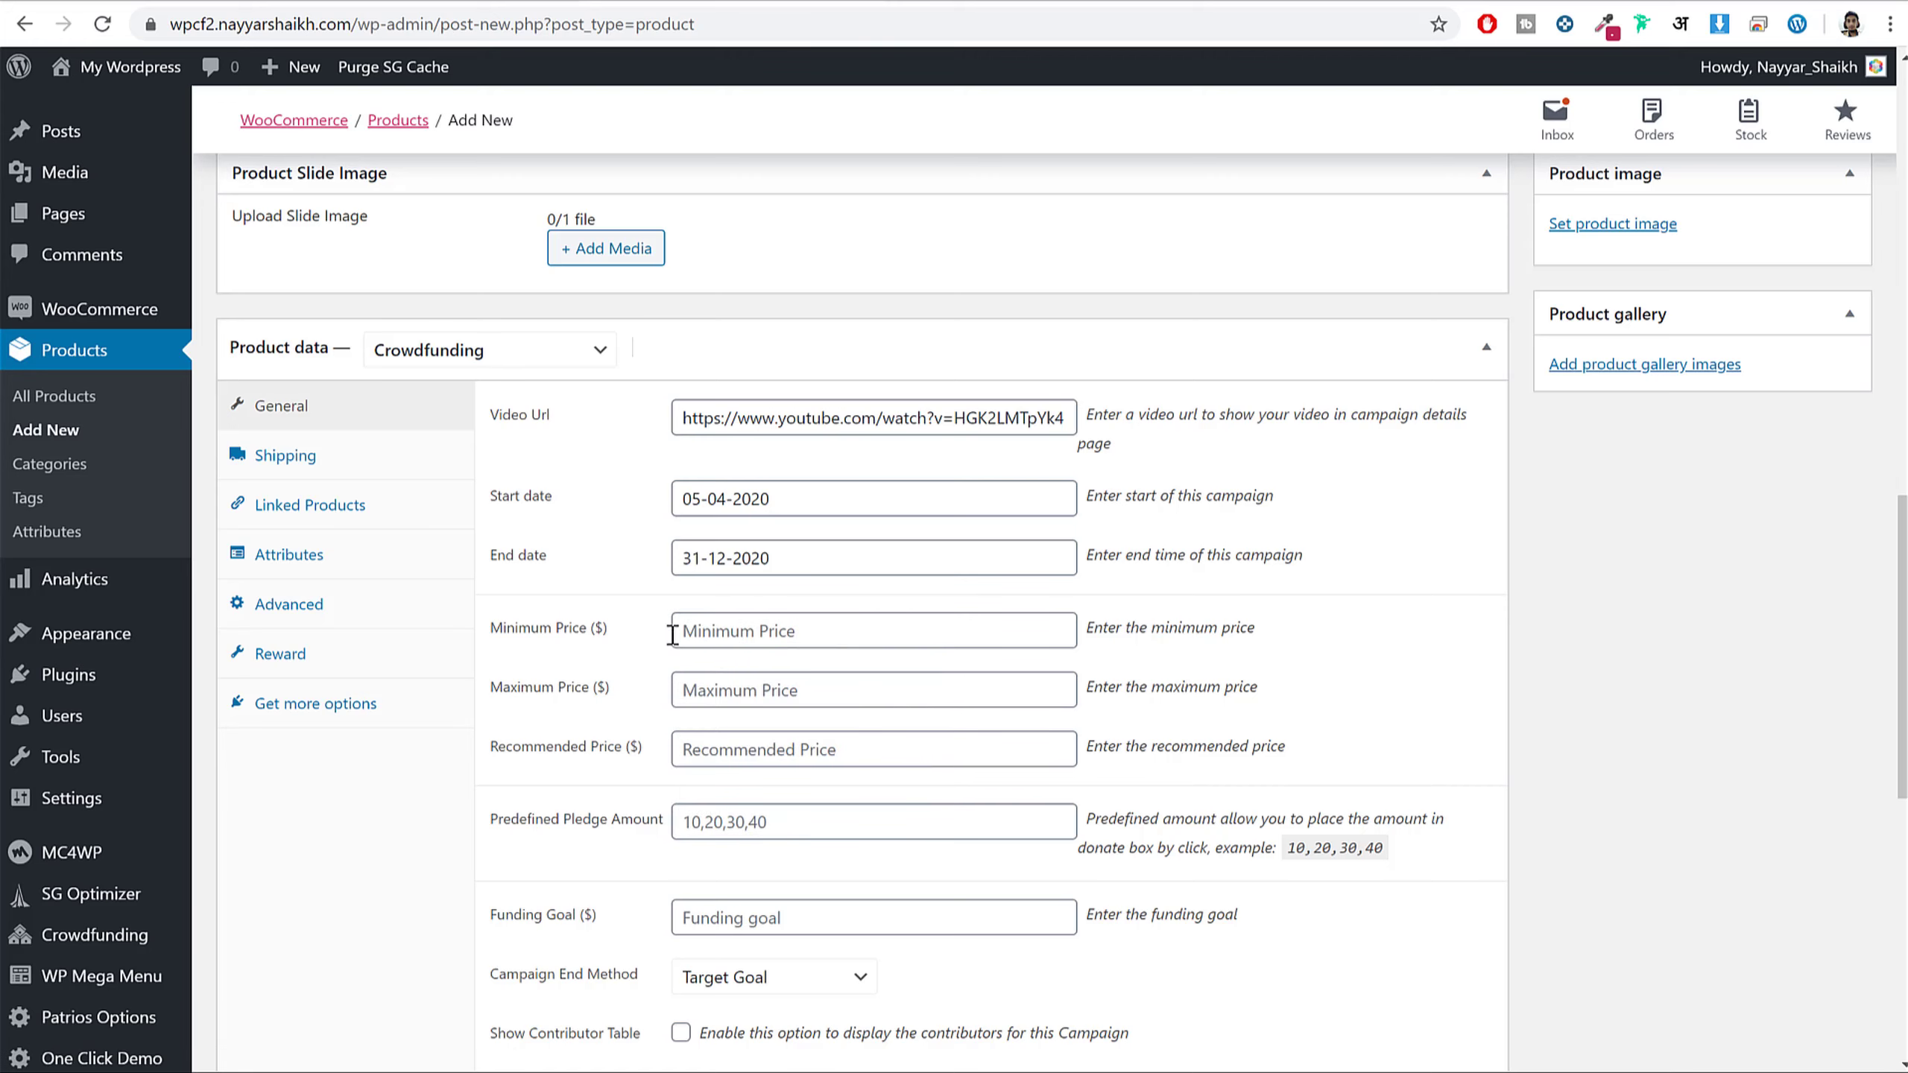
# - Set the predefined pledge amounts to 10,25,50,100, leaving the price fields empty, and check the demo campaign page for comparison
pyautogui.scroll(-2, 807, 575)
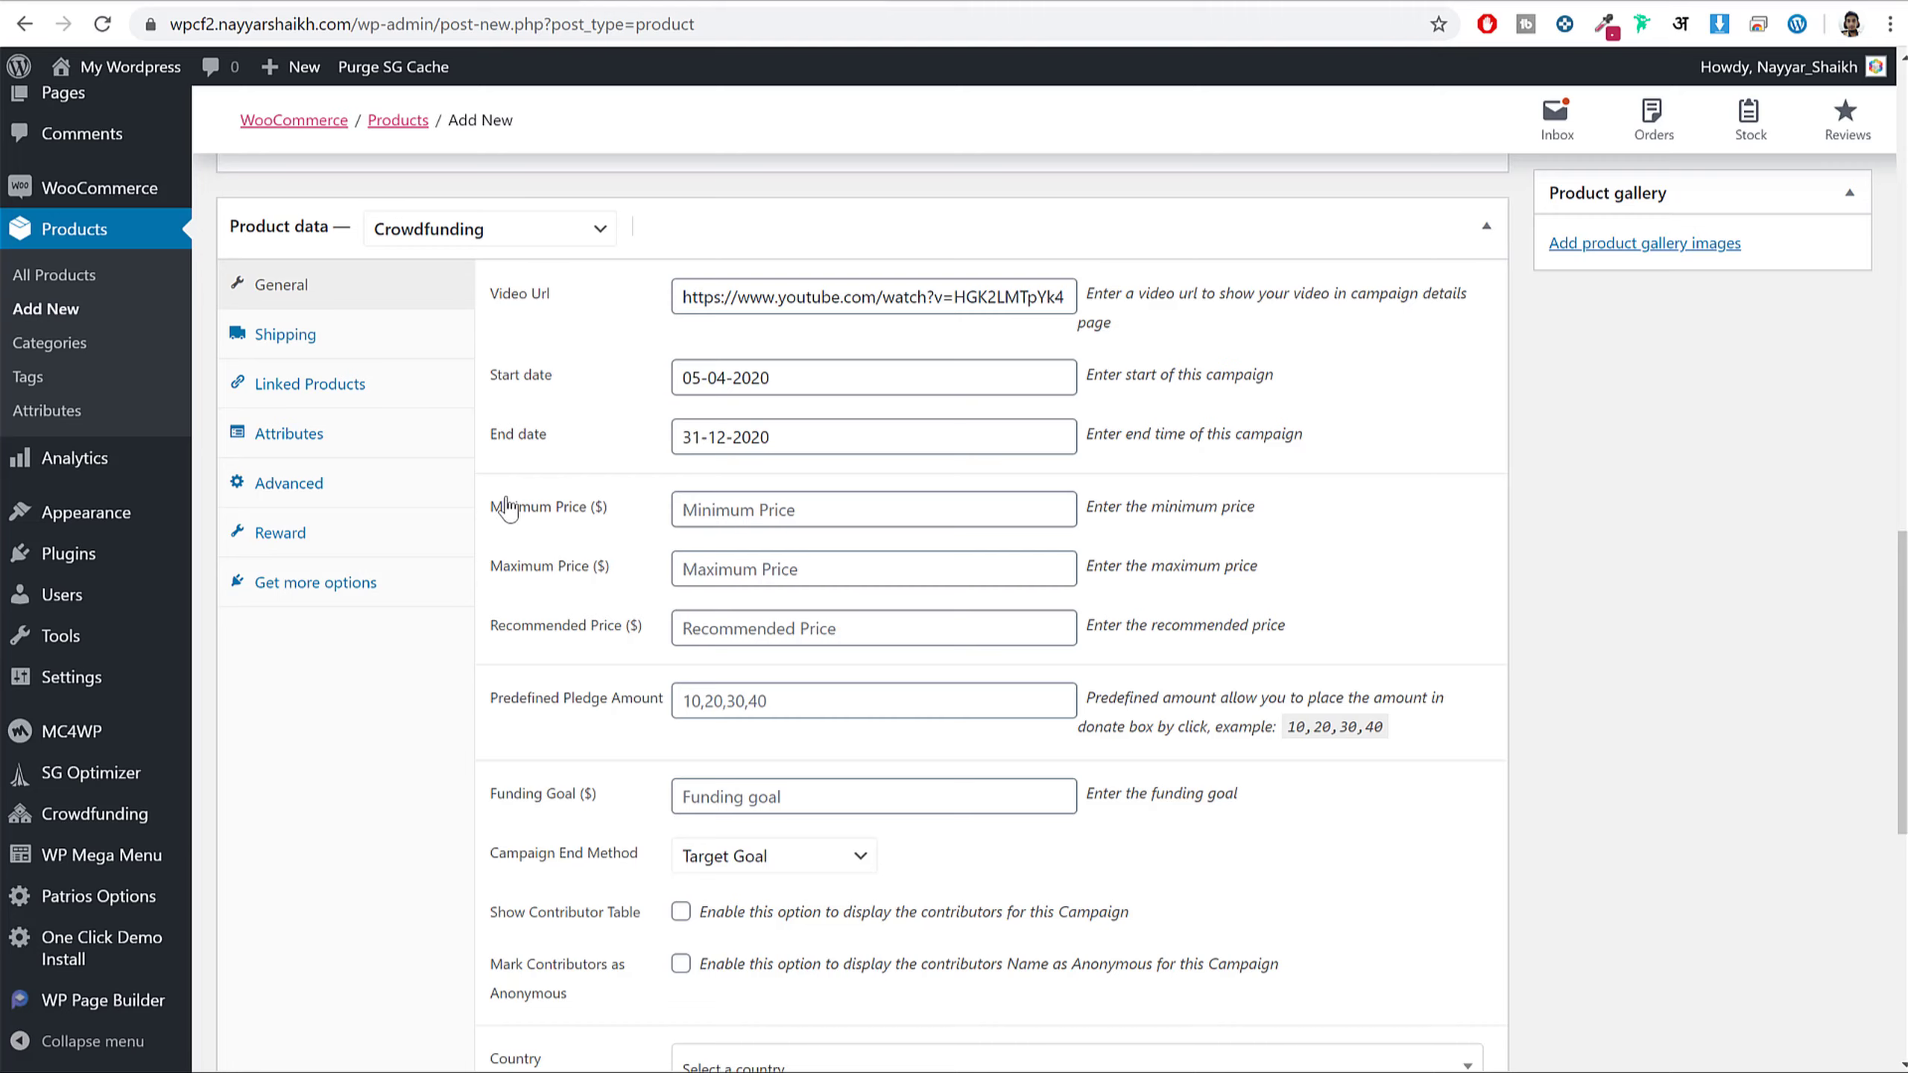
pyautogui.moveTo(502, 506); pyautogui.dragTo(588, 570)
pyautogui.click(748, 623)
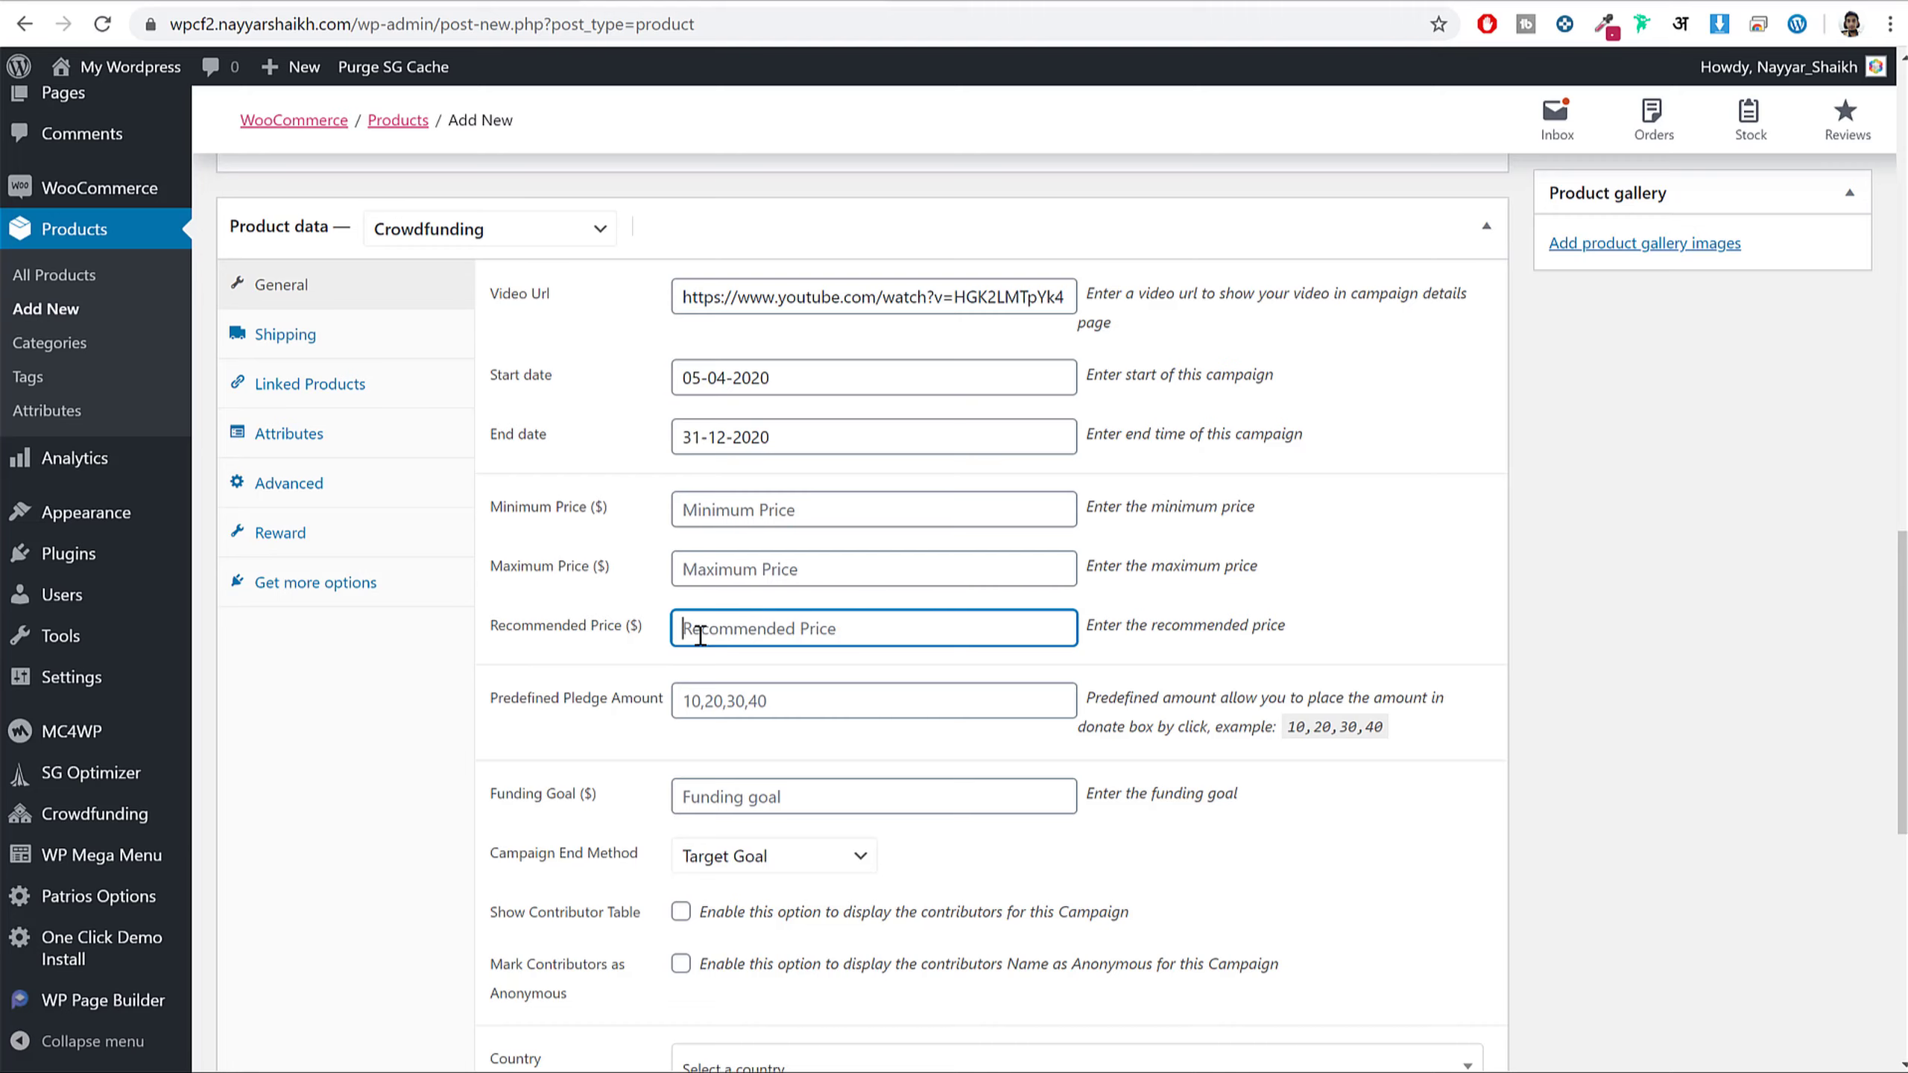
pyautogui.moveTo(491, 703); pyautogui.dragTo(651, 705)
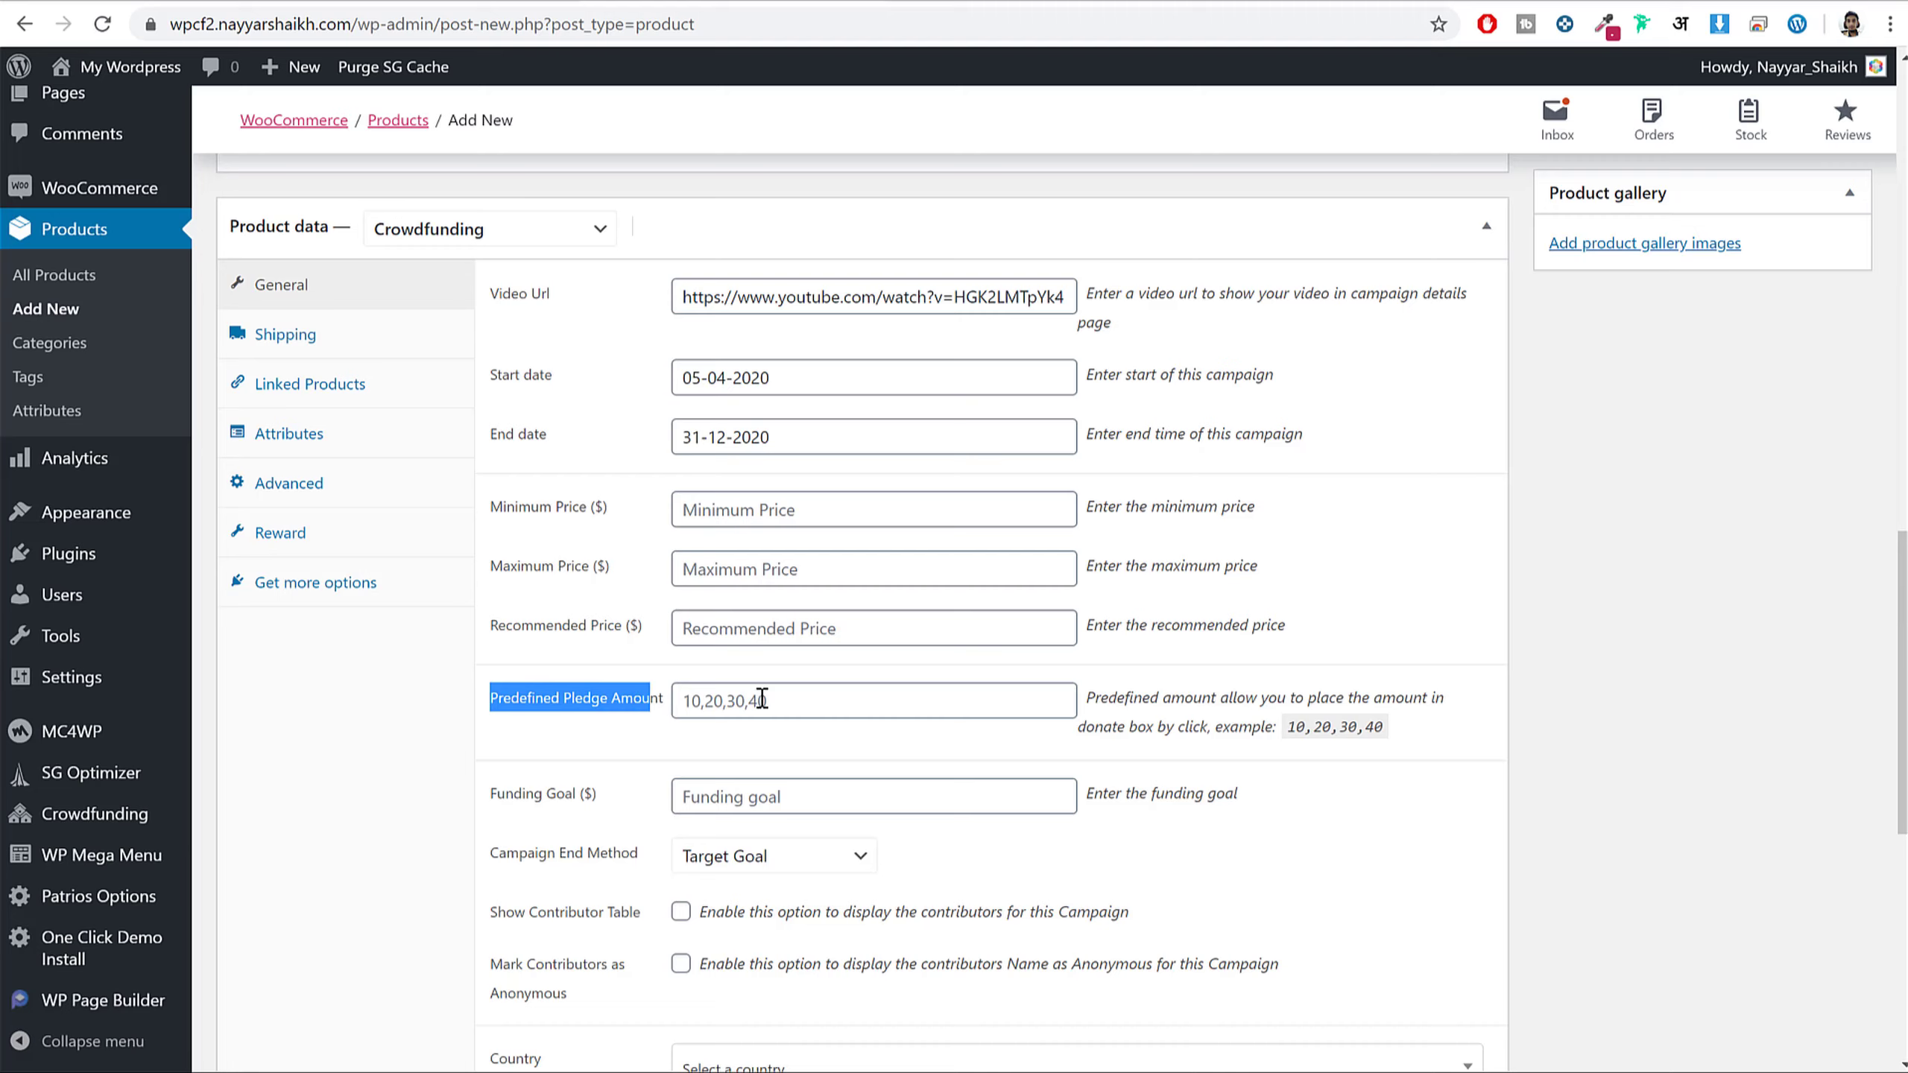
pyautogui.click(761, 699)
pyautogui.write('10')
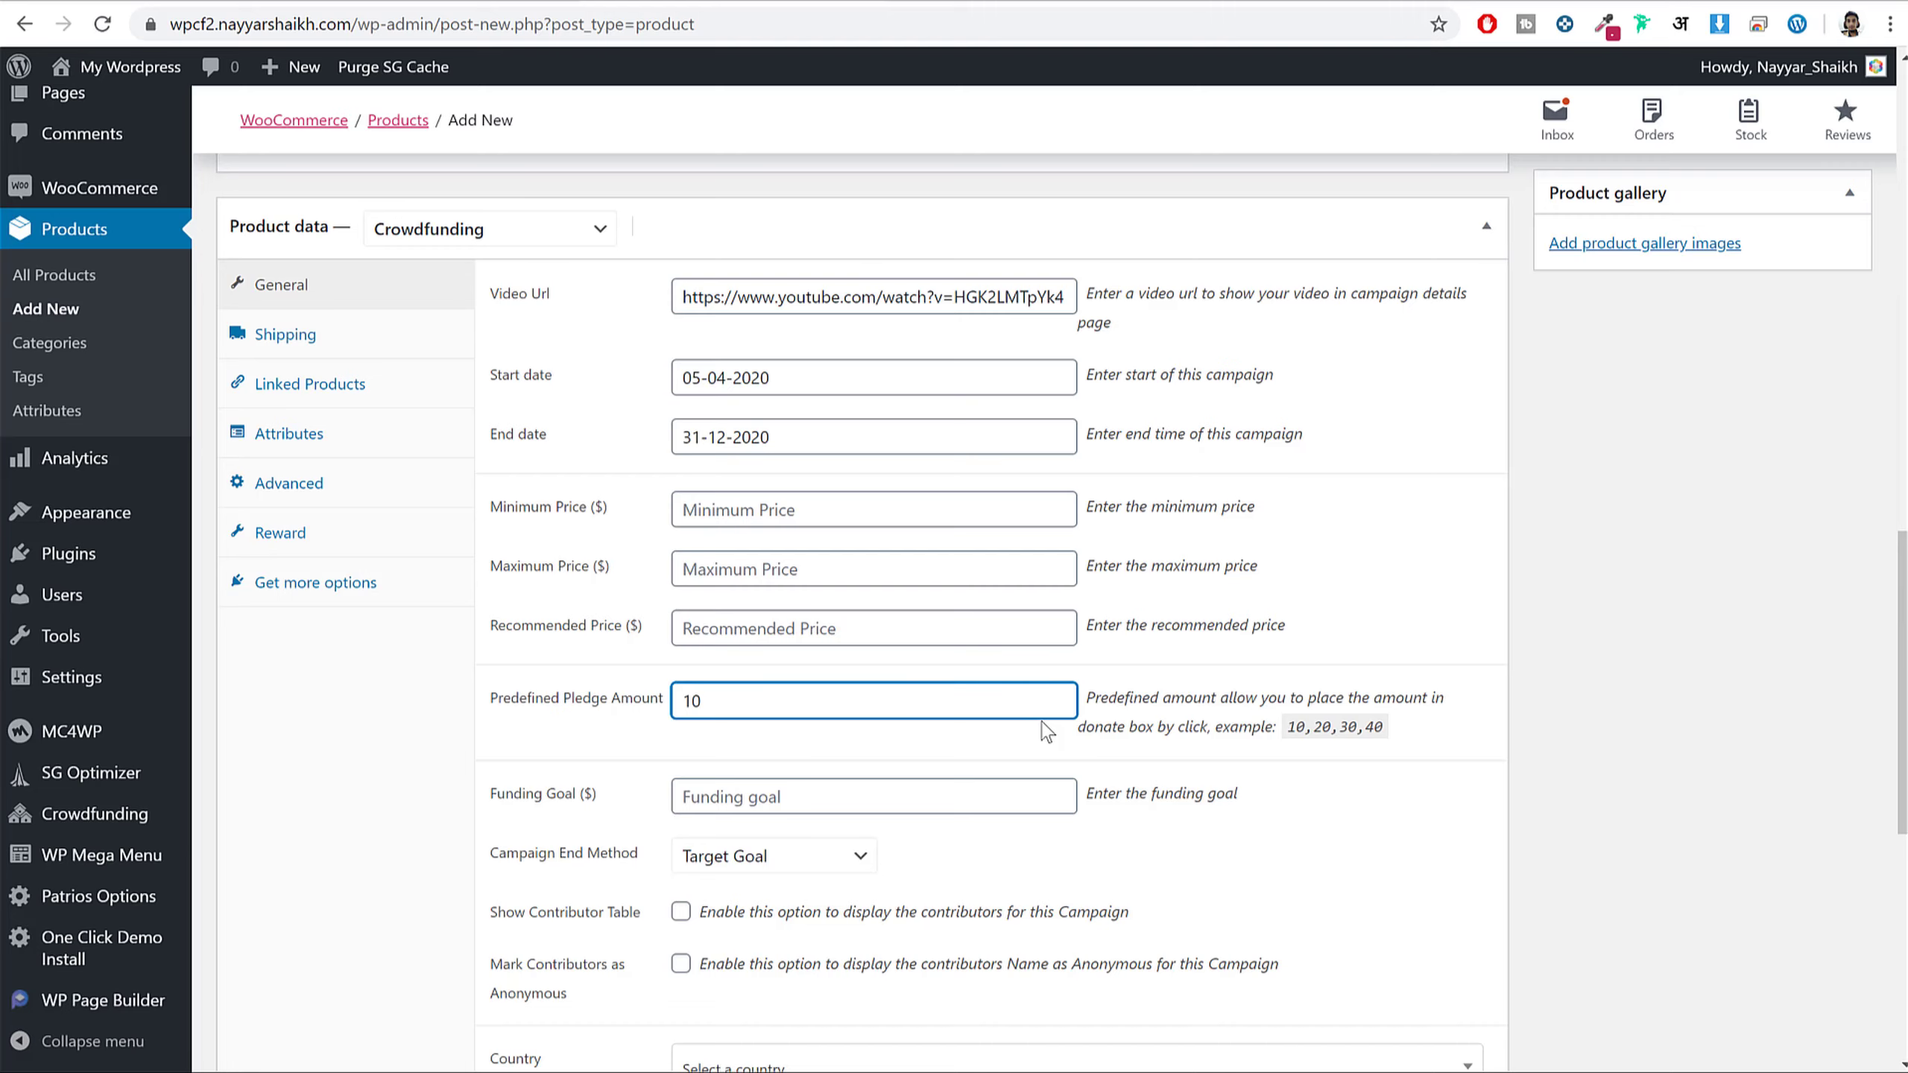
pyautogui.write(',25,50,100')
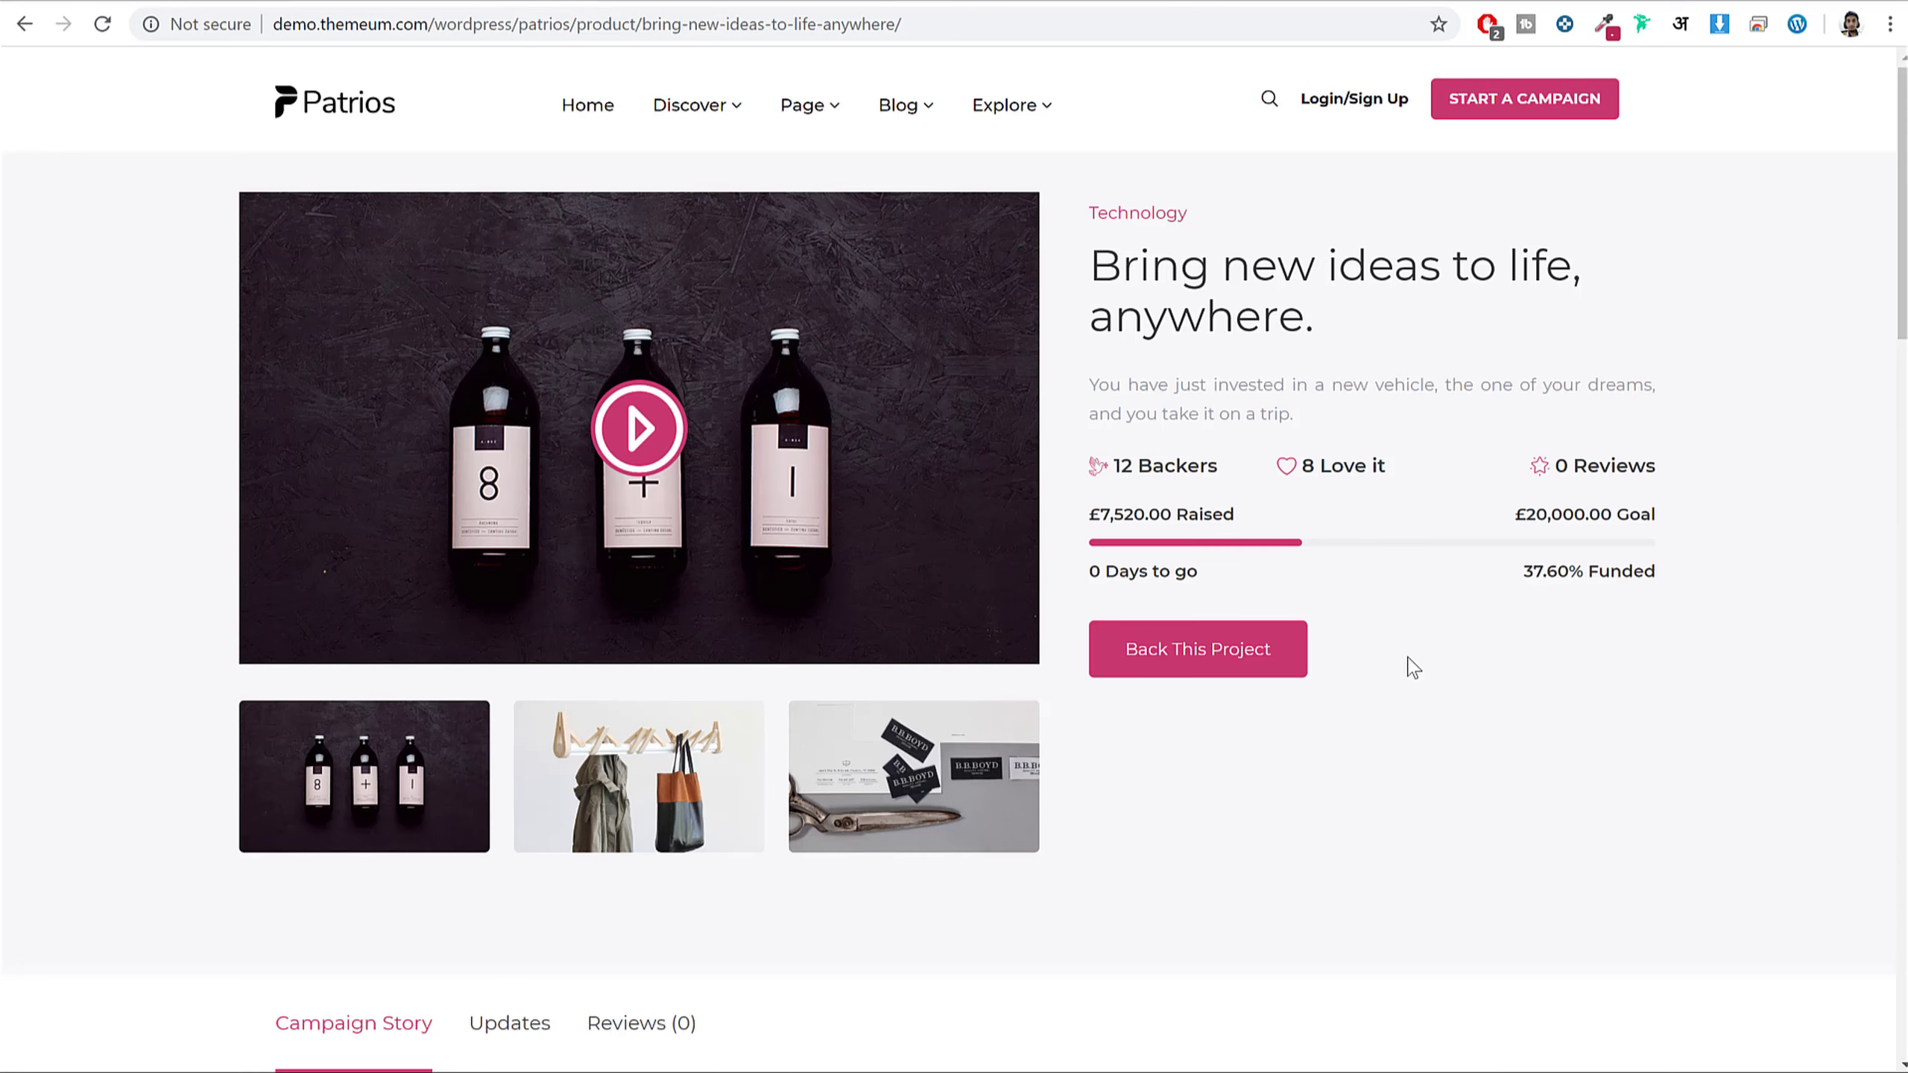
pyautogui.scroll(-5, 1416, 707)
pyautogui.scroll(5, 1468, 566)
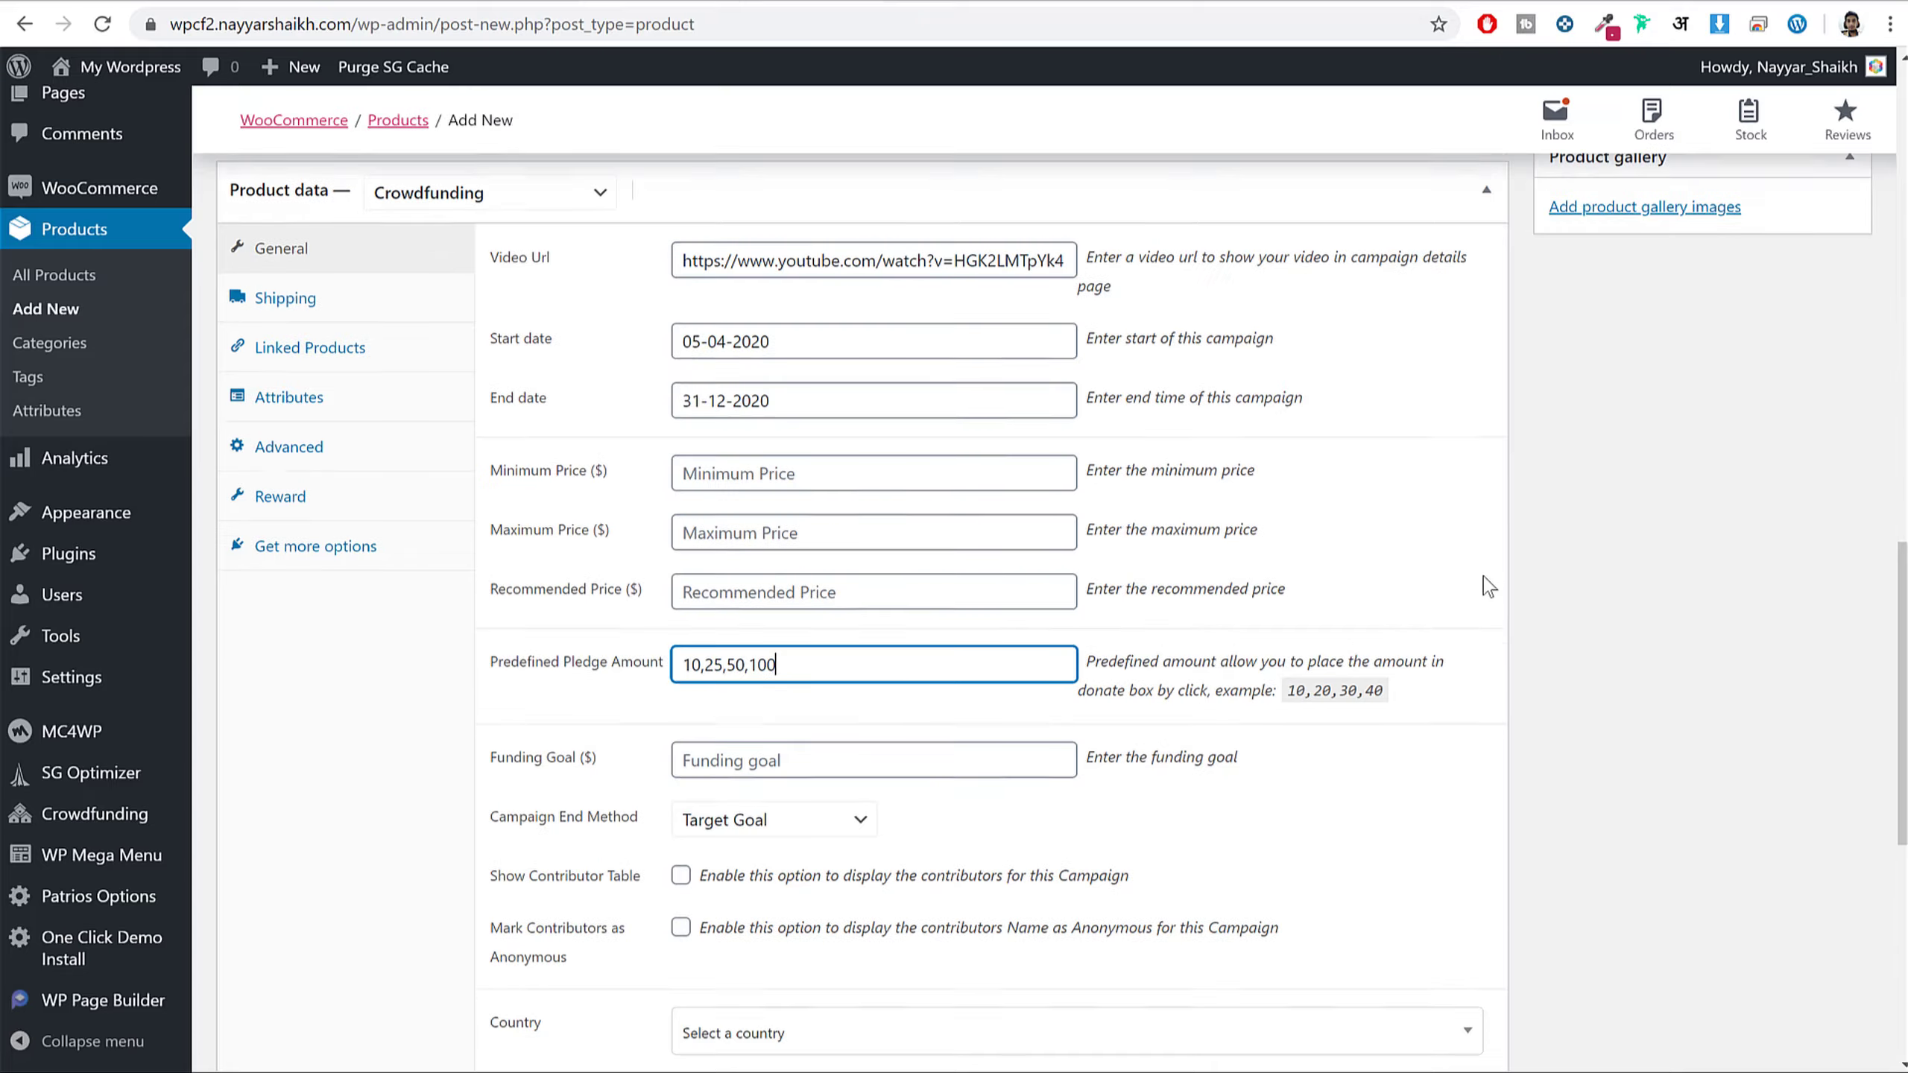
# - Set the funding goal to 100000 and keep Target Goal as the campaign end method
pyautogui.scroll(-4, 1484, 527)
pyautogui.click(887, 441)
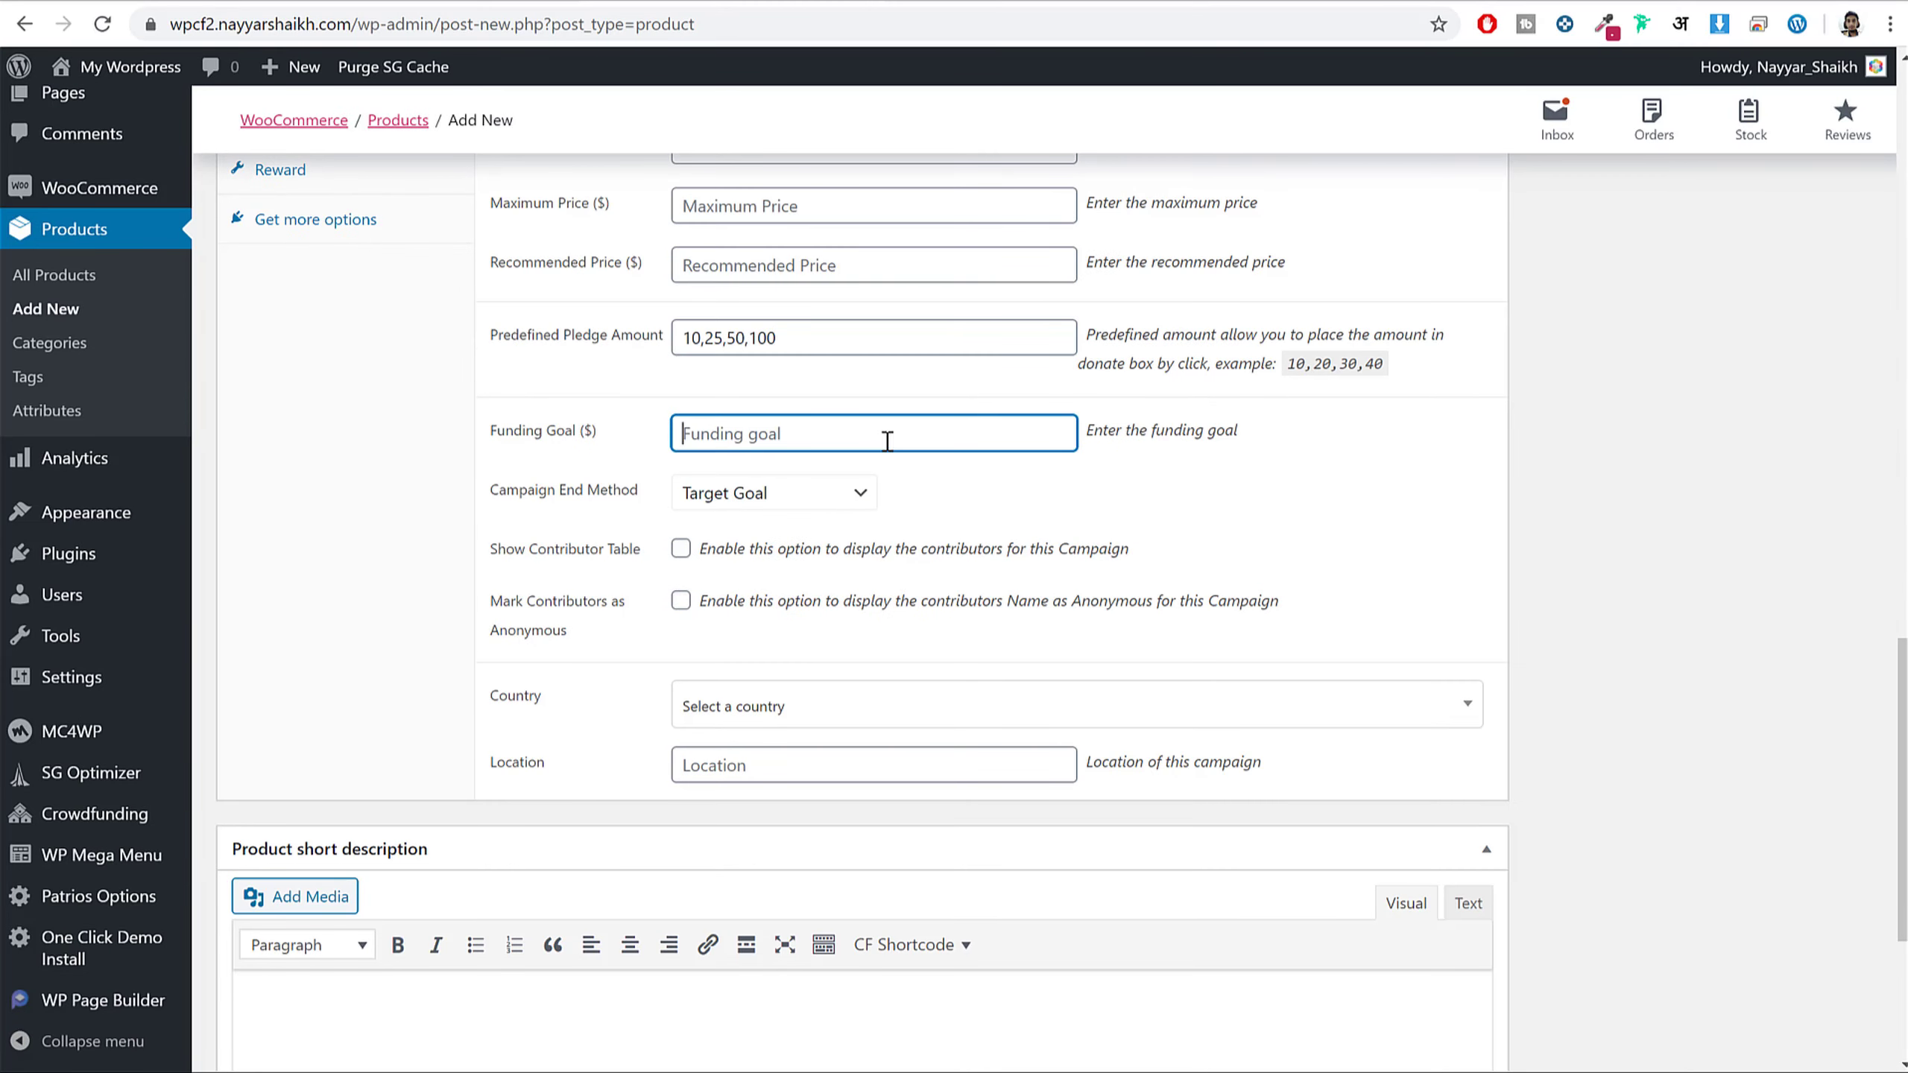
pyautogui.write('100000')
pyautogui.moveTo(498, 493); pyautogui.dragTo(621, 502)
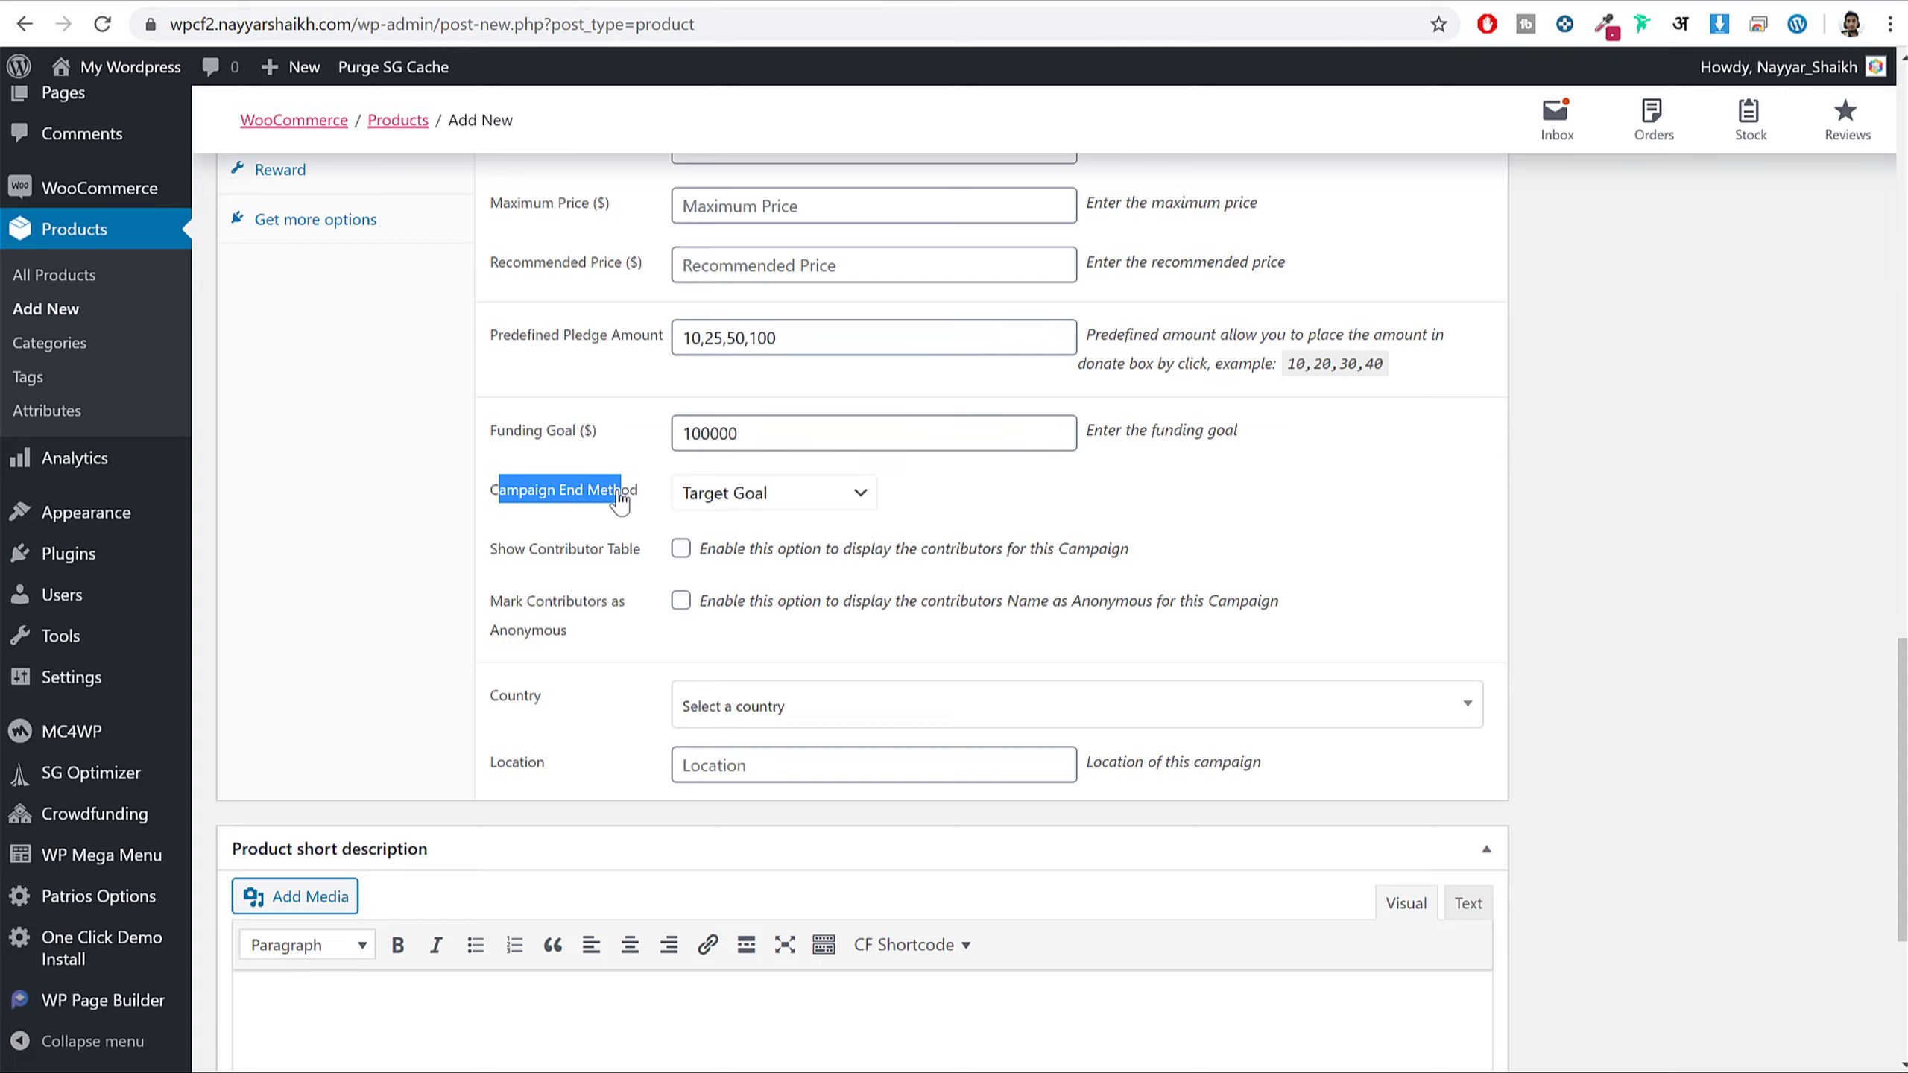
pyautogui.click(777, 512)
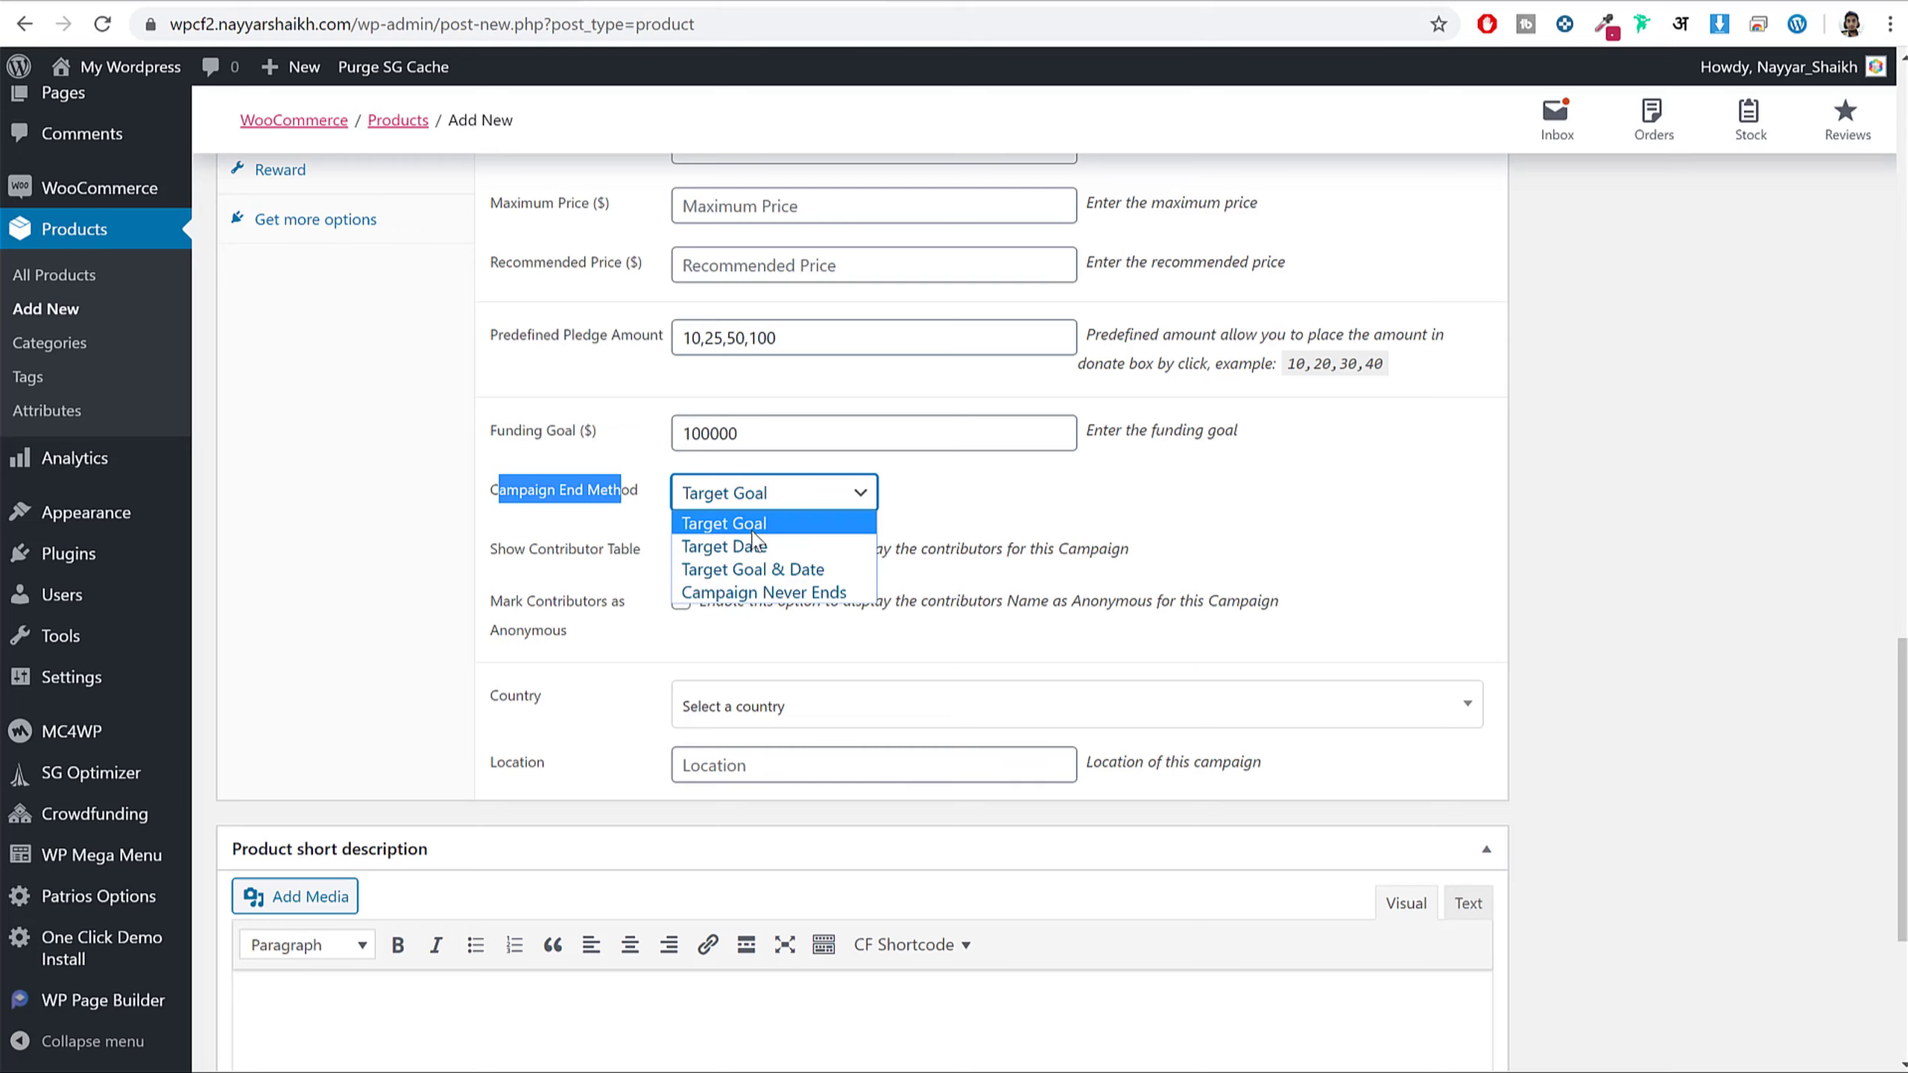
pyautogui.click(724, 523)
pyautogui.click(1122, 538)
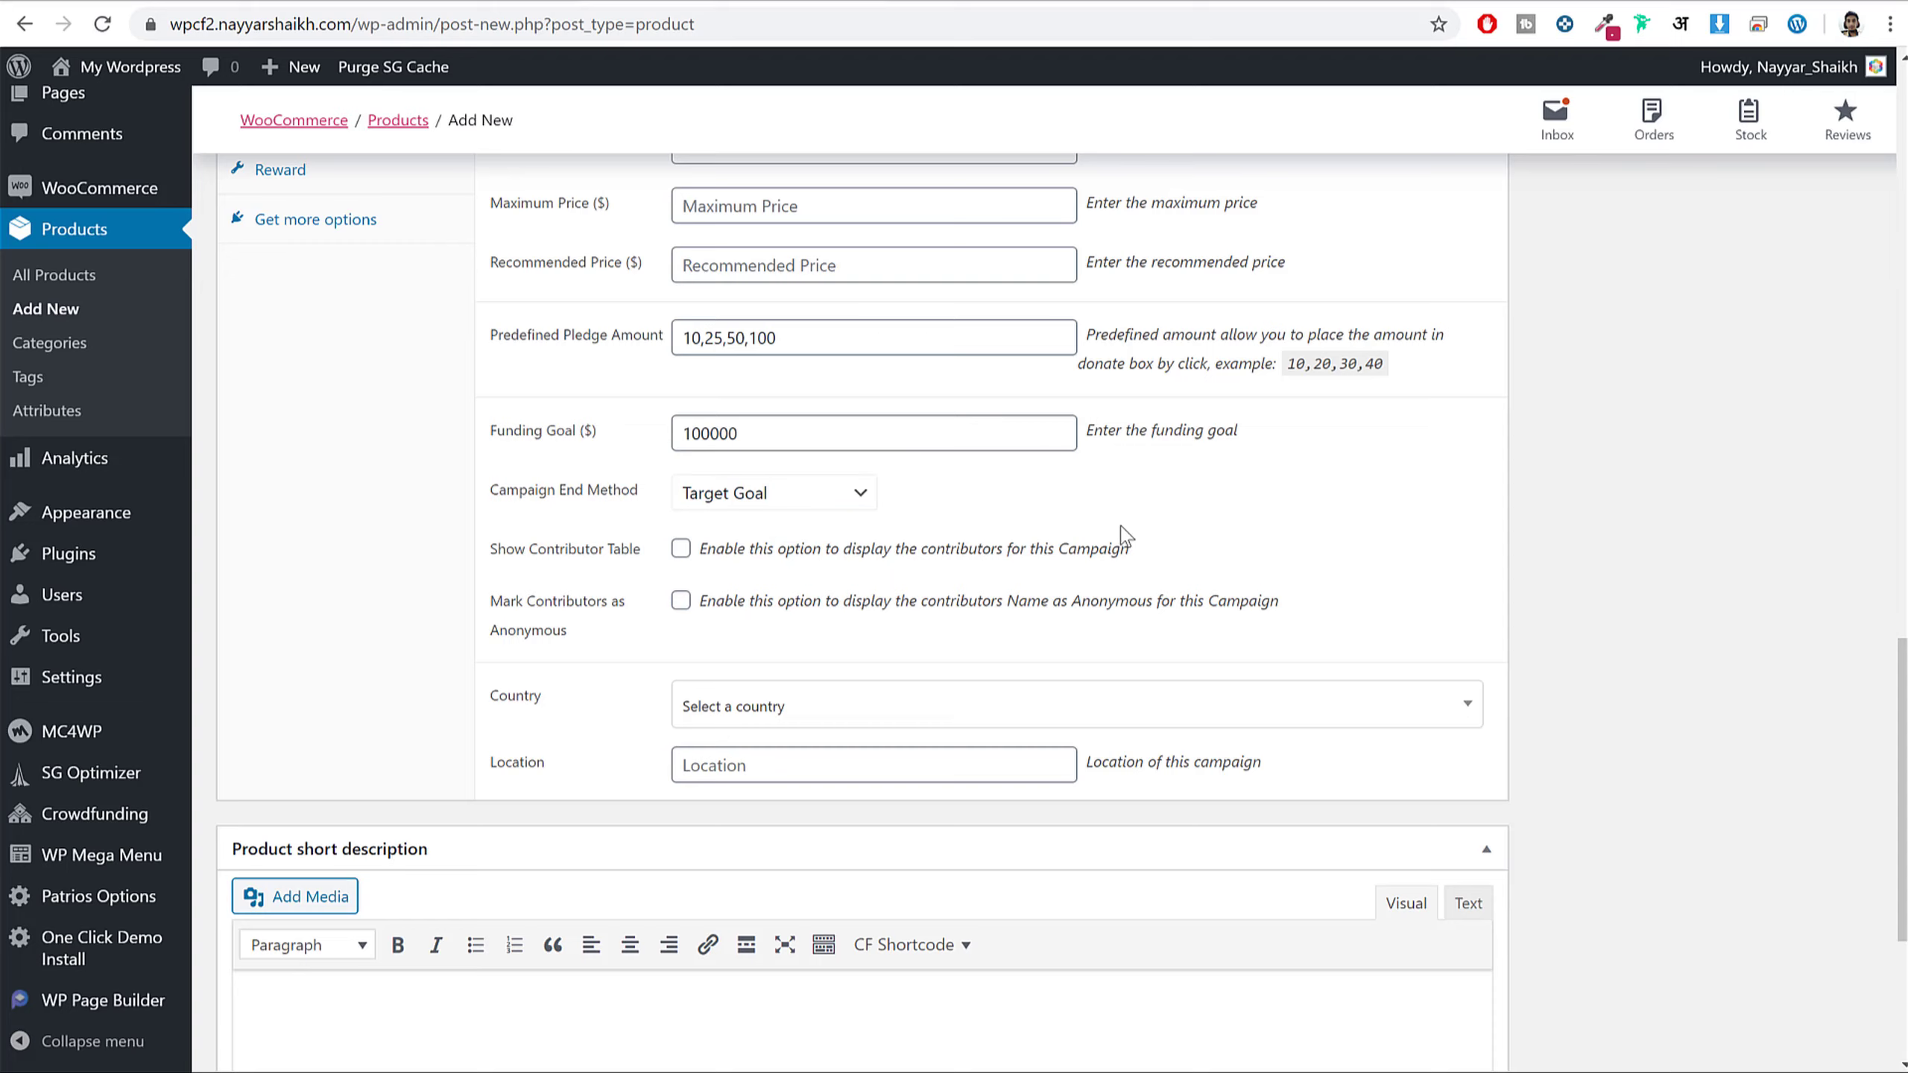
# - Enable the contributor table for this campaign and leave the option to mark contributors as anonymous off
pyautogui.click(681, 548)
pyautogui.click(680, 602)
pyautogui.click(680, 605)
# - Set the campaign's country to India and its location to Mumbai
pyautogui.scroll(-1, 1107, 597)
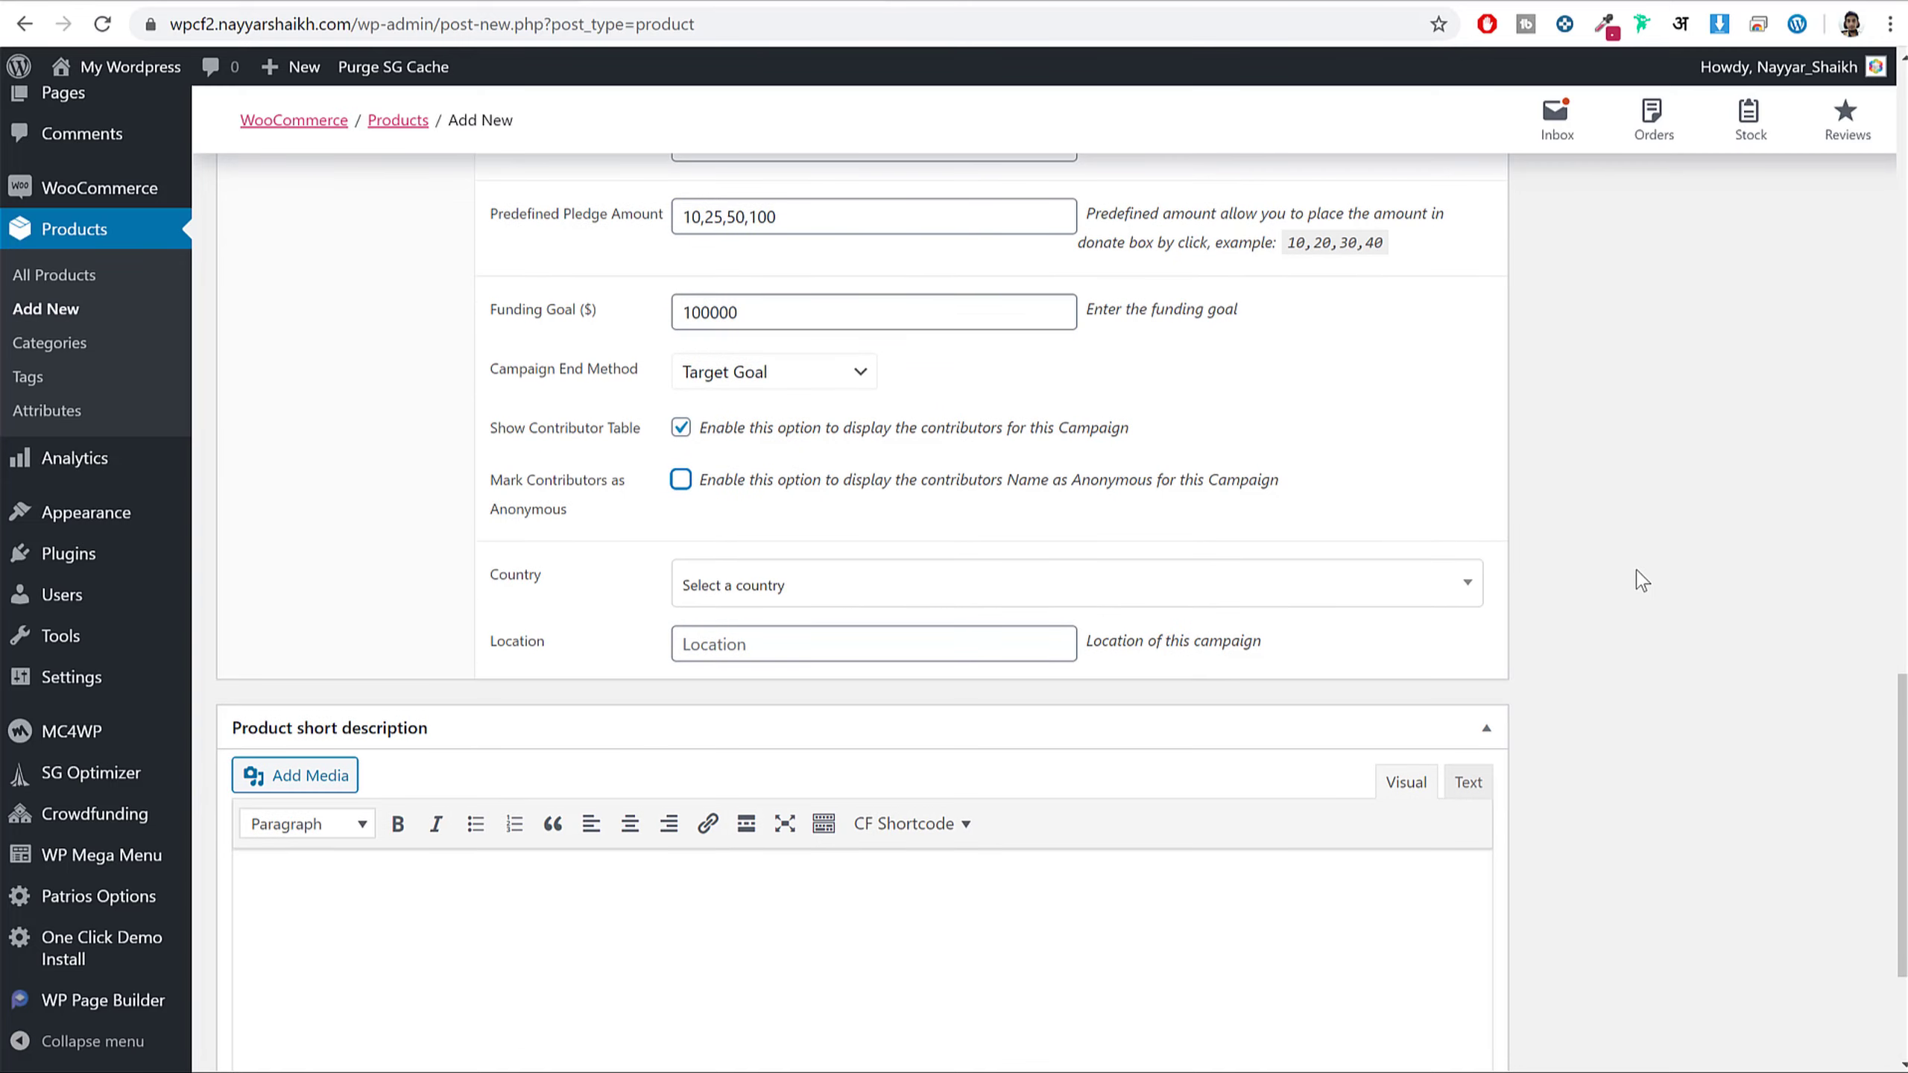
pyautogui.click(899, 585)
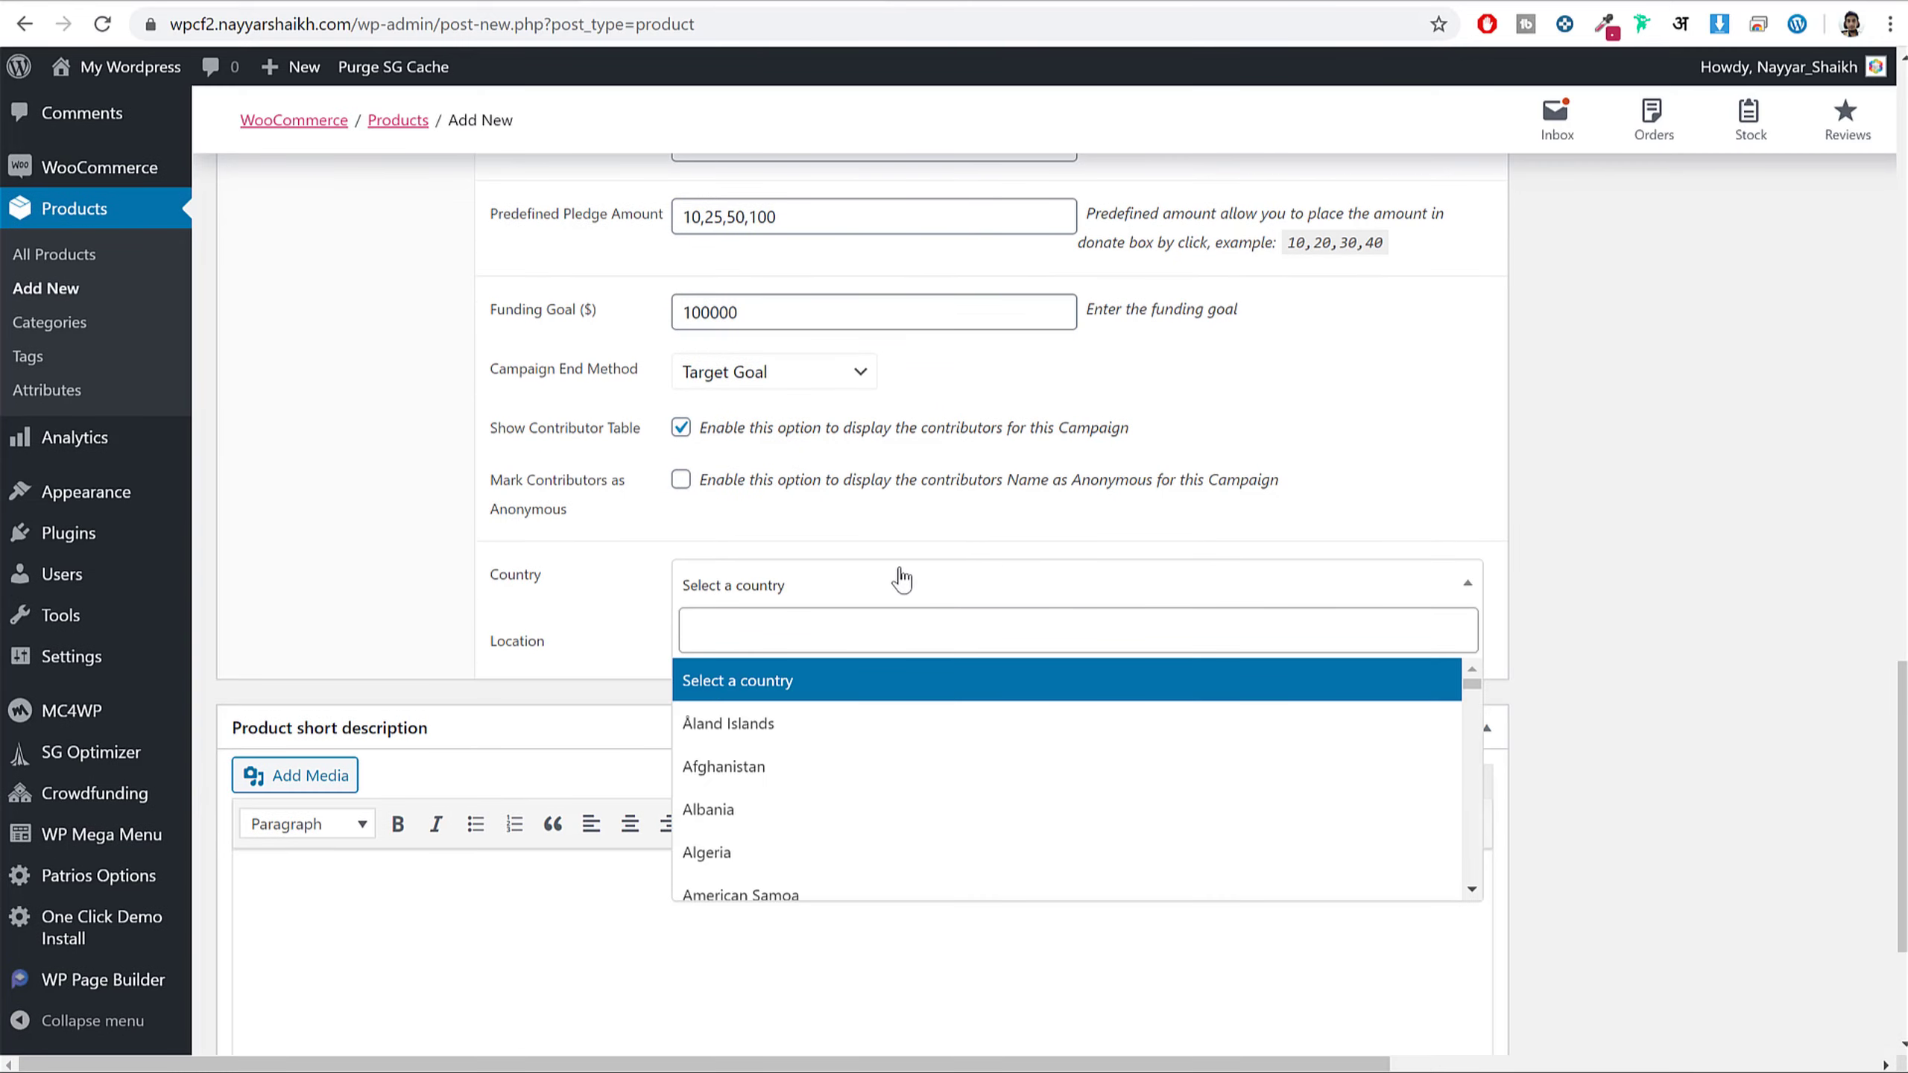
pyautogui.write('in')
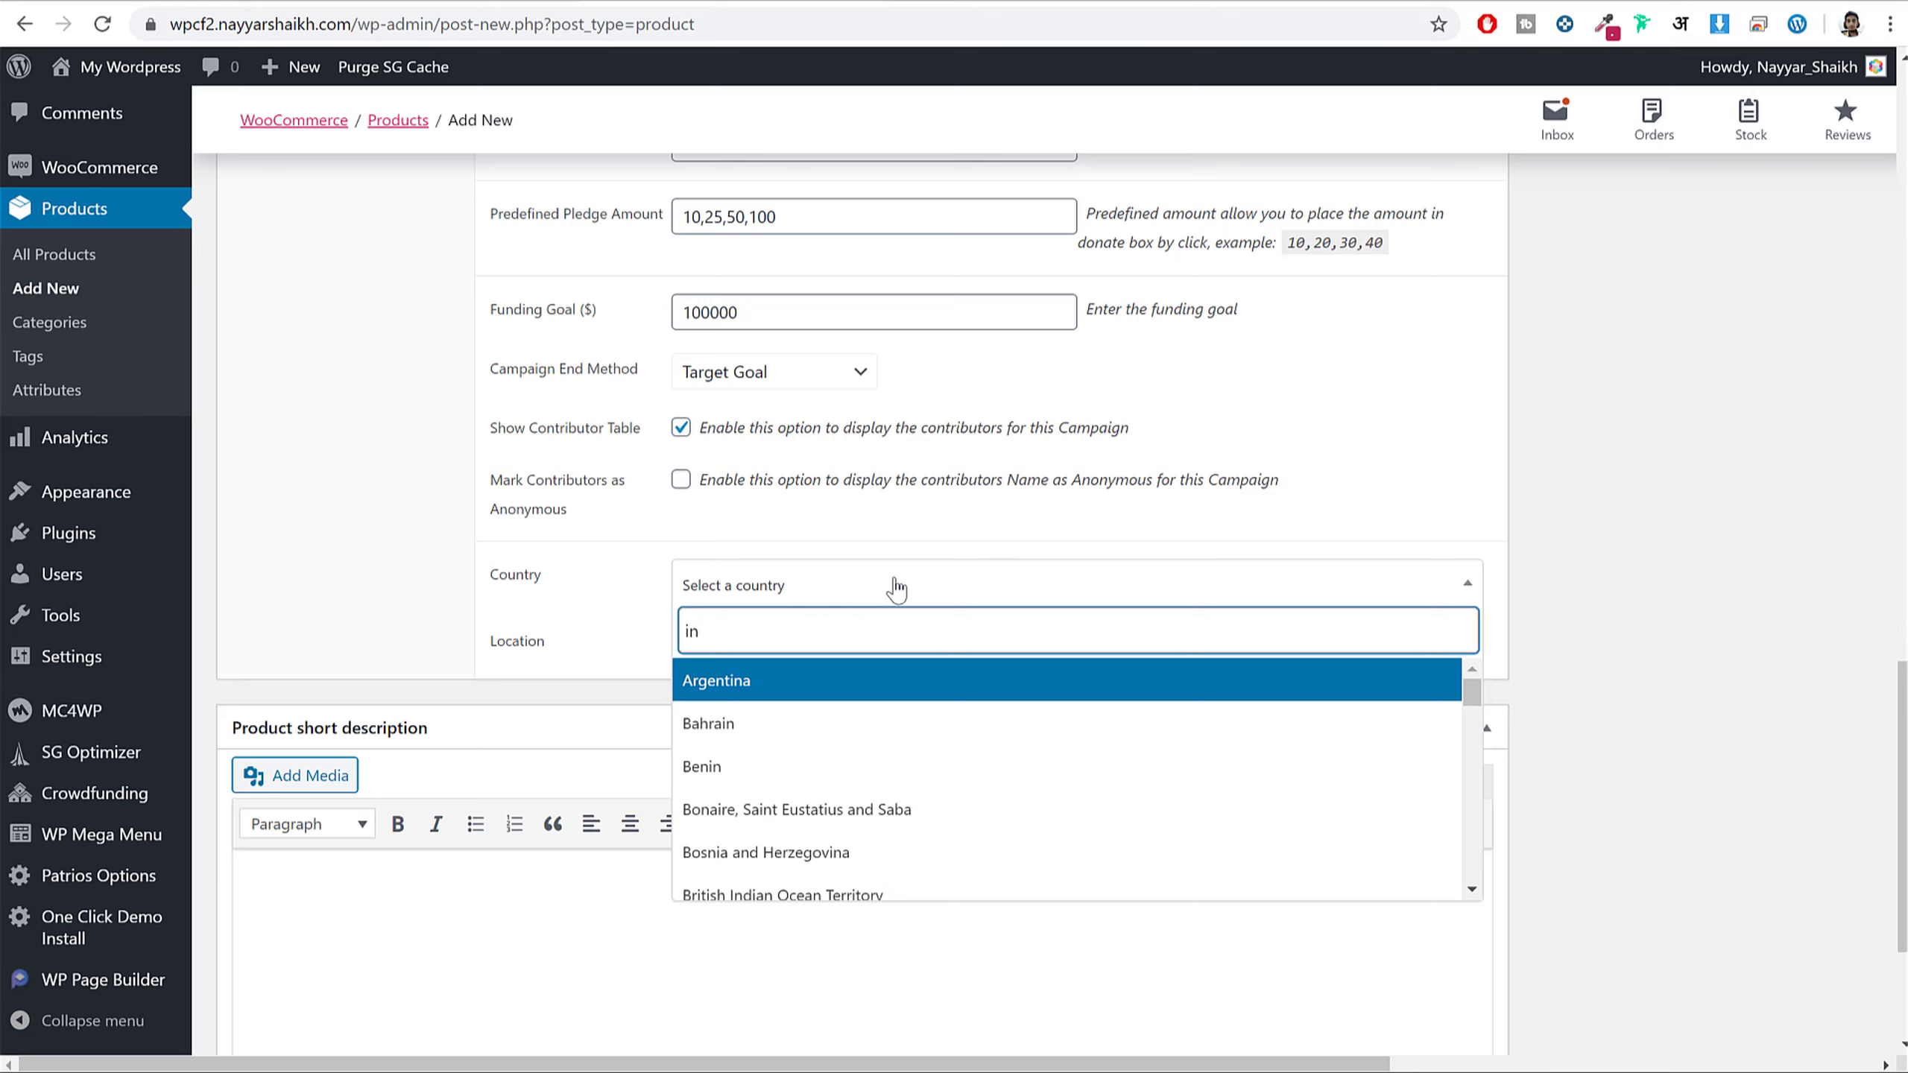
pyautogui.write('d')
pyautogui.click(819, 750)
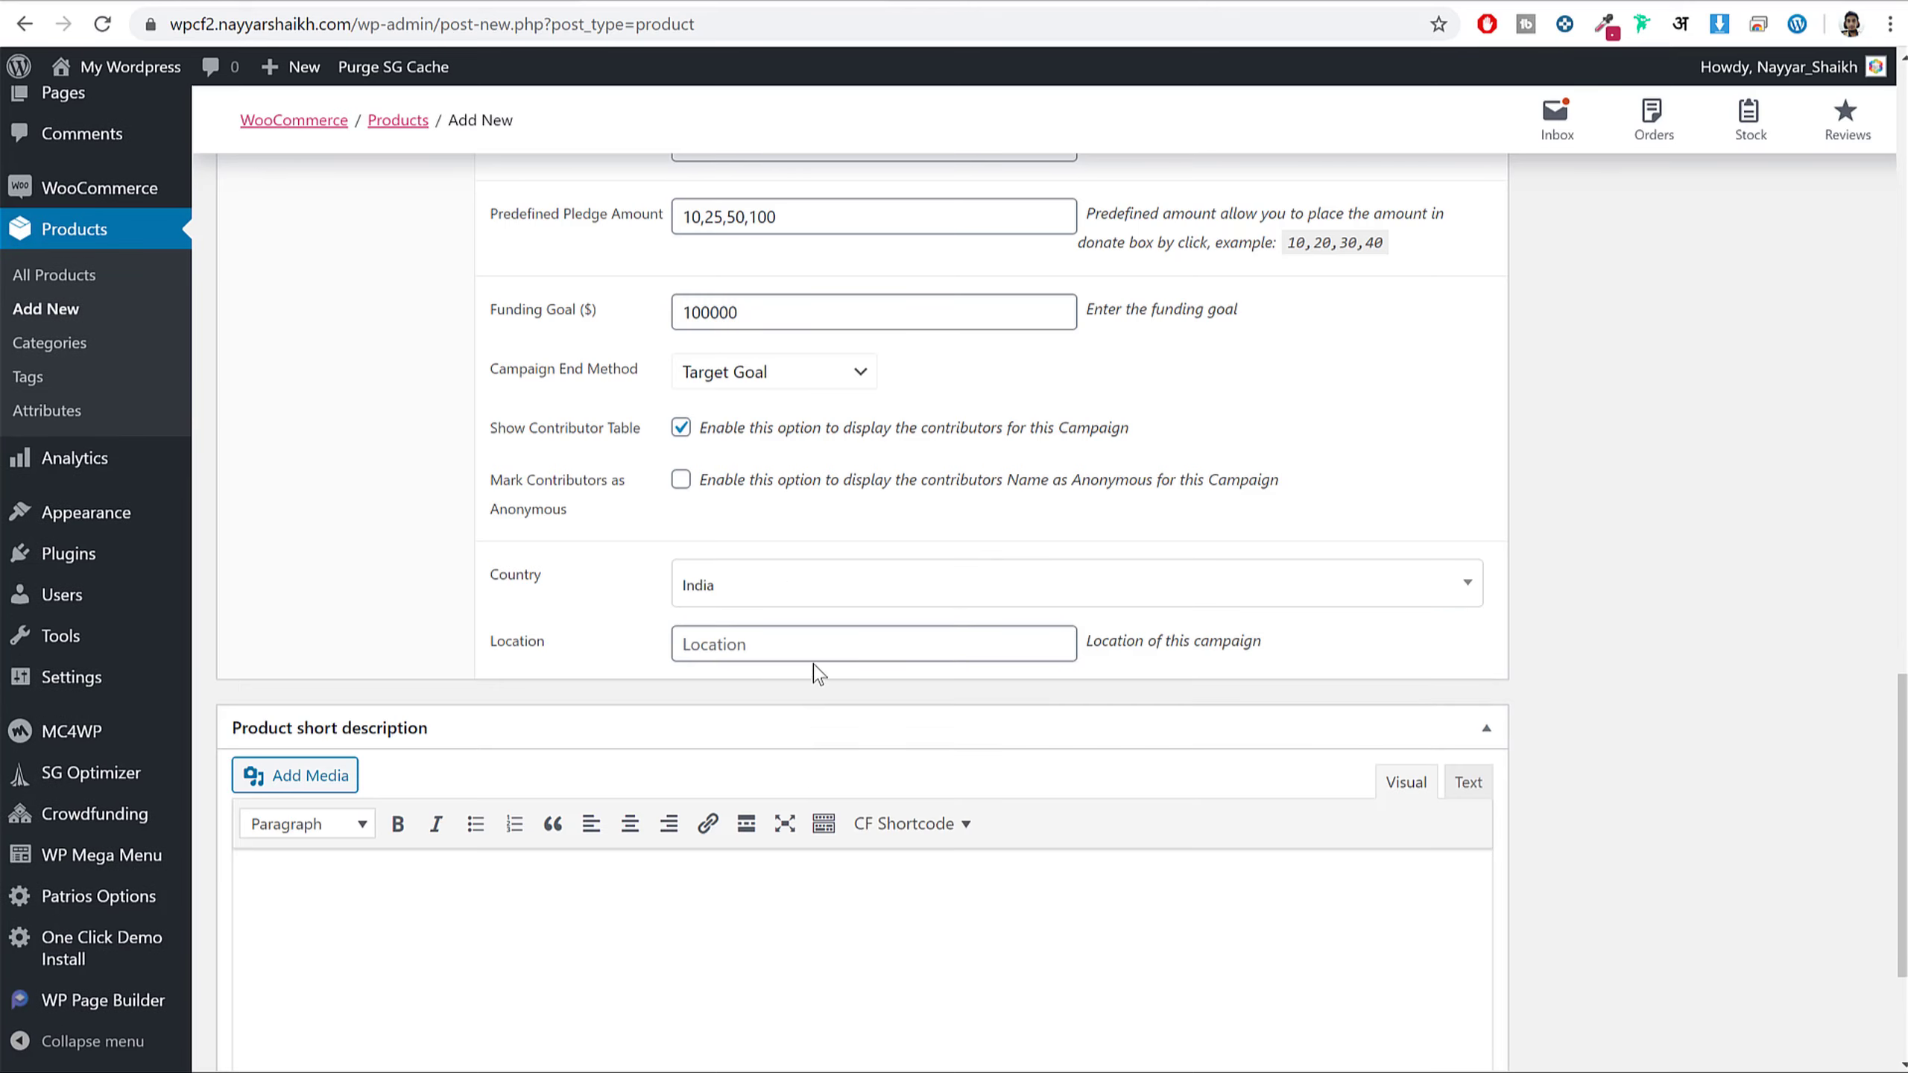
pyautogui.click(819, 653)
pyautogui.write('Mumbai')
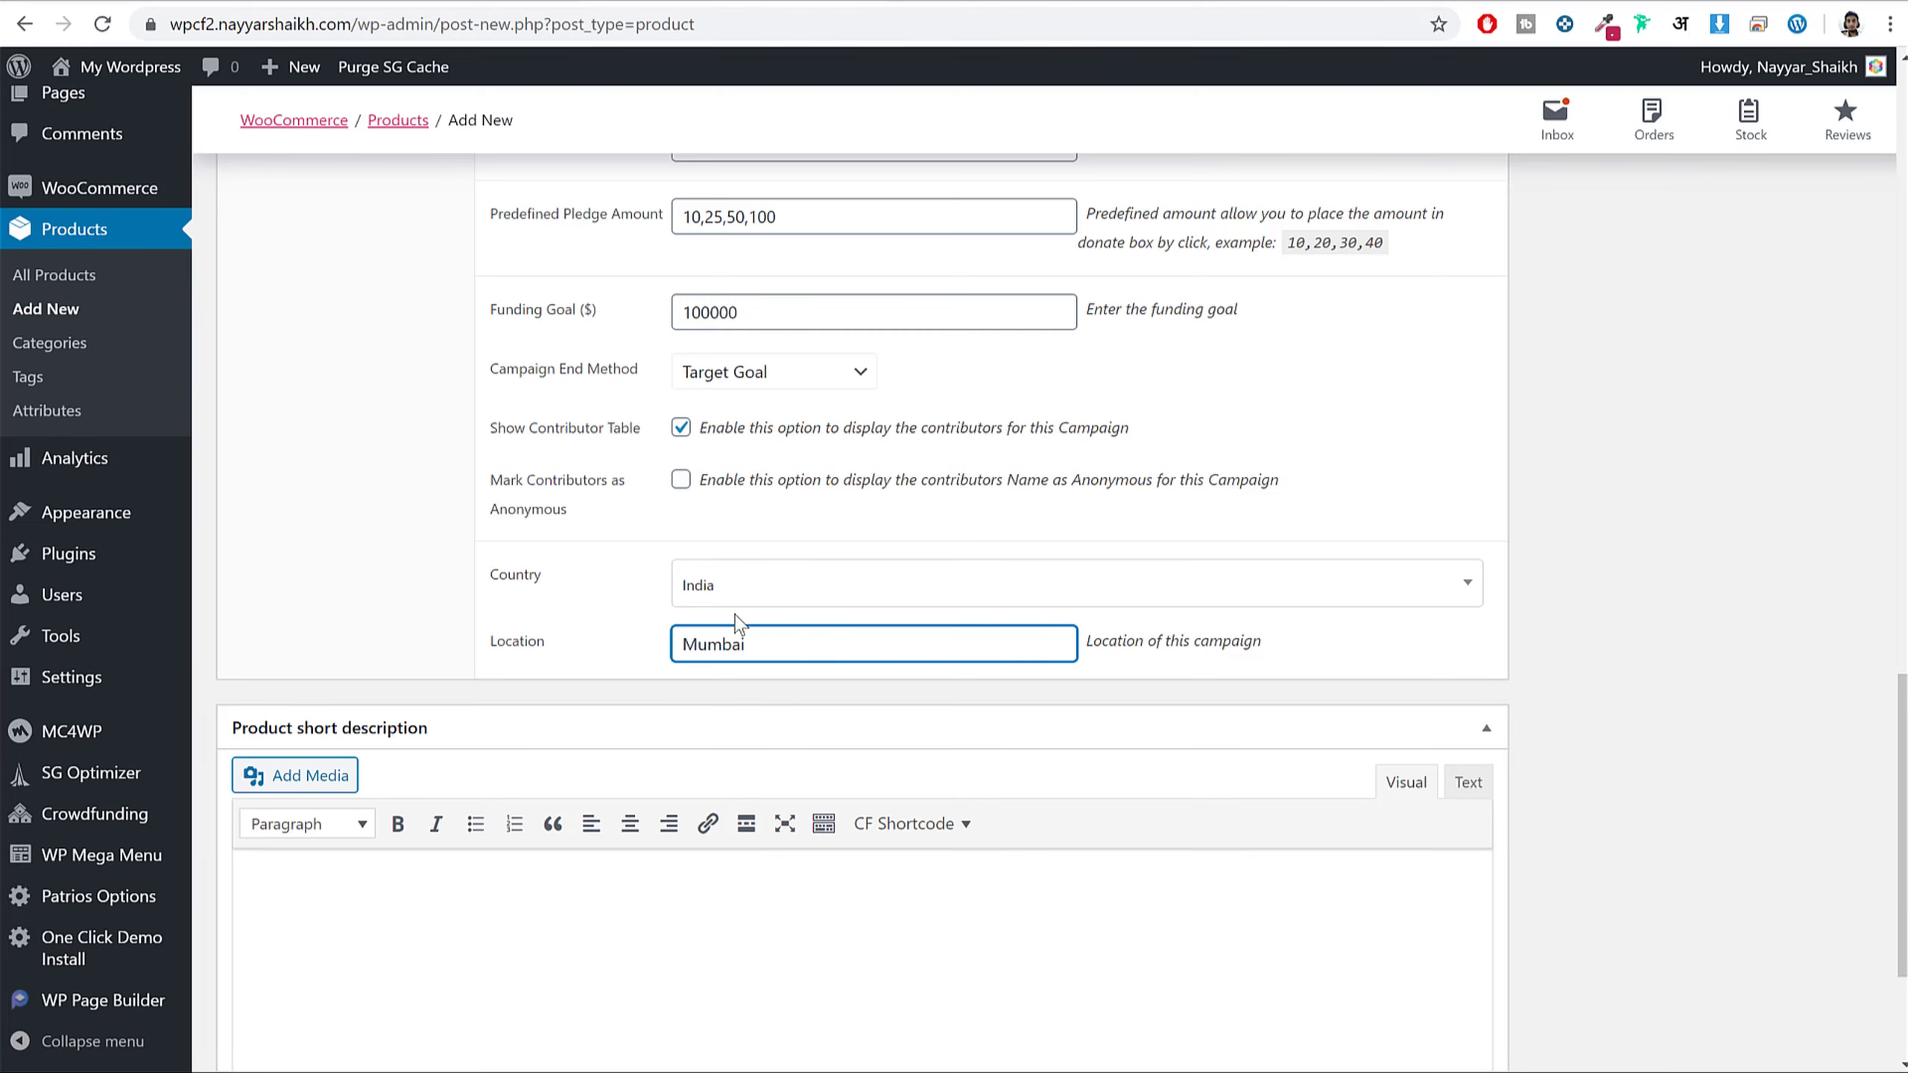
pyautogui.click(1657, 484)
# - Look through the Shipping, Linked Products, Attributes and Advanced product data, ending at the Reward settings
pyautogui.scroll(7, 1659, 490)
pyautogui.scroll(-3, 1660, 493)
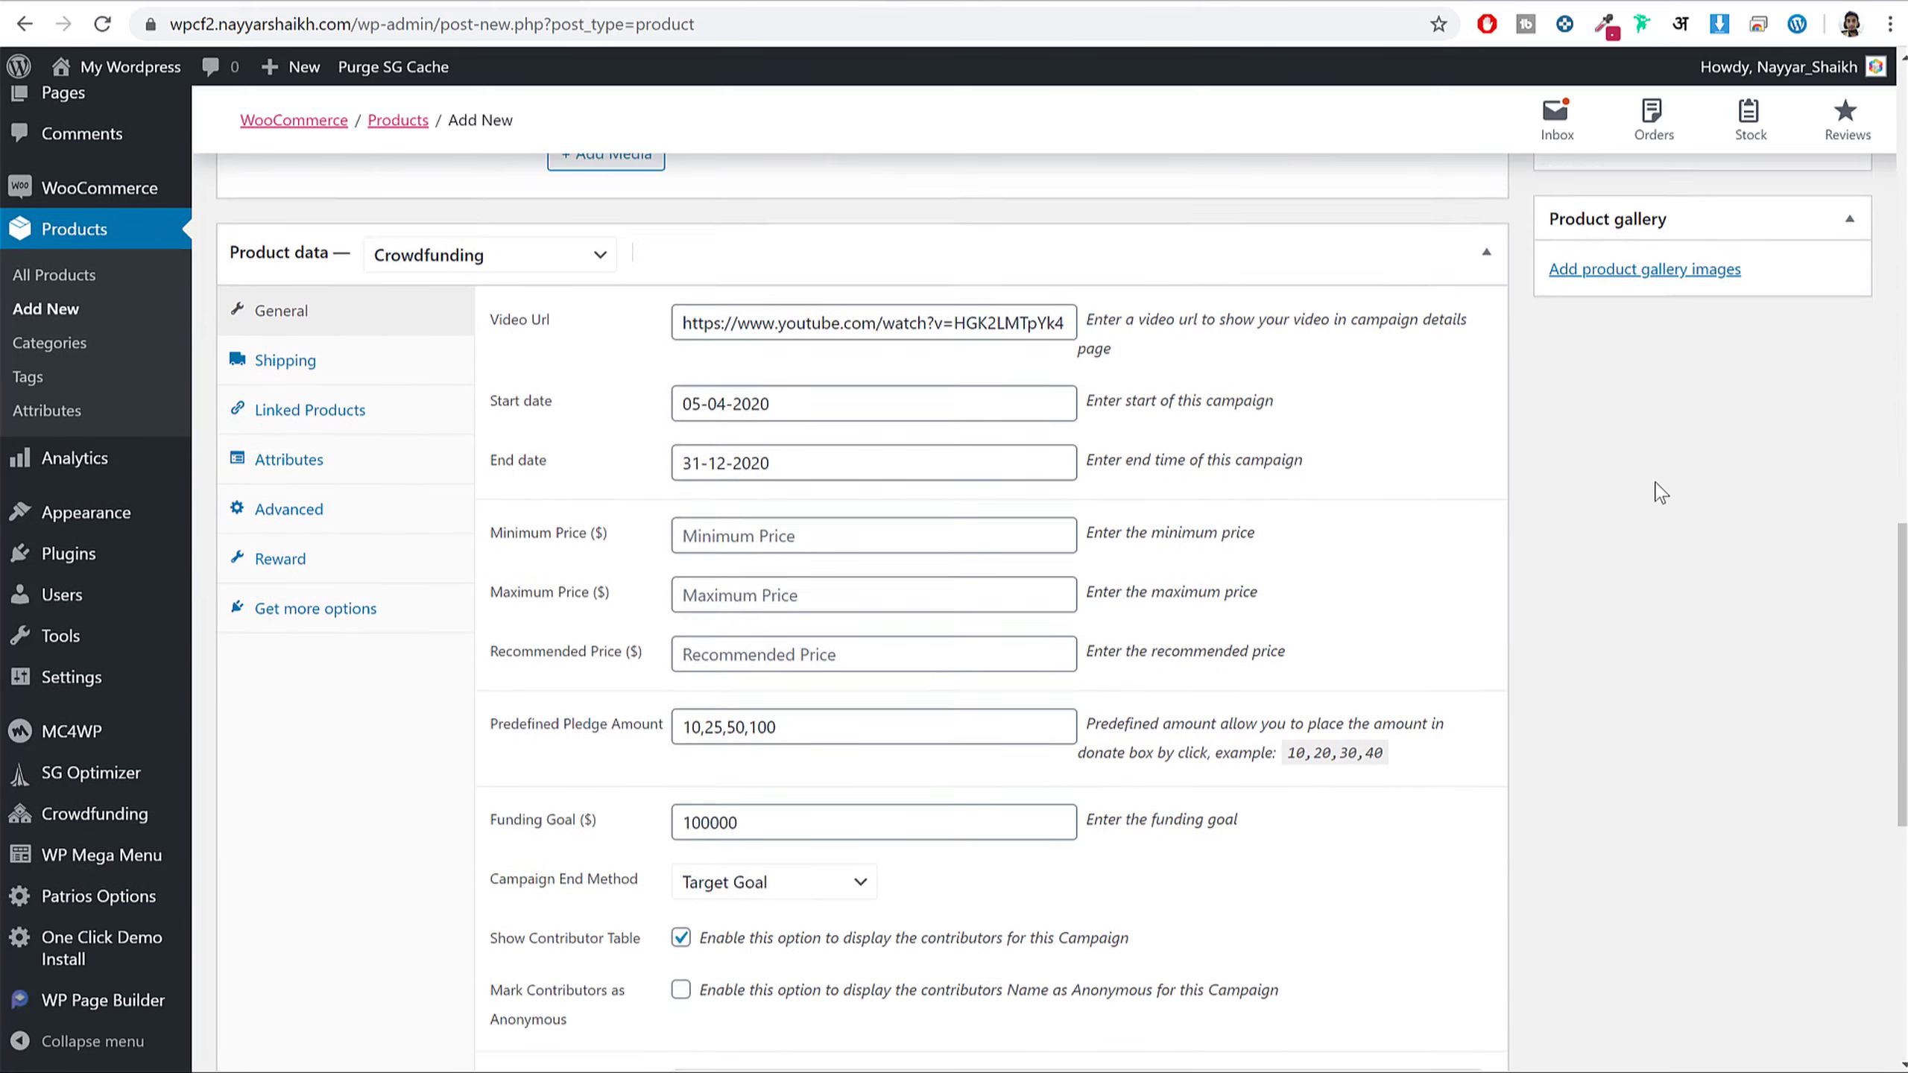
pyautogui.scroll(-1, 1659, 493)
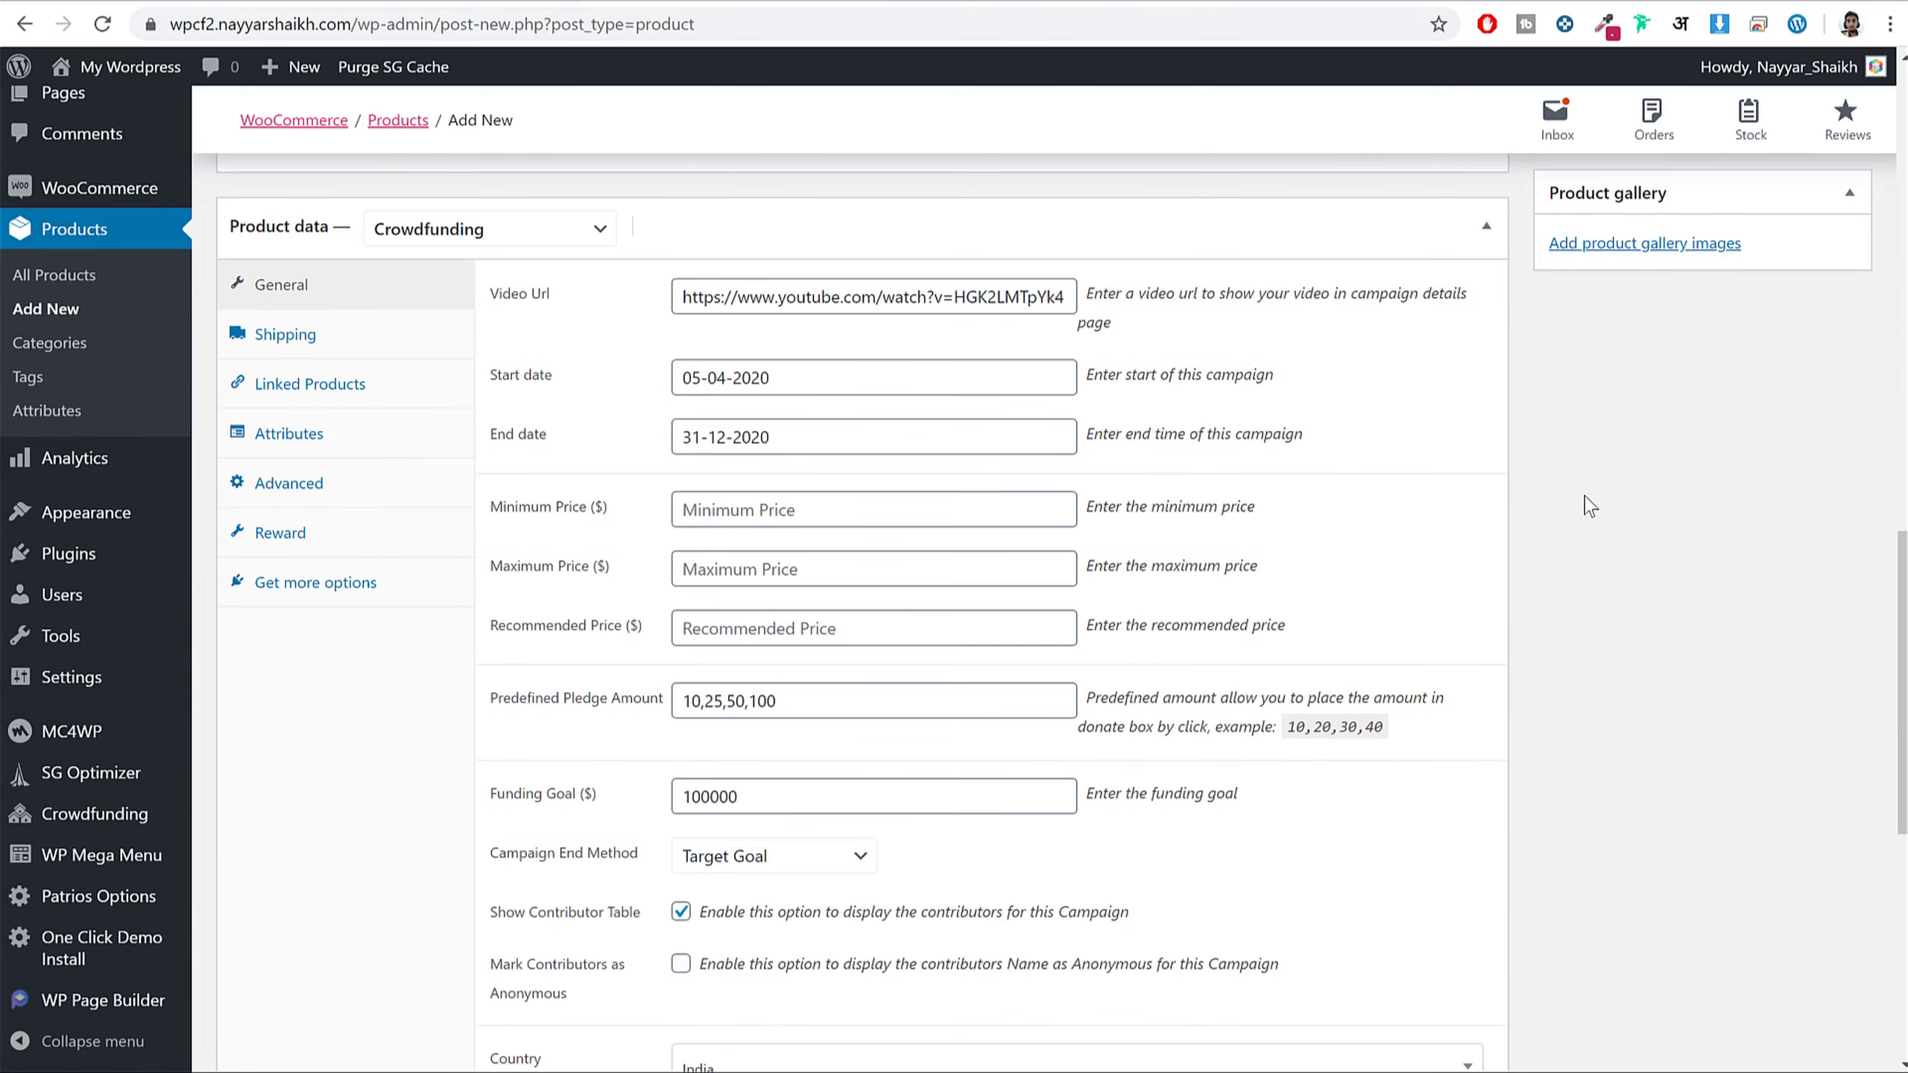
pyautogui.click(307, 346)
pyautogui.click(311, 386)
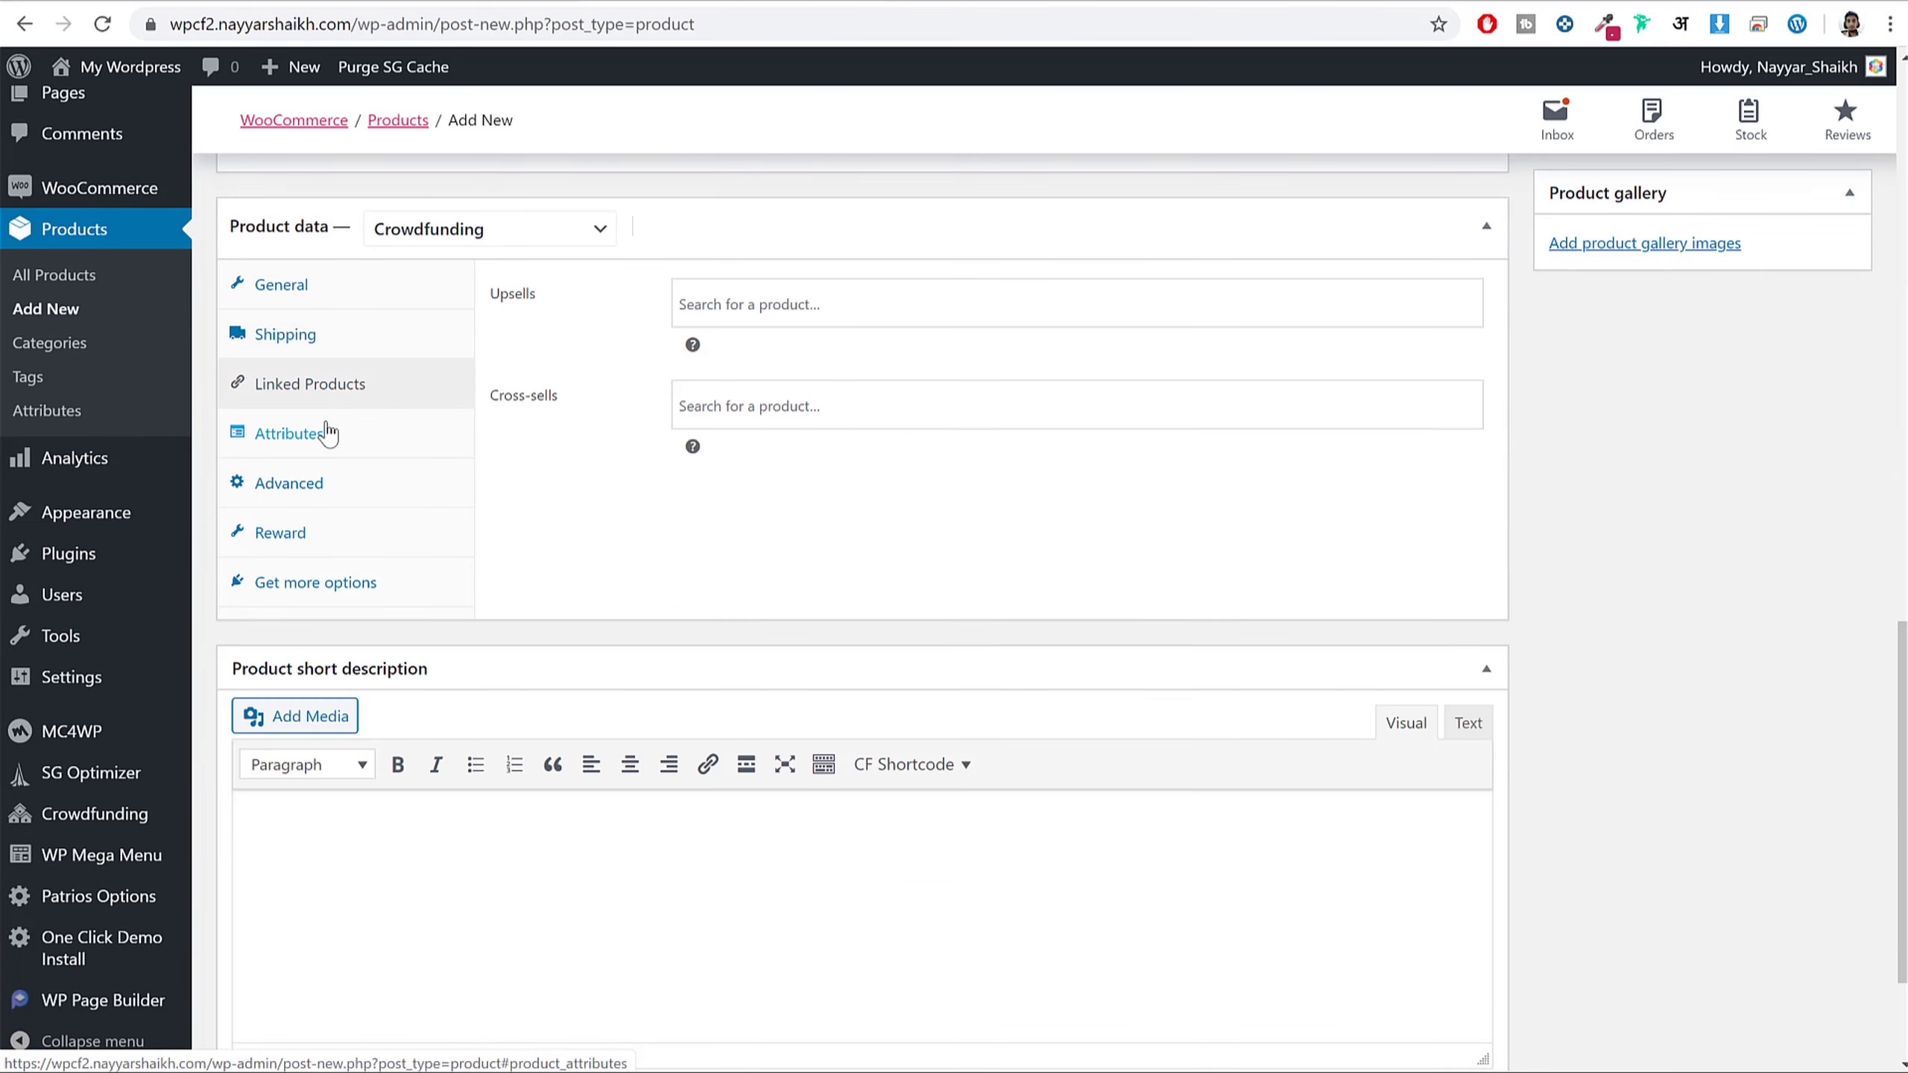
pyautogui.click(328, 433)
pyautogui.click(326, 484)
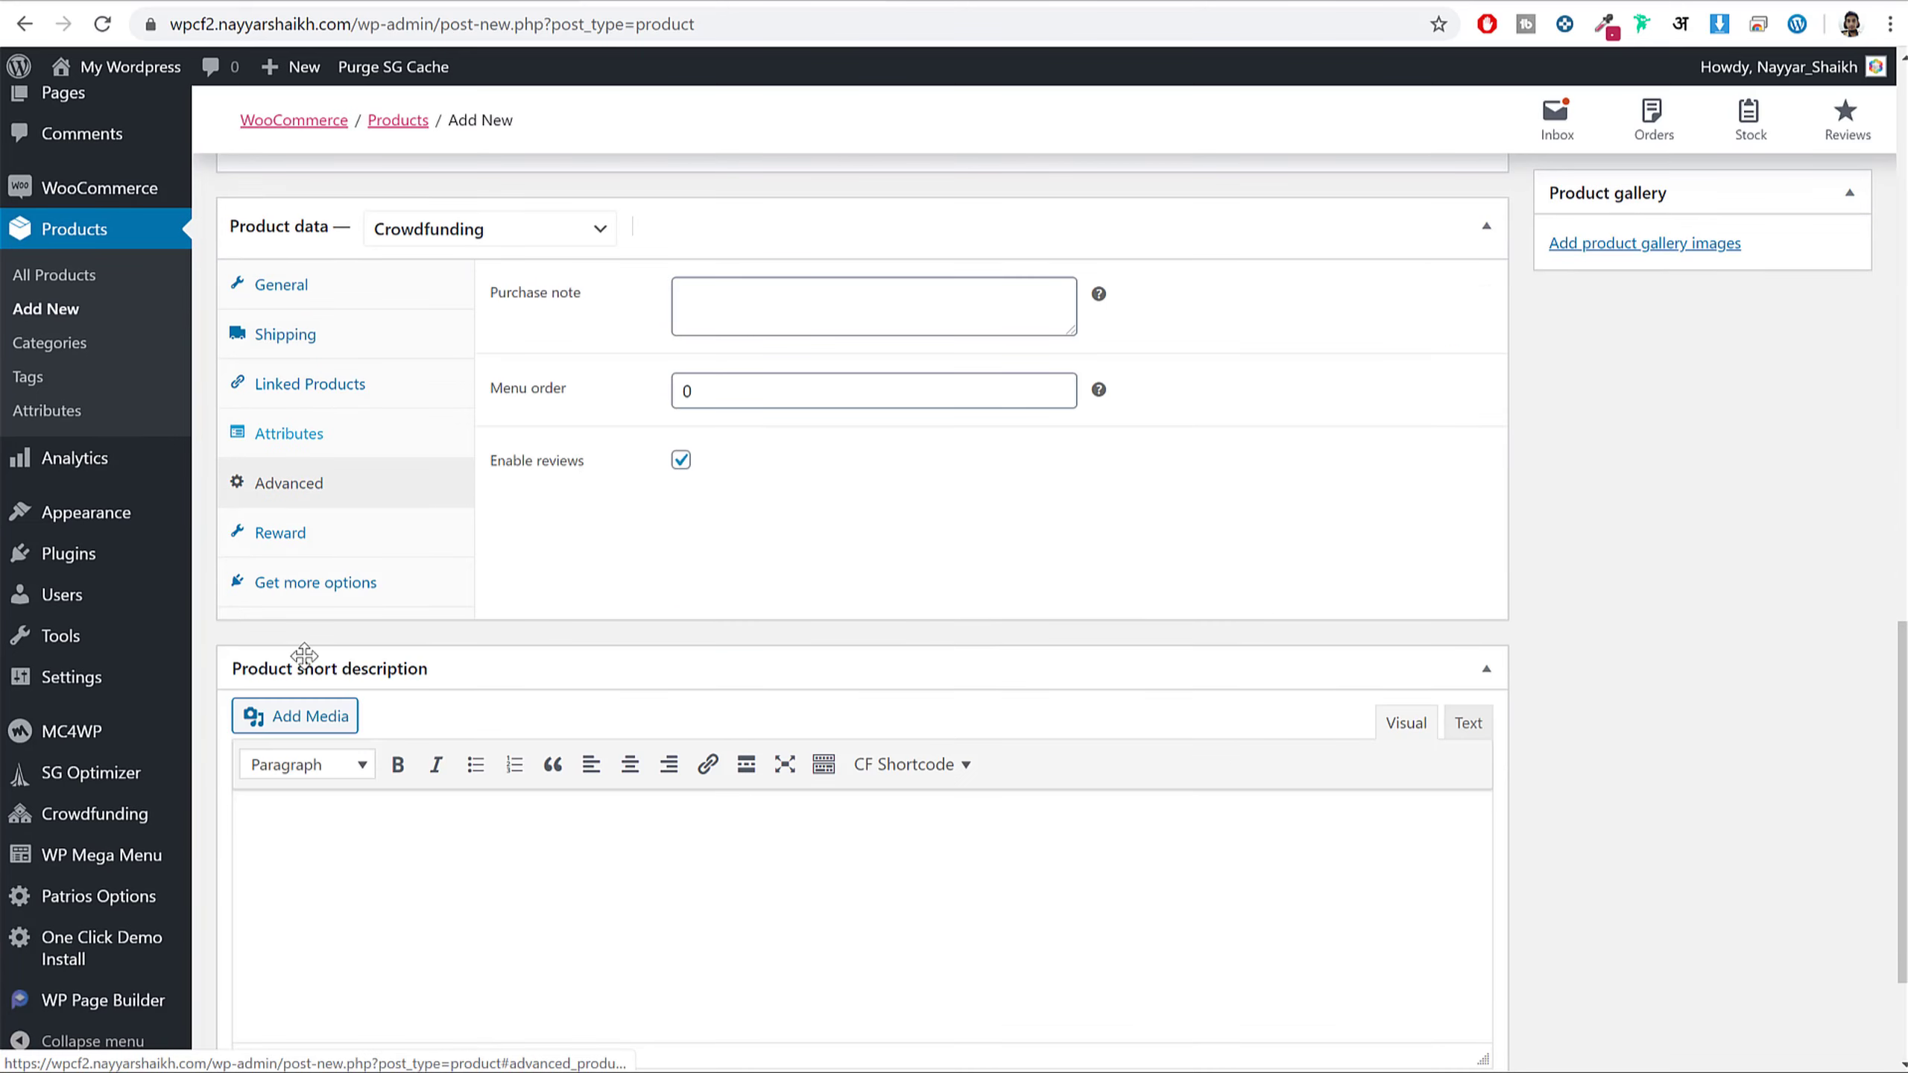
pyautogui.click(328, 553)
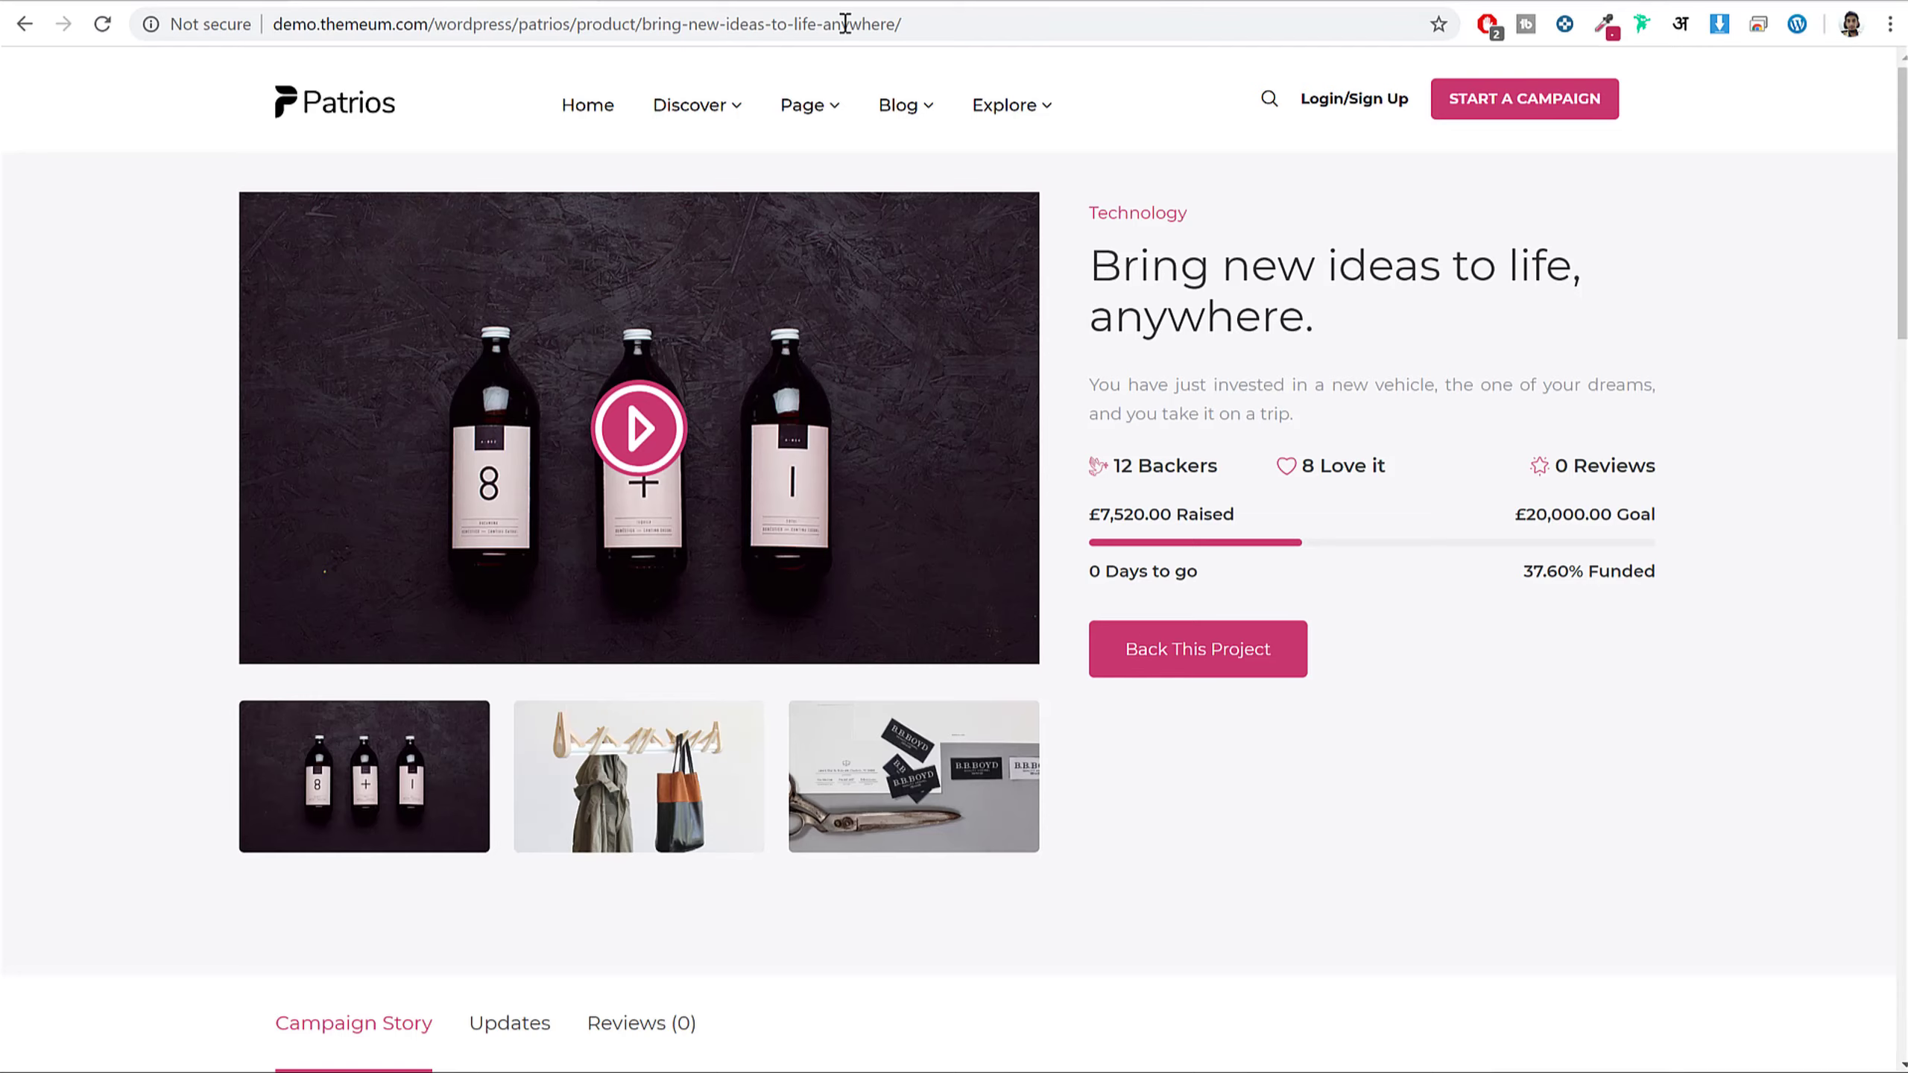
# - Examine the pledge box and the reward entries of the "Bring new ideas to life, anywhere." campaign on the Patrios demo
pyautogui.scroll(-10, 1591, 603)
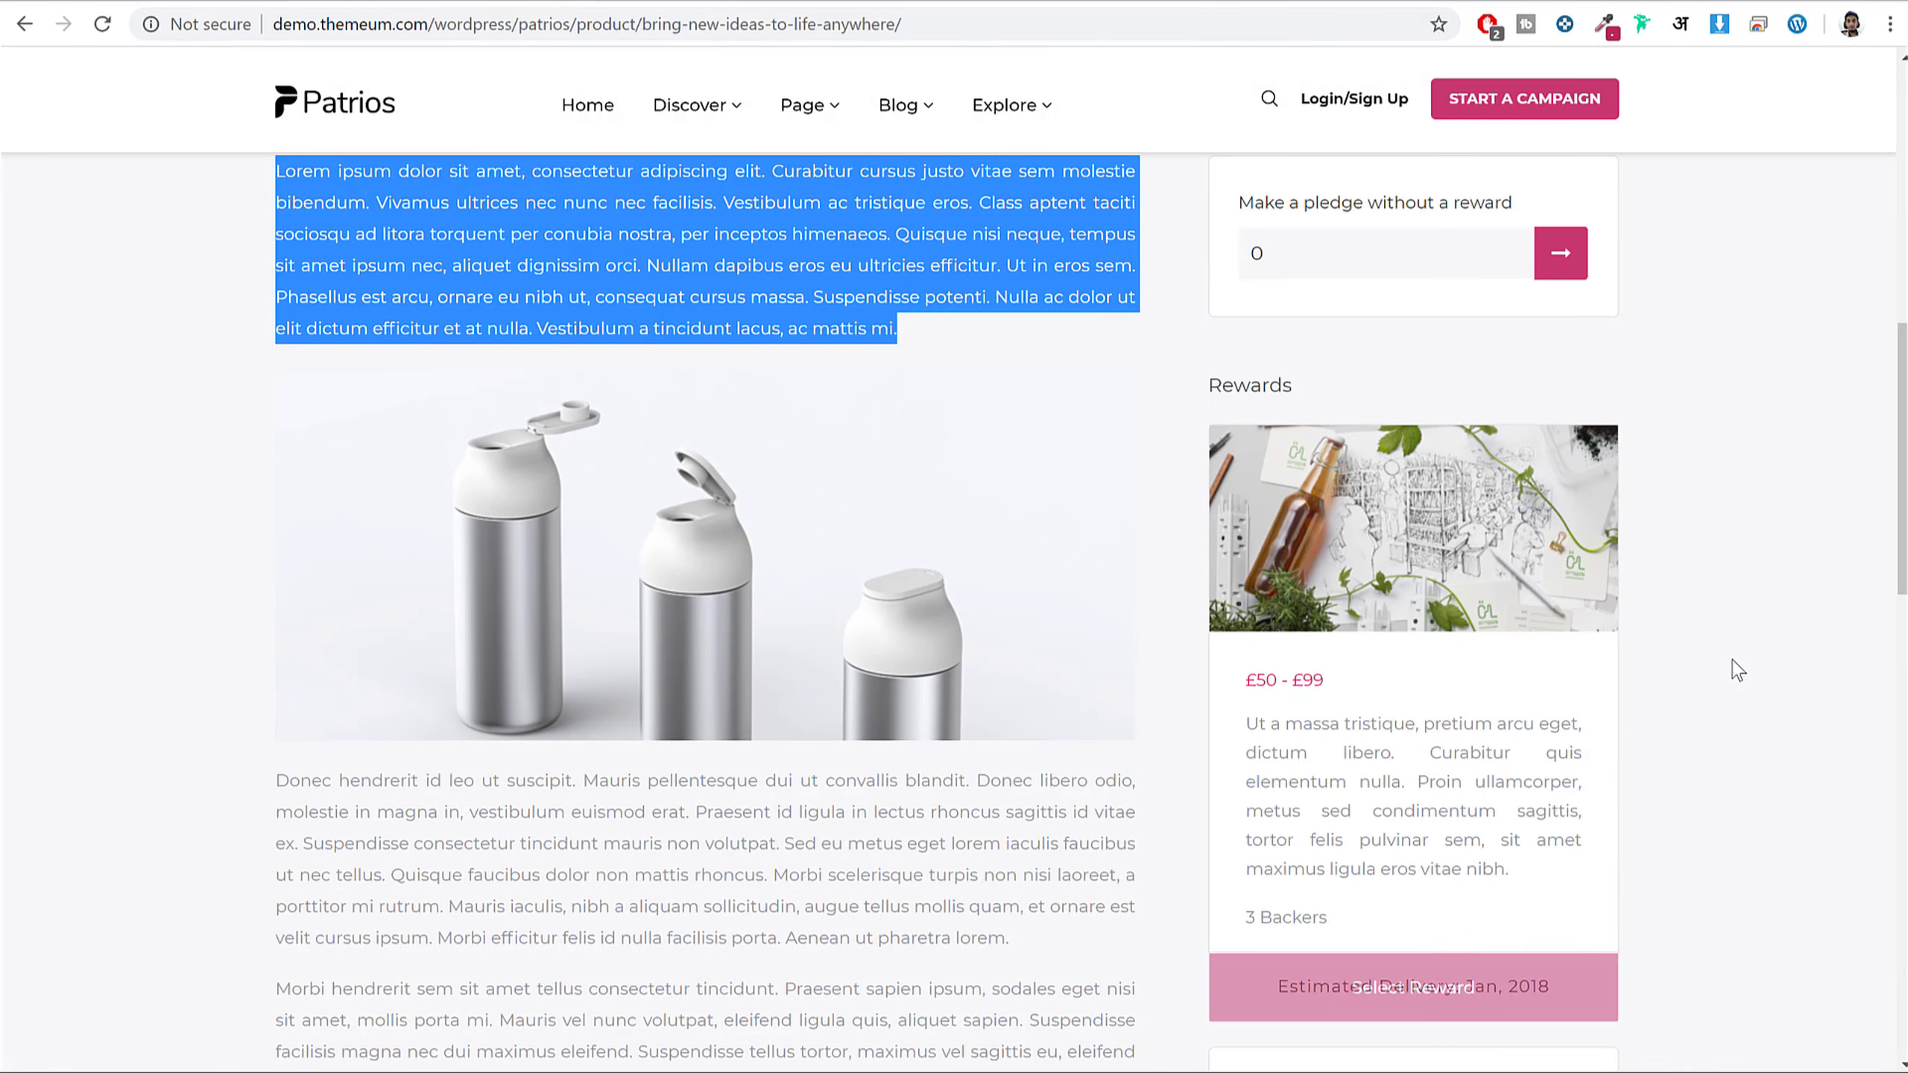
pyautogui.click(1743, 662)
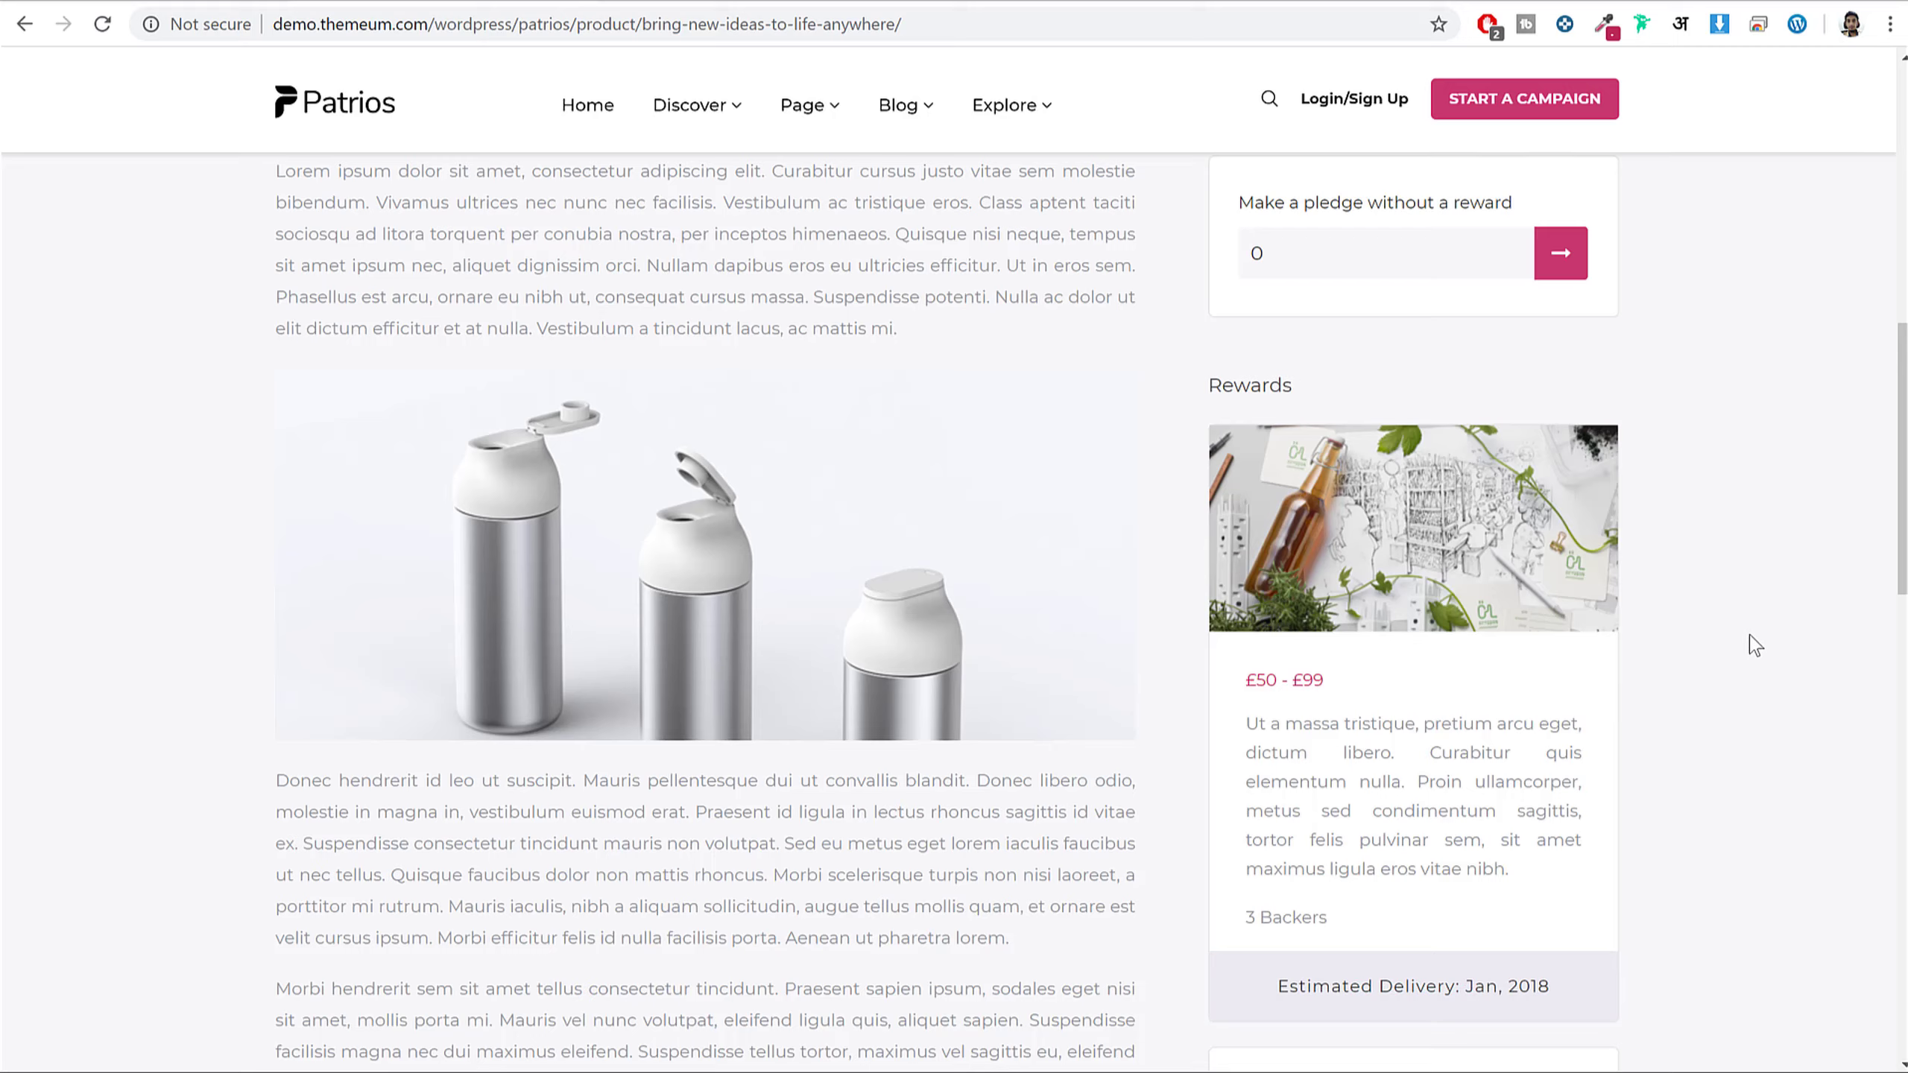
pyautogui.scroll(2, 1766, 631)
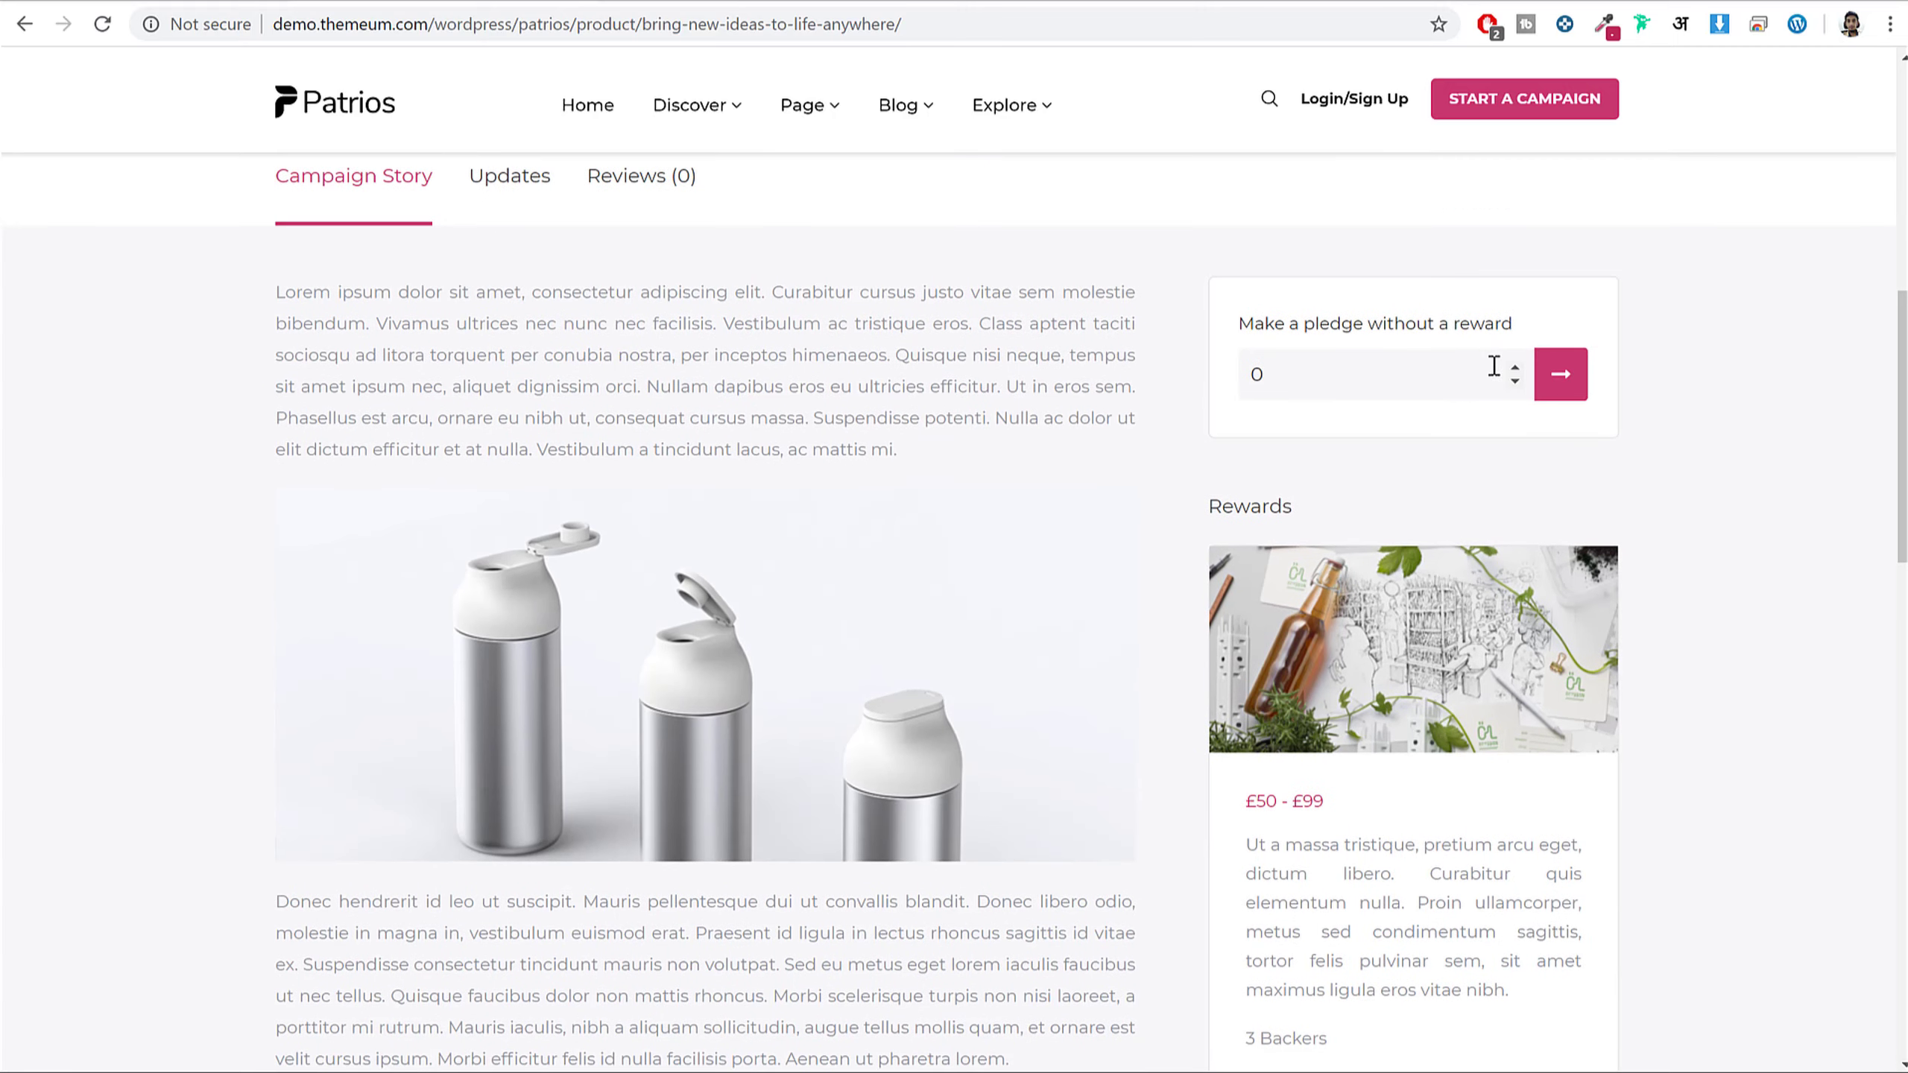
pyautogui.doubleClick(1465, 370)
pyautogui.scroll(2, 1806, 451)
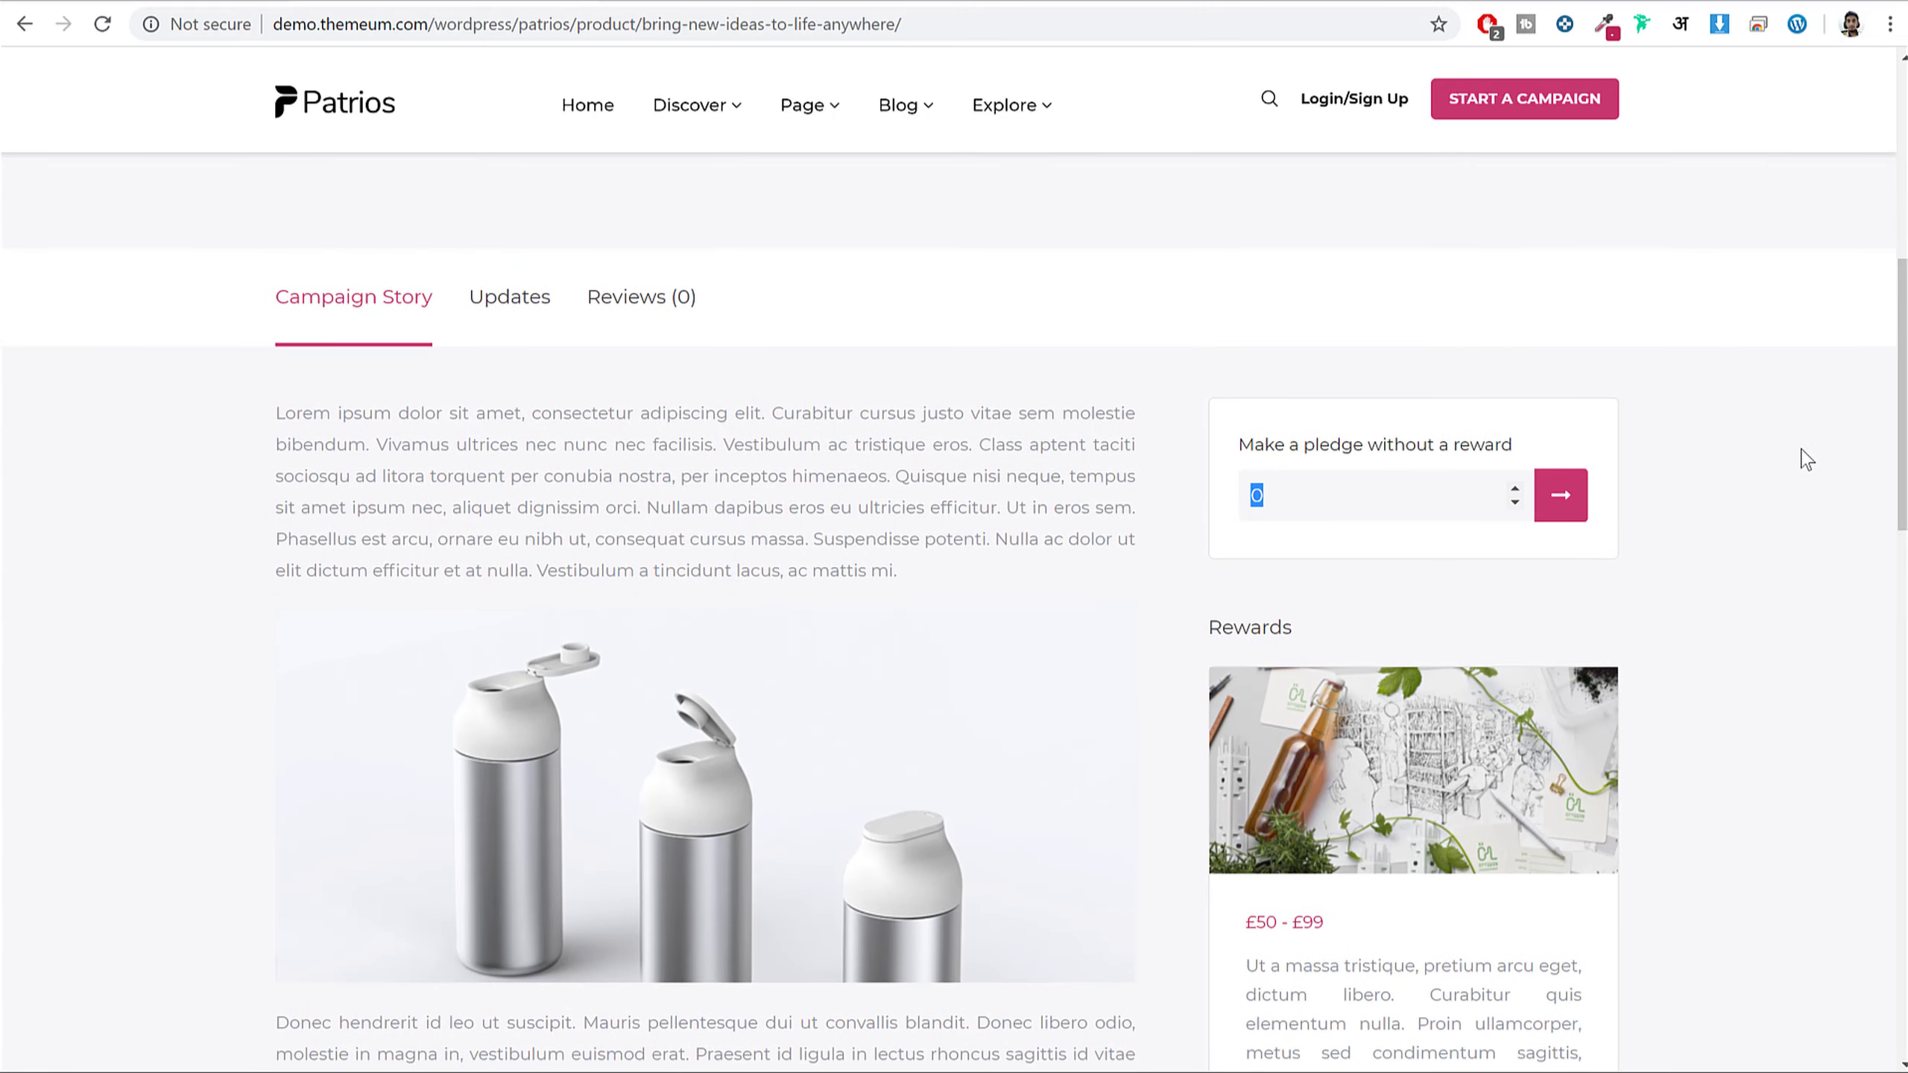
pyautogui.scroll(-6, 1807, 459)
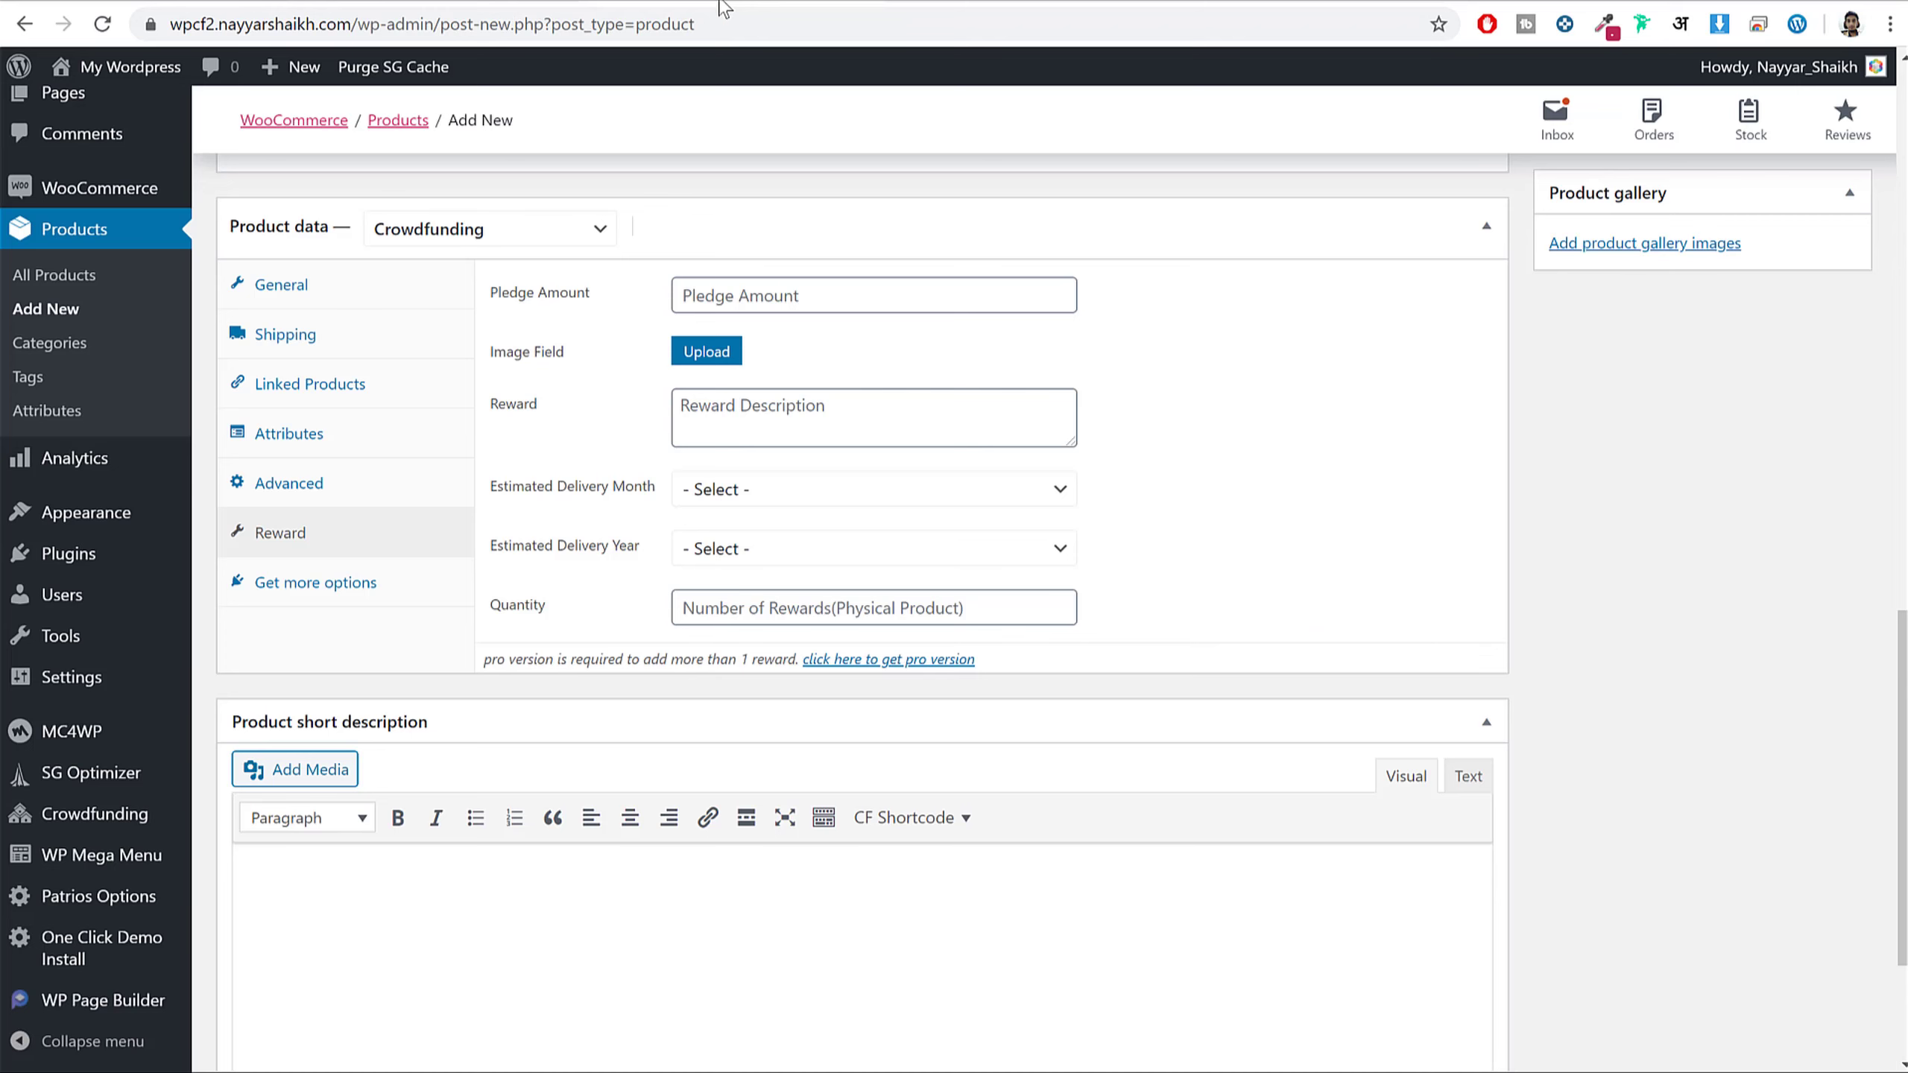
# - Set the reward's pledge amount to 50 and get the reward description ready for entry
pyautogui.click(870, 296)
pyautogui.write('50')
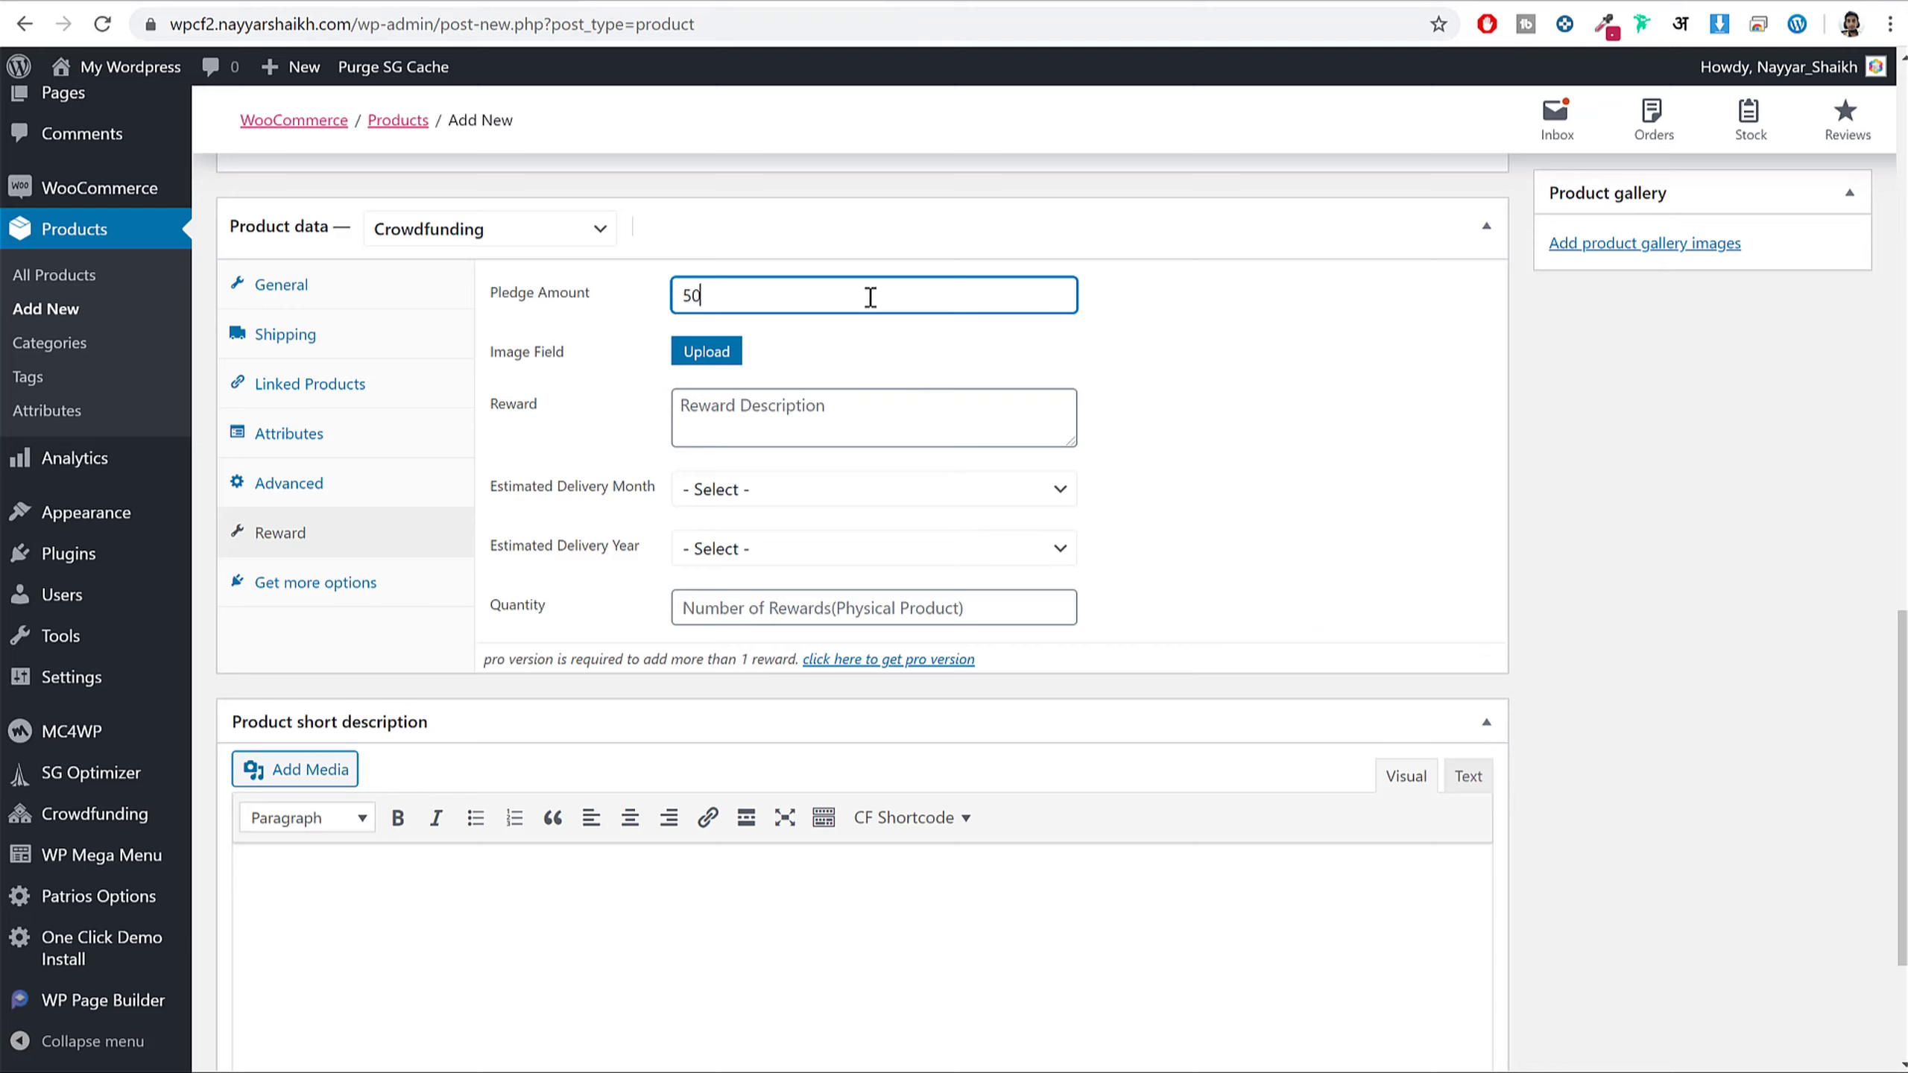
pyautogui.click(861, 434)
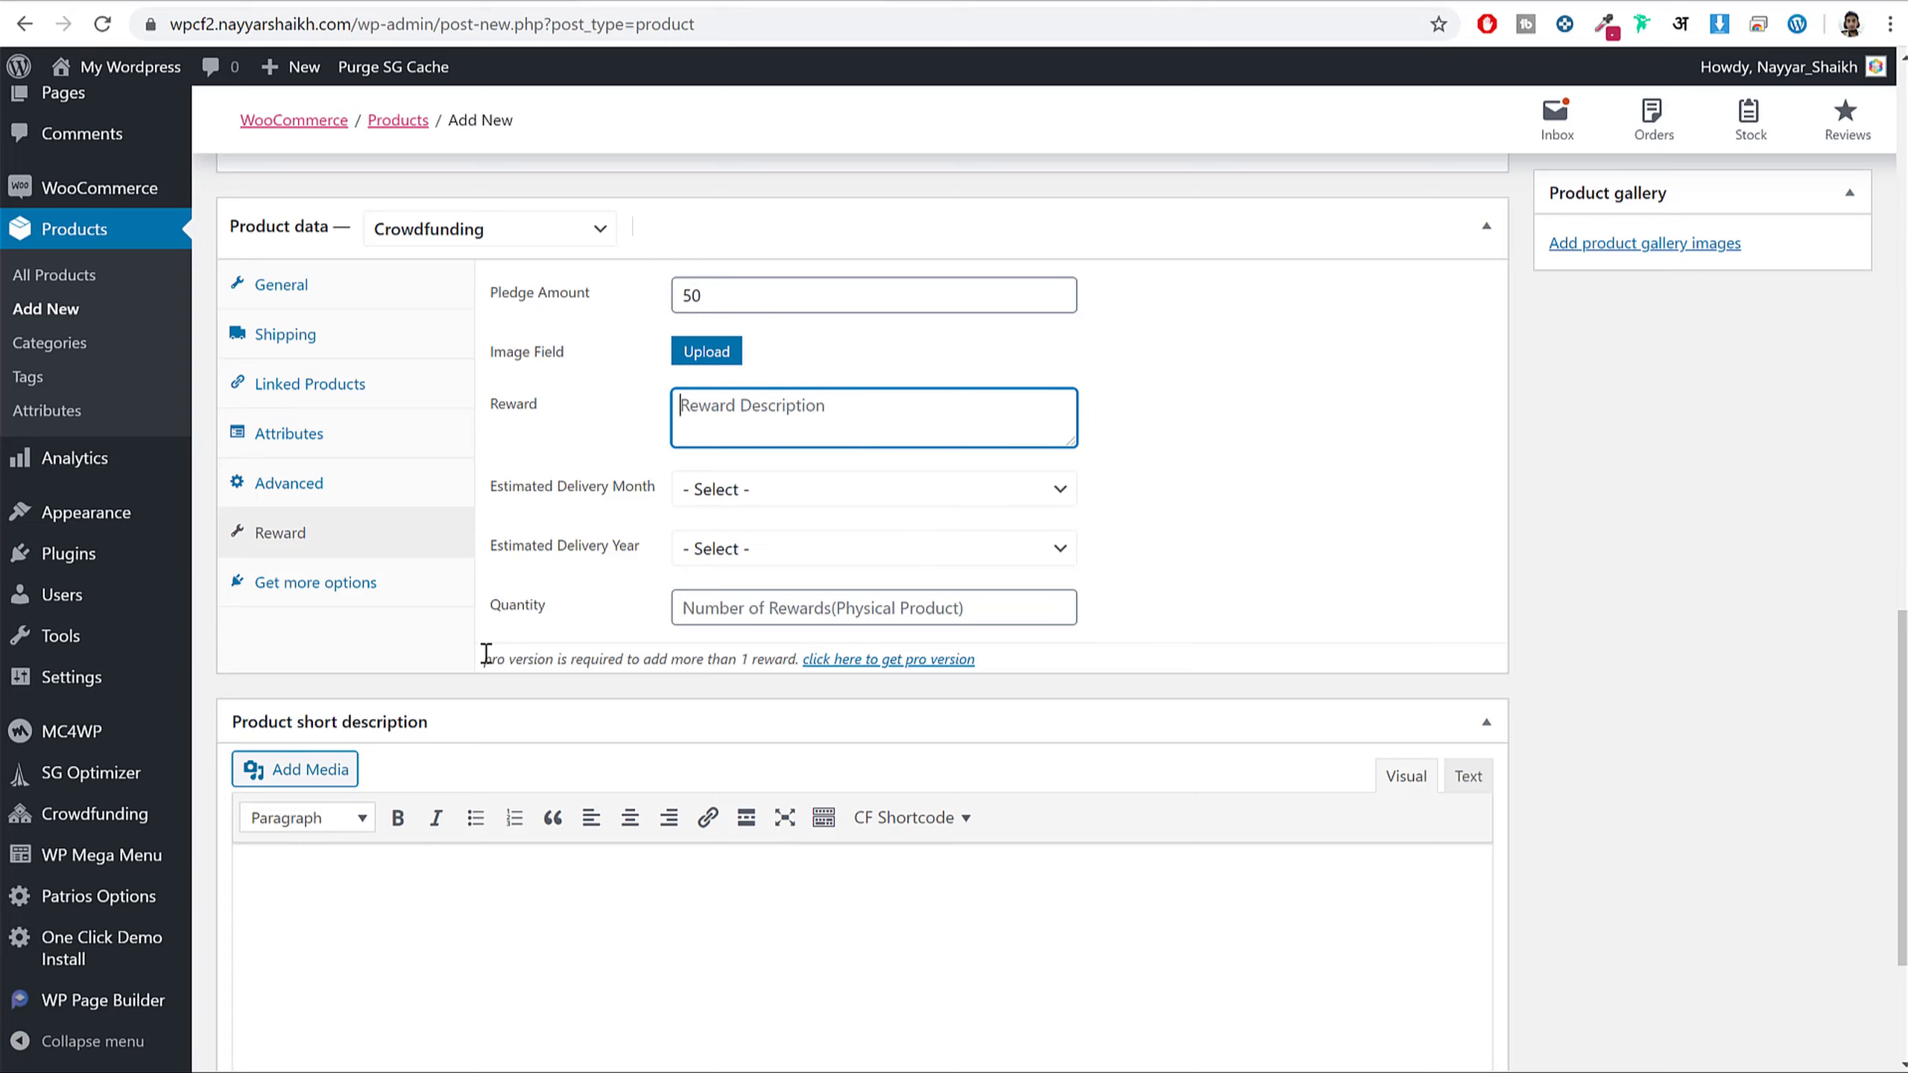
# - Read the pro version note on rewards, then open bloggdude.com/patrios in a new tab and examine the WP Crowdfunding plugin pricing
pyautogui.moveTo(484, 658); pyautogui.dragTo(771, 654)
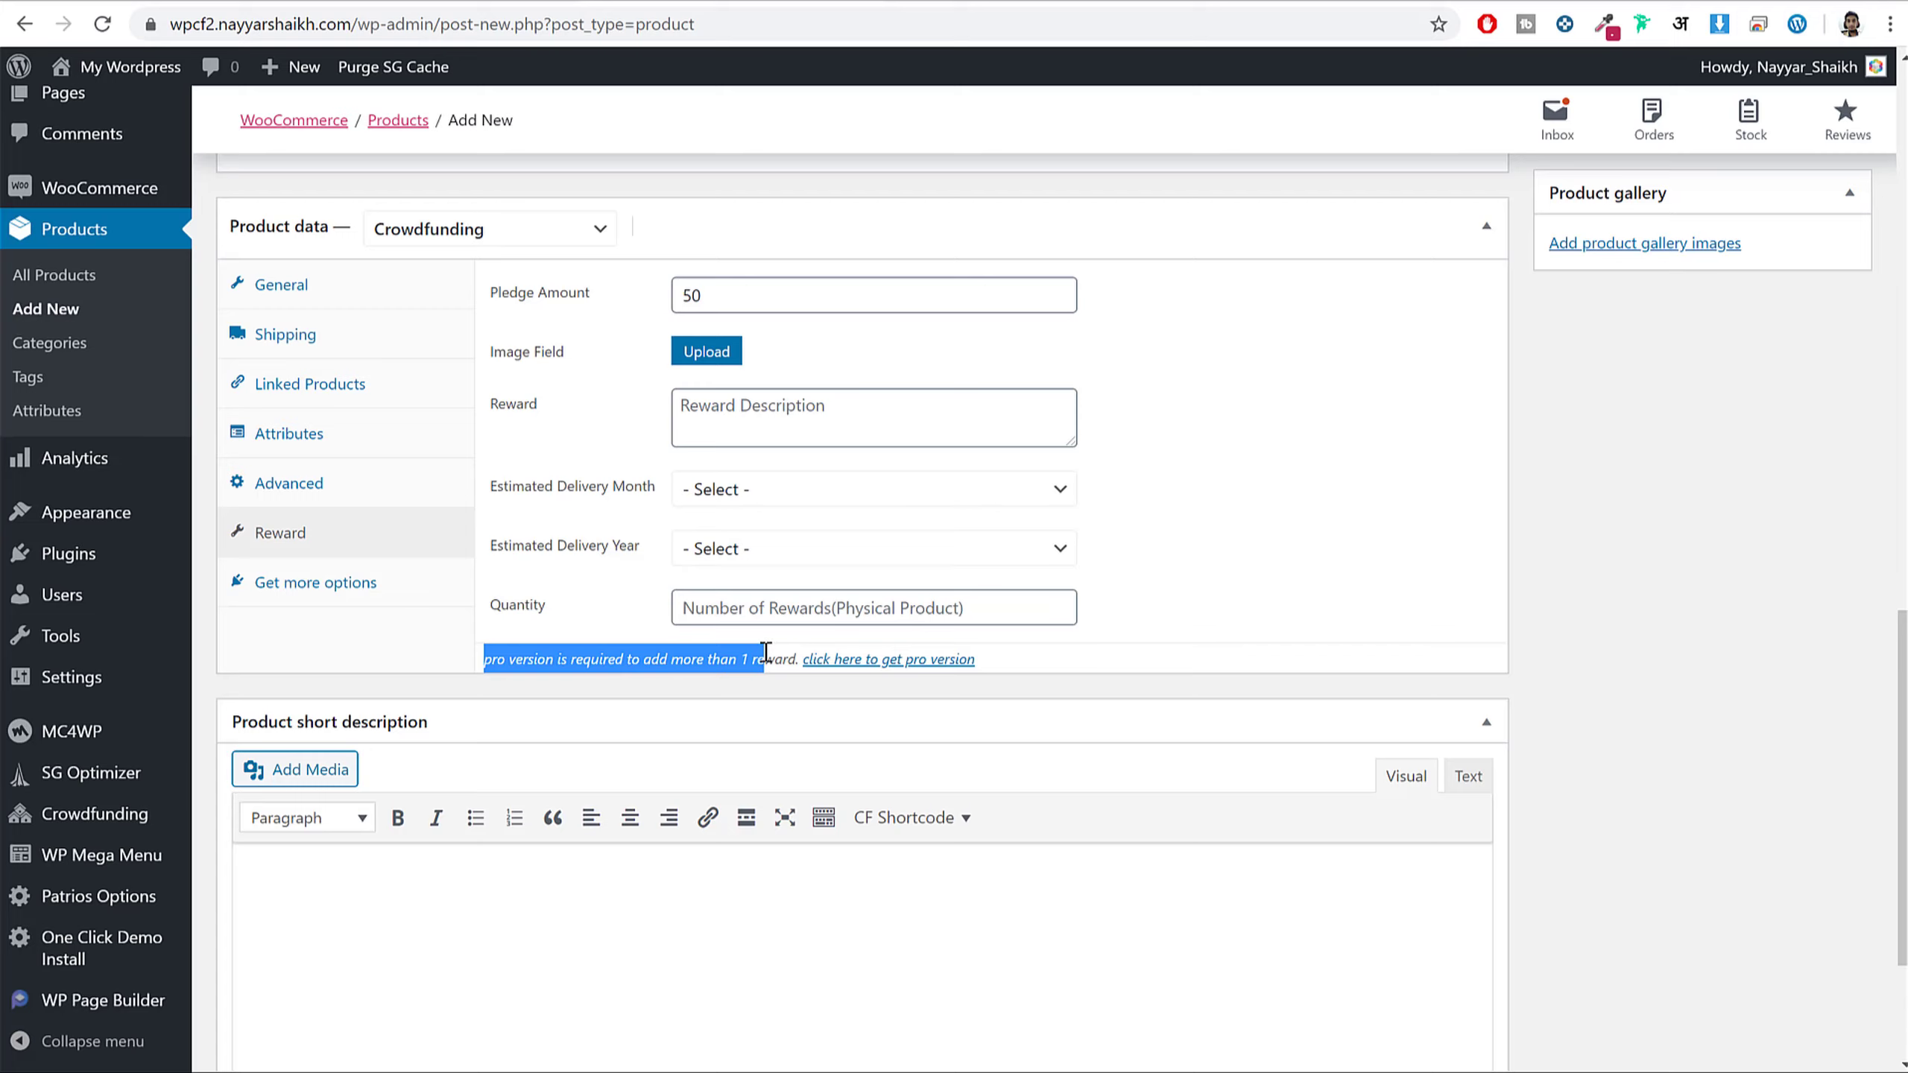
pyautogui.hotkey('ctrl', 't')
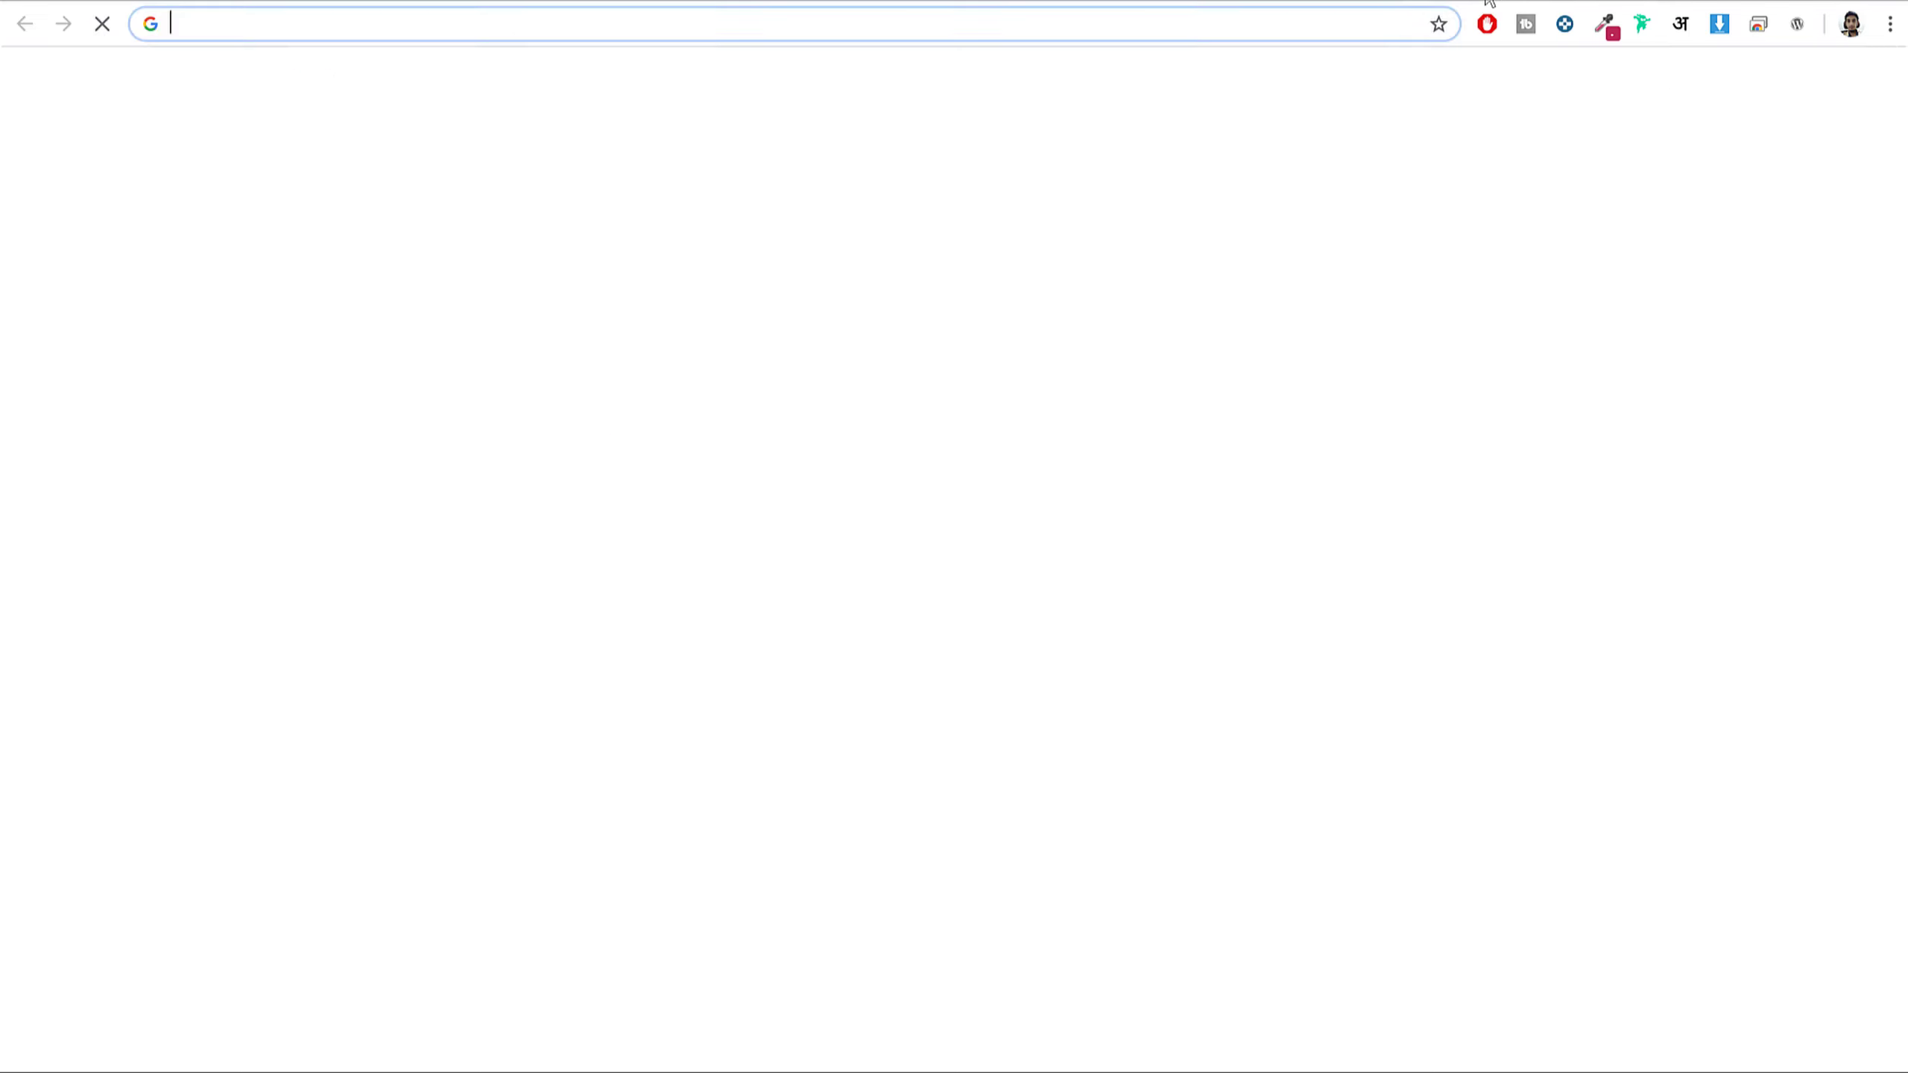
pyautogui.write('bloggdude.com.')
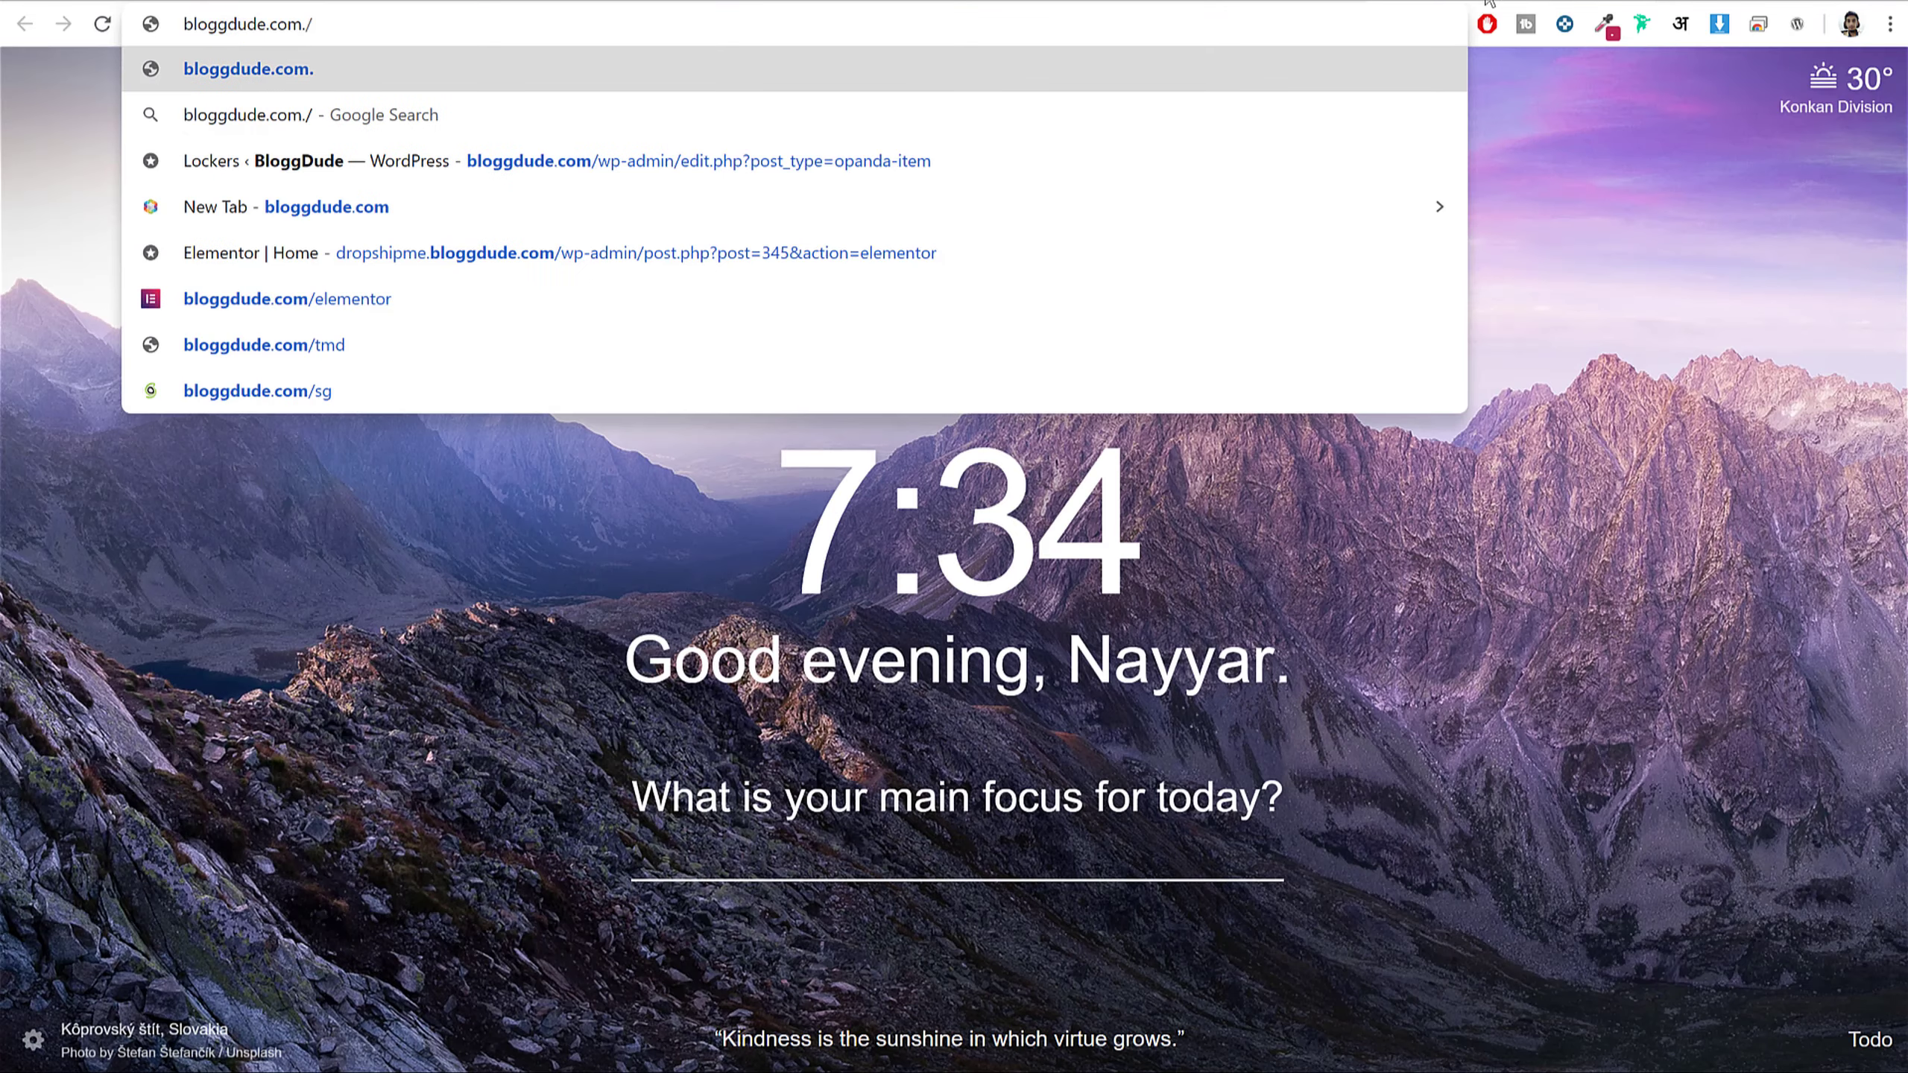
pyautogui.press('BackSpace')
pyautogui.write('/p')
pyautogui.press('Return')
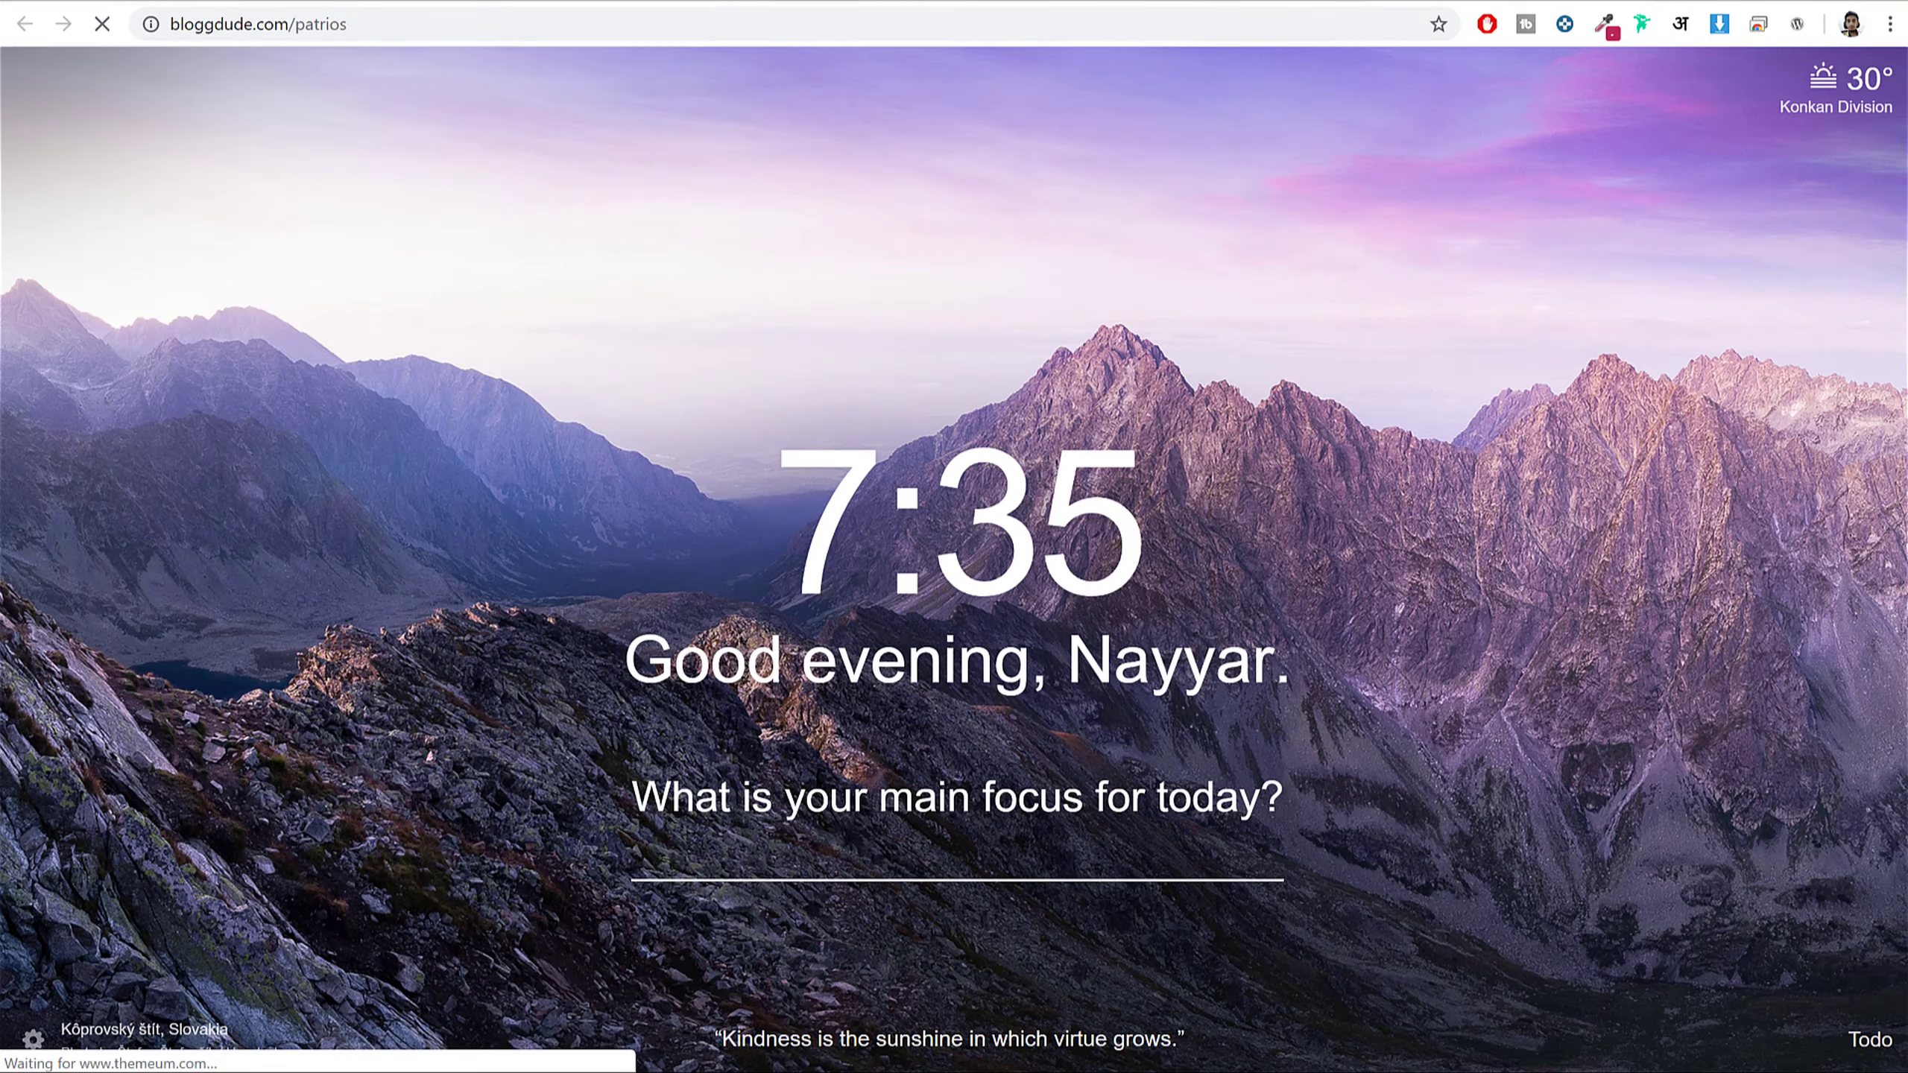
pyautogui.scroll(-15, 1362, 533)
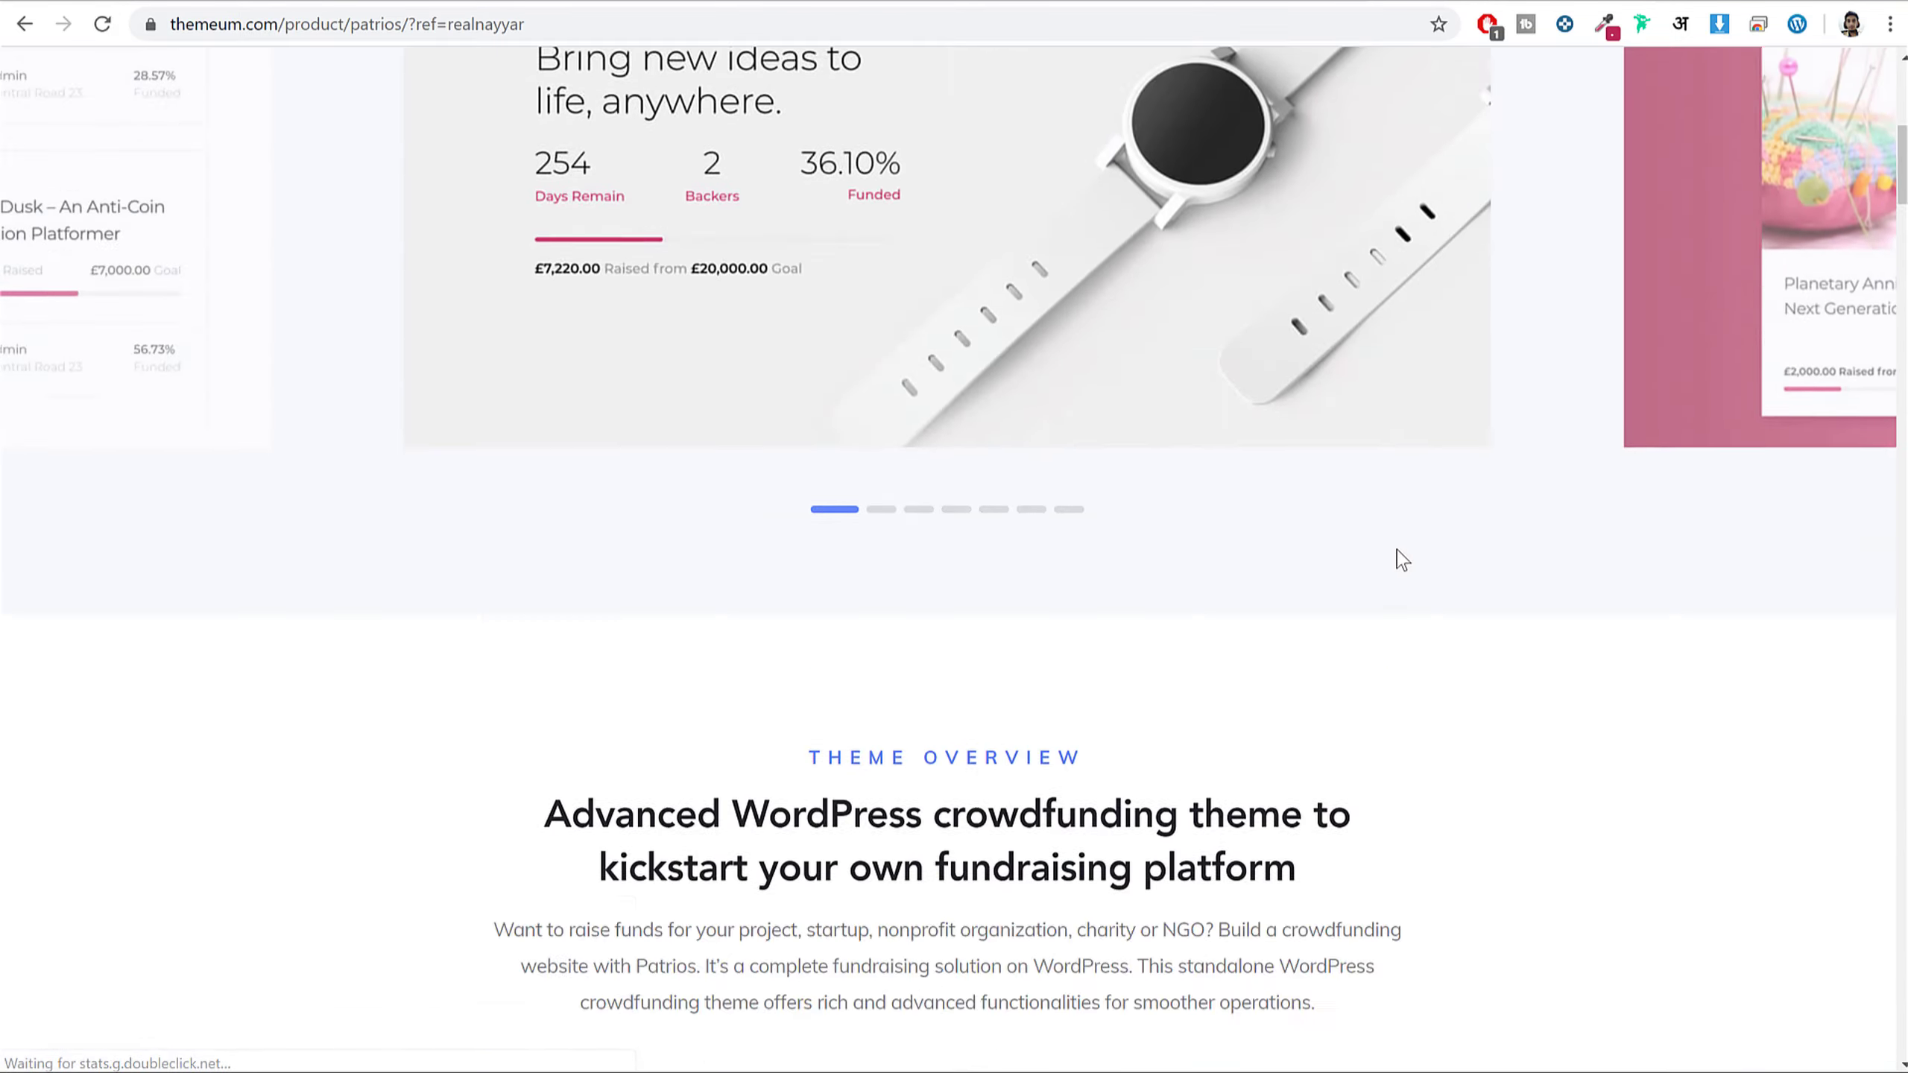
pyautogui.scroll(-10, 1398, 554)
pyautogui.scroll(8, 1398, 555)
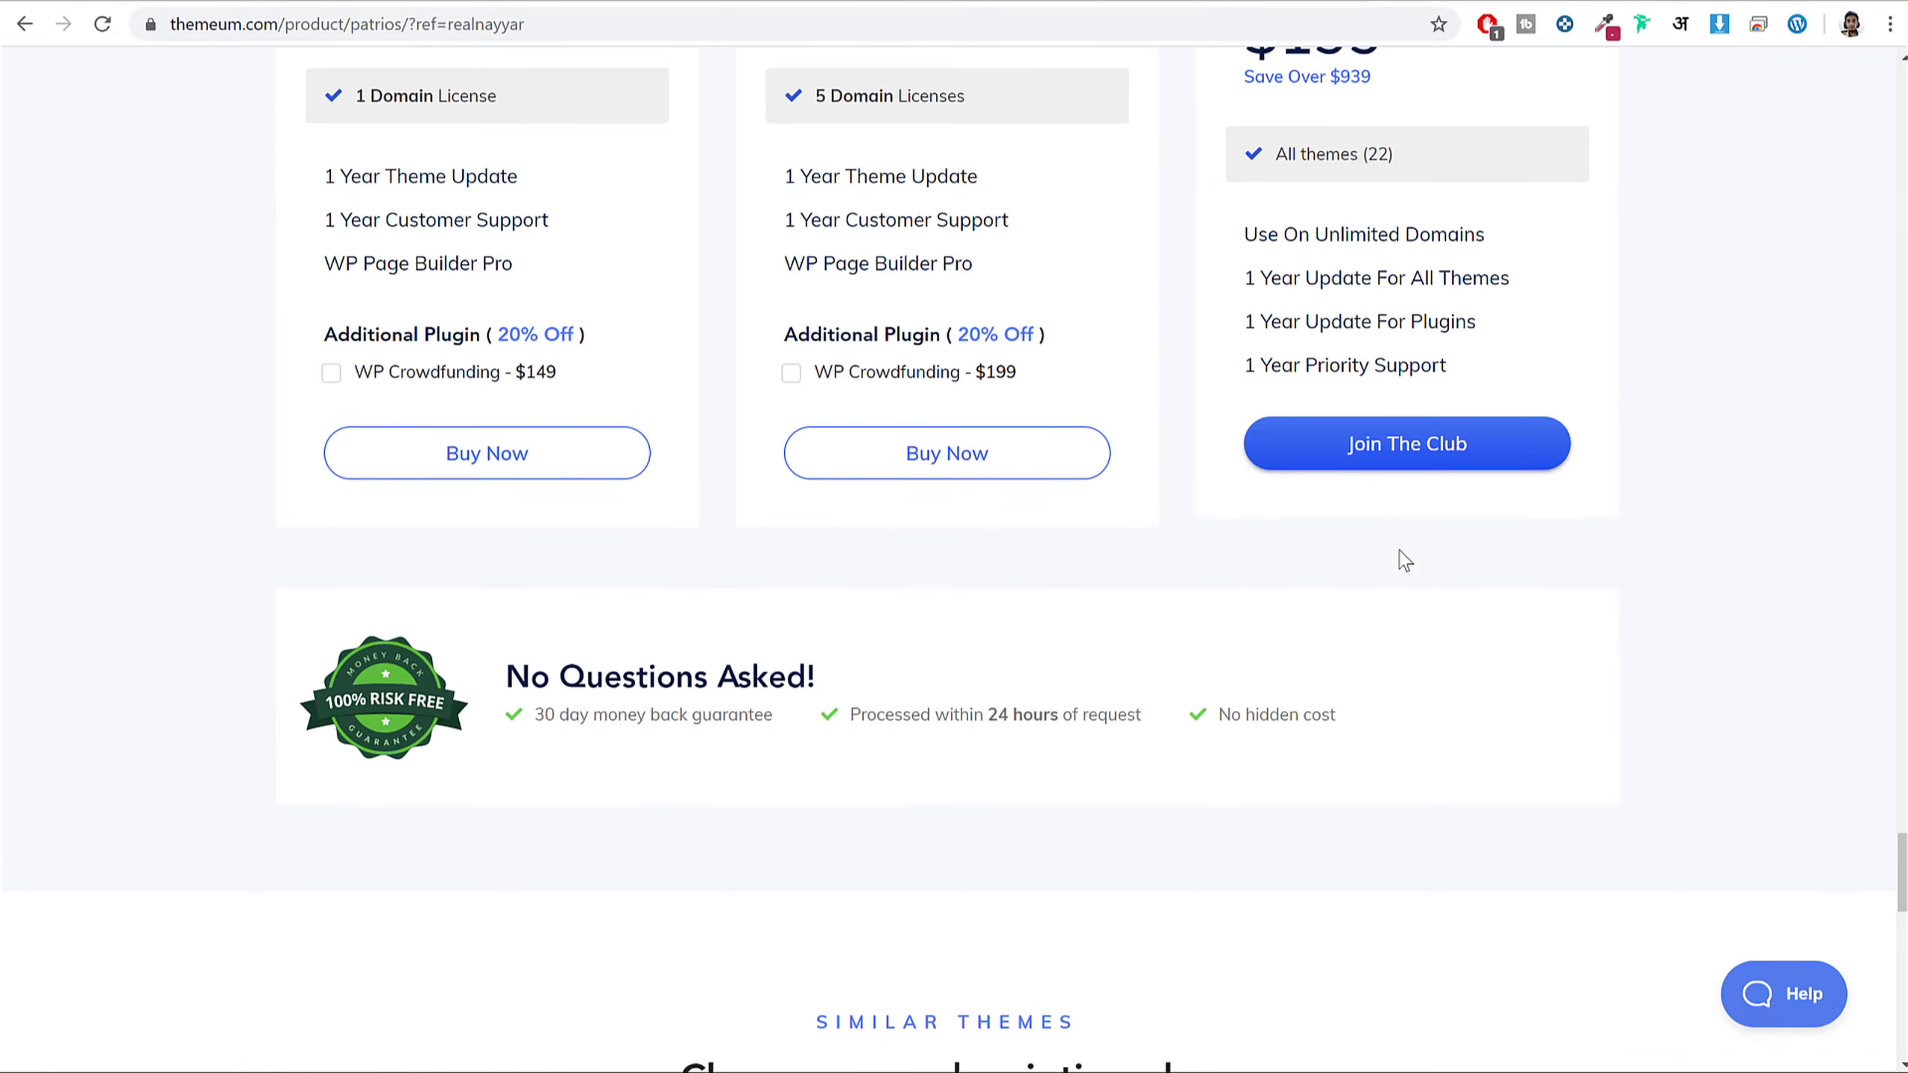
pyautogui.moveTo(358, 733); pyautogui.dragTo(501, 744)
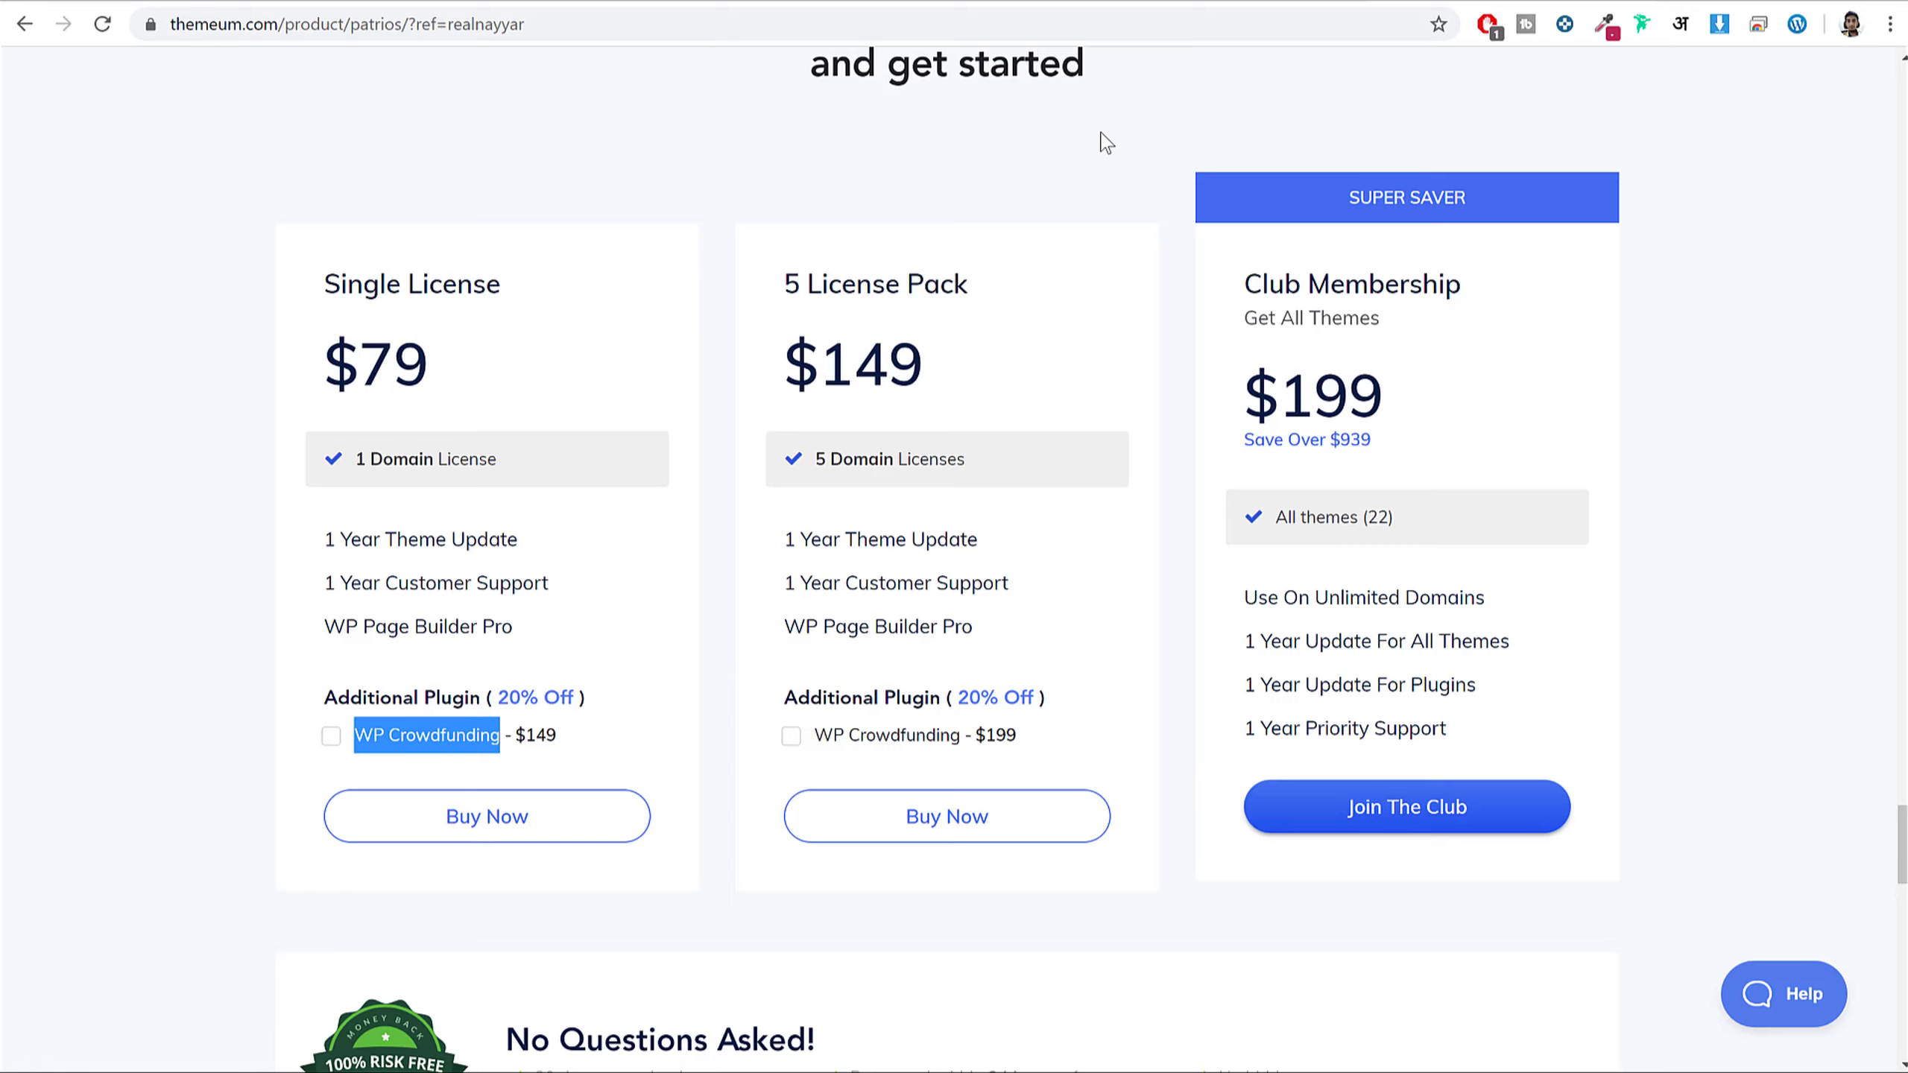
pyautogui.click(331, 737)
pyautogui.moveTo(572, 742); pyautogui.dragTo(520, 750)
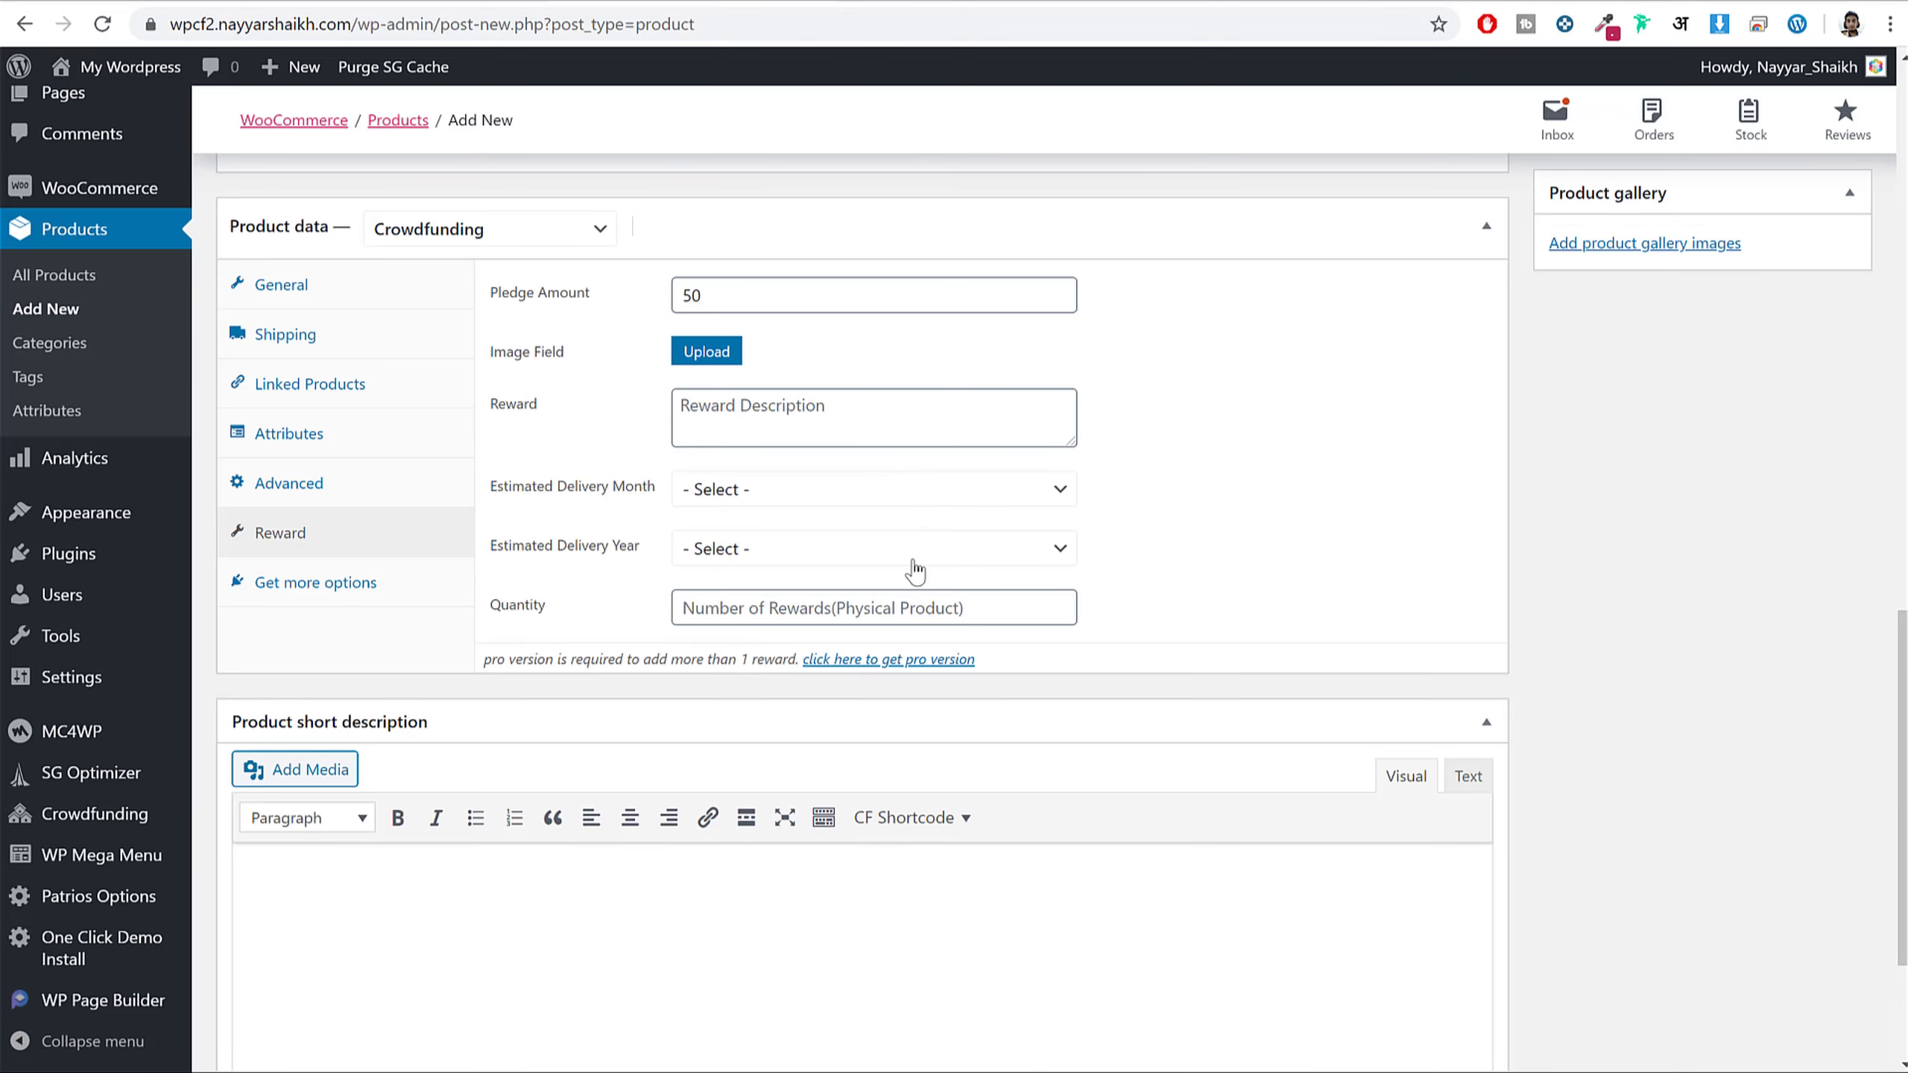
# - Copy the £50 - £99 reward's description from the demo campaign page into the product's Reward description
pyautogui.click(822, 407)
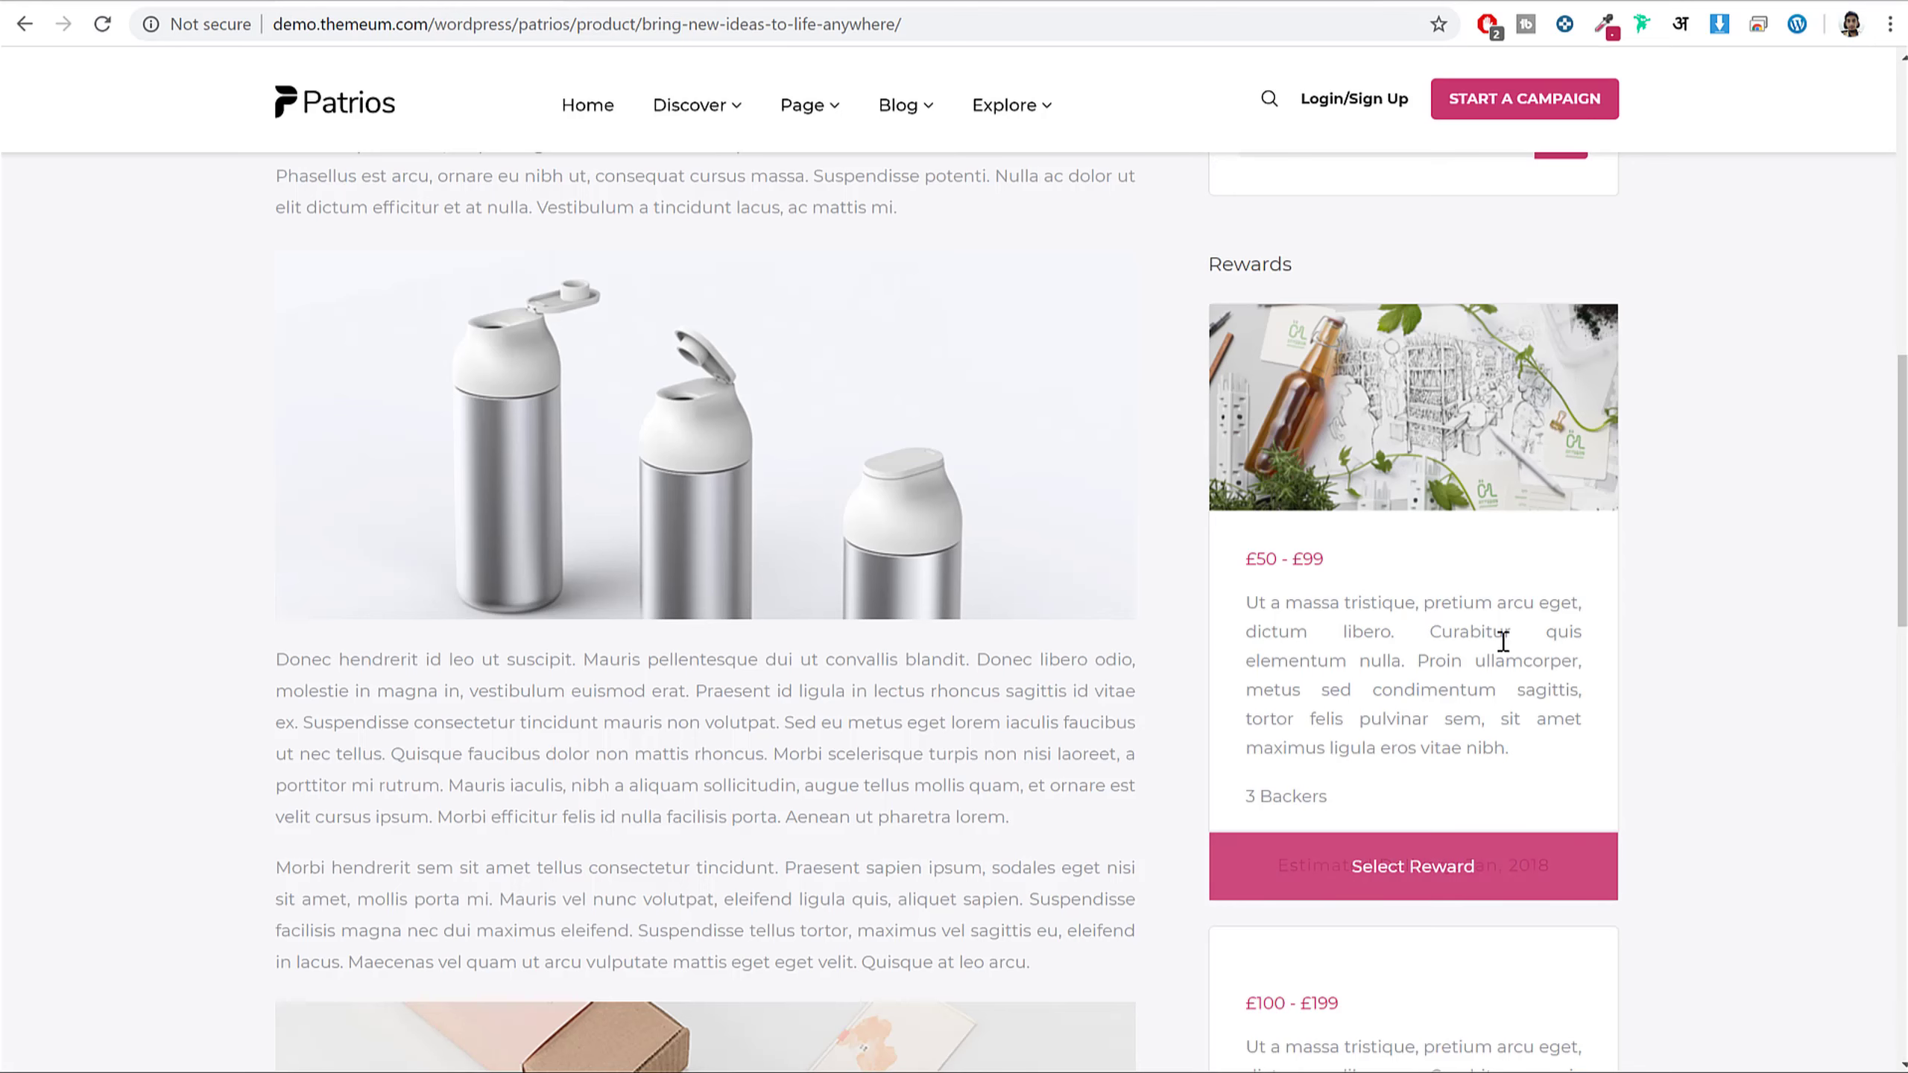
pyautogui.tripleClick(1391, 623)
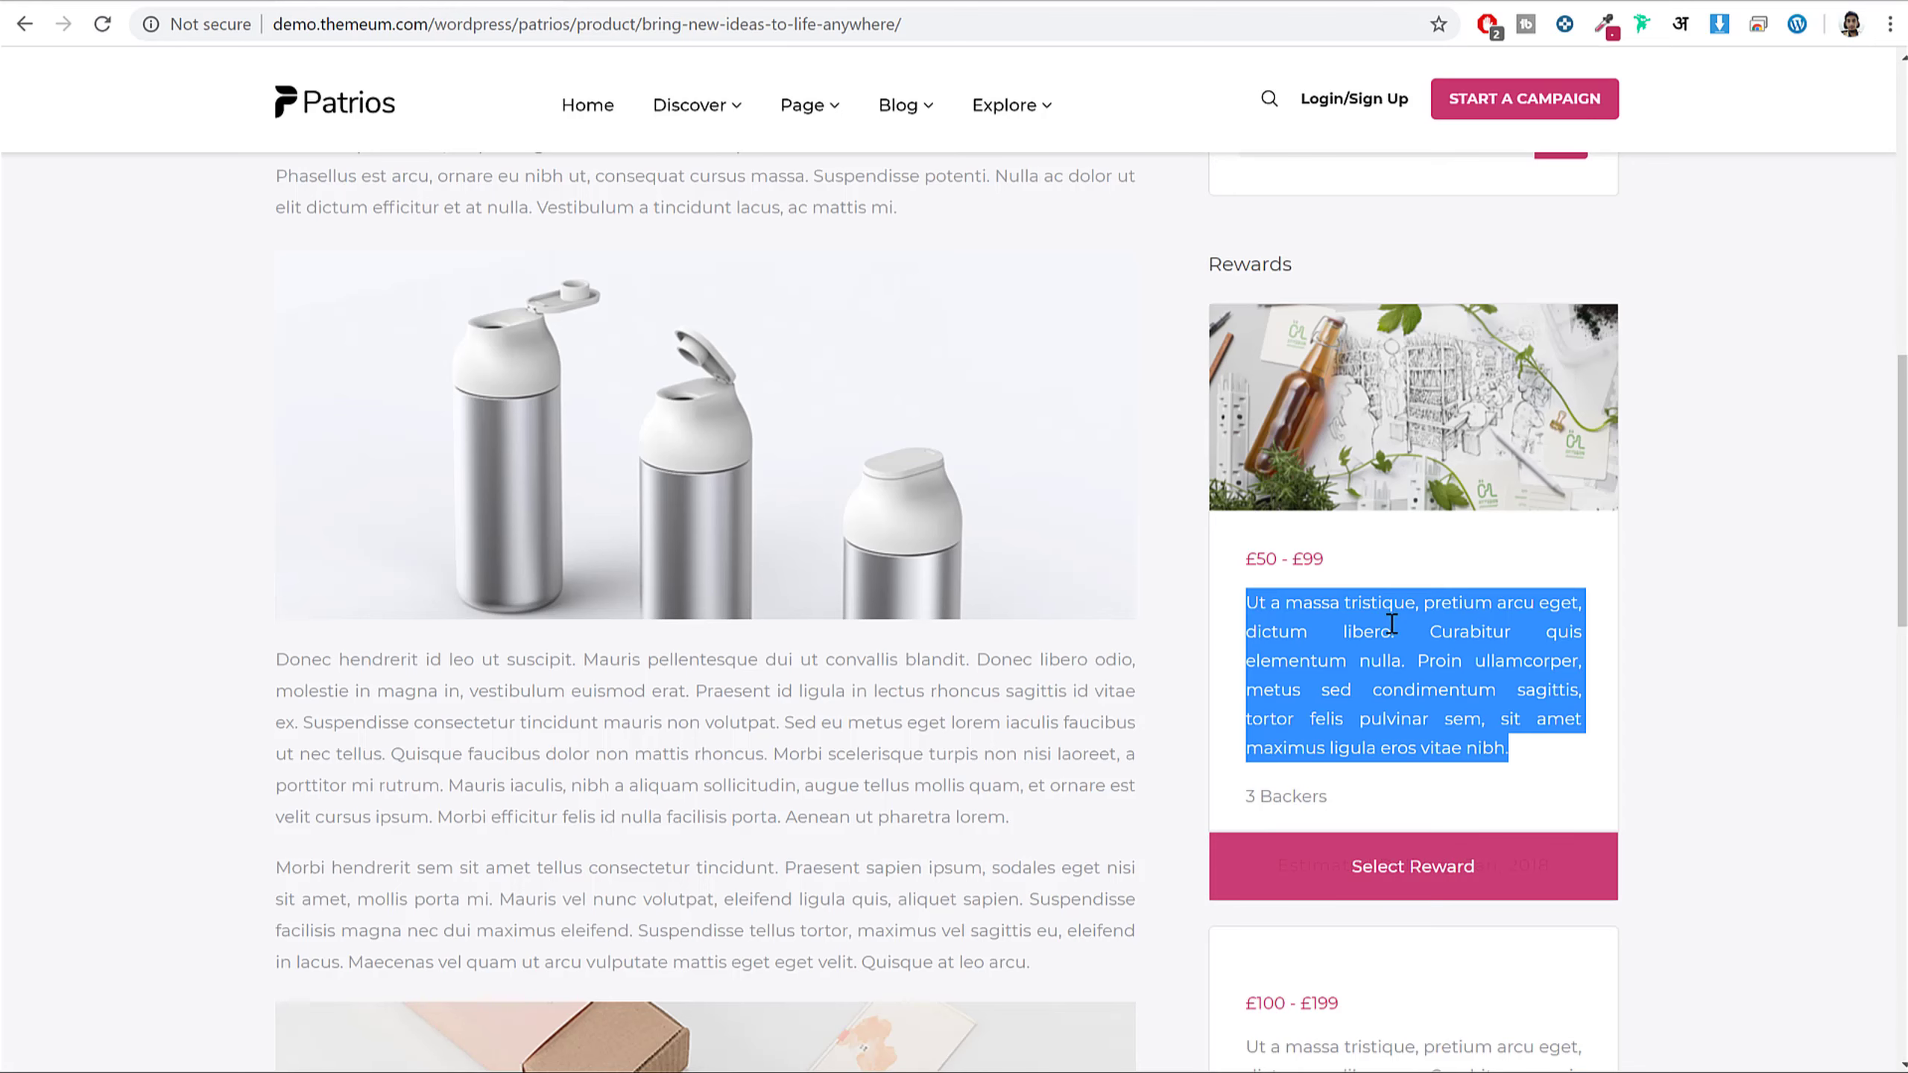
pyautogui.click(675, 2)
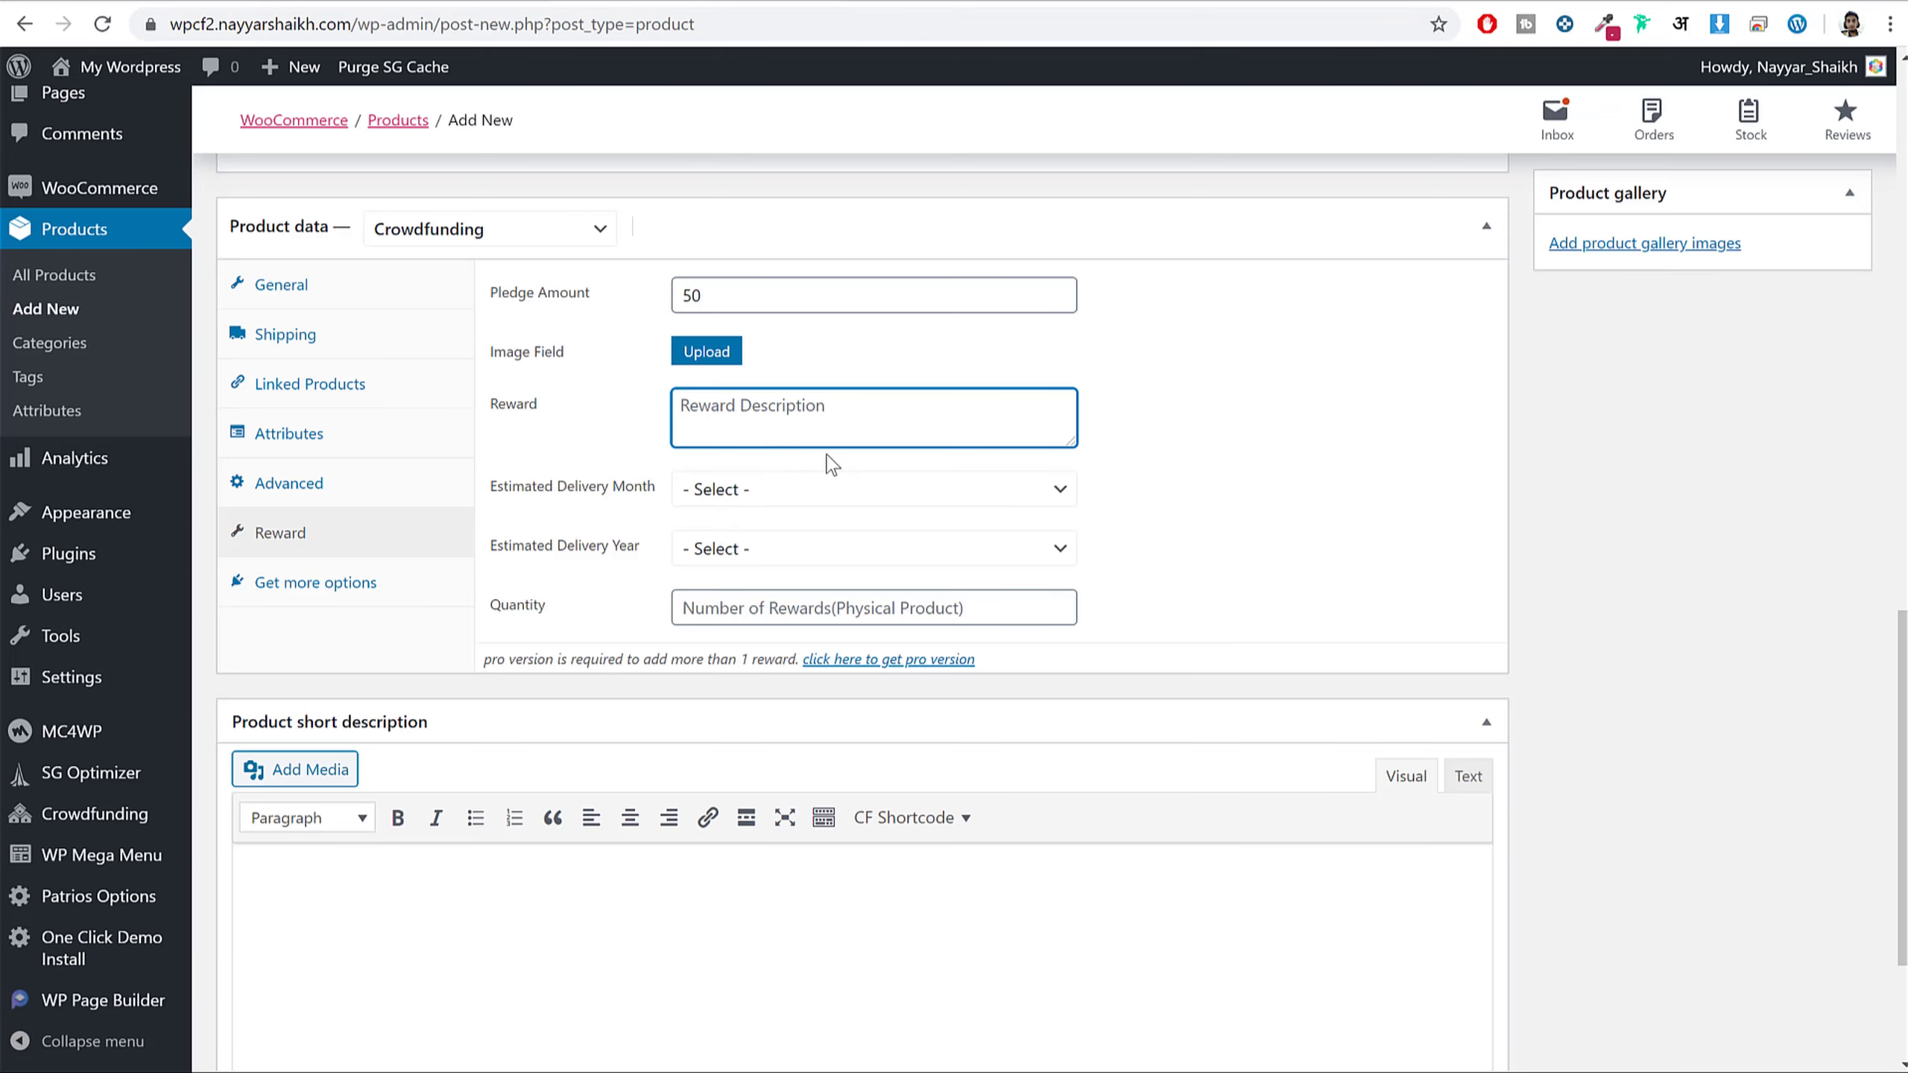
pyautogui.hotkey('ctrl', 'v')
pyautogui.press('BackSpace')
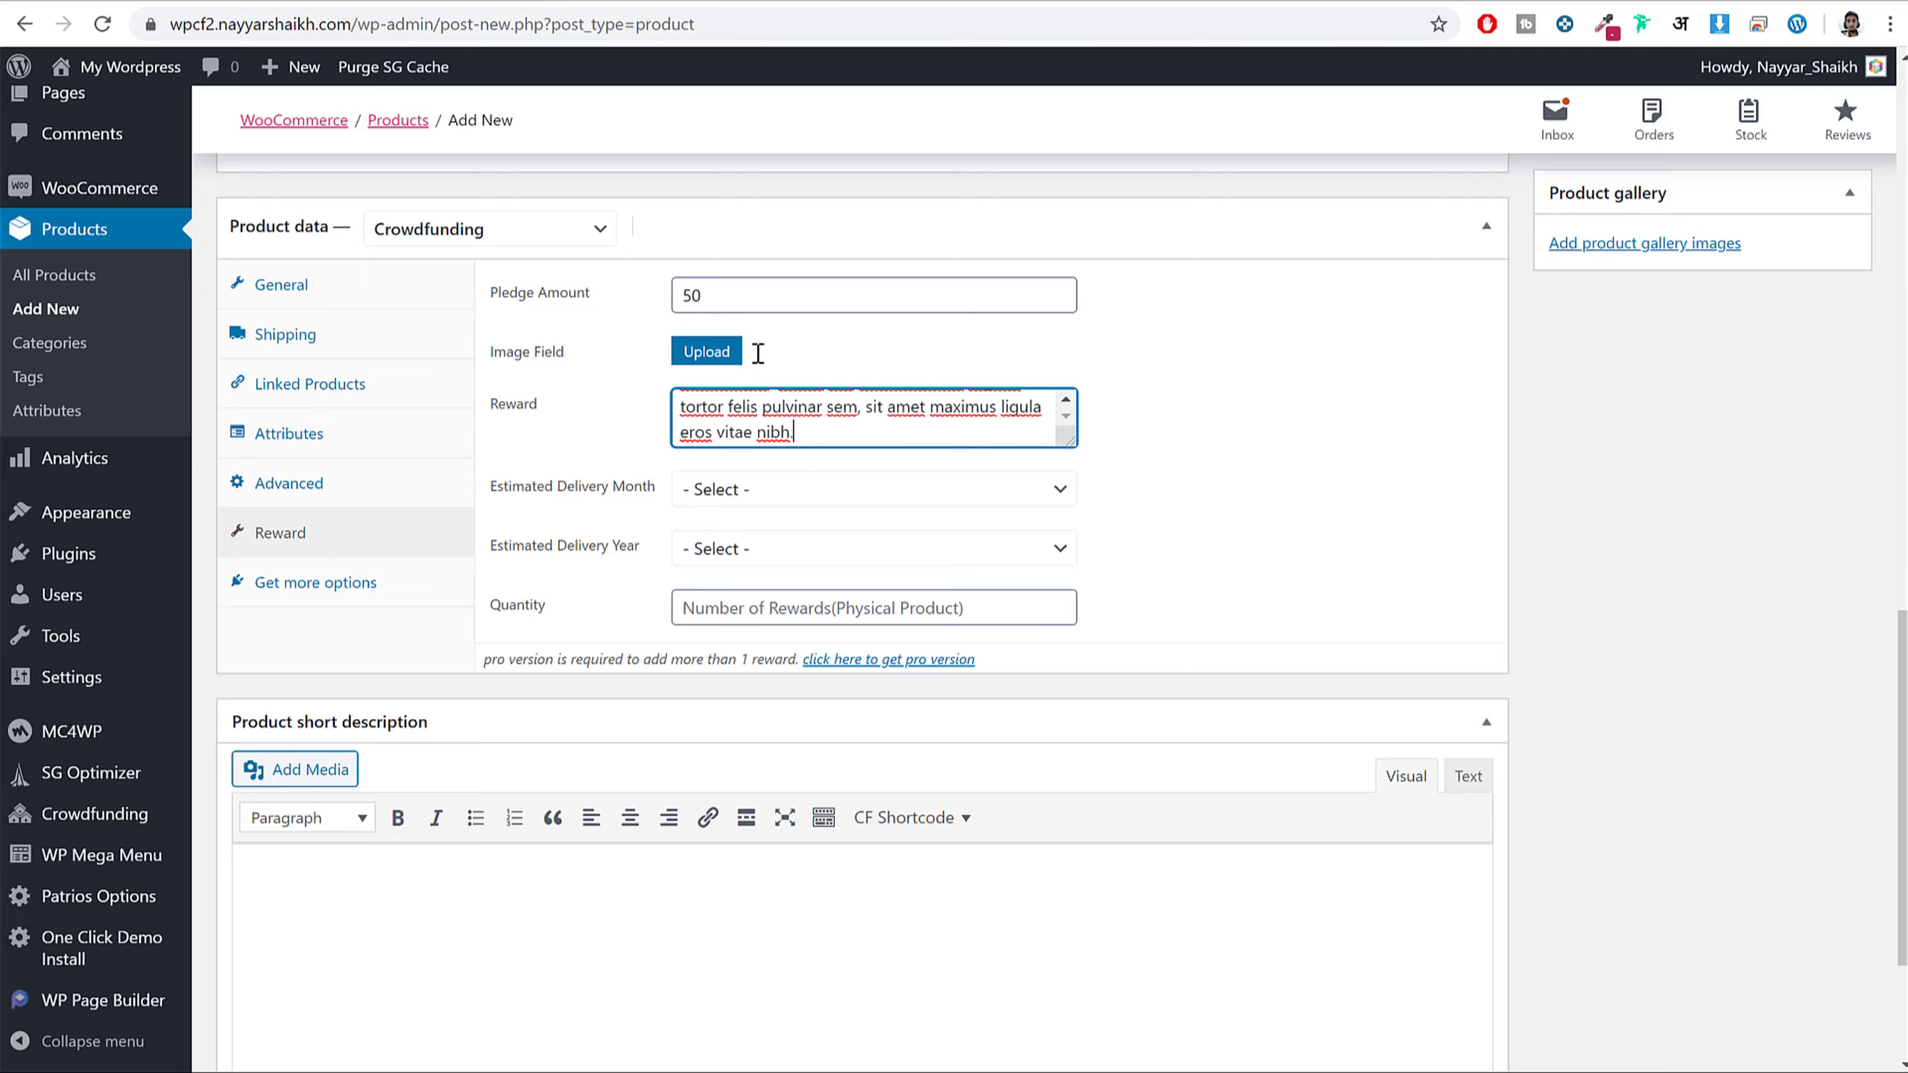
# - Set the reward's estimated delivery to December 2020 and its quantity to 100
pyautogui.click(798, 492)
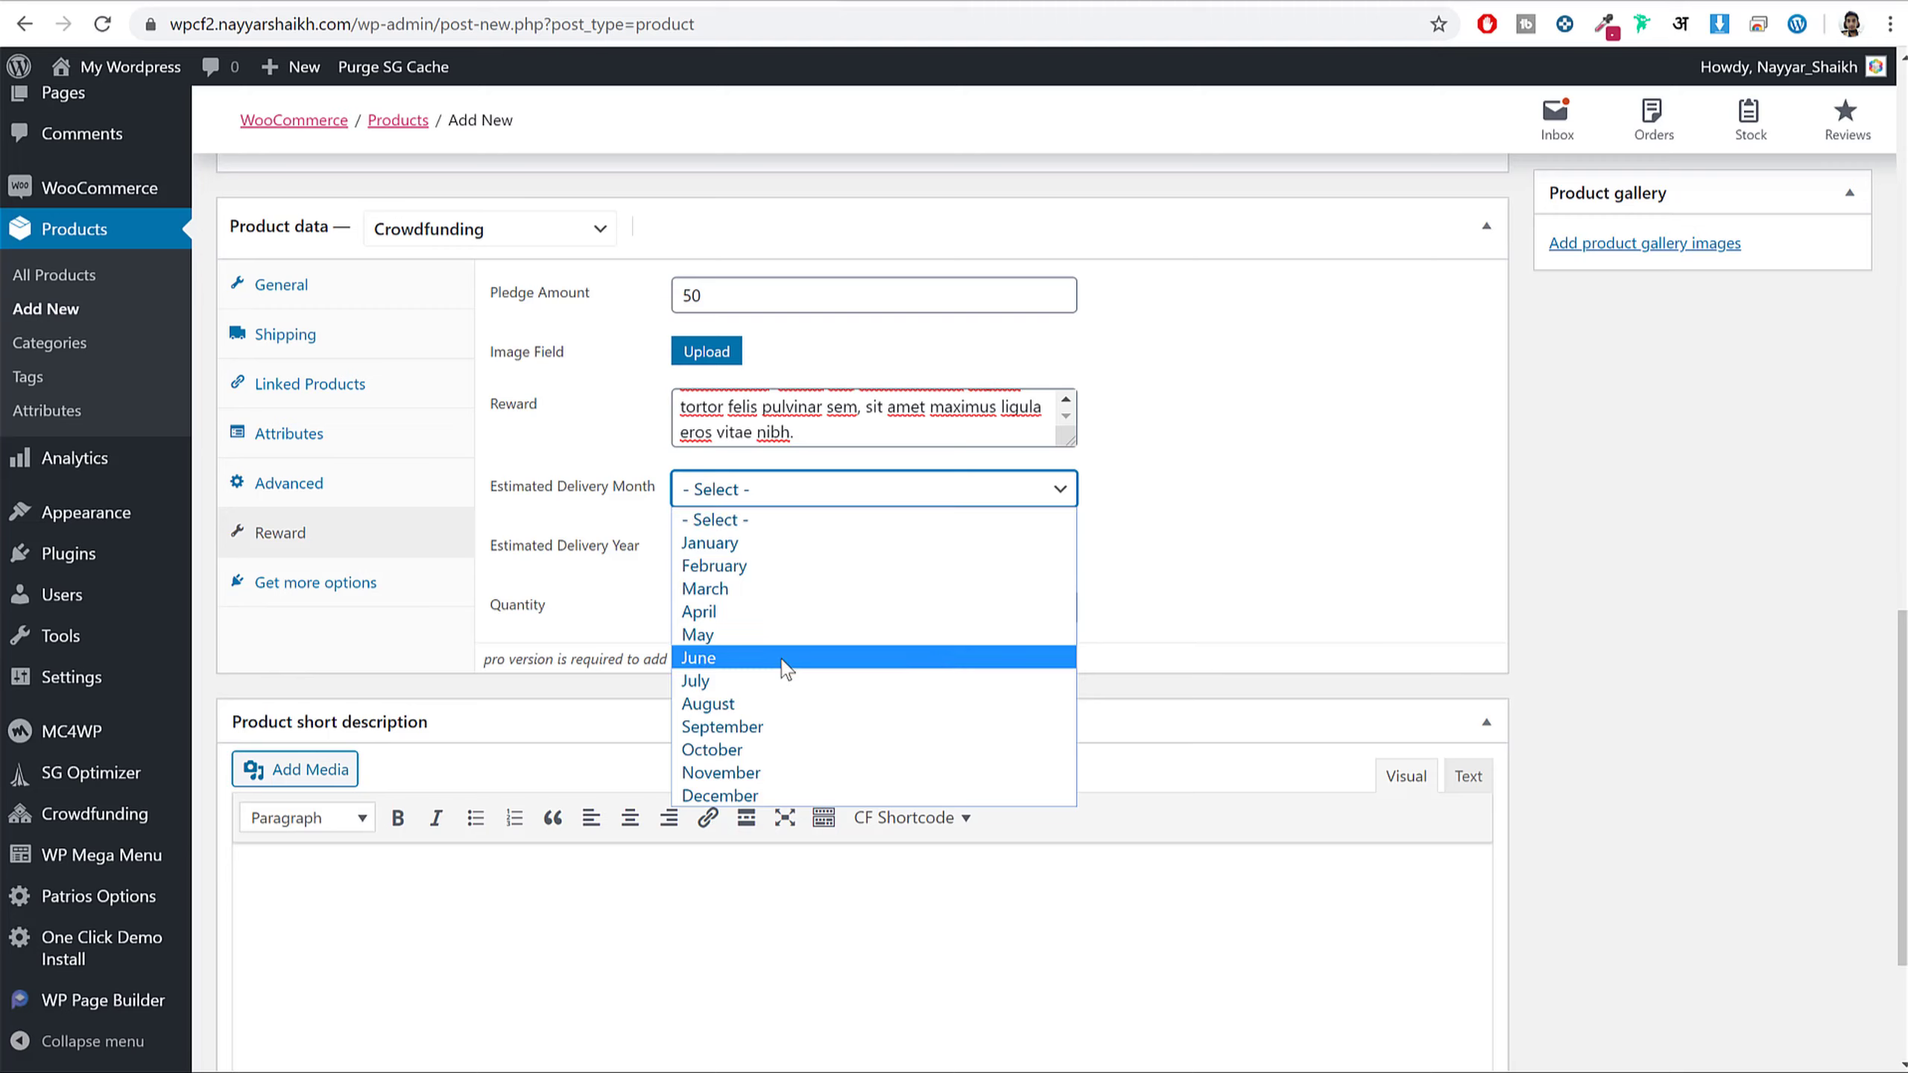
pyautogui.click(785, 664)
pyautogui.click(924, 490)
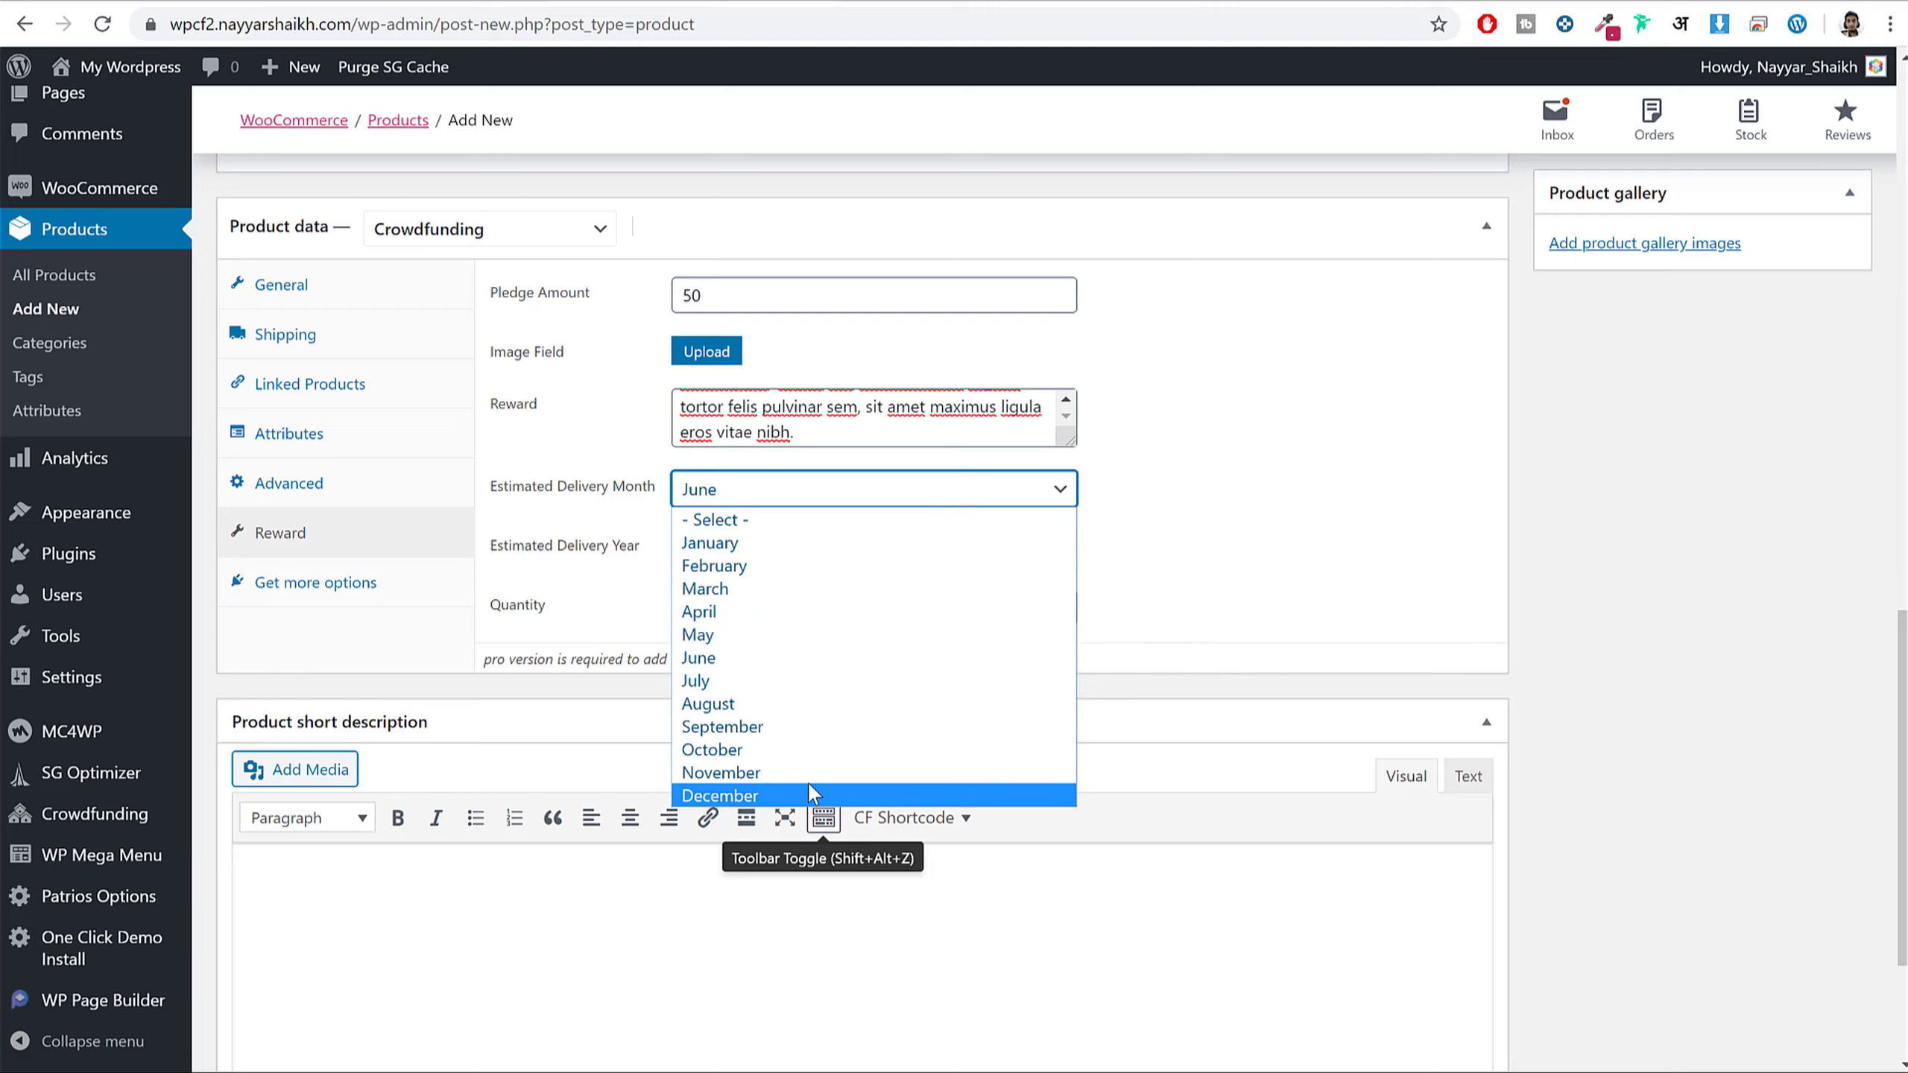
pyautogui.click(727, 798)
pyautogui.click(795, 556)
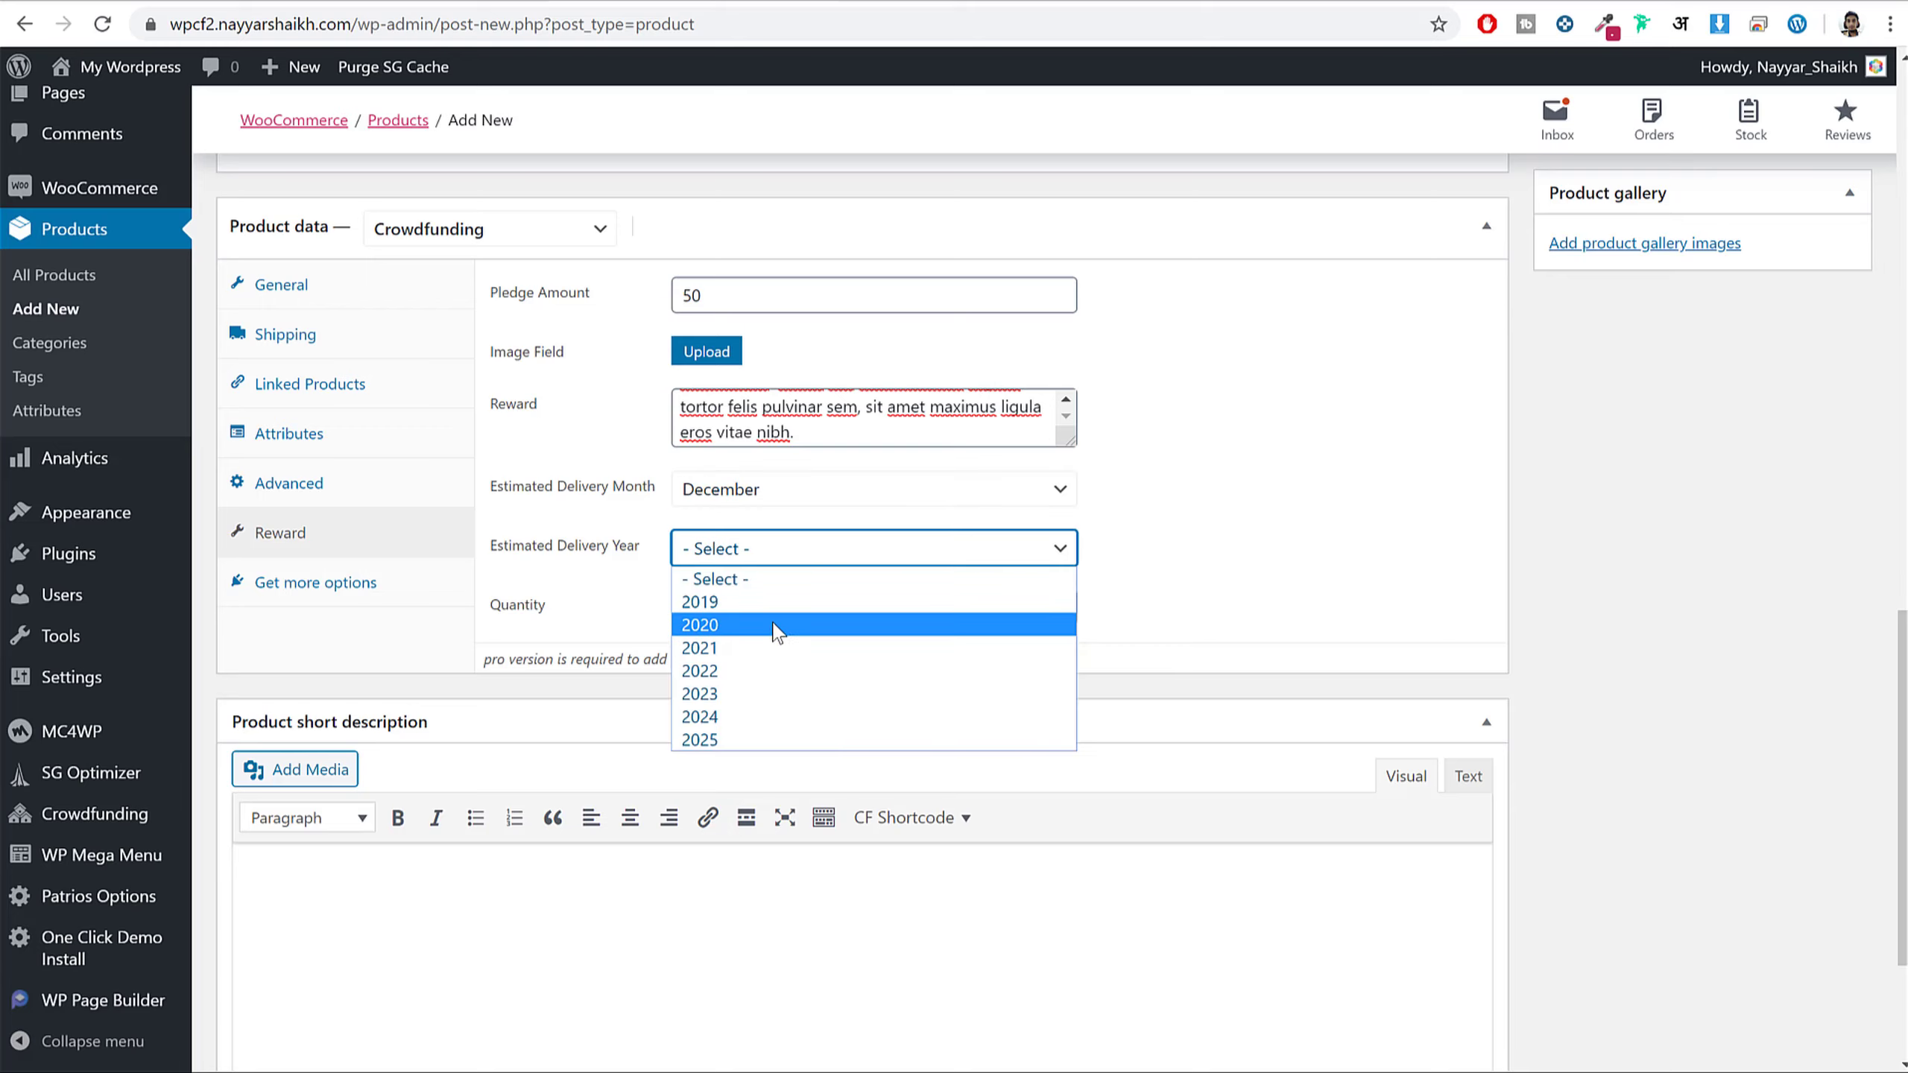
pyautogui.click(780, 633)
pyautogui.click(1243, 542)
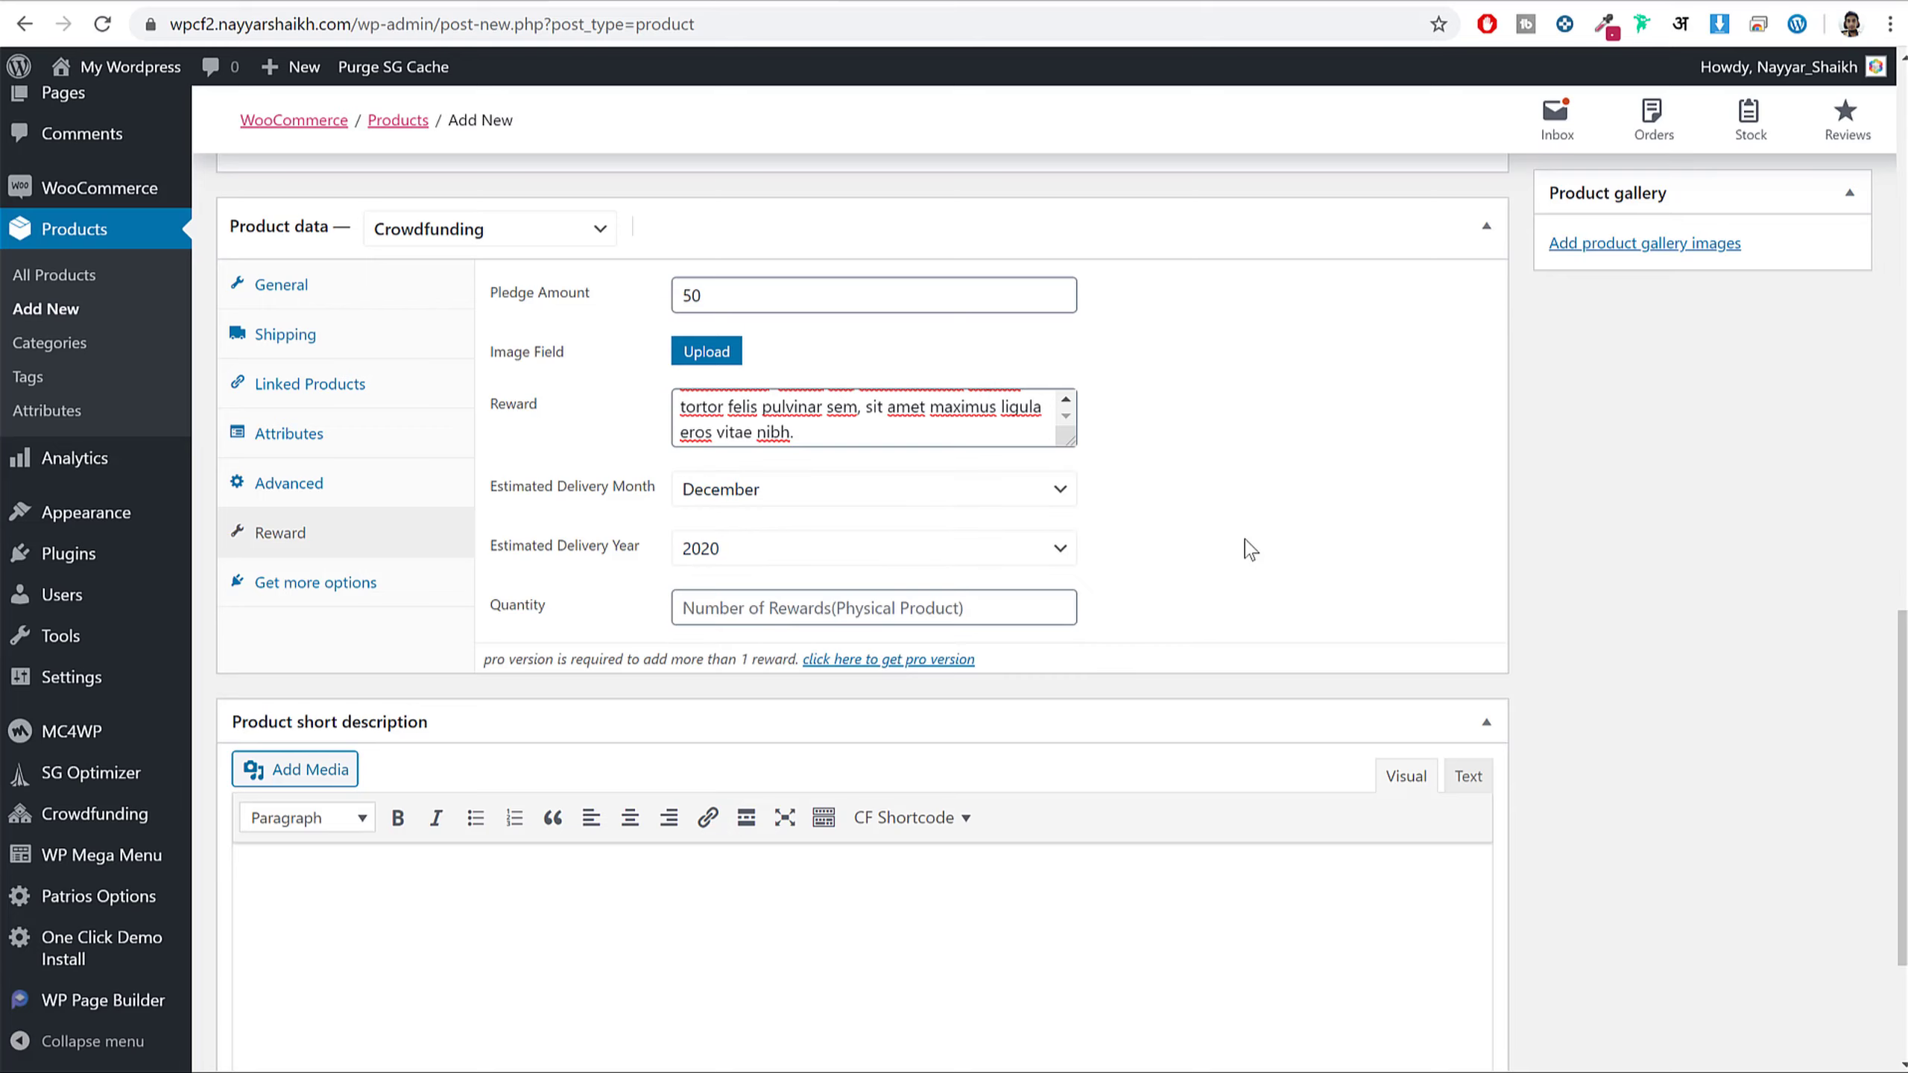
pyautogui.click(731, 606)
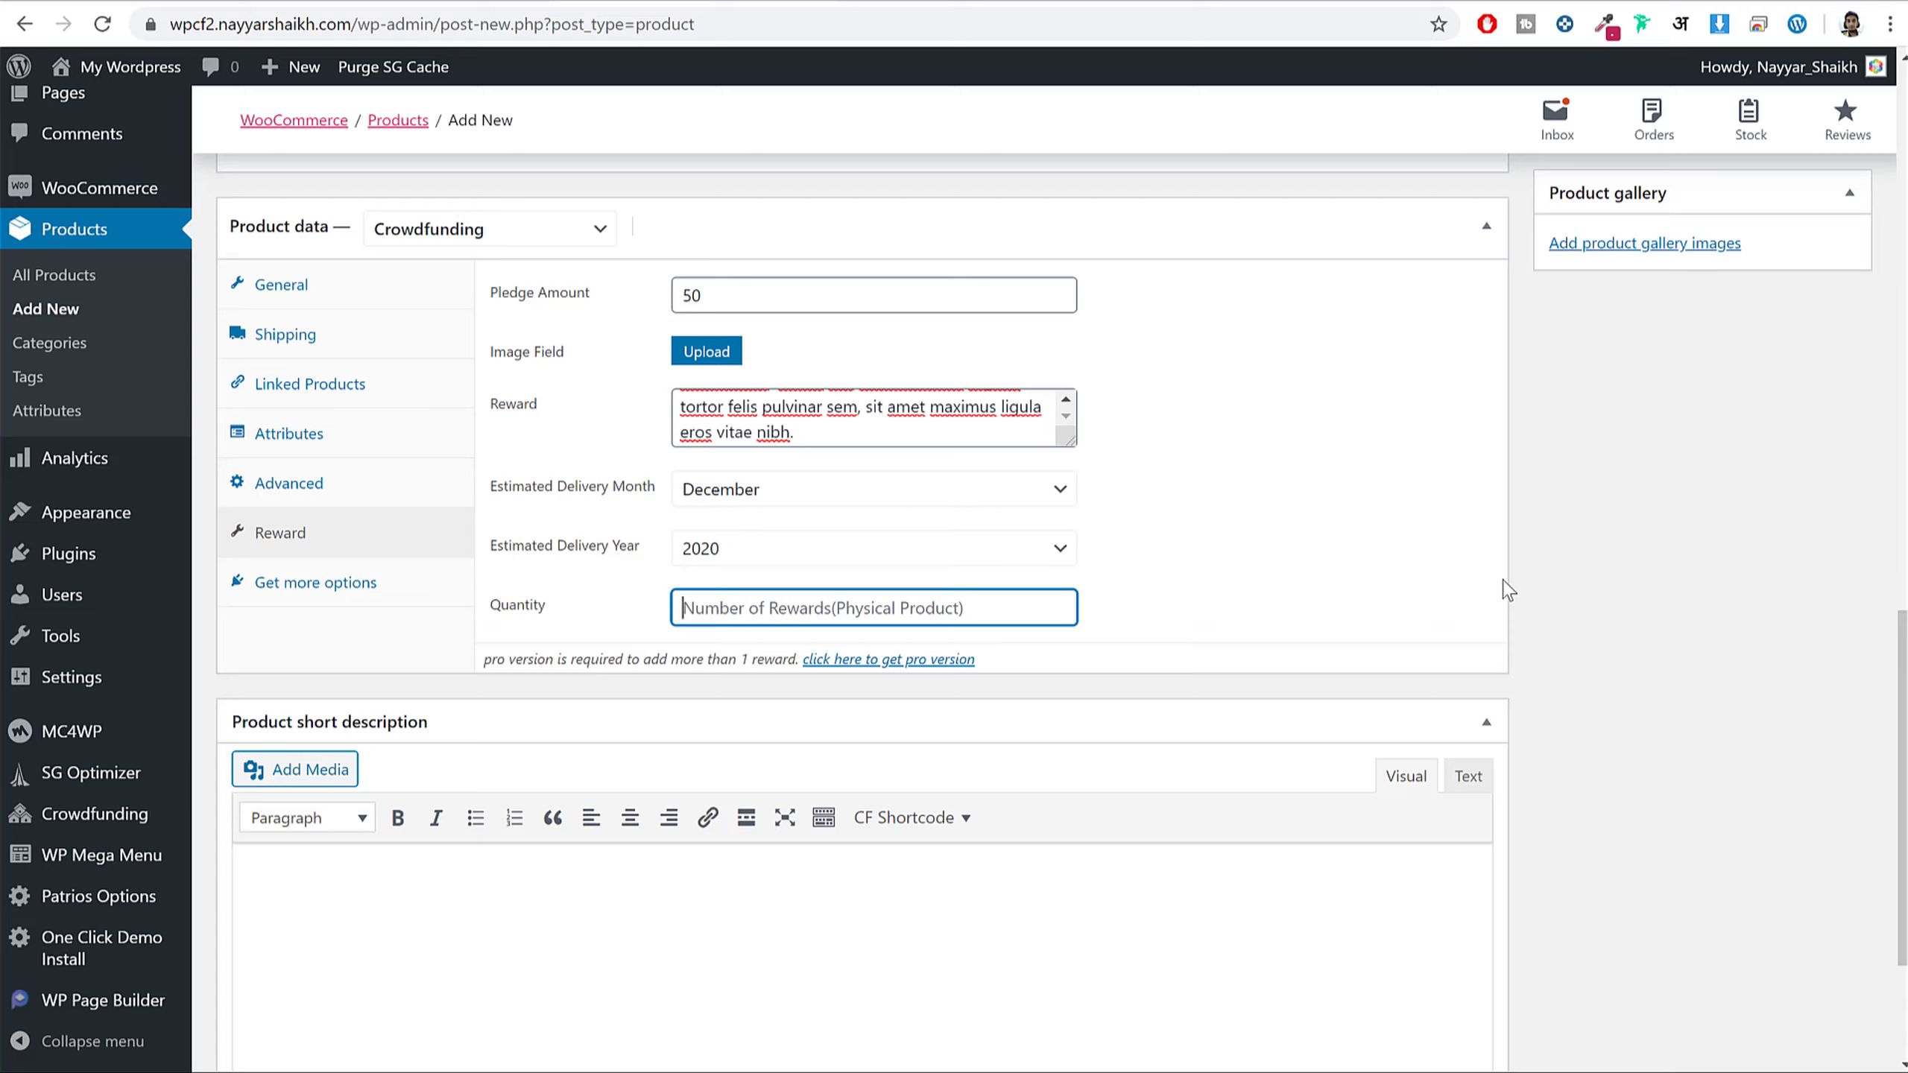
pyautogui.write('100')
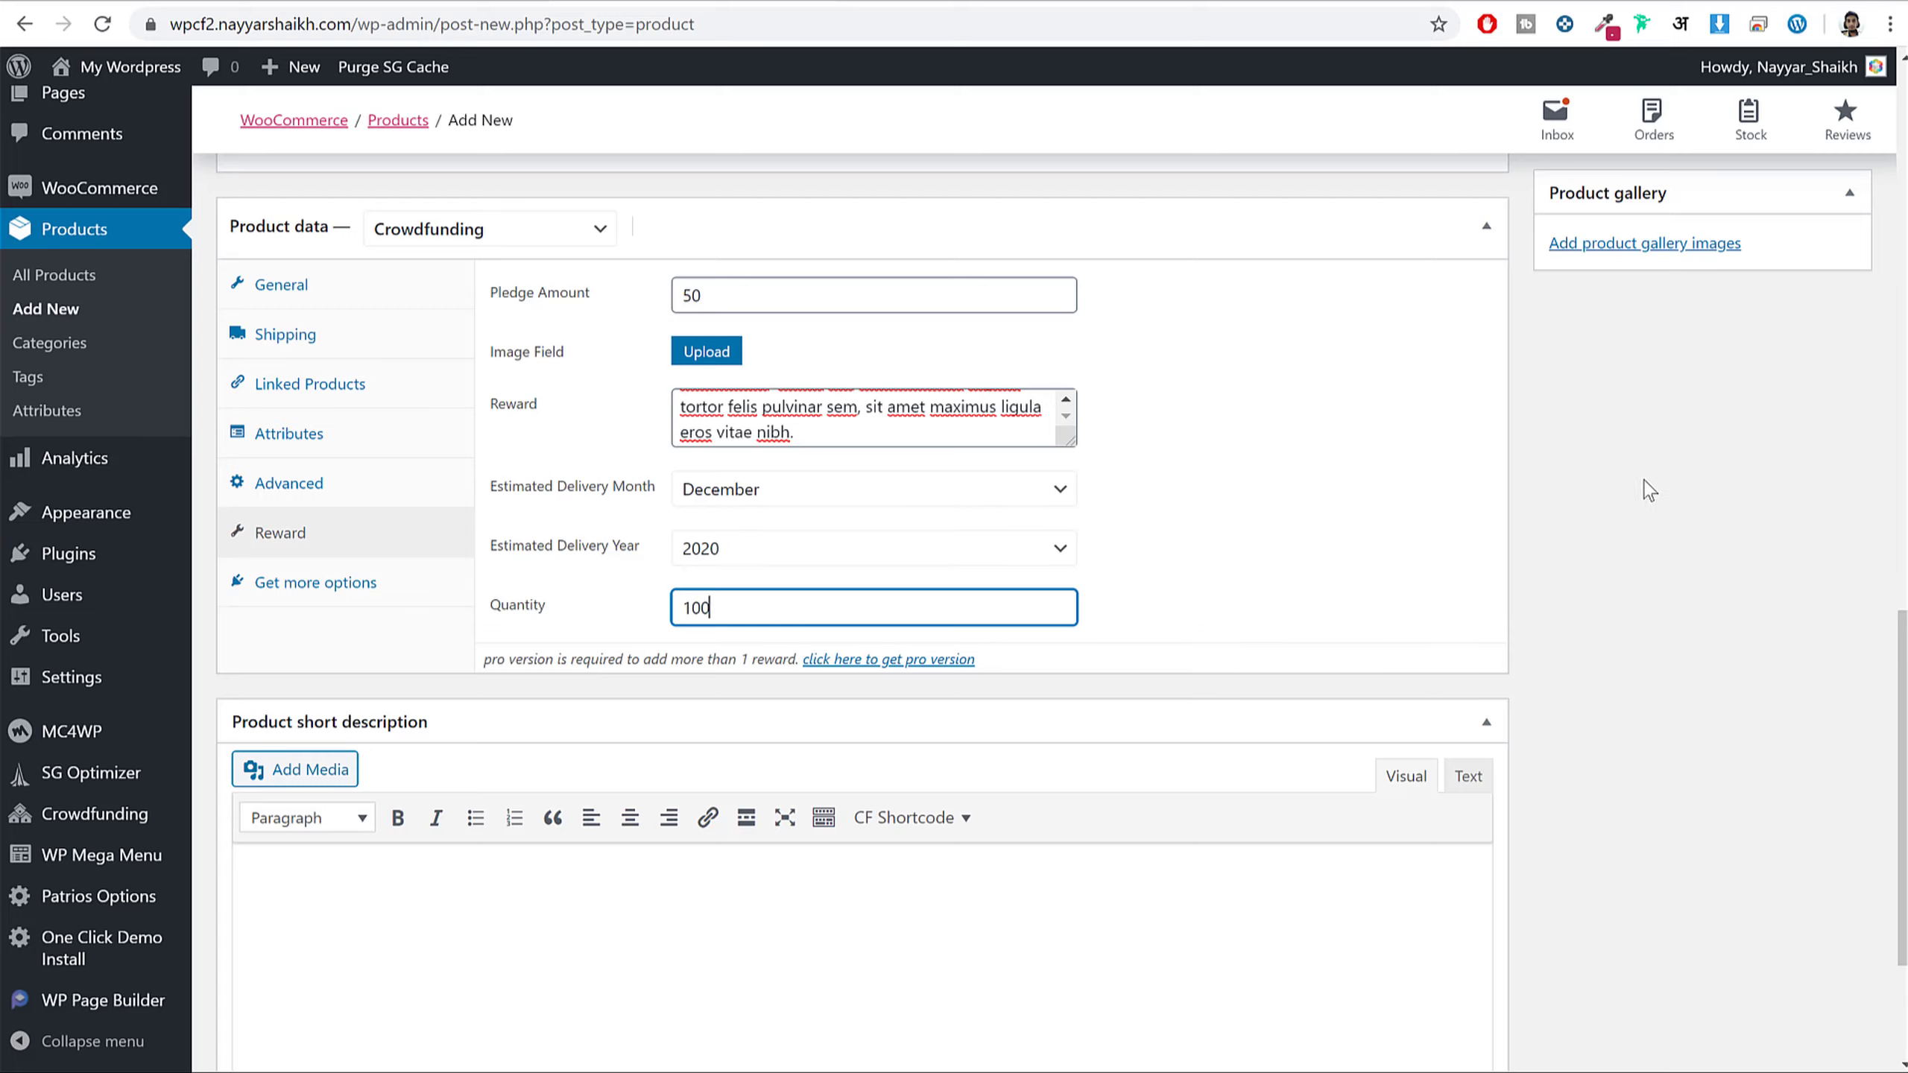
# - Copy the demo campaign's summary, "You have just invested in a new vehicle, the one of your dreams...", into the product short description
pyautogui.scroll(-3, 1579, 659)
pyautogui.click(786, 757)
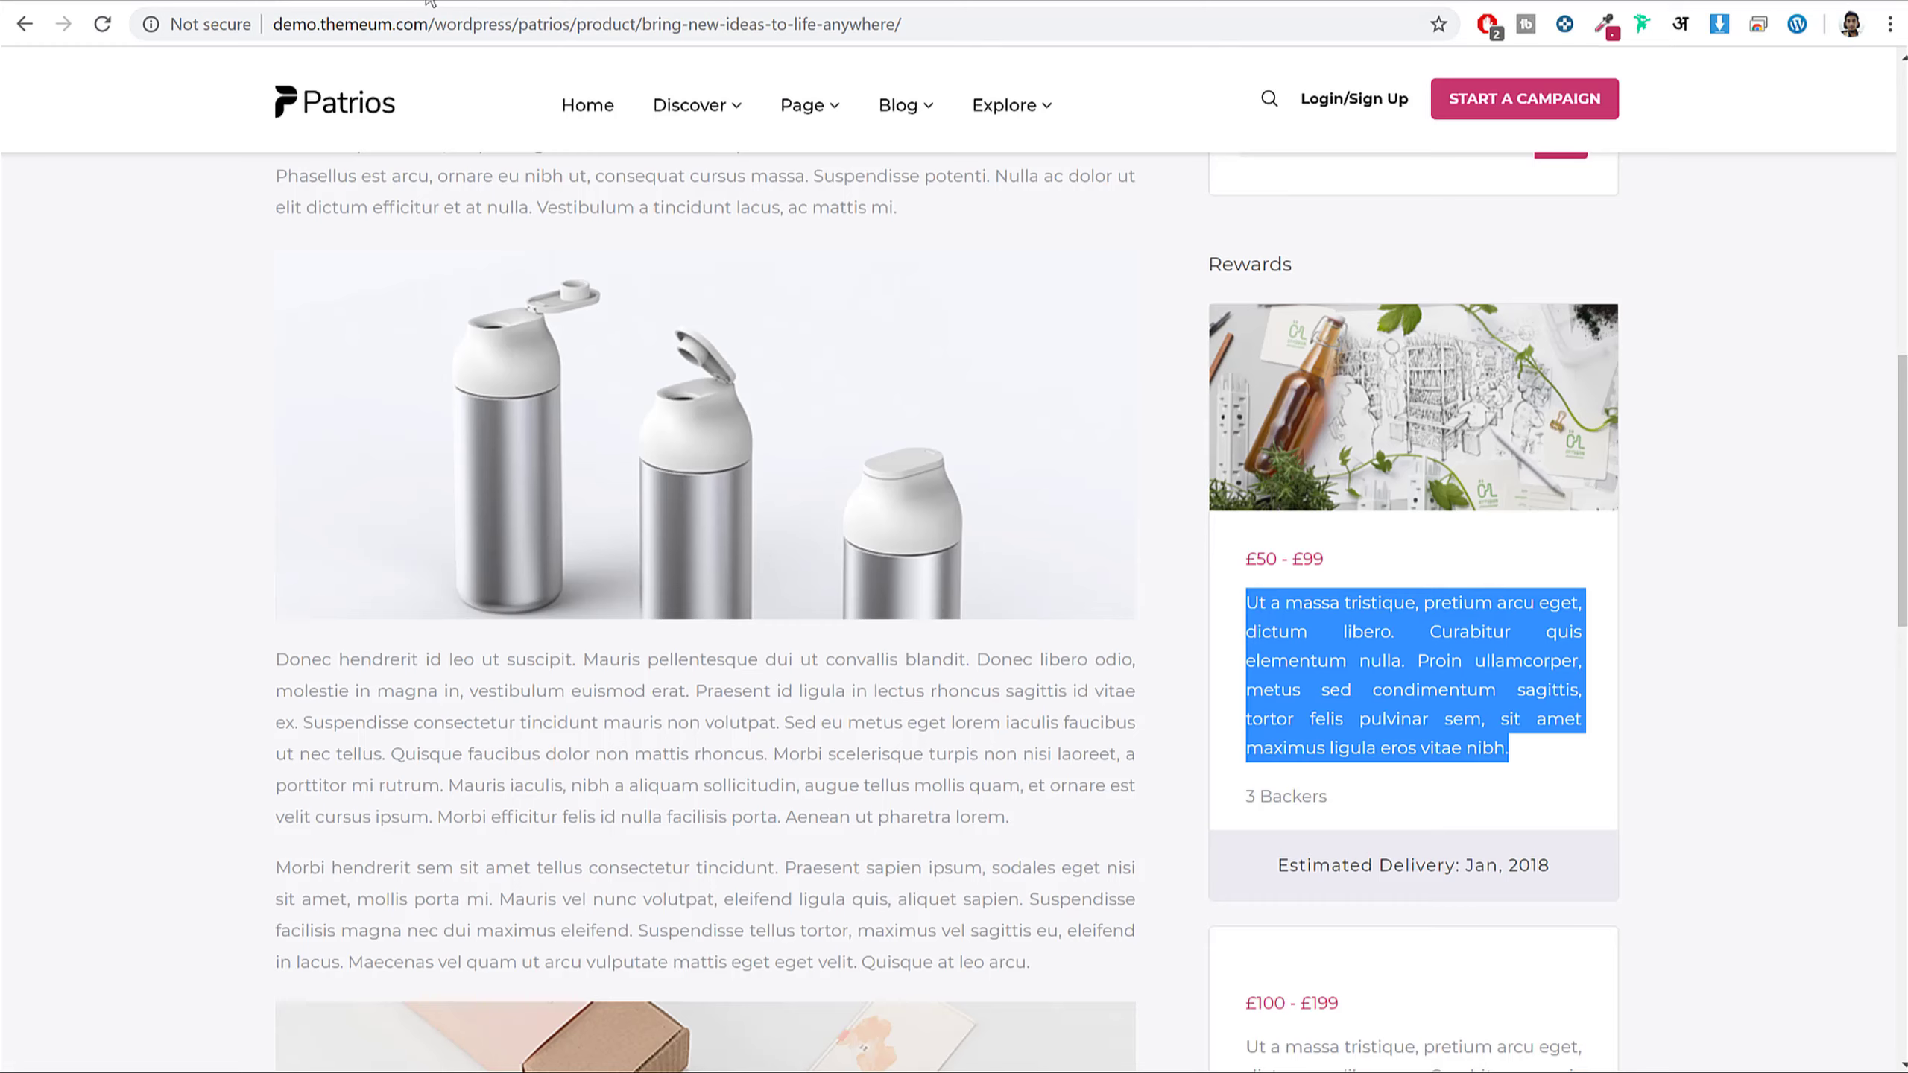
pyautogui.scroll(10, 1518, 597)
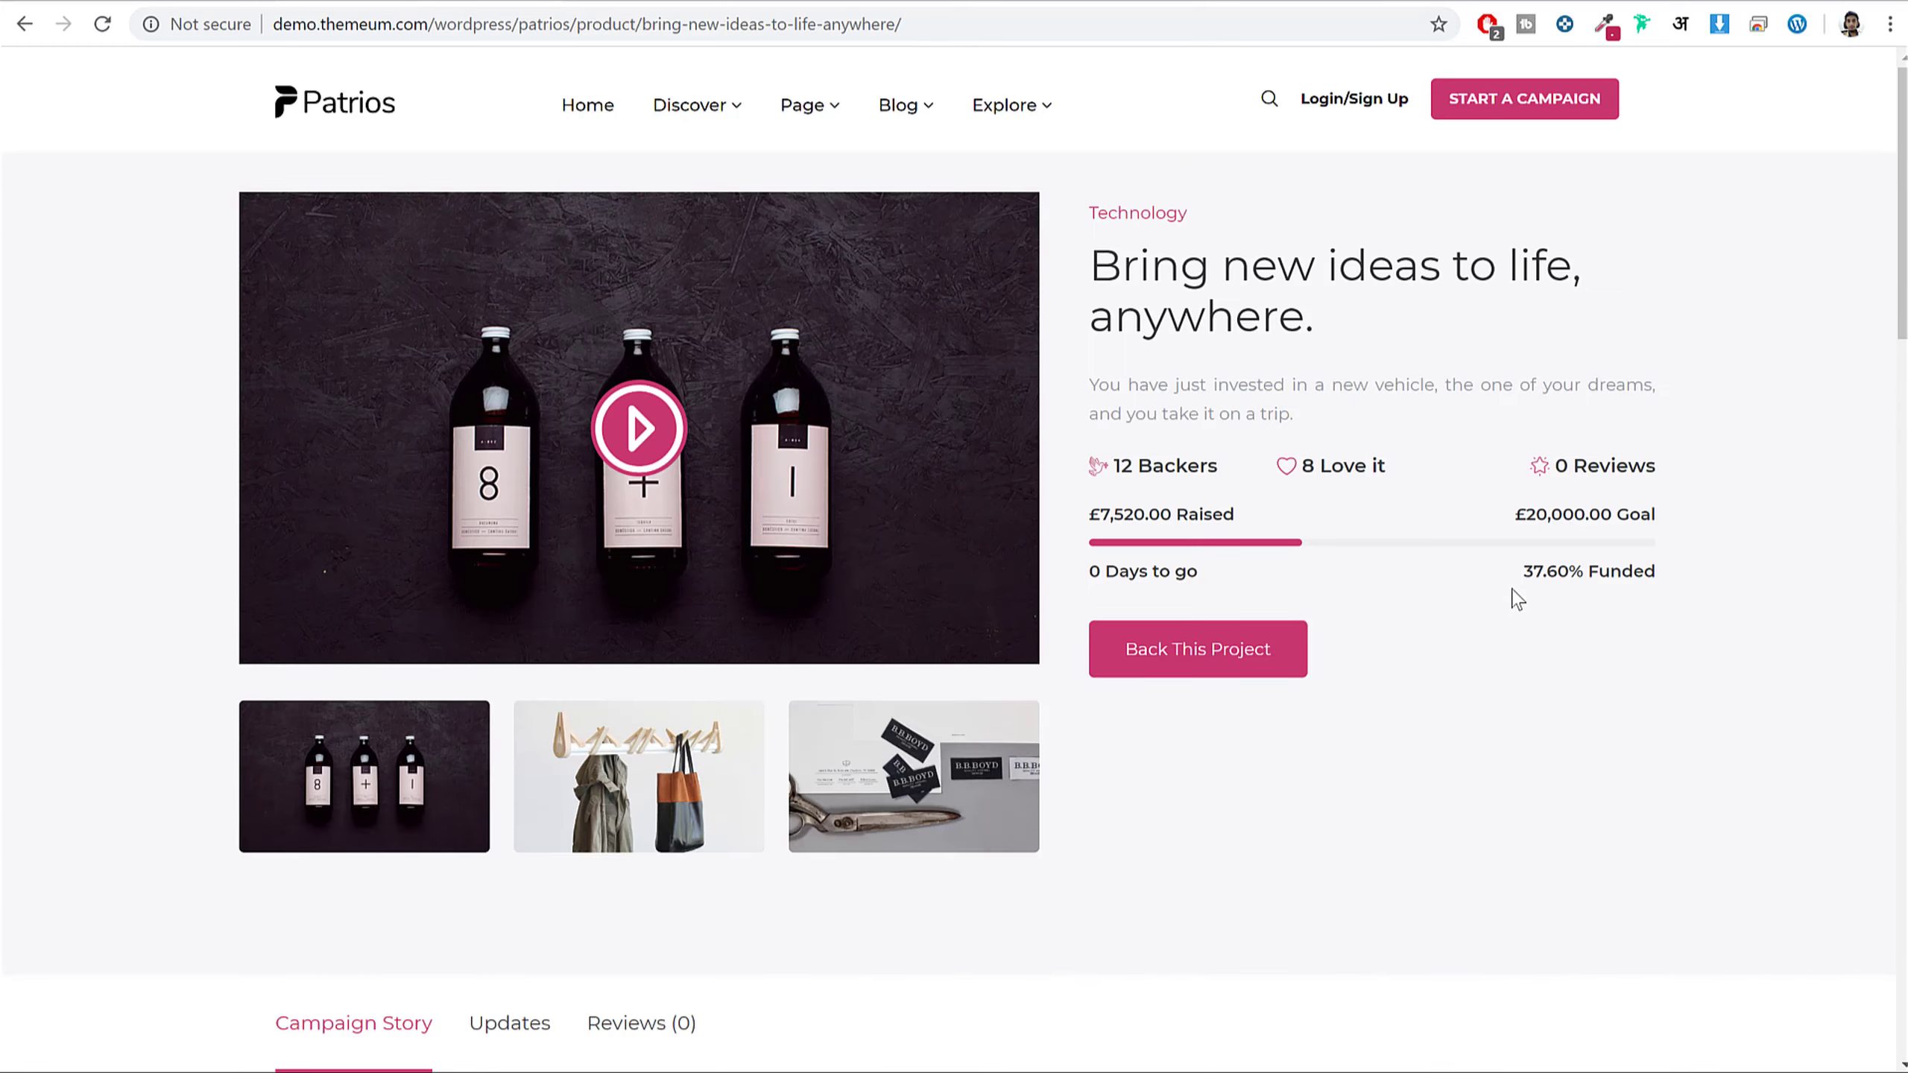
pyautogui.tripleClick(1177, 386)
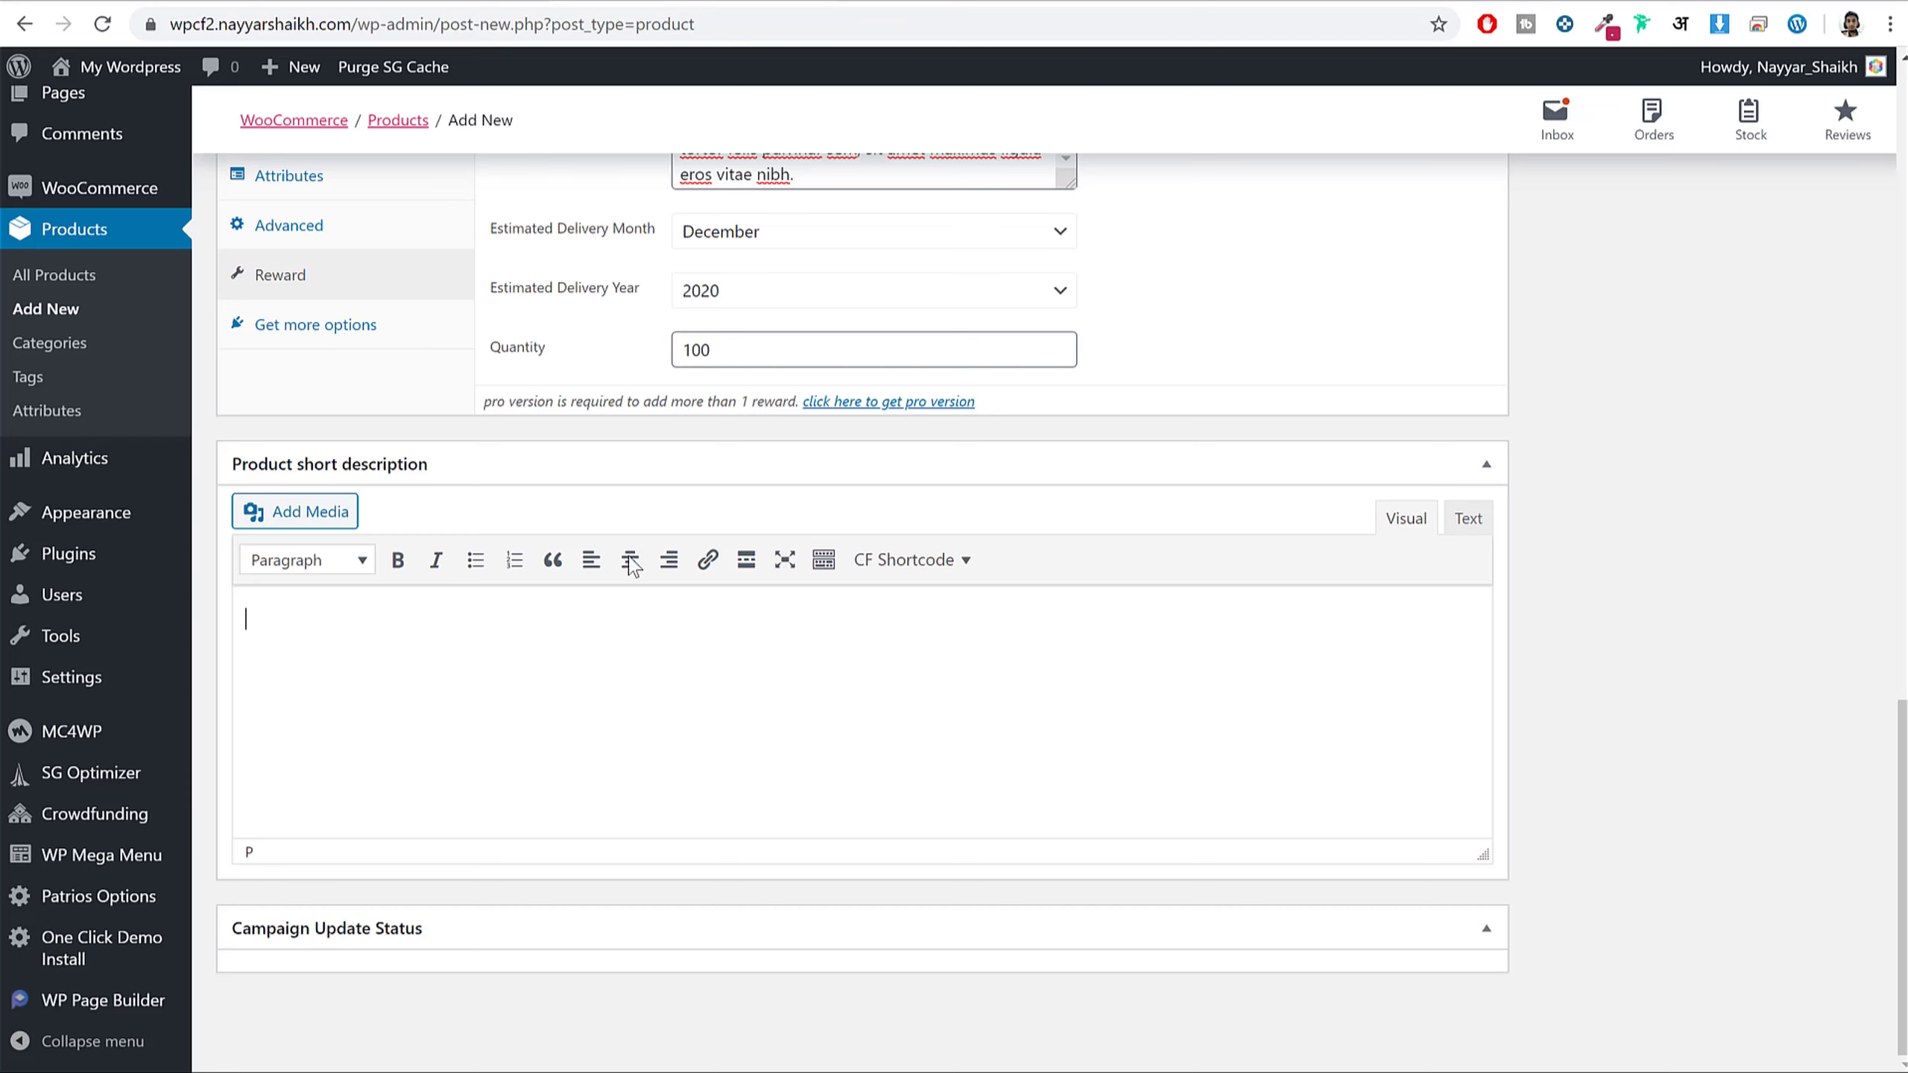
pyautogui.write('You have just invested in a new vehicle, the one of your dreams, and you take it on a trip.')
# - Create a new product category named Technology and assign it to the product
pyautogui.scroll(15, 1797, 733)
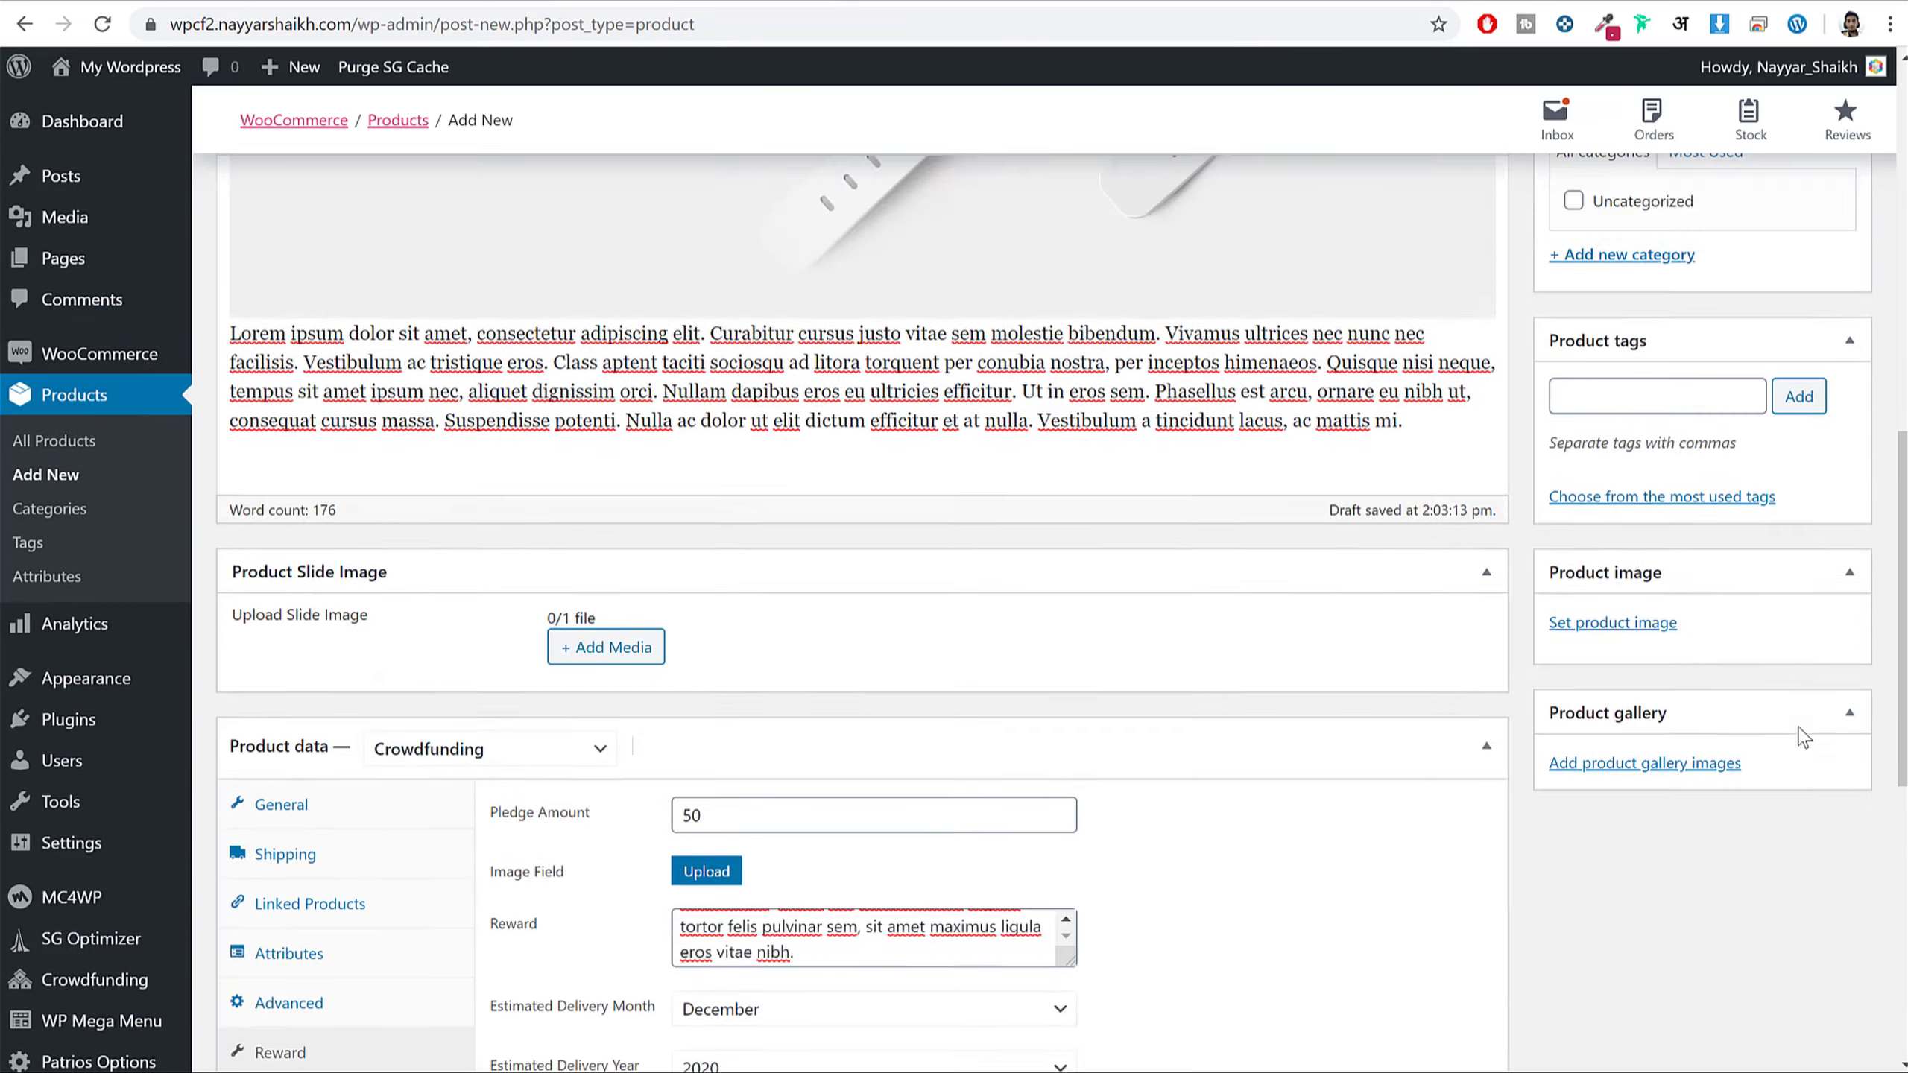
pyautogui.scroll(-8, 1540, 390)
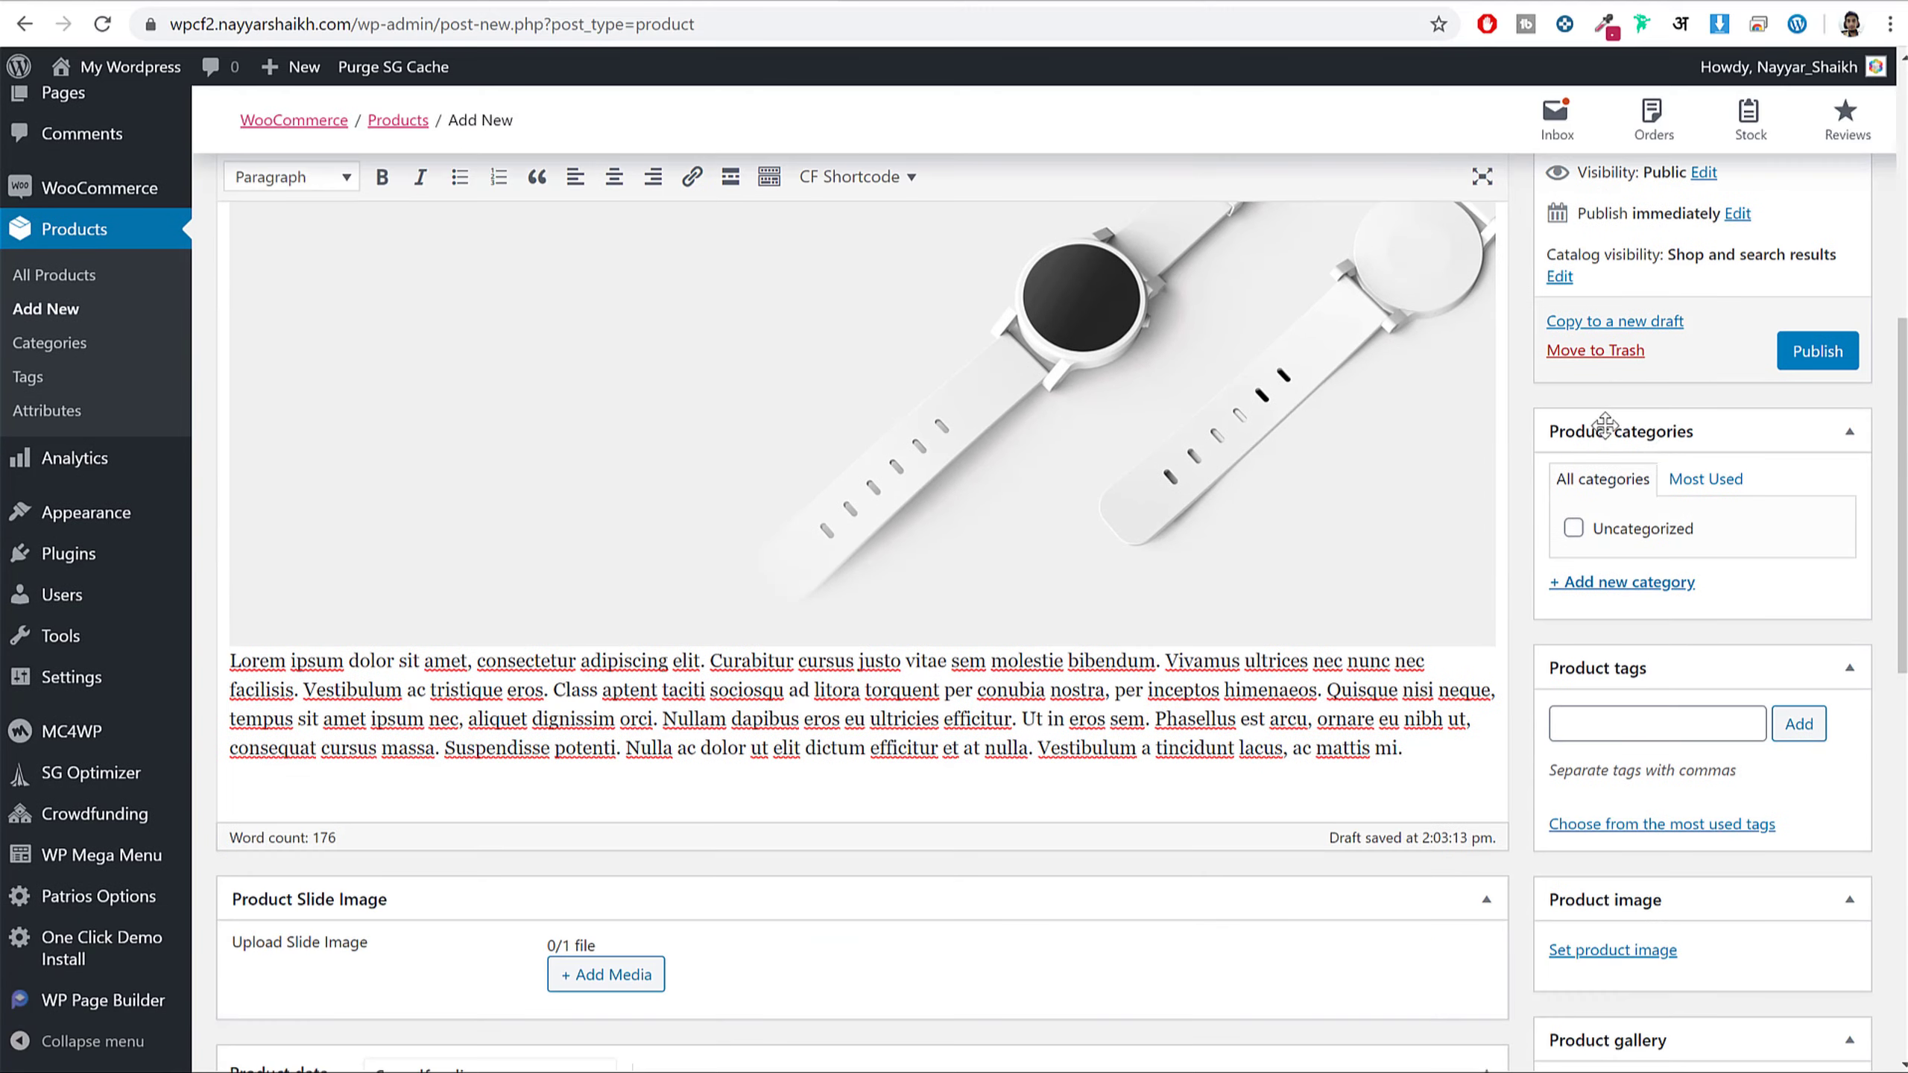
pyautogui.click(1676, 585)
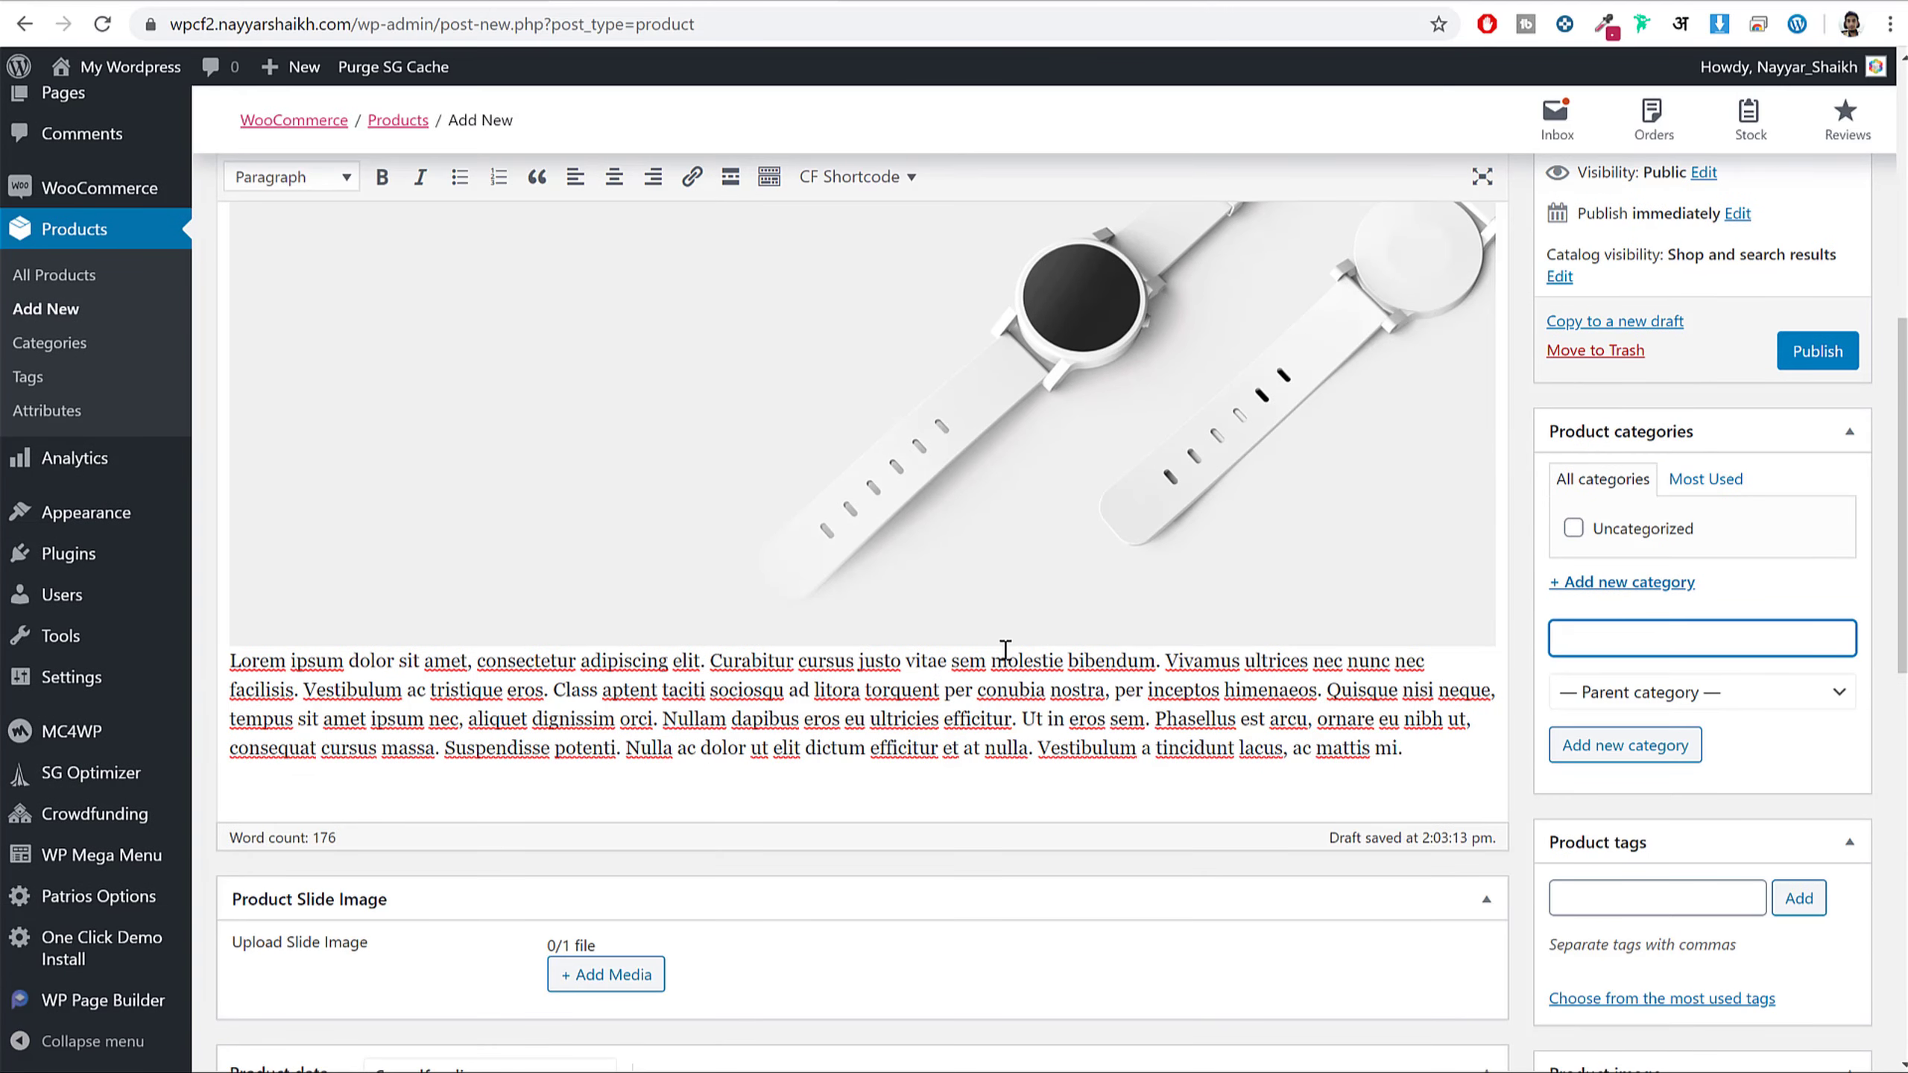
pyautogui.scroll(8, 1005, 649)
pyautogui.scroll(-9, 1105, 530)
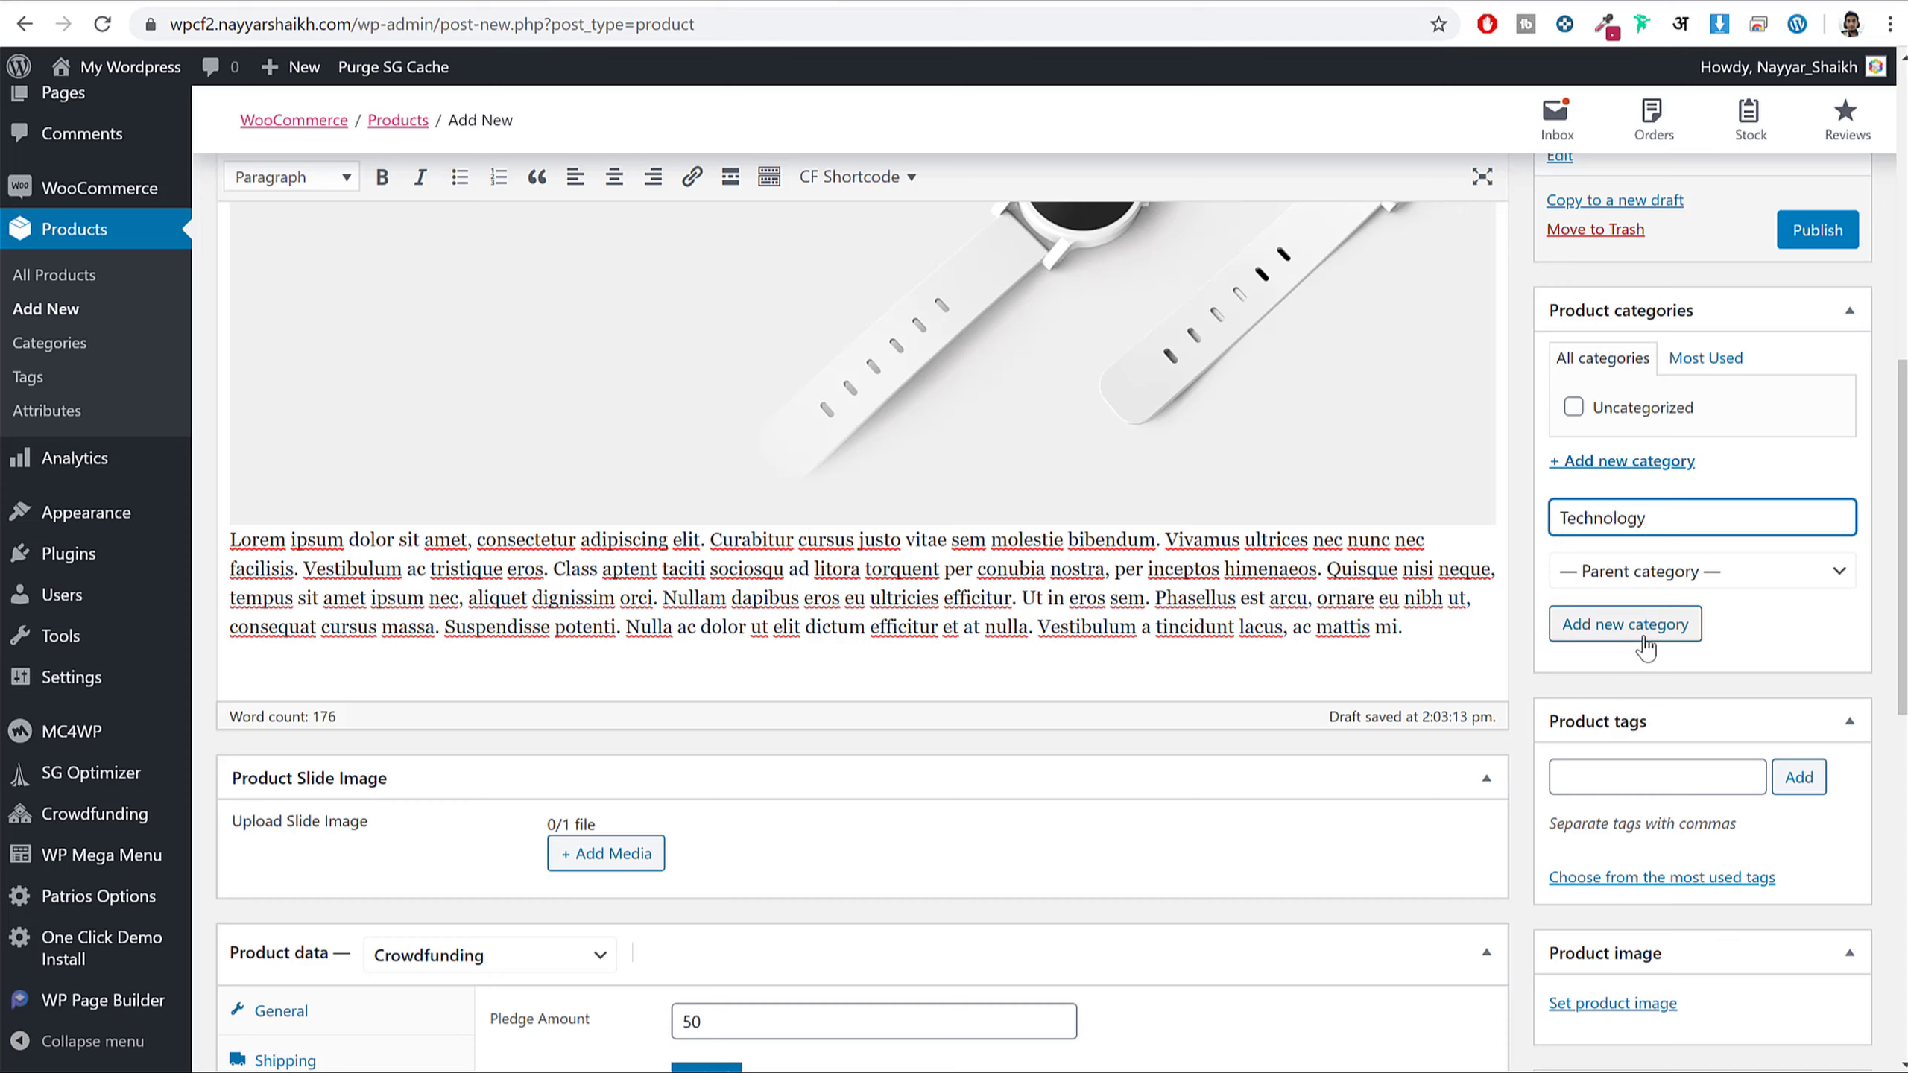
pyautogui.click(1644, 638)
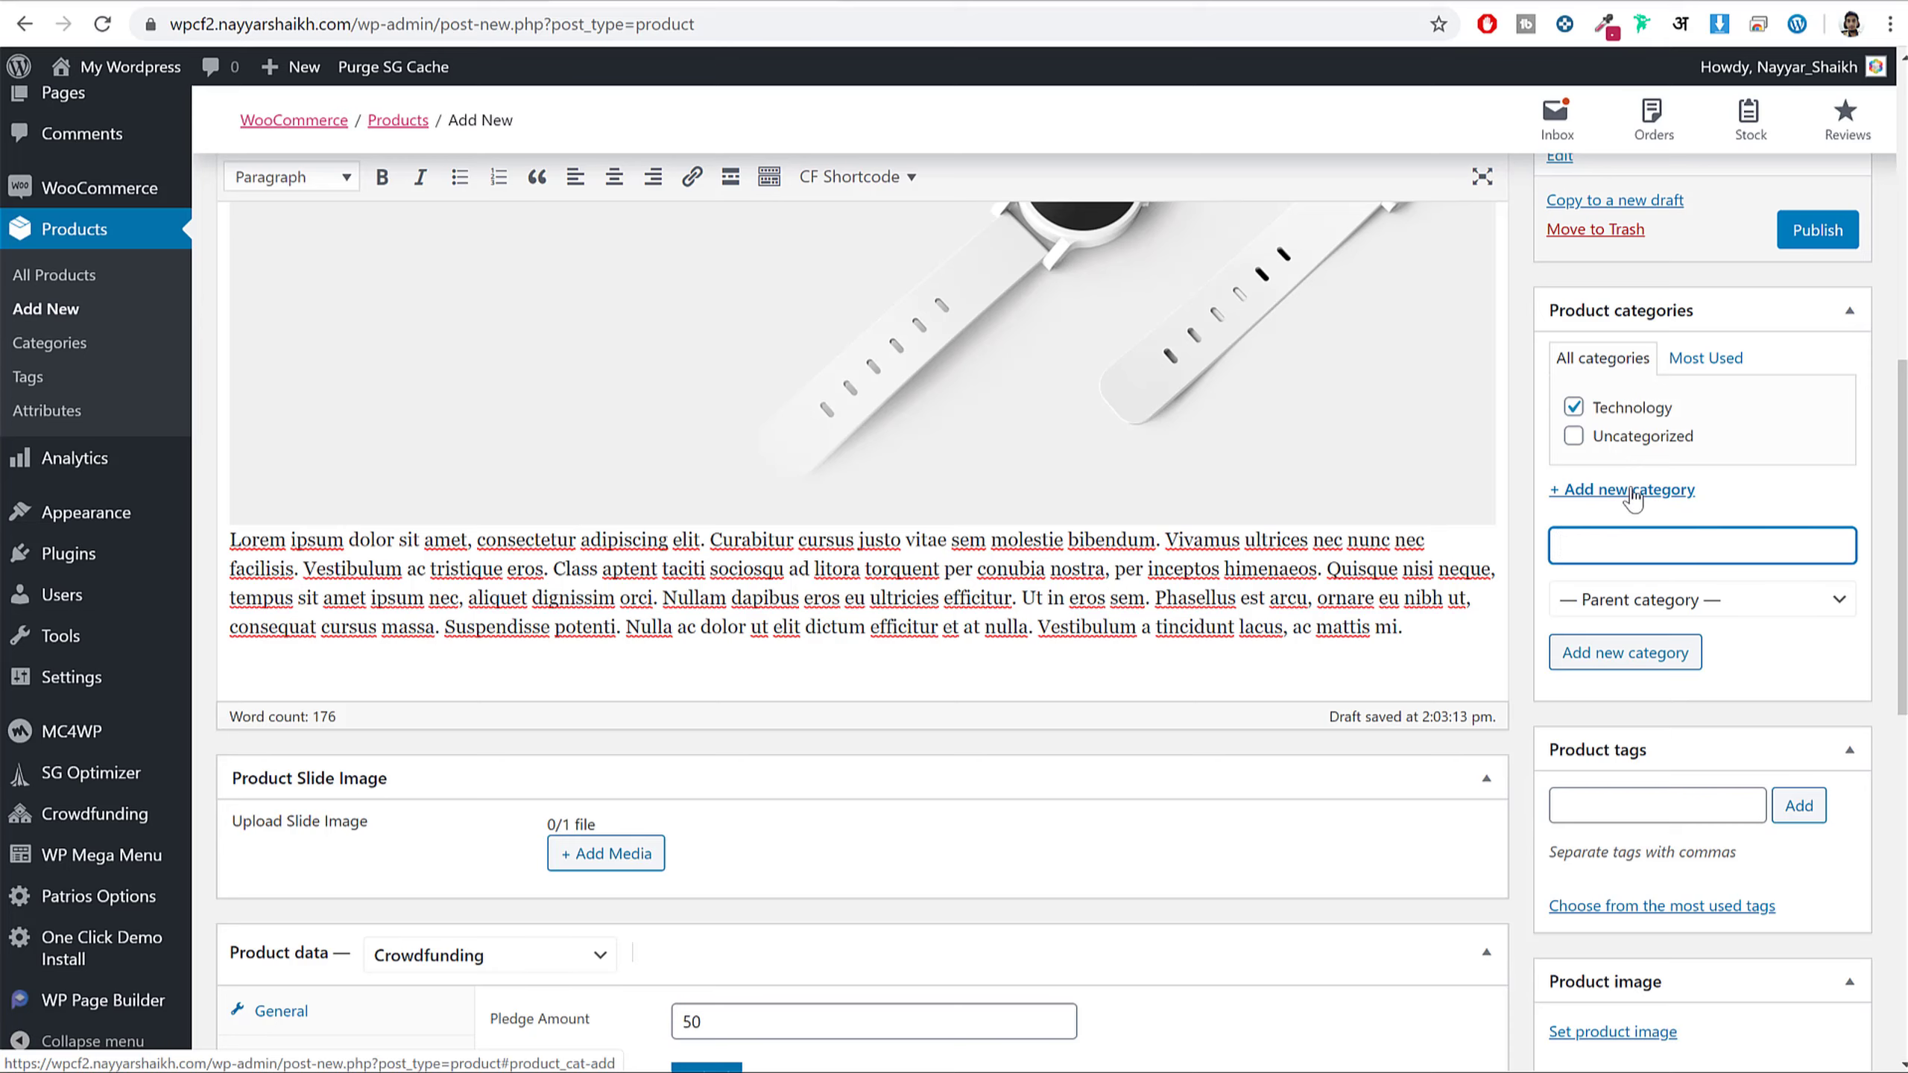
# - Set the media library picture of three dark bottles as the product image
pyautogui.scroll(-3, 1757, 684)
pyautogui.scroll(-3, 1759, 692)
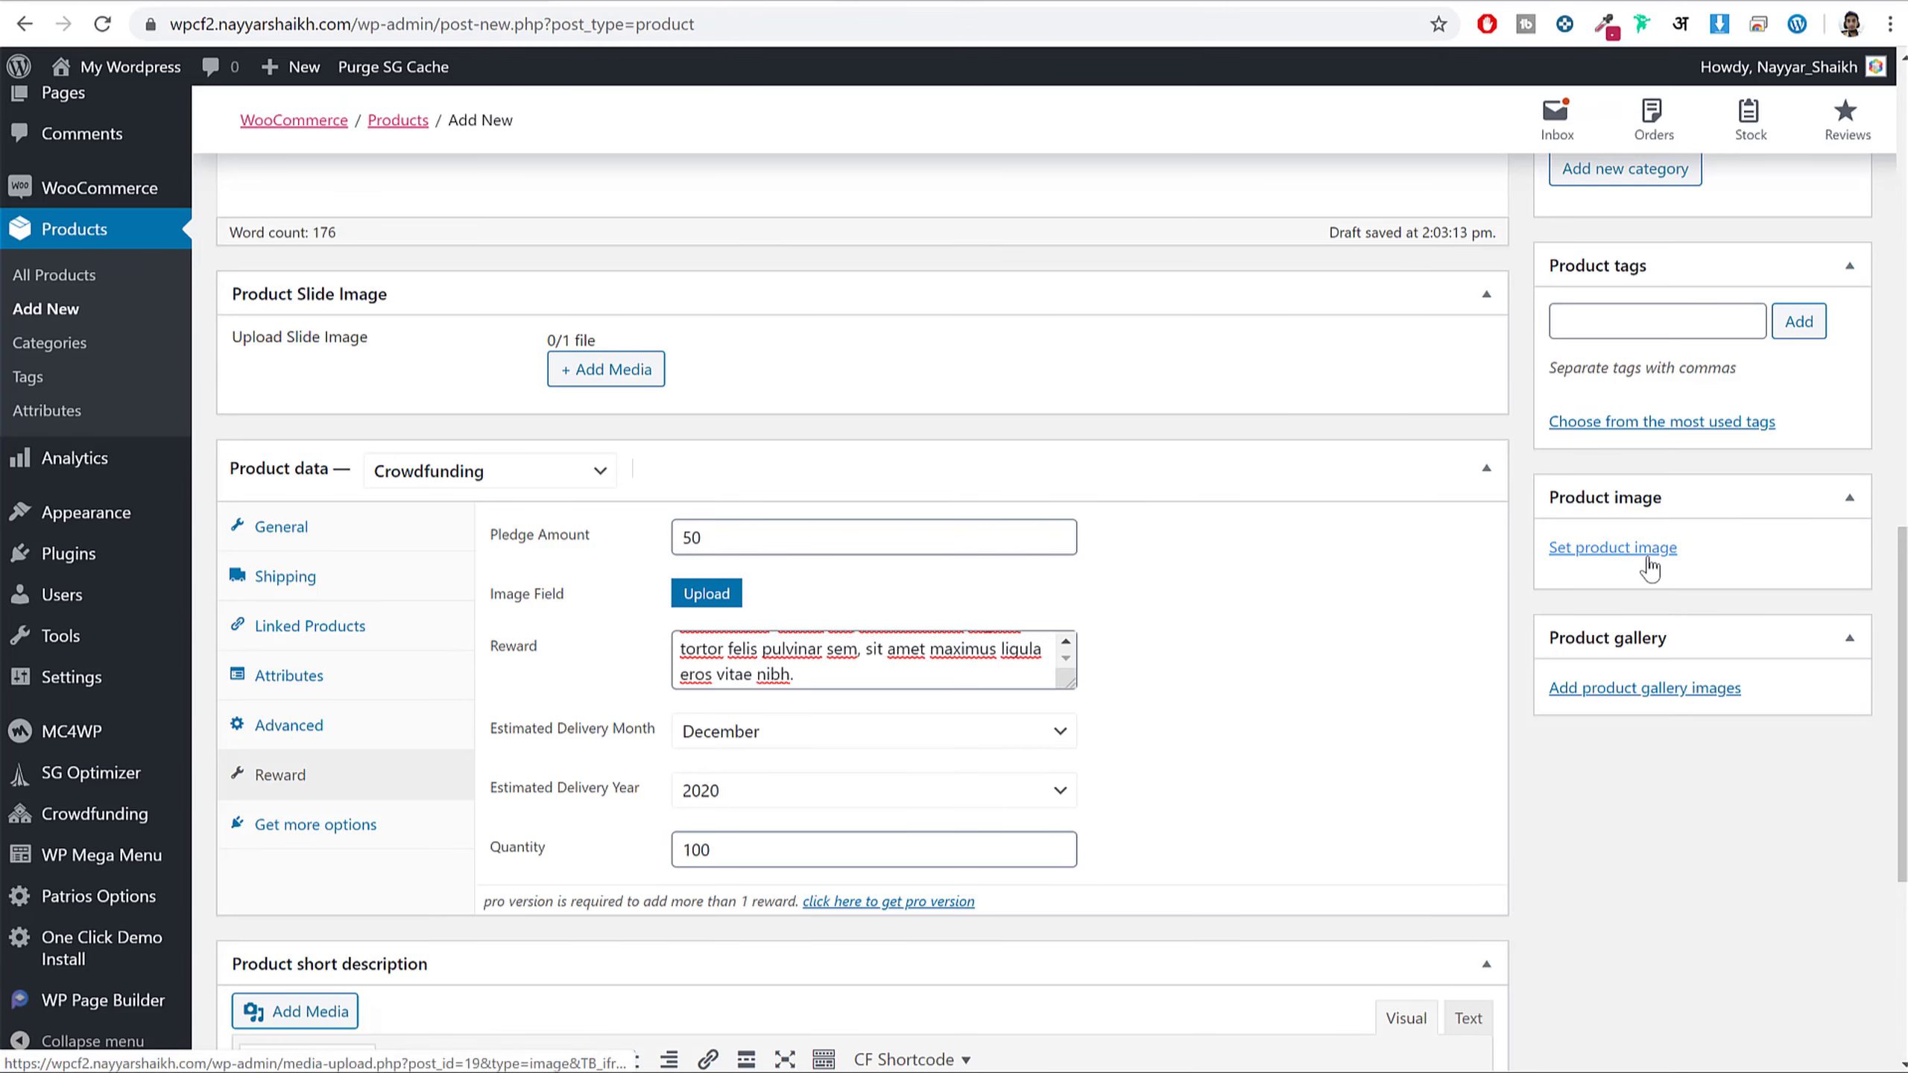
pyautogui.click(1614, 664)
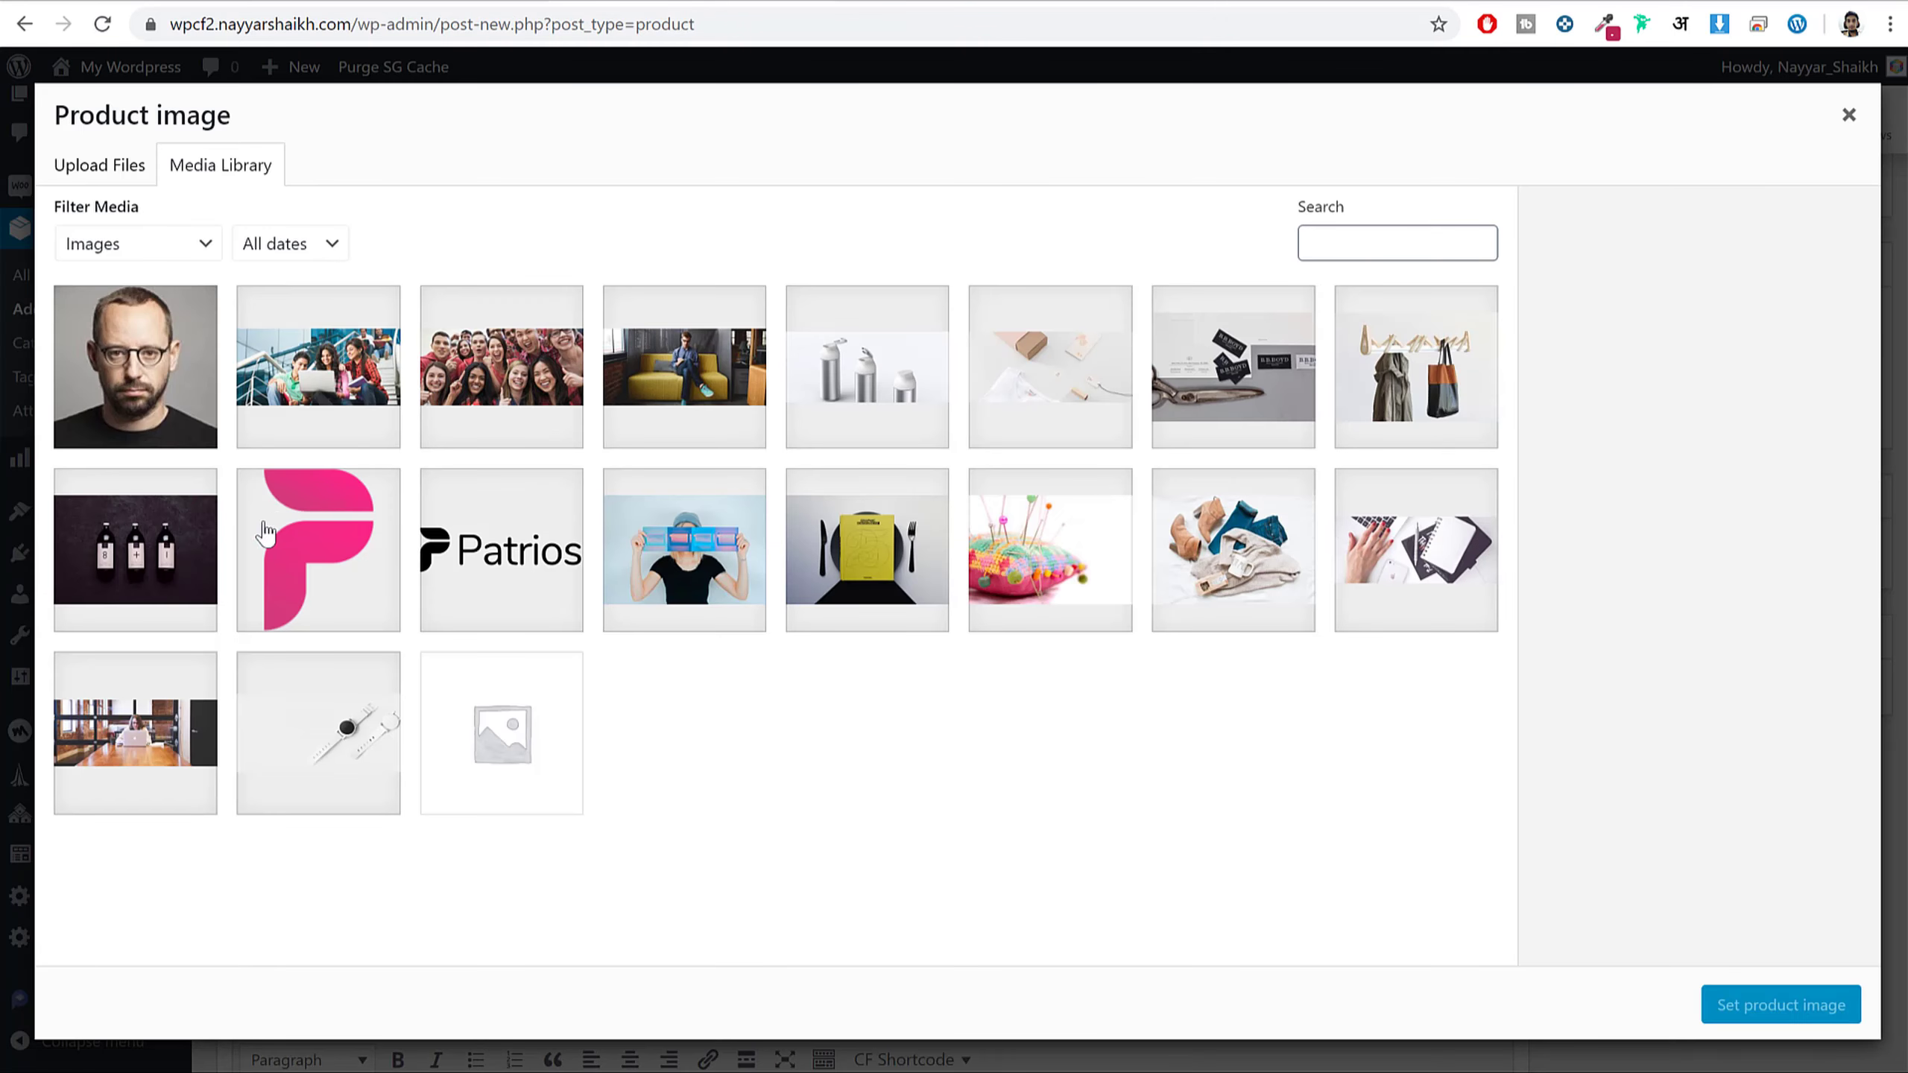
pyautogui.click(124, 557)
pyautogui.click(1798, 1026)
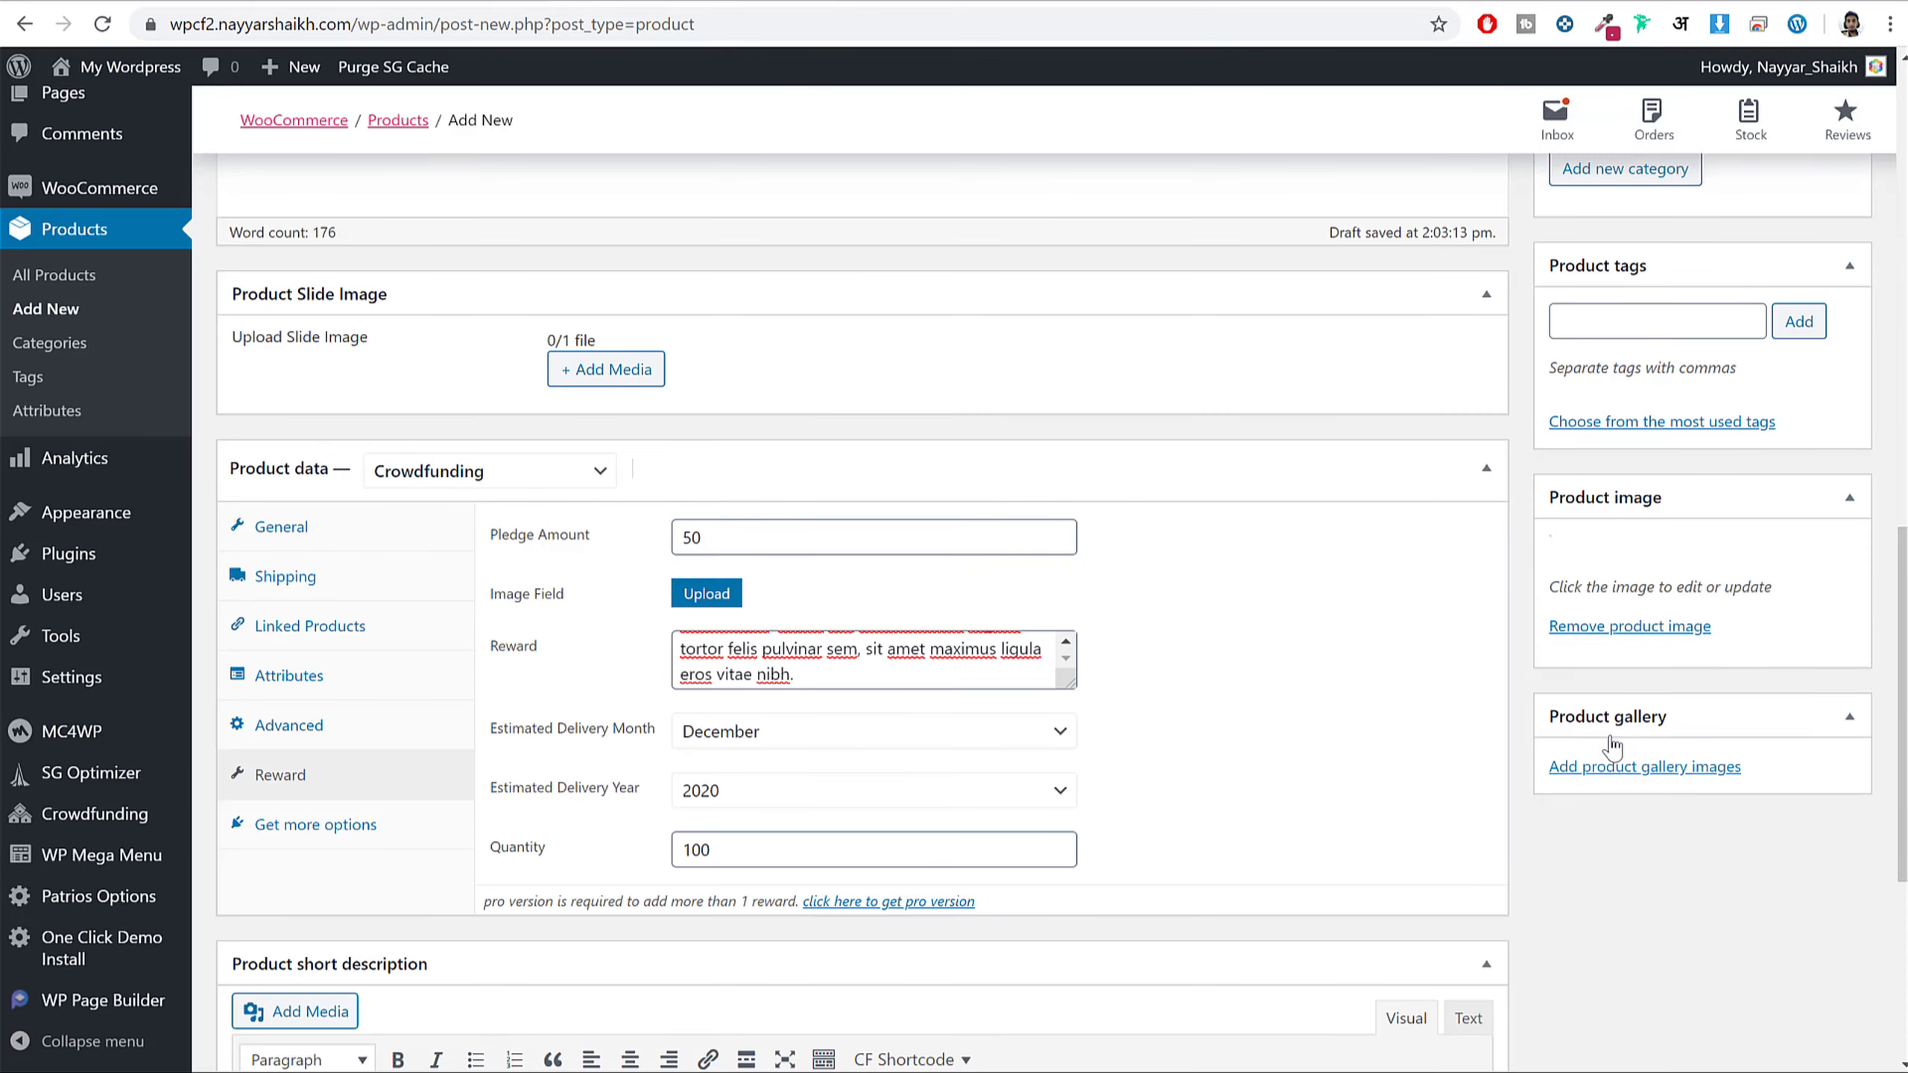
# - Add the scissors with business cards picture and the coat rack picture (project21.jpg) to the product gallery, matching the demo campaign
pyautogui.scroll(-4, 1637, 721)
pyautogui.click(1674, 693)
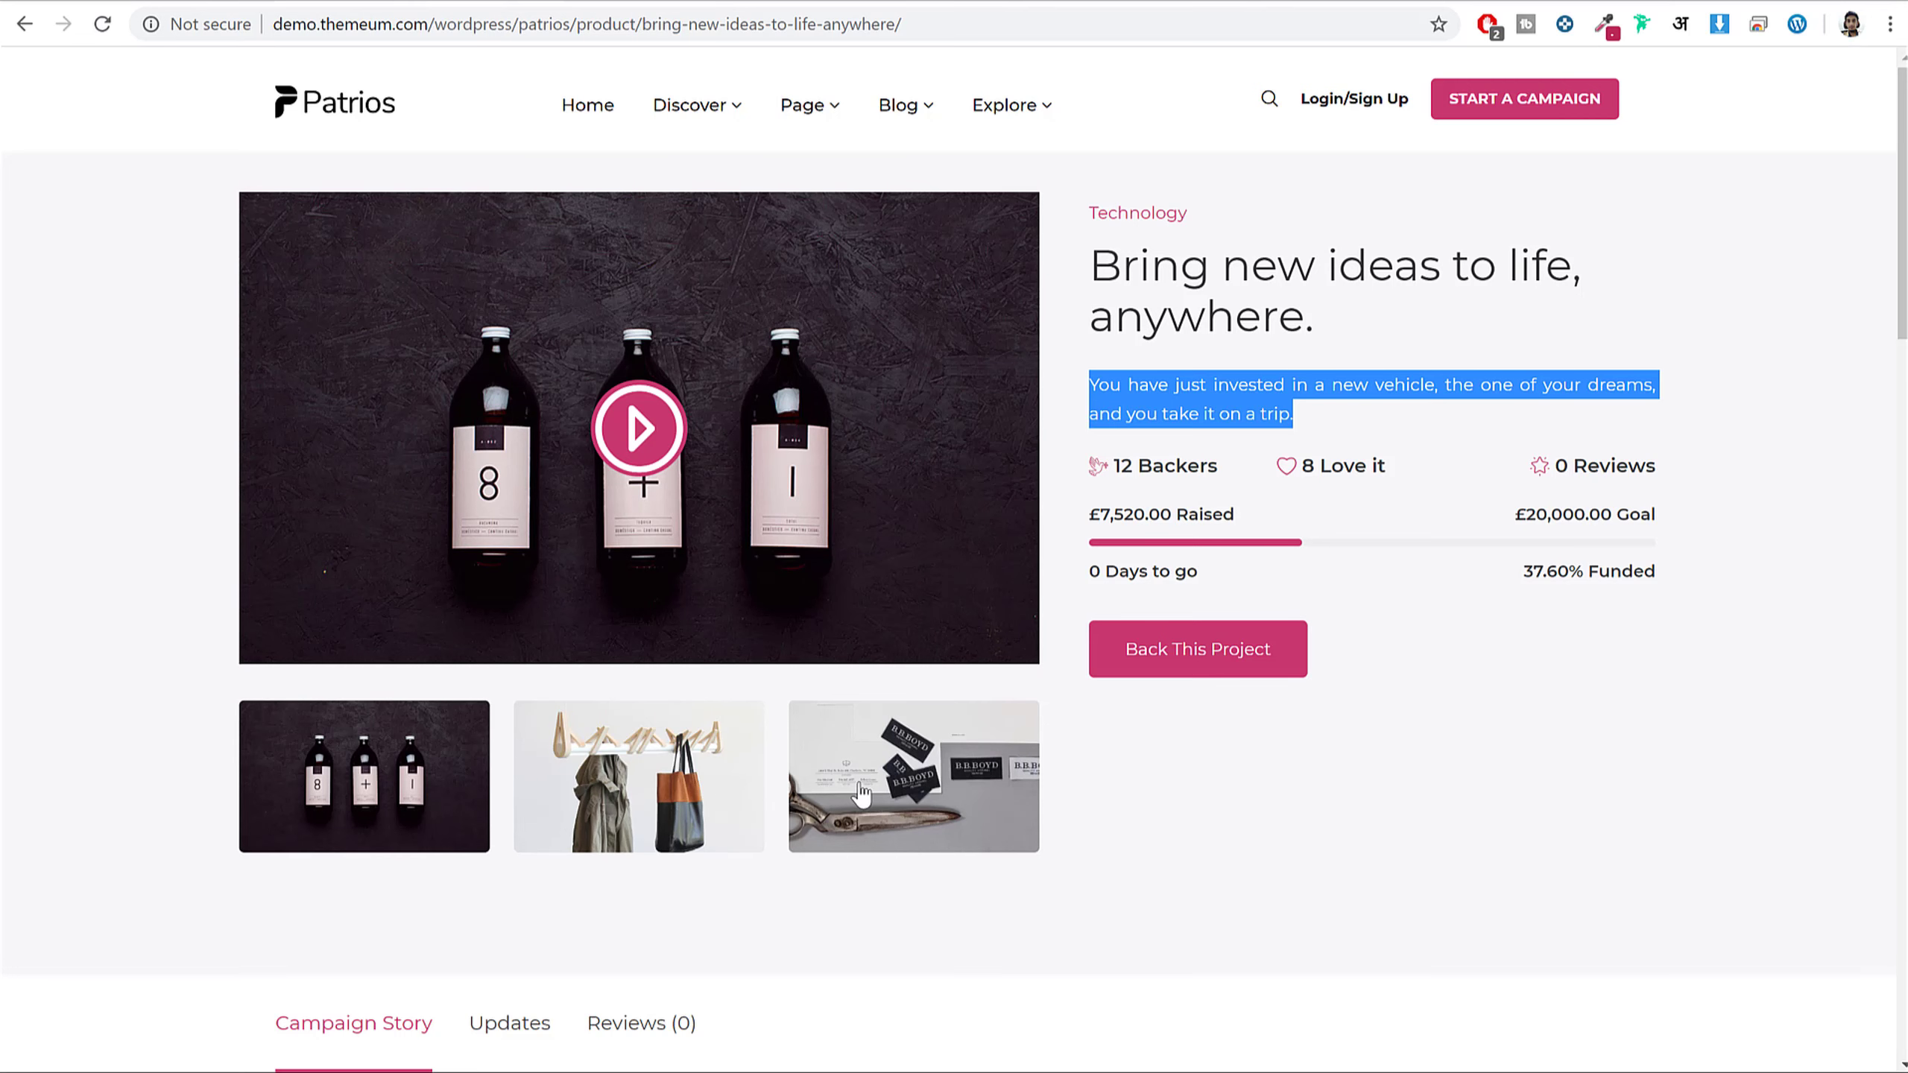
pyautogui.moveTo(725, 101)
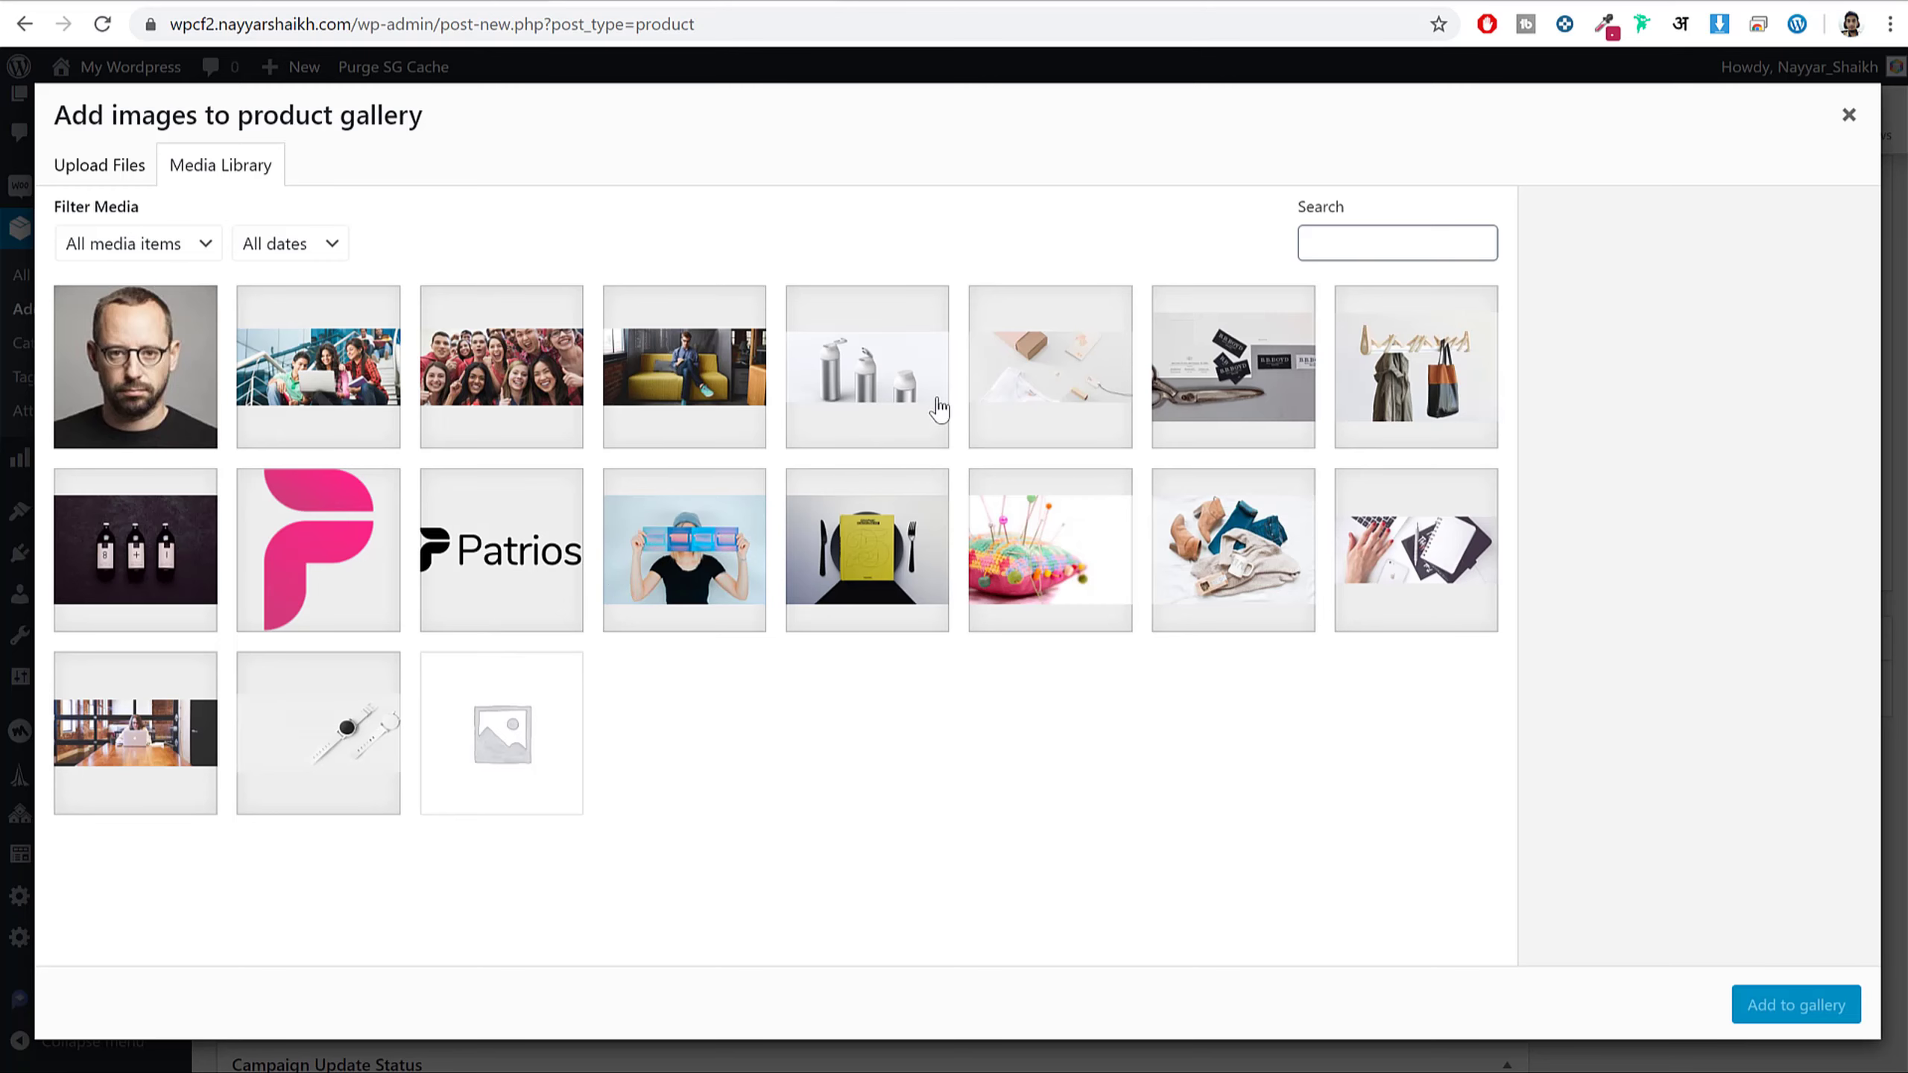
pyautogui.click(1231, 379)
pyautogui.click(1462, 377)
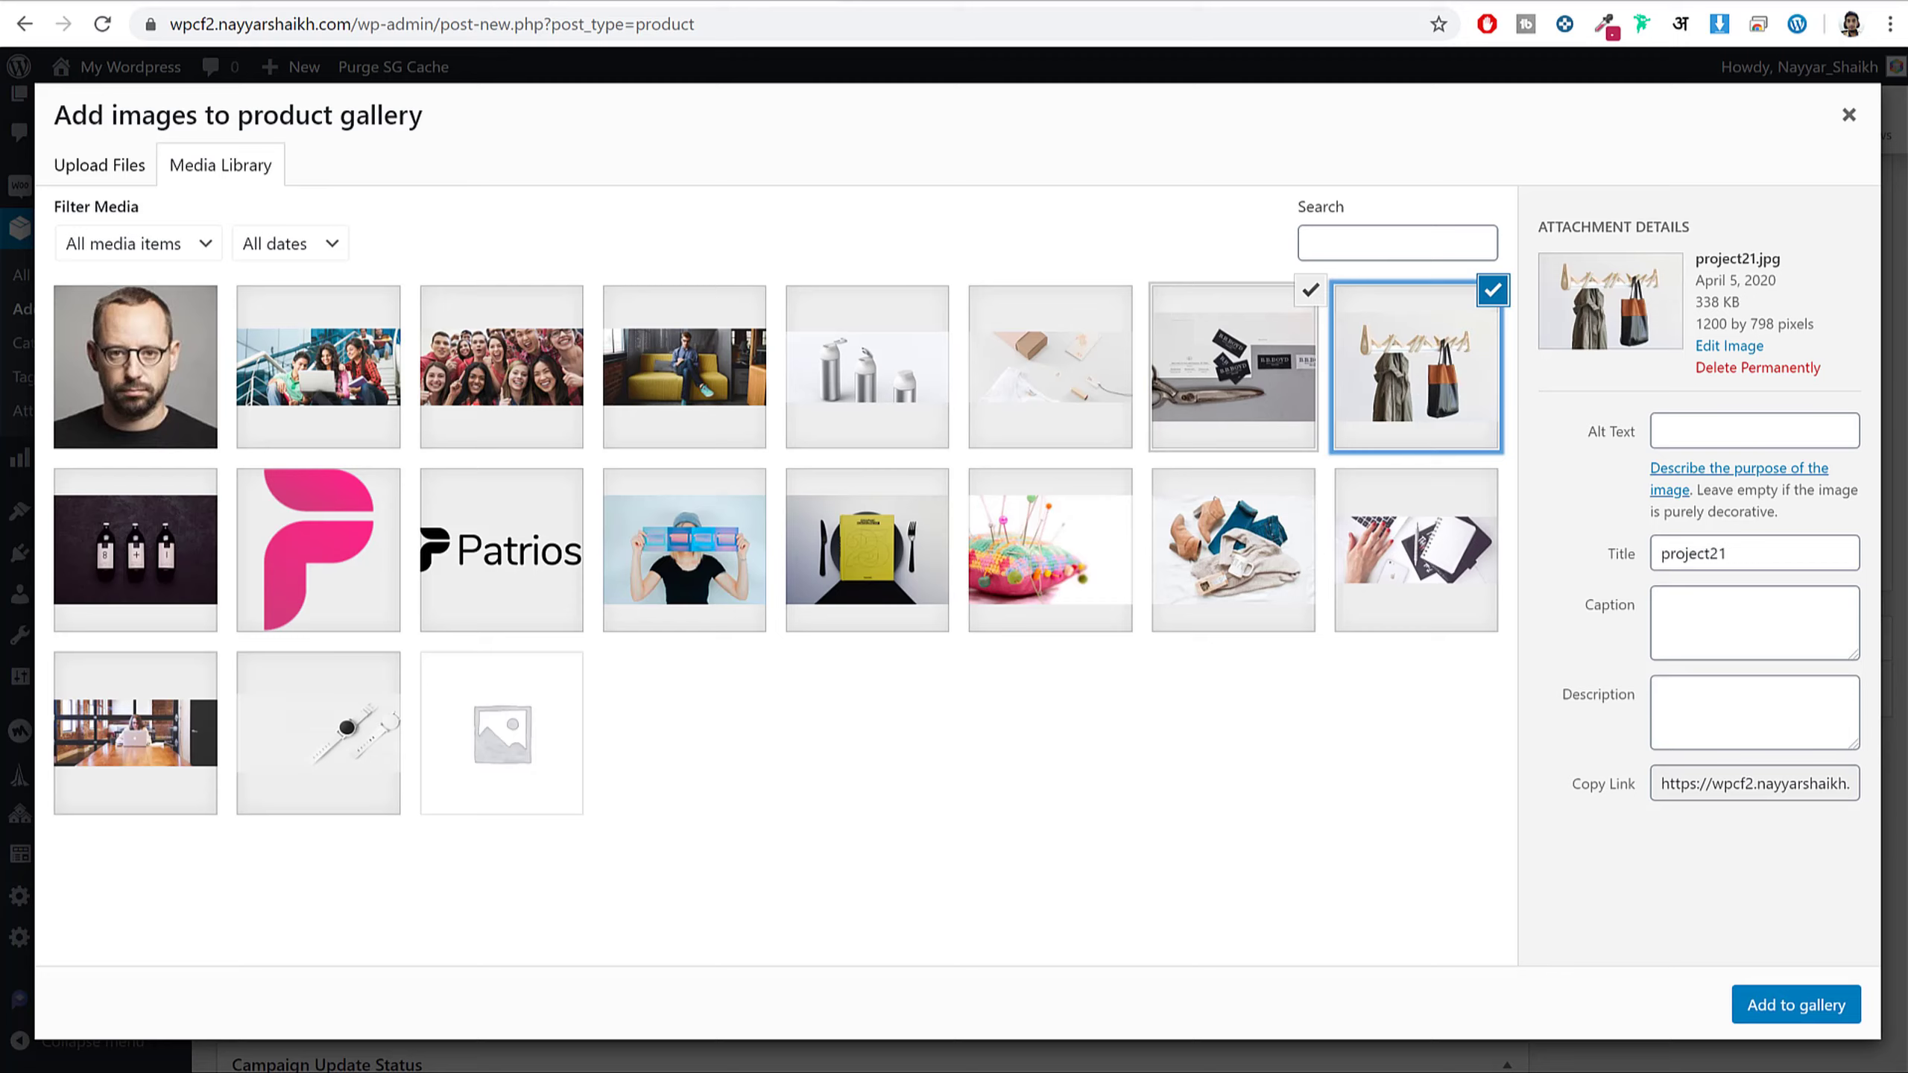
pyautogui.click(1803, 1010)
# - Publish the crowdfunding product "Bring new ideas to life, anywhere."
pyautogui.scroll(10, 1797, 1005)
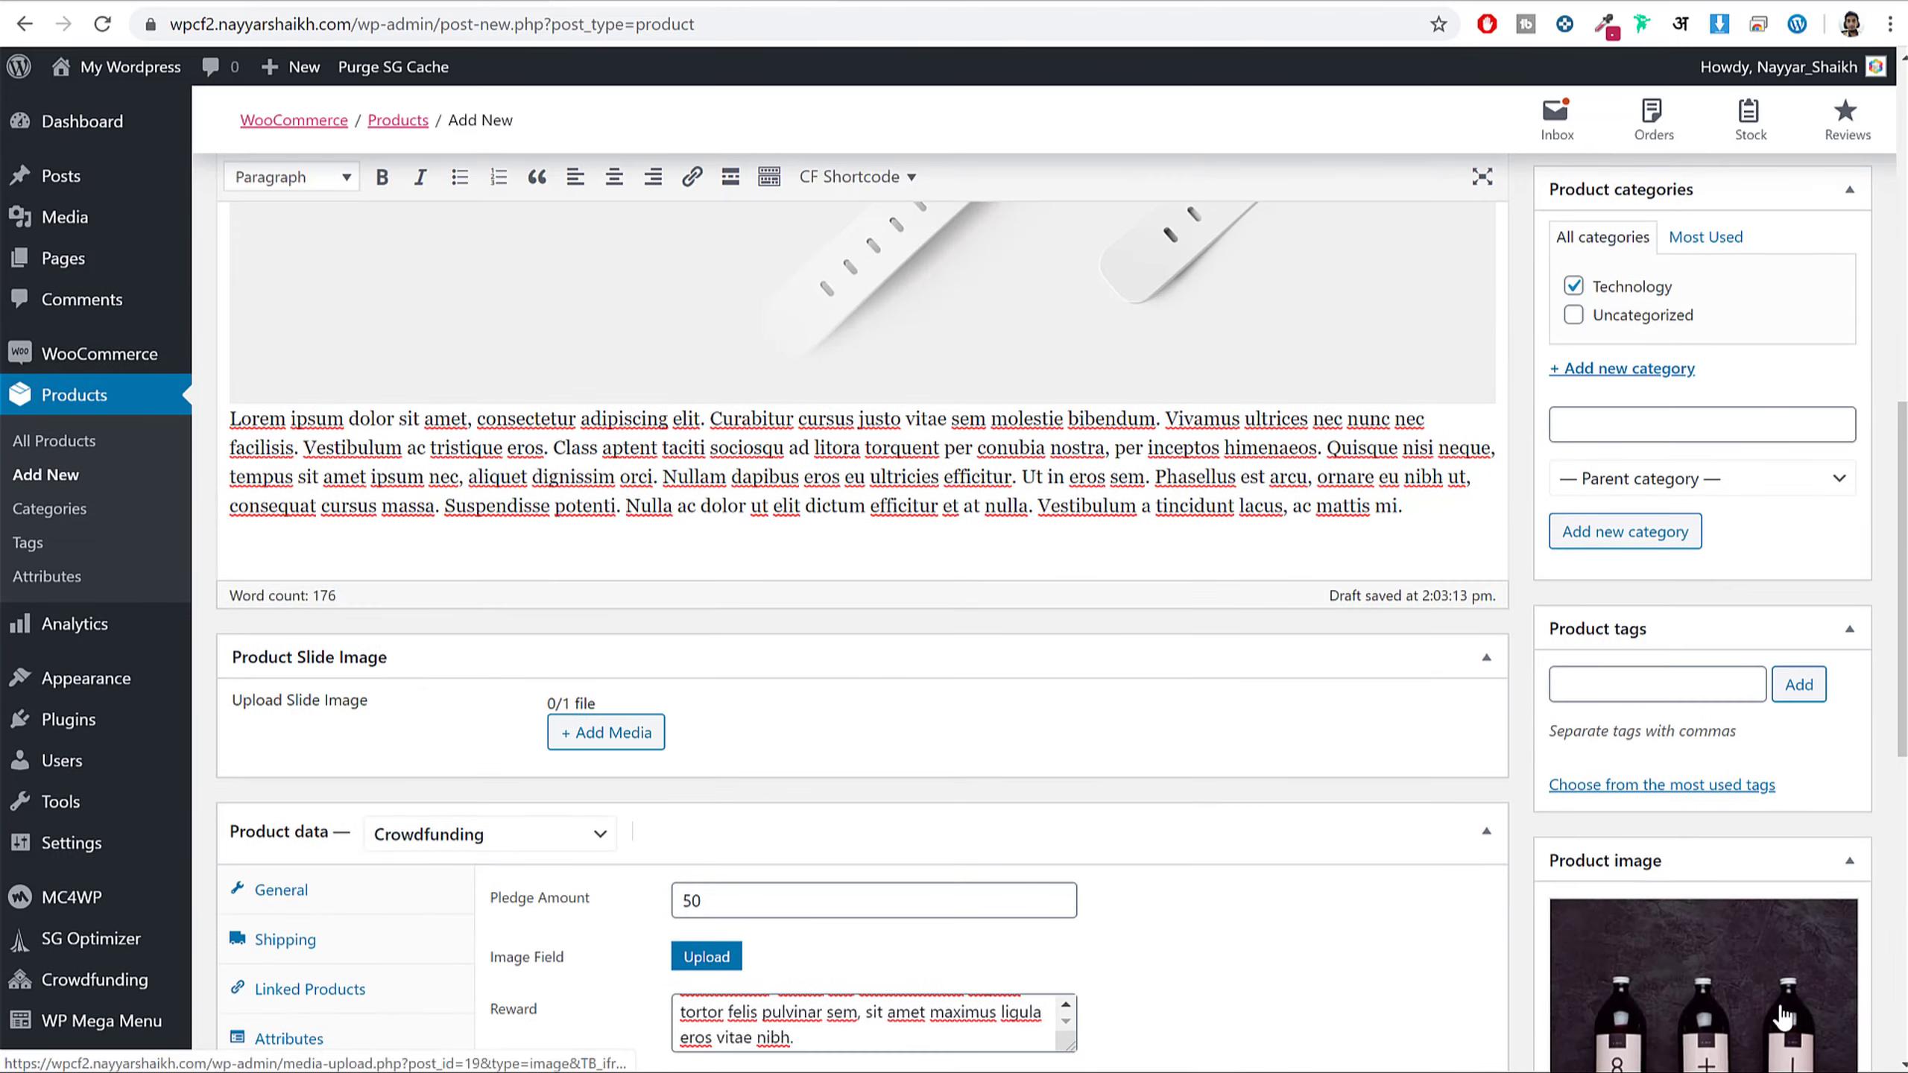
pyautogui.scroll(6, 1495, 789)
pyautogui.scroll(-5, 1499, 821)
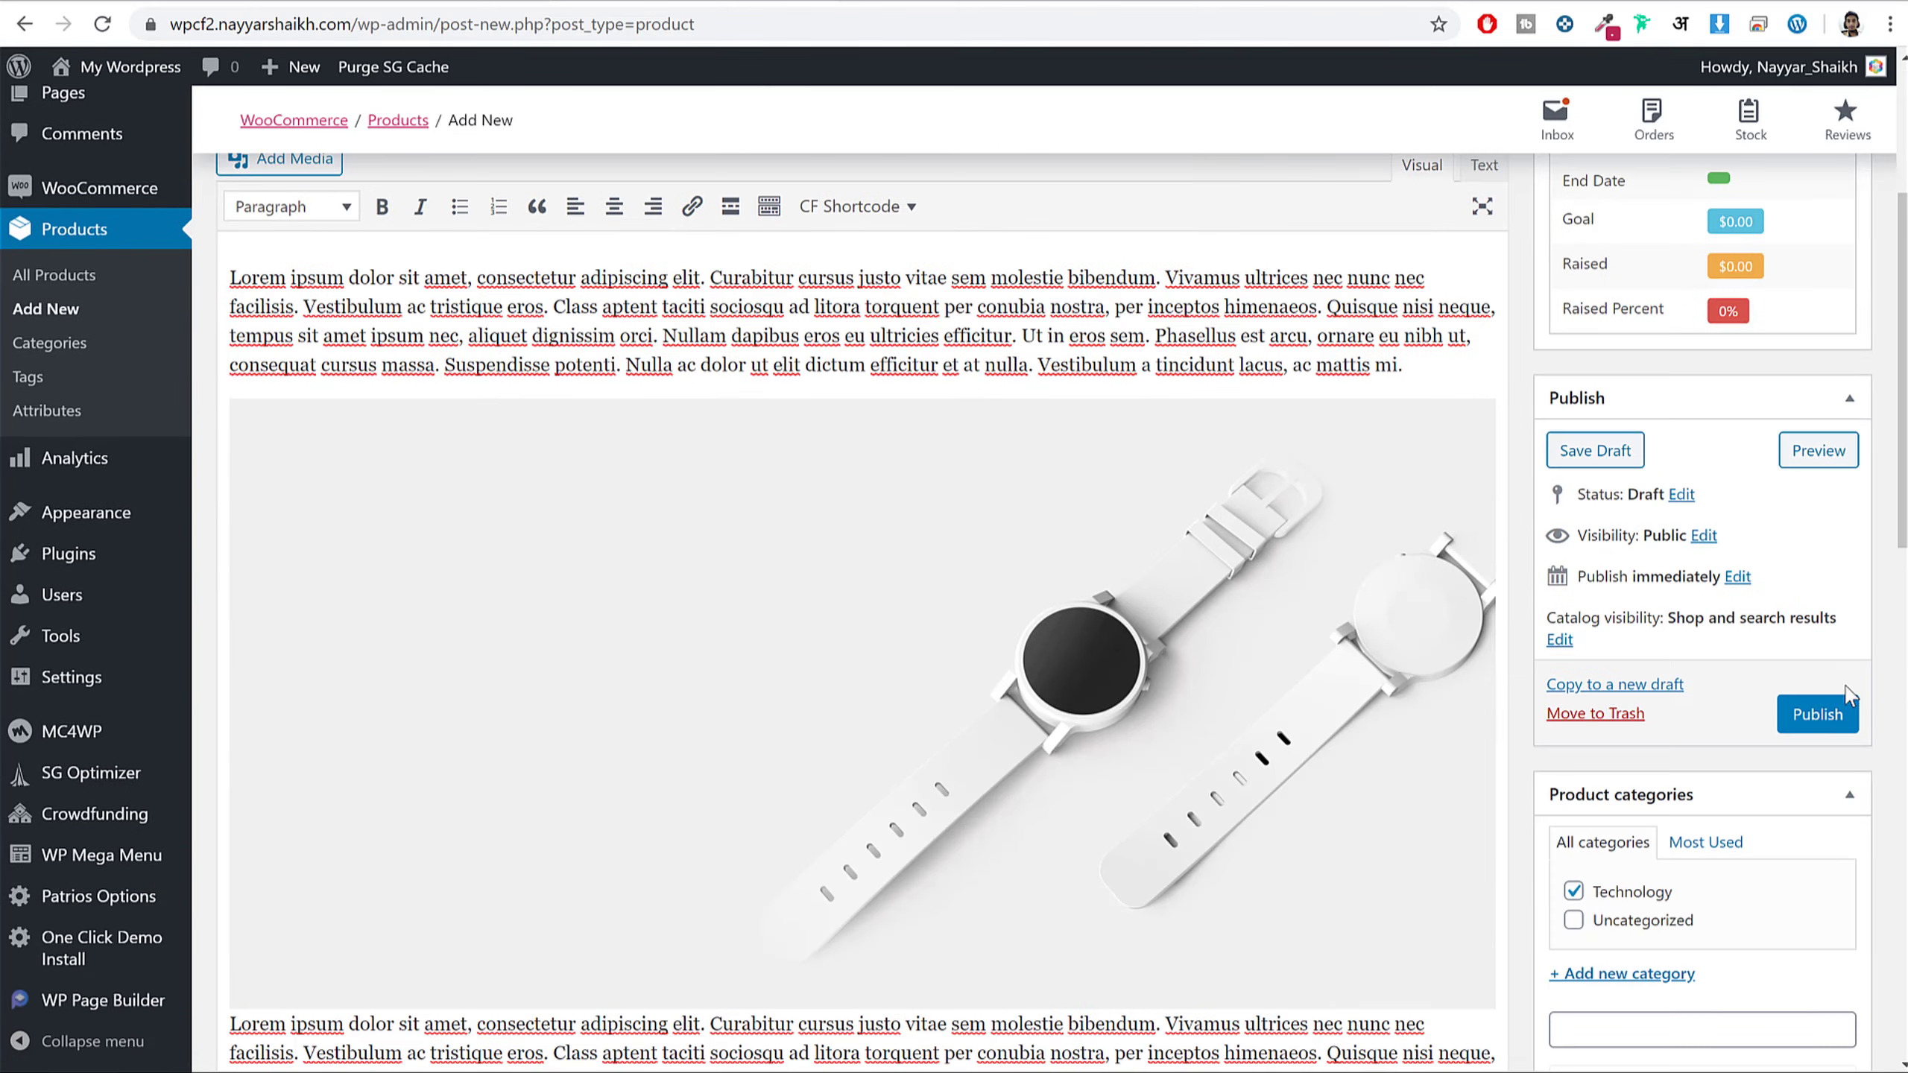
pyautogui.click(1784, 706)
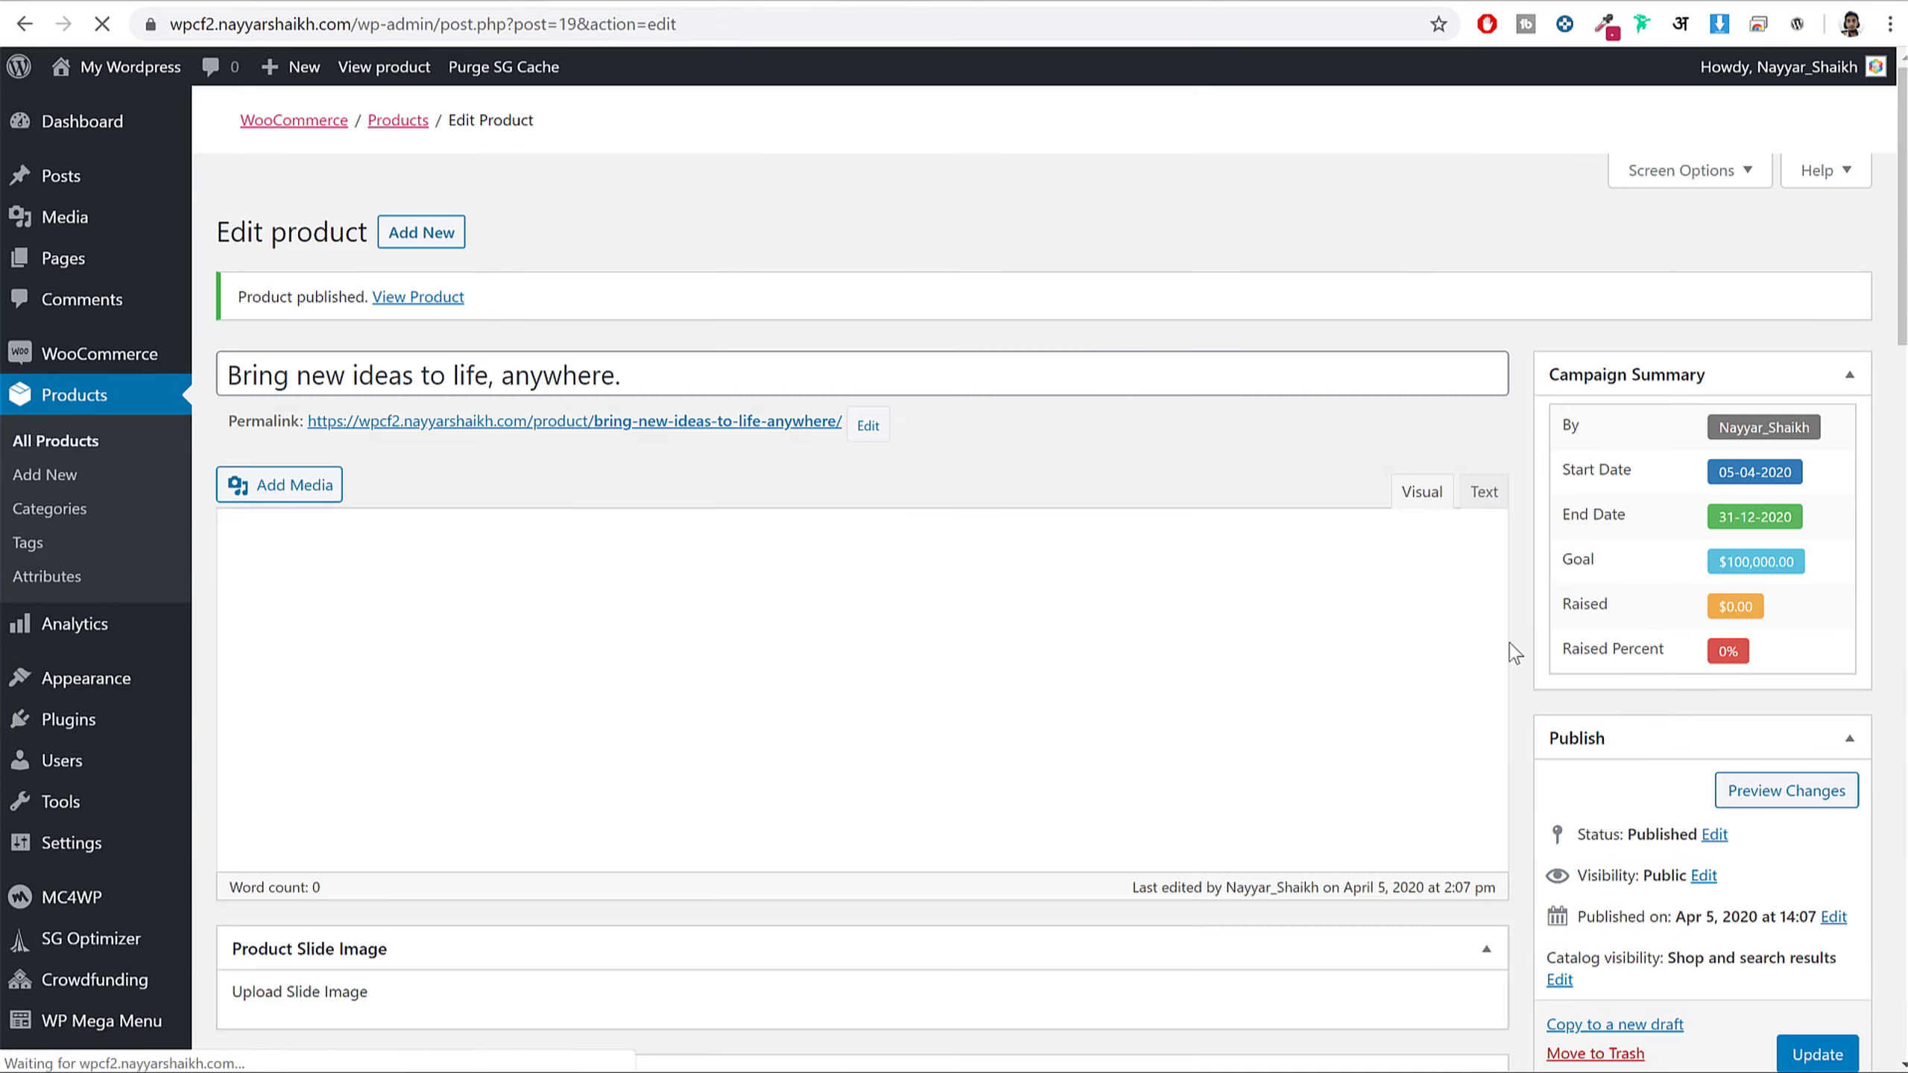
# - Copy the published product's link and open its campaign page
pyautogui.scroll(-3, 676, 417)
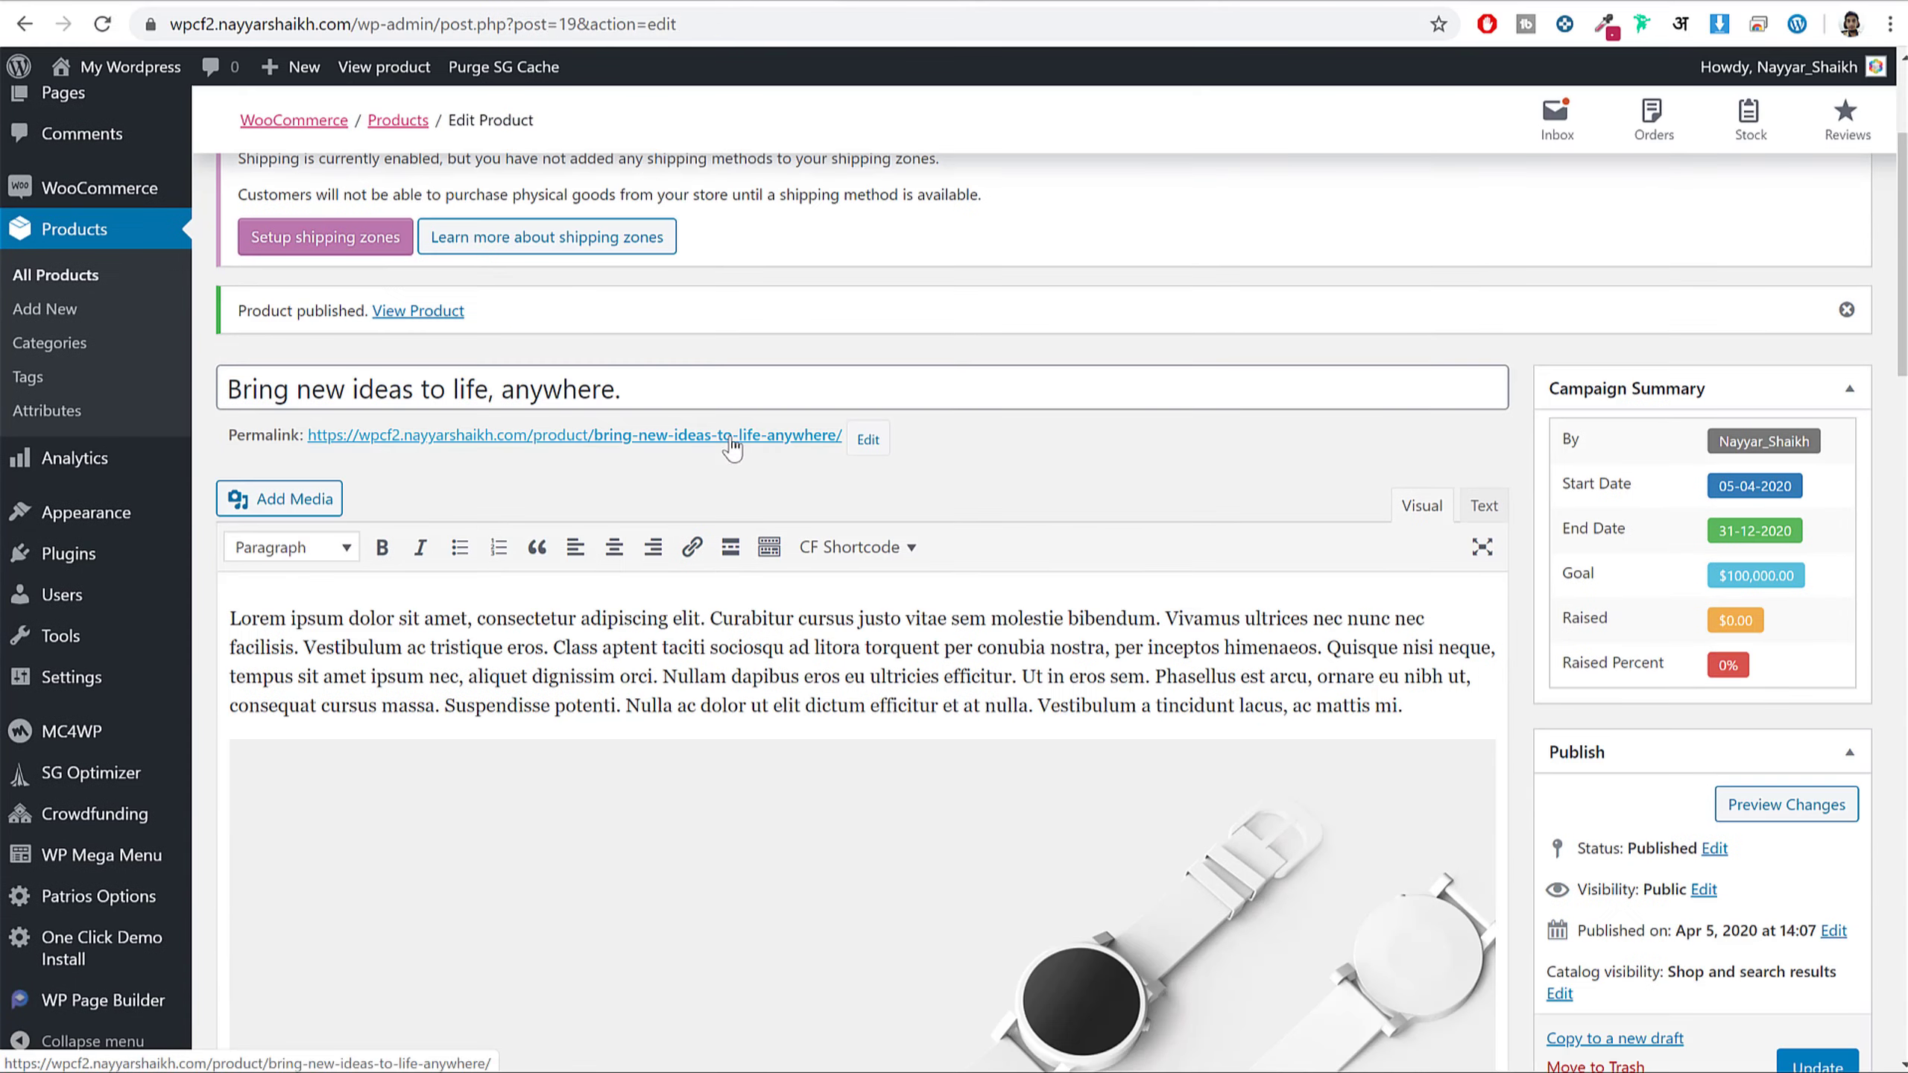
pyautogui.scroll(3, 614, 351)
pyautogui.rightClick(420, 590)
pyautogui.click(488, 602)
pyautogui.click(842, 23)
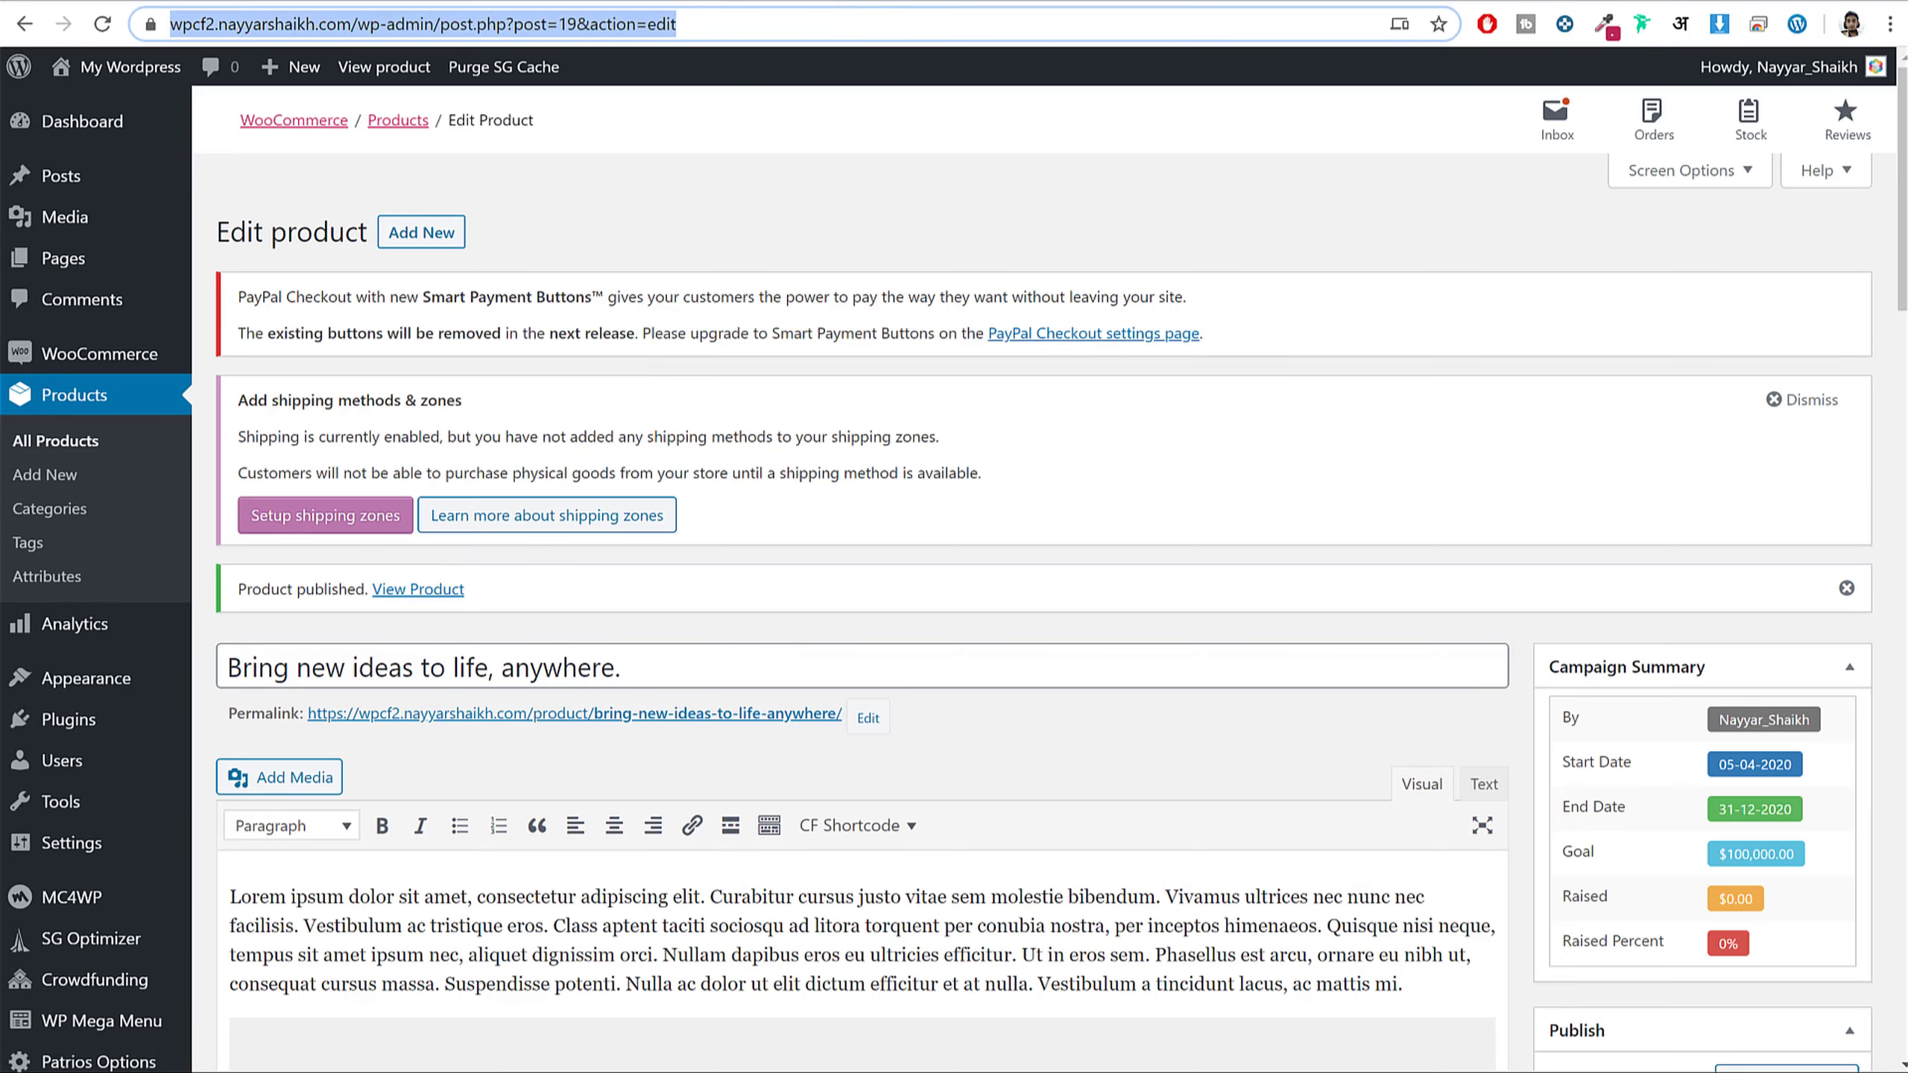
pyautogui.write('https://wpcf2.nayyarshaikh.com/product/bring-new-ideas-to-life-anywhere/')
pyautogui.press('Return')
# - Examine the published campaign page, checking the images, description, pledge options, reward, days to go and funding goal
pyautogui.scroll(-10, 1597, 339)
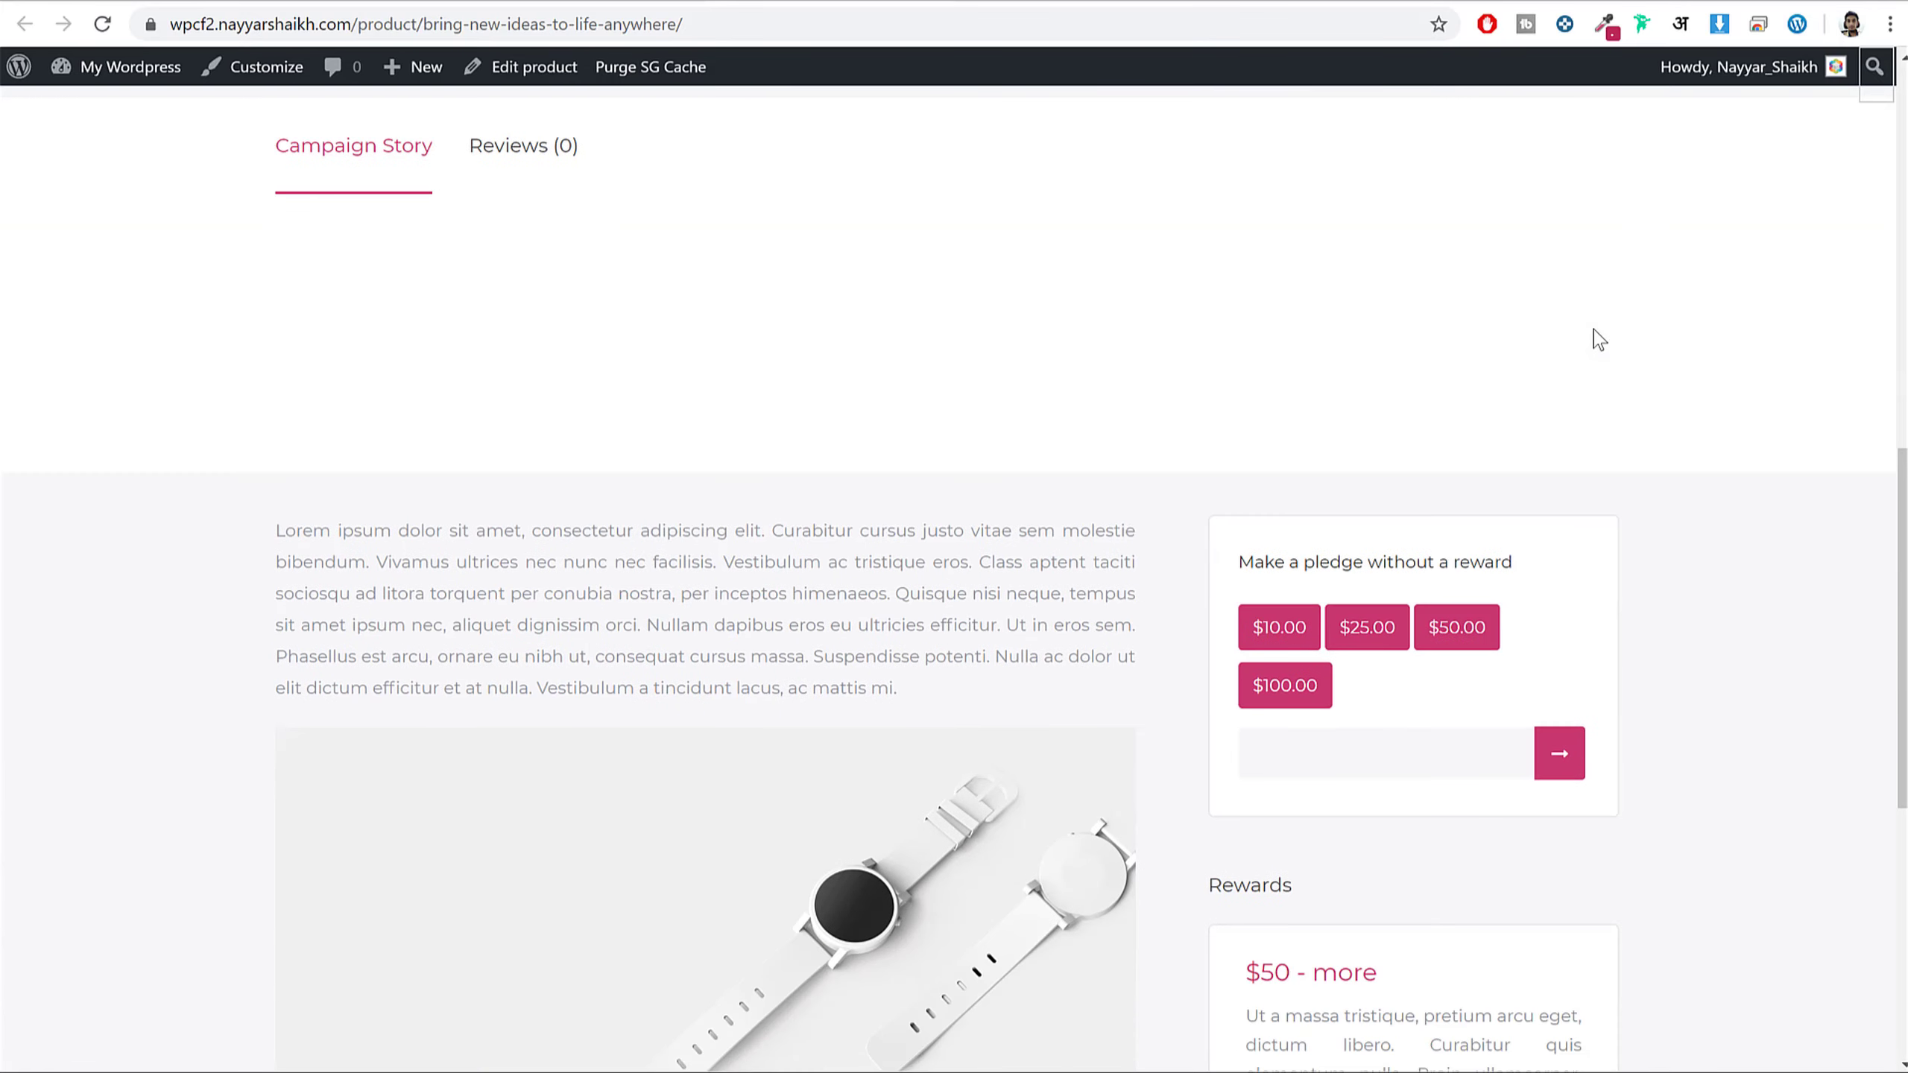
pyautogui.scroll(-3, 1597, 332)
pyautogui.scroll(12, 1597, 333)
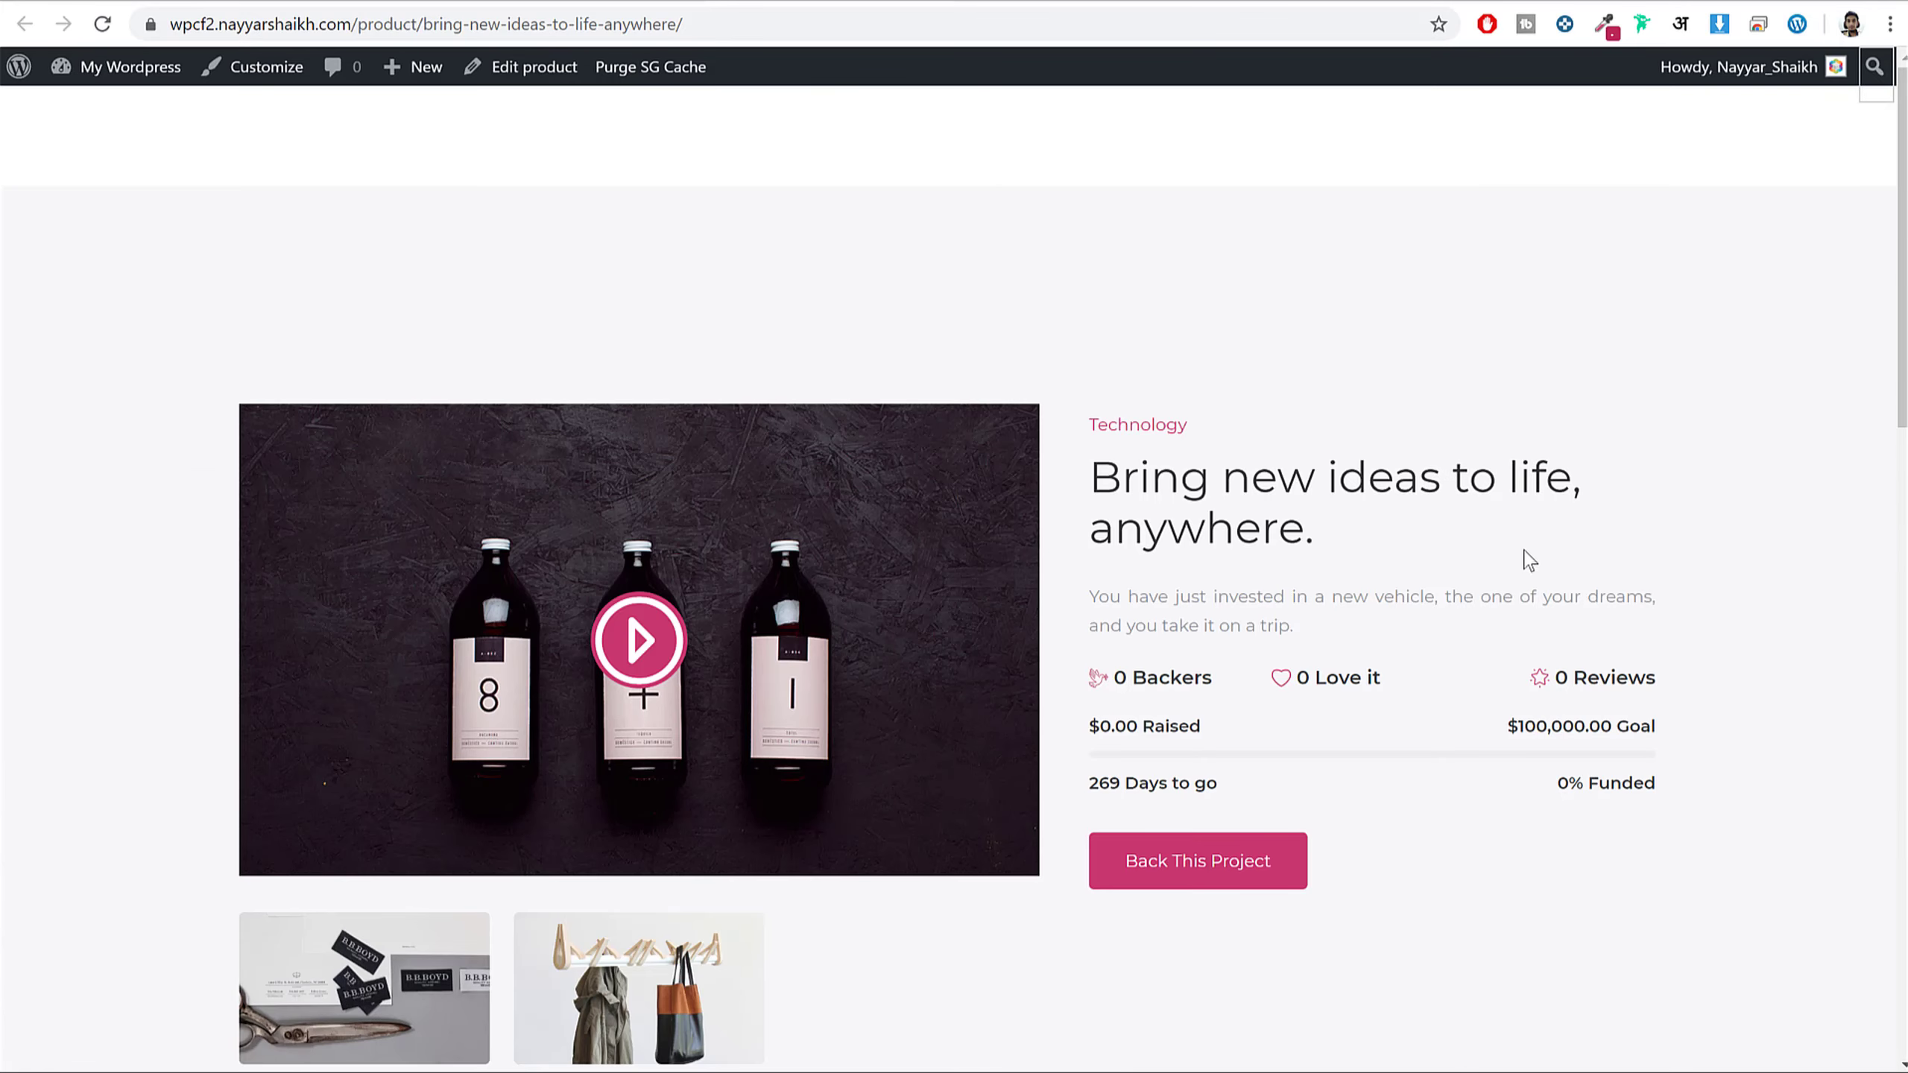
pyautogui.scroll(-4, 1536, 567)
pyautogui.scroll(3, 1502, 560)
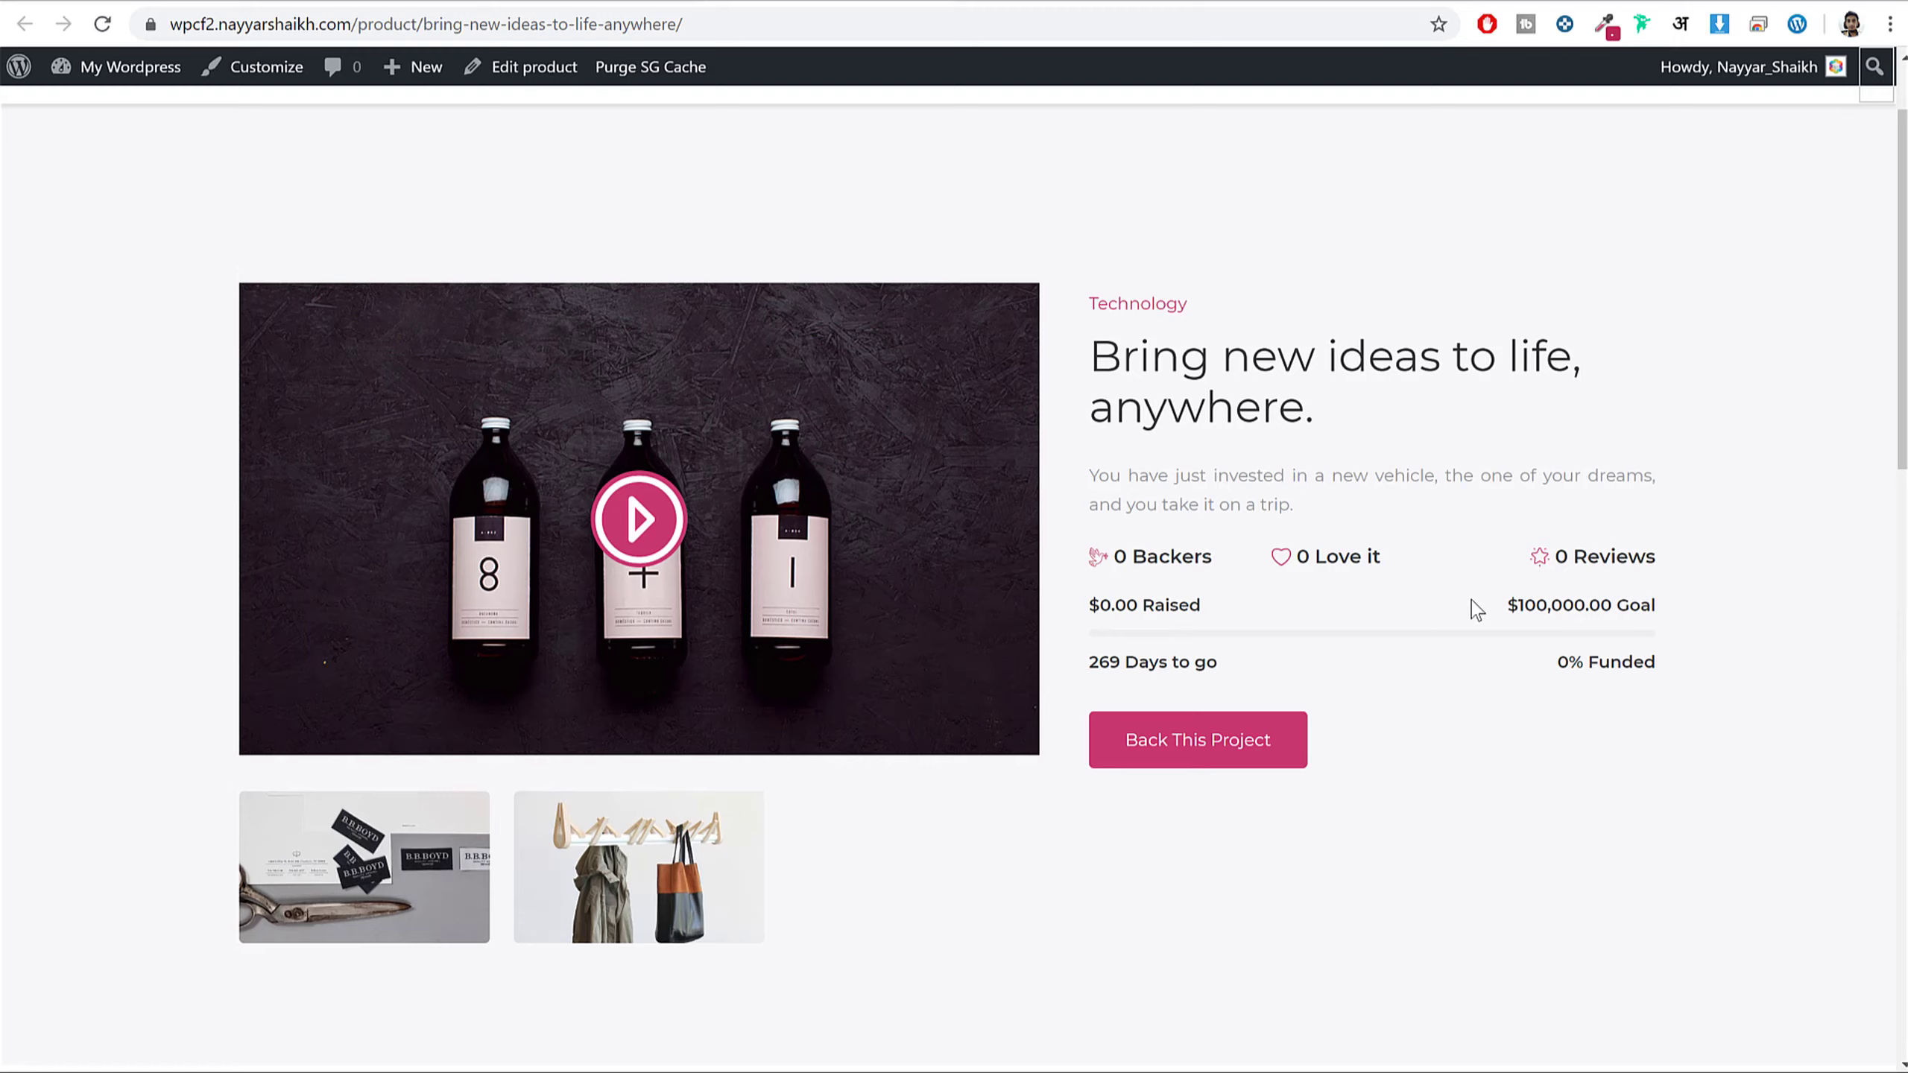
pyautogui.scroll(-1, 1470, 600)
pyautogui.moveTo(1222, 543); pyautogui.dragTo(1090, 558)
pyautogui.click(1374, 535)
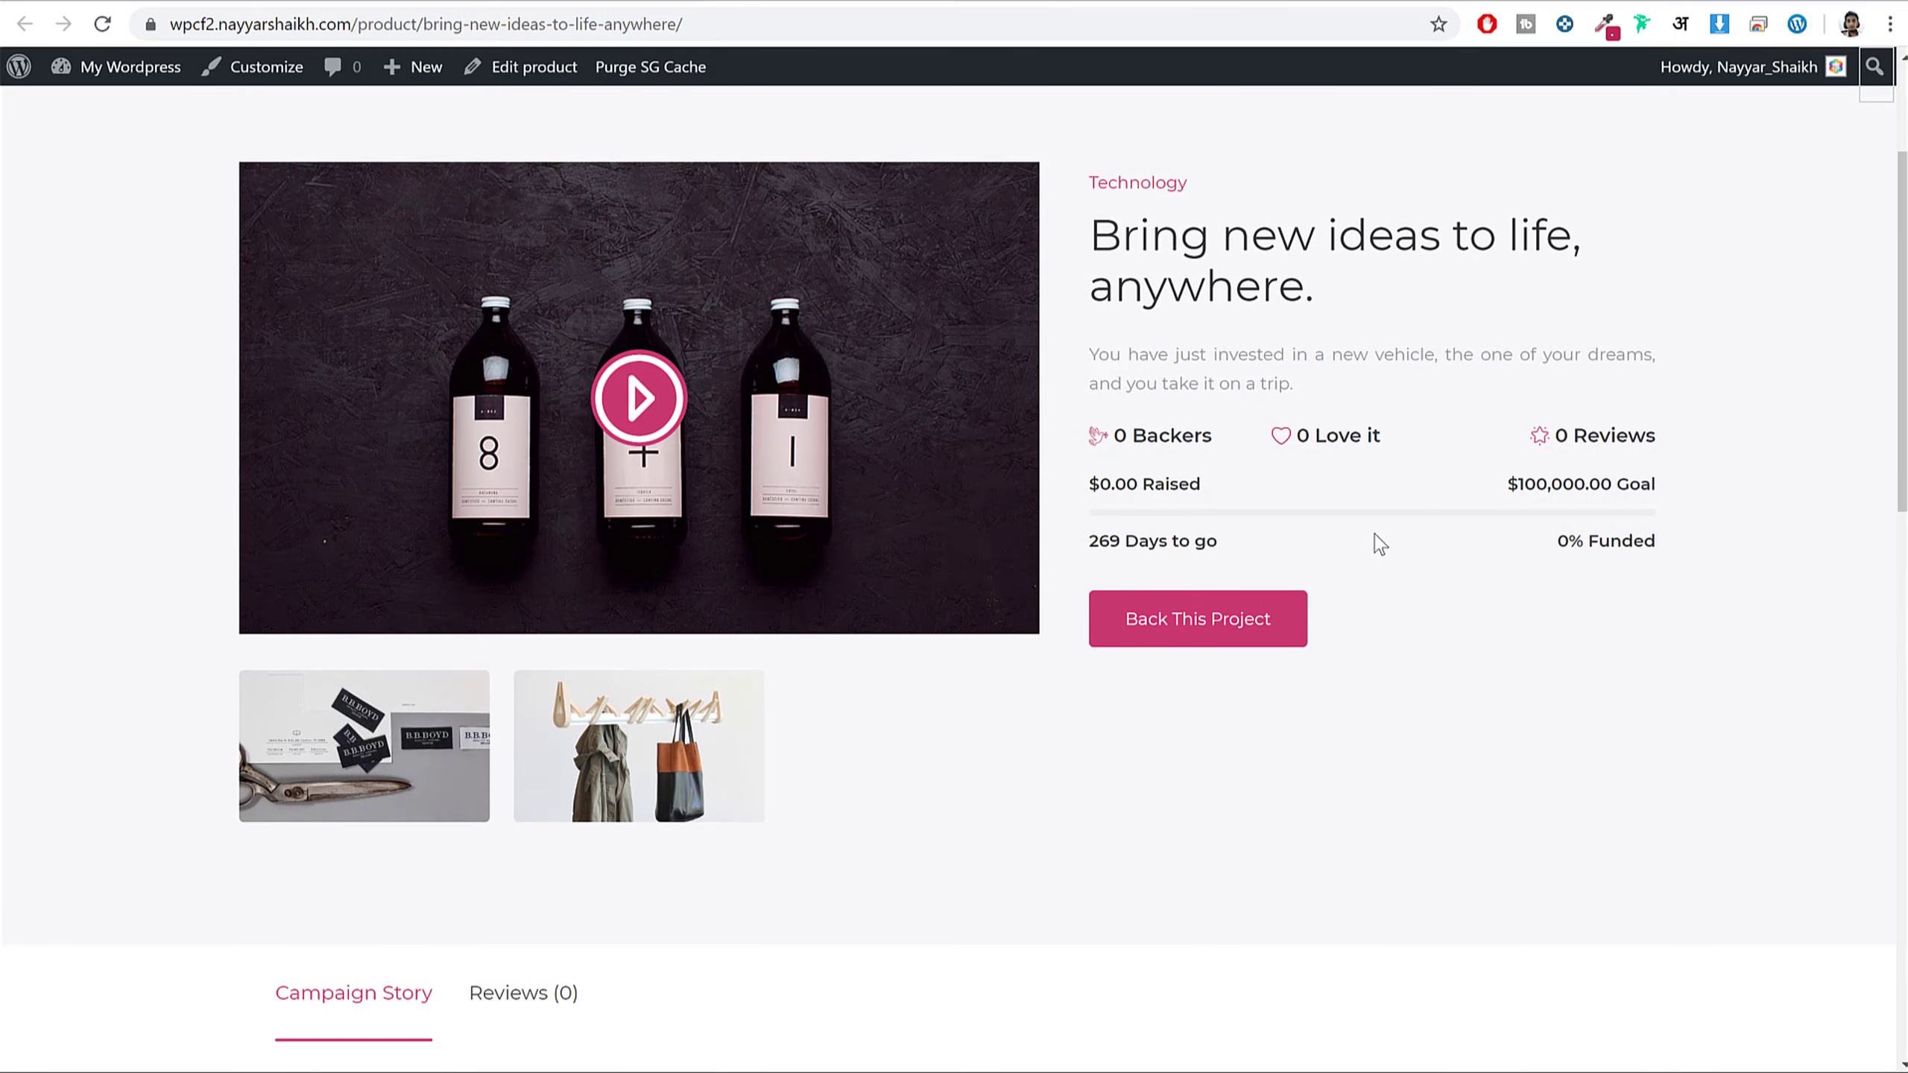
pyautogui.moveTo(1594, 481); pyautogui.dragTo(1485, 489)
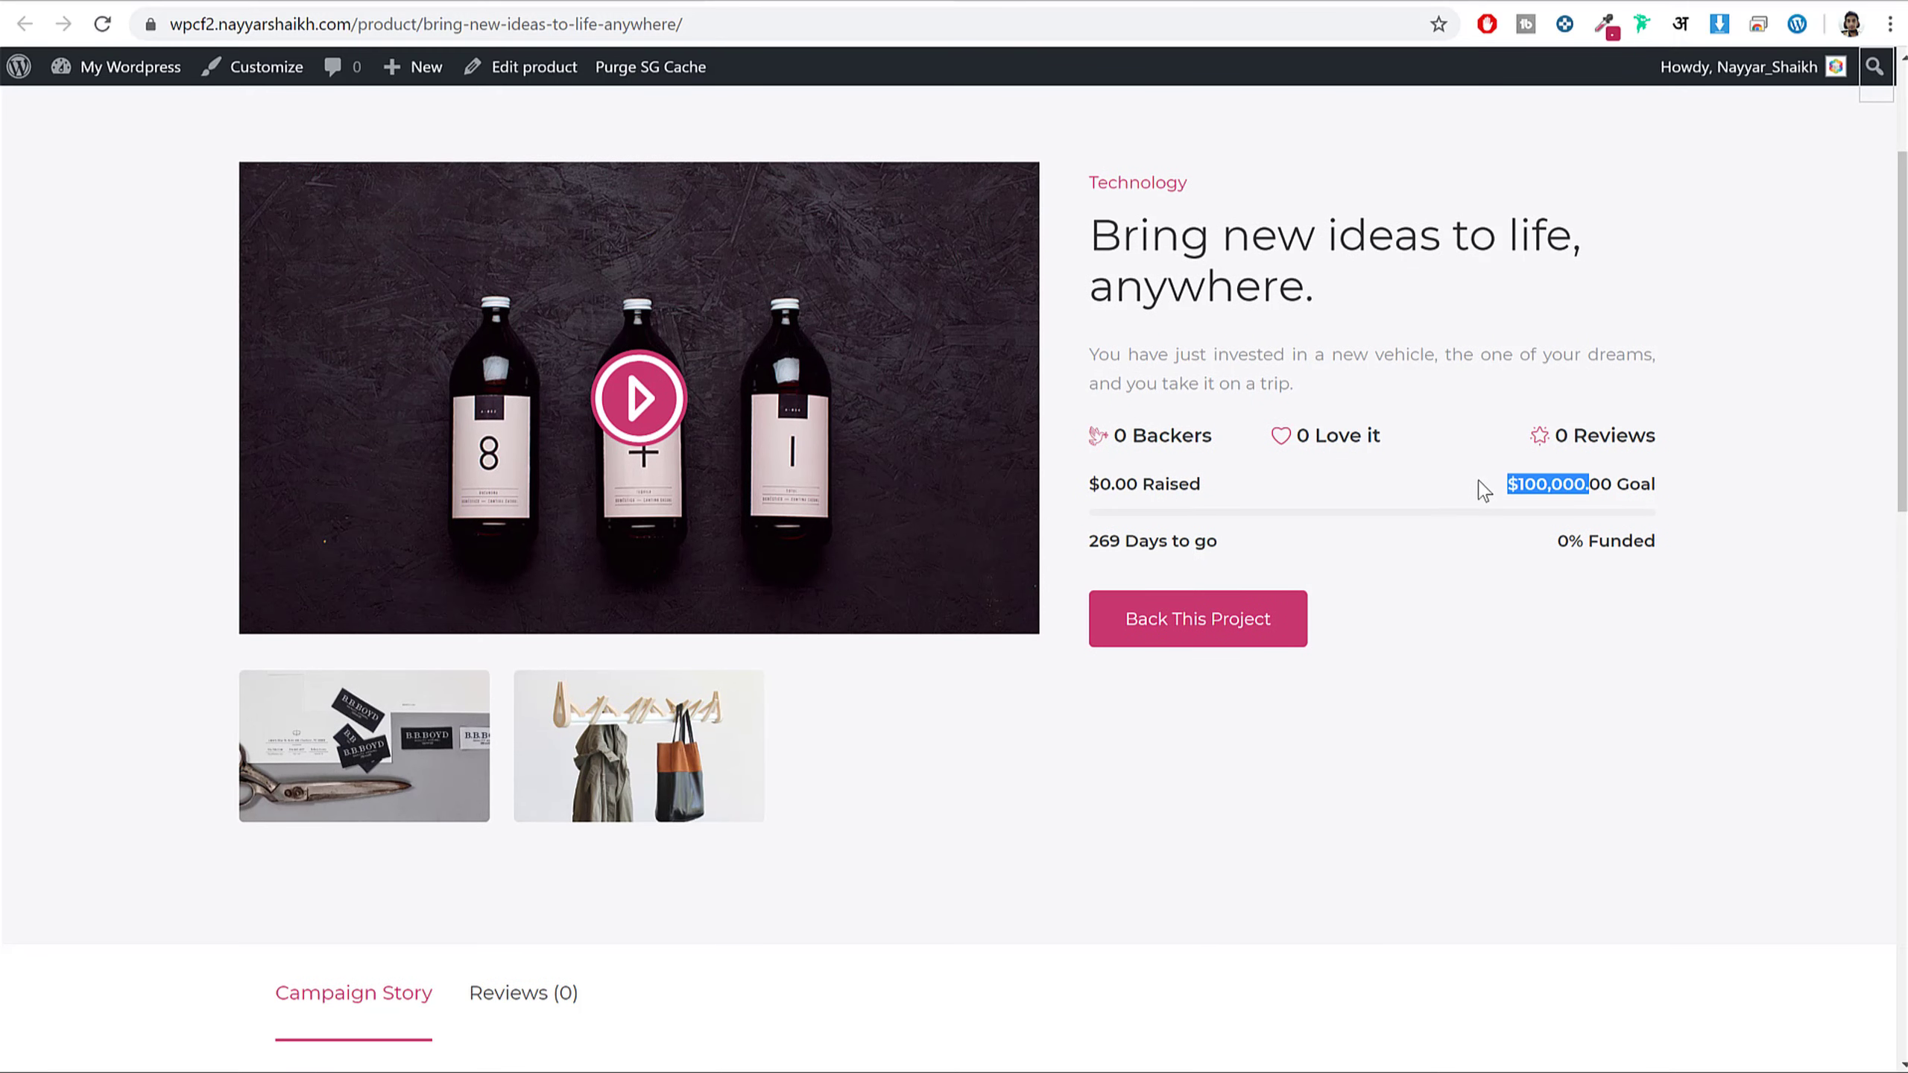
# - Examine the campaign page's story and reward, and try the $10 amount among the options for pledging without a reward
pyautogui.scroll(-12, 1695, 579)
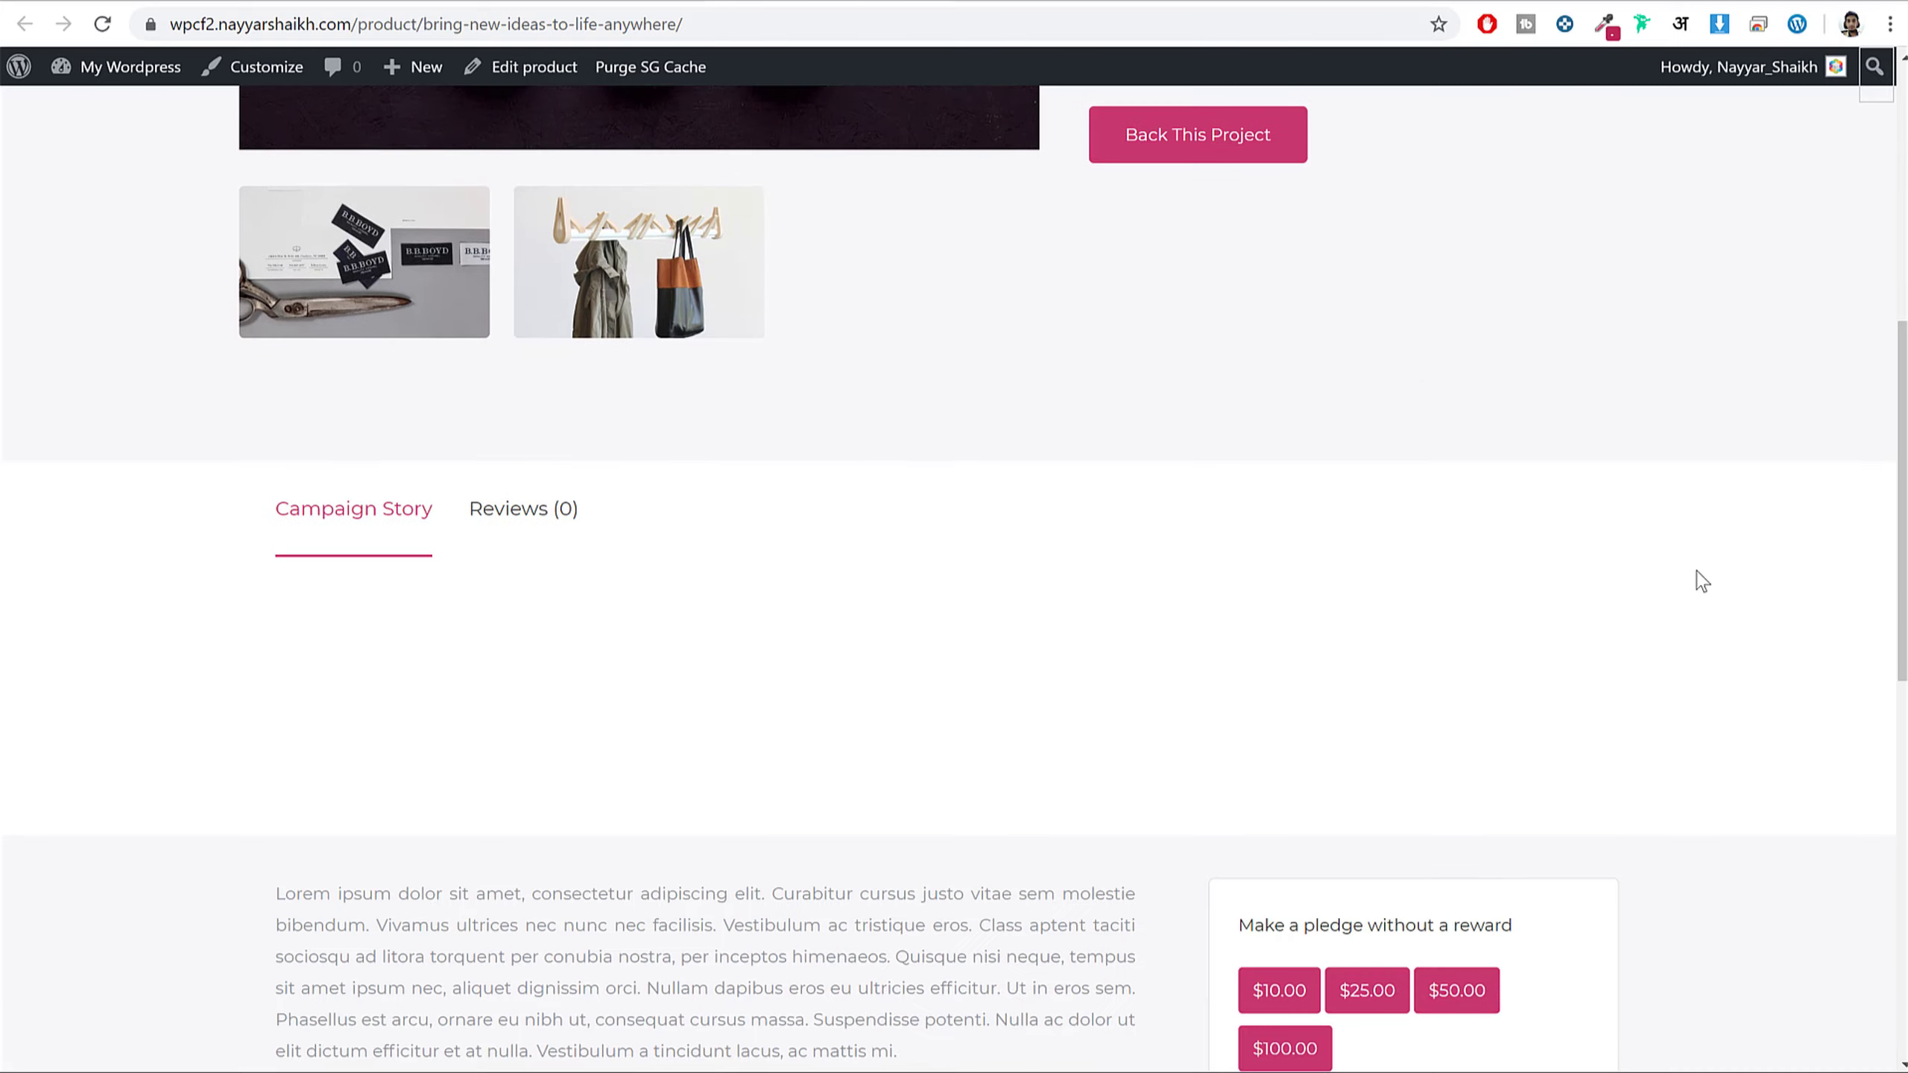
pyautogui.scroll(4, 1701, 580)
pyautogui.scroll(-1, 1701, 580)
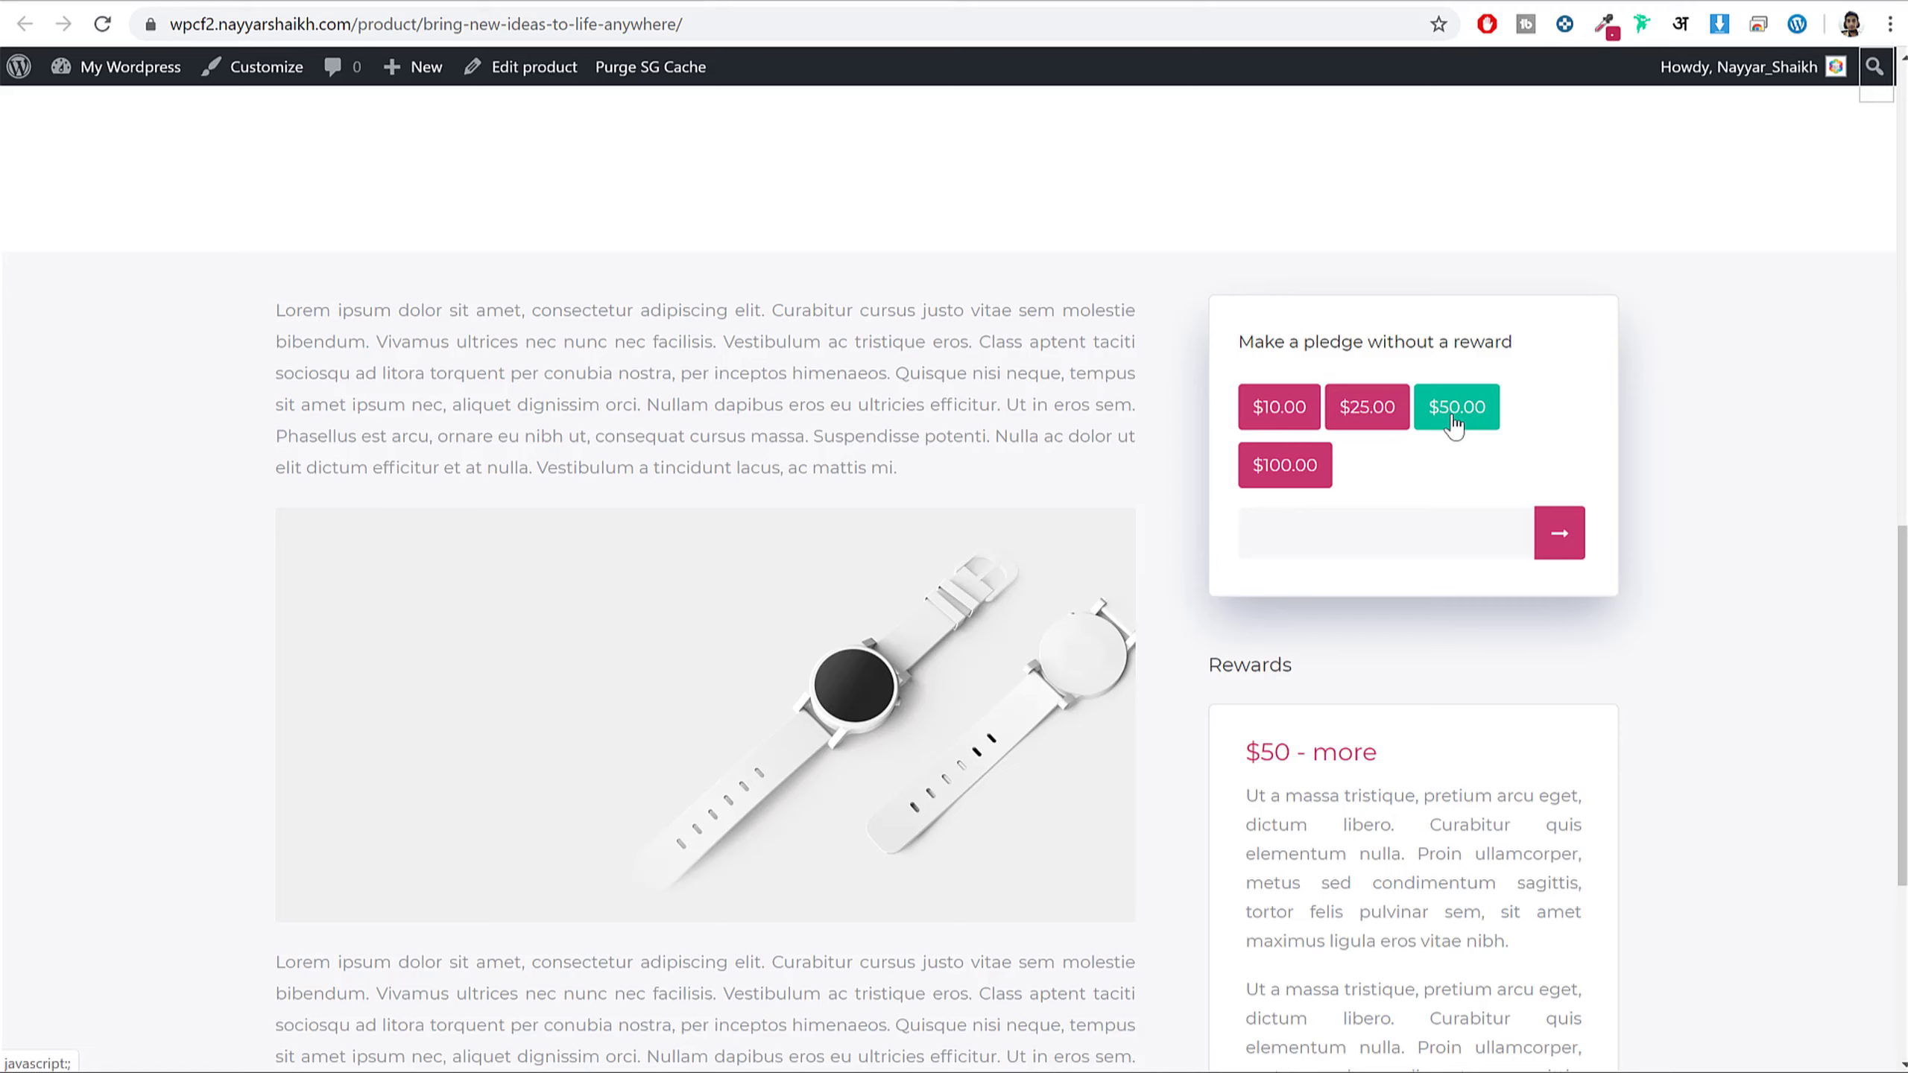
pyautogui.click(1283, 463)
pyautogui.click(1279, 406)
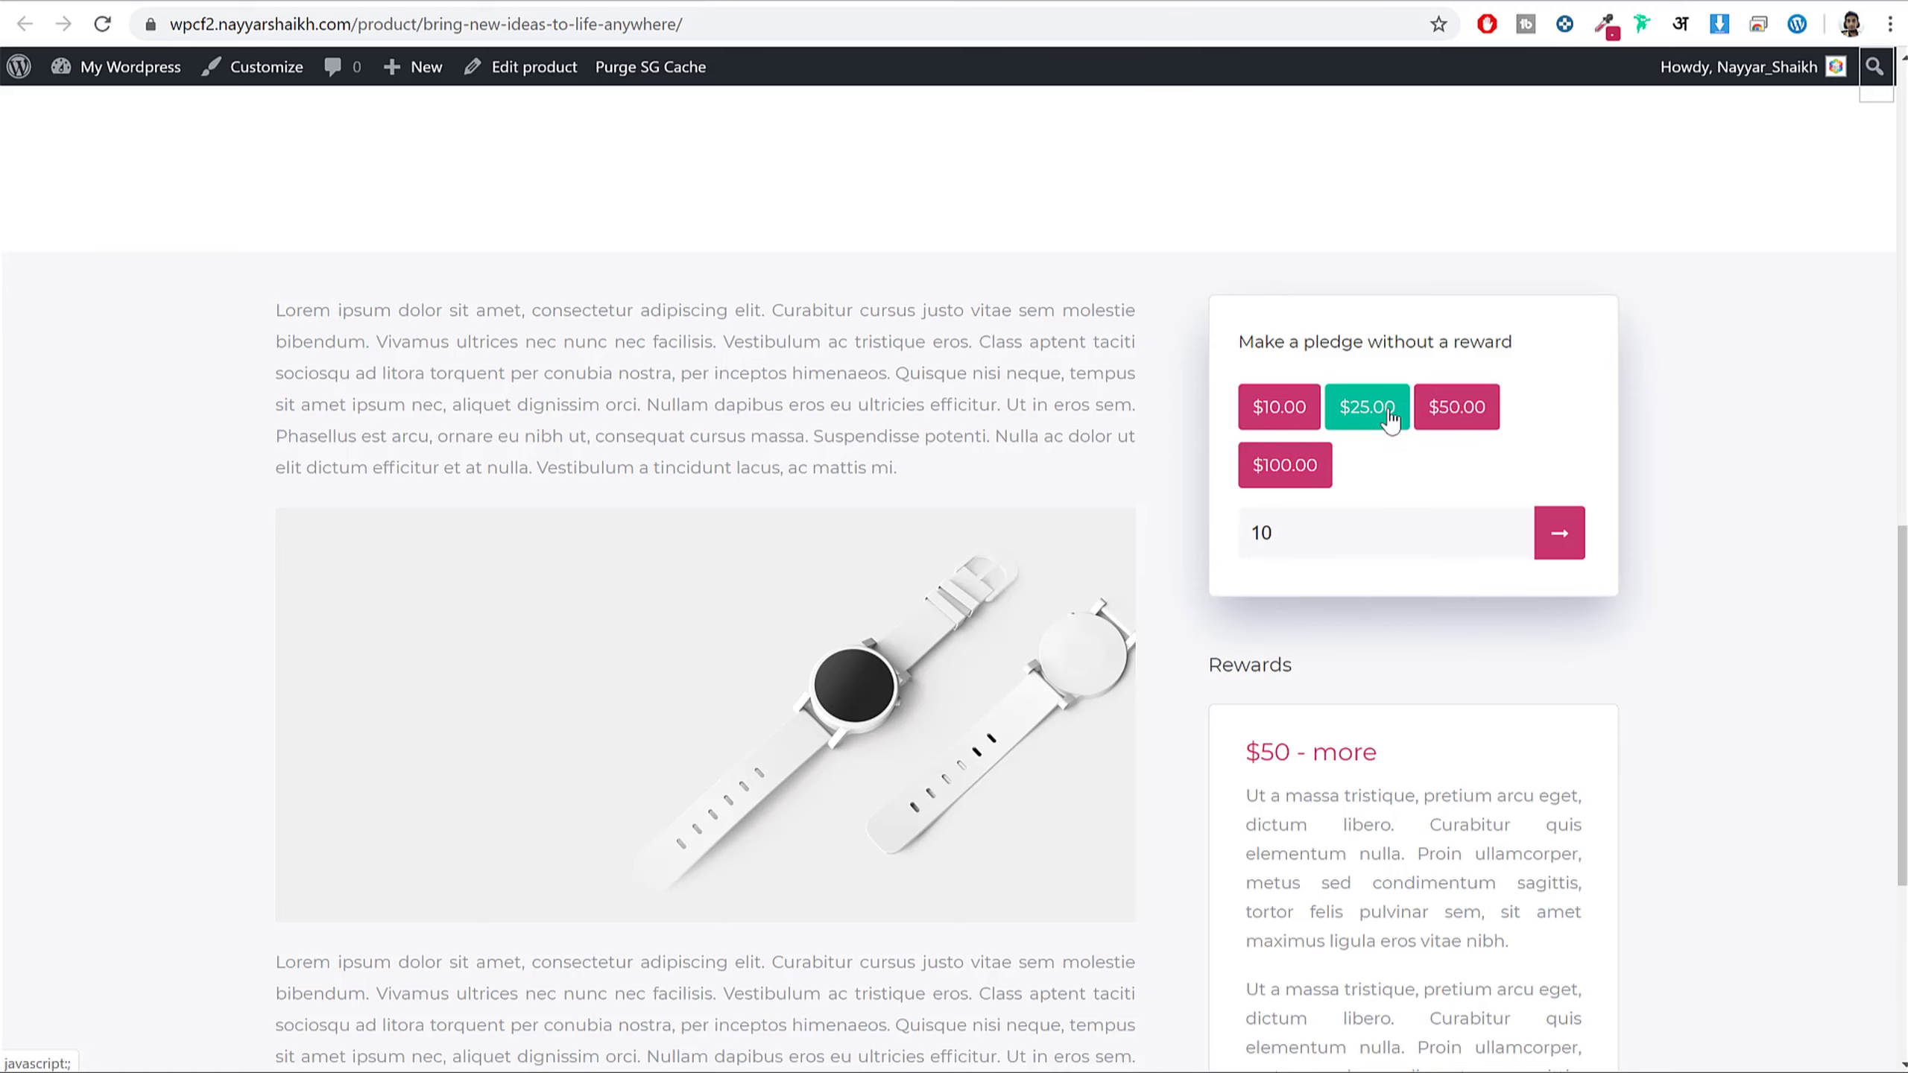
pyautogui.scroll(-2, 1797, 554)
pyautogui.scroll(-3, 1797, 553)
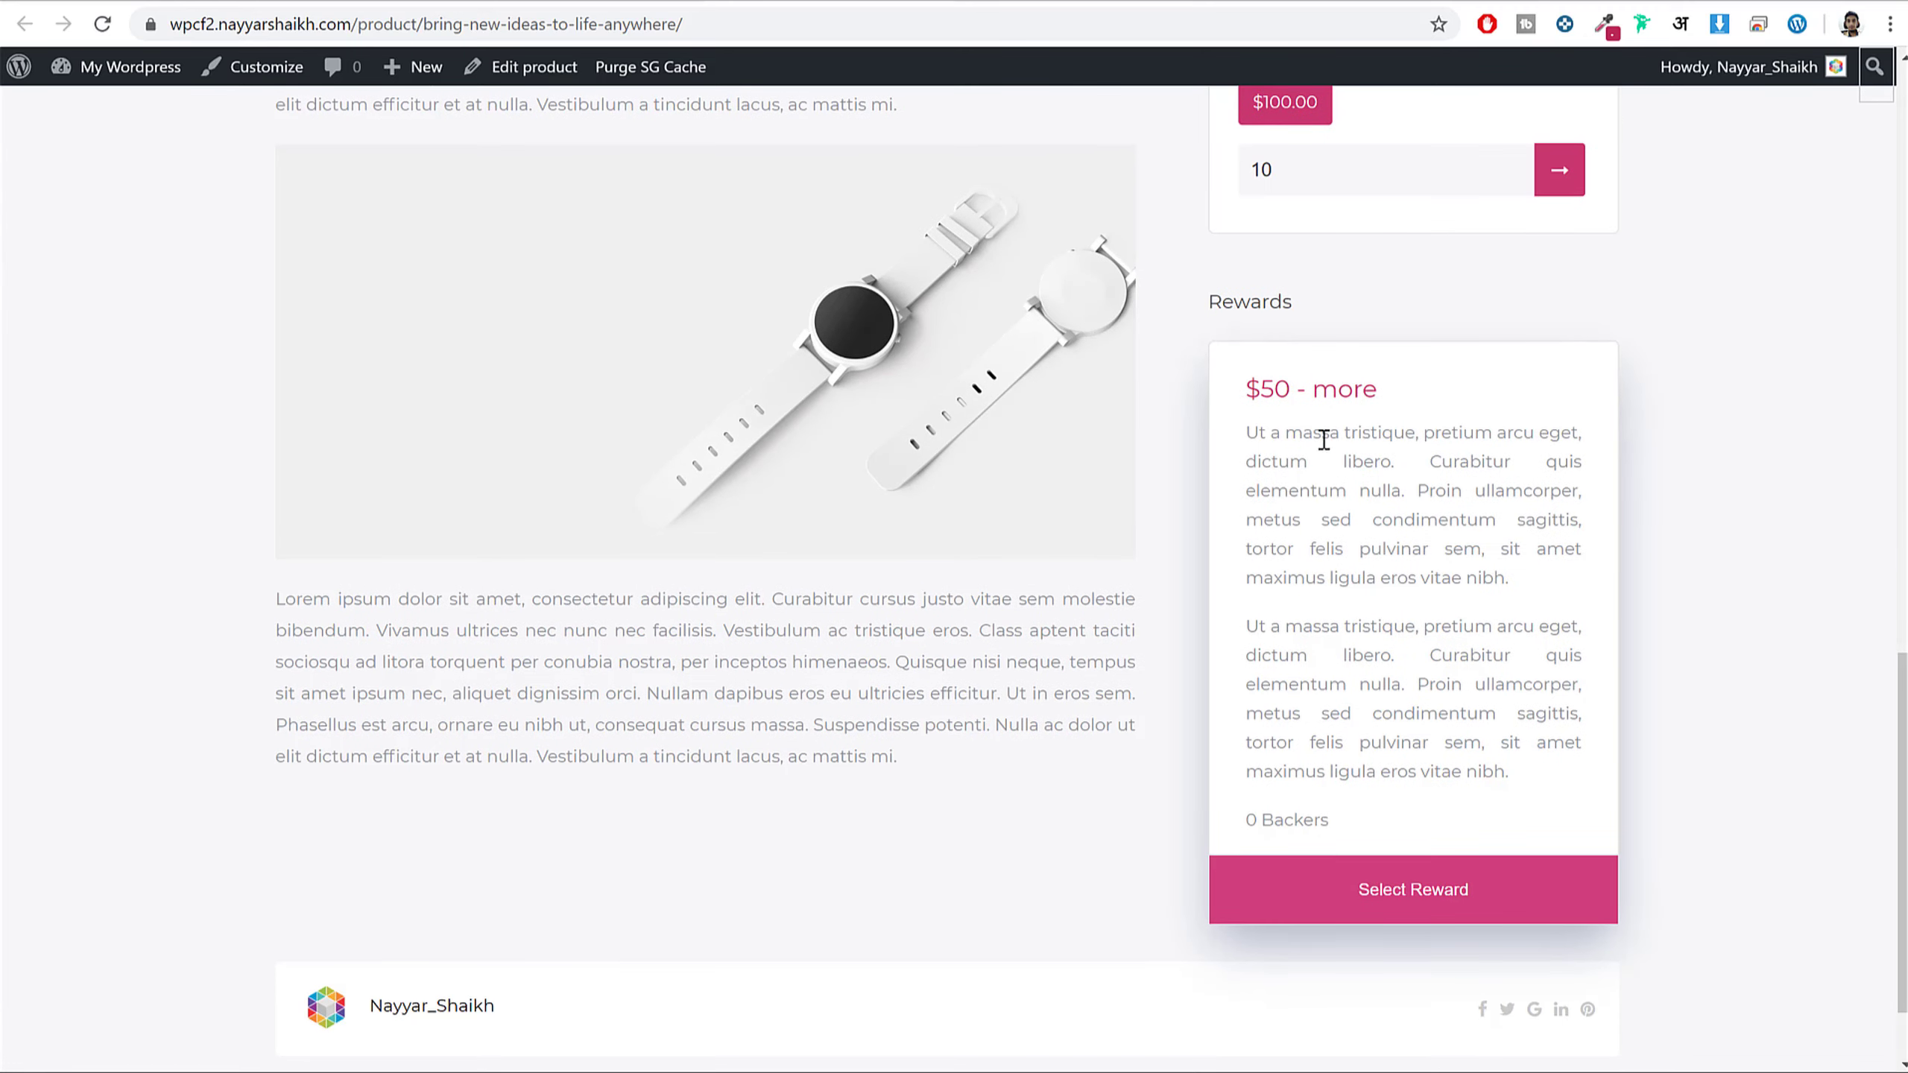
pyautogui.scroll(3, 1529, 871)
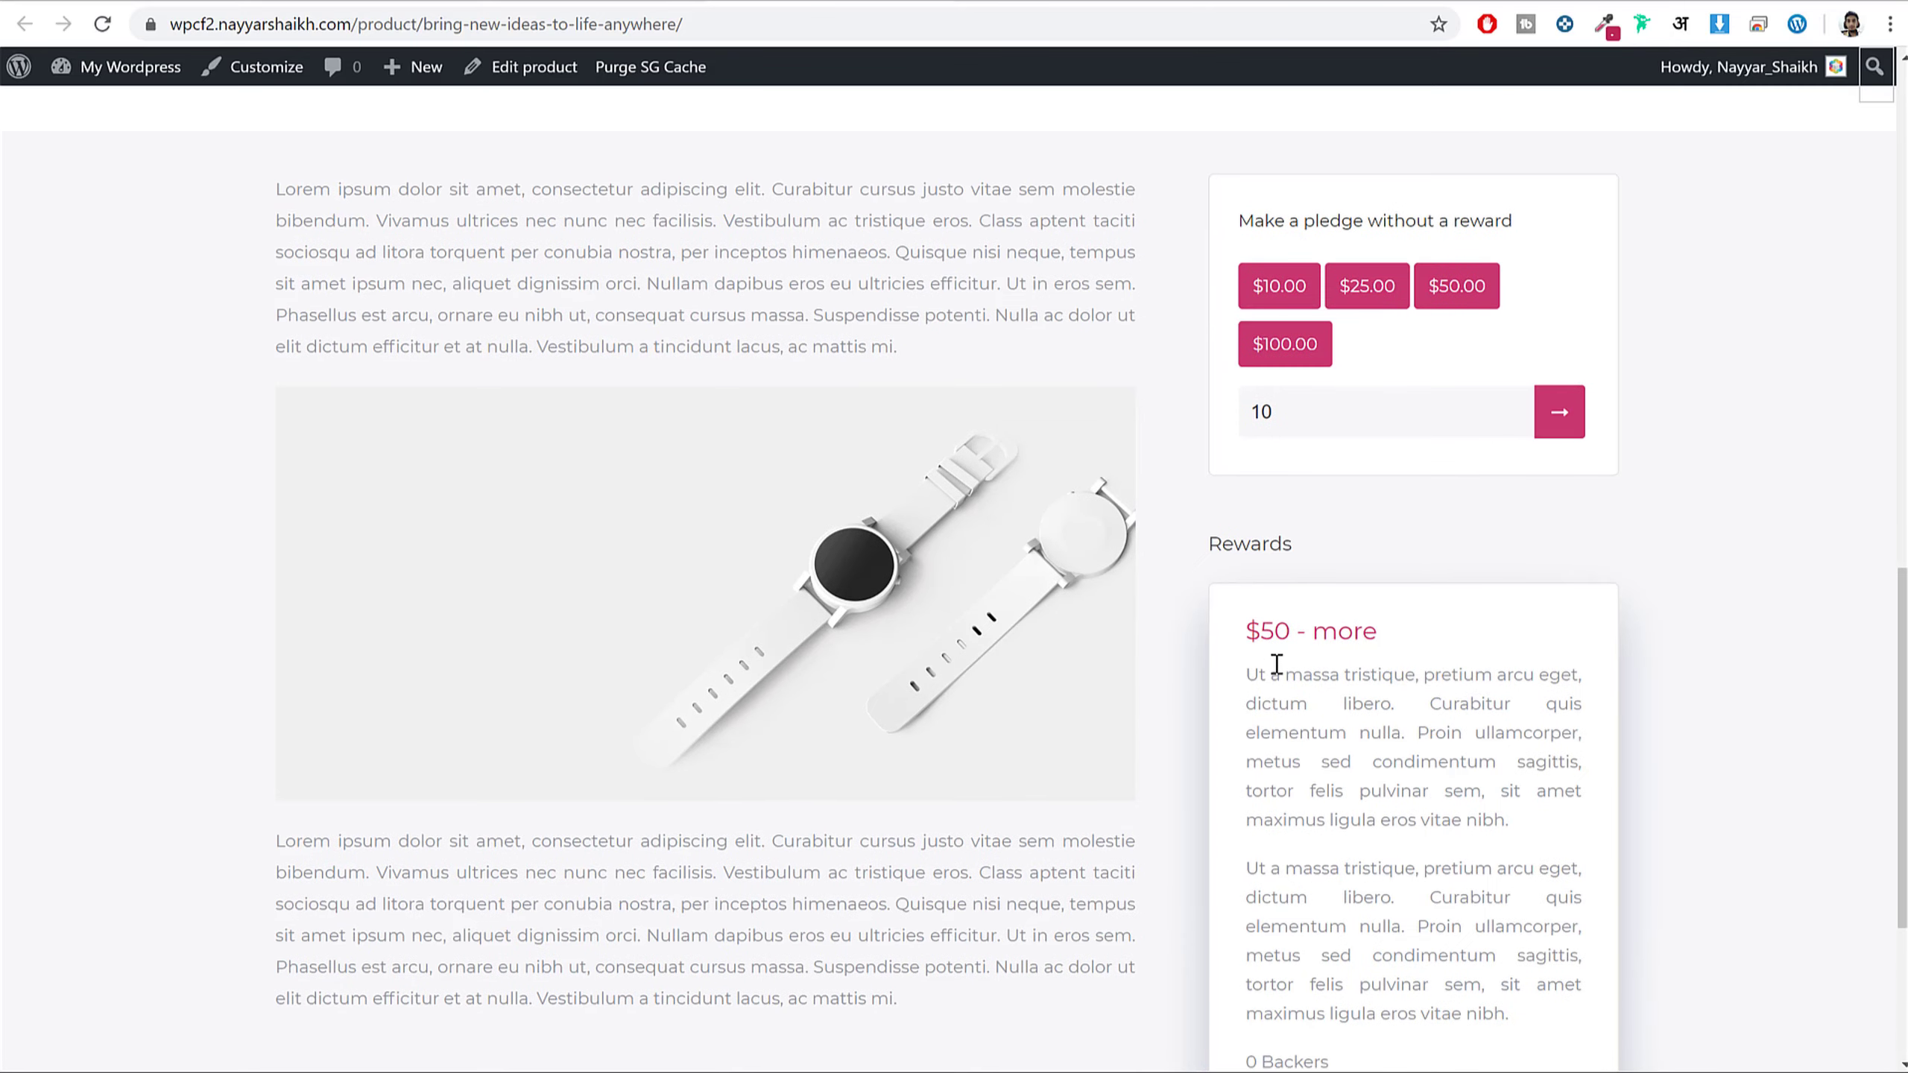
# - Set Design1.jpg as the image of the product's reward and update the product
pyautogui.hotkey('ctrl', 'Tab')
pyautogui.scroll(-10, 1108, 494)
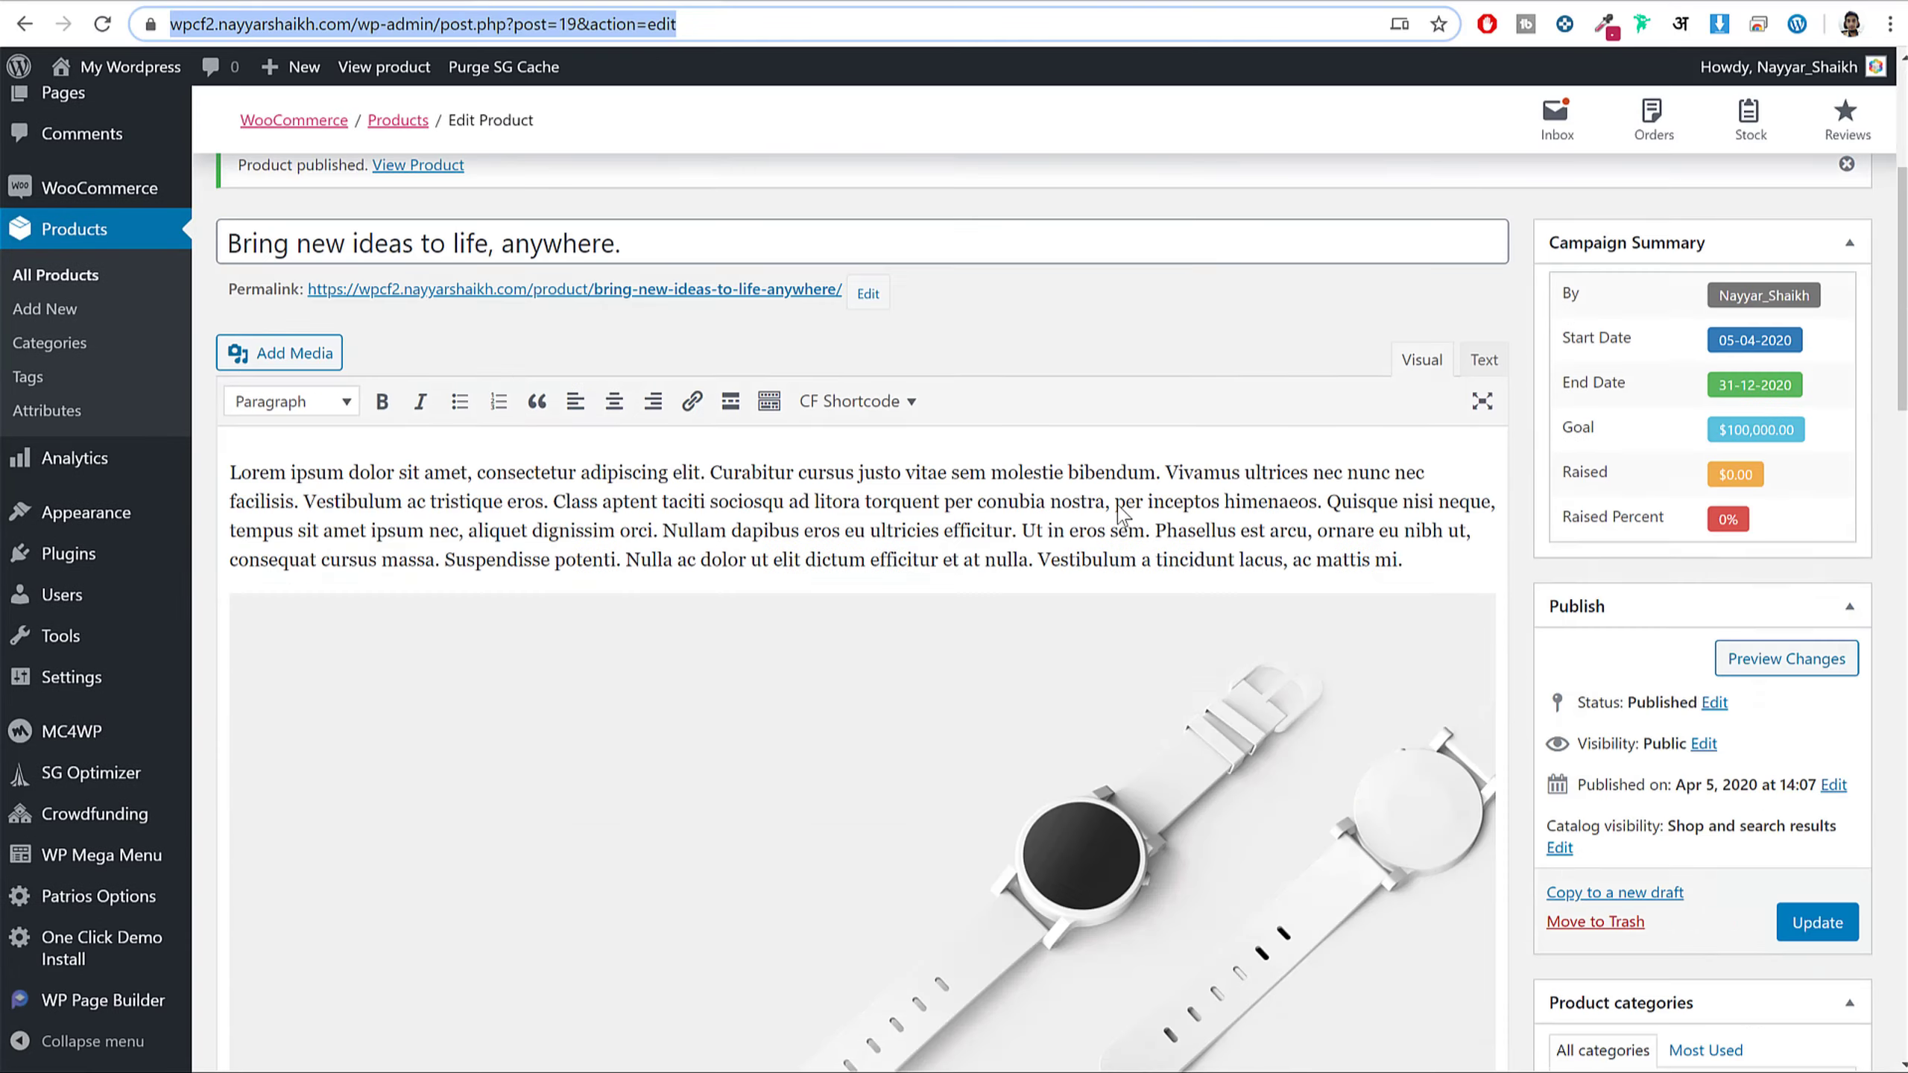
pyautogui.scroll(-10, 1123, 450)
pyautogui.click(323, 304)
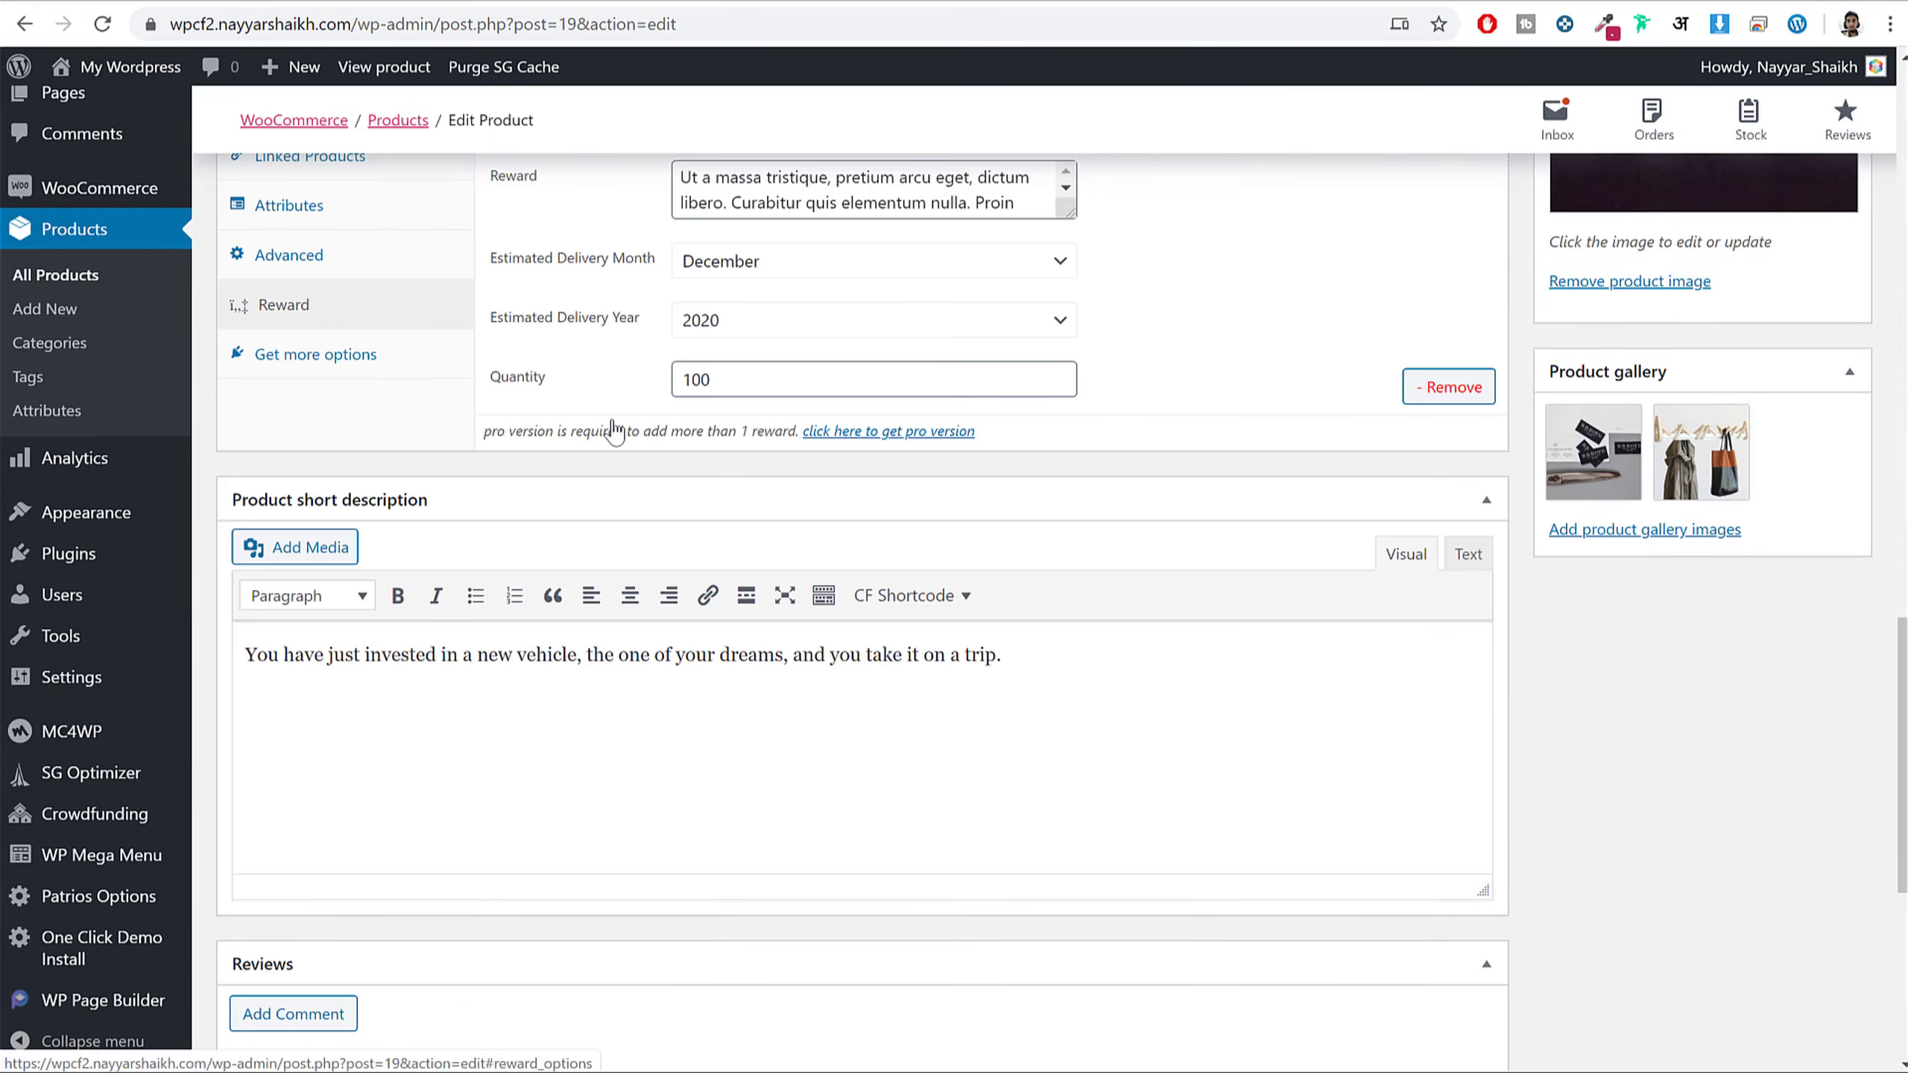
pyautogui.scroll(3, 1065, 511)
pyautogui.click(705, 365)
pyautogui.click(679, 496)
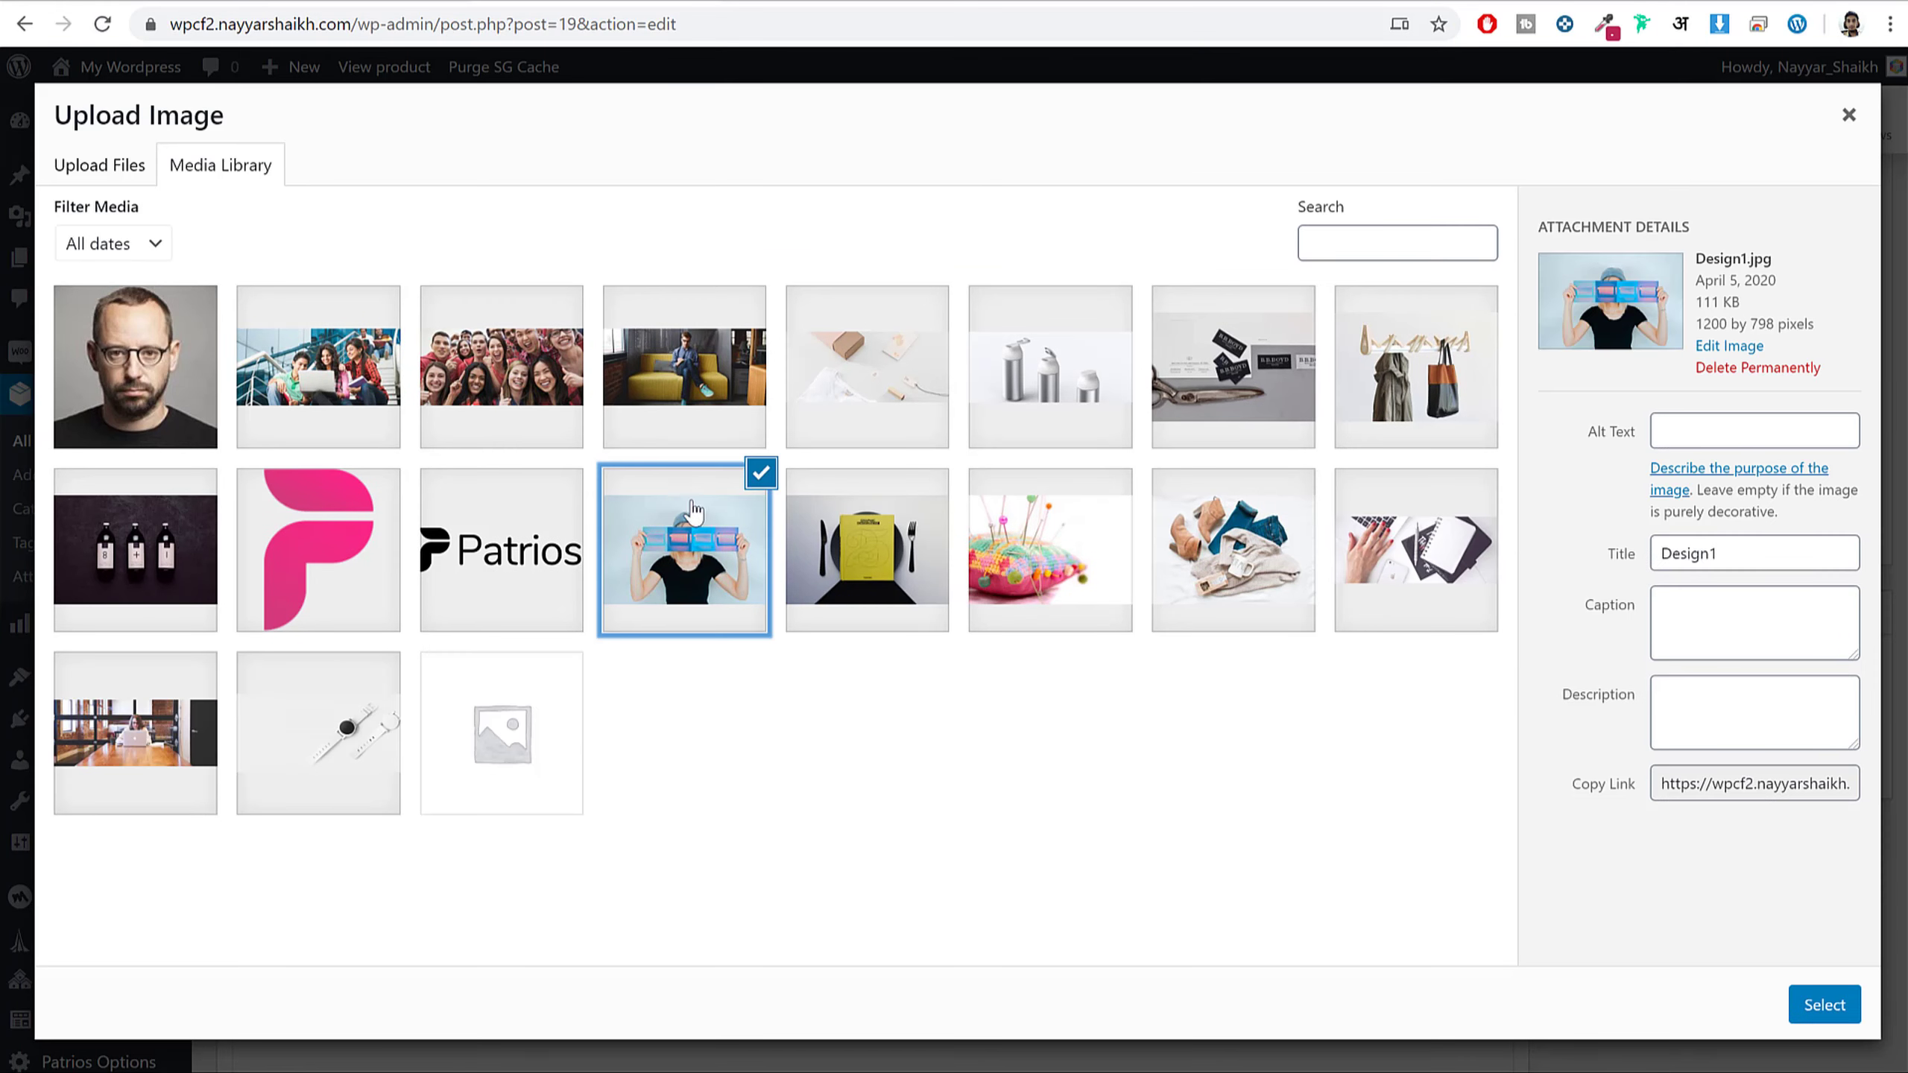
pyautogui.click(1823, 1021)
pyautogui.scroll(10, 1727, 932)
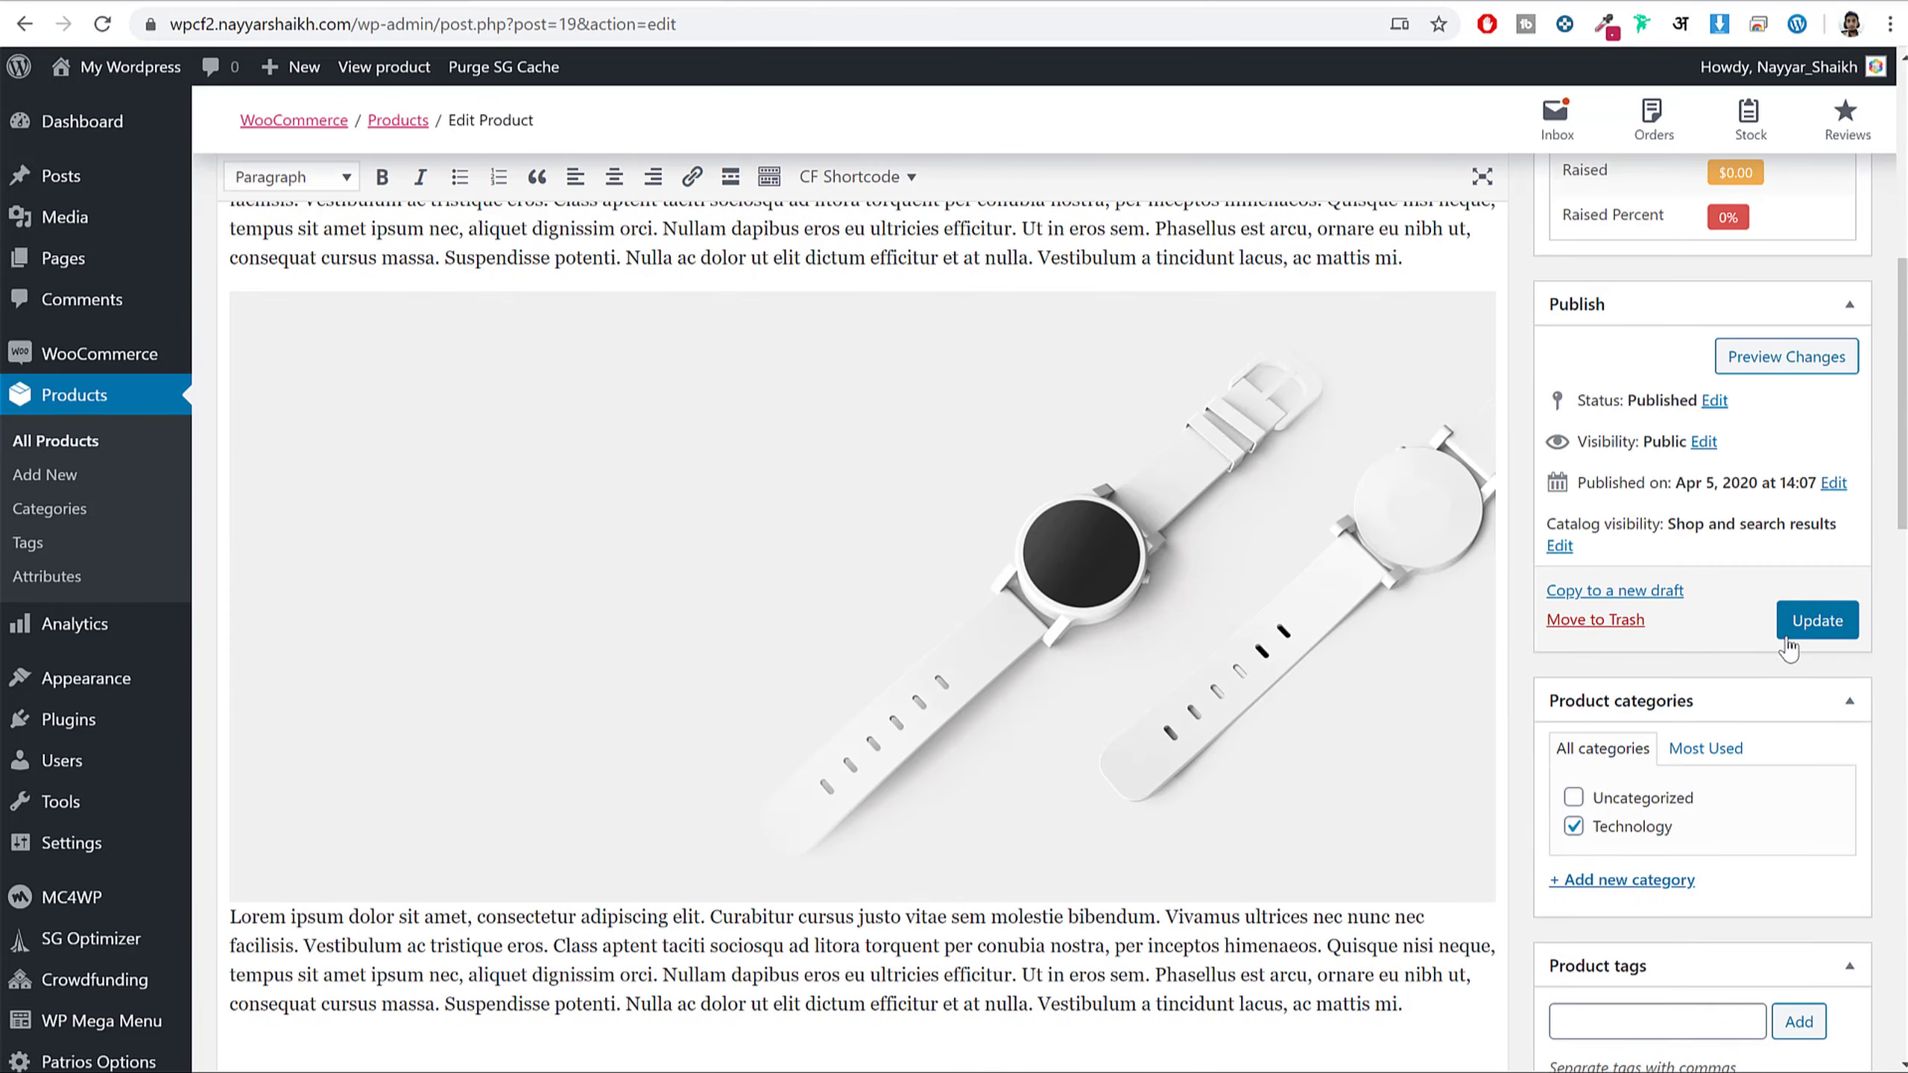
pyautogui.click(1798, 625)
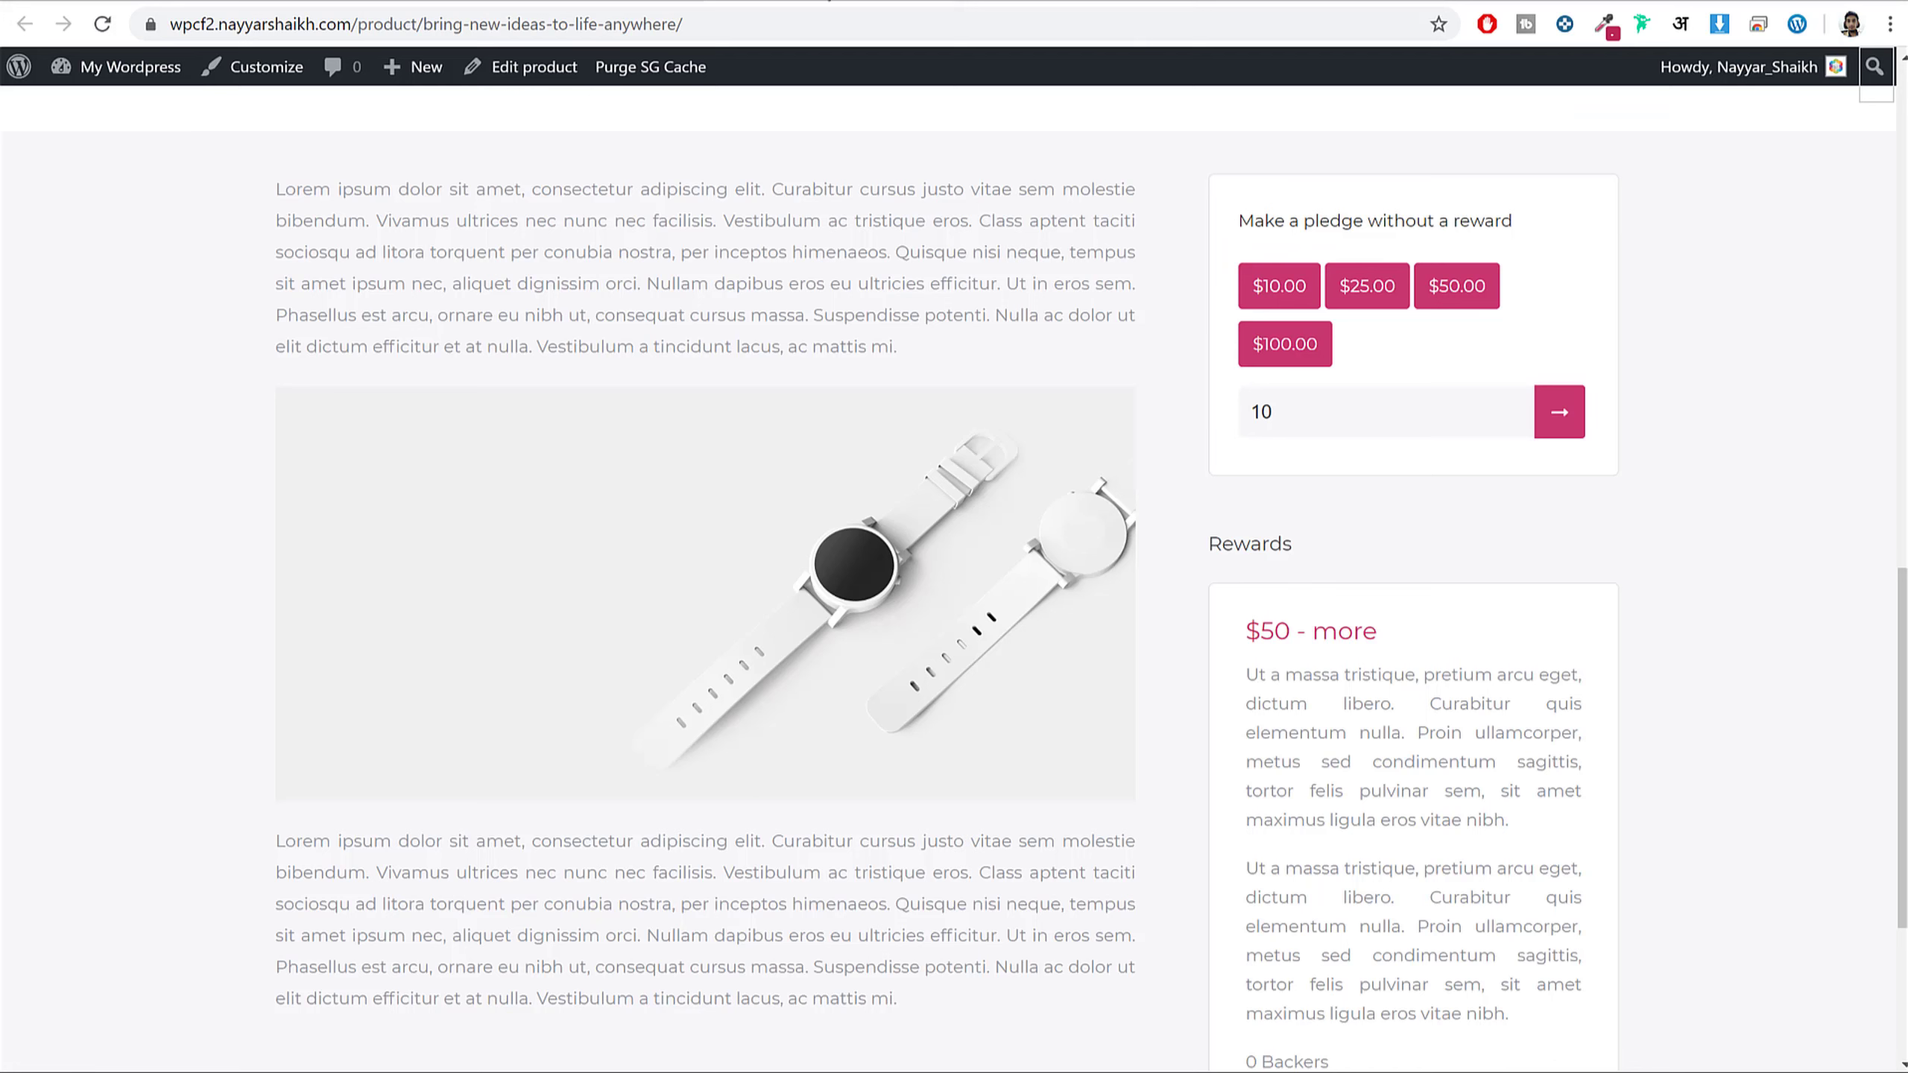
# - Reload the live campaign page and check the image on the $50 reward
pyautogui.click(103, 27)
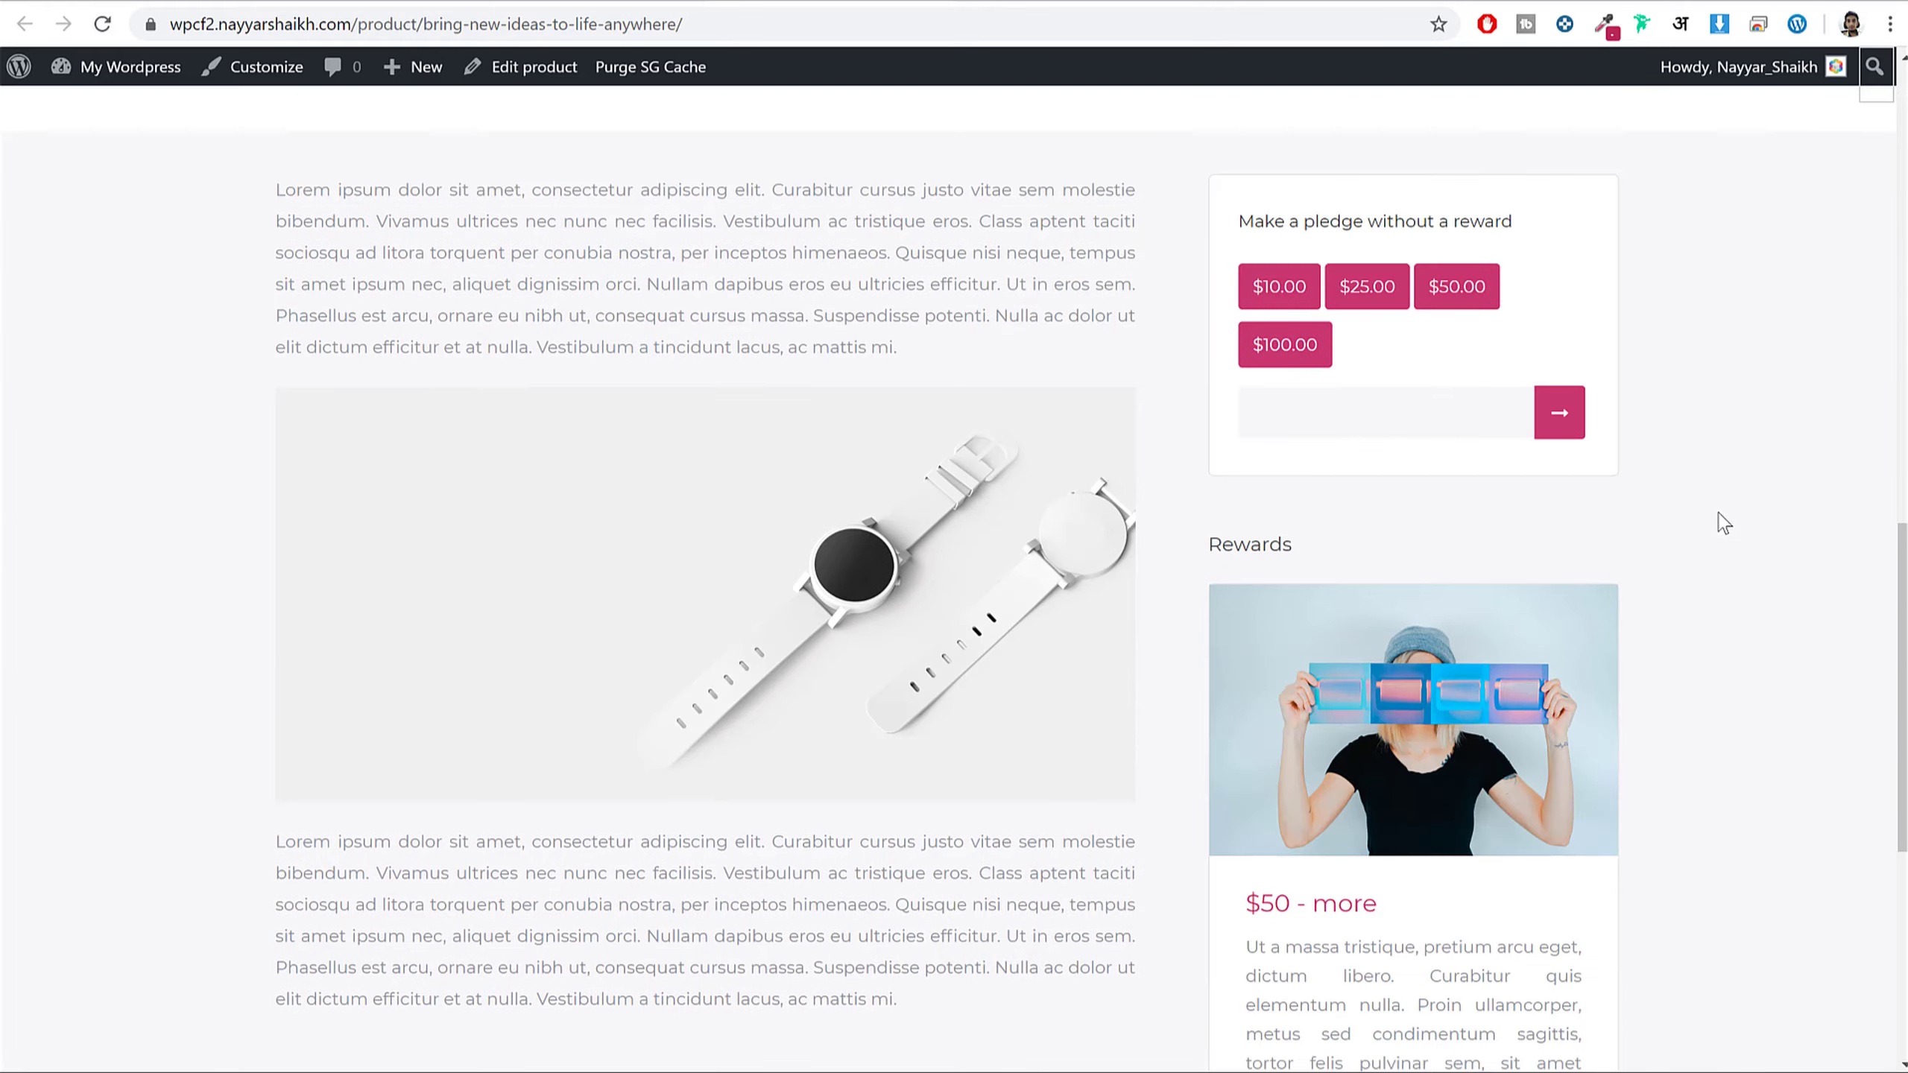
pyautogui.scroll(-5, 1716, 513)
pyautogui.moveTo(1474, 343)
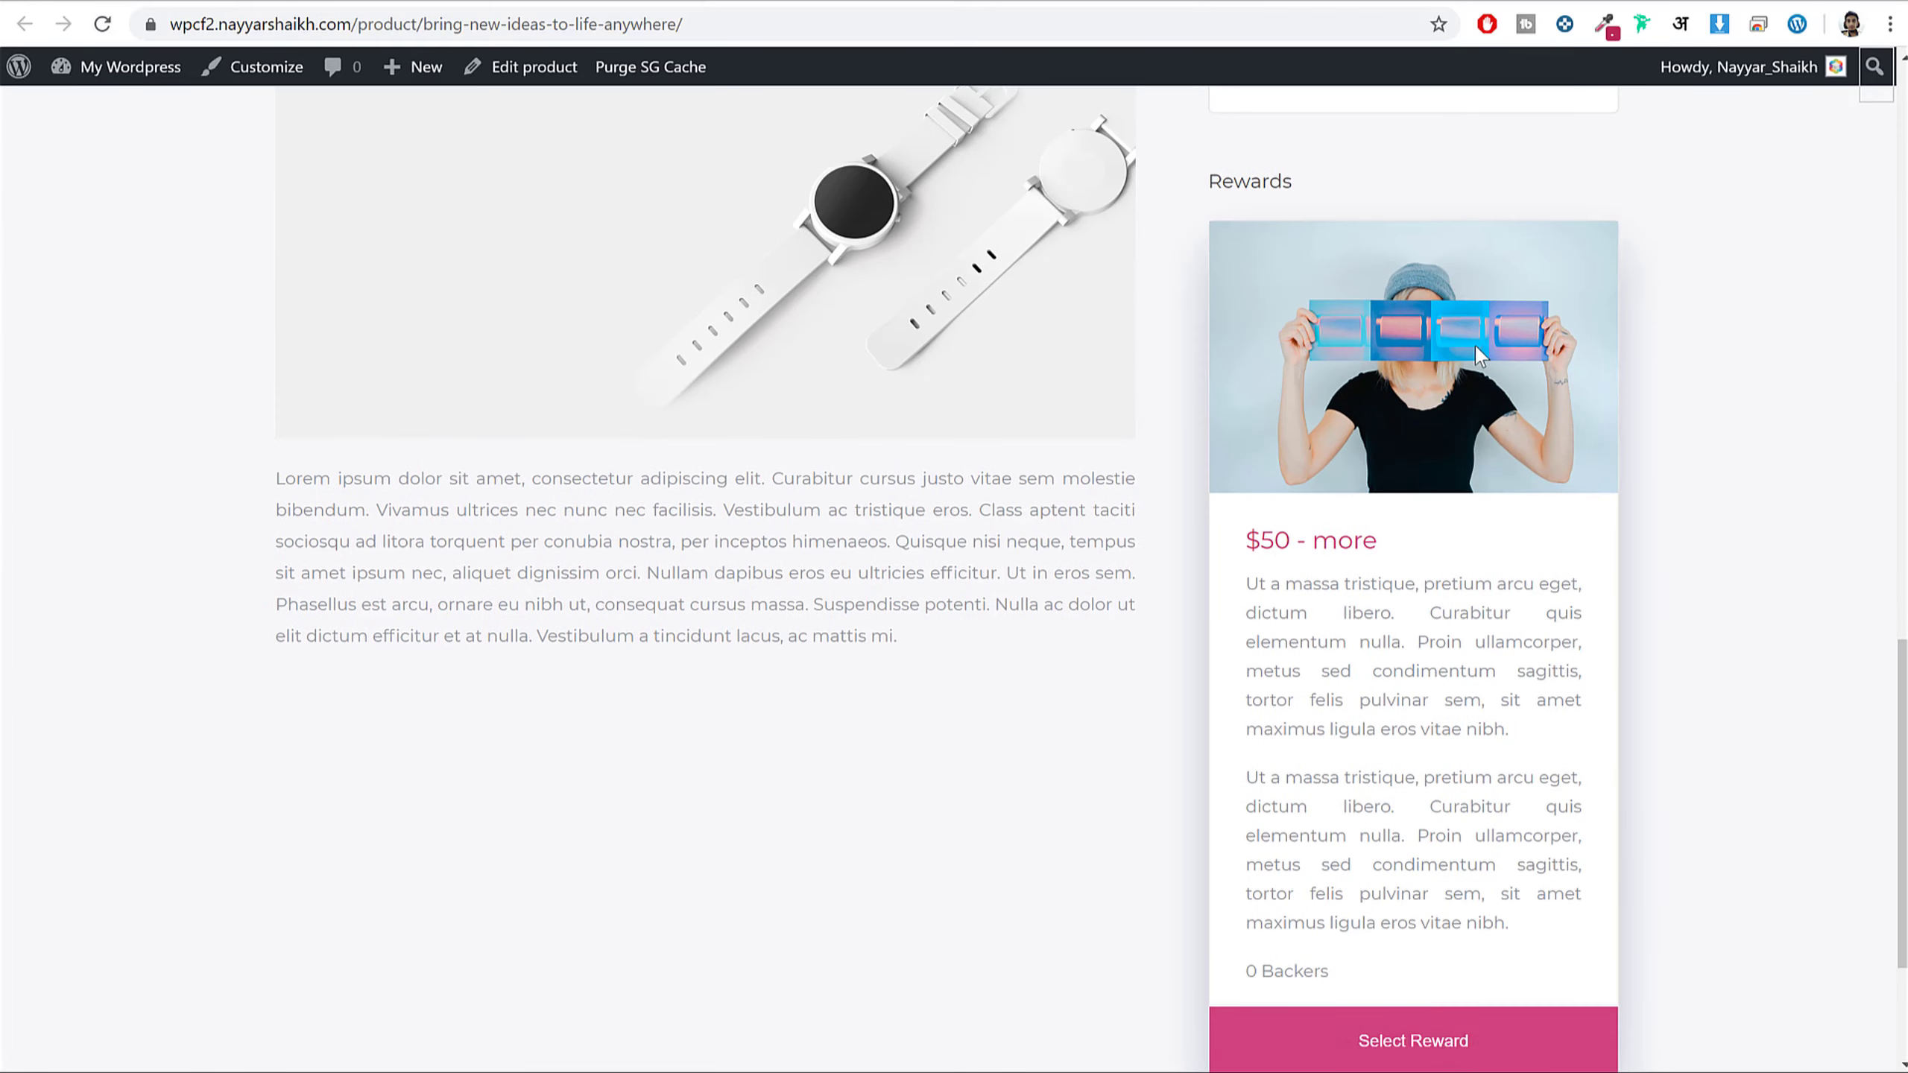
pyautogui.scroll(-3, 1500, 412)
# - Choose the $25 pledge without a reward and proceed to checkout
pyautogui.scroll(10, 1506, 394)
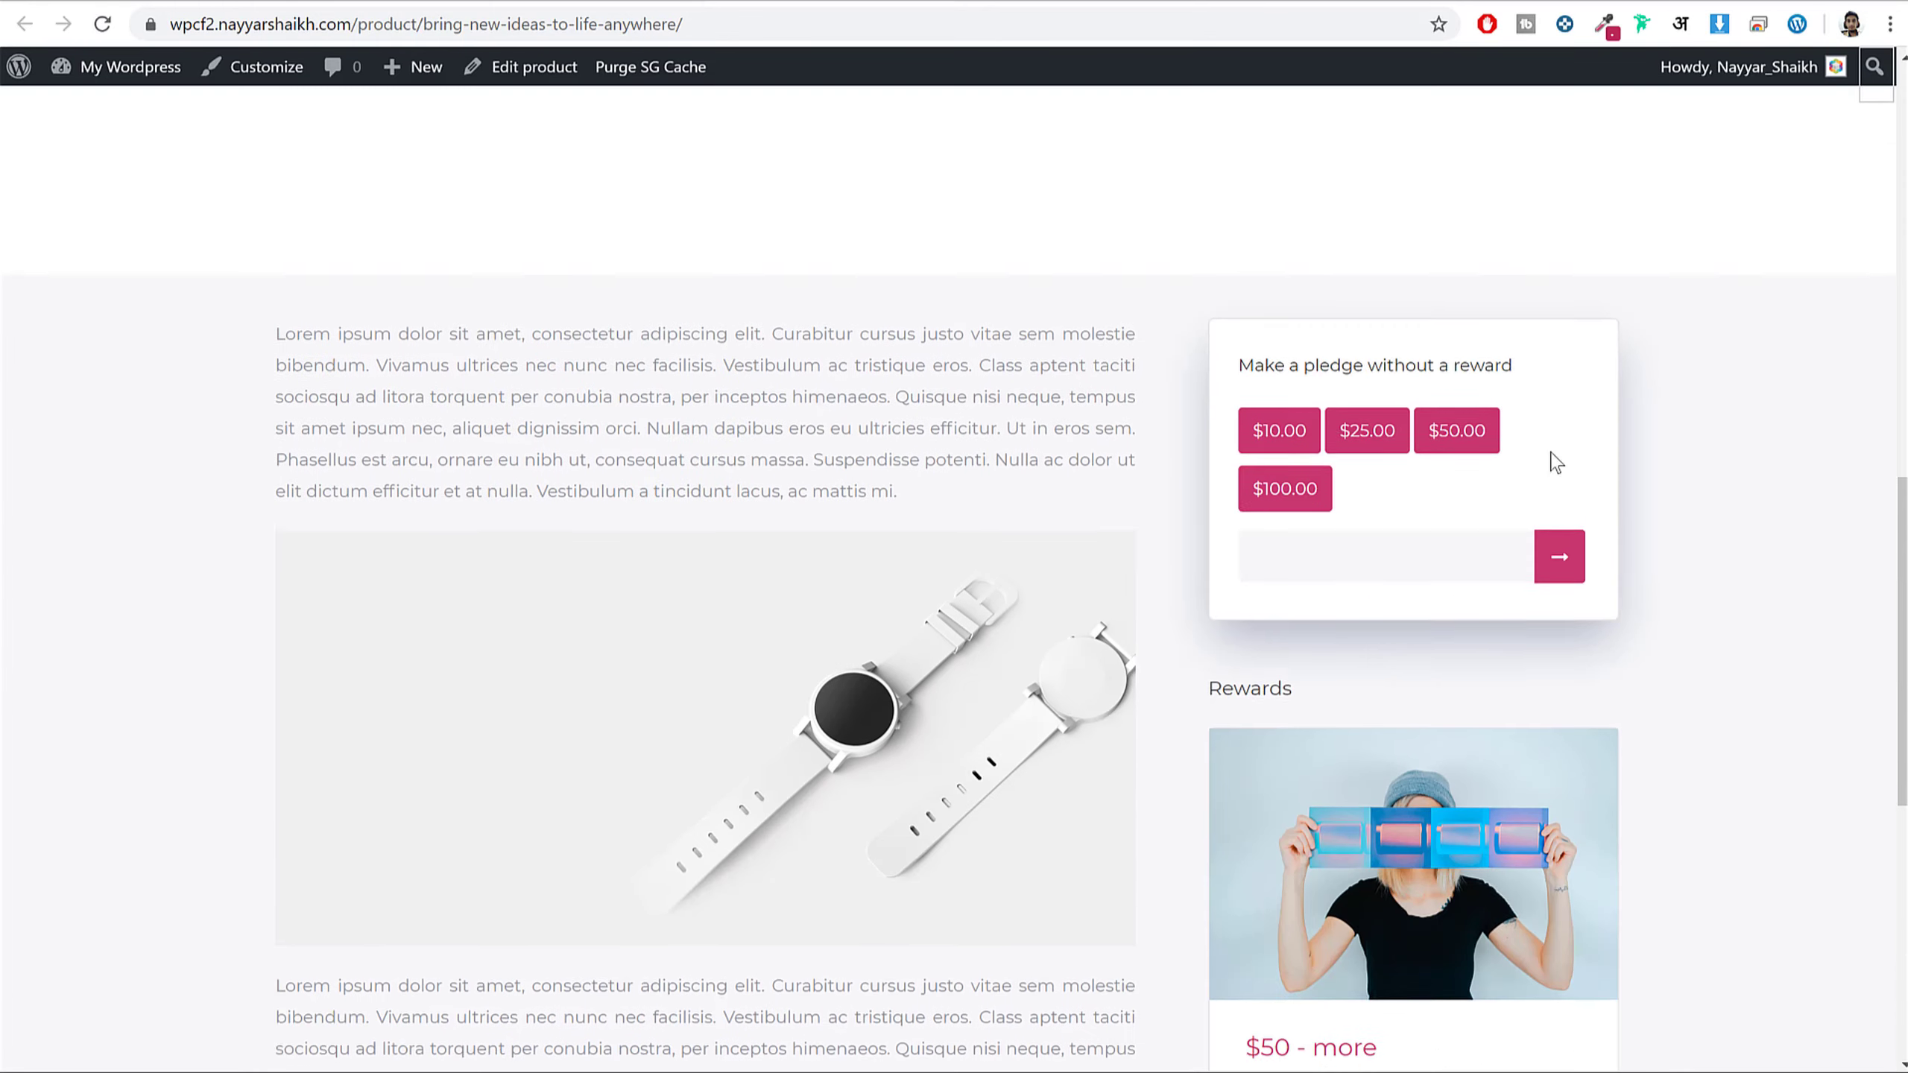
pyautogui.click(1369, 666)
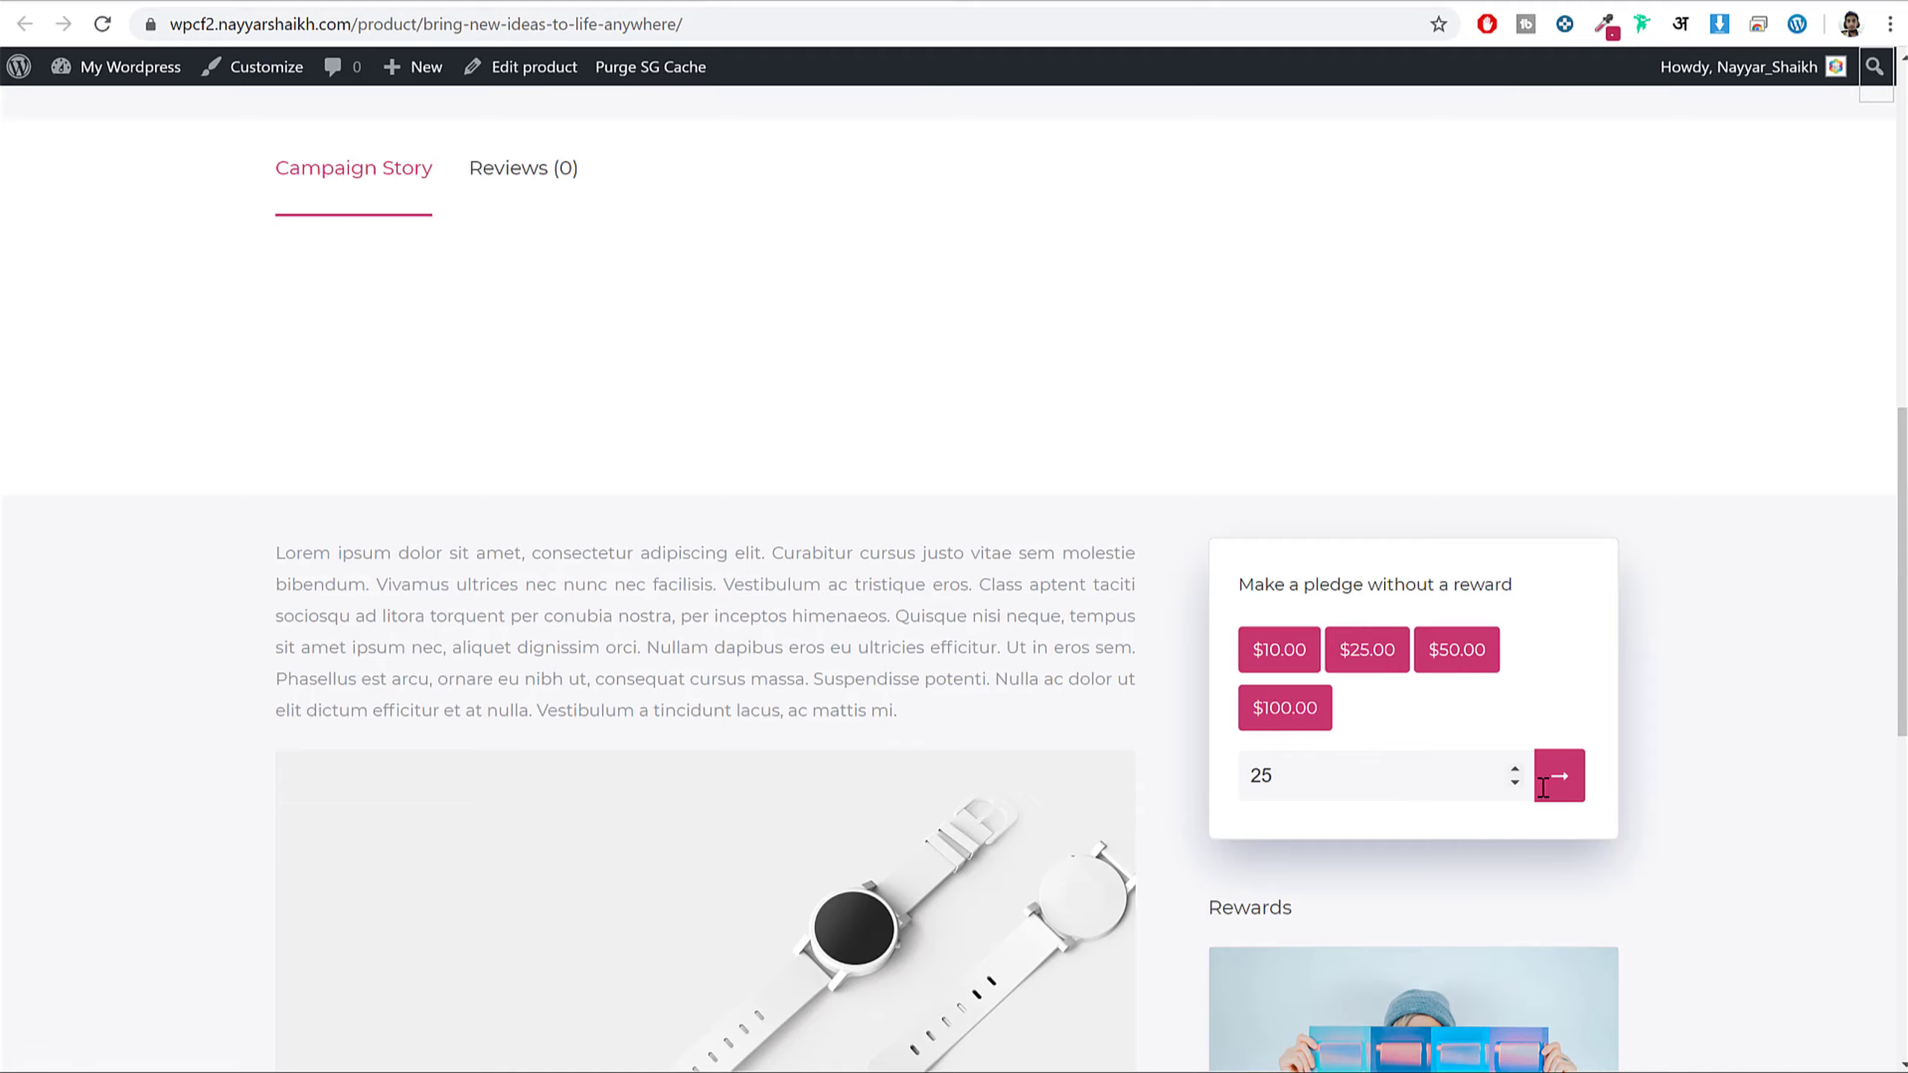
pyautogui.click(1568, 784)
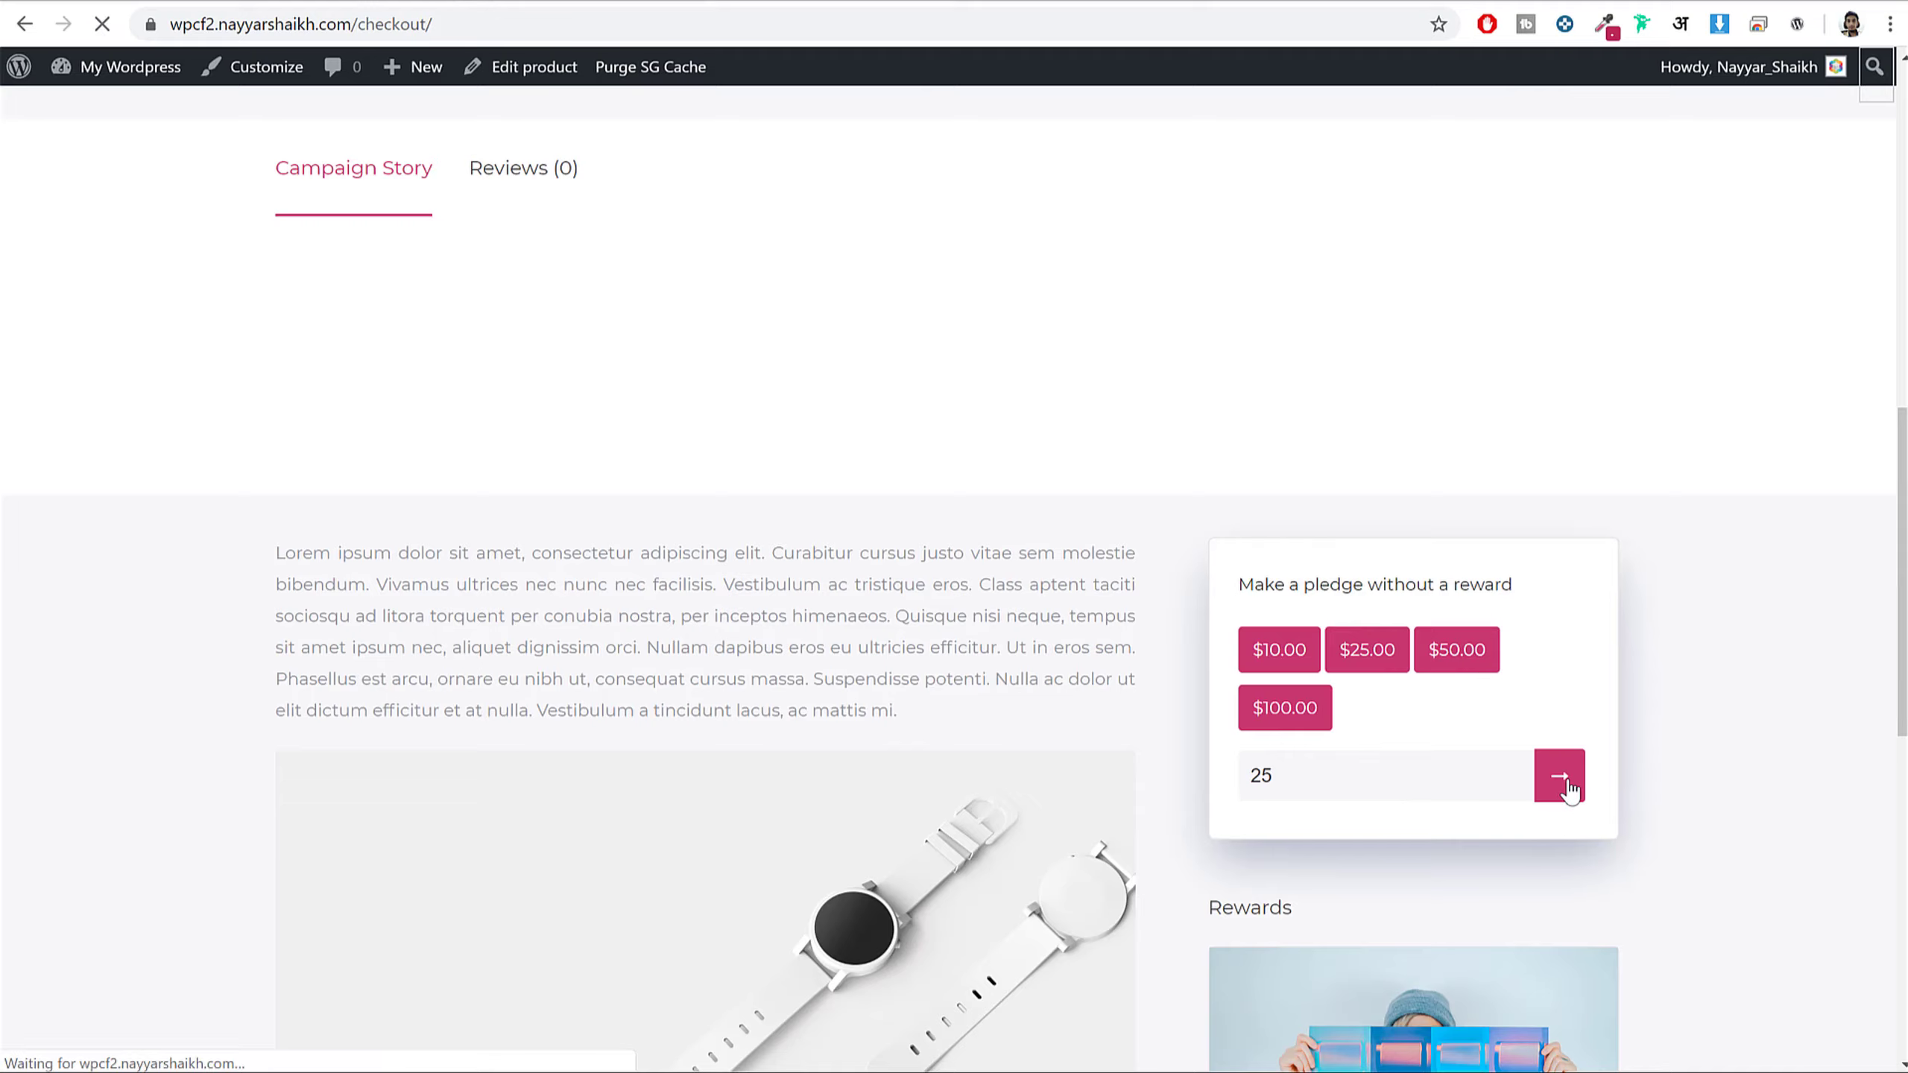
# - Review the checkout page's billing fields, order summary and payment method
pyautogui.scroll(-10, 1477, 579)
pyautogui.scroll(-3, 1501, 600)
pyautogui.scroll(10, 954, 498)
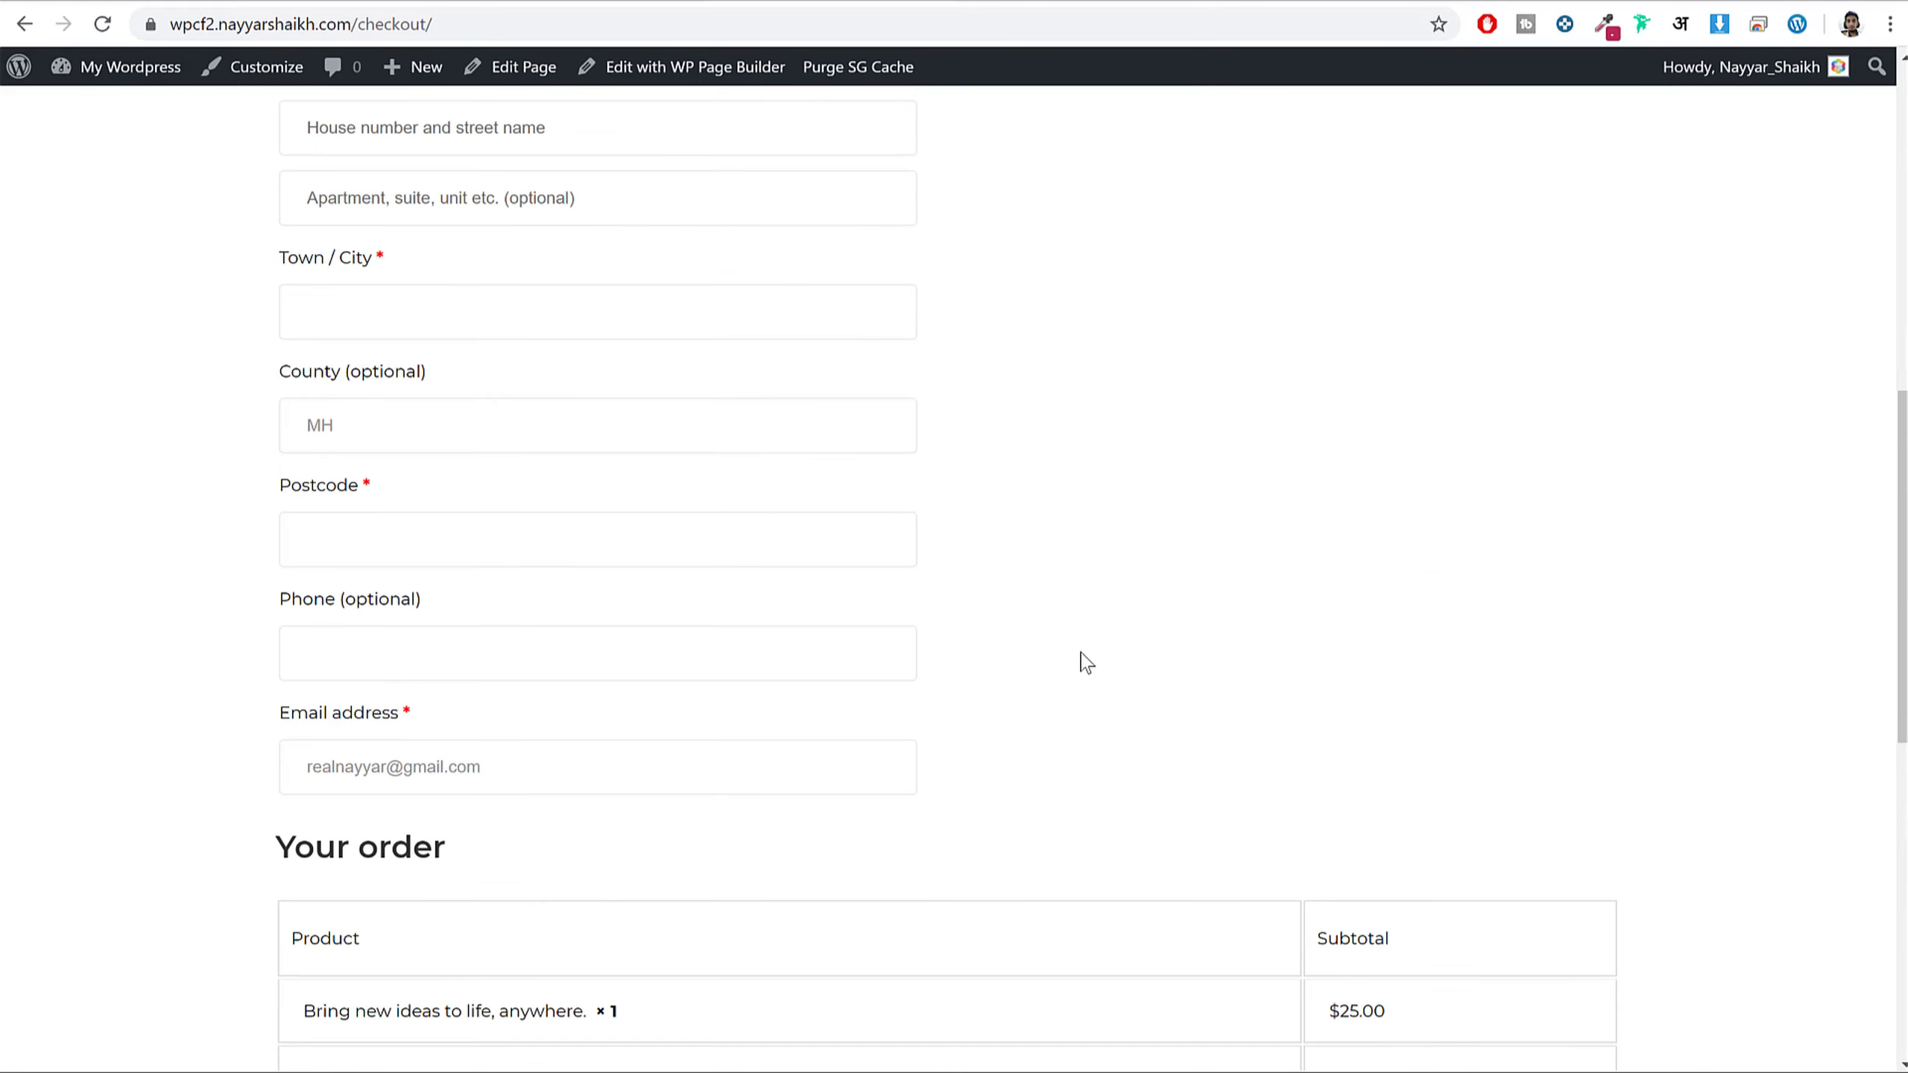
pyautogui.scroll(-10, 647, 566)
pyautogui.scroll(-5, 740, 568)
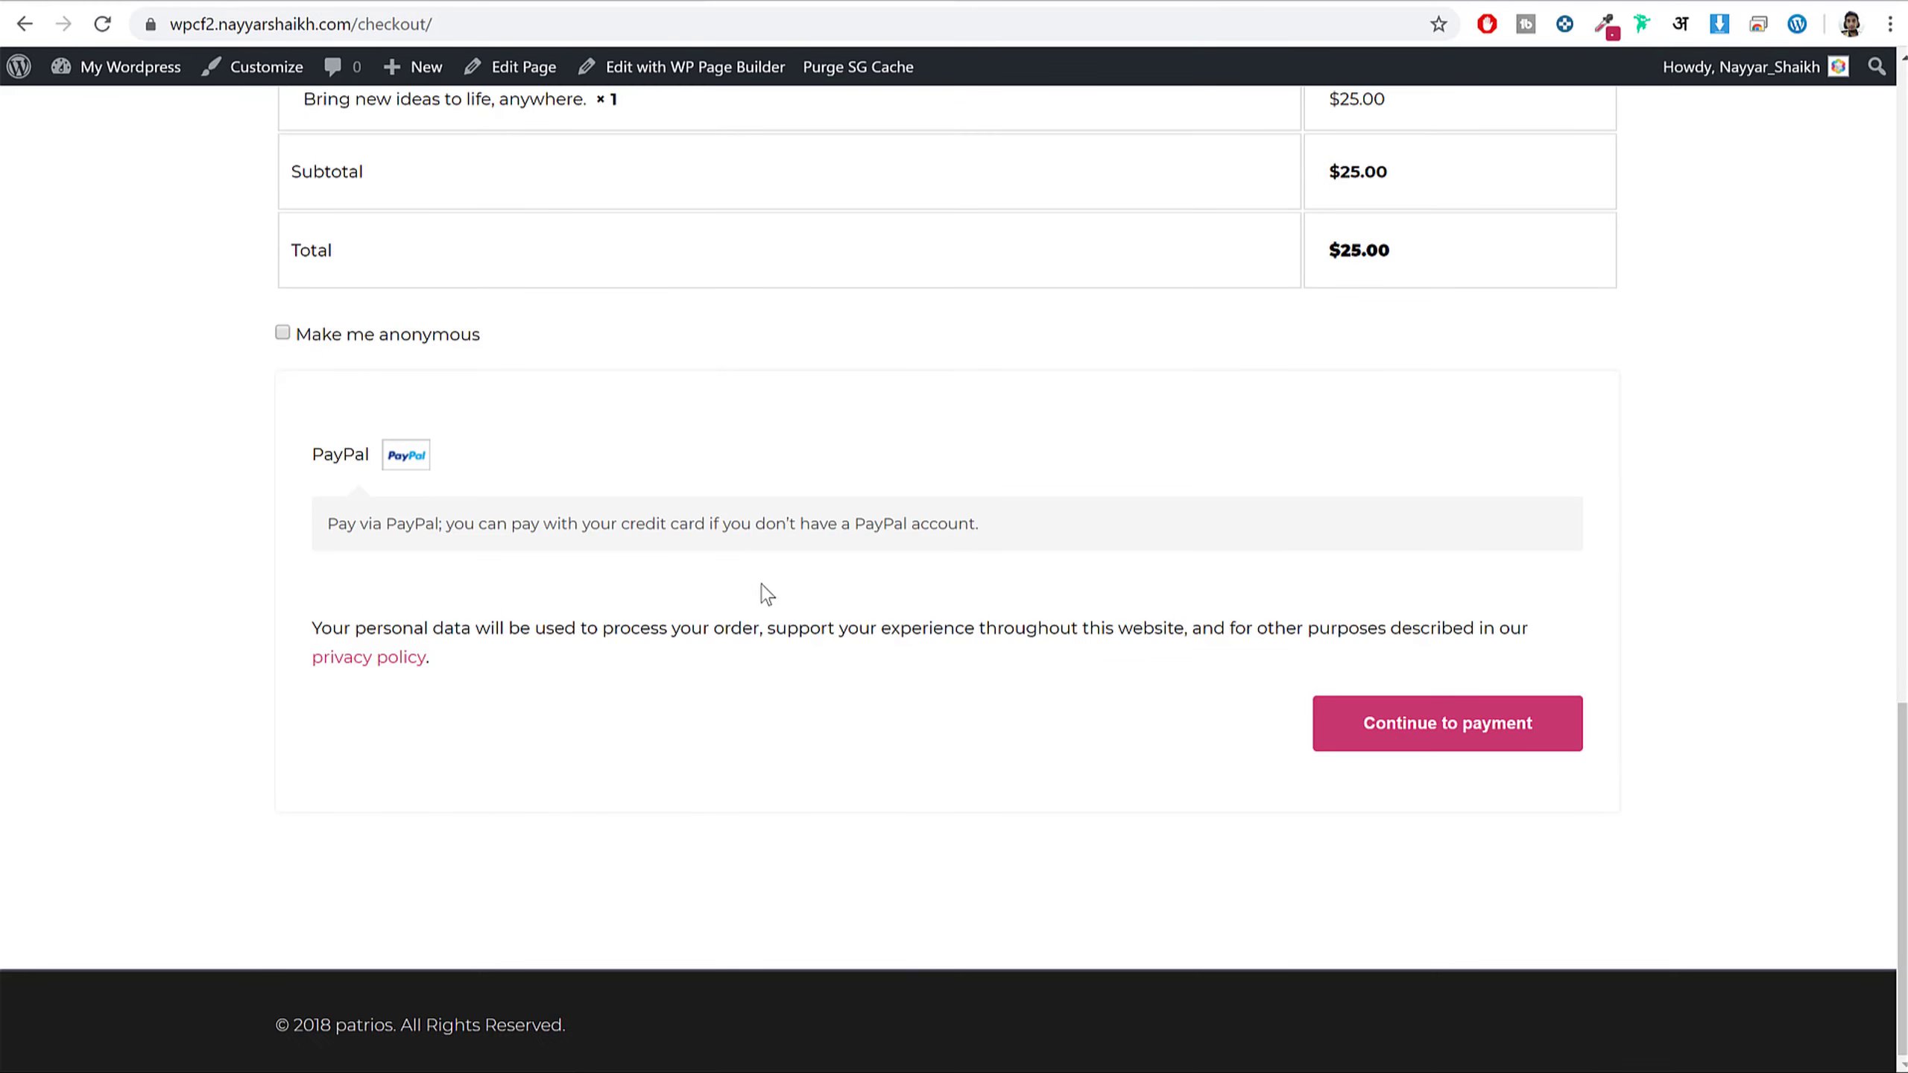
pyautogui.moveTo(318, 451); pyautogui.dragTo(362, 469)
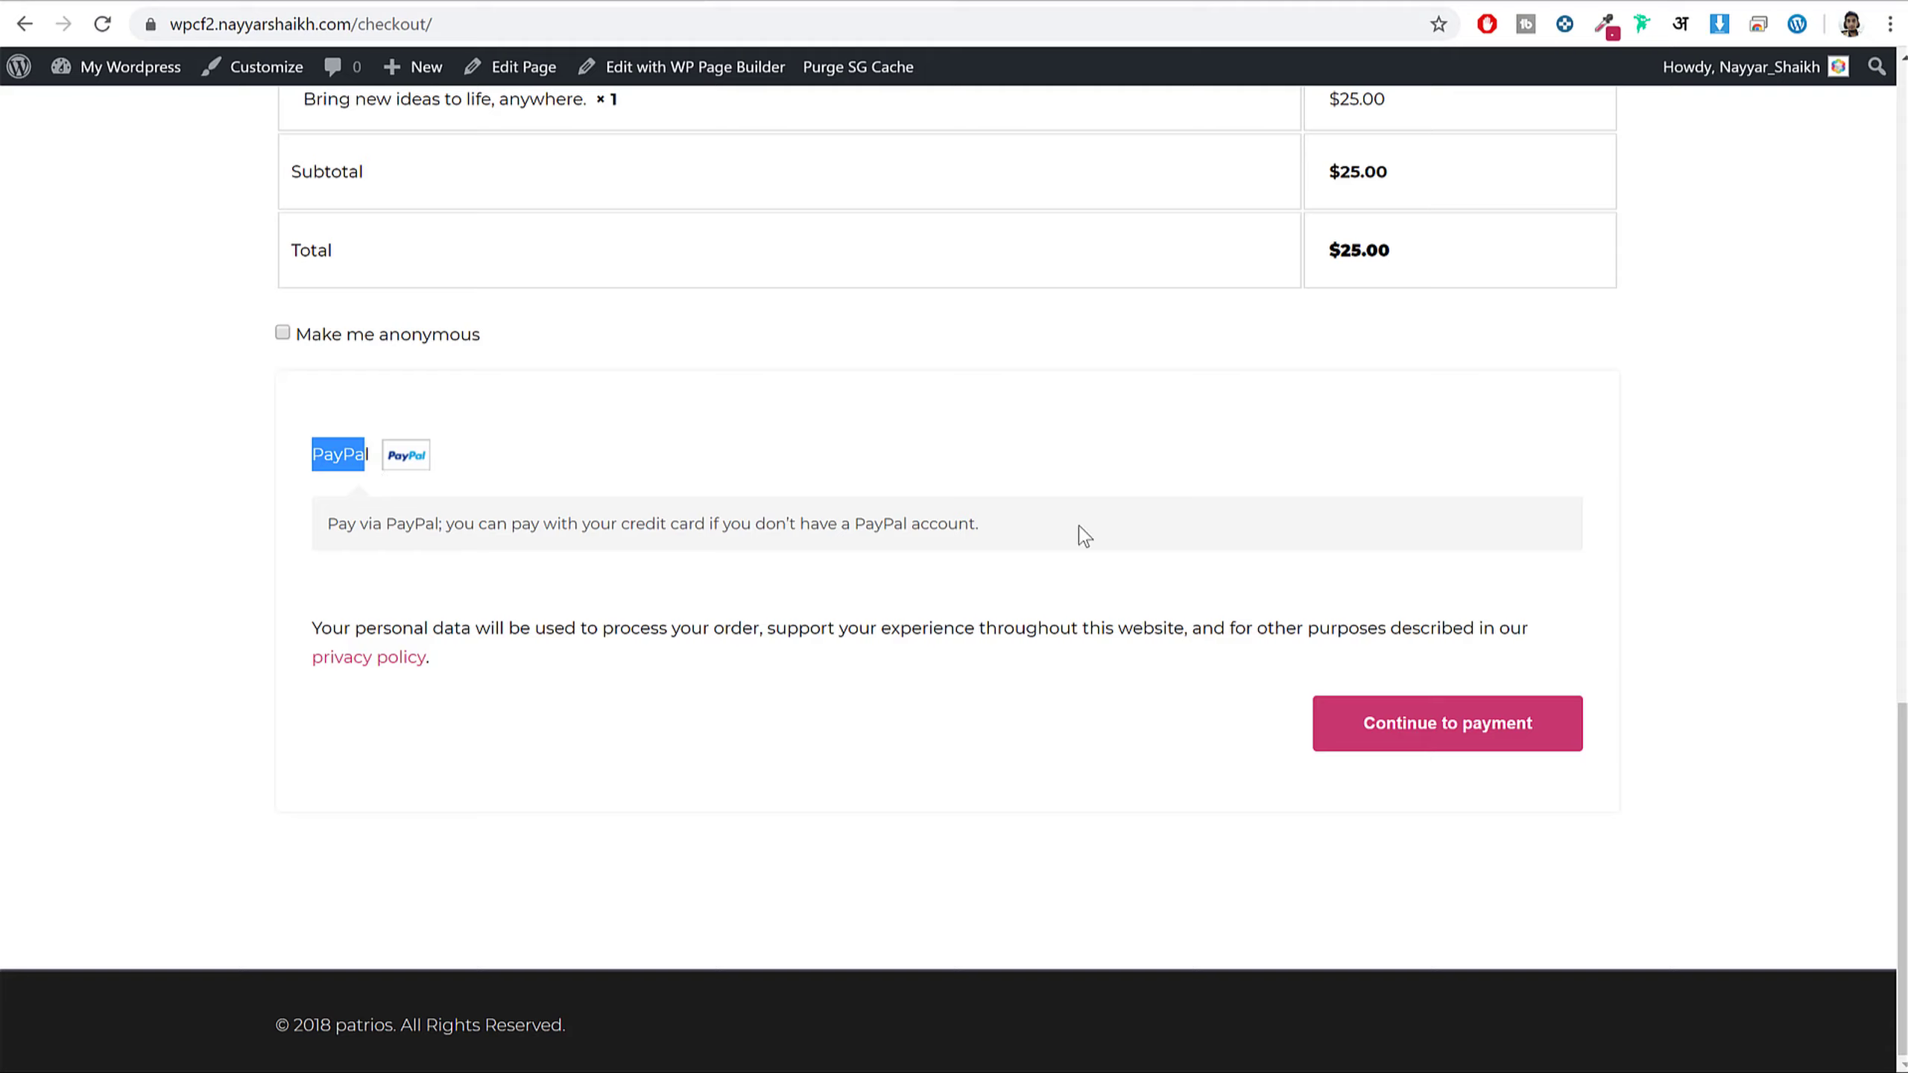
# - Return to the product editor and go to the WooCommerce settings
pyautogui.scroll(3, 892, 574)
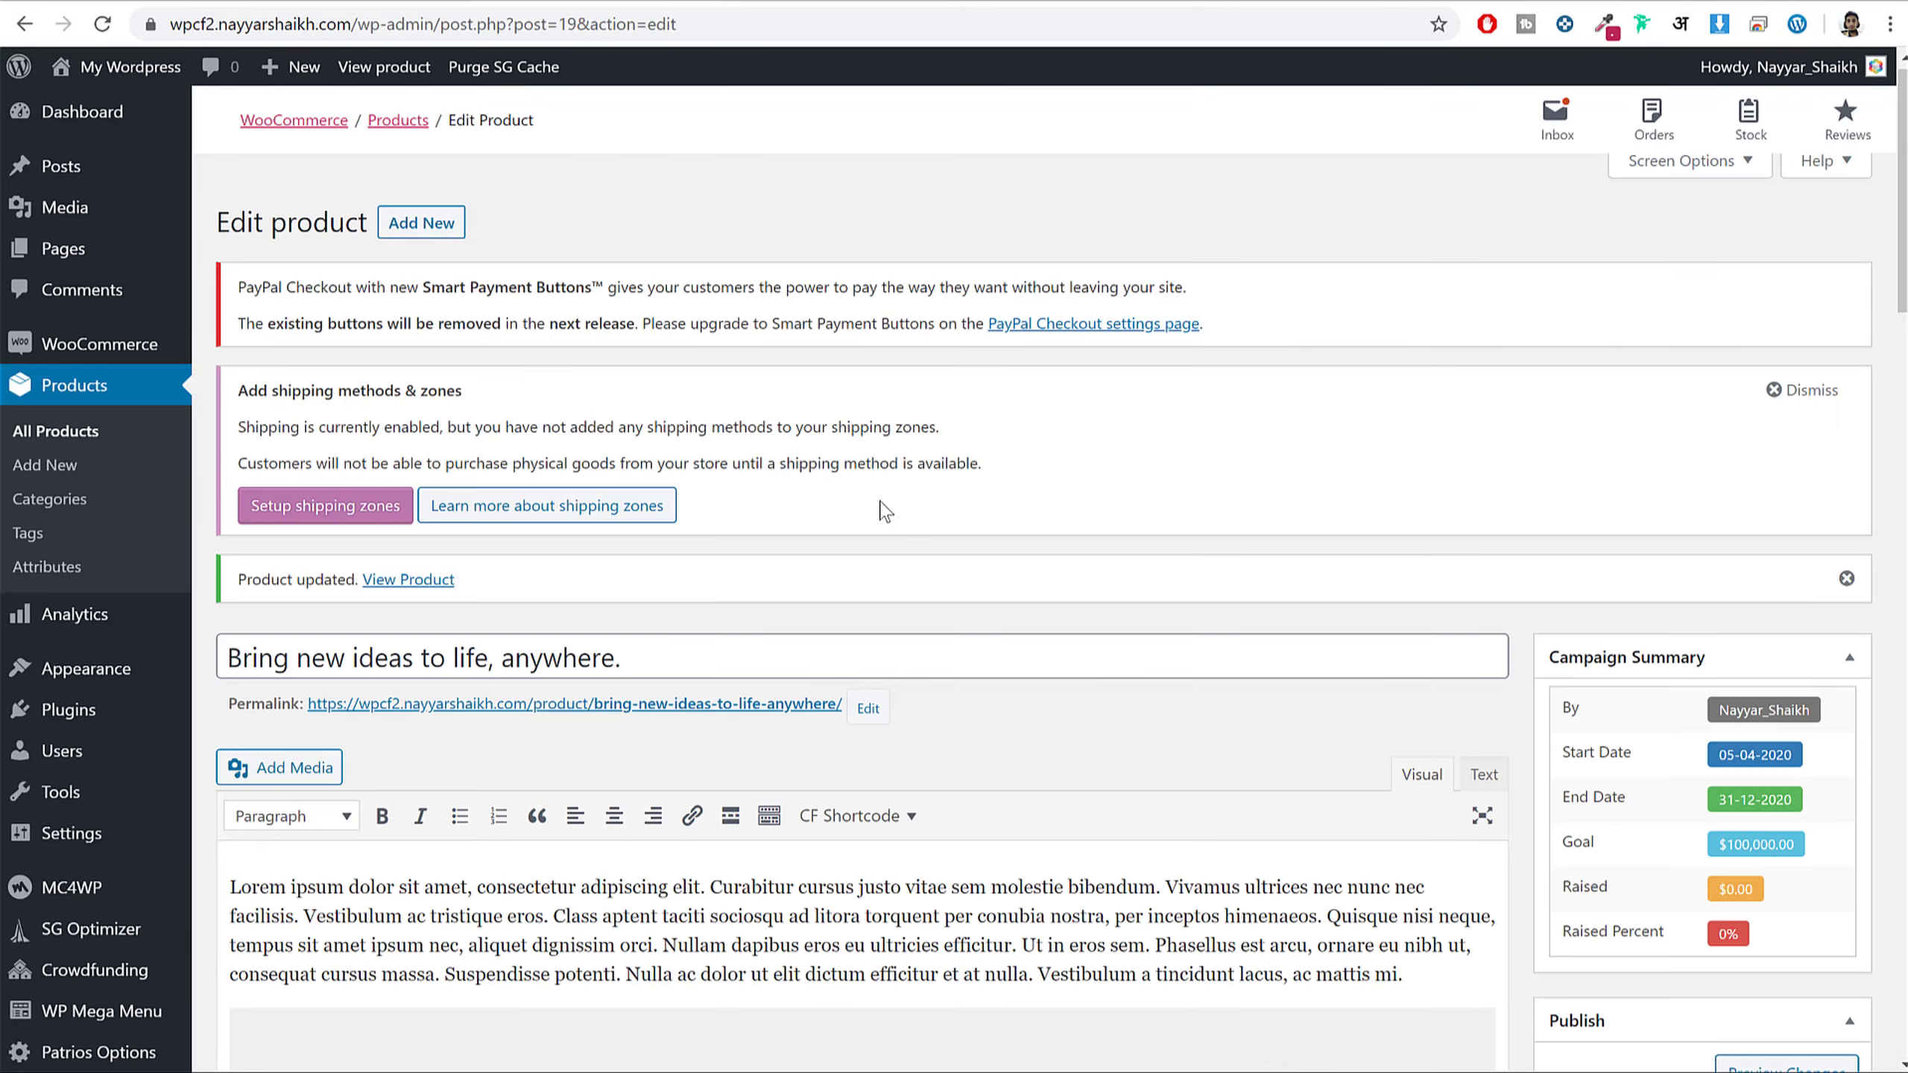
pyautogui.scroll(1, 880, 503)
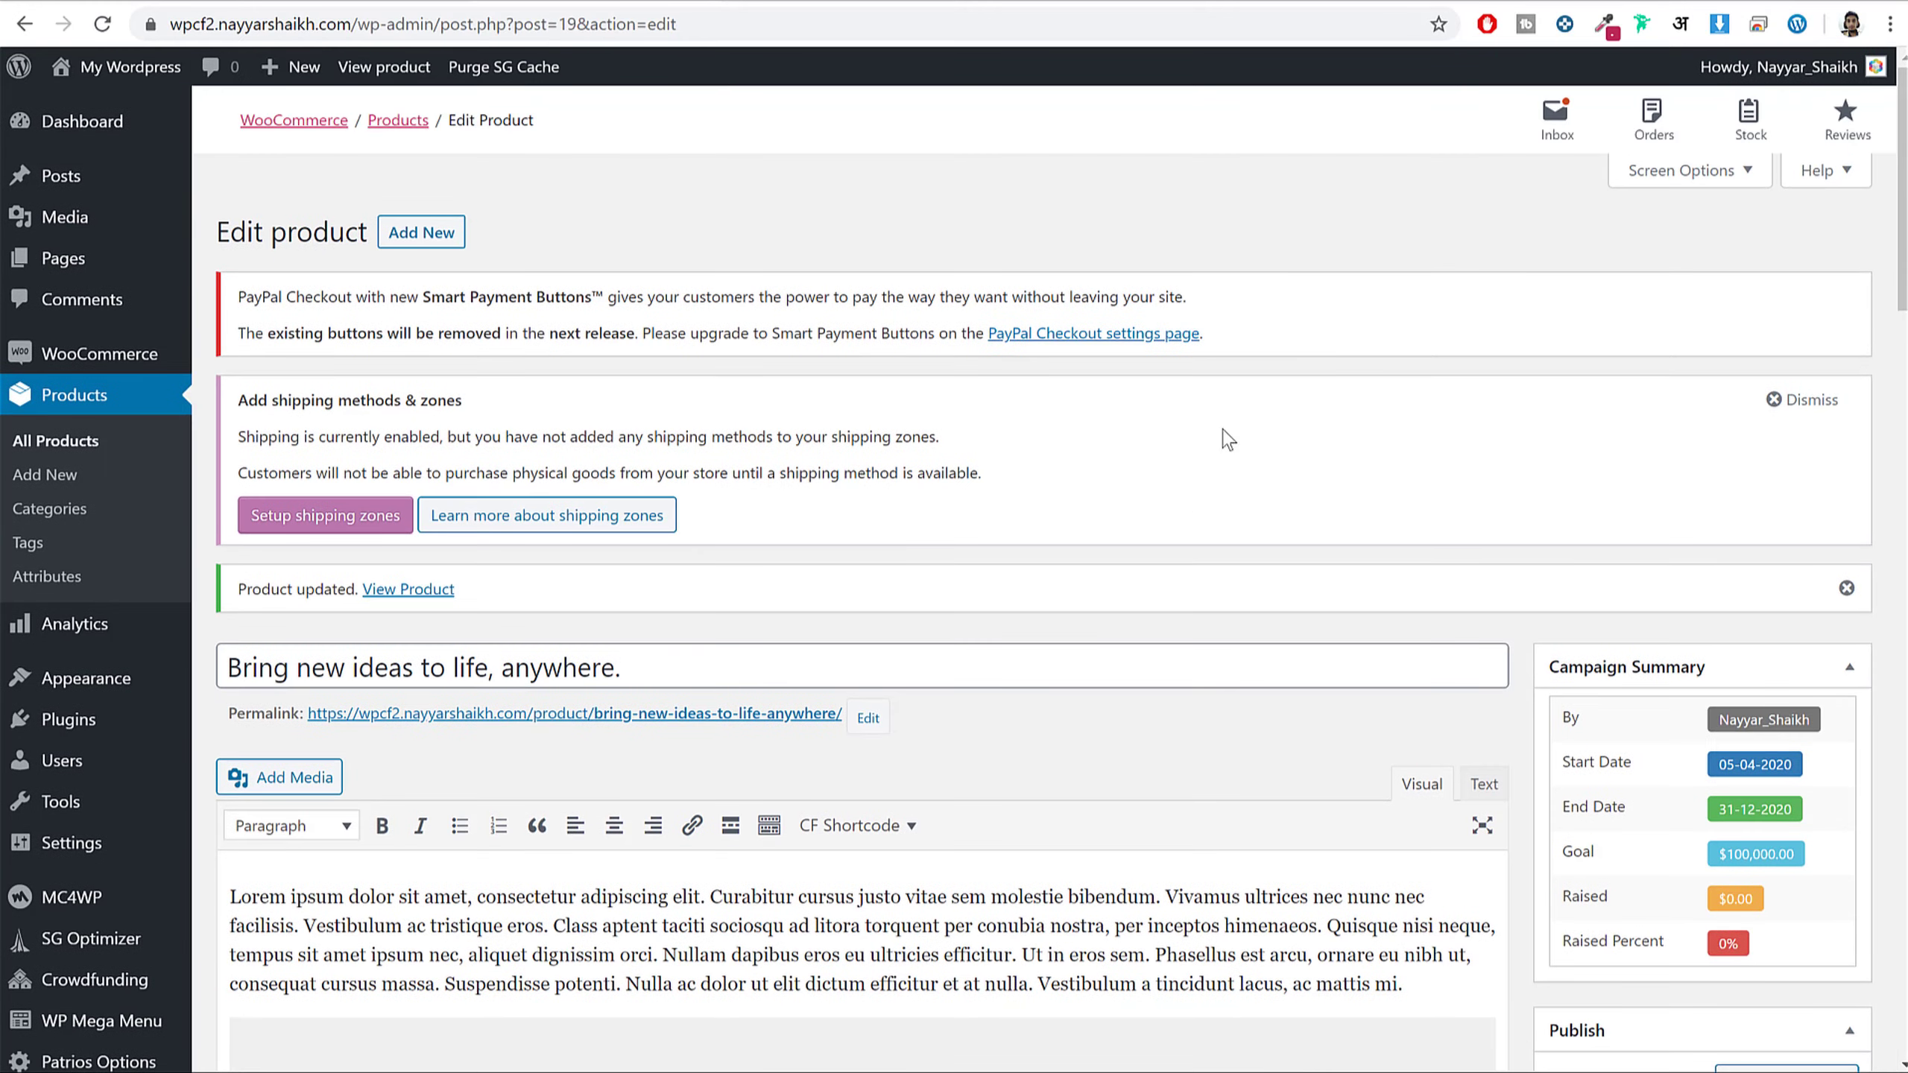
pyautogui.scroll(-2, 480, 368)
pyautogui.scroll(2, 515, 387)
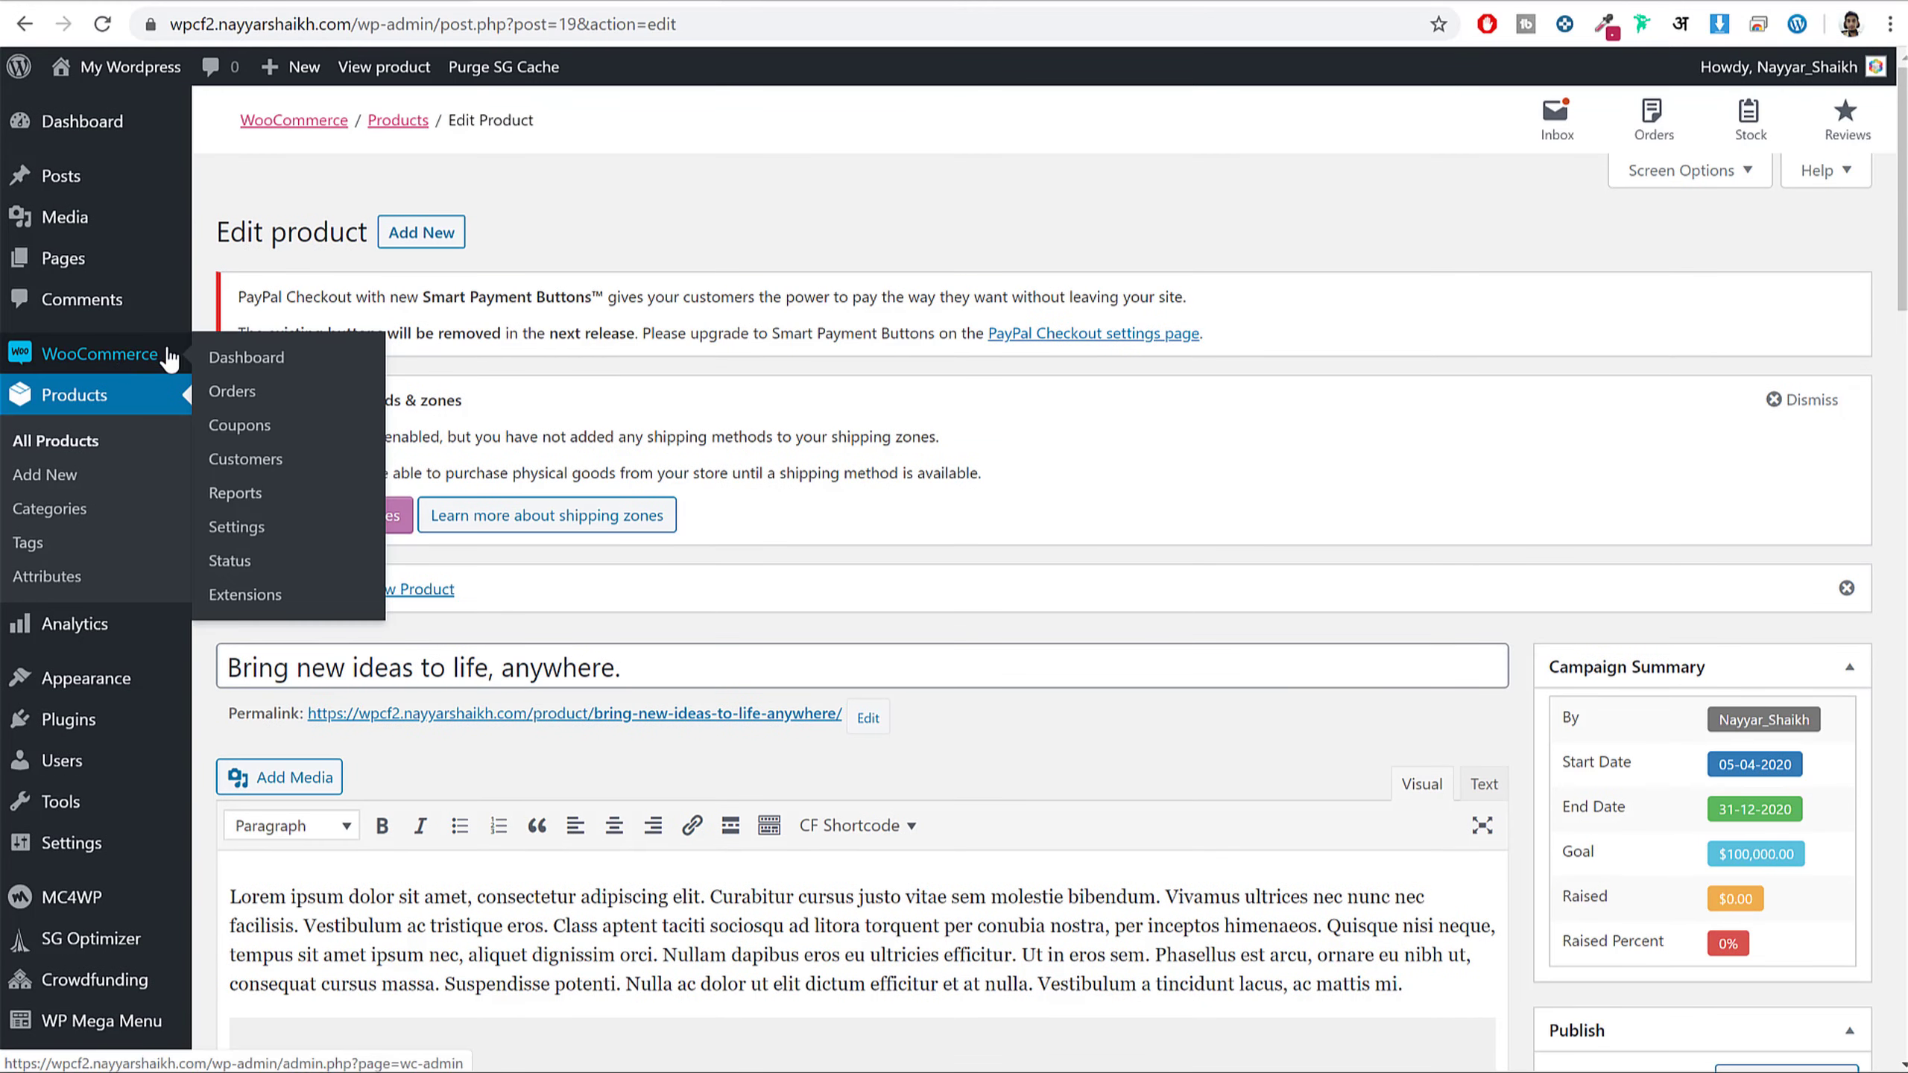
pyautogui.click(265, 531)
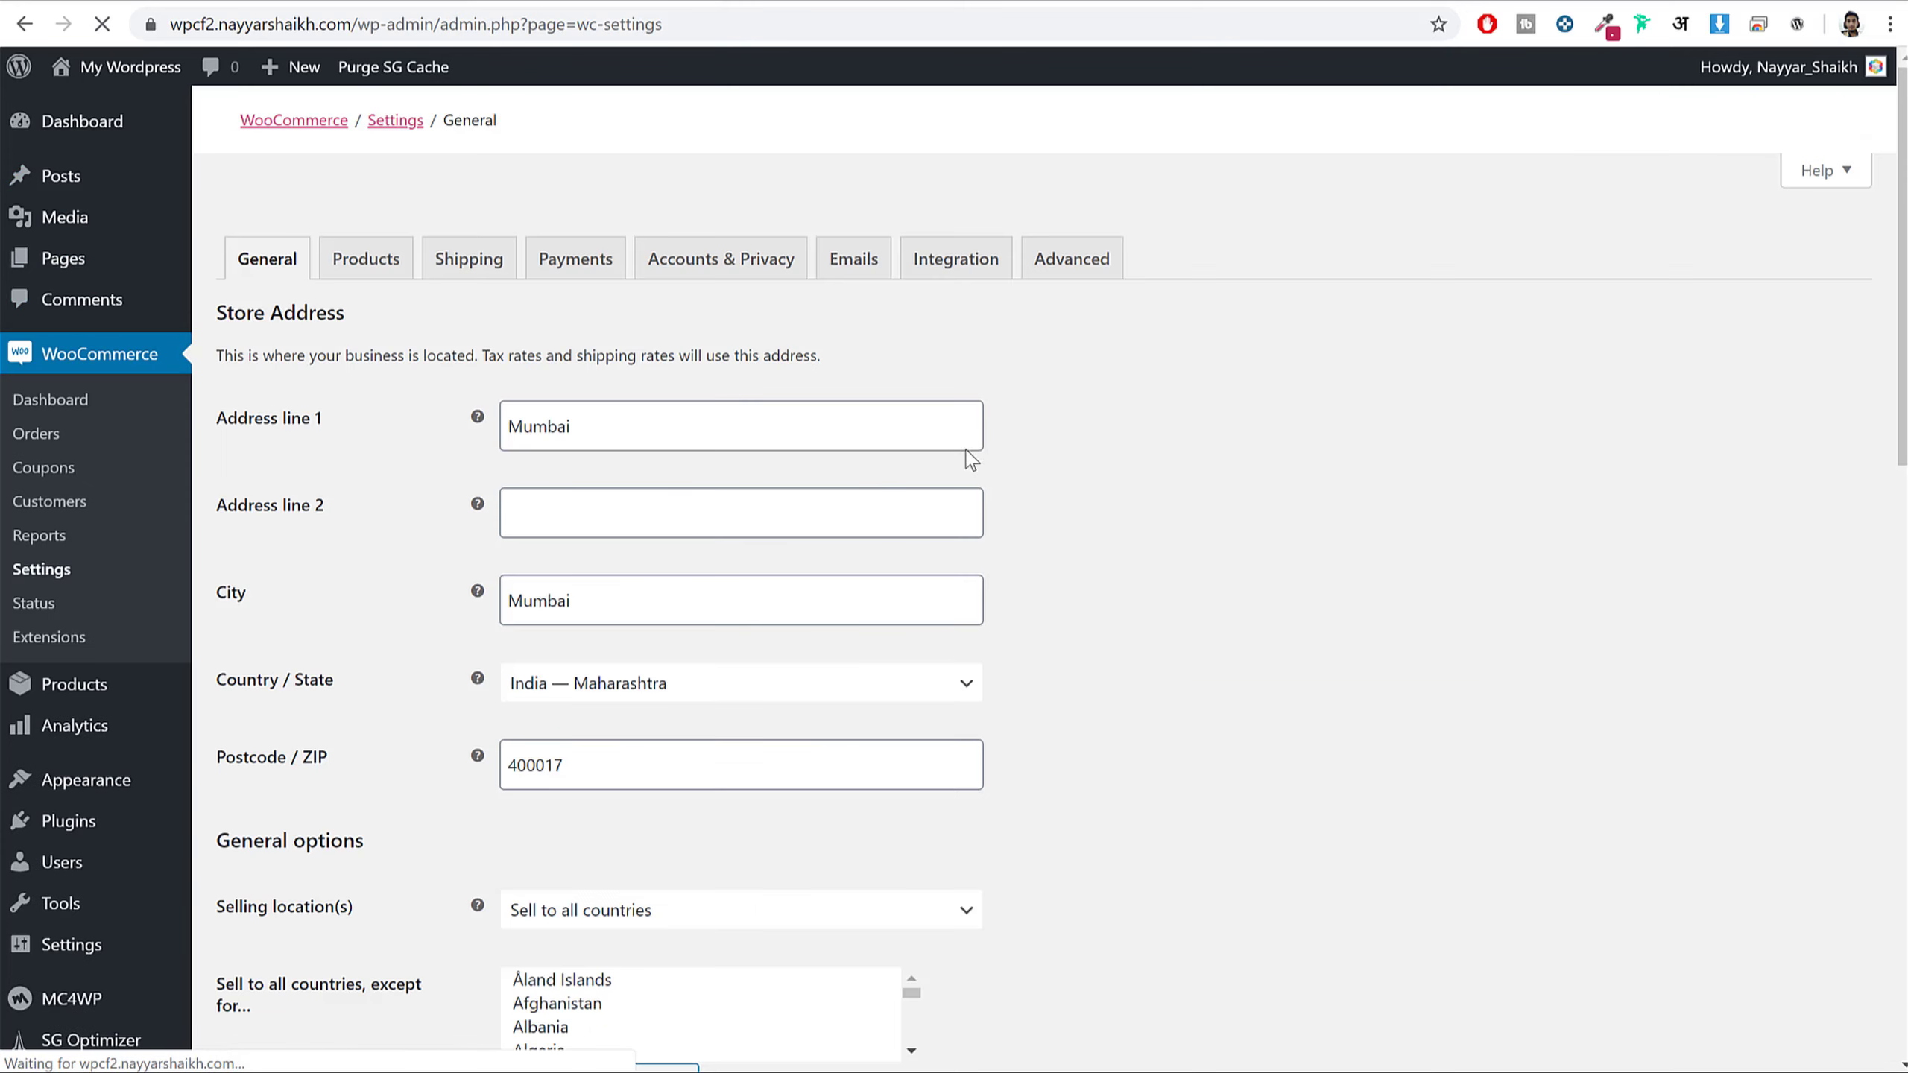
# - Examine the general store settings, covering the store address, selling and shipping locations, coupons and currency options
pyautogui.scroll(-3, 1222, 485)
pyautogui.scroll(-4, 1219, 422)
pyautogui.scroll(8, 516, 440)
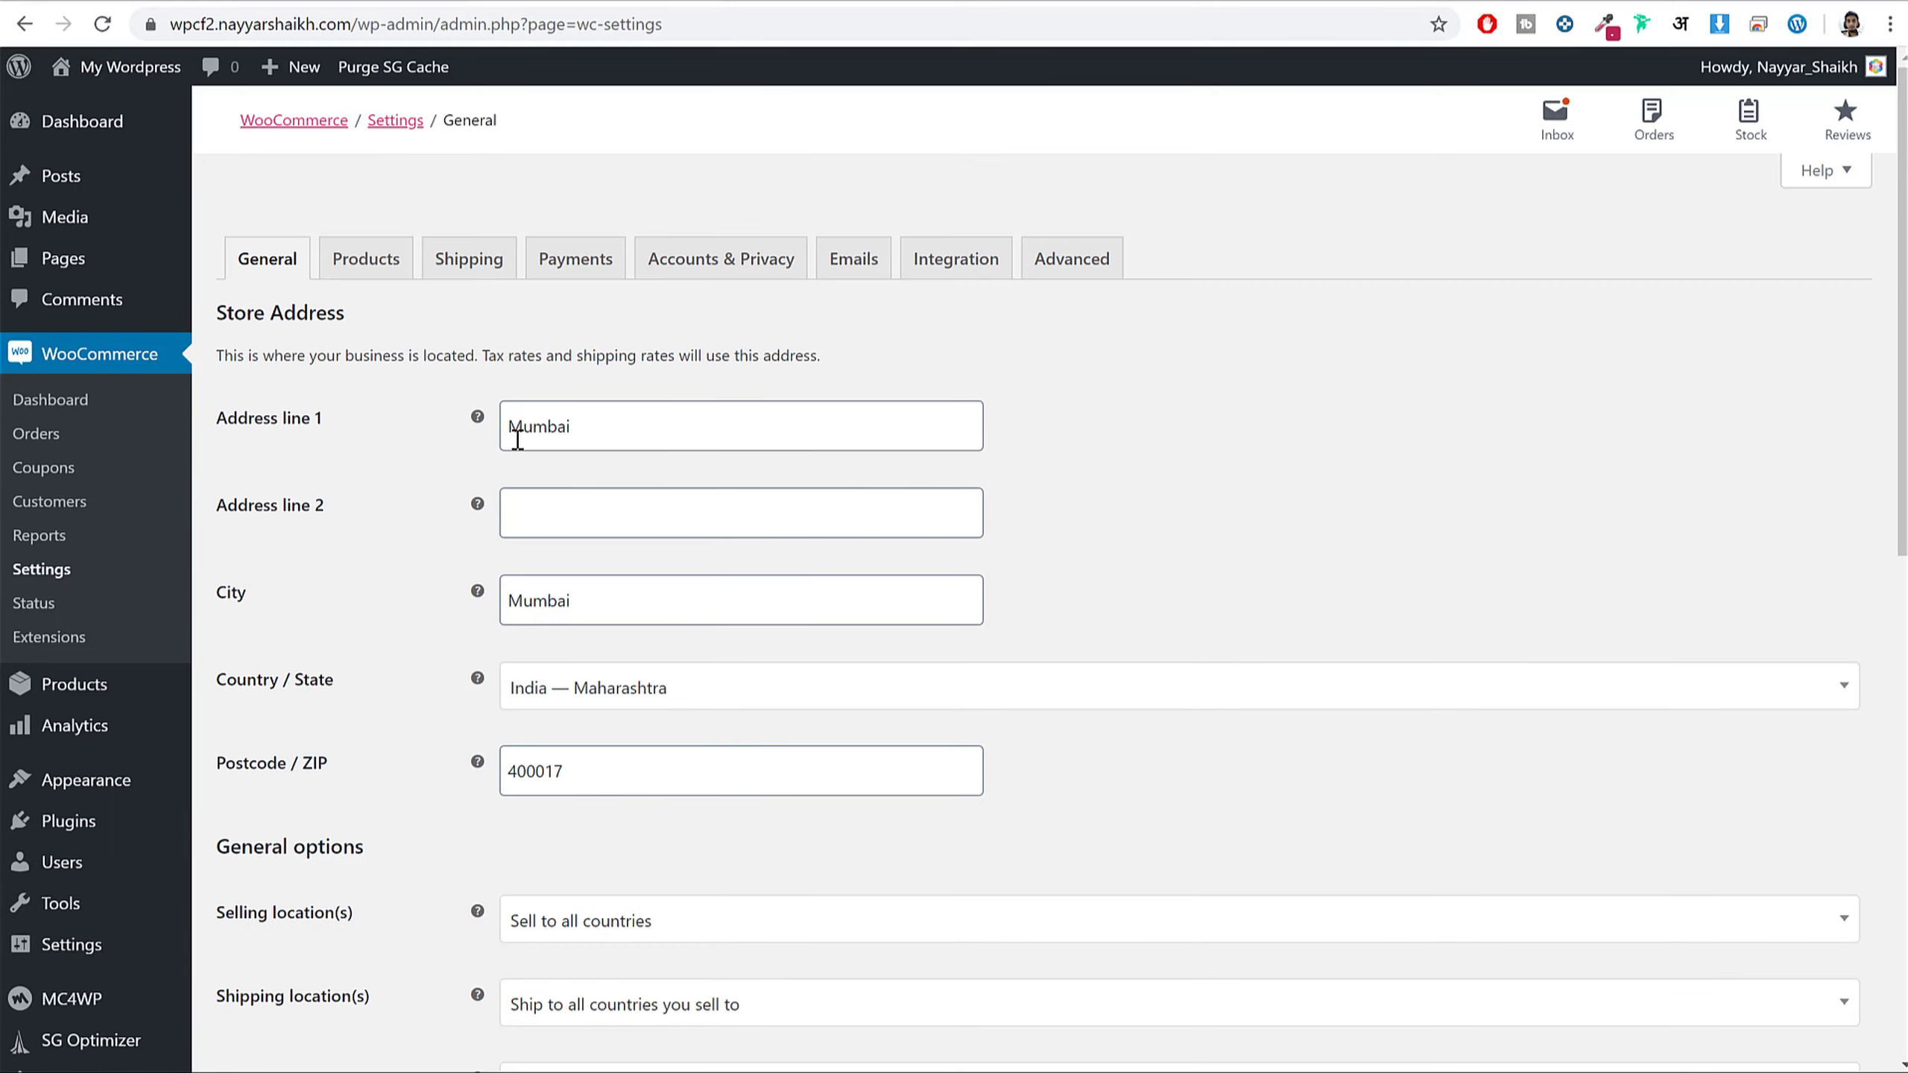
pyautogui.scroll(-6, 514, 471)
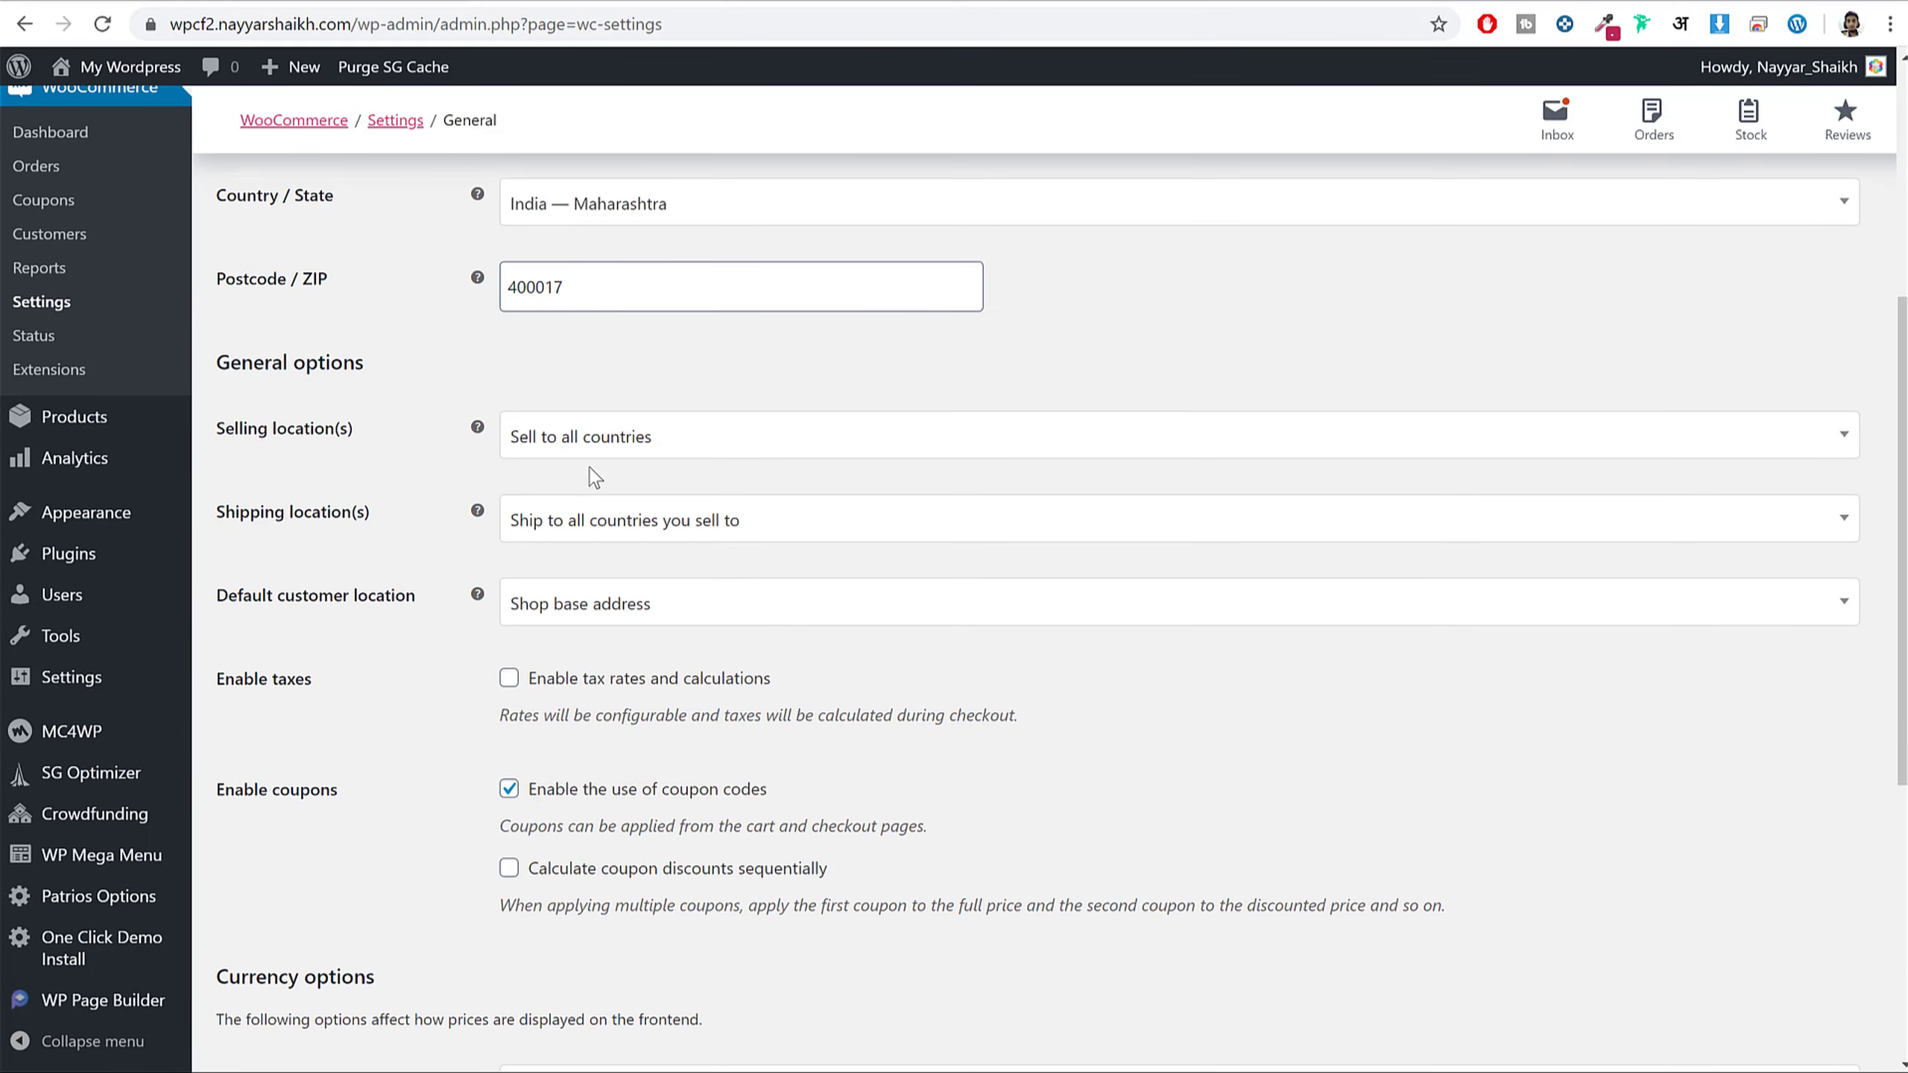
pyautogui.scroll(-7, 508, 523)
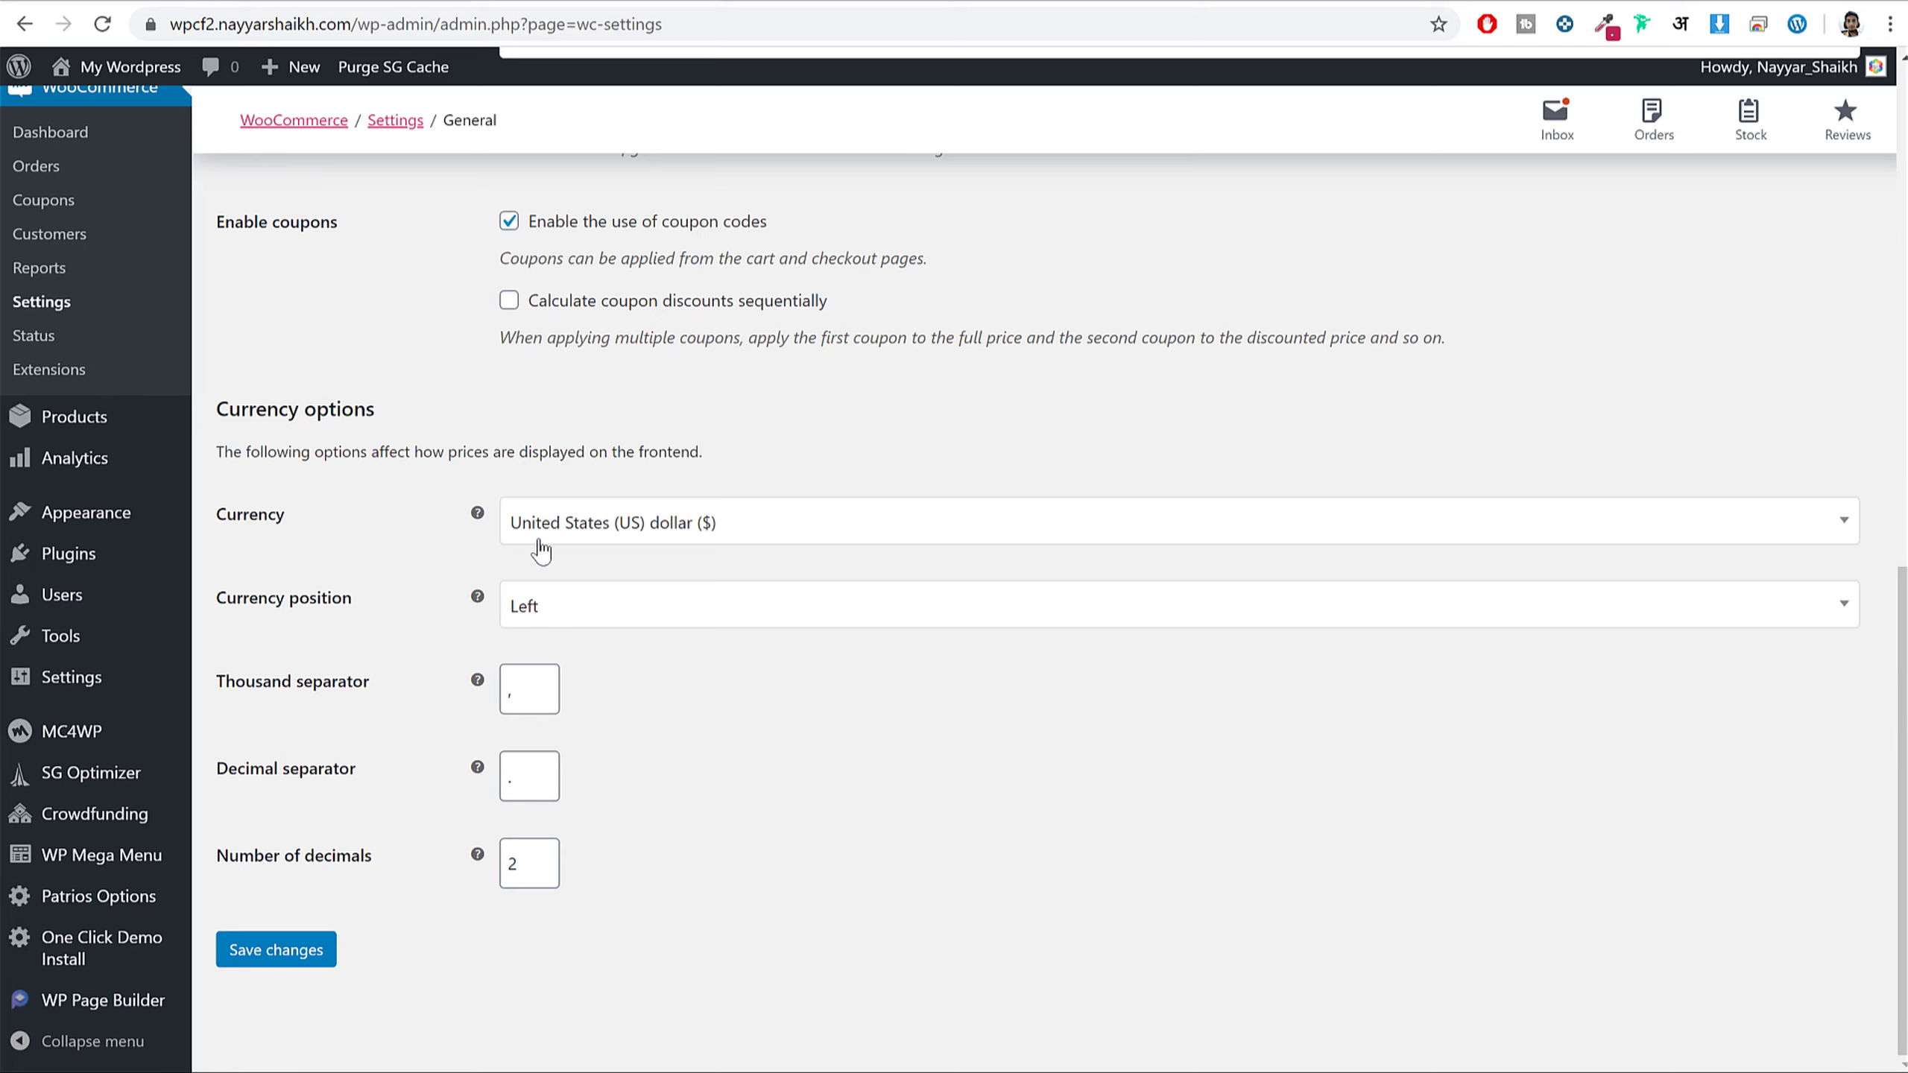
pyautogui.scroll(8, 747, 667)
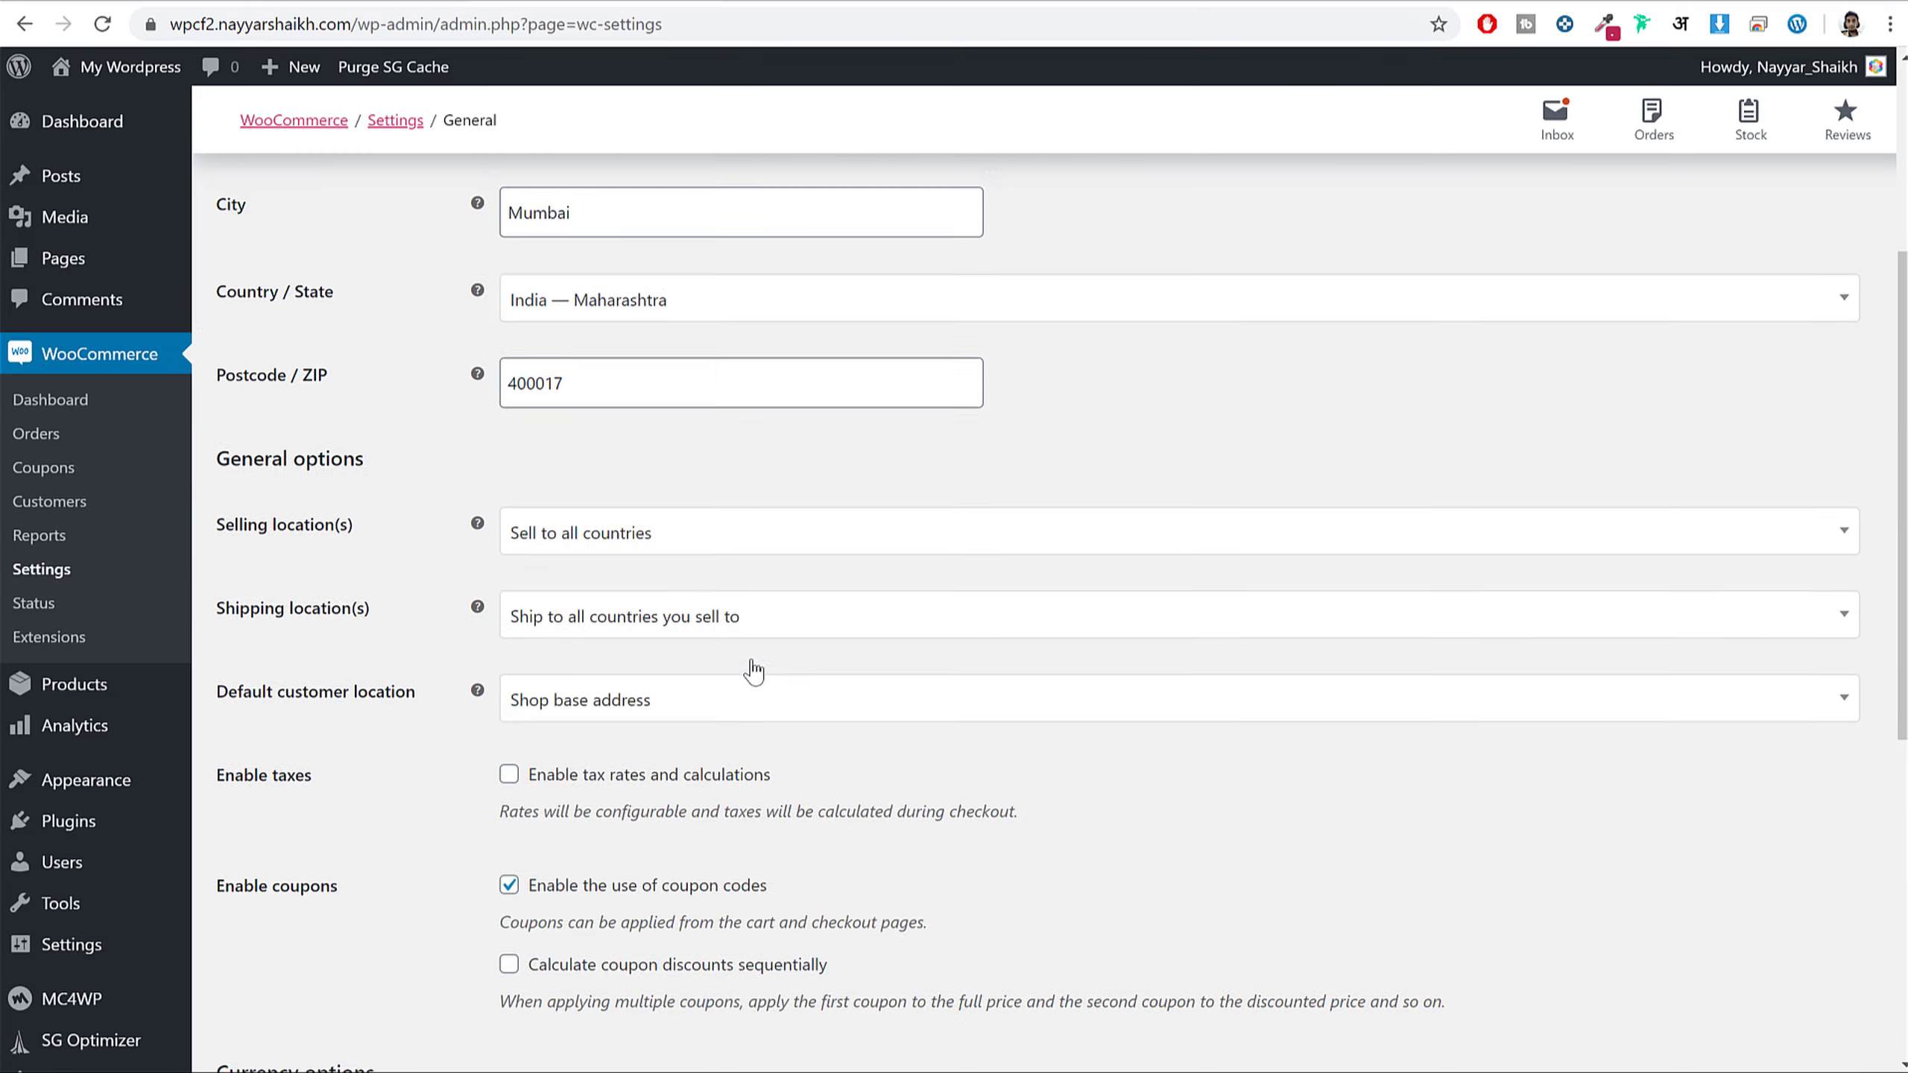
pyautogui.scroll(5, 753, 668)
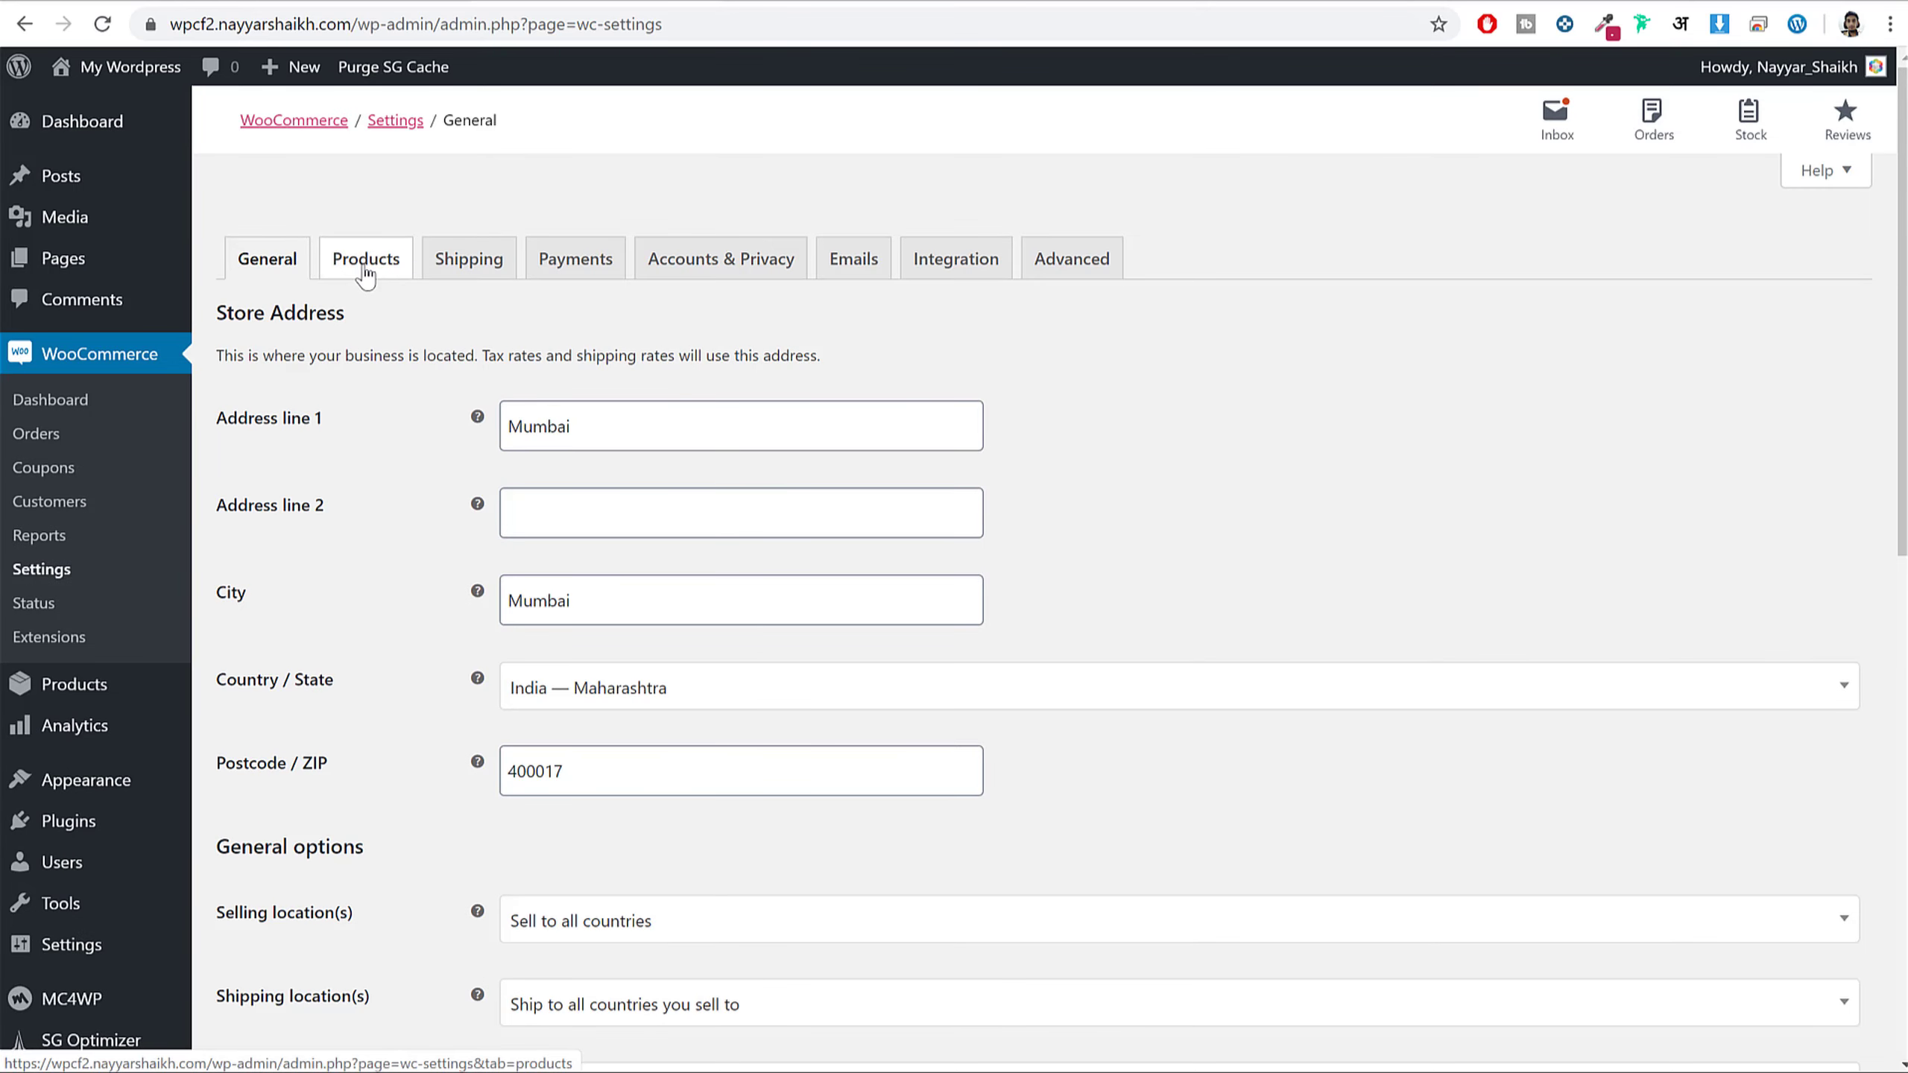
# - Open the PayPal Checkout payment method's settings and examine its live API username and password fields
pyautogui.click(565, 275)
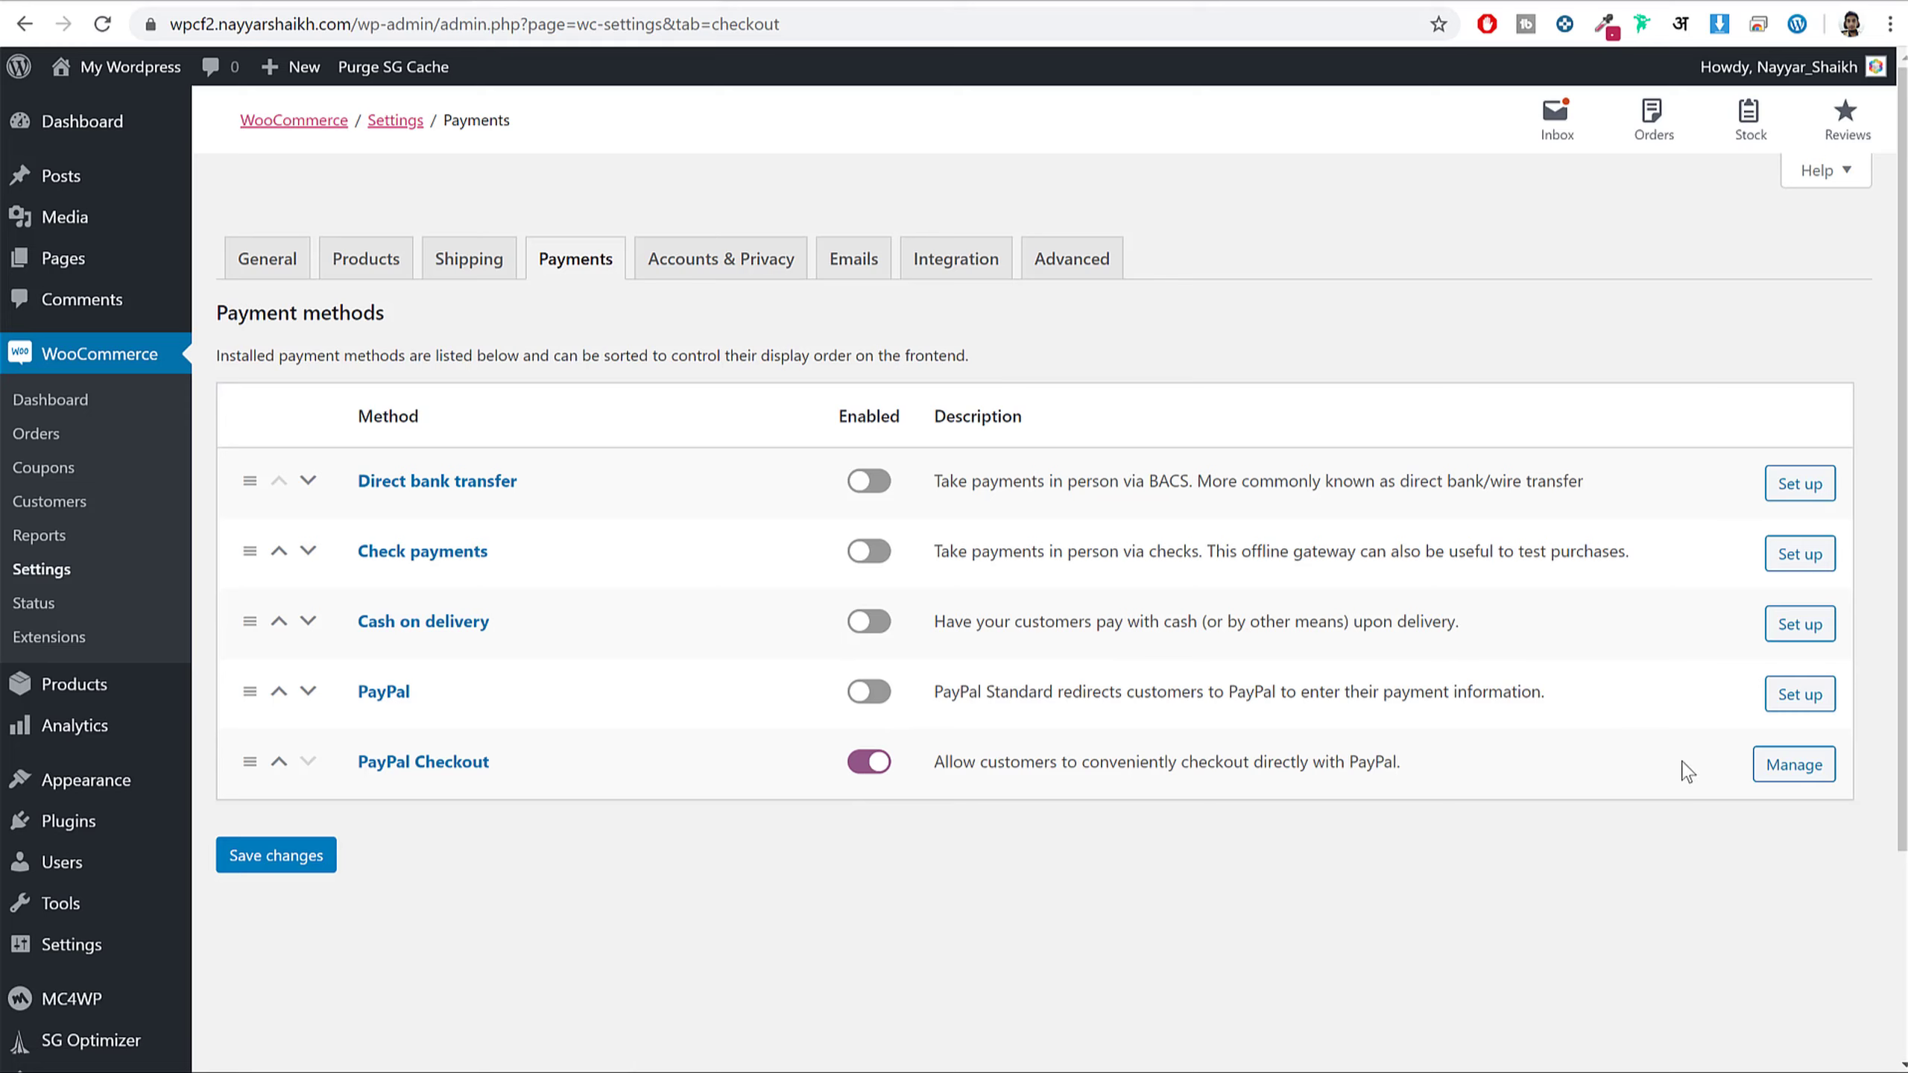
pyautogui.click(1795, 765)
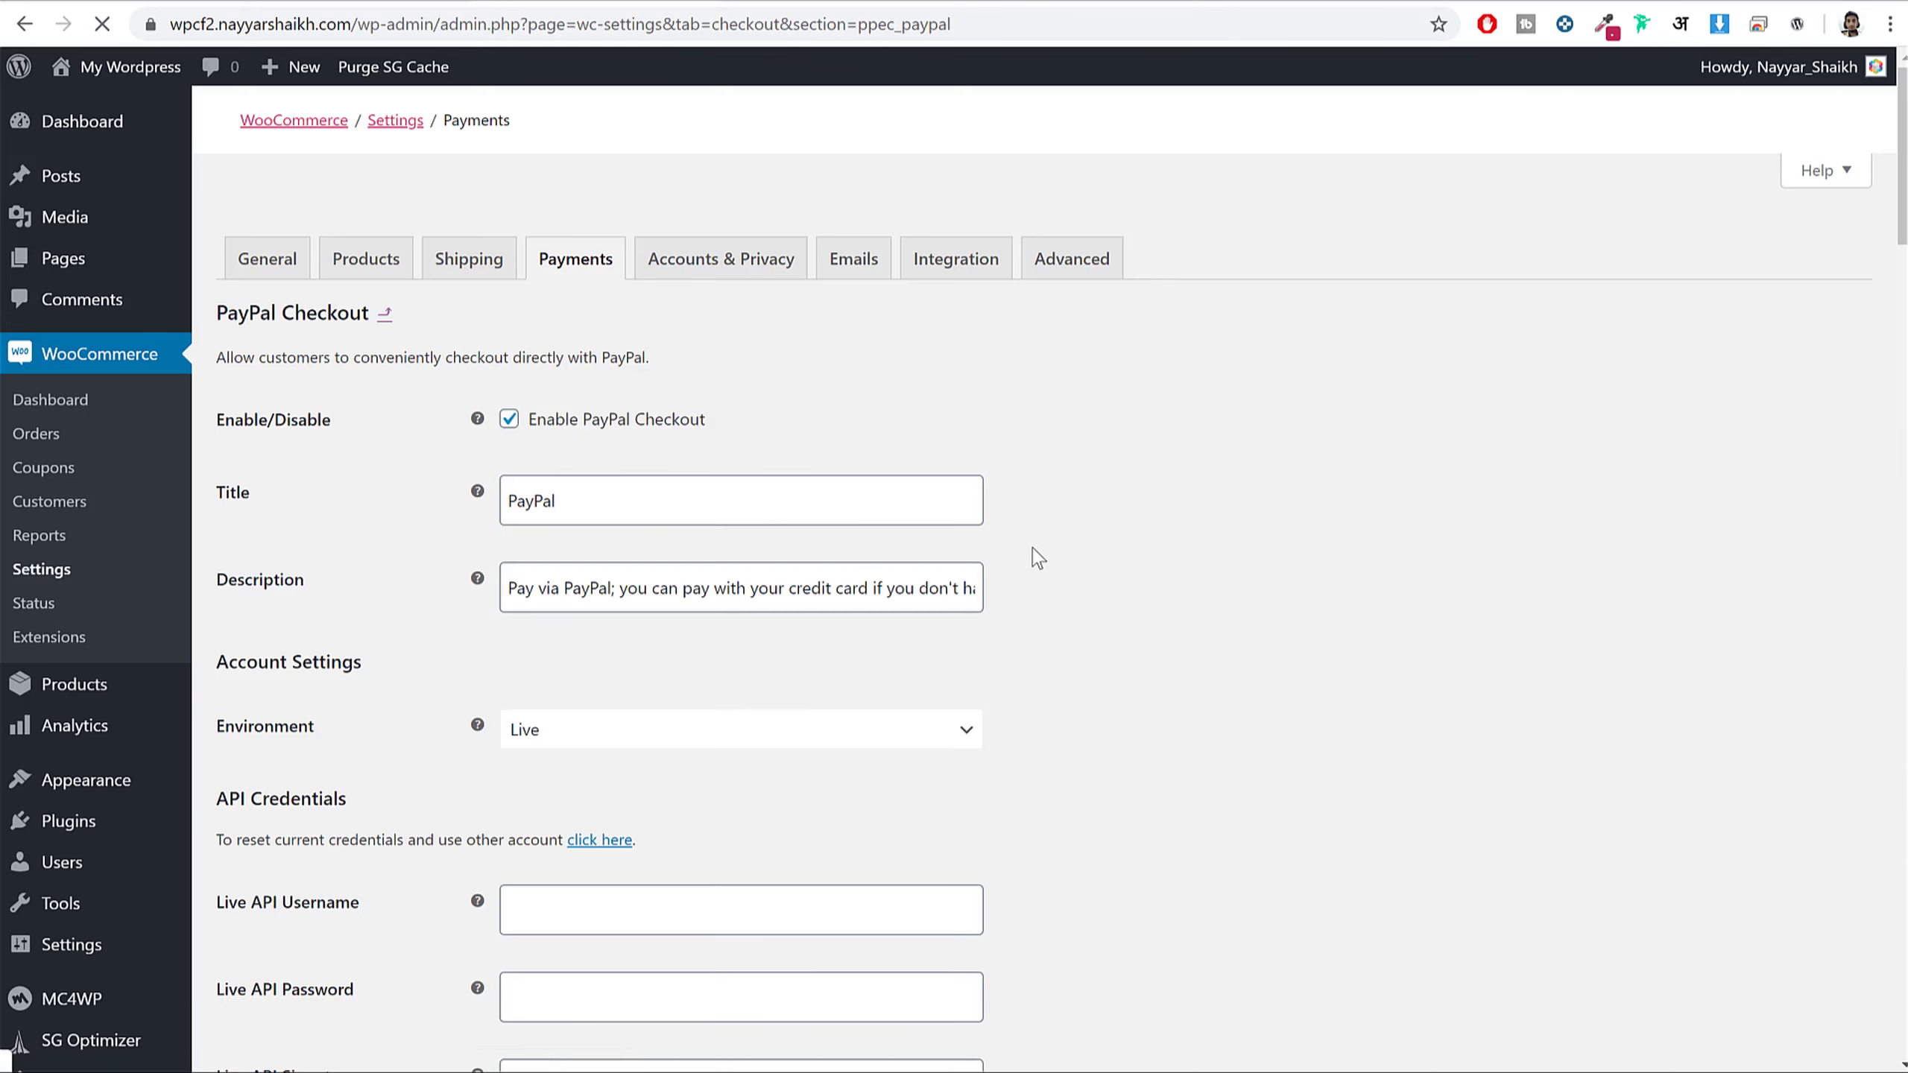
pyautogui.scroll(-6, 1050, 596)
pyautogui.scroll(-20, 1049, 596)
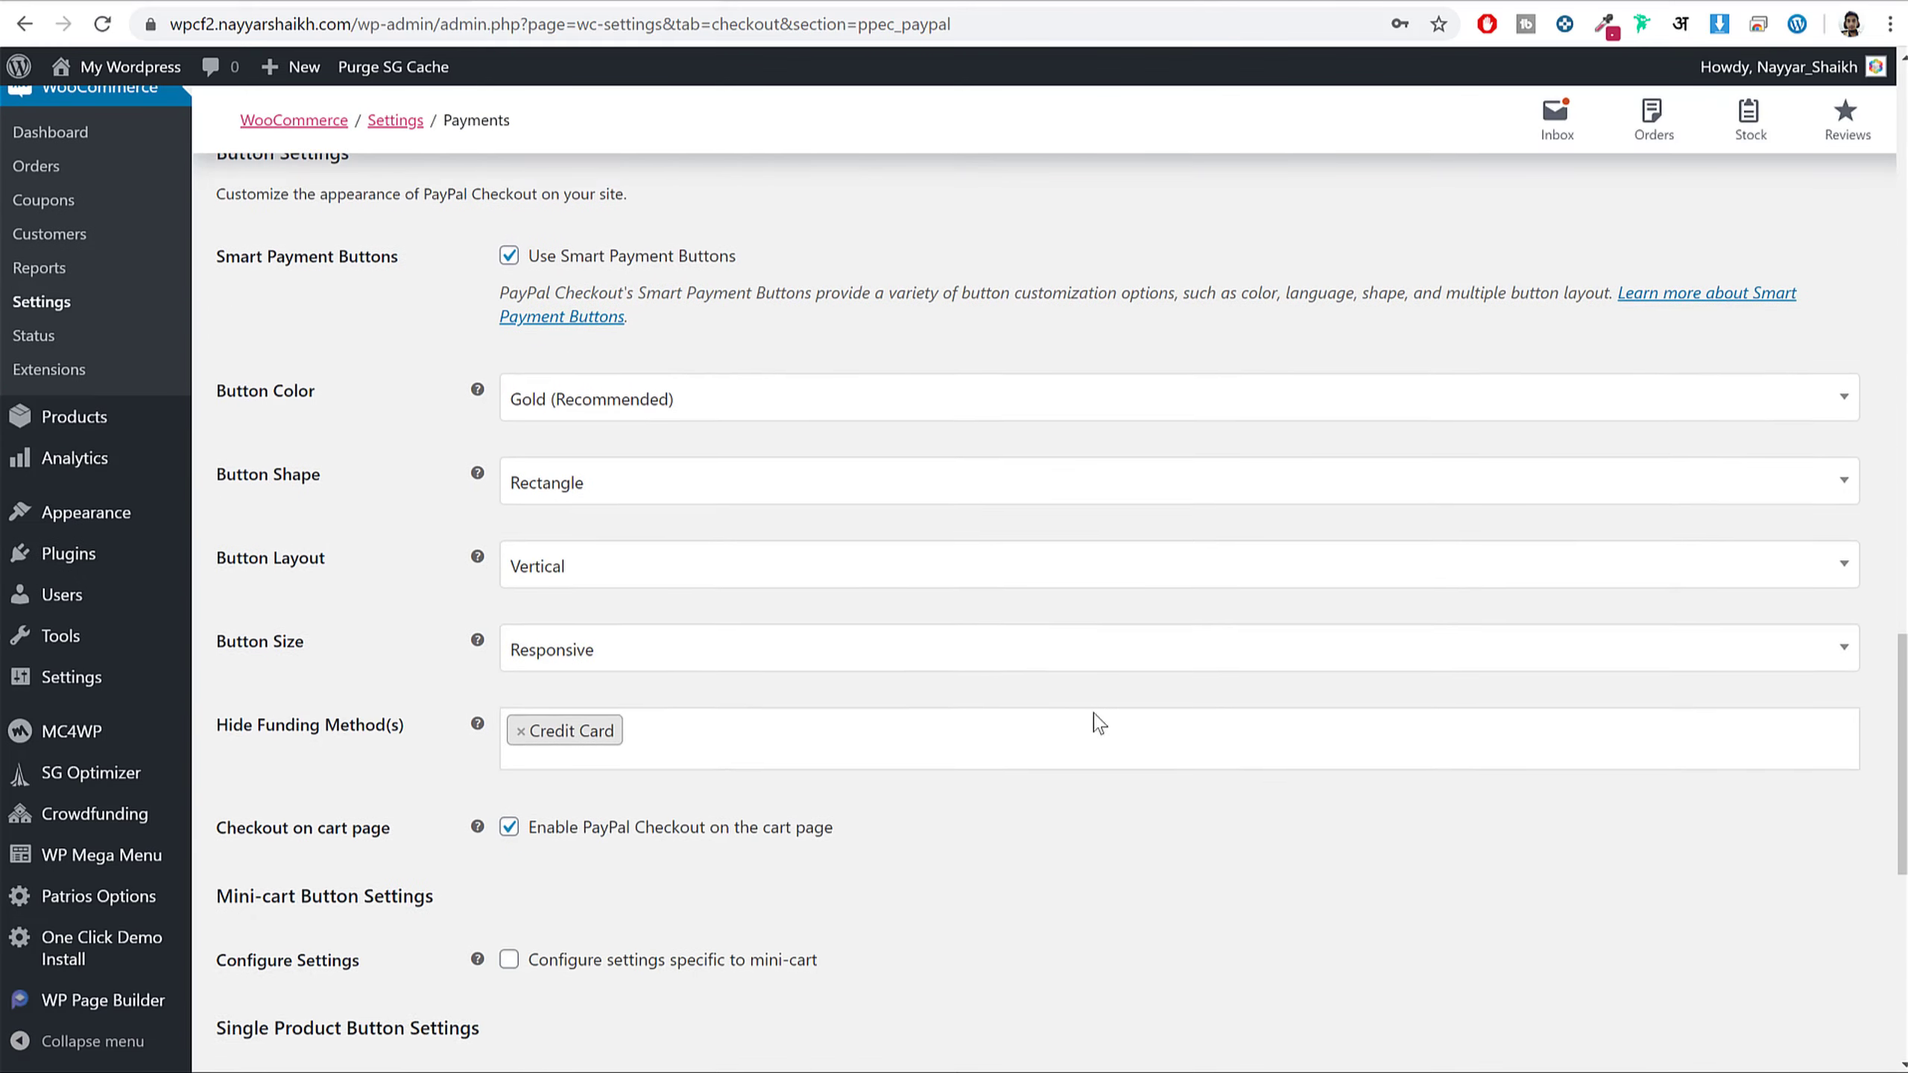
pyautogui.scroll(20, 1093, 725)
pyautogui.scroll(-5, 1099, 729)
pyautogui.scroll(2, 900, 718)
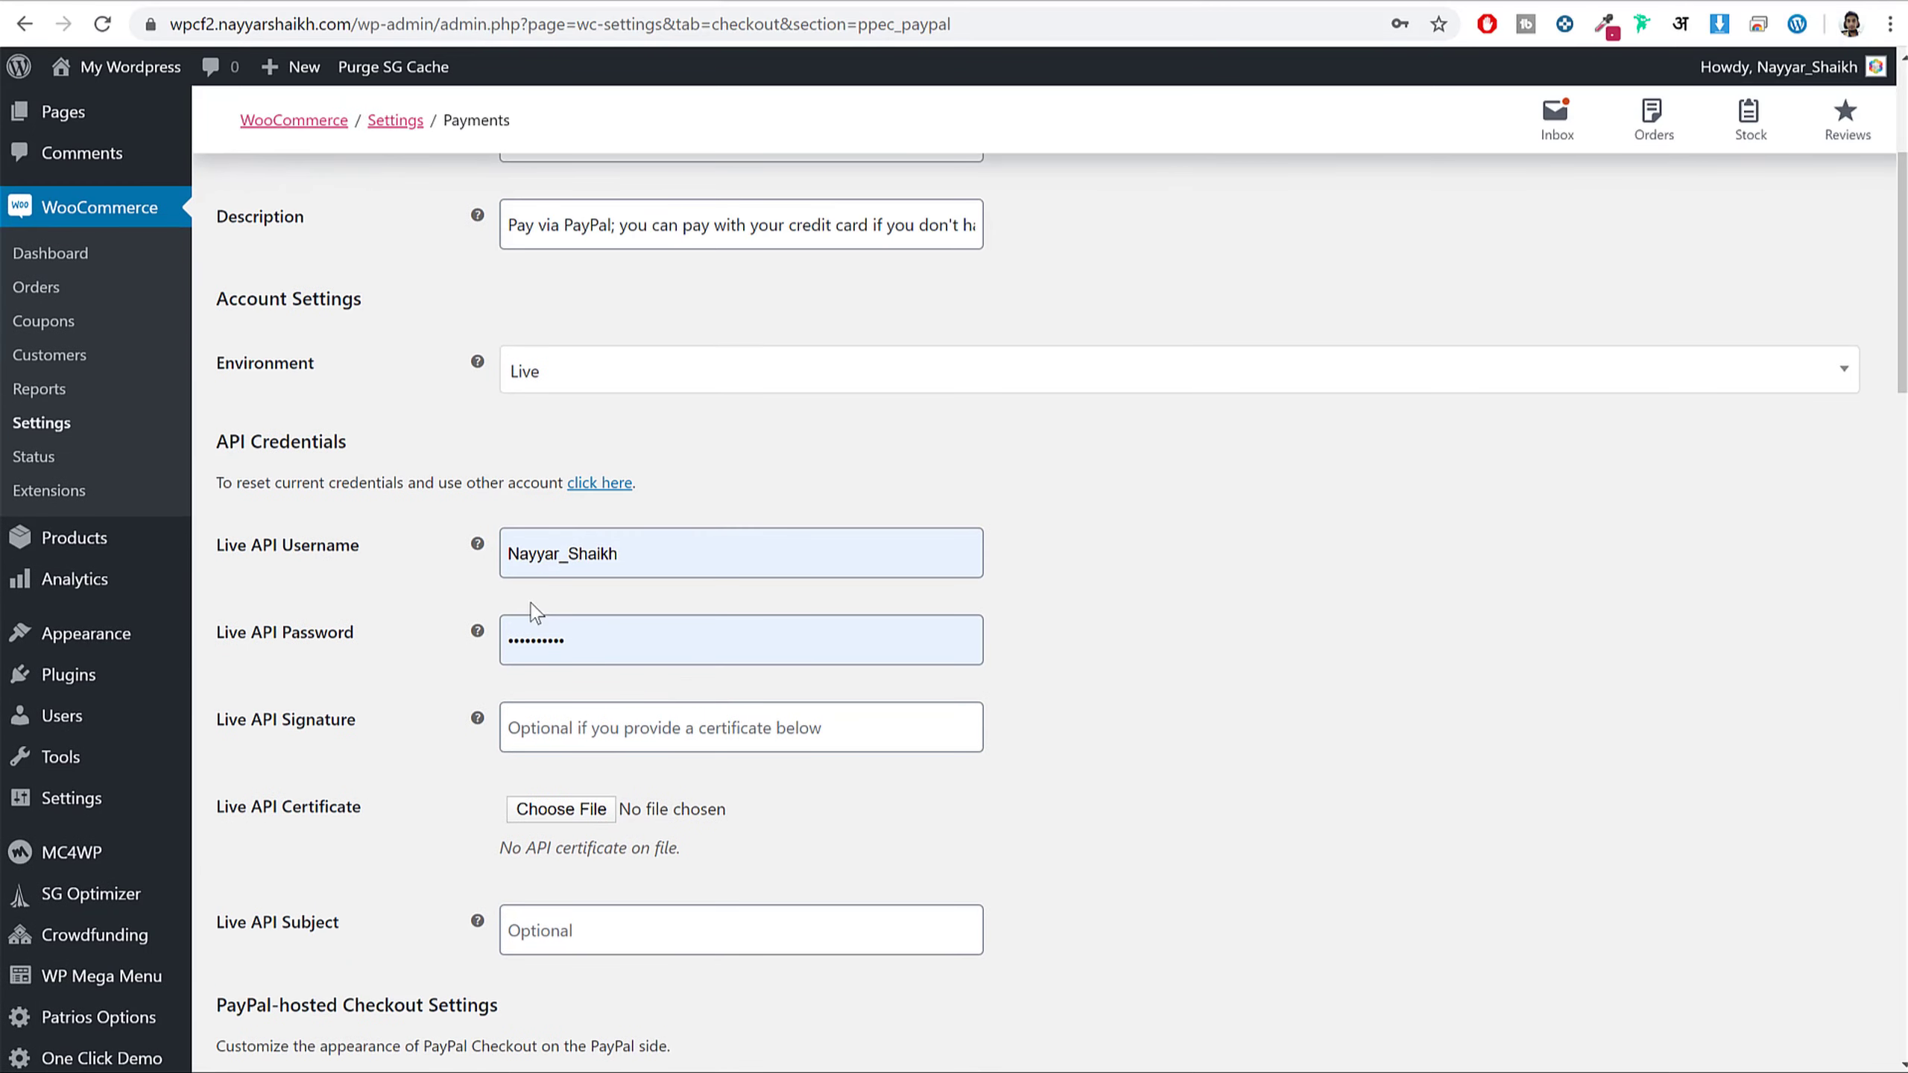
pyautogui.moveTo(263, 548); pyautogui.dragTo(342, 550)
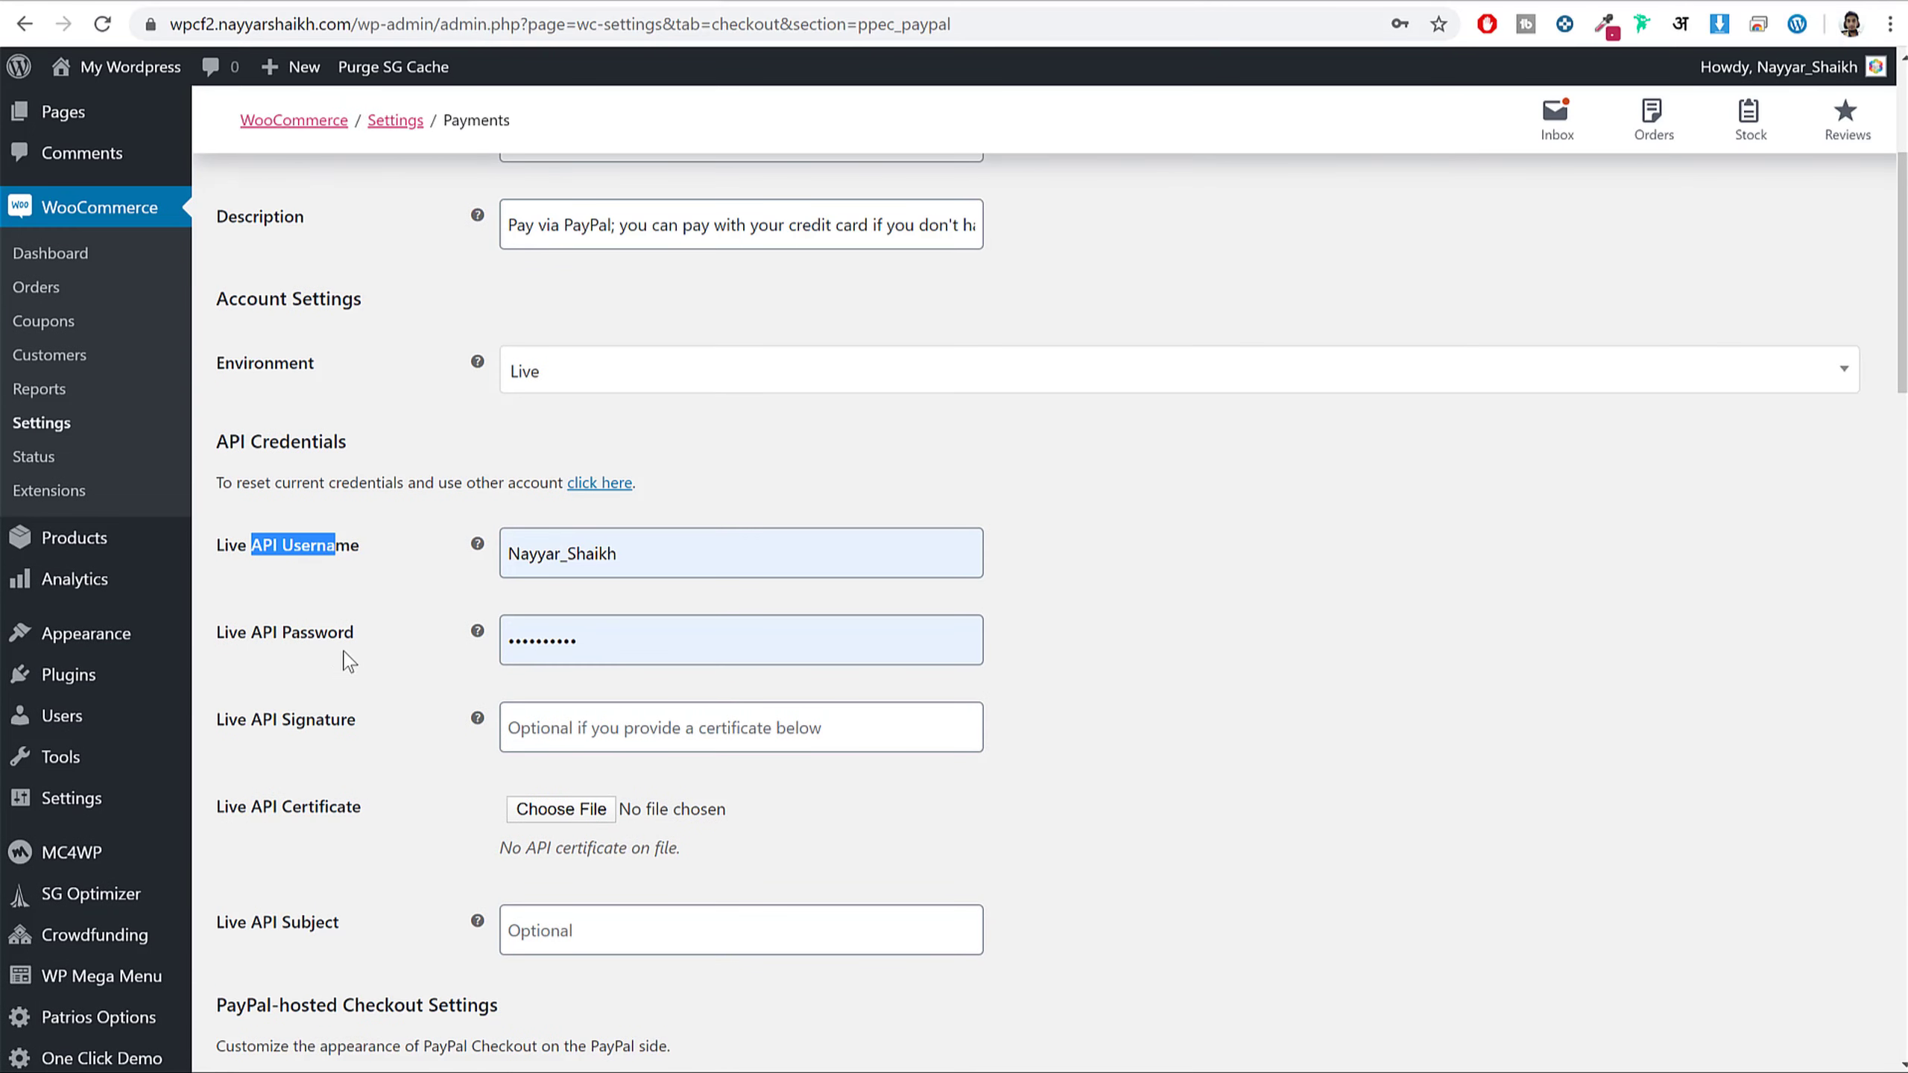
pyautogui.click(326, 675)
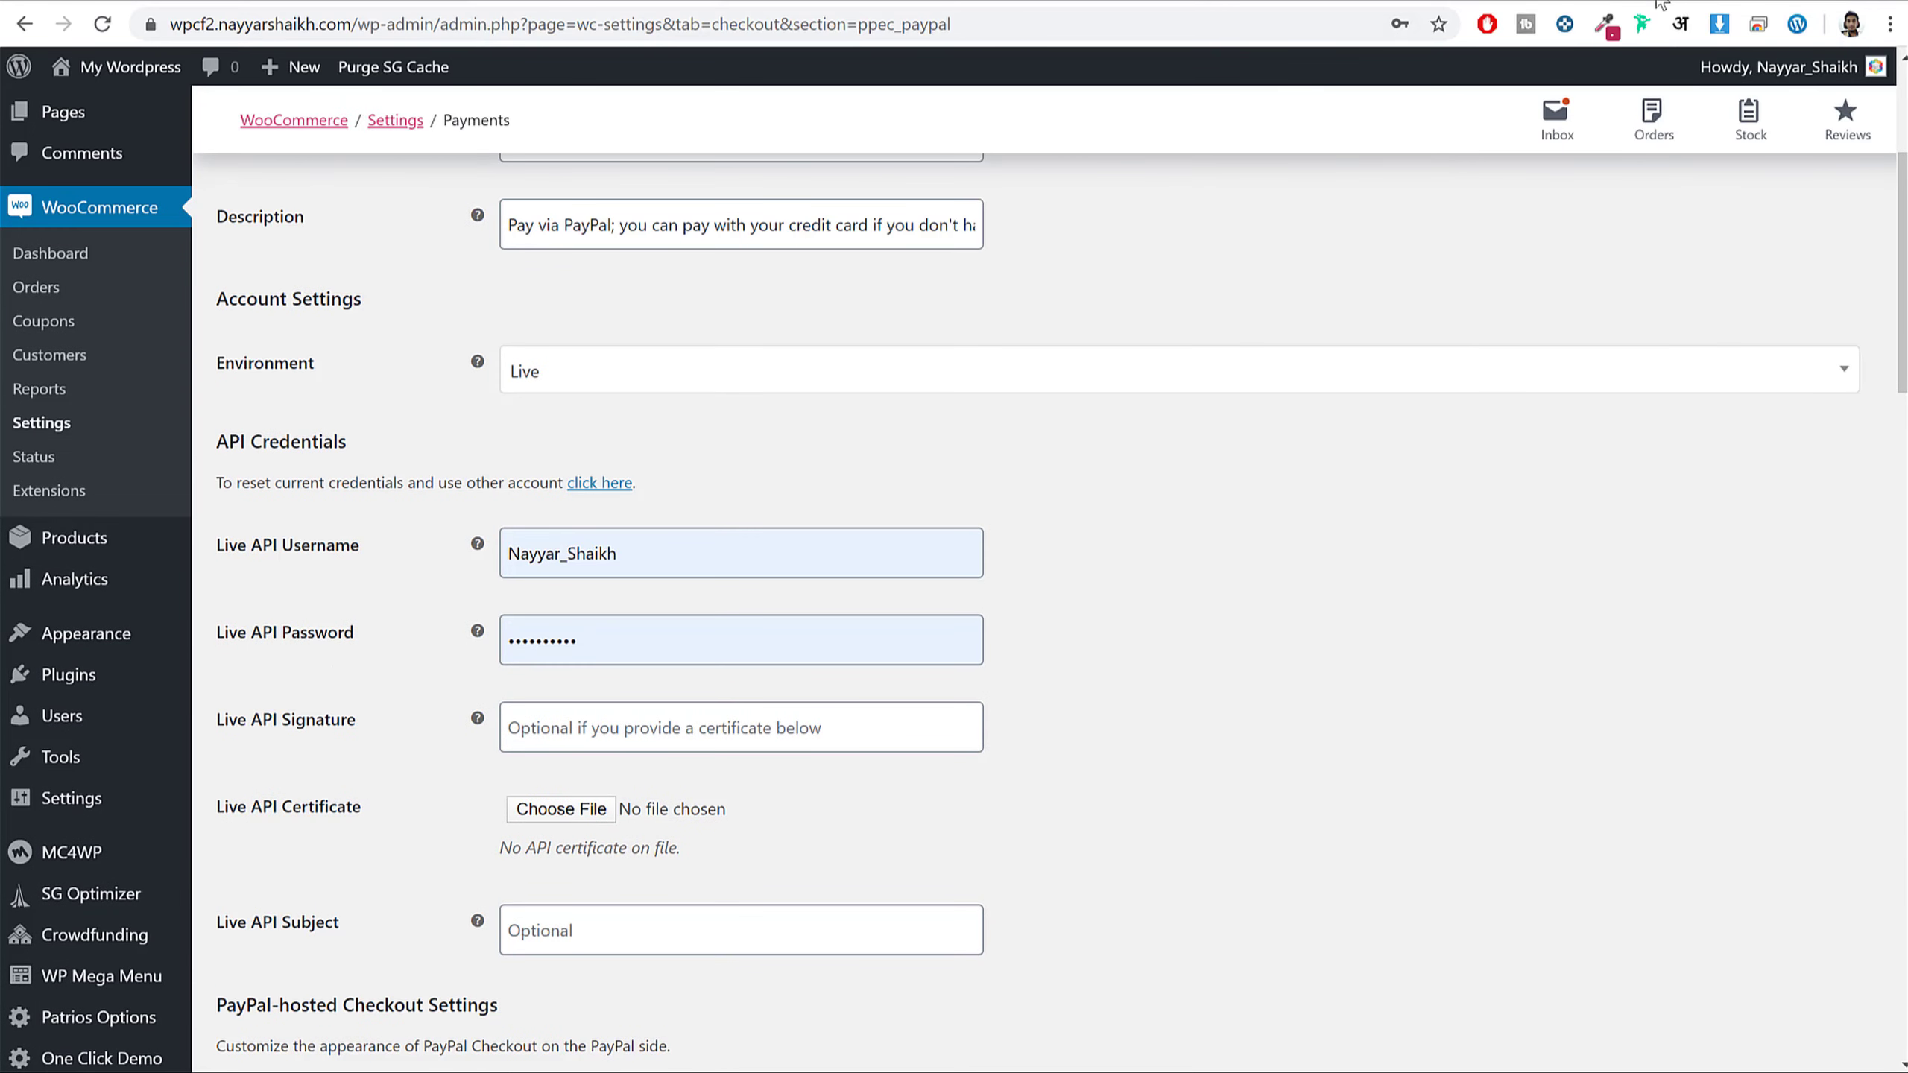
# - Open the PayPal website in a new browser tab and log in to the account
pyautogui.hotkey('ctrl', 't')
pyautogui.write('payu')
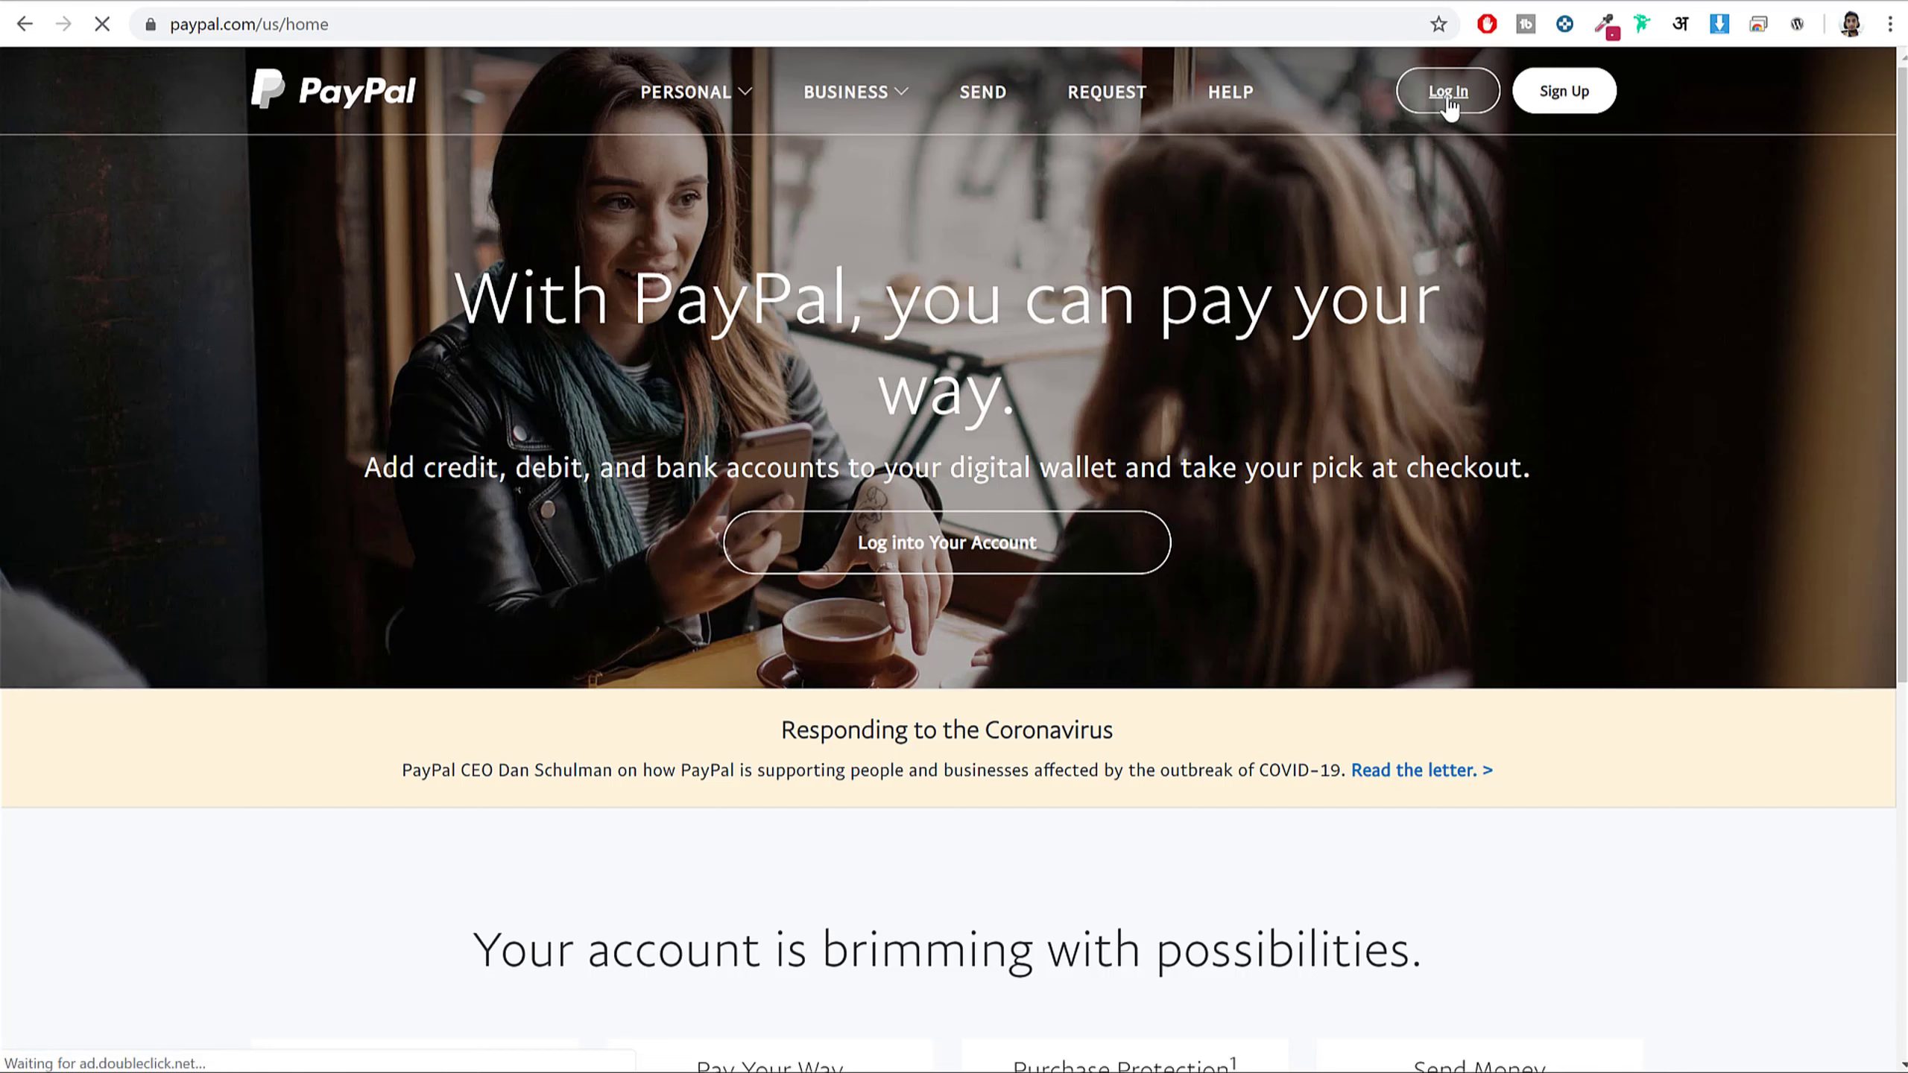
pyautogui.click(1447, 92)
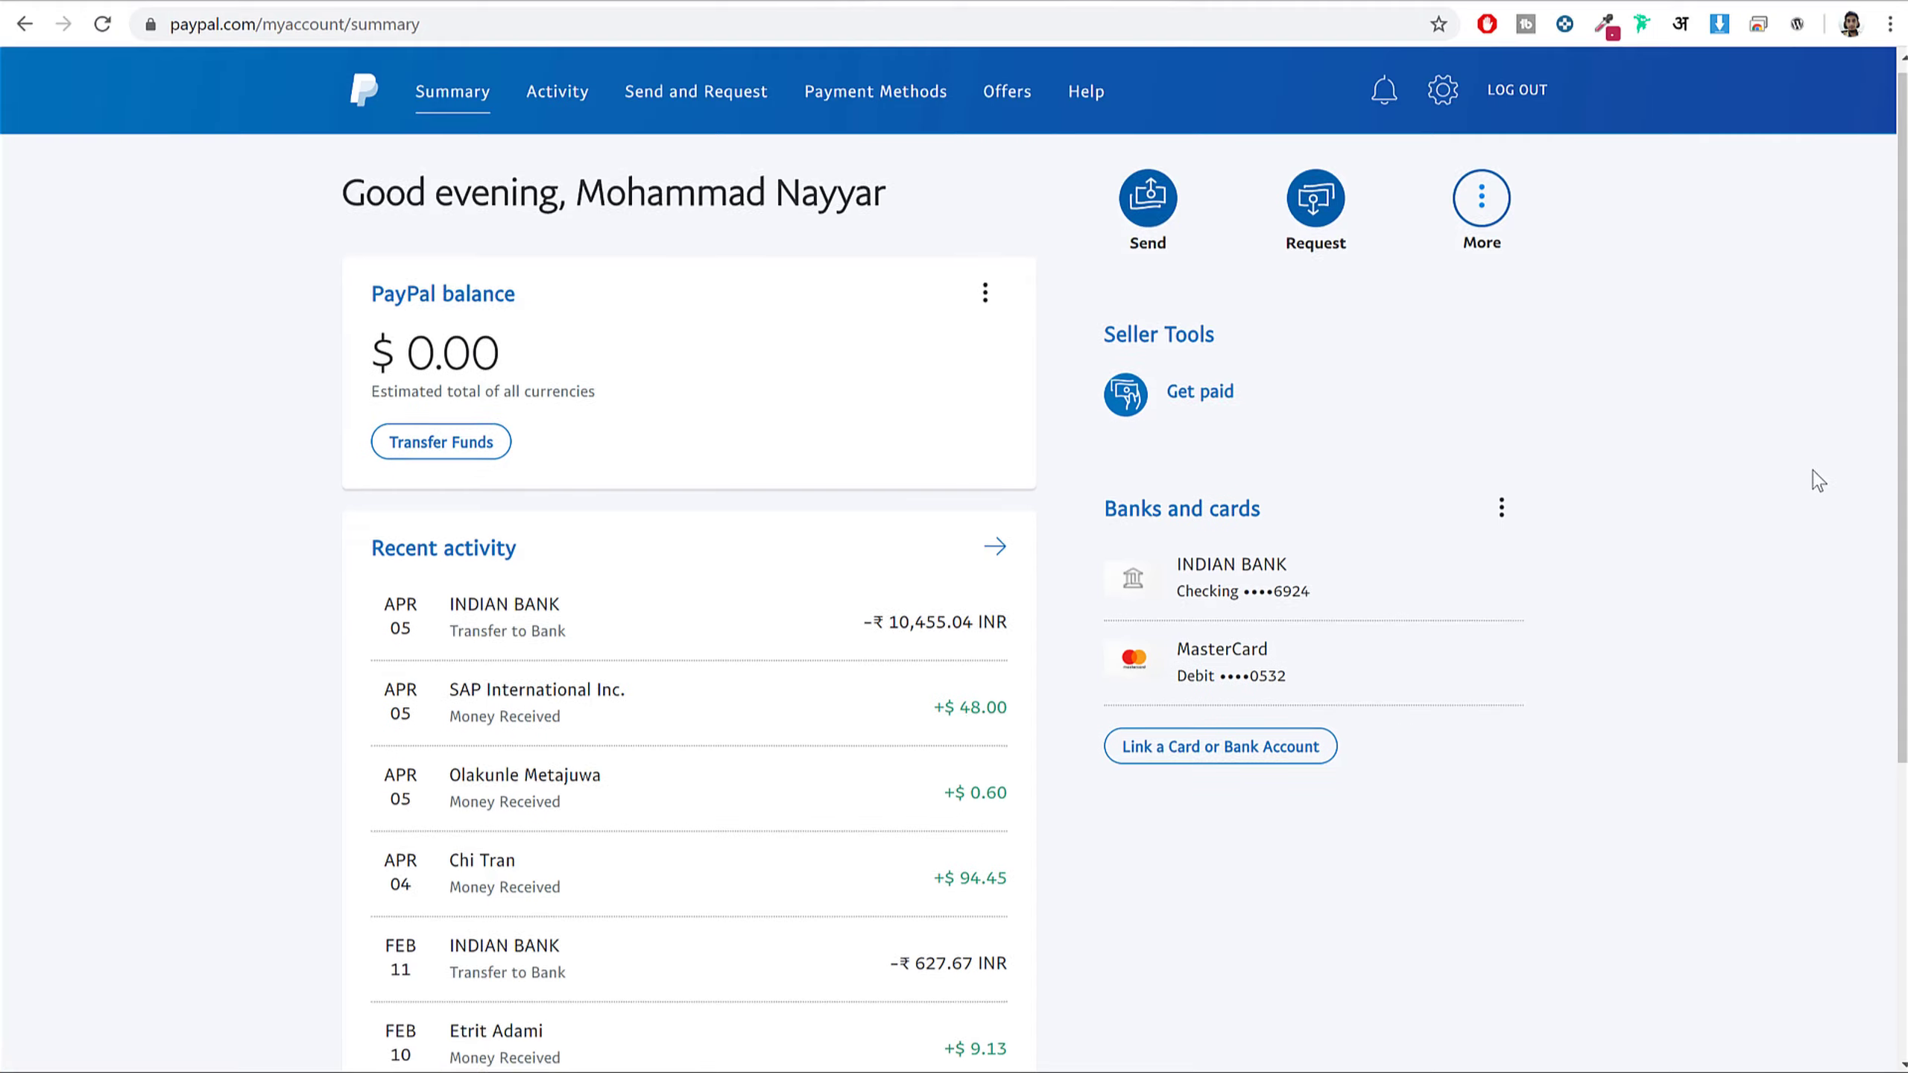
# - Open PayPal's Seller Tools and look through the selling online and getting paid options
pyautogui.click(1183, 352)
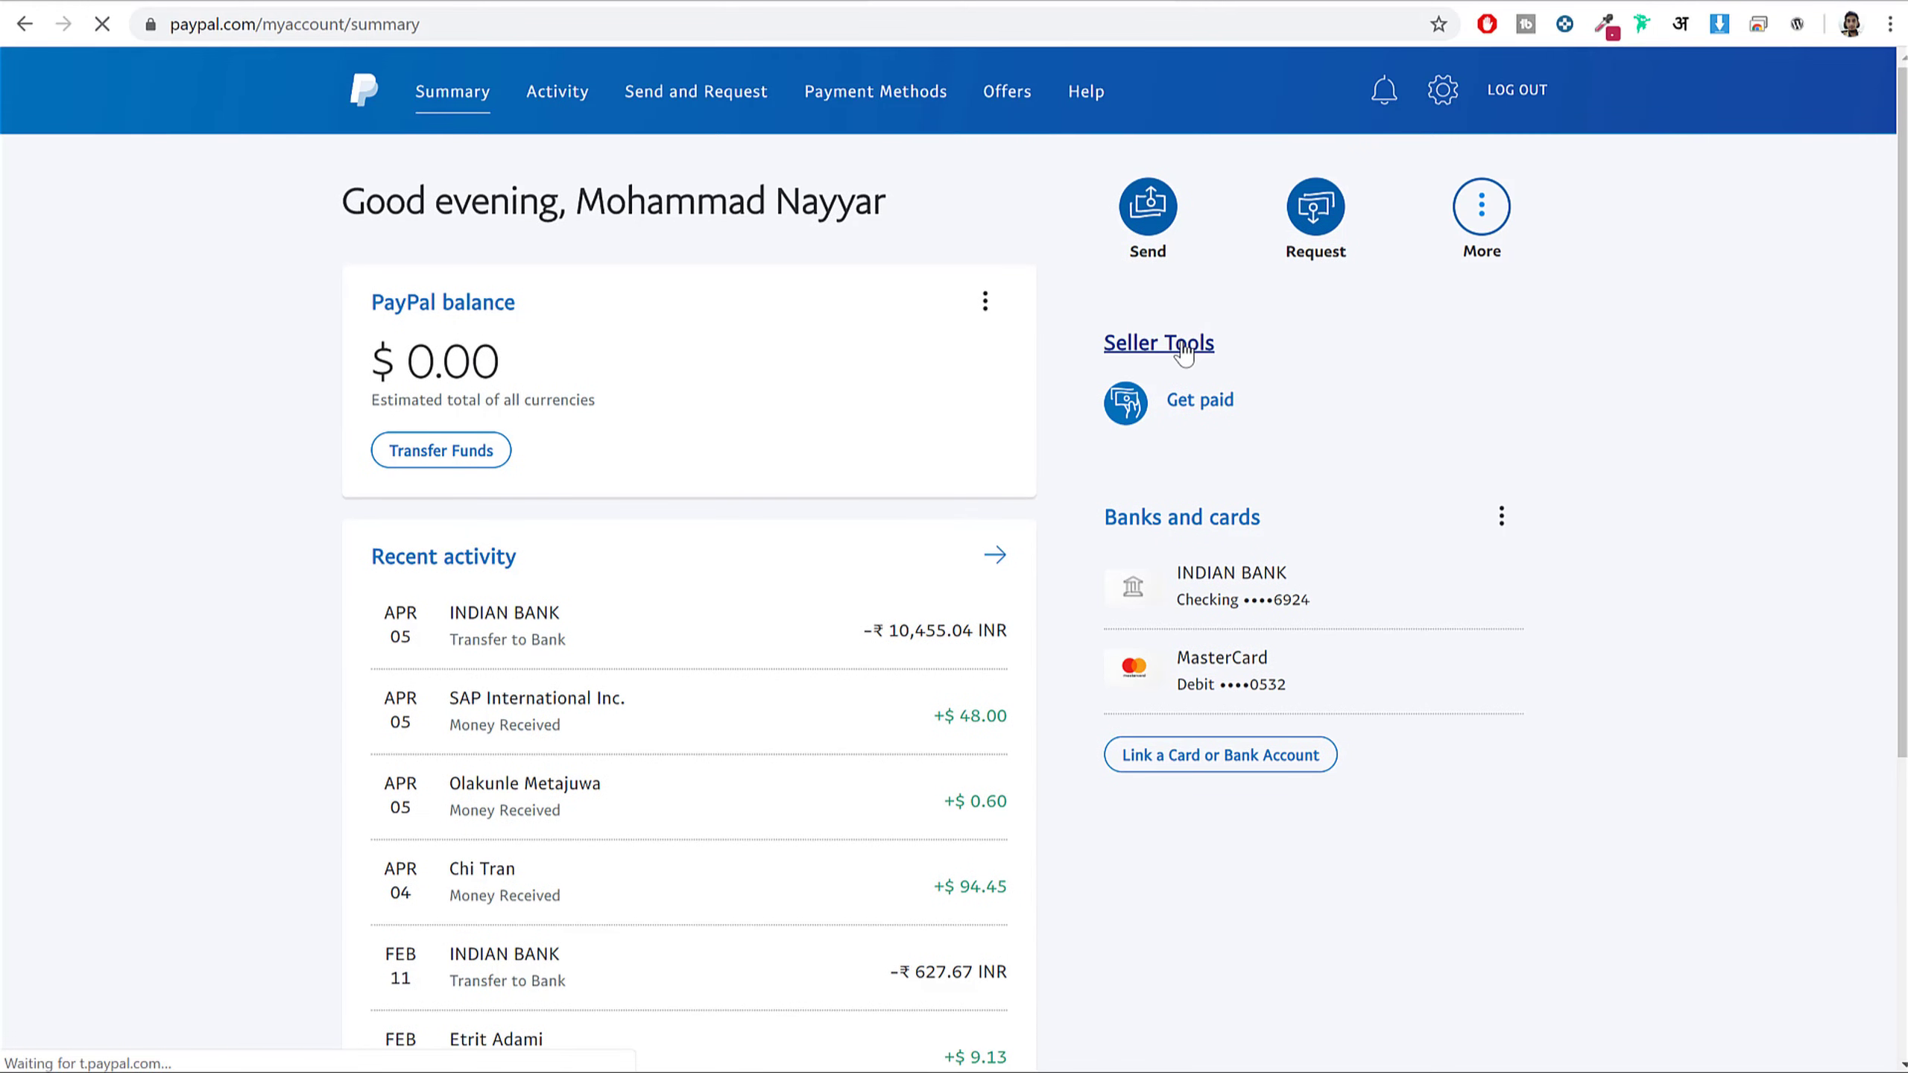
pyautogui.scroll(-8, 1747, 310)
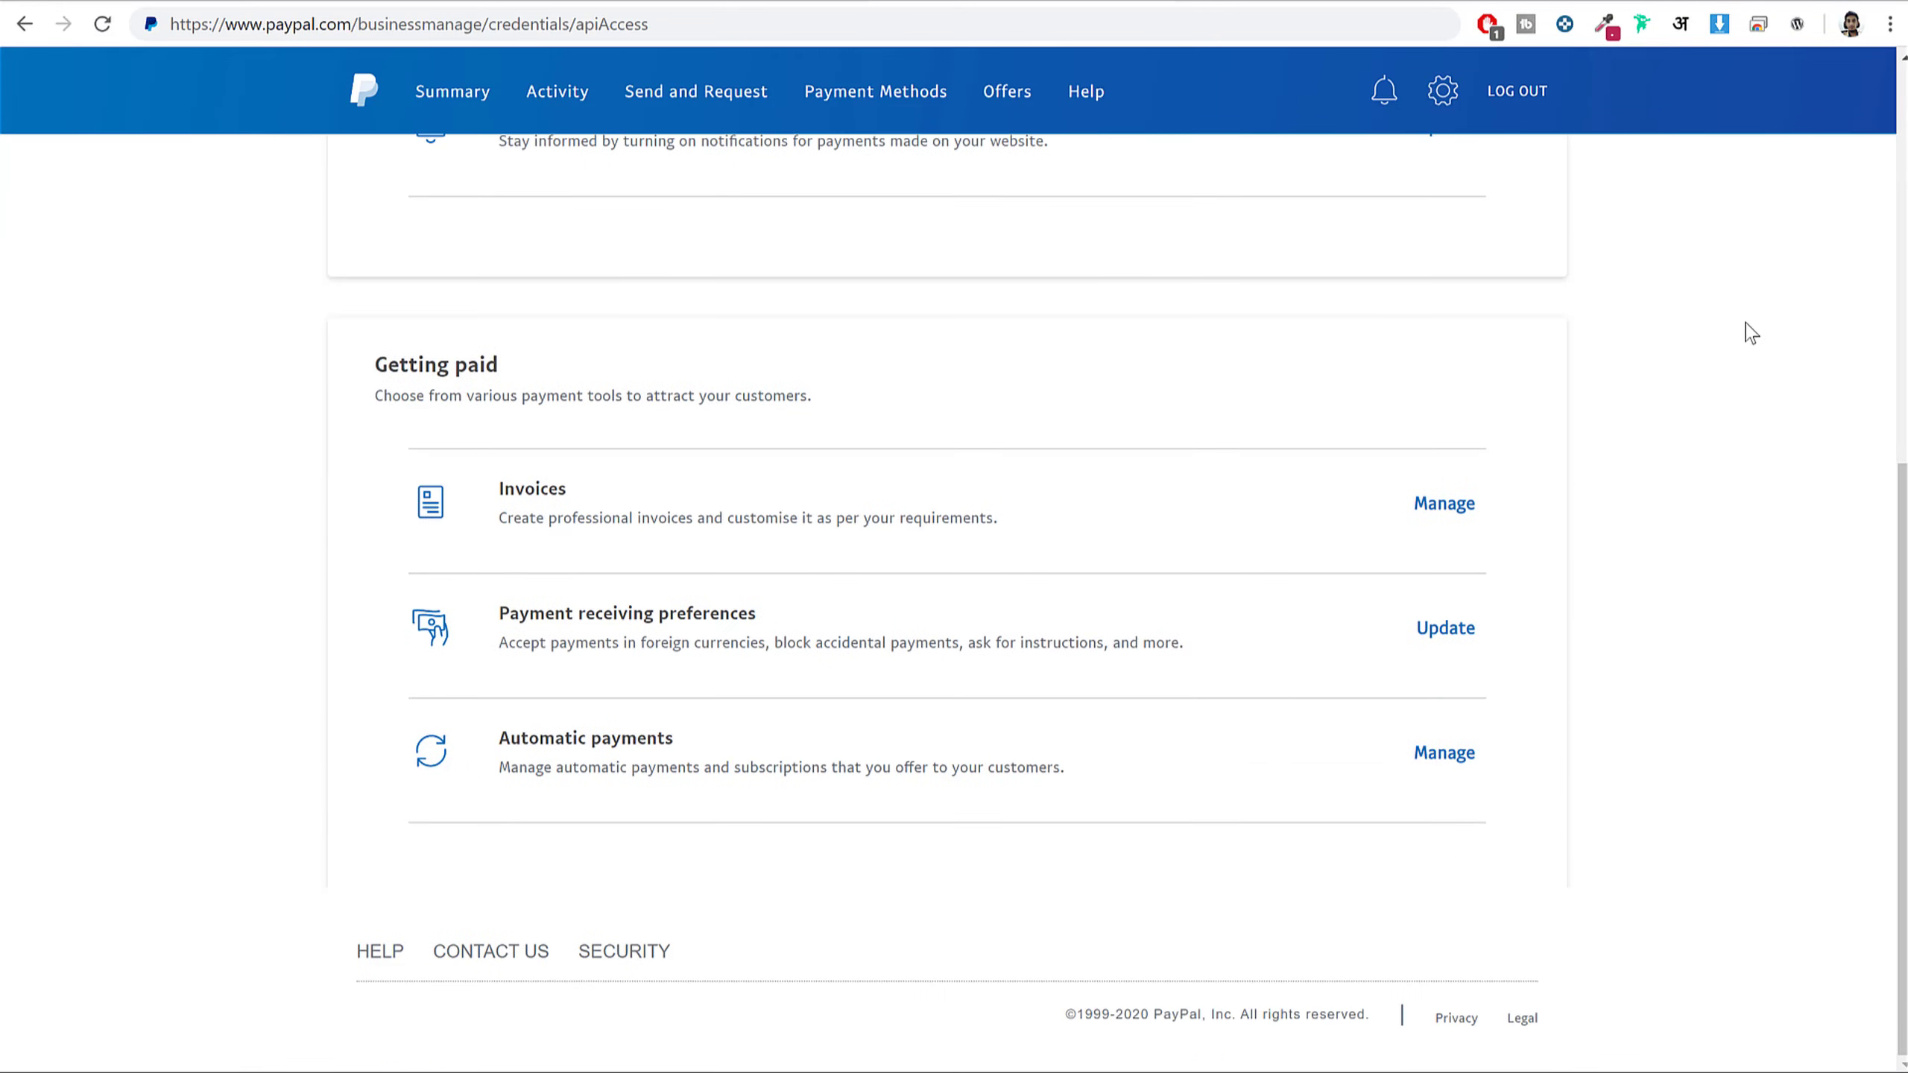
pyautogui.scroll(8, 1761, 381)
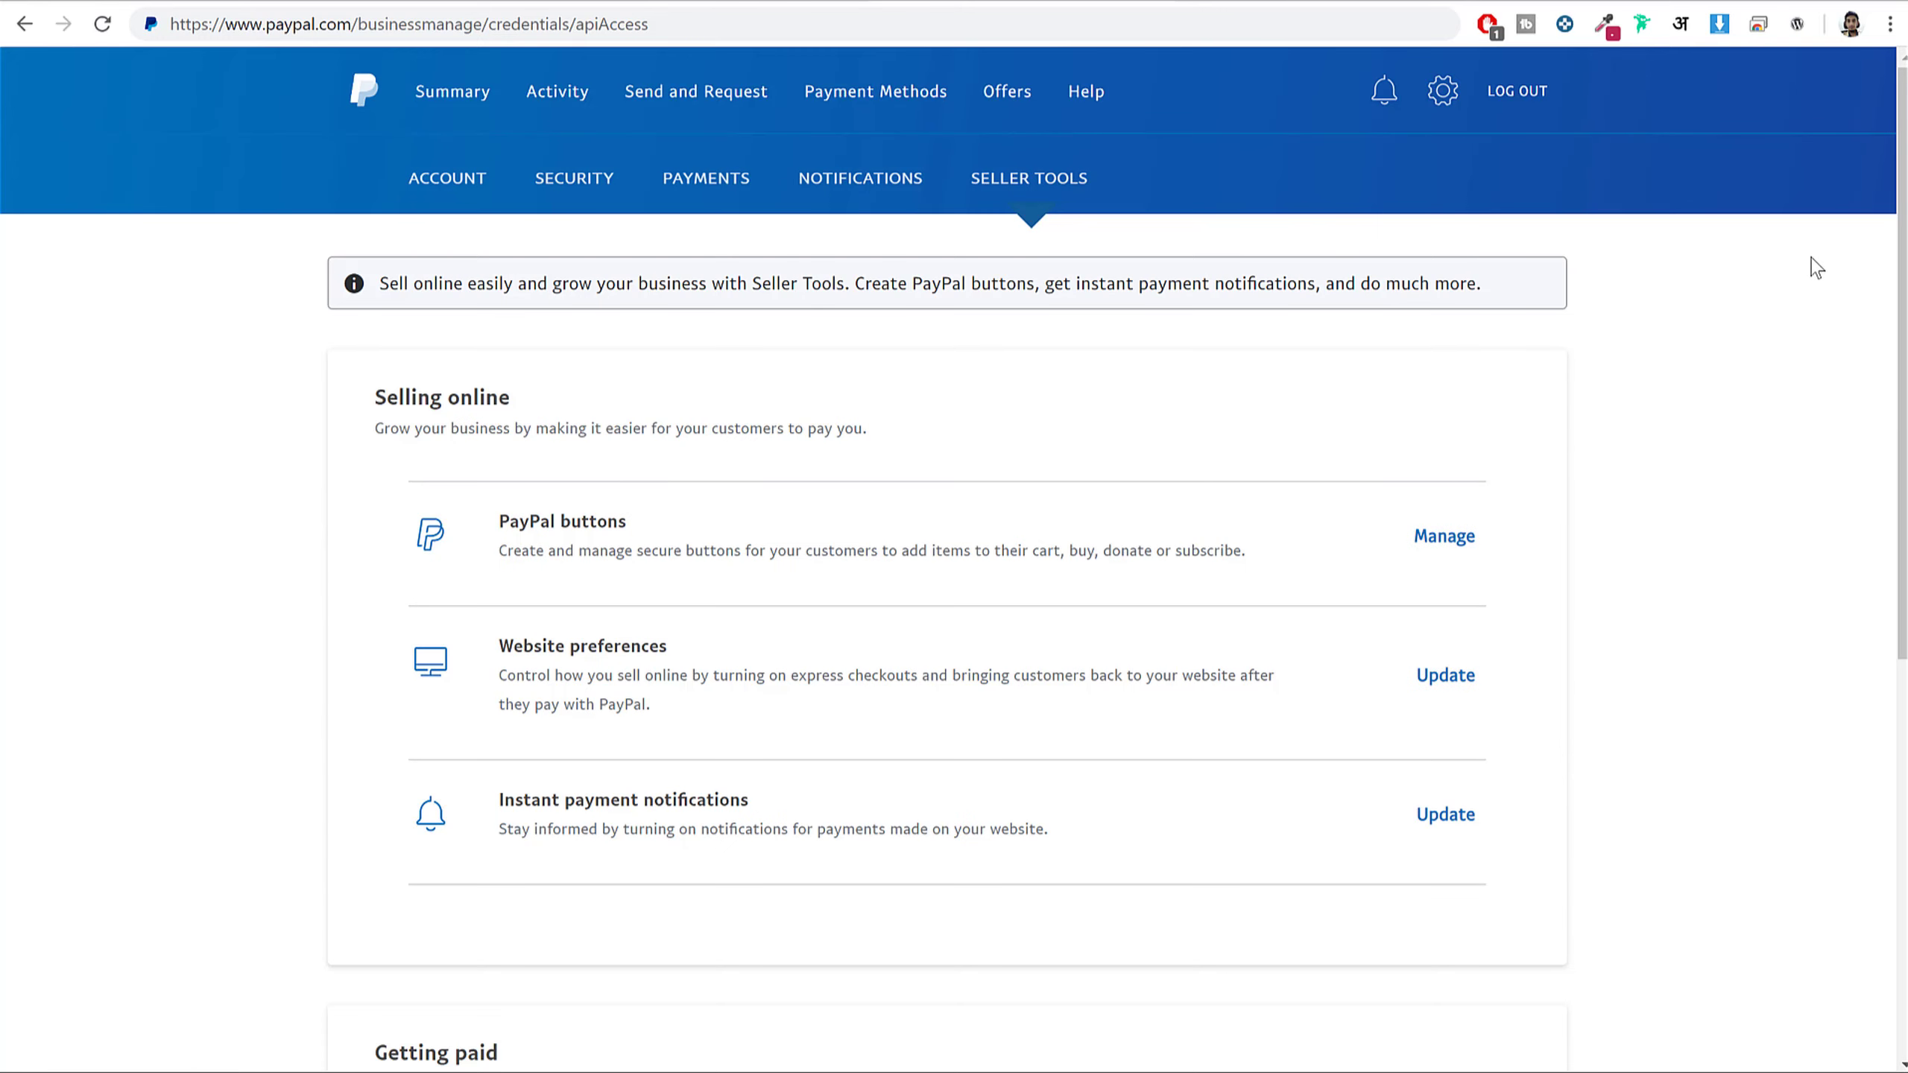
# - Load the payment API credentials page at paypal.com/businessmanage/credentials/apiAccess
pyautogui.click(743, 18)
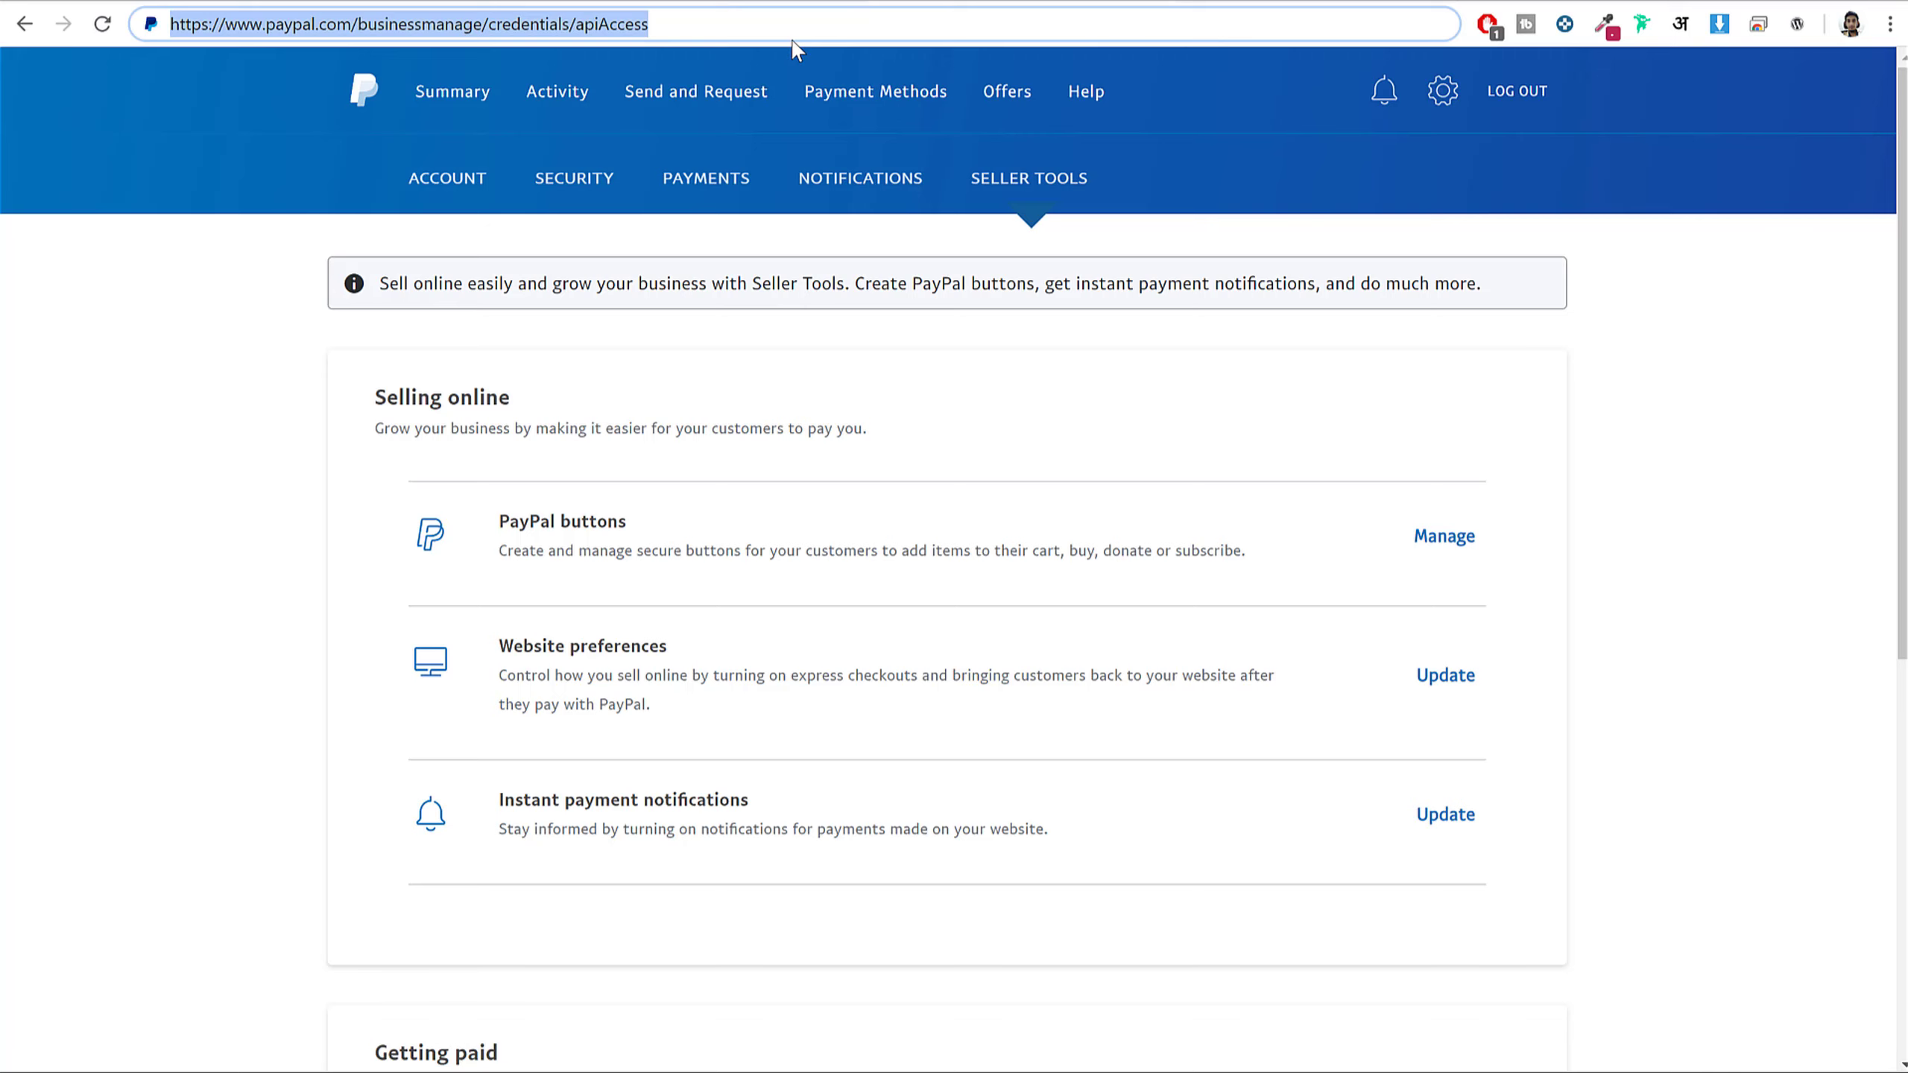
pyautogui.press('Return')
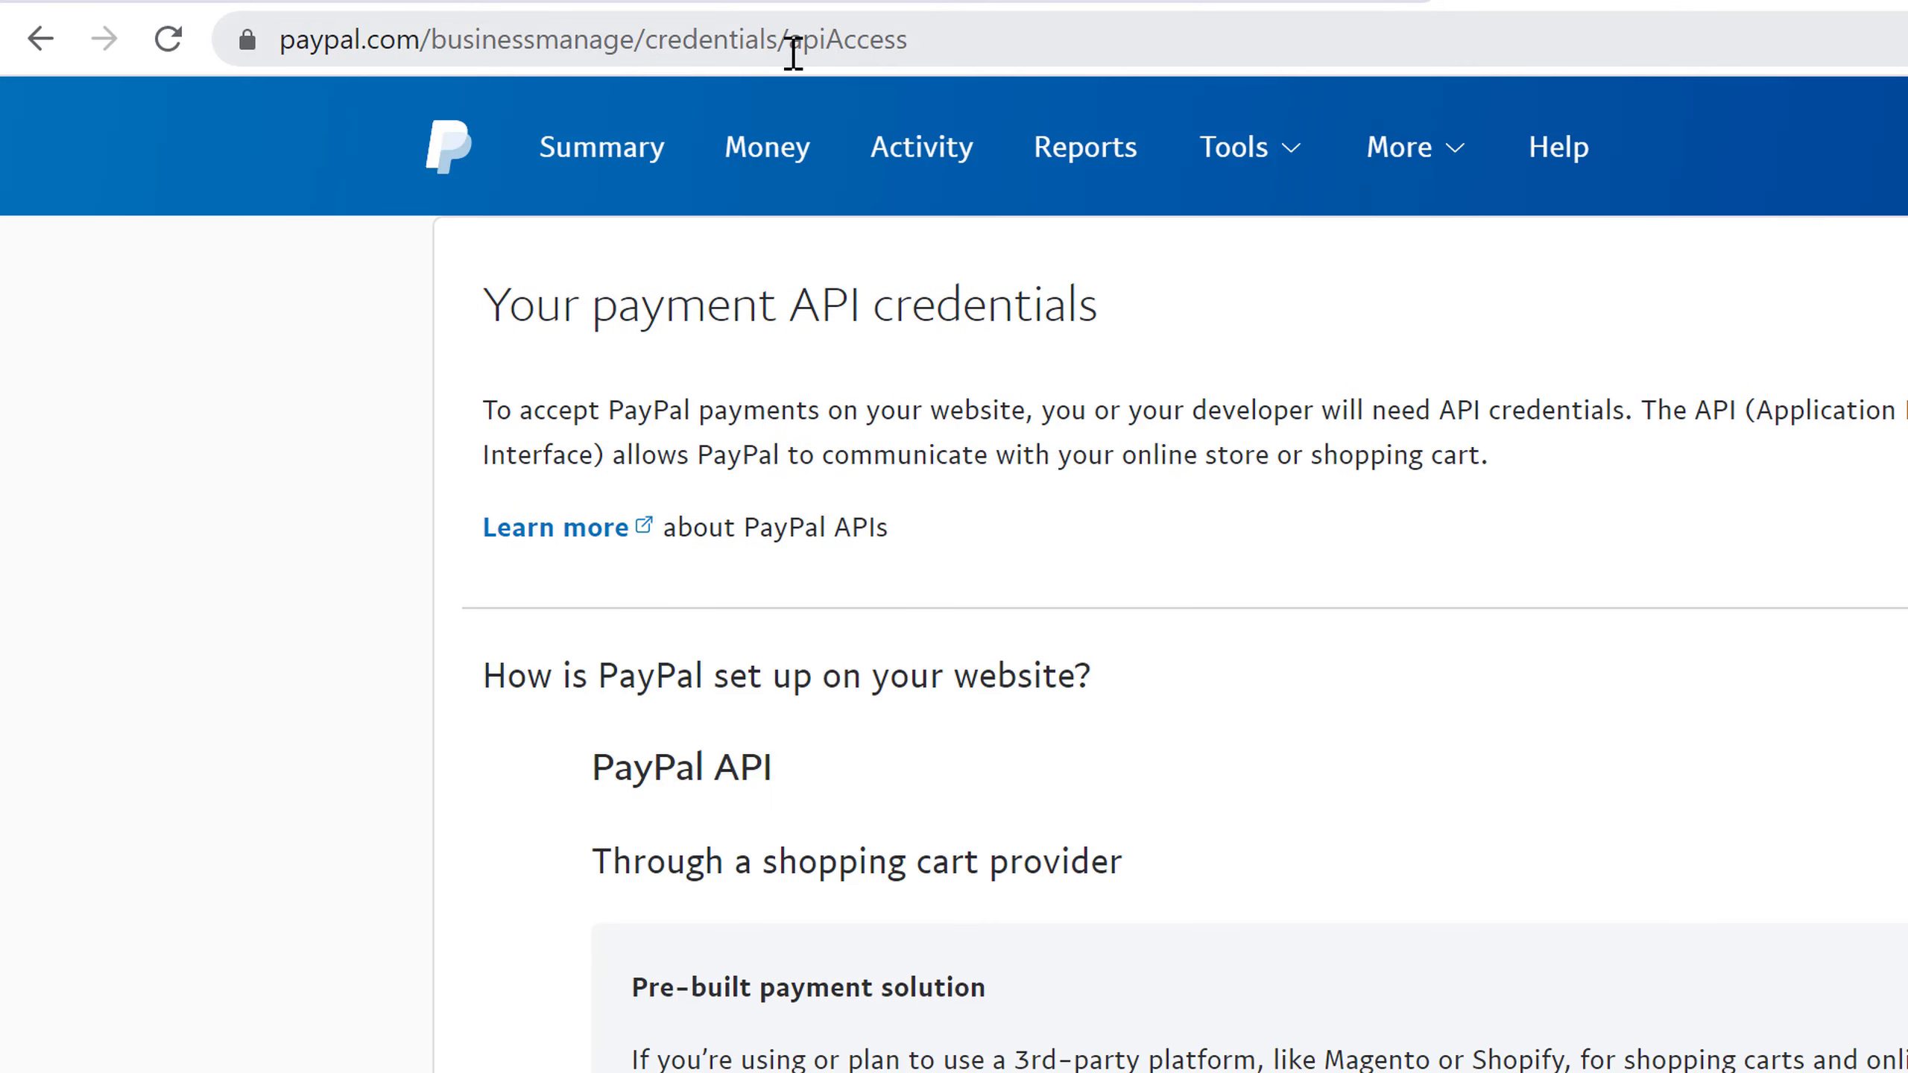
pyautogui.moveTo(959, 33); pyautogui.dragTo(826, 36)
pyautogui.click(1042, 45)
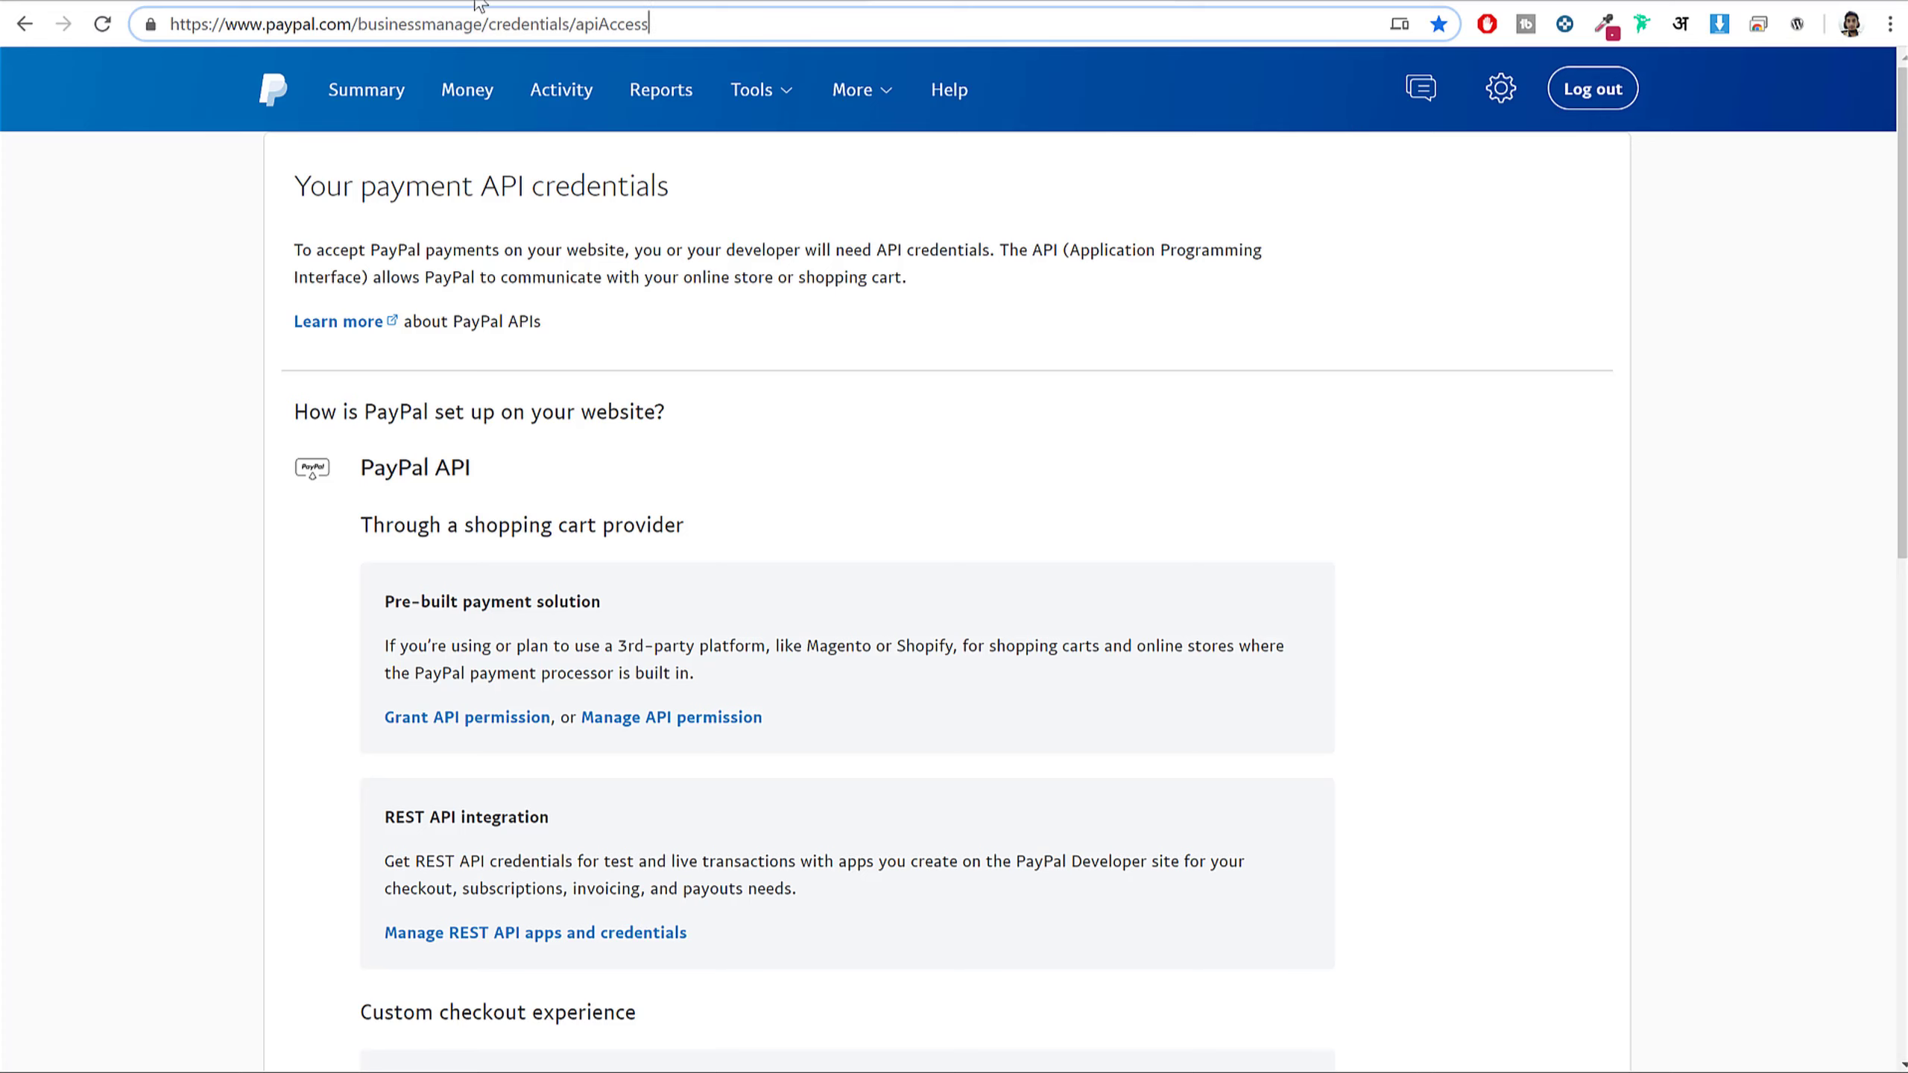
pyautogui.moveTo(660, 26); pyautogui.dragTo(170, 25)
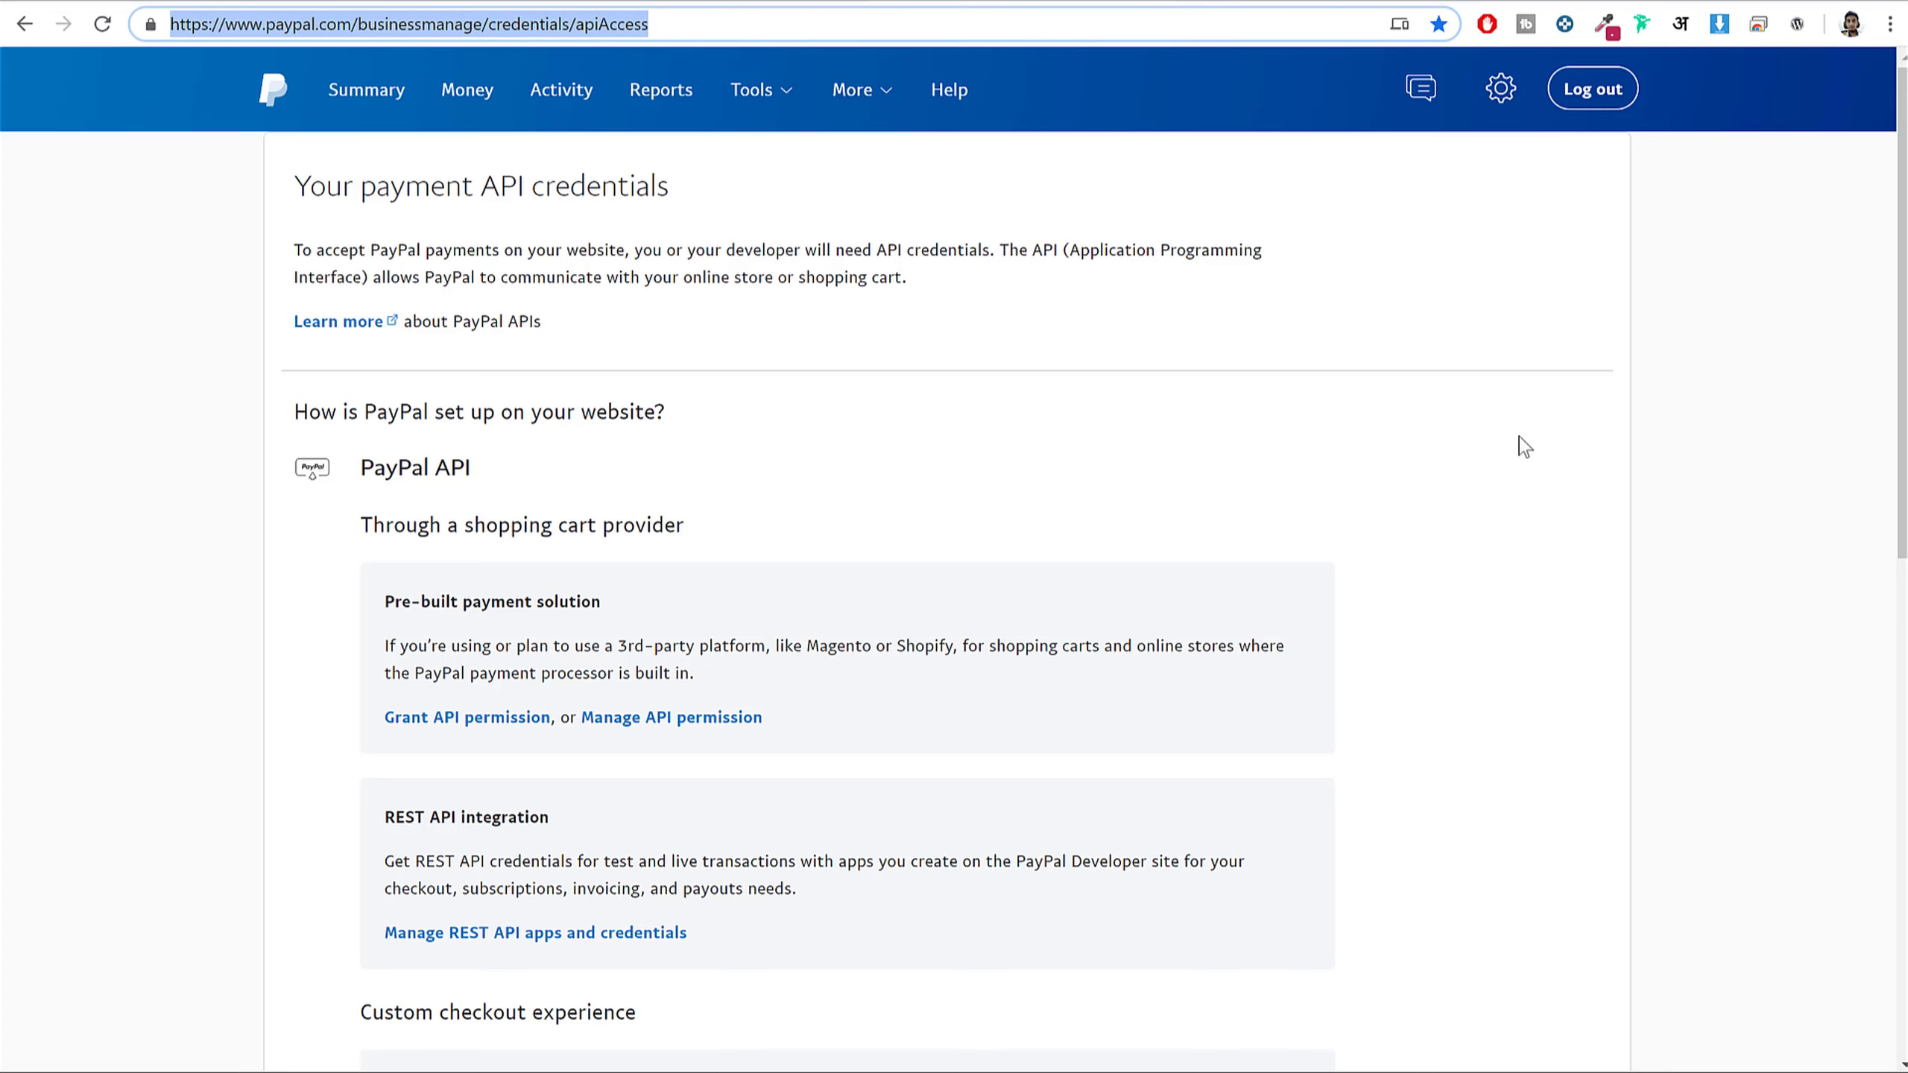
# - Open the API credentials management for the NVP/SOAP API integration (Classic)
pyautogui.scroll(-10, 1525, 447)
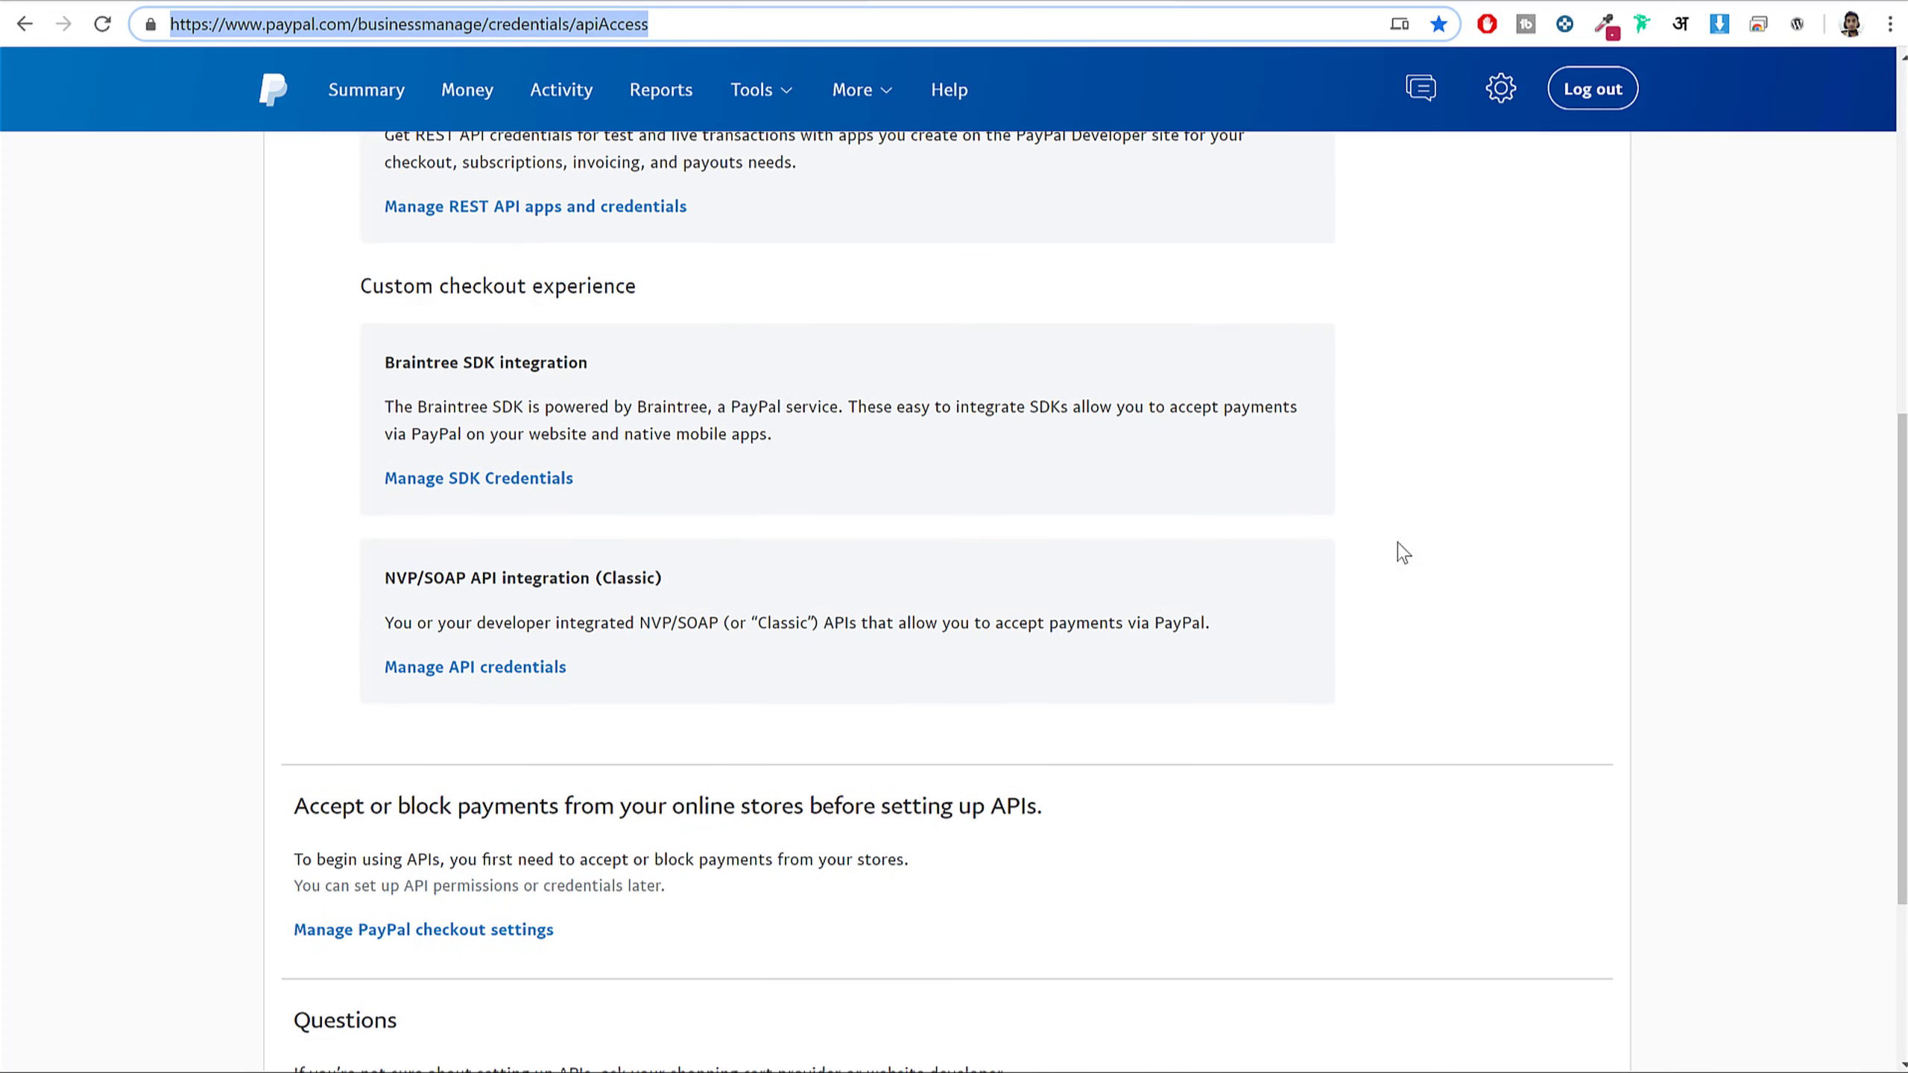
pyautogui.moveTo(388, 578); pyautogui.dragTo(686, 580)
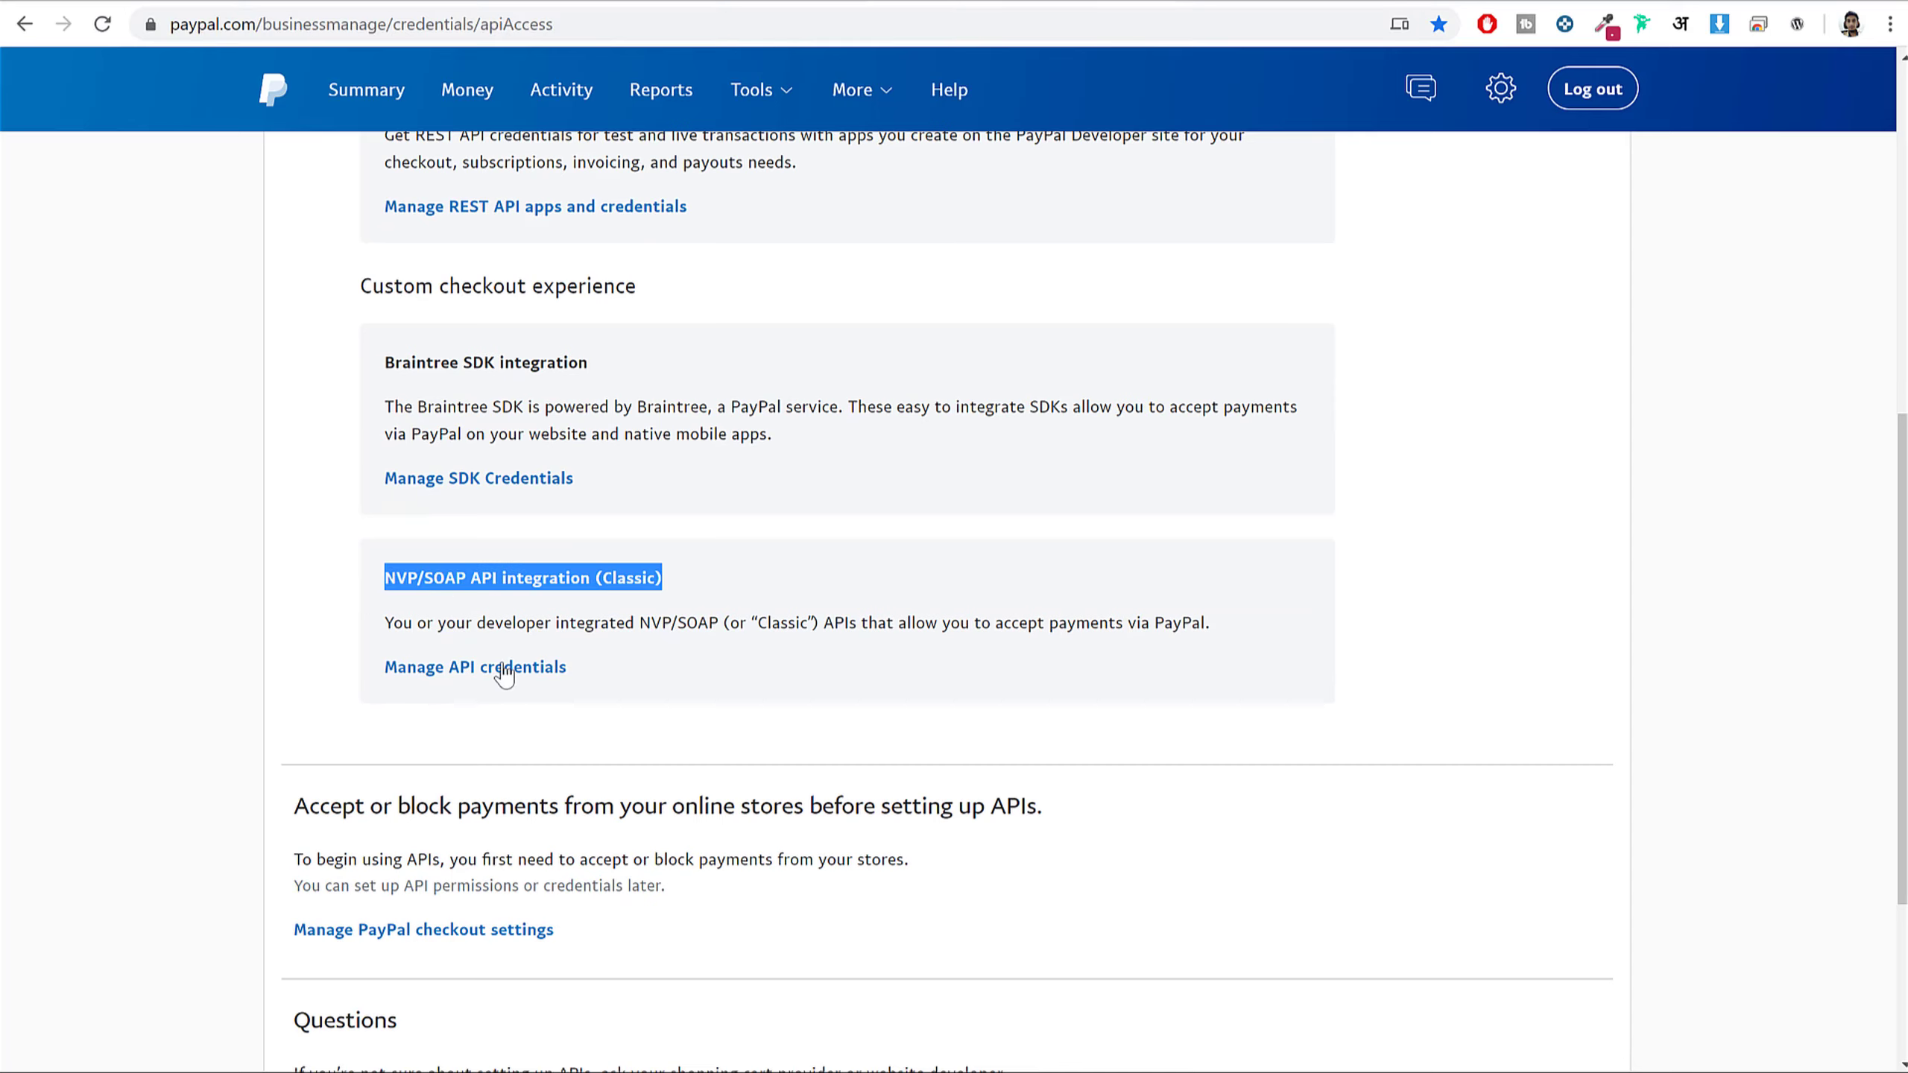
pyautogui.click(467, 671)
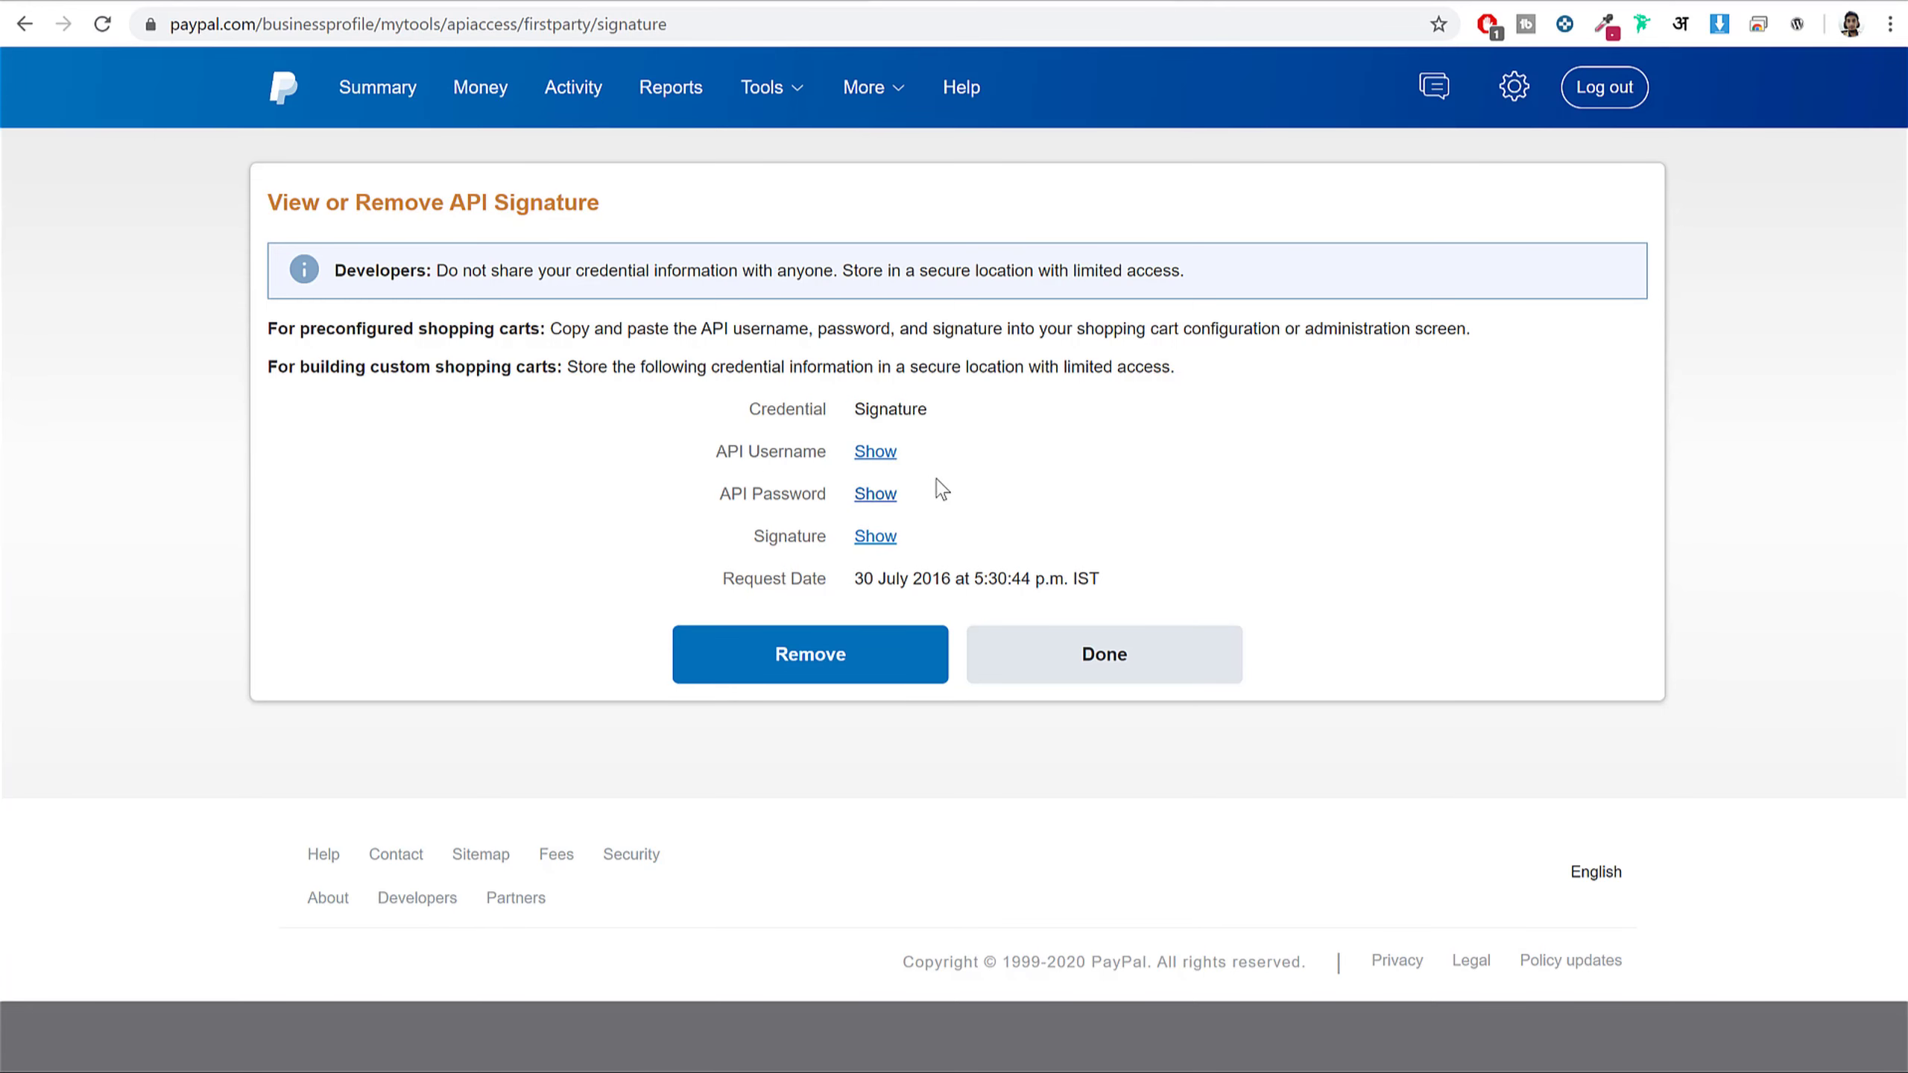
# - Reveal the API username, copy it into the store's Live API Username field, and hide it again in PayPal
pyautogui.click(882, 460)
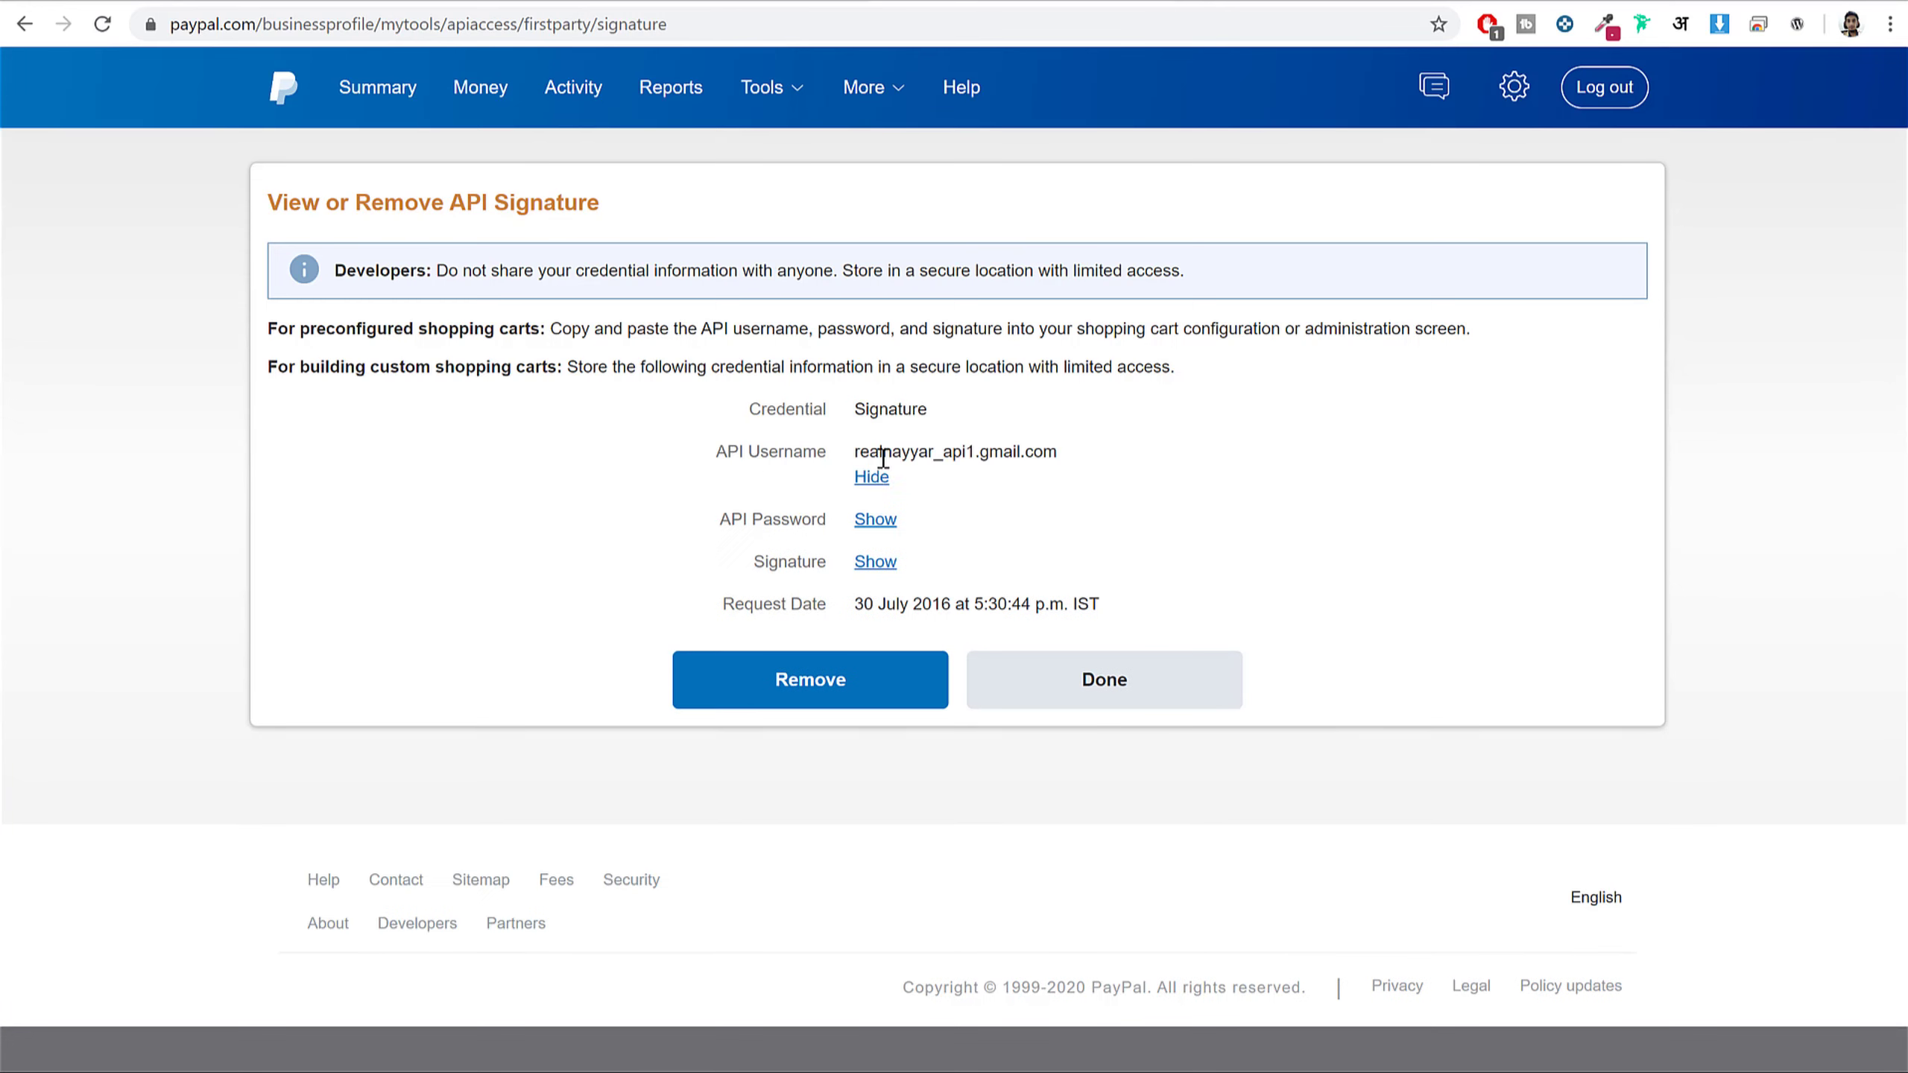
pyautogui.moveTo(852, 456); pyautogui.dragTo(1121, 450)
pyautogui.hotkey('ctrl', 'c')
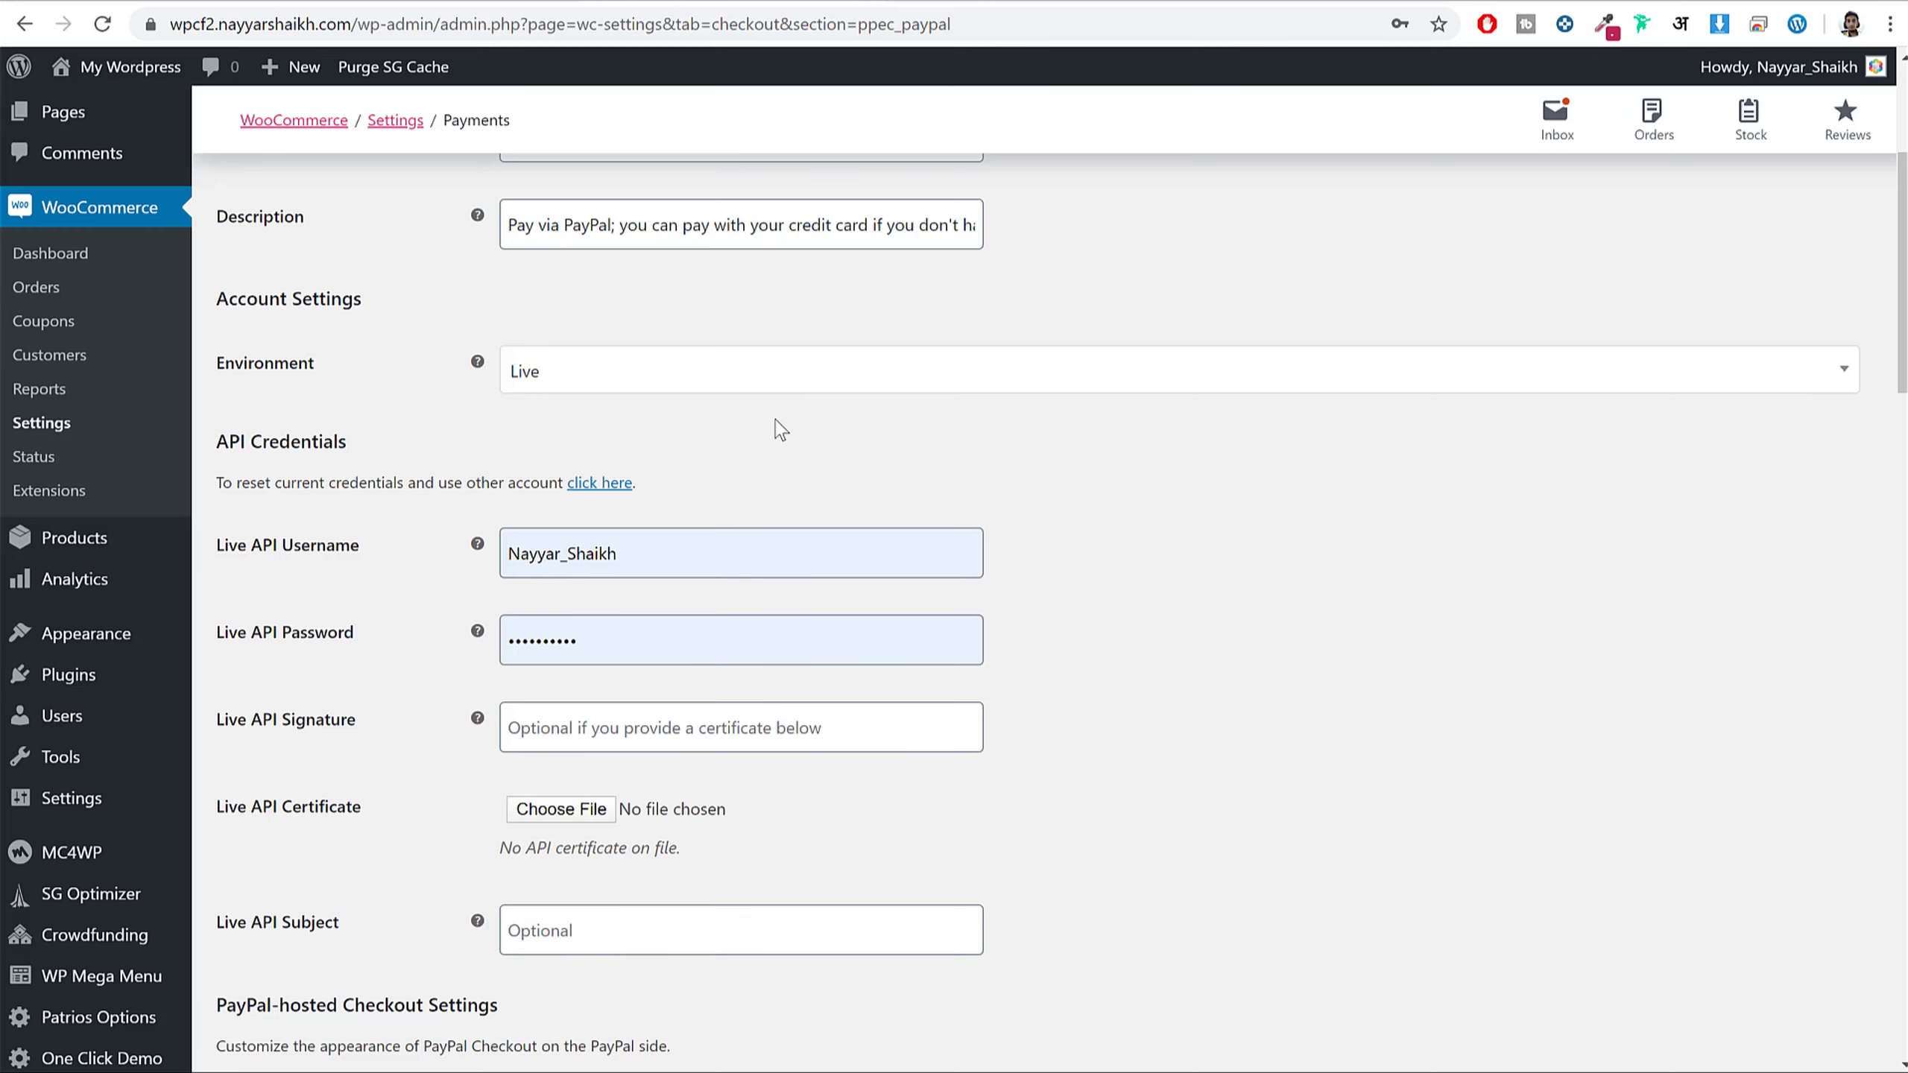
pyautogui.click(711, 546)
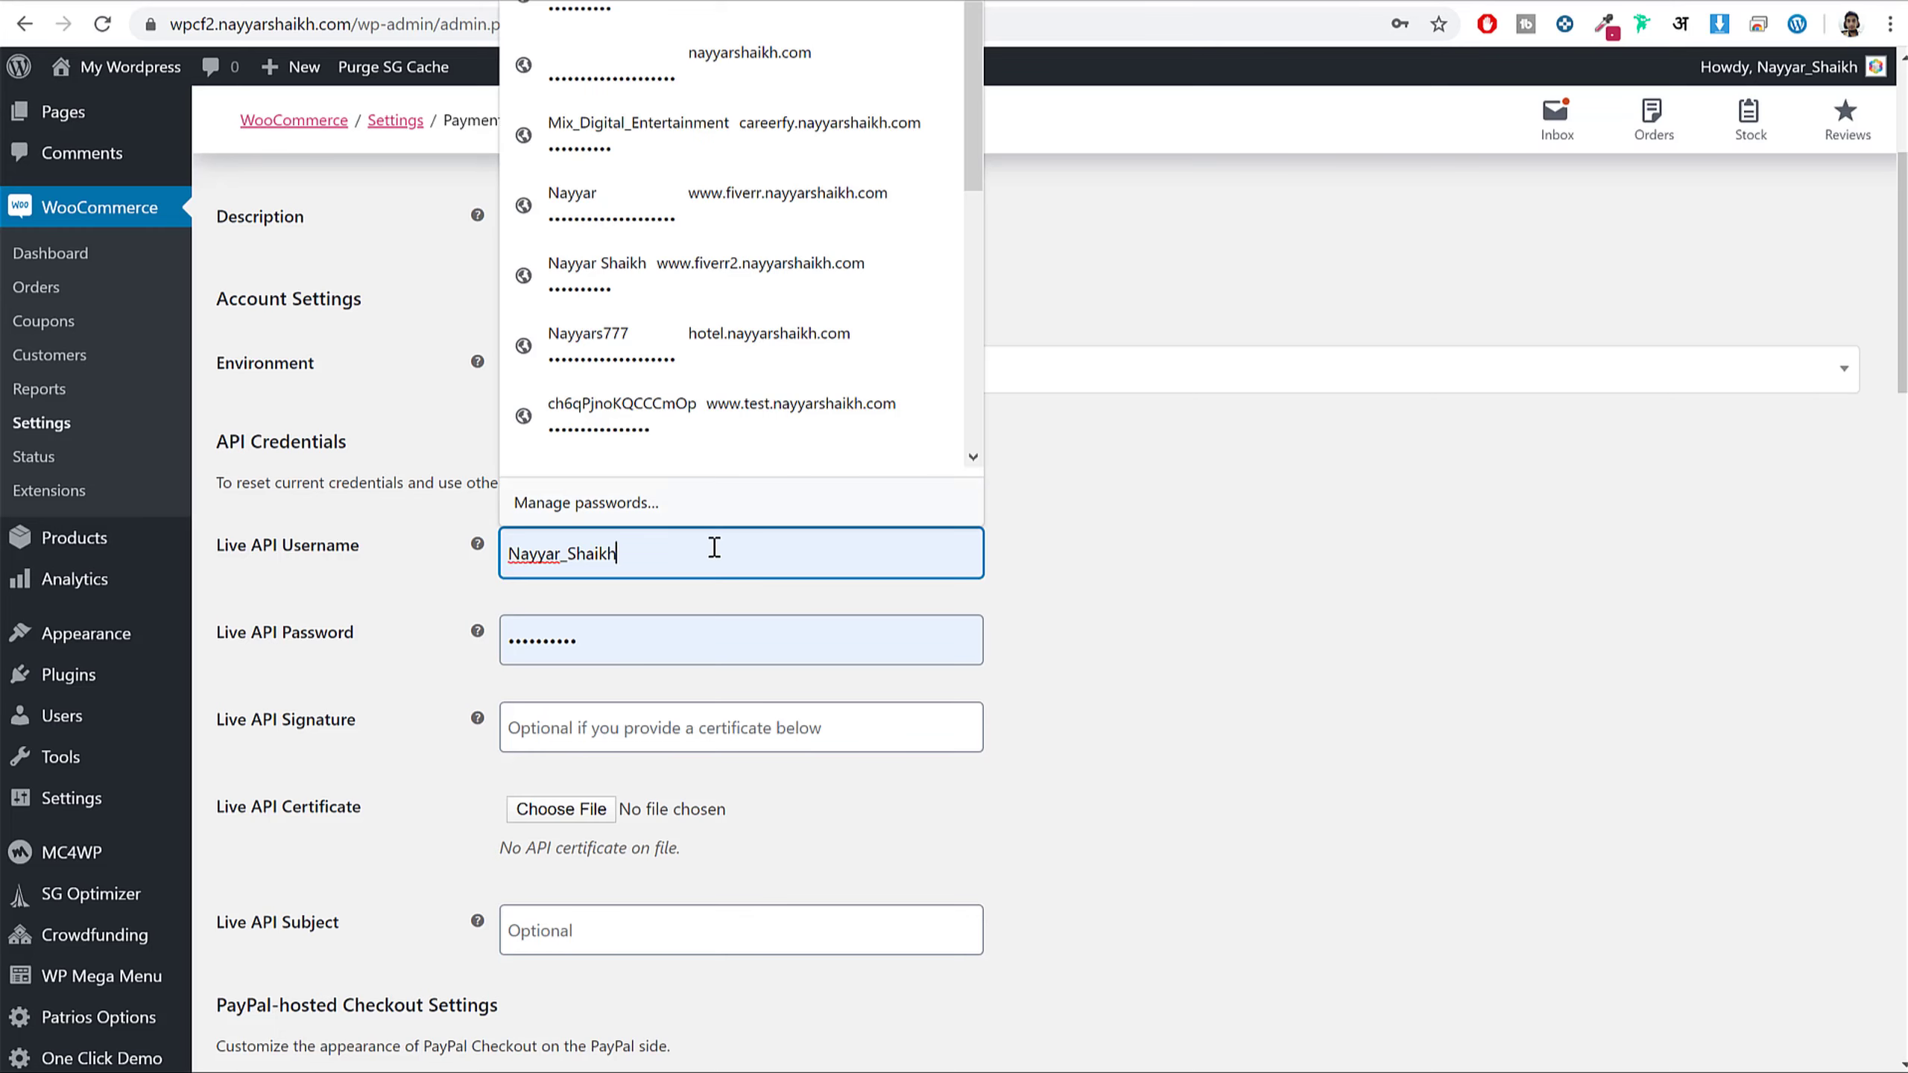
pyautogui.hotkey('ctrl', 'a')
pyautogui.hotkey('ctrl', 'v')
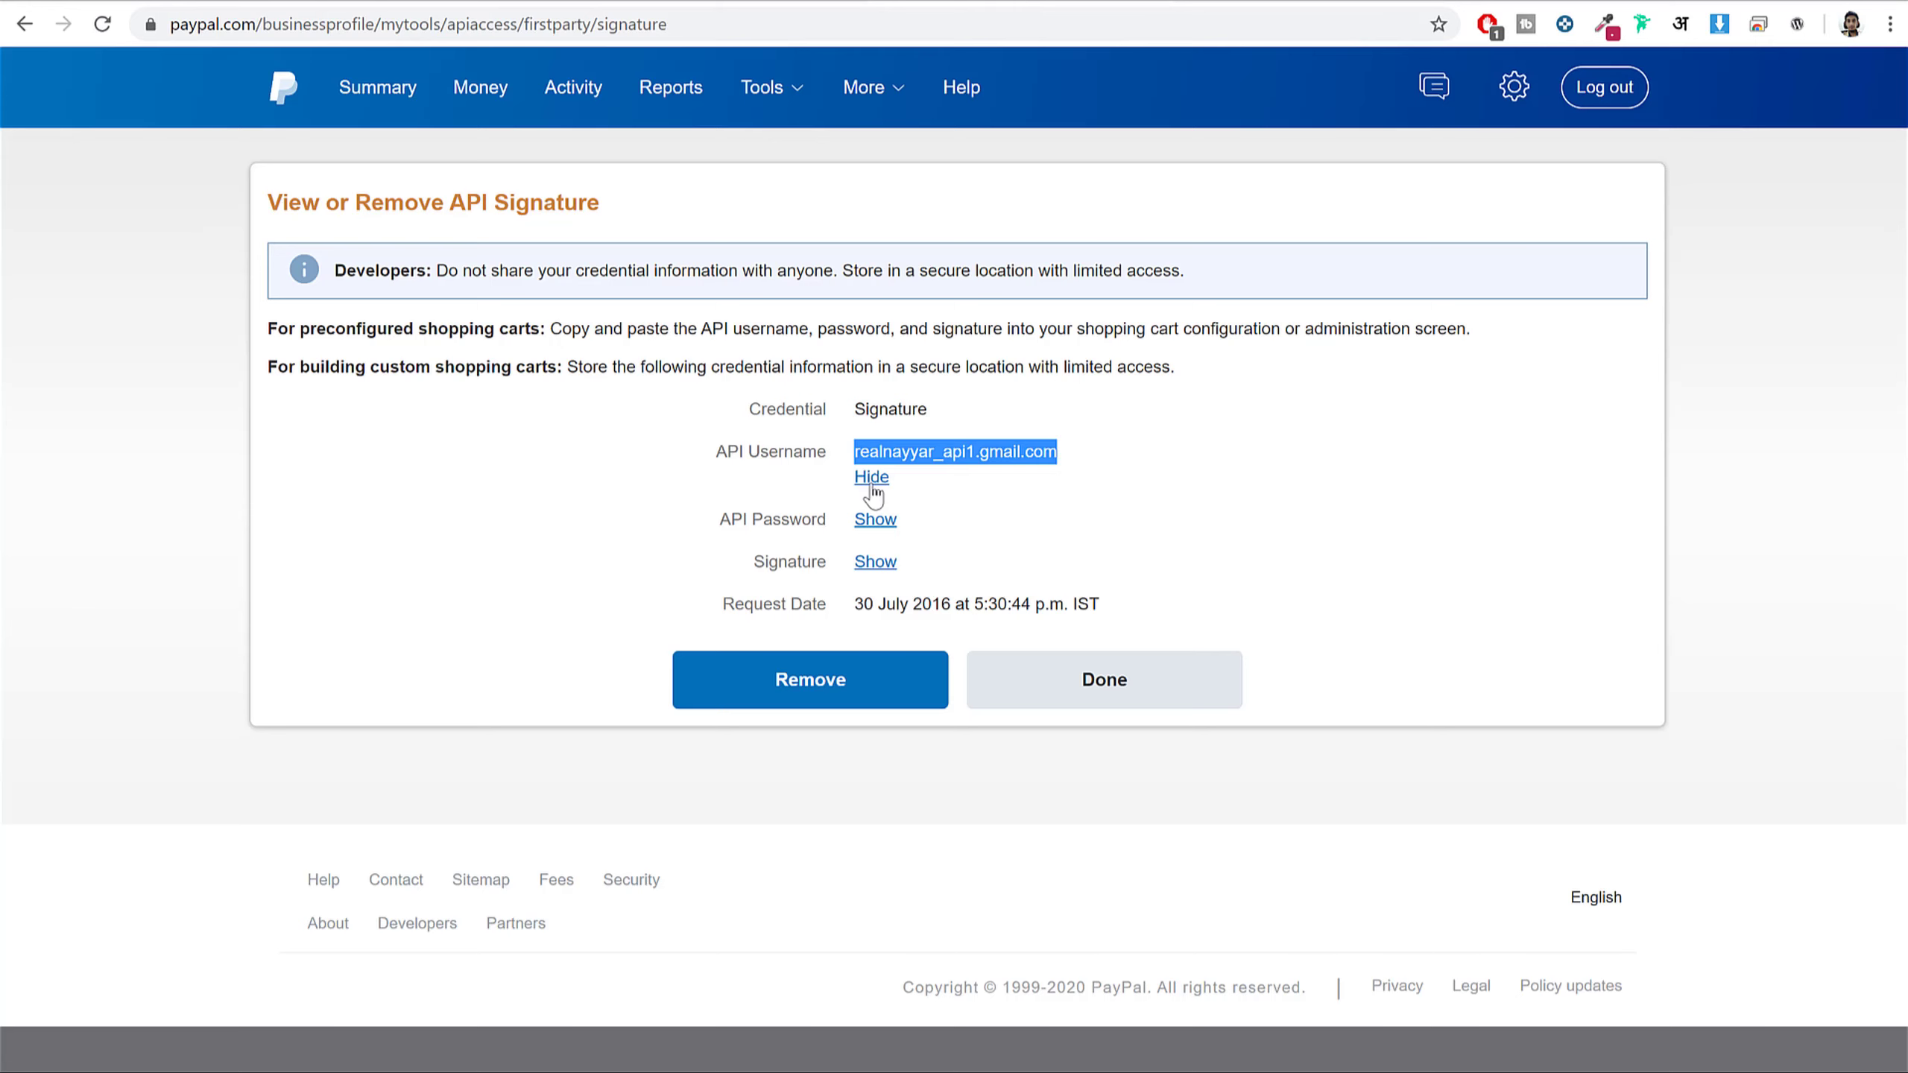
pyautogui.click(871, 481)
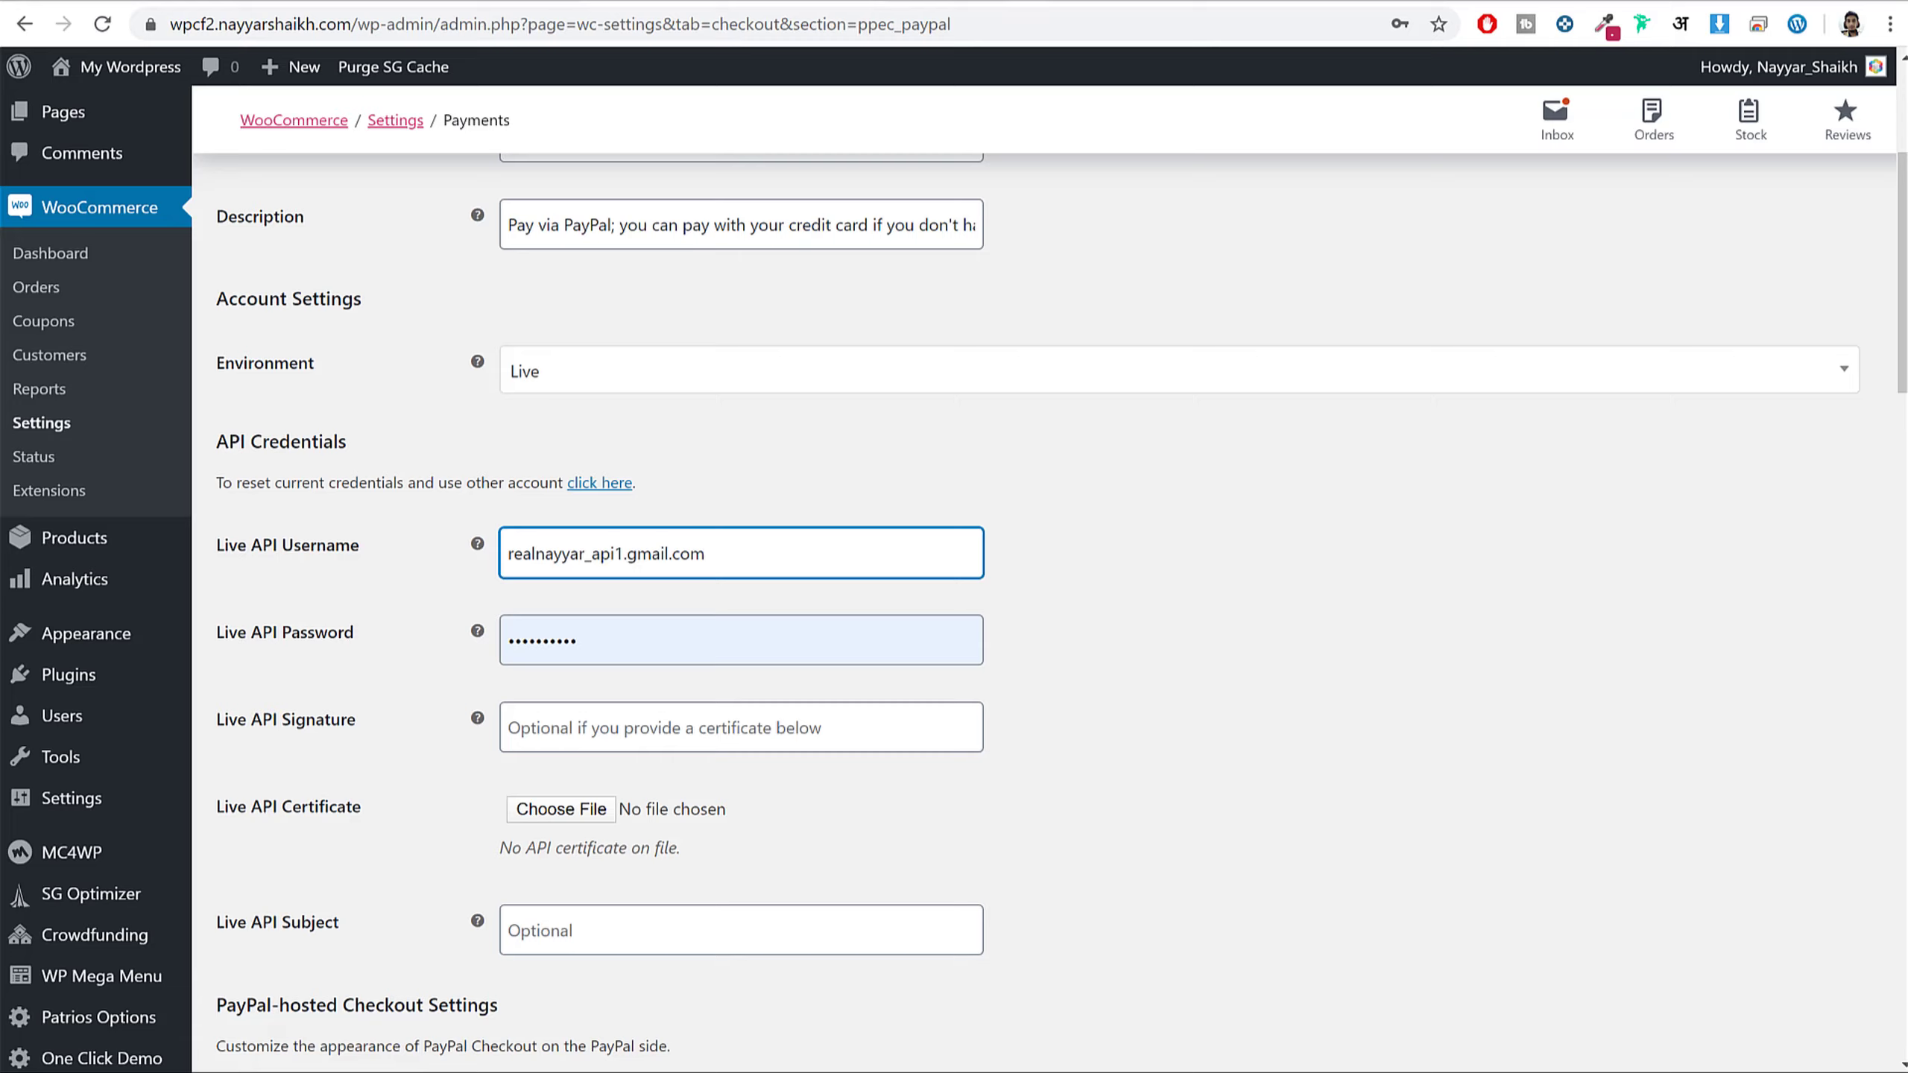
# - Fill in the live API password and signature from PayPal and save the PayPal Checkout settings
pyautogui.click(1007, 2)
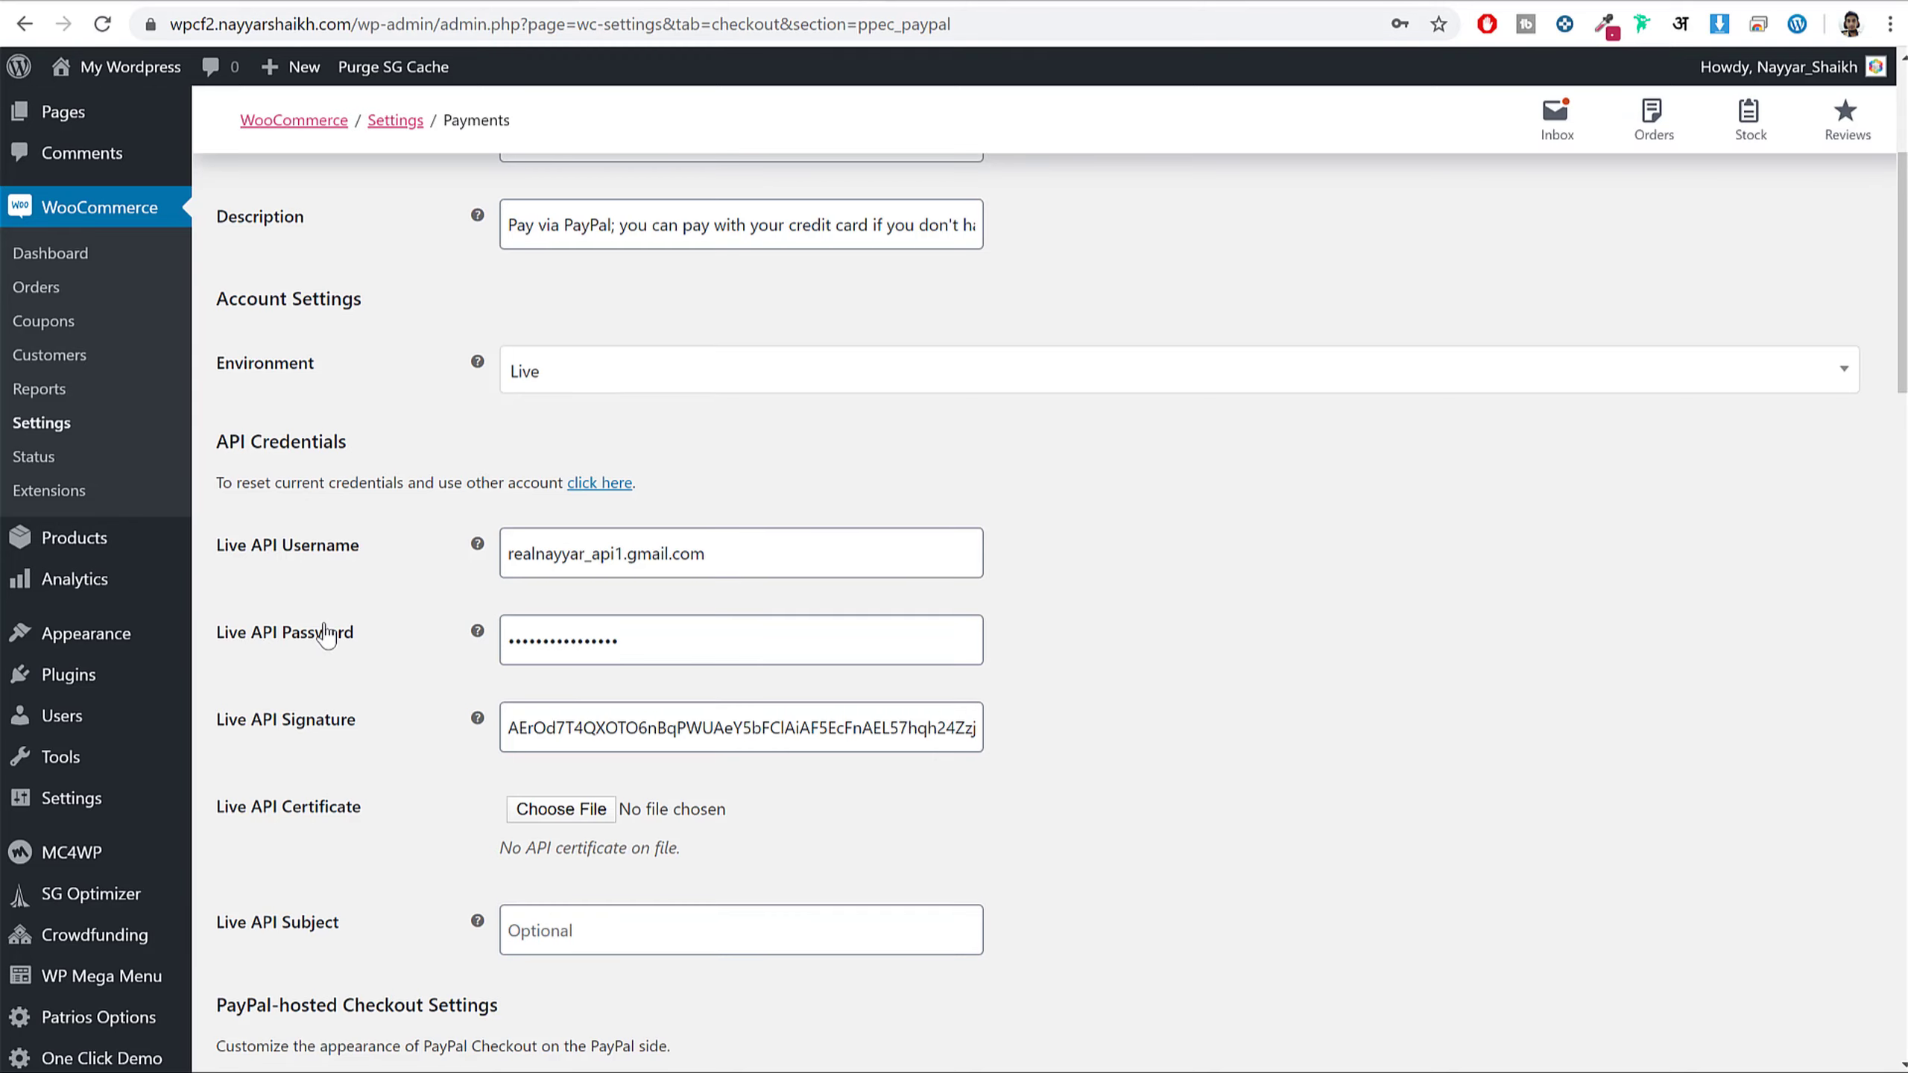
pyautogui.scroll(4, 1227, 601)
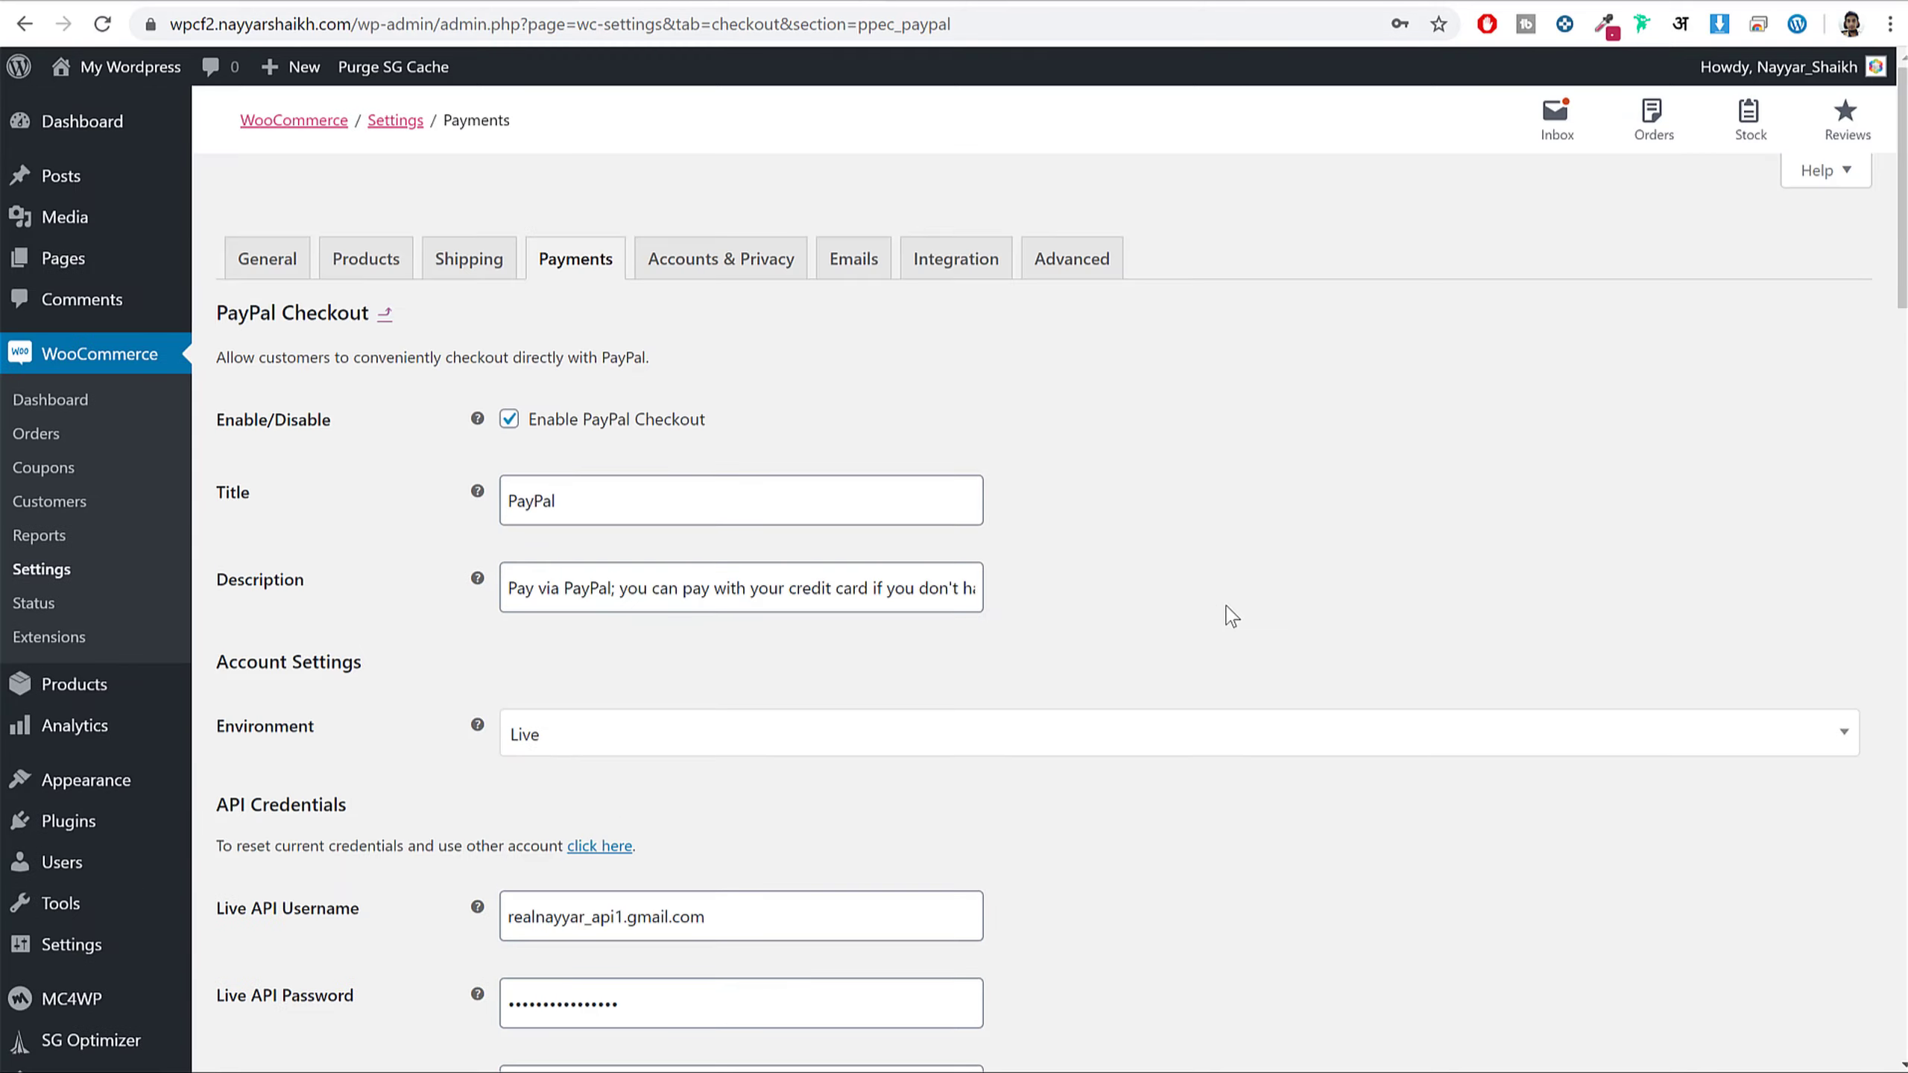
pyautogui.scroll(-18, 1228, 609)
pyautogui.scroll(-10, 1234, 615)
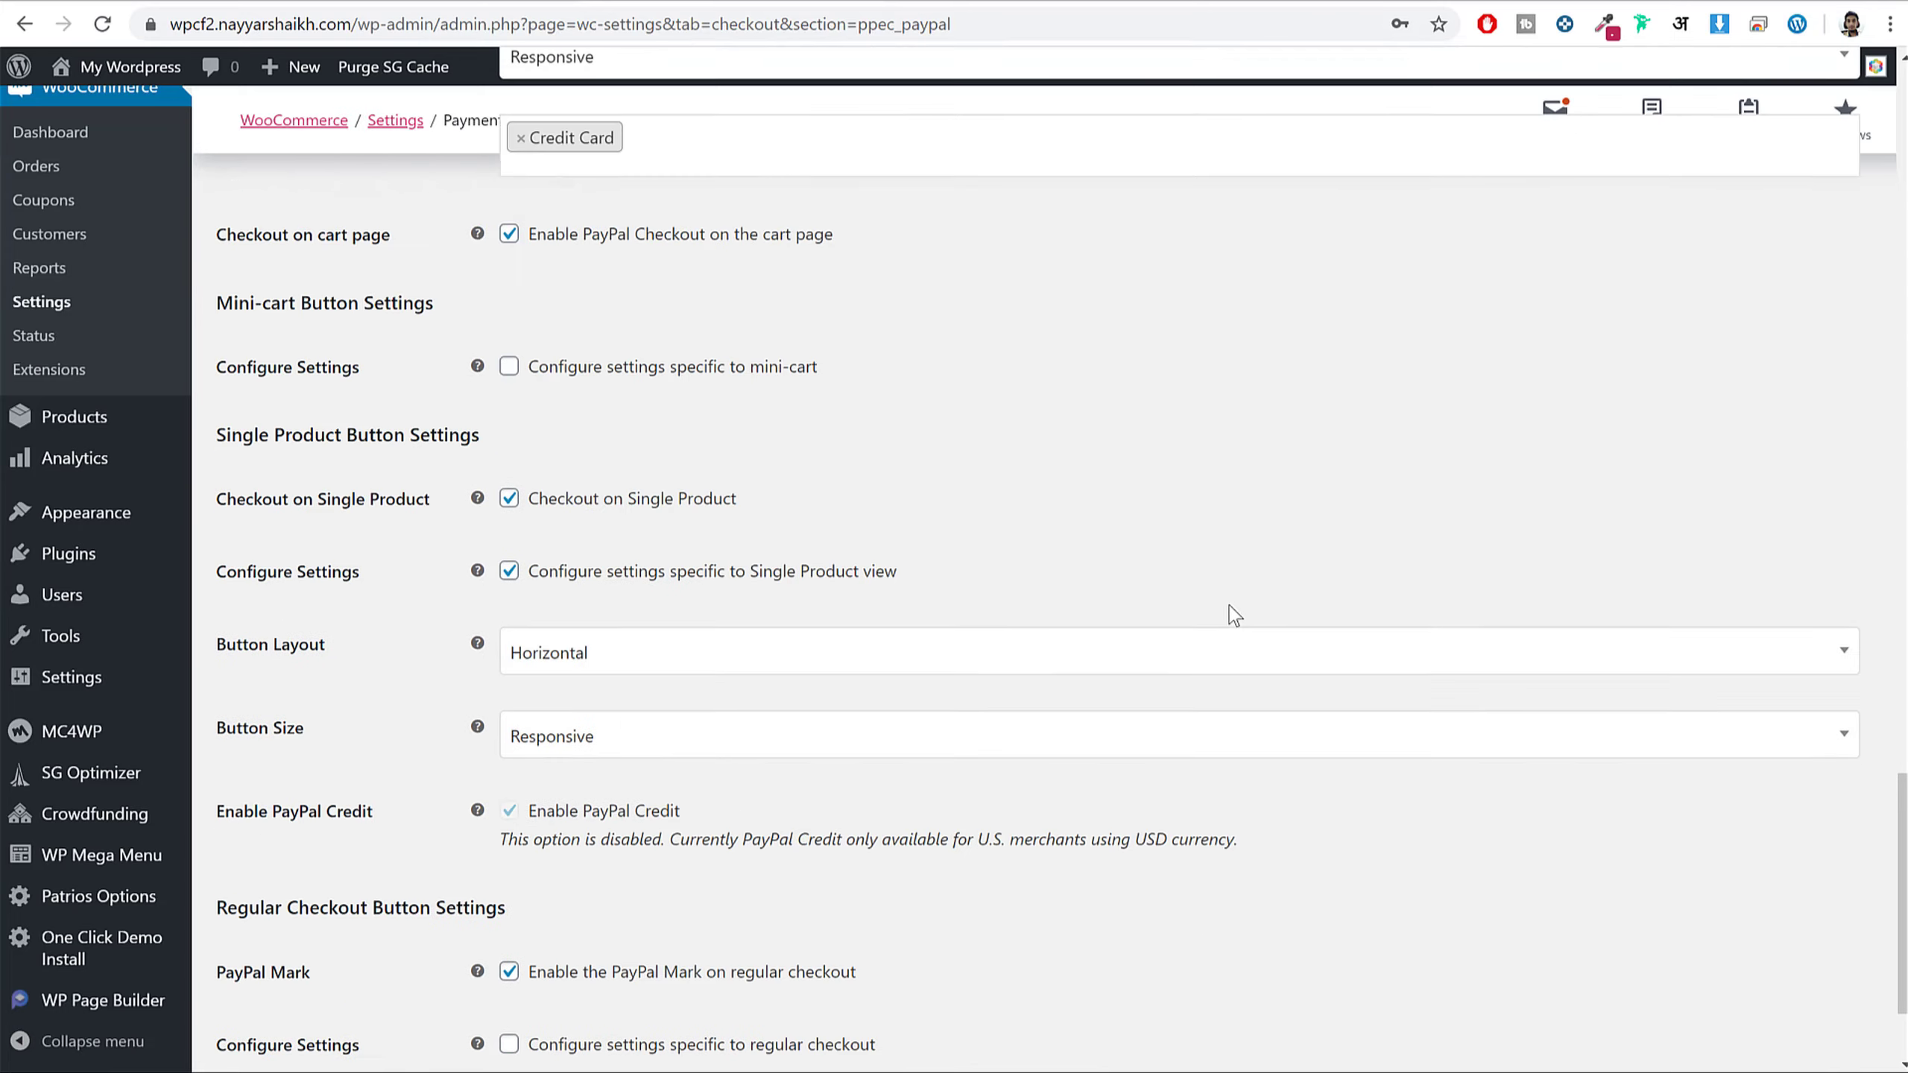
pyautogui.click(325, 962)
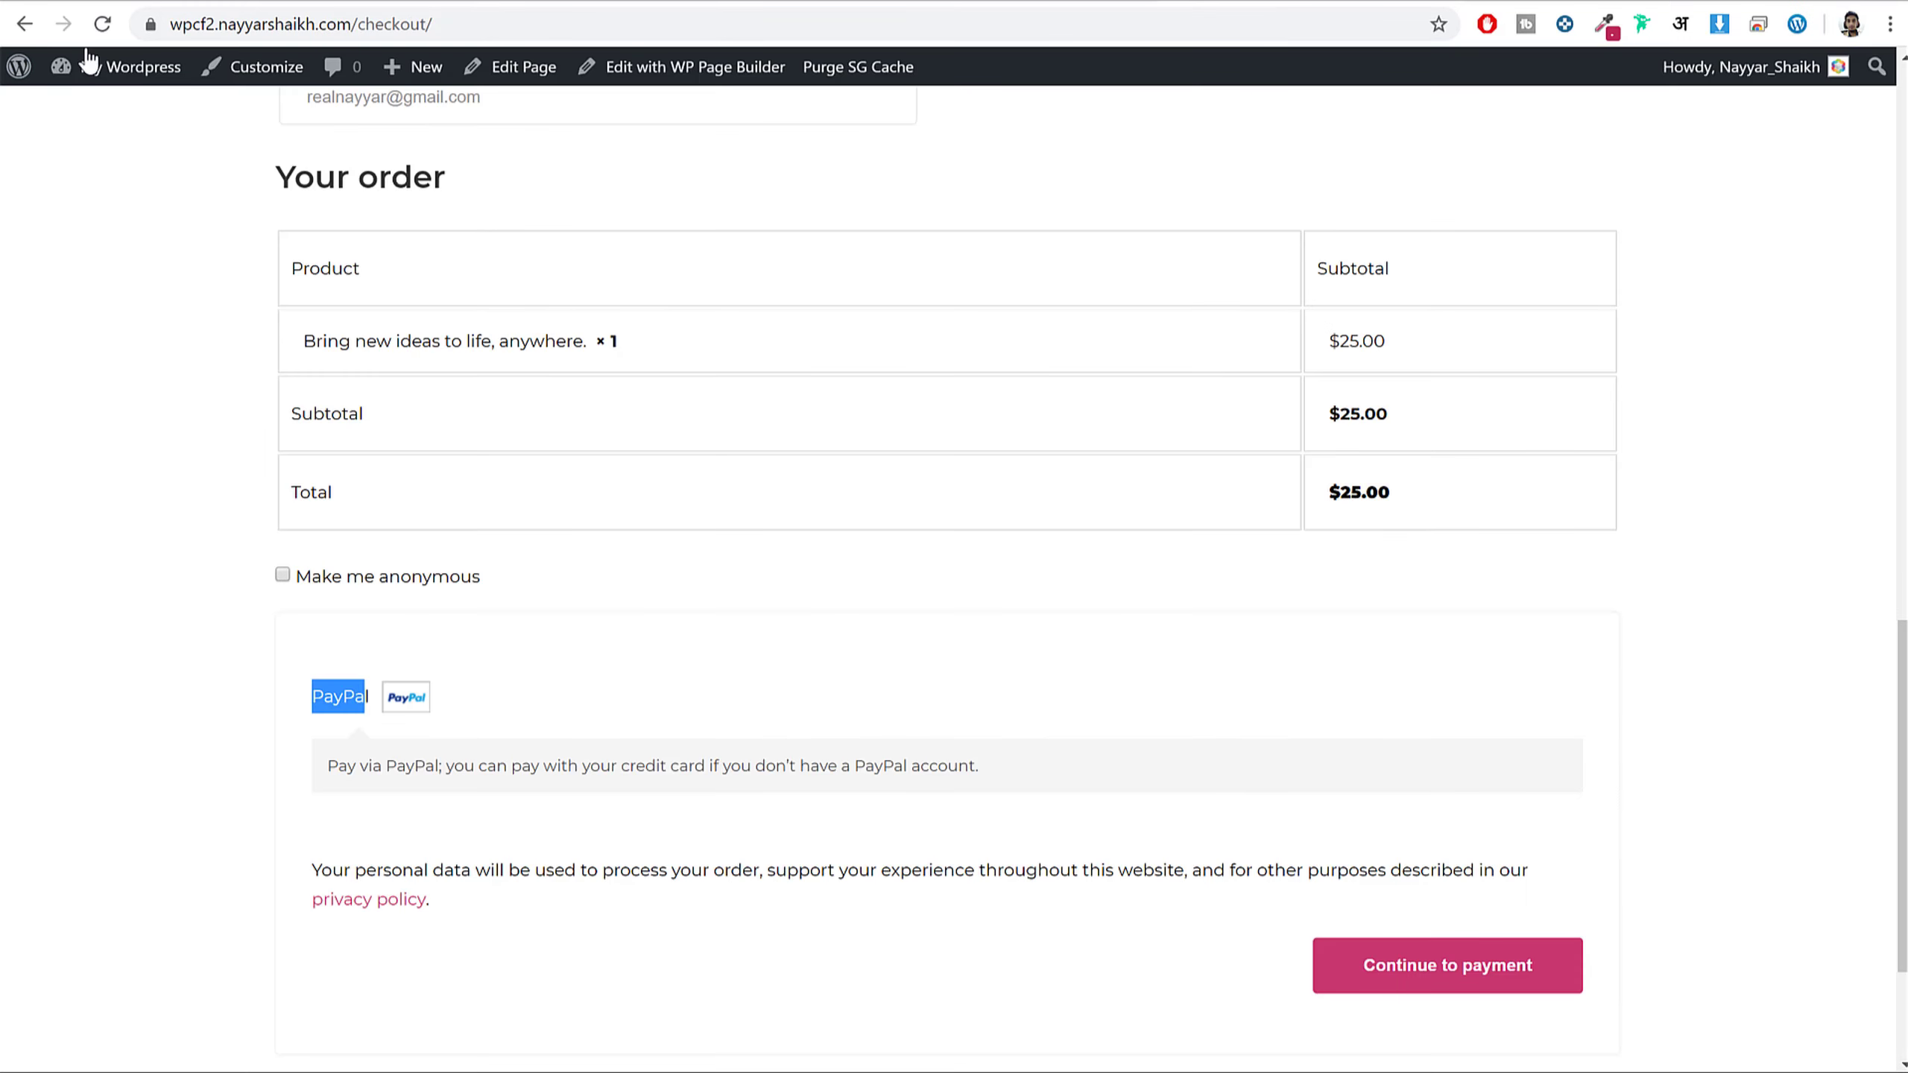
# - Reload the campaign's checkout page and fill in the billing details from a saved address
pyautogui.click(103, 27)
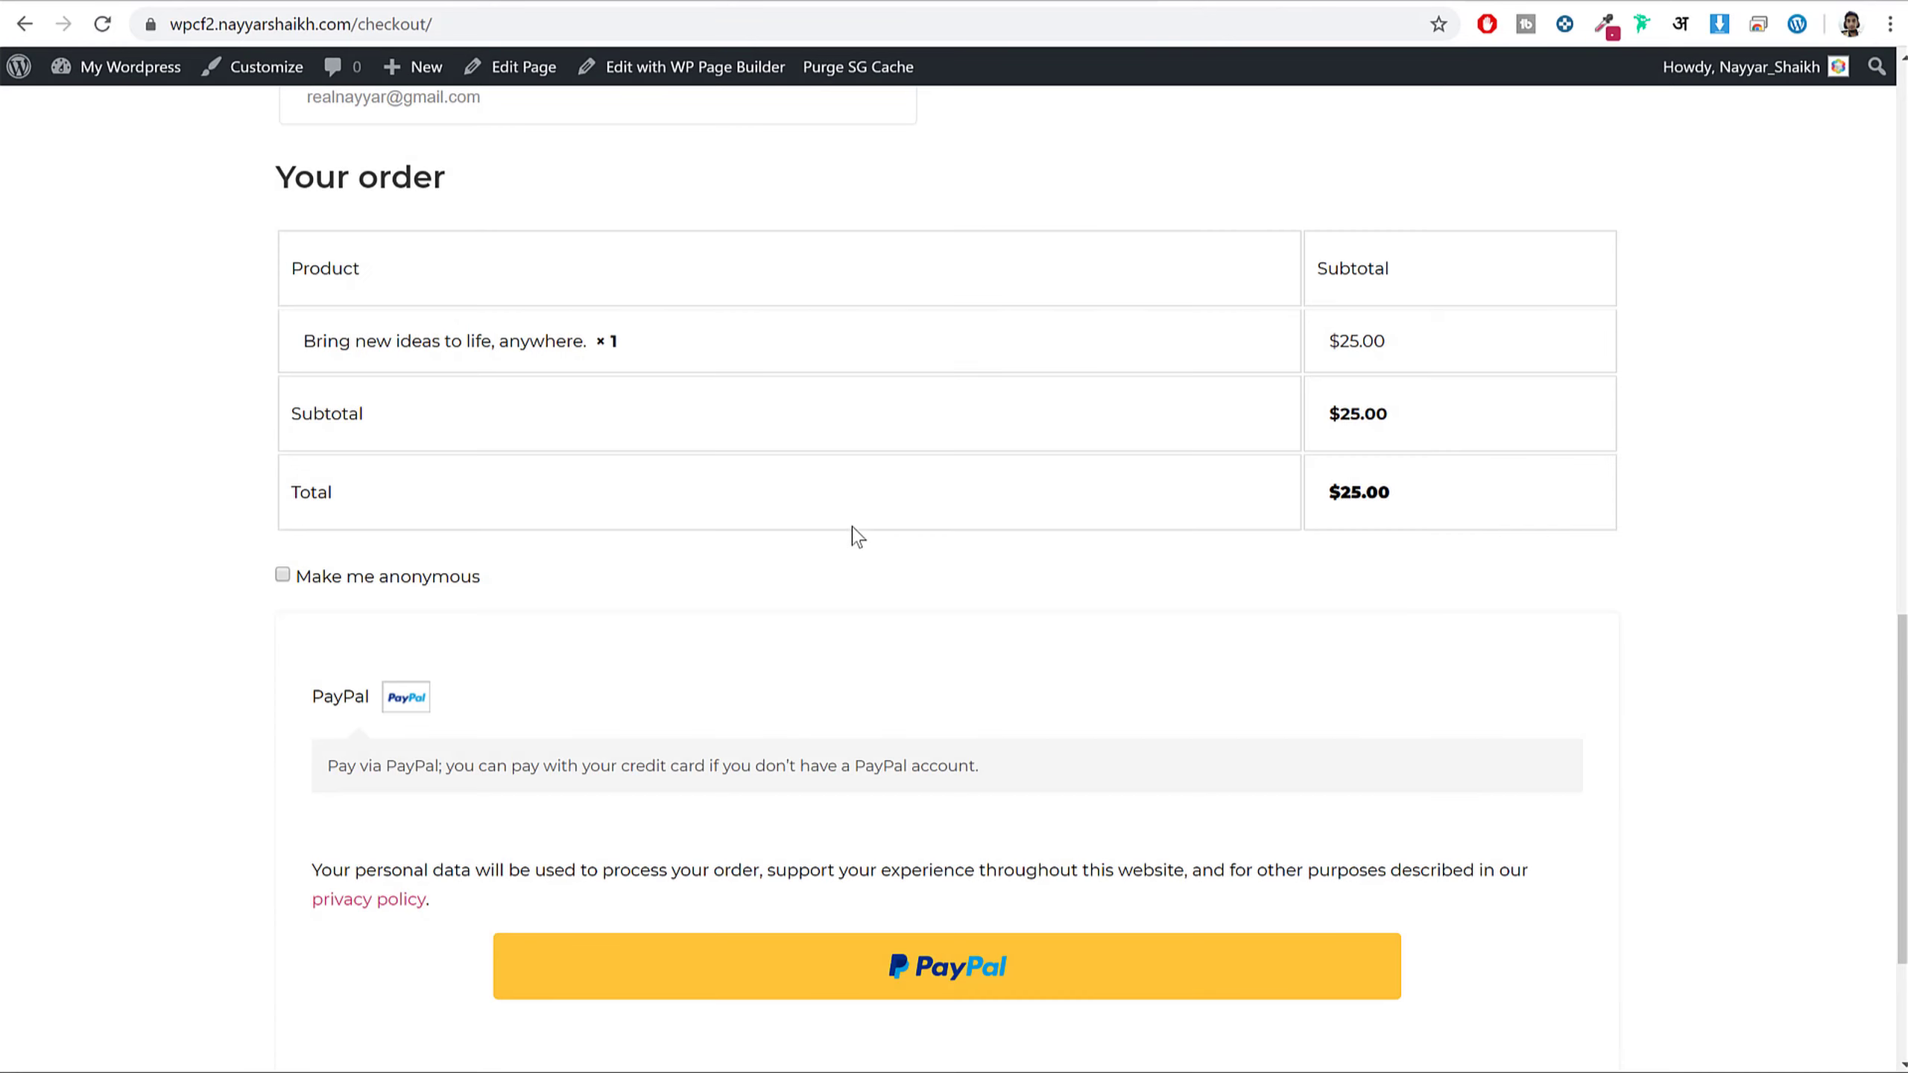
pyautogui.scroll(15, 858, 536)
pyautogui.click(412, 686)
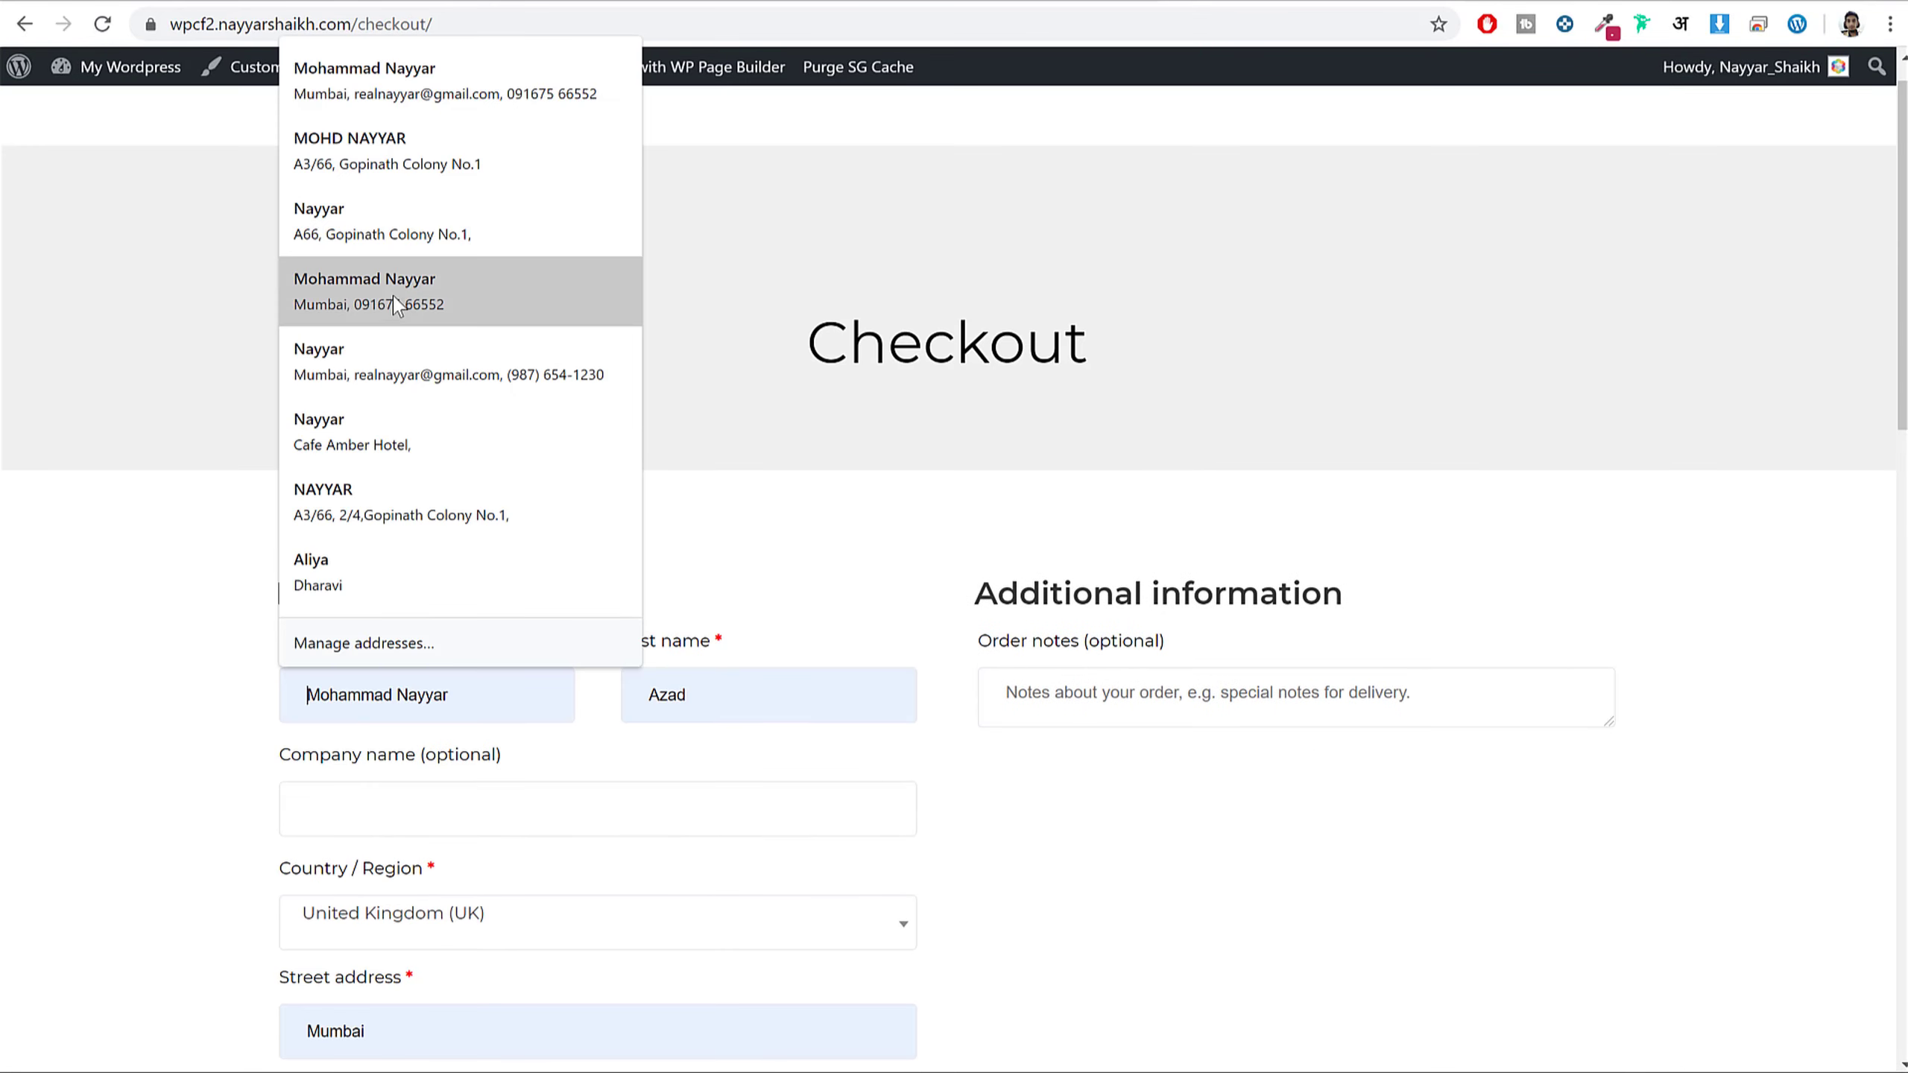
pyautogui.click(412, 240)
# - Start the PayPal payment from the checkout page to test it, and close the payment window
pyautogui.scroll(-10, 1461, 771)
pyautogui.scroll(10, 1532, 714)
pyautogui.scroll(-15, 1556, 678)
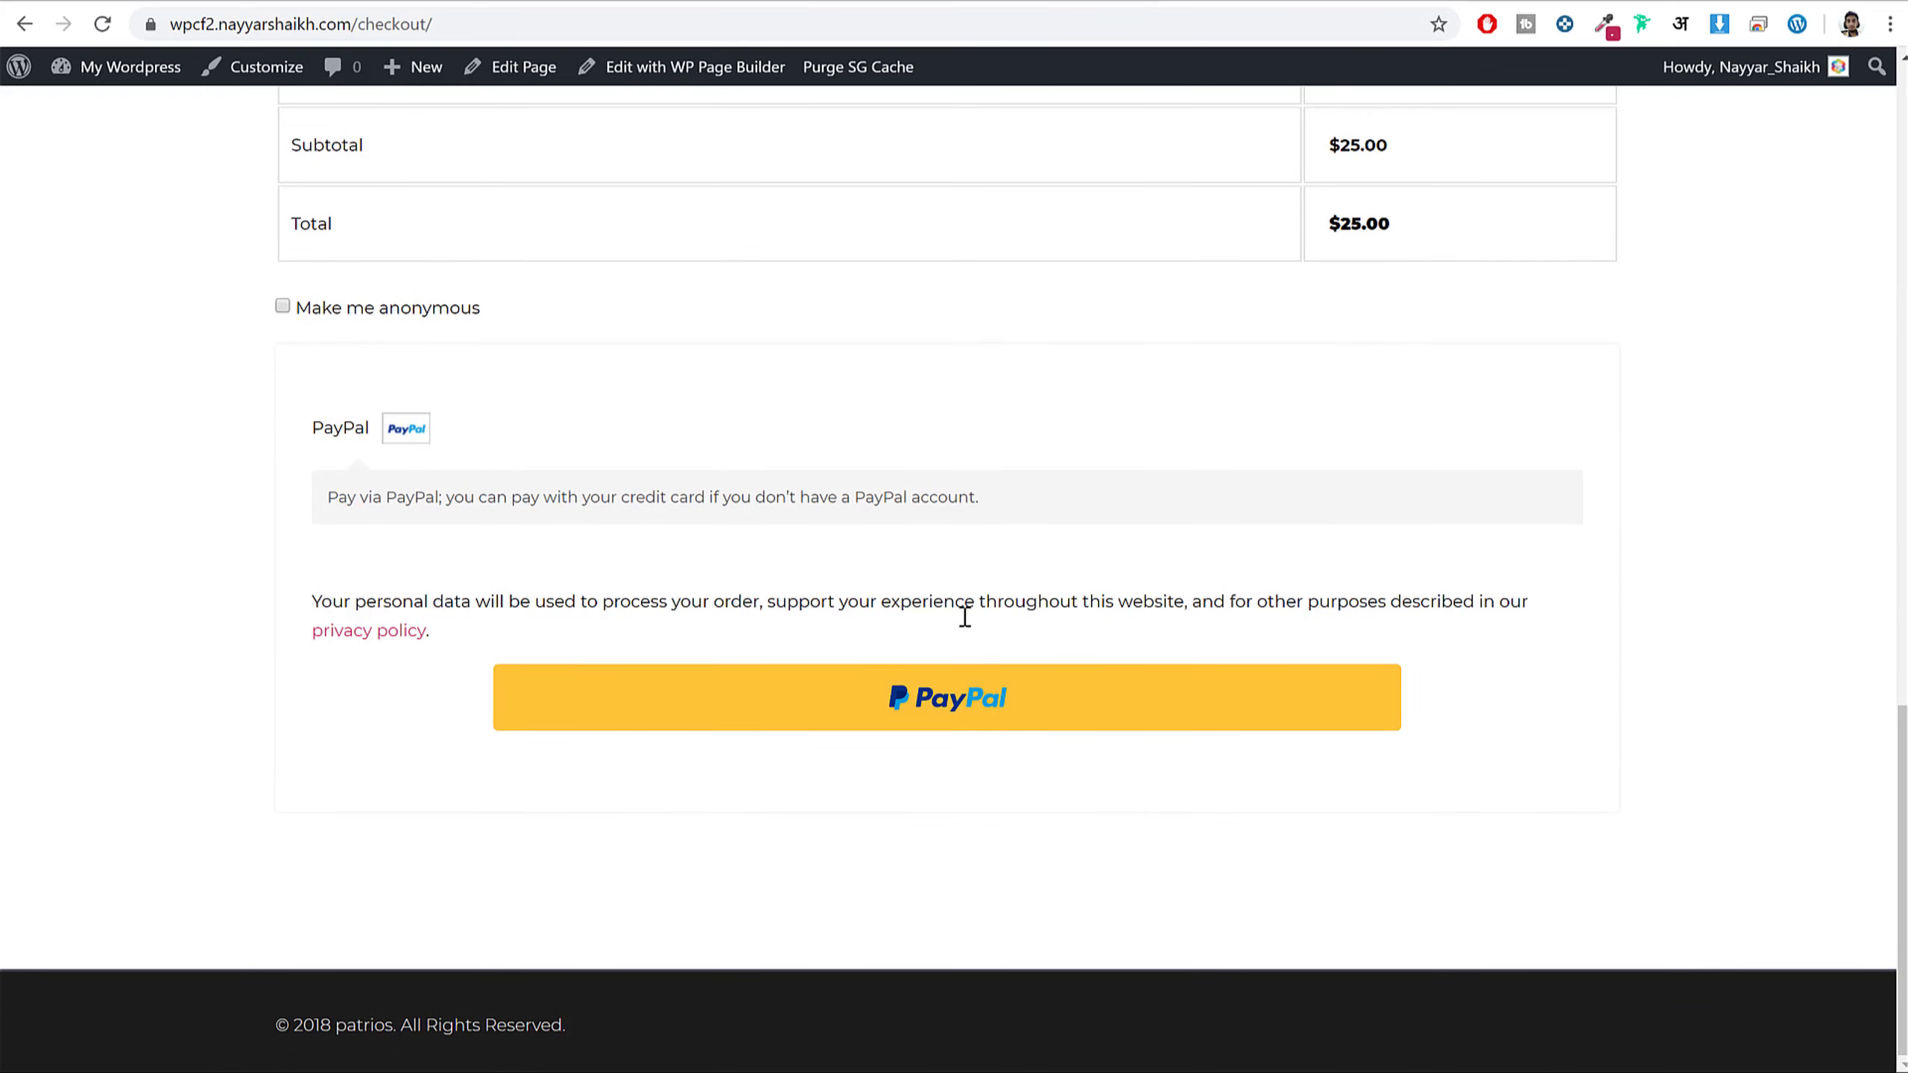
pyautogui.click(1006, 718)
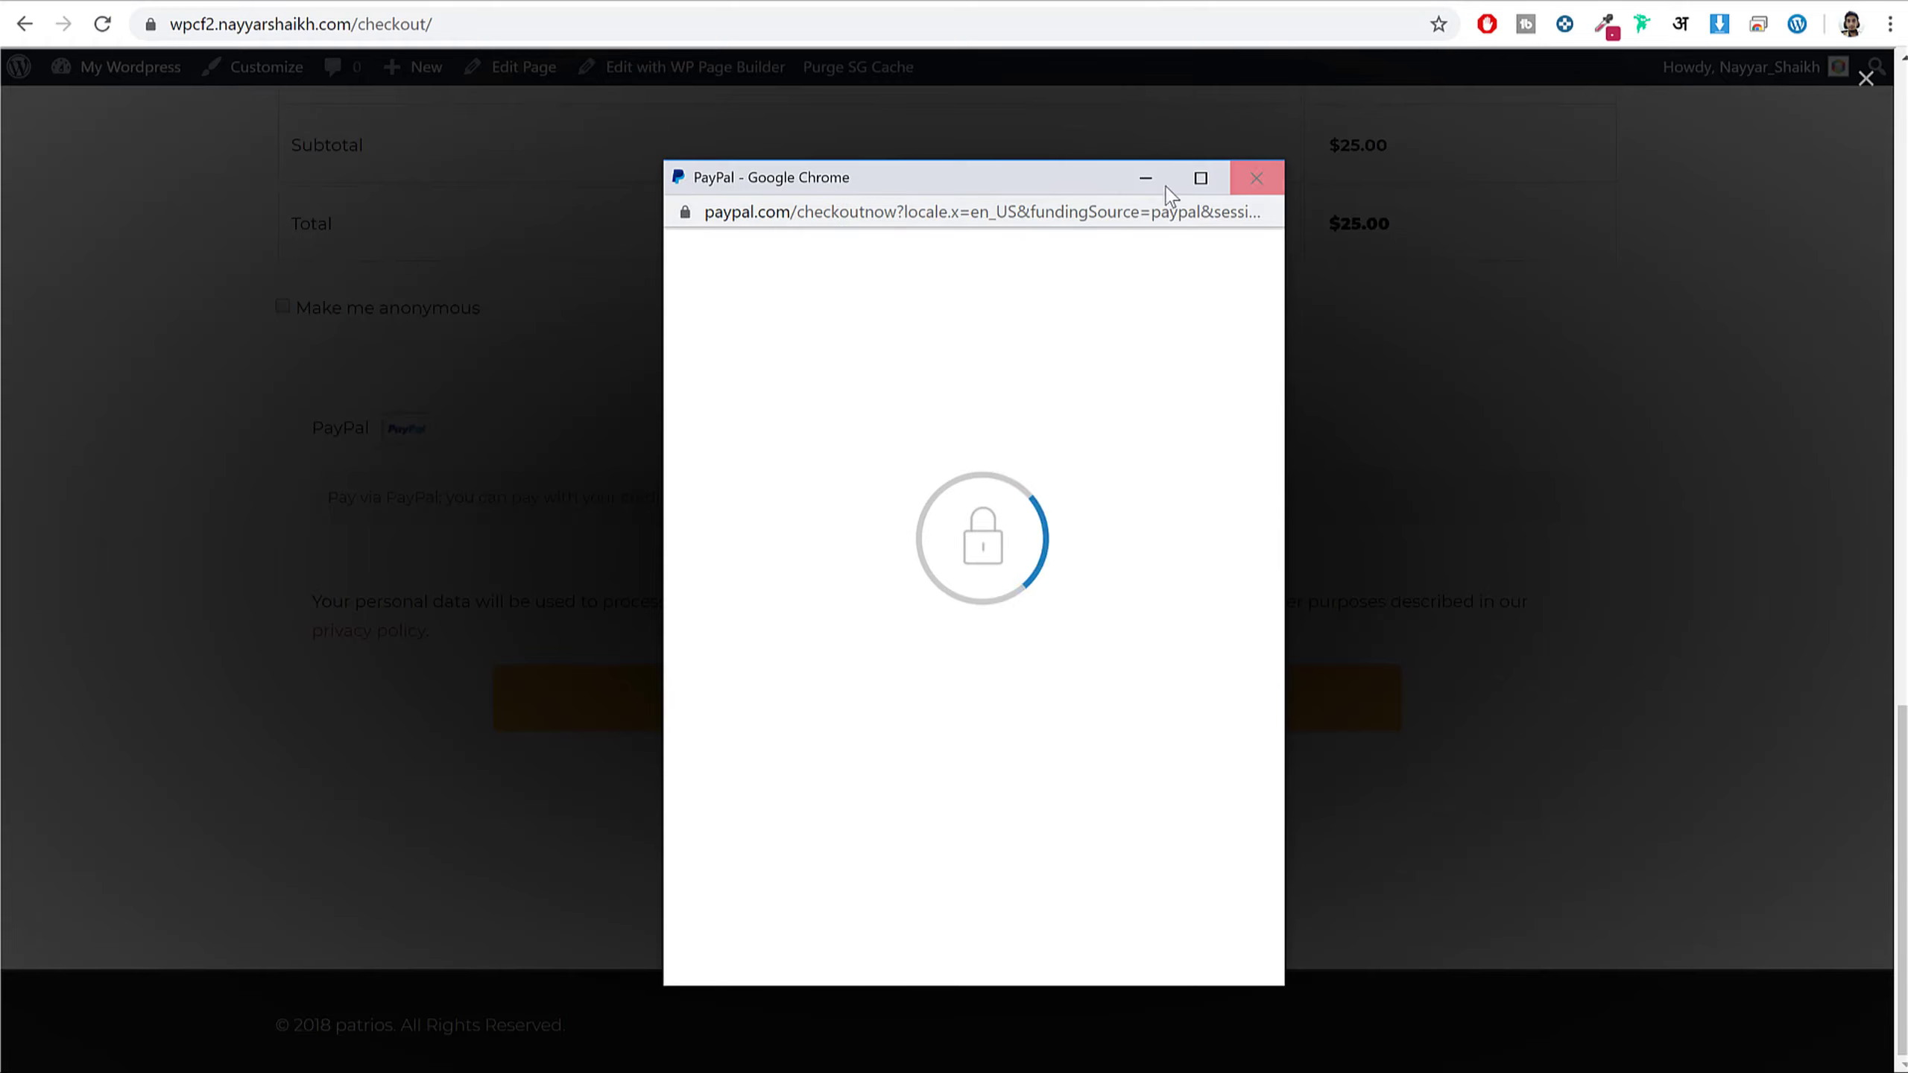
pyautogui.click(1256, 178)
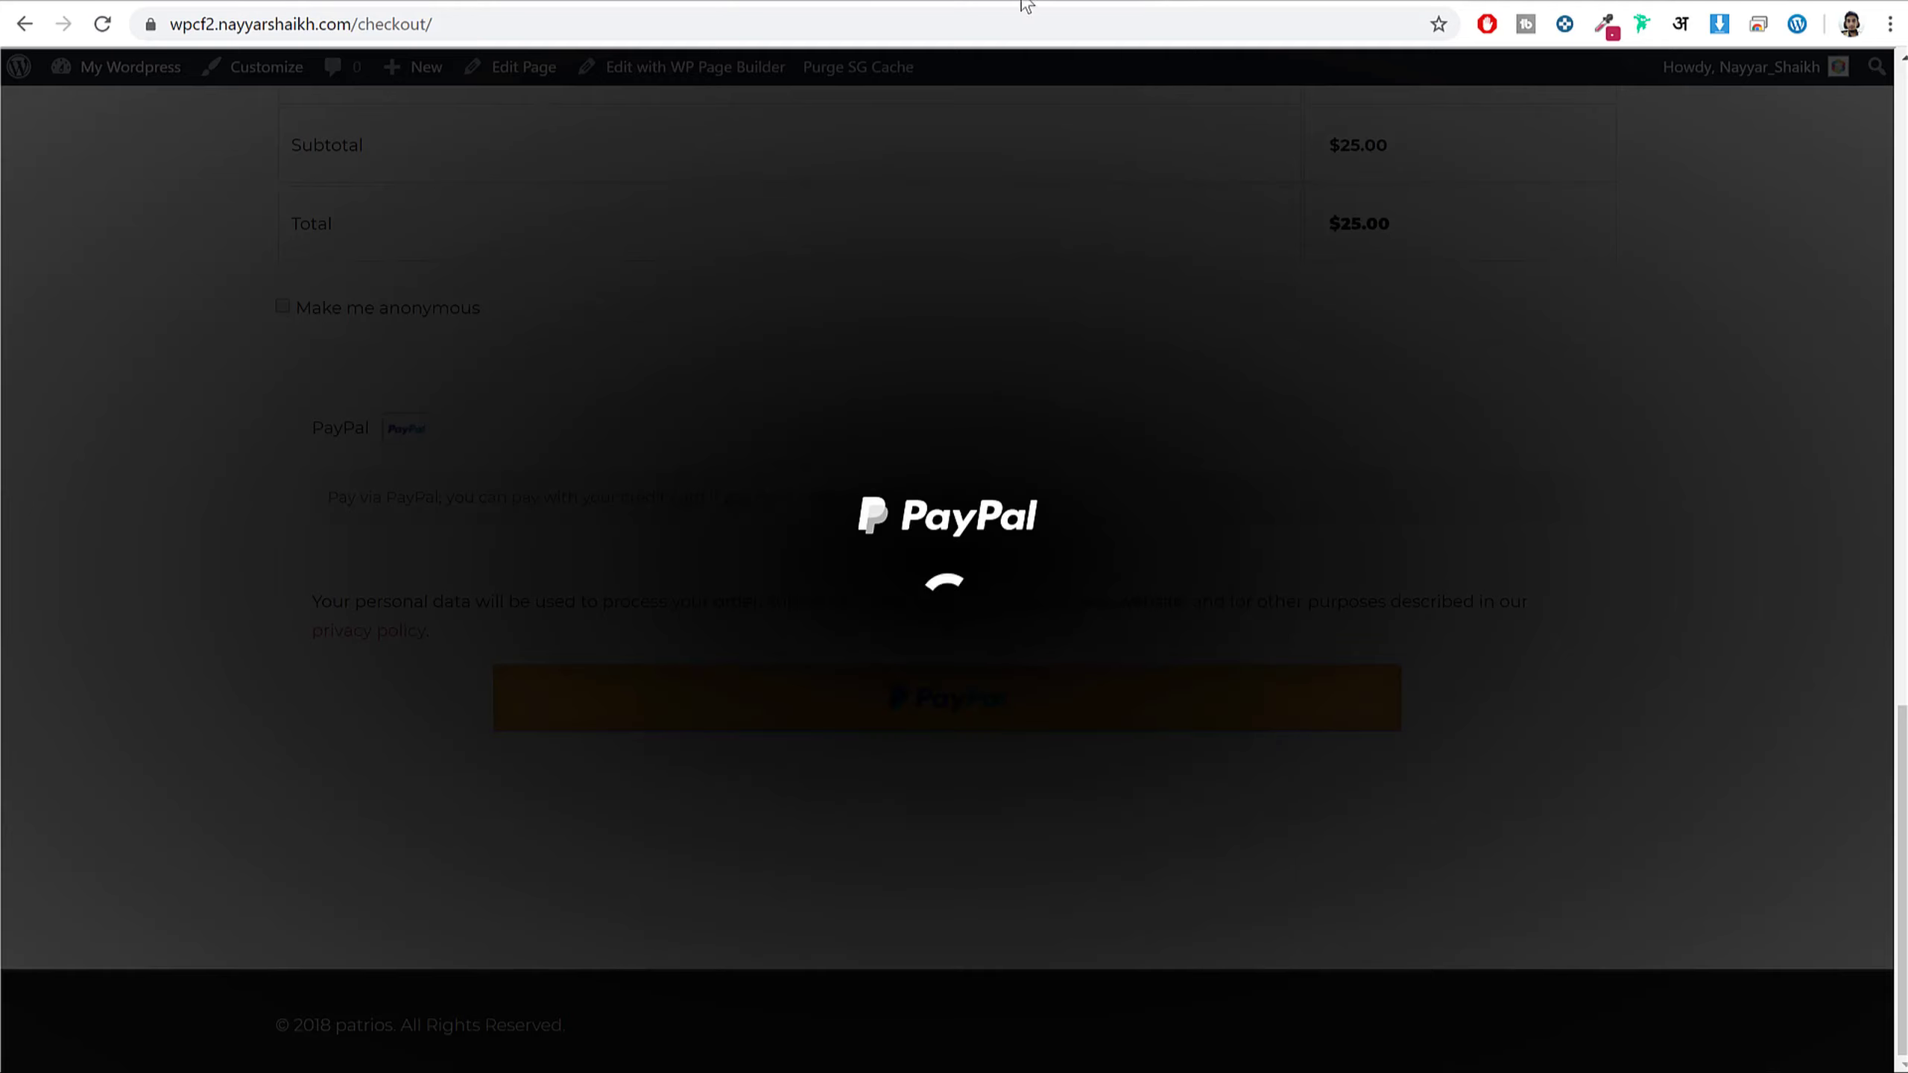
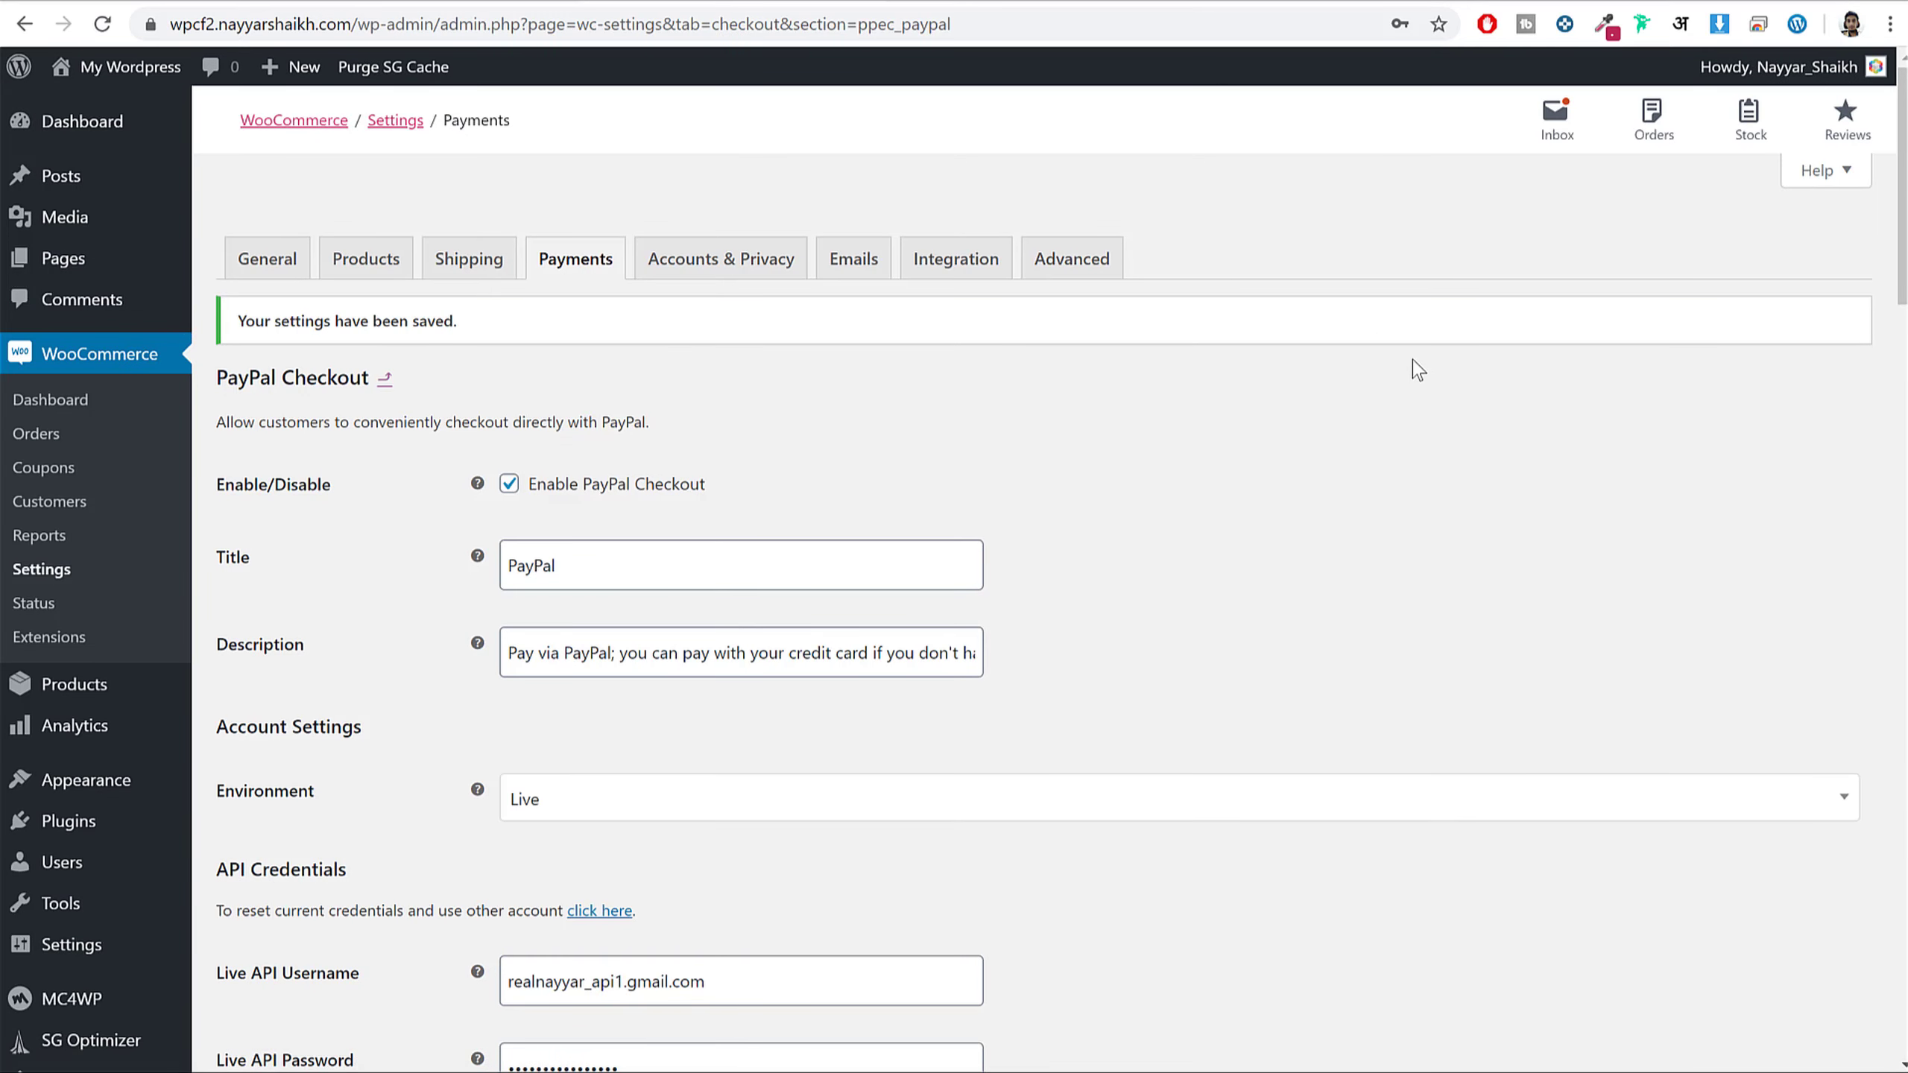
# - Go to adding a new WordPress plugin and search the plugin directory for "stripe"
pyautogui.scroll(-3, 276, 328)
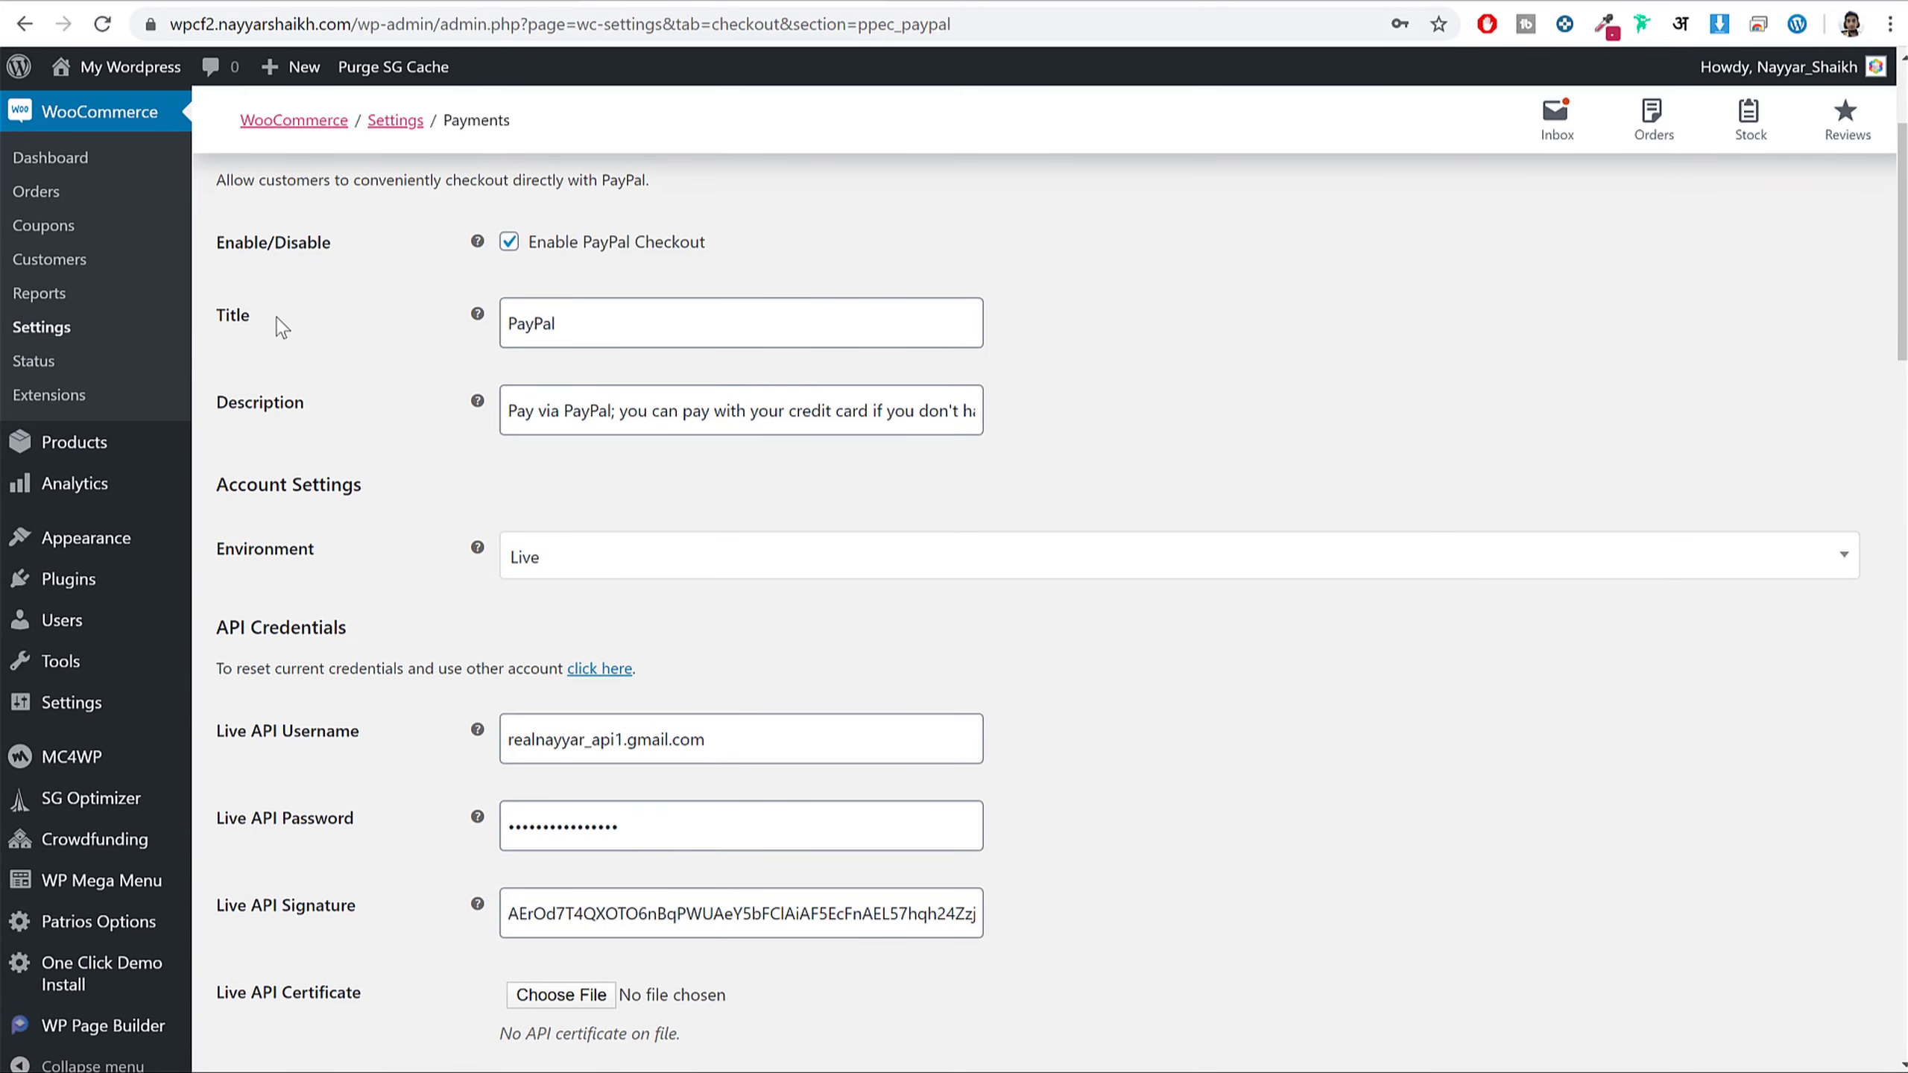
pyautogui.moveTo(68, 596)
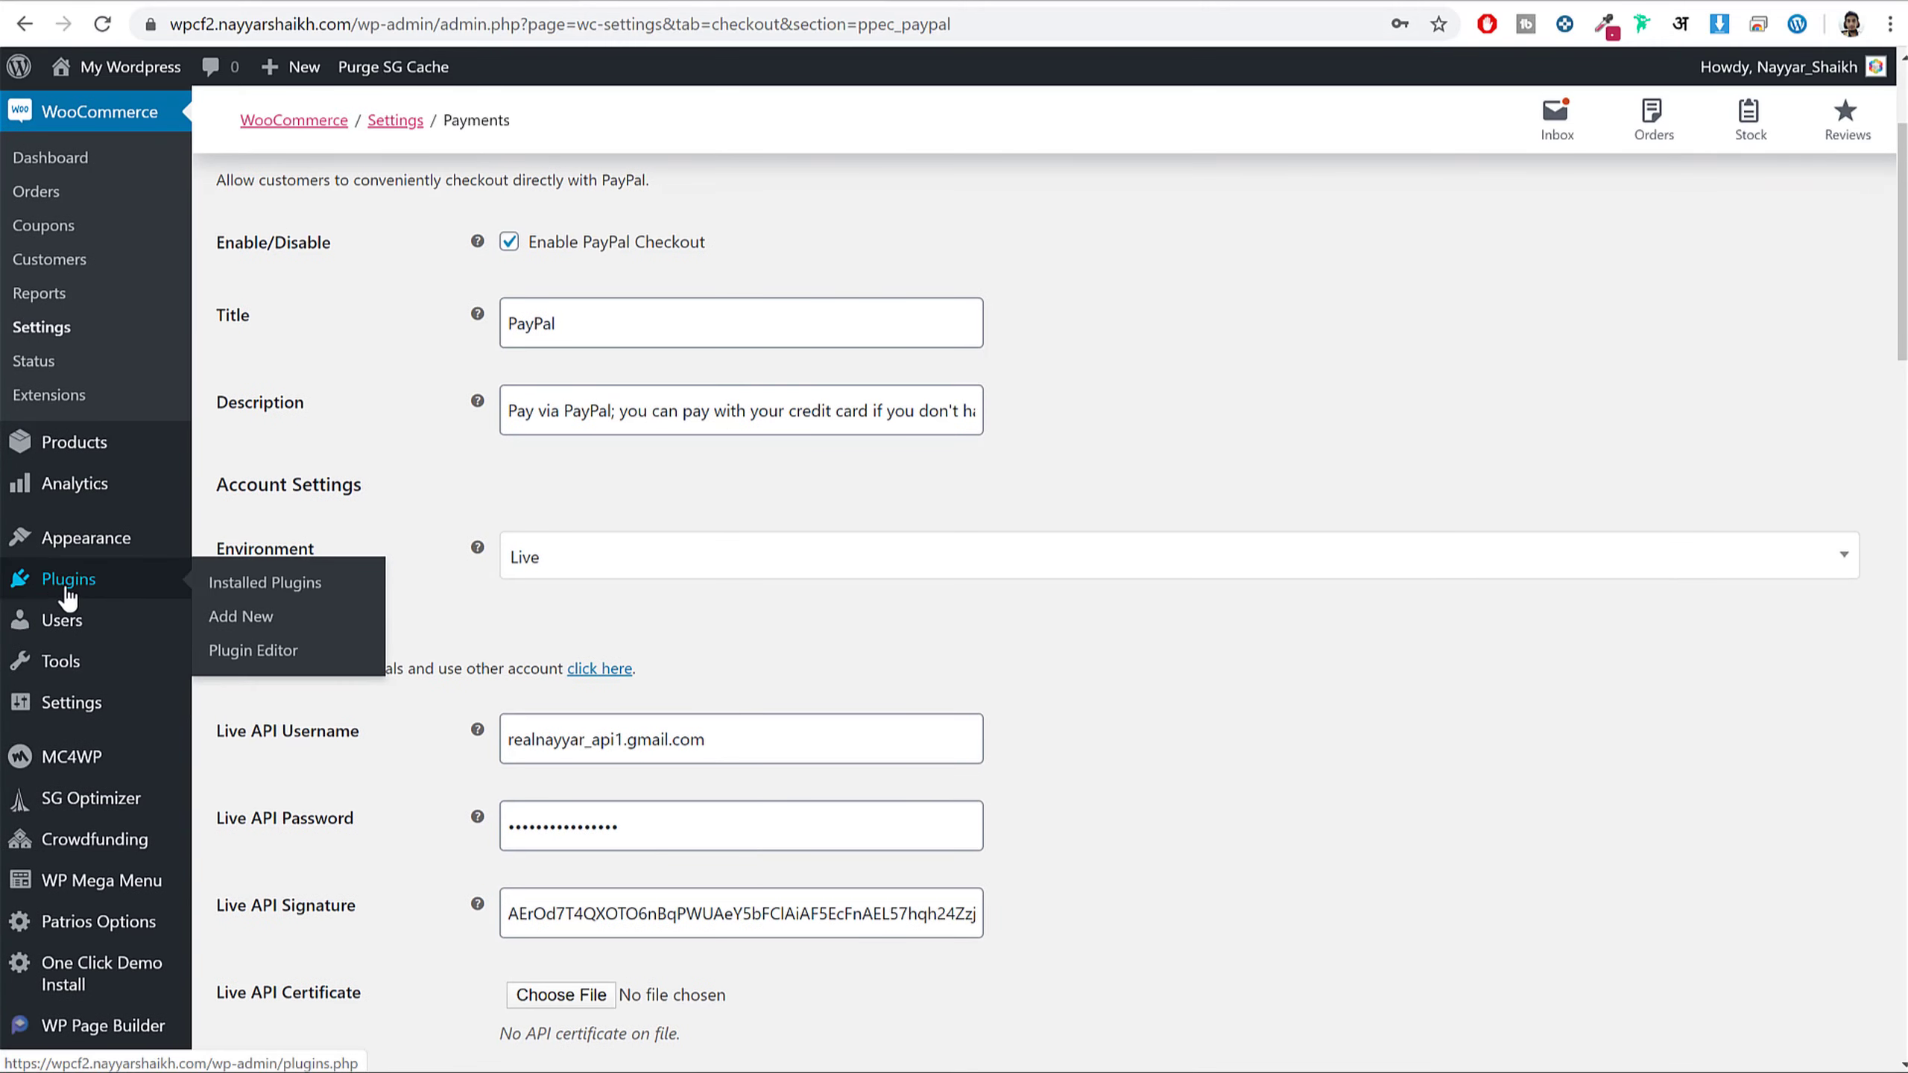
pyautogui.click(292, 638)
pyautogui.click(1631, 192)
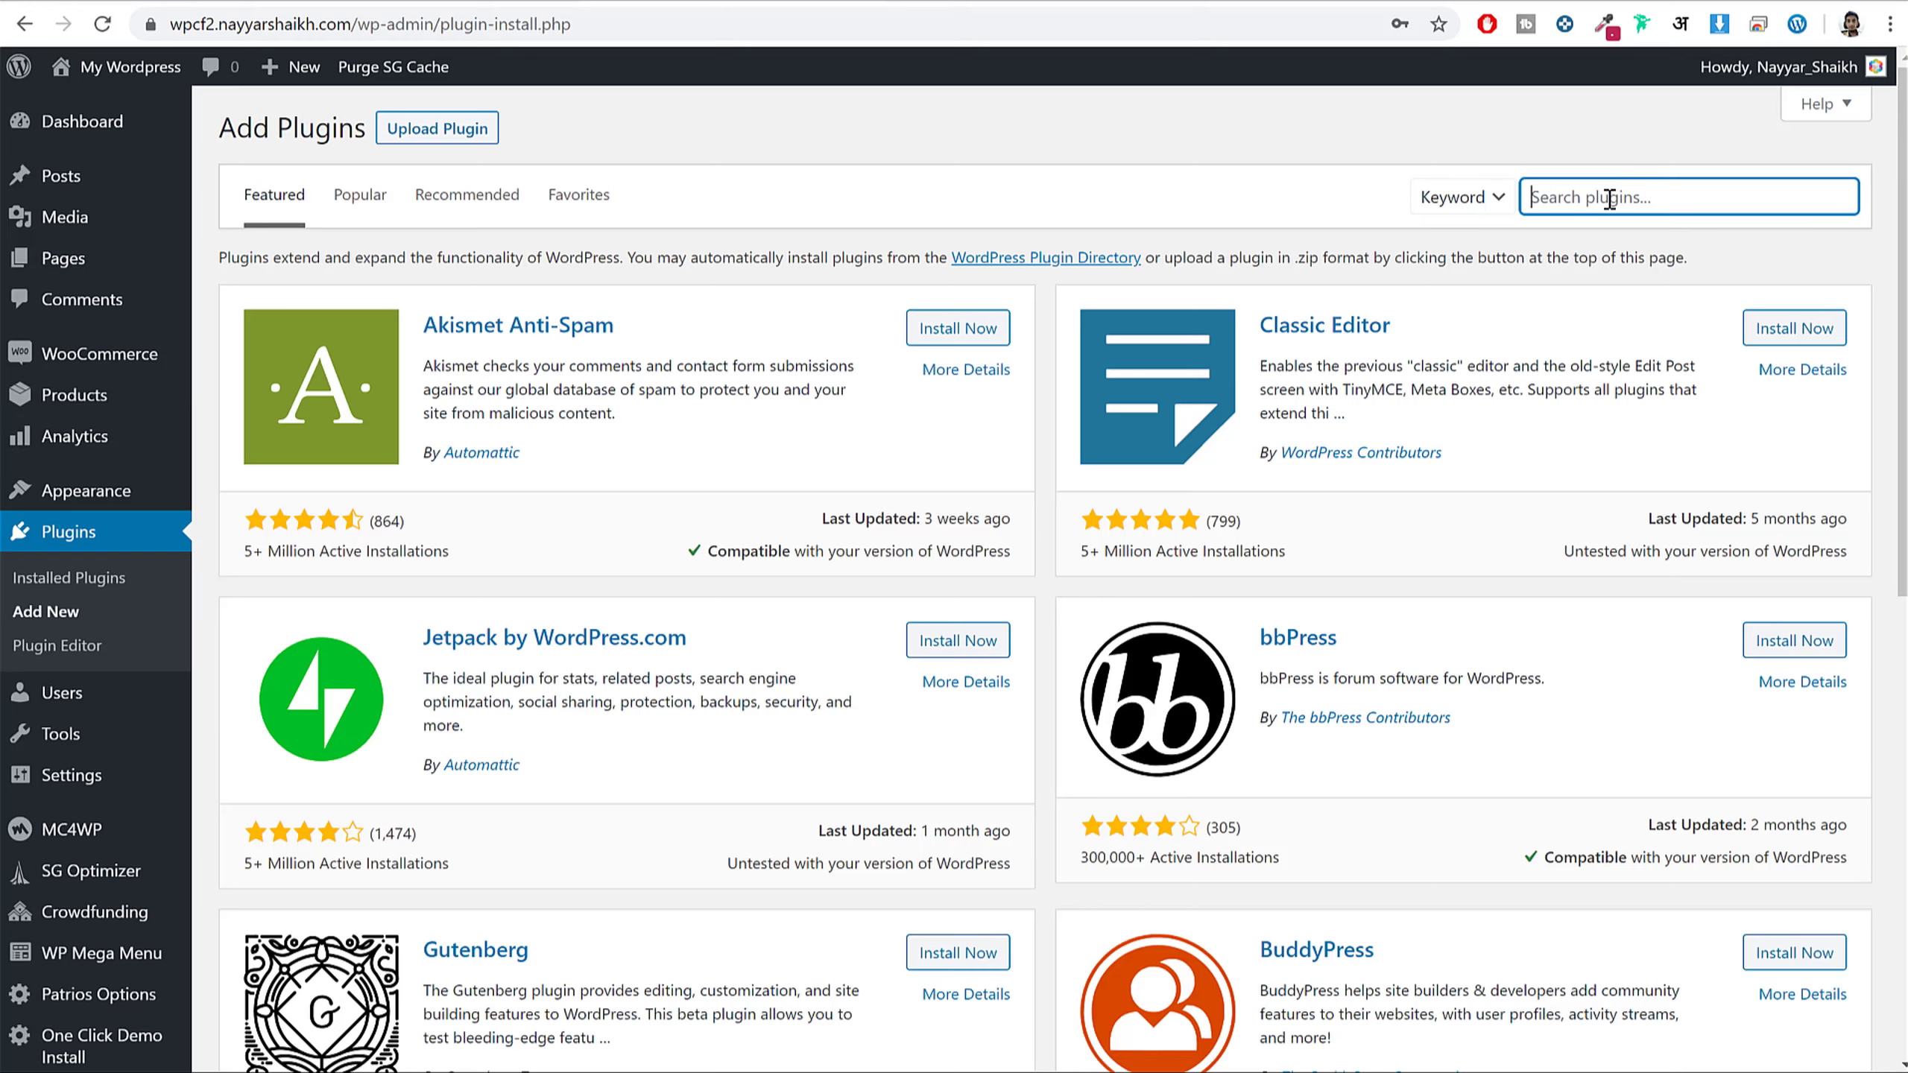
pyautogui.write('stripe')
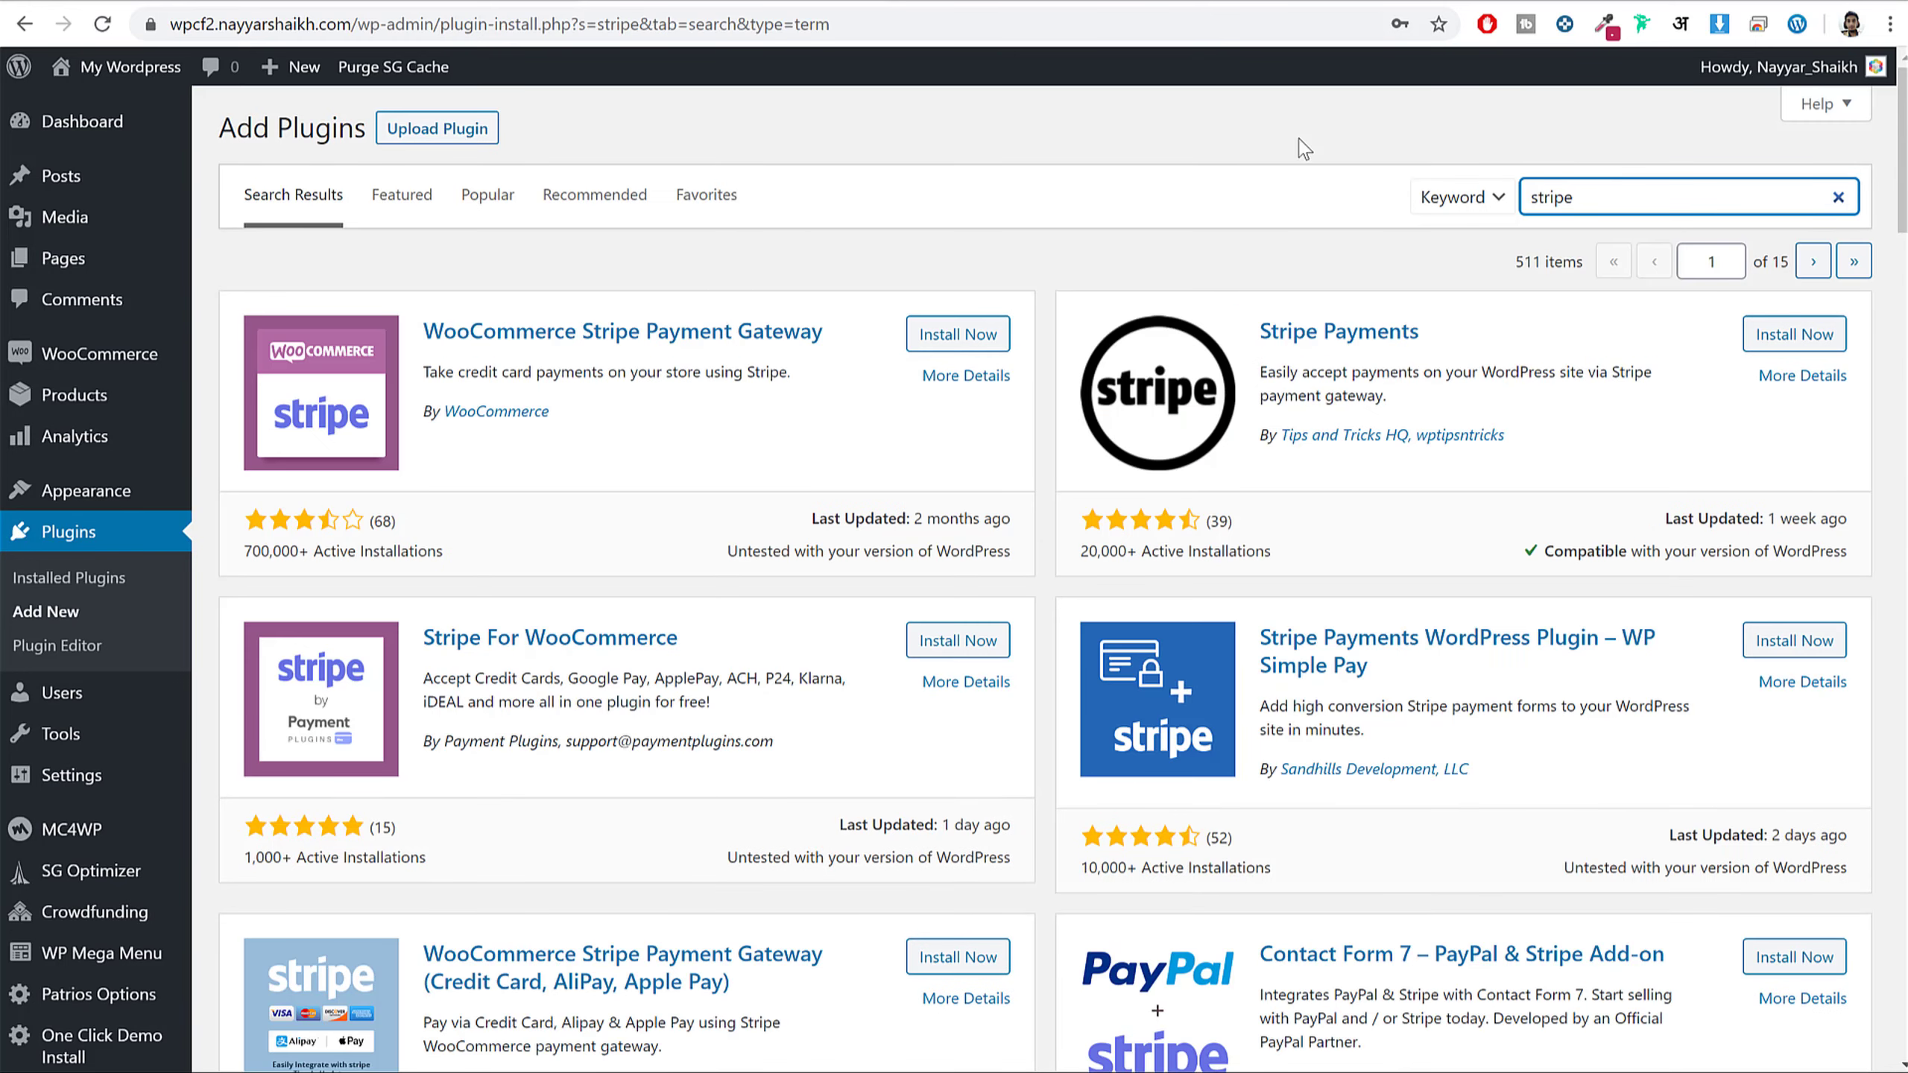
# - Compare the Stripe plugins in the results, checking the titles and authors of the WooCommerce and WebToffee payment gateways
pyautogui.moveTo(420, 329); pyautogui.dragTo(737, 243)
pyautogui.click(737, 242)
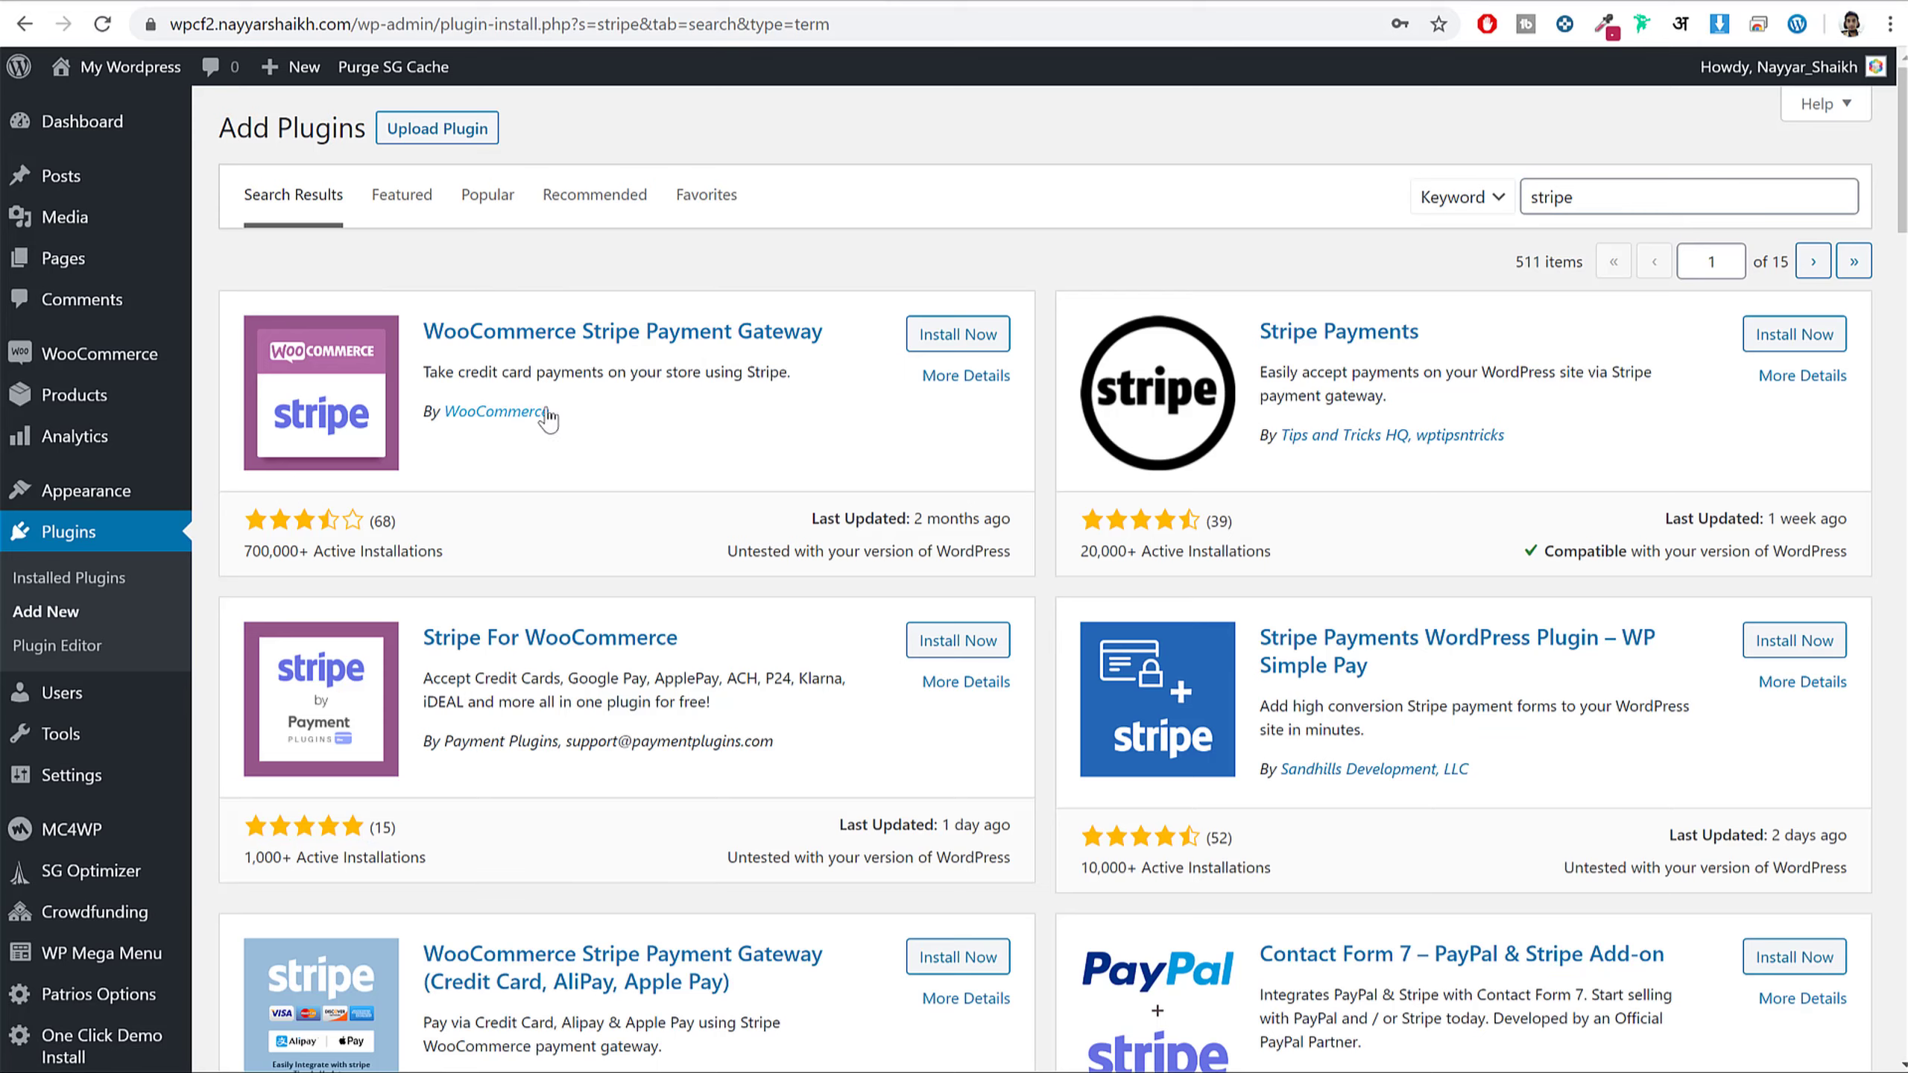
pyautogui.moveTo(549, 413); pyautogui.dragTo(431, 418)
pyautogui.scroll(-5, 844, 448)
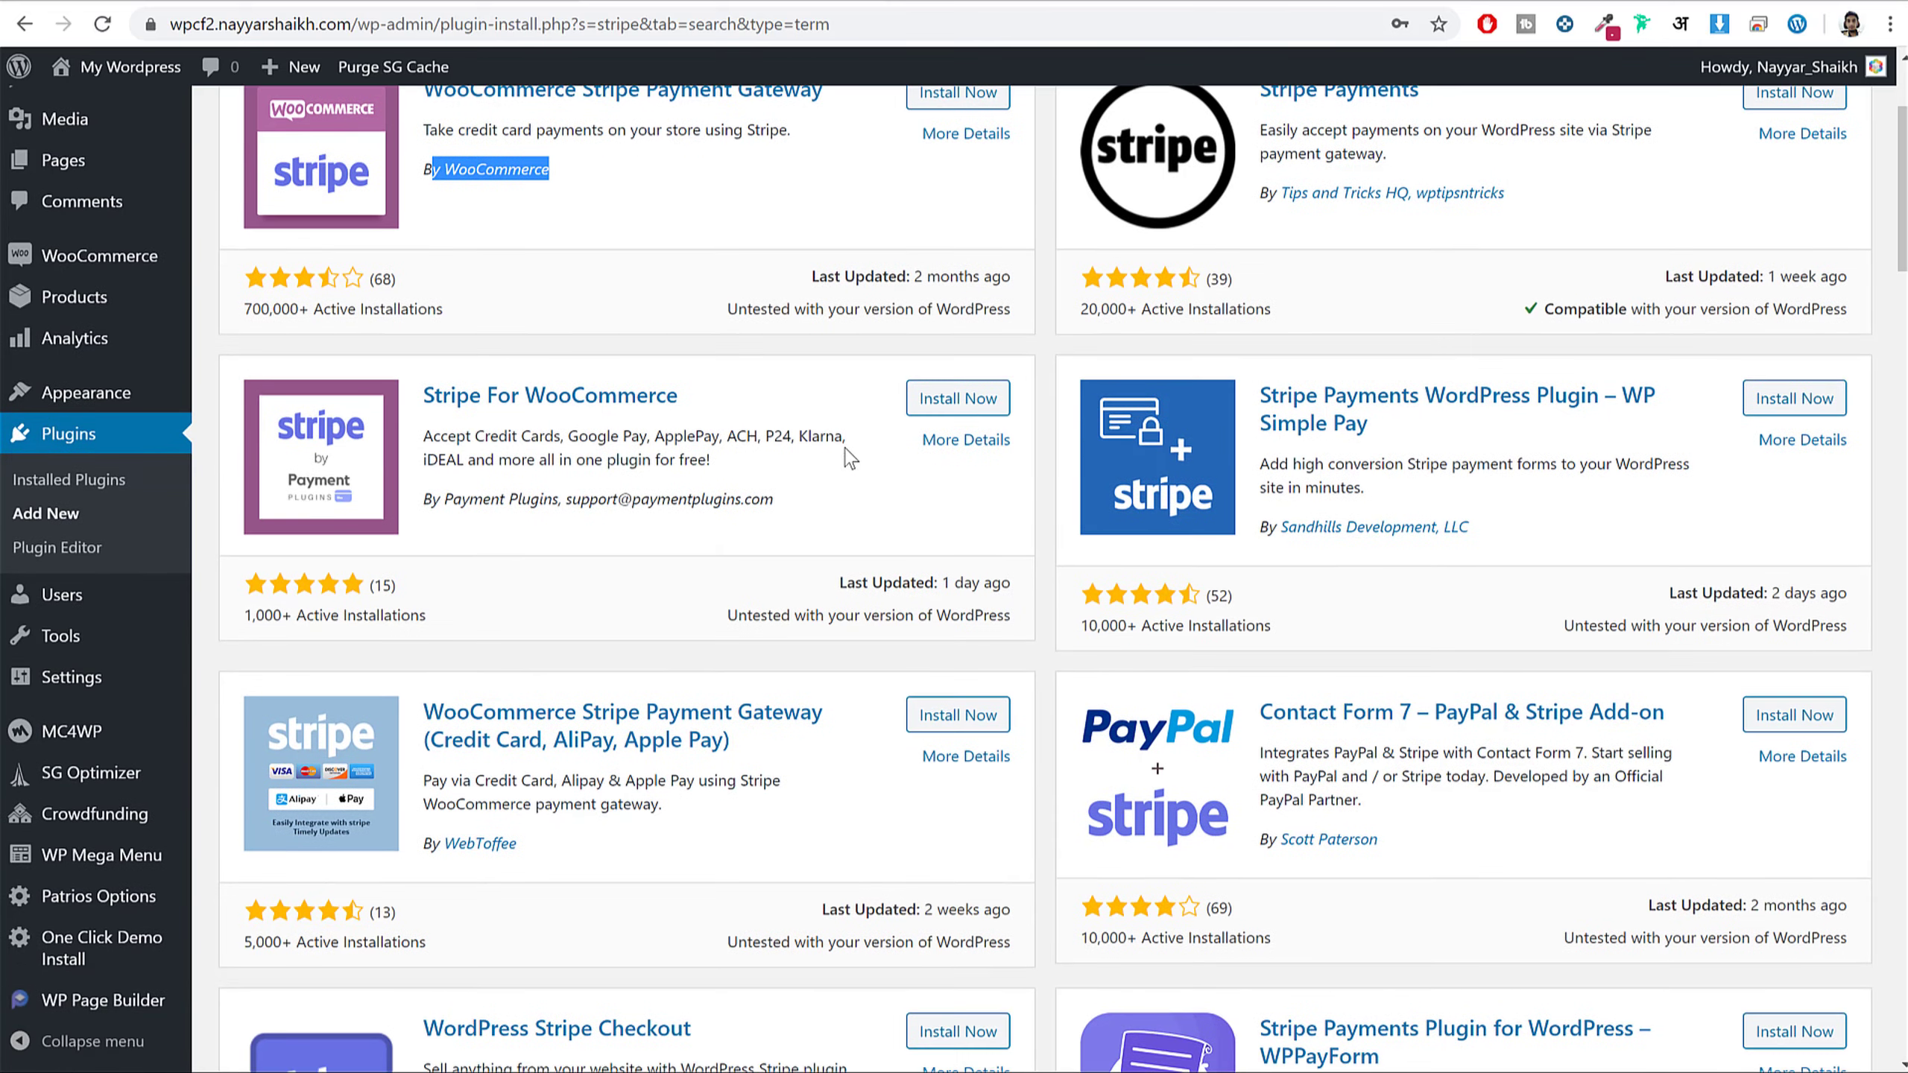
pyautogui.moveTo(406, 575); pyautogui.dragTo(784, 632)
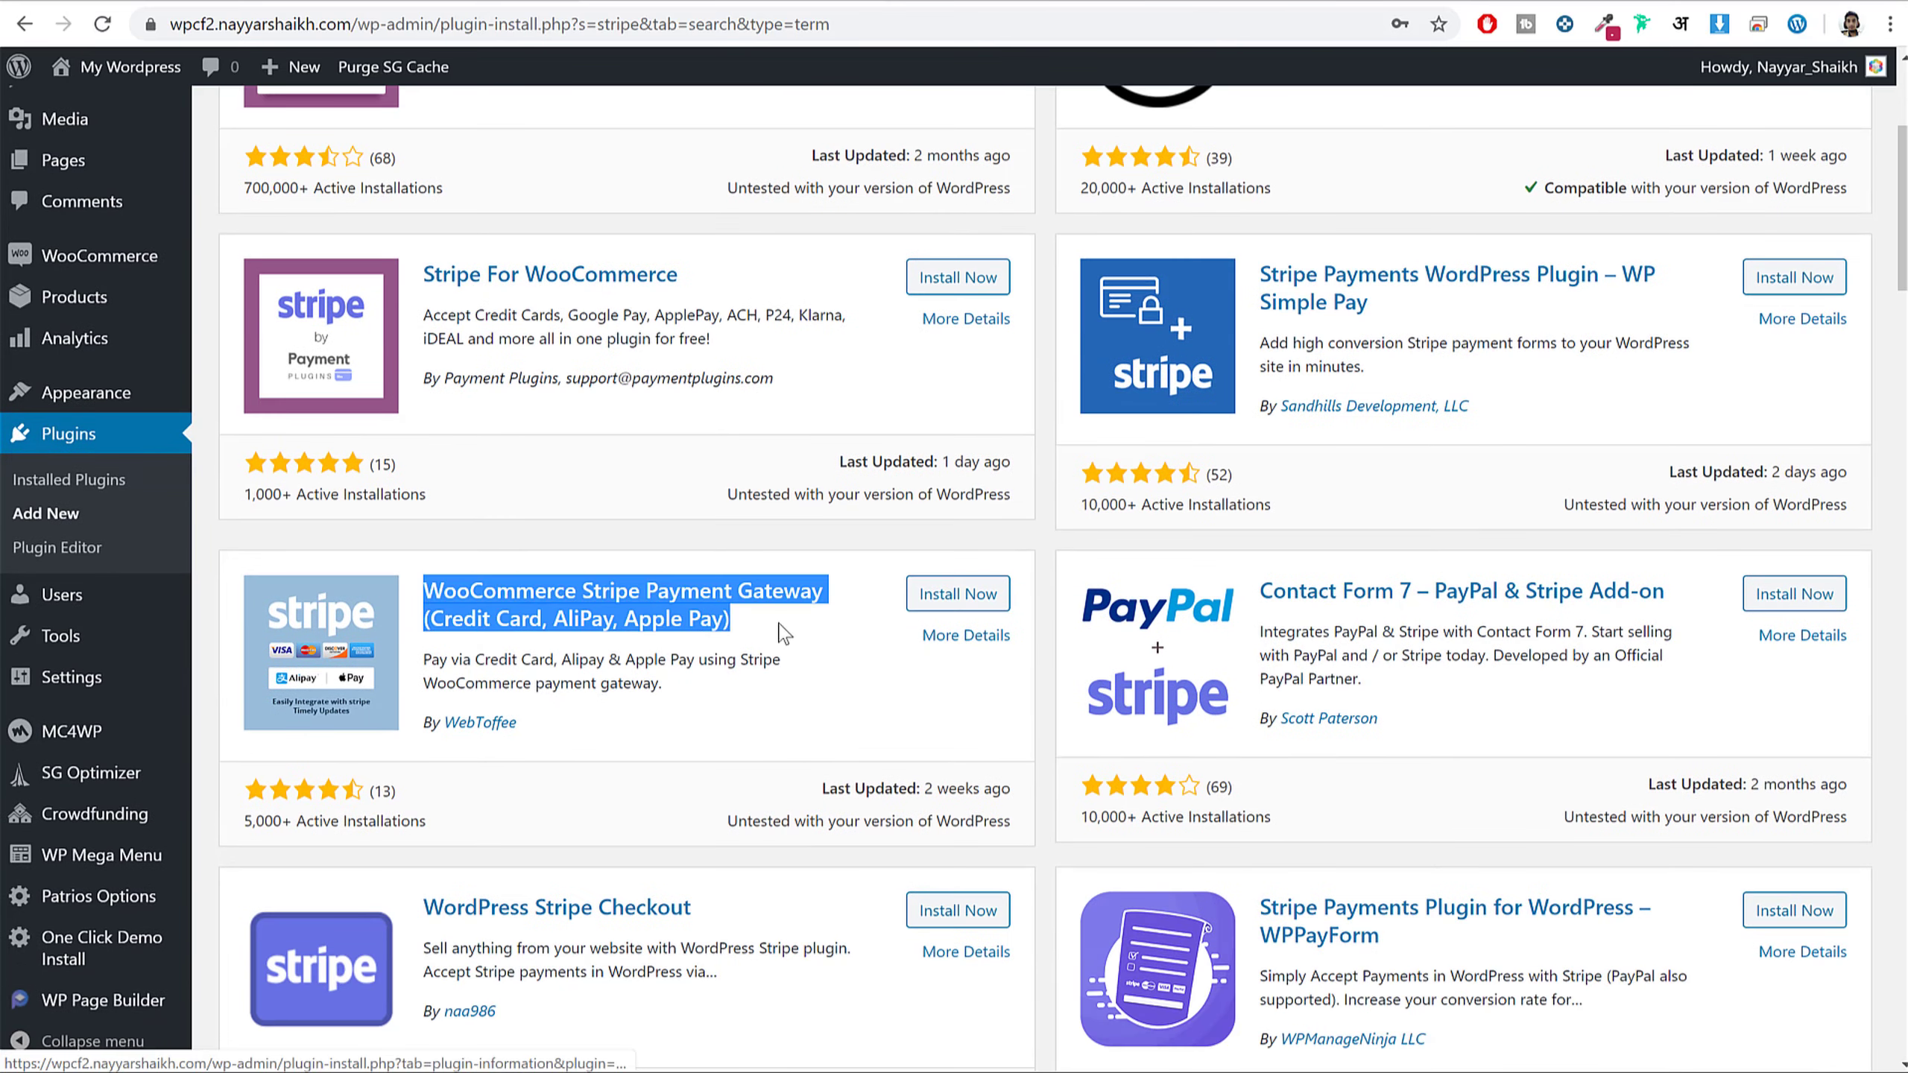
pyautogui.click(661, 707)
pyautogui.moveTo(539, 734); pyautogui.dragTo(462, 727)
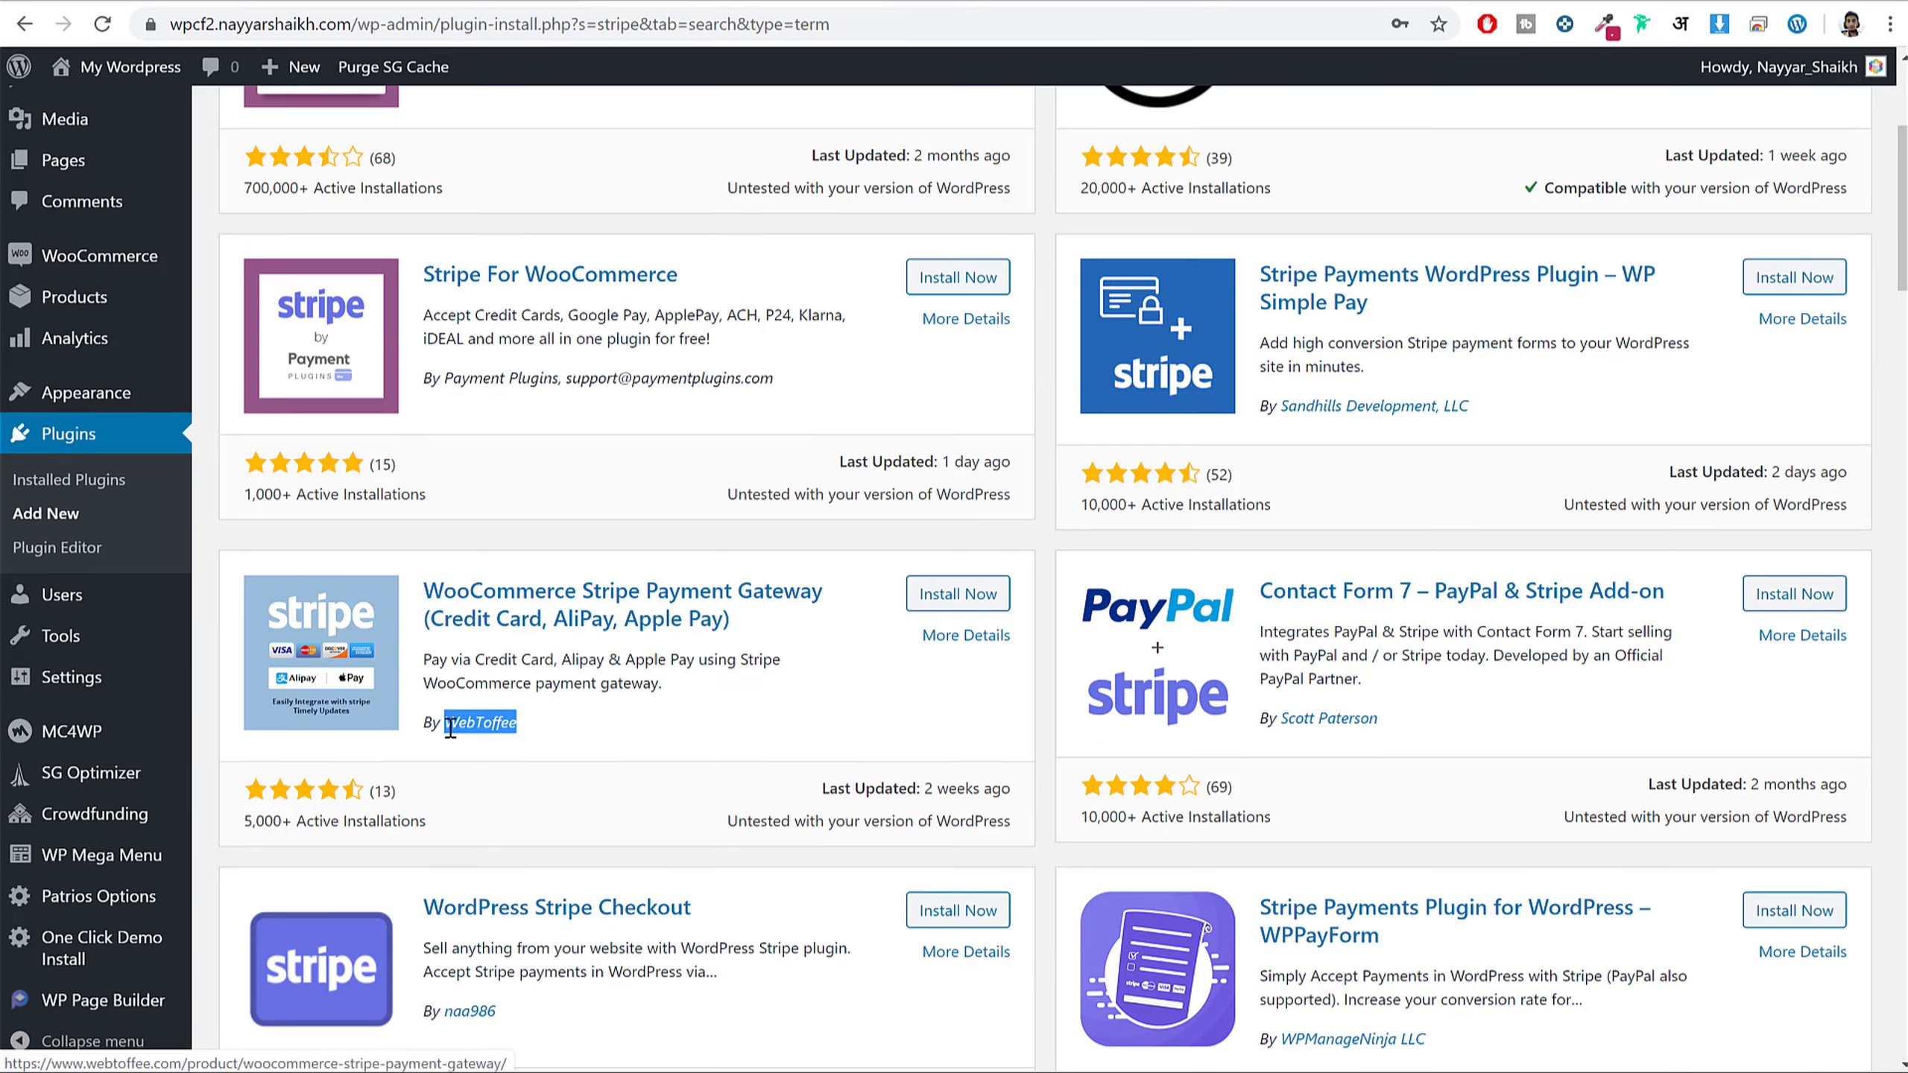
pyautogui.scroll(5, 661, 714)
pyautogui.scroll(-7, 676, 488)
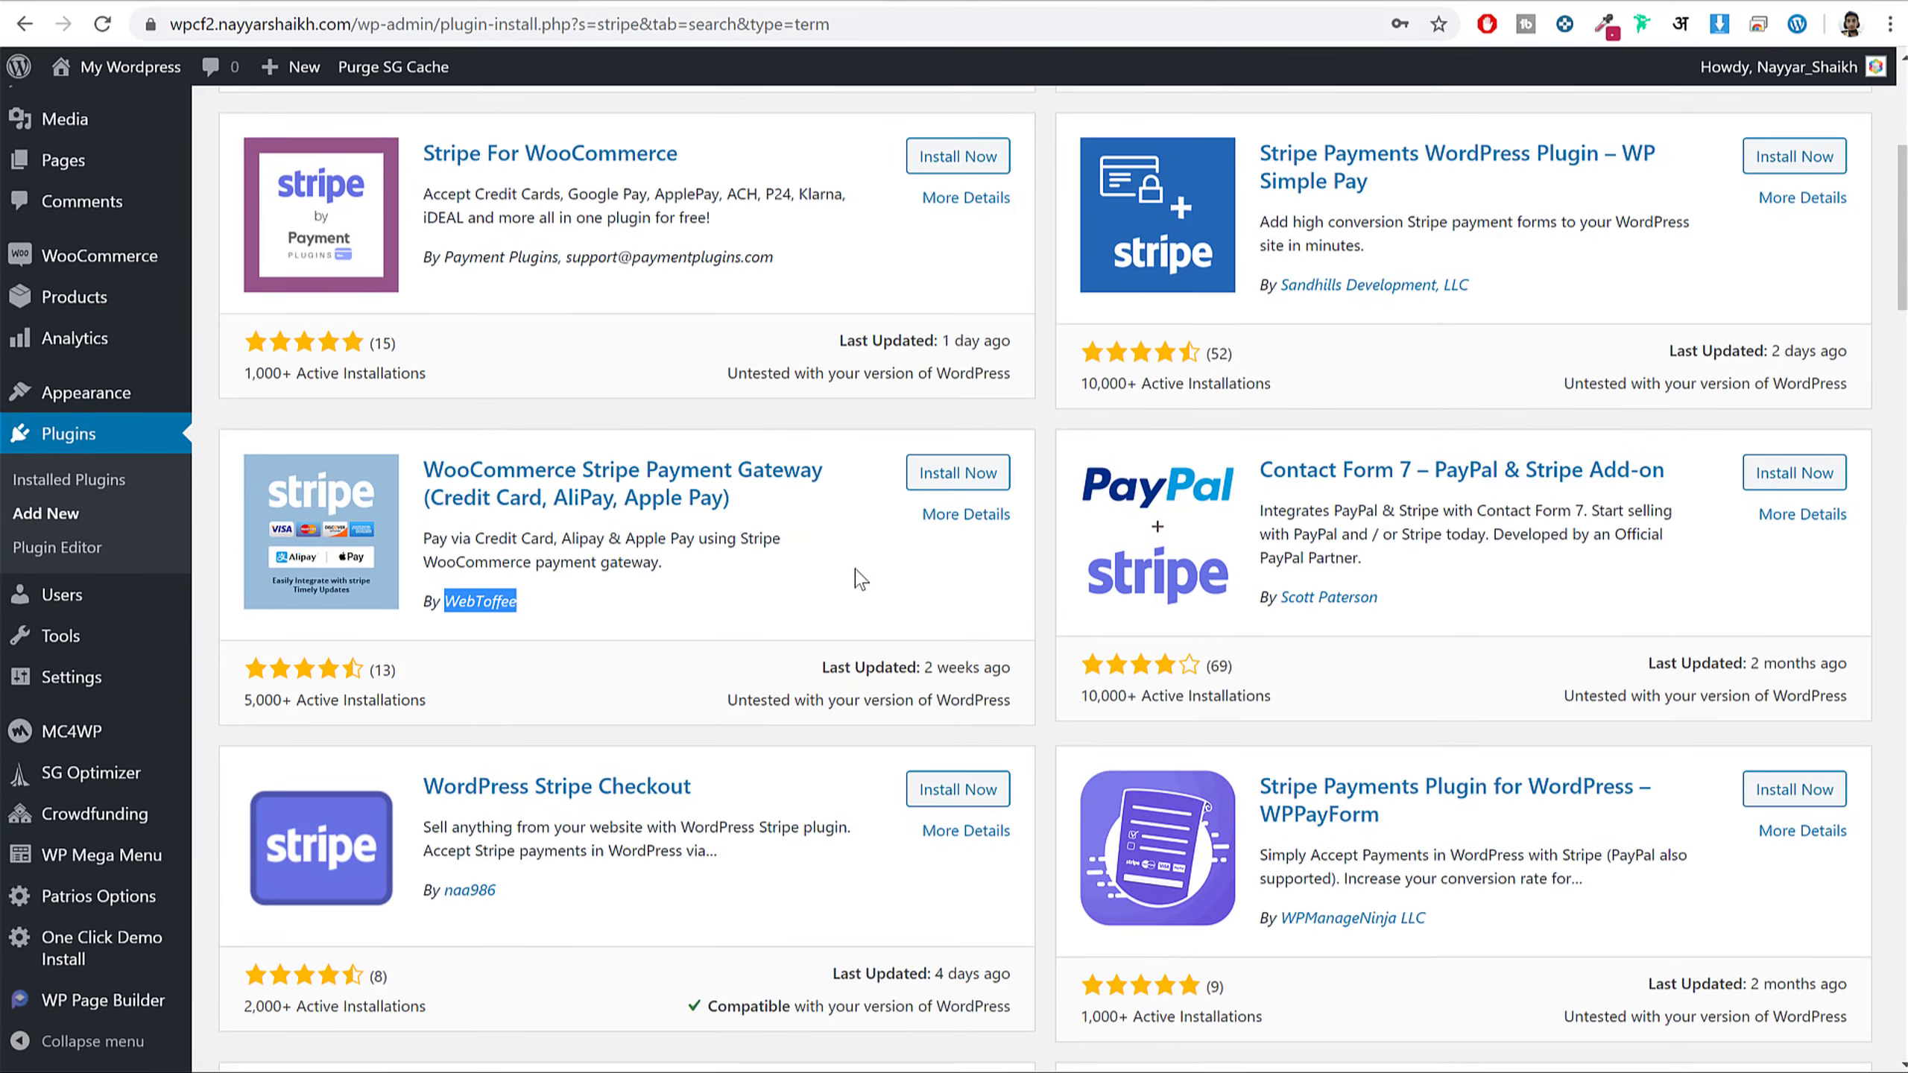
pyautogui.scroll(1, 860, 578)
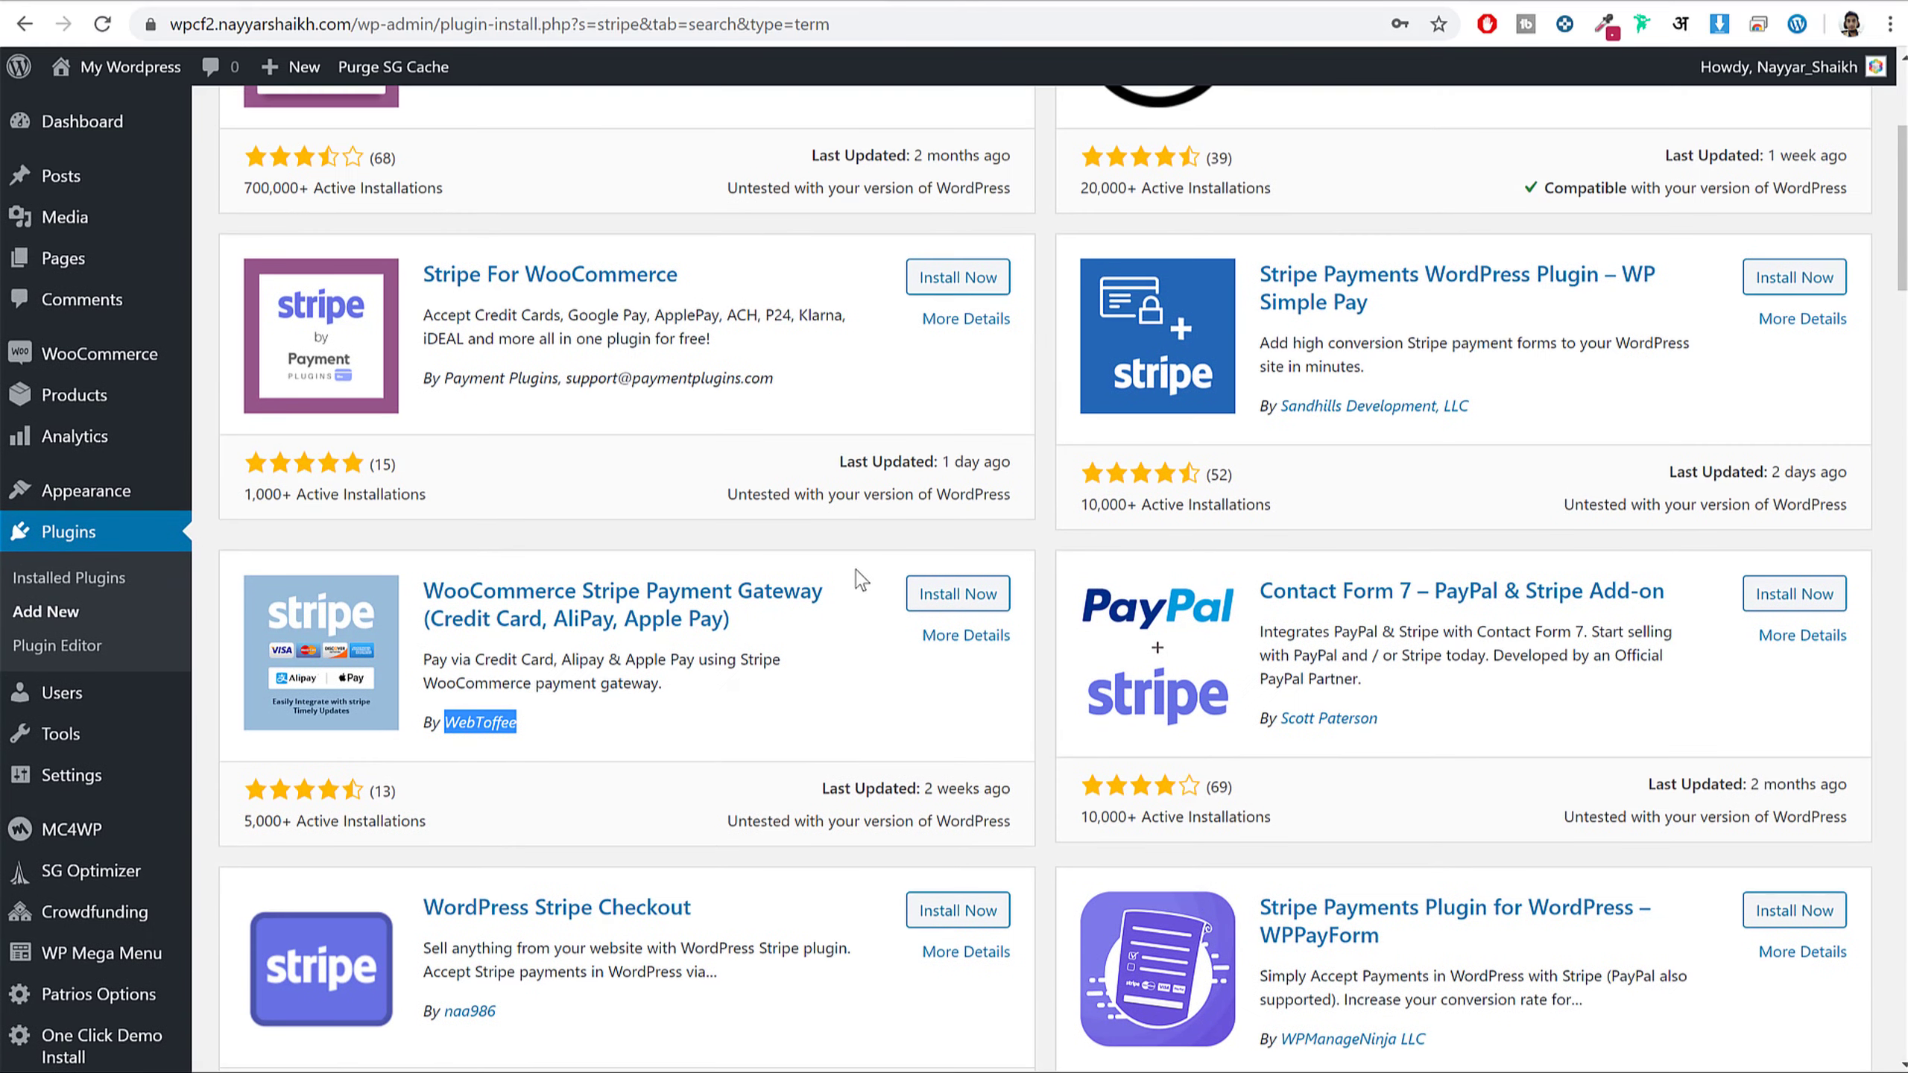
# - Install and activate the WooCommerce Stripe Payment Gateway plugin by WebToffee, and dismiss the shipping and useful-links notices
pyautogui.click(932, 593)
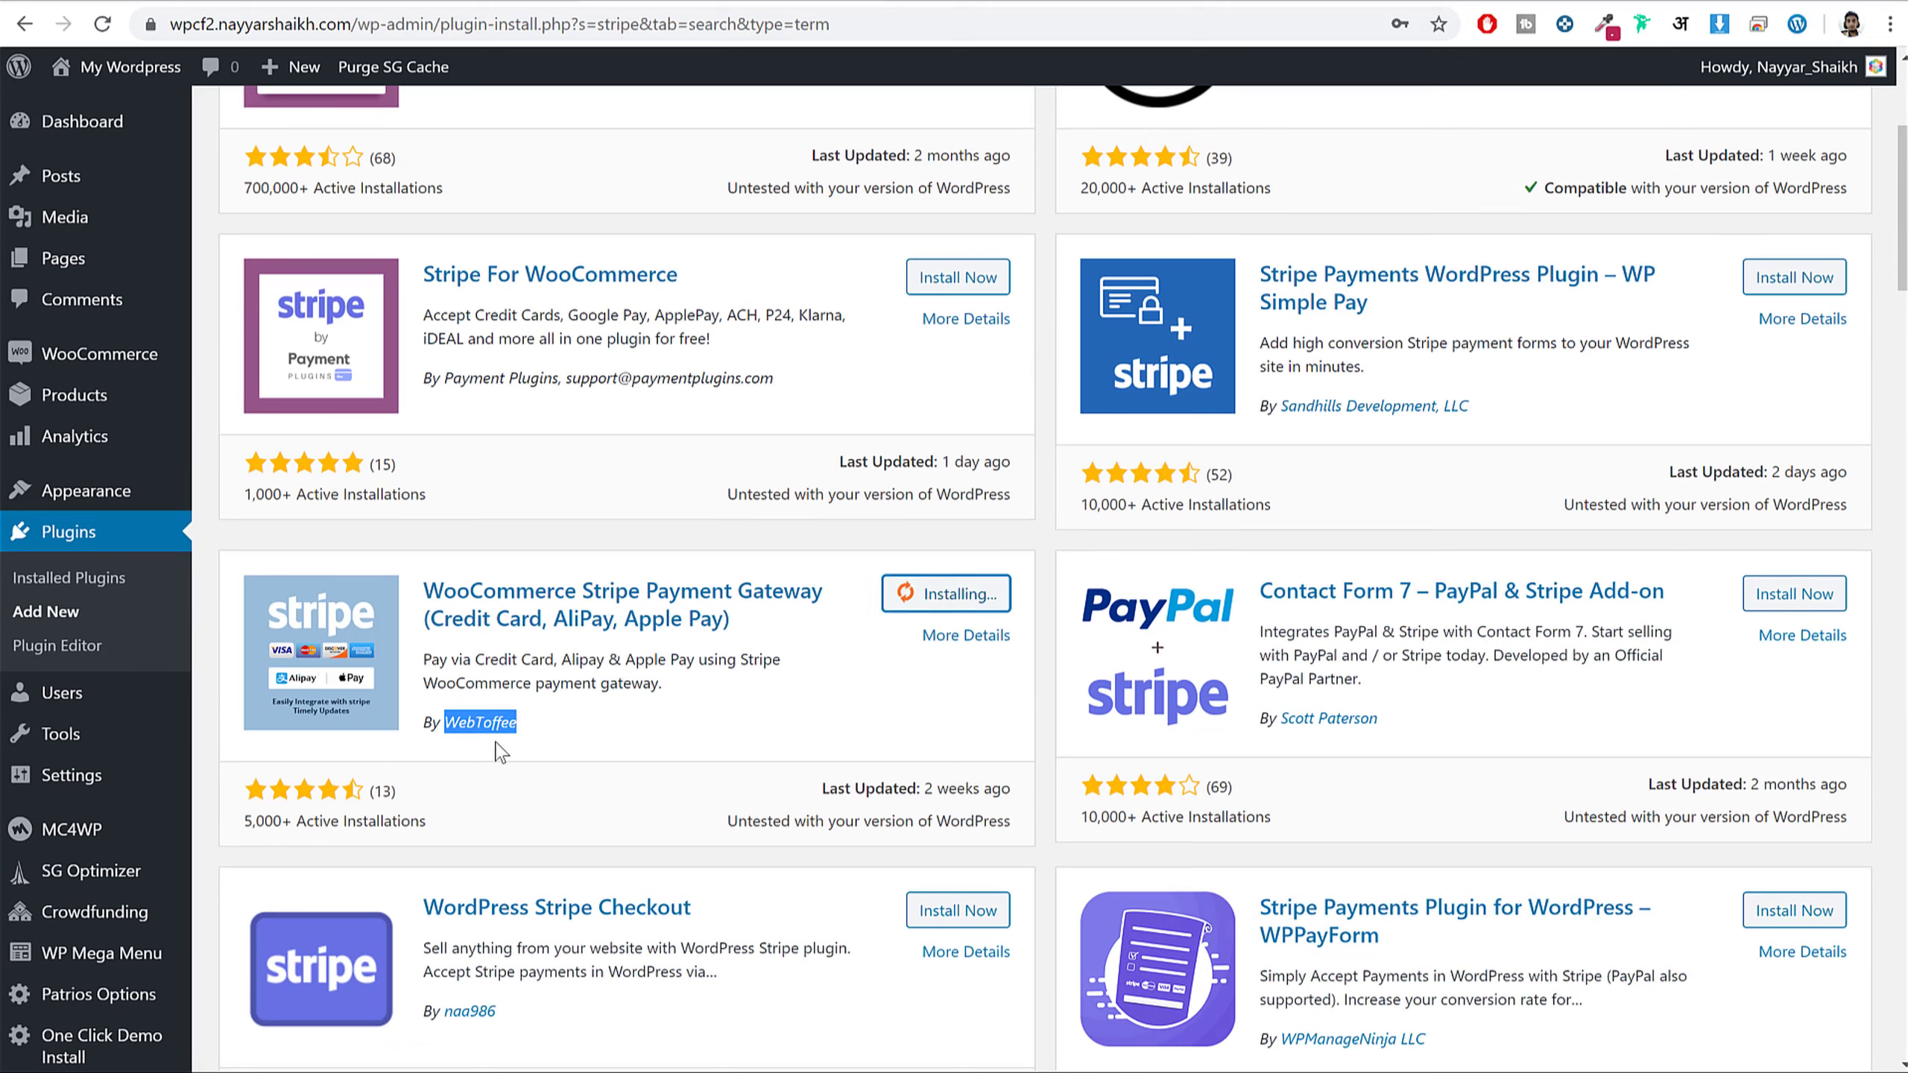
pyautogui.click(792, 688)
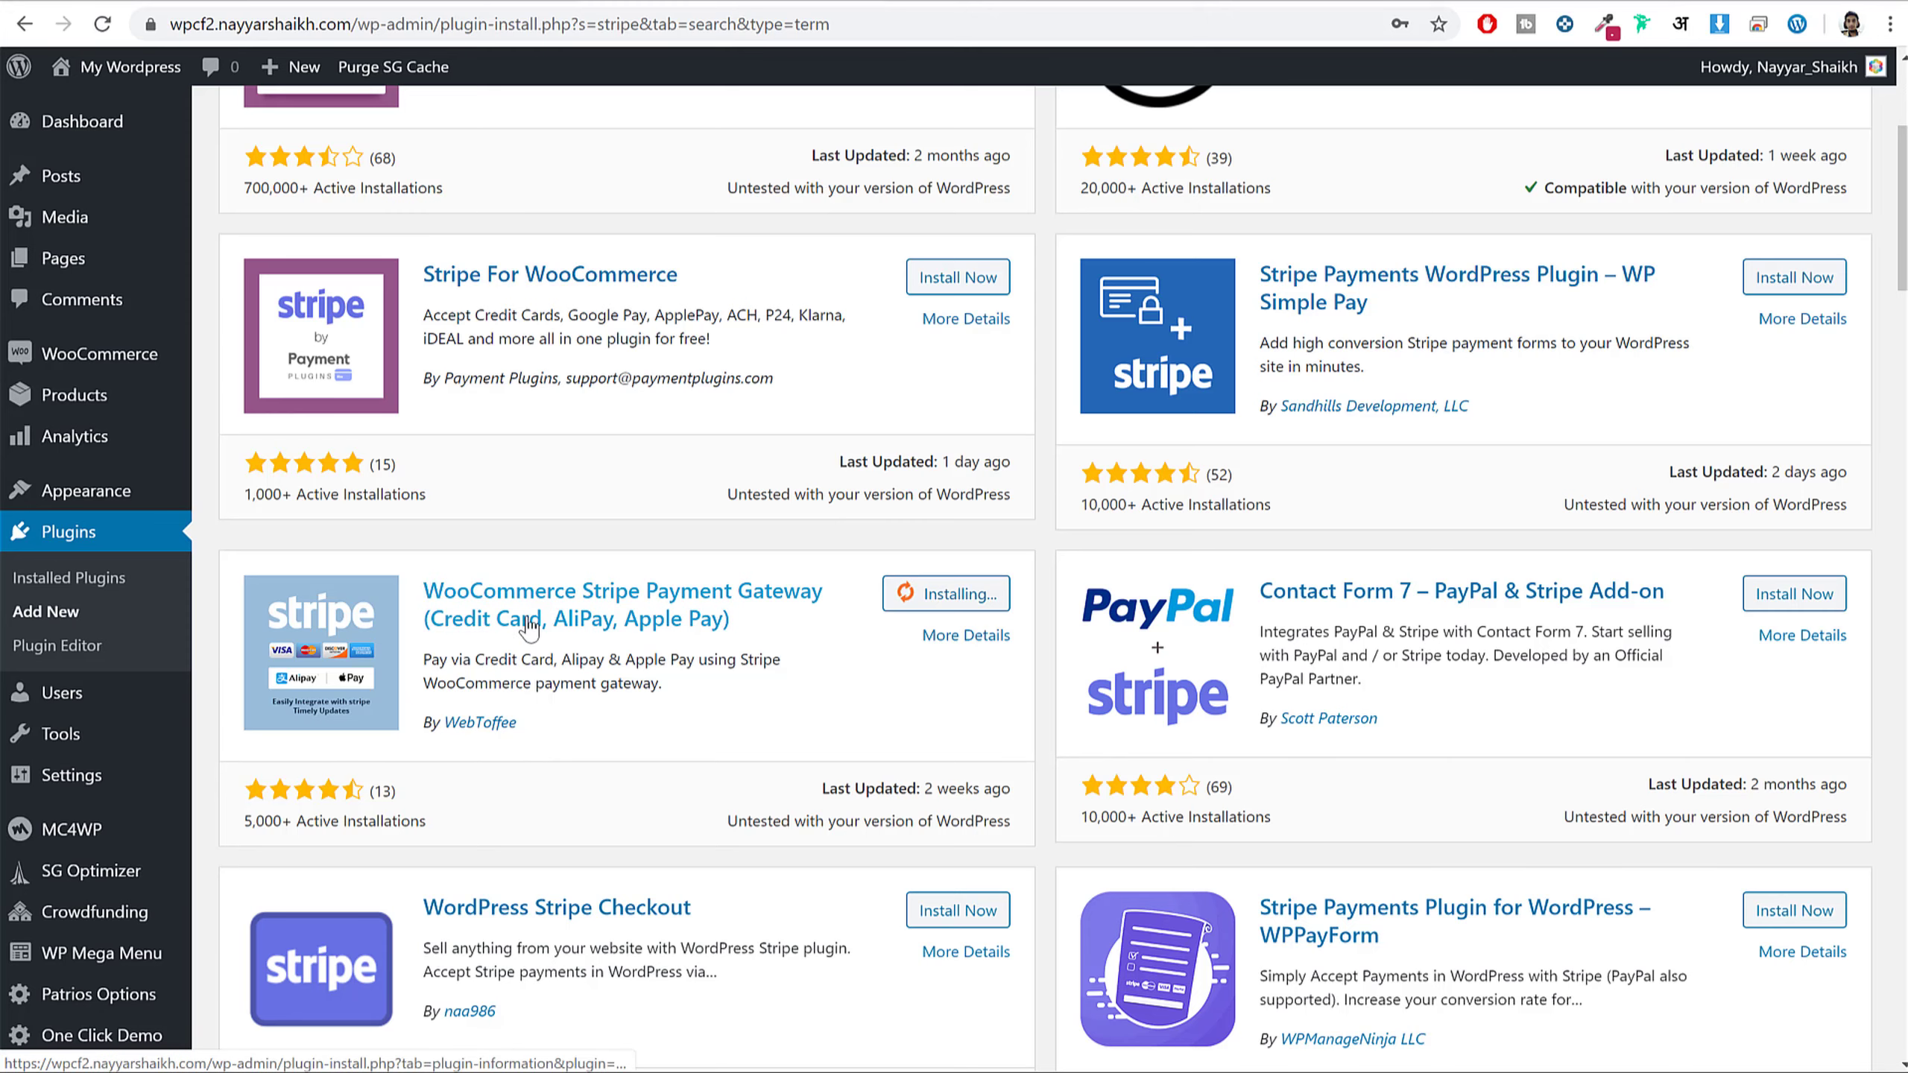
pyautogui.click(969, 596)
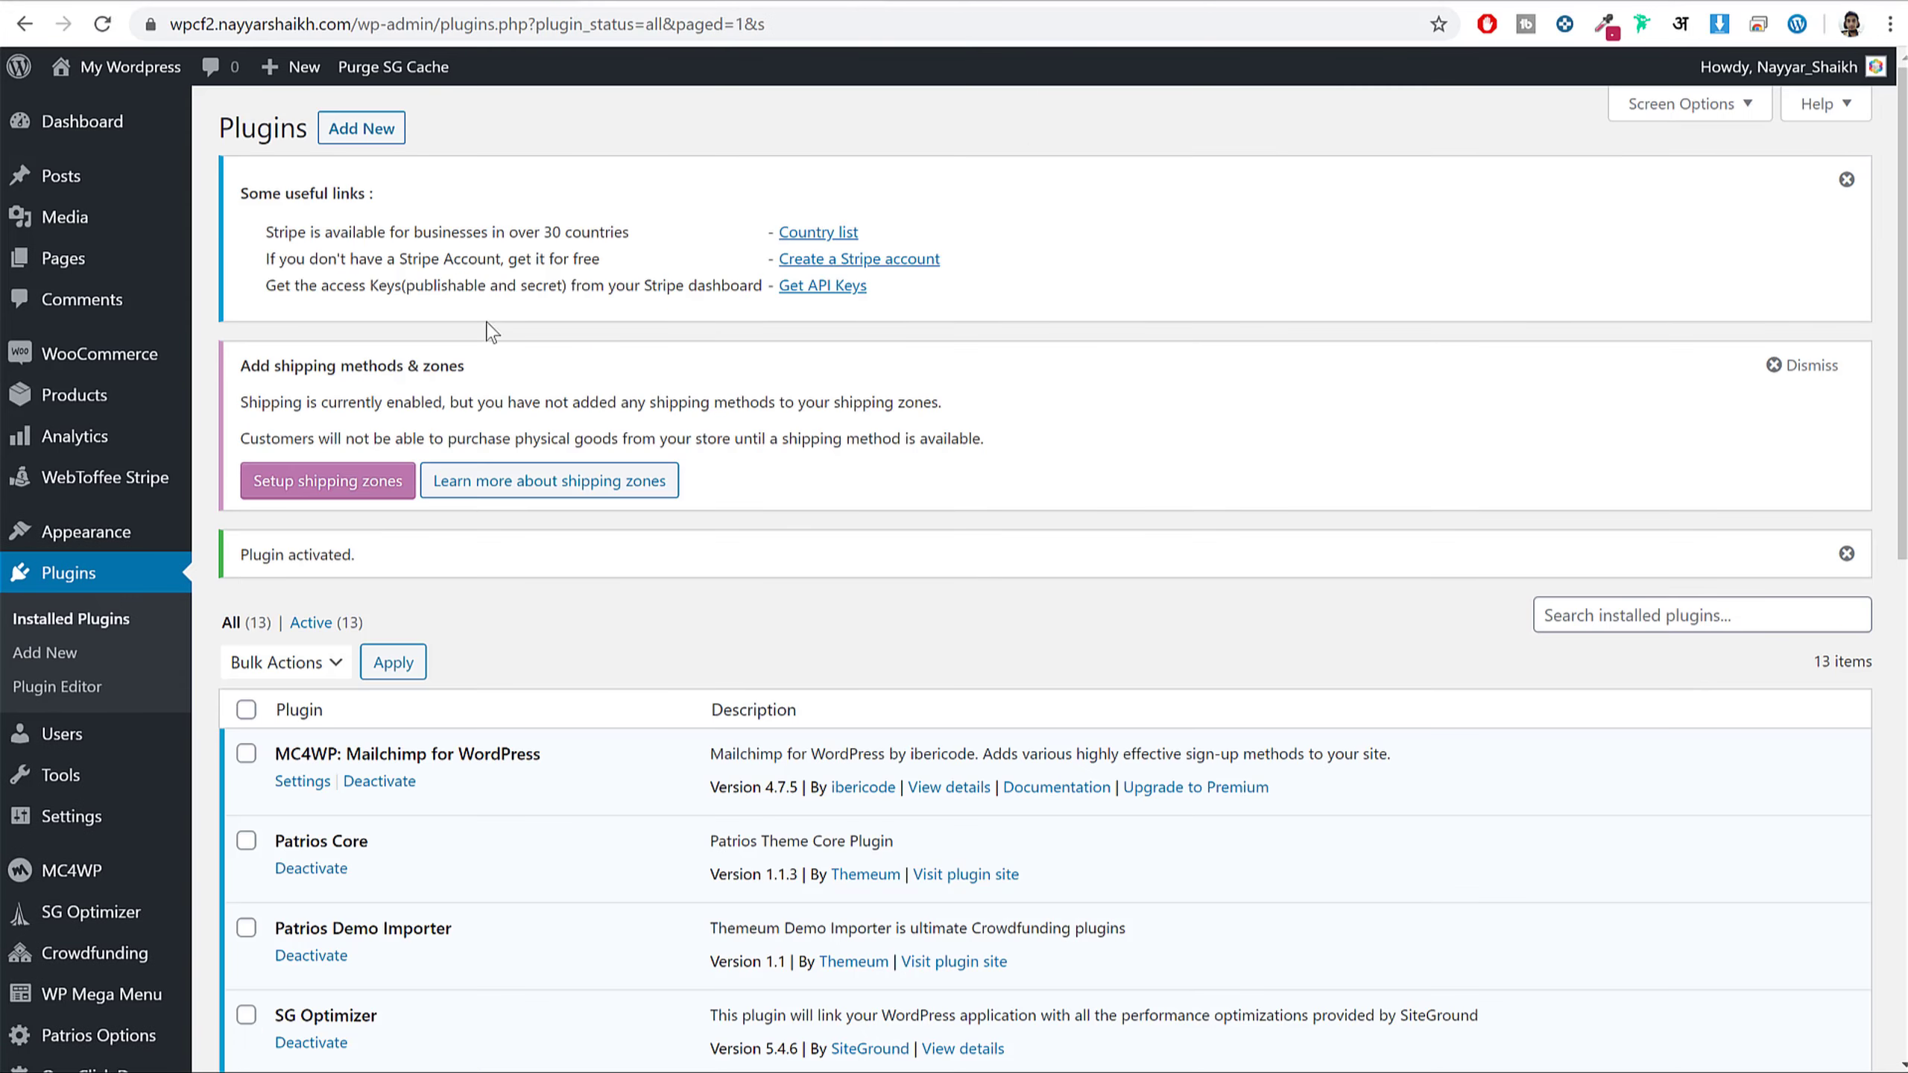
pyautogui.click(1803, 365)
pyautogui.click(1845, 181)
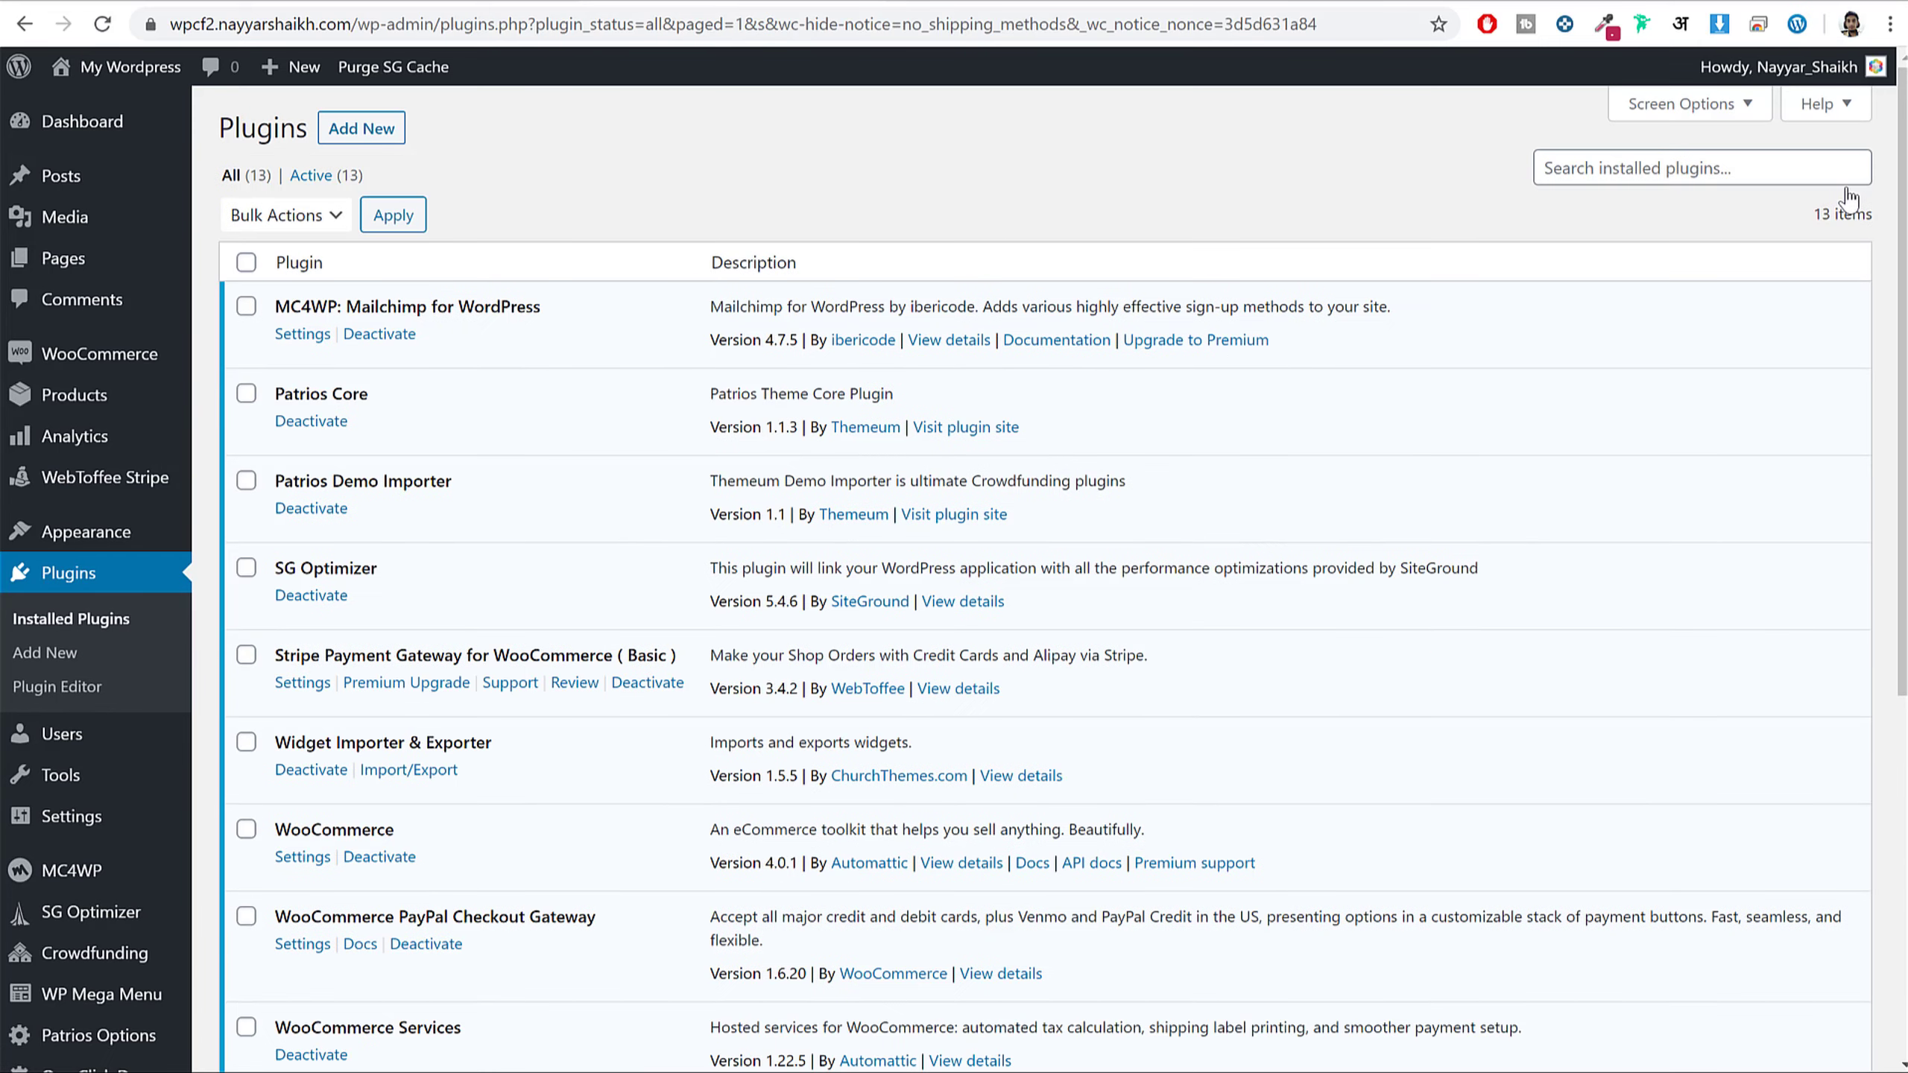
# - Open WooCommerce's payment settings and review the Stripe Payment, Alipay and Stripe-Checkout methods
pyautogui.moveTo(113, 359)
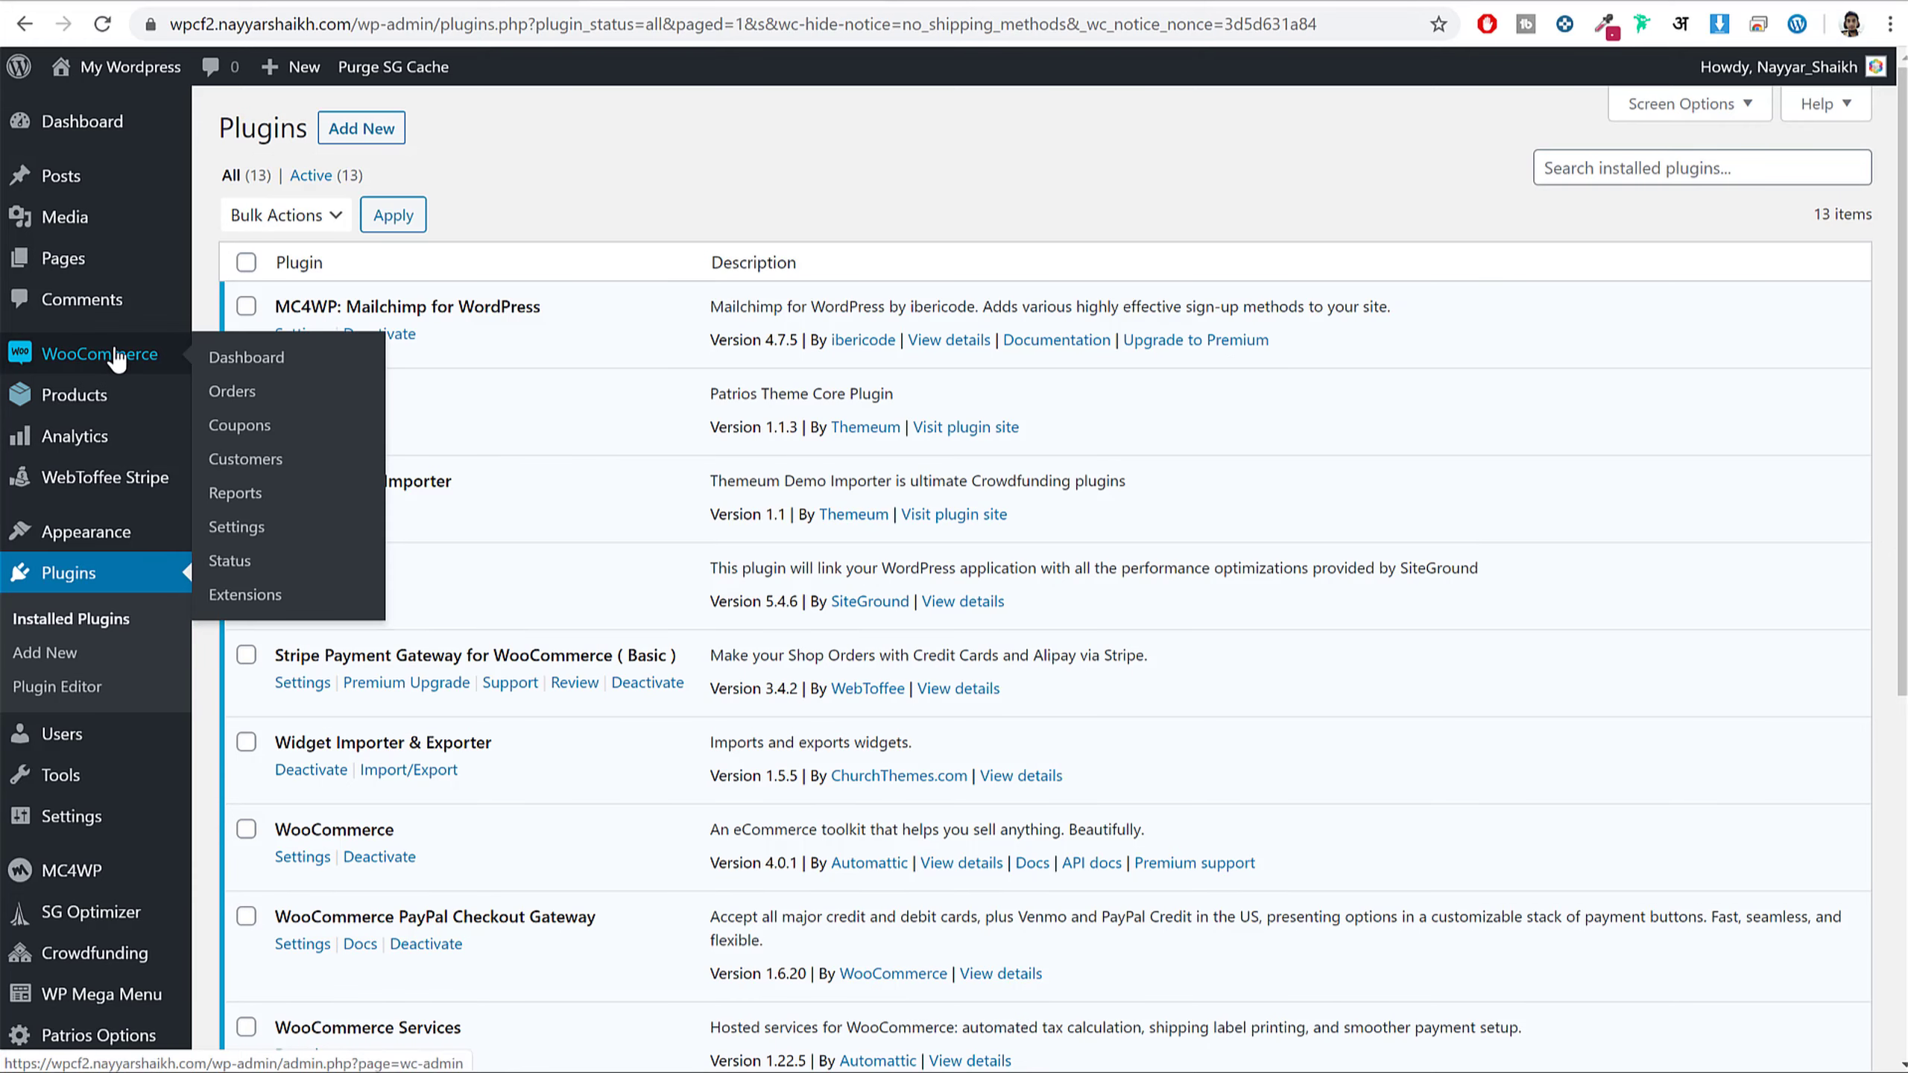
pyautogui.click(277, 529)
pyautogui.click(533, 263)
pyautogui.scroll(-5, 626, 499)
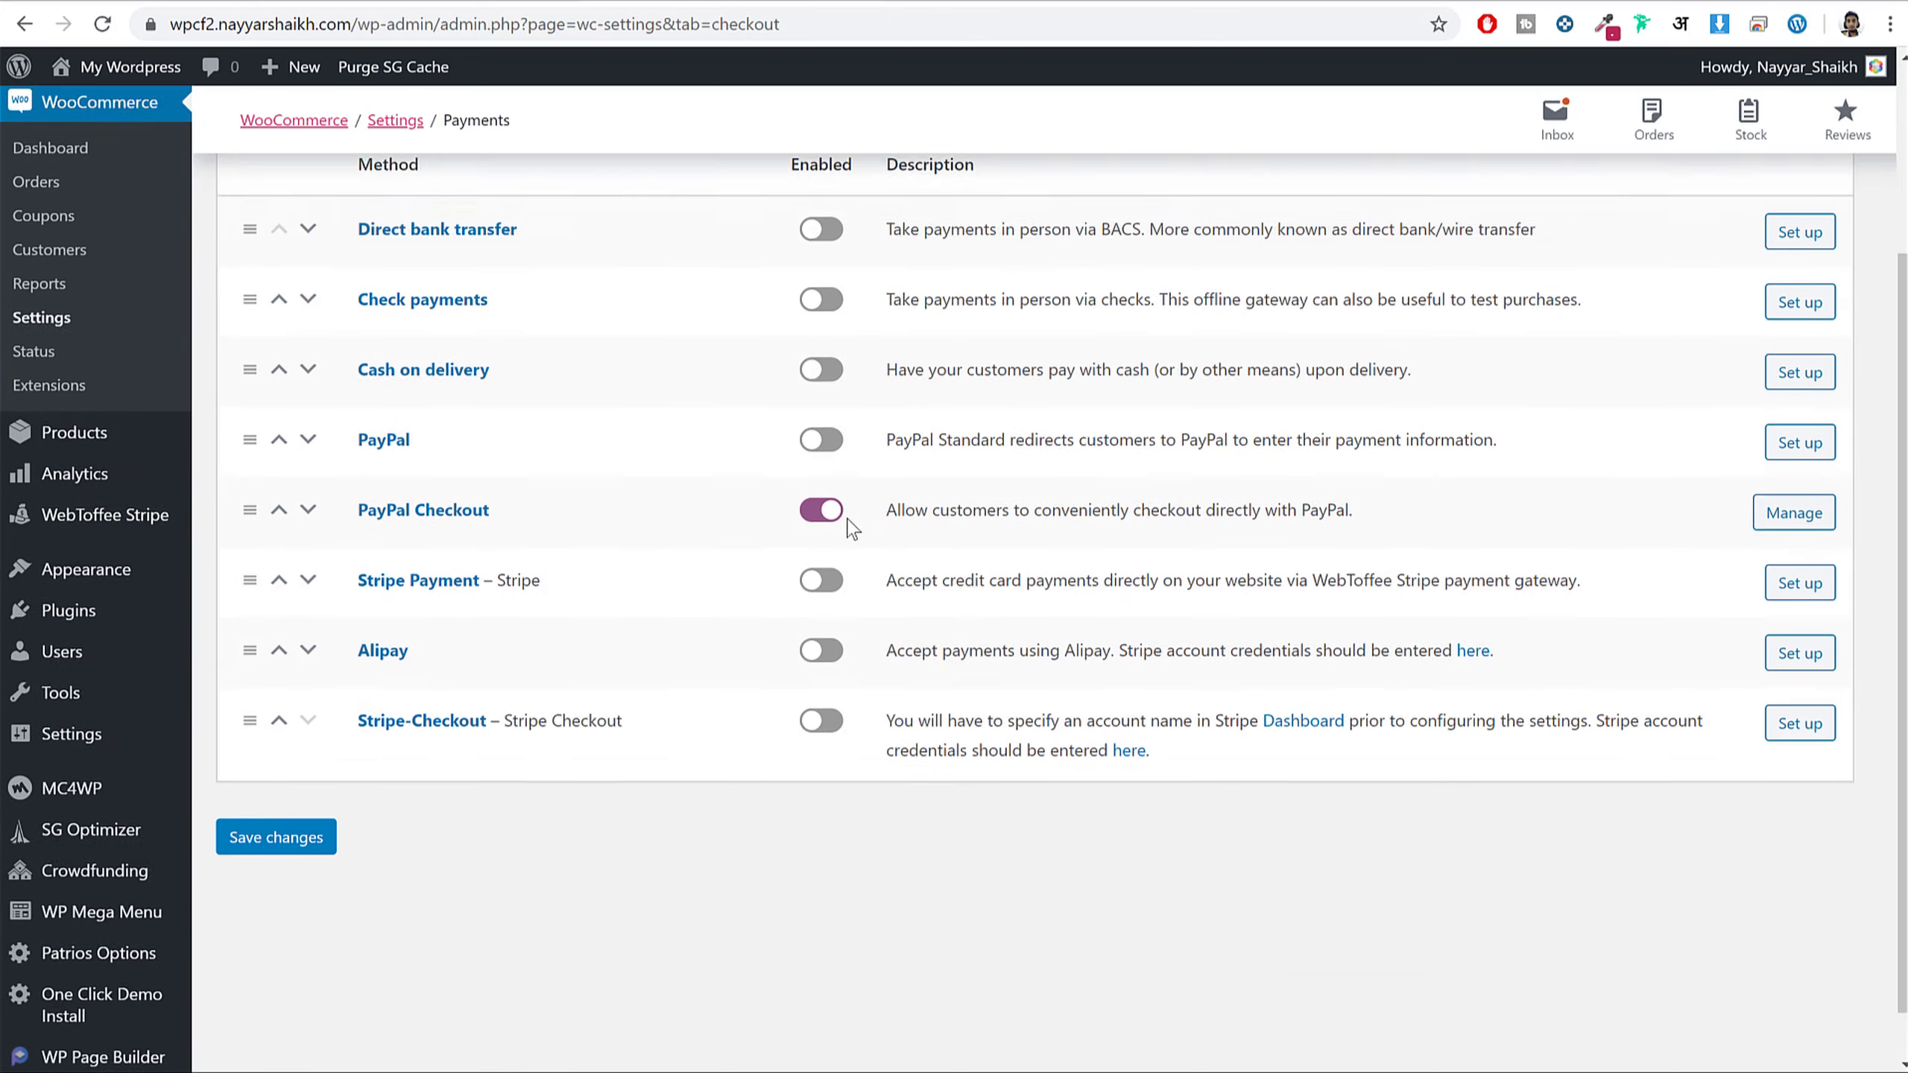
pyautogui.scroll(2, 850, 526)
pyautogui.moveTo(546, 767); pyautogui.dragTo(359, 764)
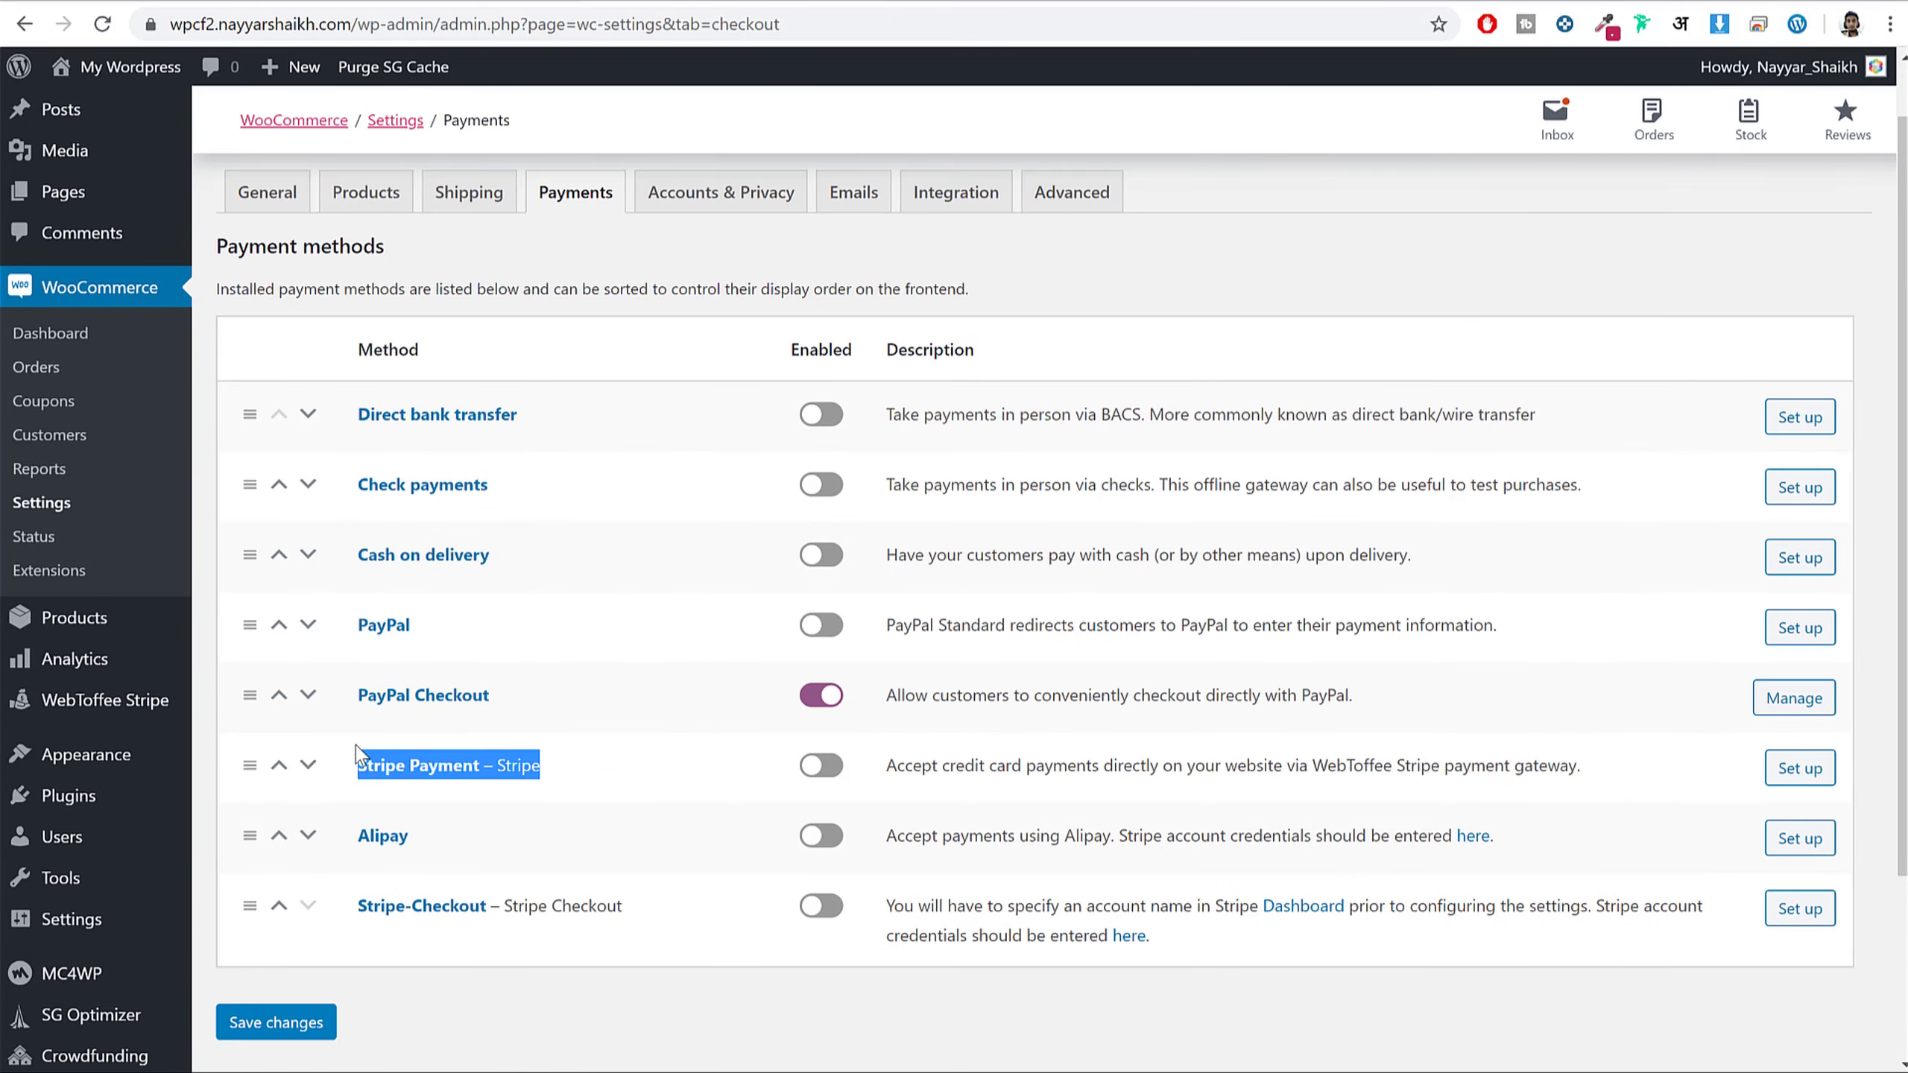
pyautogui.moveTo(503, 837); pyautogui.dragTo(356, 832)
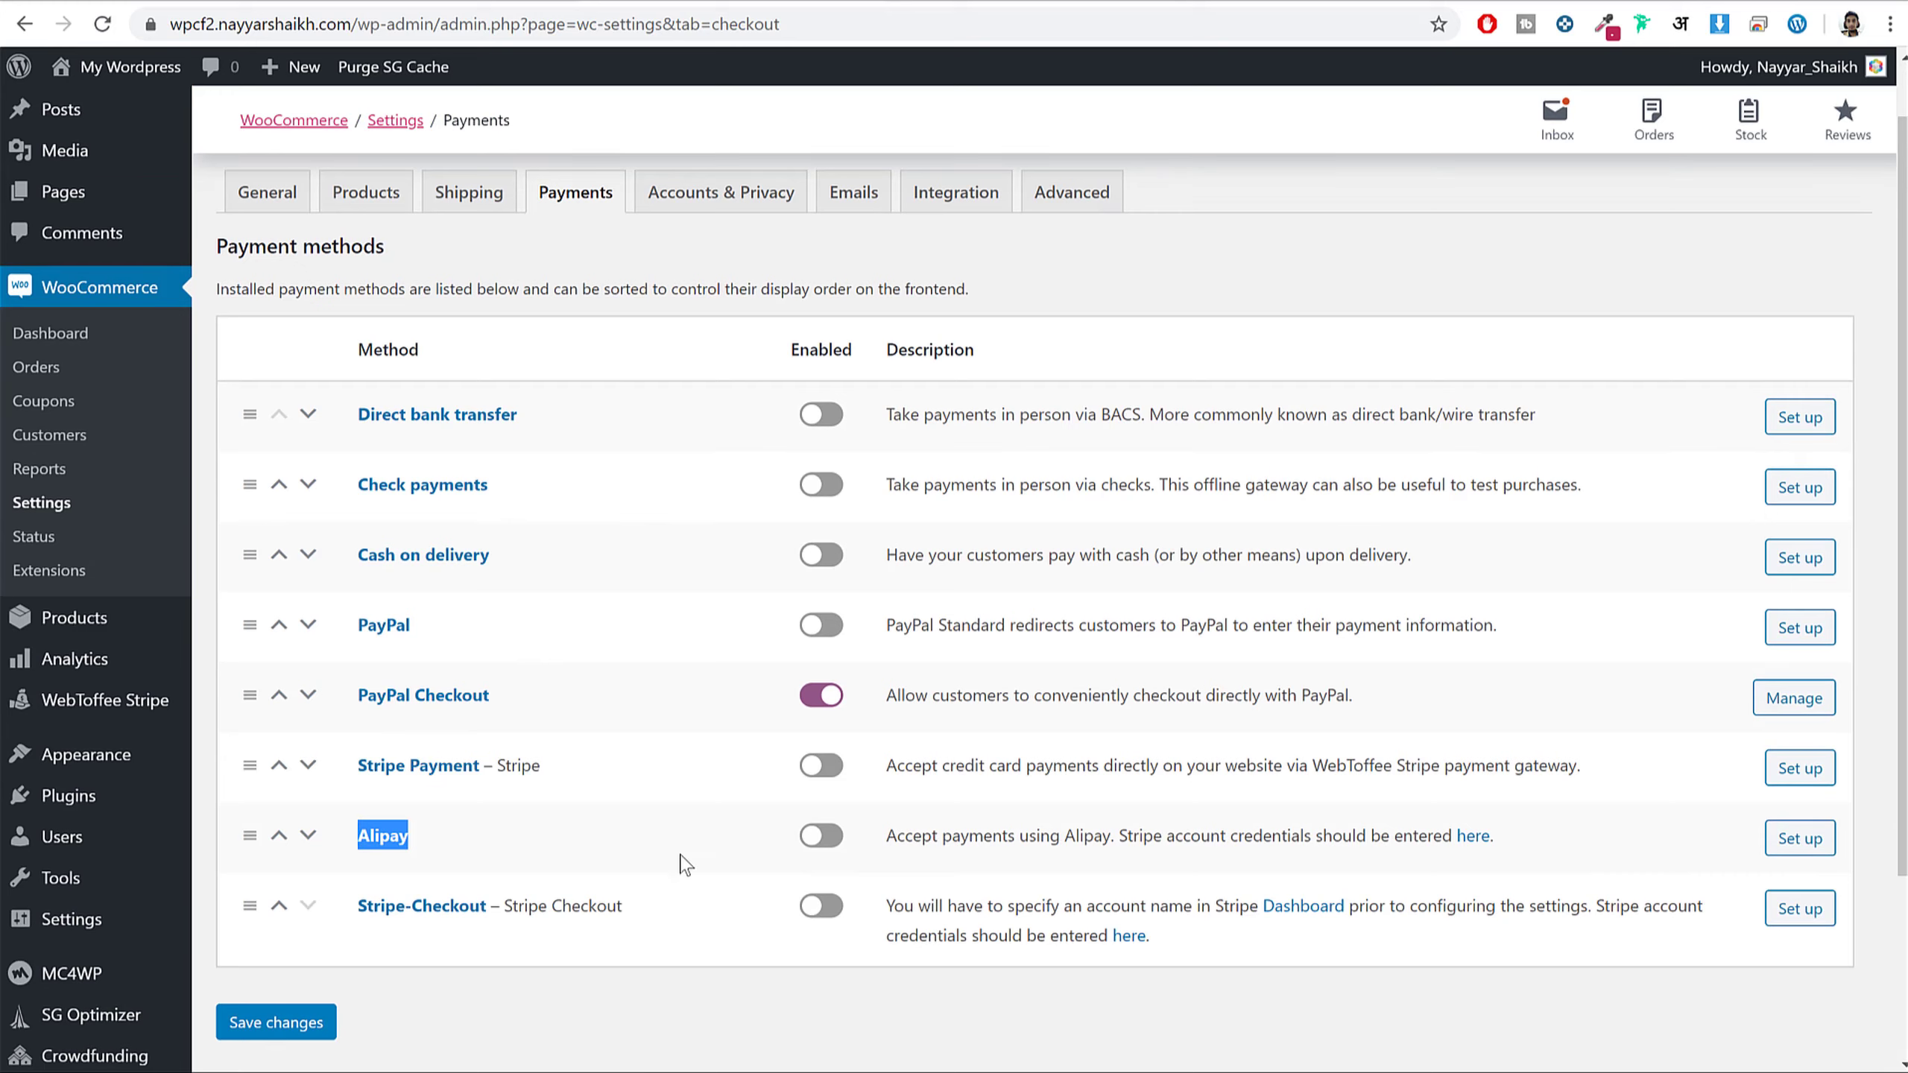
pyautogui.moveTo(550, 905); pyautogui.dragTo(360, 908)
pyautogui.click(567, 935)
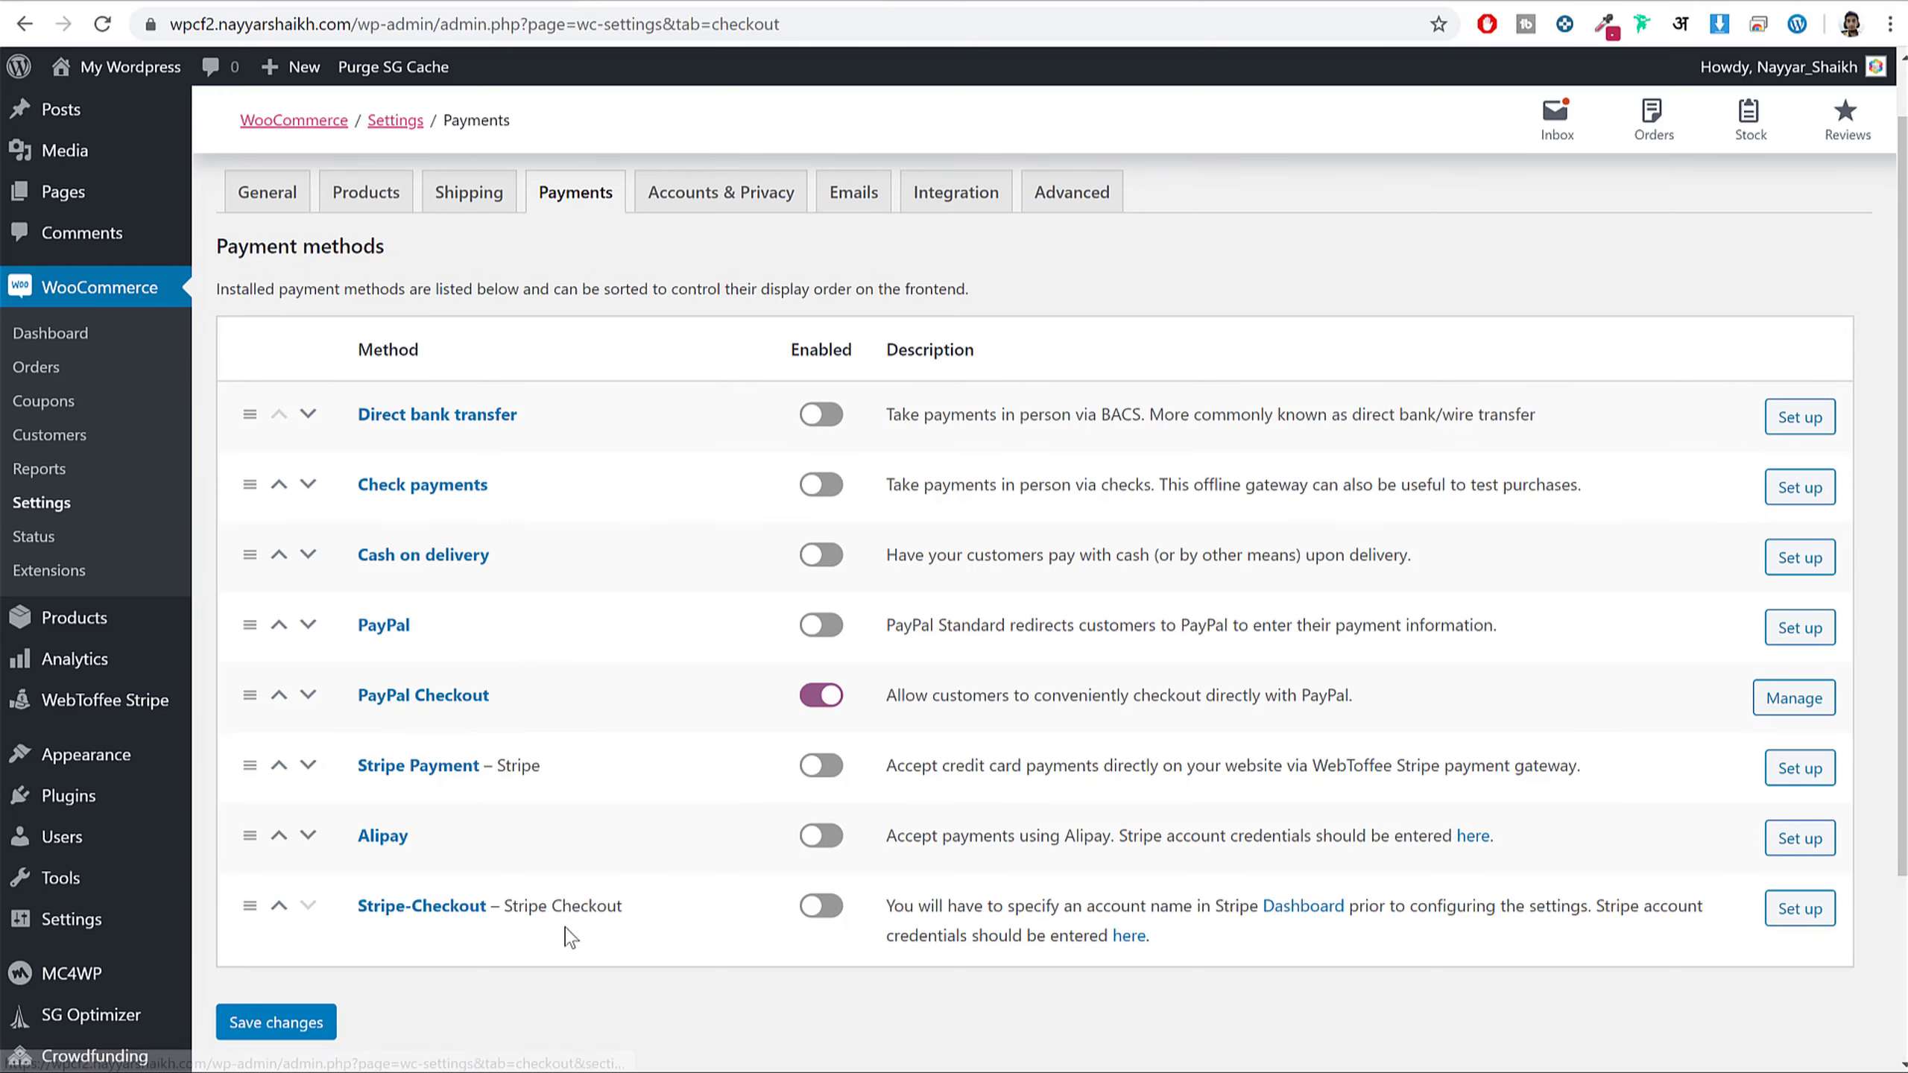
# - Enable the Stripe-Checkout and Stripe Payment methods and save the payment settings
pyautogui.click(823, 907)
pyautogui.click(278, 1021)
pyautogui.scroll(-3, 758, 711)
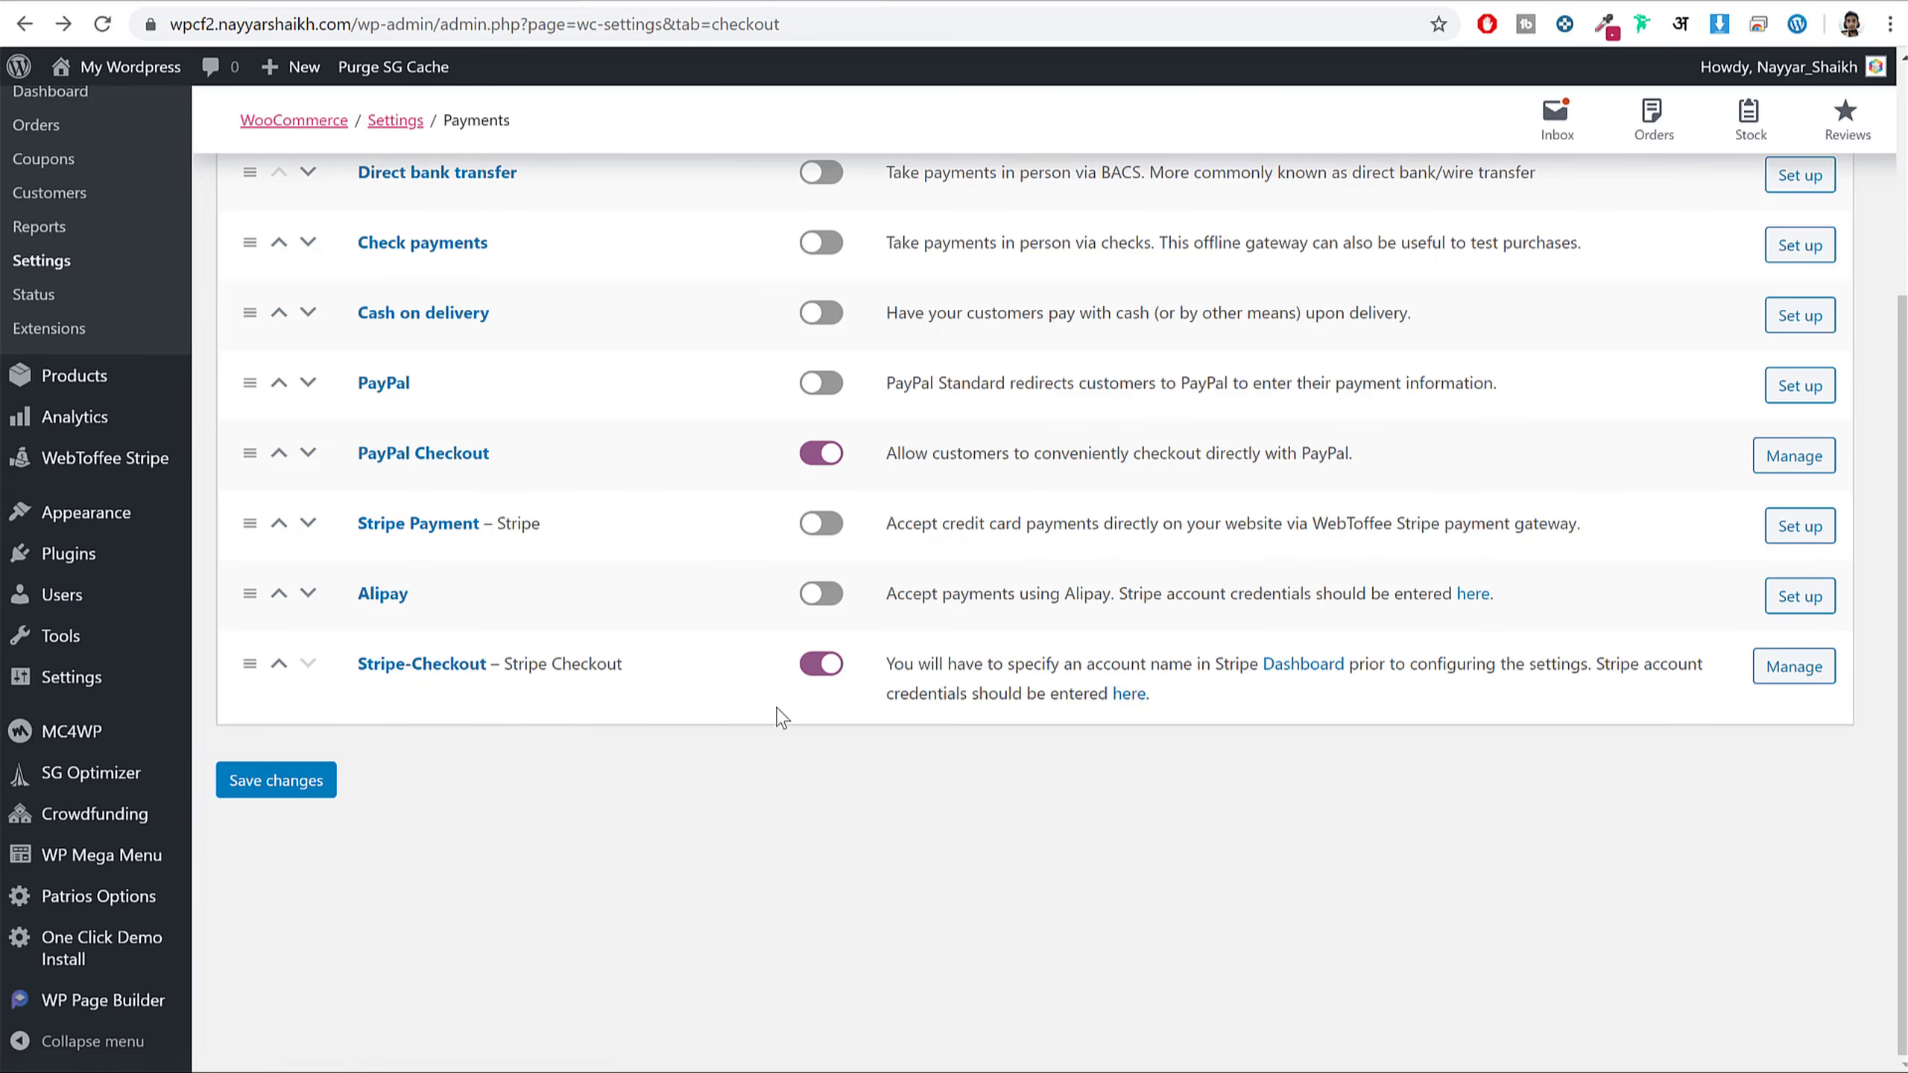
pyautogui.moveTo(518, 664); pyautogui.dragTo(336, 657)
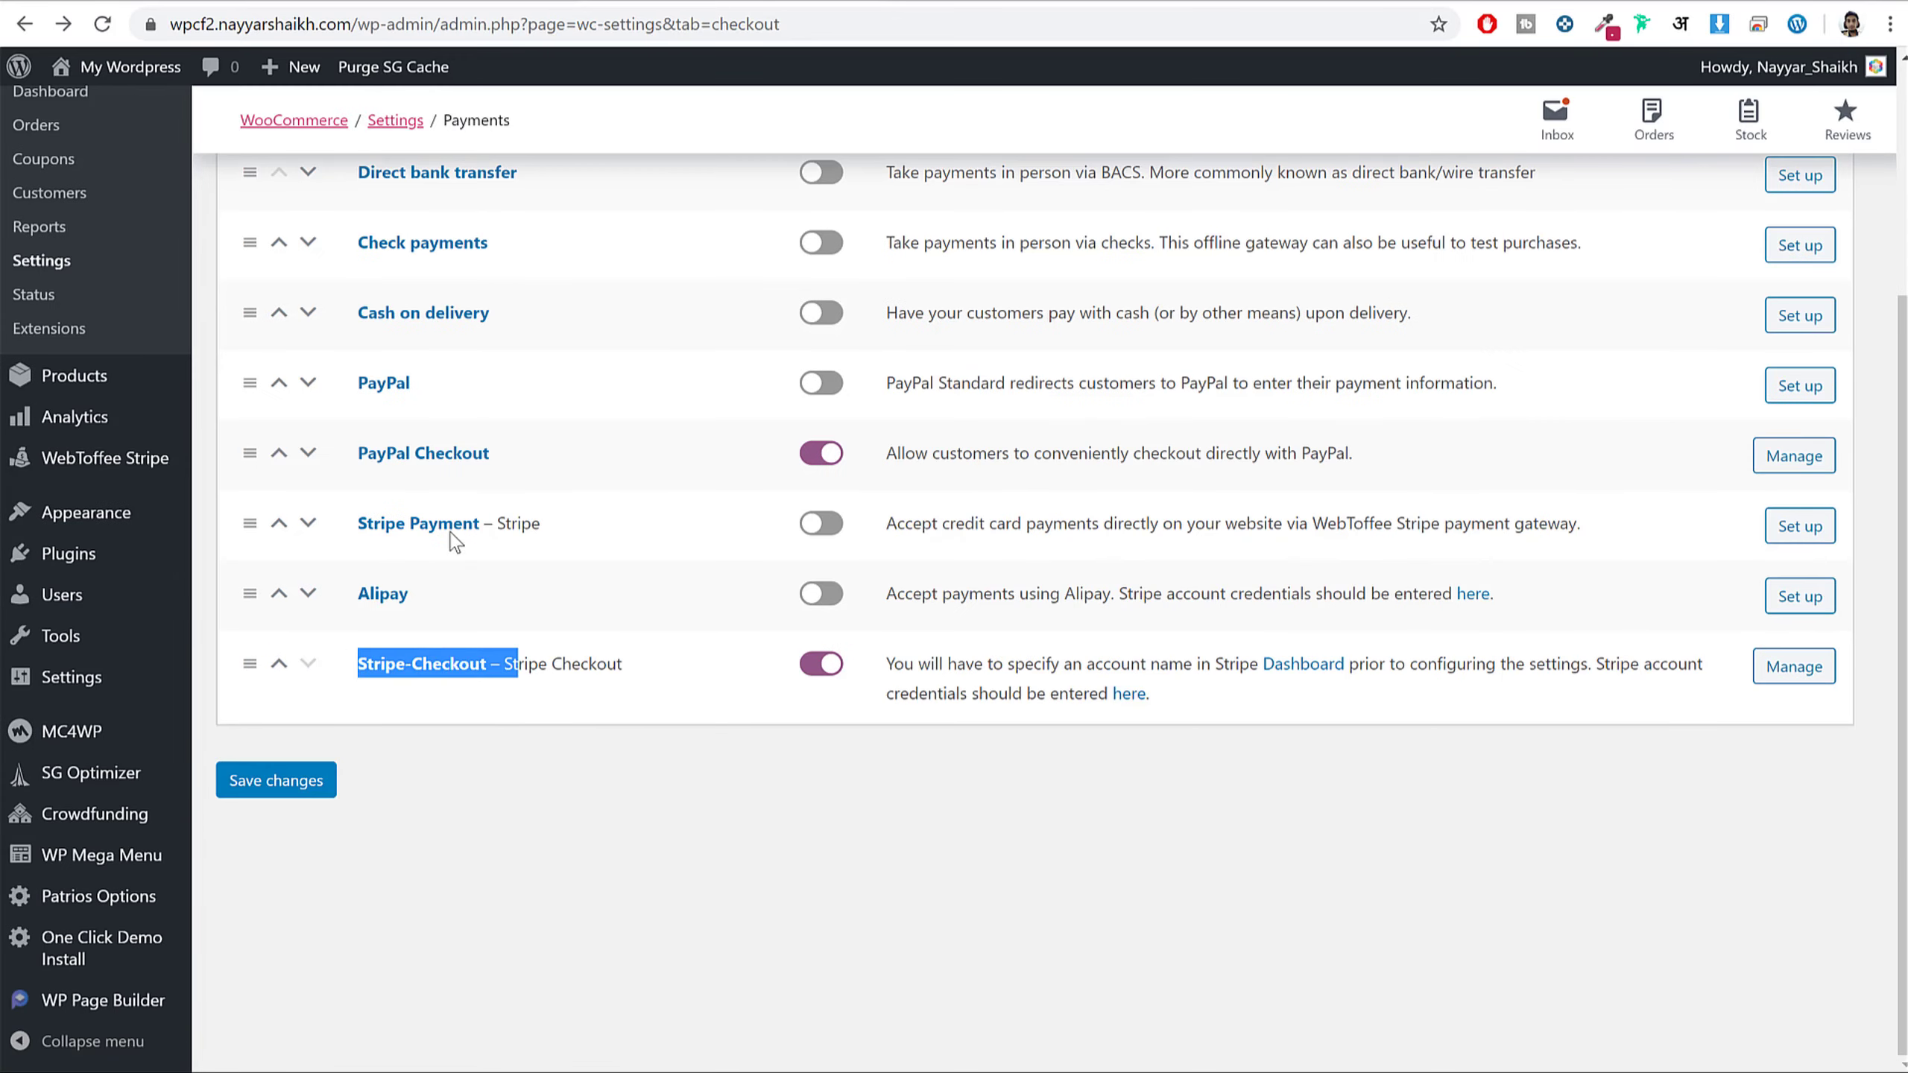
pyautogui.click(821, 524)
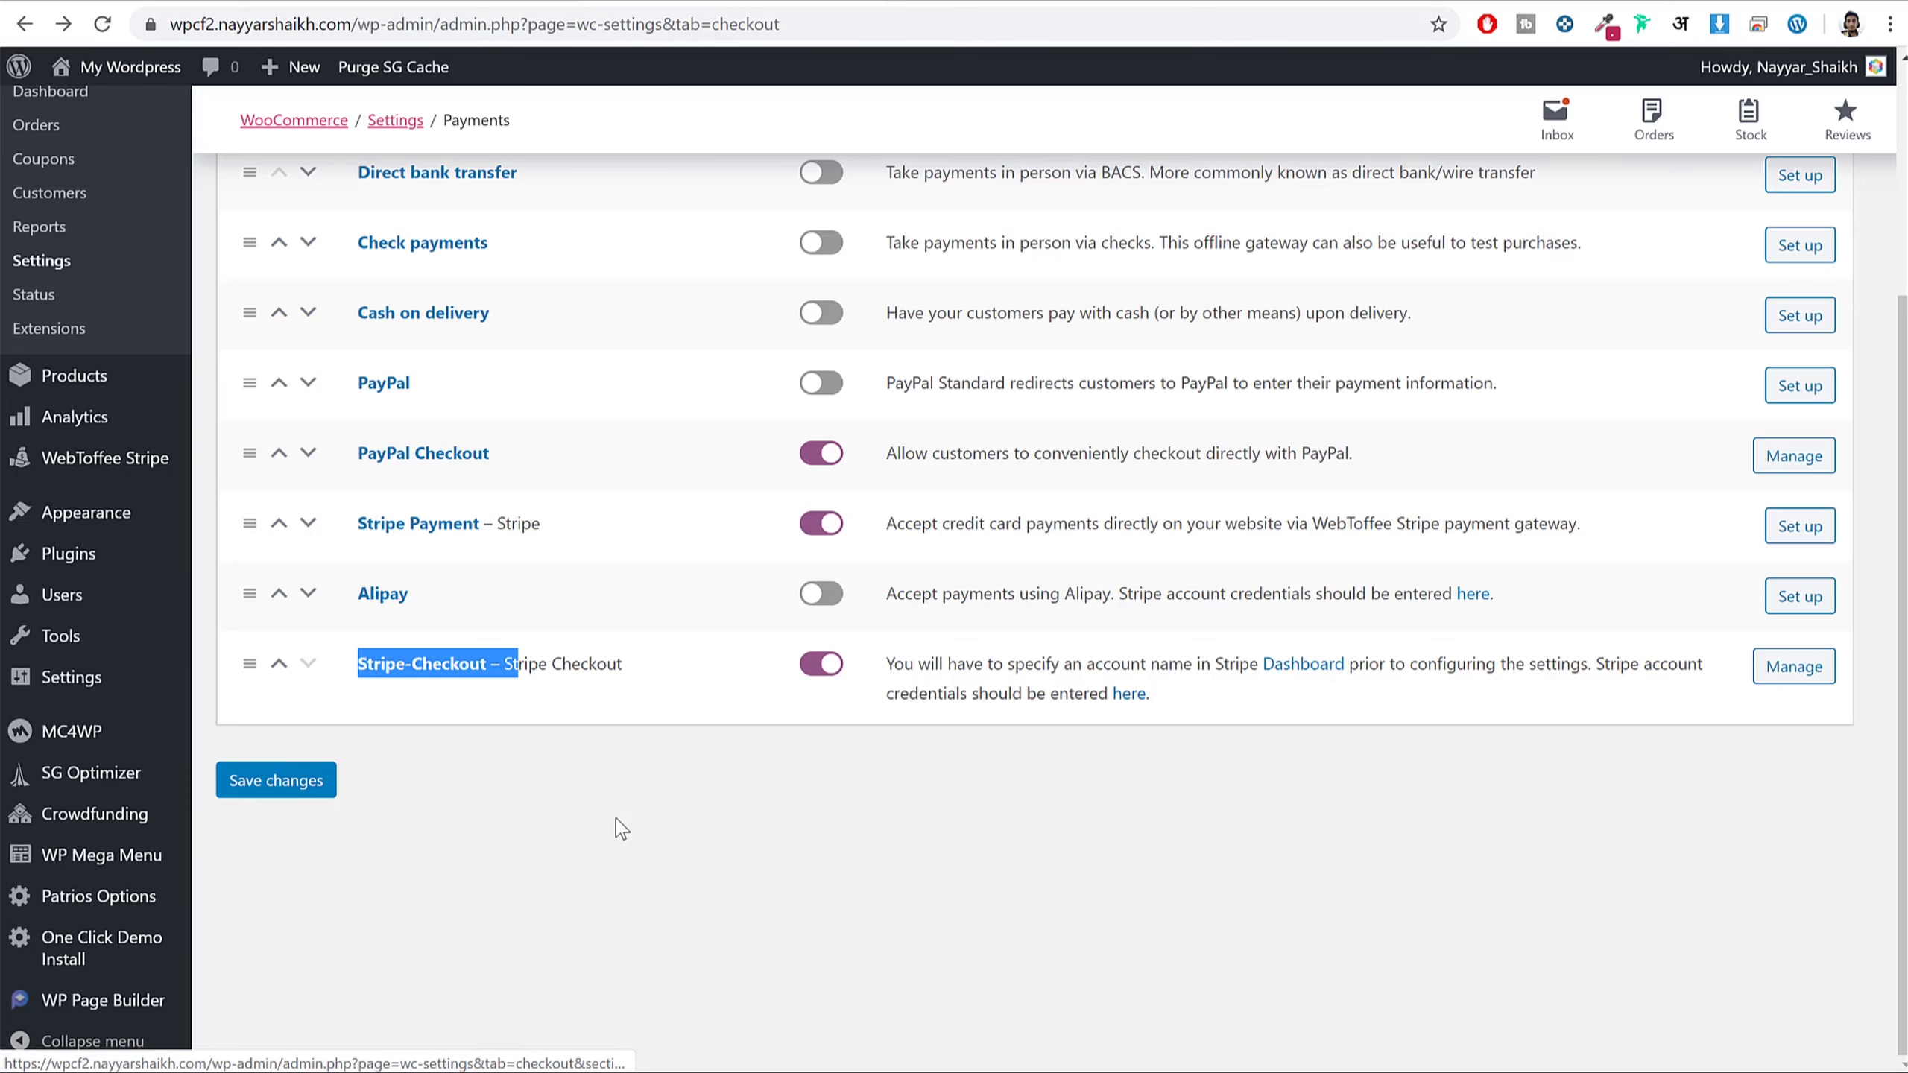
pyautogui.click(301, 787)
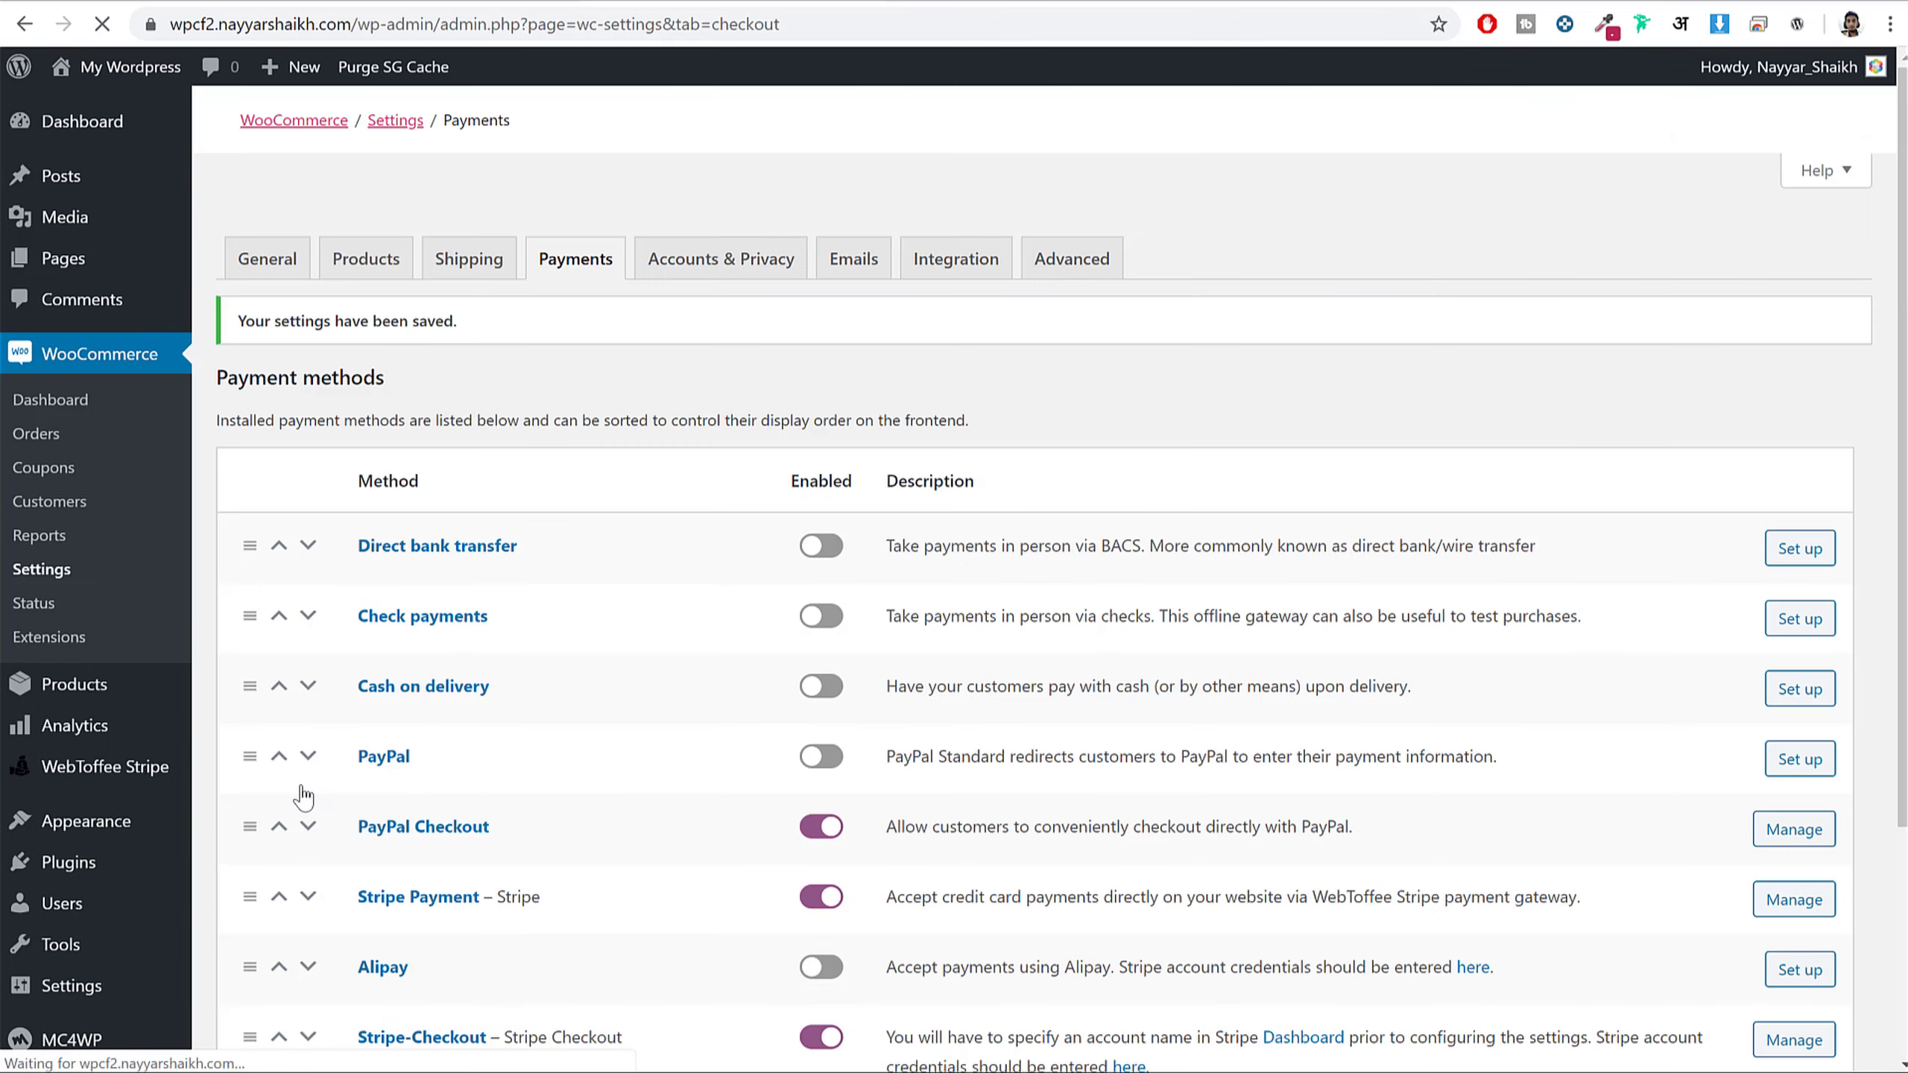
# - Open the configuration of the Stripe Payment method and set its transaction mode to Live Mode
pyautogui.scroll(-4, 526, 653)
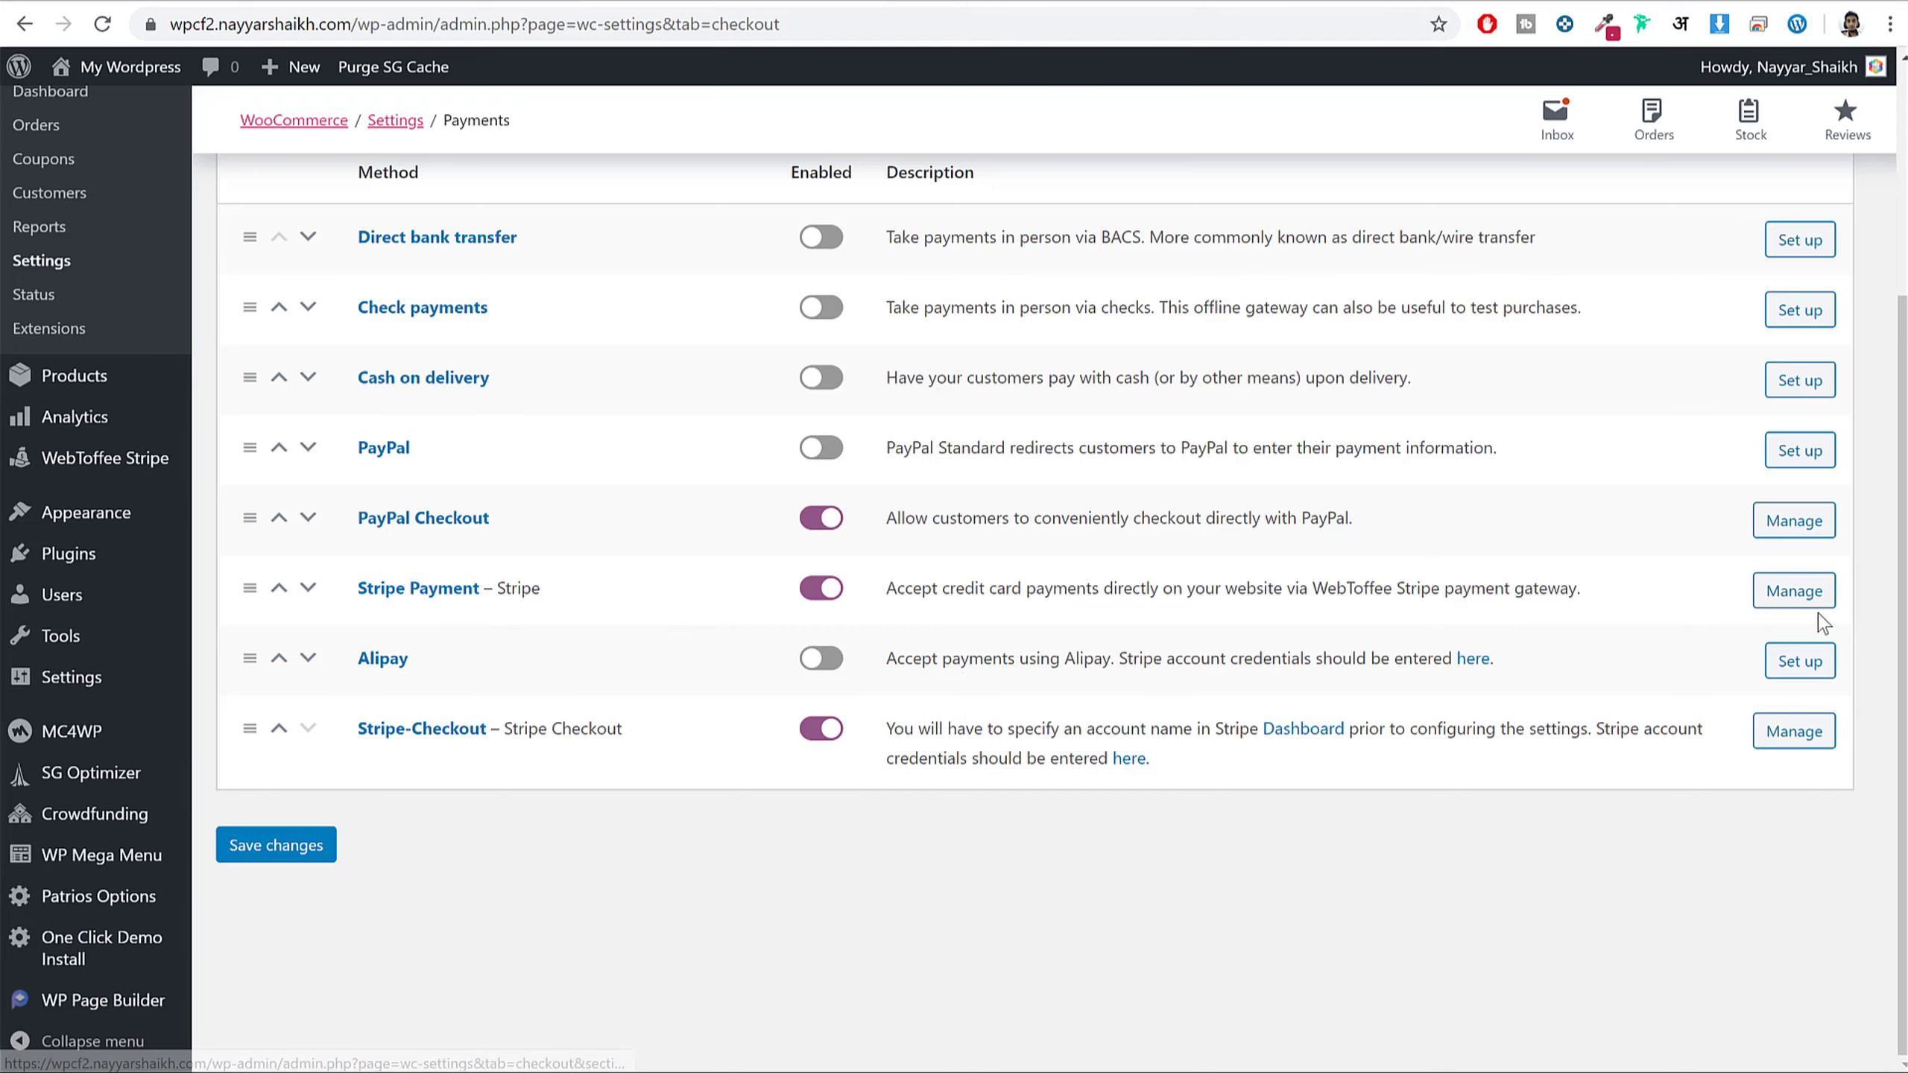
pyautogui.click(1795, 594)
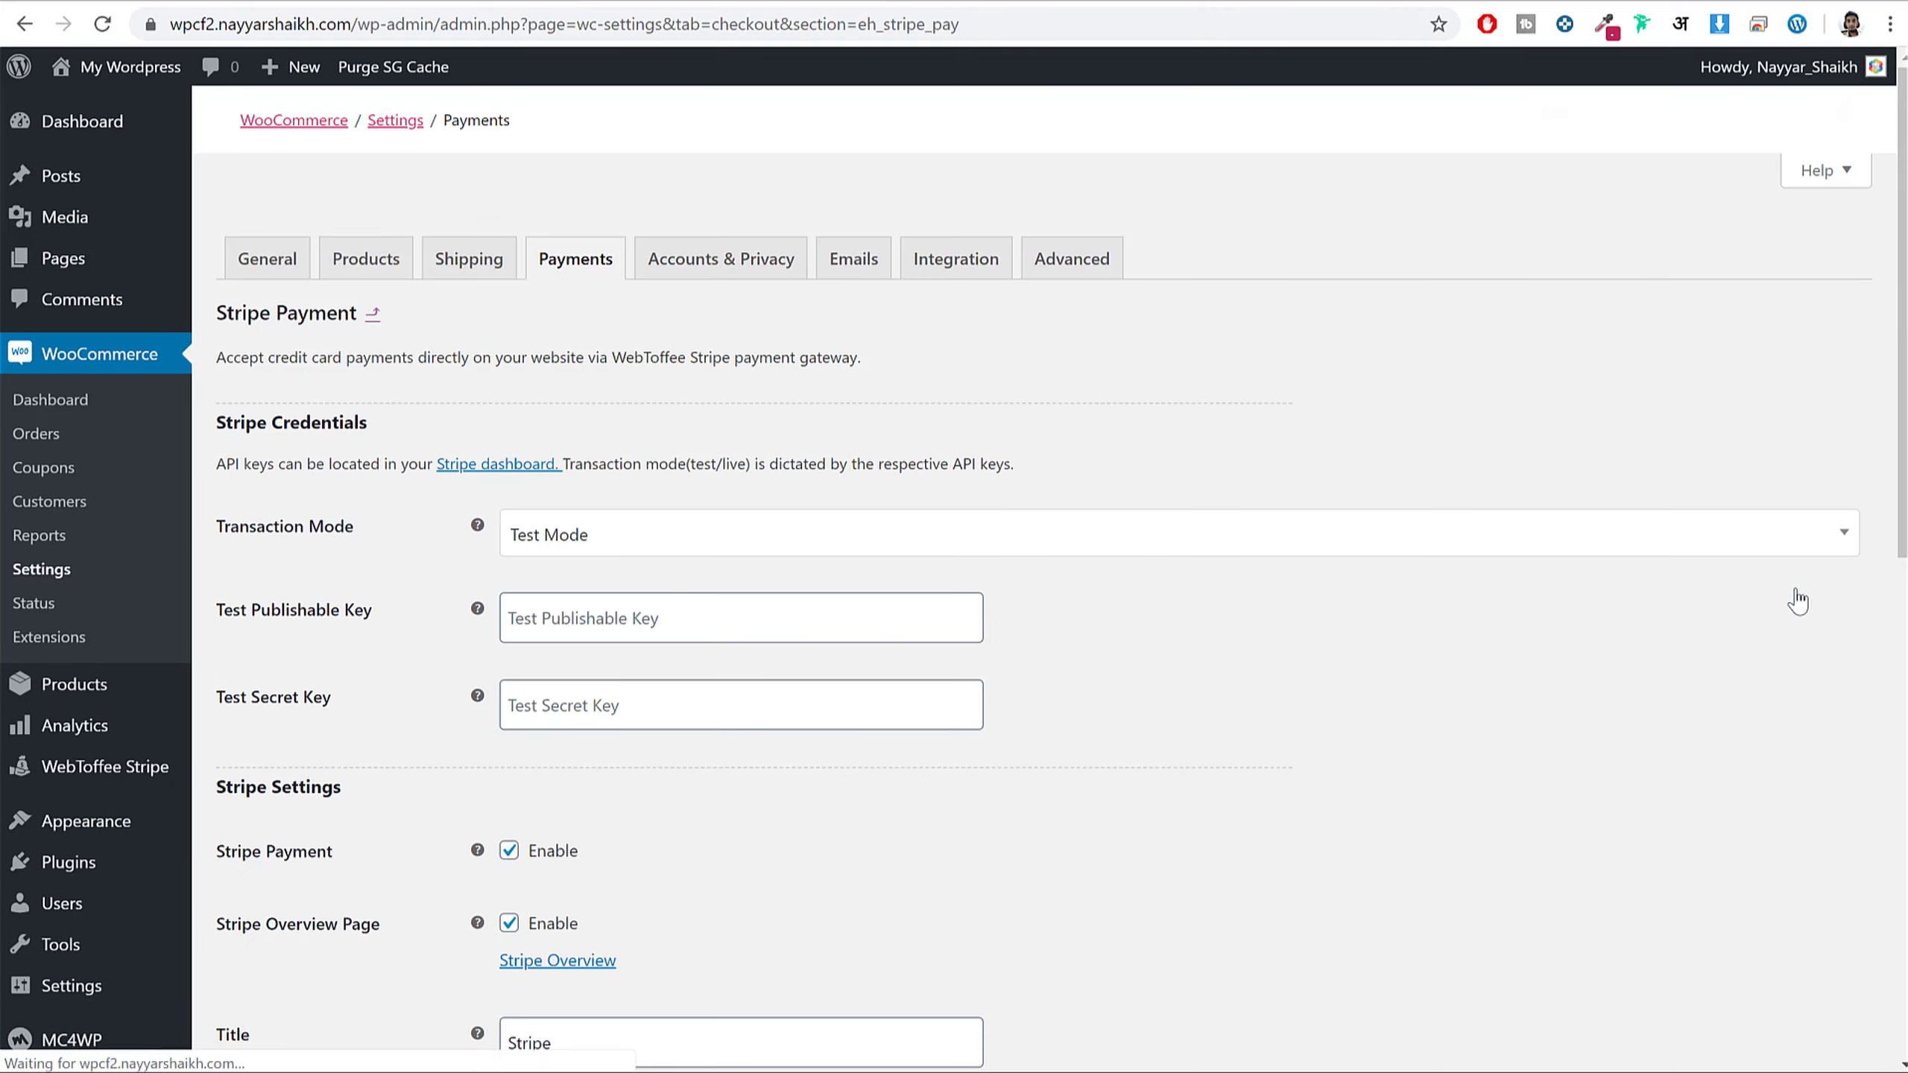
pyautogui.moveTo(216, 526); pyautogui.dragTo(359, 540)
pyautogui.click(624, 535)
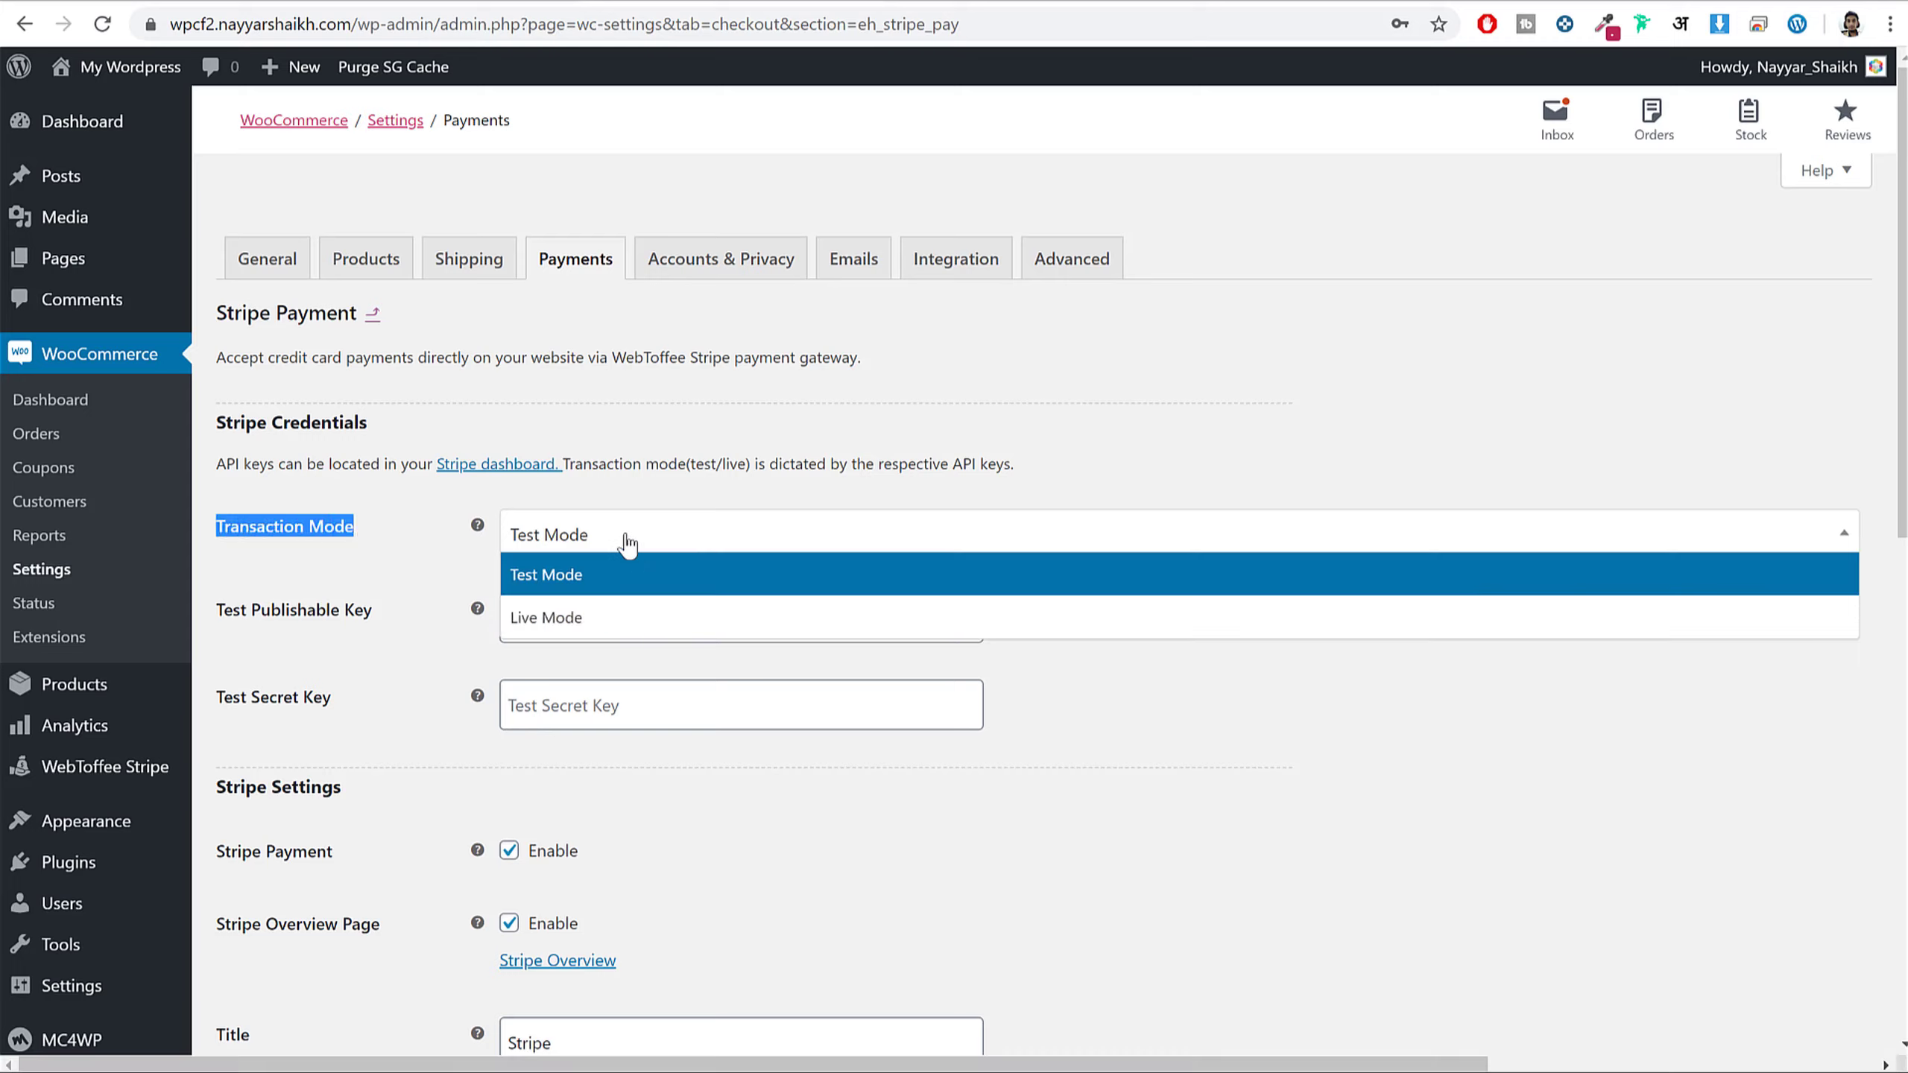
pyautogui.click(605, 627)
pyautogui.click(751, 535)
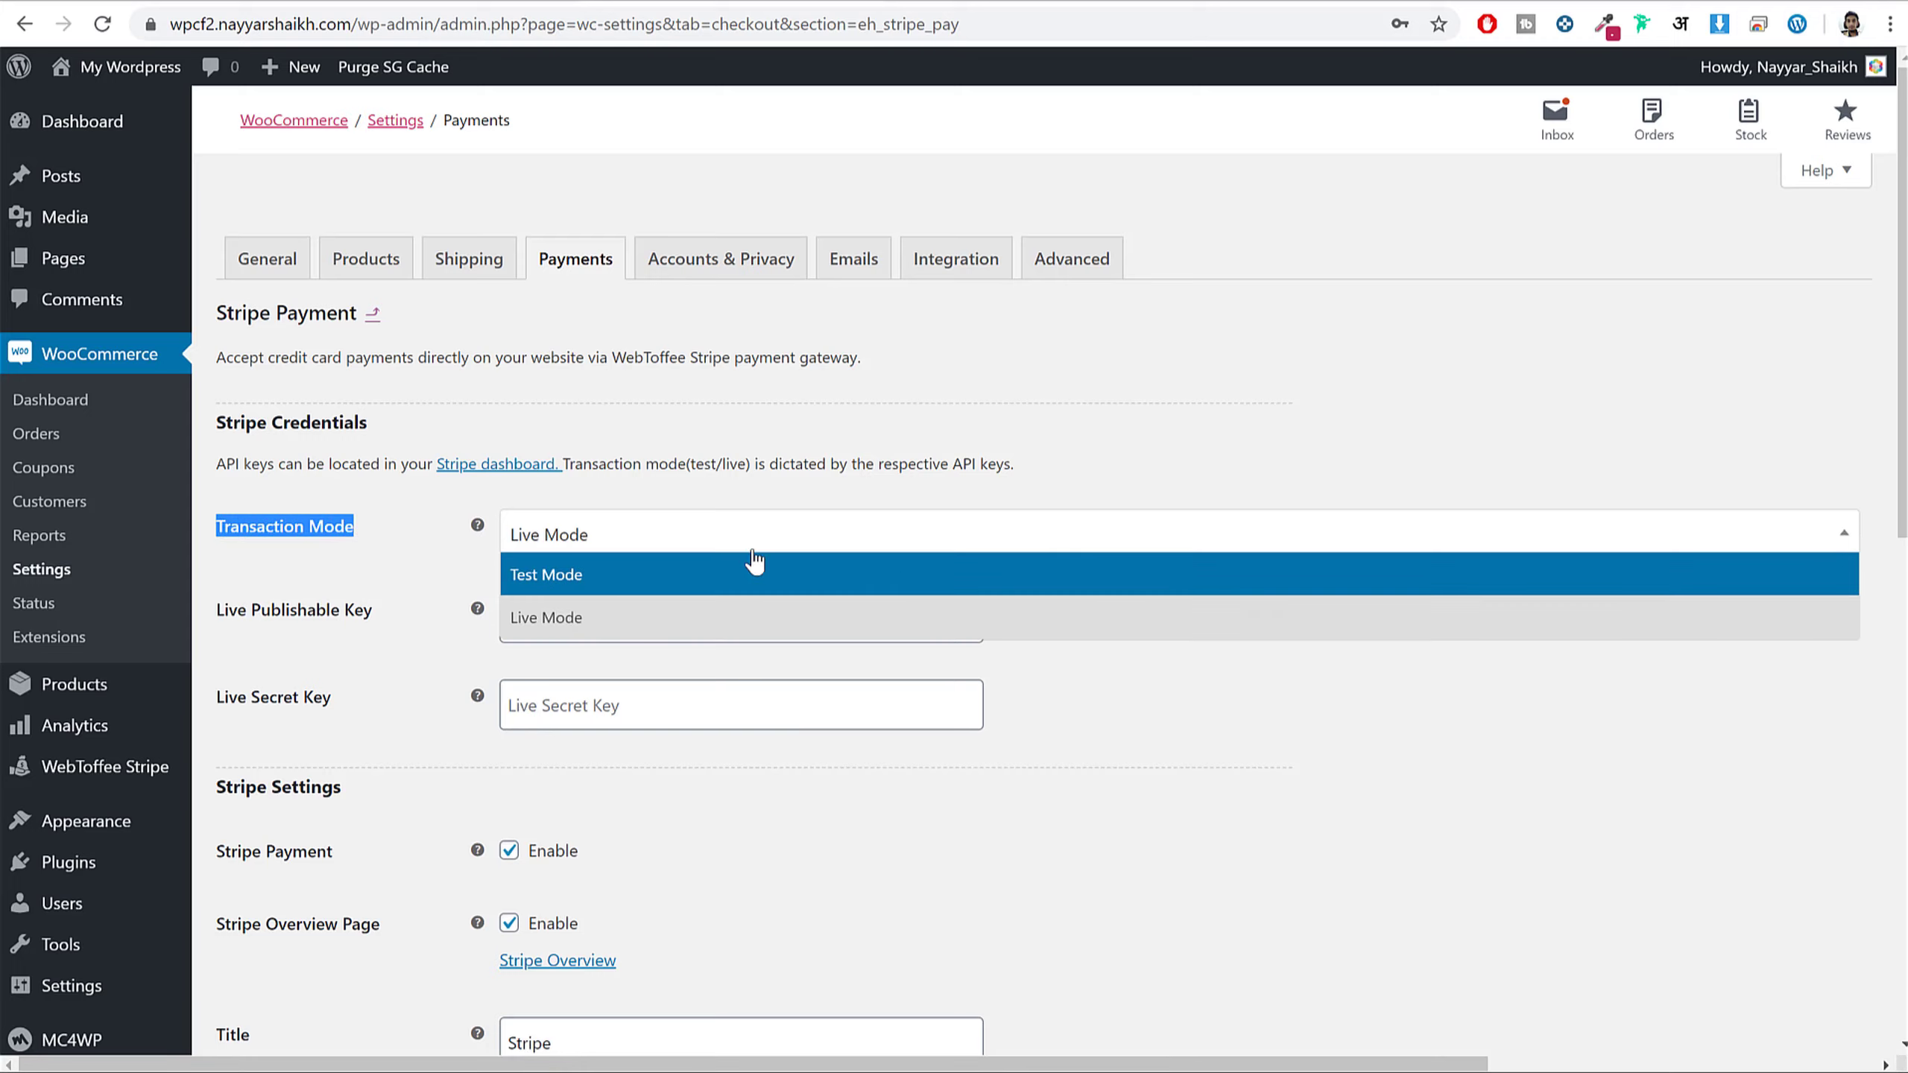
pyautogui.click(1427, 899)
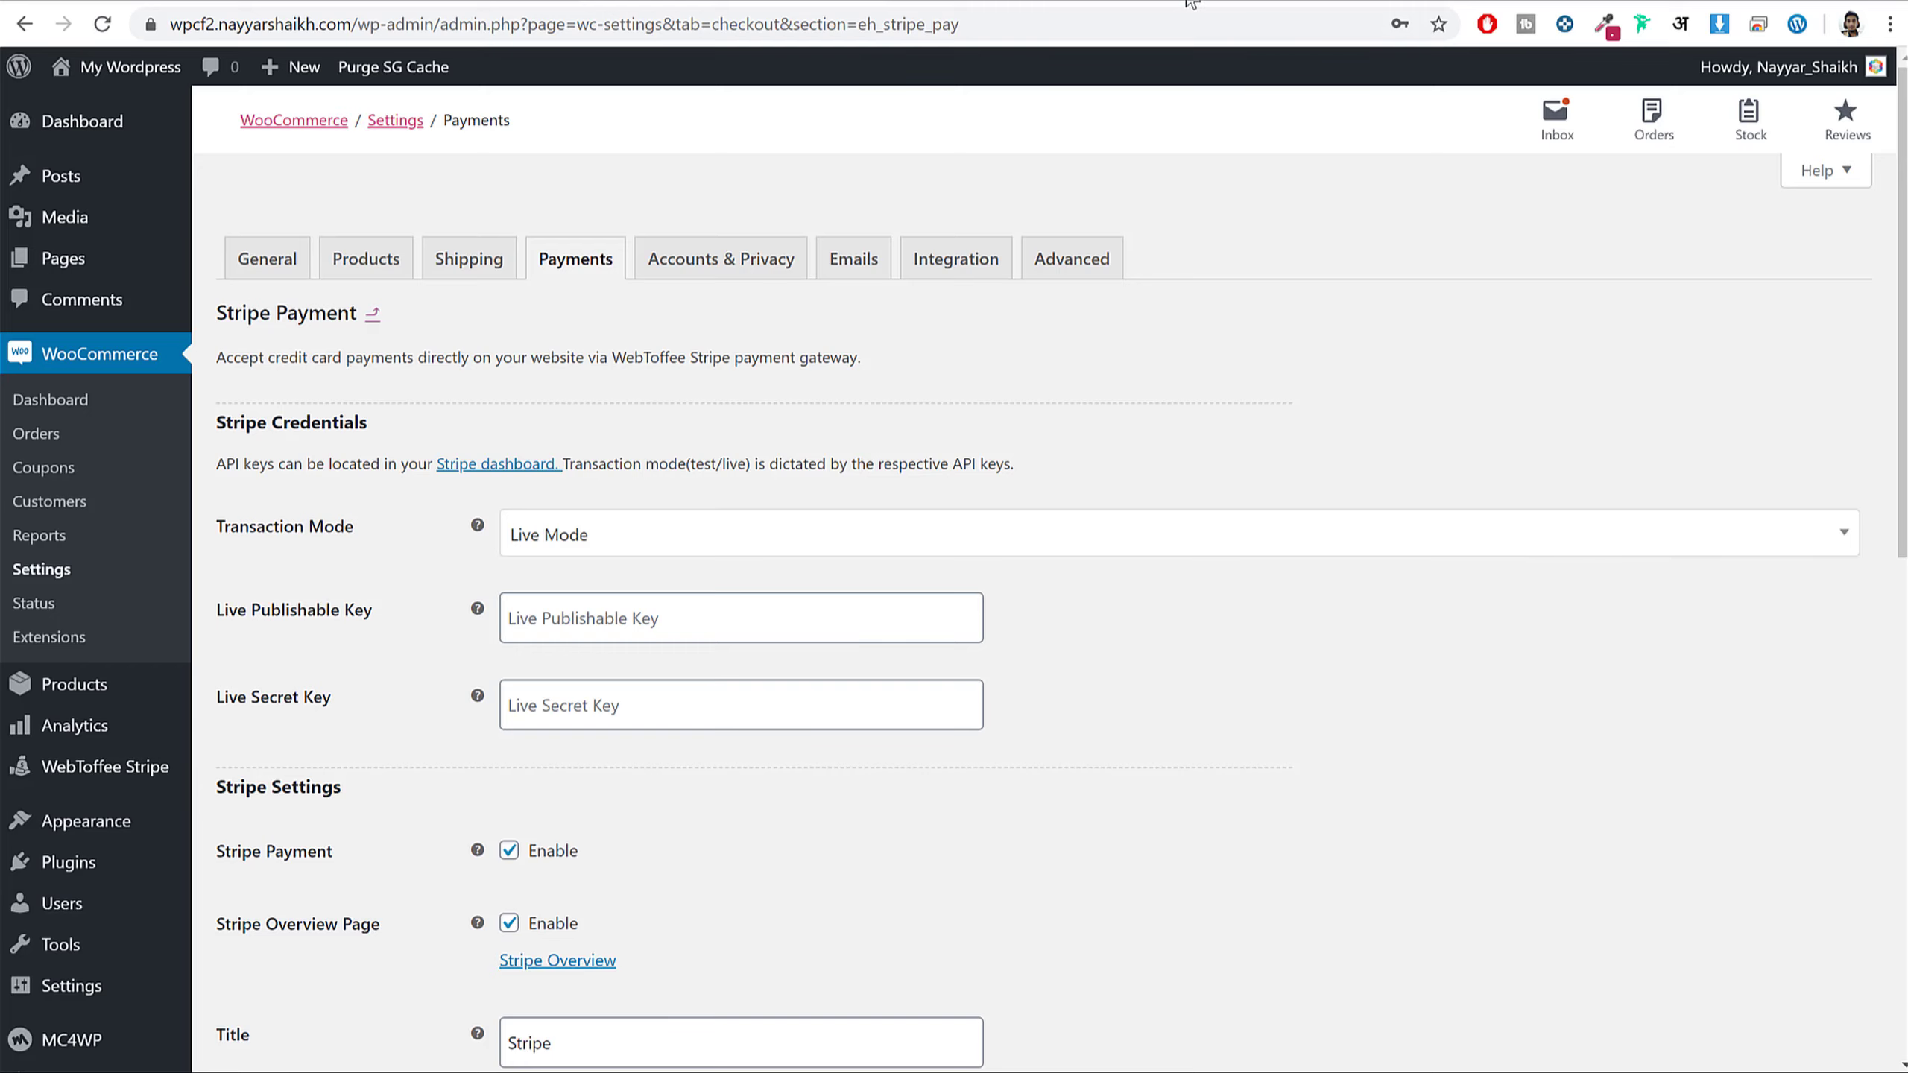
# - Open the Stripe dashboard in a new browser tab and go to the developer API keys
pyautogui.hotkey('ctrl', 't')
pyautogui.write('da')
pyautogui.press('Return')
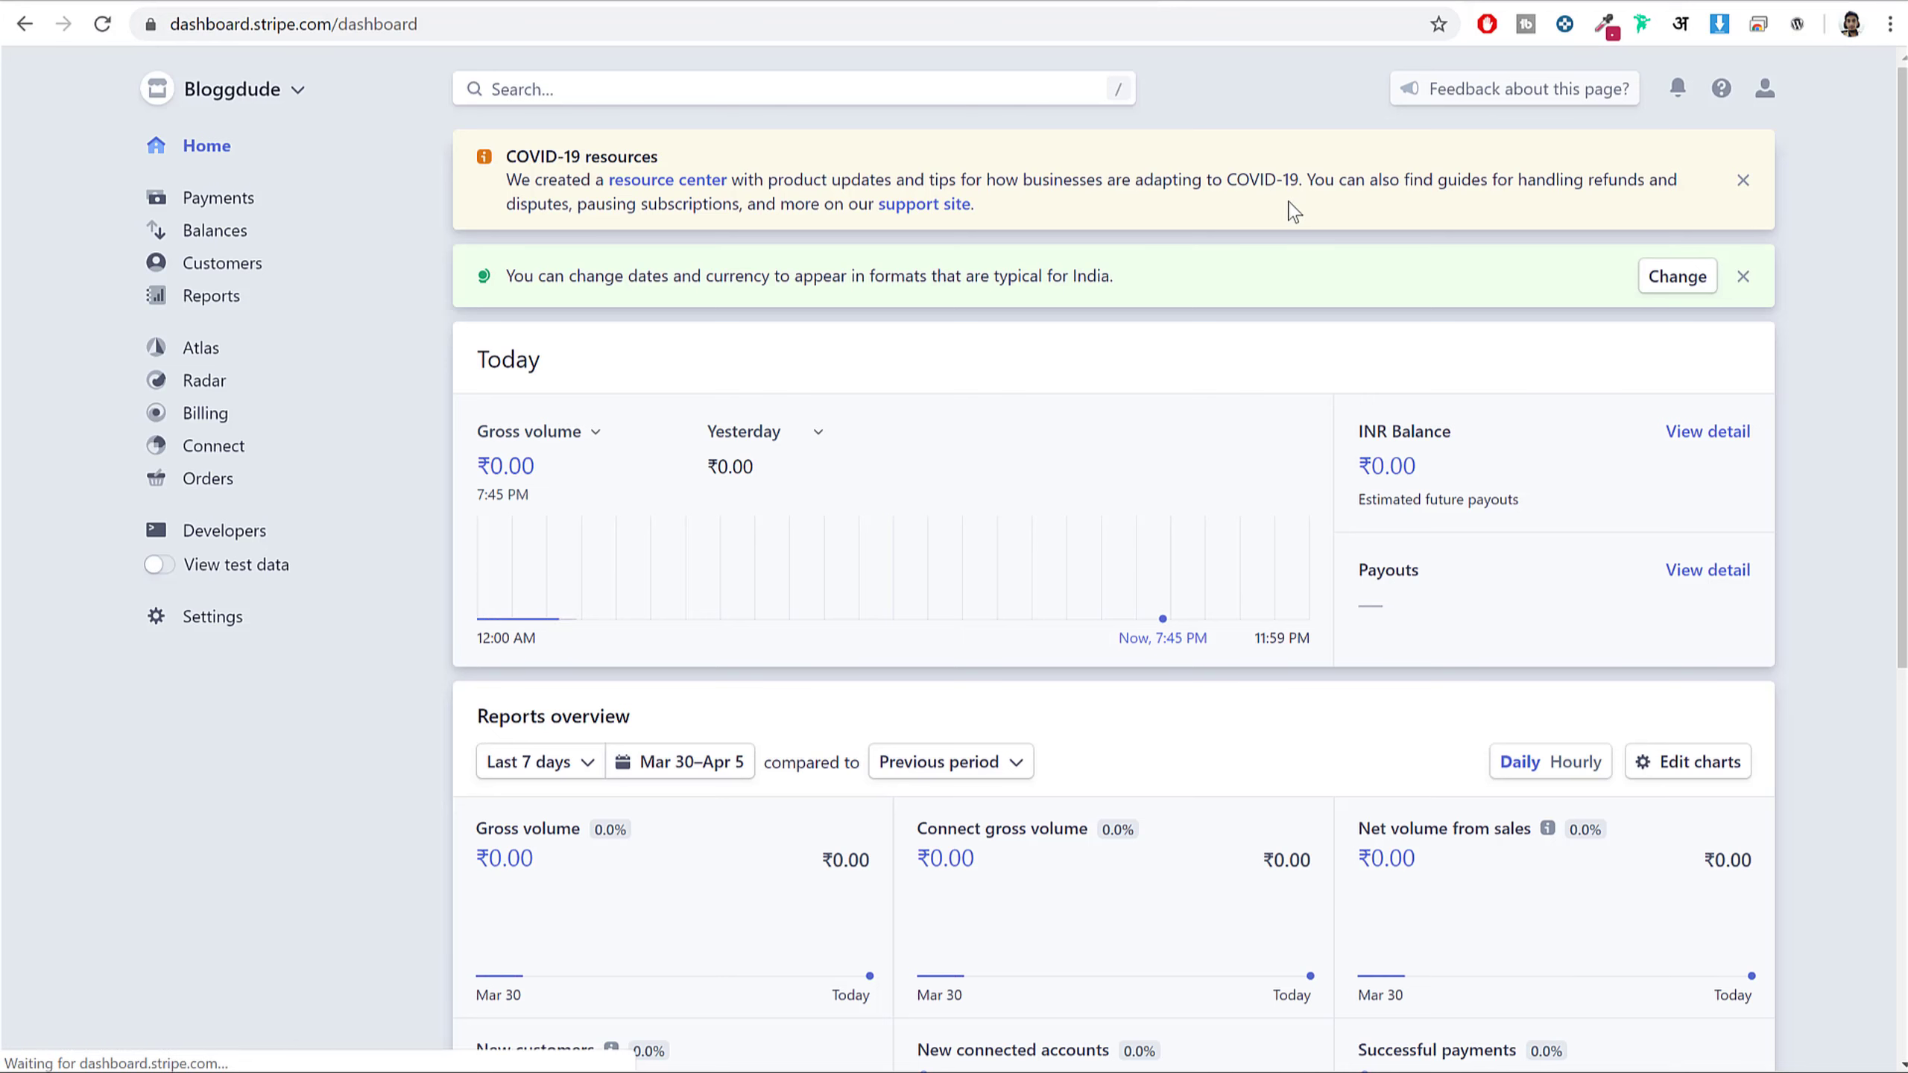
pyautogui.click(230, 535)
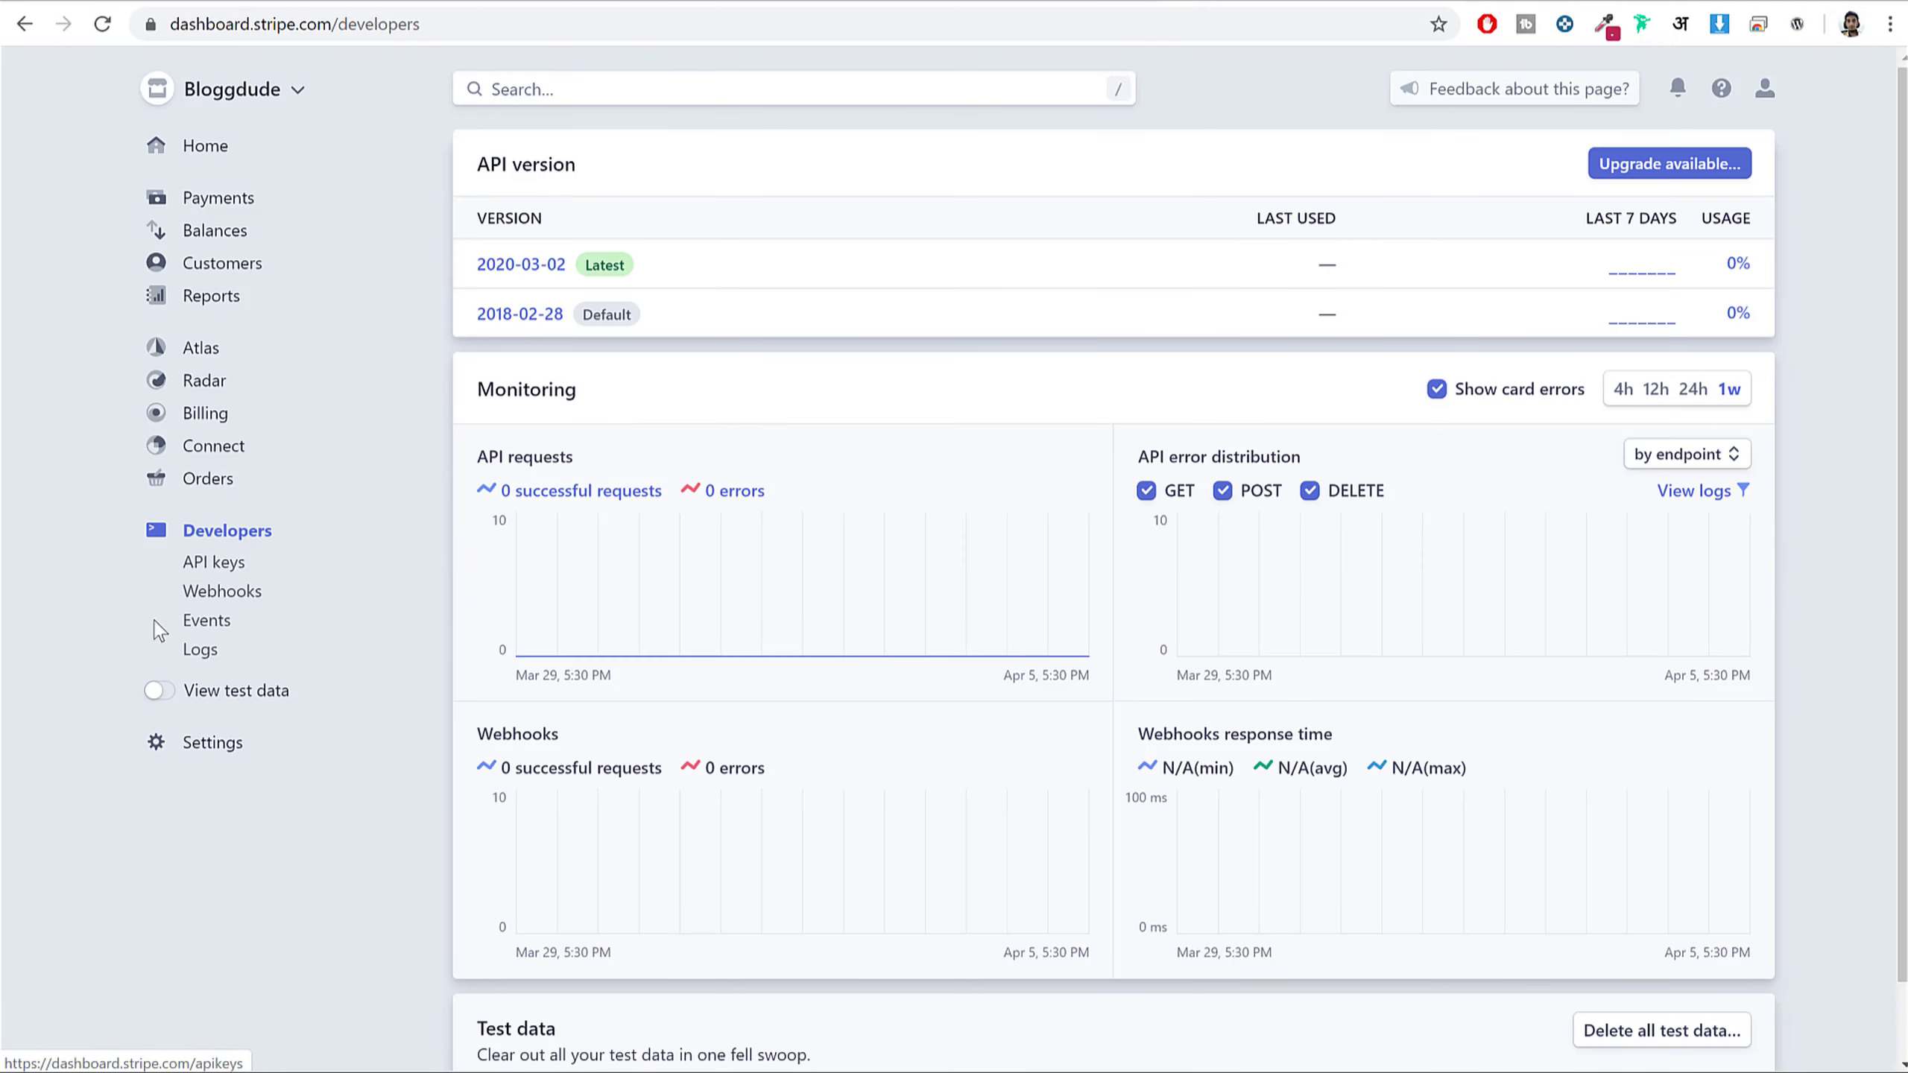
pyautogui.click(235, 570)
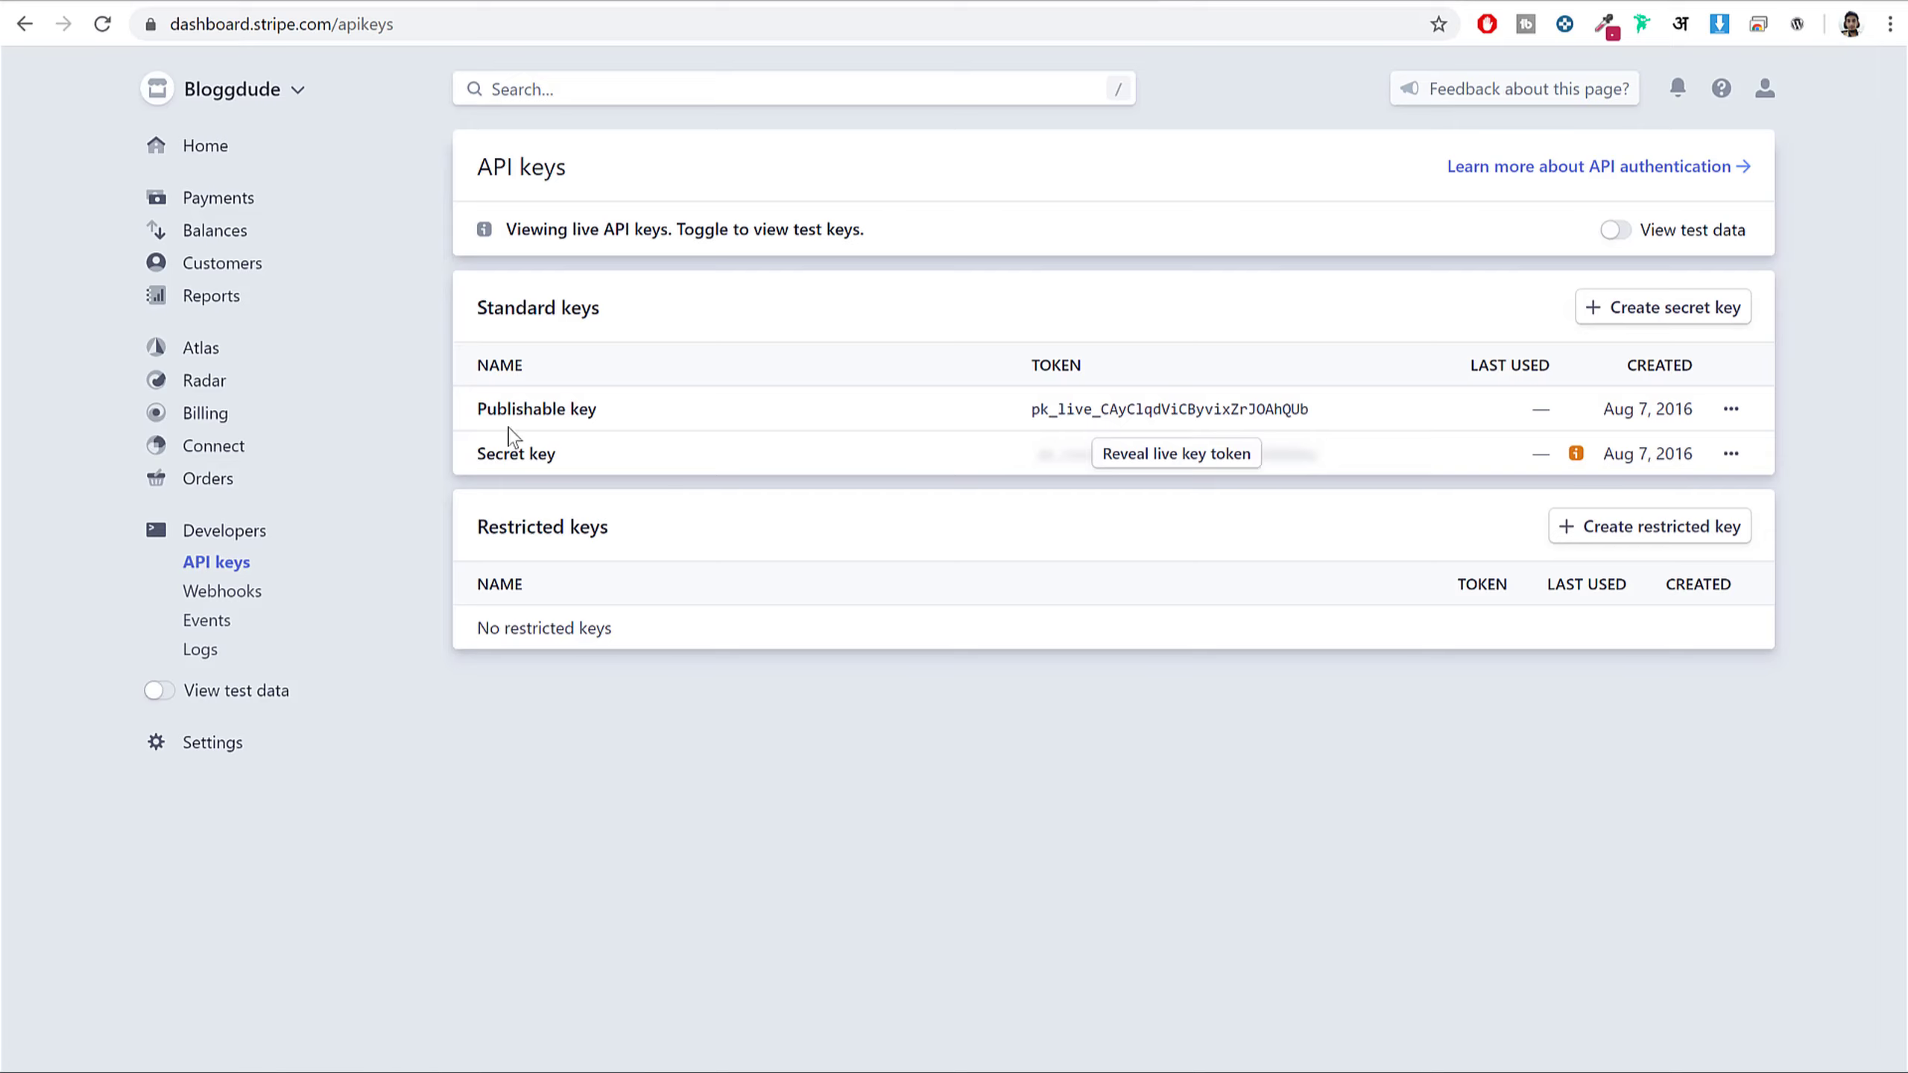
# - Copy the live publishable and secret keys from Stripe into the Live Publishable Key and Live Secret Key fields in WooCommerce
pyautogui.moveTo(479, 410); pyautogui.dragTo(611, 418)
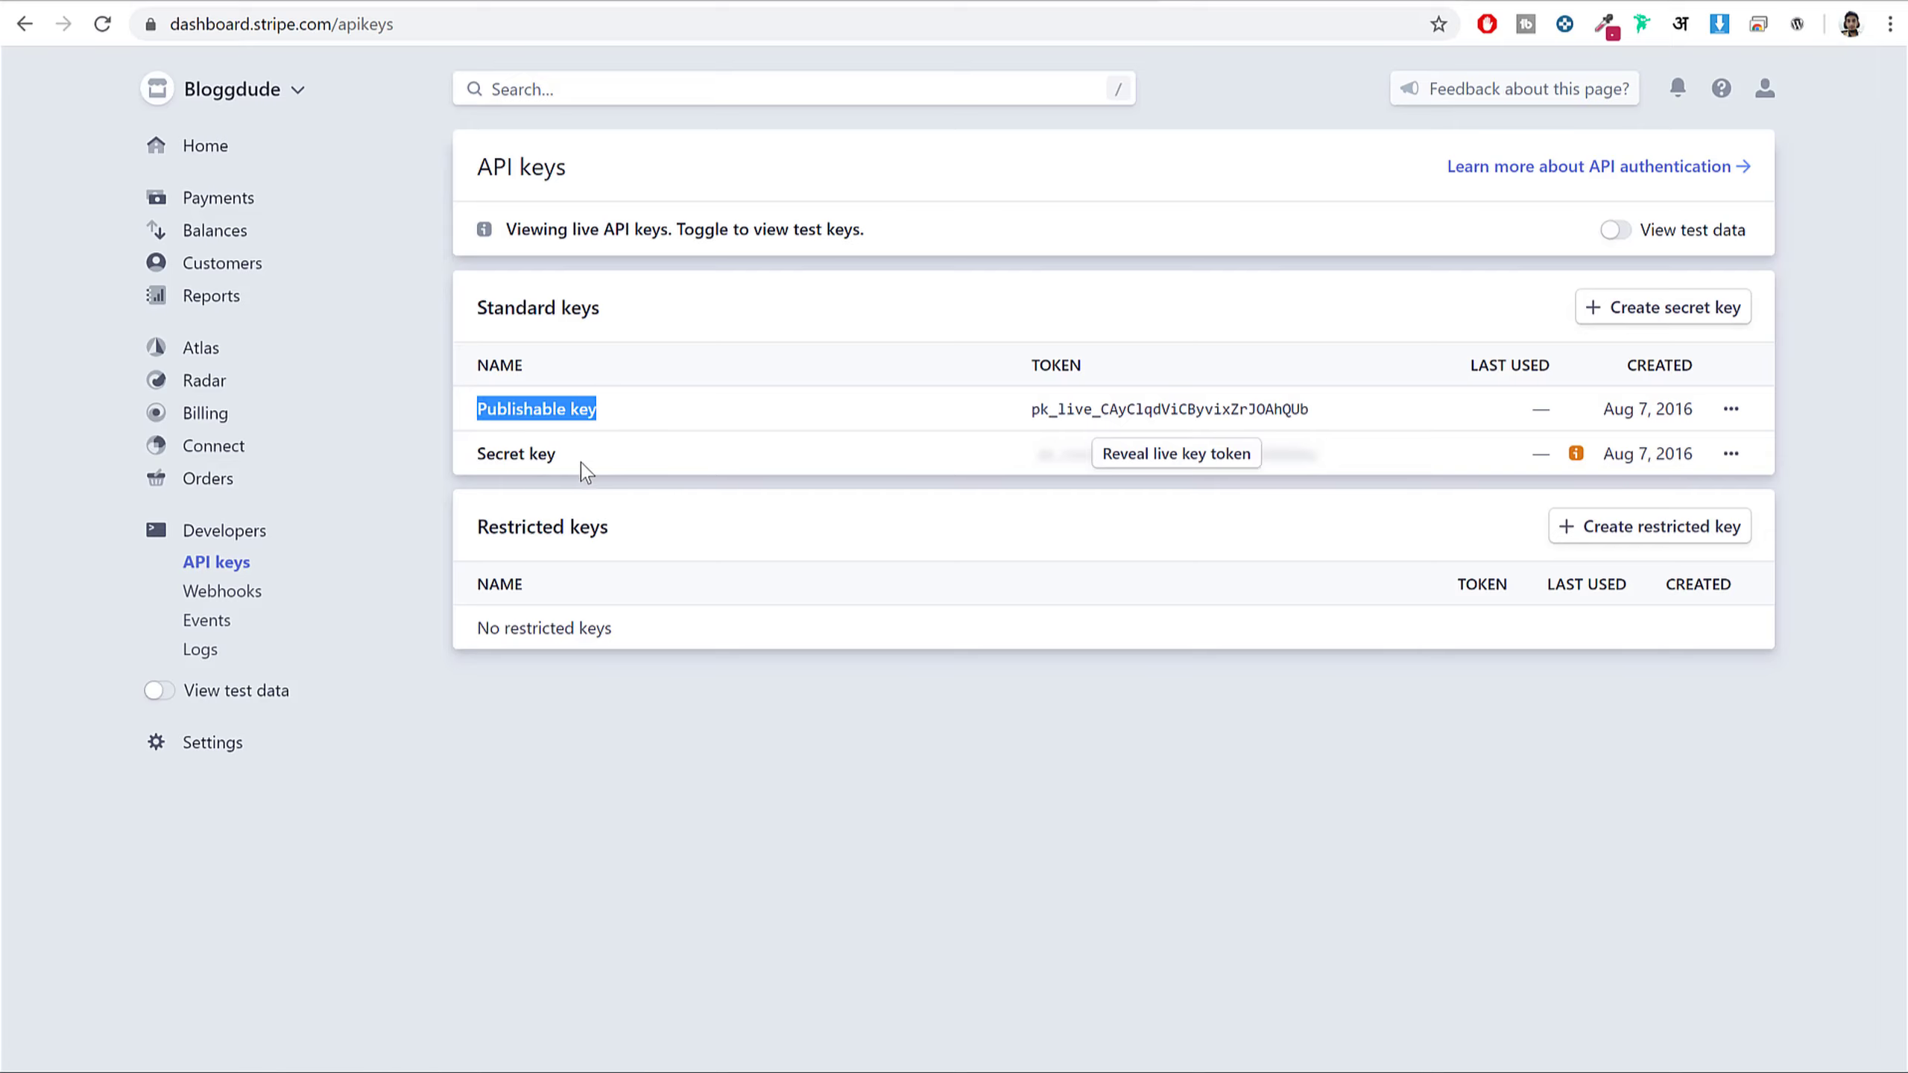
pyautogui.doubleClick(1074, 417)
pyautogui.hotkey('ctrl', 'c')
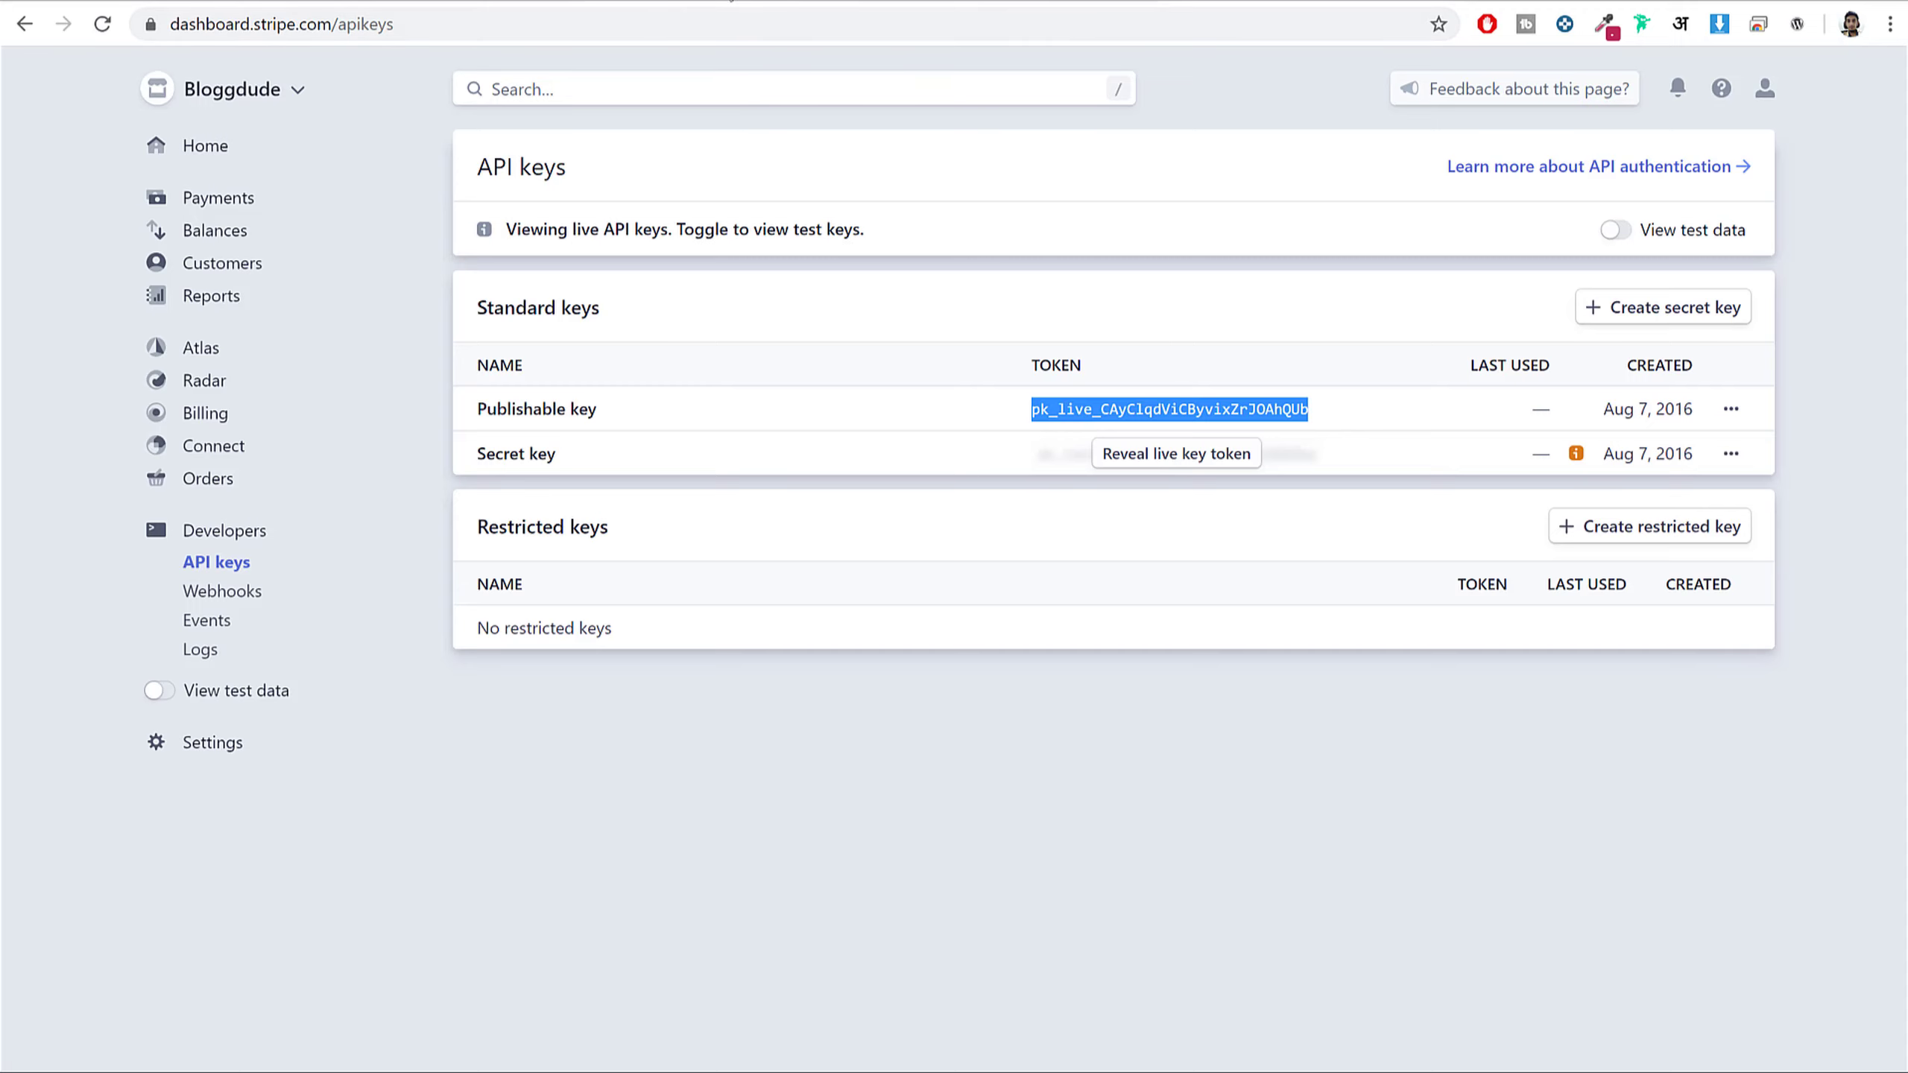
pyautogui.click(729, 0)
pyautogui.click(633, 599)
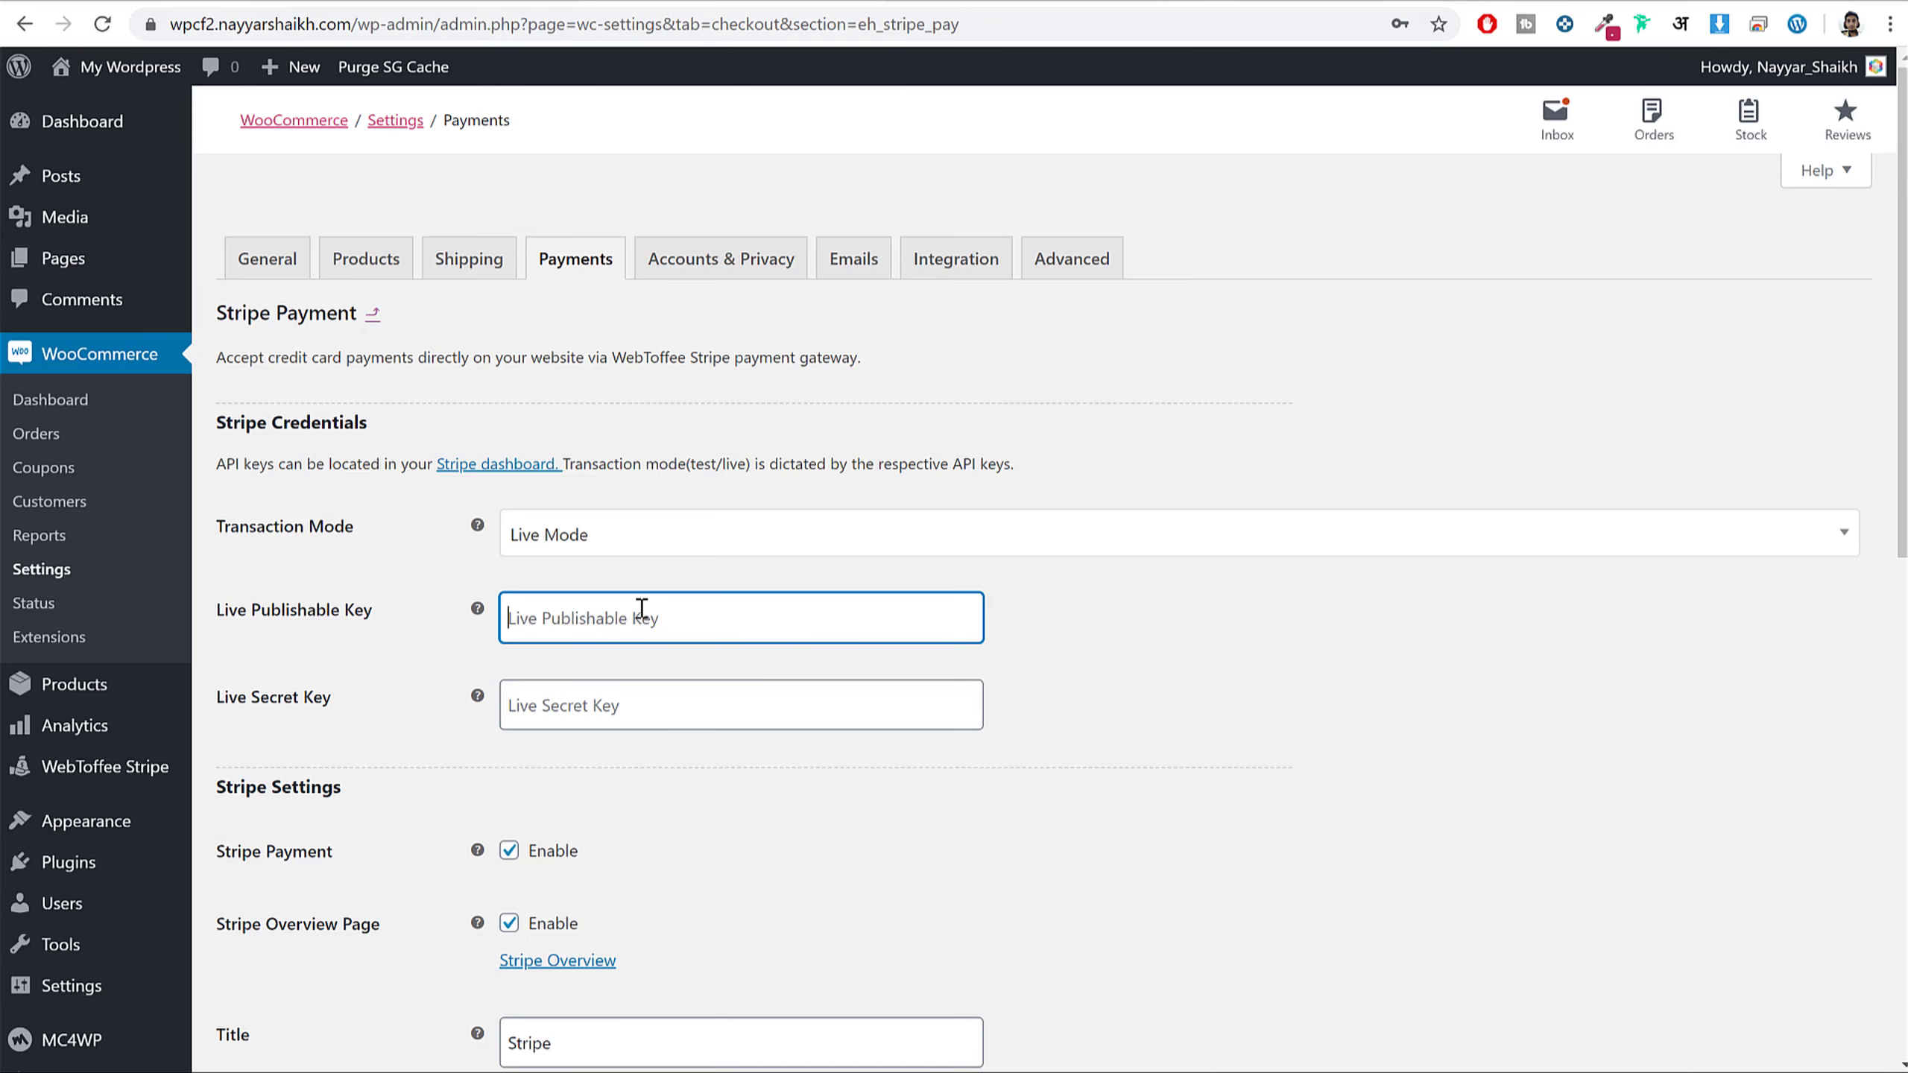
pyautogui.hotkey('ctrl', 'v')
pyautogui.click(1042, 0)
pyautogui.click(1316, 0)
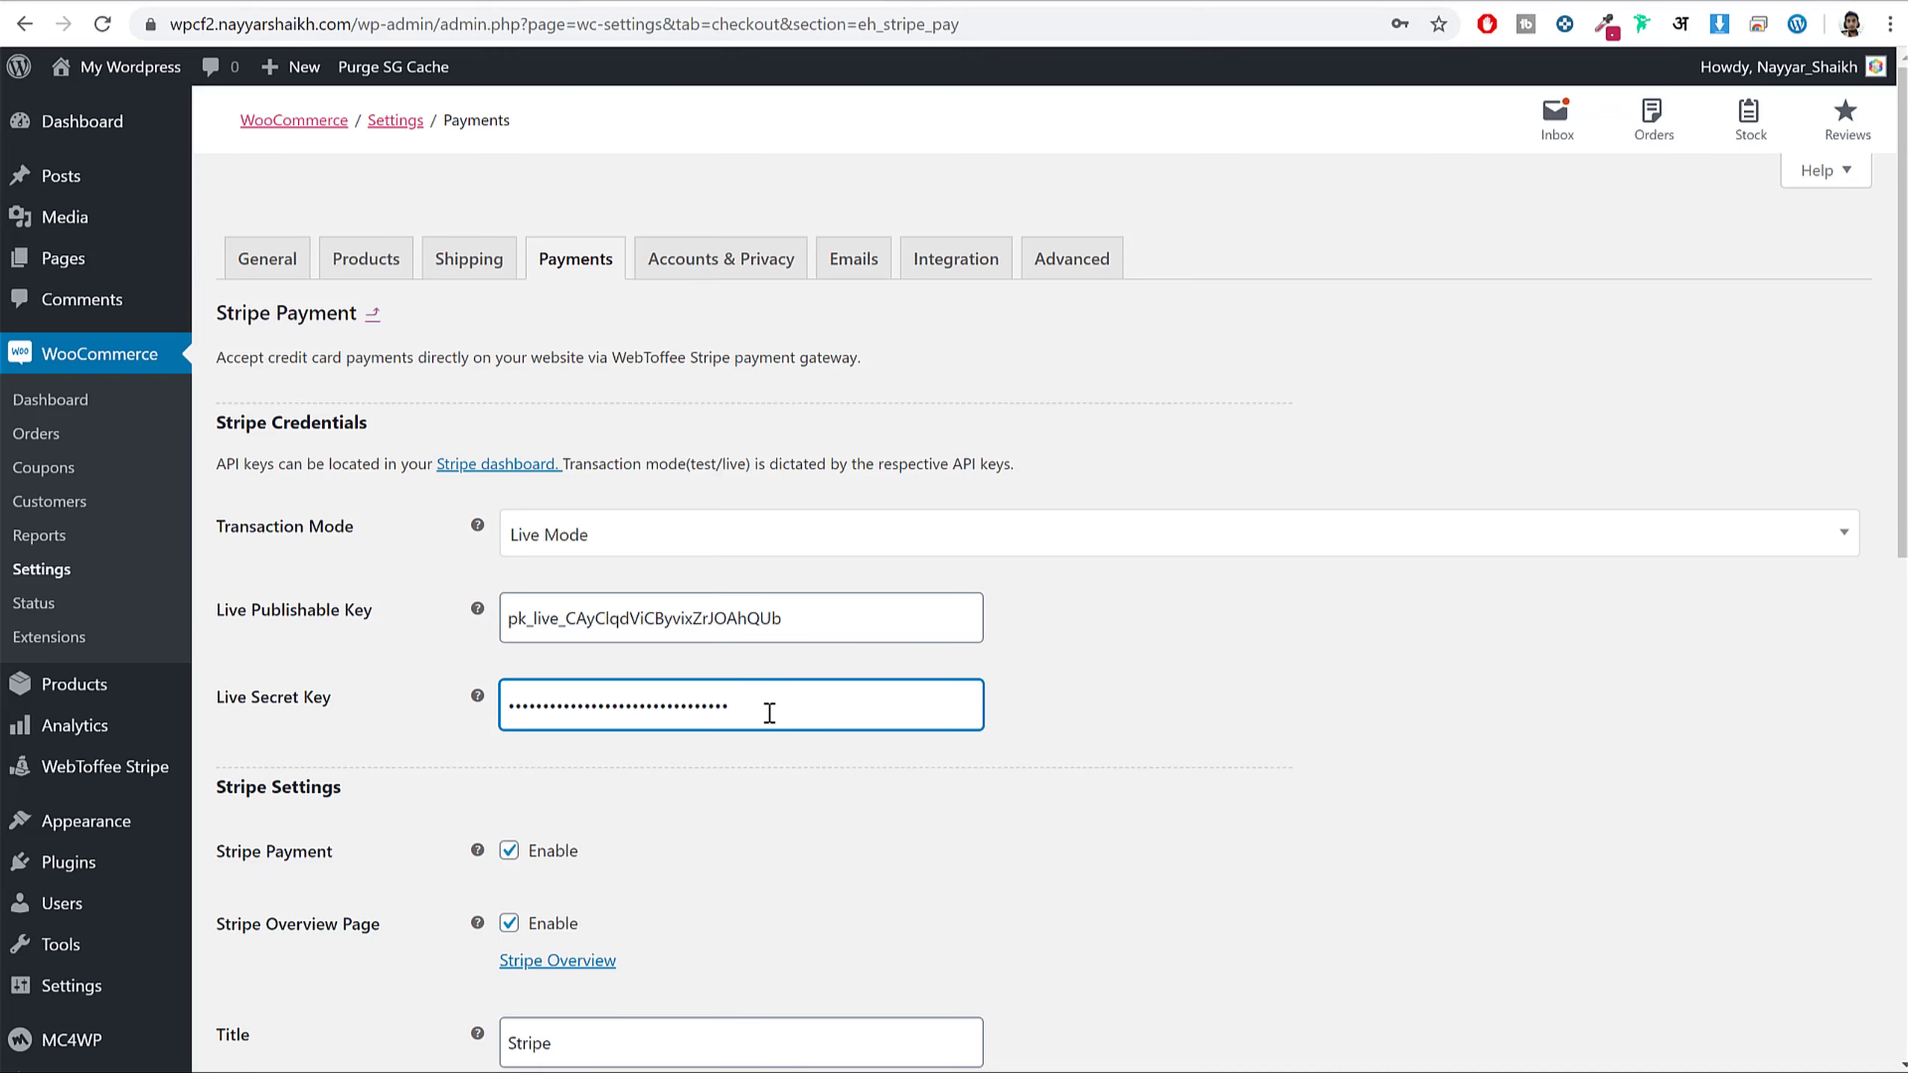
# - Set the Stripe Payment title to "Credit / debit Card" and its description to "Secure payment via Credit / debit Card"
pyautogui.scroll(-8, 1201, 733)
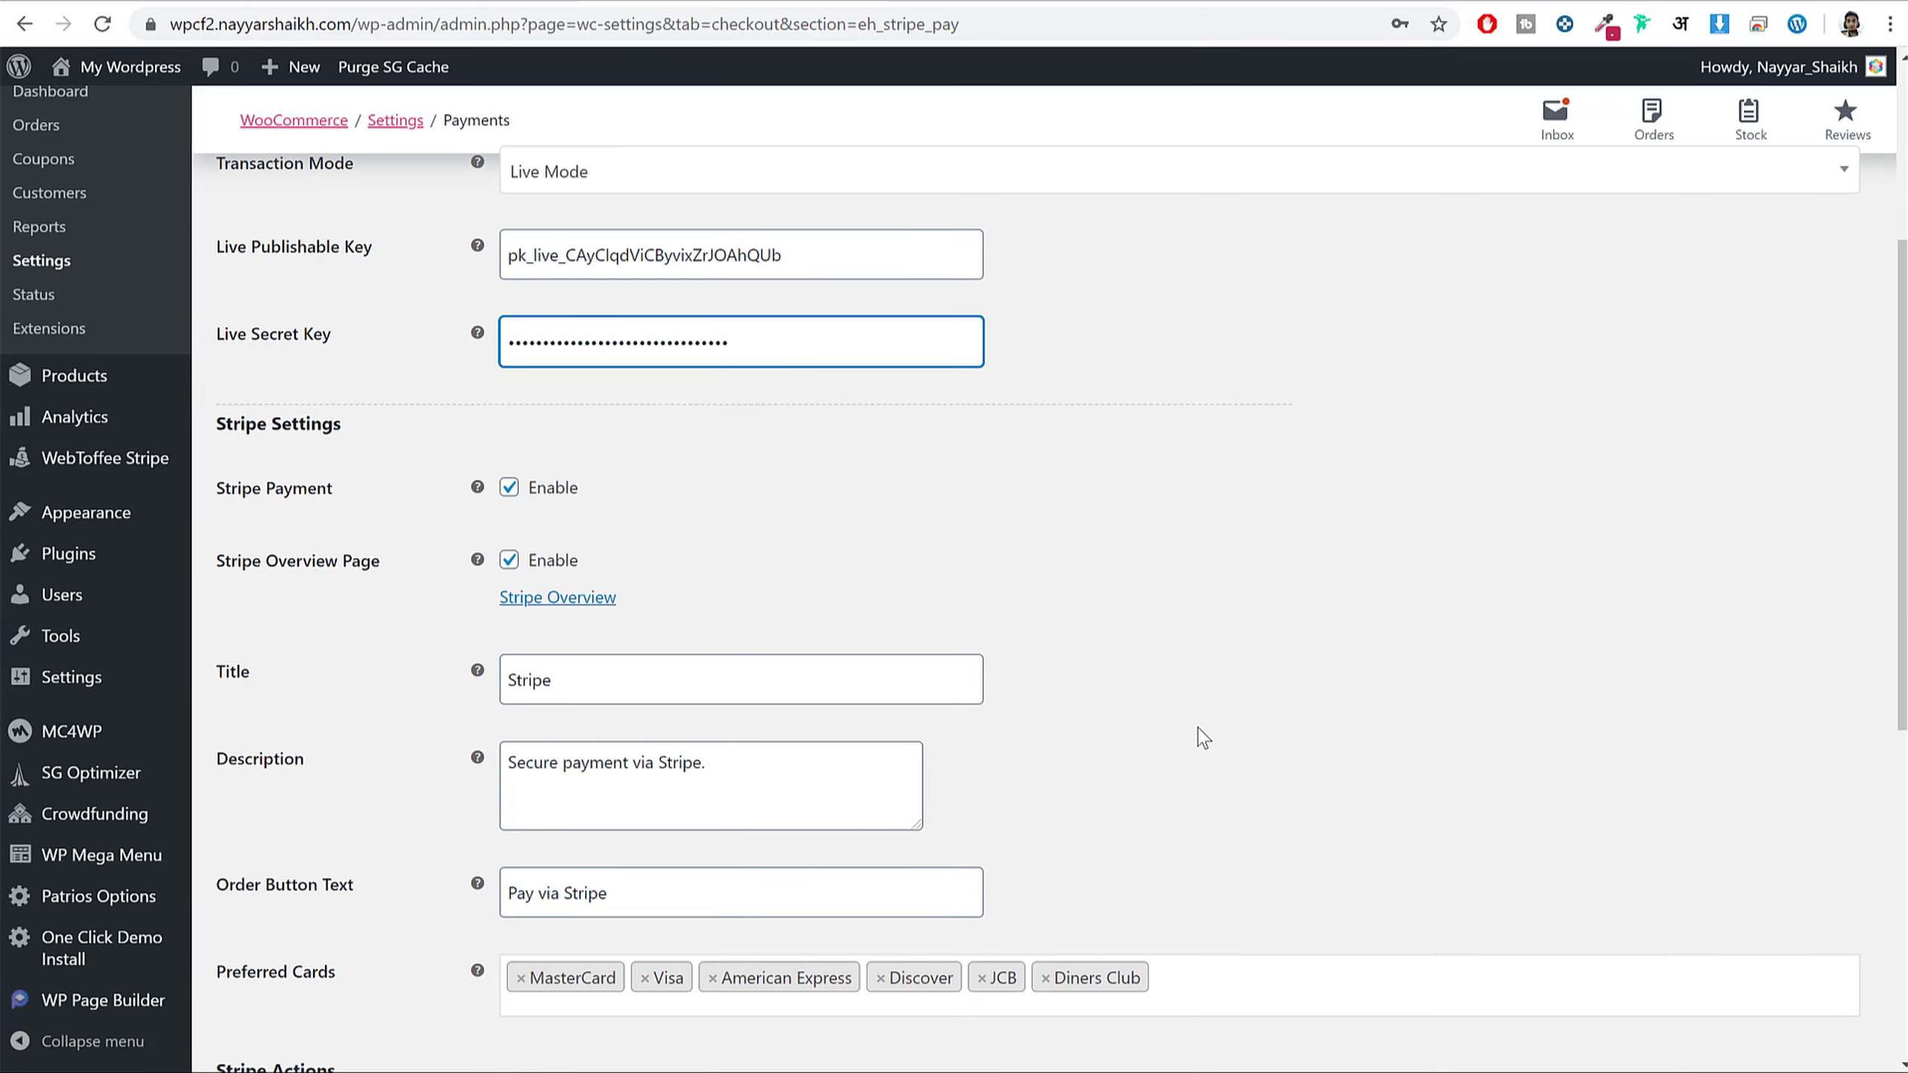
pyautogui.scroll(-2, 1202, 733)
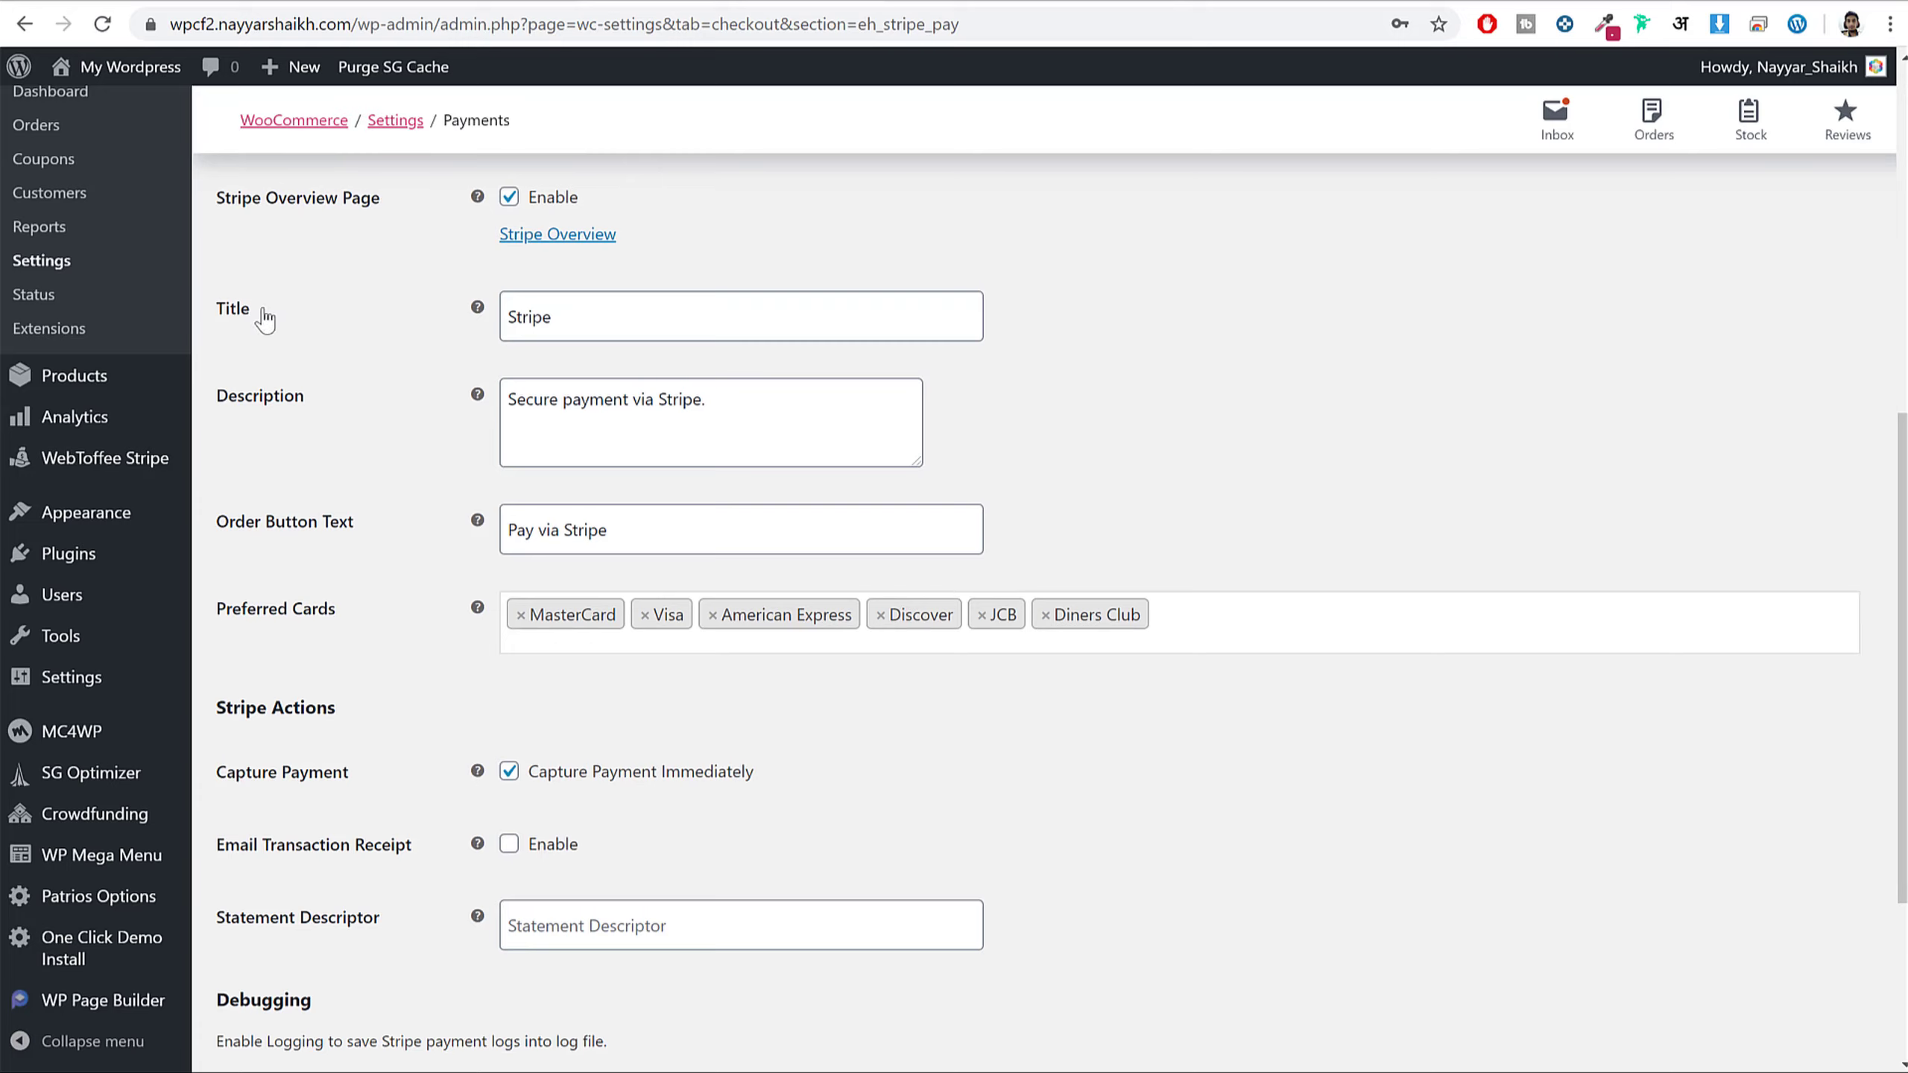
pyautogui.moveTo(508, 324); pyautogui.dragTo(918, 304)
pyautogui.write('Credit / debit')
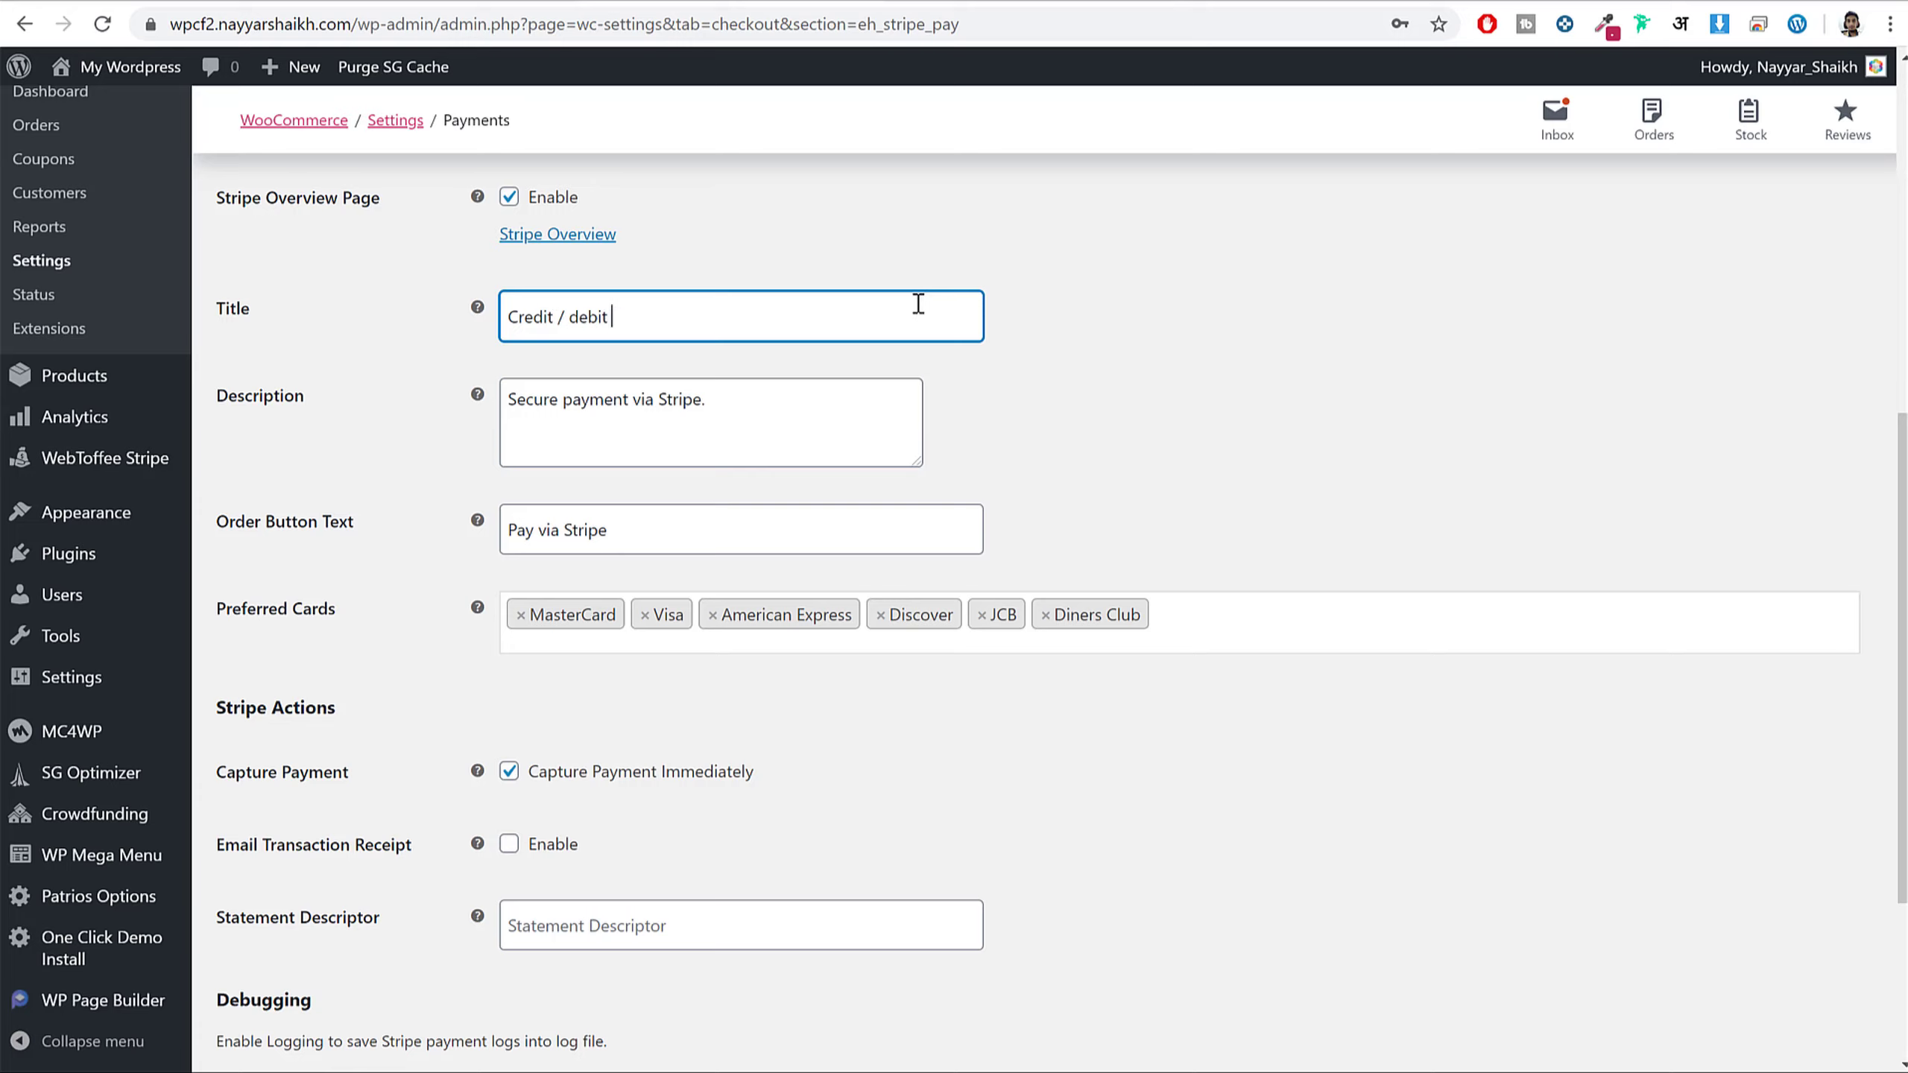
pyautogui.write(' Card')
pyautogui.hotkey('ctrl', 'a')
pyautogui.hotkey('ctrl', 'c')
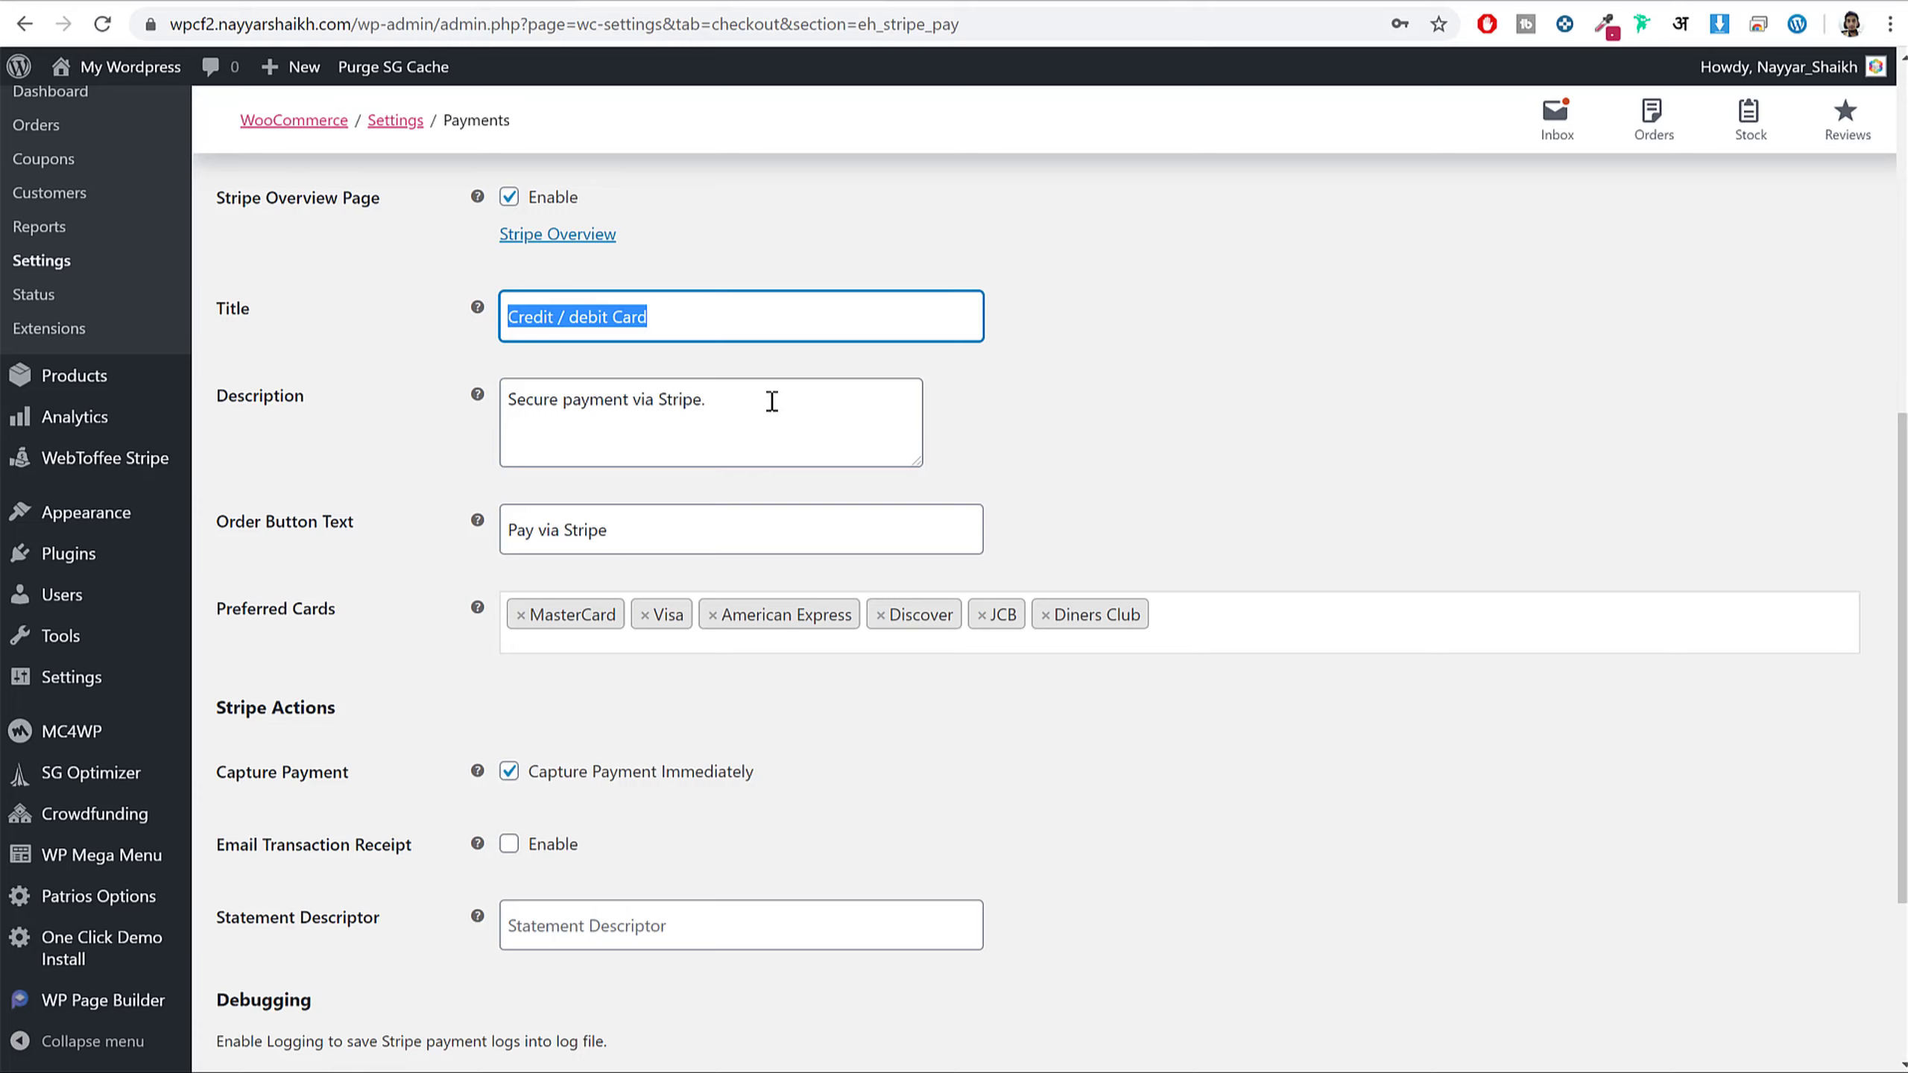
pyautogui.moveTo(746, 404); pyautogui.dragTo(658, 406)
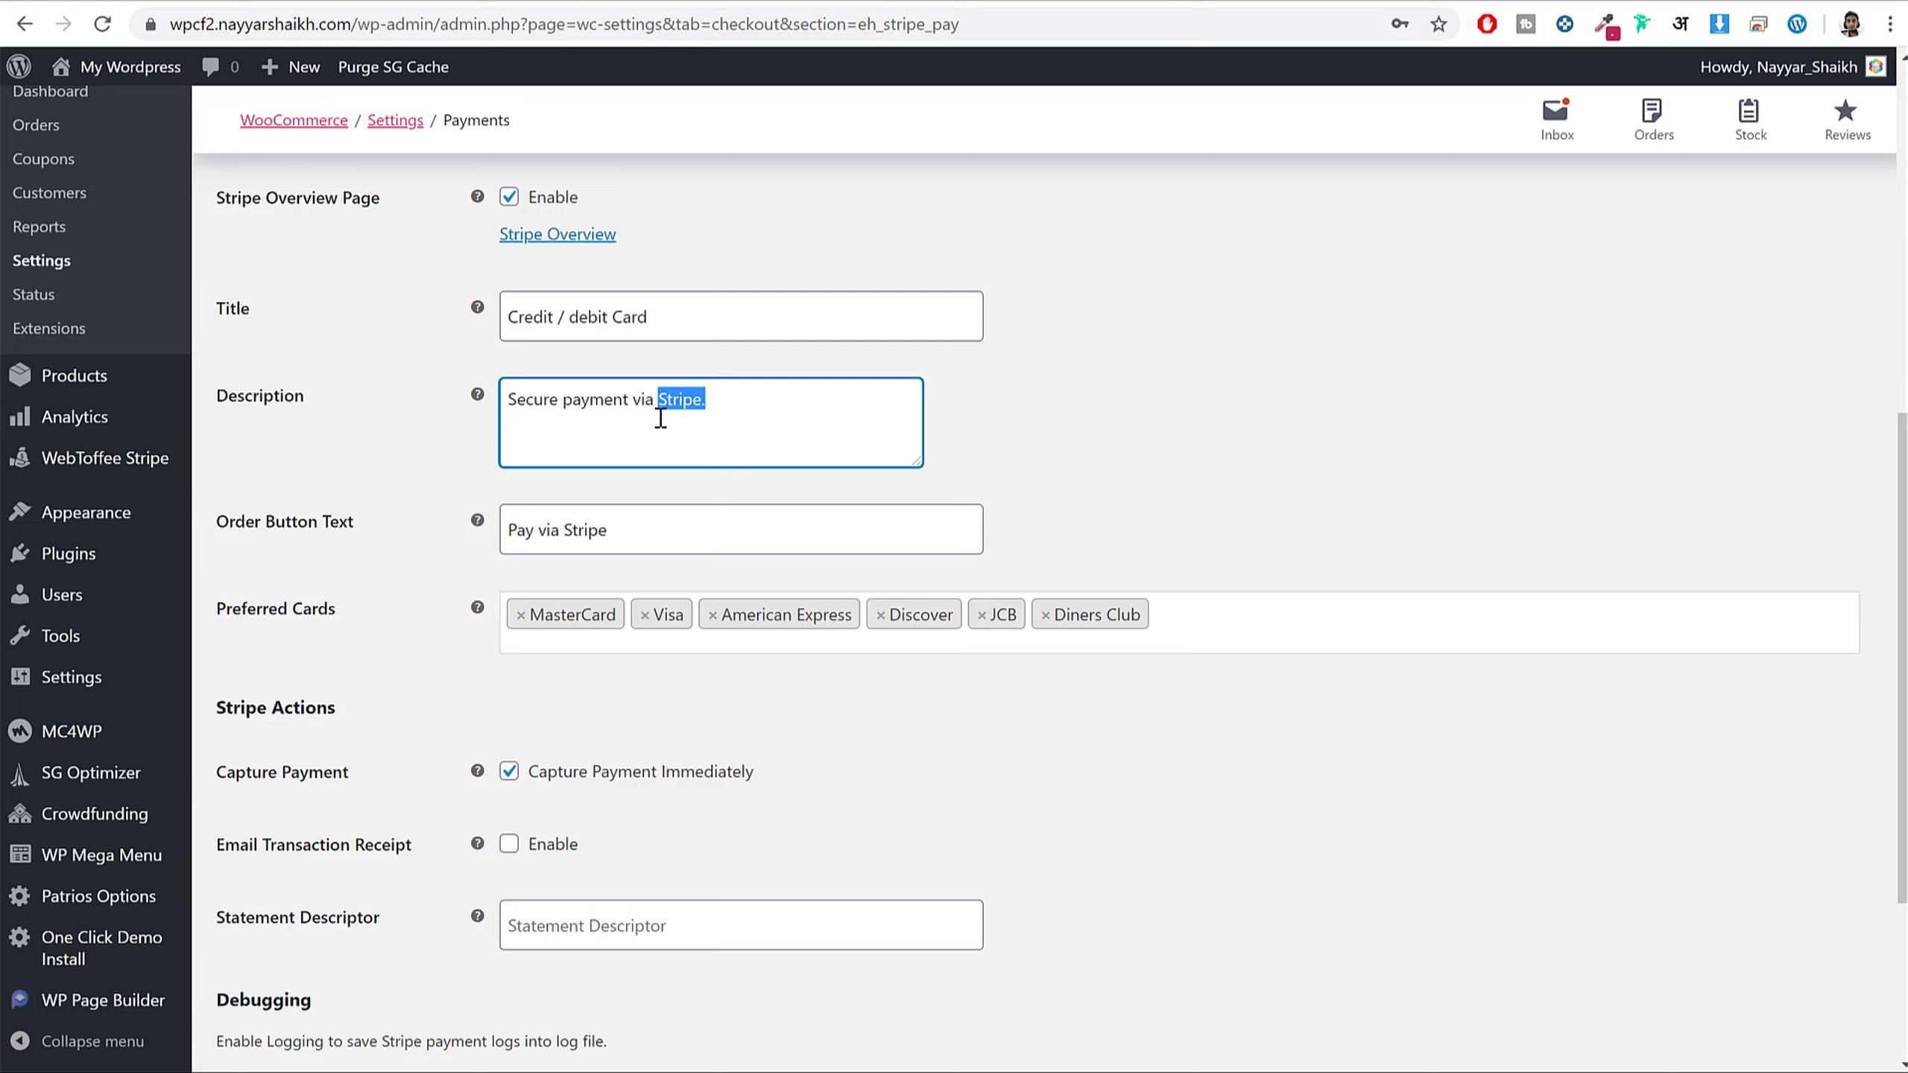
pyautogui.hotkey('ctrl', 'v')
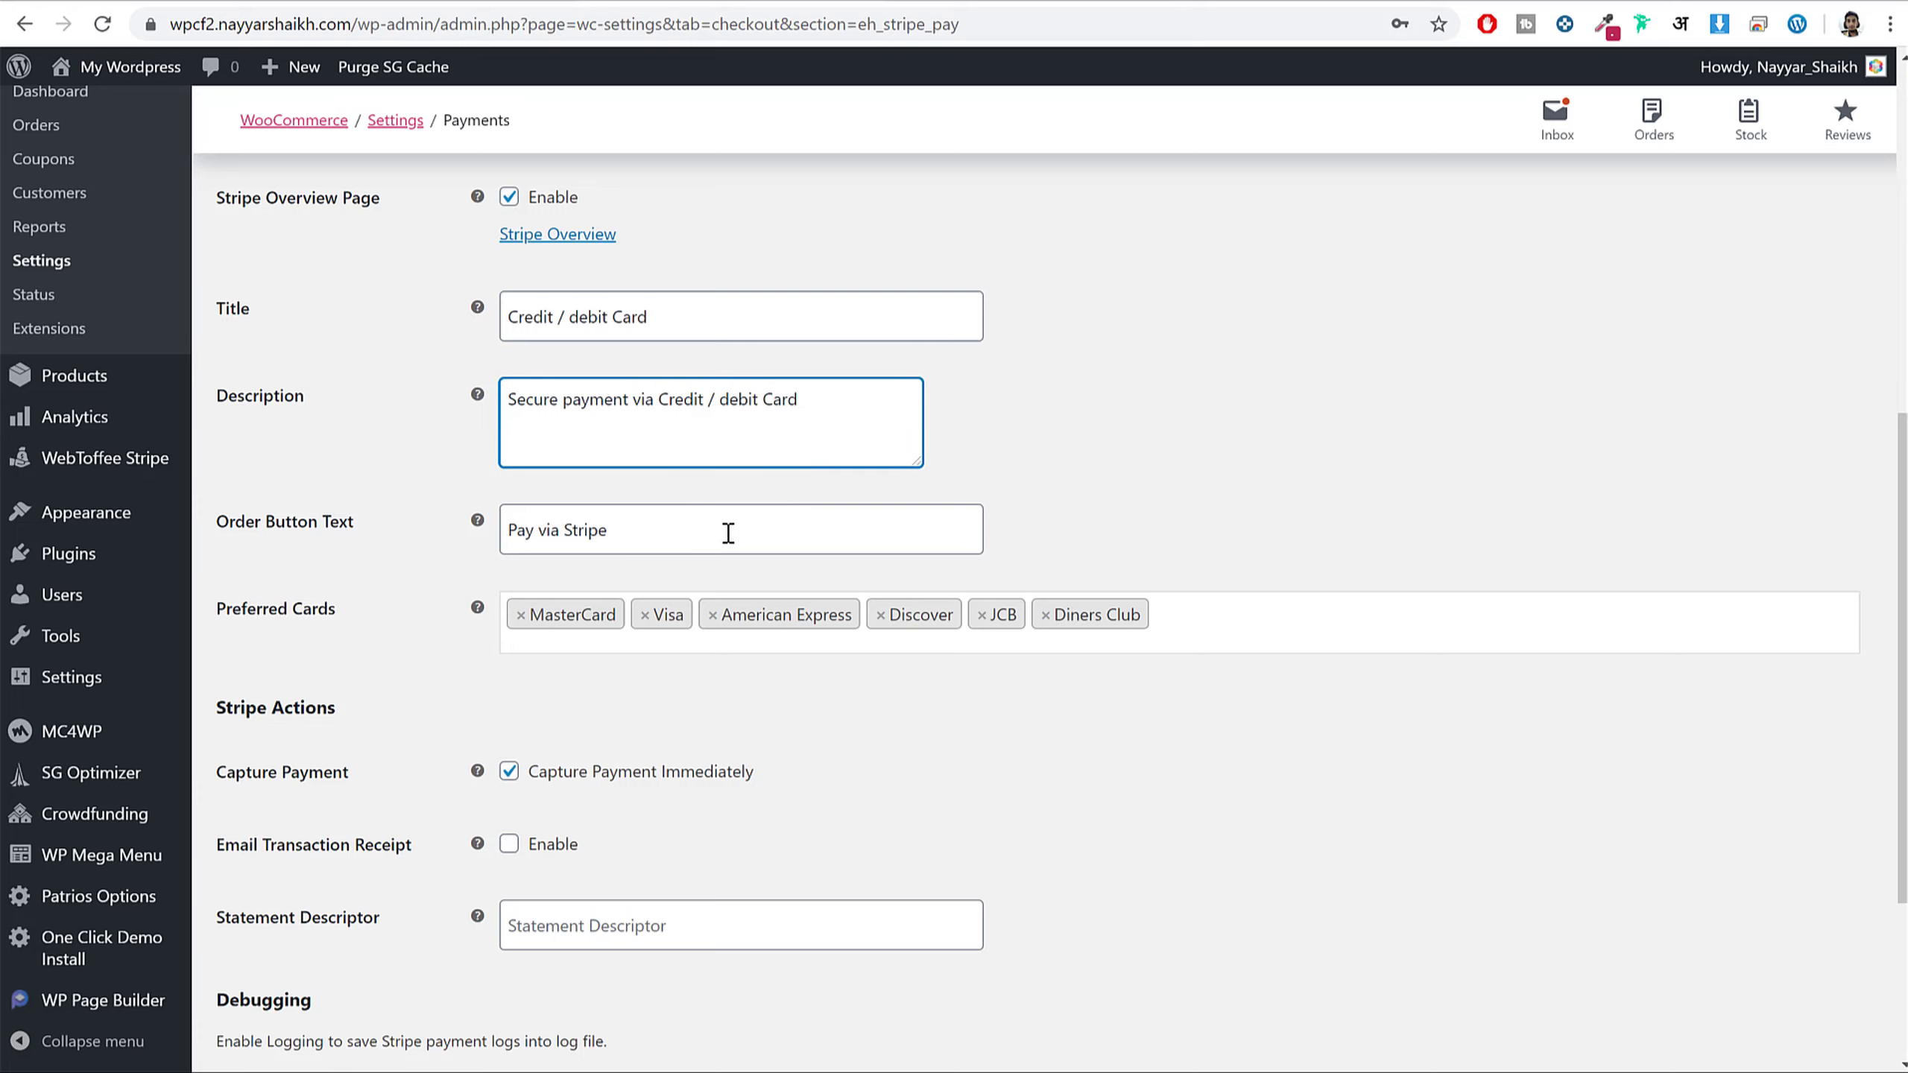
# - Set the order button text to "Make Payment" and save the Stripe Payment settings
pyautogui.tripleClick(729, 533)
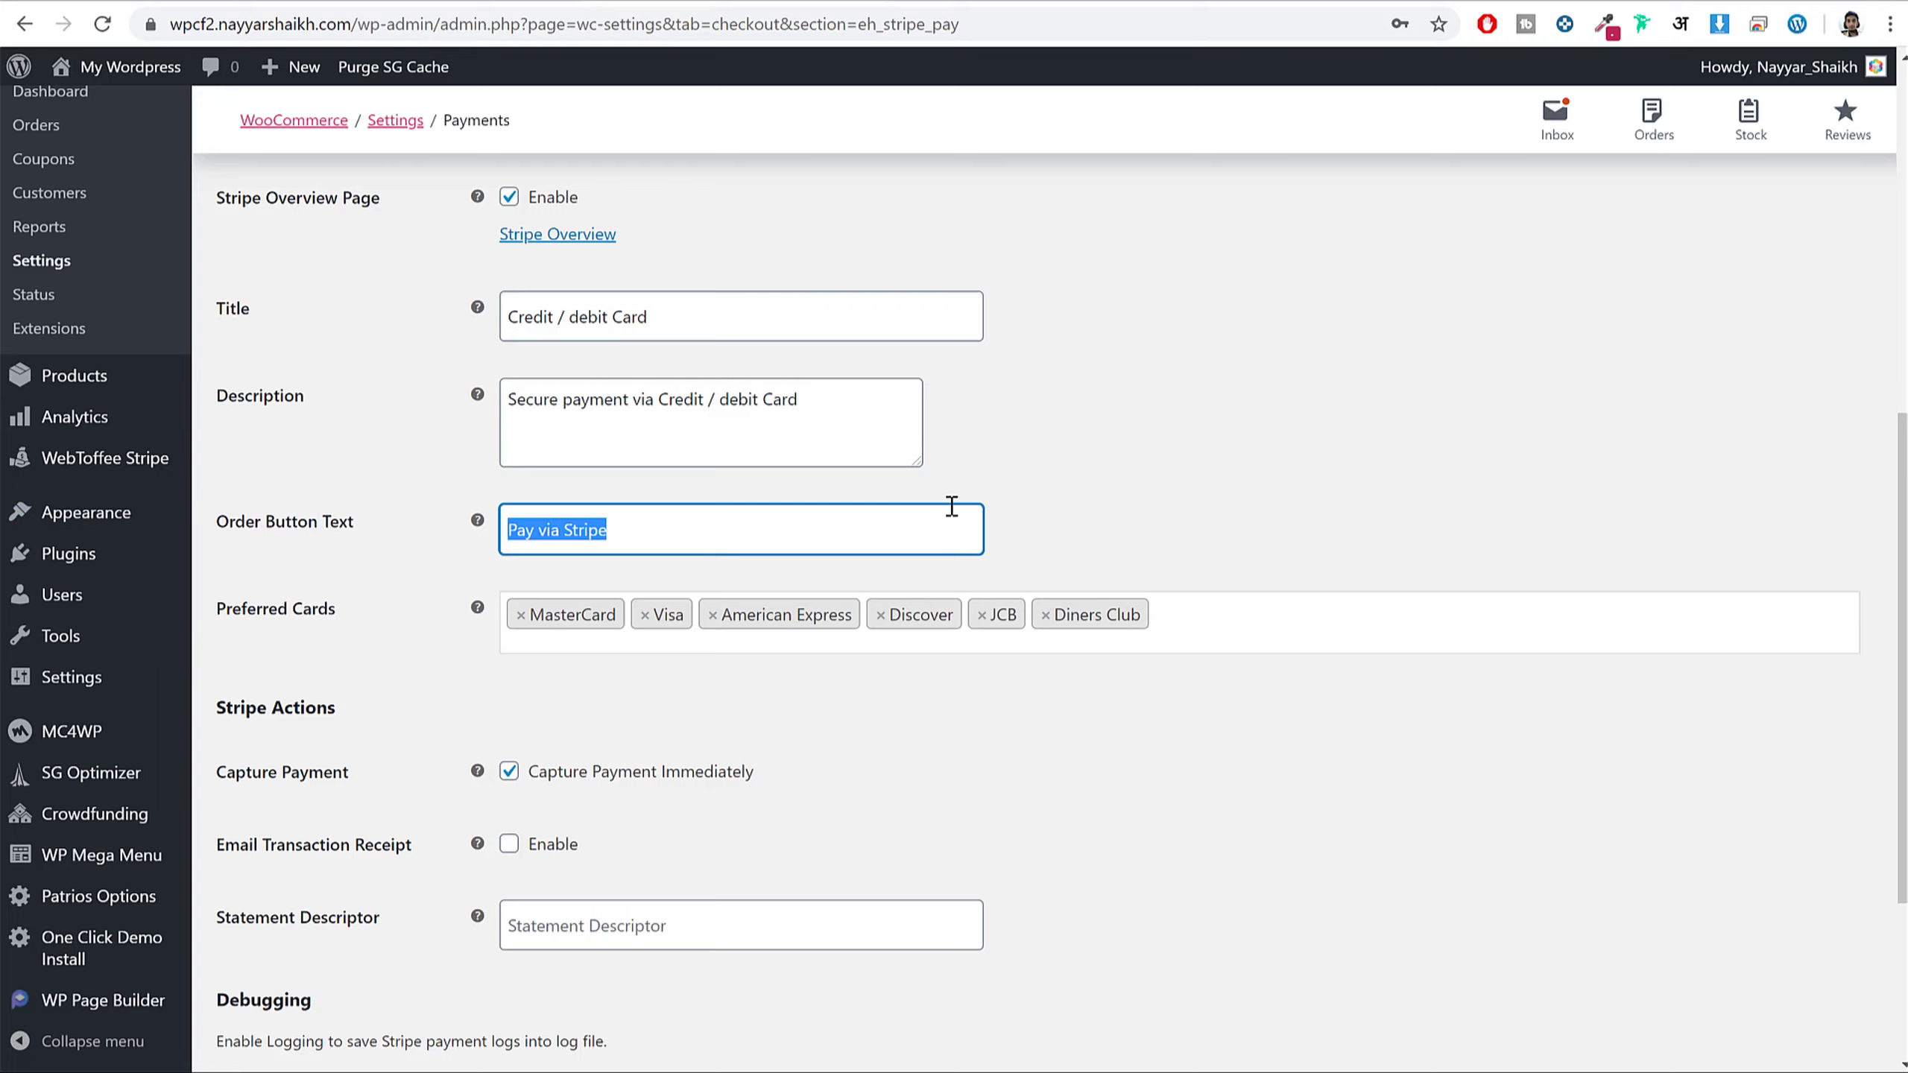
pyautogui.write('P')
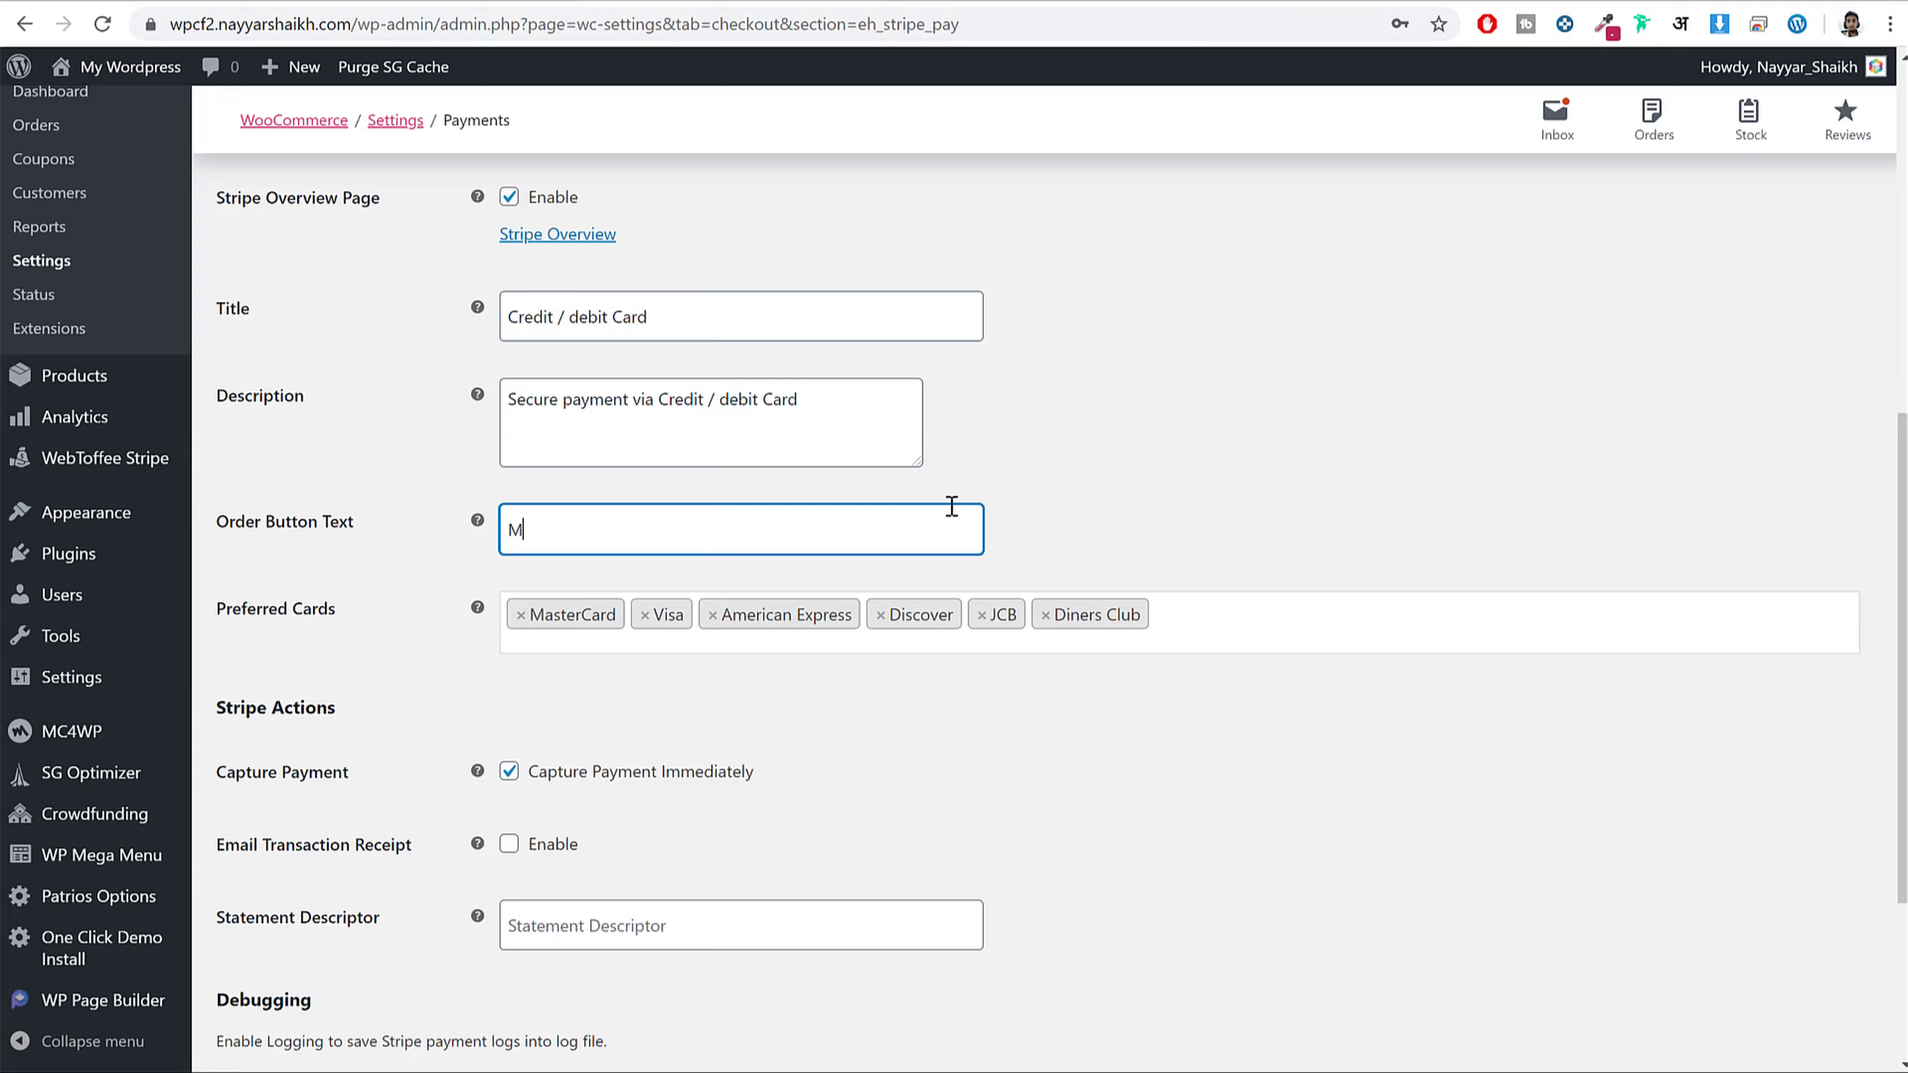
pyautogui.write('ake Payment')
pyautogui.scroll(-4, 1202, 707)
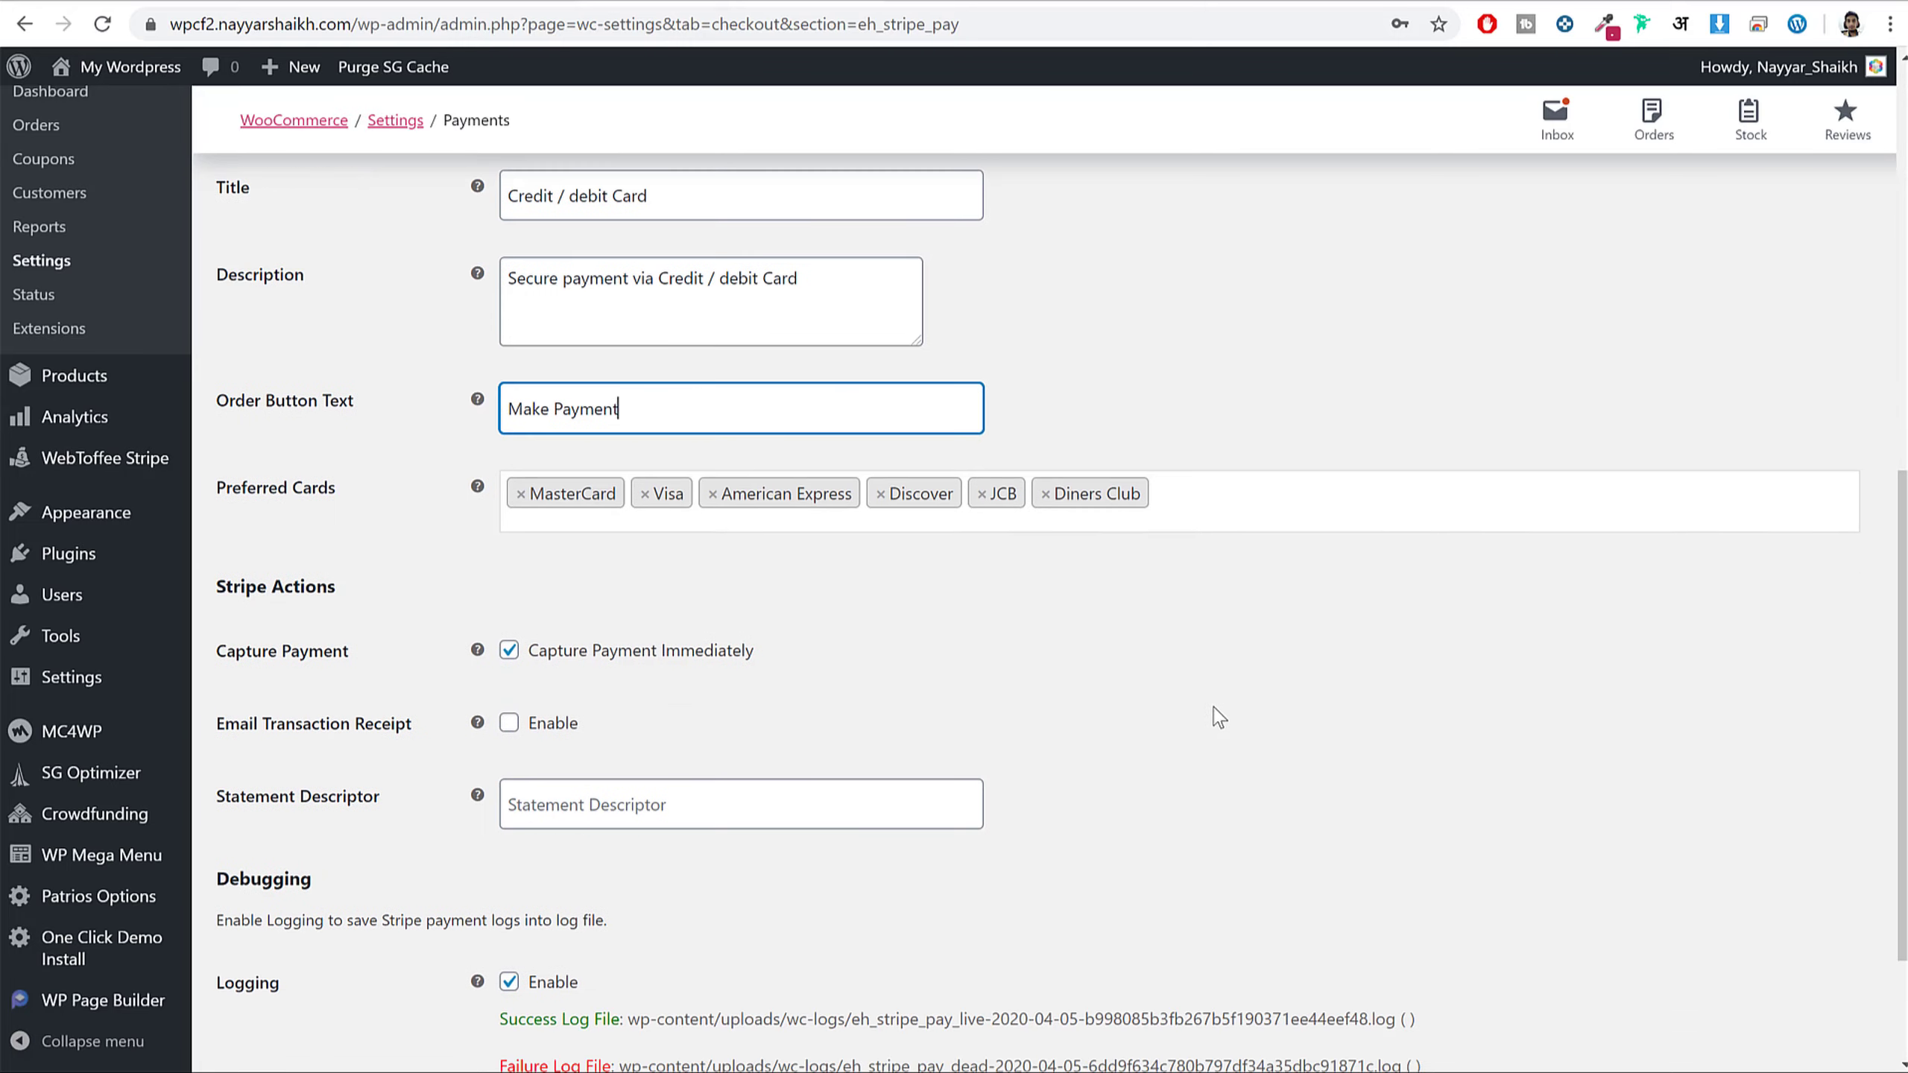
pyautogui.click(312, 956)
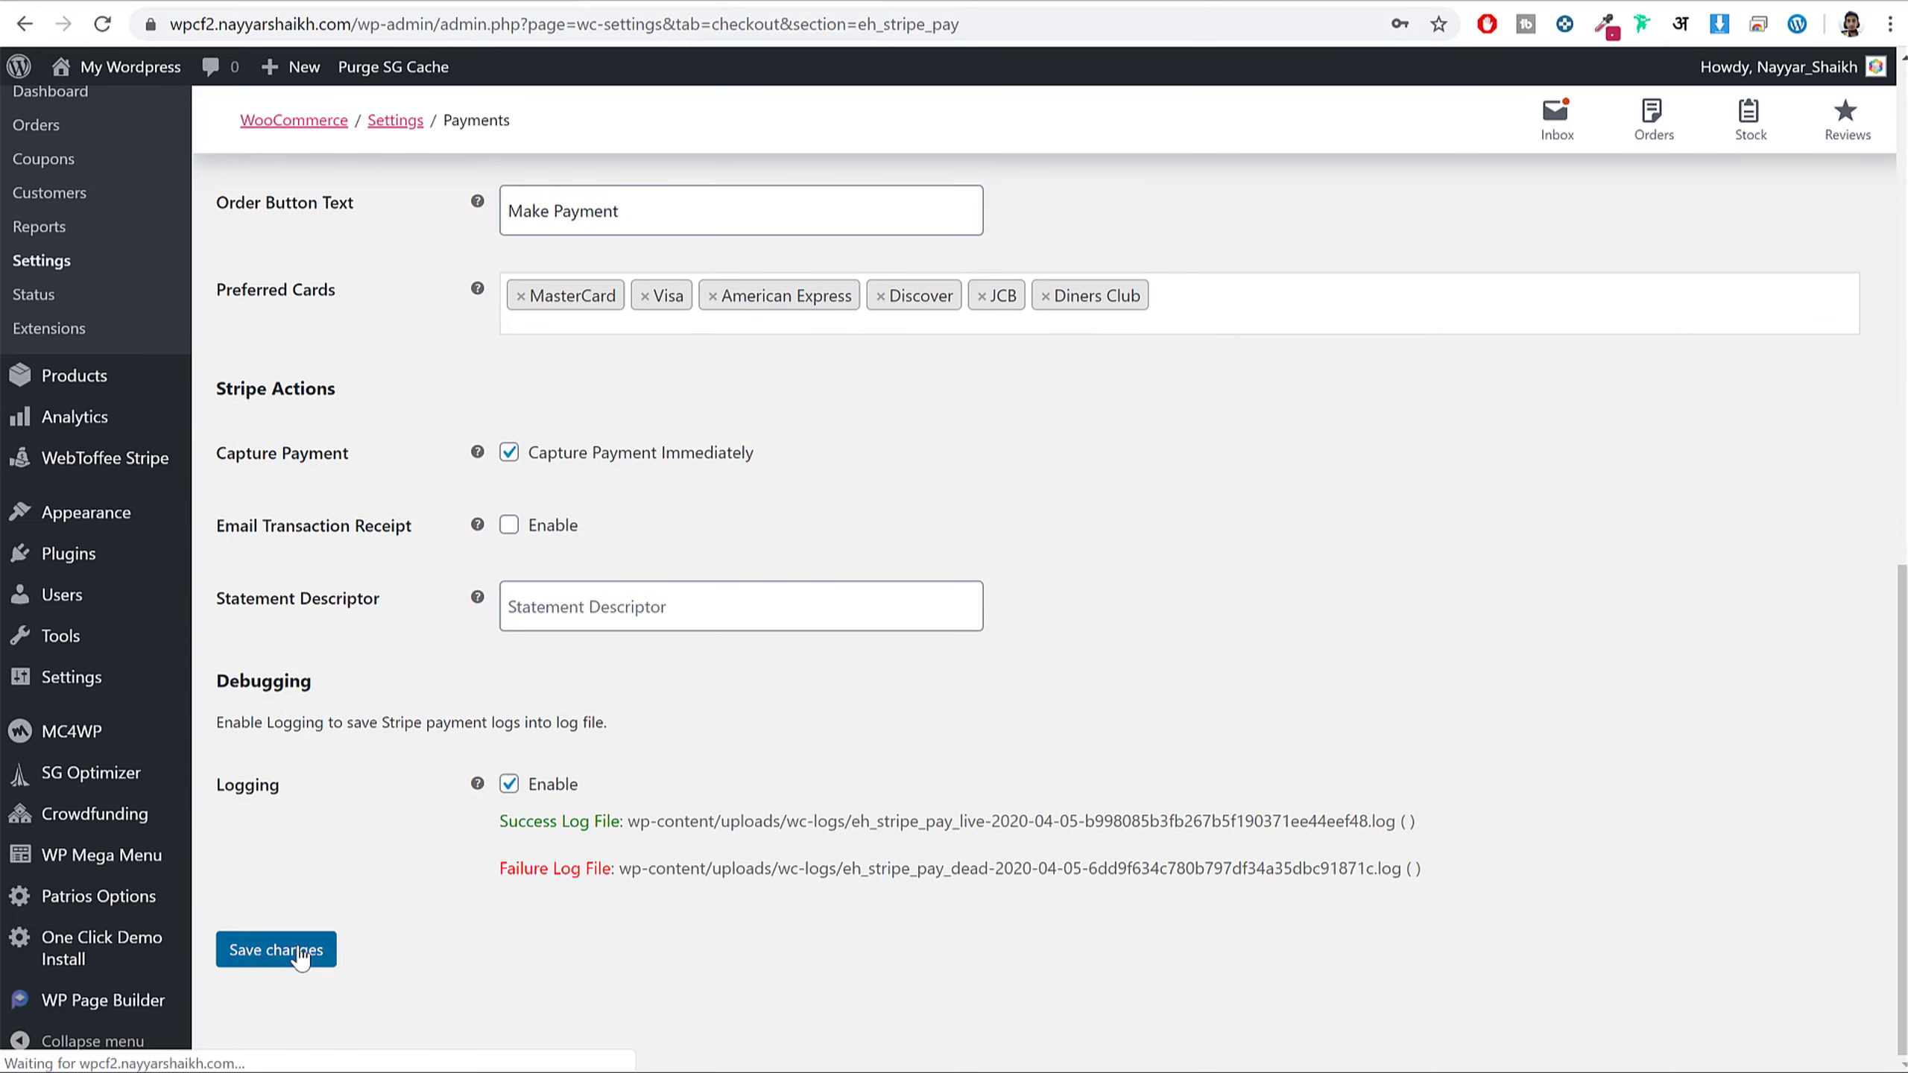
# - Reload the store's checkout page and check the Stripe Checkout and Credit / debit Card payment options
pyautogui.click(390, 0)
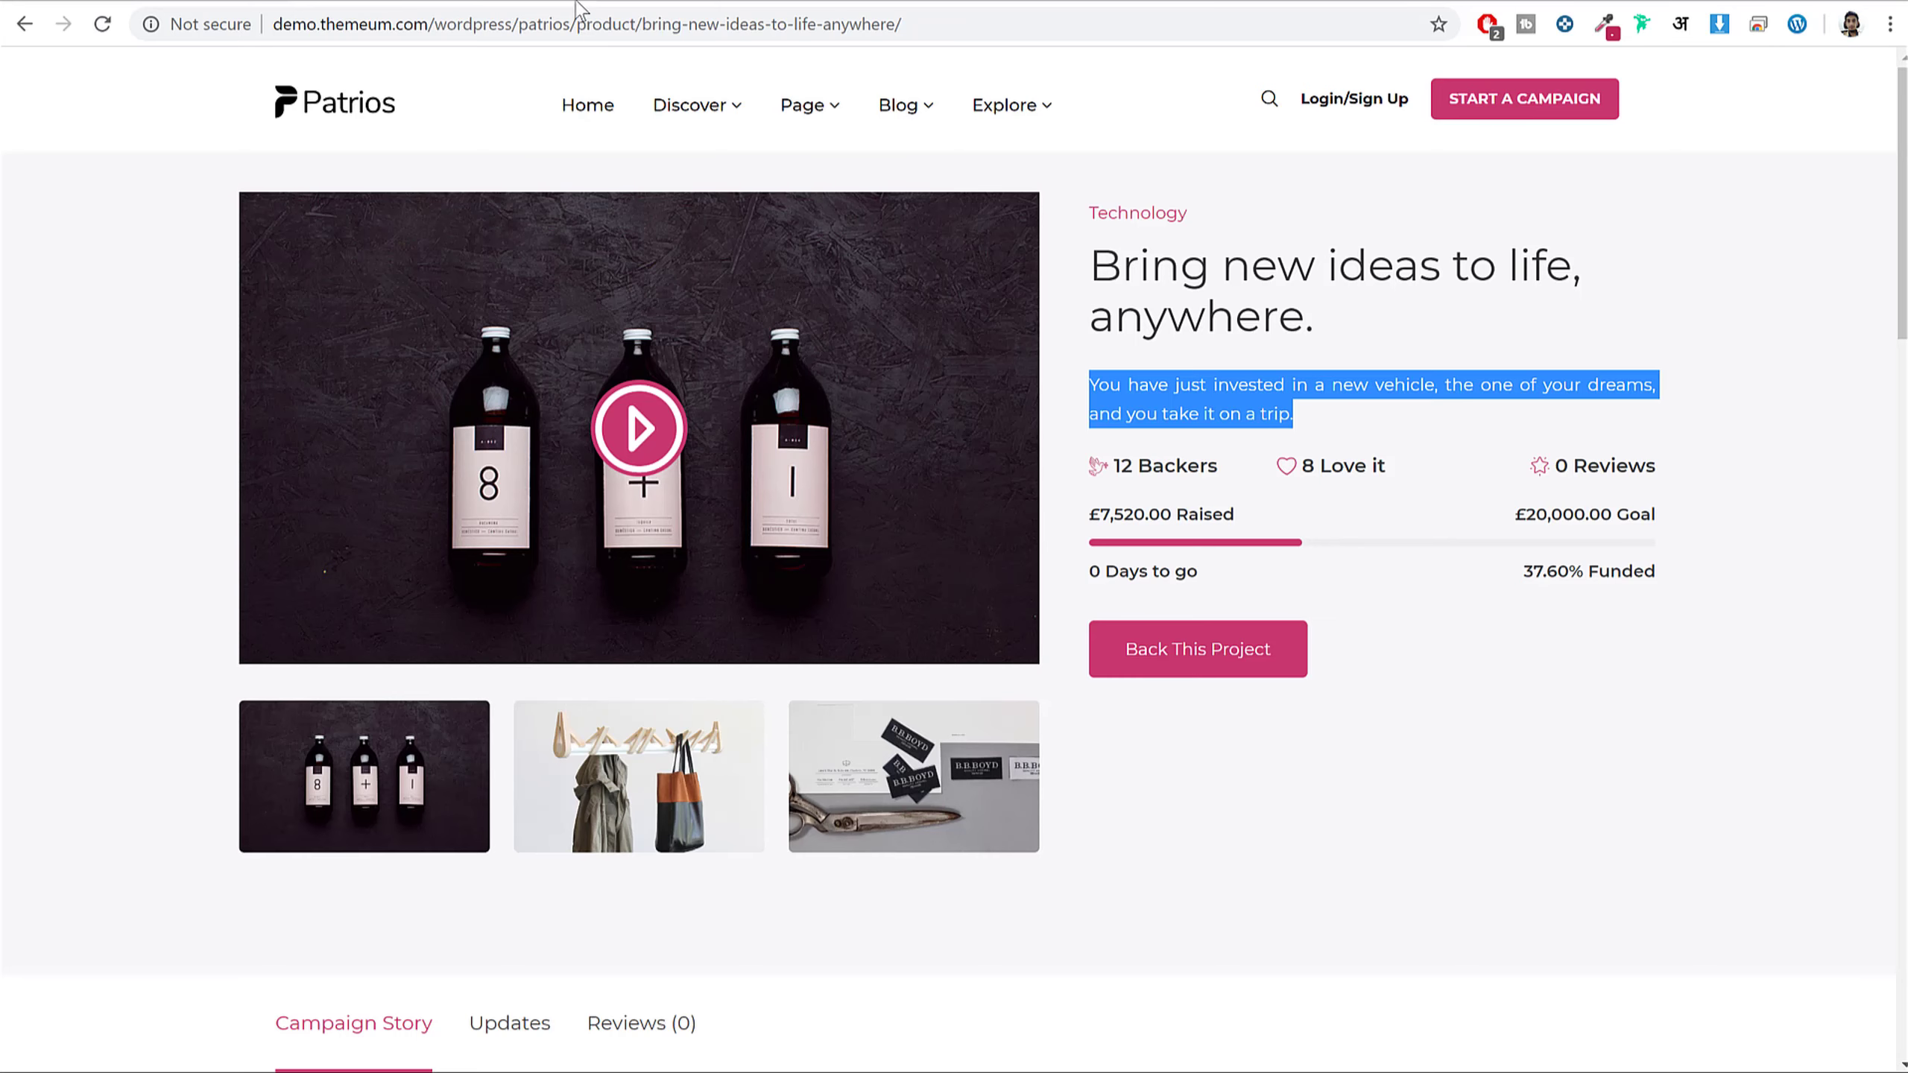
pyautogui.click(1015, 6)
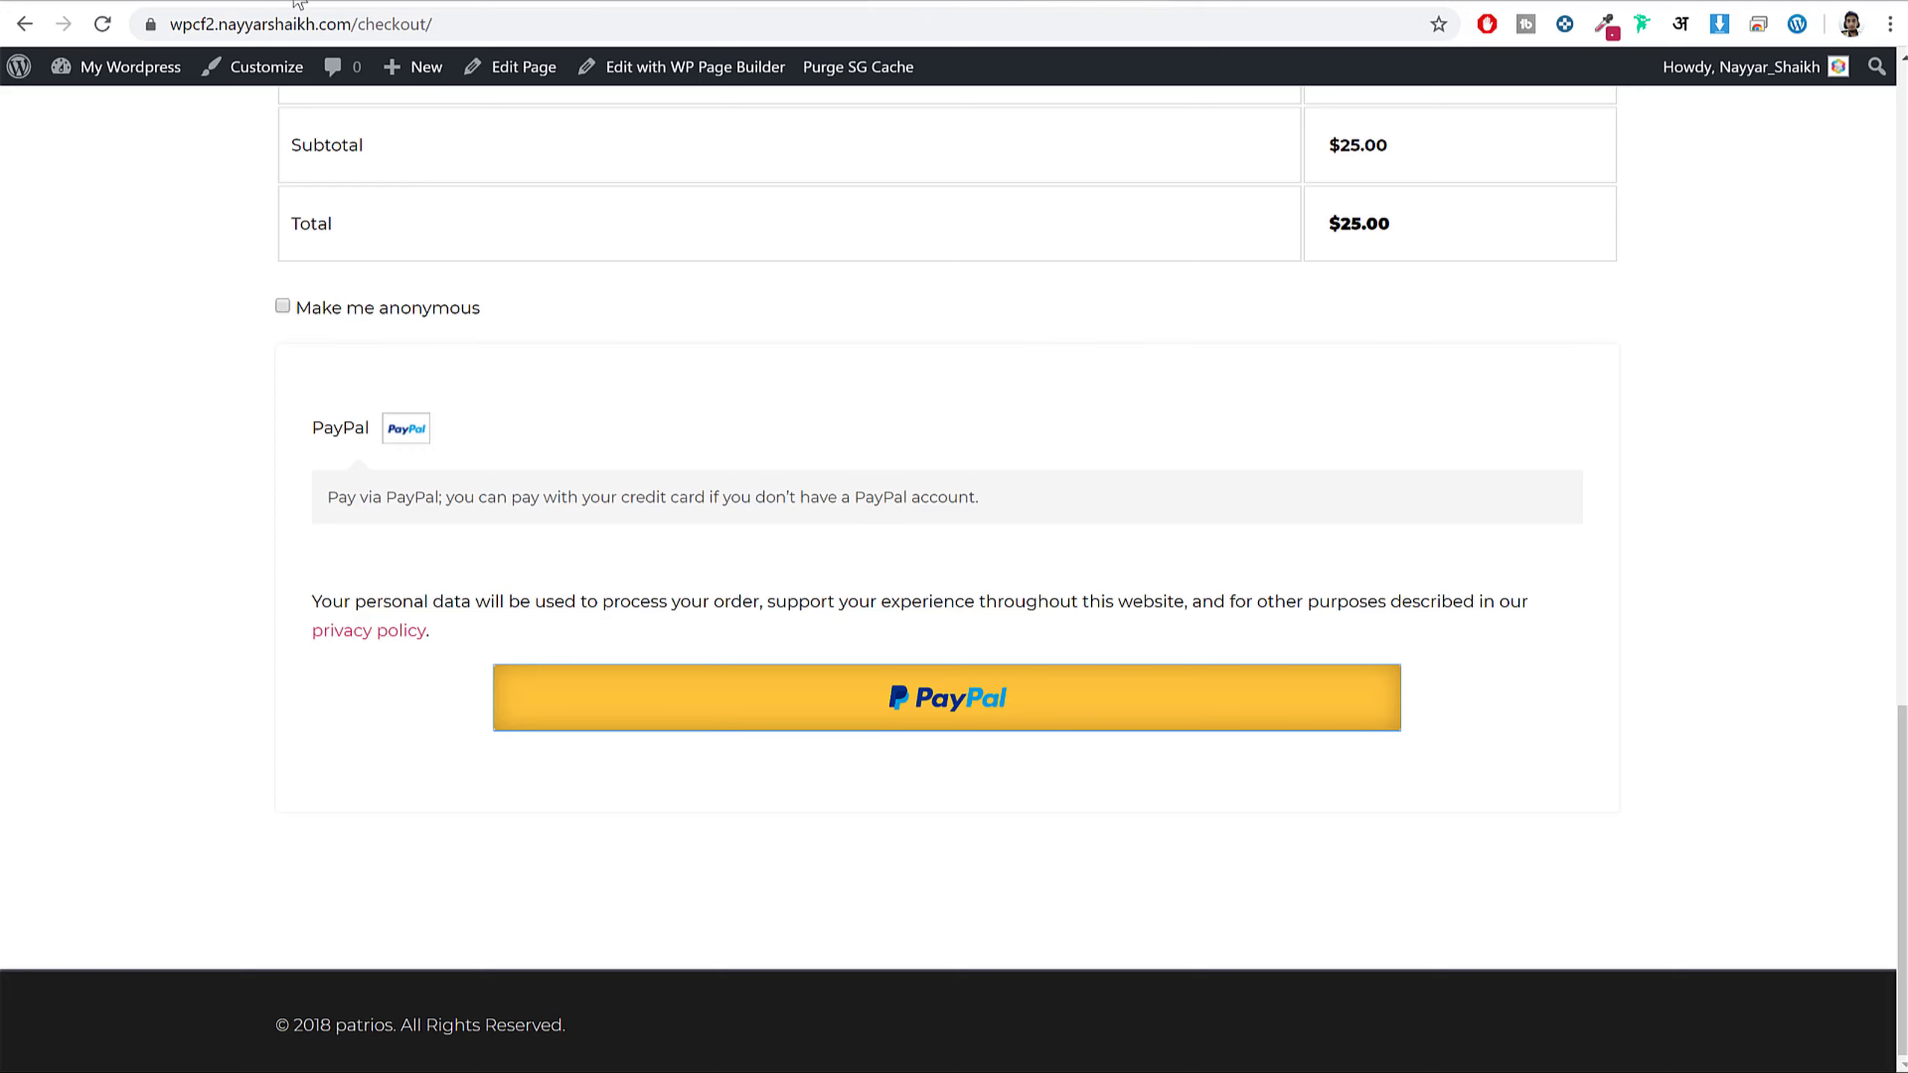
pyautogui.click(102, 24)
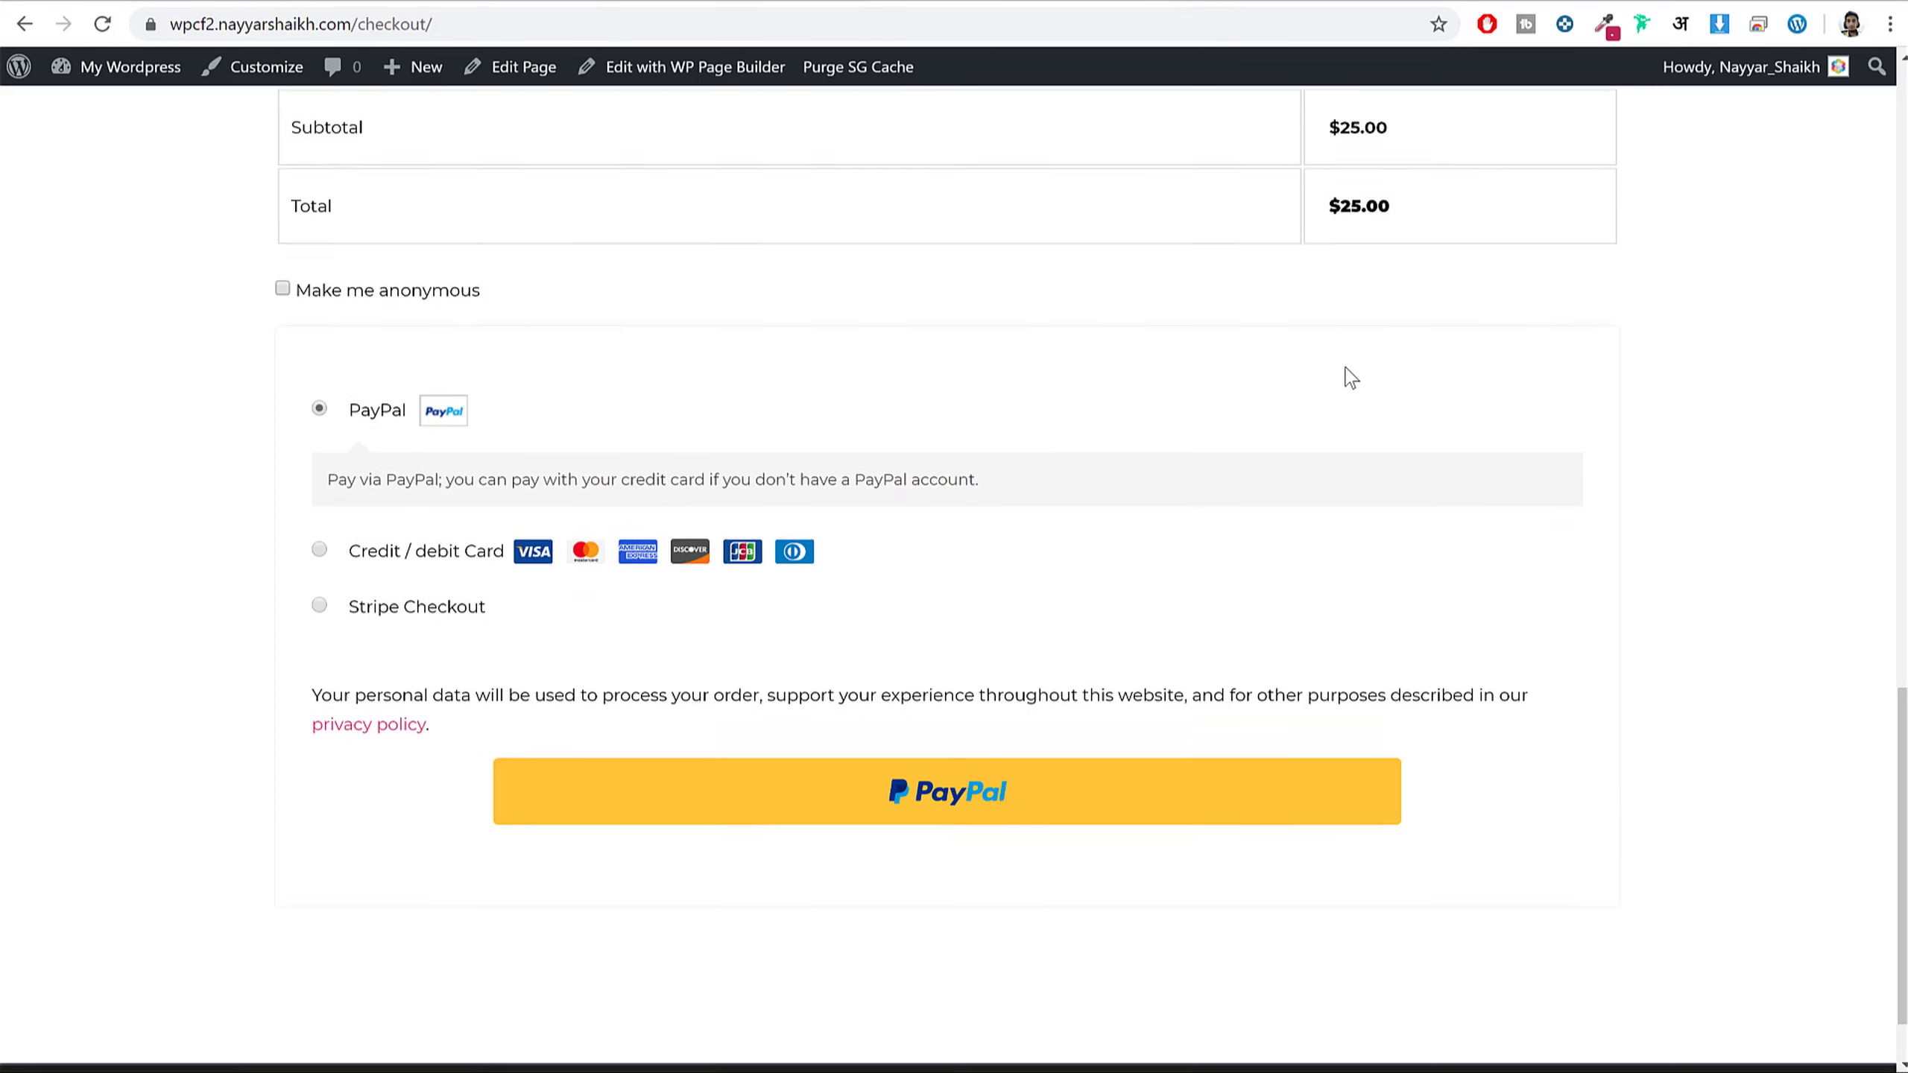
pyautogui.click(403, 518)
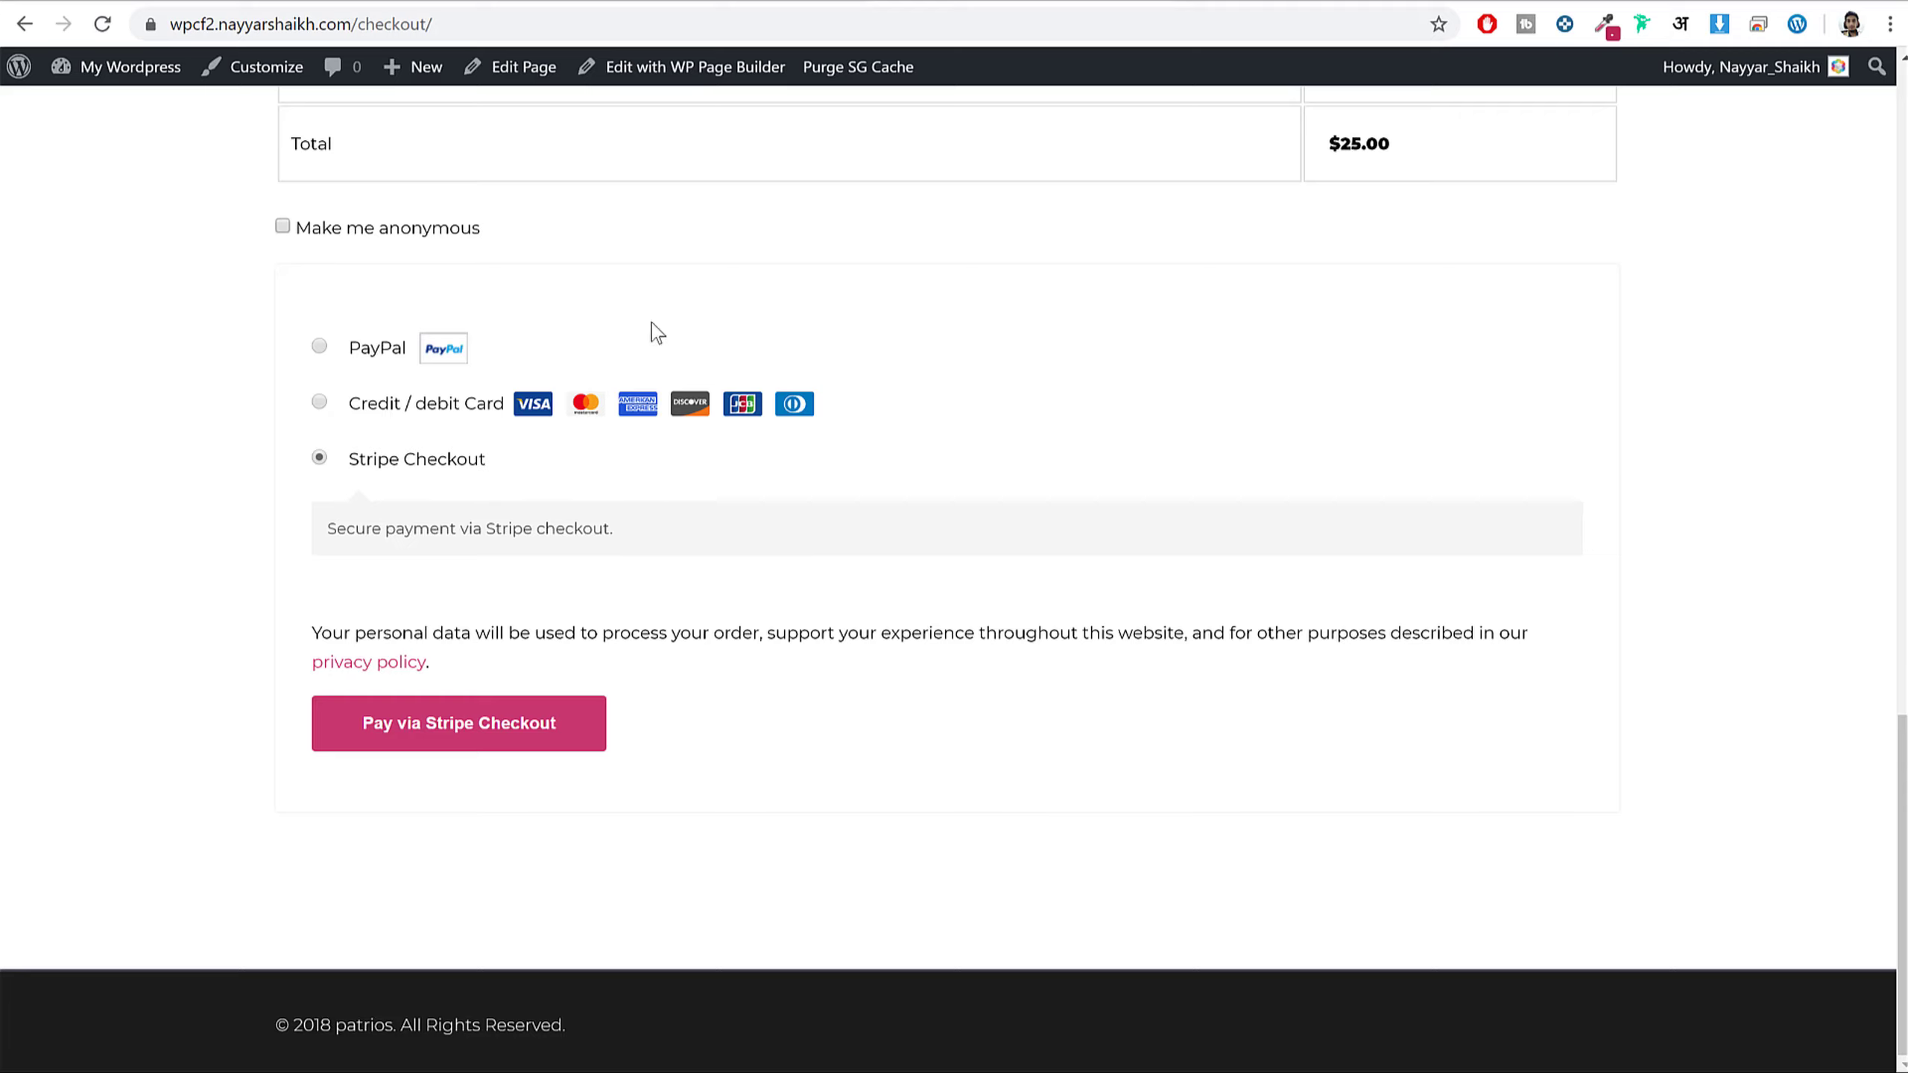
pyautogui.click(377, 412)
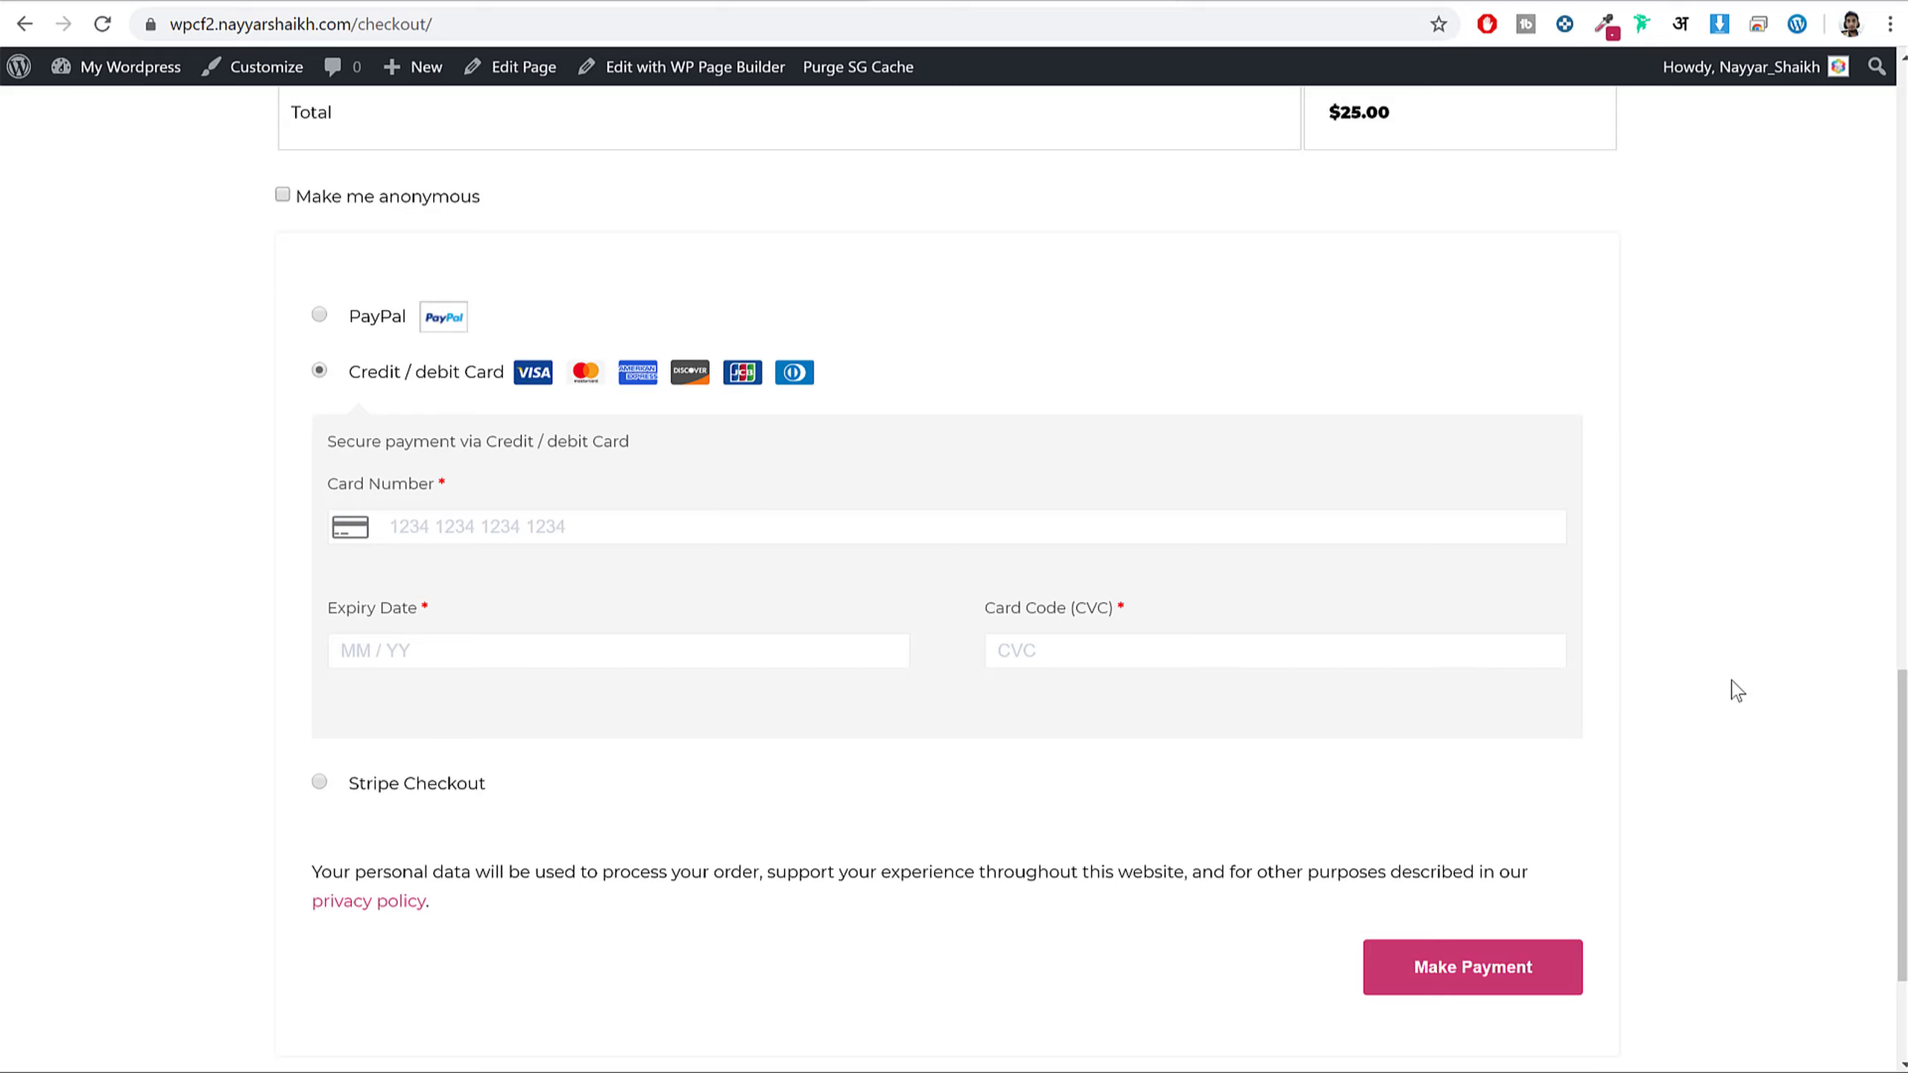
pyautogui.scroll(20, 1320, 745)
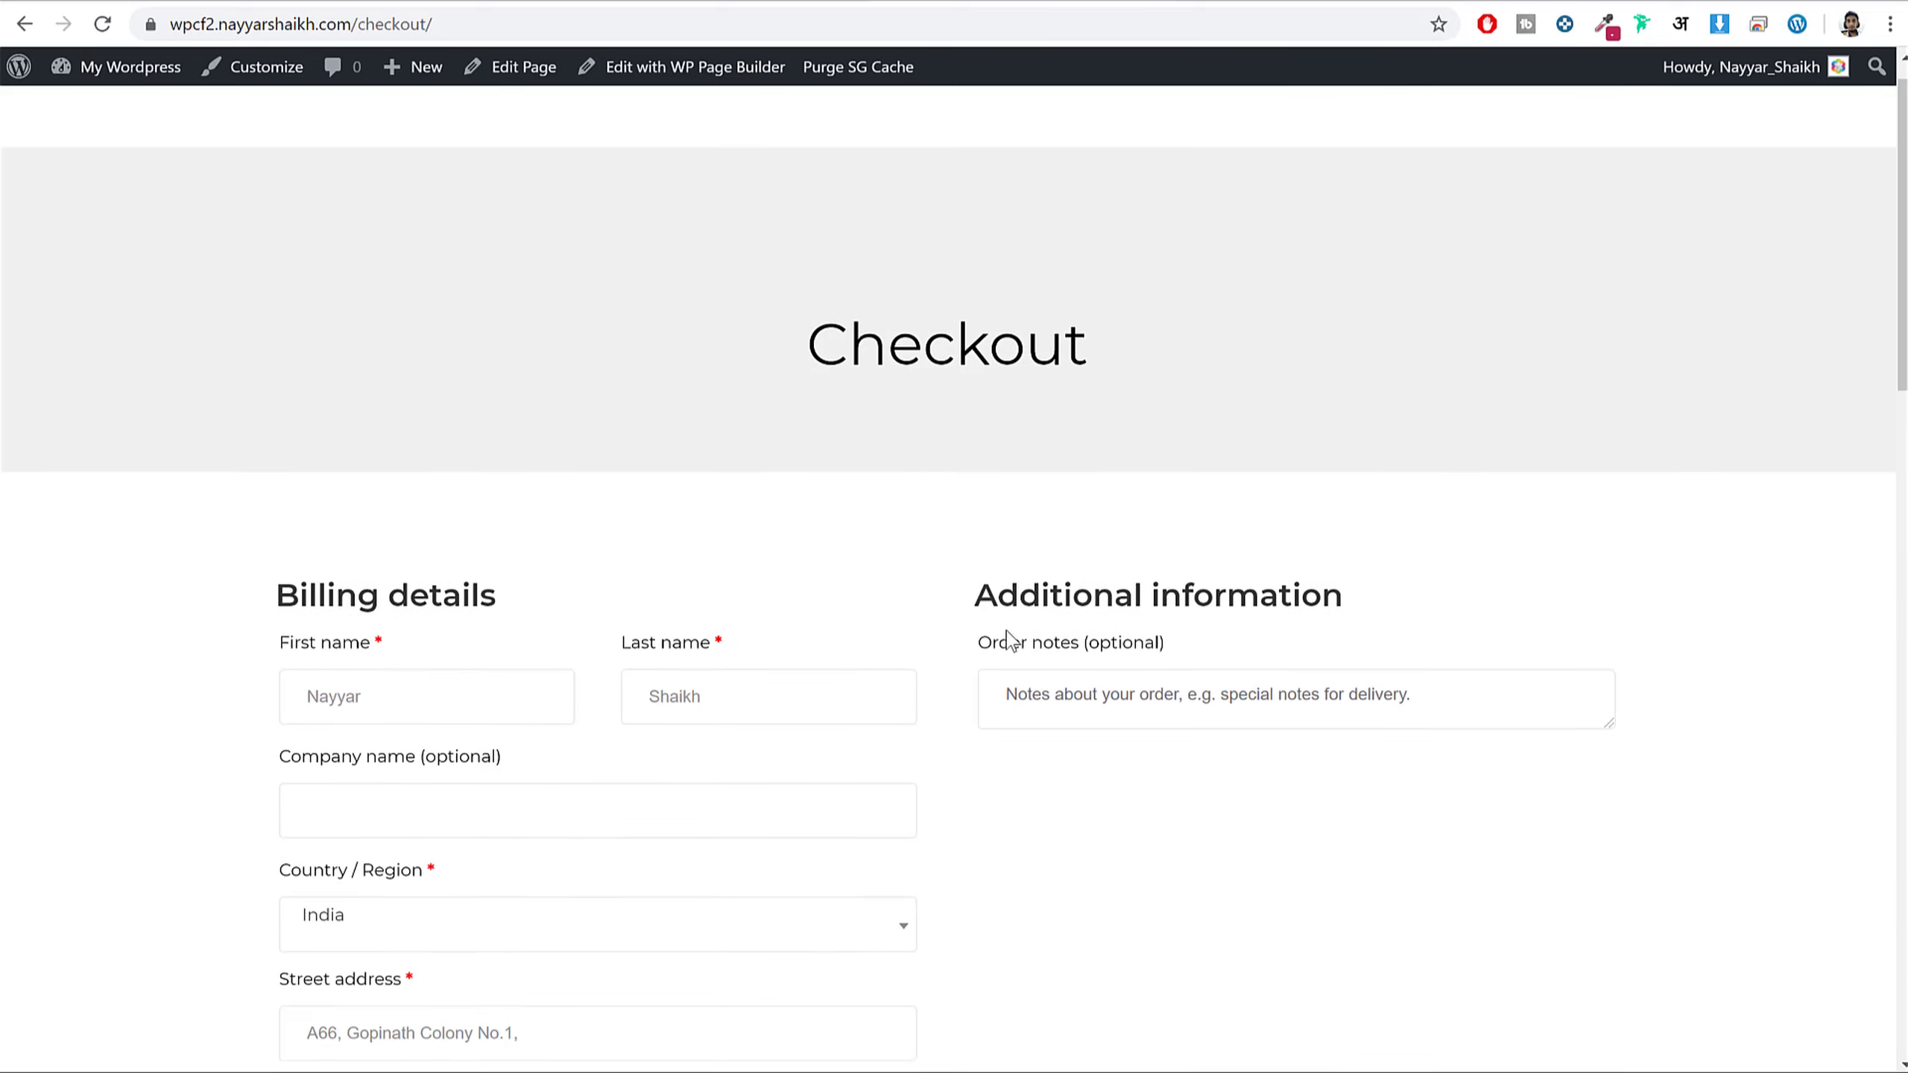
pyautogui.scroll(1, 1007, 638)
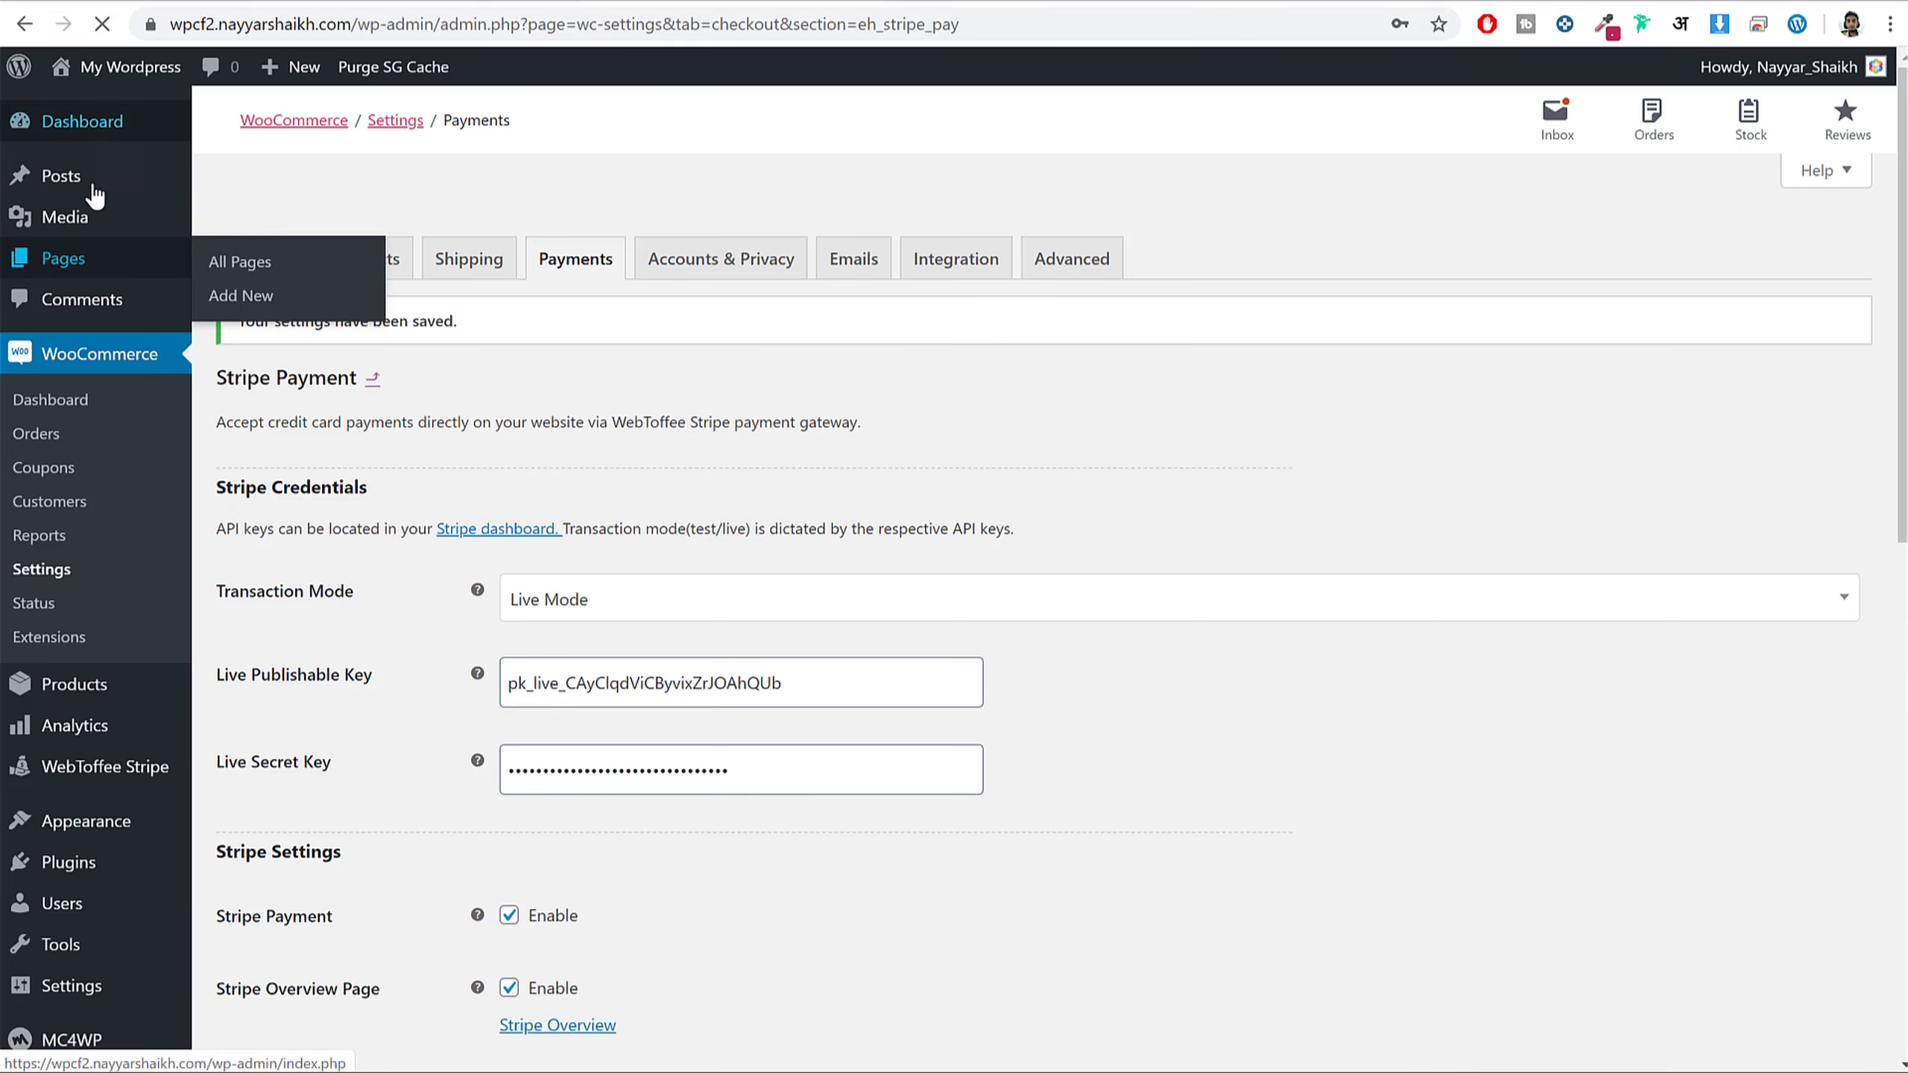
# - Create a new WordPress page titled "Home" and publish it
pyautogui.click(90, 258)
pyautogui.scroll(-2, 791, 672)
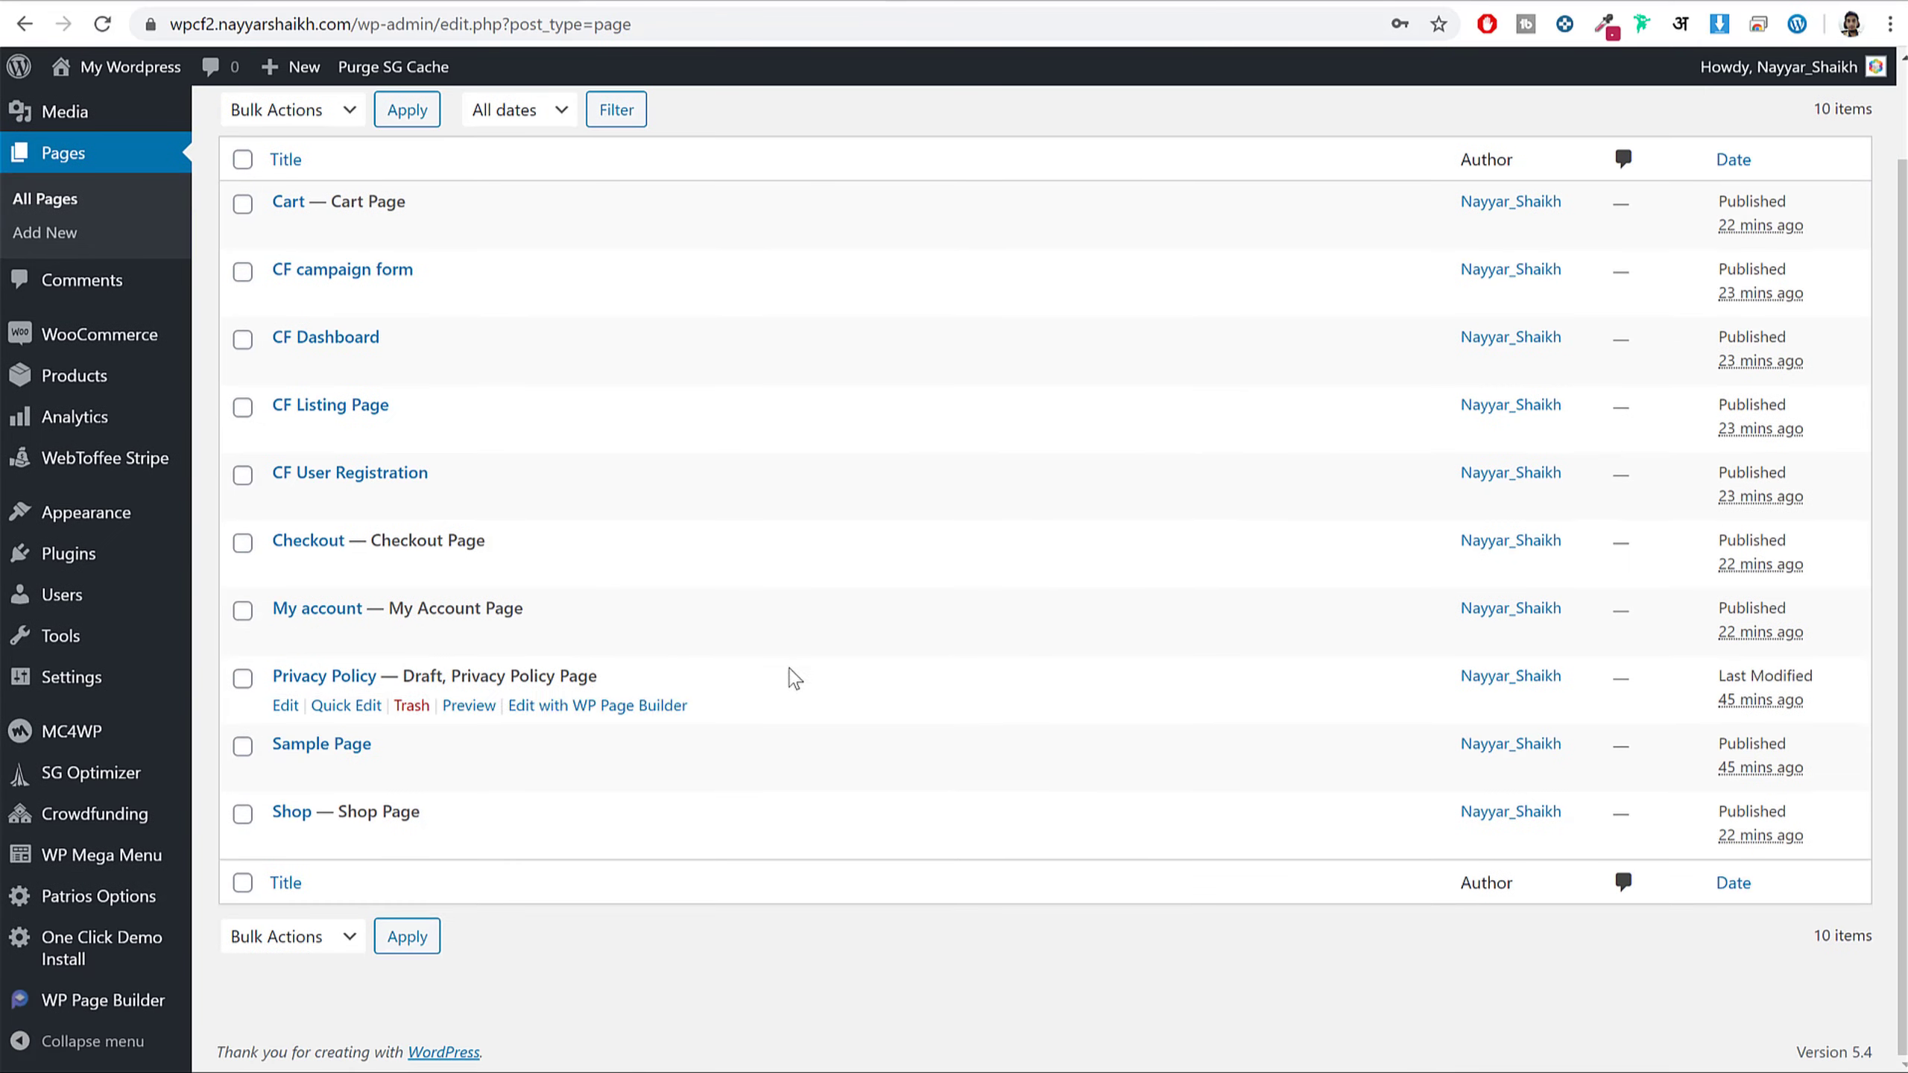
pyautogui.scroll(2, 791, 671)
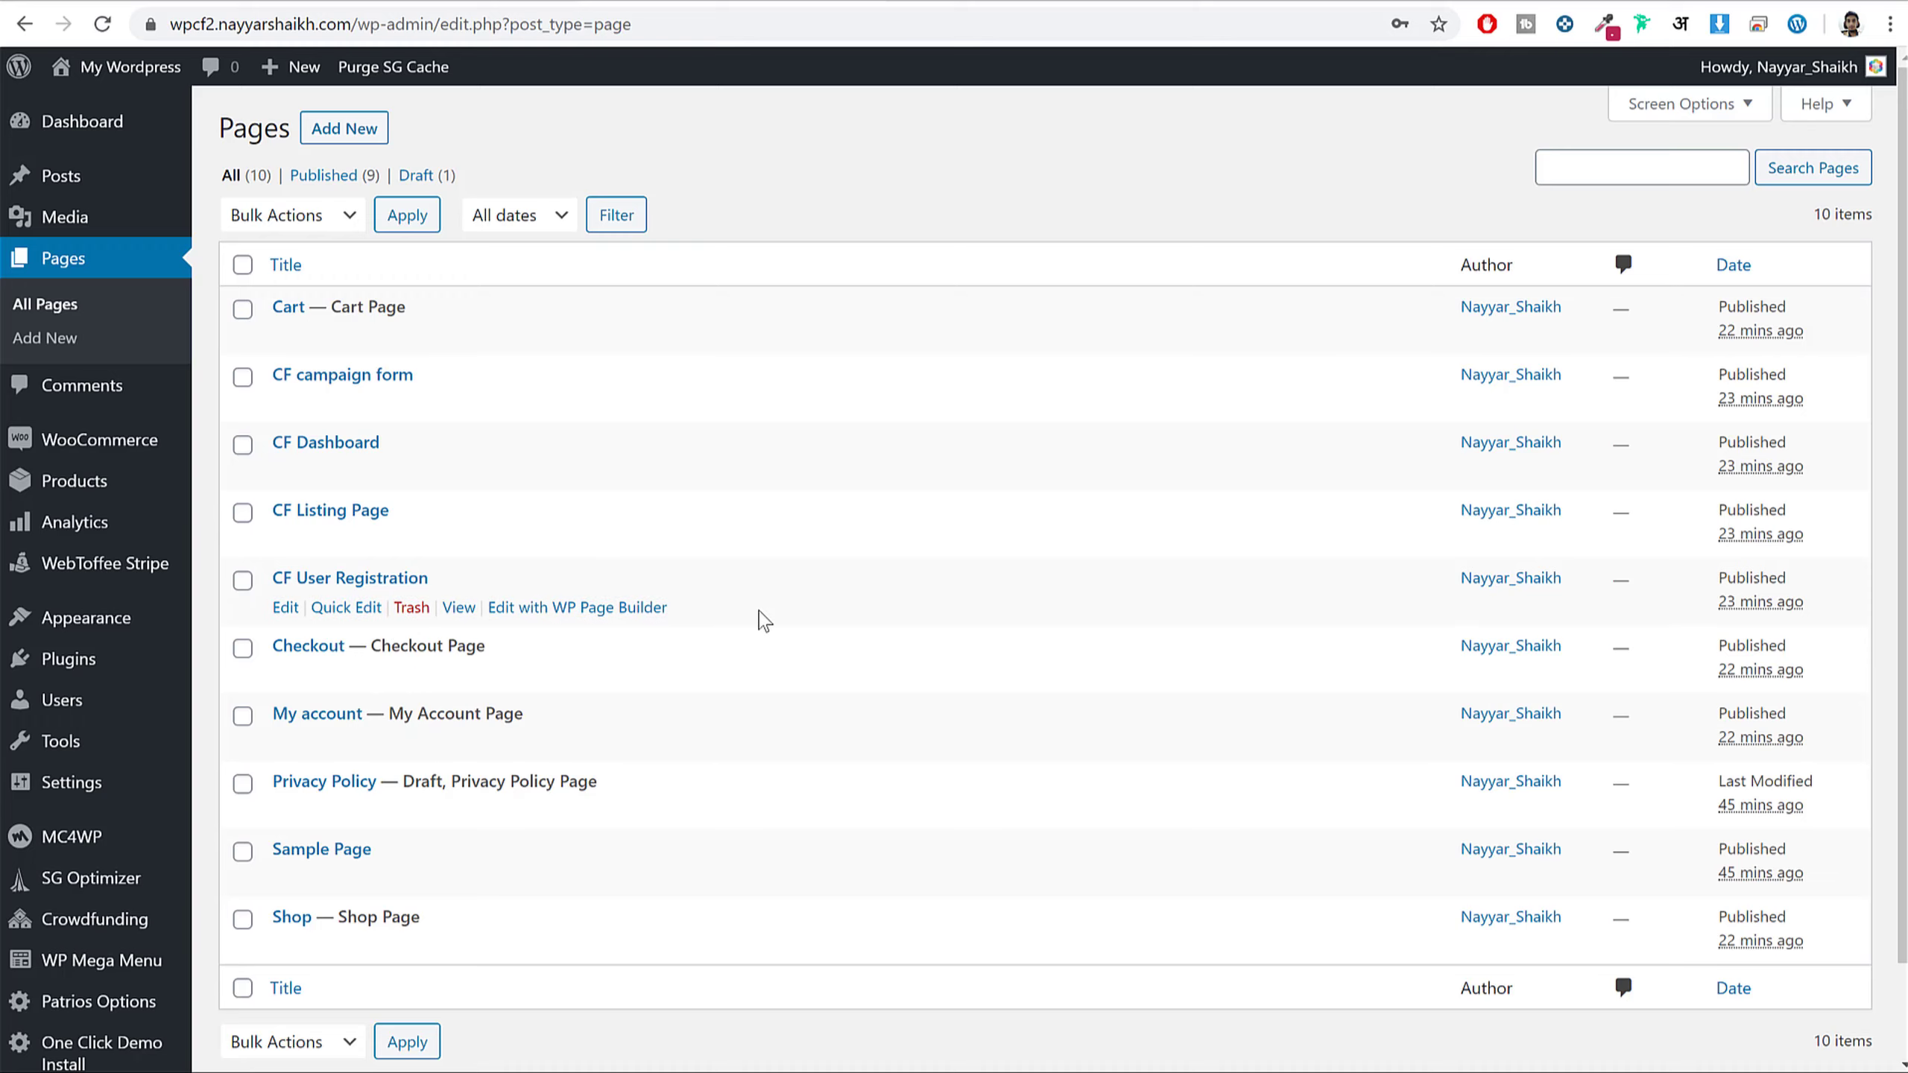
pyautogui.click(362, 132)
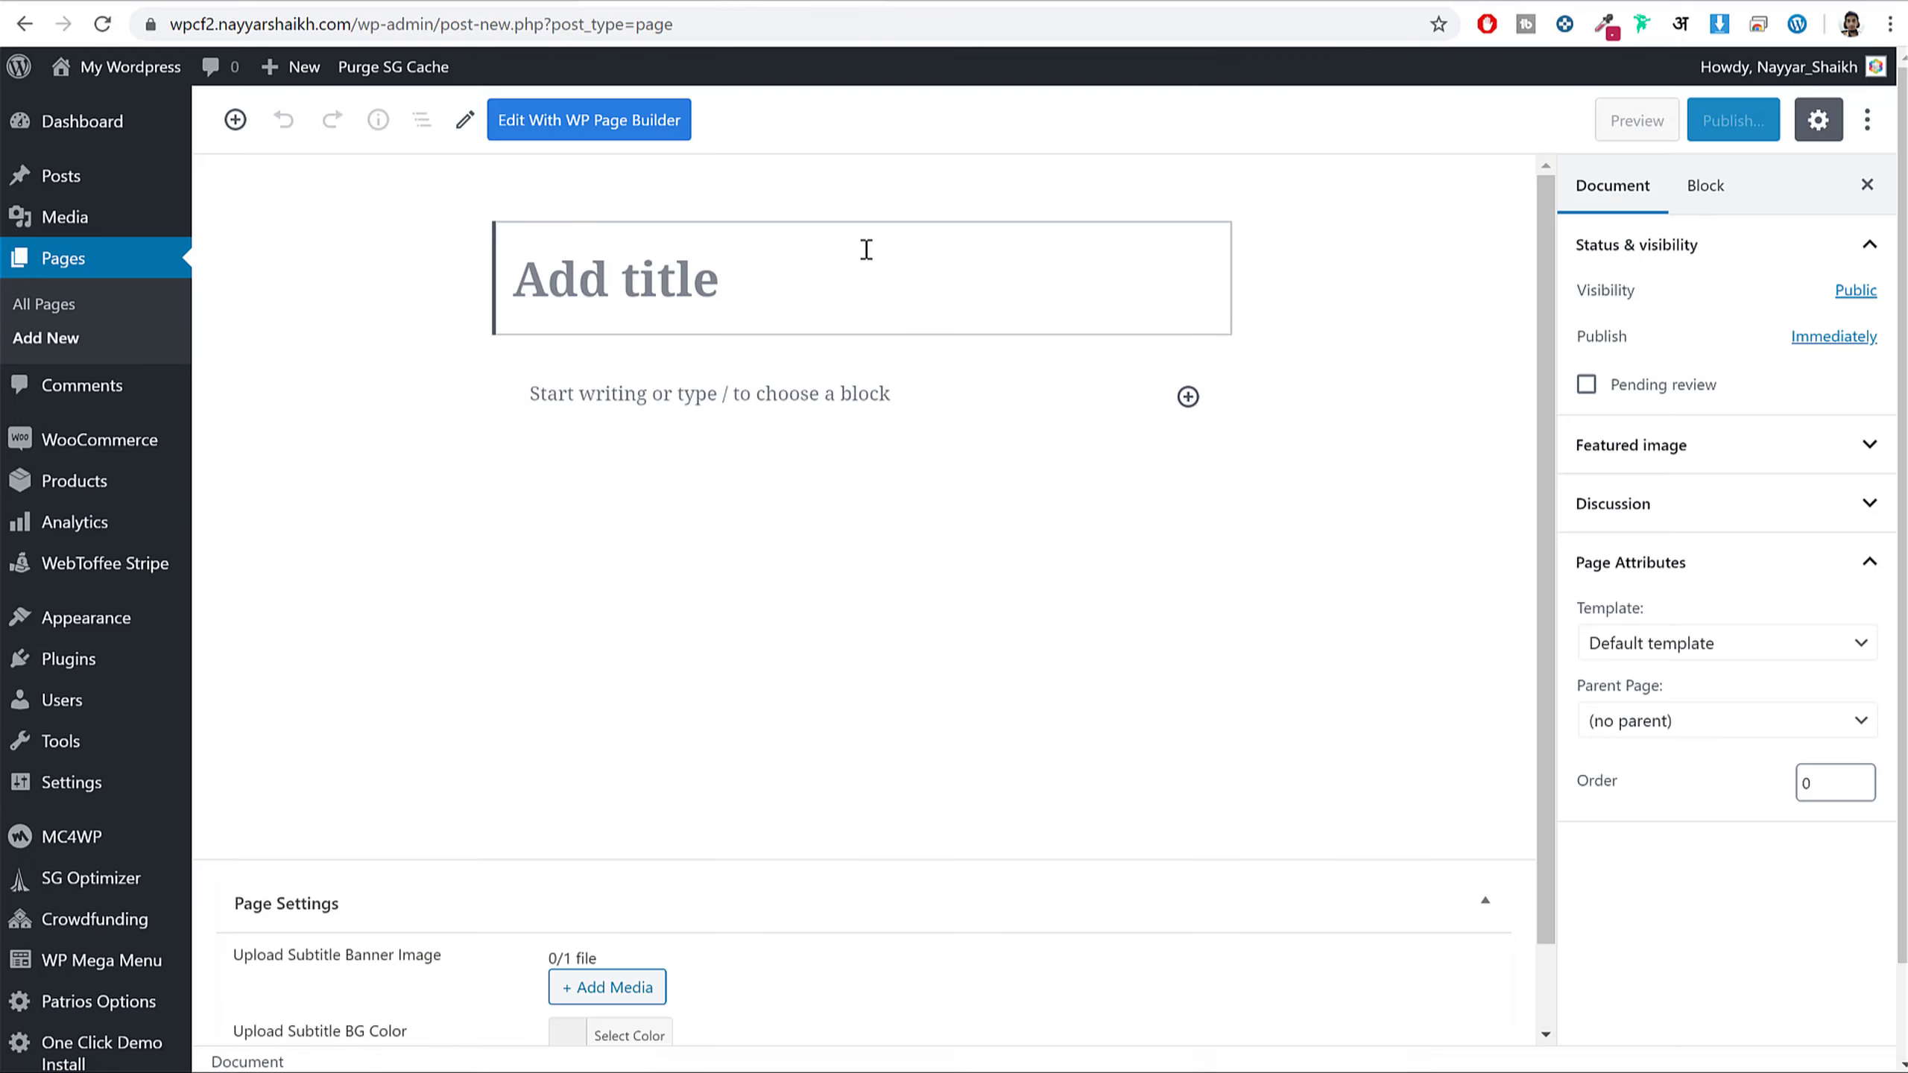
pyautogui.write('Home')
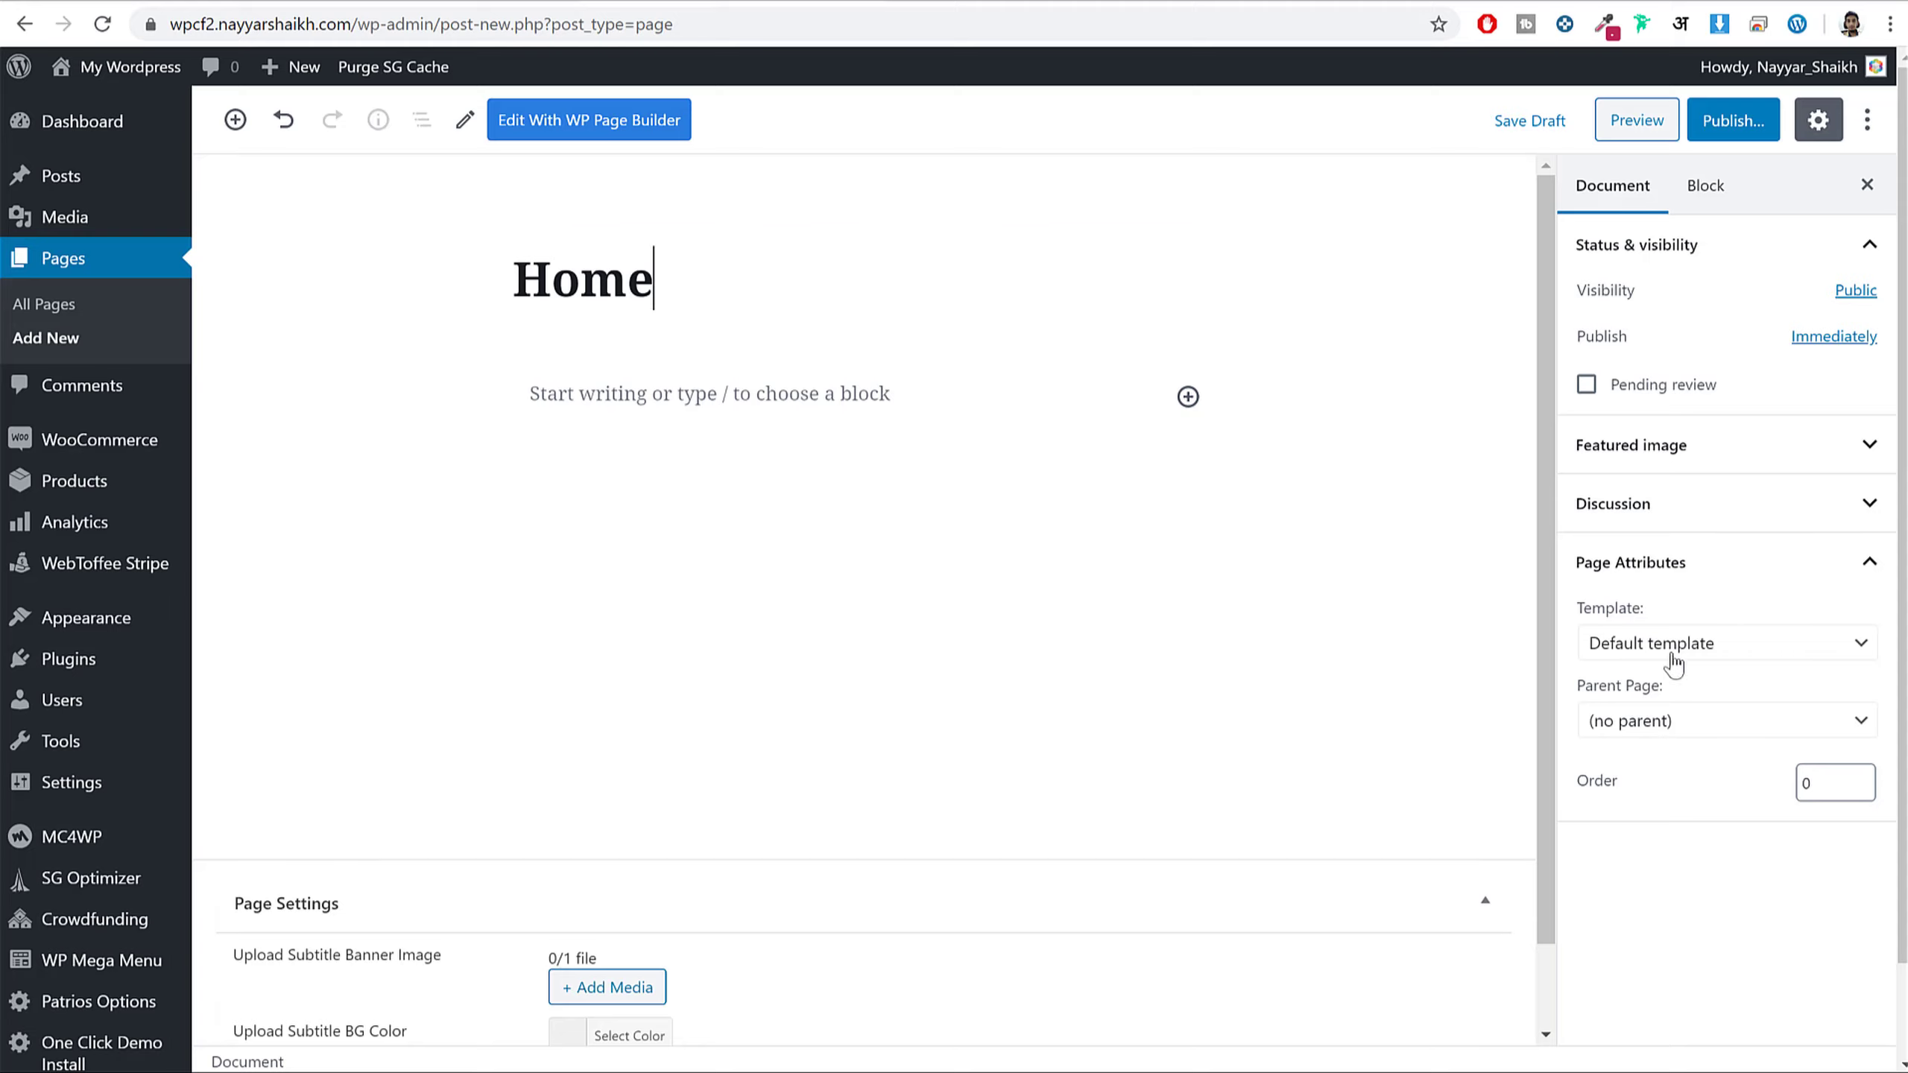
pyautogui.click(1731, 120)
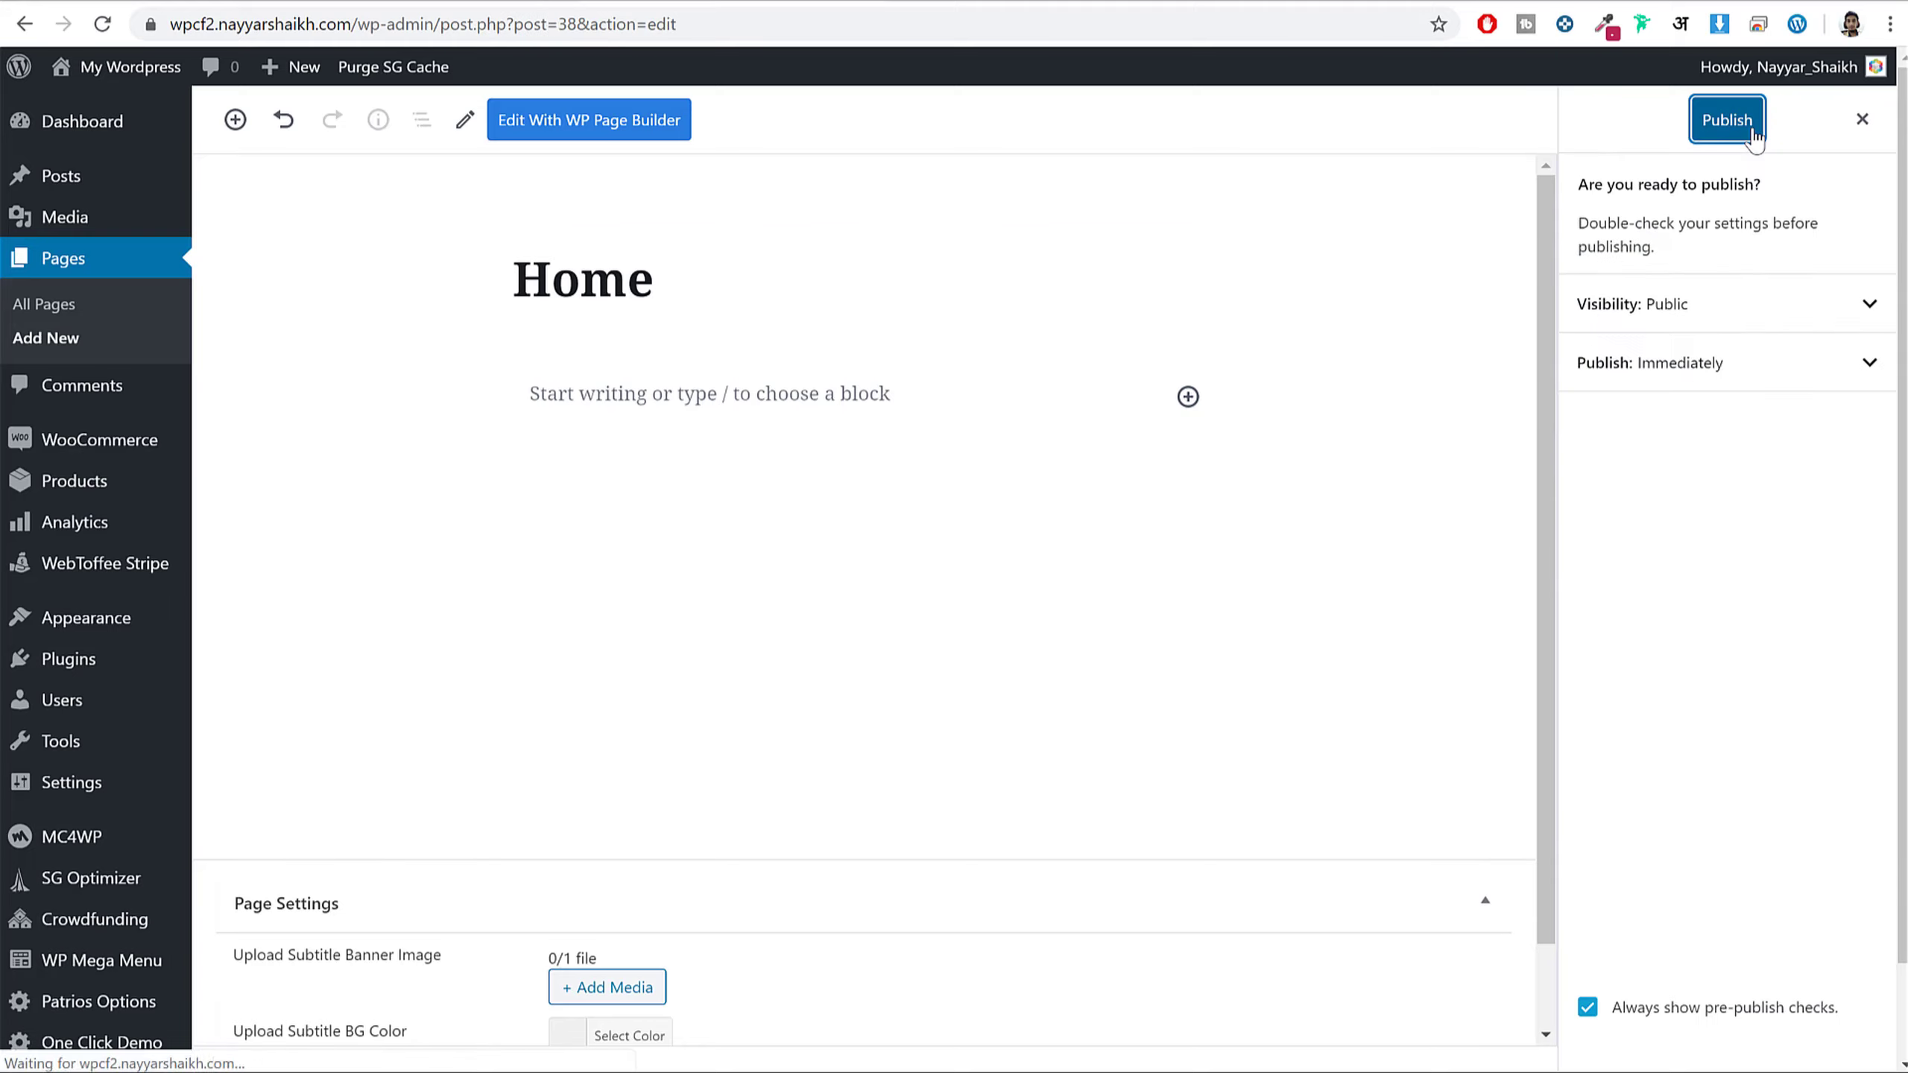
pyautogui.click(1726, 120)
# - Open the published Home page in a new browser tab and examine its title banner
pyautogui.rightClick(439, 1023)
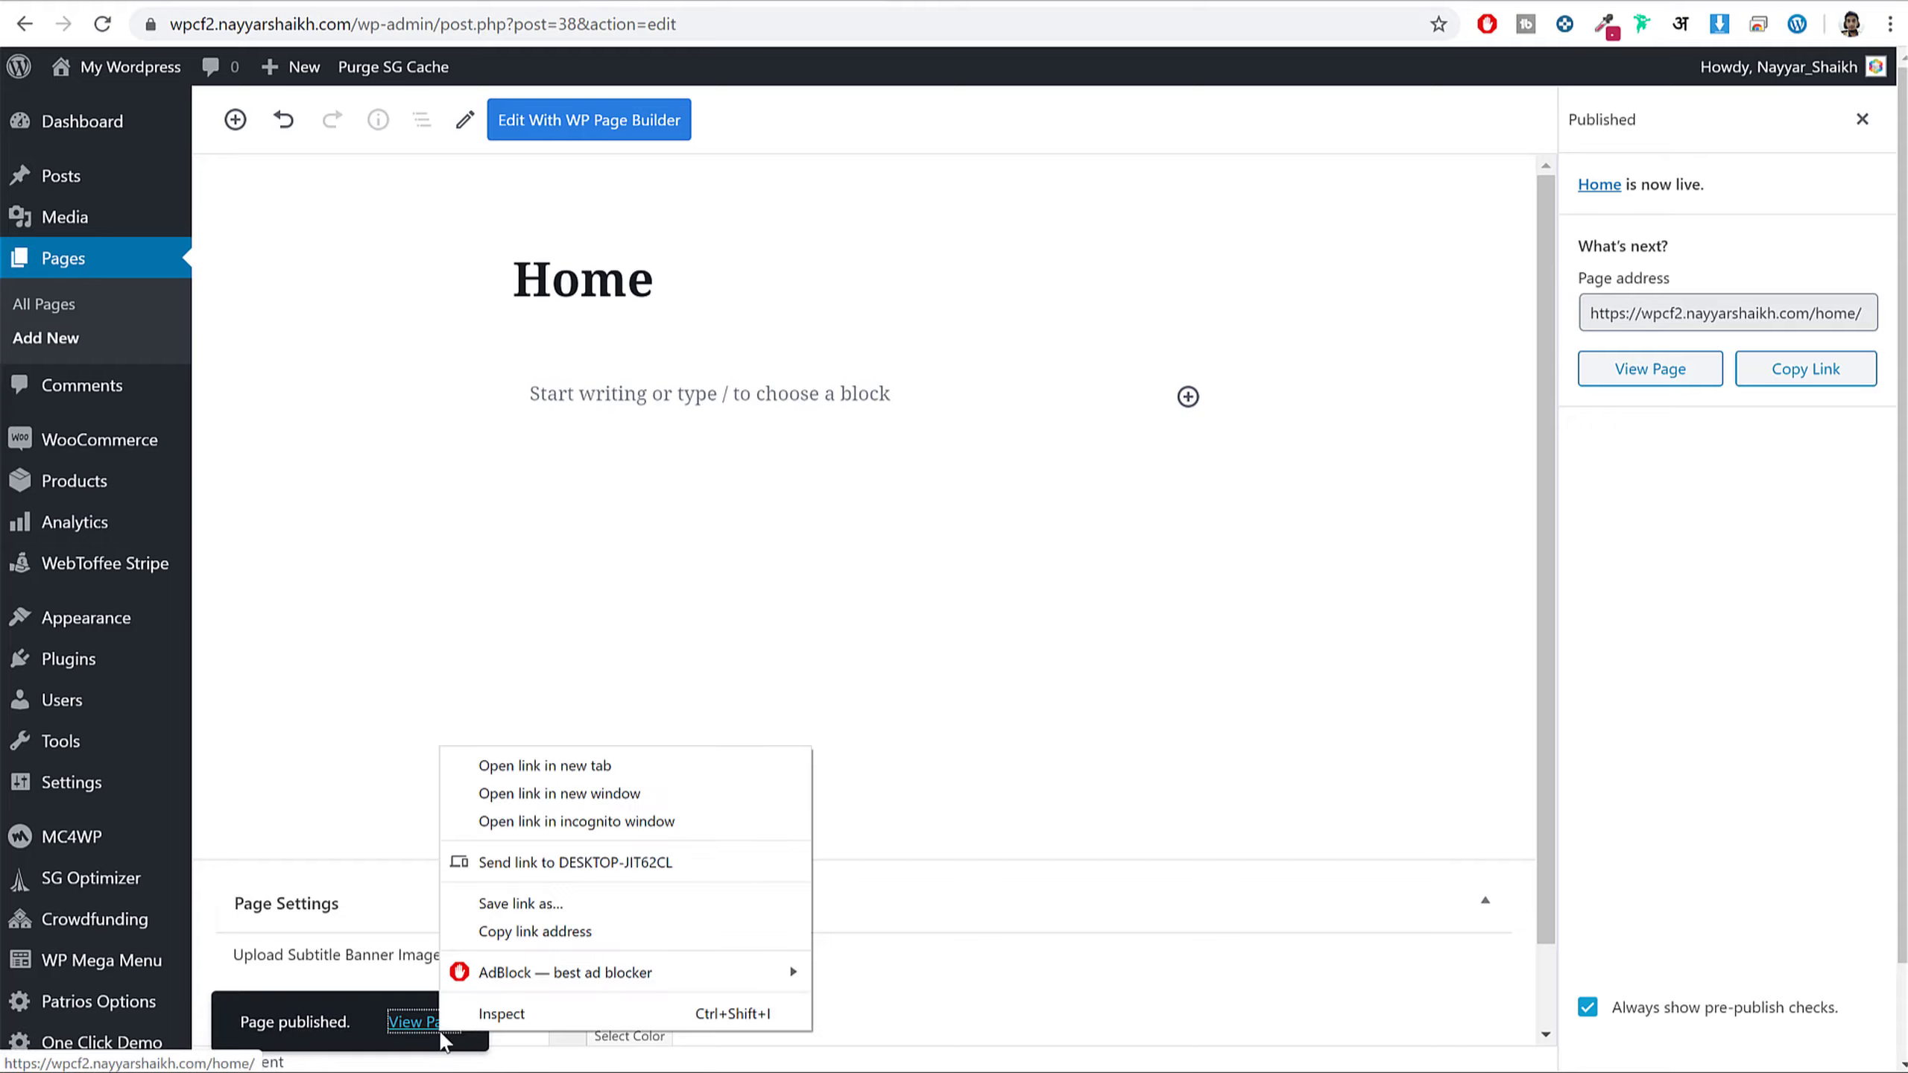
pyautogui.click(583, 768)
pyautogui.hotkey('ctrl', 'Tab')
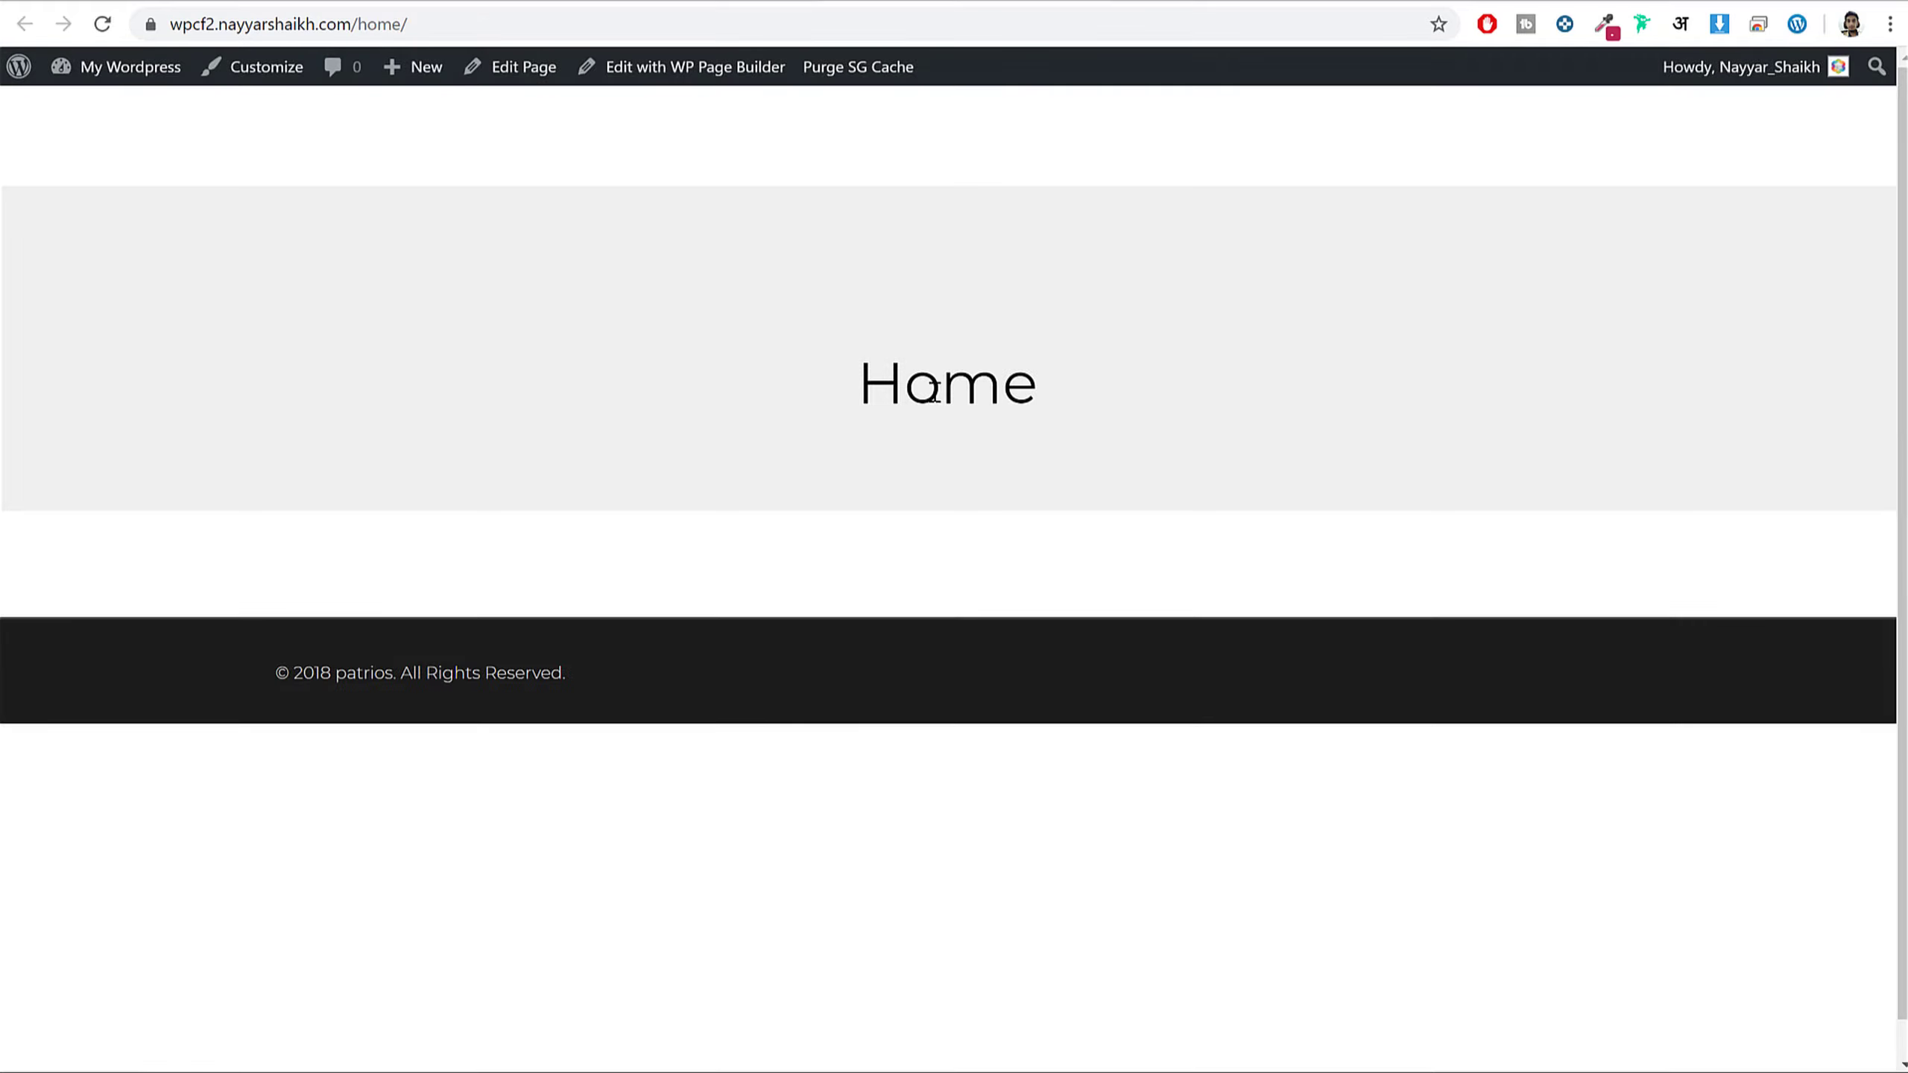
pyautogui.moveTo(668, 365); pyautogui.dragTo(1326, 411)
pyautogui.click(1171, 316)
pyautogui.moveTo(804, 389); pyautogui.dragTo(1069, 379)
pyautogui.click(1049, 377)
pyautogui.moveTo(815, 383); pyautogui.dragTo(1060, 387)
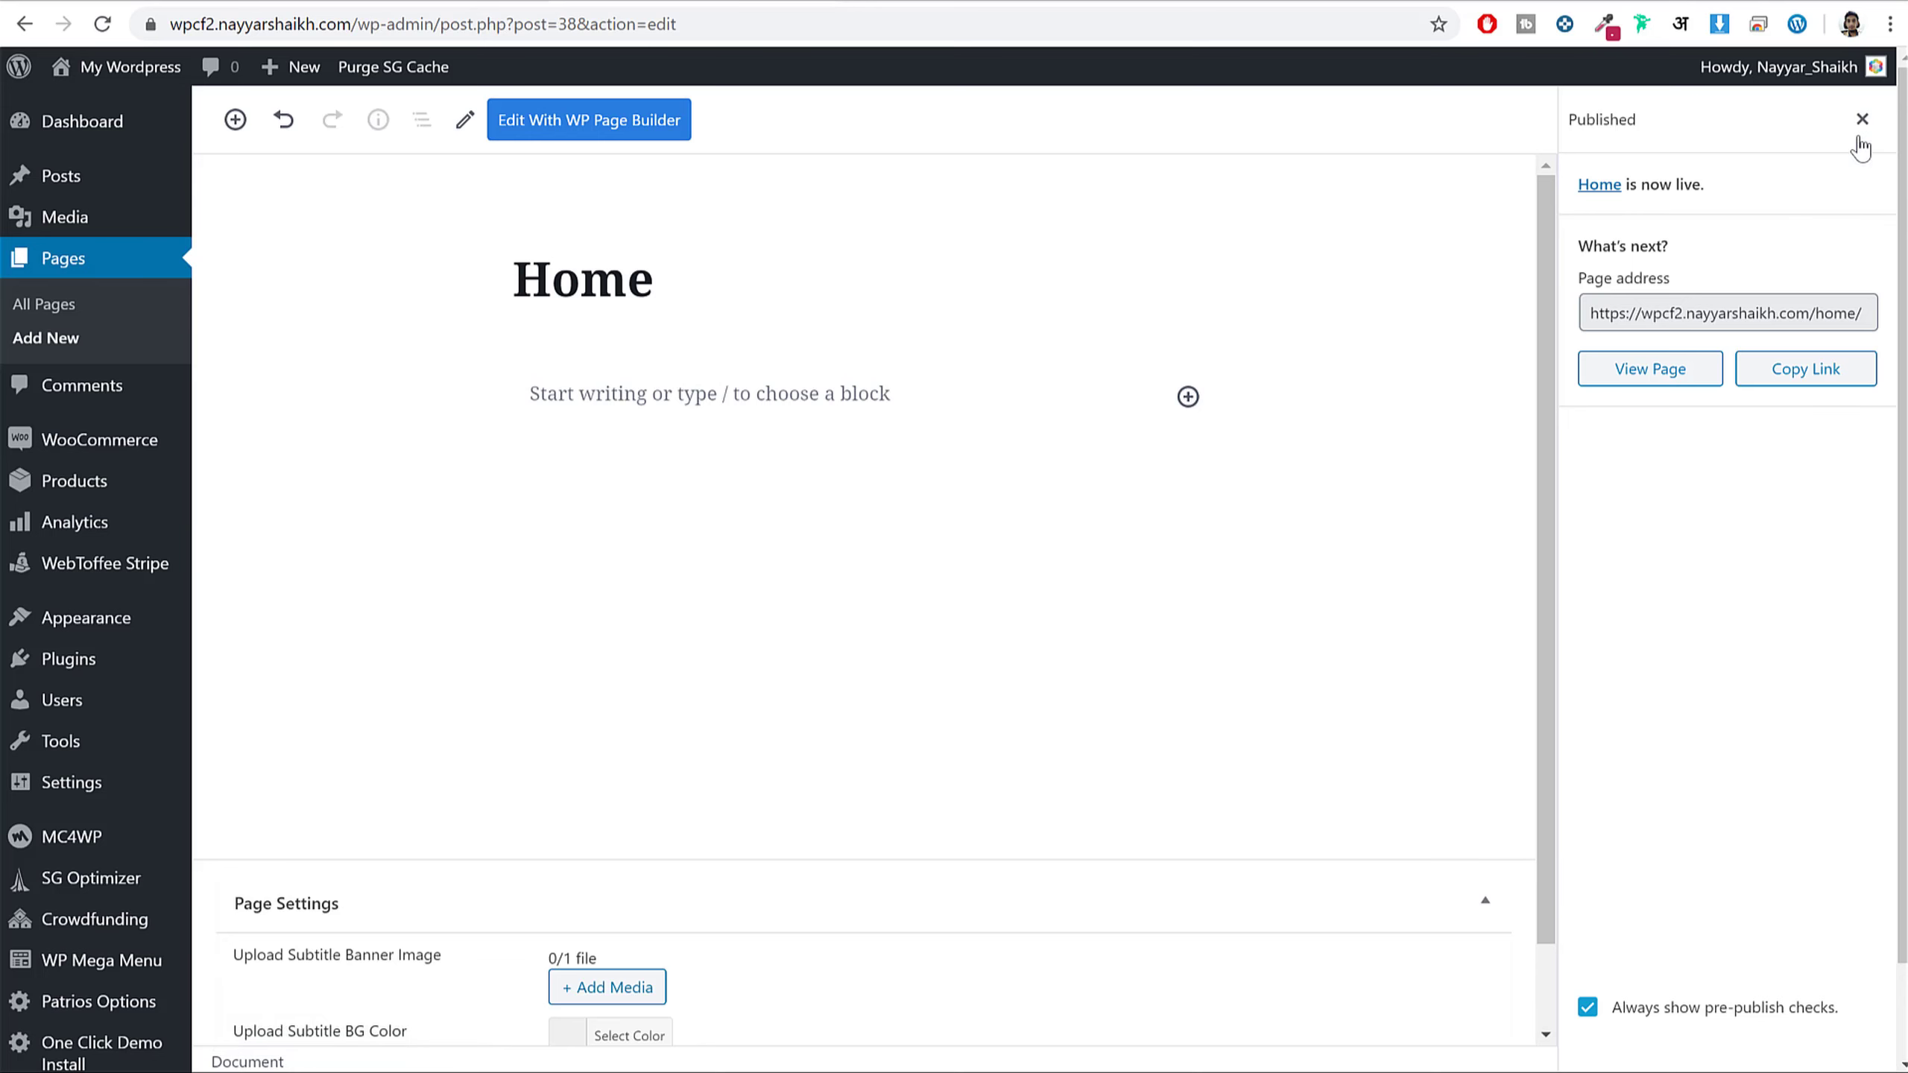
# - Set the Home page's template to WP Page Builder Template, update the page and reload its live view
pyautogui.click(1856, 123)
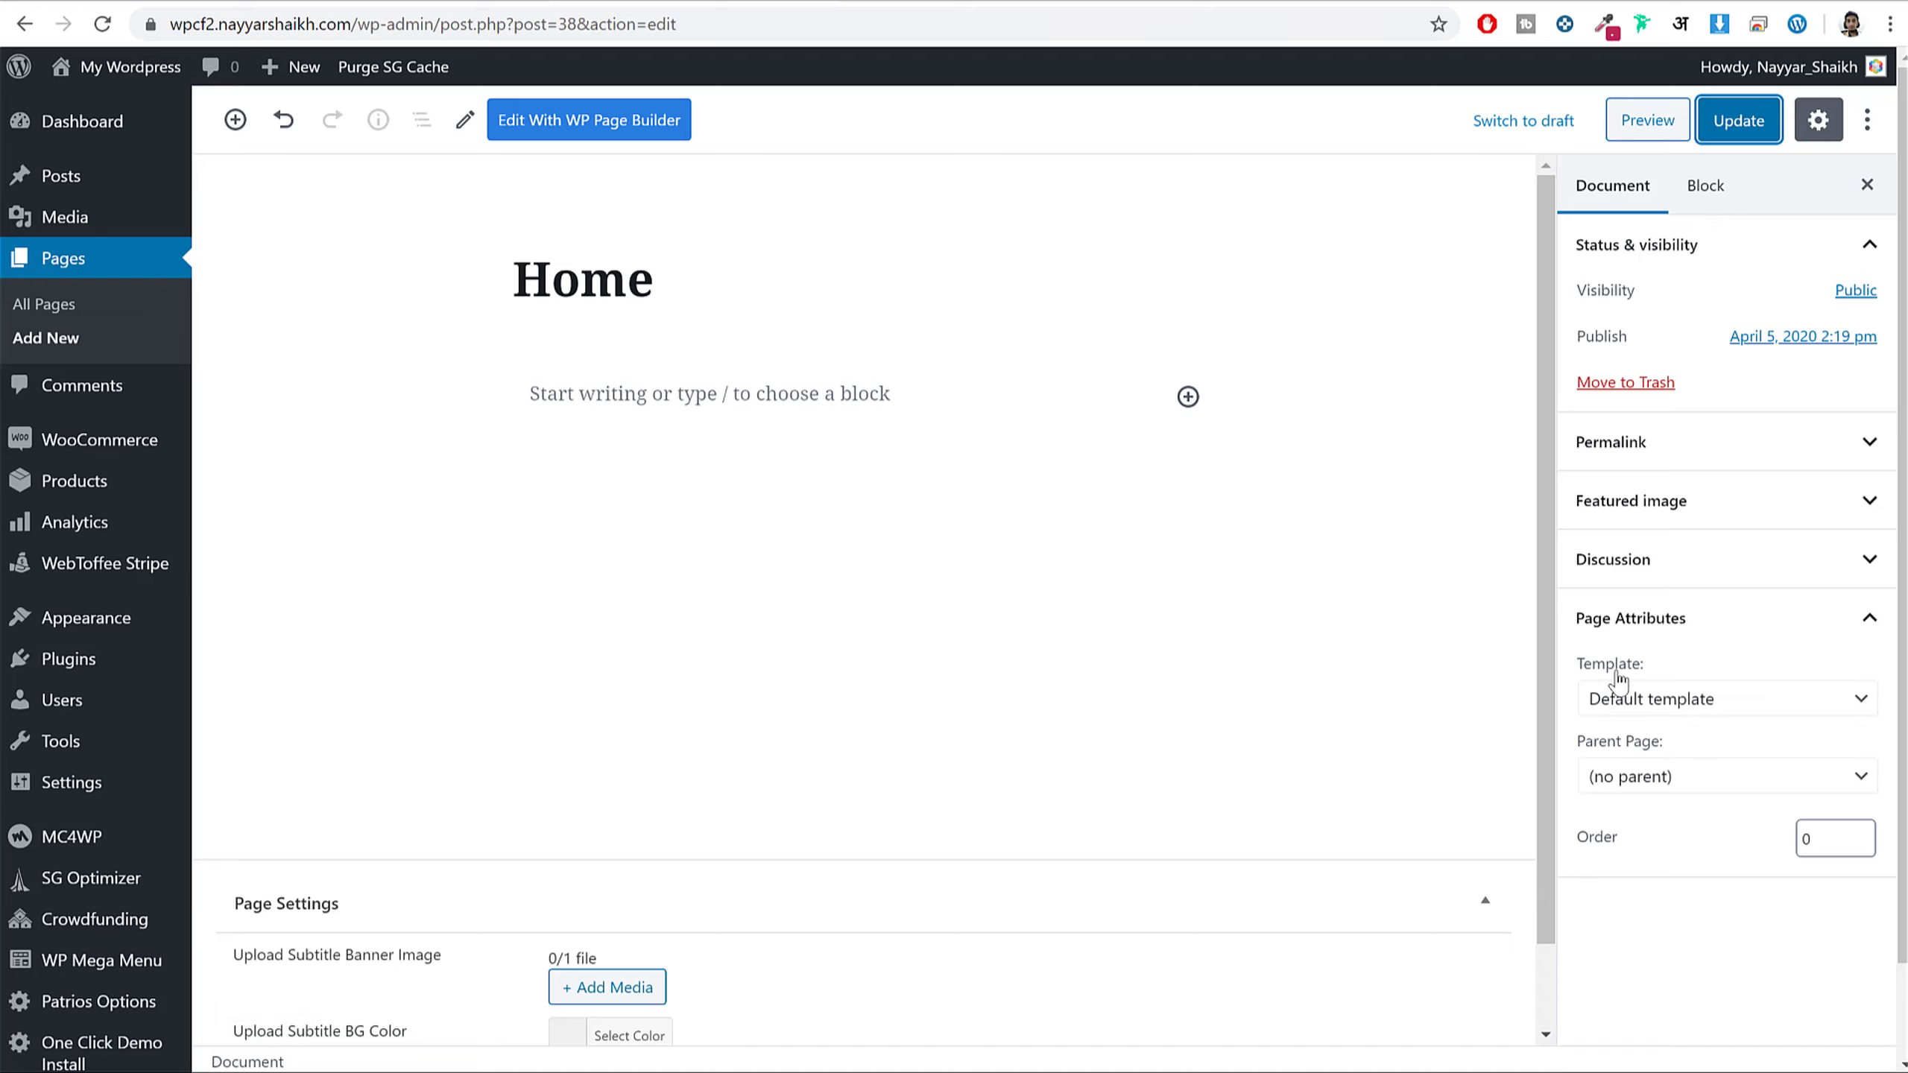
pyautogui.moveTo(1640, 665); pyautogui.dragTo(1606, 665)
pyautogui.click(1659, 707)
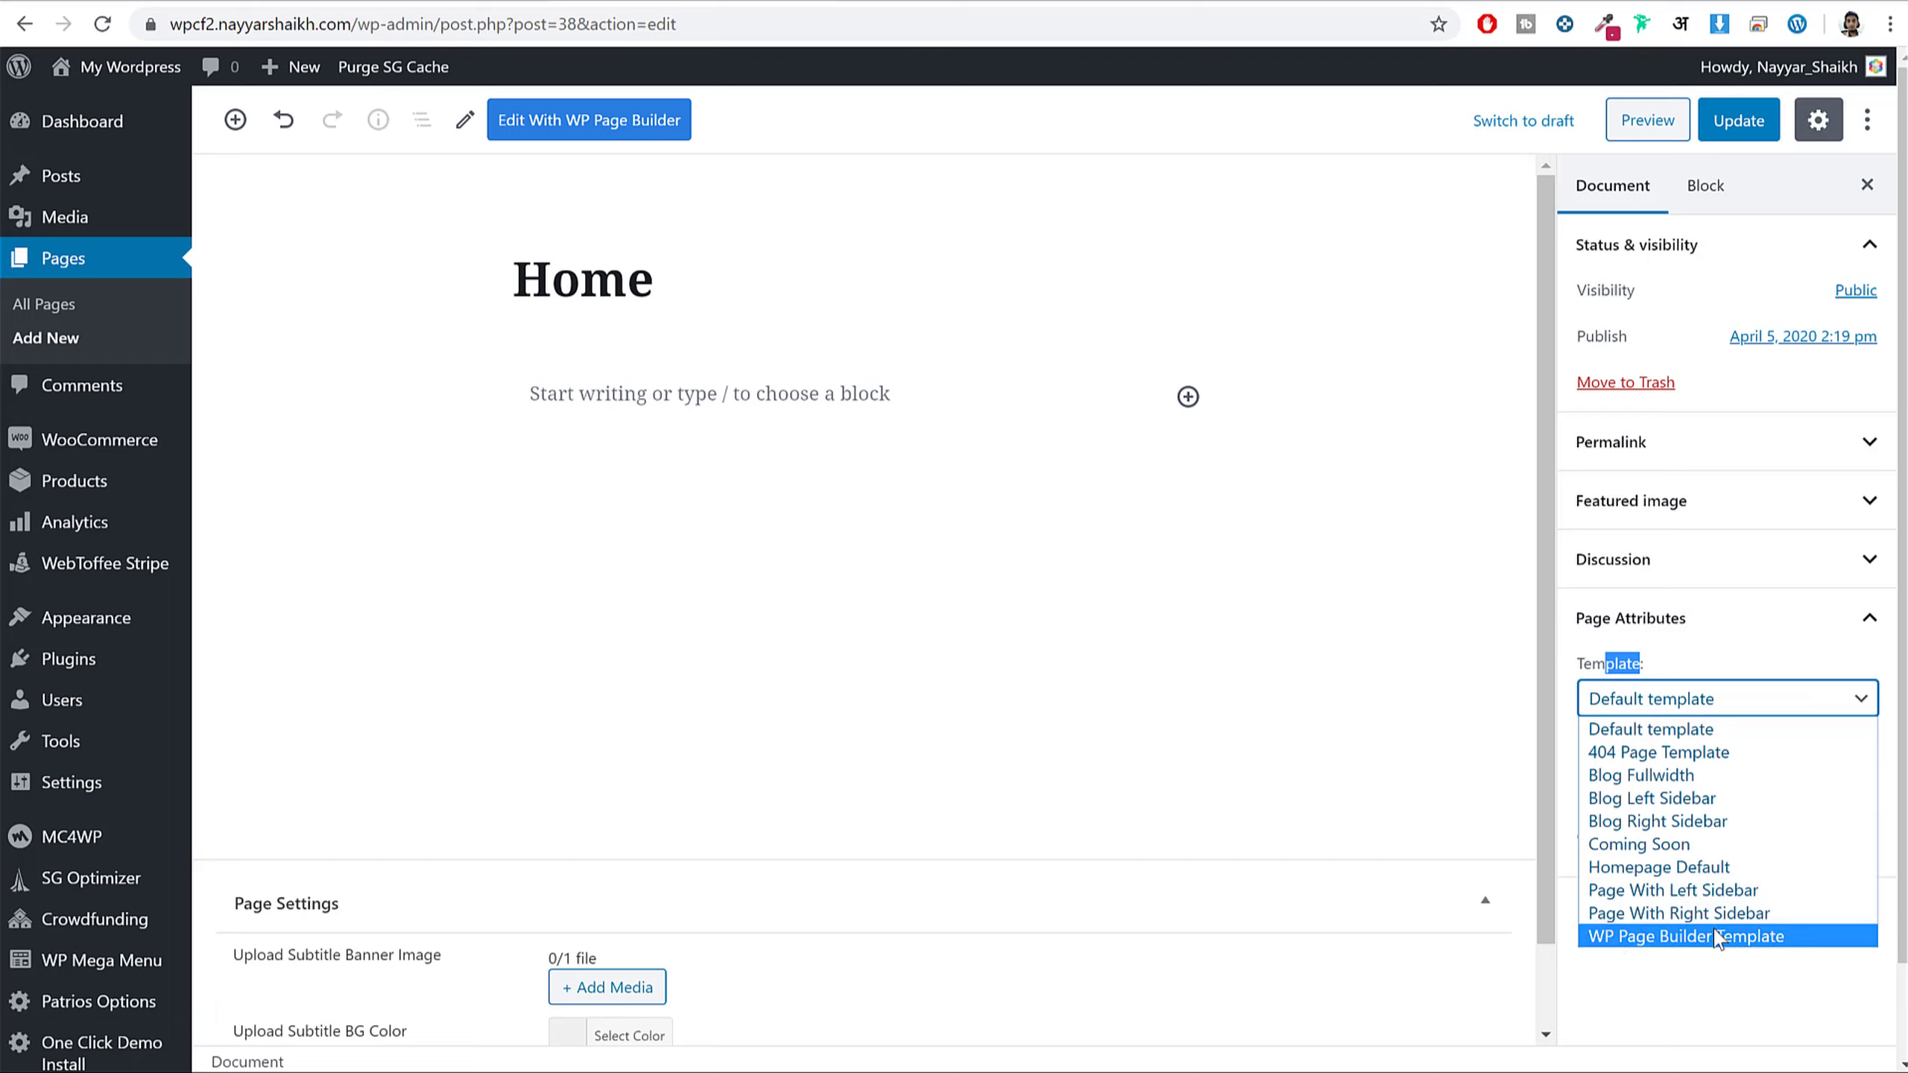
pyautogui.click(1690, 936)
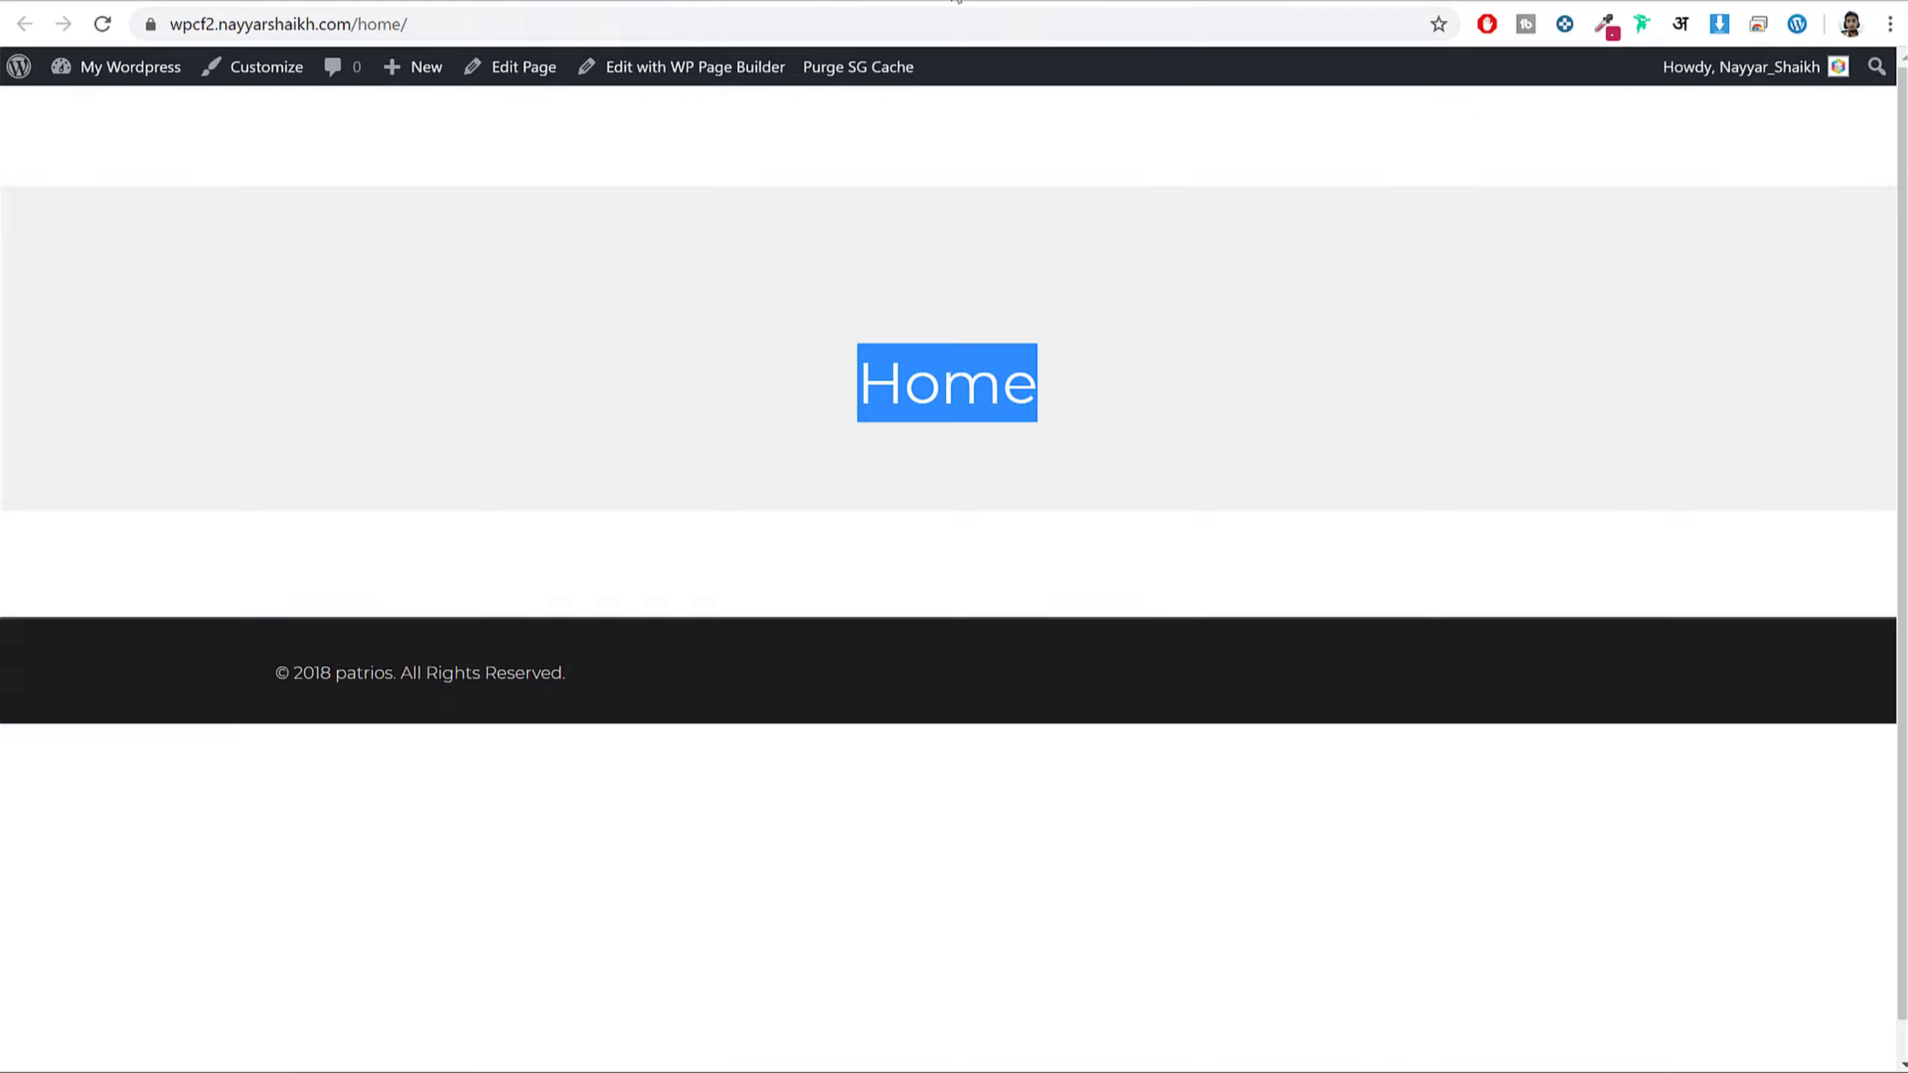
pyautogui.click(102, 24)
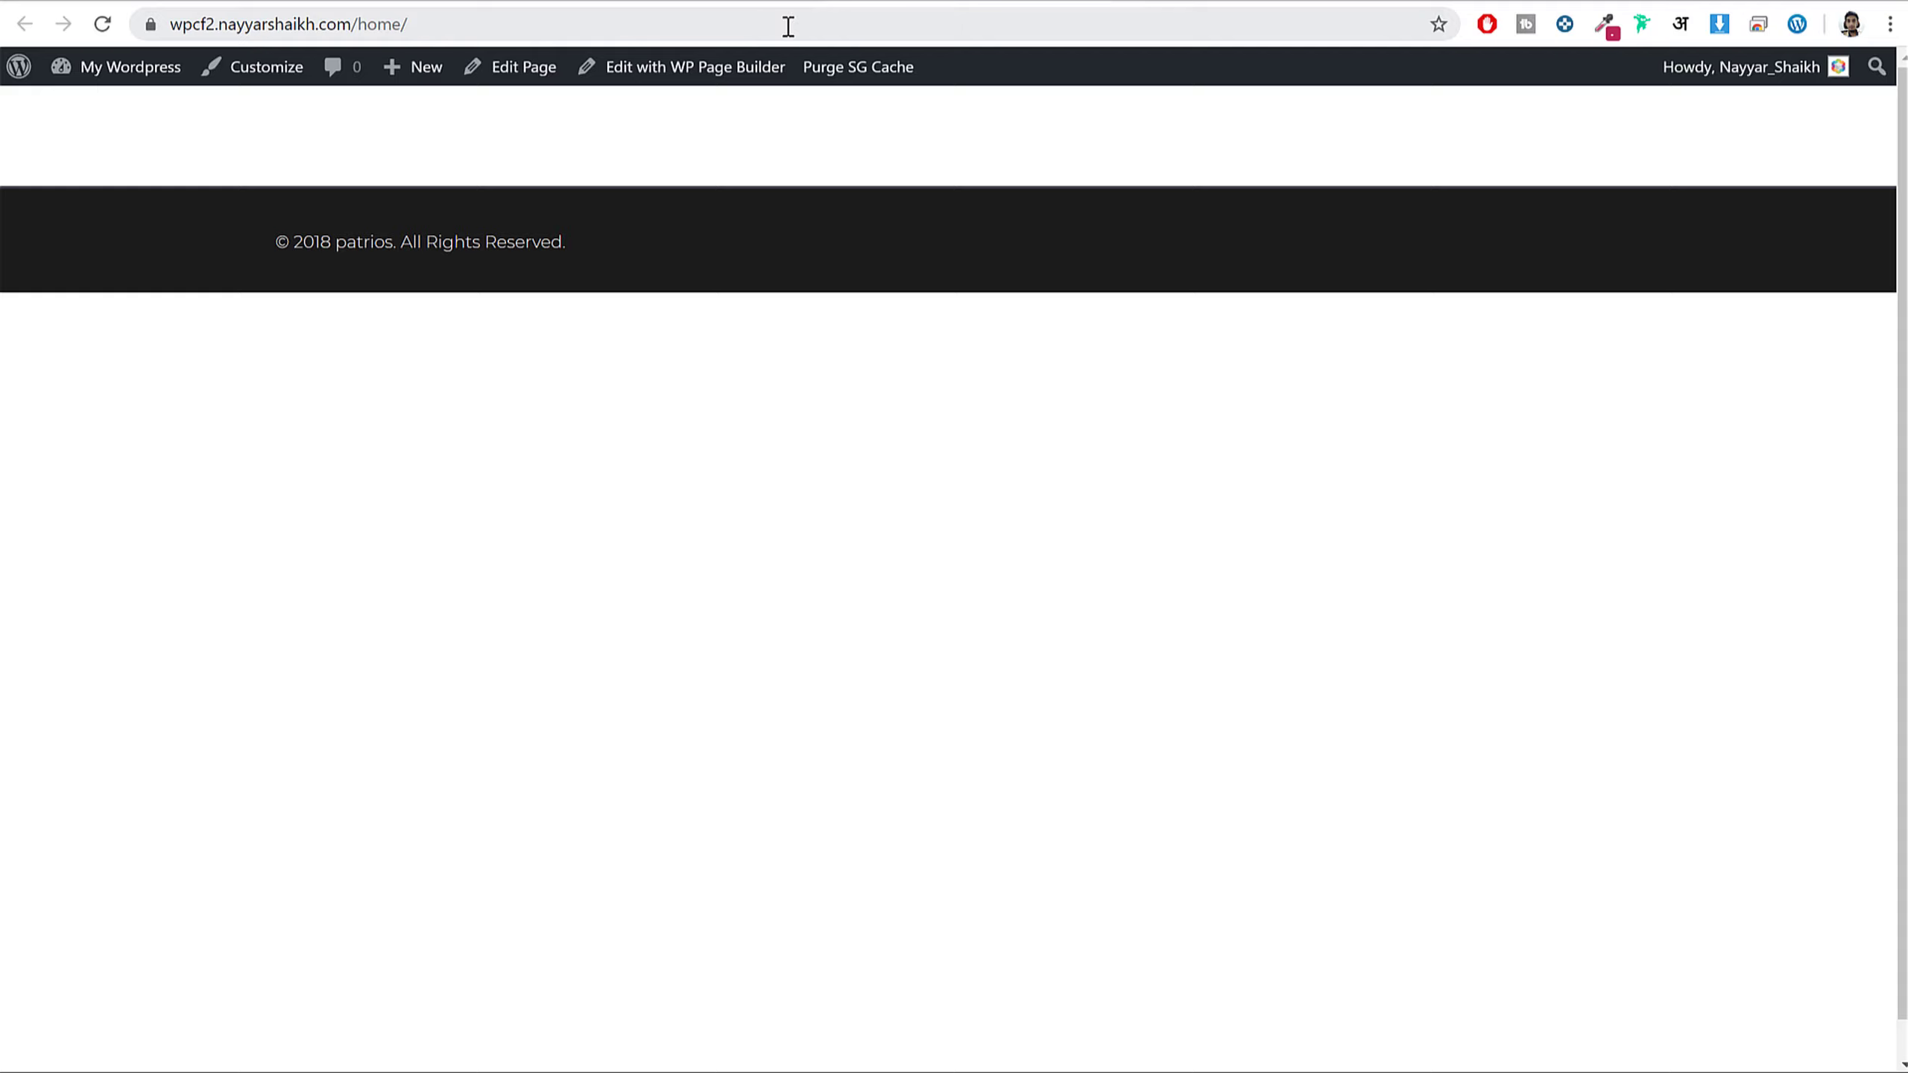
# - Highlight the root domain part of the live Home page's web address
pyautogui.click(460, 26)
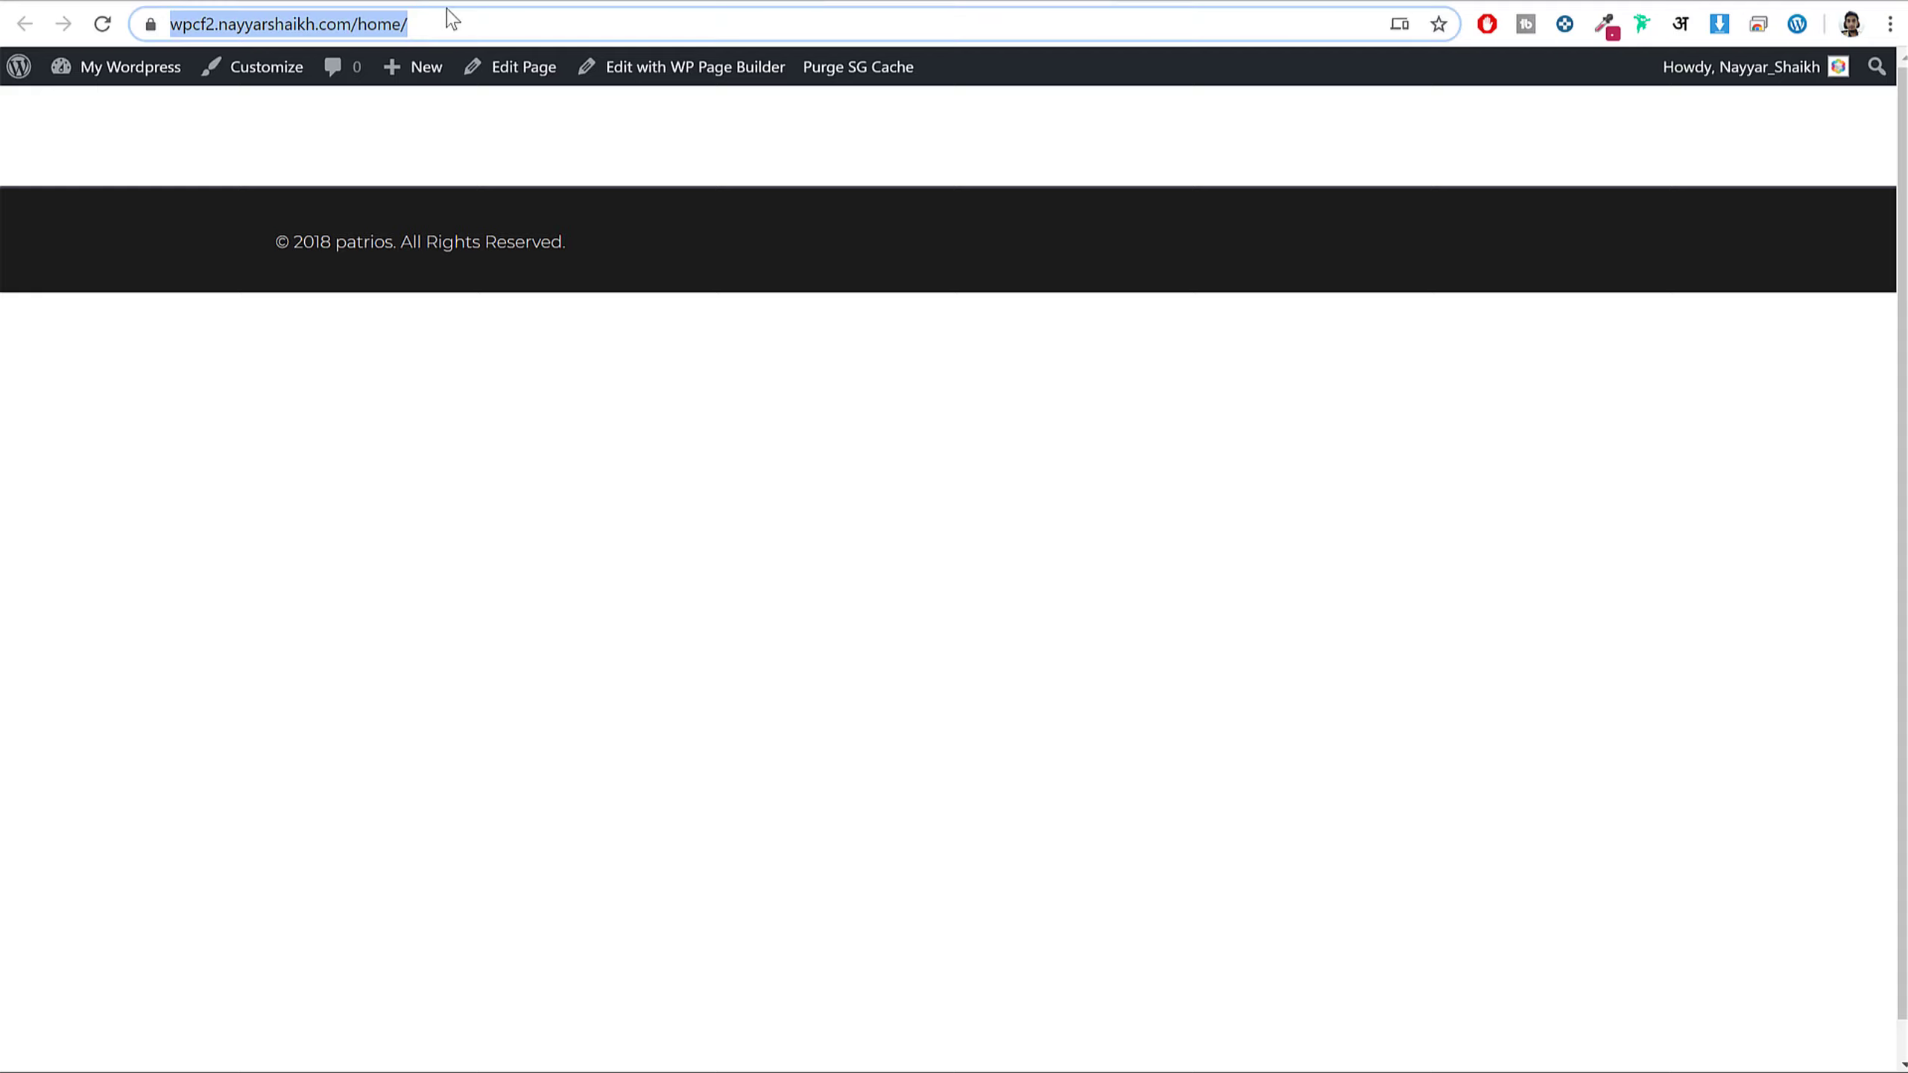
pyautogui.press('End')
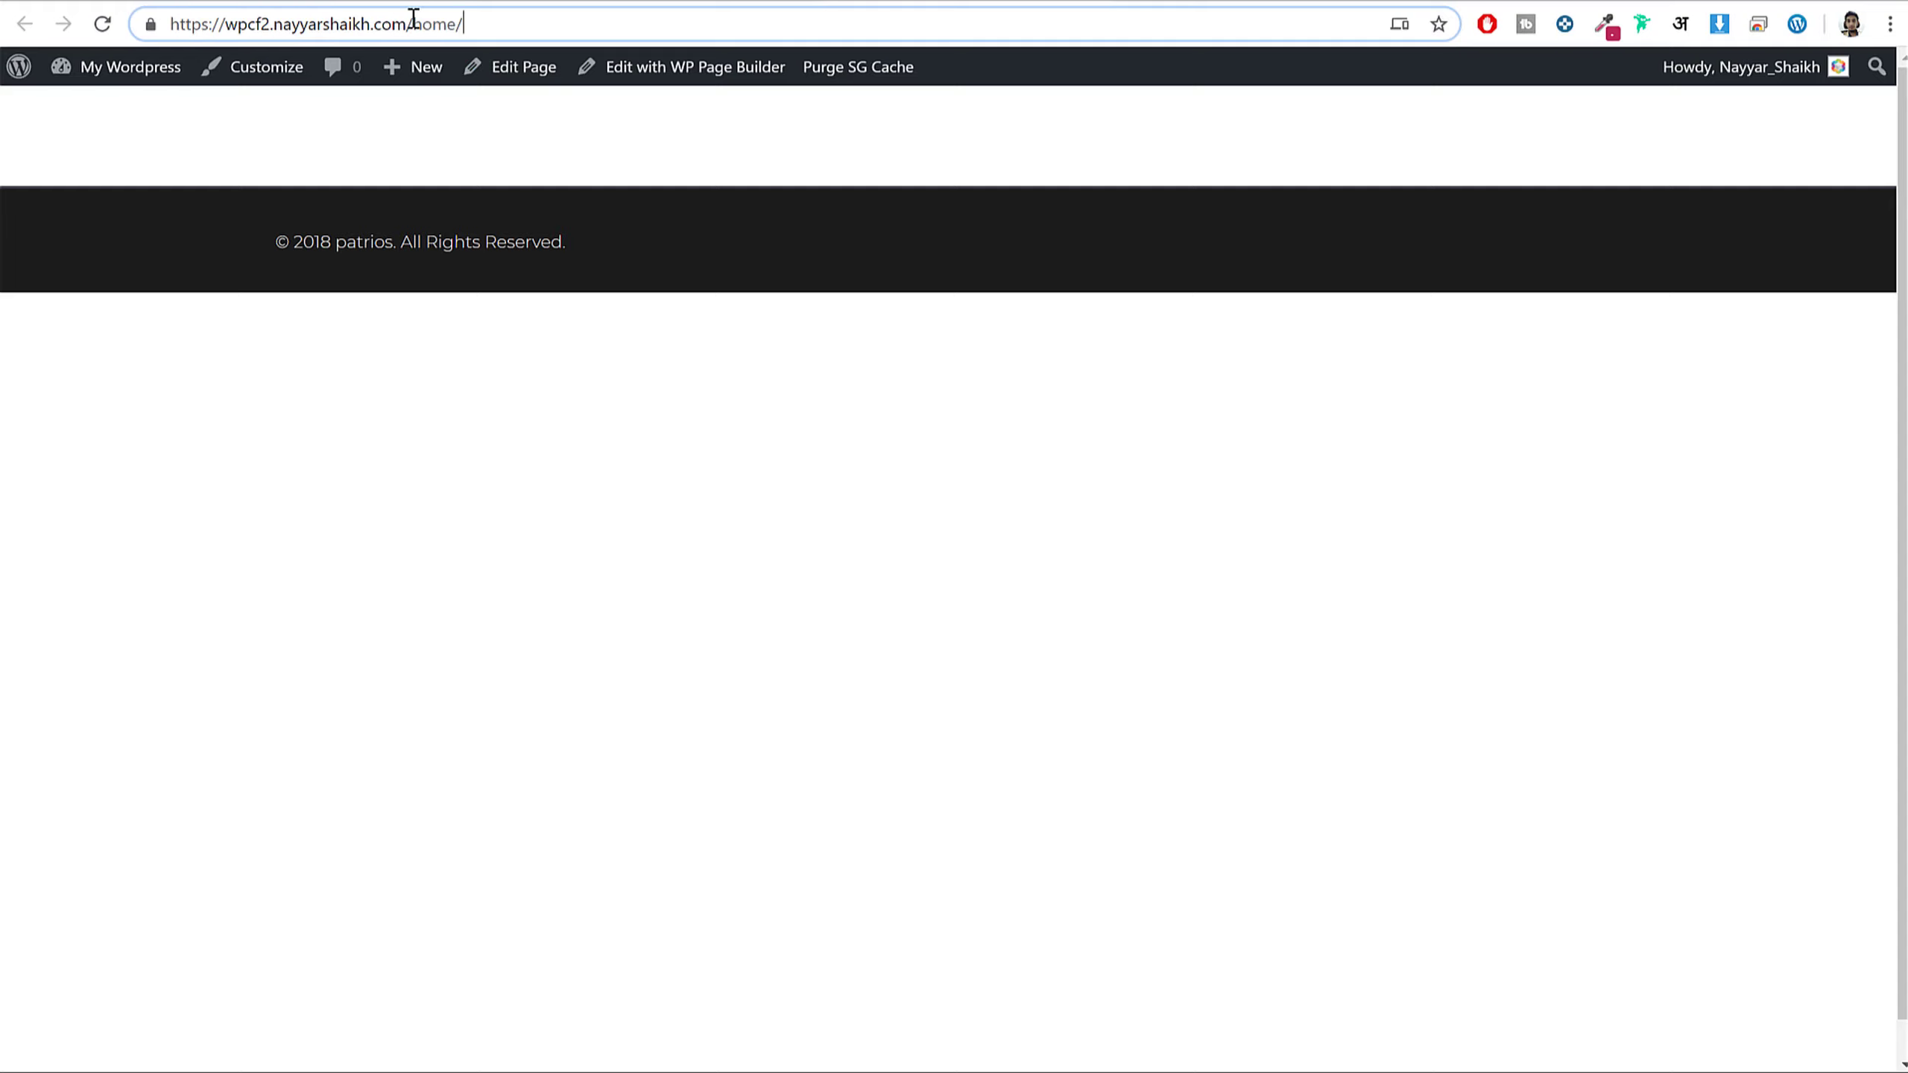
pyautogui.moveTo(413, 16); pyautogui.dragTo(103, 9)
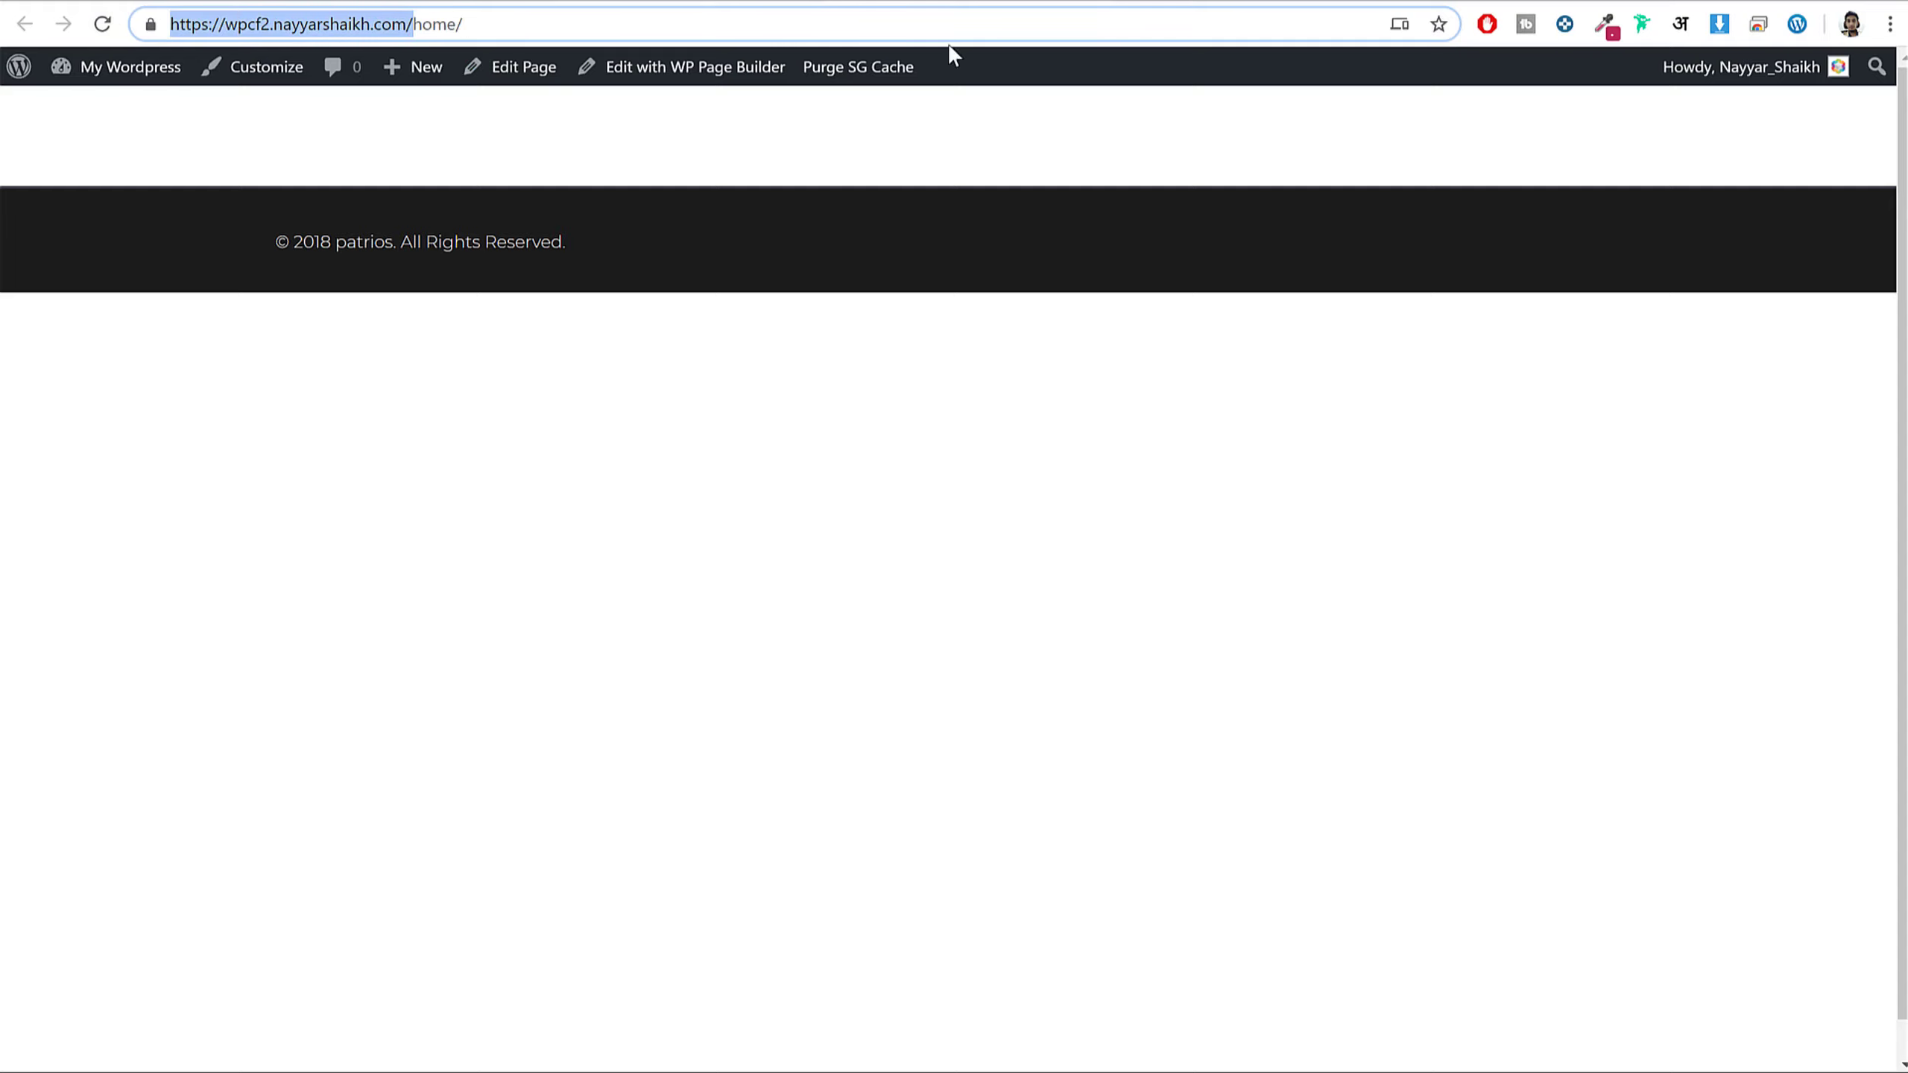
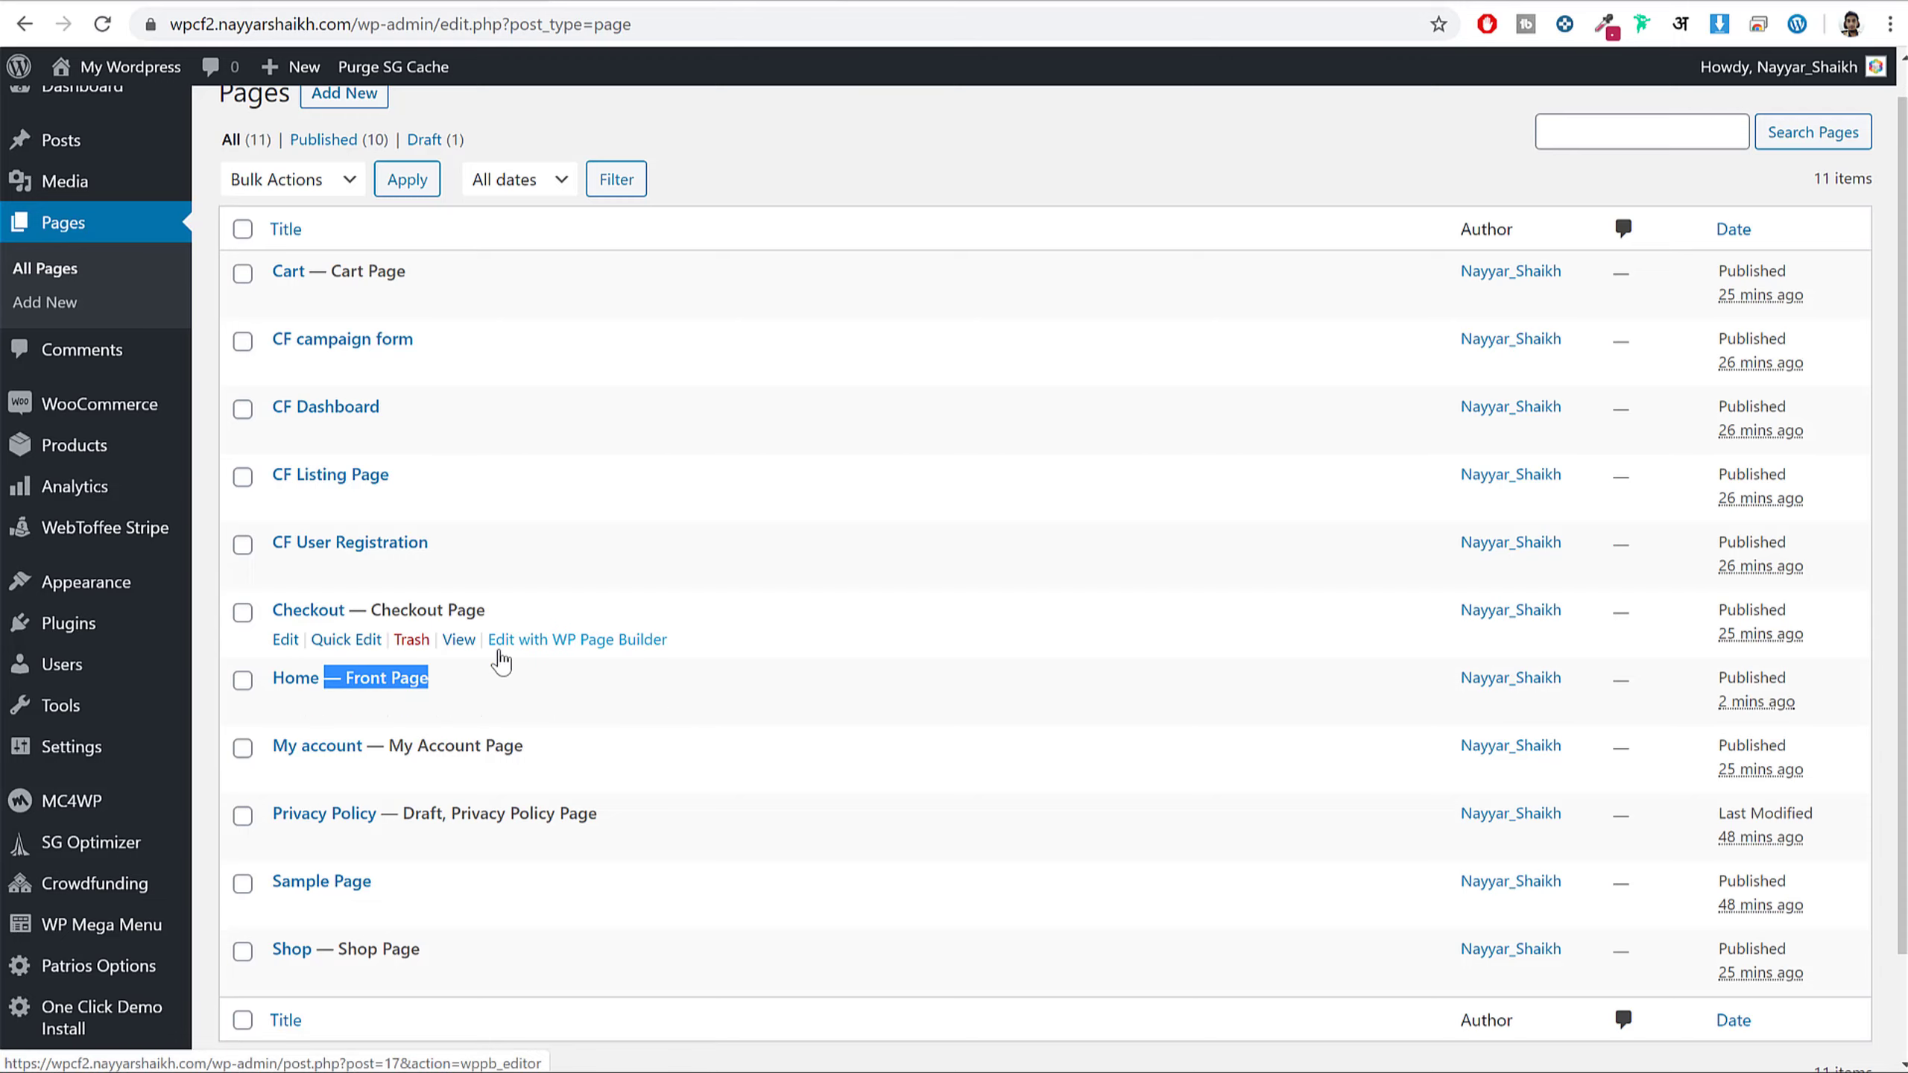
# - Open the Home page from the page list for editing with WP Page Builder
pyautogui.click(286, 722)
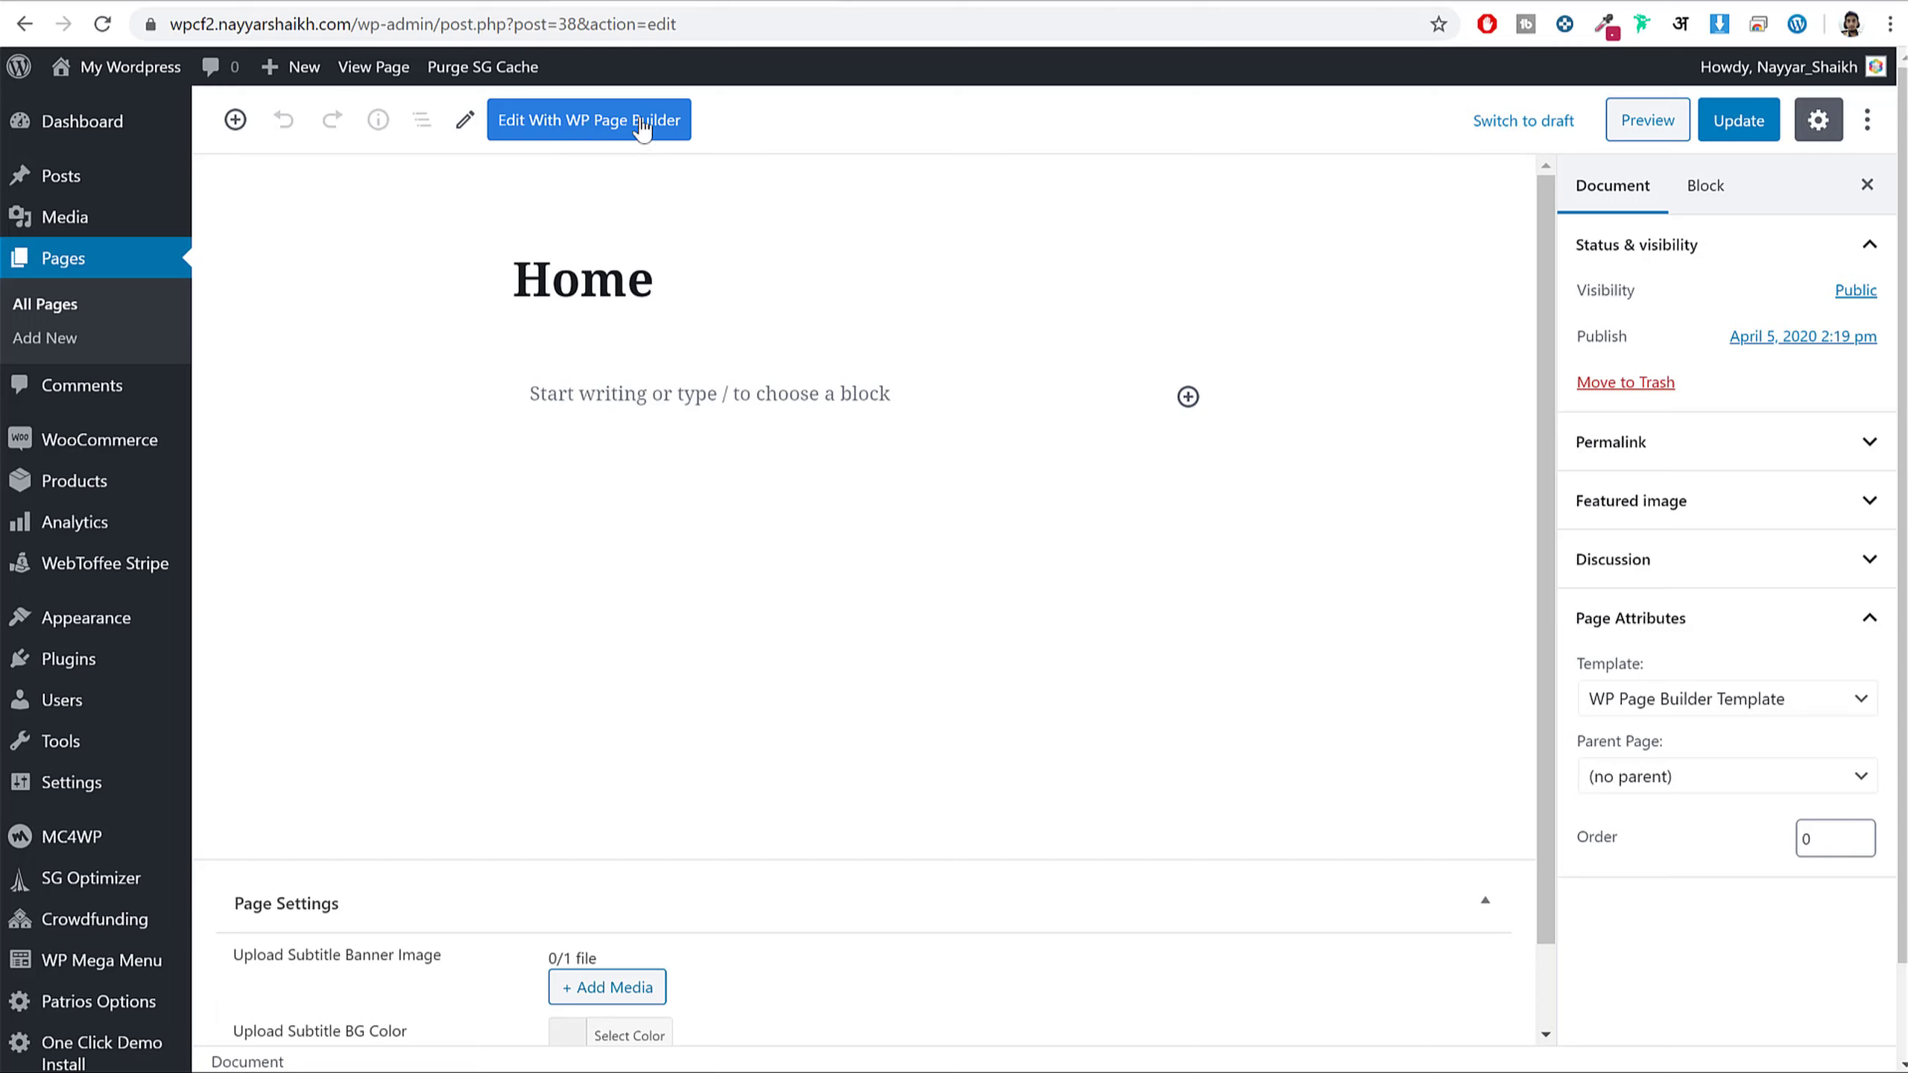
pyautogui.click(588, 137)
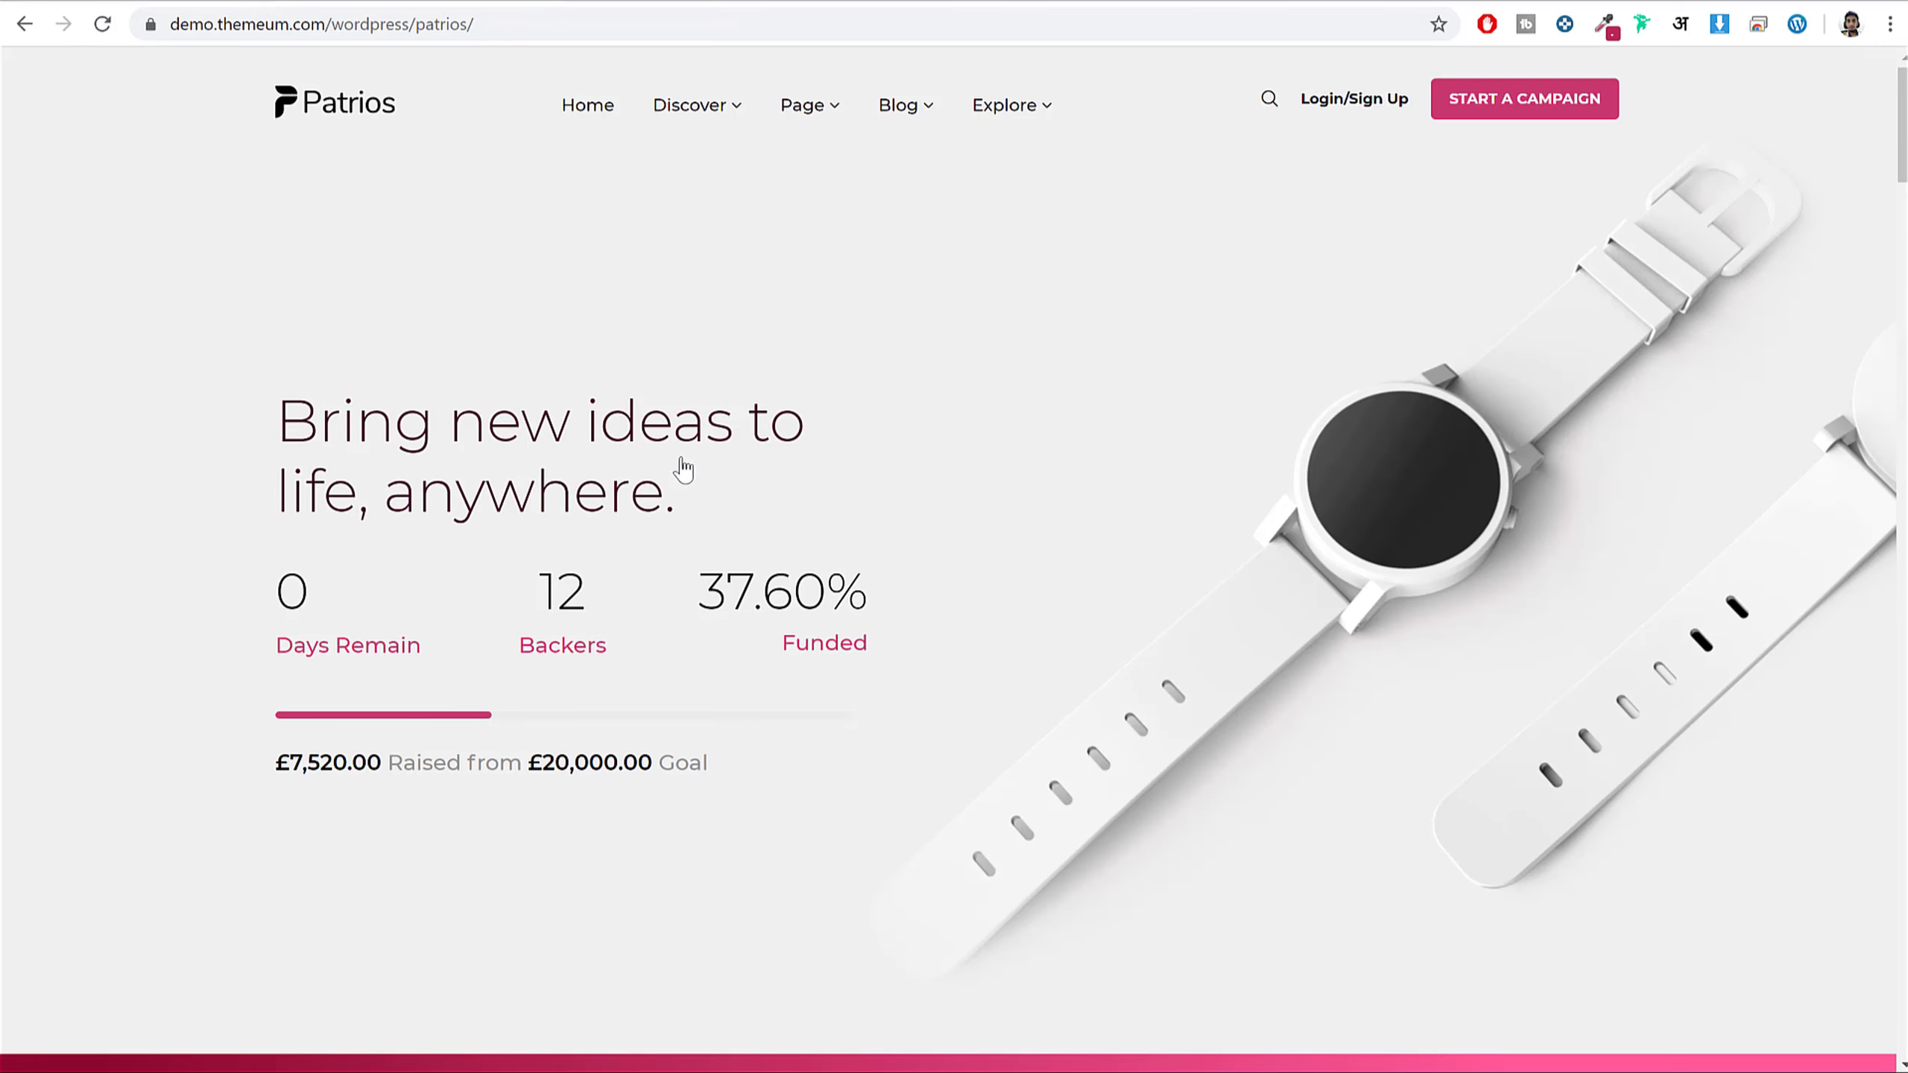
# - Examine the sections of the Patrios demo home page, from the hero campaign through featured, recommended and popular projects to the blog posts
pyautogui.scroll(-8, 677, 472)
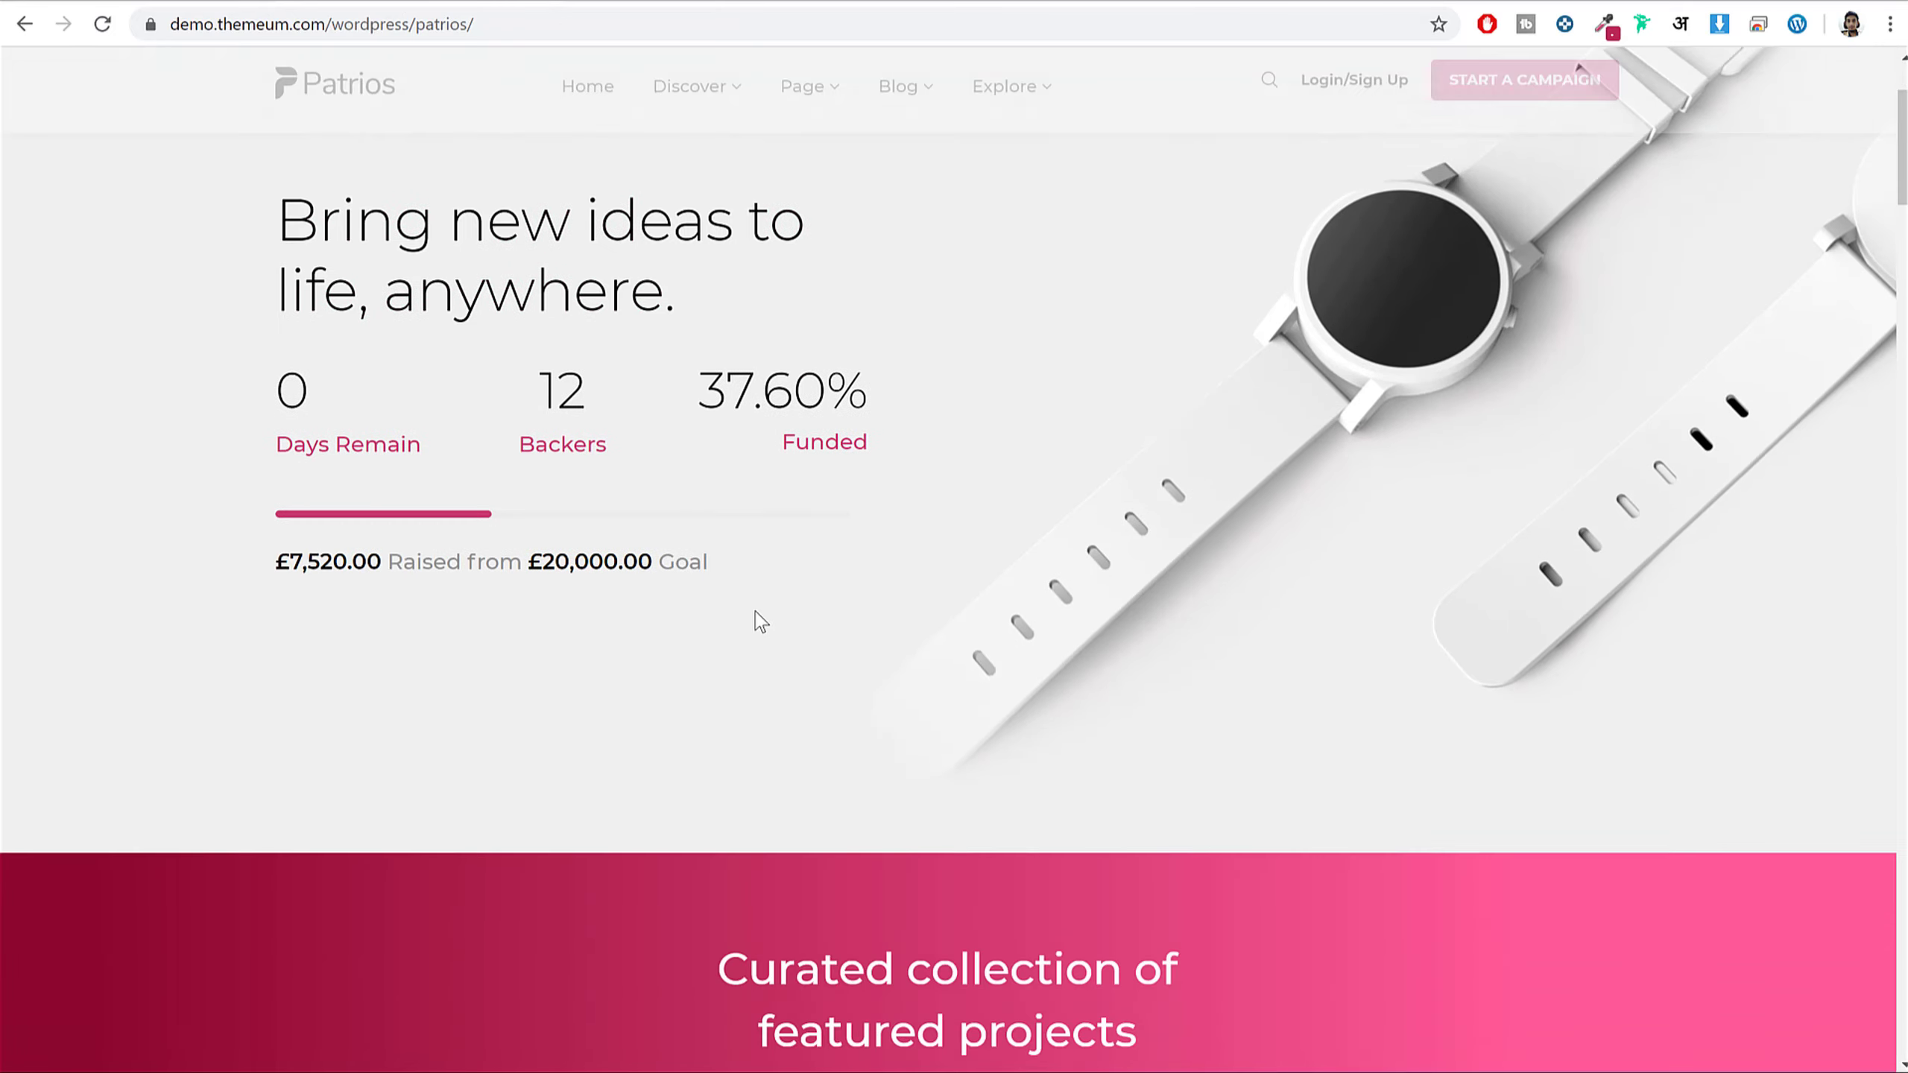
pyautogui.scroll(-15, 760, 623)
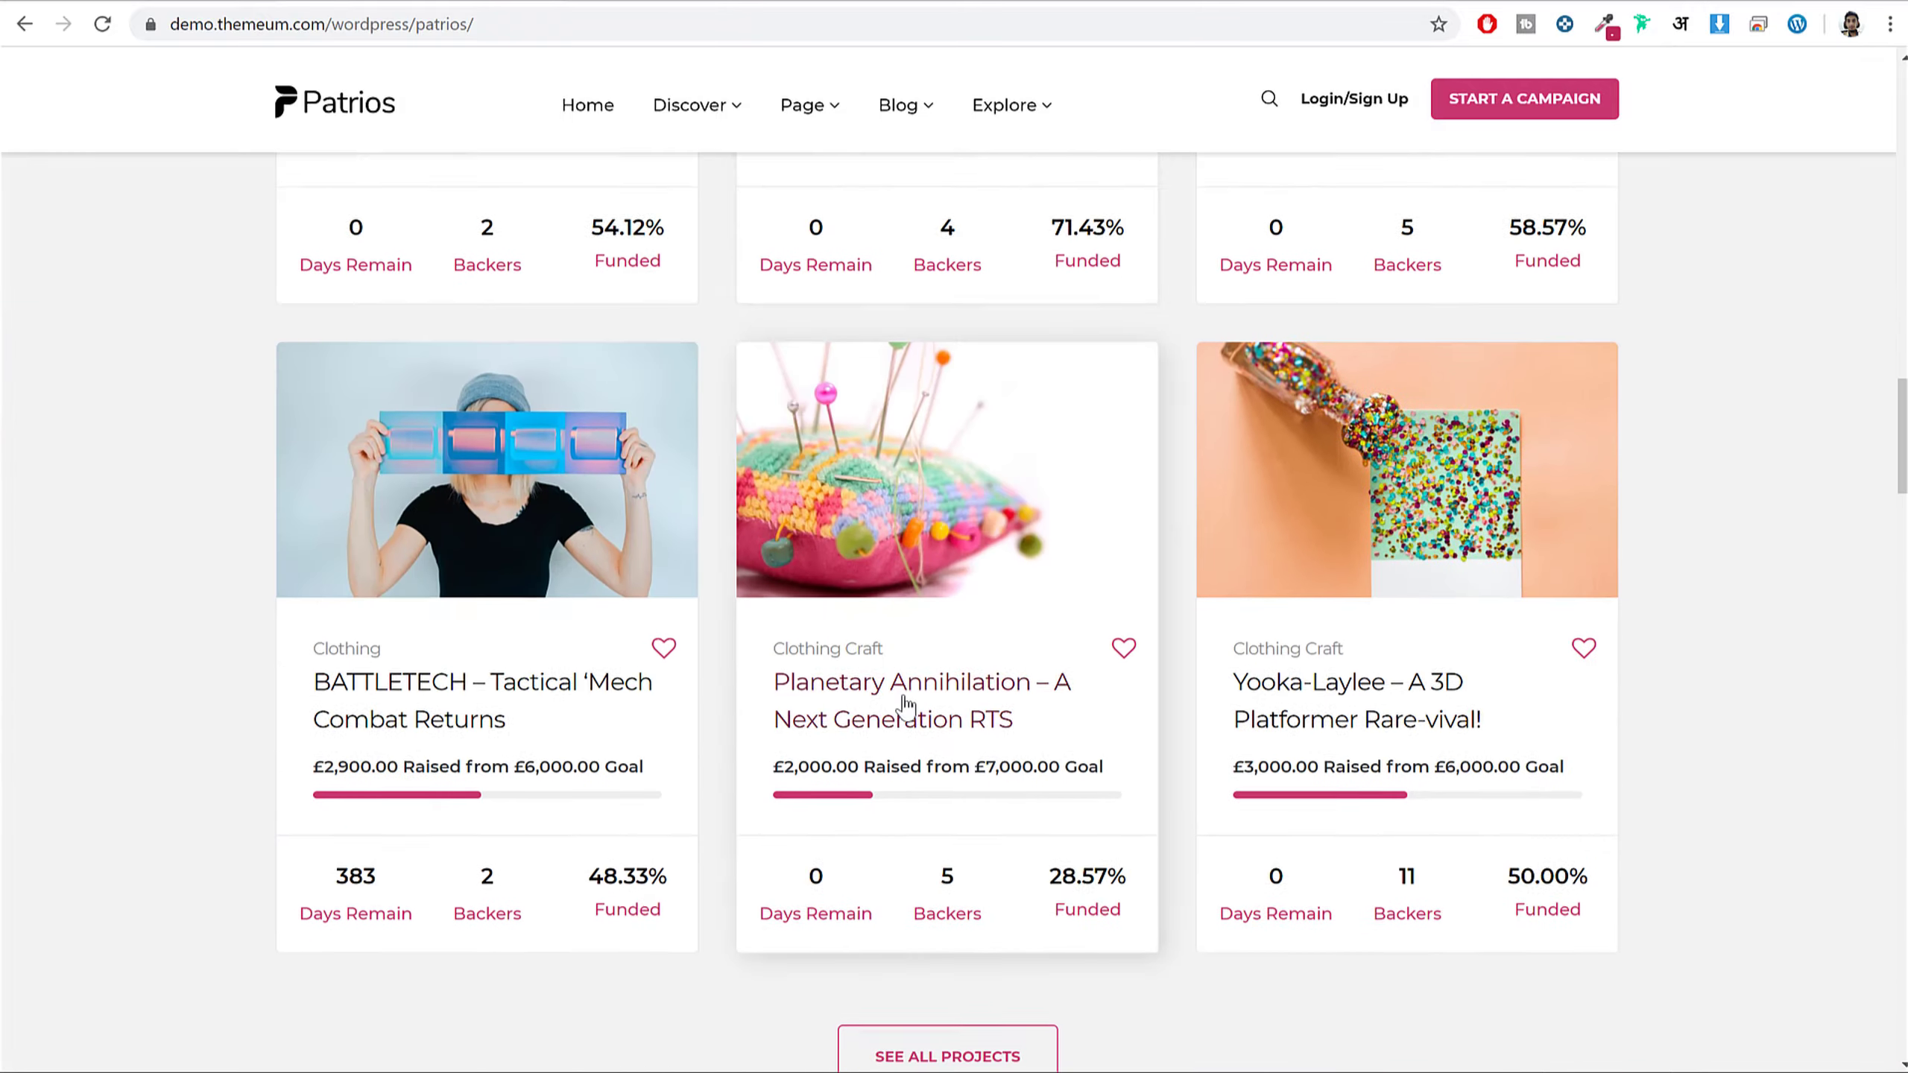
pyautogui.scroll(-15, 909, 706)
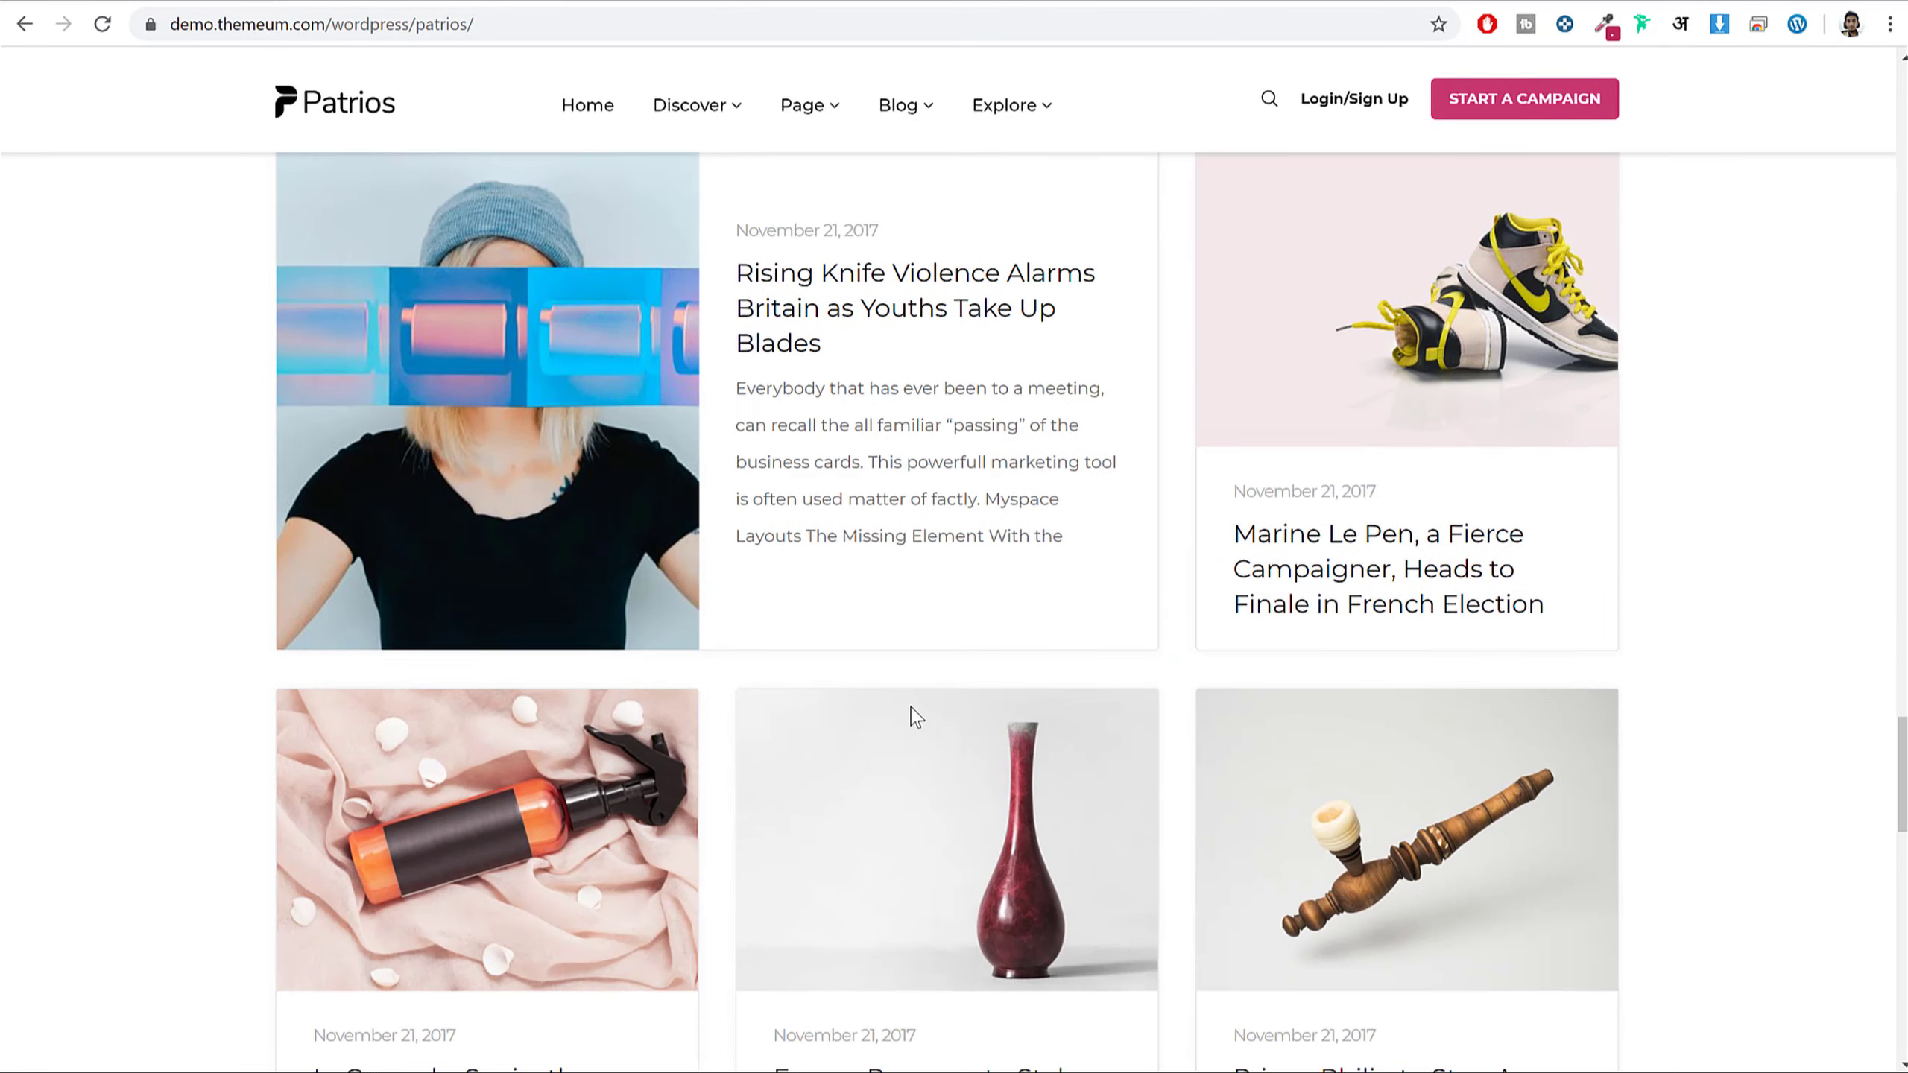
pyautogui.scroll(-4, 921, 719)
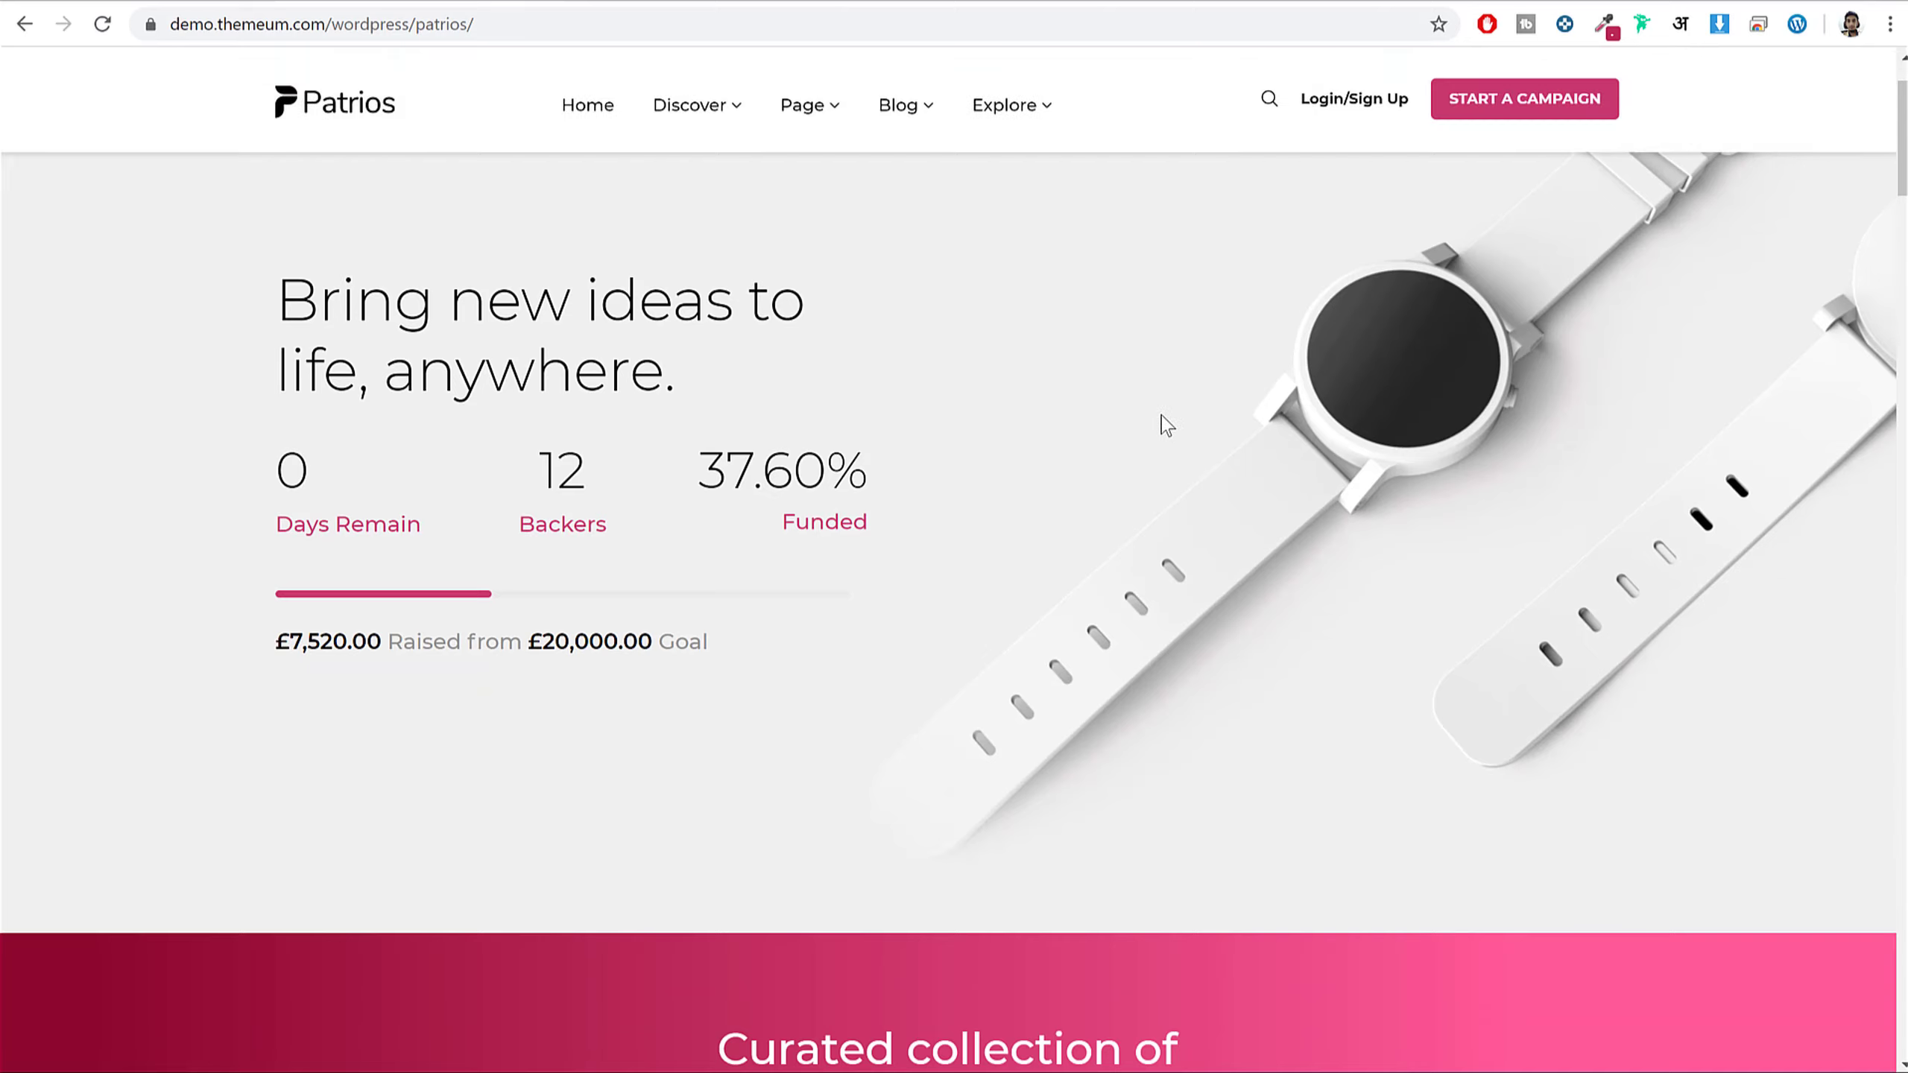
pyautogui.scroll(-8, 1038, 507)
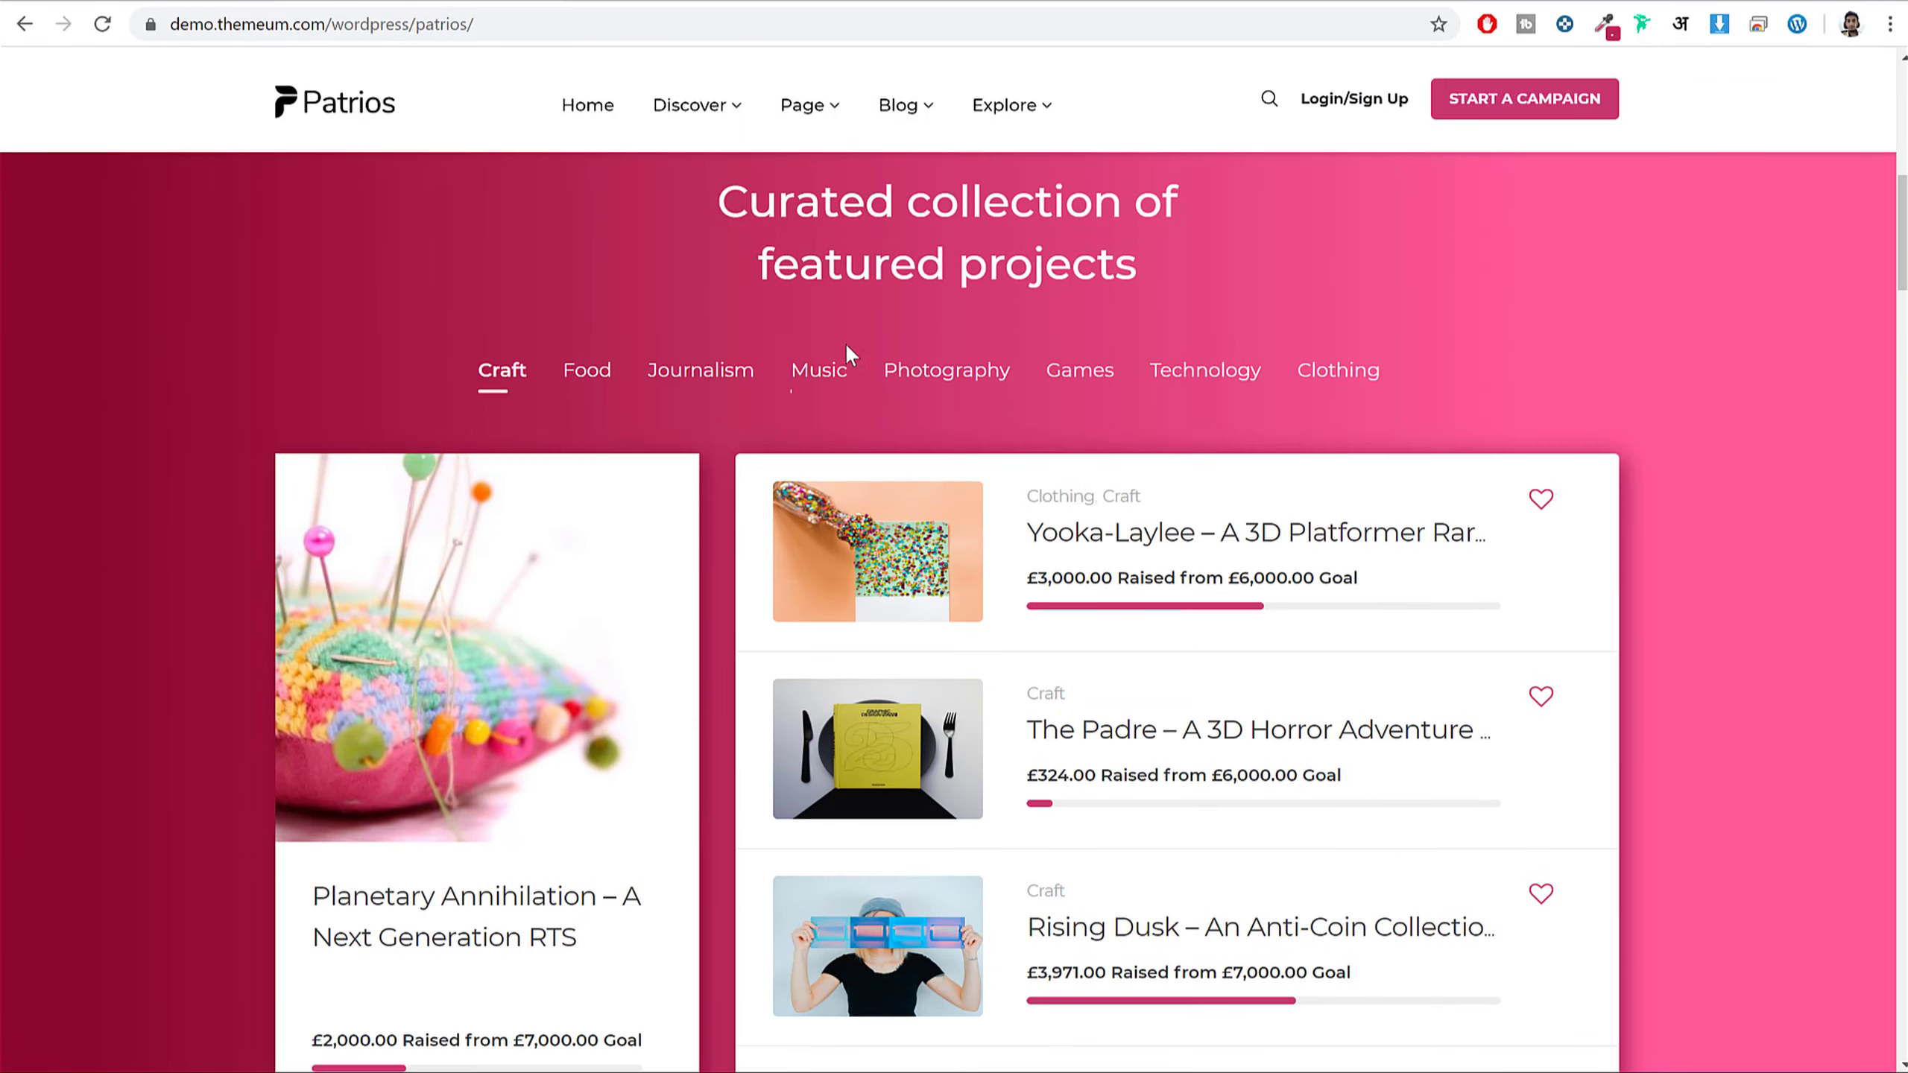
pyautogui.moveTo(1037, 251); pyautogui.dragTo(1182, 260)
pyautogui.scroll(-10, 1707, 438)
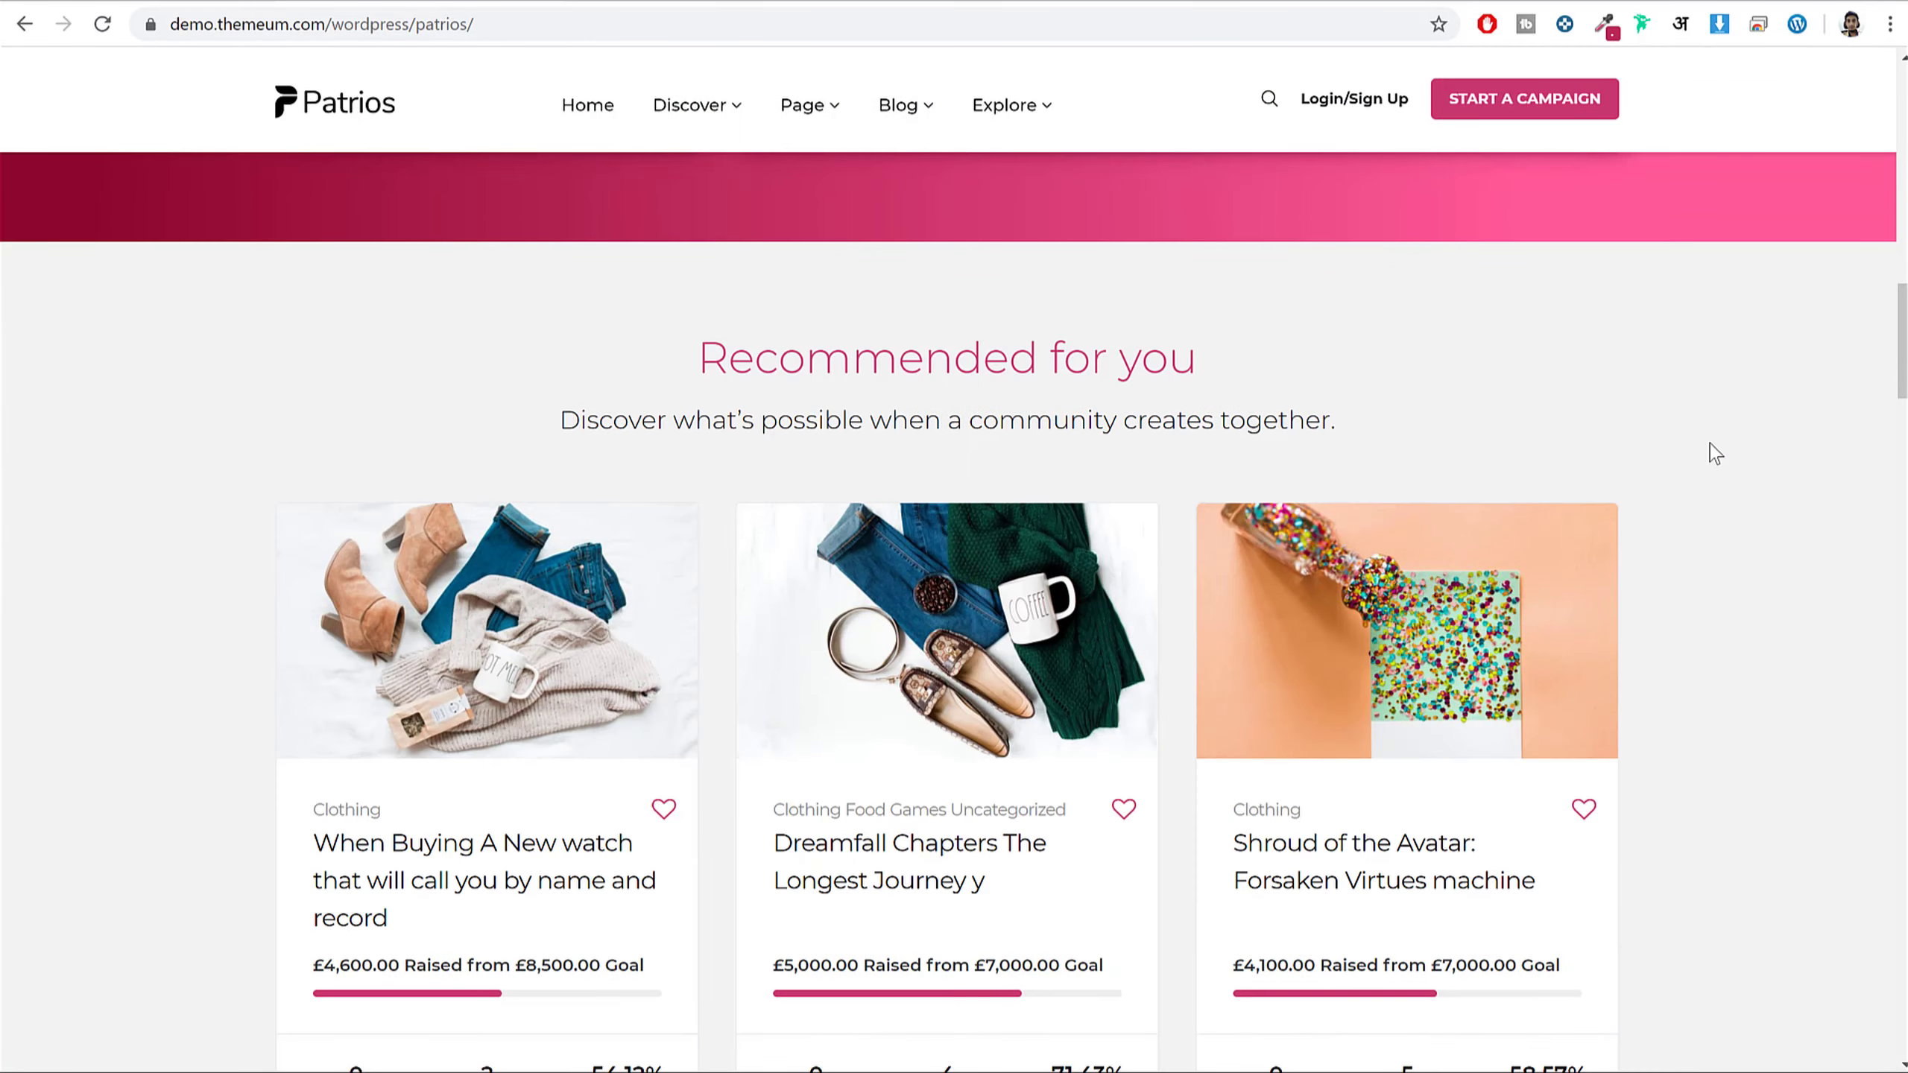
pyautogui.moveTo(766, 366); pyautogui.dragTo(1635, 379)
pyautogui.scroll(-15, 1636, 379)
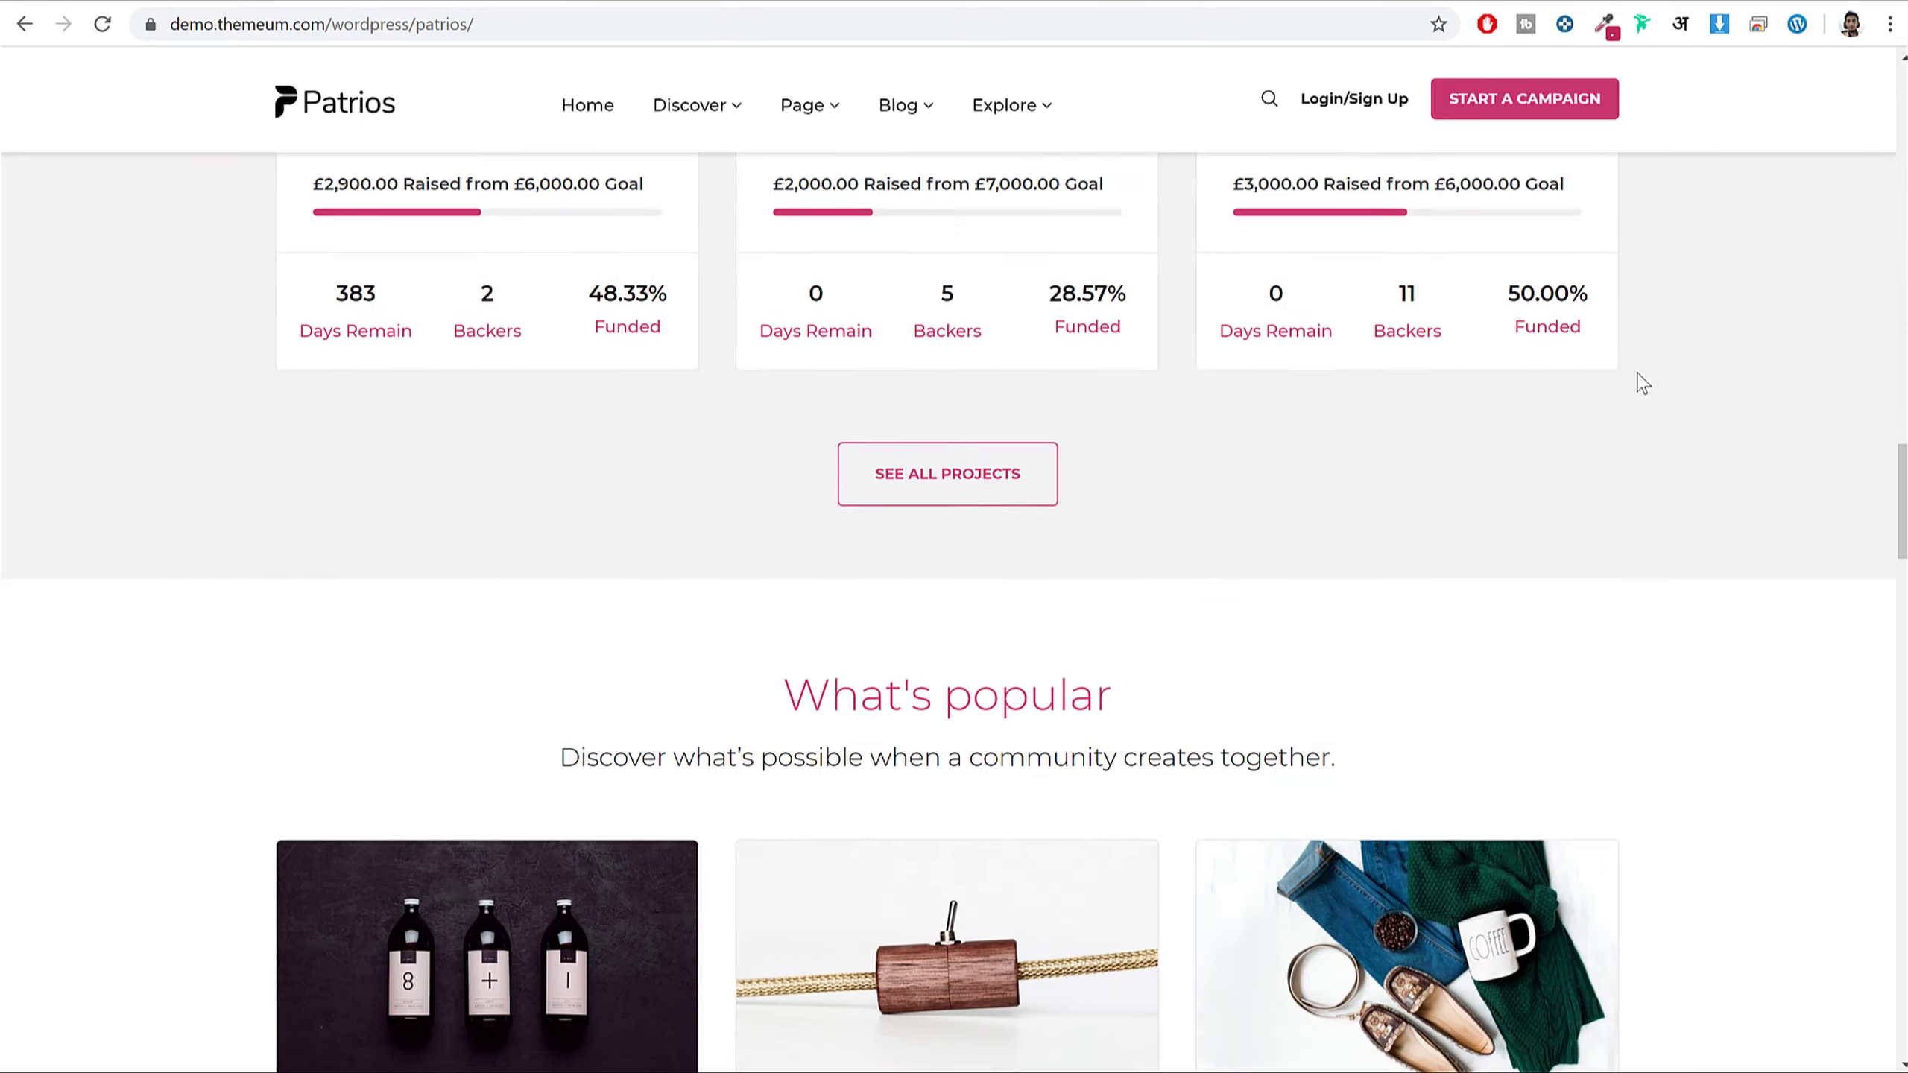
pyautogui.scroll(20, 1650, 526)
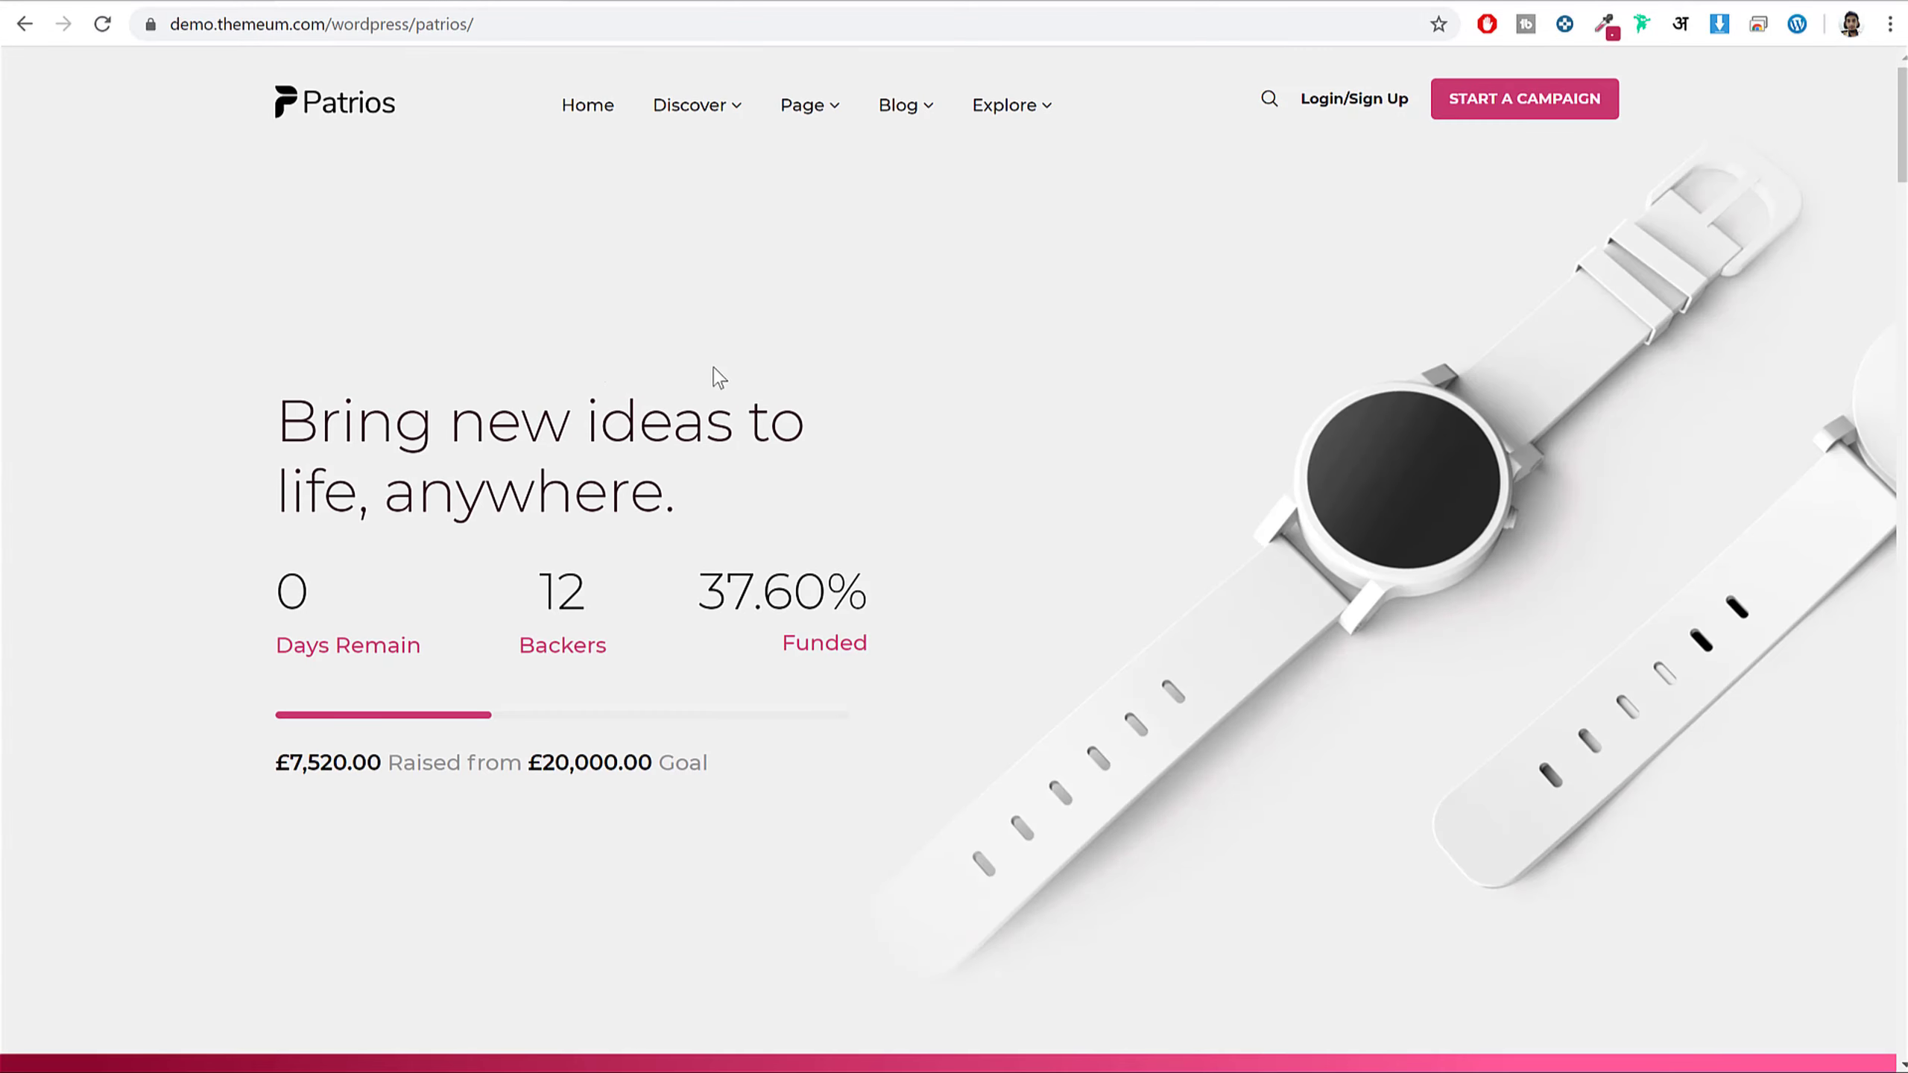
# - Add a row with two half-width columns to the Home page in WP Page Builder
pyautogui.click(682, 0)
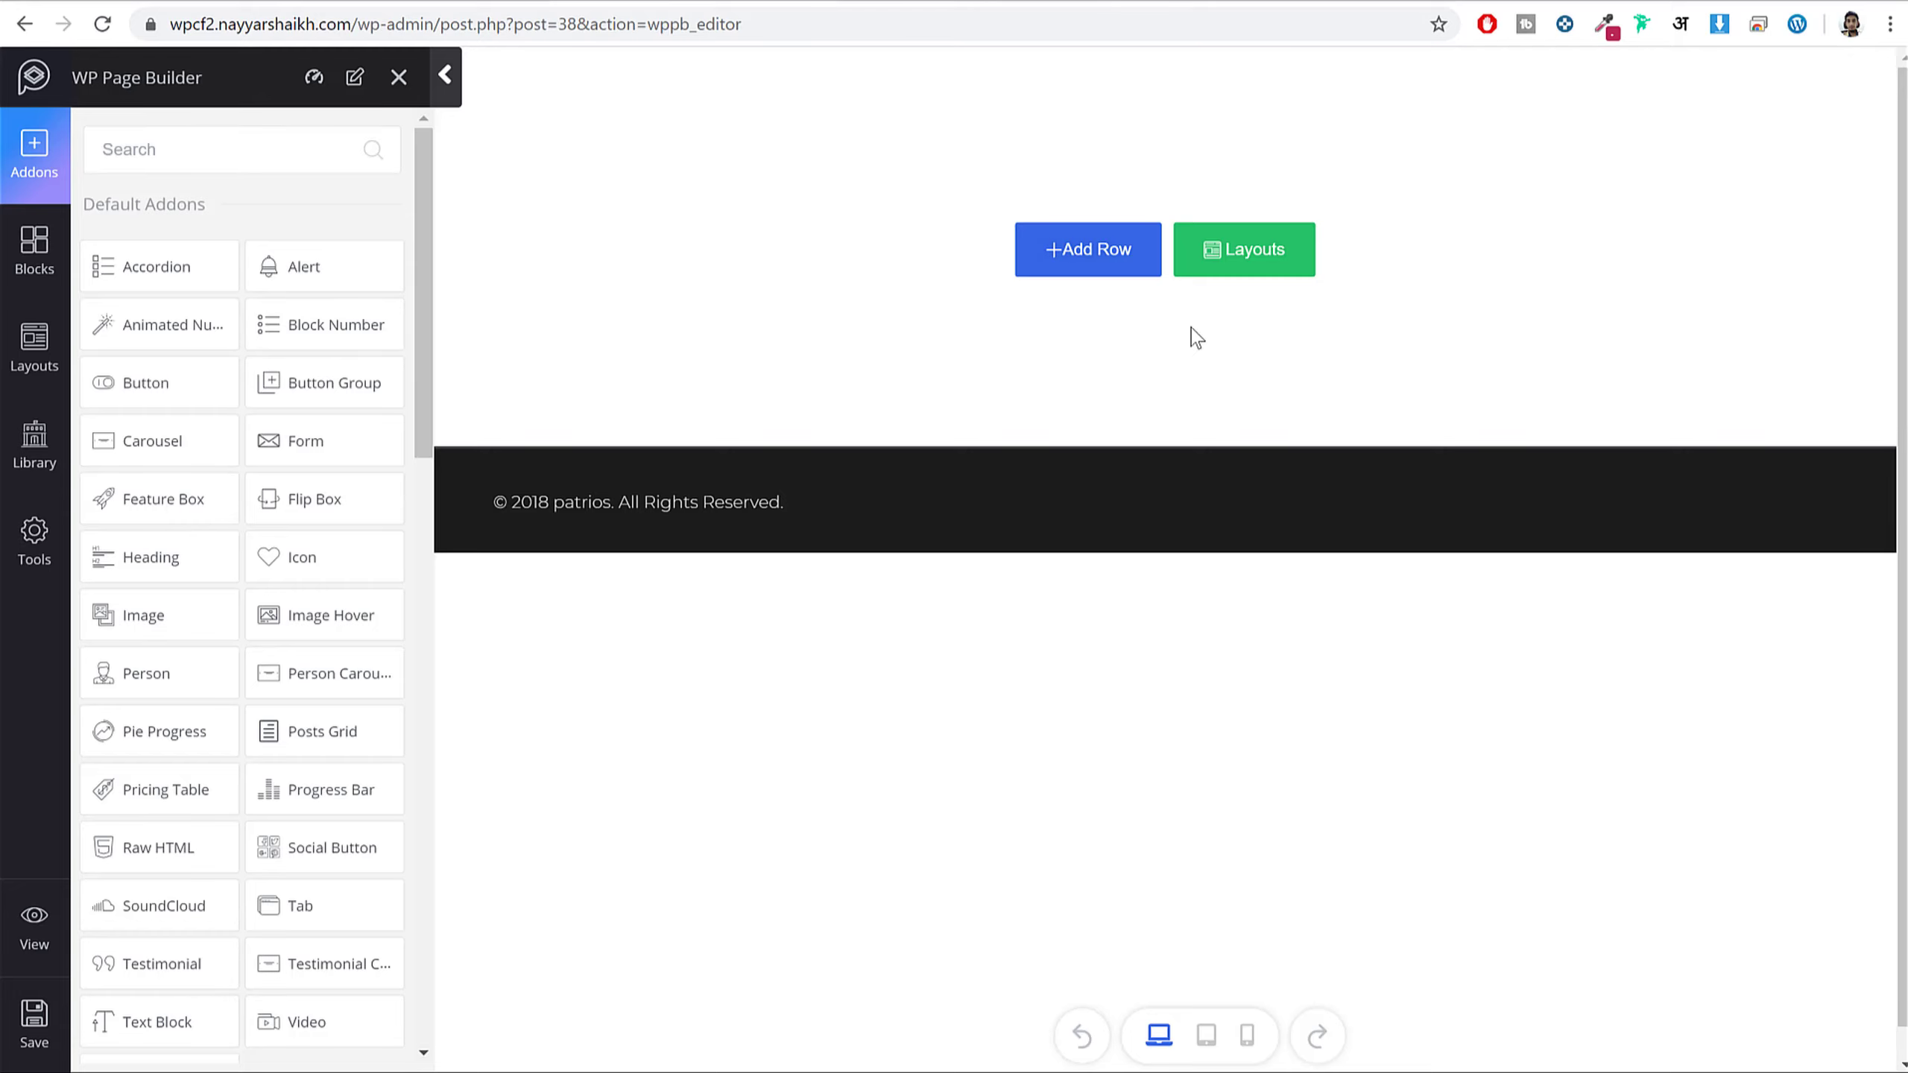
pyautogui.click(1085, 275)
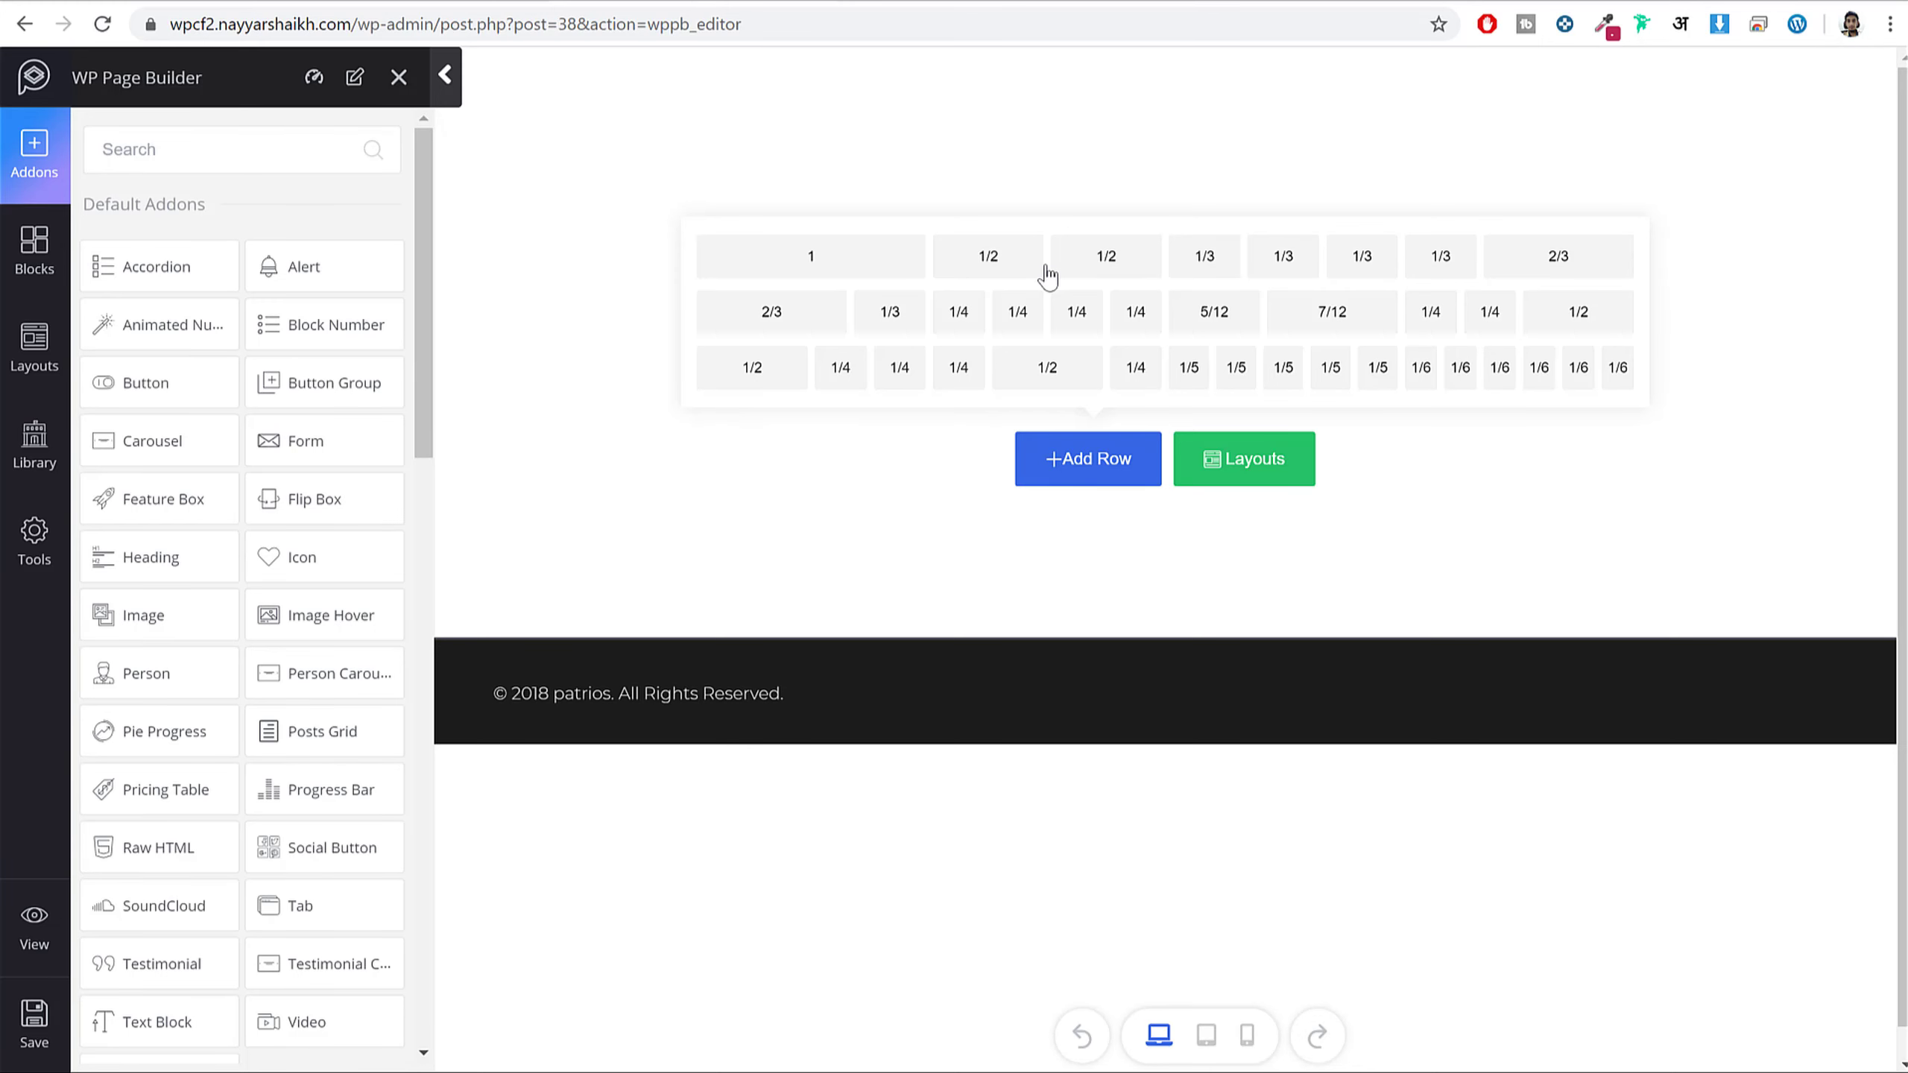
pyautogui.click(1009, 269)
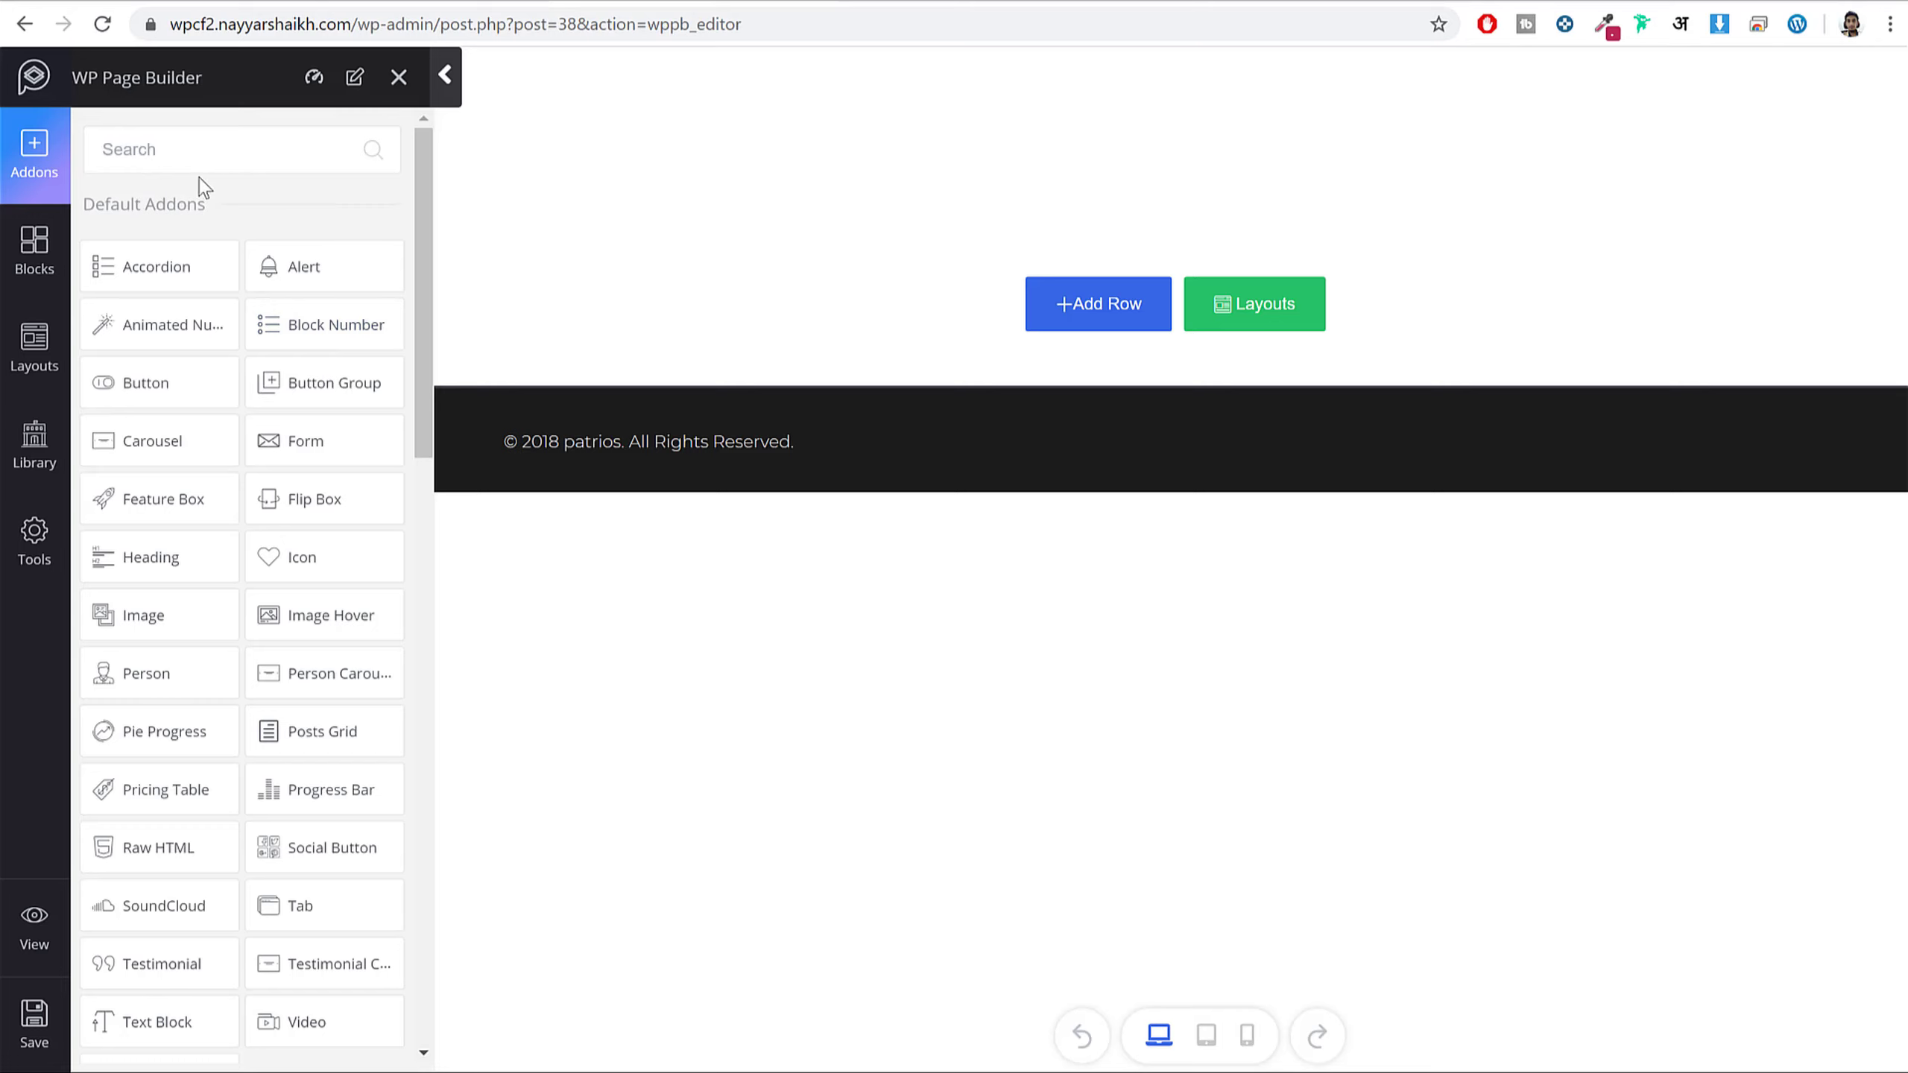
# - Search the addons for "cf" to find the crowdfunding widgets
pyautogui.scroll(-10, 291, 635)
pyautogui.scroll(6, 316, 755)
pyautogui.scroll(5, 316, 755)
pyautogui.click(221, 154)
pyautogui.write('cf')
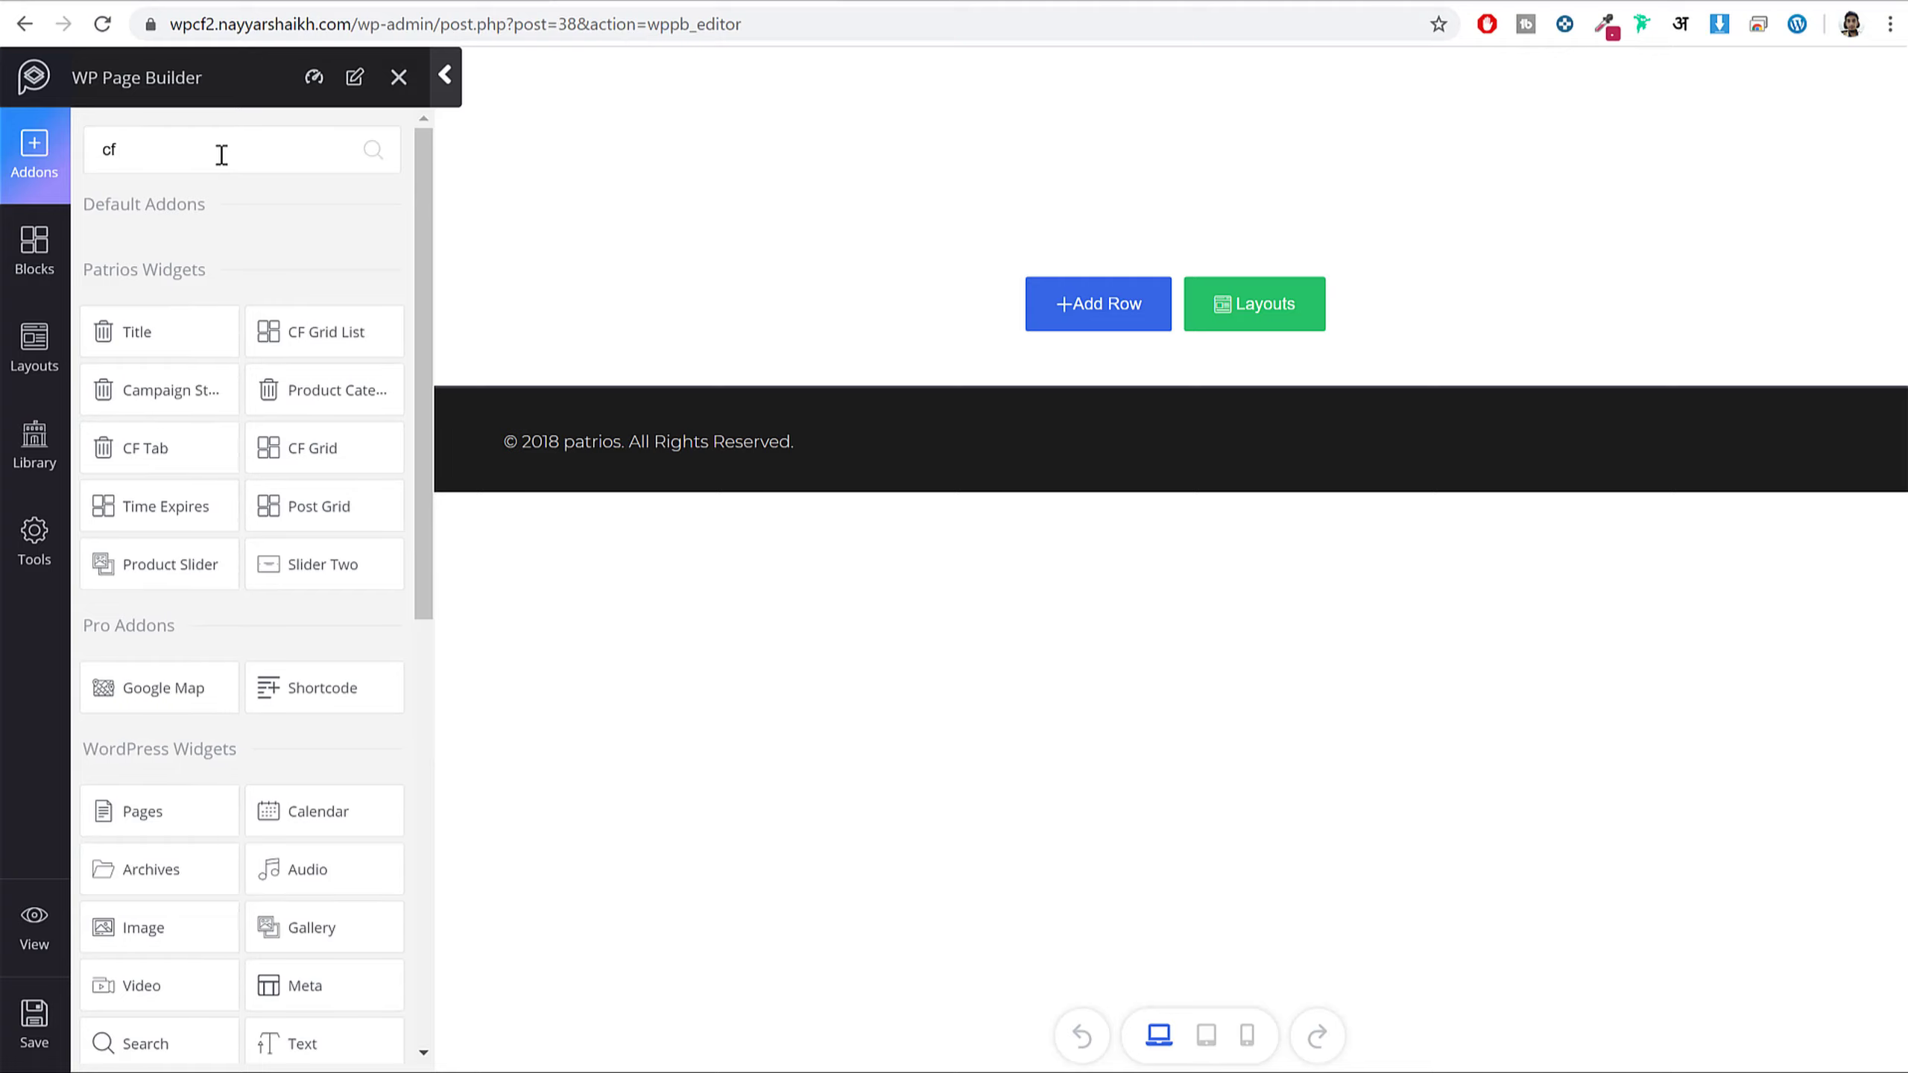
pyautogui.moveTo(295, 445); pyautogui.dragTo(267, 481)
pyautogui.moveTo(847, 141); pyautogui.dragTo(835, 87)
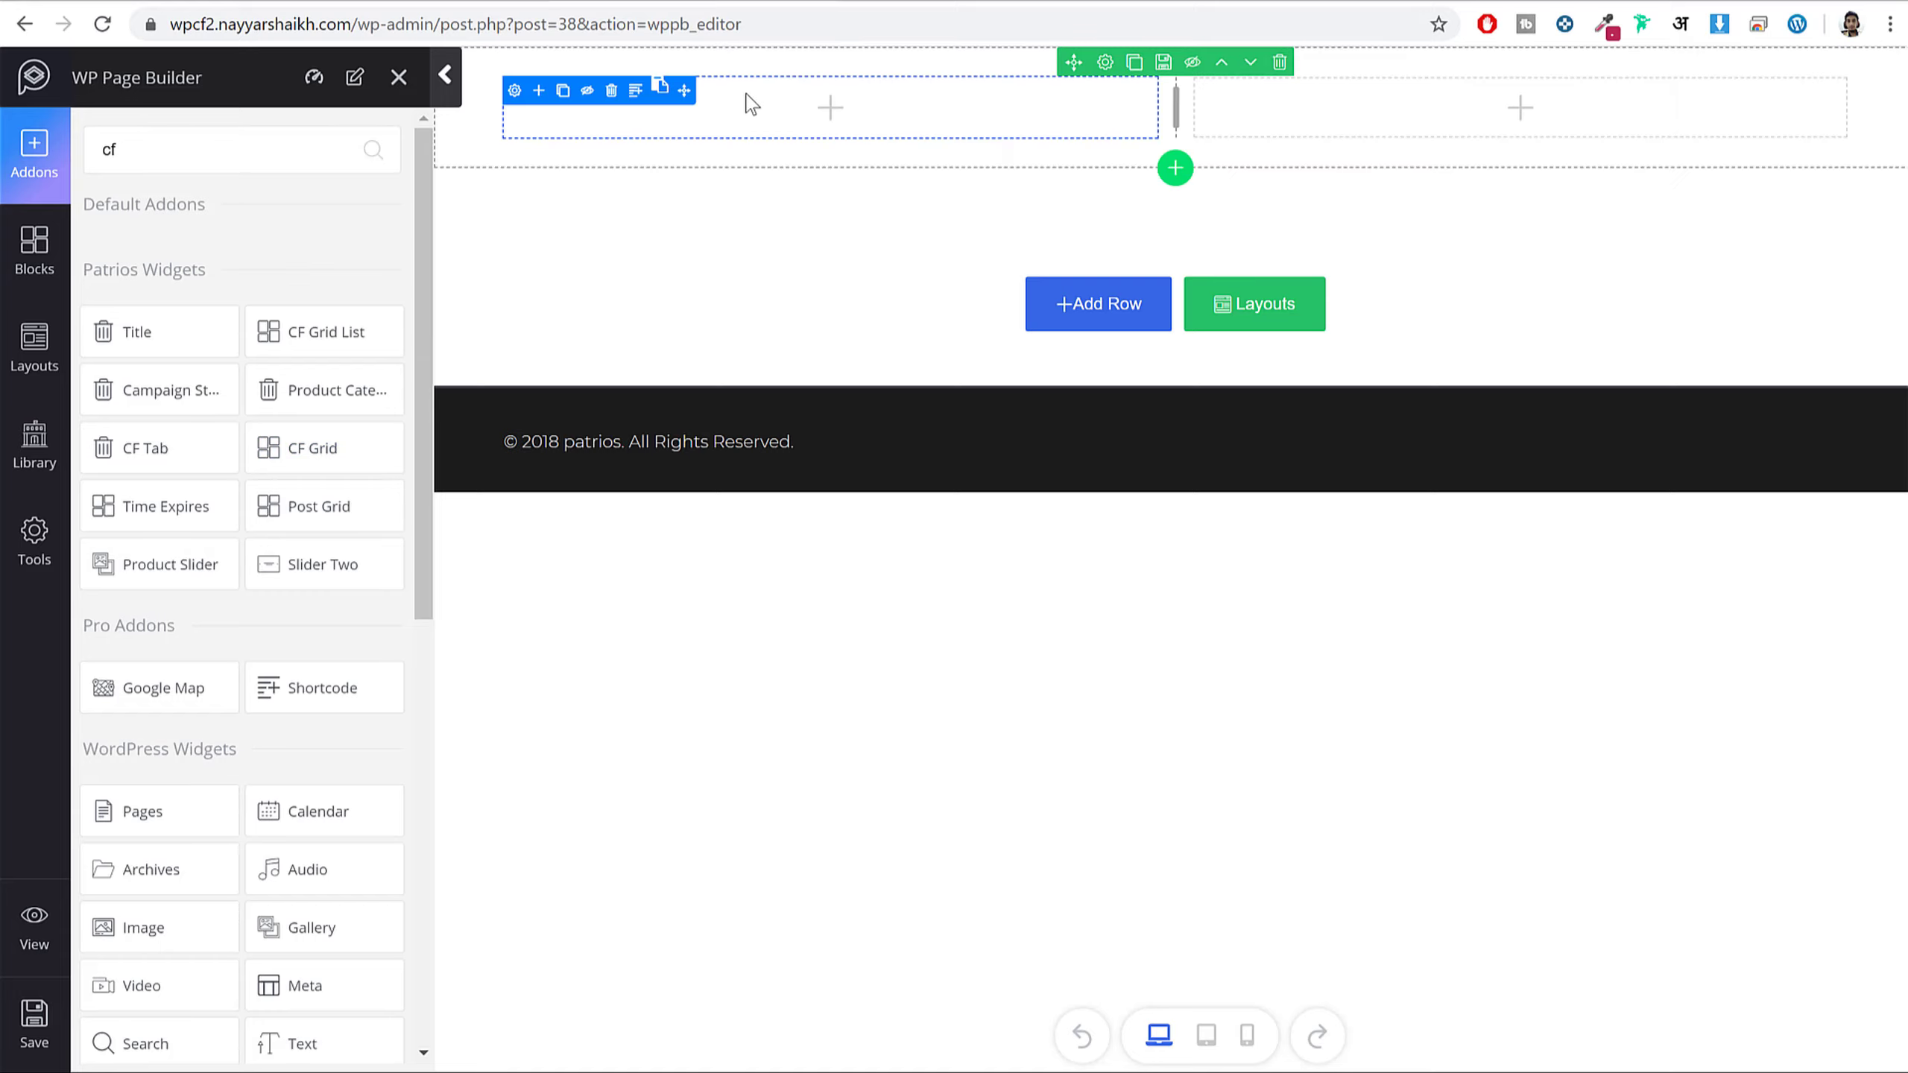
# - Add another row with two half-width columns and place the CF Grid addon in its first column
pyautogui.click(1084, 319)
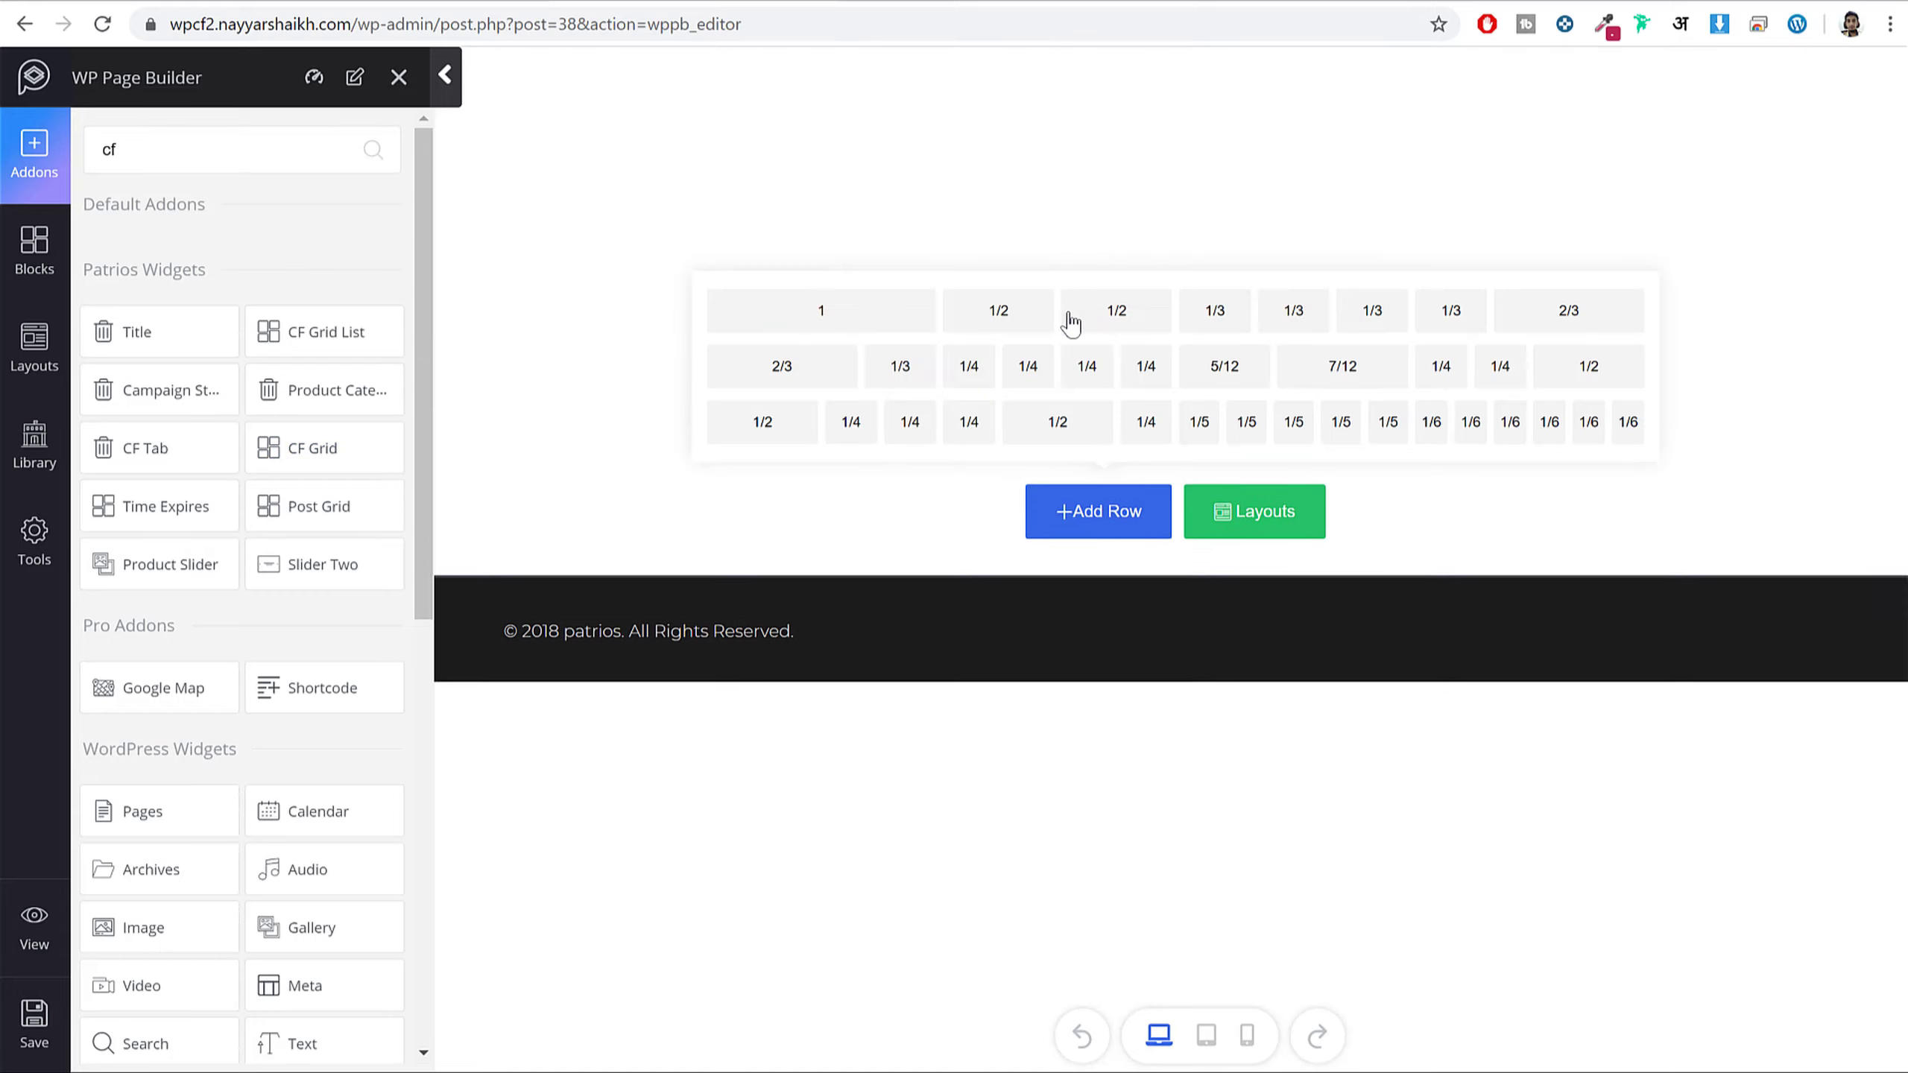
pyautogui.click(1030, 319)
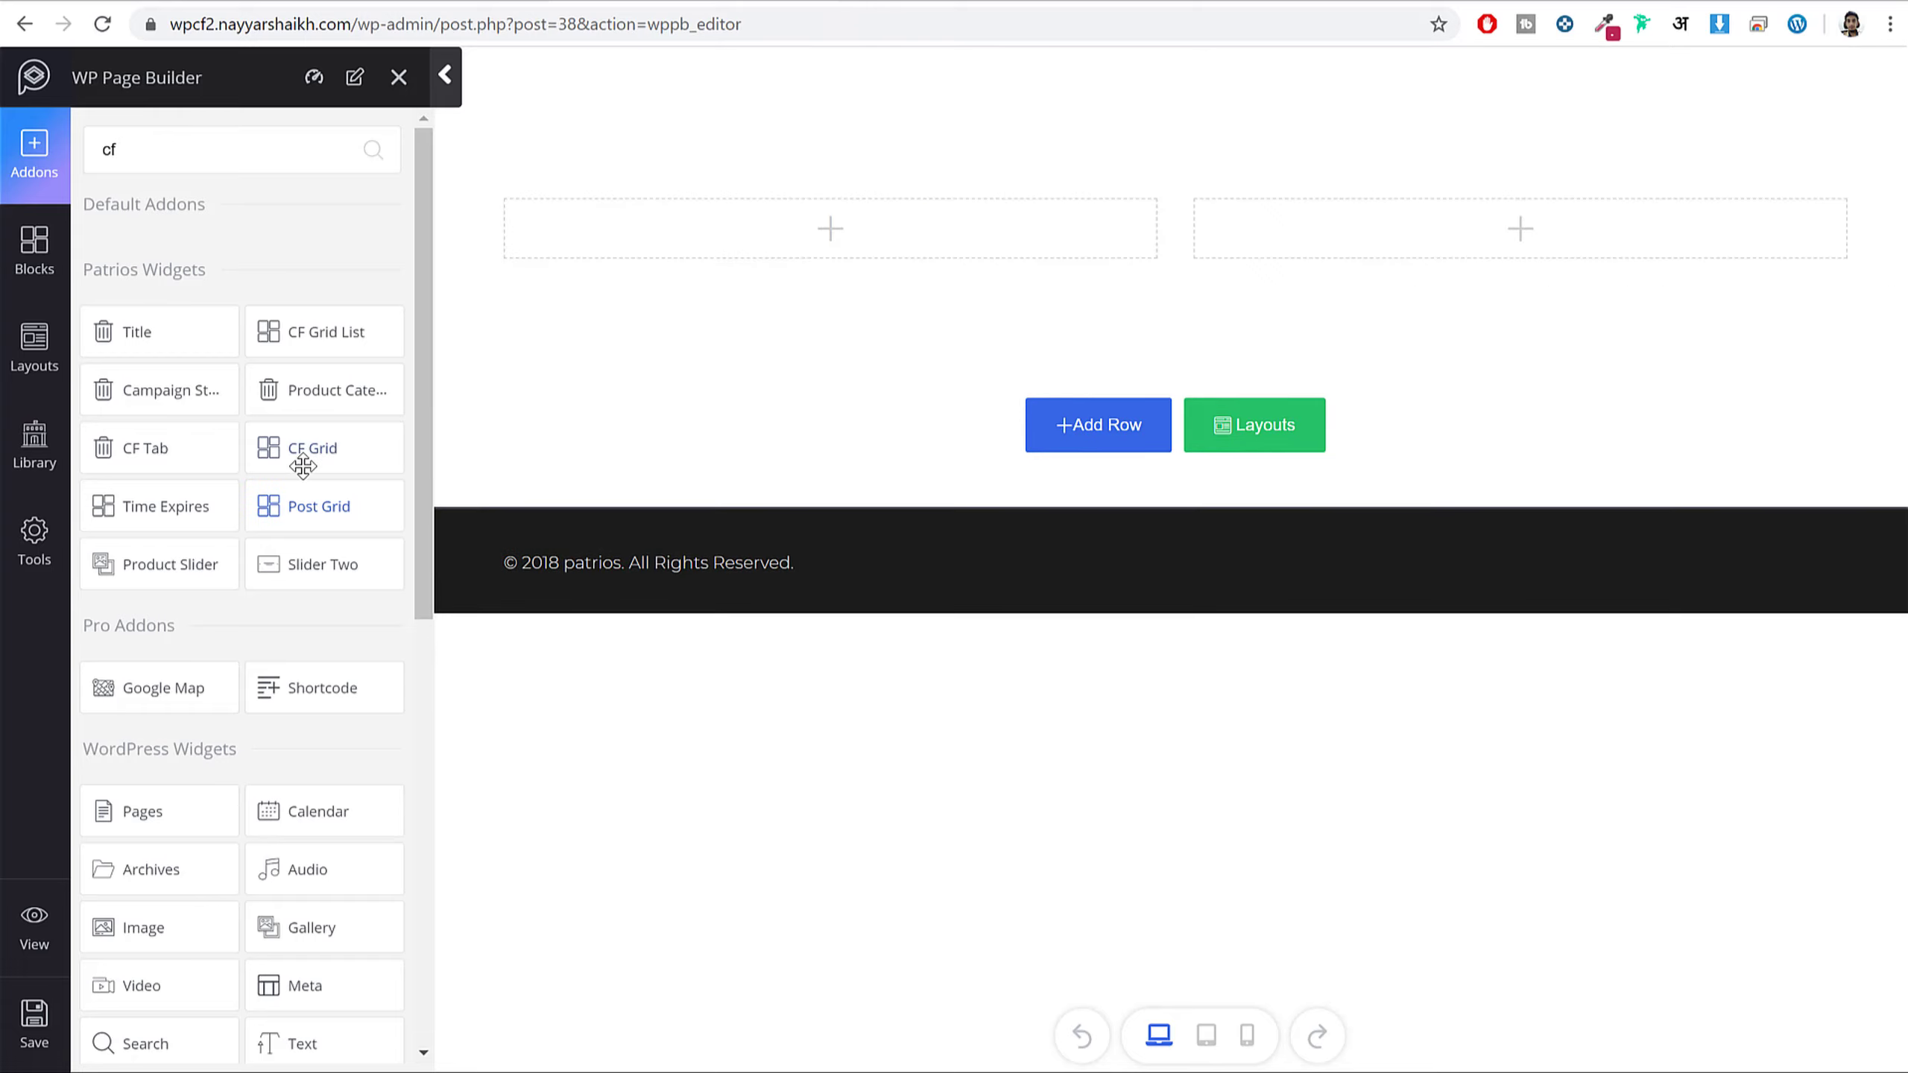
pyautogui.moveTo(304, 451); pyautogui.dragTo(778, 216)
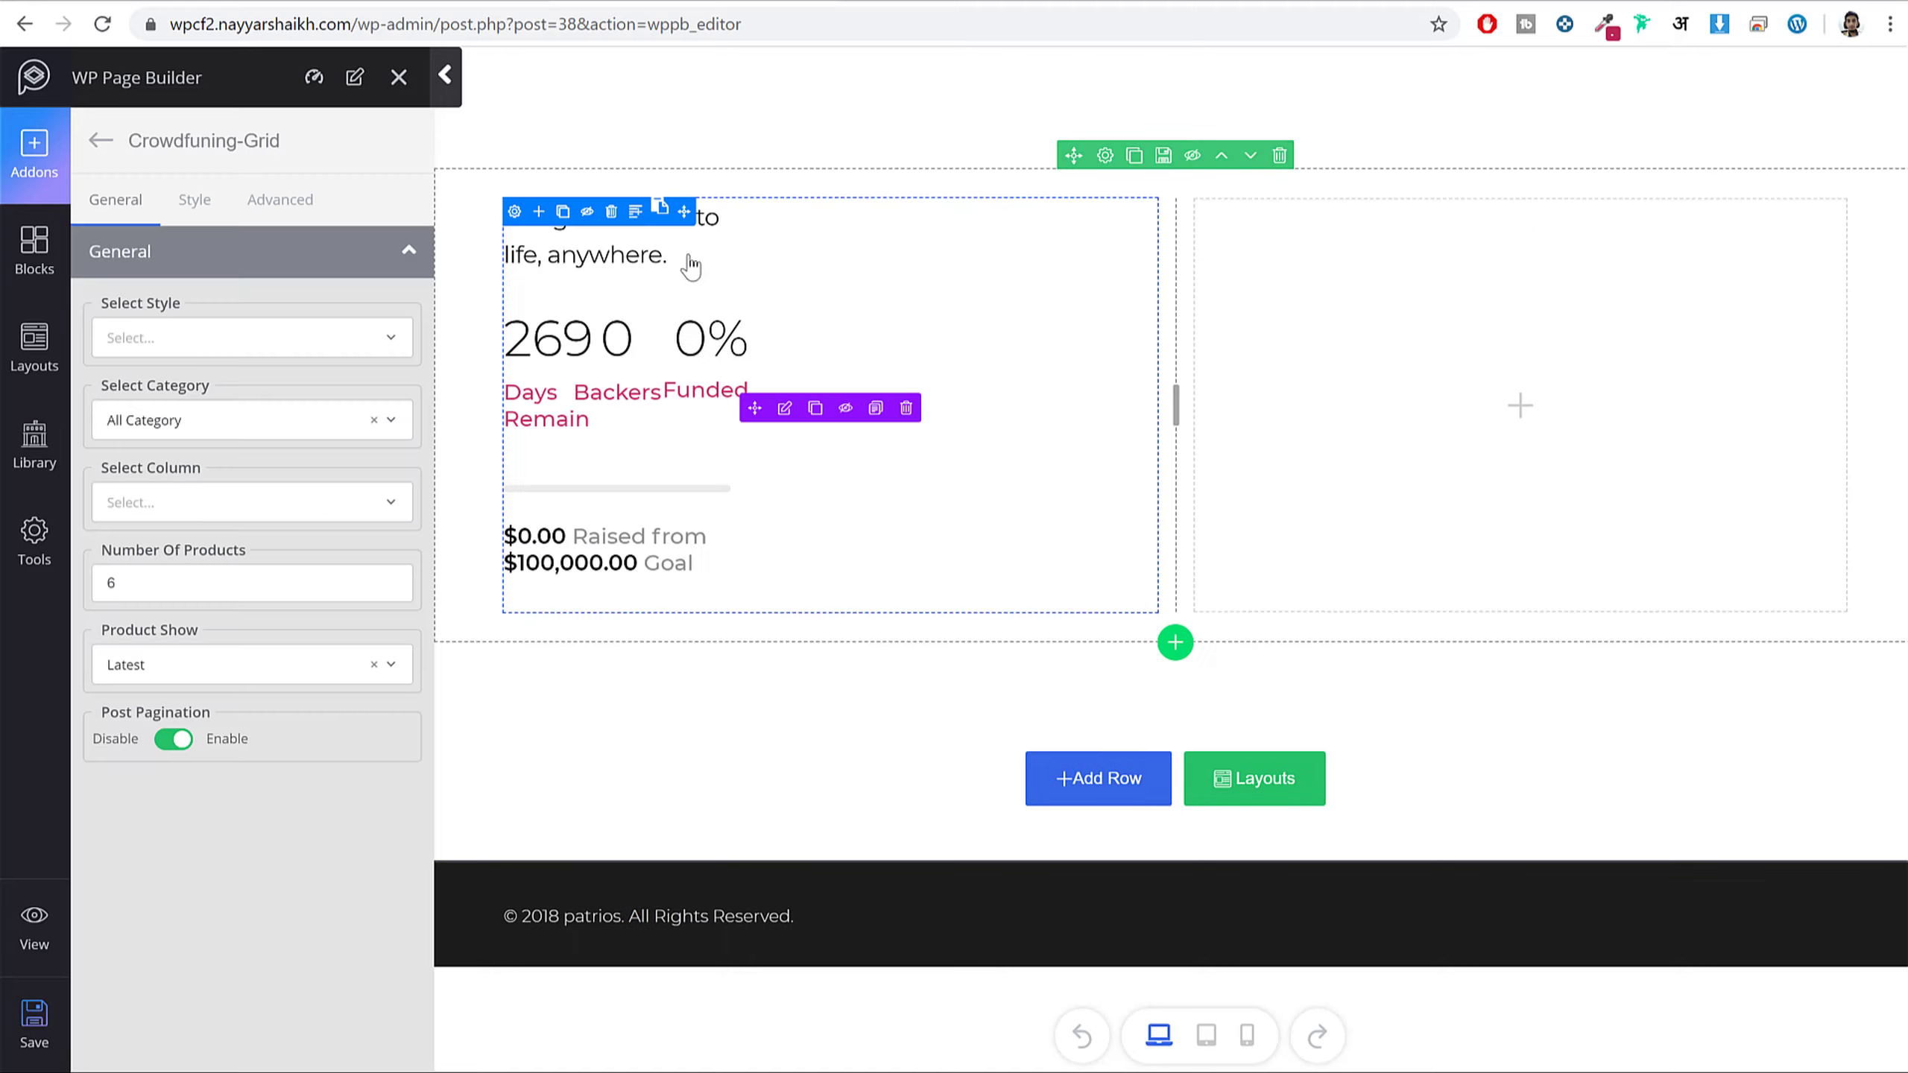
# - Delete the empty two-column row above the row containing the campaign grid
pyautogui.moveTo(1128, 119)
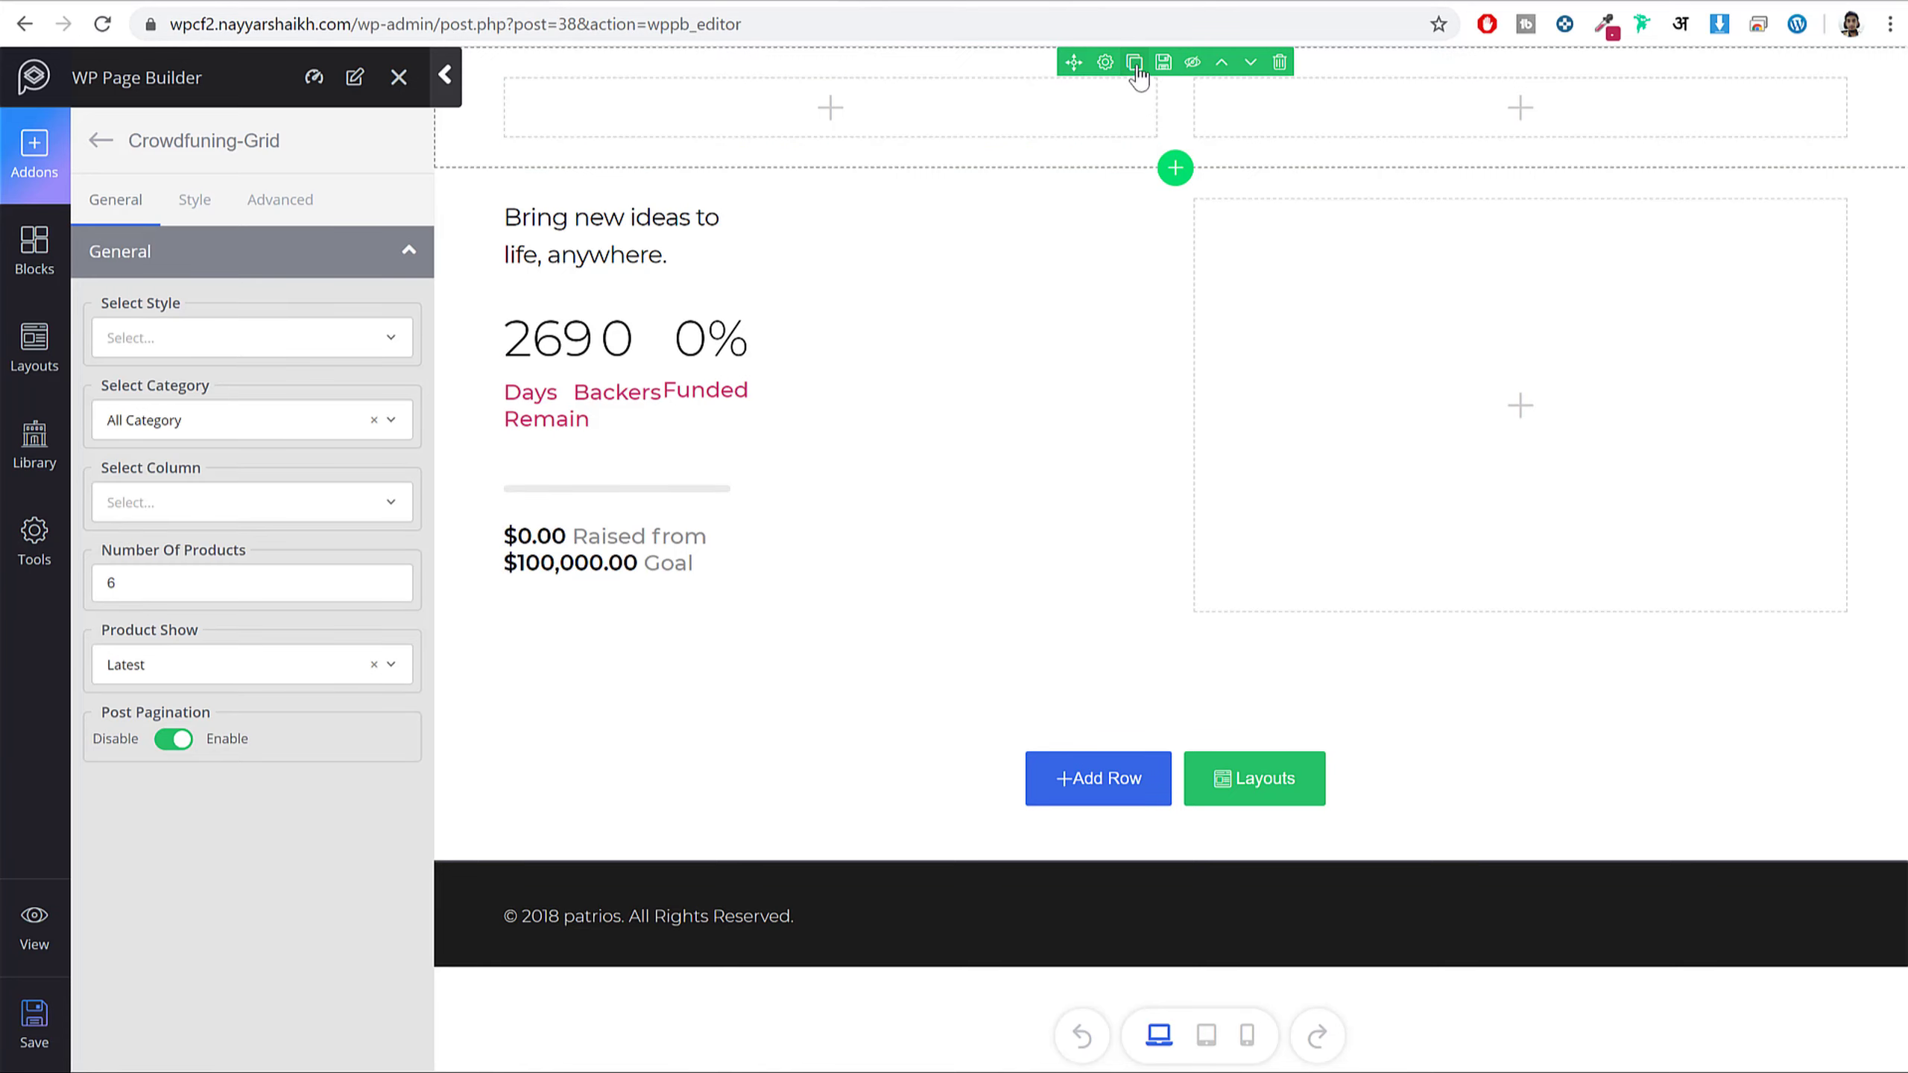
pyautogui.click(1280, 63)
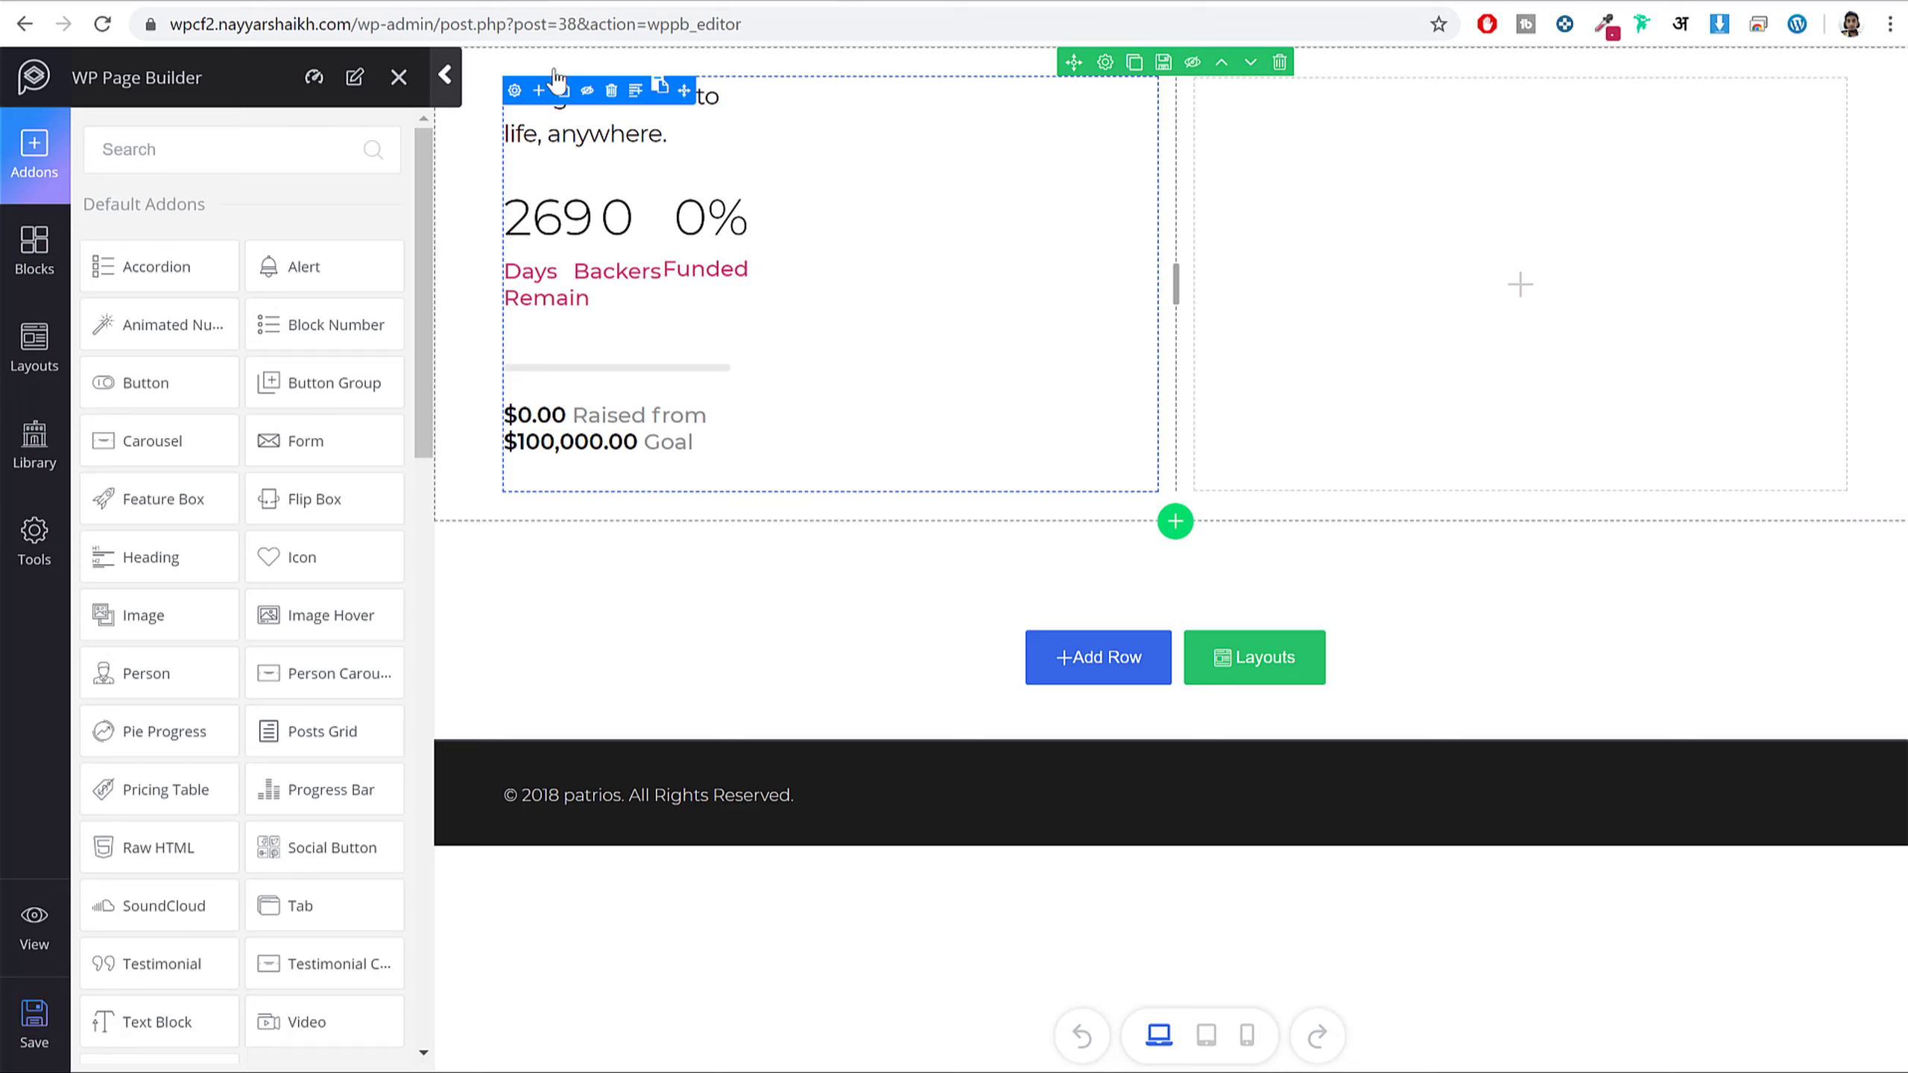
pyautogui.click(445, 74)
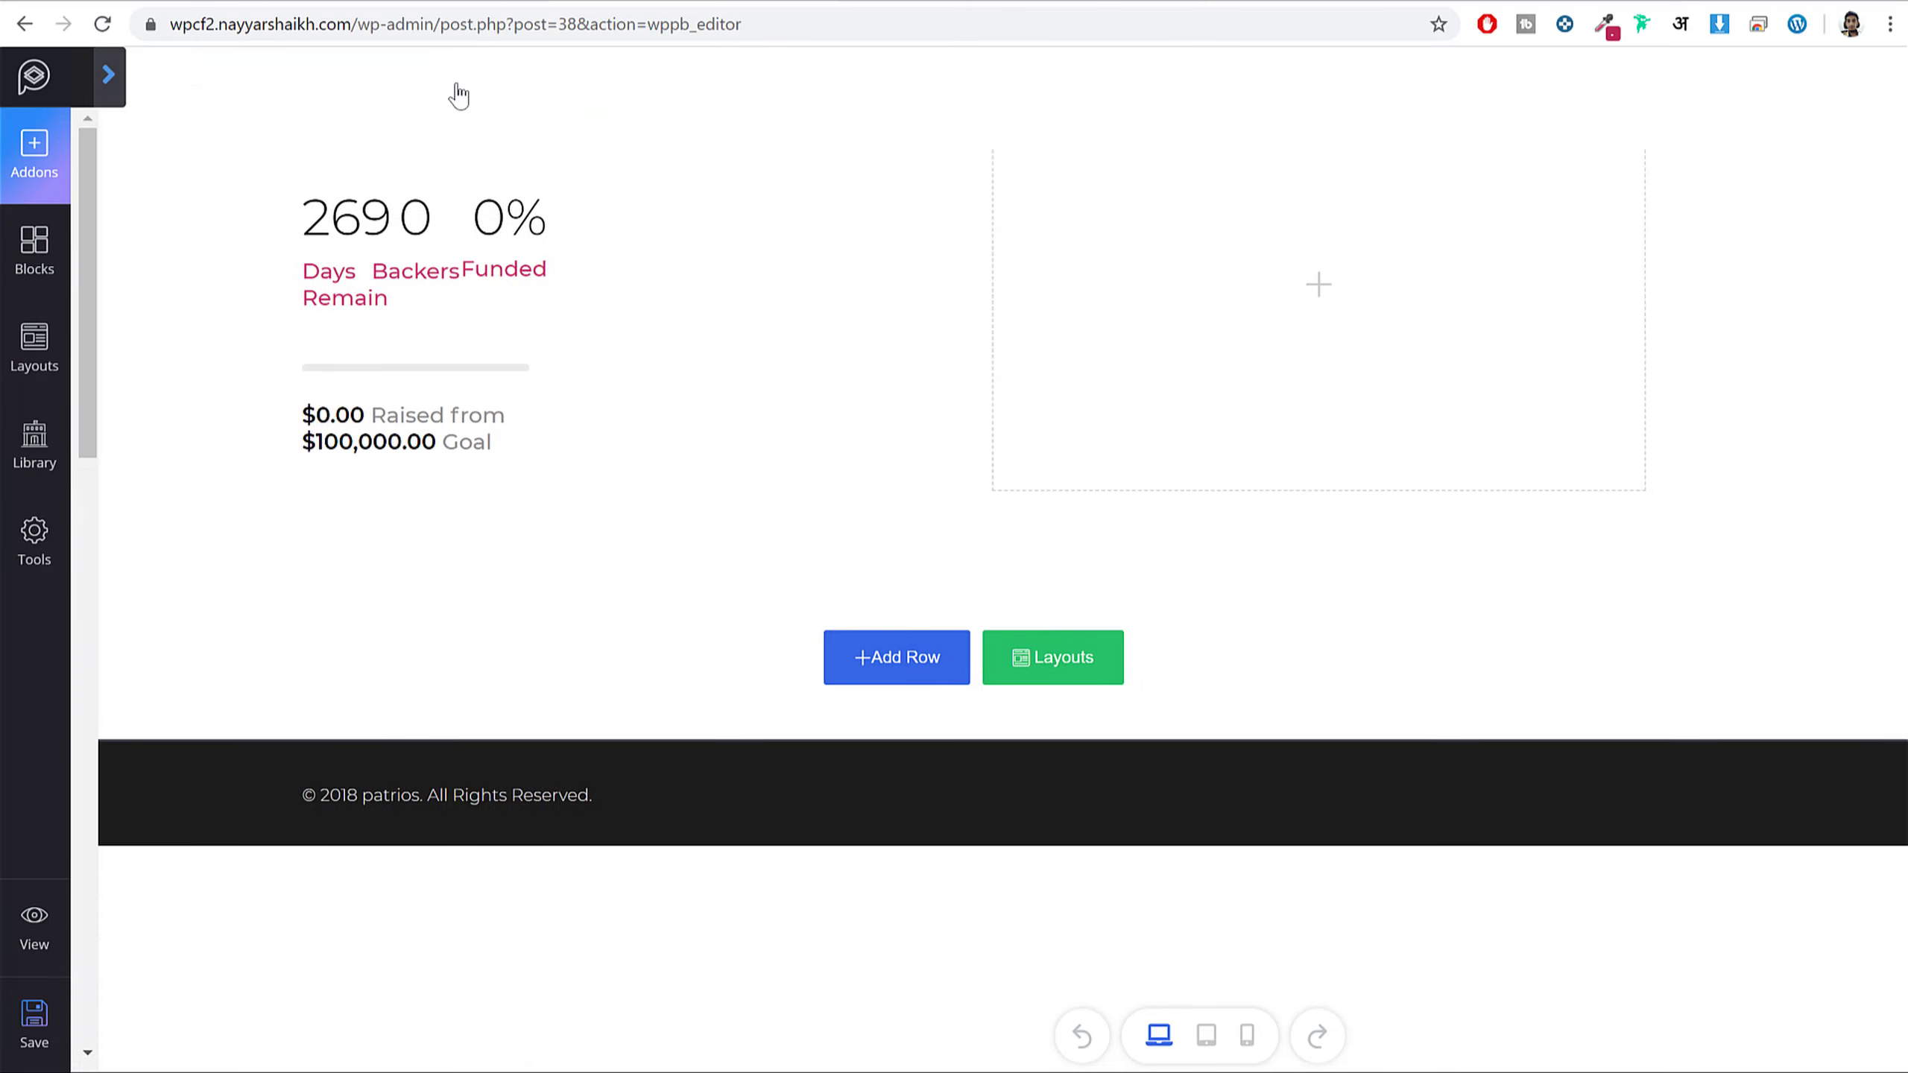
pyautogui.click(82, 75)
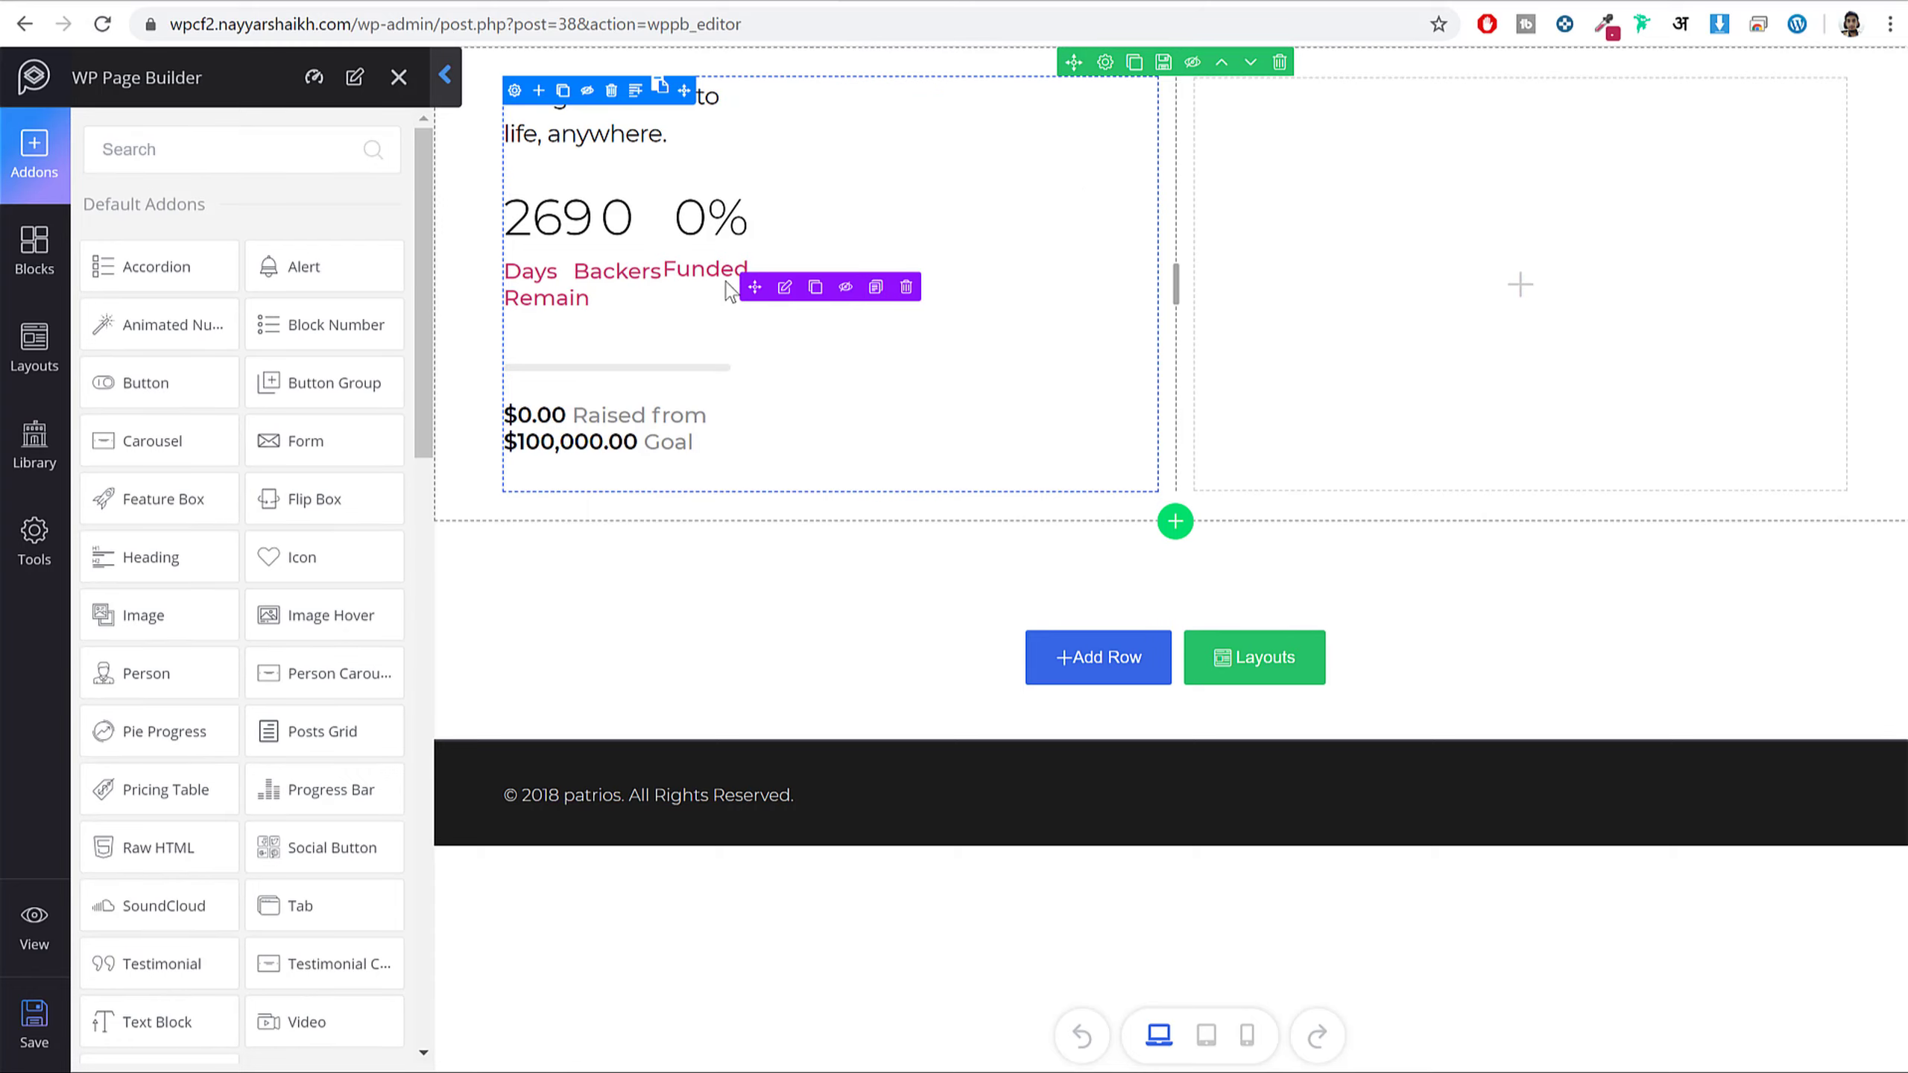
# - Set the campaign grid to Style Two with 1 product in a One Column layout
pyautogui.click(785, 290)
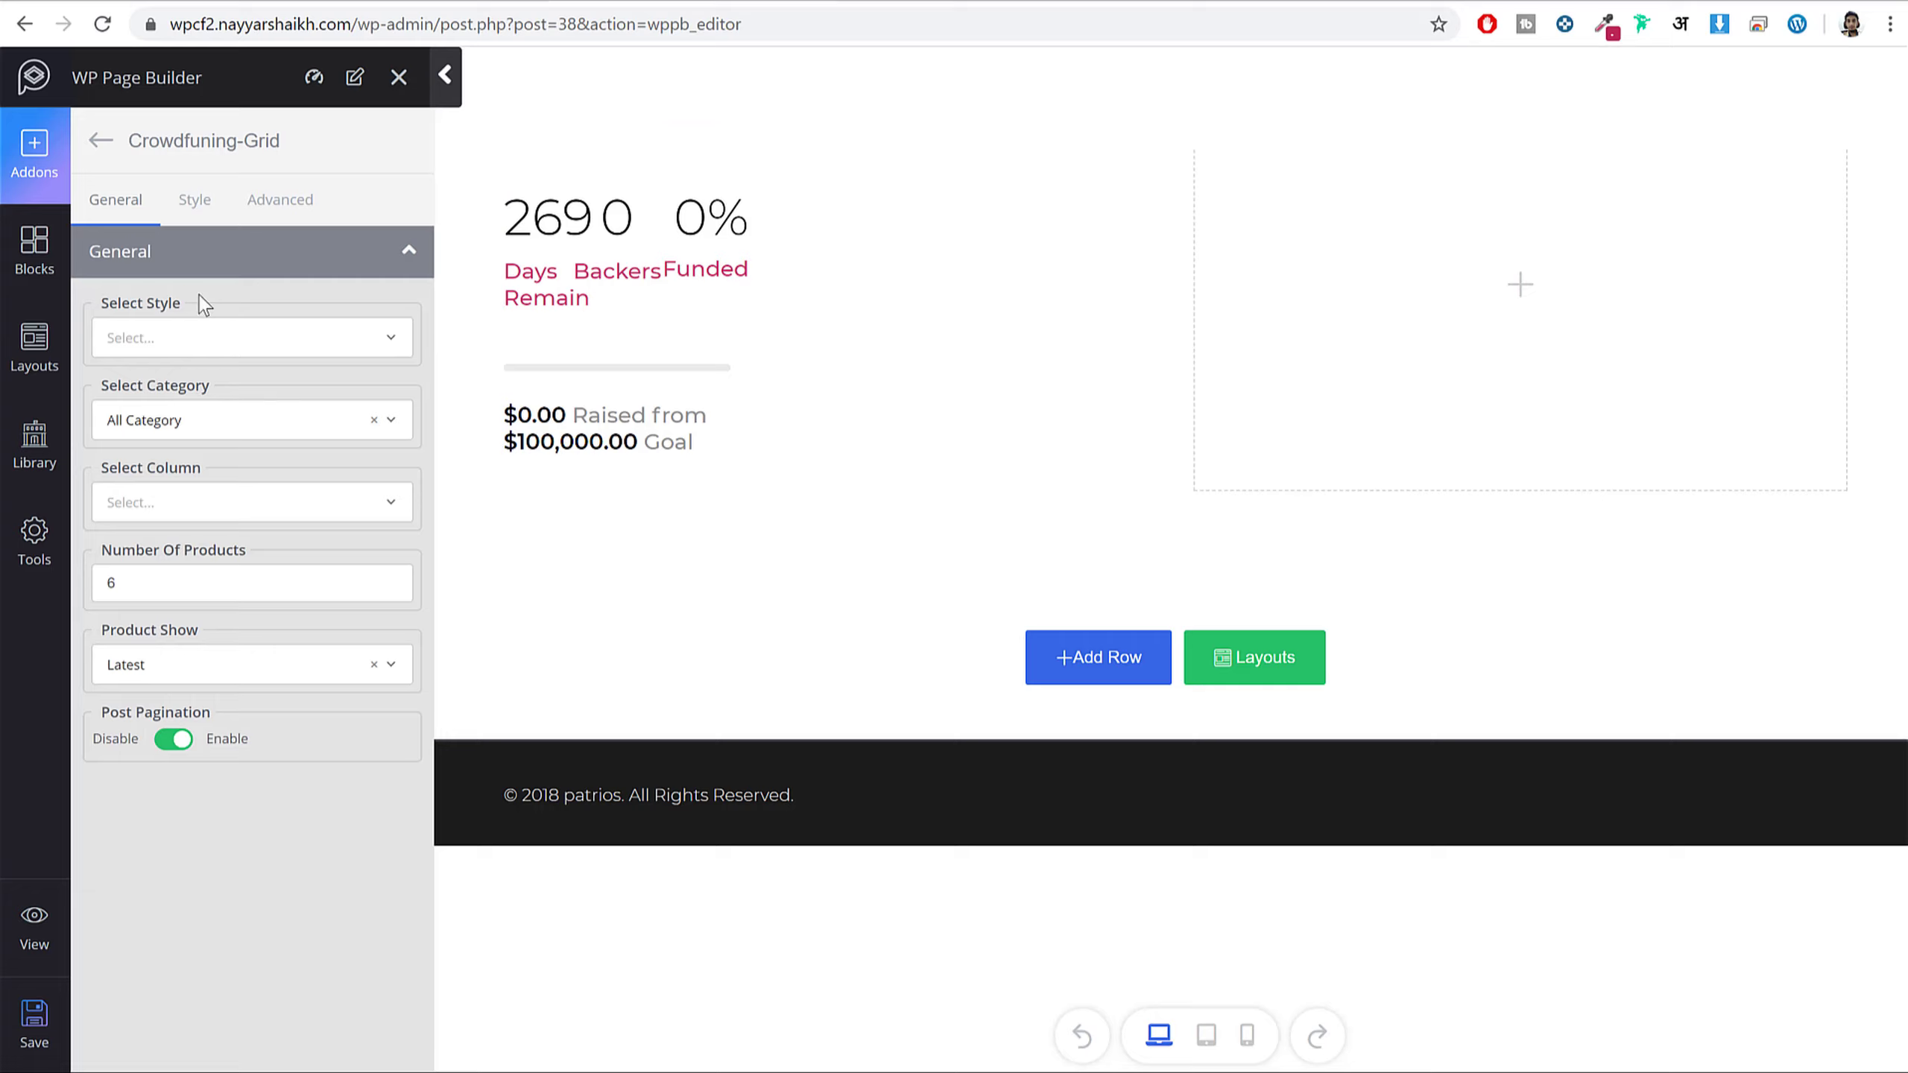
pyautogui.moveTo(198, 295); pyautogui.dragTo(128, 319)
pyautogui.click(254, 340)
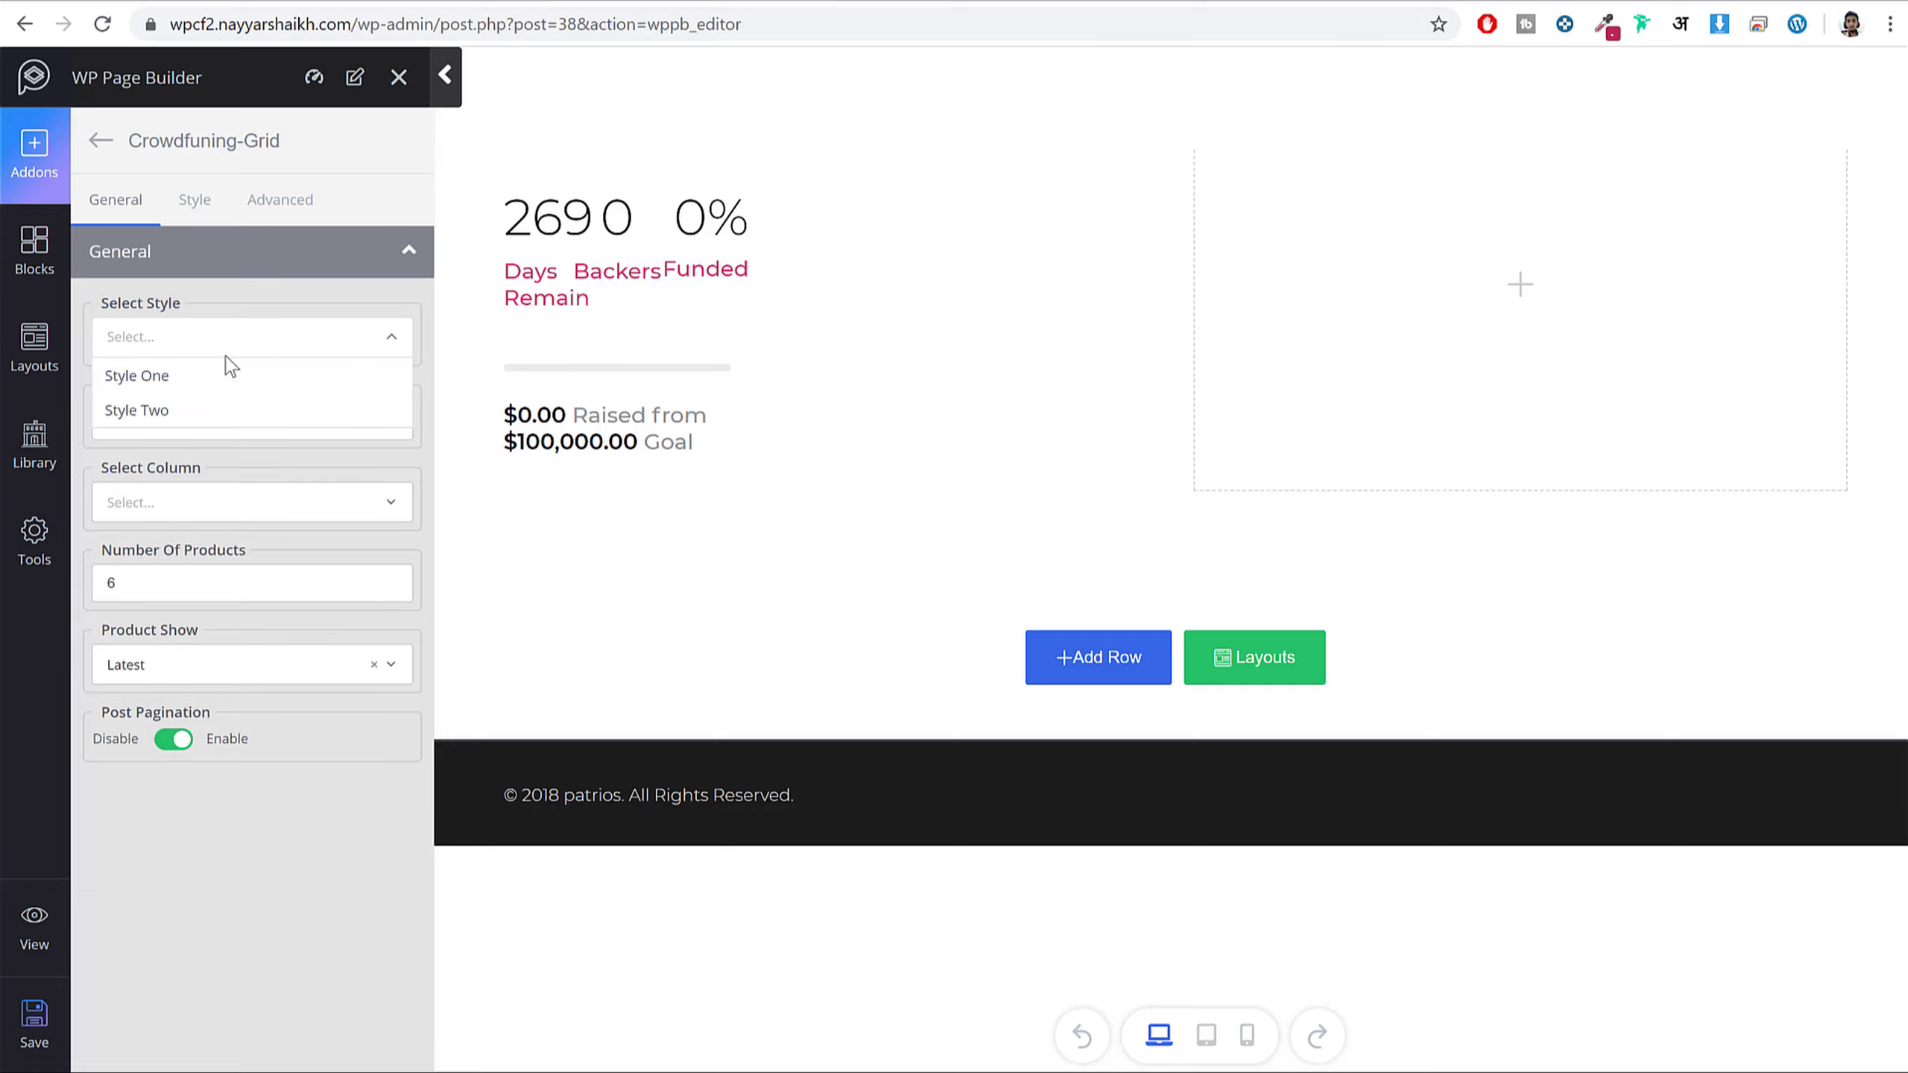
pyautogui.click(161, 420)
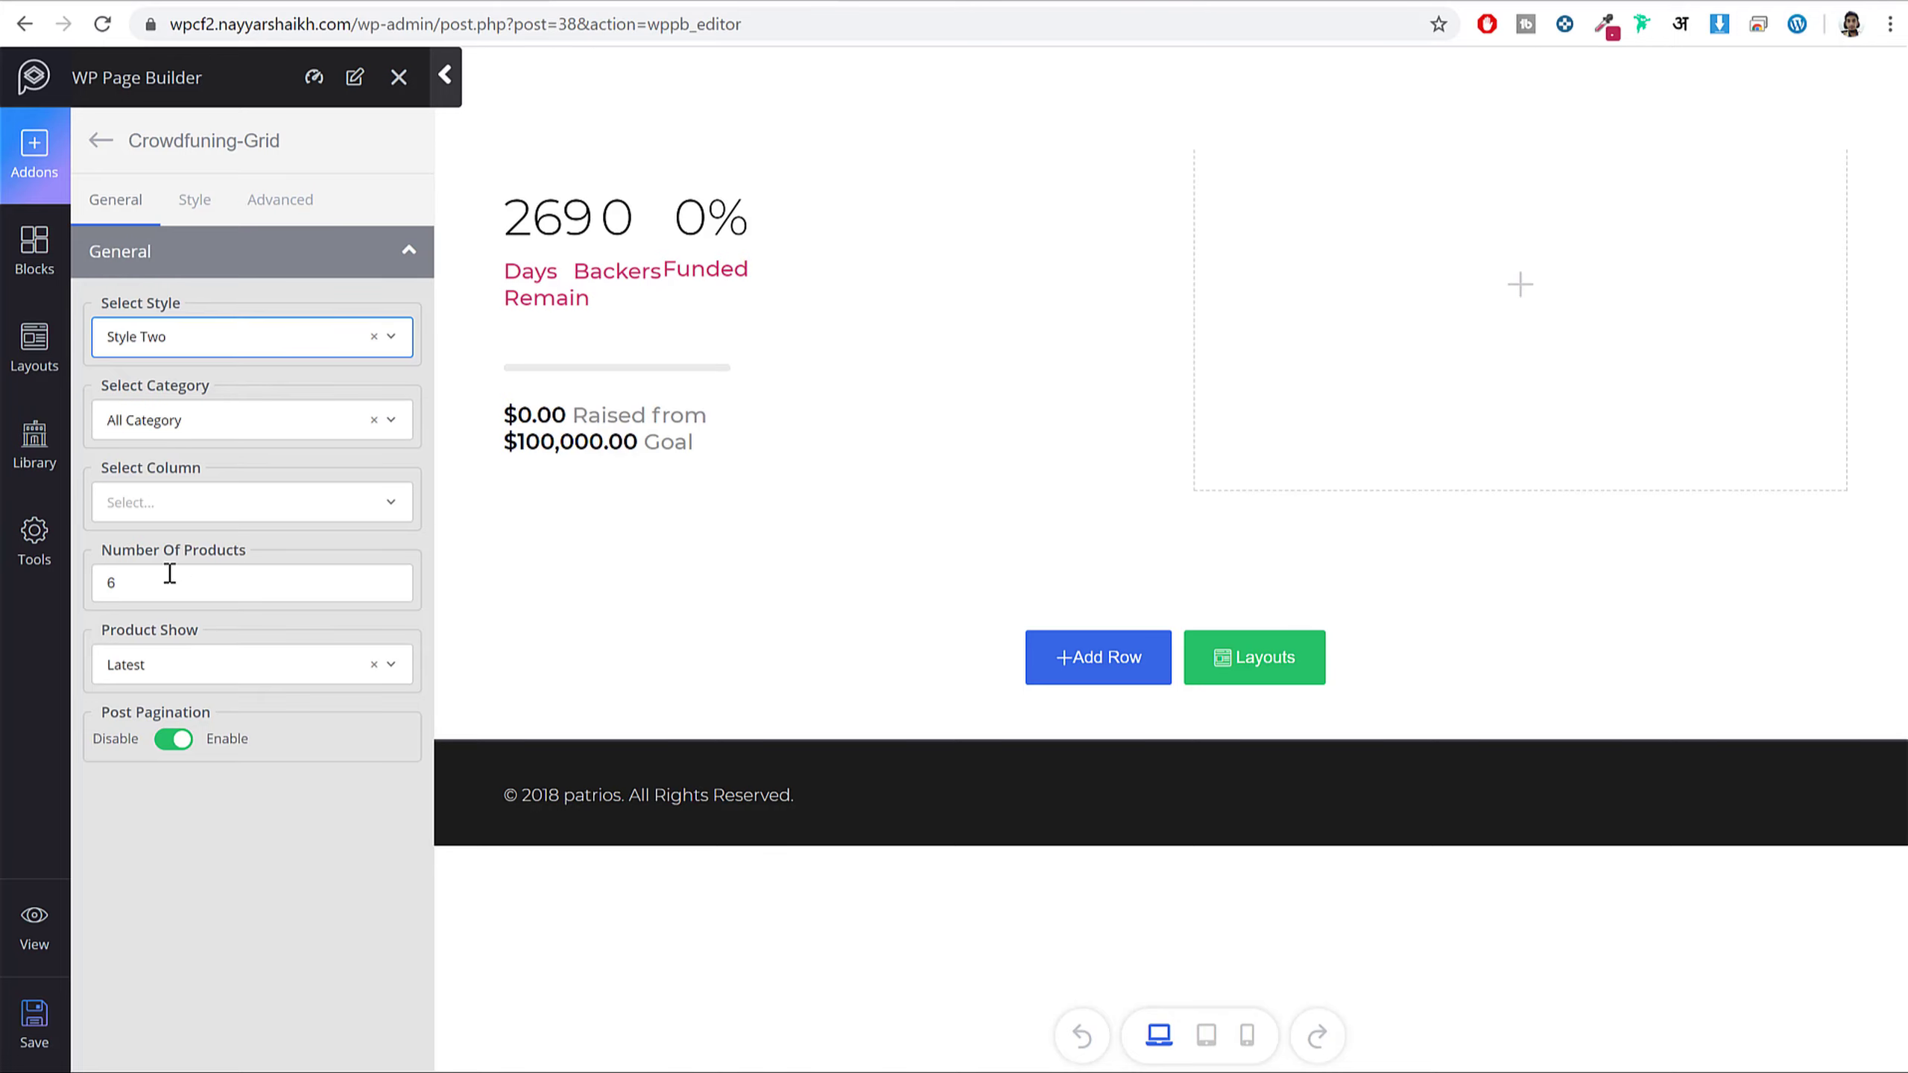
pyautogui.doubleClick(219, 571)
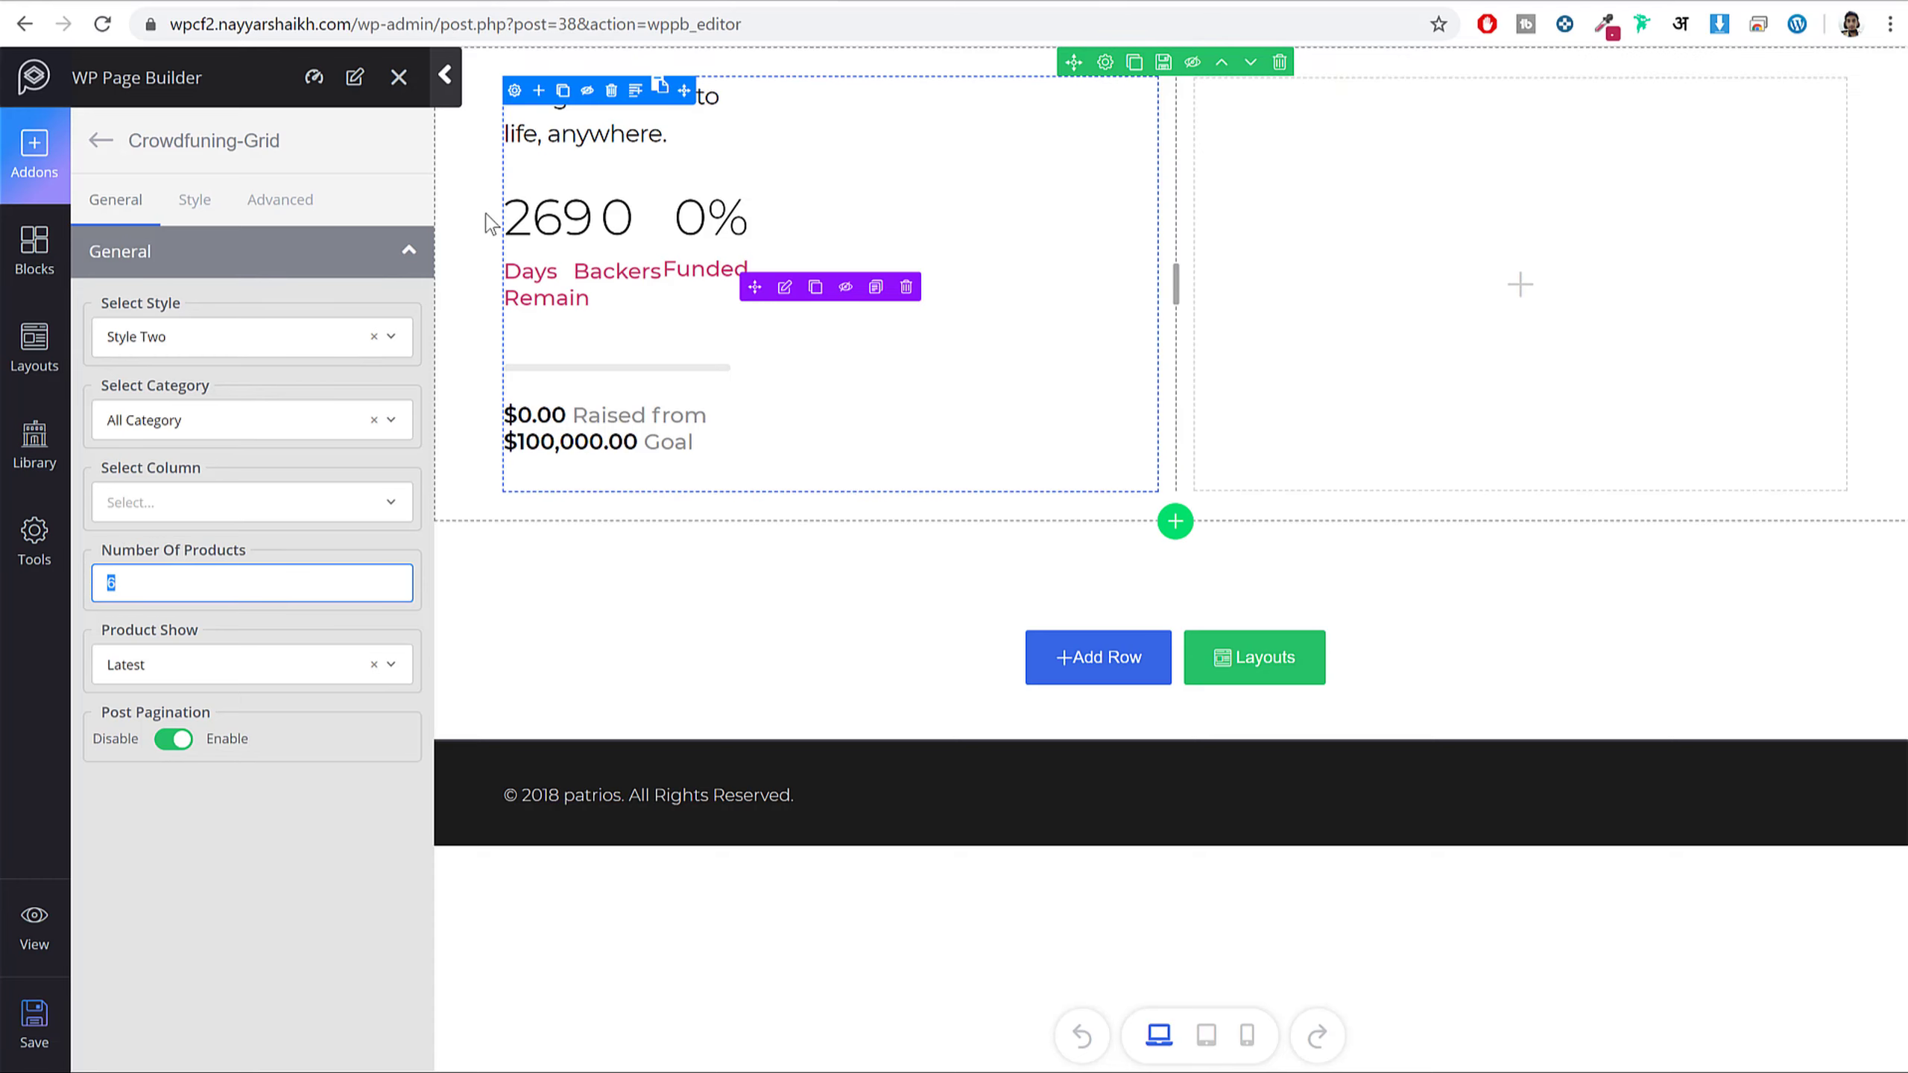
pyautogui.click(284, 497)
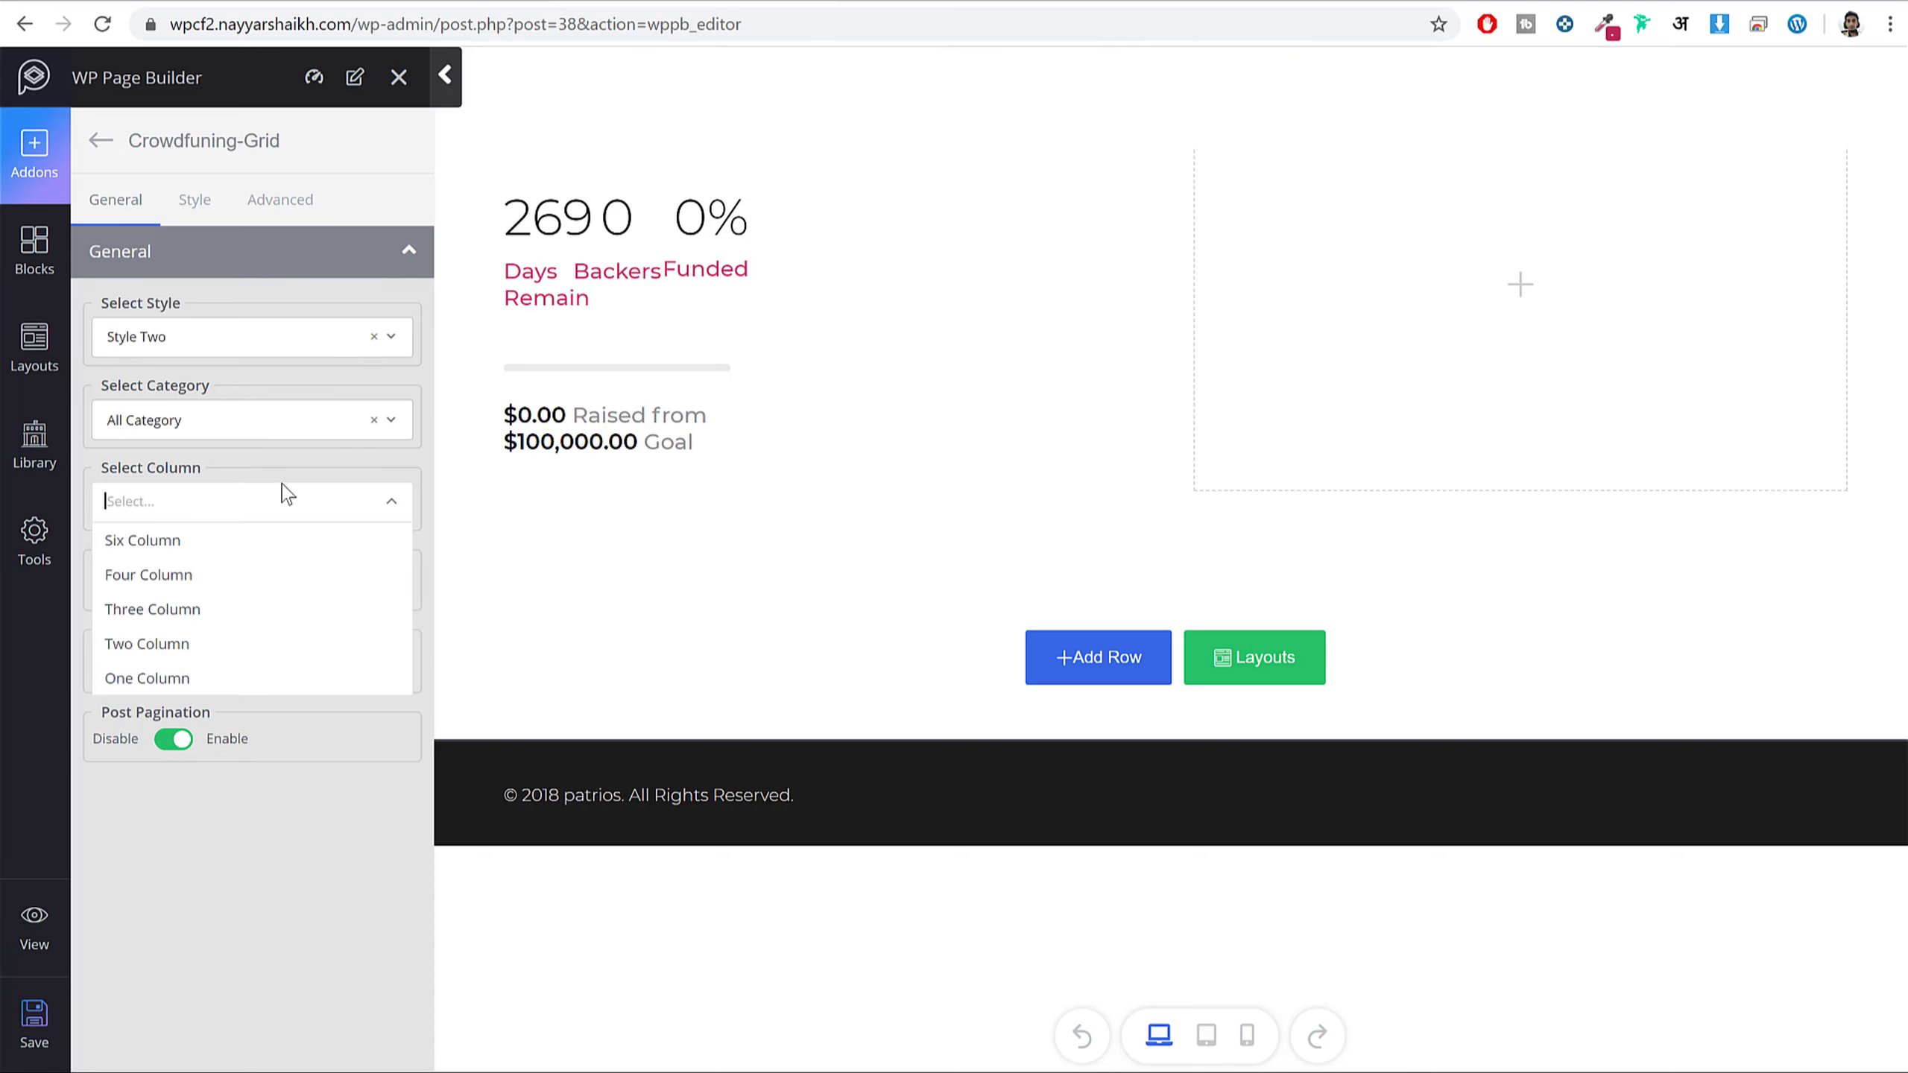
pyautogui.click(138, 477)
pyautogui.click(208, 511)
pyautogui.click(173, 682)
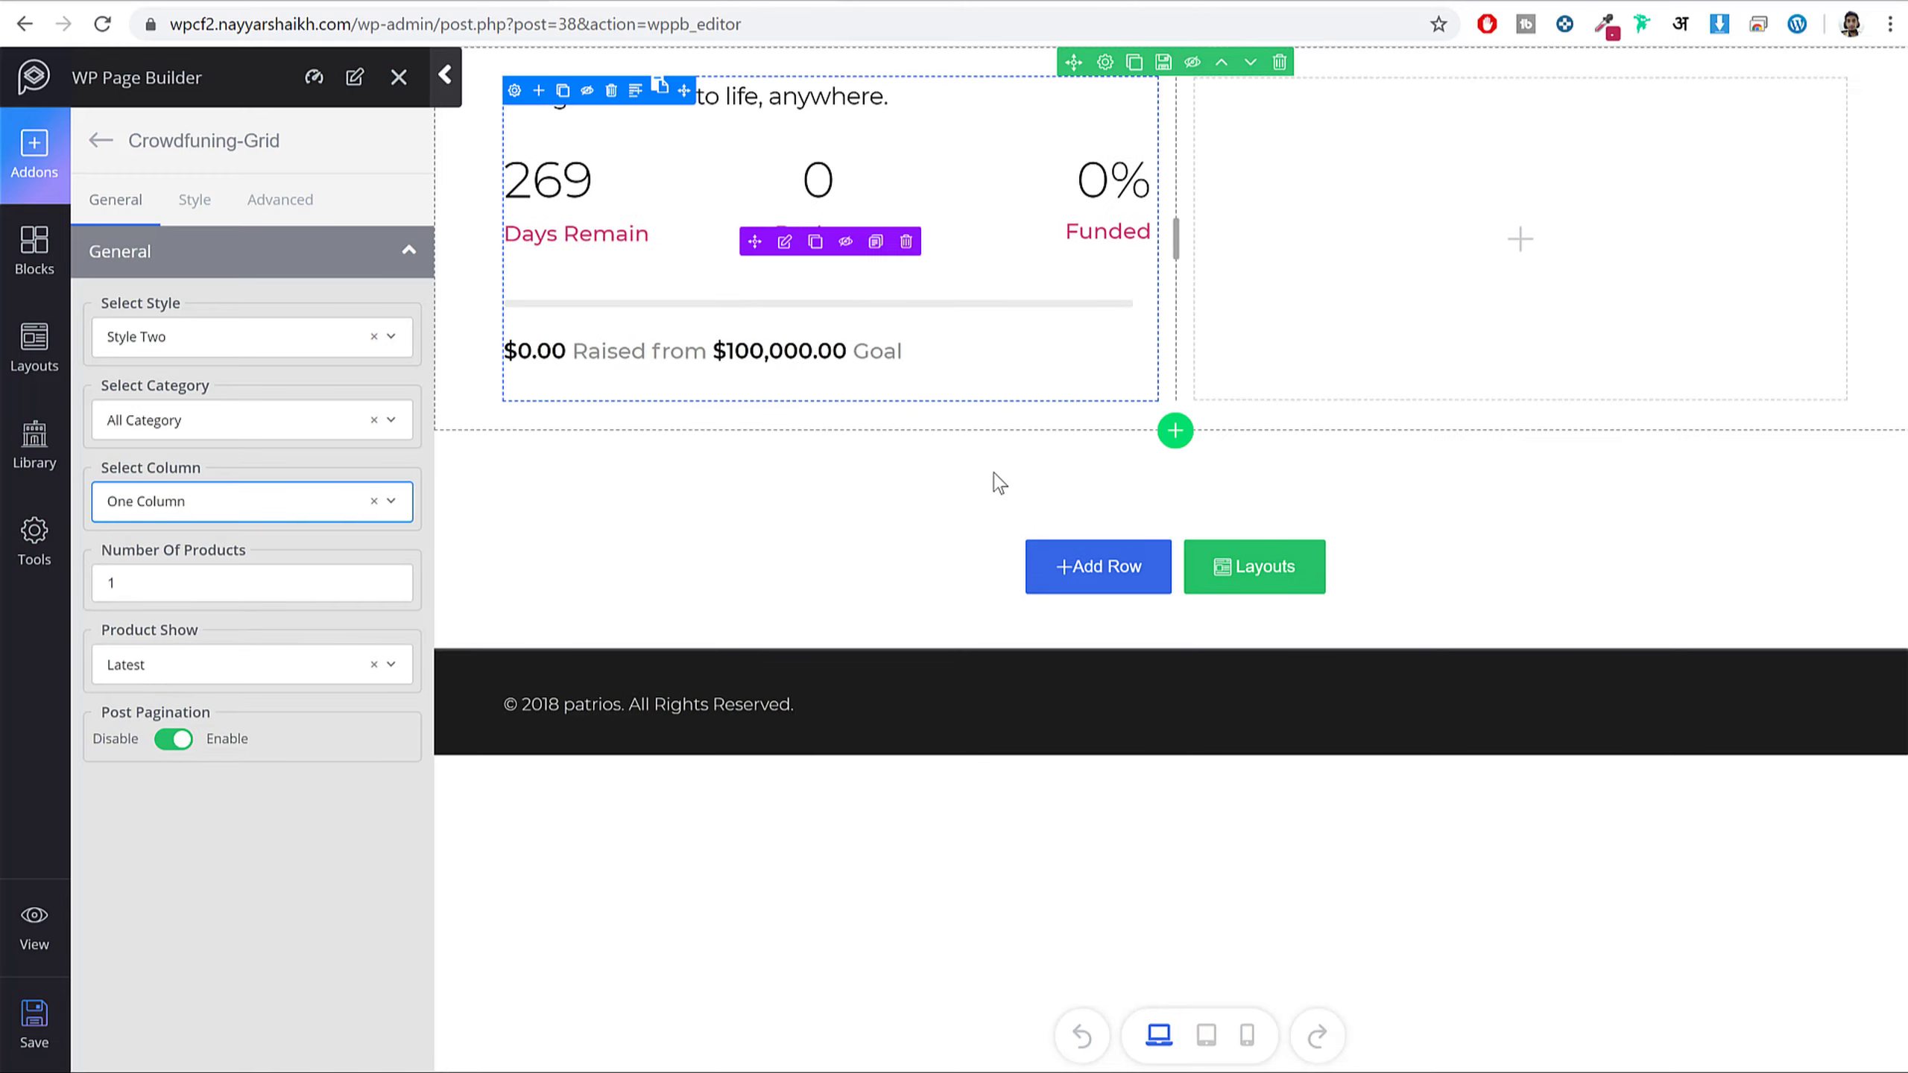
# - Examine the Patrios demo's hero campaign text, featured projects and recommended project cards for comparison
pyautogui.click(376, 2)
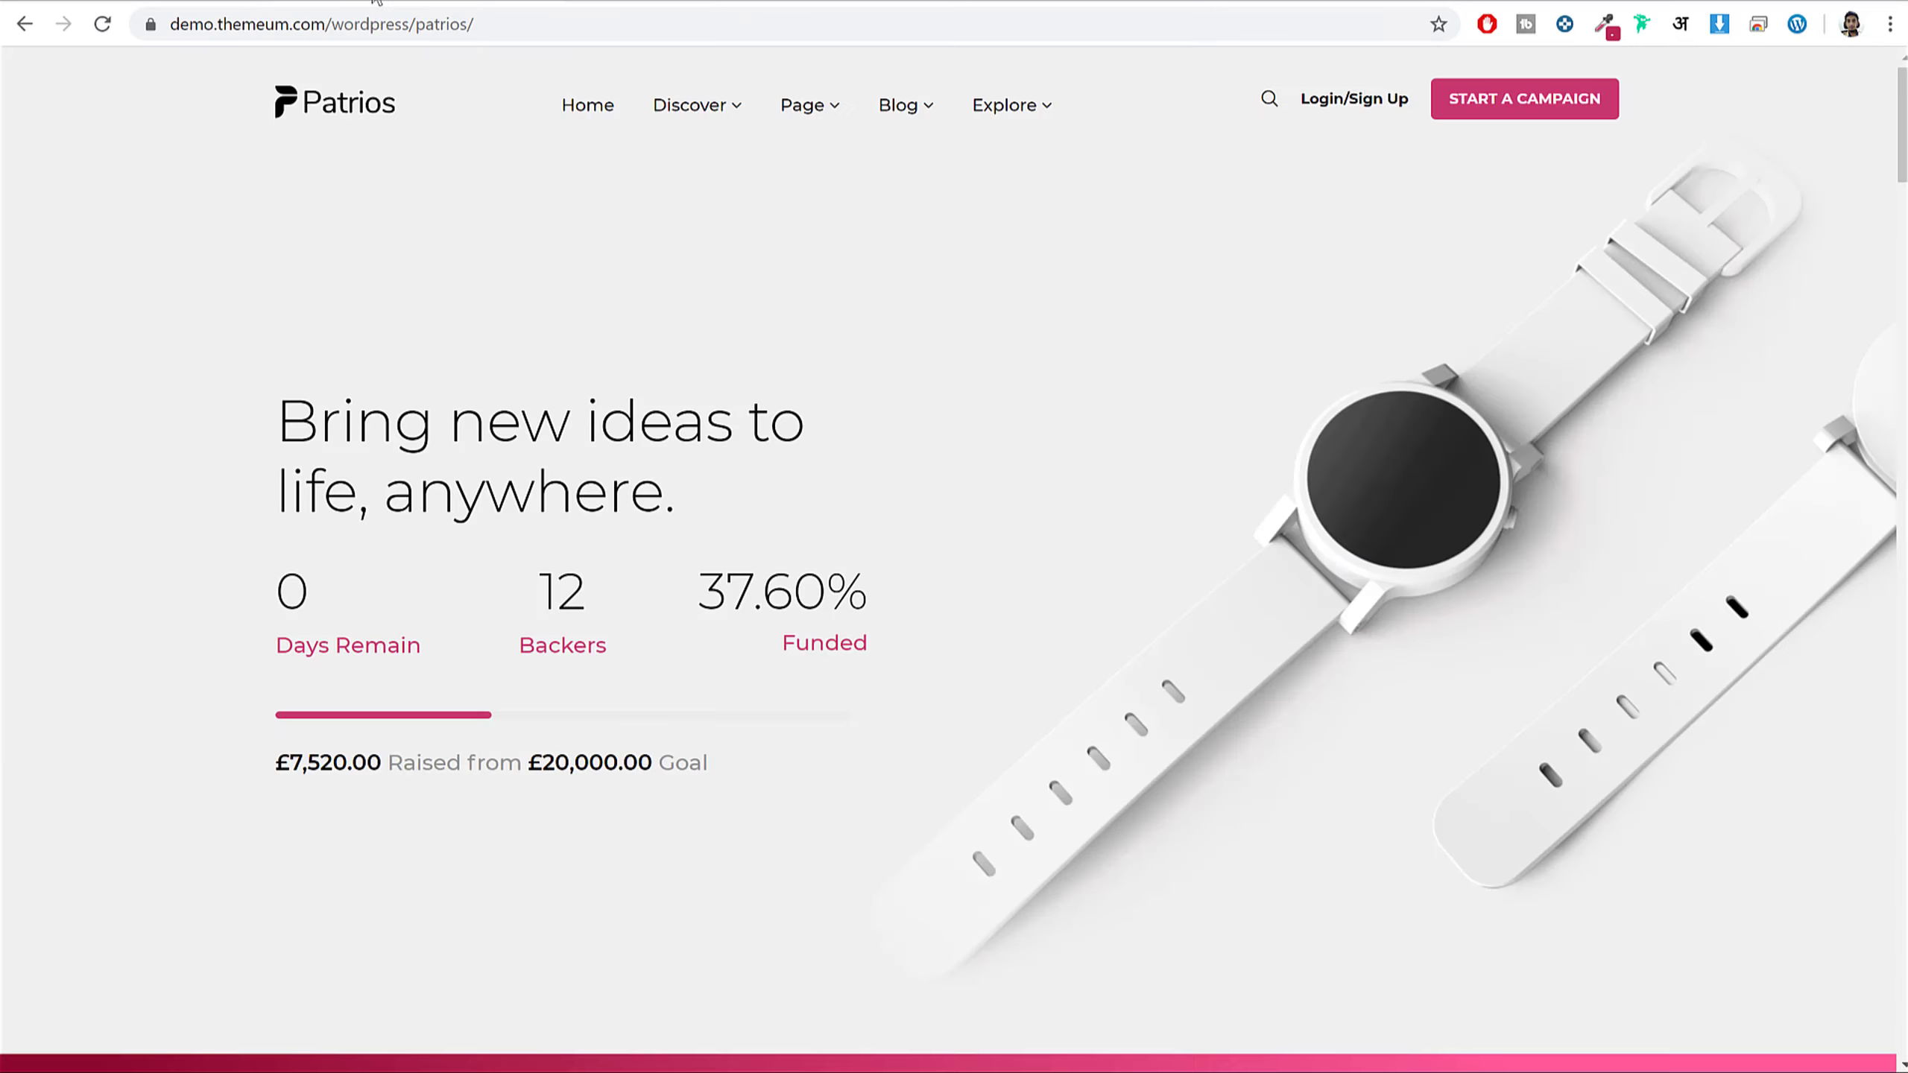
pyautogui.moveTo(298, 412); pyautogui.dragTo(668, 536)
pyautogui.click(668, 541)
pyautogui.scroll(-10, 672, 549)
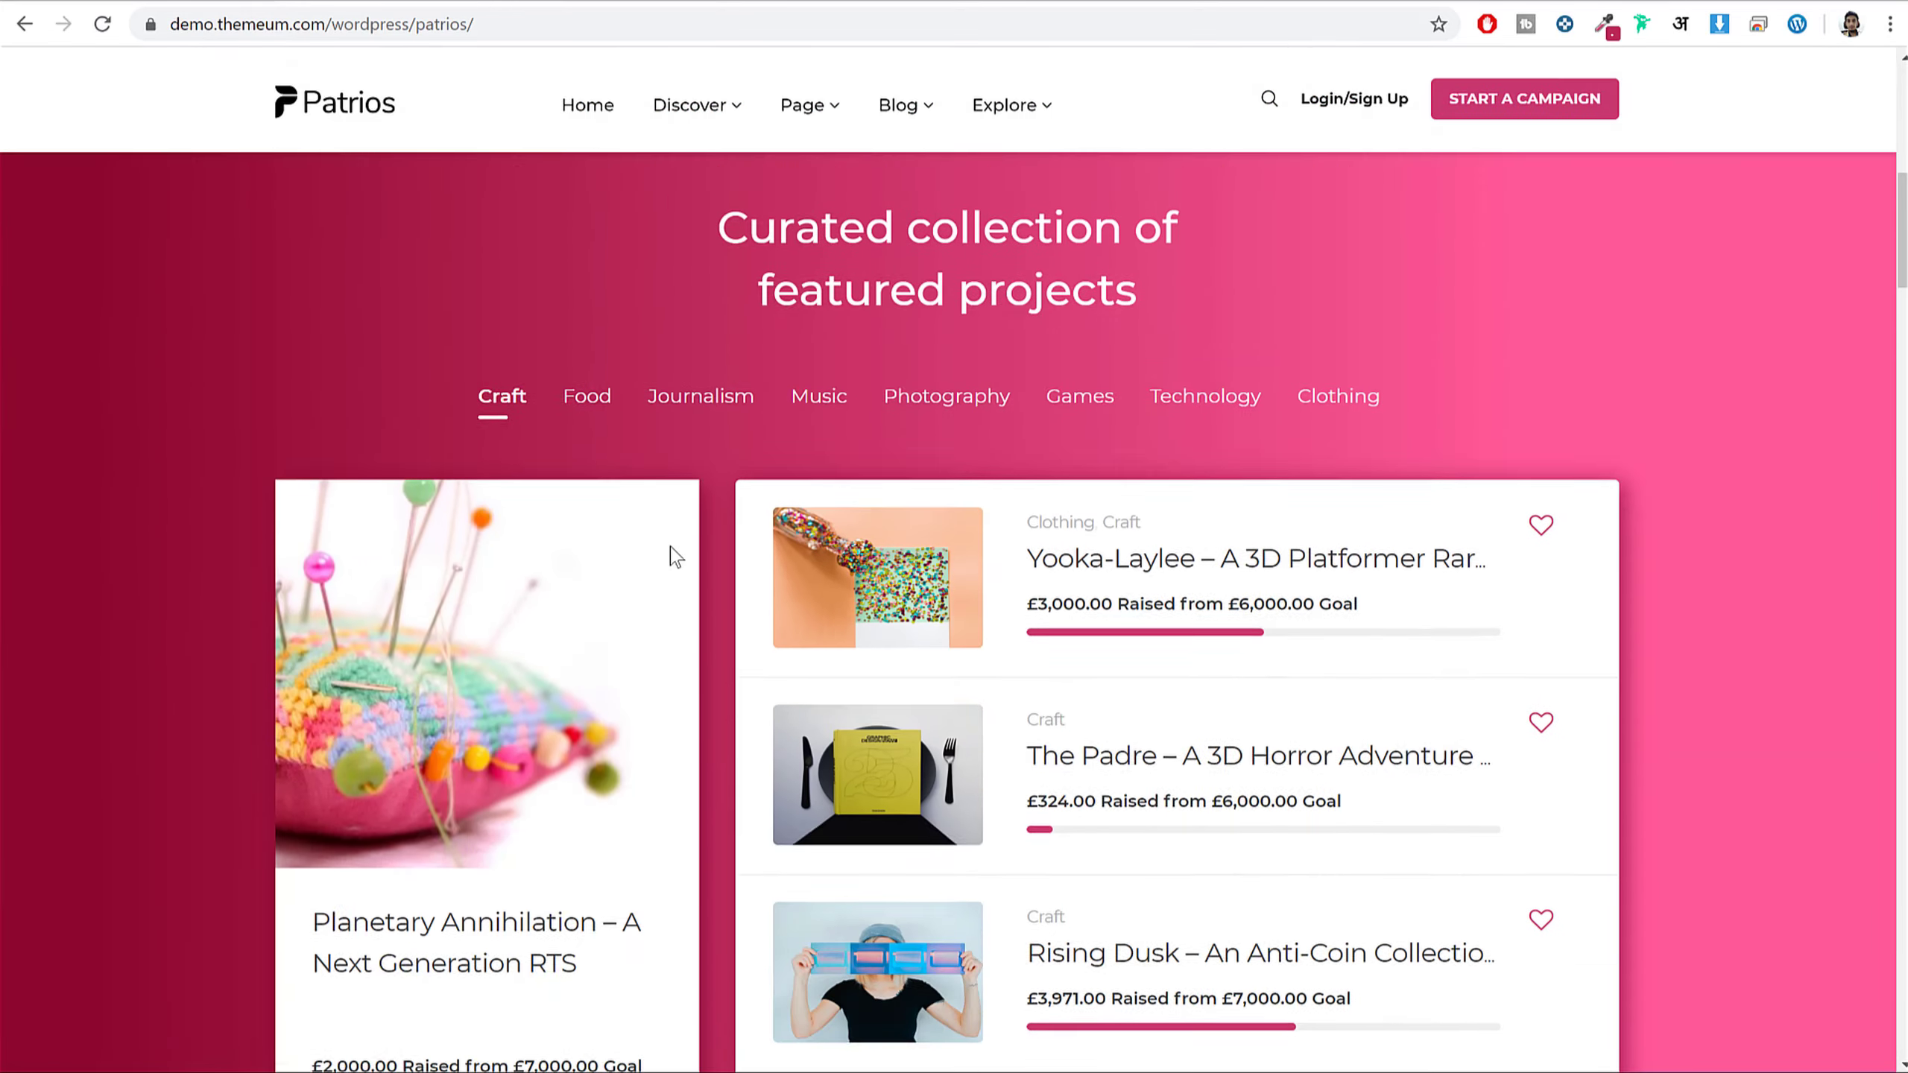
pyautogui.scroll(-10, 672, 555)
pyautogui.scroll(2, 617, 439)
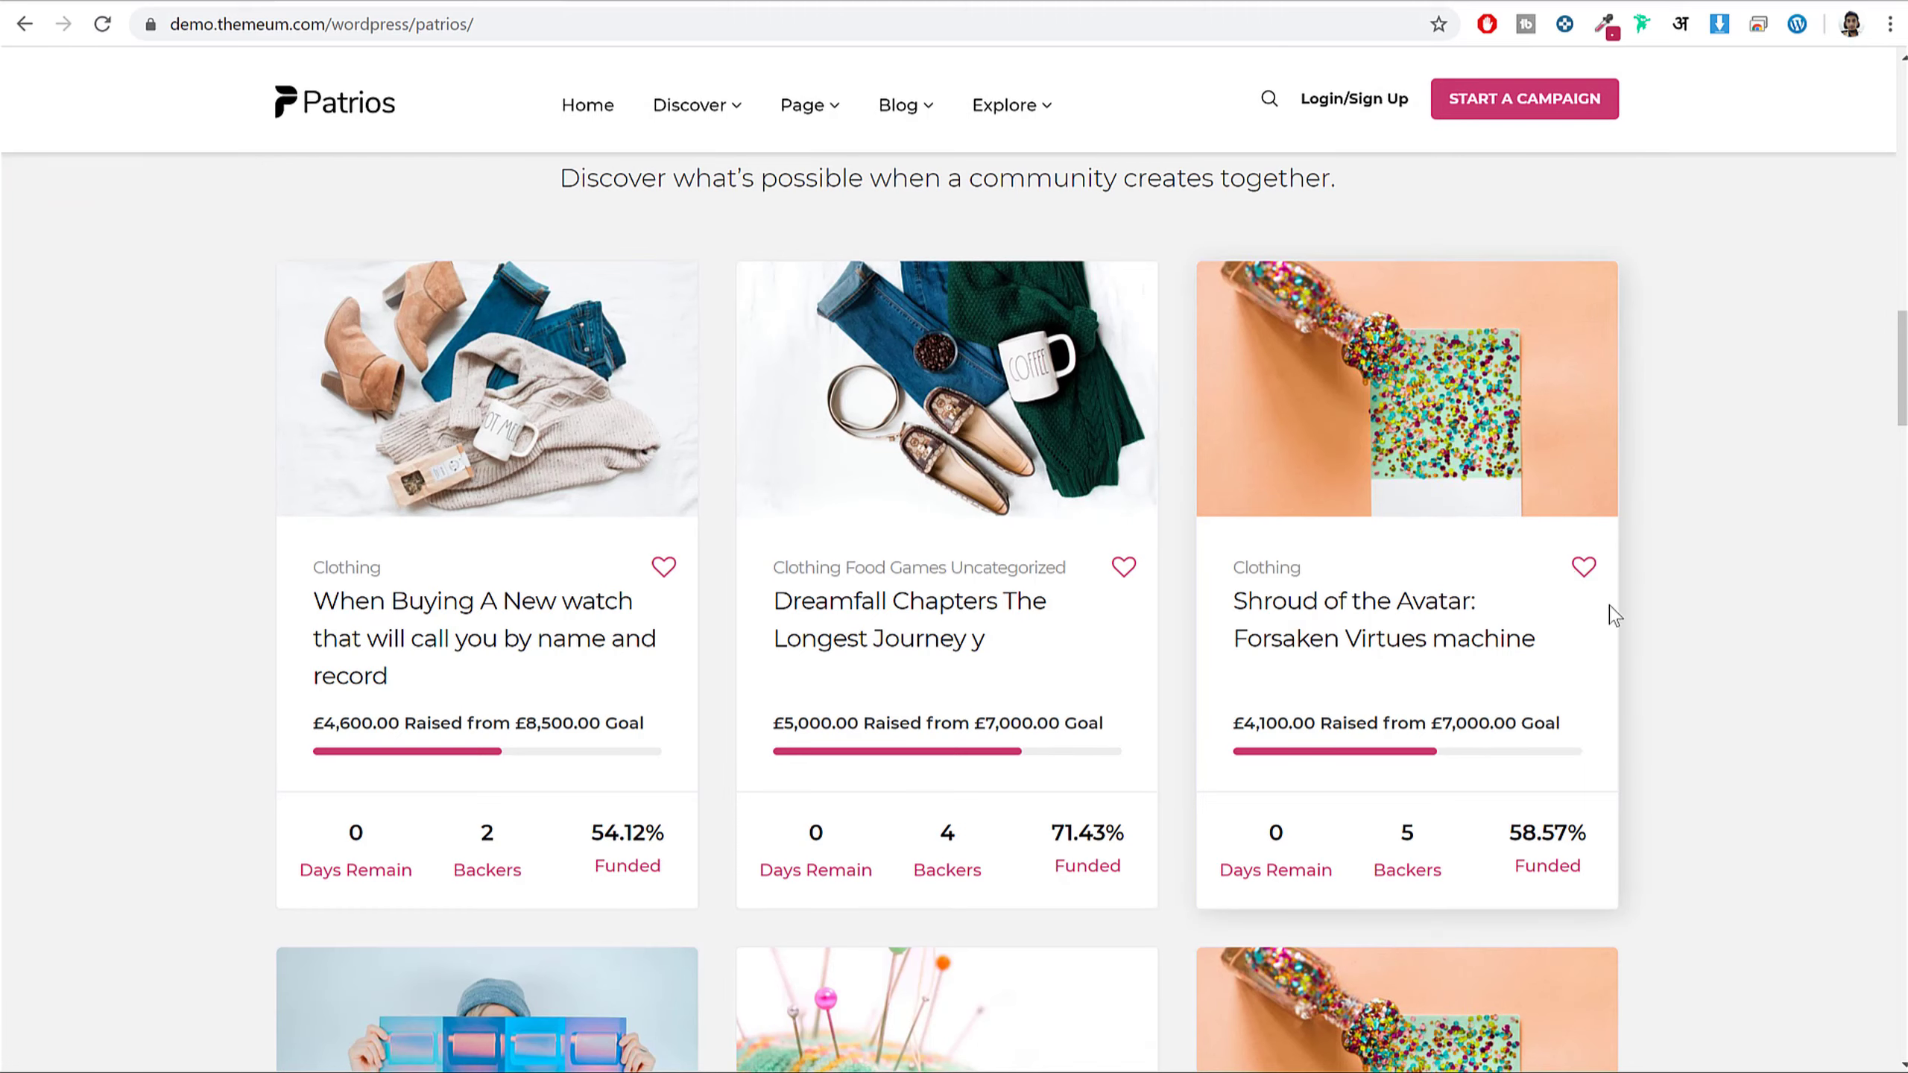
pyautogui.scroll(8, 1600, 676)
pyautogui.scroll(10, 1593, 692)
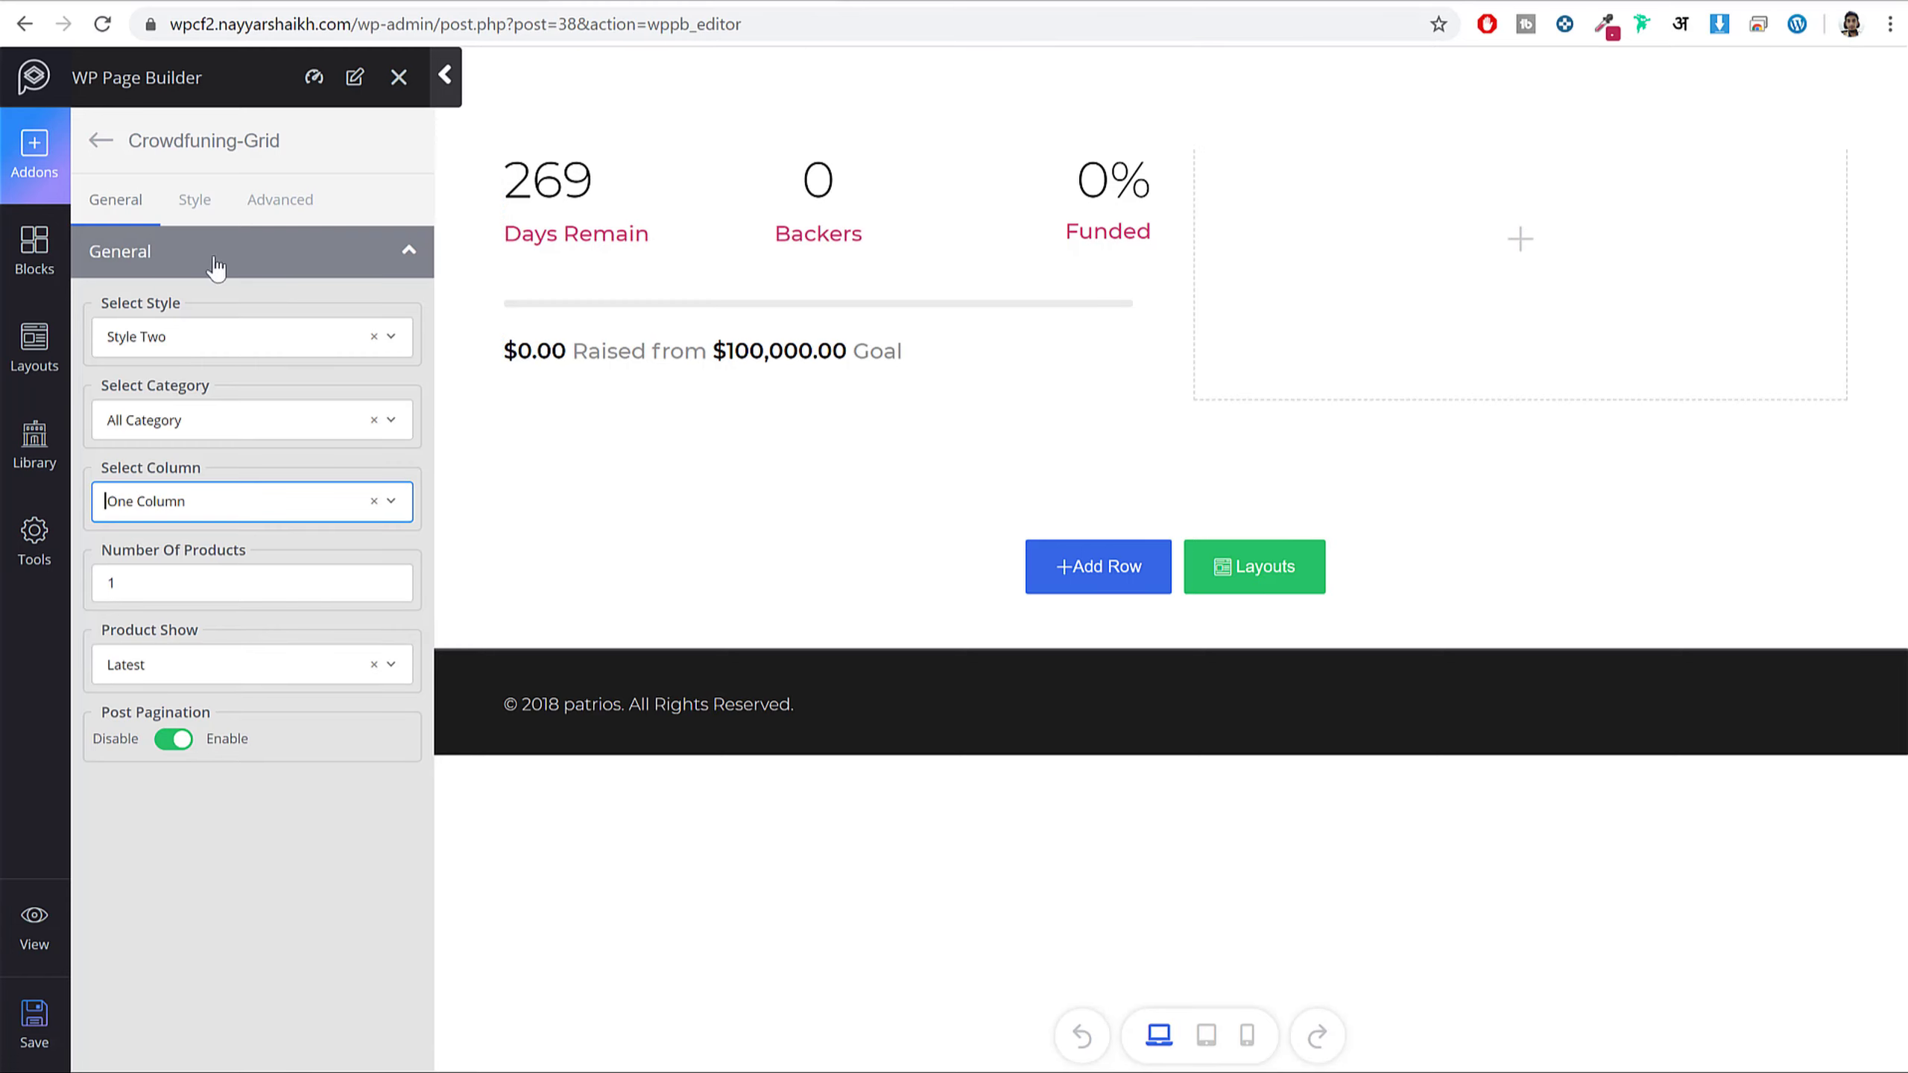
# - Set the hero row's padding to 280 px at the top and 200 px at the bottom
pyautogui.click(194, 199)
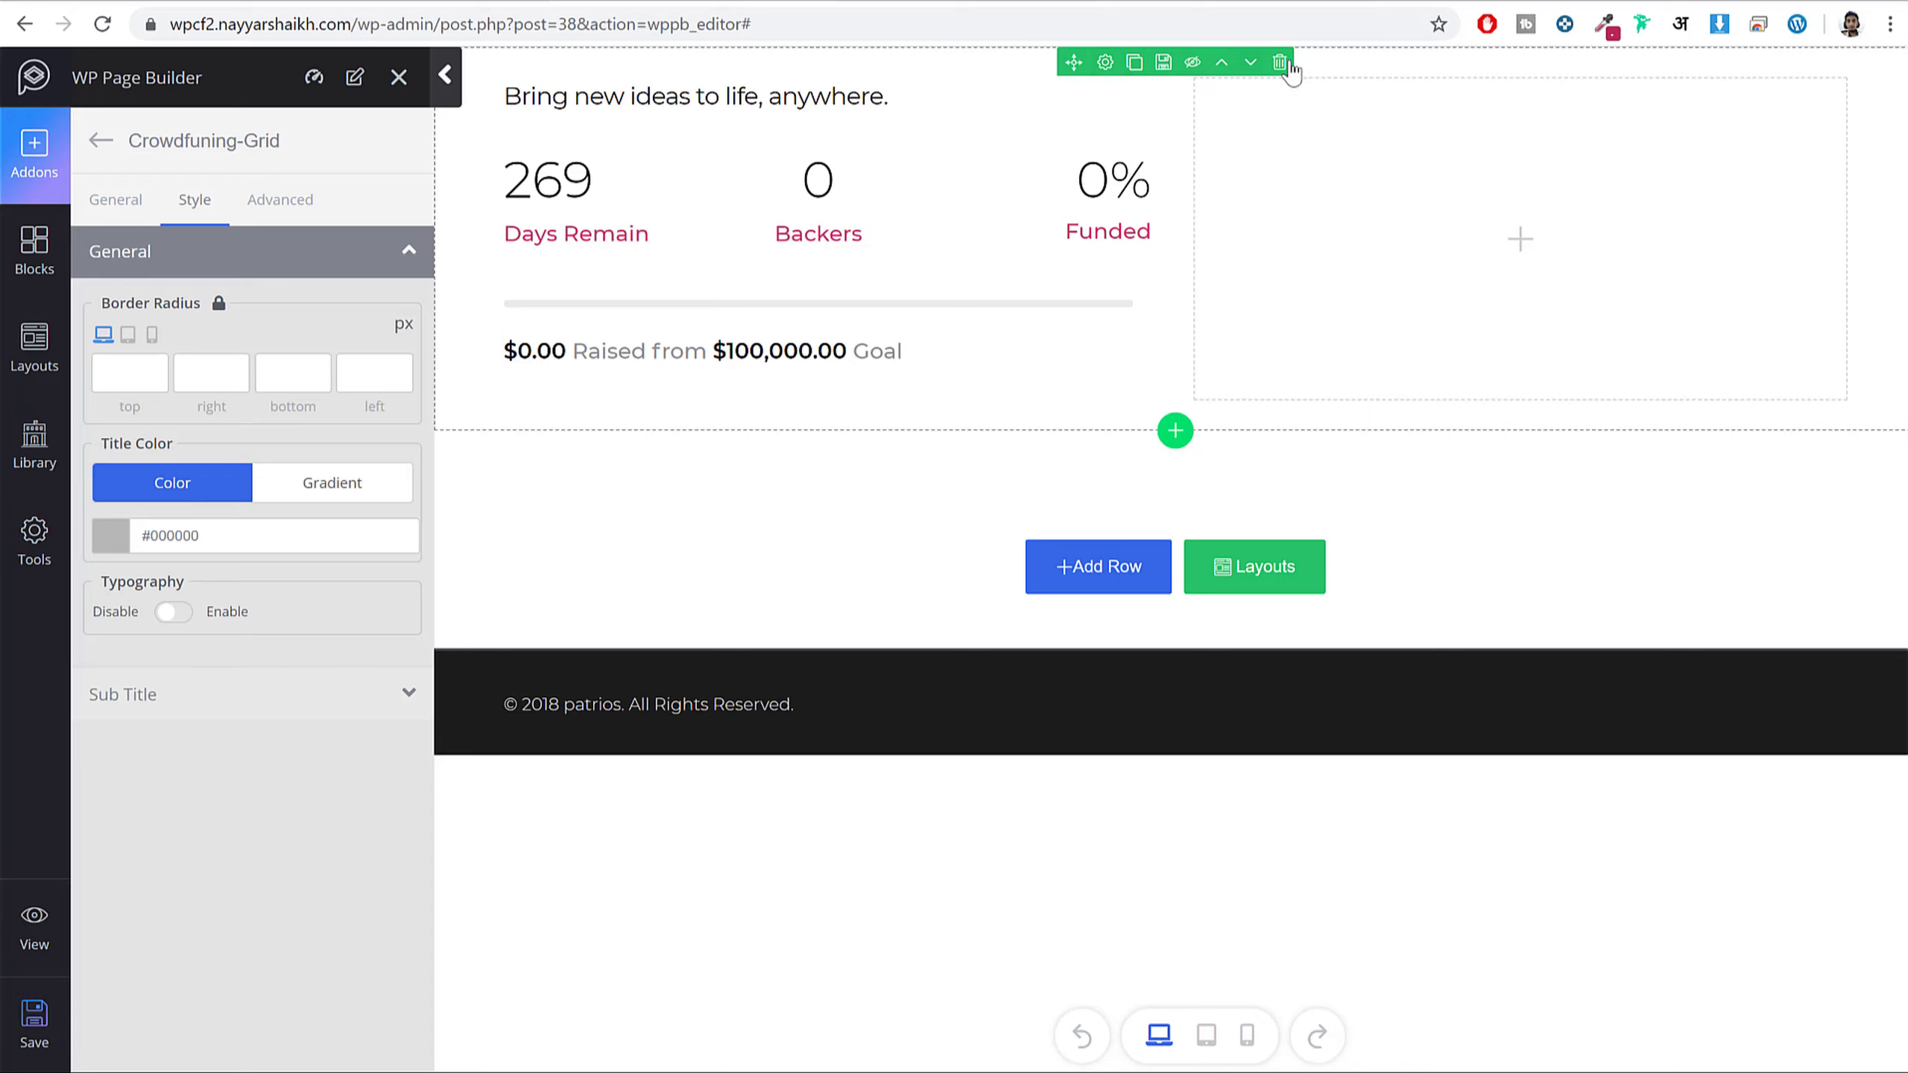
pyautogui.click(1105, 66)
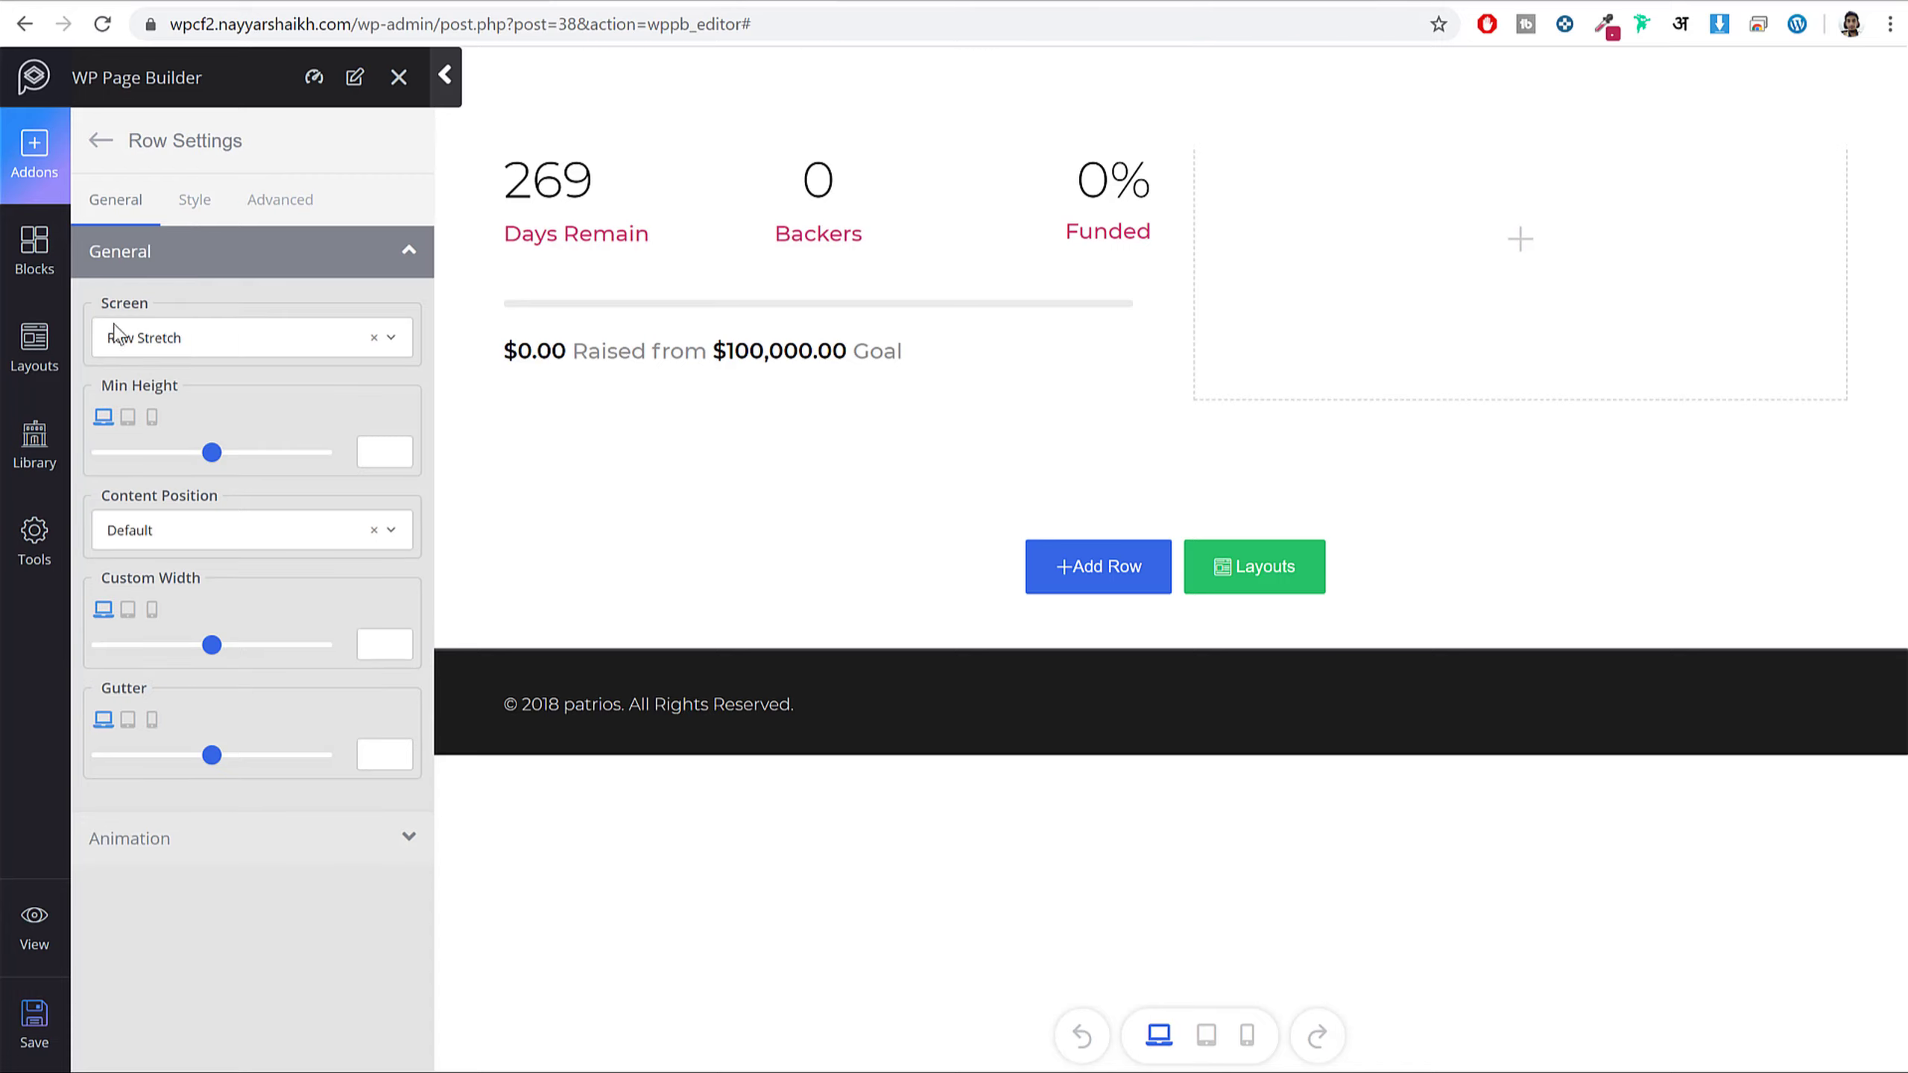
pyautogui.click(188, 210)
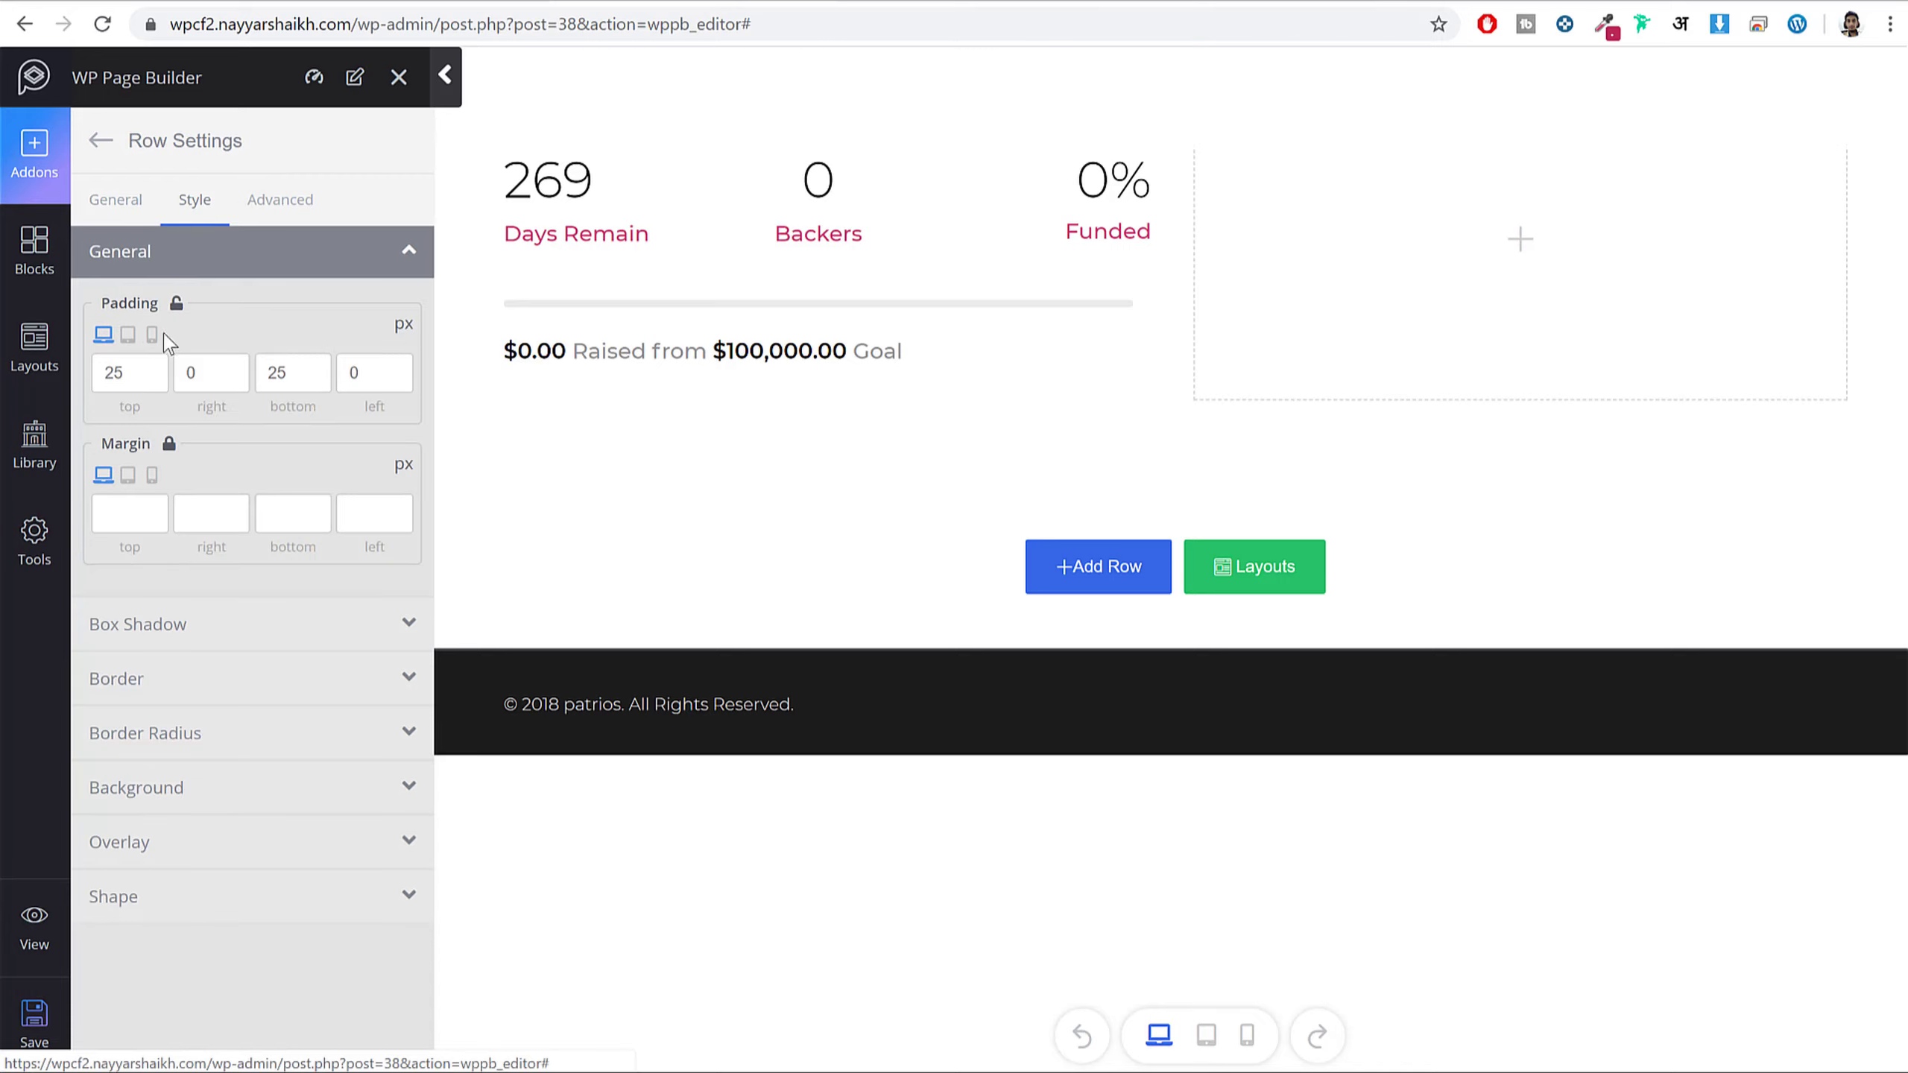
pyautogui.doubleClick(128, 371)
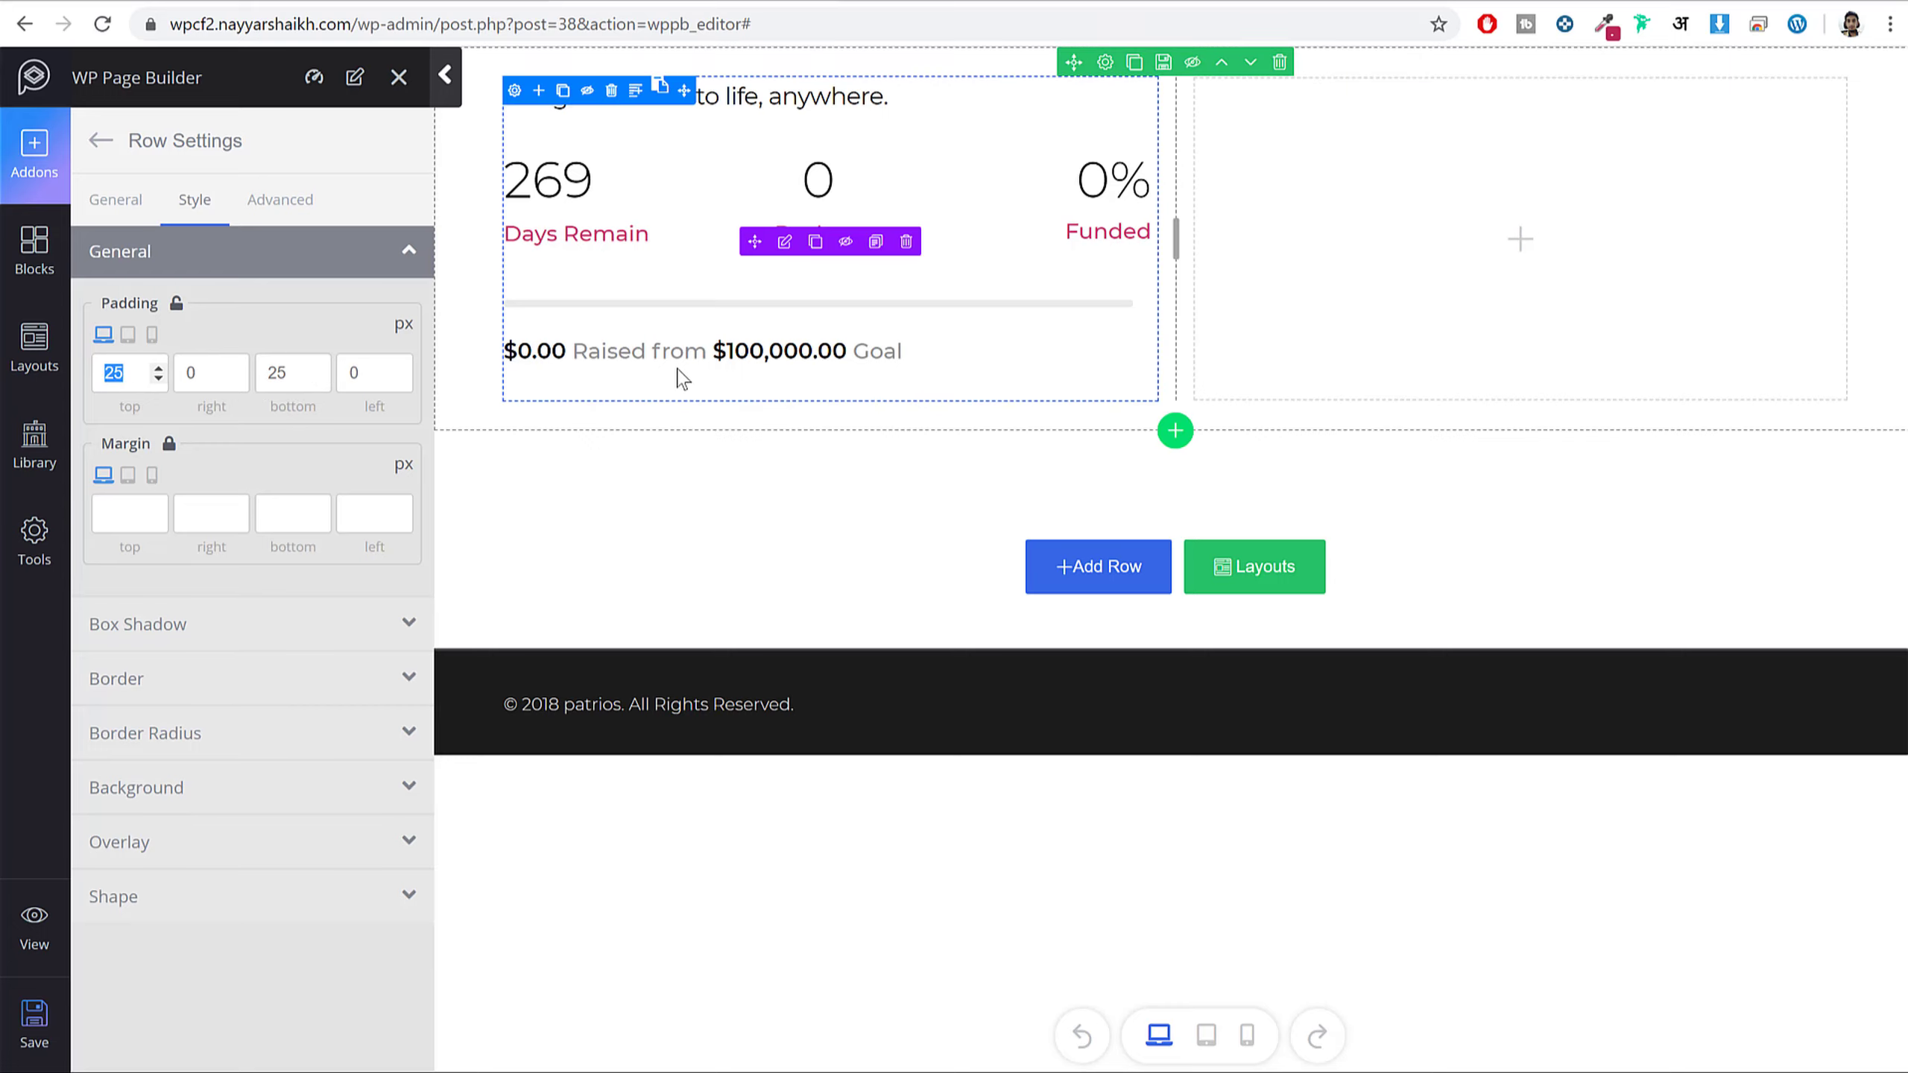
pyautogui.write('280')
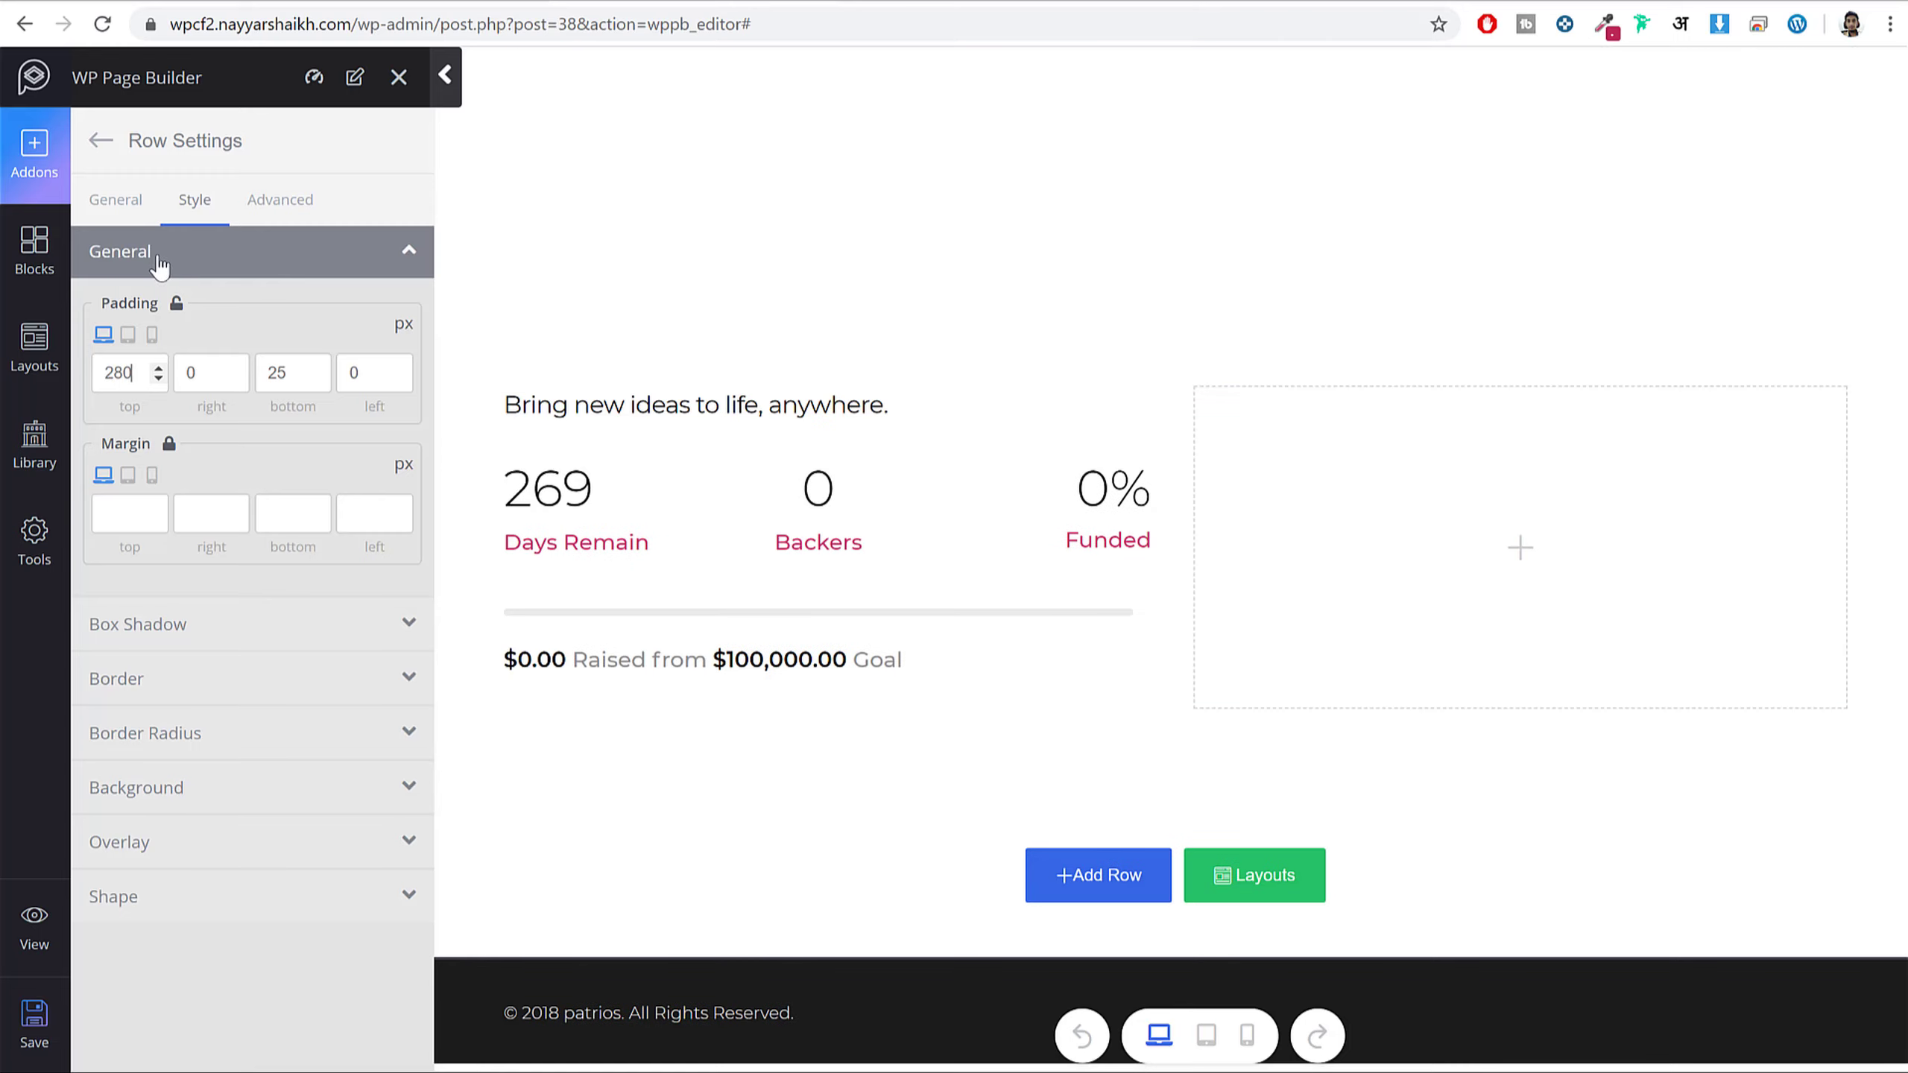
pyautogui.doubleClick(303, 374)
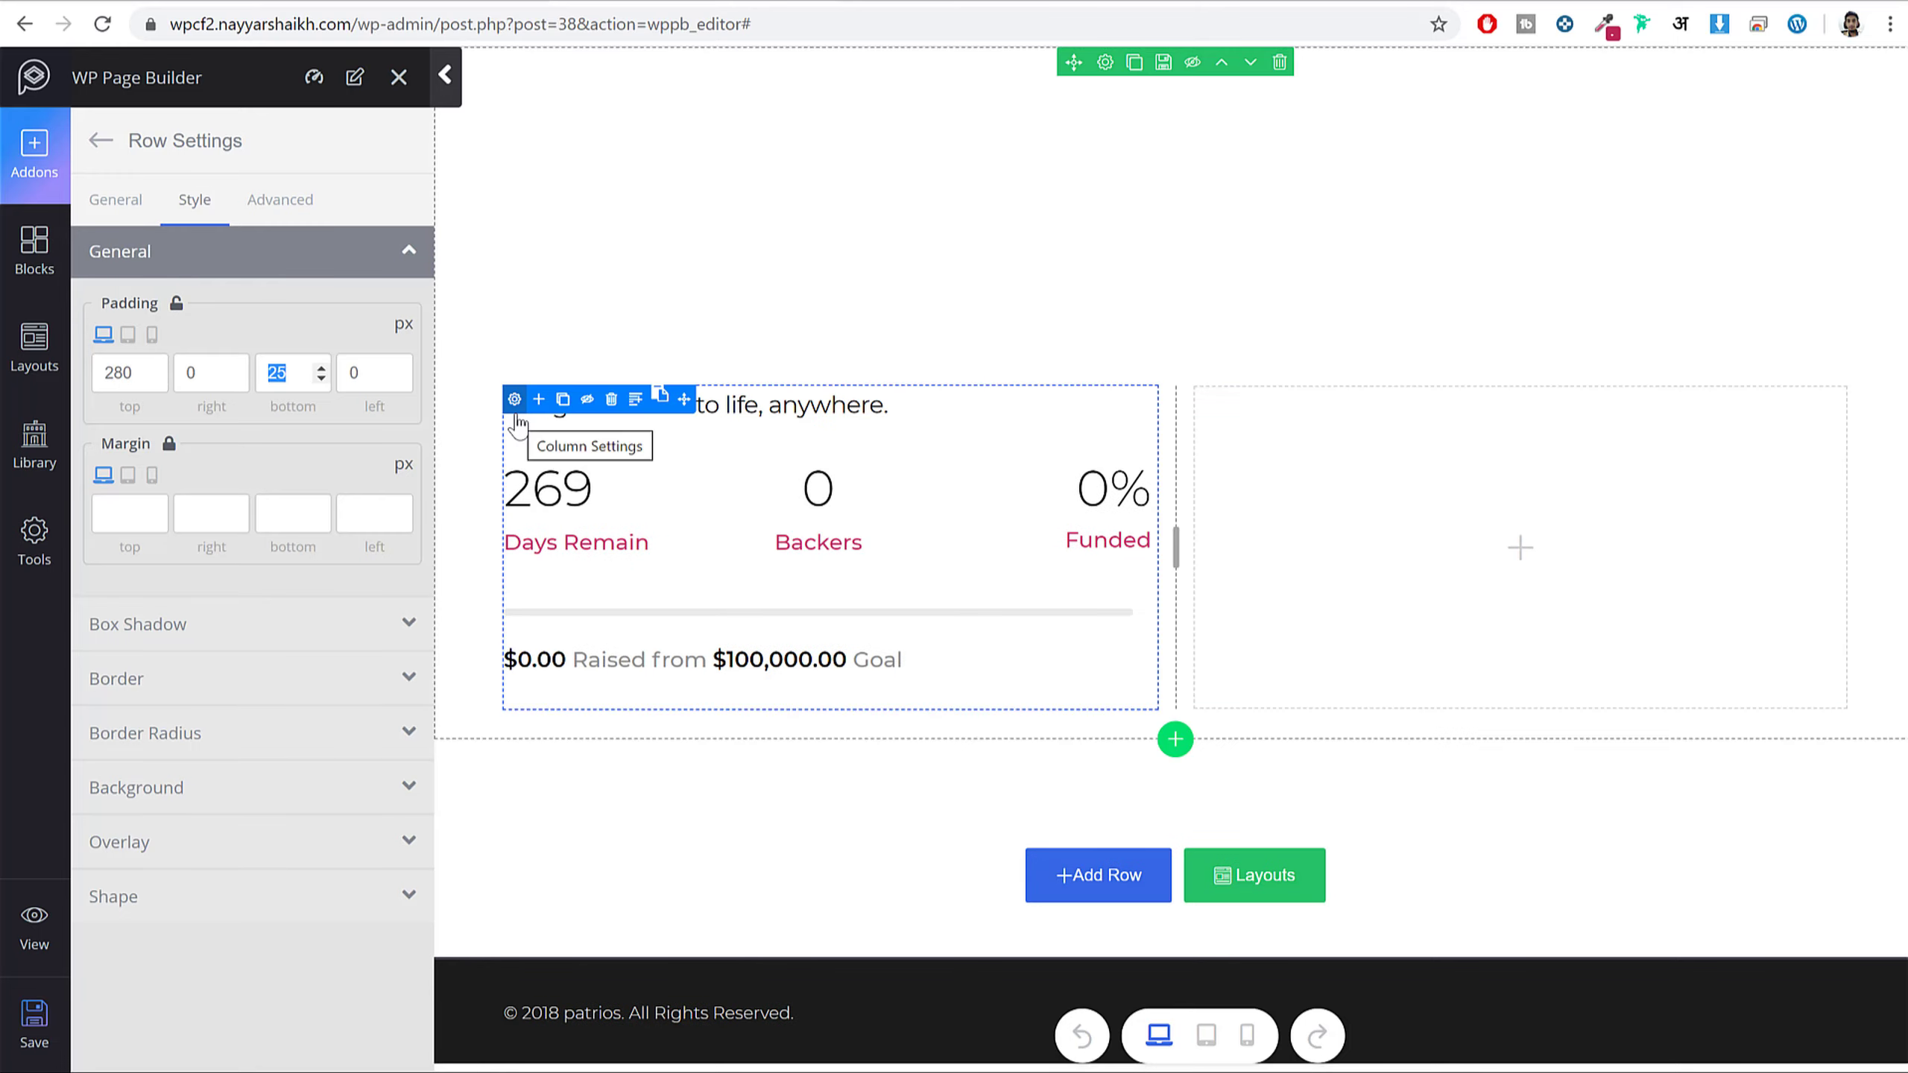
pyautogui.write('200')
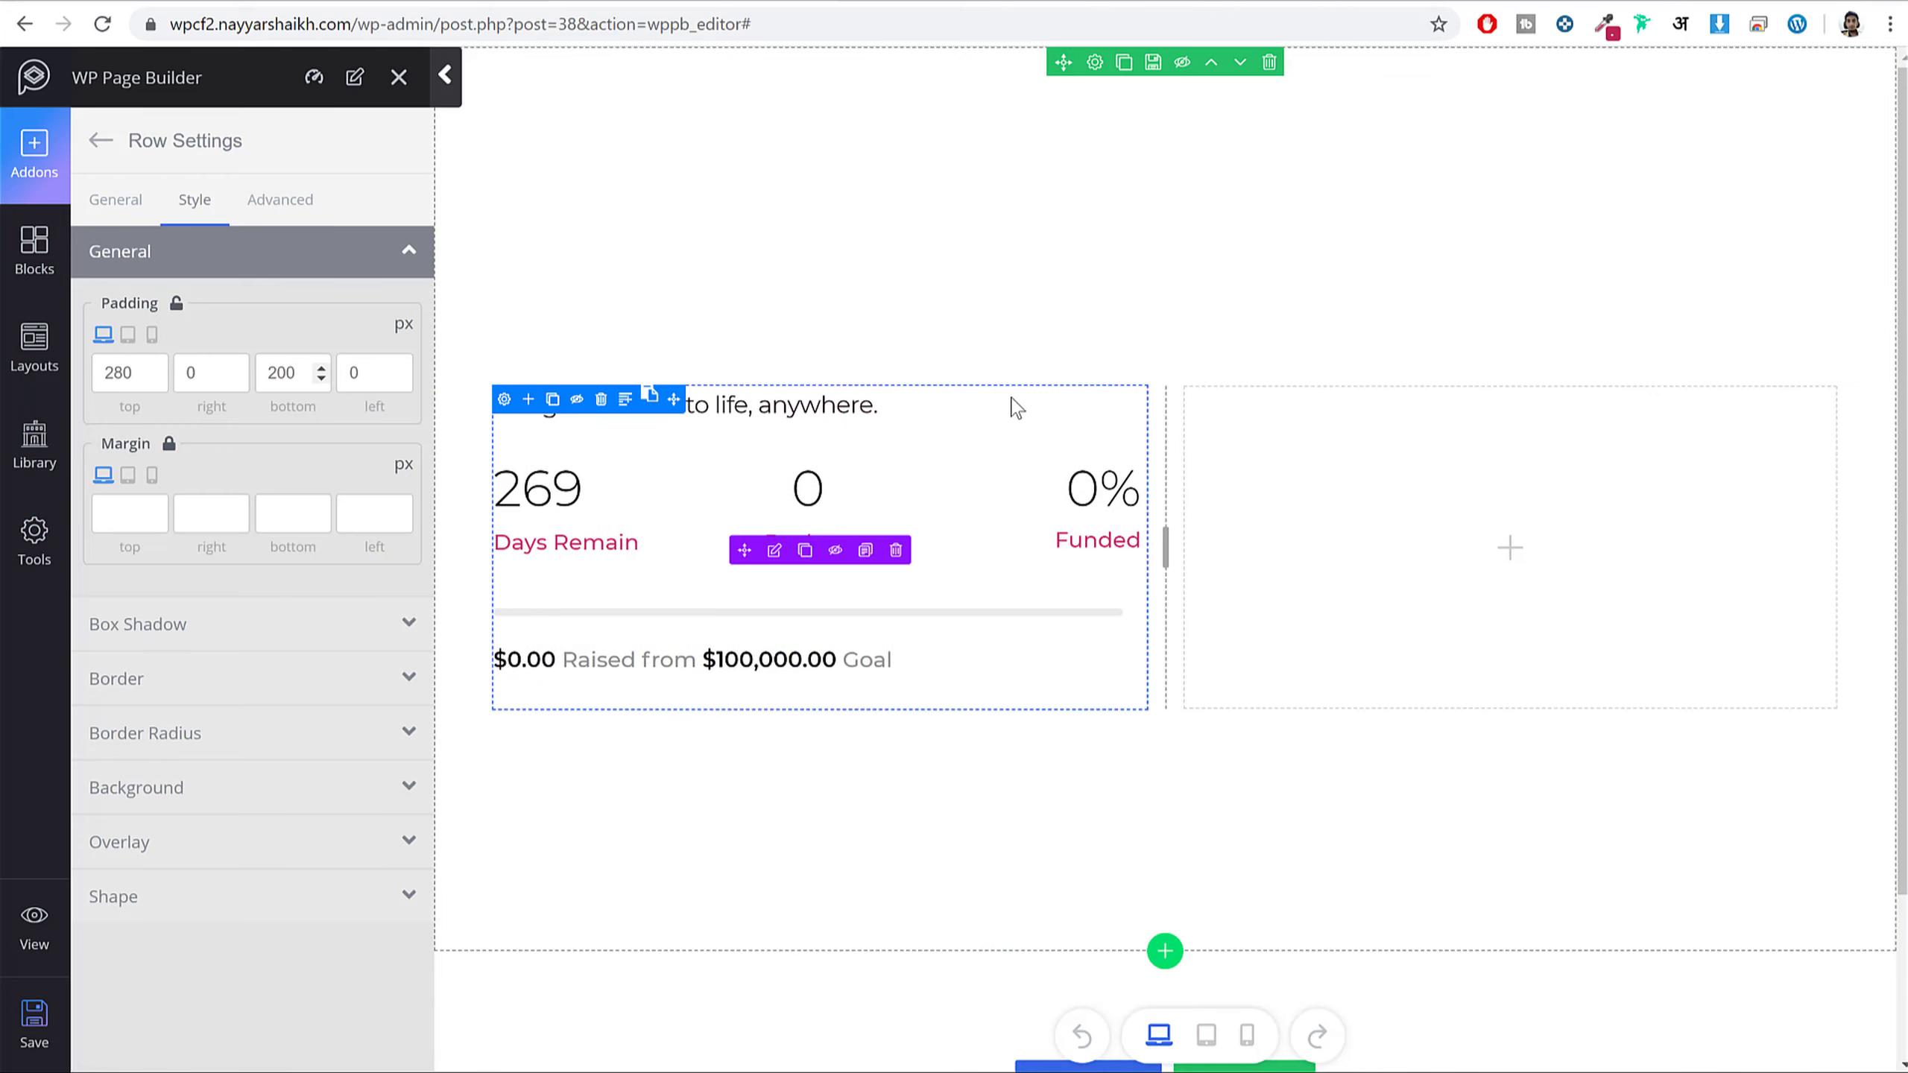
# - Compare the campaign grid's title with the demo's heading and enable custom typography for it
pyautogui.moveTo(877, 406); pyautogui.dragTo(826, 418)
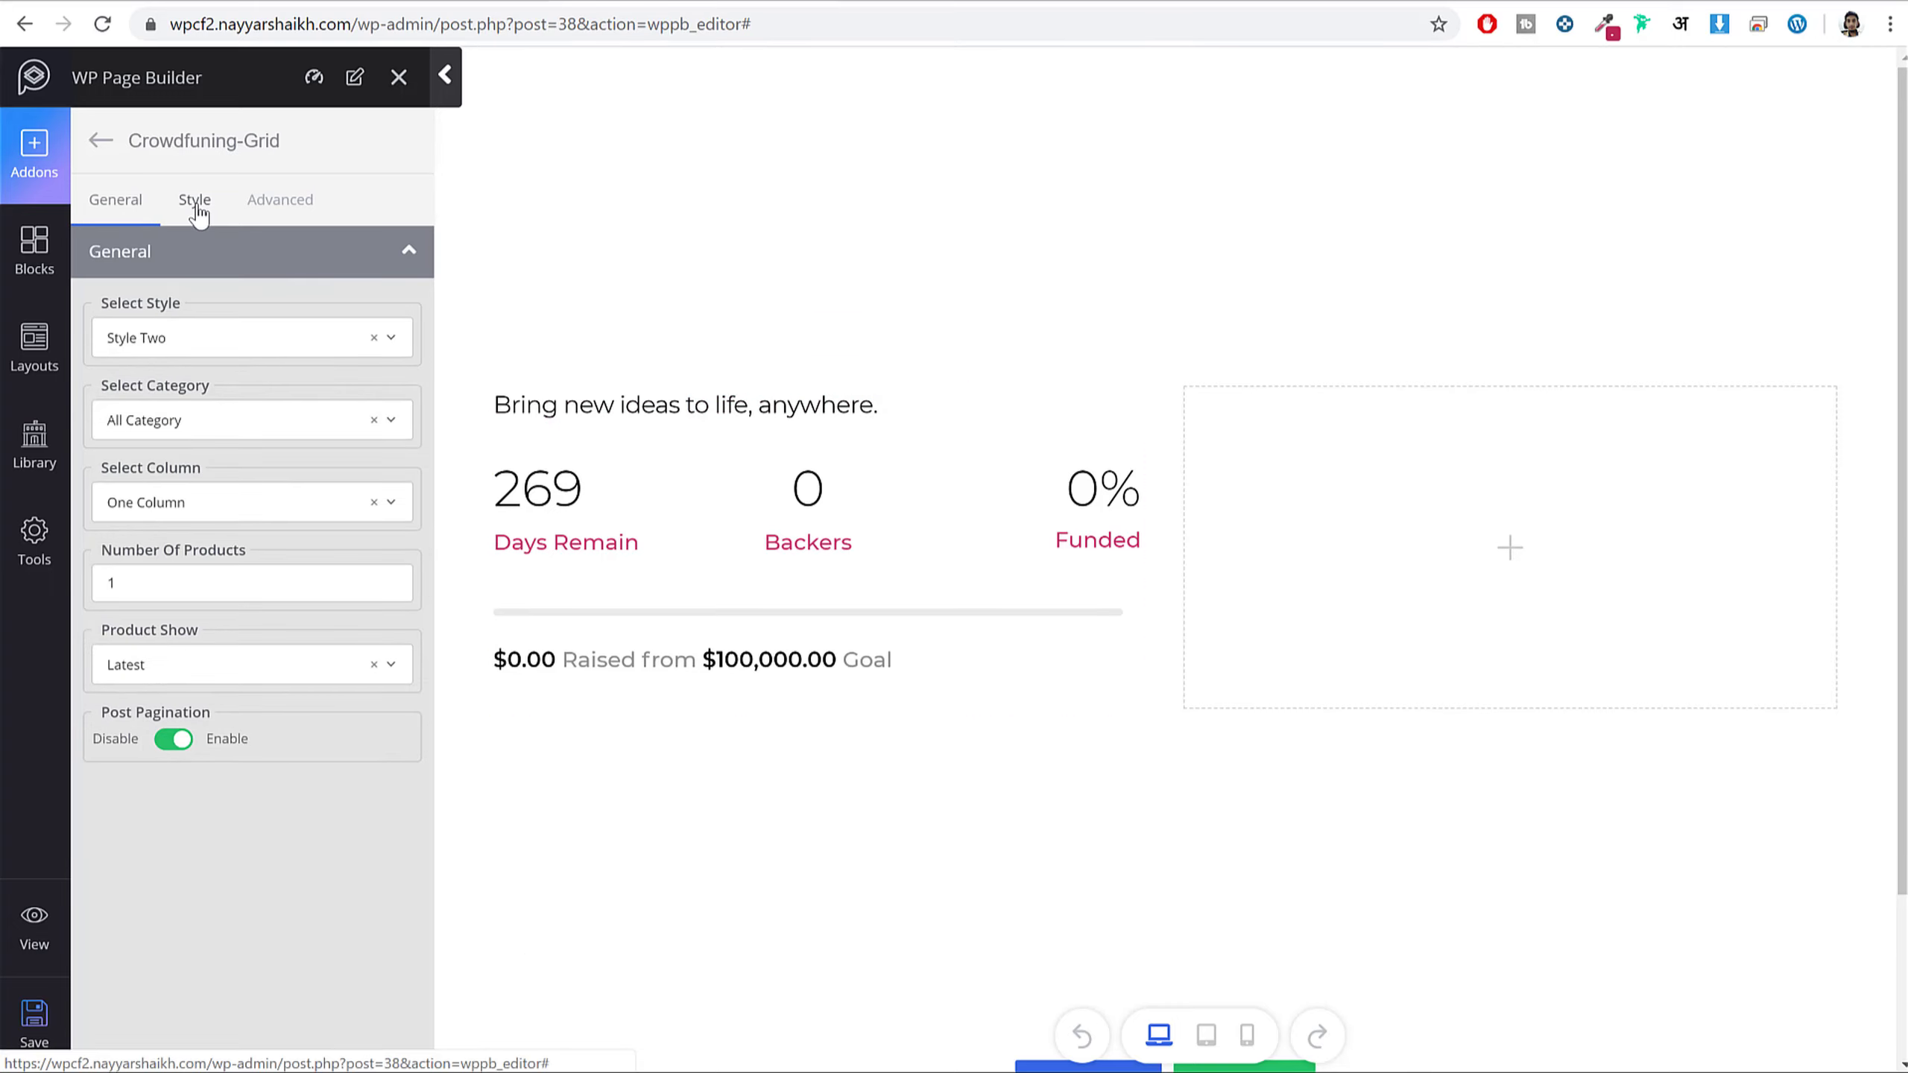
pyautogui.click(197, 210)
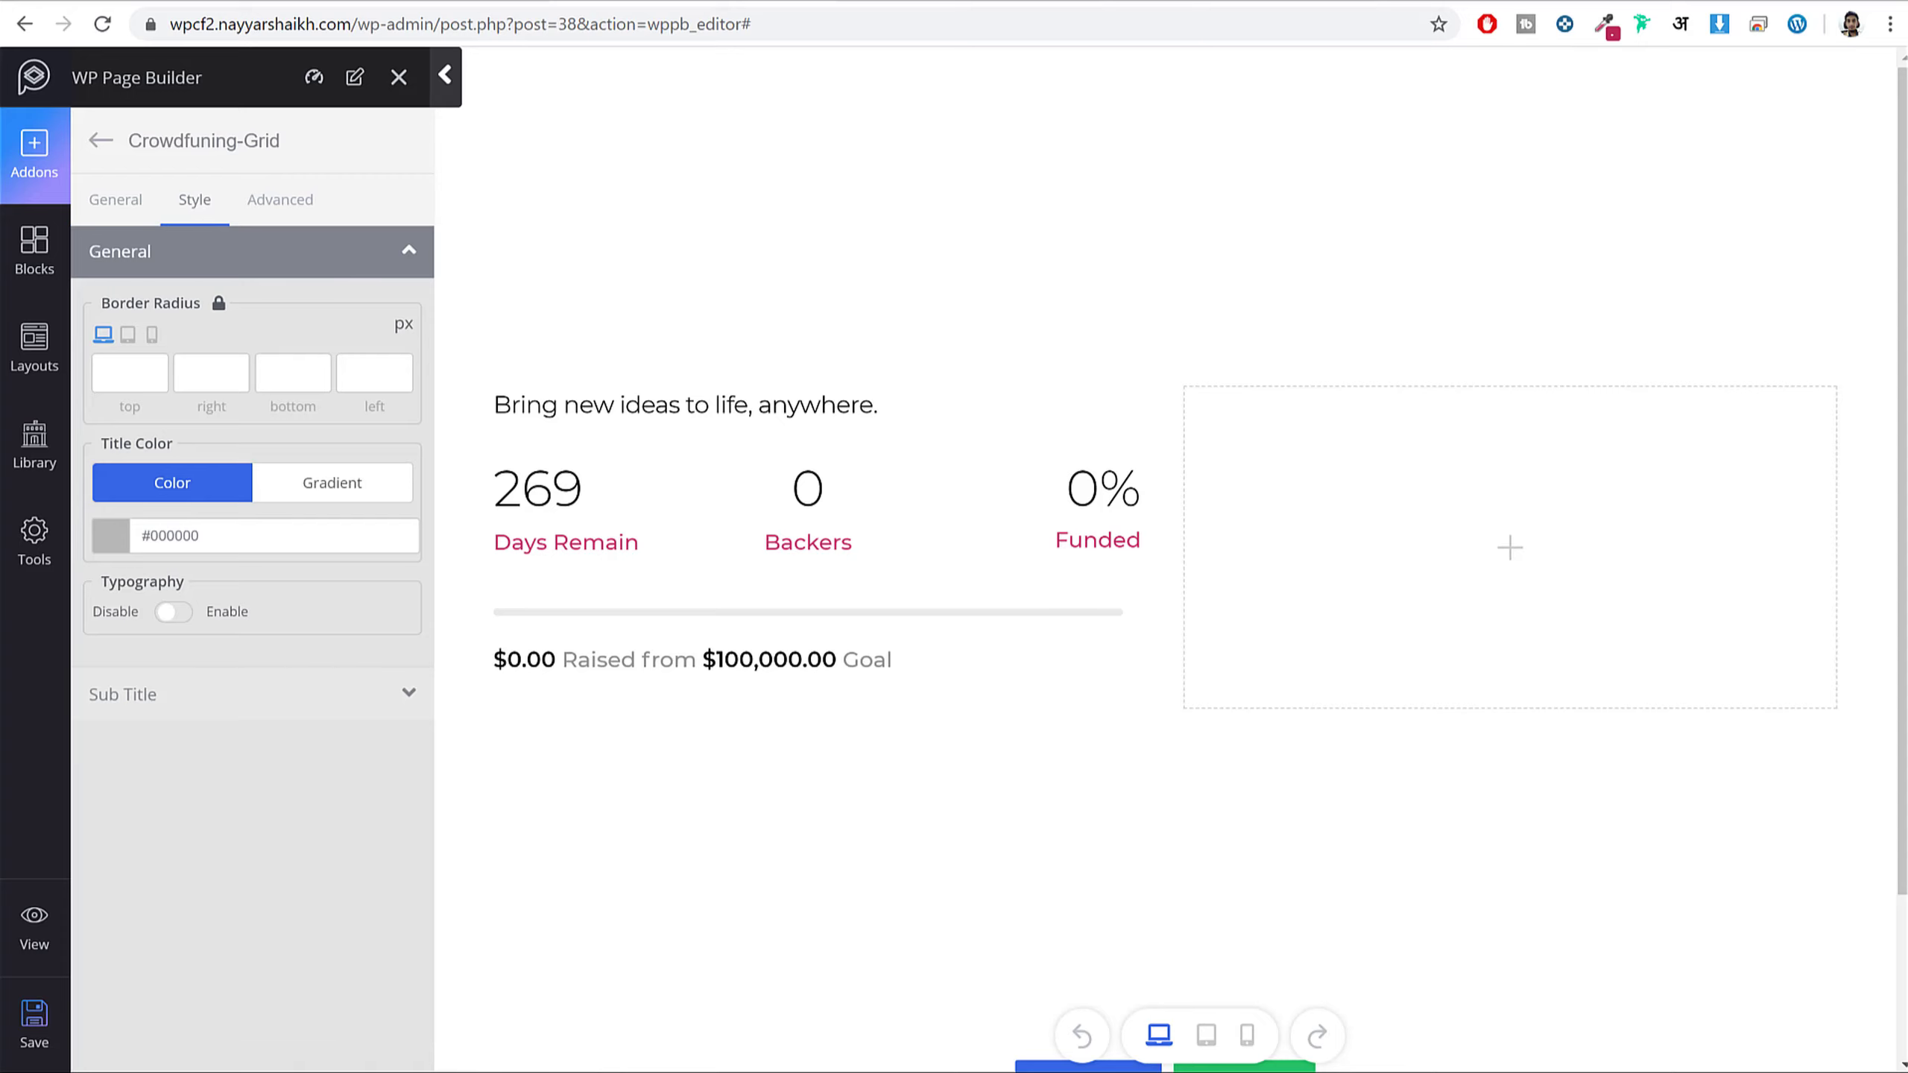
pyautogui.click(459, 2)
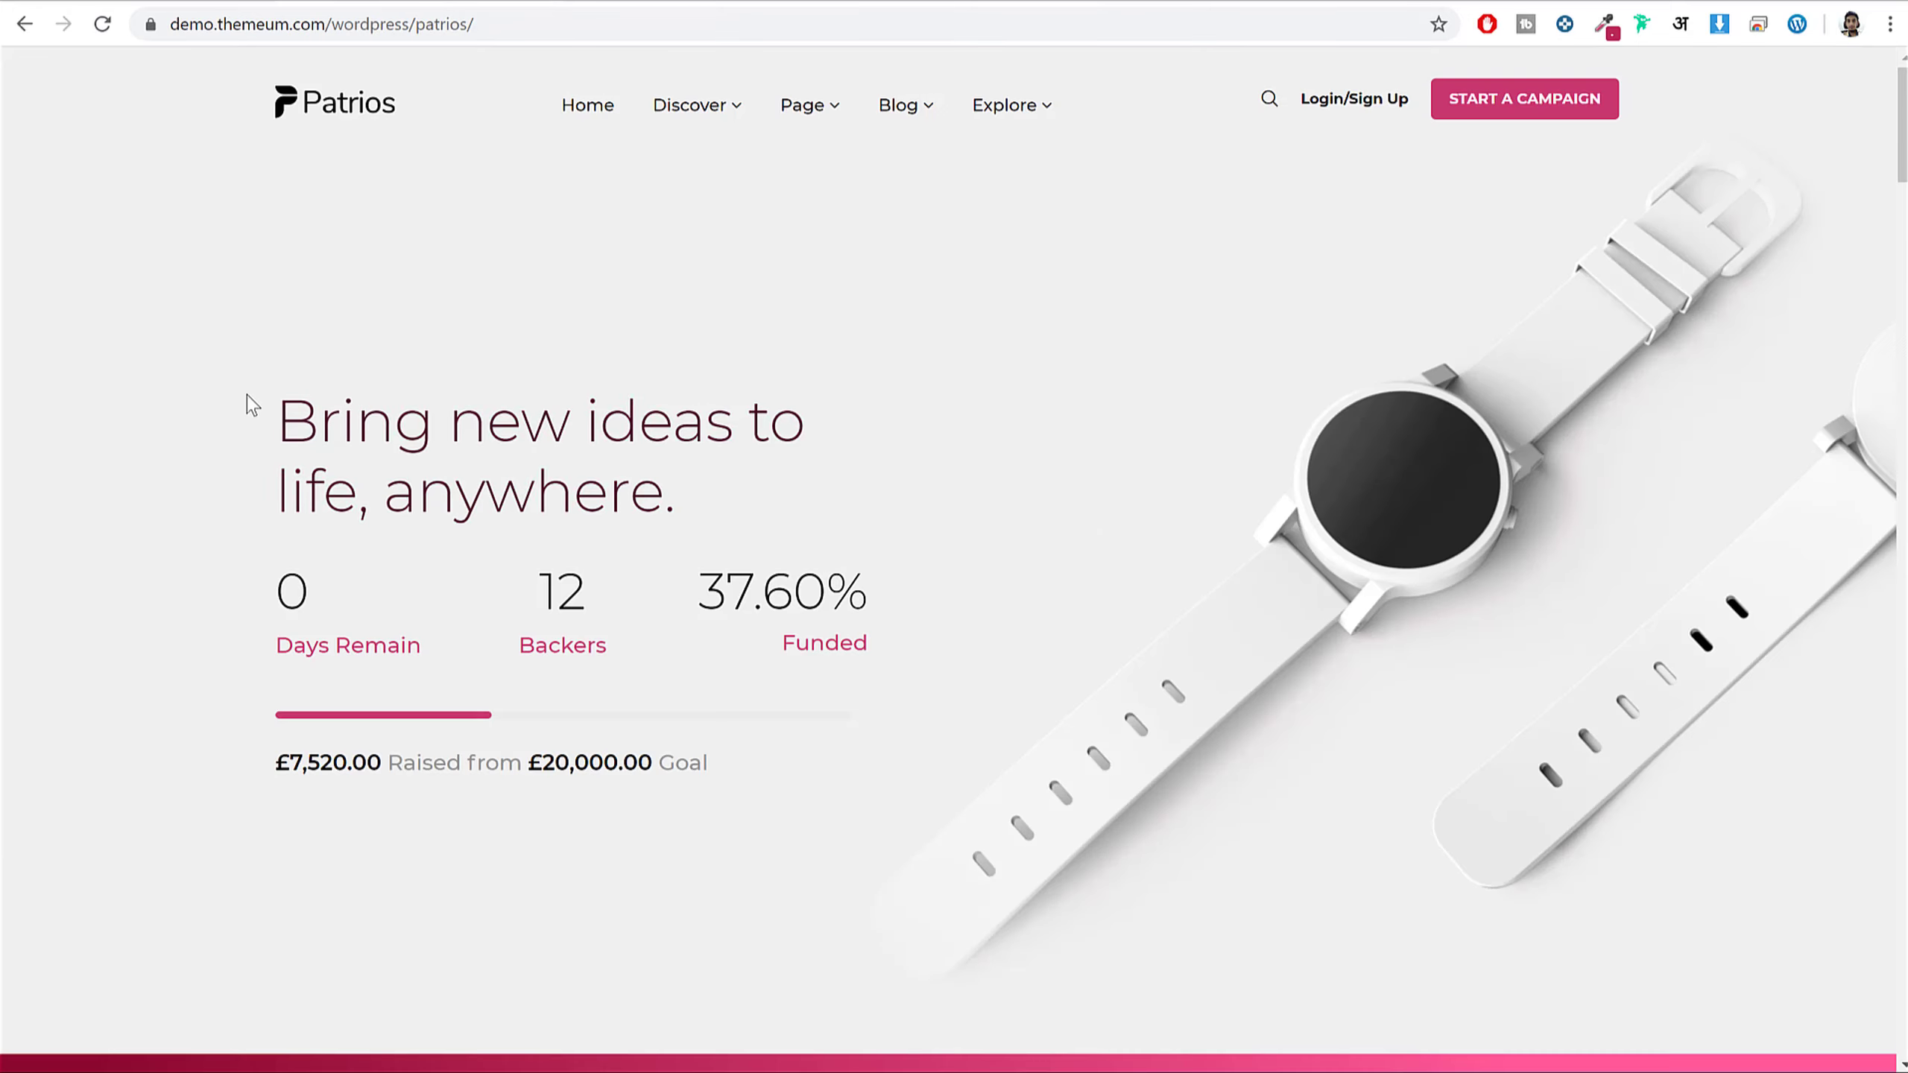
pyautogui.moveTo(246, 398); pyautogui.dragTo(921, 486)
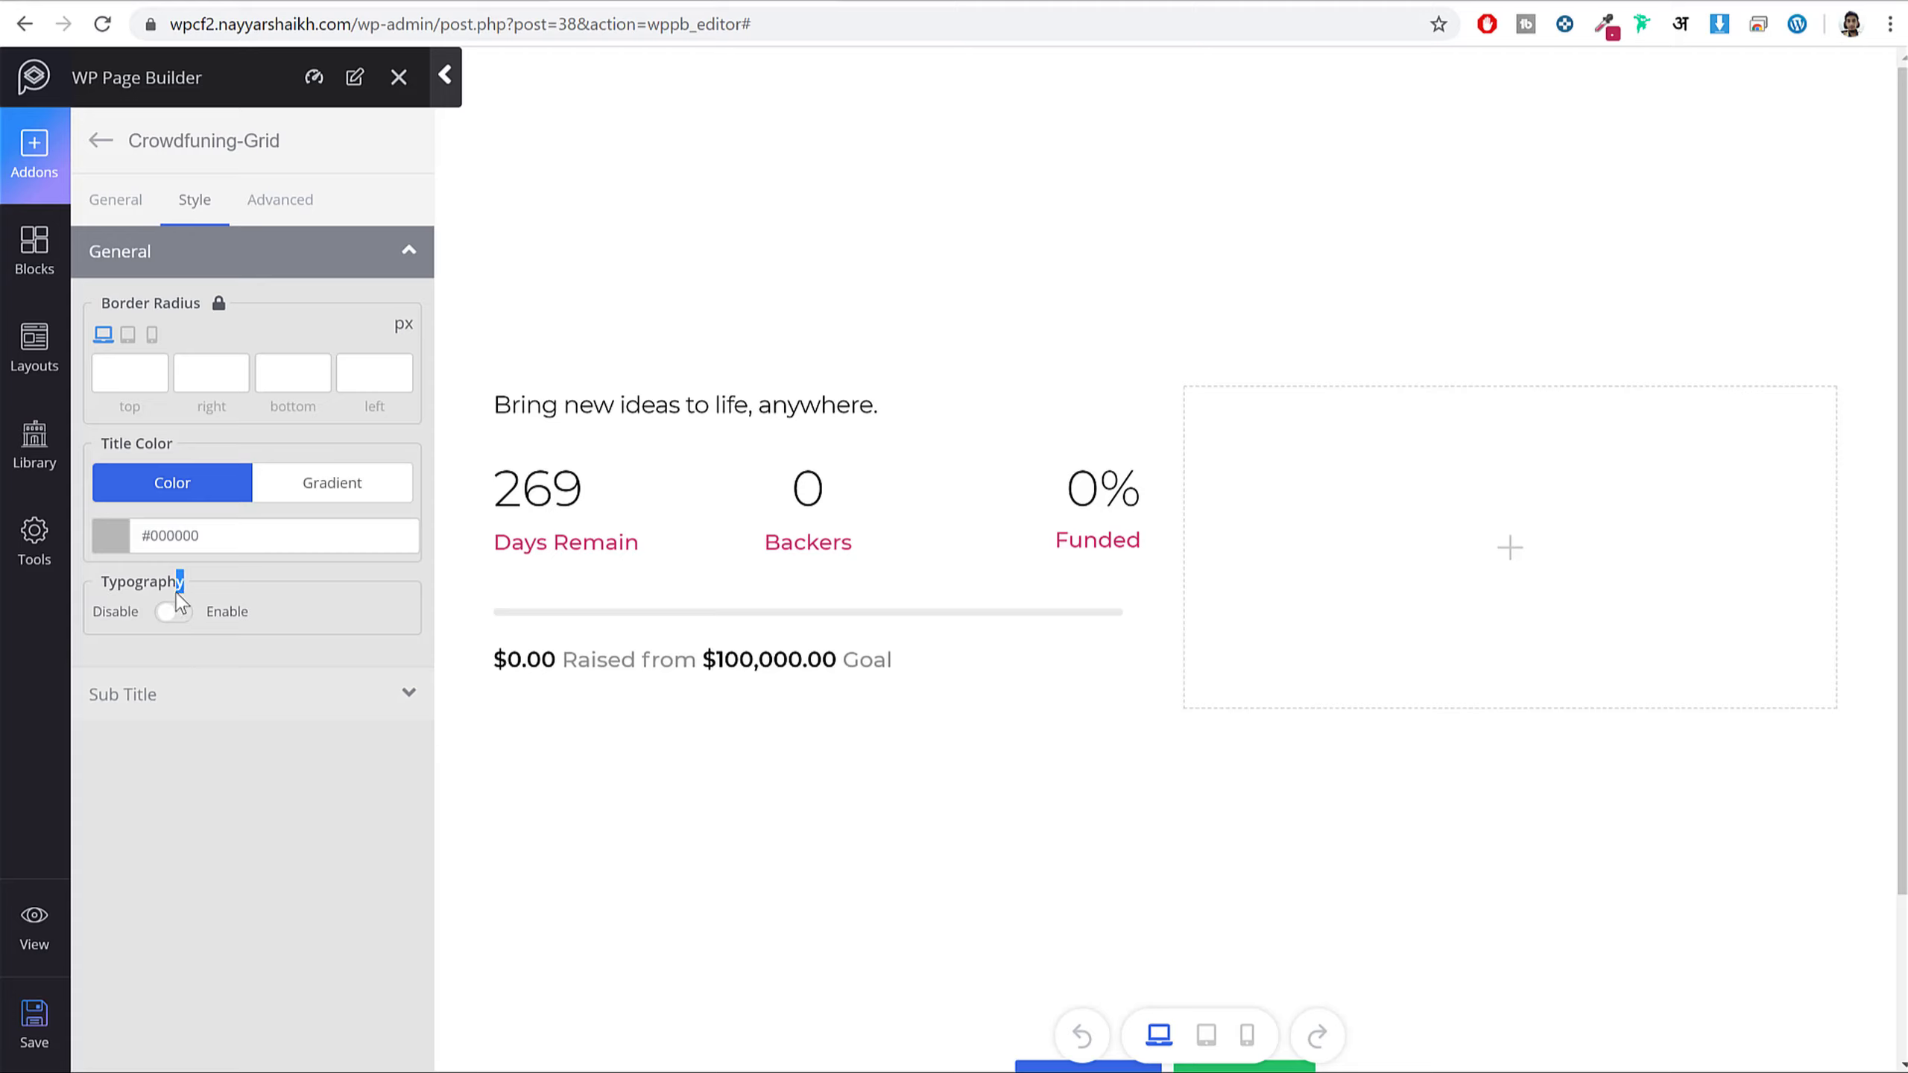
pyautogui.moveTo(181, 598); pyautogui.dragTo(100, 594)
pyautogui.click(173, 613)
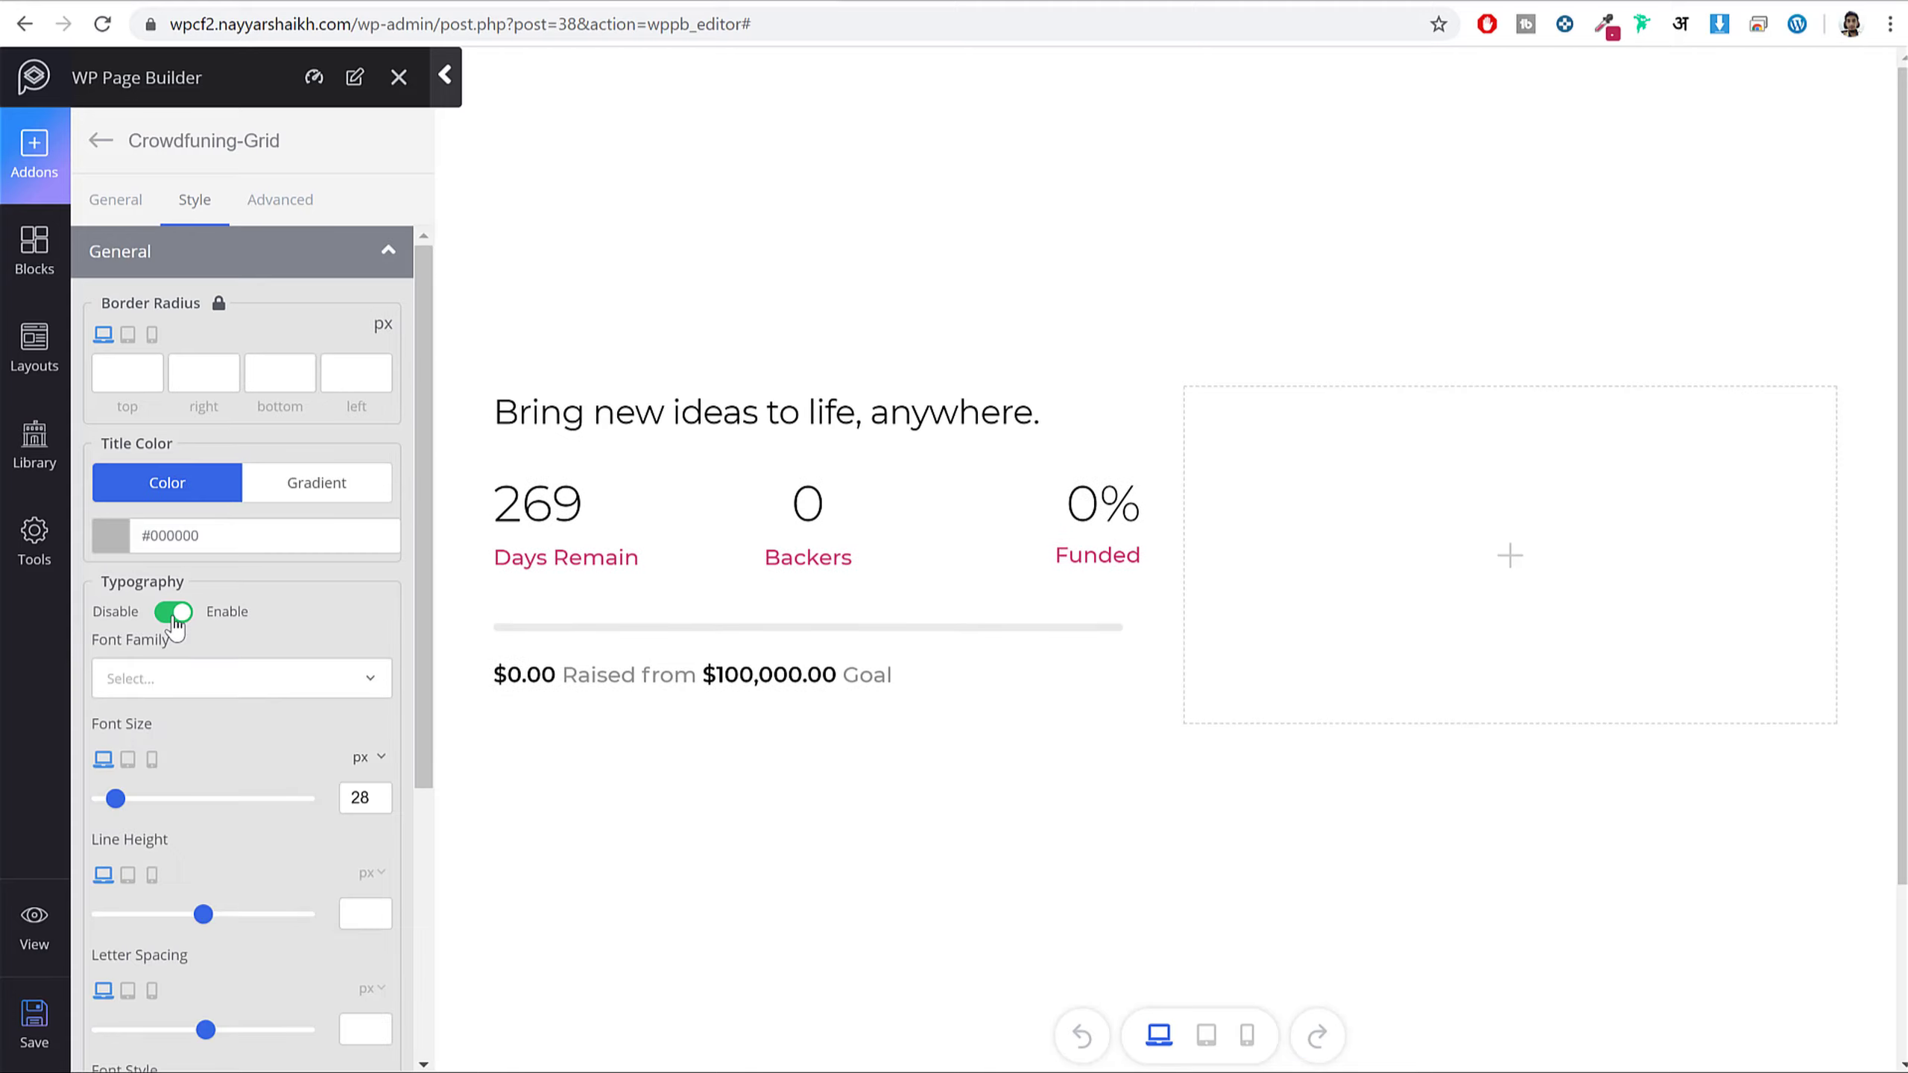
# - Set the campaign title's font size to 48 px and its line height to 55 px
pyautogui.scroll(-3, 283, 720)
pyautogui.moveTo(370, 556); pyautogui.dragTo(341, 556)
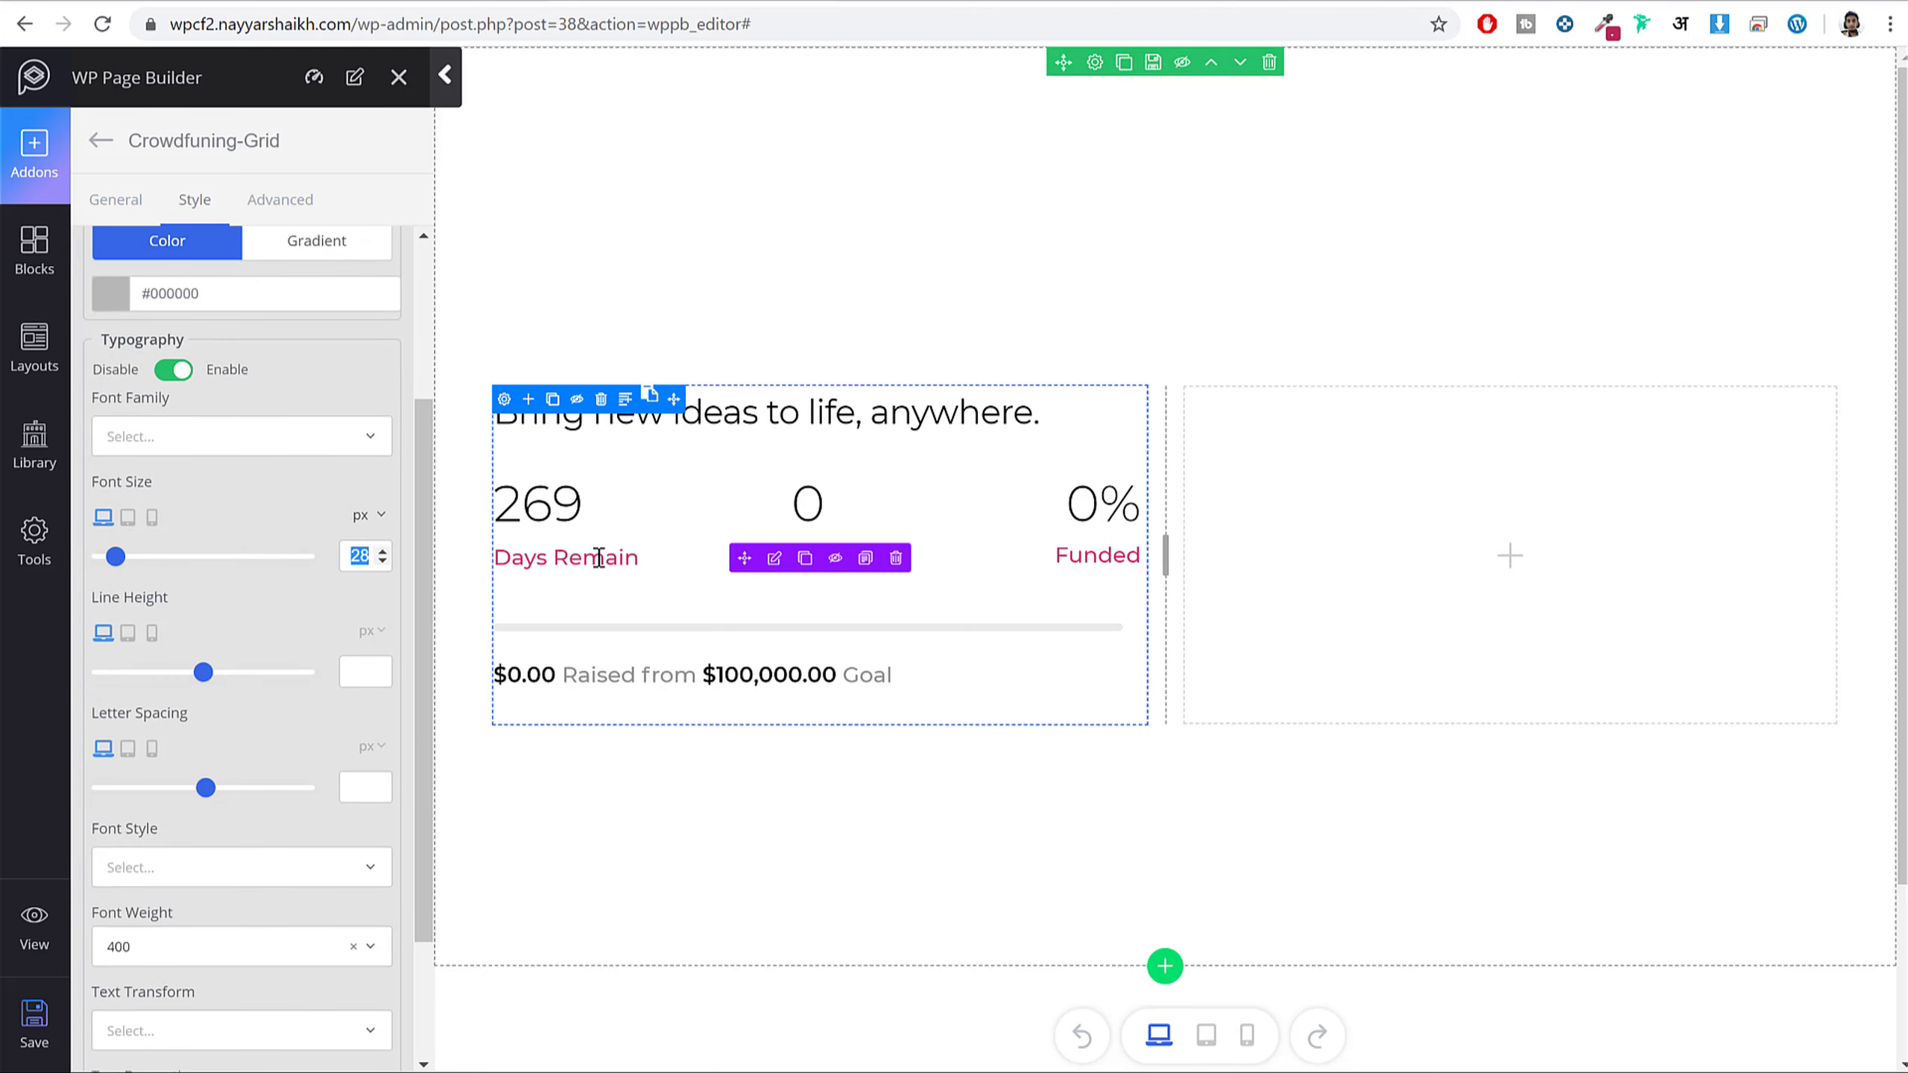
pyautogui.write('48')
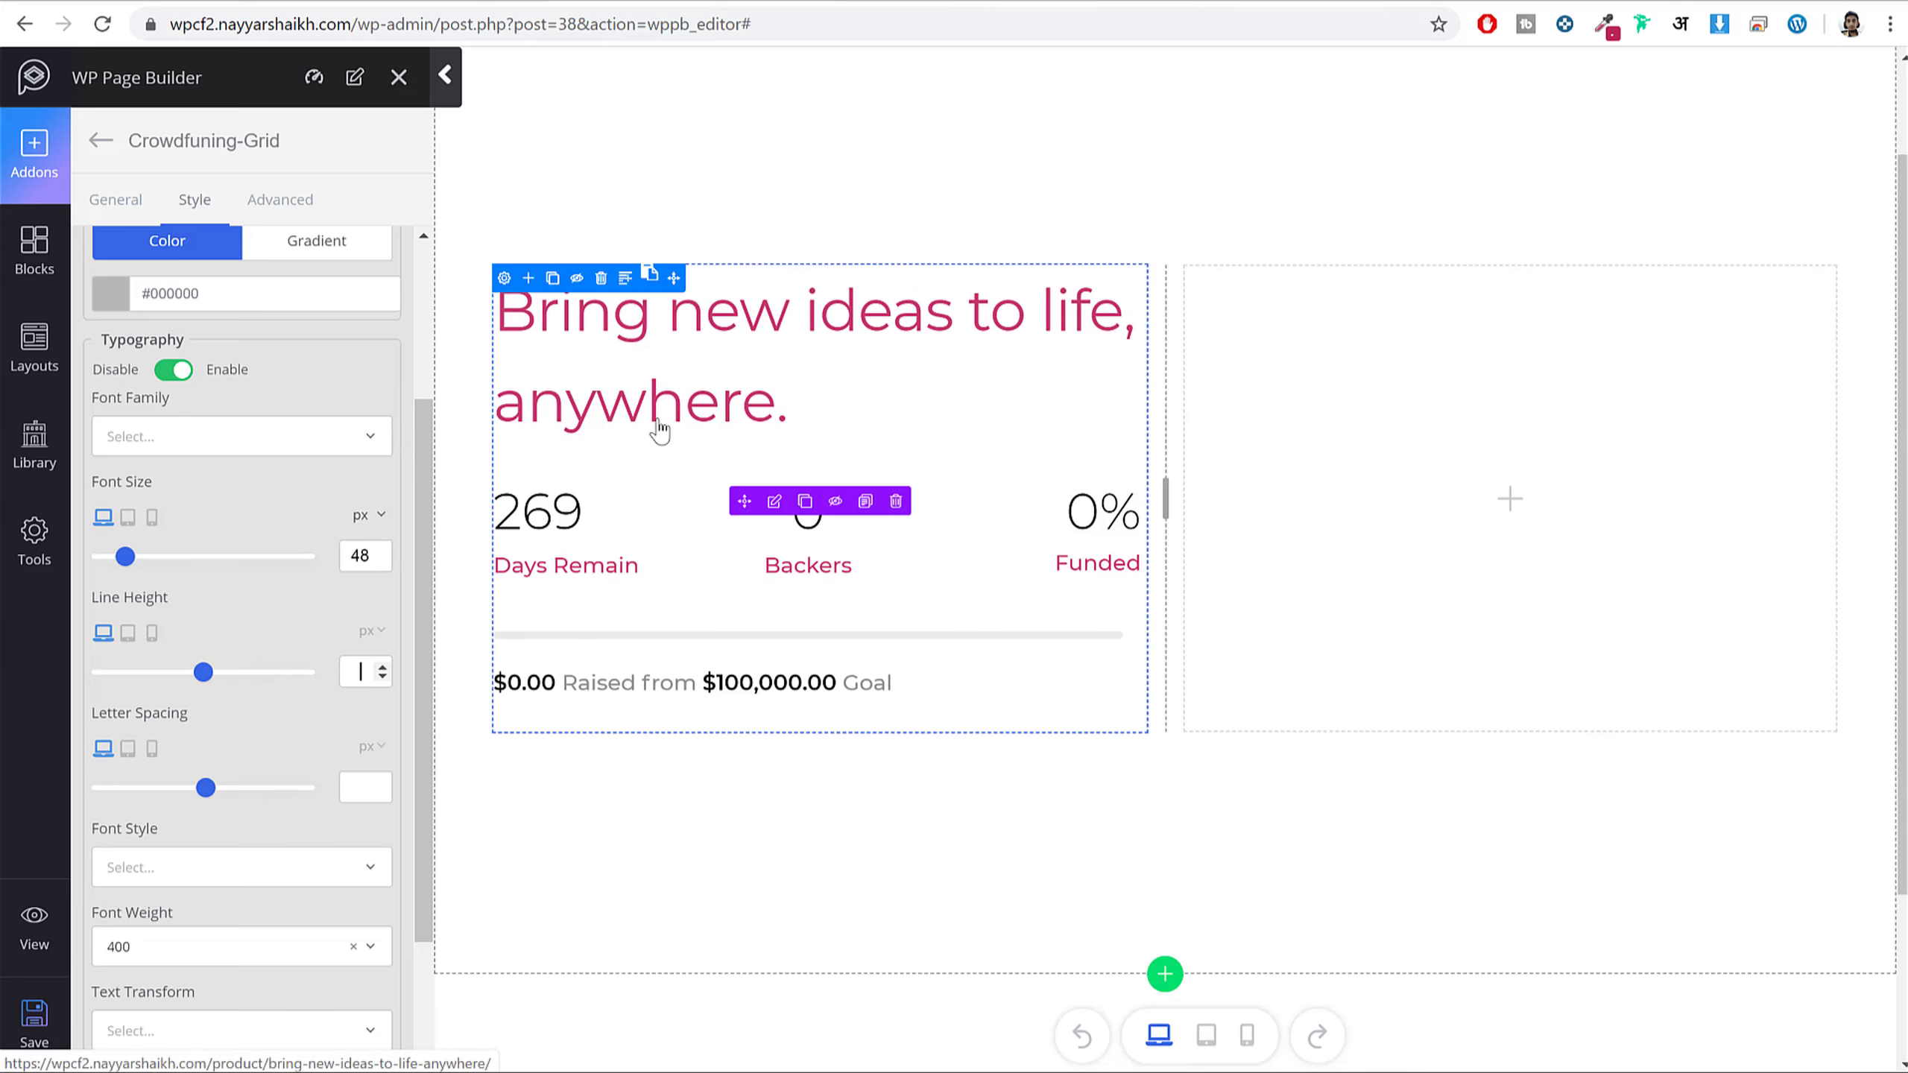
pyautogui.write('48')
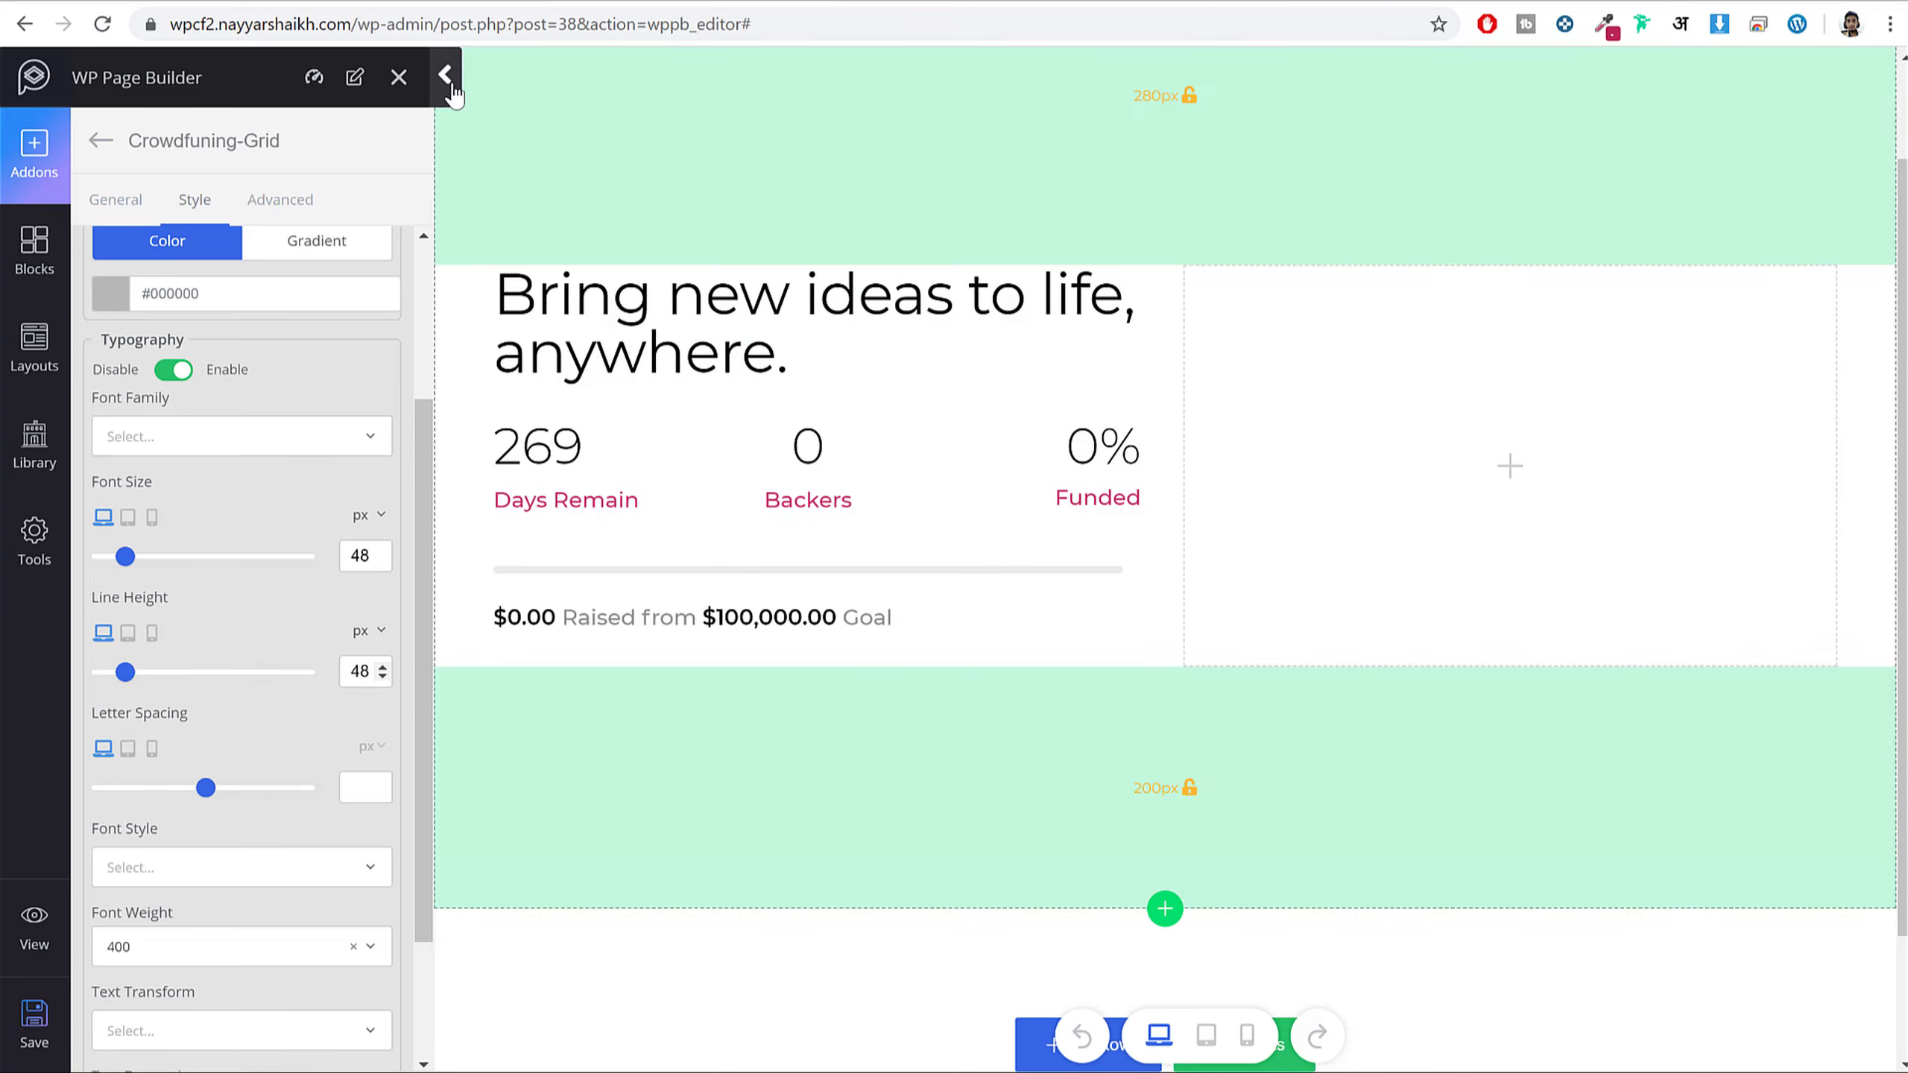
pyautogui.click(446, 76)
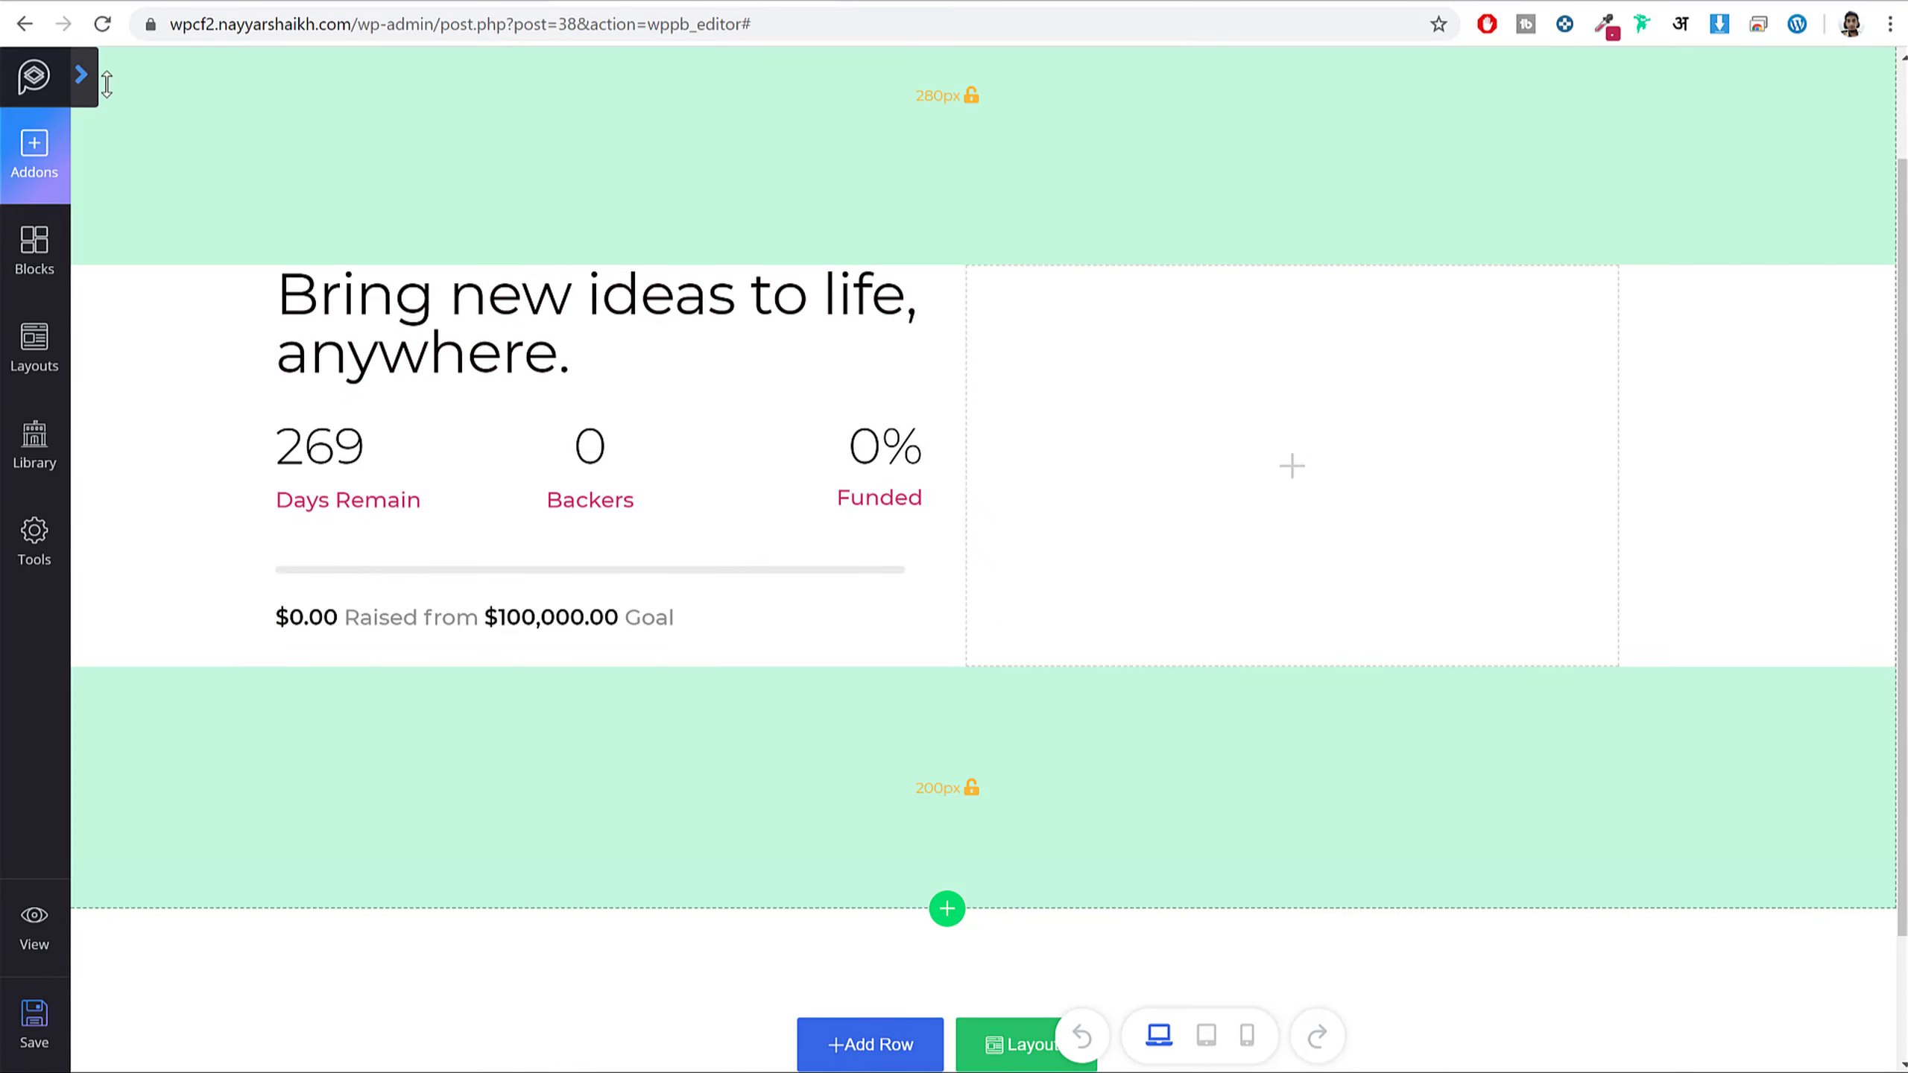
pyautogui.click(81, 76)
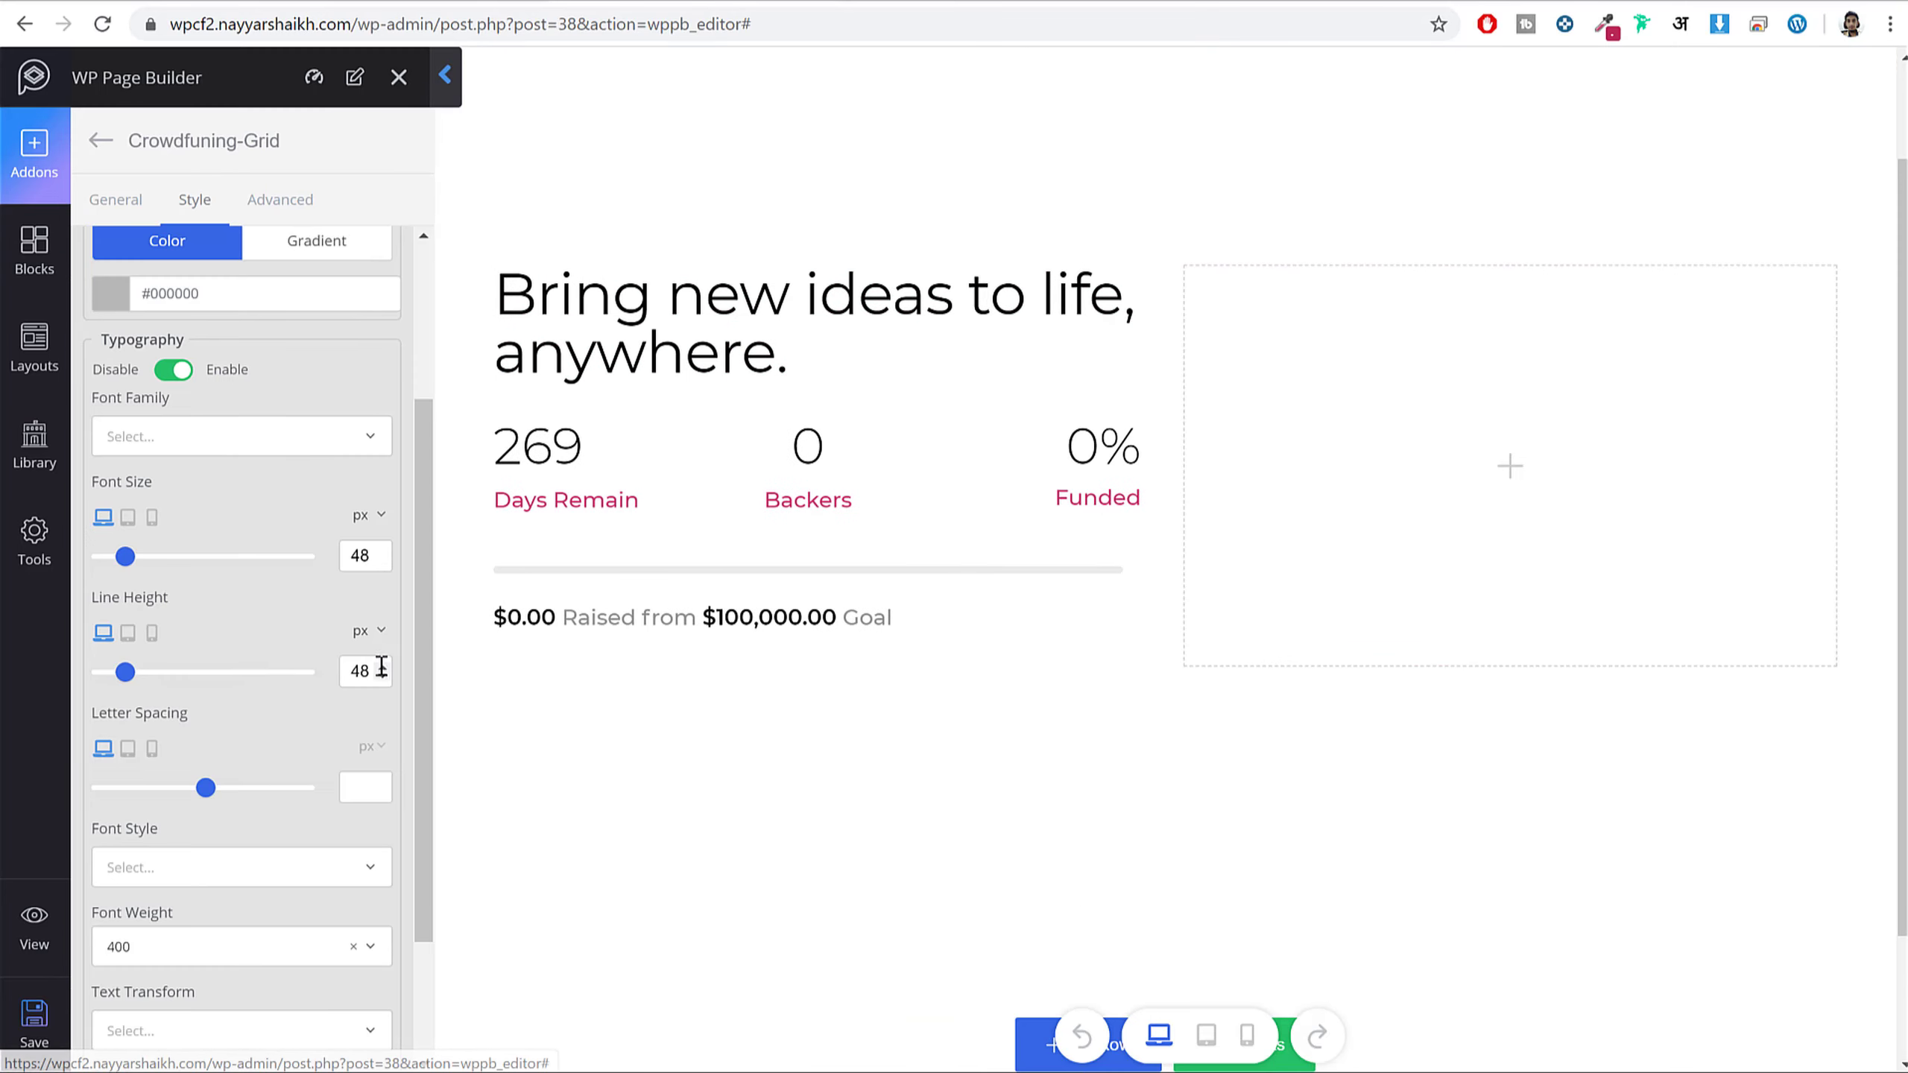
pyautogui.doubleClick(360, 670)
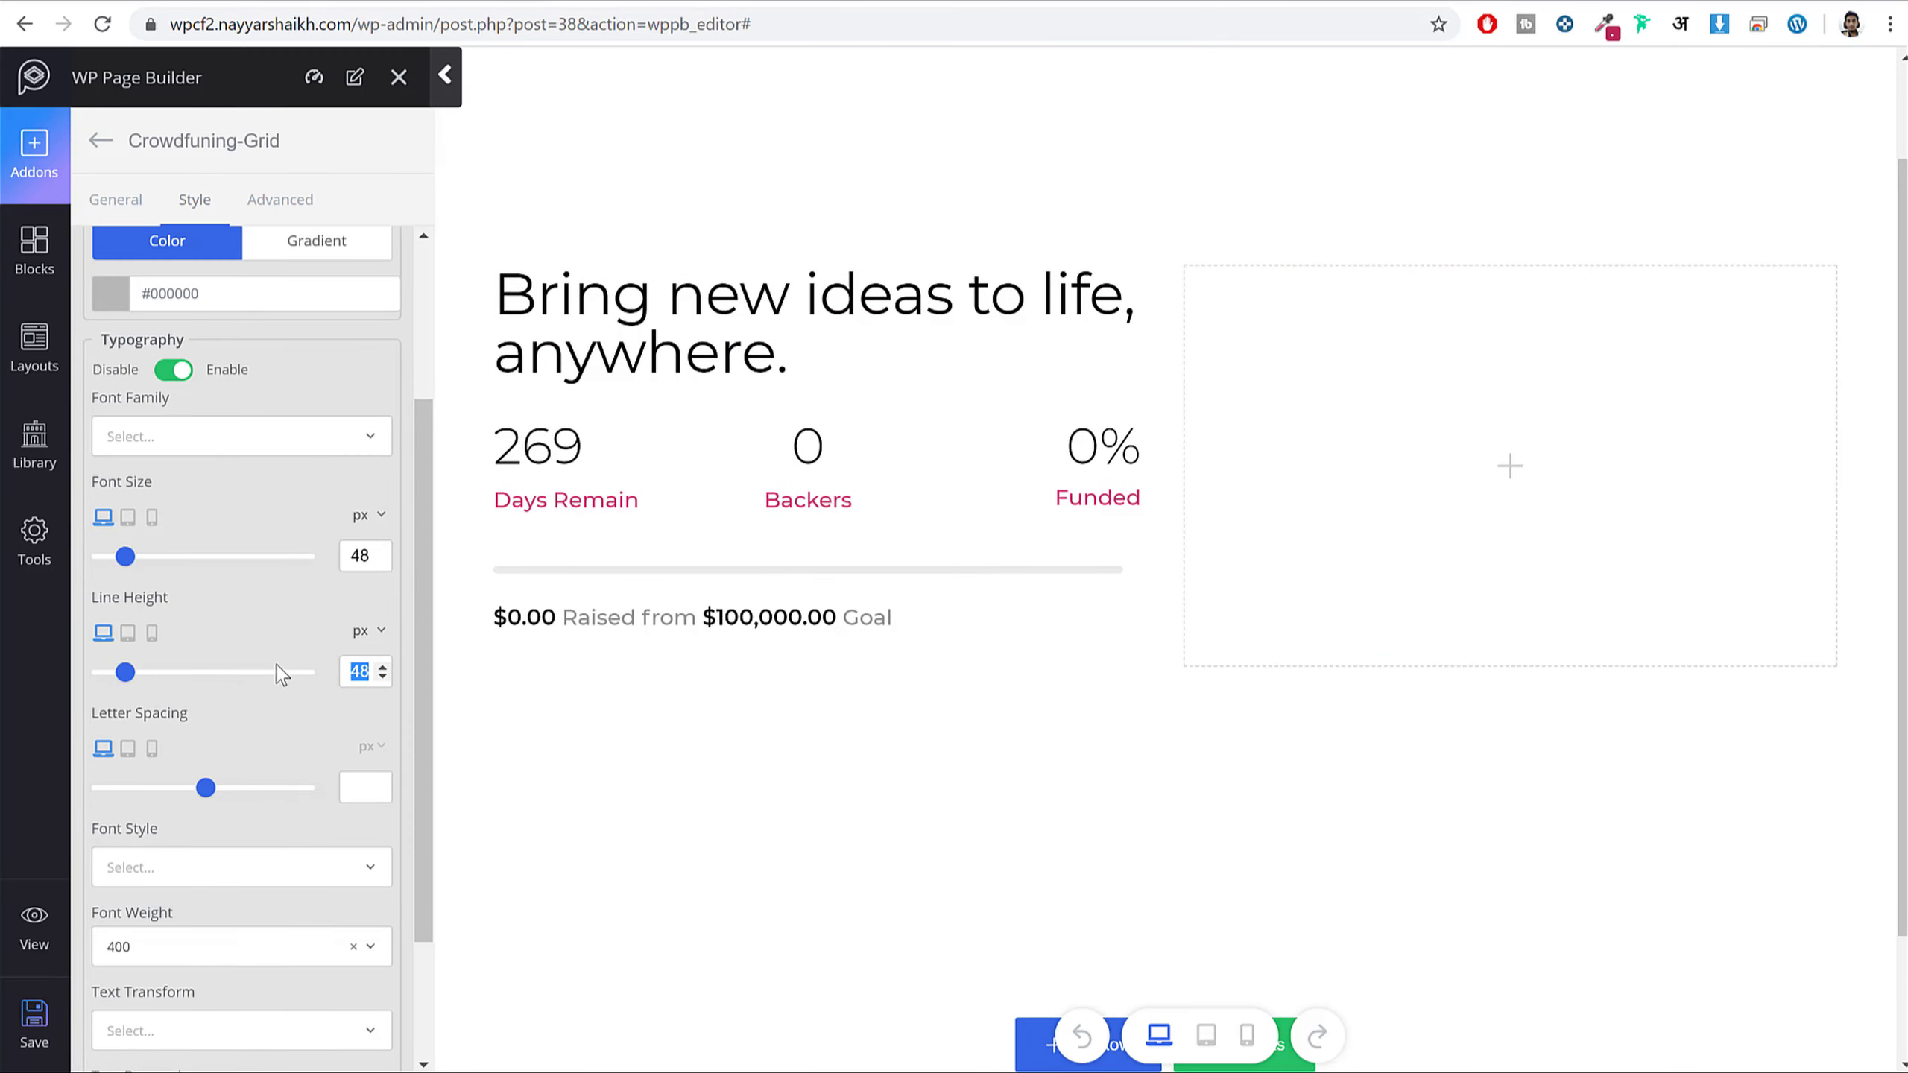
pyautogui.write('55')
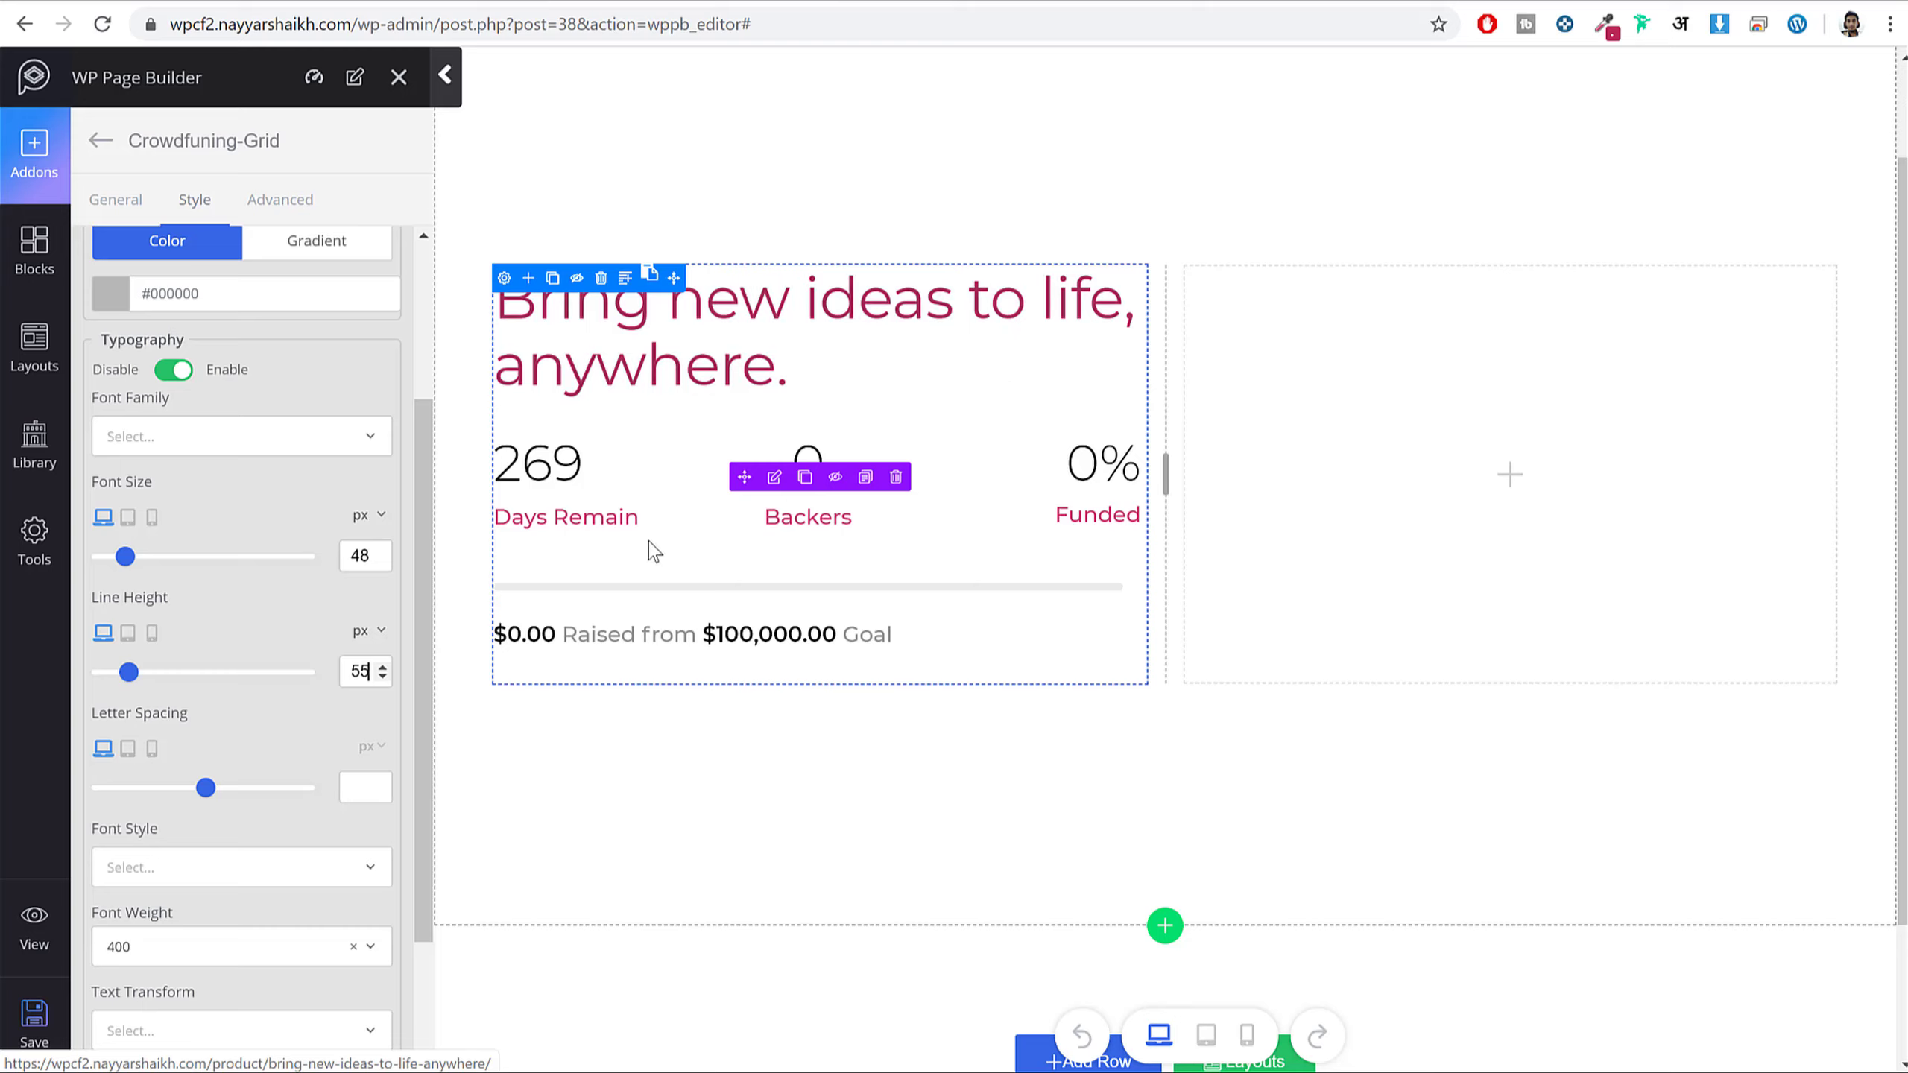
# - Try a font weight of 700 on the campaign title, then settle on 300
pyautogui.scroll(-2, 241, 626)
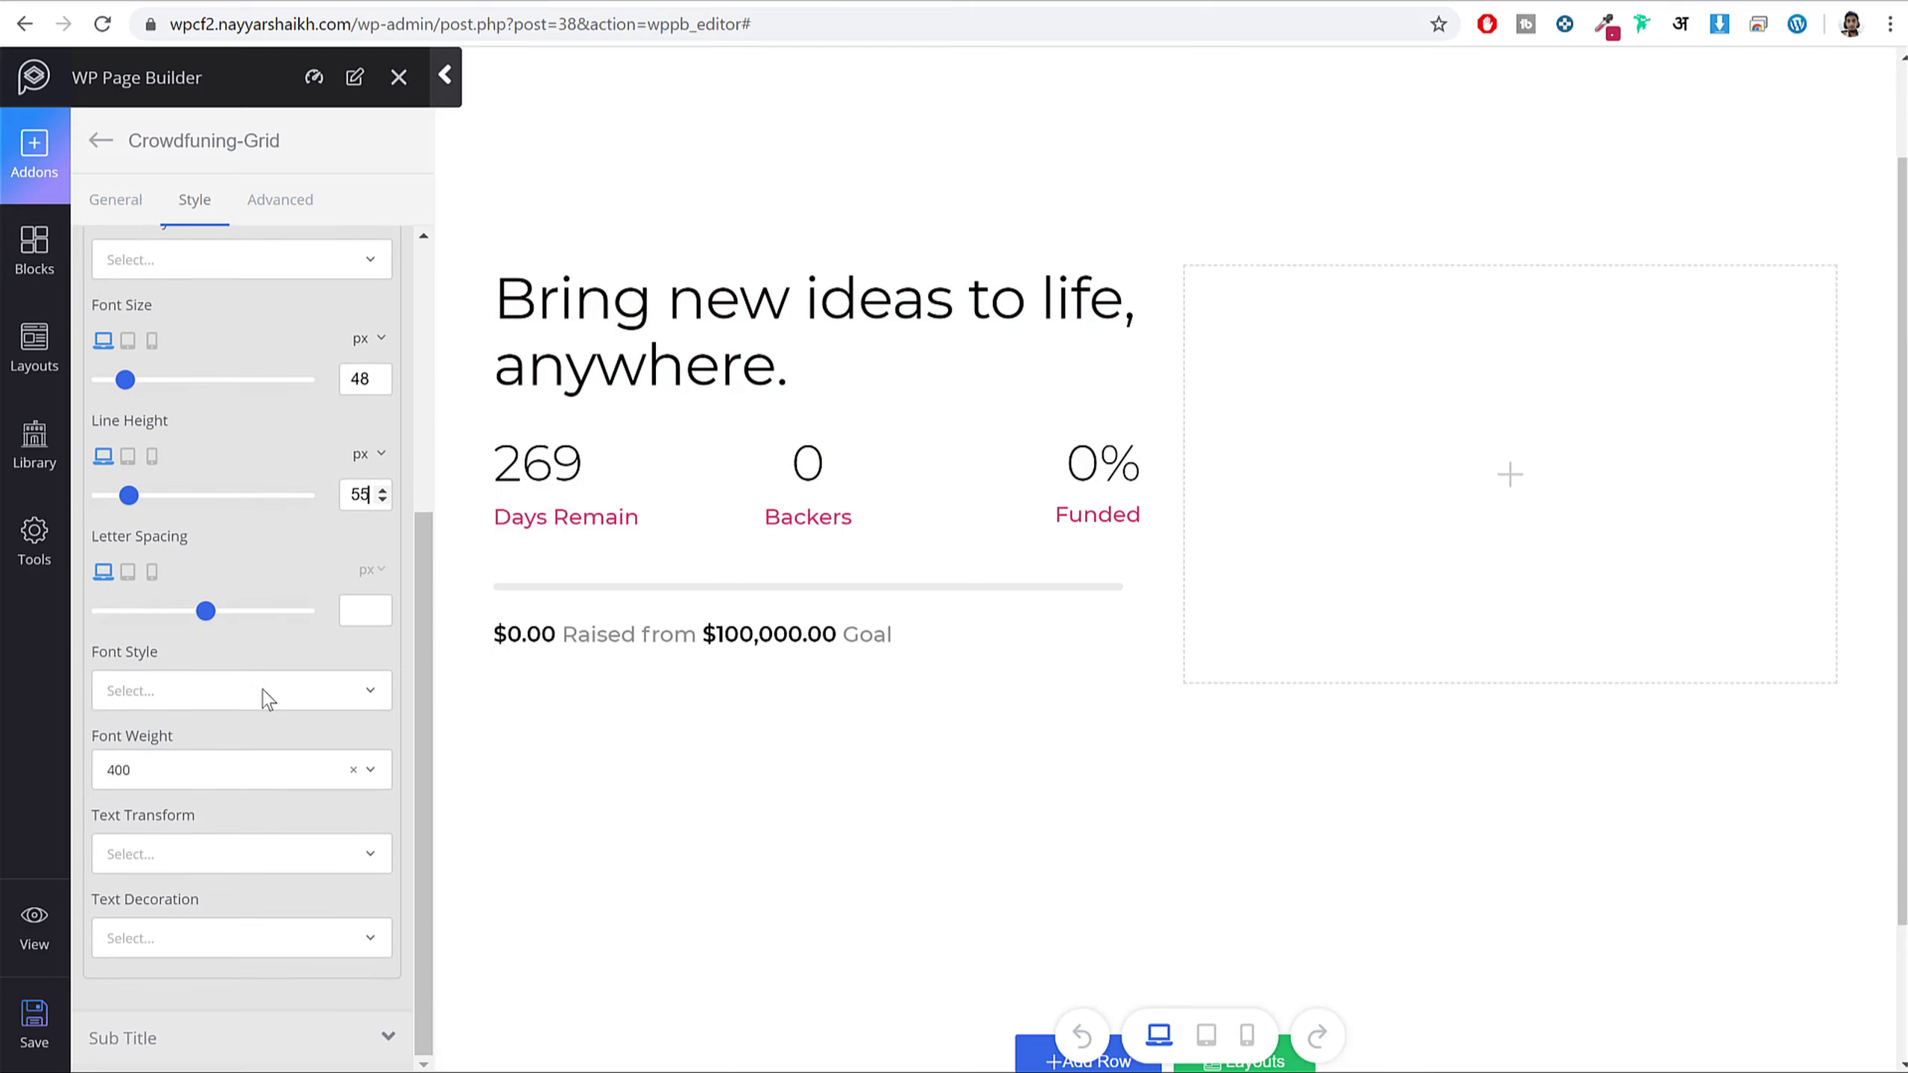
pyautogui.click(266, 780)
pyautogui.scroll(-2, 261, 855)
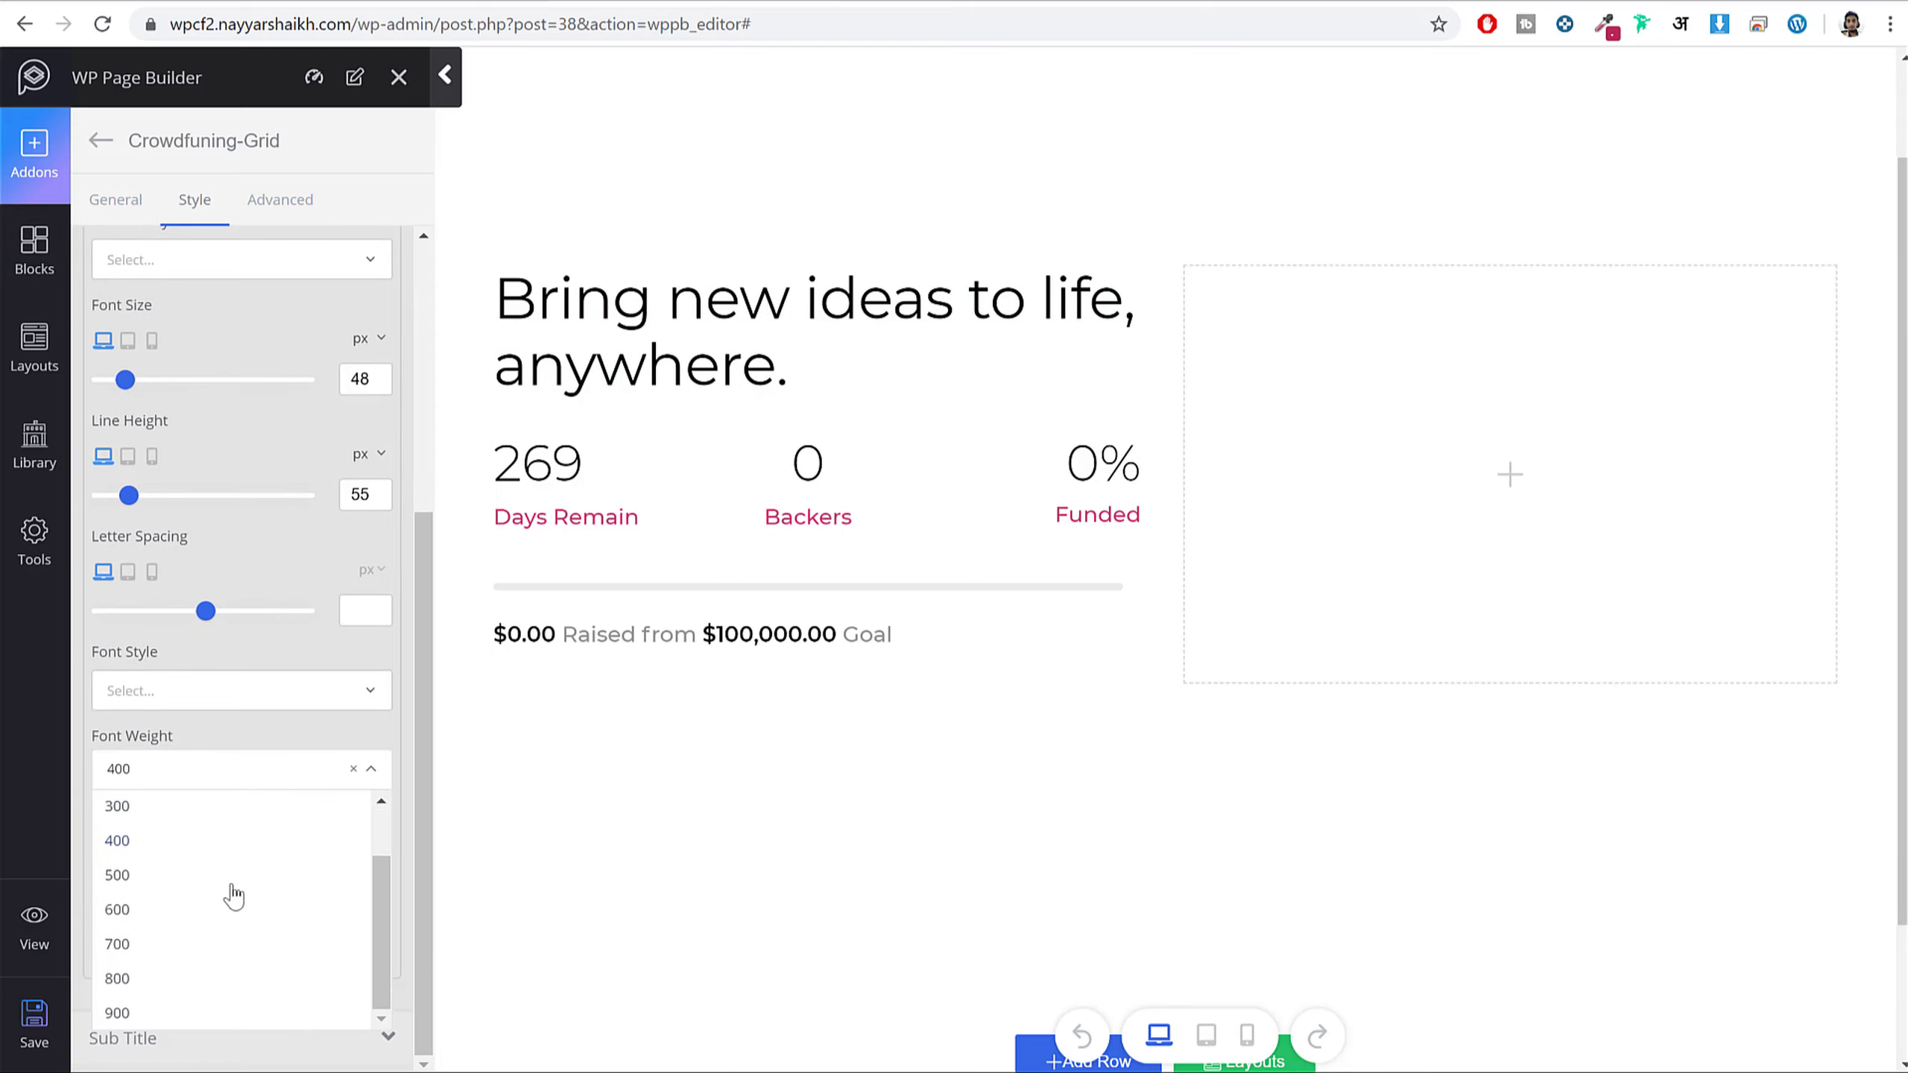
pyautogui.click(167, 949)
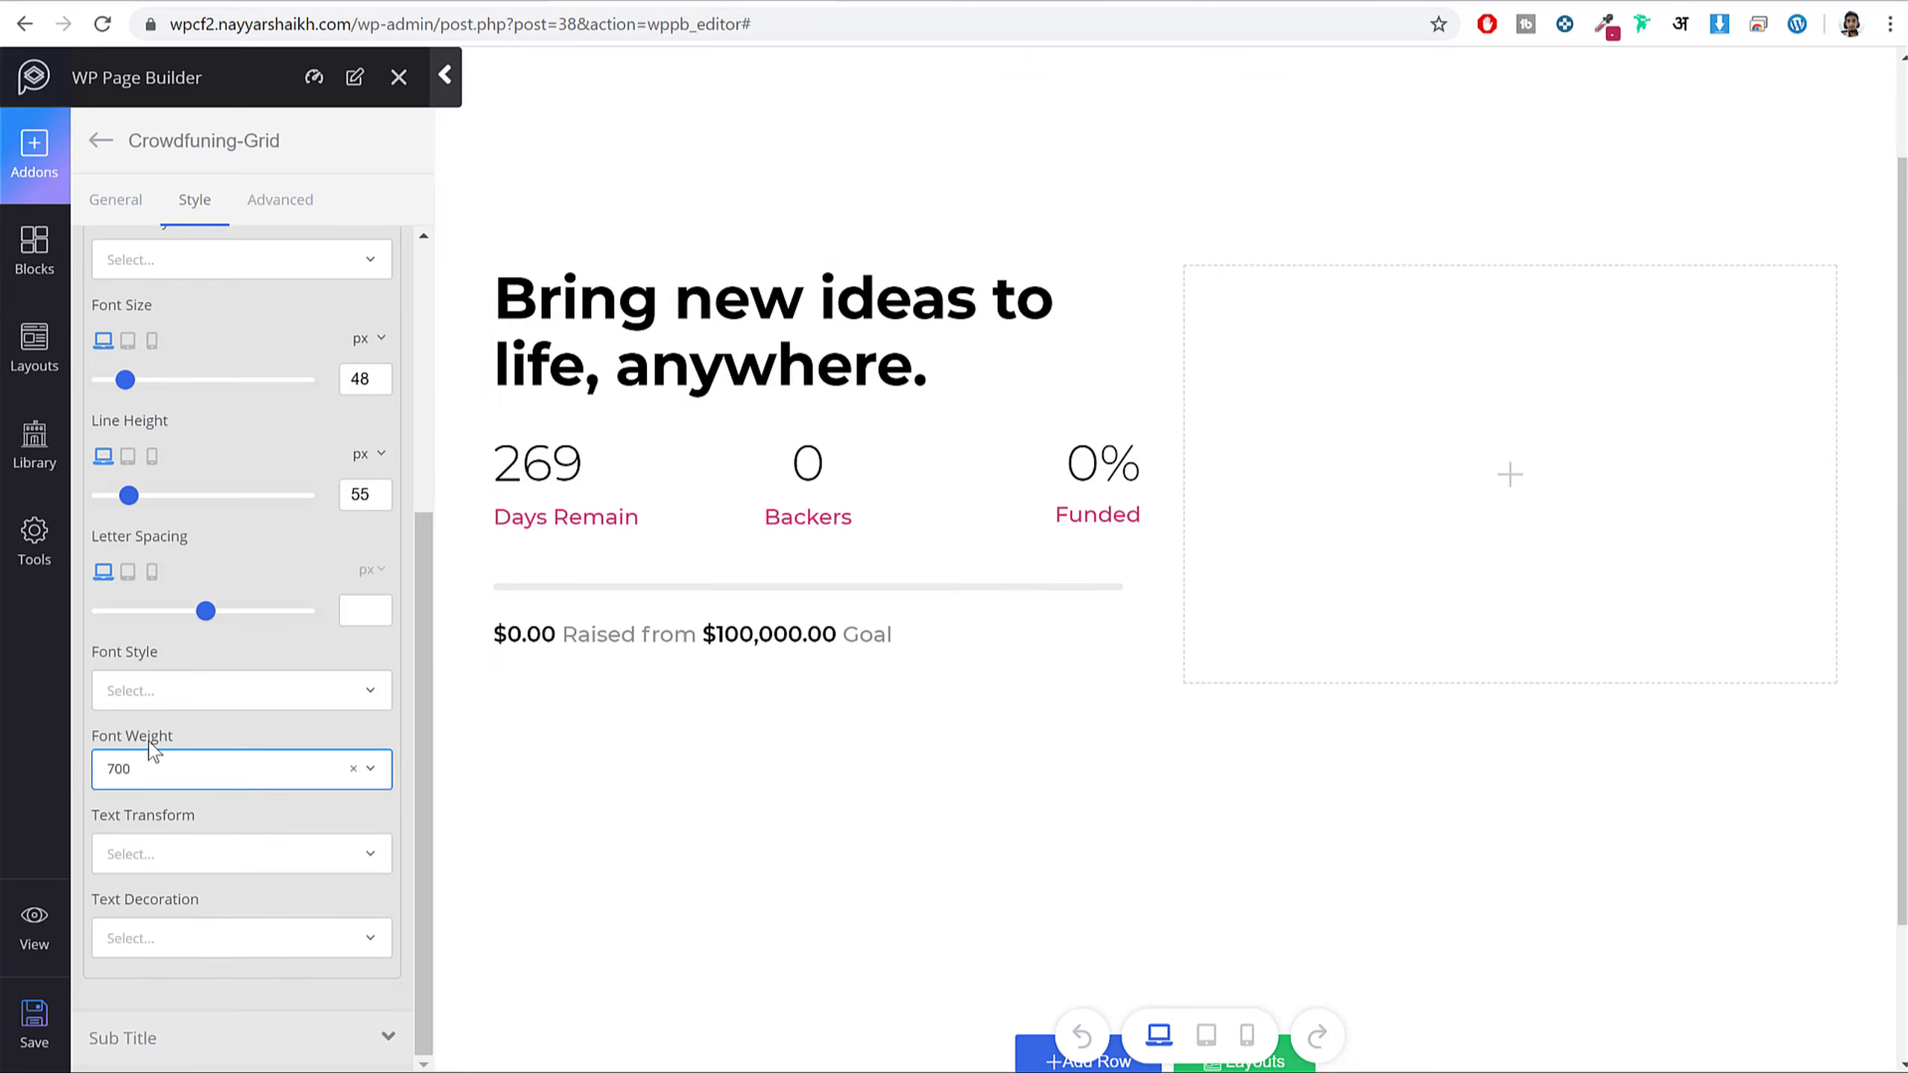
pyautogui.click(203, 768)
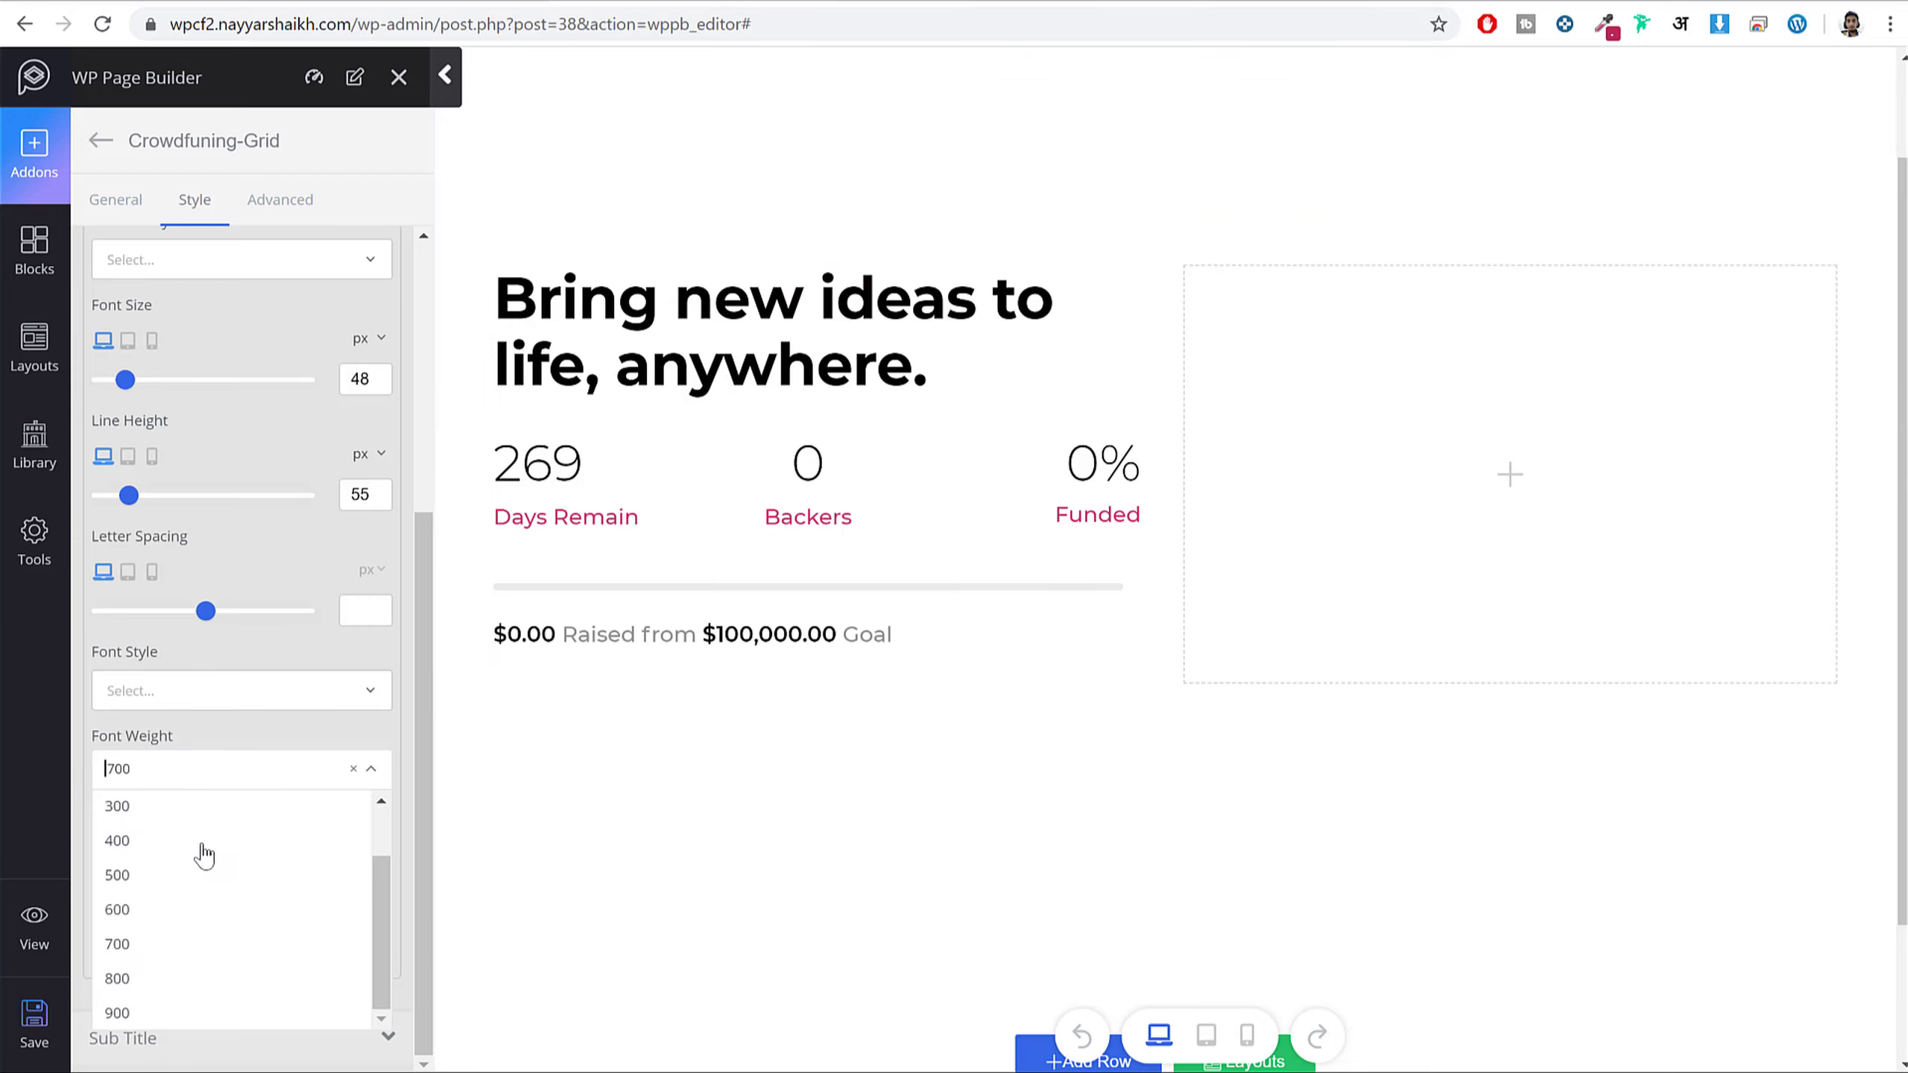
pyautogui.click(177, 811)
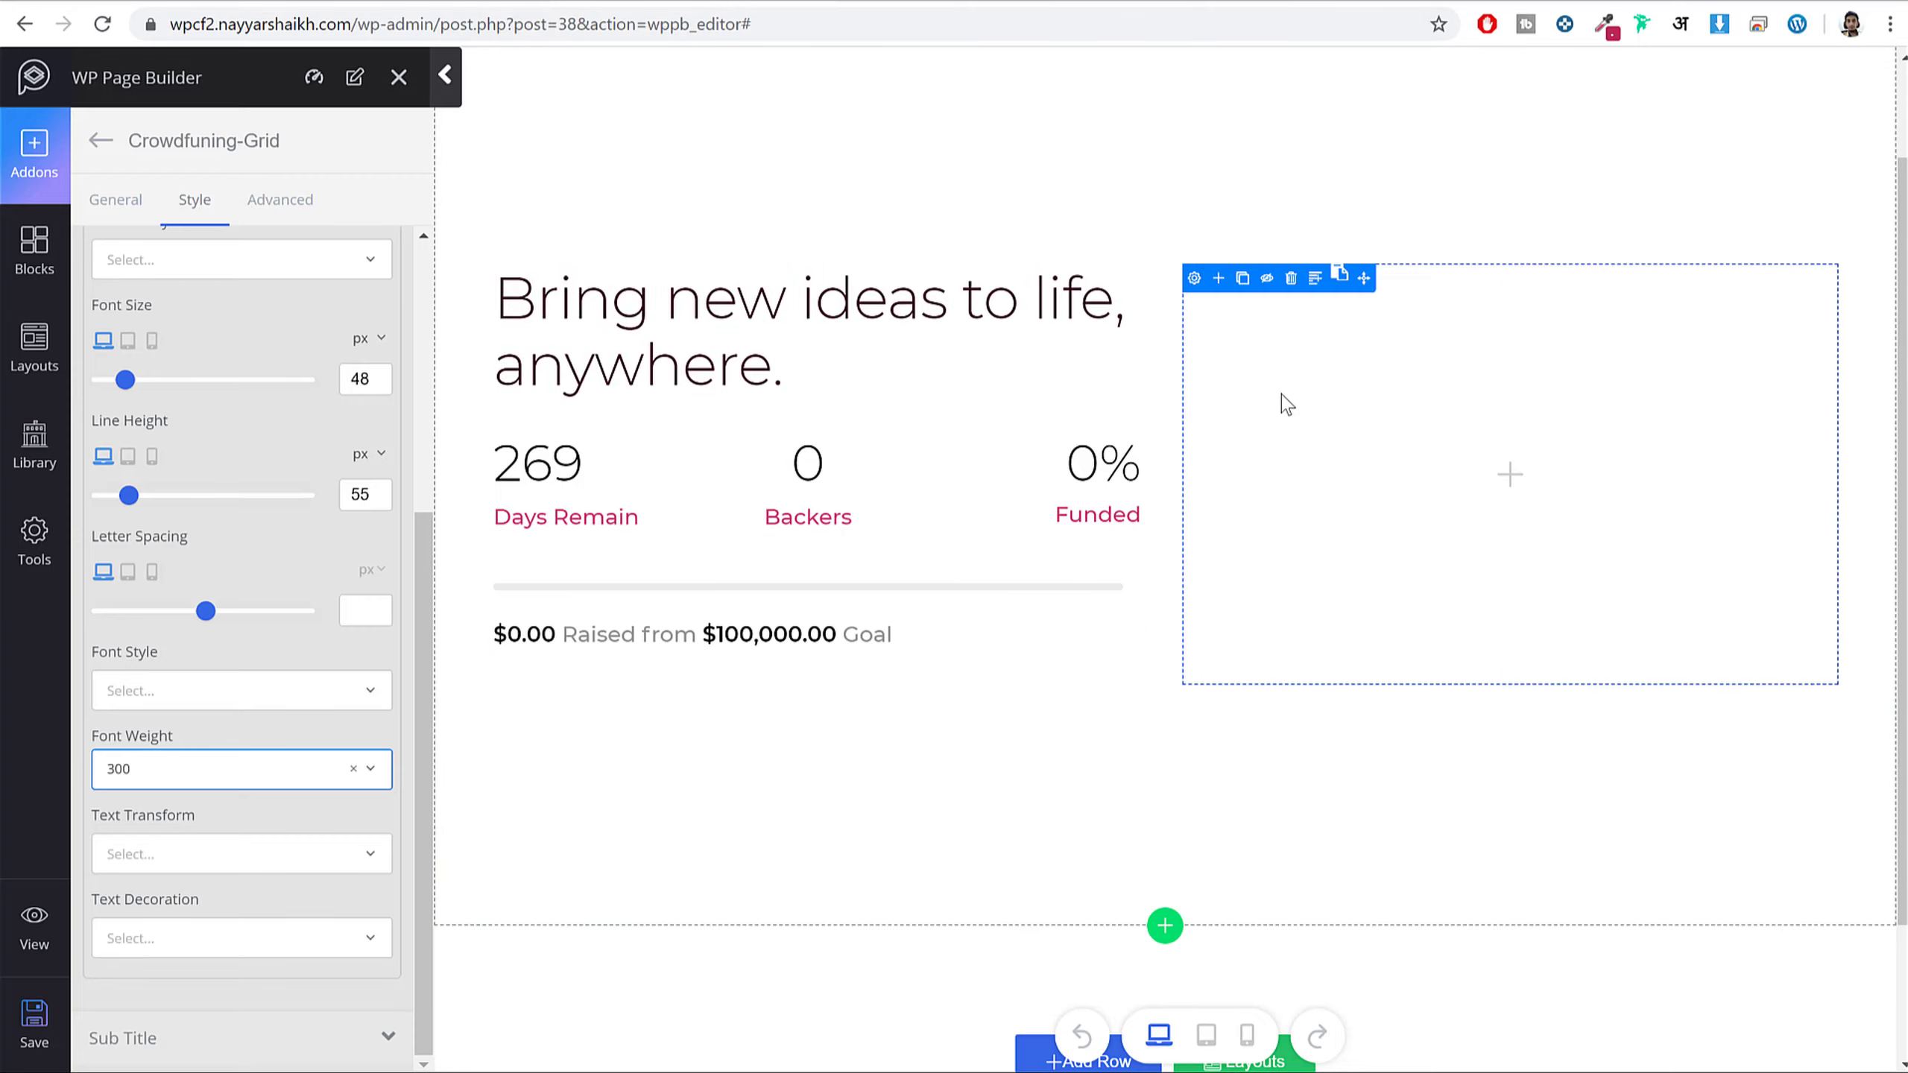
# - Compare the restyled campaign title with the hero heading on the Patrios demo page
pyautogui.click(490, 1)
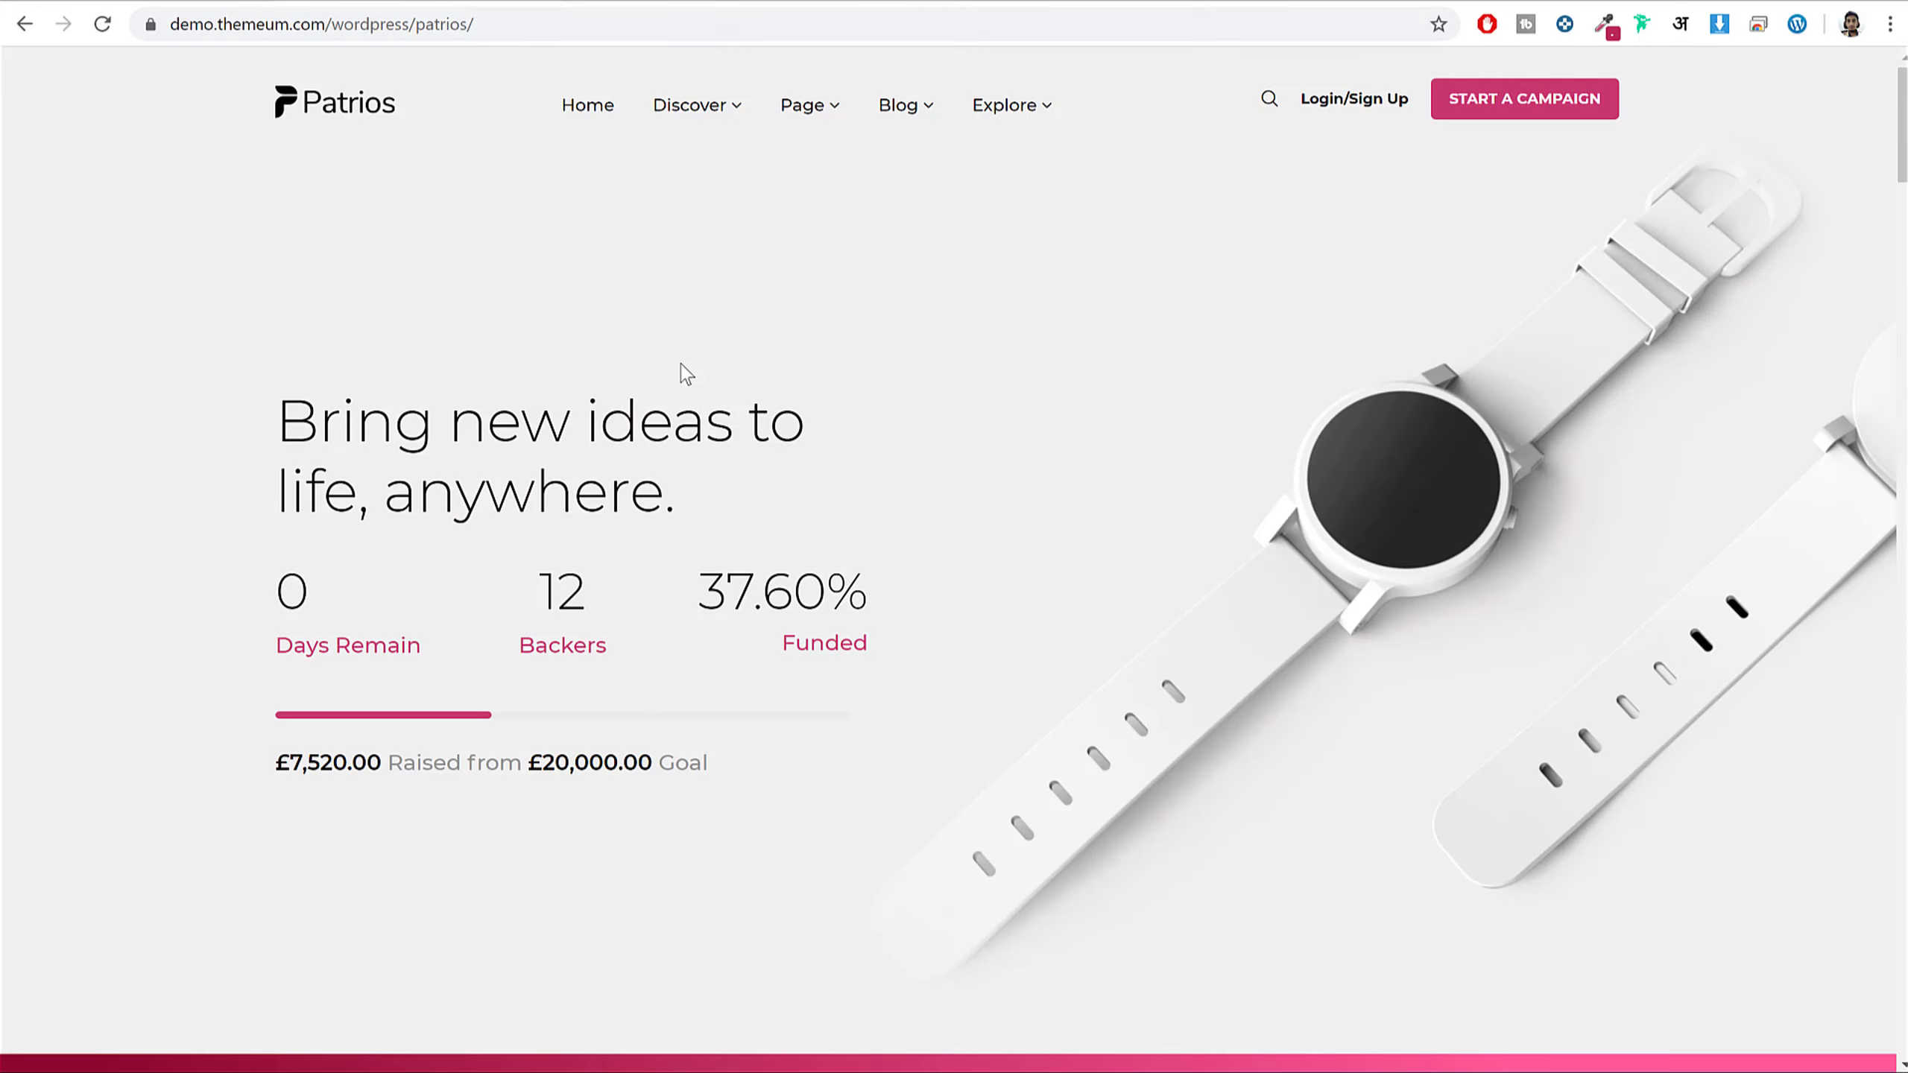
pyautogui.click(638, 2)
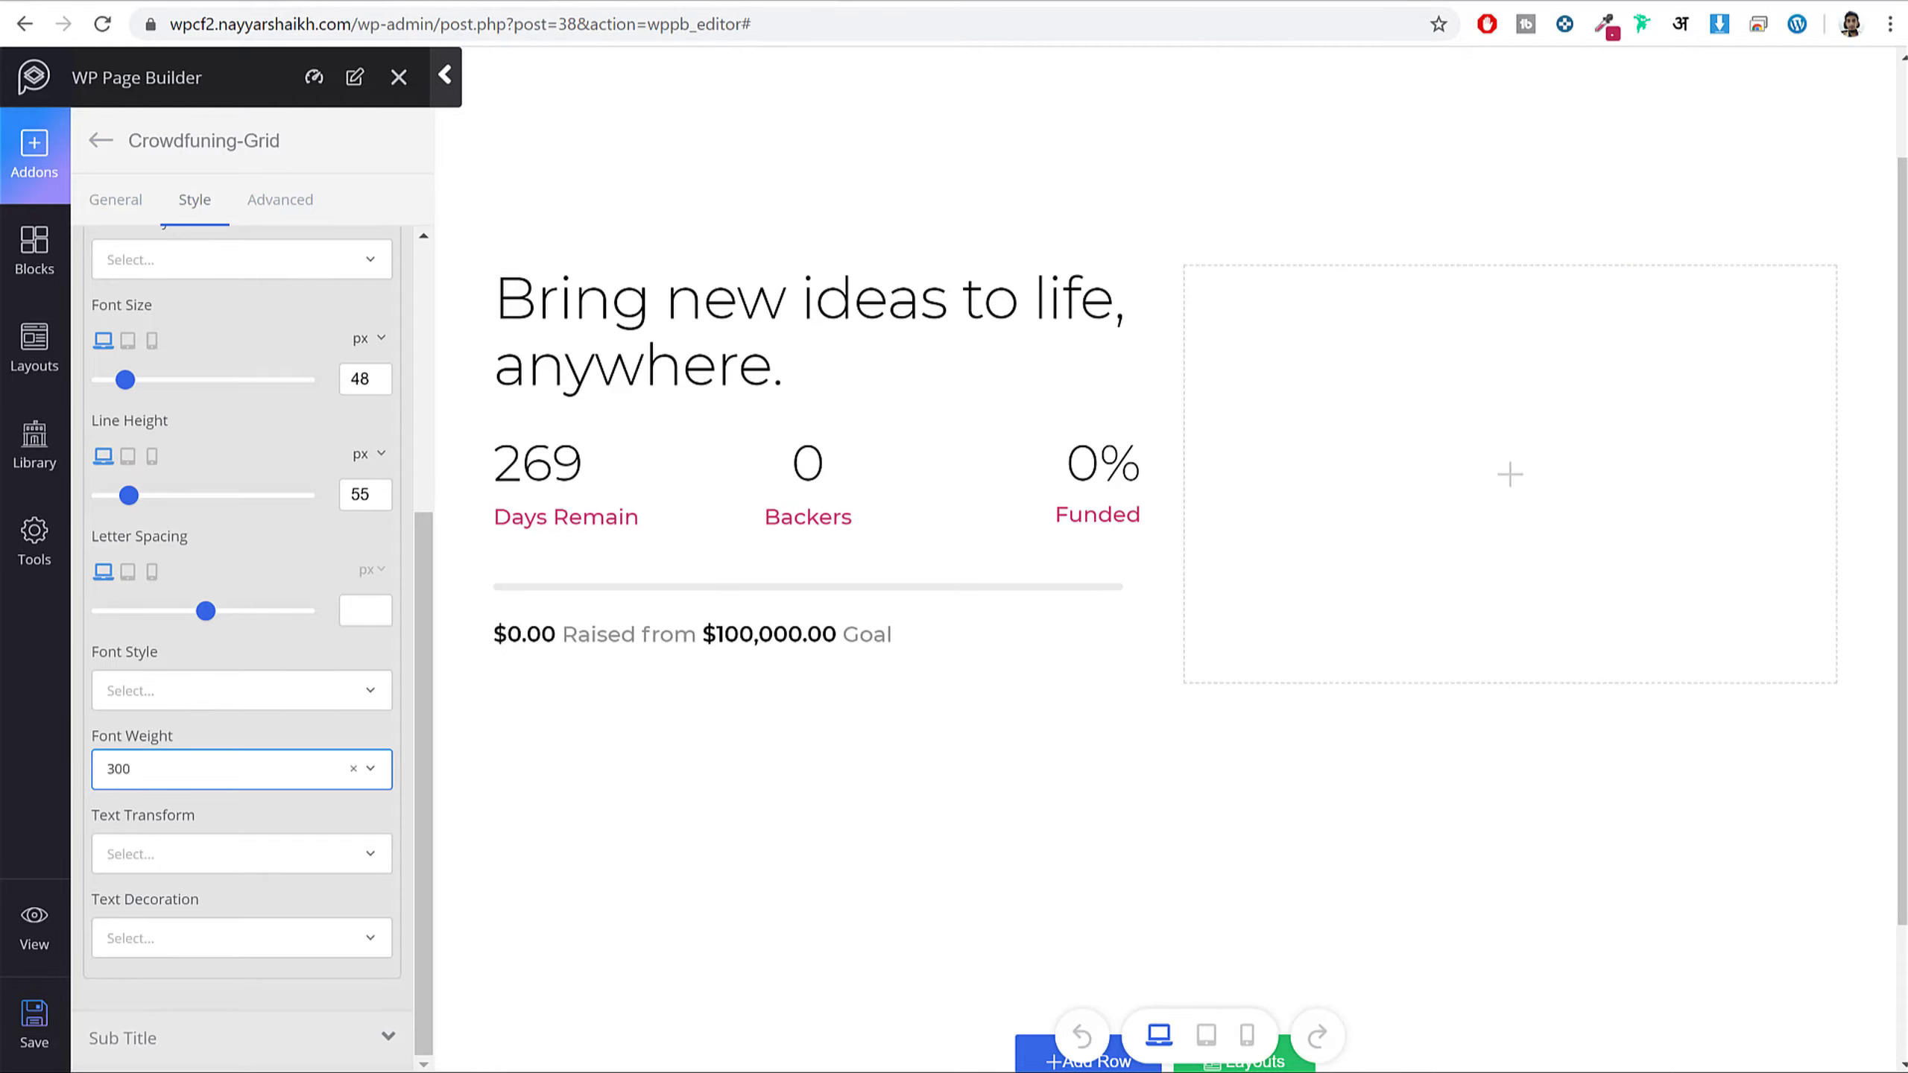
pyautogui.click(422, 1)
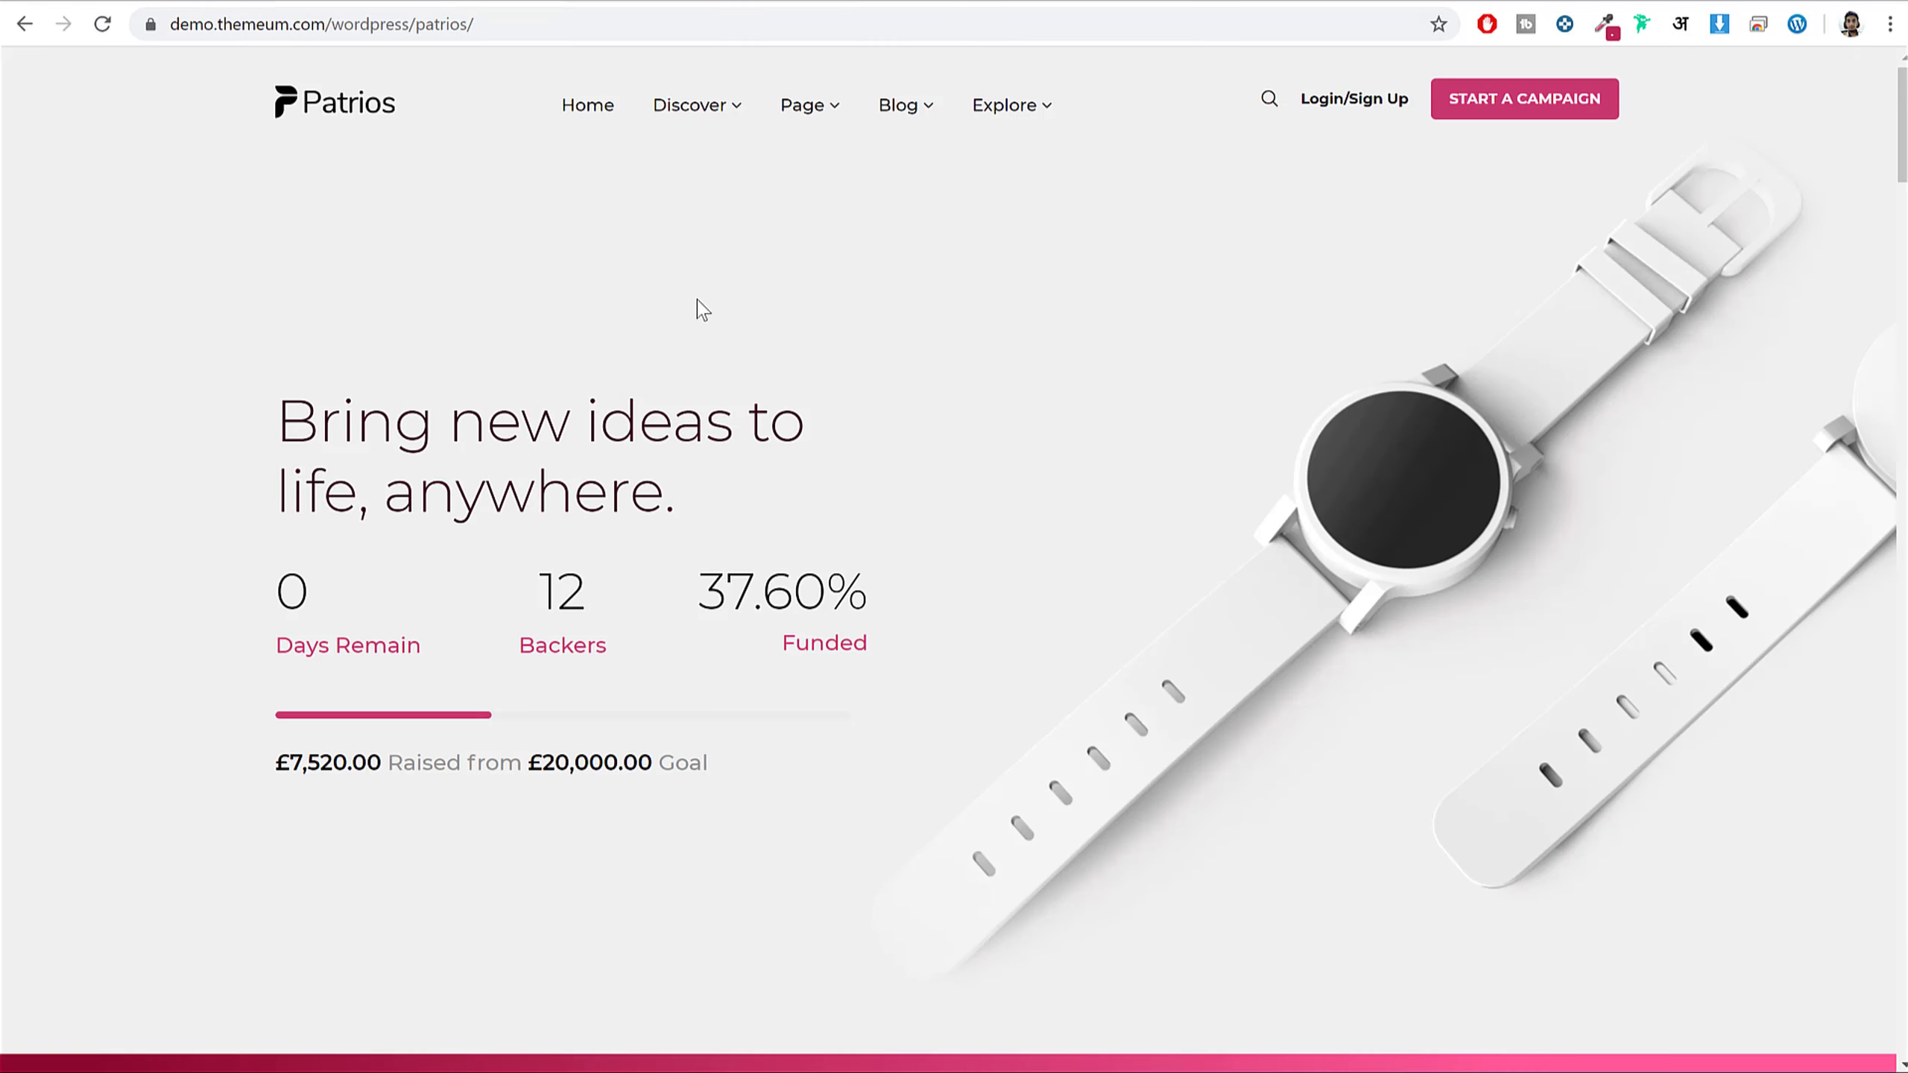
pyautogui.click(750, 2)
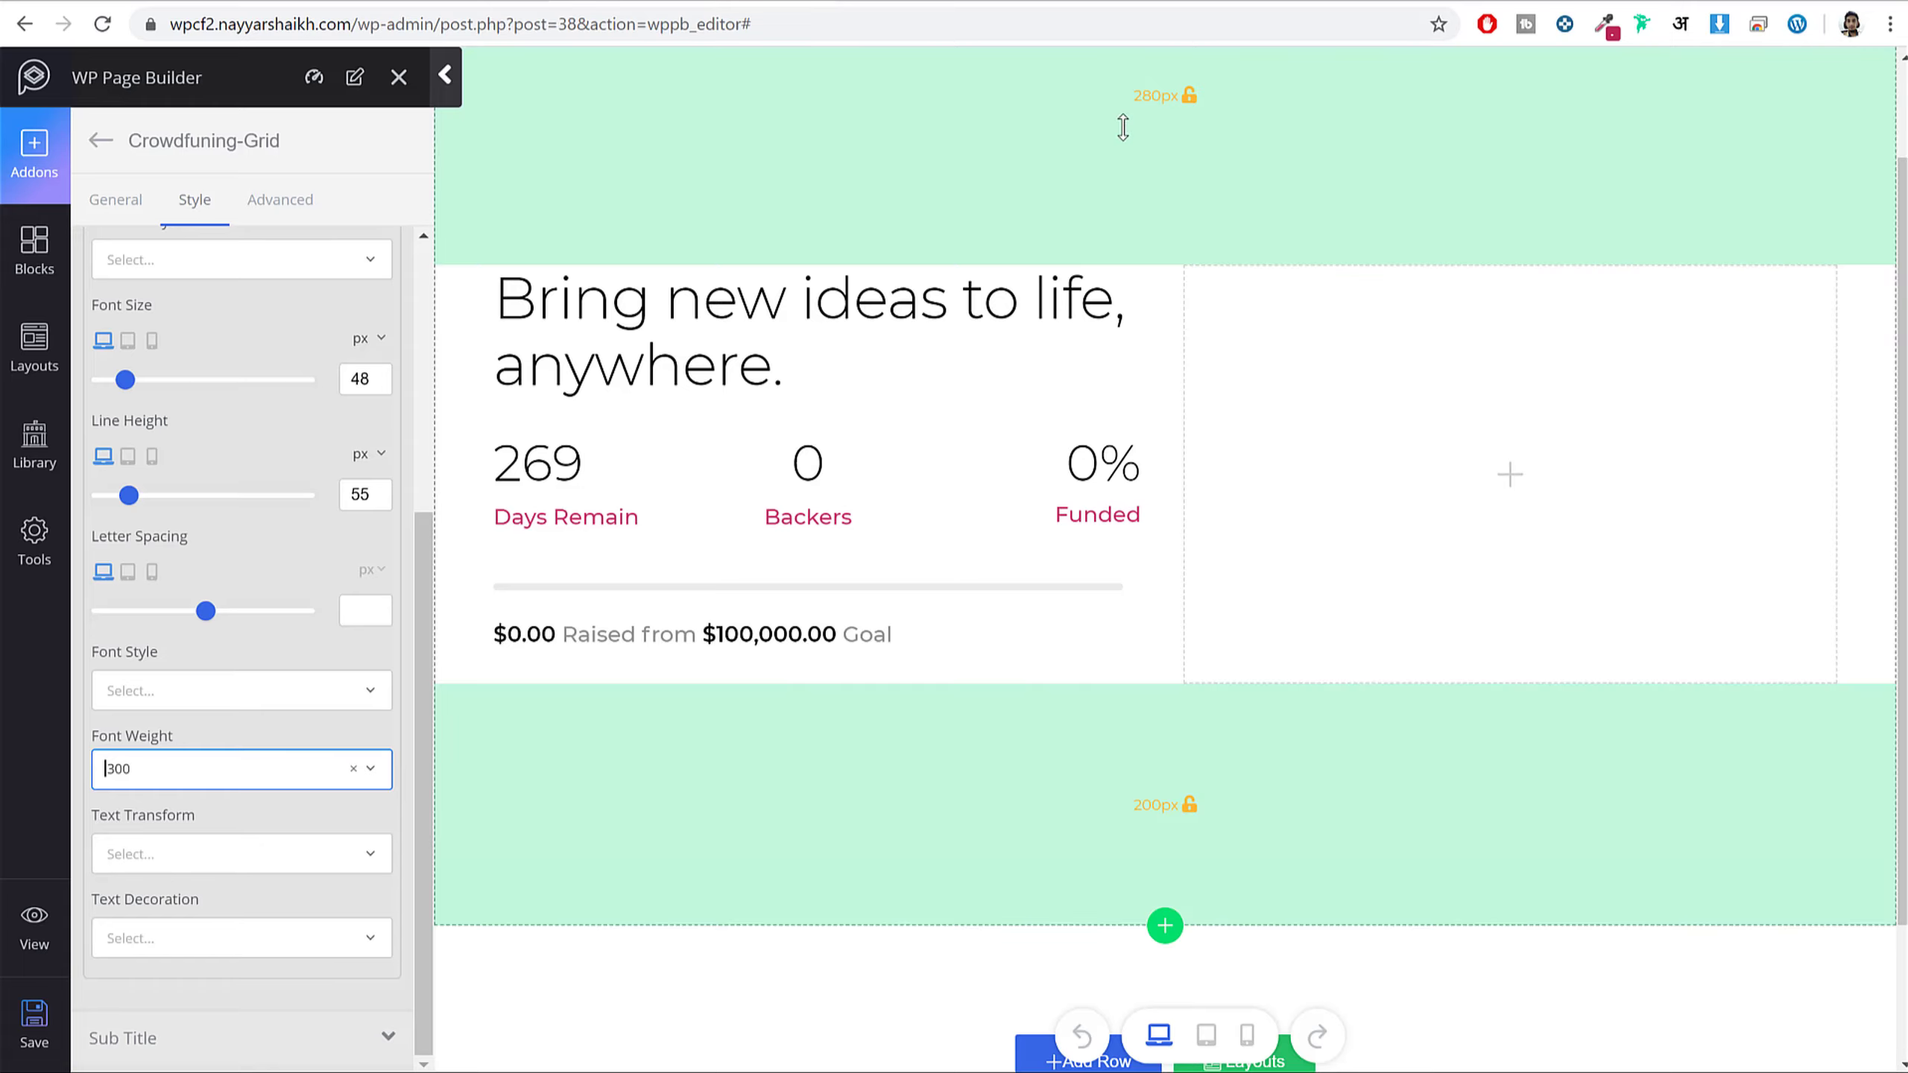
# - Give the hero row a background image, using the white watch picture from the media library
pyautogui.scroll(2, 1171, 263)
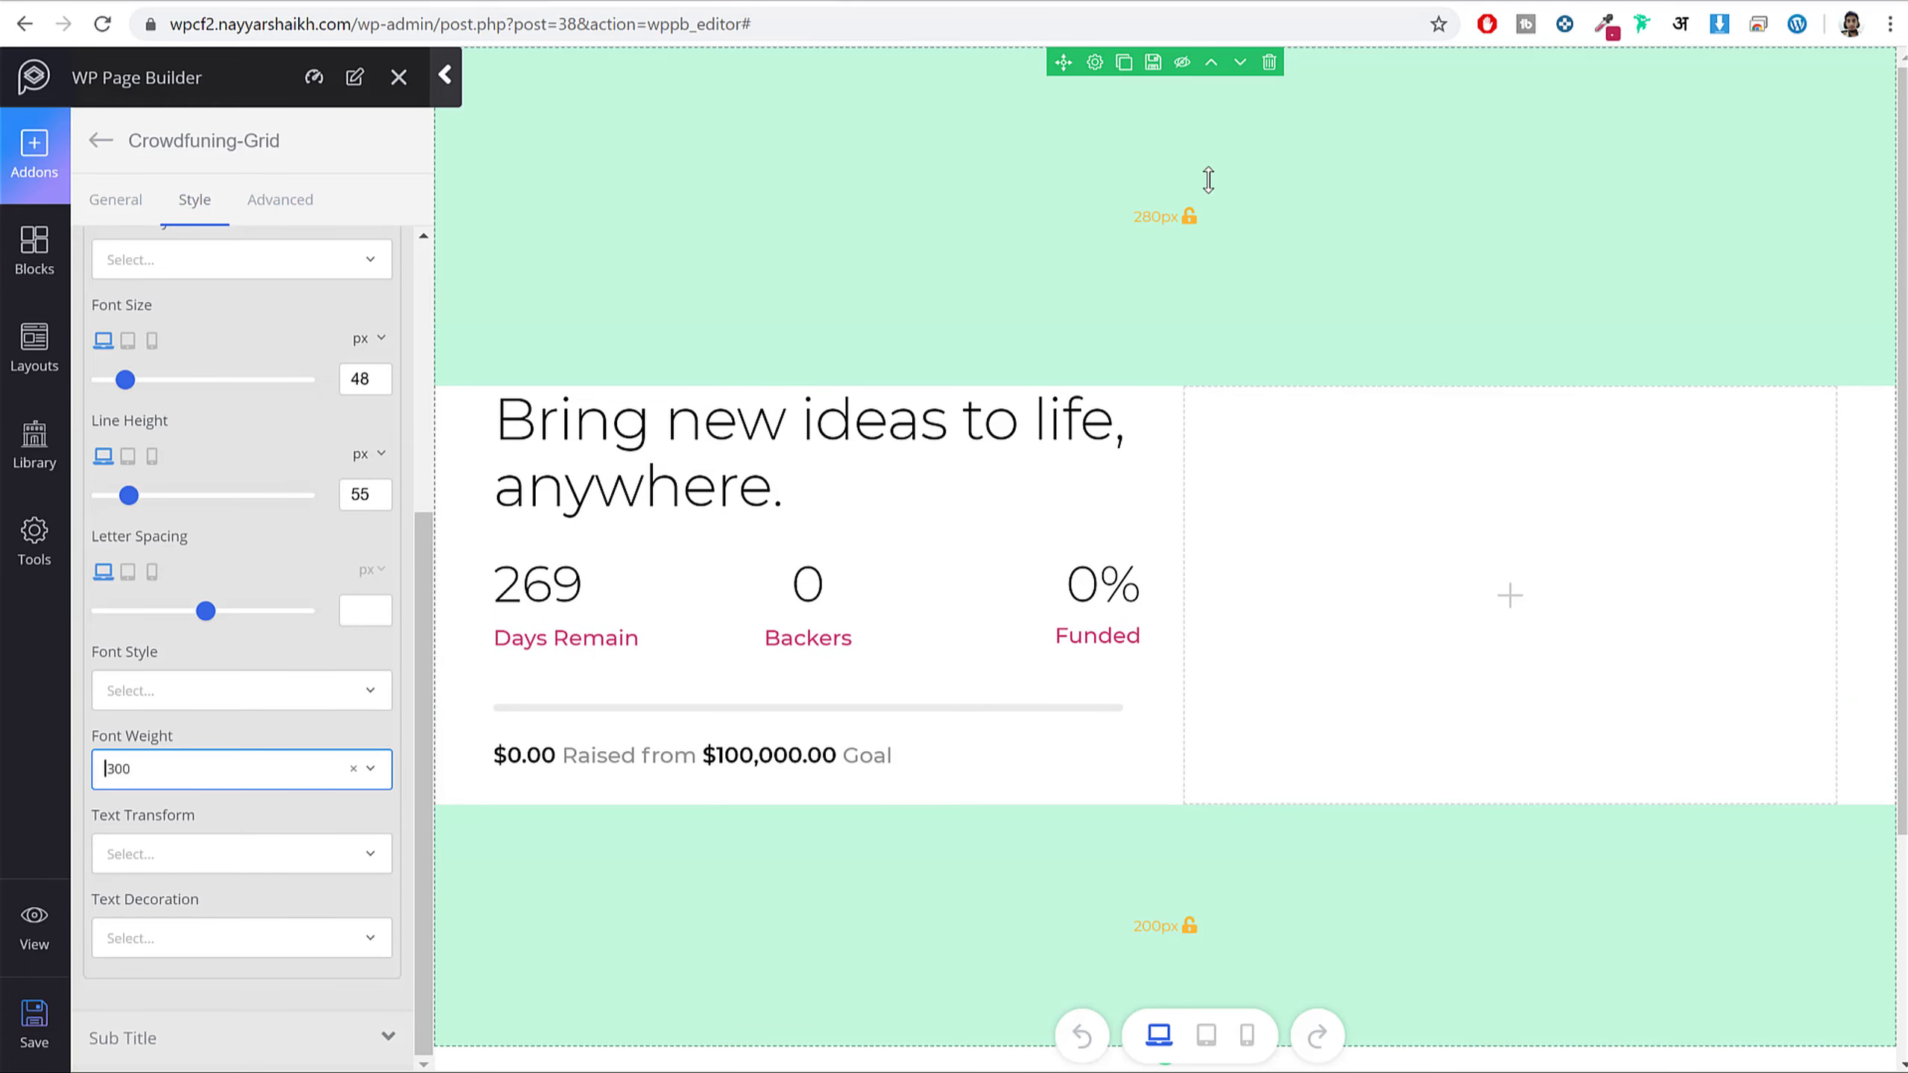
pyautogui.click(1095, 65)
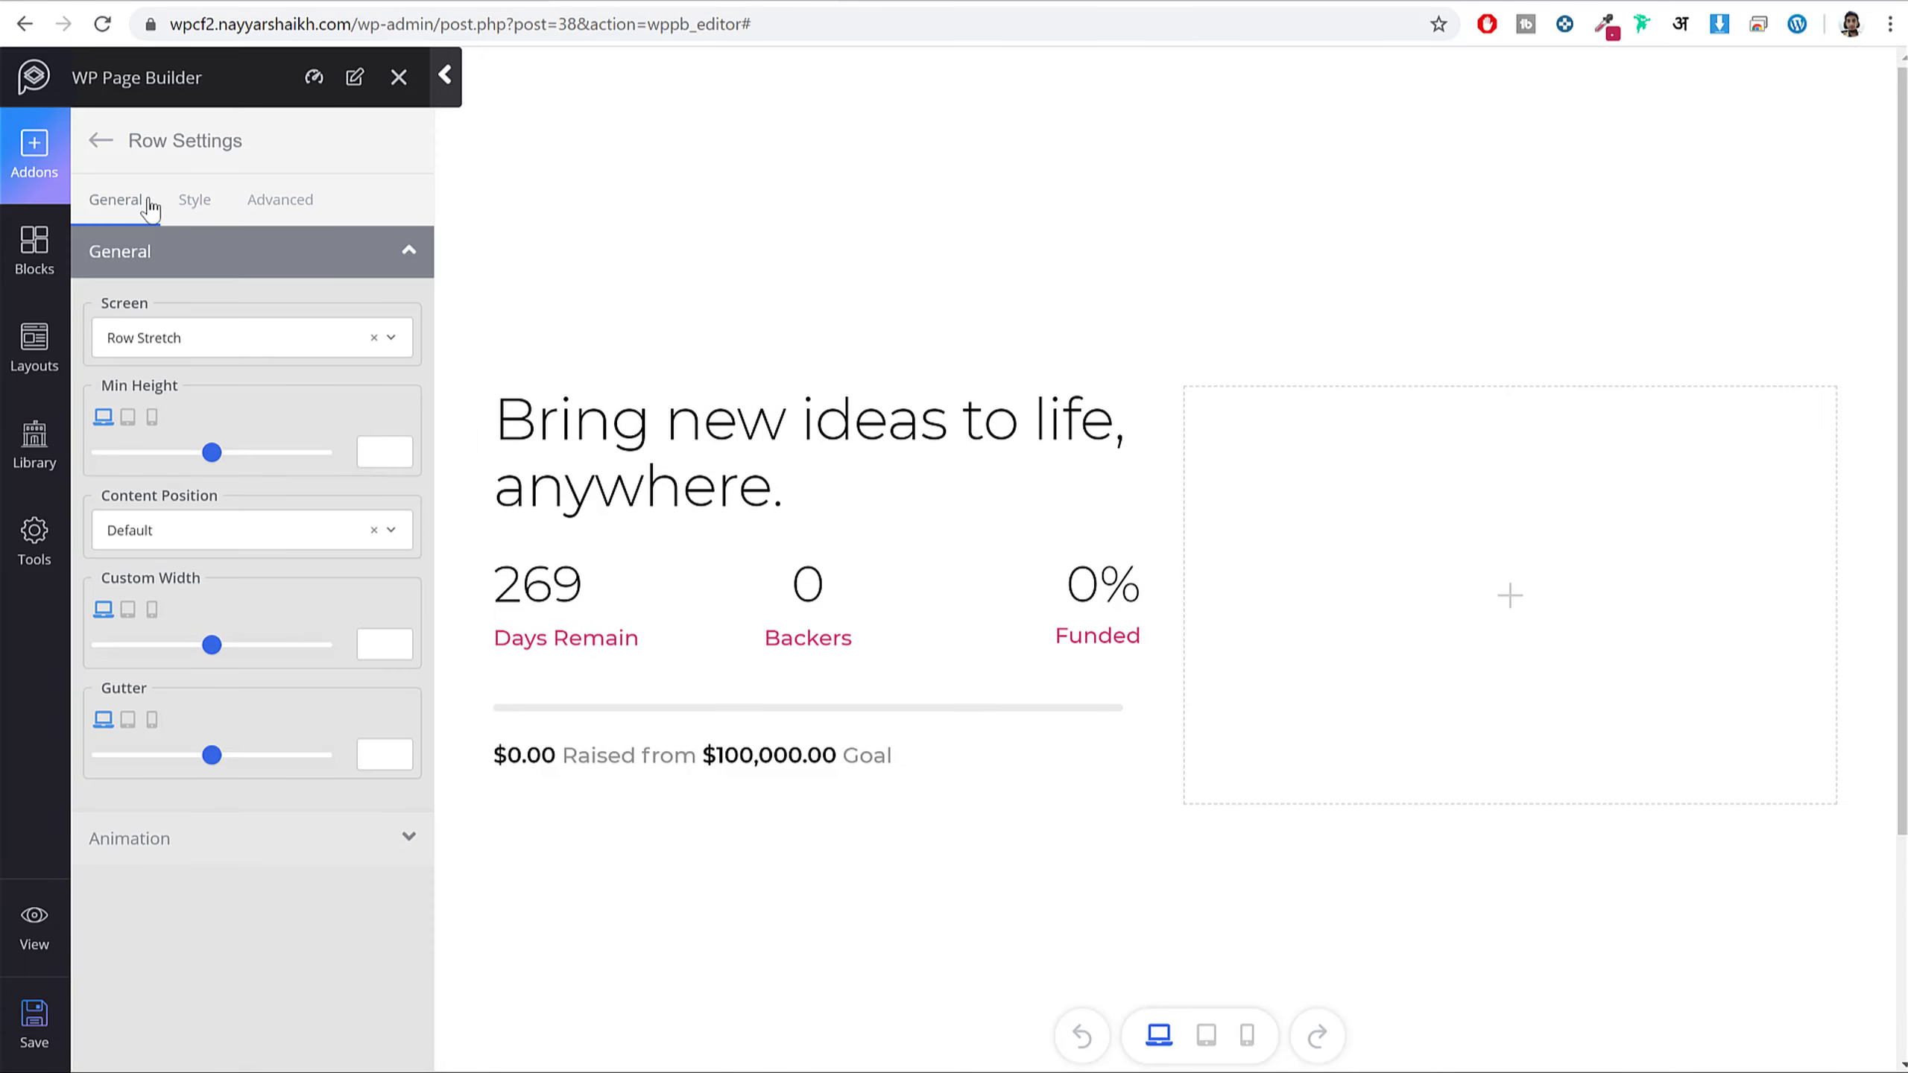
pyautogui.click(179, 216)
pyautogui.click(213, 795)
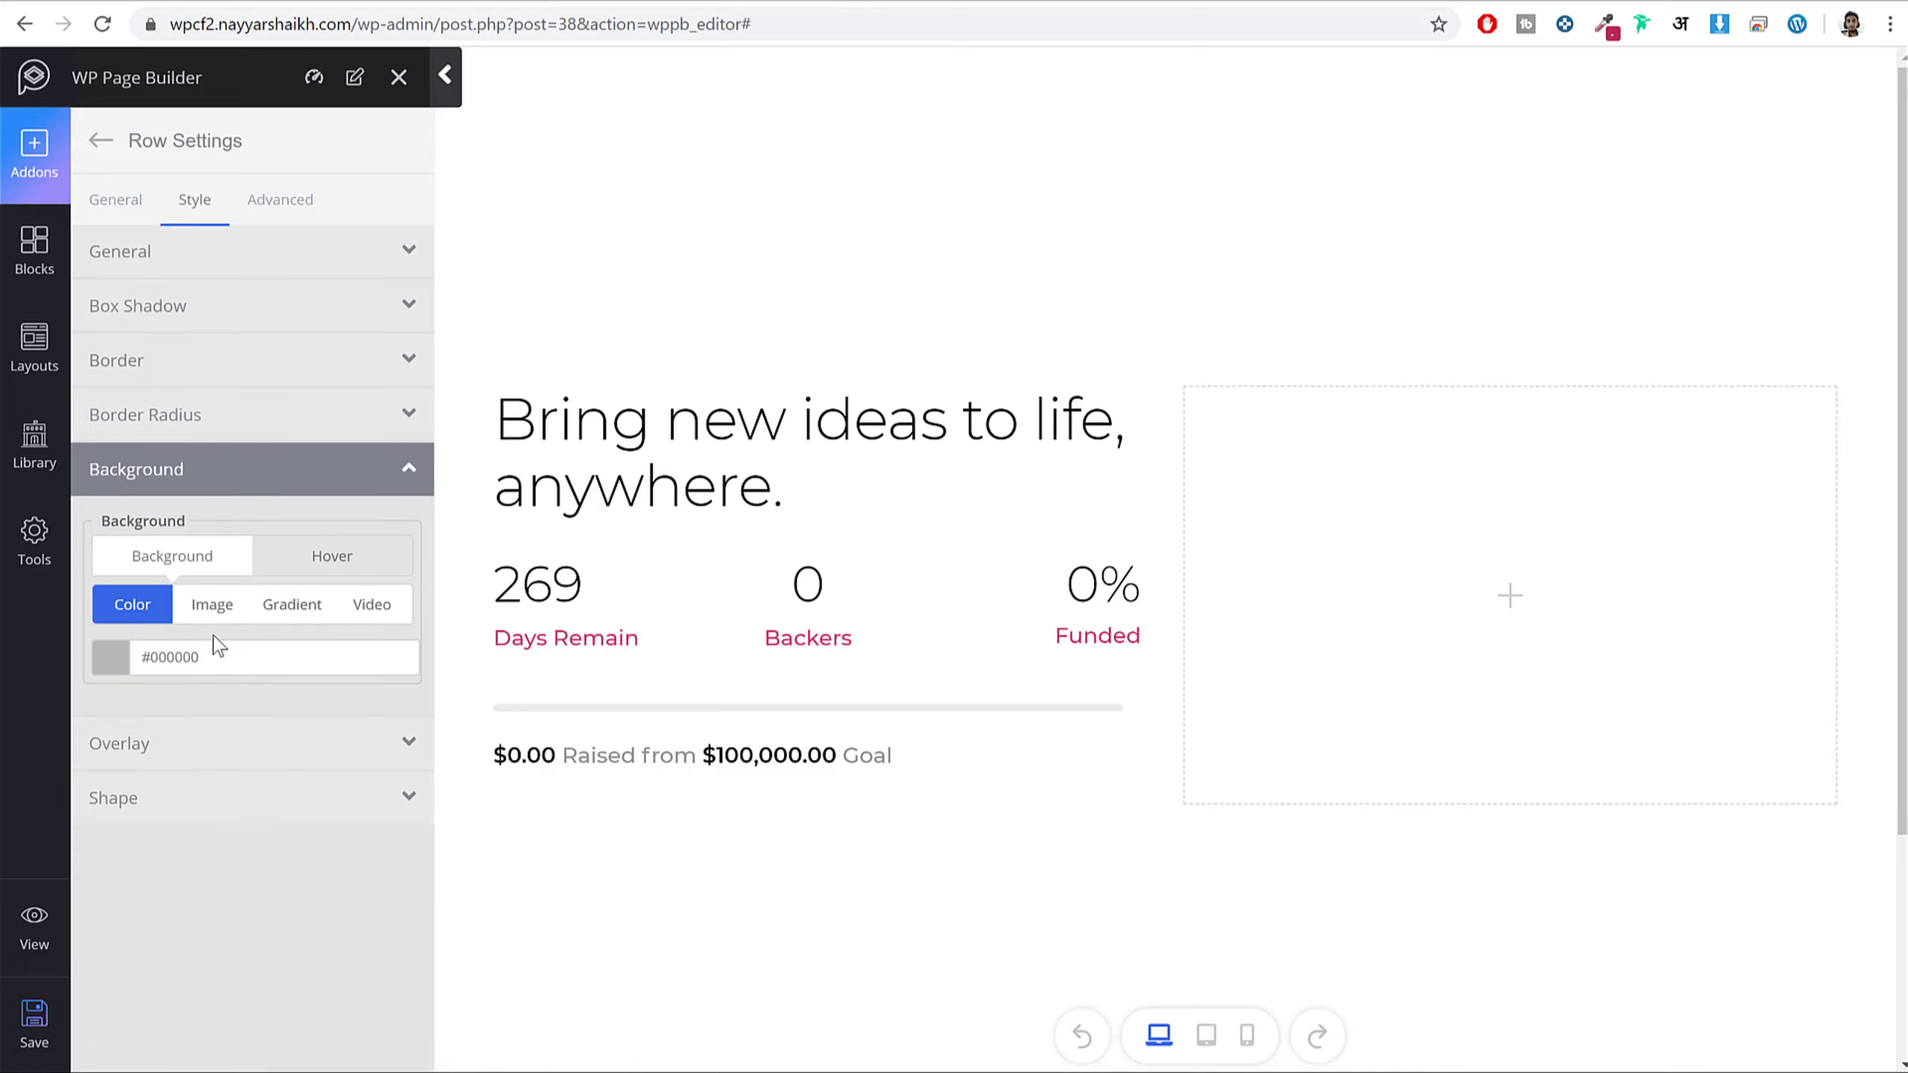
pyautogui.click(213, 616)
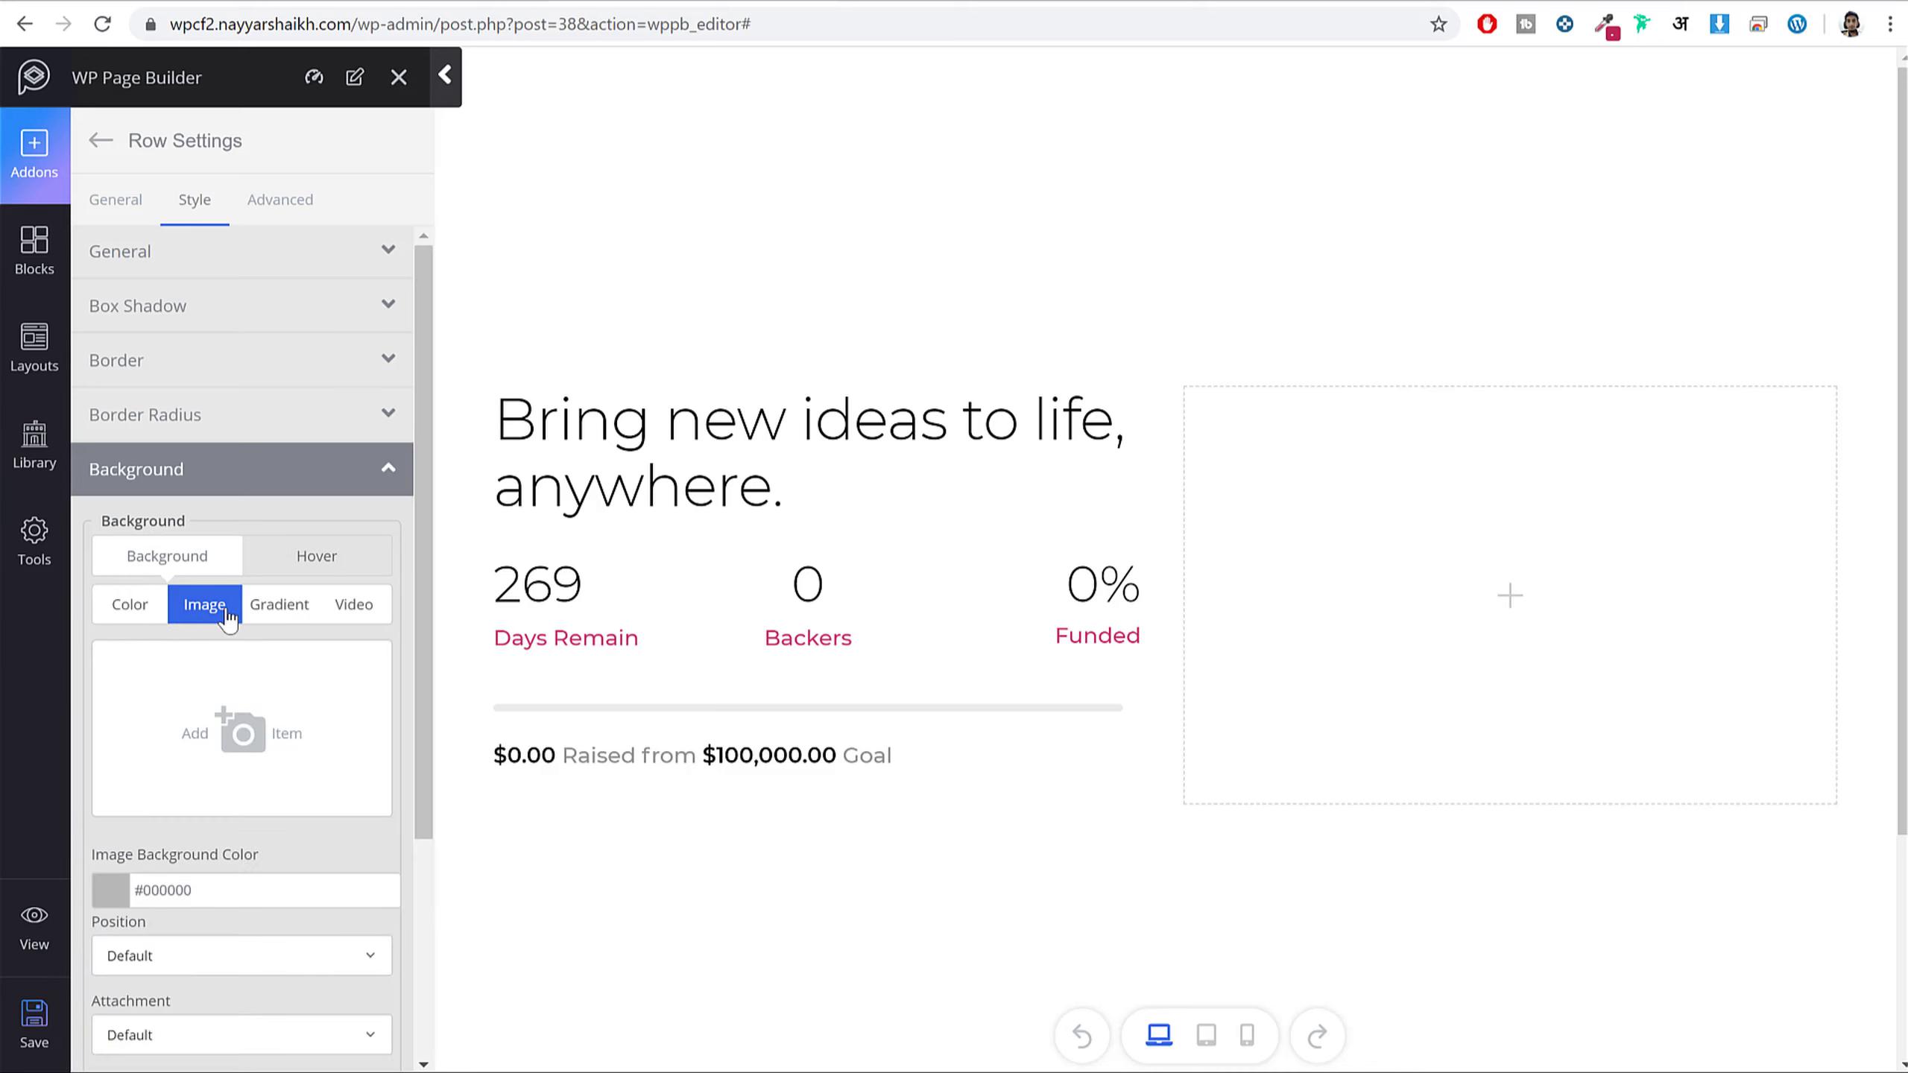
pyautogui.scroll(-2, 293, 661)
pyautogui.click(268, 620)
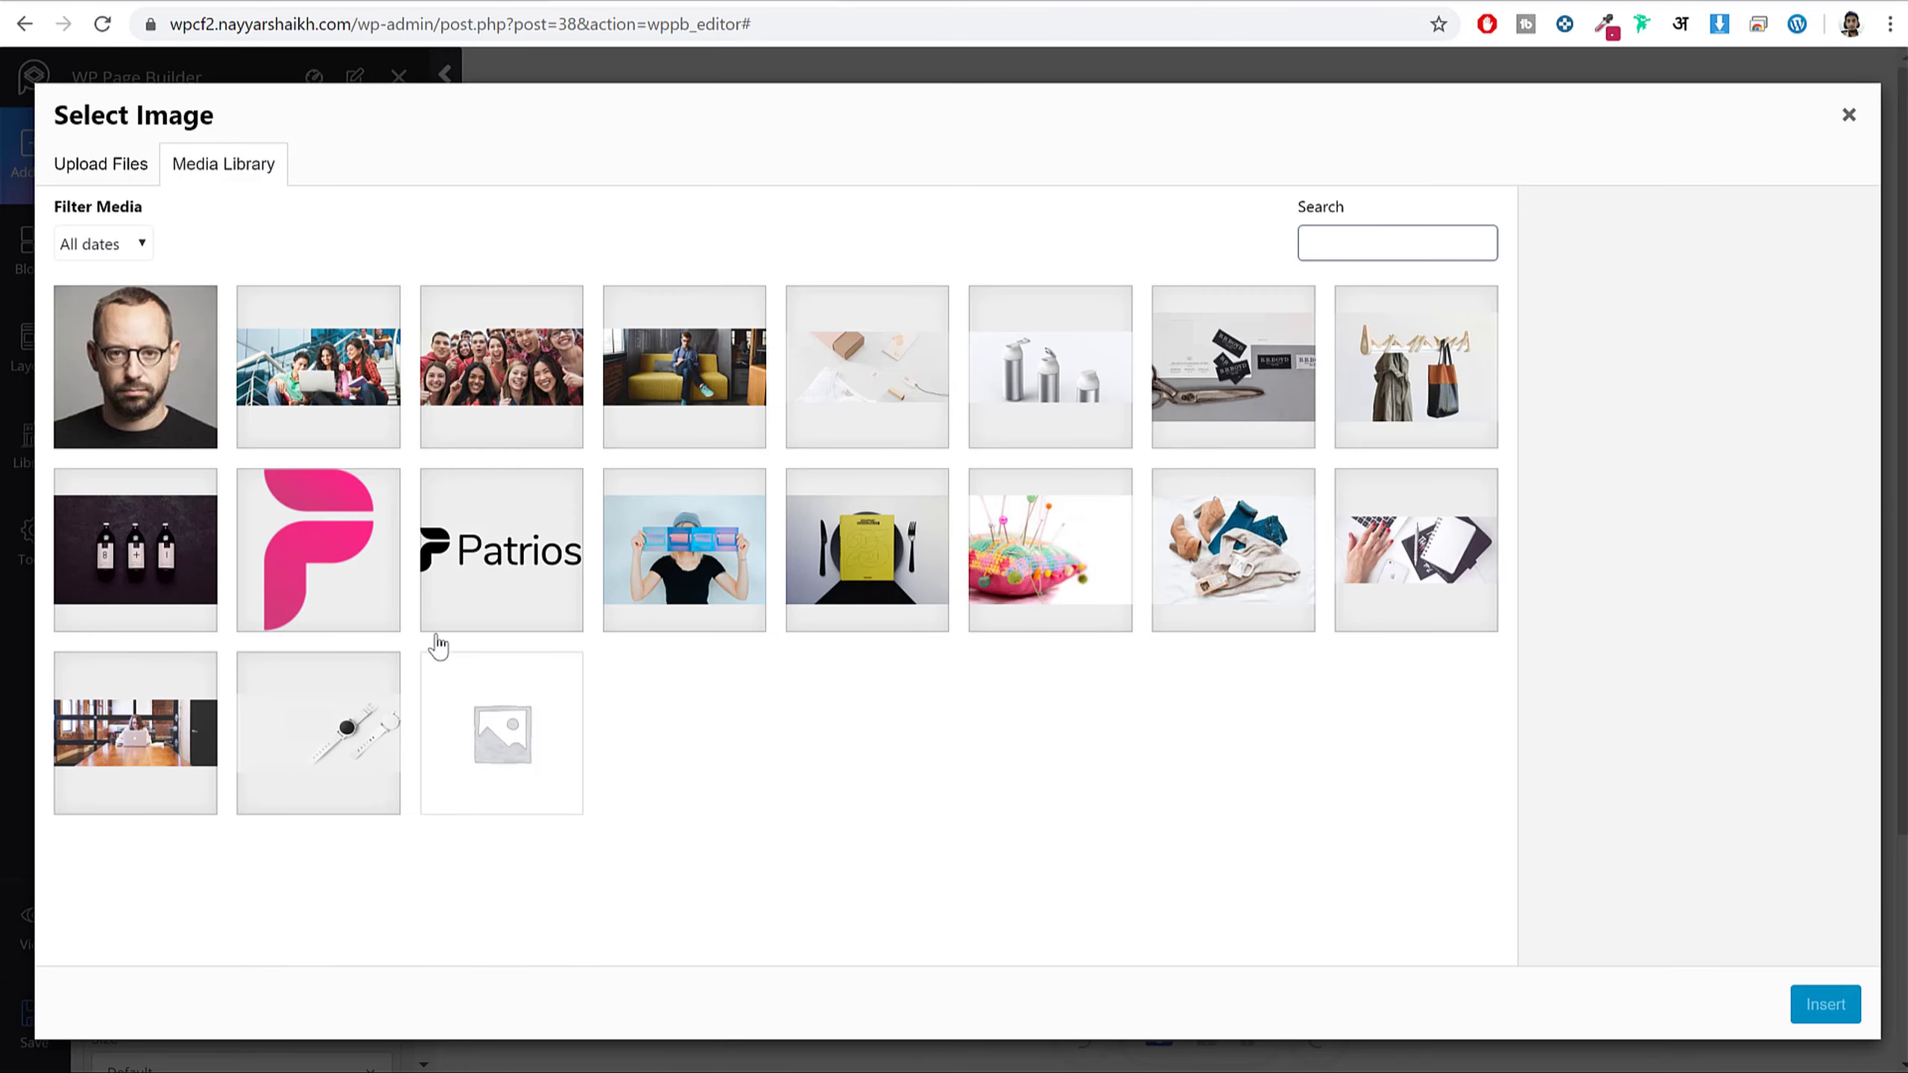
pyautogui.click(379, 734)
pyautogui.click(1805, 1020)
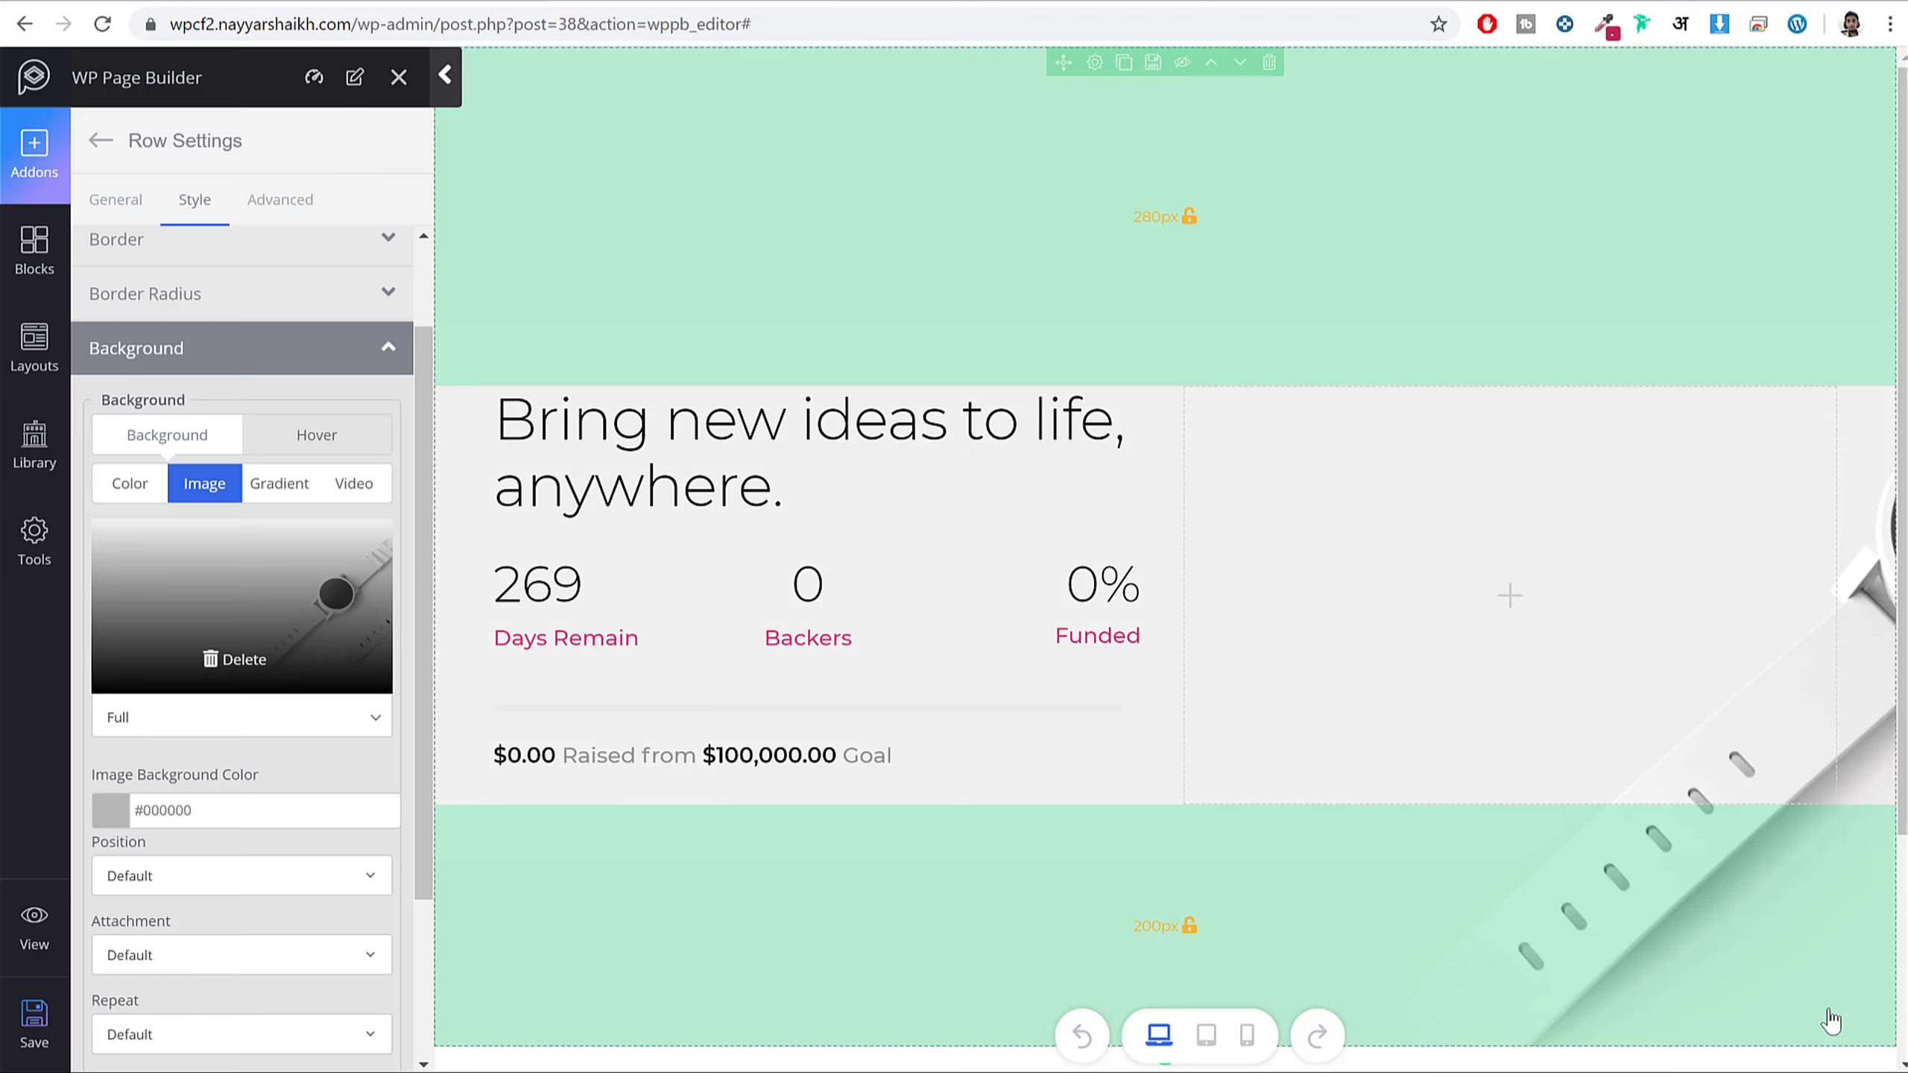
# - Set the hero row's background image size to Cover and save the page
pyautogui.scroll(-3, 304, 835)
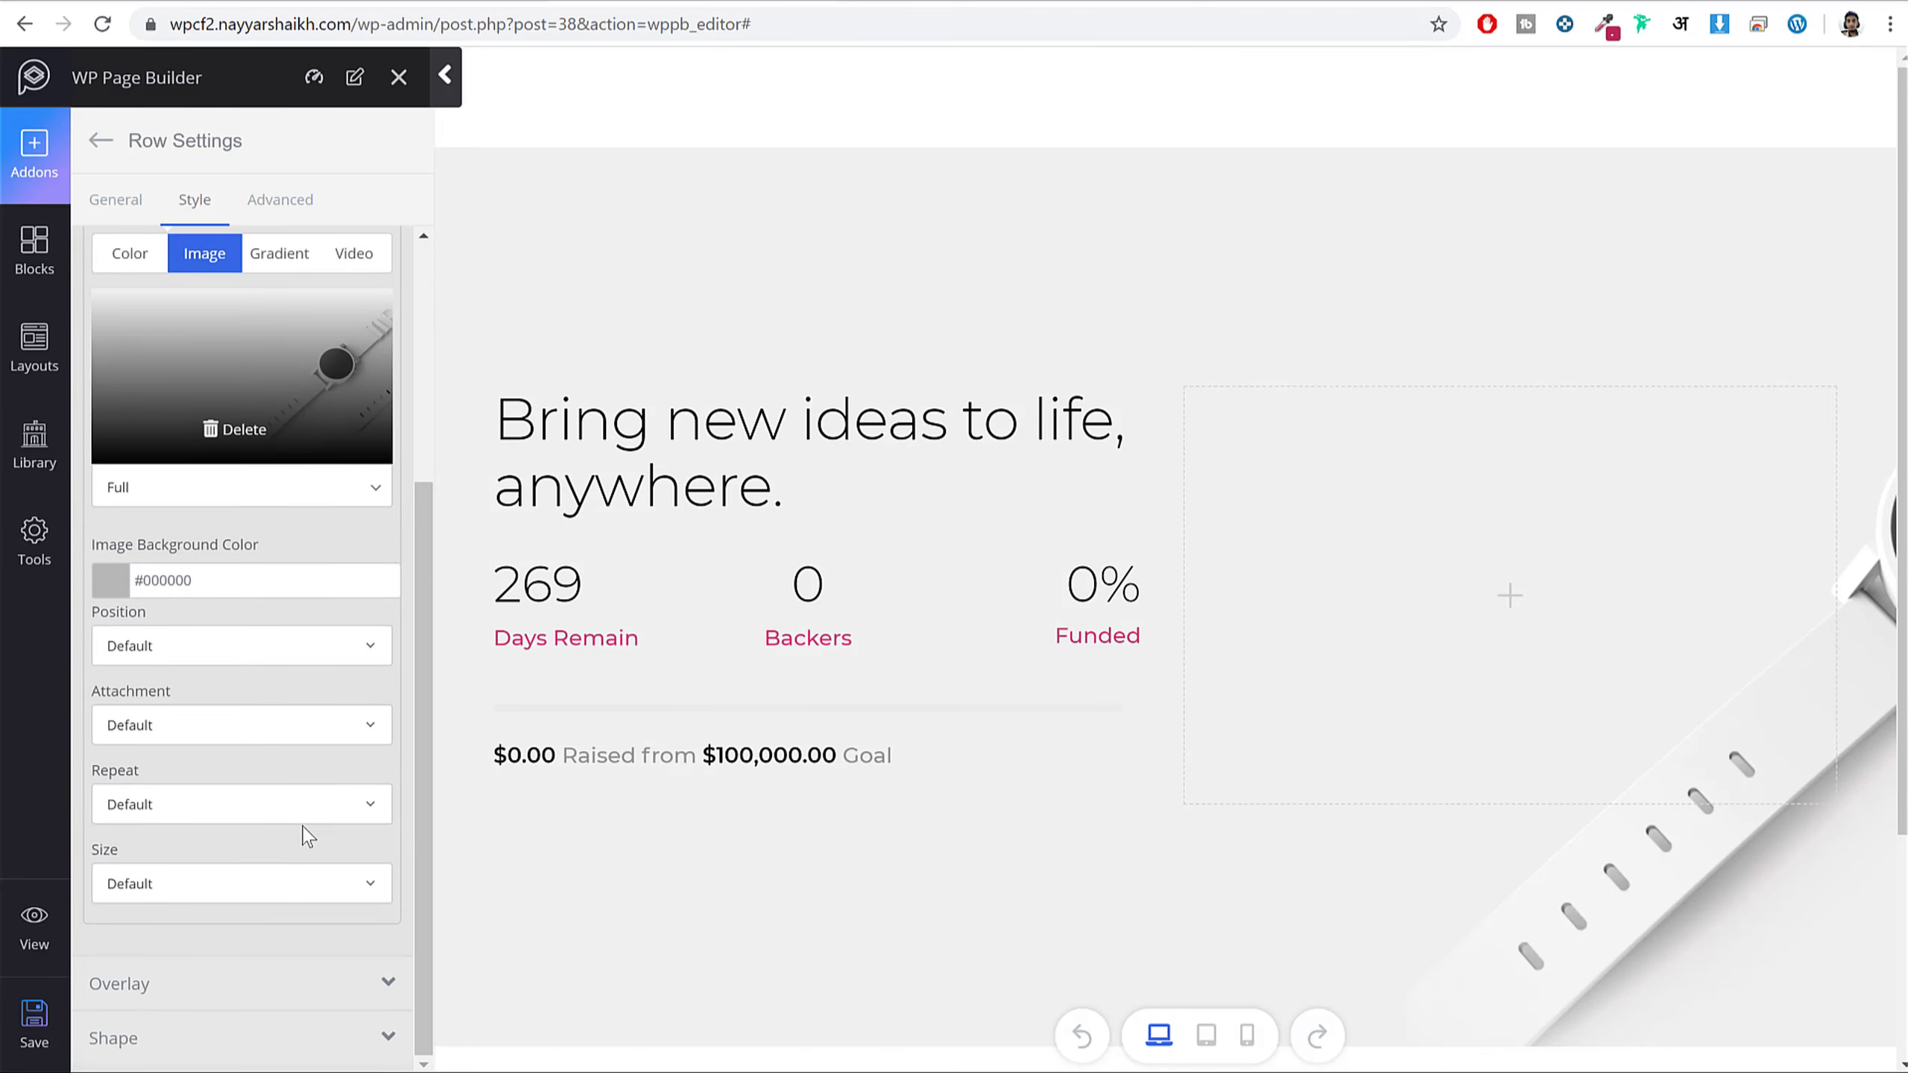
pyautogui.click(186, 891)
pyautogui.click(162, 991)
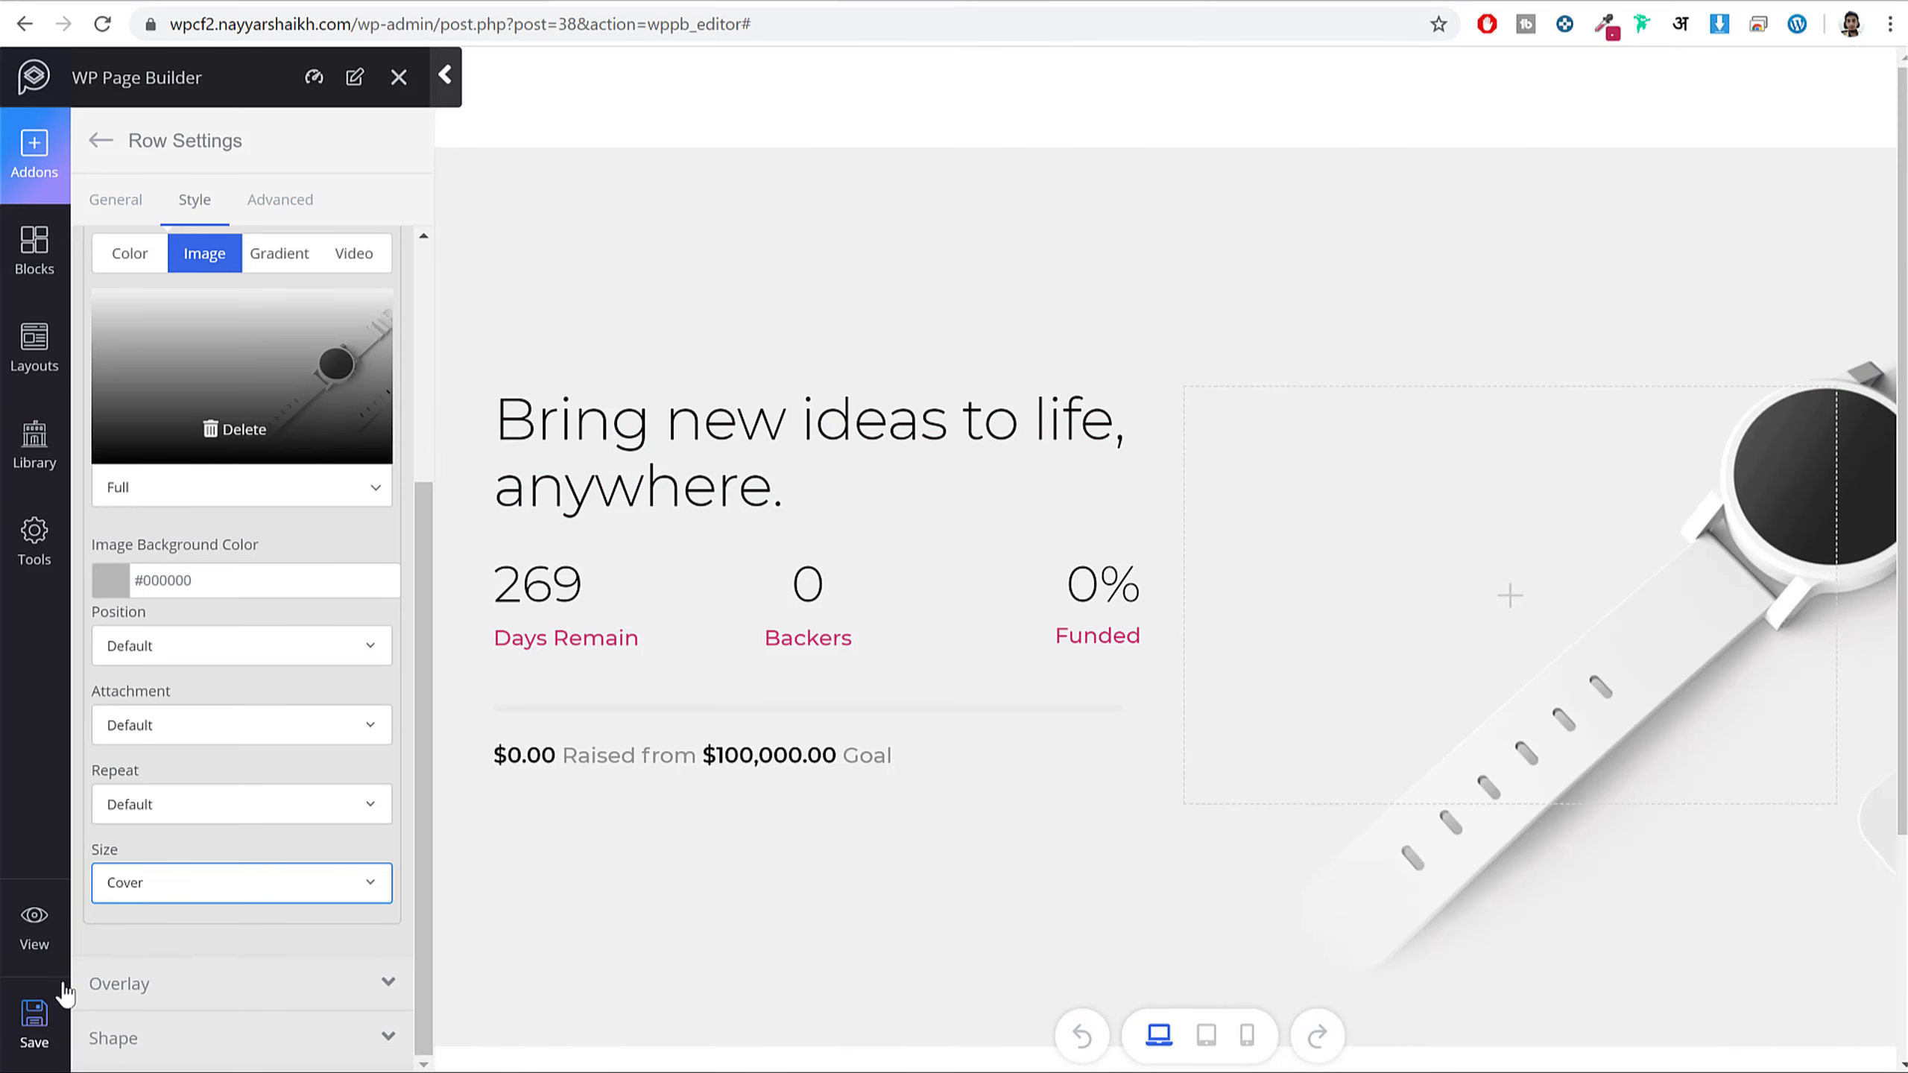
pyautogui.click(33, 1025)
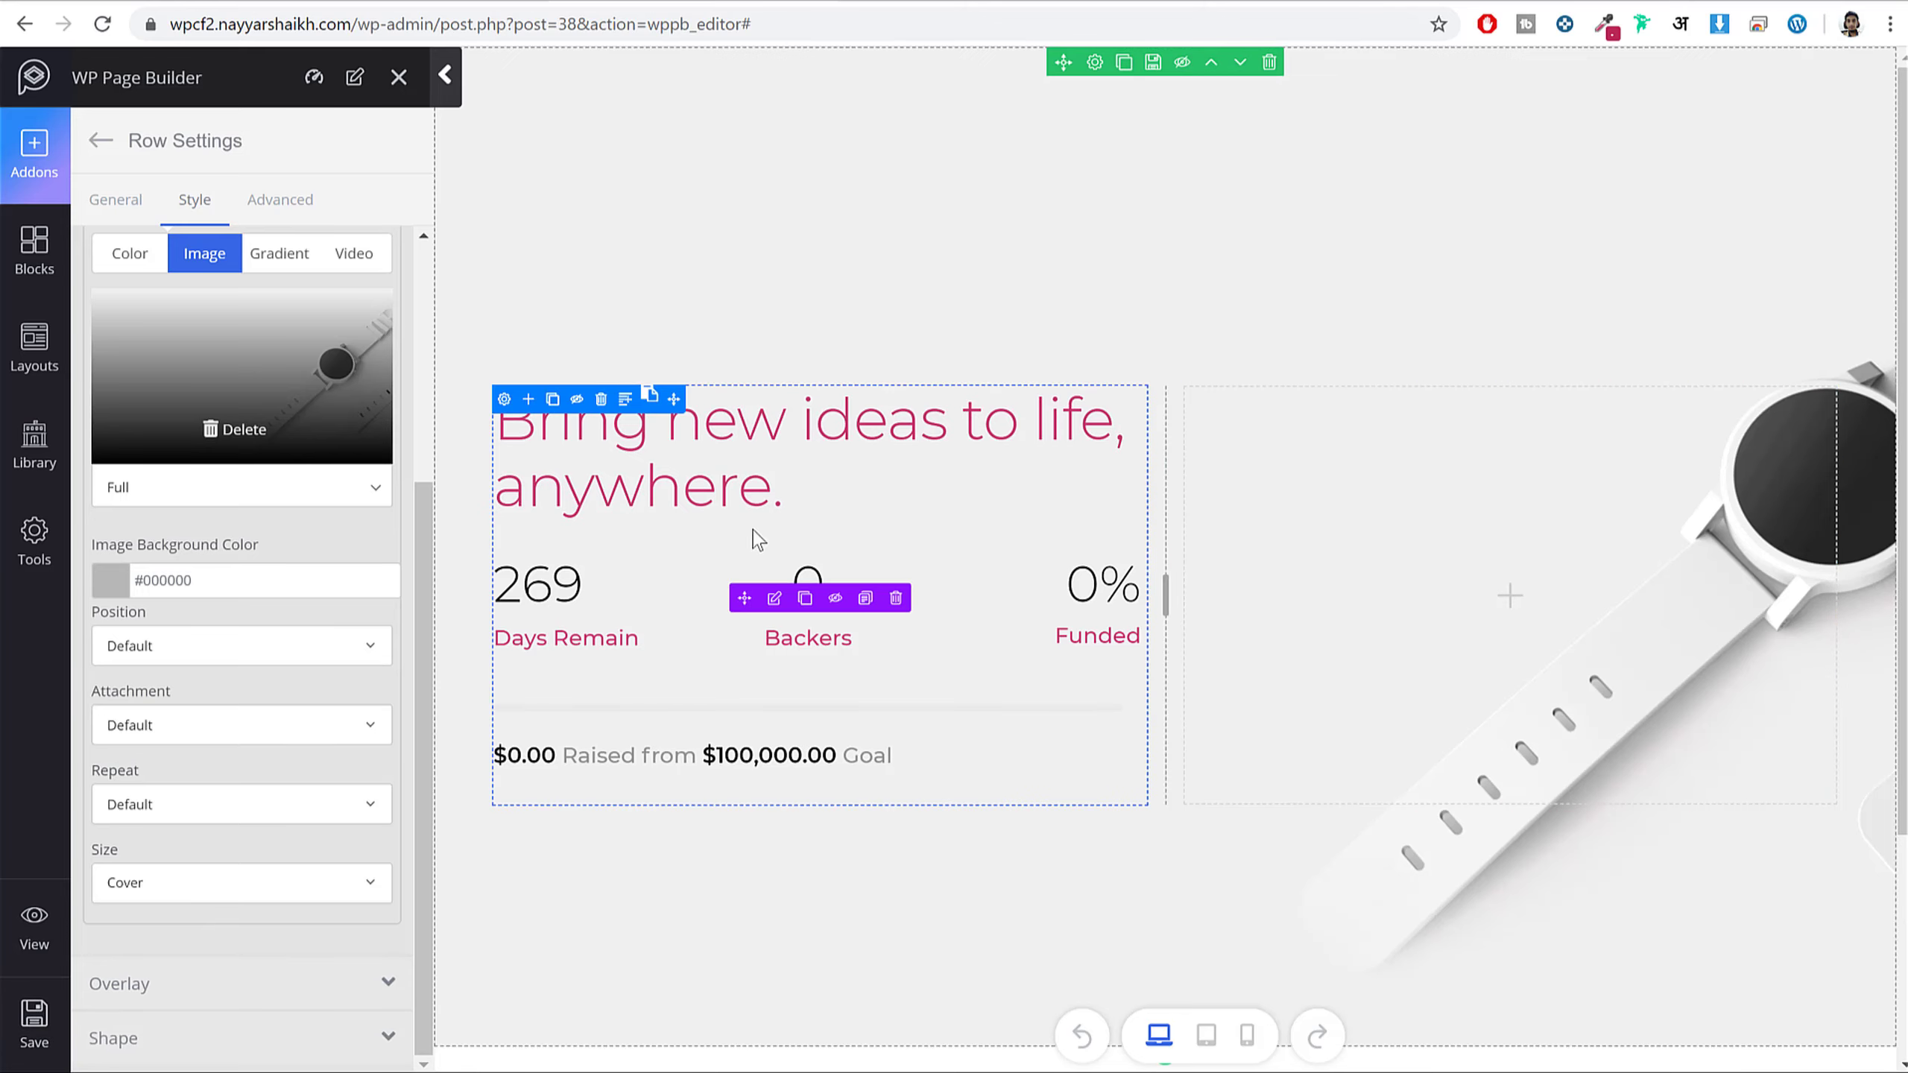
# - Open the campaign grid's style settings and preview the hero row in the tablet and mobile layouts
pyautogui.click(775, 601)
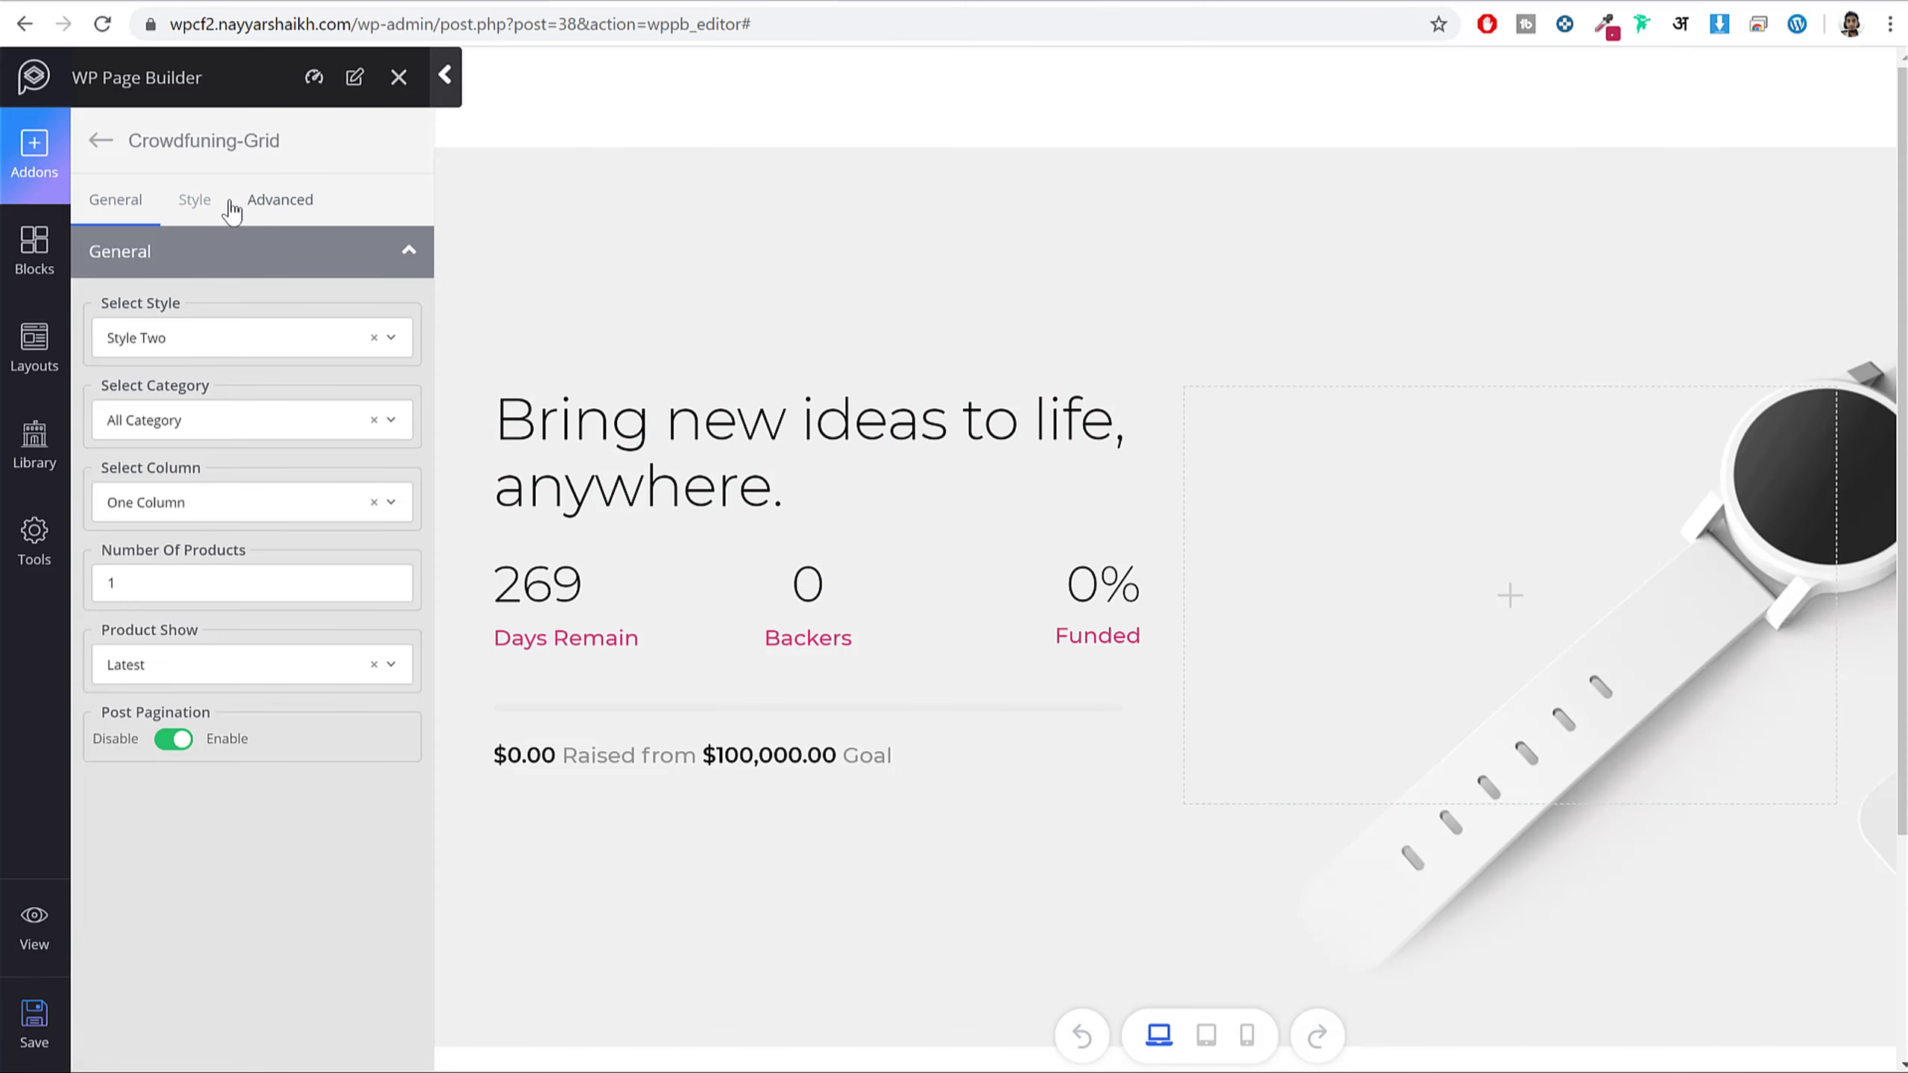
pyautogui.click(224, 203)
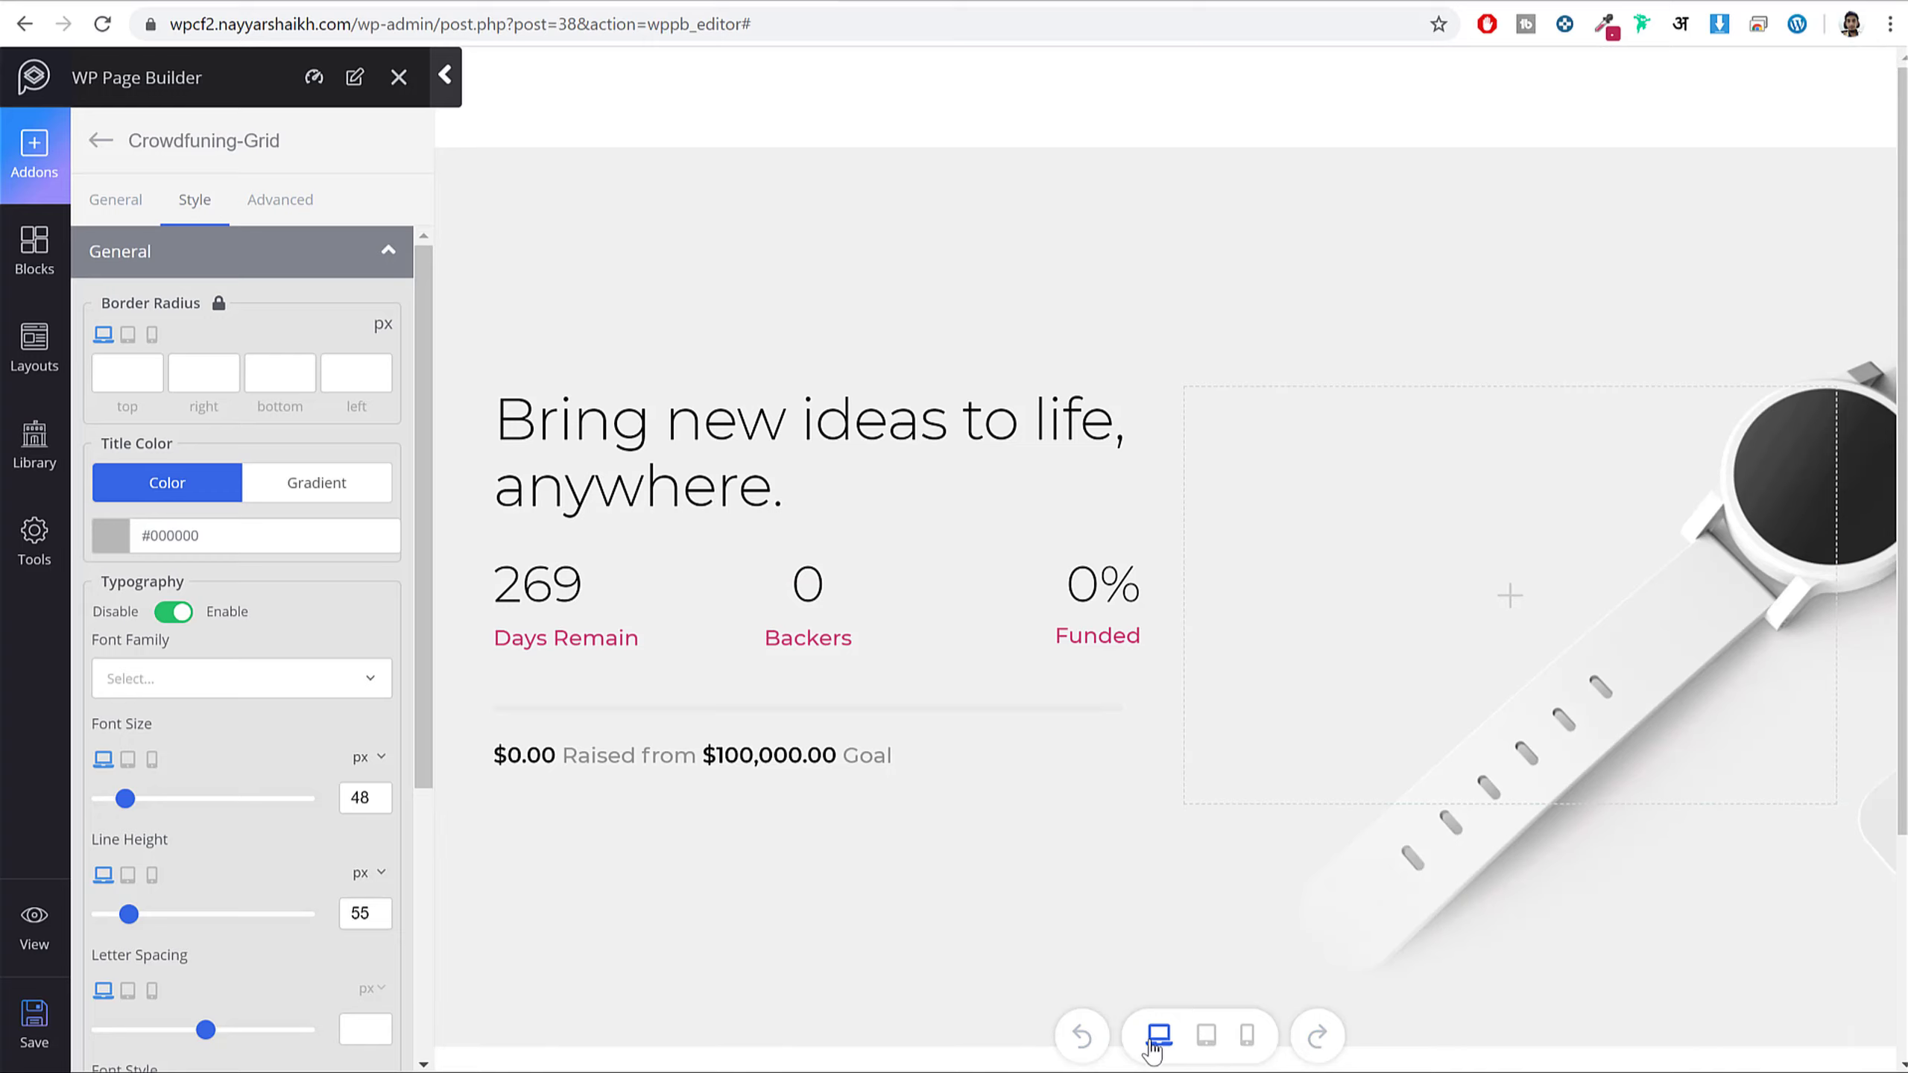
pyautogui.click(1207, 1041)
pyautogui.click(1247, 1038)
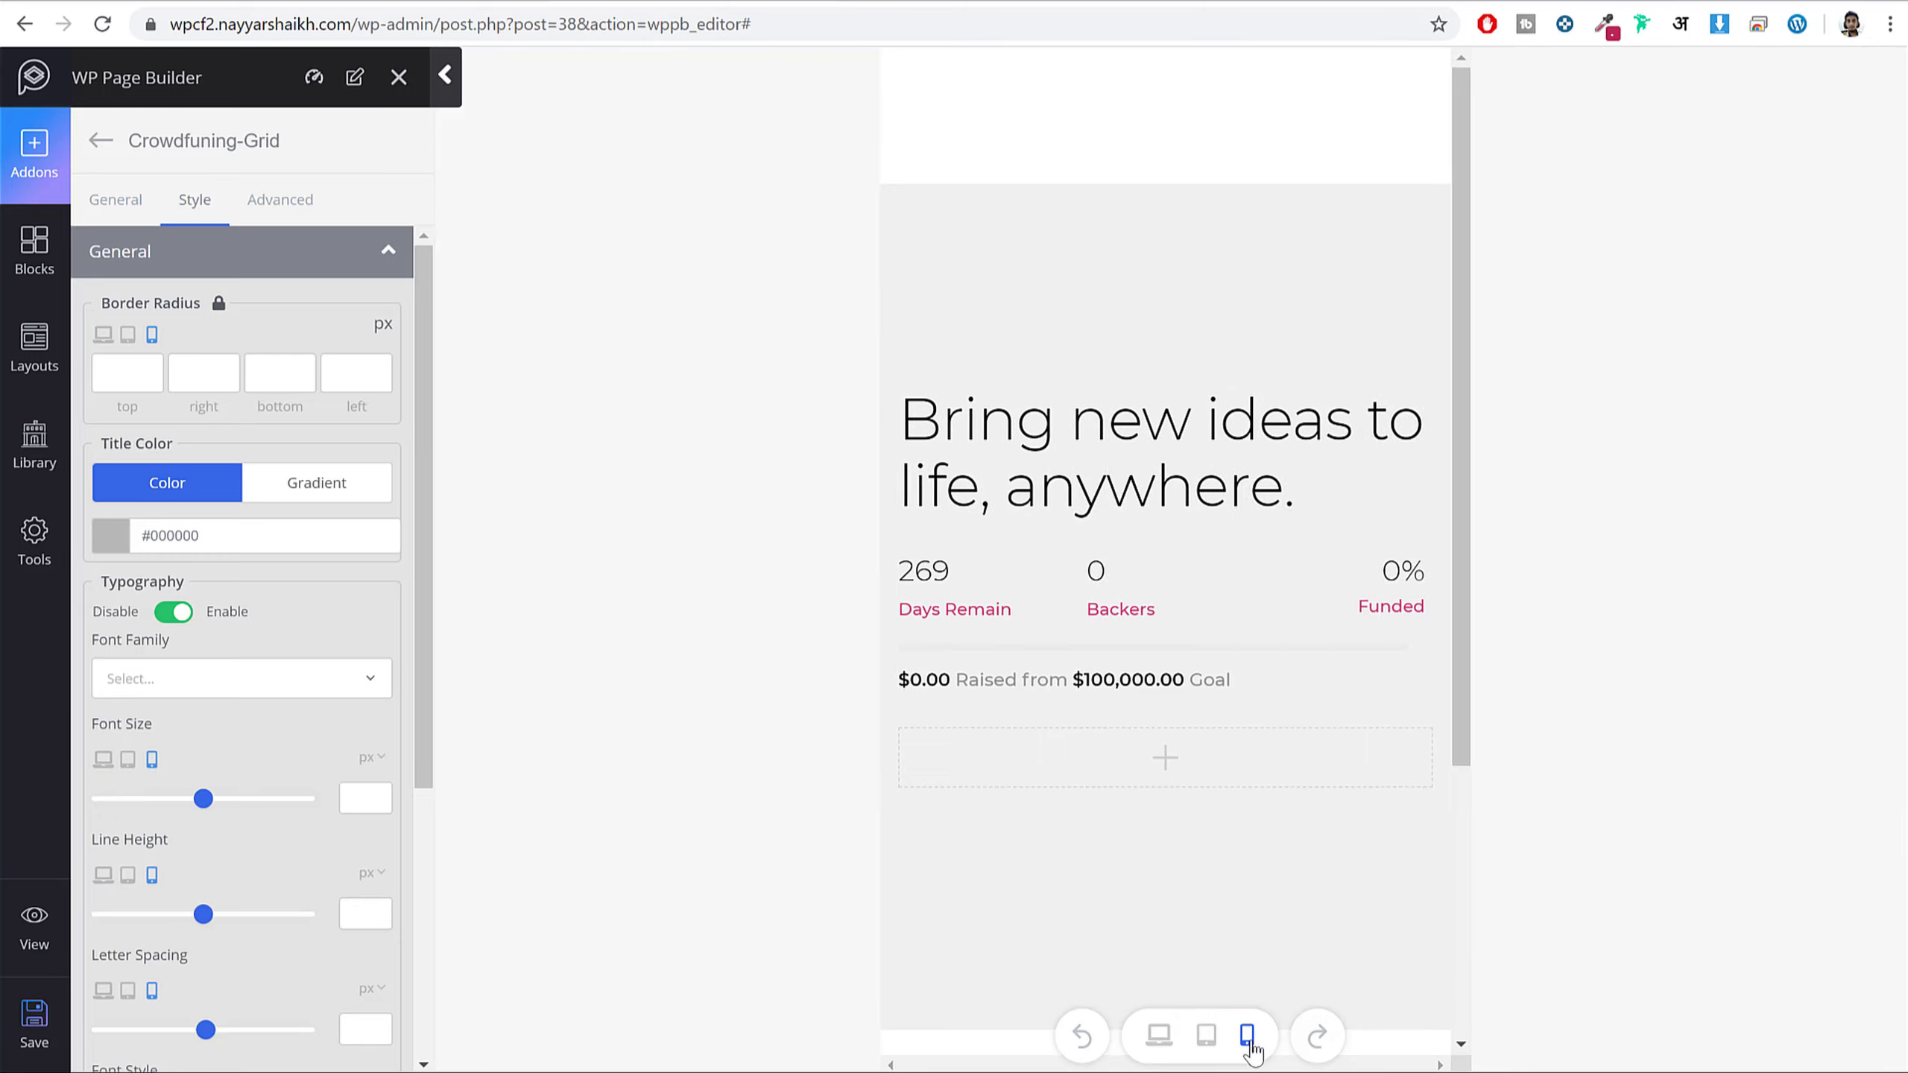
pyautogui.click(1160, 1038)
# - Set the width of the column holding the campaign grid to 95 for the tablet layout
pyautogui.click(1207, 1039)
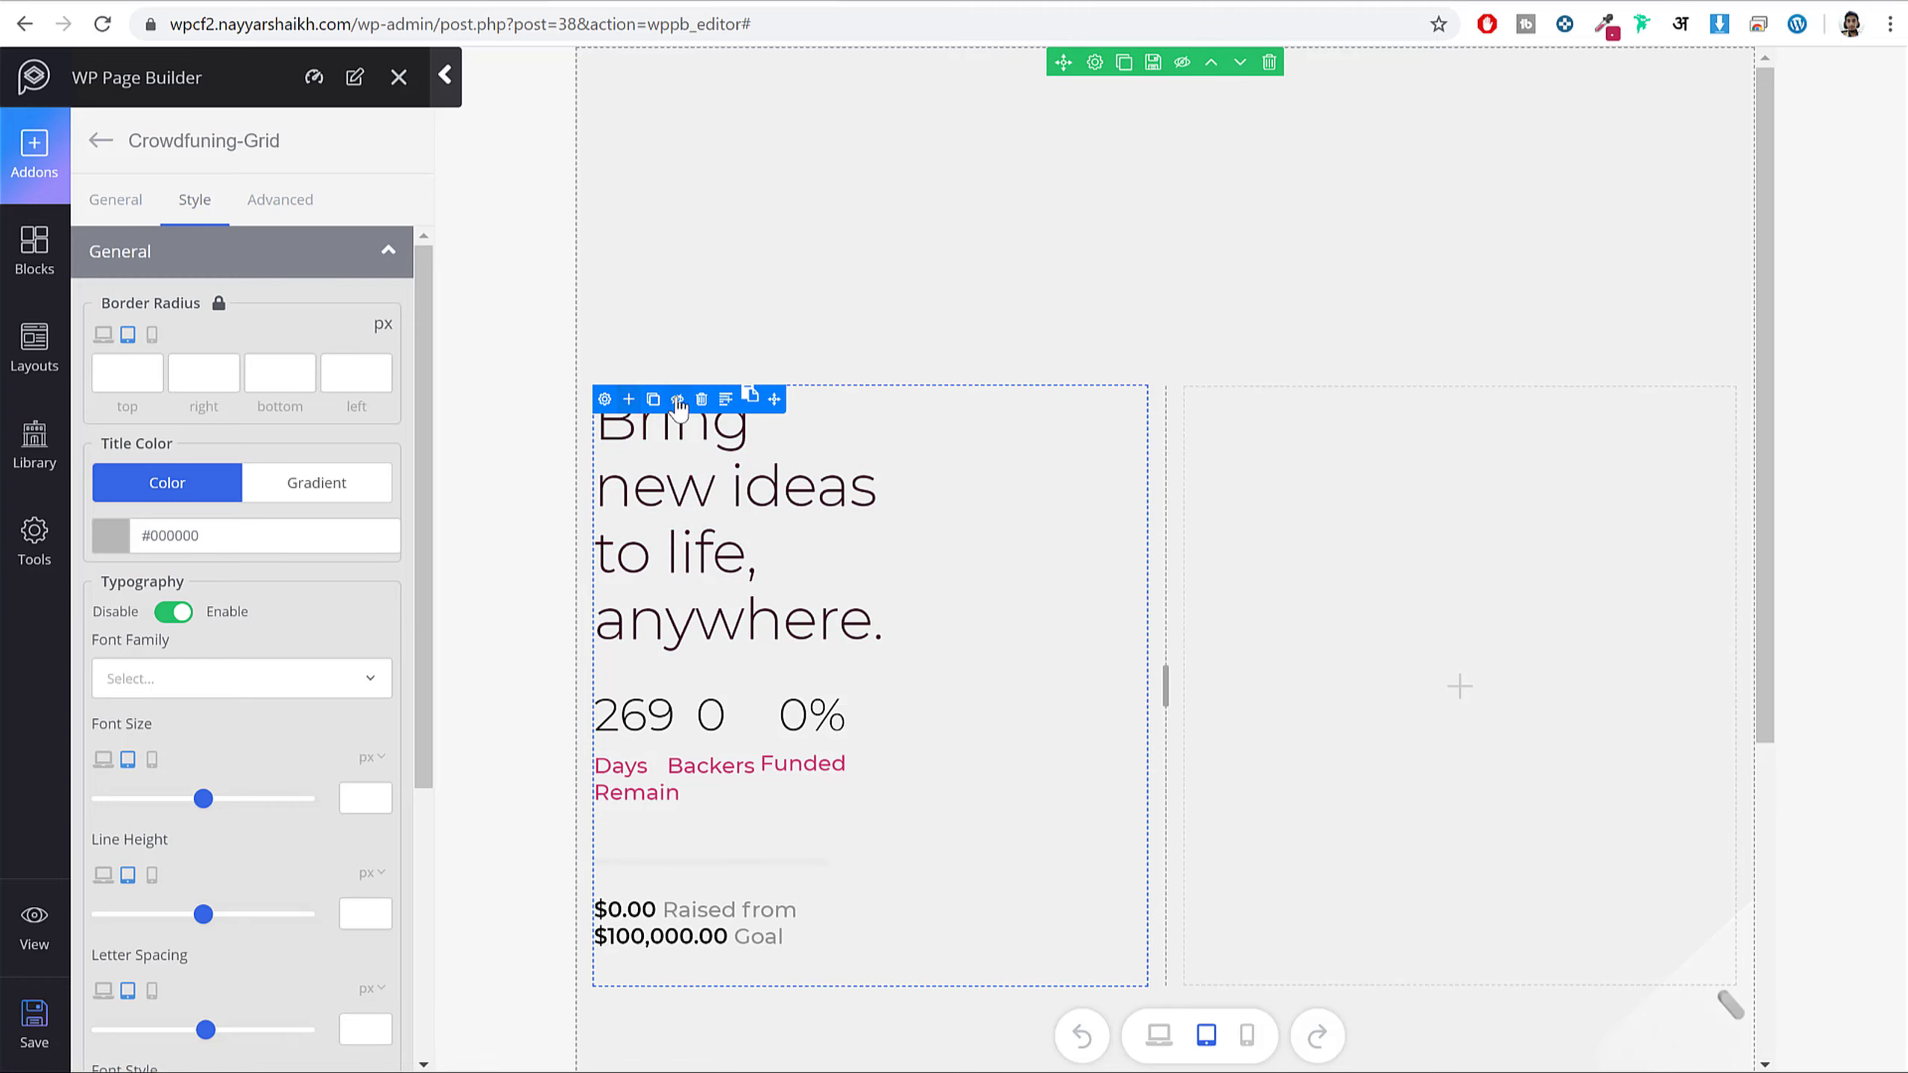
pyautogui.moveTo(636, 404)
pyautogui.click(603, 398)
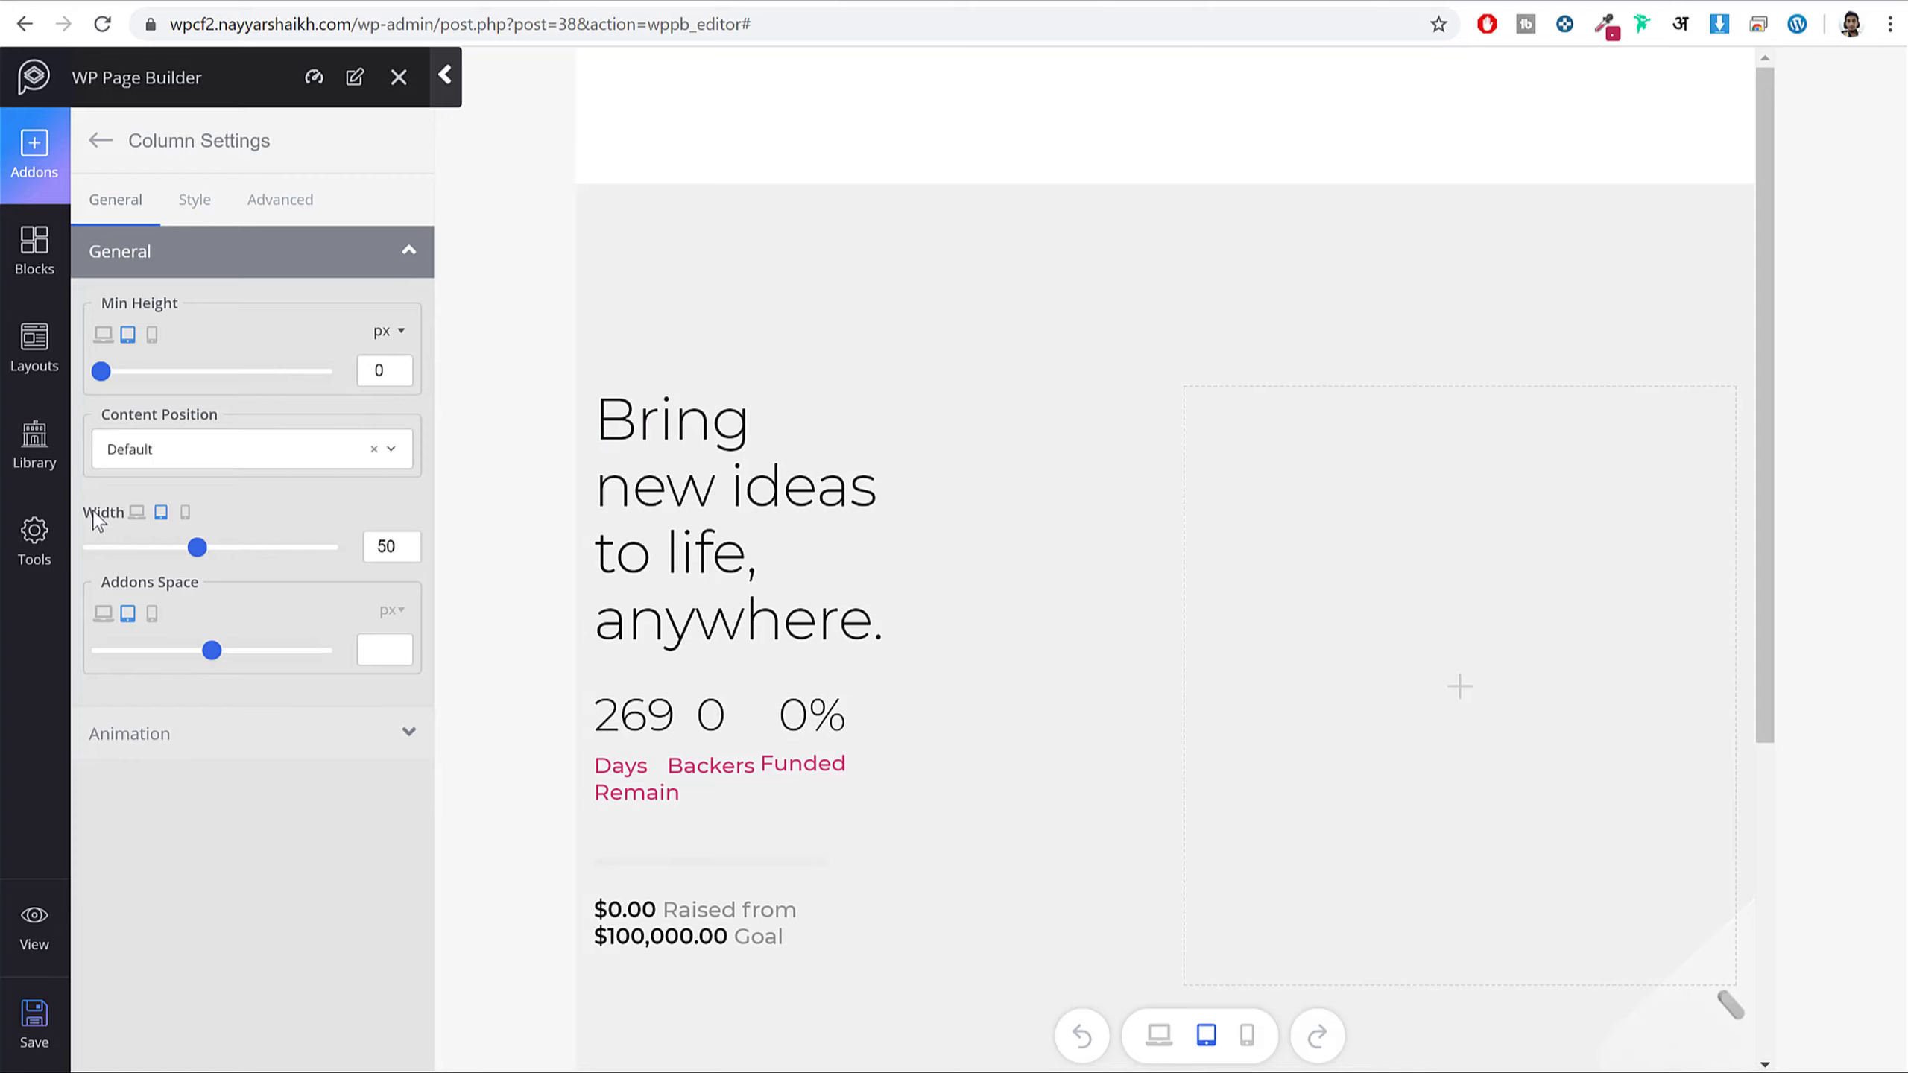
pyautogui.doubleClick(398, 544)
pyautogui.write('95')
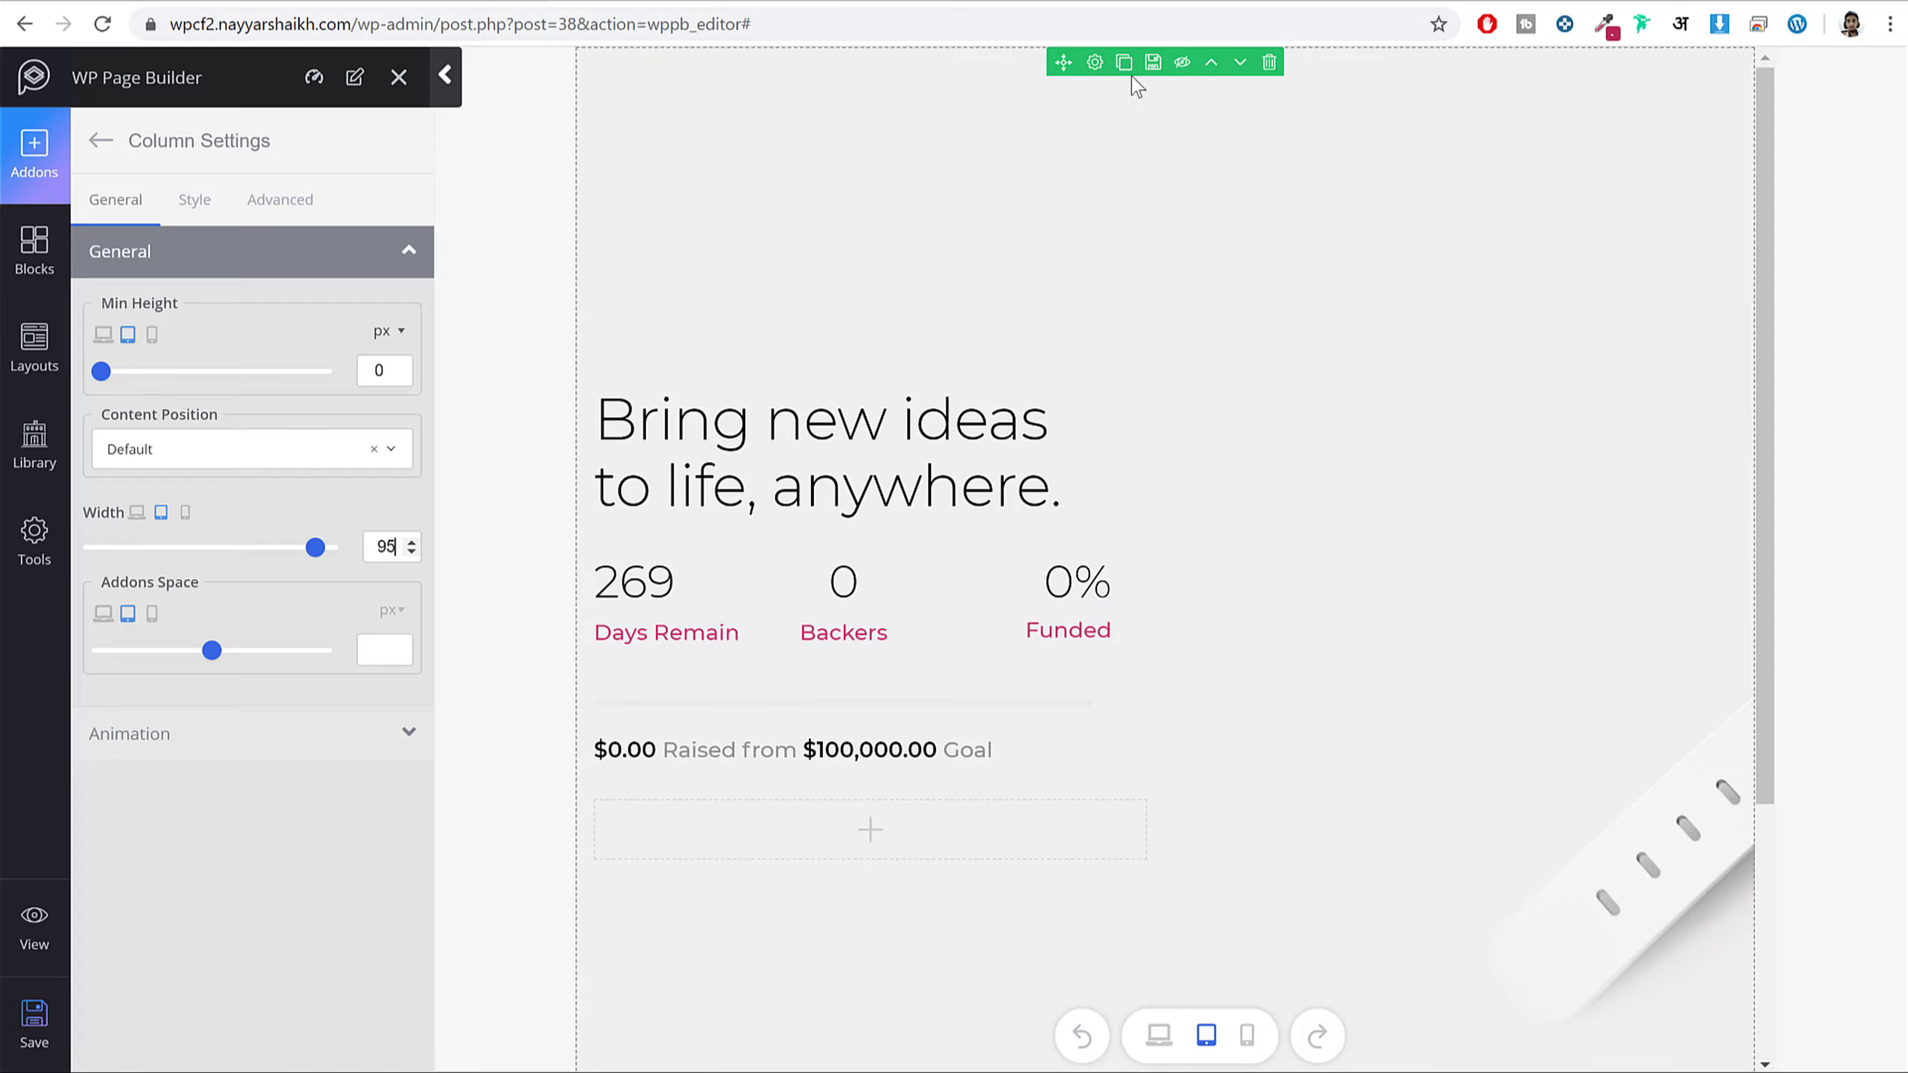
# - Set the hero row's tablet padding to 120 px at the top and 20 px at the bottom
pyautogui.click(1094, 63)
pyautogui.click(201, 200)
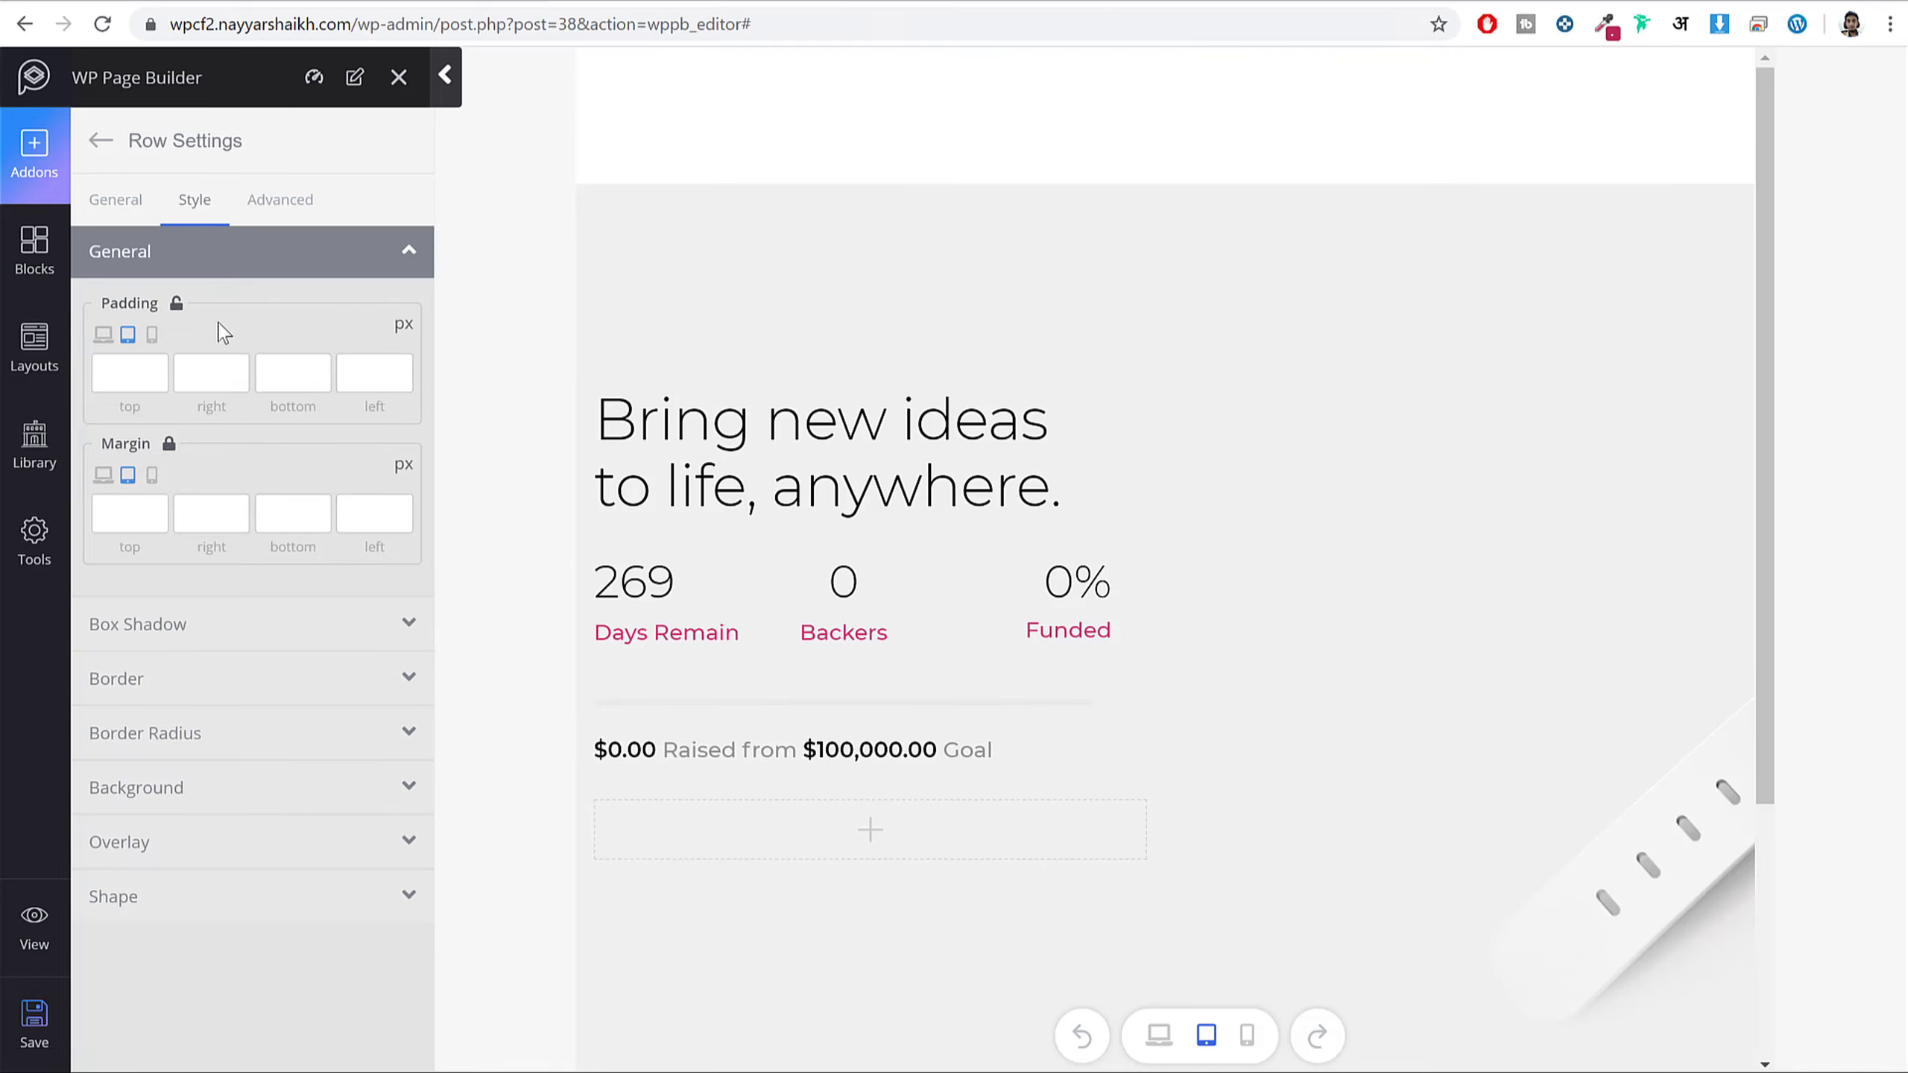
pyautogui.click(114, 377)
pyautogui.write('120')
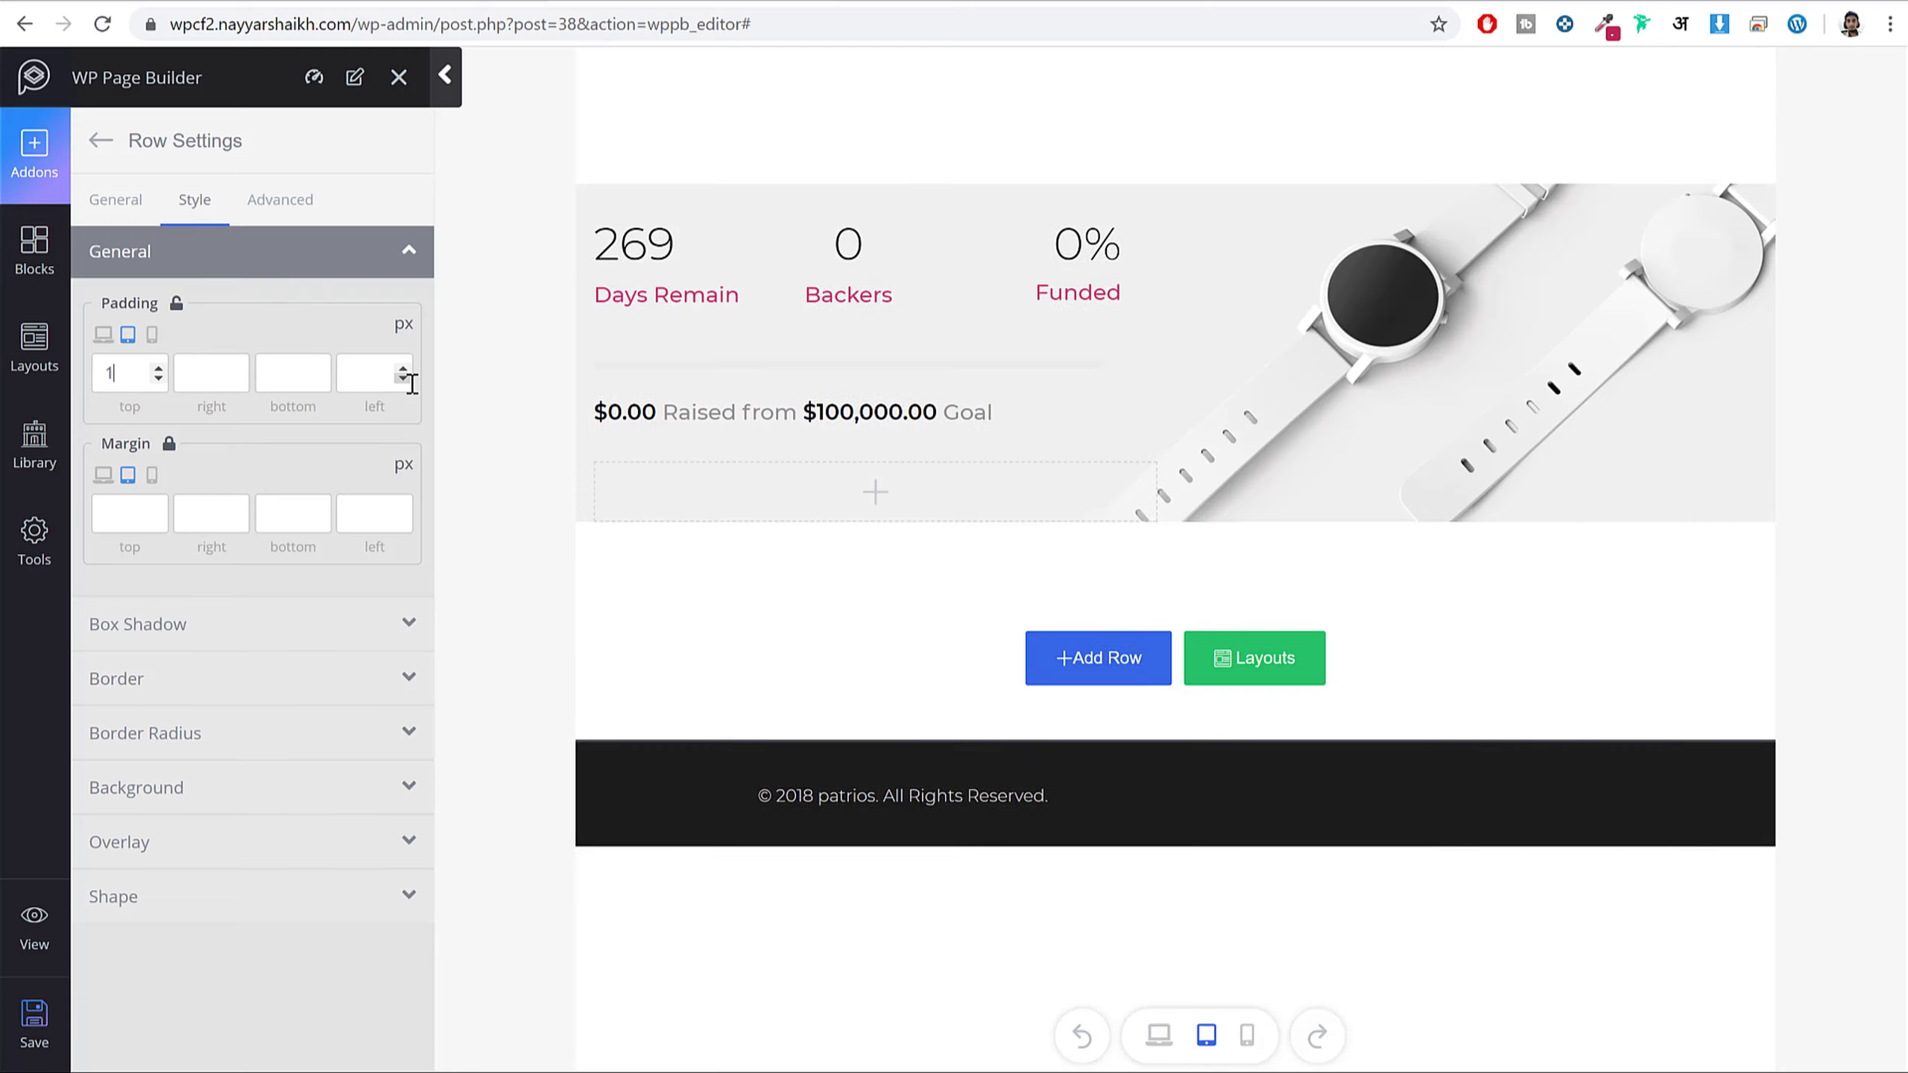
pyautogui.press('Tab')
pyautogui.press('Tab')
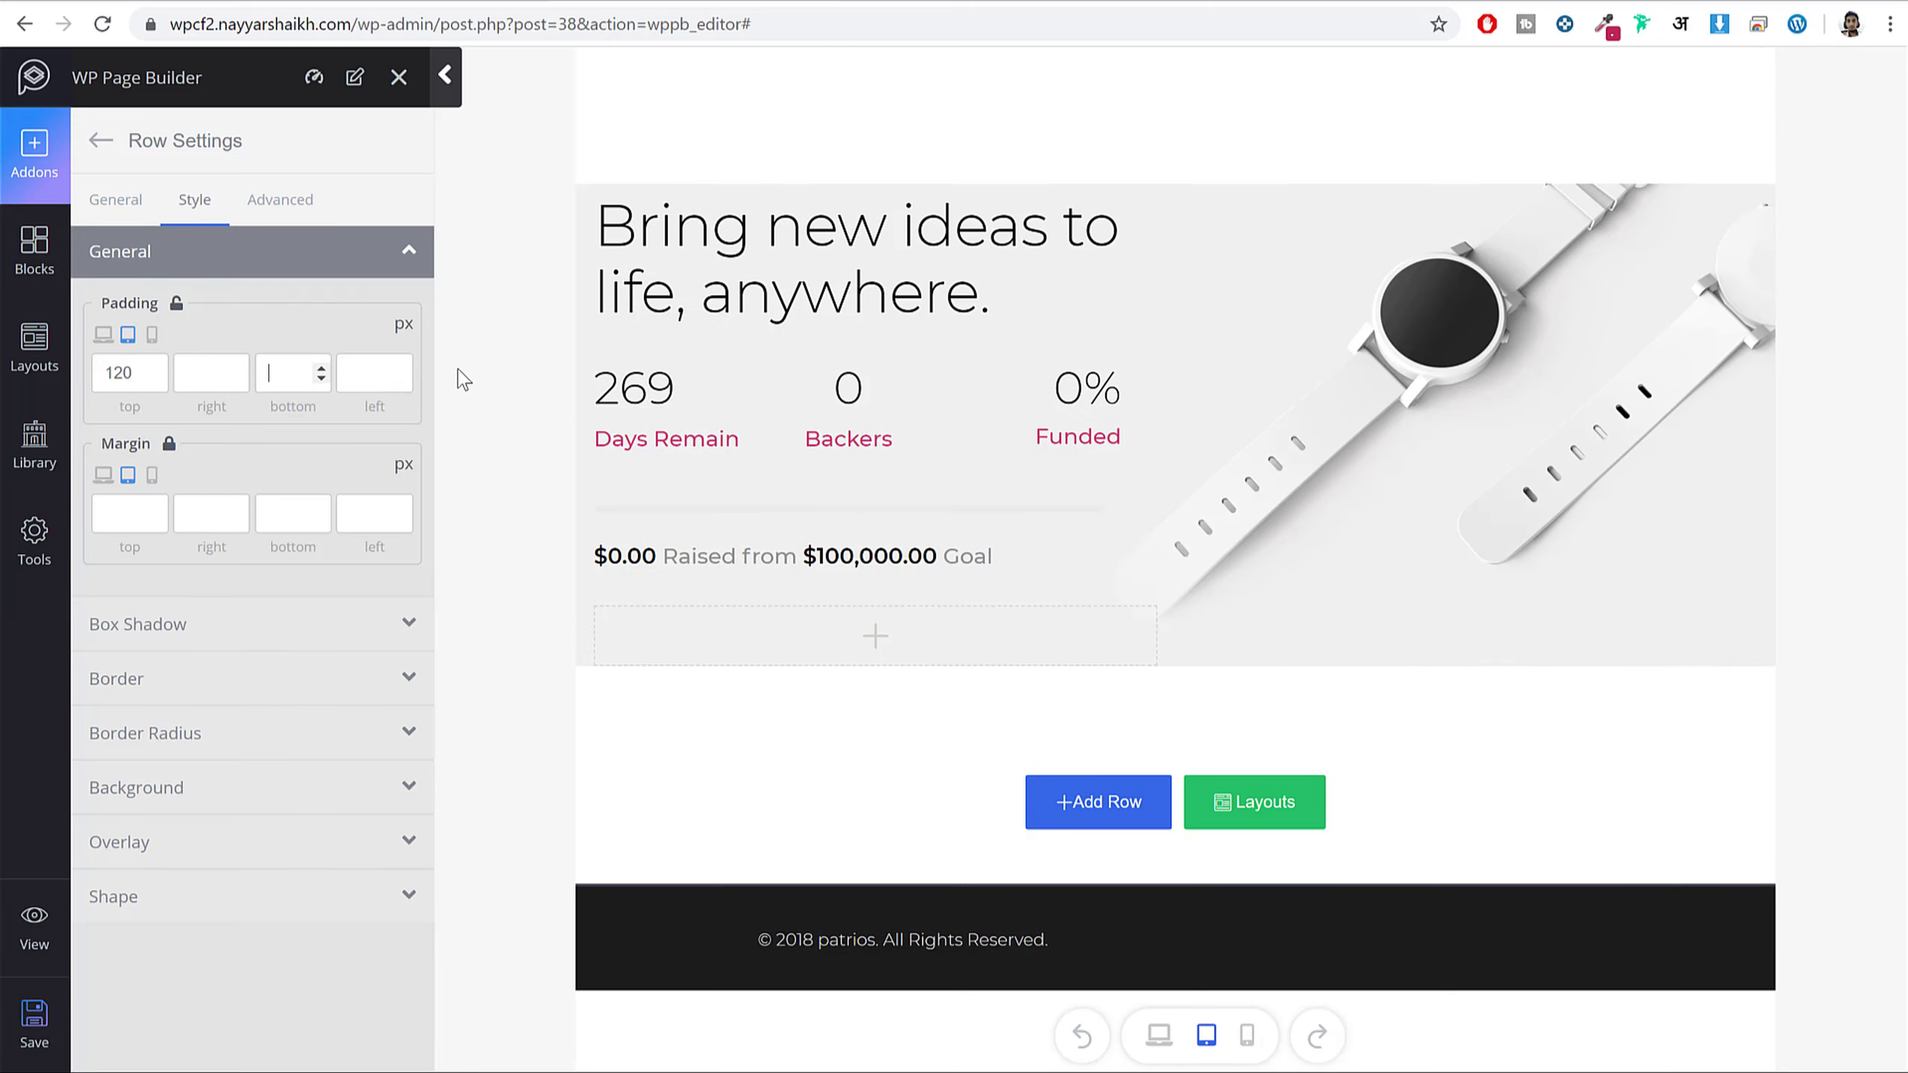
pyautogui.write('20')
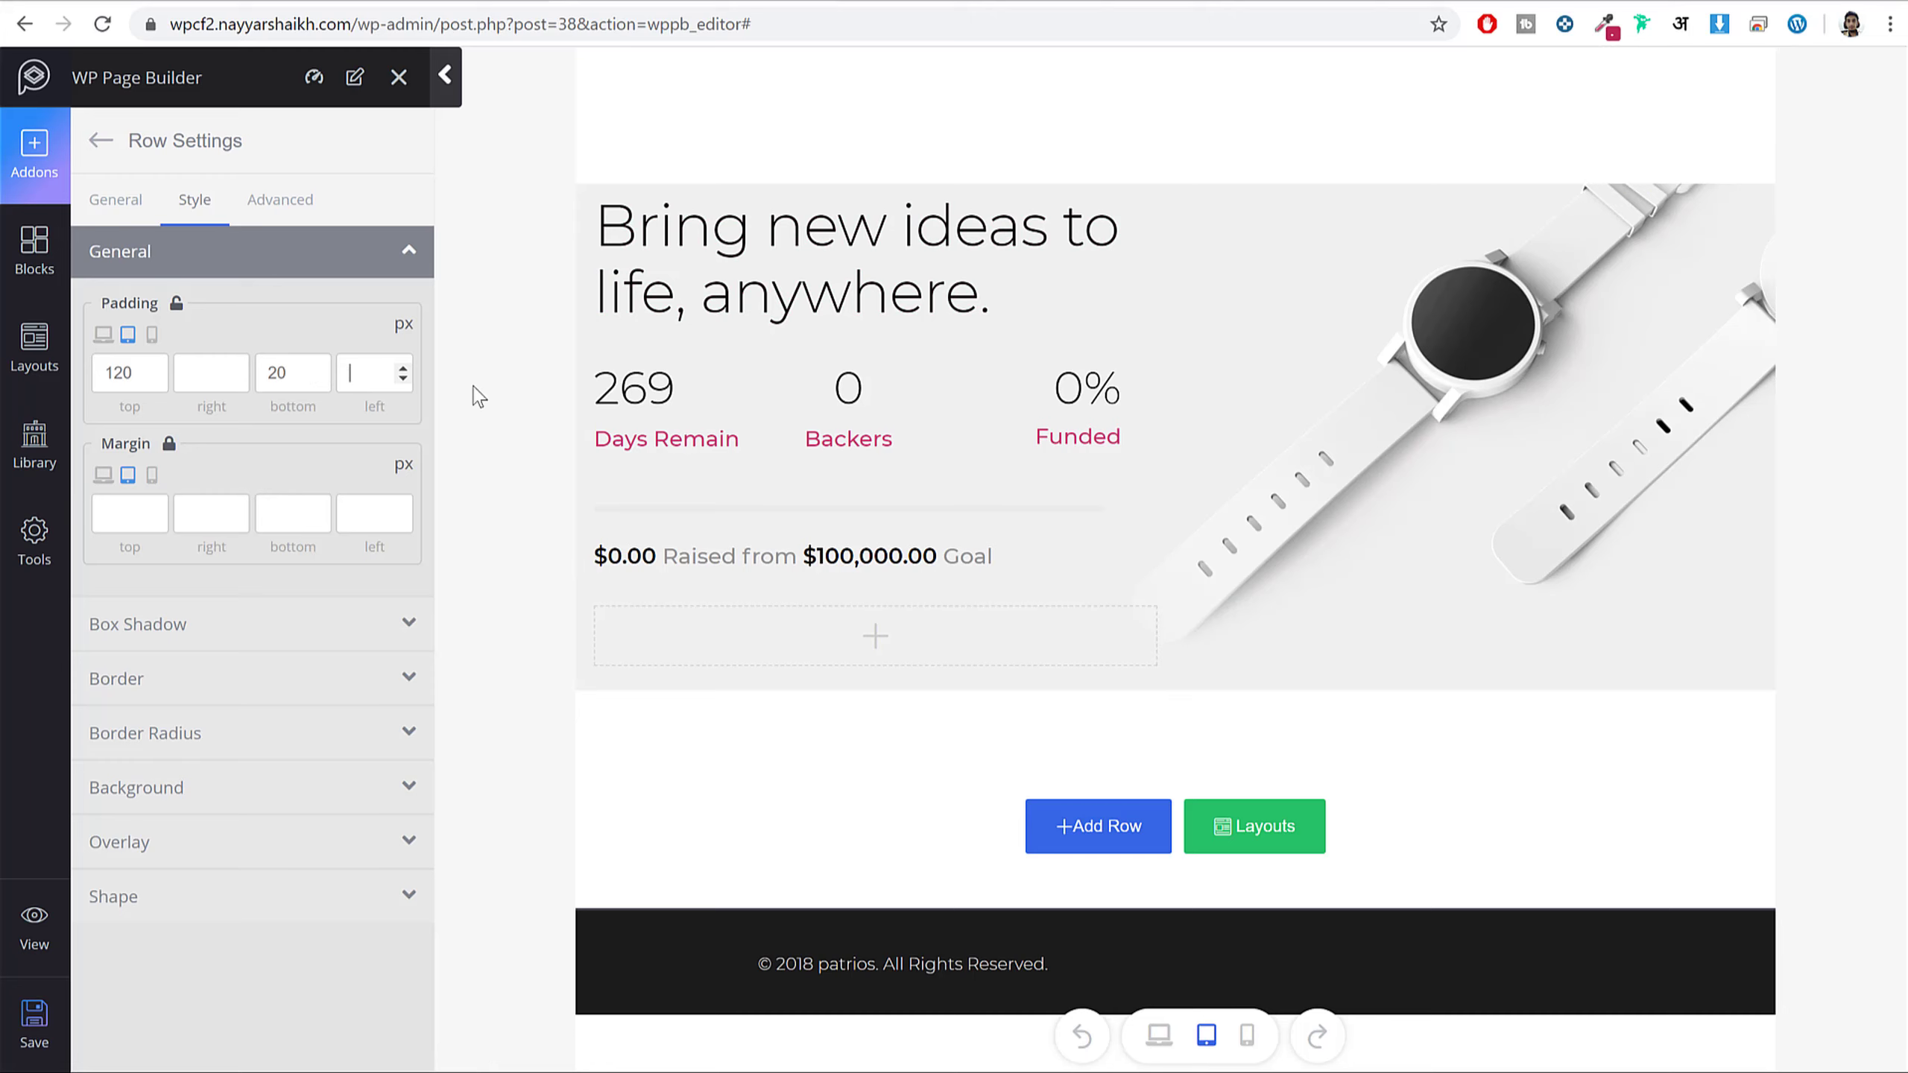
# - Set the hero row's left padding to 20 px for the tablet layout
pyautogui.press('Tab')
pyautogui.write('20')
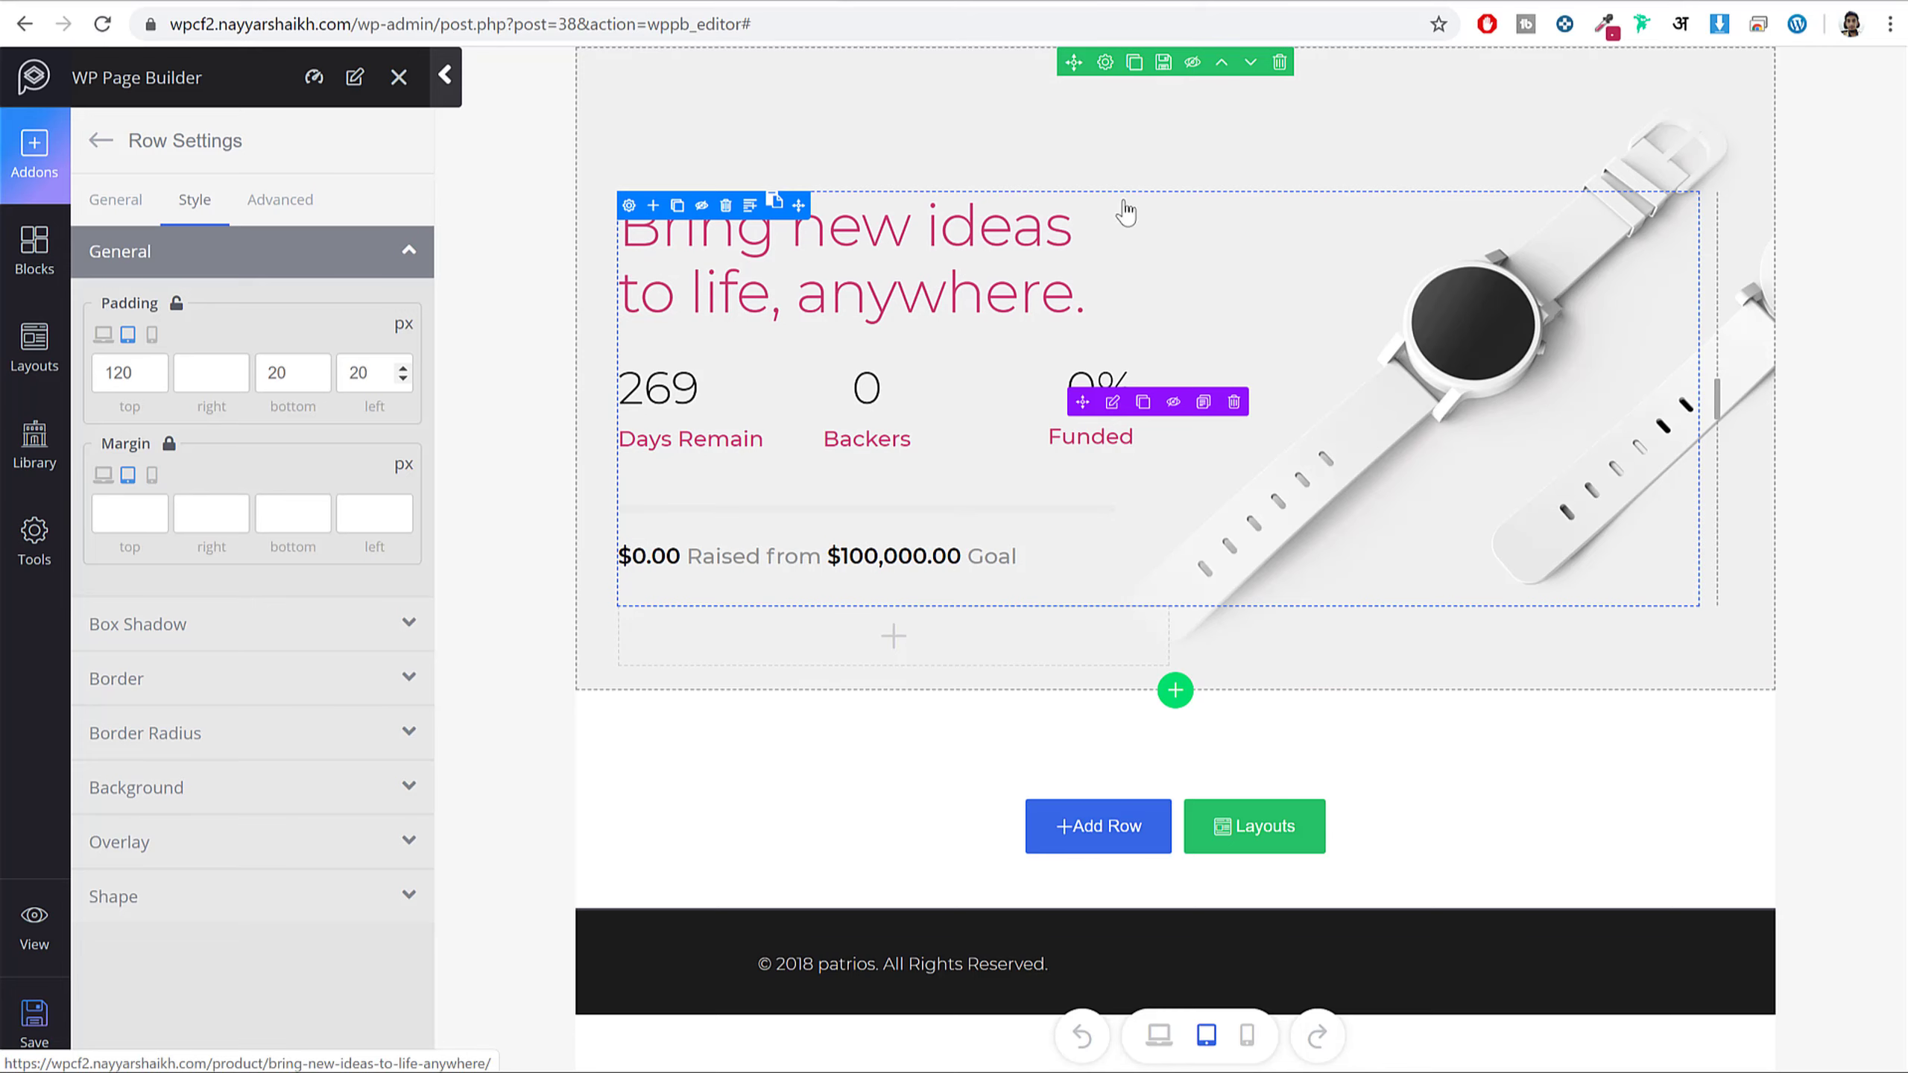
# - Set the campaign grid title's tablet font size to 32 px and its line height to 45 px
pyautogui.click(1113, 401)
pyautogui.click(195, 200)
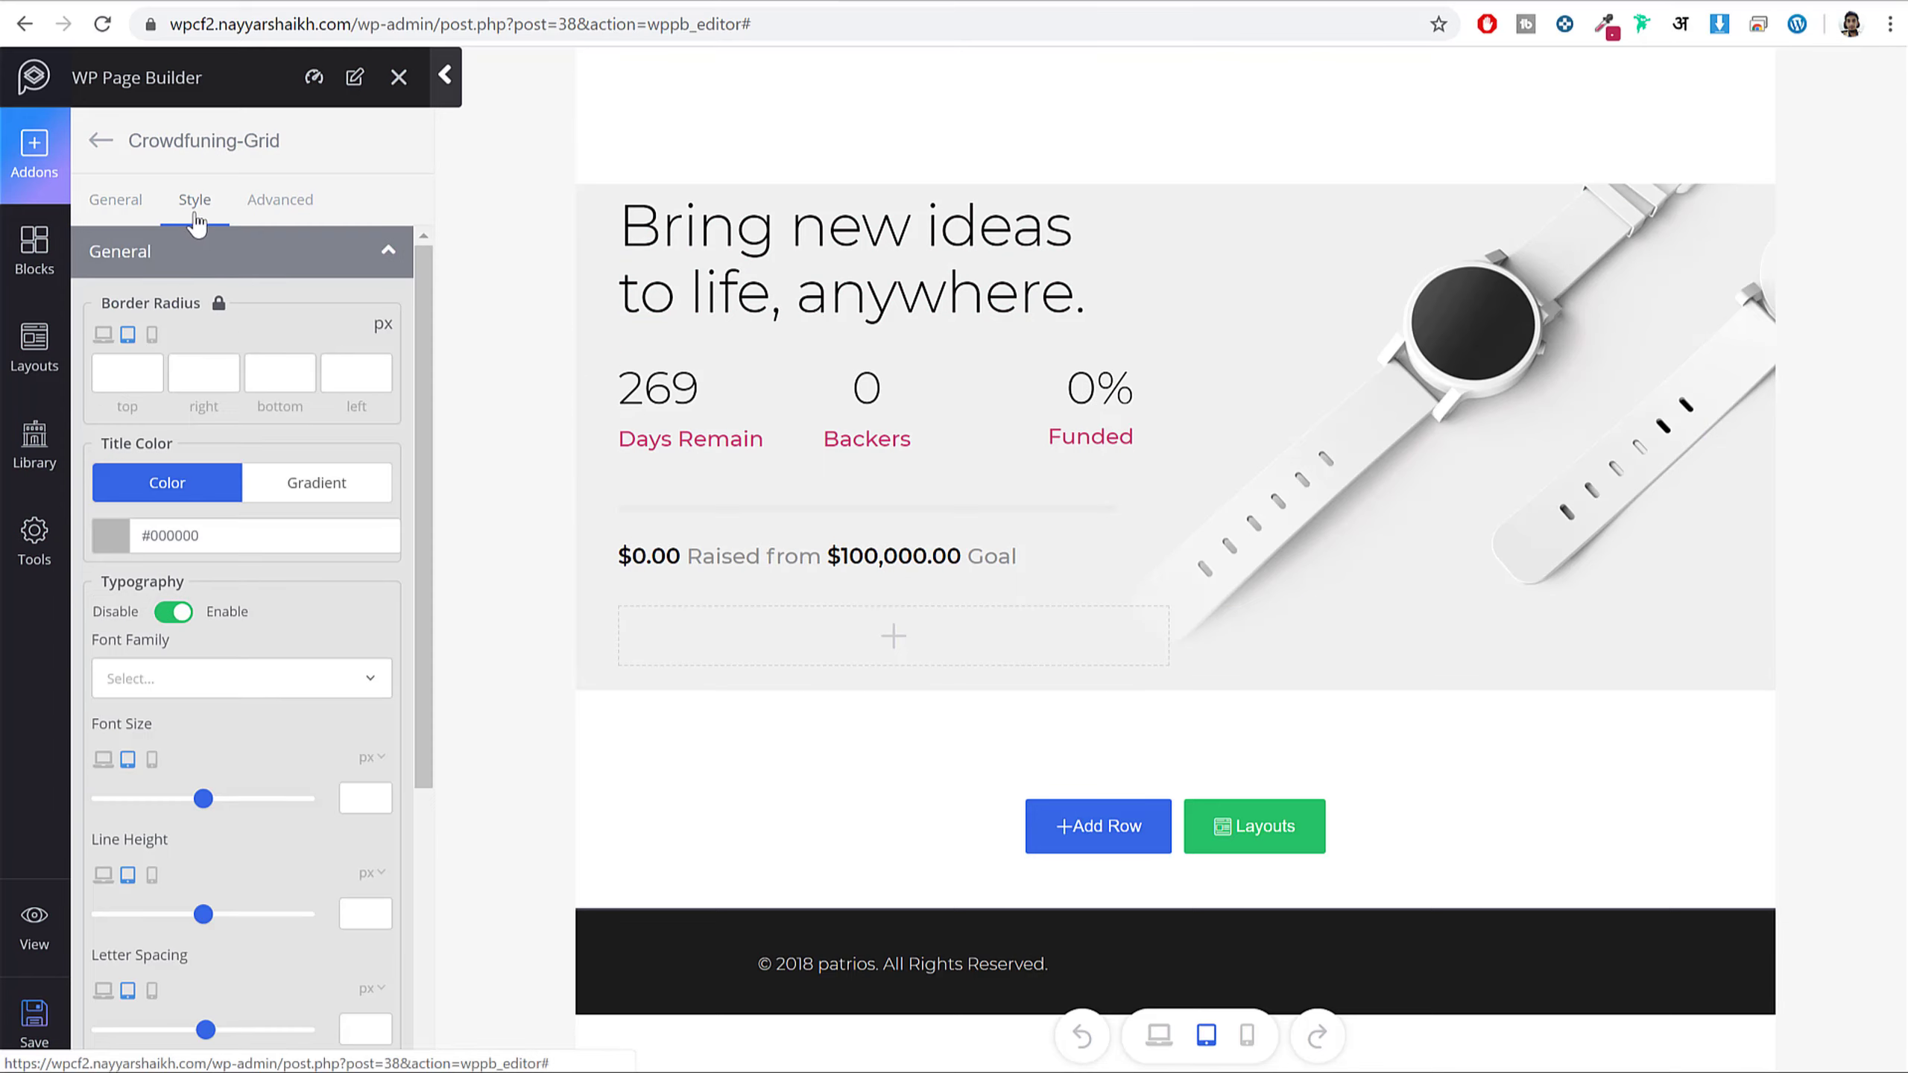
pyautogui.scroll(-1, 189, 436)
pyautogui.scroll(-5, 189, 436)
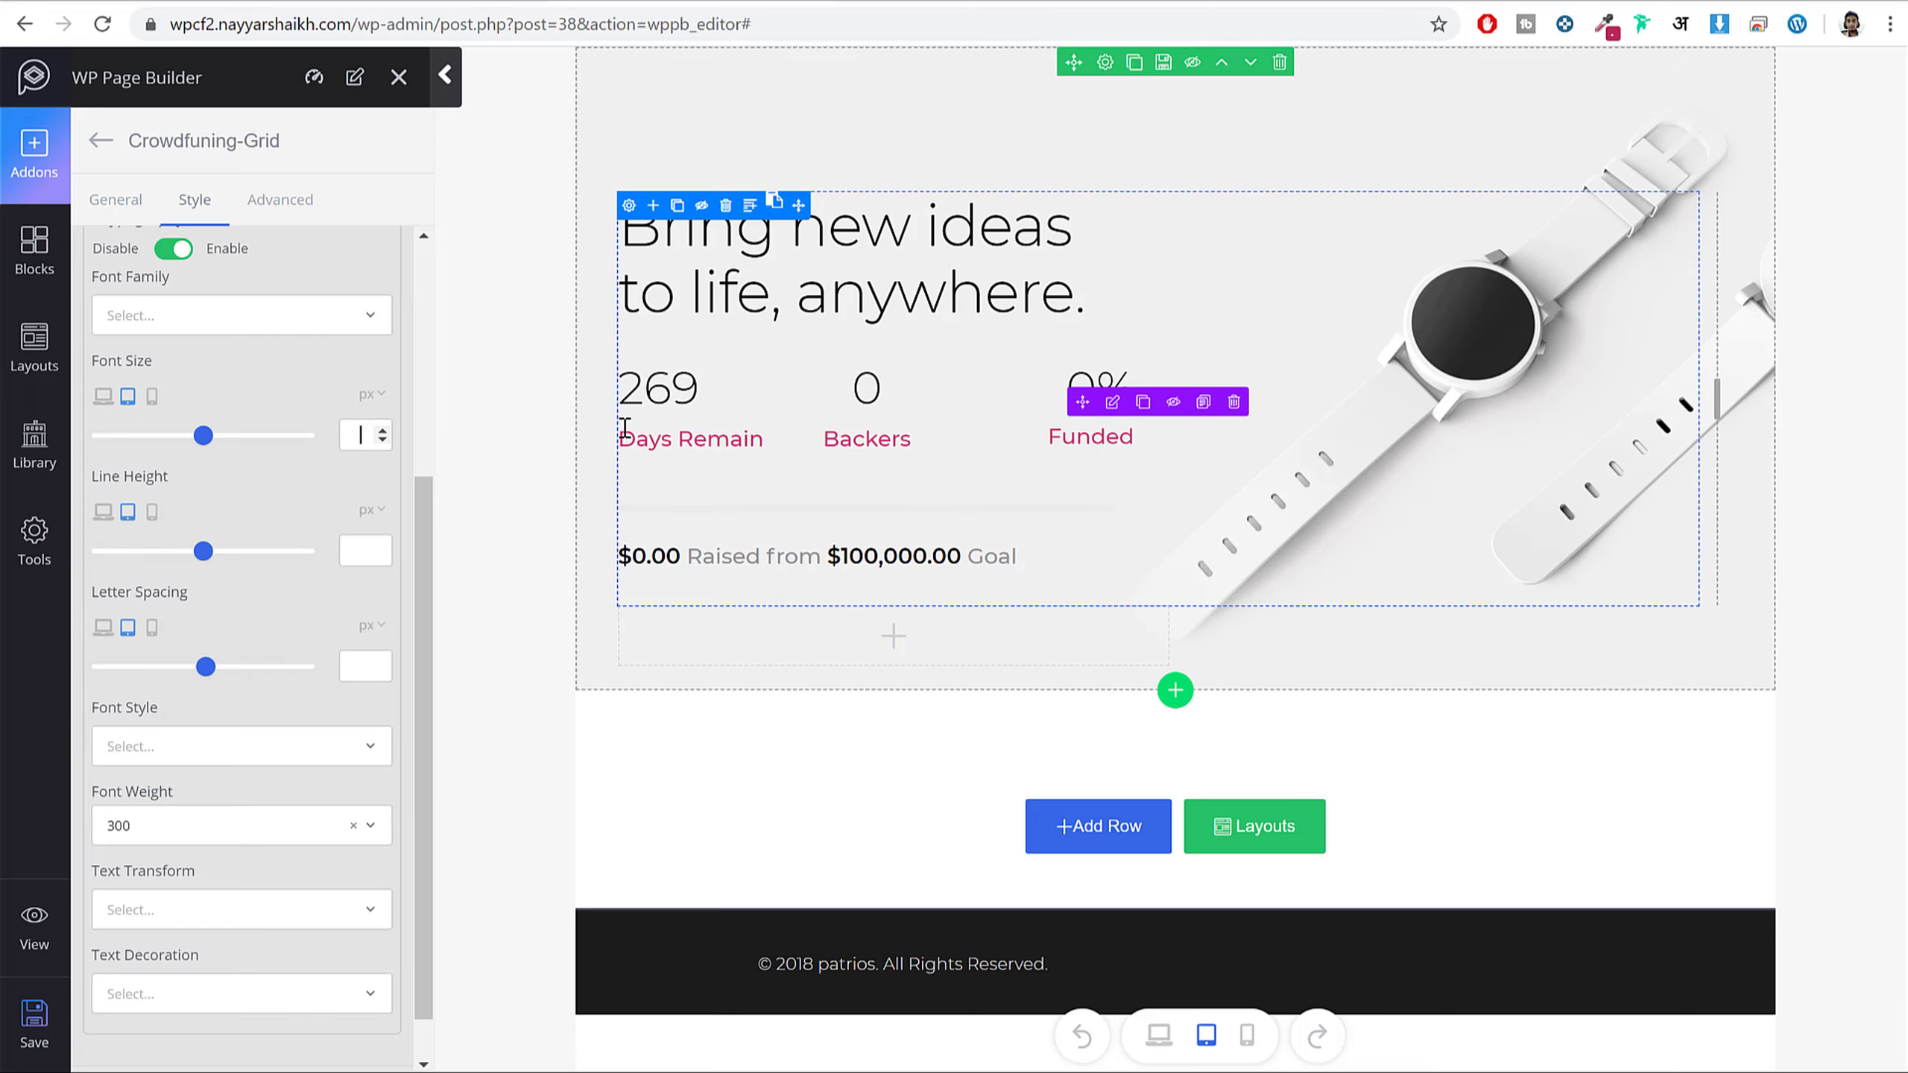
pyautogui.write('32')
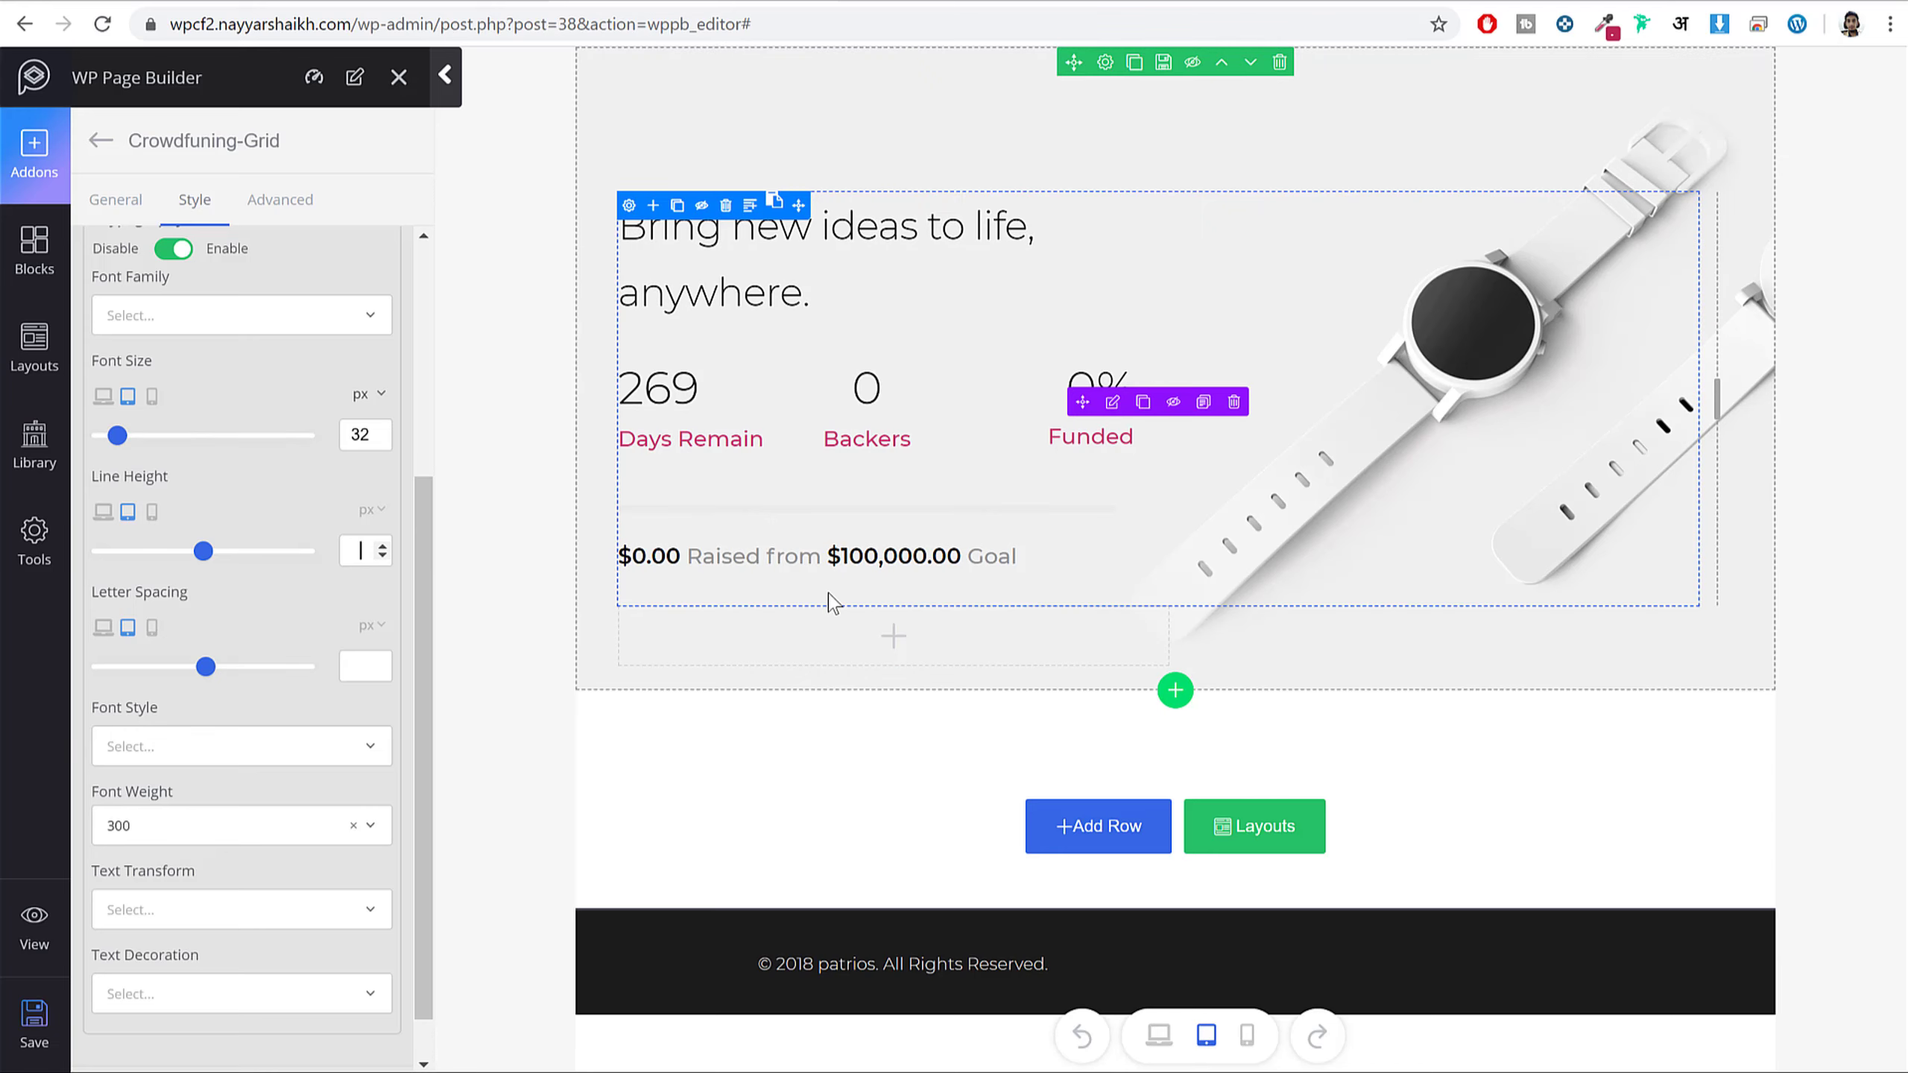
pyautogui.write('35')
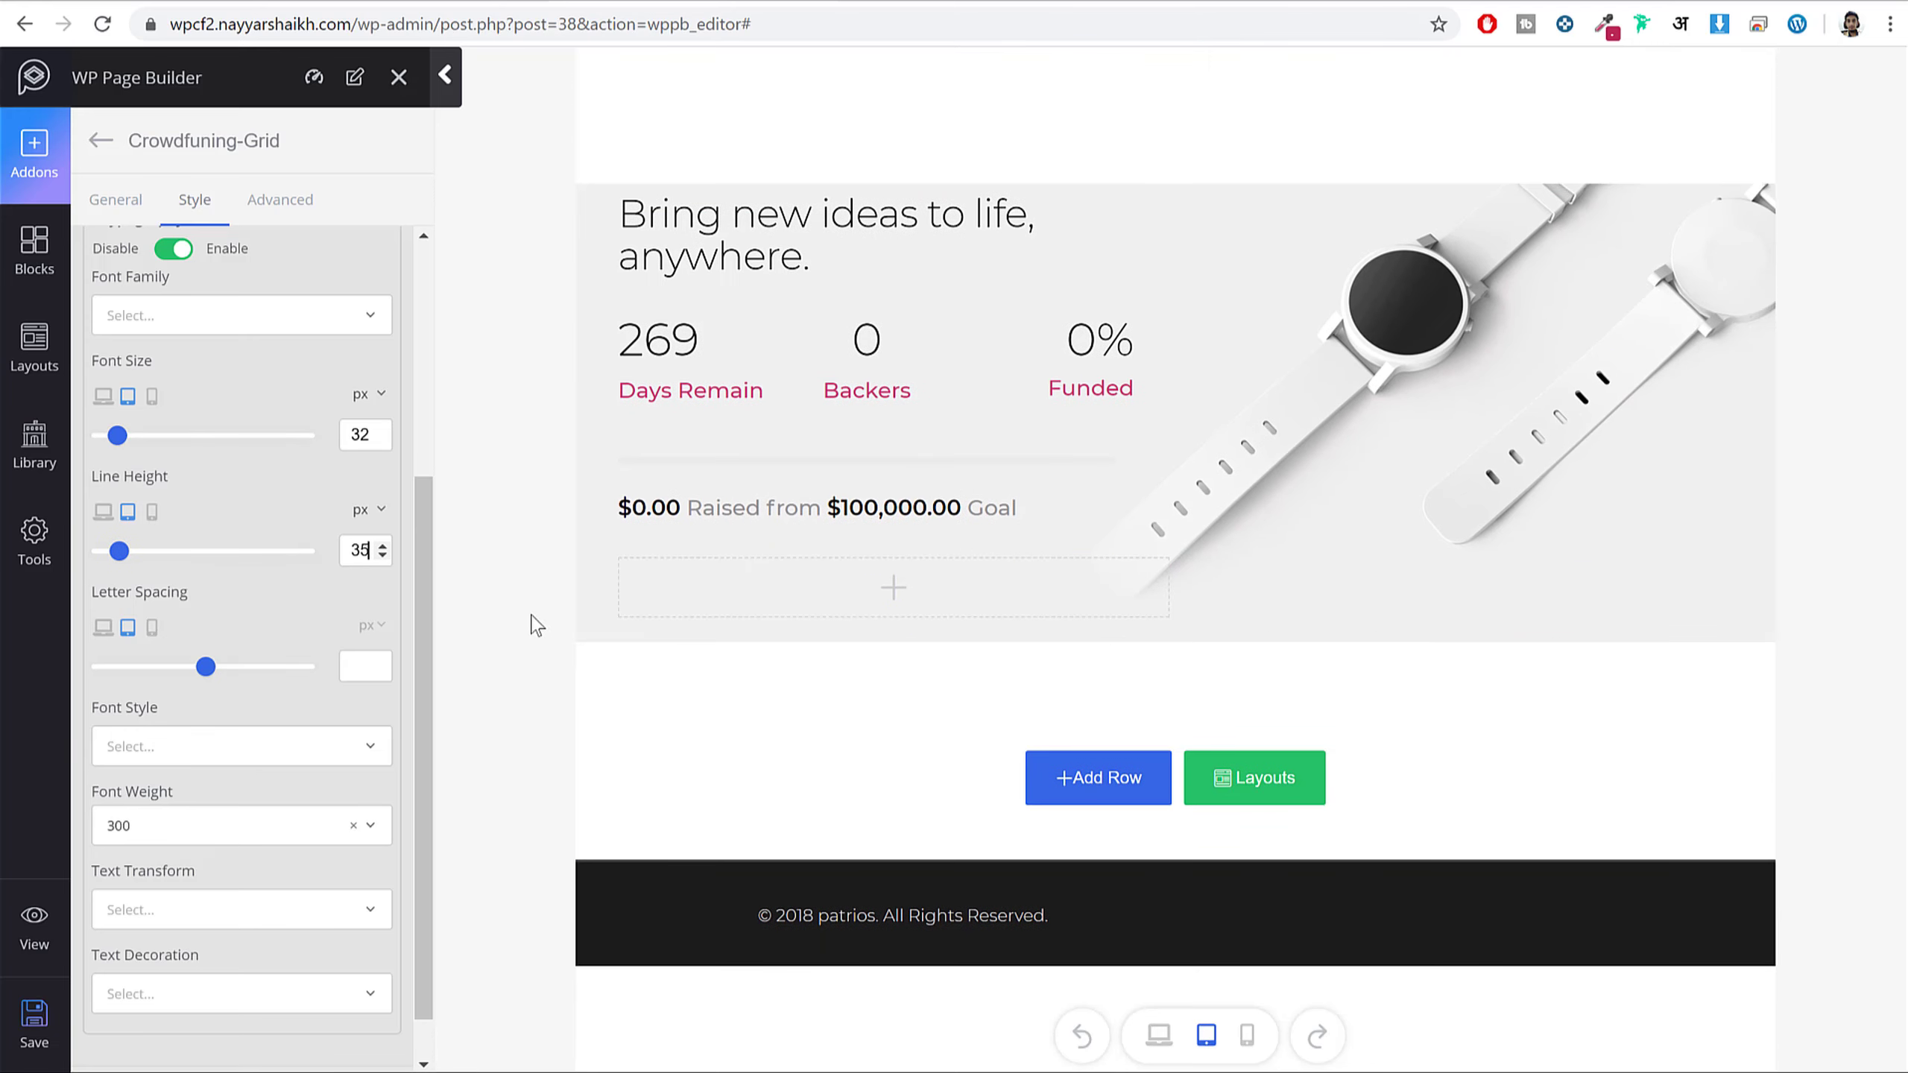
pyautogui.hotkey('ctrl', 'a')
pyautogui.write('45')
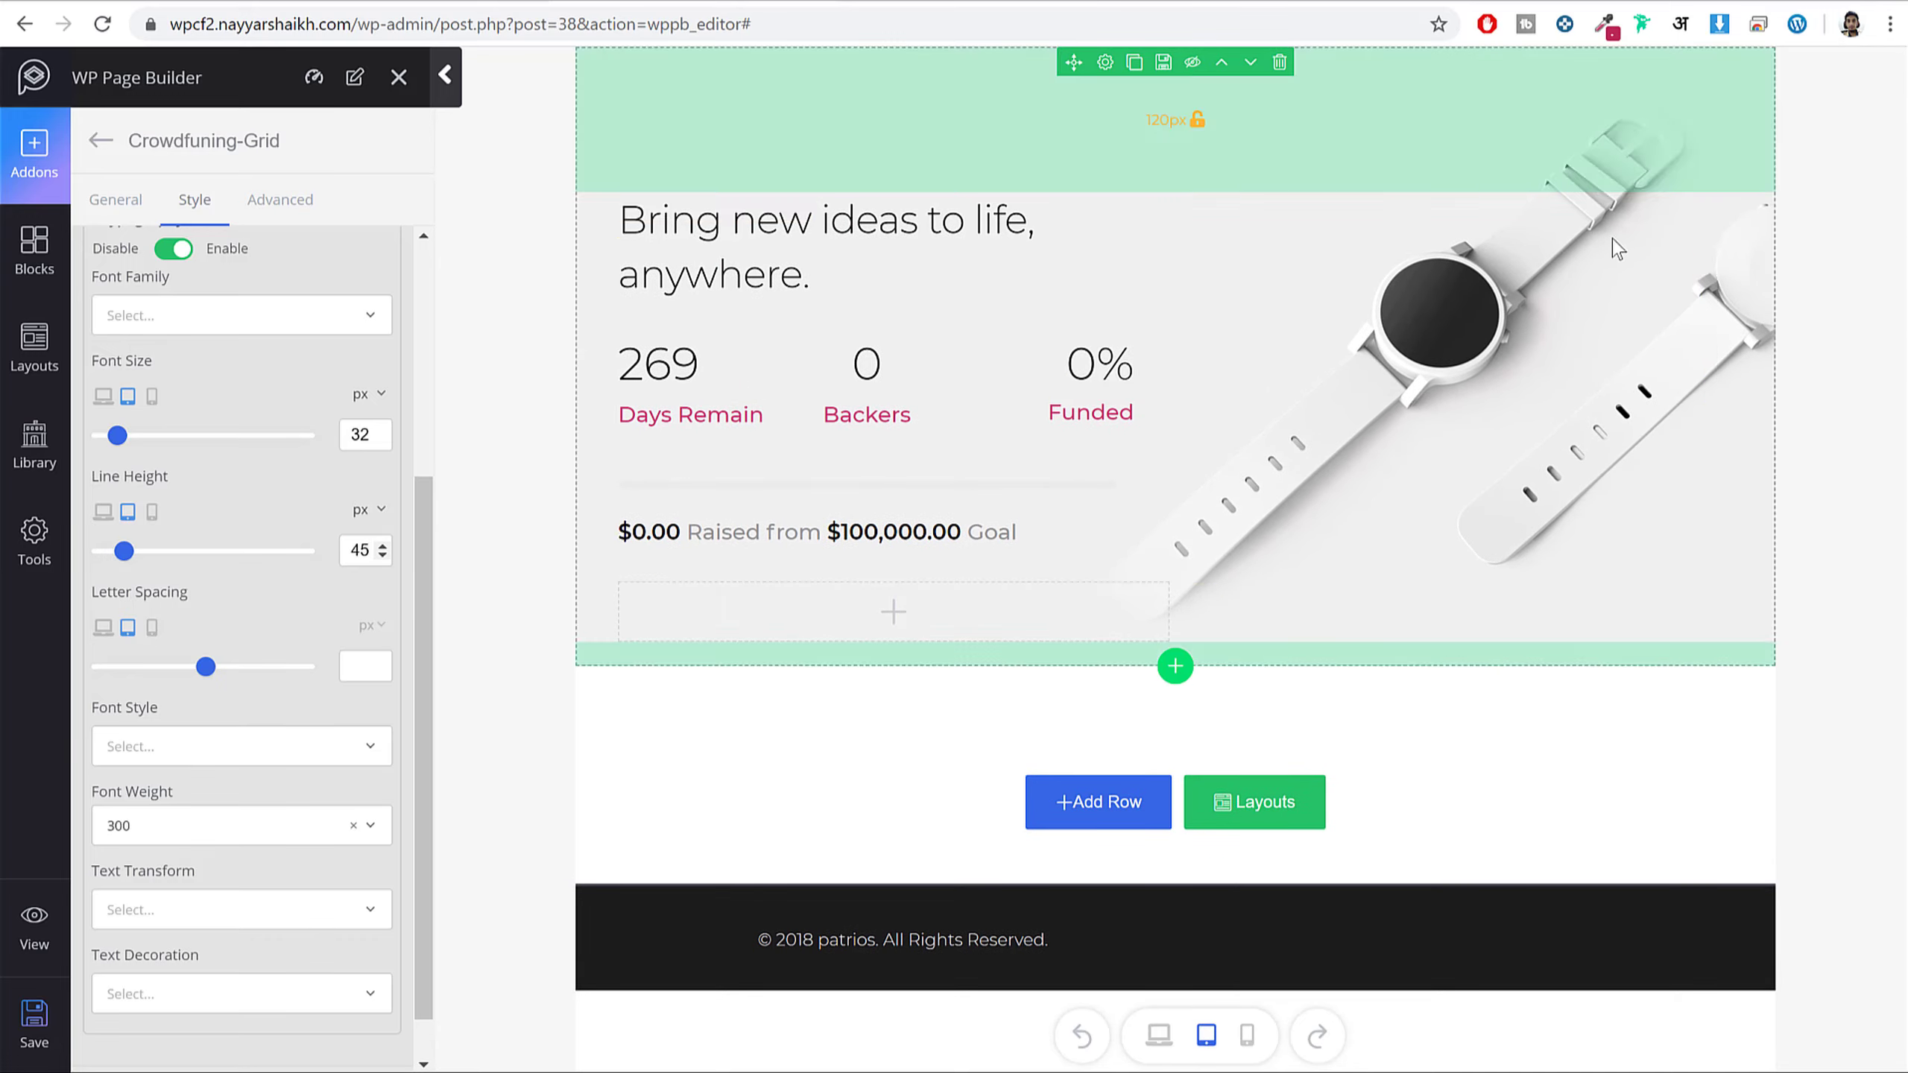
pyautogui.scroll(-2, 300, 977)
pyautogui.scroll(5, 341, 775)
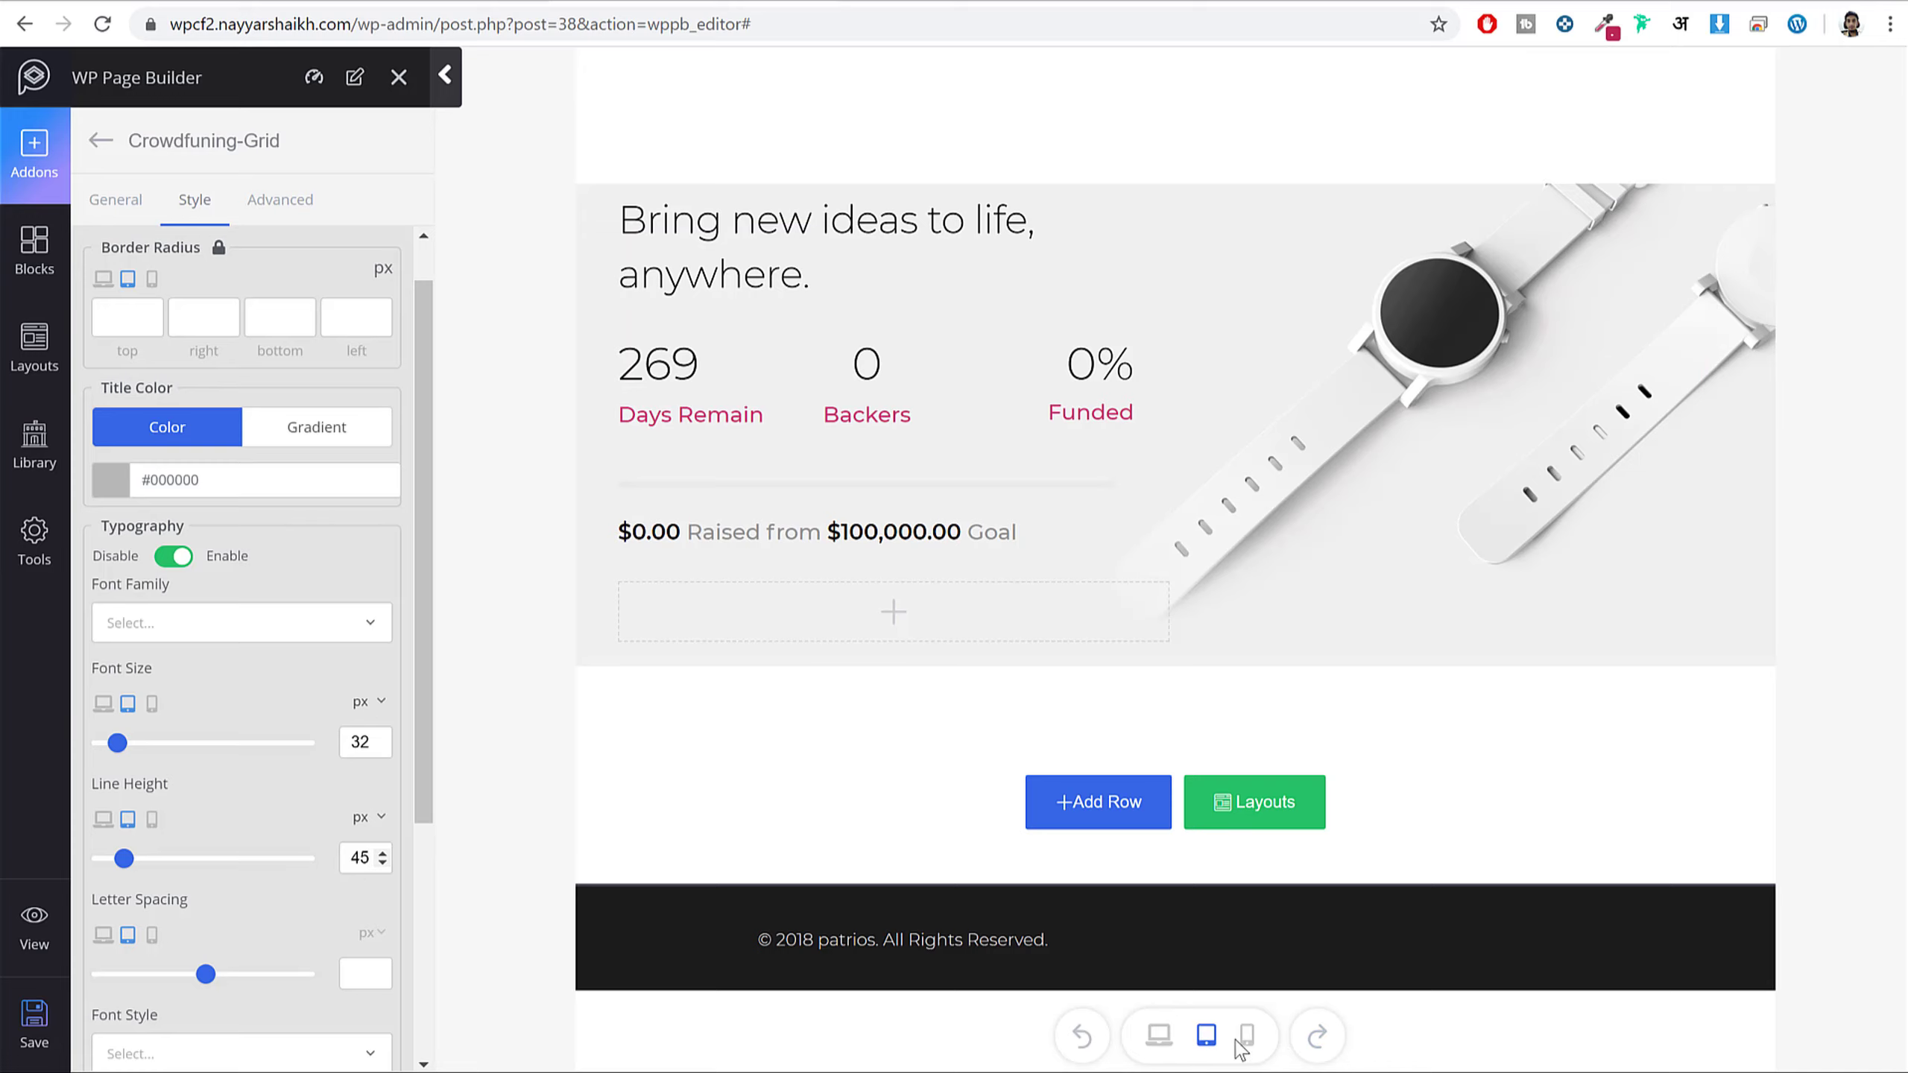
# - Set the hero row's mobile padding to 150 px at the top and 50 px at the bottom
pyautogui.click(1248, 1039)
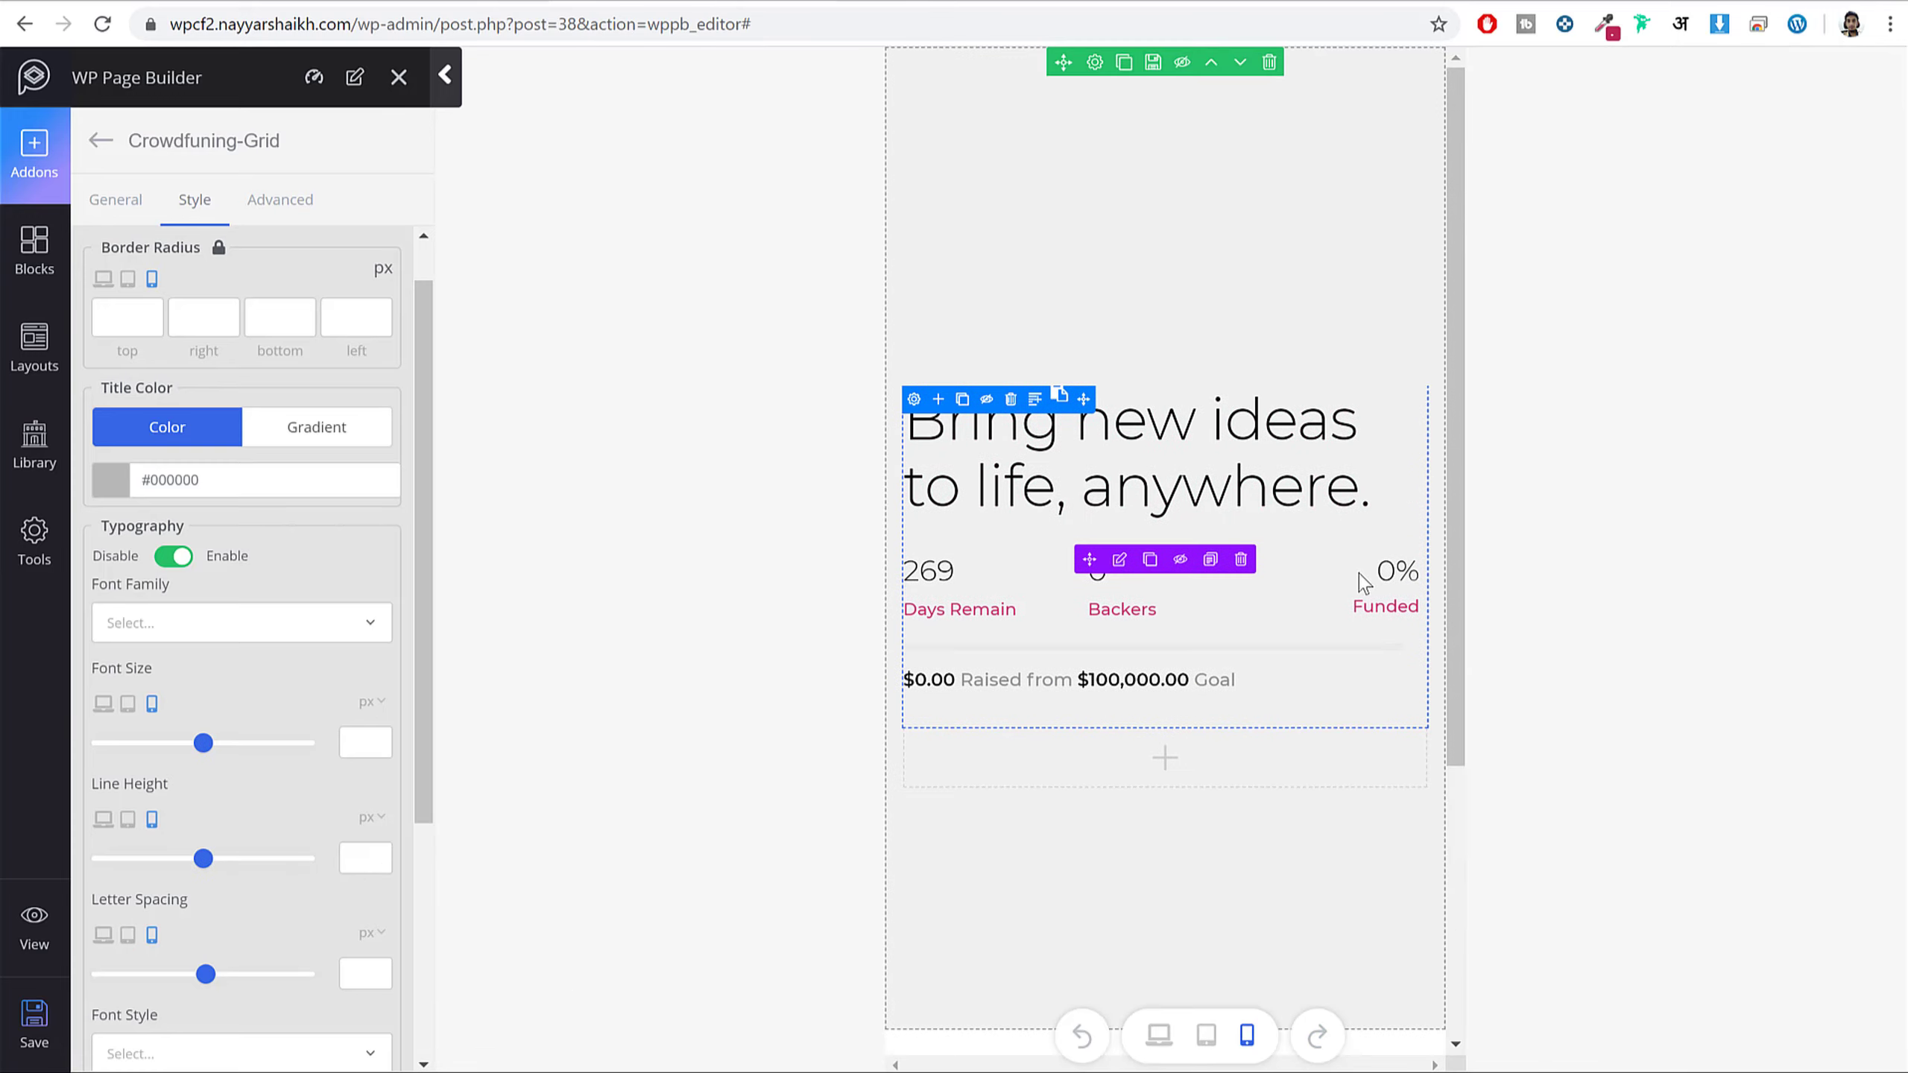
pyautogui.click(1101, 63)
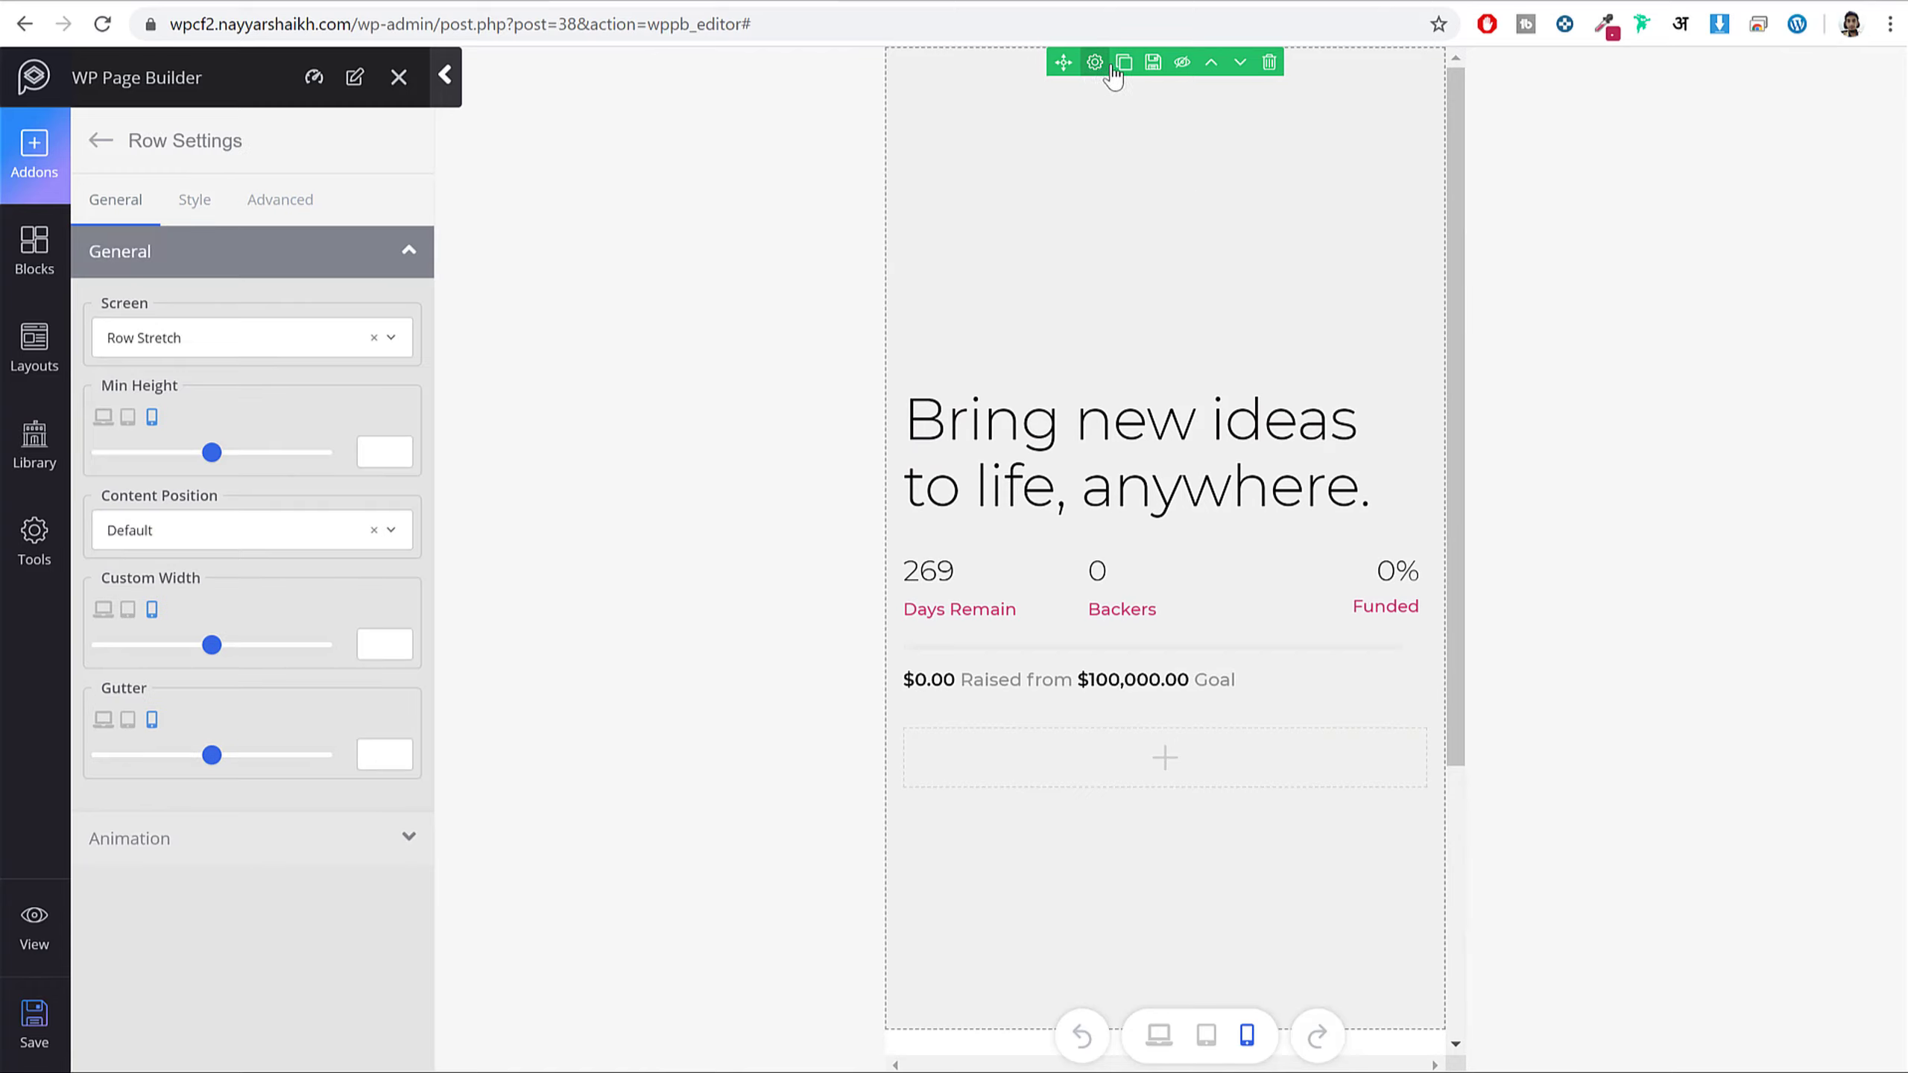
pyautogui.click(194, 199)
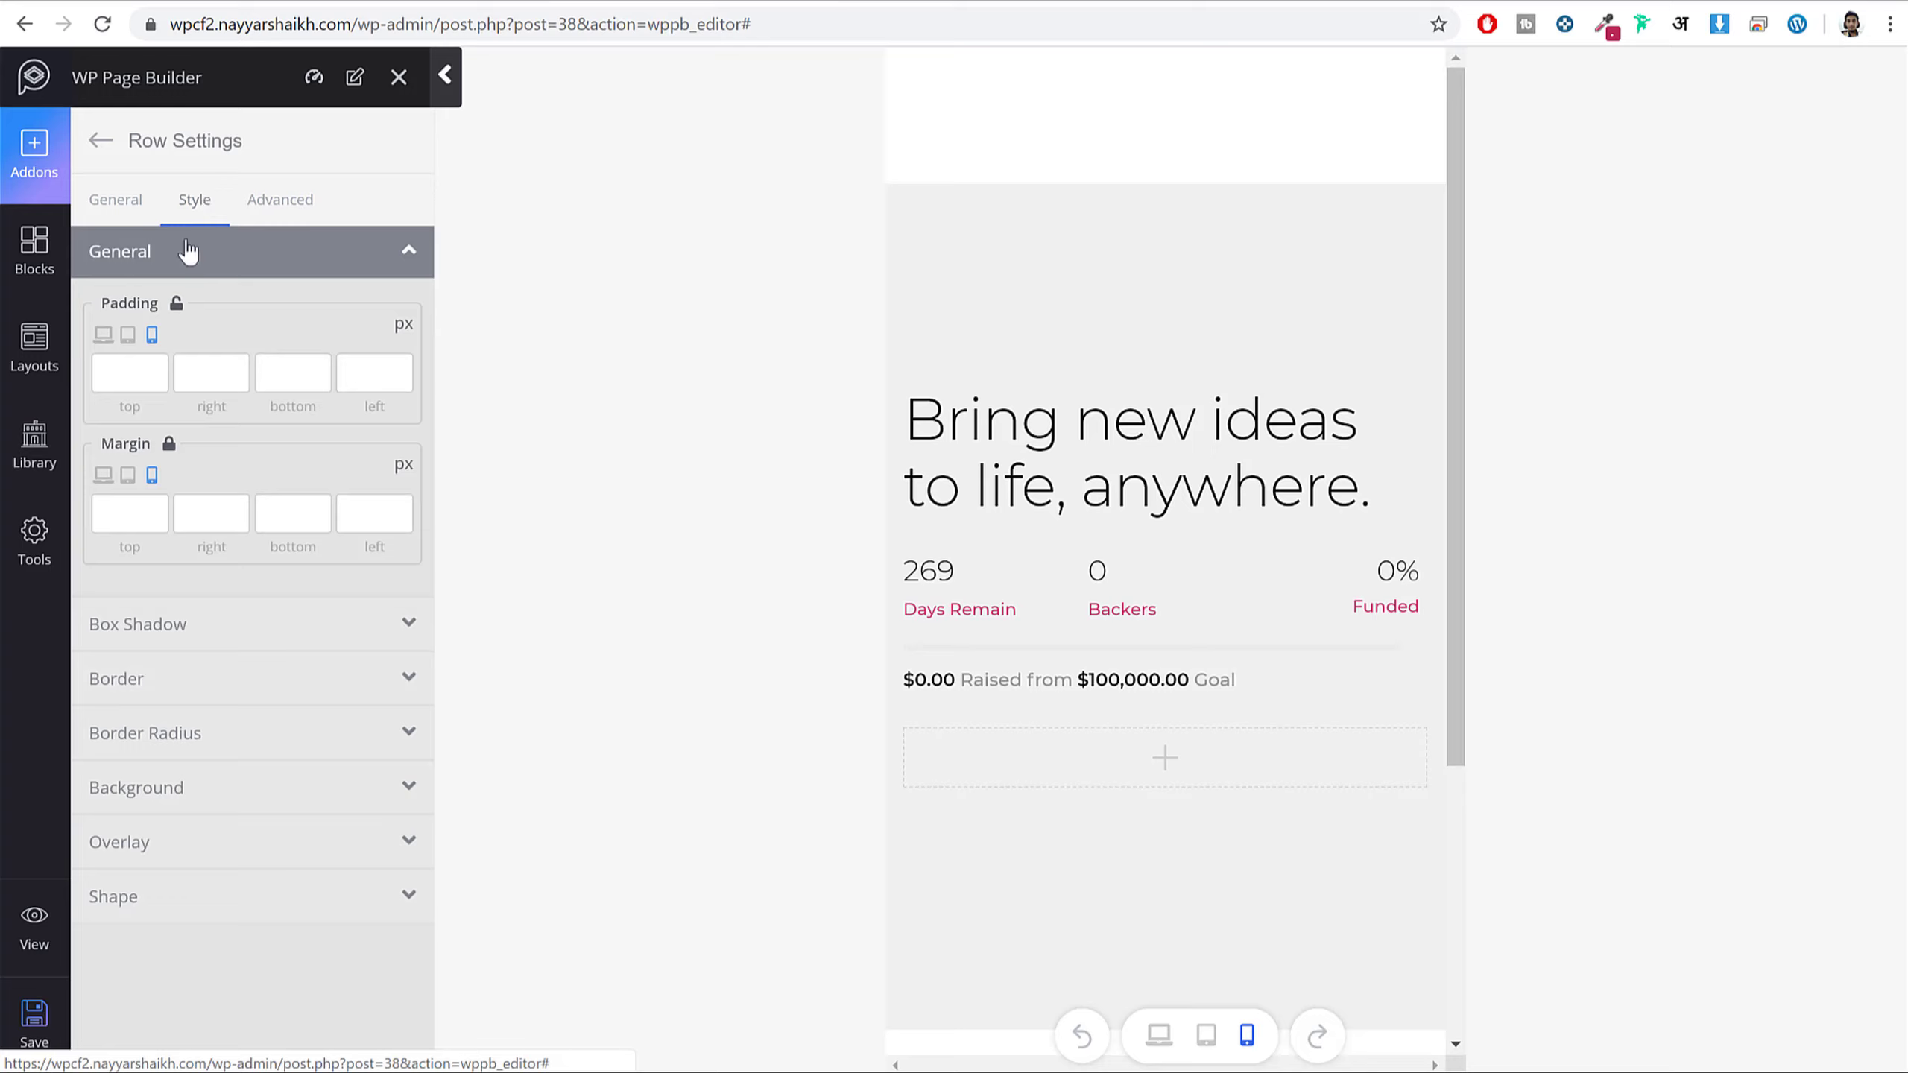
pyautogui.click(128, 336)
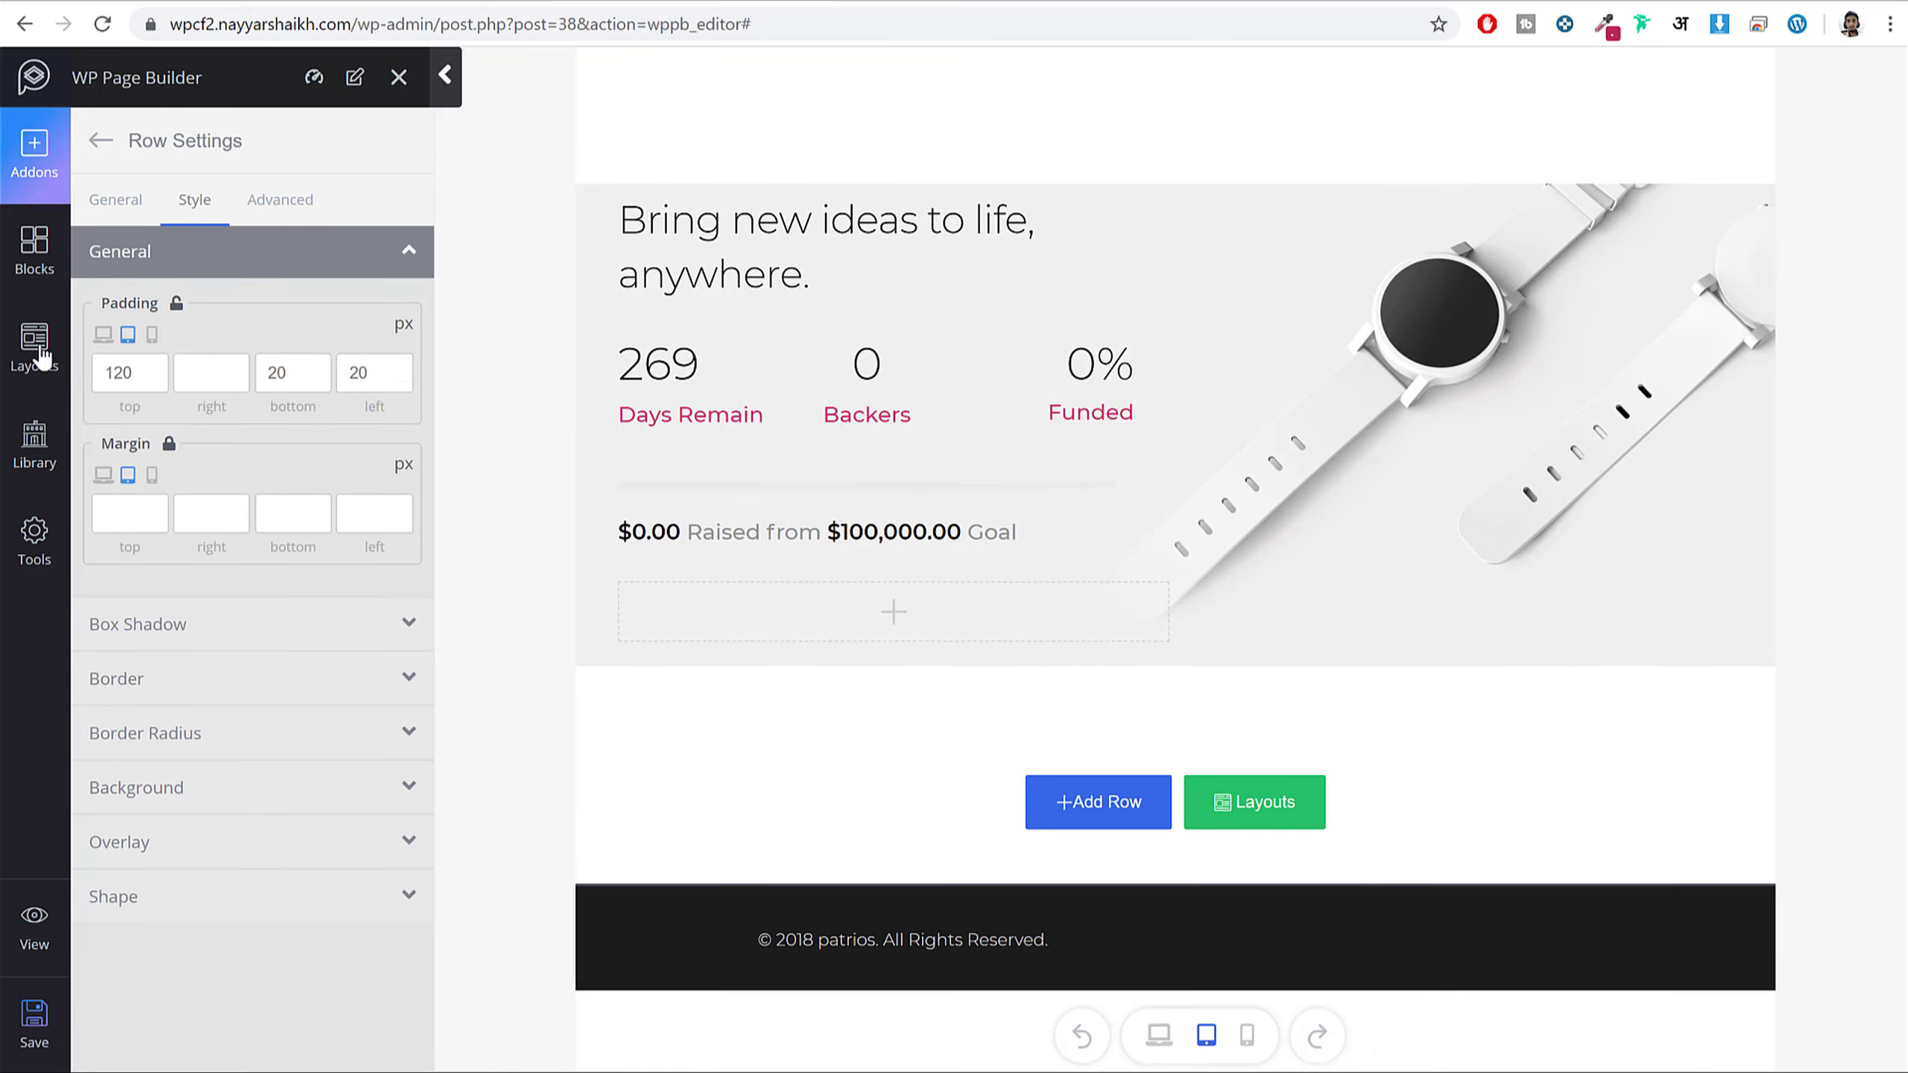
pyautogui.click(152, 336)
pyautogui.click(140, 370)
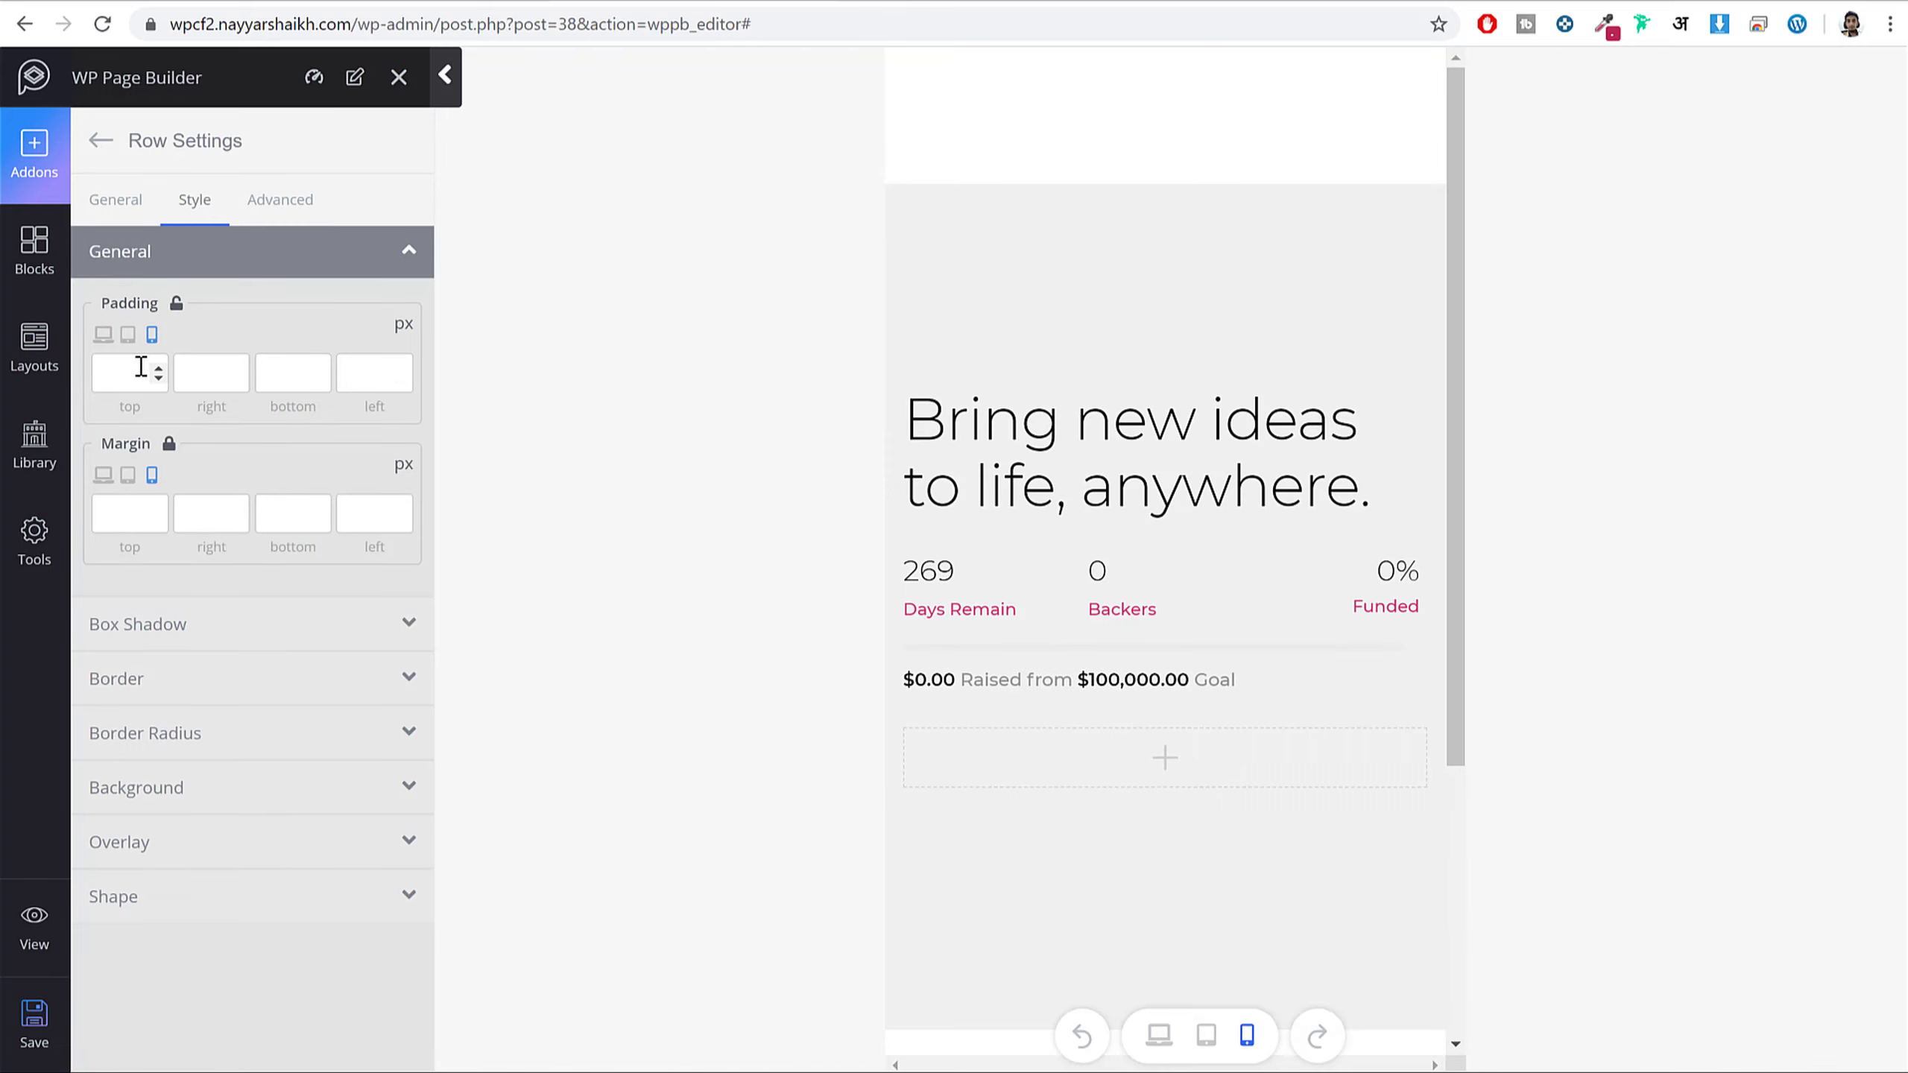
pyautogui.write('150')
pyautogui.press('Tab')
pyautogui.press('Tab')
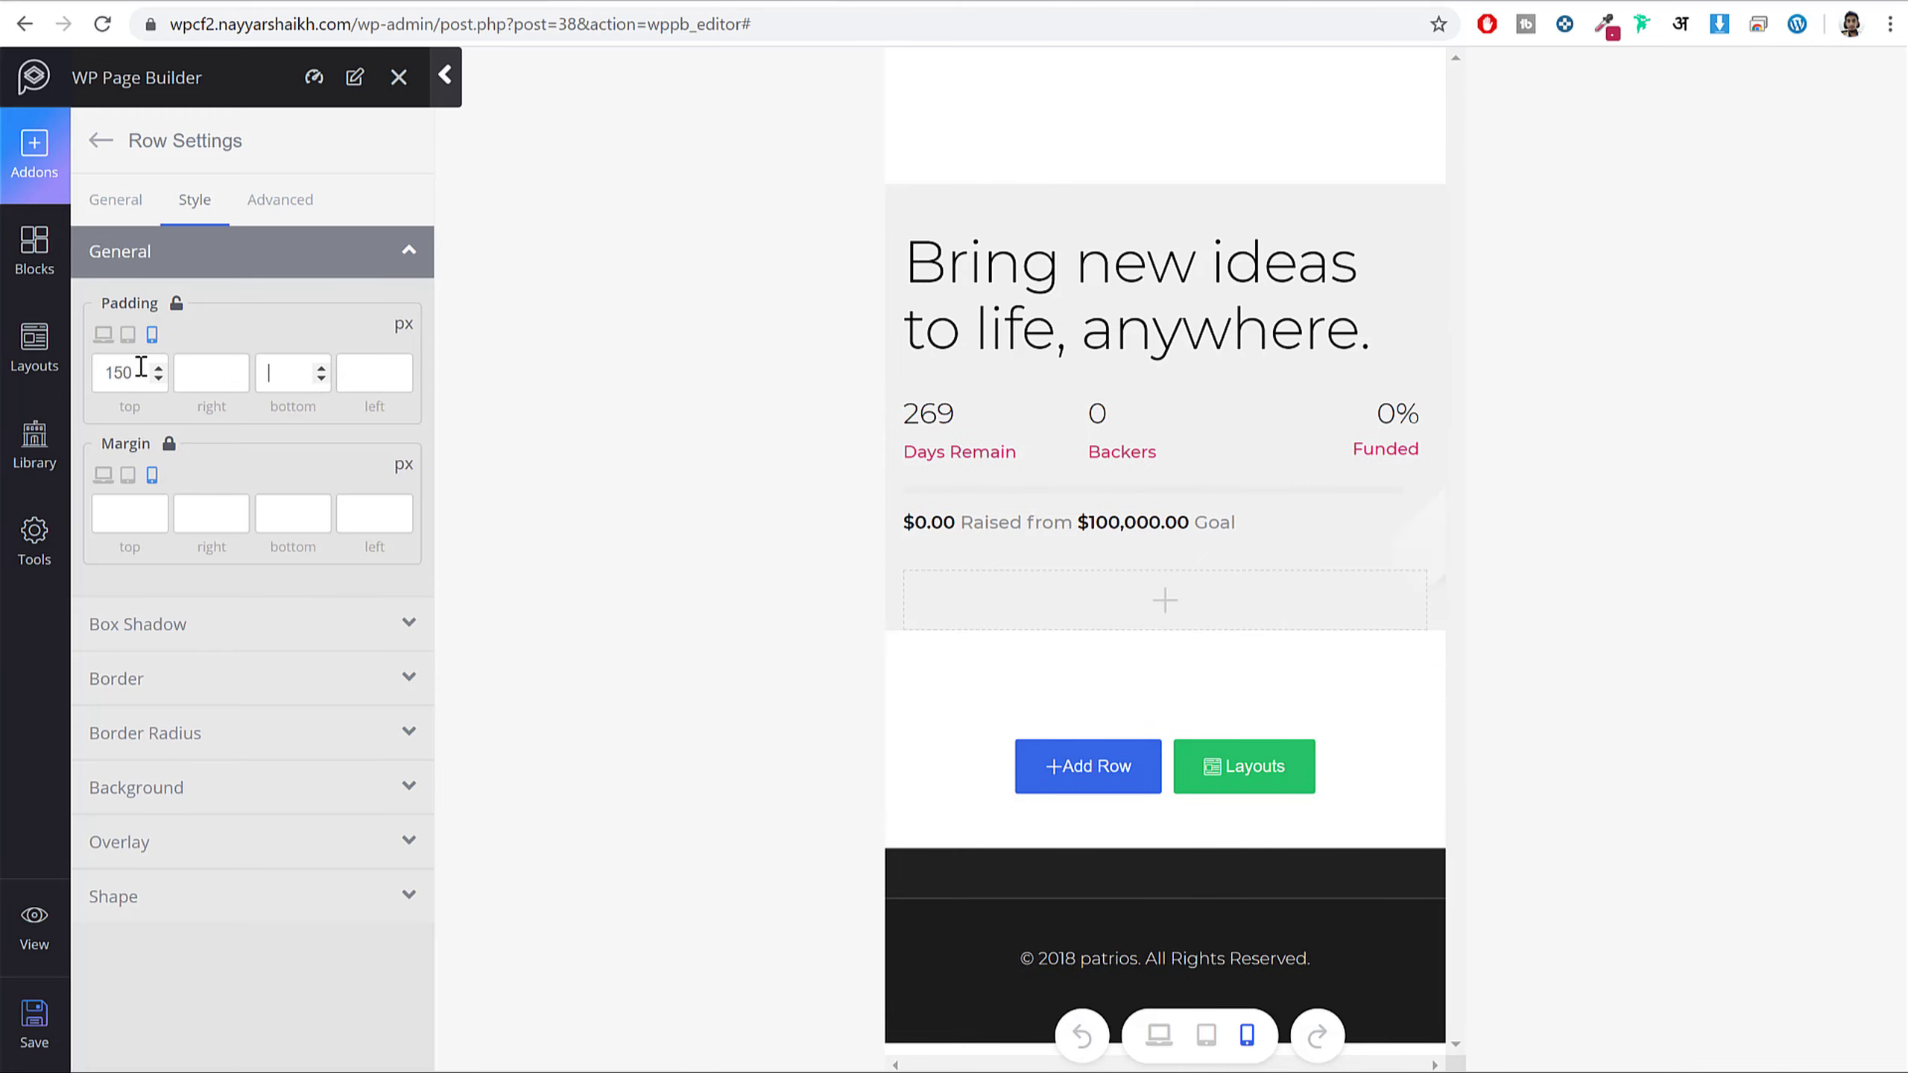
pyautogui.write('50')
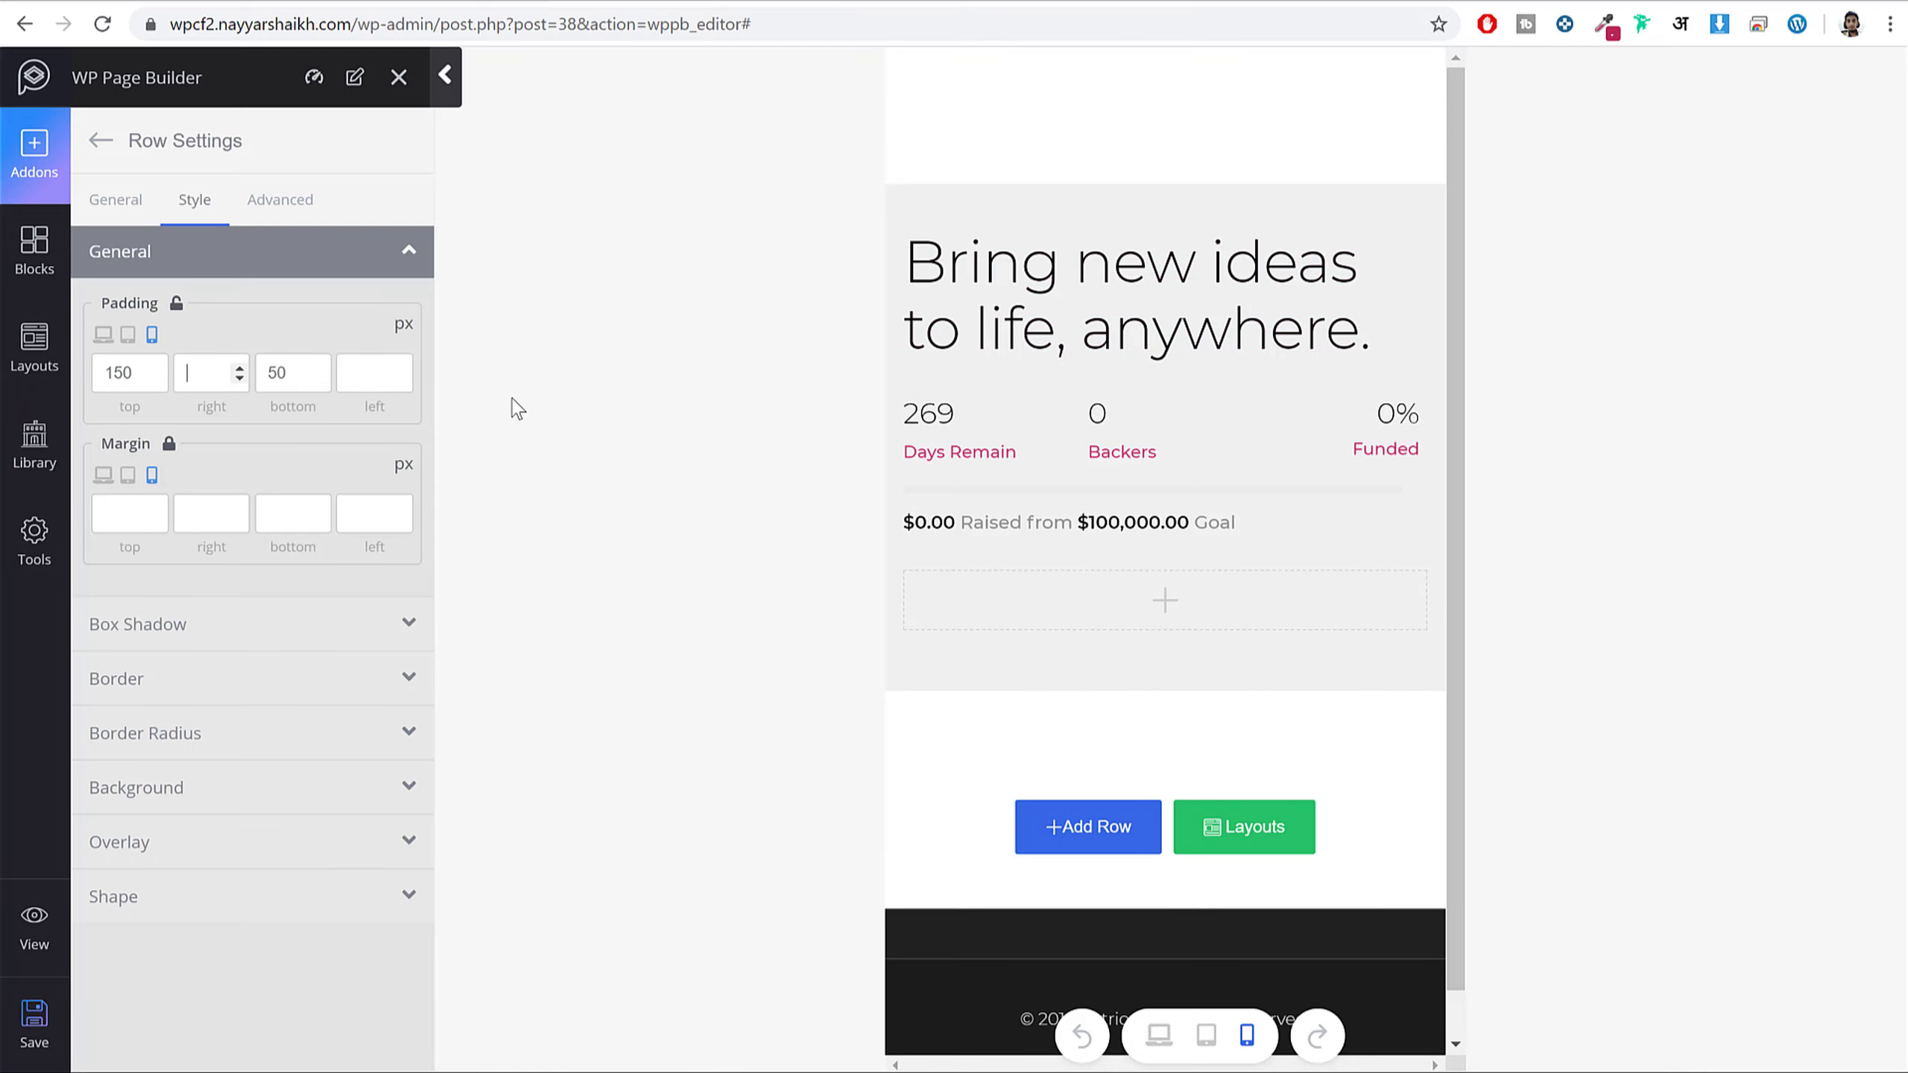
# - Set the hero row's right and left padding to 5 px for the mobile layout
pyautogui.write('5')
pyautogui.press('Tab')
pyautogui.press('Tab')
pyautogui.write('5')
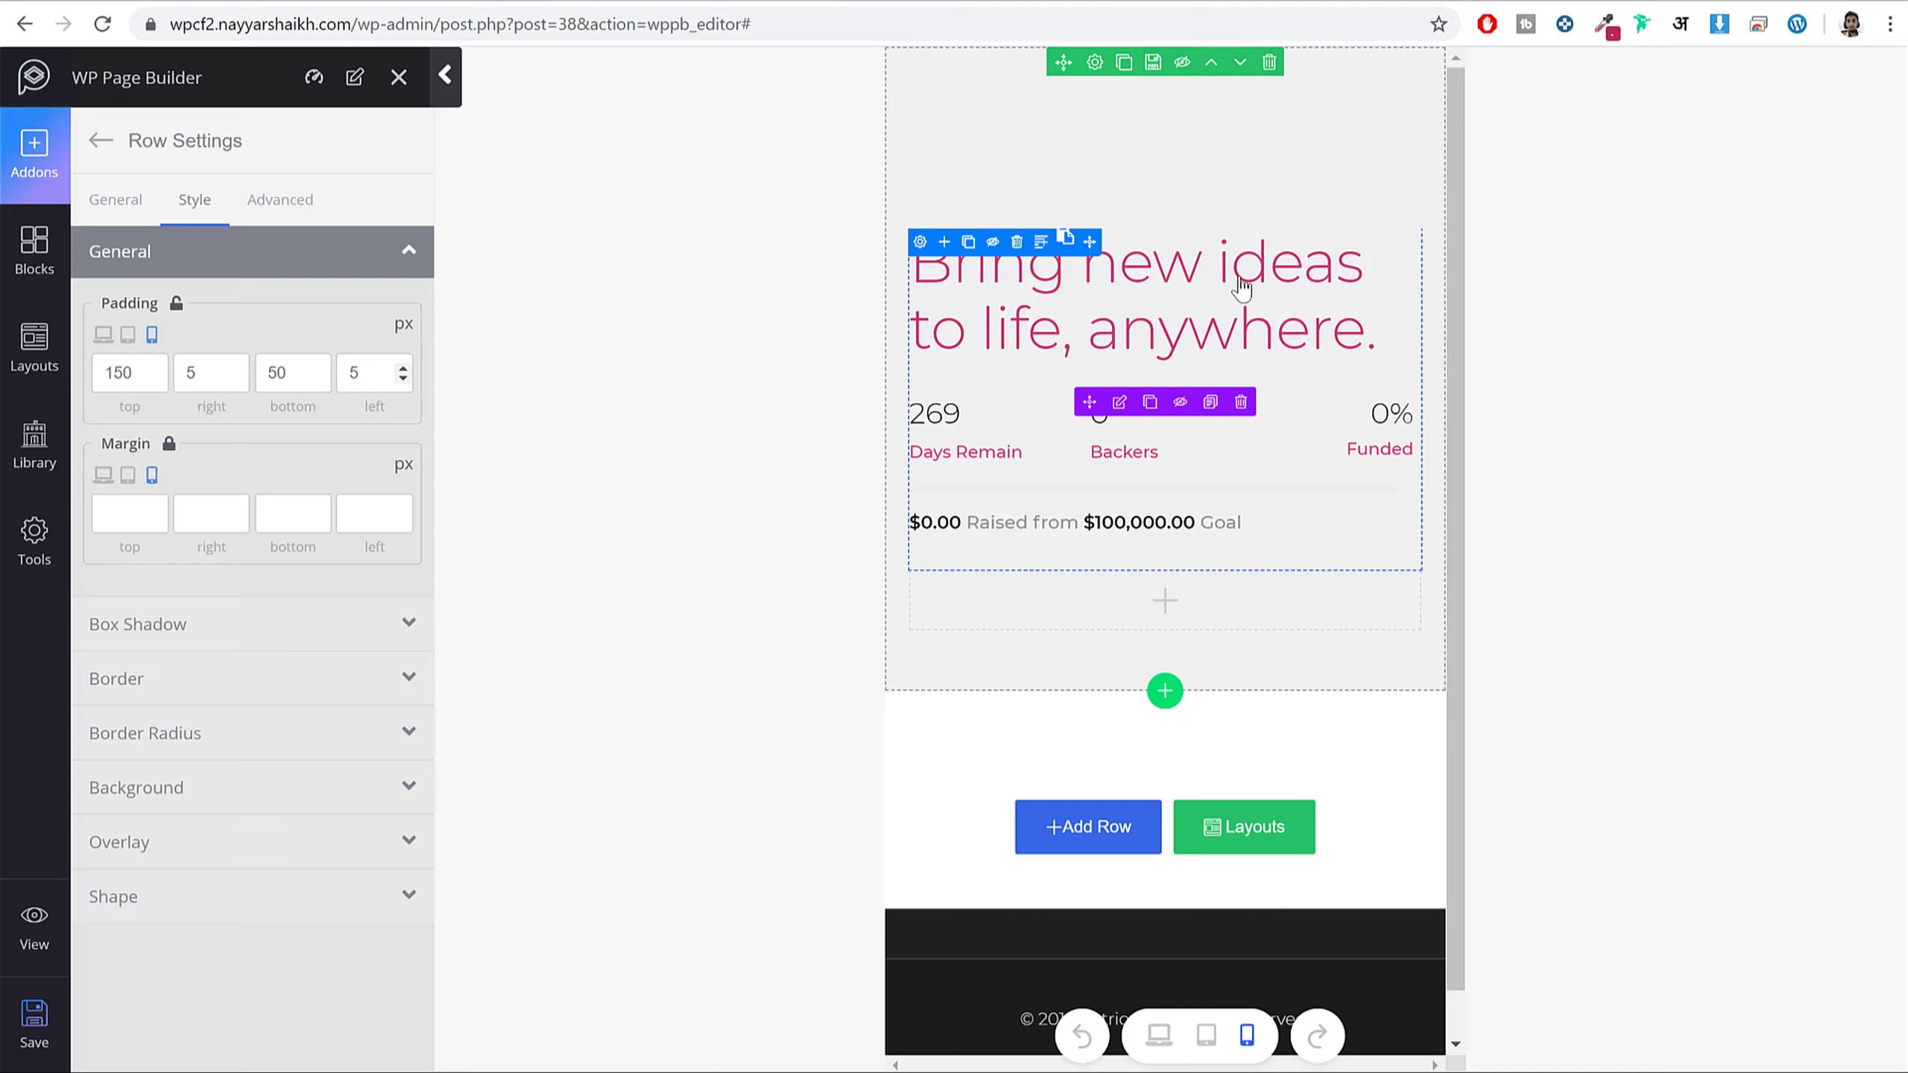
# - Set the campaign grid title's mobile font size to 35 px and line height to 45 px, and save the page
pyautogui.click(1119, 400)
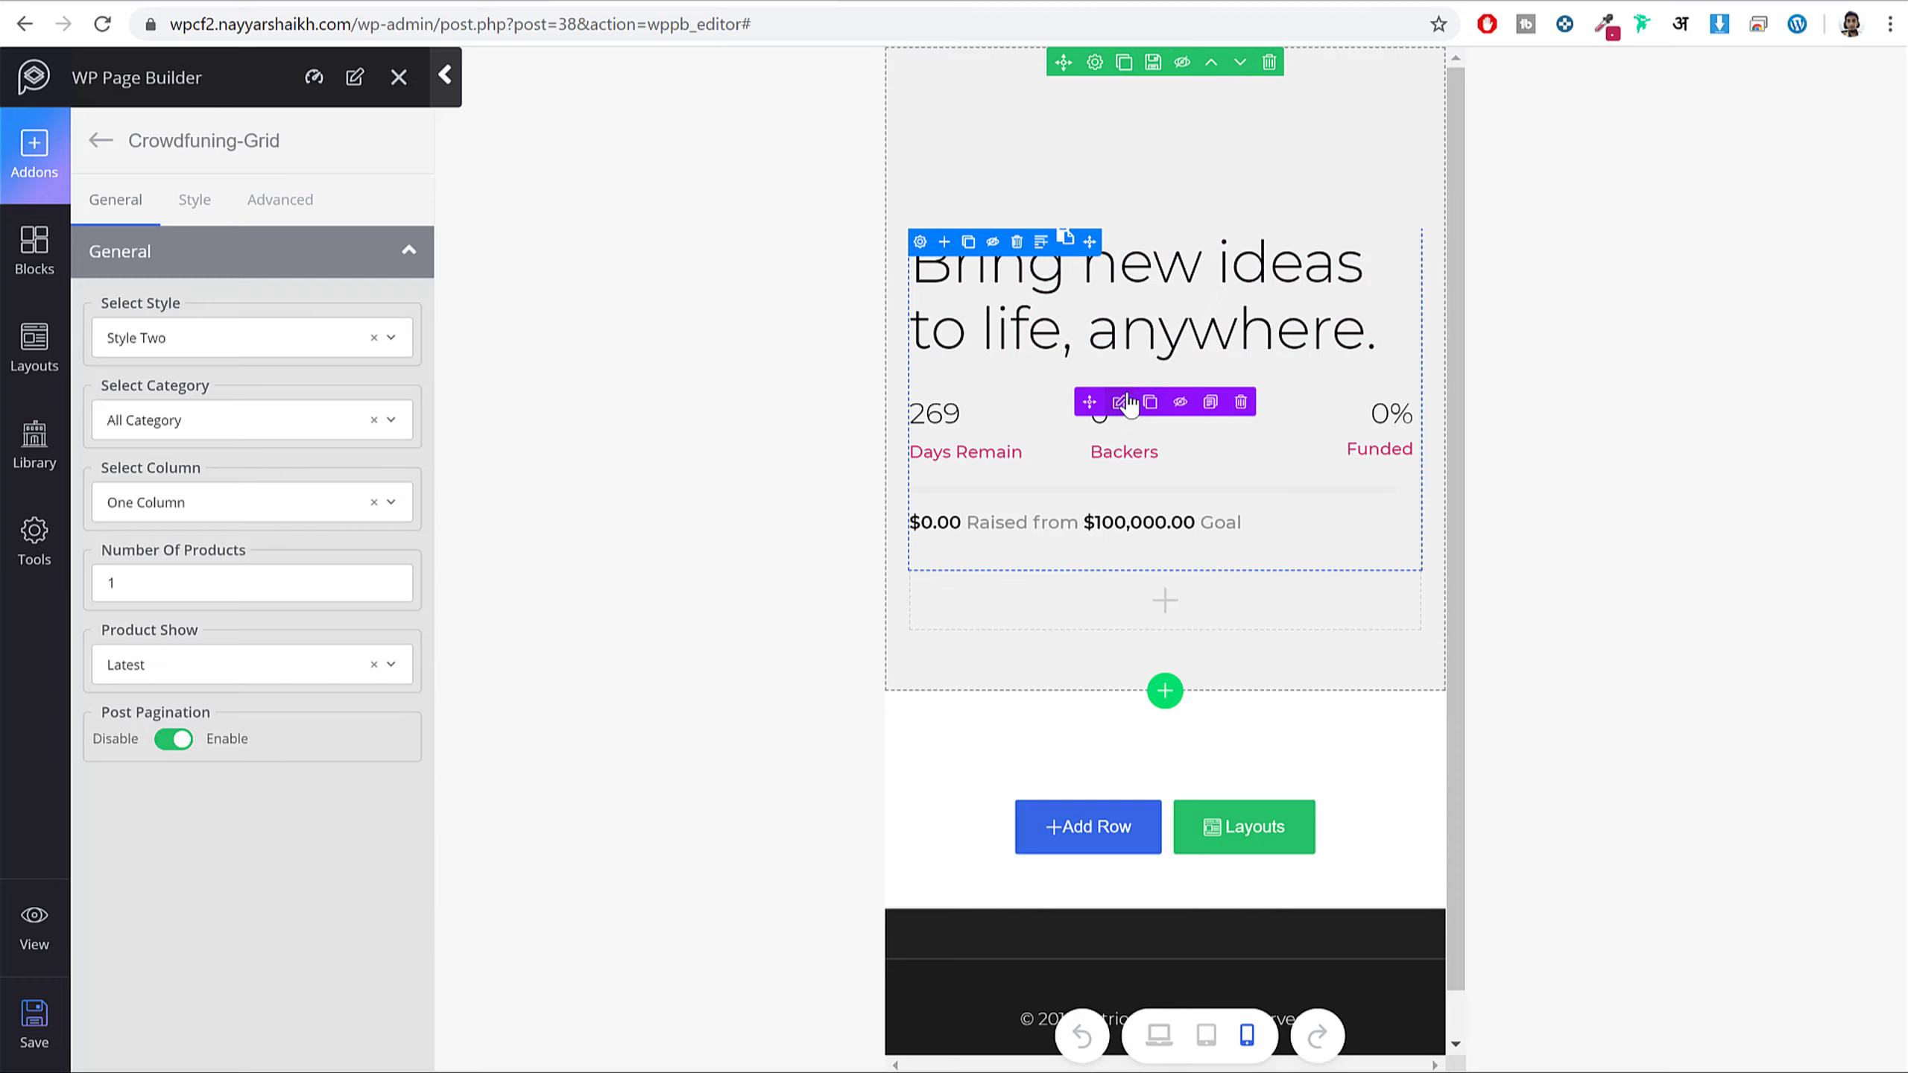
pyautogui.click(187, 201)
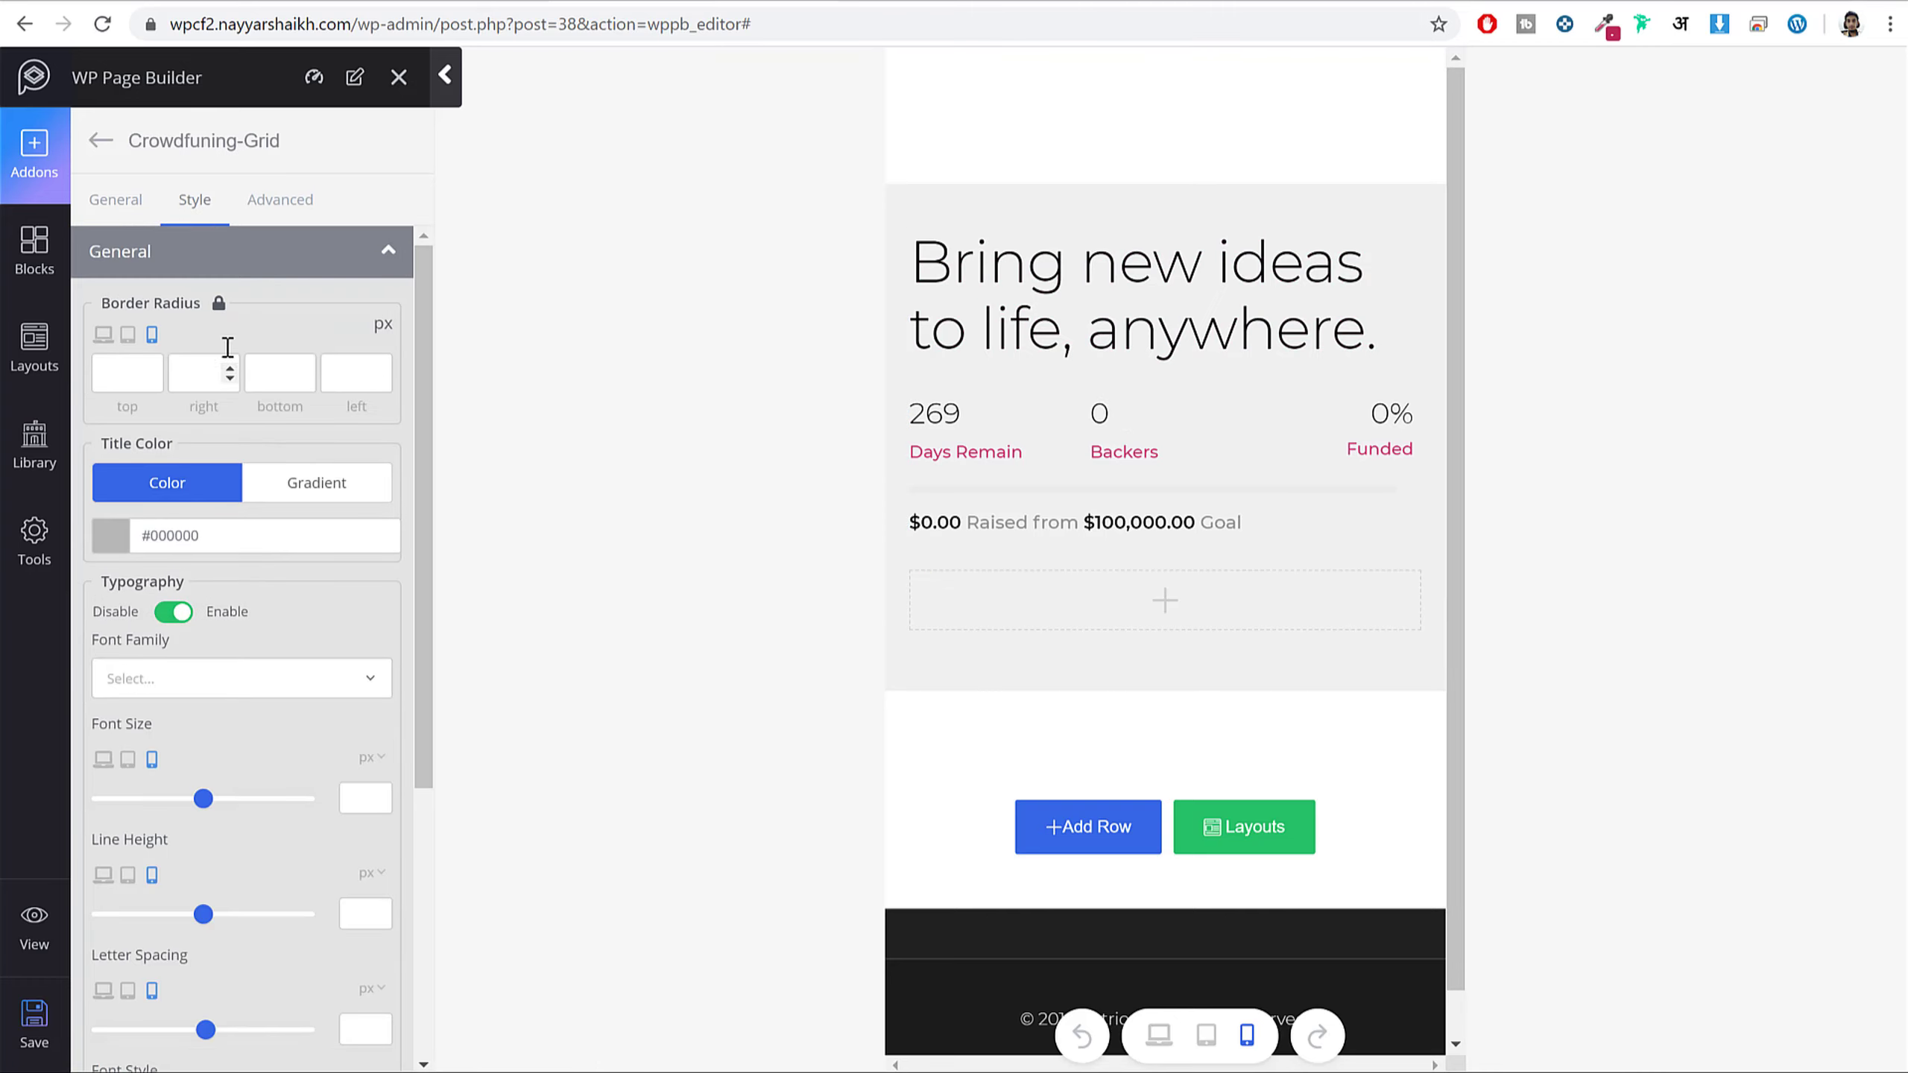
pyautogui.scroll(-5, 245, 298)
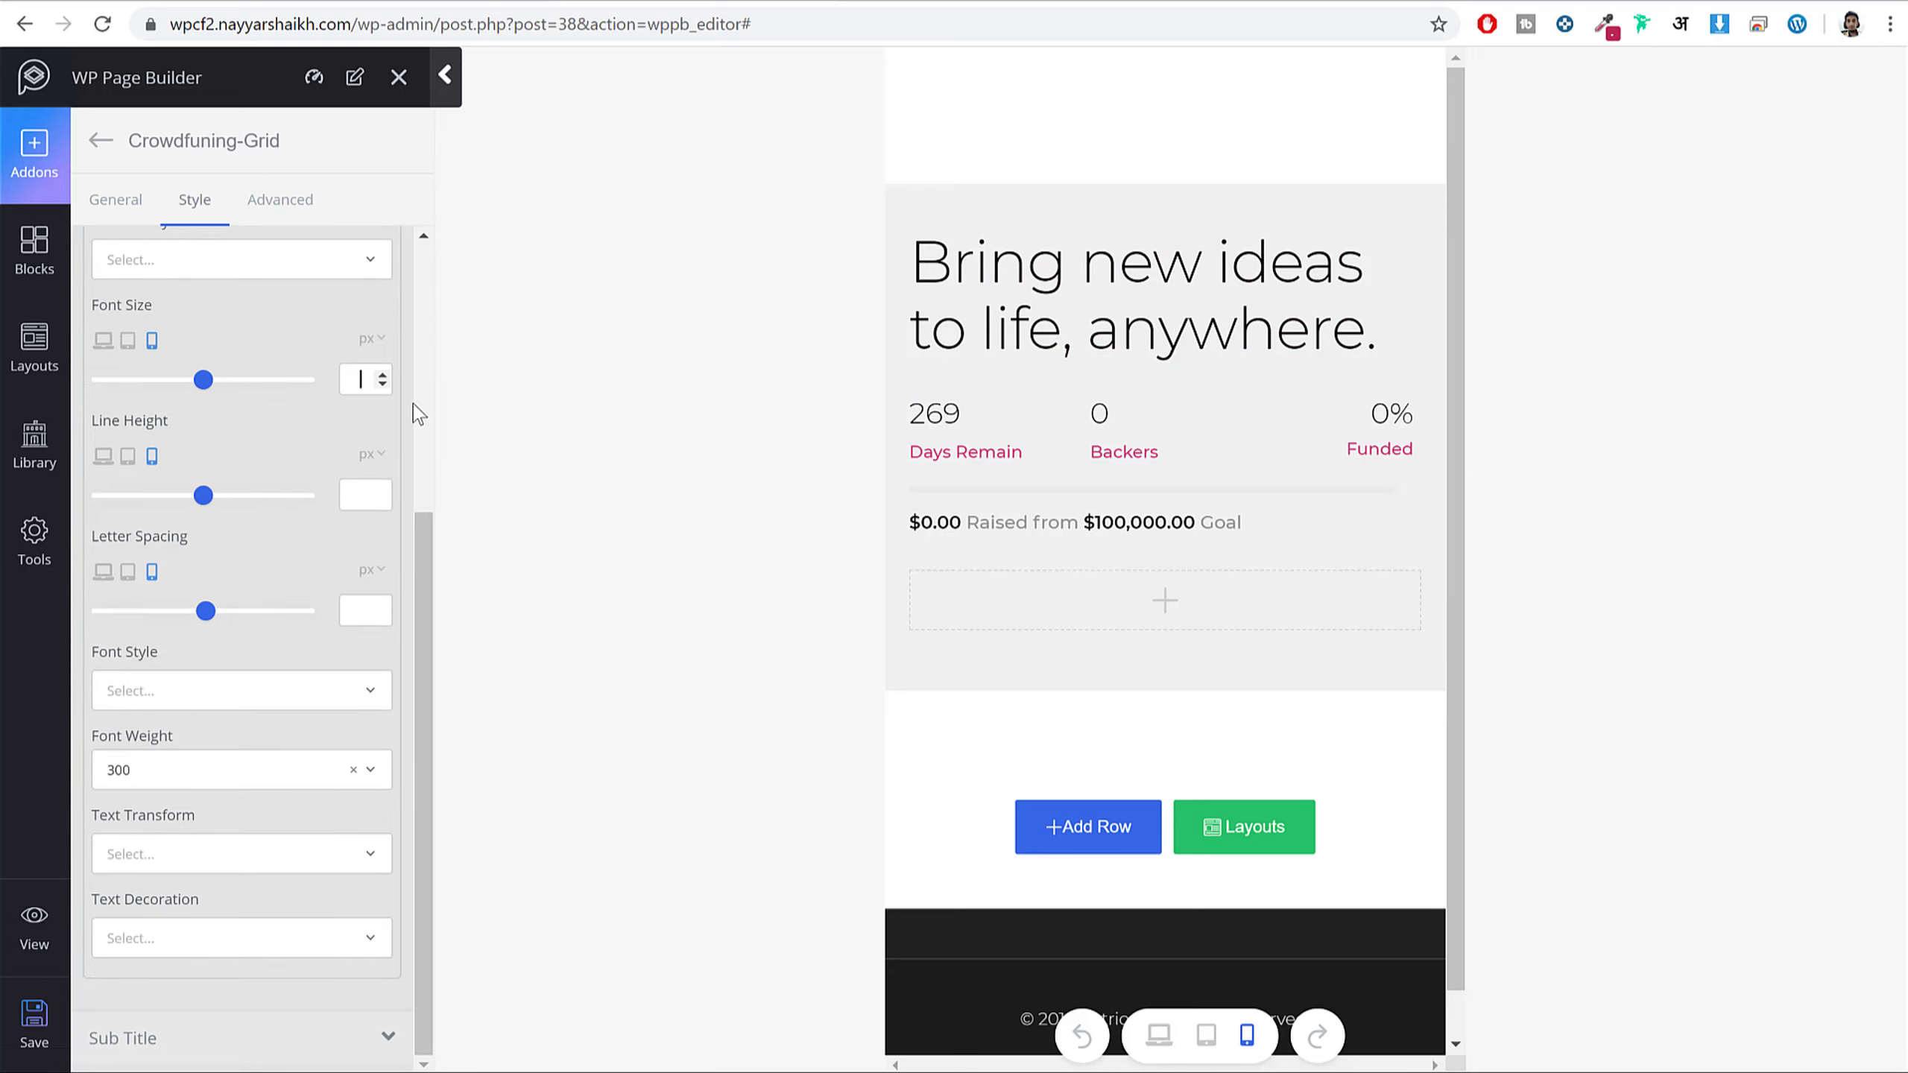
pyautogui.write('35')
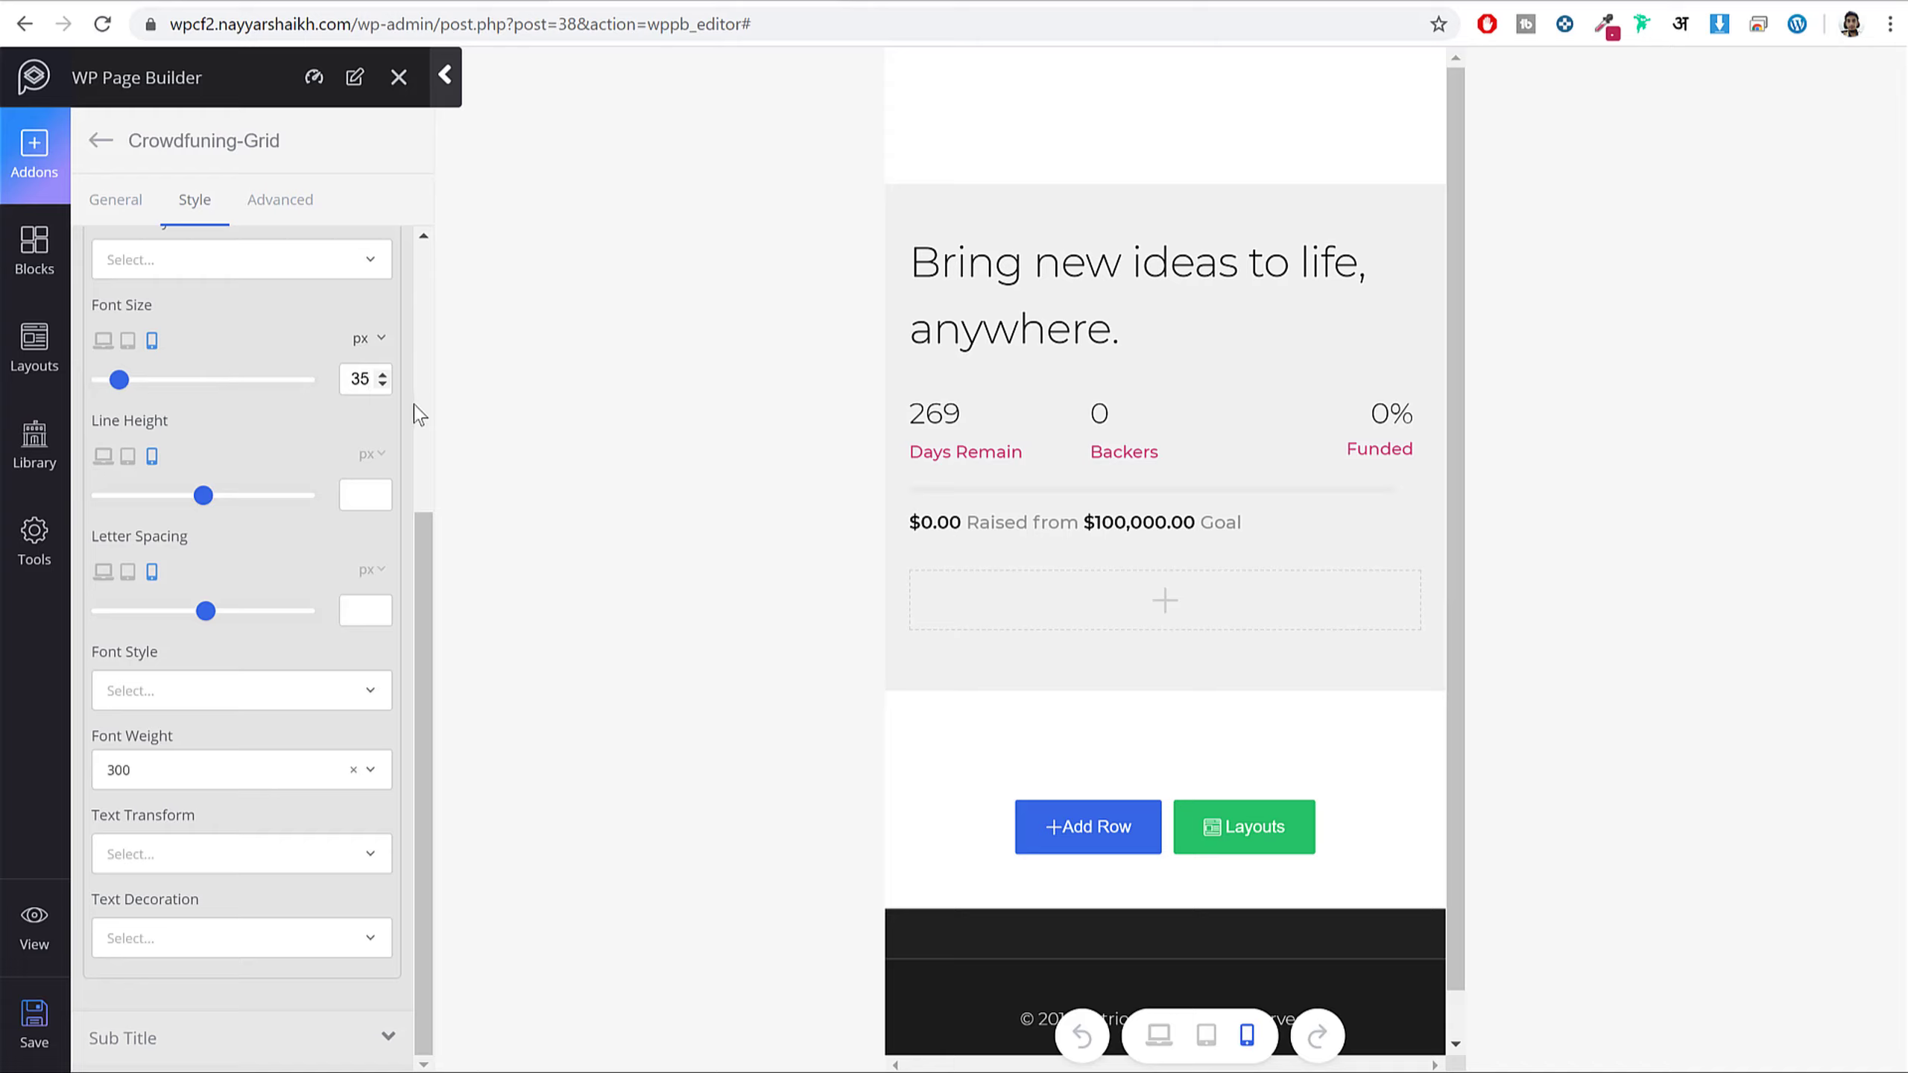
pyautogui.click(359, 500)
pyautogui.write('45')
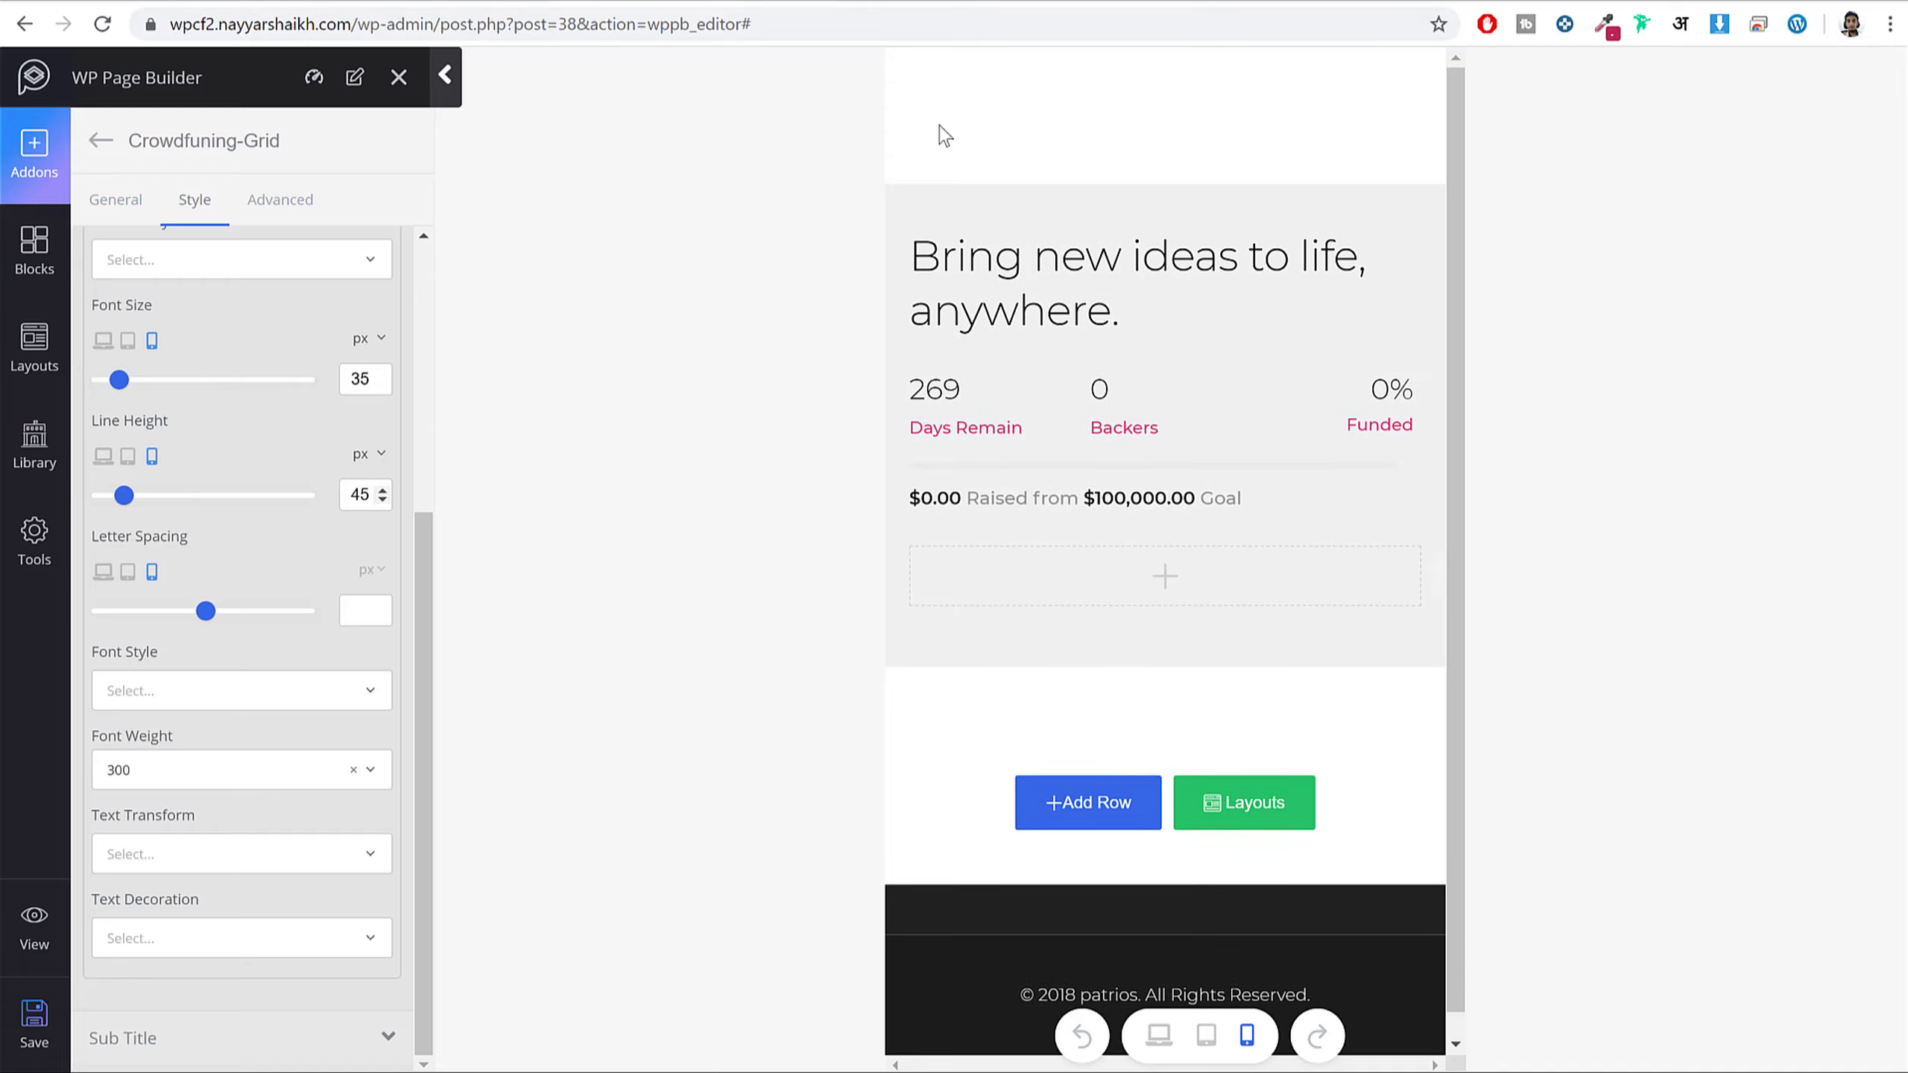
pyautogui.click(34, 1022)
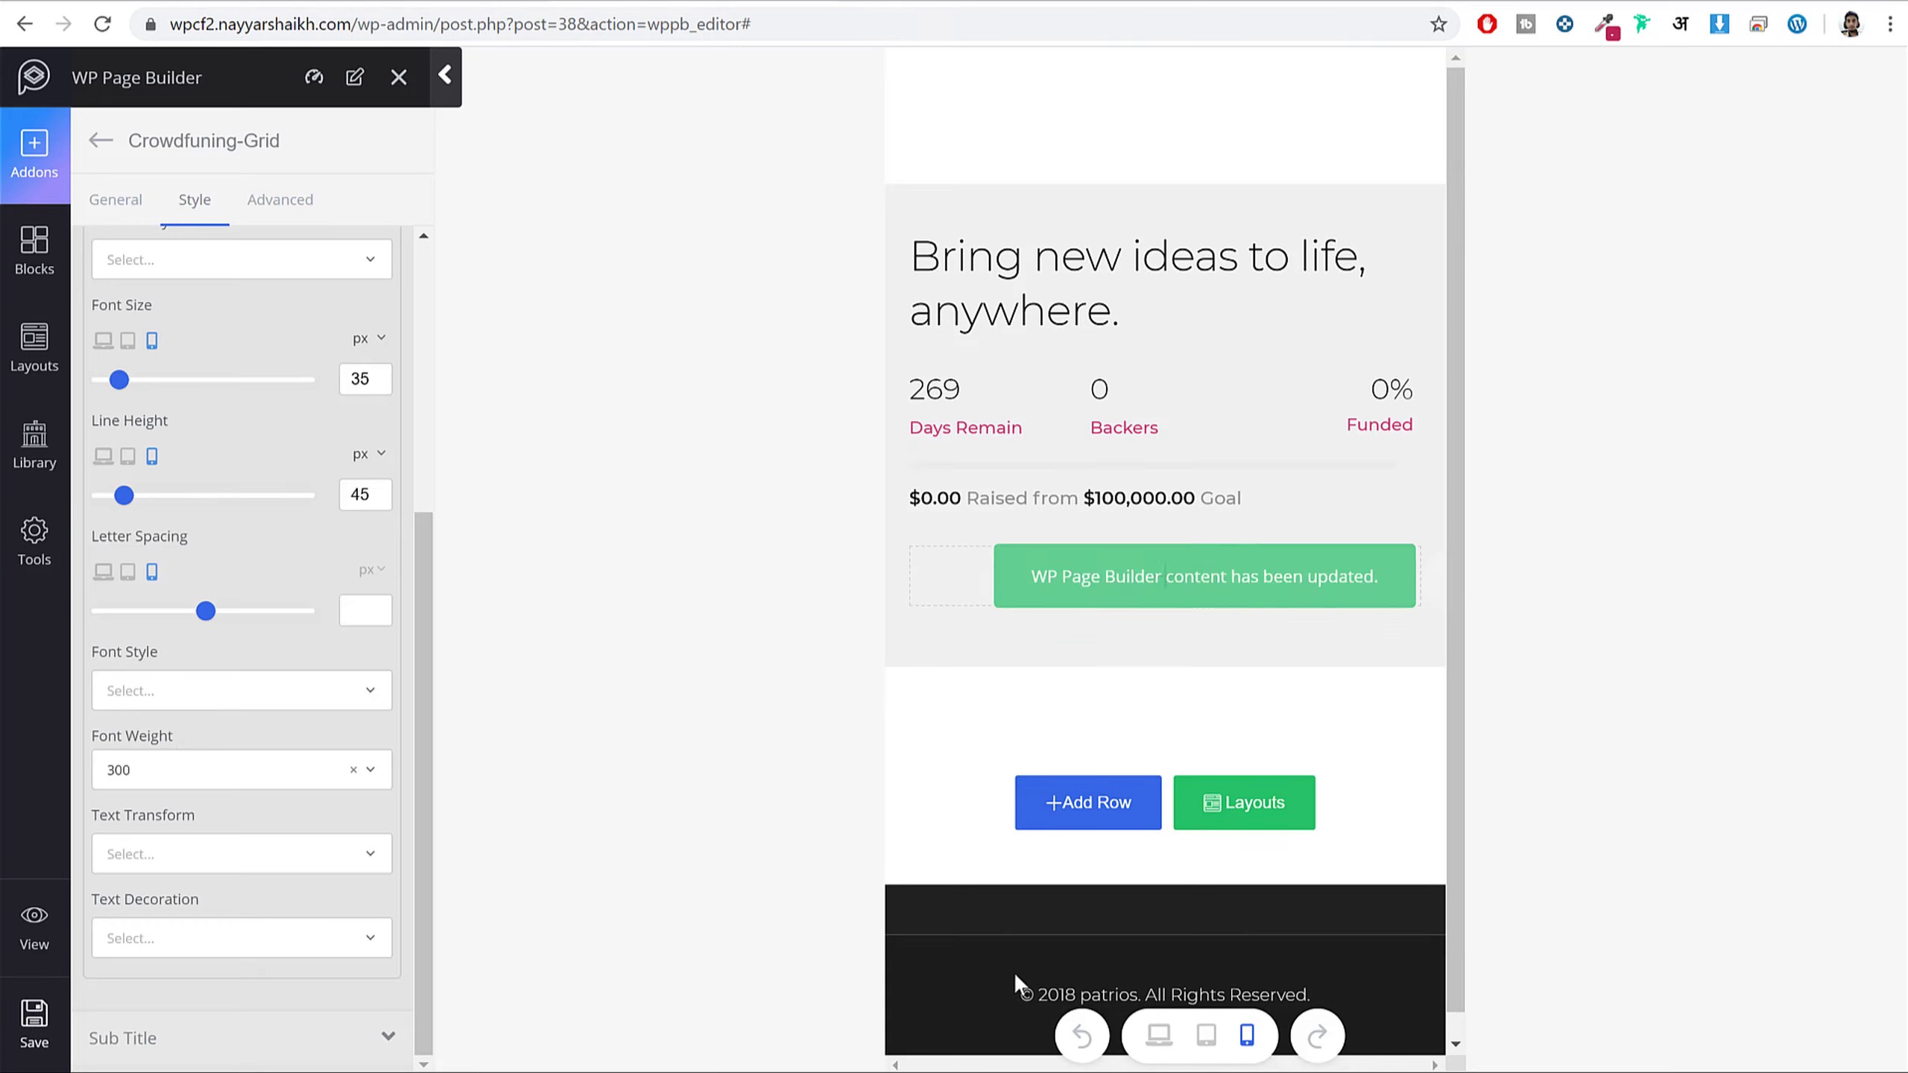
# - Return to the desktop layout, check the demo's featured projects section, and add a single full-width column row below the hero row
pyautogui.click(1158, 1039)
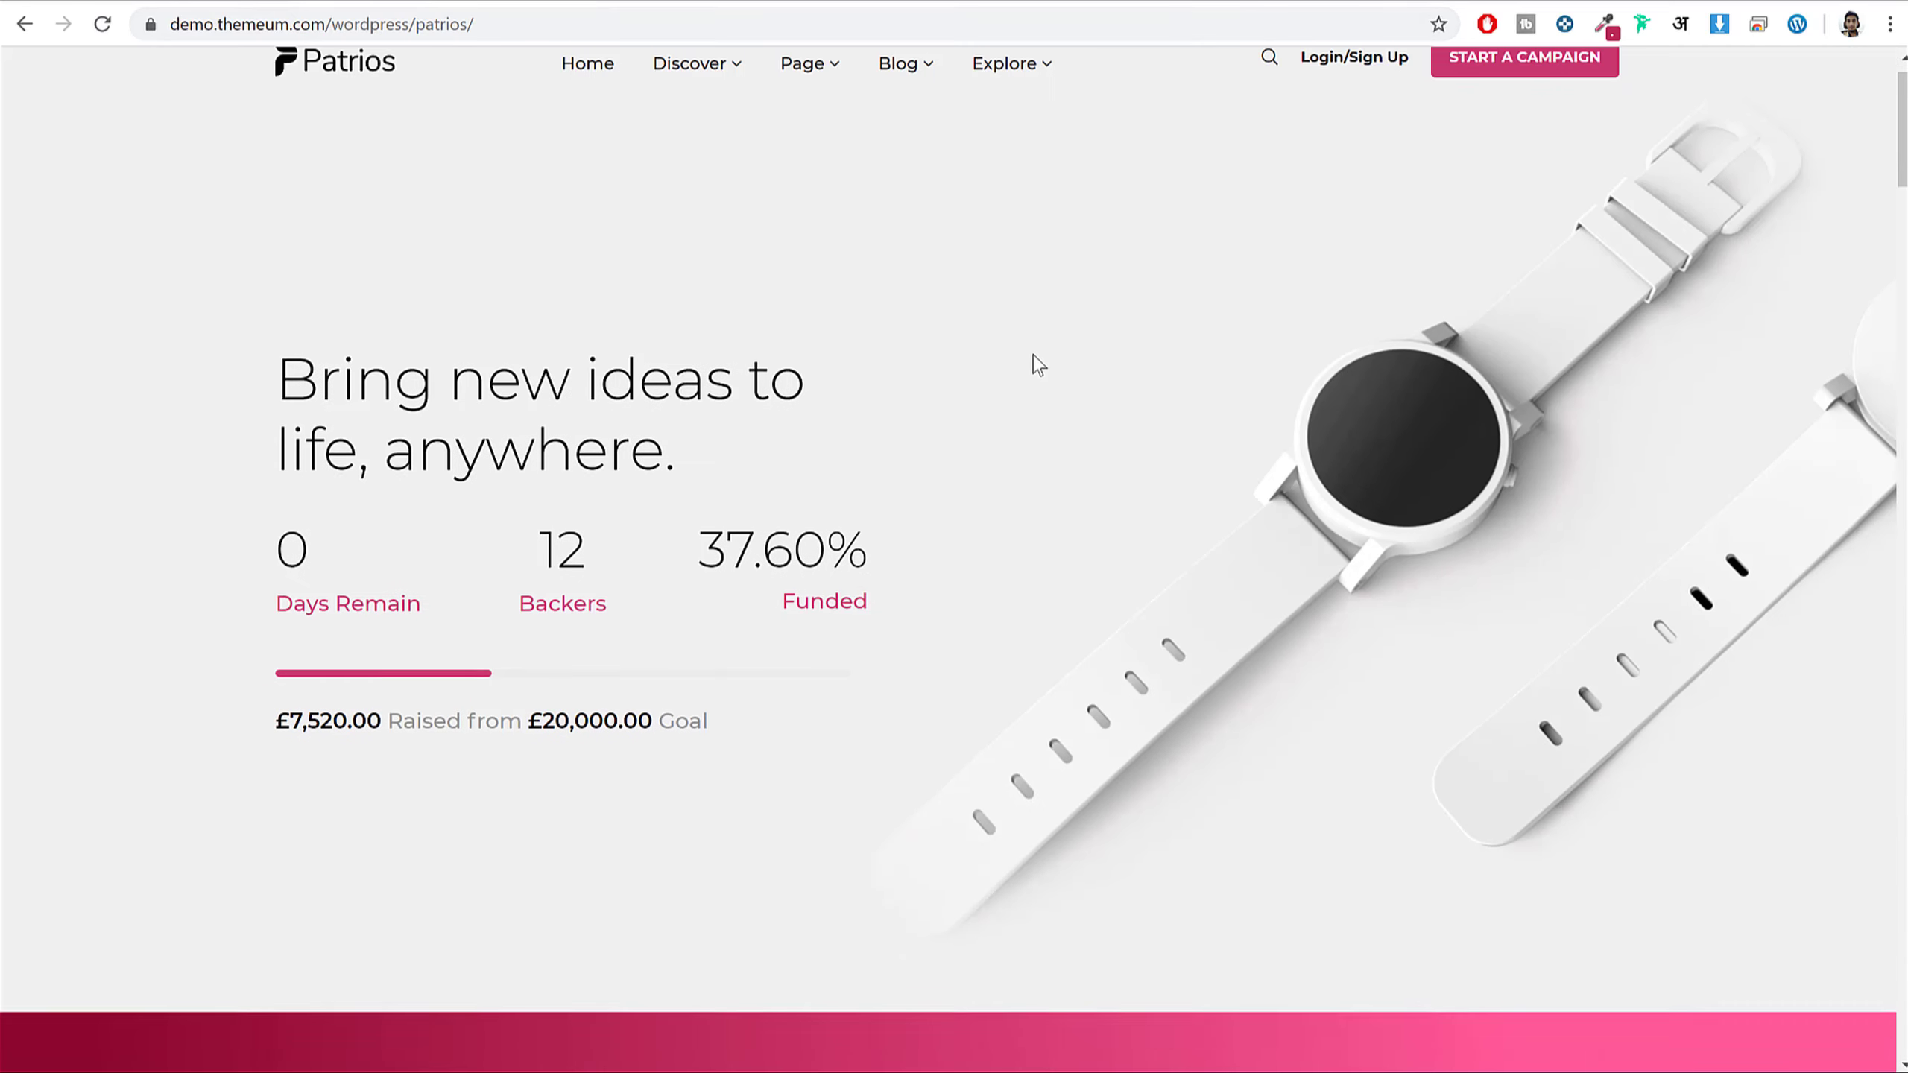
pyautogui.scroll(-10, 1033, 362)
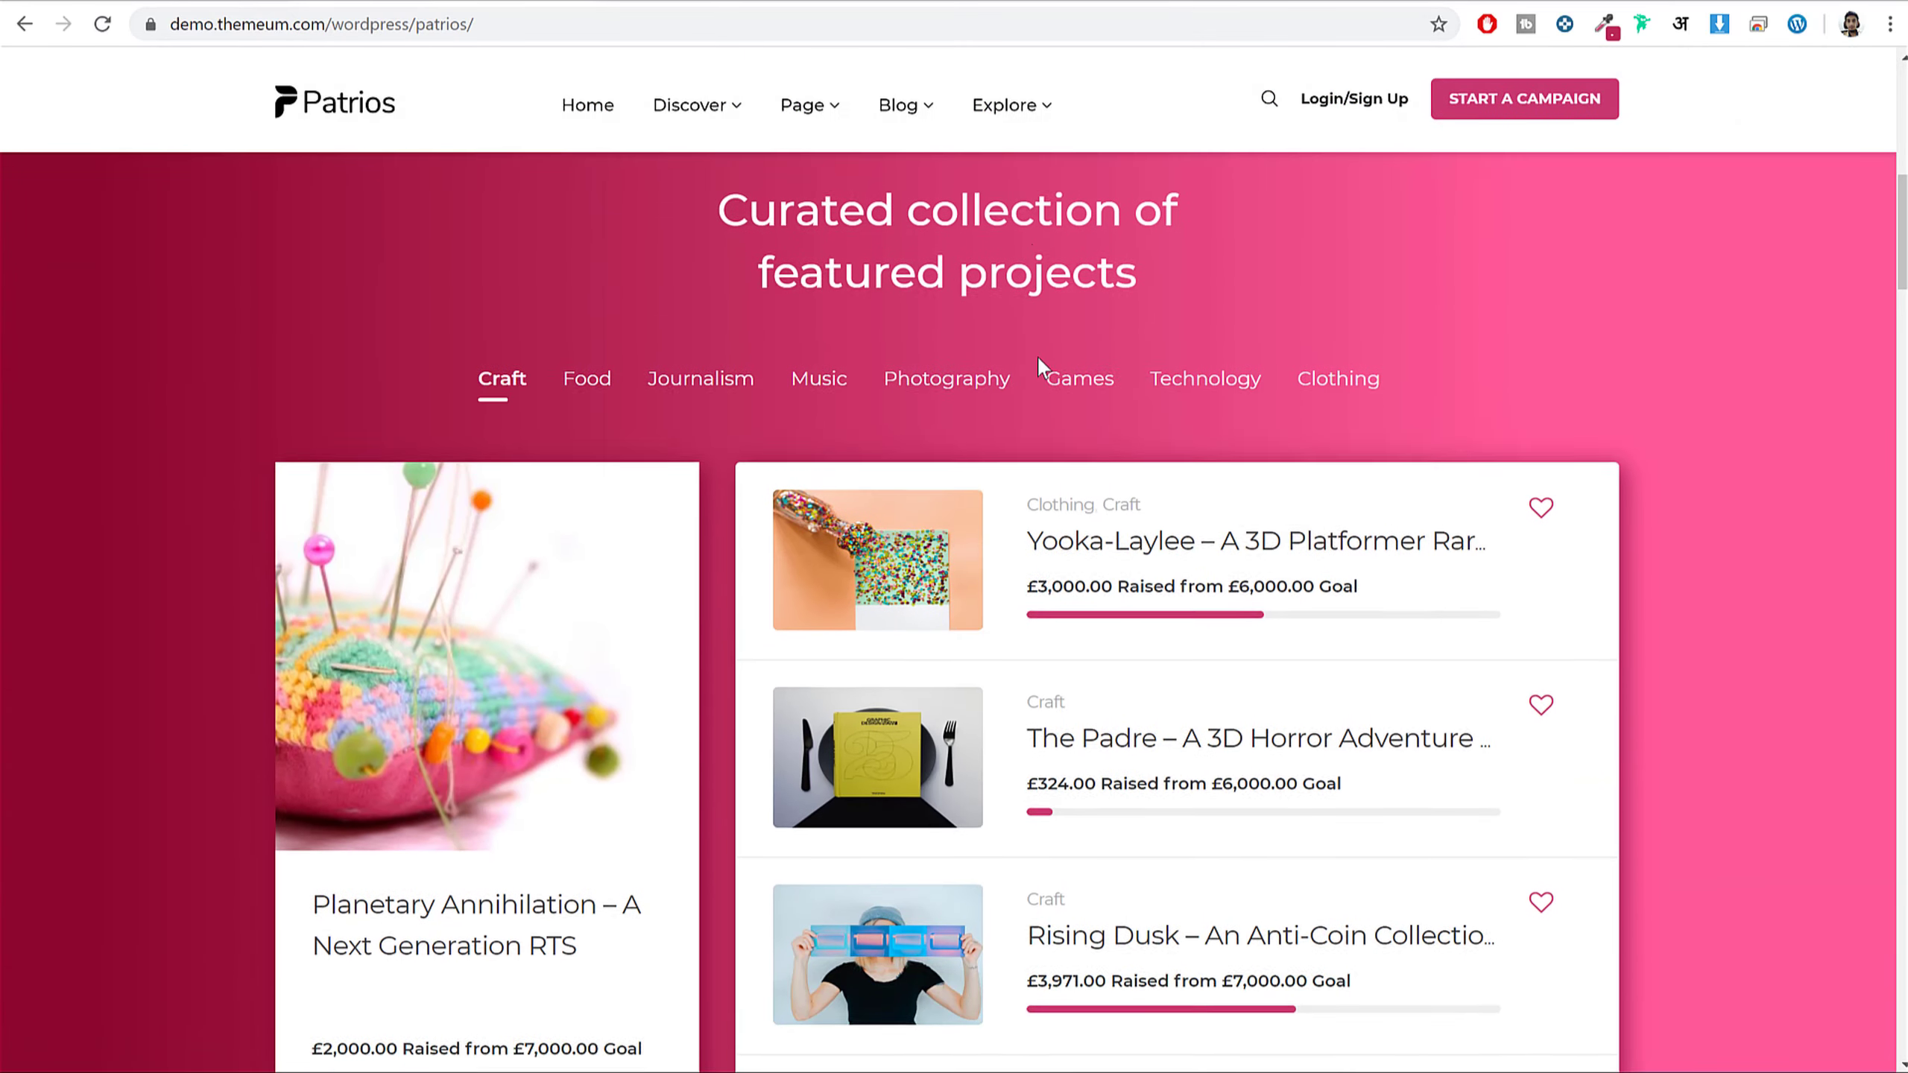
pyautogui.scroll(1, 1033, 358)
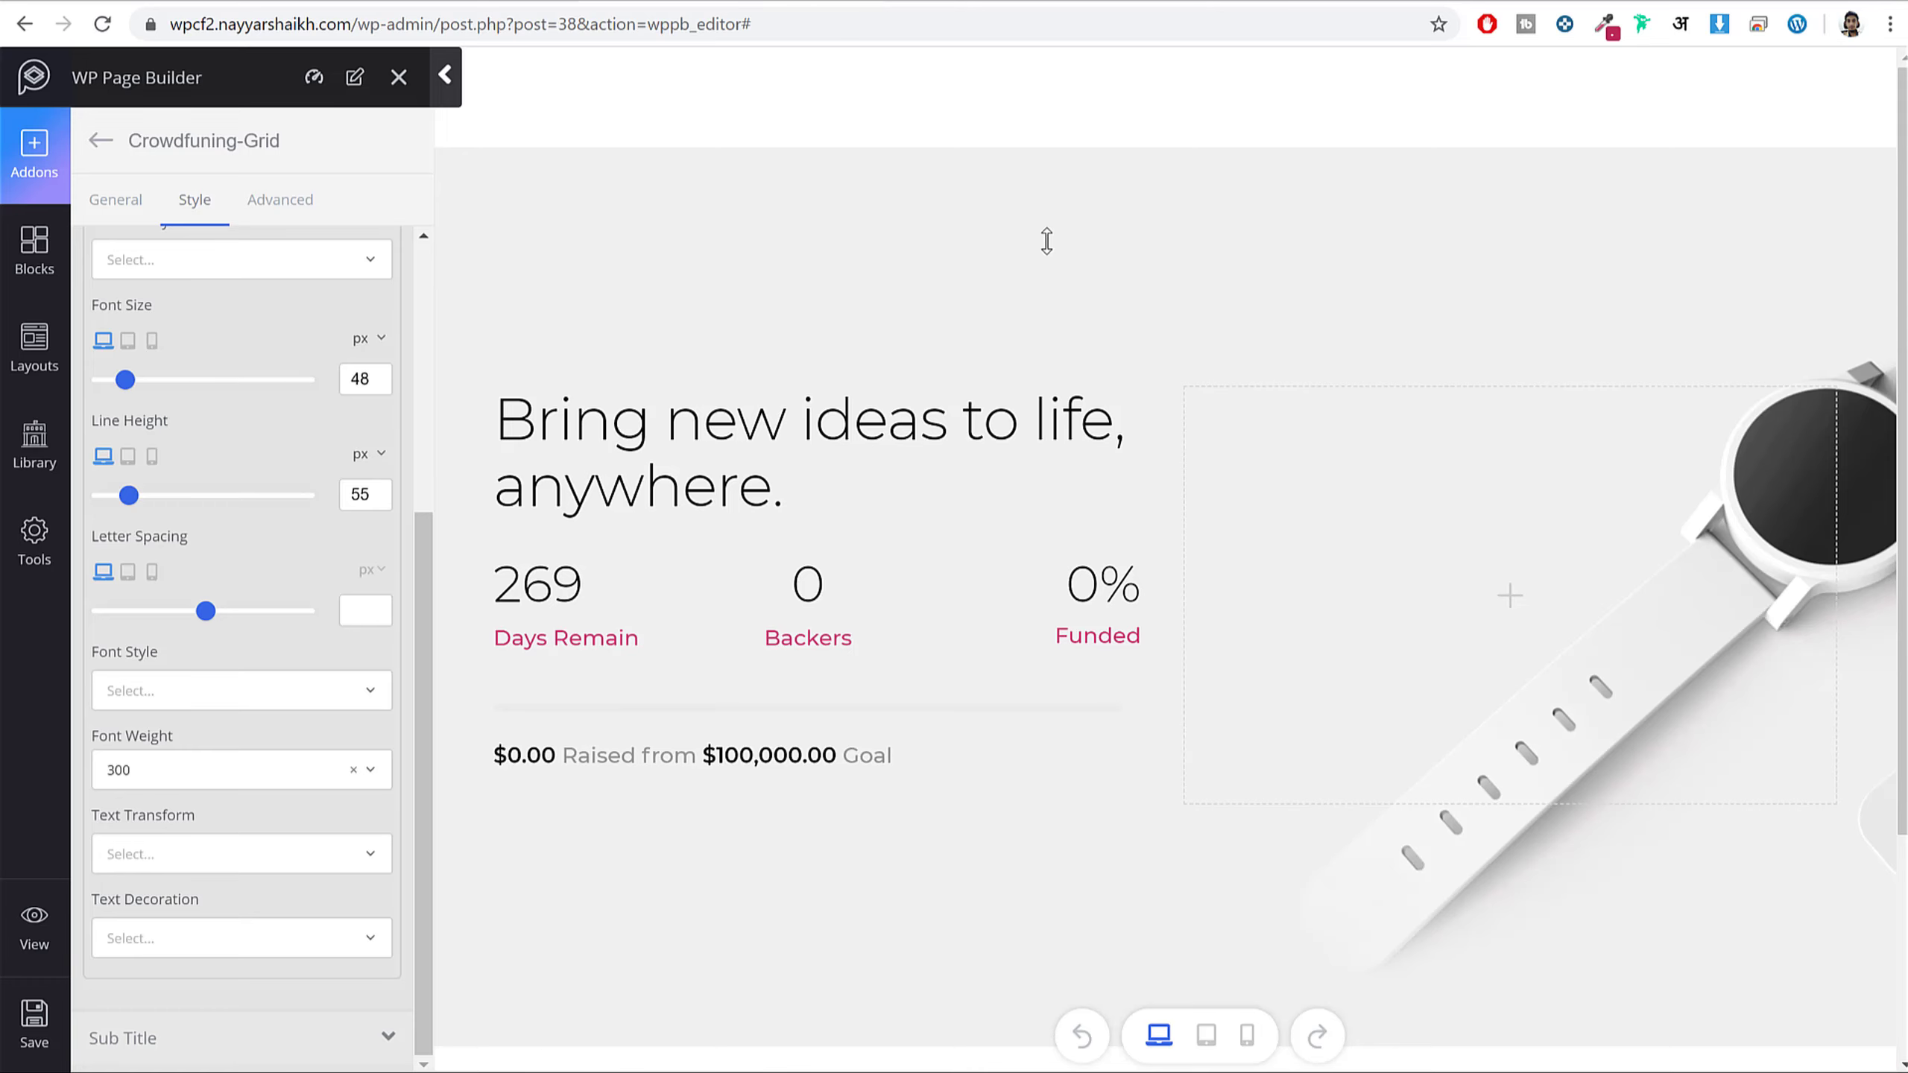
pyautogui.scroll(-3, 1198, 492)
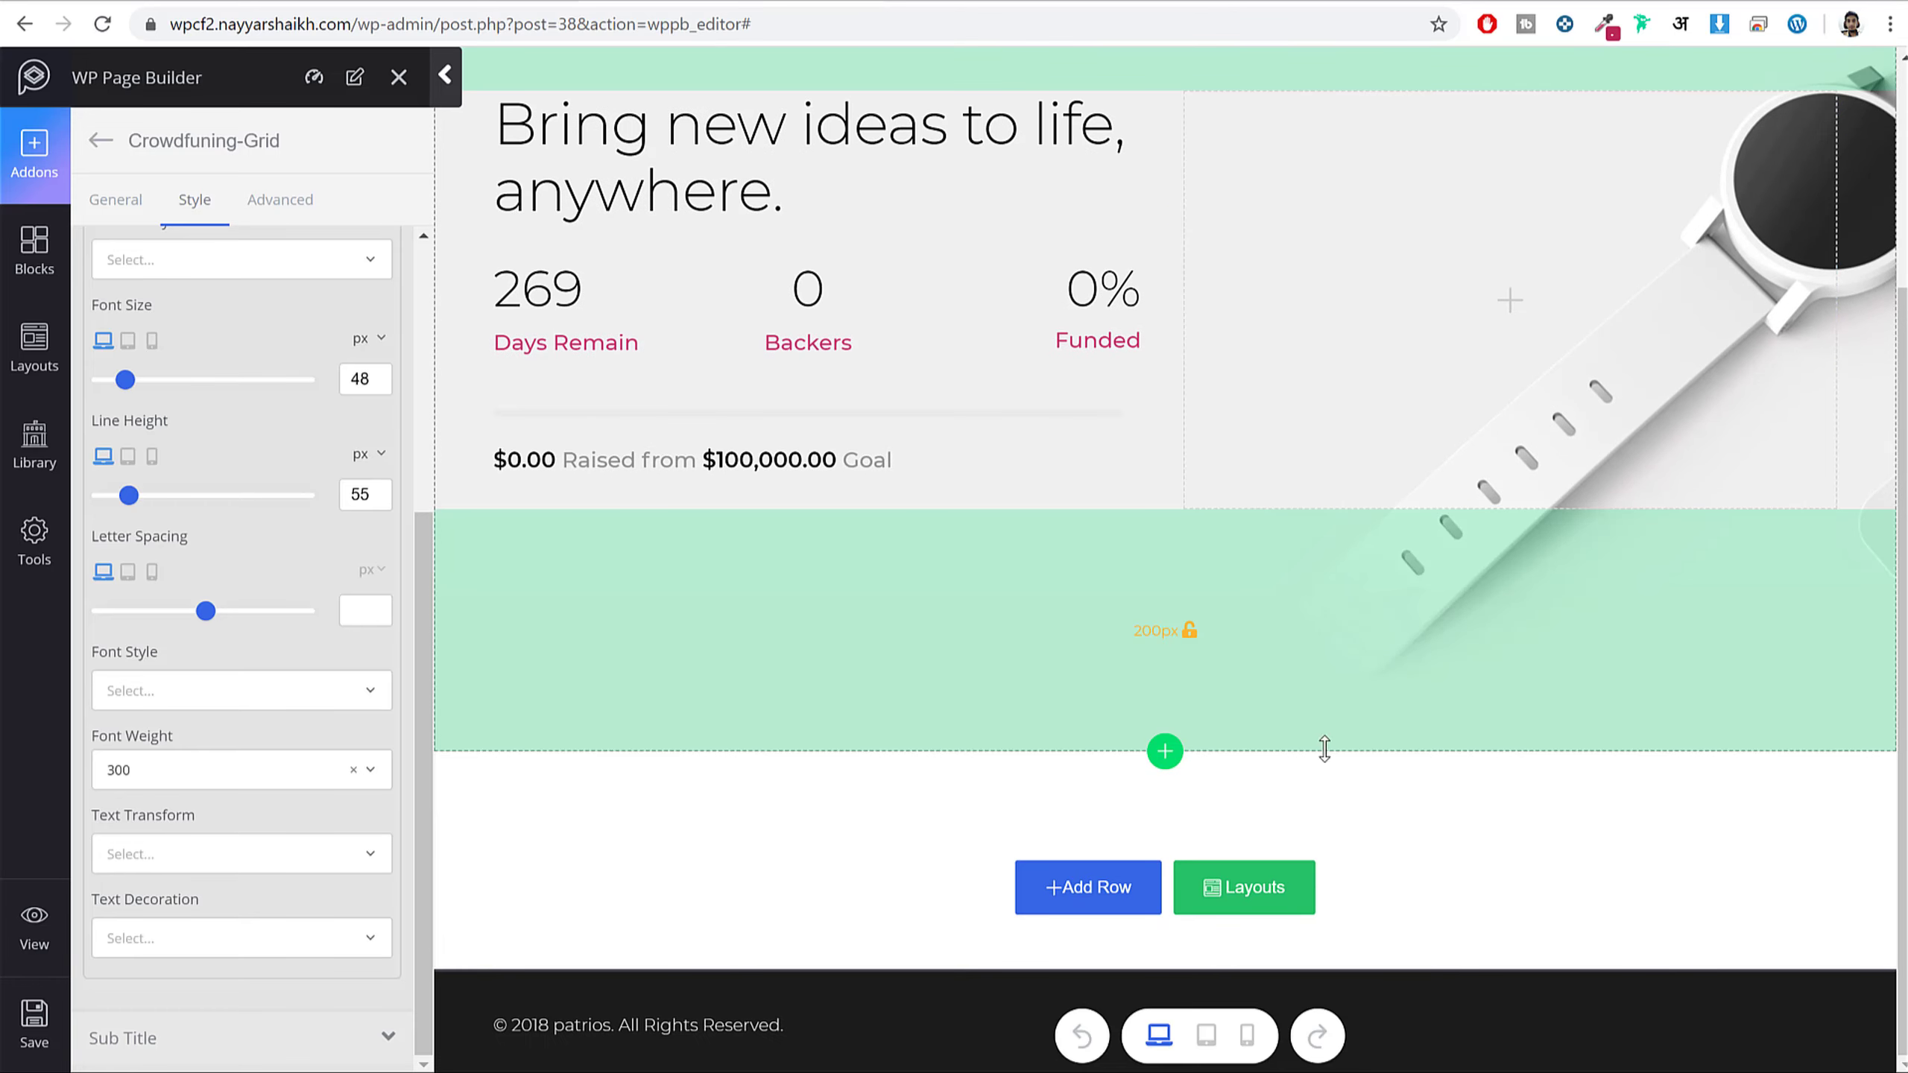
pyautogui.click(1098, 890)
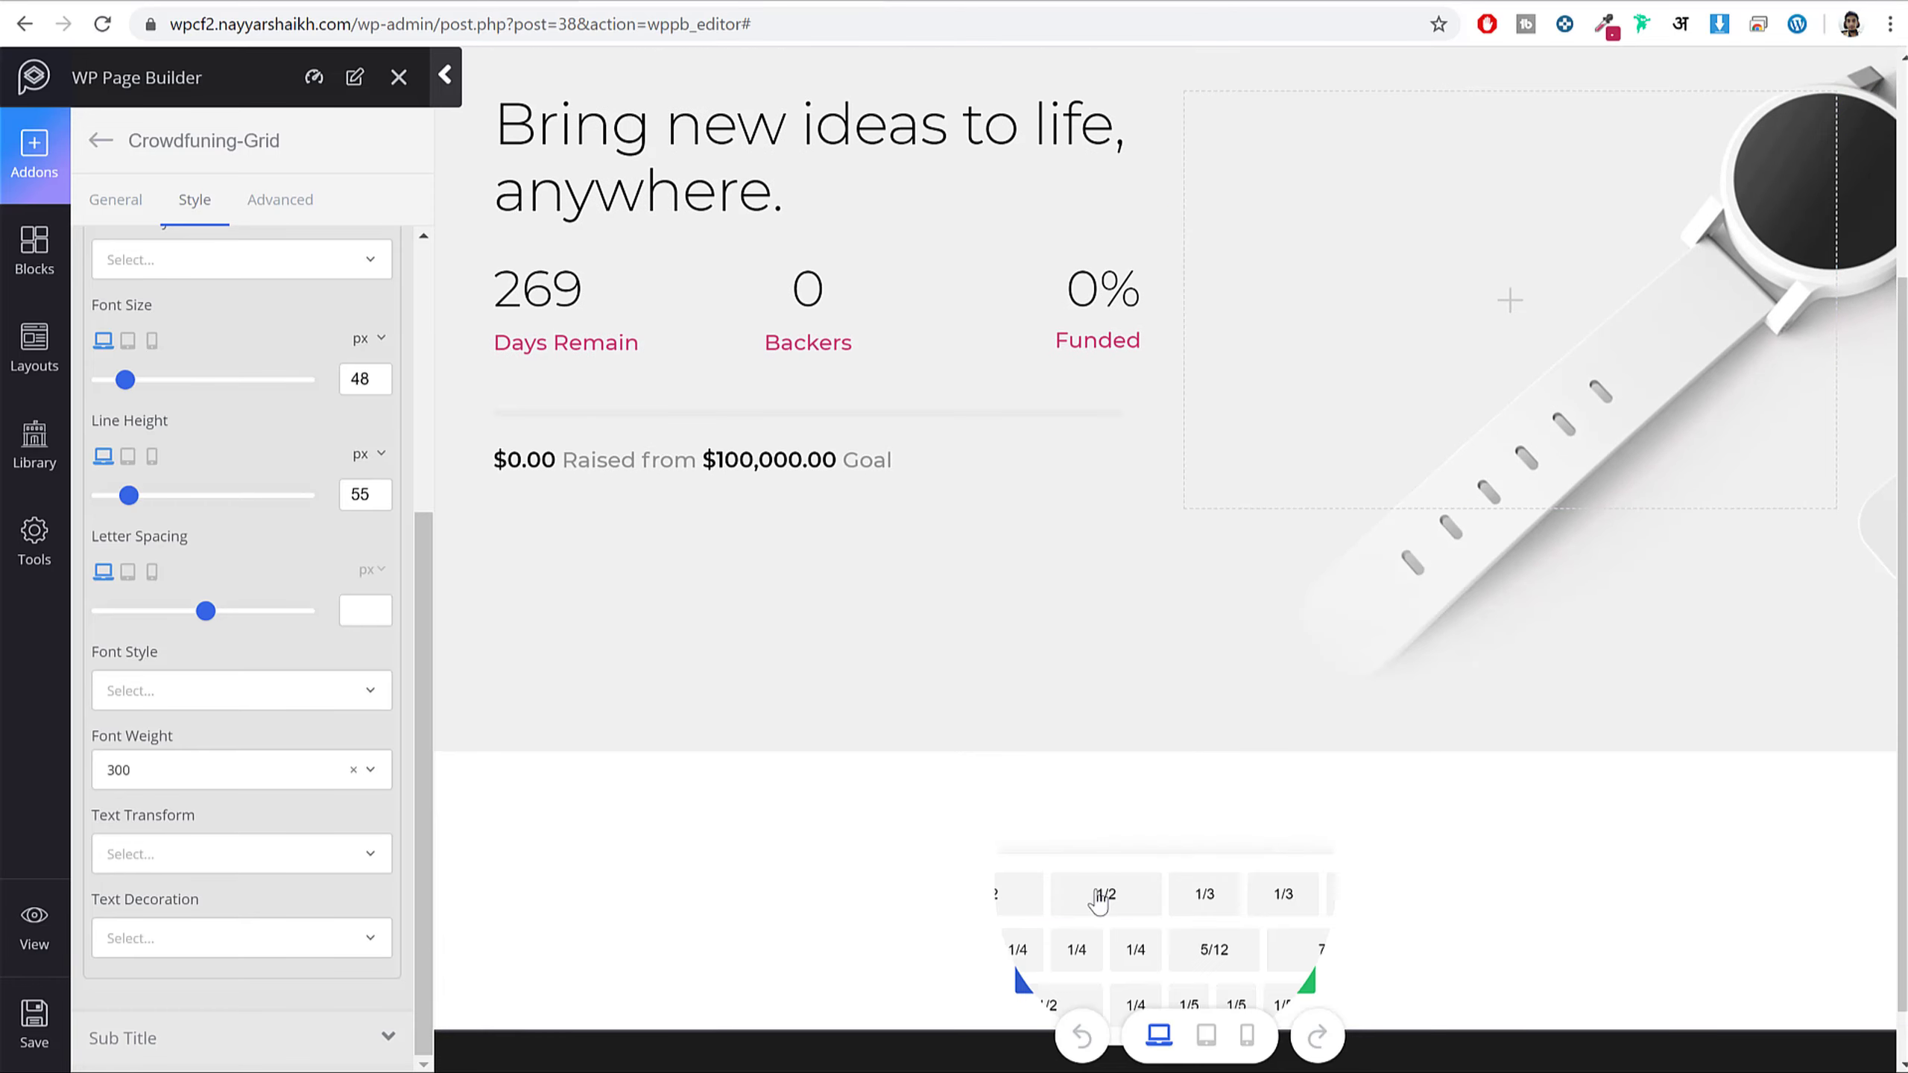
pyautogui.scroll(-2, 1173, 824)
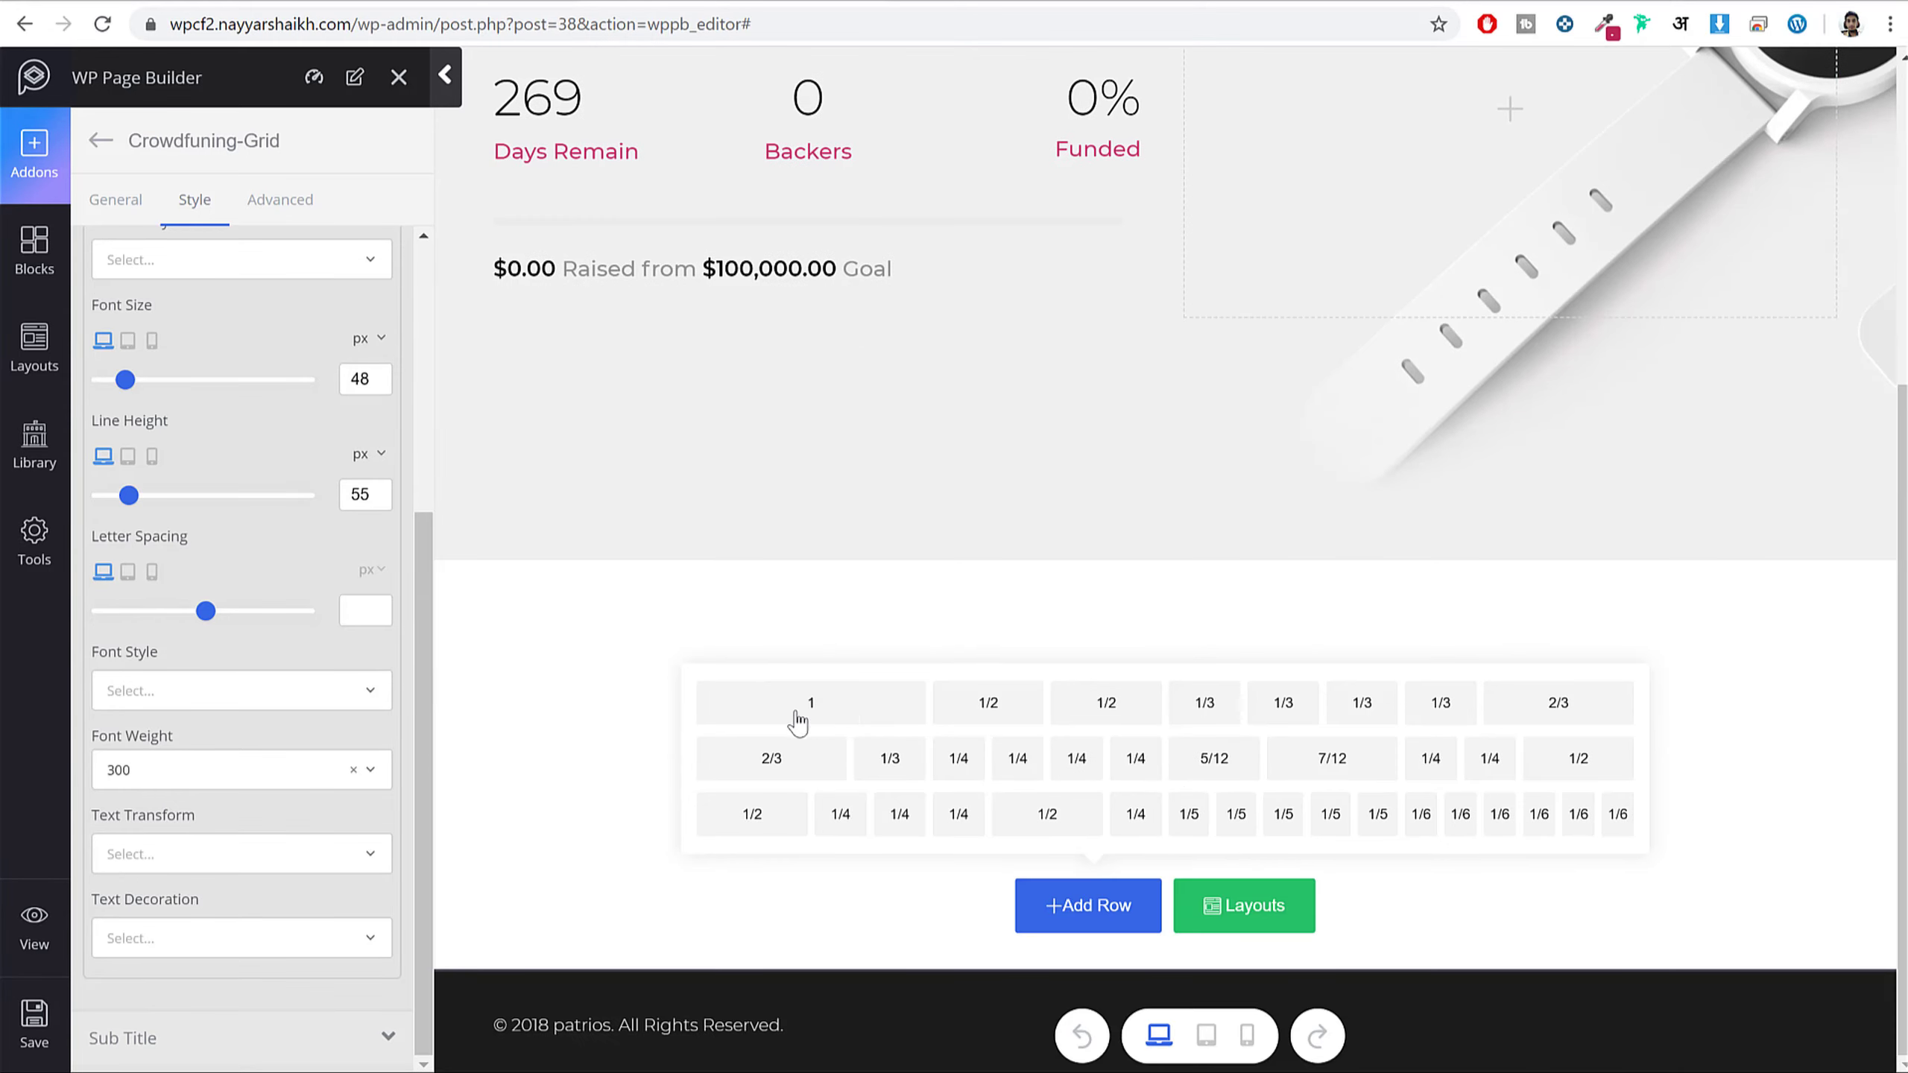
pyautogui.click(834, 717)
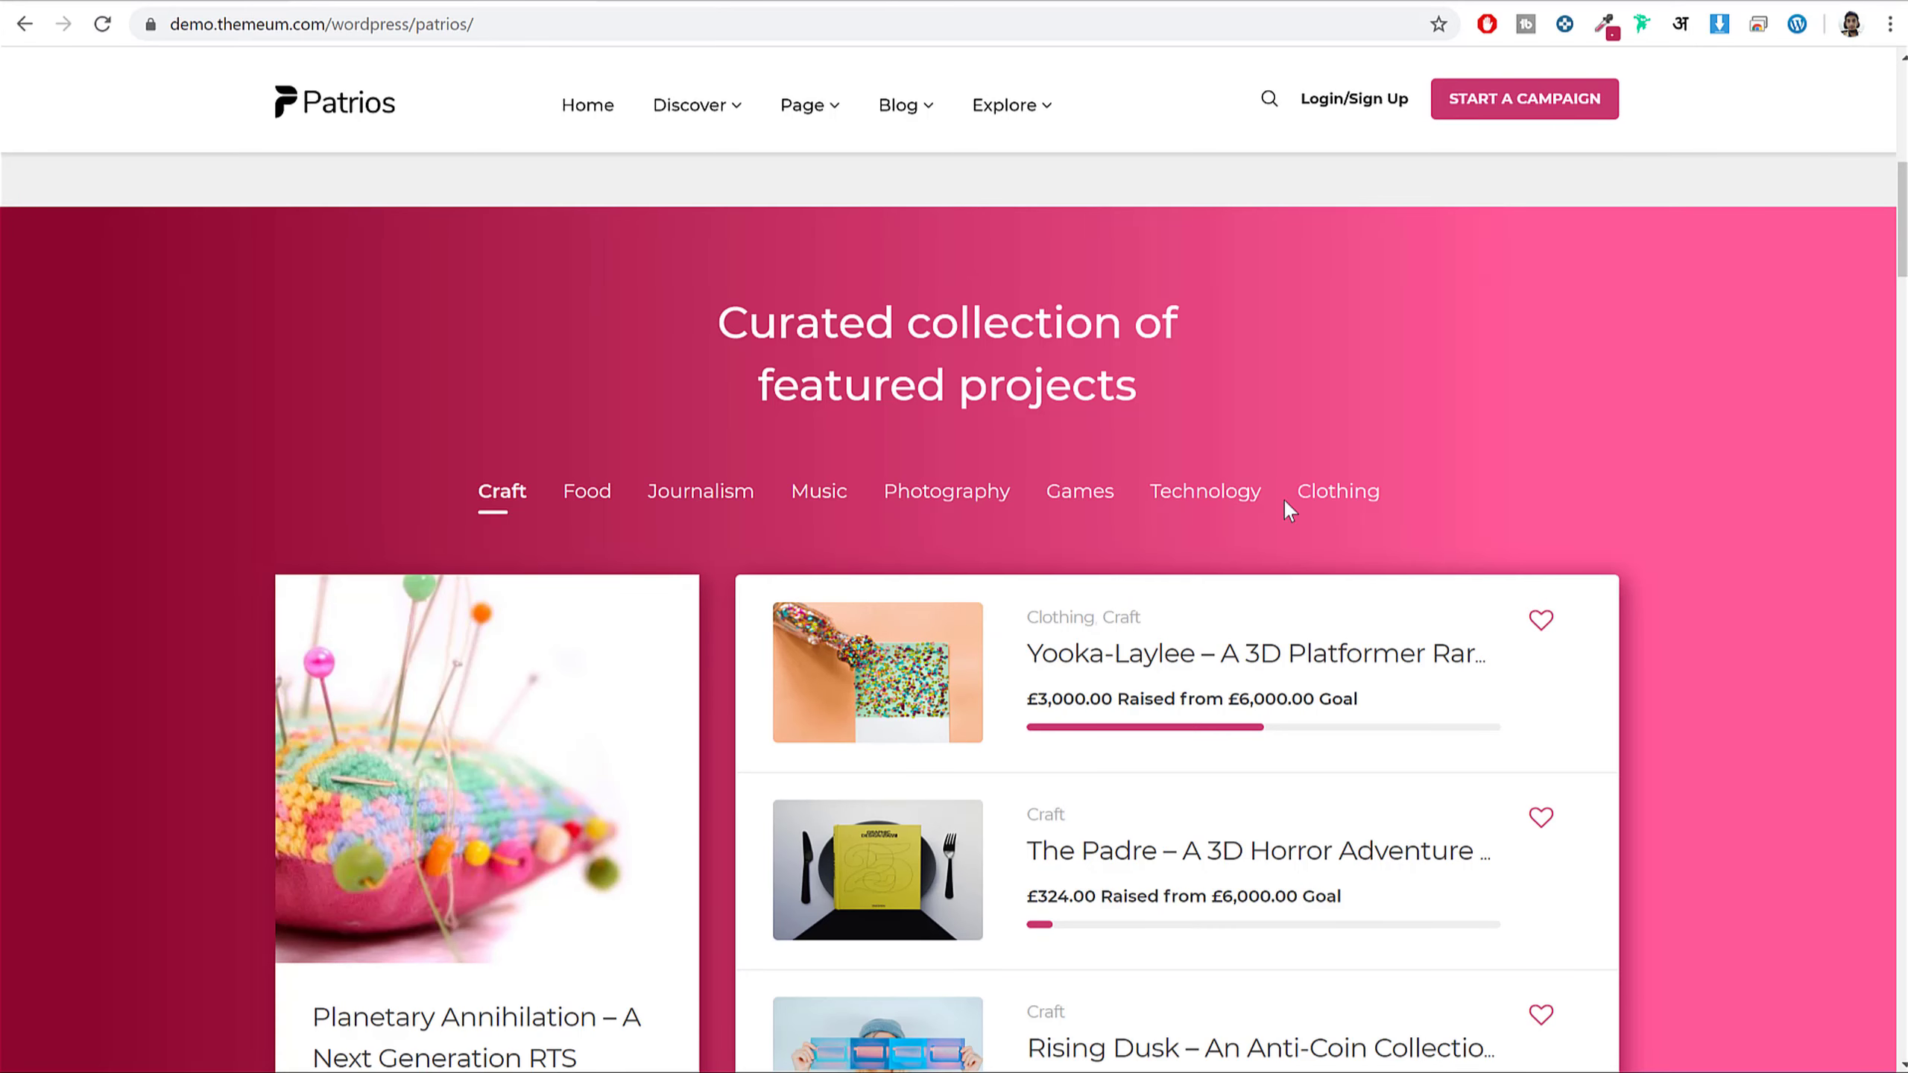
# - Add the Patrios Title addon to the new row and center its alignment
pyautogui.moveTo(1035, 344); pyautogui.dragTo(1177, 388)
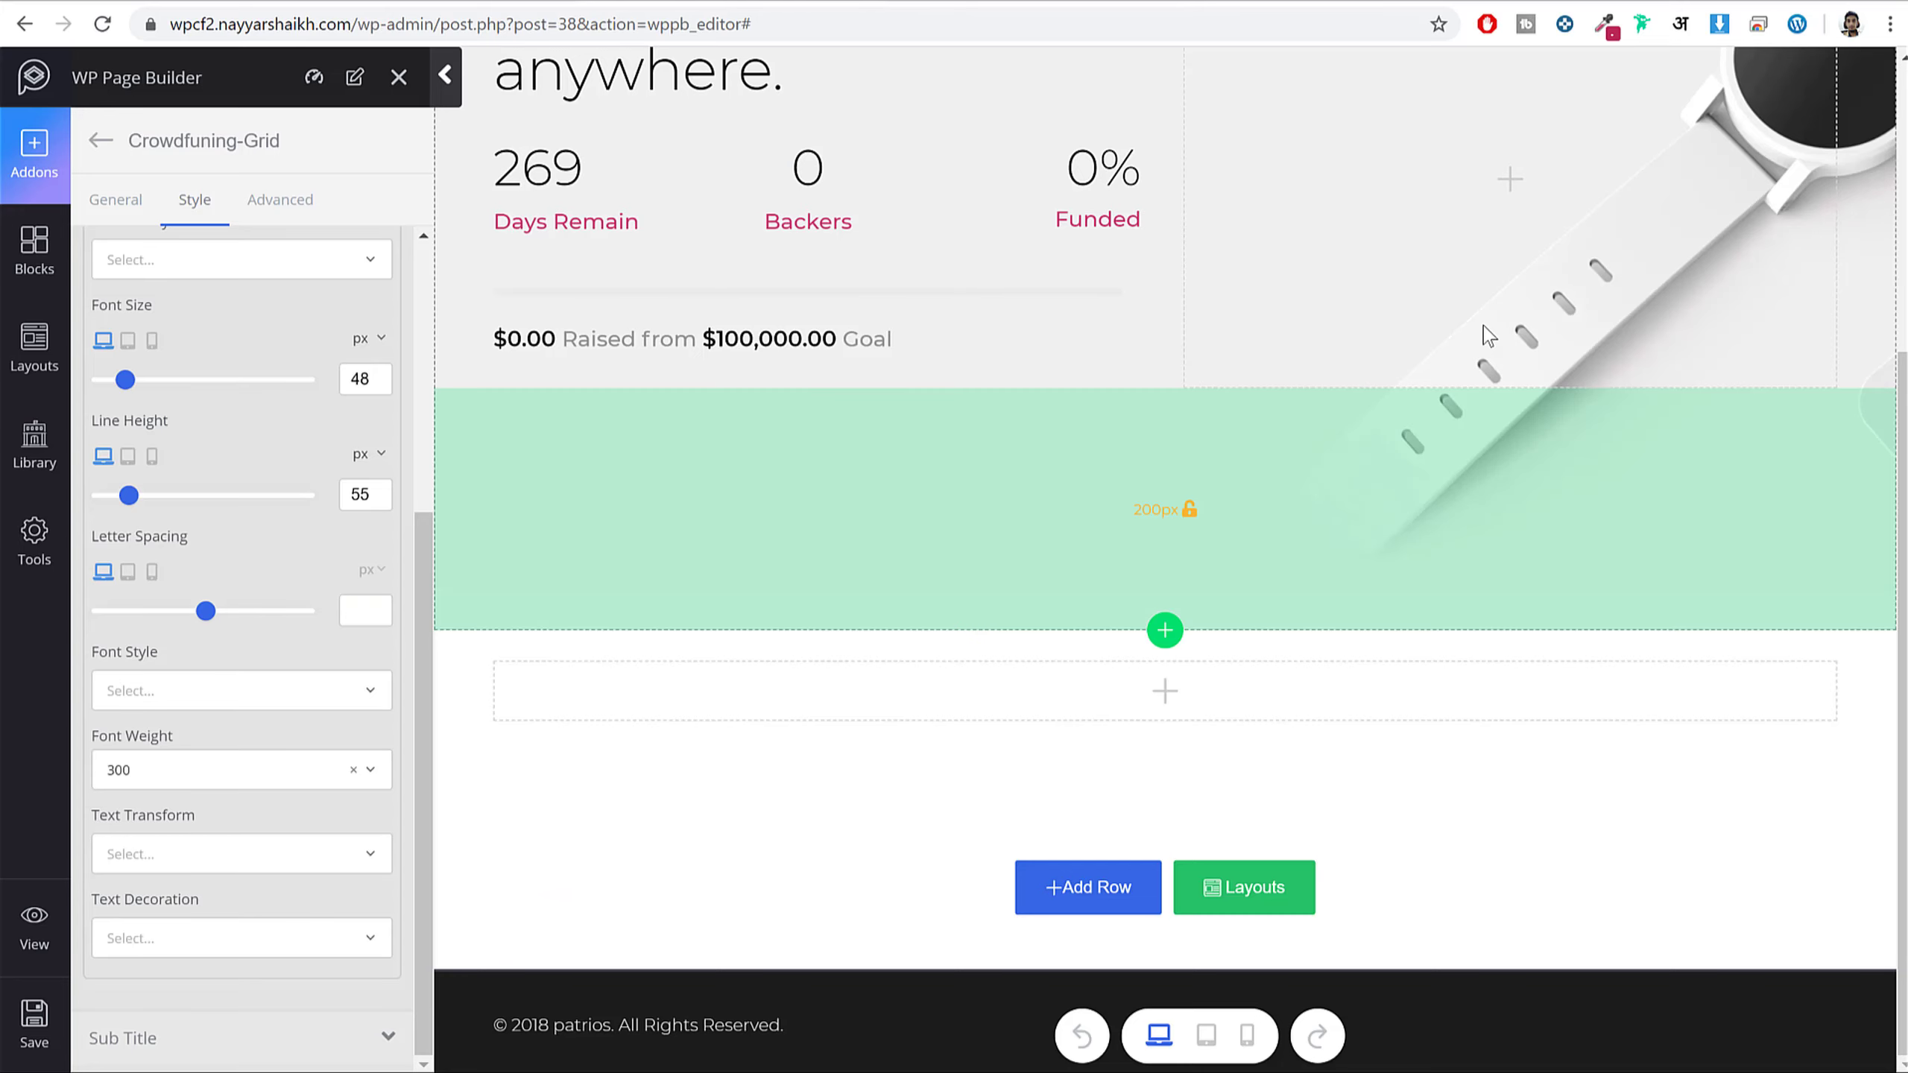
pyautogui.click(1158, 629)
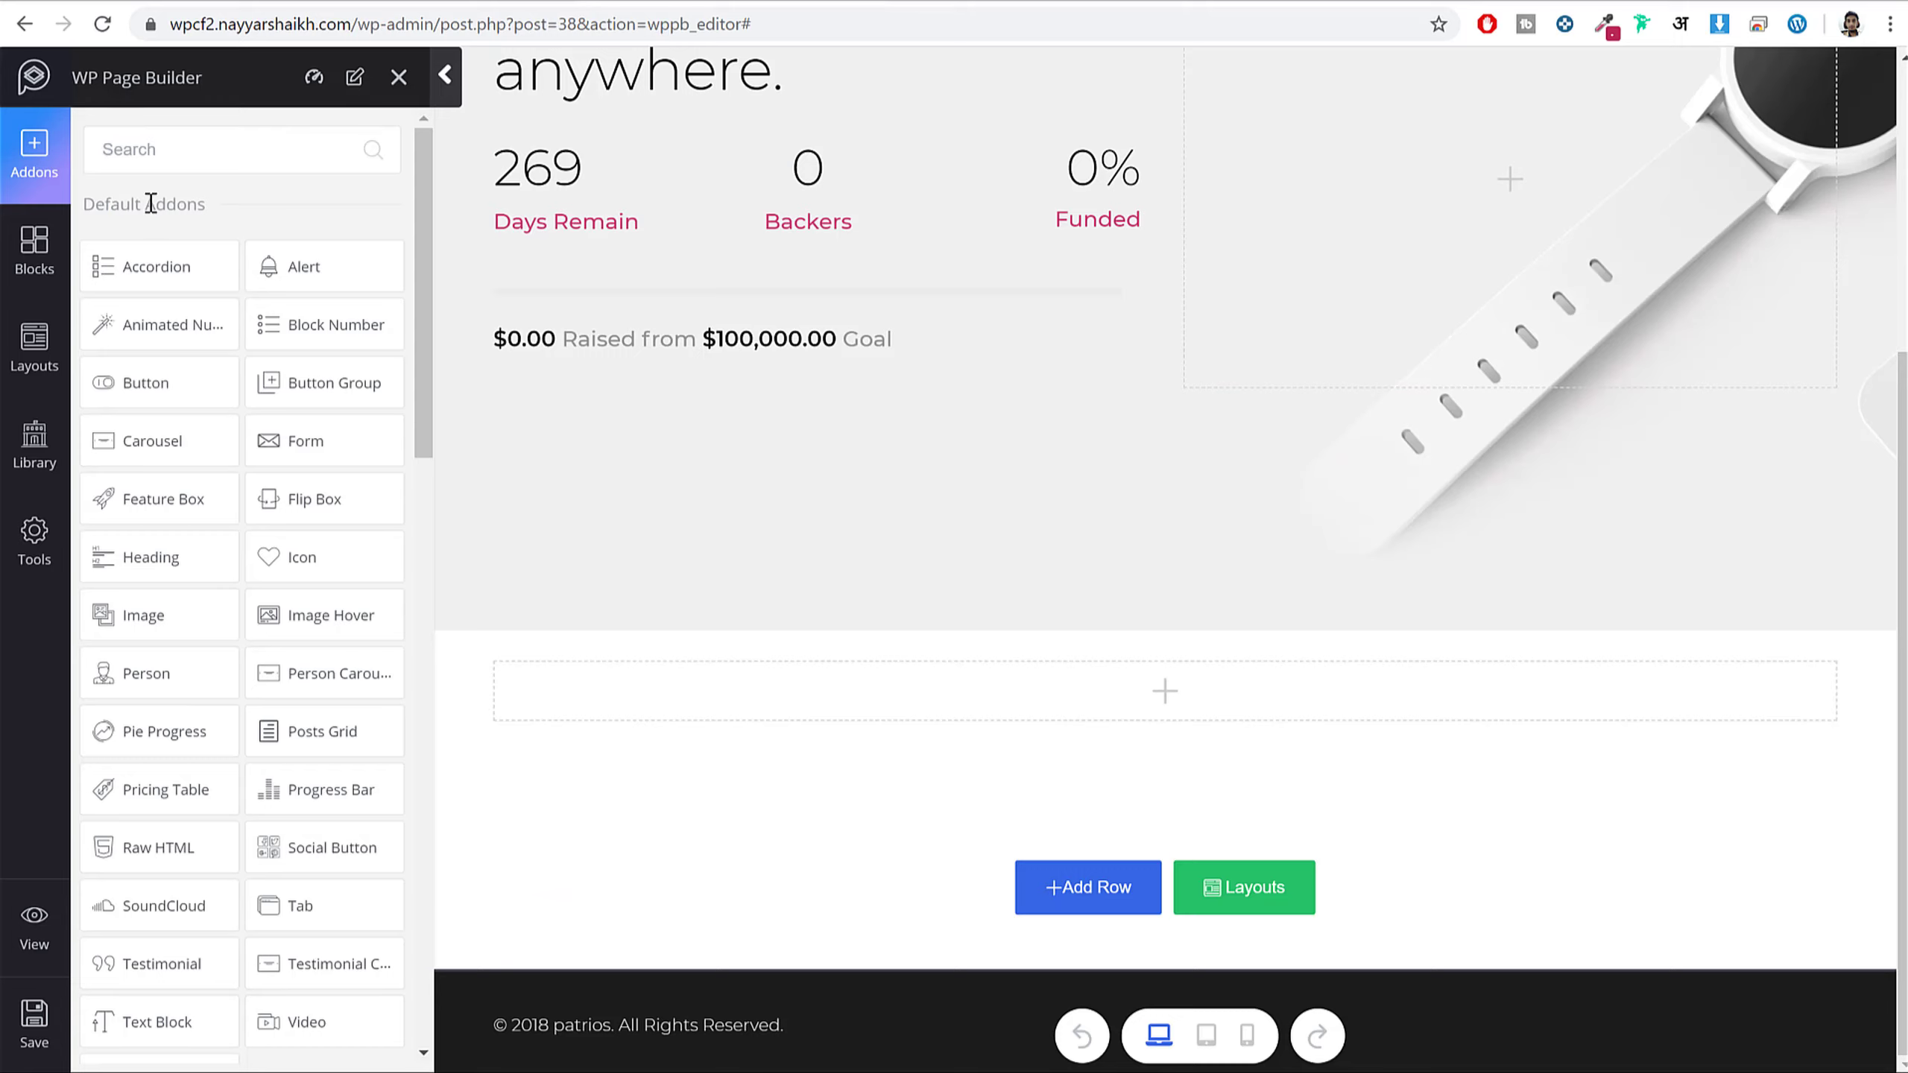
pyautogui.click(148, 157)
pyautogui.write('title')
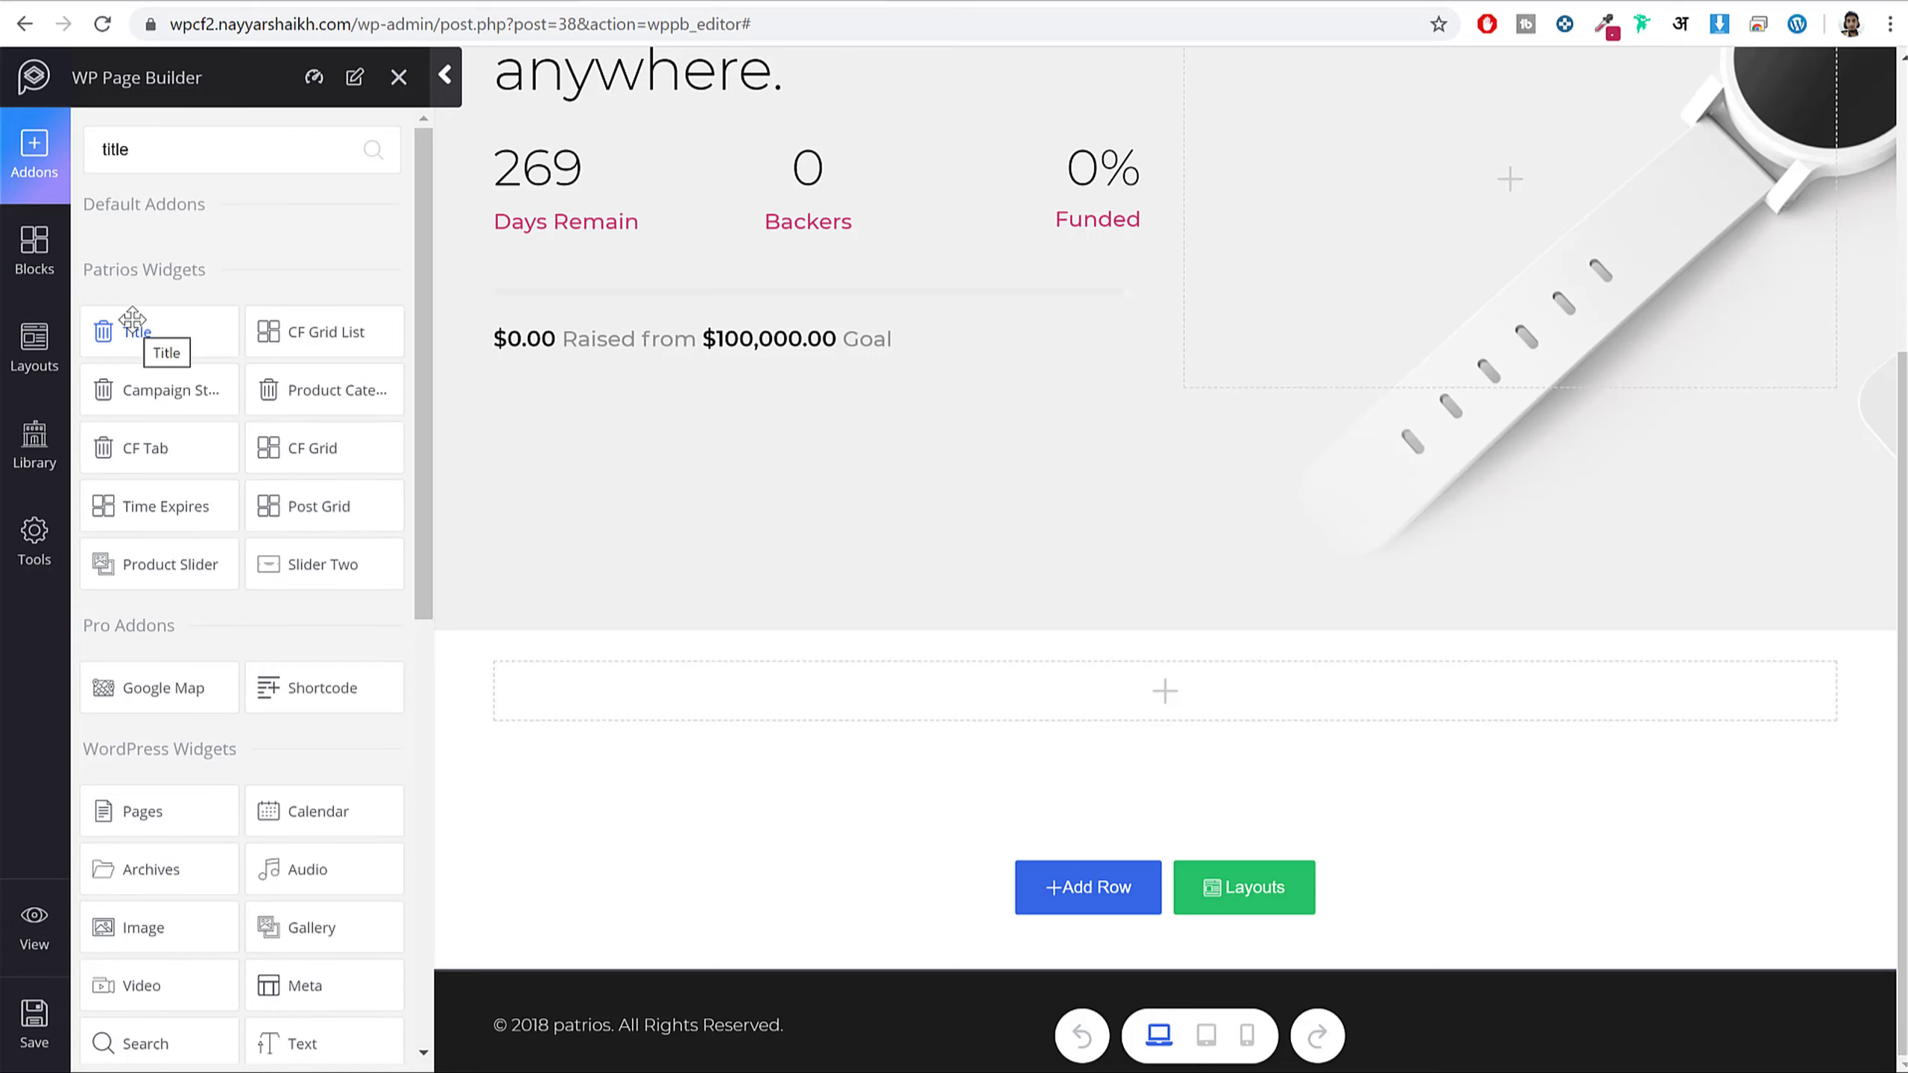
pyautogui.moveTo(145, 327); pyautogui.dragTo(1031, 688)
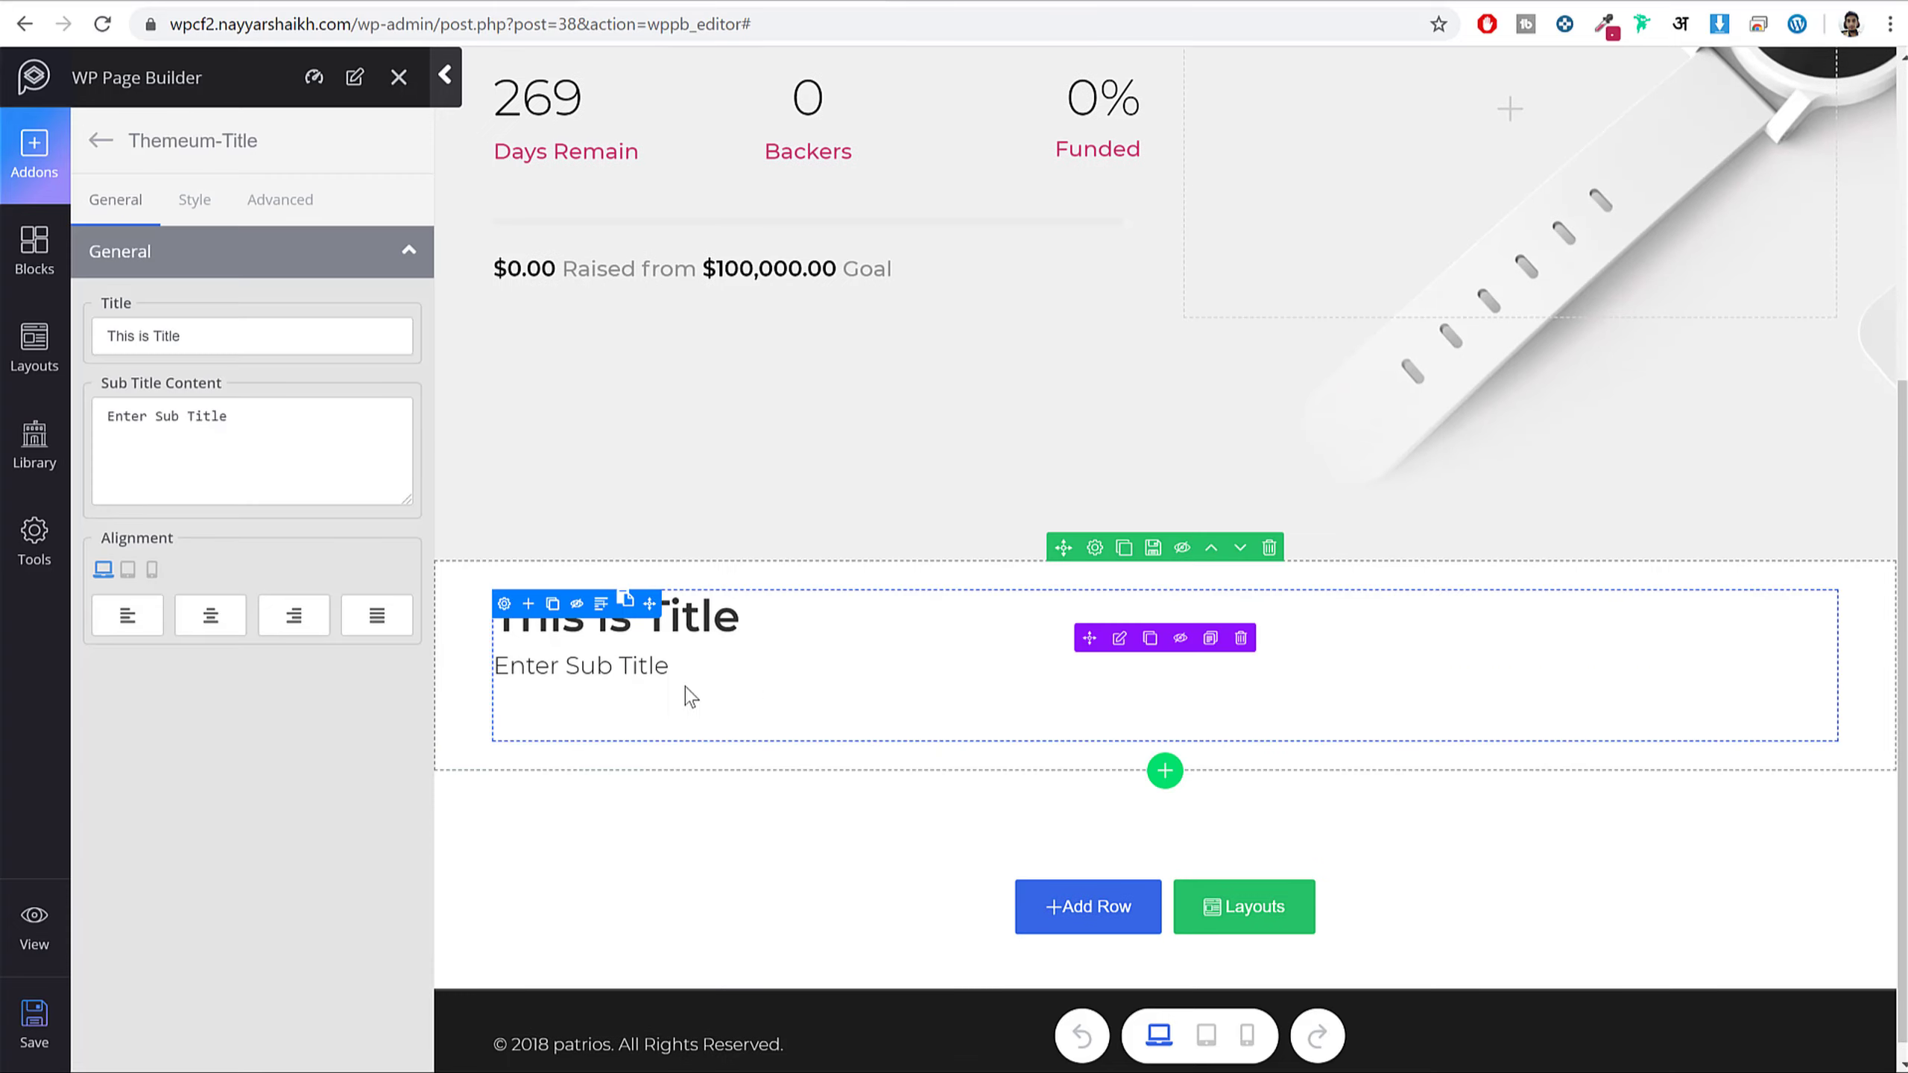
pyautogui.click(209, 621)
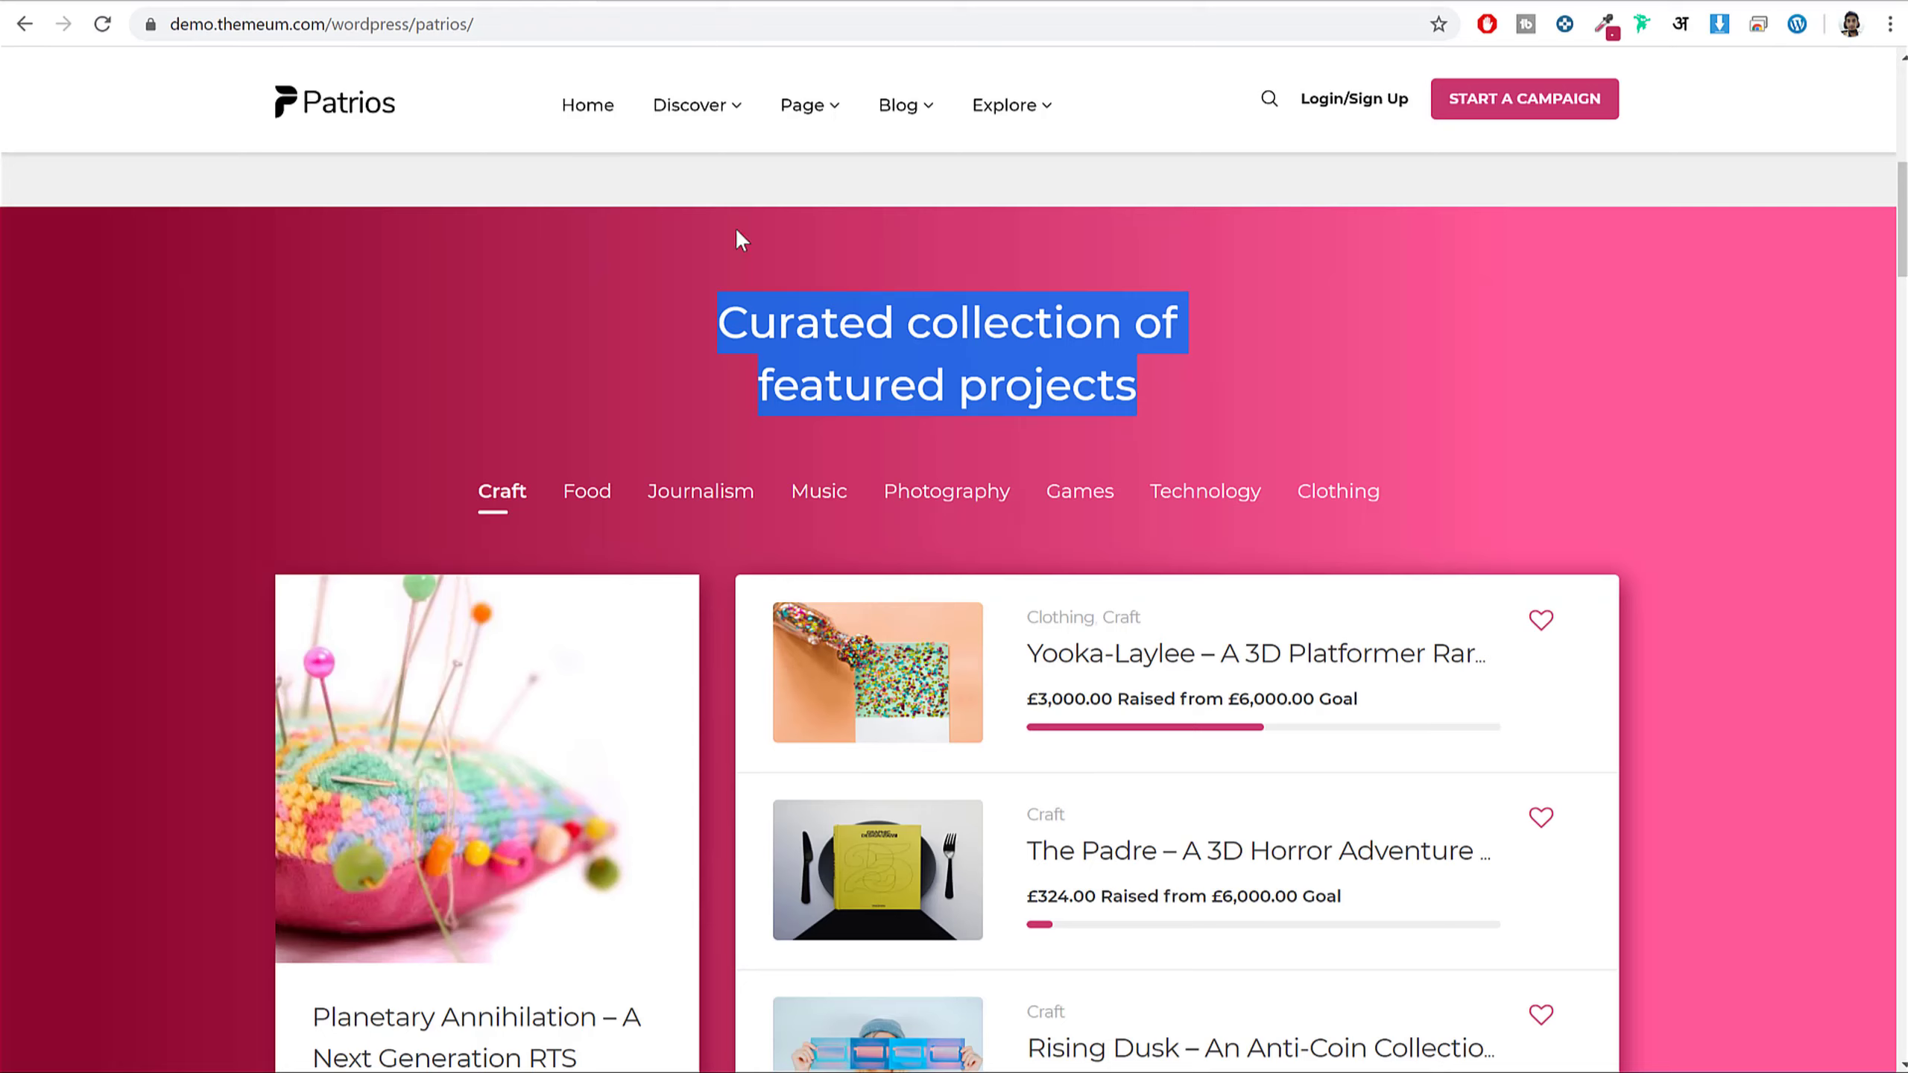
# - Replace the addon's title with "Curated collection of featured projects", copied from the Patrios demo page
pyautogui.moveTo(702, 320); pyautogui.dragTo(1167, 373)
pyautogui.hotkey('ctrl', 'c')
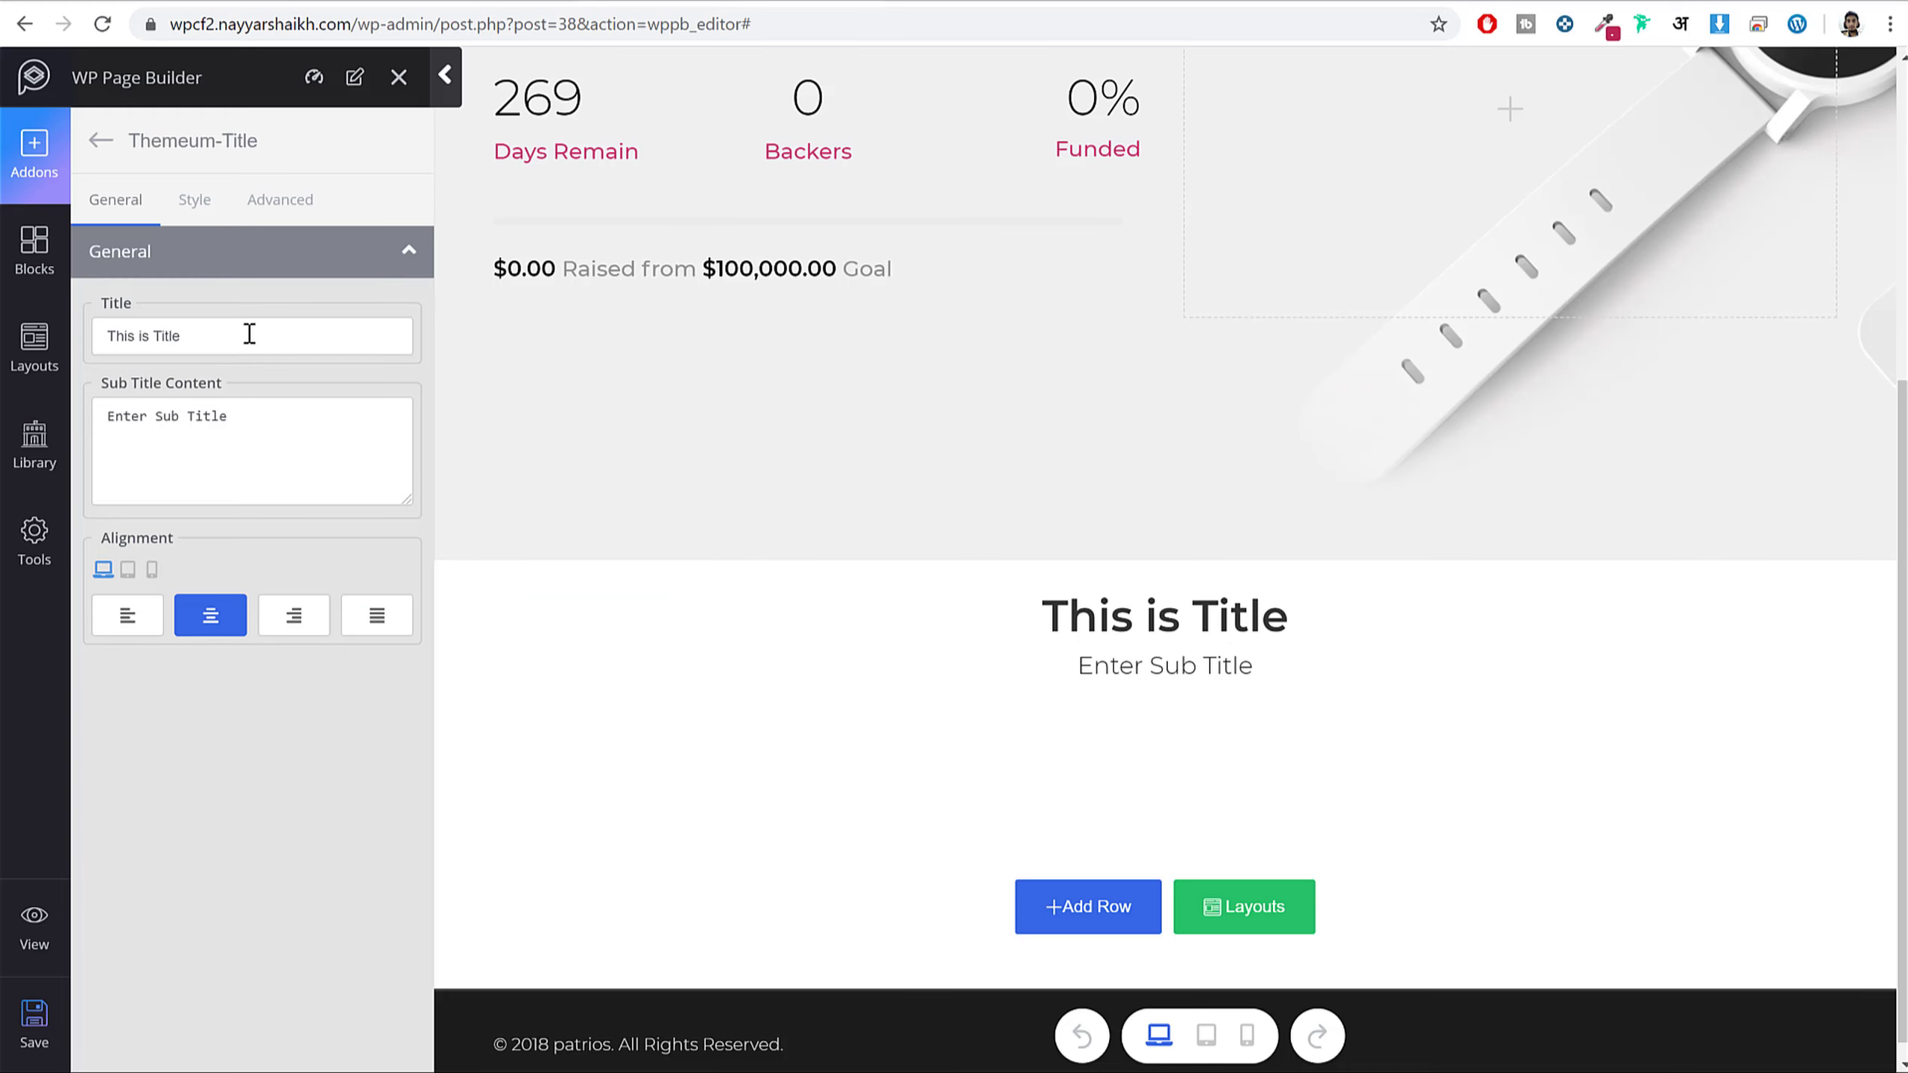
pyautogui.tripleClick(247, 336)
pyautogui.hotkey('ctrl', 'v')
# - Clear the title addon's sub title and insert a <br> after "Curated collection of" in its title
pyautogui.tripleClick(289, 423)
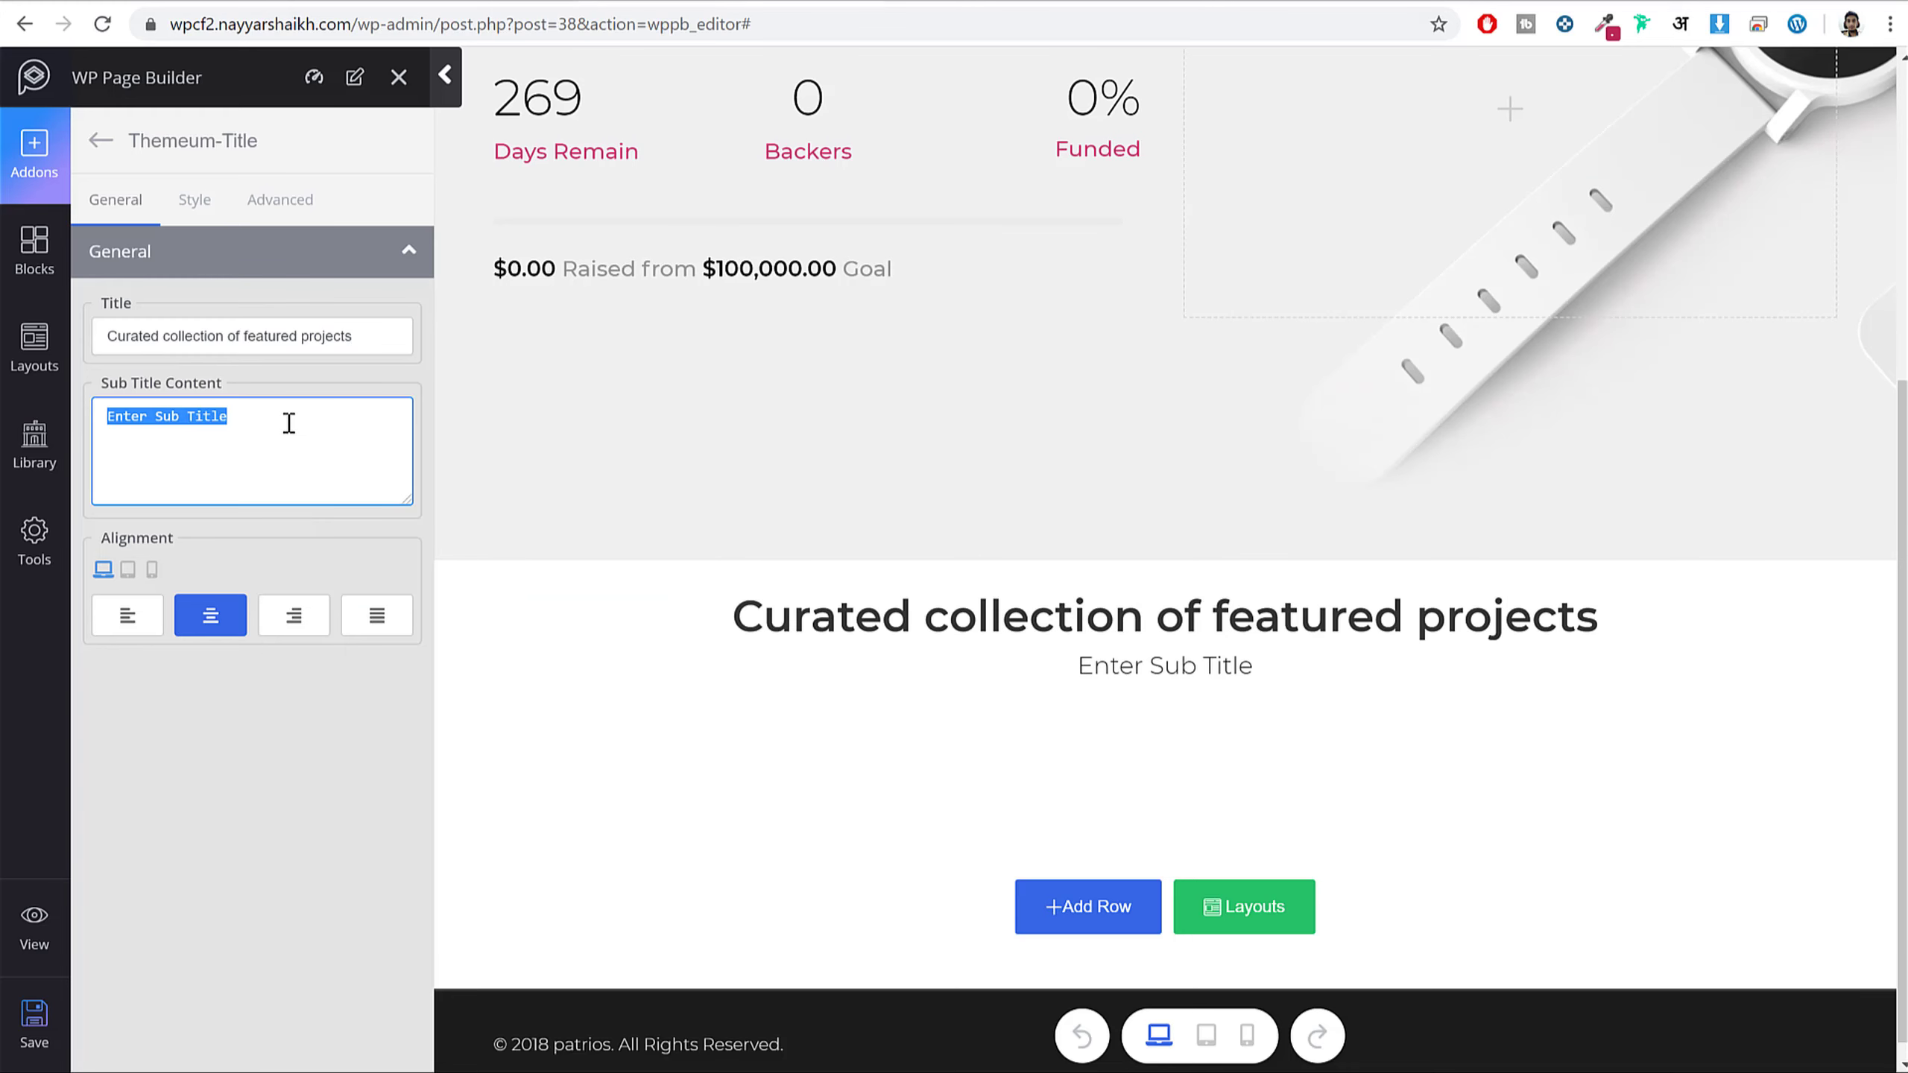
pyautogui.press('BackSpace')
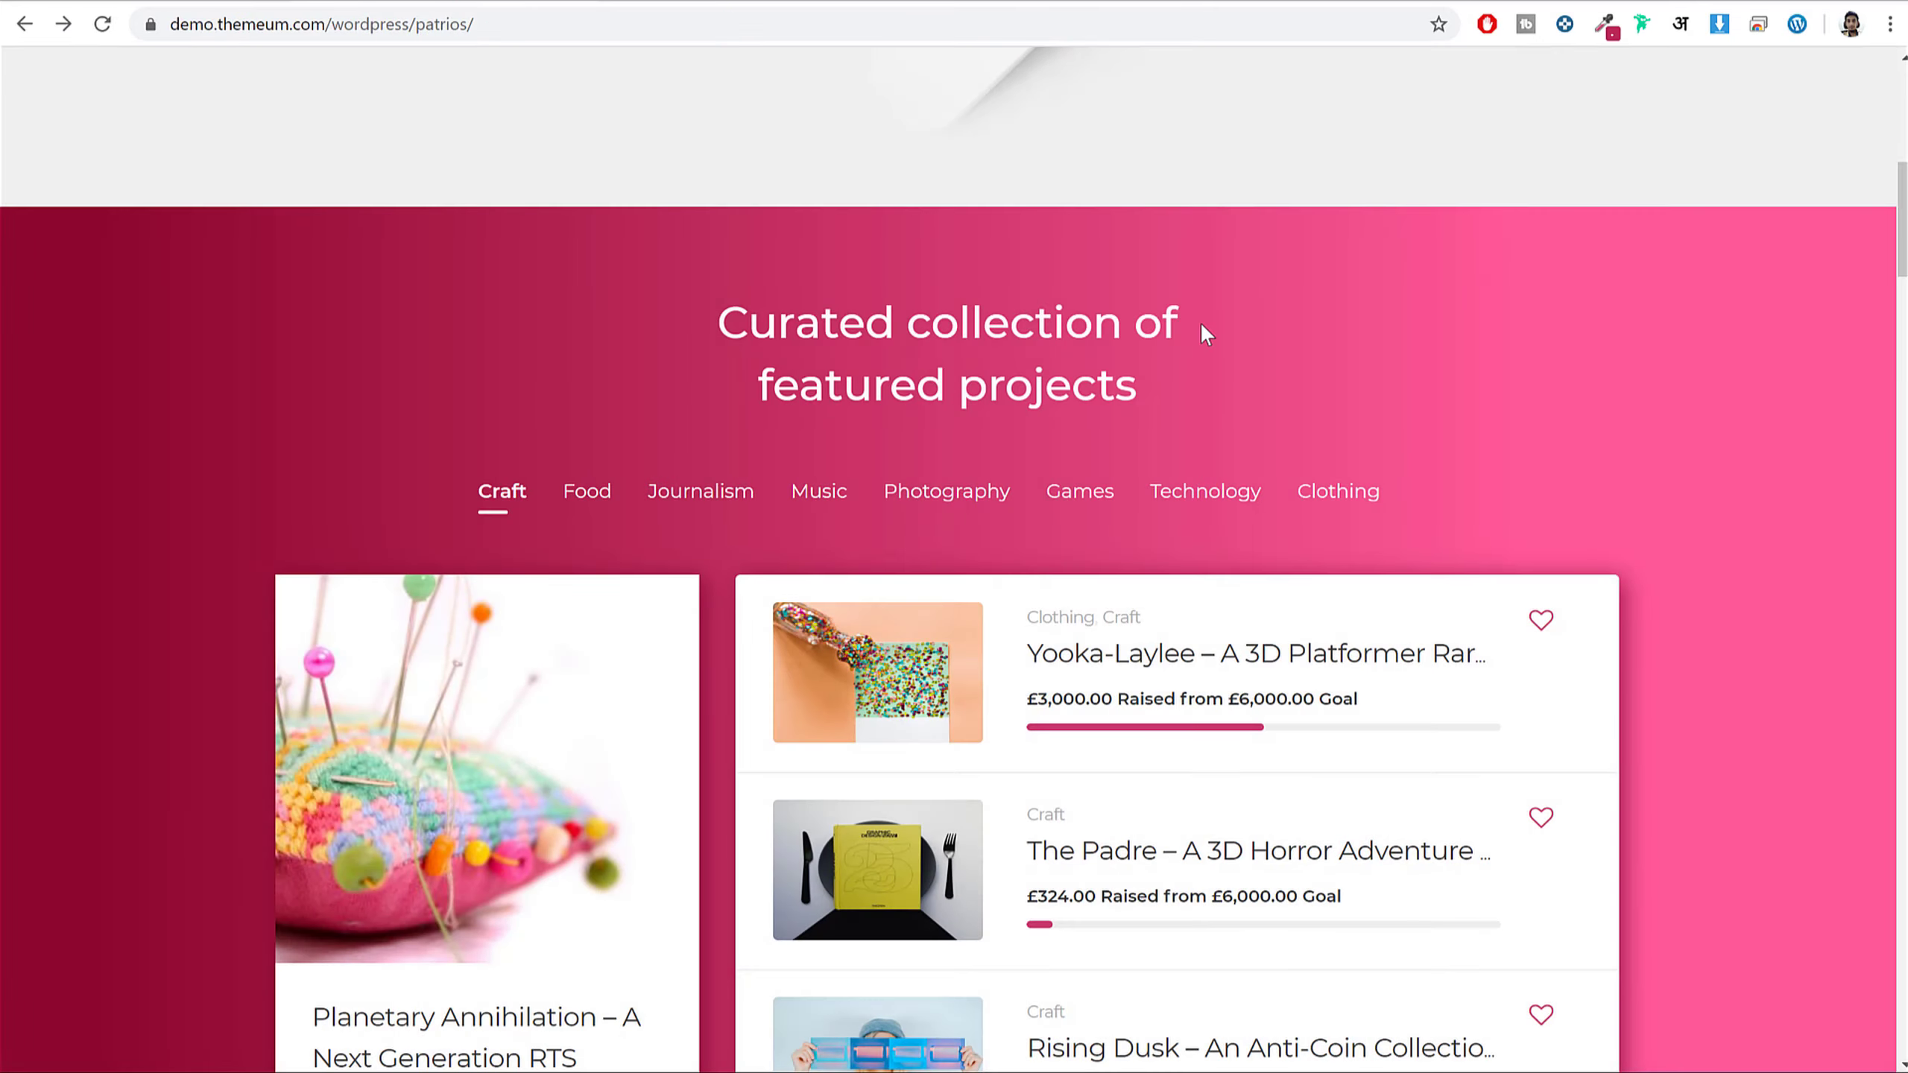
pyautogui.moveTo(1203, 326); pyautogui.dragTo(1127, 317)
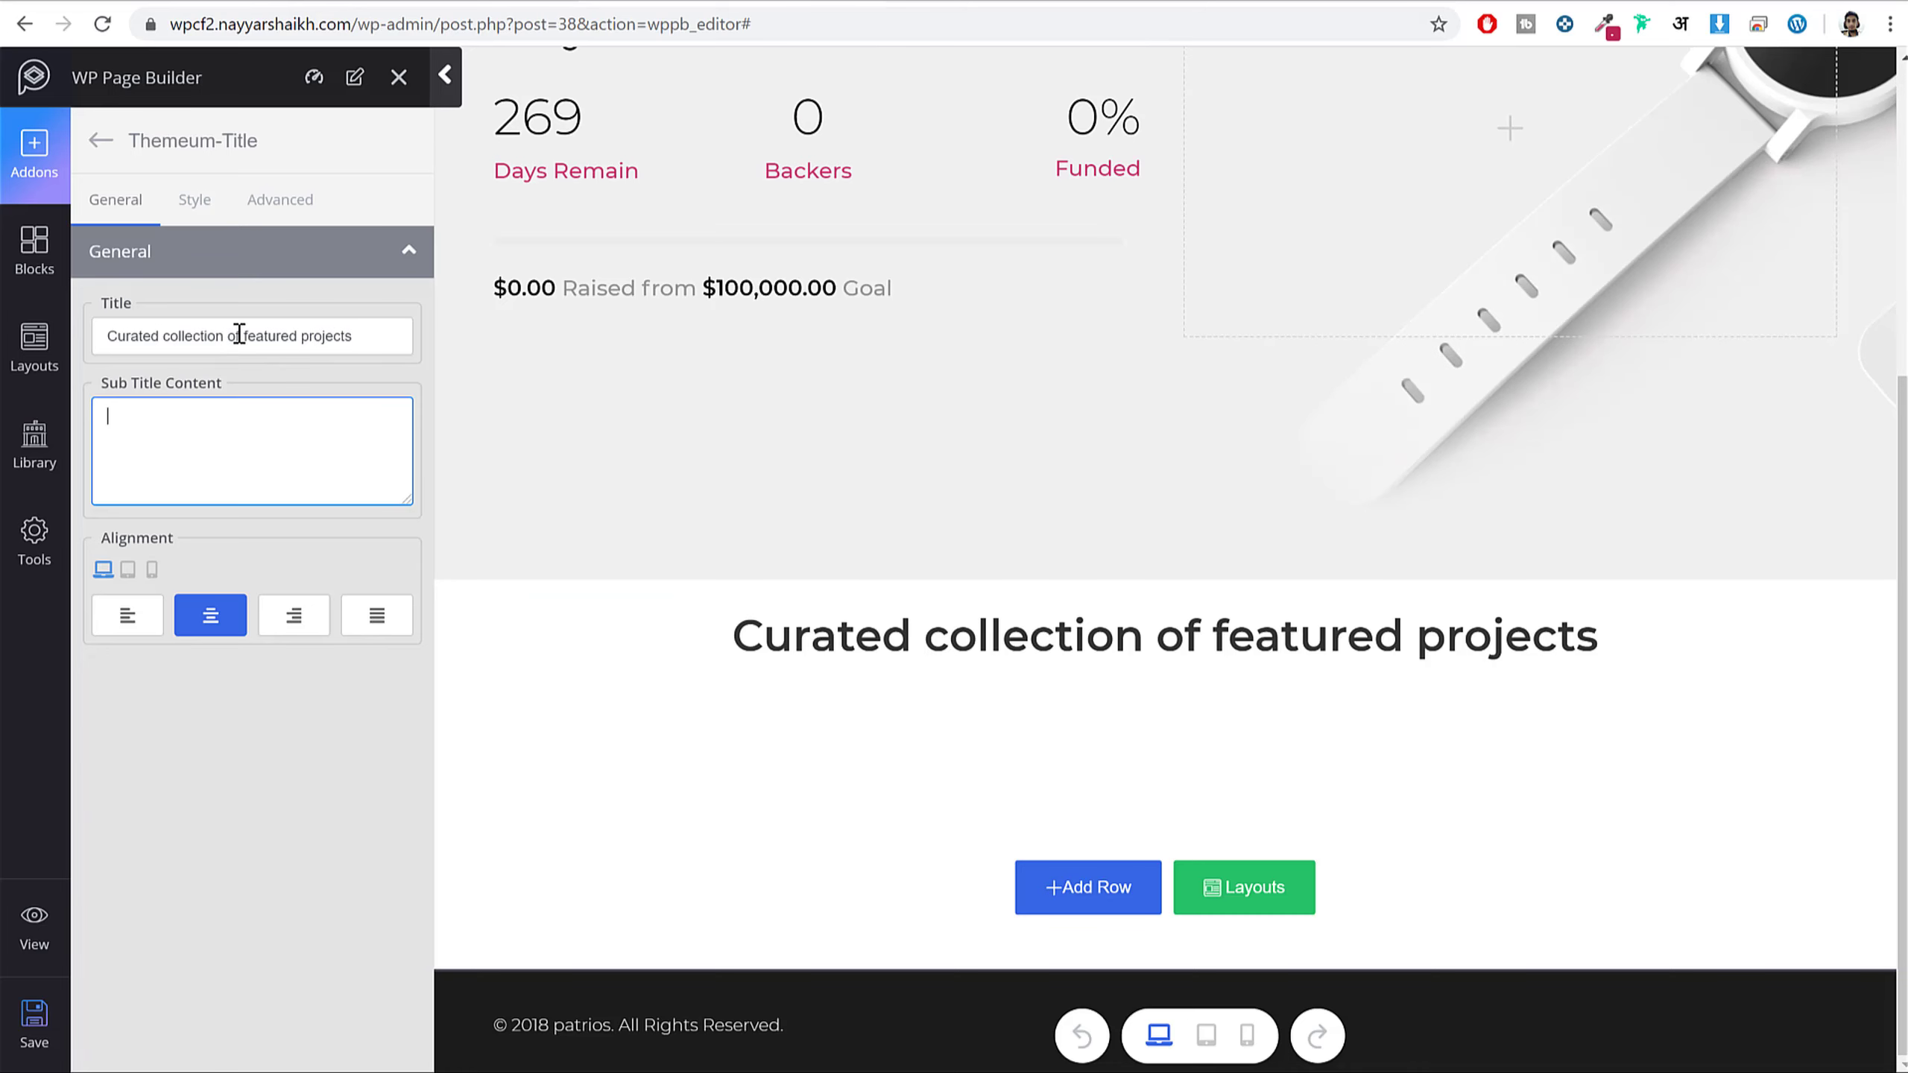
pyautogui.click(239, 333)
pyautogui.write('<br>')
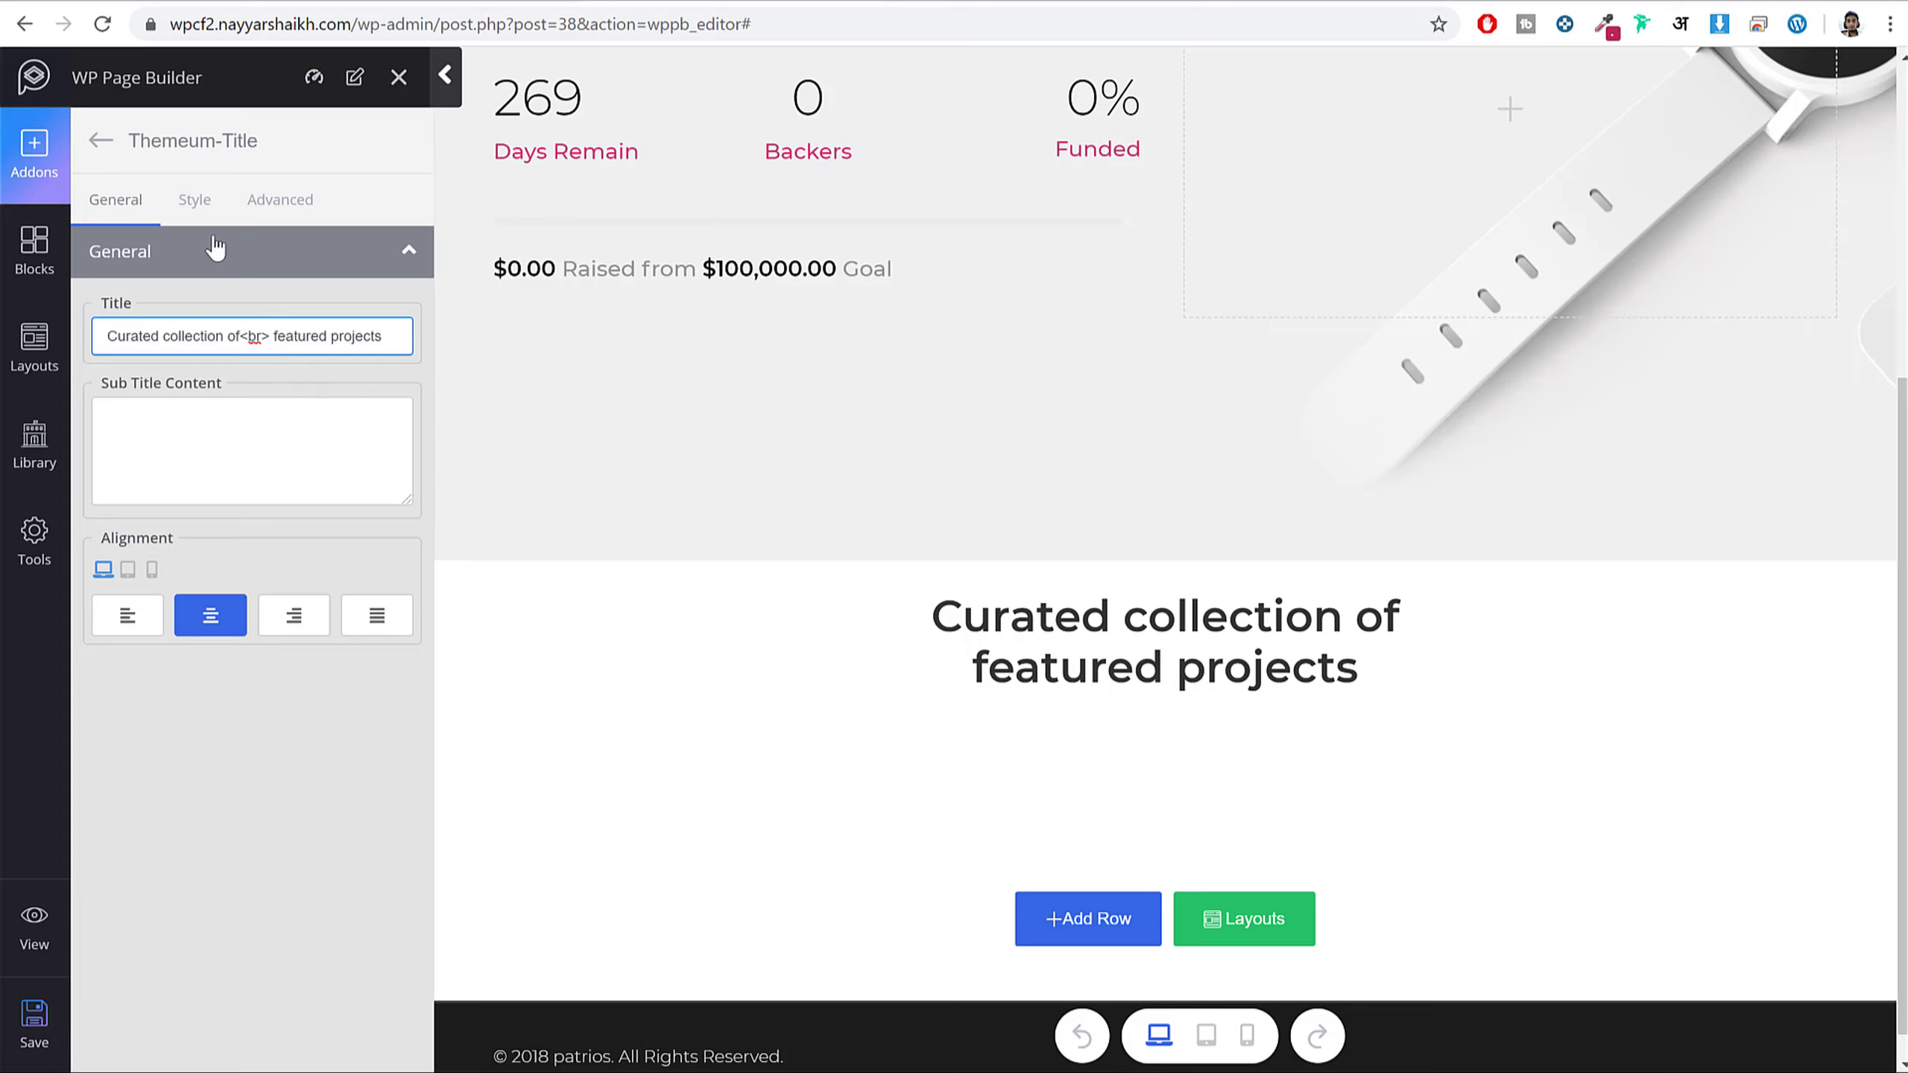
# - Enable typography for the featured projects title and set its desktop font size to 36 px
pyautogui.click(193, 200)
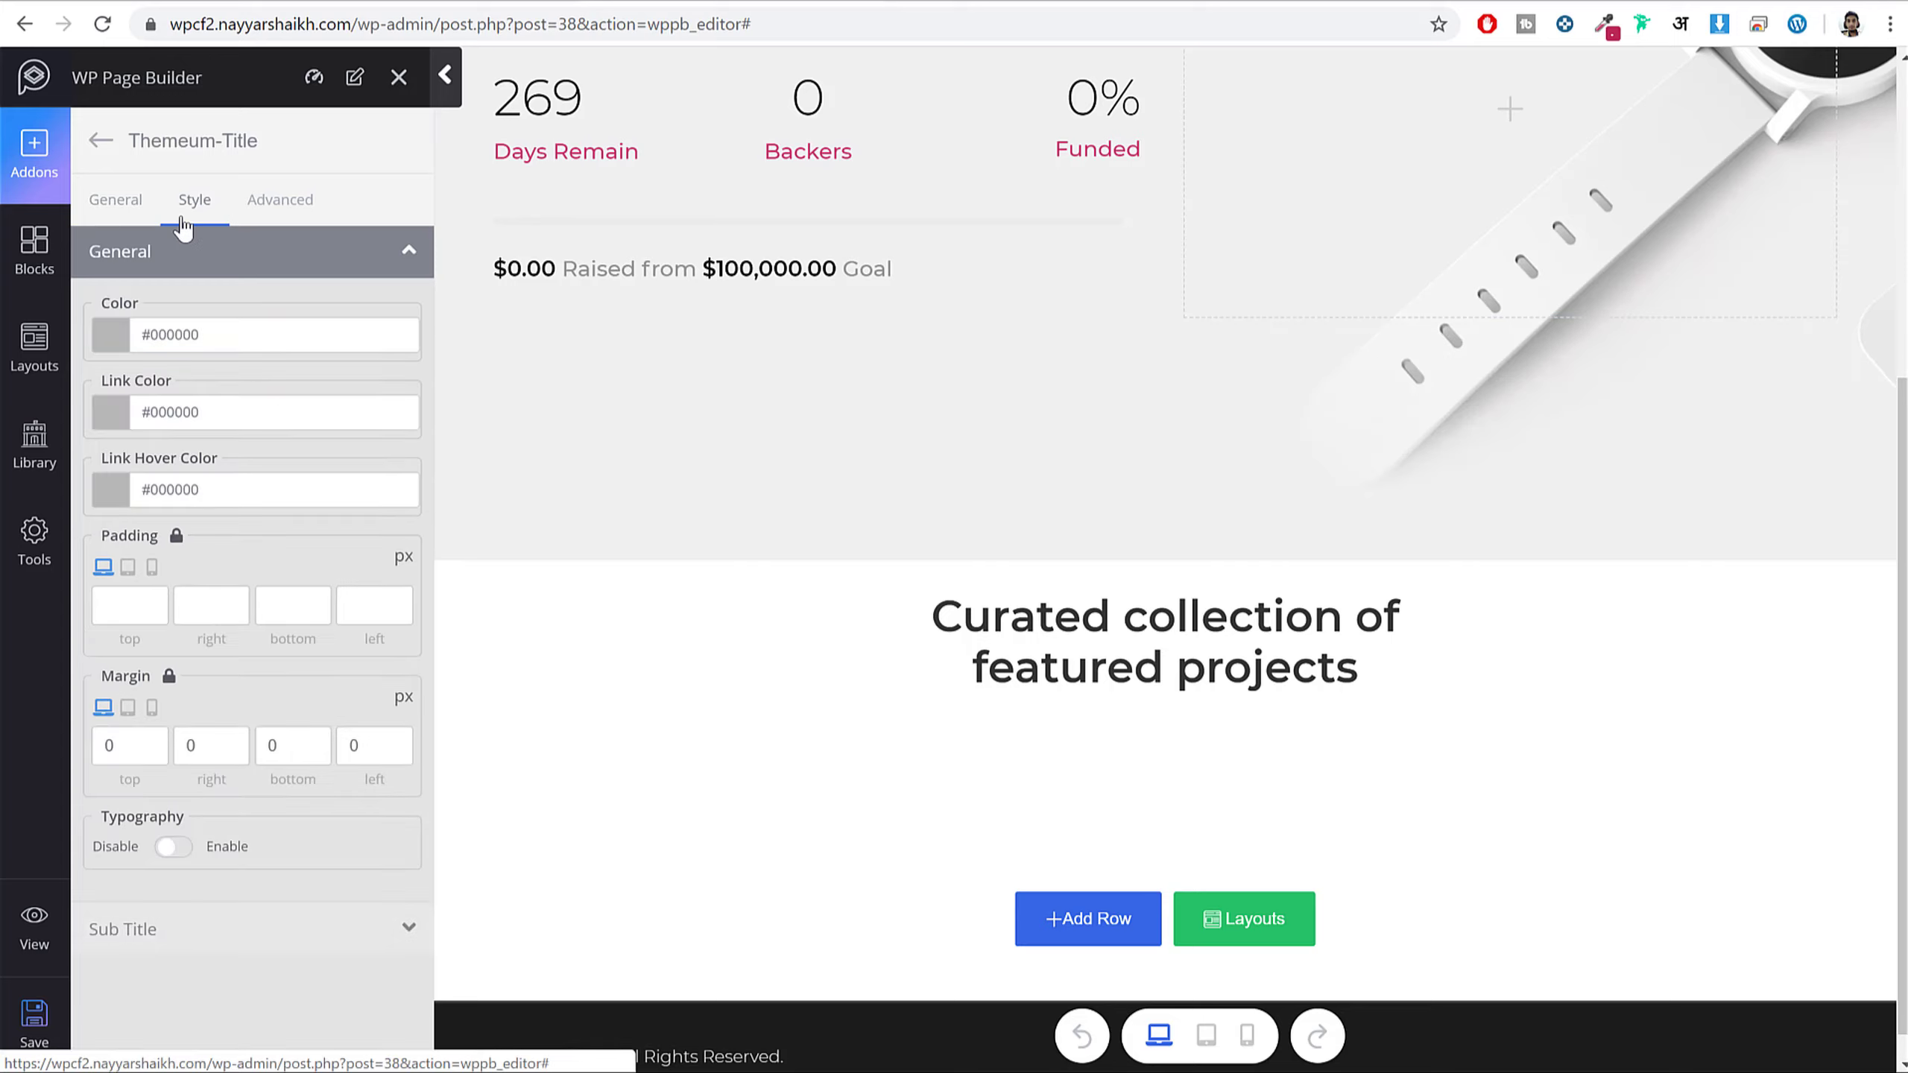
pyautogui.click(173, 854)
pyautogui.scroll(-5, 241, 815)
pyautogui.scroll(-2, 253, 808)
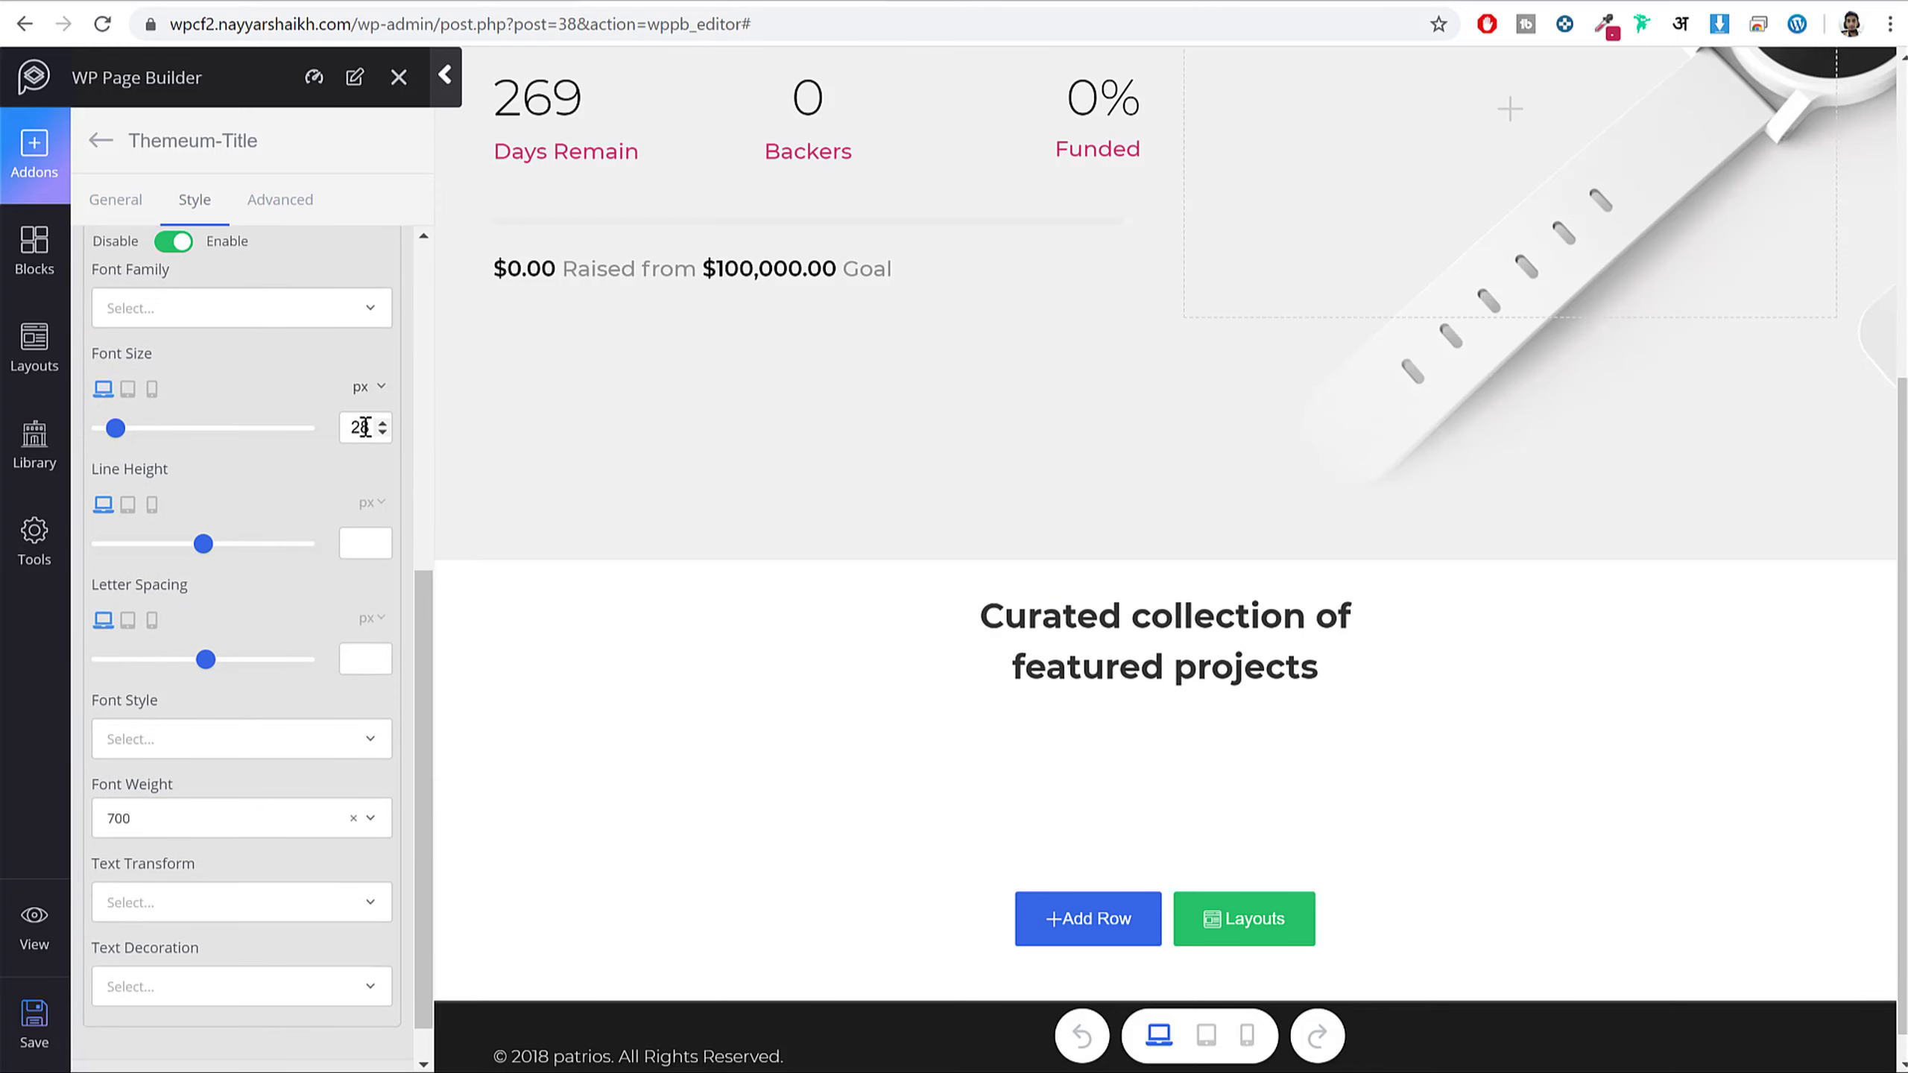
pyautogui.moveTo(365, 427); pyautogui.dragTo(294, 419)
pyautogui.write('36')
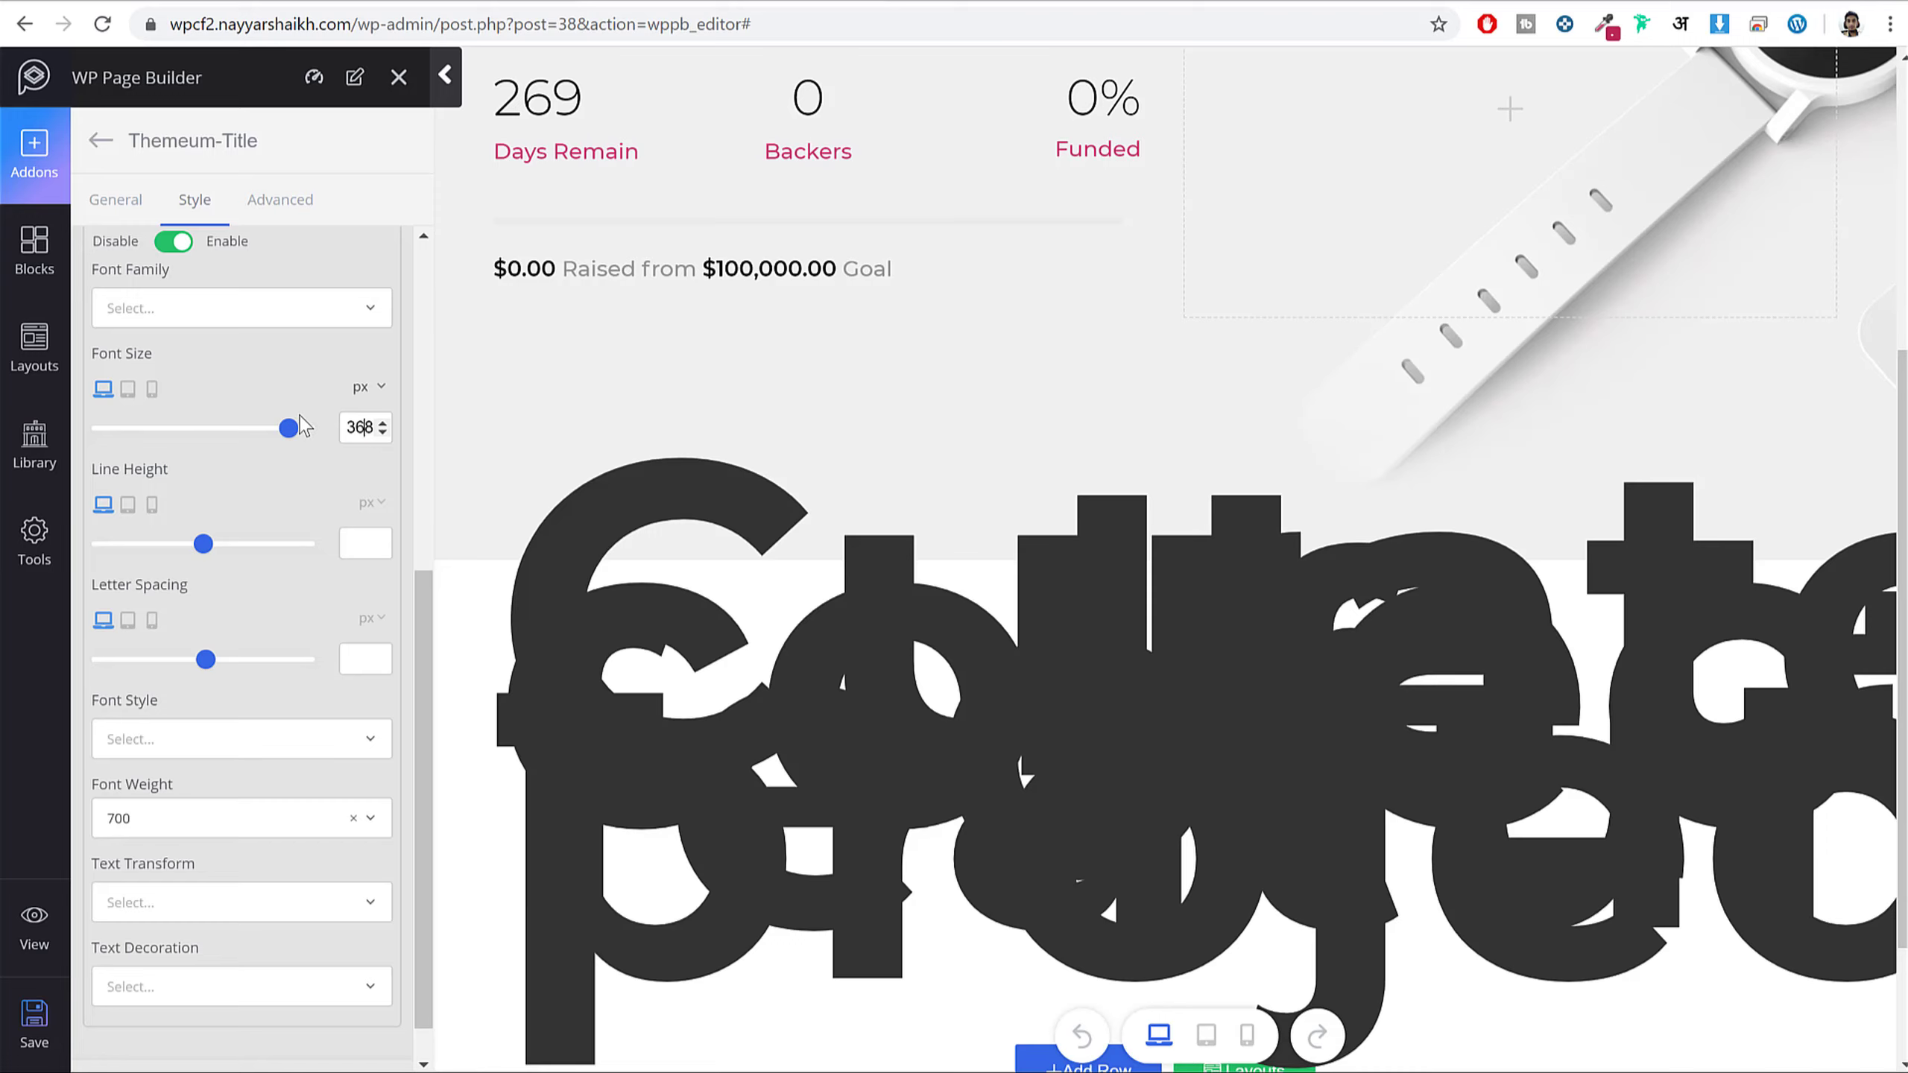
pyautogui.doubleClick(372, 435)
pyautogui.write('36')
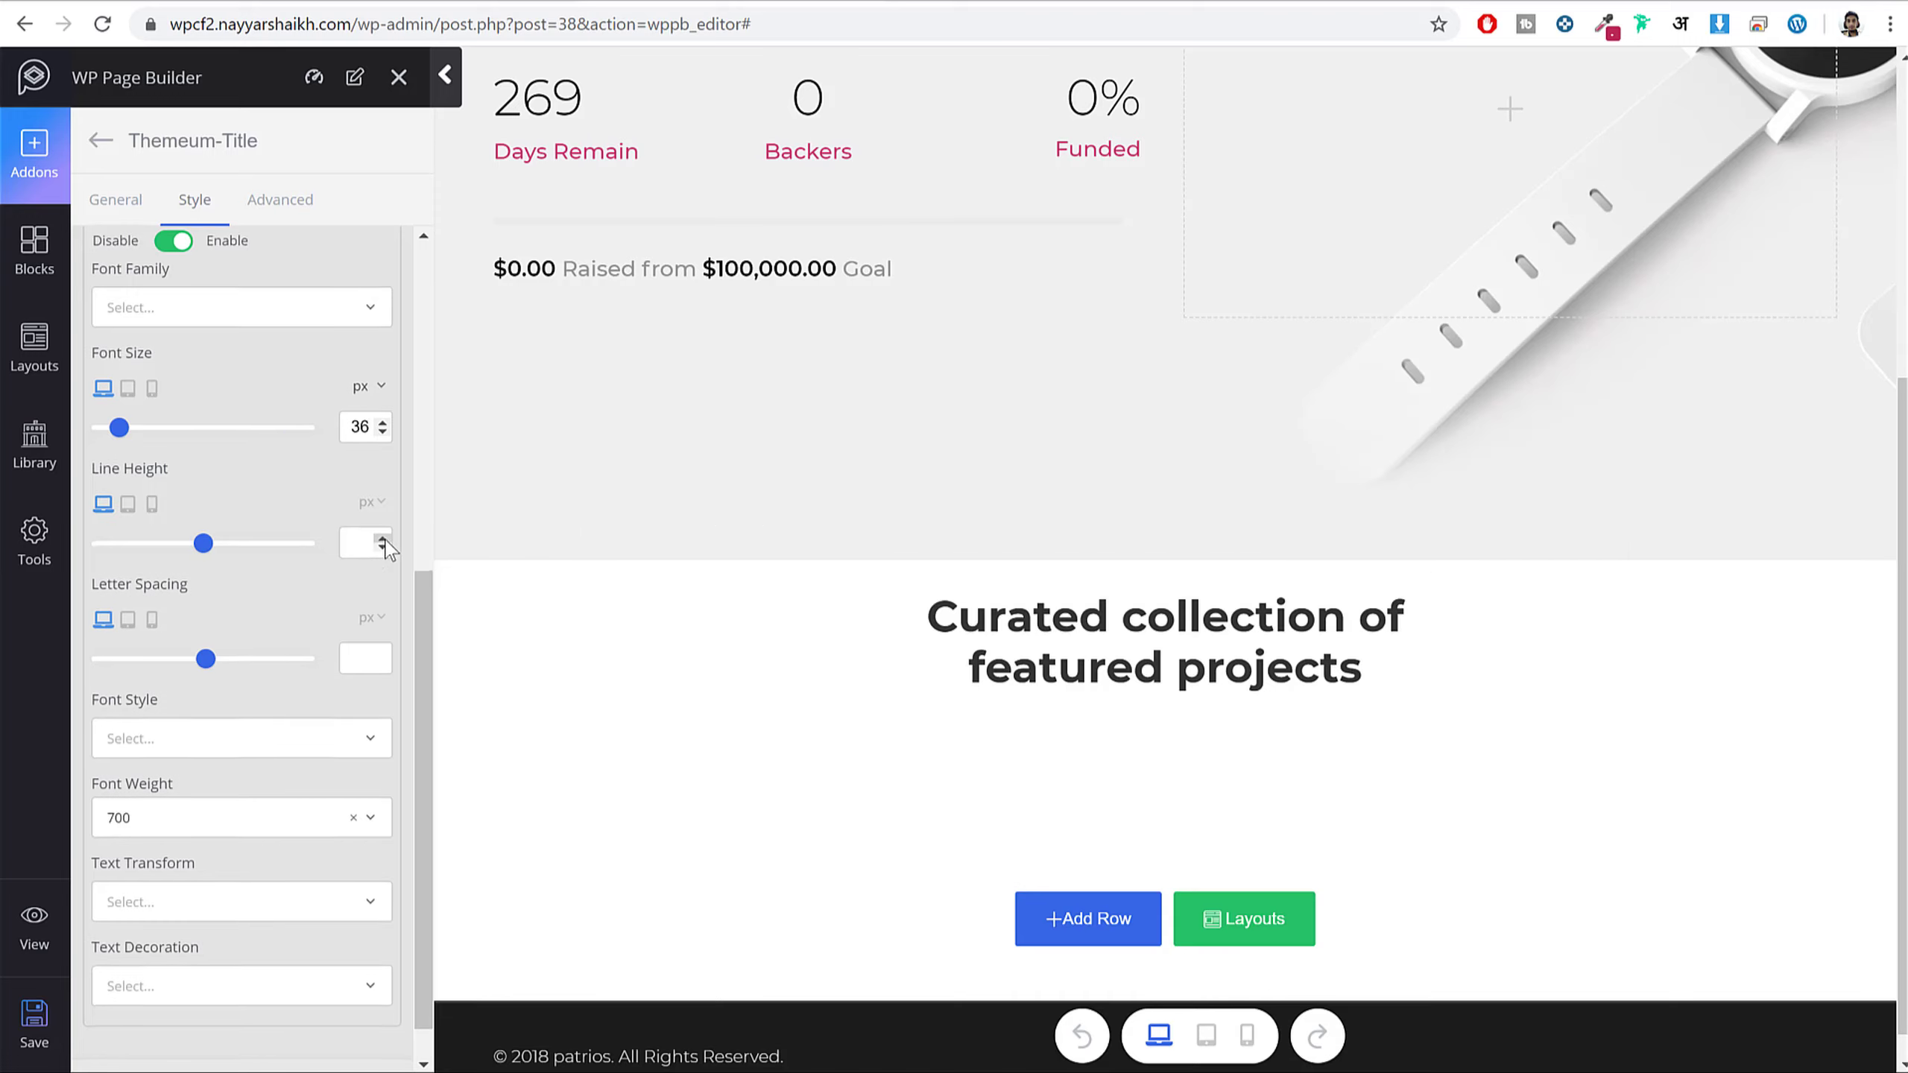
# - Set the featured projects title's font weight to 500 and its desktop line height to 50 px
pyautogui.scroll(-1, 361, 526)
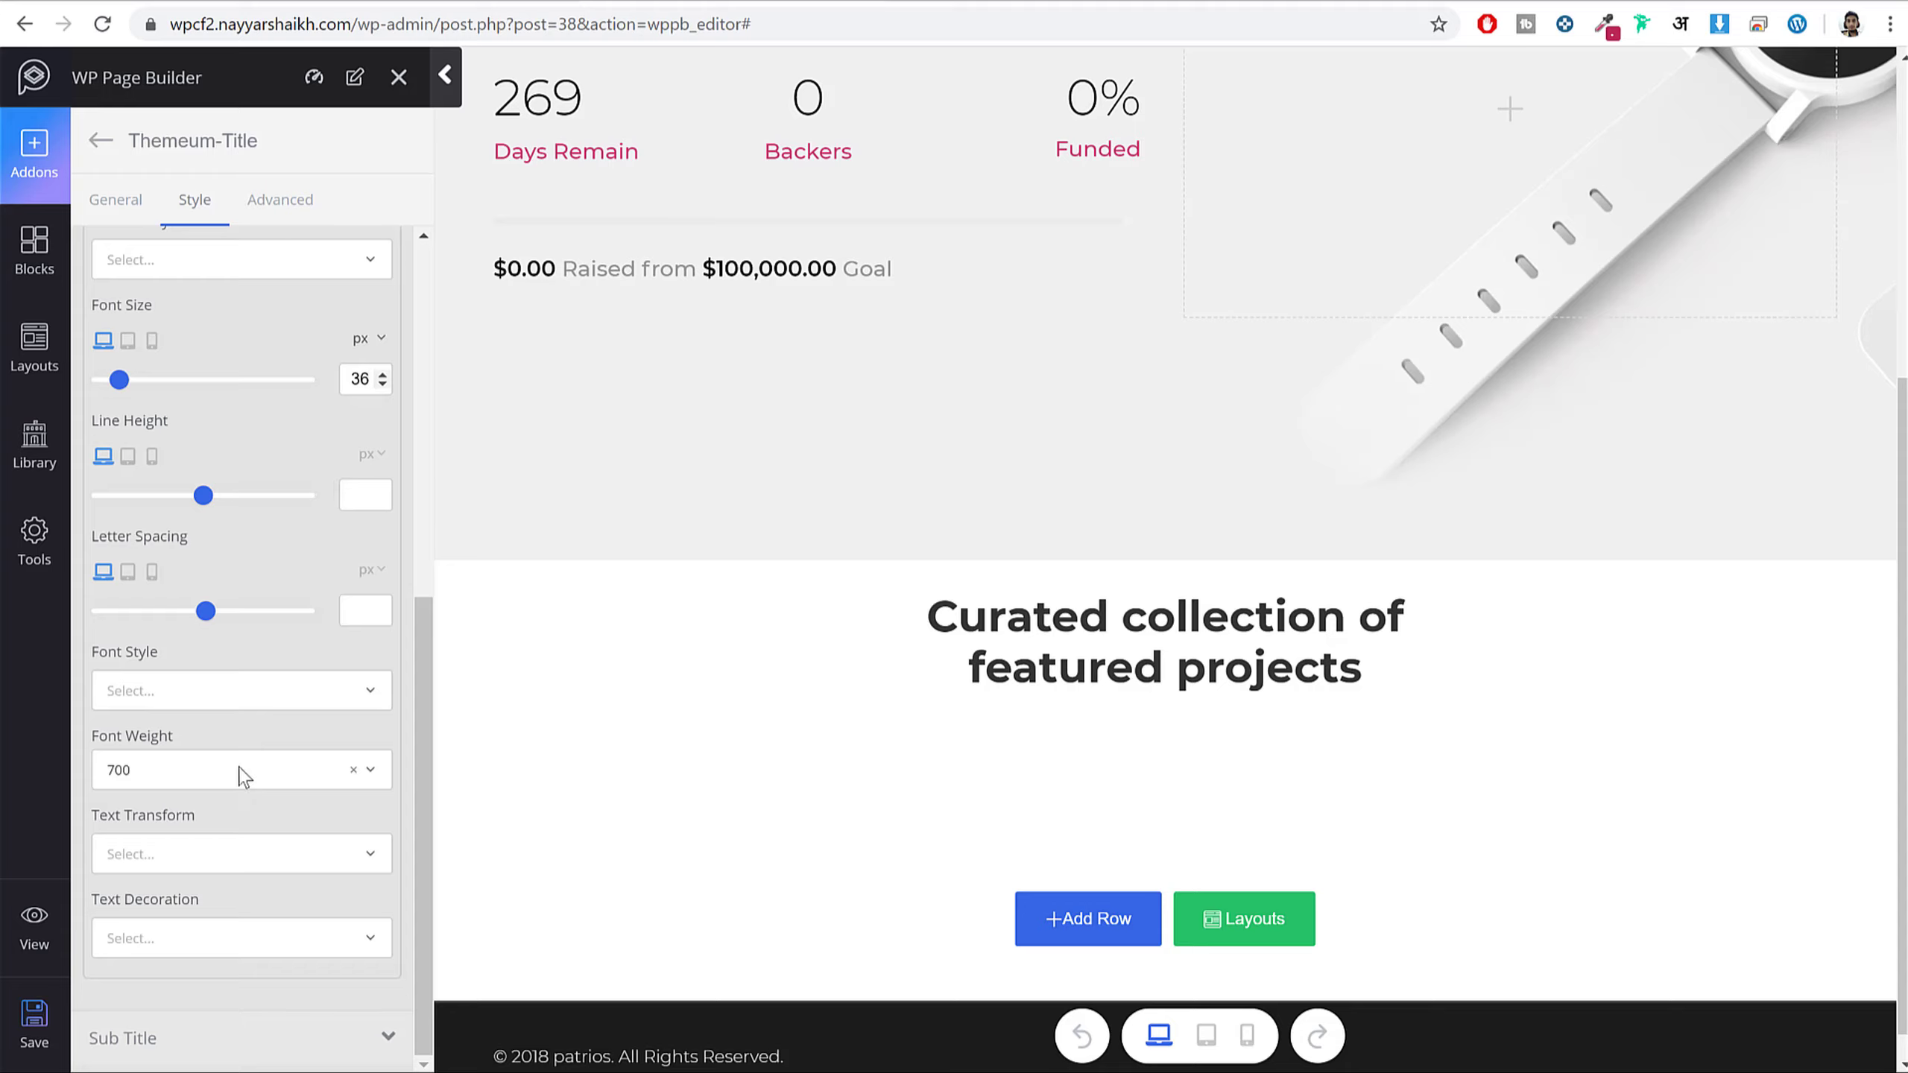
pyautogui.click(201, 772)
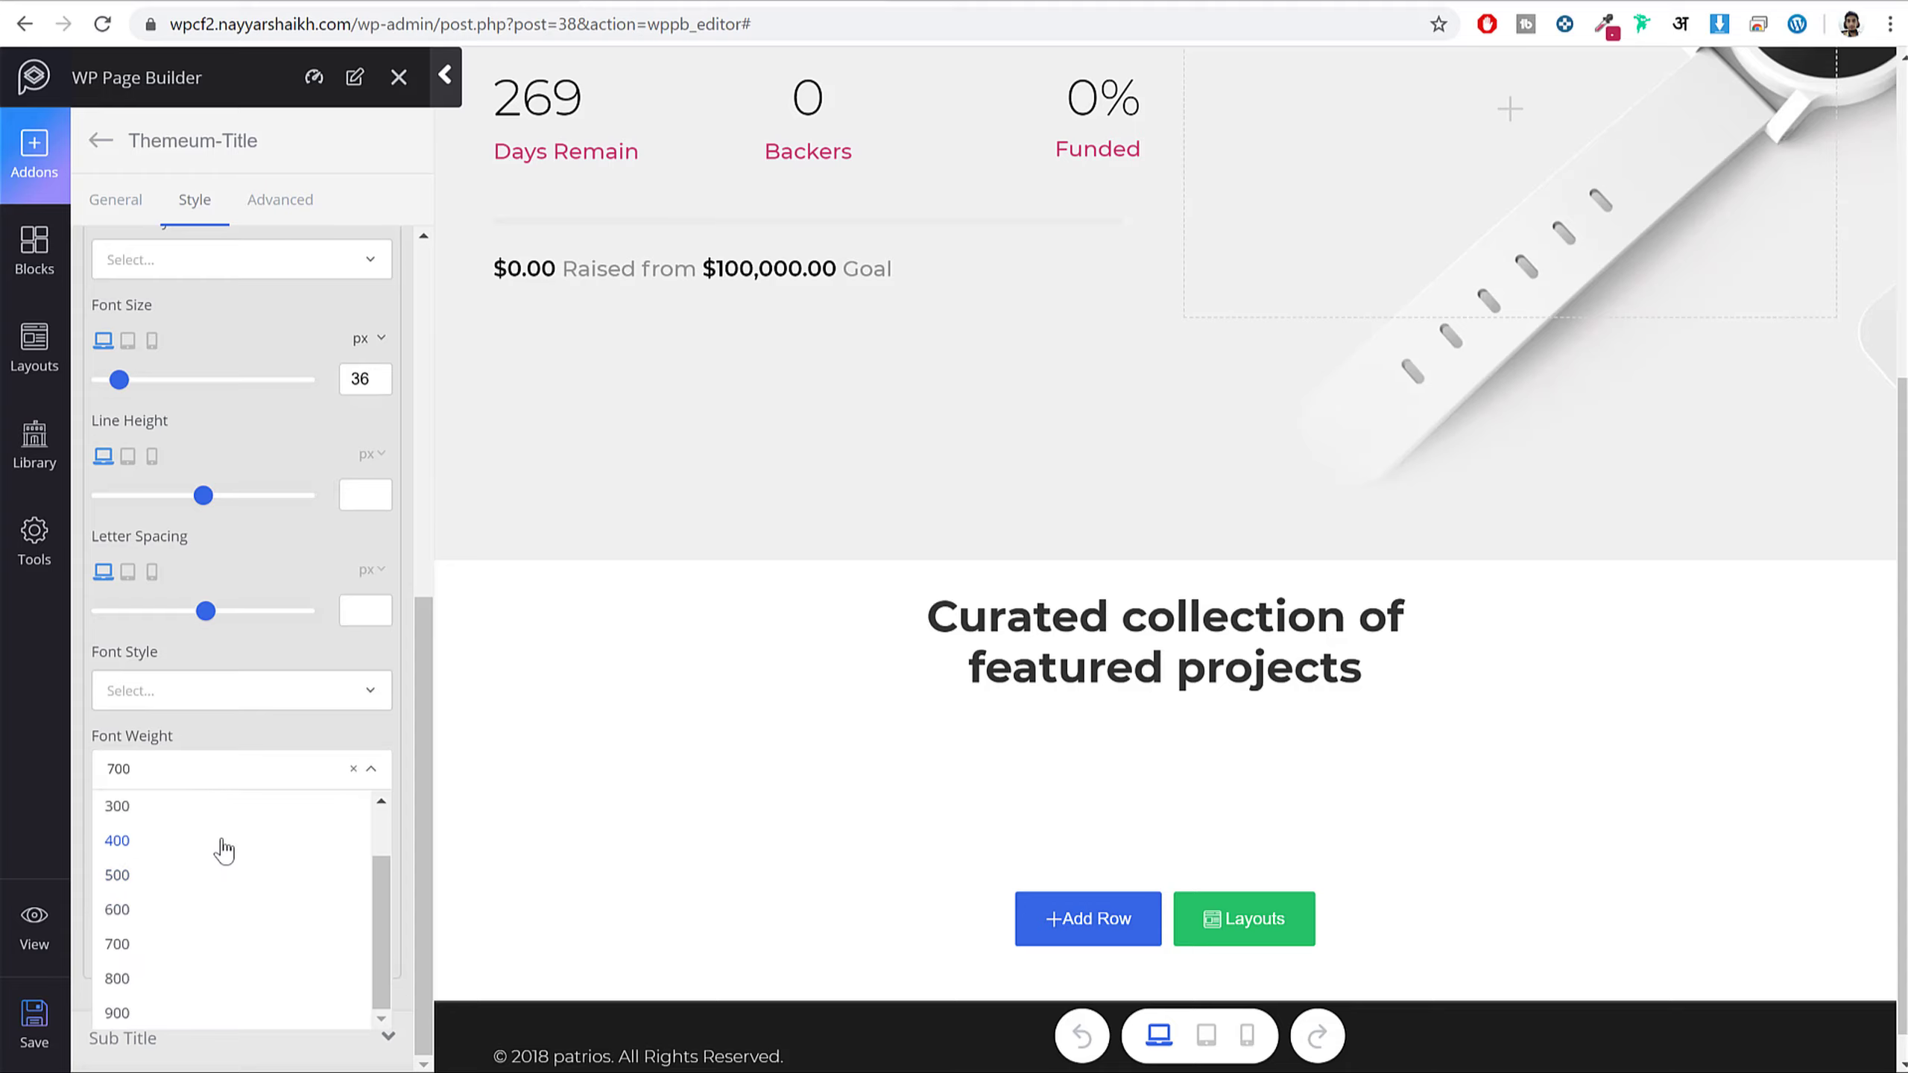
pyautogui.click(203, 874)
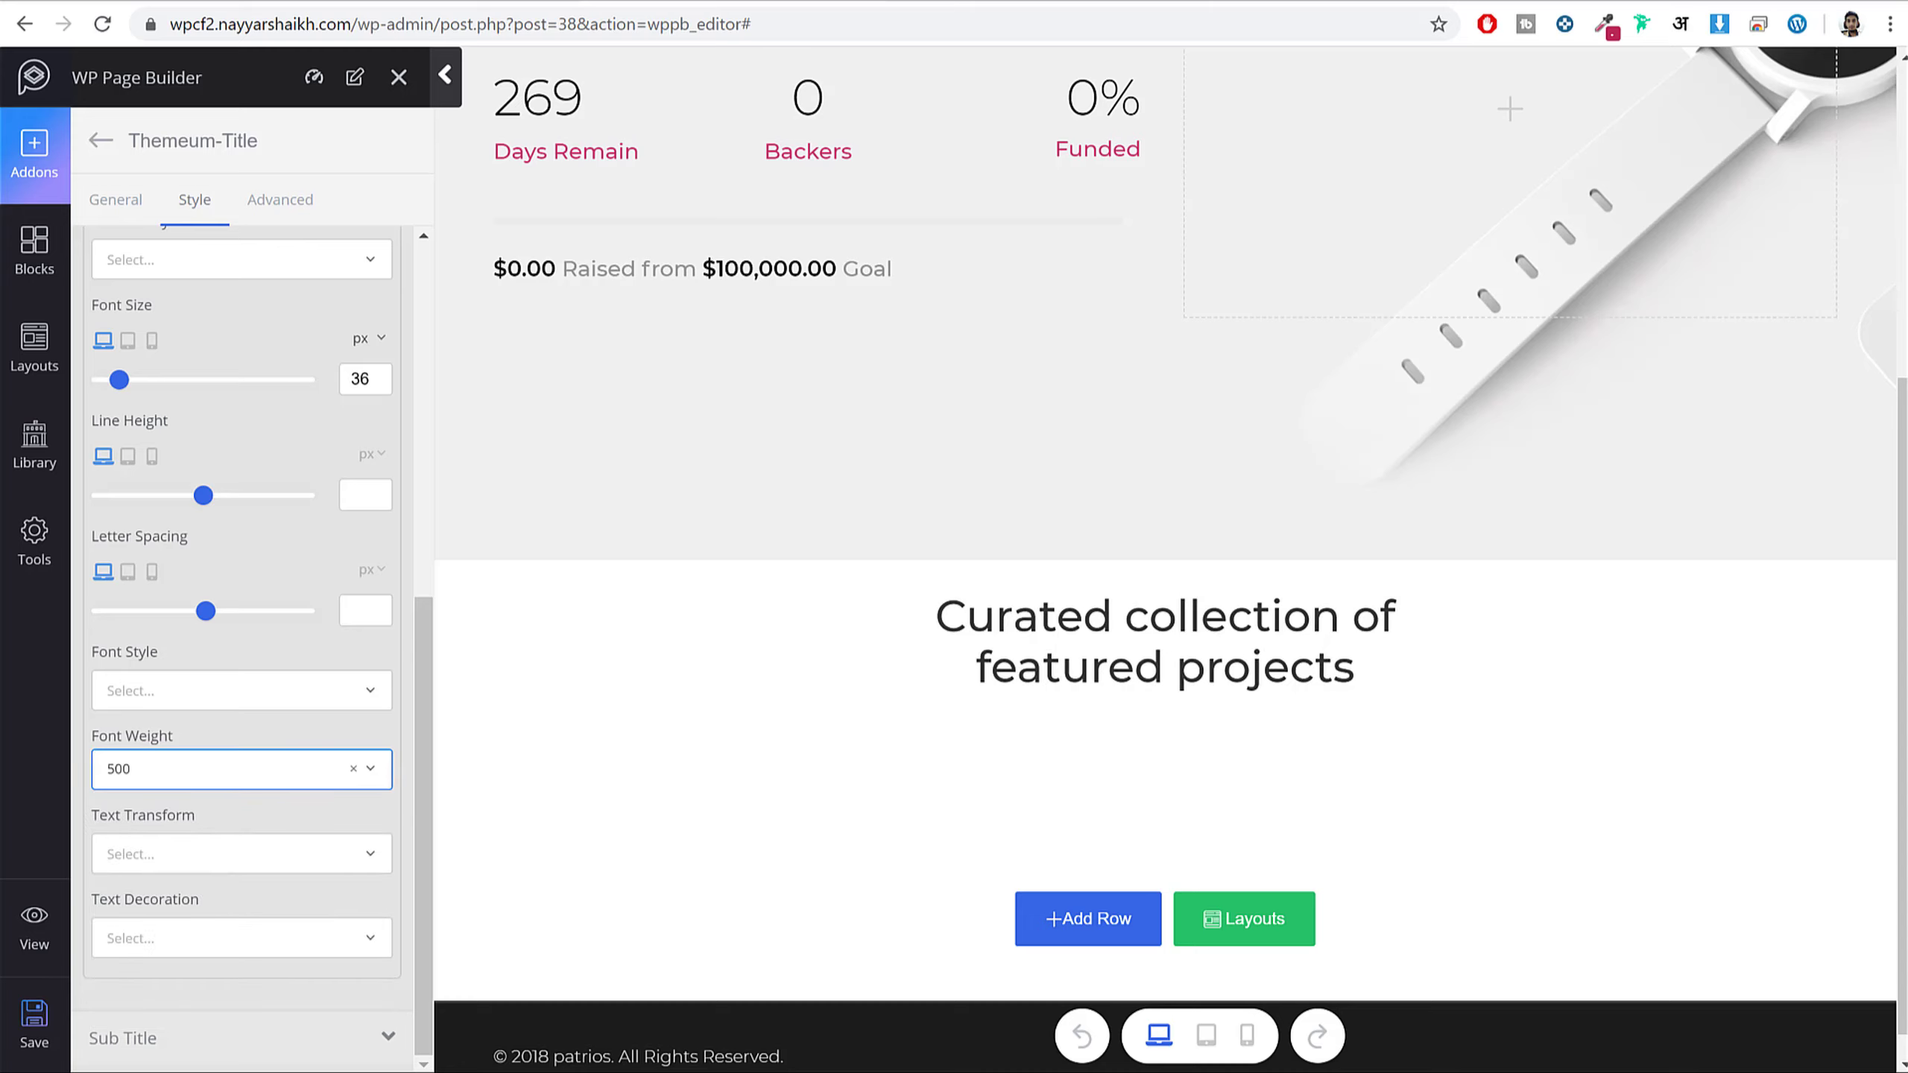
pyautogui.click(431, 1)
pyautogui.click(763, 2)
pyautogui.click(358, 482)
pyautogui.write('55')
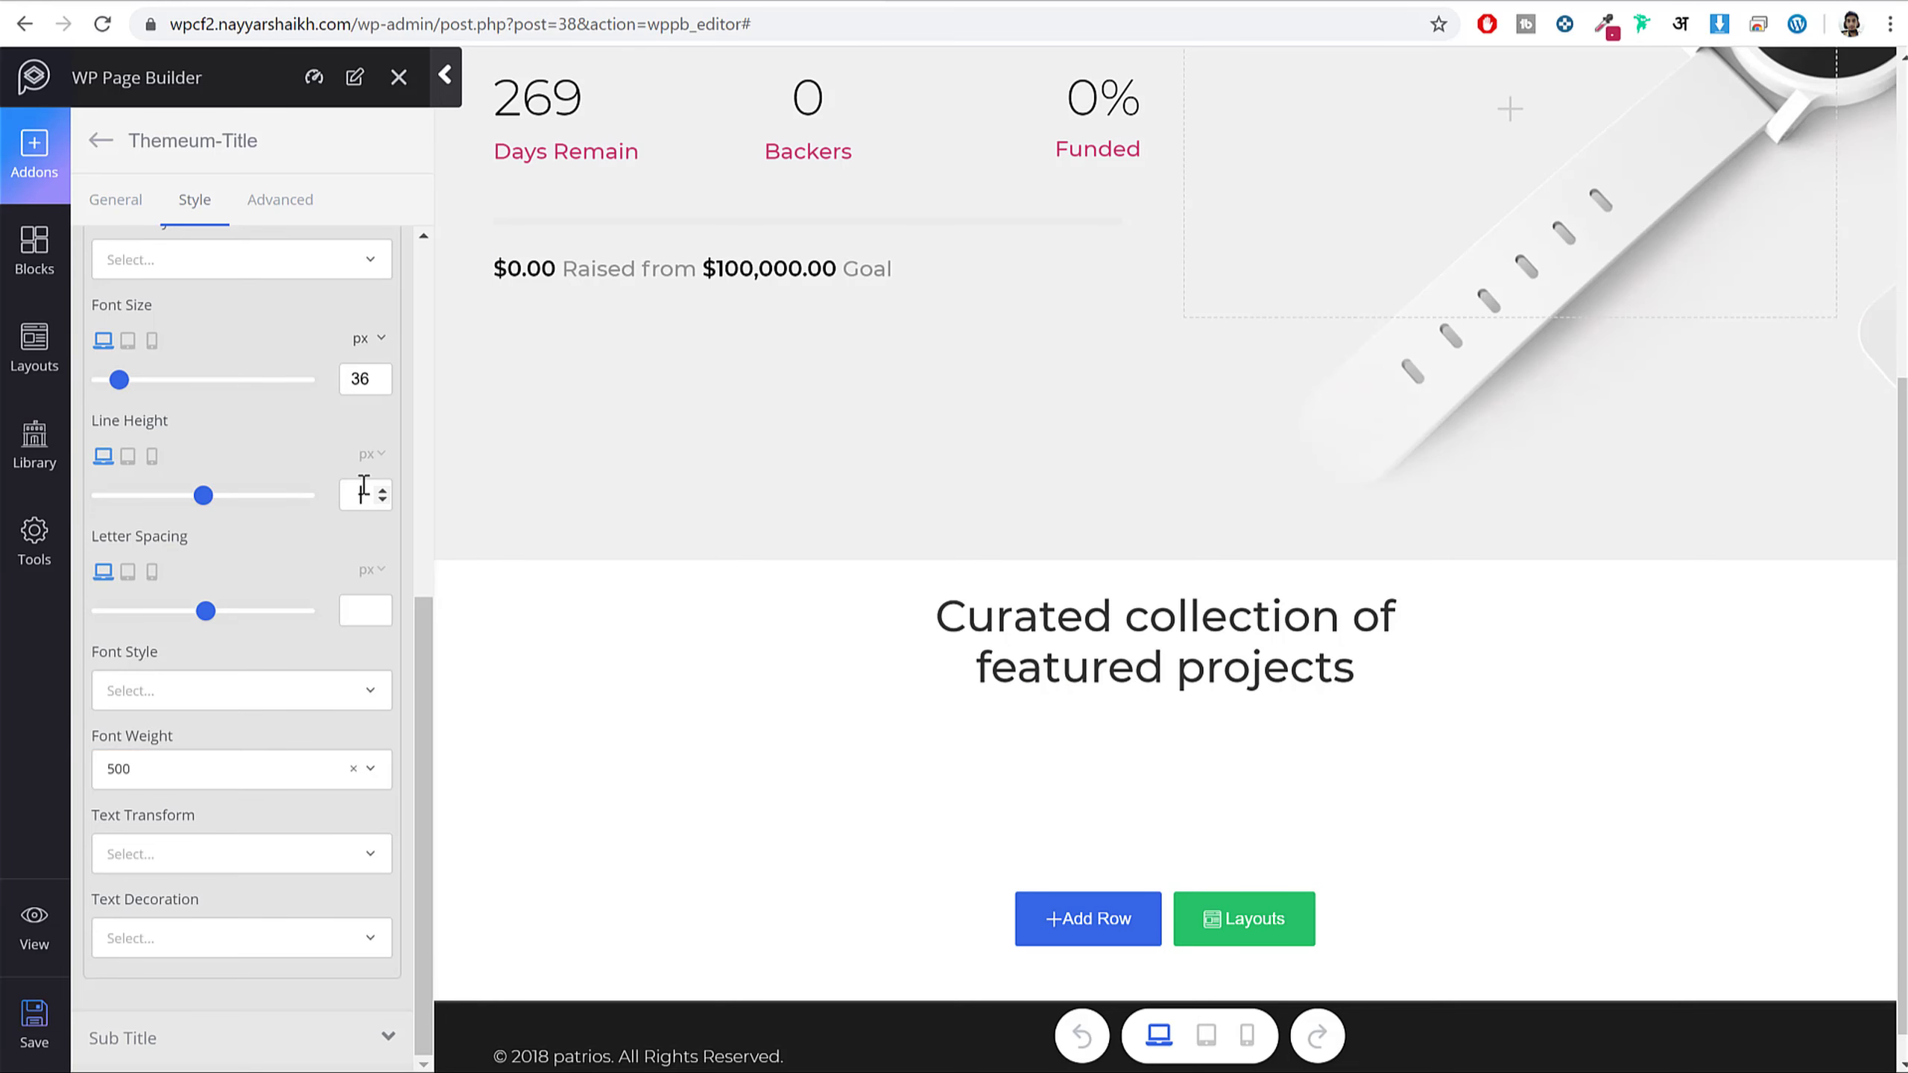
pyautogui.write('50')
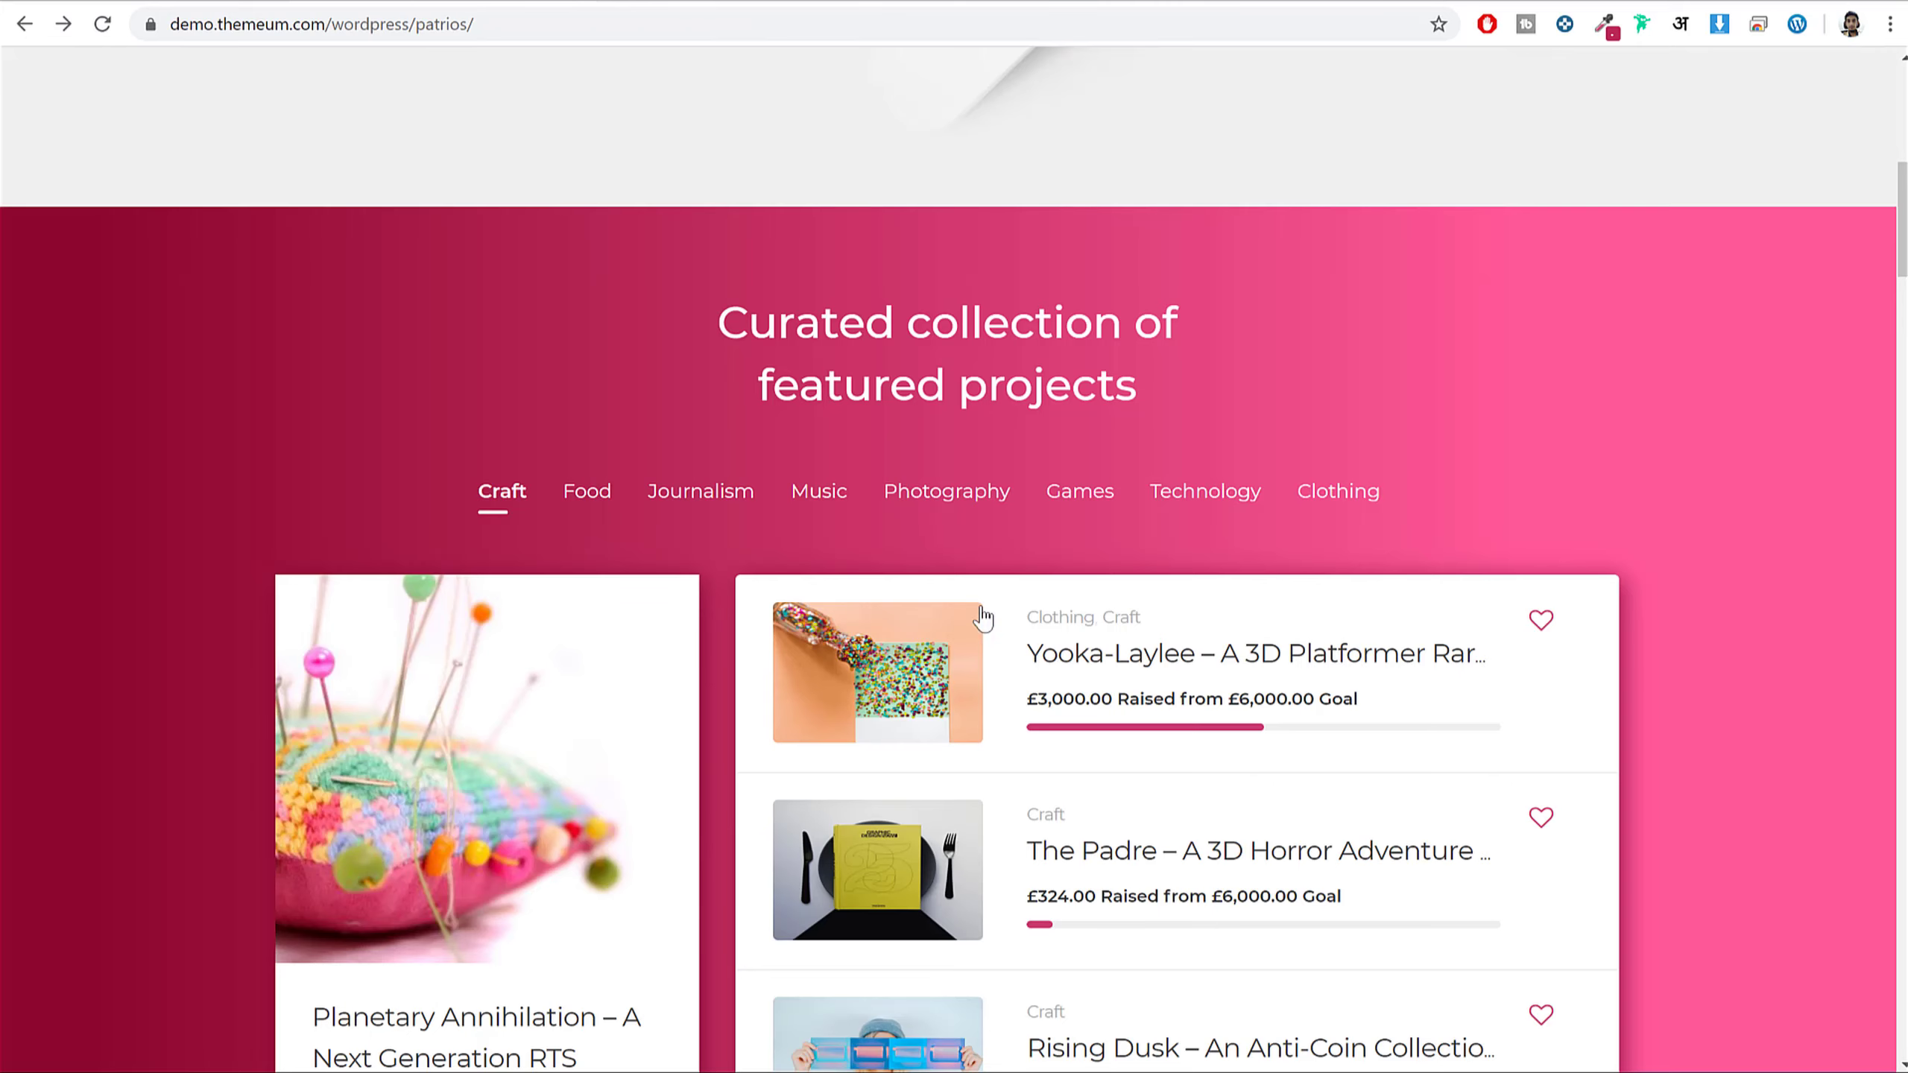
# - Check the demo's featured projects section and add the CF Tab addon below the title, searching the addons for "tab"
pyautogui.scroll(-3, 718, 430)
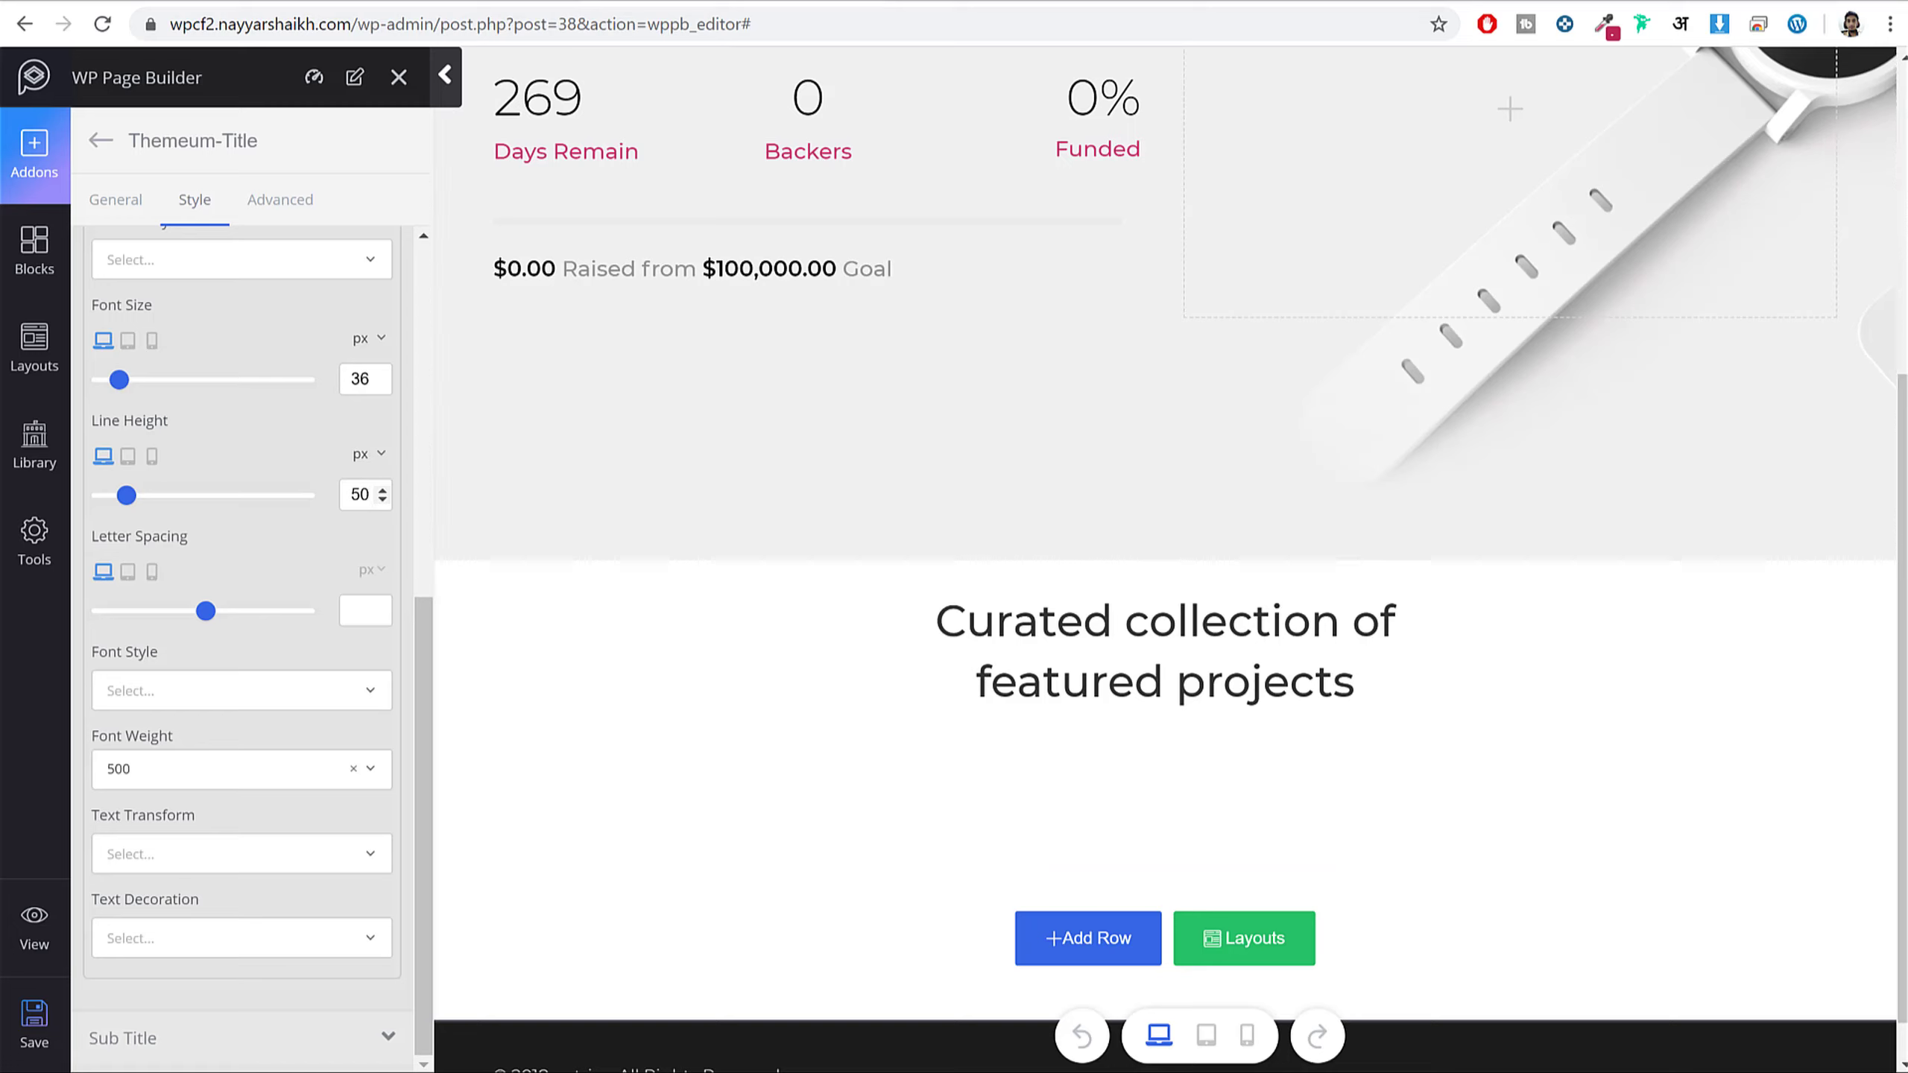
pyautogui.click(34, 150)
pyautogui.write('tab')
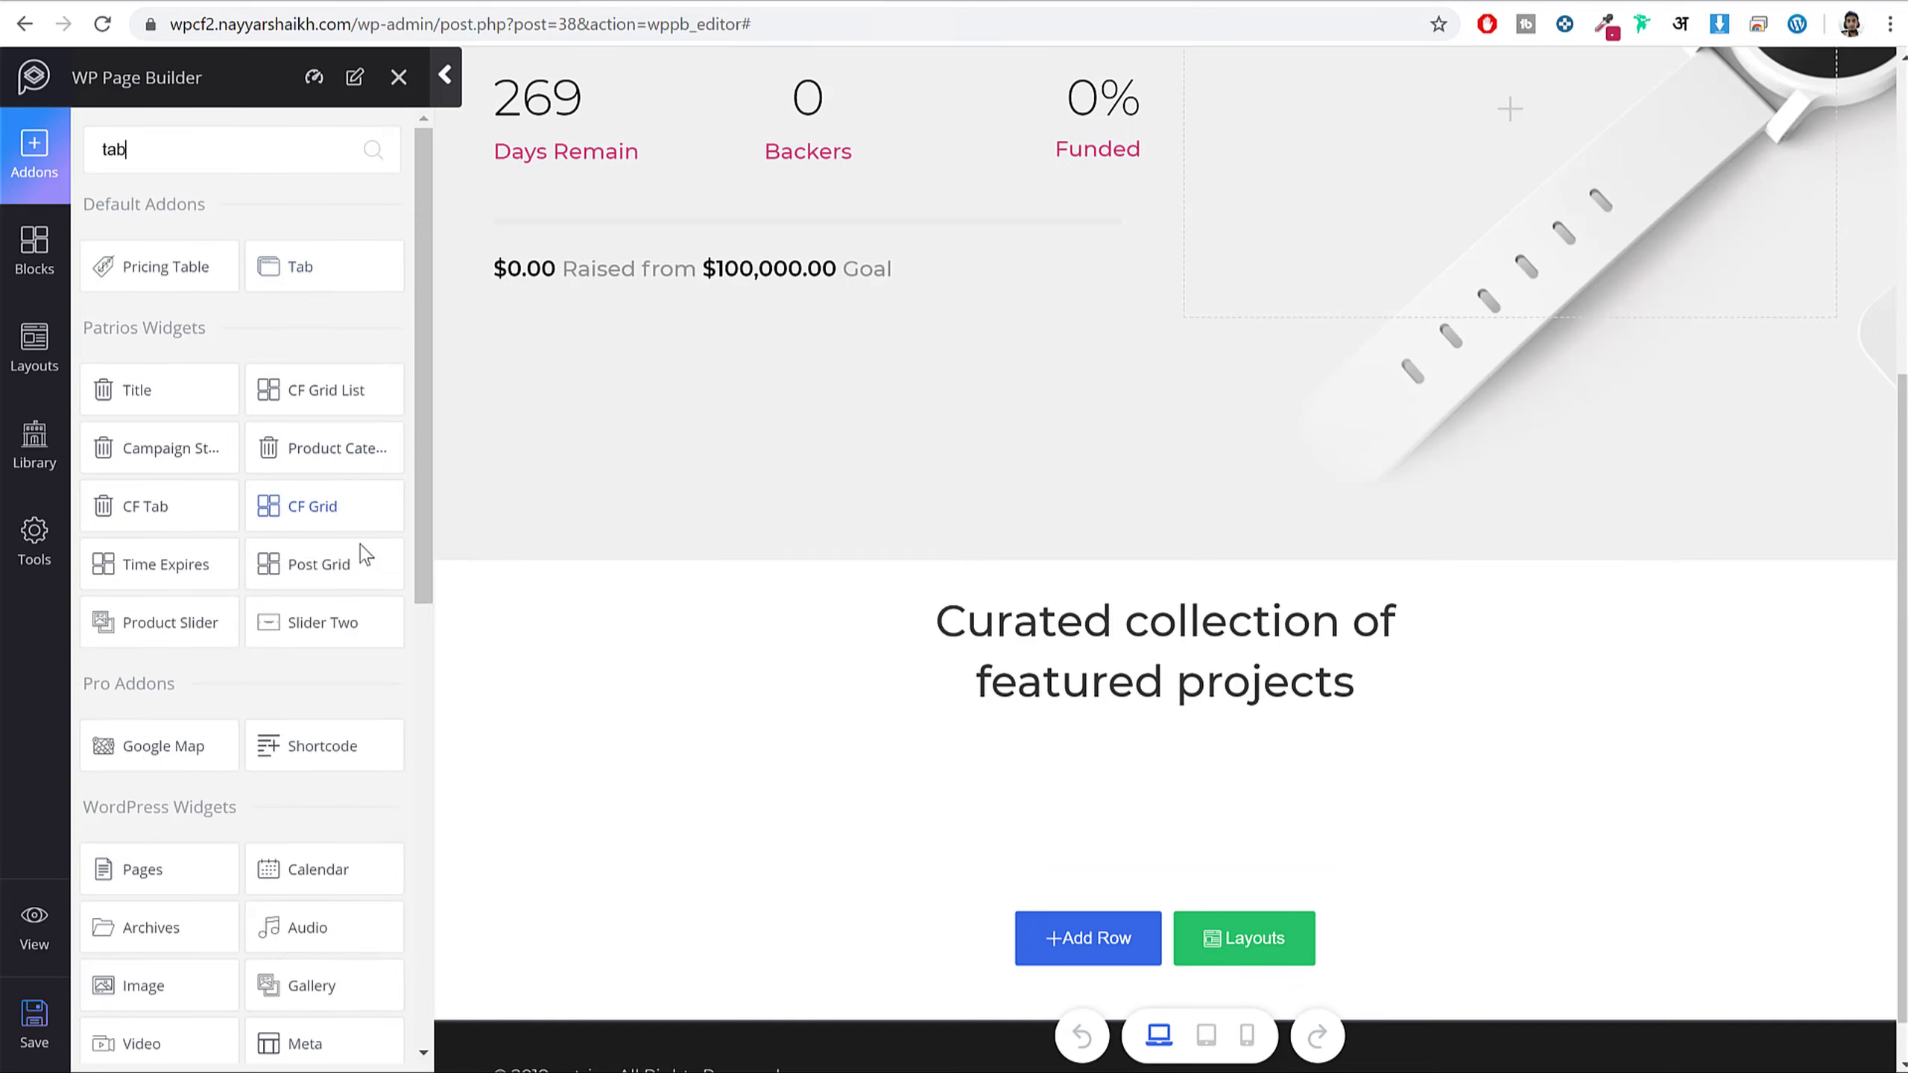
pyautogui.moveTo(155, 502); pyautogui.dragTo(1112, 725)
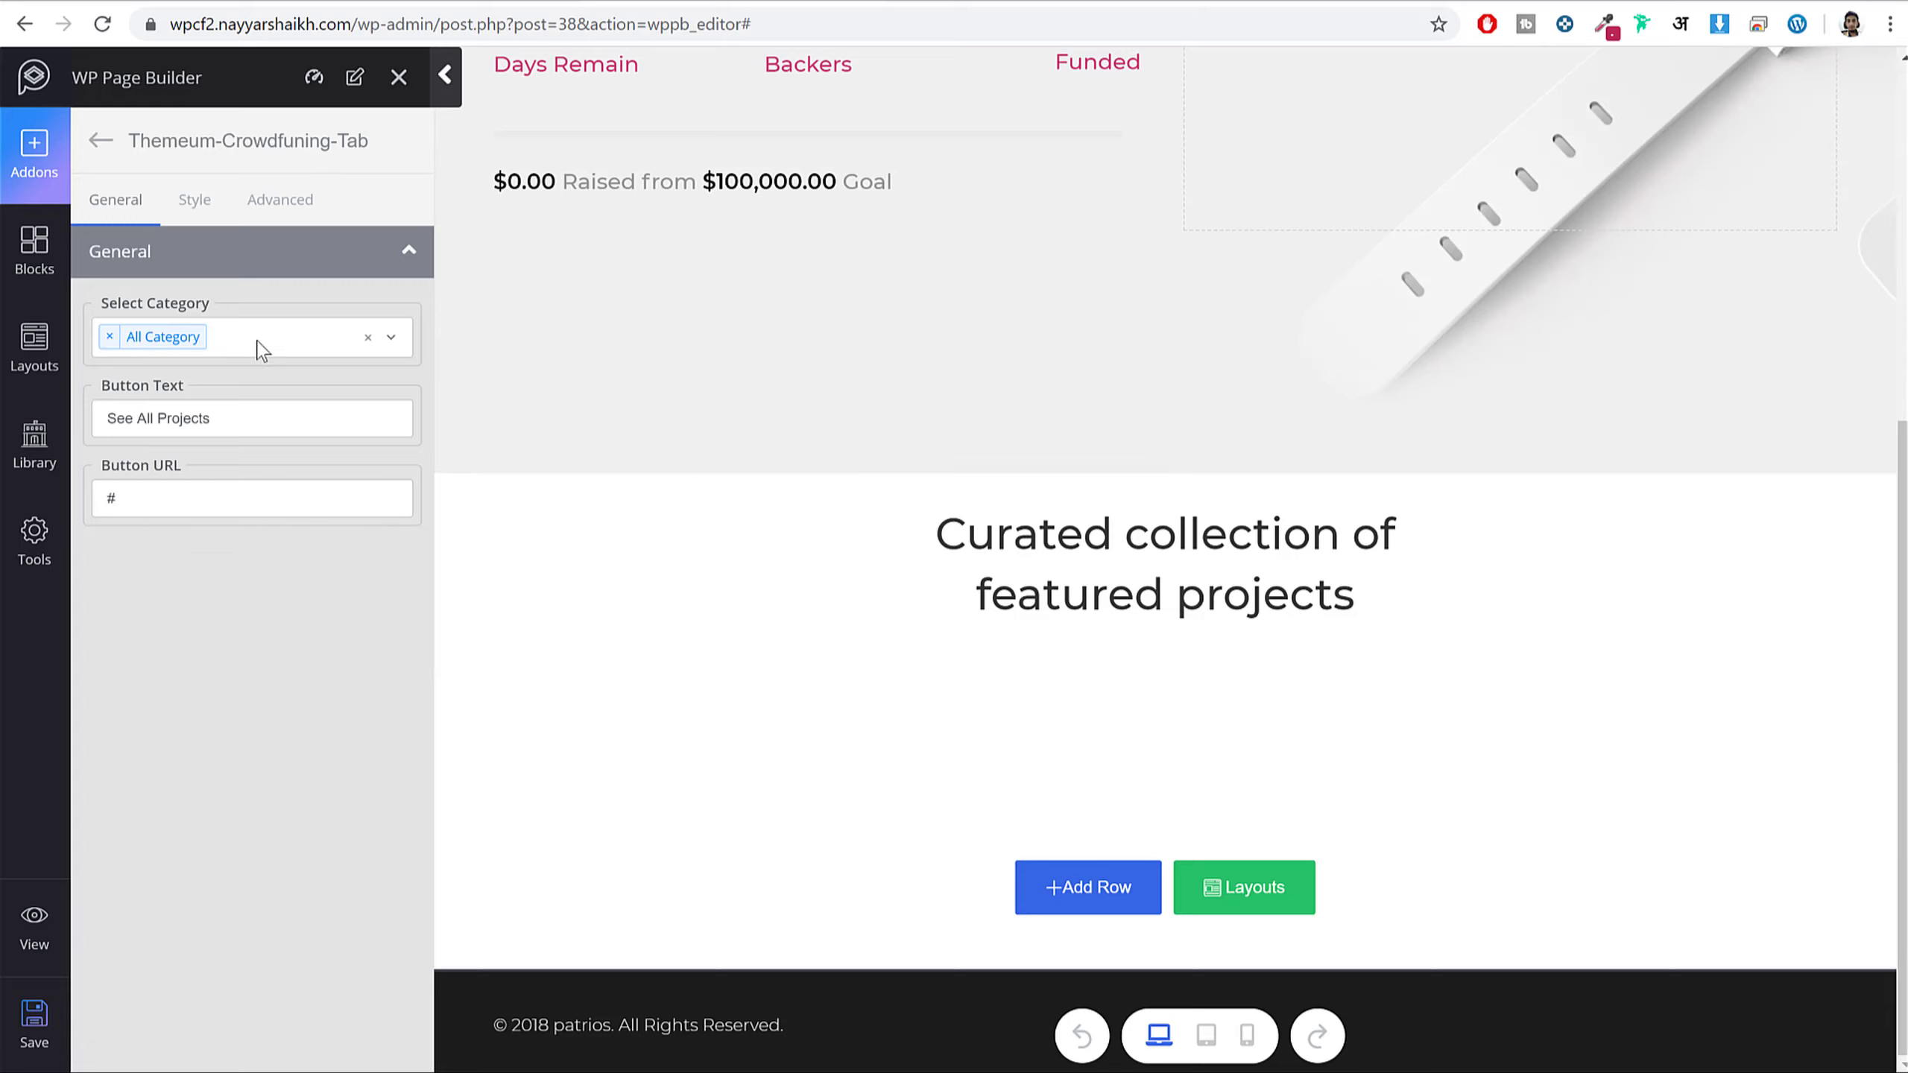
# - Set the crowdfunding tab's category to technology only, removing All Category
pyautogui.click(276, 349)
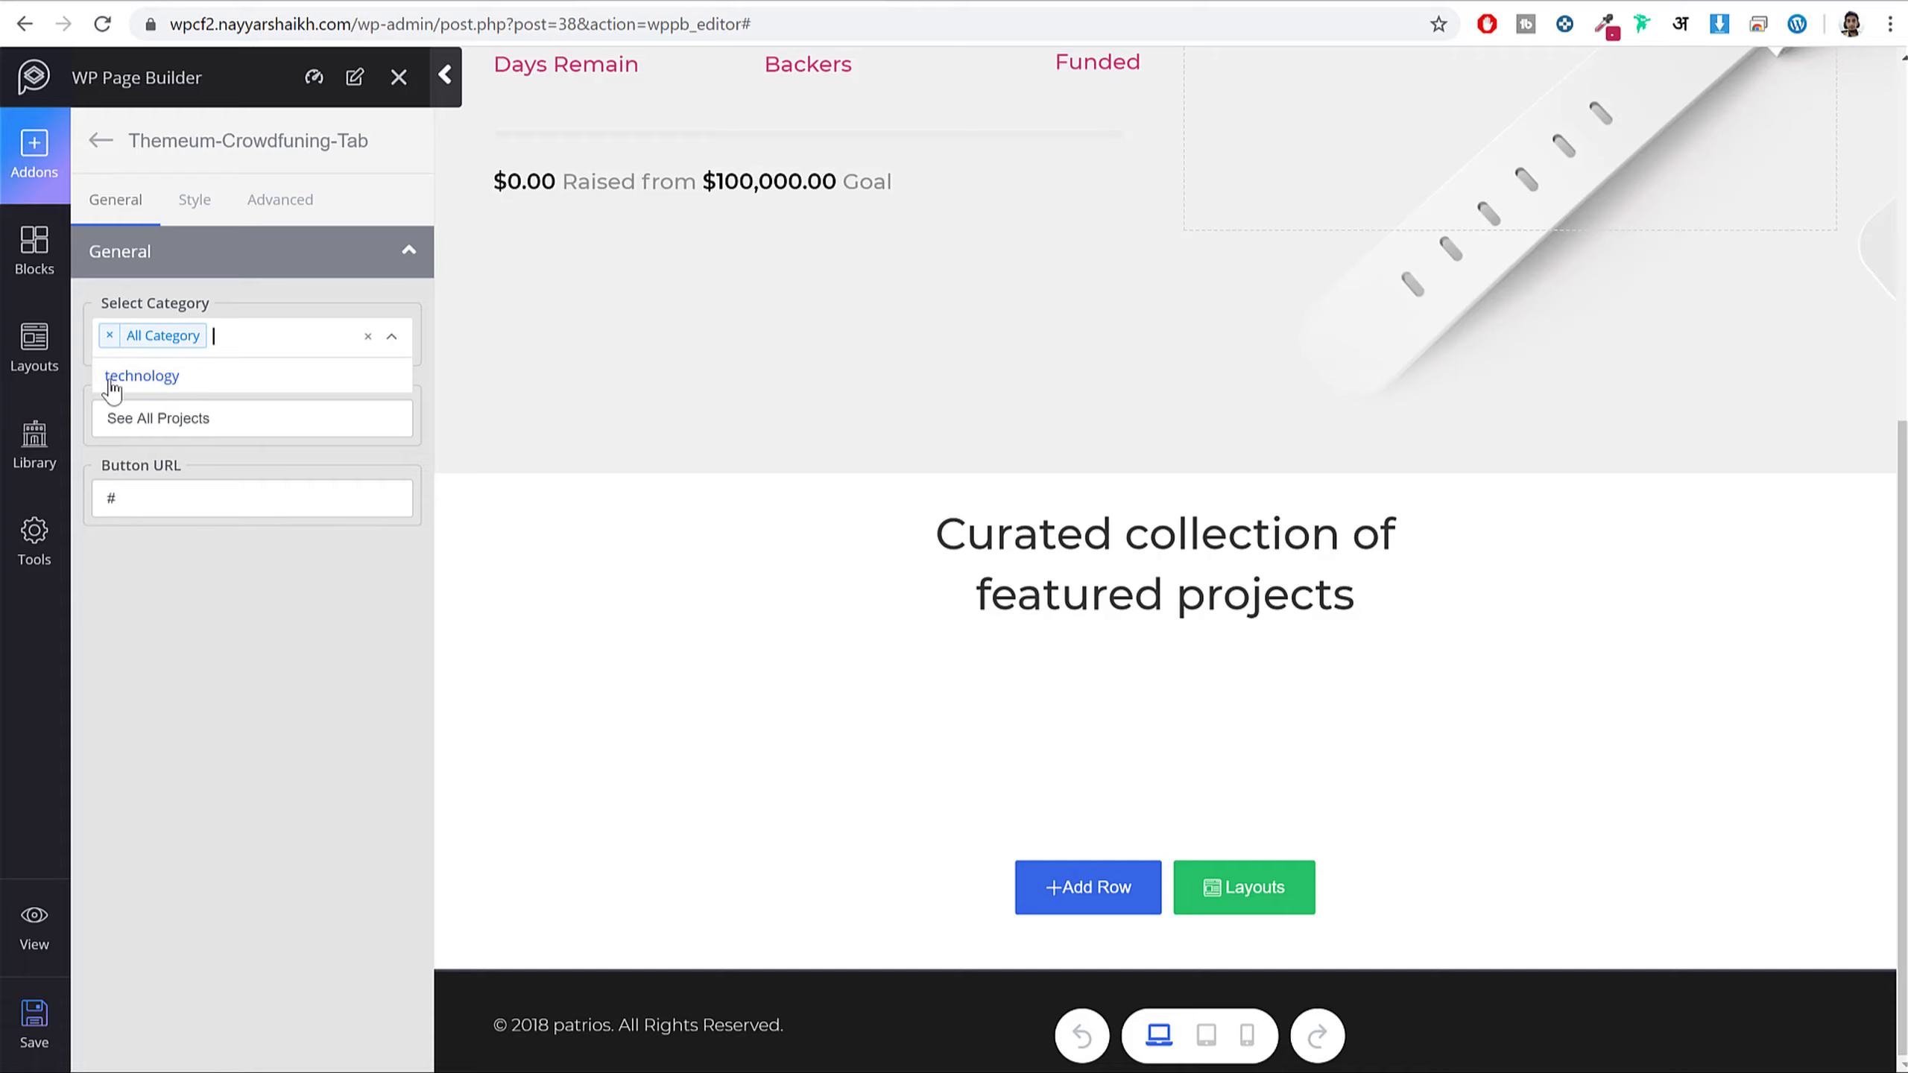
pyautogui.click(179, 385)
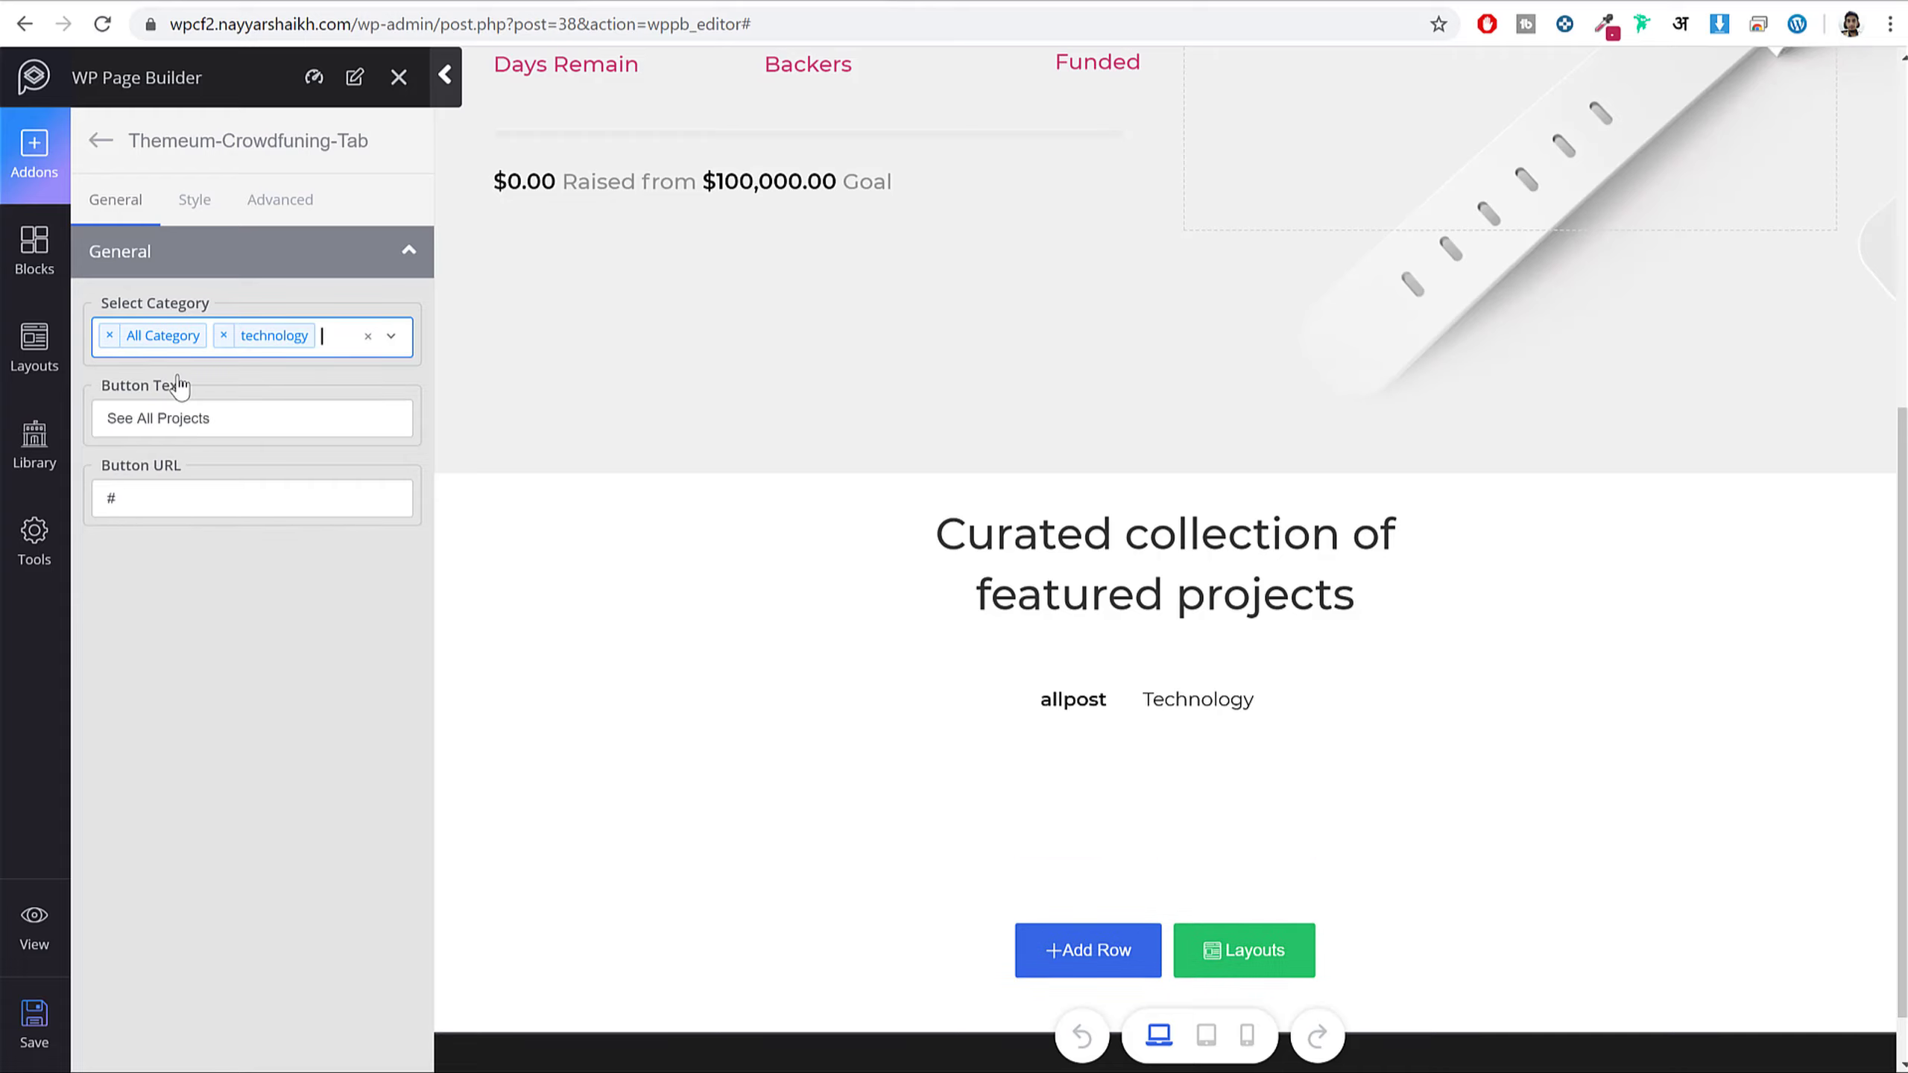
pyautogui.click(109, 335)
pyautogui.scroll(-3, 1111, 736)
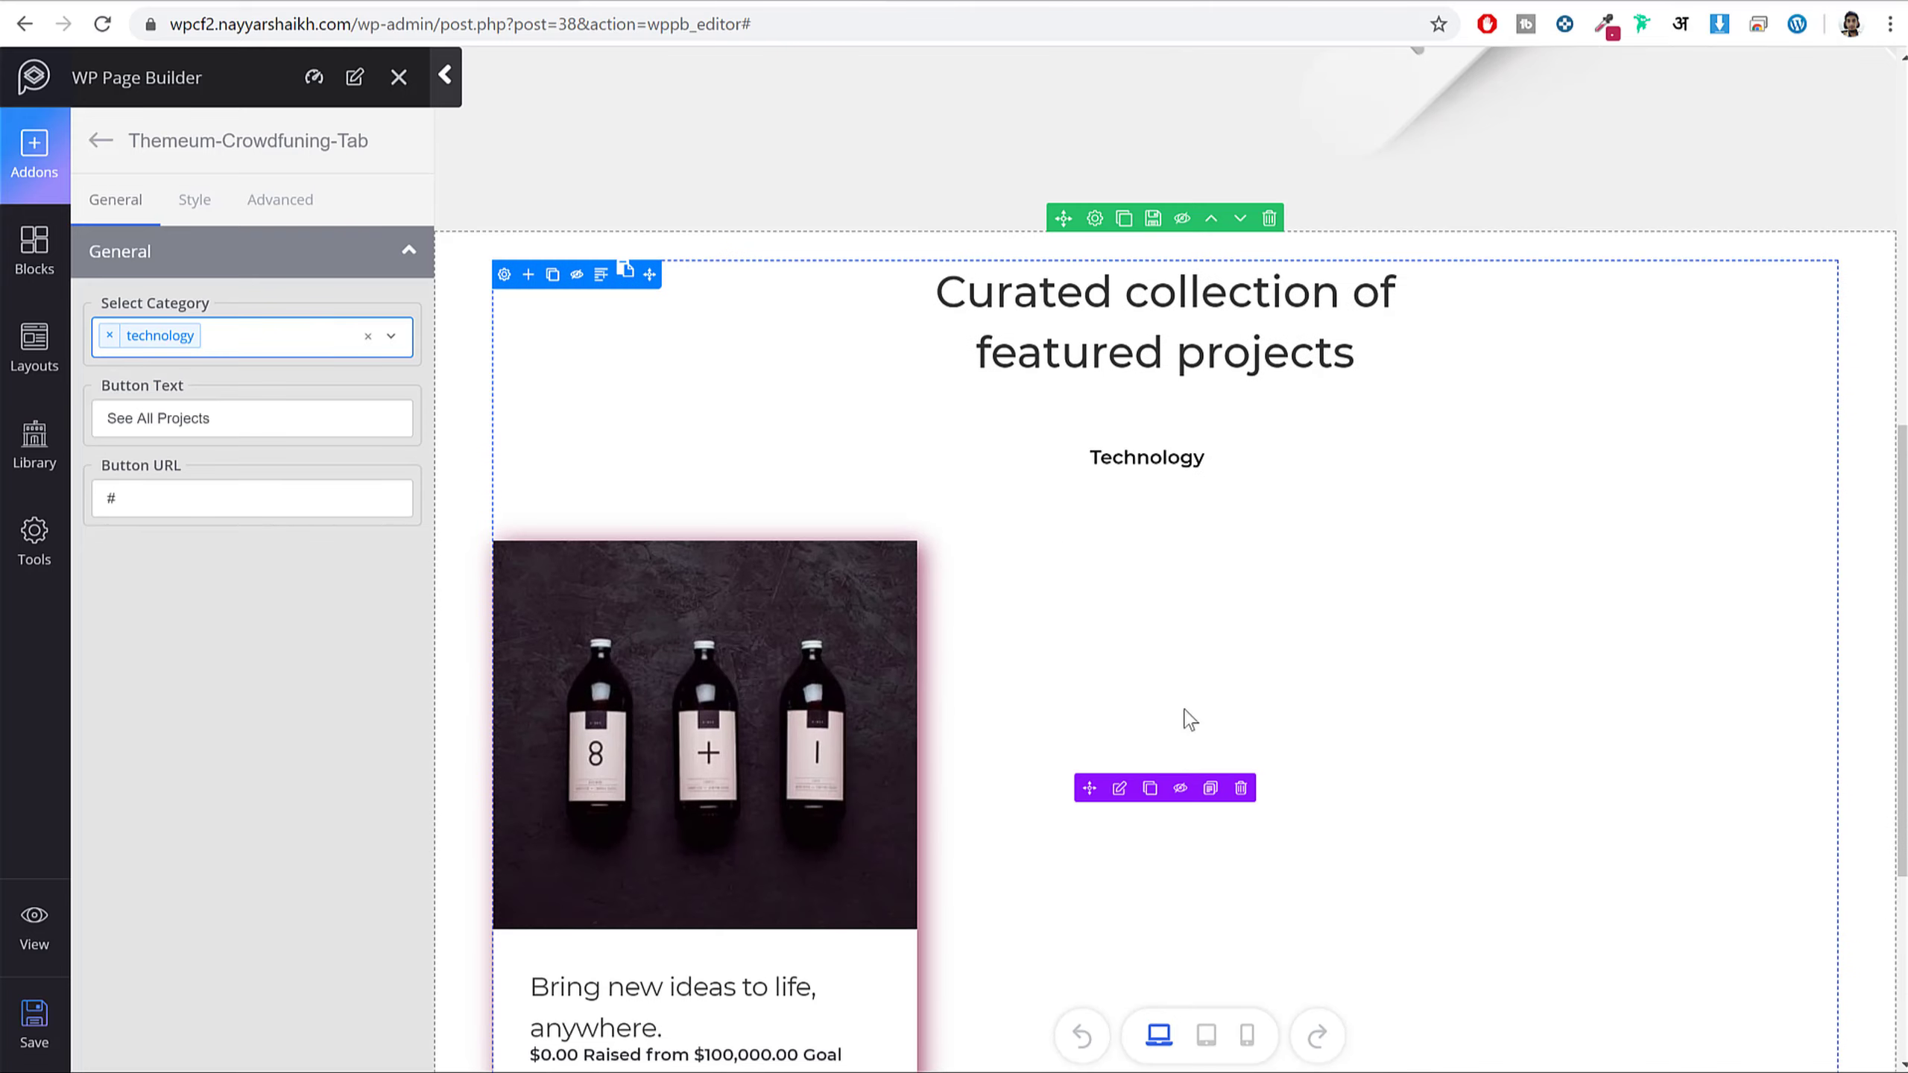
pyautogui.scroll(-3, 1171, 538)
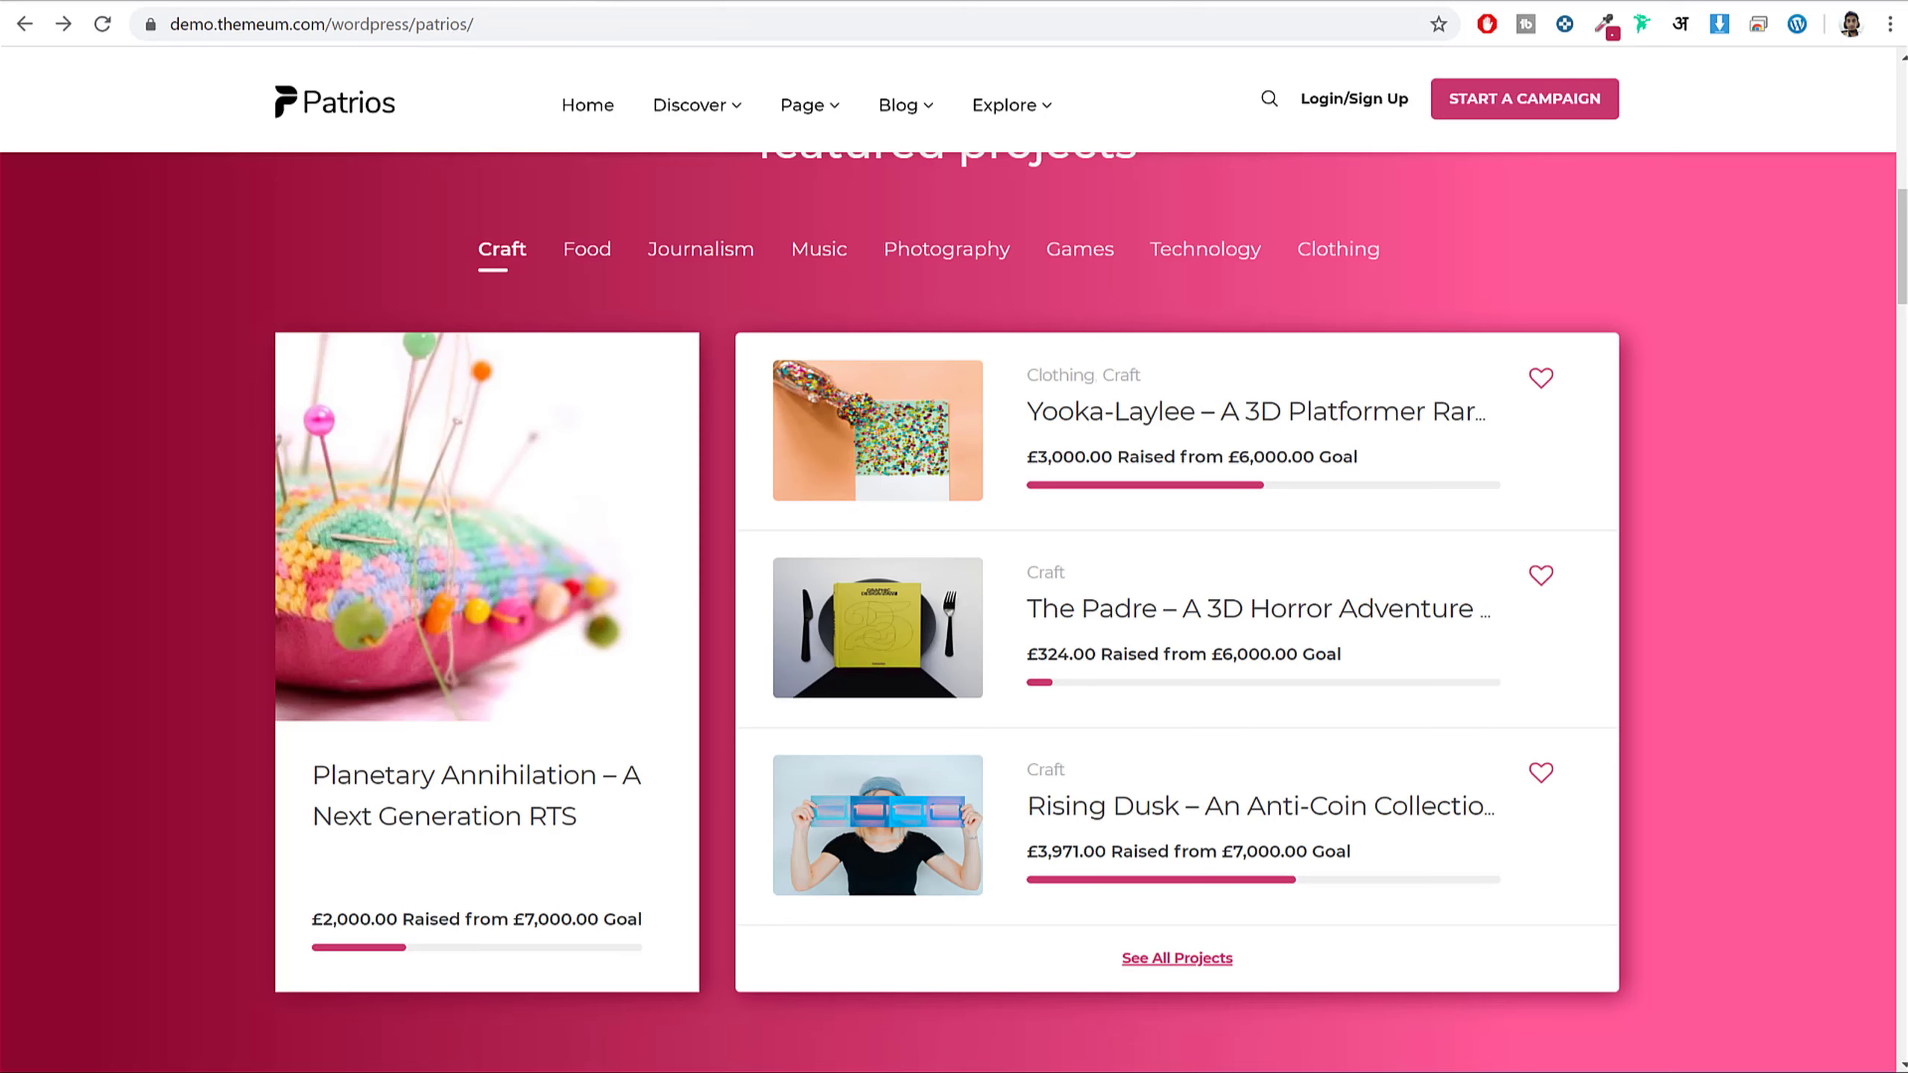
# - Browse the category tabs of the demo's featured projects section, including Food, Photography, Technology and Clothing, to compare their project listings
pyautogui.click(593, 252)
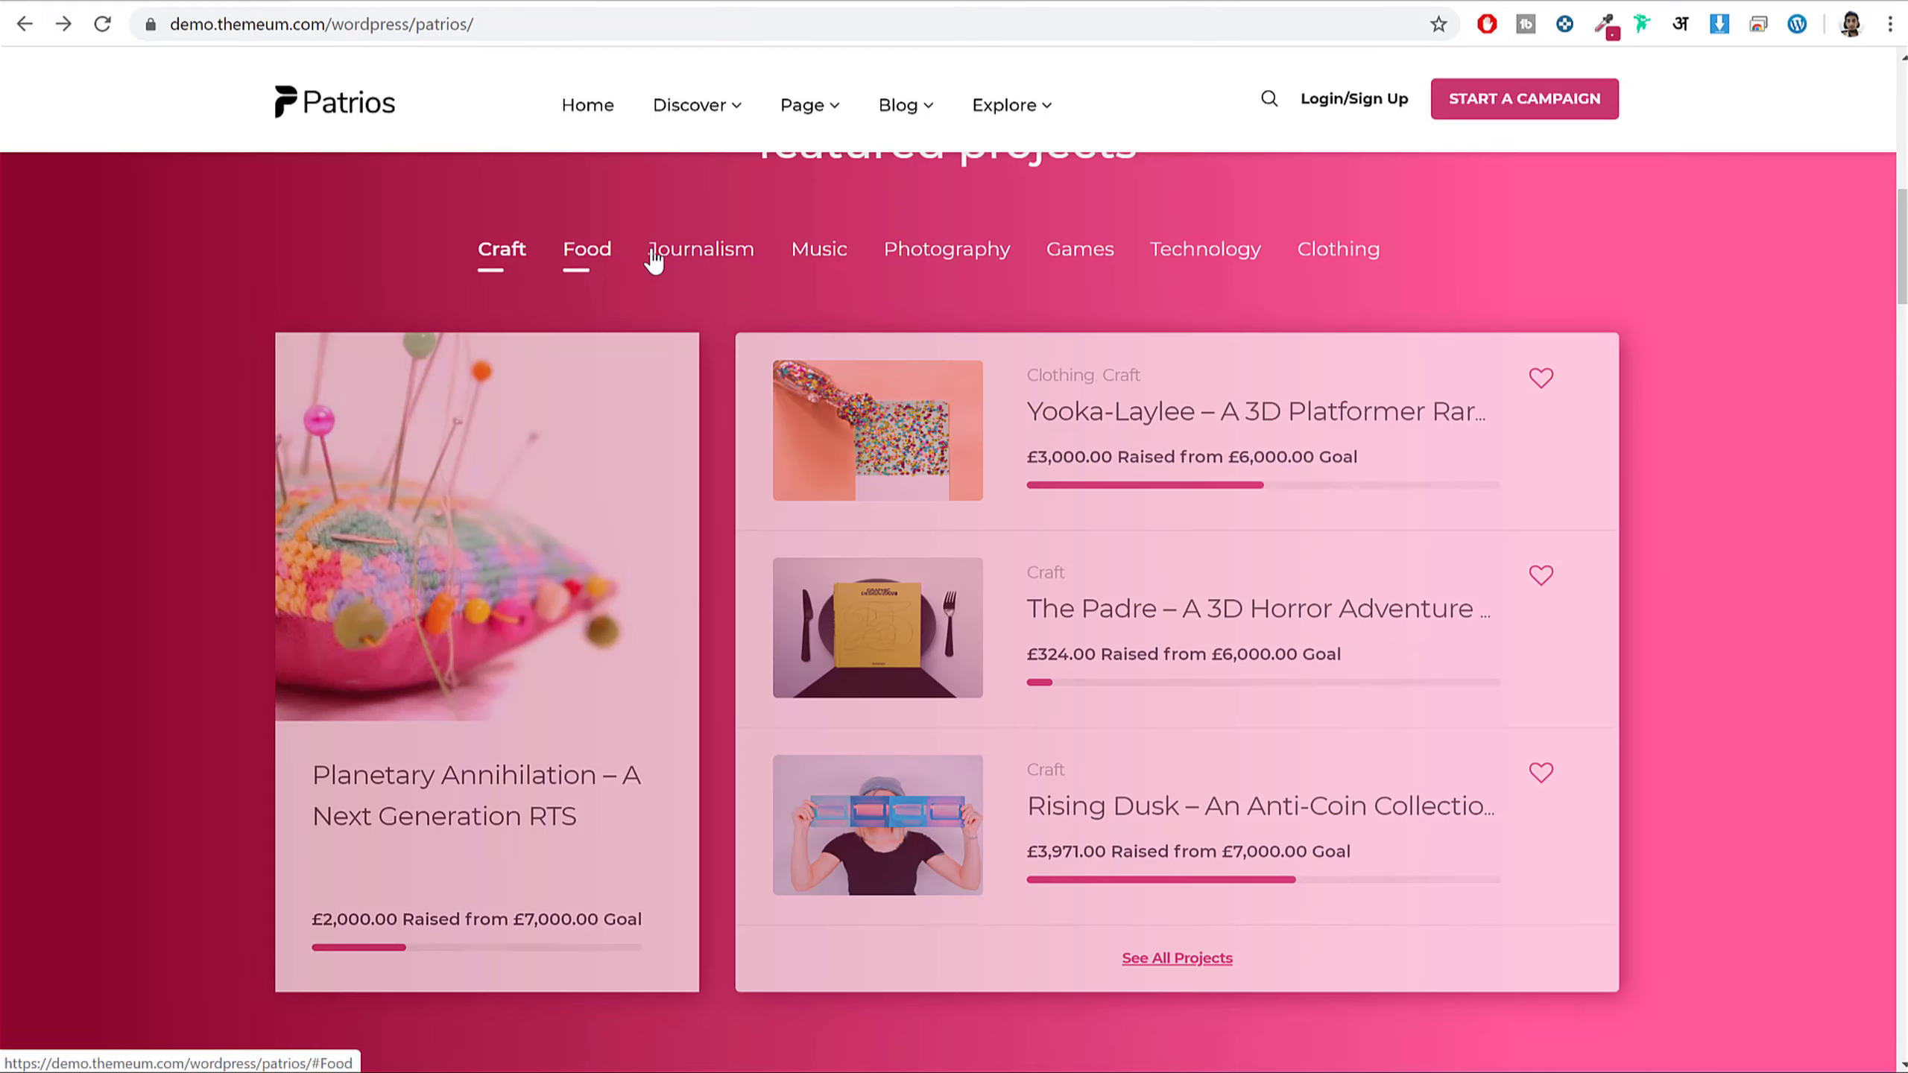
pyautogui.click(871, 264)
pyautogui.click(976, 259)
pyautogui.click(1172, 263)
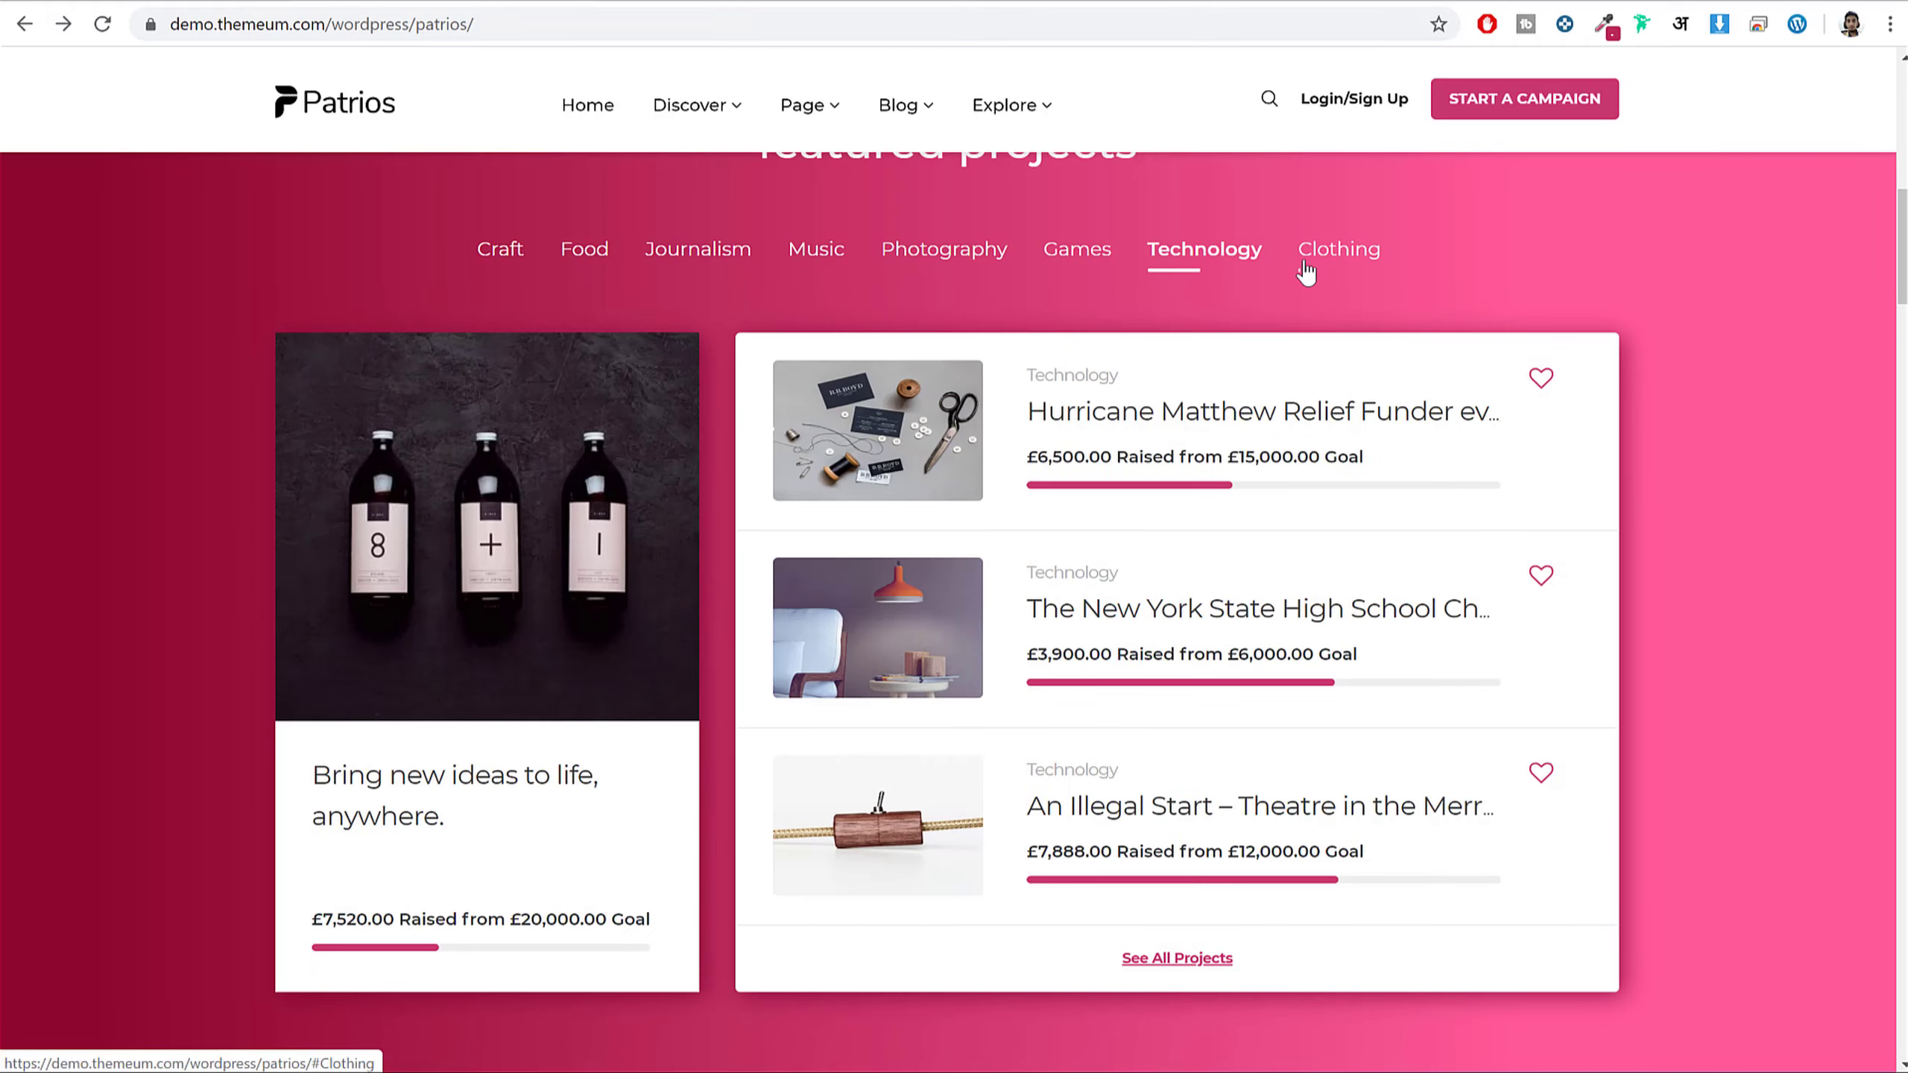
pyautogui.click(1322, 263)
pyautogui.click(597, 260)
pyautogui.scroll(3, 733, 301)
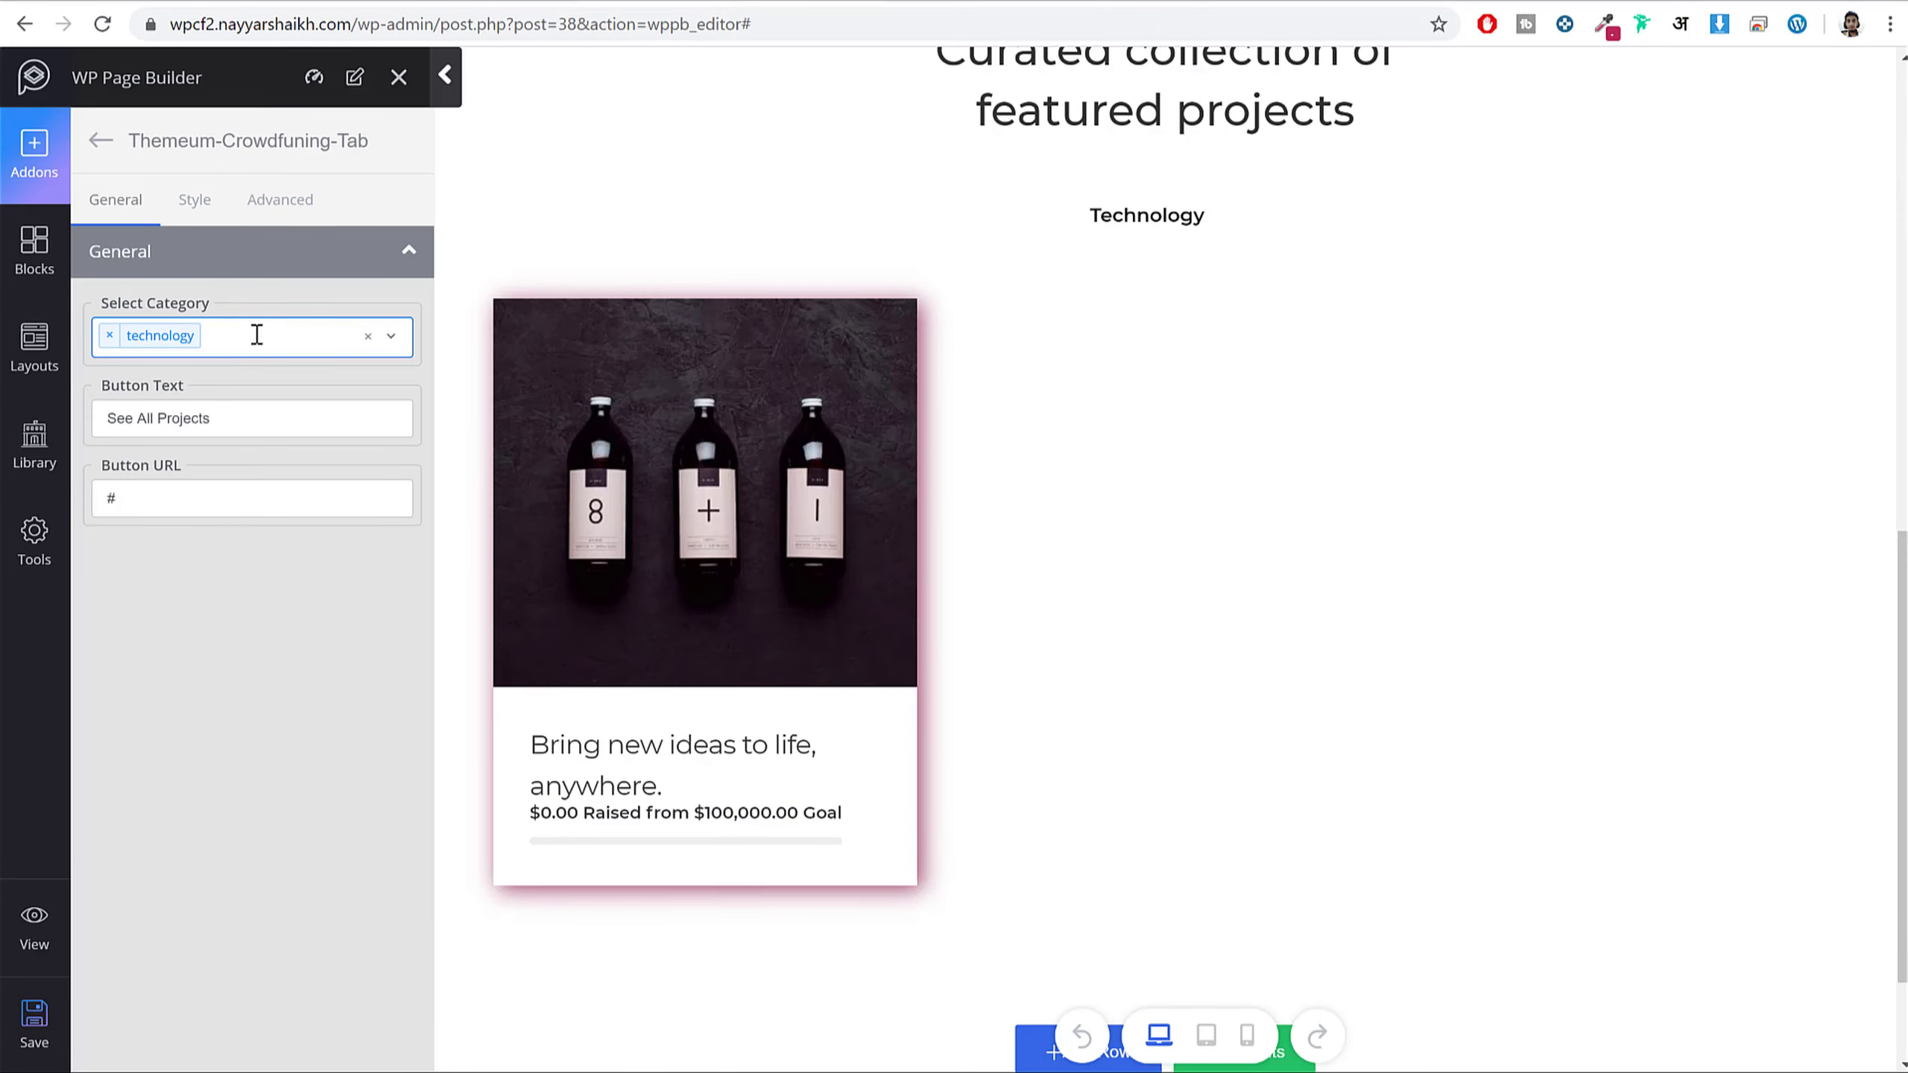
# - Find the CF Listing Page in the site's Pages list and view it on the live site to get its address
pyautogui.doubleClick(155, 498)
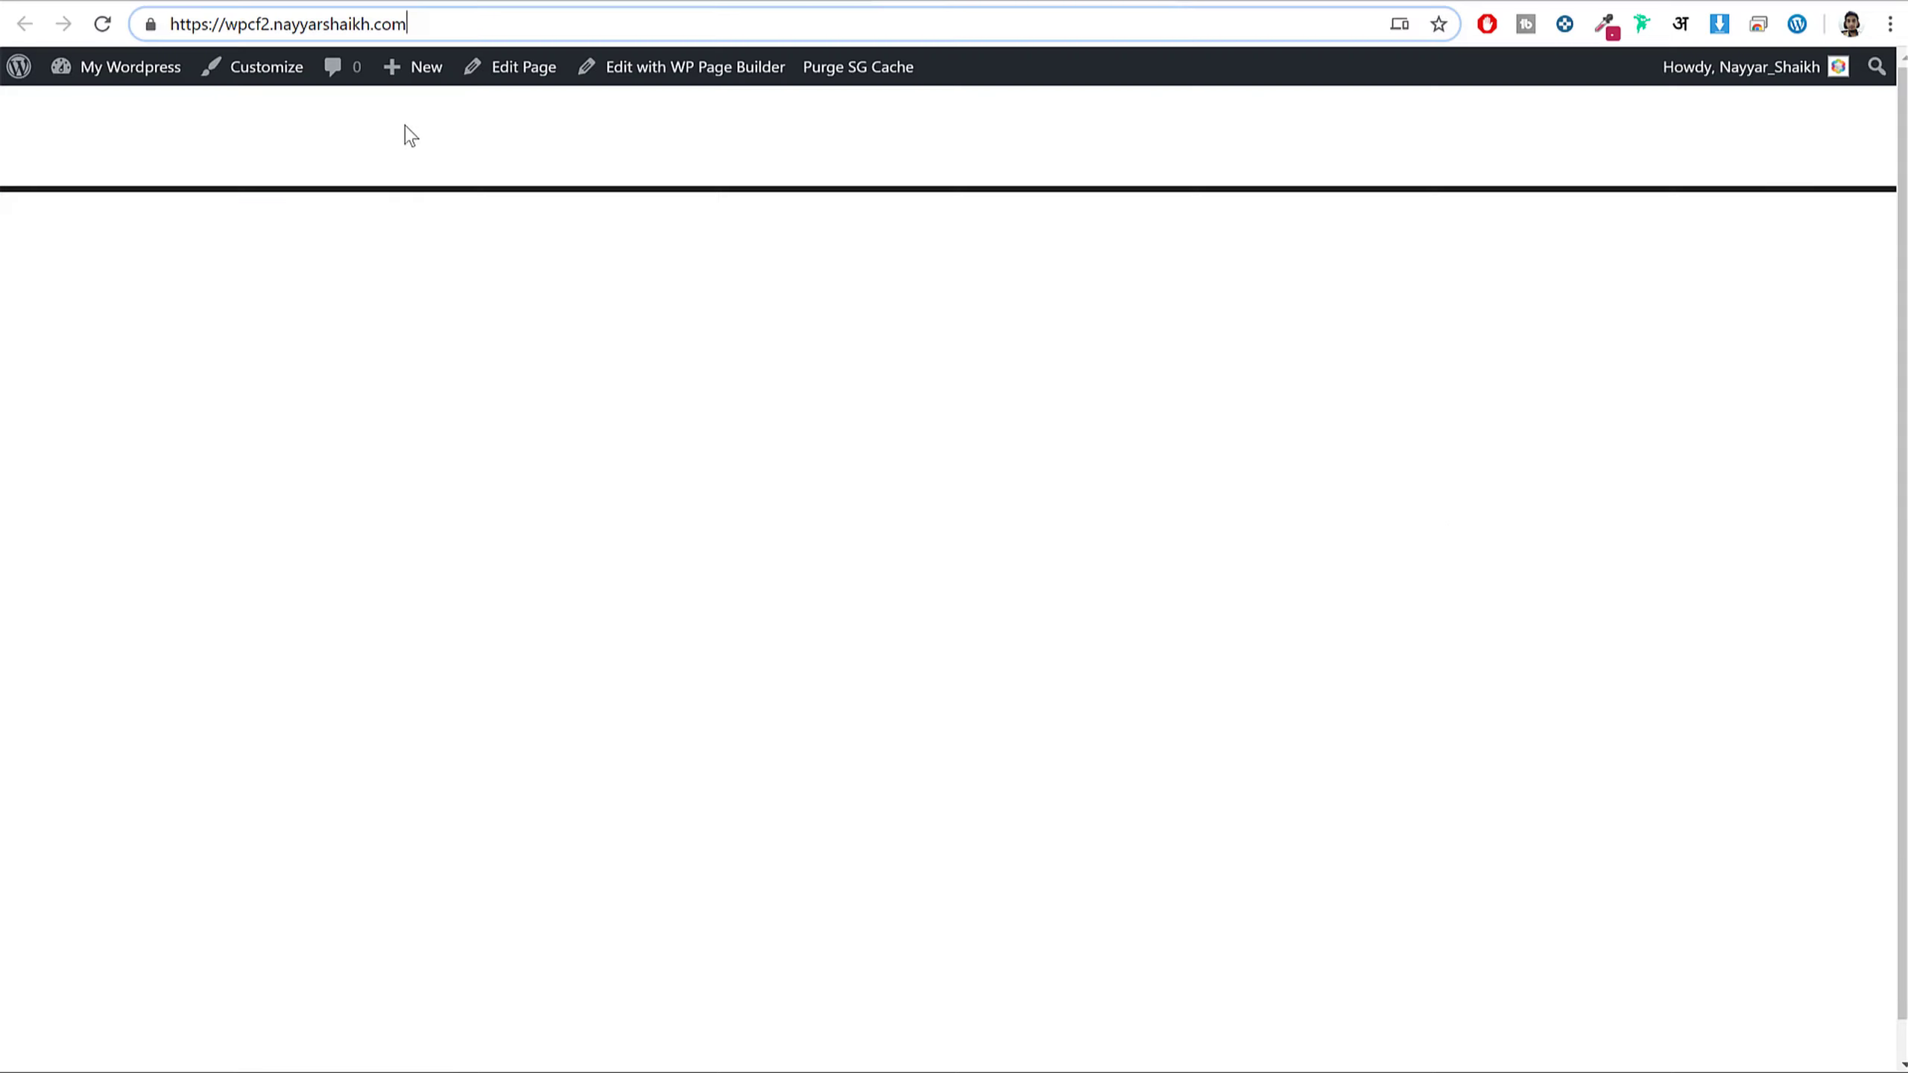
pyautogui.click(142, 84)
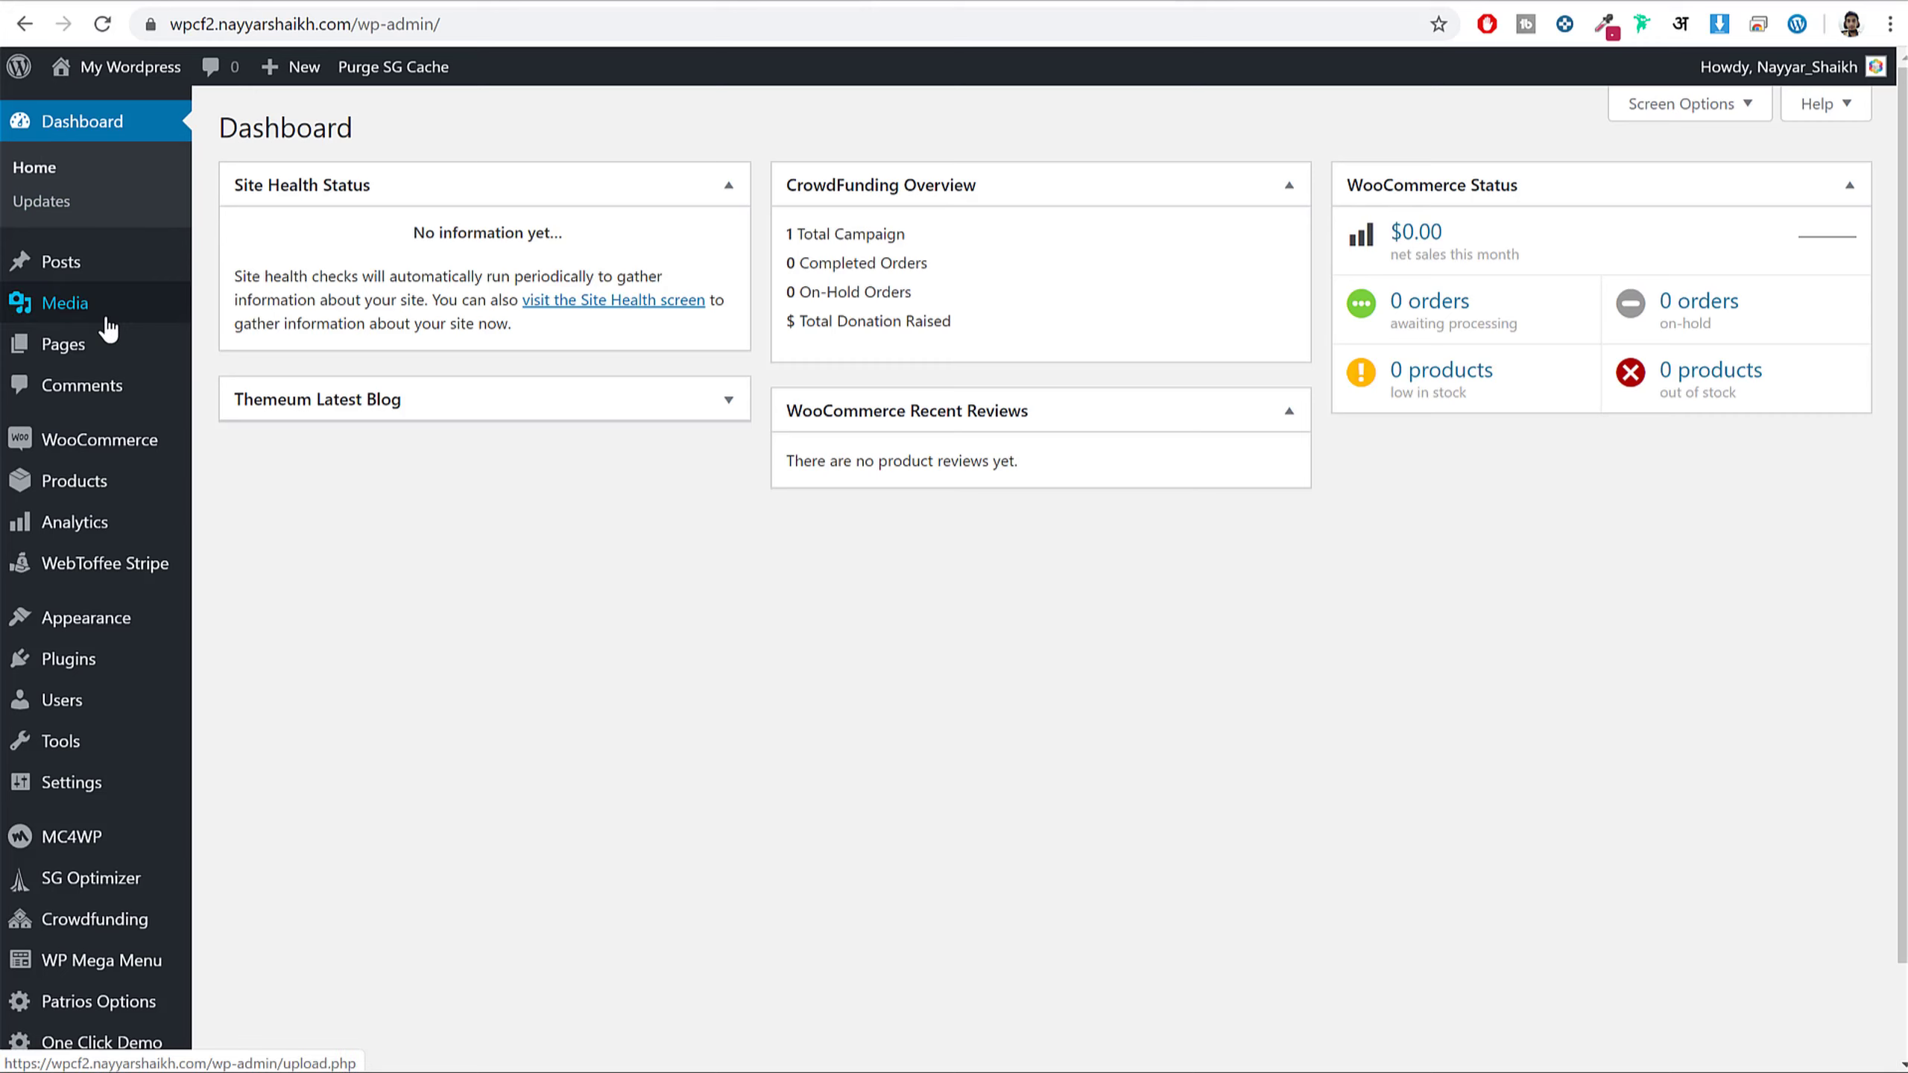
pyautogui.click(108, 342)
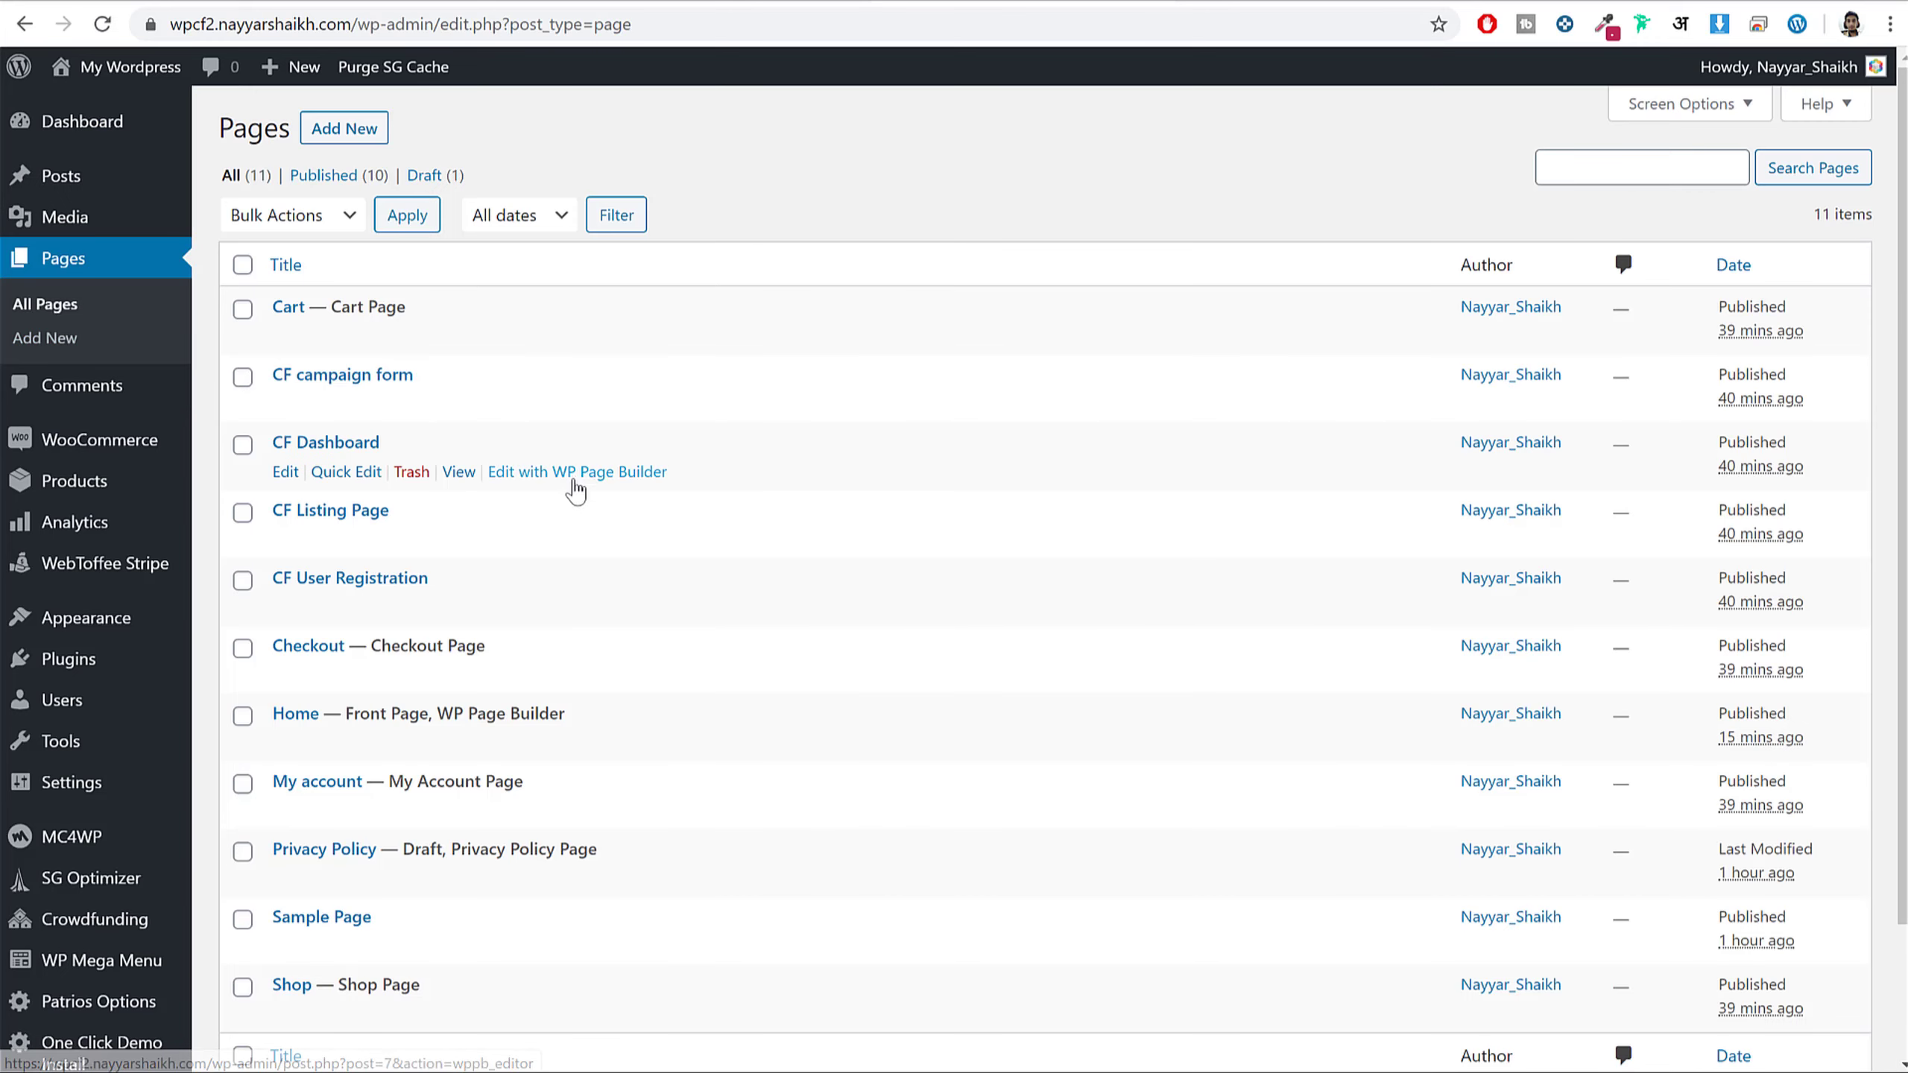
pyautogui.moveTo(389, 509); pyautogui.dragTo(262, 509)
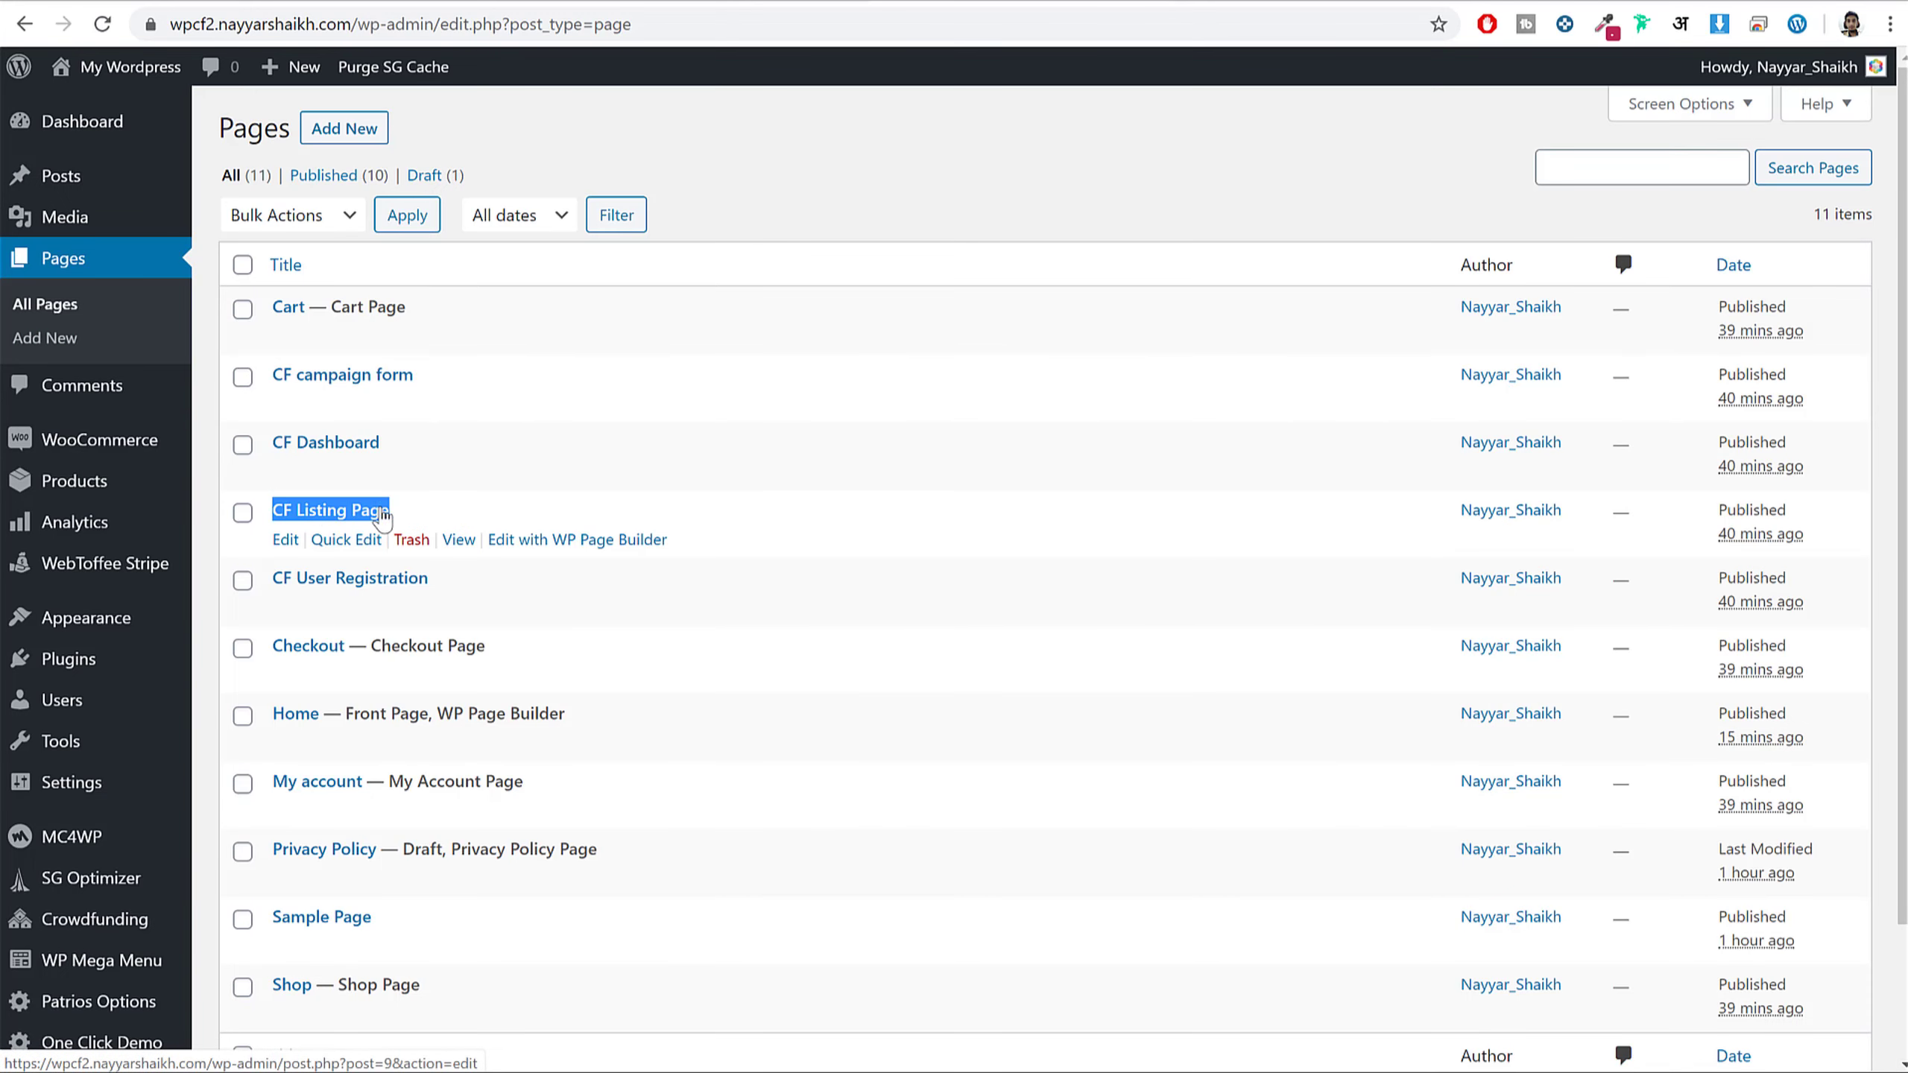
pyautogui.click(459, 538)
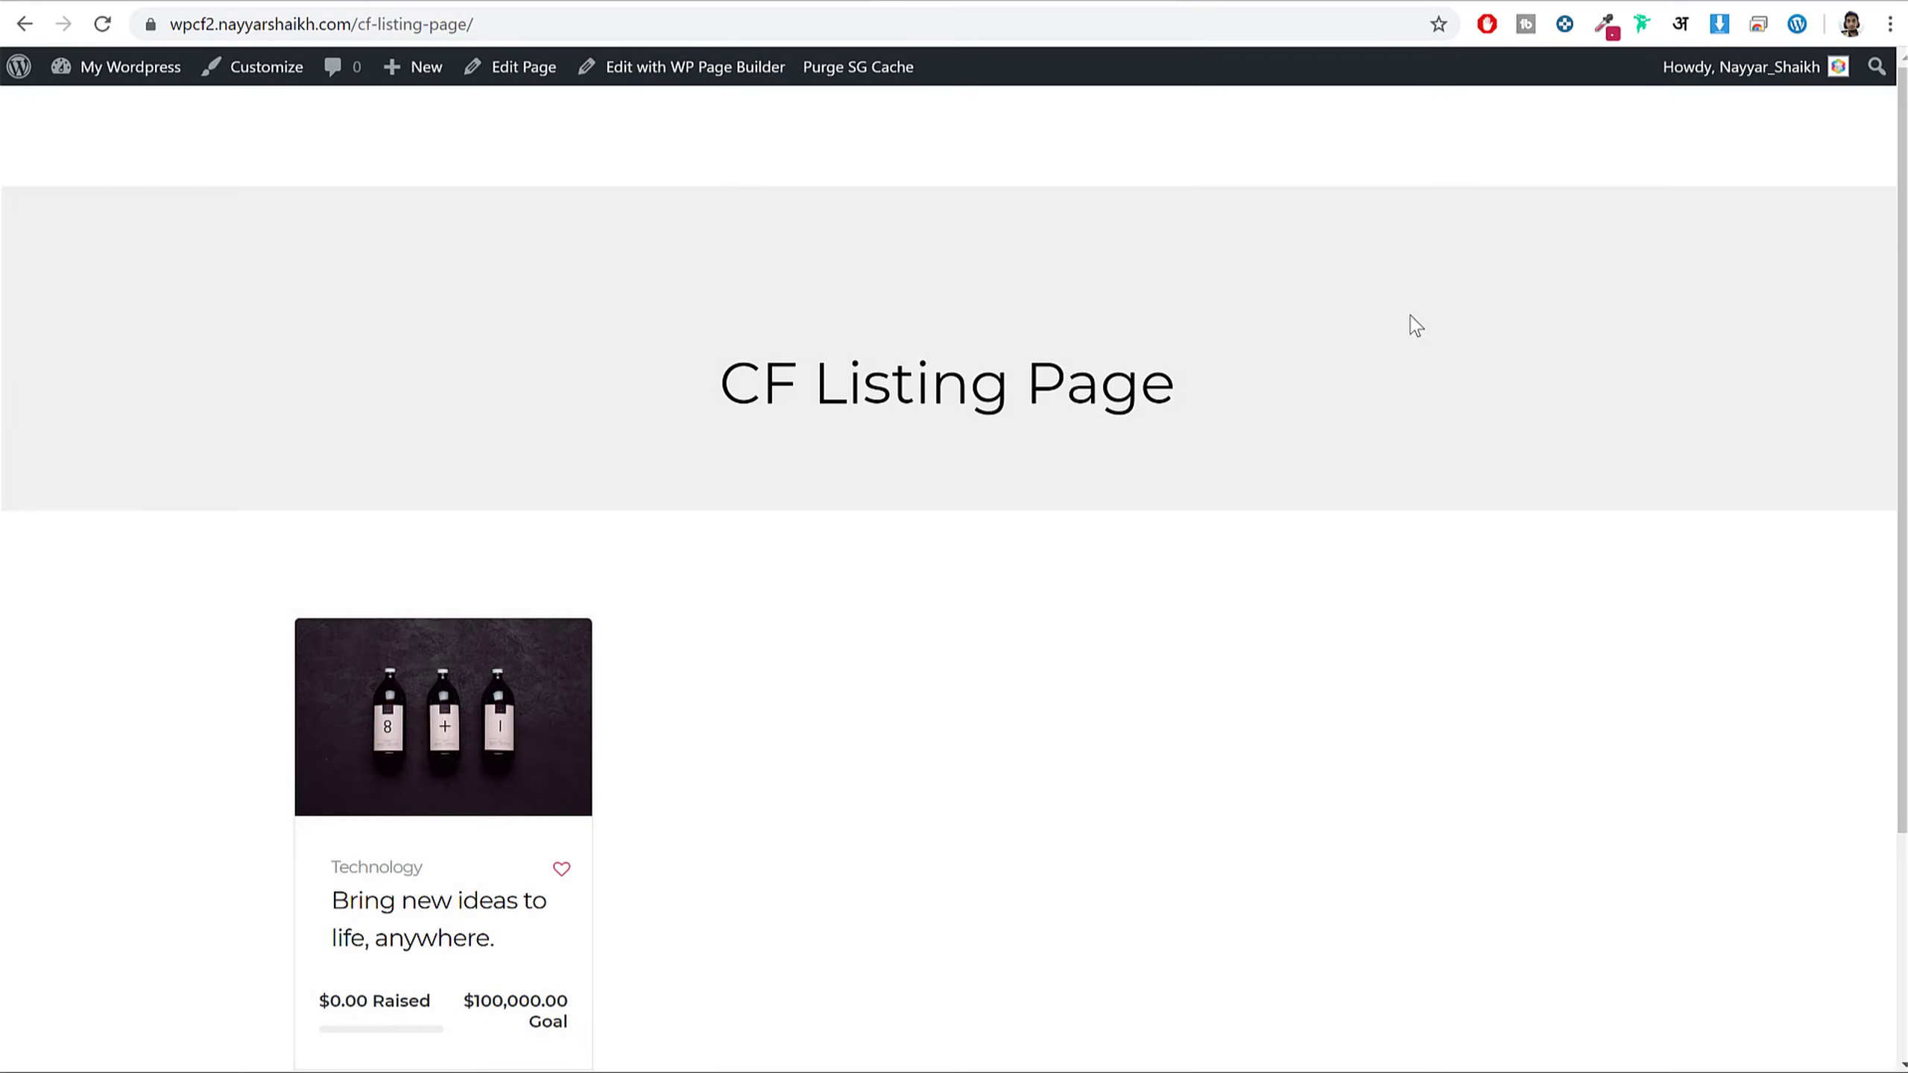
pyautogui.scroll(-3, 601, 628)
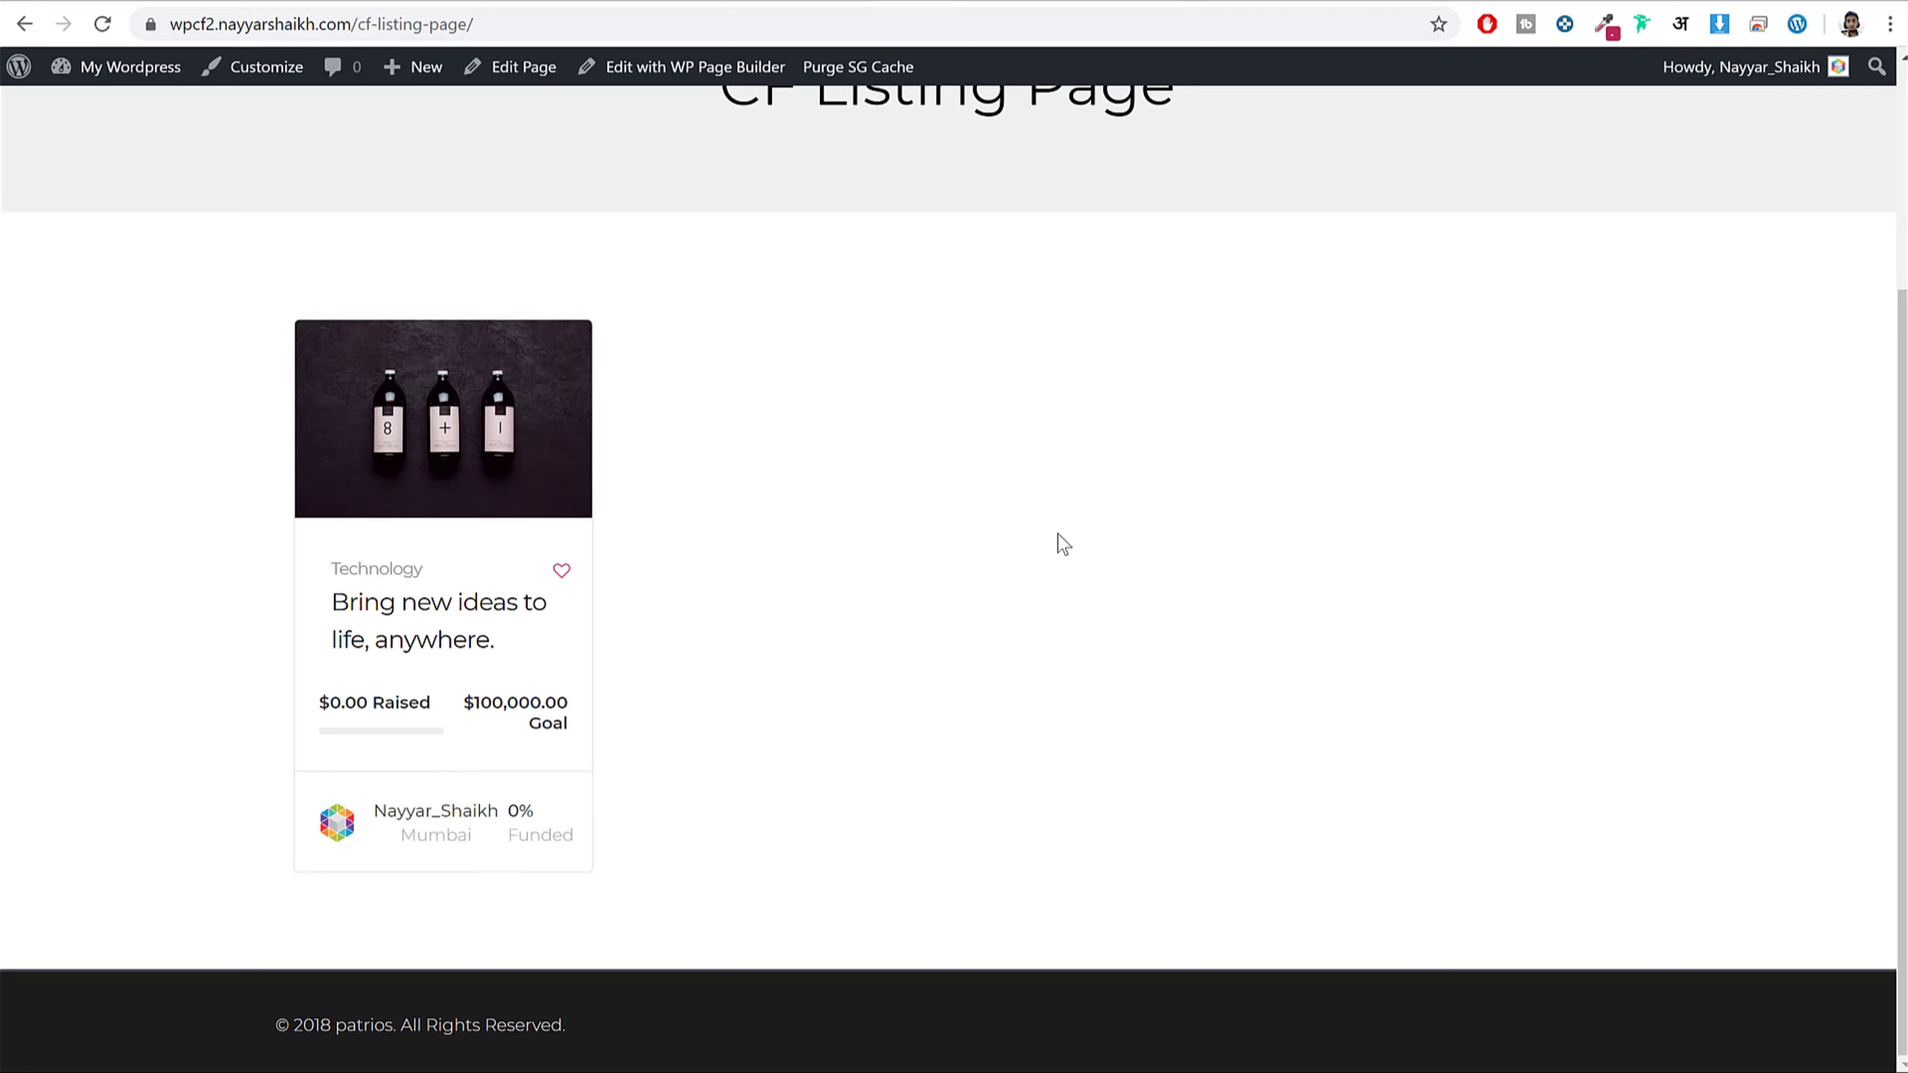
pyautogui.scroll(3, 1063, 544)
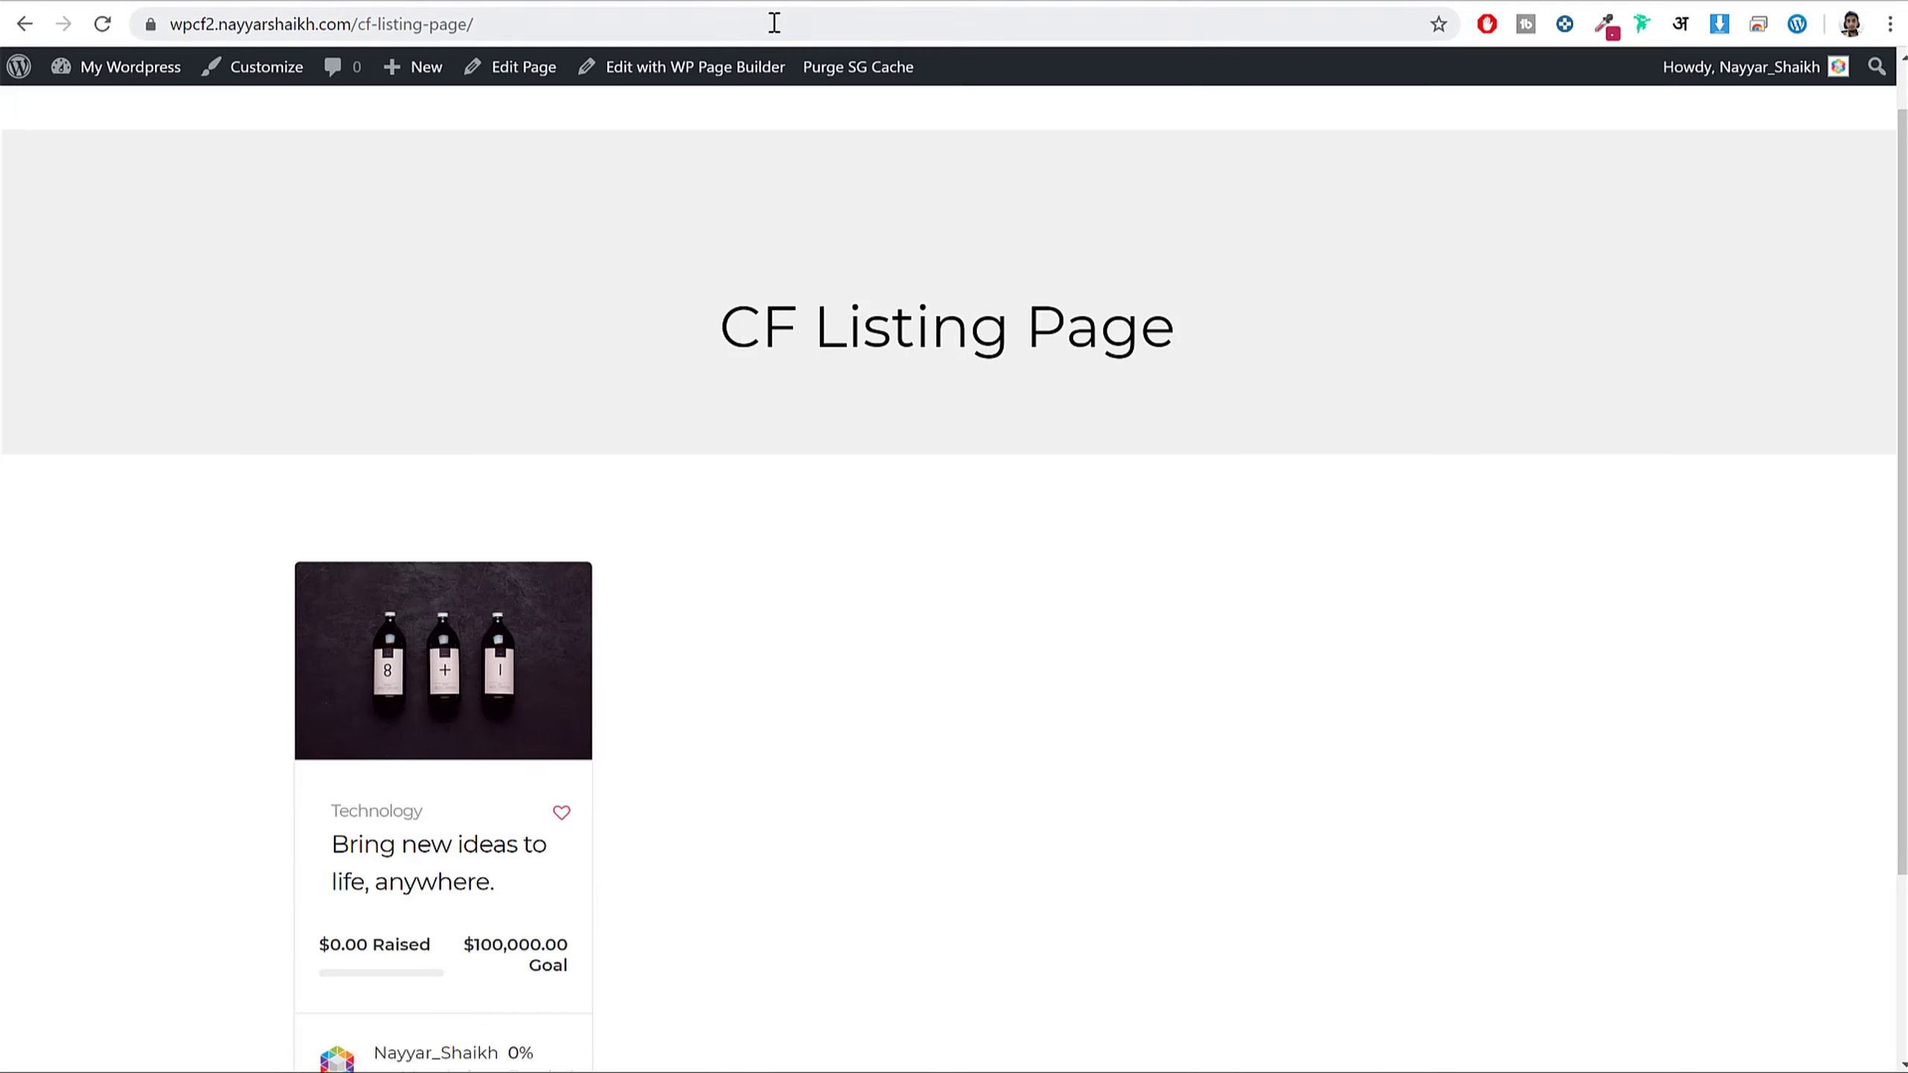
# - Set the crowdfunding tab's Button URL to the CF Listing Page's address, ending in /cf-listing-page/
pyautogui.click(774, 24)
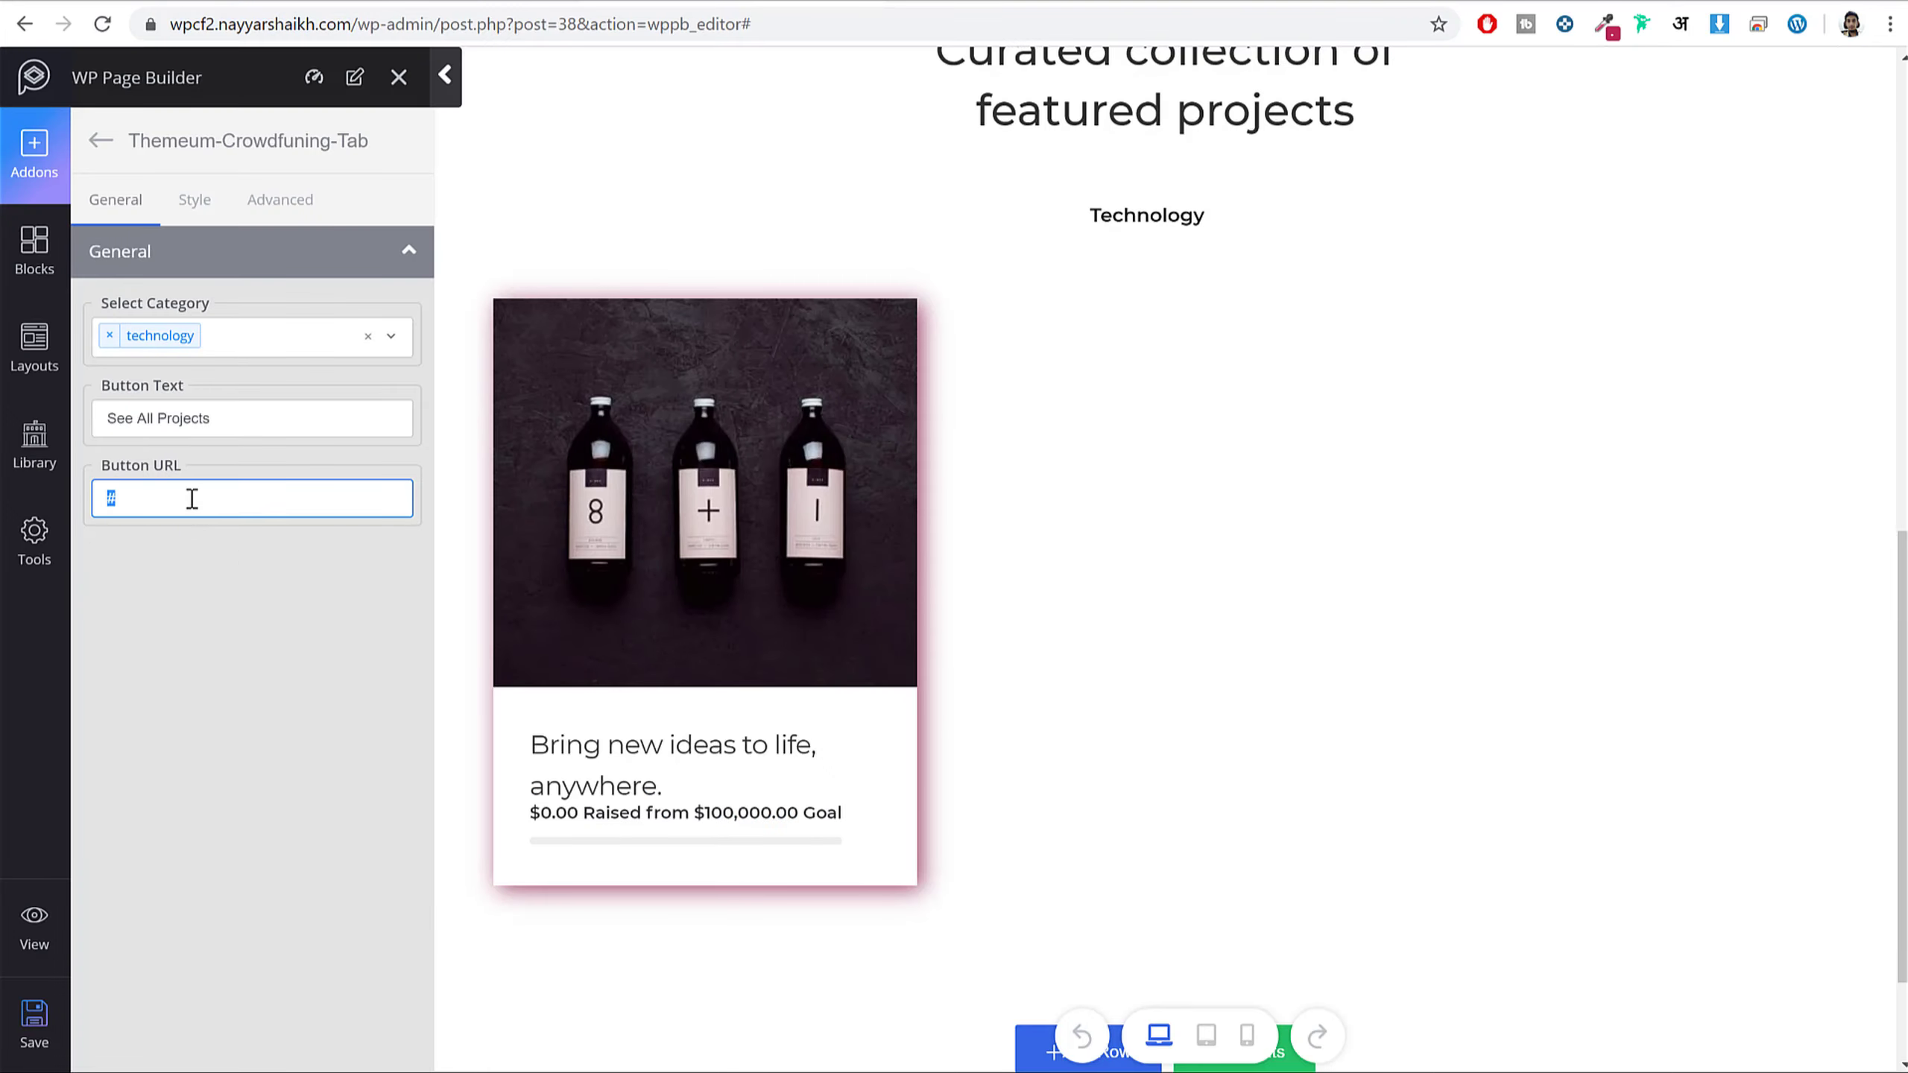
pyautogui.write('https://wpcf2.nayyarshaikh.com/cf-listing-page/')
pyautogui.scroll(-2, 971, 618)
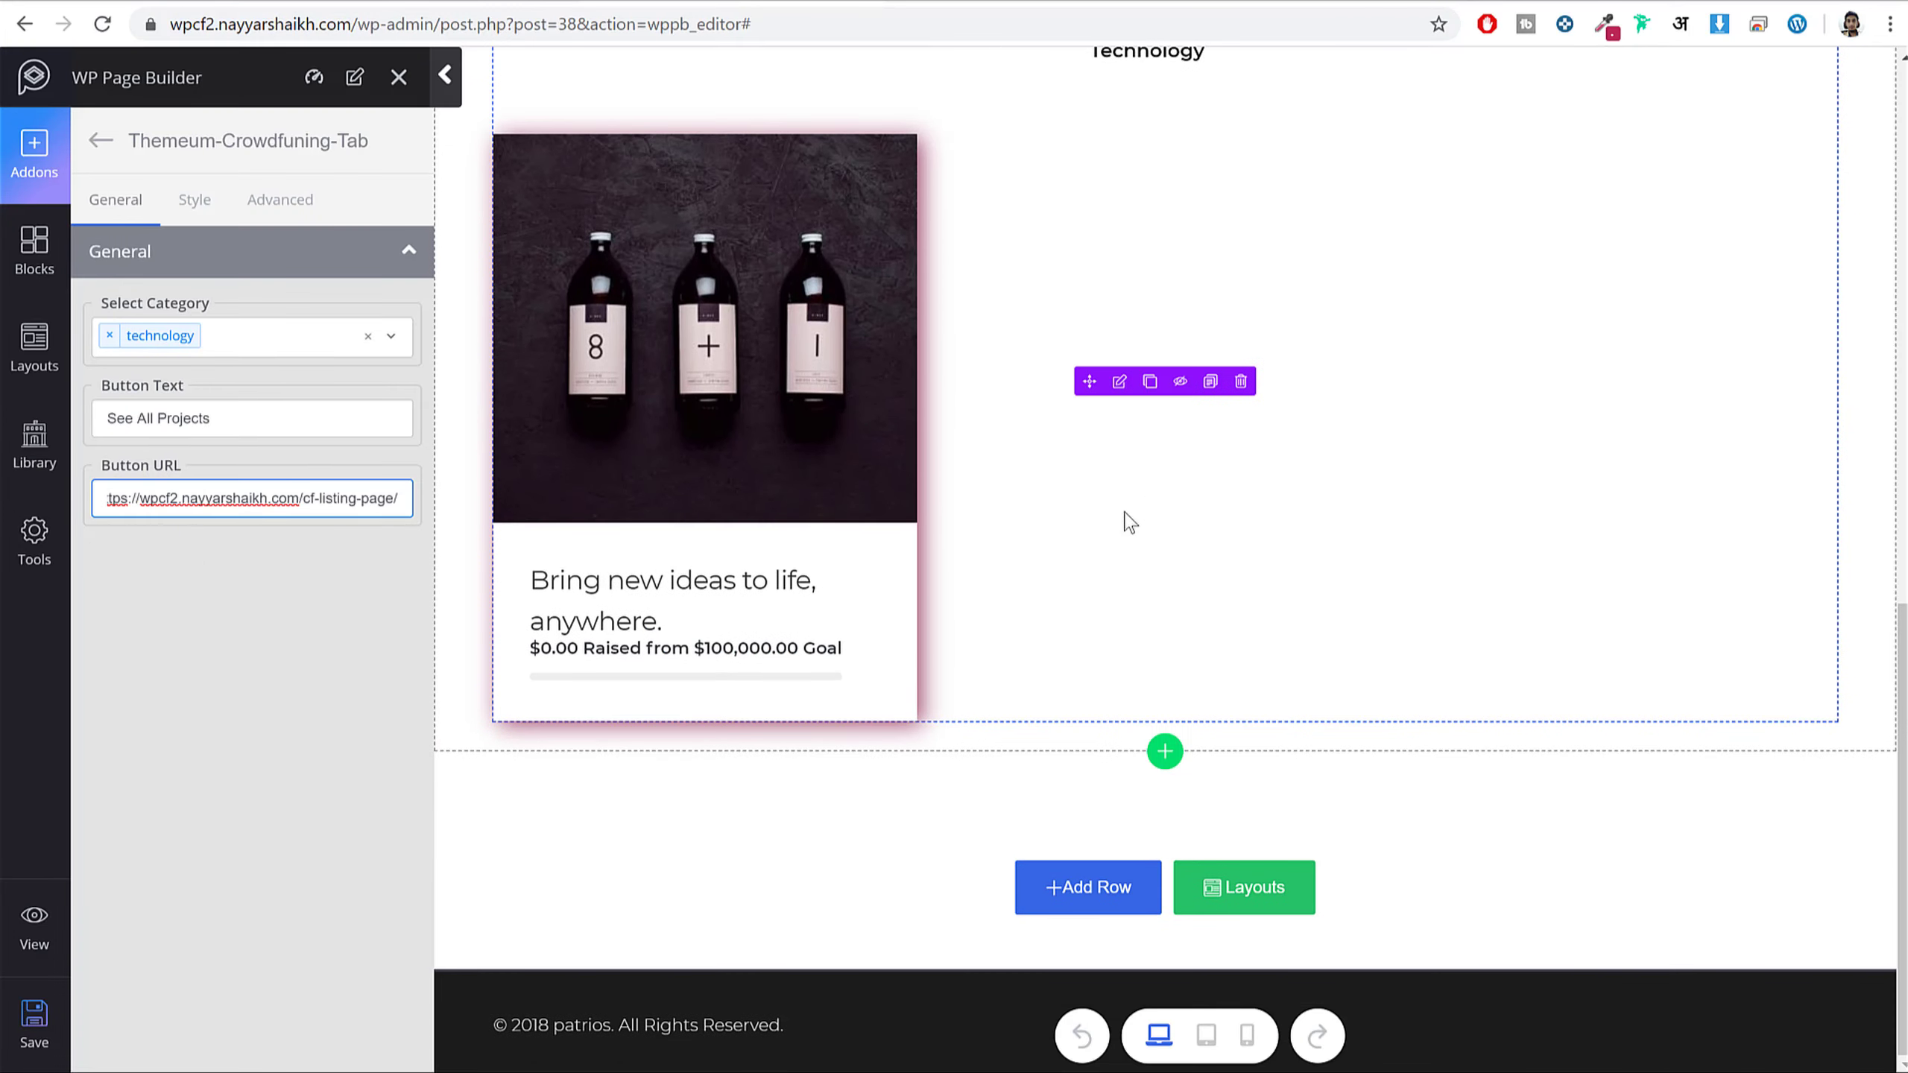
pyautogui.scroll(3, 1129, 532)
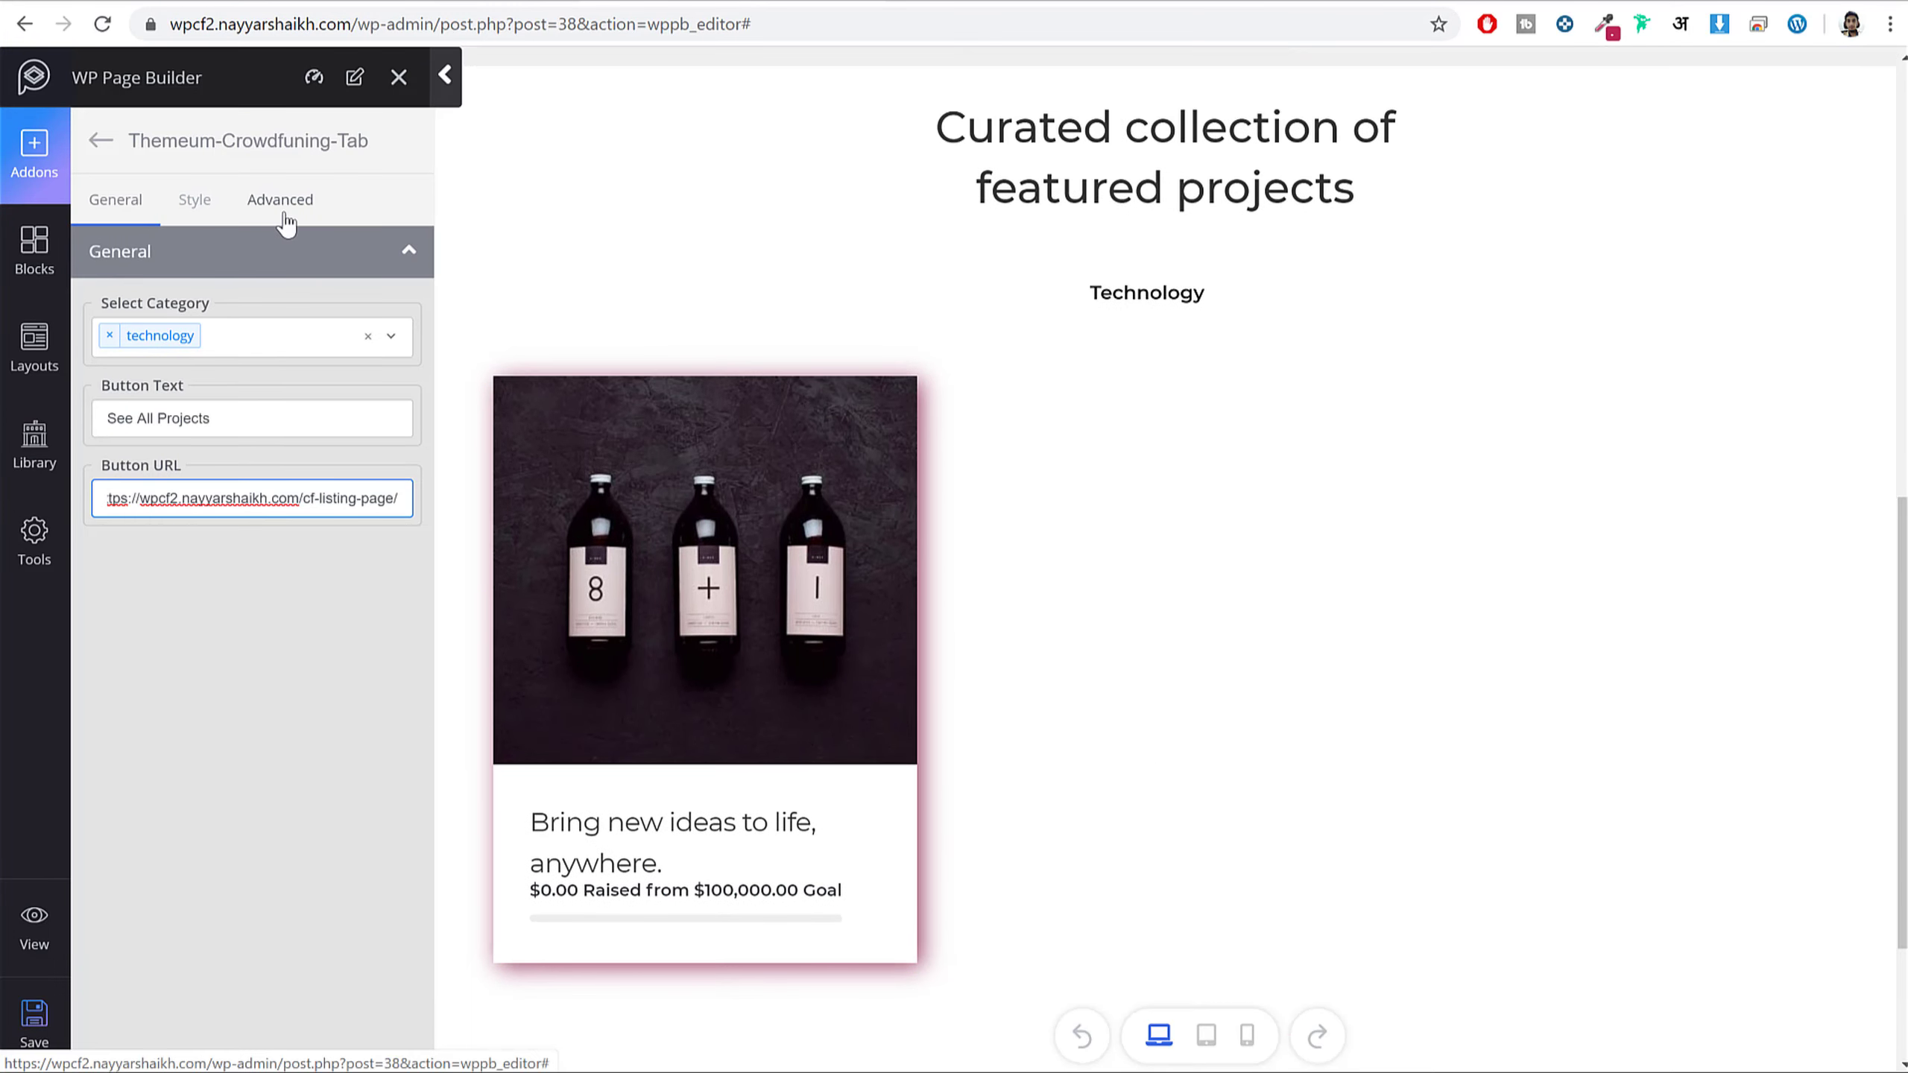
# - Open the featured projects title addon for editing and switch the page to the tablet layout
pyautogui.click(1305, 442)
pyautogui.scroll(1, 1304, 442)
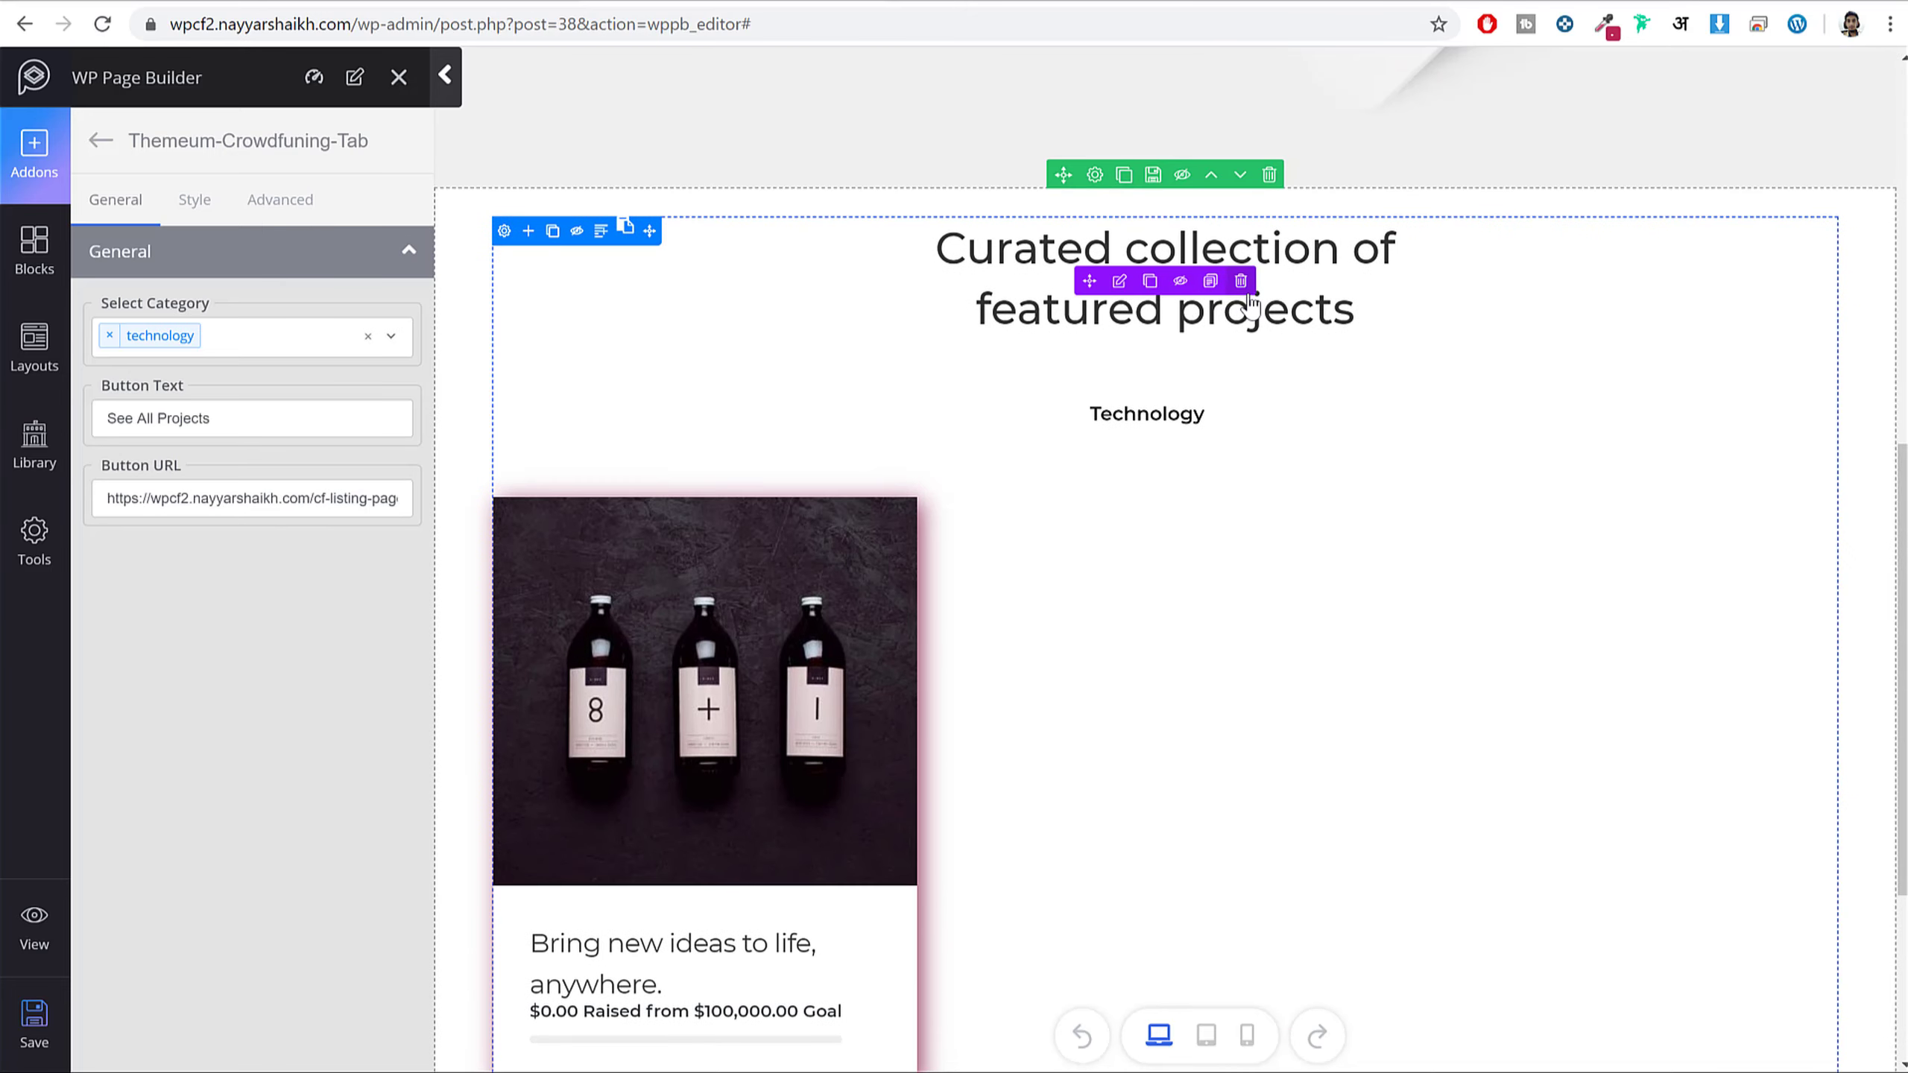
pyautogui.click(1119, 282)
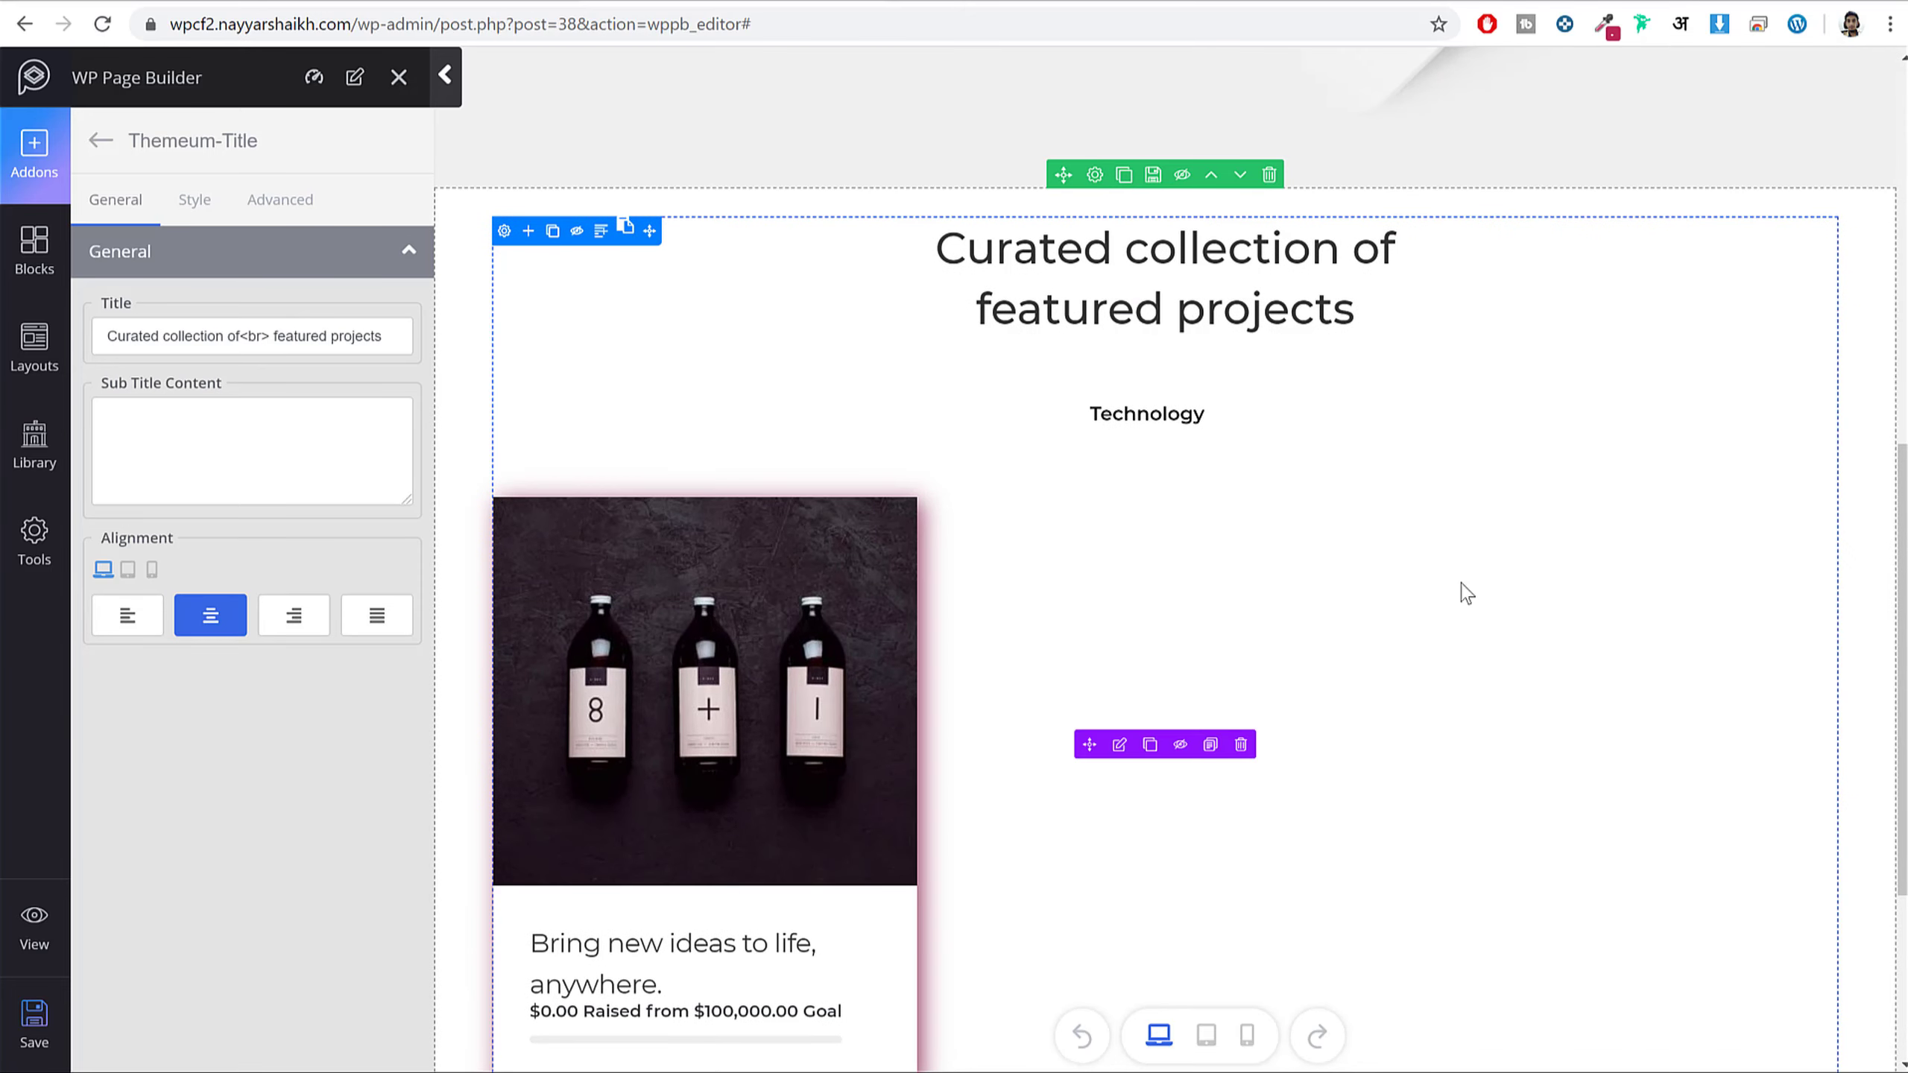
pyautogui.click(1206, 1036)
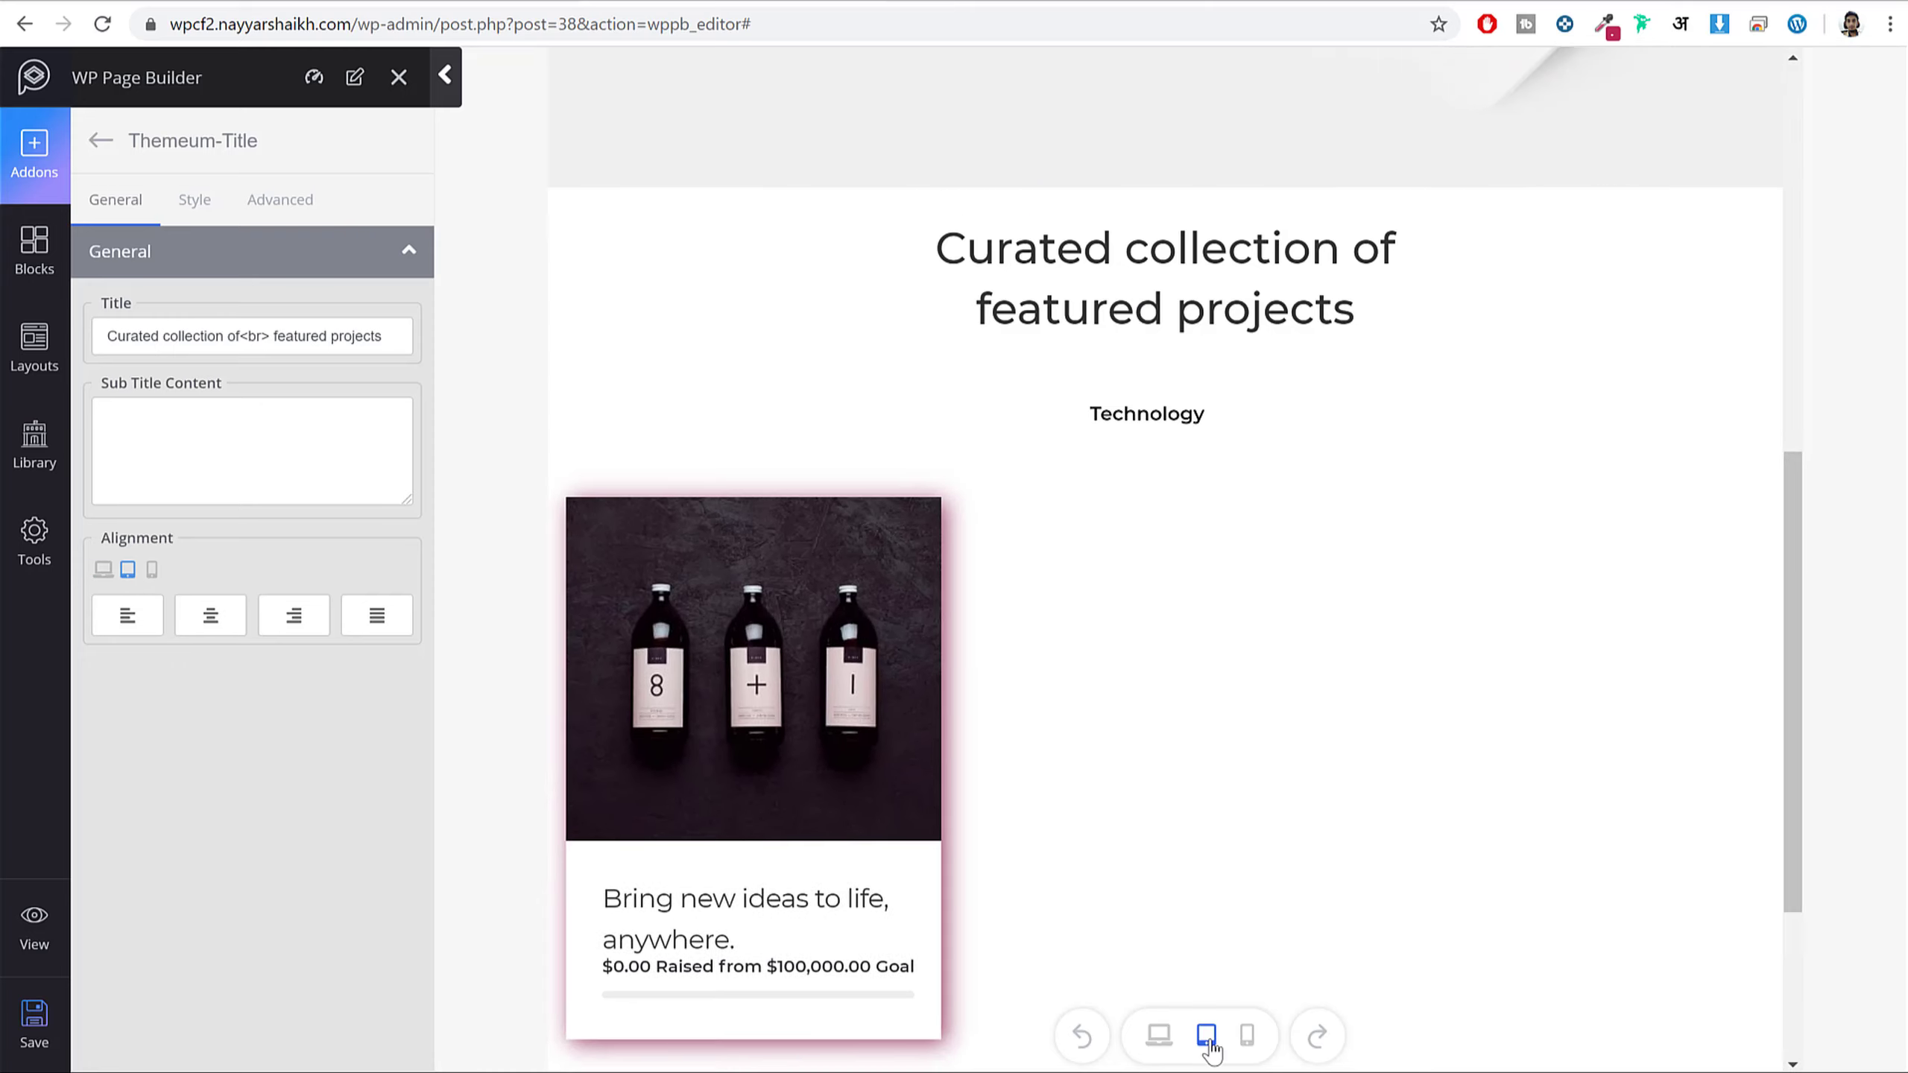
pyautogui.scroll(3, 1157, 641)
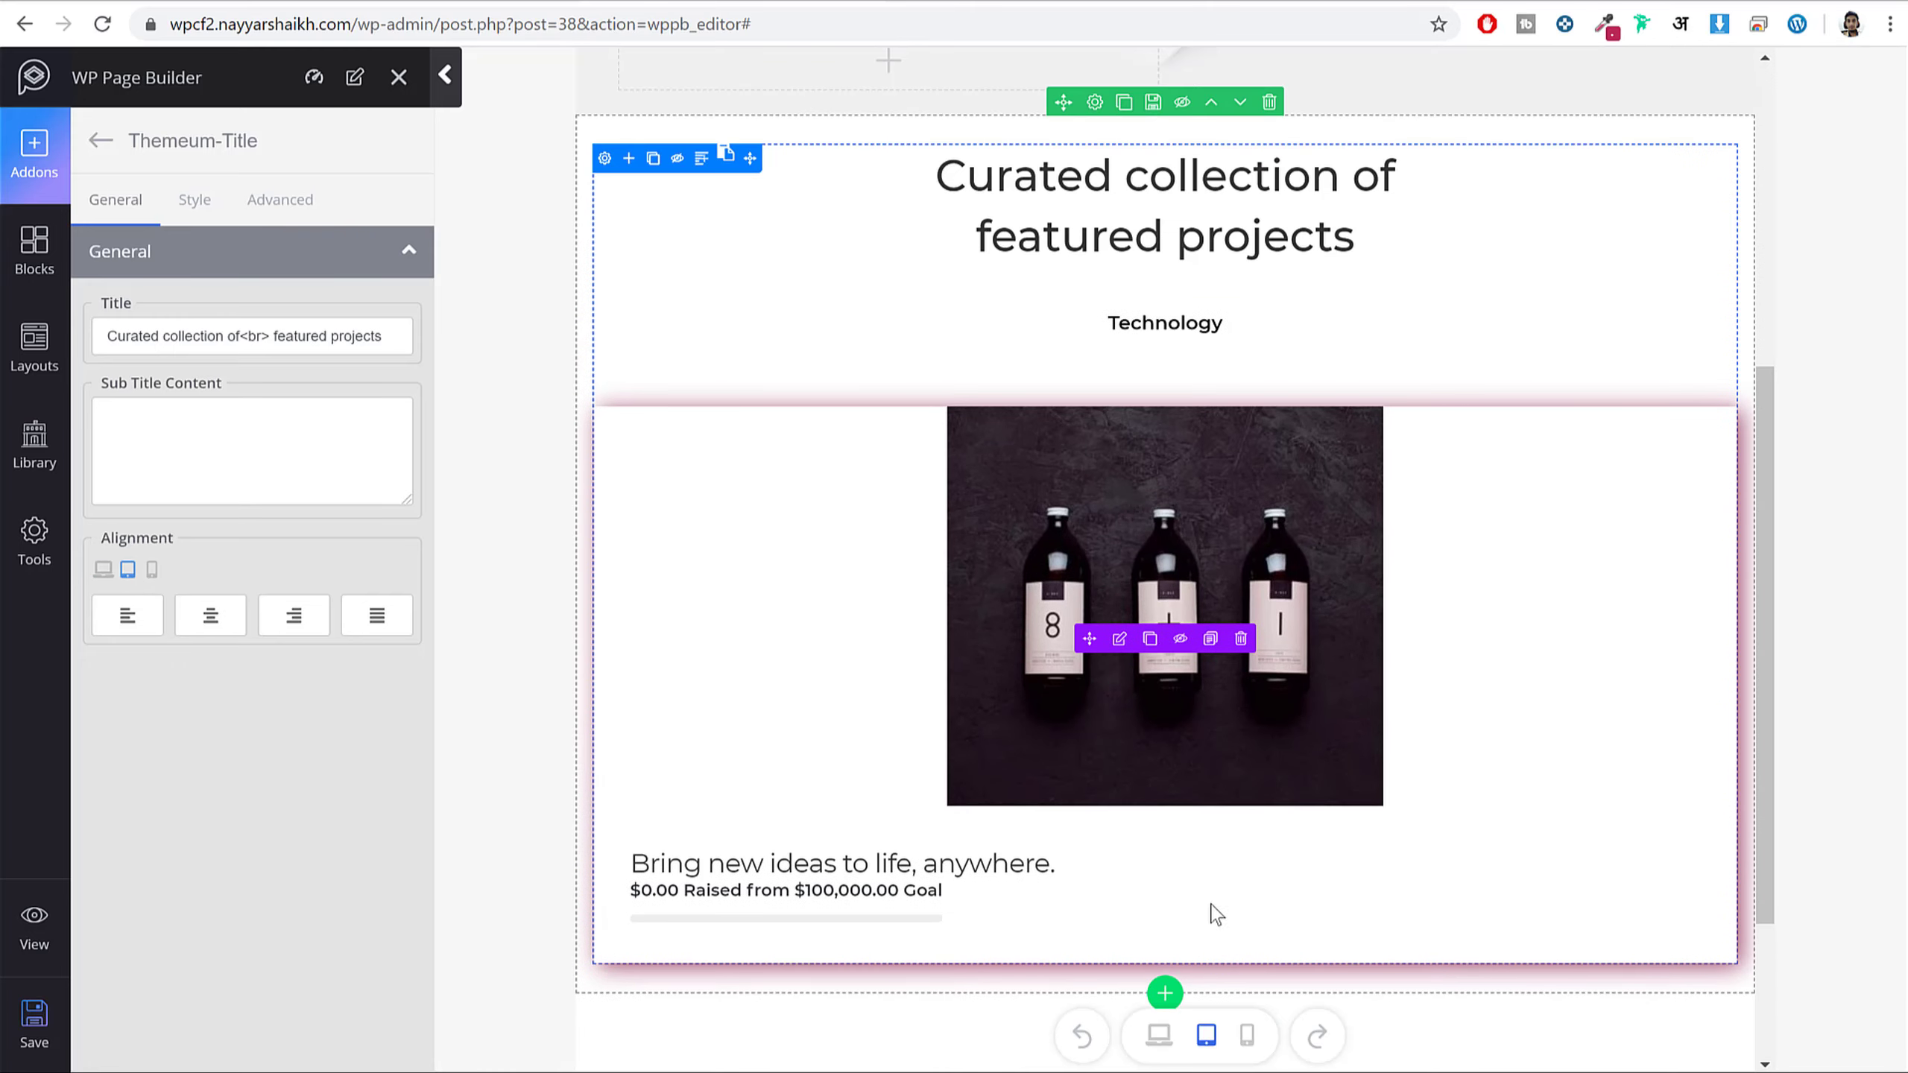
# - Set the font size of the "Curated collection of featured projects" title to 30 px for the mobile layout
pyautogui.click(1246, 1037)
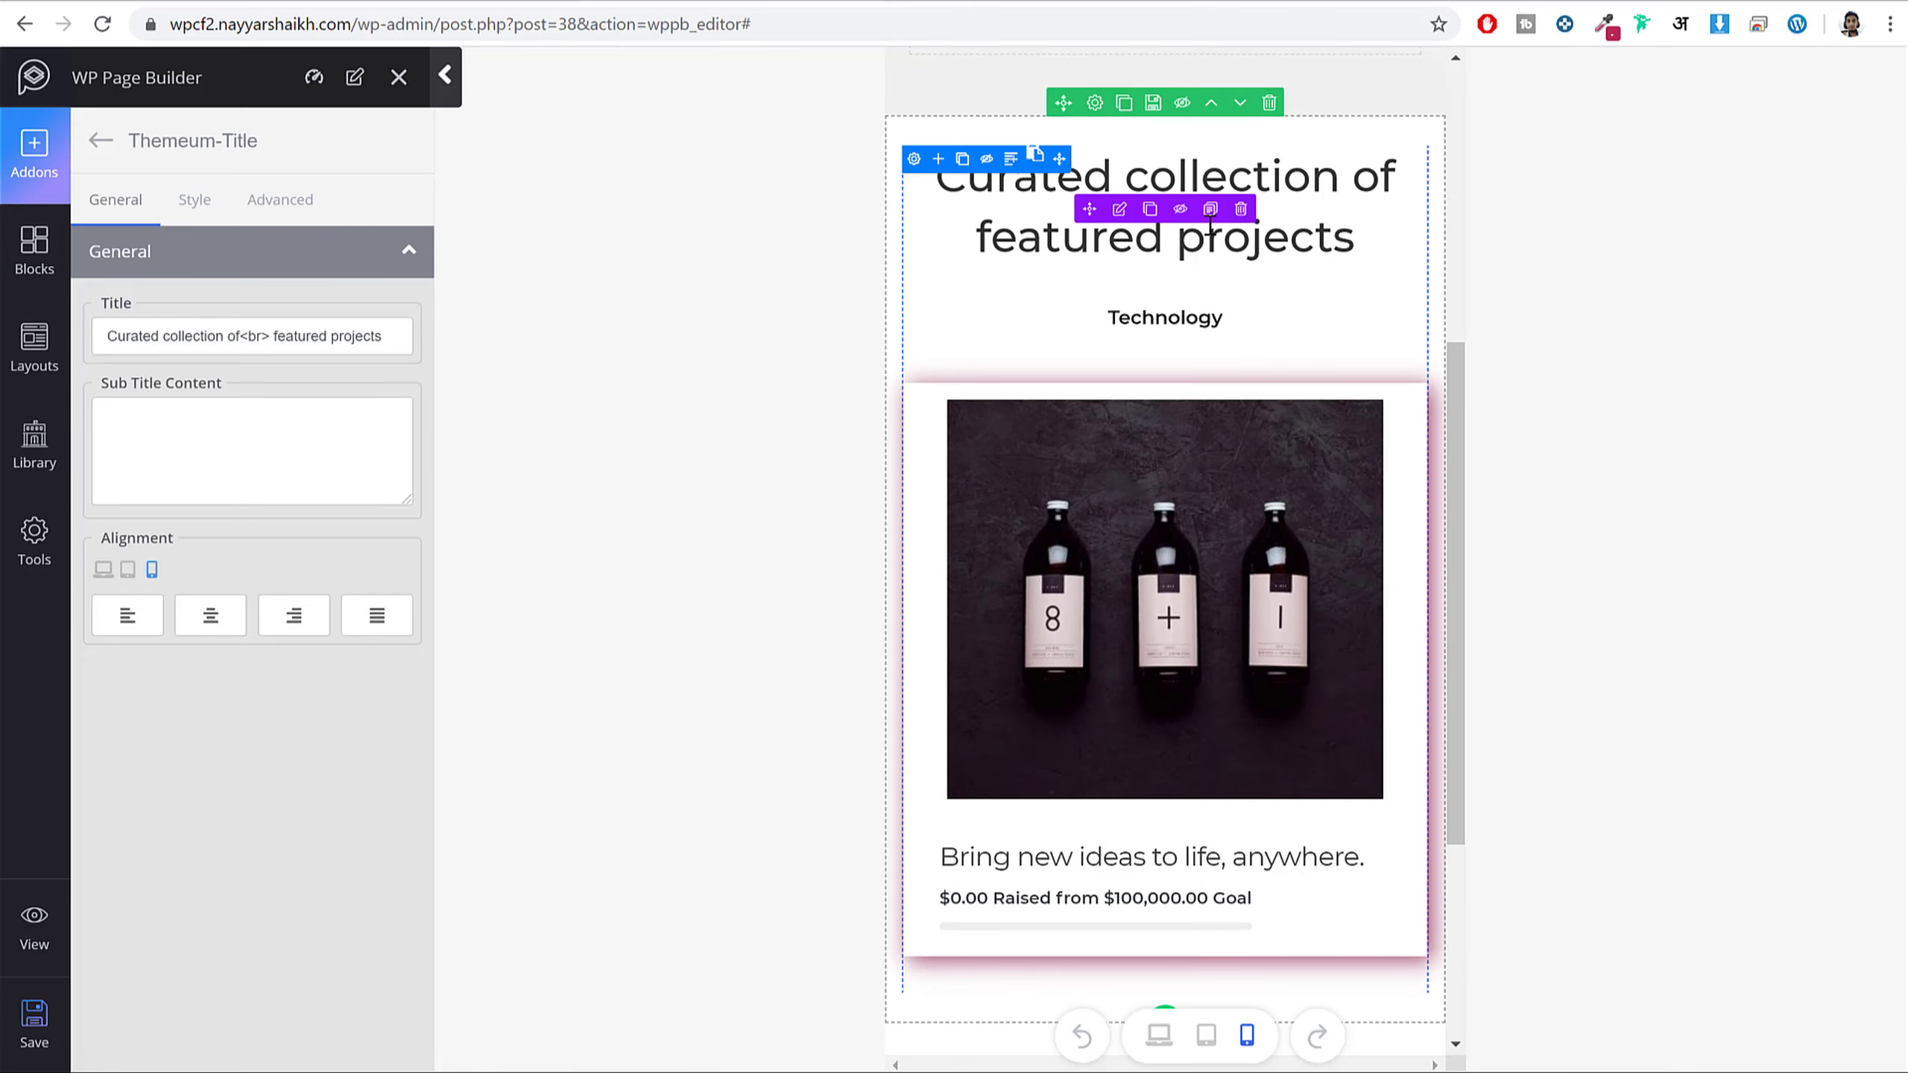
pyautogui.click(182, 218)
pyautogui.scroll(-1, 330, 700)
pyautogui.scroll(-5, 330, 700)
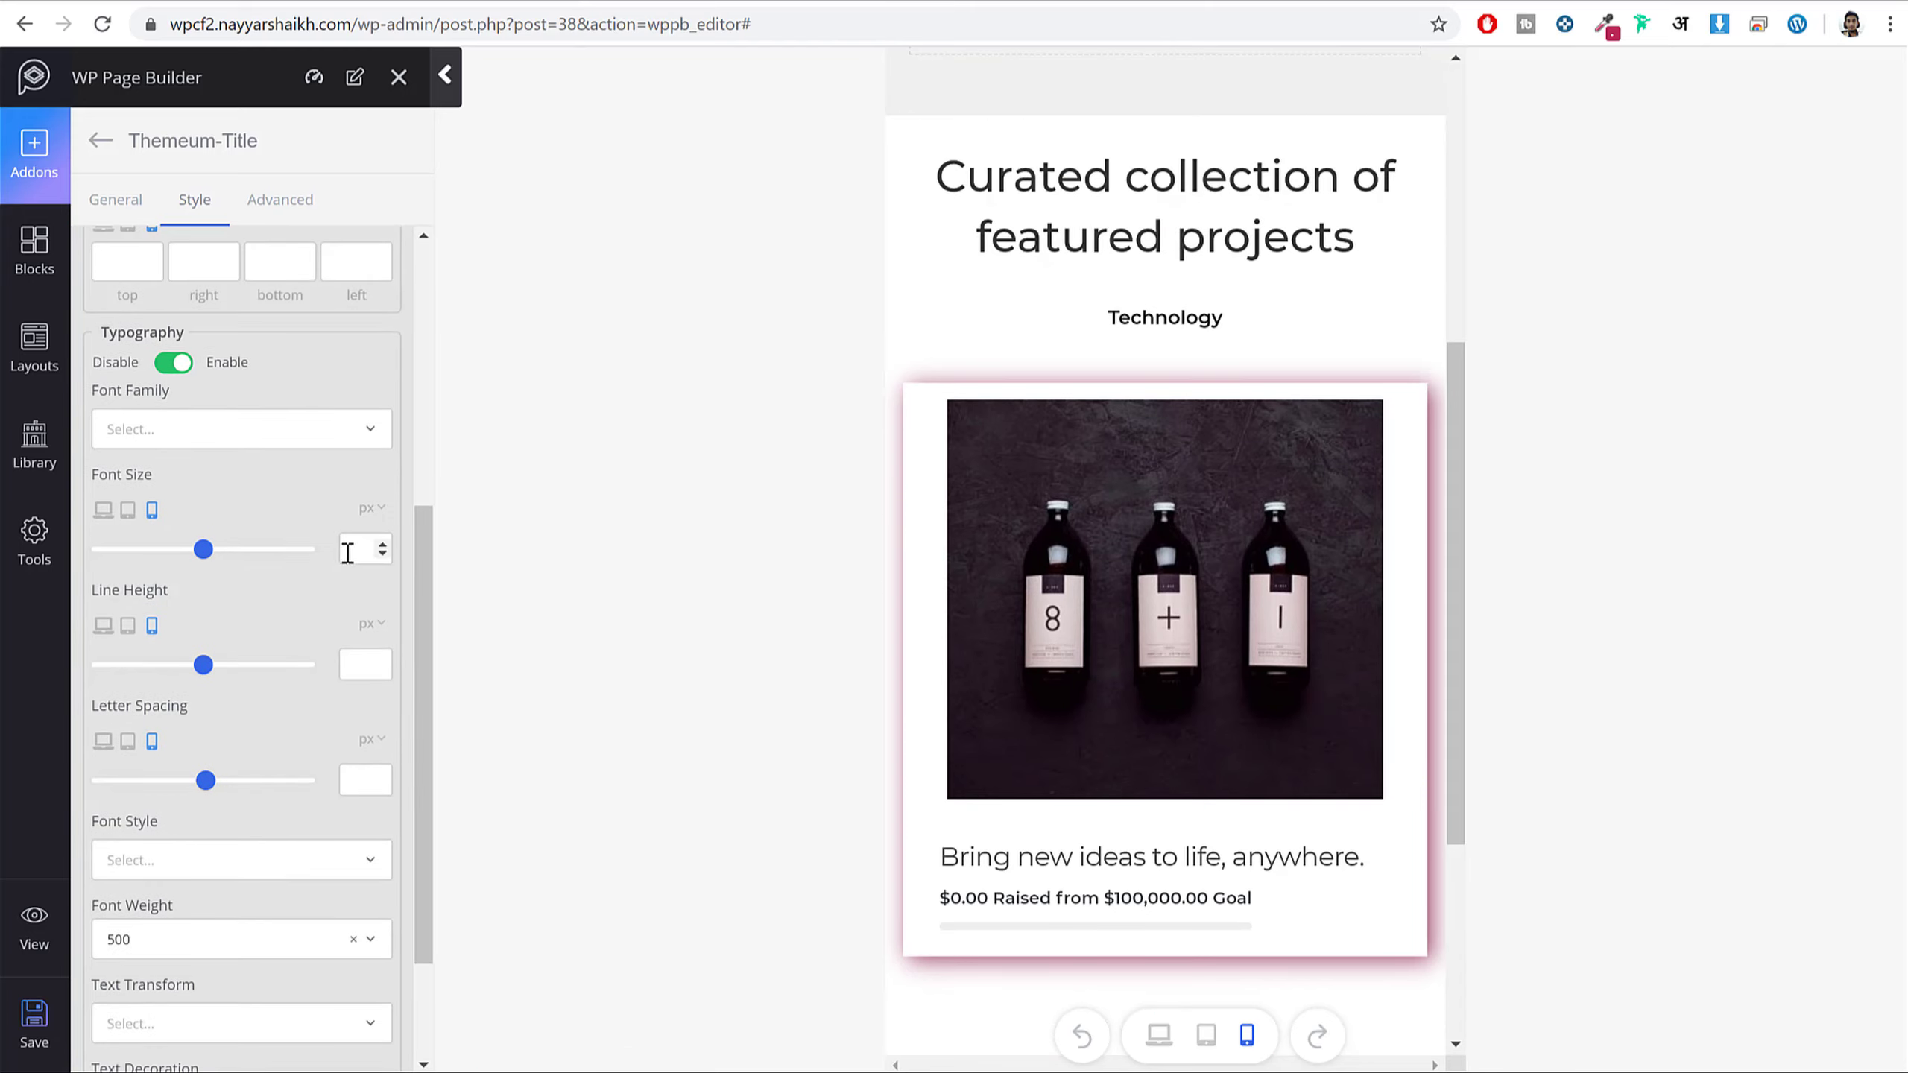
pyautogui.write('30')
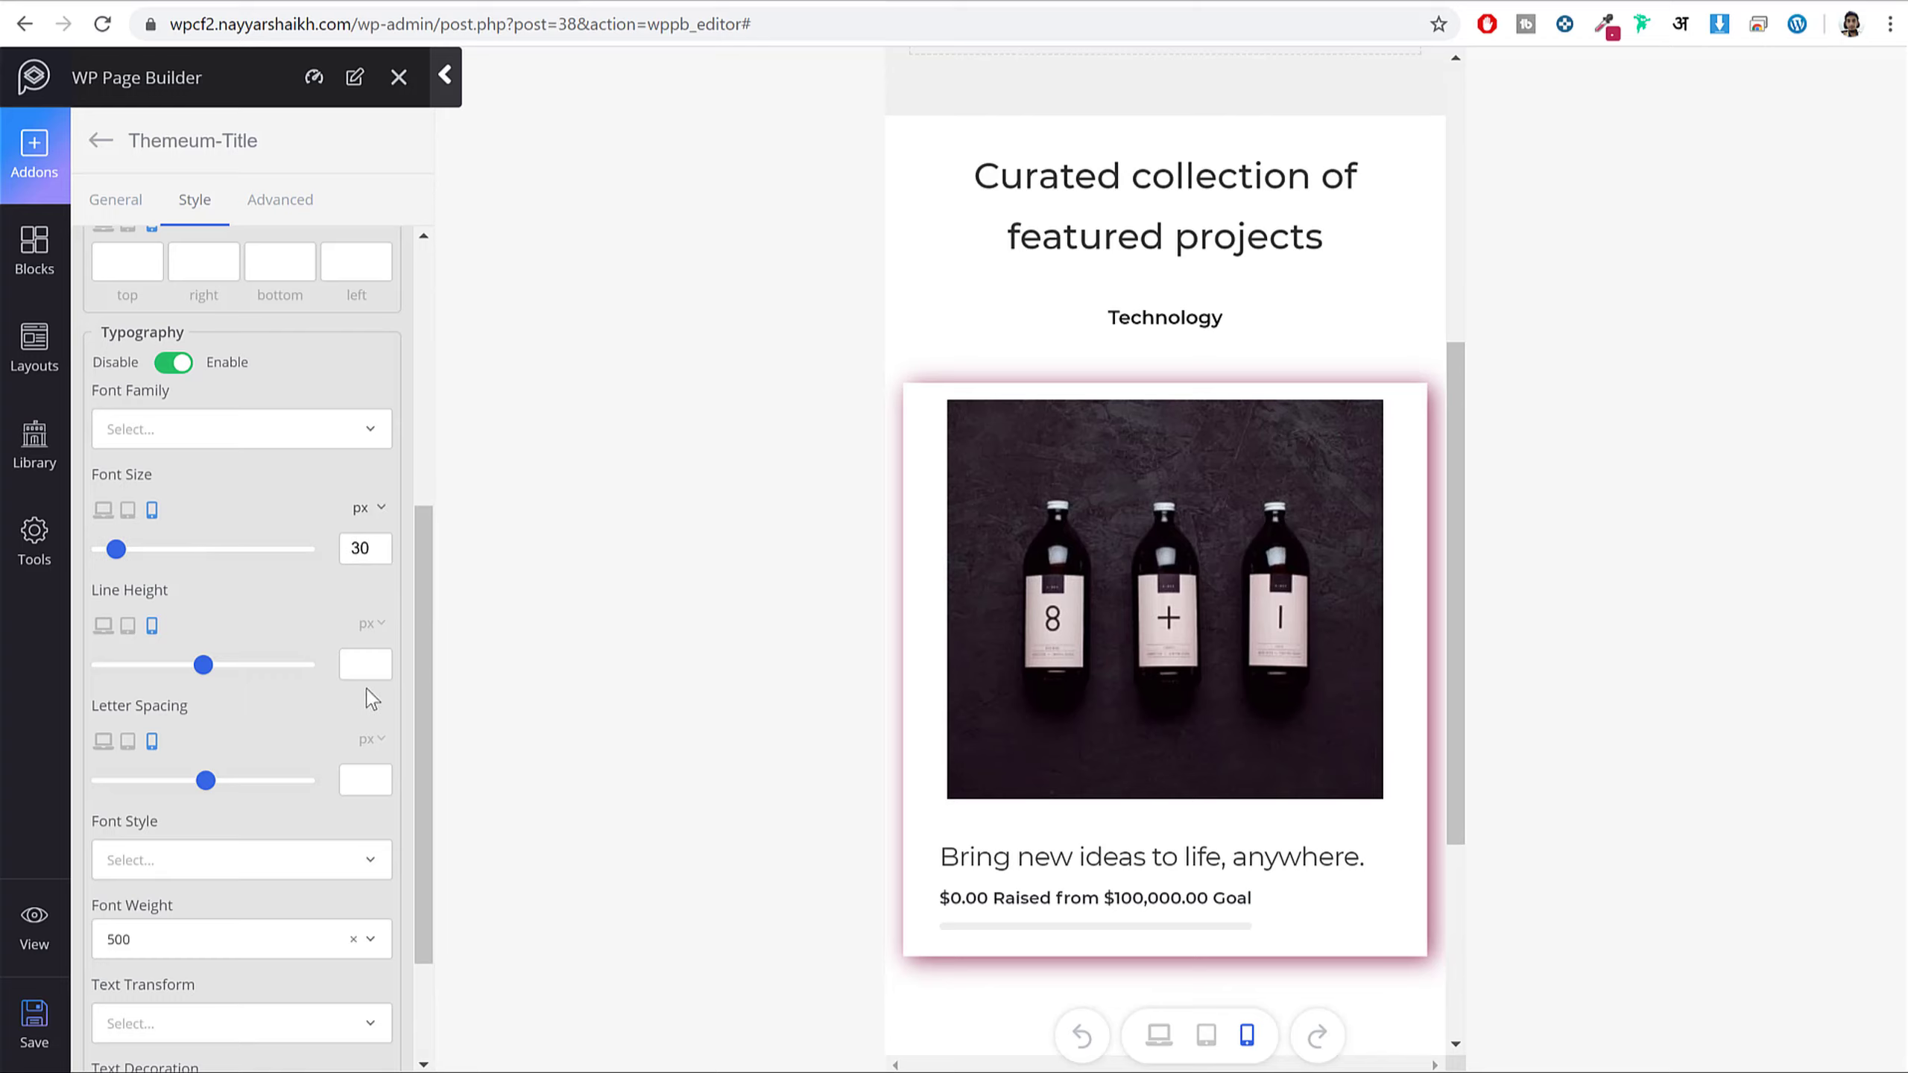
# - Set the title's mobile line height to 45 px, then save the page and return to the desktop layout
pyautogui.click(346, 663)
pyautogui.write('45')
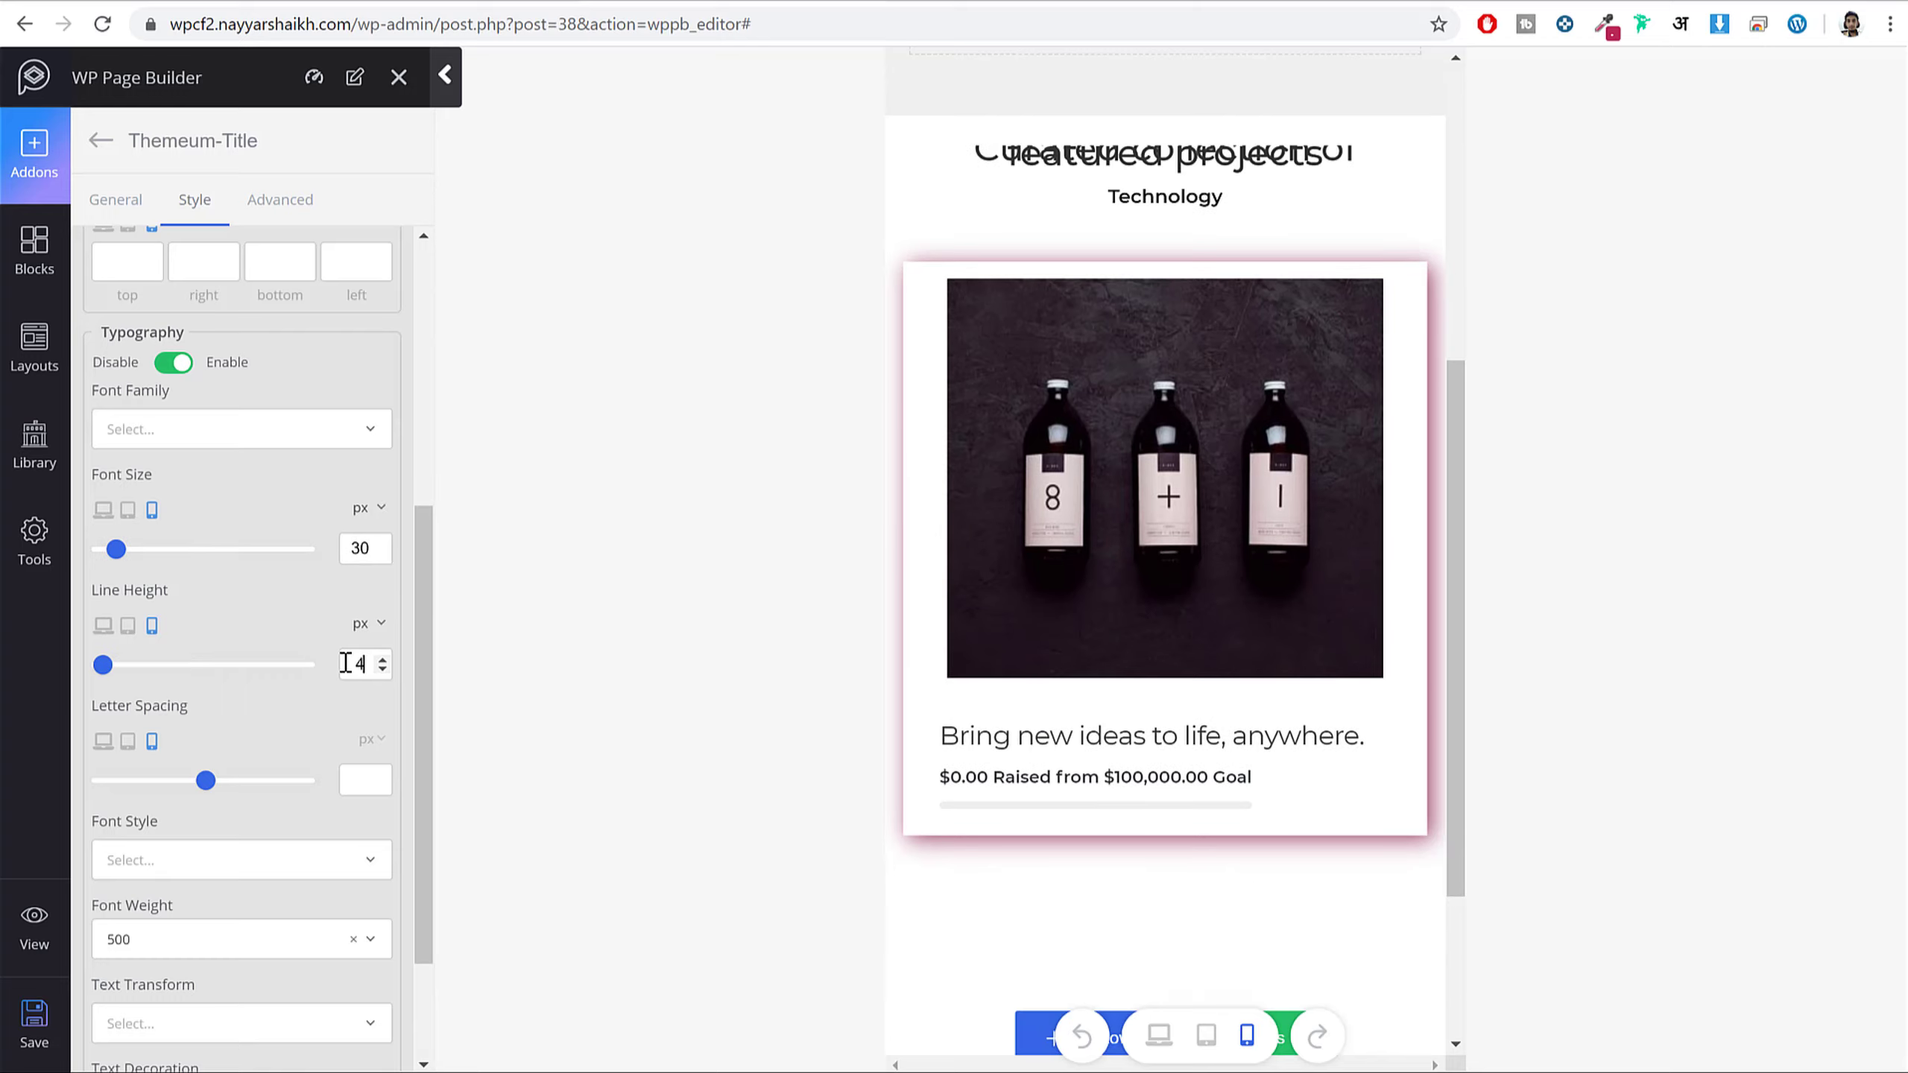
pyautogui.click(33, 1018)
pyautogui.click(1158, 1036)
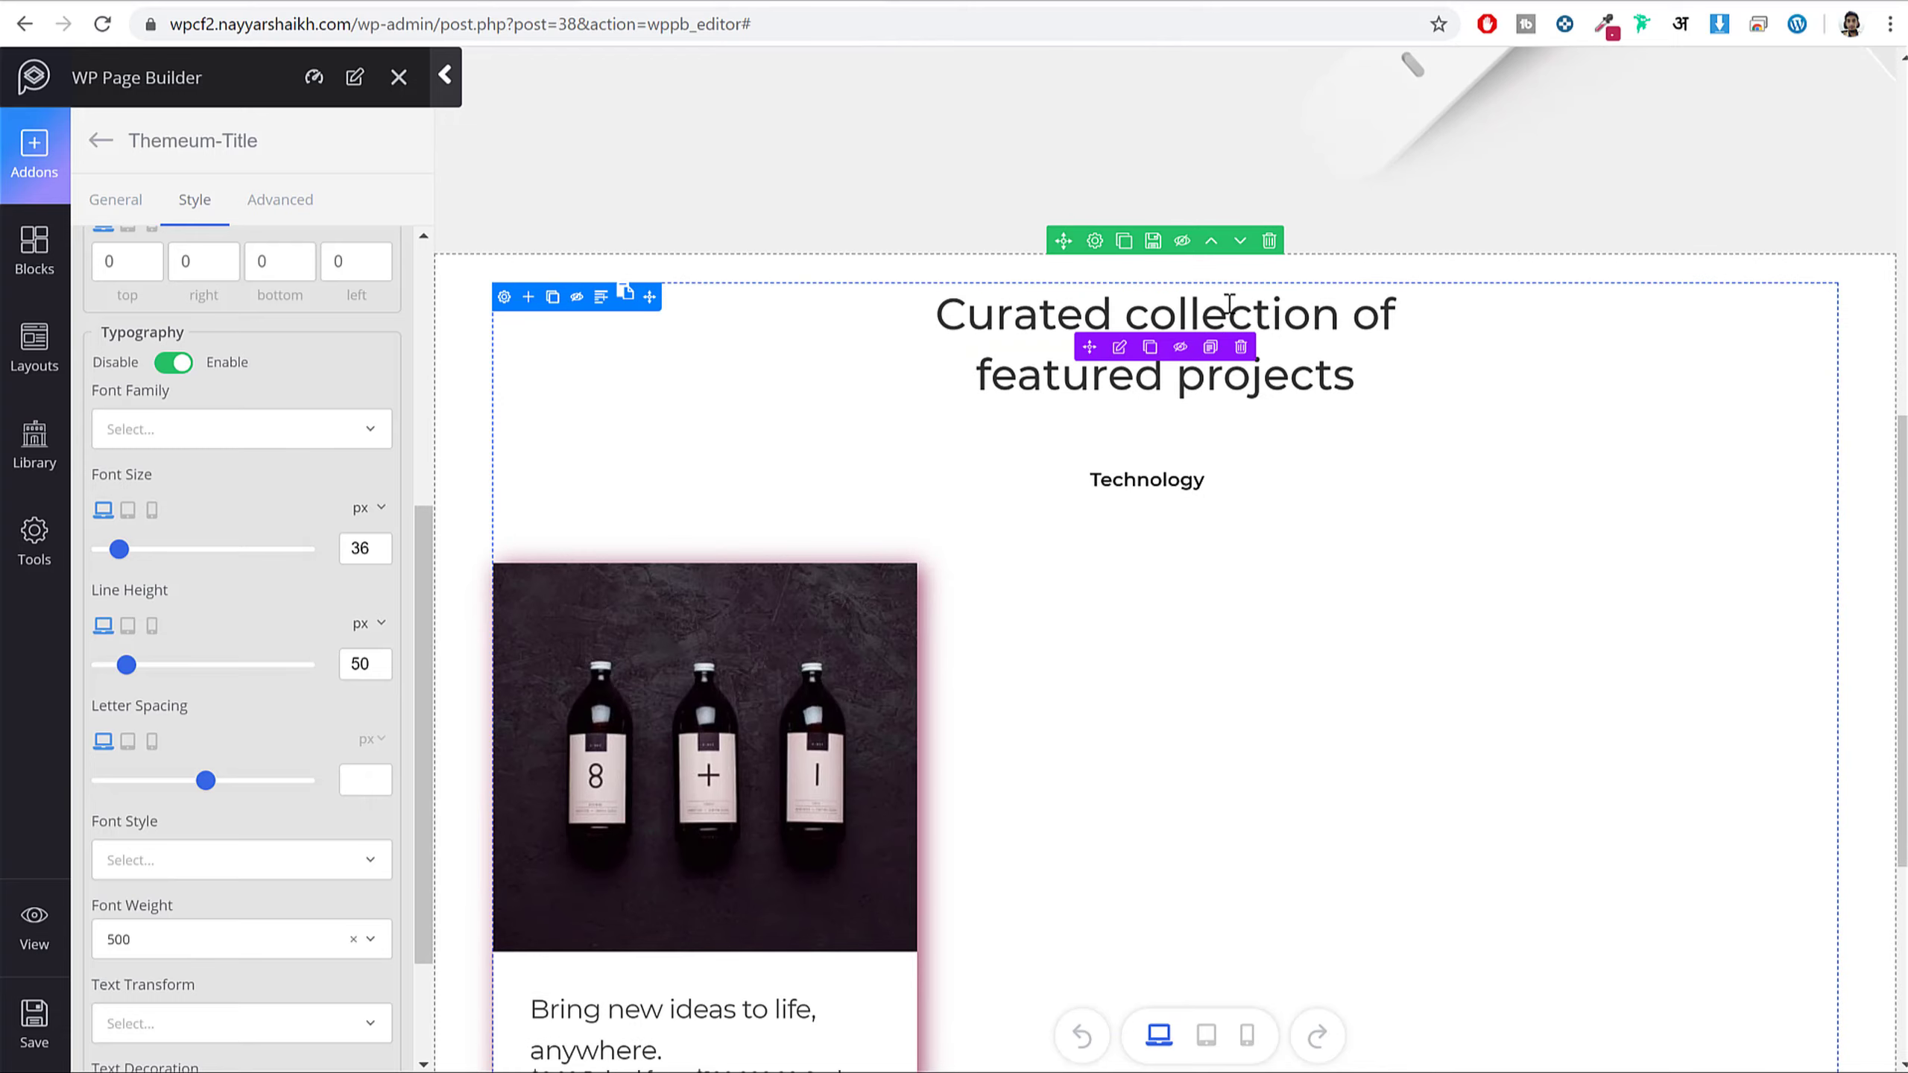
# - Compare the featured projects section with the Patrios demo page, examining the demo's background and spacing
pyautogui.scroll(-5, 1248, 468)
pyautogui.scroll(3, 1200, 737)
pyautogui.scroll(3, 1200, 738)
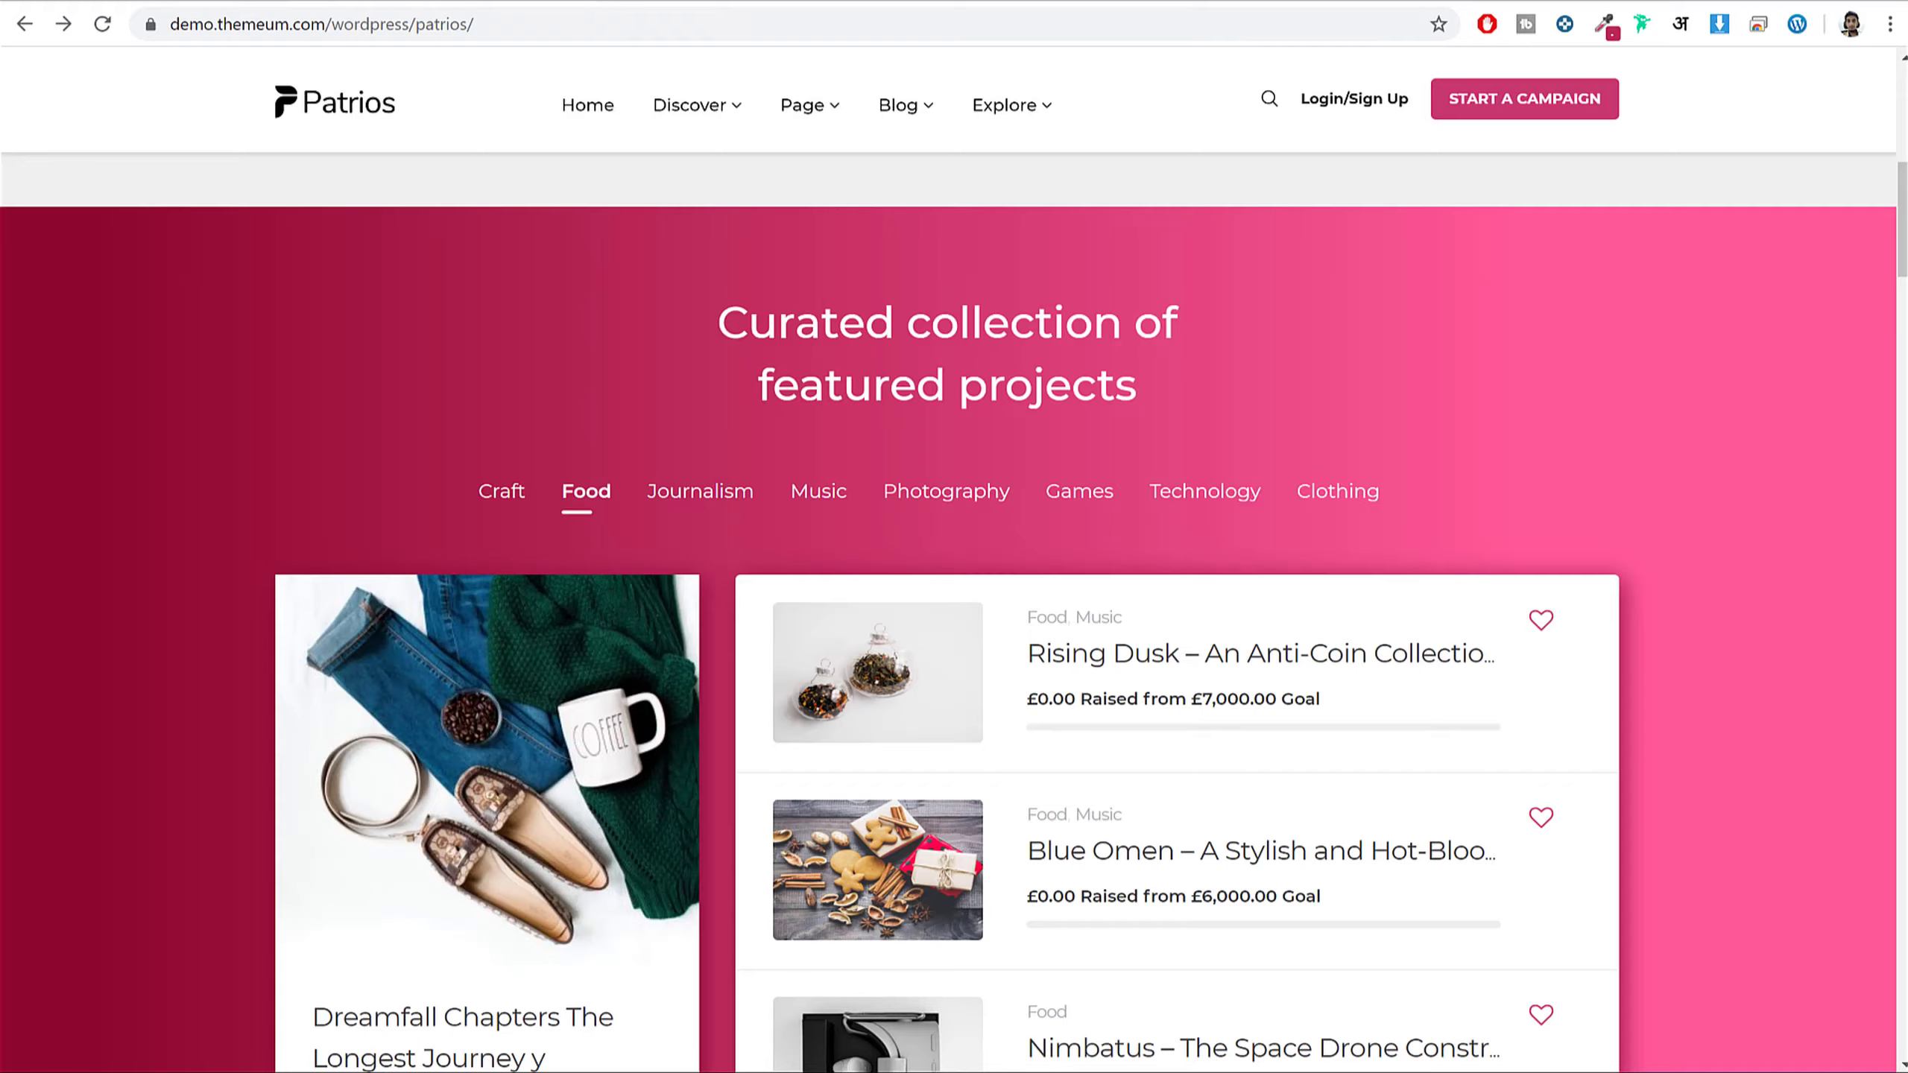
pyautogui.scroll(-5, 1226, 532)
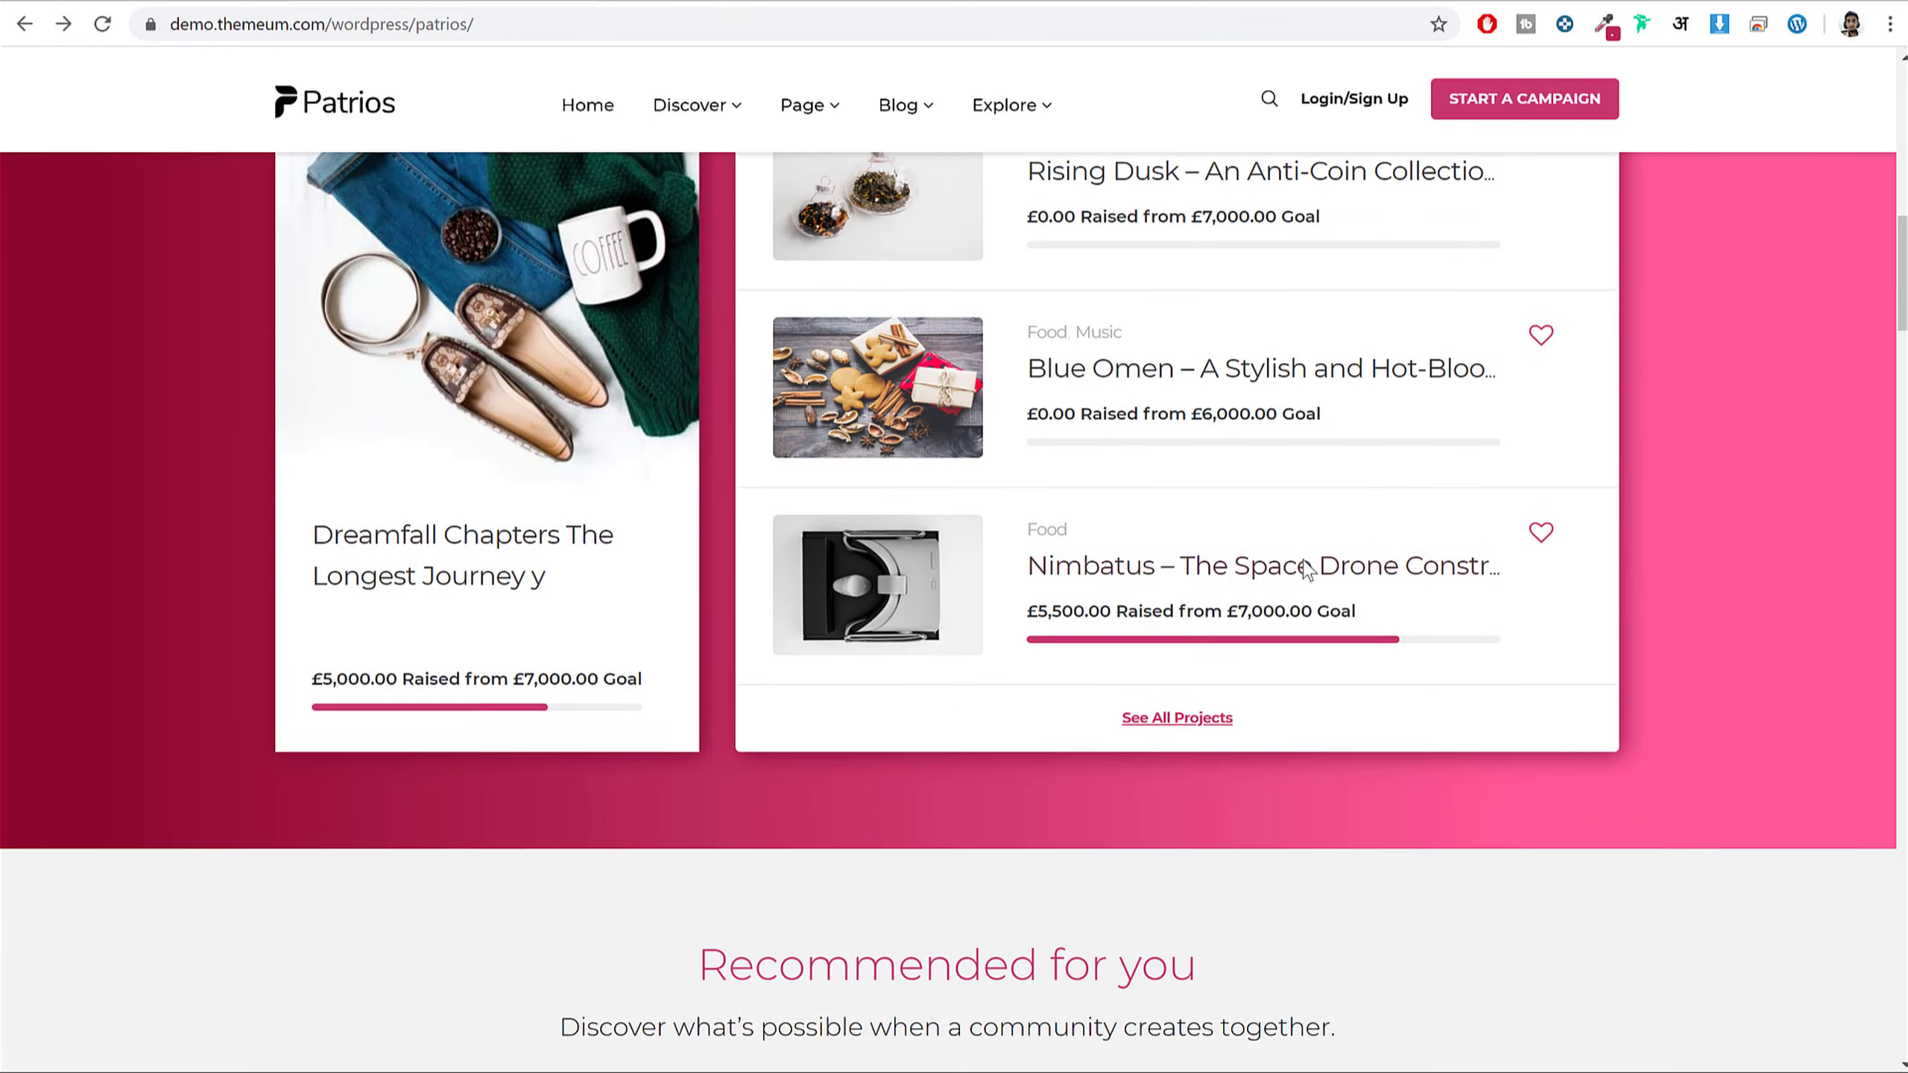
pyautogui.scroll(5, 1304, 563)
pyautogui.scroll(-1, 301, 444)
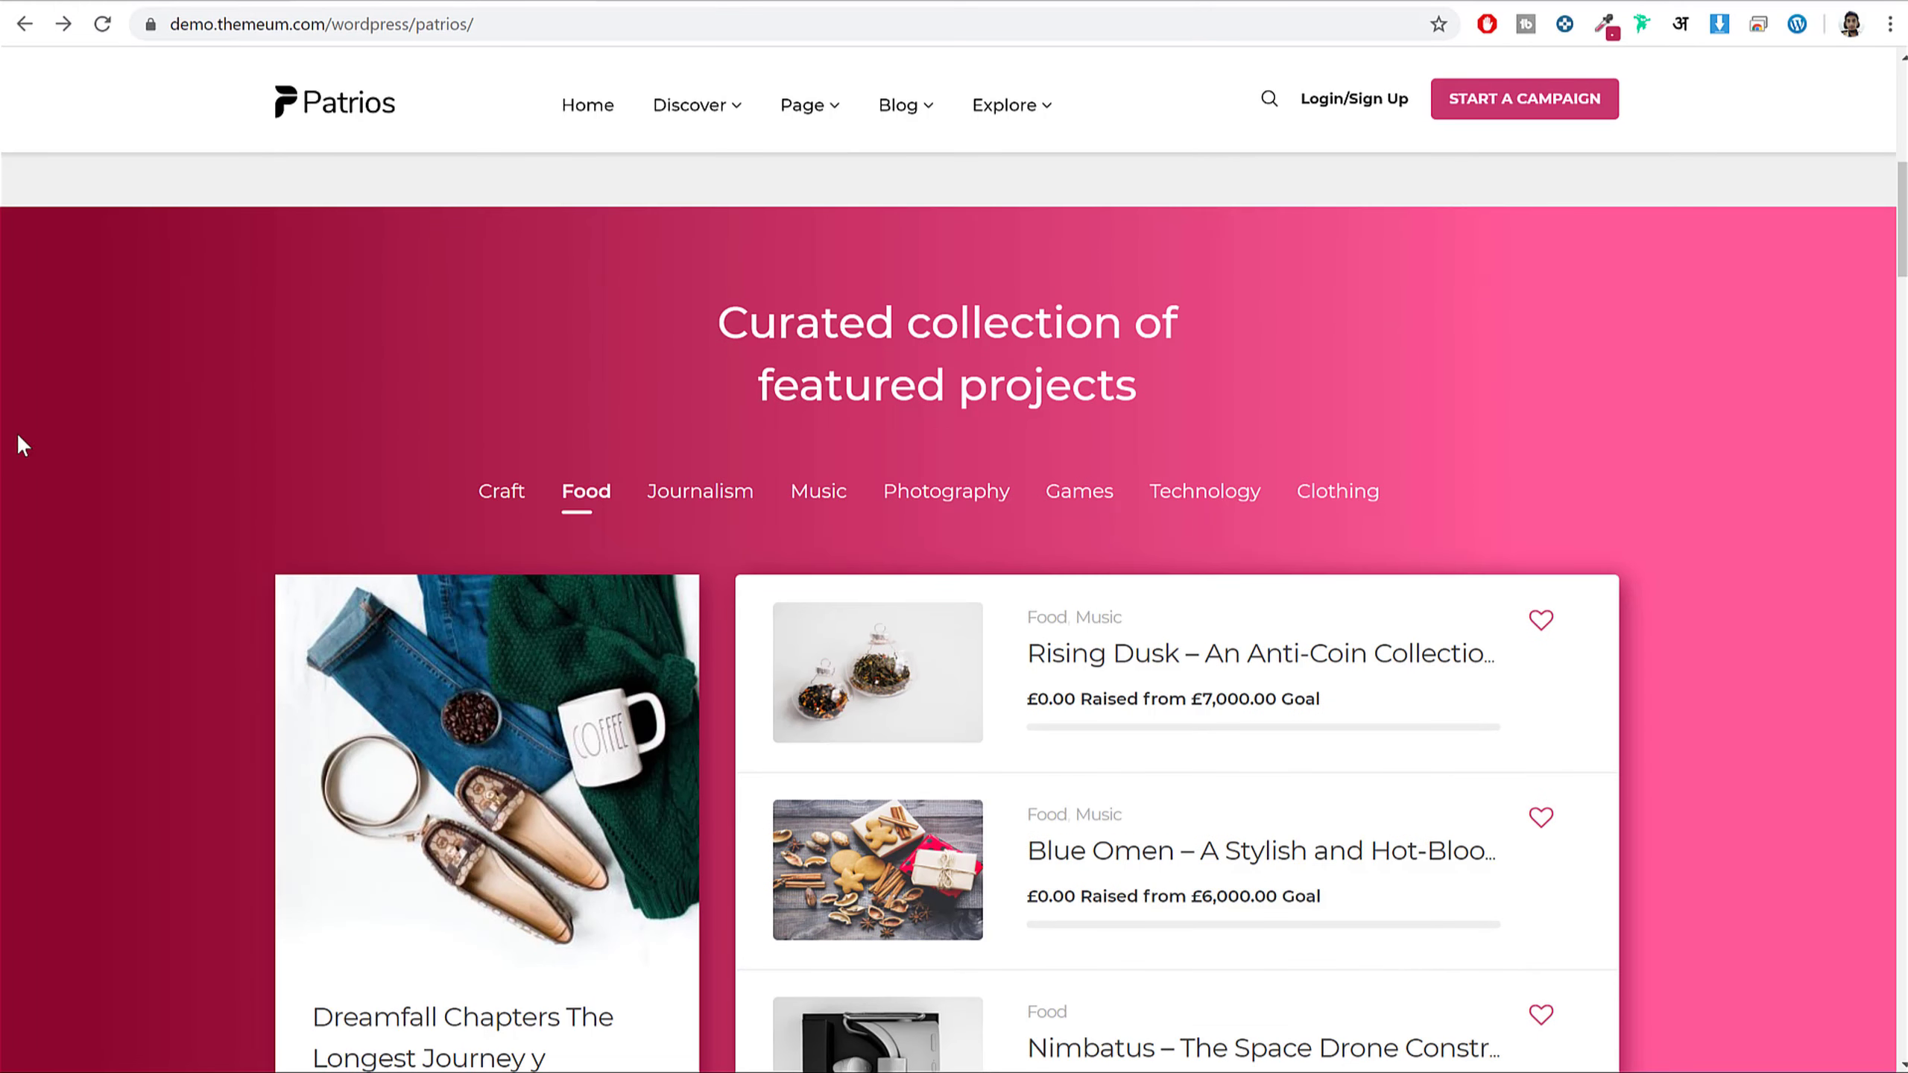
pyautogui.scroll(-3, 135, 414)
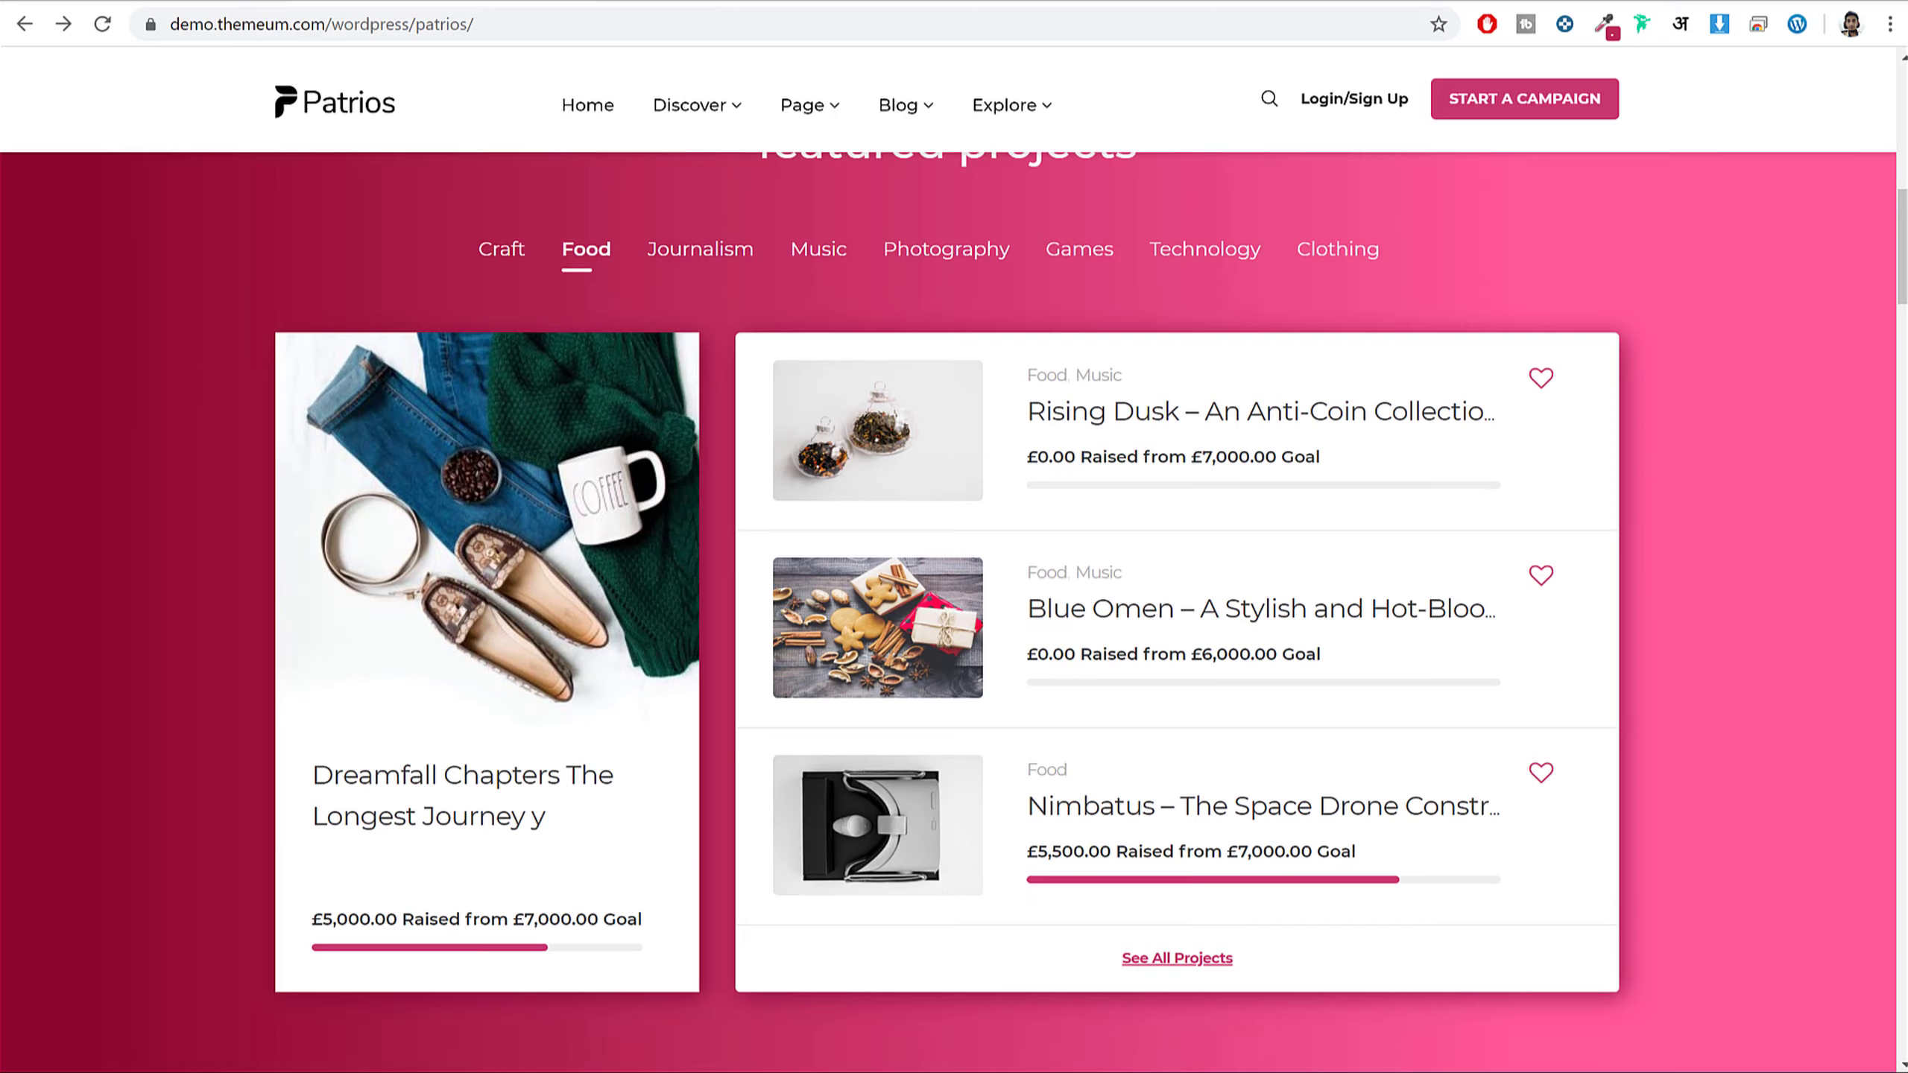
pyautogui.scroll(-3, 1795, 635)
pyautogui.scroll(10, 1781, 676)
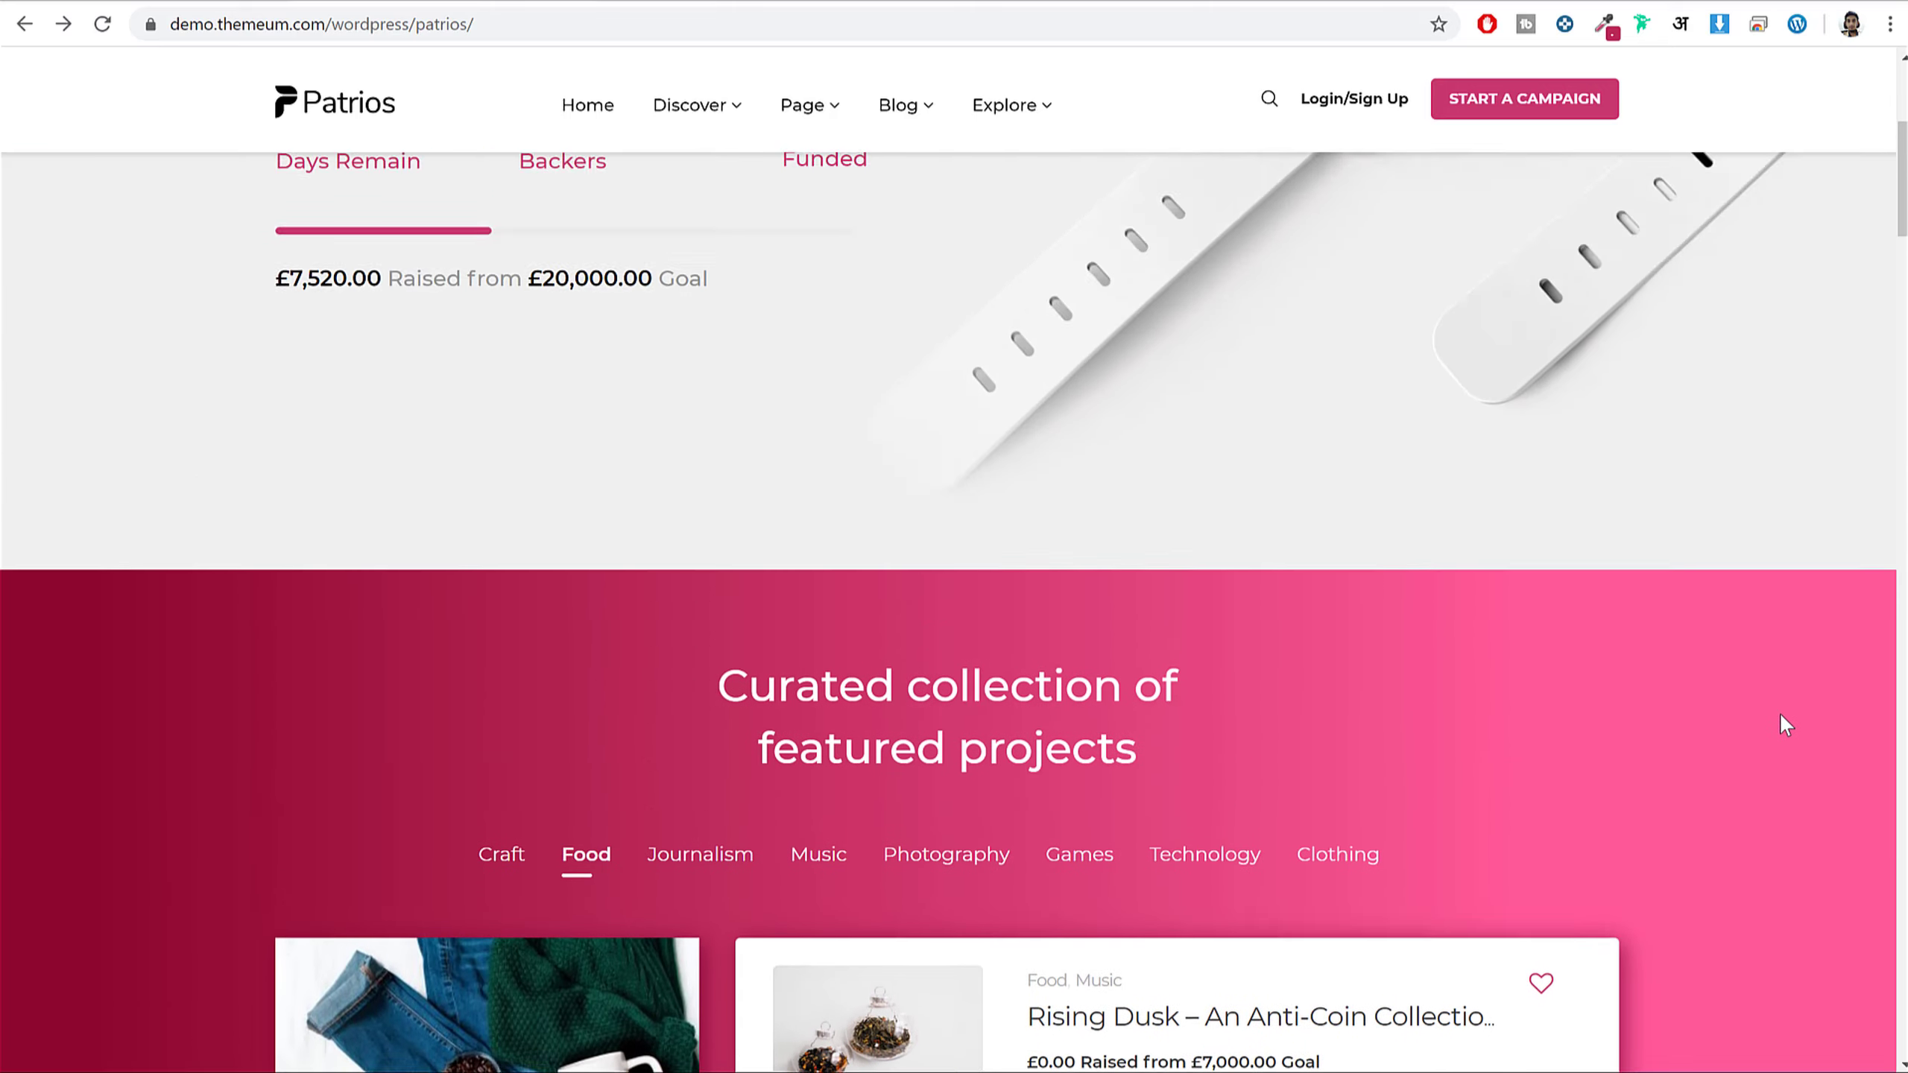
pyautogui.scroll(-3, 1780, 716)
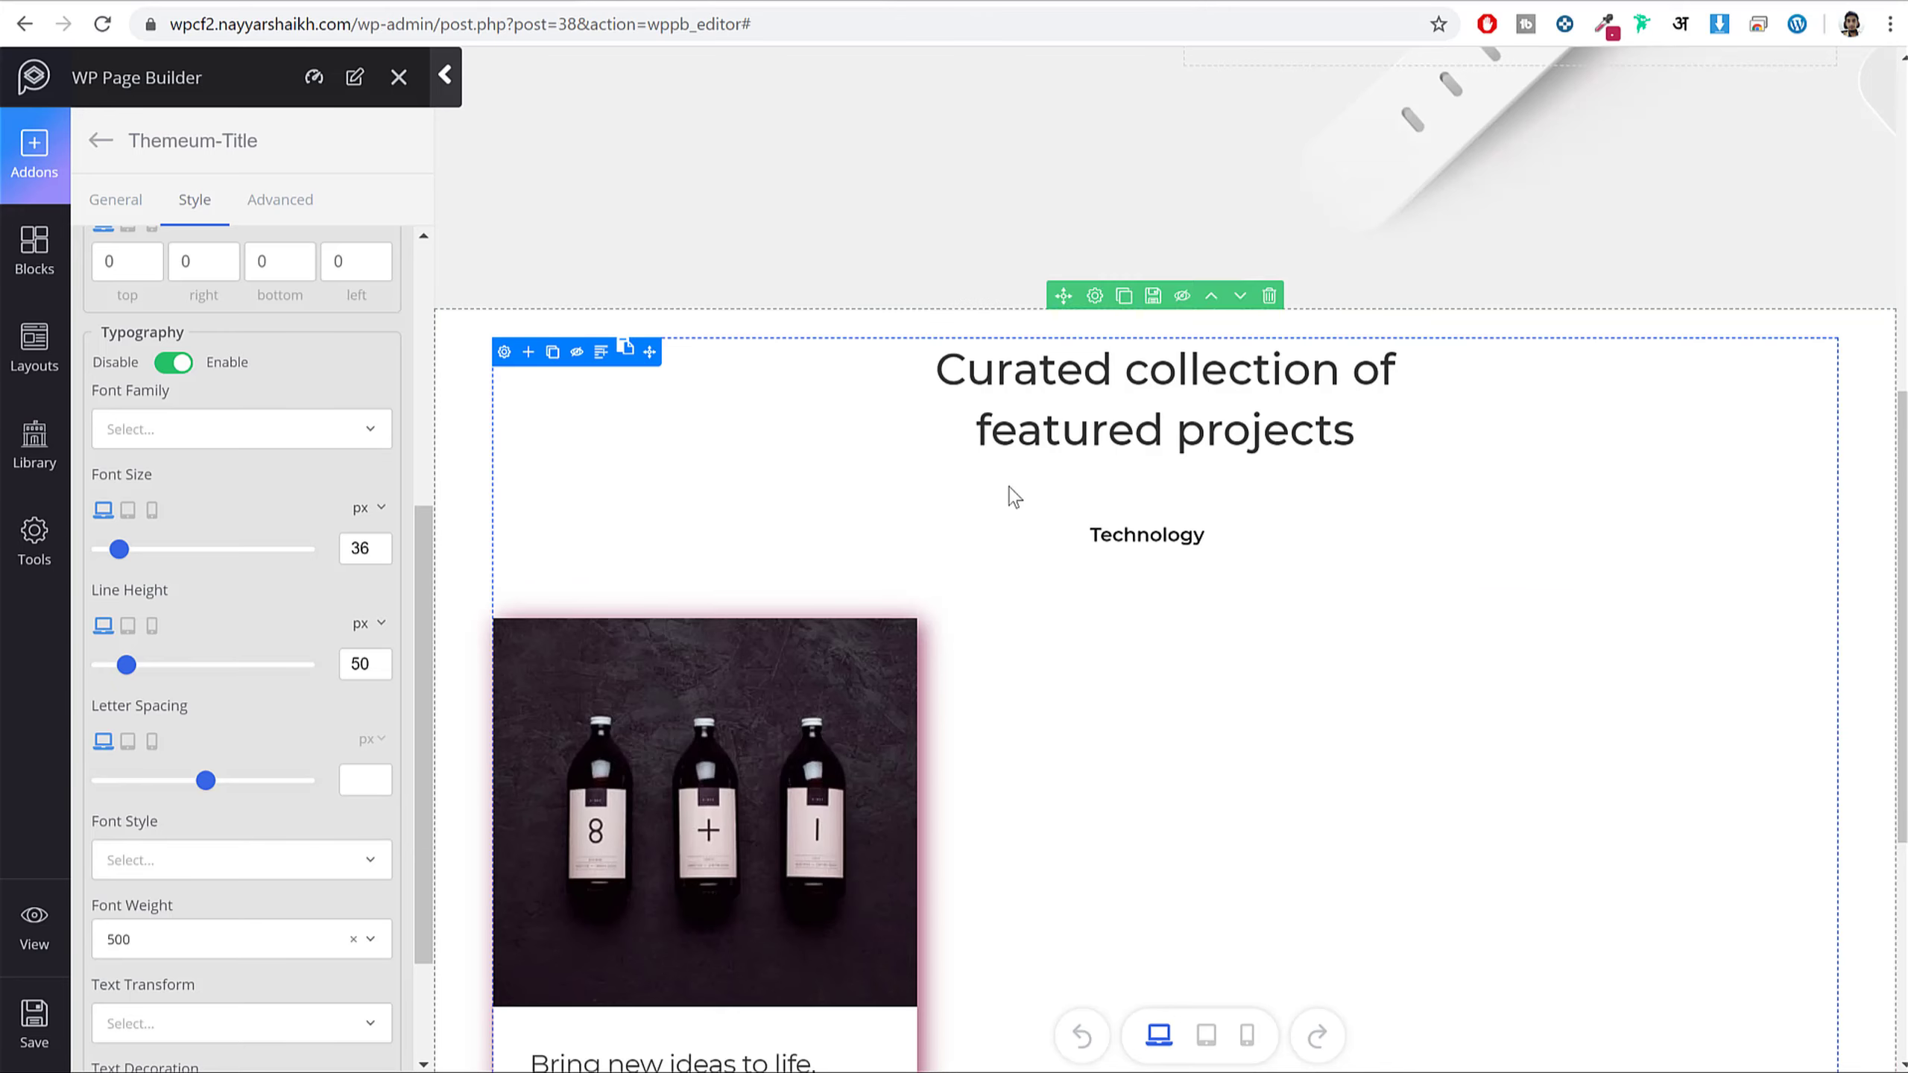
# - Set the featured projects row's desktop padding to 70 px at the top and 80 px at the bottom
pyautogui.click(1094, 299)
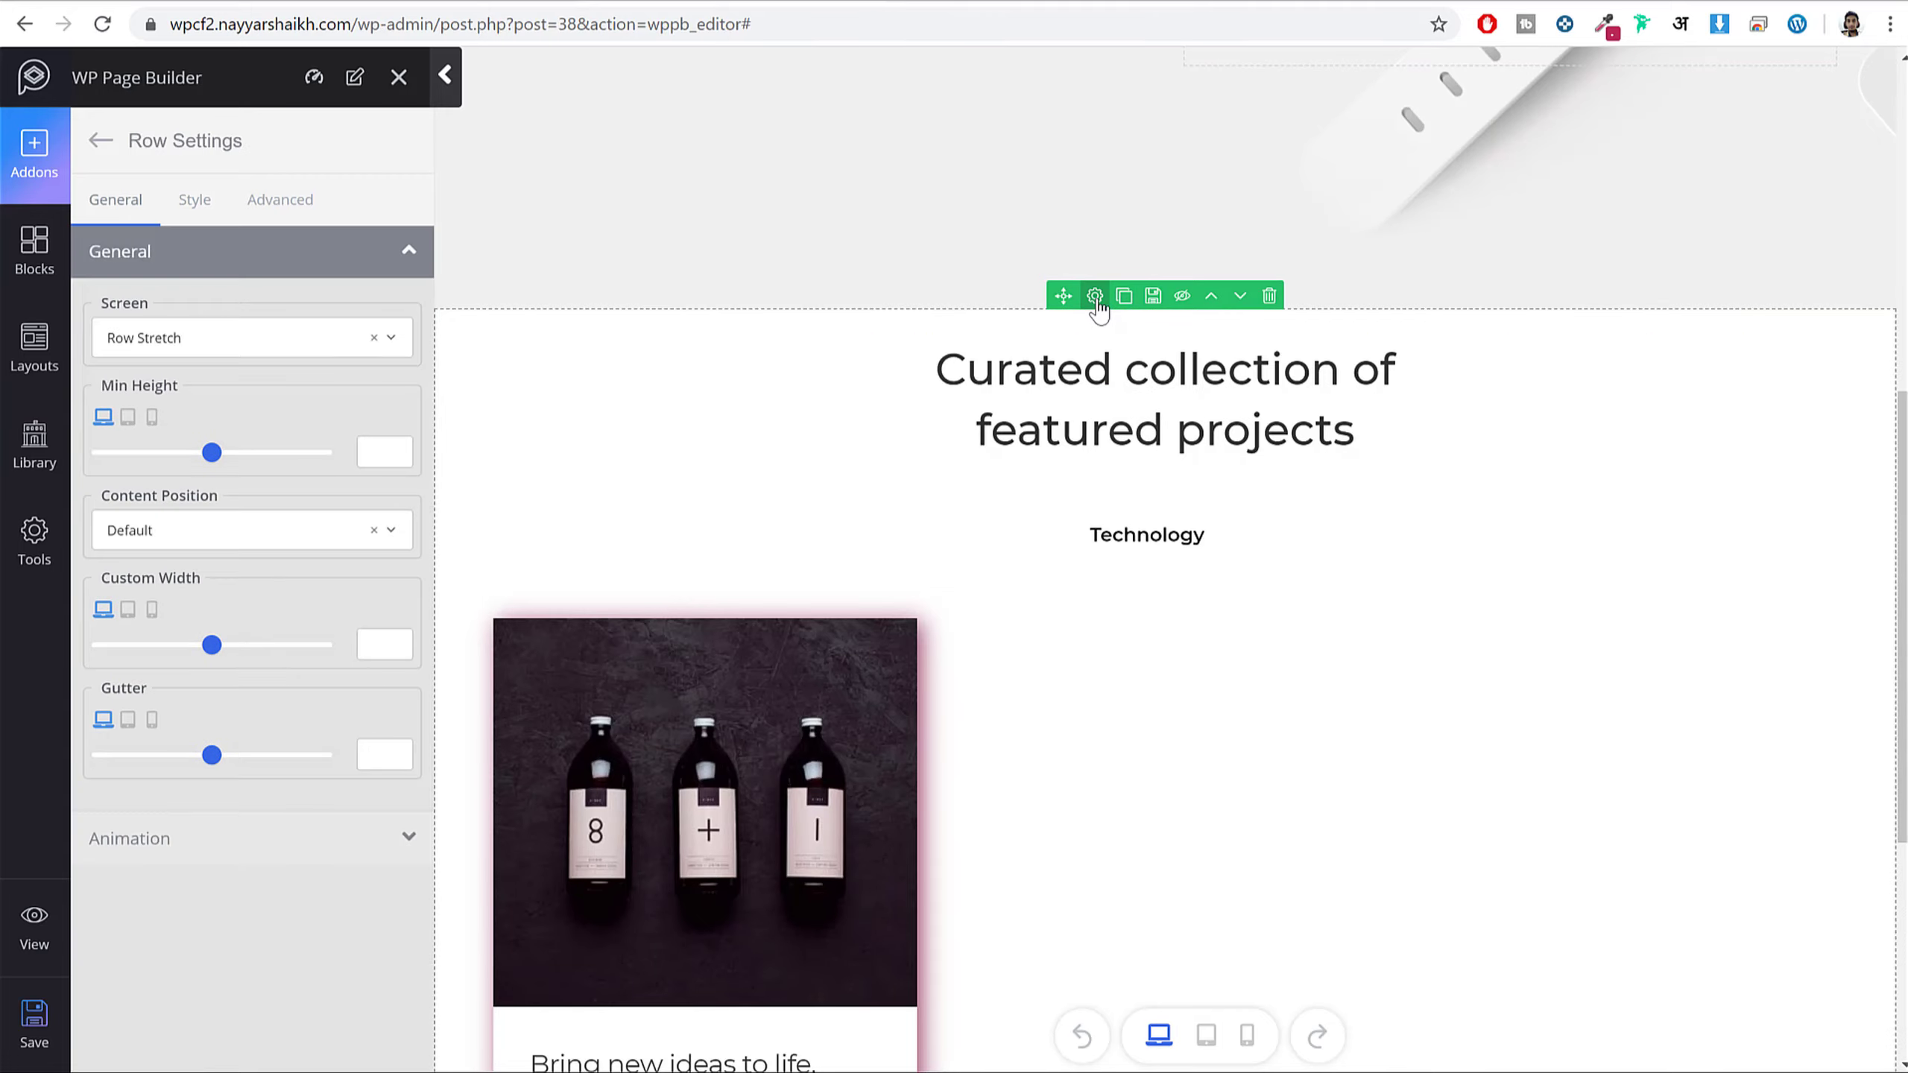
pyautogui.click(194, 200)
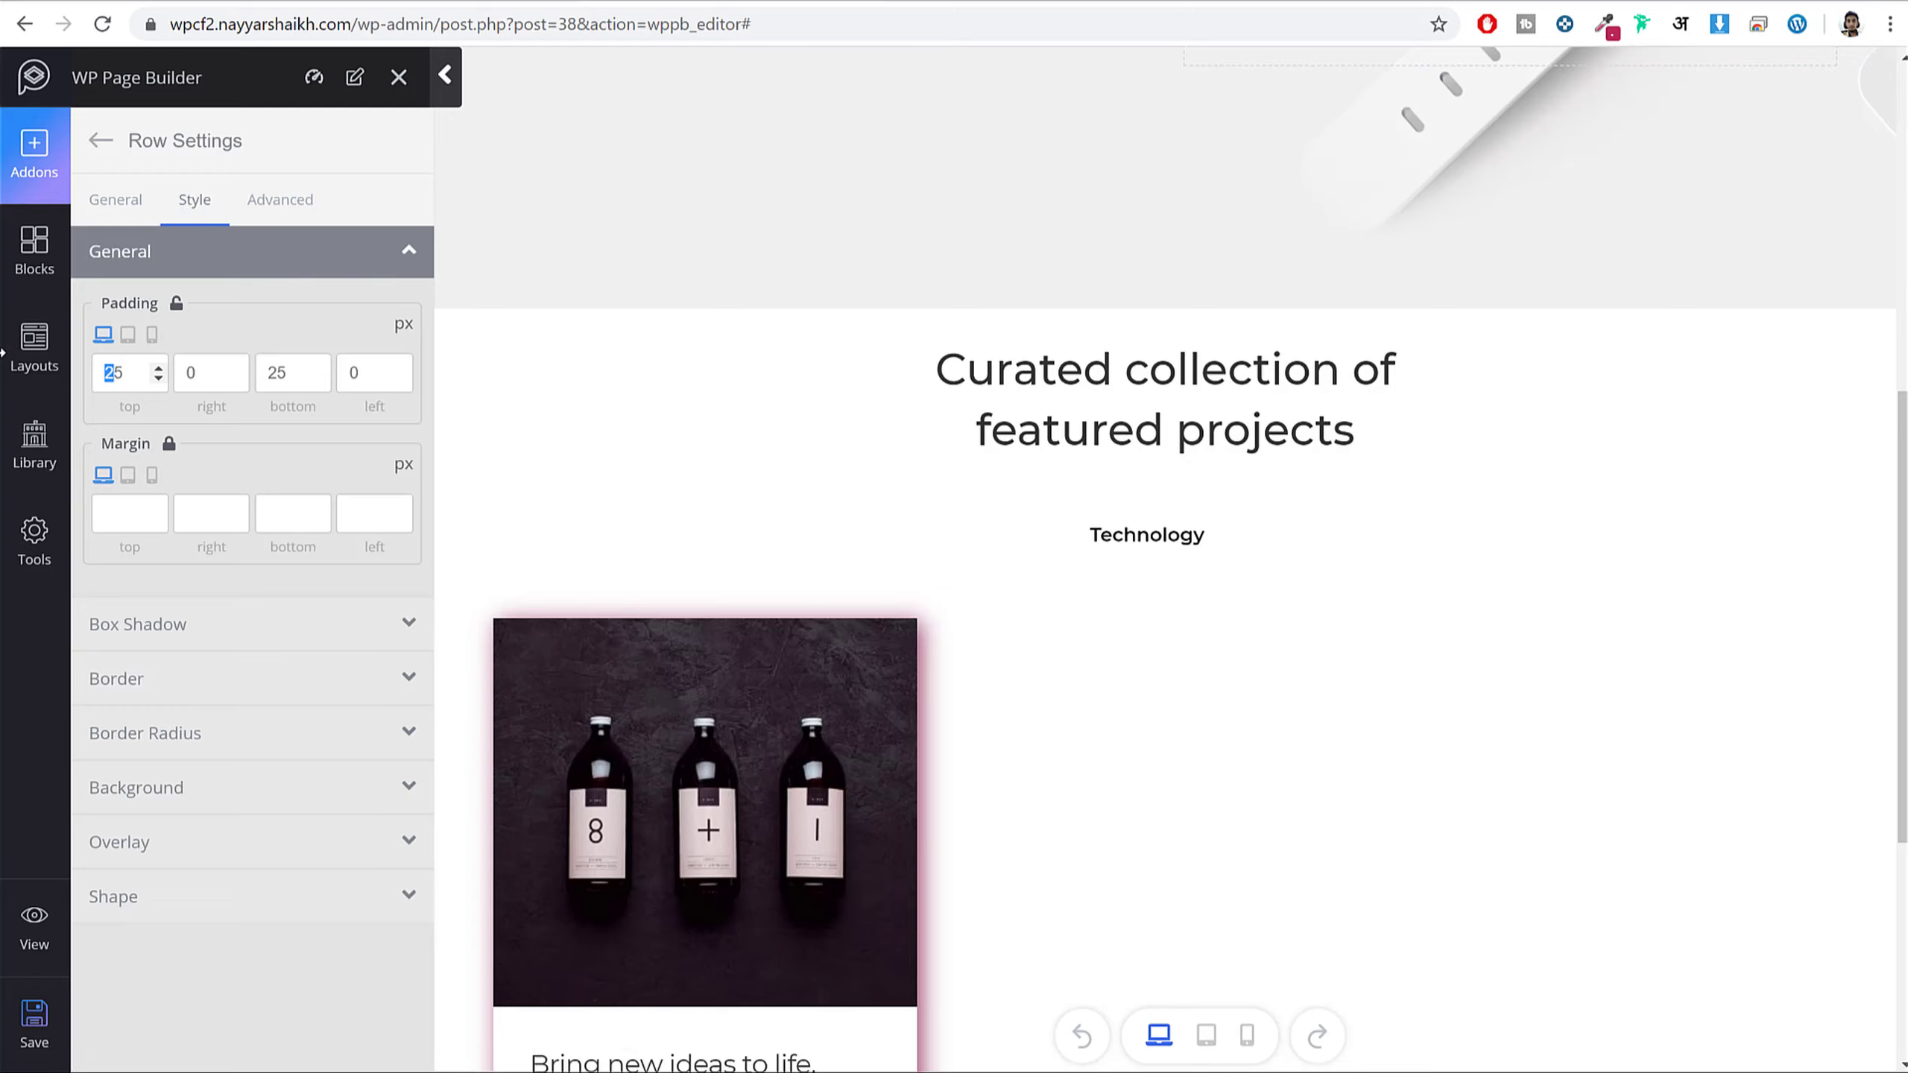
pyautogui.write('705')
pyautogui.press('Tab')
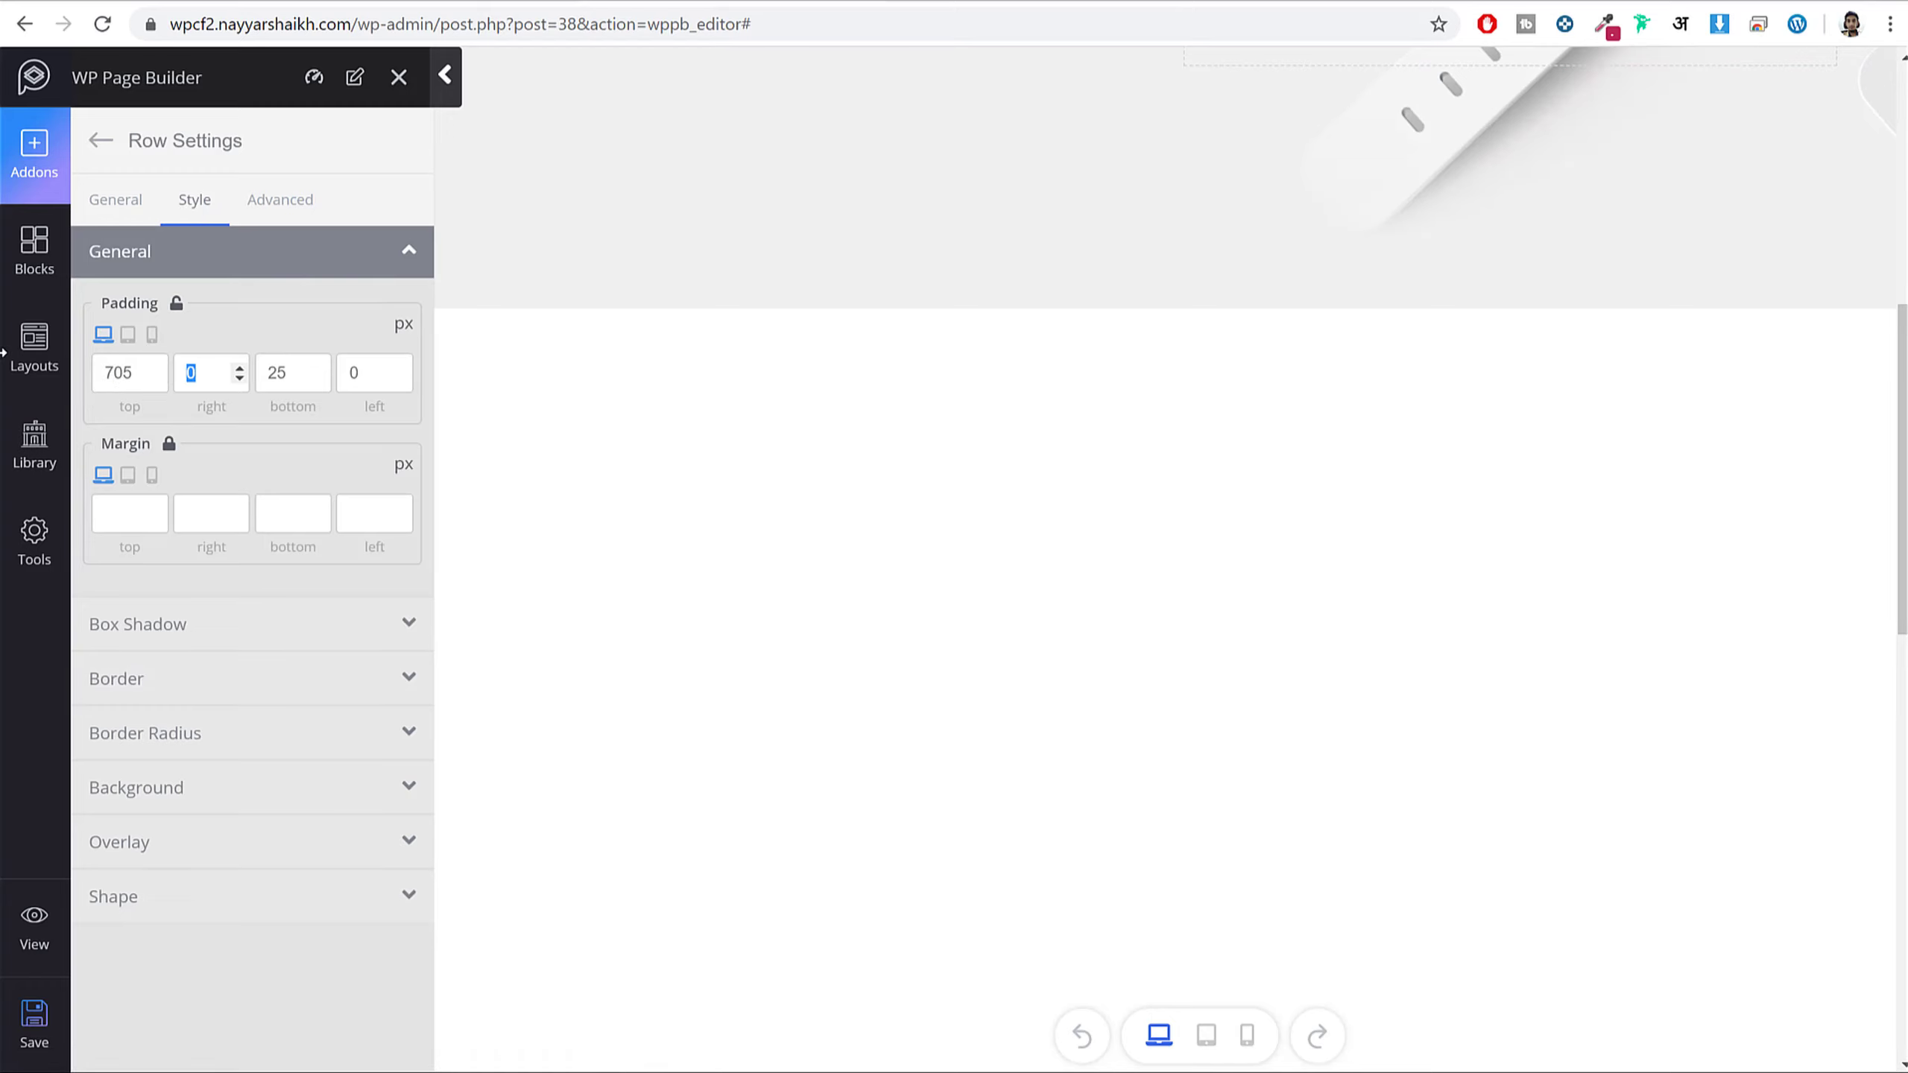
pyautogui.press('Tab')
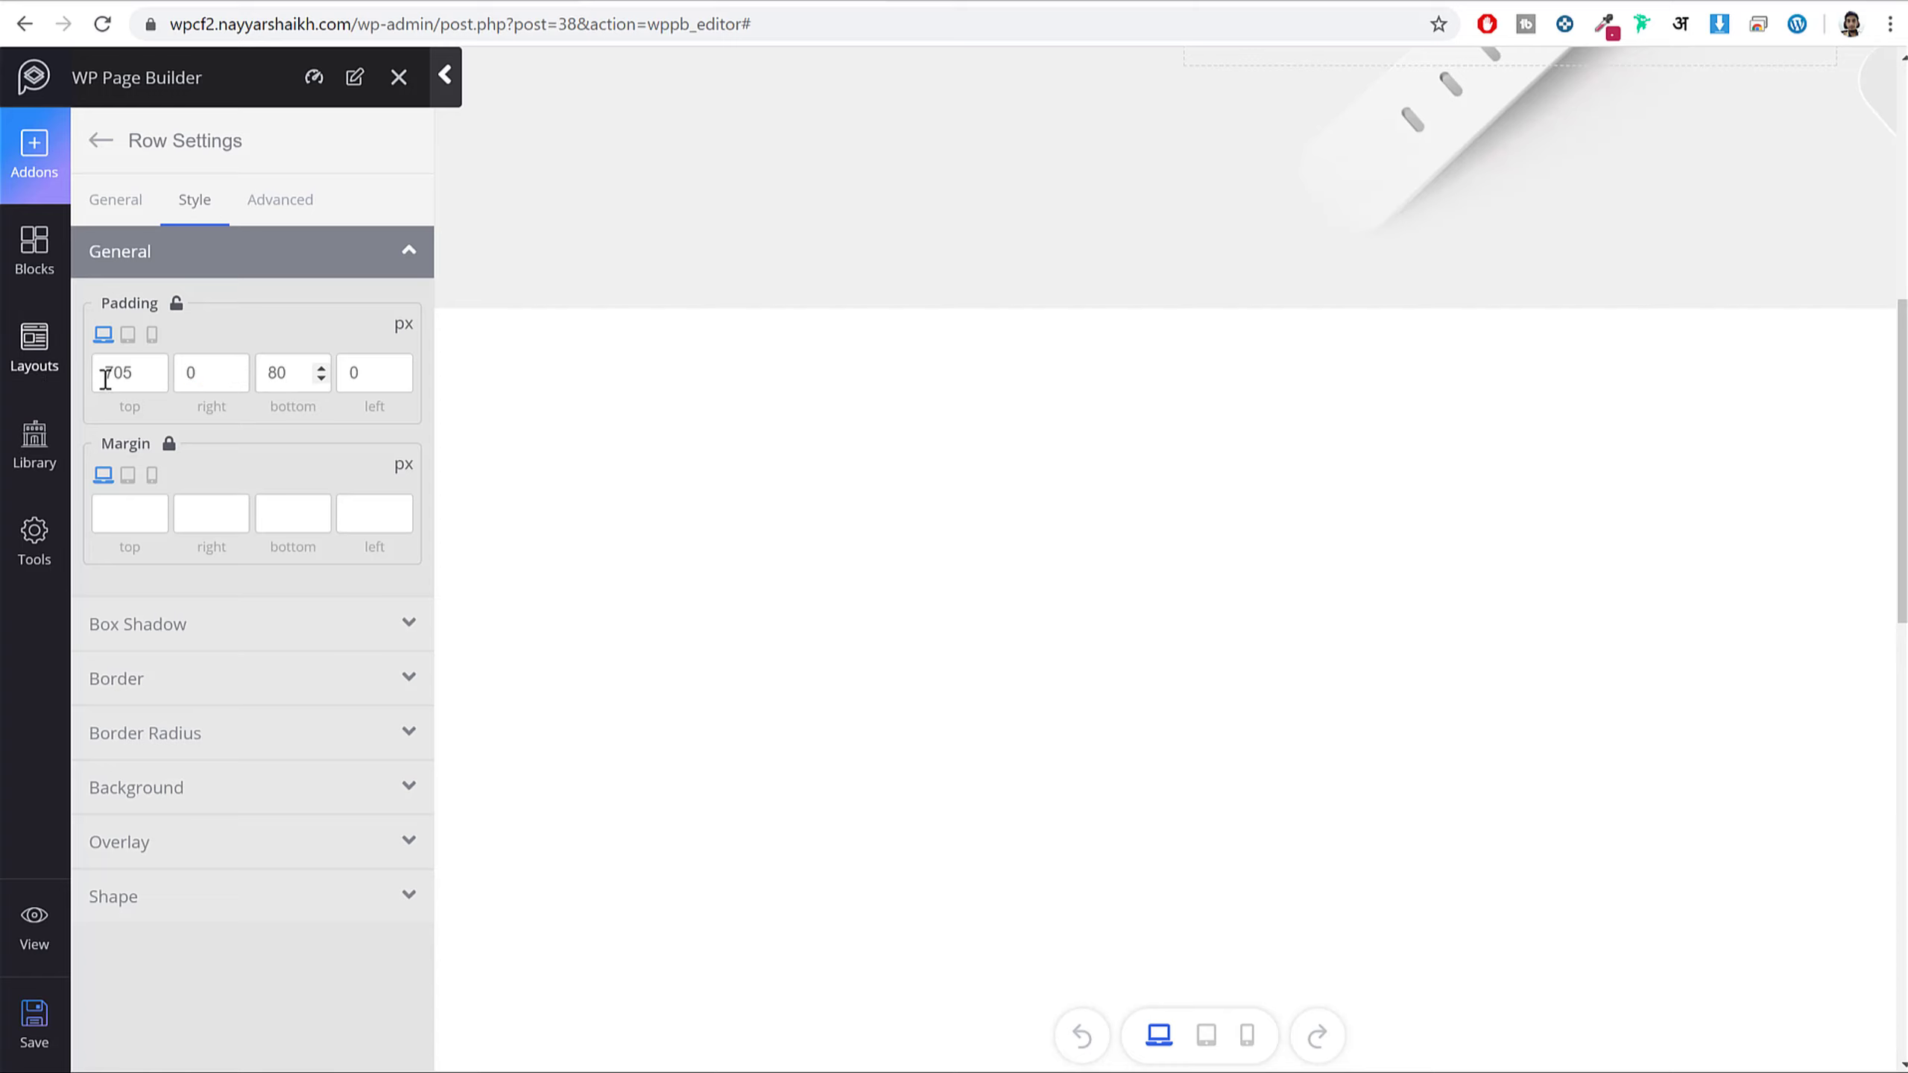
pyautogui.click(135, 382)
pyautogui.write('70')
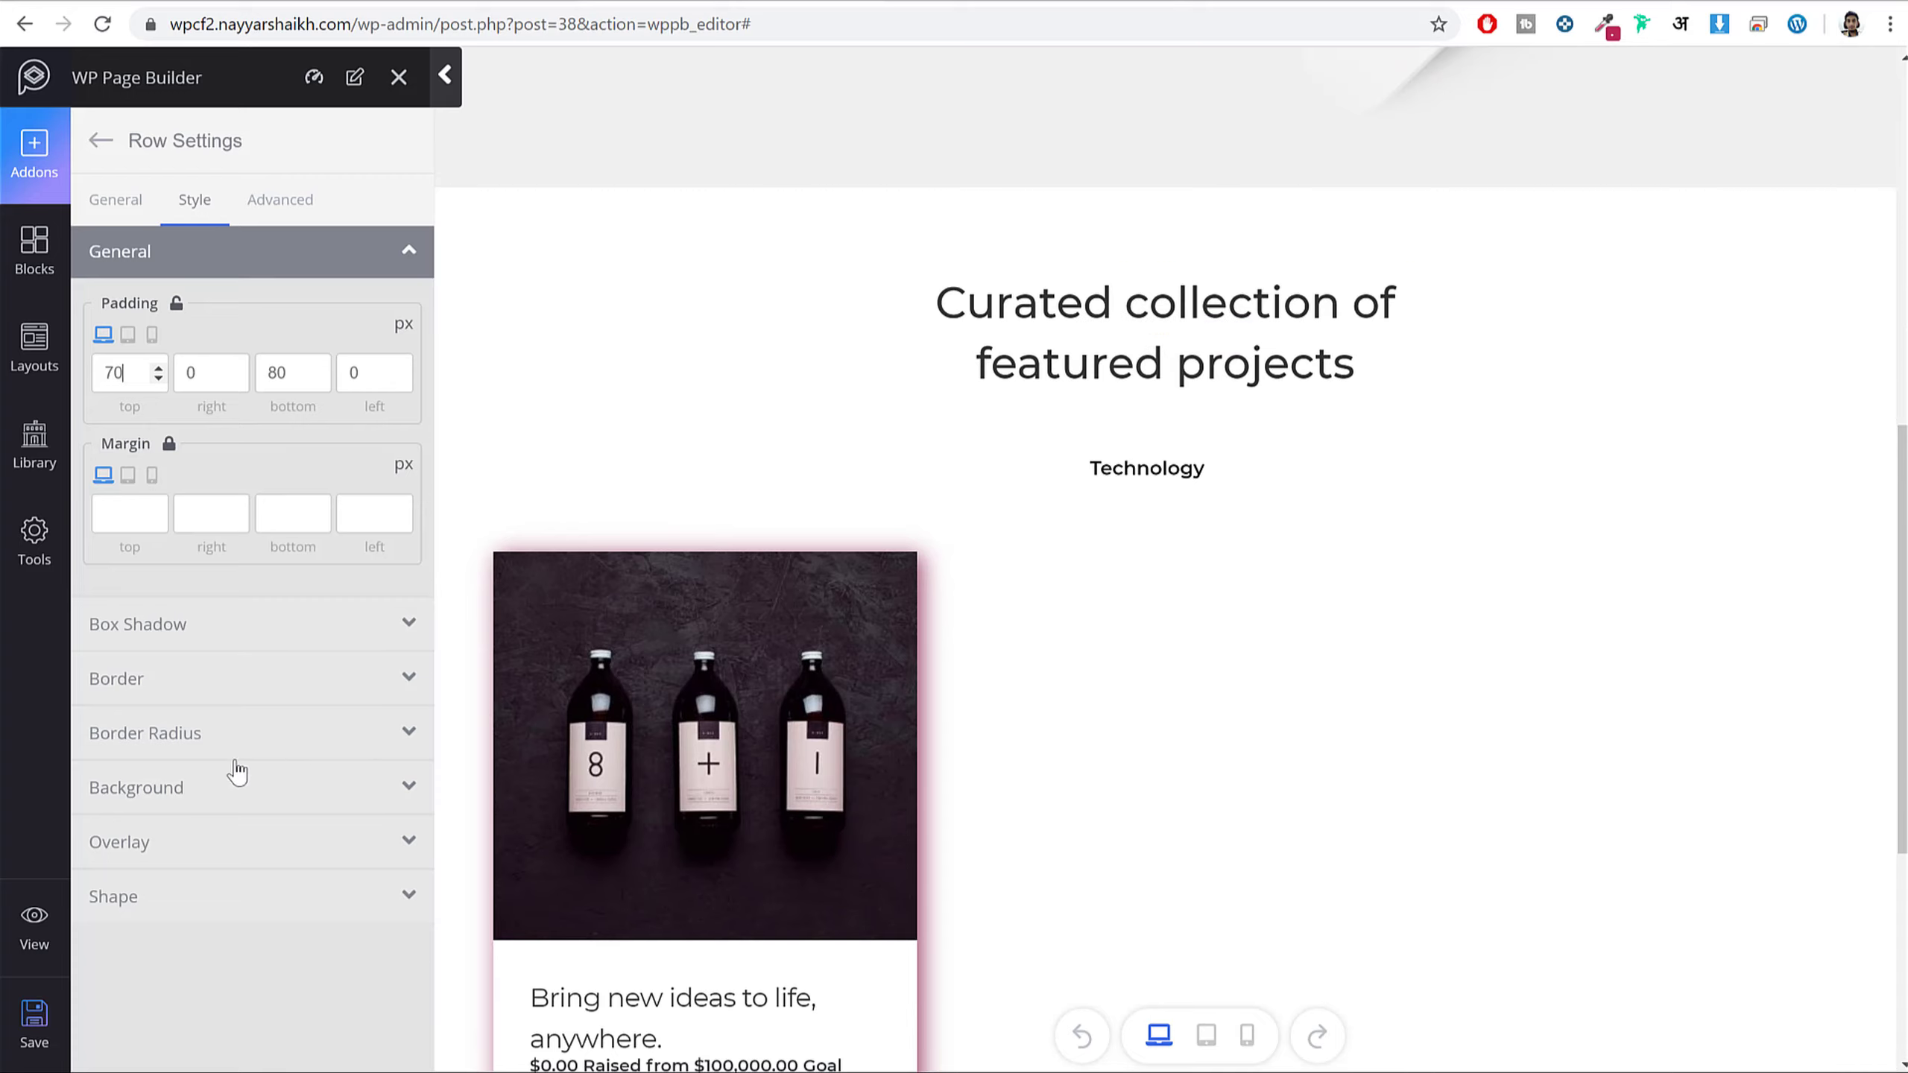
# - Switch the row's background to a gradient and review the featured projects background on the Patrios demo page for reference
pyautogui.click(172, 791)
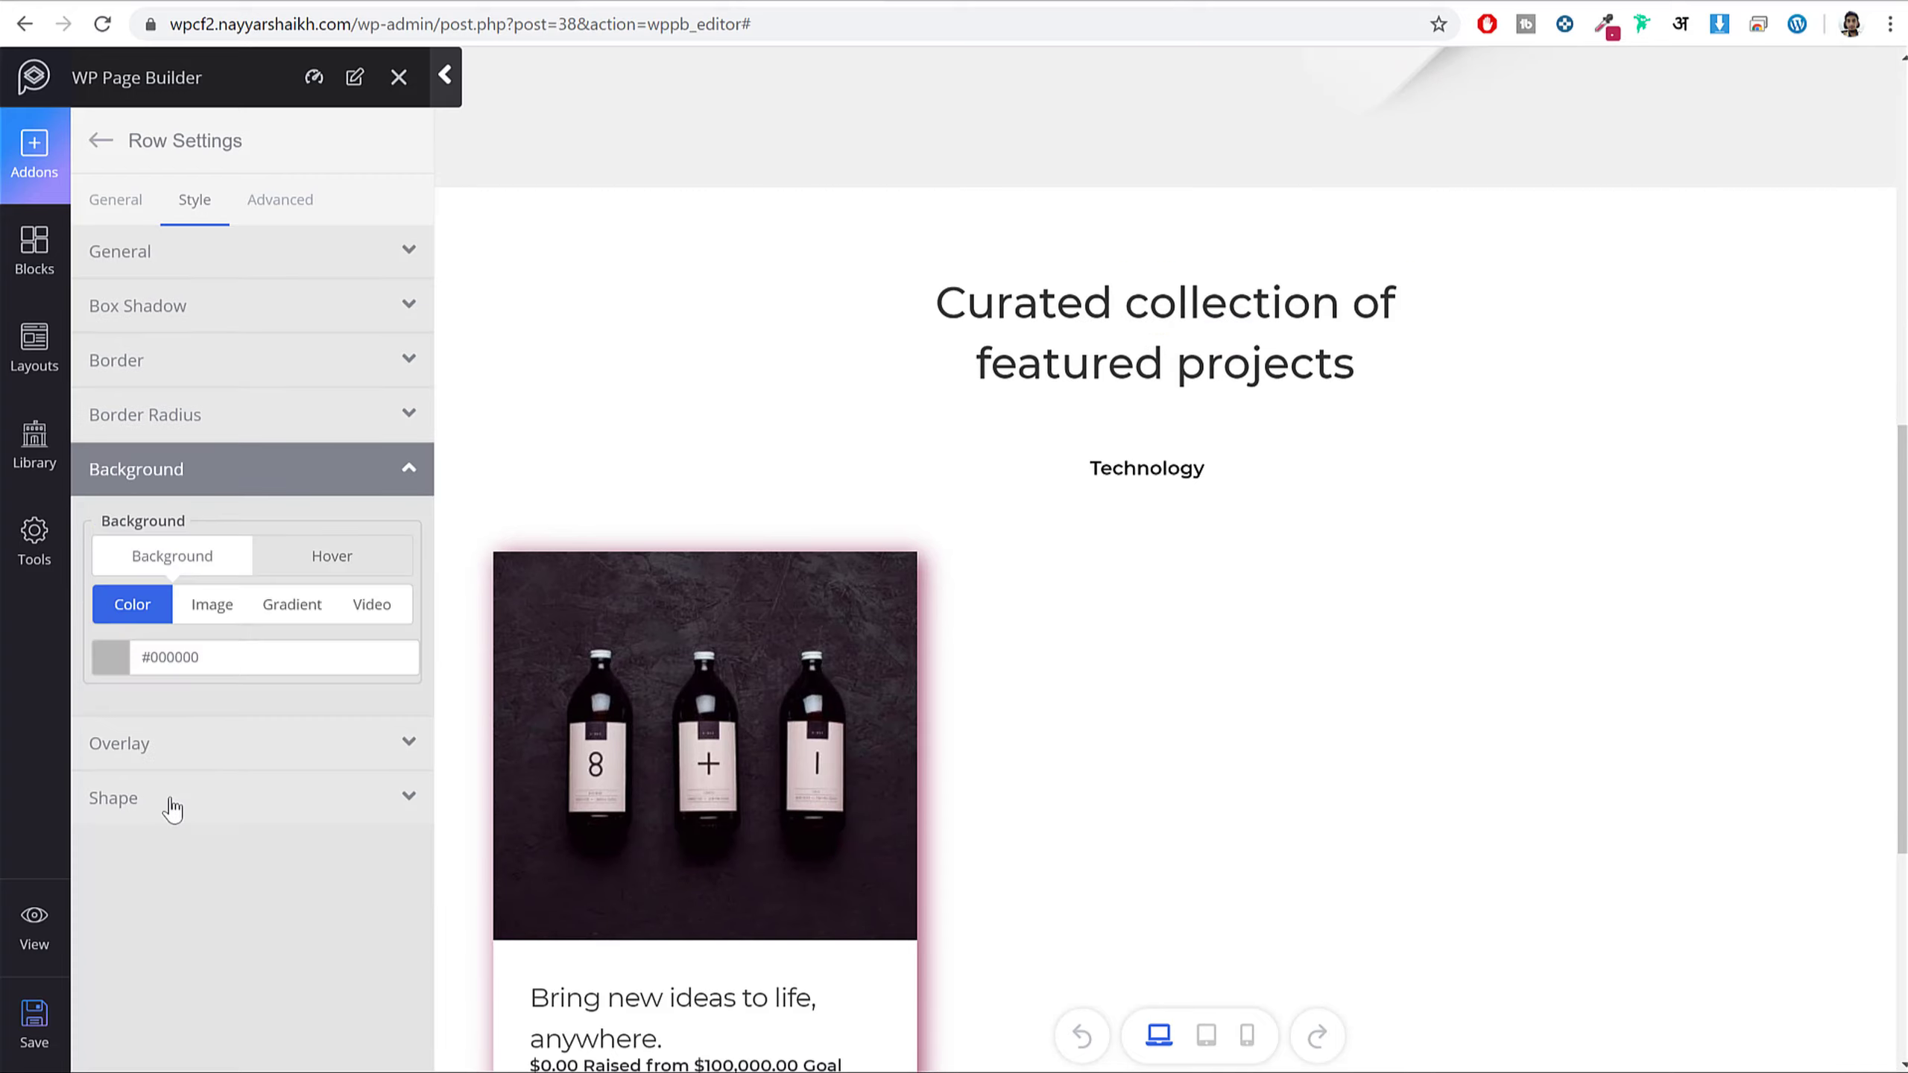
pyautogui.click(292, 606)
pyautogui.scroll(-3, 1189, 494)
pyautogui.scroll(1, 1048, 492)
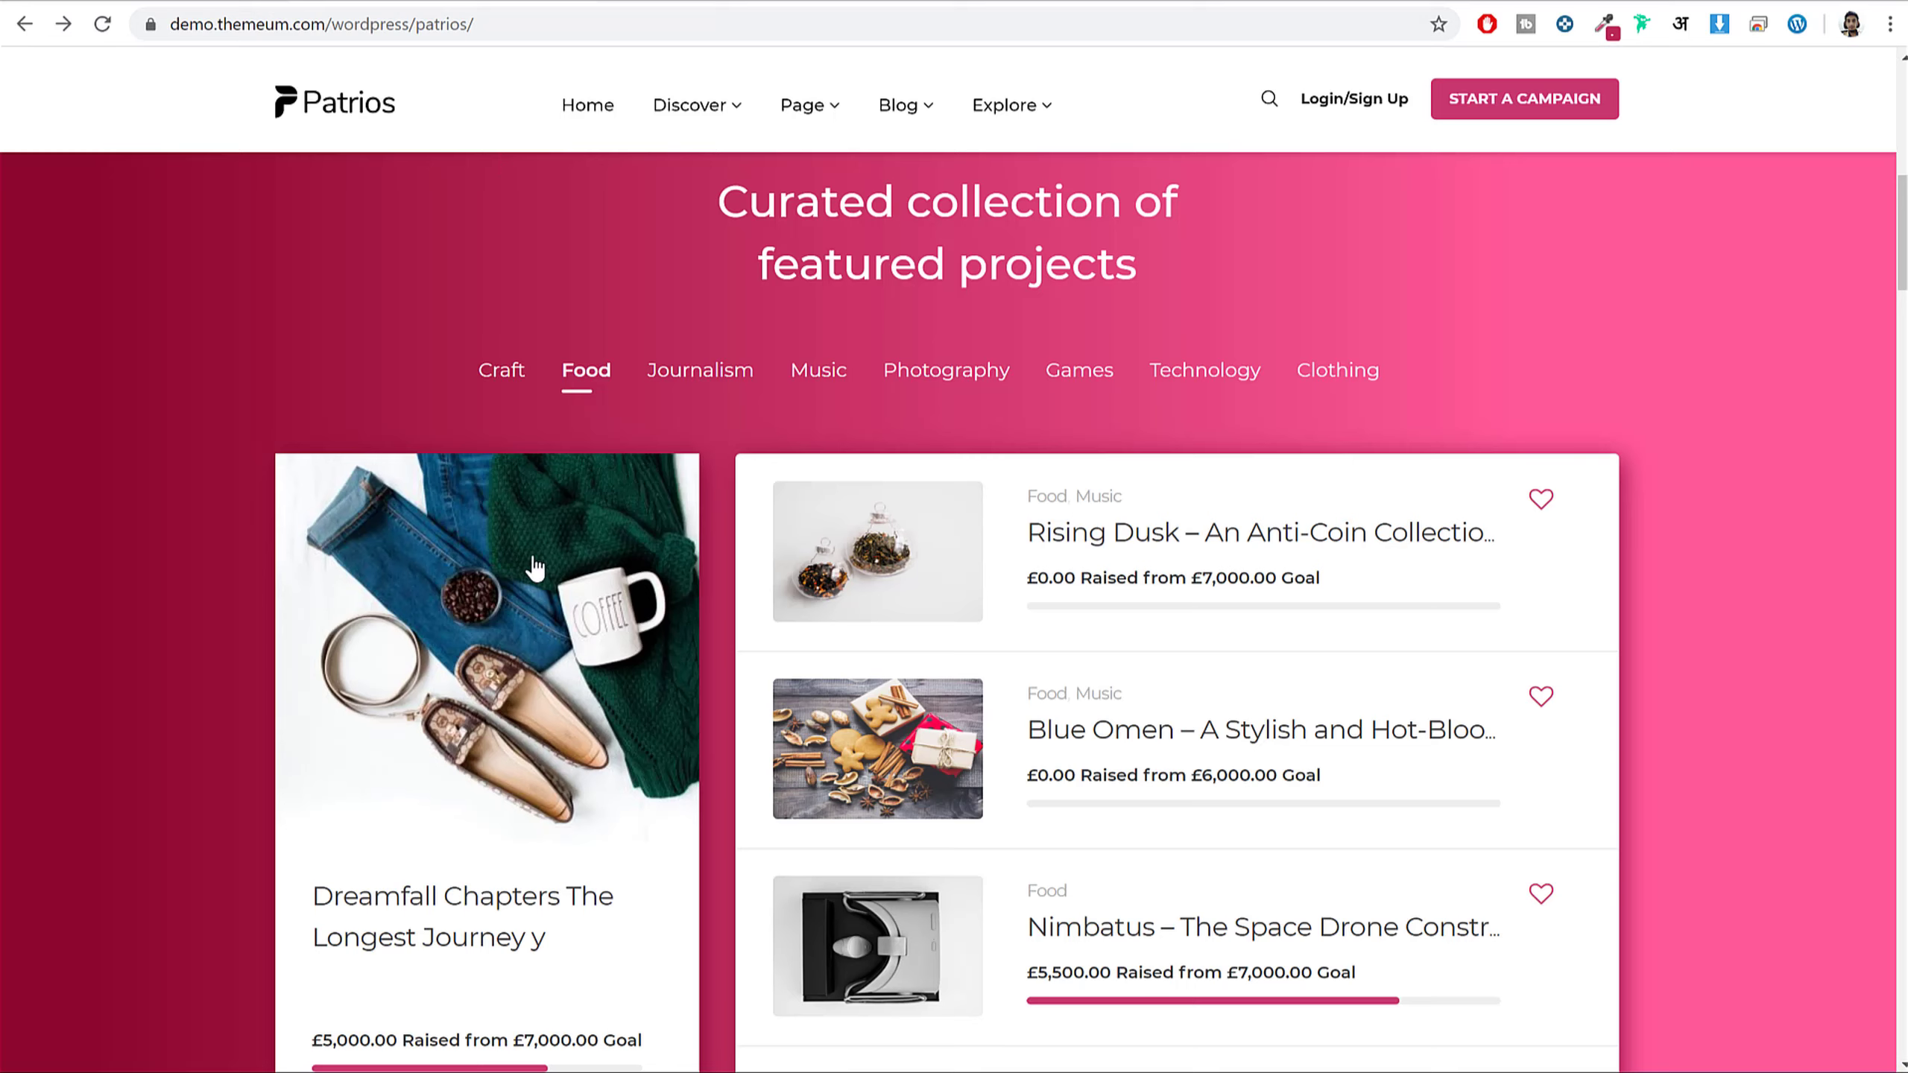
pyautogui.scroll(-5, 1653, 368)
pyautogui.scroll(8, 1664, 444)
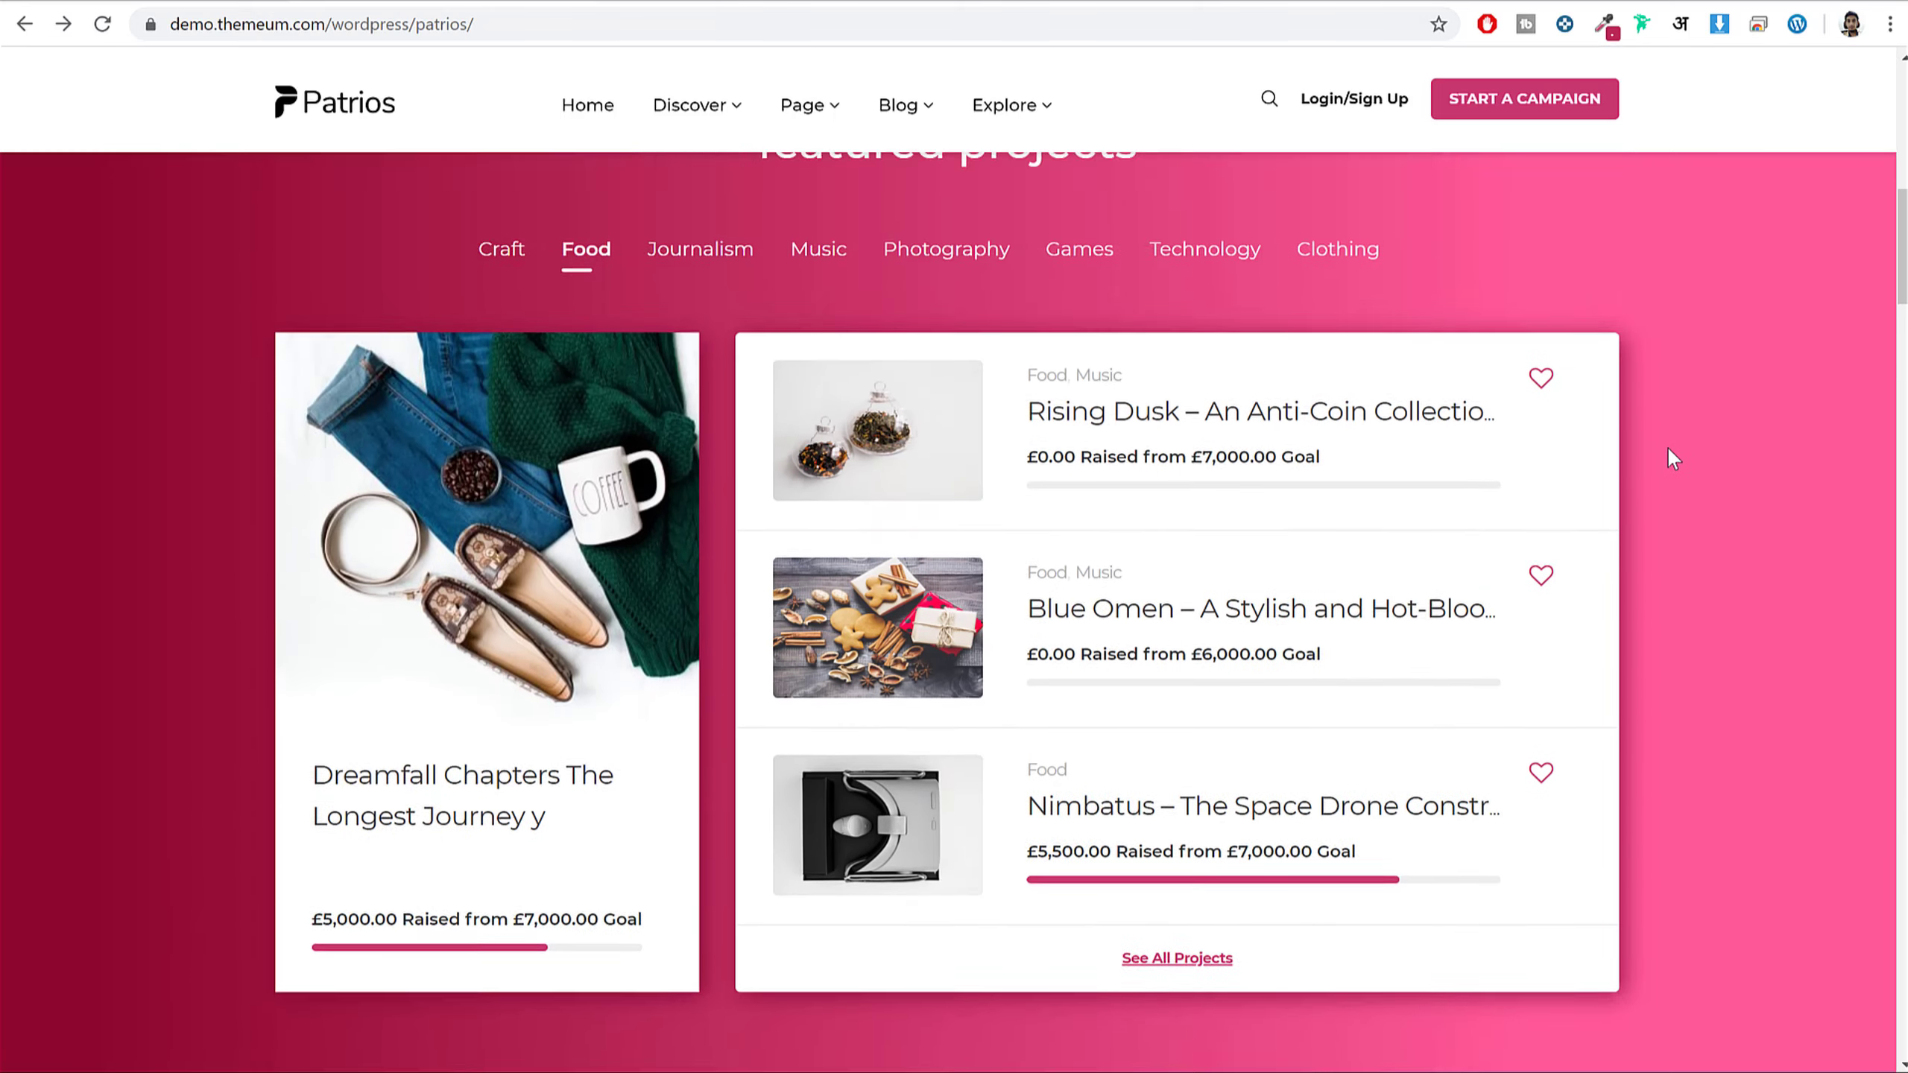
pyautogui.scroll(-2, 1597, 405)
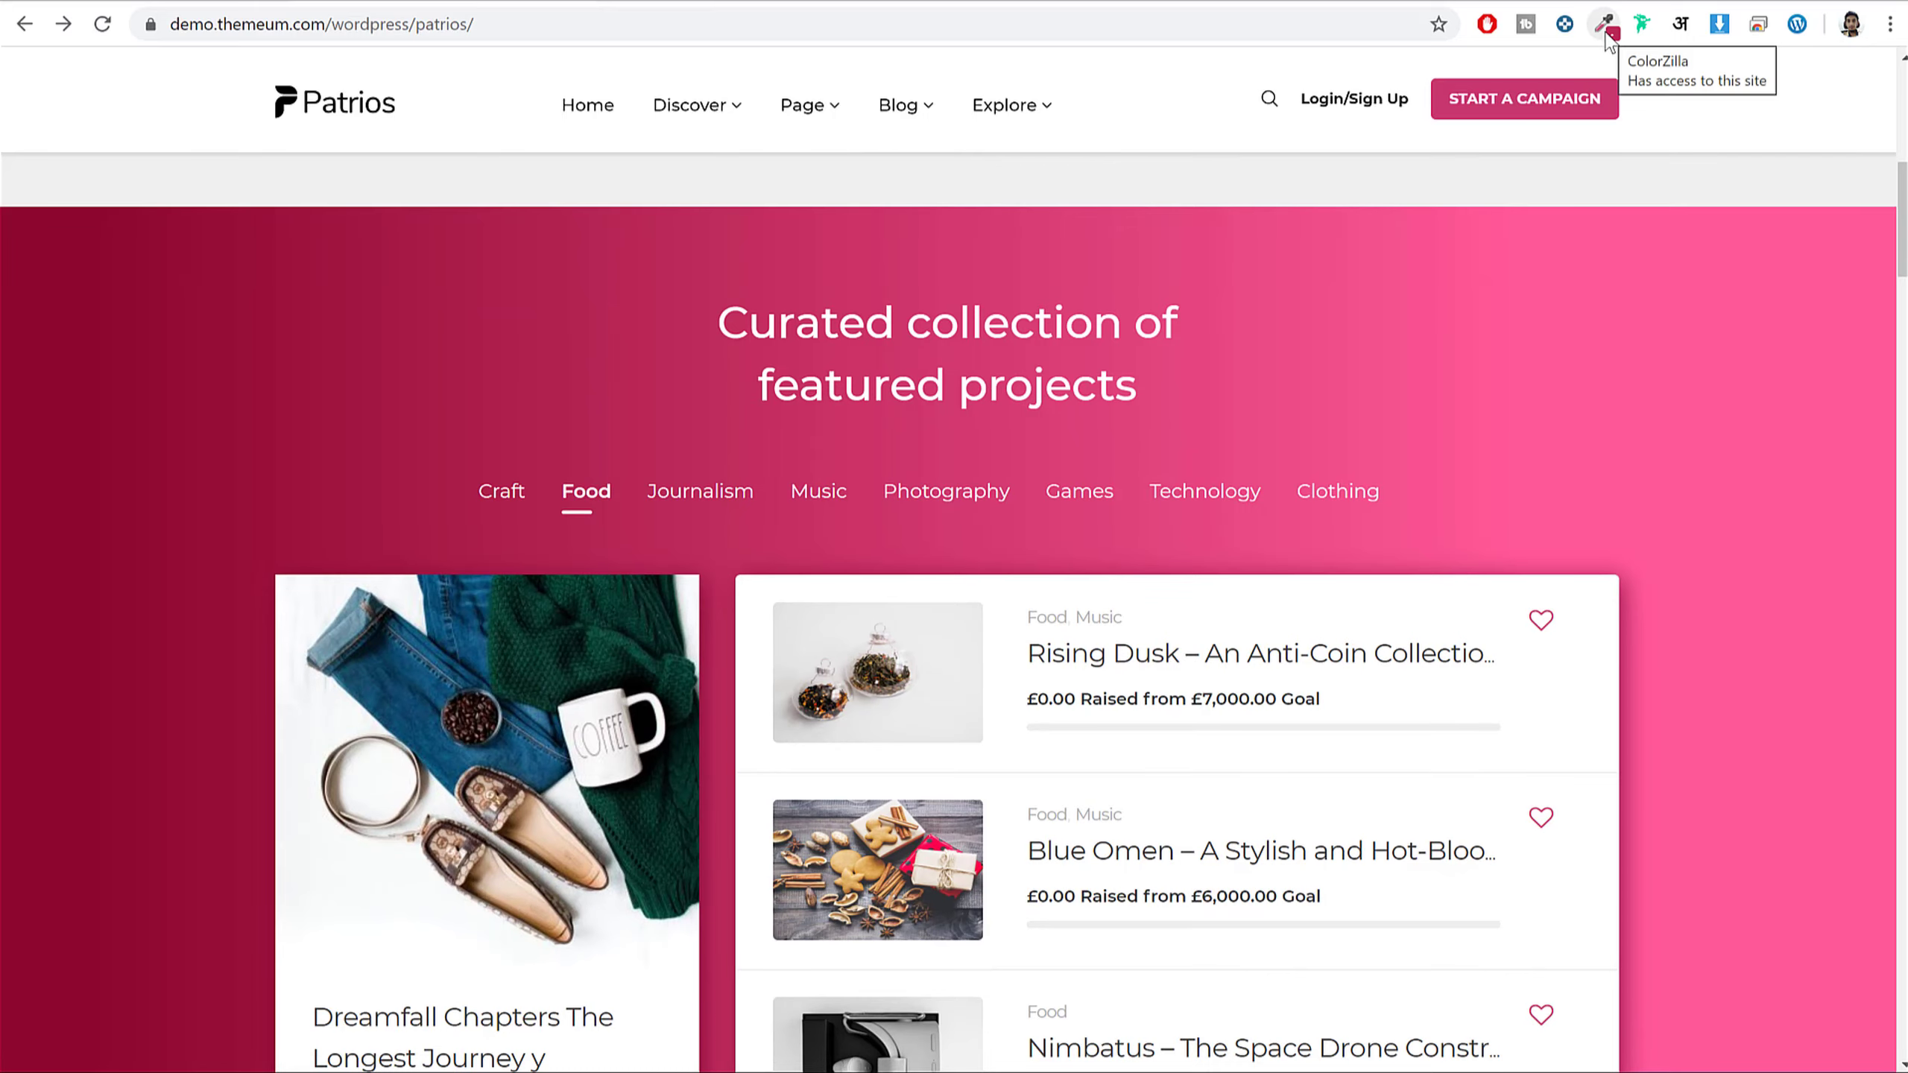
# - Search the web for the ColorZilla Chrome extension in a new tab and open its Chrome Web Store page
pyautogui.hotkey('ctrl', 't')
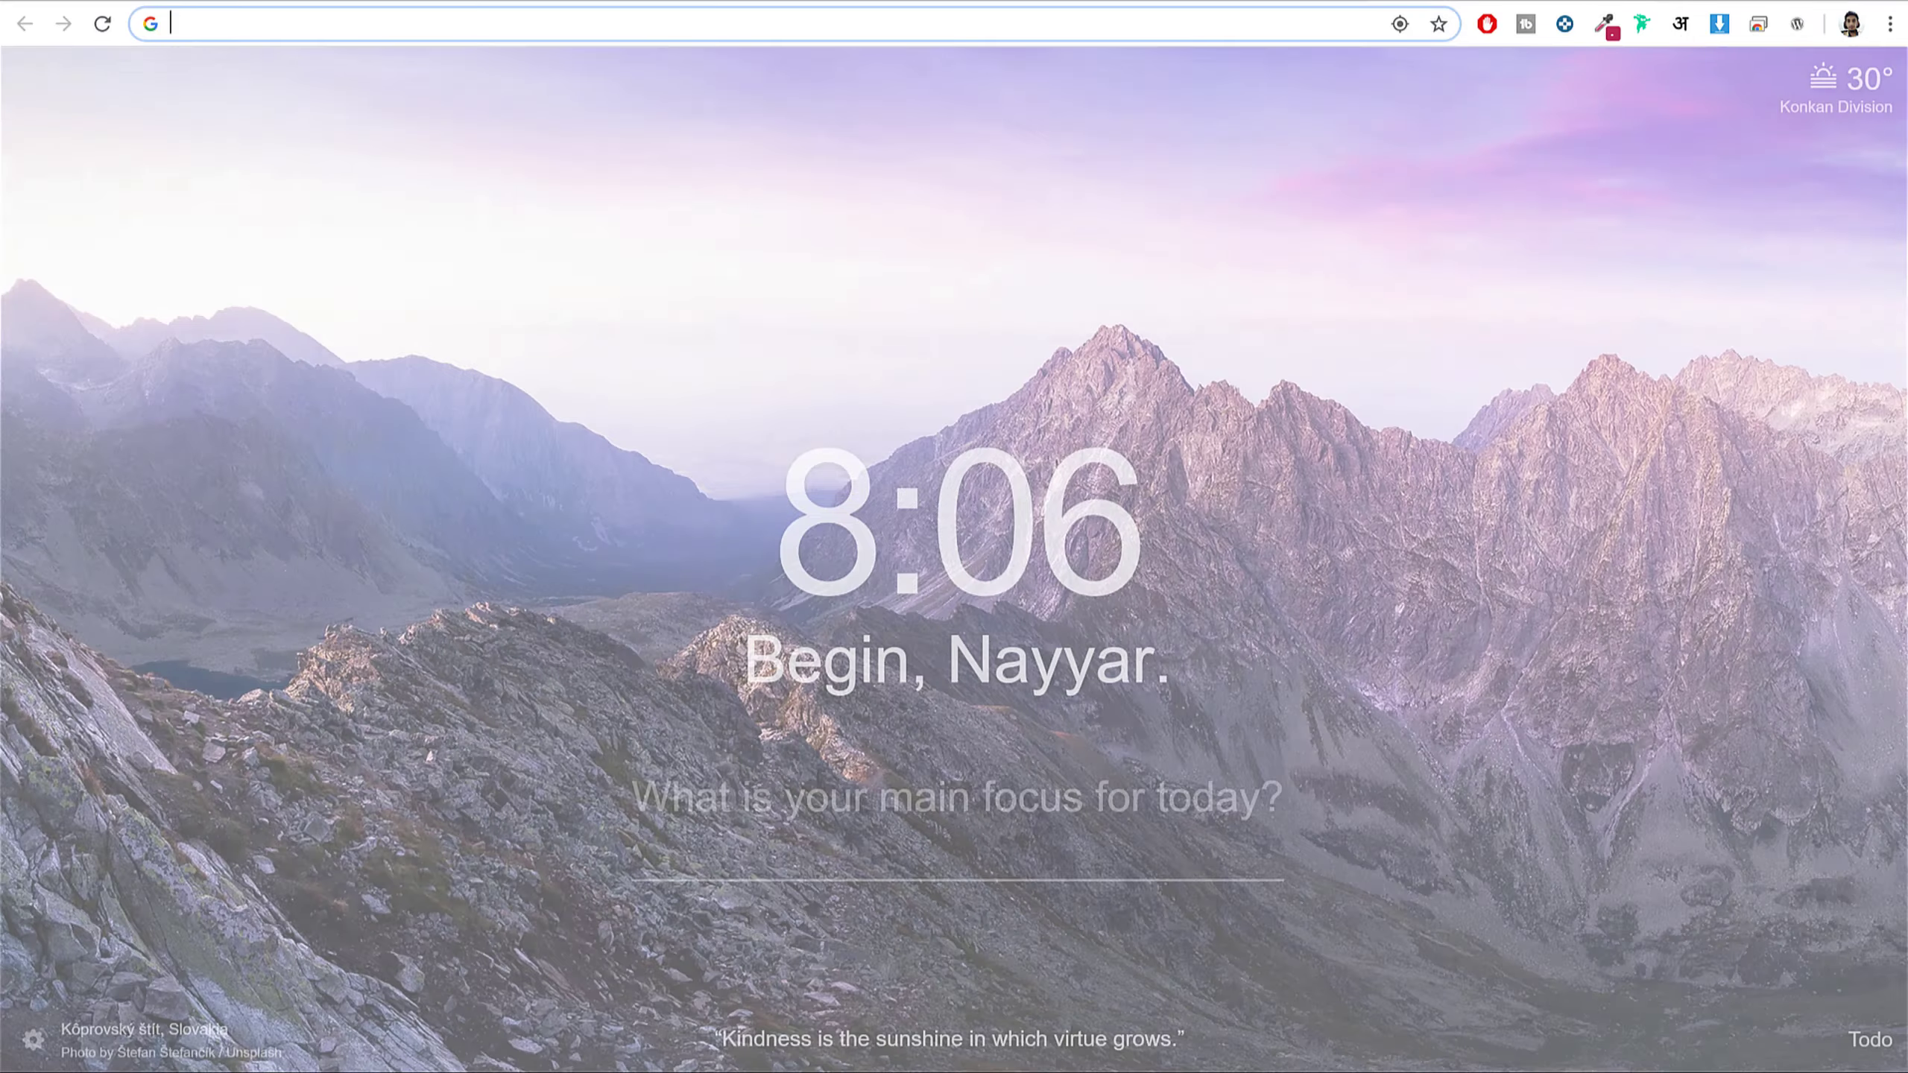
pyautogui.write('coloe')
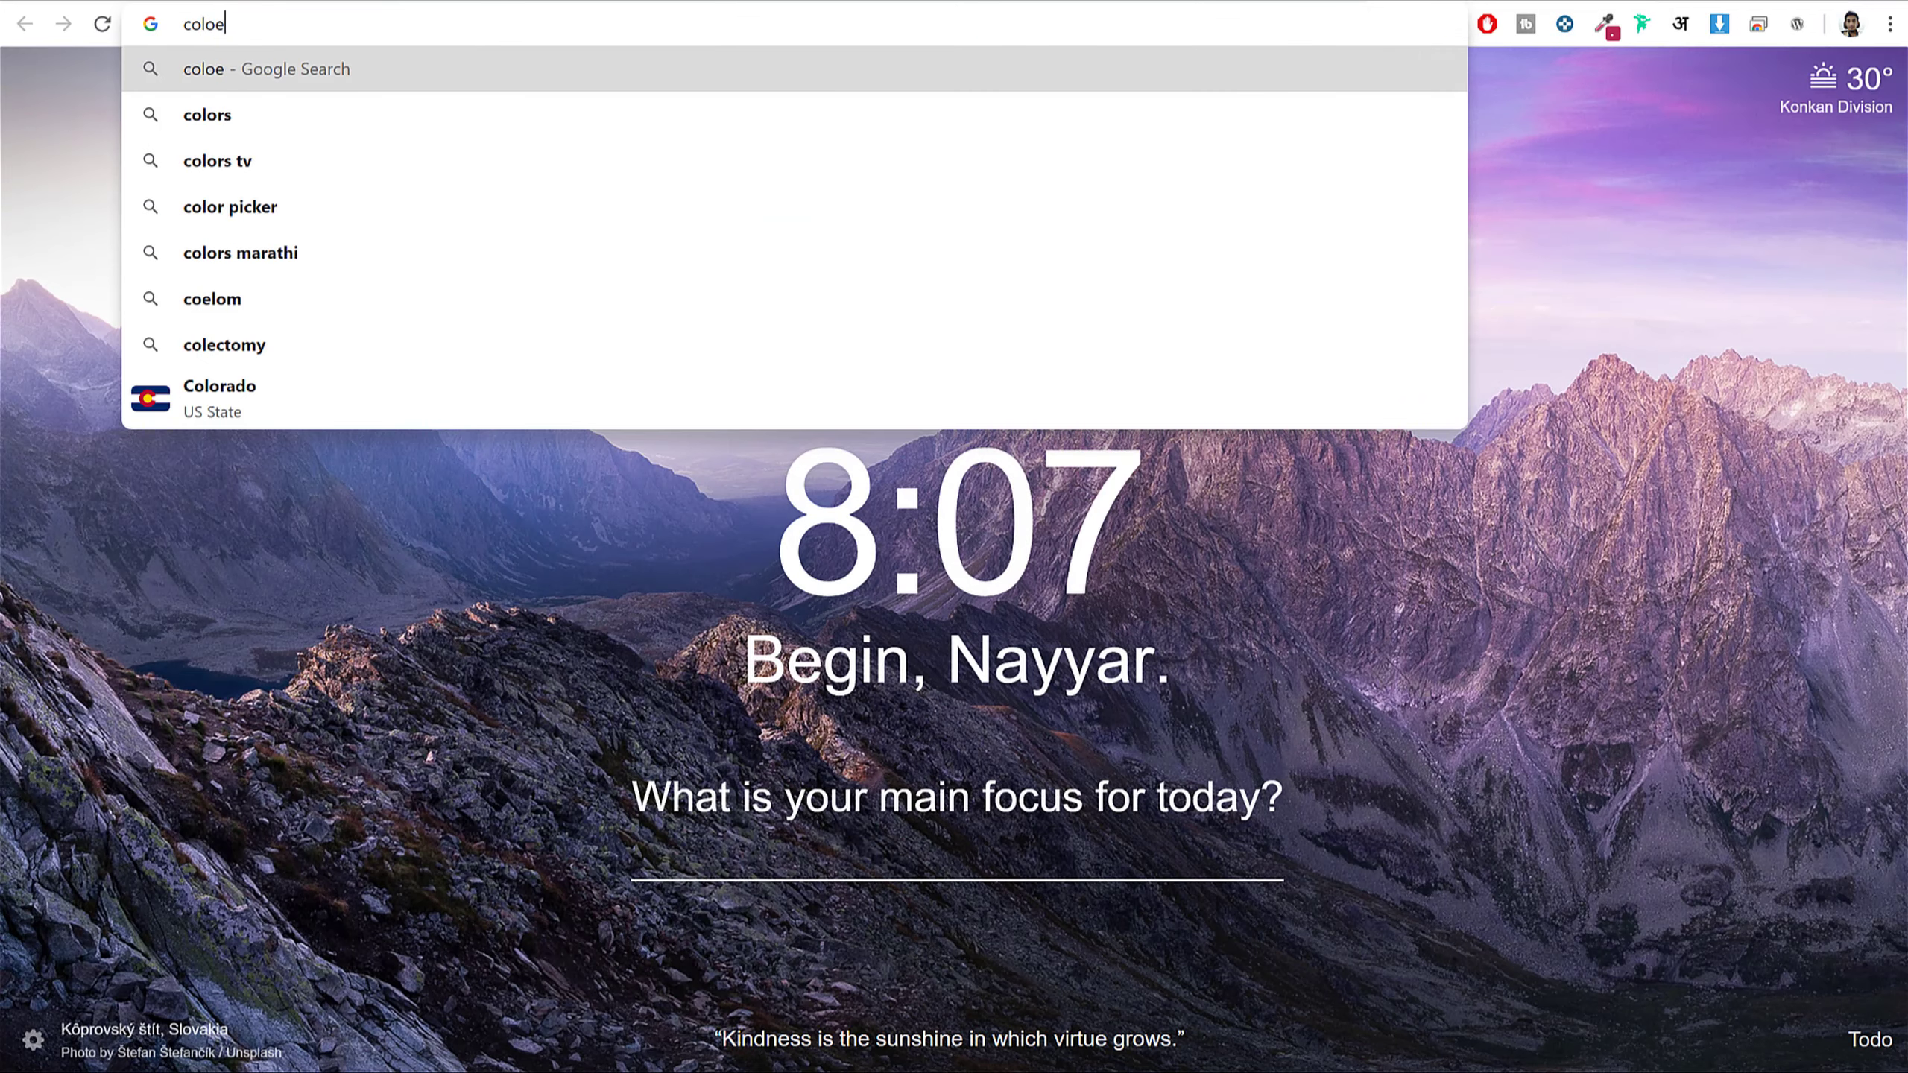
pyautogui.press('BackSpace')
pyautogui.write('r zz')
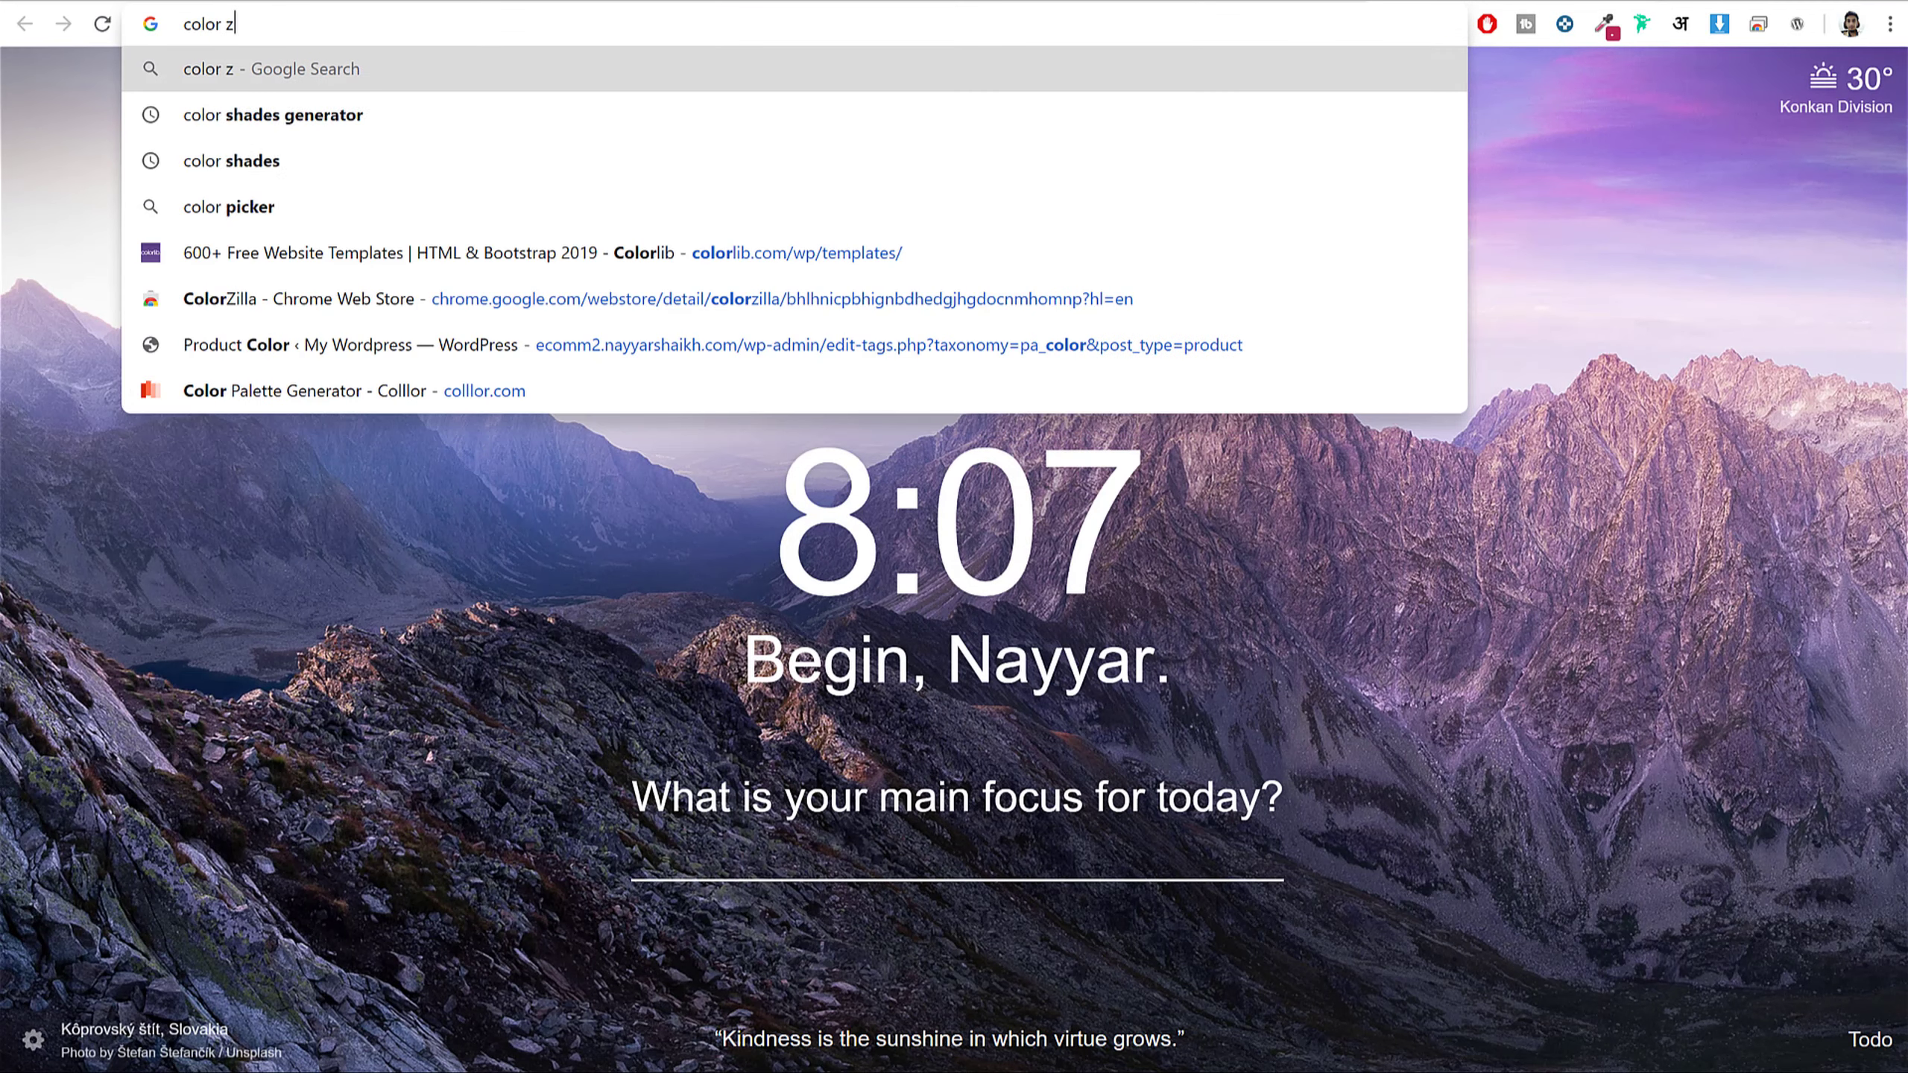
pyautogui.press('BackSpace')
pyautogui.write('i')
pyautogui.press('Down')
pyautogui.press('Down')
pyautogui.press('Down')
pyautogui.press('Down')
pyautogui.press('Return')
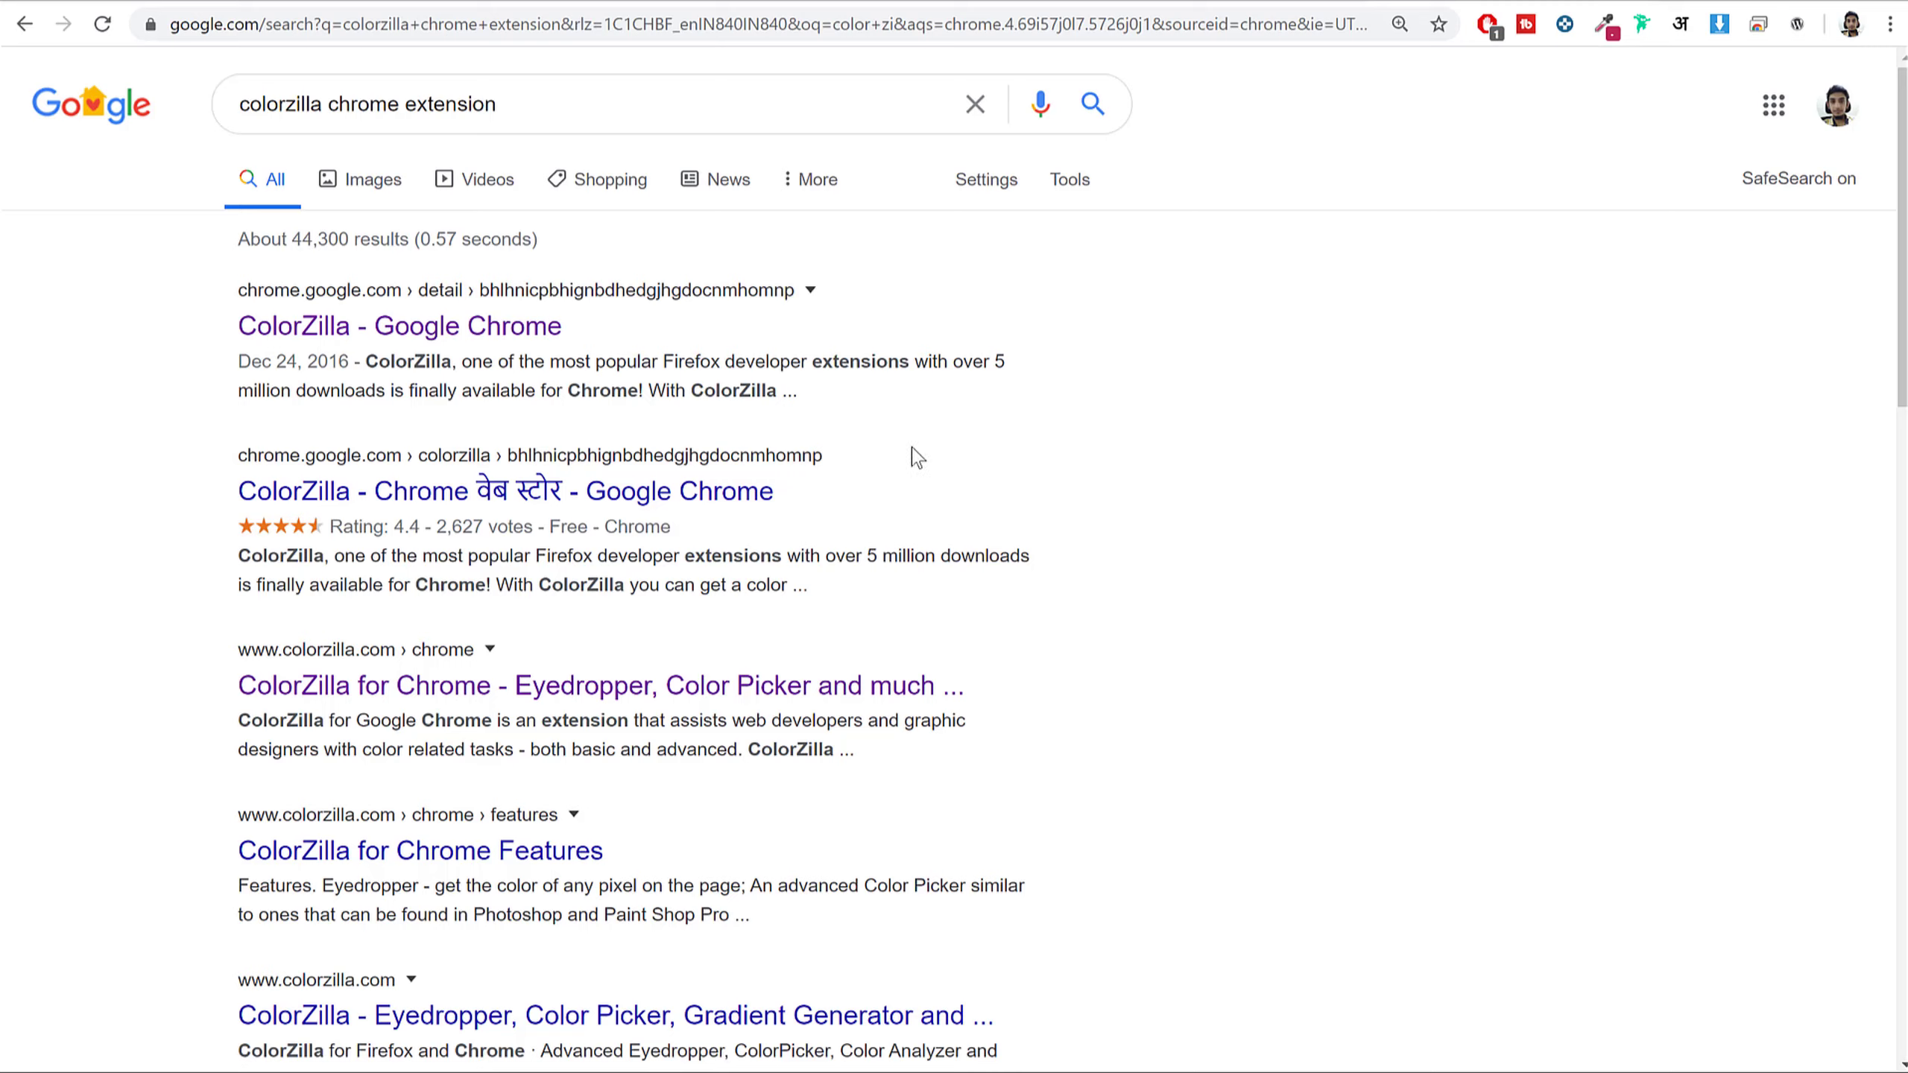
pyautogui.click(492, 329)
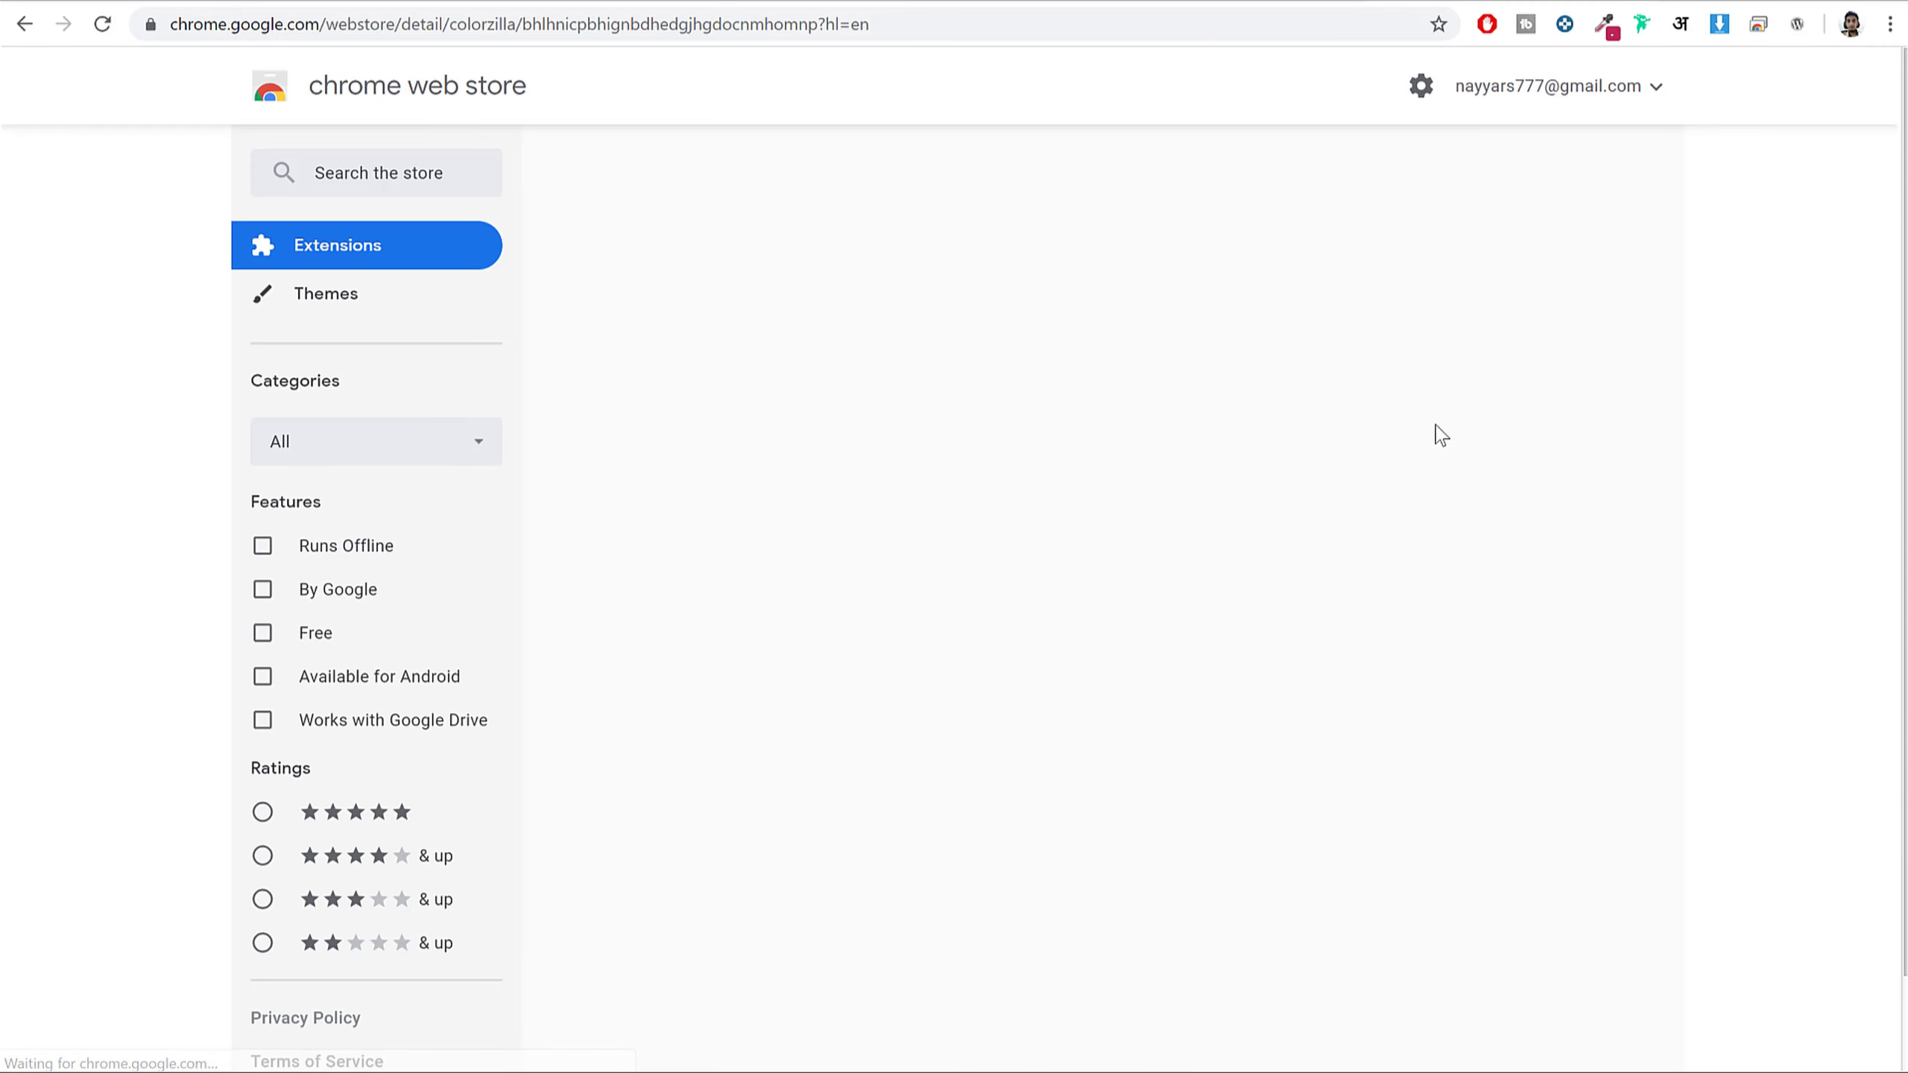
pyautogui.moveTo(1256, 231); pyautogui.dragTo(1395, 252)
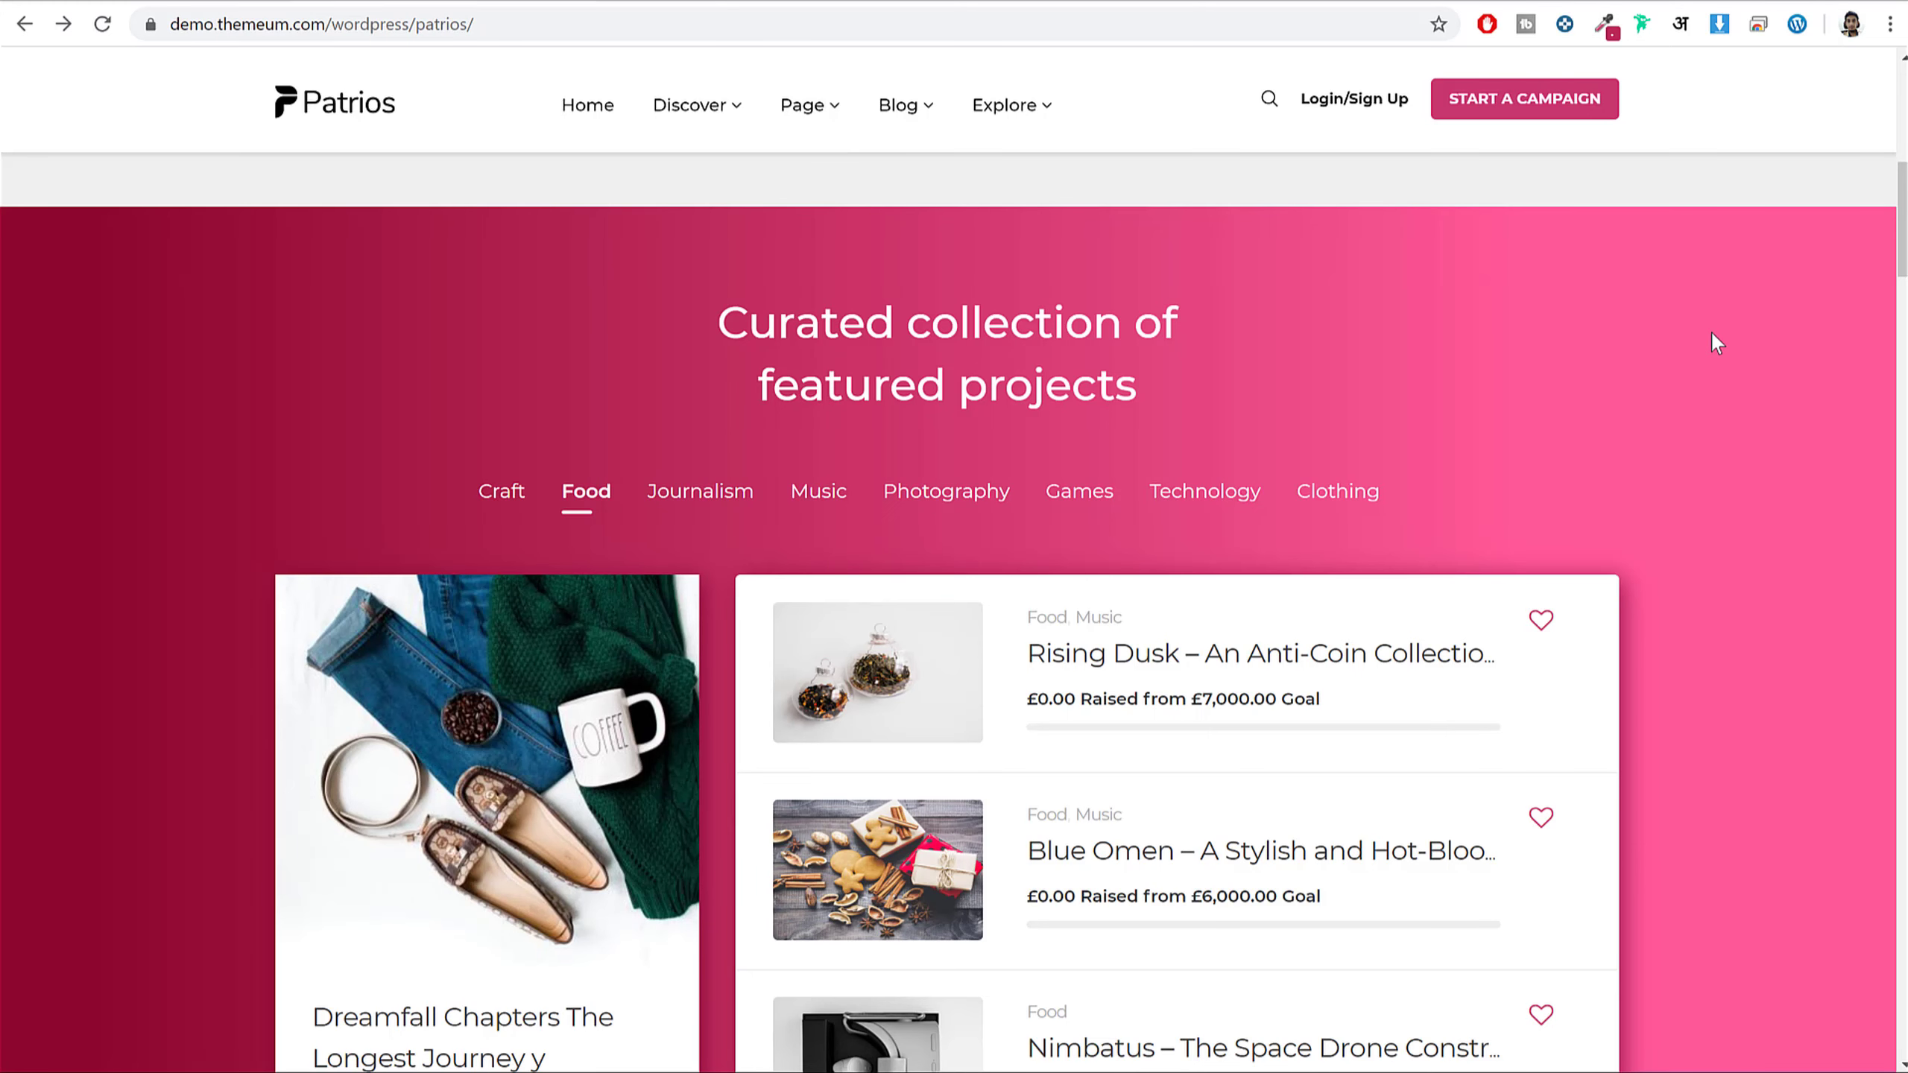
# - Sample the dark red #8D072F from the left edge of the Patrios demo's featured section with ColorZilla and return to WP Page Builder
pyautogui.click(1605, 28)
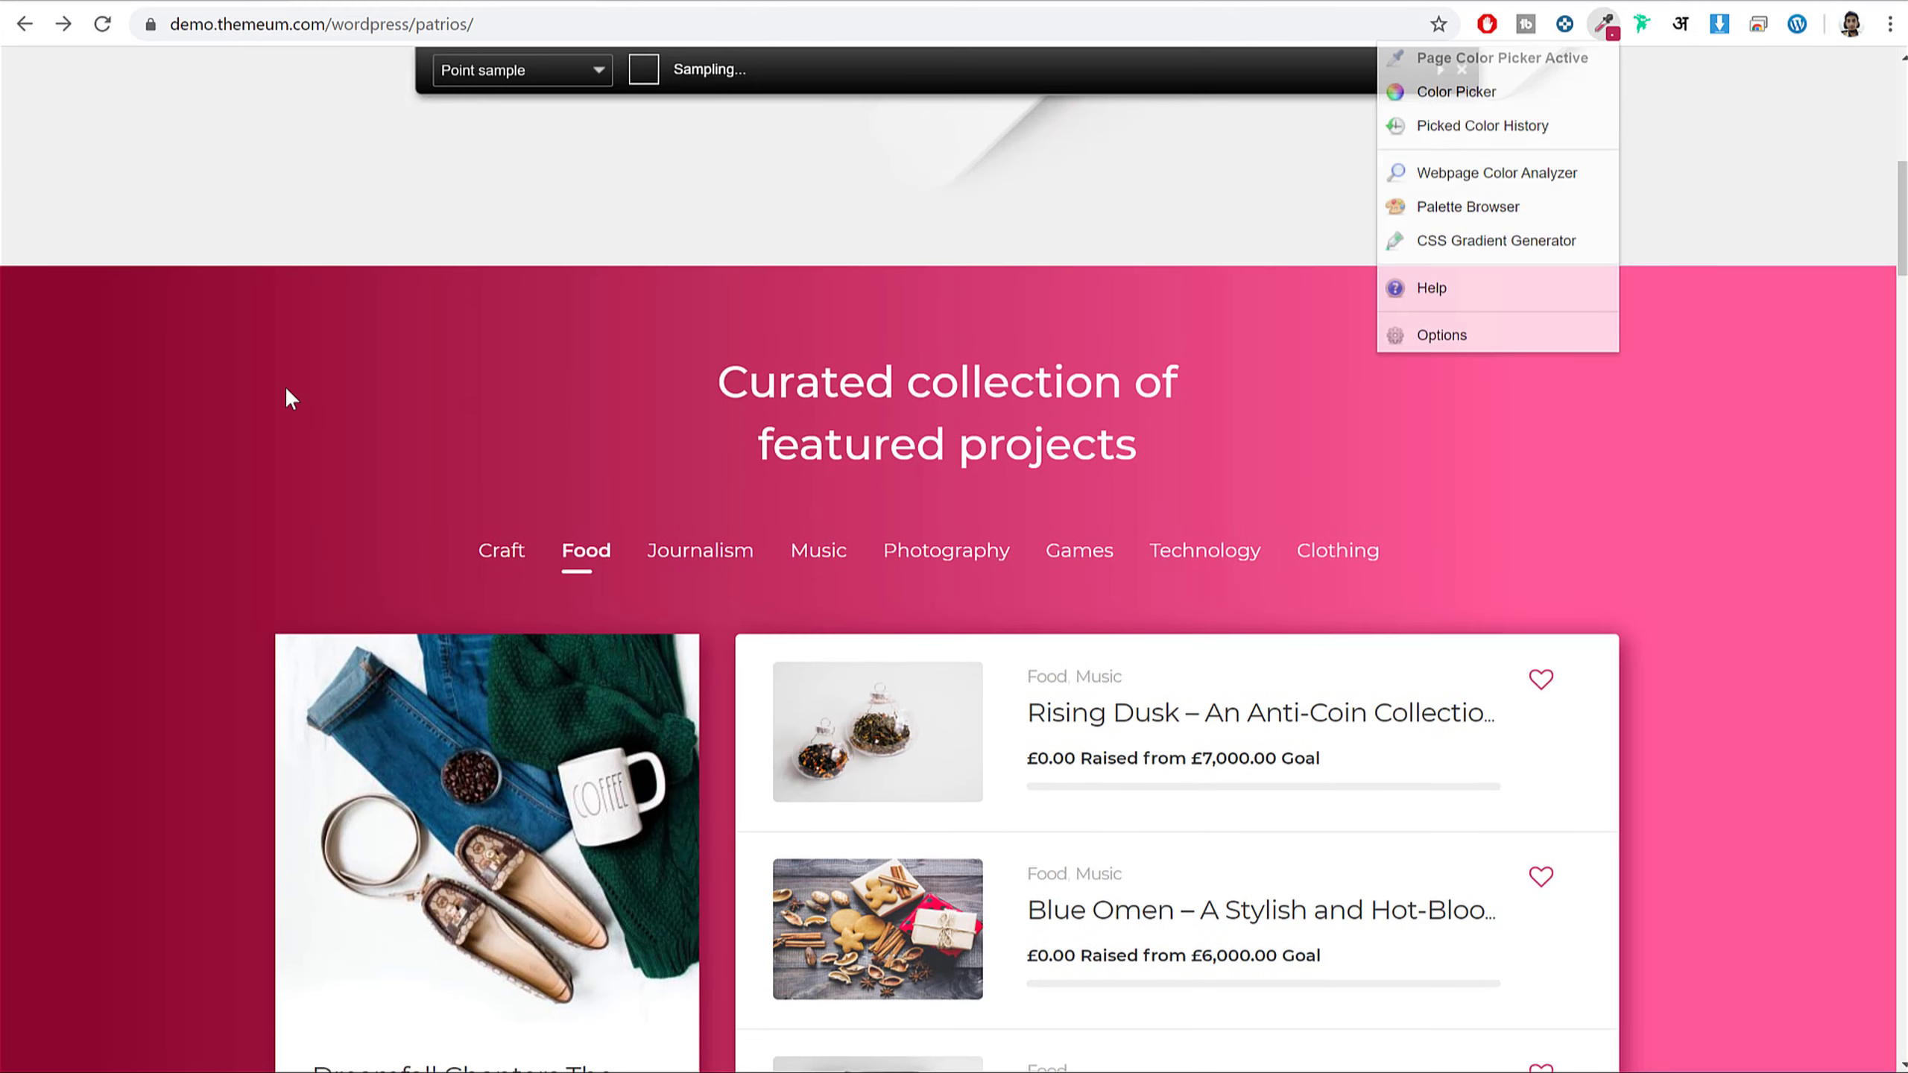
pyautogui.click(207, 387)
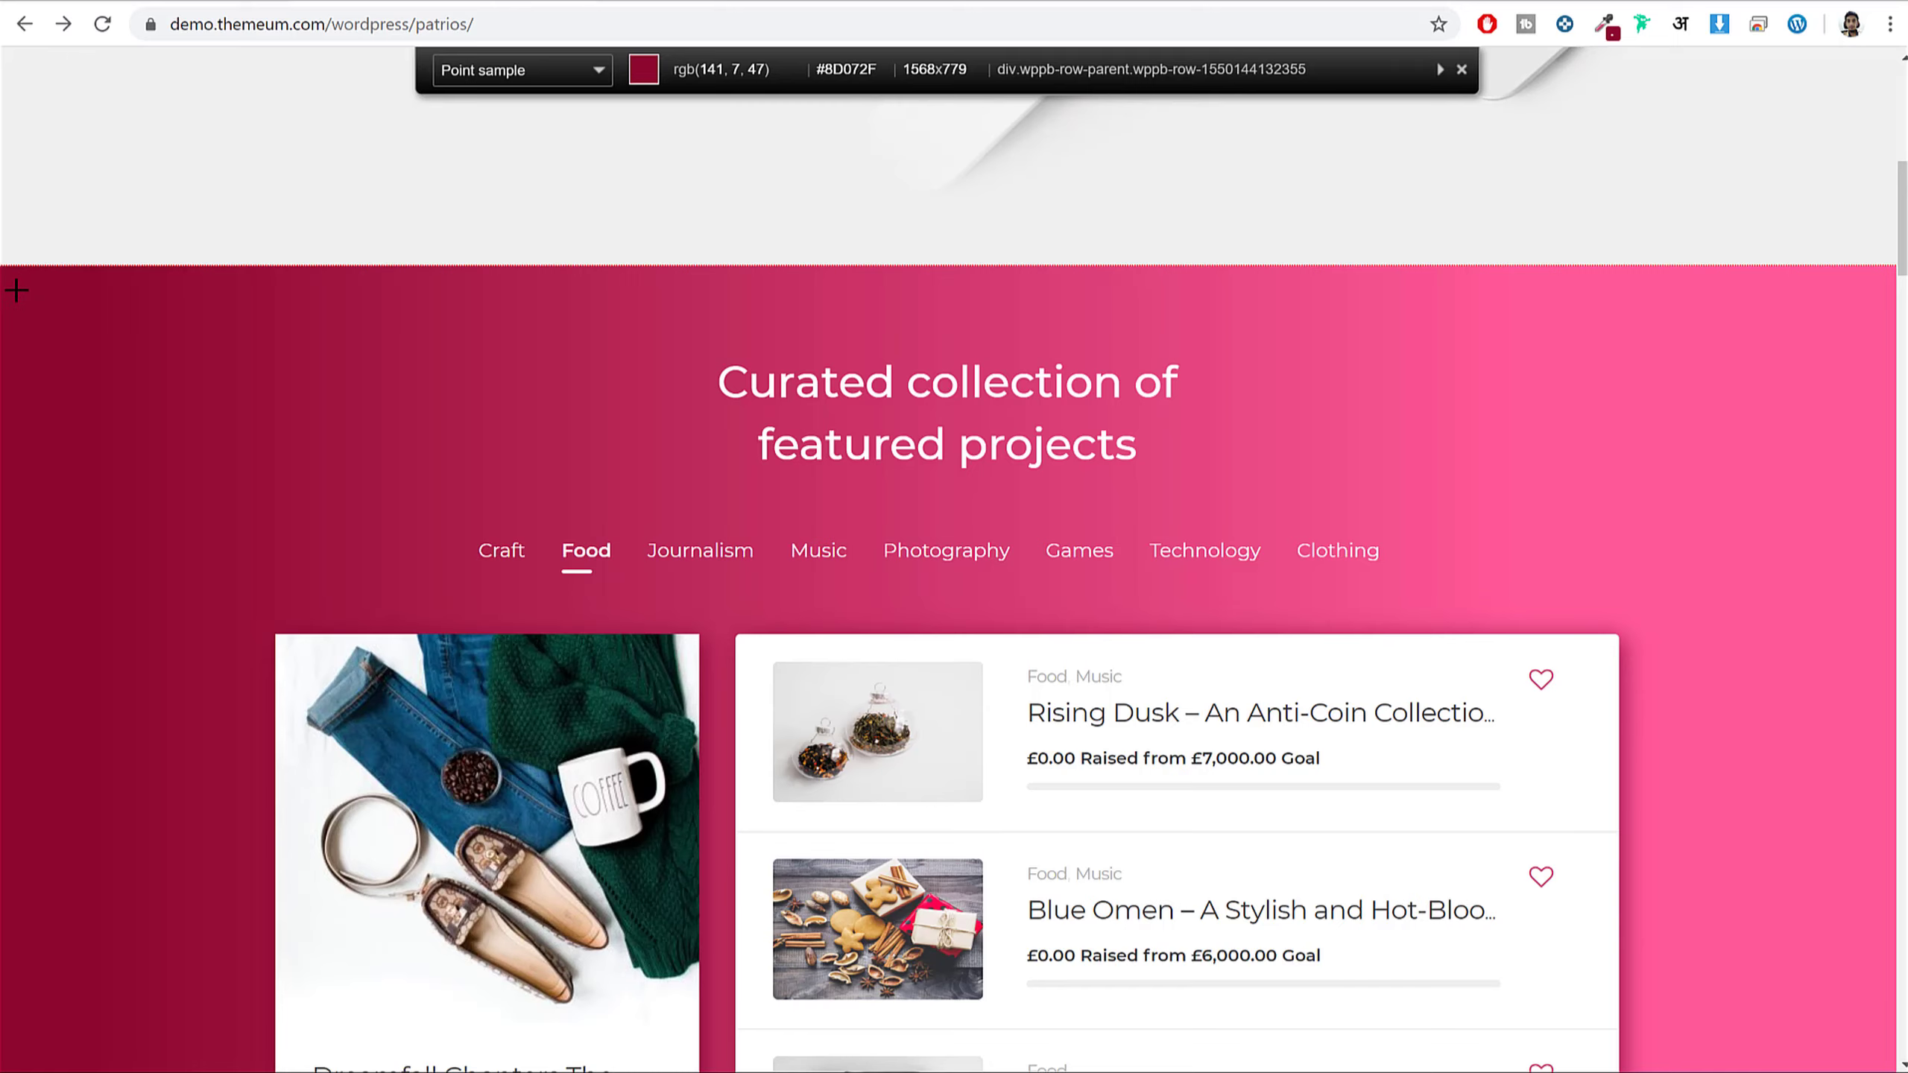
pyautogui.click(430, 91)
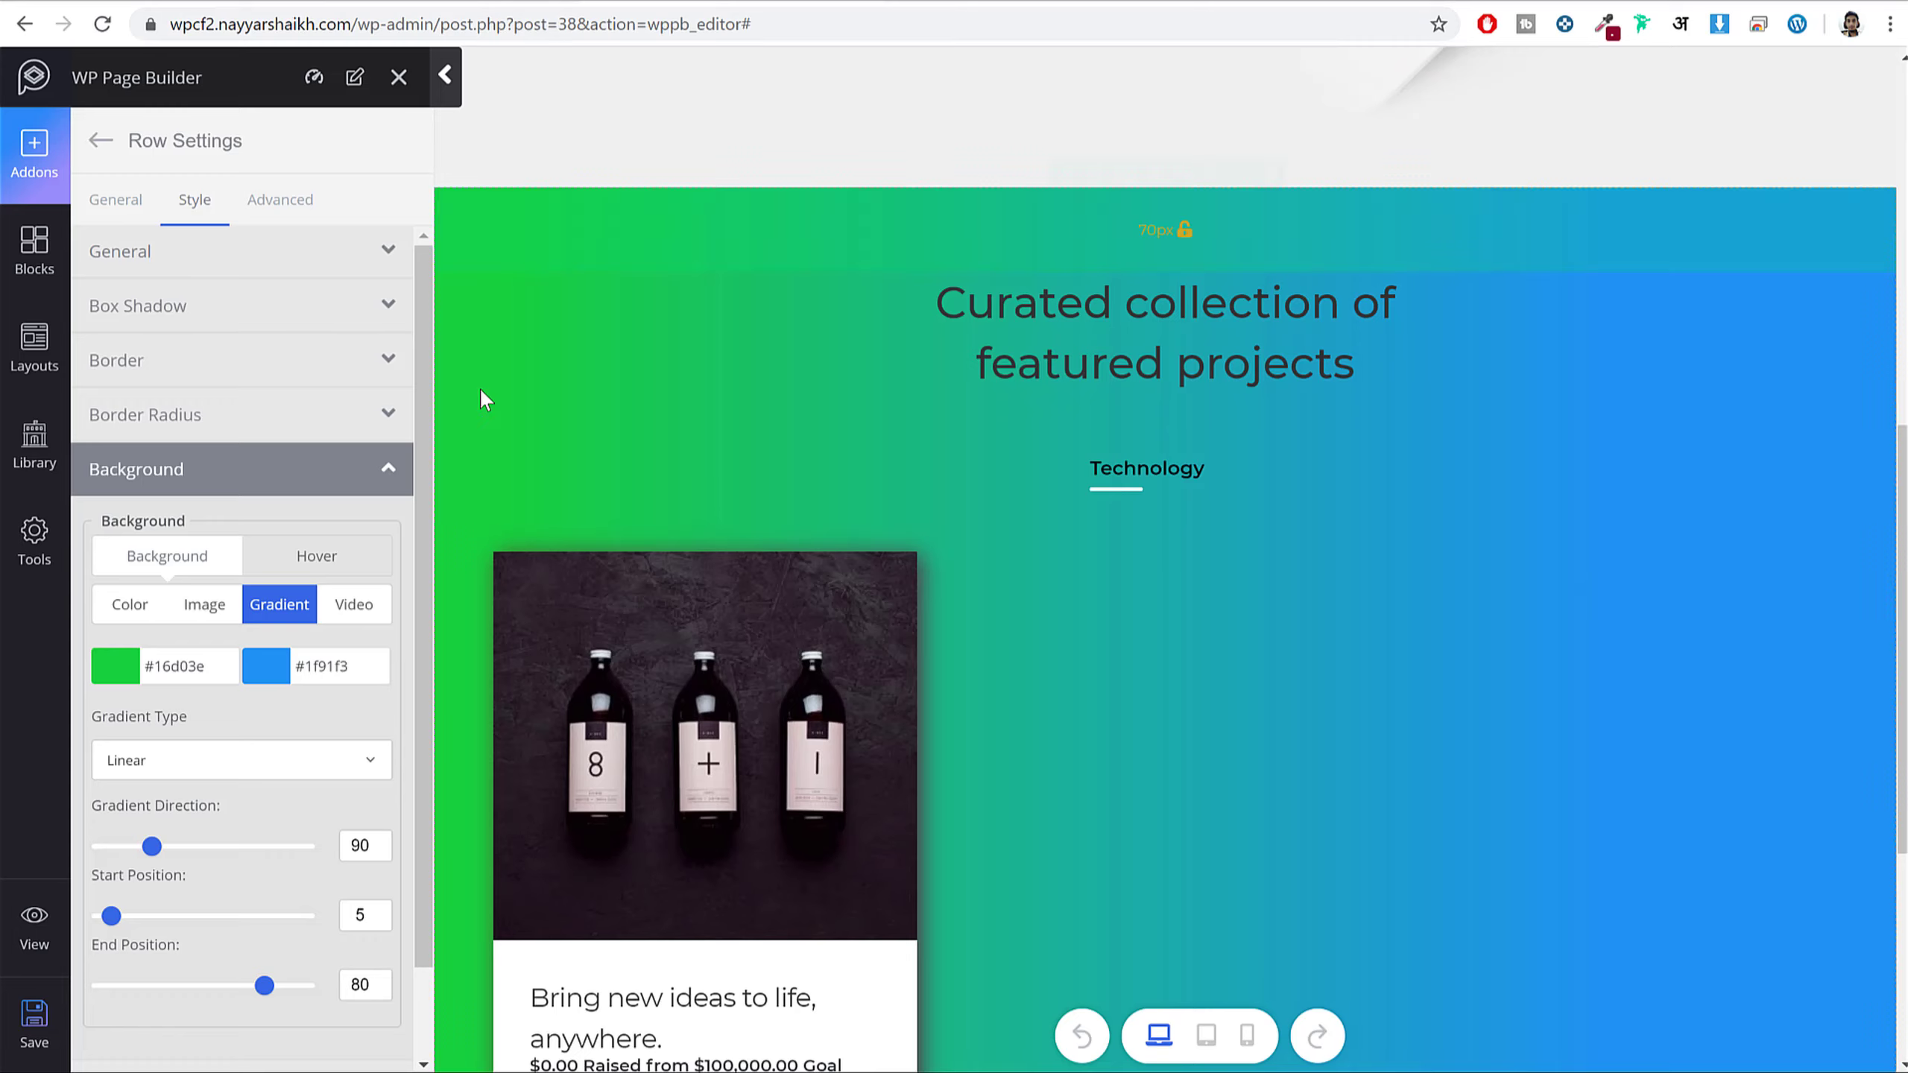
# - Set the first color of the row's background gradient to the sampled #8D072F
pyautogui.scroll(-2, 319, 629)
pyautogui.click(192, 563)
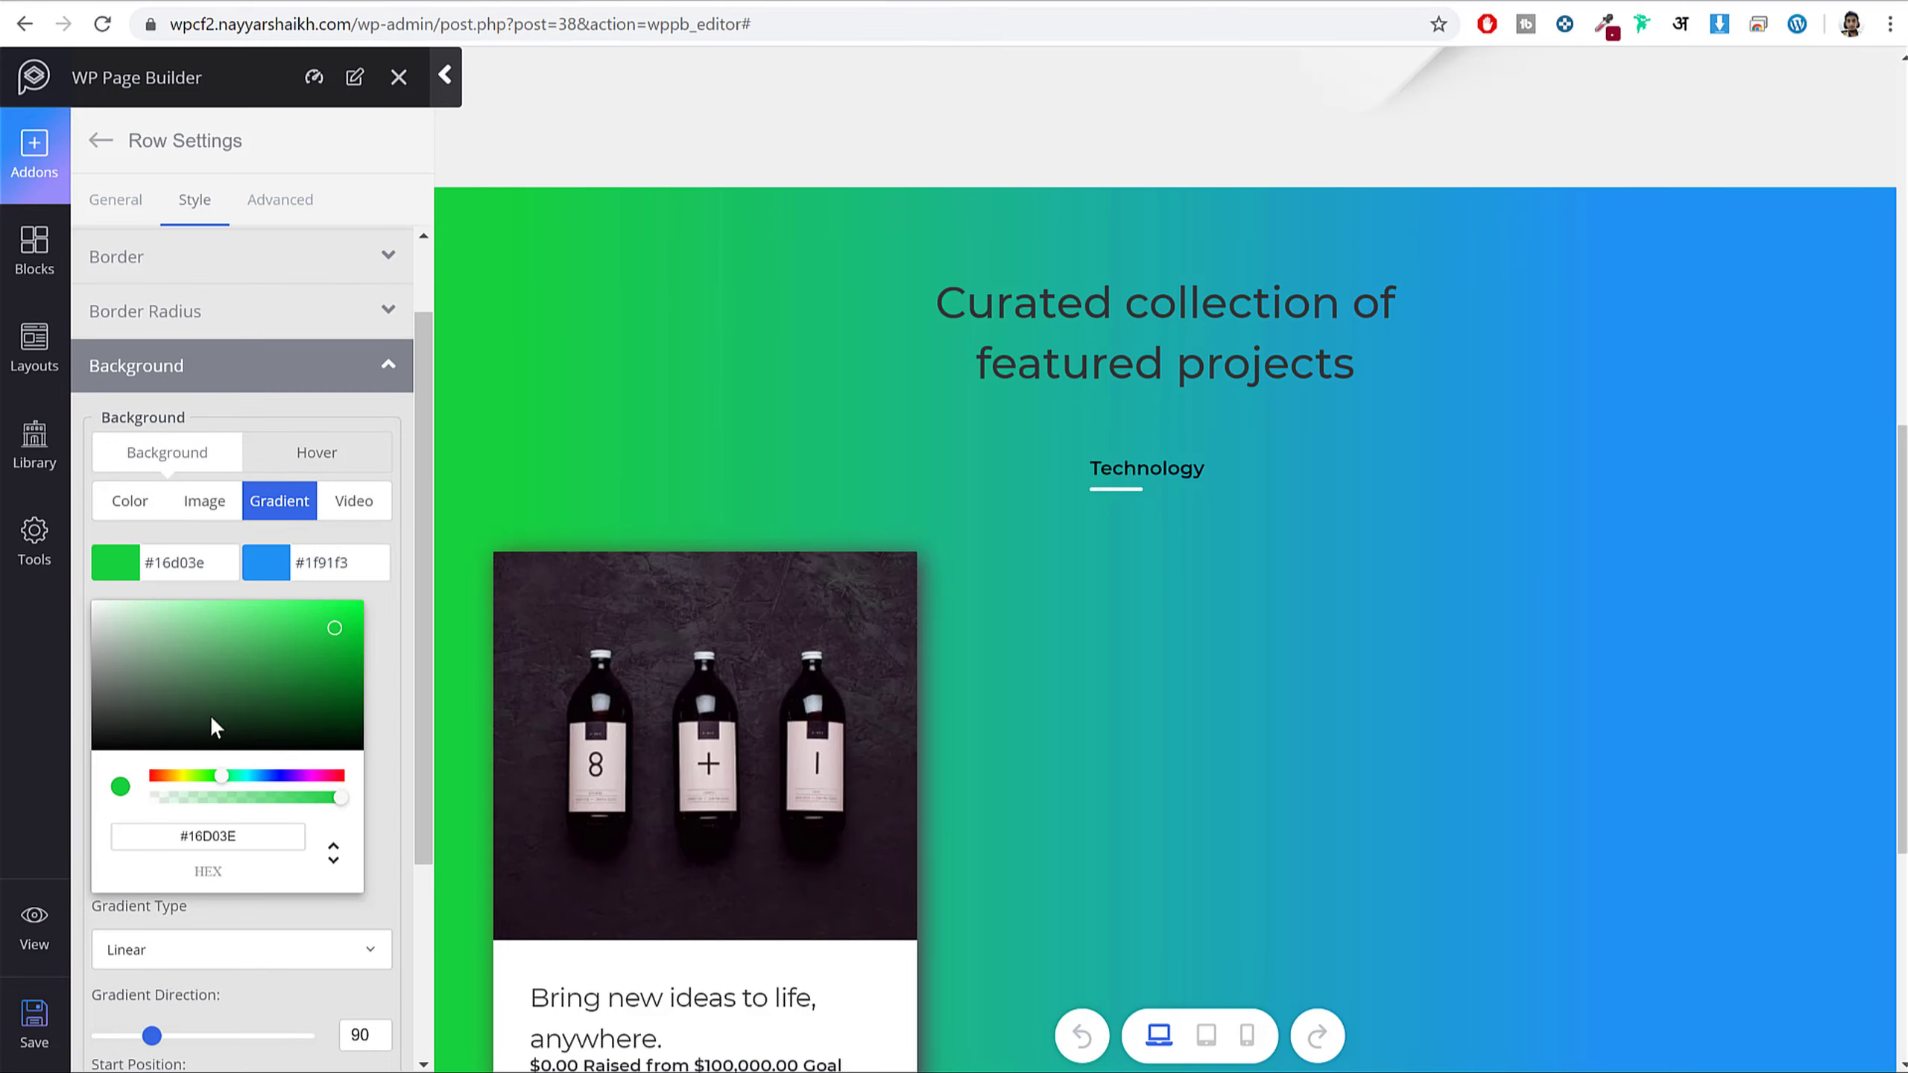
pyautogui.tripleClick(291, 826)
pyautogui.press('BackSpace')
pyautogui.hotkey('ctrl', 'v')
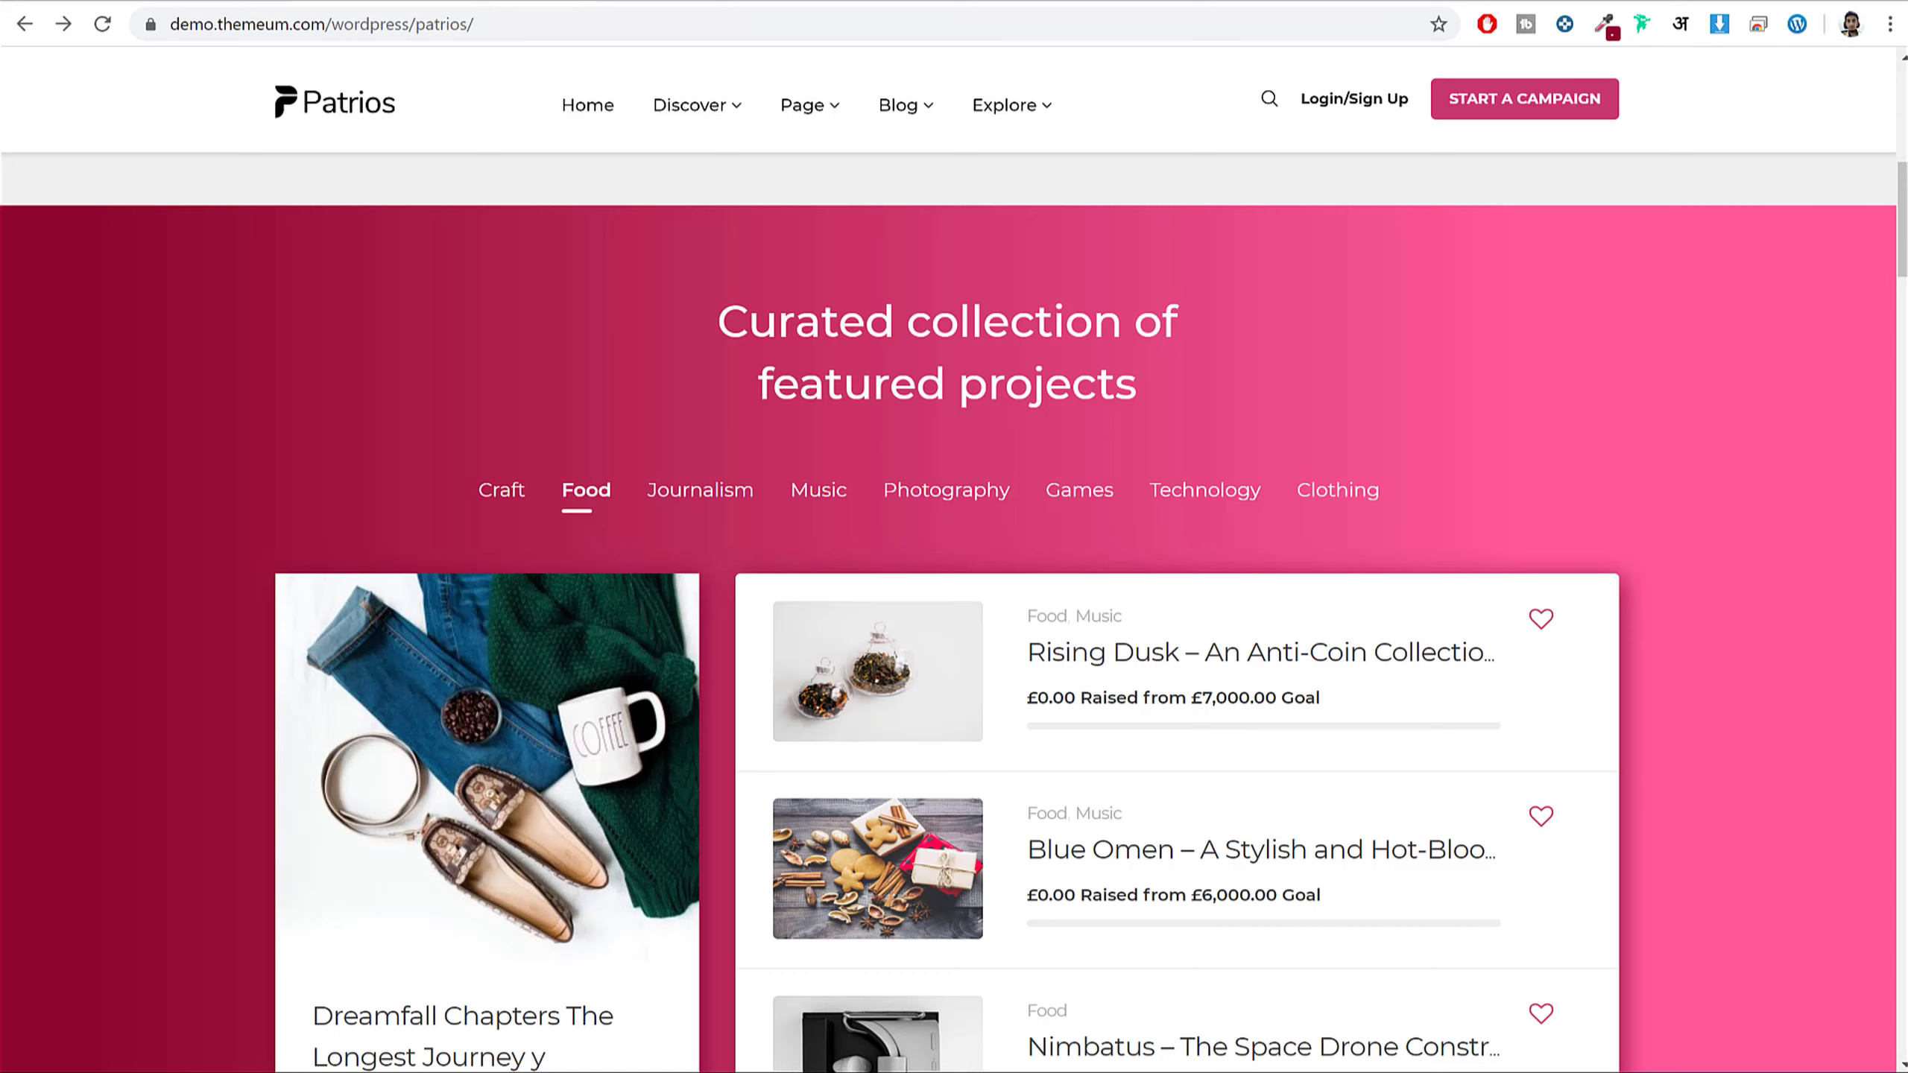
# - Sample the pink at the right end of the Patrios demo's featured section gradient with ColorZilla and return to WP Page Builder
pyautogui.click(1612, 37)
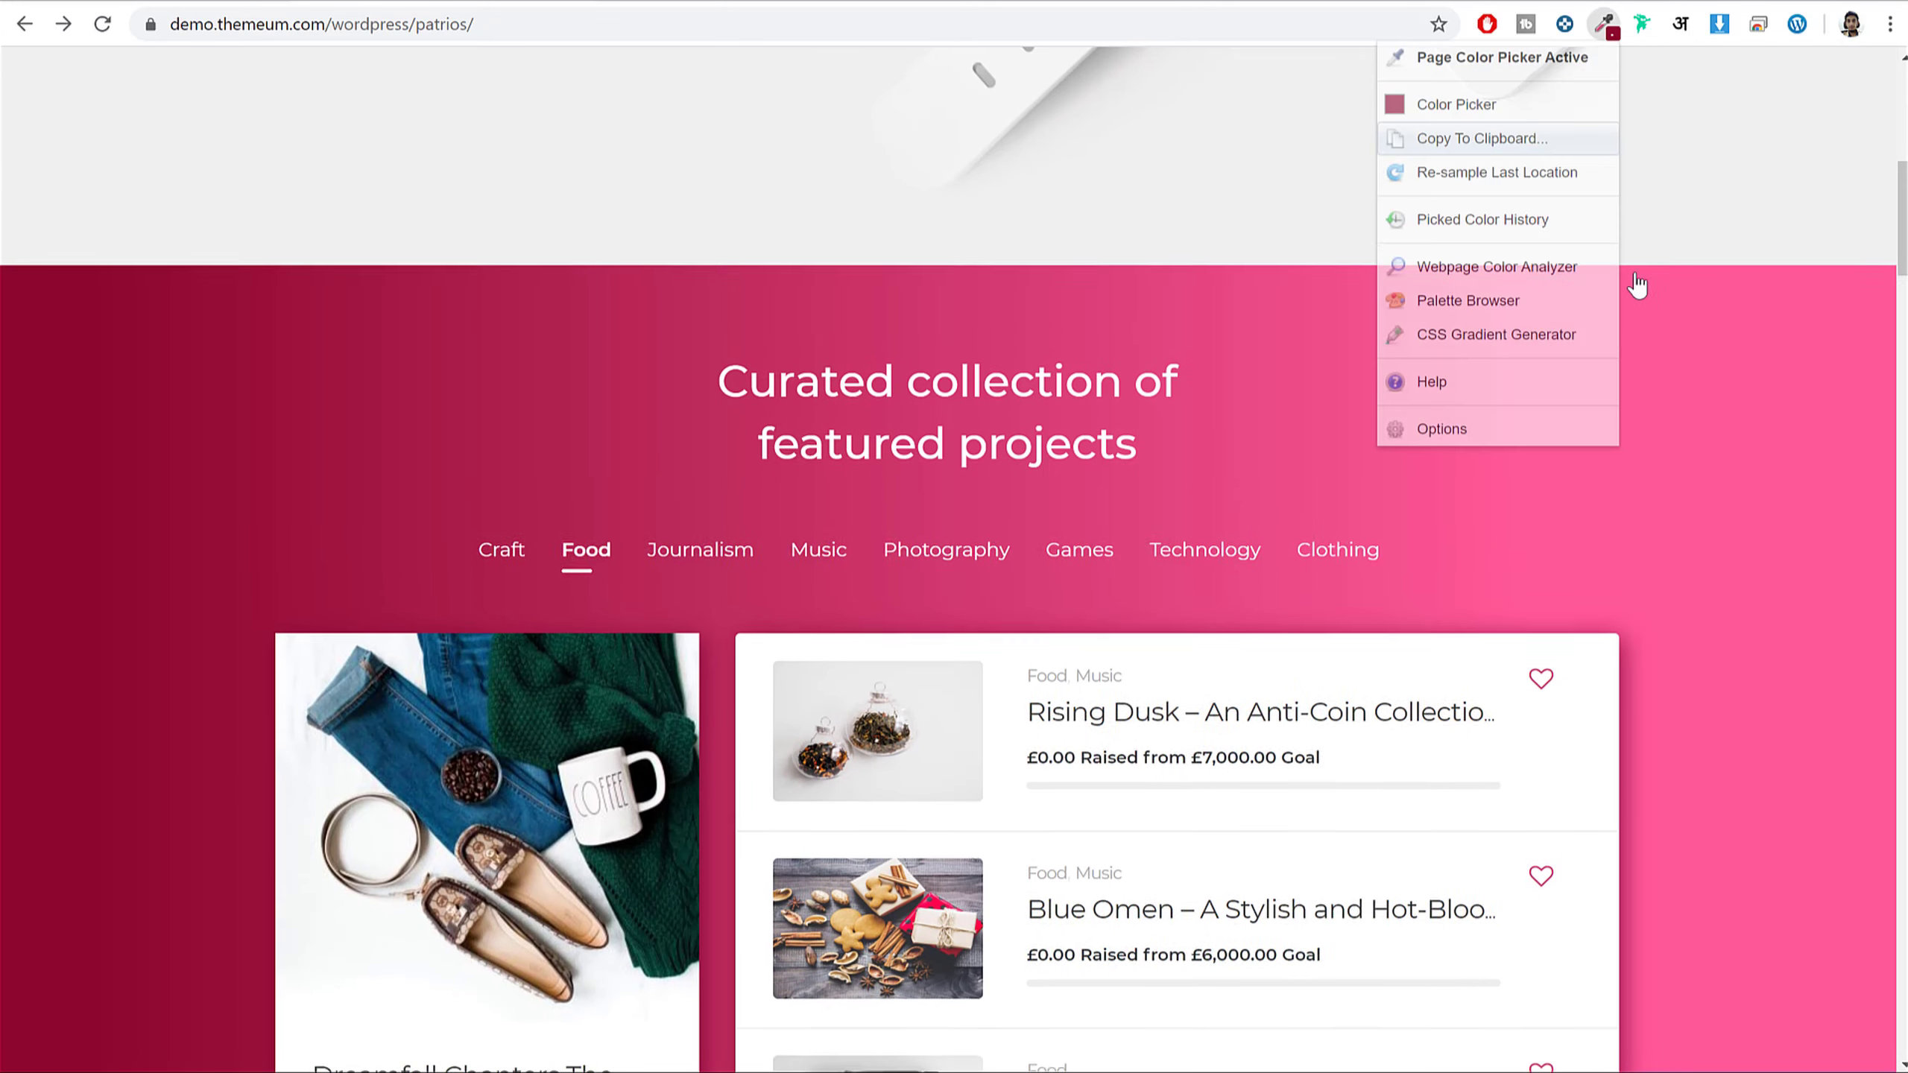
pyautogui.scroll(-5, 1733, 414)
pyautogui.click(1712, 661)
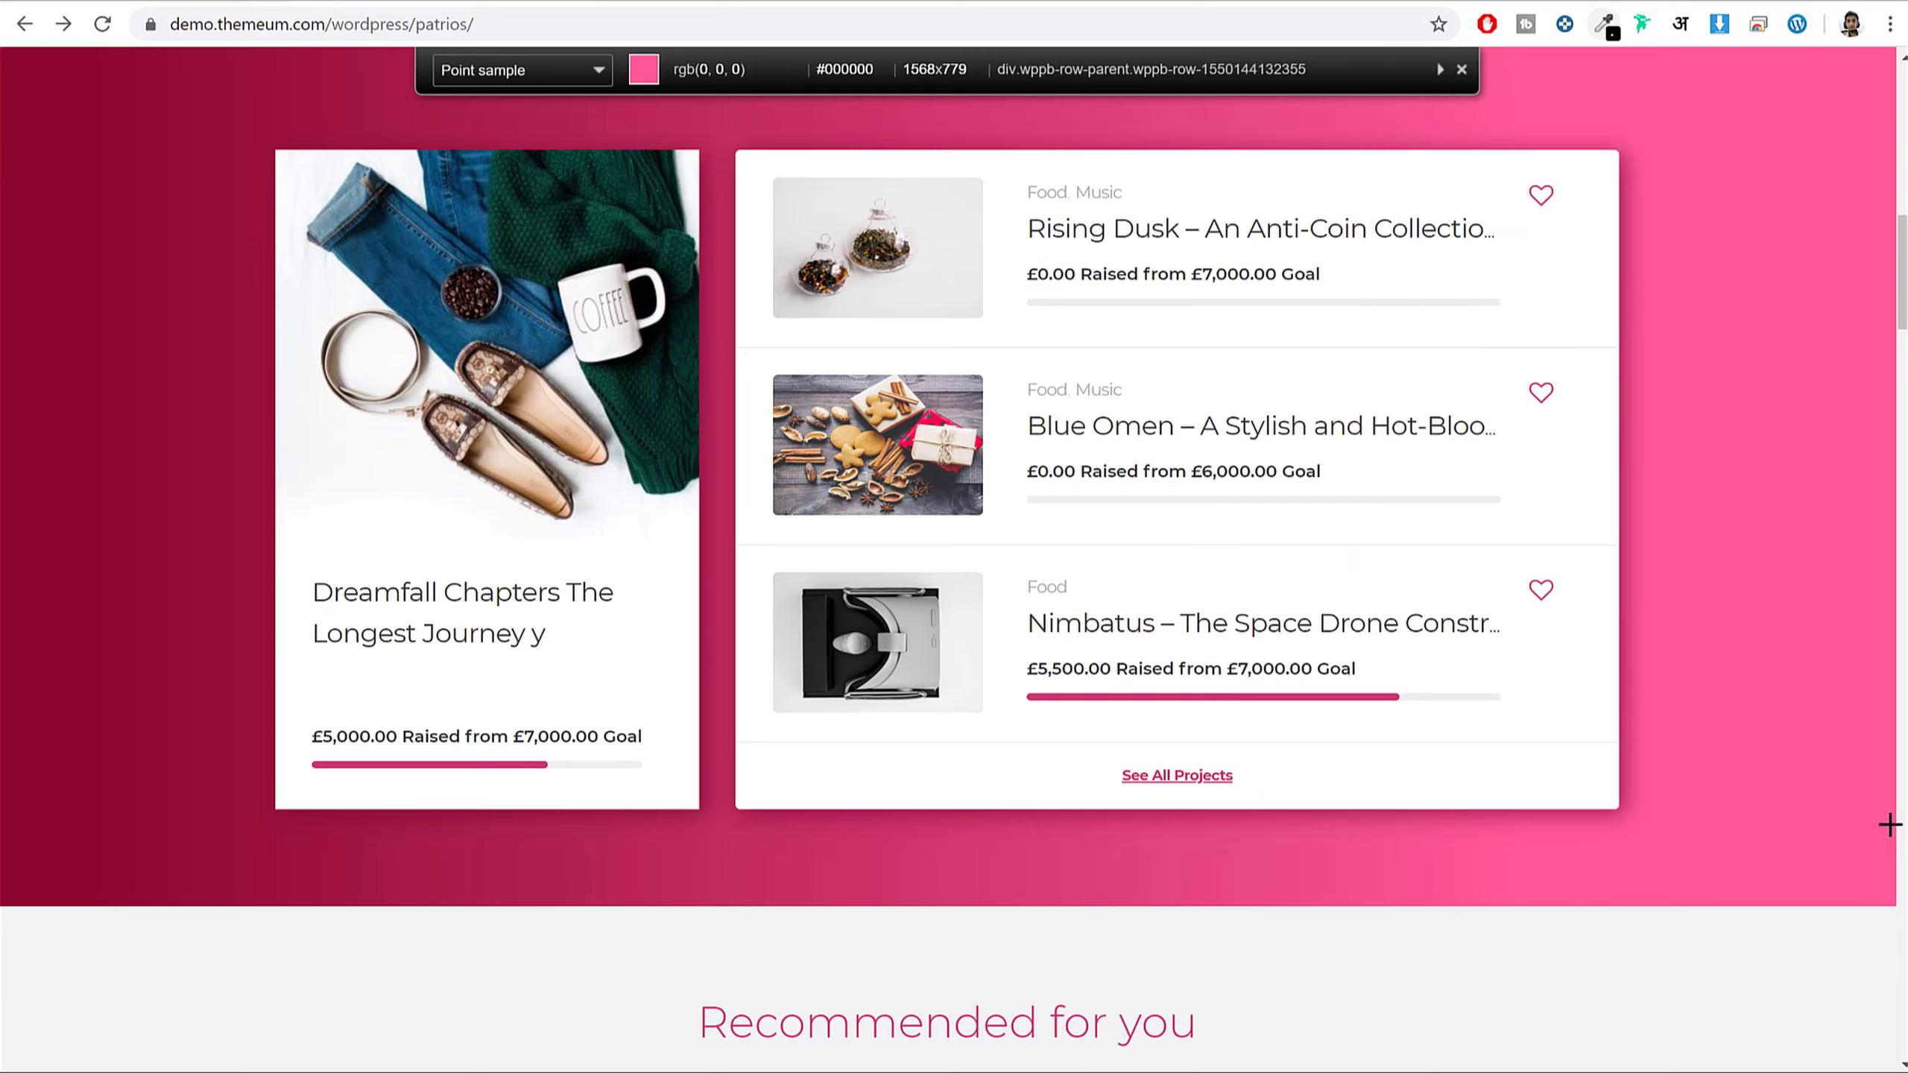
pyautogui.click(1881, 886)
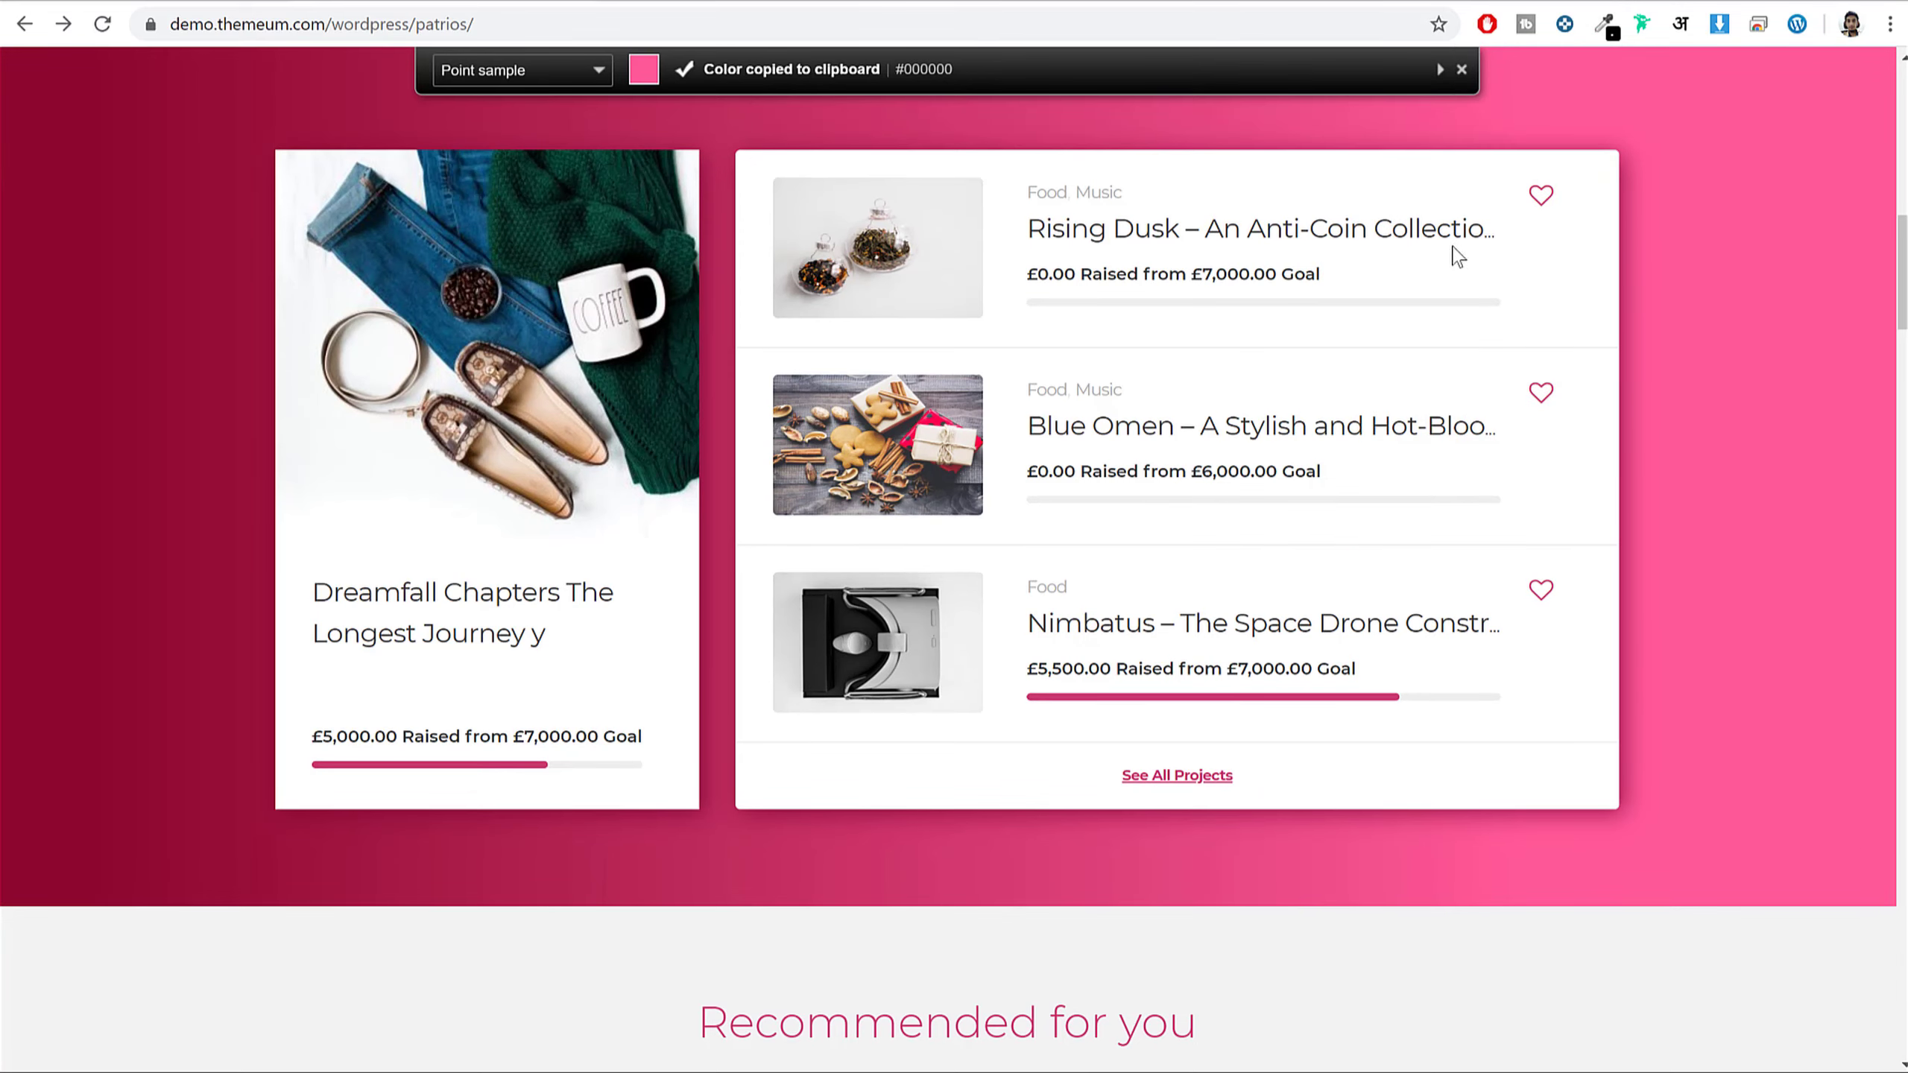
pyautogui.scroll(-1, 1763, 685)
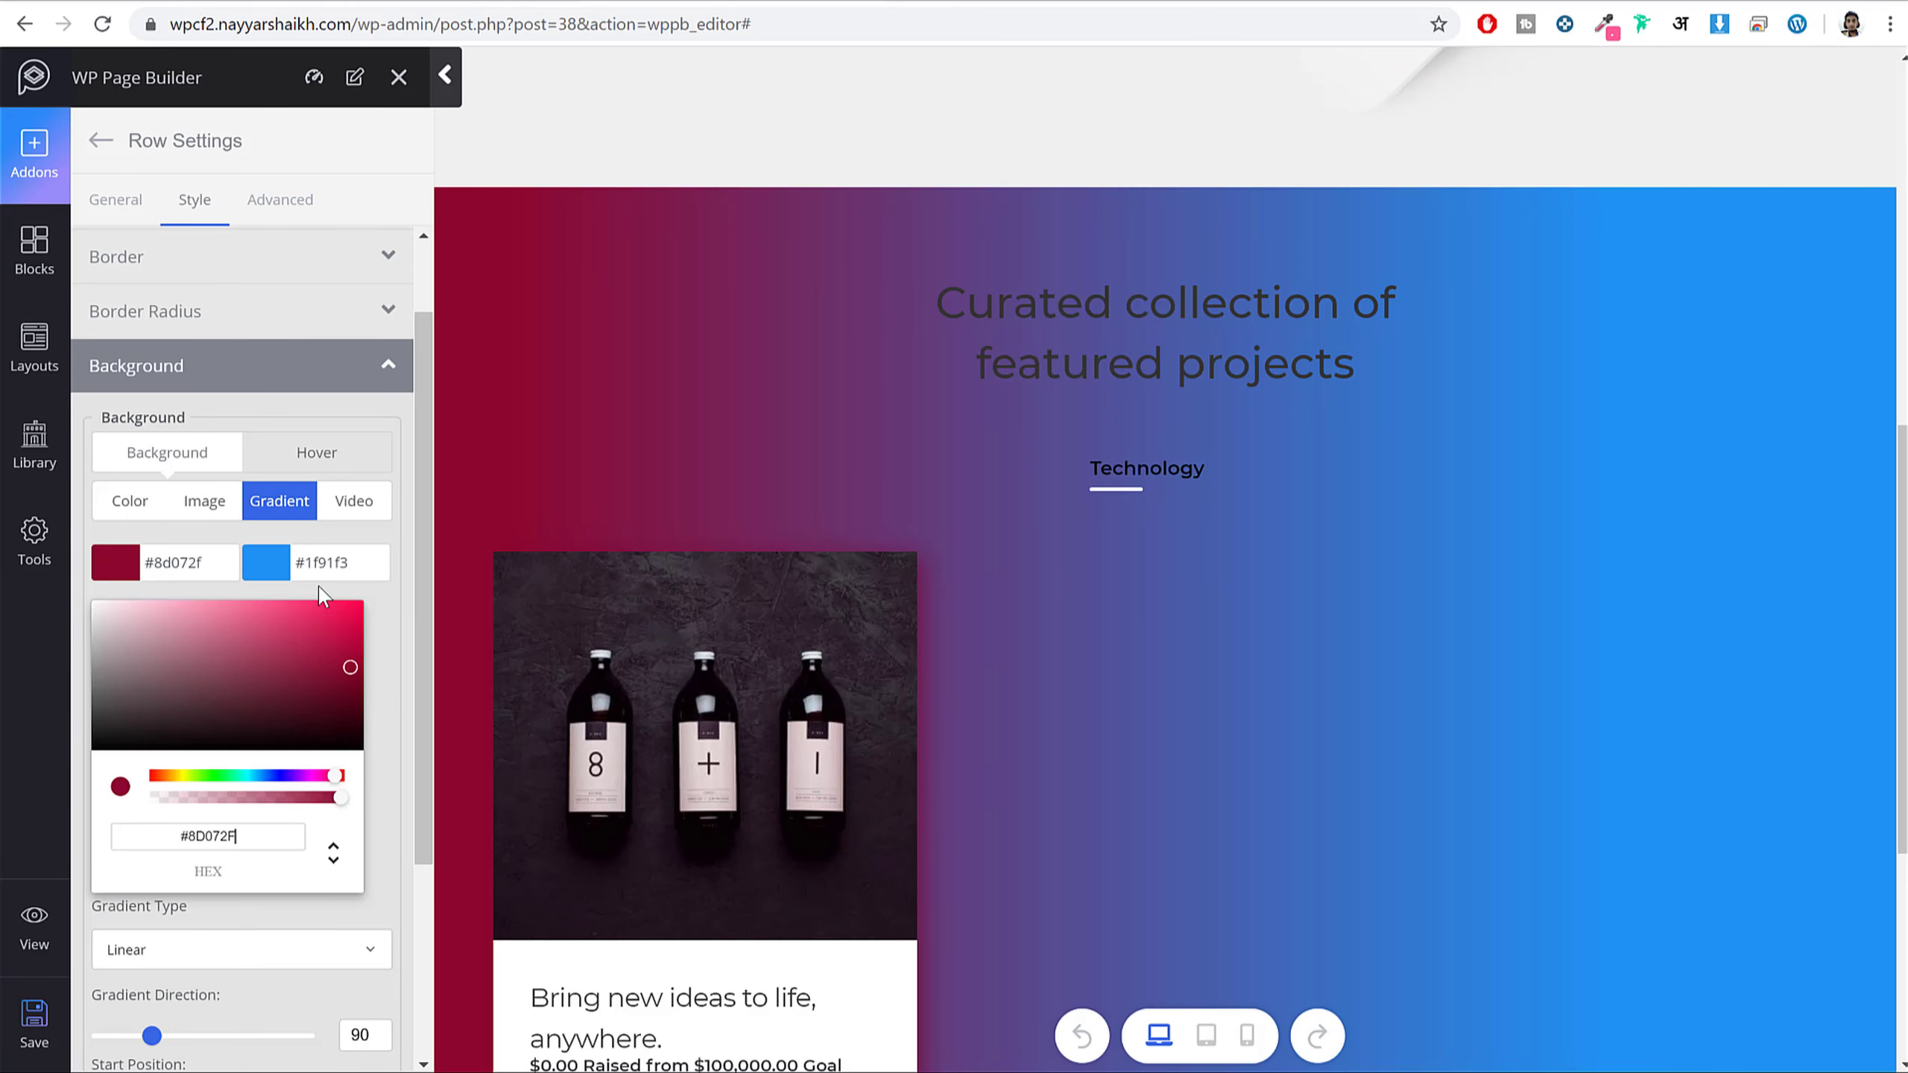
# - Set the second color of the row's background gradient to the sampled pink #FF5997
pyautogui.click(338, 565)
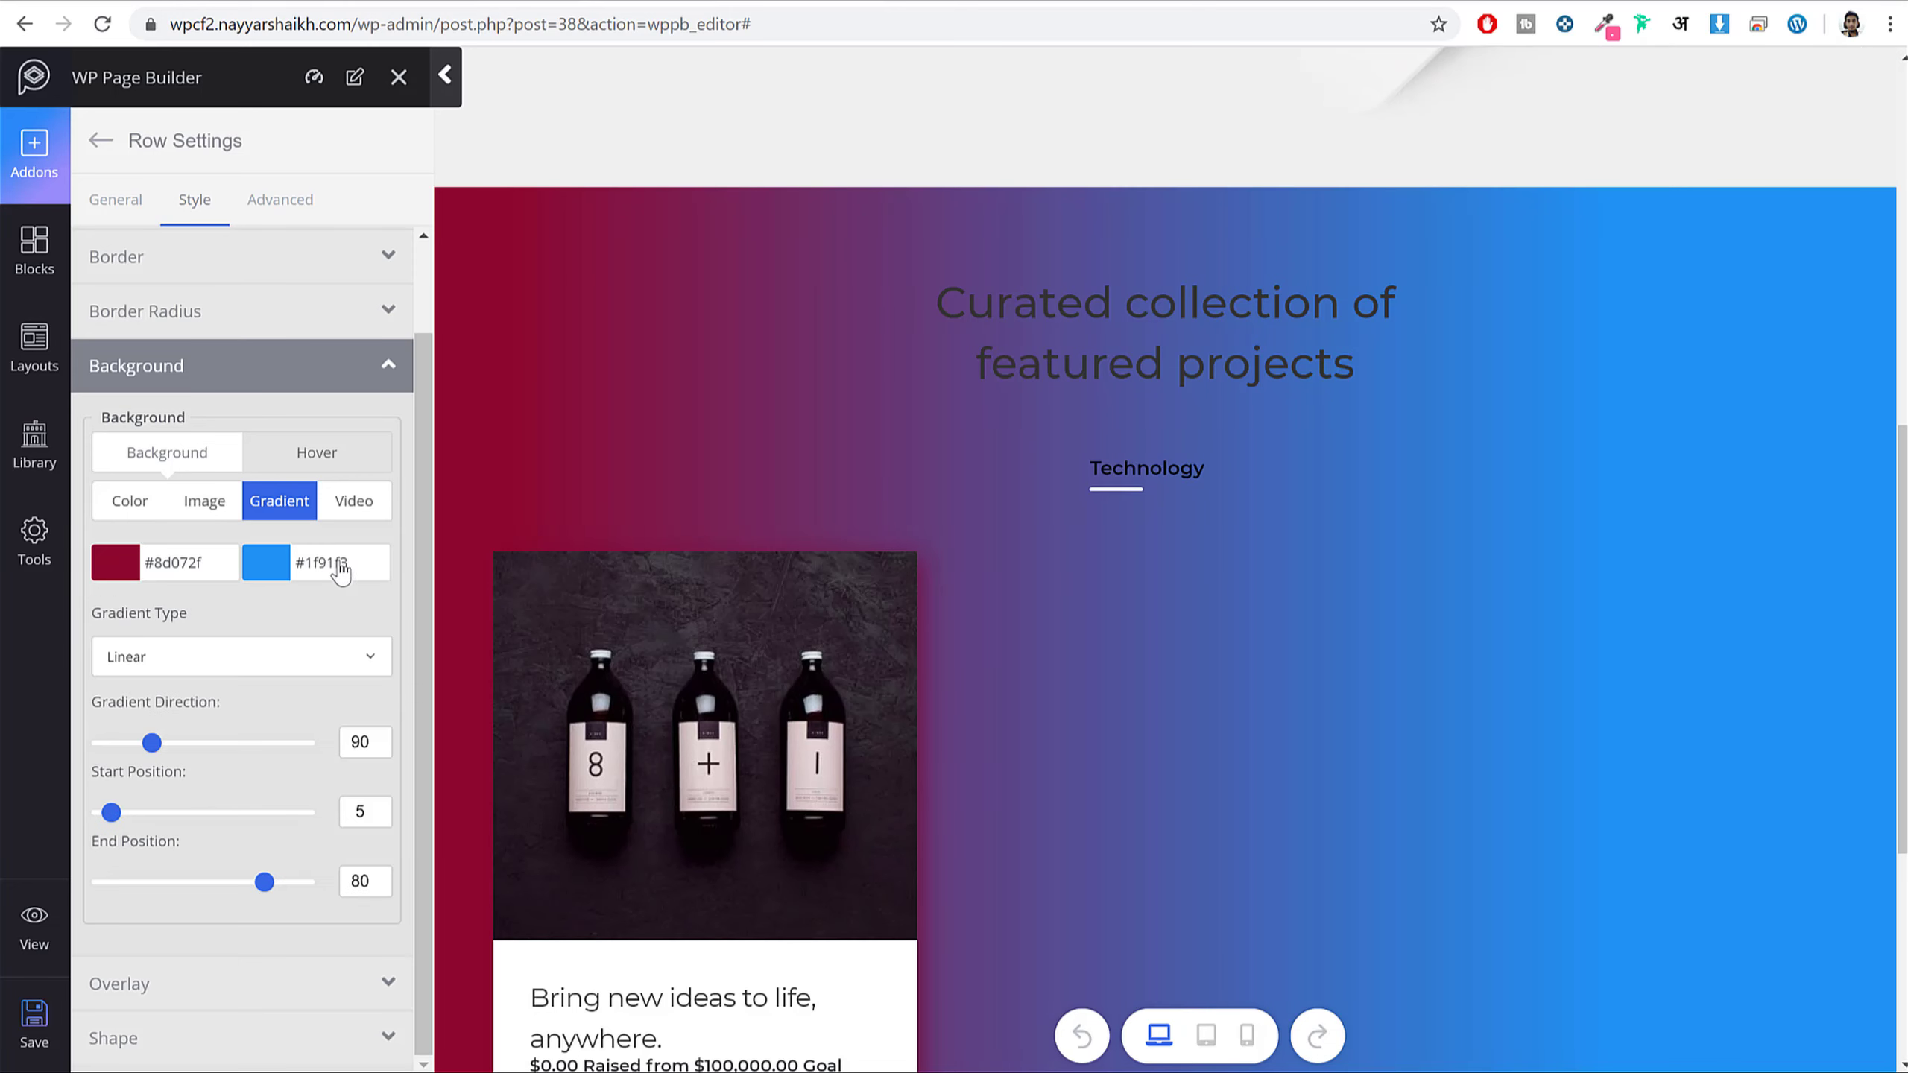
pyautogui.click(333, 576)
pyautogui.moveTo(235, 846); pyautogui.dragTo(81, 835)
pyautogui.hotkey('ctrl', 'v')
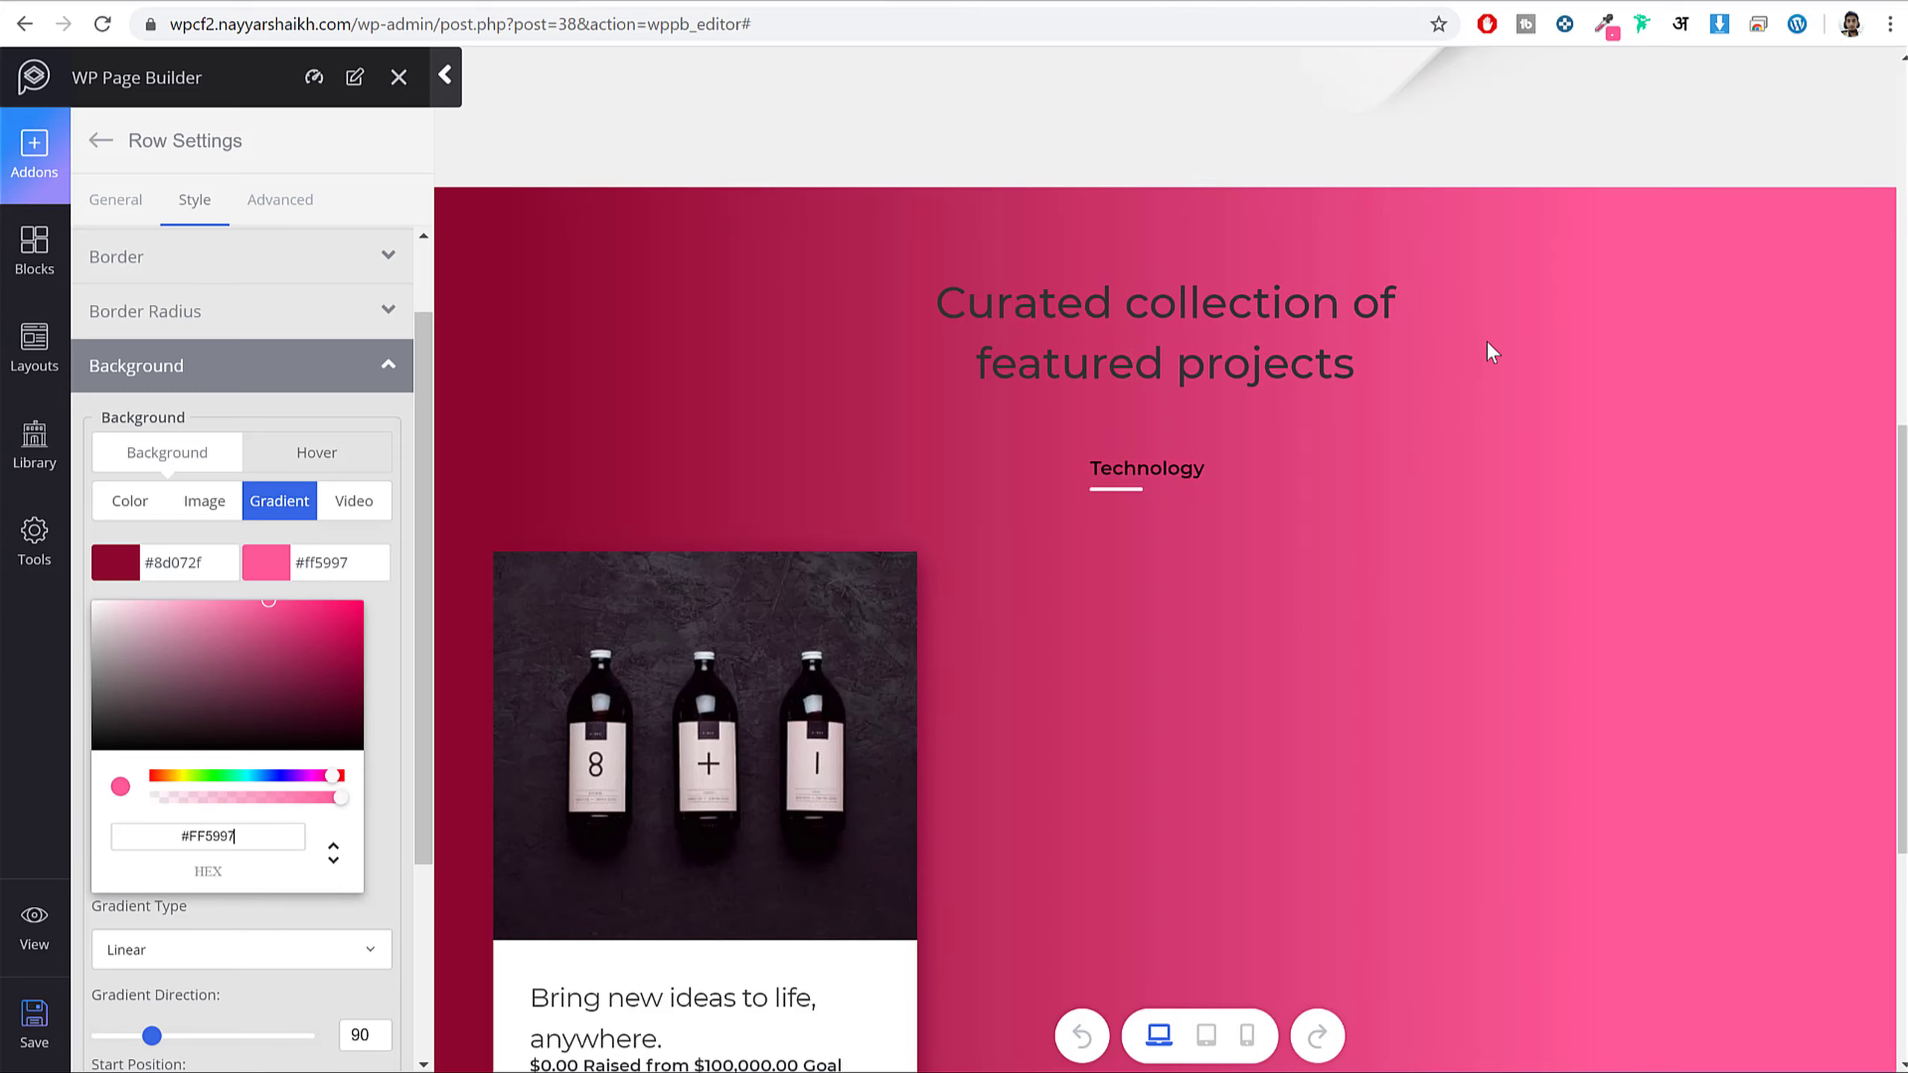
pyautogui.click(375, 612)
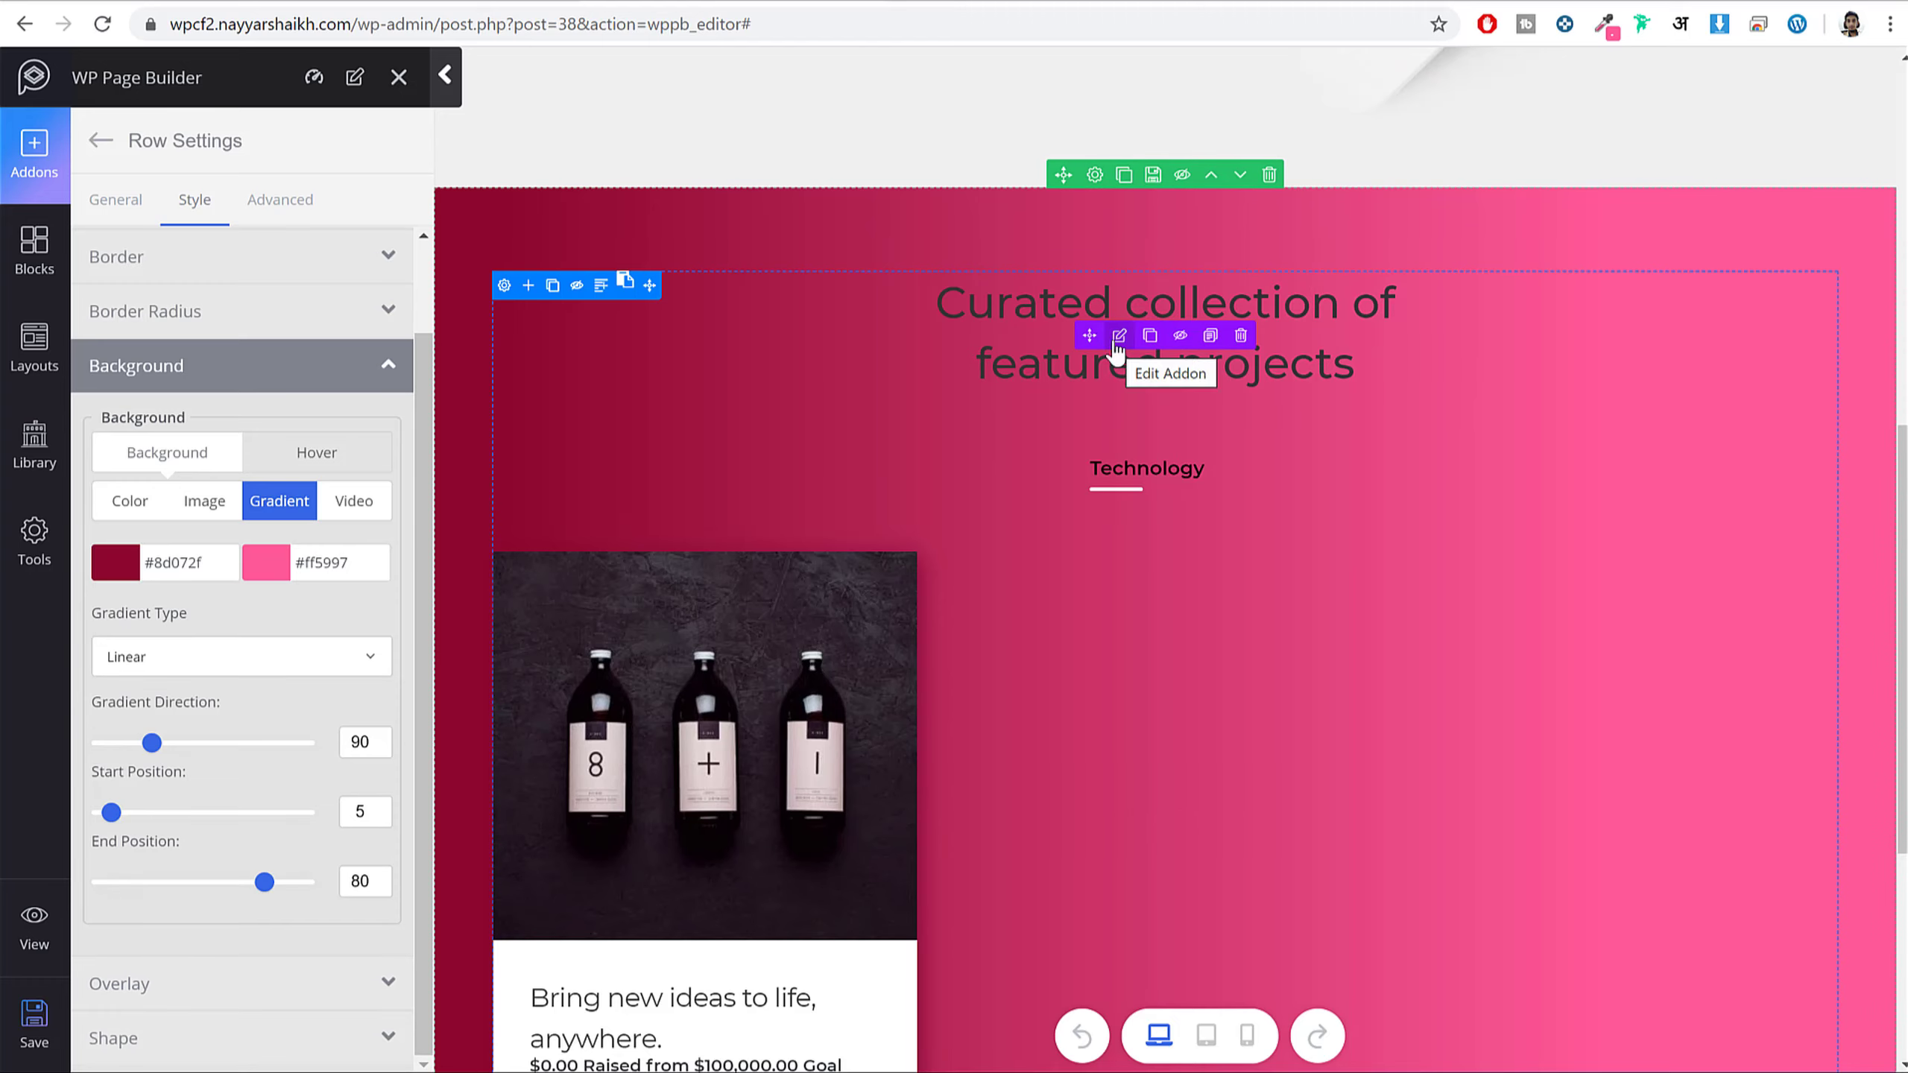
# - Set the text color and link color of the "Curated collection of featured projects" title to #ffffff
pyautogui.click(1119, 336)
pyautogui.click(194, 199)
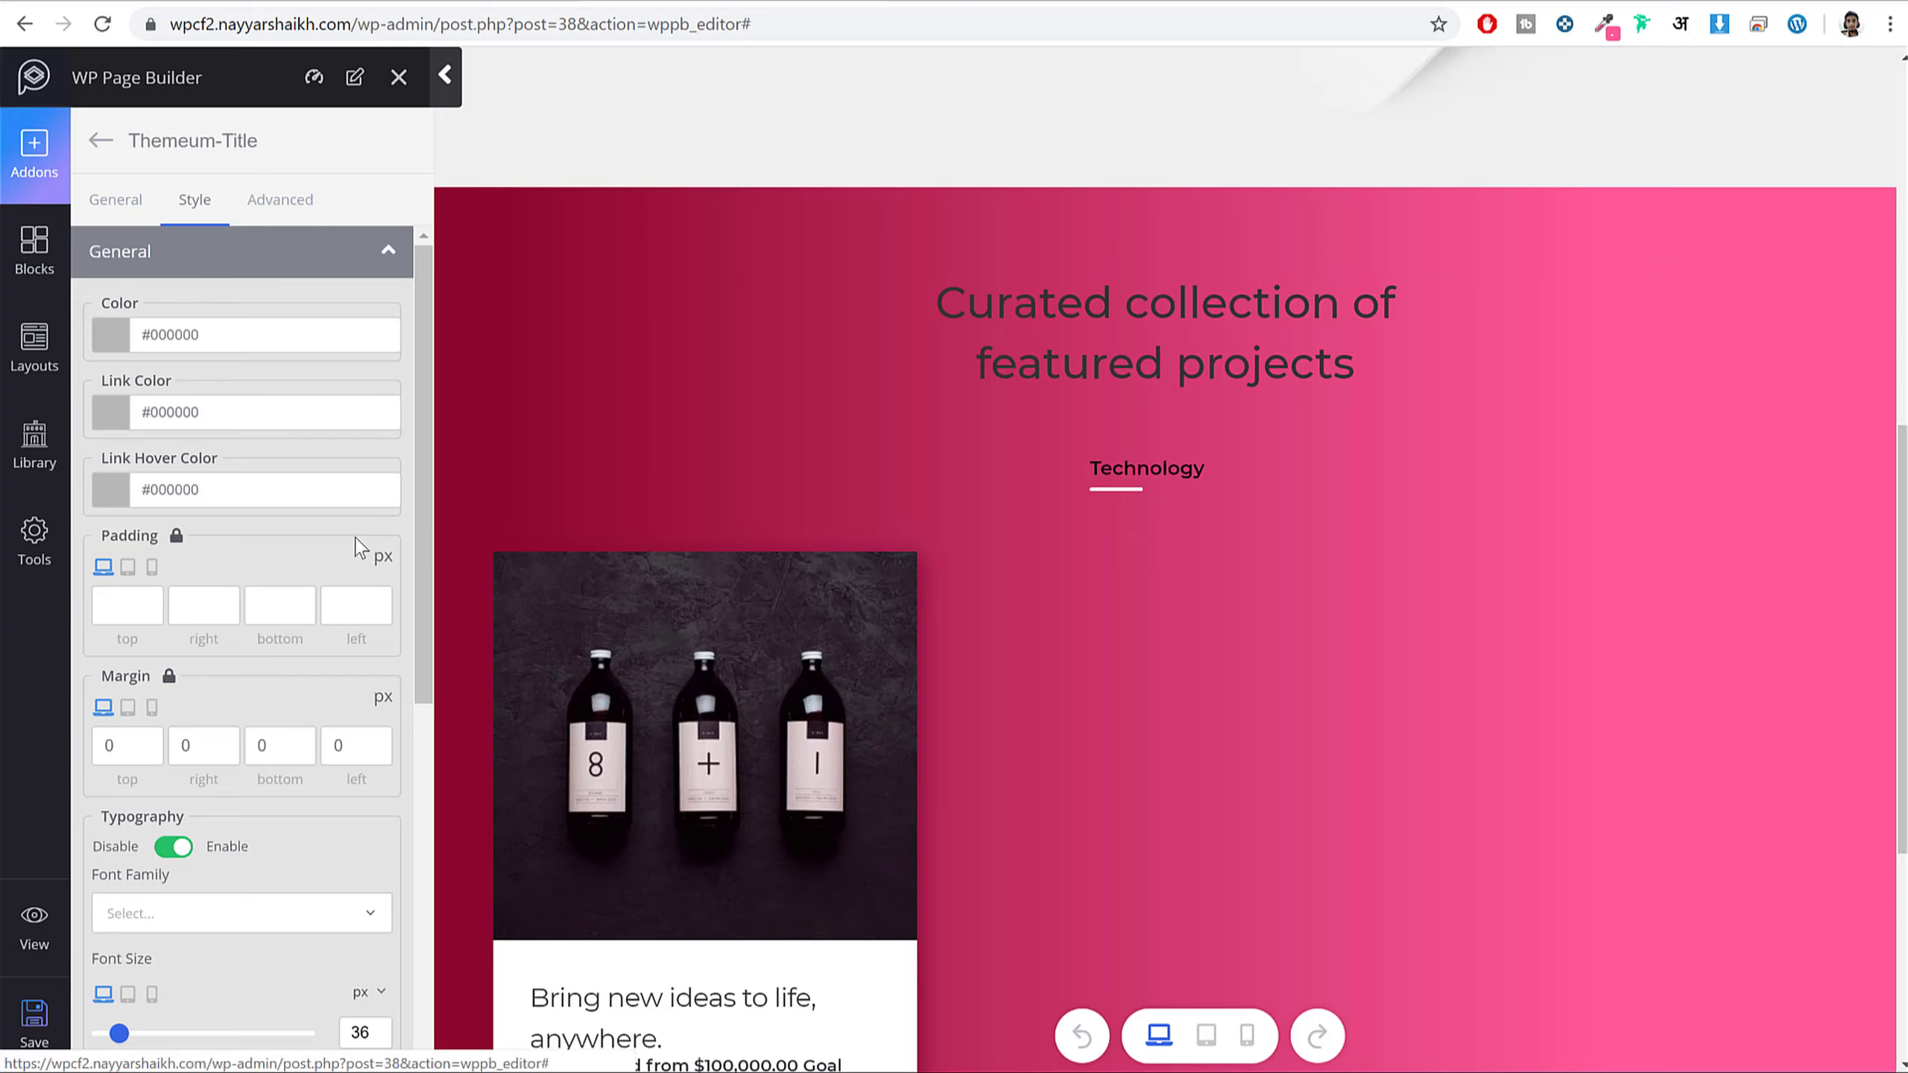
pyautogui.click(249, 325)
pyautogui.hotkey('ctrl', 'a')
pyautogui.write('#ffffff')
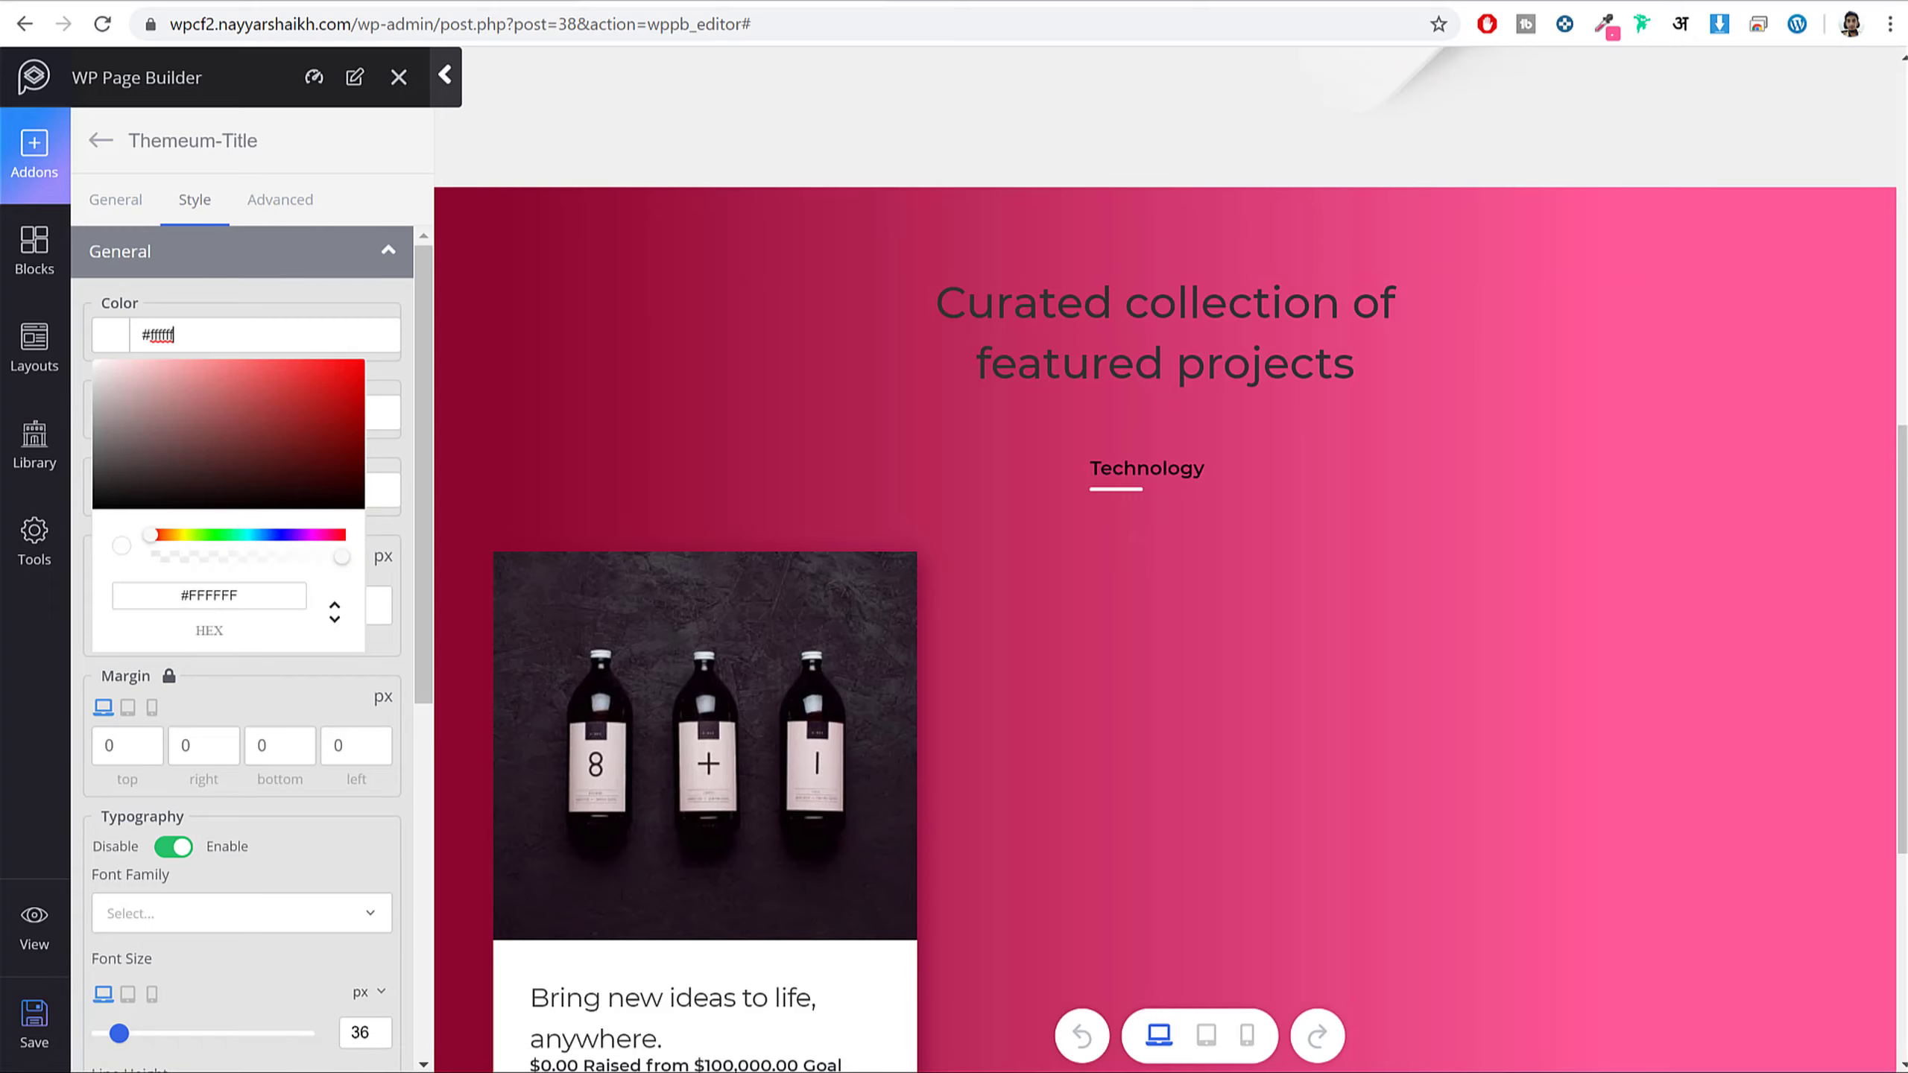
pyautogui.click(216, 294)
pyautogui.click(215, 414)
pyautogui.hotkey('ctrl', 'a')
pyautogui.write('#ffffff')
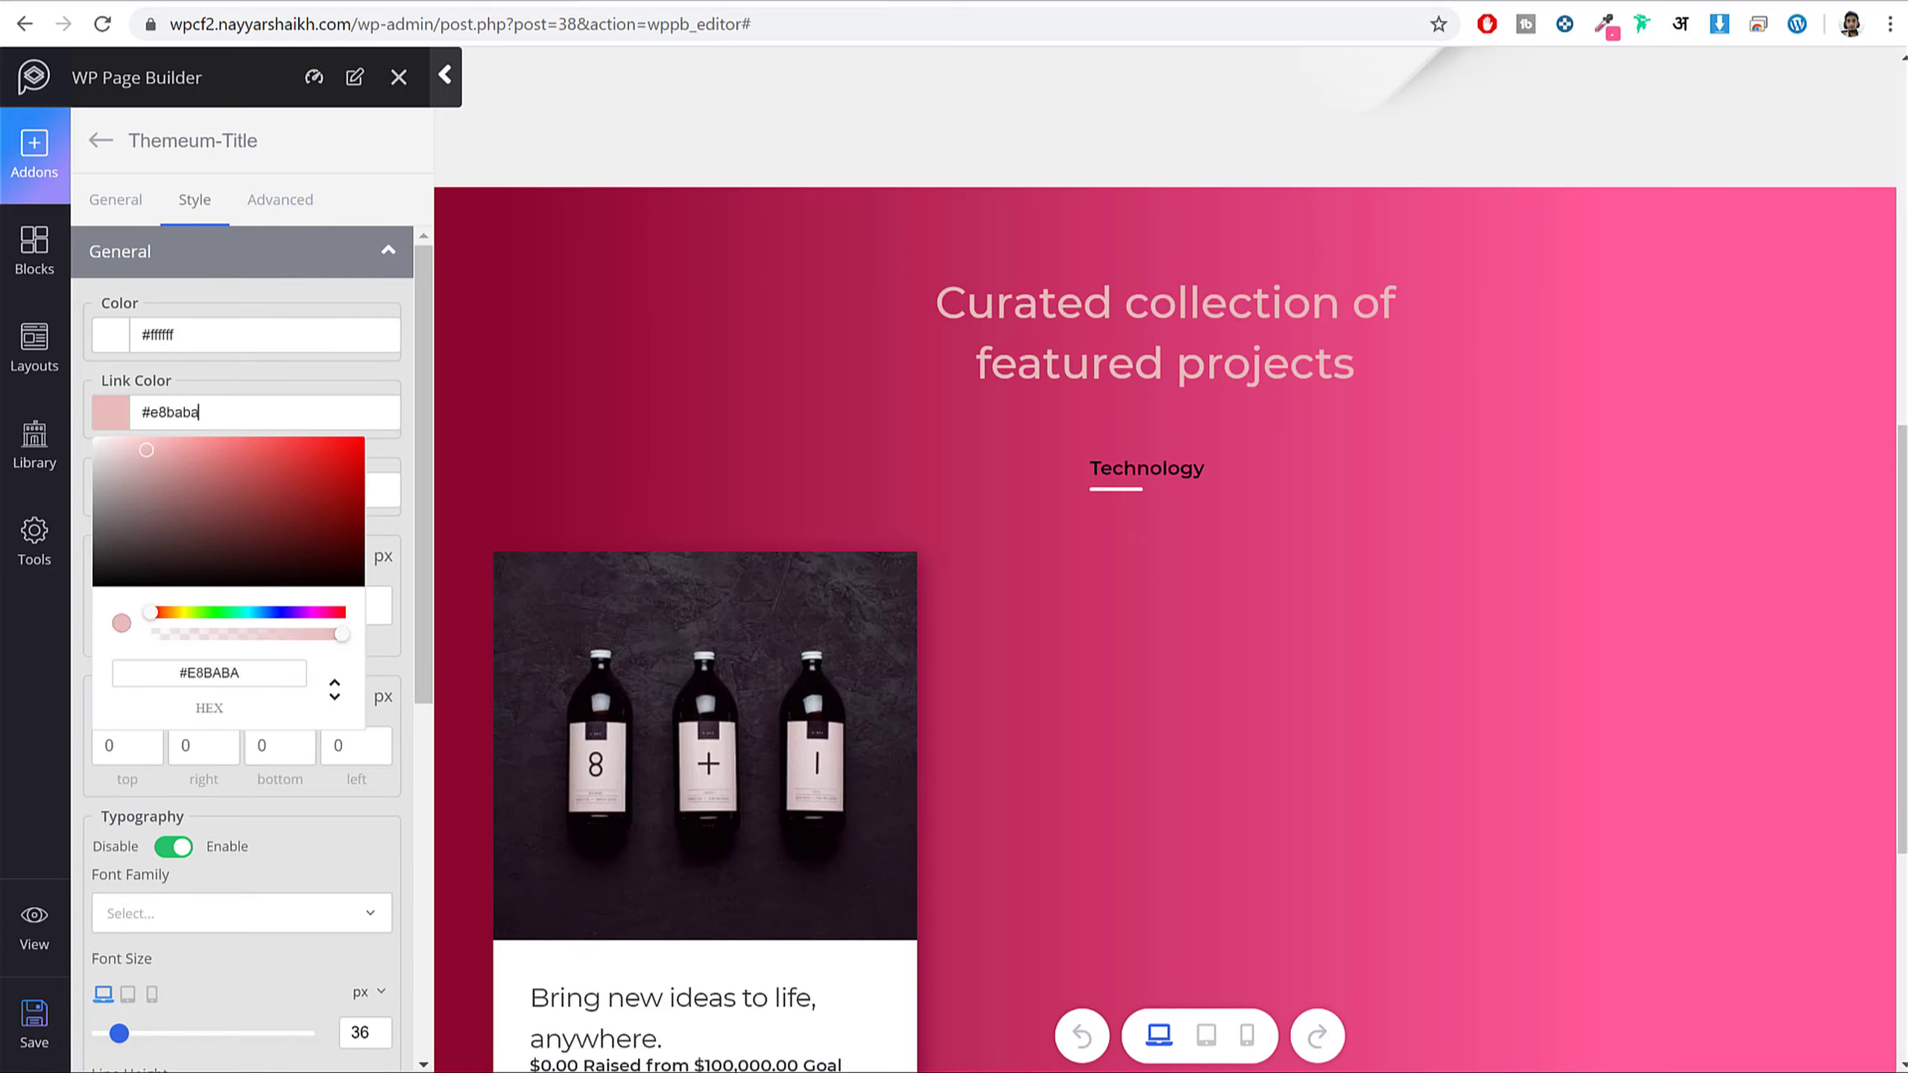
pyautogui.click(215, 325)
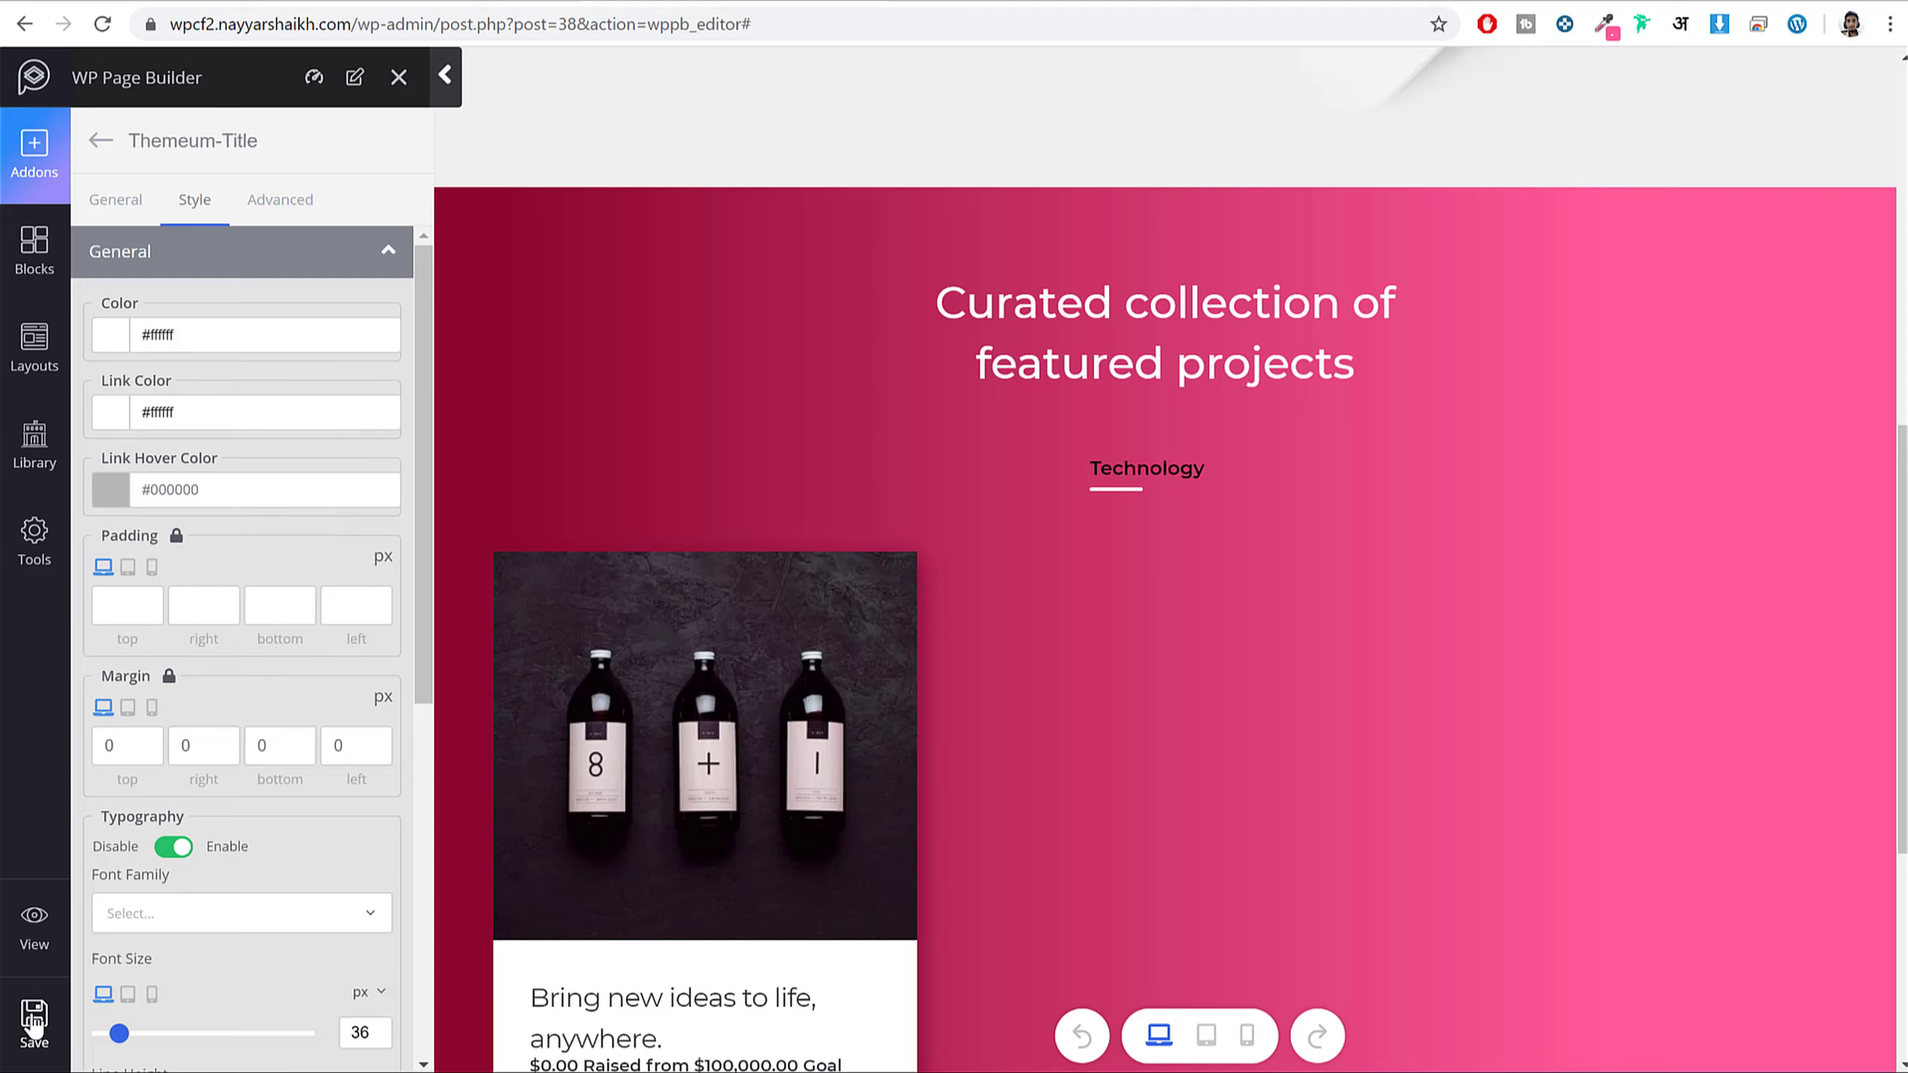
# - Check the section below featured projects on the Patrios demo and add a full-width single-column row beneath the gradient row in WP Page Builder
pyautogui.scroll(-5, 1363, 451)
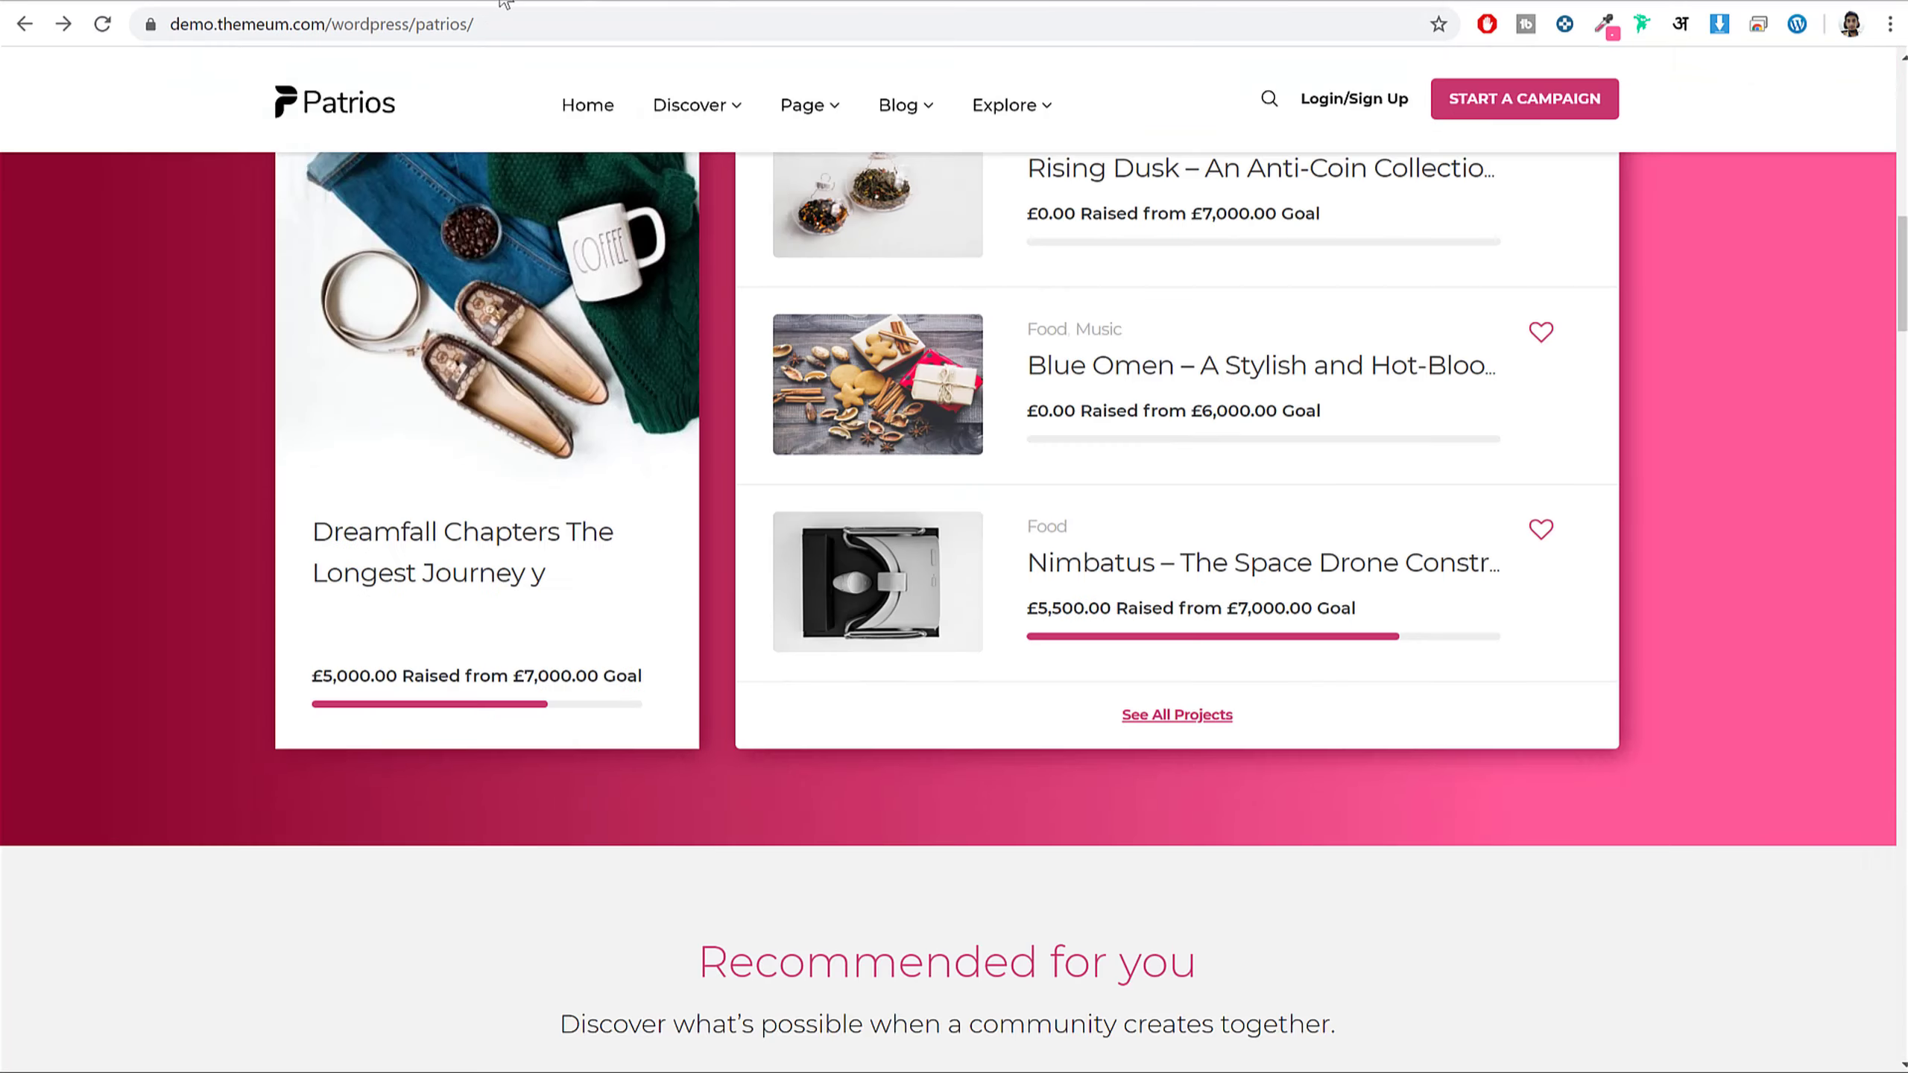
pyautogui.scroll(-8, 1524, 546)
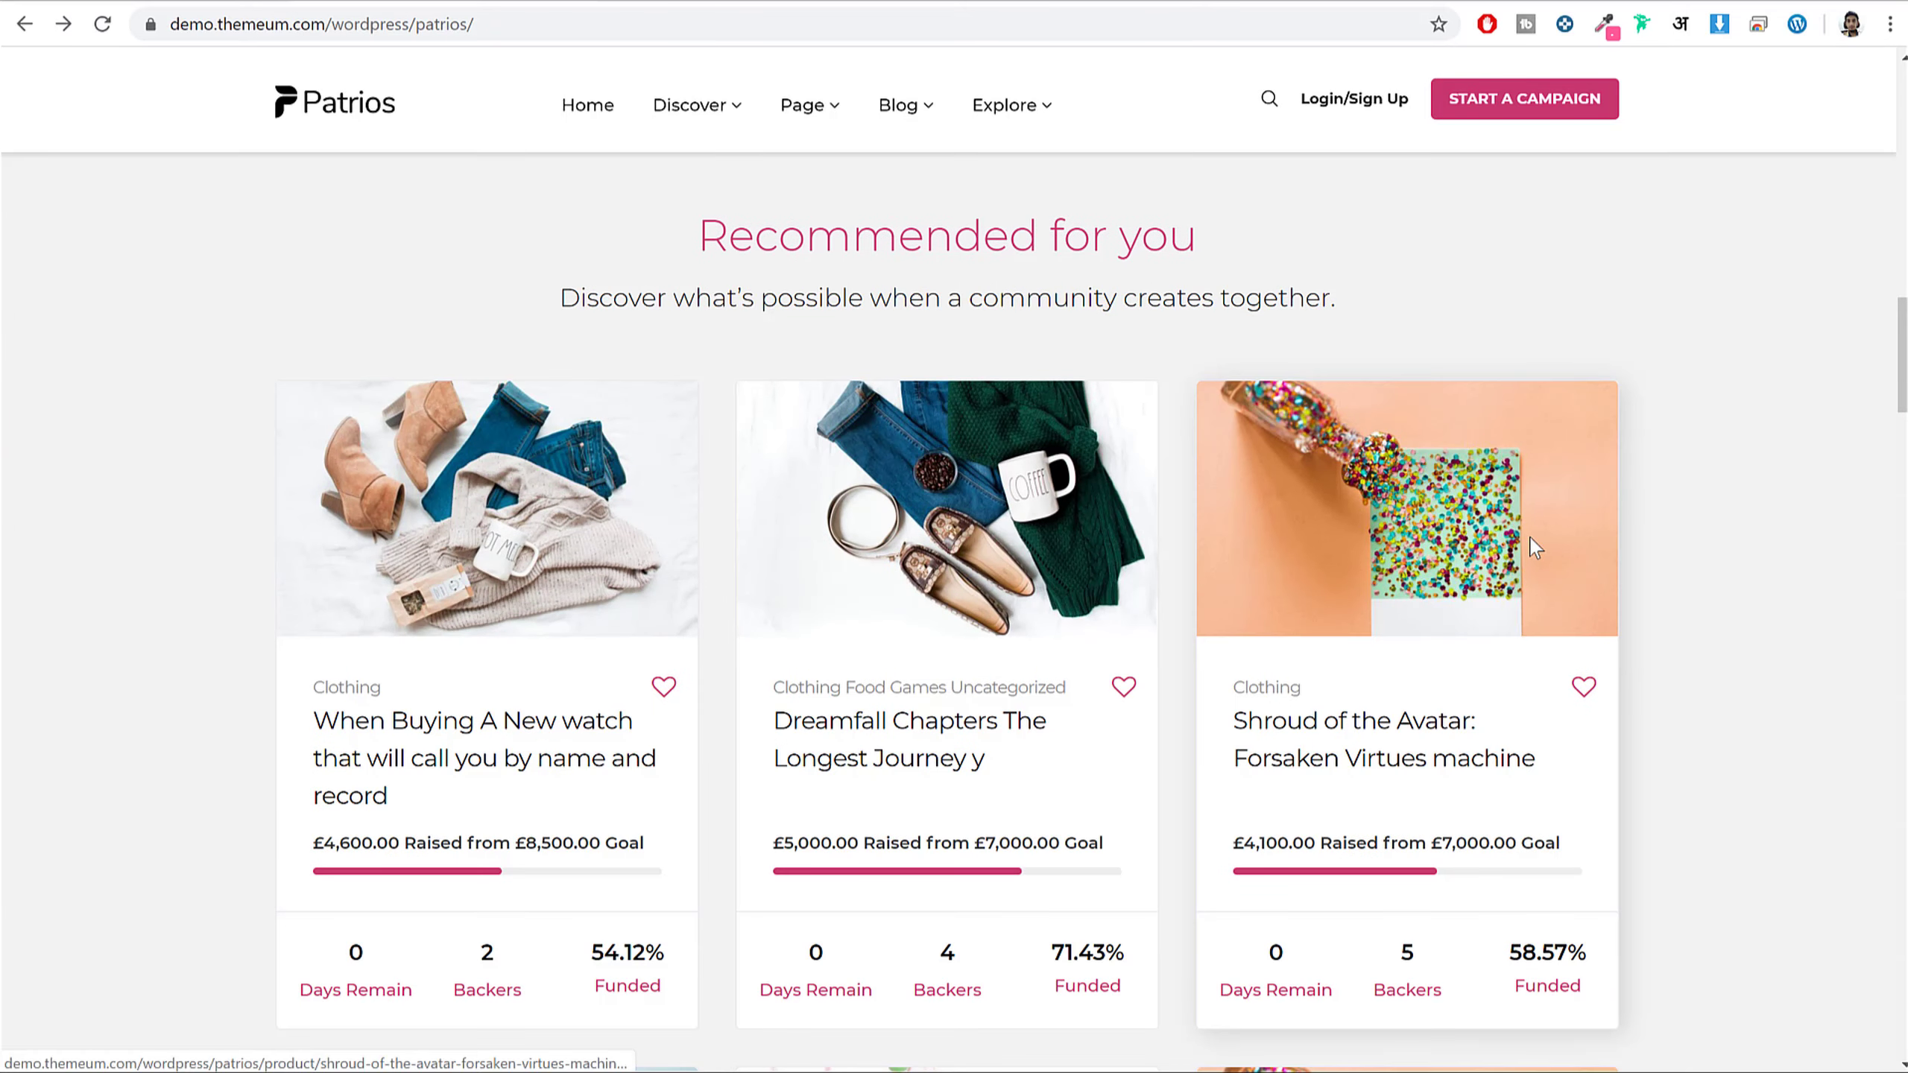
pyautogui.scroll(-6, 1531, 536)
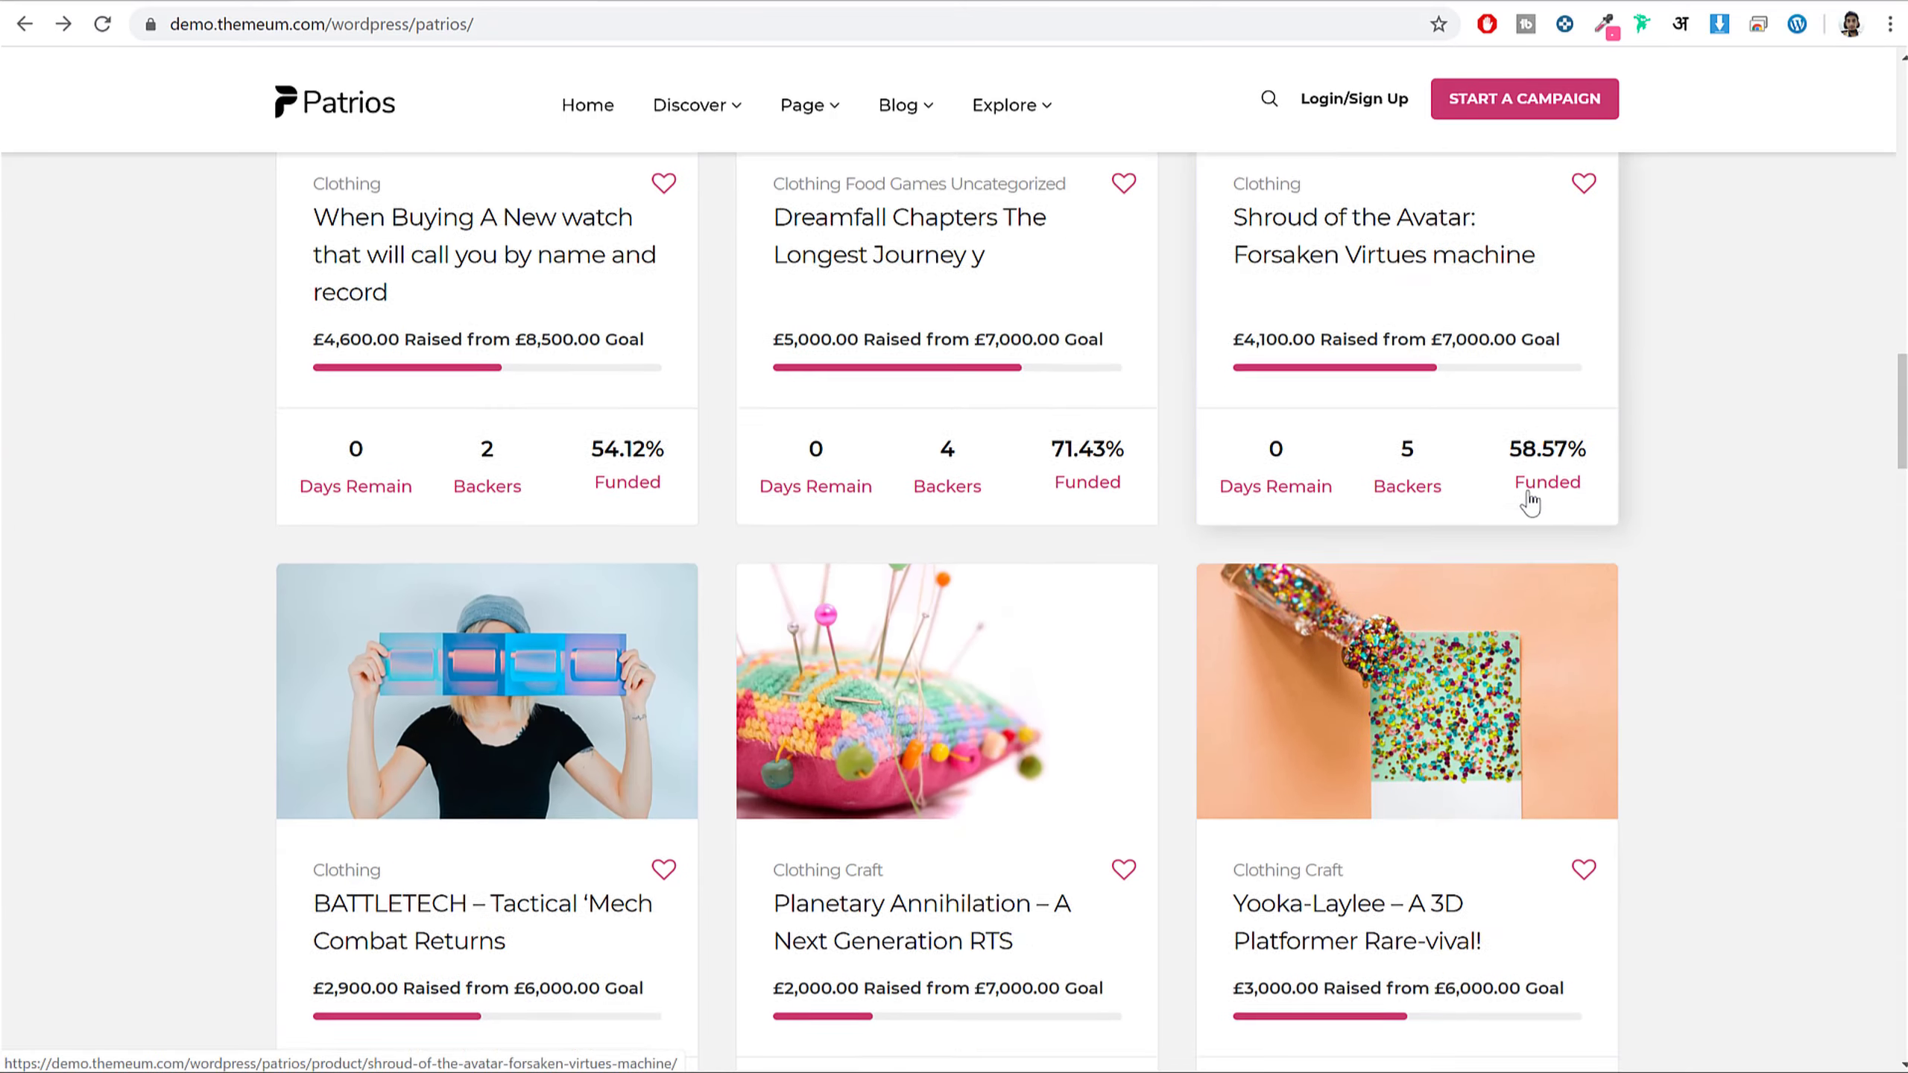
pyautogui.scroll(2, 1529, 493)
pyautogui.scroll(5, 1532, 498)
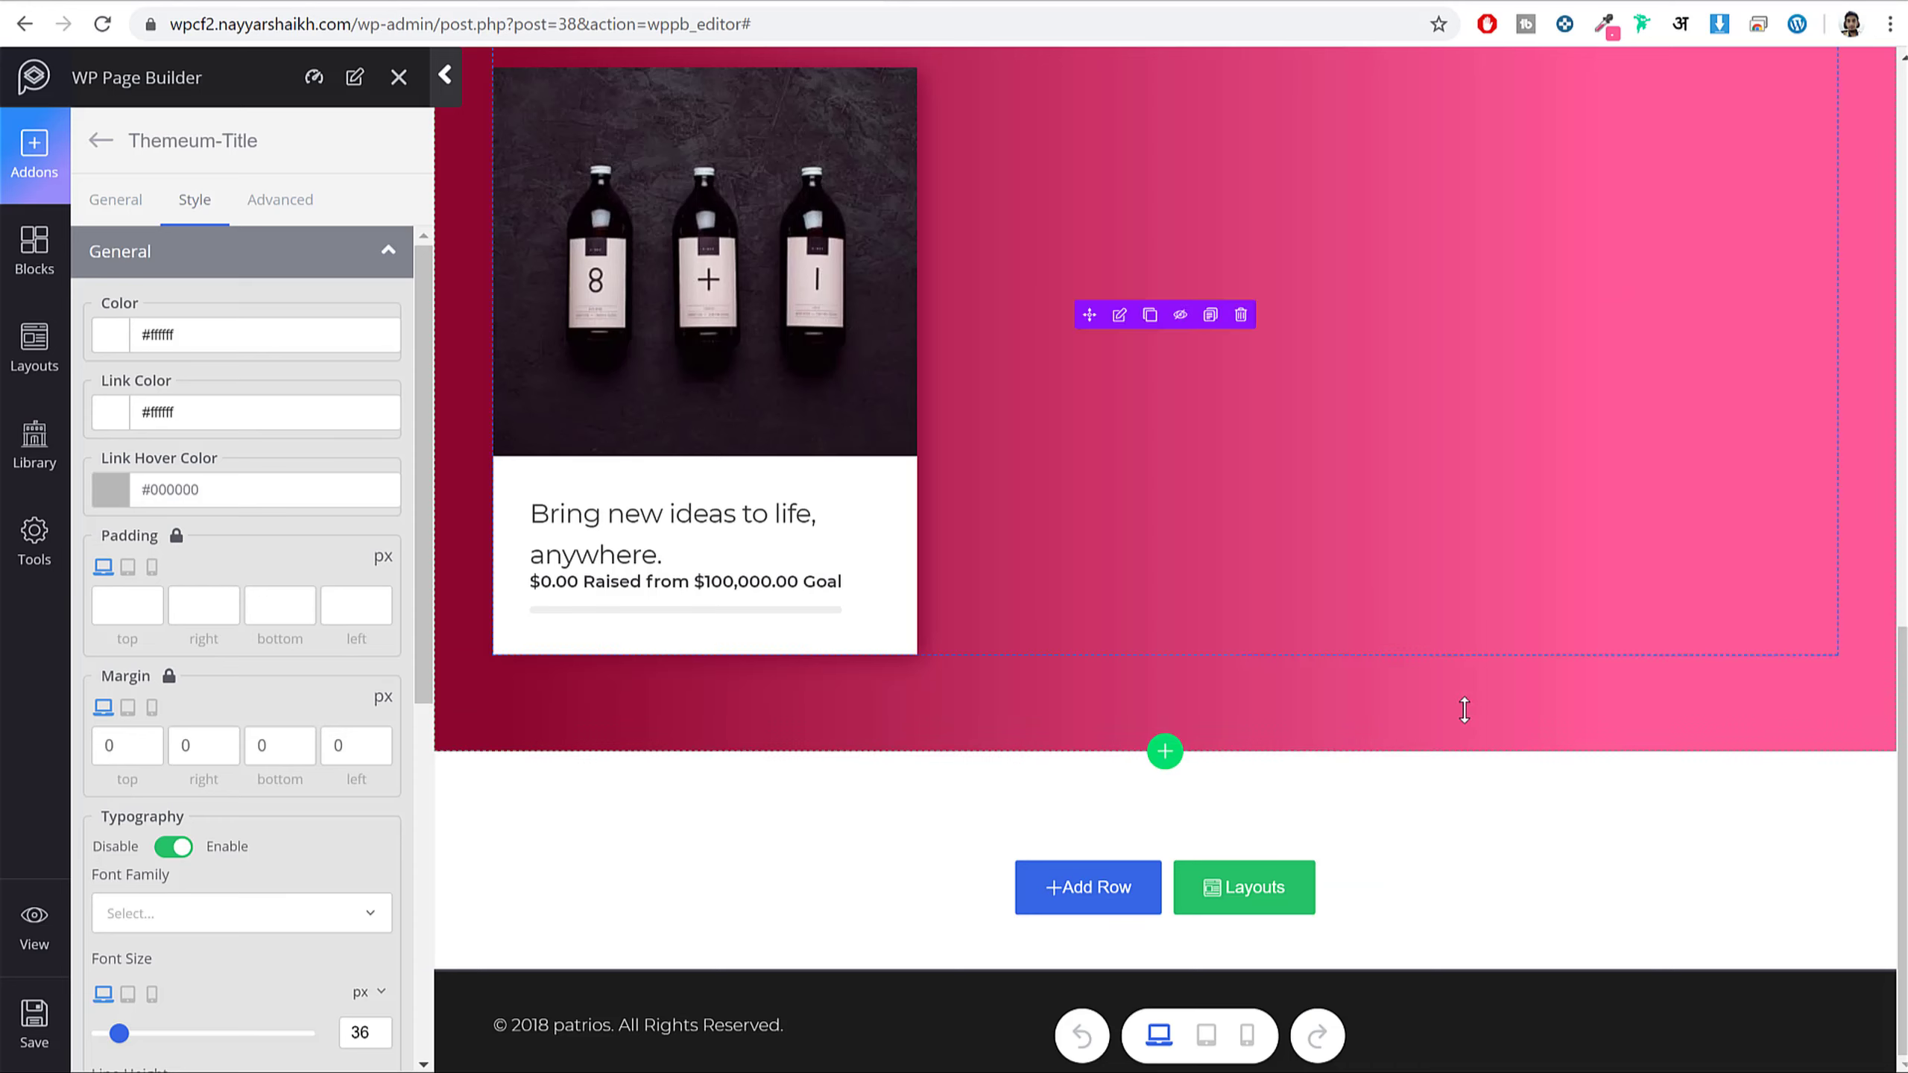
pyautogui.click(1067, 894)
pyautogui.scroll(-3, 1089, 766)
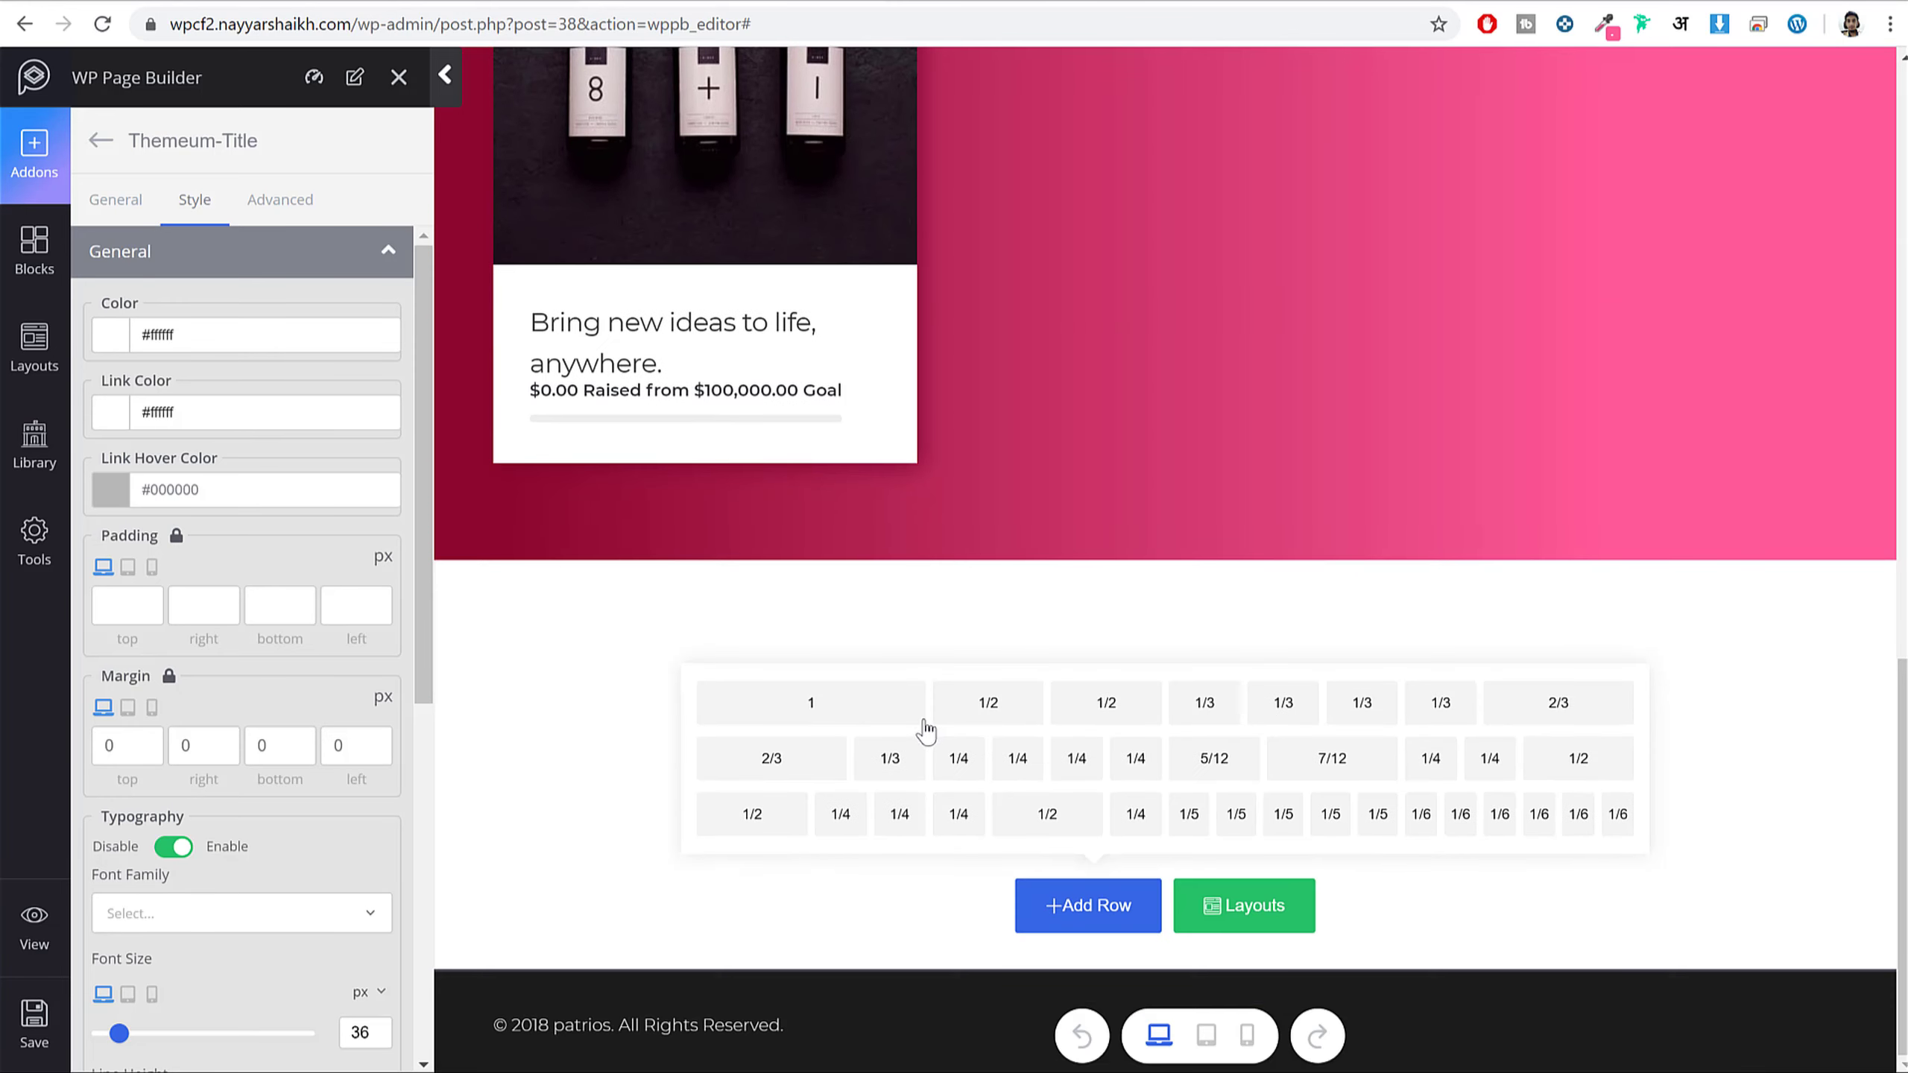
pyautogui.click(857, 710)
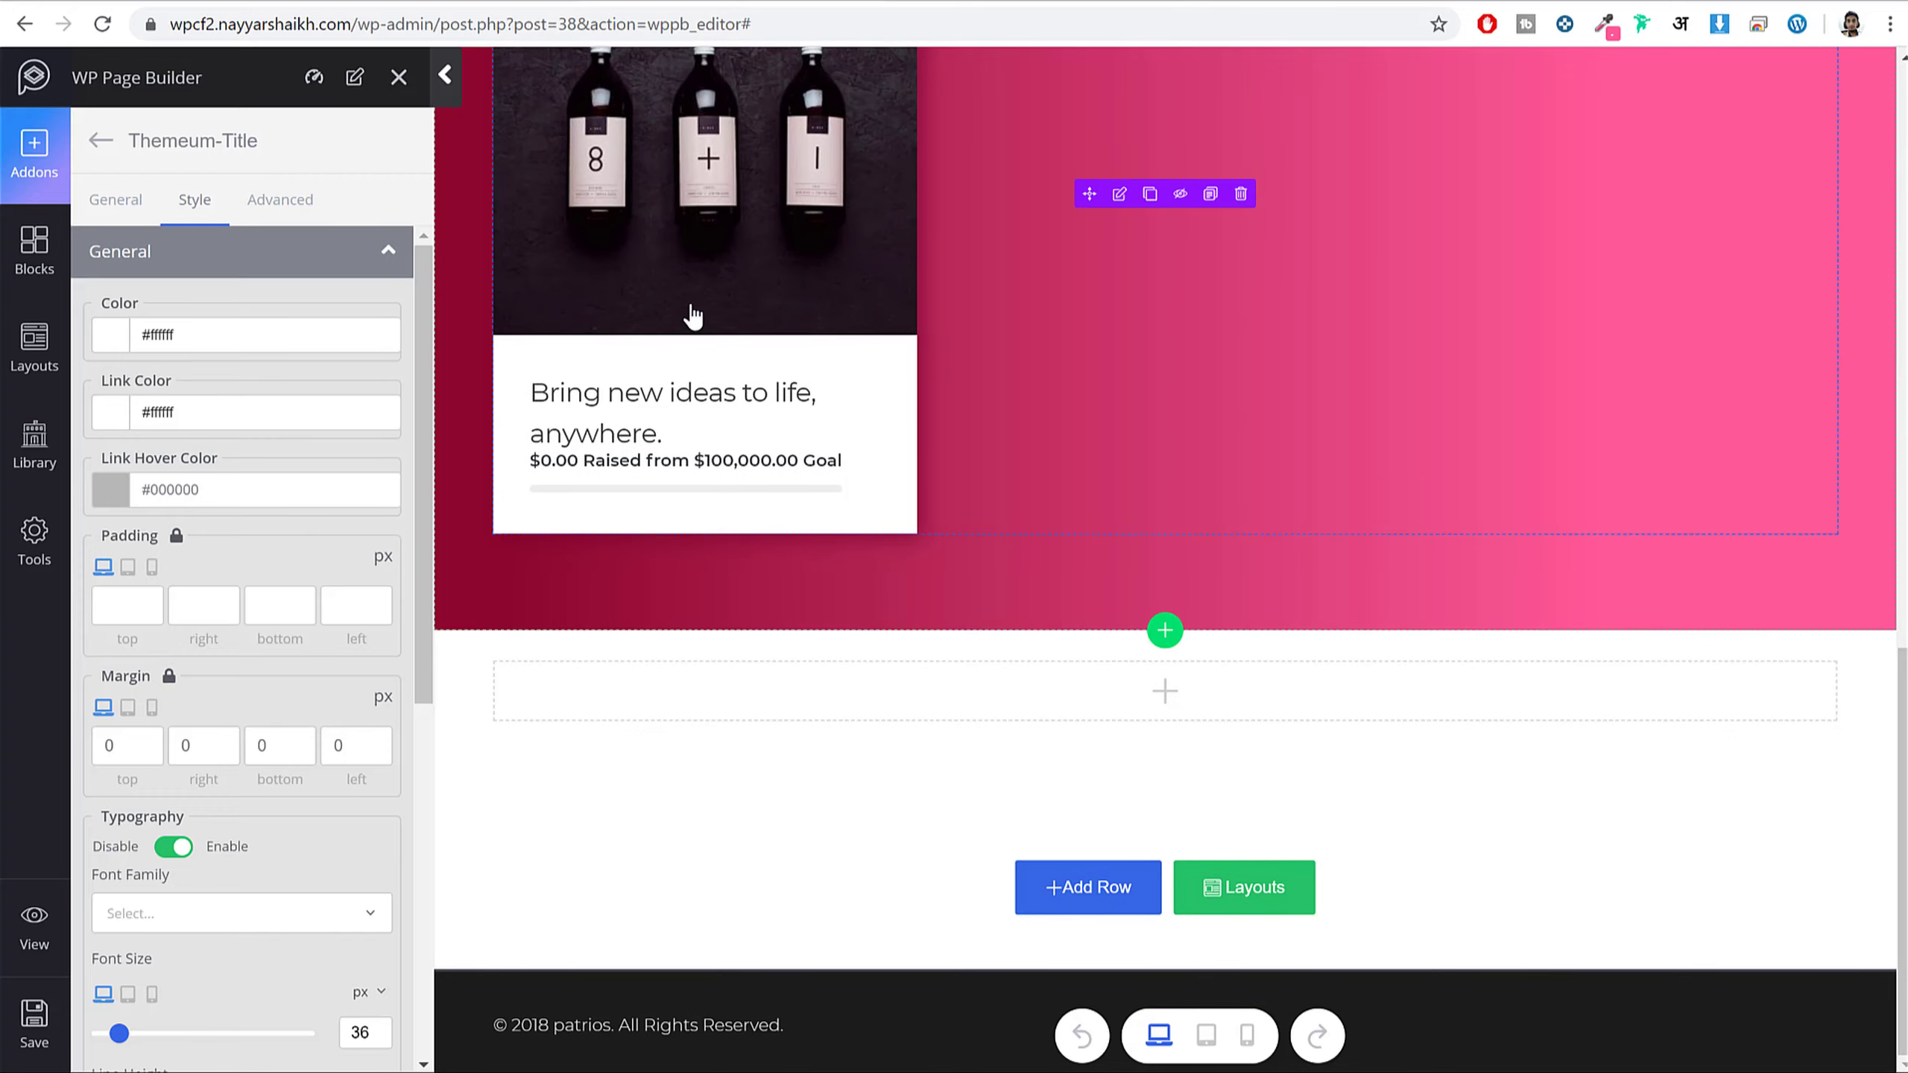
# - Check the "Recommended for you" heading on the Patrios demo and place a Patrios Title addon in the new empty row
pyautogui.click(406, 1)
pyautogui.scroll(-4, 1134, 604)
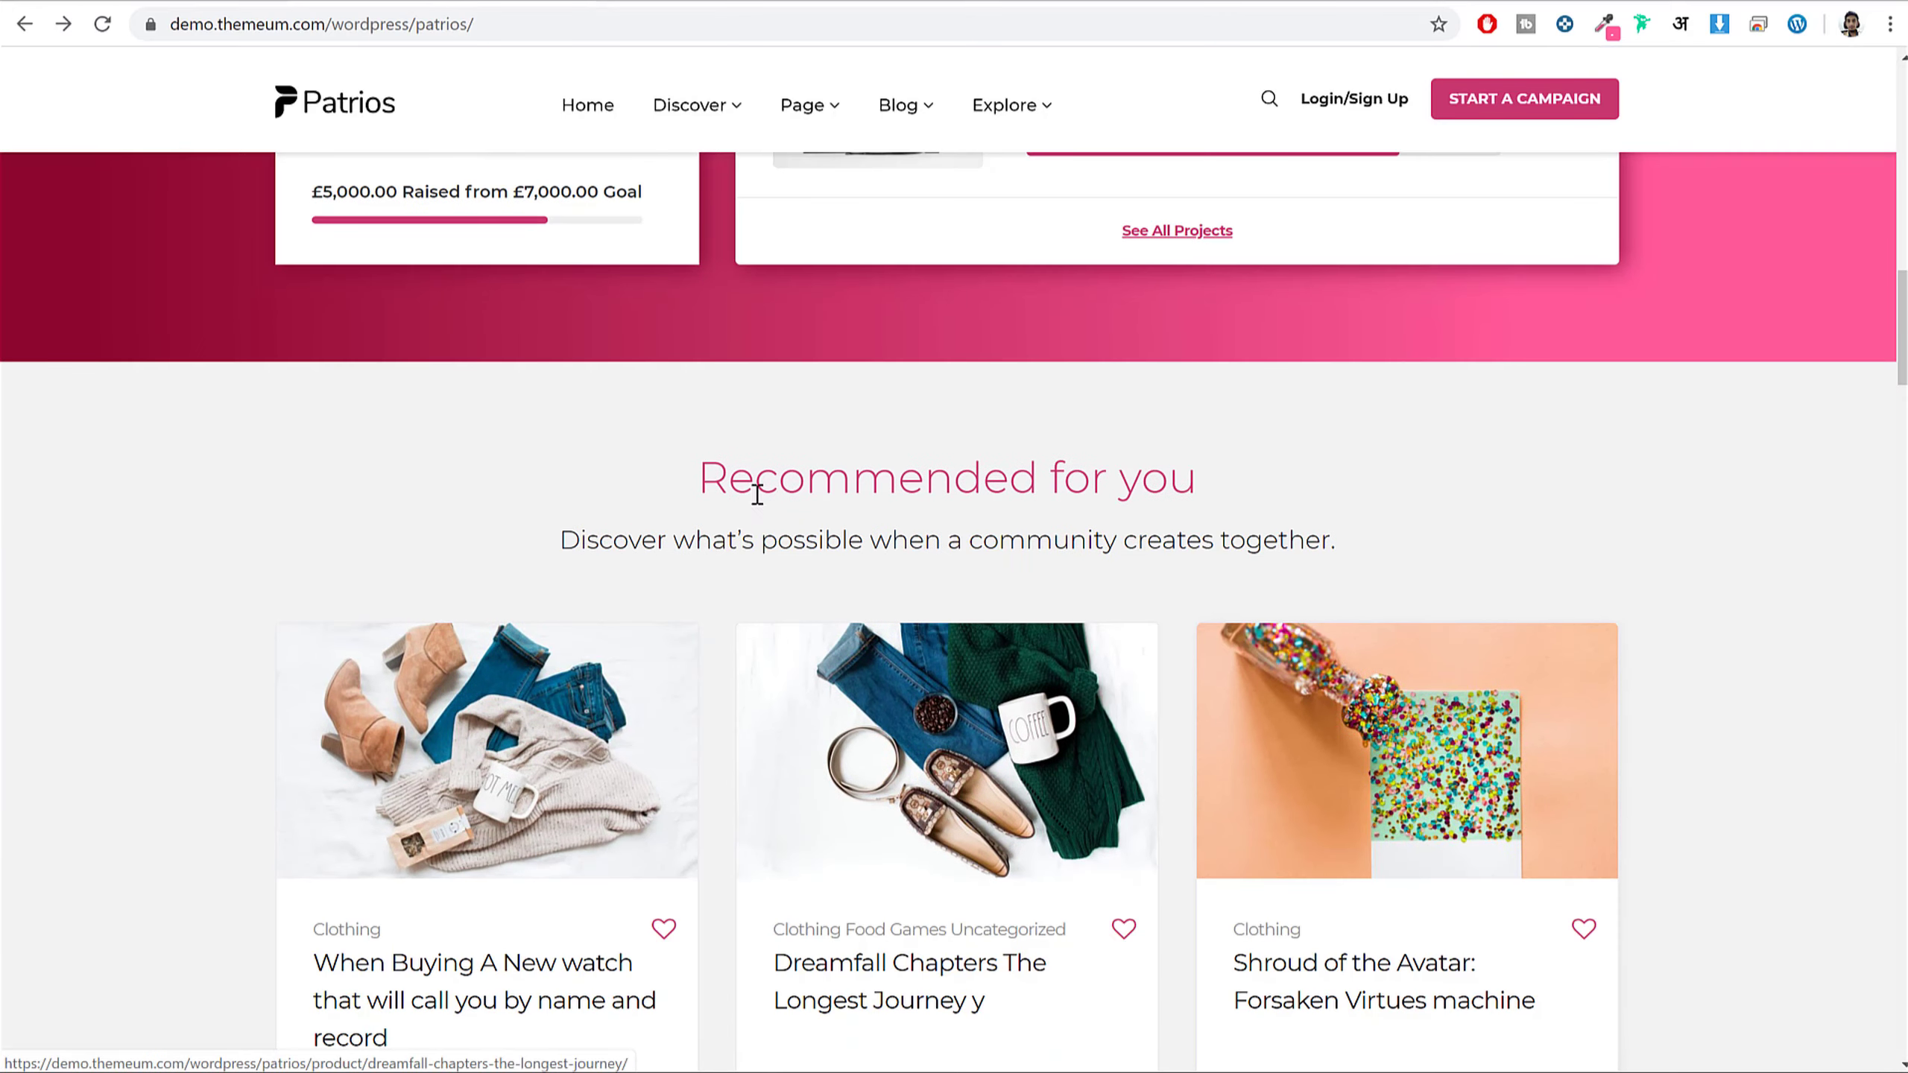
pyautogui.moveTo(698, 481); pyautogui.dragTo(1211, 490)
pyautogui.click(1232, 493)
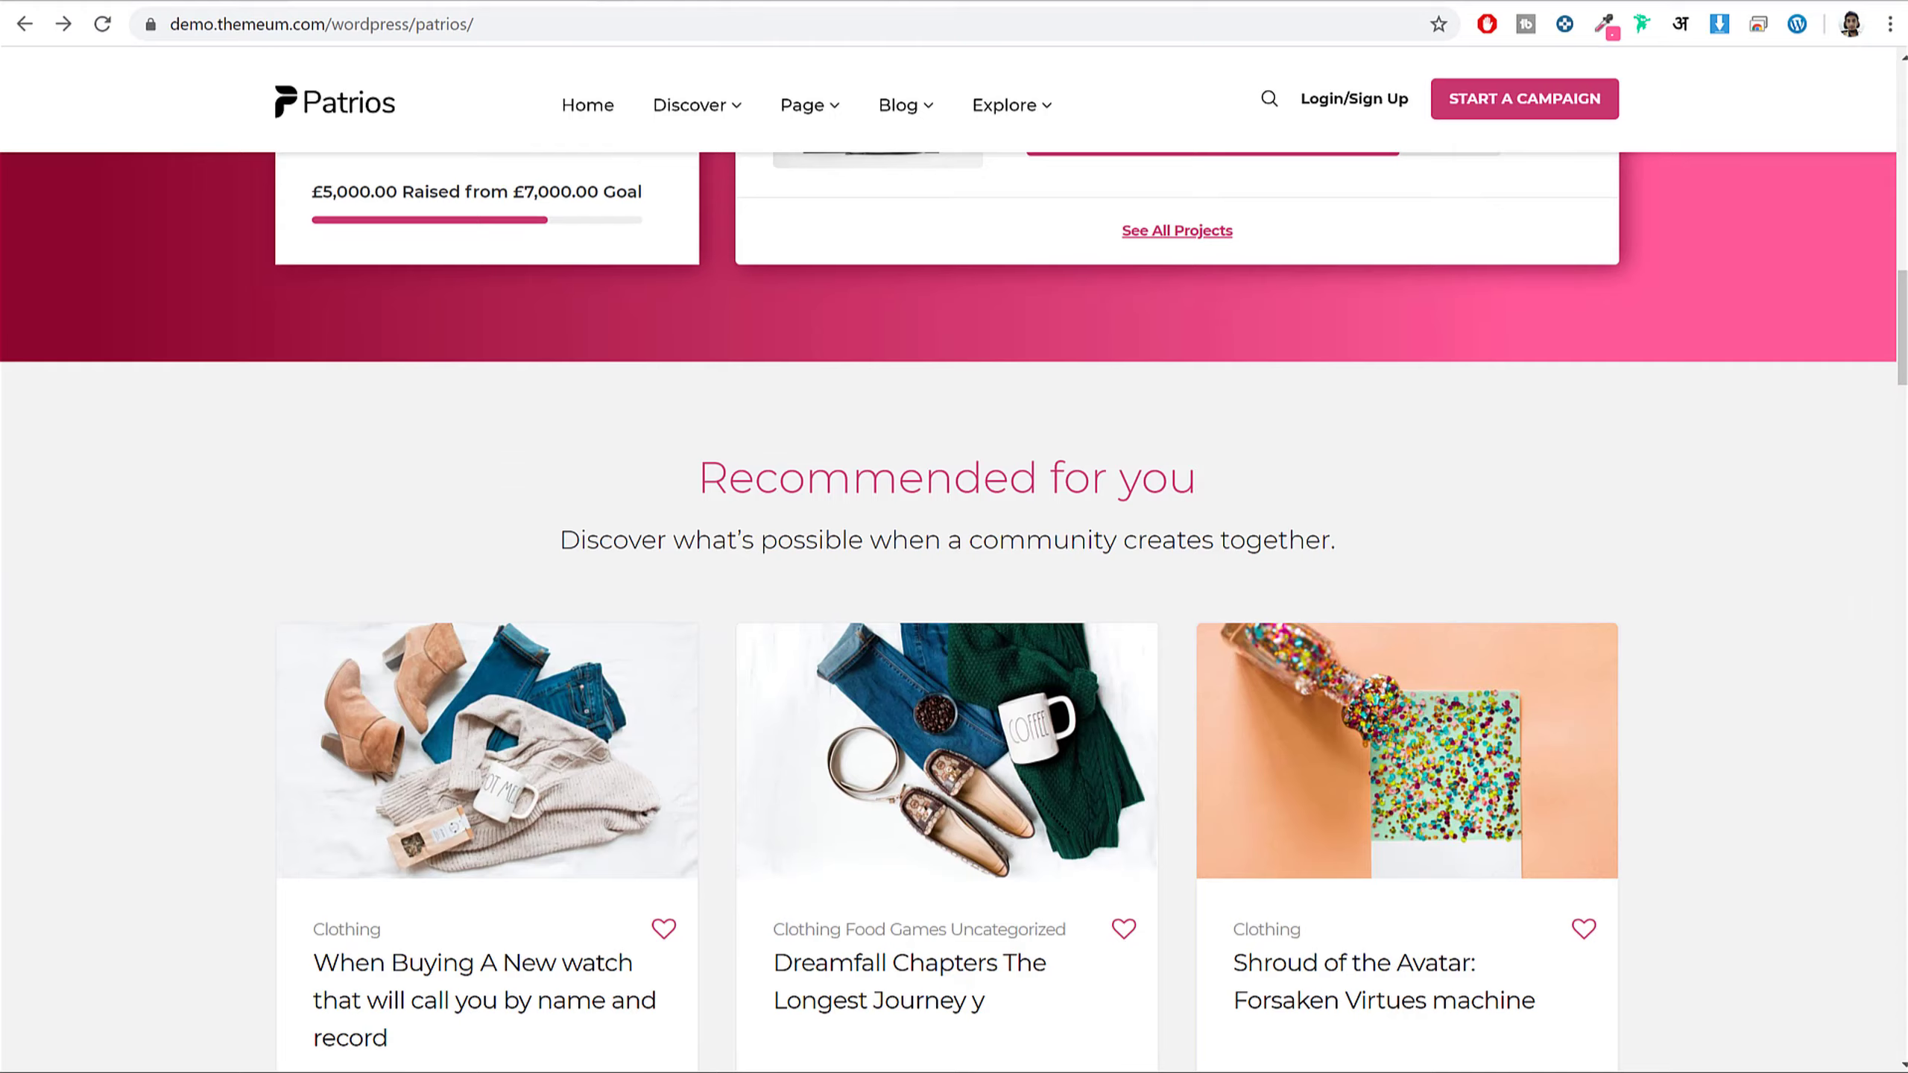
pyautogui.click(676, 1)
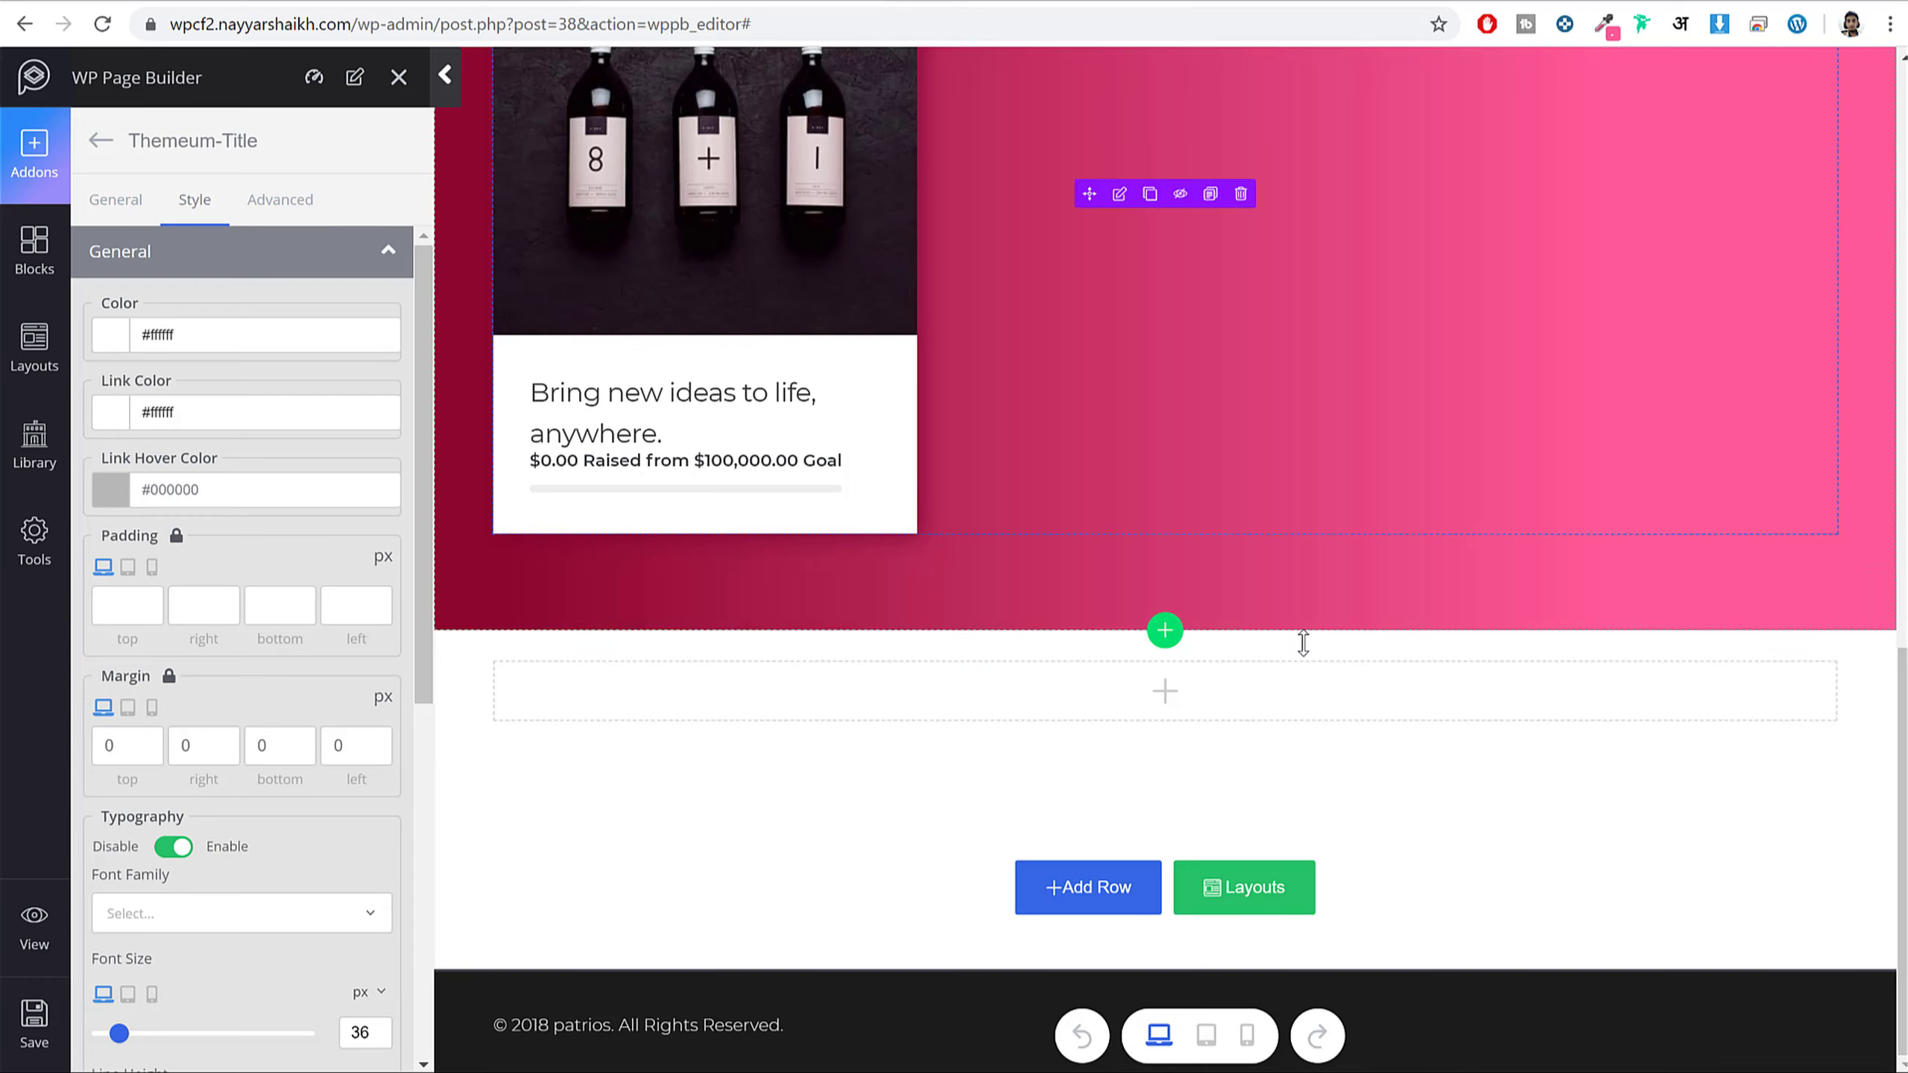
pyautogui.click(34, 155)
pyautogui.click(256, 151)
pyautogui.write('titl')
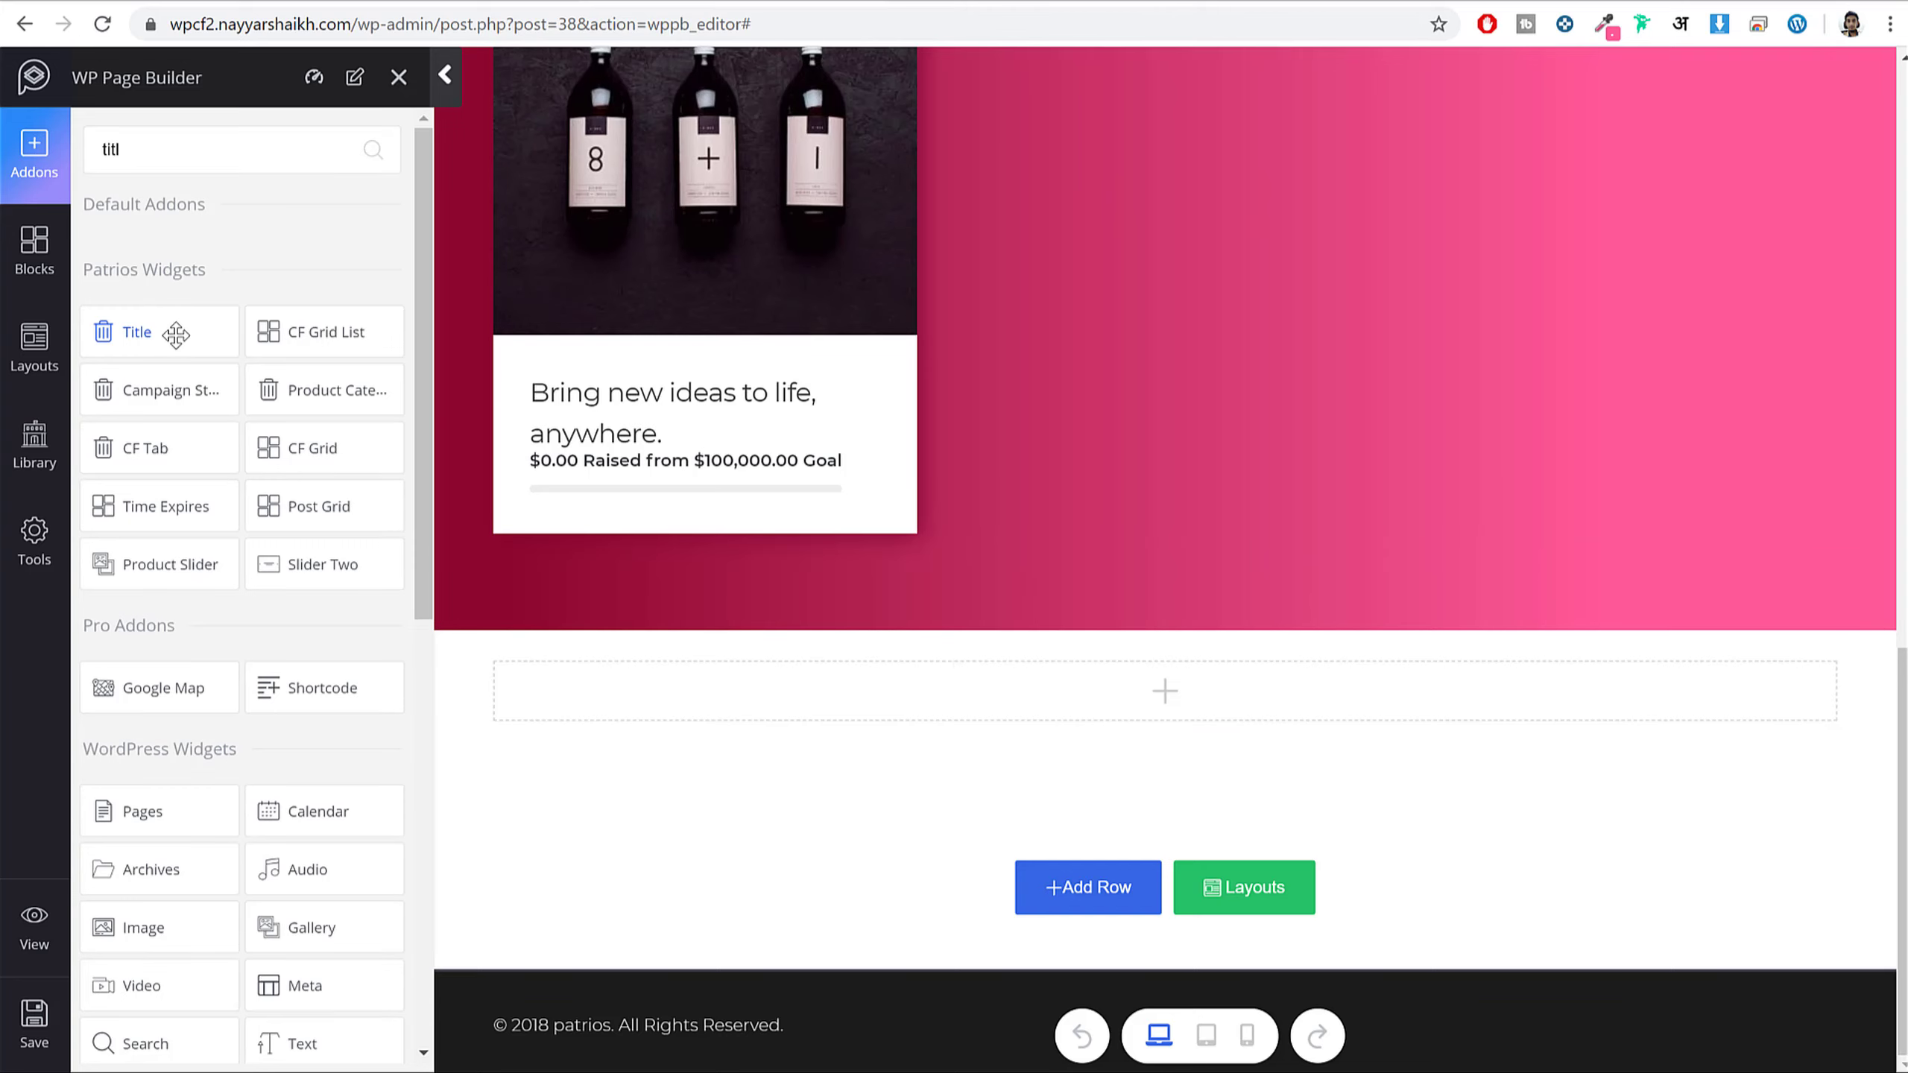
pyautogui.moveTo(169, 331); pyautogui.dragTo(1264, 728)
# - Copy the heading "Recommended for you" from the Patrios demo into the new addon's title
pyautogui.click(450, 1)
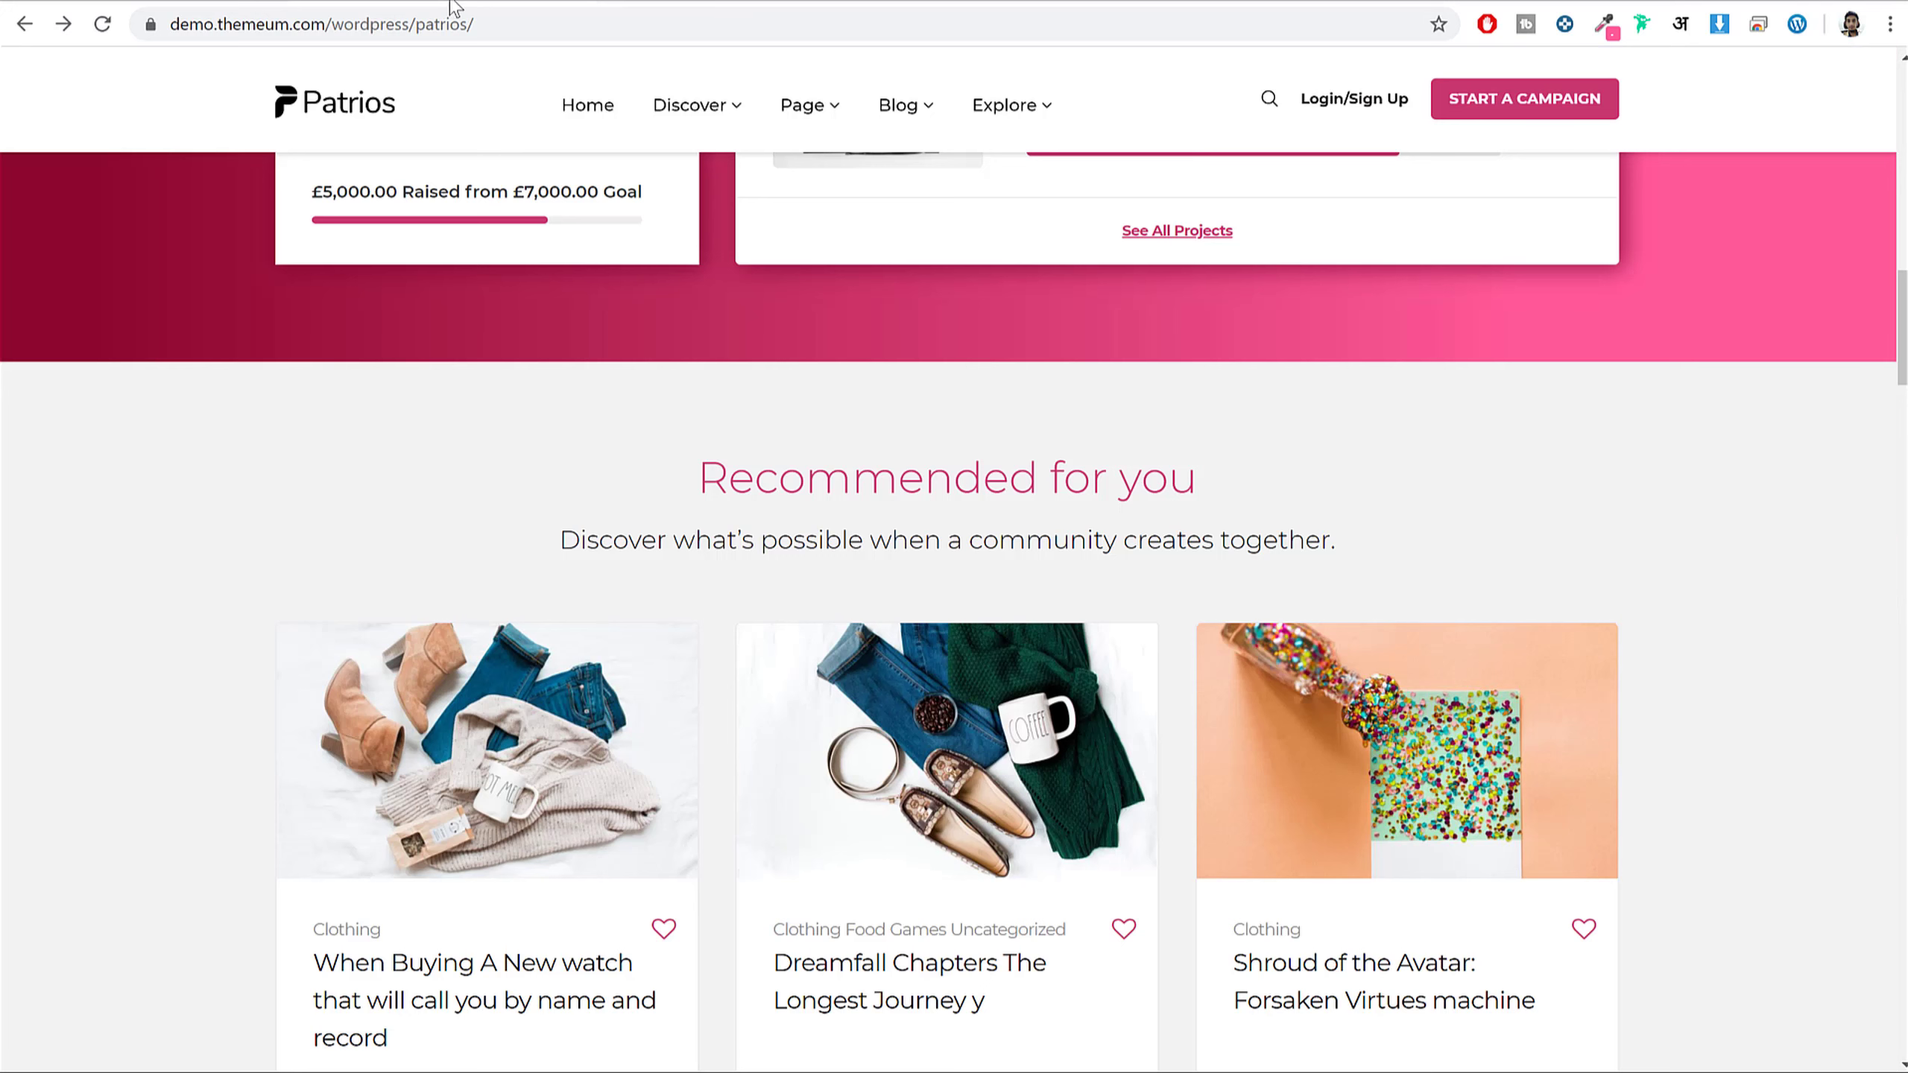
pyautogui.tripleClick(962, 493)
pyautogui.hotkey('ctrl', 'c')
pyautogui.hotkey('ctrl', 'Tab')
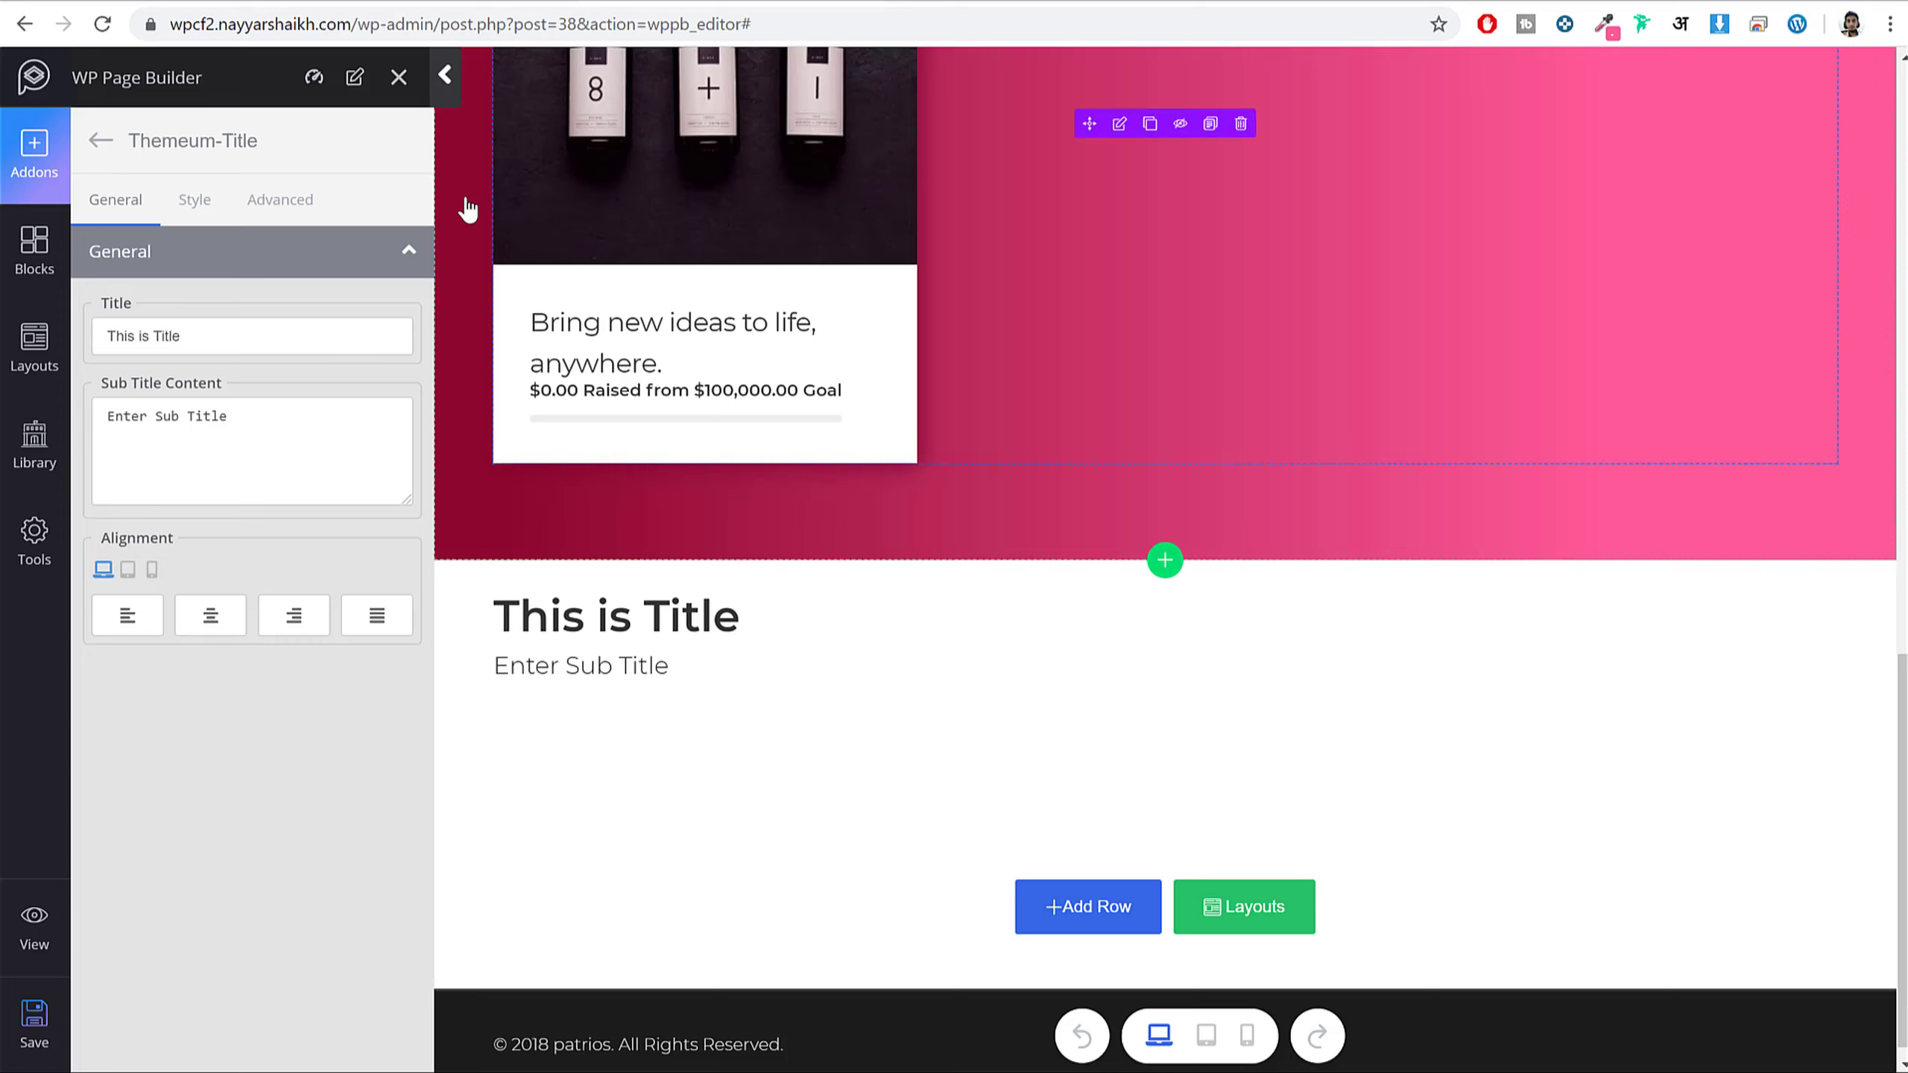
pyautogui.tripleClick(256, 336)
pyautogui.hotkey('ctrl', 'v')
# - Copy the demo's line "Discover what's possible when a community creates together." into the subtitle content and center-align the addon
pyautogui.click(371, 4)
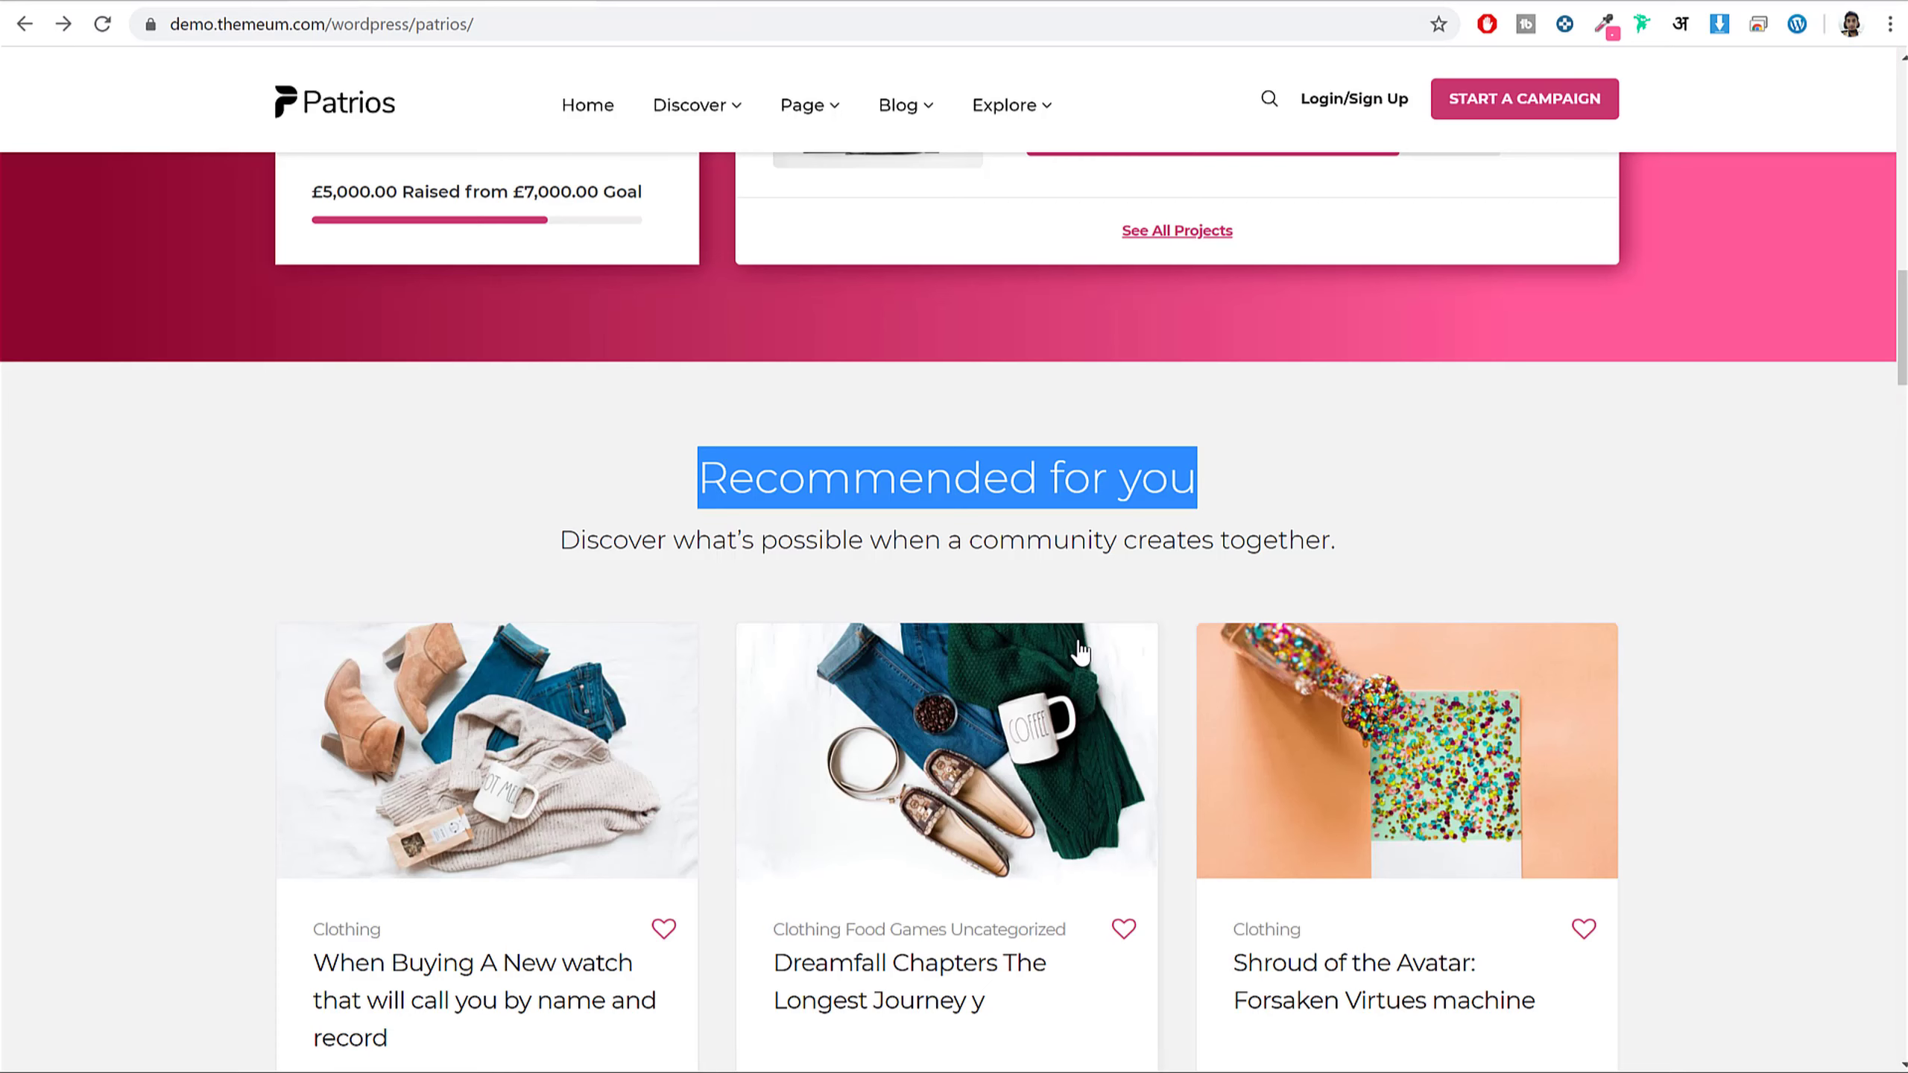
pyautogui.tripleClick(1022, 541)
pyautogui.hotkey('ctrl', 'c')
pyautogui.hotkey('ctrl', 'Tab')
pyautogui.click(252, 418)
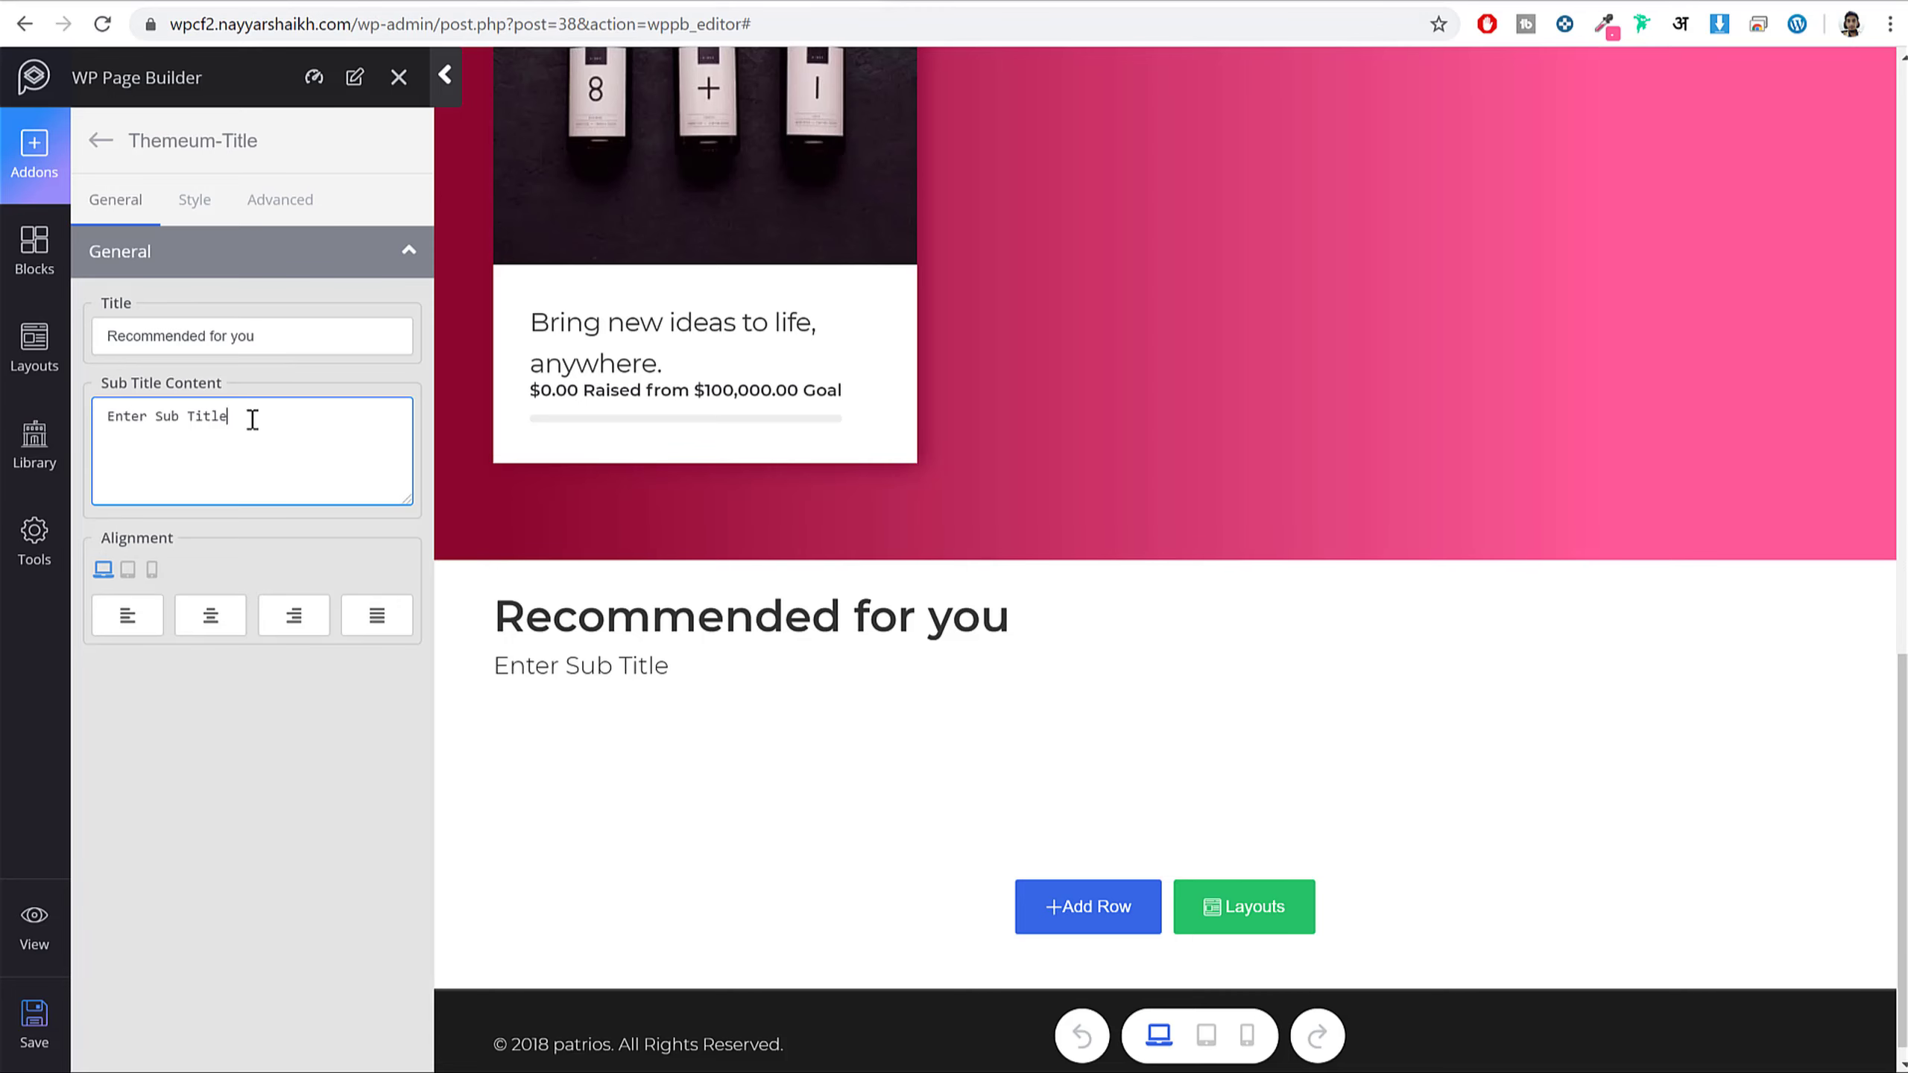
pyautogui.hotkey('ctrl', 'v')
pyautogui.click(231, 624)
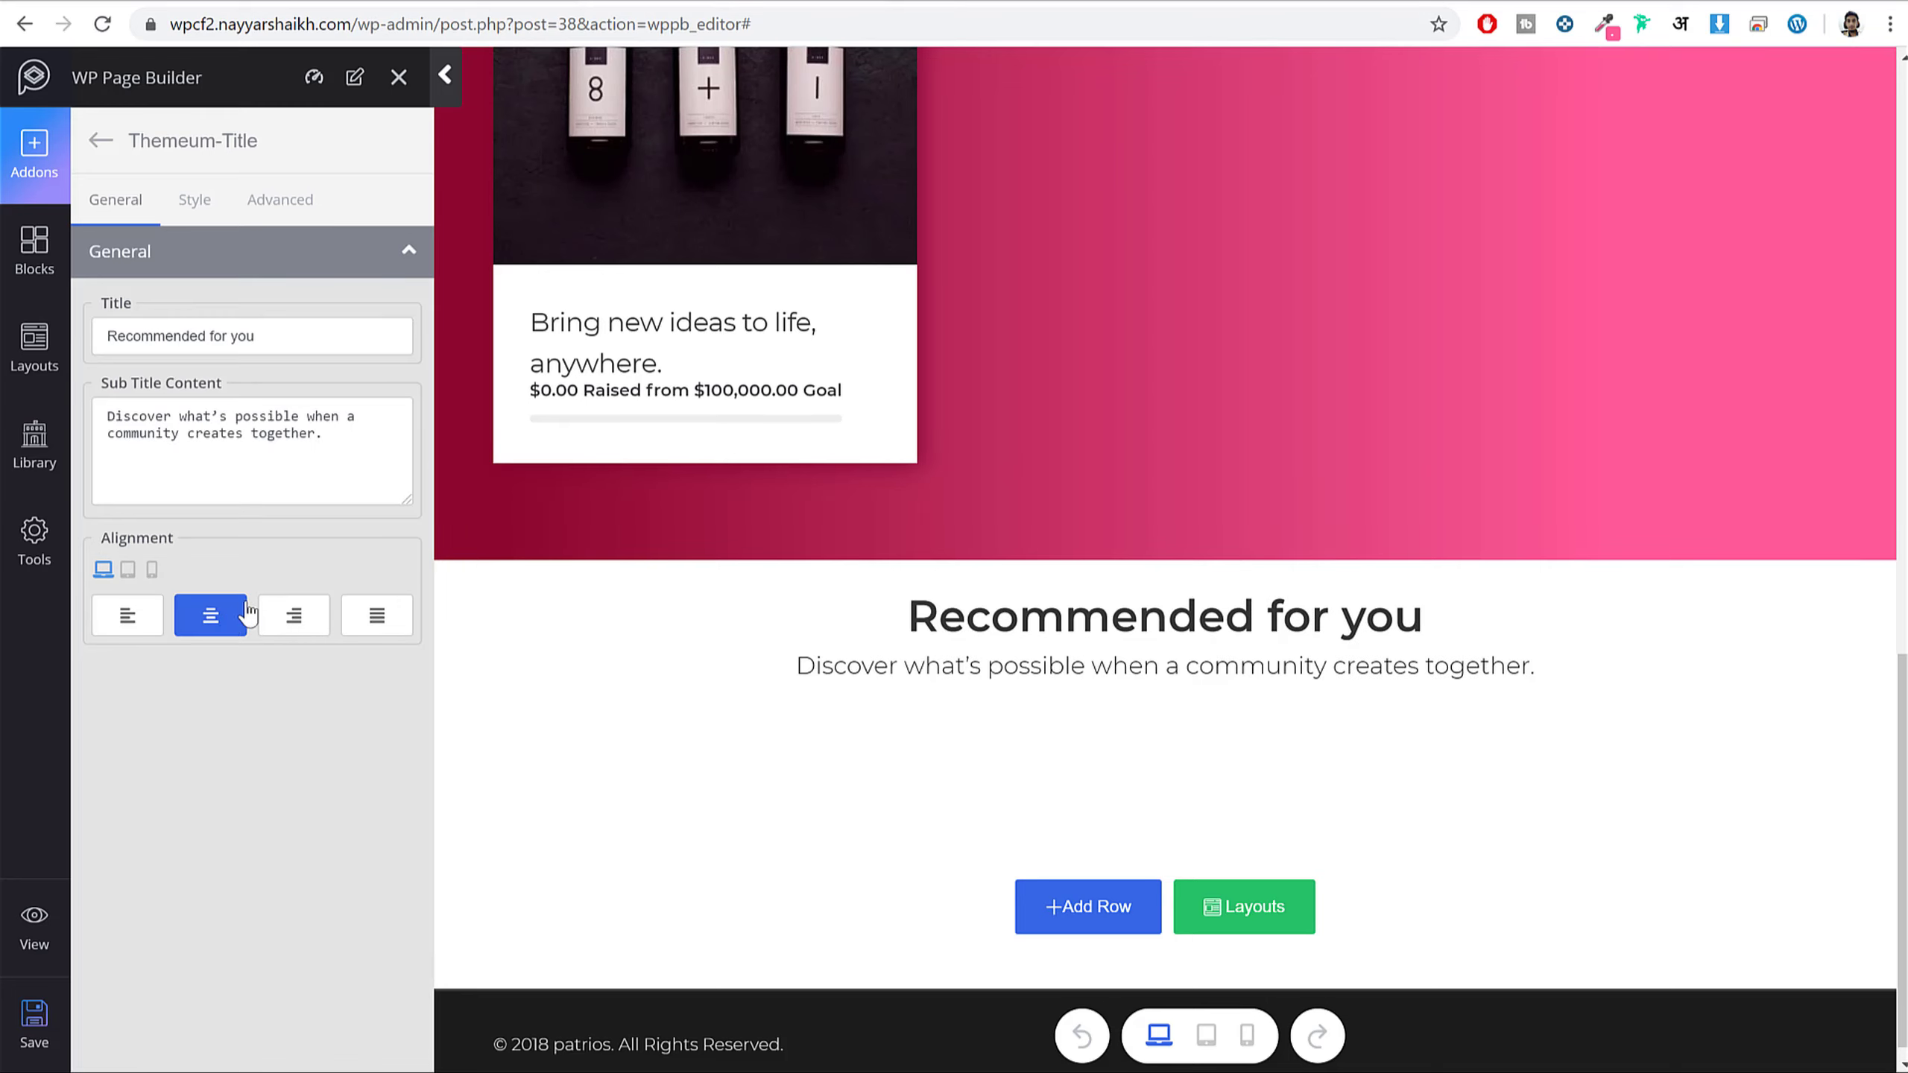
# - Open the new title's color setting and sample the pink #D33A6F beneath the Patrios demo's featured projects heading with ColorZilla
pyautogui.click(196, 202)
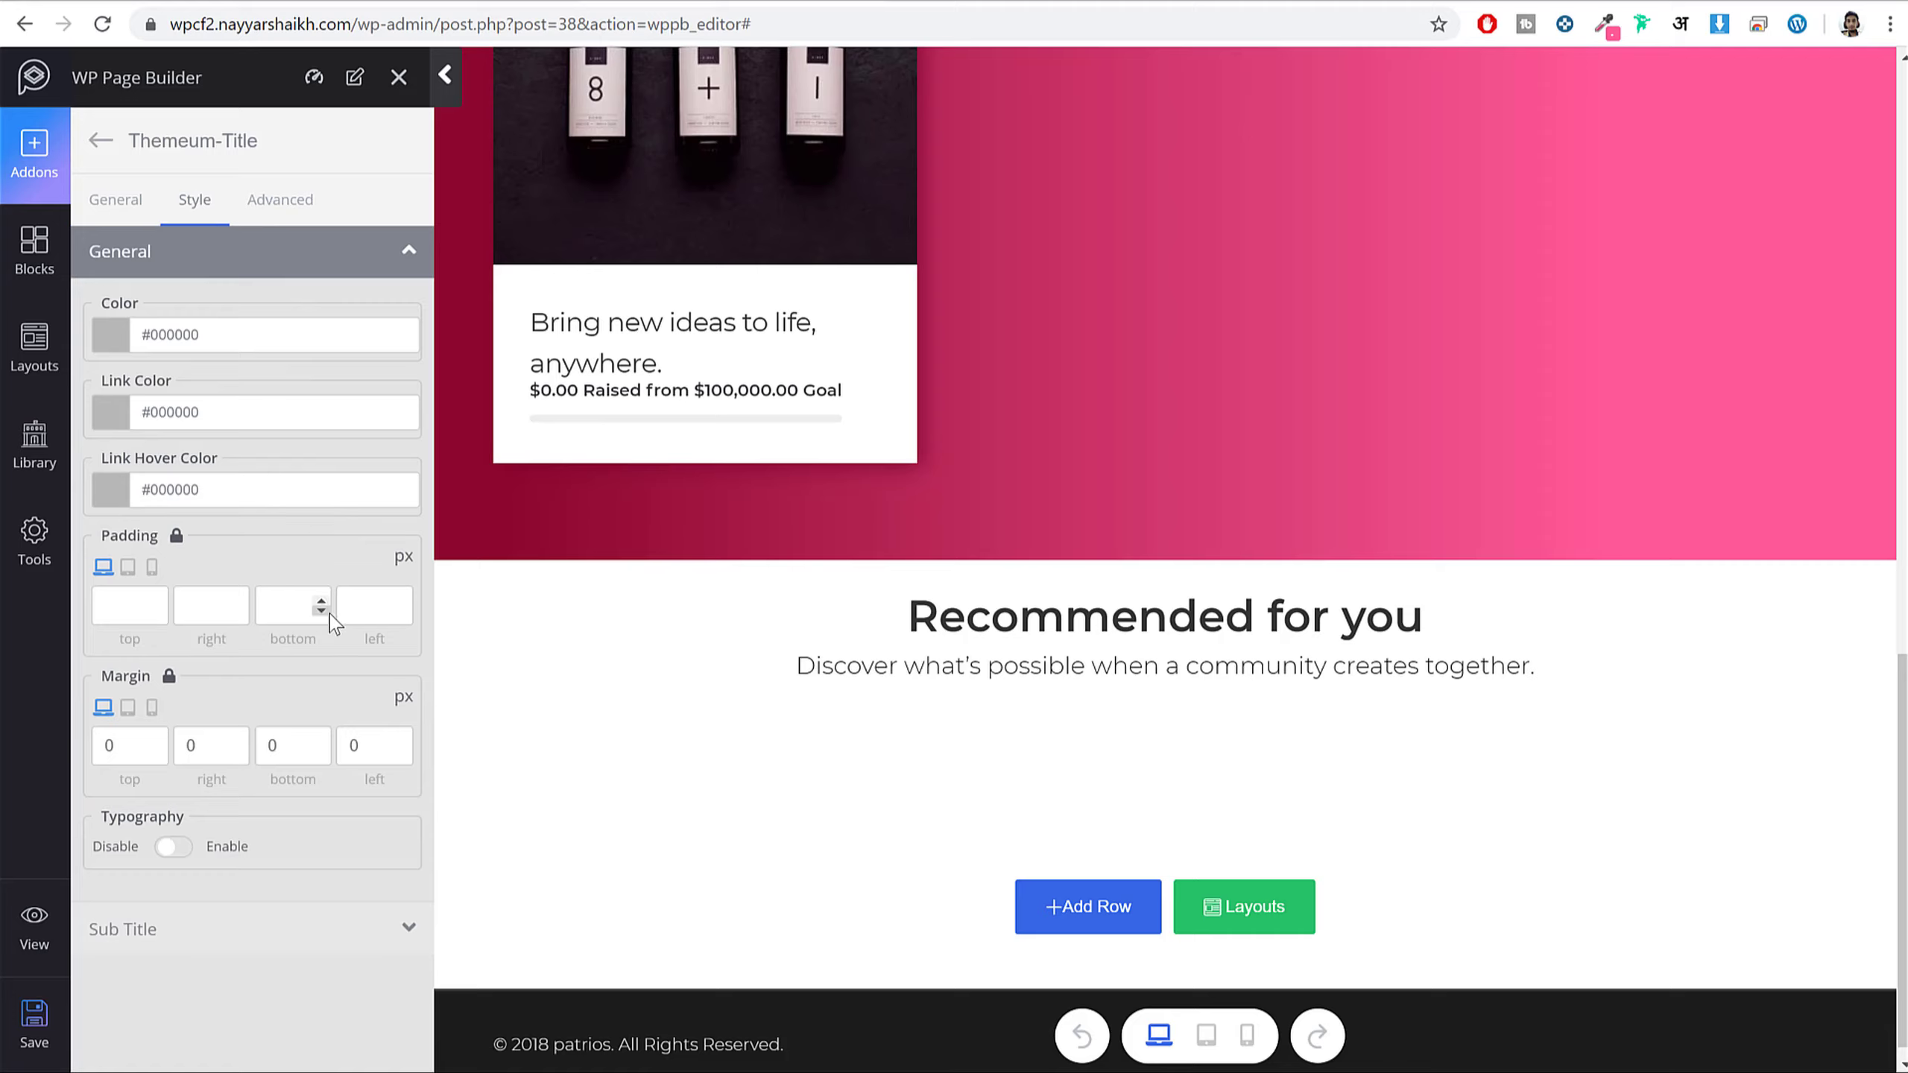
pyautogui.click(220, 347)
pyautogui.hotkey('ctrl', 'v')
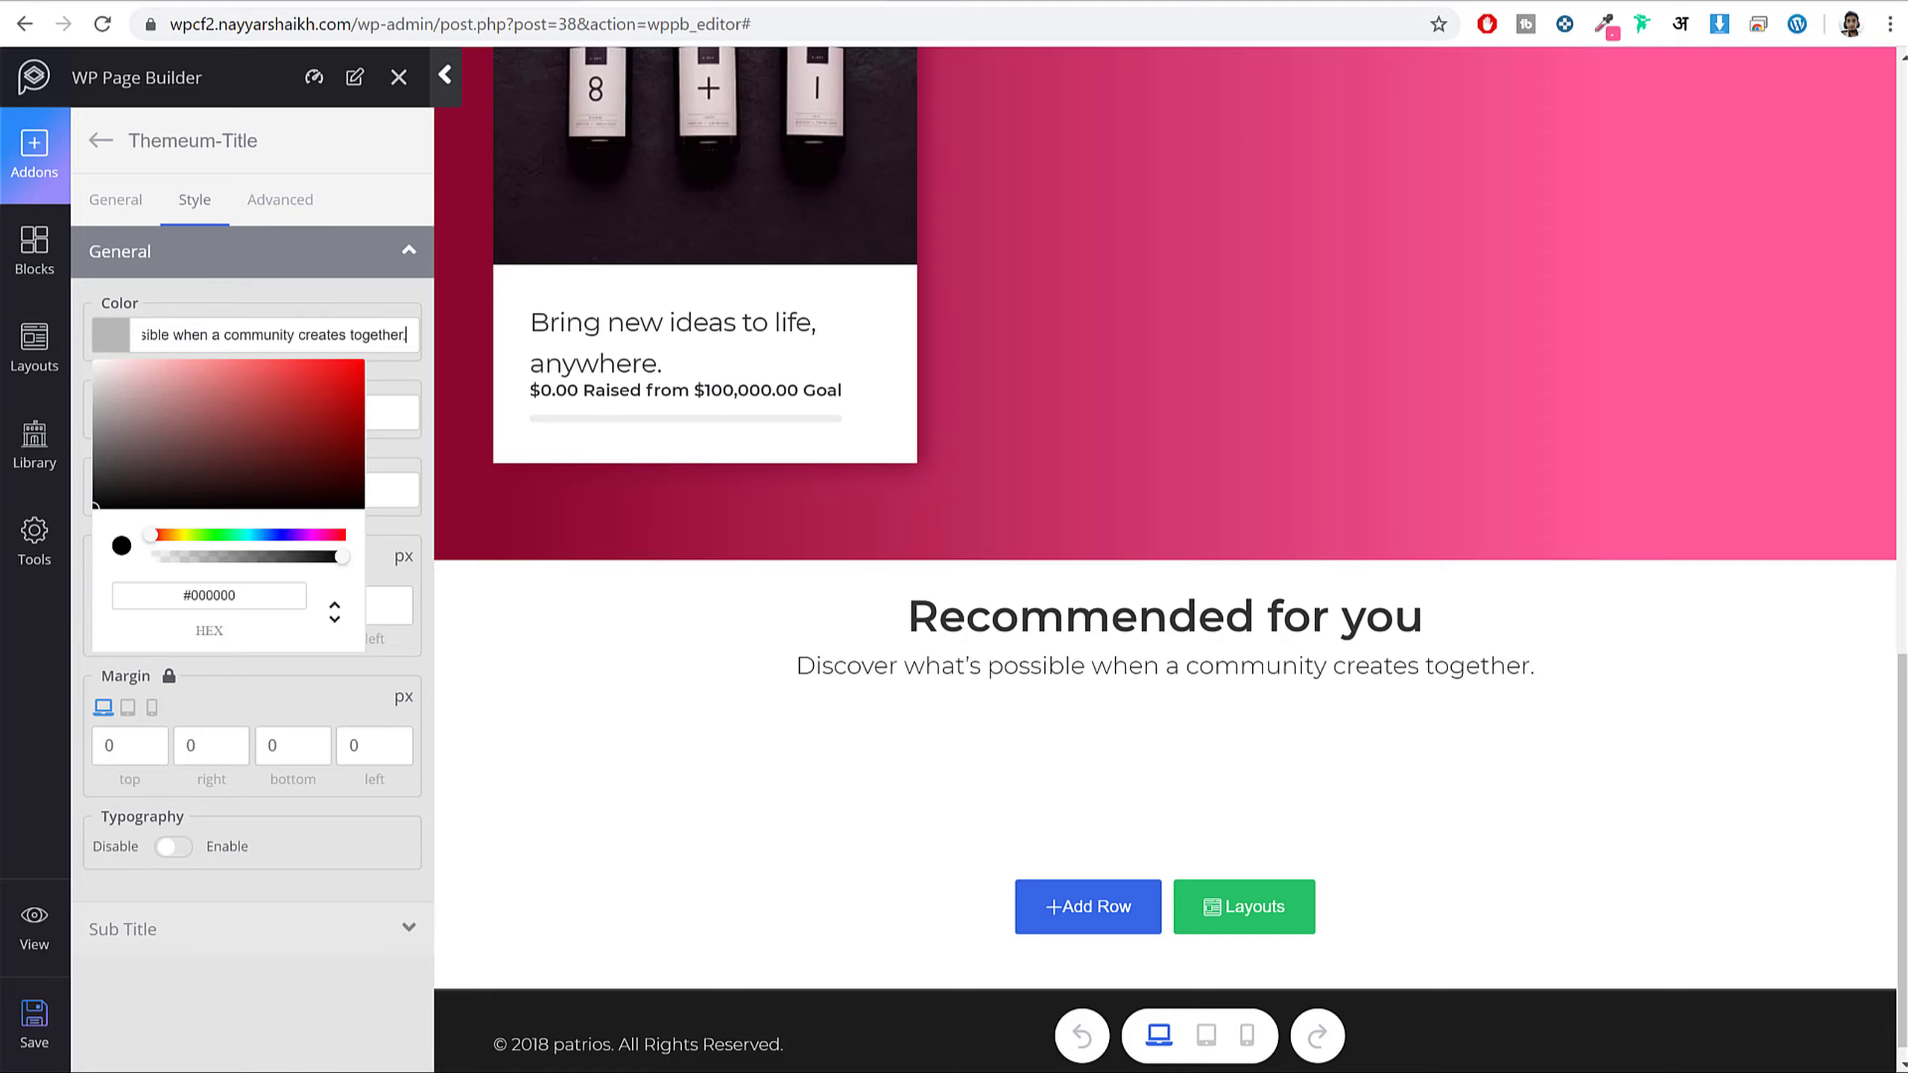
pyautogui.click(973, 2)
pyautogui.click(1602, 24)
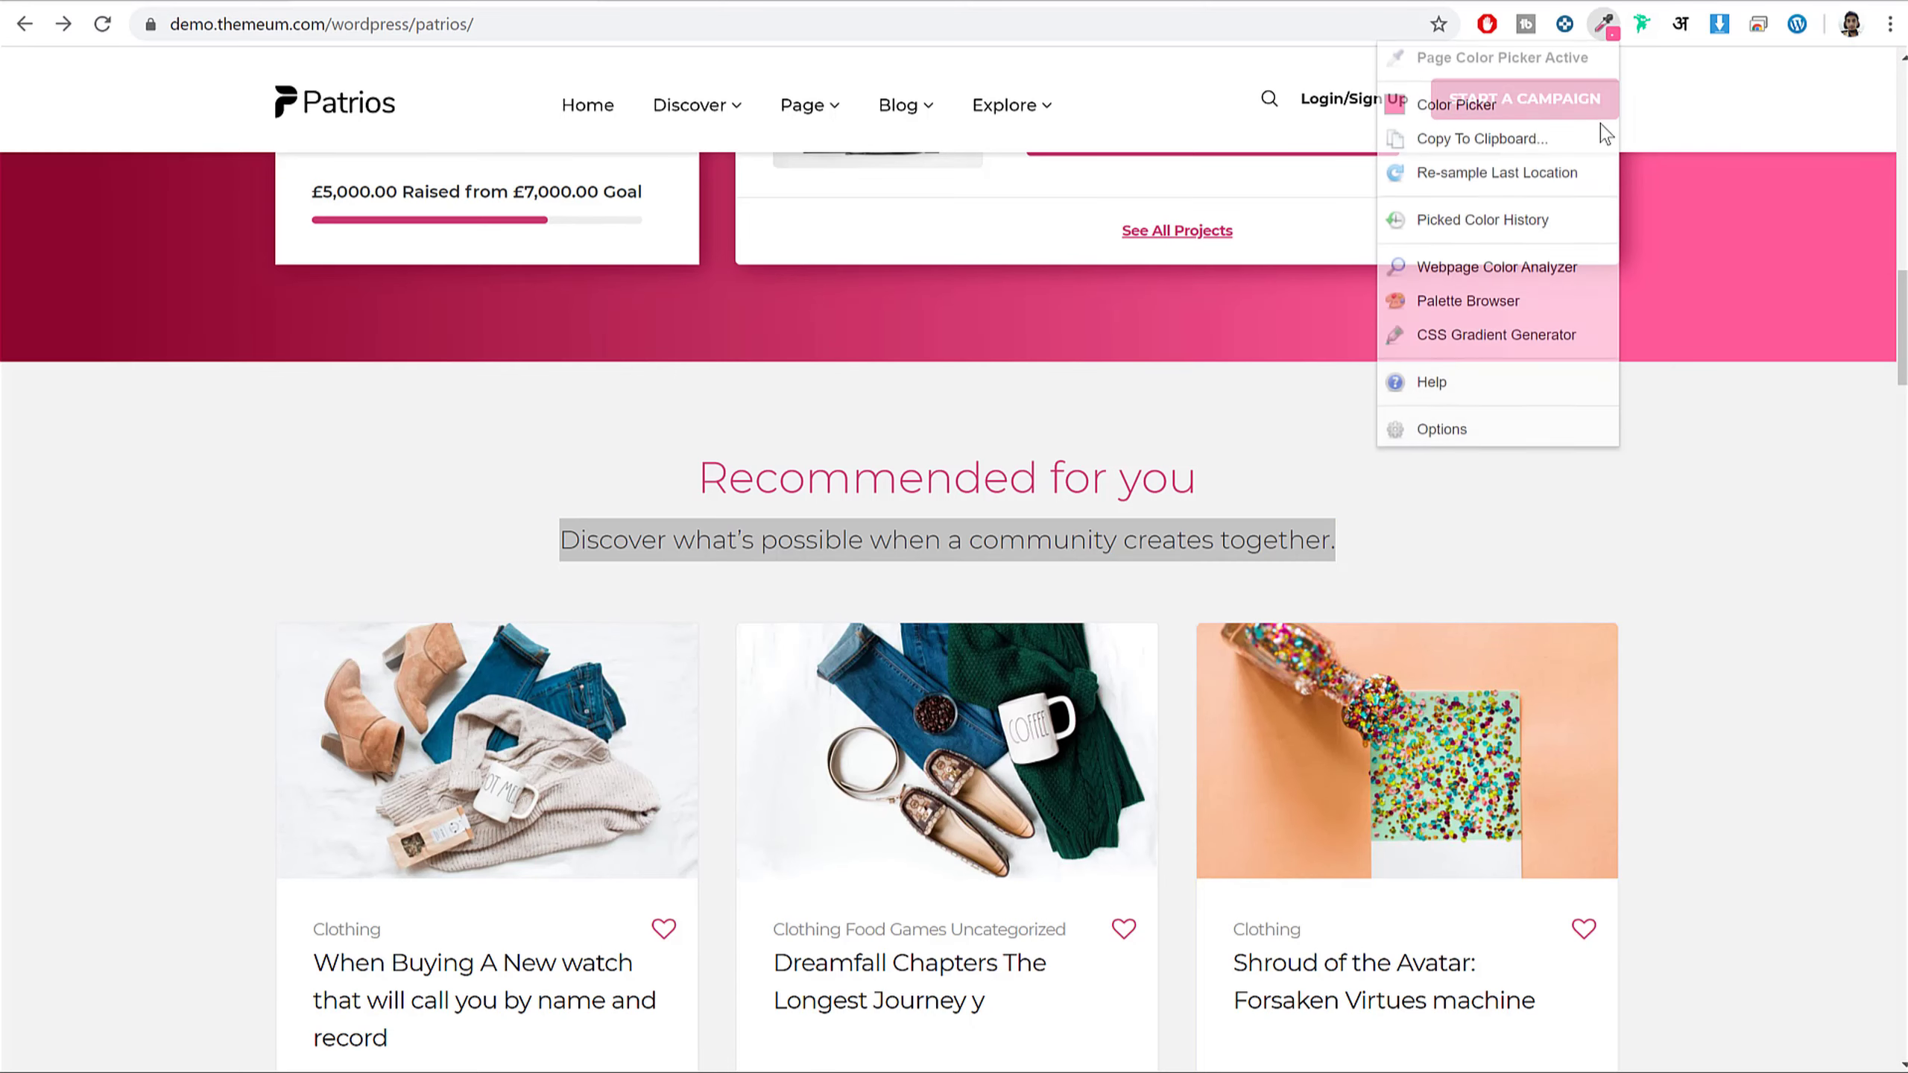
pyautogui.scroll(10, 1021, 451)
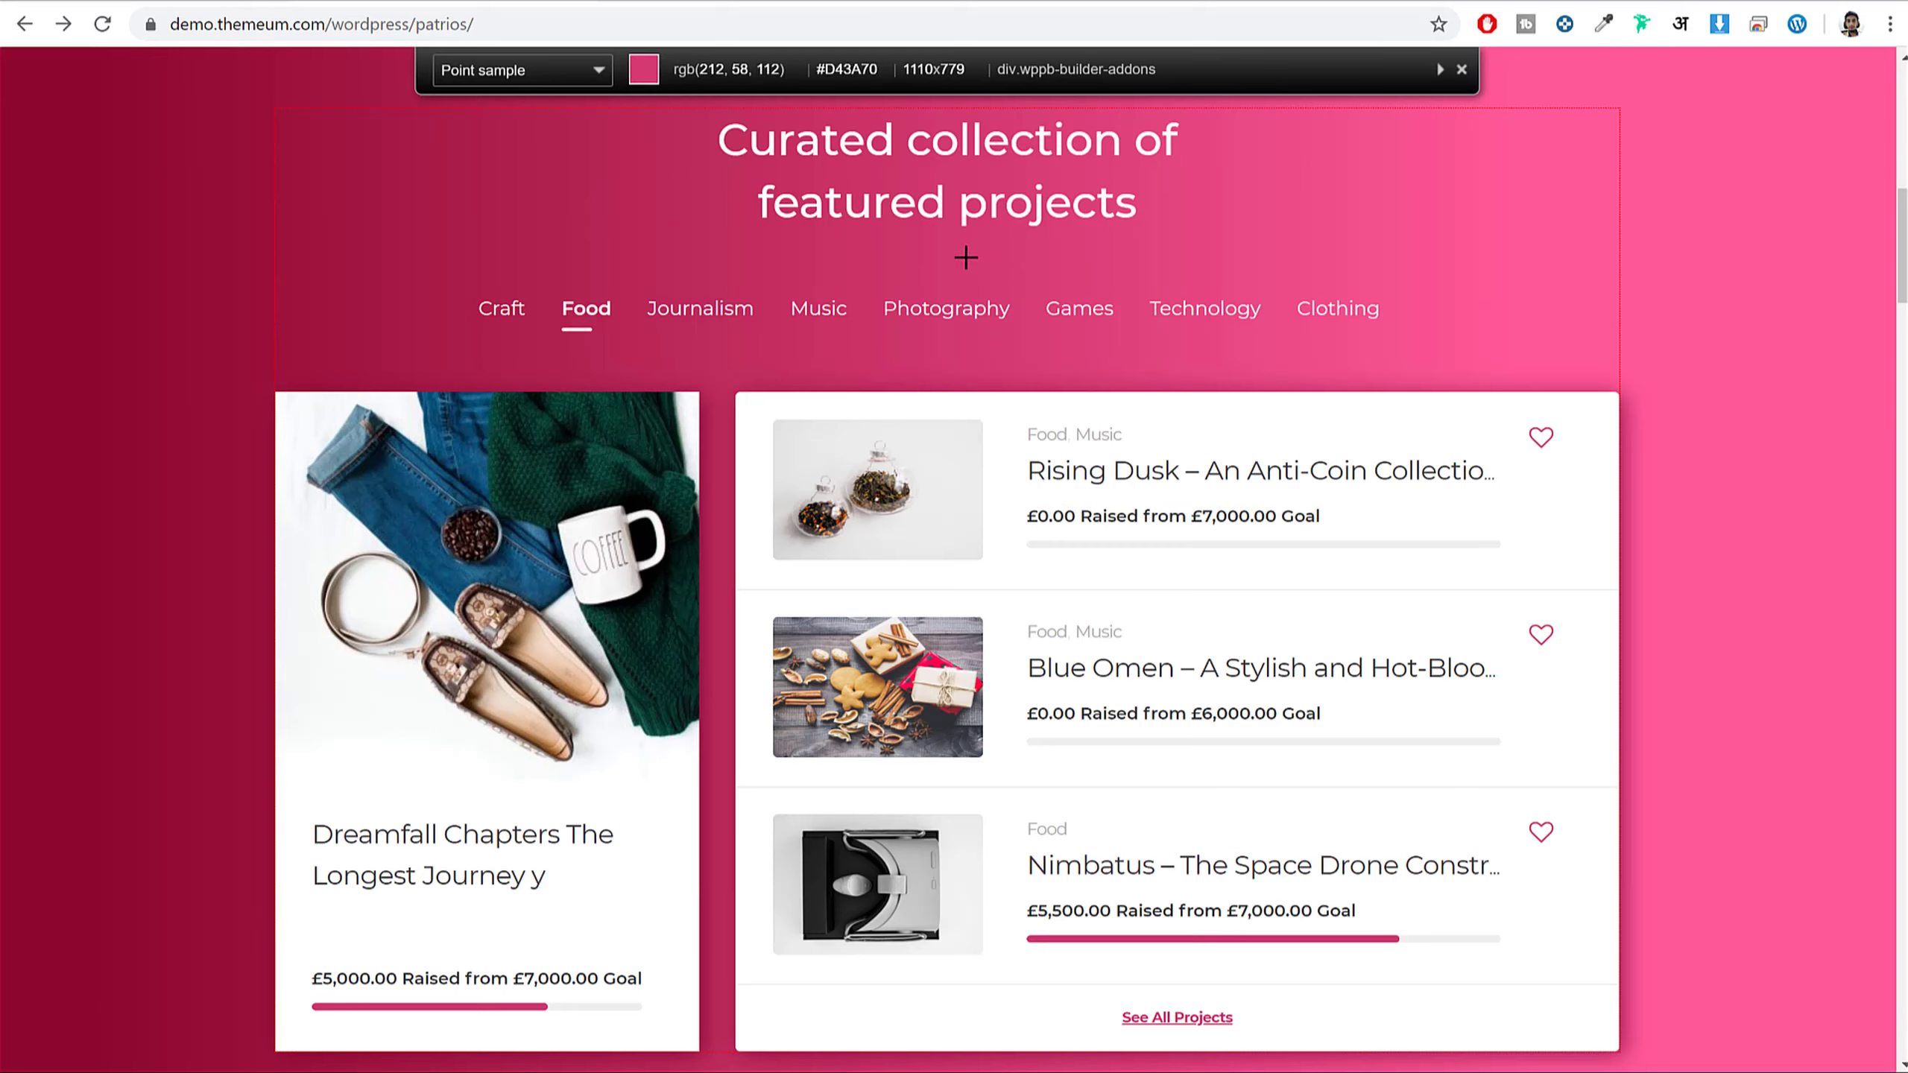
pyautogui.click(966, 257)
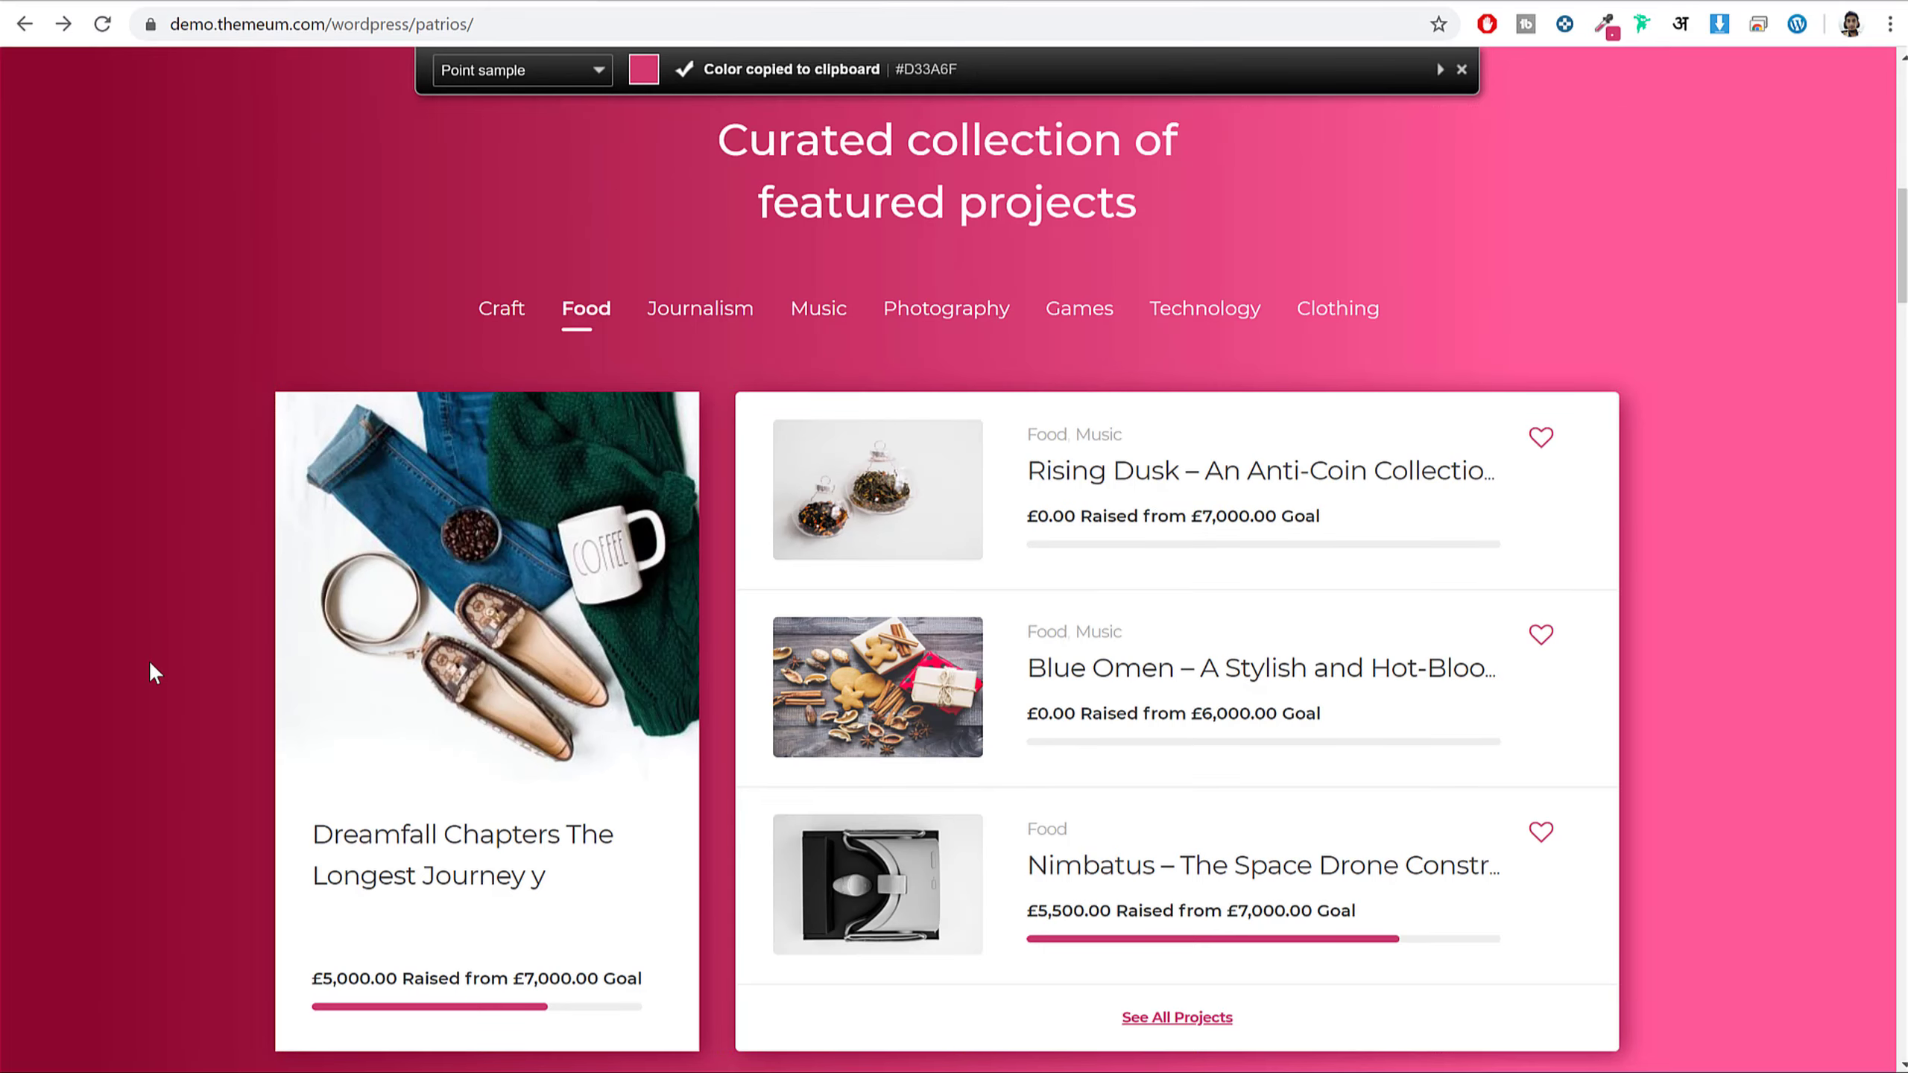
# - Set the color and link color of the "Recommended for you" title to the sampled #D33A6F
pyautogui.hotkey('ctrl', 'Tab')
pyautogui.tripleClick(232, 597)
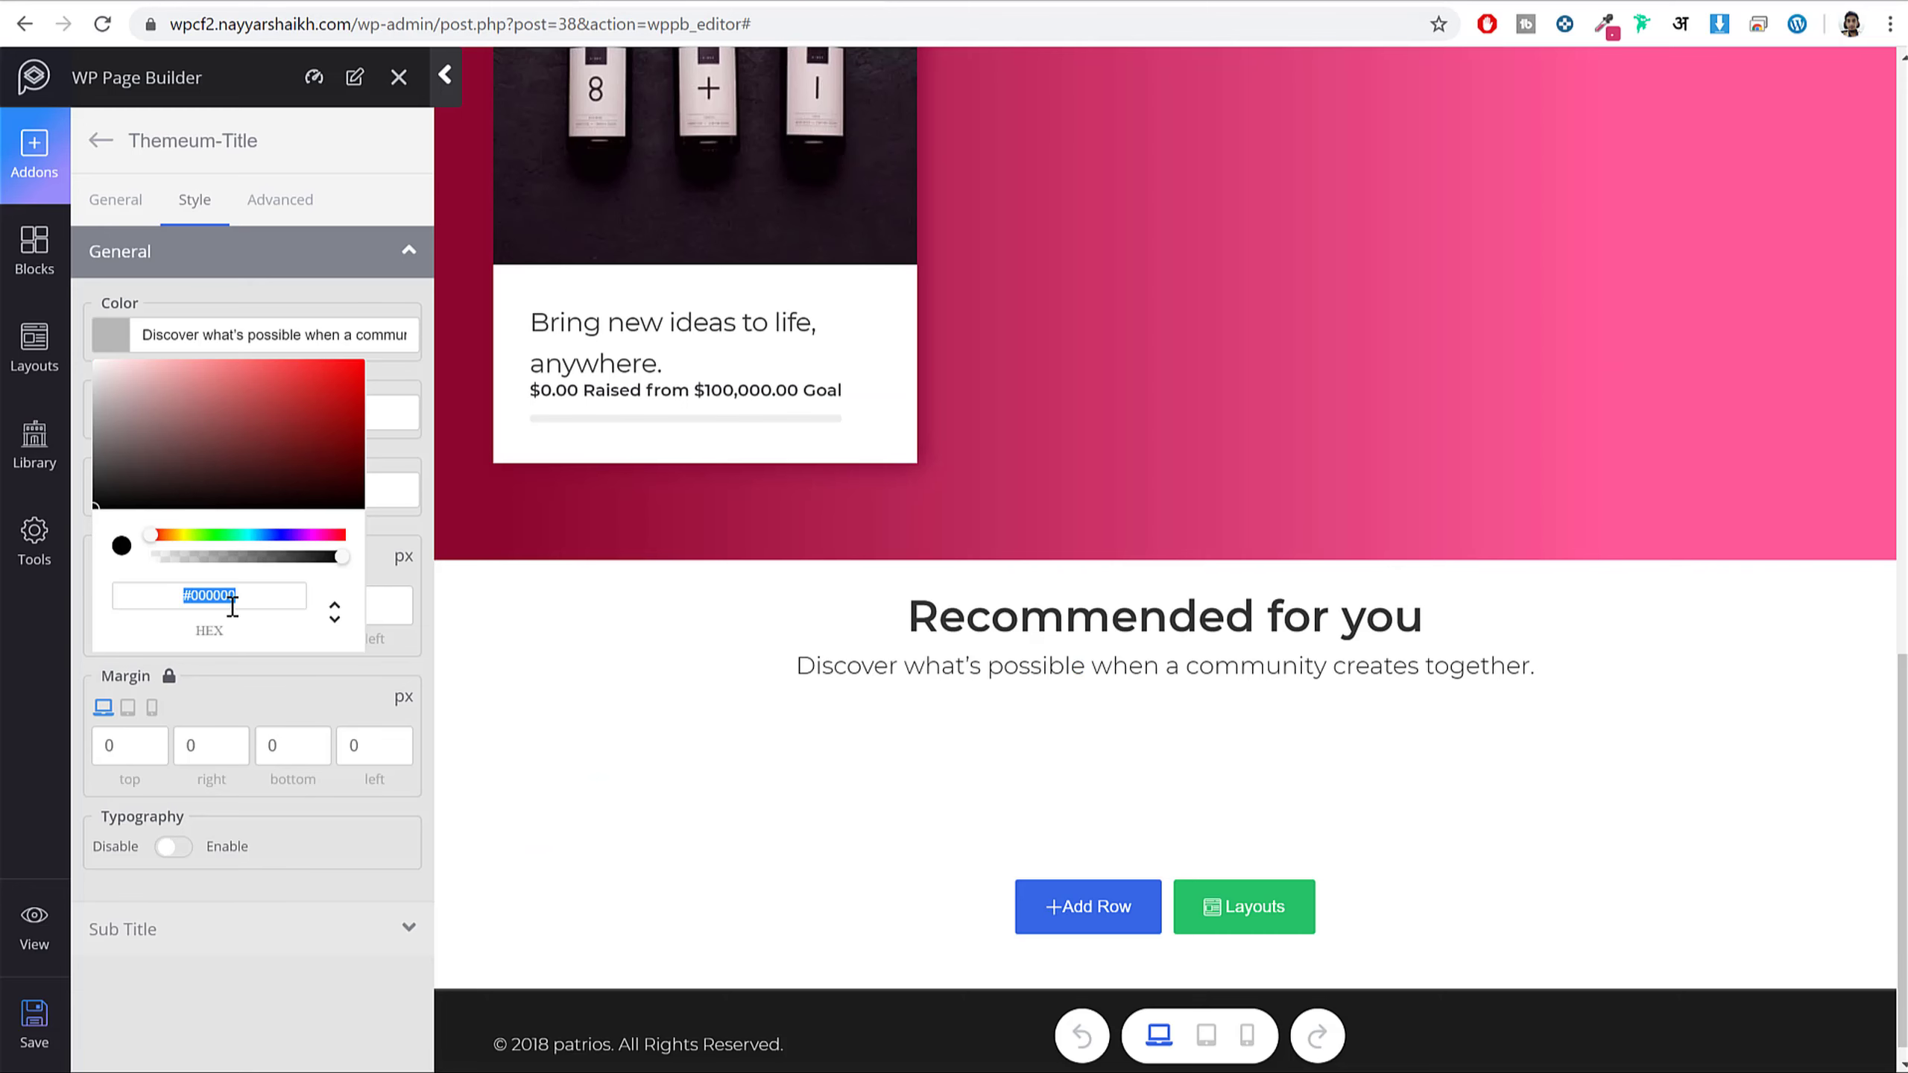
pyautogui.write('#D33A6F')
pyautogui.click(232, 323)
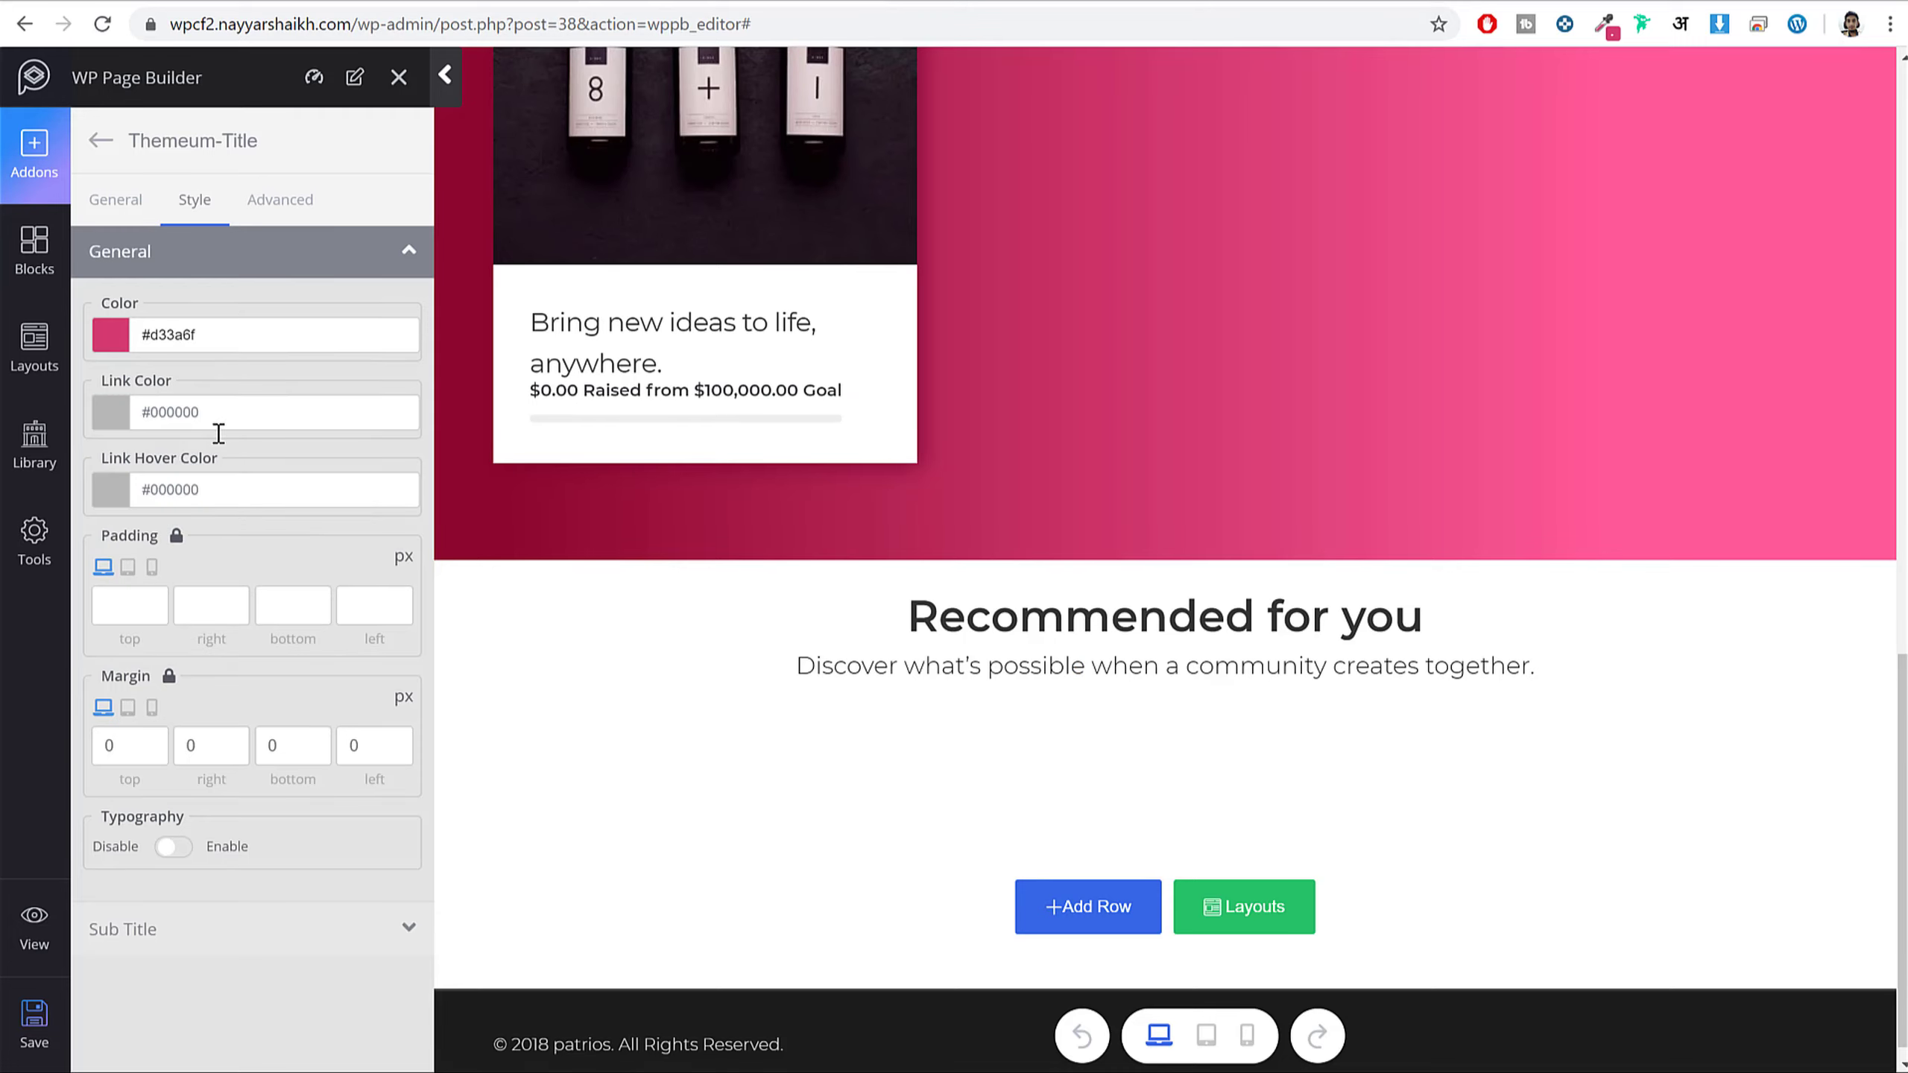
pyautogui.click(225, 423)
pyautogui.tripleClick(230, 673)
pyautogui.write('#D33A6F')
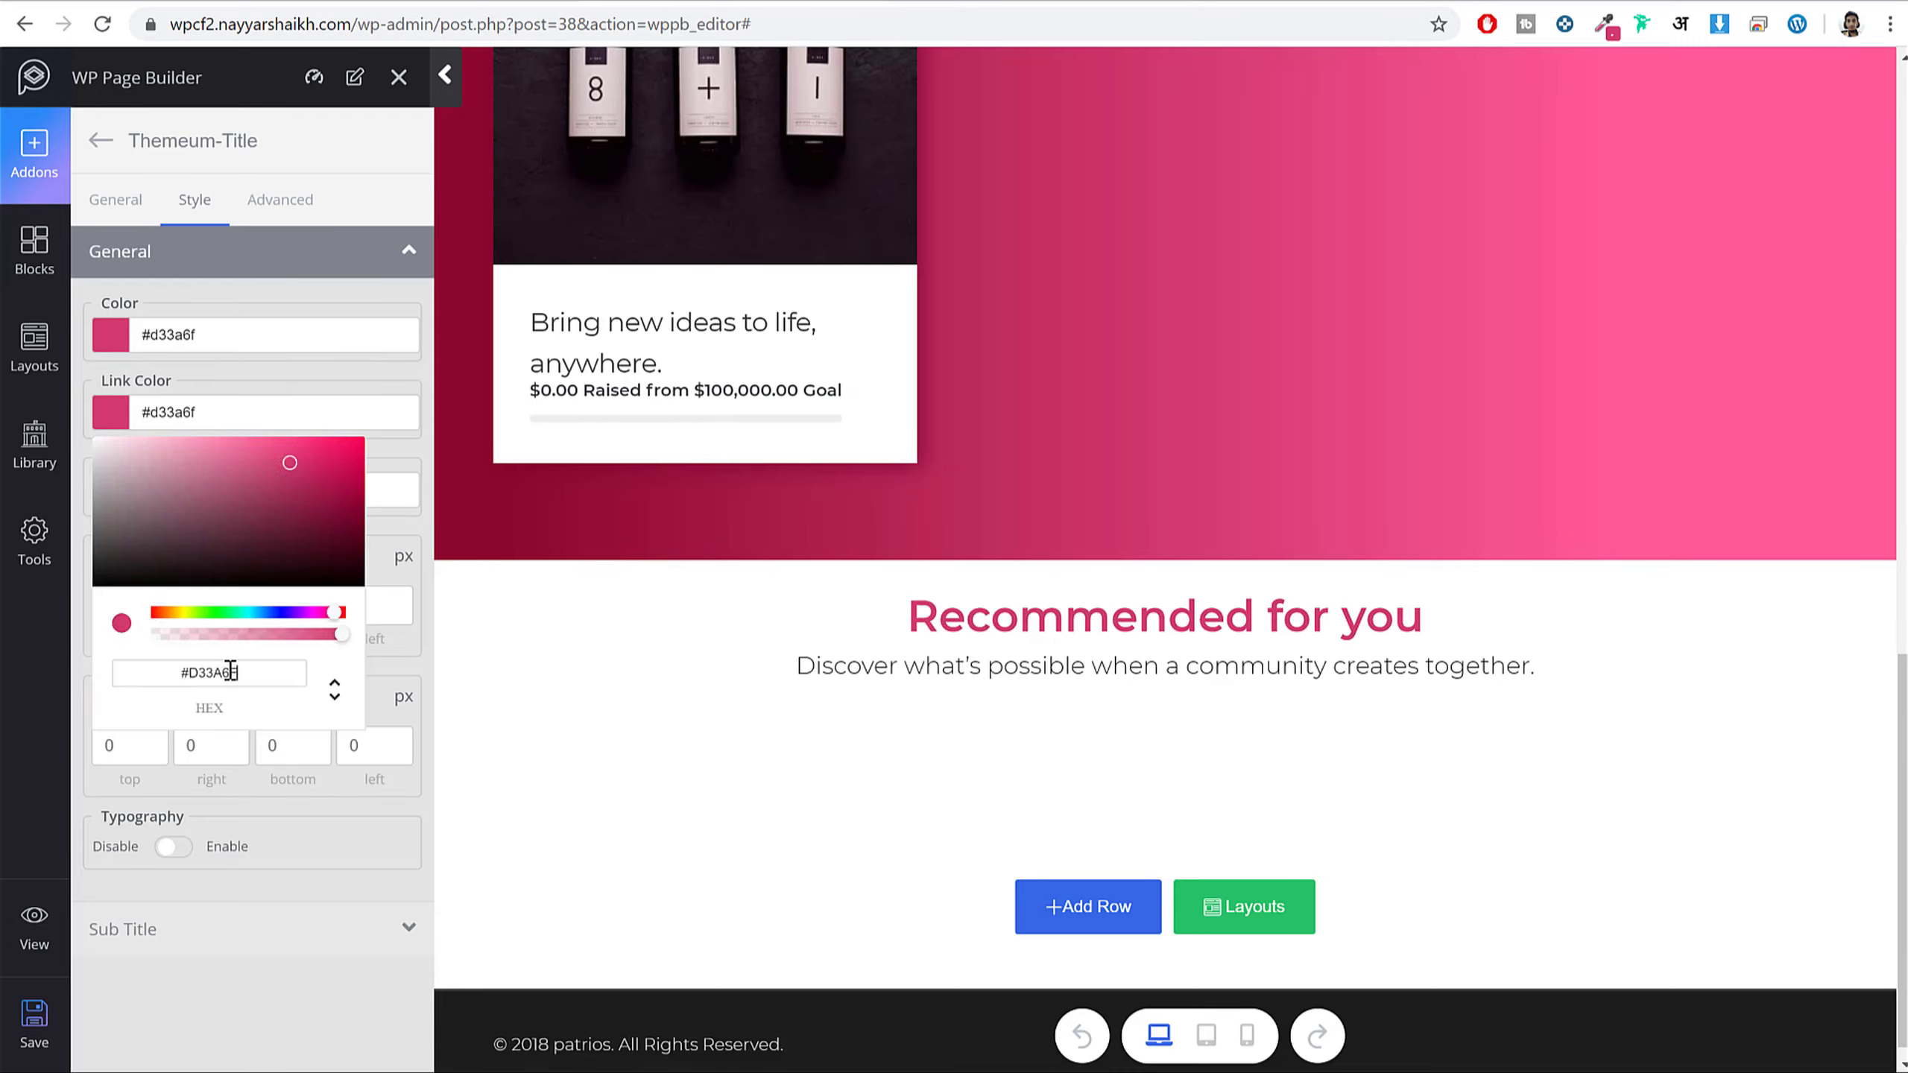
pyautogui.click(248, 412)
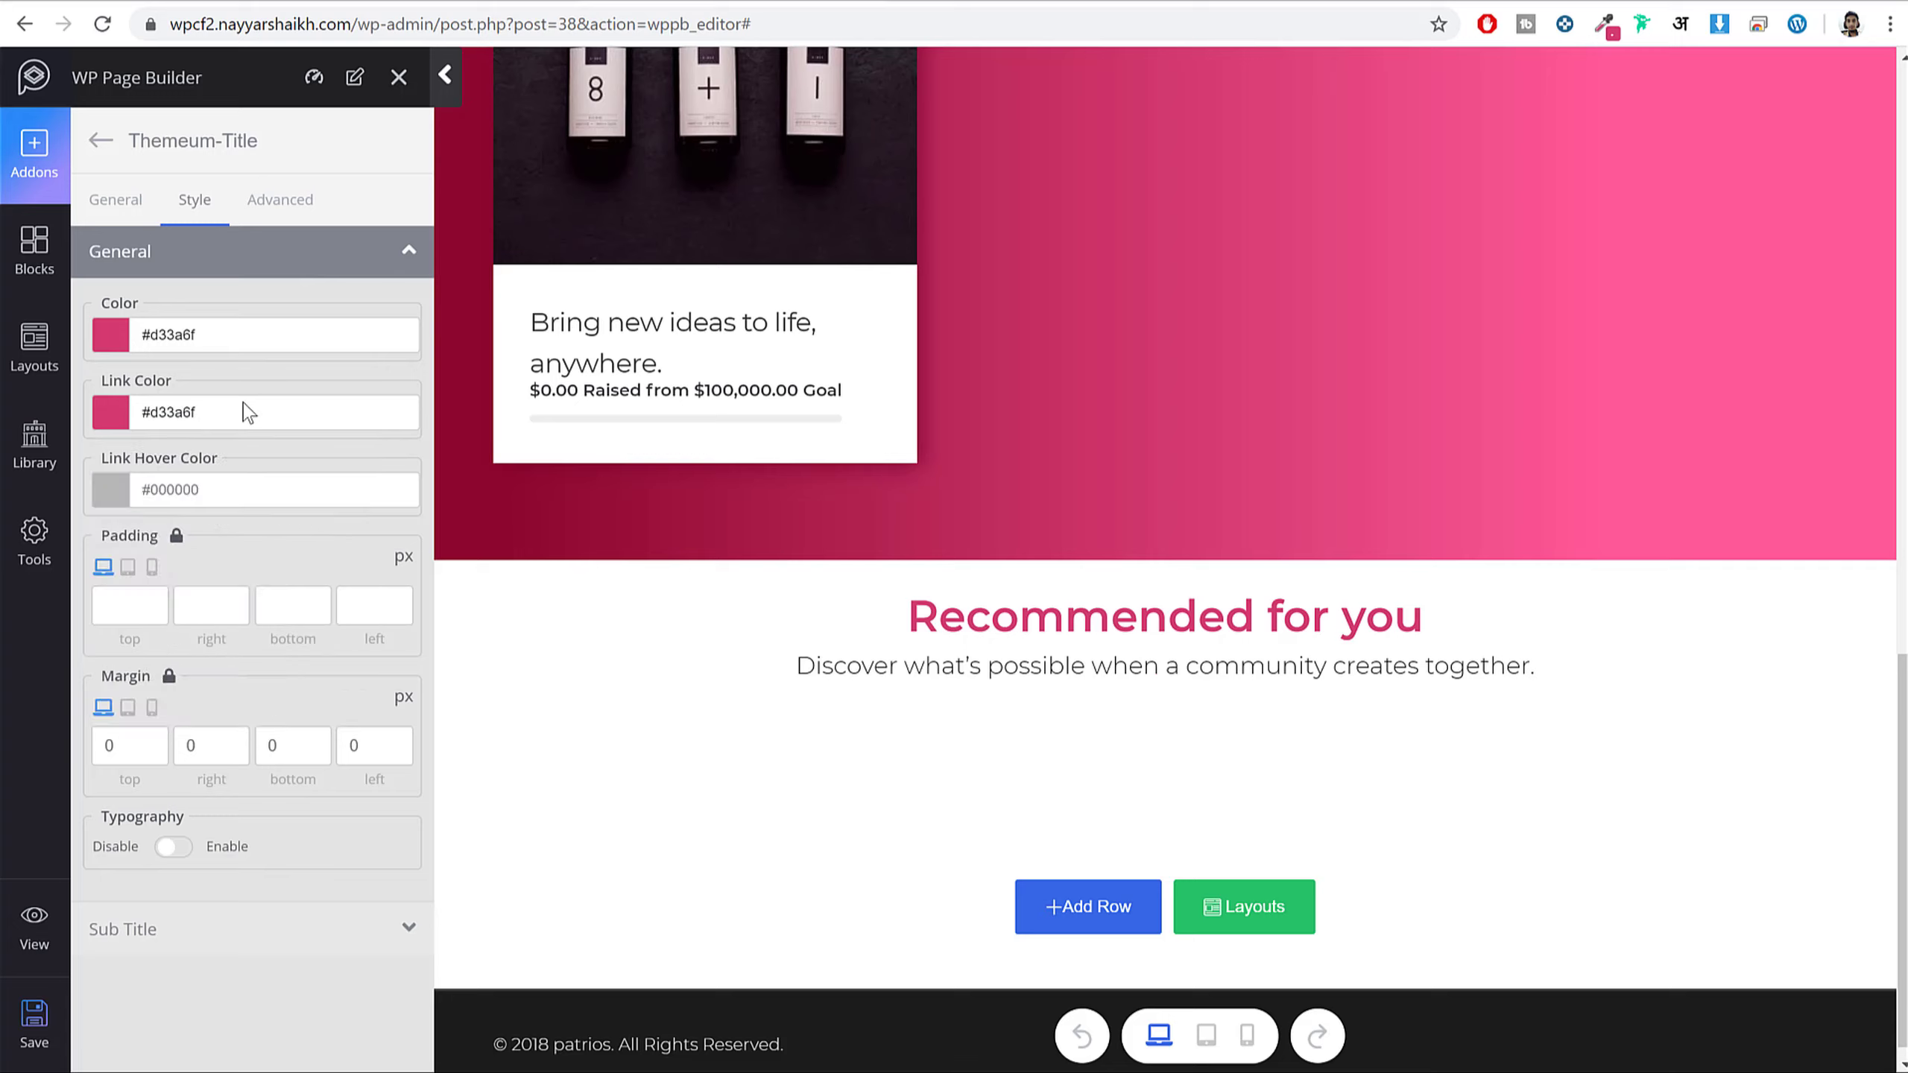
# - Enable typography for the "Recommended for you" title and set its font size to 36 px
pyautogui.click(174, 847)
pyautogui.scroll(-5, 333, 803)
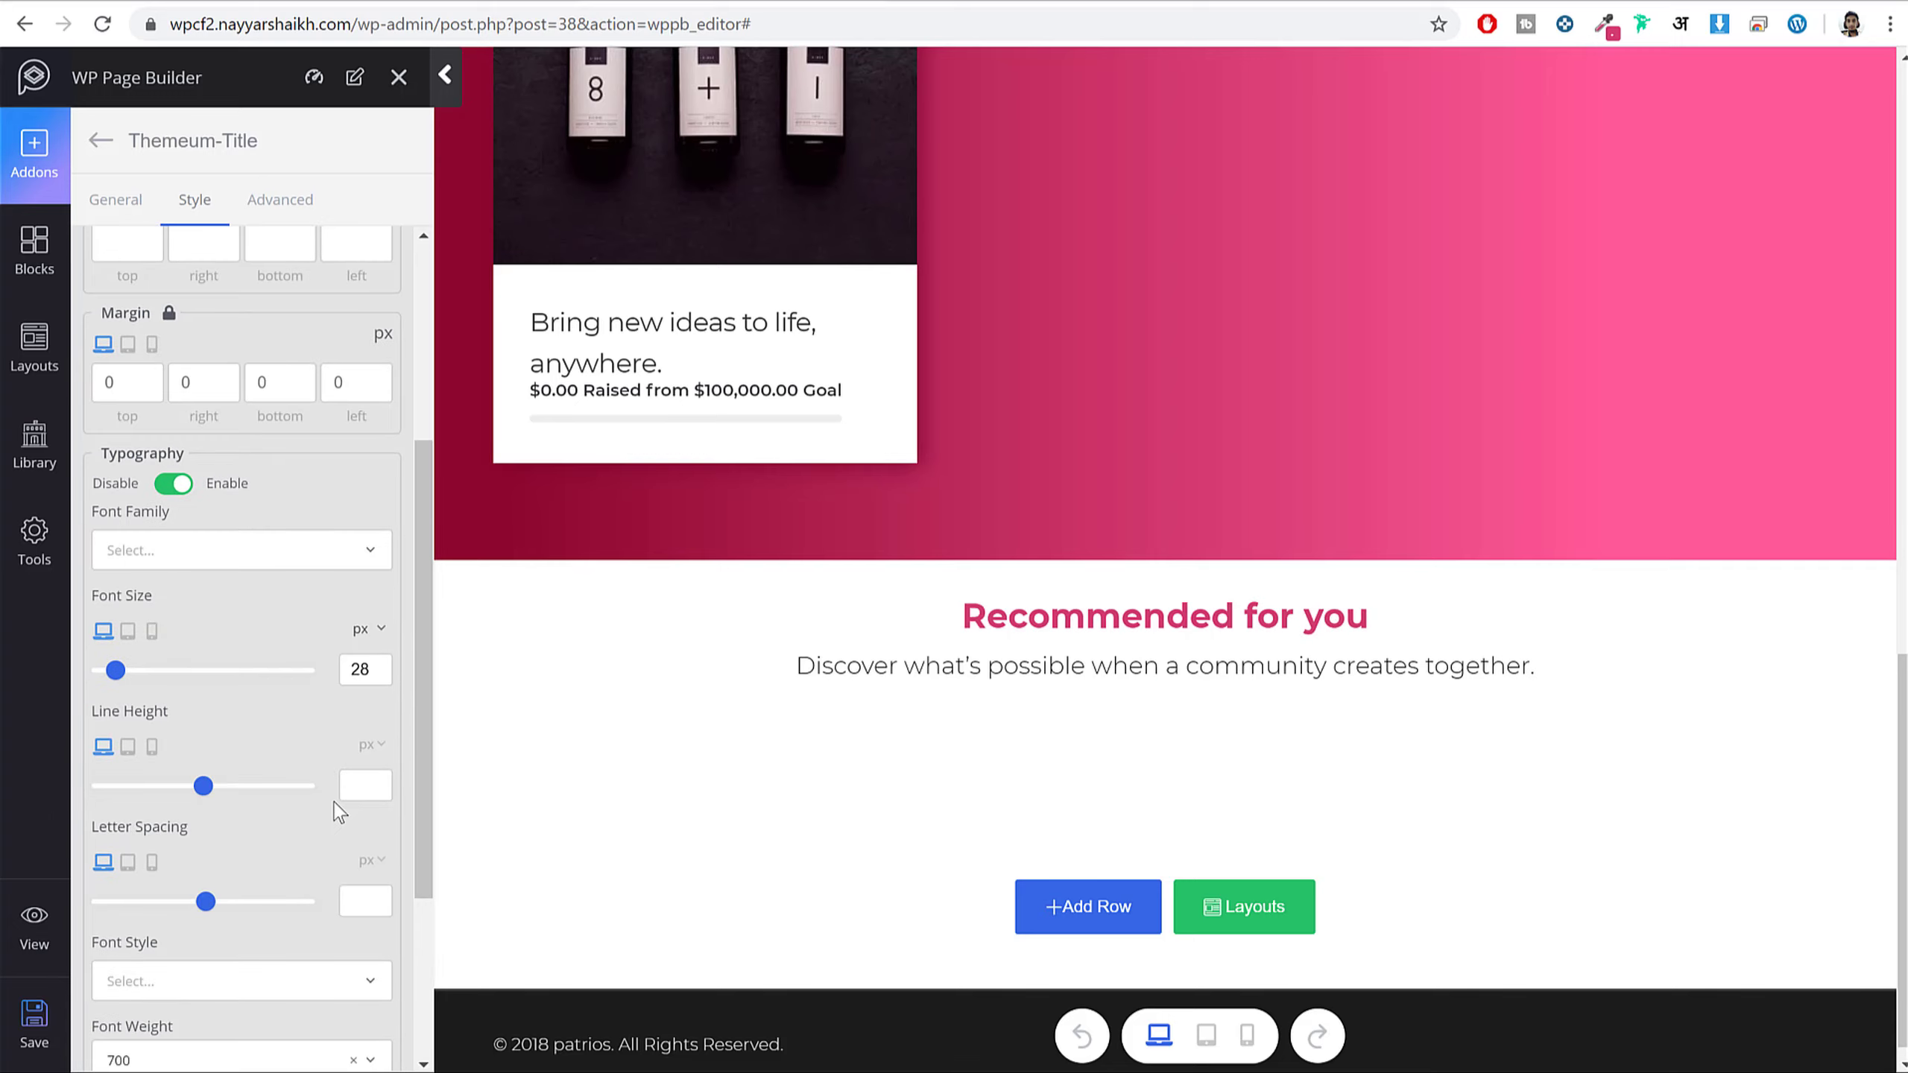
pyautogui.scroll(-2, 179, 640)
pyautogui.click(383, 543)
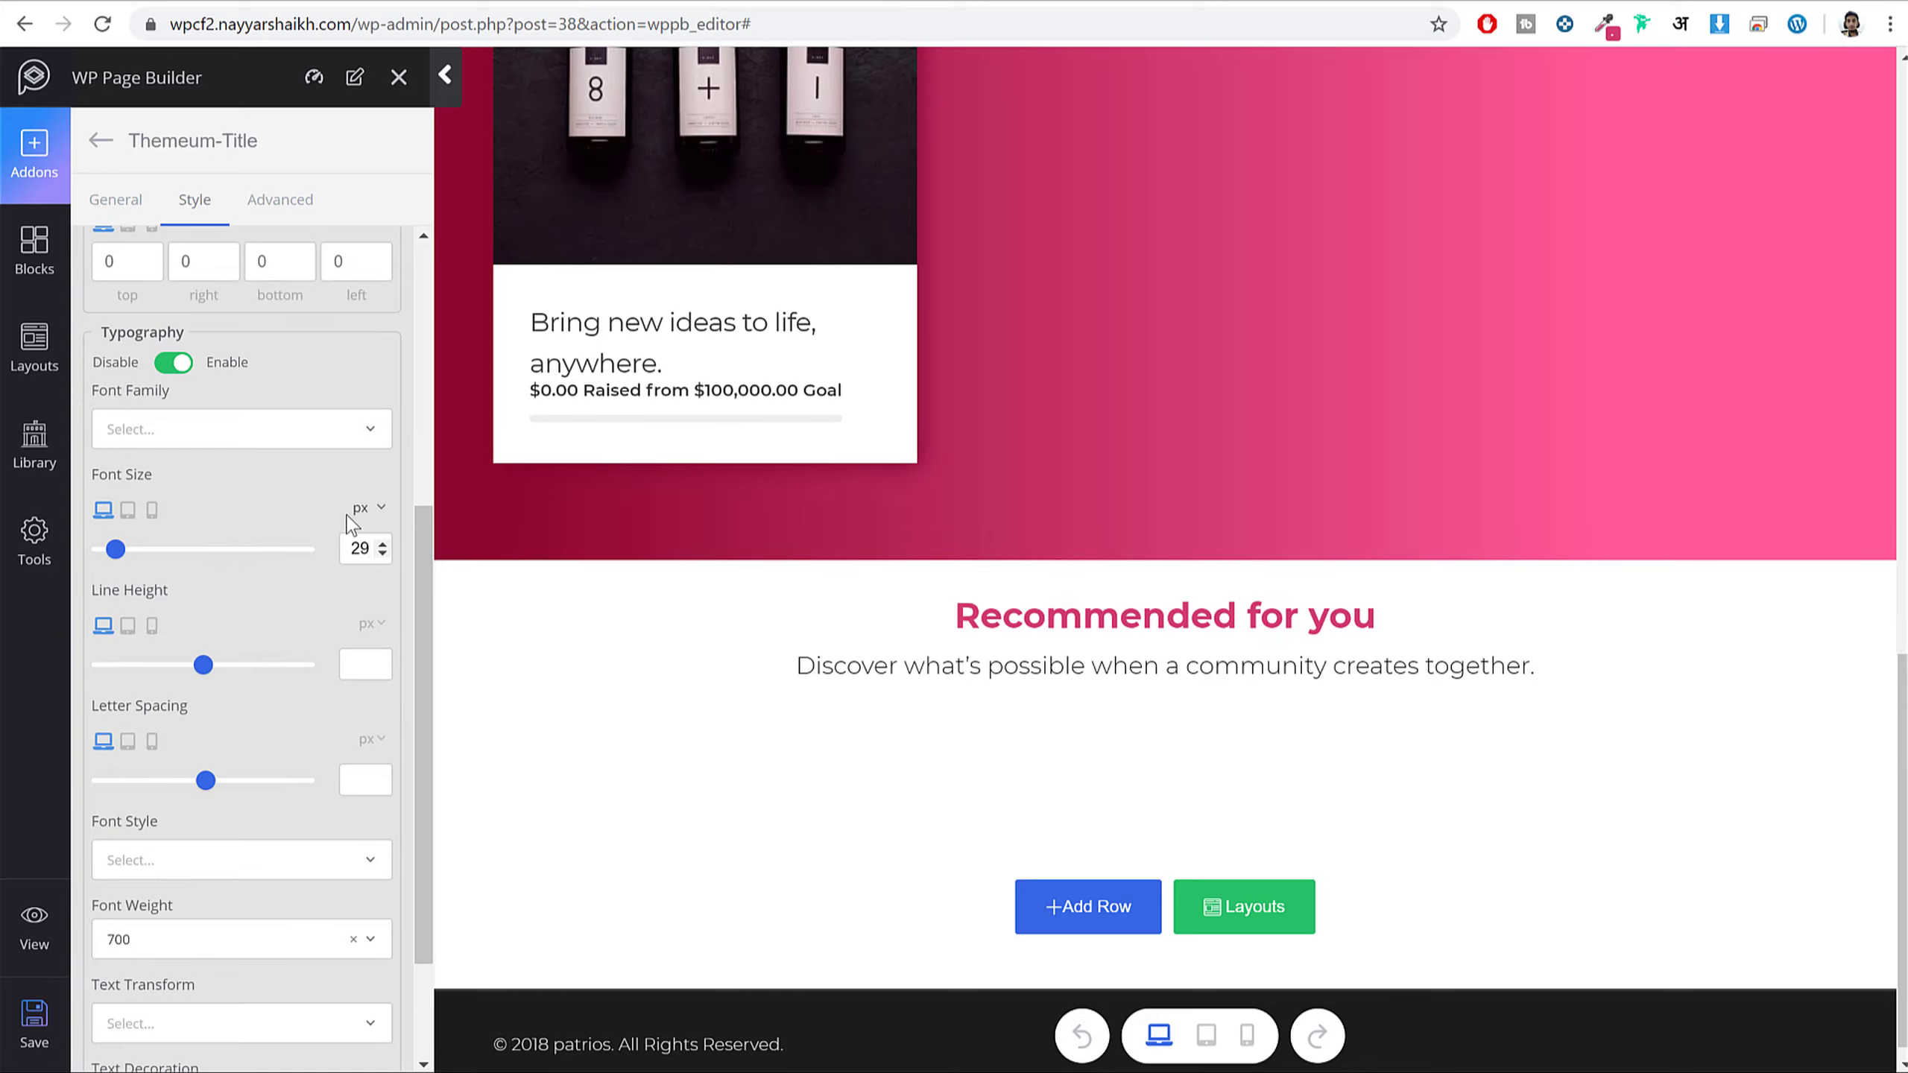
pyautogui.write('2')
pyautogui.write('6')
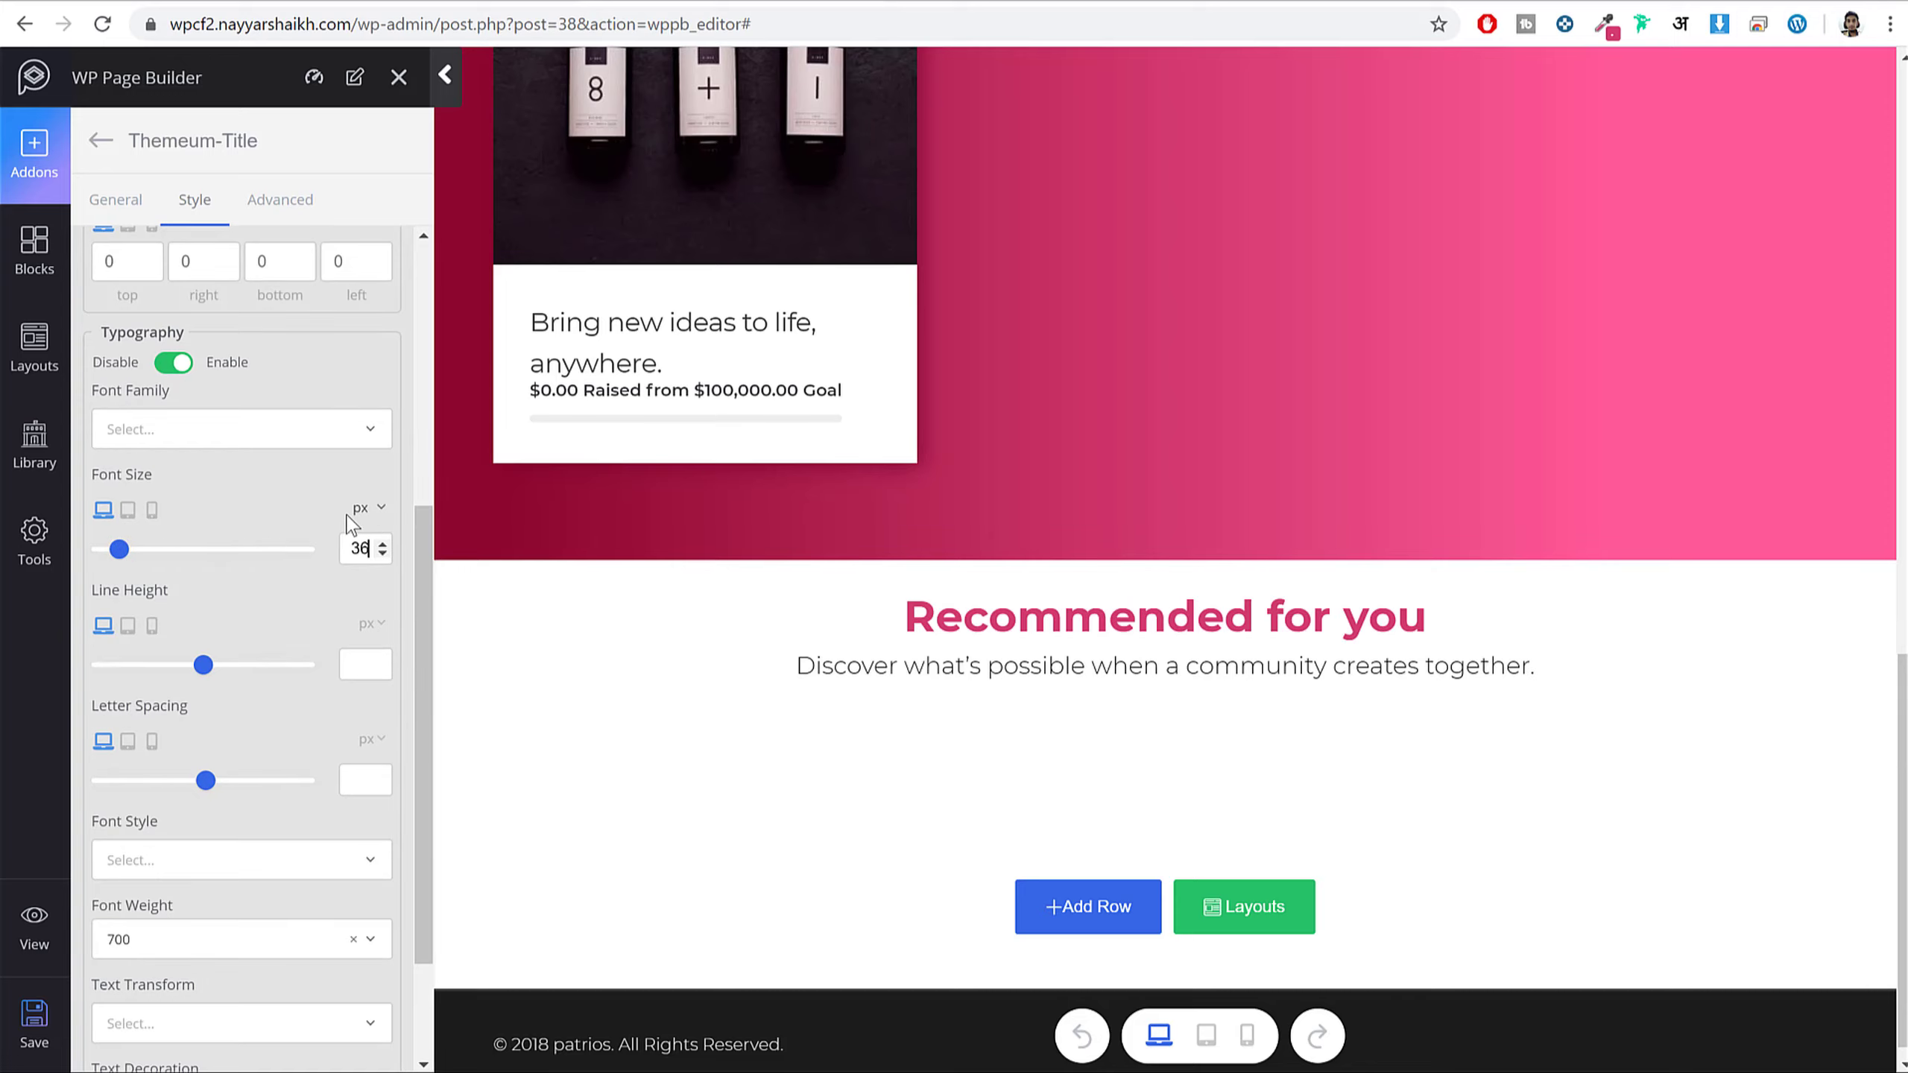
# - Set the "Recommended for you" title's font weight to 300 and compare it with the Patrios demo's heading
pyautogui.scroll(-2, 229, 790)
pyautogui.click(229, 789)
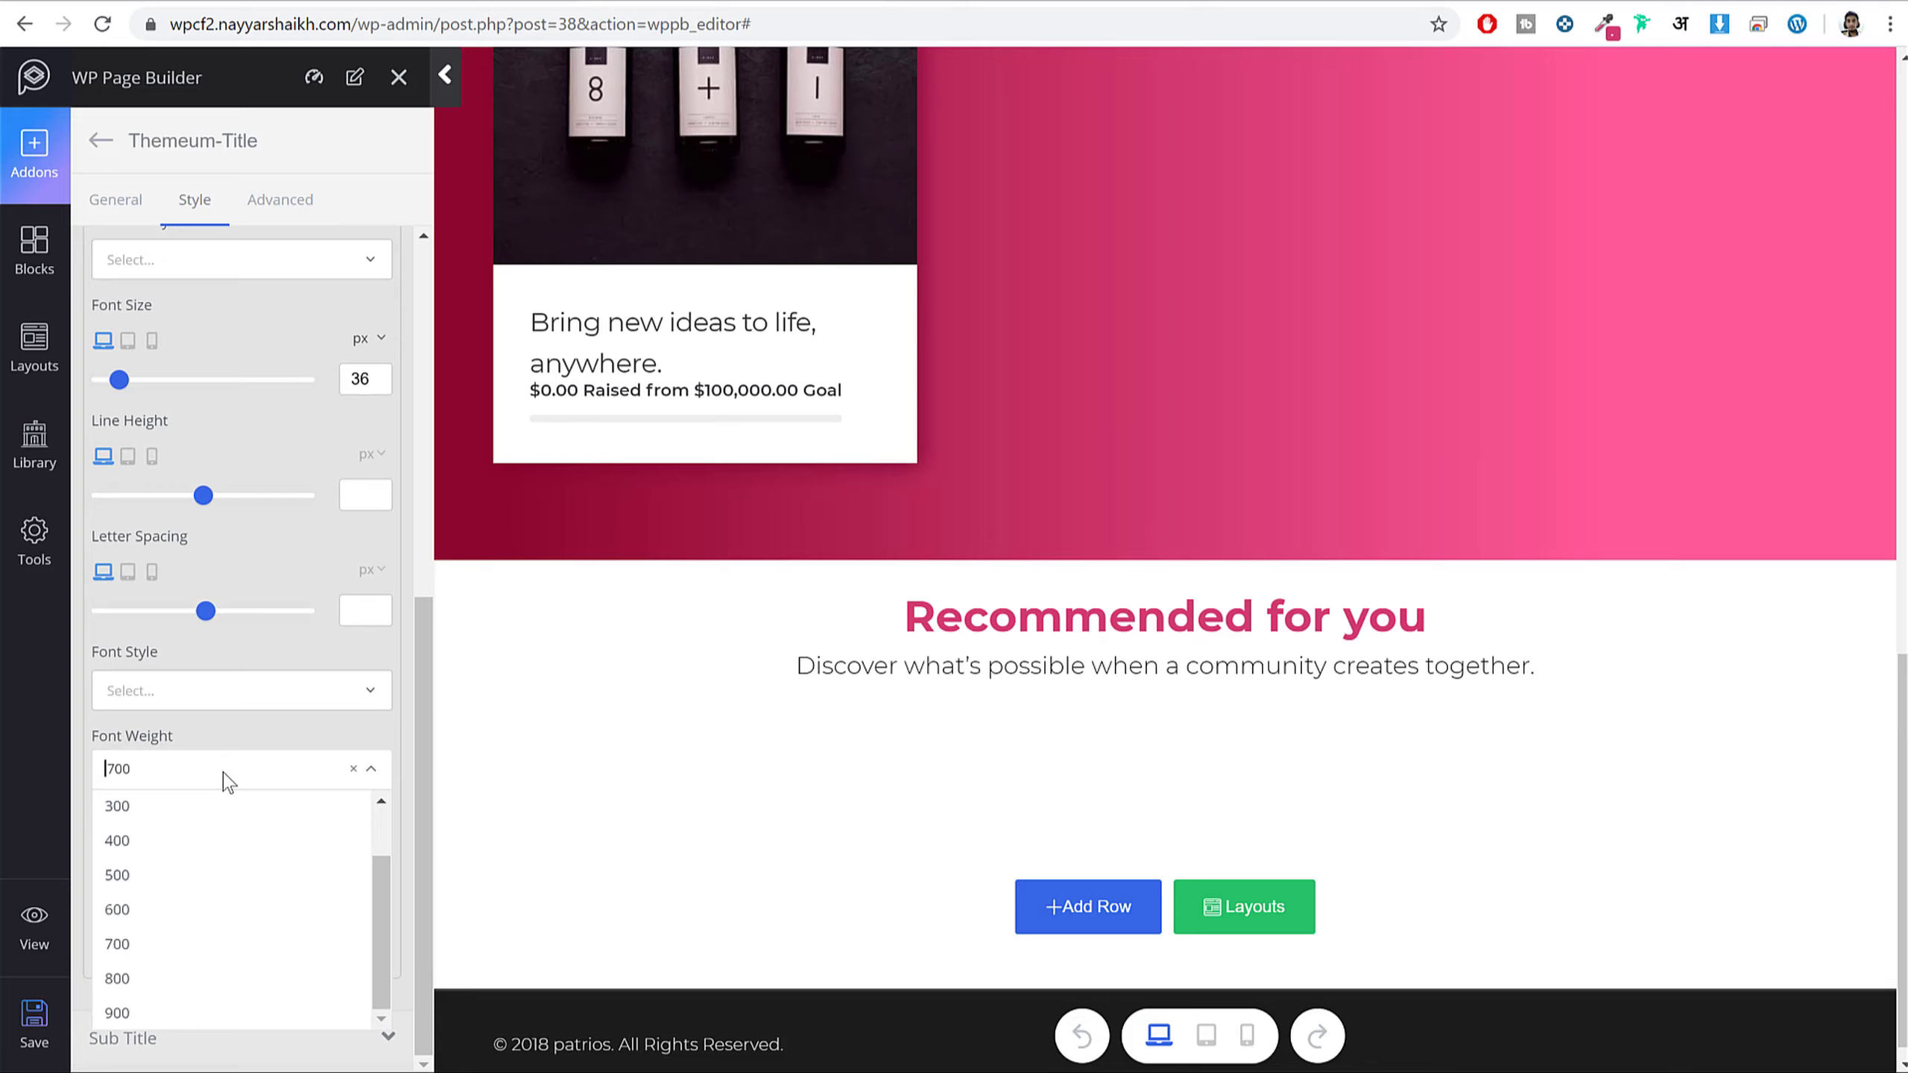
pyautogui.click(141, 813)
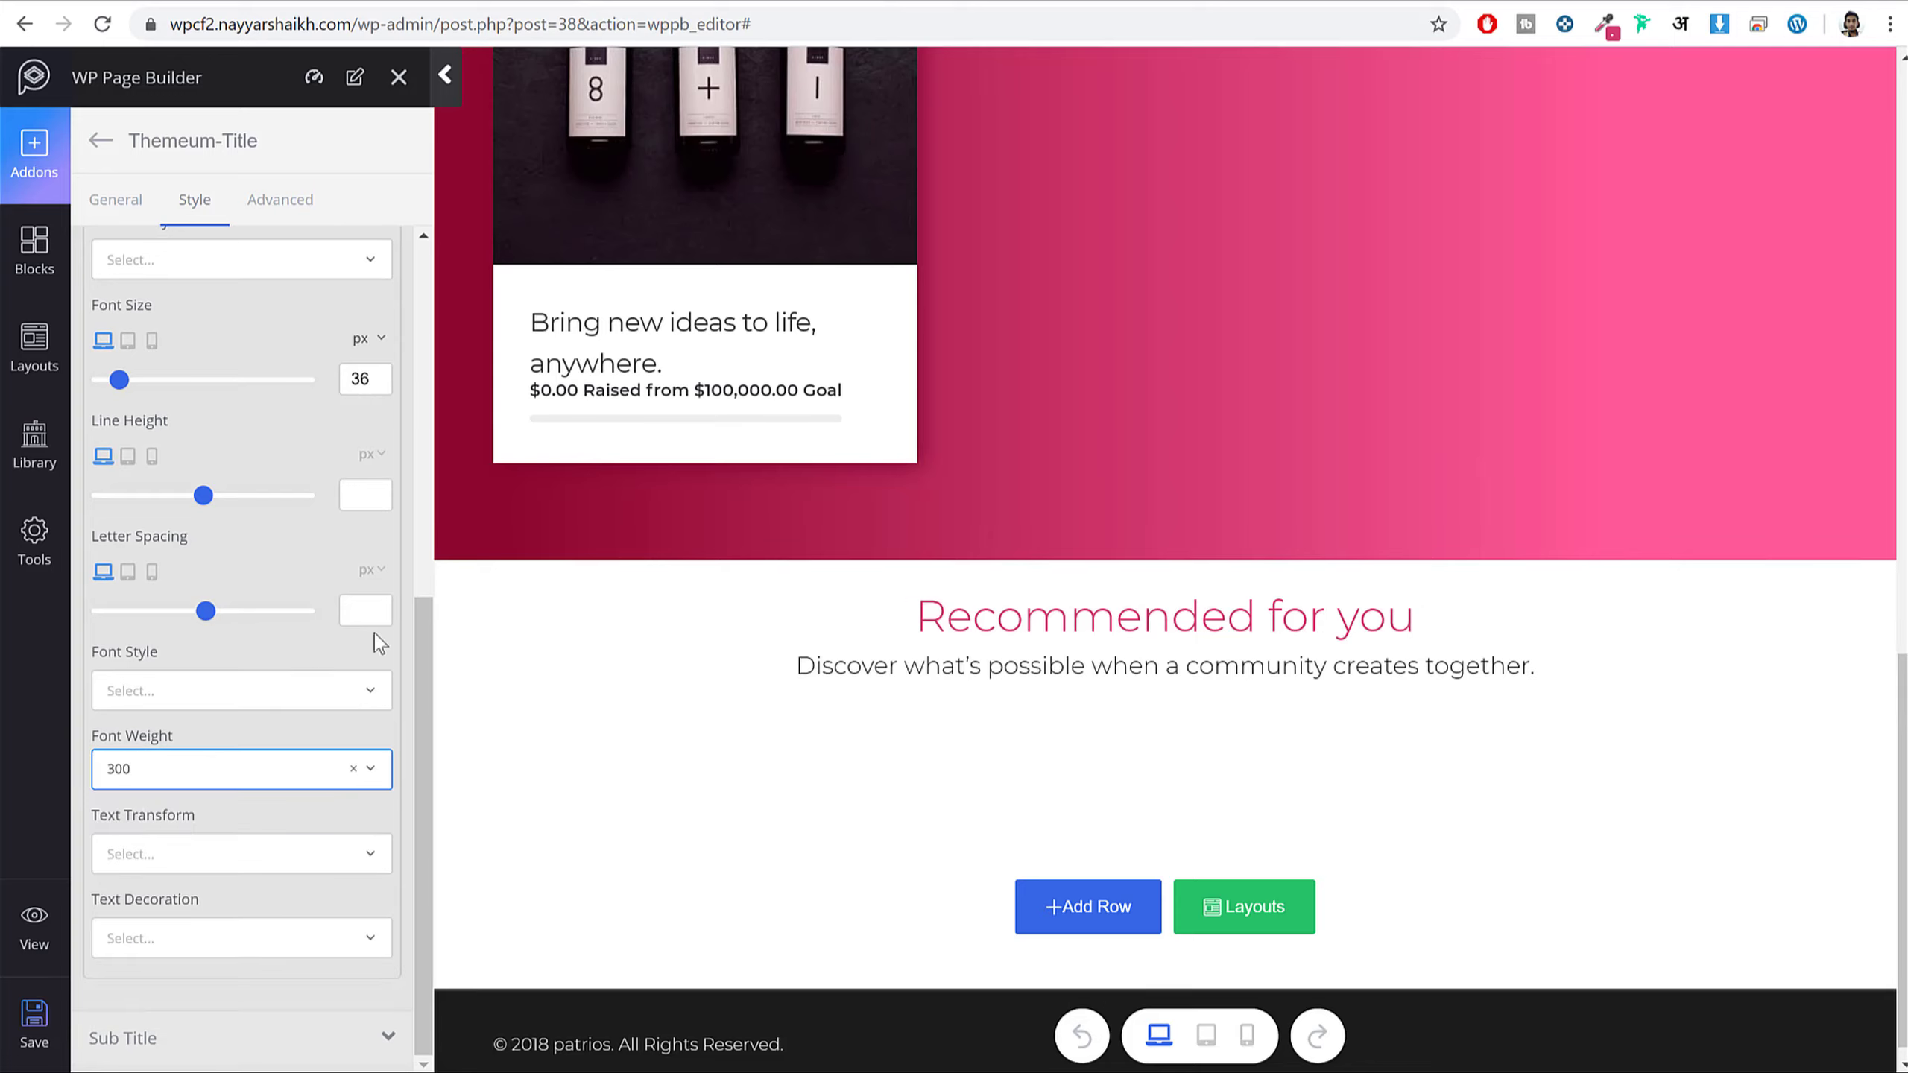
pyautogui.click(284, 342)
pyautogui.scroll(3, 273, 682)
pyautogui.scroll(-3, 277, 682)
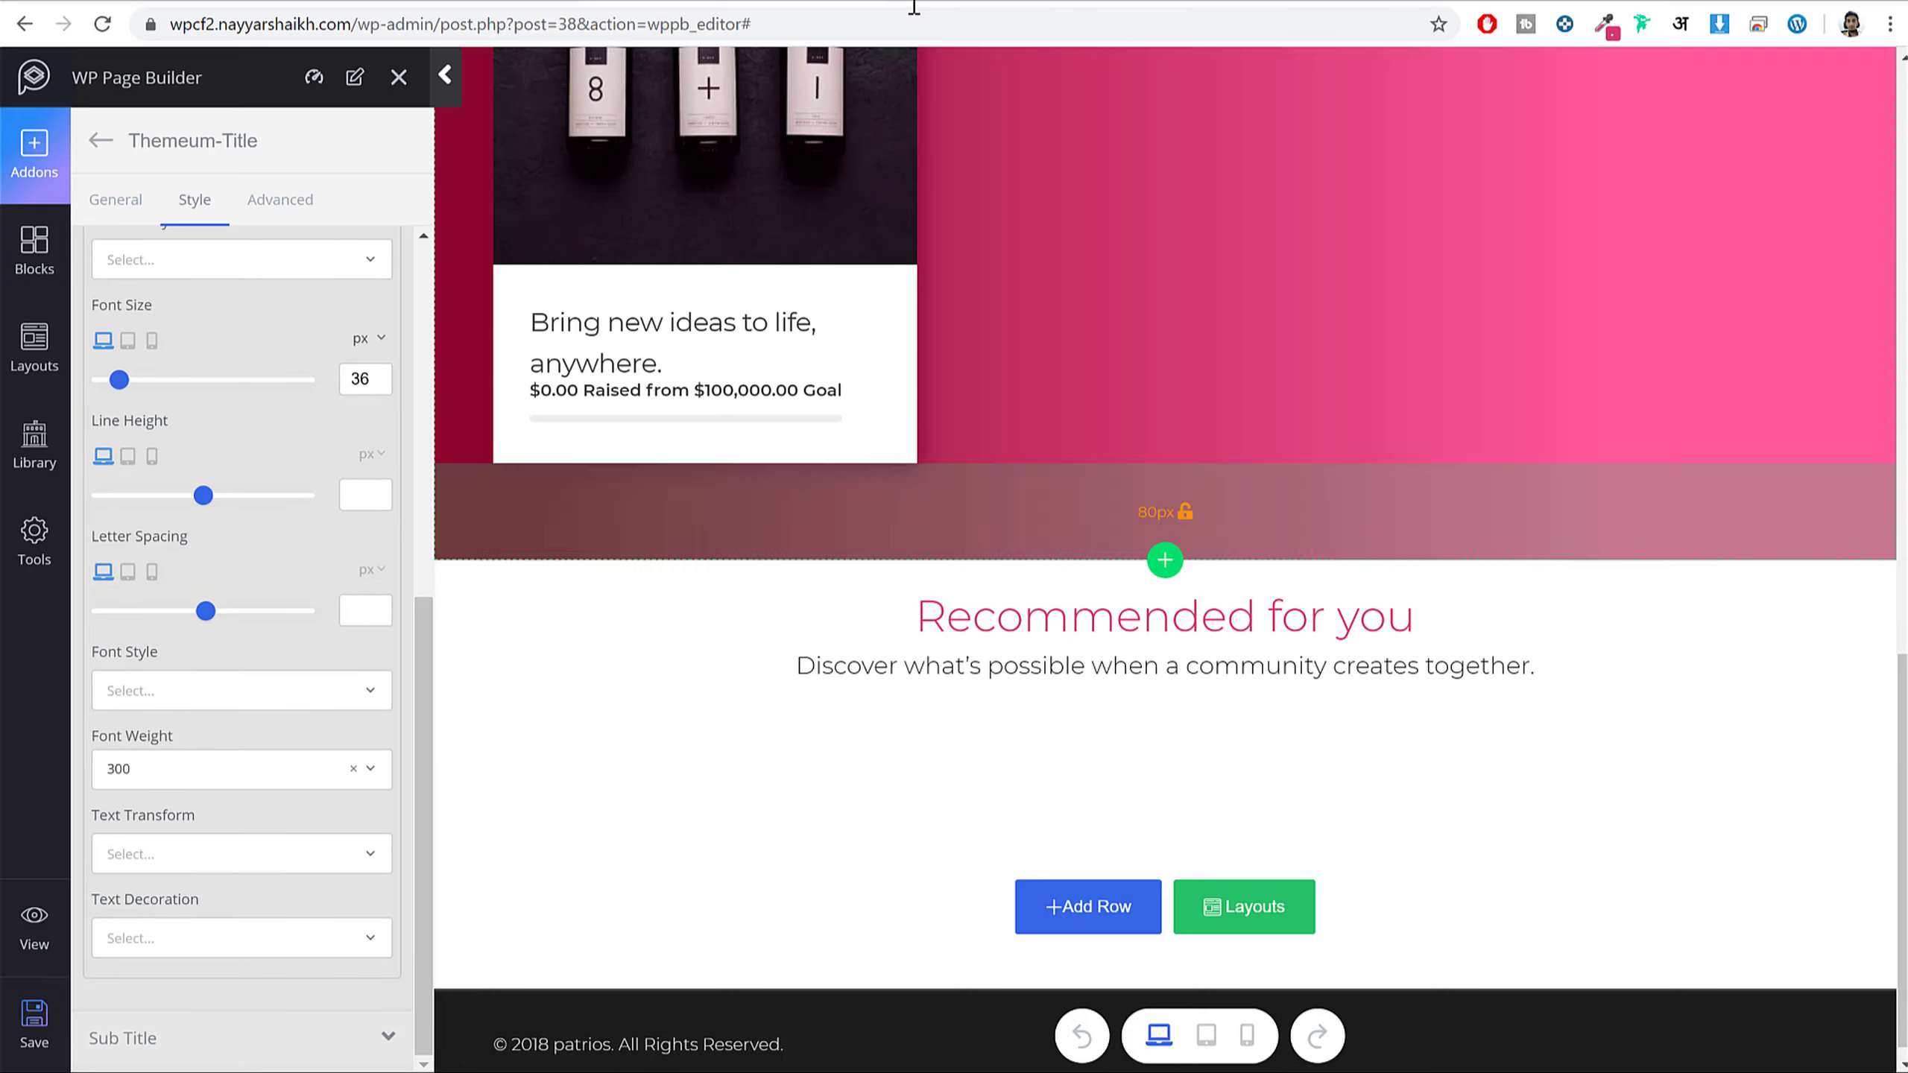
pyautogui.click(417, 1)
pyautogui.scroll(4, 1329, 635)
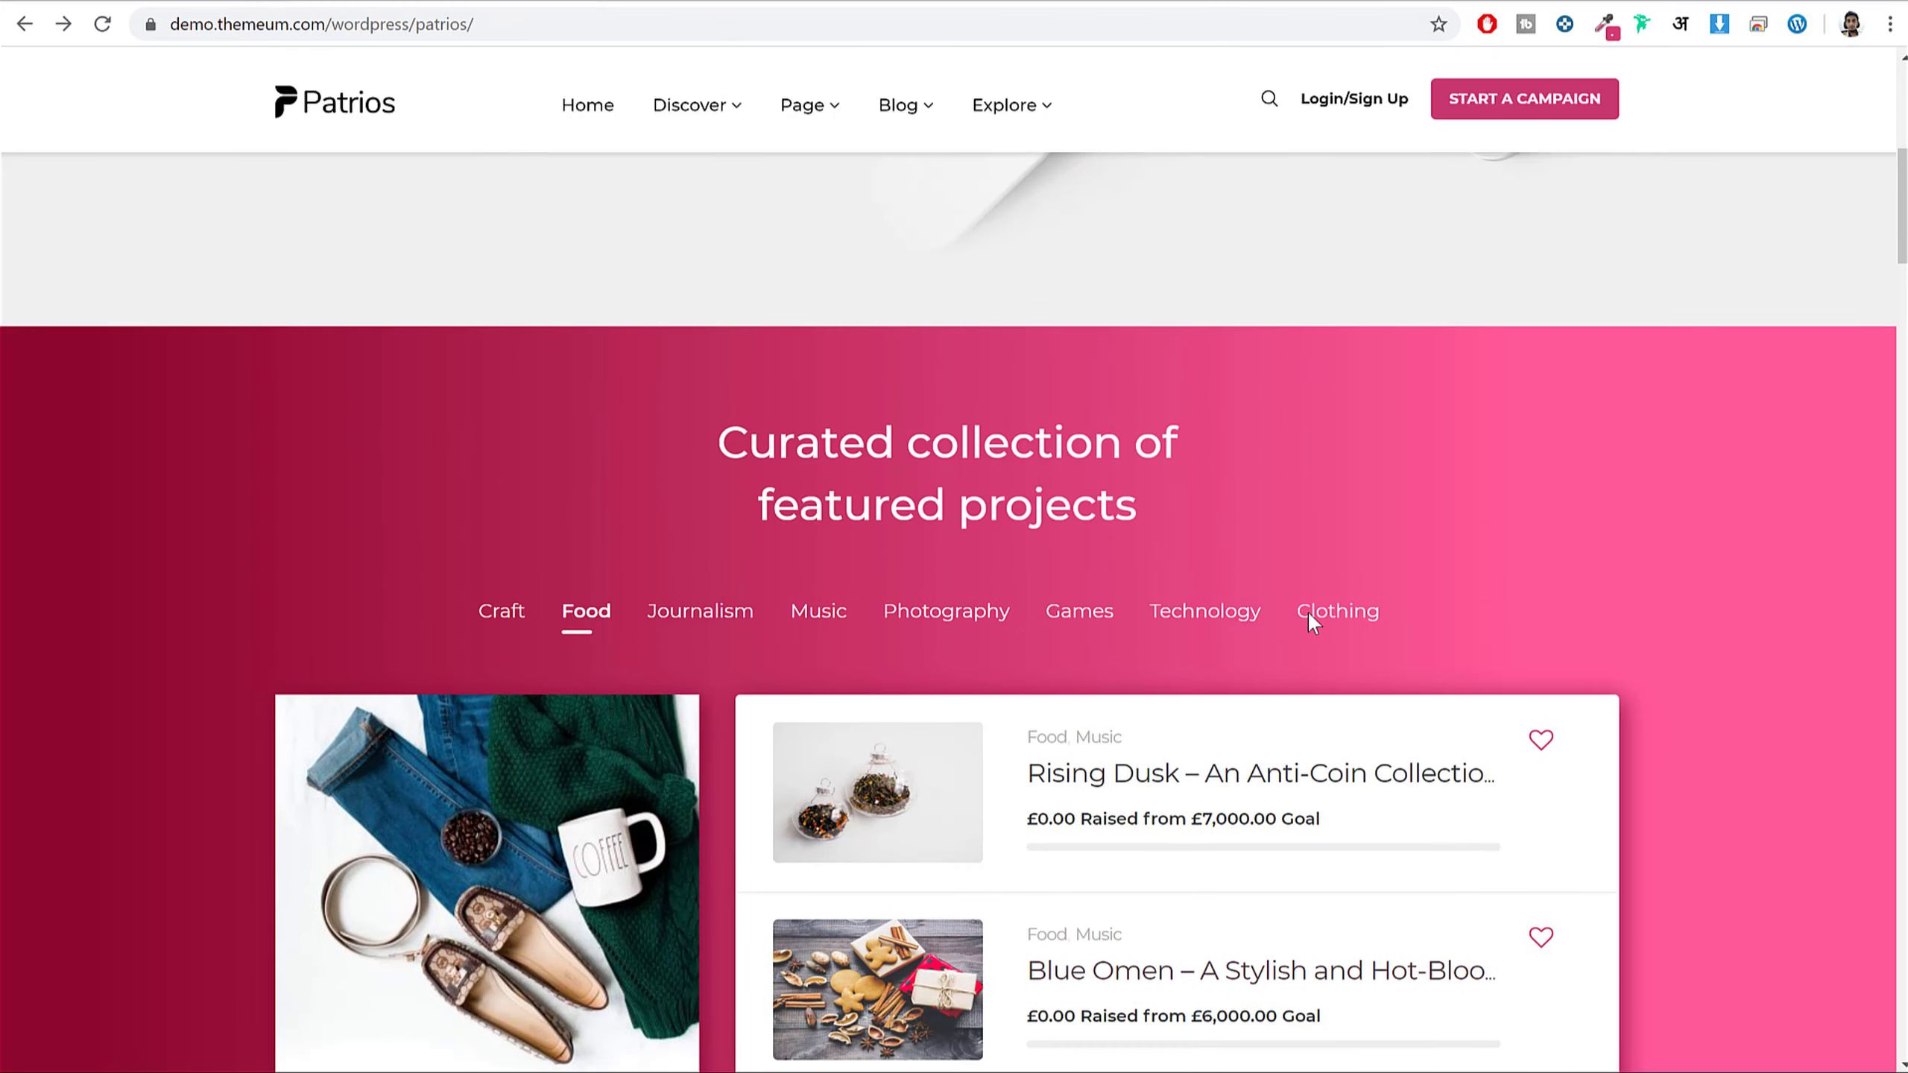
pyautogui.scroll(-13, 1089, 660)
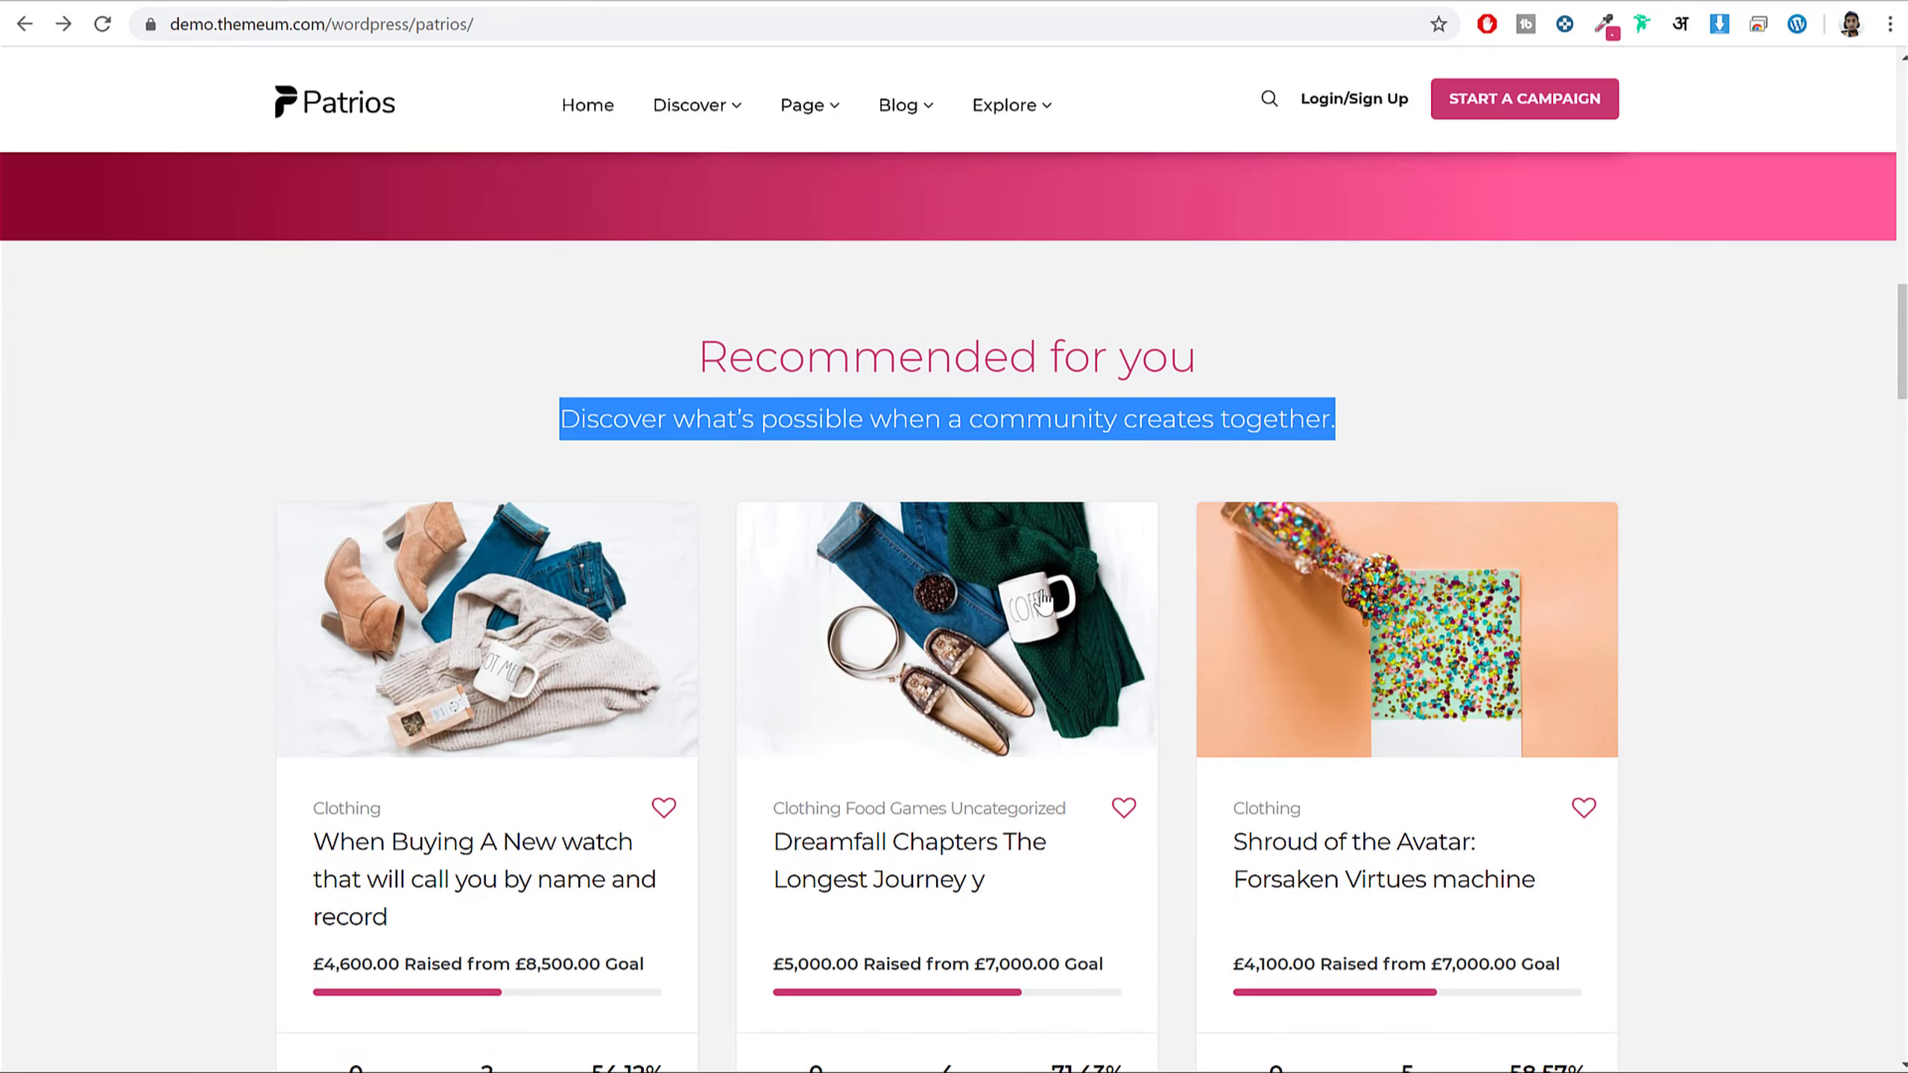
pyautogui.click(748, 3)
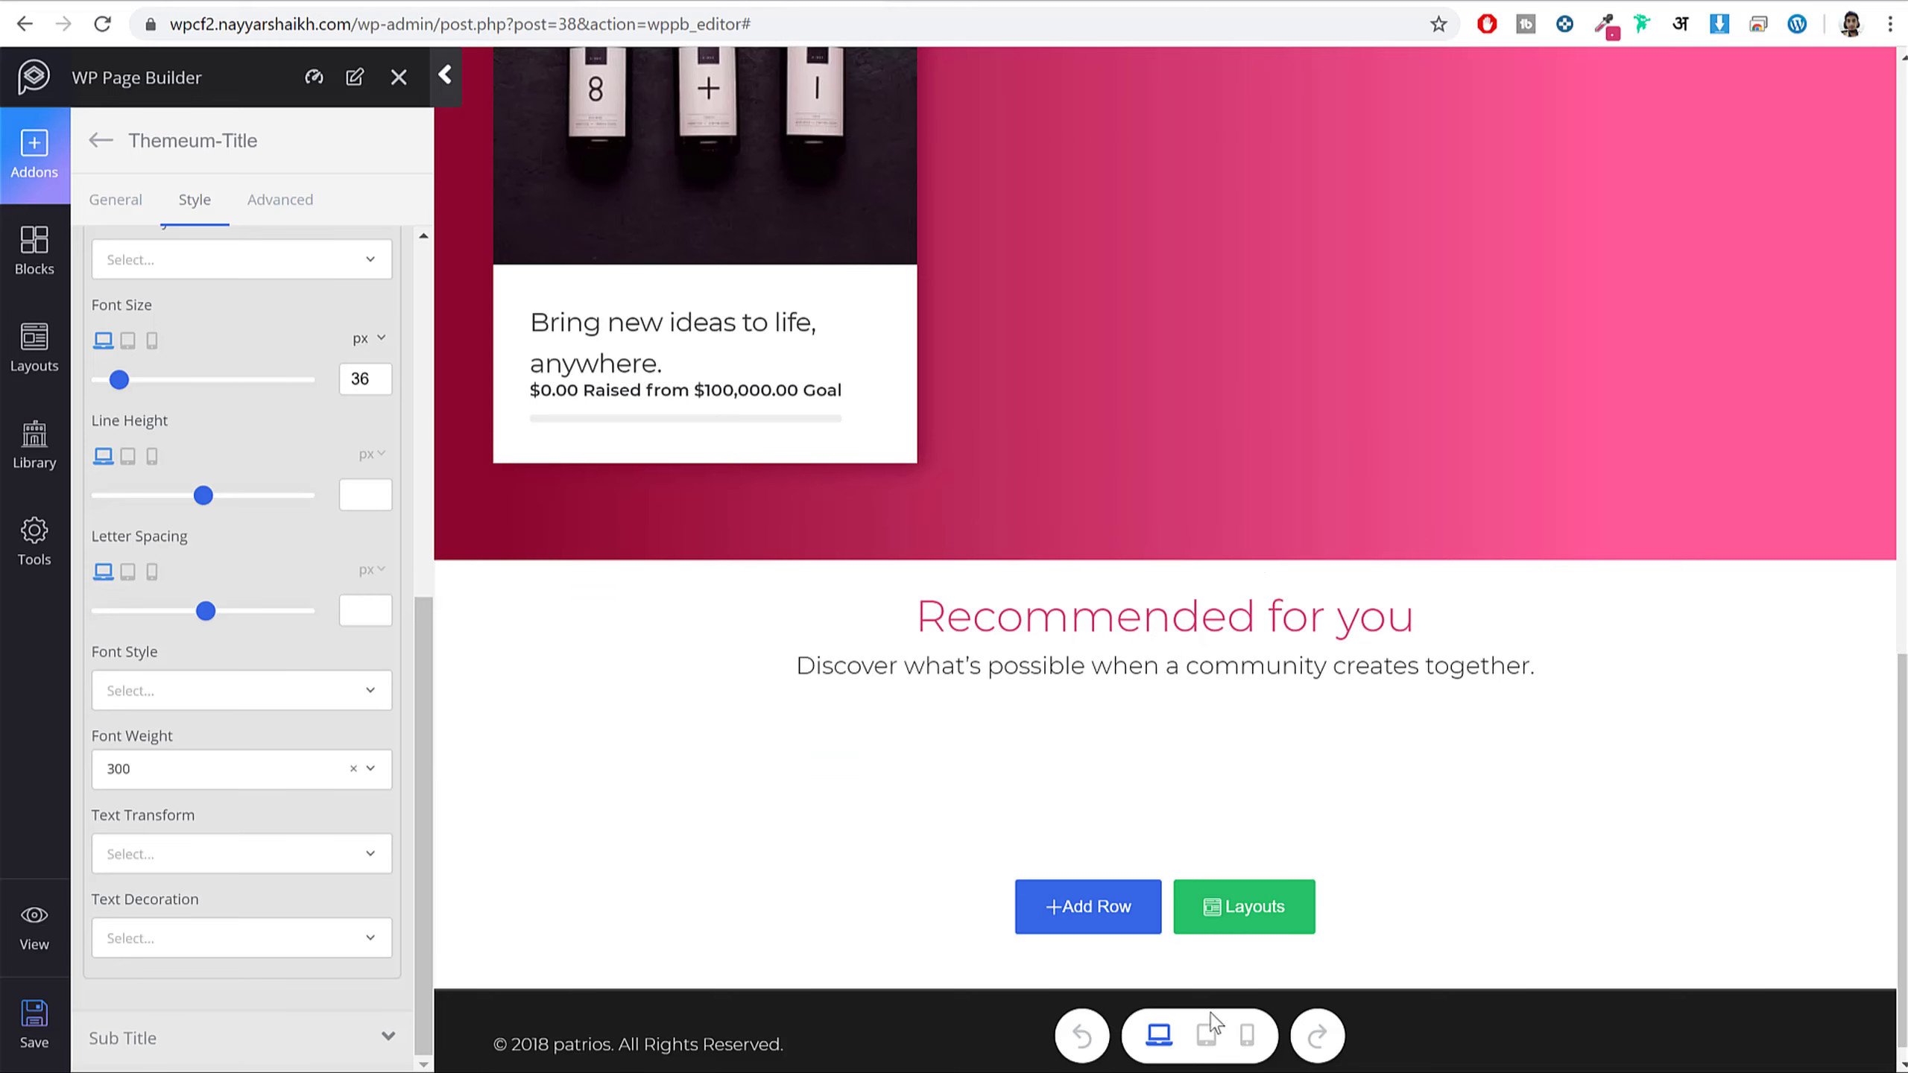
# - Preview the page at tablet and mobile sizes and set the title's mobile font size to 30 px
pyautogui.click(1207, 1035)
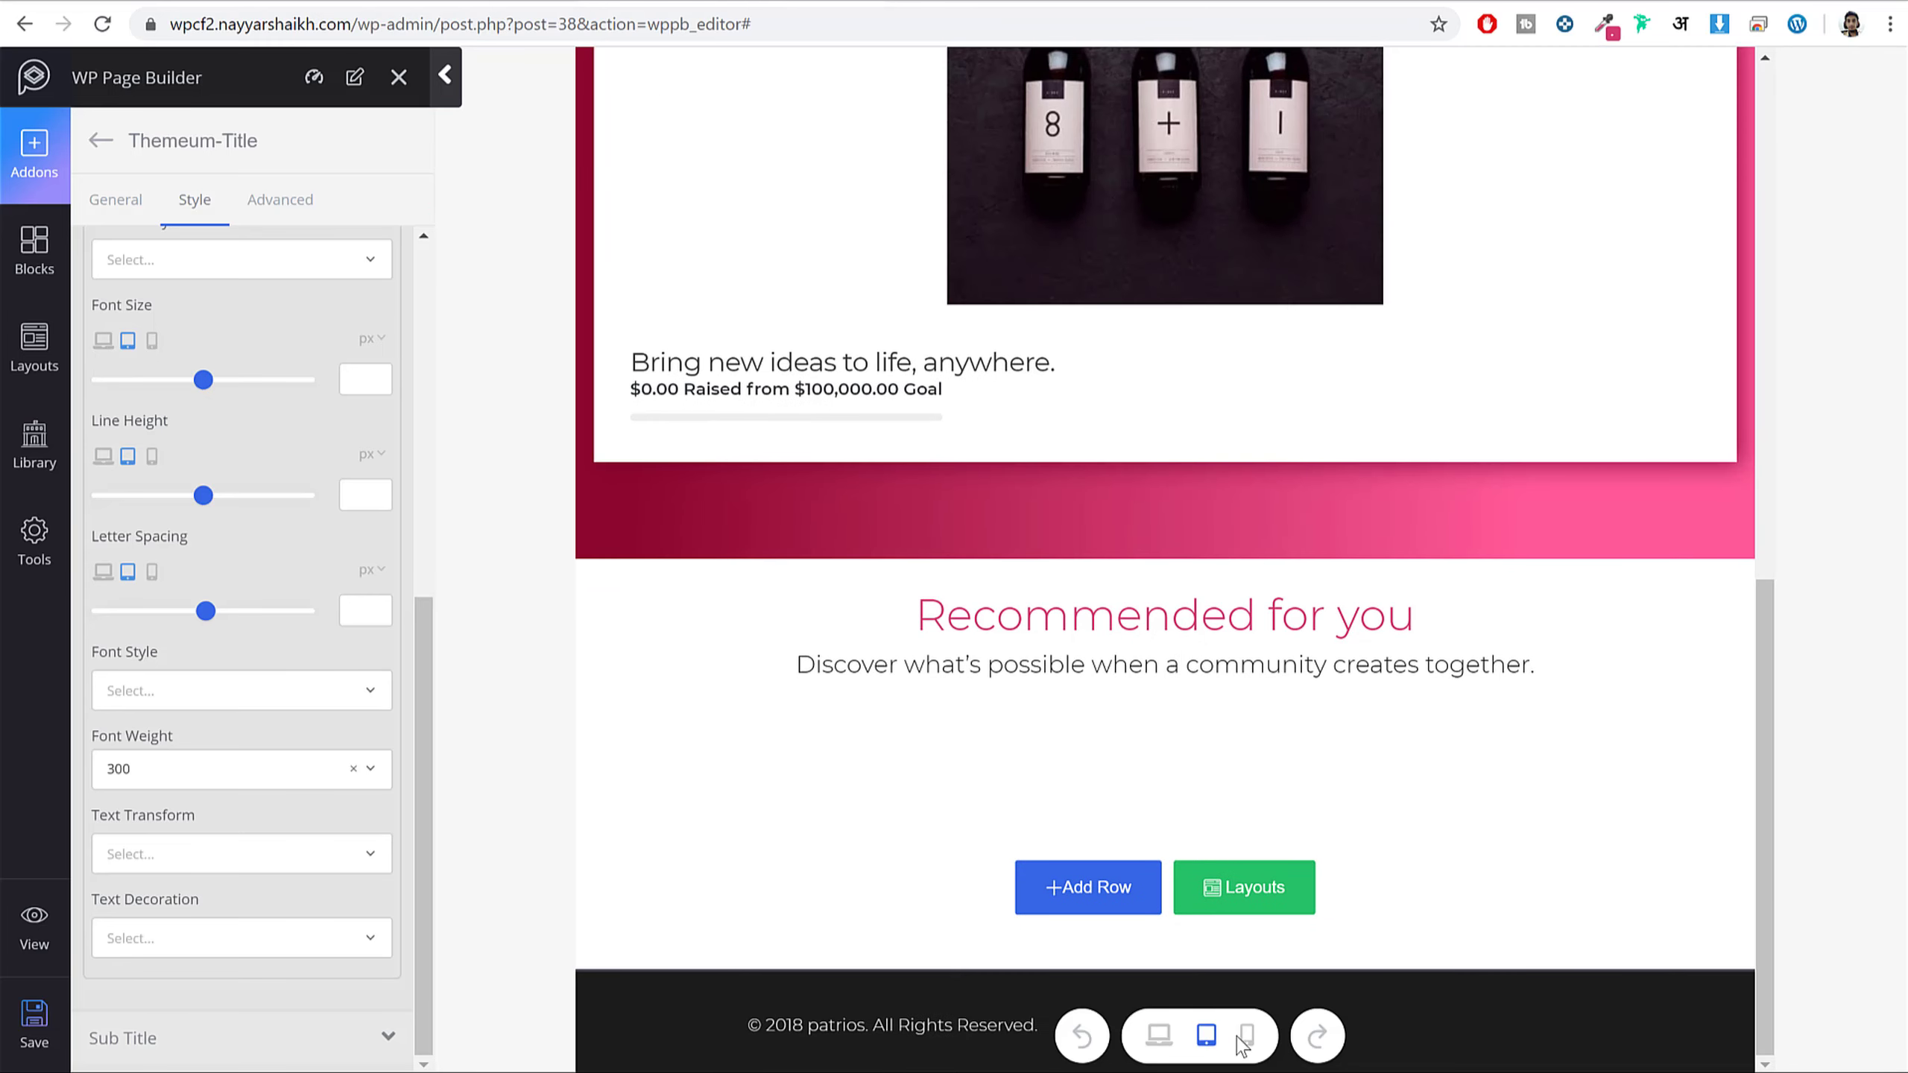
pyautogui.click(1245, 1038)
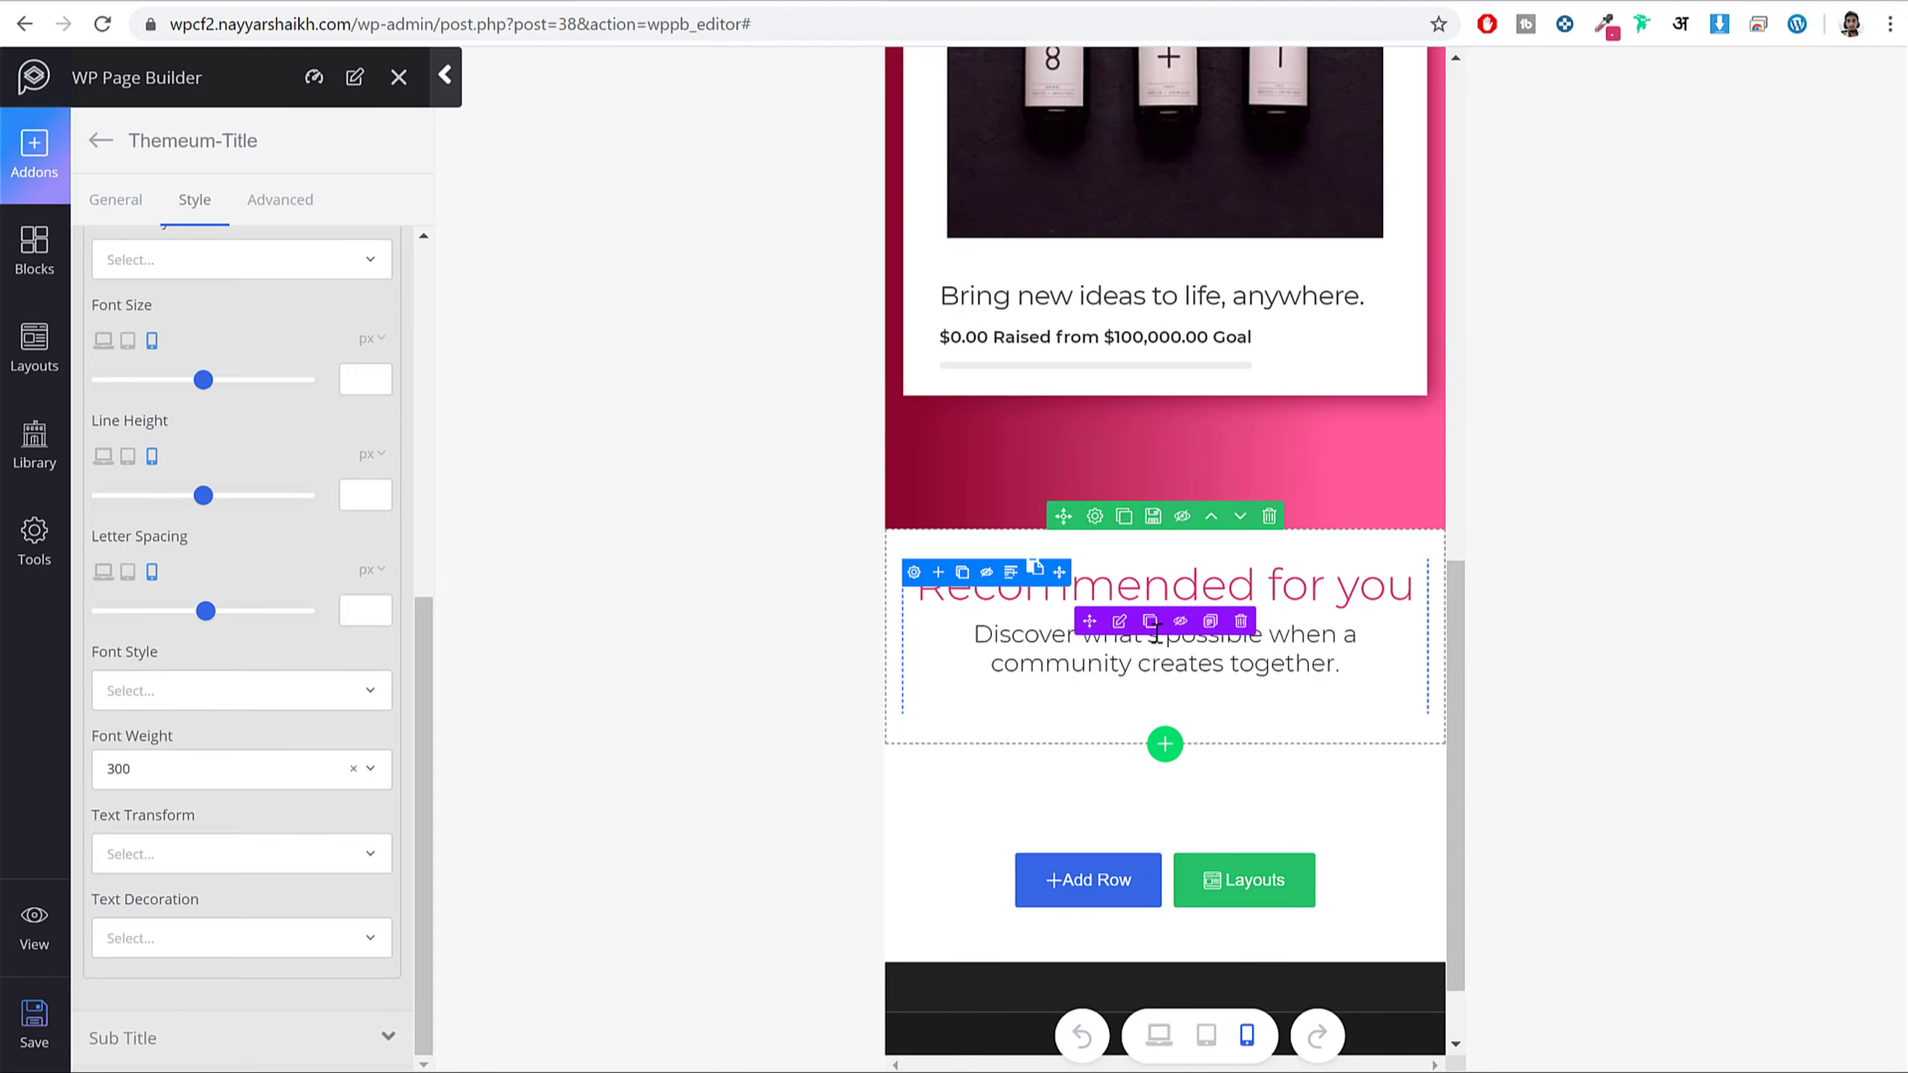
pyautogui.scroll(8, 229, 635)
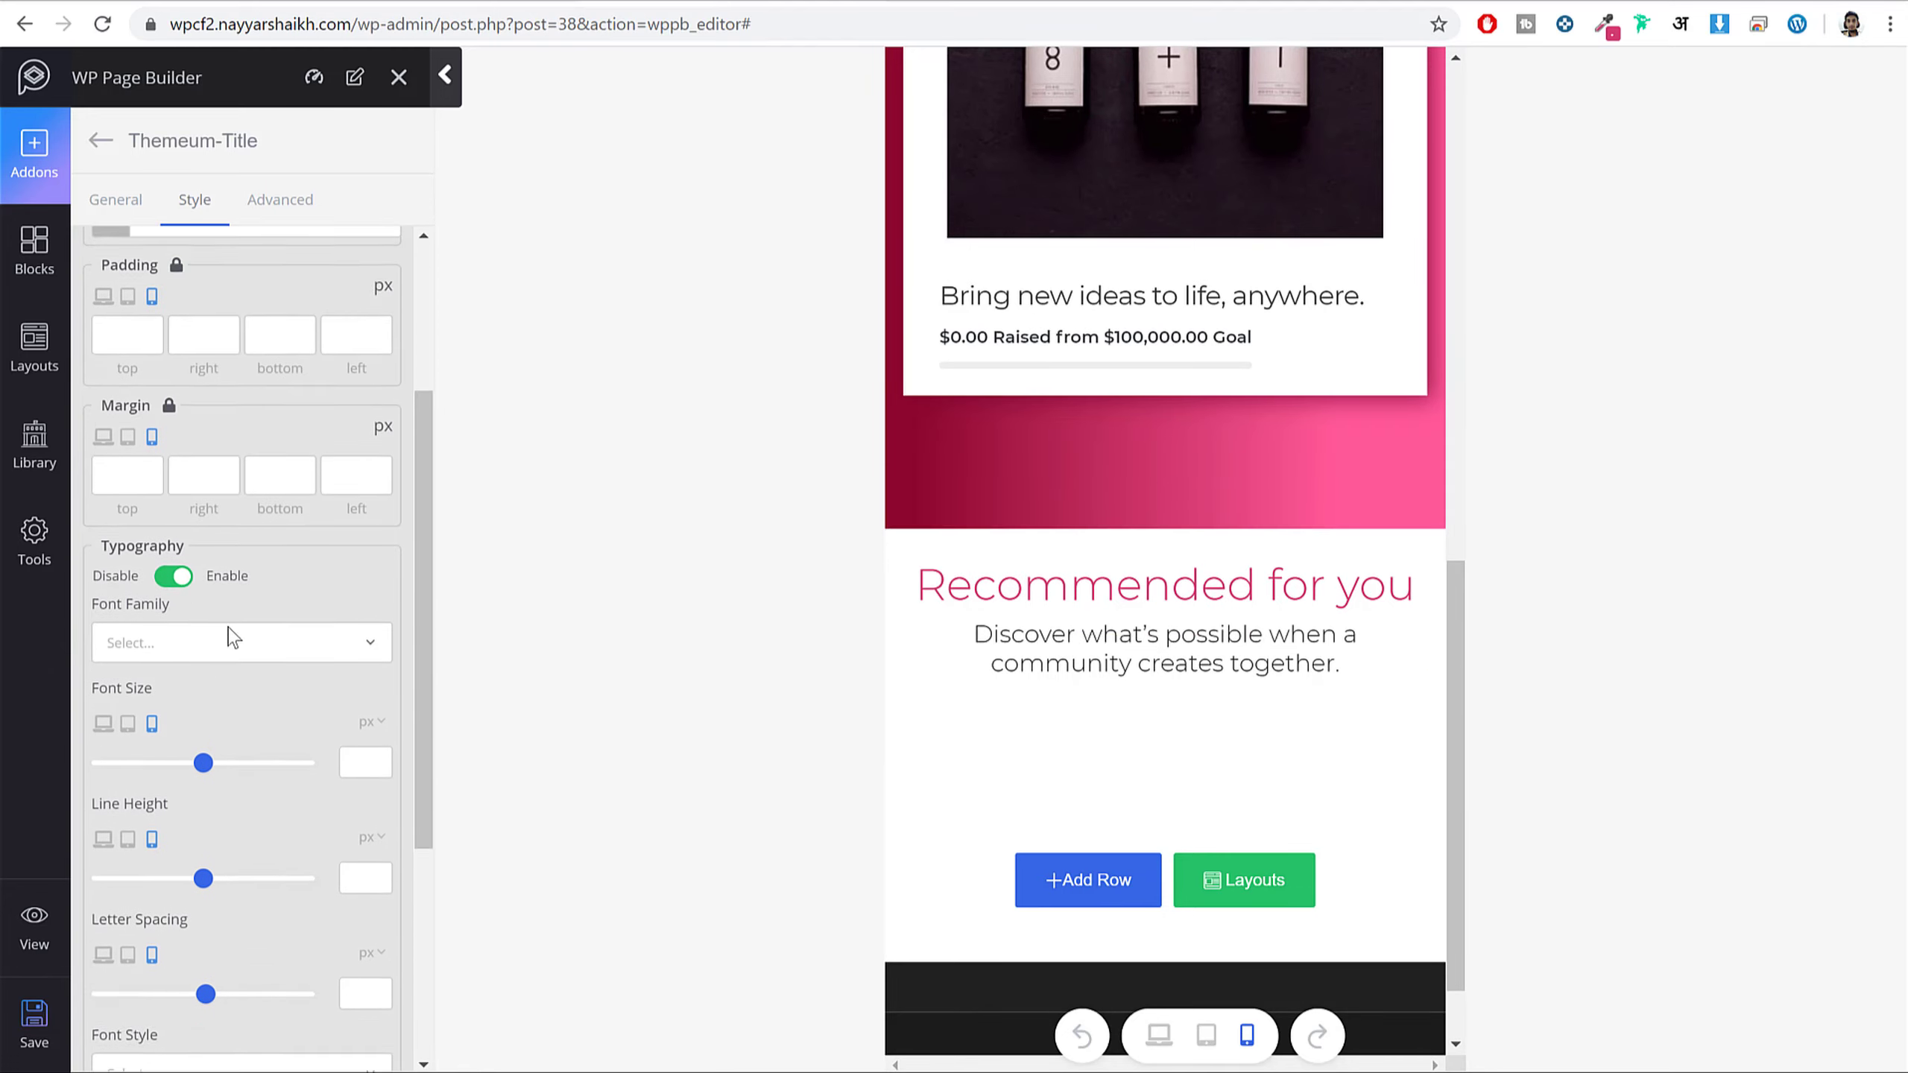
pyautogui.scroll(-6, 242, 648)
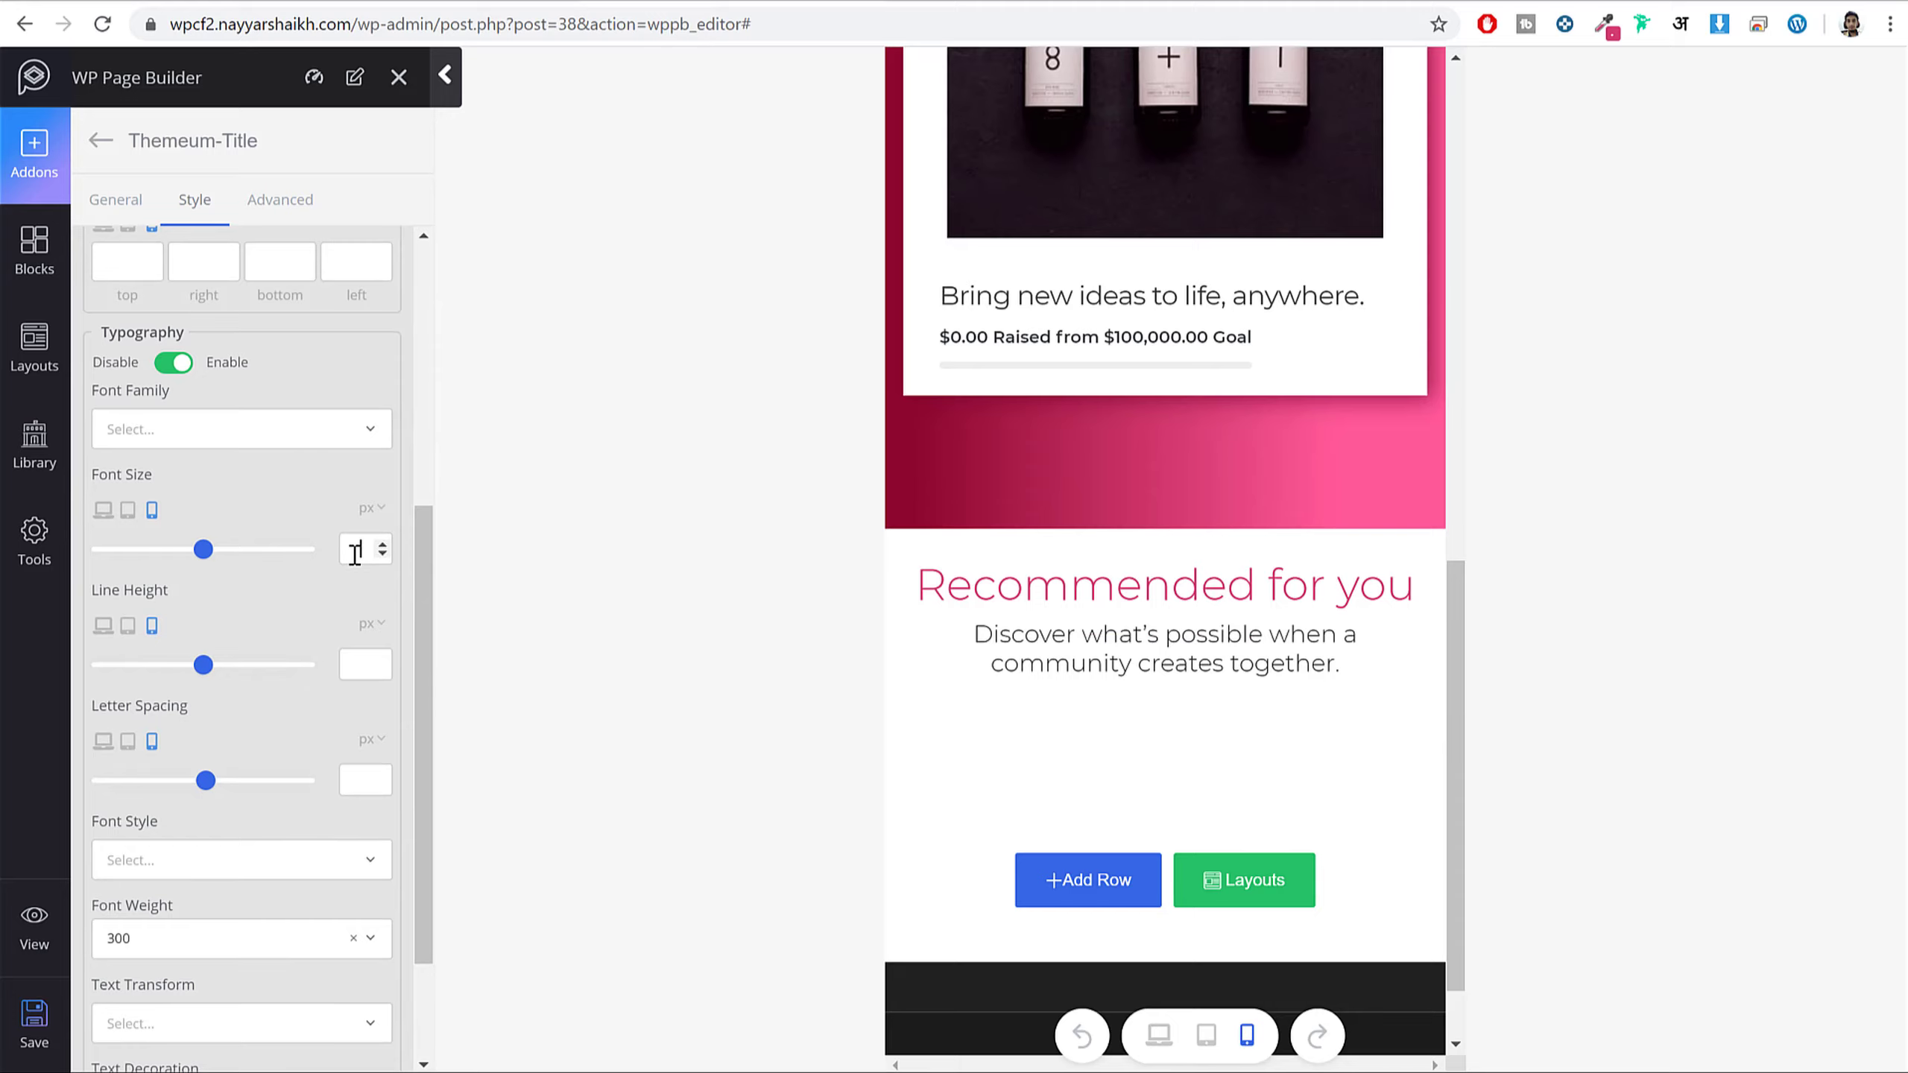
pyautogui.click(354, 554)
pyautogui.write('30')
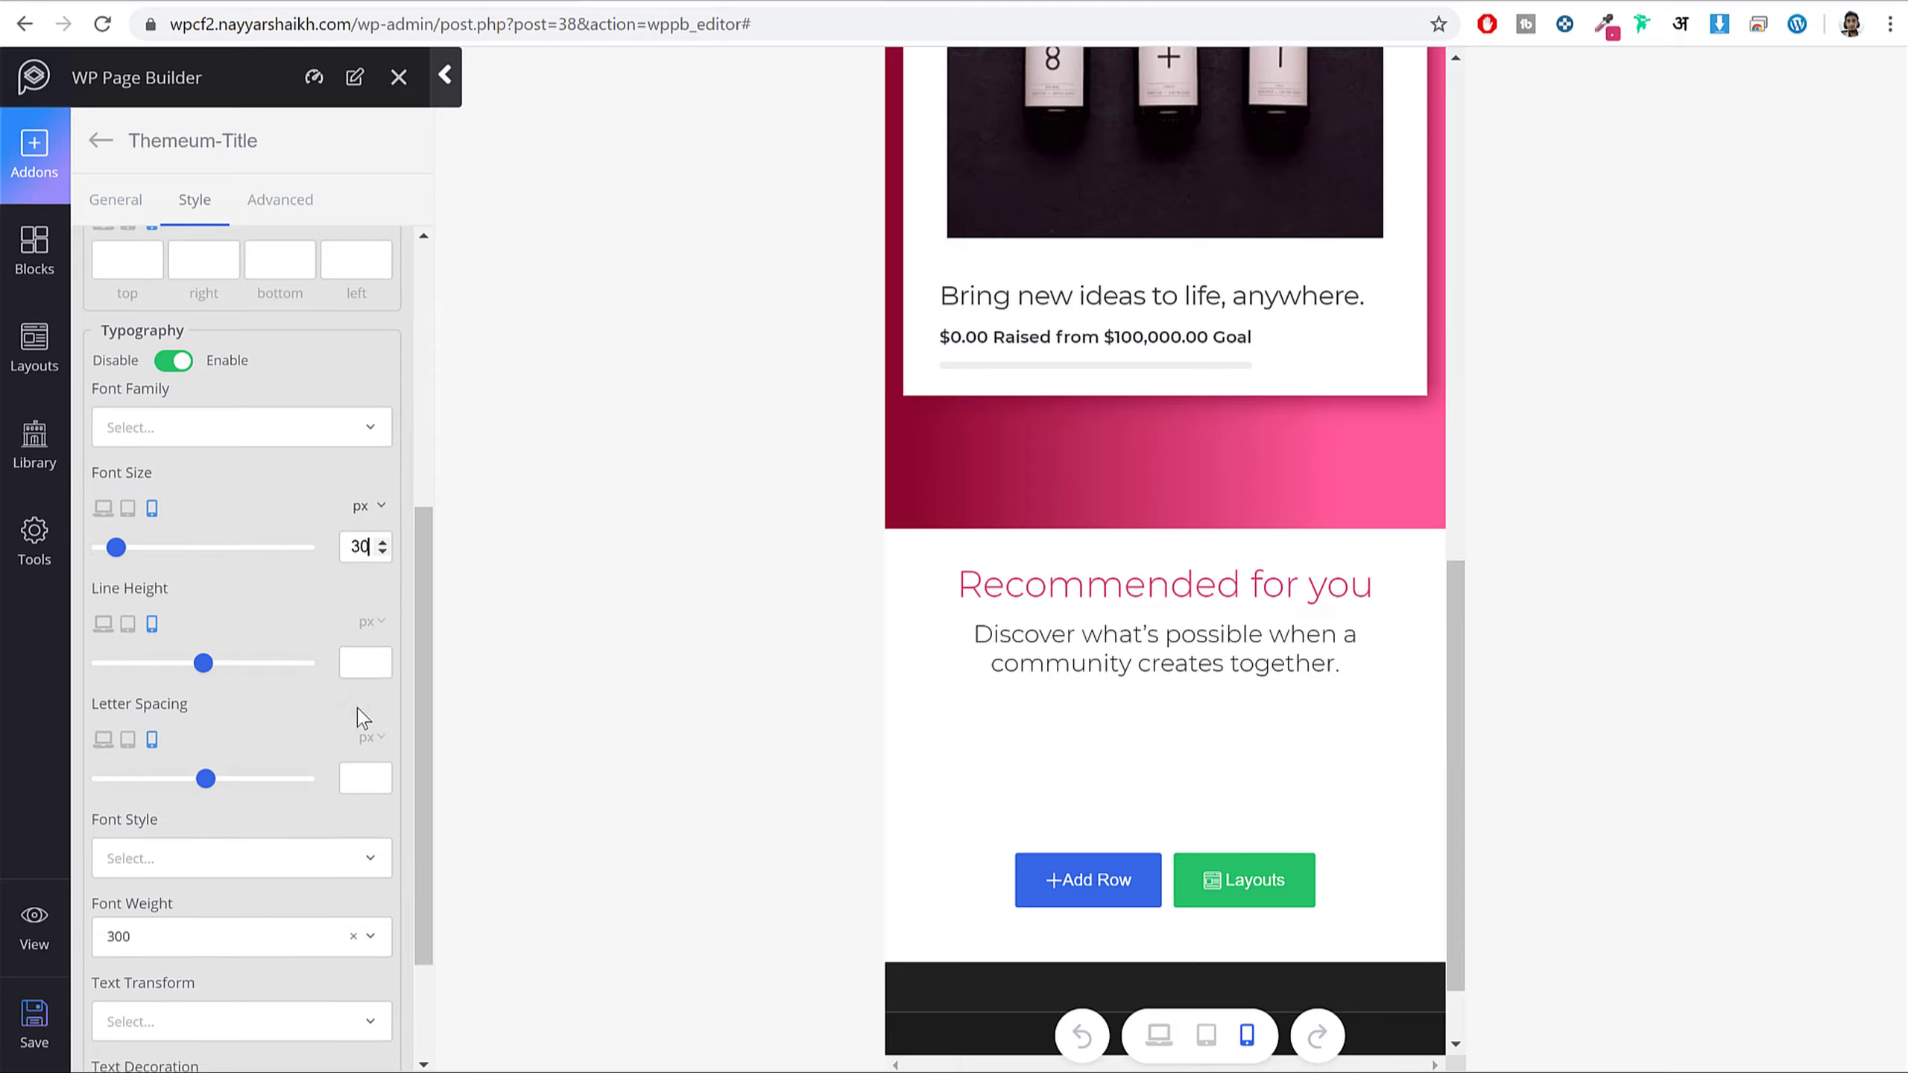
# - Enable typography for the subtitle, setting its mobile font size to 21 px and its font weight to 300
pyautogui.scroll(-3, 362, 718)
pyautogui.click(205, 1051)
pyautogui.click(186, 531)
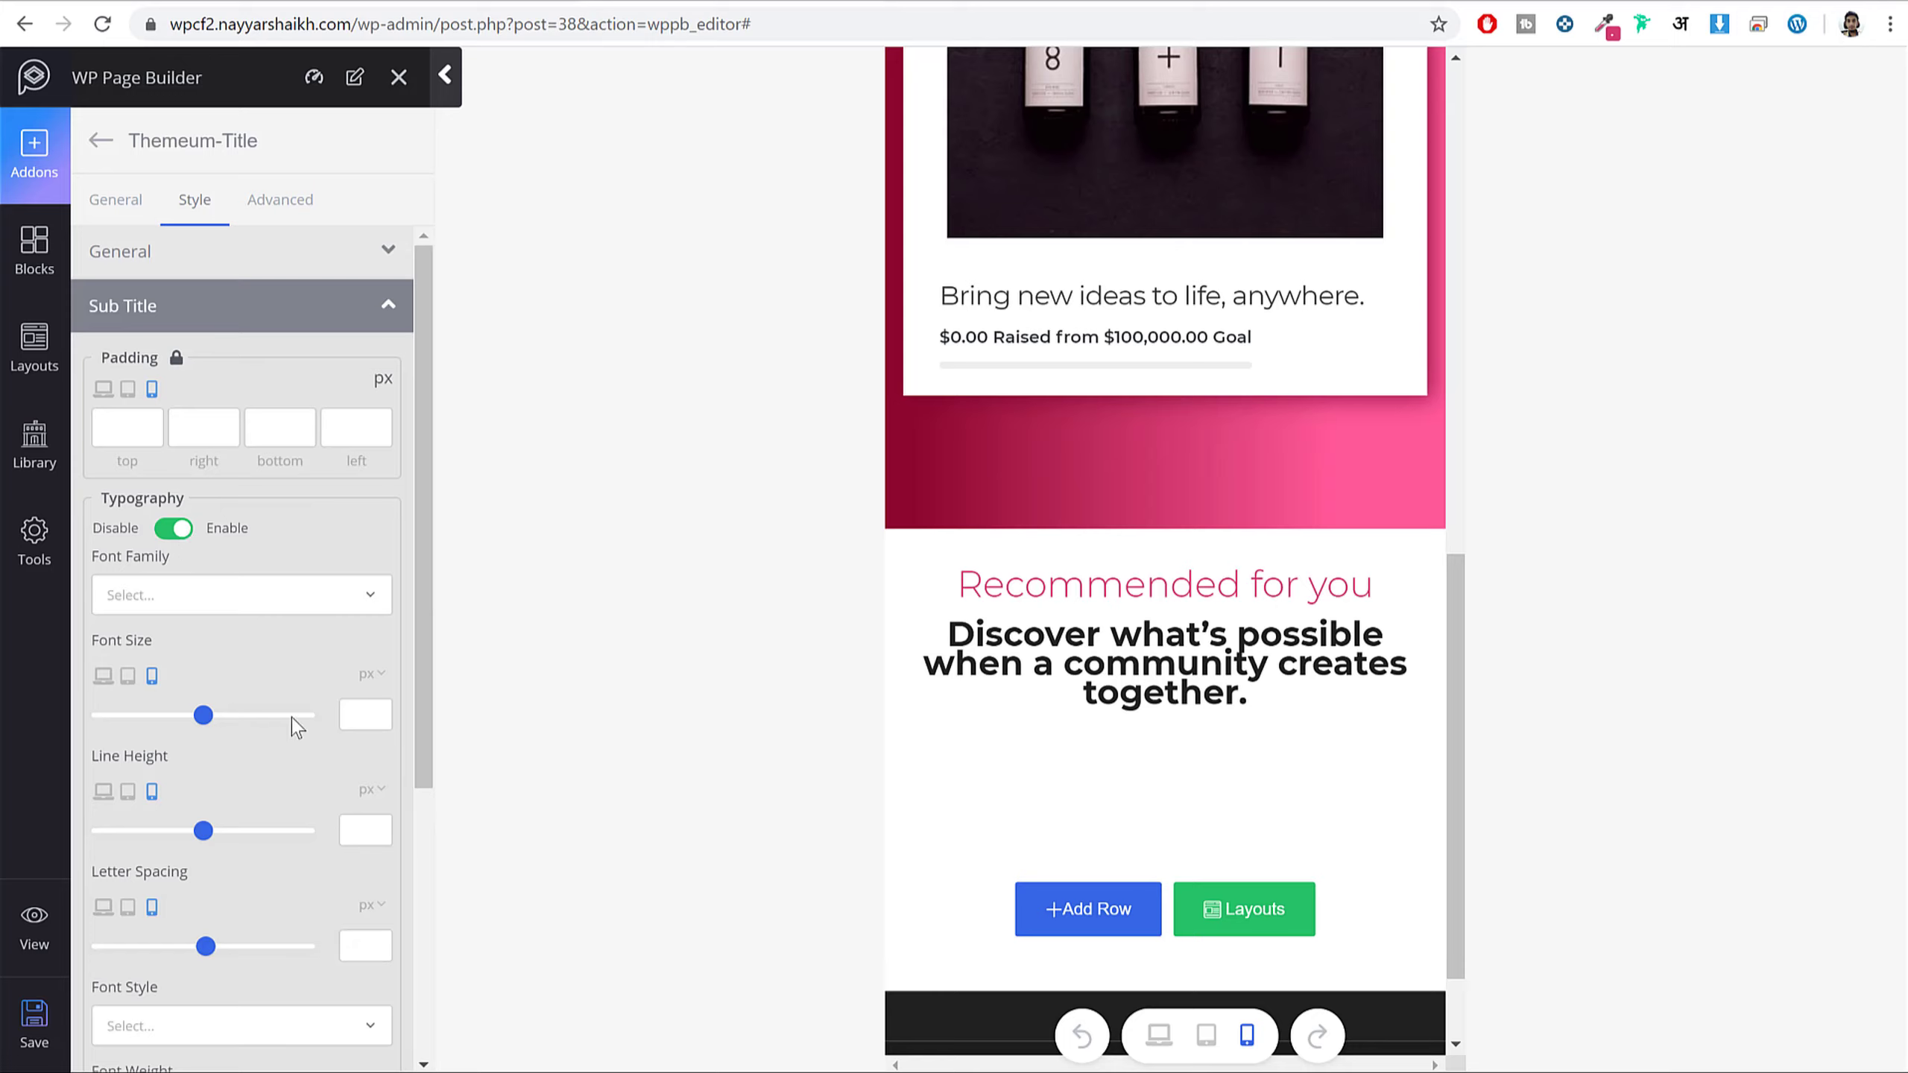
pyautogui.click(356, 714)
pyautogui.write('21')
pyautogui.scroll(-5, 398, 815)
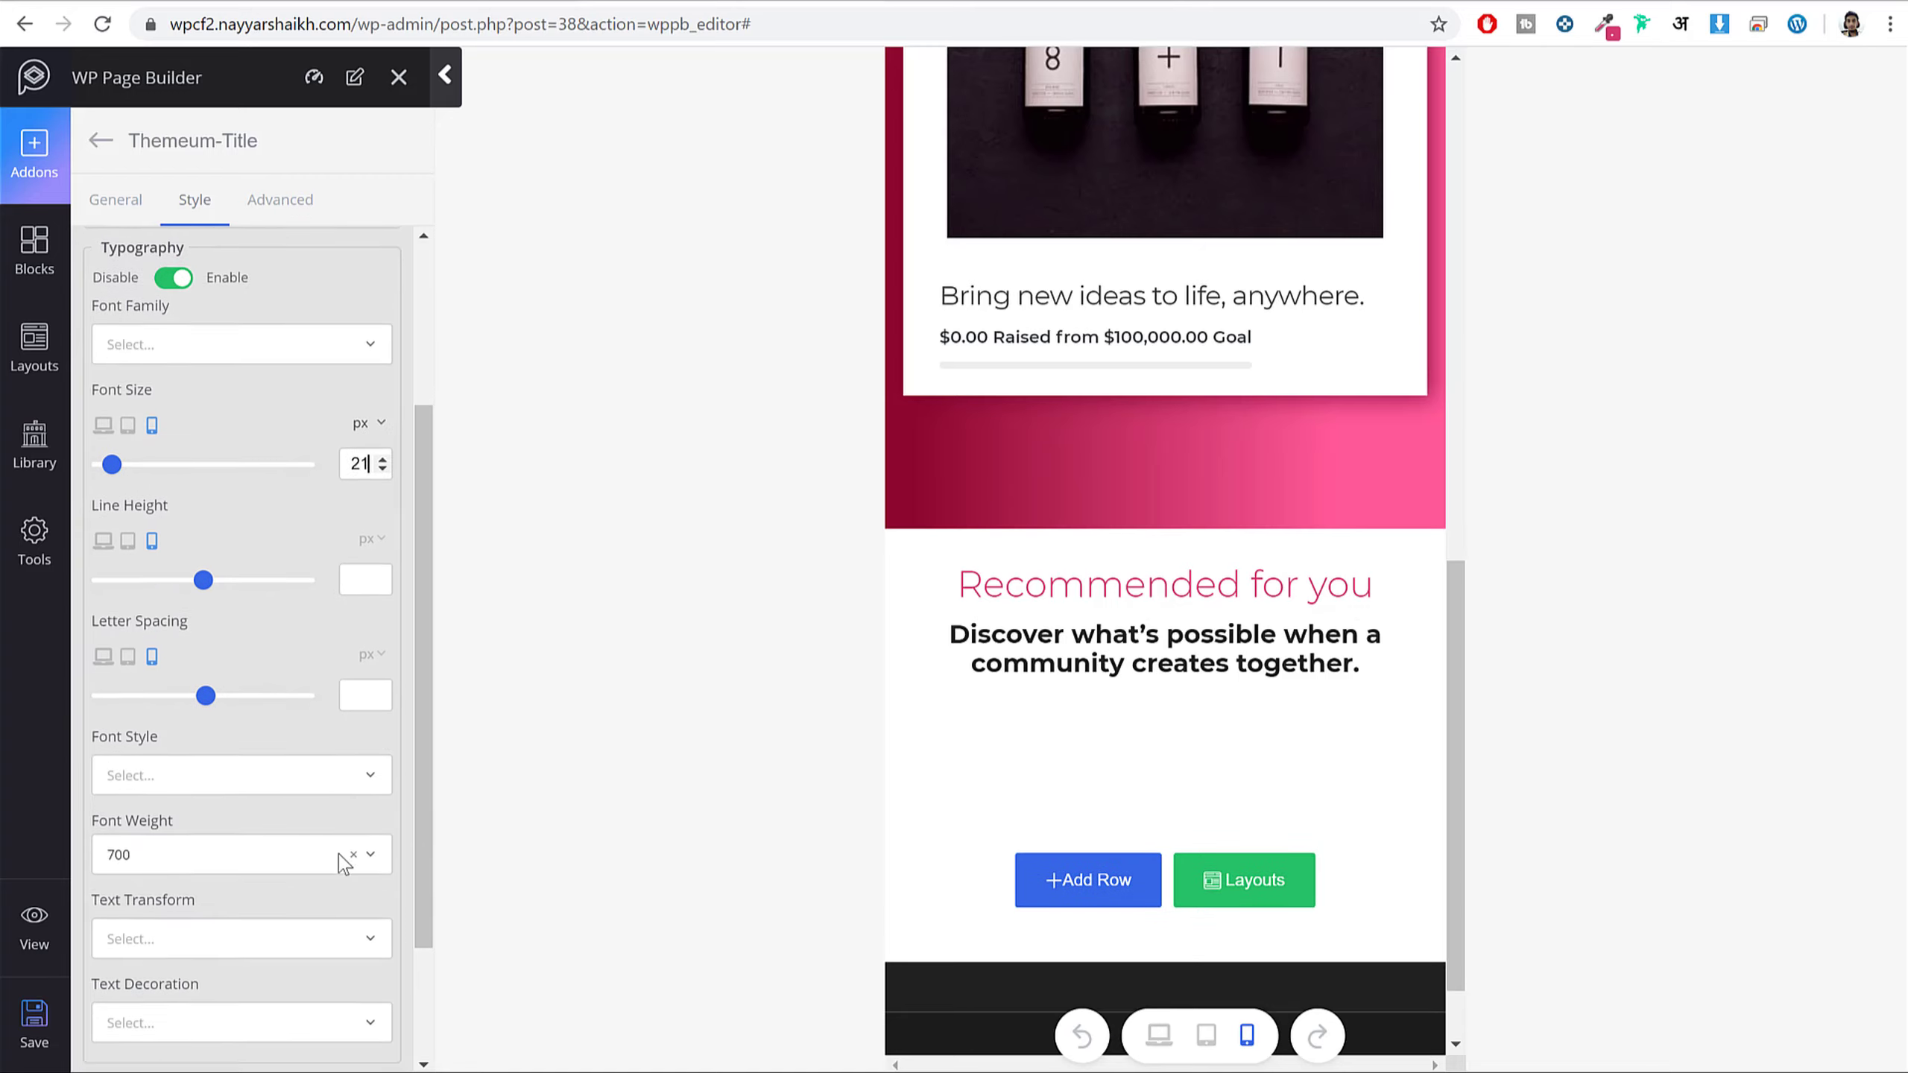
pyautogui.click(265, 684)
pyautogui.click(175, 726)
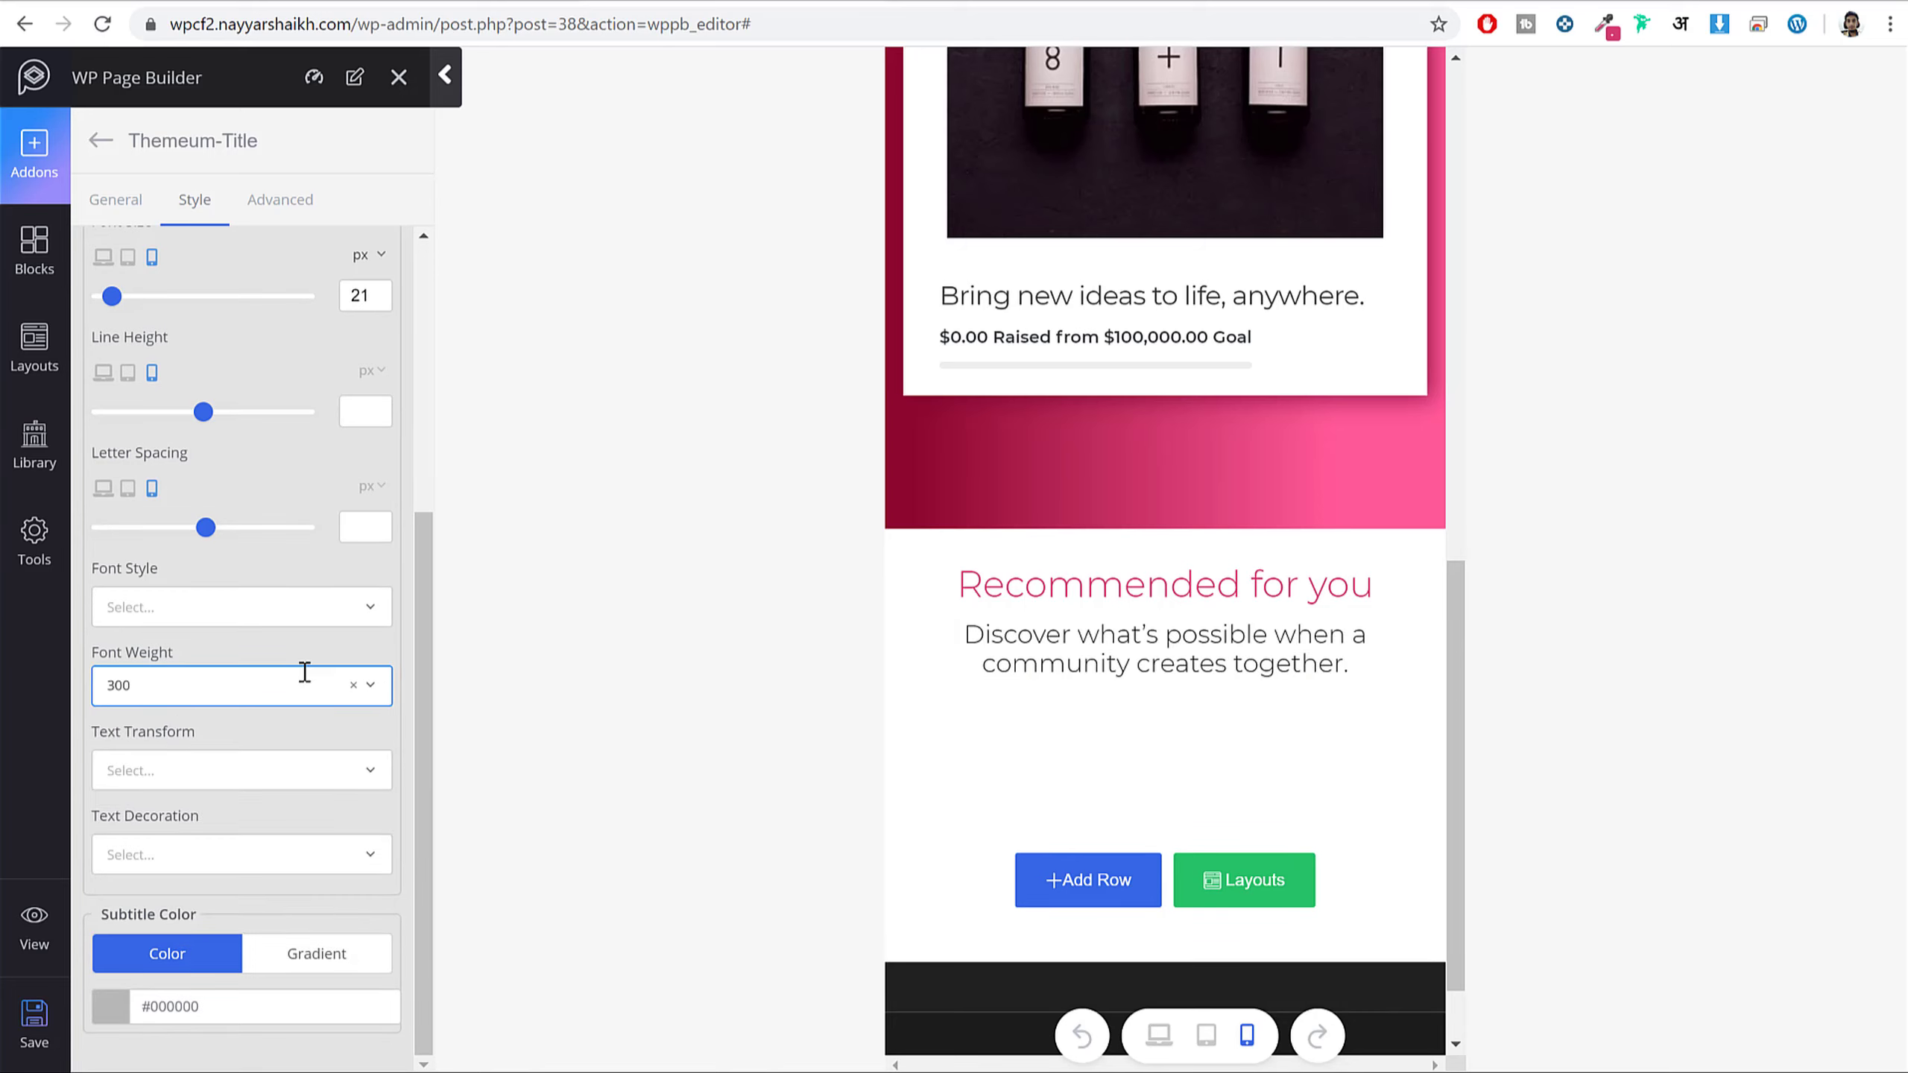
# - Return to the desktop view and set the subtitle's font size to 24 px
pyautogui.click(1158, 1036)
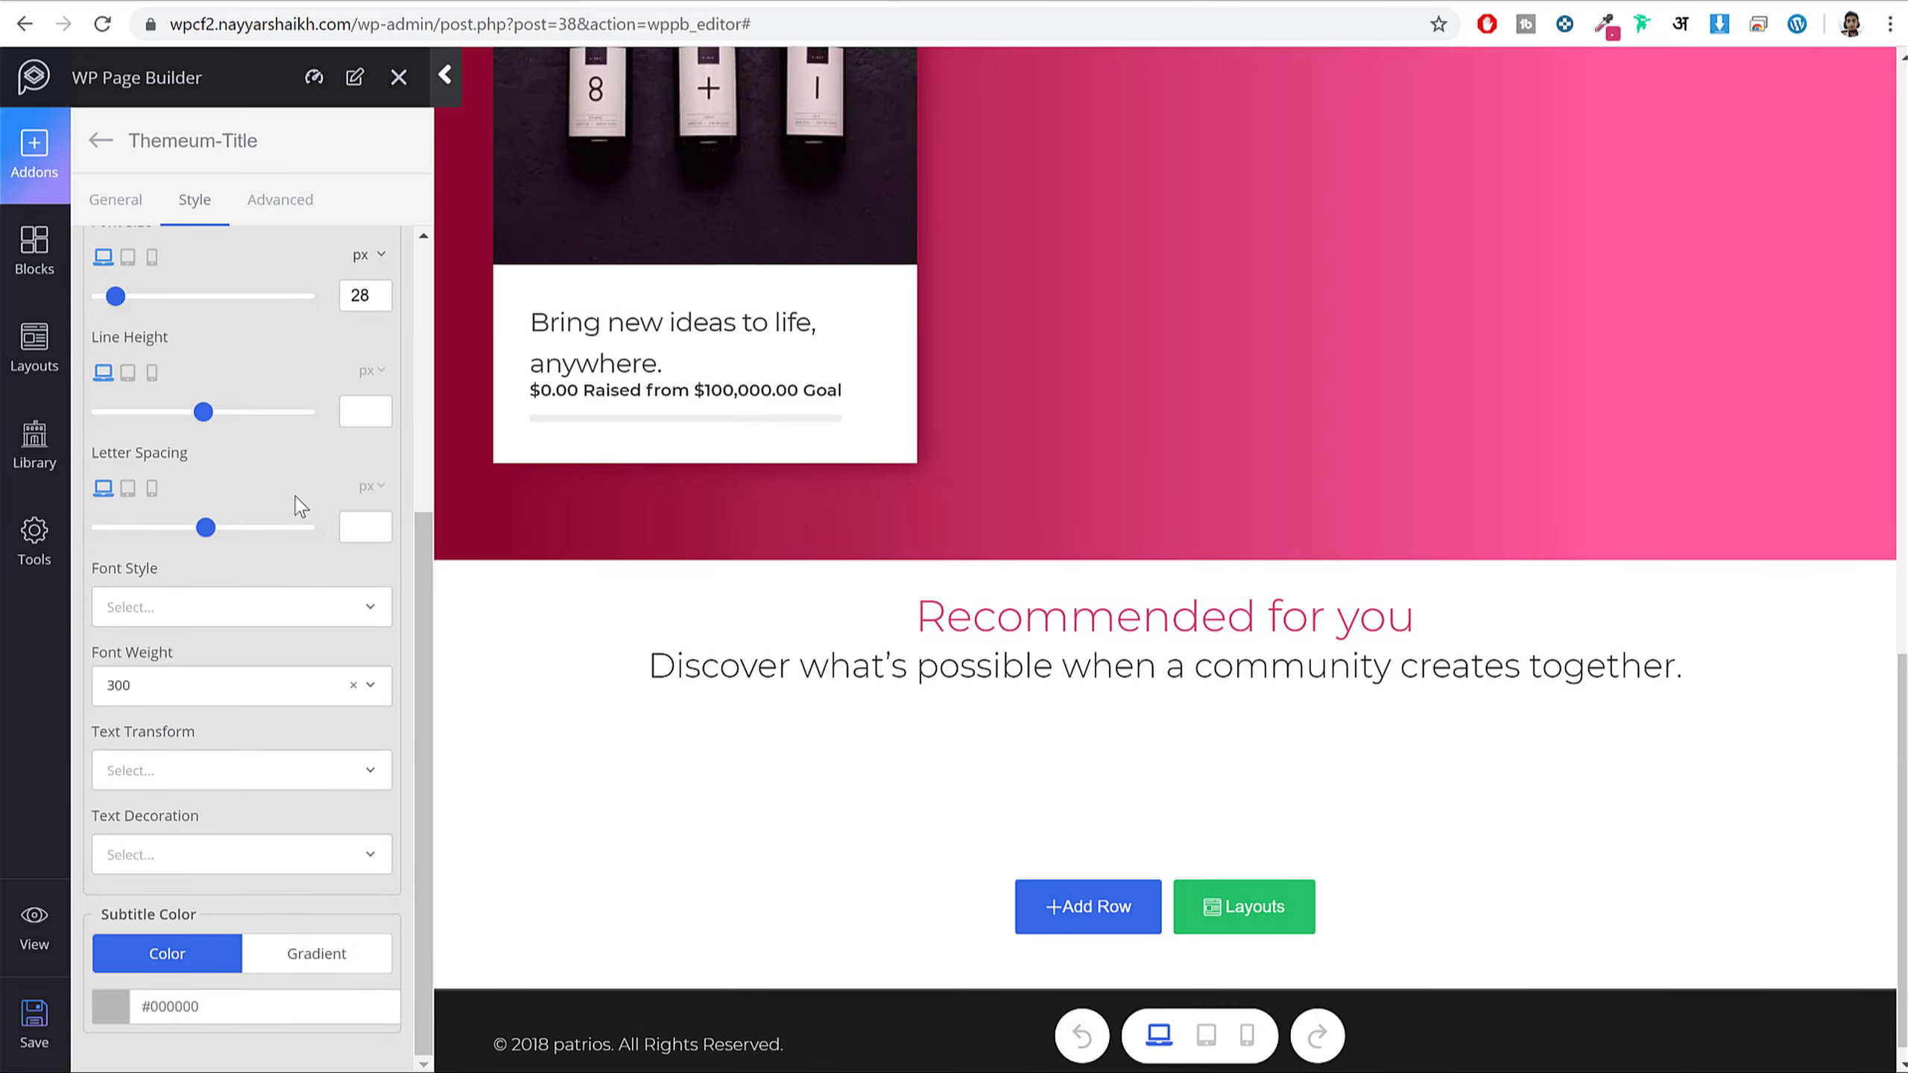
pyautogui.scroll(6, 300, 505)
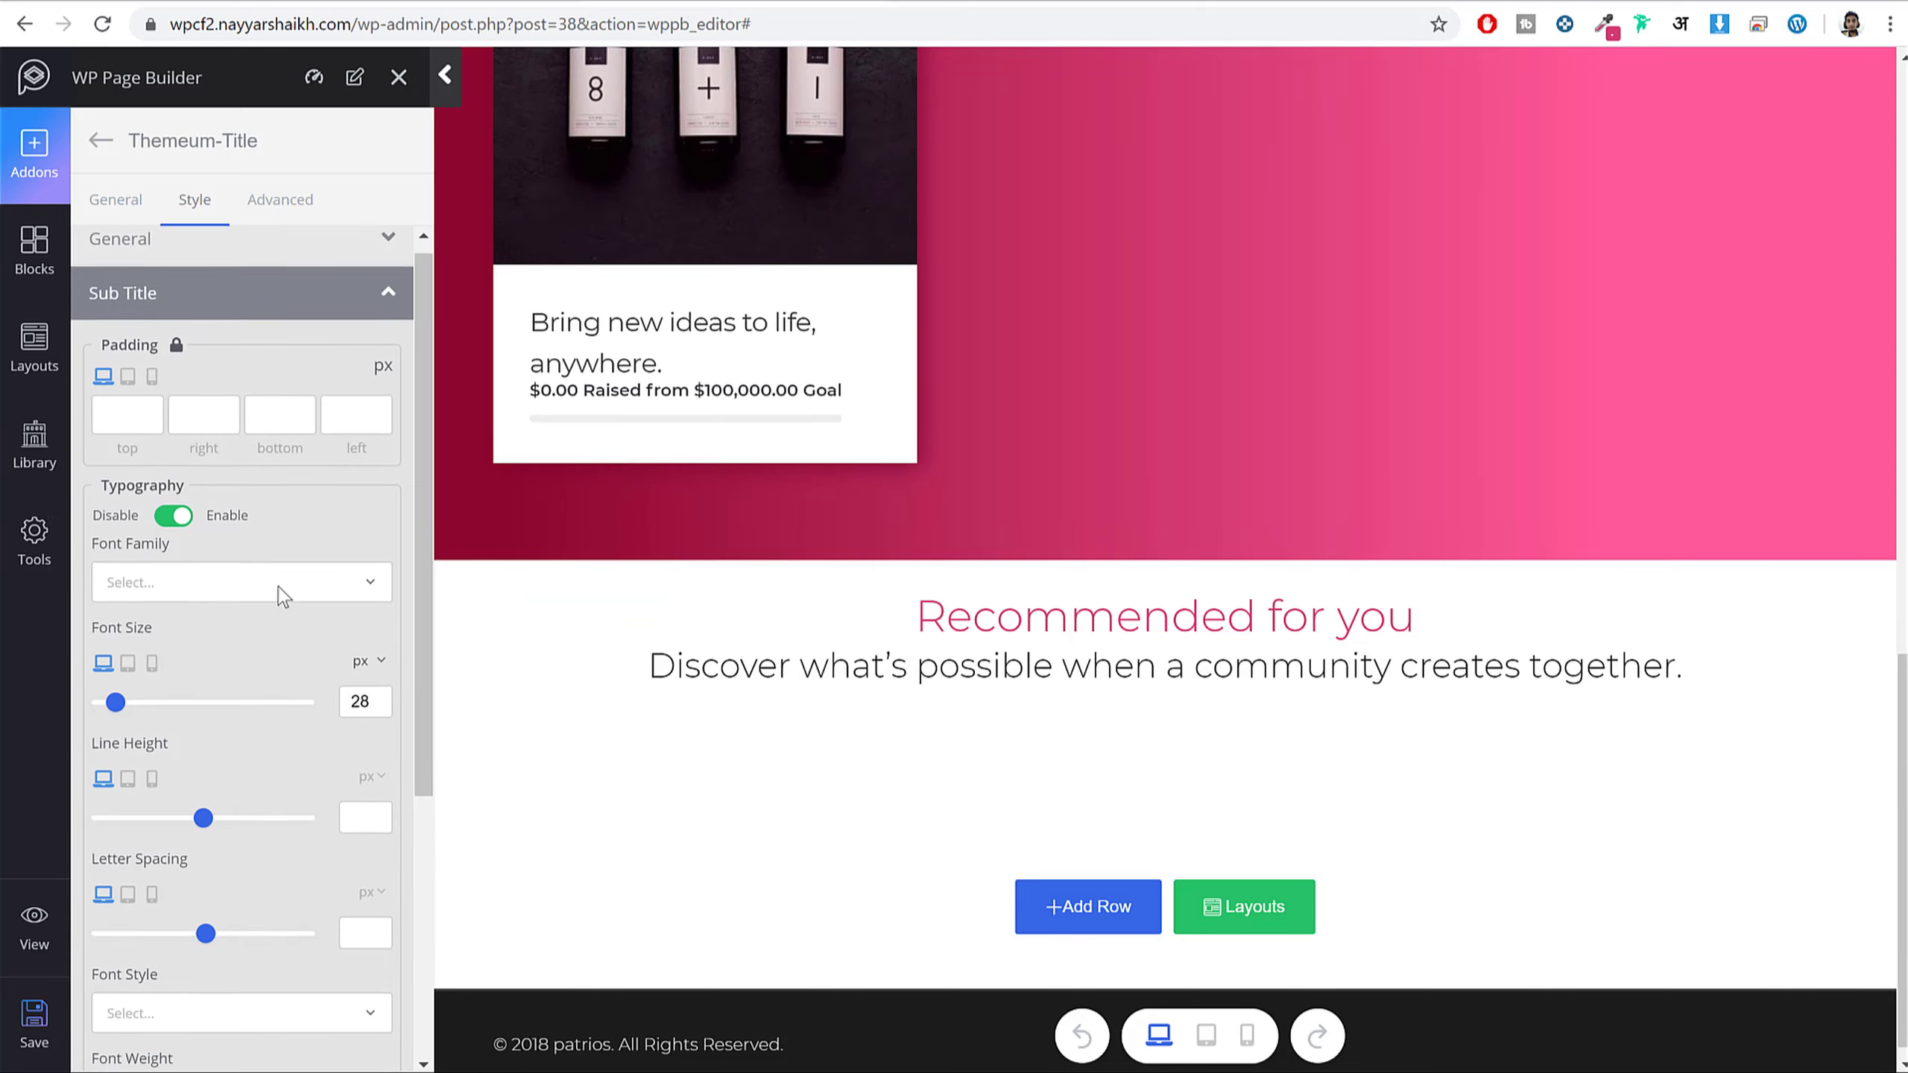
pyautogui.scroll(1, 277, 586)
pyautogui.moveTo(371, 722); pyautogui.dragTo(294, 712)
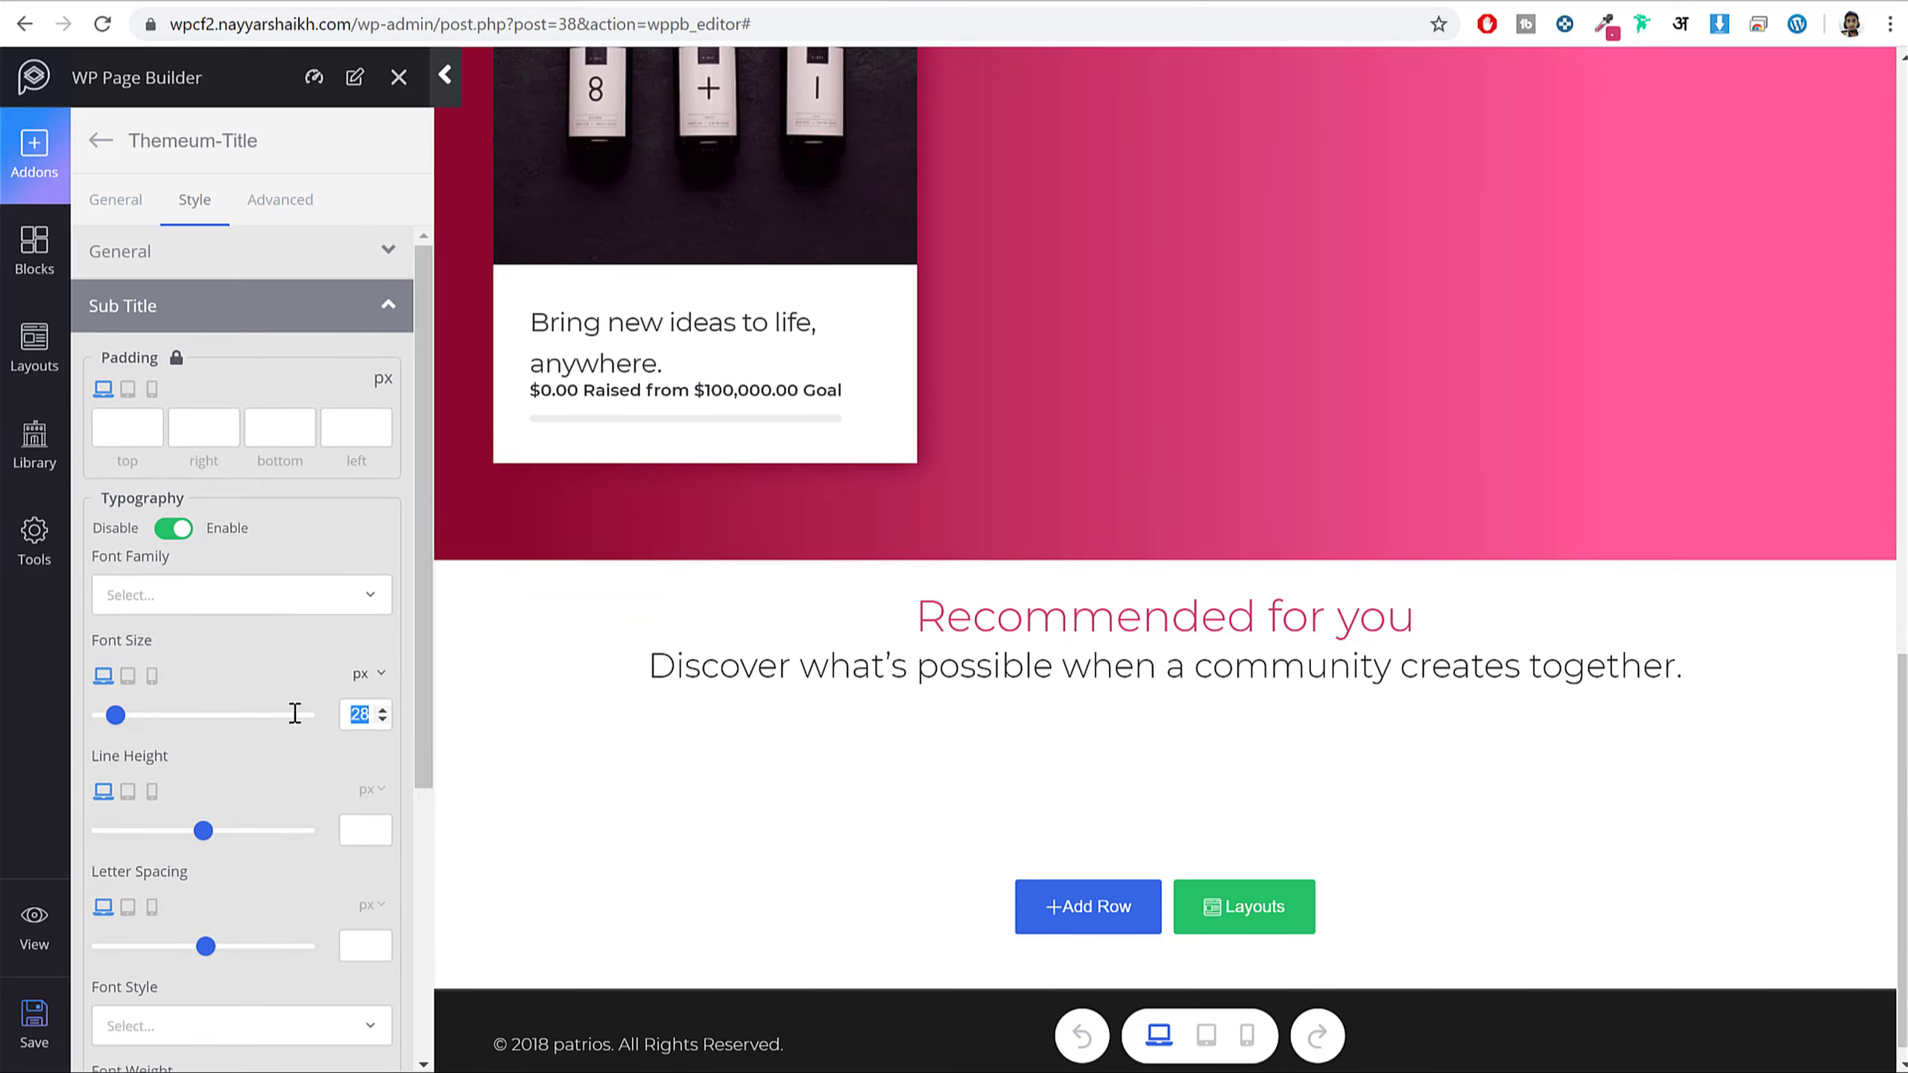
pyautogui.write('2')
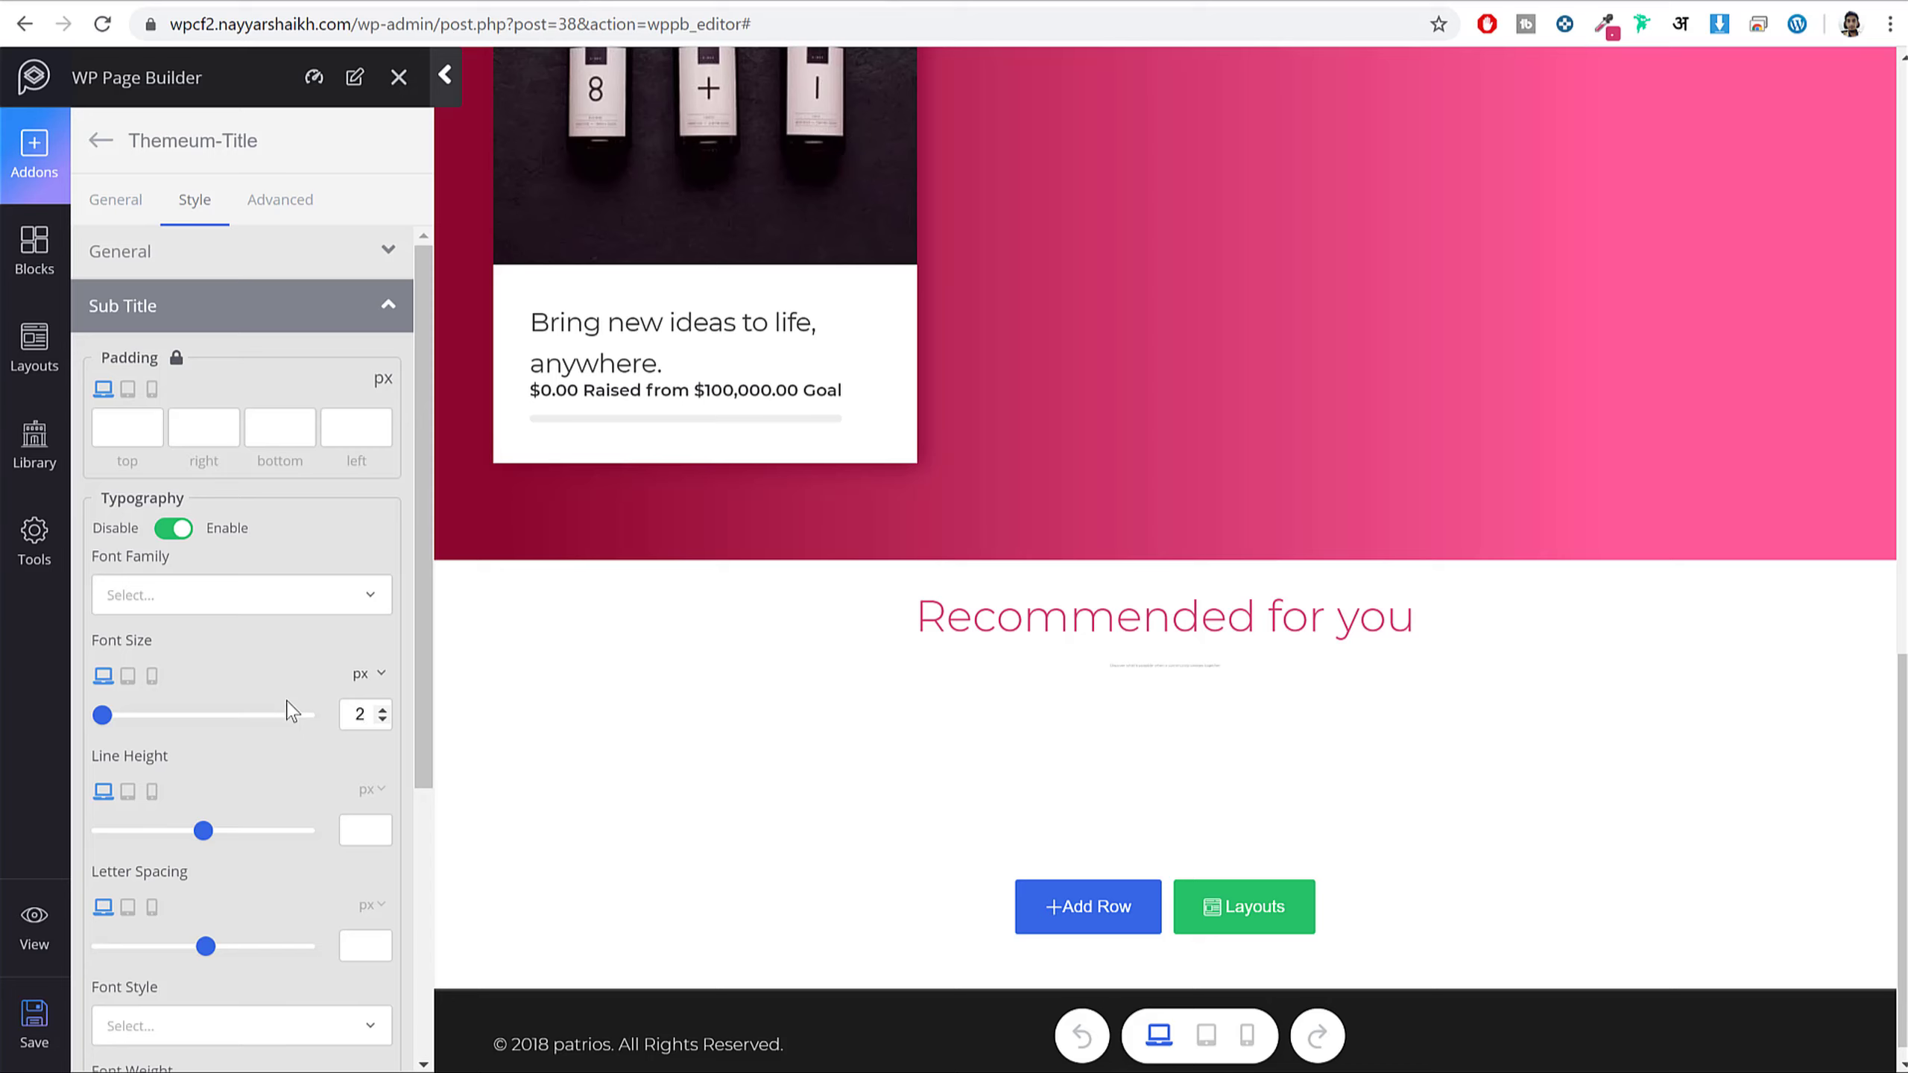
pyautogui.write('4')
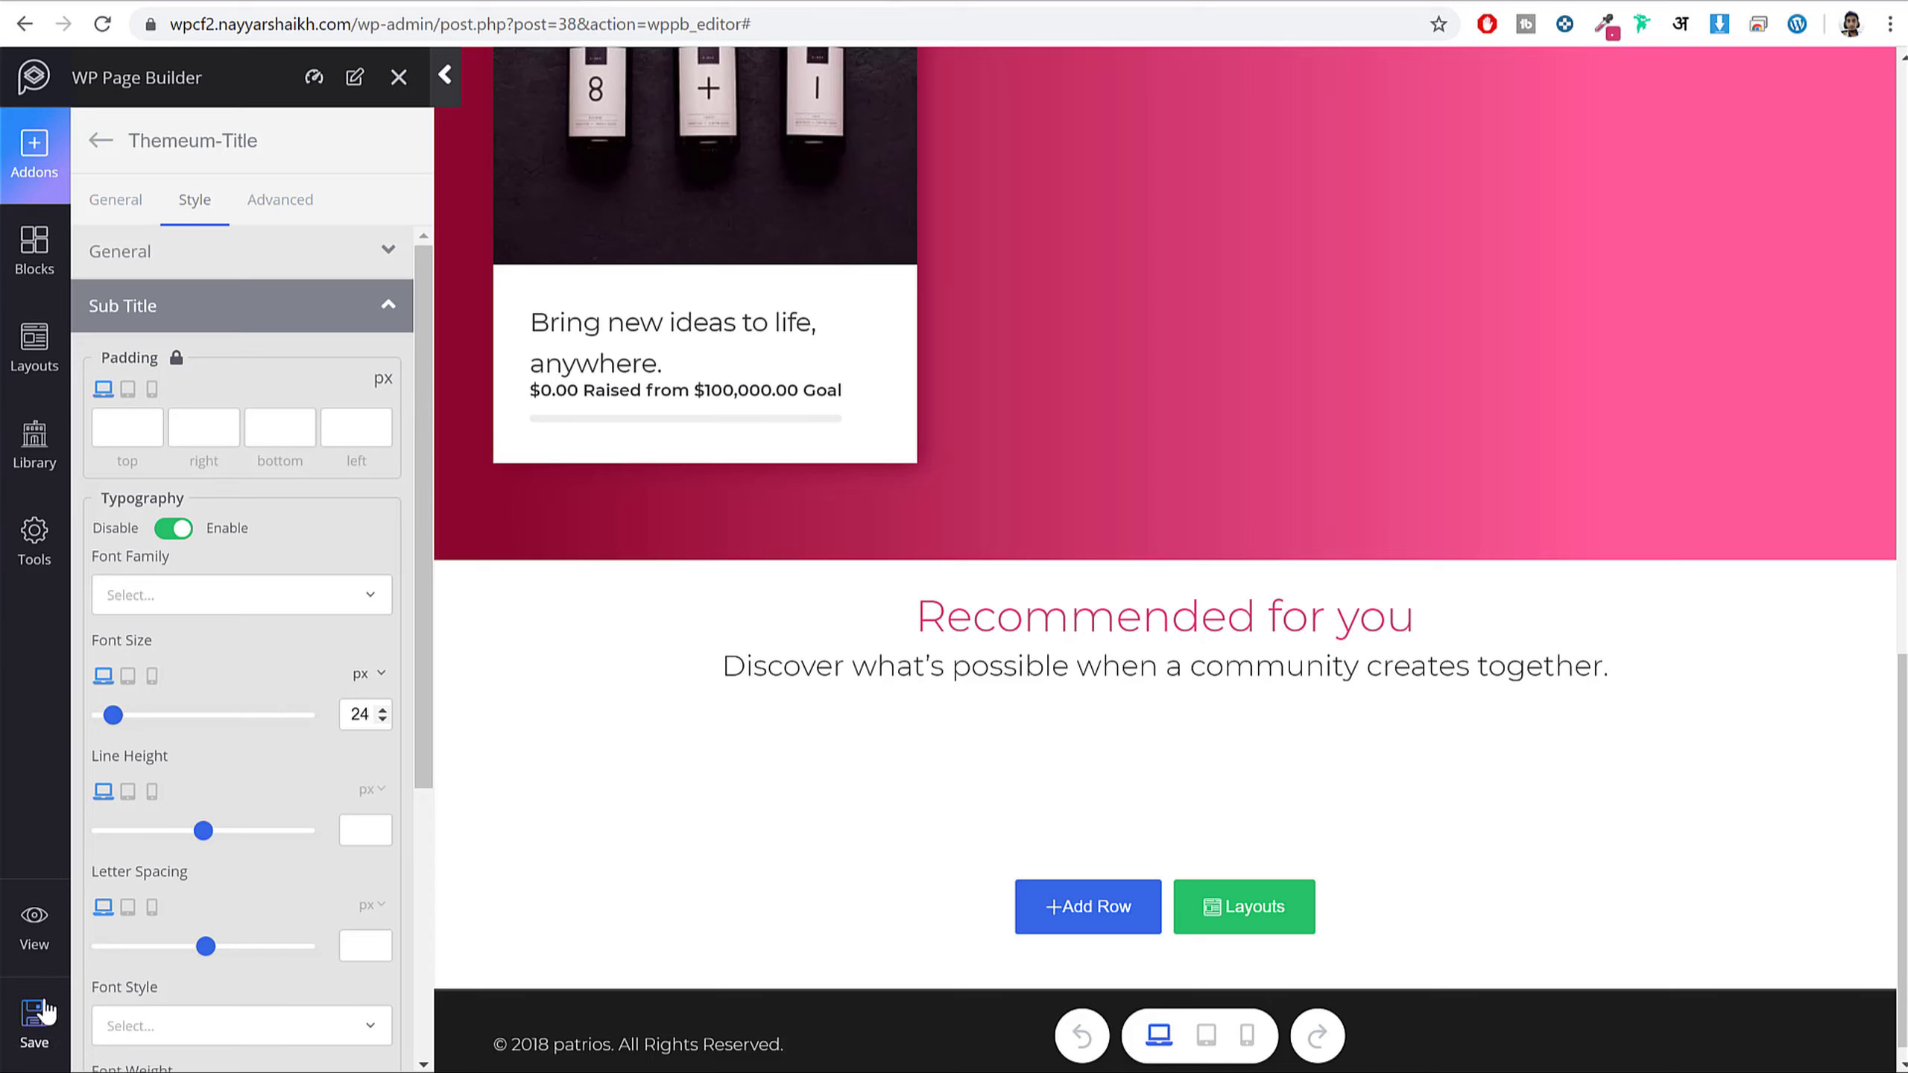
# - Examine the layout of the project cards under "Recommended for you" on the Patrios demo page
pyautogui.click(460, 2)
pyautogui.scroll(-3, 1188, 518)
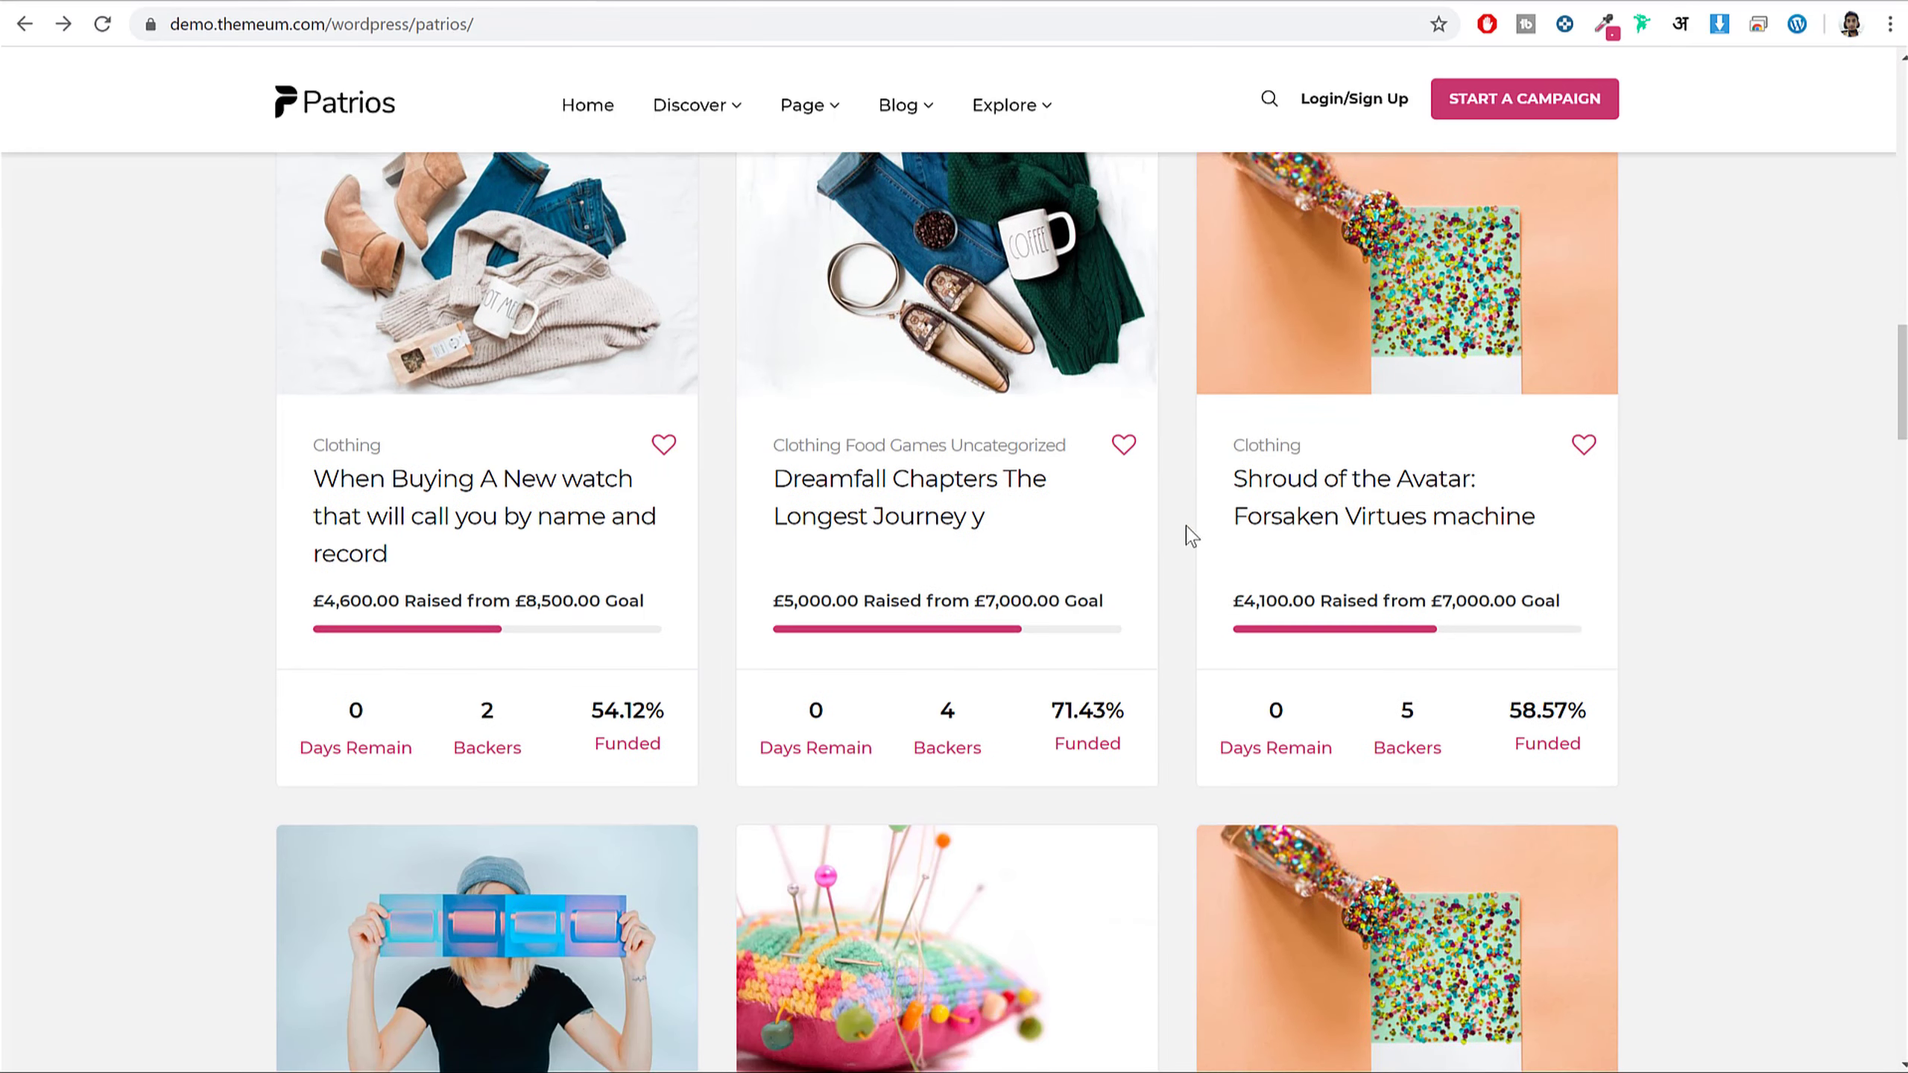
pyautogui.scroll(3, 1653, 441)
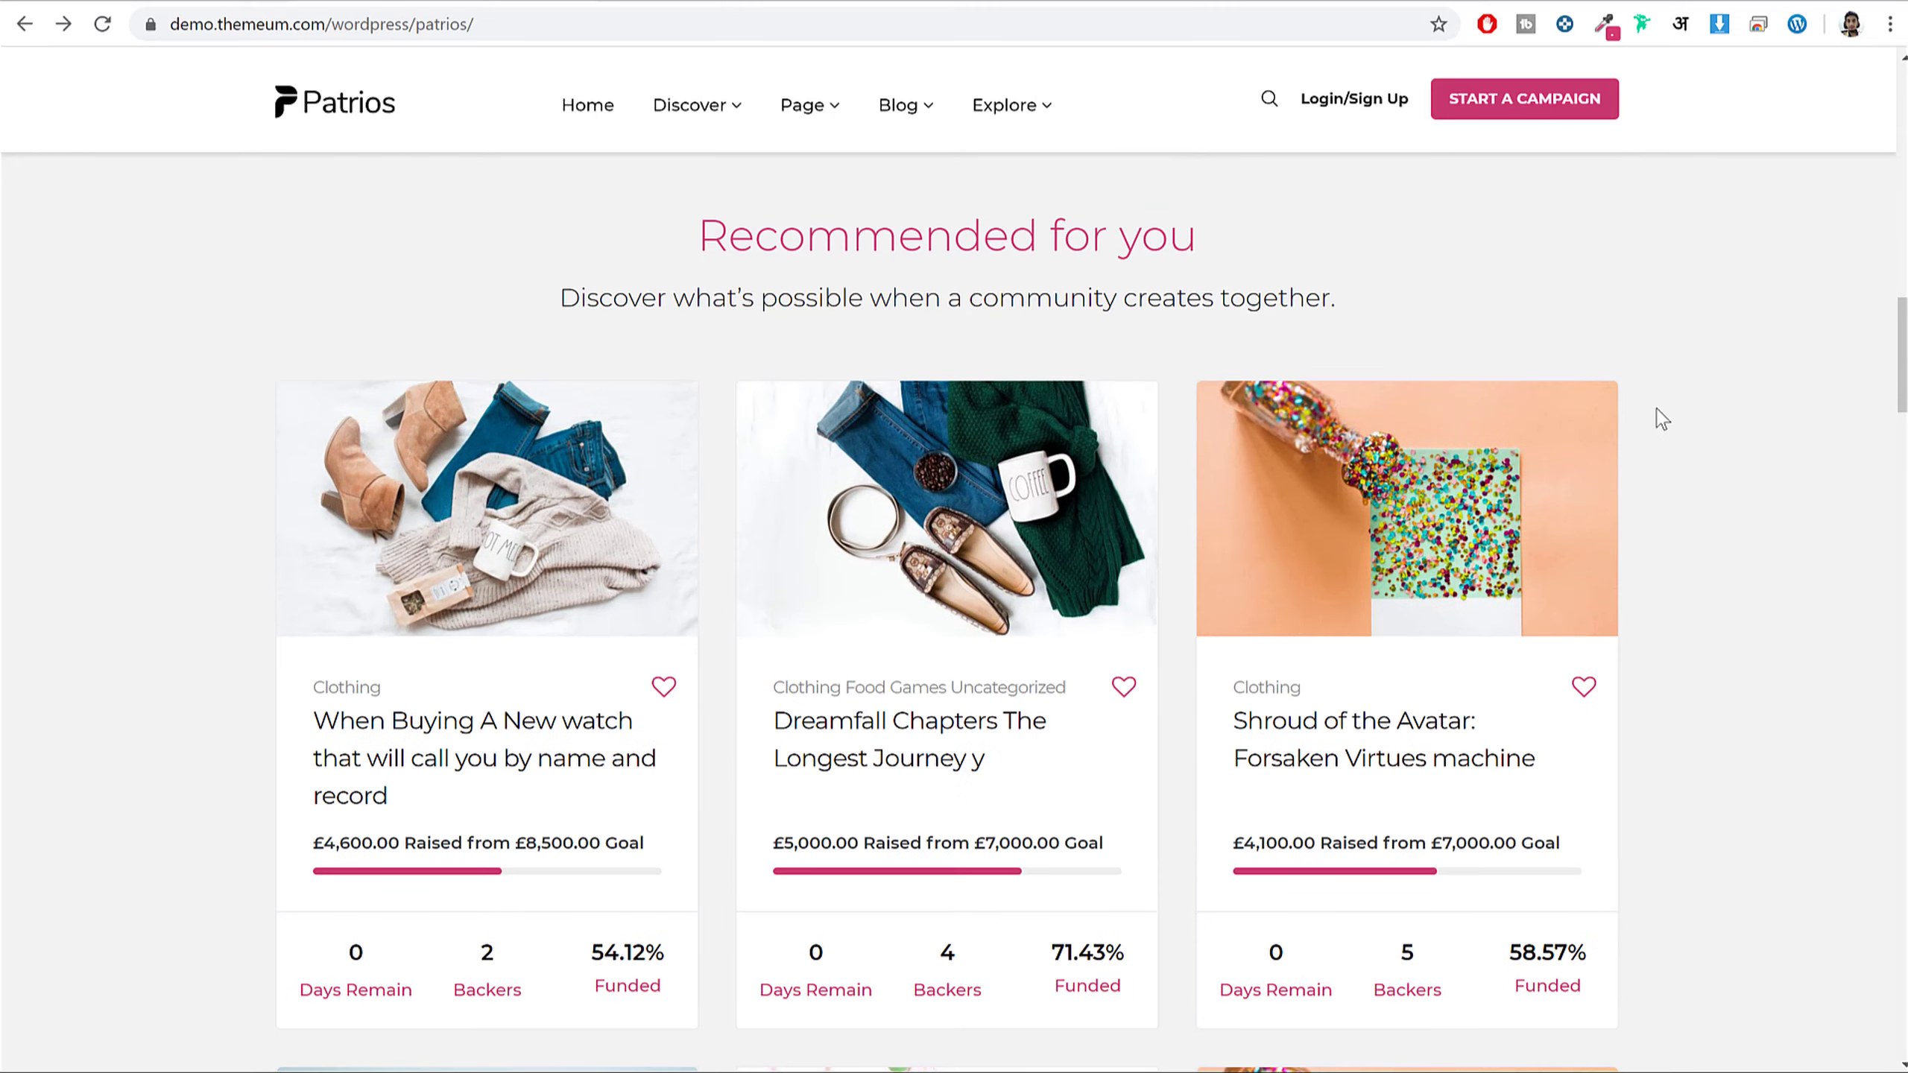
pyautogui.scroll(10, 1136, 642)
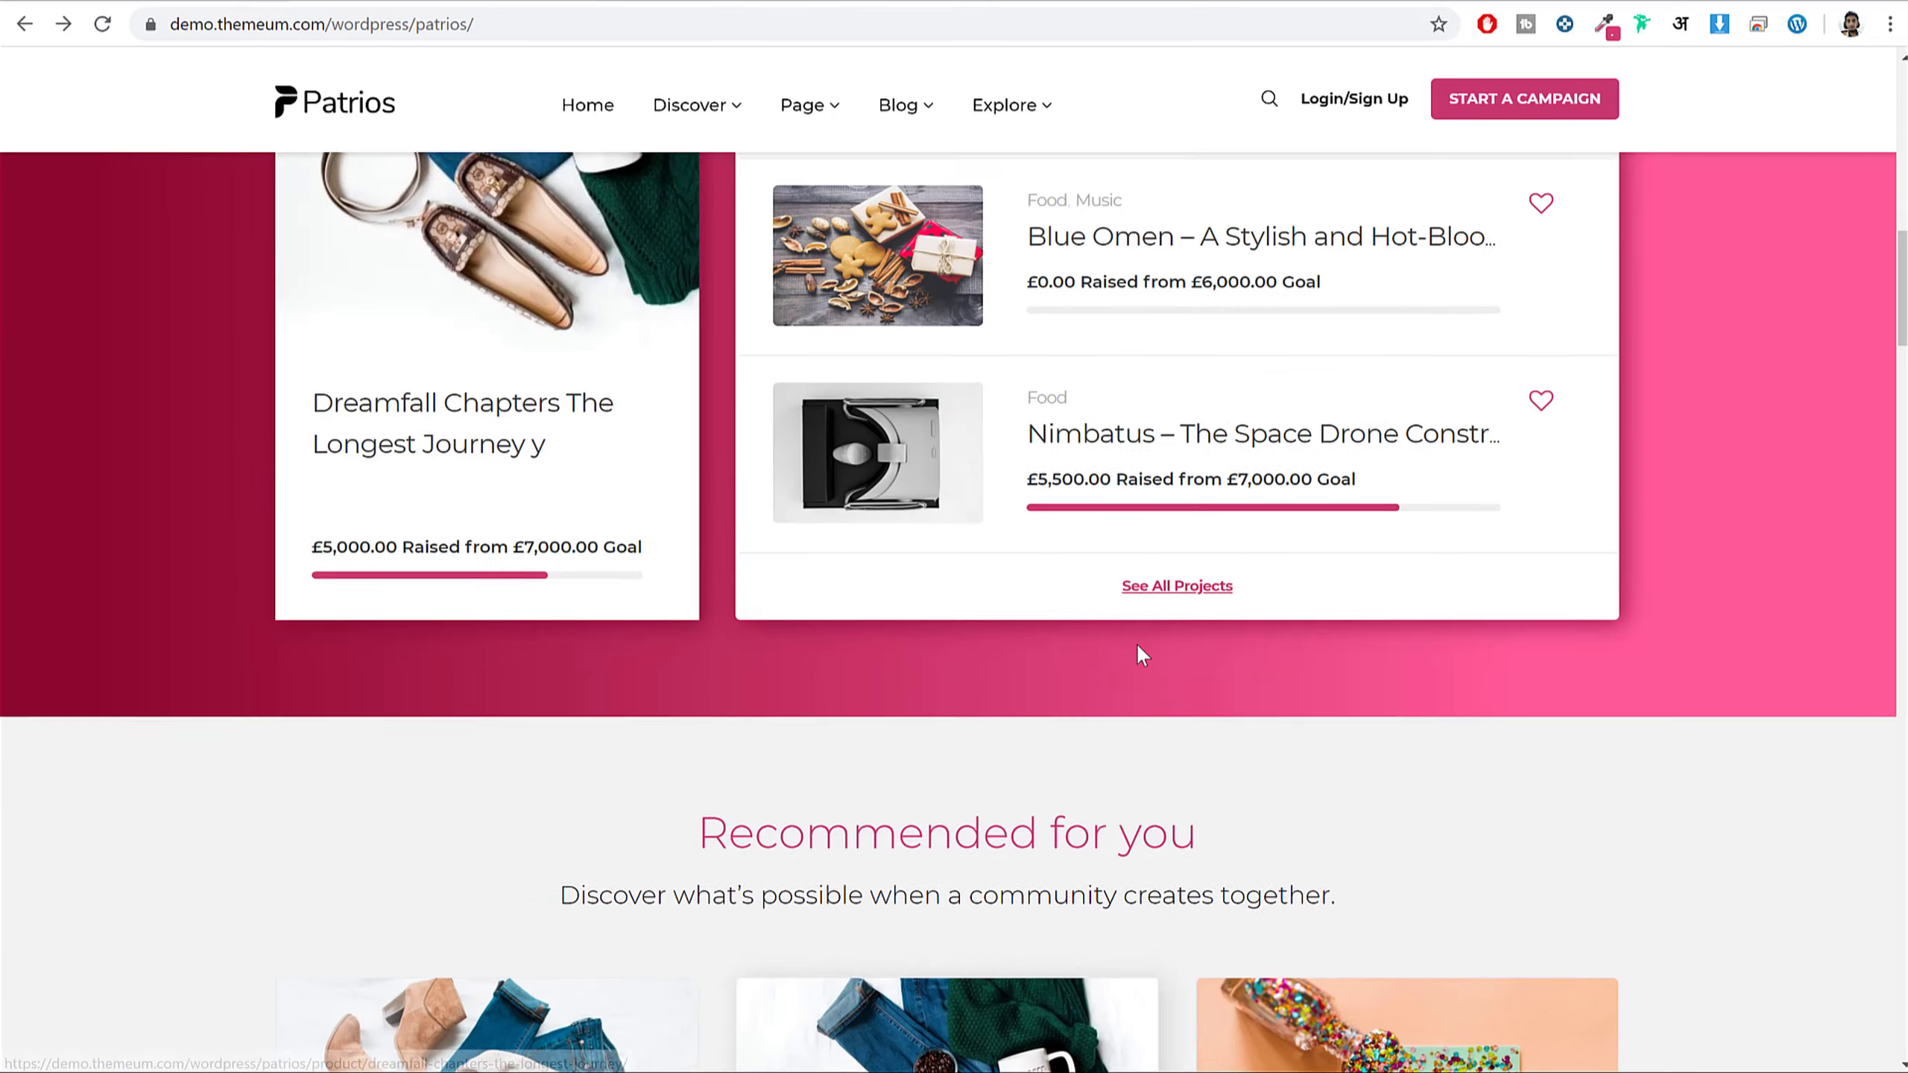
pyautogui.scroll(-15, 758, 526)
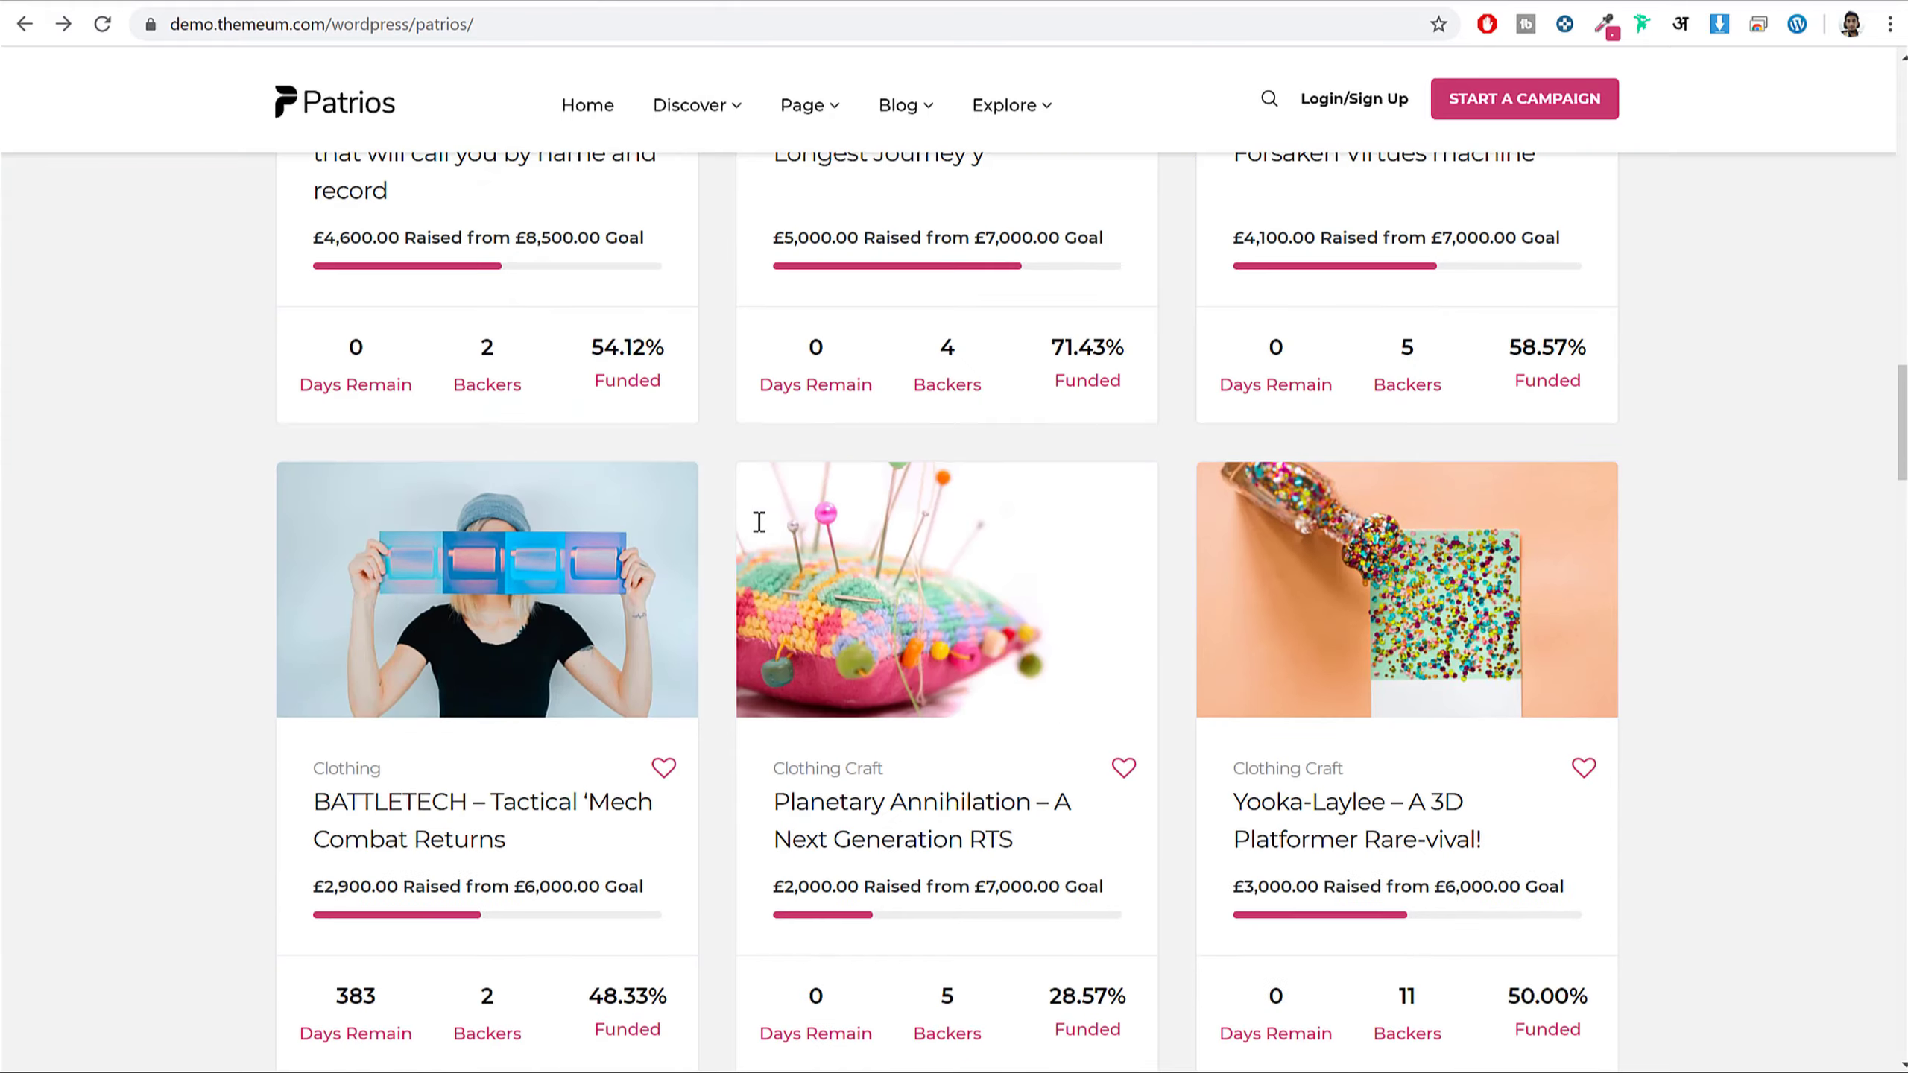
pyautogui.scroll(8, 759, 526)
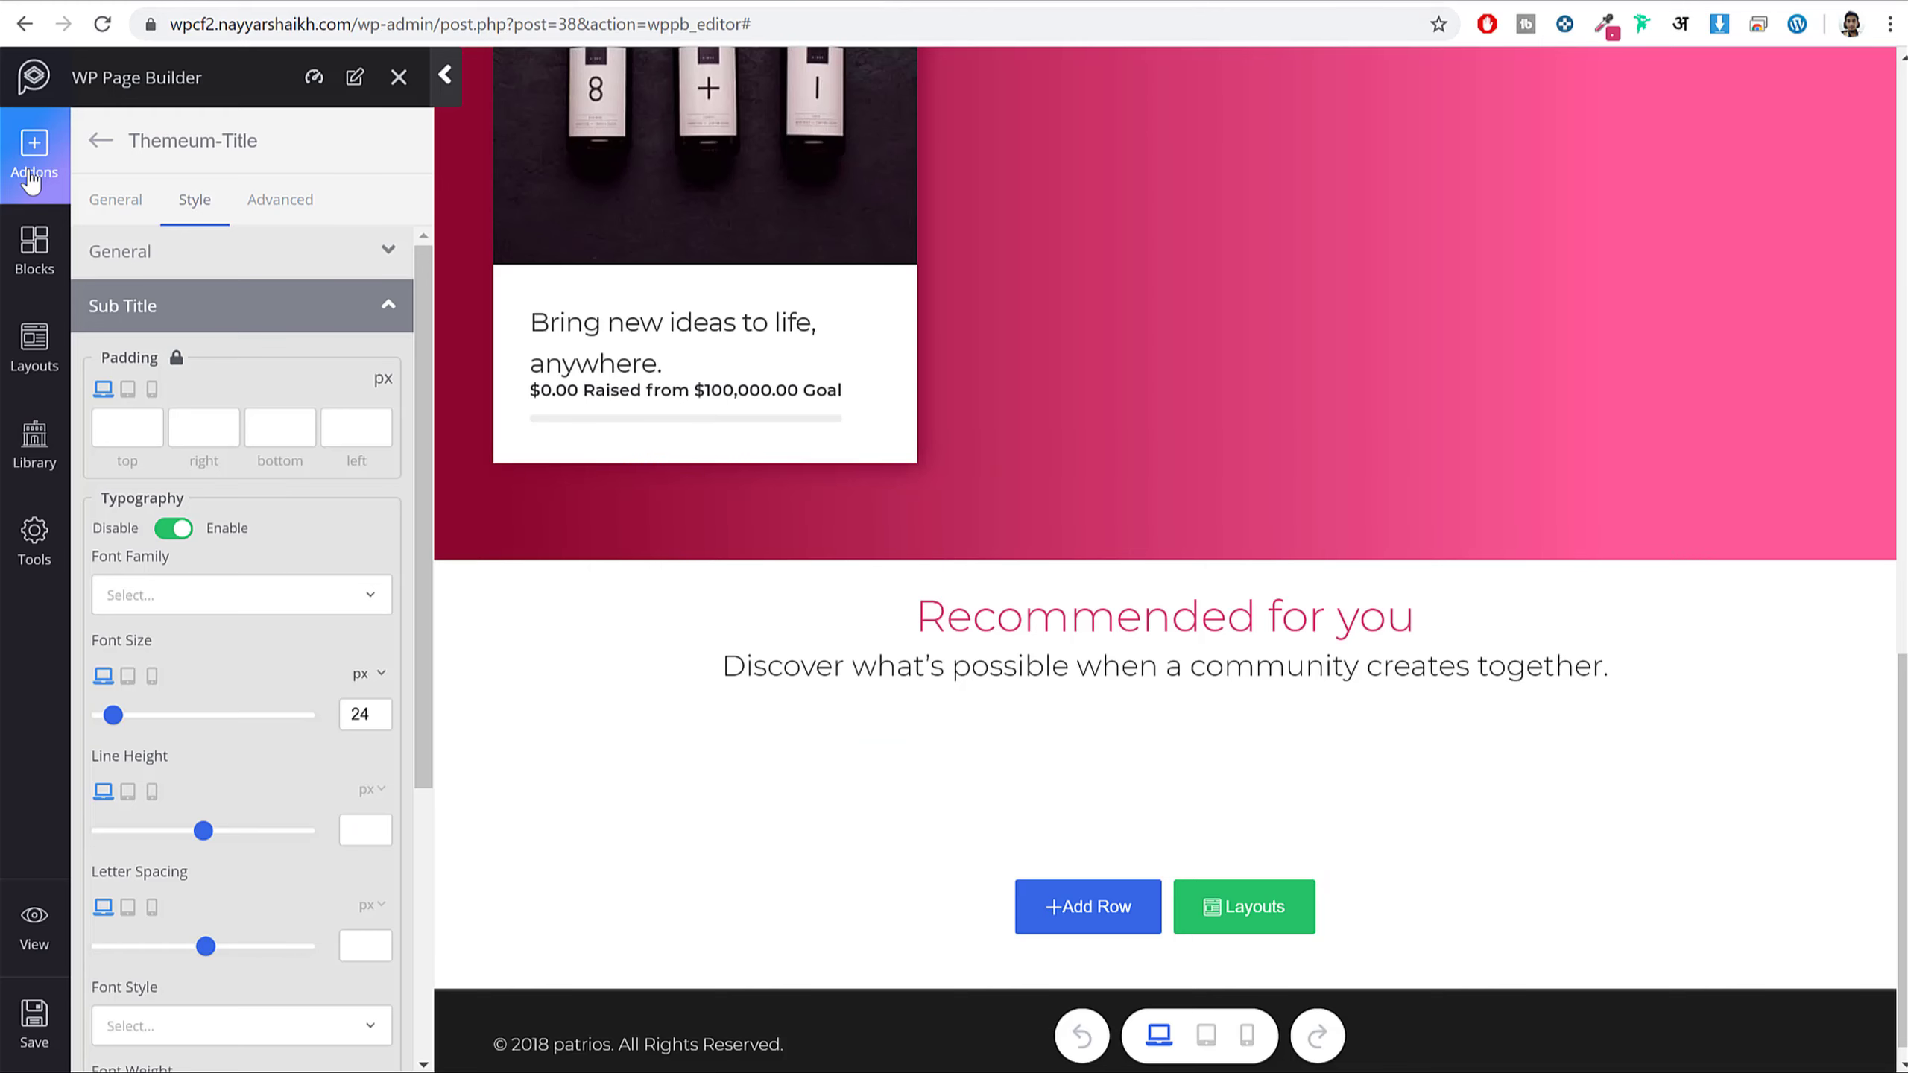
# - Add a CF Grid addon beneath the "Recommended for you" subtitle and set its style to Style One
pyautogui.write('d')
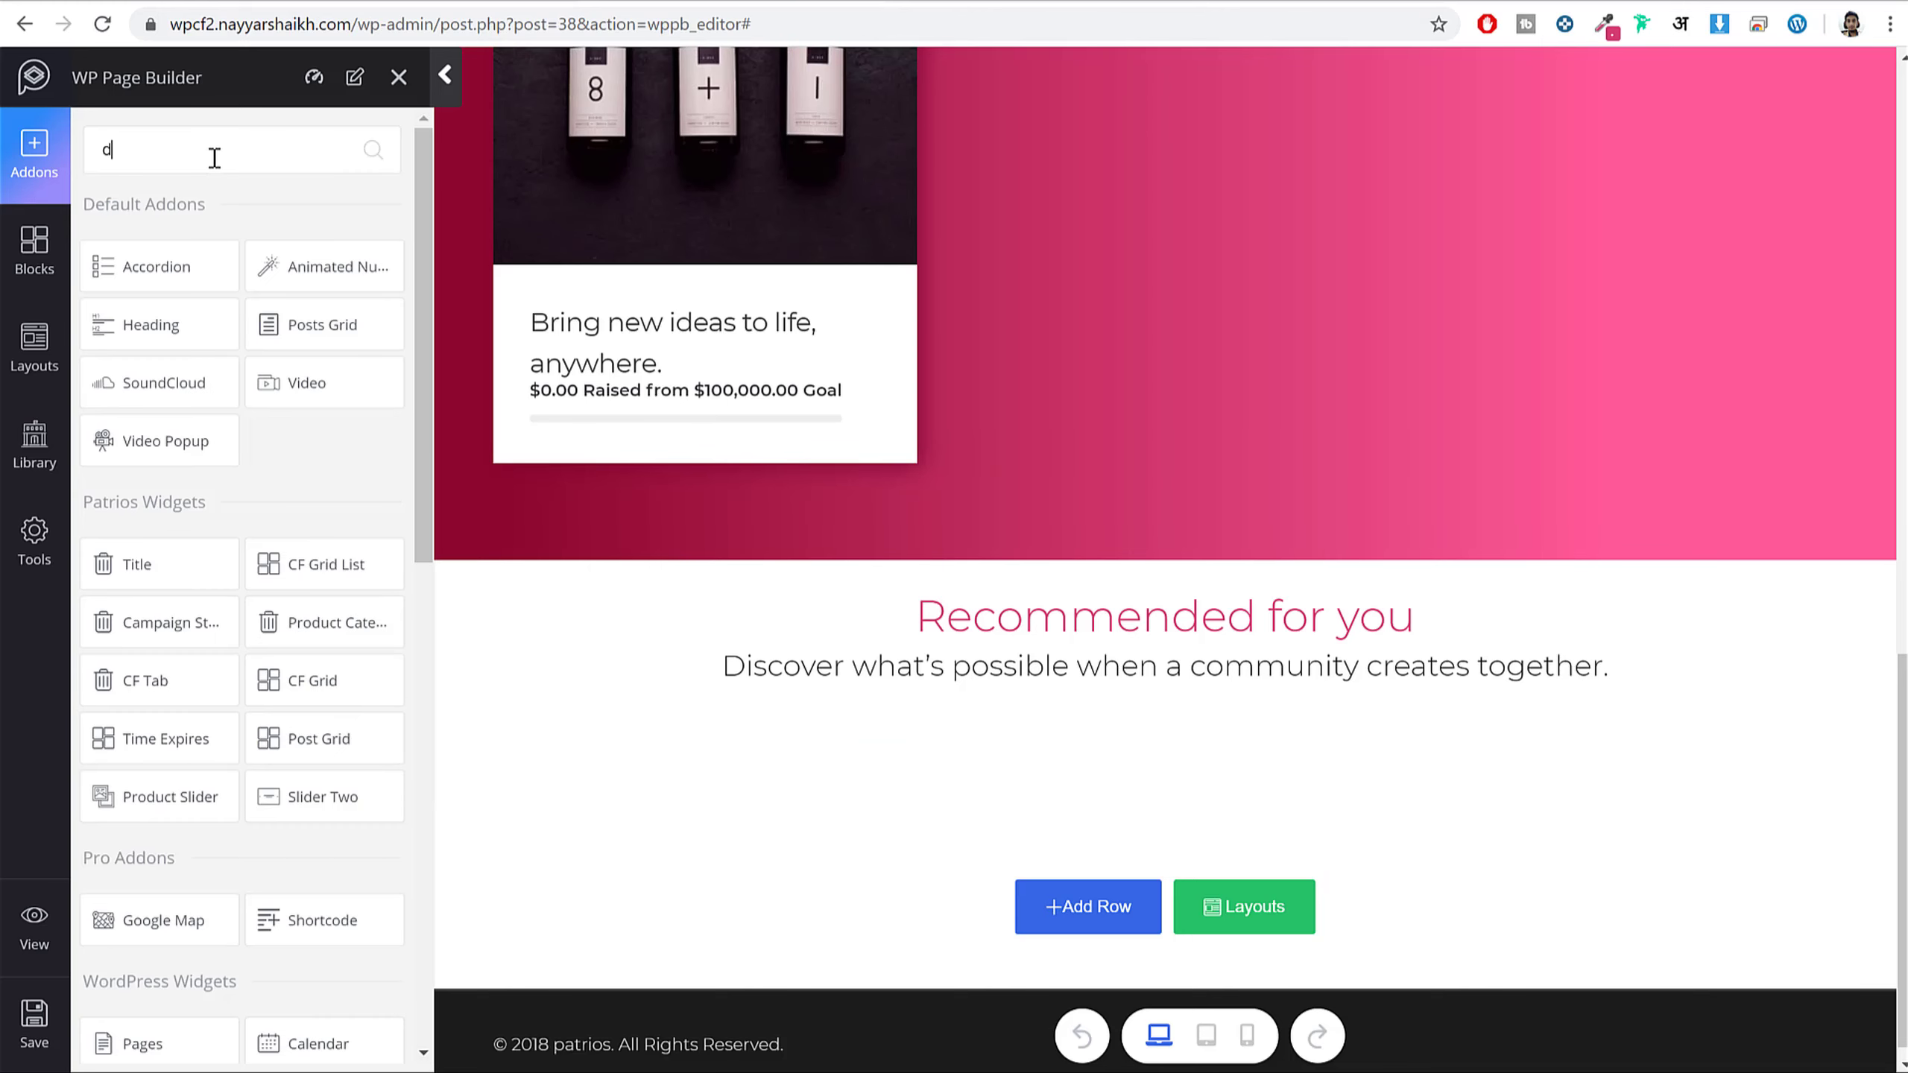
pyautogui.press('BackSpace')
pyautogui.write('cf gr')
pyautogui.moveTo(399, 449); pyautogui.dragTo(1265, 719)
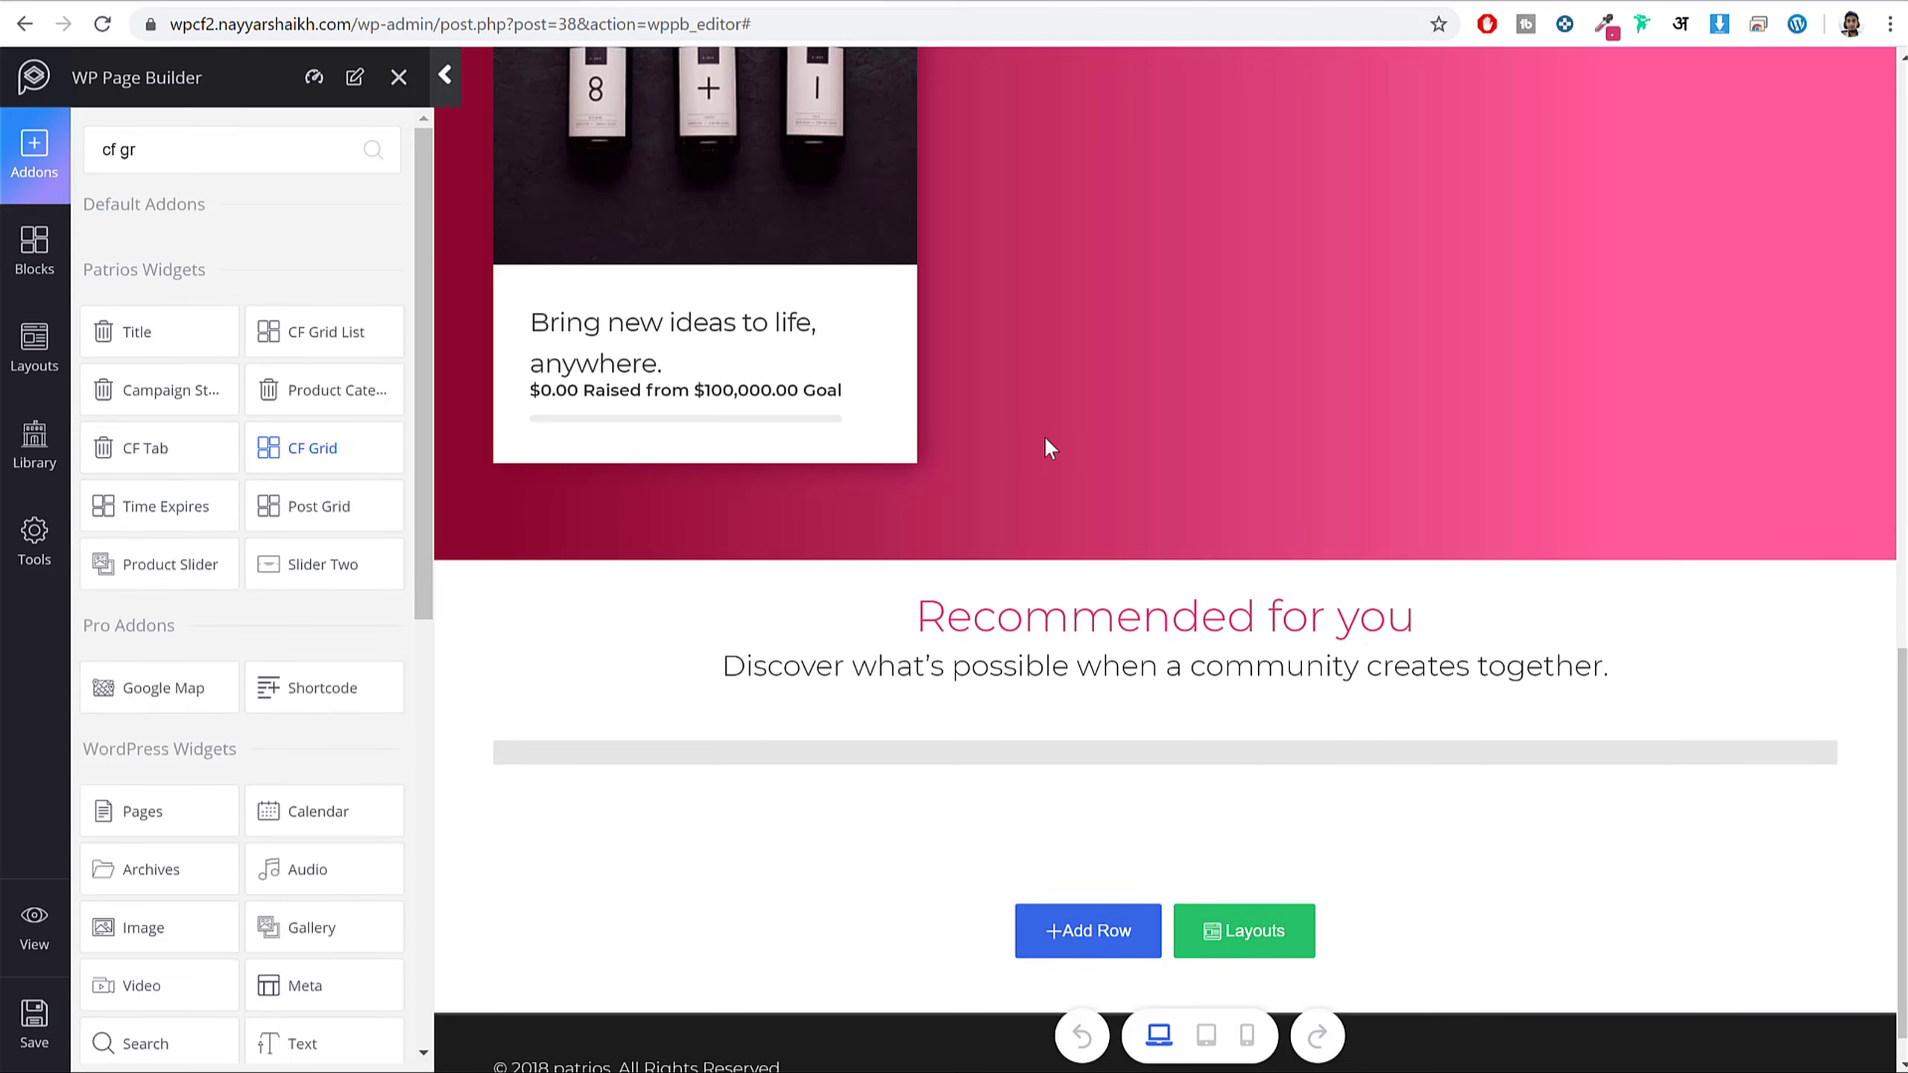
pyautogui.click(263, 345)
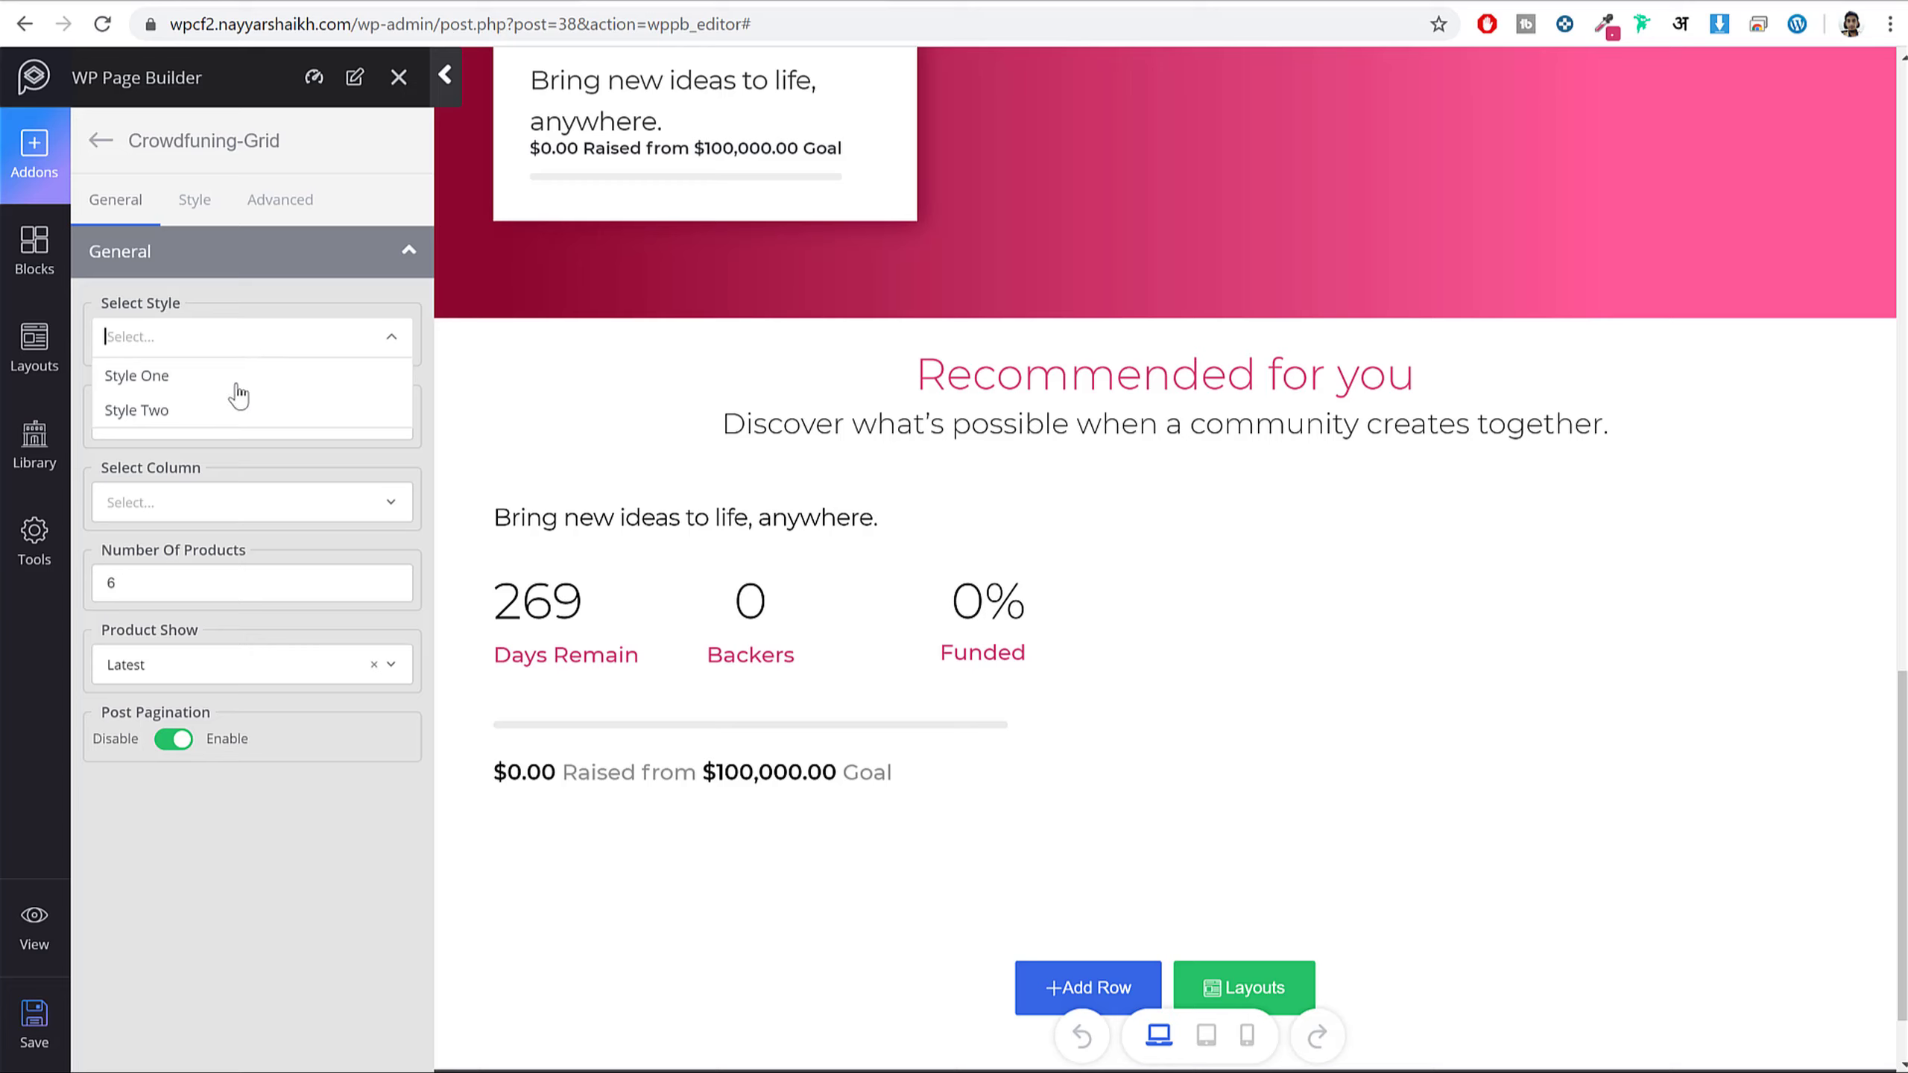
pyautogui.click(237, 392)
pyautogui.scroll(-3, 839, 566)
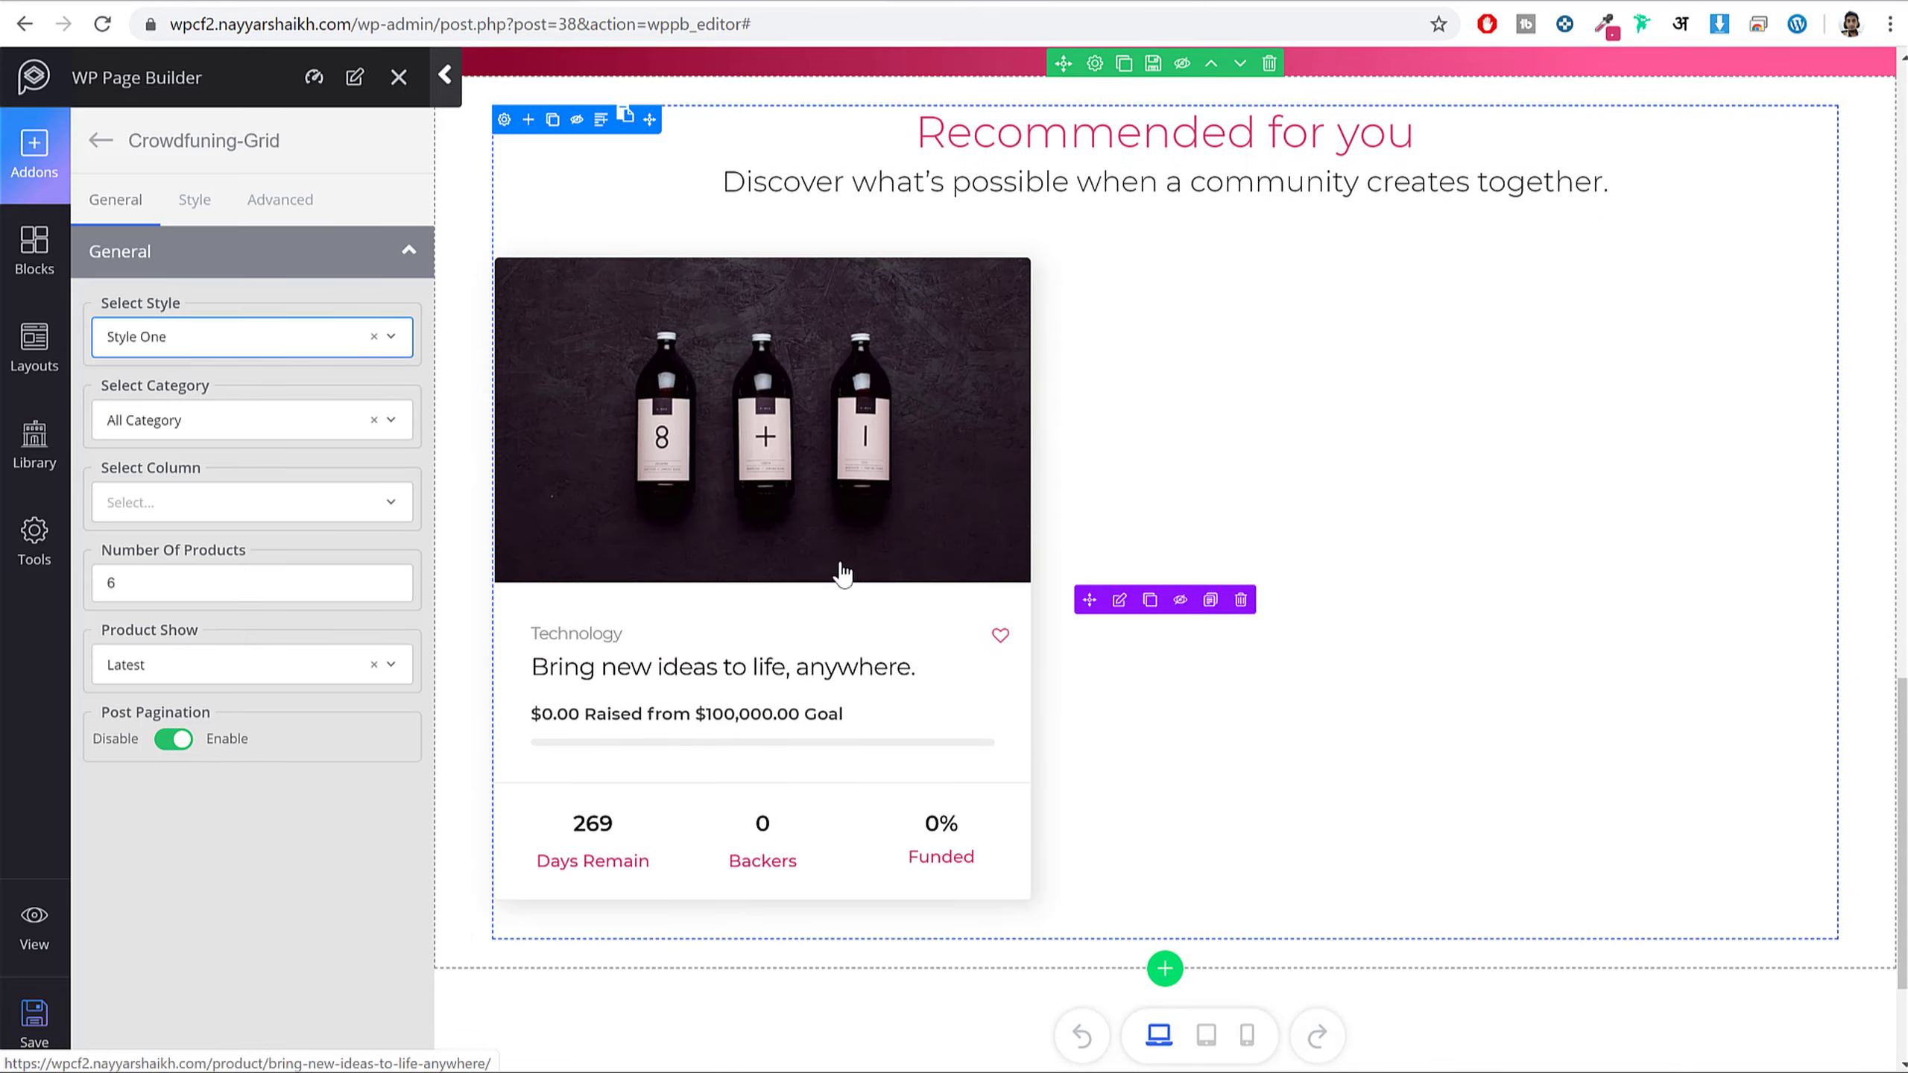
# - Check the demo's recommended projects grid and set the CF Grid addon's column layout to Three Column
pyautogui.click(187, 585)
pyautogui.press('BackSpace')
pyautogui.write('3')
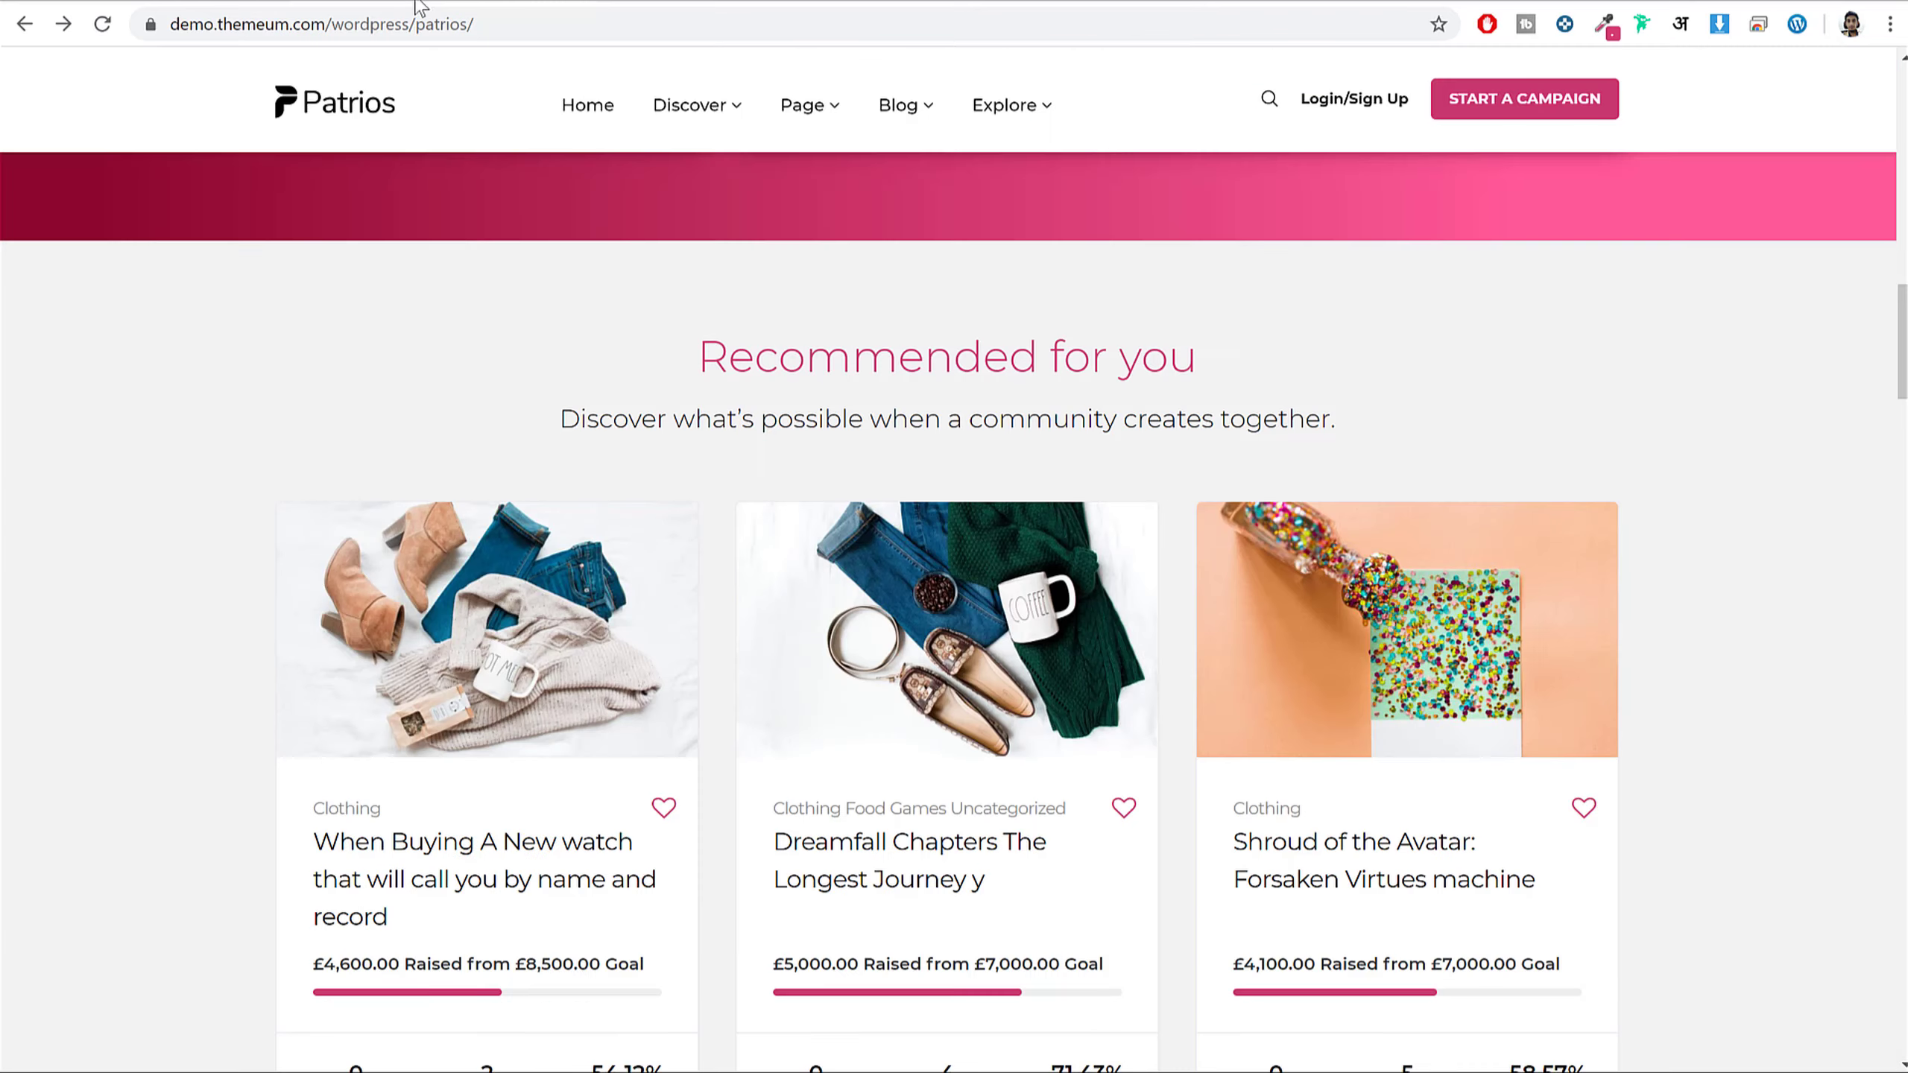
pyautogui.scroll(-3, 902, 370)
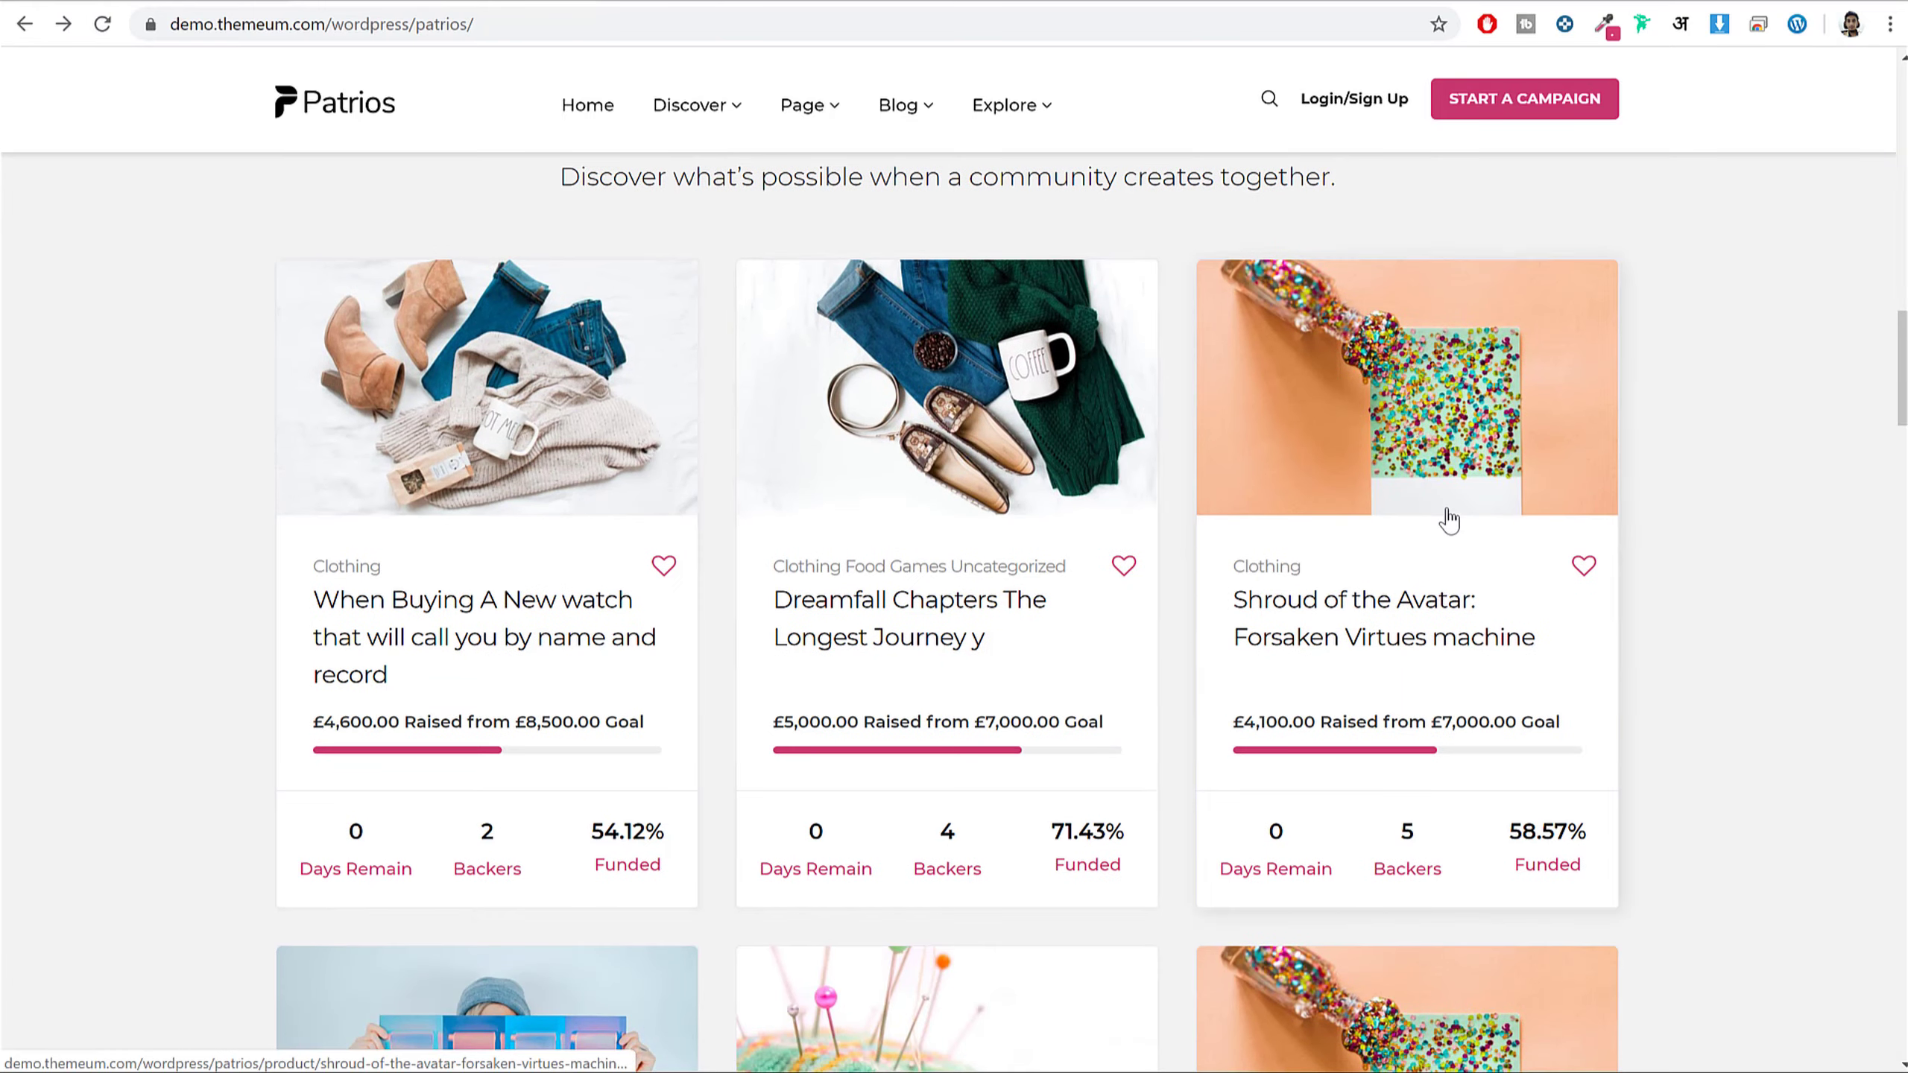
pyautogui.scroll(-5, 1328, 516)
pyautogui.scroll(-5, 656, 639)
pyautogui.scroll(3, 949, 597)
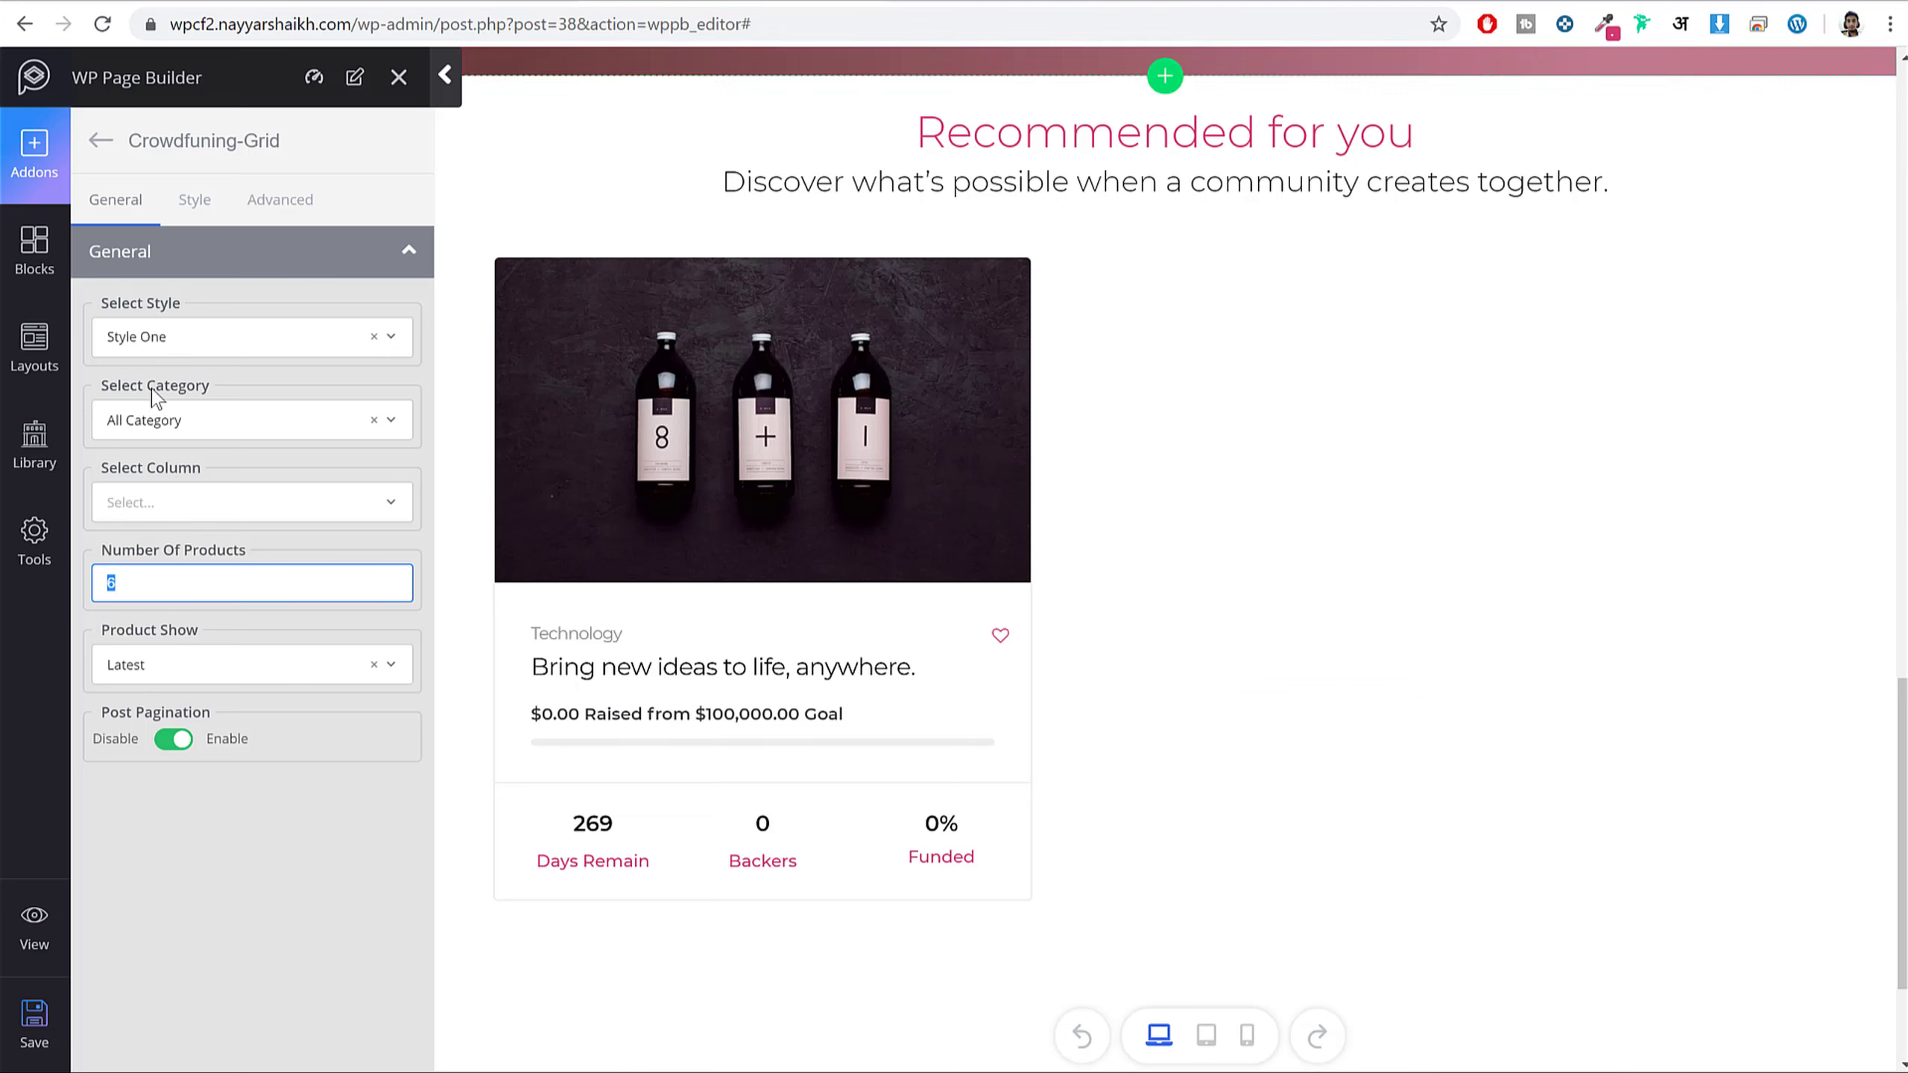
pyautogui.click(254, 500)
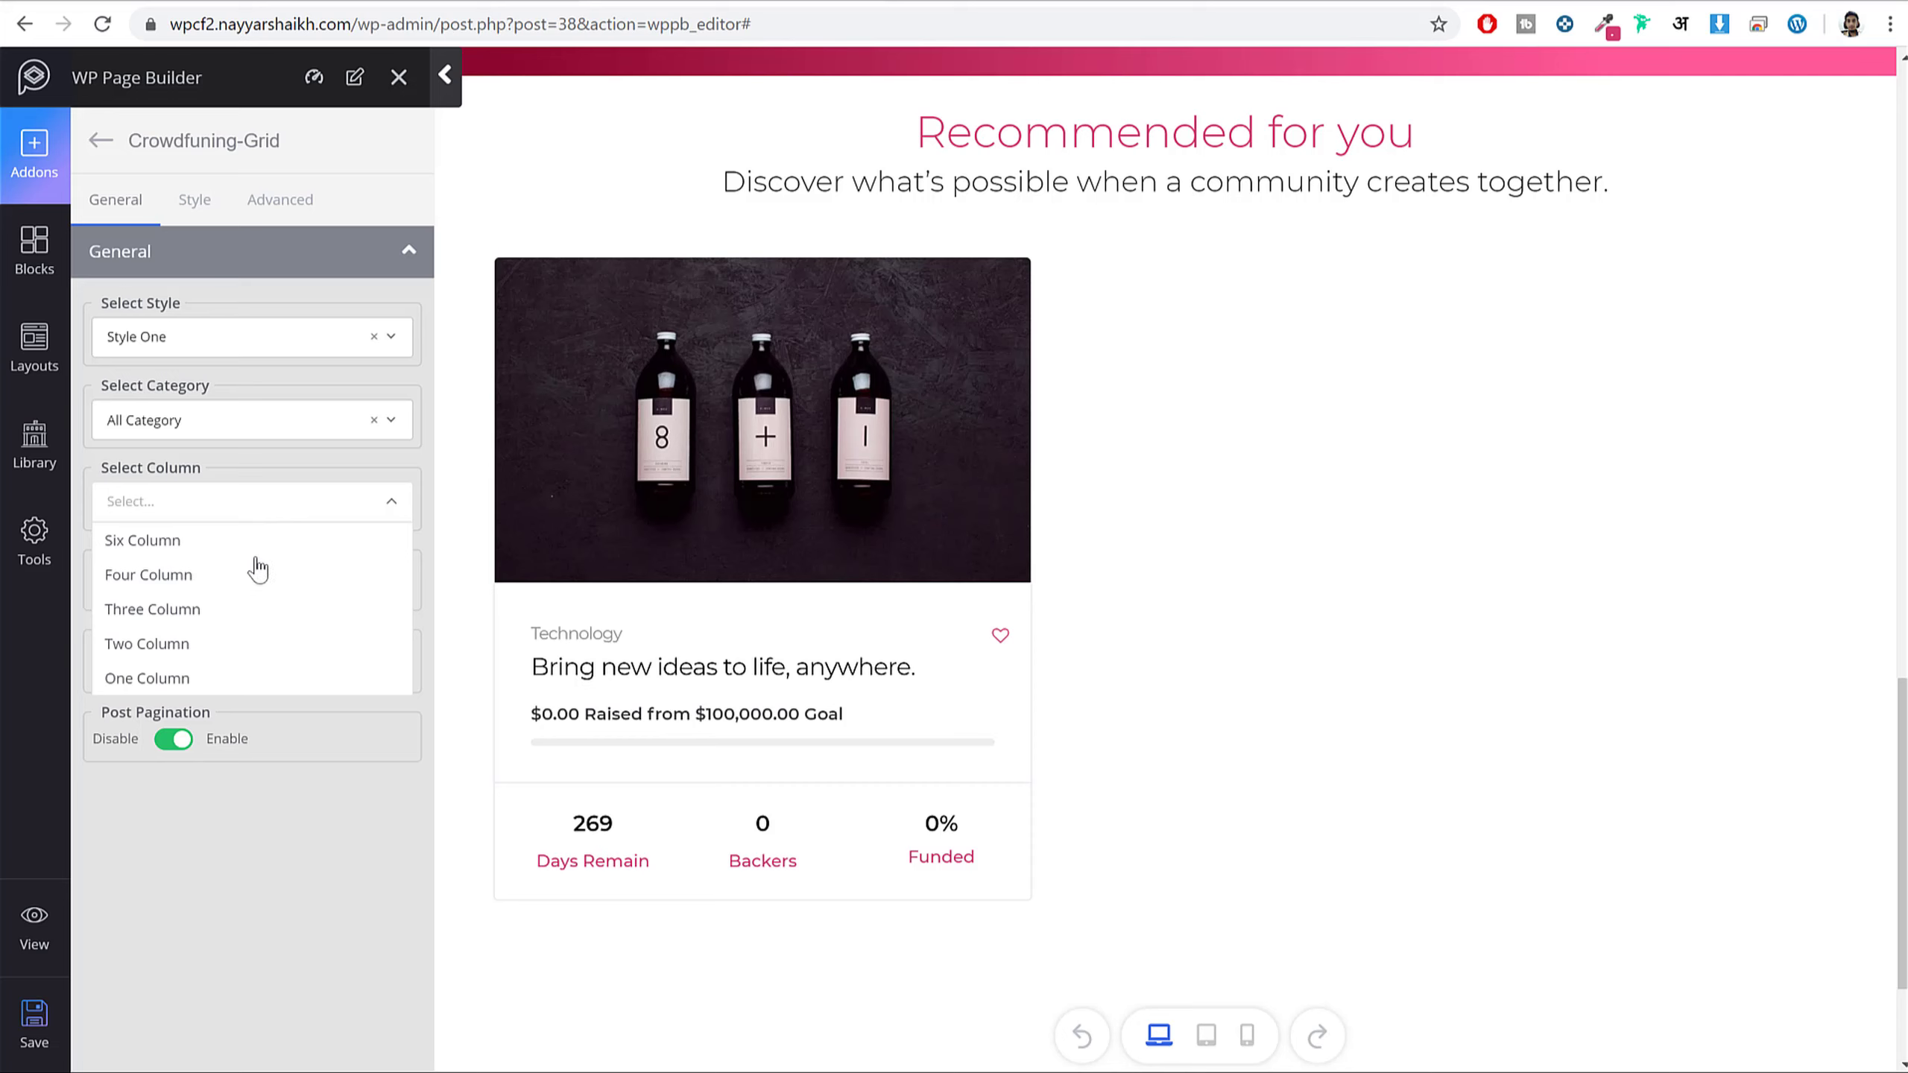
pyautogui.click(221, 609)
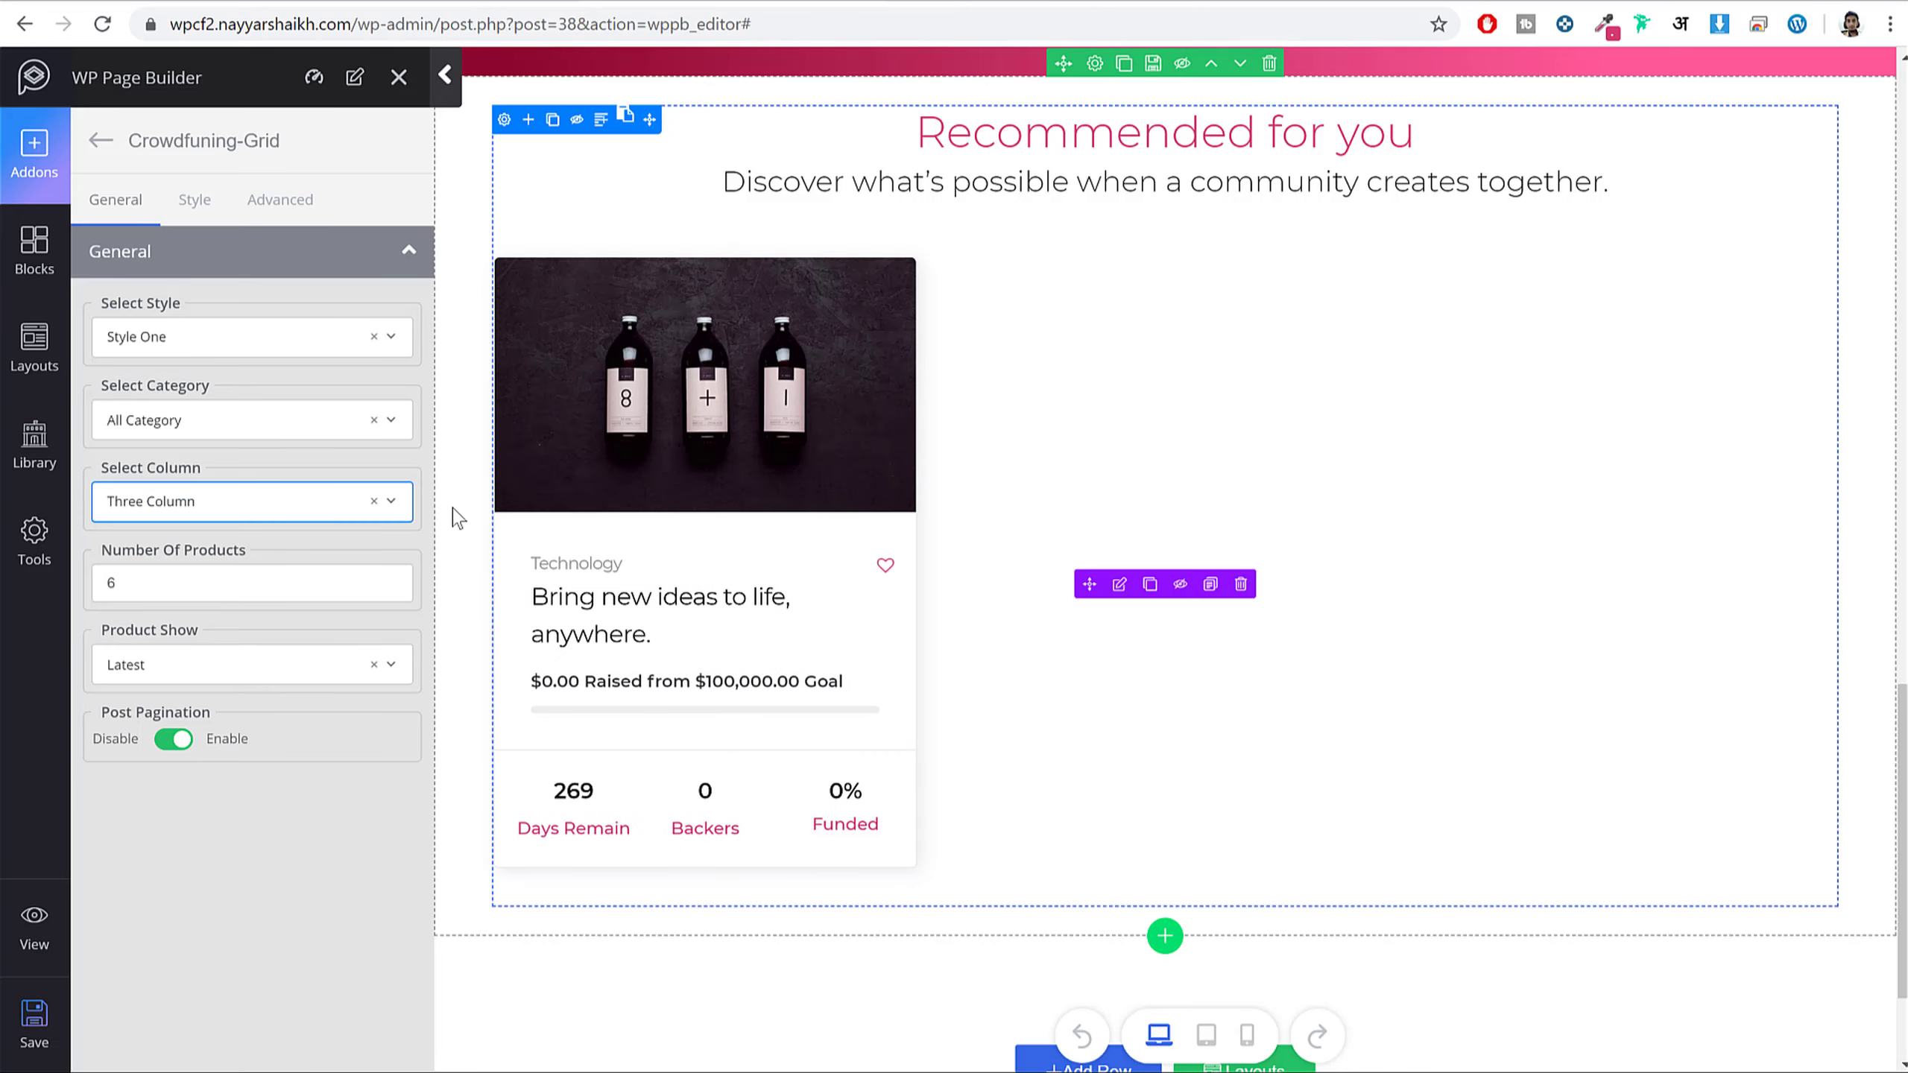
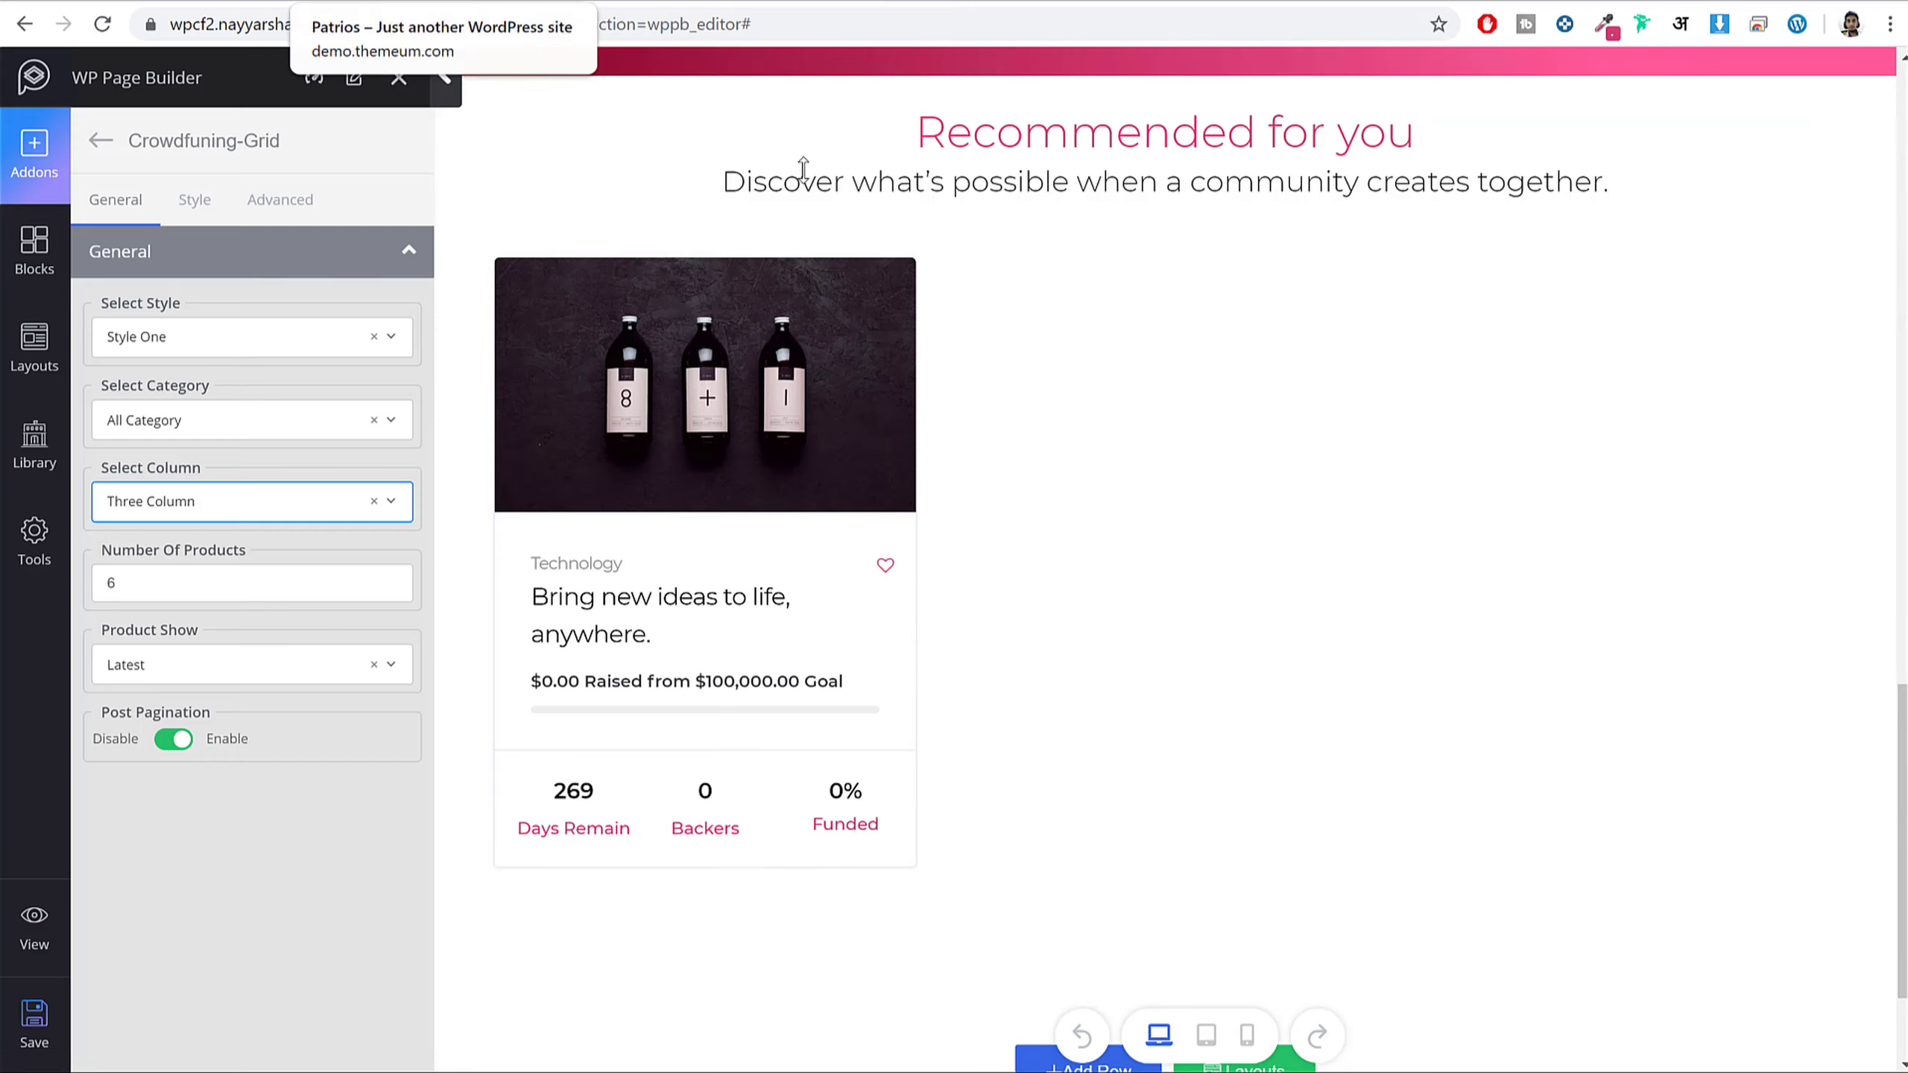
# - Set the "Recommended for you" row's padding to 70 px at the top and 60 px at the bottom
pyautogui.scroll(2, 1157, 285)
pyautogui.click(1095, 187)
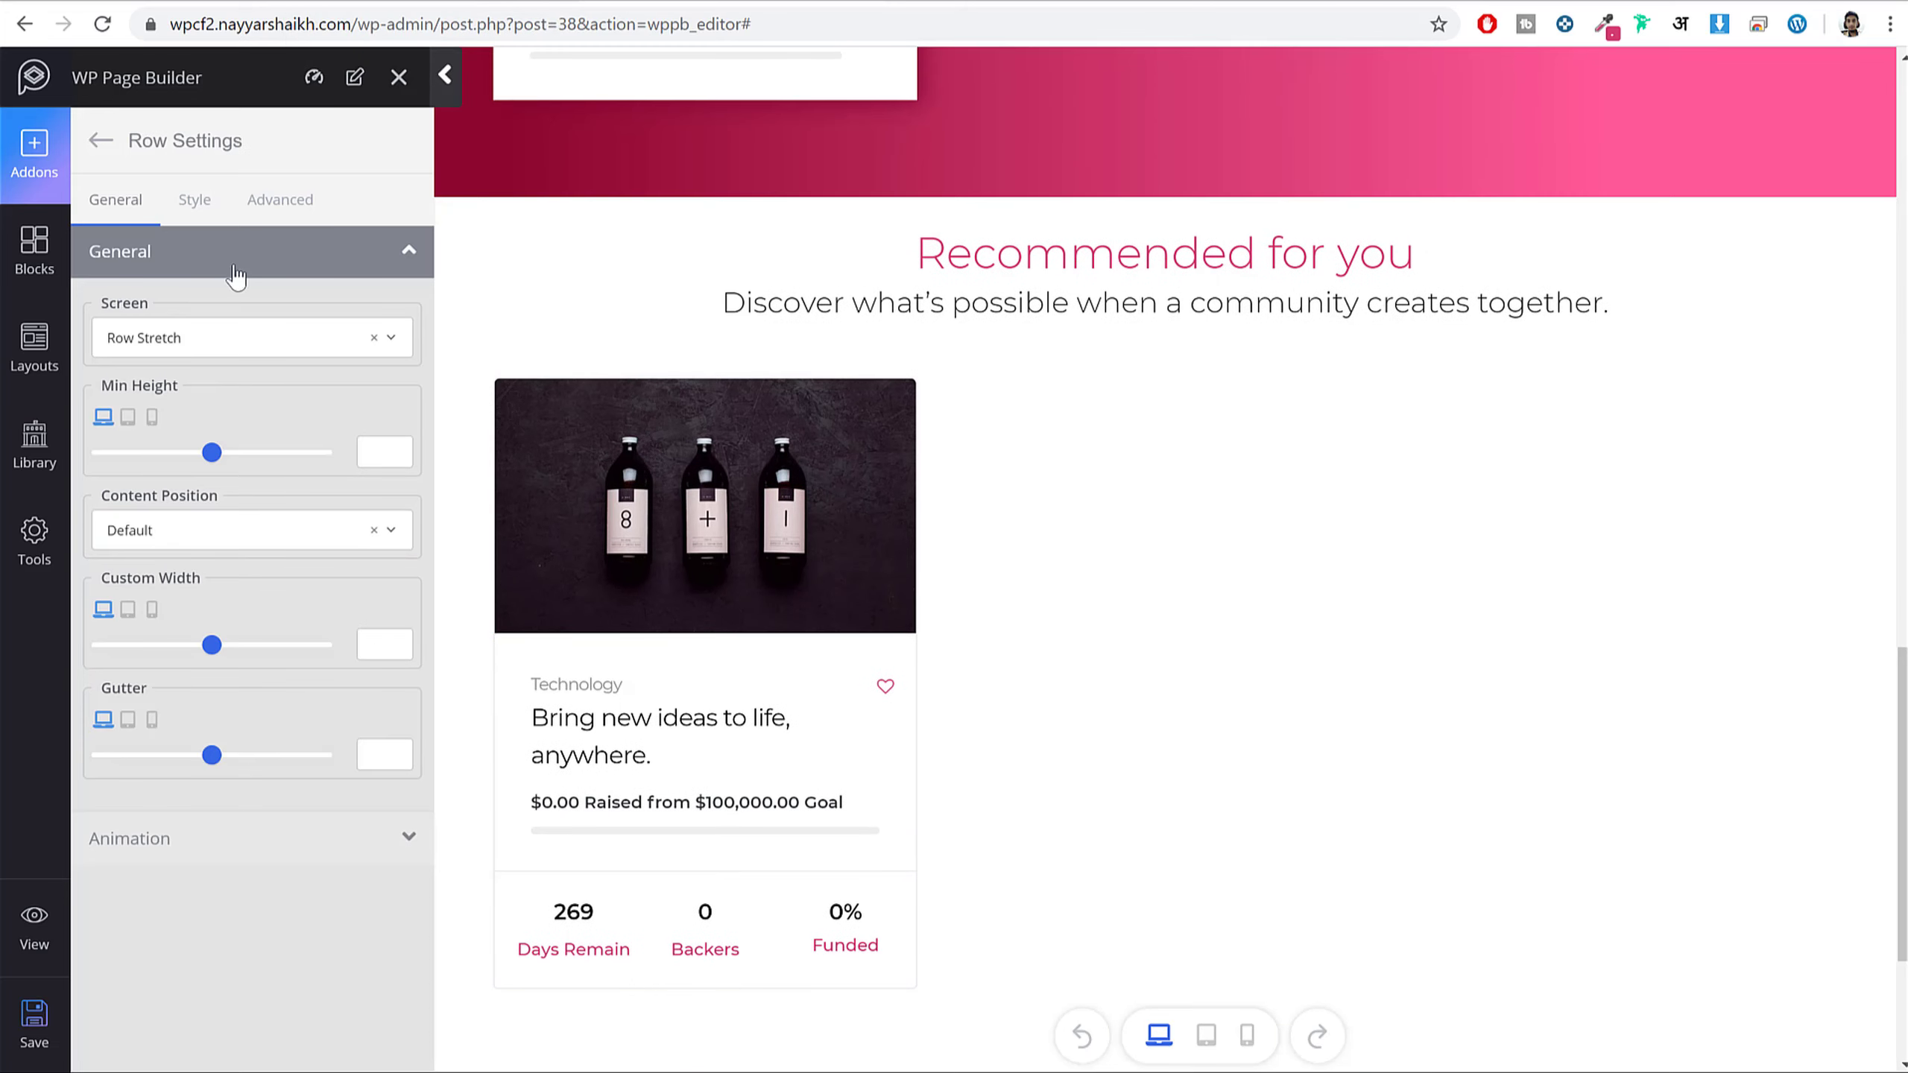
pyautogui.click(195, 199)
pyautogui.doubleClick(114, 372)
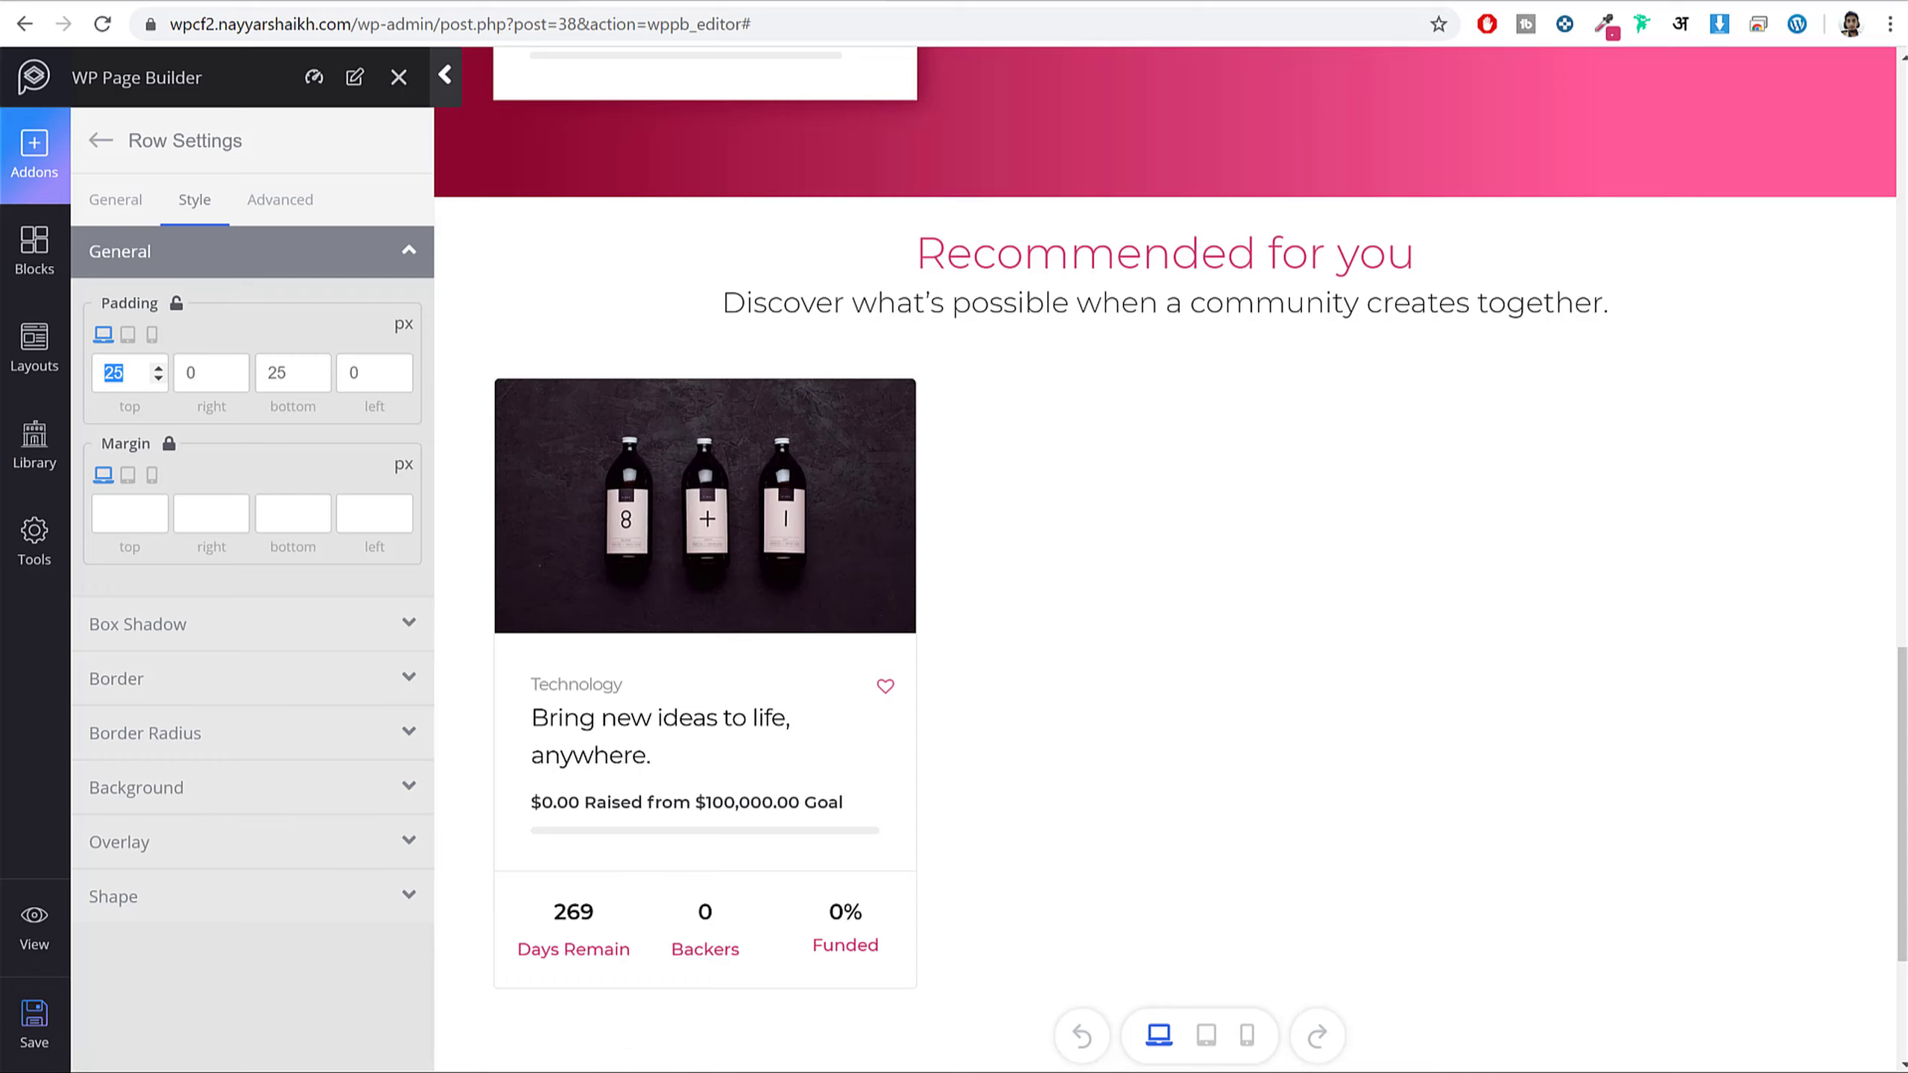
pyautogui.write('70')
pyautogui.press('Tab')
pyautogui.press('Tab')
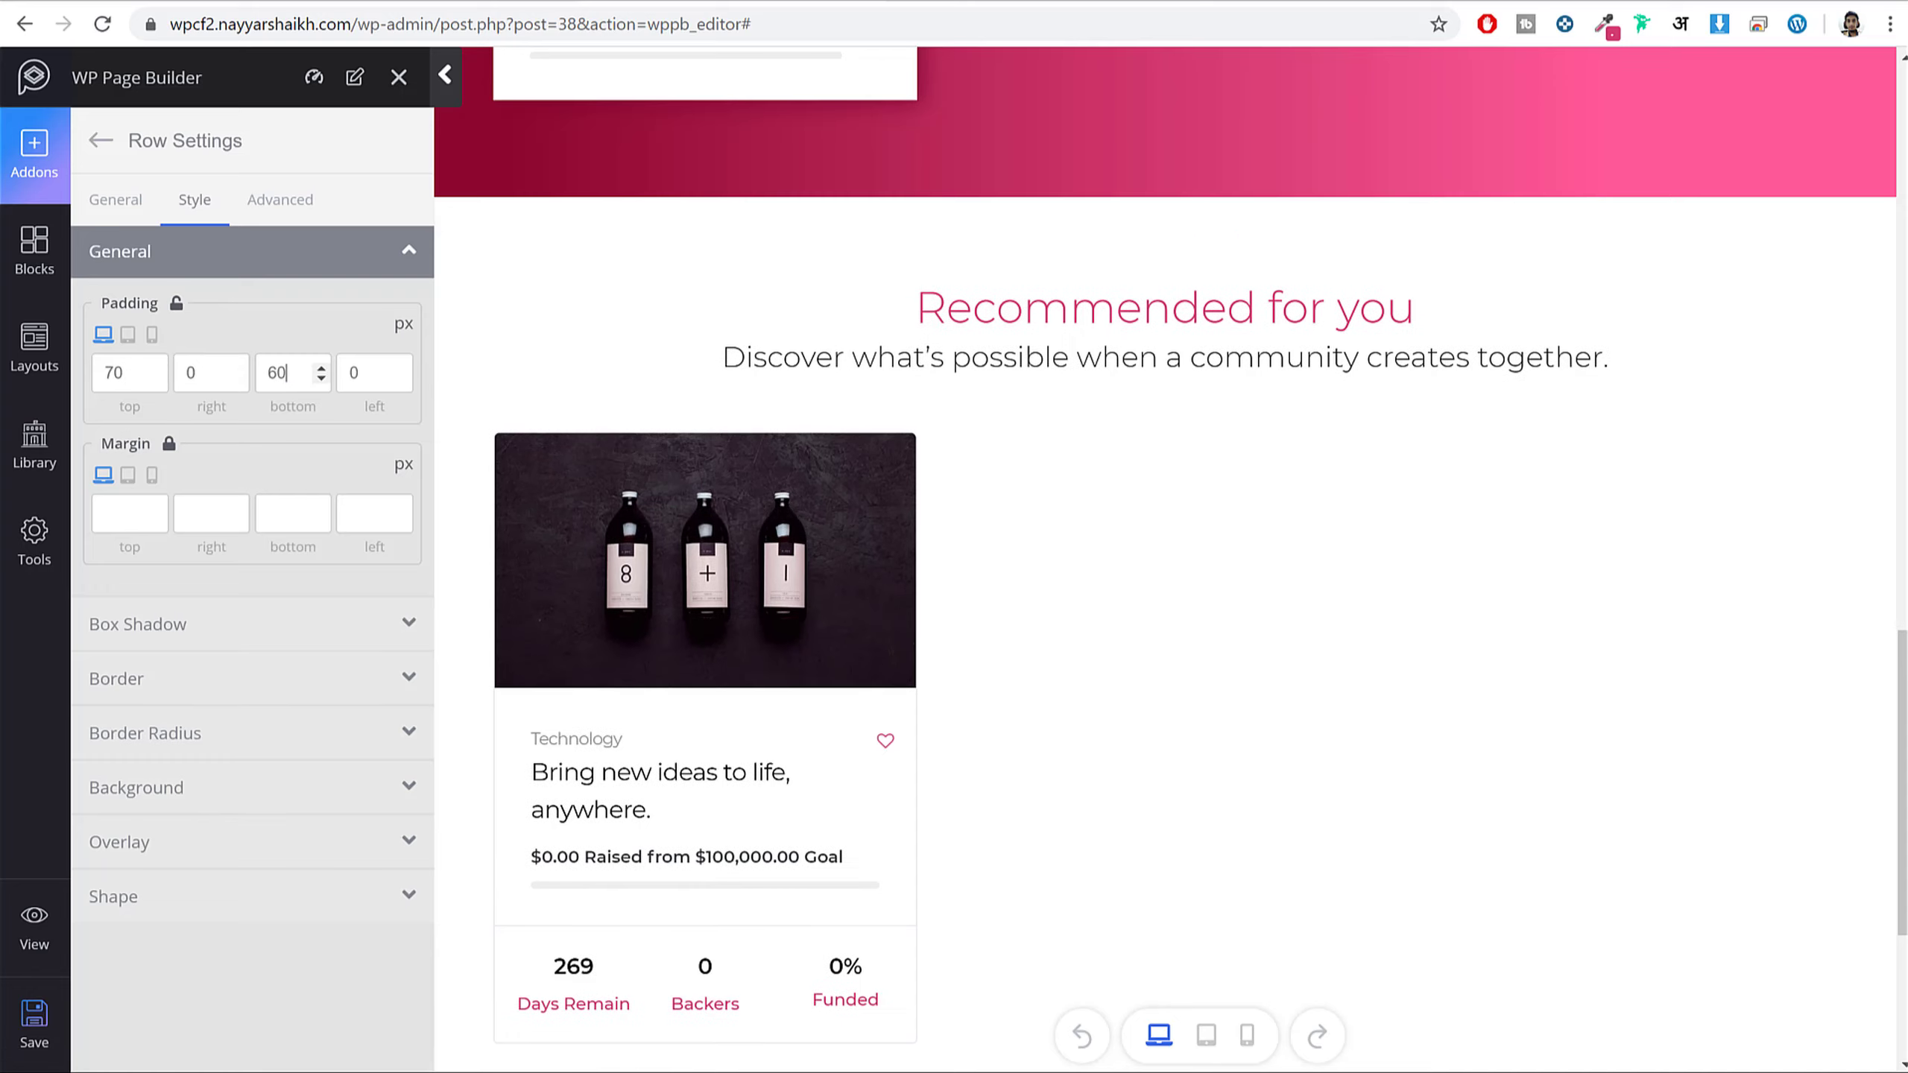
# - Compare the backgrounds and project cards of the "Recommended for you" and "What's popular" sections on the Patrios demo page
pyautogui.hotkey('ctrl', 'Tab')
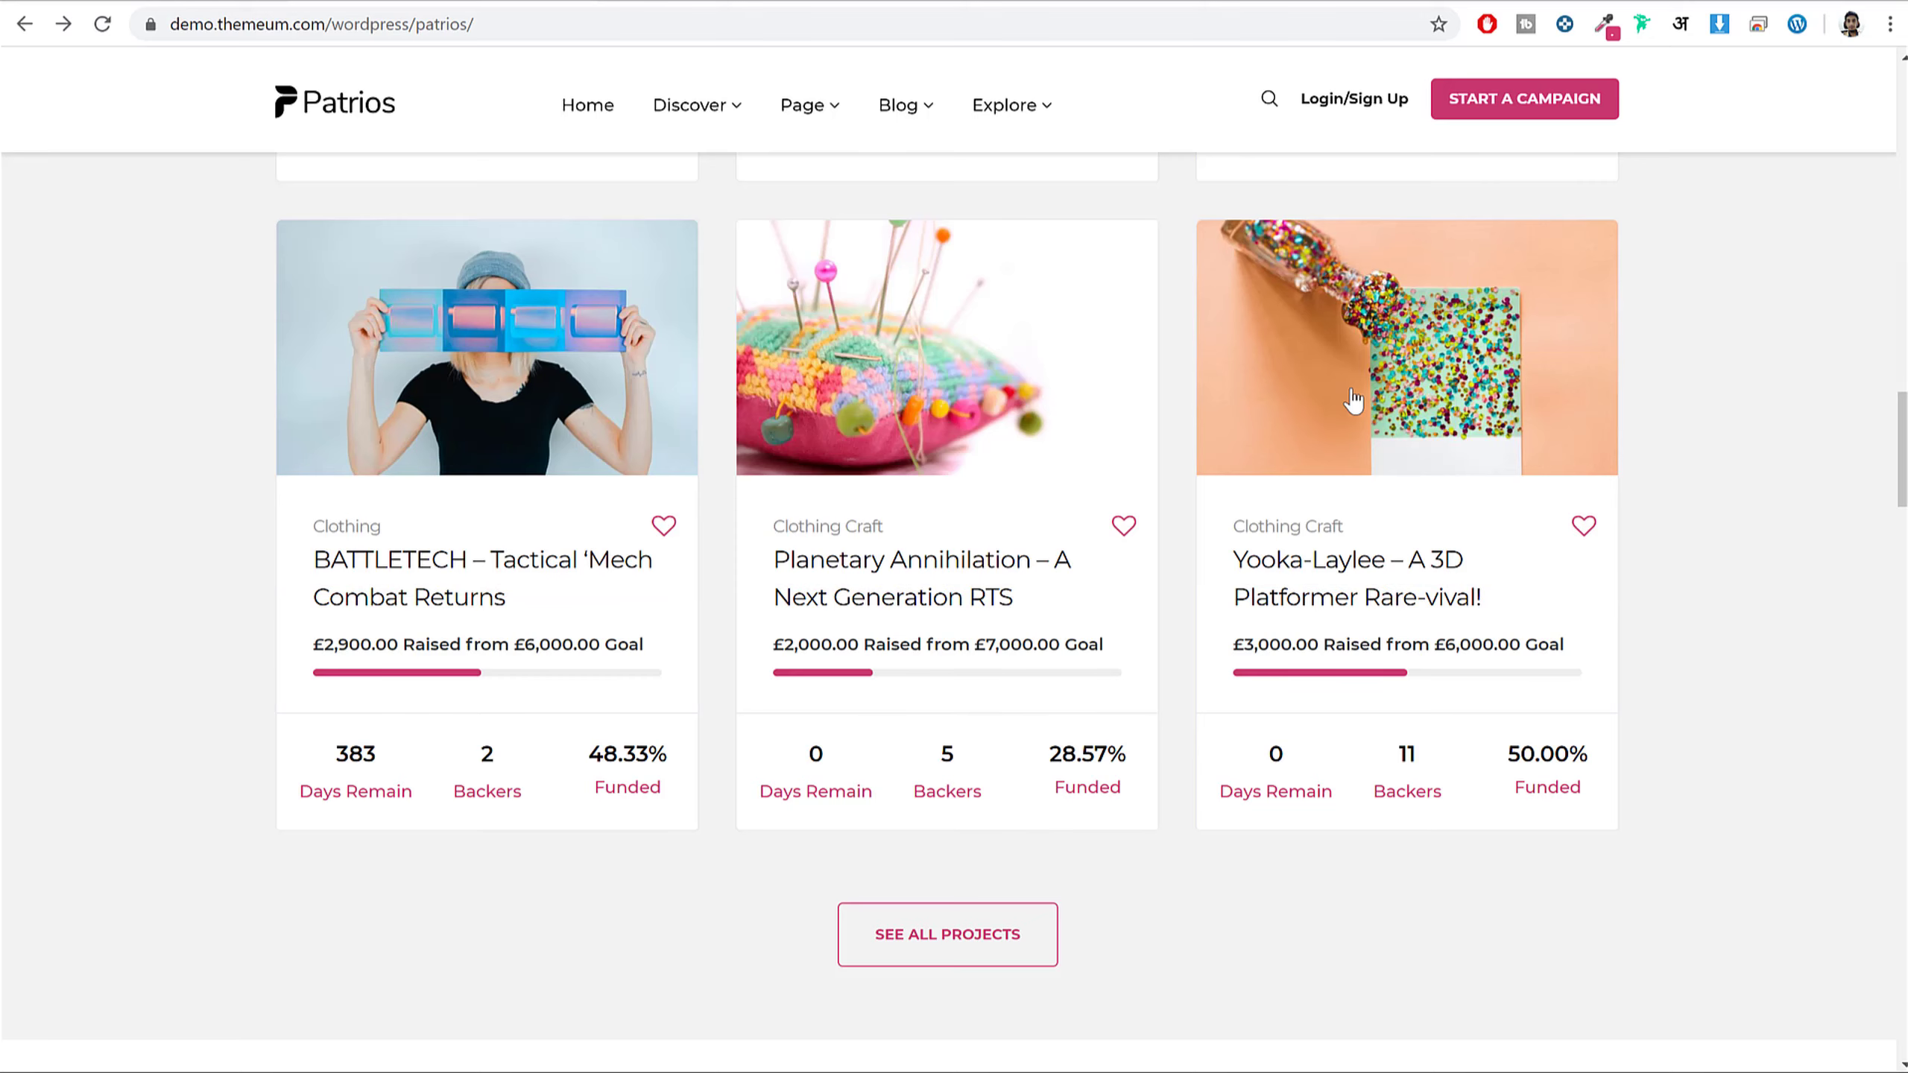
pyautogui.scroll(-10, 1499, 460)
pyautogui.scroll(-8, 1649, 479)
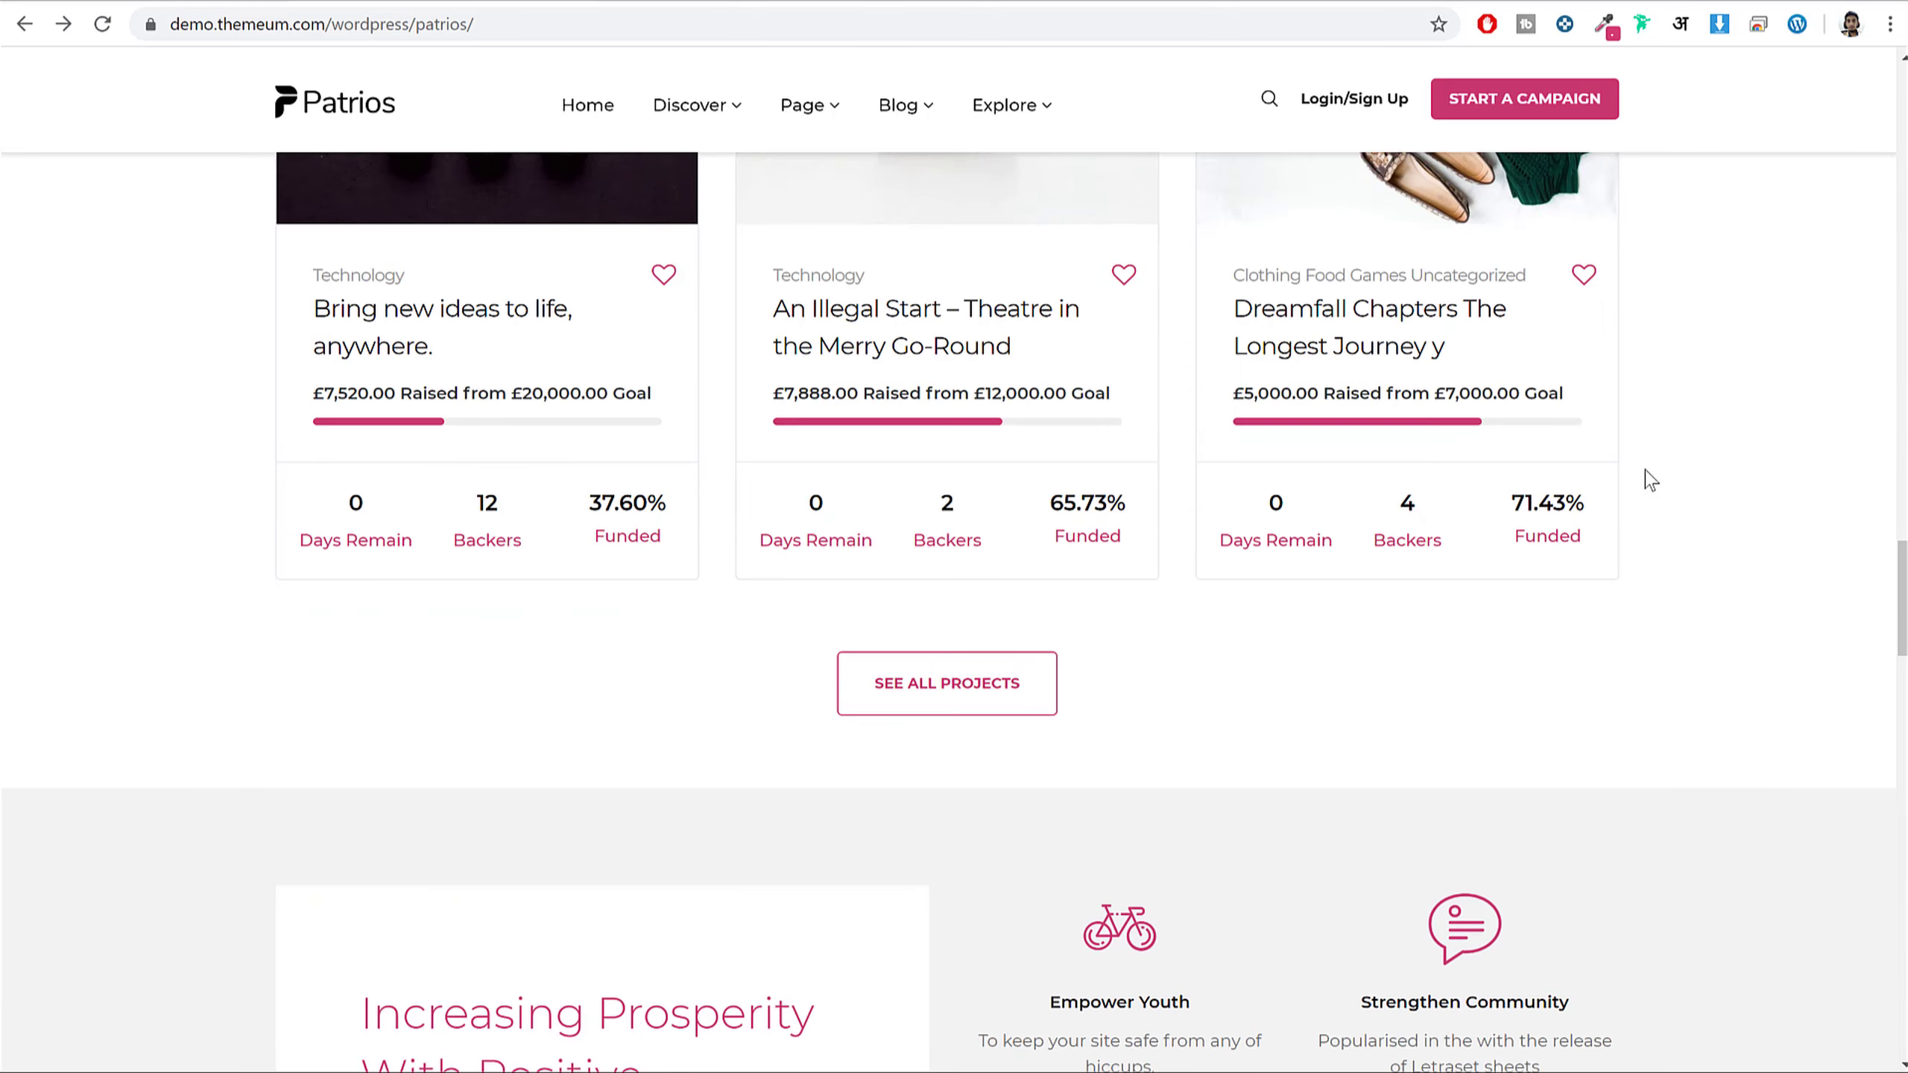
pyautogui.scroll(11, 1652, 475)
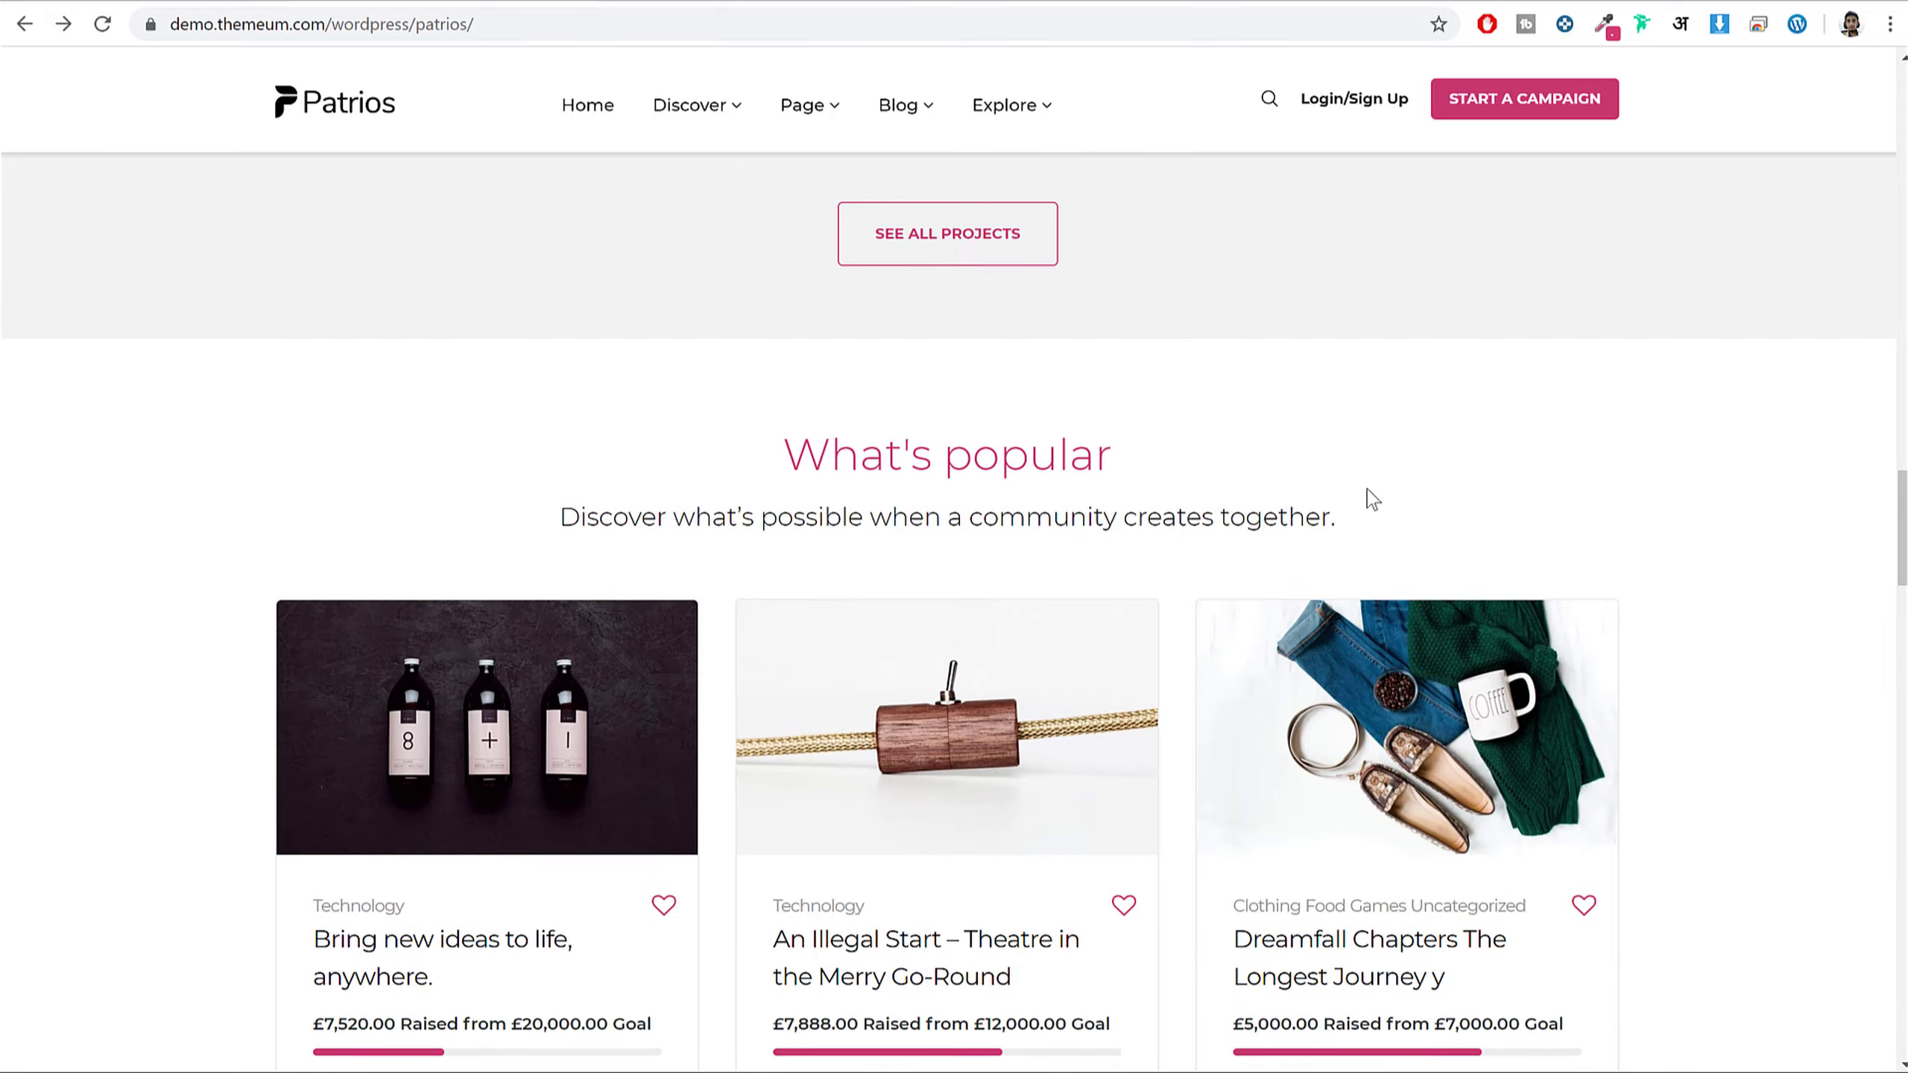
pyautogui.scroll(-15, 1363, 498)
pyautogui.scroll(8, 1374, 504)
pyautogui.scroll(-5, 1357, 498)
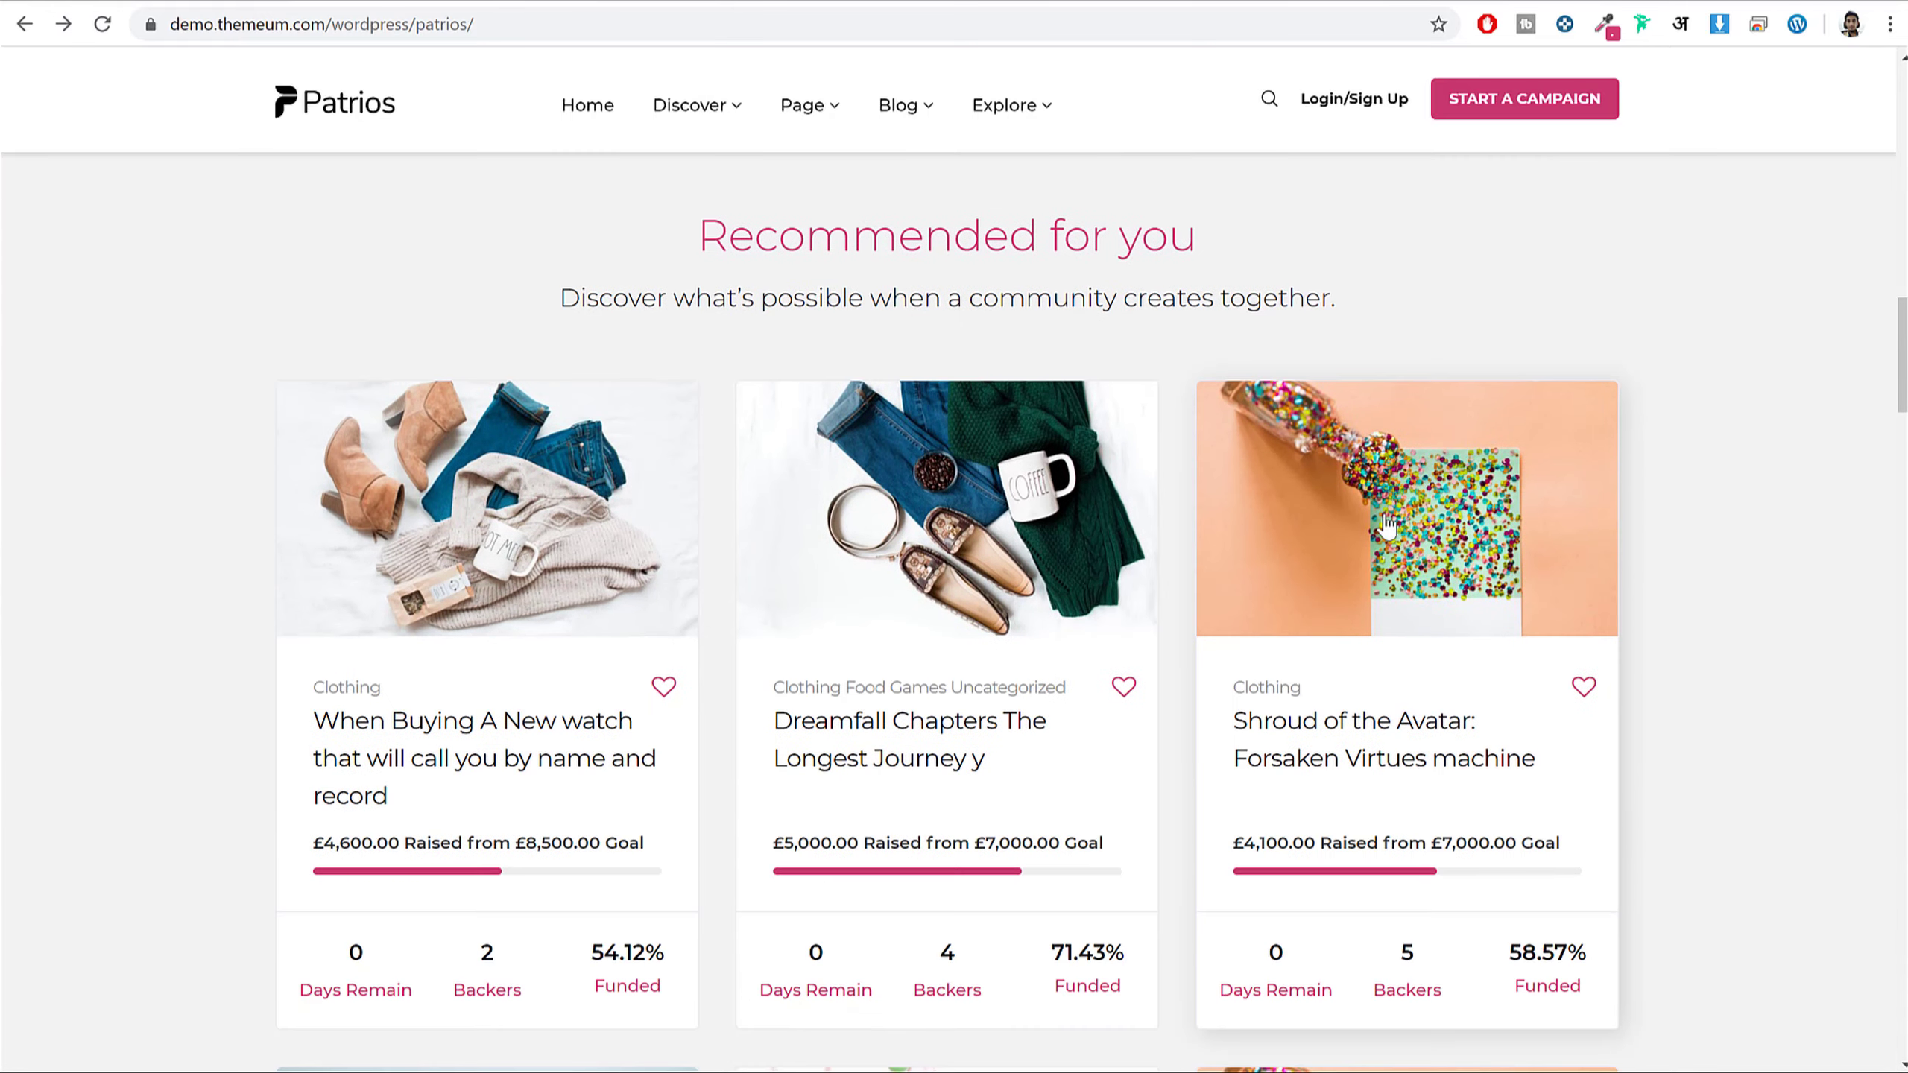
pyautogui.scroll(9, 1257, 391)
pyautogui.scroll(-8, 1455, 560)
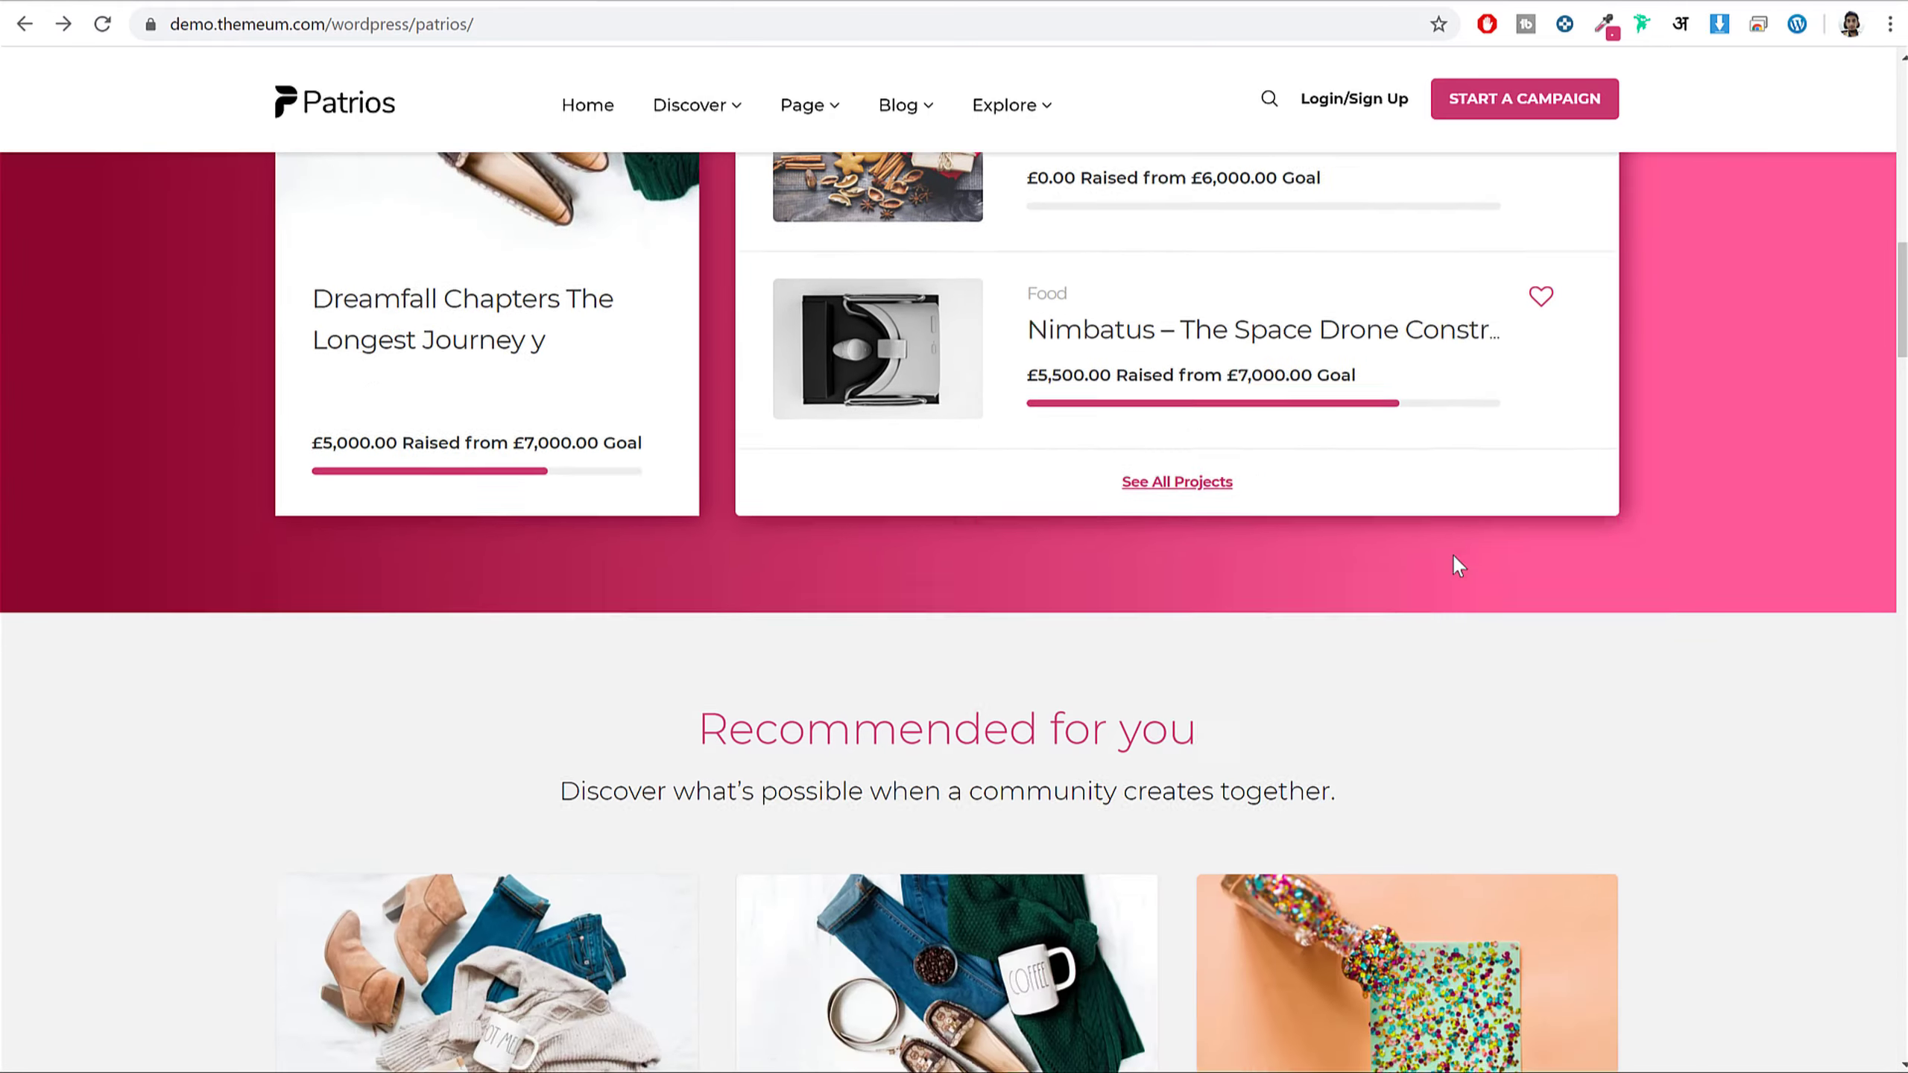
pyautogui.scroll(-8, 1592, 395)
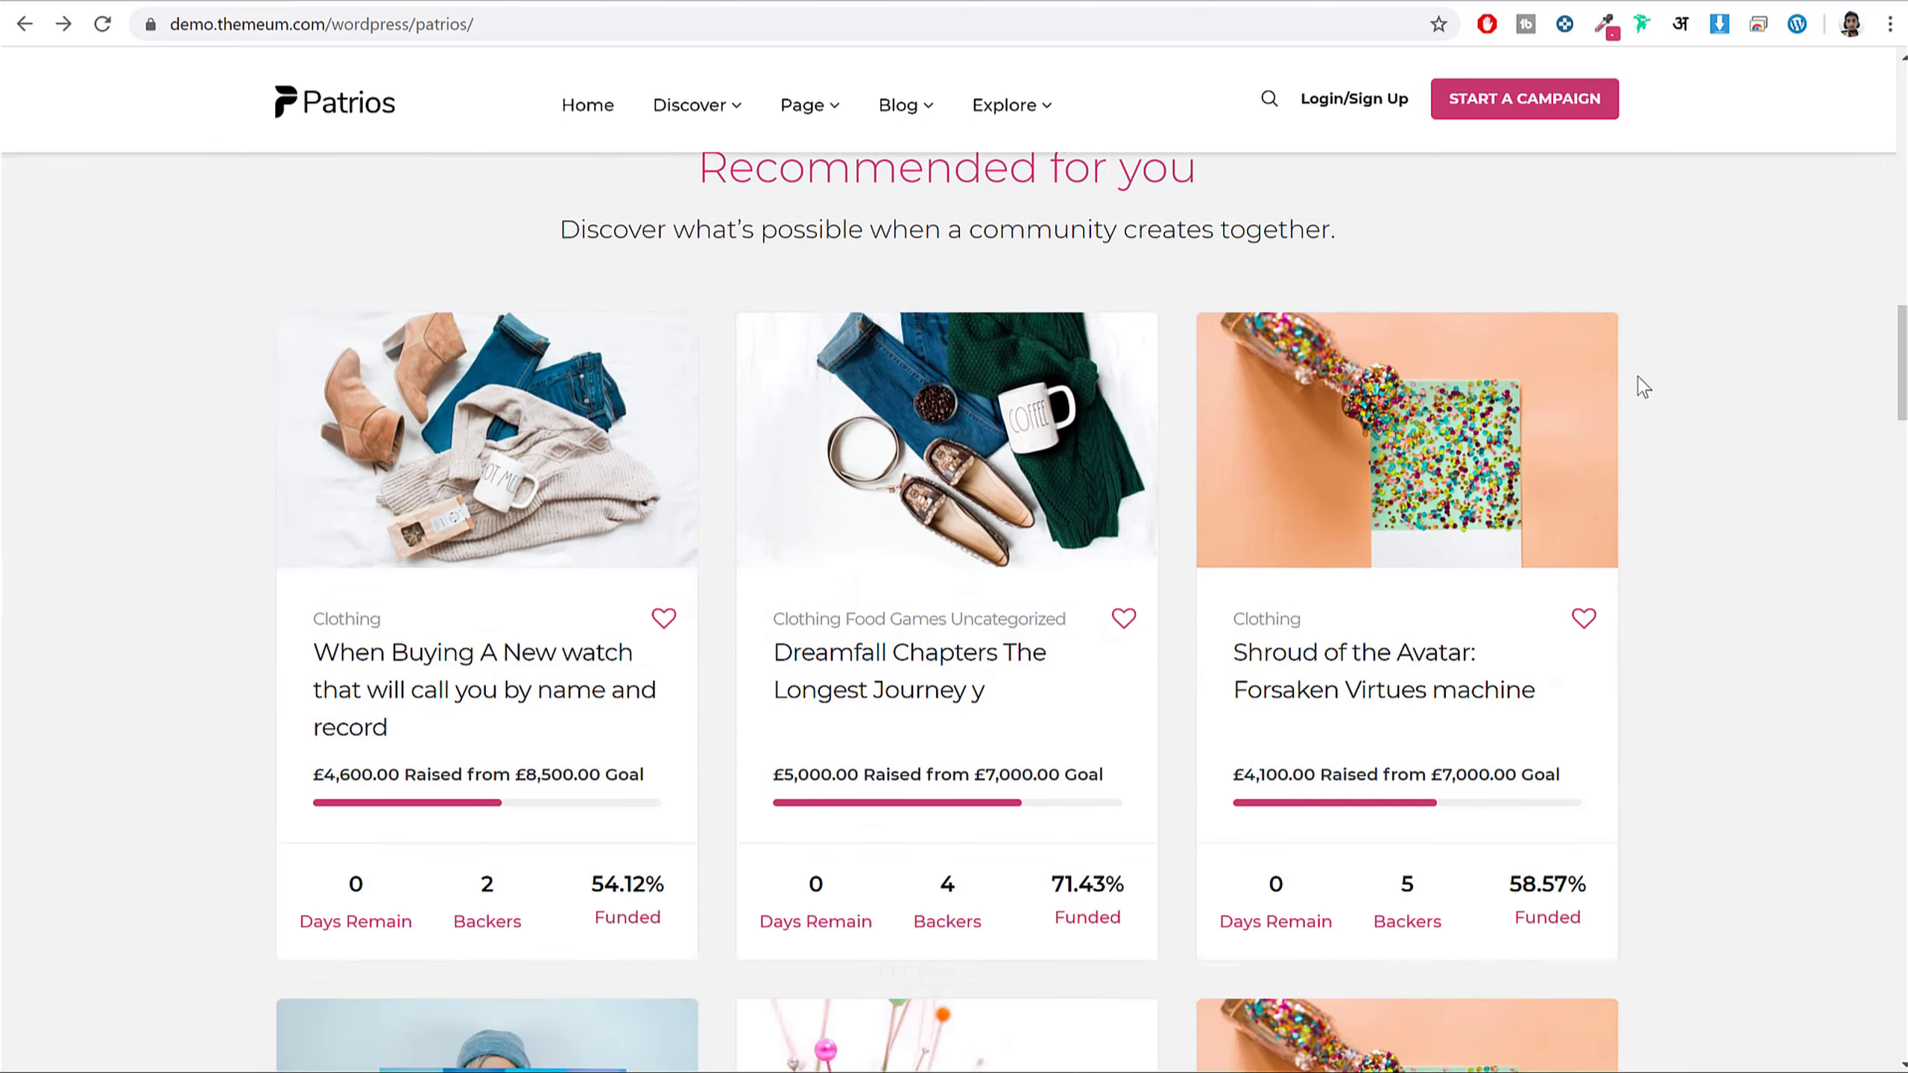
pyautogui.scroll(-1, 1705, 535)
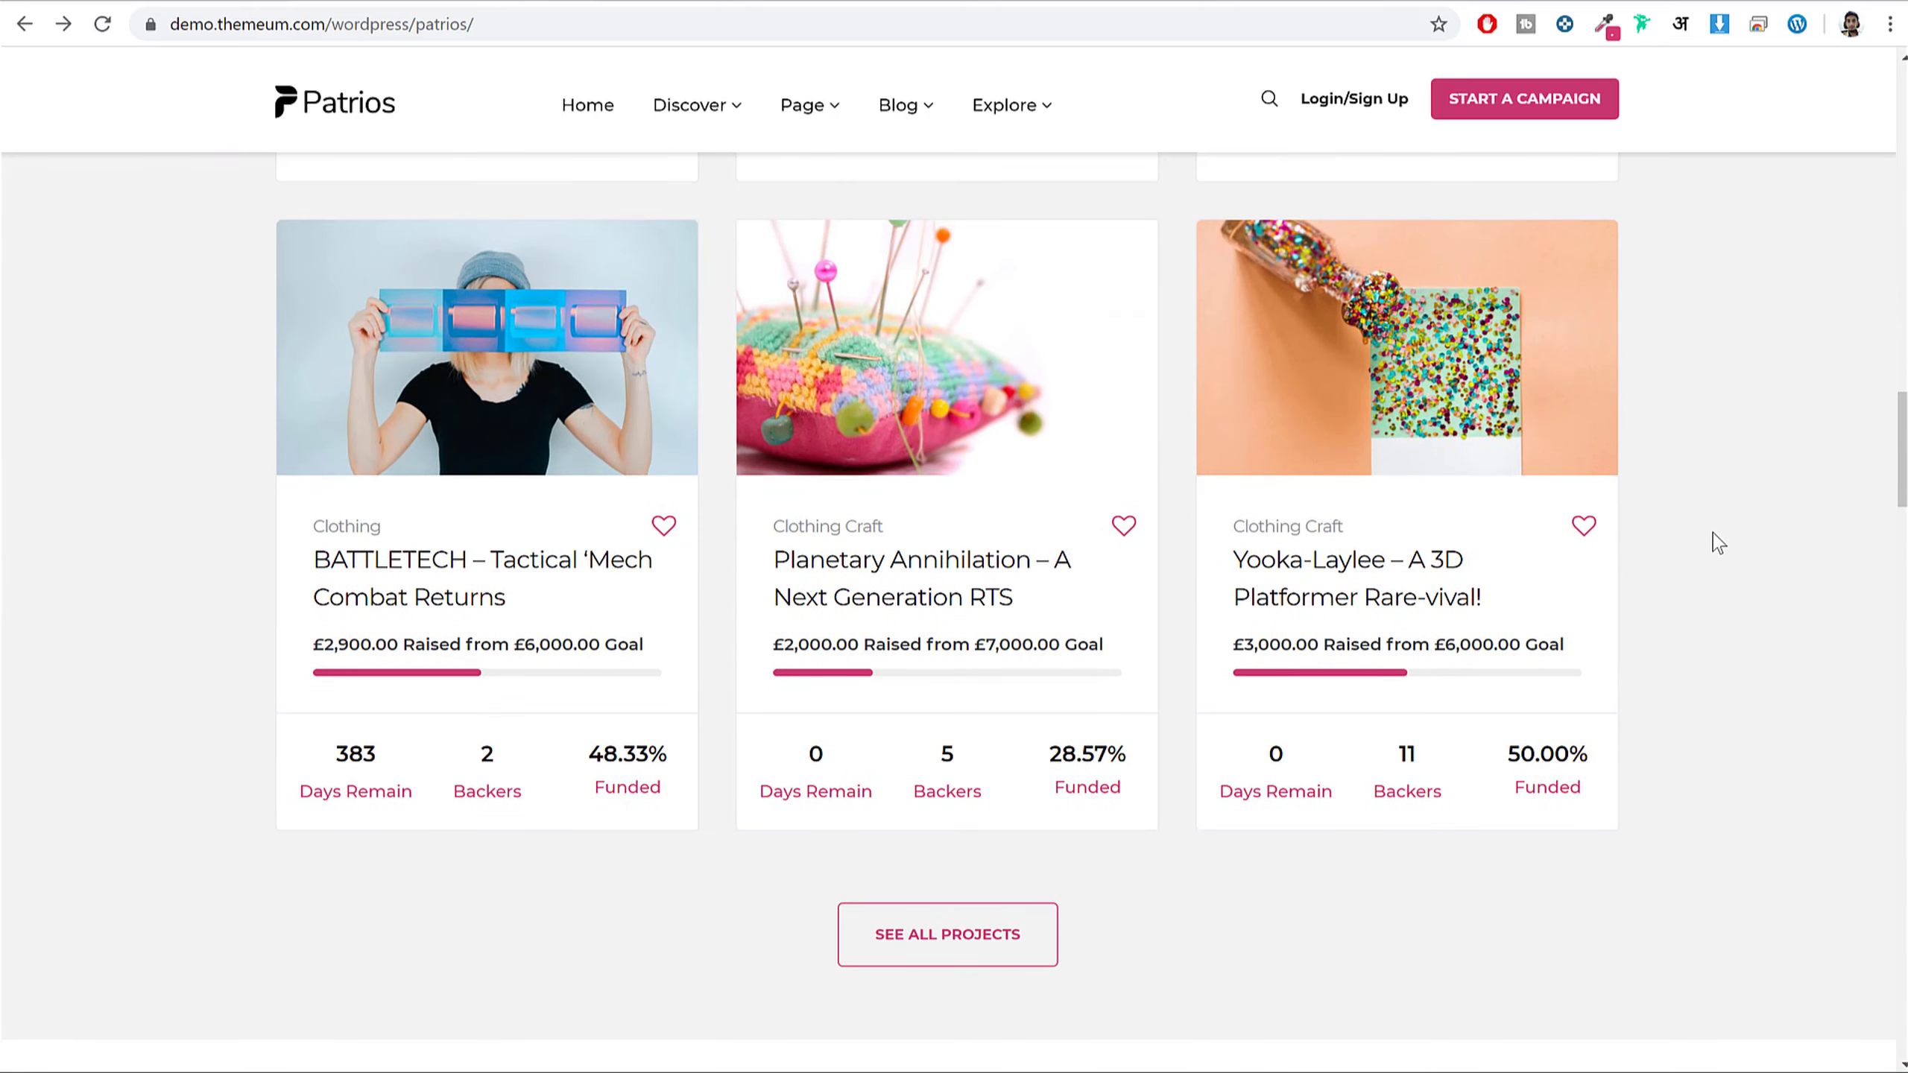
pyautogui.scroll(-10, 1716, 541)
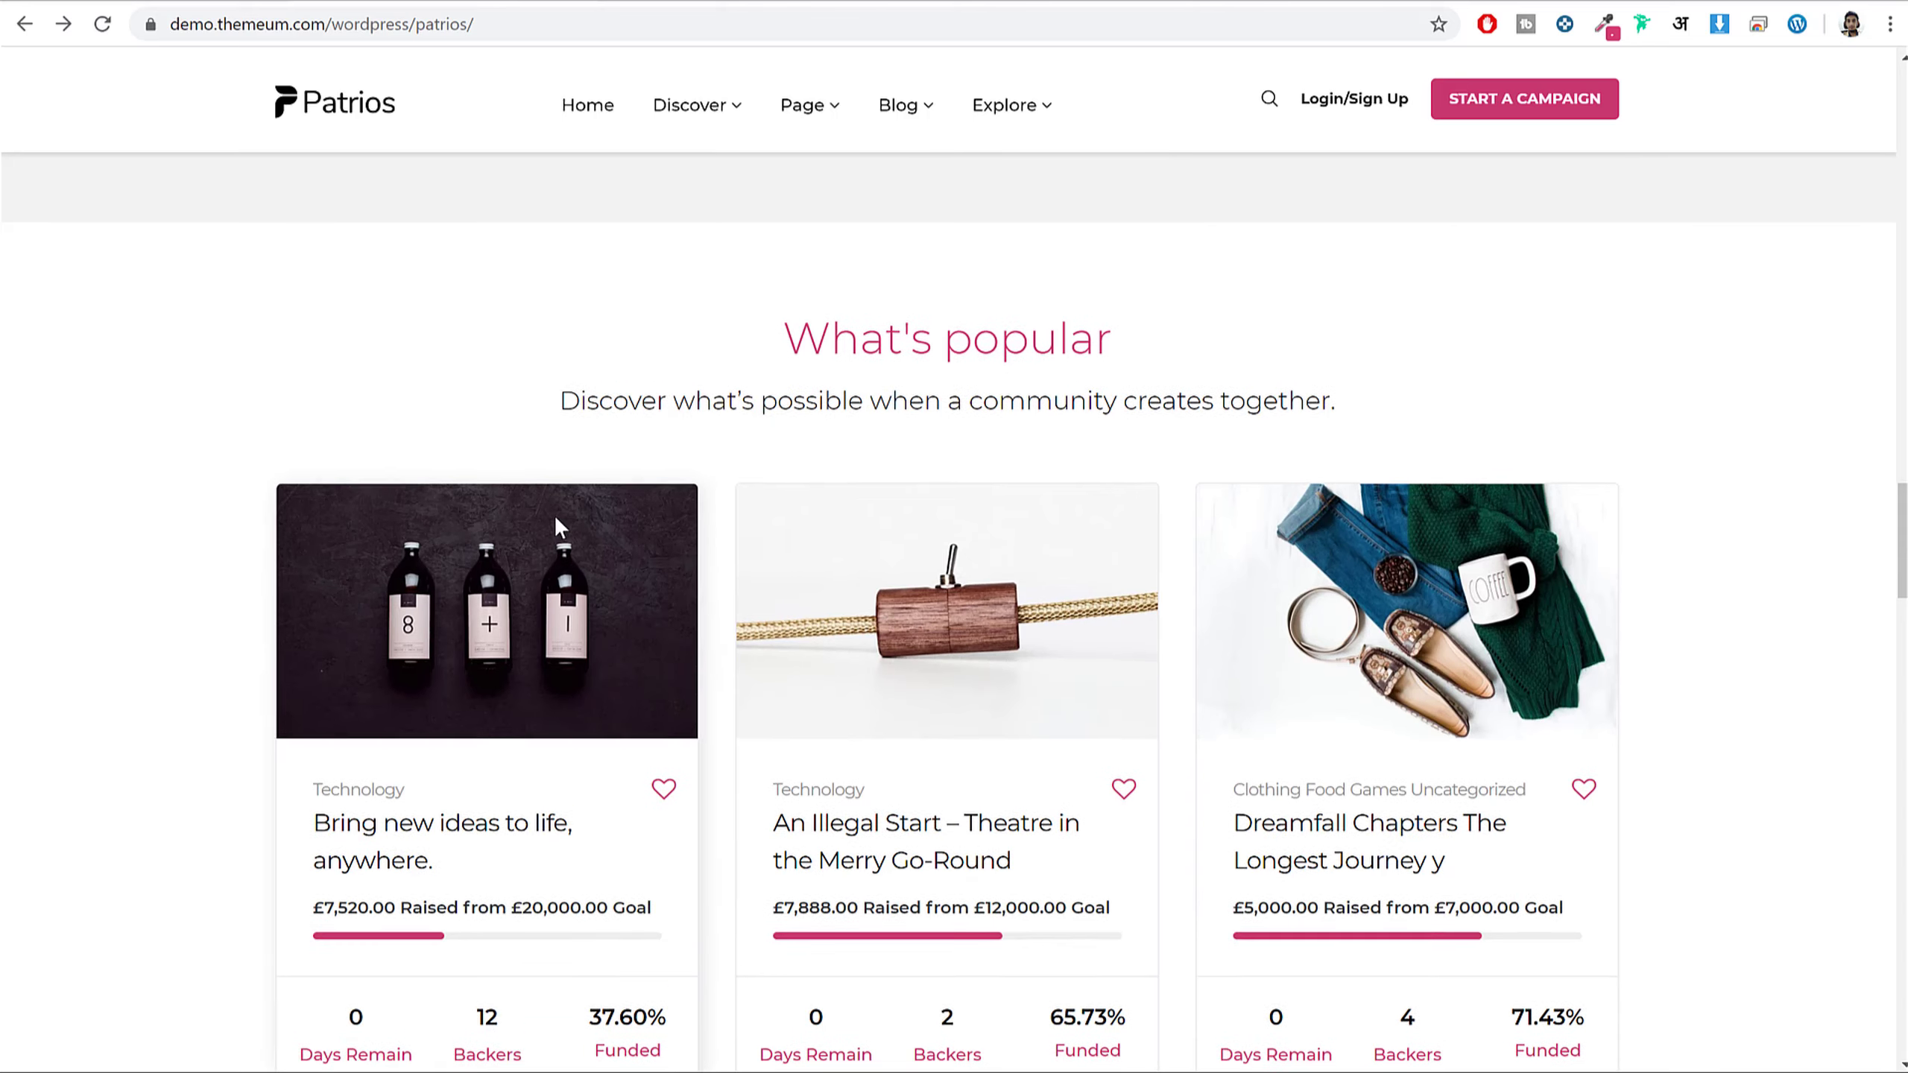
pyautogui.scroll(15, 558, 533)
pyautogui.scroll(3, 559, 534)
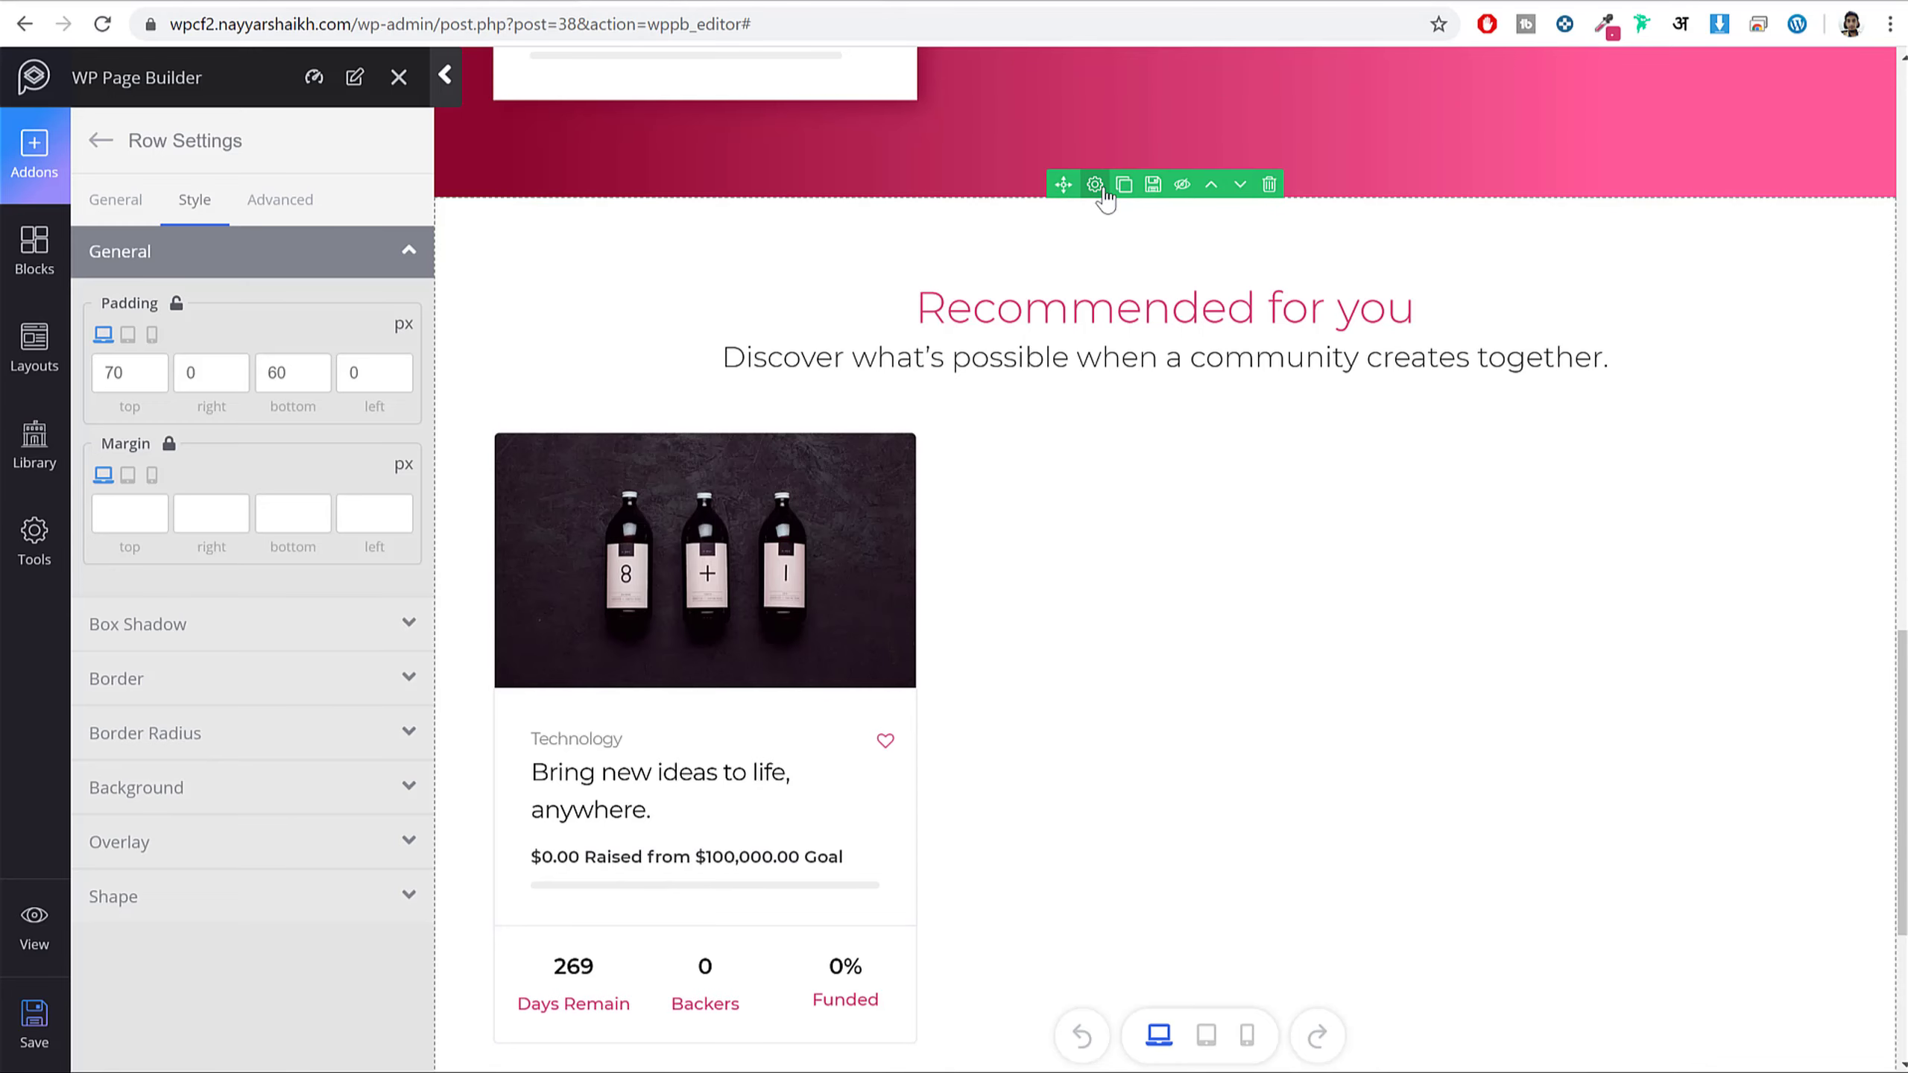
# - Return to the page builder and try #f9f9f9 as the "Recommended for you" row's background color
pyautogui.click(234, 790)
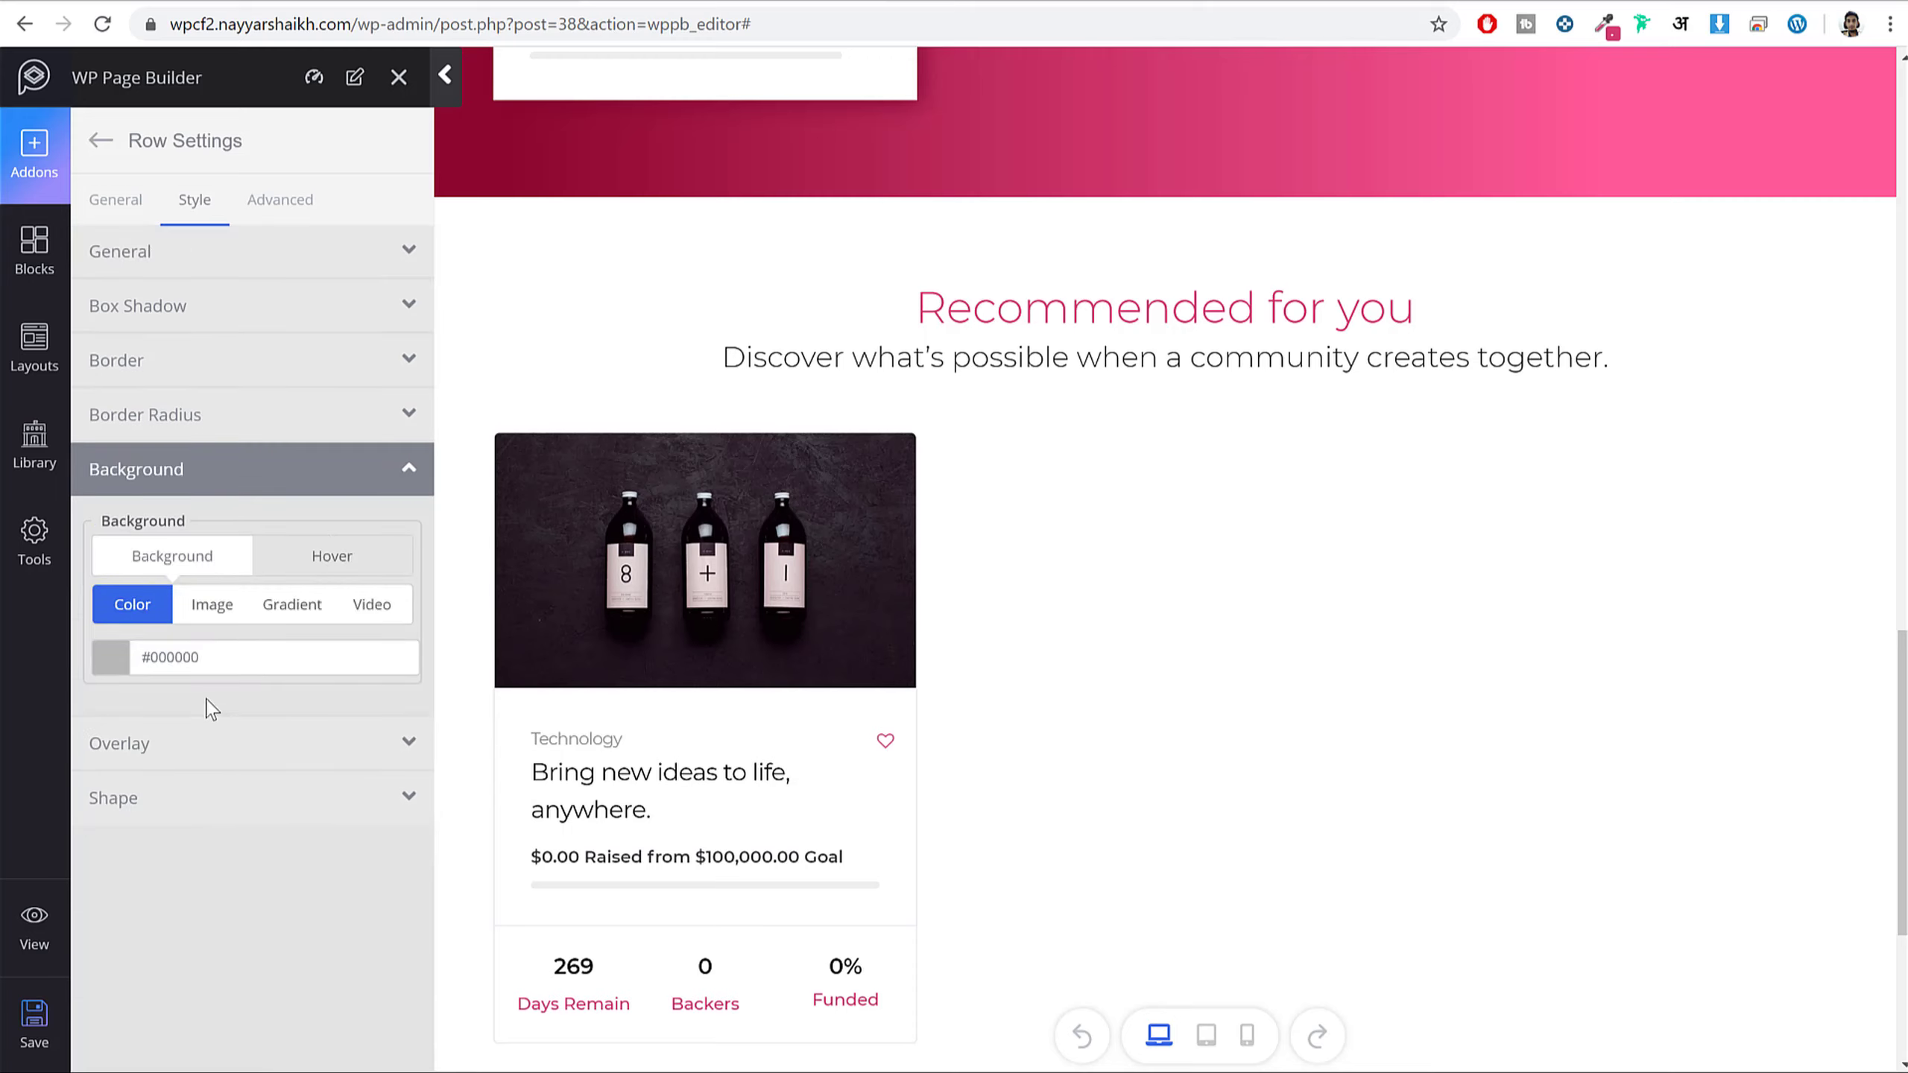
pyautogui.click(252, 658)
pyautogui.write('f9f9f9')
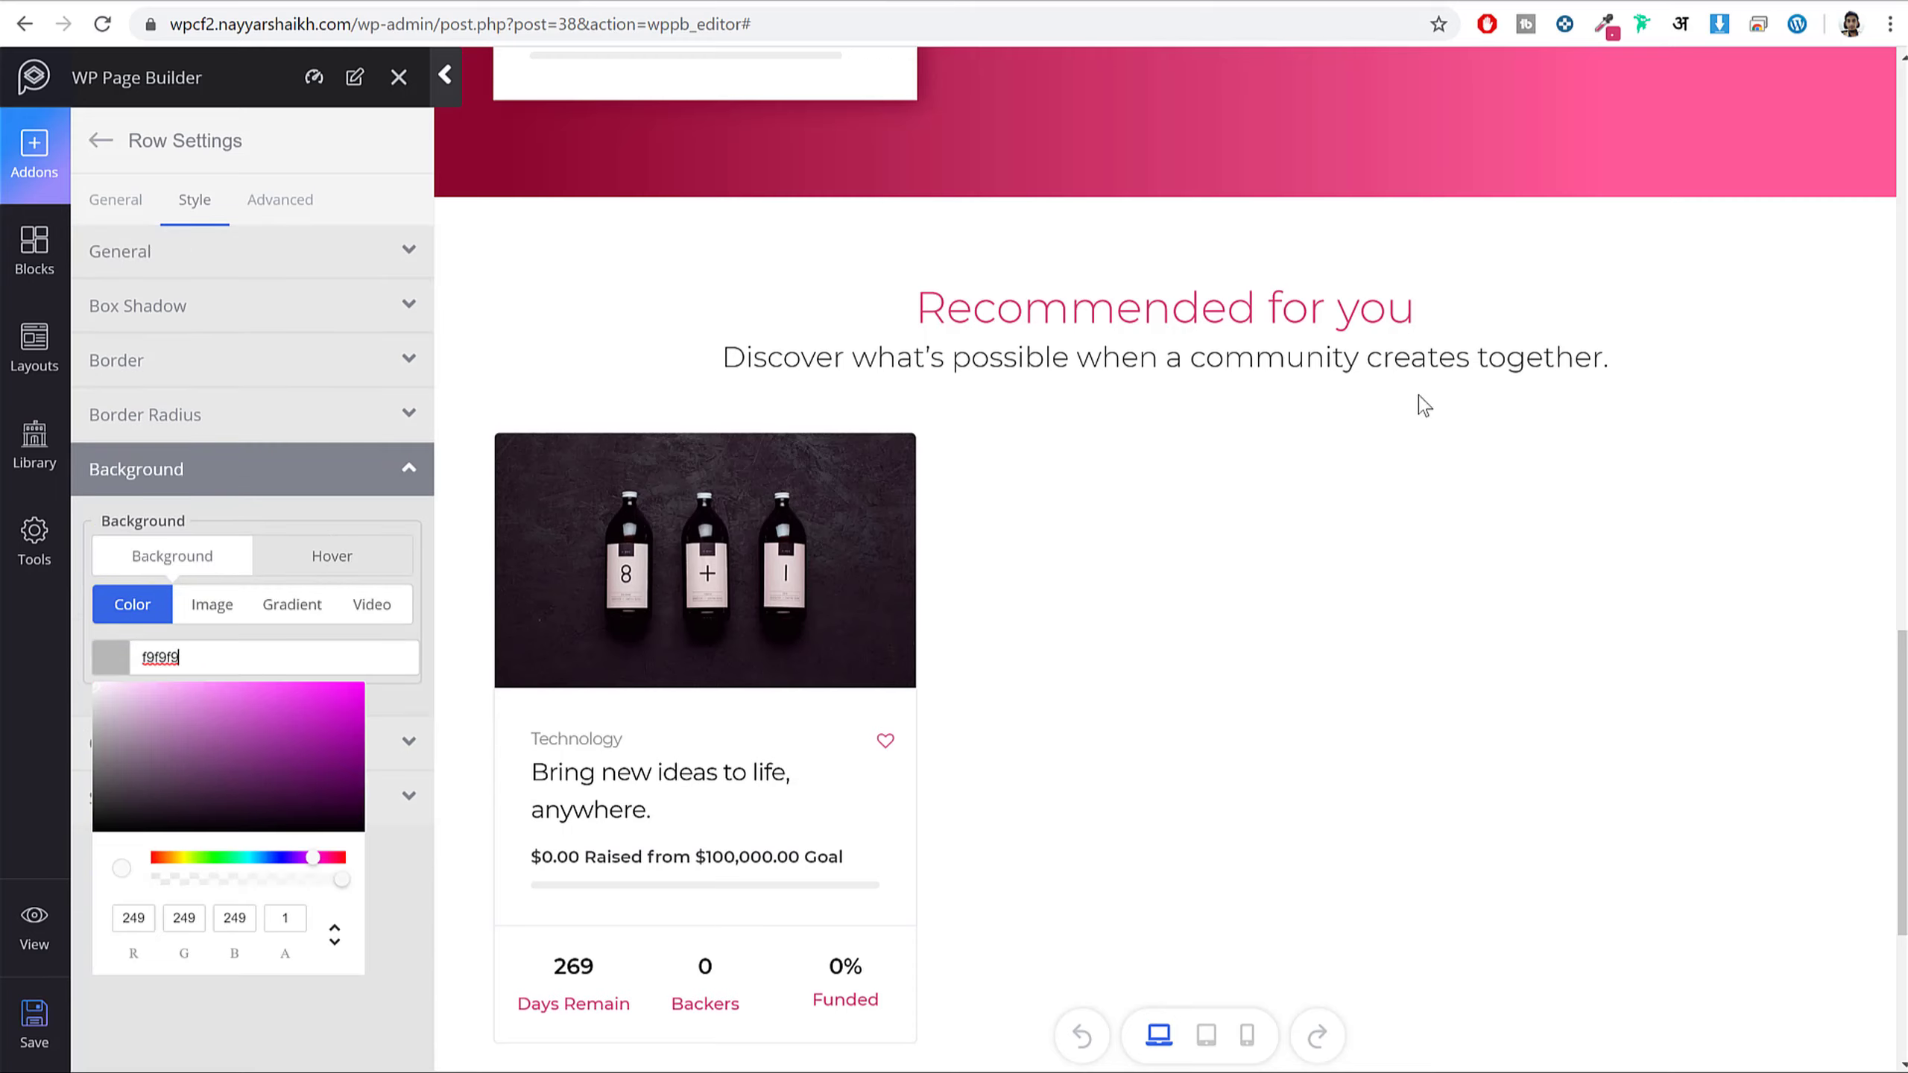
pyautogui.click(227, 635)
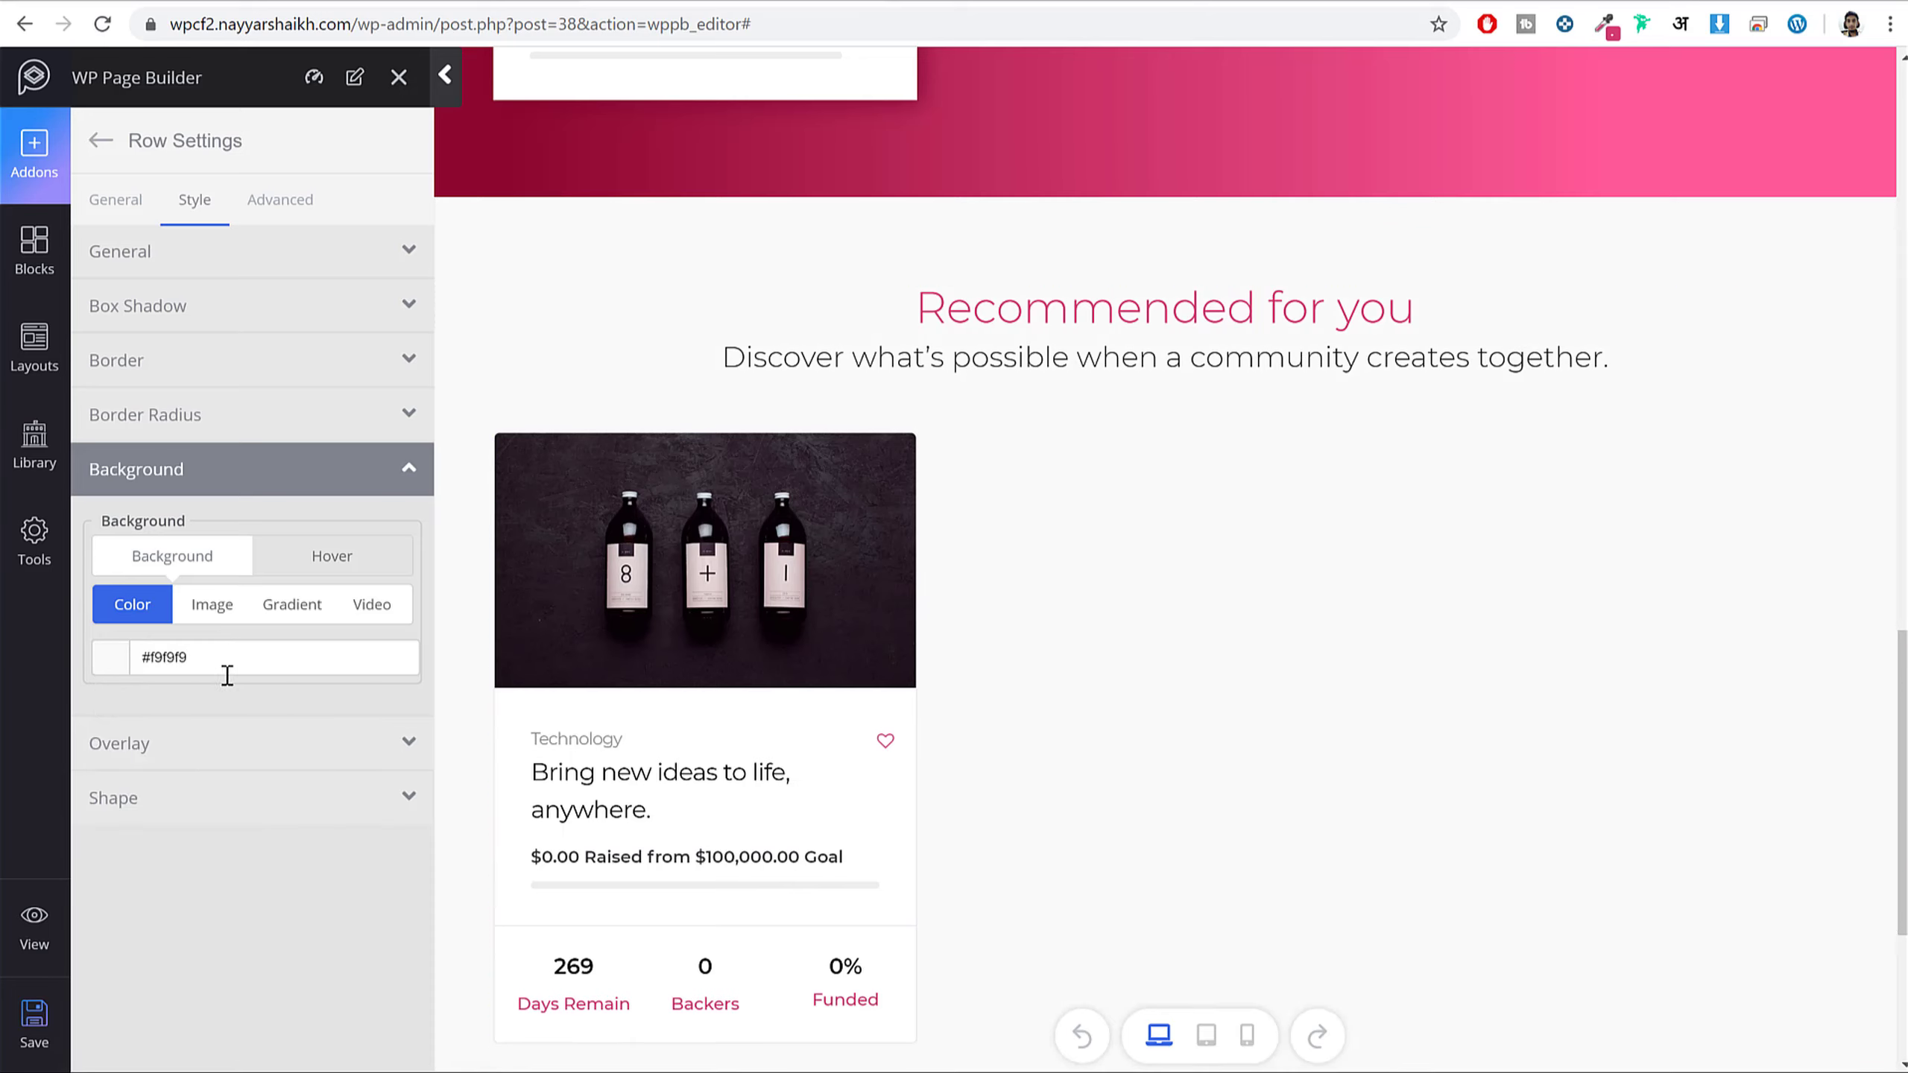
# - Set the "Recommended for you" row's background color to #f2f2f2 and save the page
pyautogui.hotkey('ctrl', 'a')
pyautogui.write('#ff')
pyautogui.press('BackSpace')
pyautogui.write('2f2')
pyautogui.click(50, 1023)
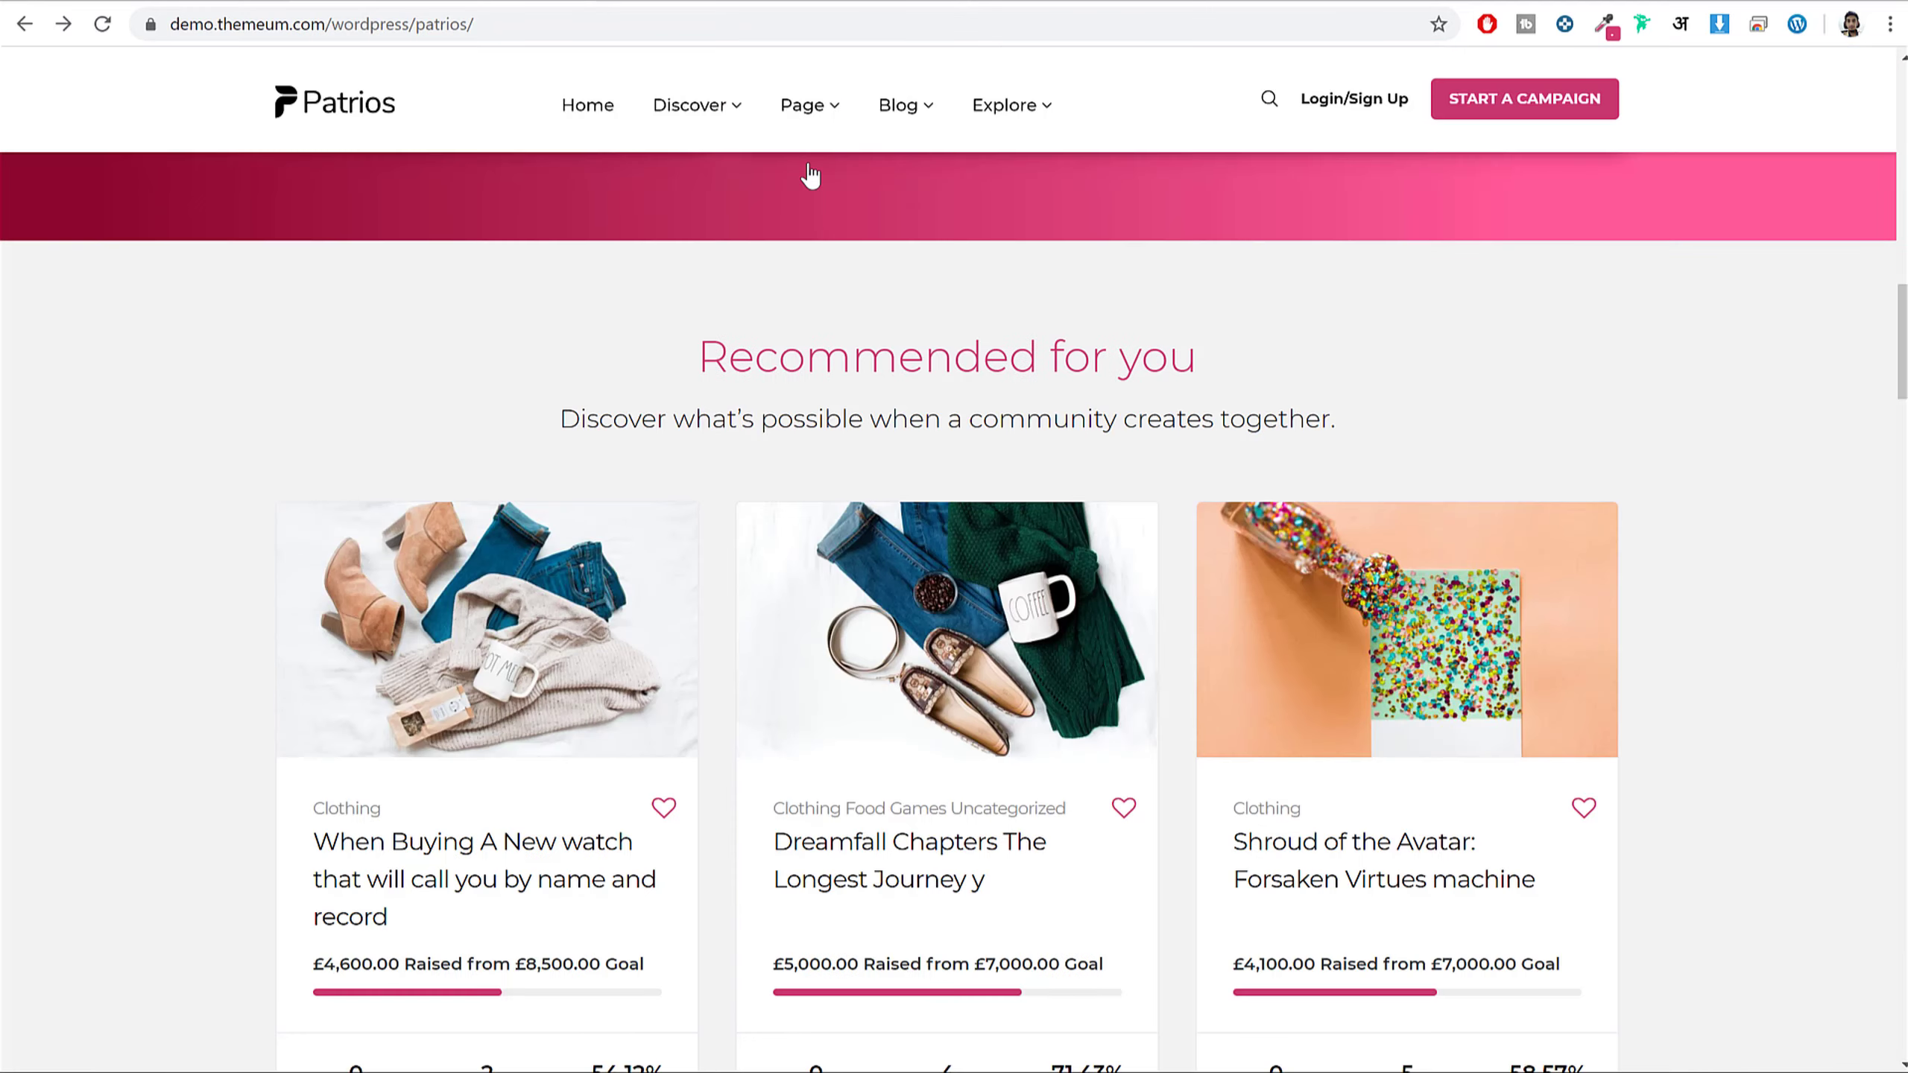
# - Check the demo's background and duplicate the whole "Recommended for you" row in the page builder
pyautogui.scroll(-10, 1193, 559)
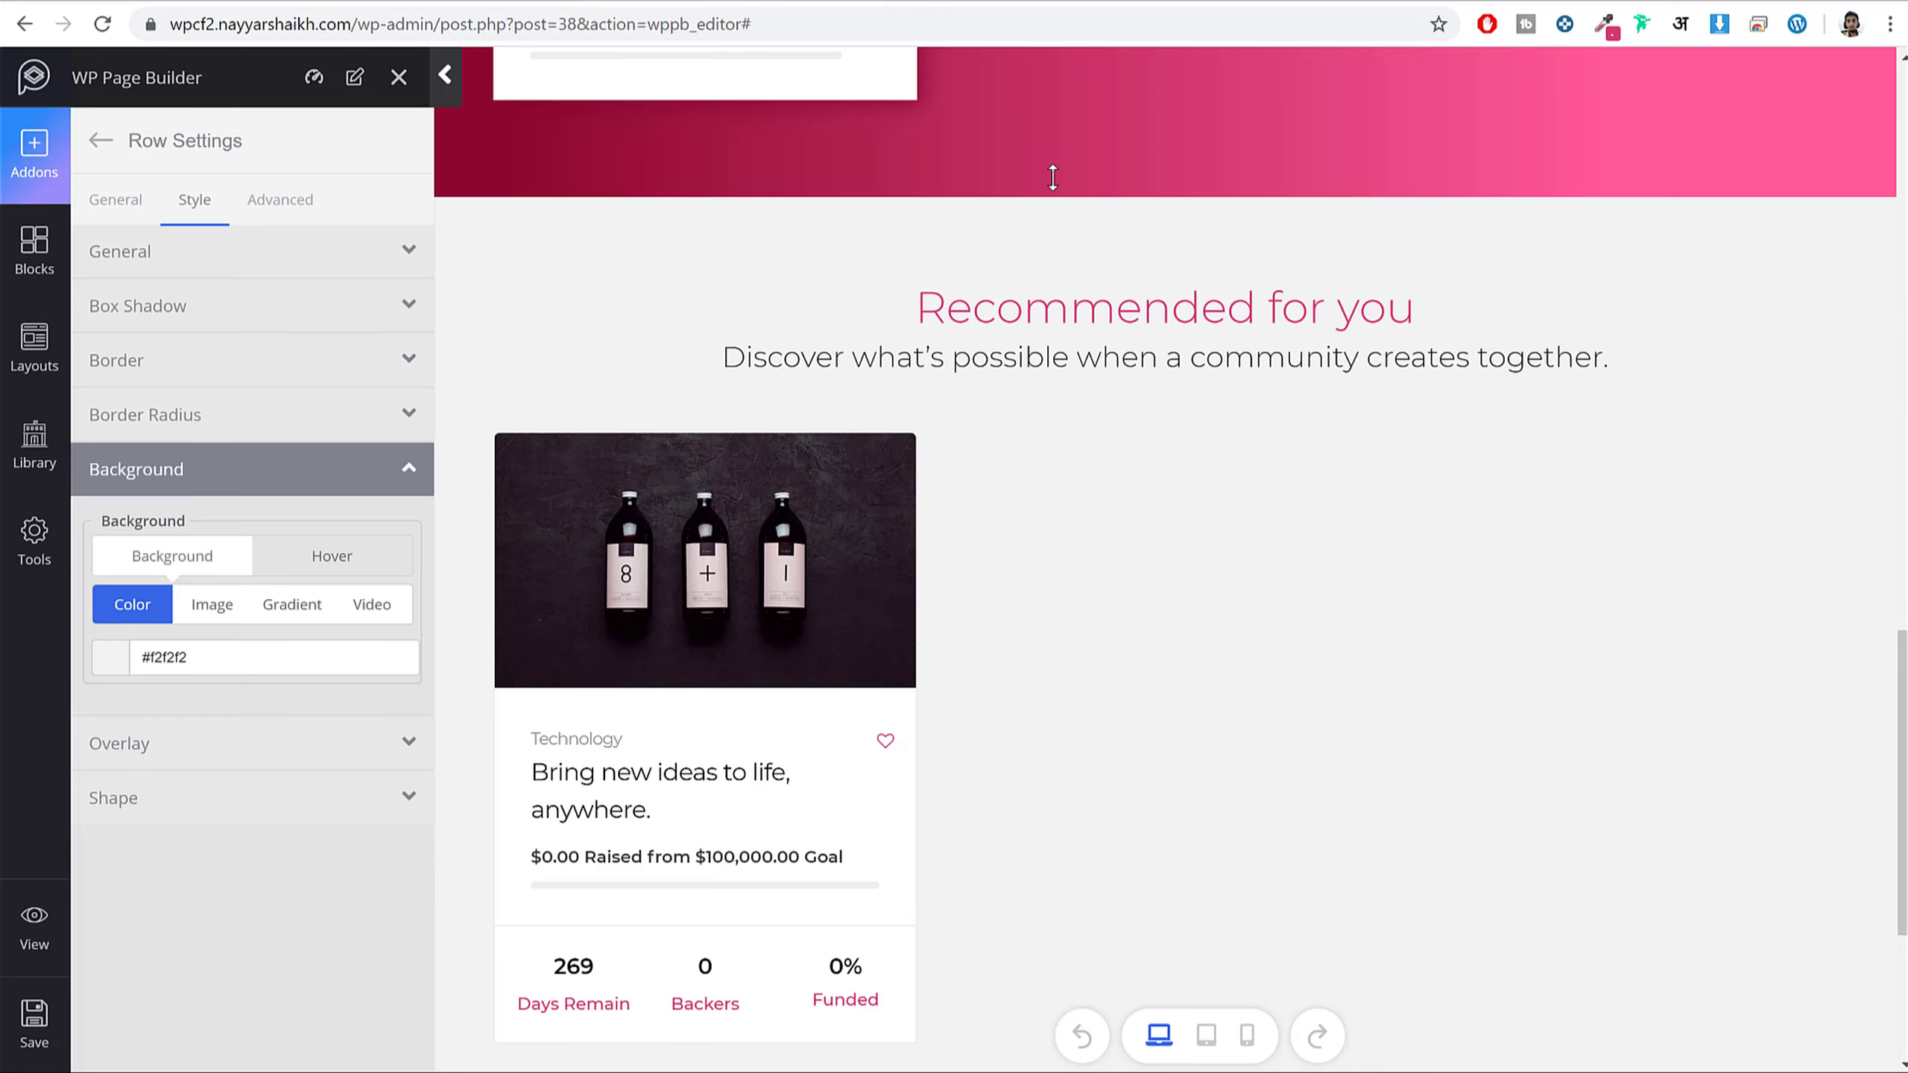
pyautogui.scroll(2, 1321, 359)
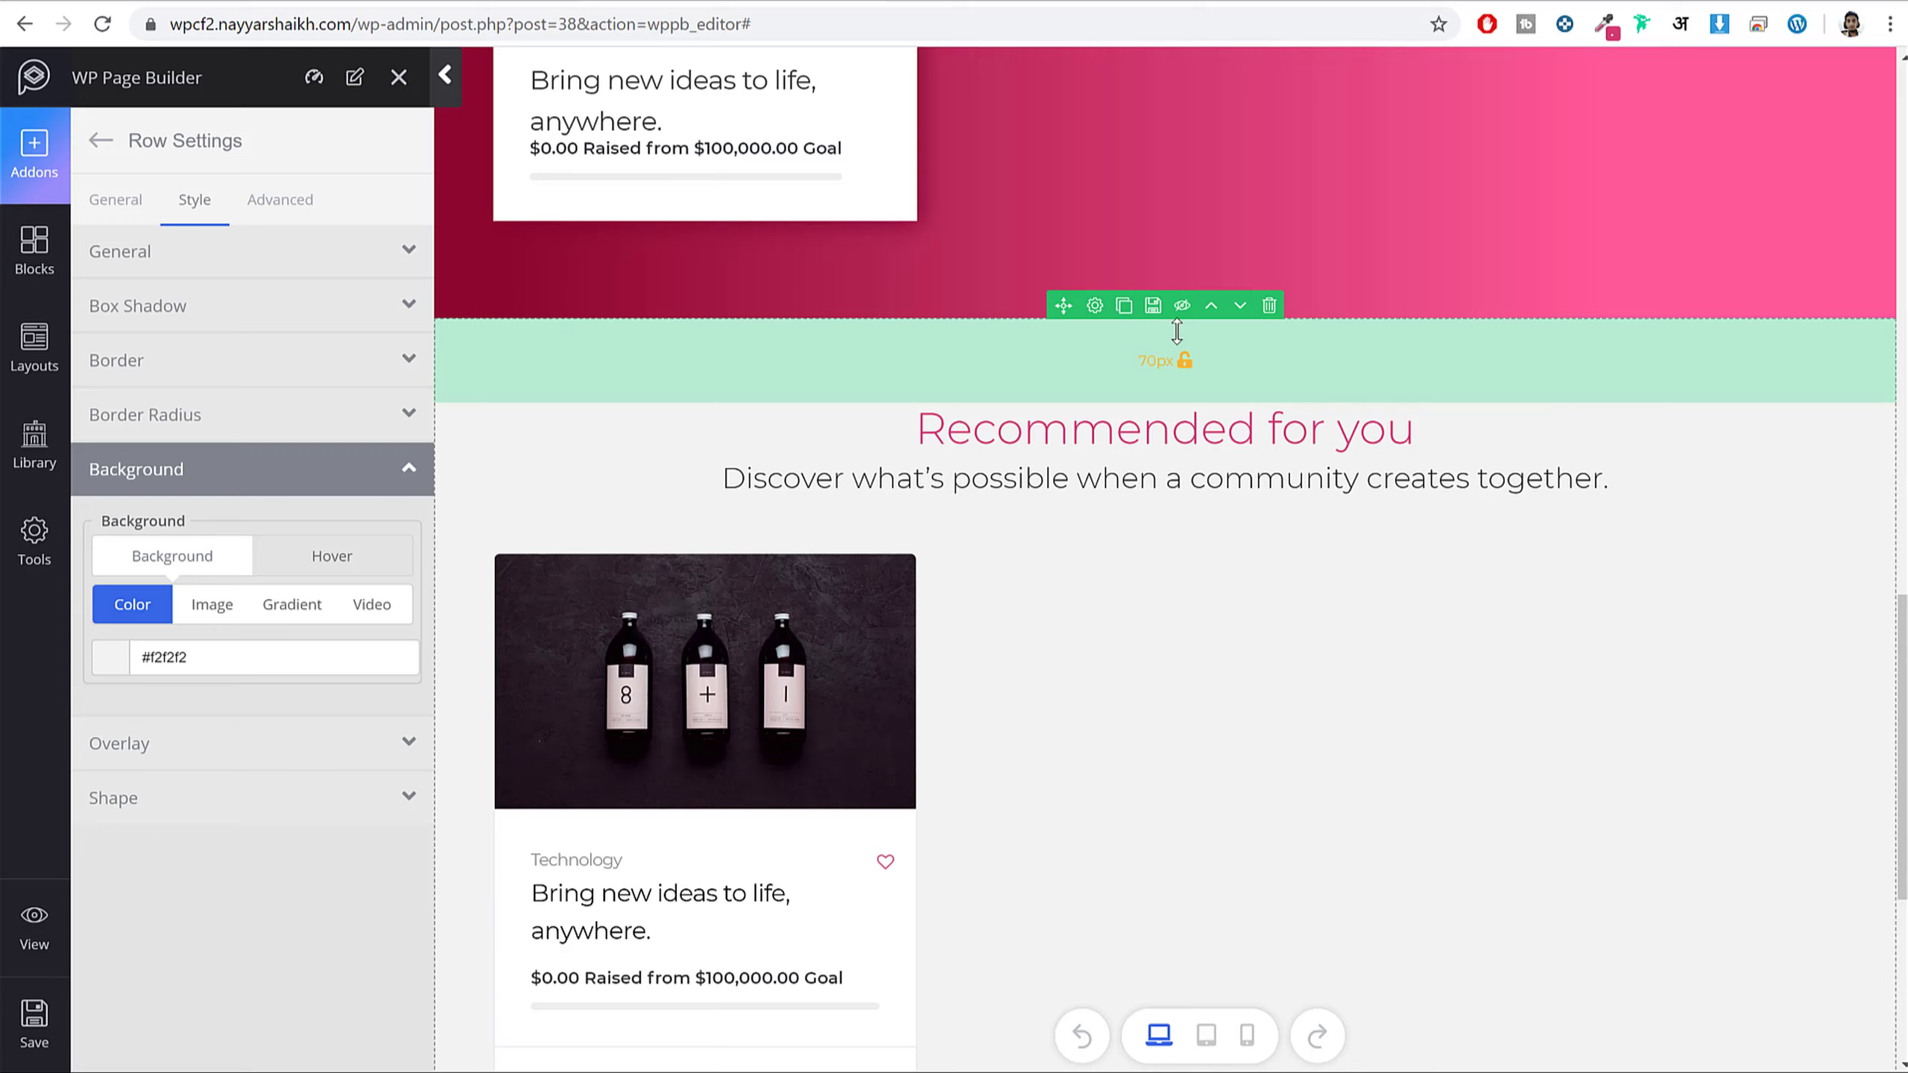
pyautogui.click(1124, 316)
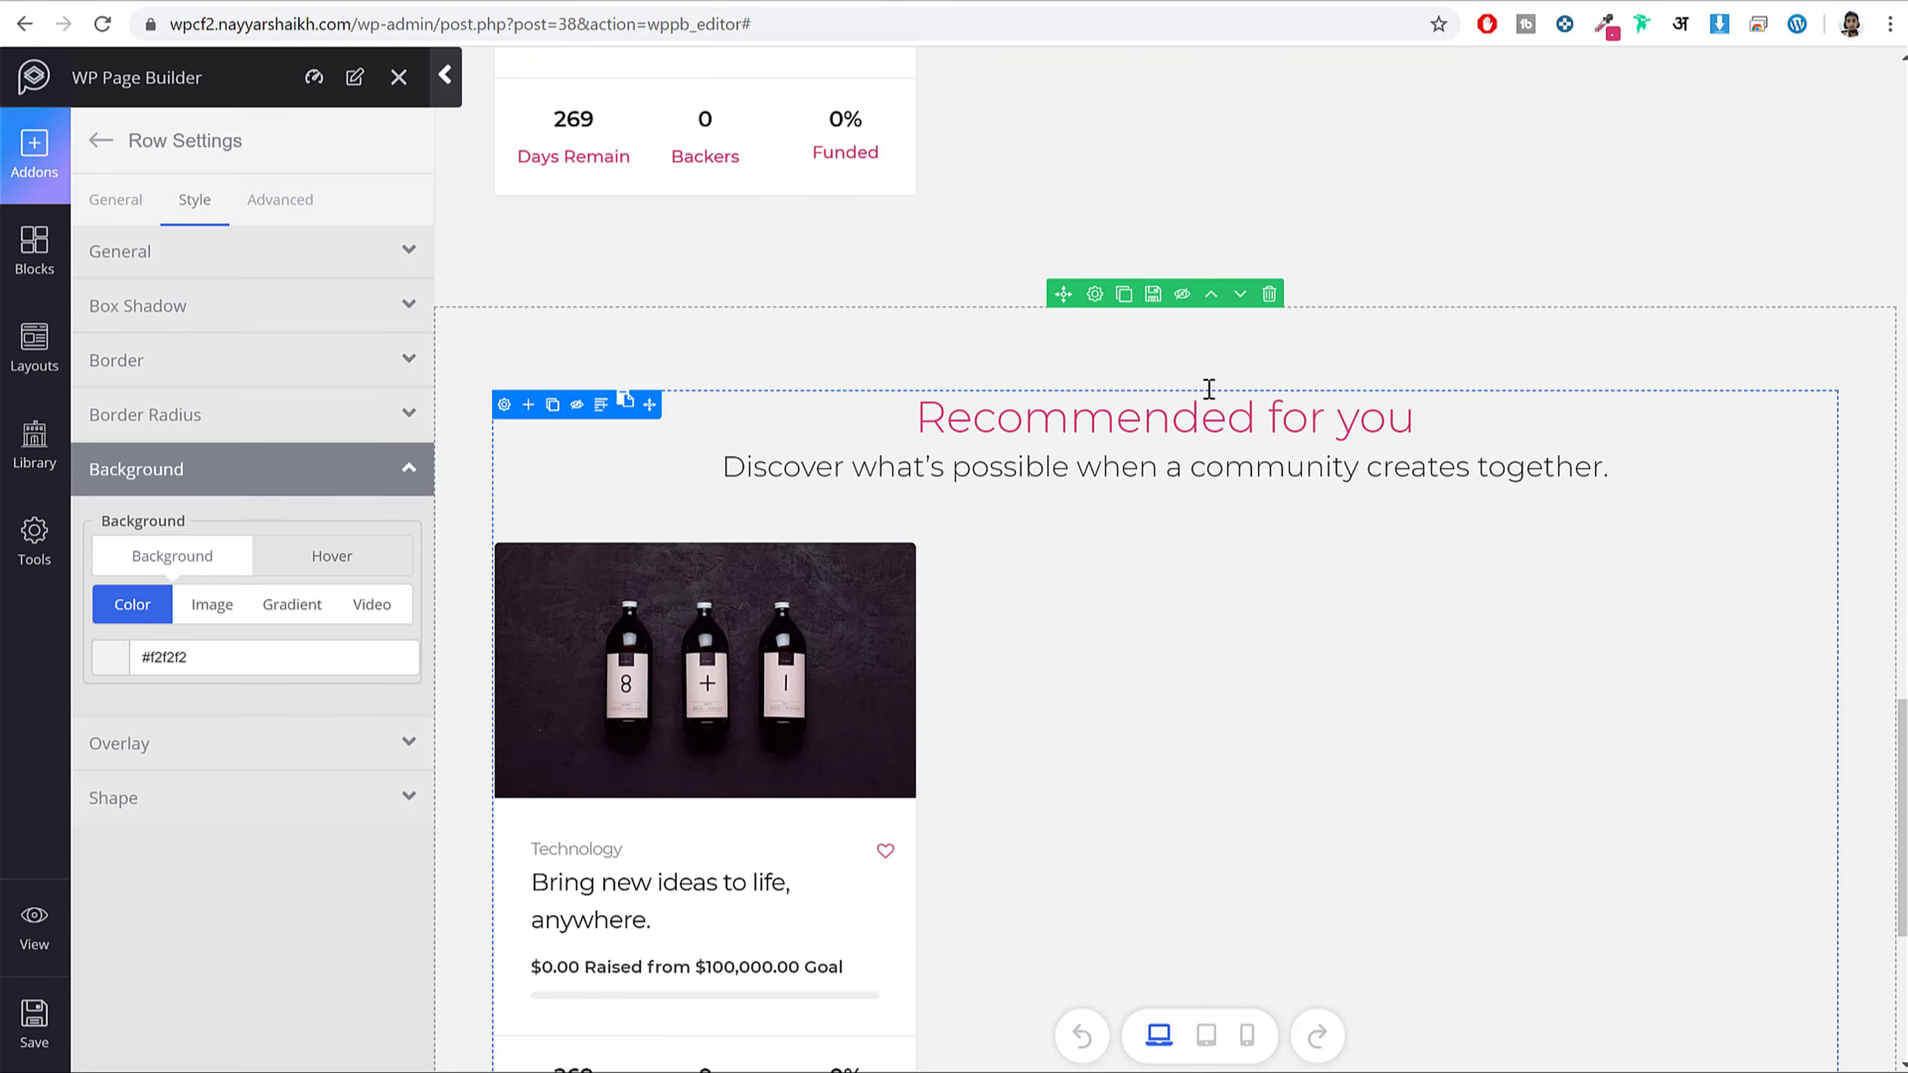
# - Set the duplicated row's background color to #fff and save the page
pyautogui.click(1094, 294)
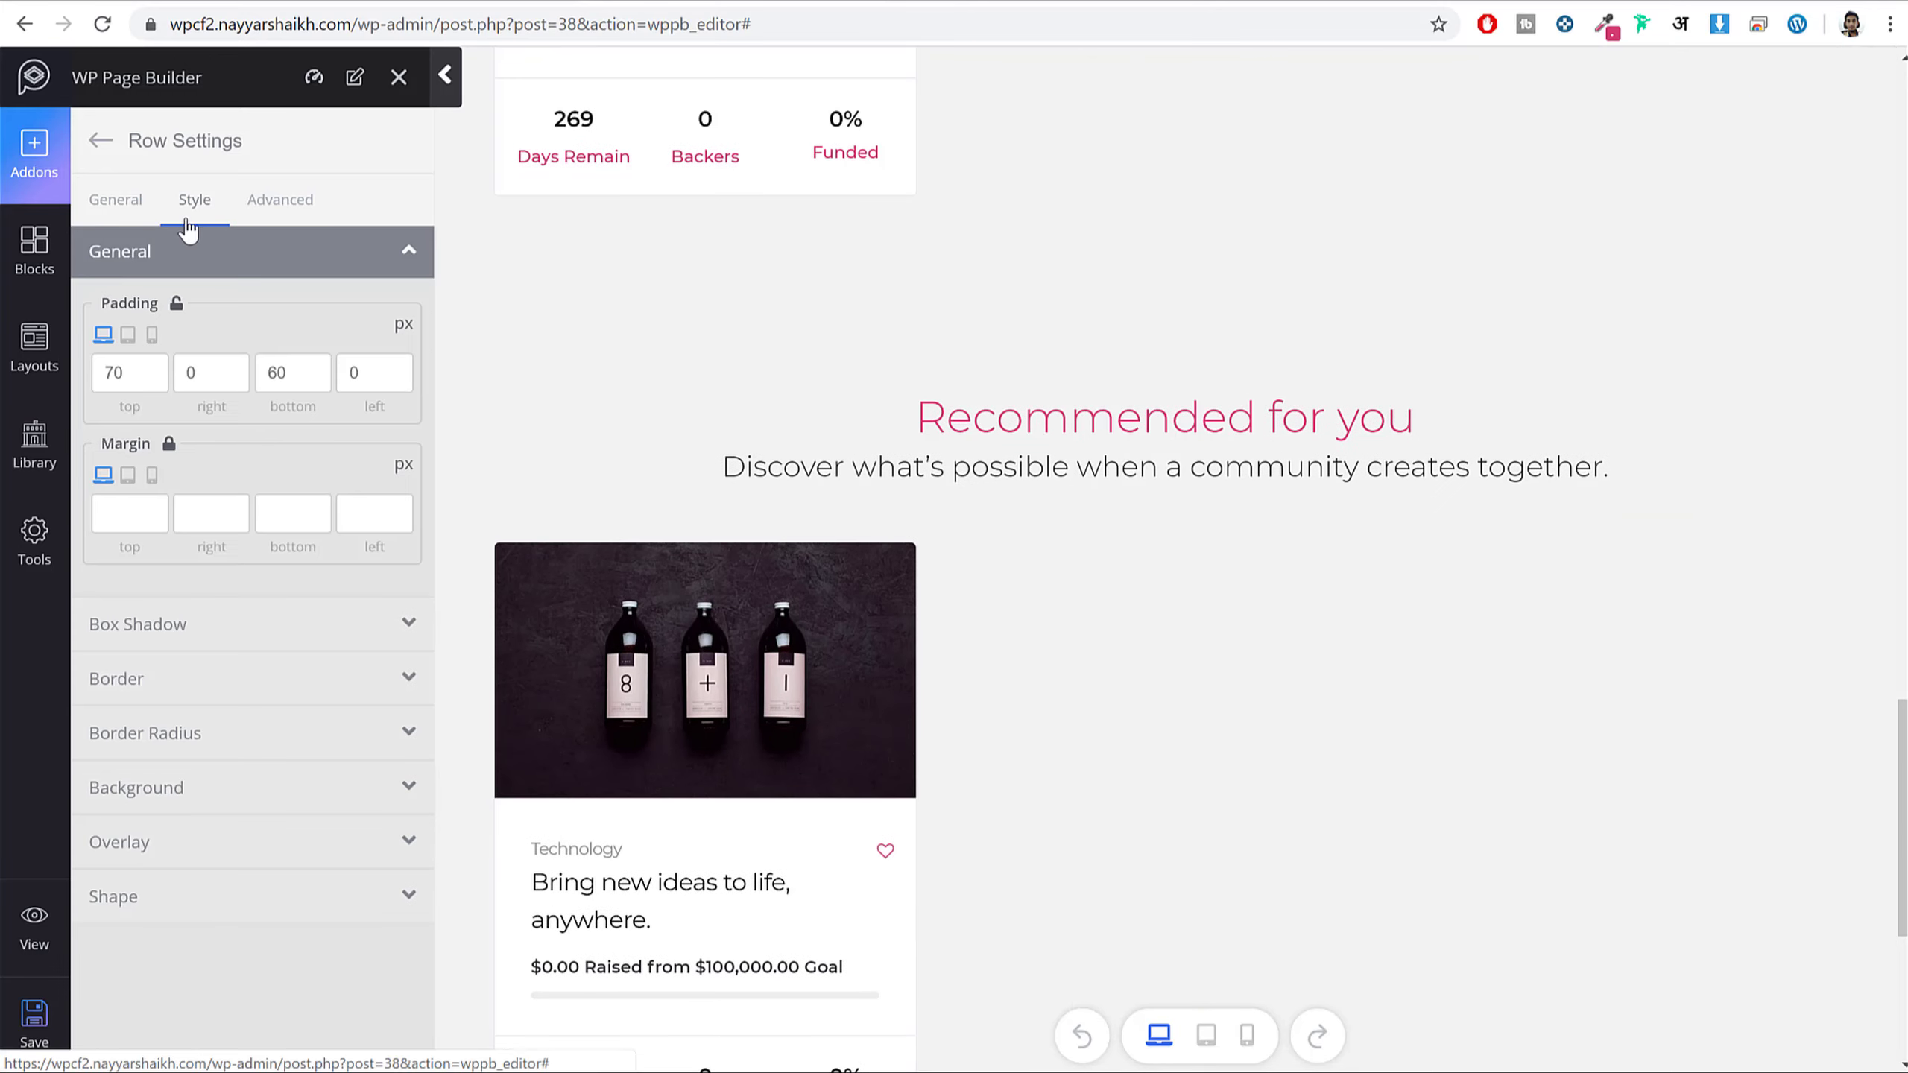
pyautogui.click(225, 810)
pyautogui.moveTo(184, 658); pyautogui.dragTo(97, 652)
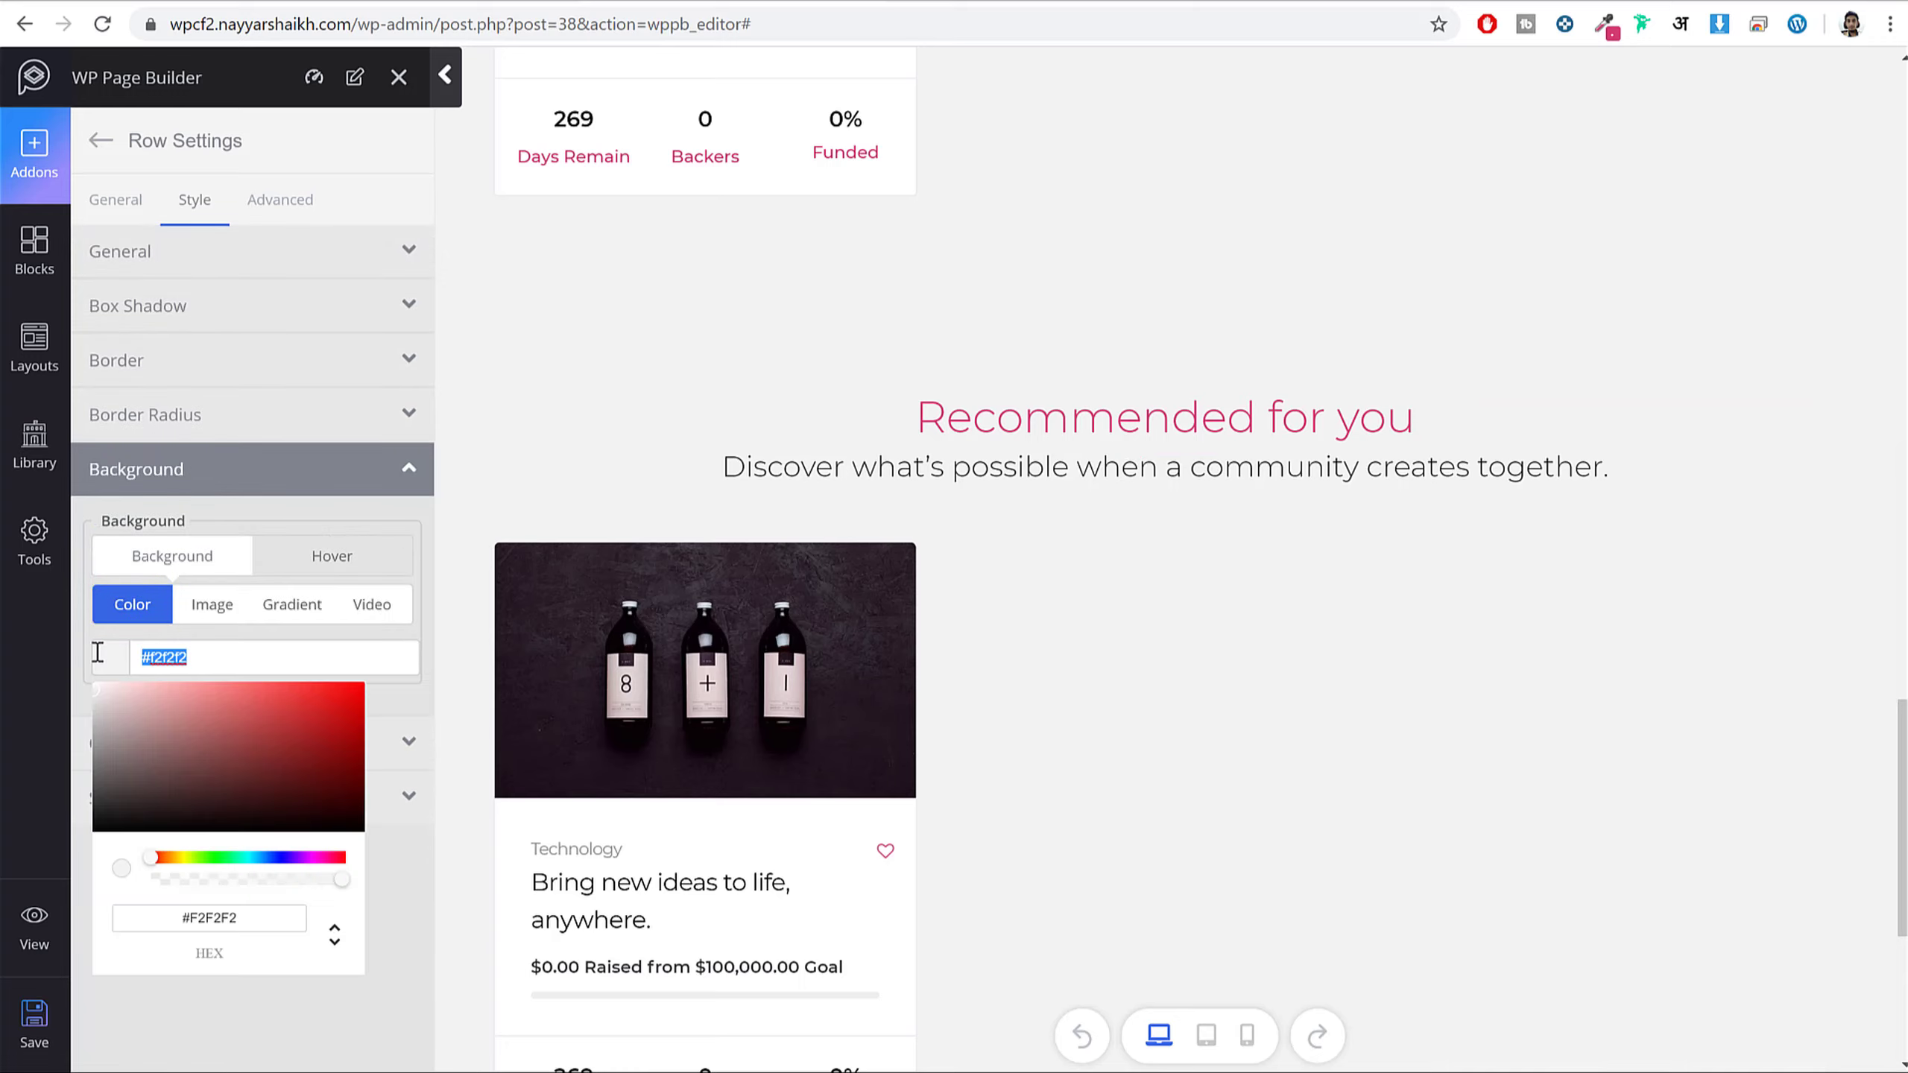
pyautogui.write('#f2f')
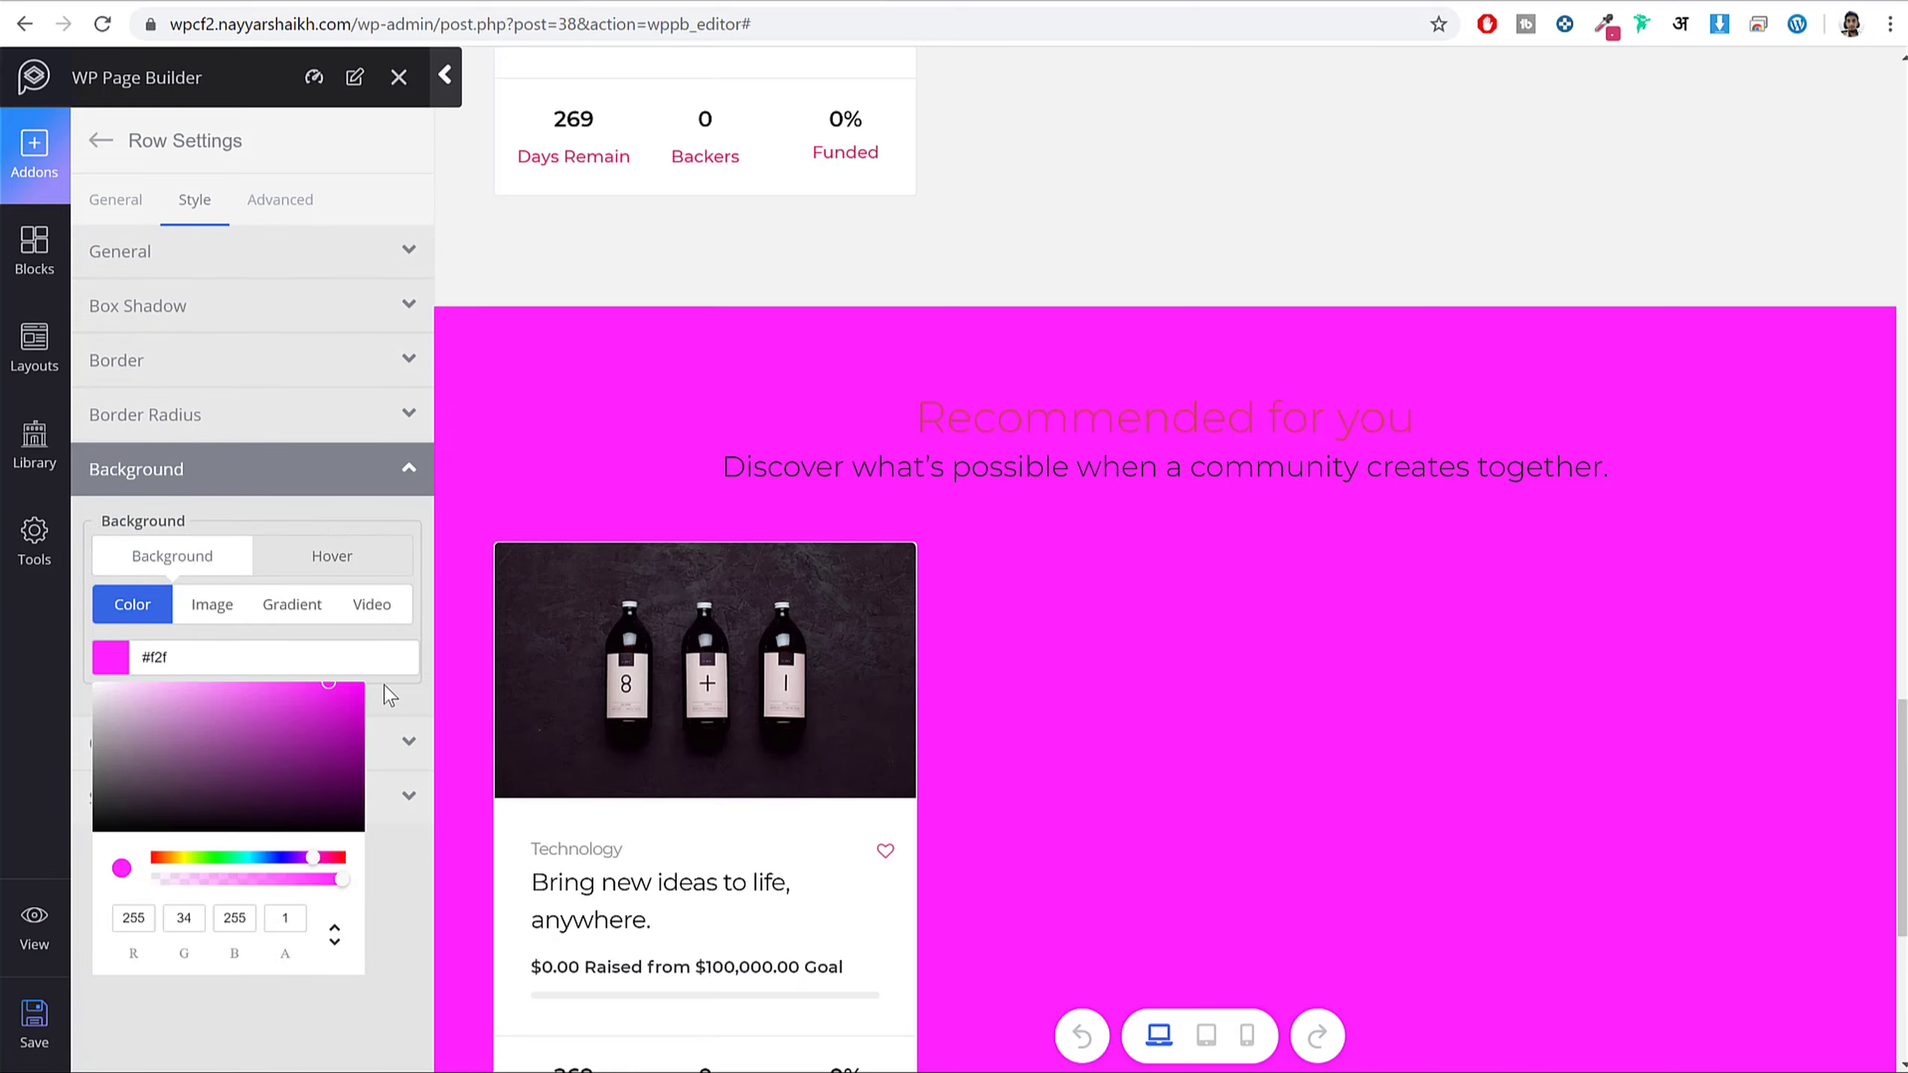
pyautogui.write('f')
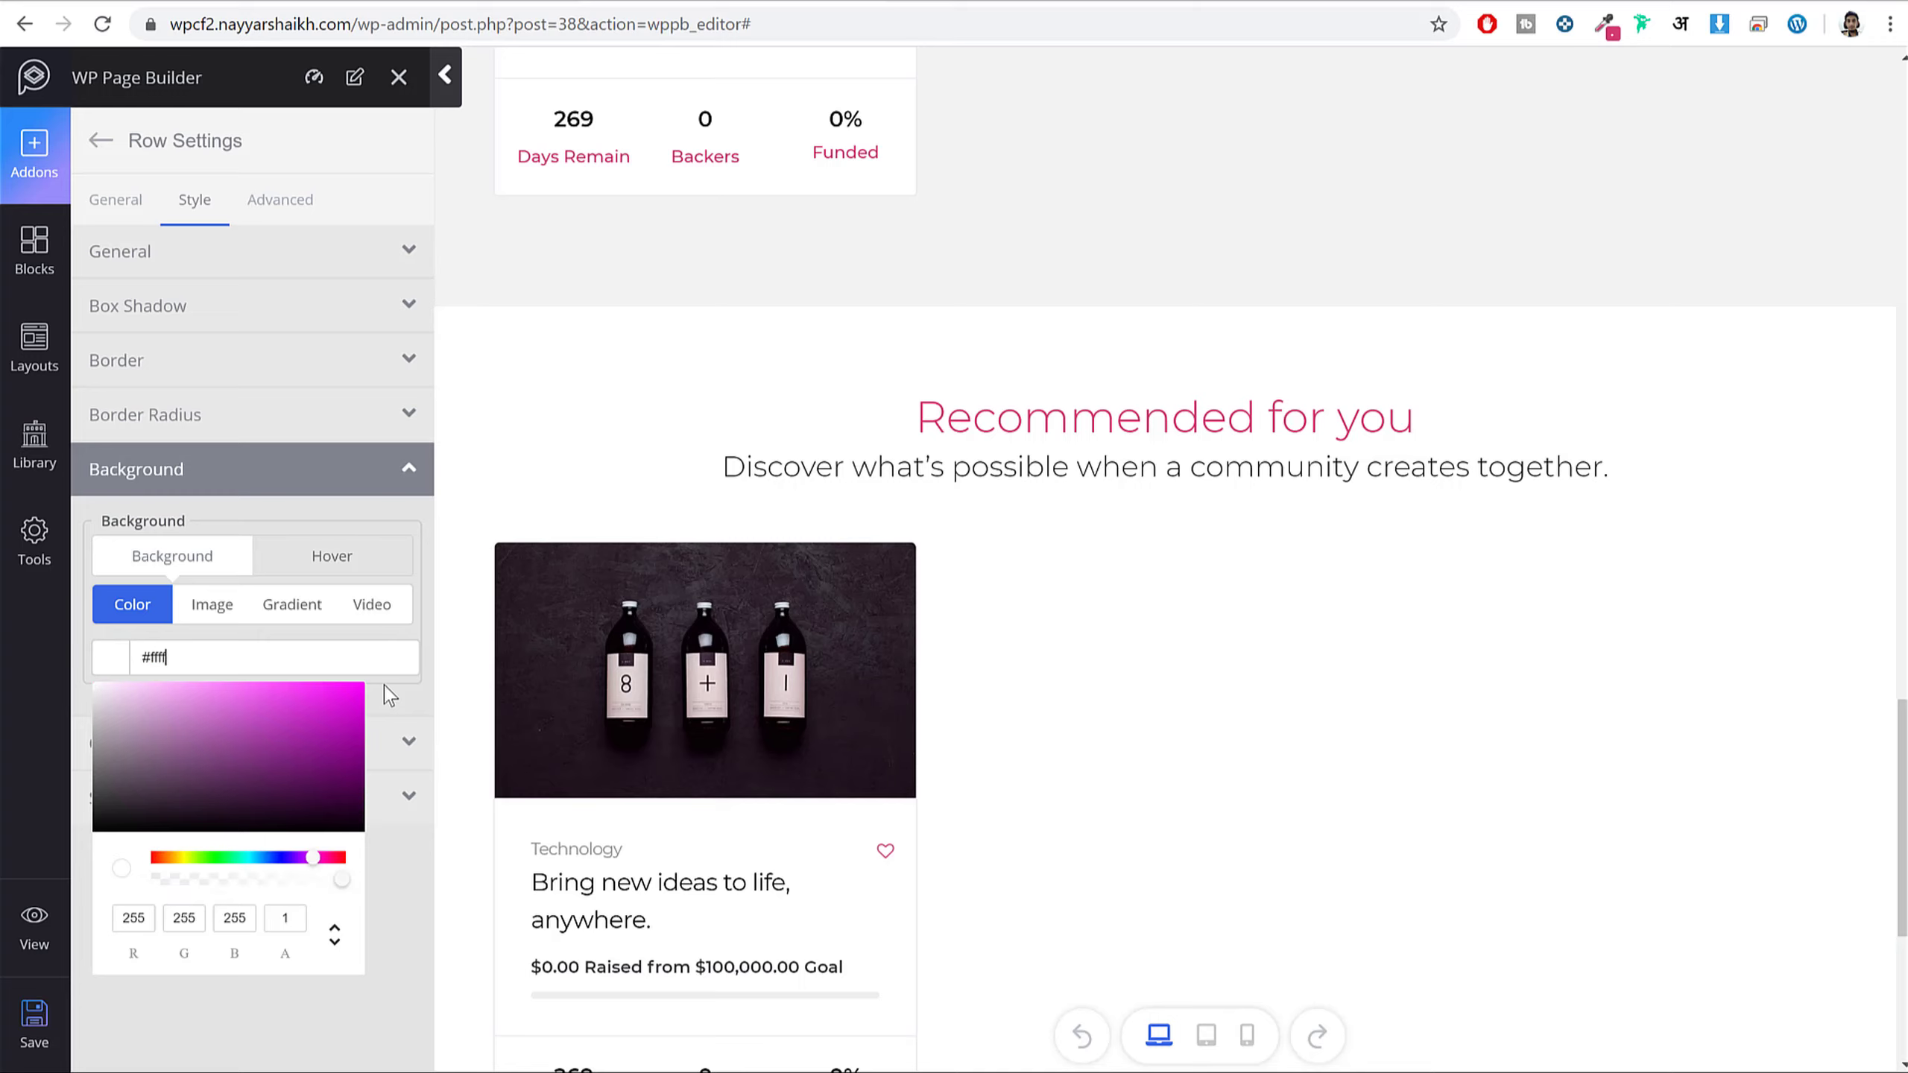
pyautogui.click(328, 1012)
# - Delete the crowdfunding grid from the duplicated row and replace its title with "What's popular", copied from the demo page
pyautogui.scroll(-3, 624, 761)
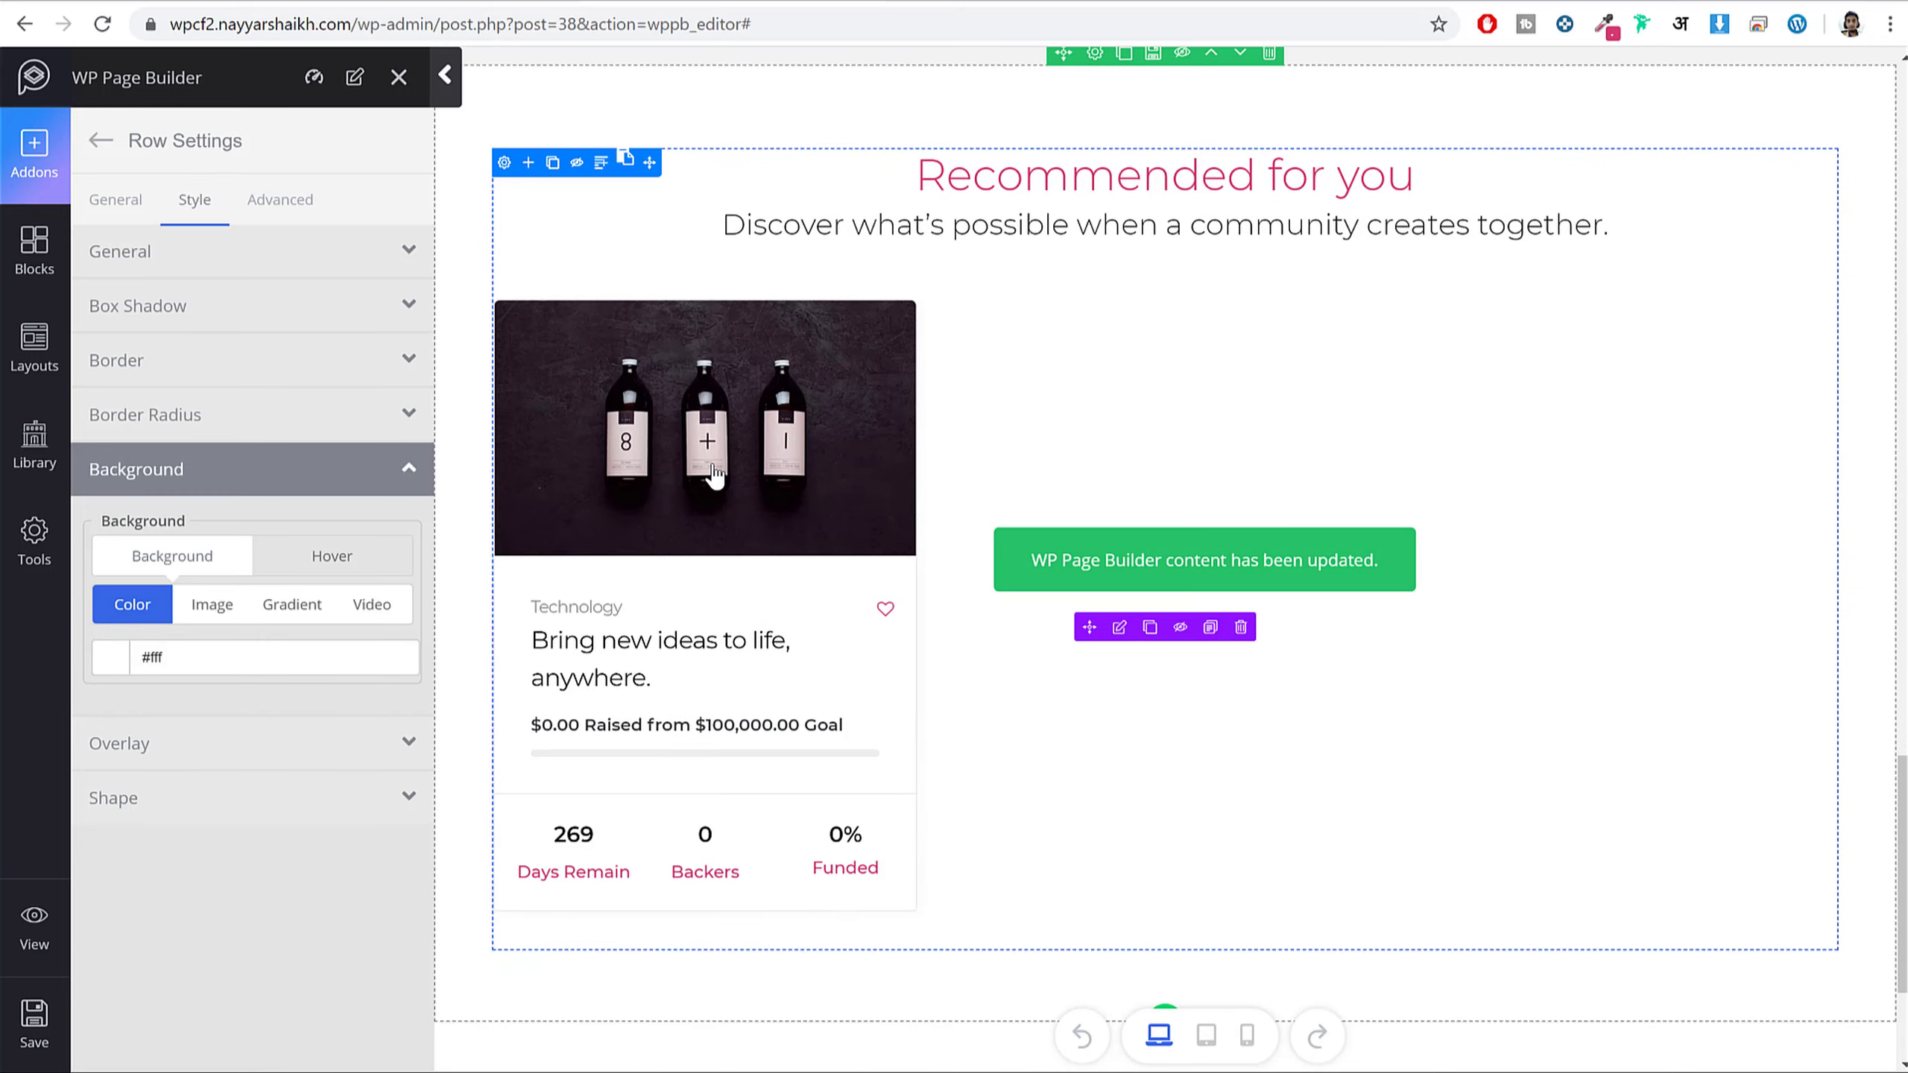
pyautogui.click(1240, 627)
pyautogui.click(481, 5)
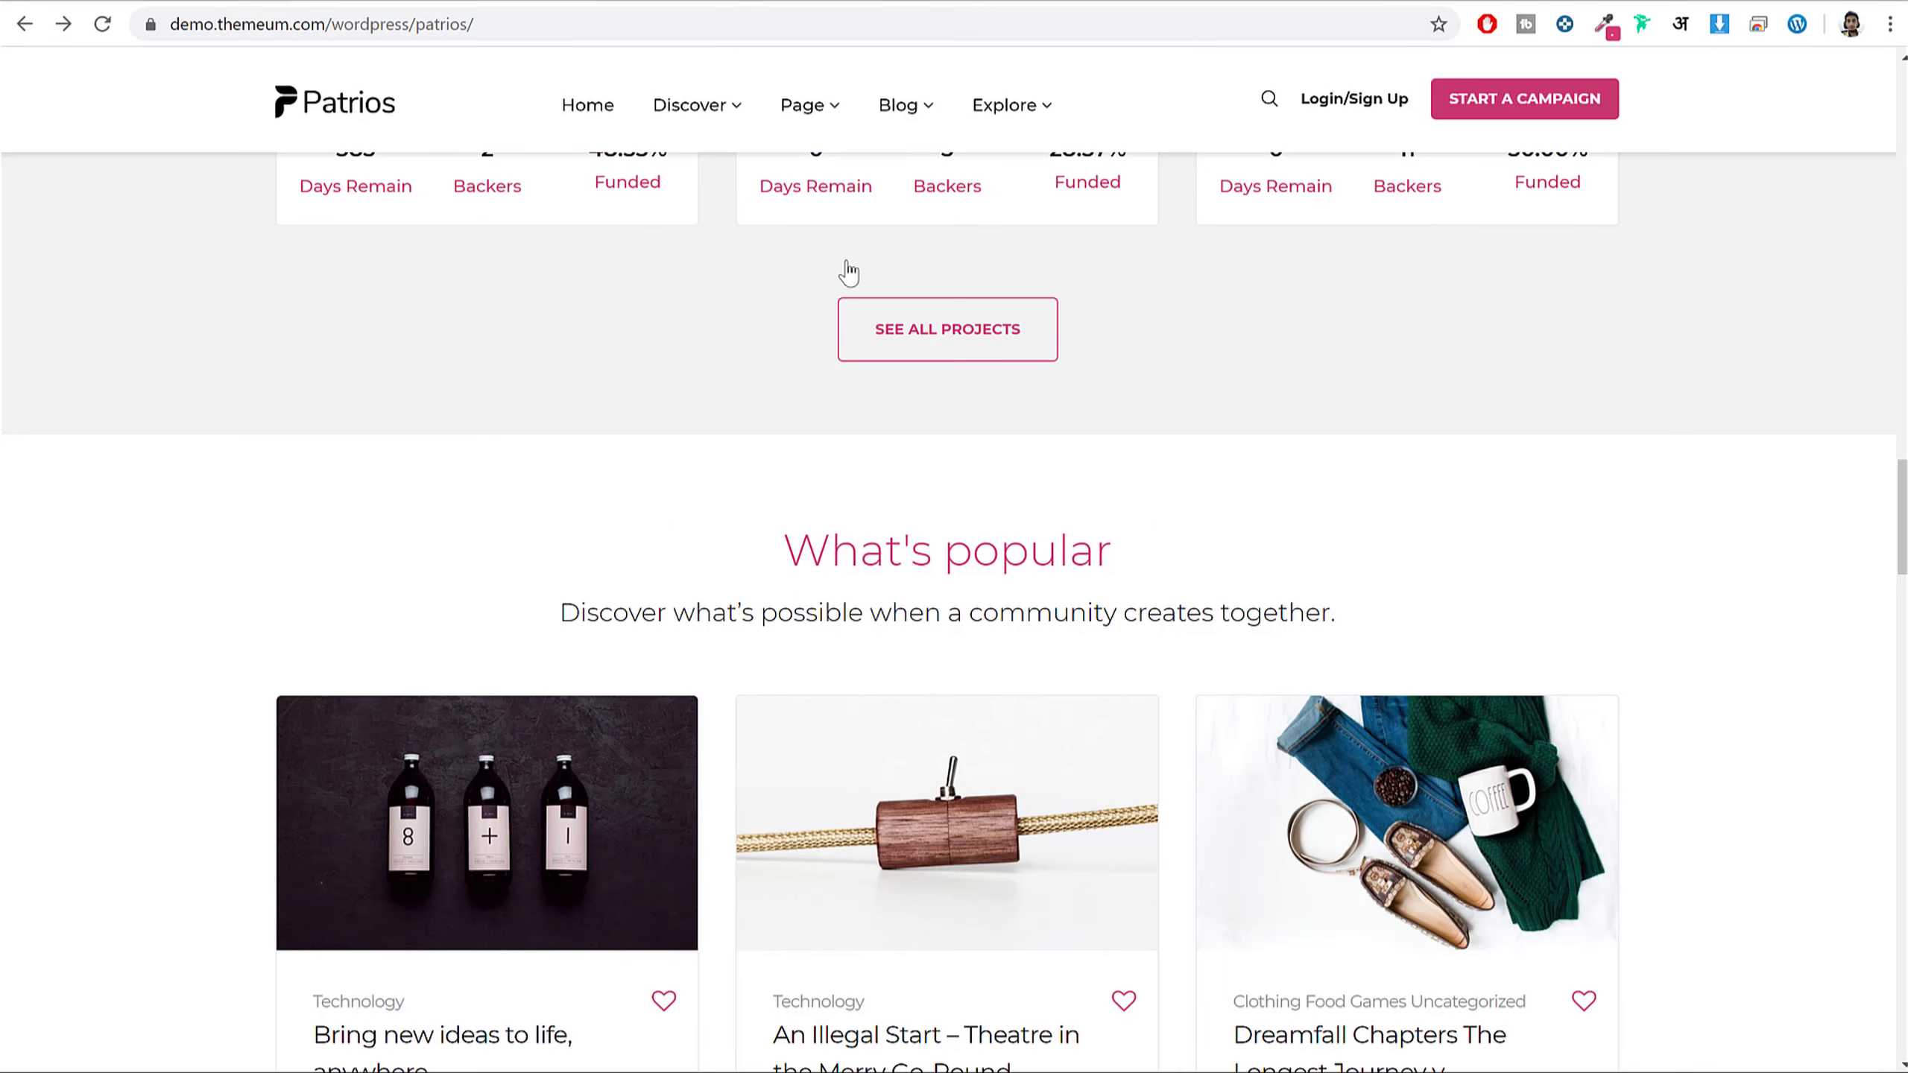
pyautogui.tripleClick(875, 541)
pyautogui.hotkey('ctrl', 'c')
pyautogui.click(738, 1)
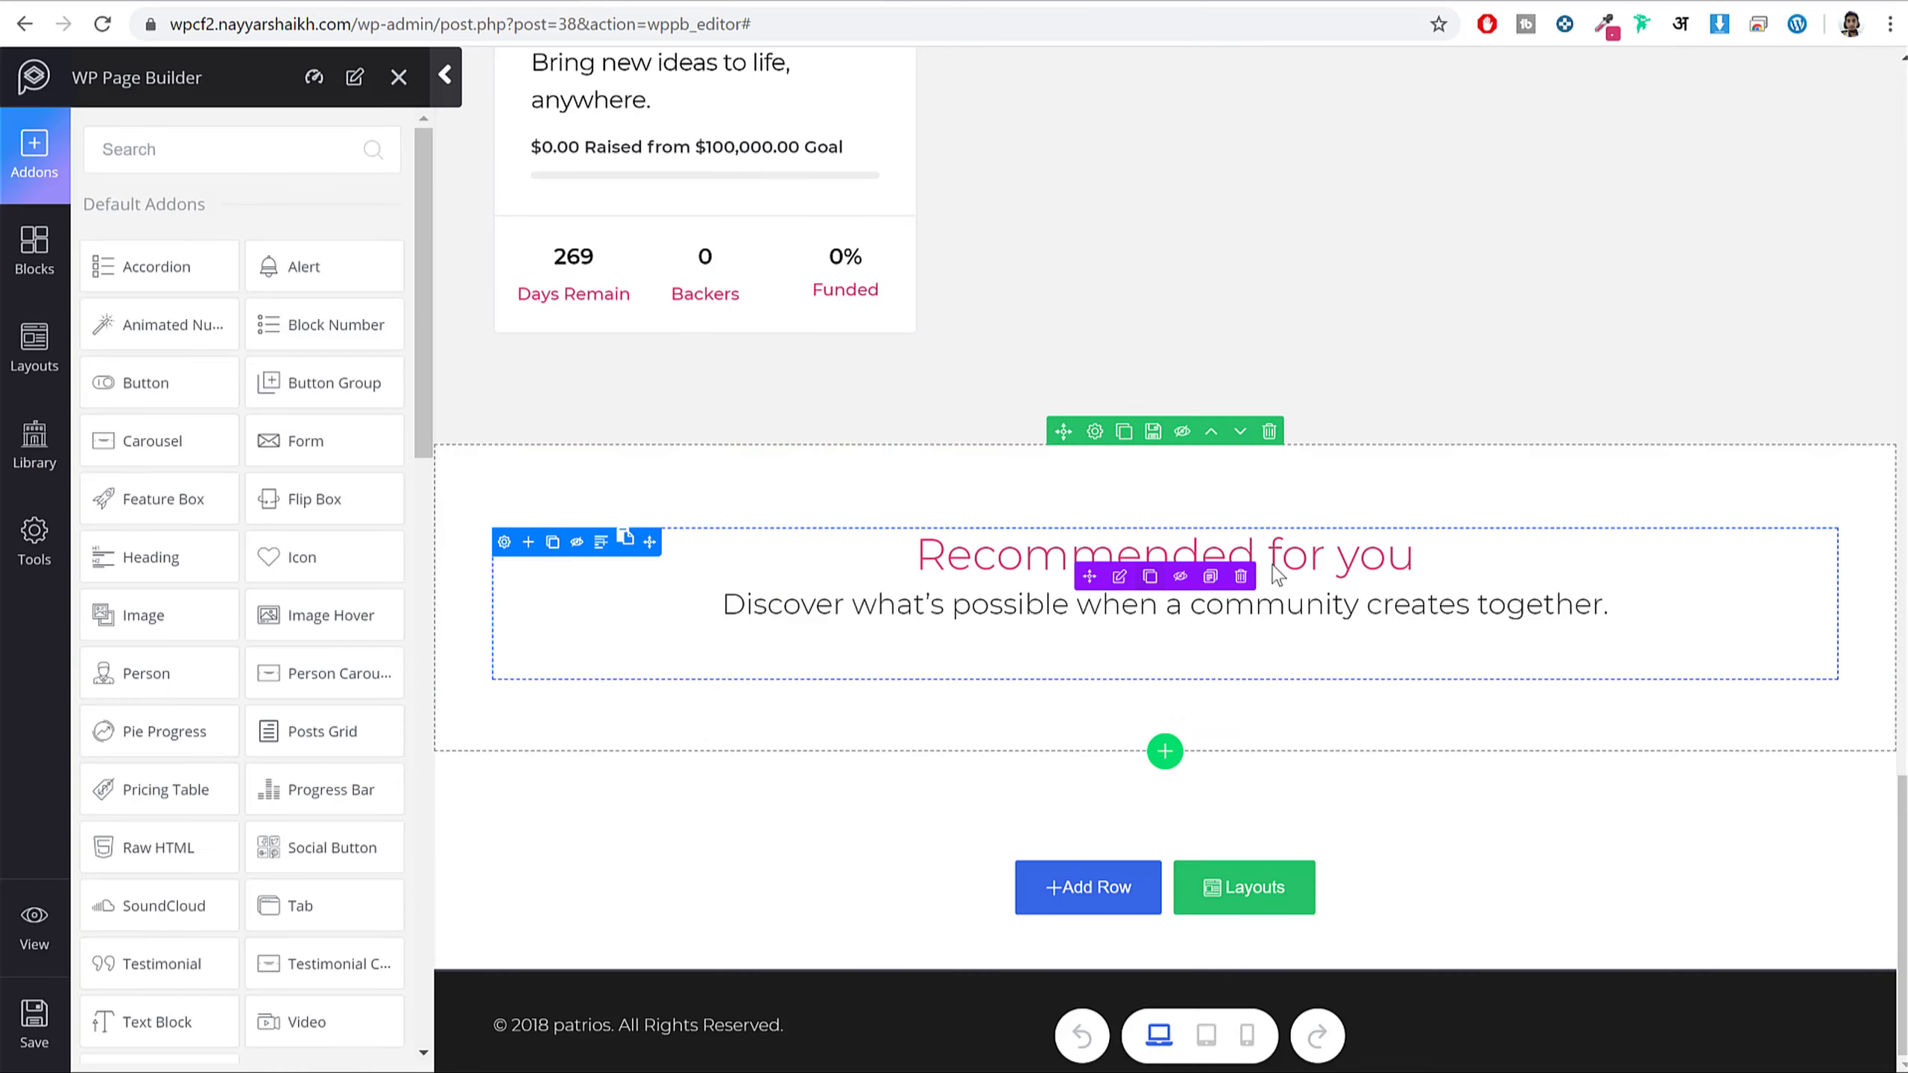
pyautogui.click(1119, 576)
pyautogui.tripleClick(306, 345)
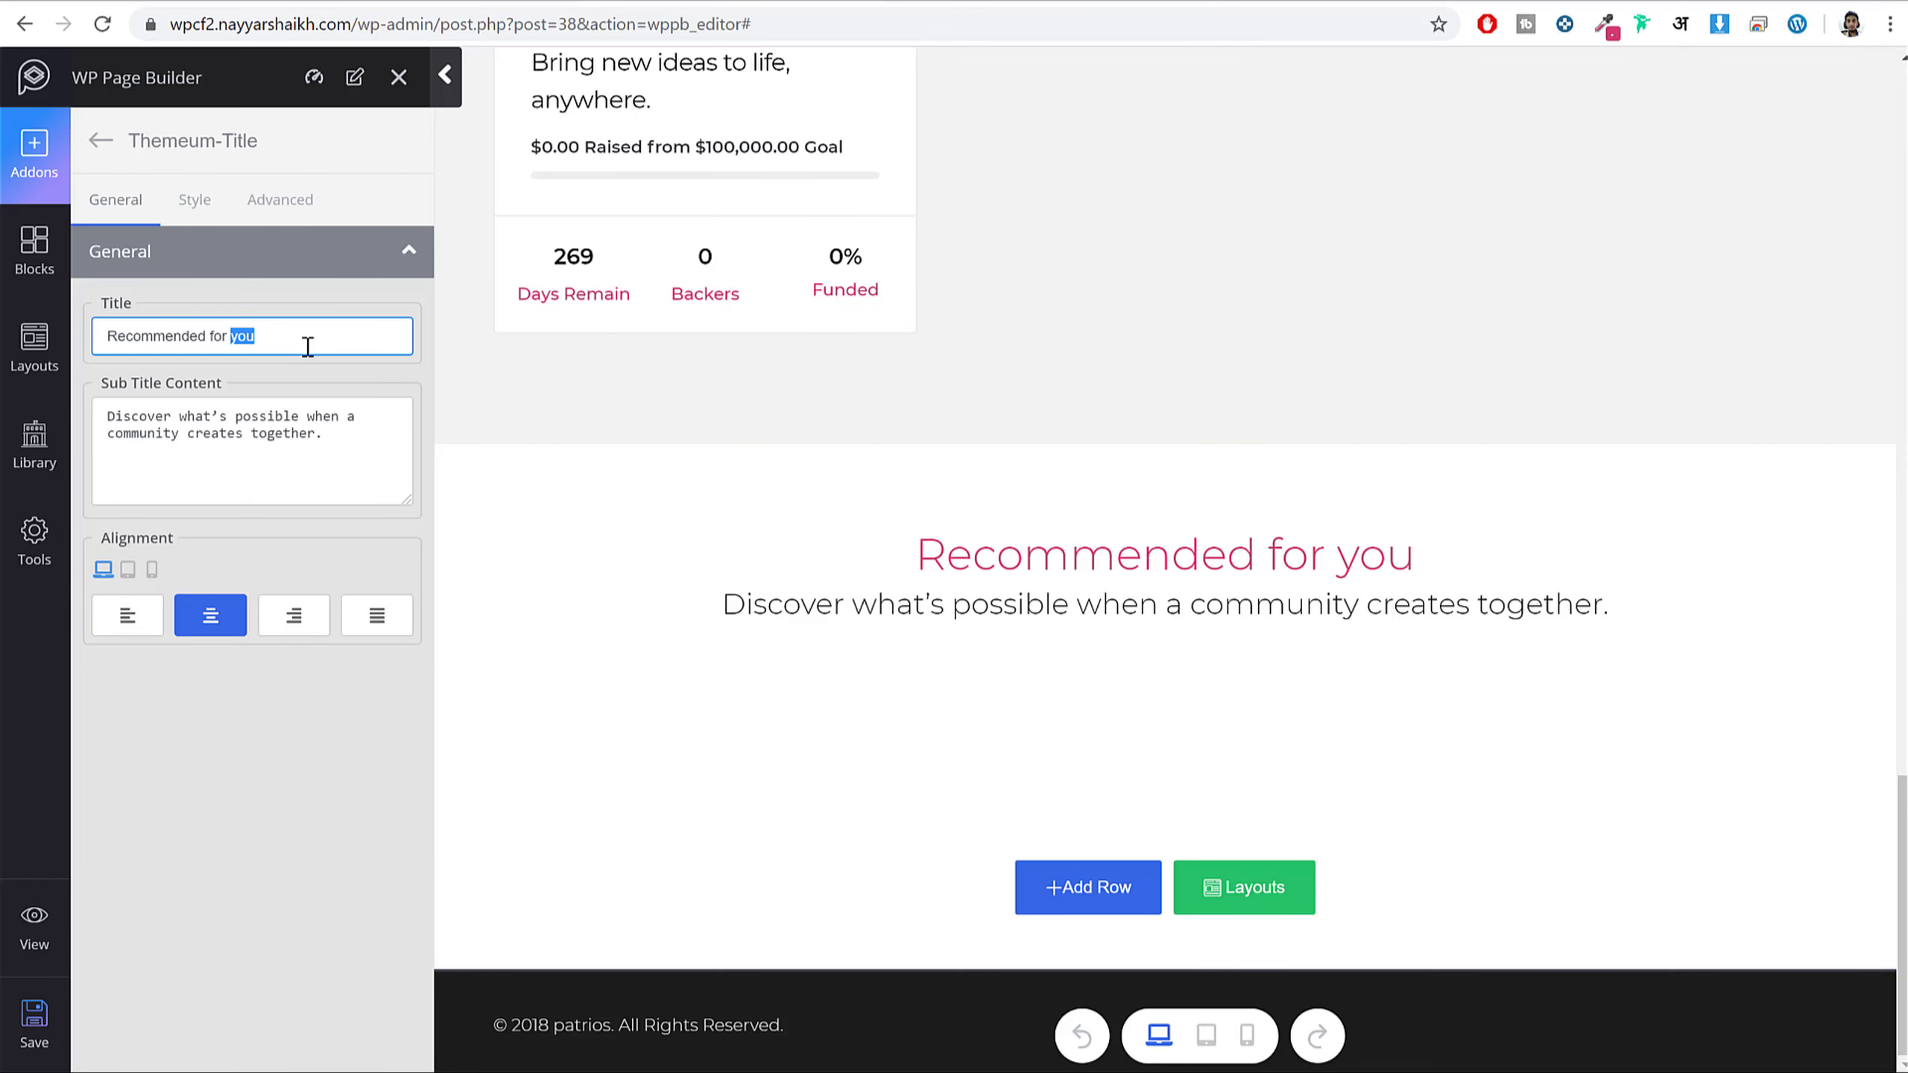
pyautogui.hotkey('ctrl', 'v')
# - Replace the subtitle with the demo's "Discover what's possible when a community creates together." text
pyautogui.click(394, 3)
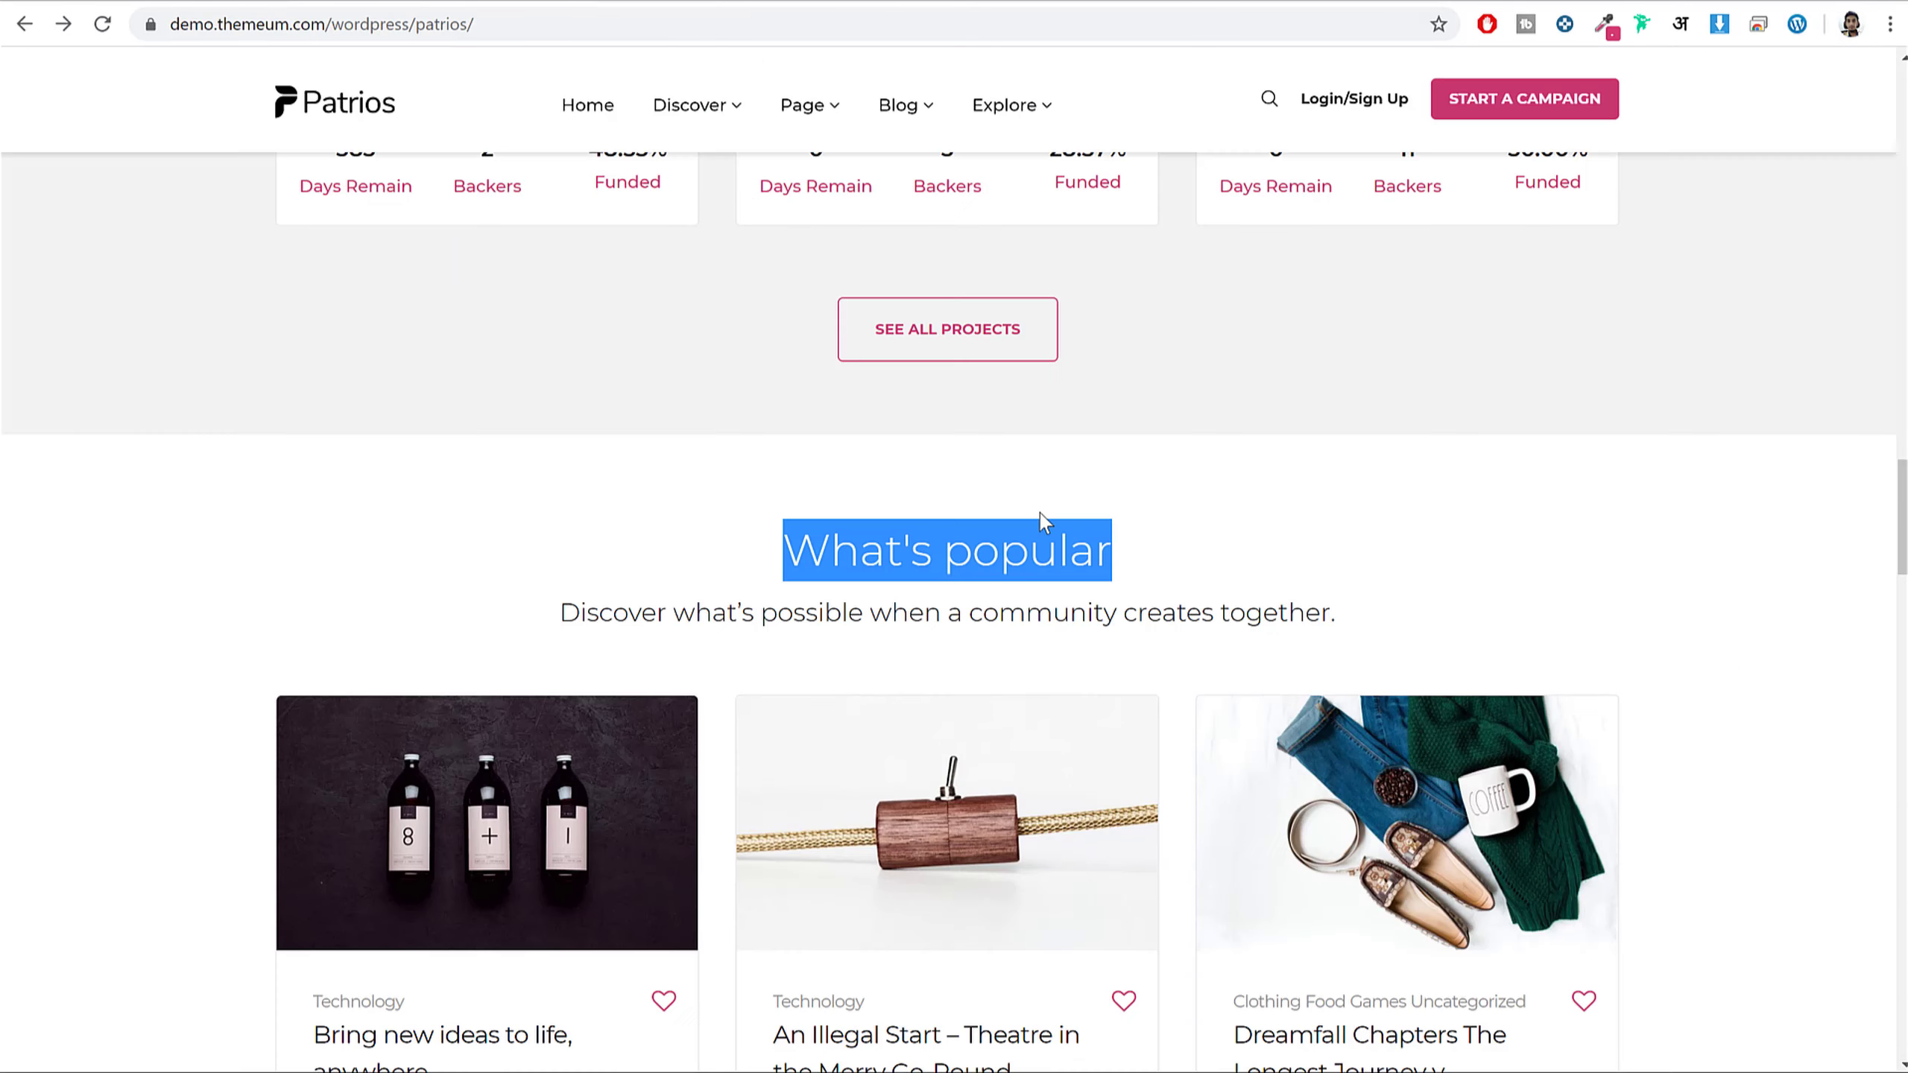
pyautogui.tripleClick(927, 609)
pyautogui.hotkey('ctrl', 'c')
pyautogui.click(694, 8)
pyautogui.click(281, 456)
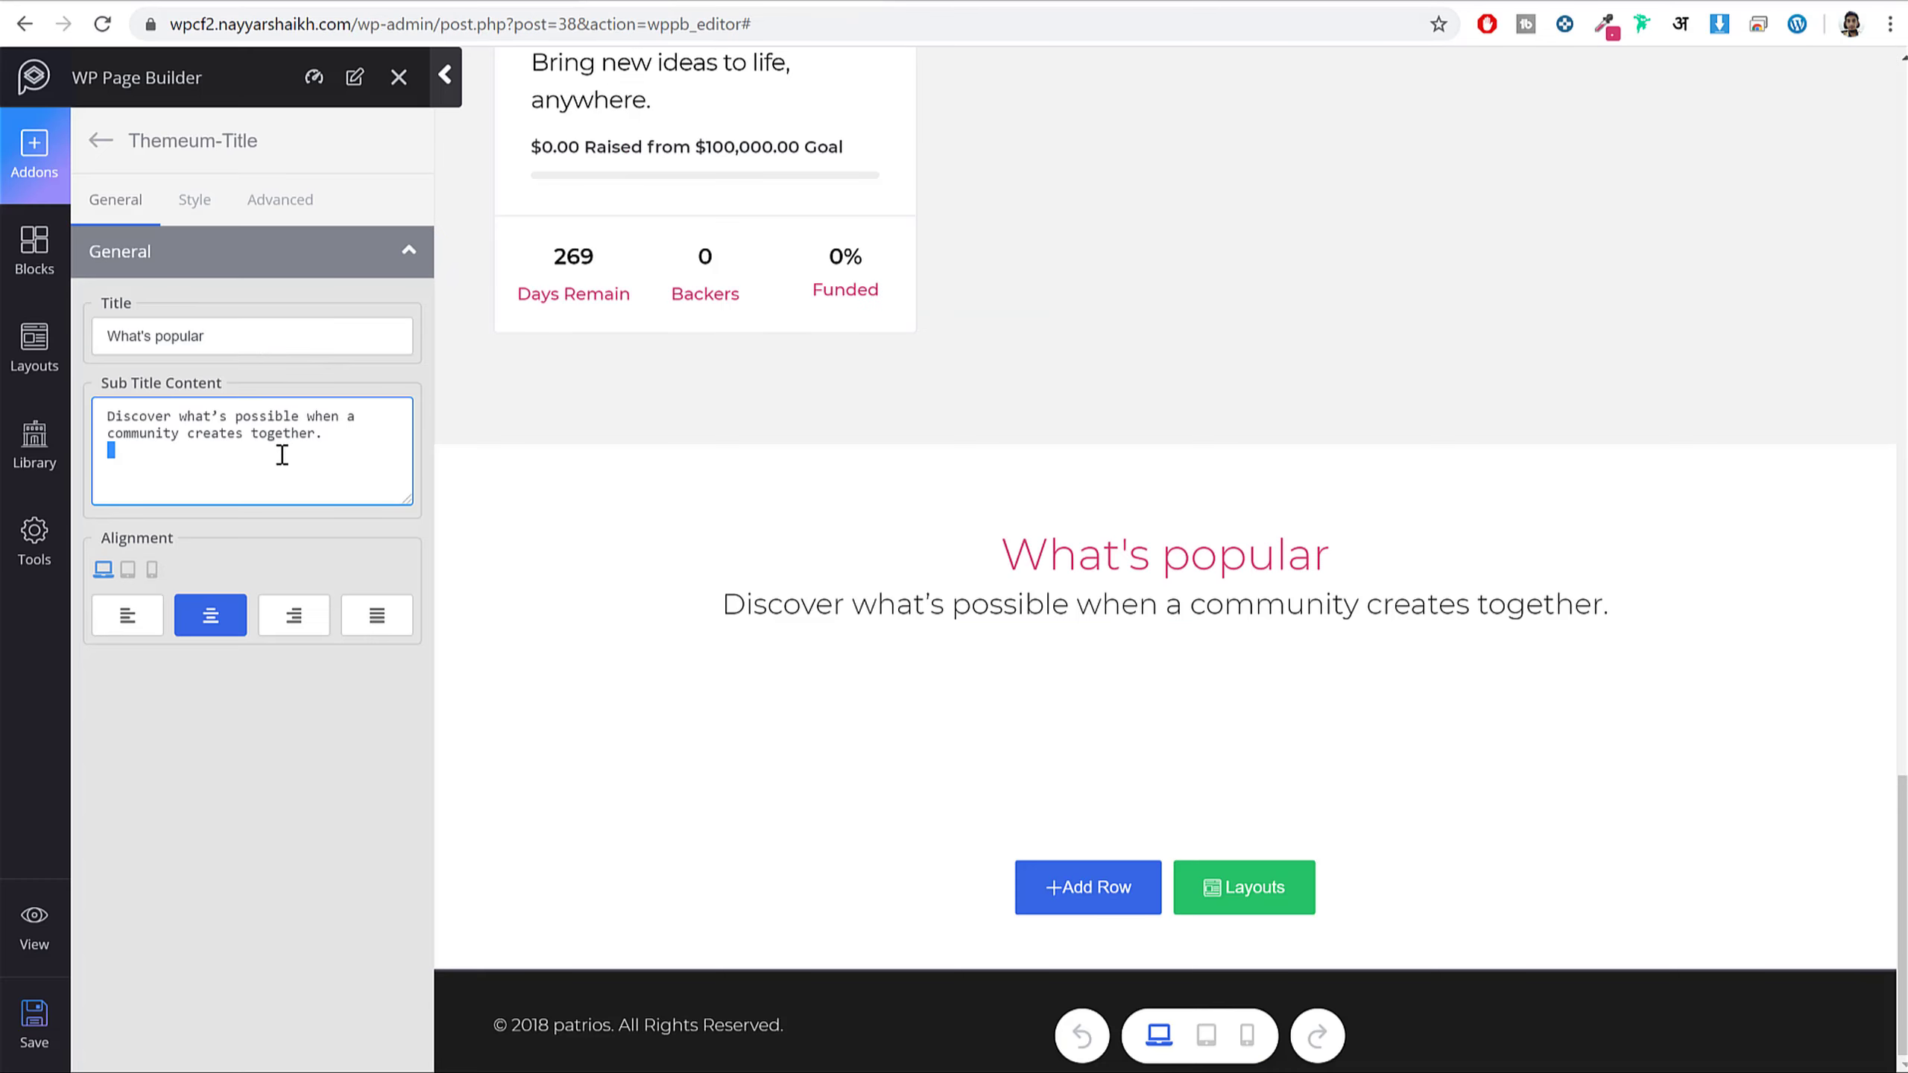
pyautogui.hotkey('ctrl', 'a')
pyautogui.hotkey('ctrl', 'v')
# - Find the CF Grid addon and place it beneath the "What's popular" subtitle
pyautogui.click(31, 155)
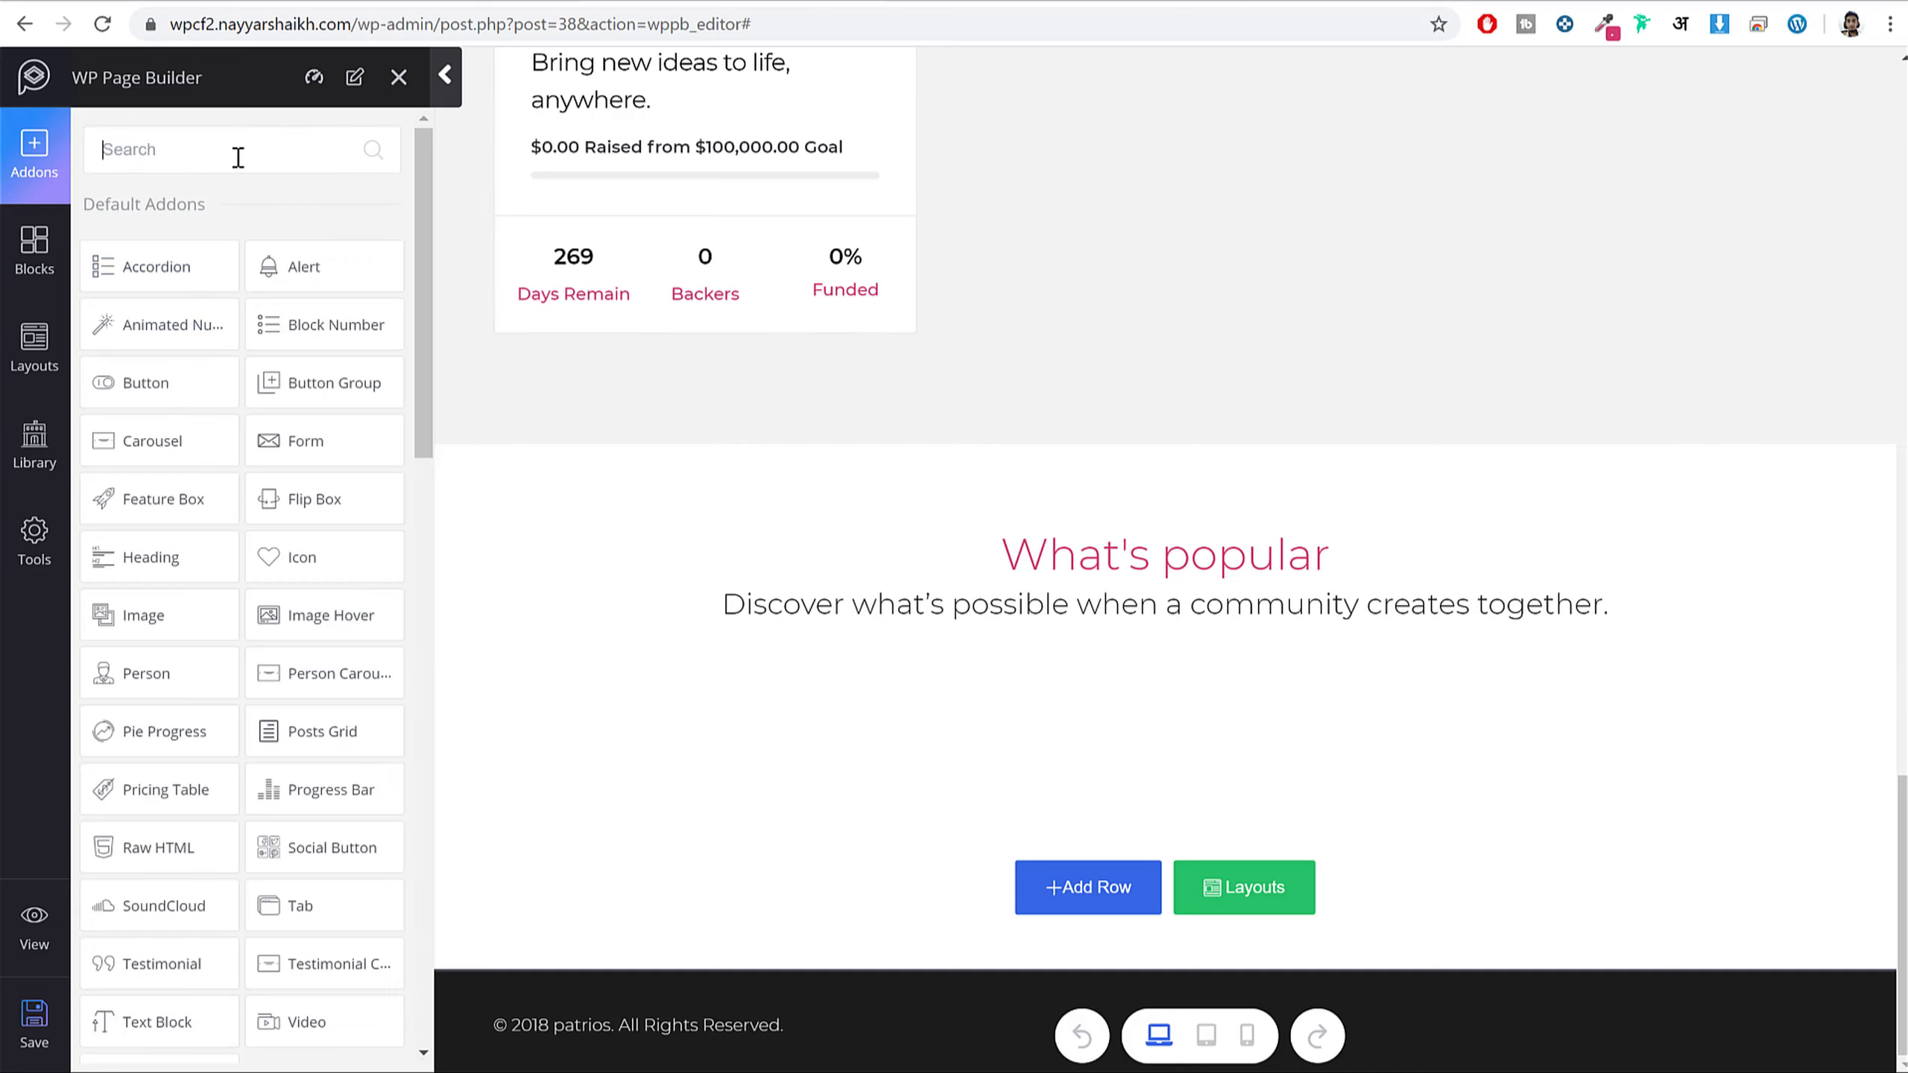
pyautogui.write('cf')
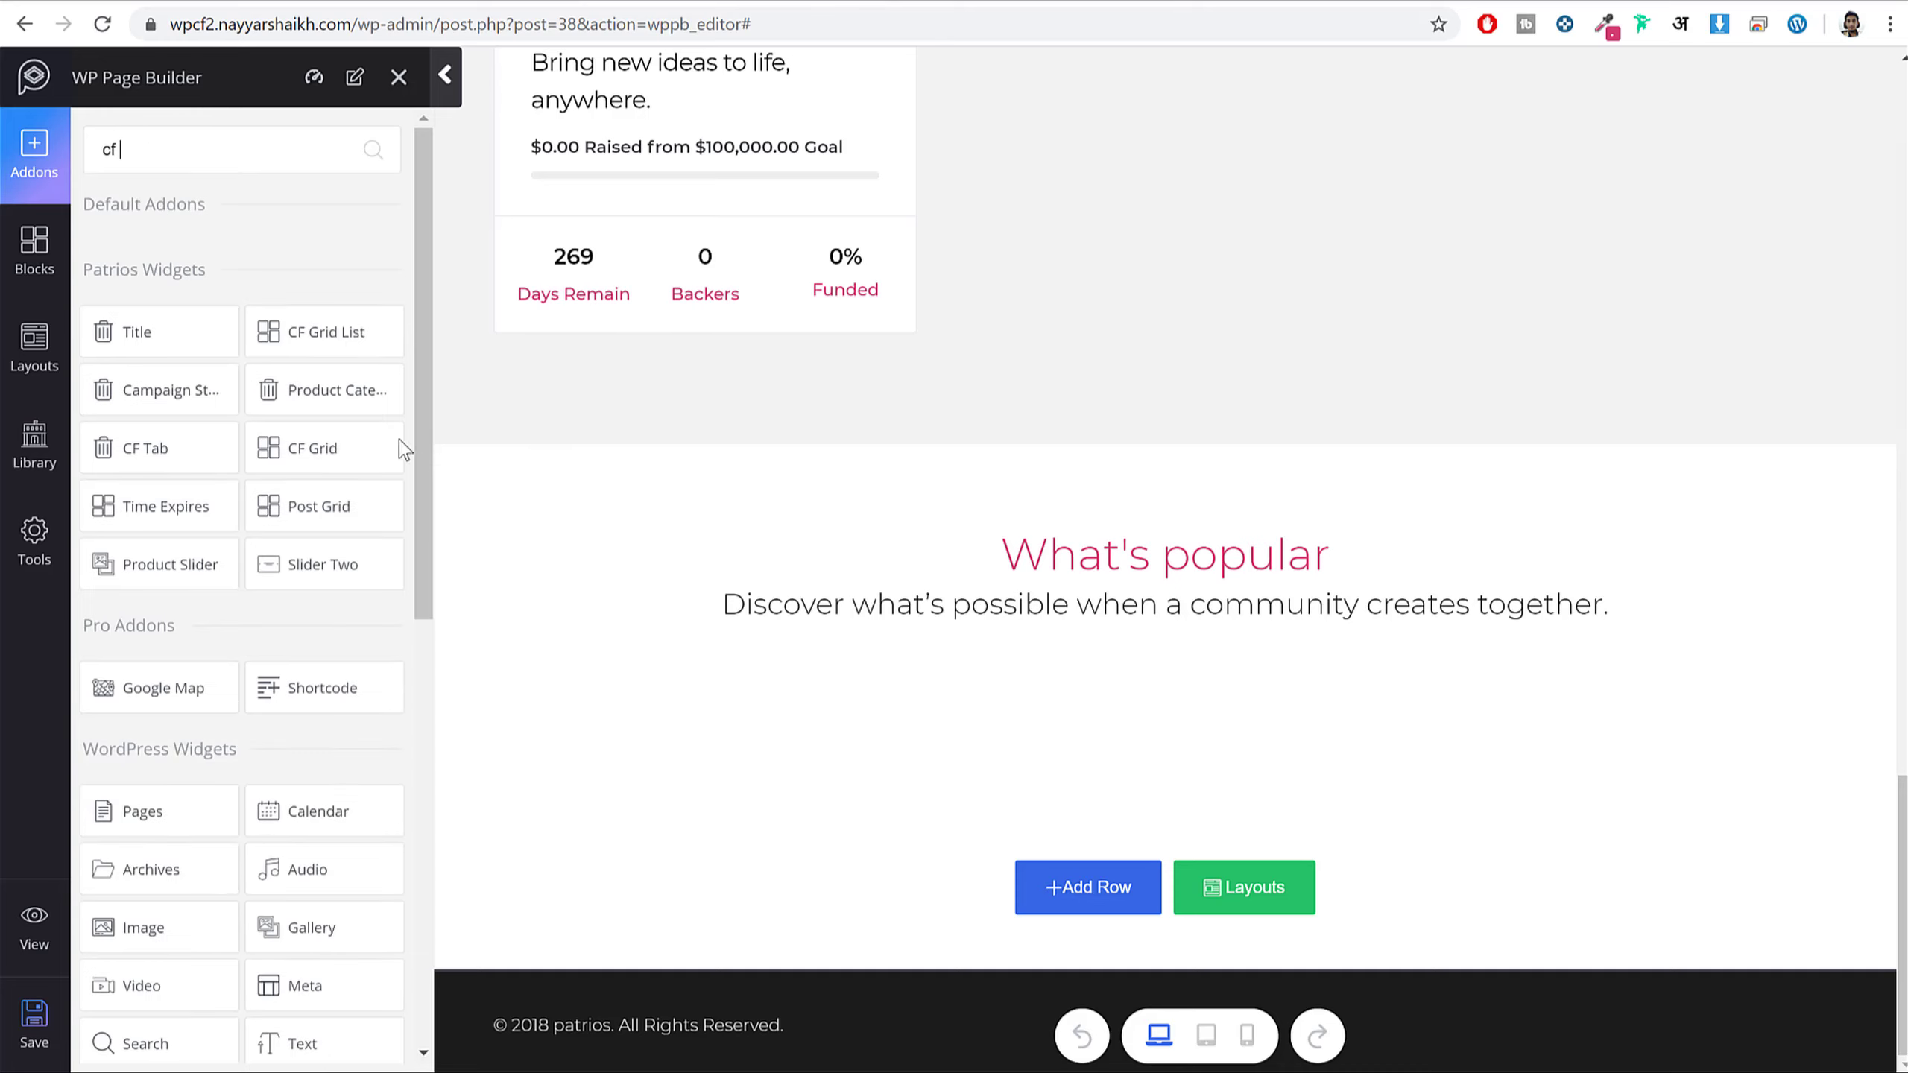
pyautogui.moveTo(404, 450); pyautogui.dragTo(1089, 635)
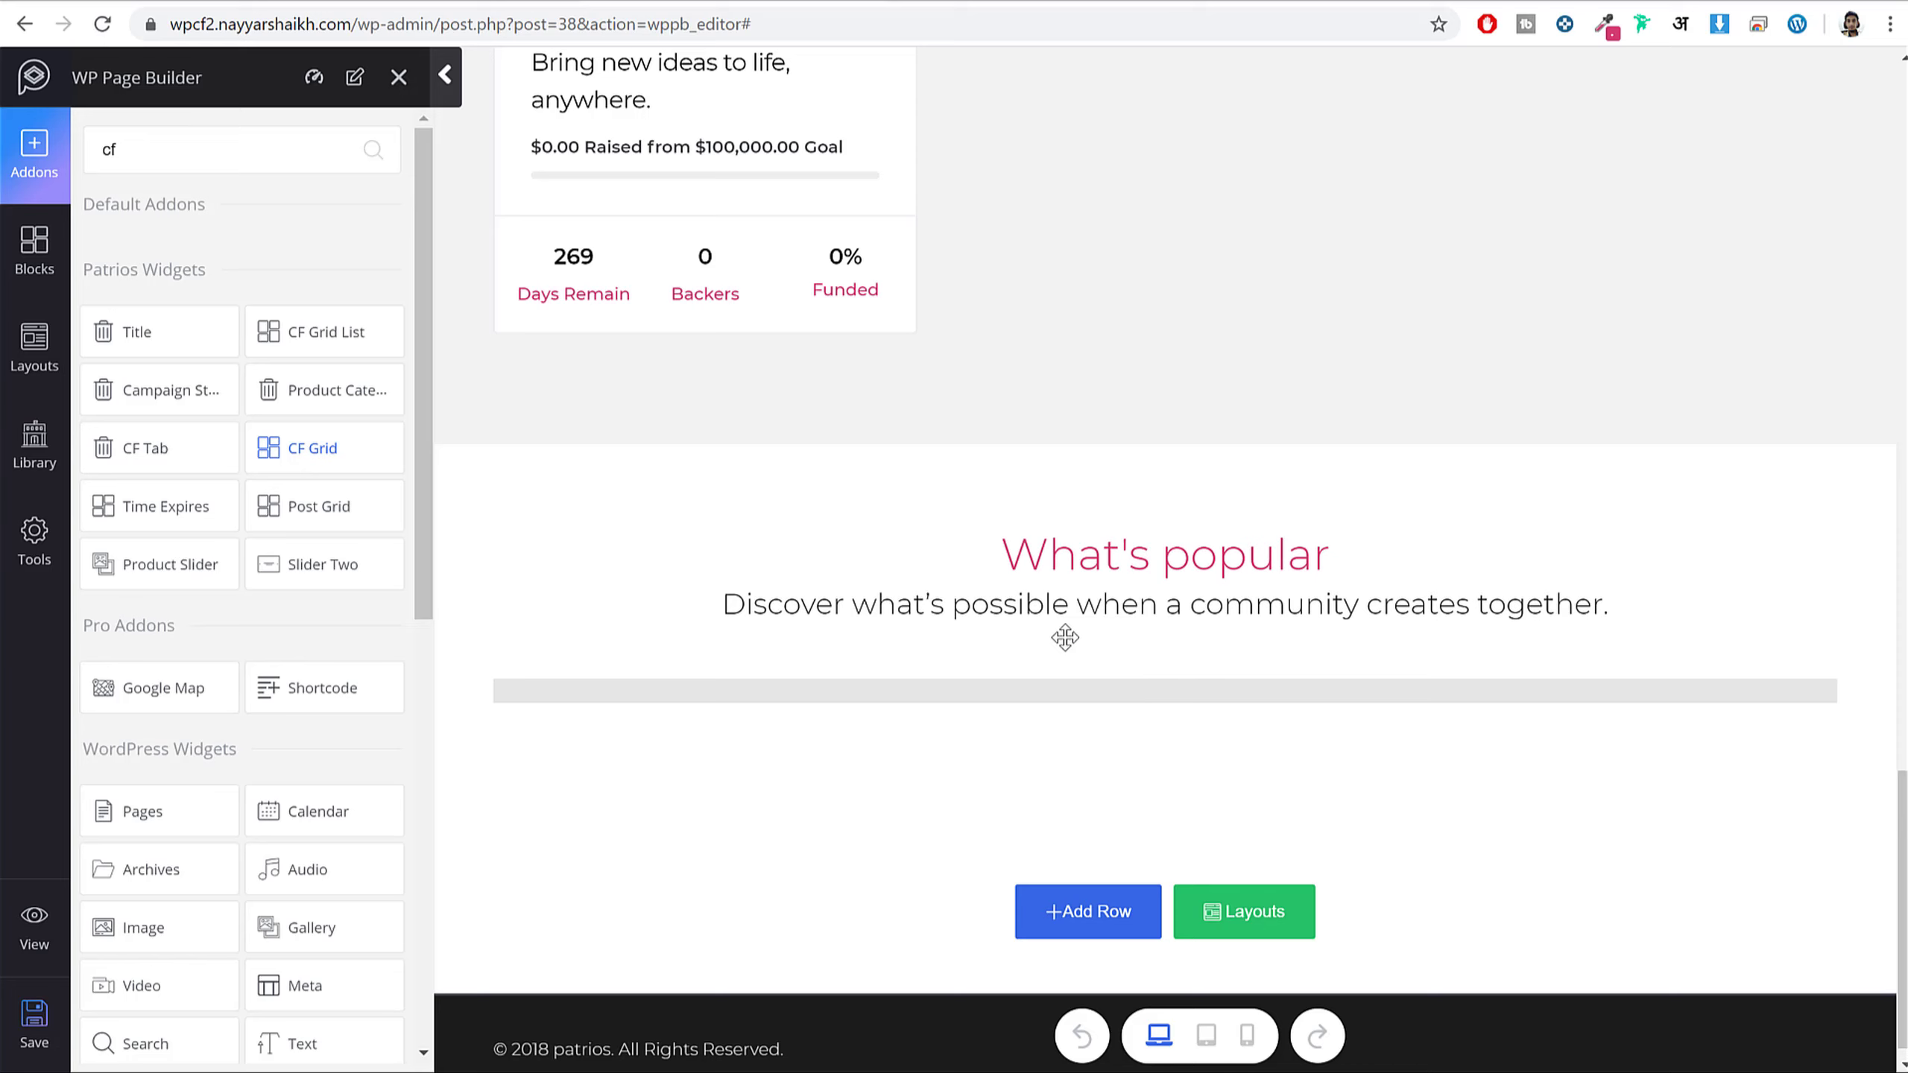
pyautogui.scroll(-3, 1208, 645)
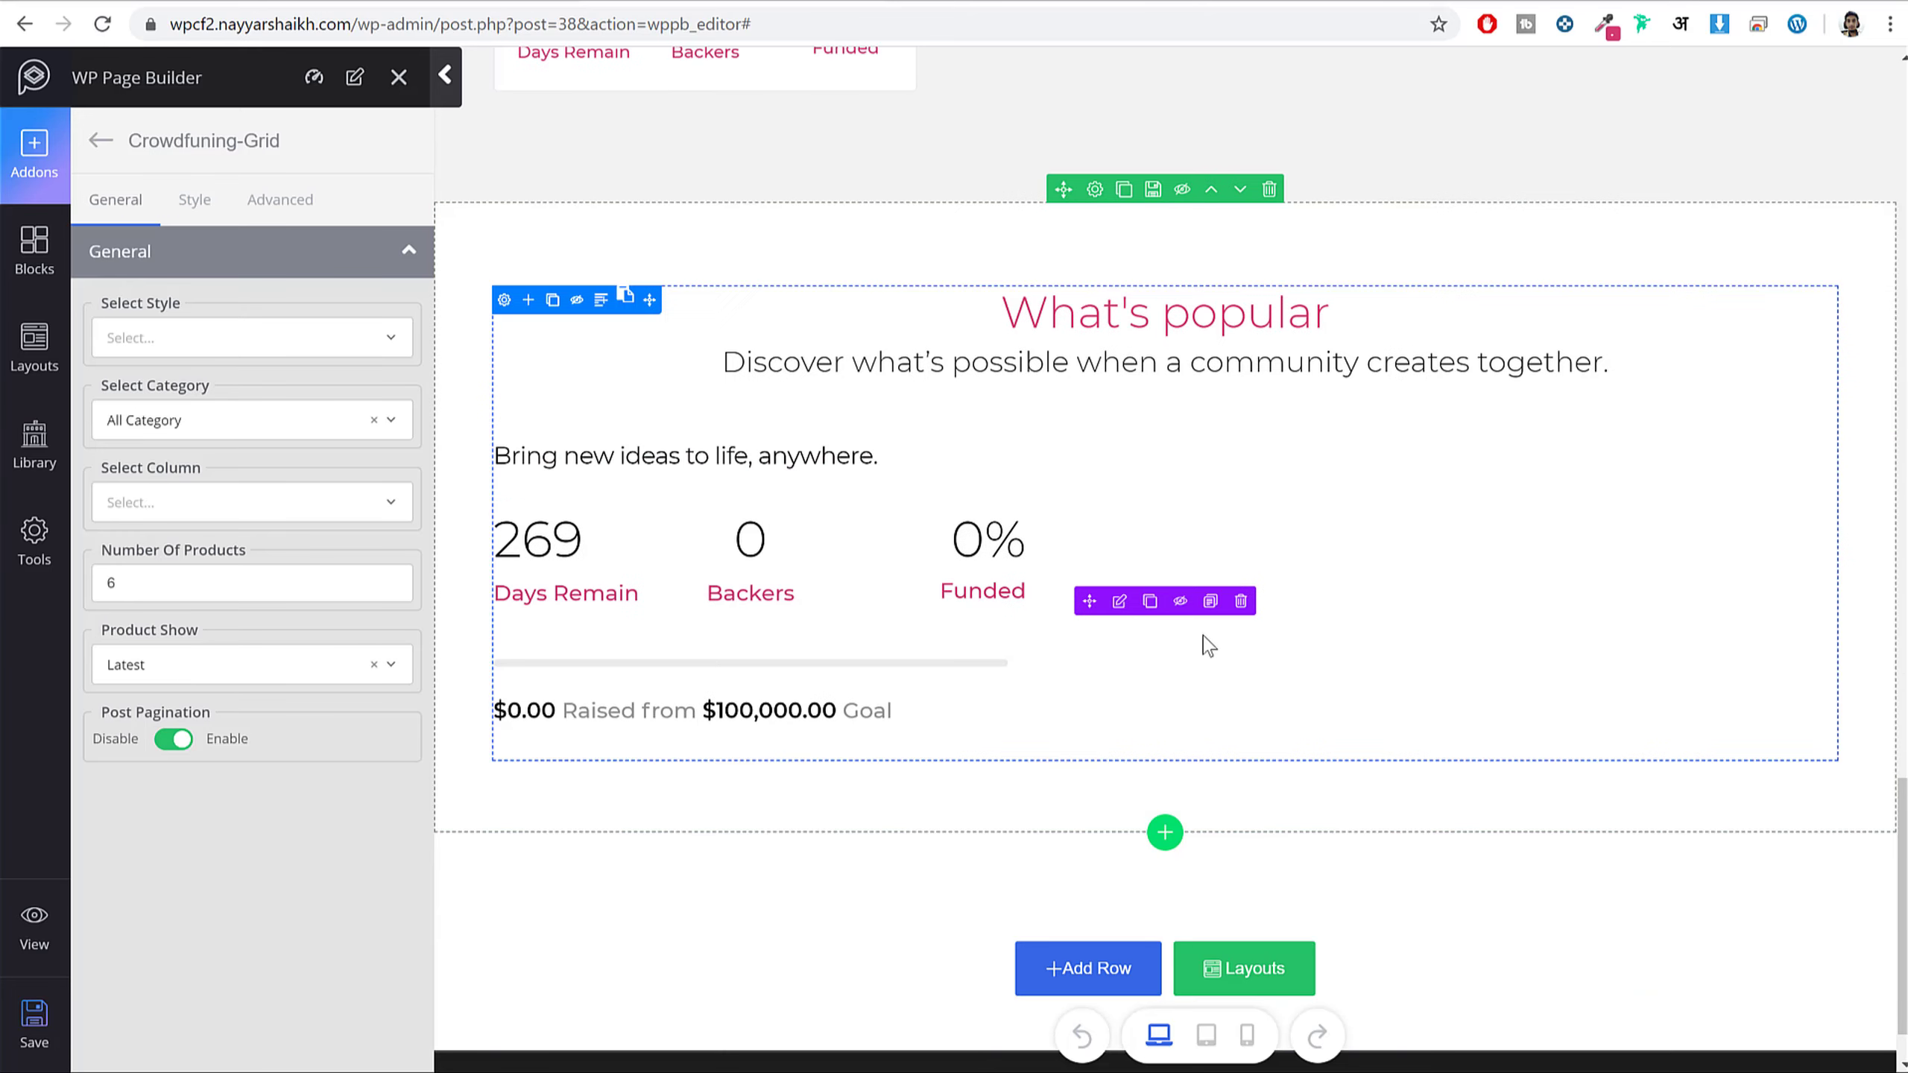
# - Configure the "What's popular" crowdfunding grid with Style One, All Category, Three Column and Popular(By View) products, and save the page
pyautogui.click(180, 336)
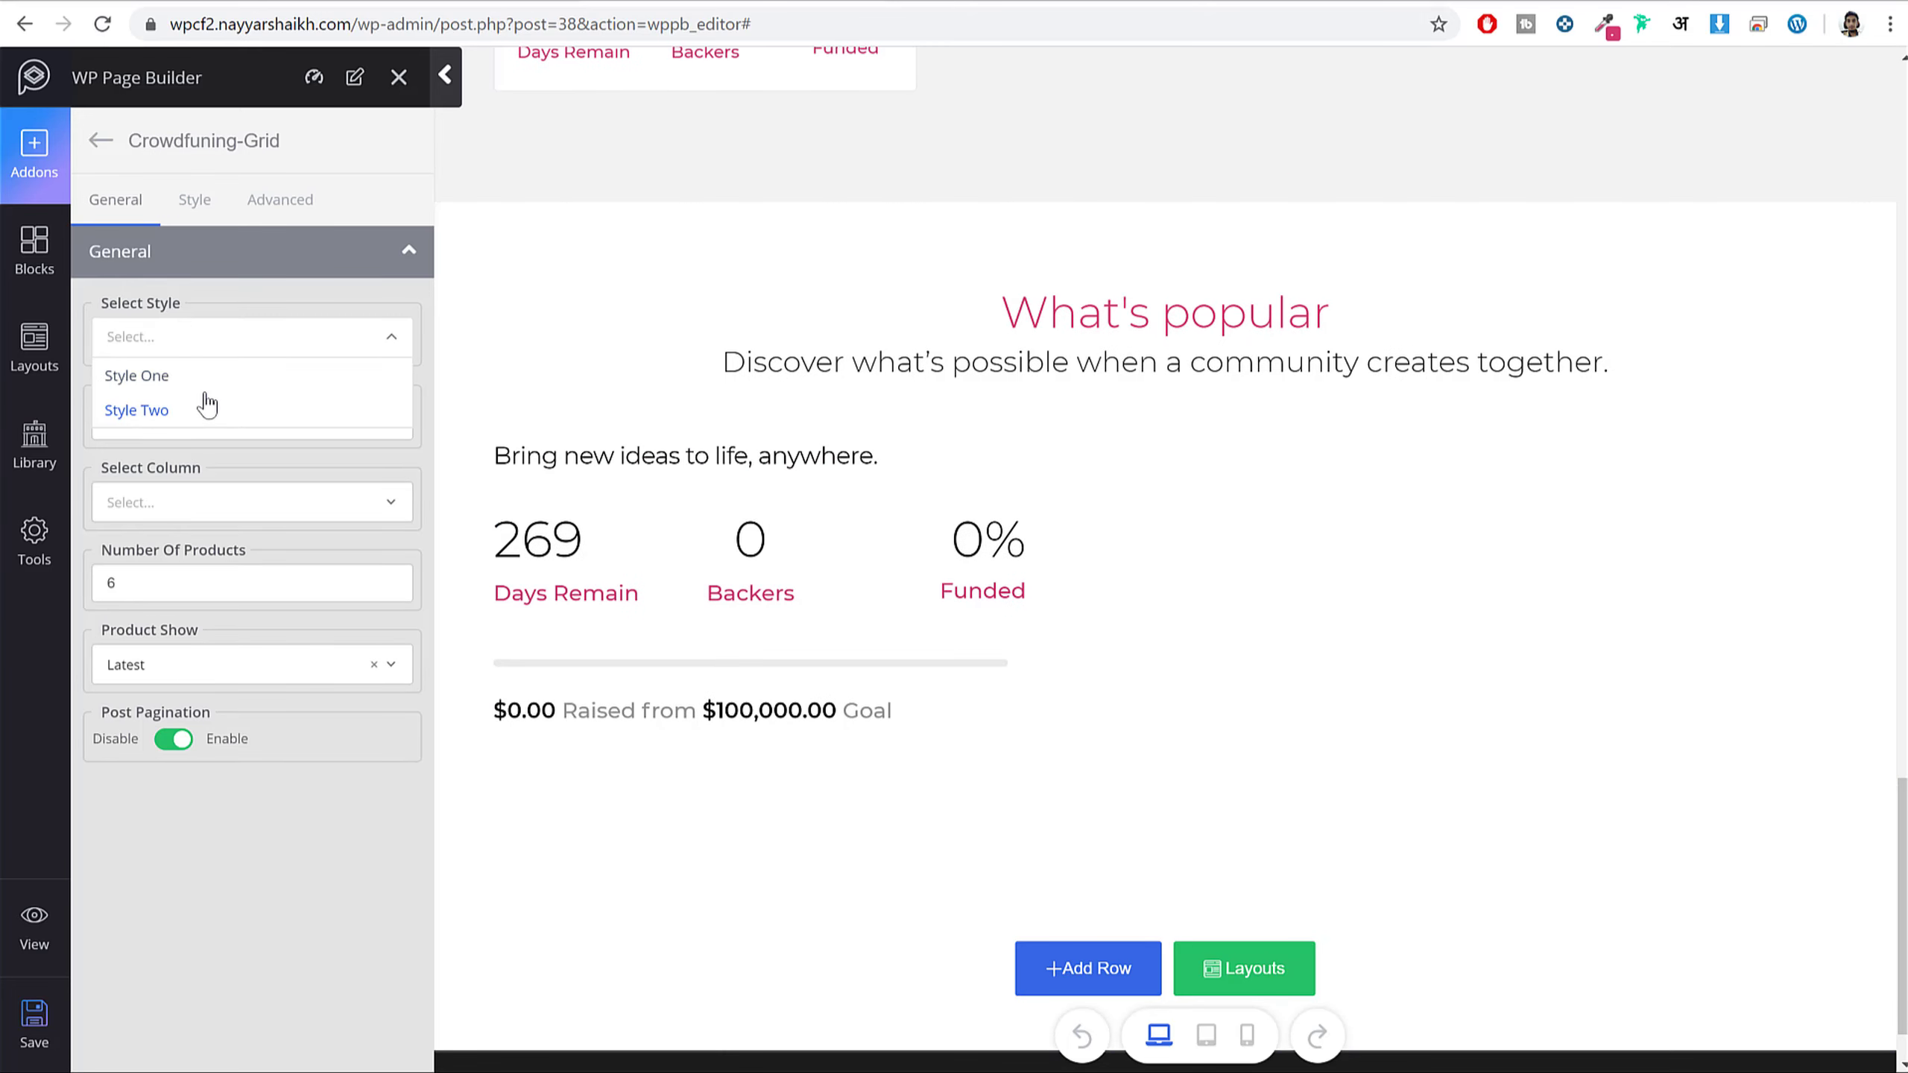
pyautogui.click(203, 377)
pyautogui.click(191, 502)
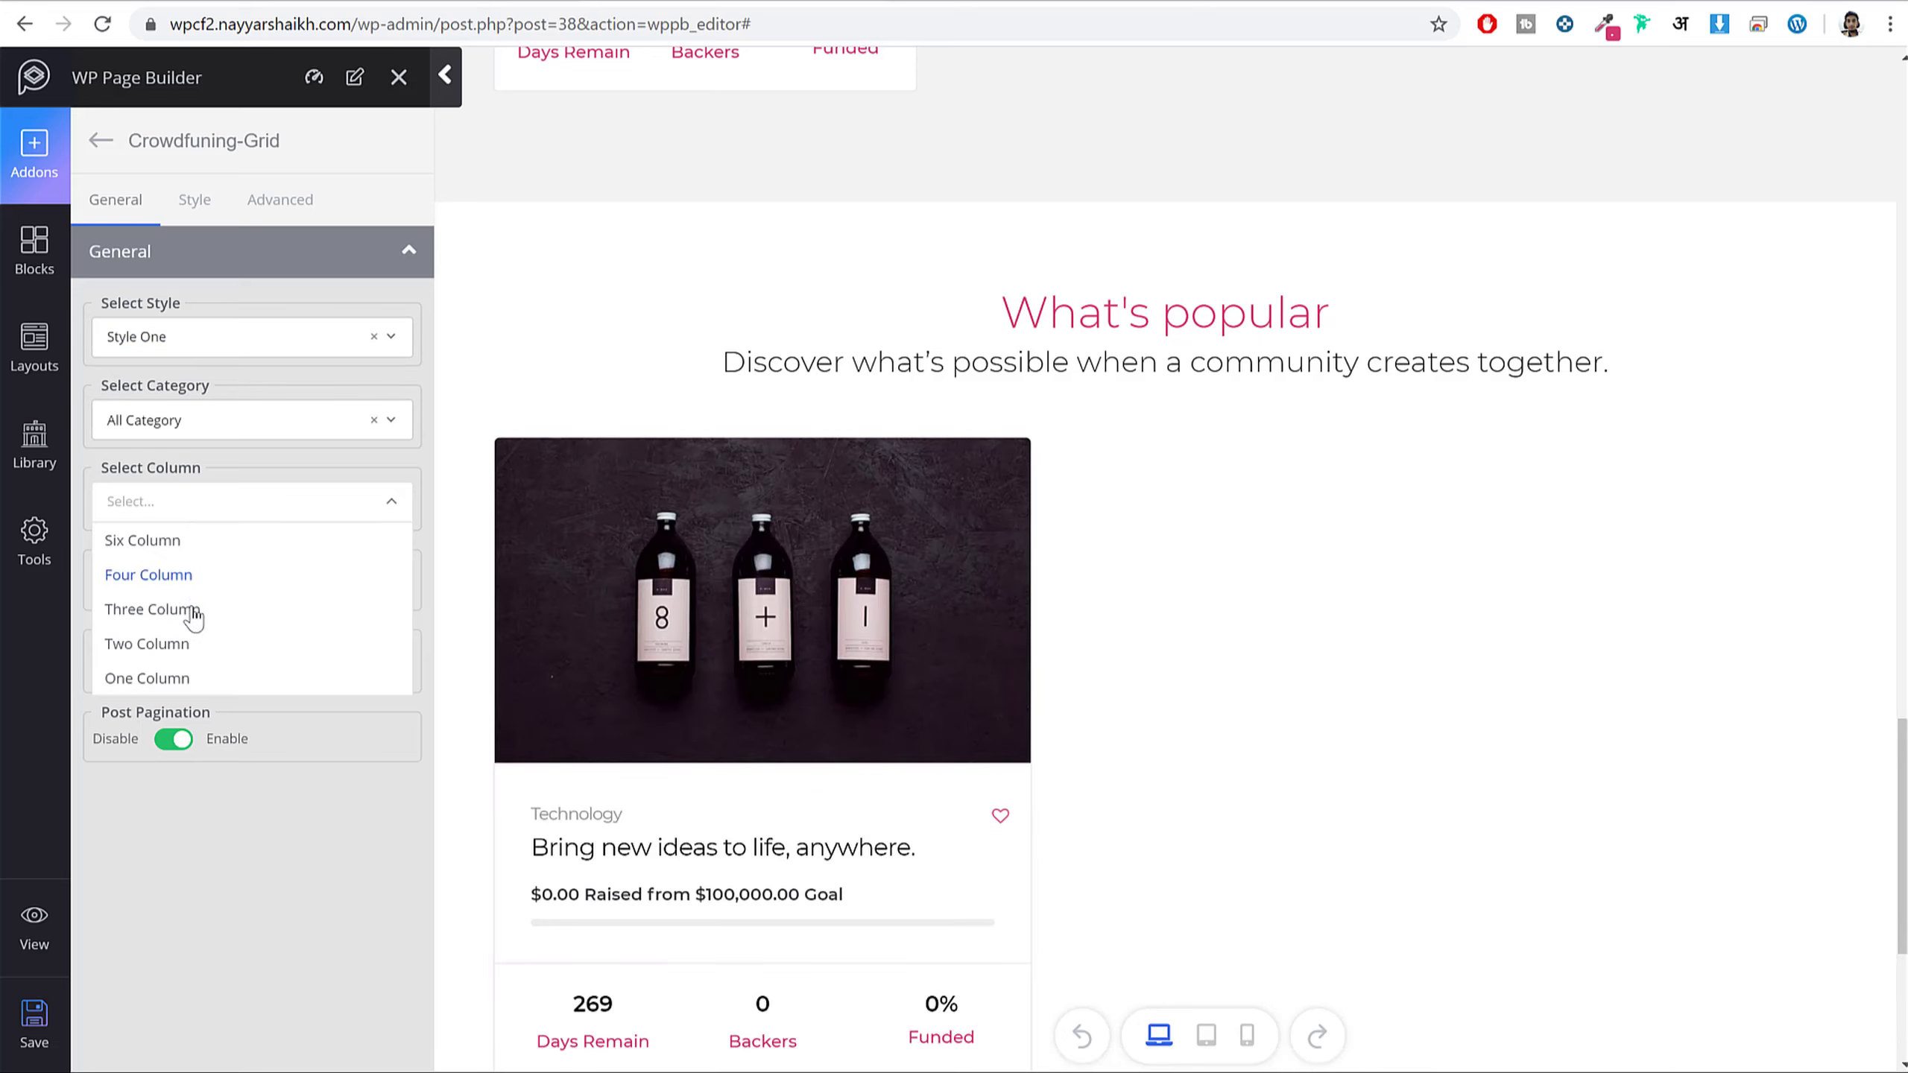
pyautogui.click(194, 611)
pyautogui.click(263, 425)
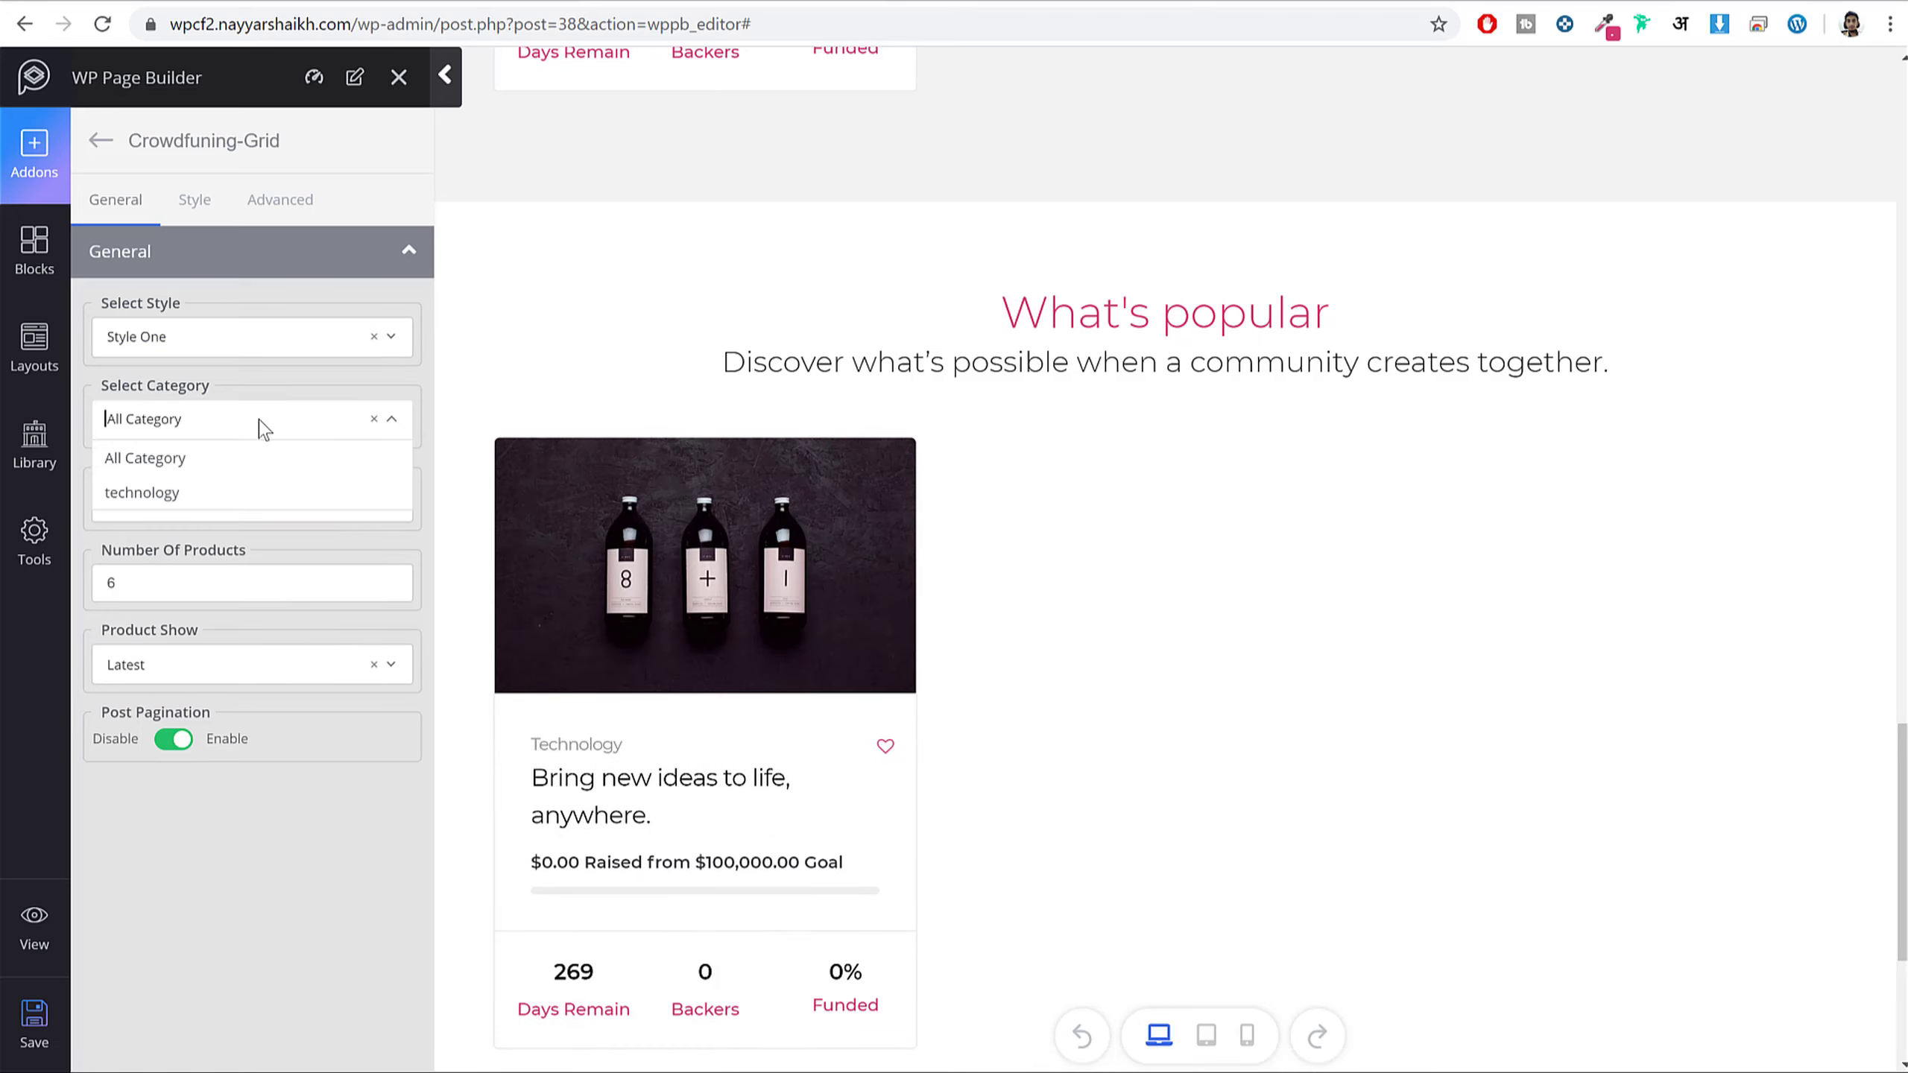
pyautogui.click(247, 398)
pyautogui.click(208, 652)
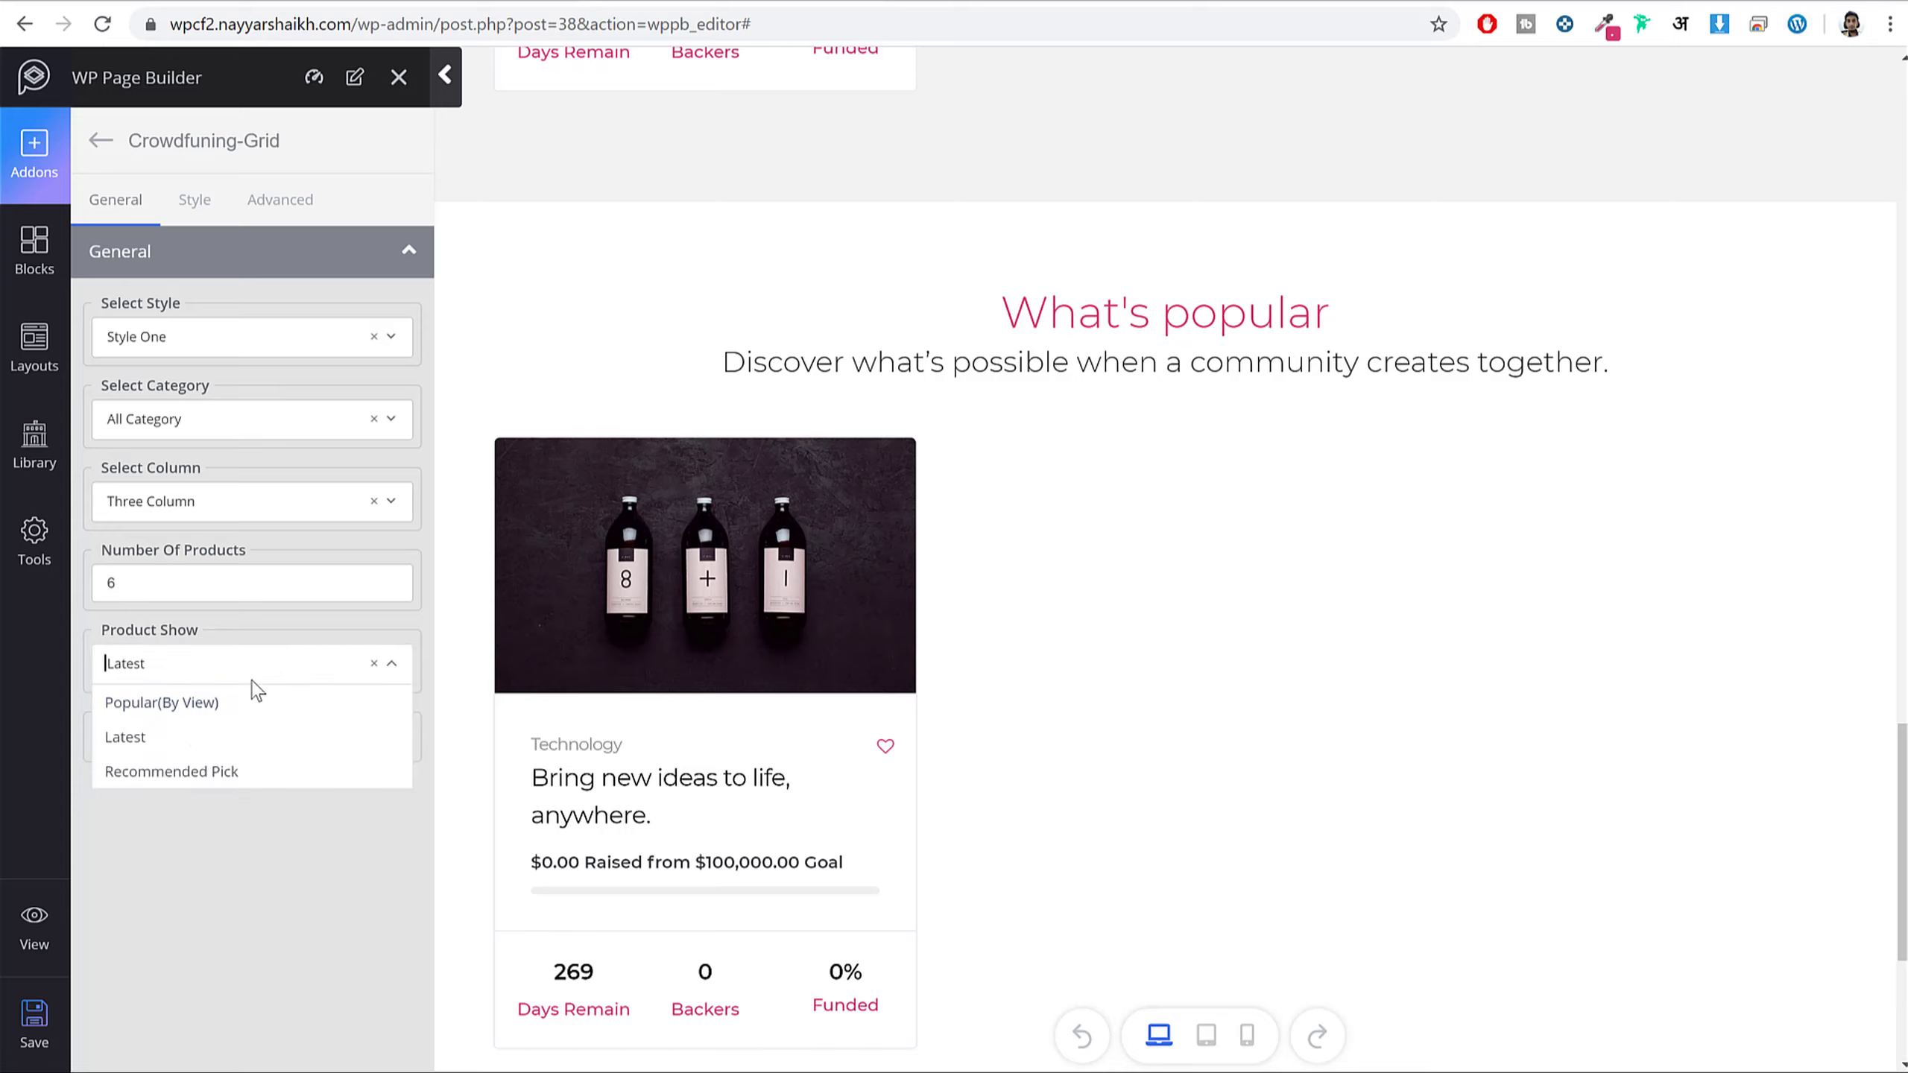
pyautogui.click(207, 703)
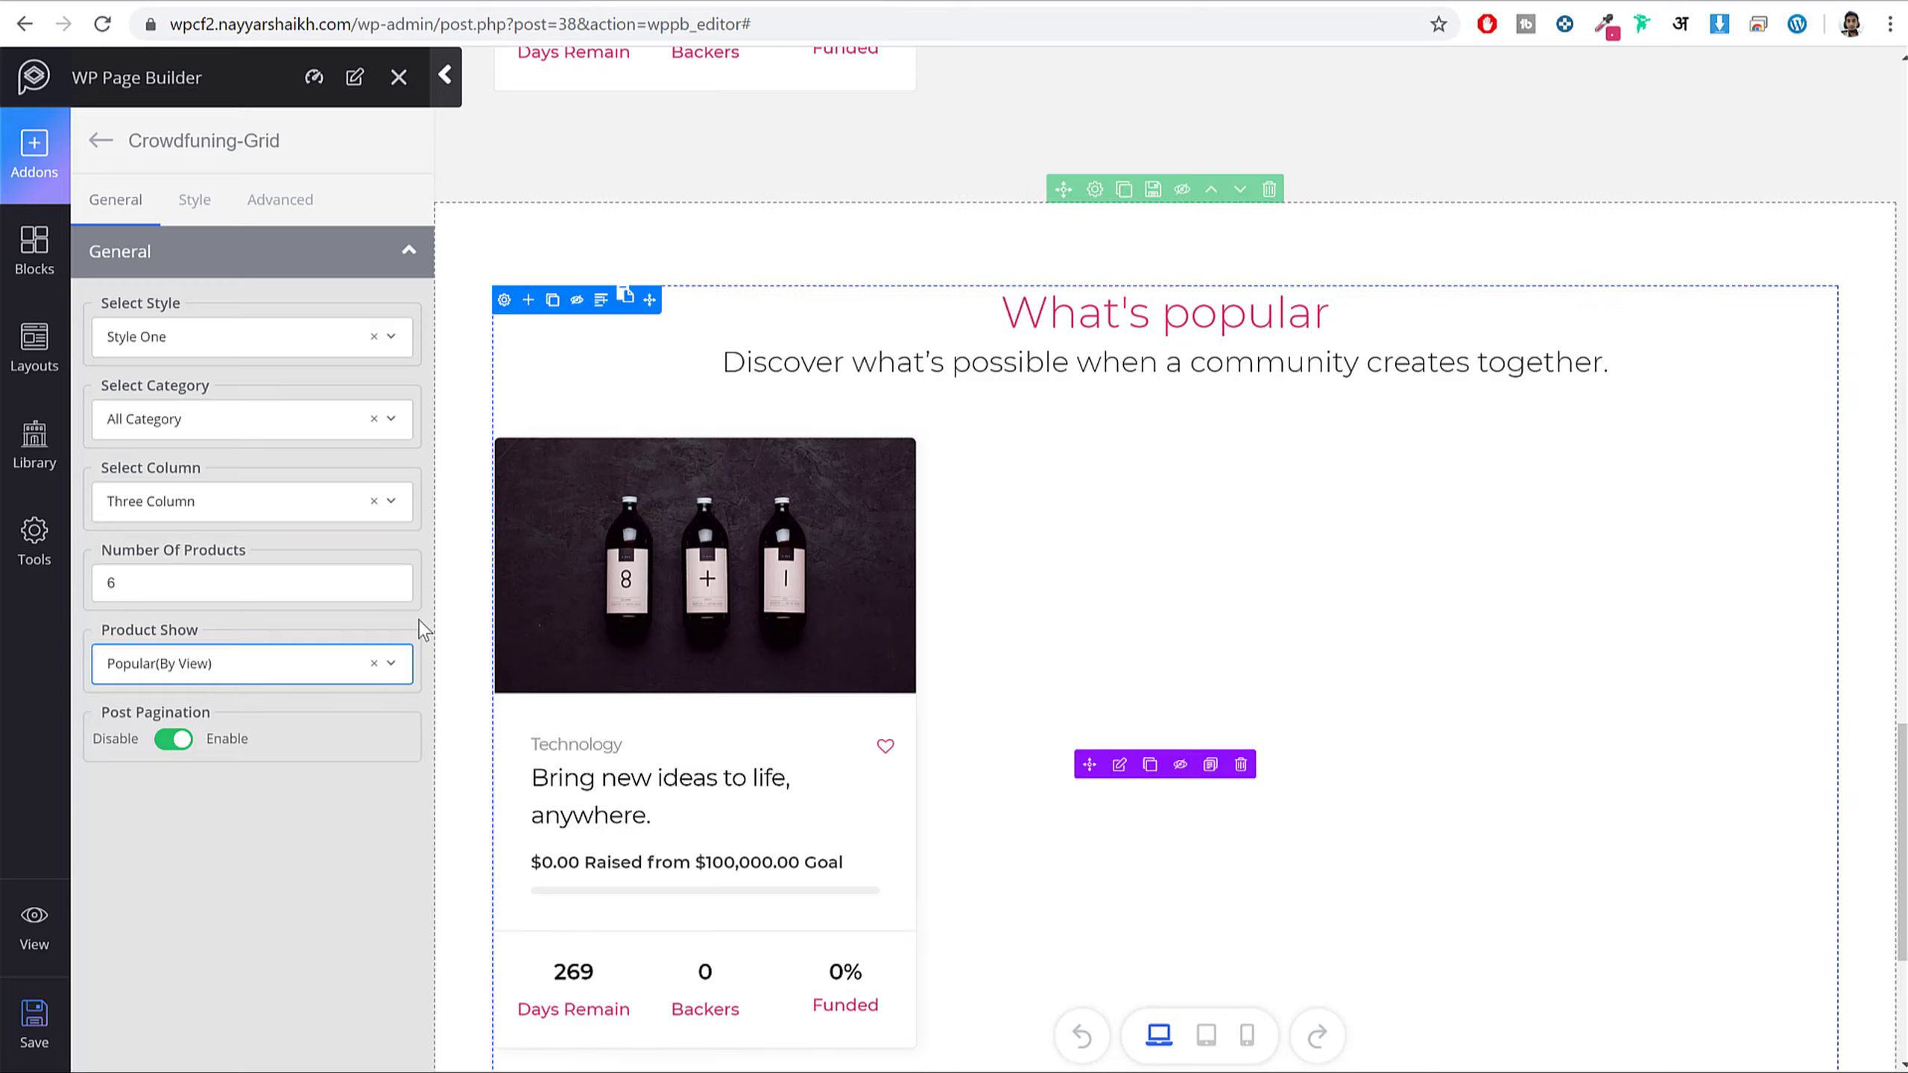
pyautogui.click(29, 1017)
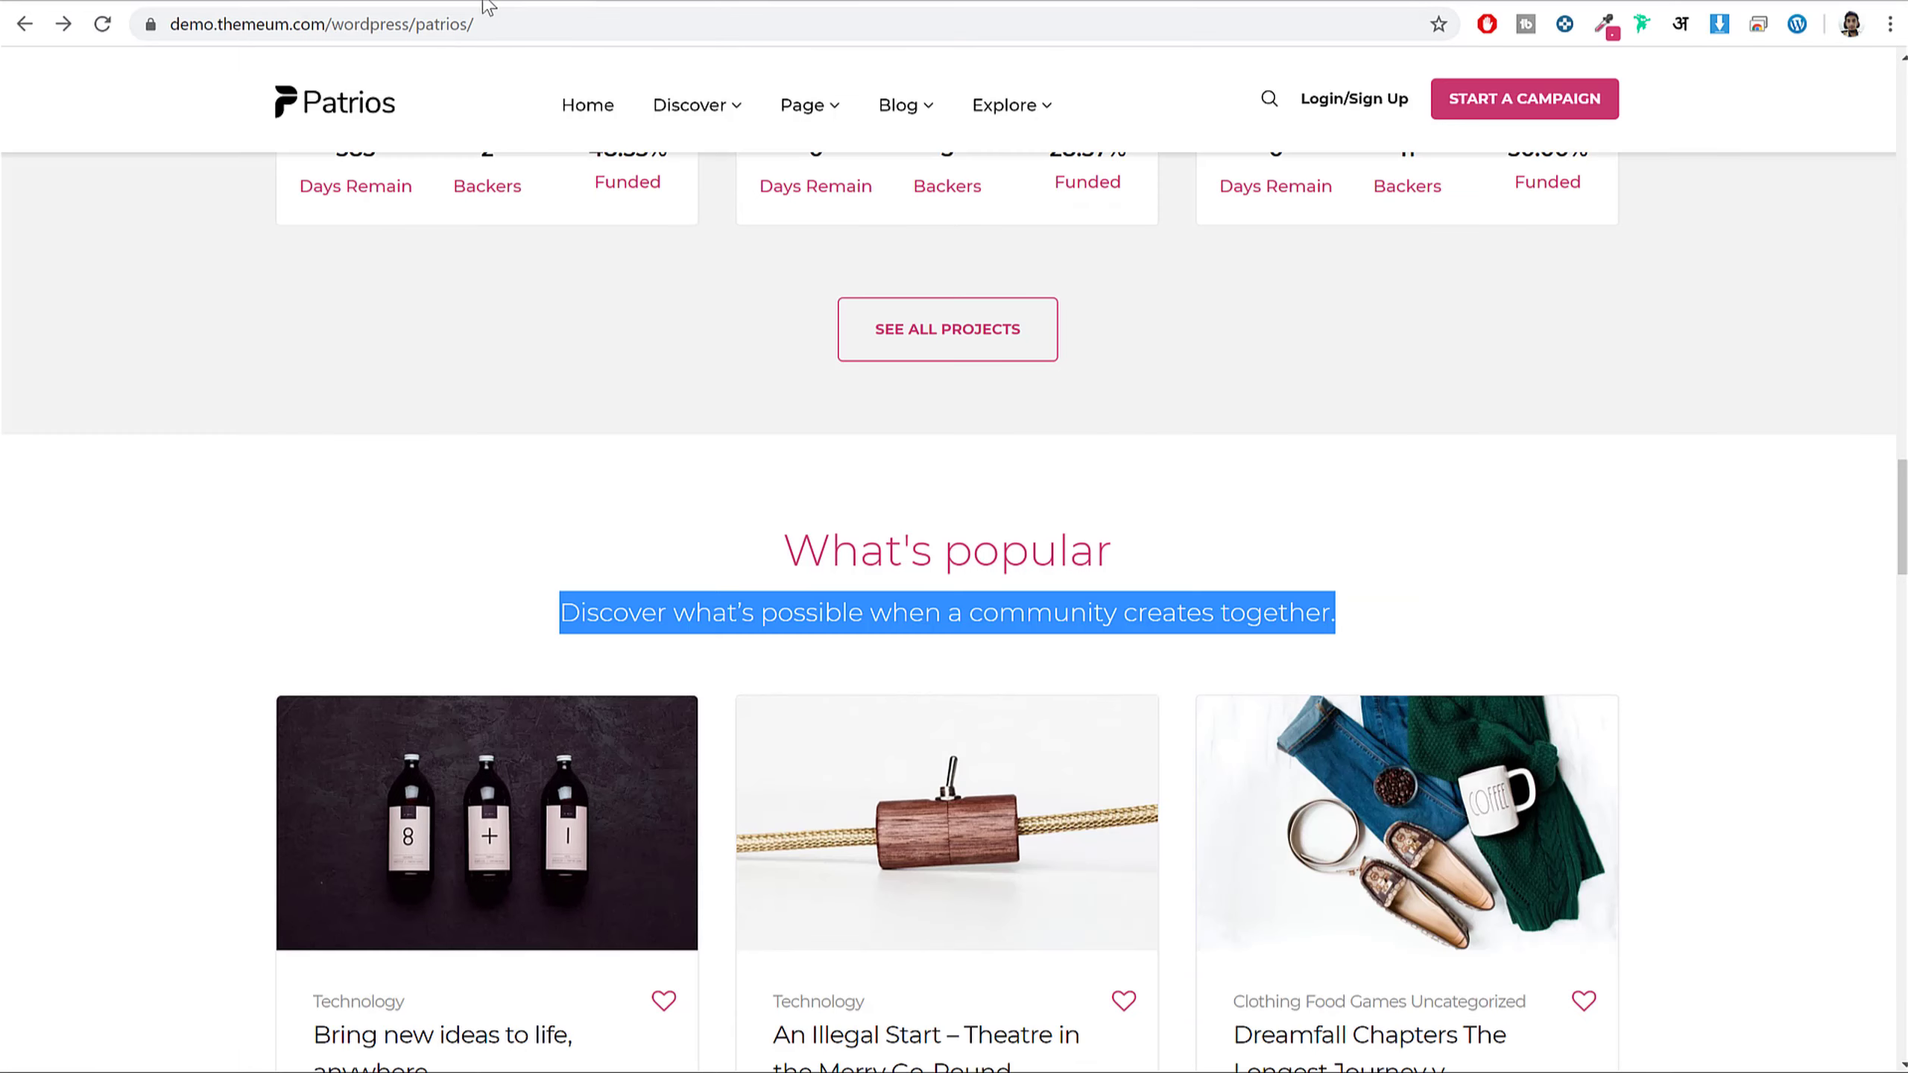
# - Check the demo's next section and add a new row with two 1/2 columns beneath the "What's popular" row
pyautogui.scroll(-10, 1362, 521)
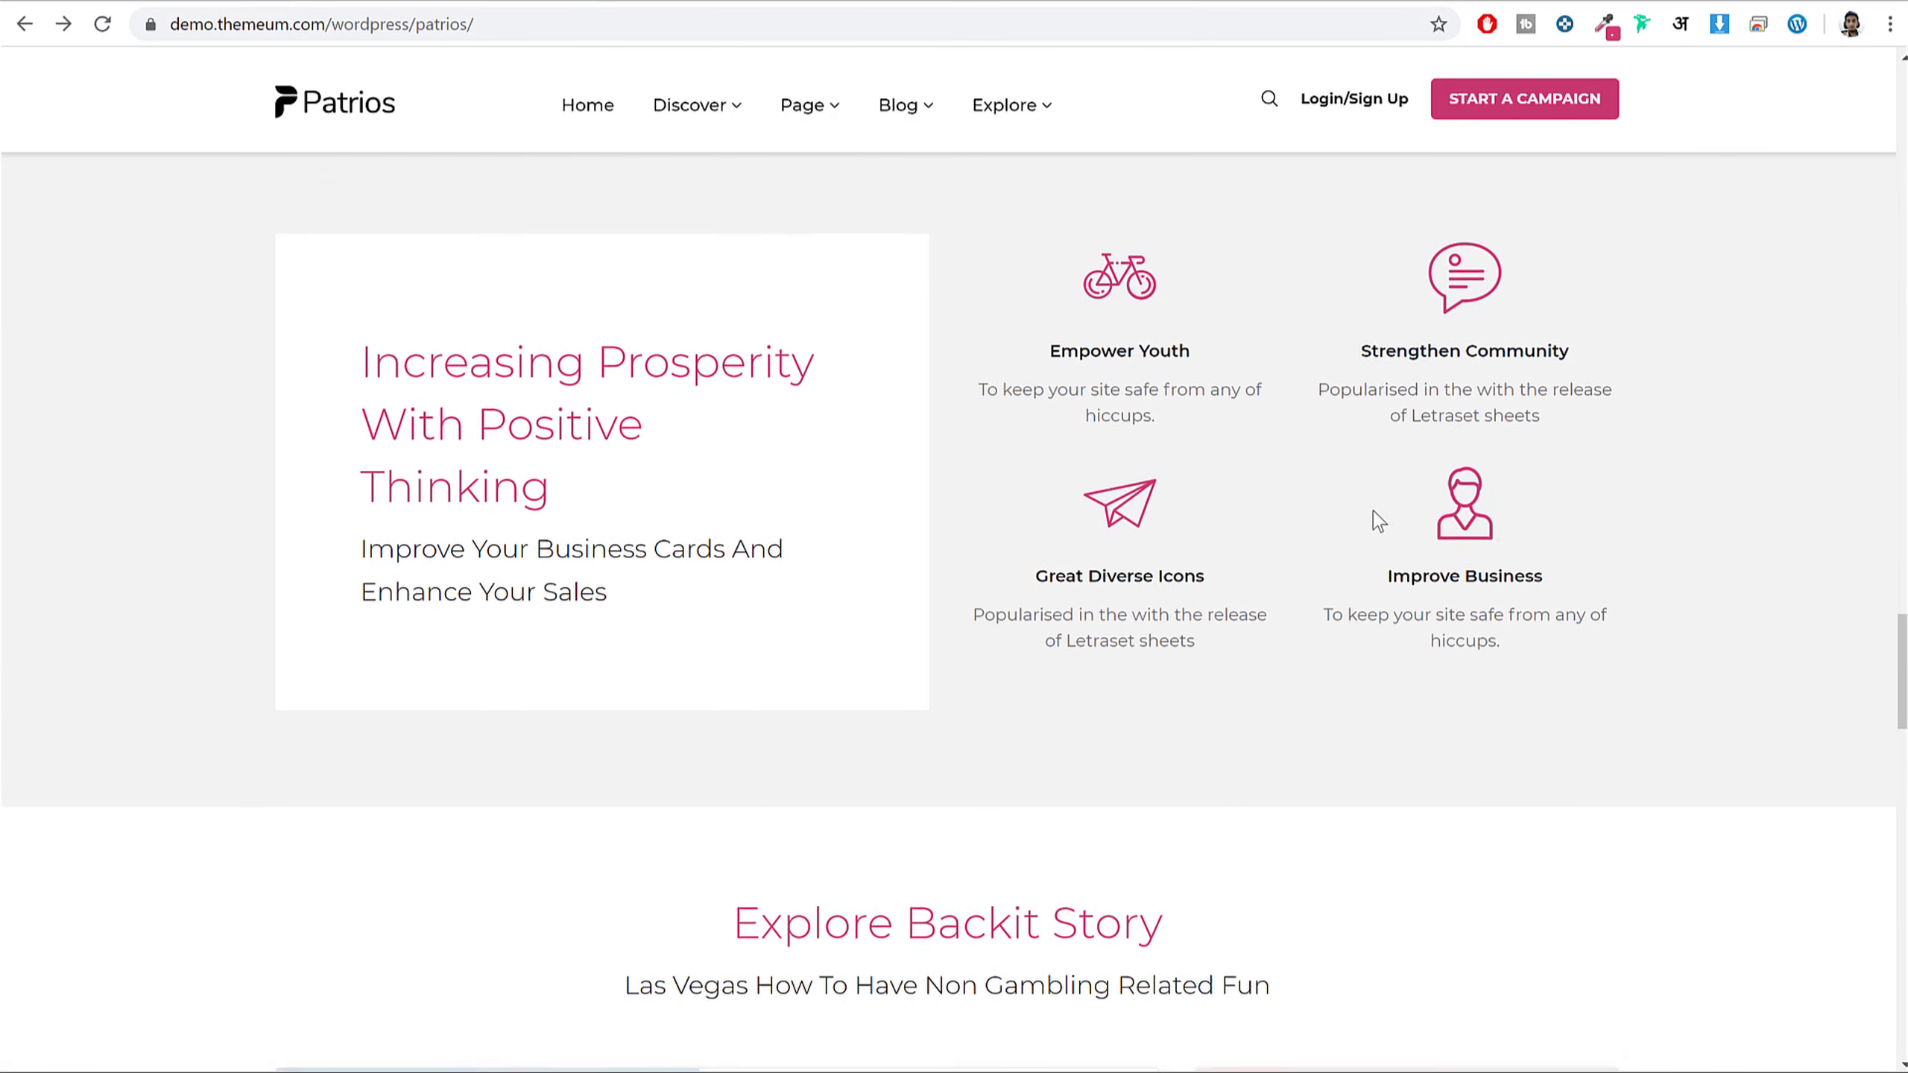
pyautogui.scroll(2, 1374, 517)
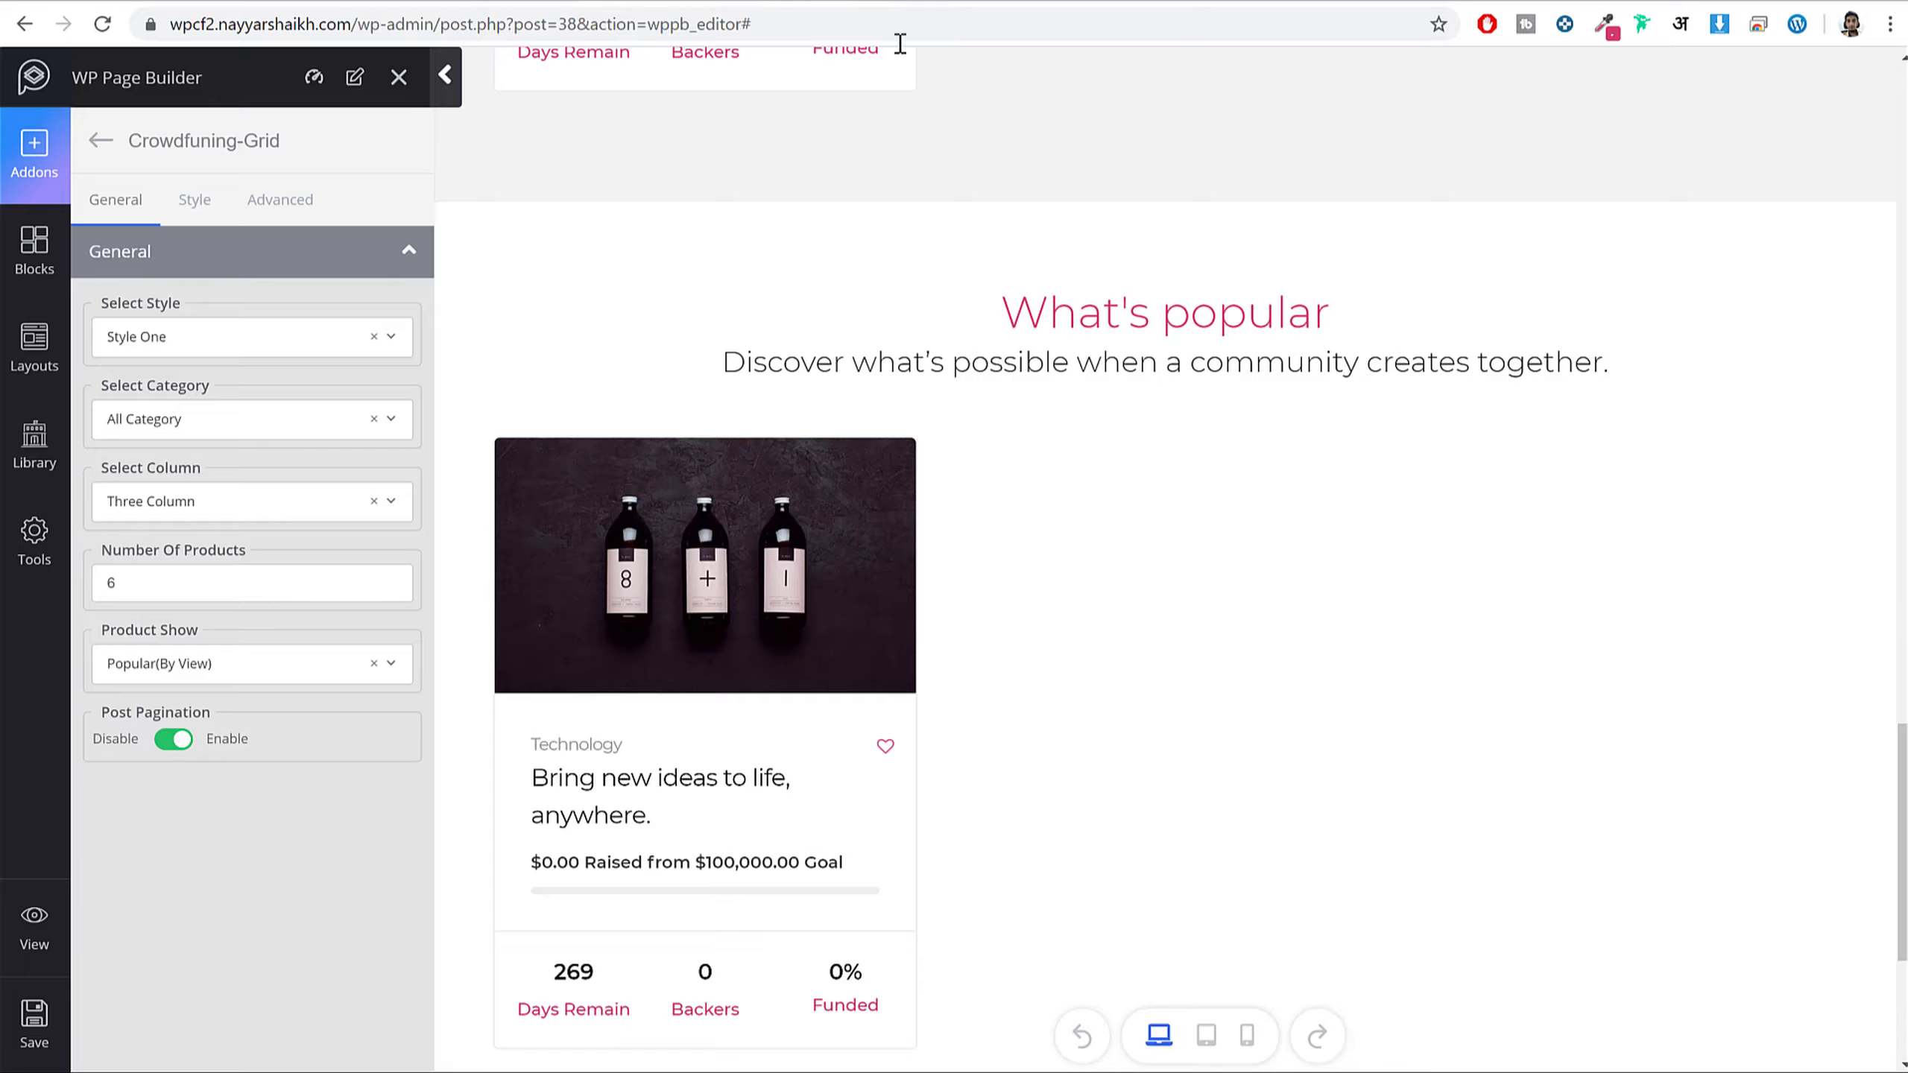
pyautogui.scroll(-5, 1265, 511)
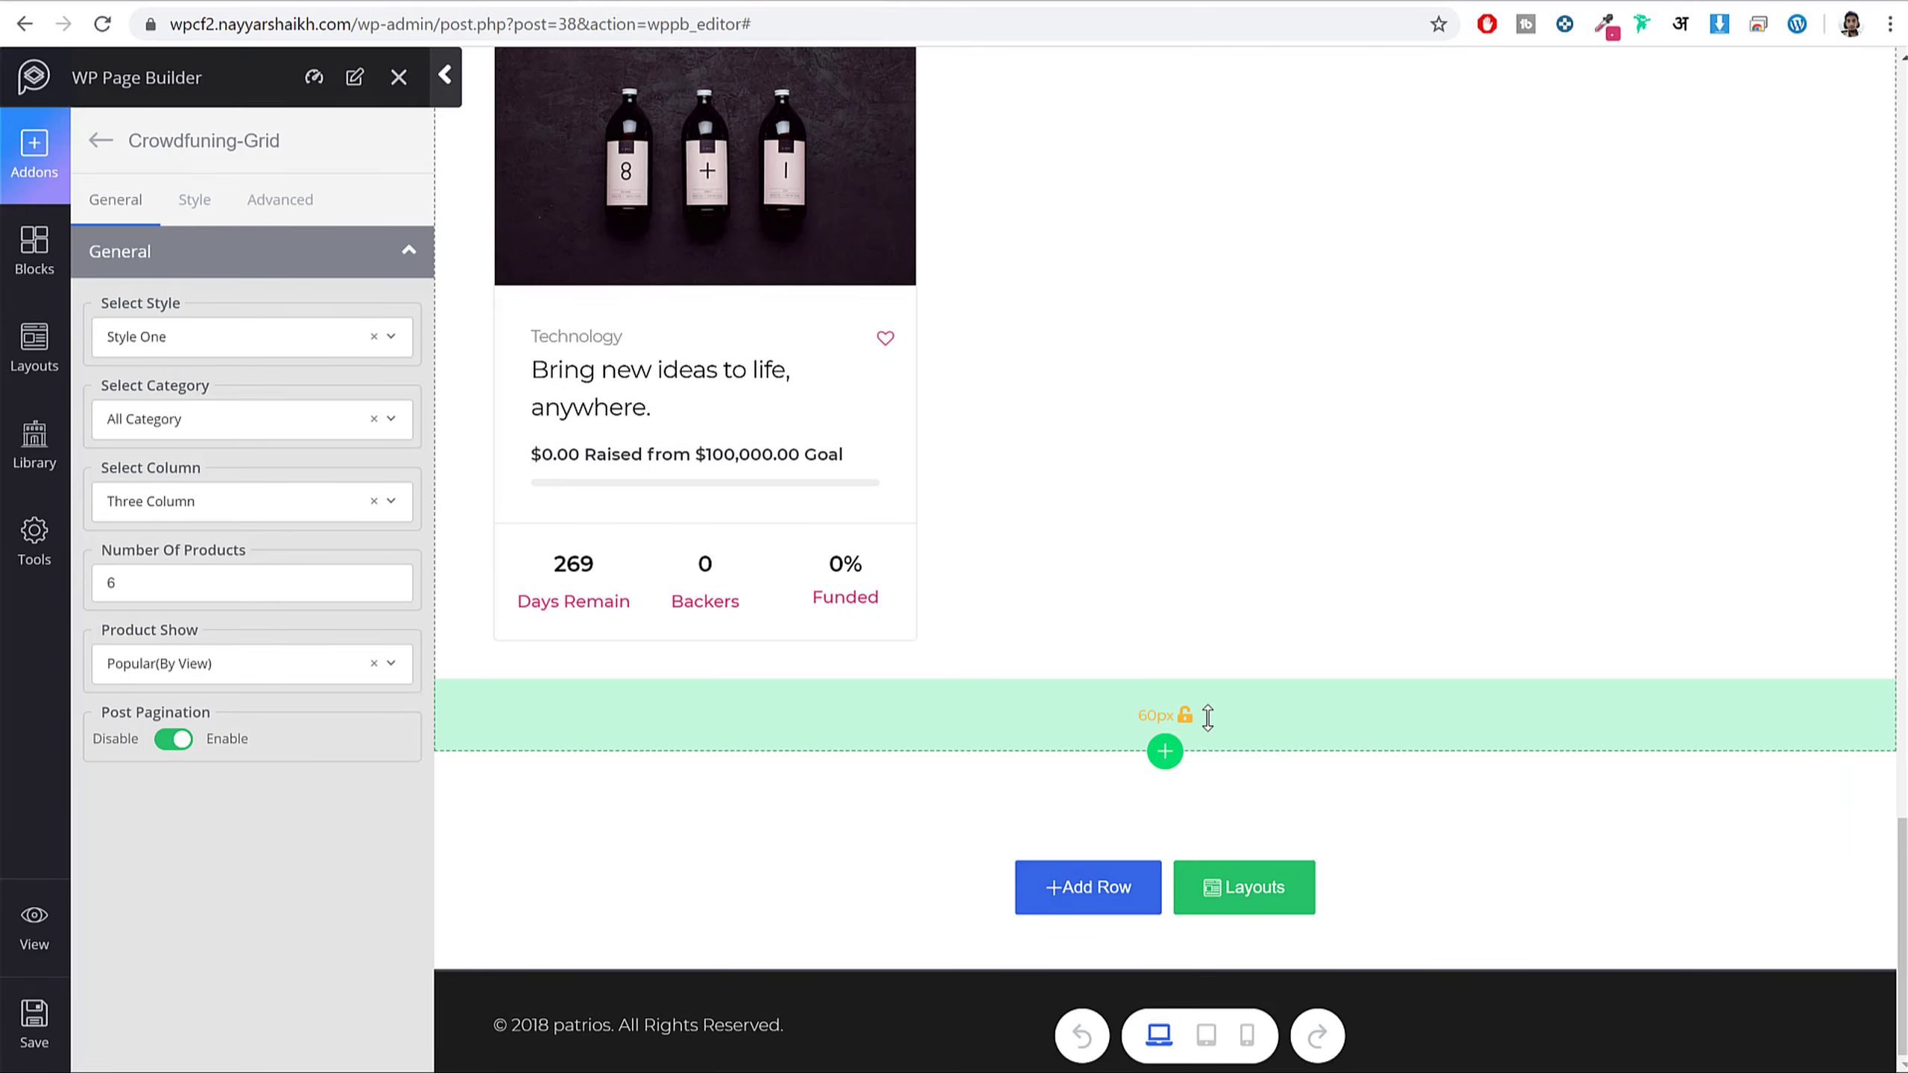
pyautogui.click(1089, 890)
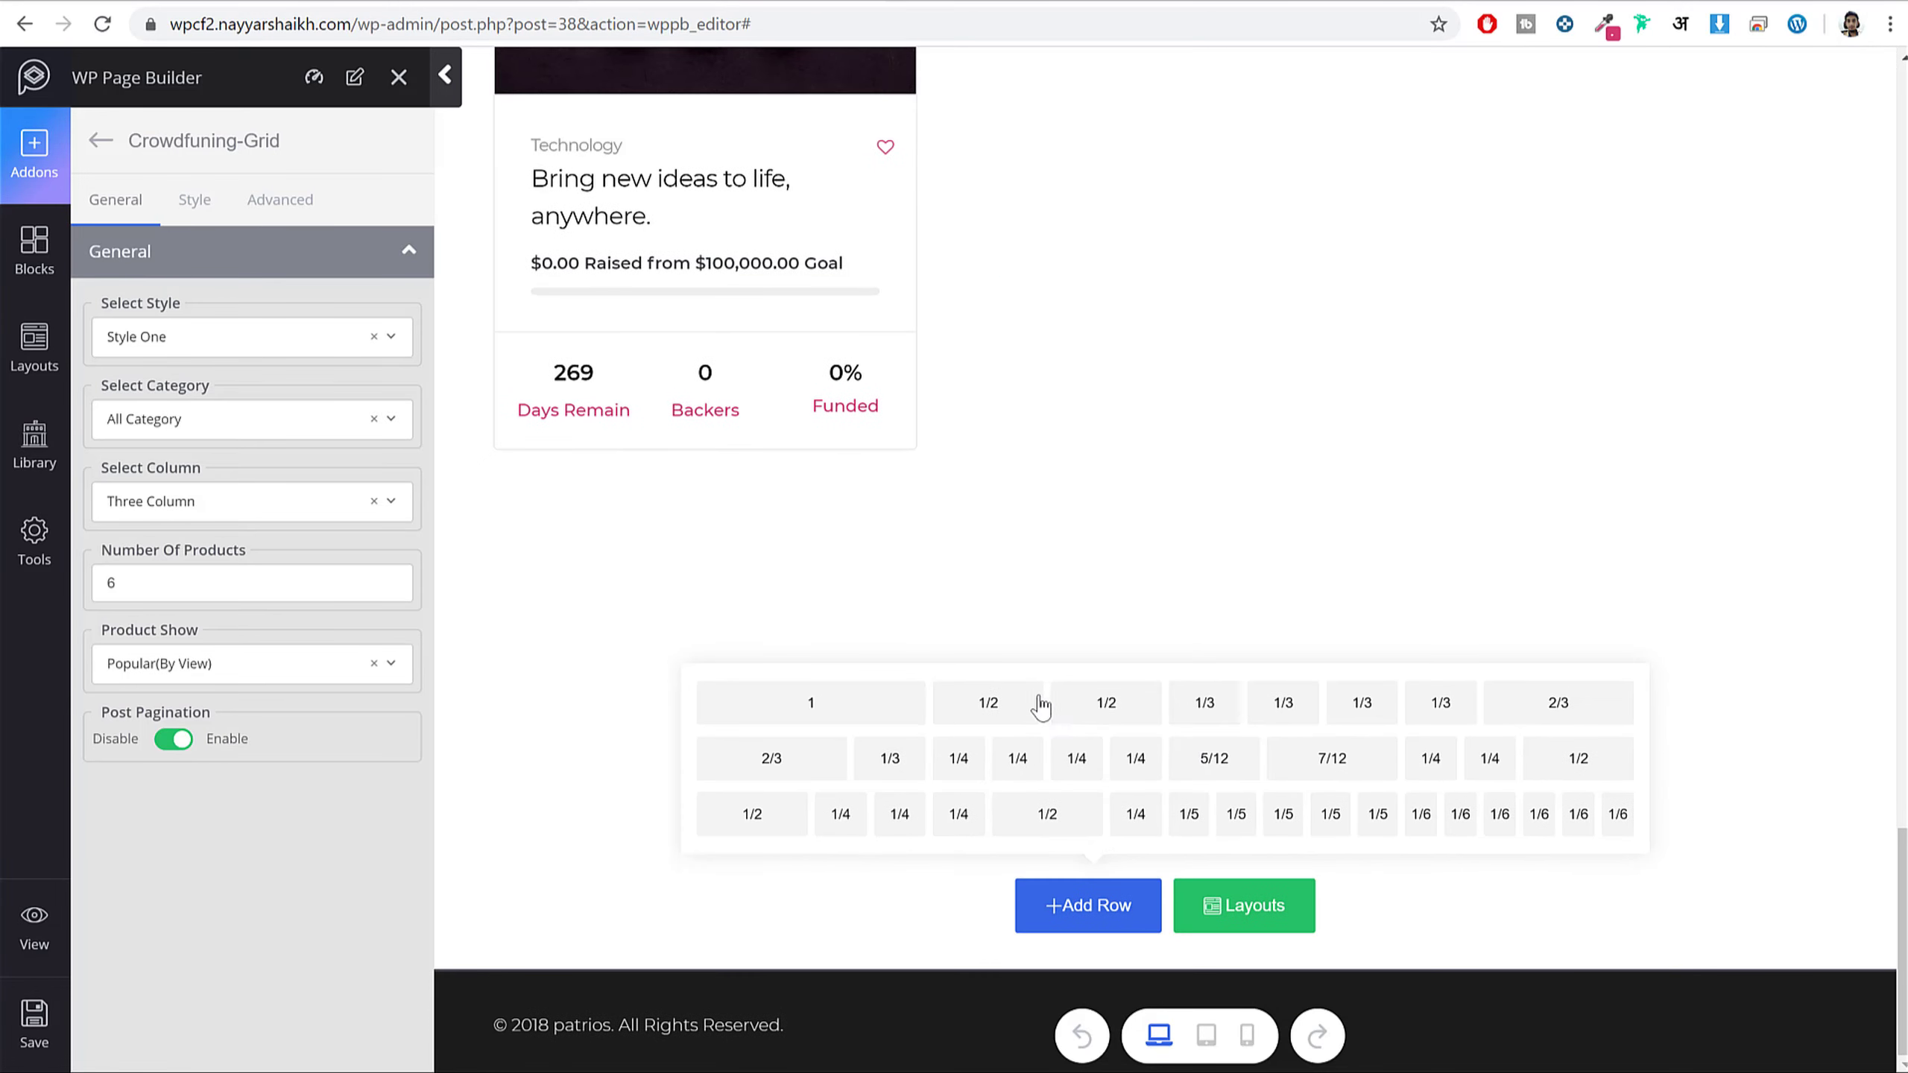
pyautogui.click(1064, 709)
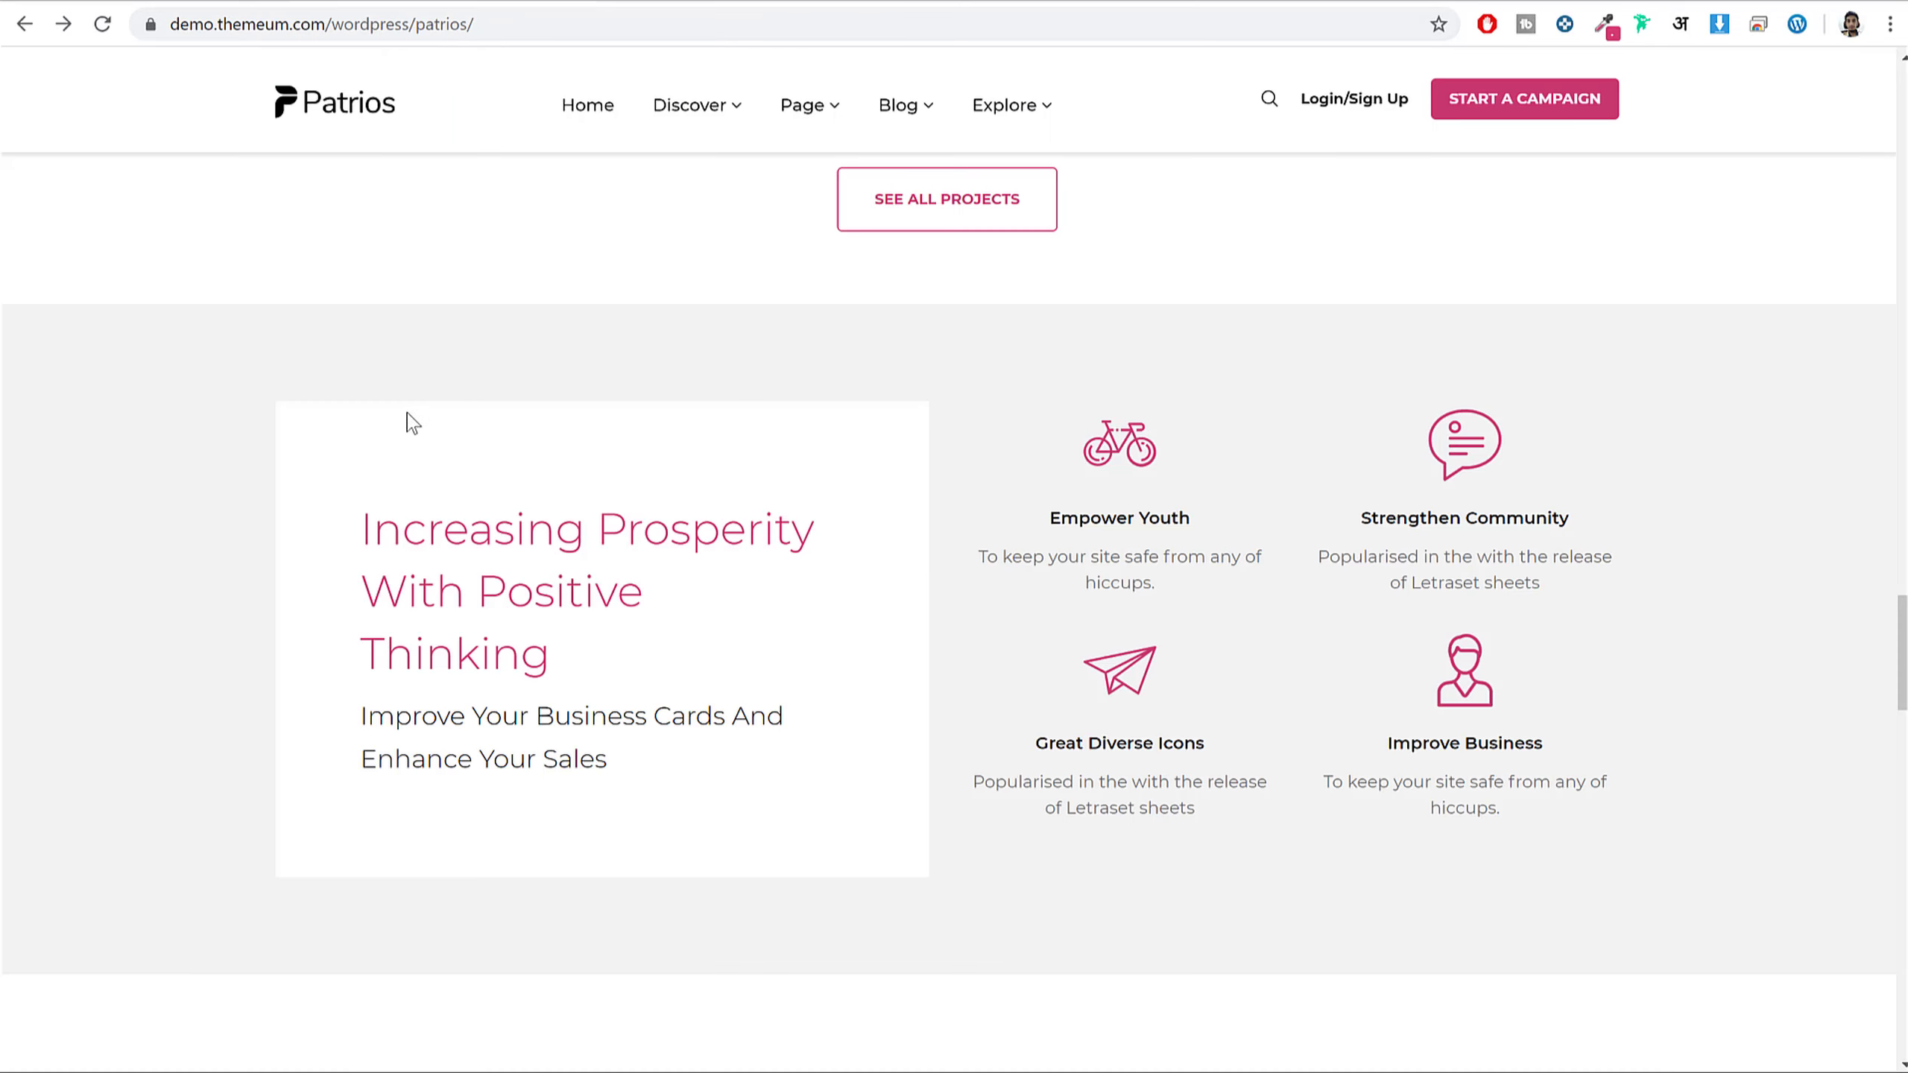
# - Examine the layout and text of the demo's "Increasing Prosperity With Positive Thinking" section and its four feature items
pyautogui.moveTo(386, 473); pyautogui.dragTo(1398, 732)
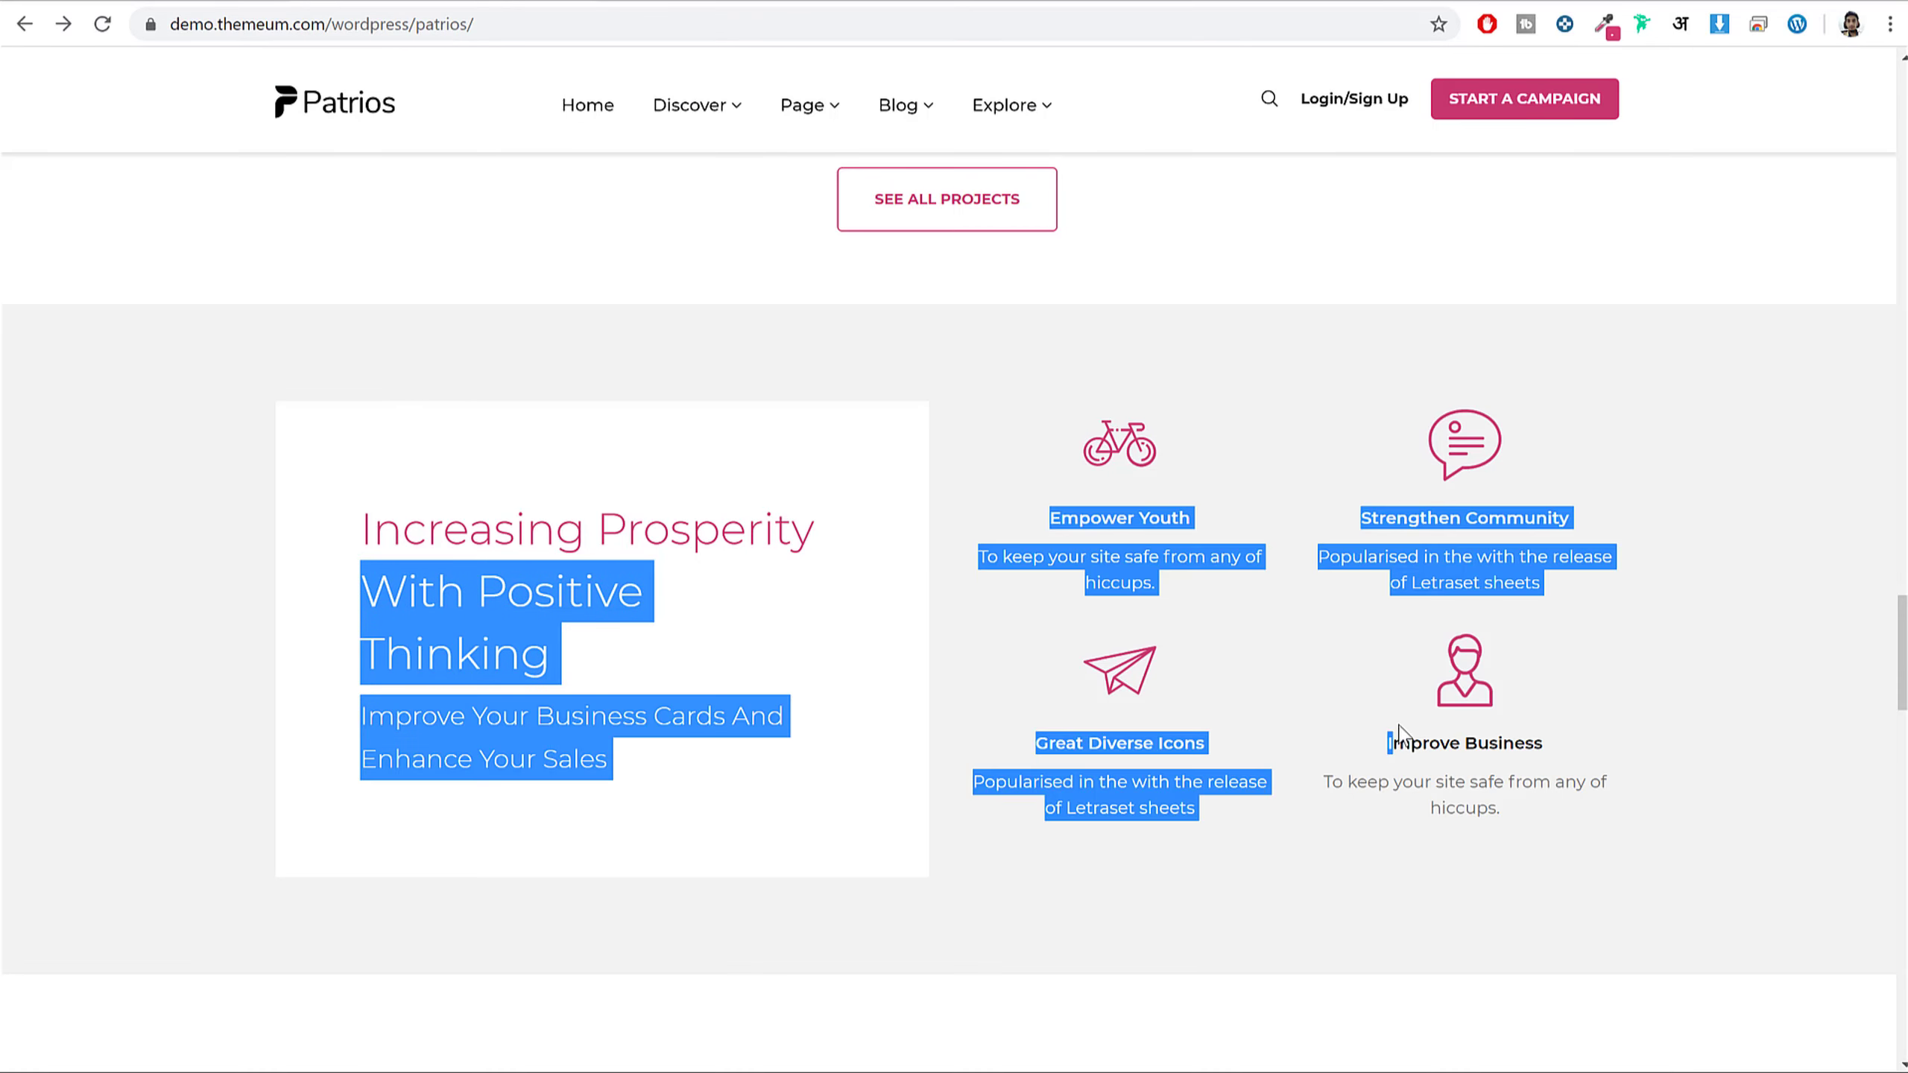
pyautogui.click(1286, 637)
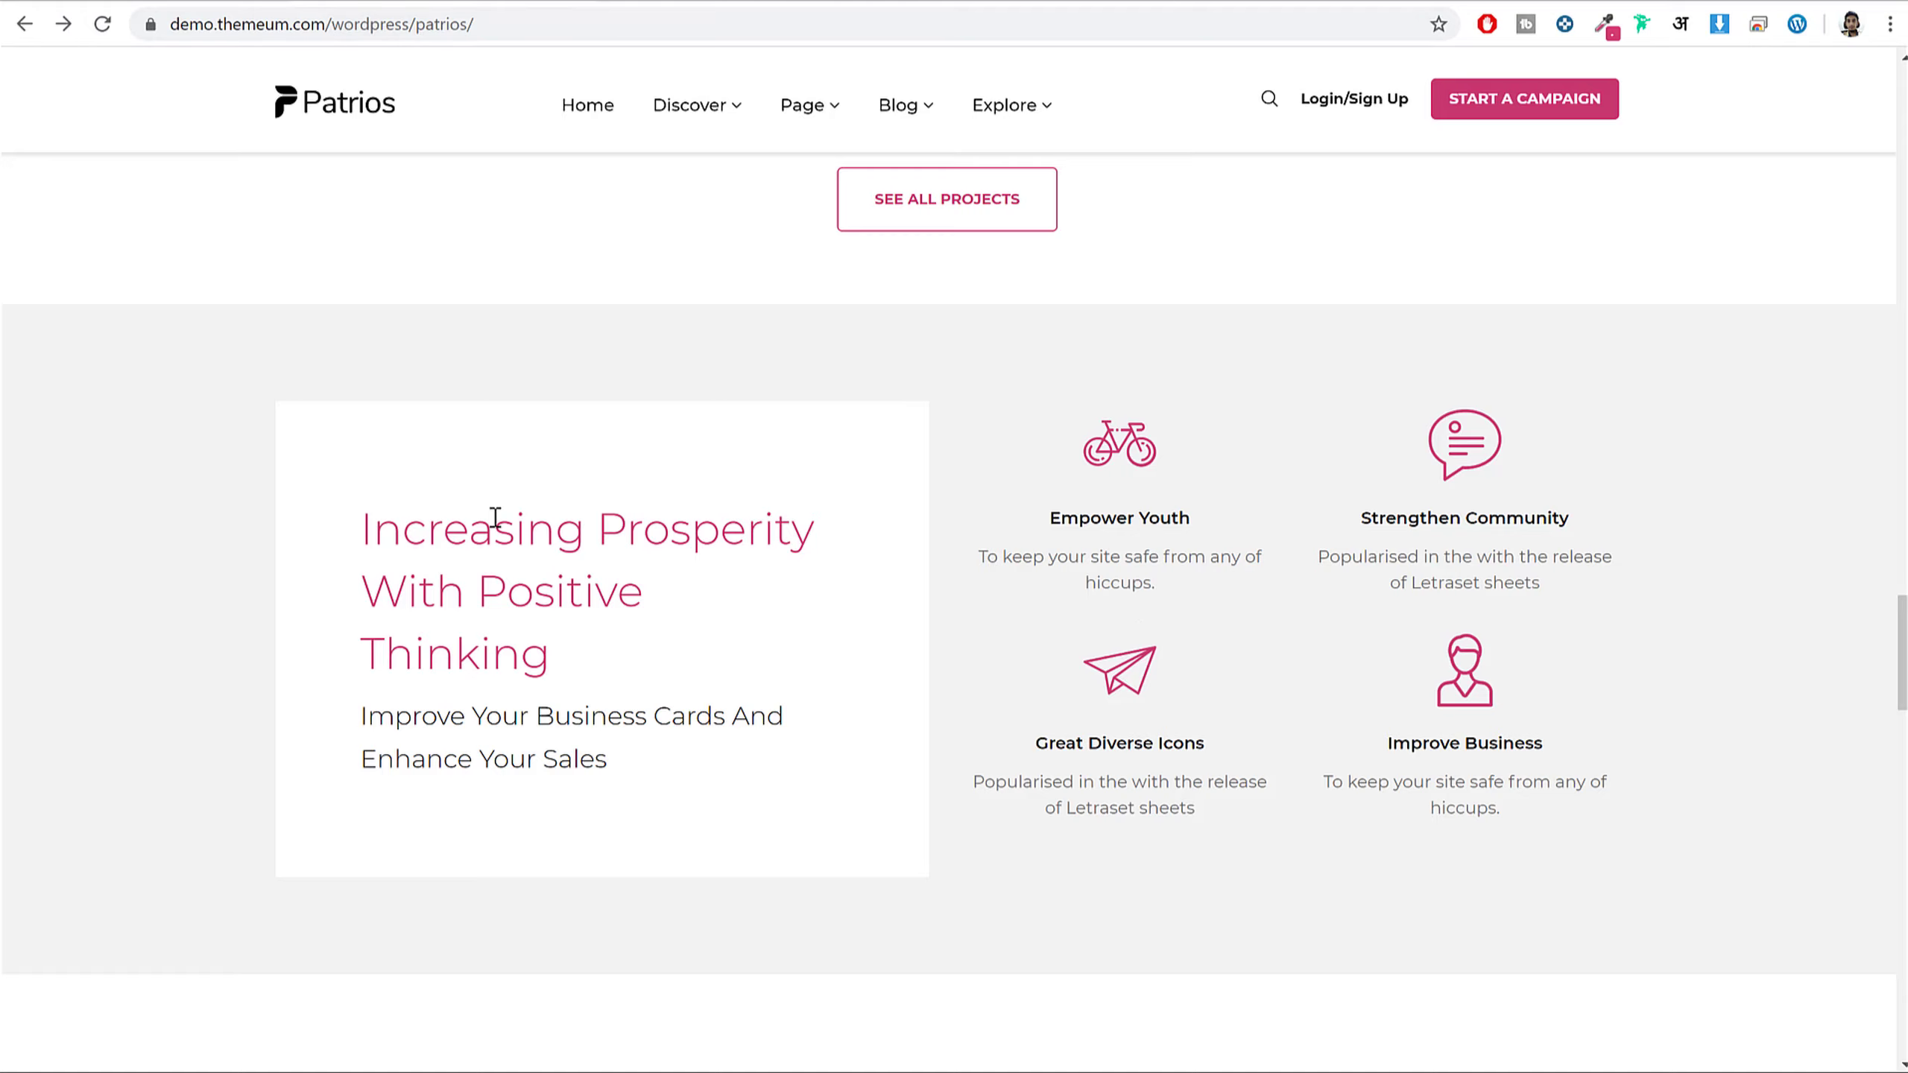
pyautogui.moveTo(367, 524); pyautogui.dragTo(539, 594)
pyautogui.click(555, 574)
pyautogui.moveTo(371, 504); pyautogui.dragTo(554, 648)
pyautogui.click(554, 647)
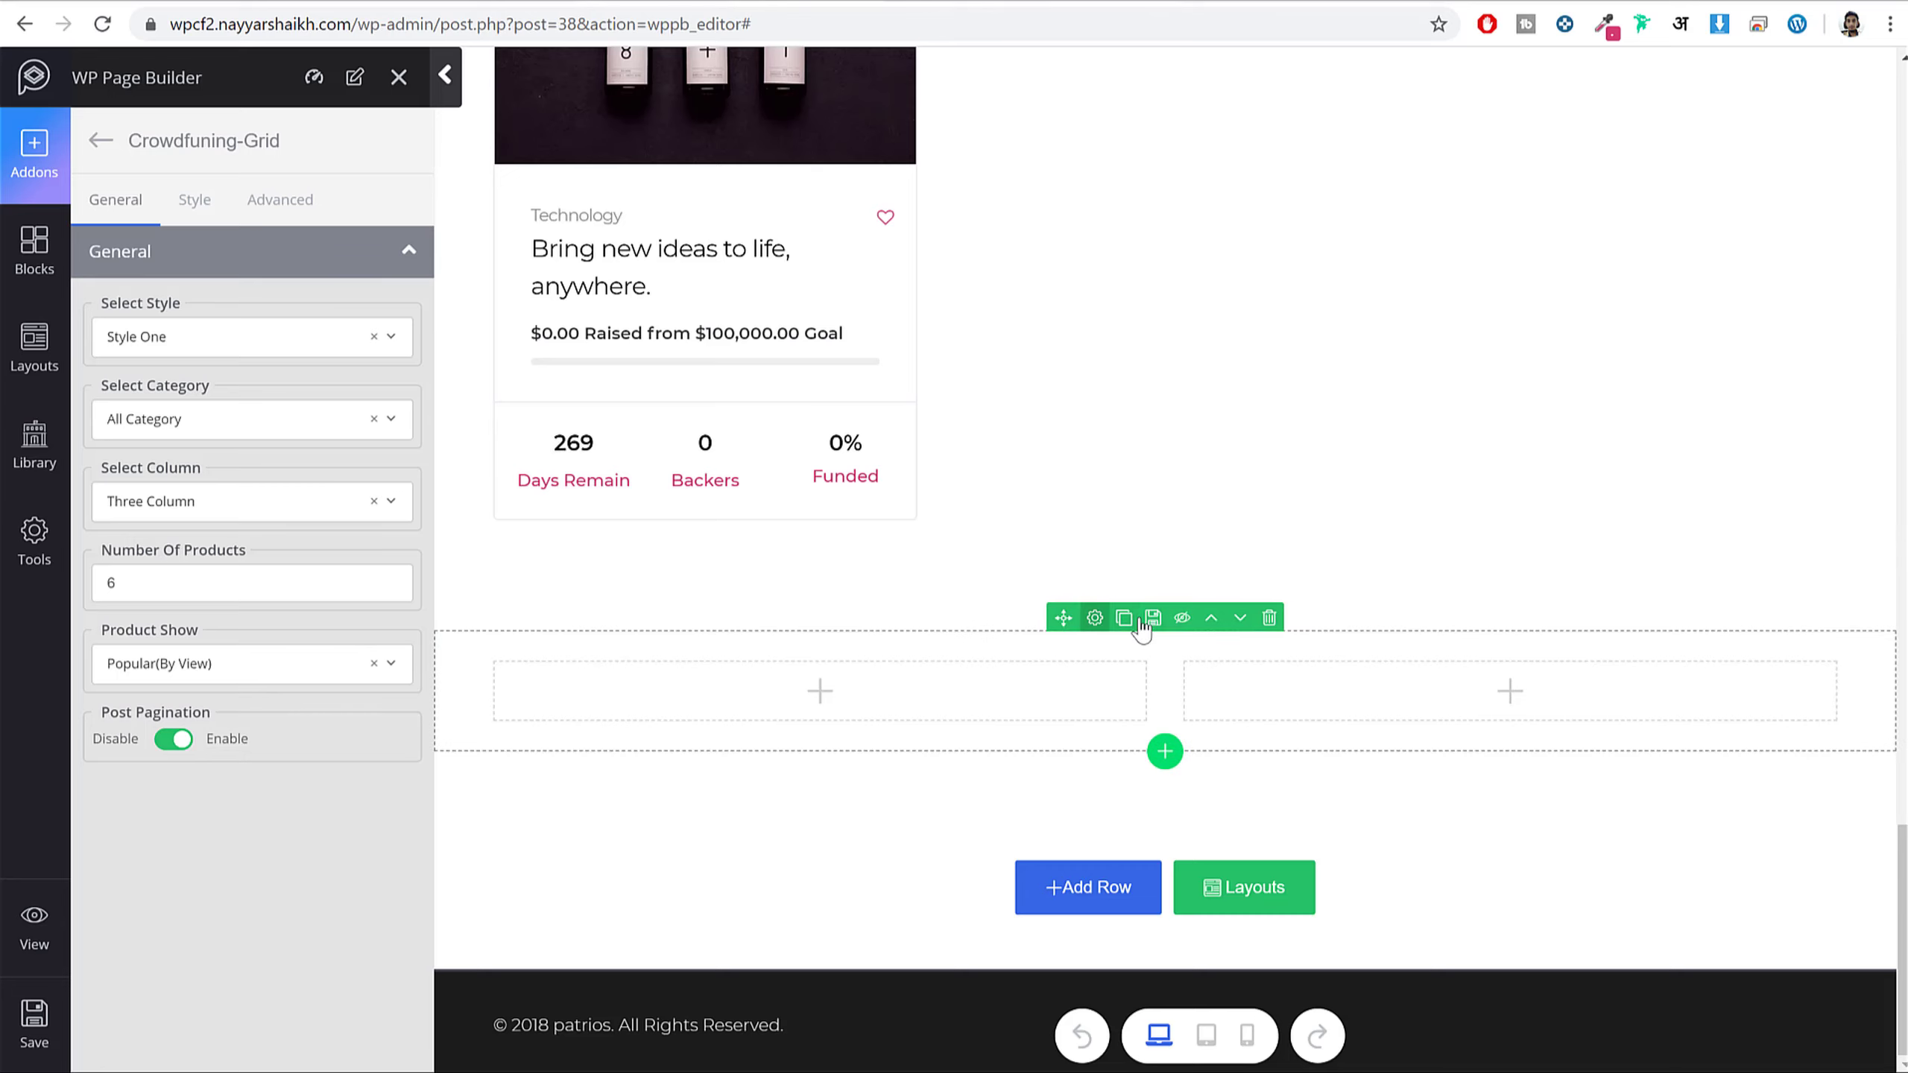
# - Set the new two-column row's background color to #f2f2f2
pyautogui.click(1103, 624)
pyautogui.click(195, 202)
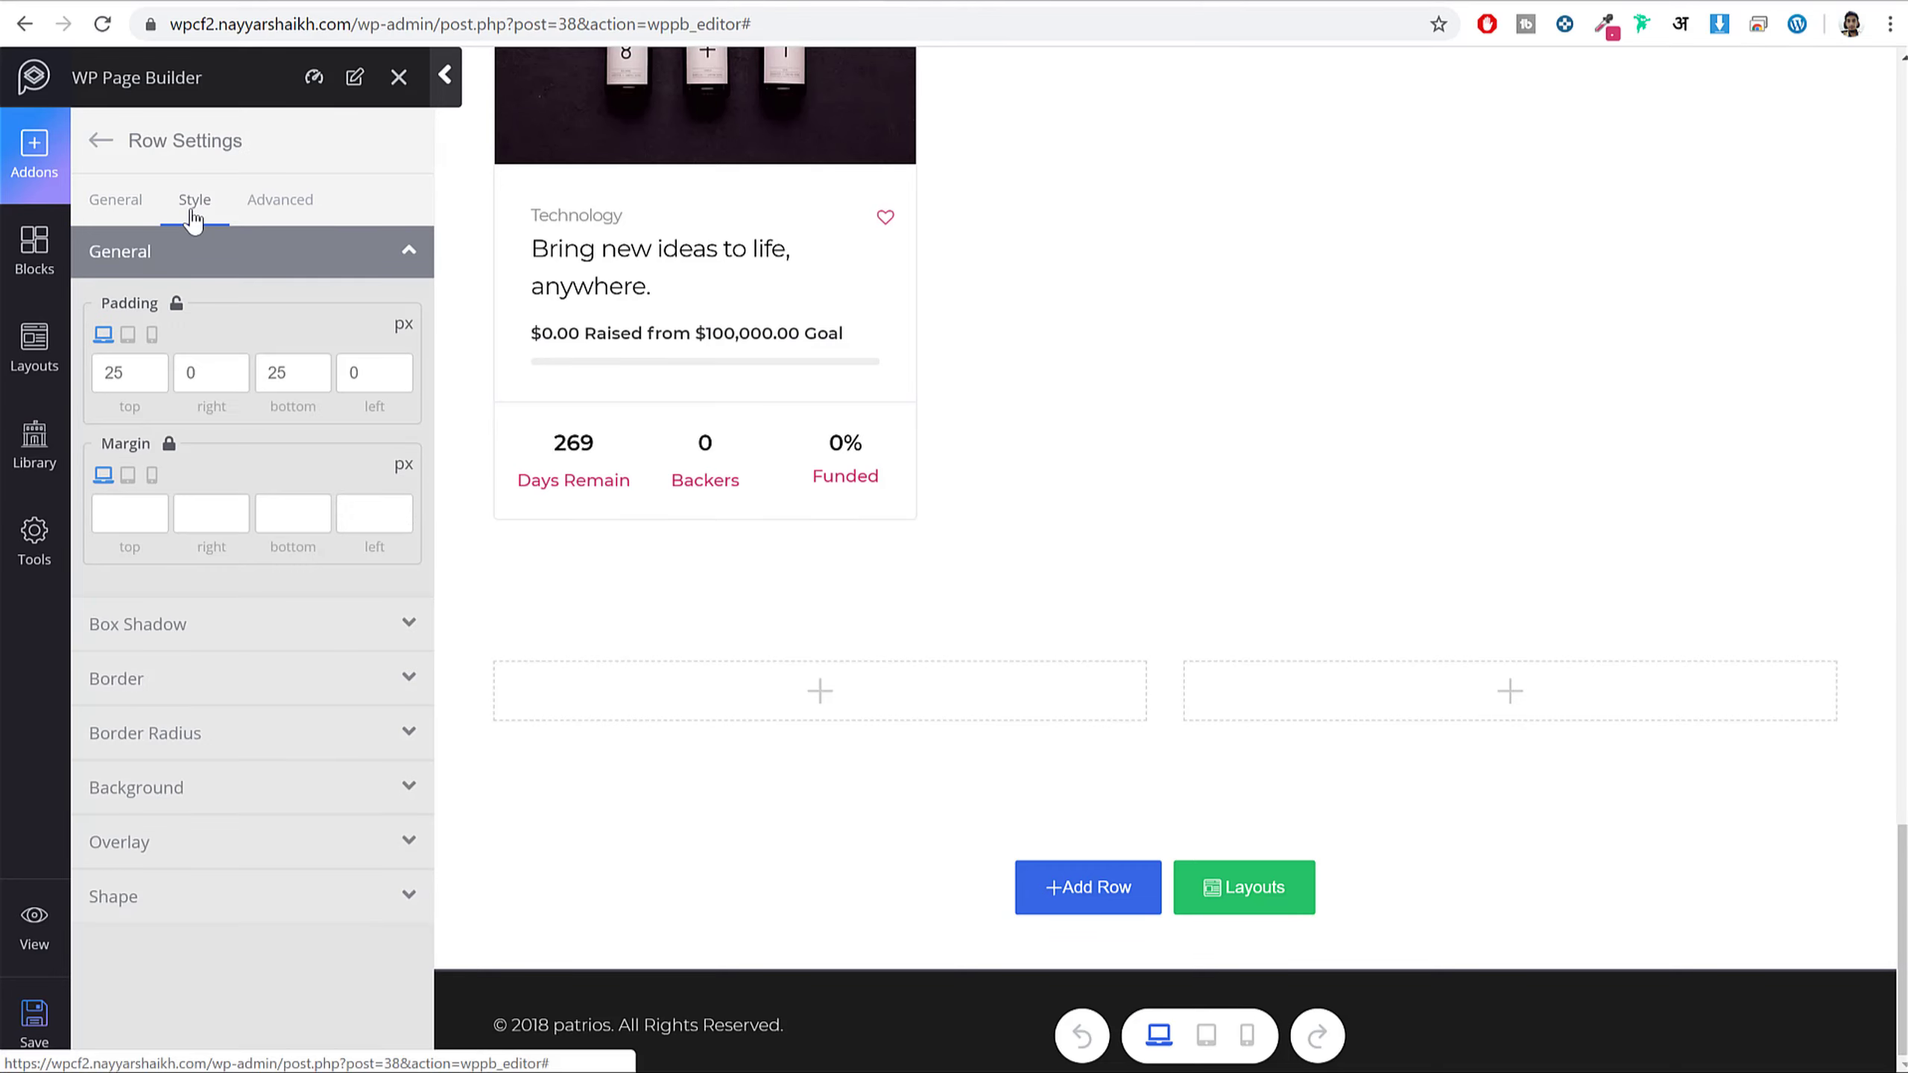
pyautogui.click(192, 787)
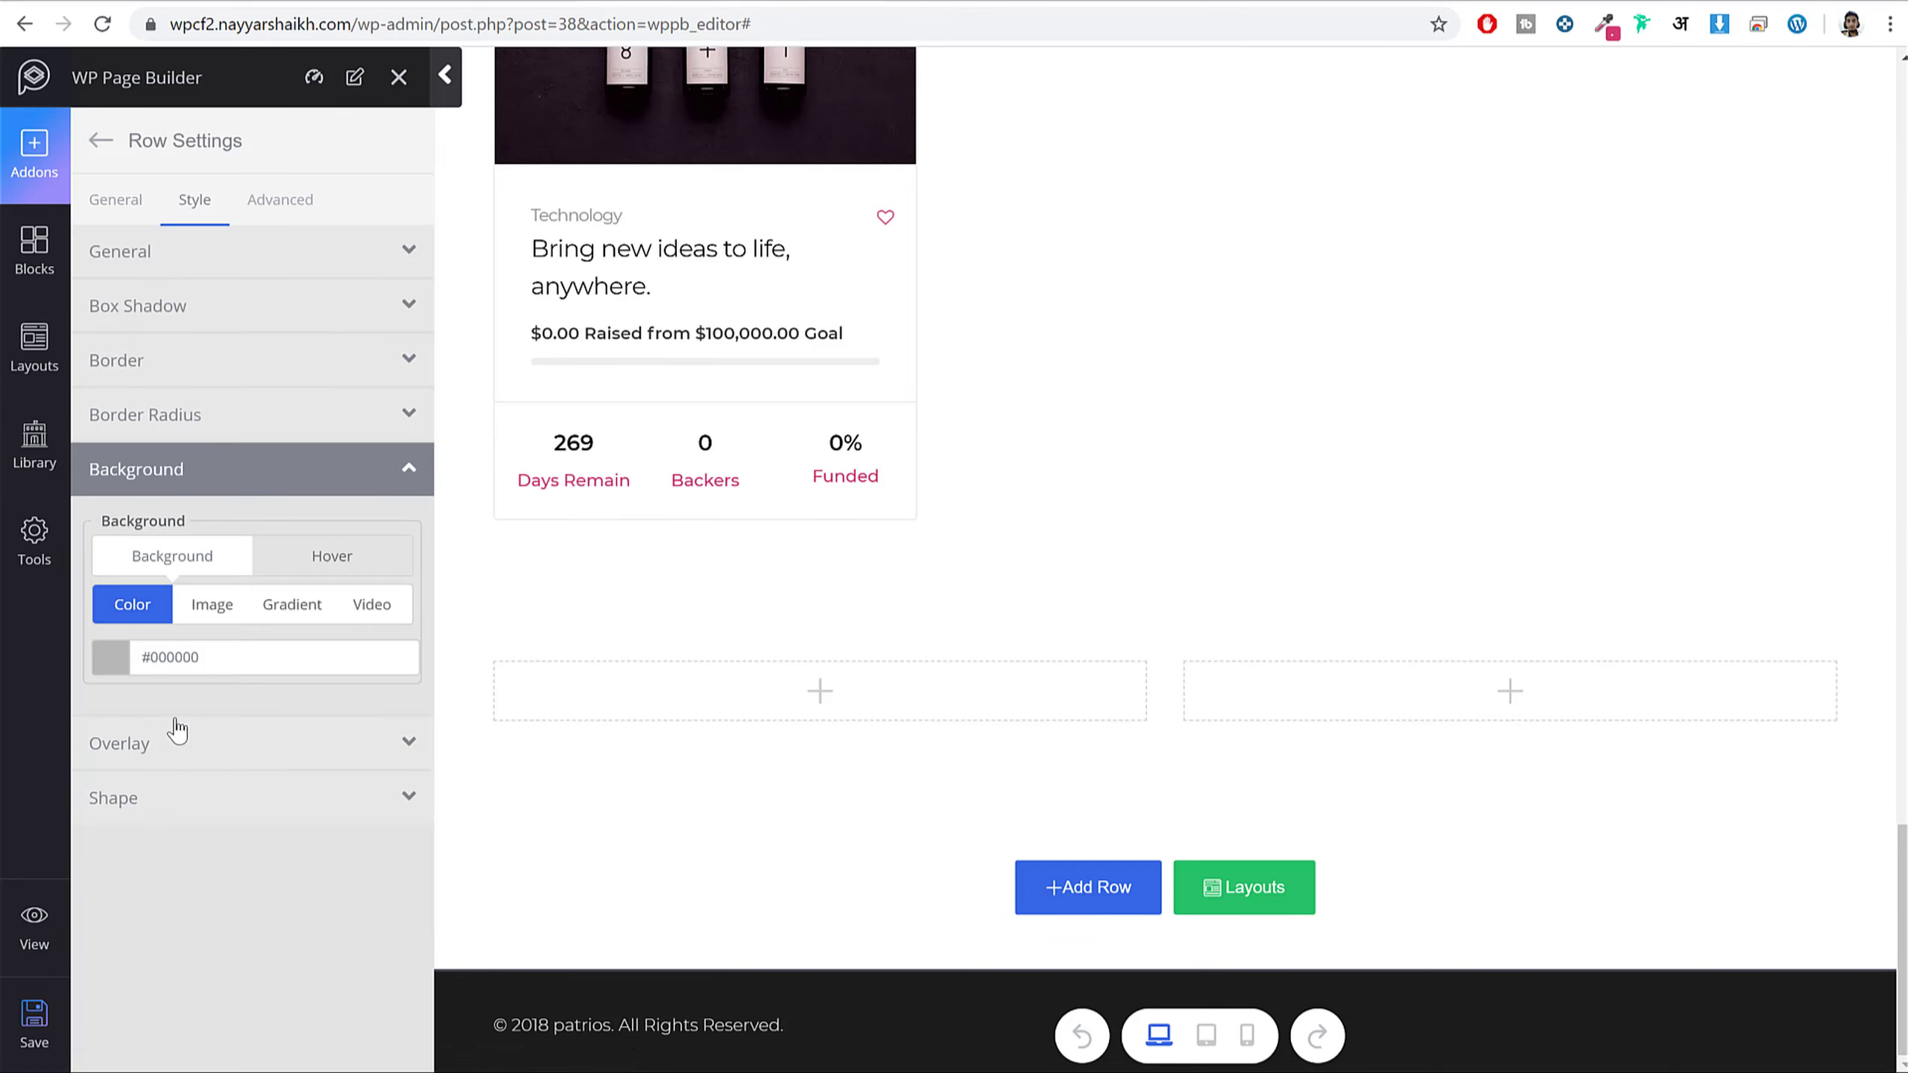
pyautogui.click(192, 658)
pyautogui.write('#f')
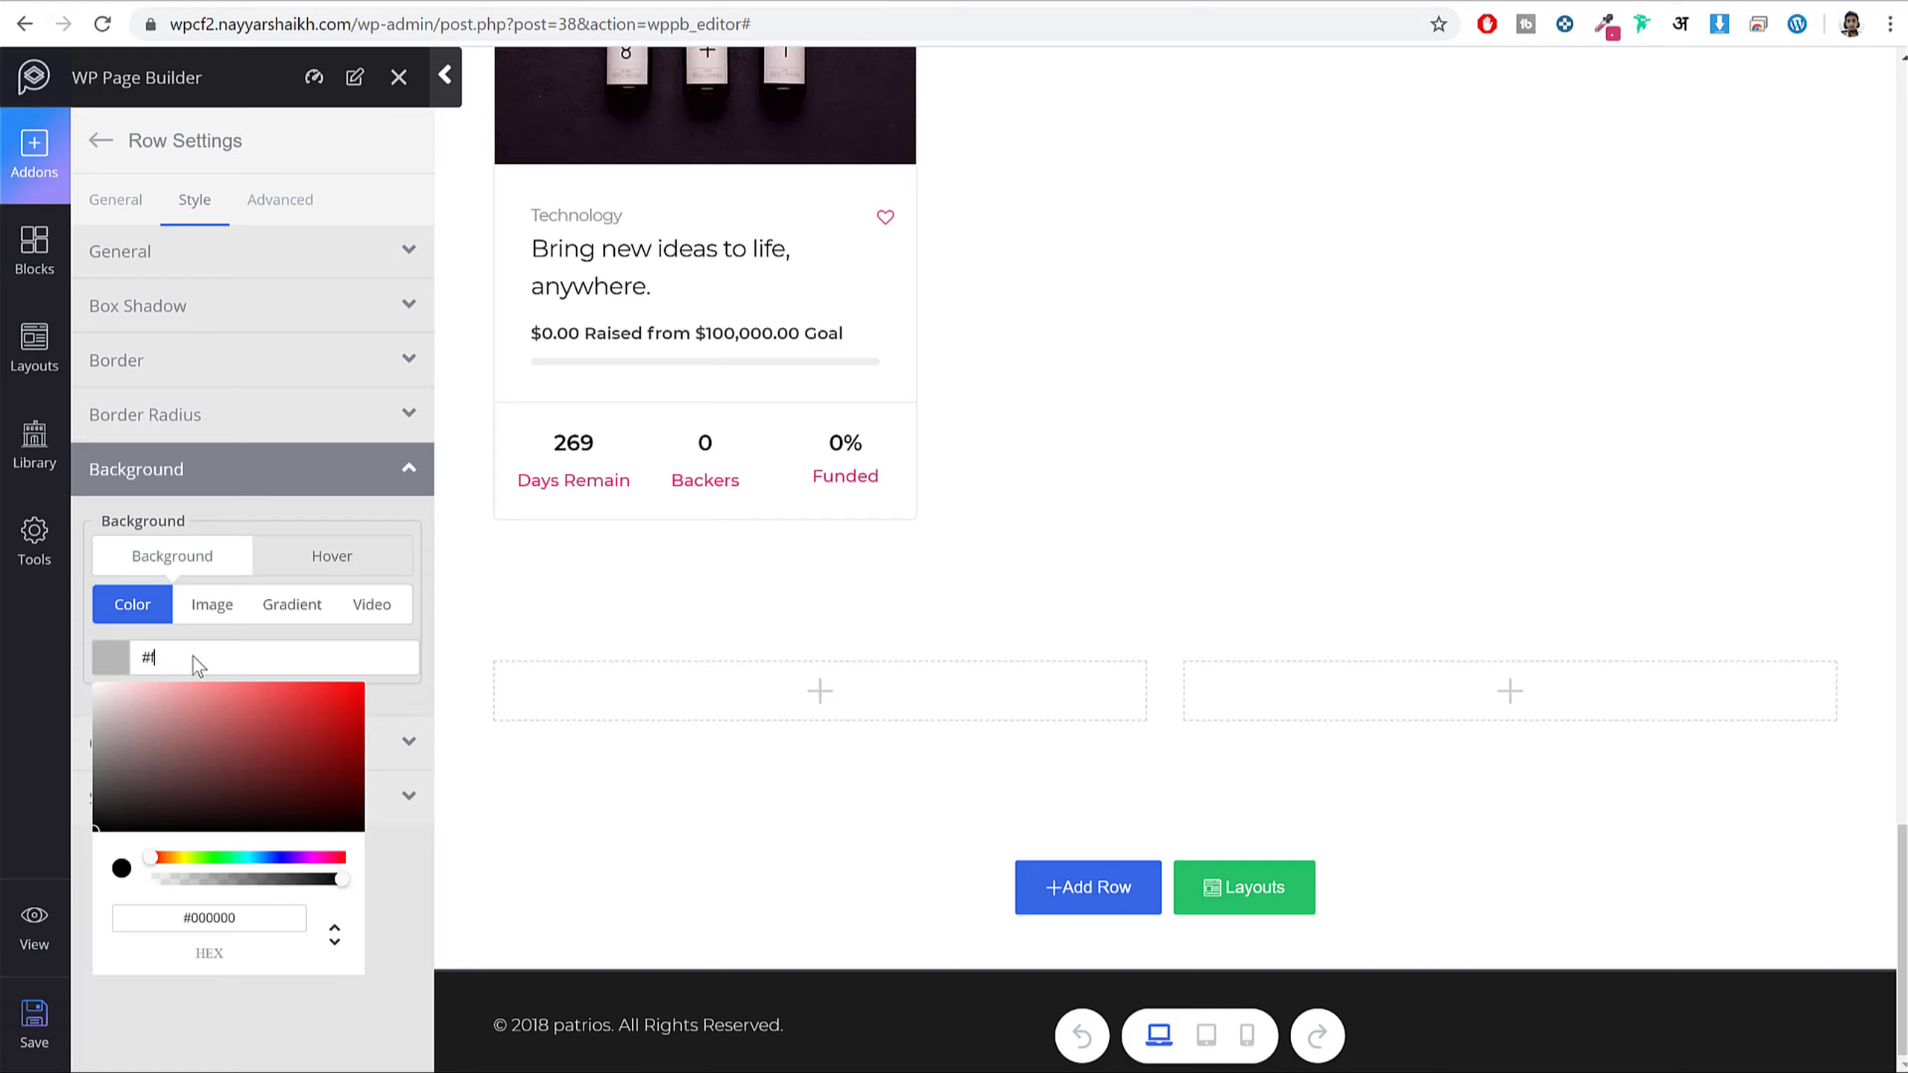
pyautogui.write('2f2f2')
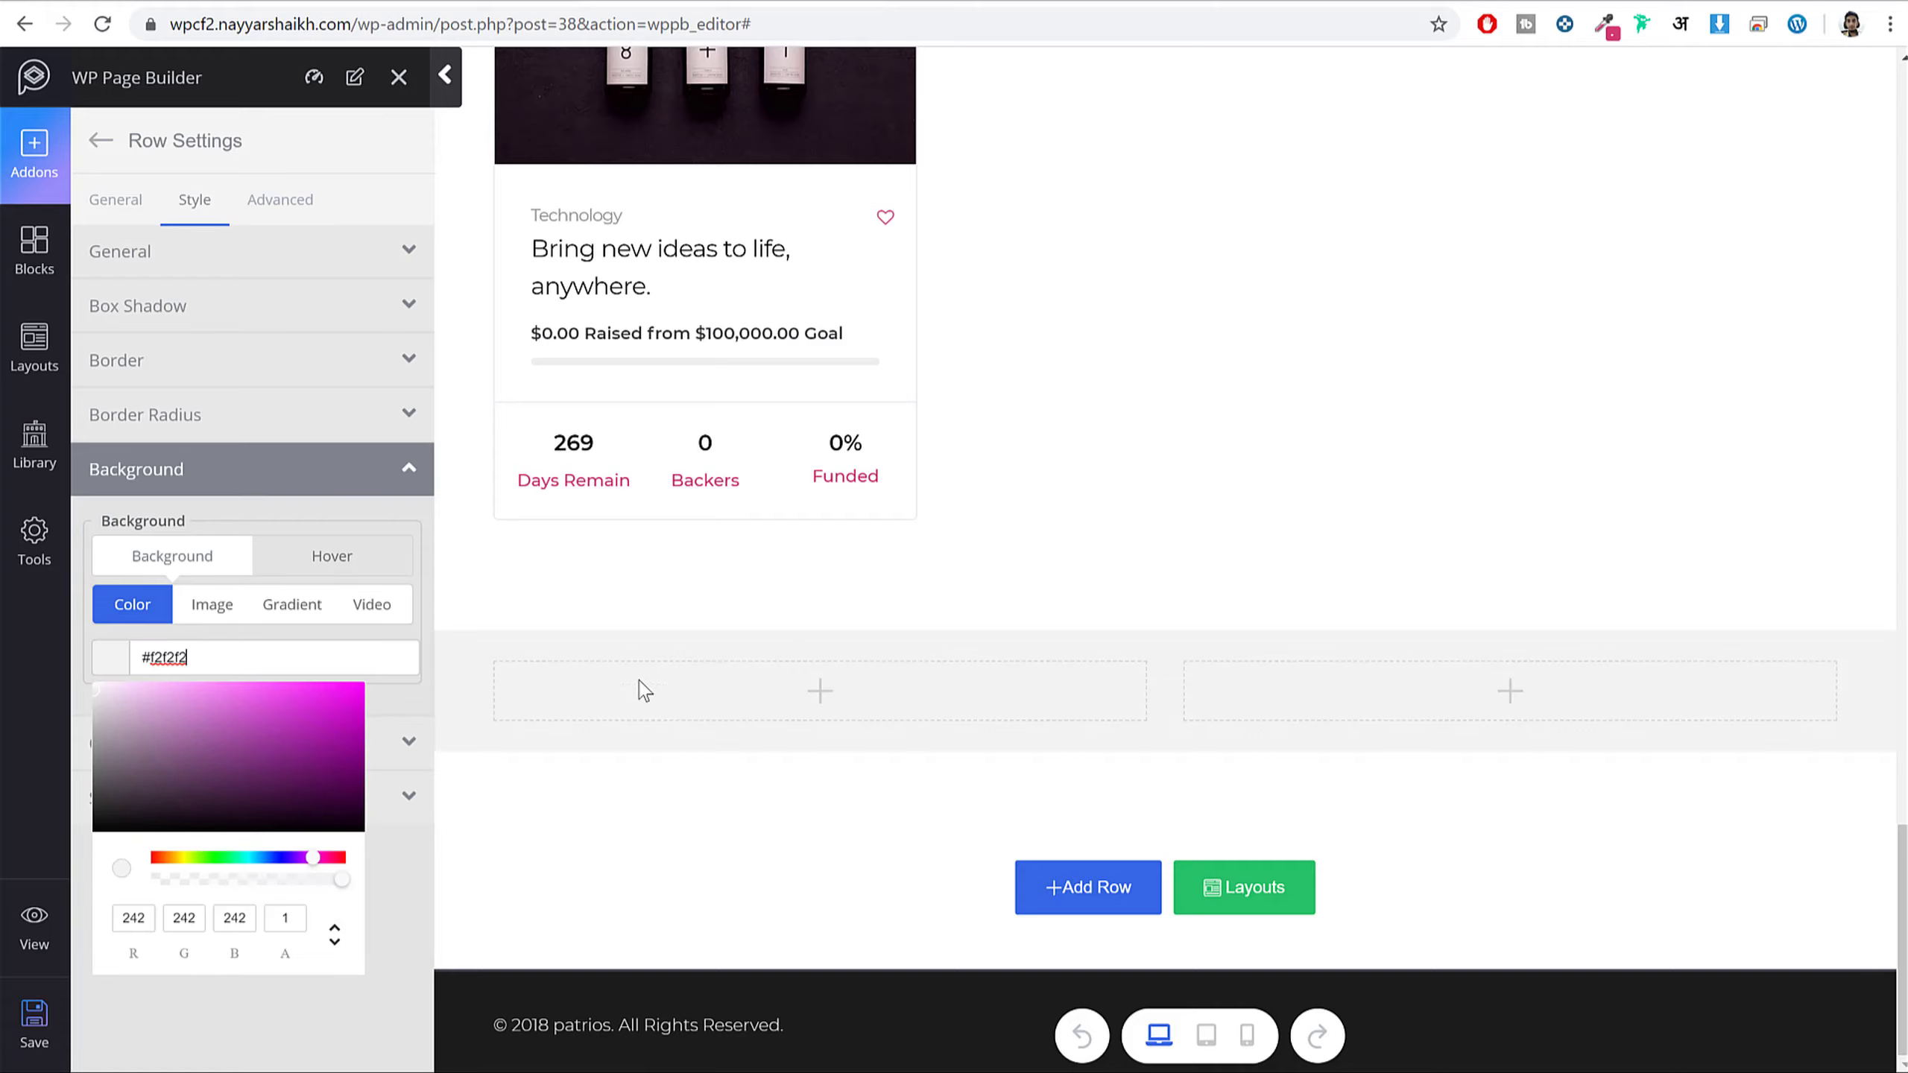
pyautogui.click(85, 166)
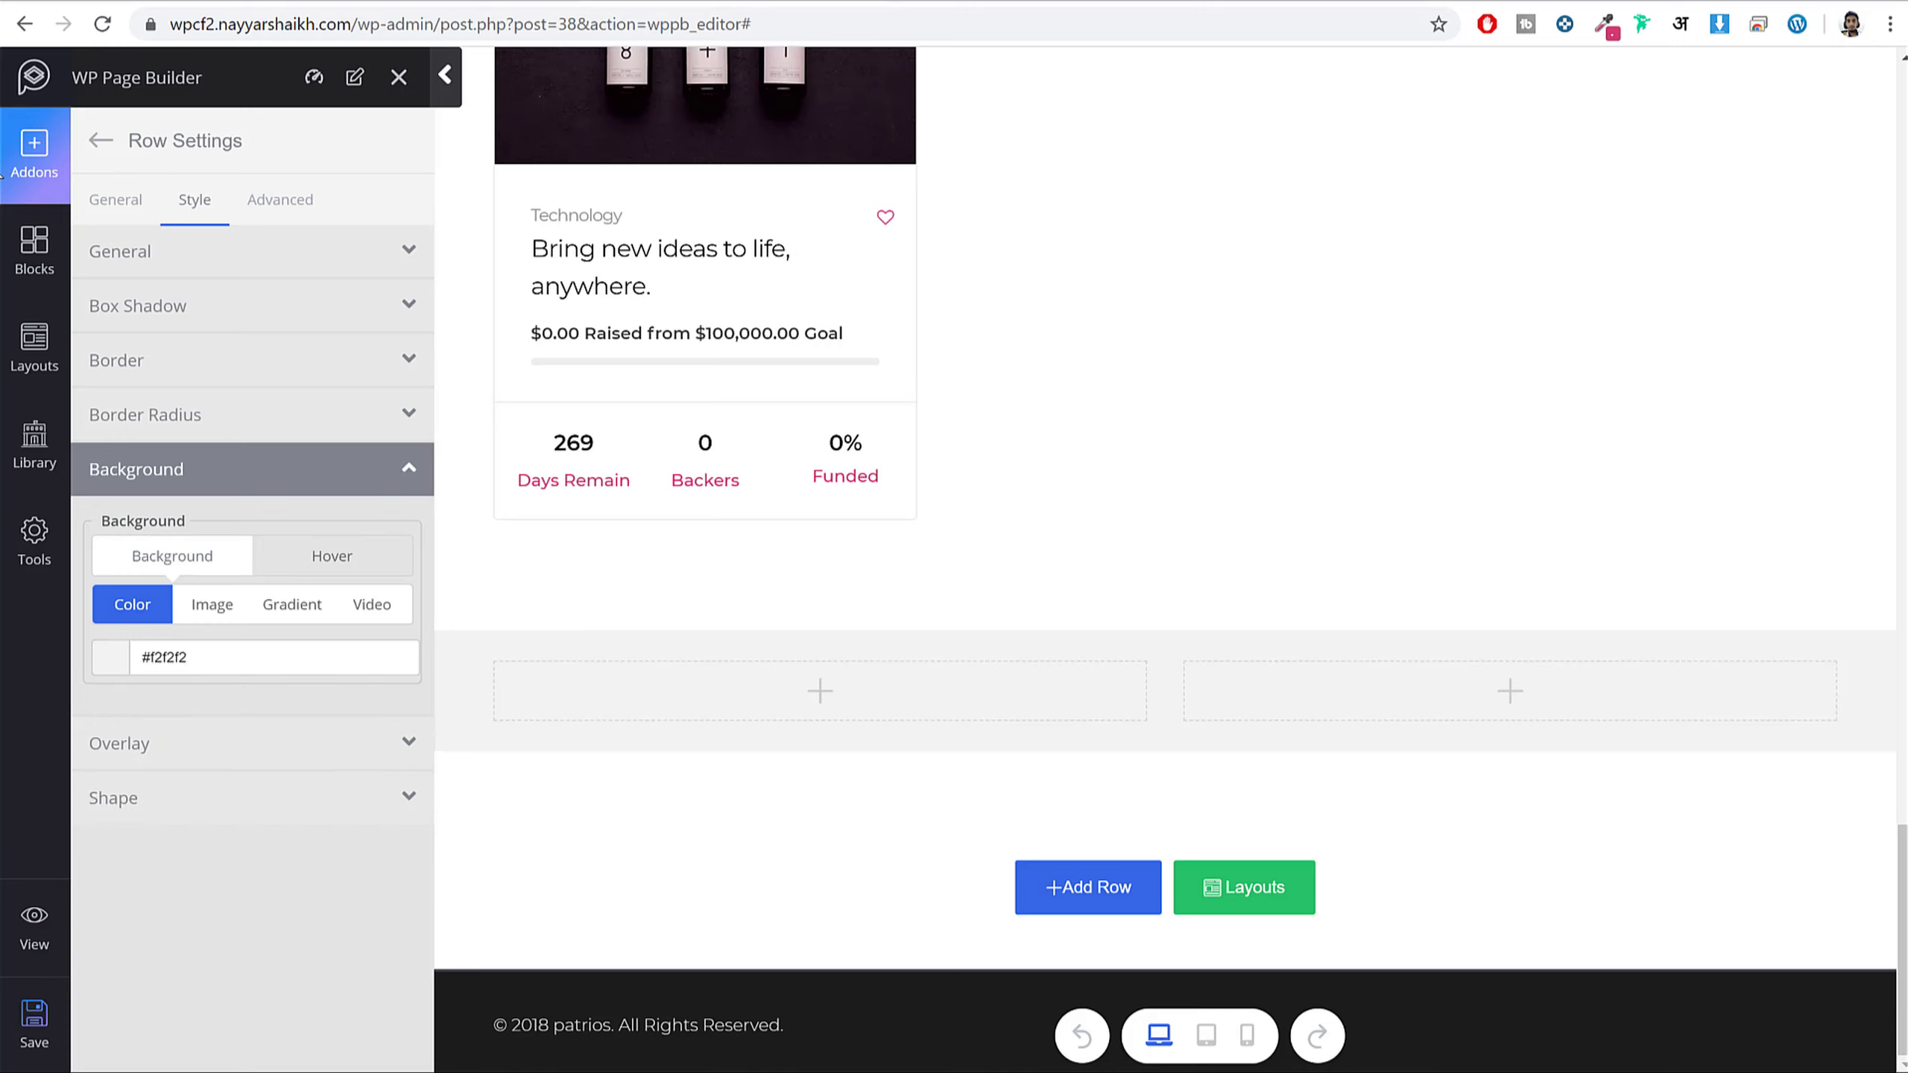
# - Find the title addon by searching "titl" and place it in the first column of the new row
pyautogui.click(33, 179)
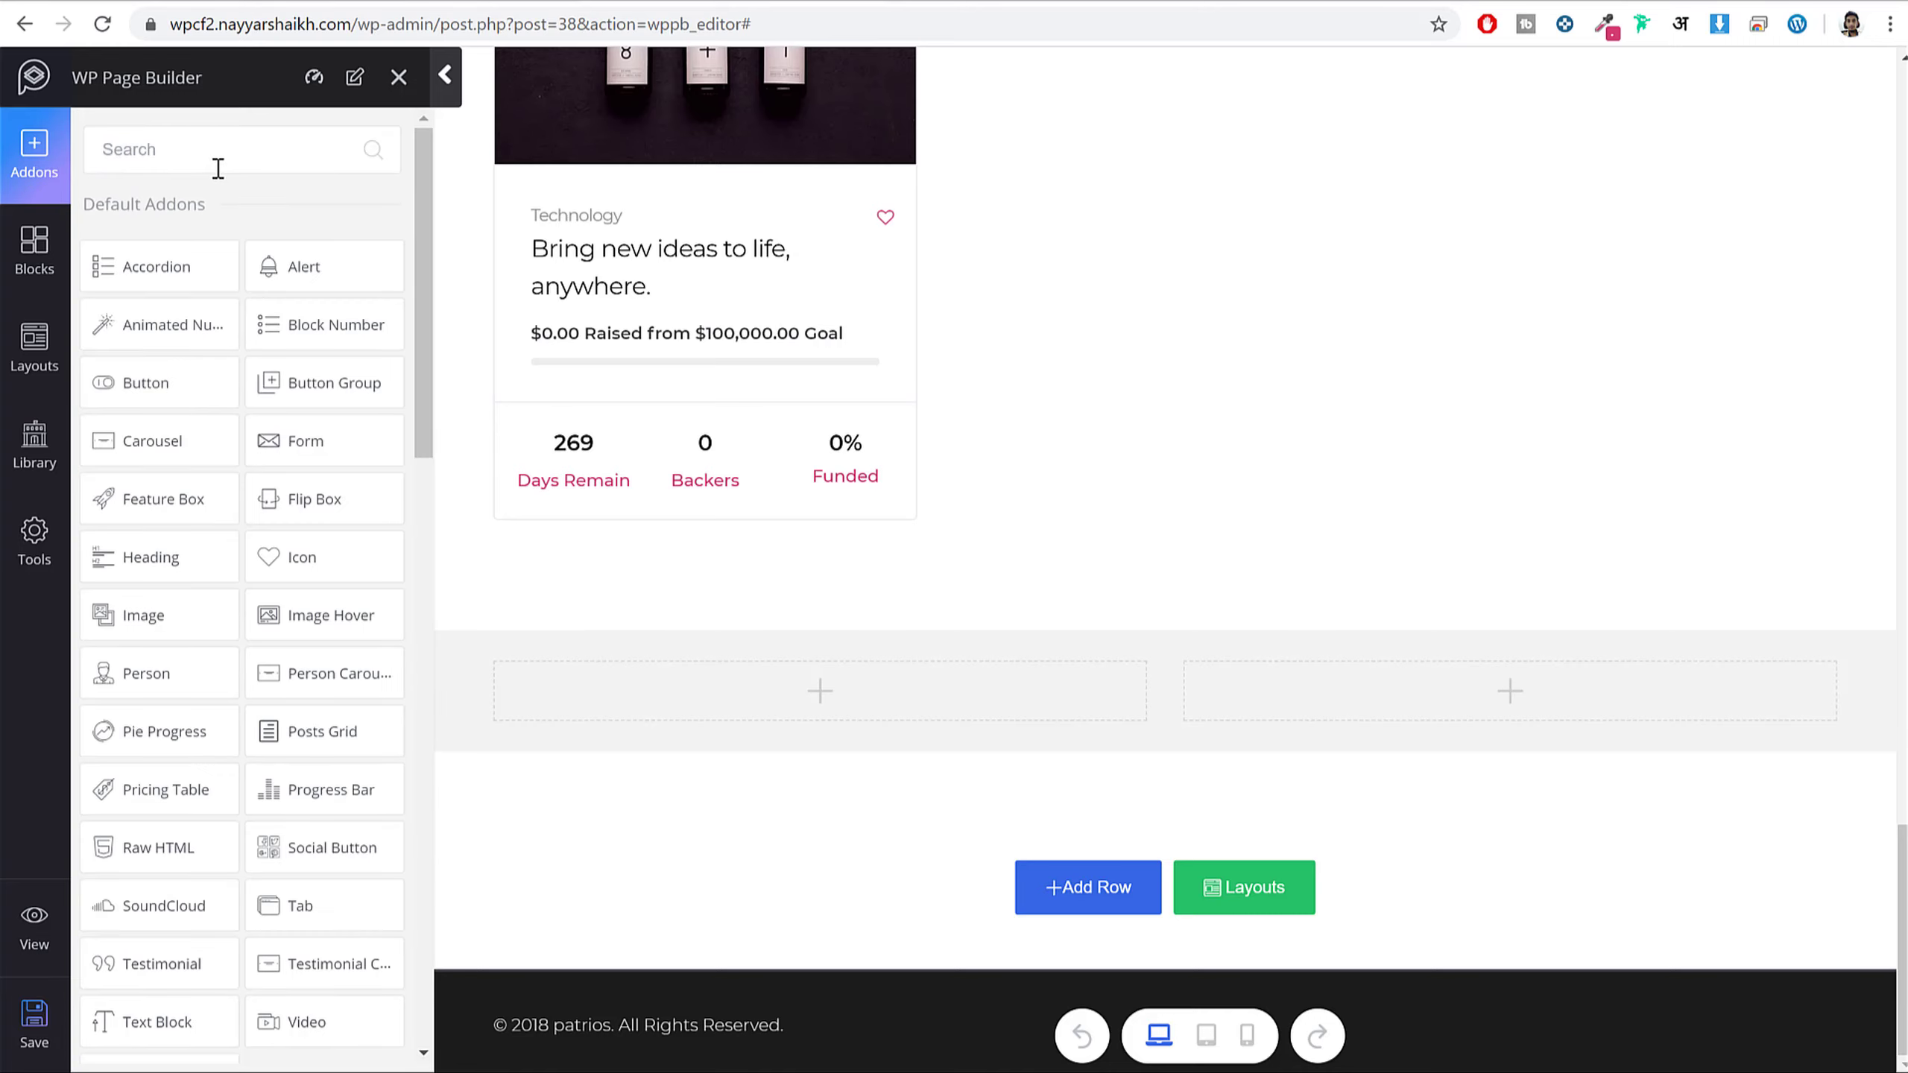
pyautogui.click(217, 168)
pyautogui.write('titl')
pyautogui.moveTo(131, 331); pyautogui.dragTo(927, 608)
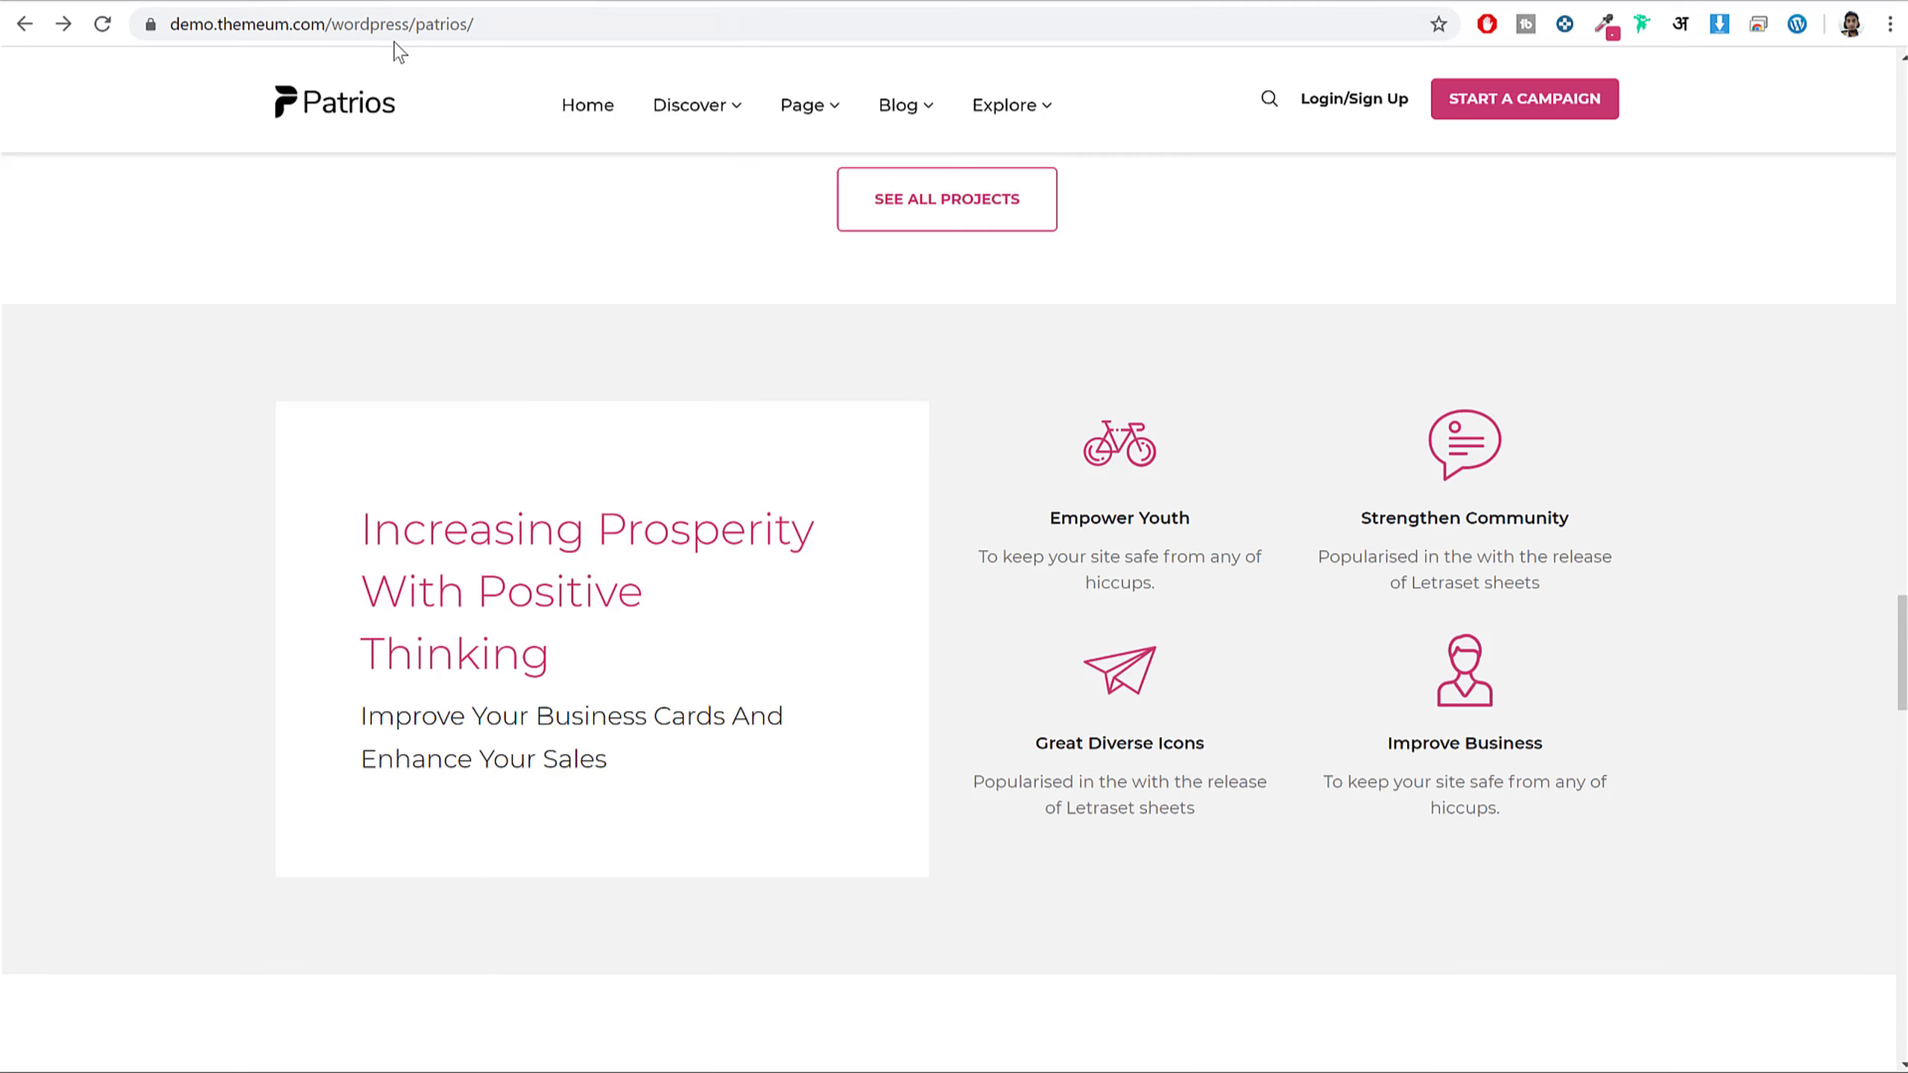
# - Copy the demo's "Increasing Prosperity With Positive Thinking" and "Improve Your Business Cards And Enhance Your Sales" into the addon's title and subtitle
pyautogui.tripleClick(543, 584)
pyautogui.hotkey('ctrl', 'c')
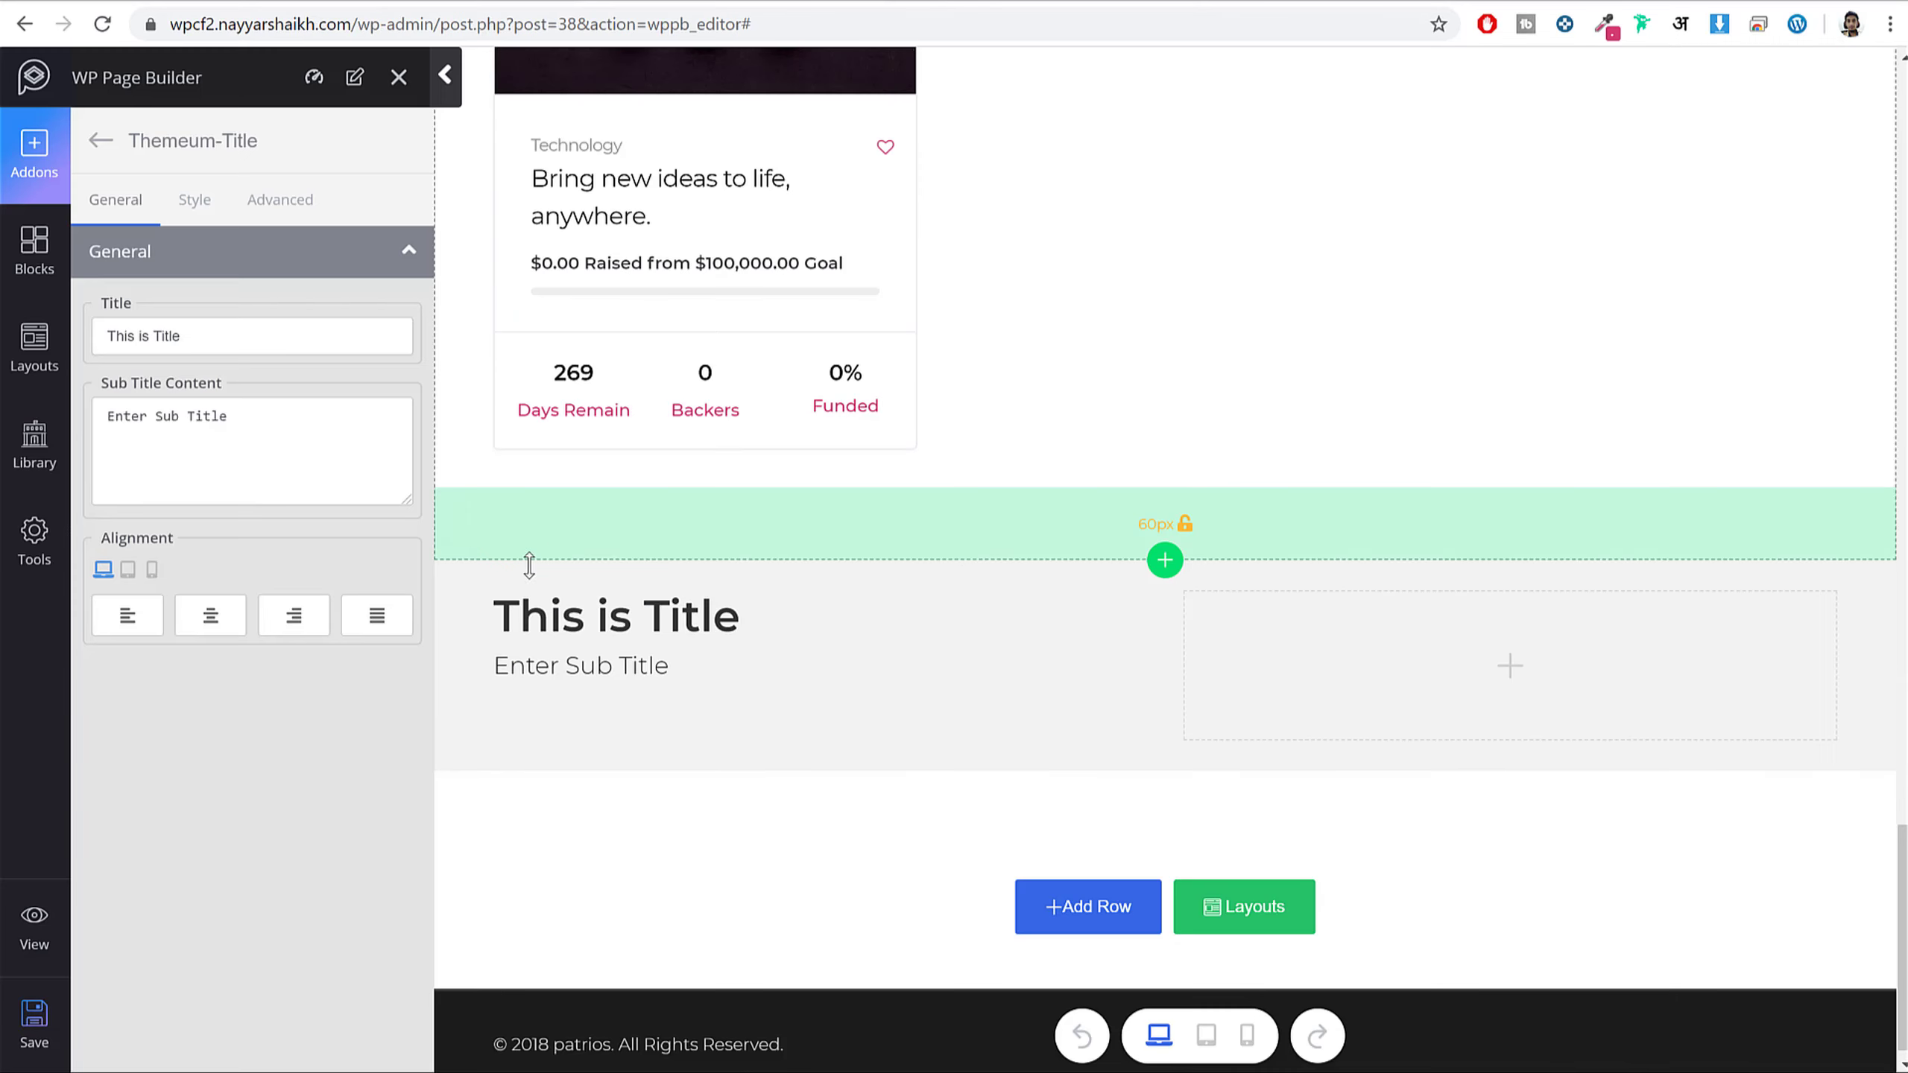
pyautogui.tripleClick(237, 348)
pyautogui.hotkey('ctrl', 'v')
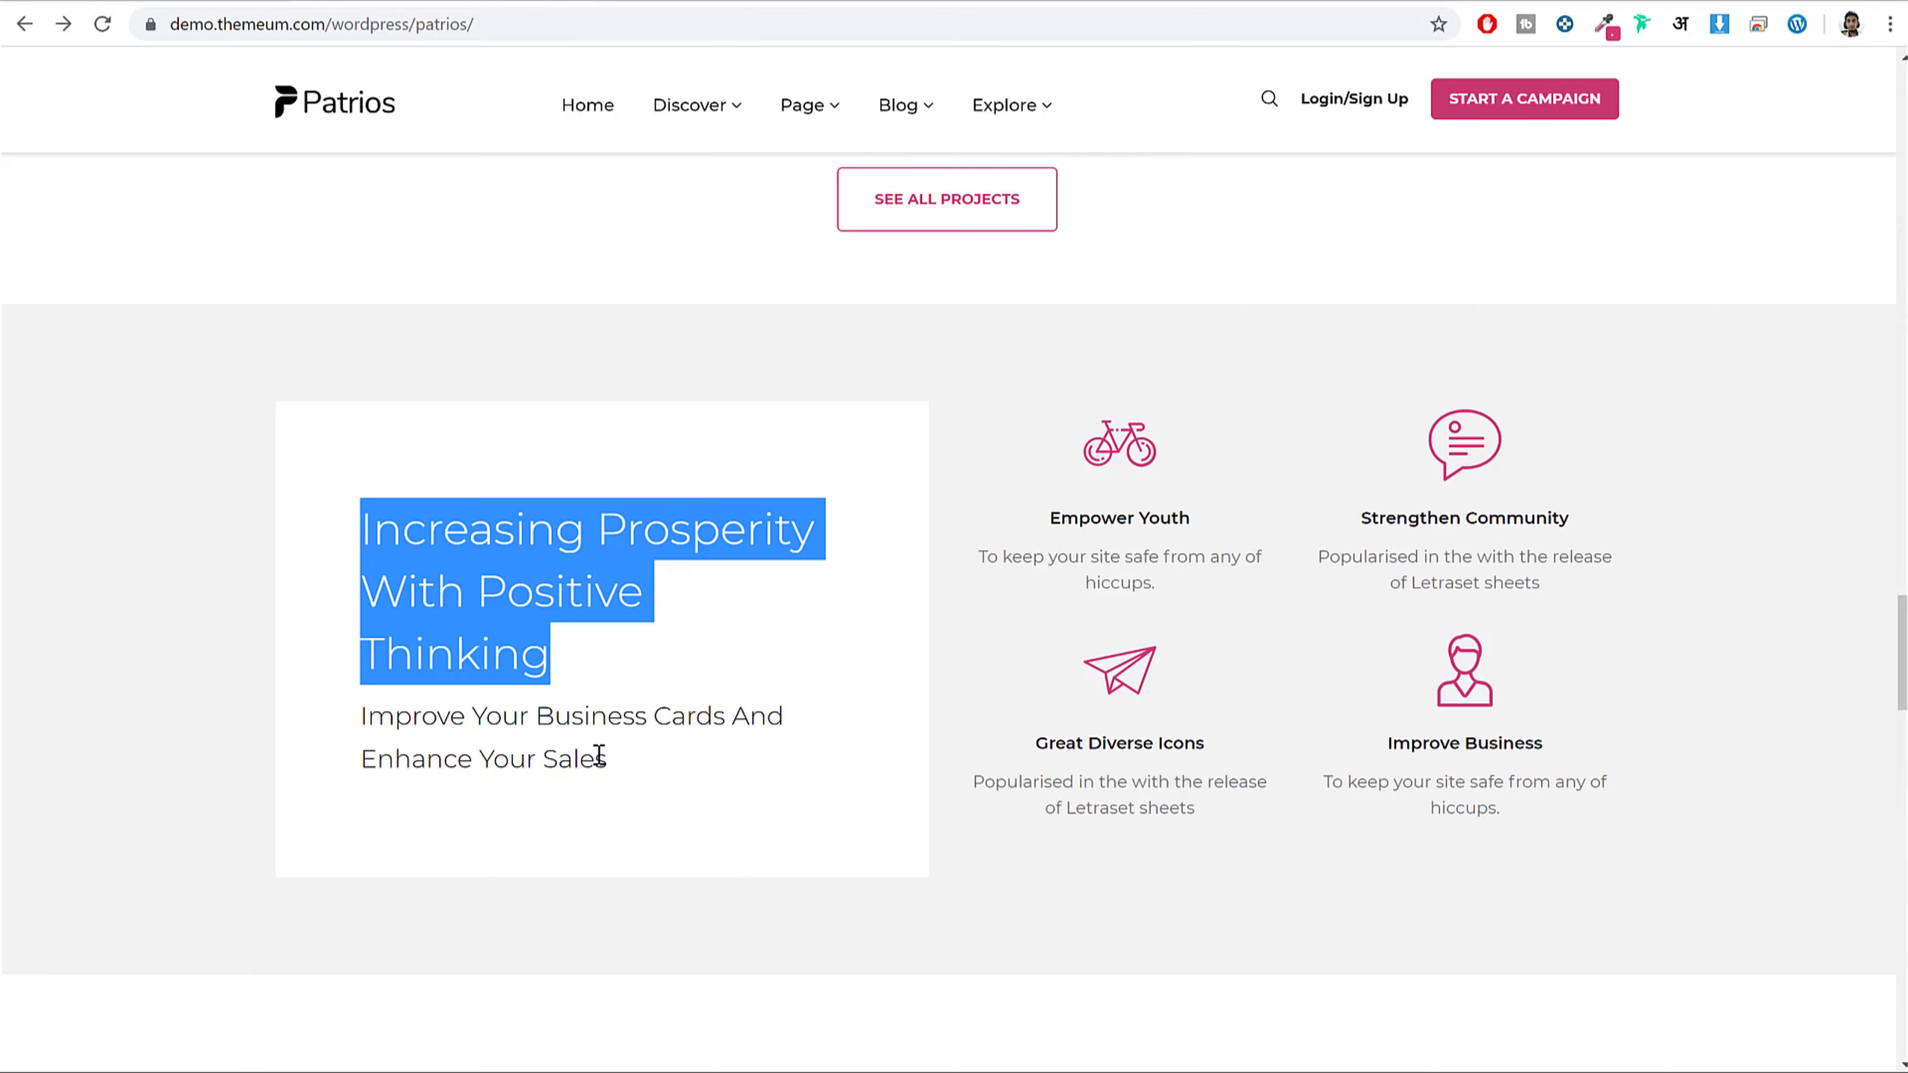
pyautogui.tripleClick(598, 754)
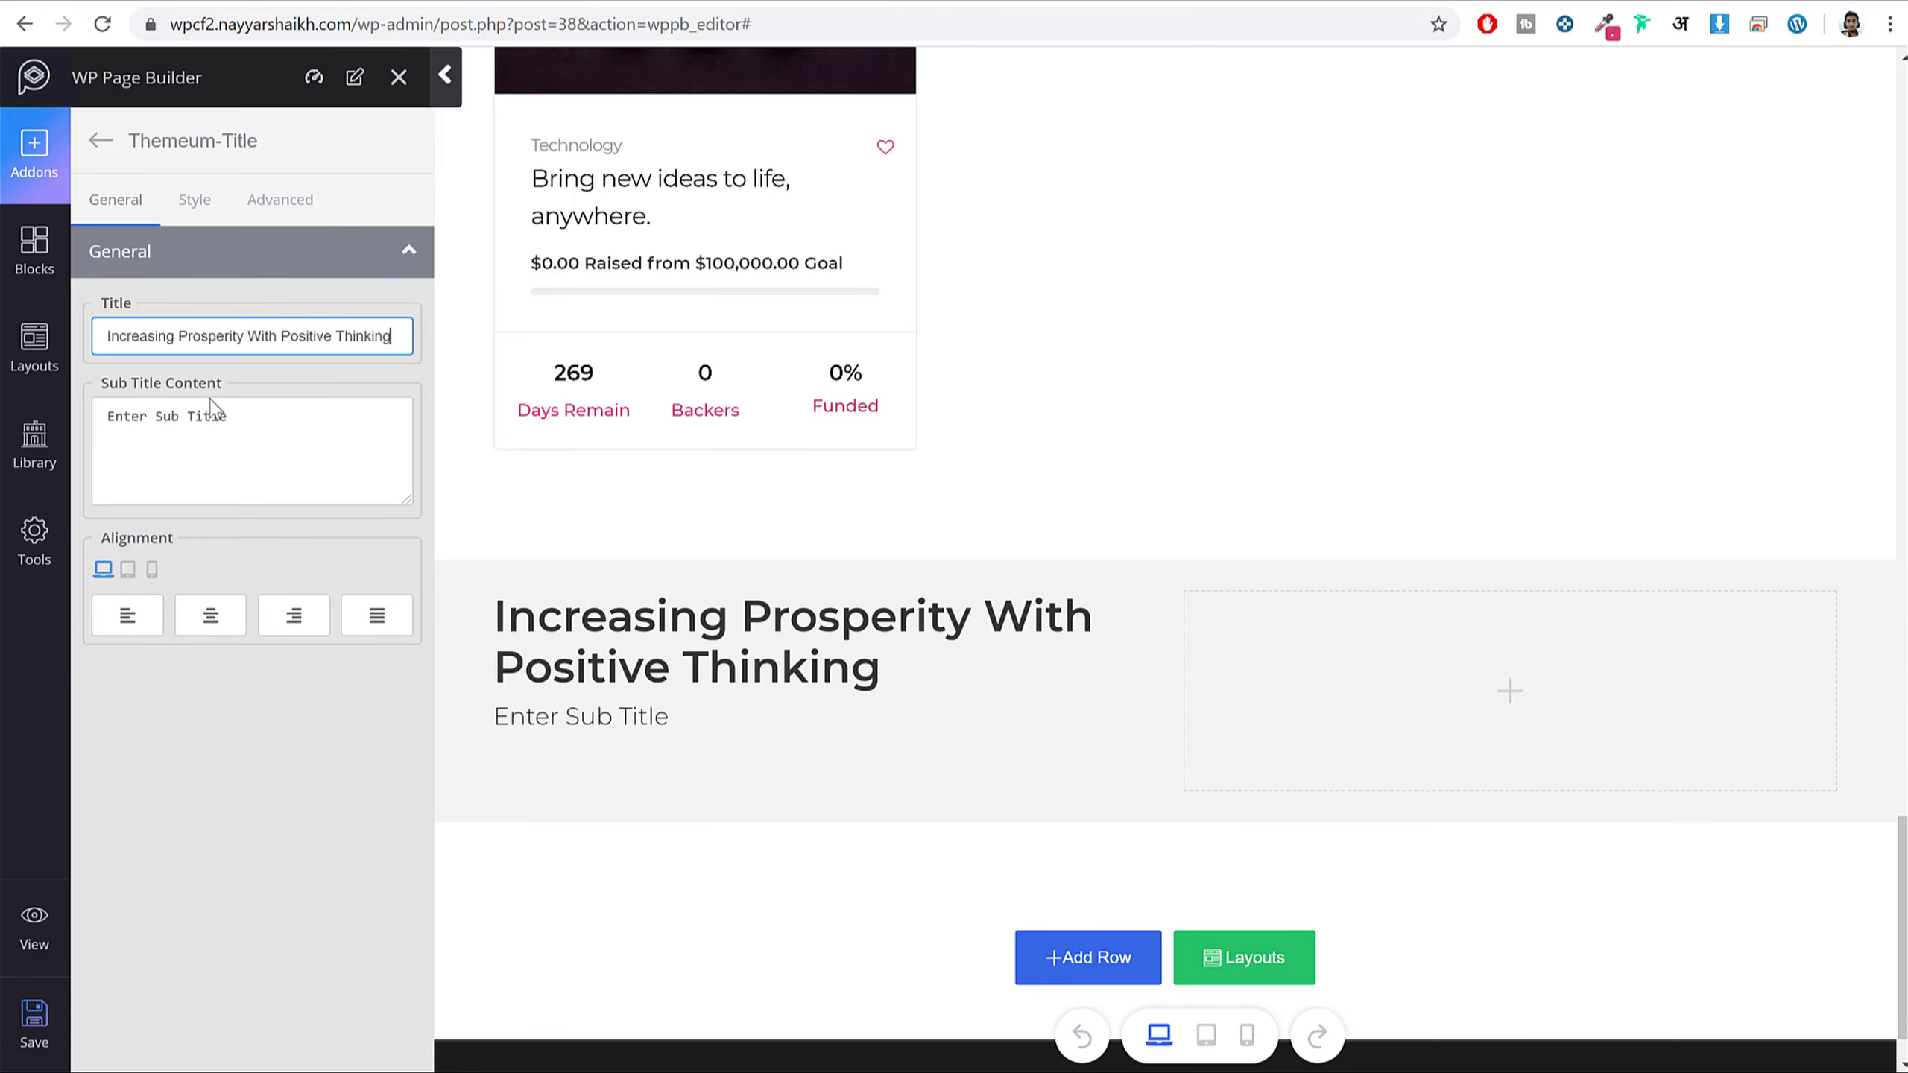
pyautogui.tripleClick(217, 412)
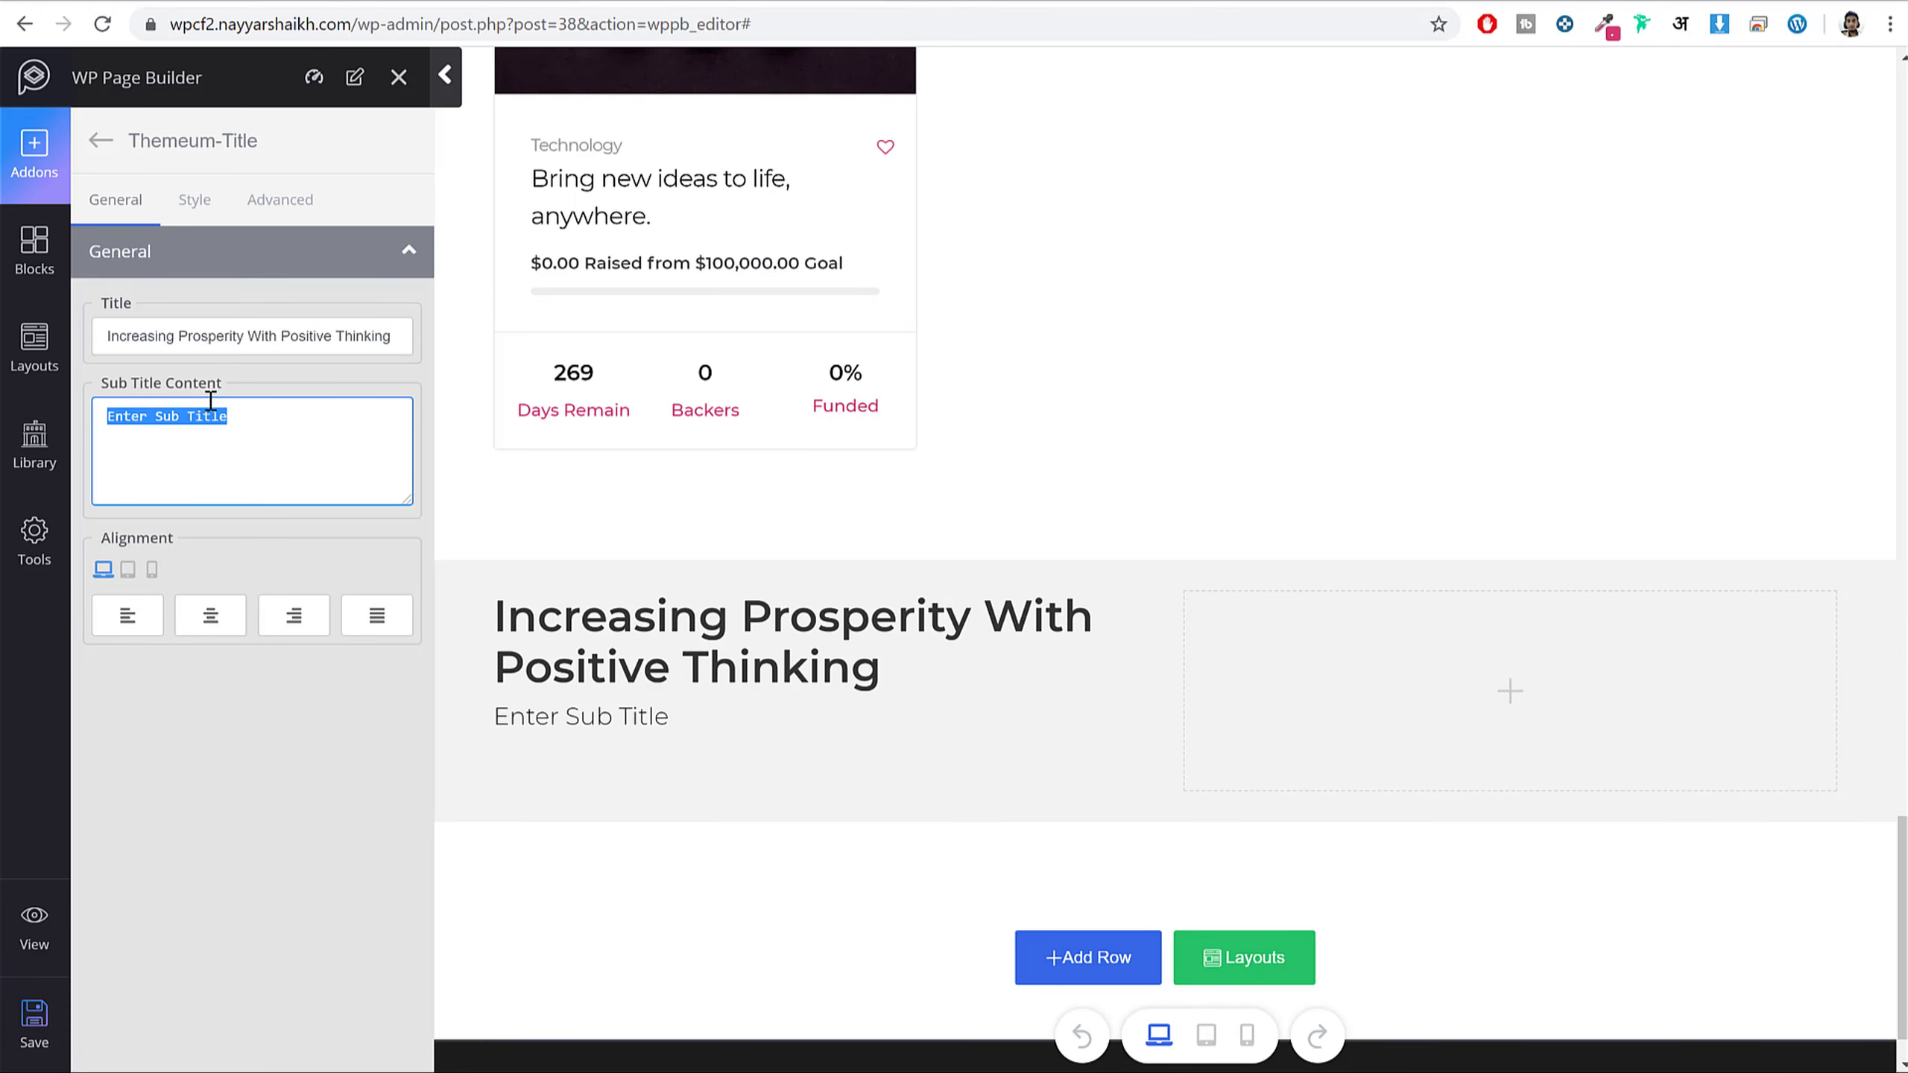
pyautogui.write('Improve Your Business Cards And Enhance Your Sales')
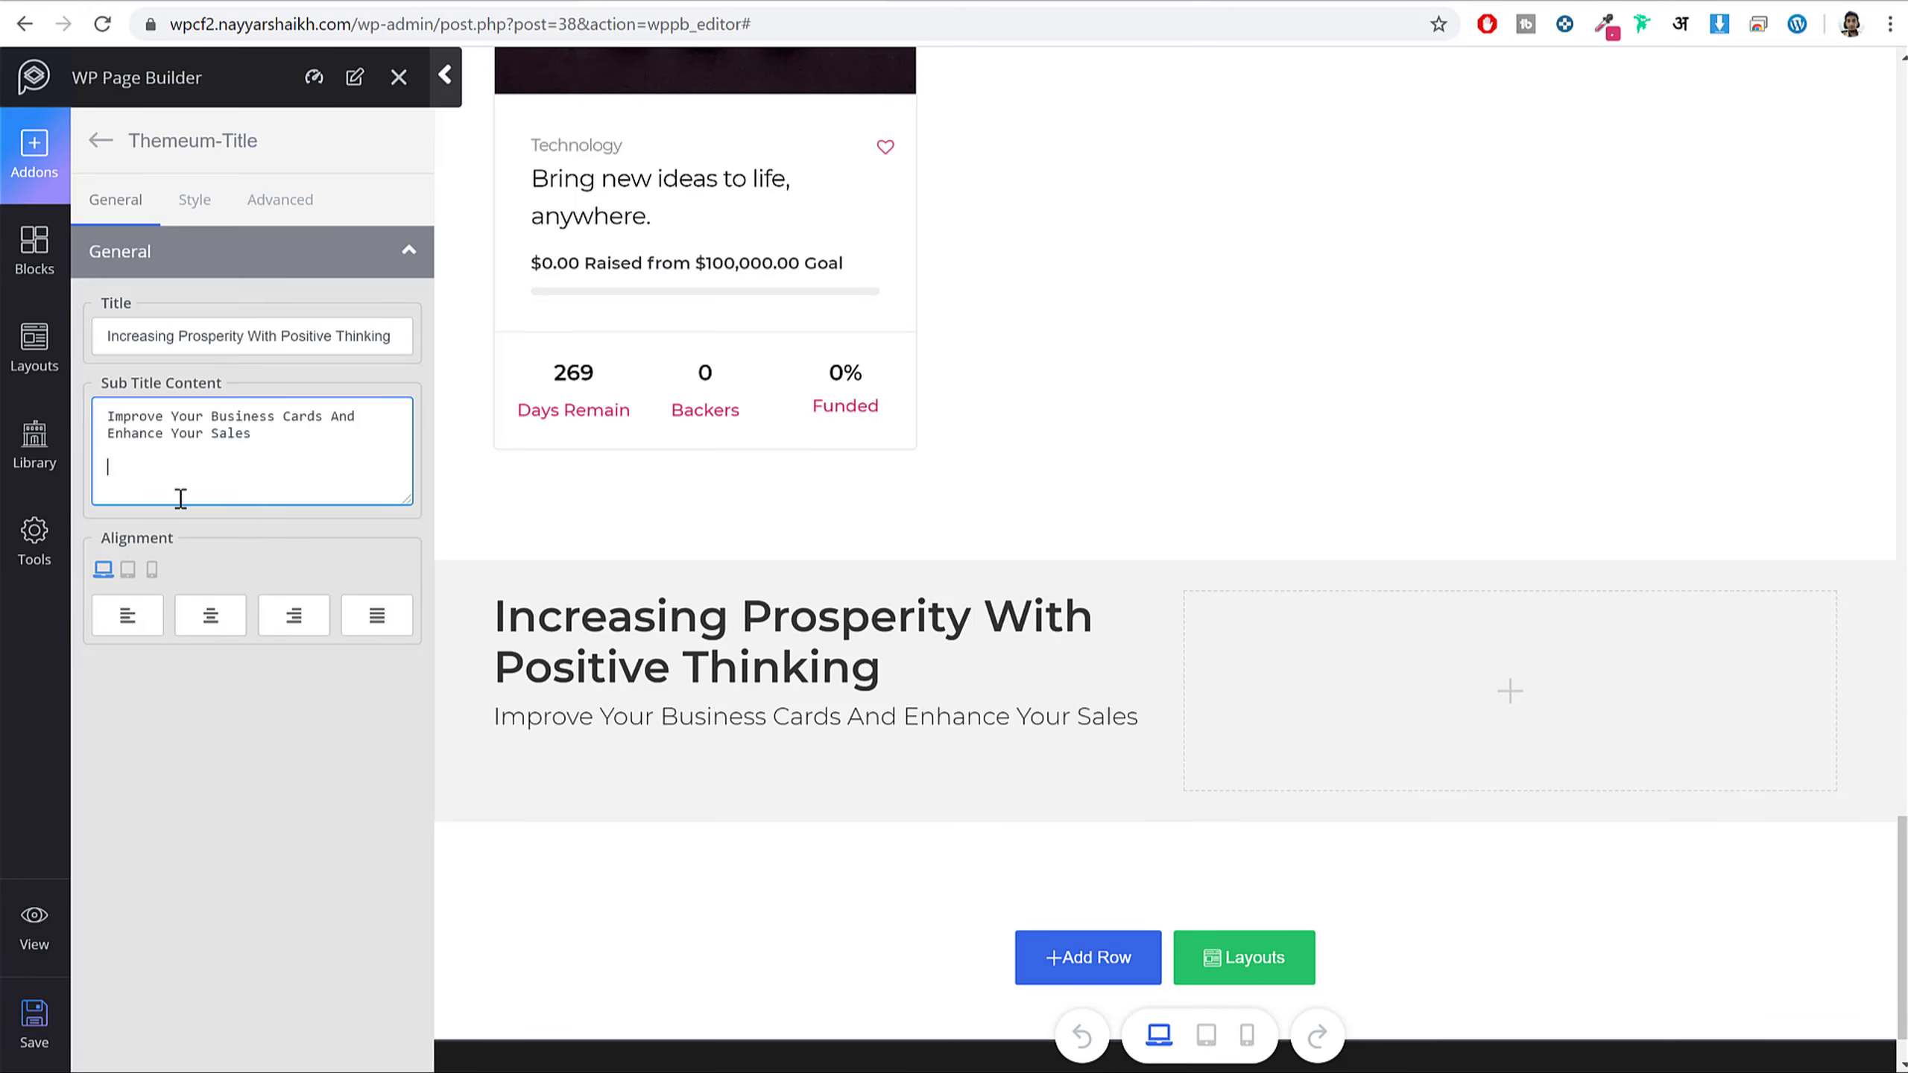
# - Open the title's style settings and sample the pink from the demo's featured projects section with the color picker extension
pyautogui.click(206, 204)
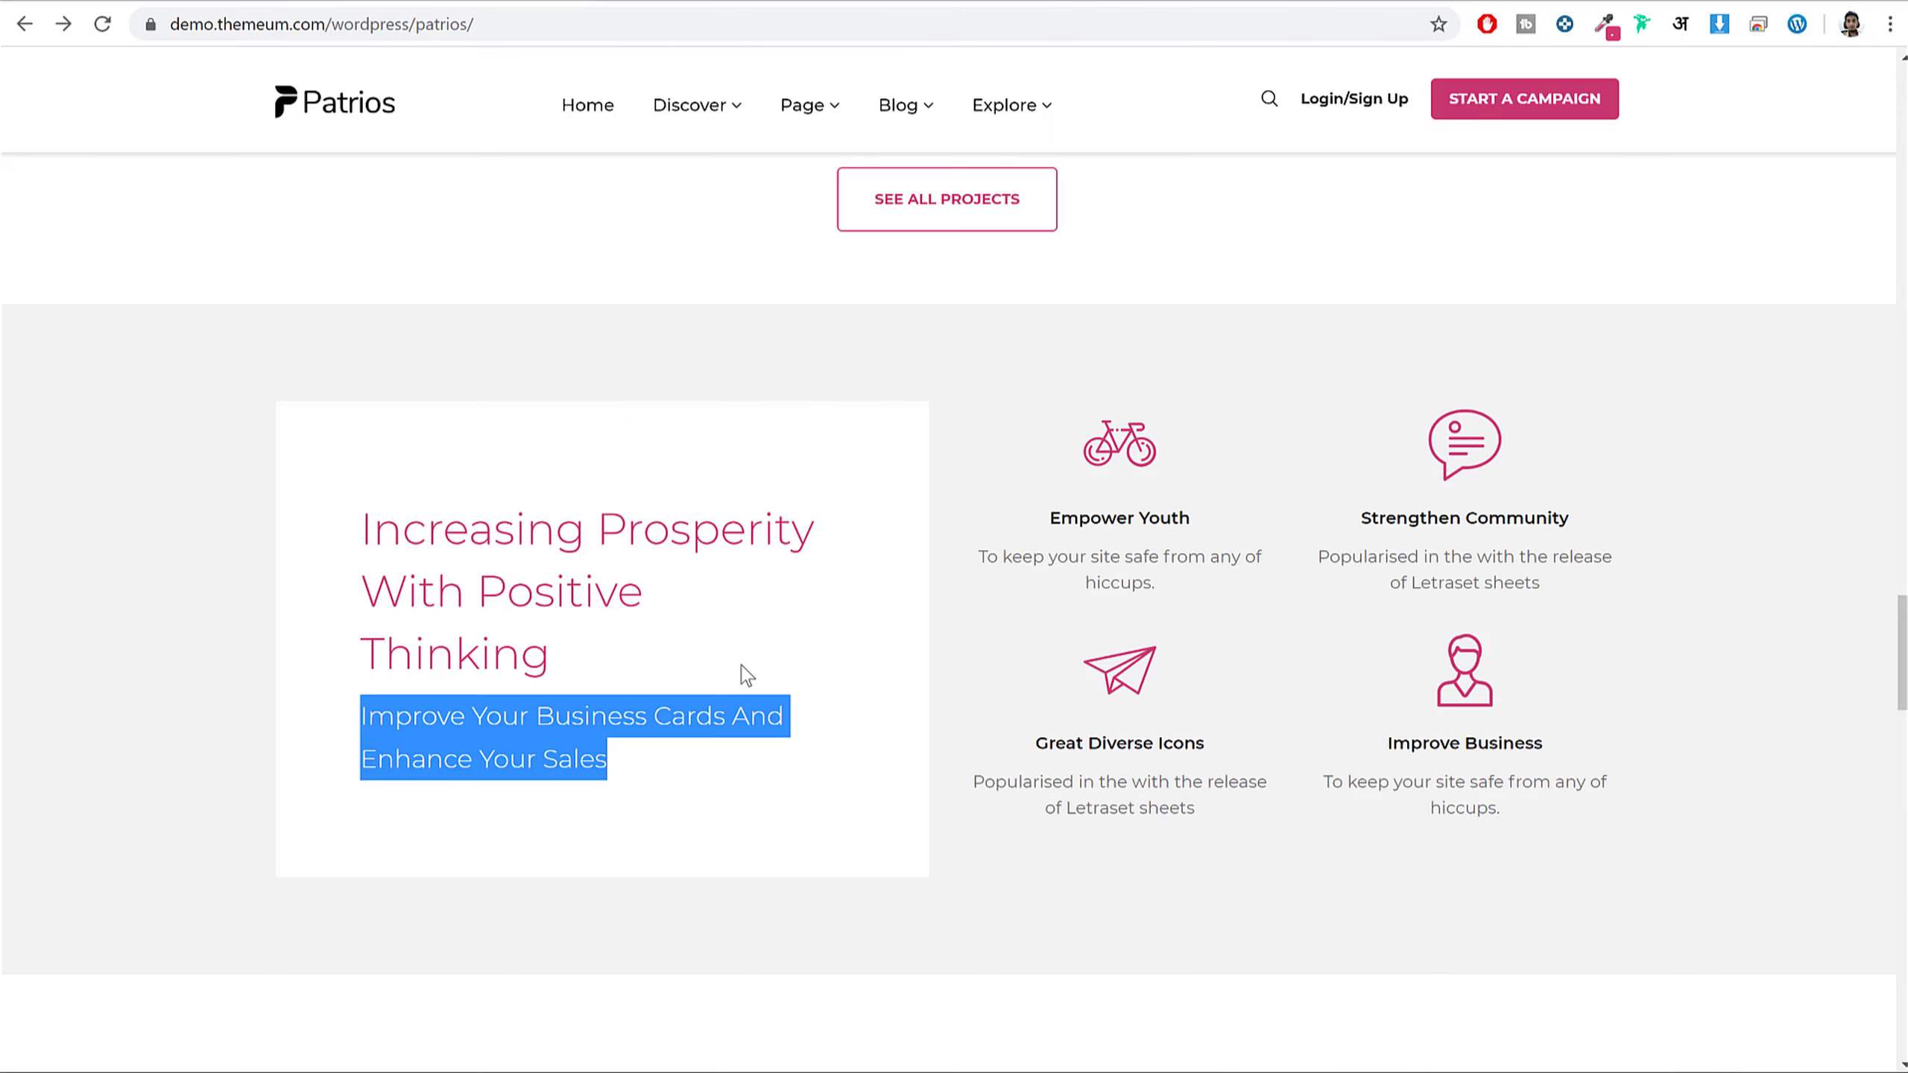
pyautogui.moveTo(587, 639); pyautogui.dragTo(585, 597)
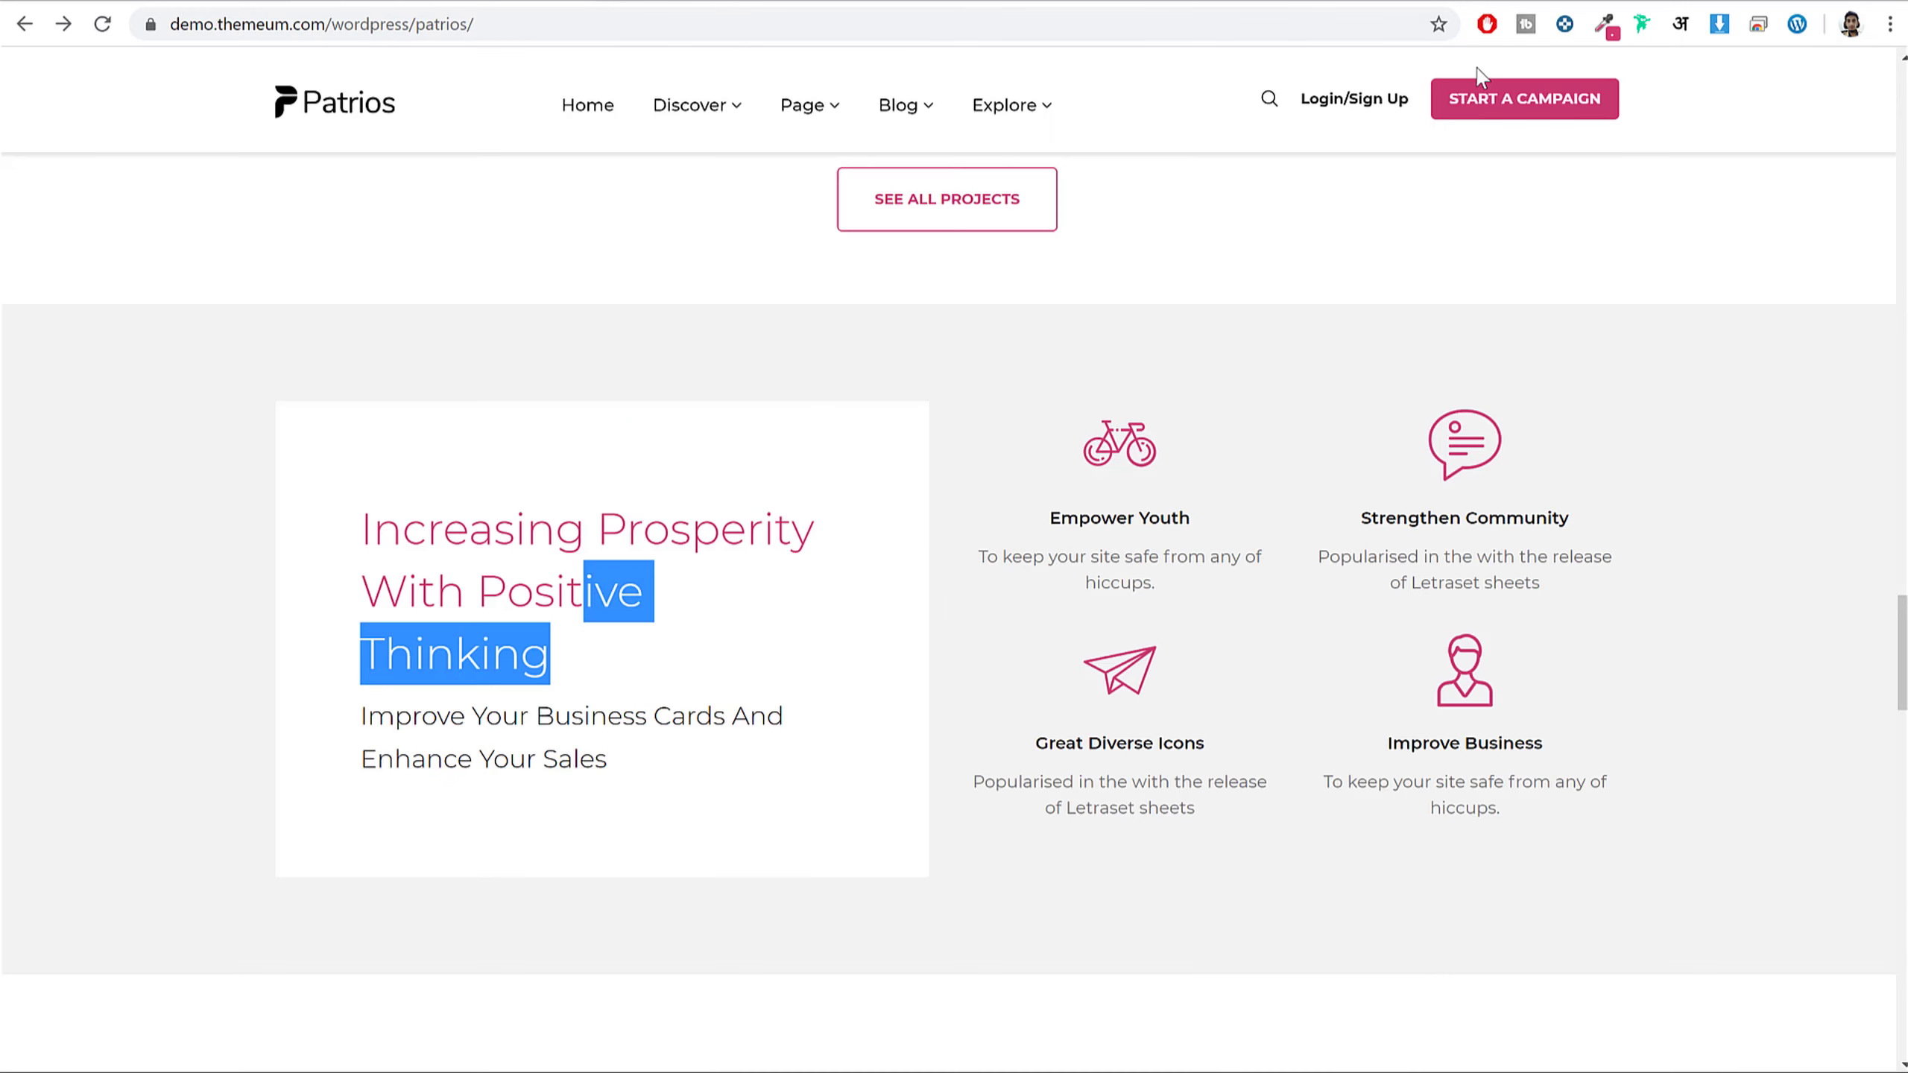
pyautogui.click(1603, 24)
pyautogui.scroll(12, 770, 324)
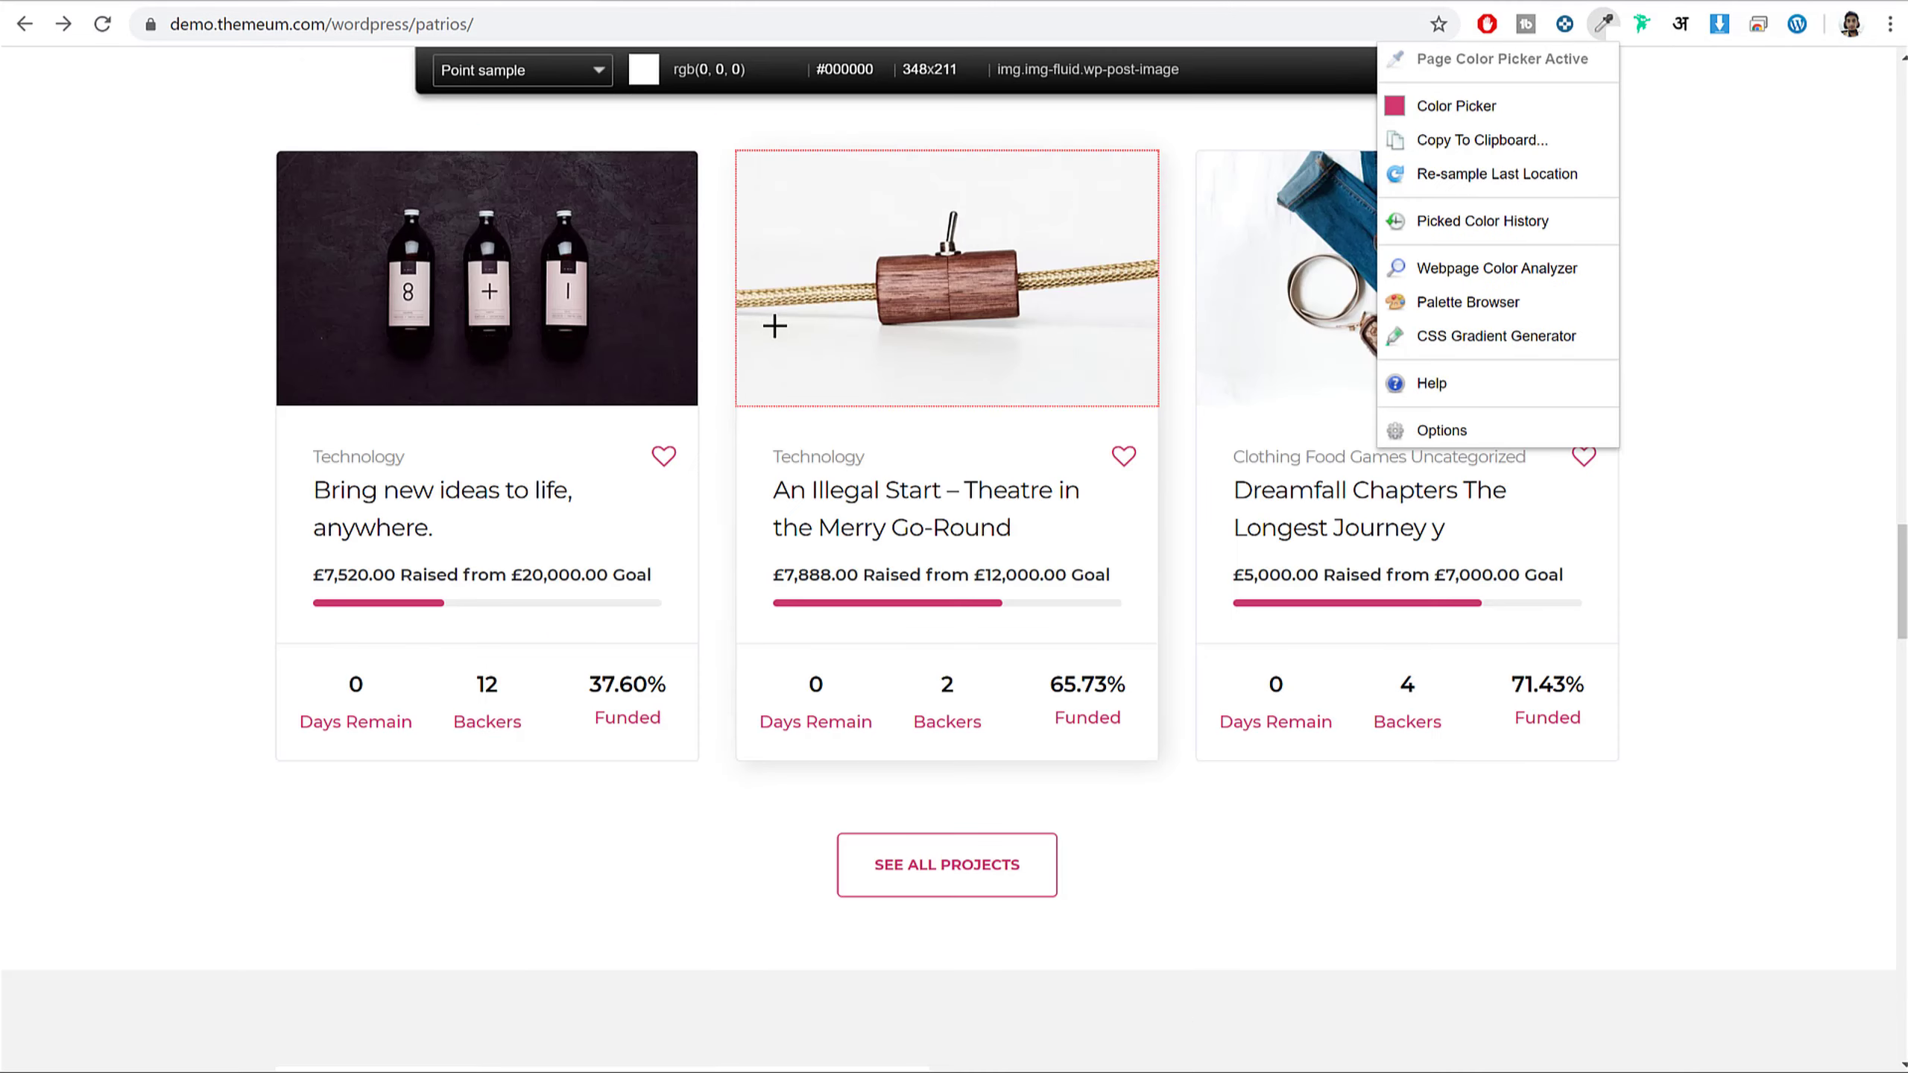
pyautogui.scroll(-4, 775, 324)
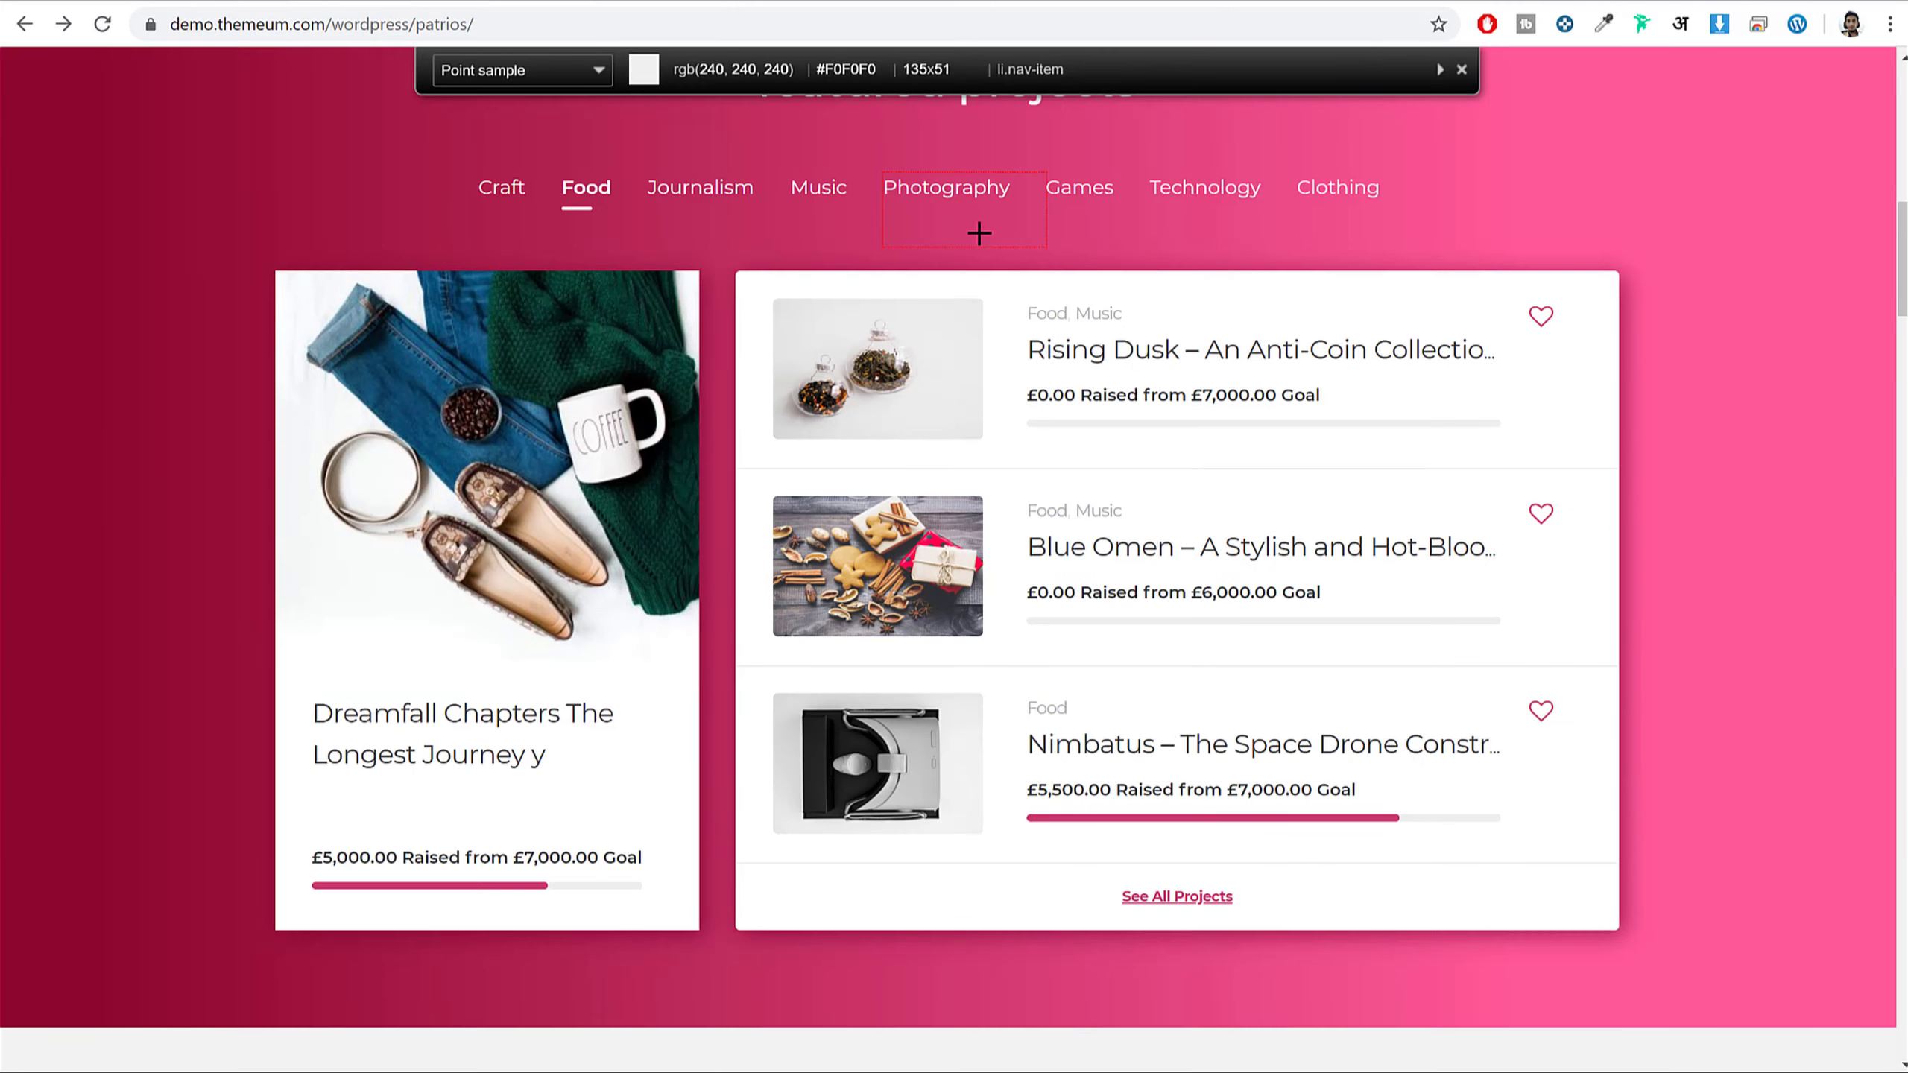
pyautogui.click(848, 123)
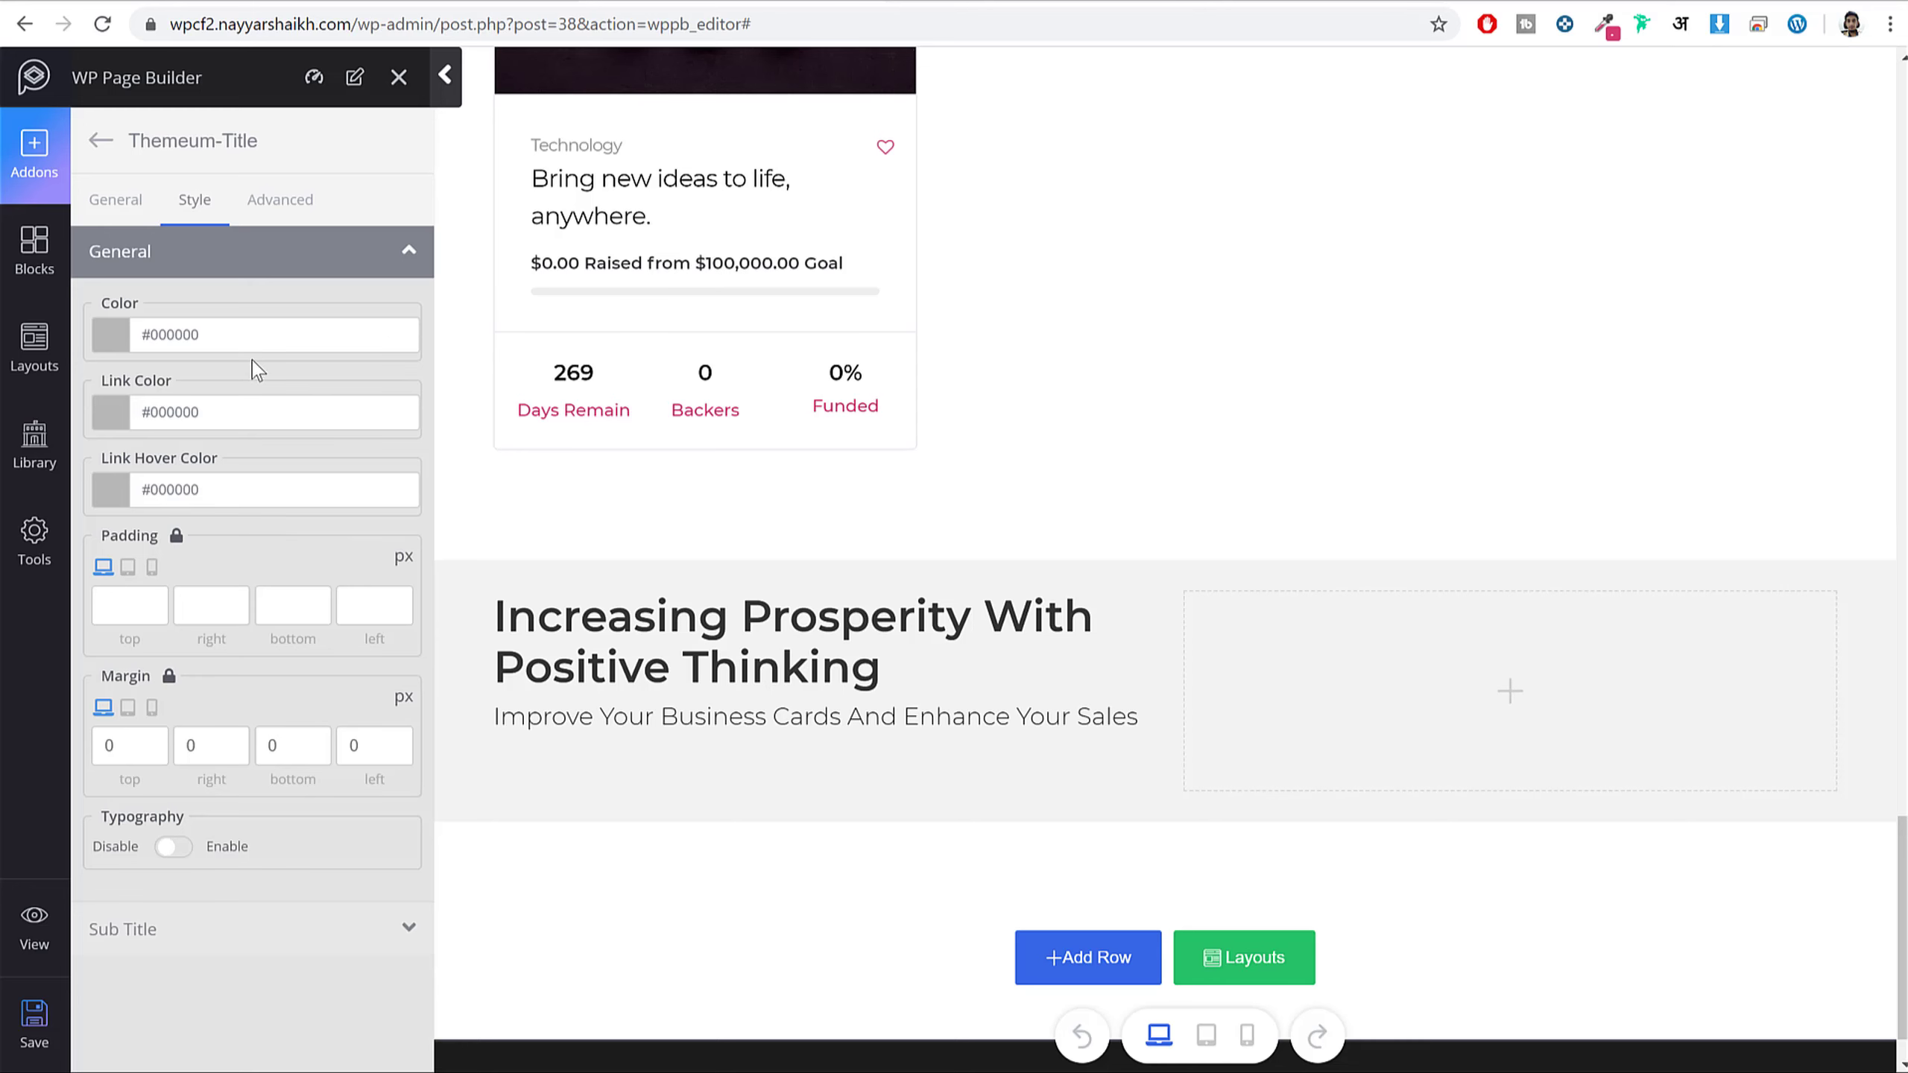
# - Set the title's color and link color to the sampled #D63B71
pyautogui.click(288, 324)
pyautogui.hotkey('ctrl', 'v')
pyautogui.click(383, 314)
pyautogui.click(323, 423)
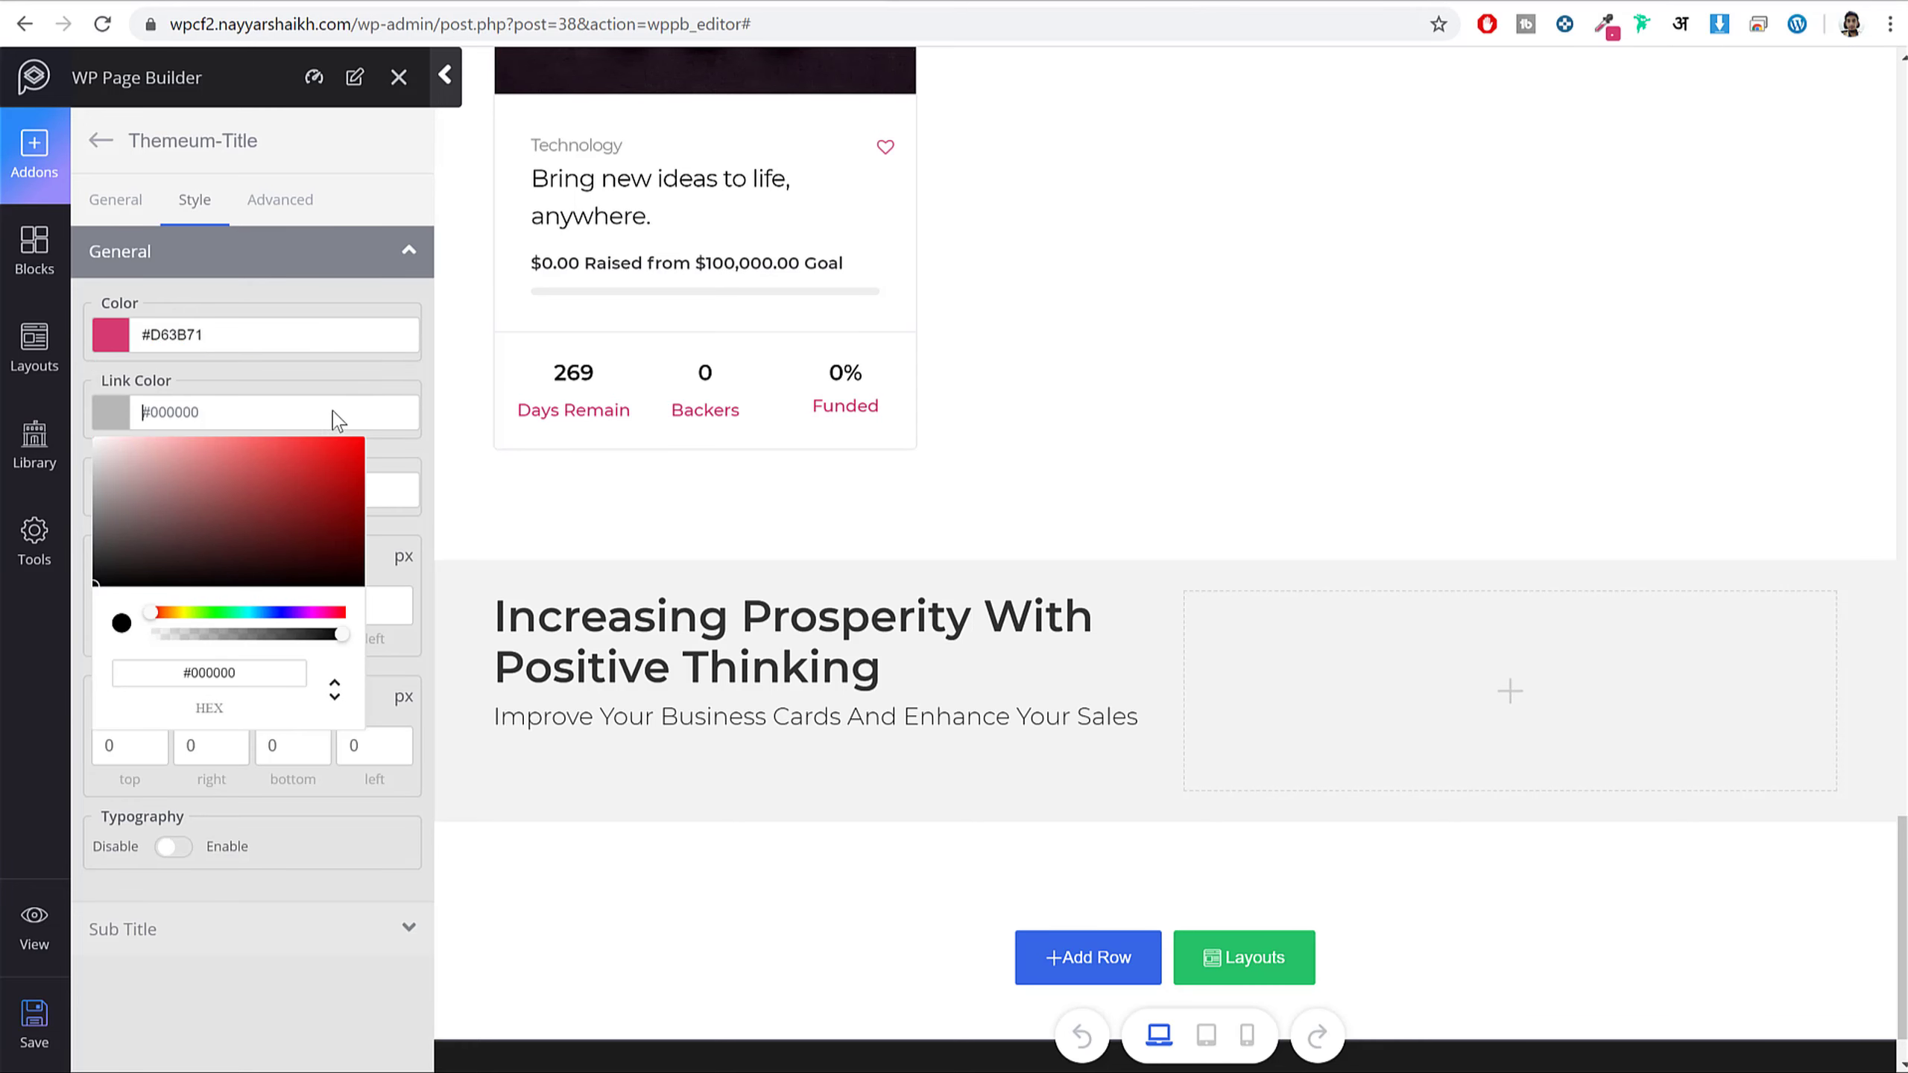
pyautogui.hotkey('ctrl', 'v')
pyautogui.click(357, 327)
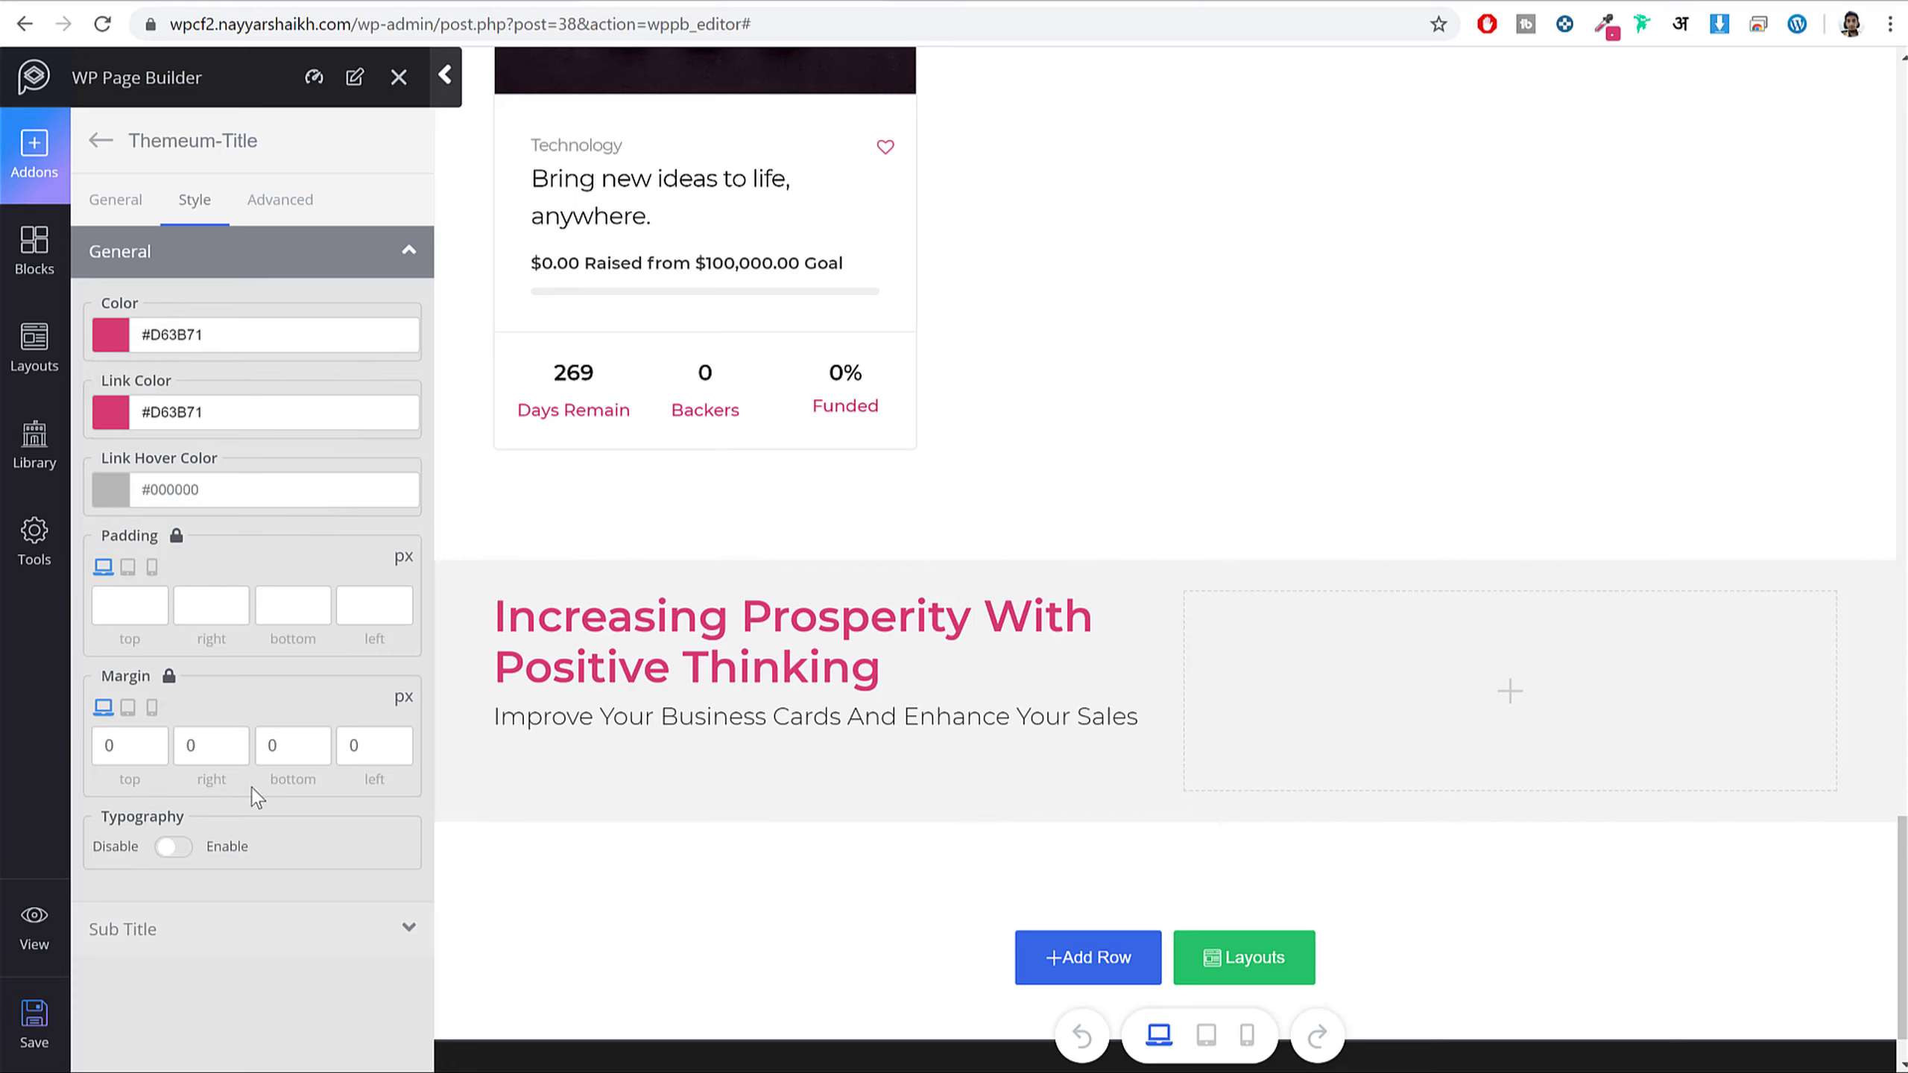
# - Enable custom typography for the title and set its font size to 36 px
pyautogui.click(173, 846)
pyautogui.scroll(-6, 359, 537)
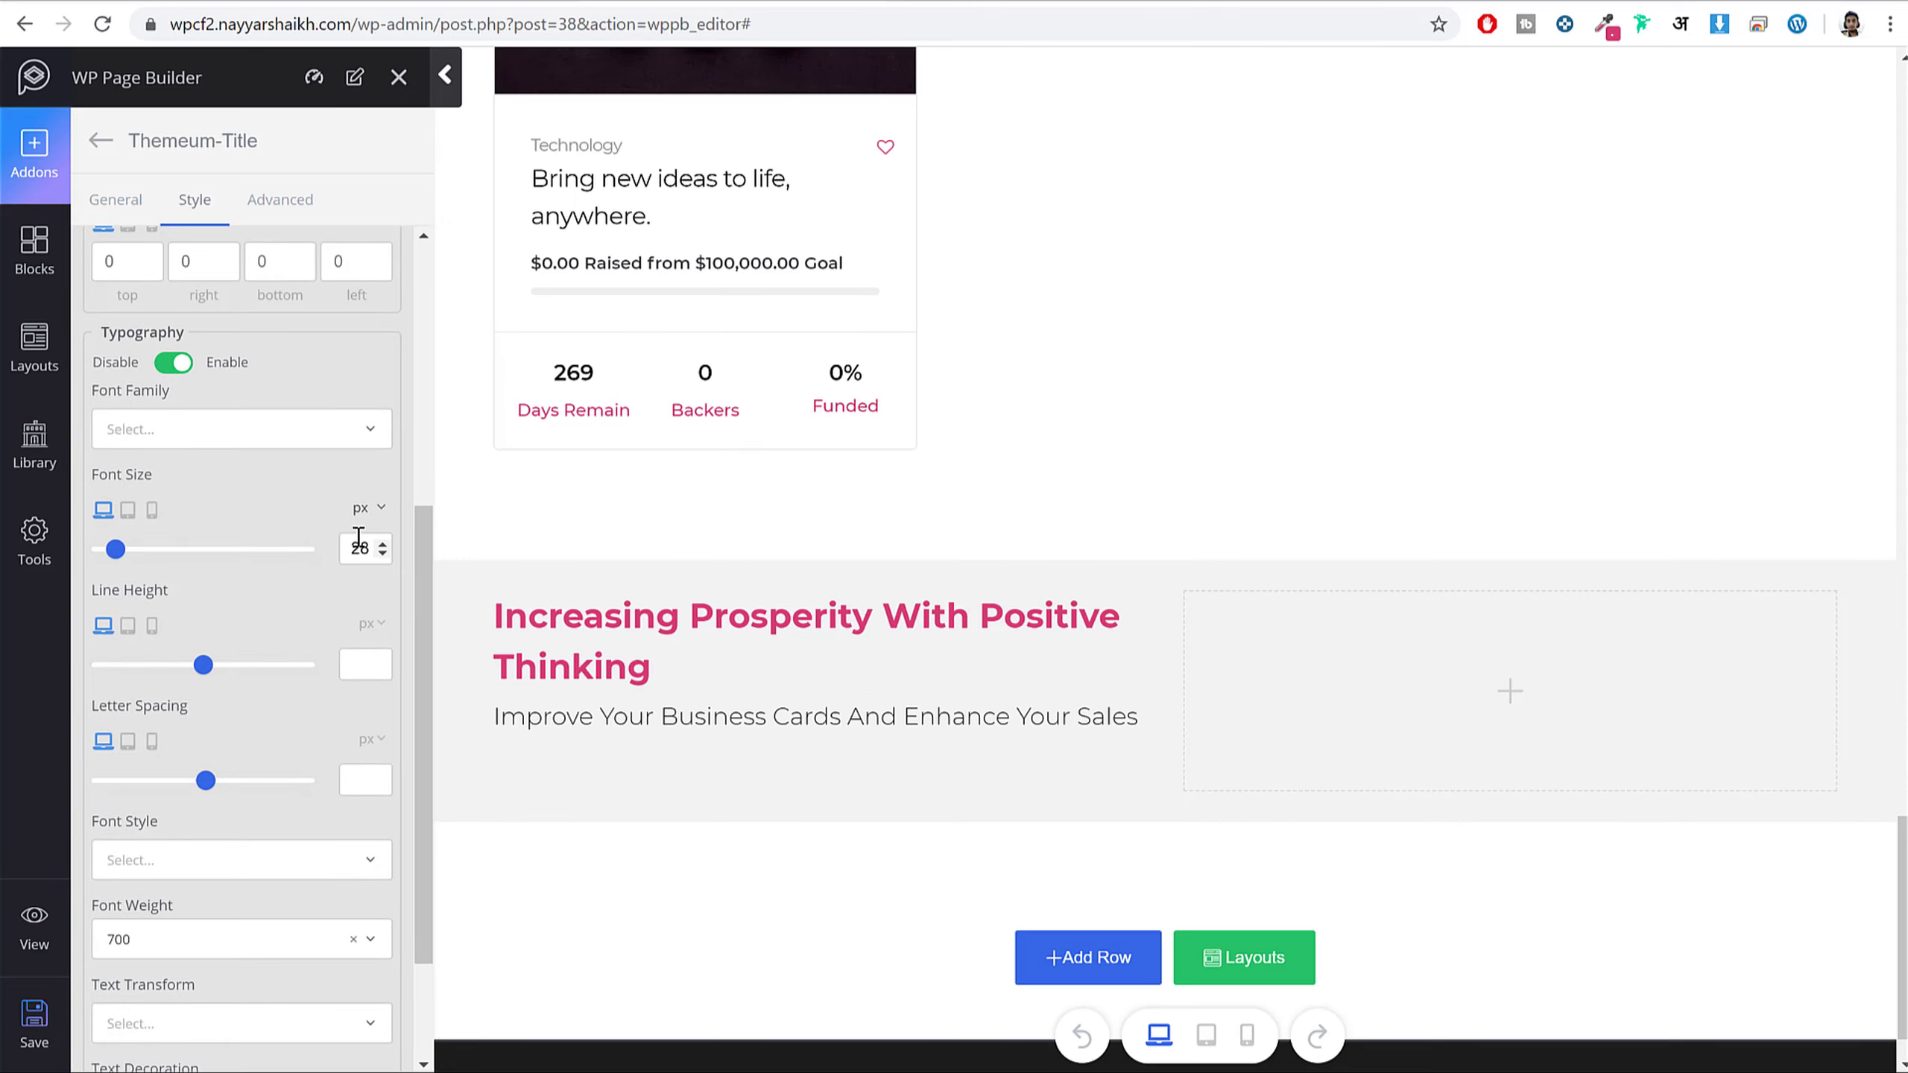
pyautogui.moveTo(369, 551); pyautogui.dragTo(301, 541)
pyautogui.write('36')
pyautogui.scroll(-2, 248, 772)
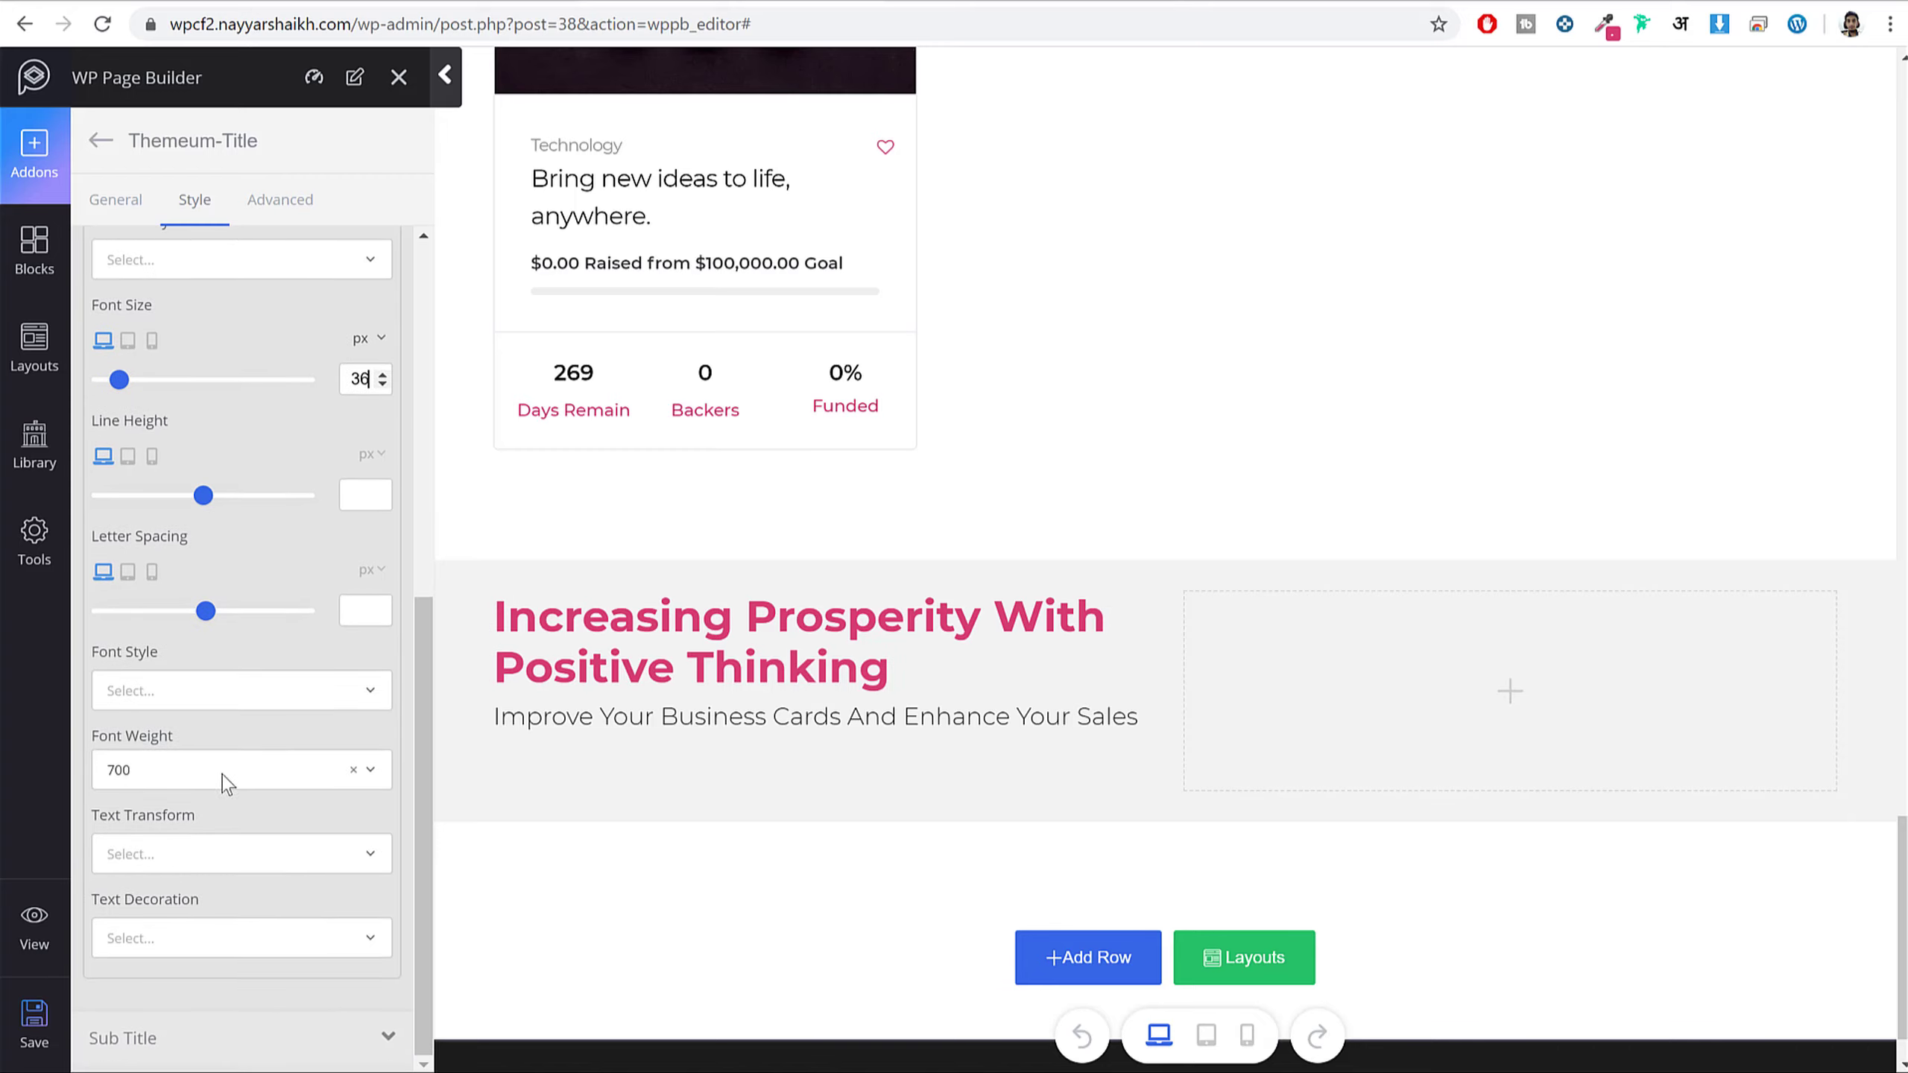
# - Match the title's weight to the demo heading by setting it to 300, and set its line height to 55 px
pyautogui.click(219, 774)
pyautogui.click(184, 874)
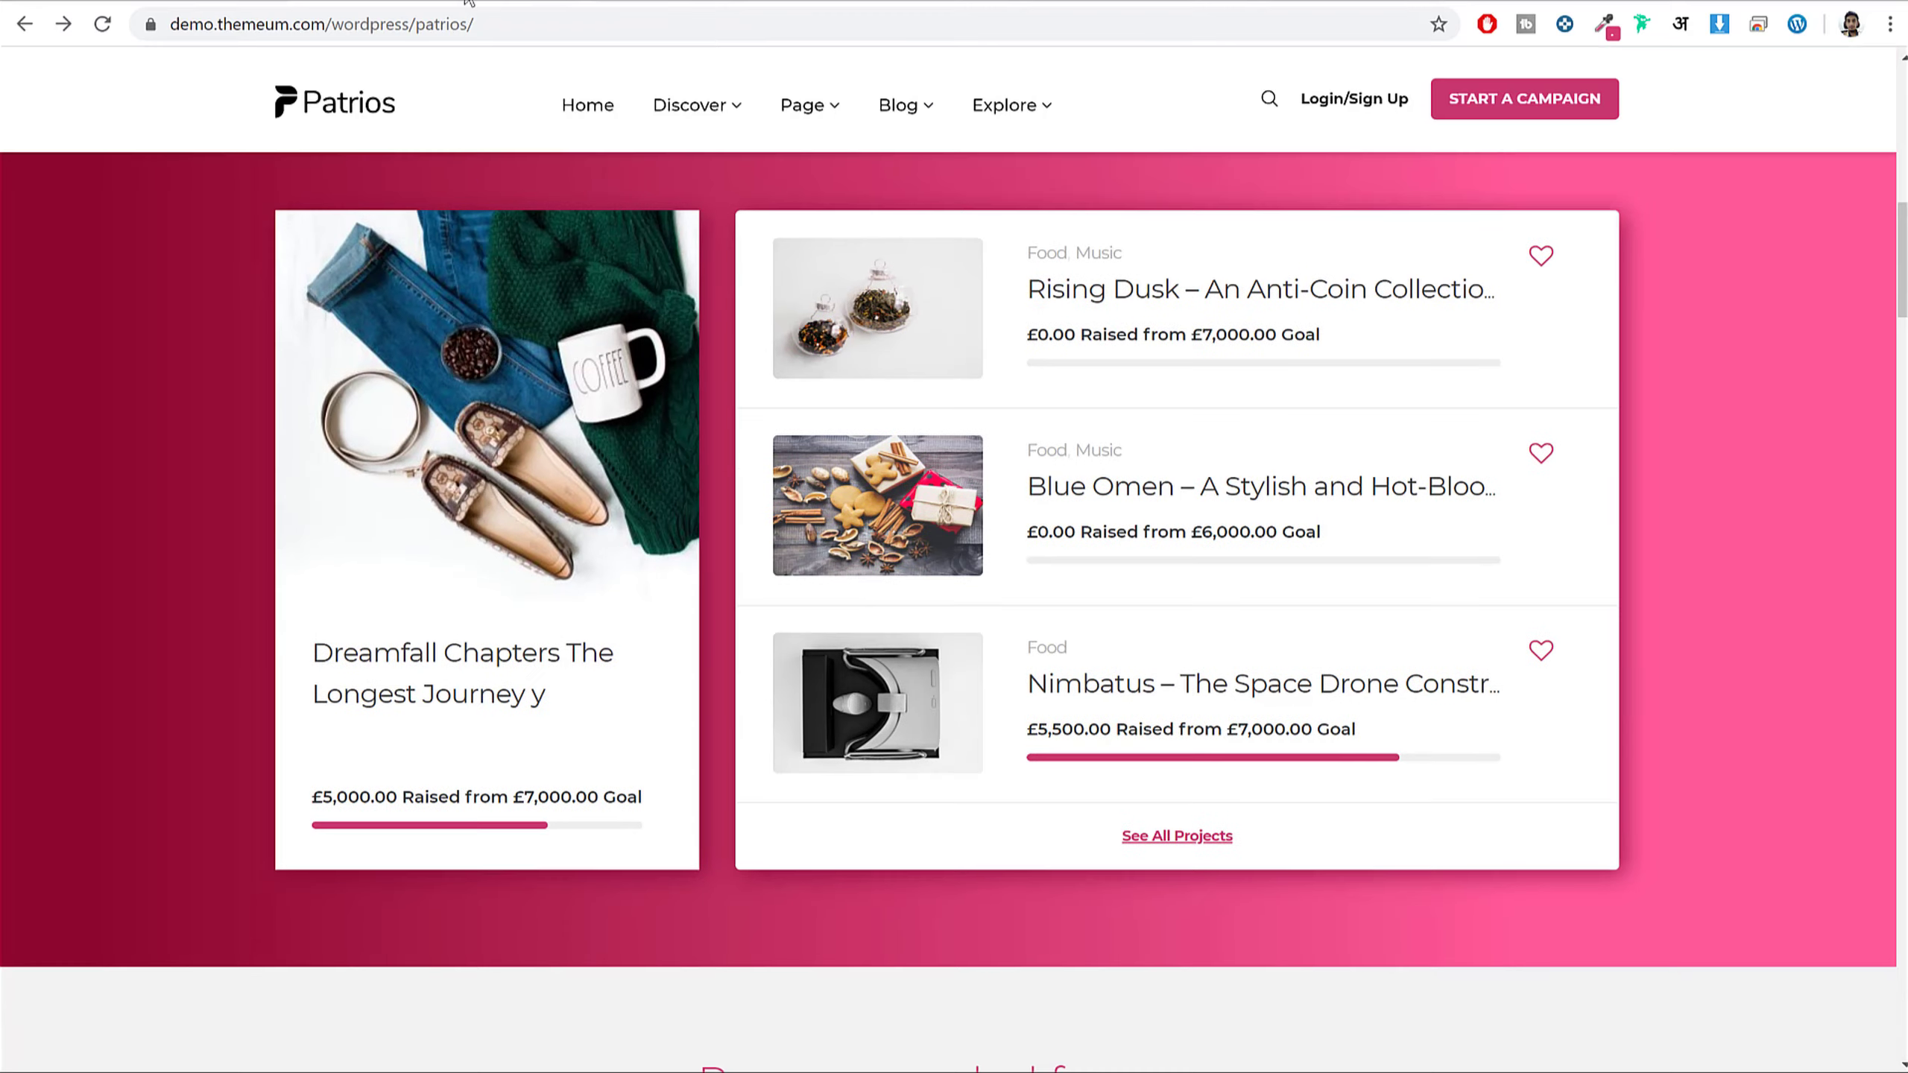
pyautogui.scroll(-10, 918, 844)
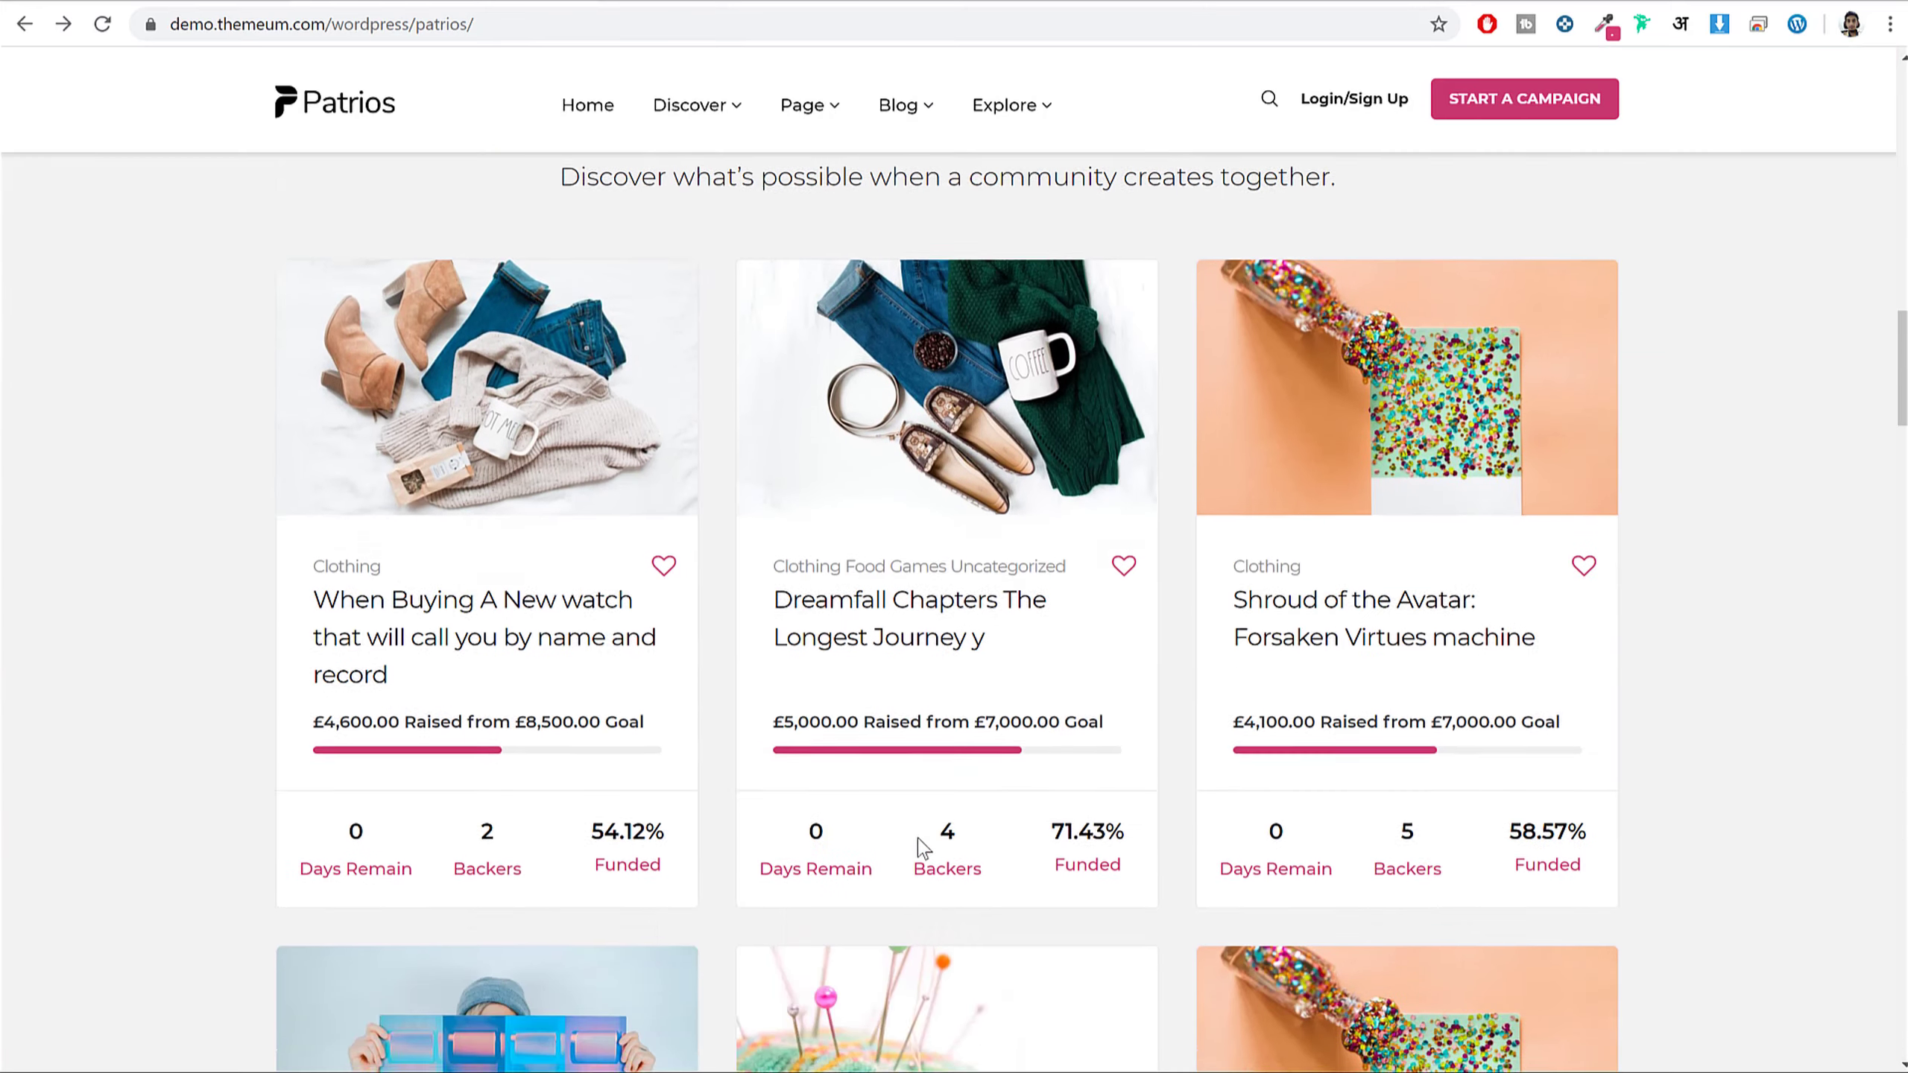
pyautogui.scroll(-20, 920, 845)
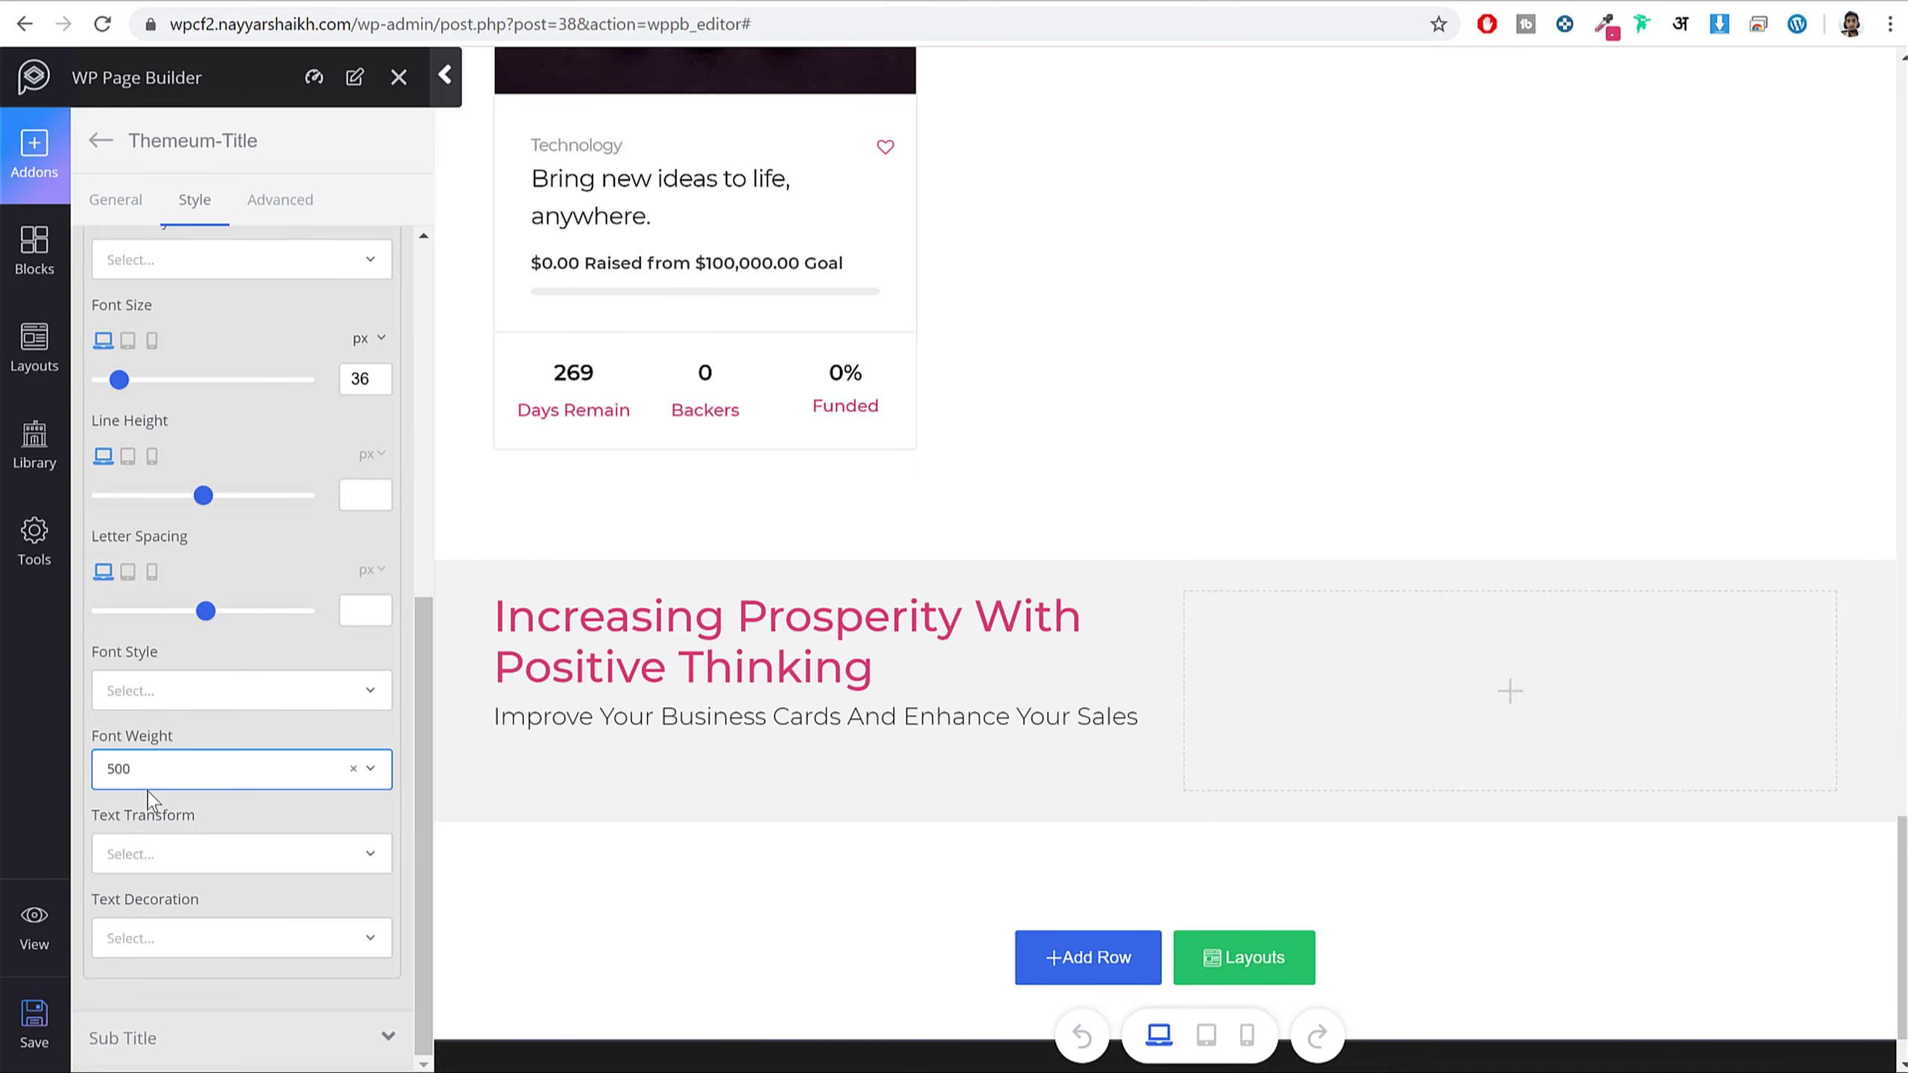
pyautogui.click(150, 778)
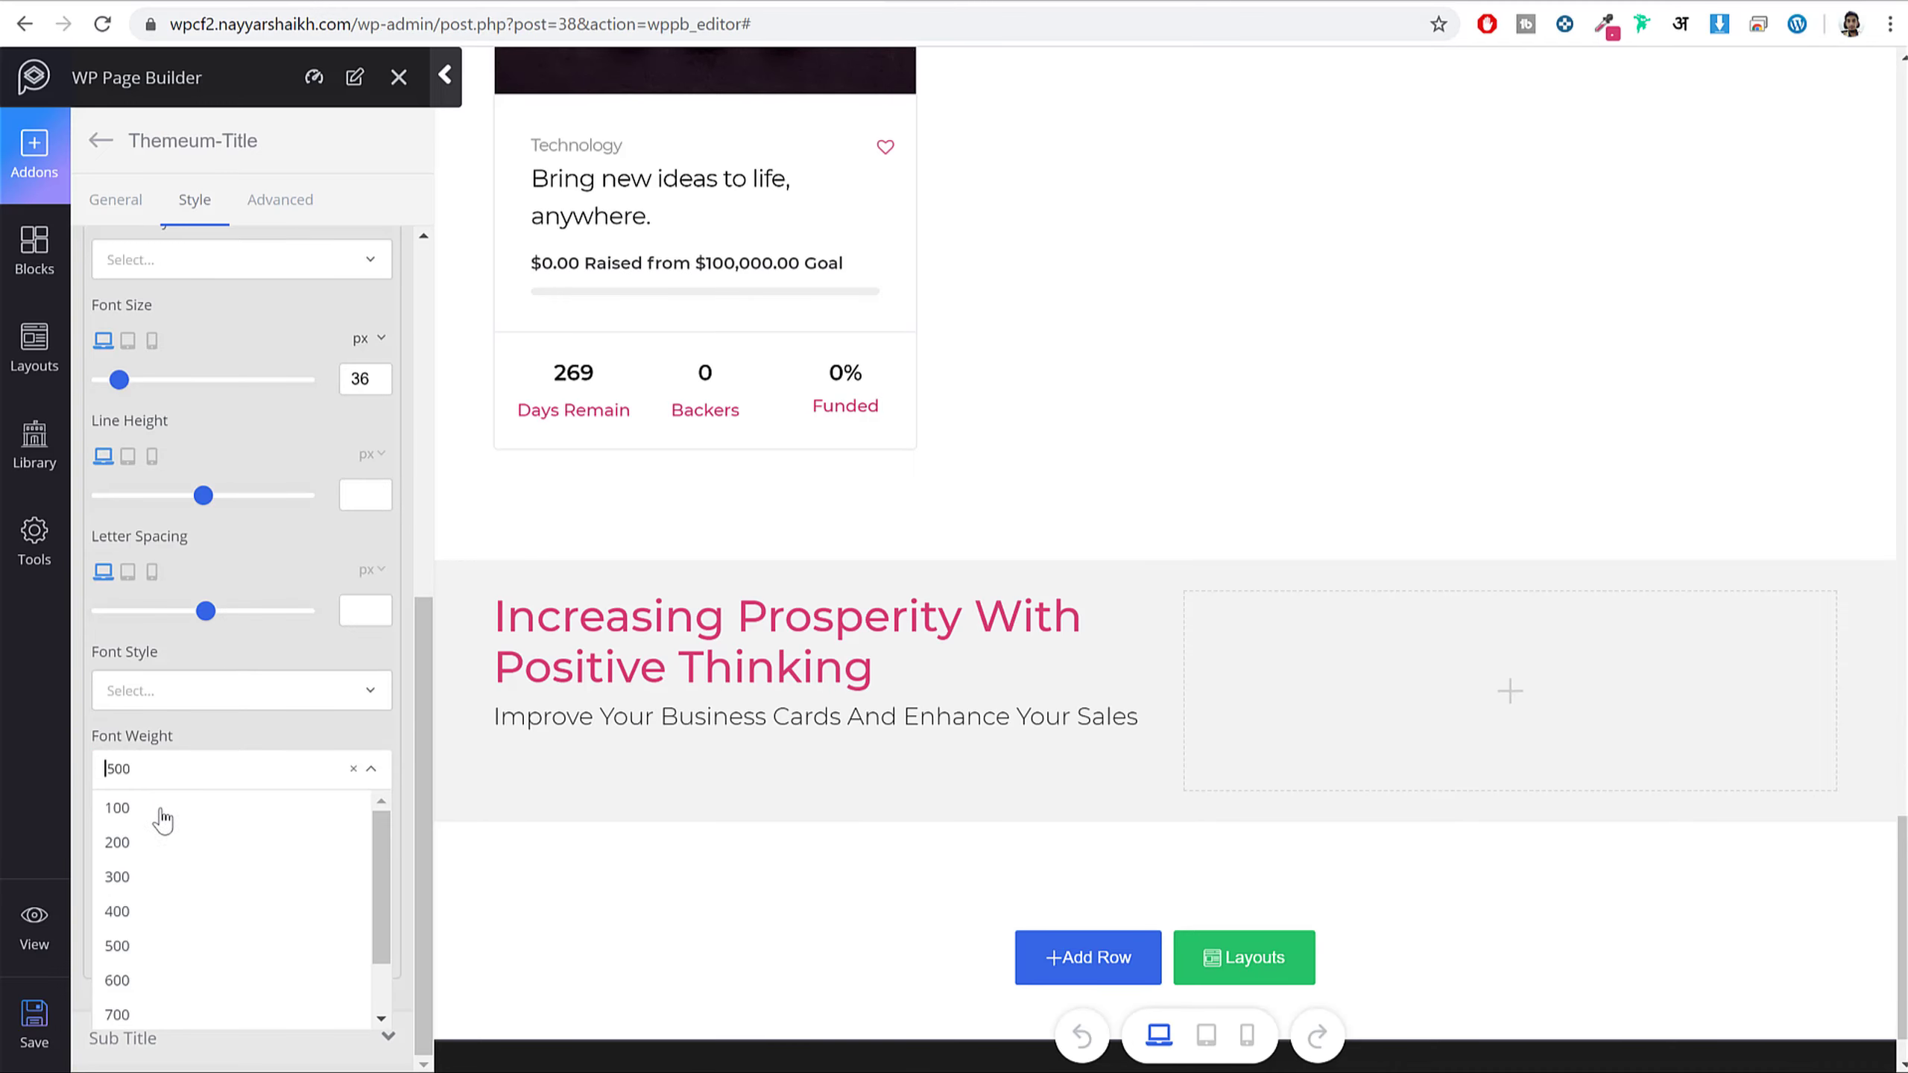
pyautogui.click(150, 874)
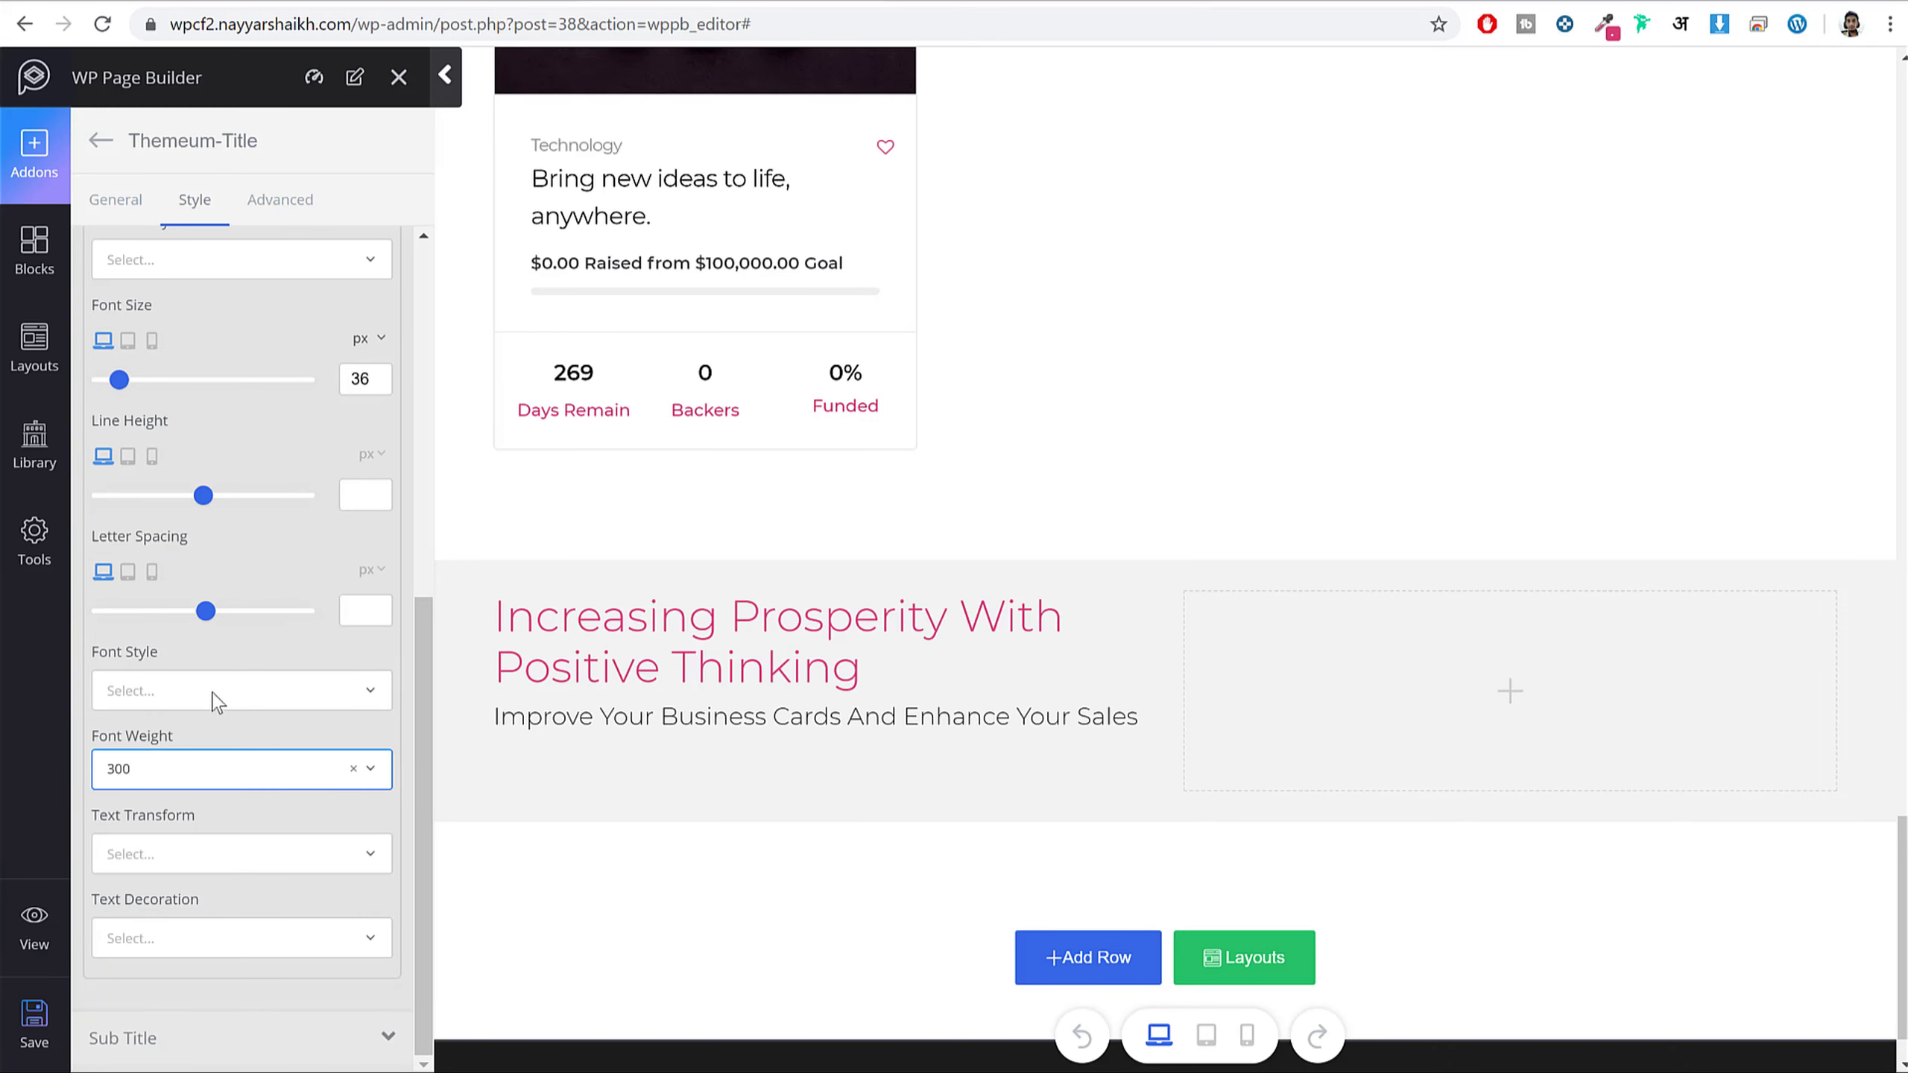
pyautogui.click(357, 499)
pyautogui.write('50')
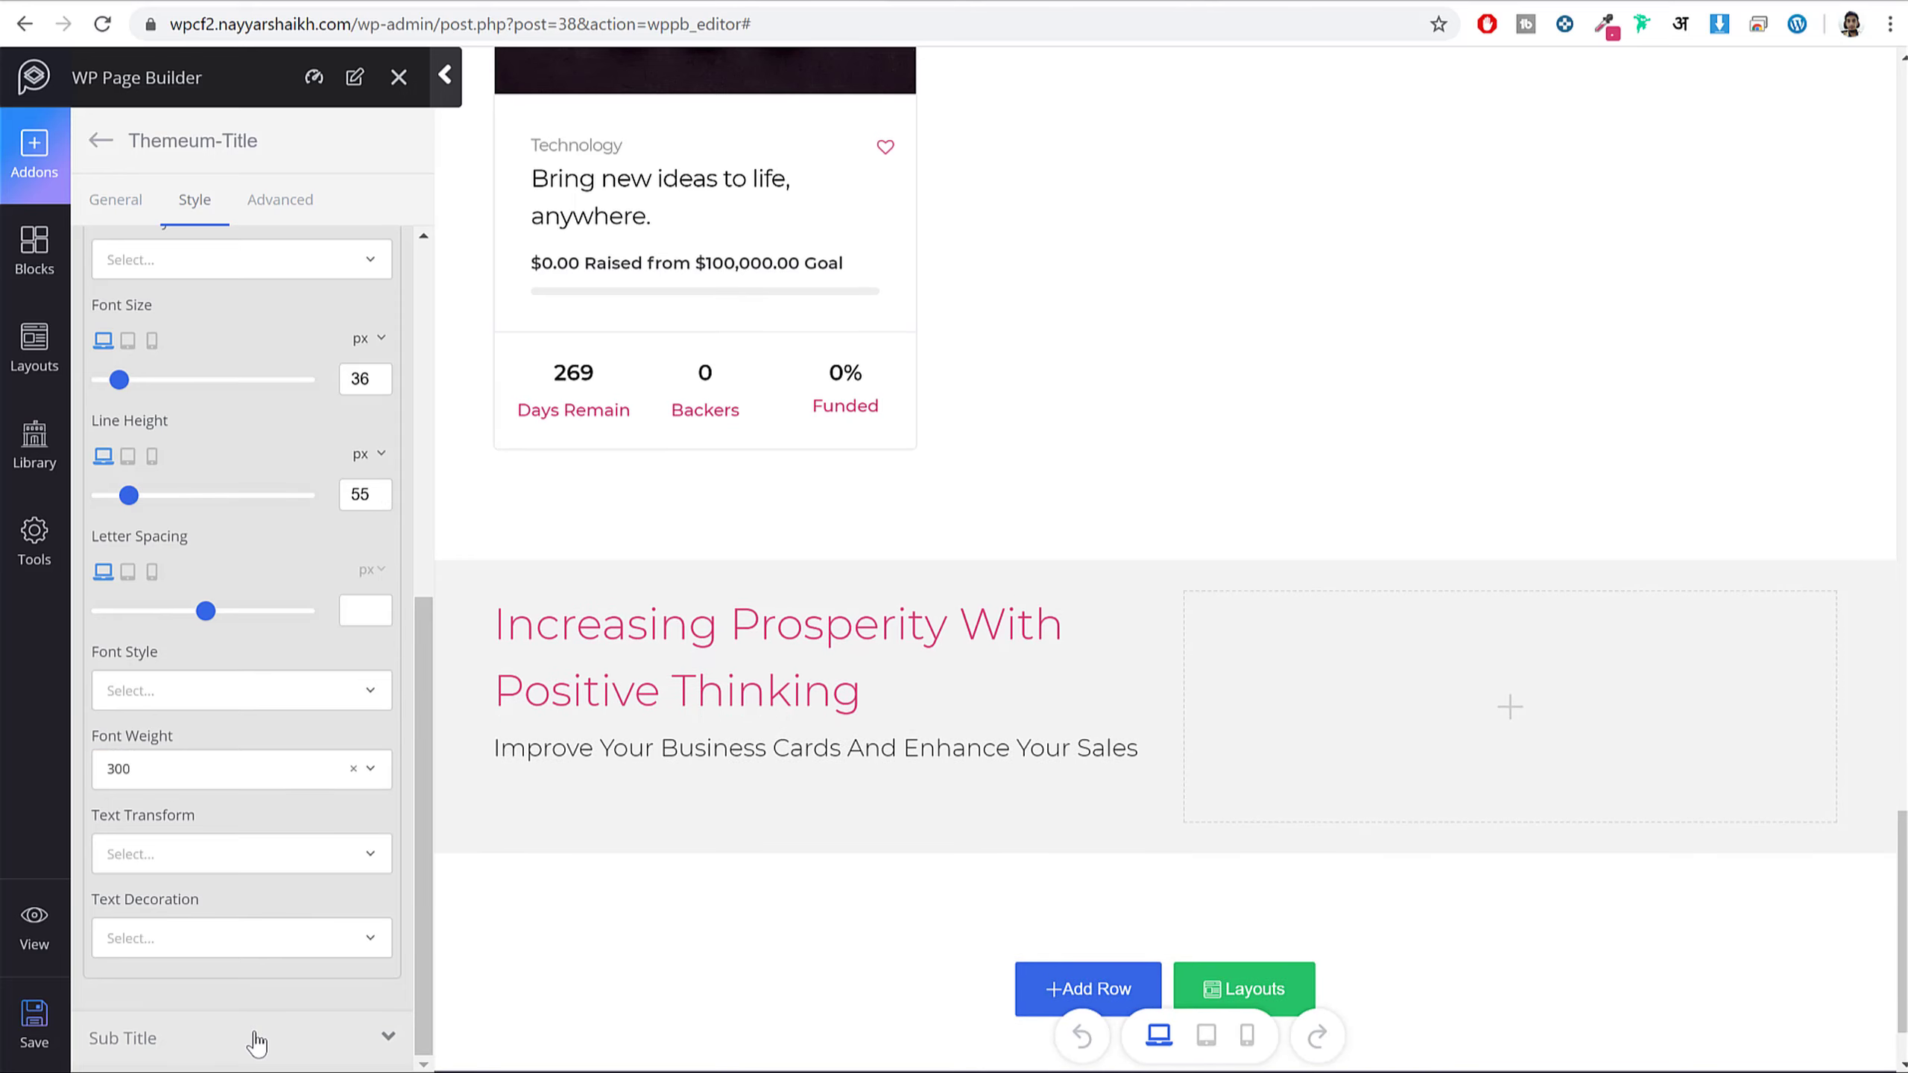
# - Enable custom typography for the subtitle and set its font size to 21 px
pyautogui.click(256, 1037)
pyautogui.click(173, 528)
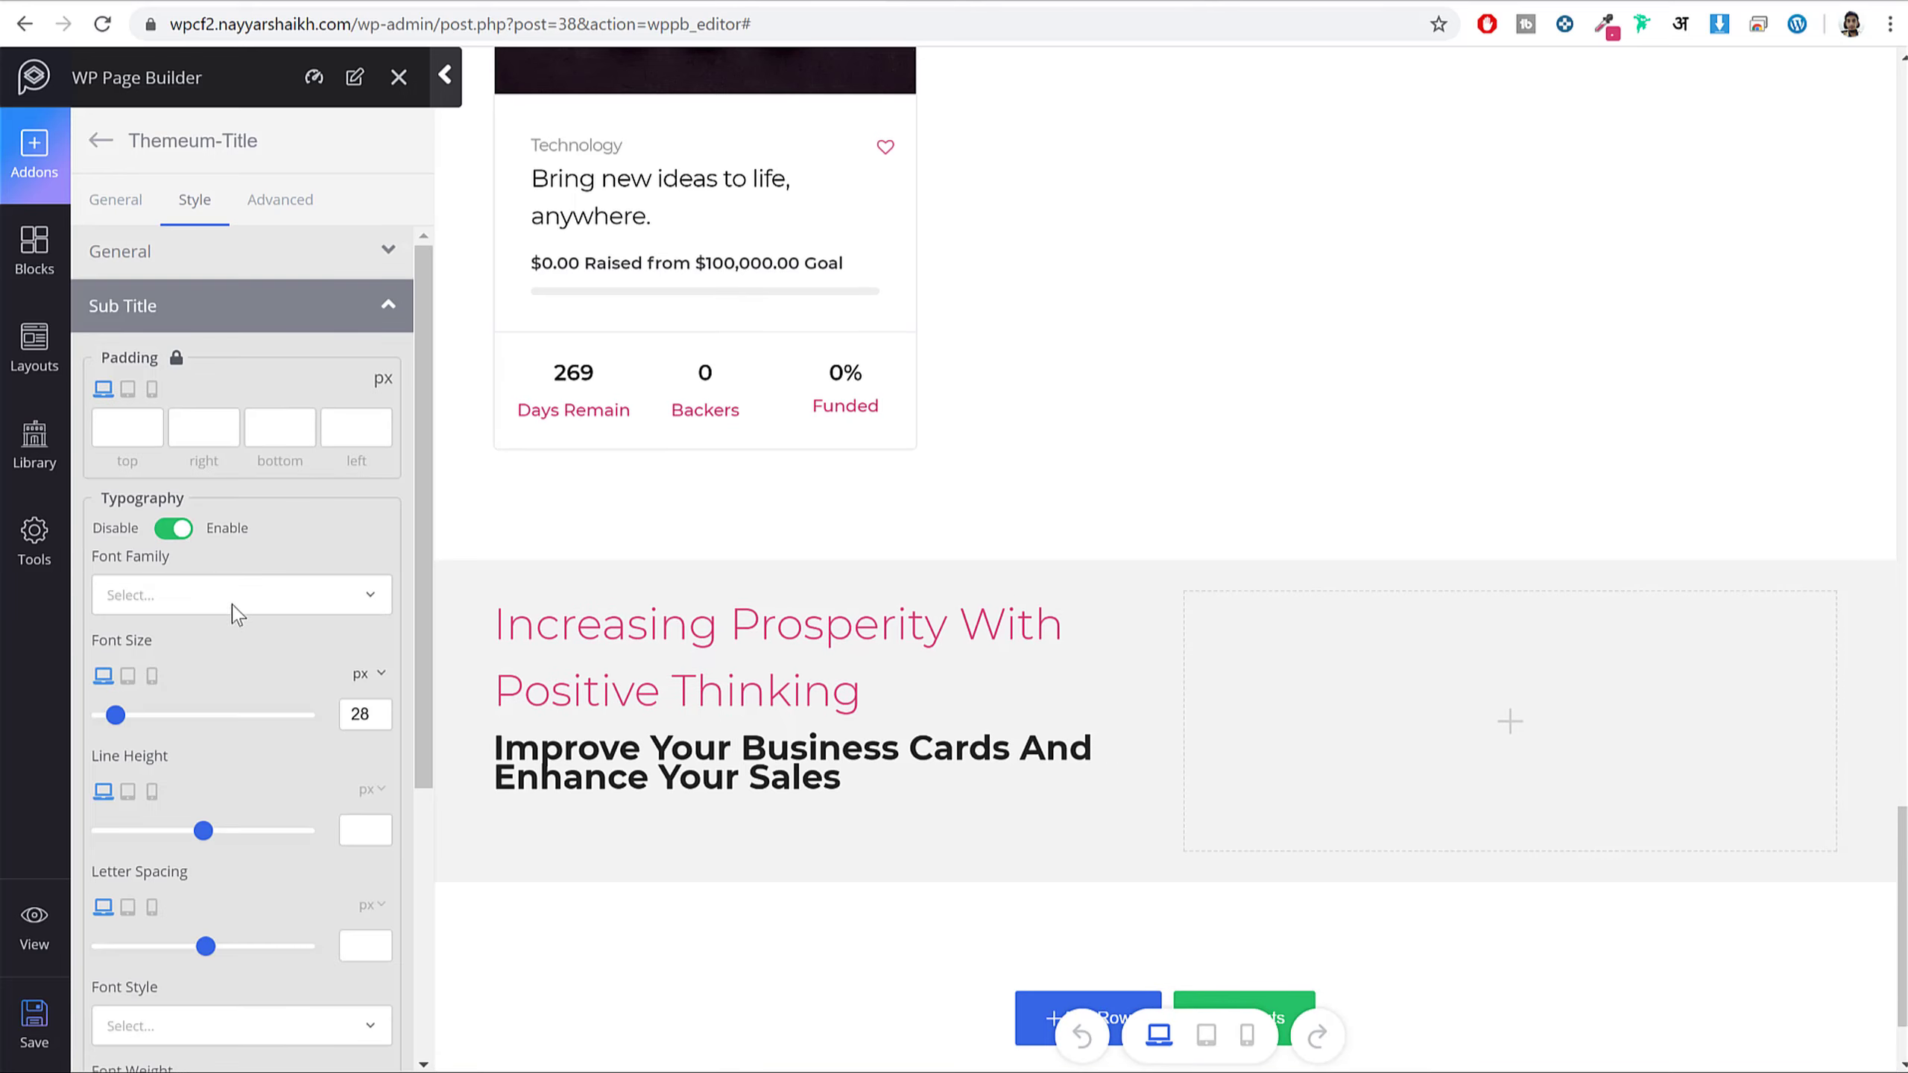
pyautogui.click(369, 712)
pyautogui.press('BackSpace')
pyautogui.write('1')
# - Set the subtitle's line height to 25 px and its font weight to 300
pyautogui.scroll(-1, 343, 771)
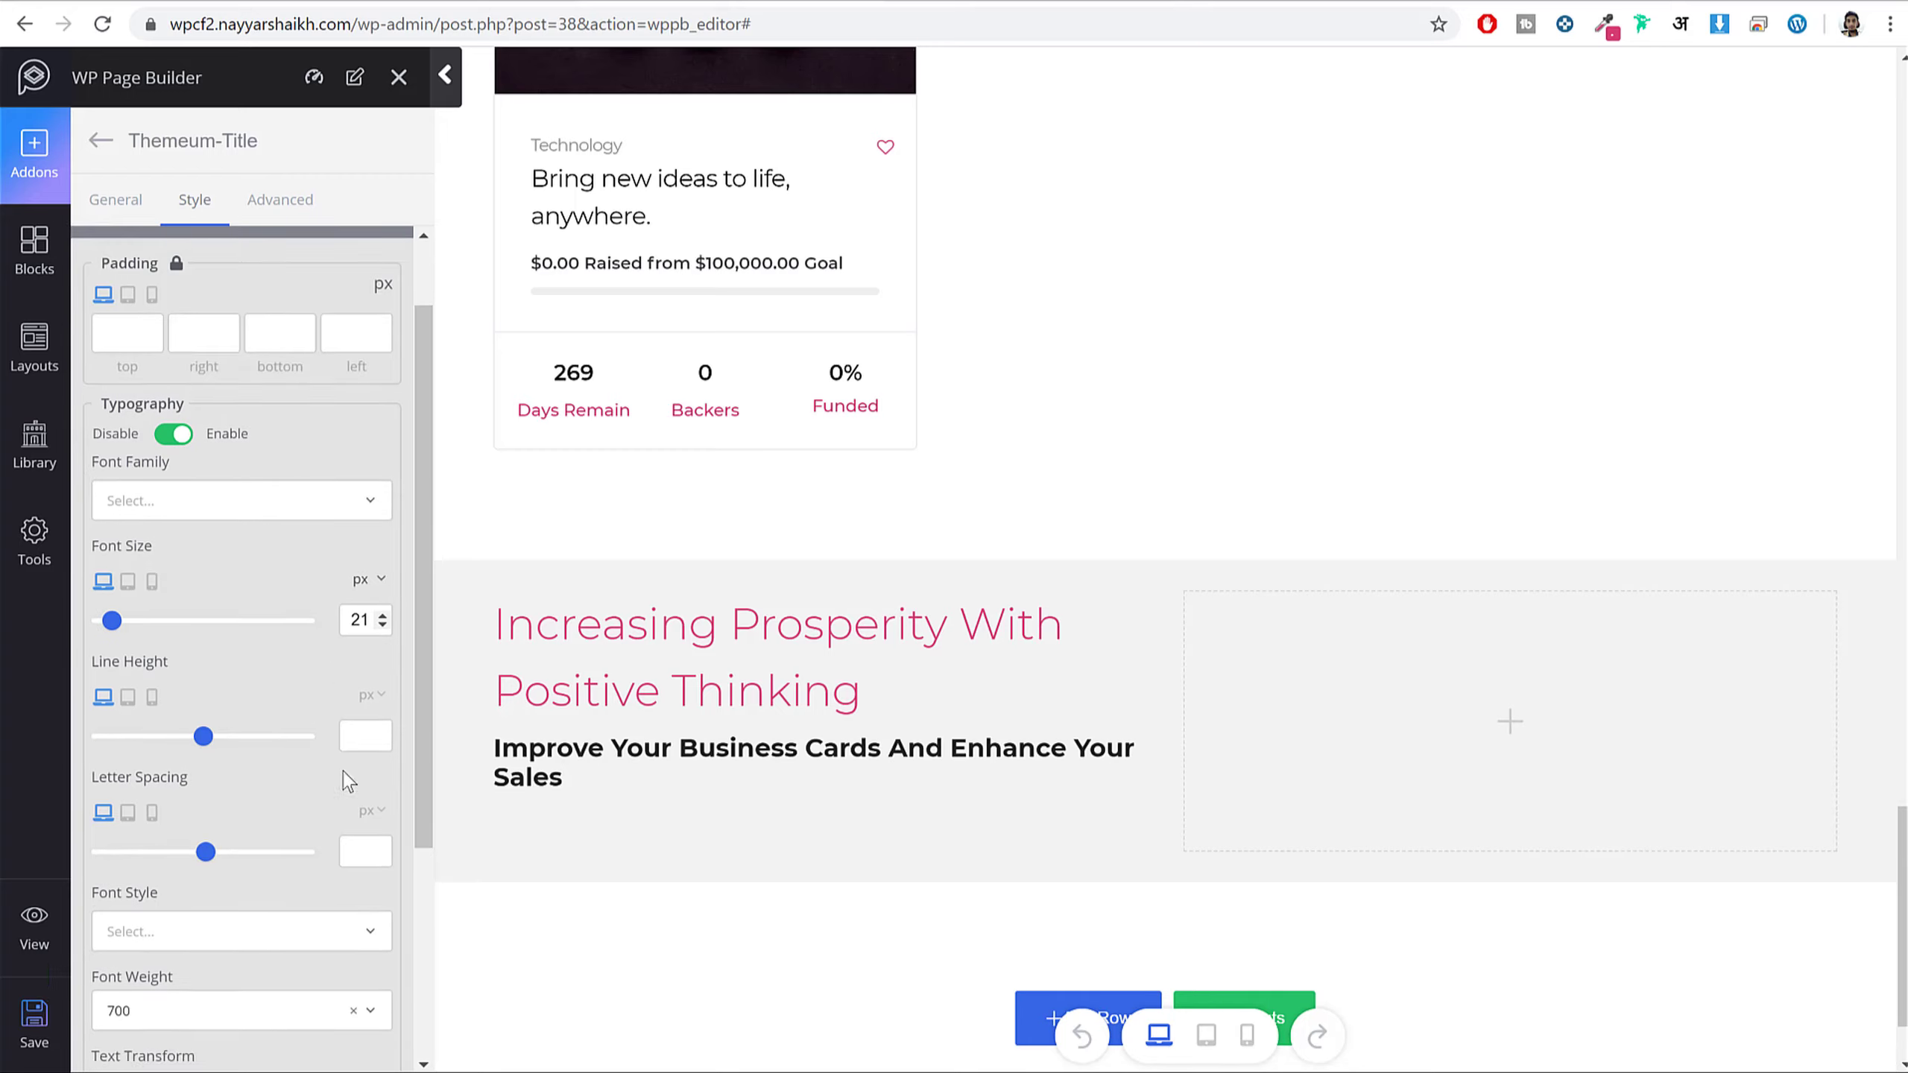
pyautogui.scroll(-2, 342, 771)
pyautogui.click(367, 580)
pyautogui.write('25')
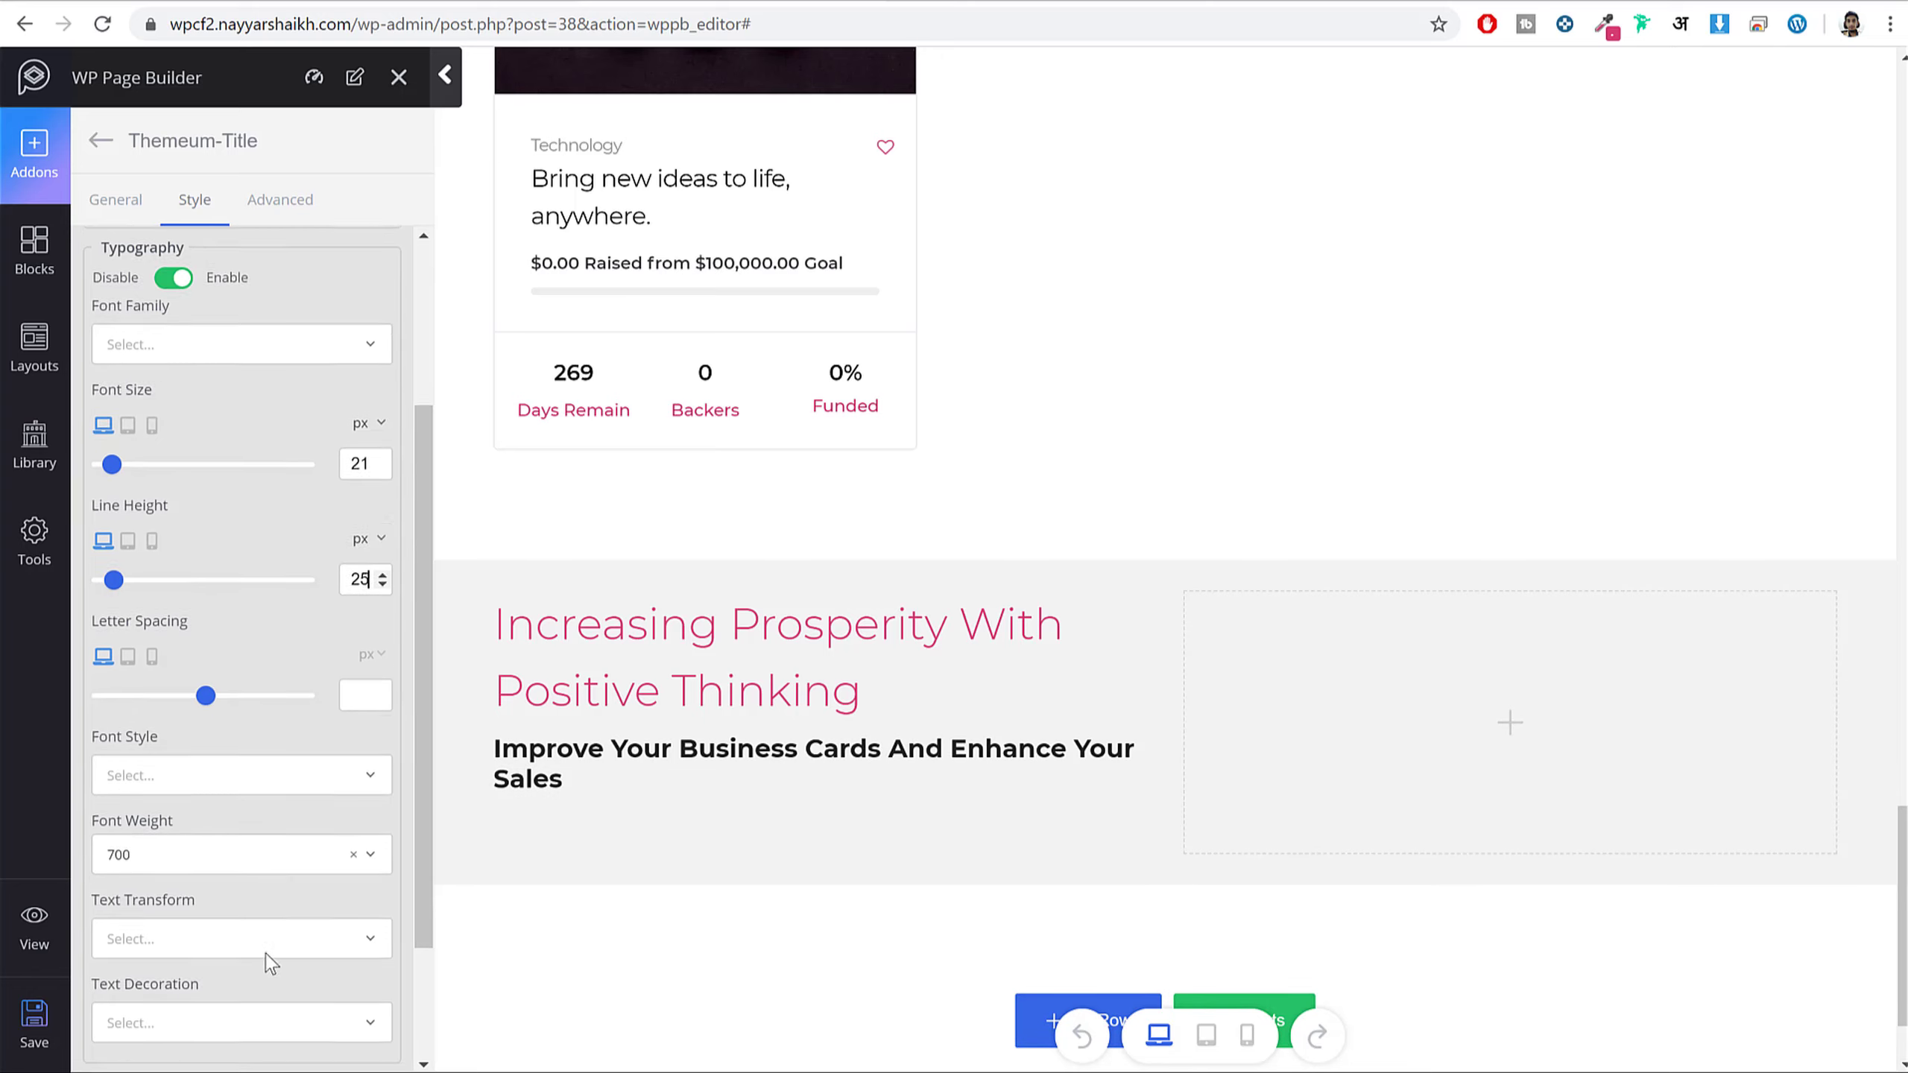
pyautogui.scroll(-2, 265, 955)
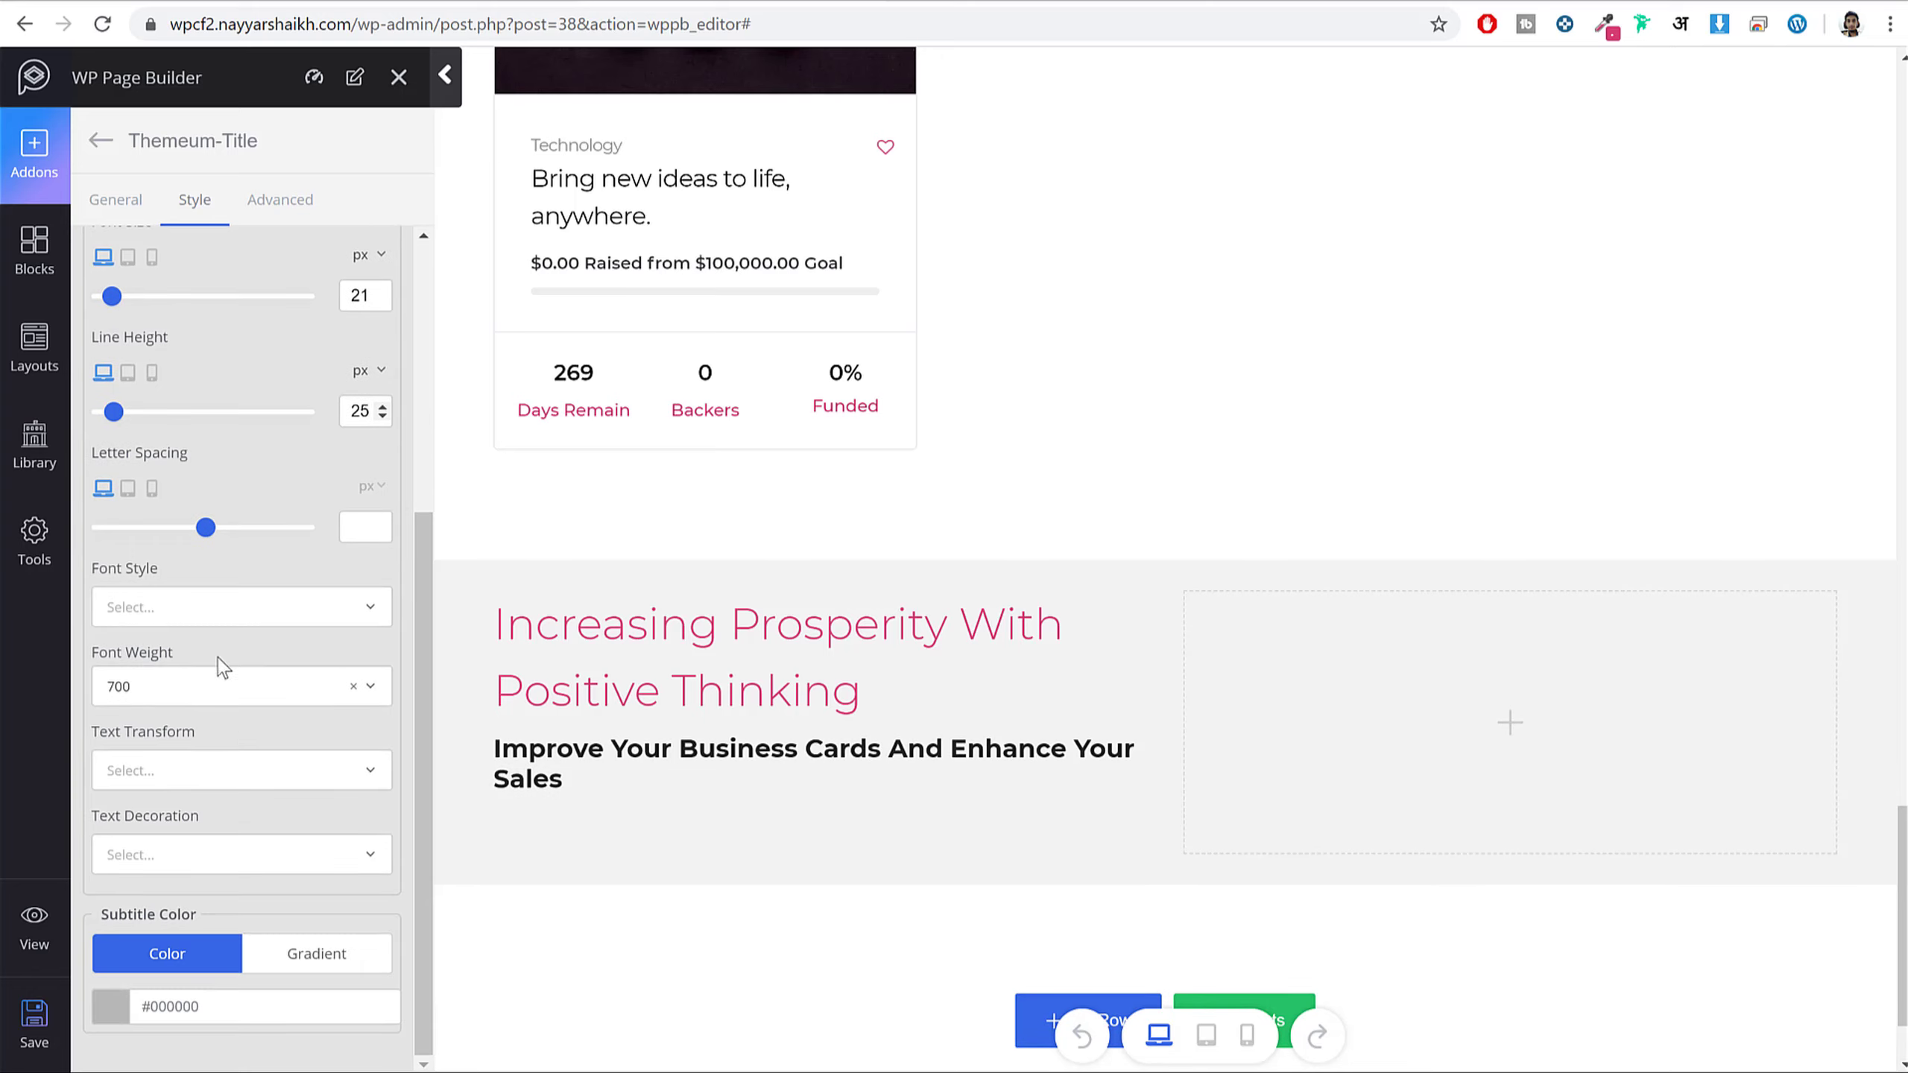
pyautogui.click(229, 706)
pyautogui.click(179, 734)
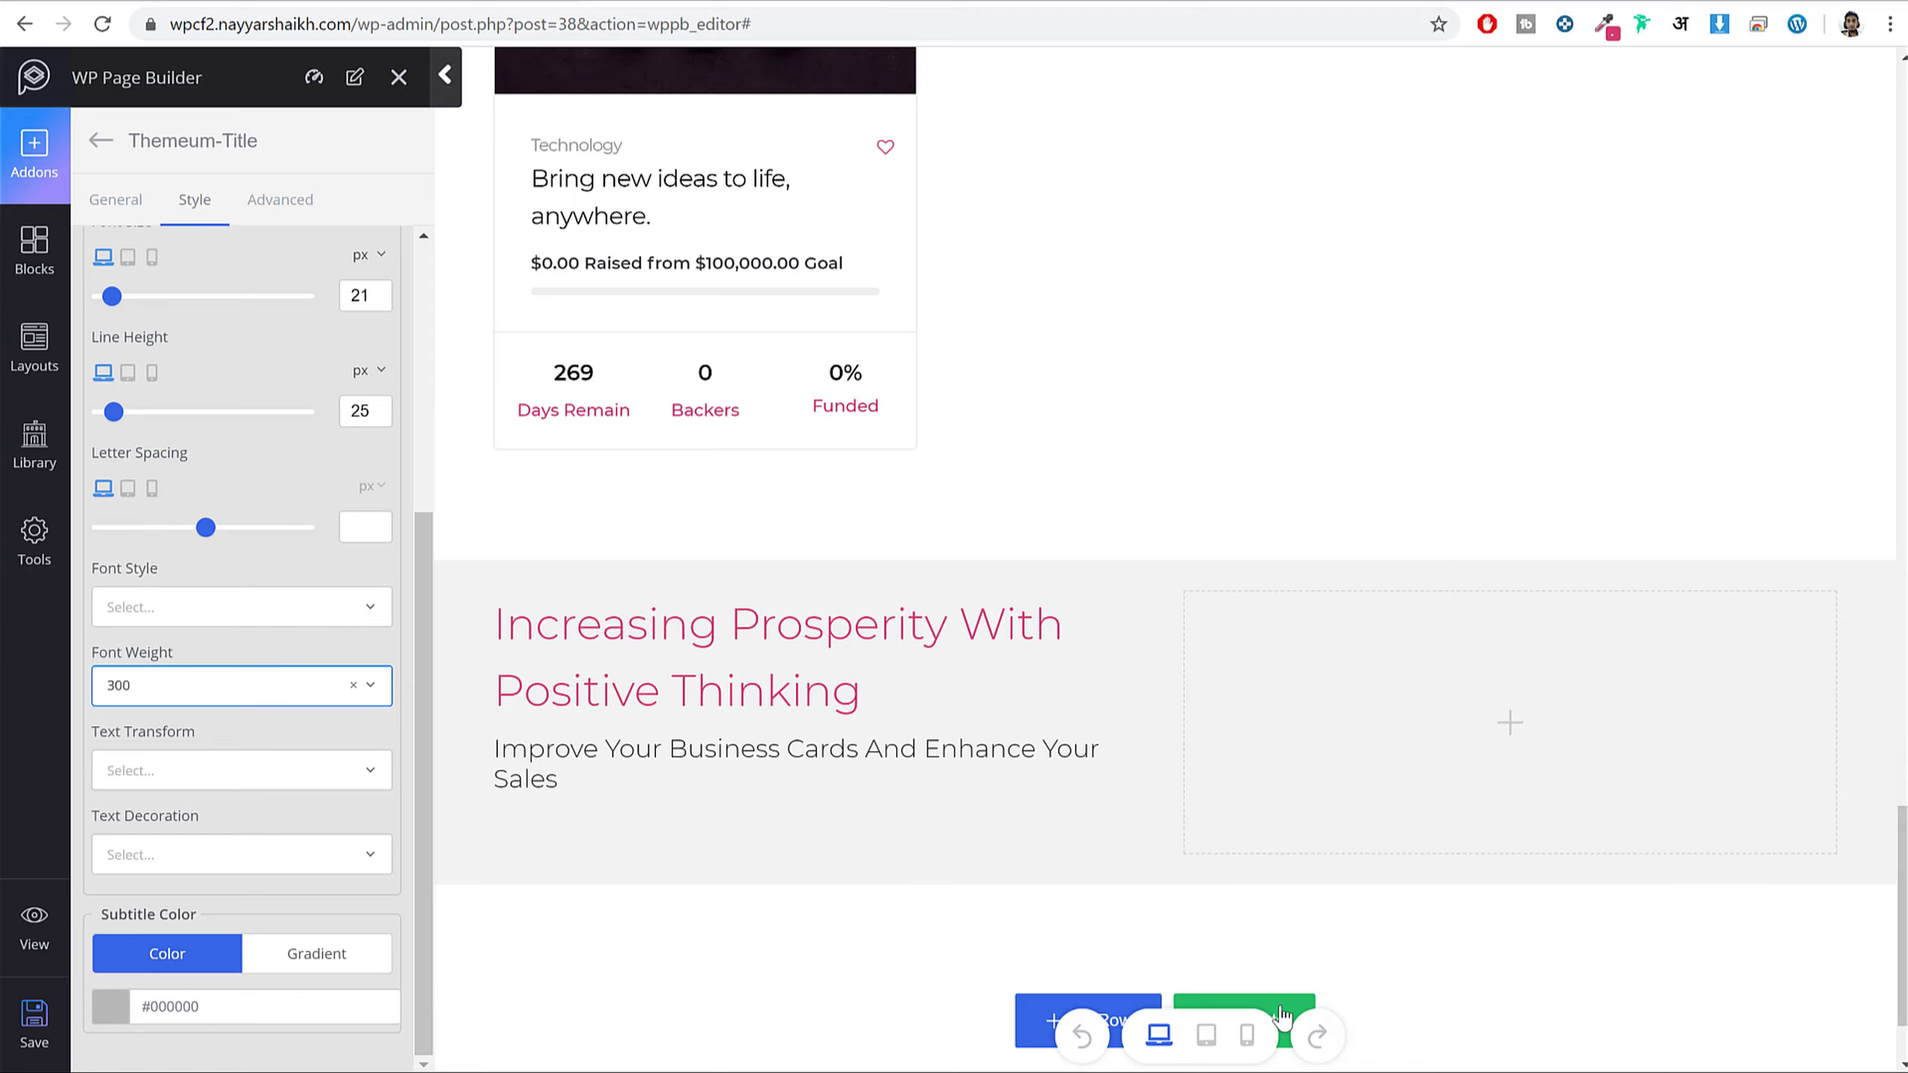
# - Switch to the mobile preview and set the title's mobile font size to 30 px and line height to 45 px
pyautogui.click(1235, 1036)
pyautogui.click(1246, 1037)
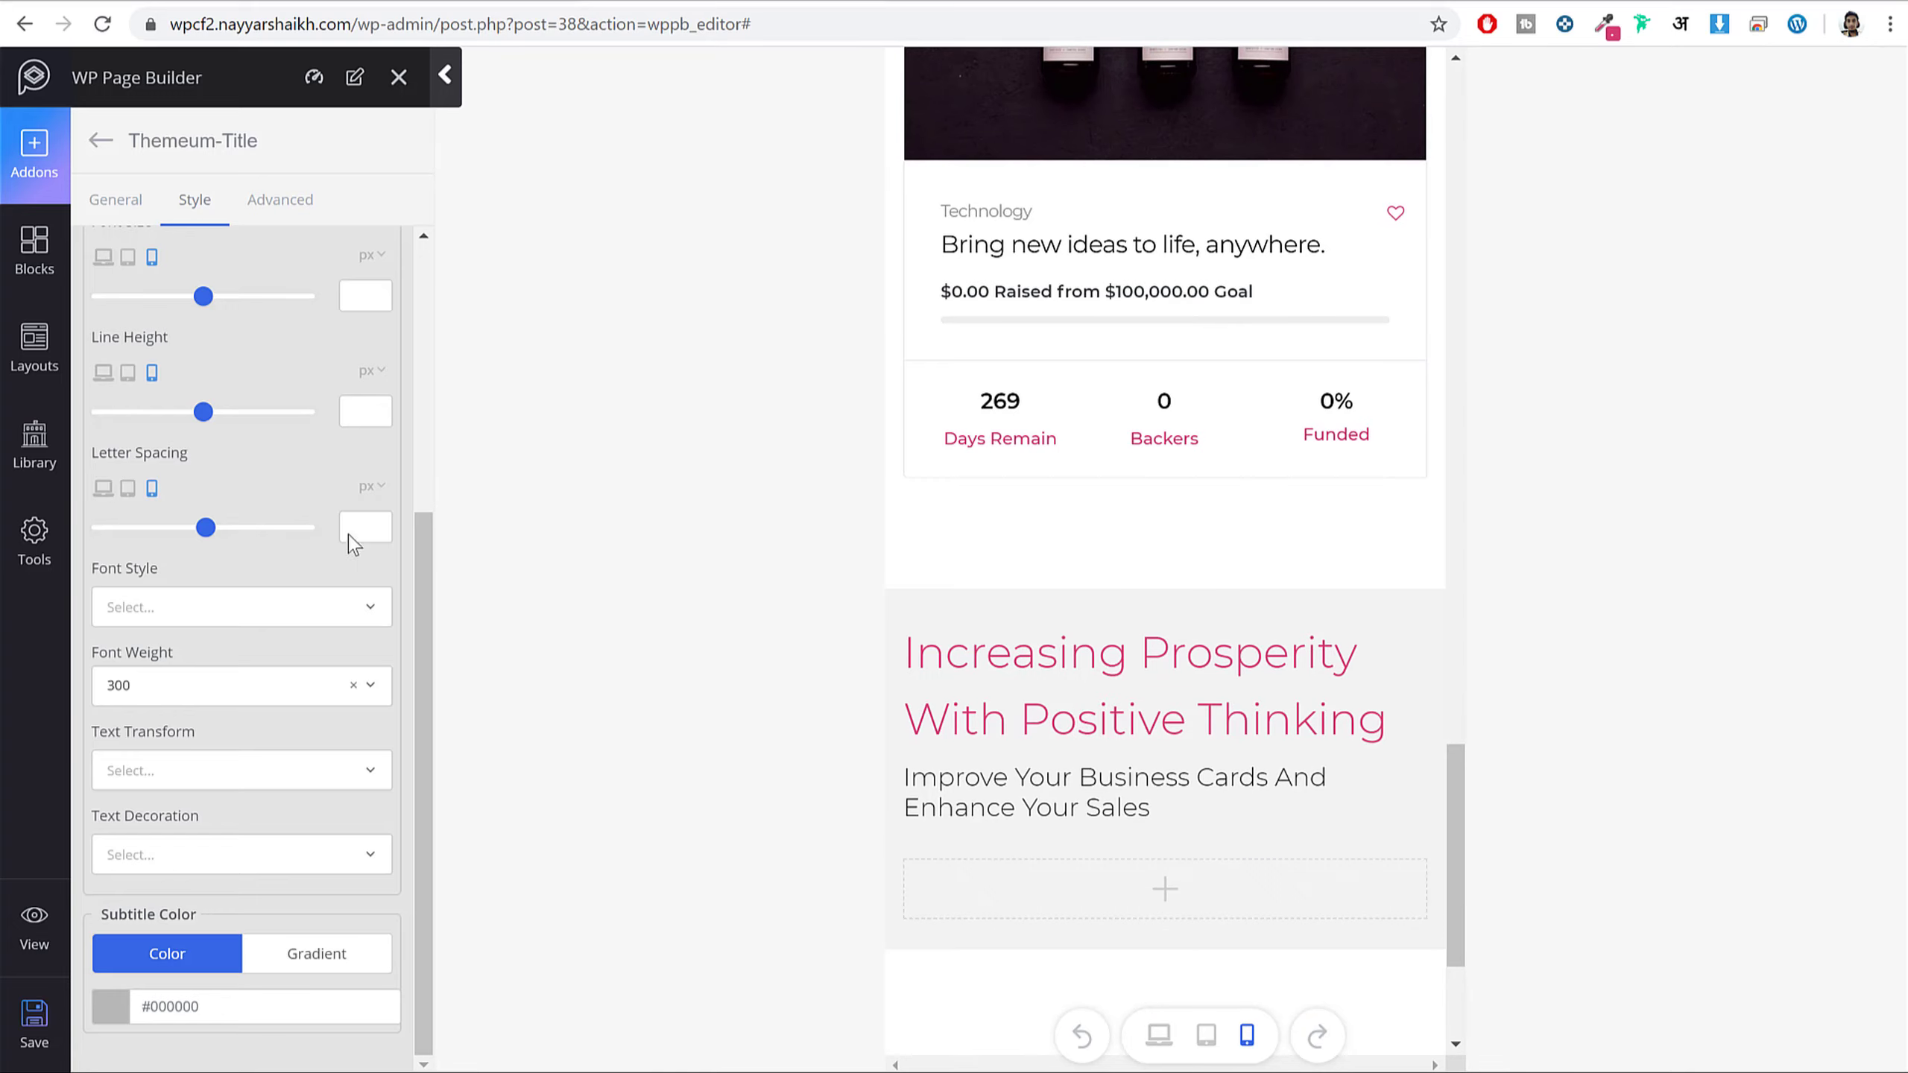
pyautogui.scroll(4, 304, 520)
pyautogui.scroll(1, 293, 537)
pyautogui.click(293, 248)
pyautogui.scroll(-5, 301, 495)
pyautogui.scroll(2, 315, 526)
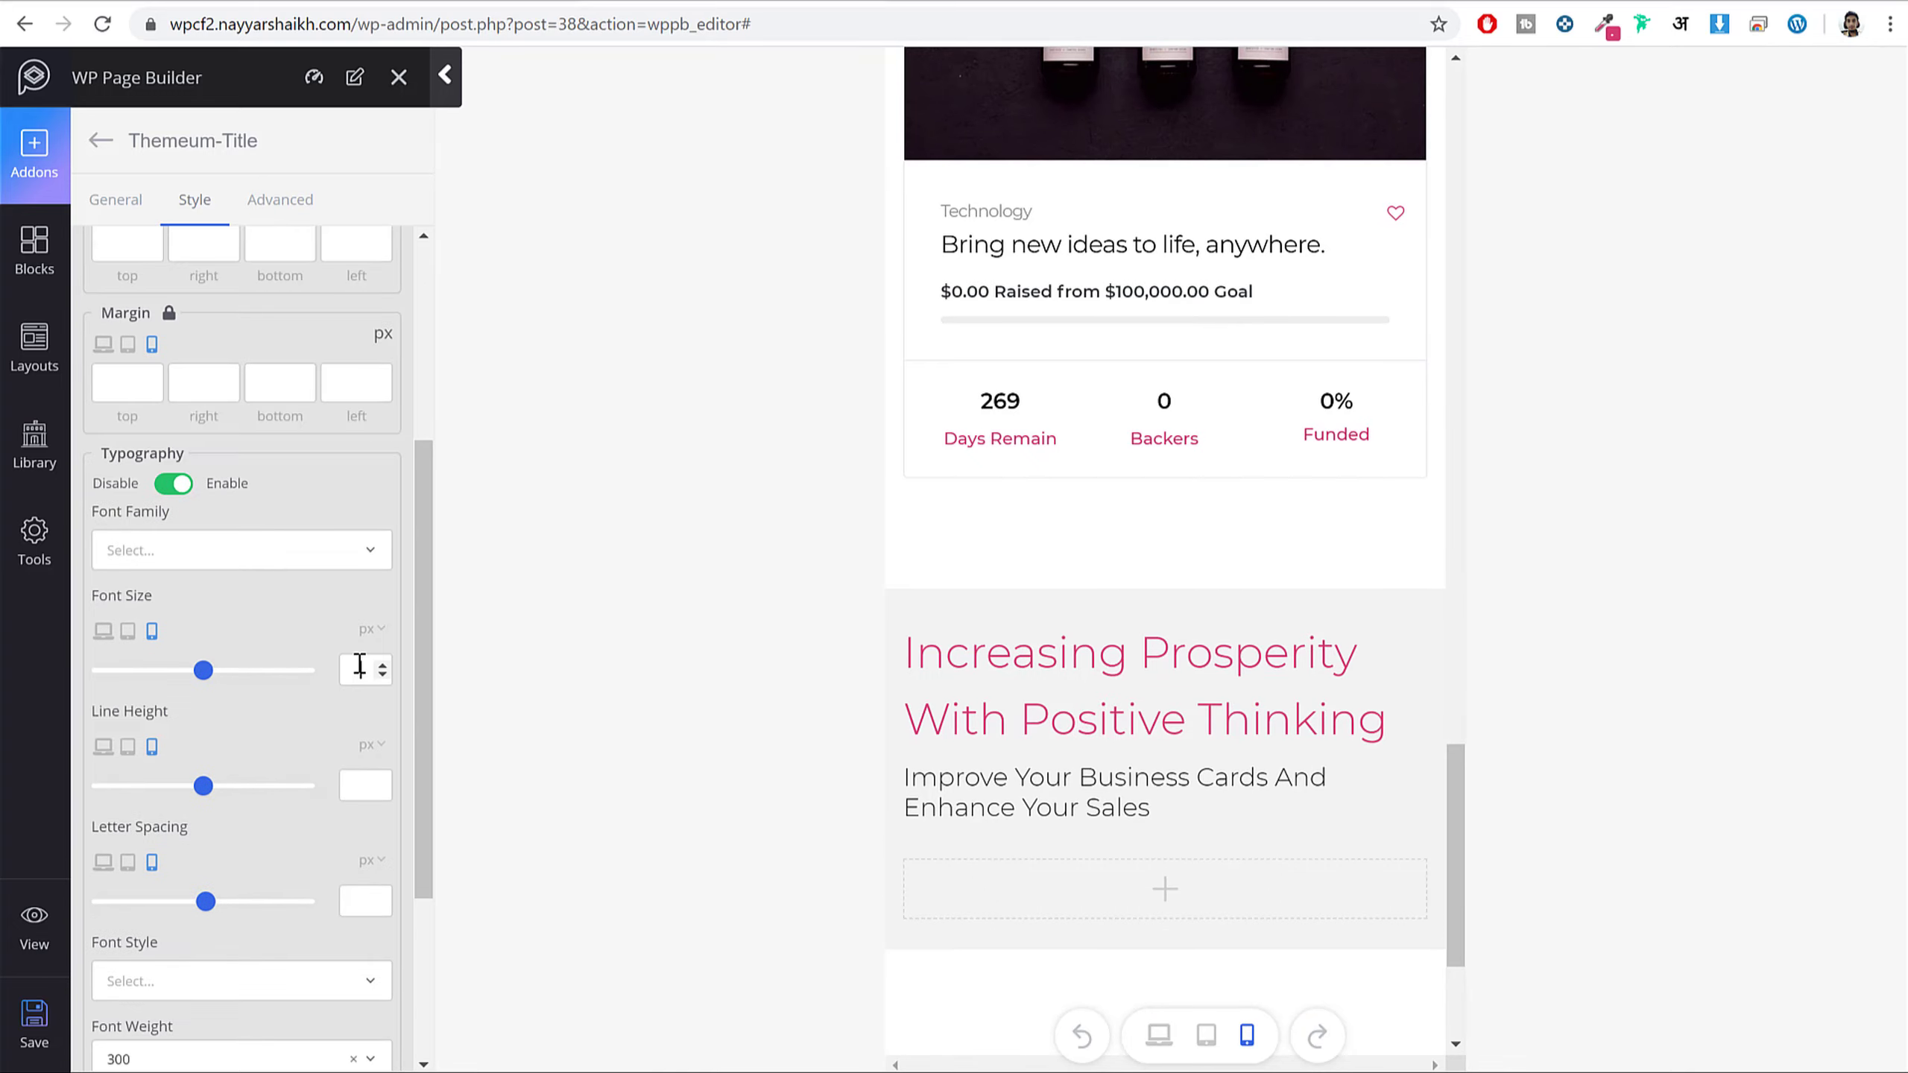
pyautogui.click(360, 665)
pyautogui.write('30')
pyautogui.scroll(-3, 351, 675)
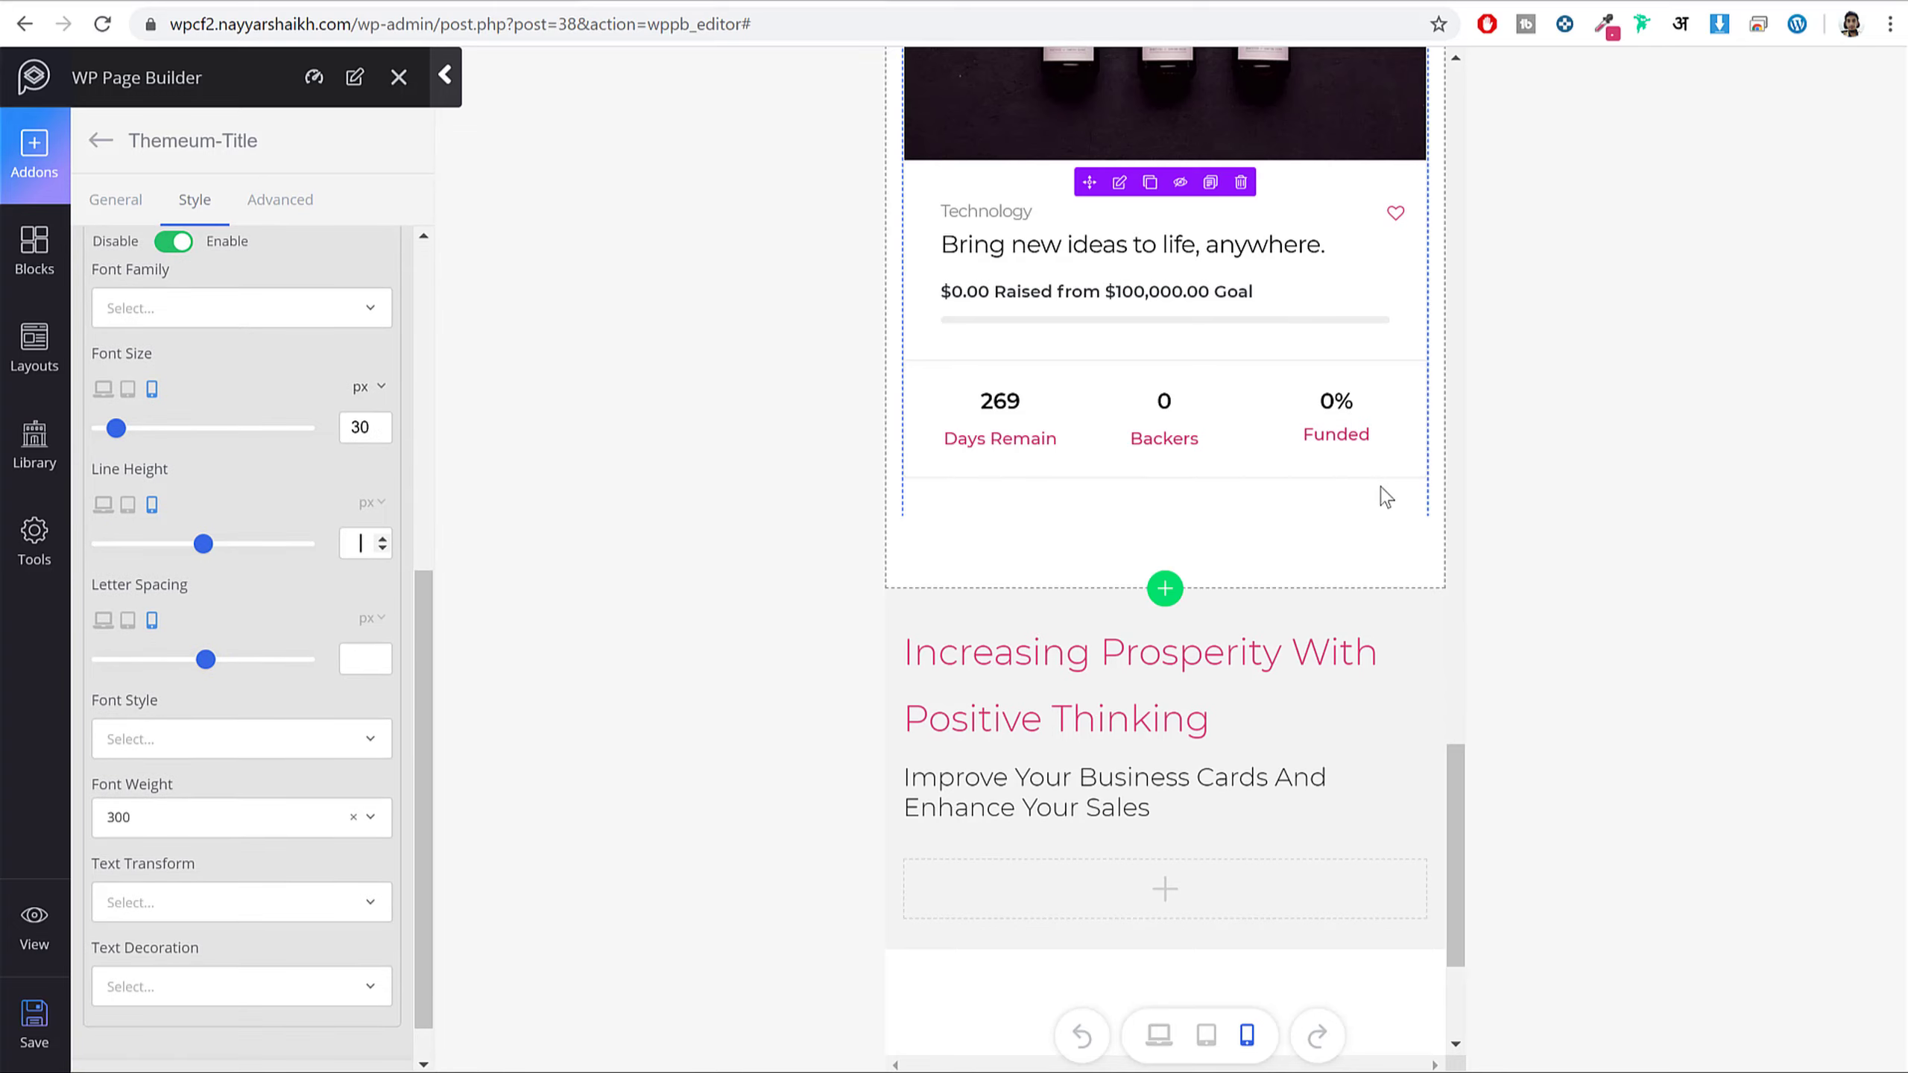
pyautogui.write('45')
pyautogui.scroll(-1, 419, 728)
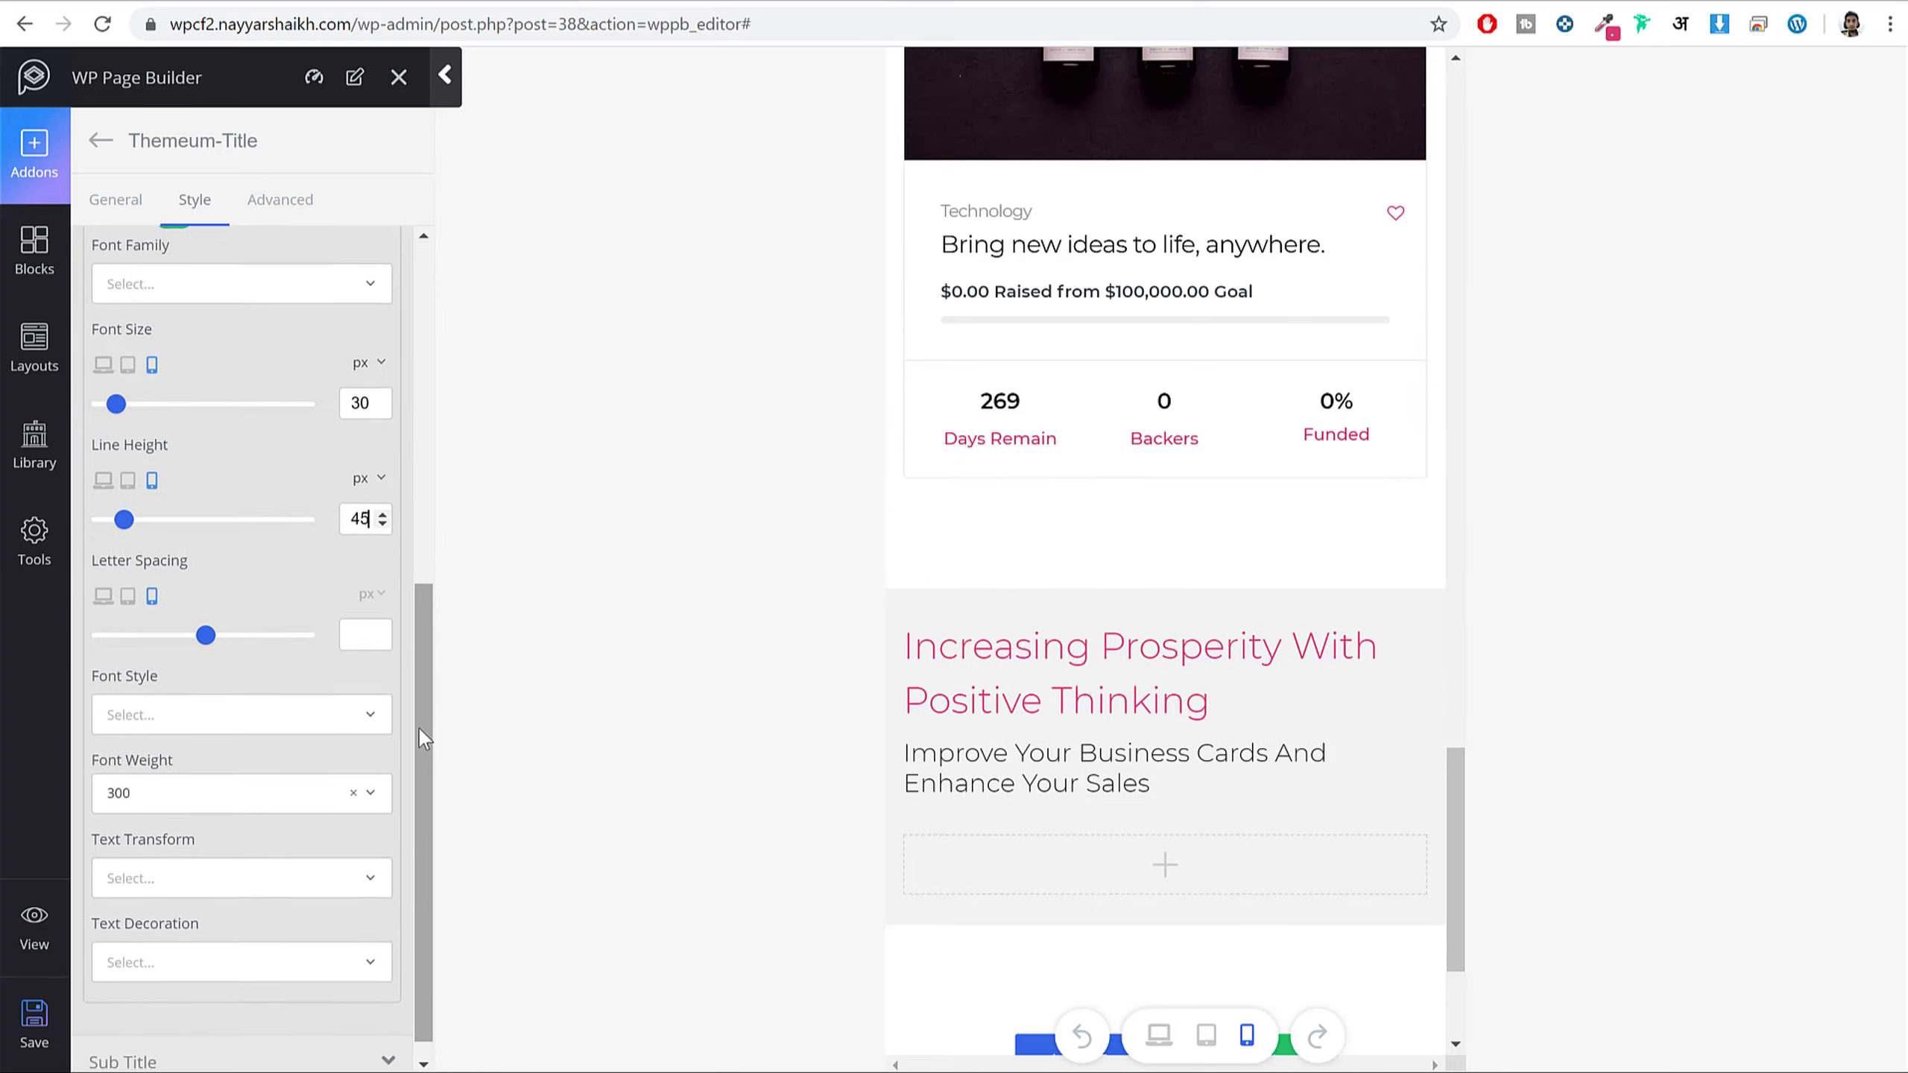
# - Set the subtitle's mobile font size to 18 px and save the page
pyautogui.click(278, 1045)
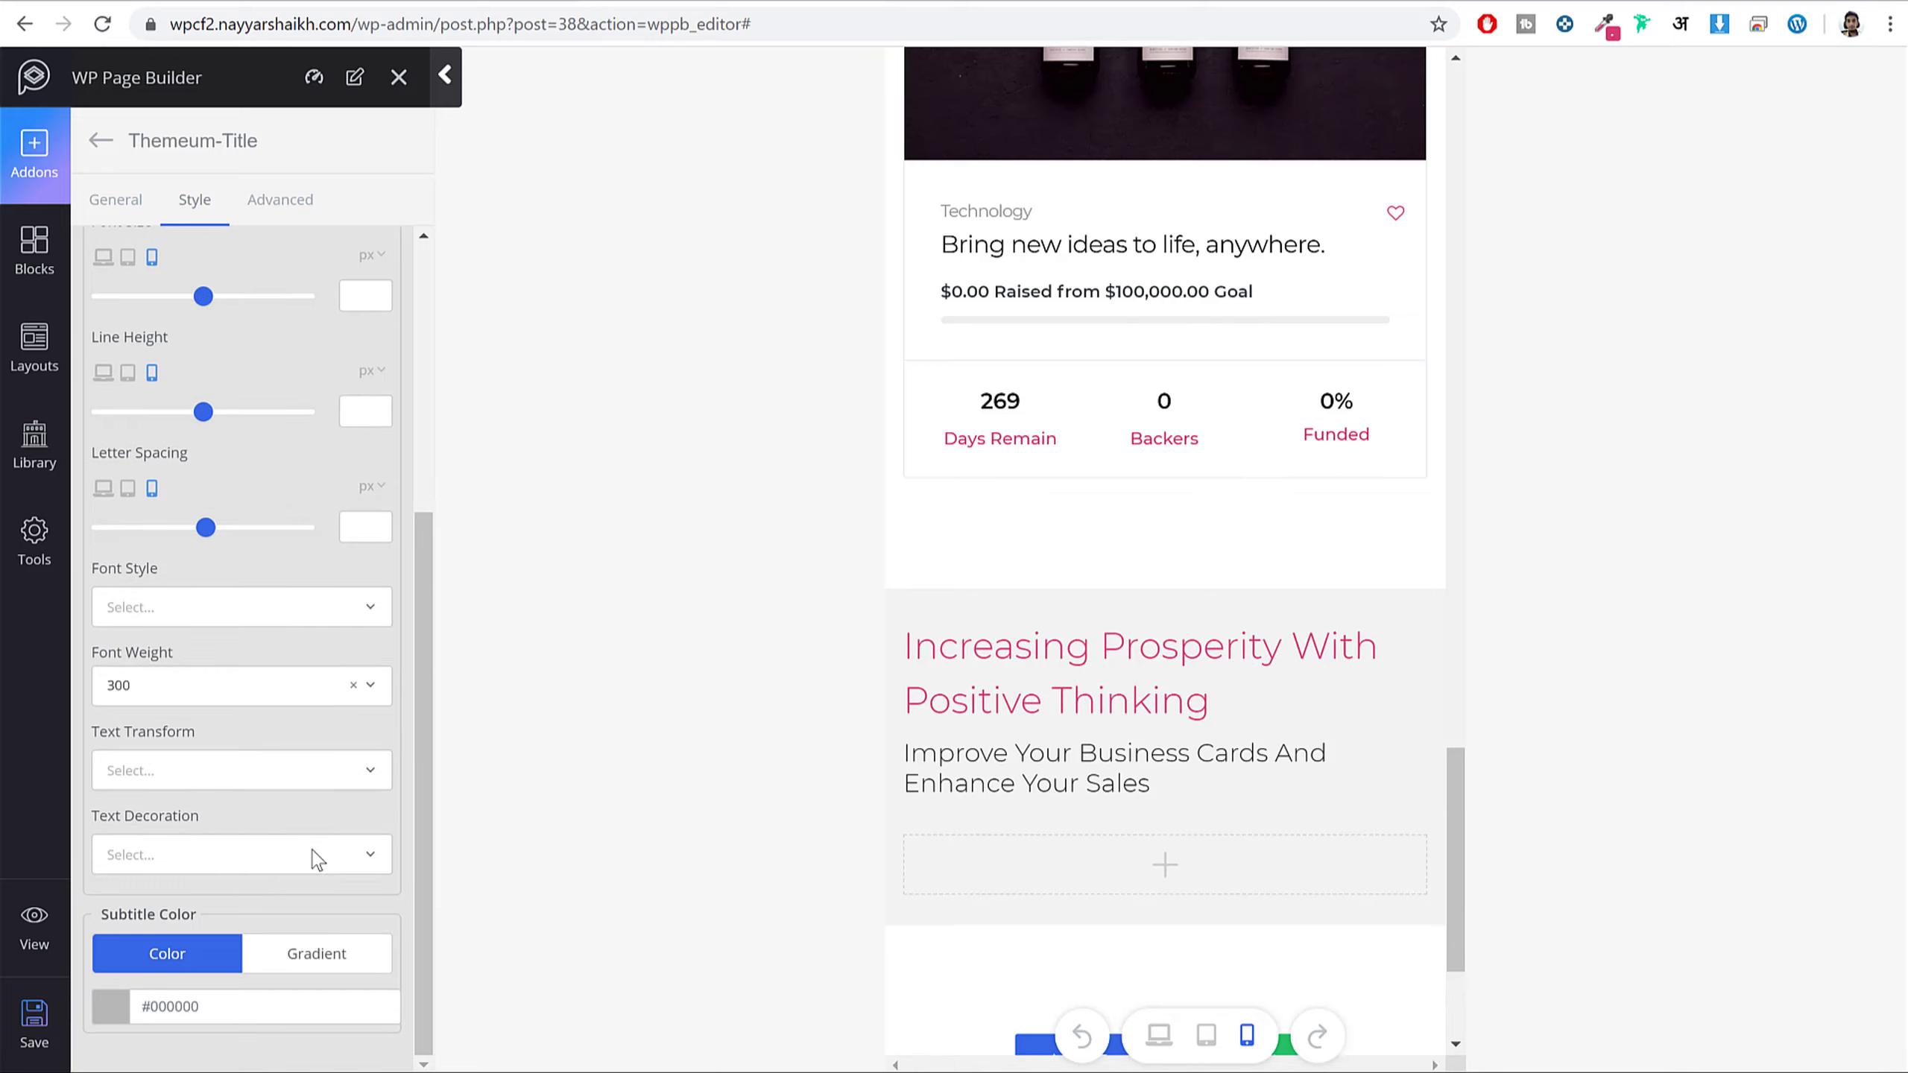
pyautogui.scroll(3, 361, 300)
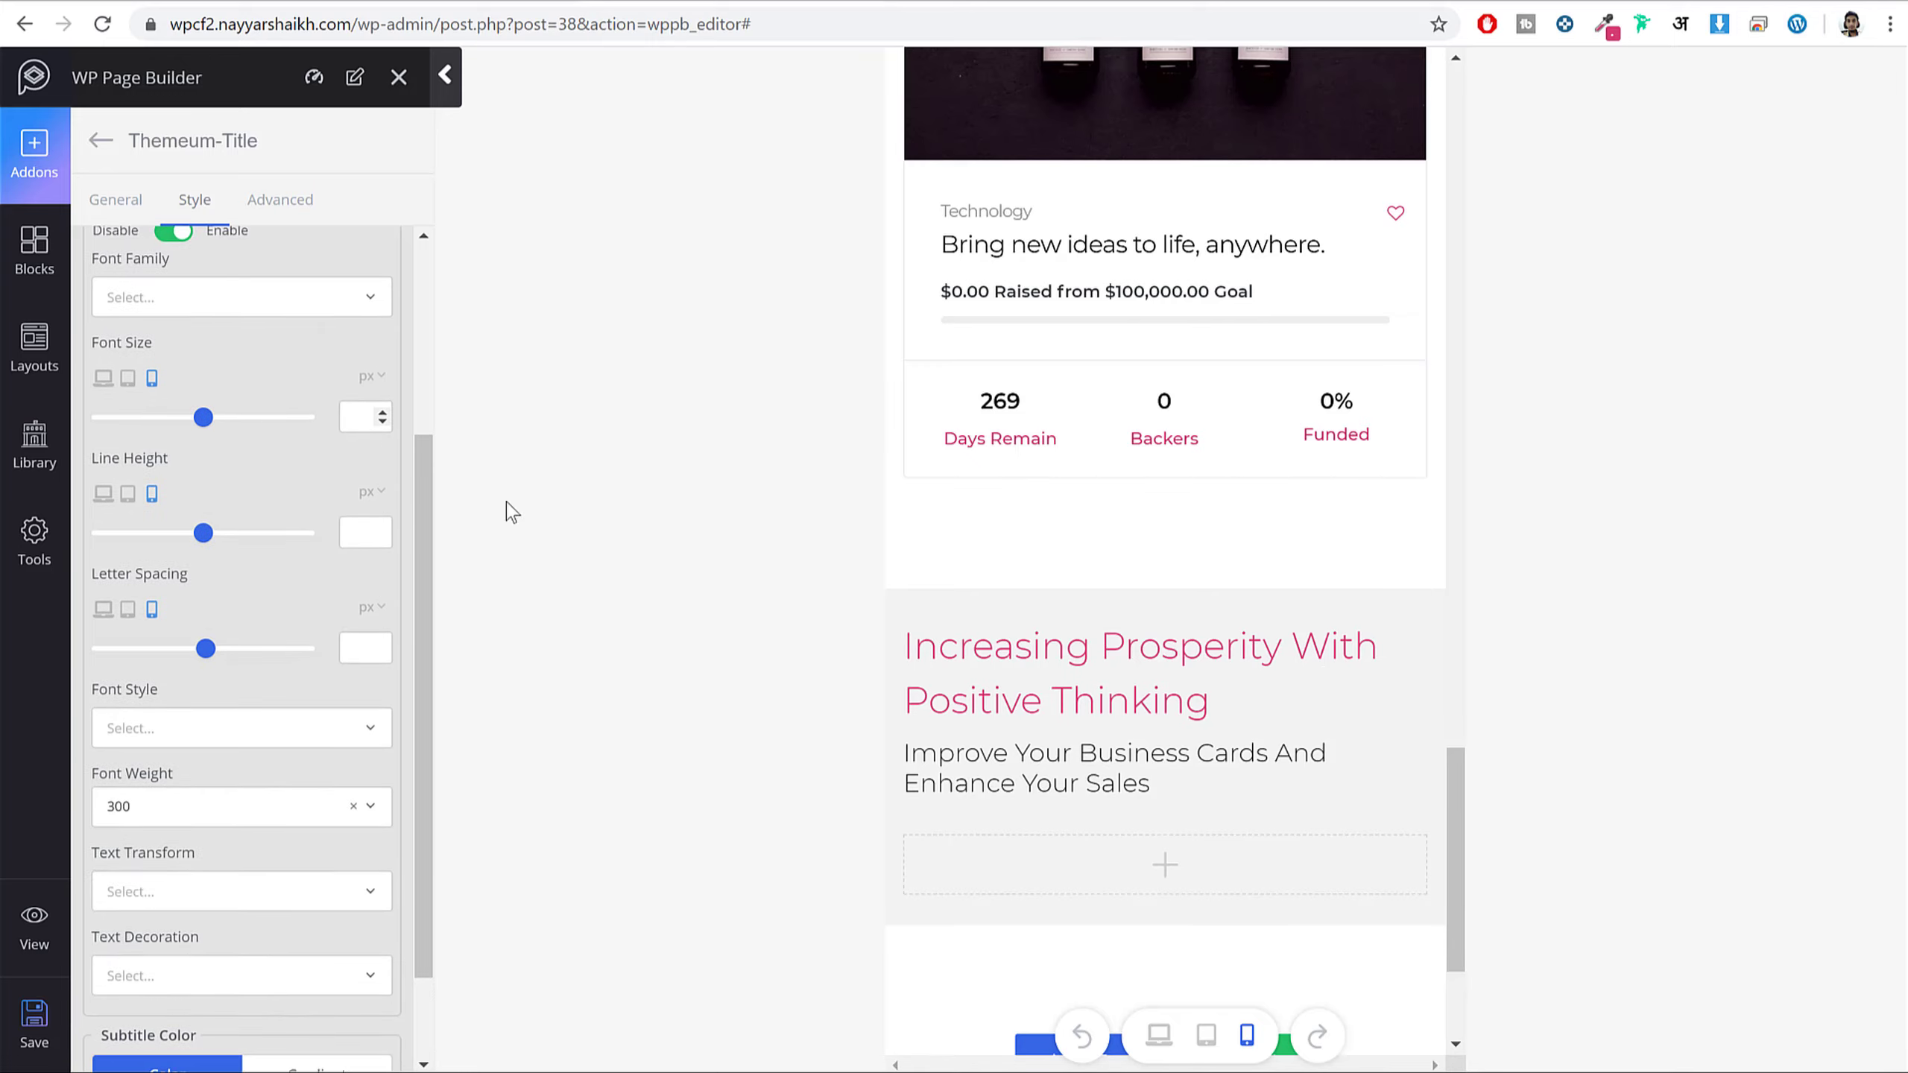
pyautogui.write('18')
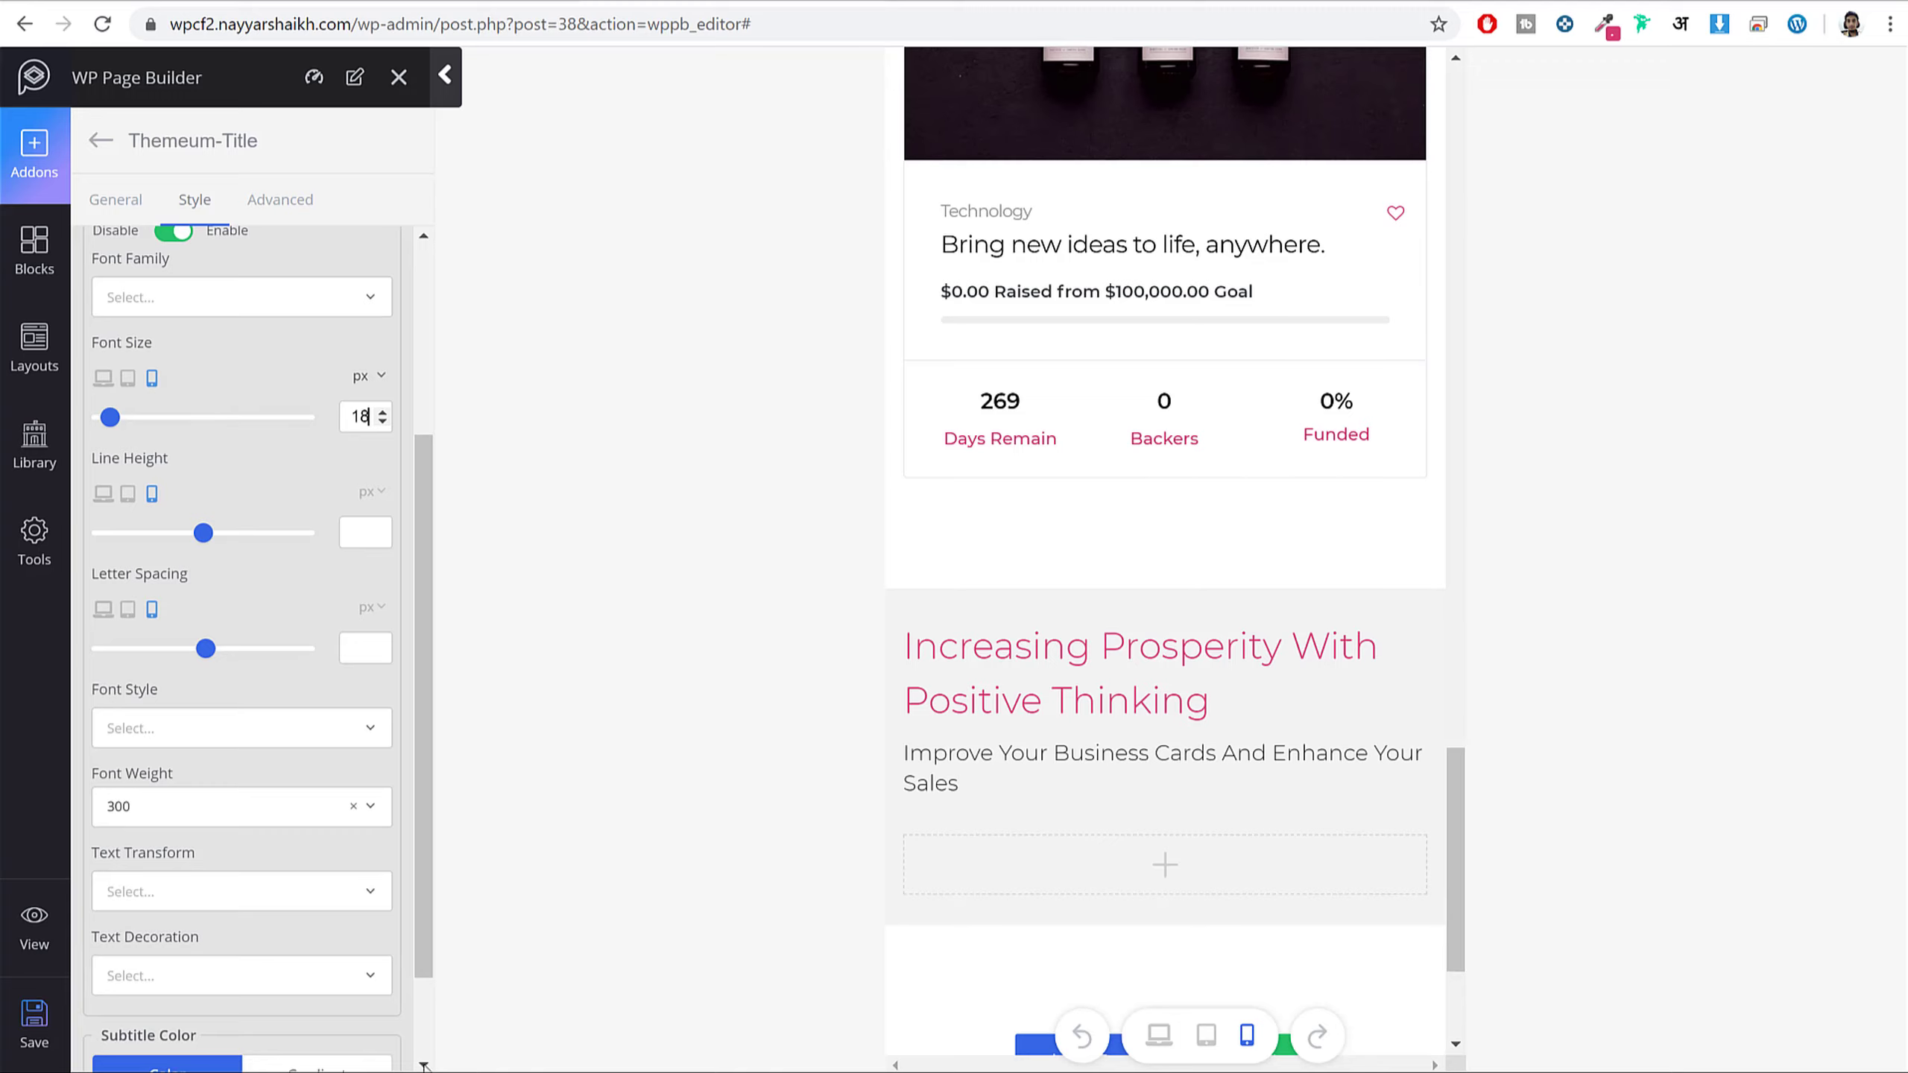
pyautogui.click(34, 1018)
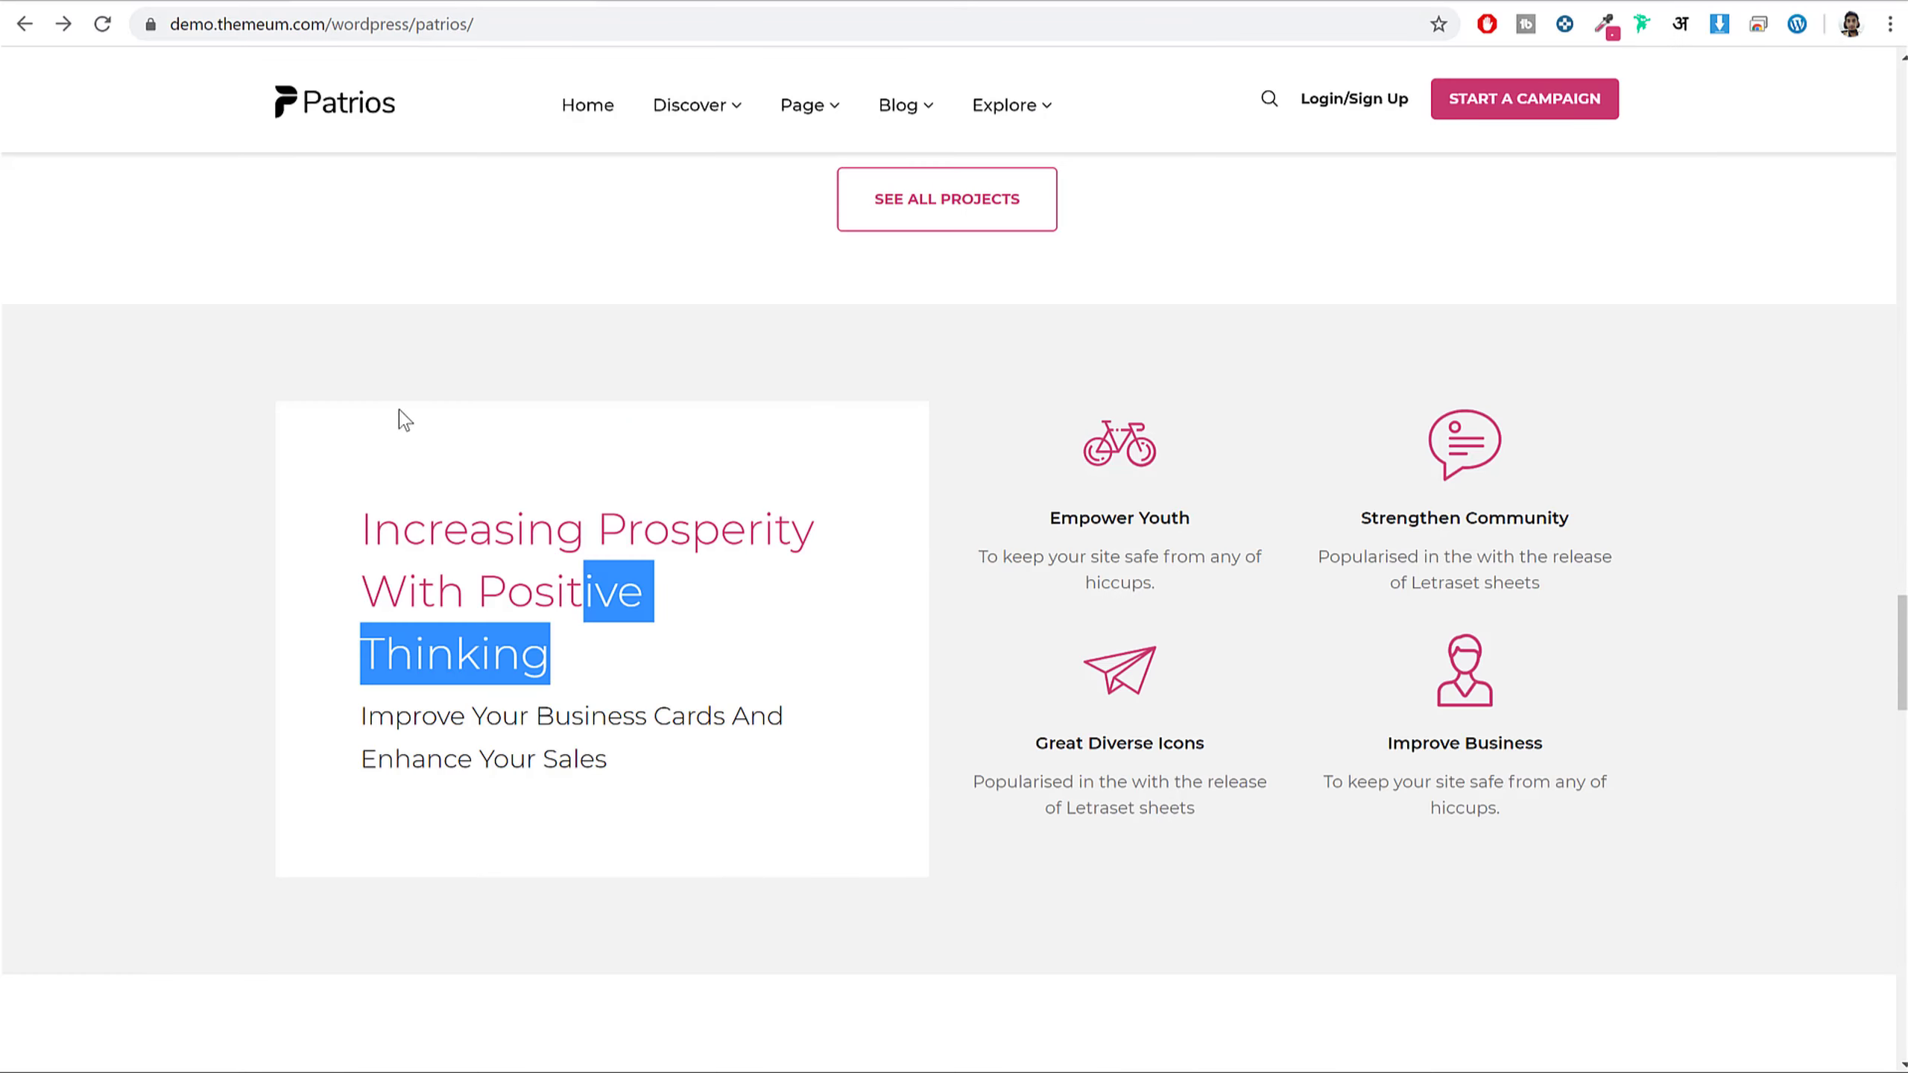
# - Check the demo's white text box and give the column holding the title a #fff background color
pyautogui.click(315, 421)
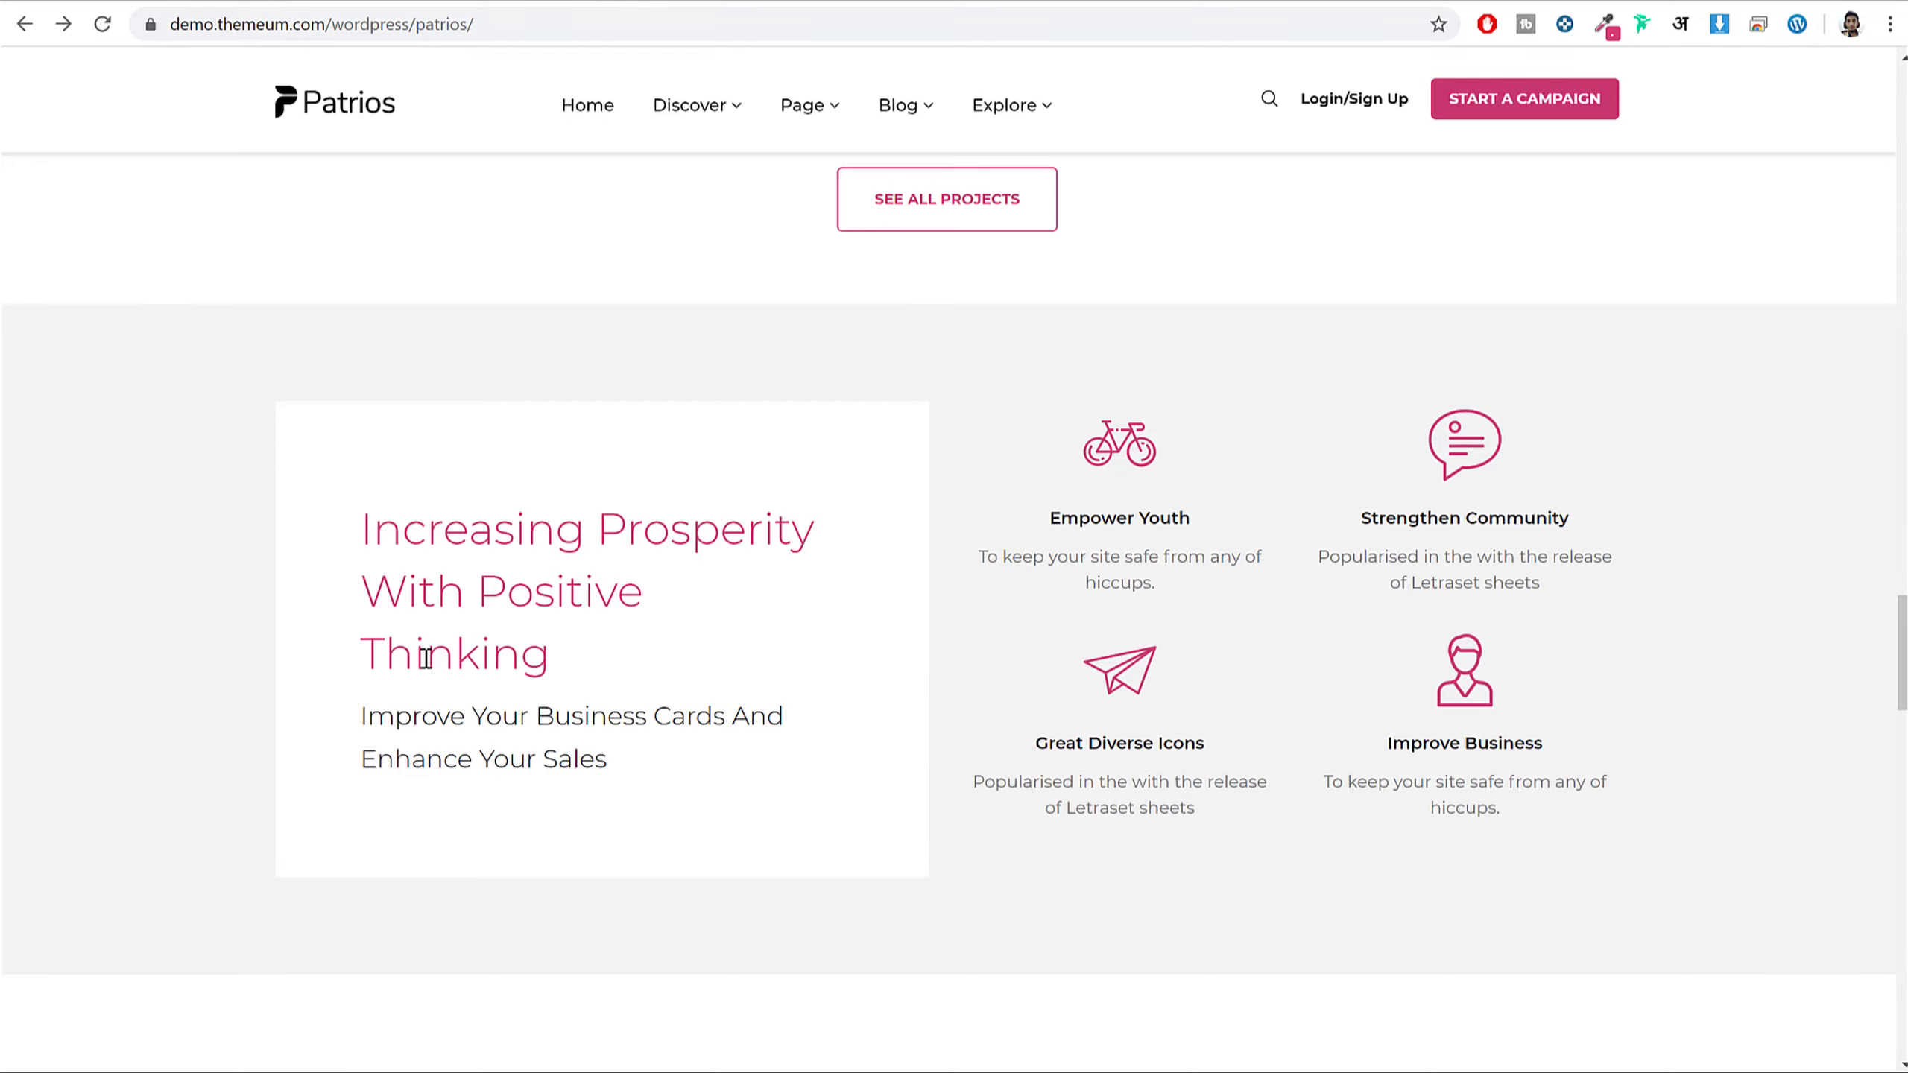
pyautogui.click(663, 2)
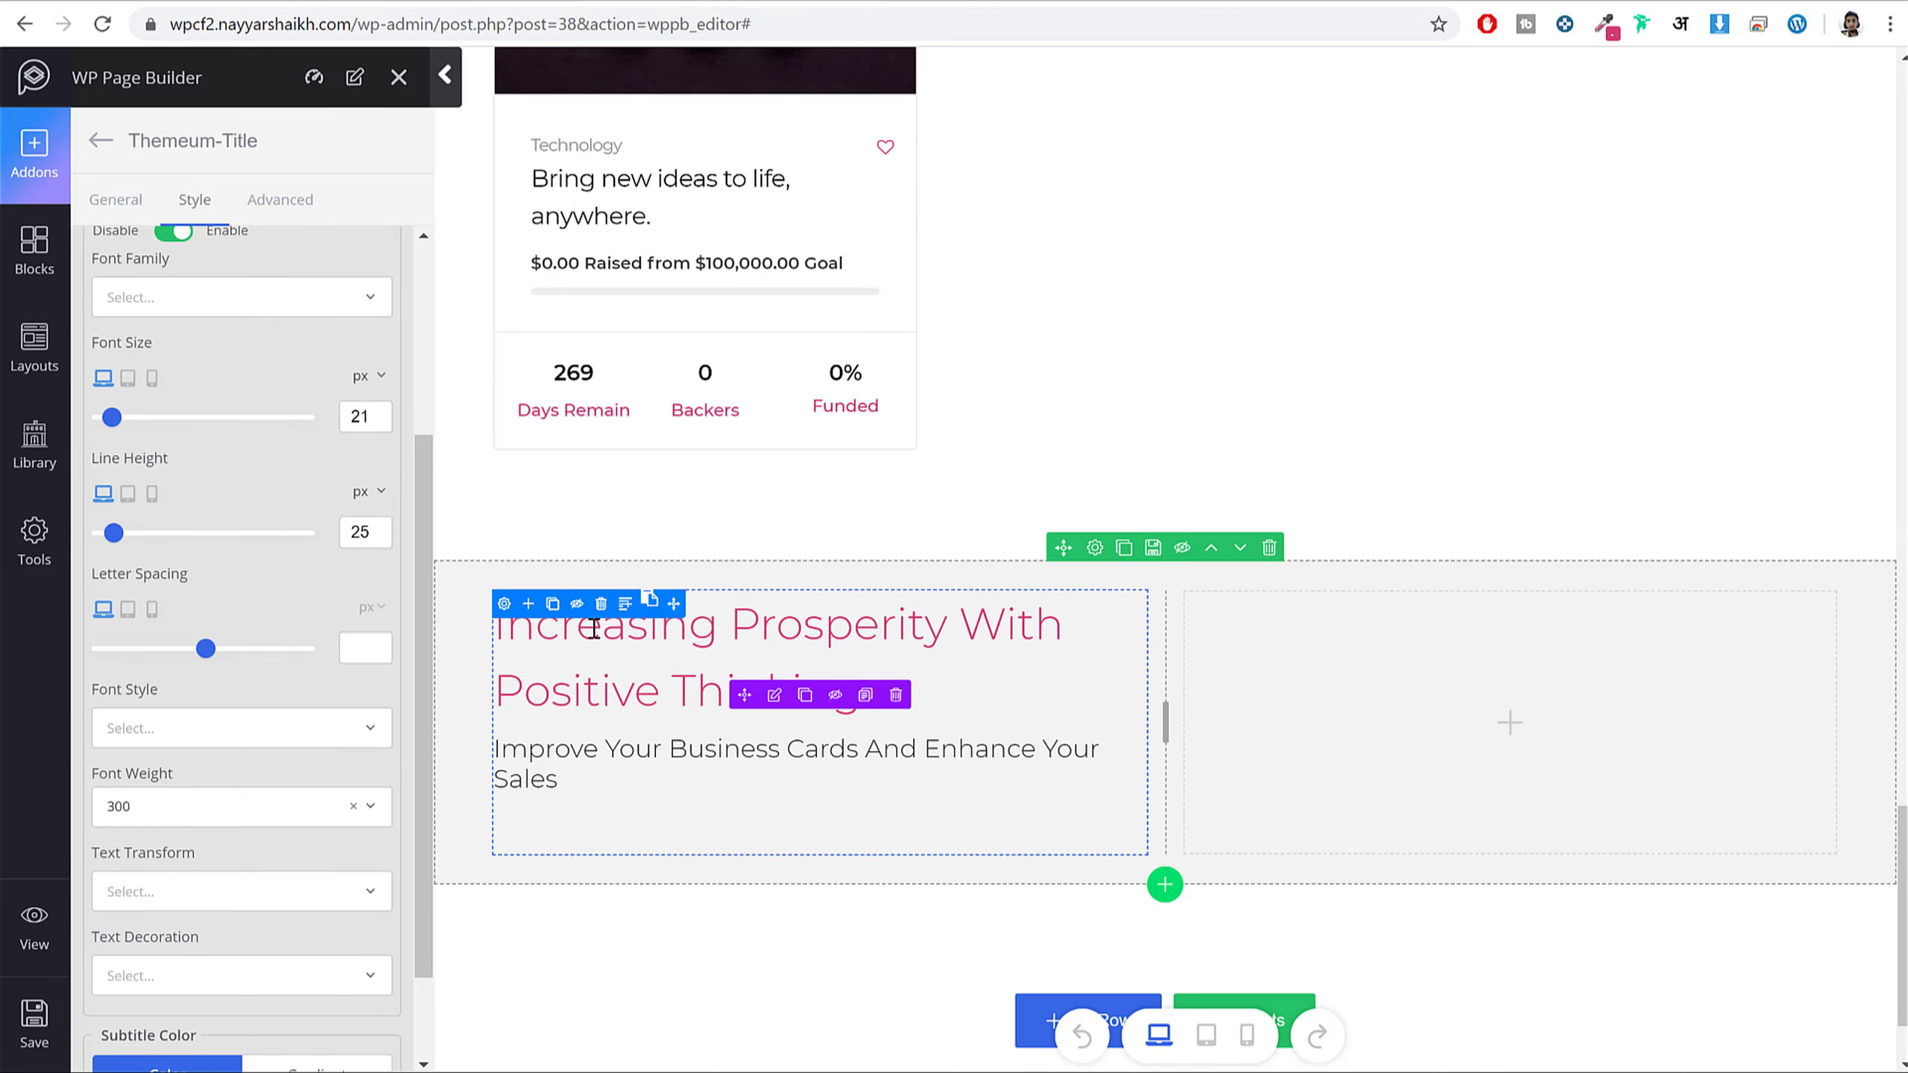
pyautogui.click(502, 607)
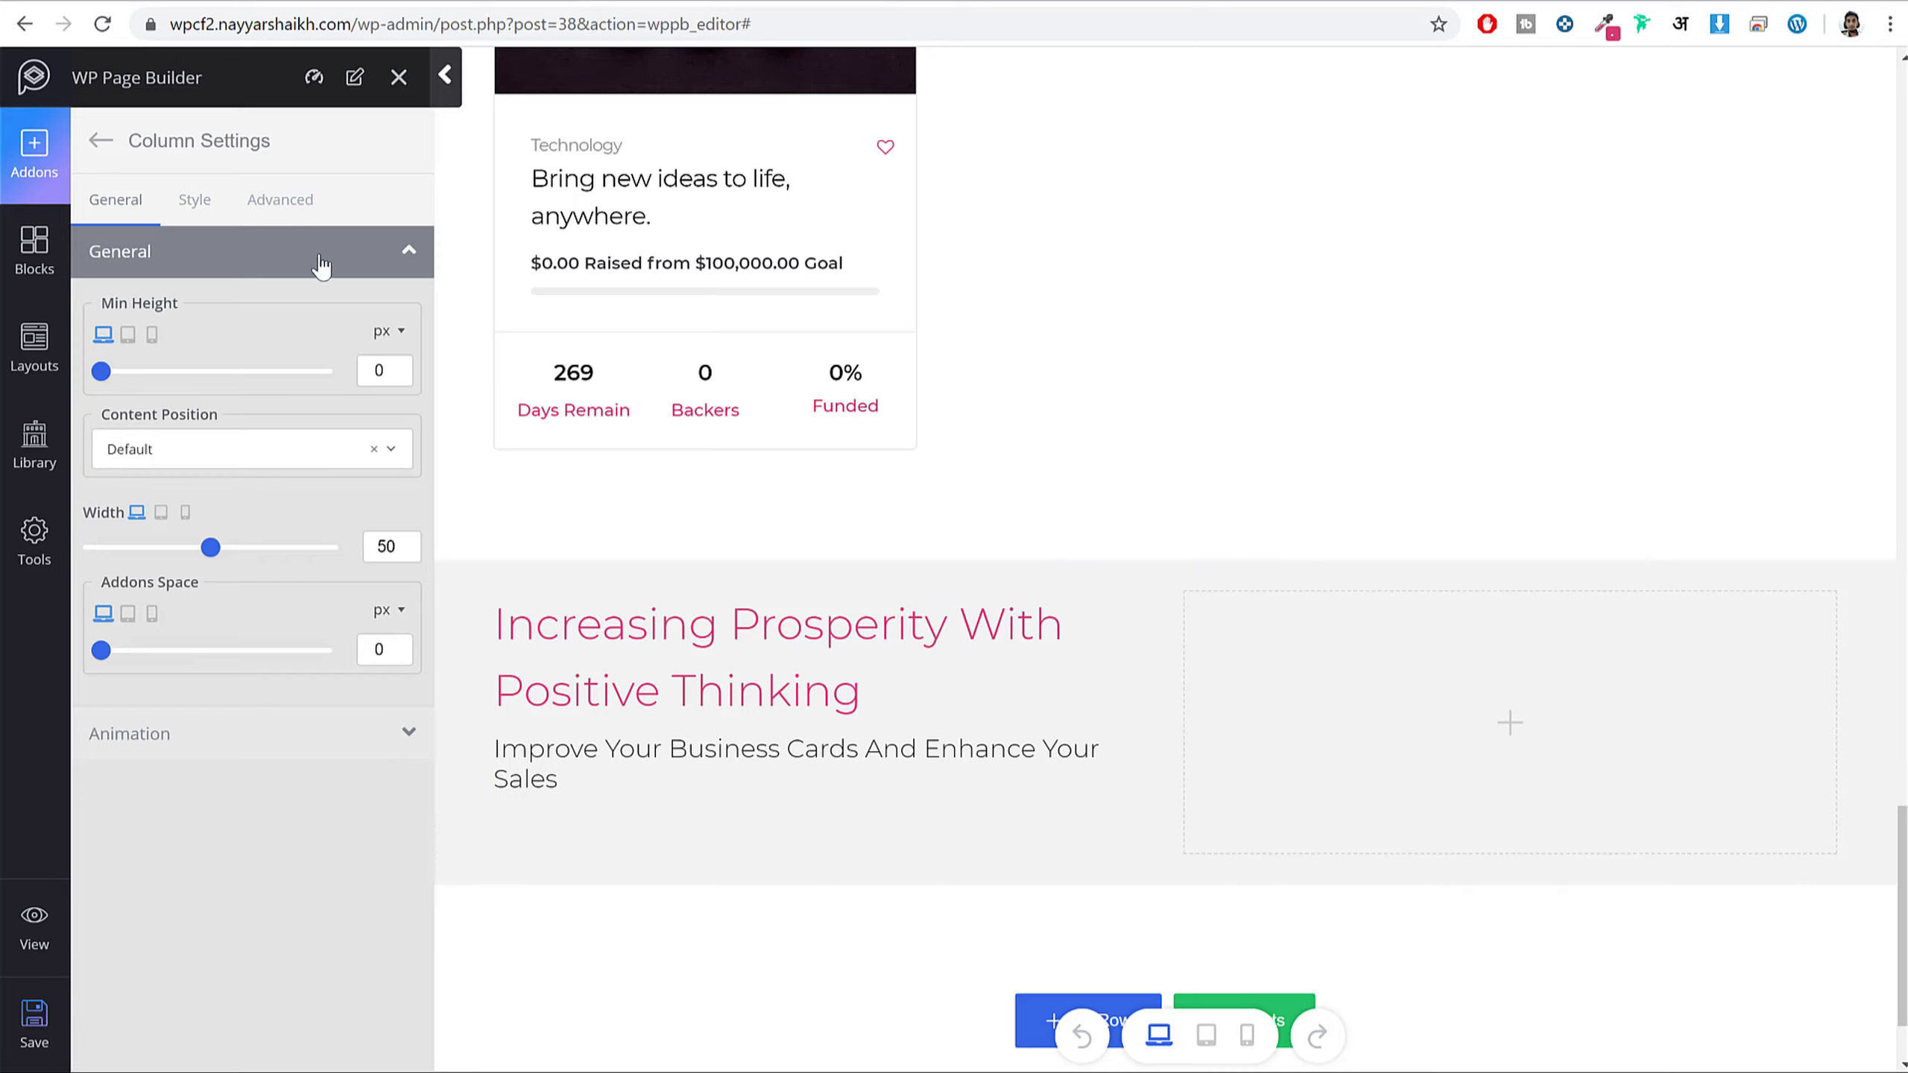
pyautogui.click(206, 201)
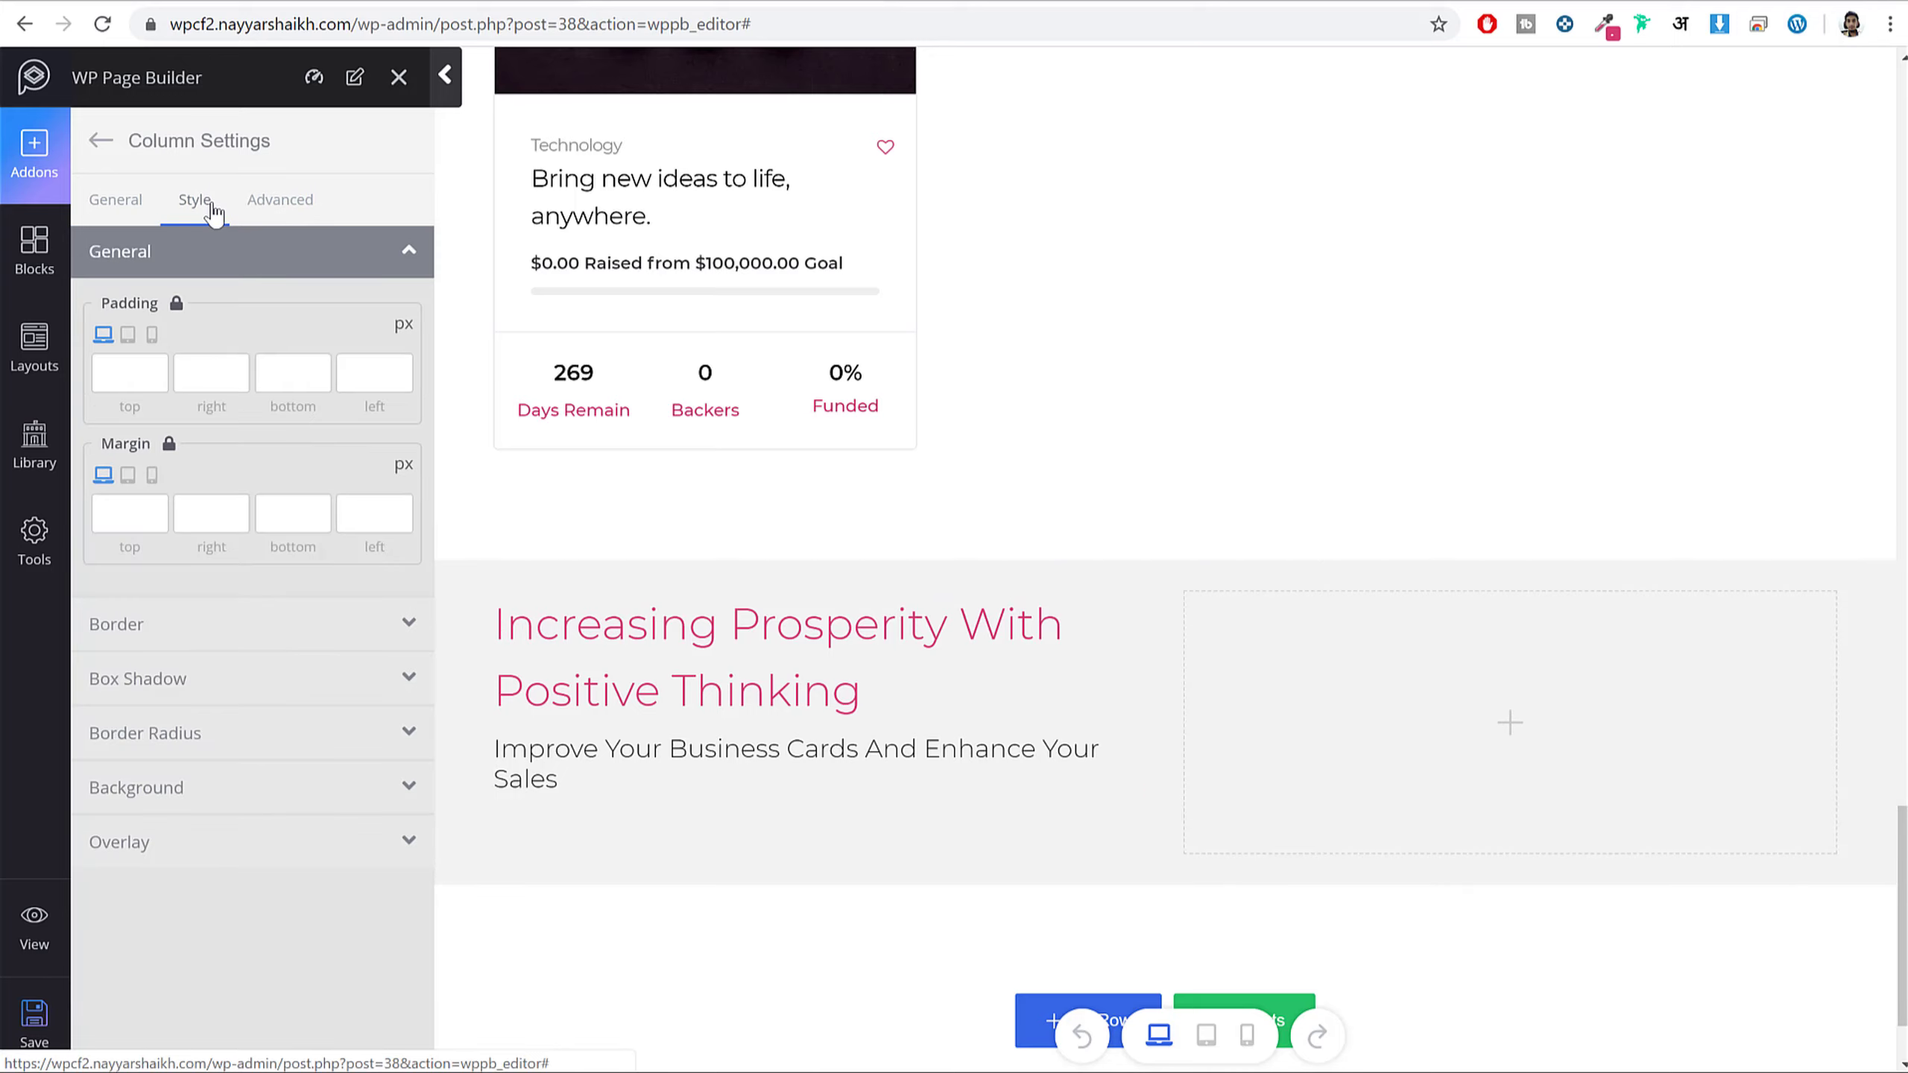
pyautogui.click(193, 787)
pyautogui.click(203, 659)
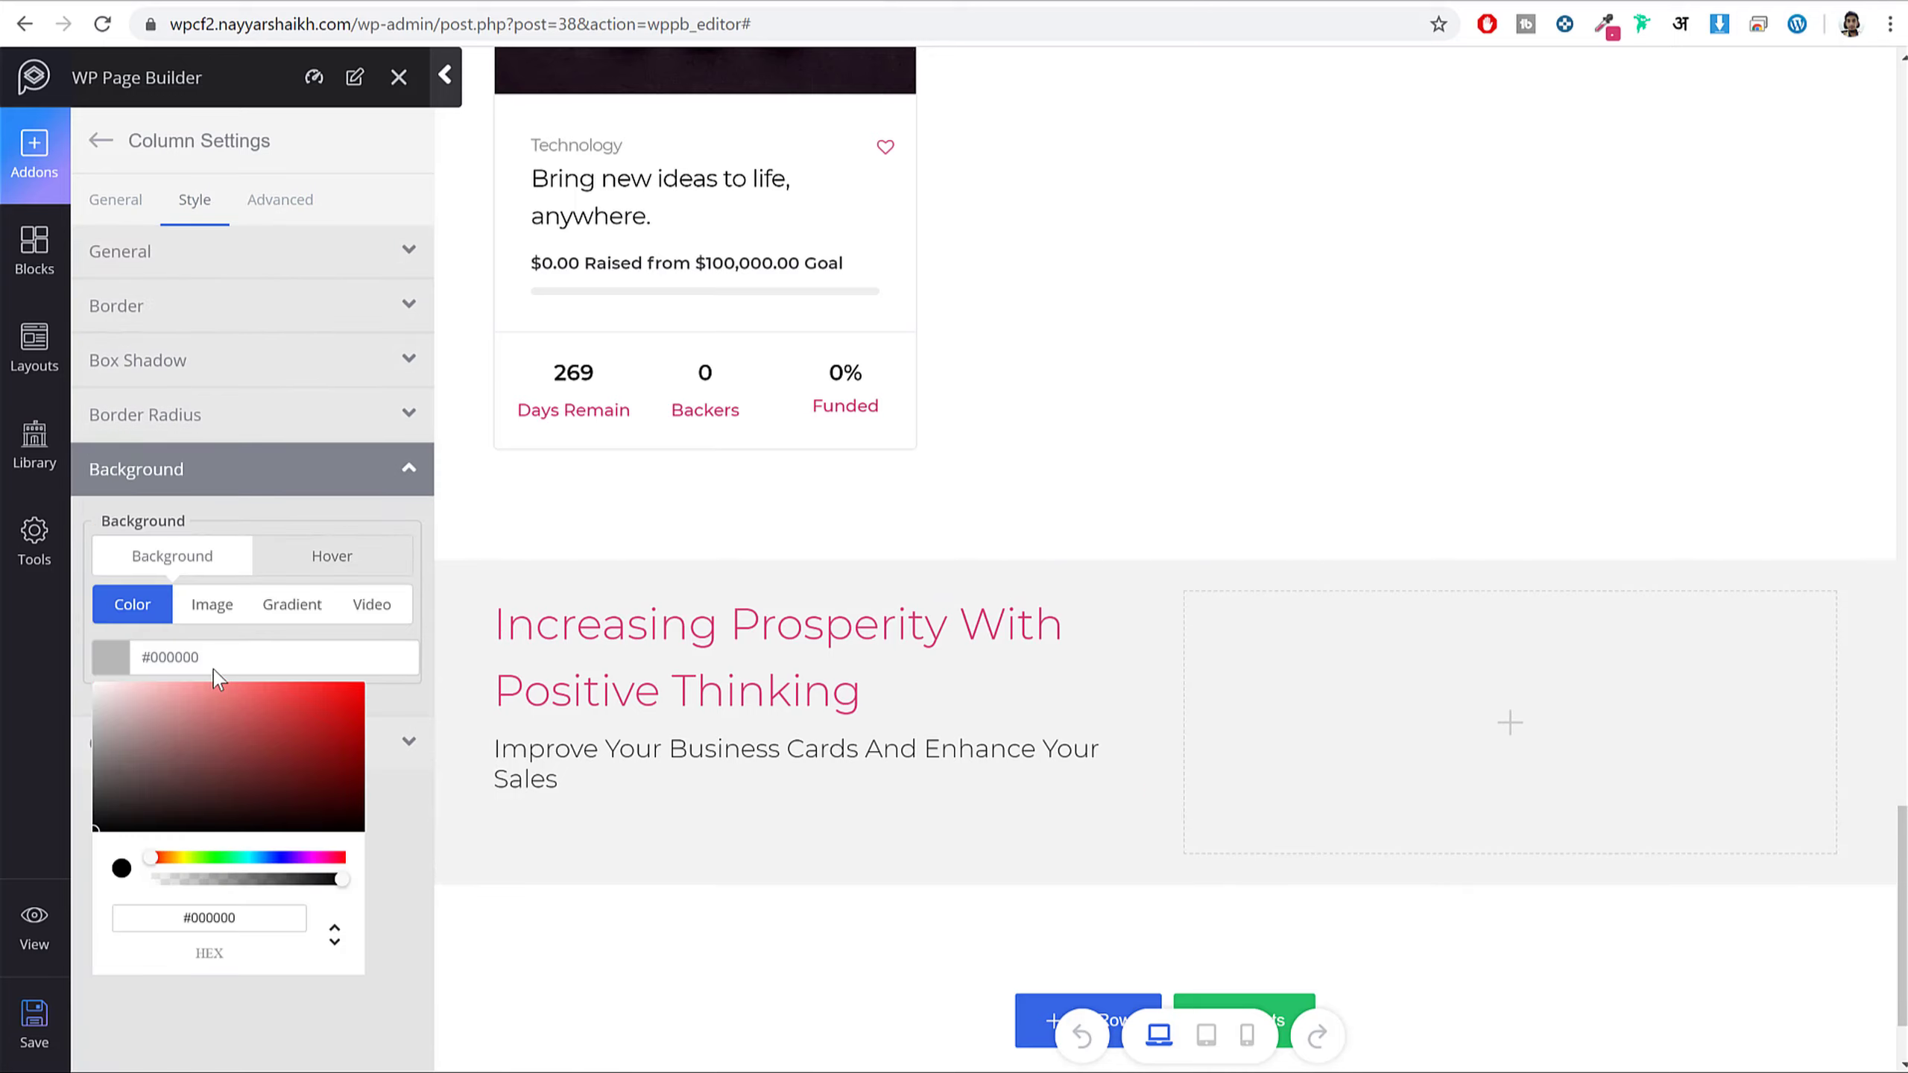
pyautogui.write('#fff')
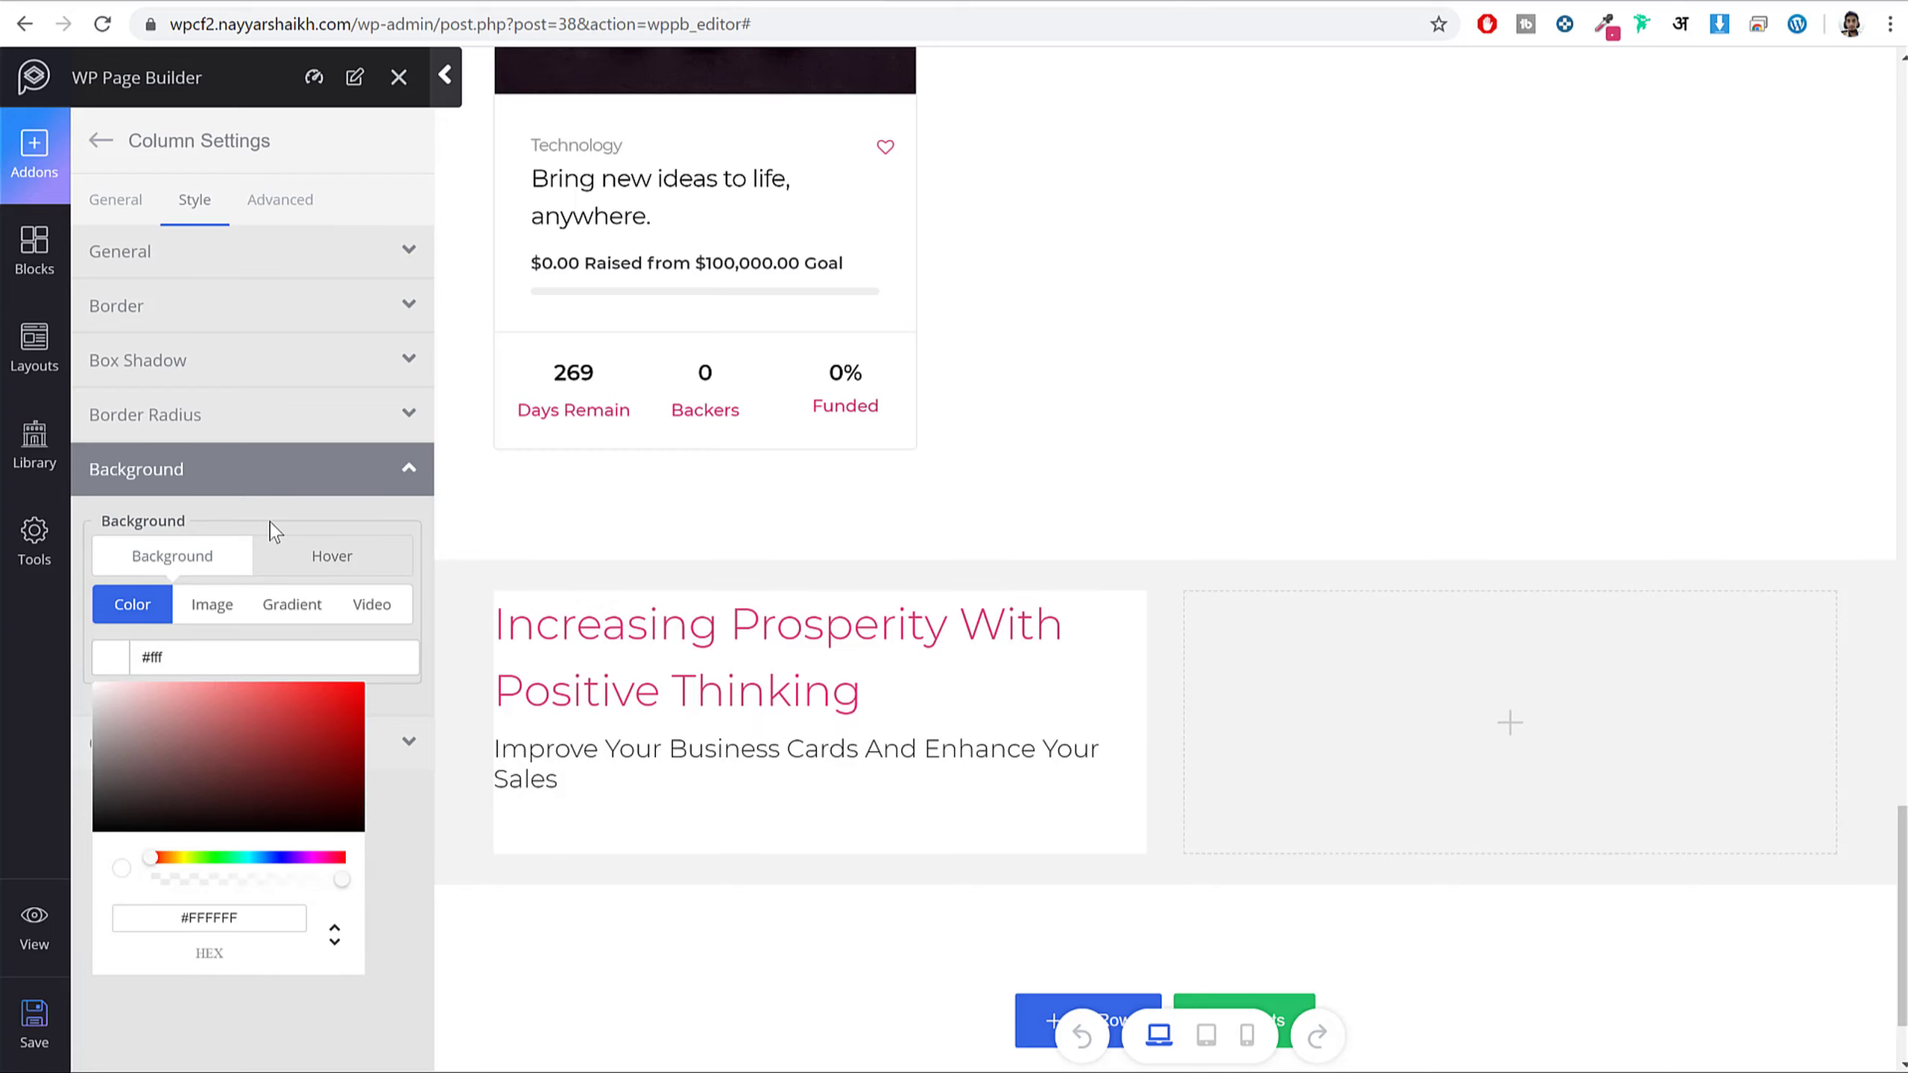
# - Set the title column's desktop padding individually to 80 px top, 70 px right, 30 px bottom and 70 px left
pyautogui.click(264, 243)
pyautogui.click(250, 274)
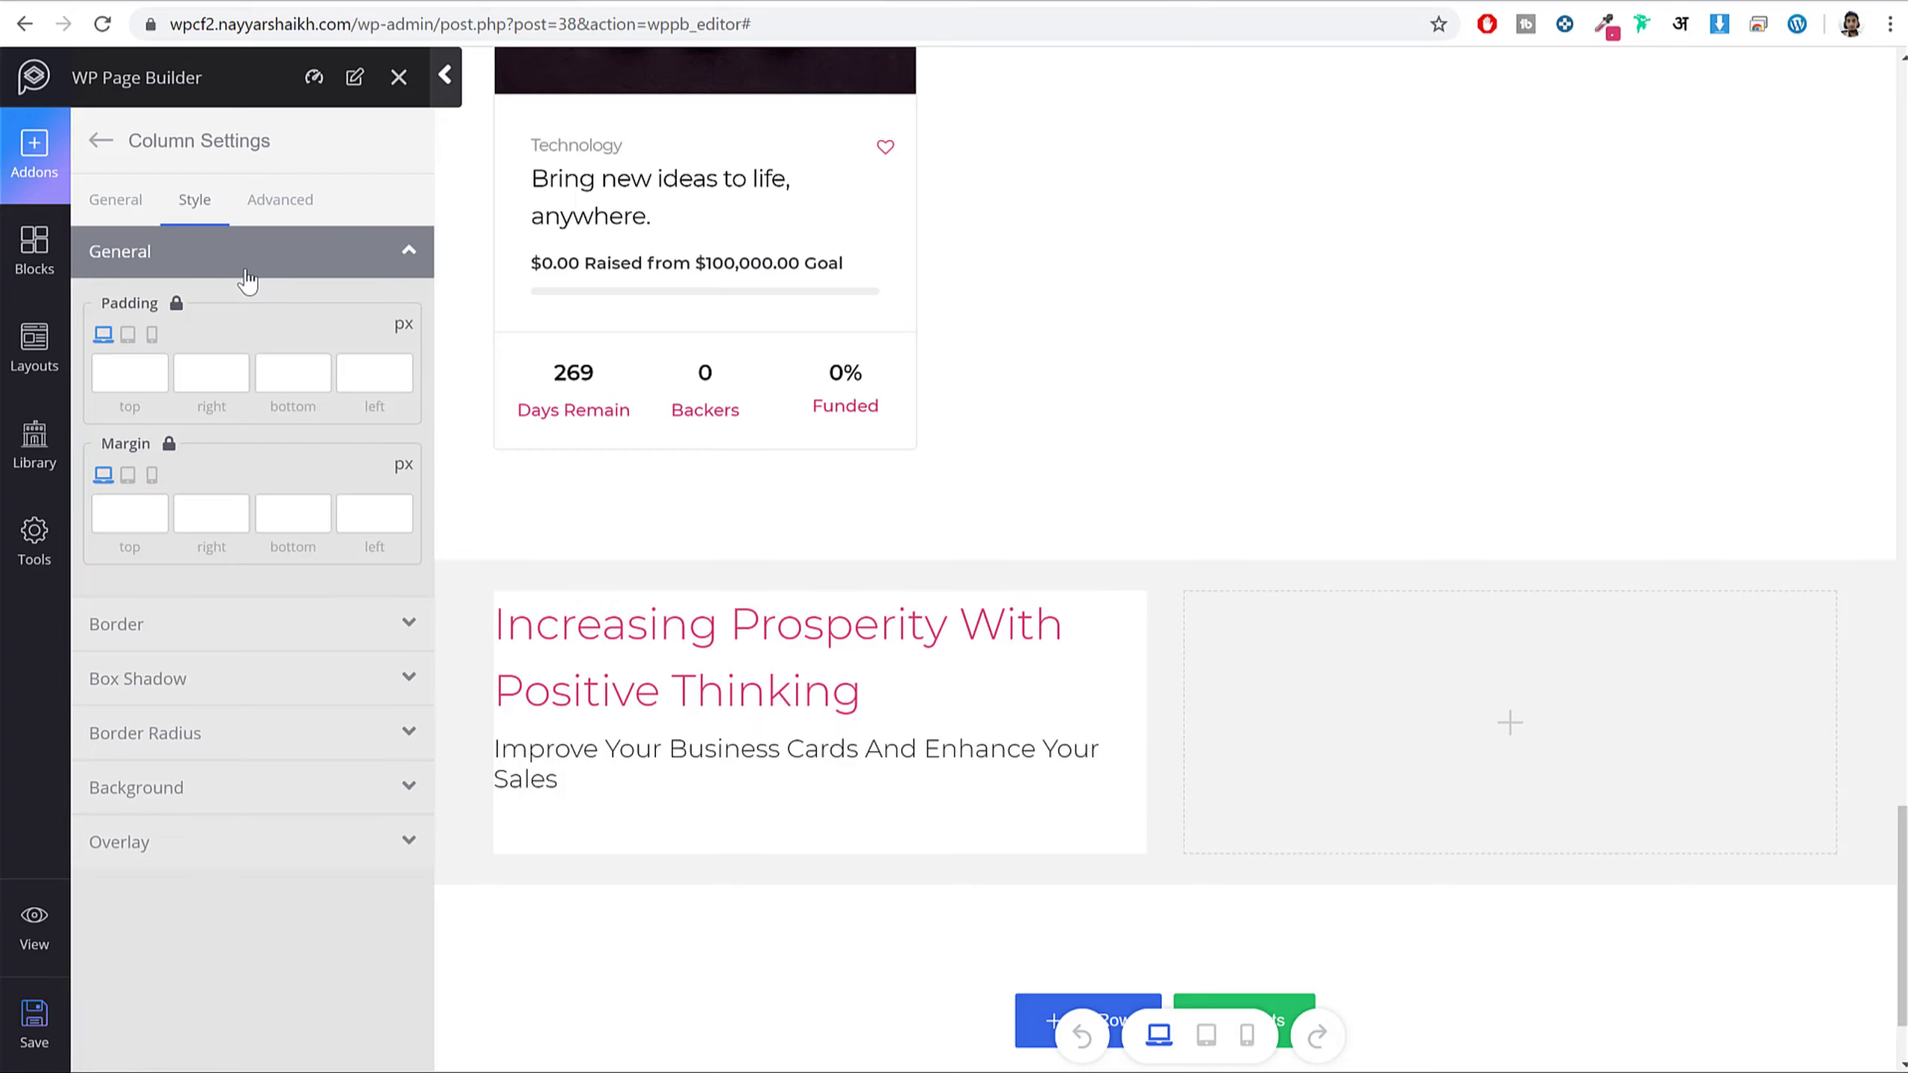
pyautogui.click(112, 375)
pyautogui.write('80')
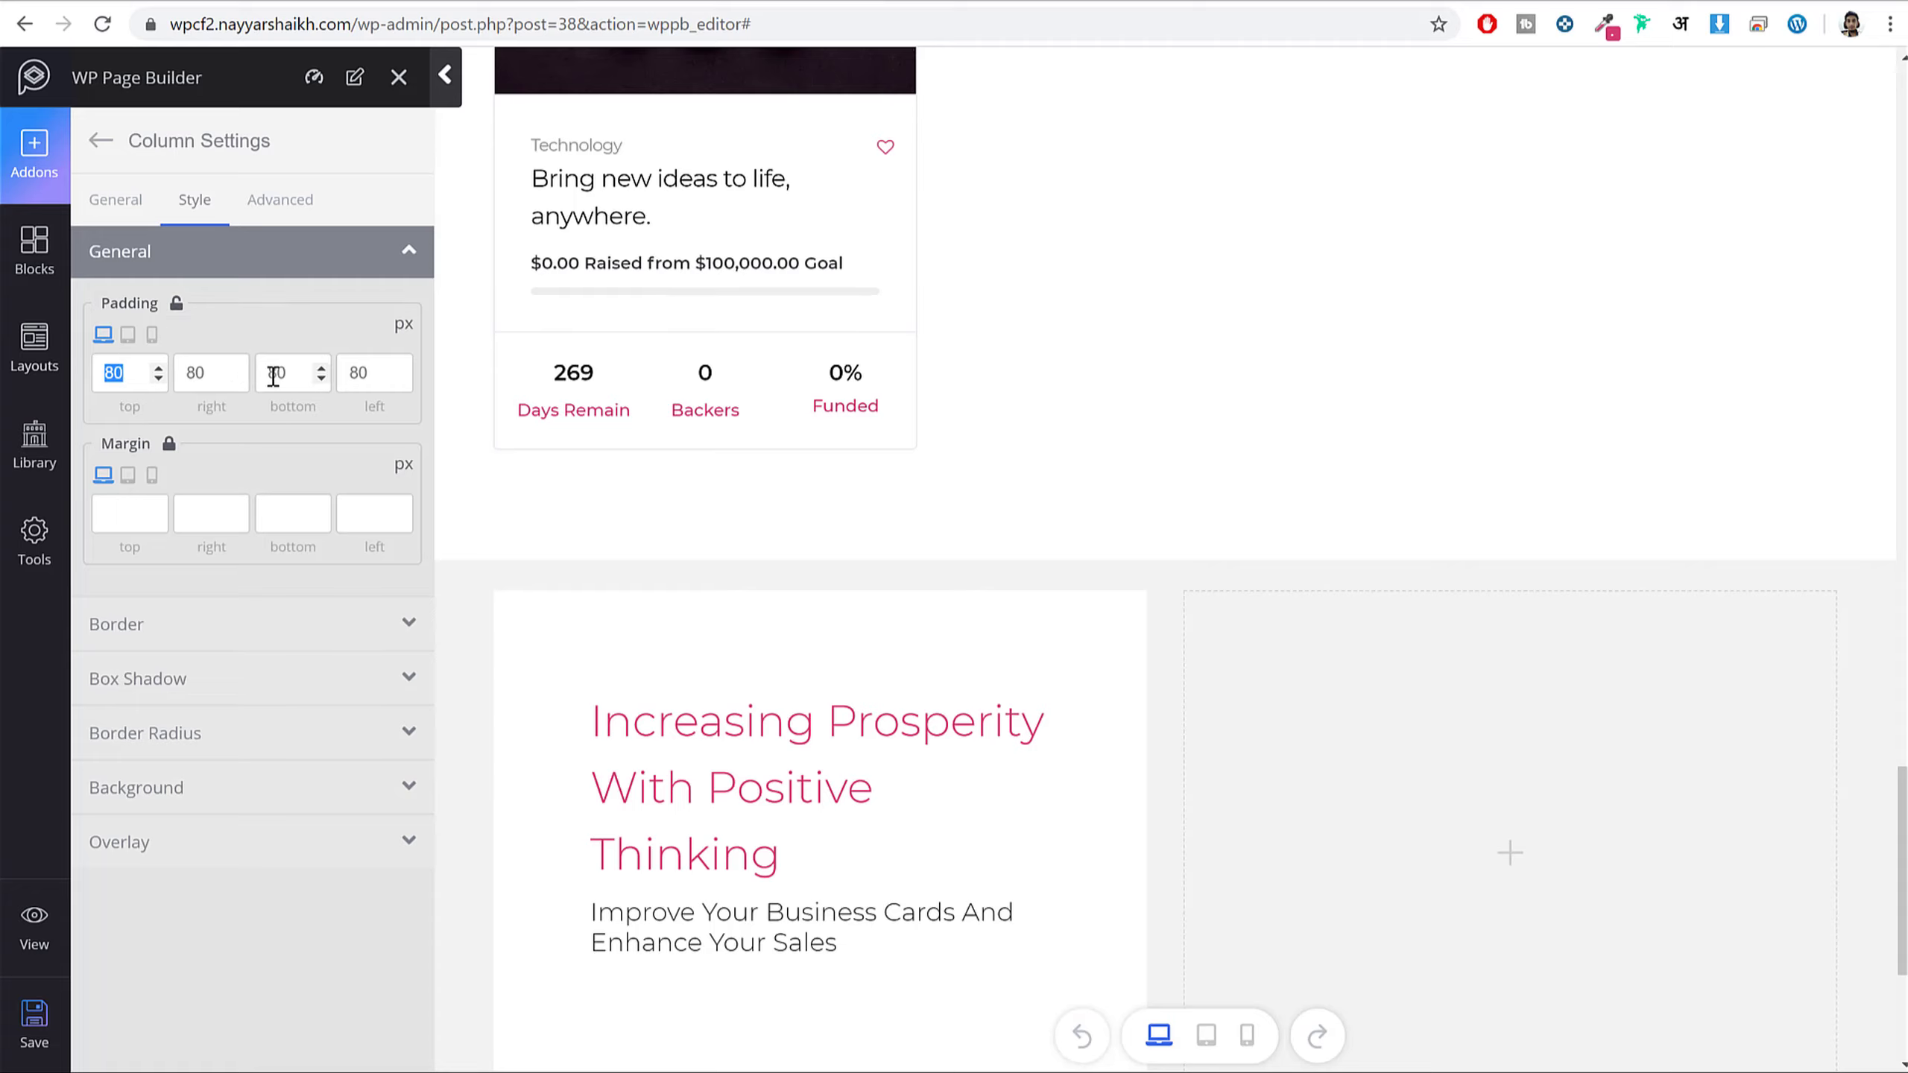
pyautogui.doubleClick(212, 372)
pyautogui.write('70')
pyautogui.press('Tab')
pyautogui.write('30')
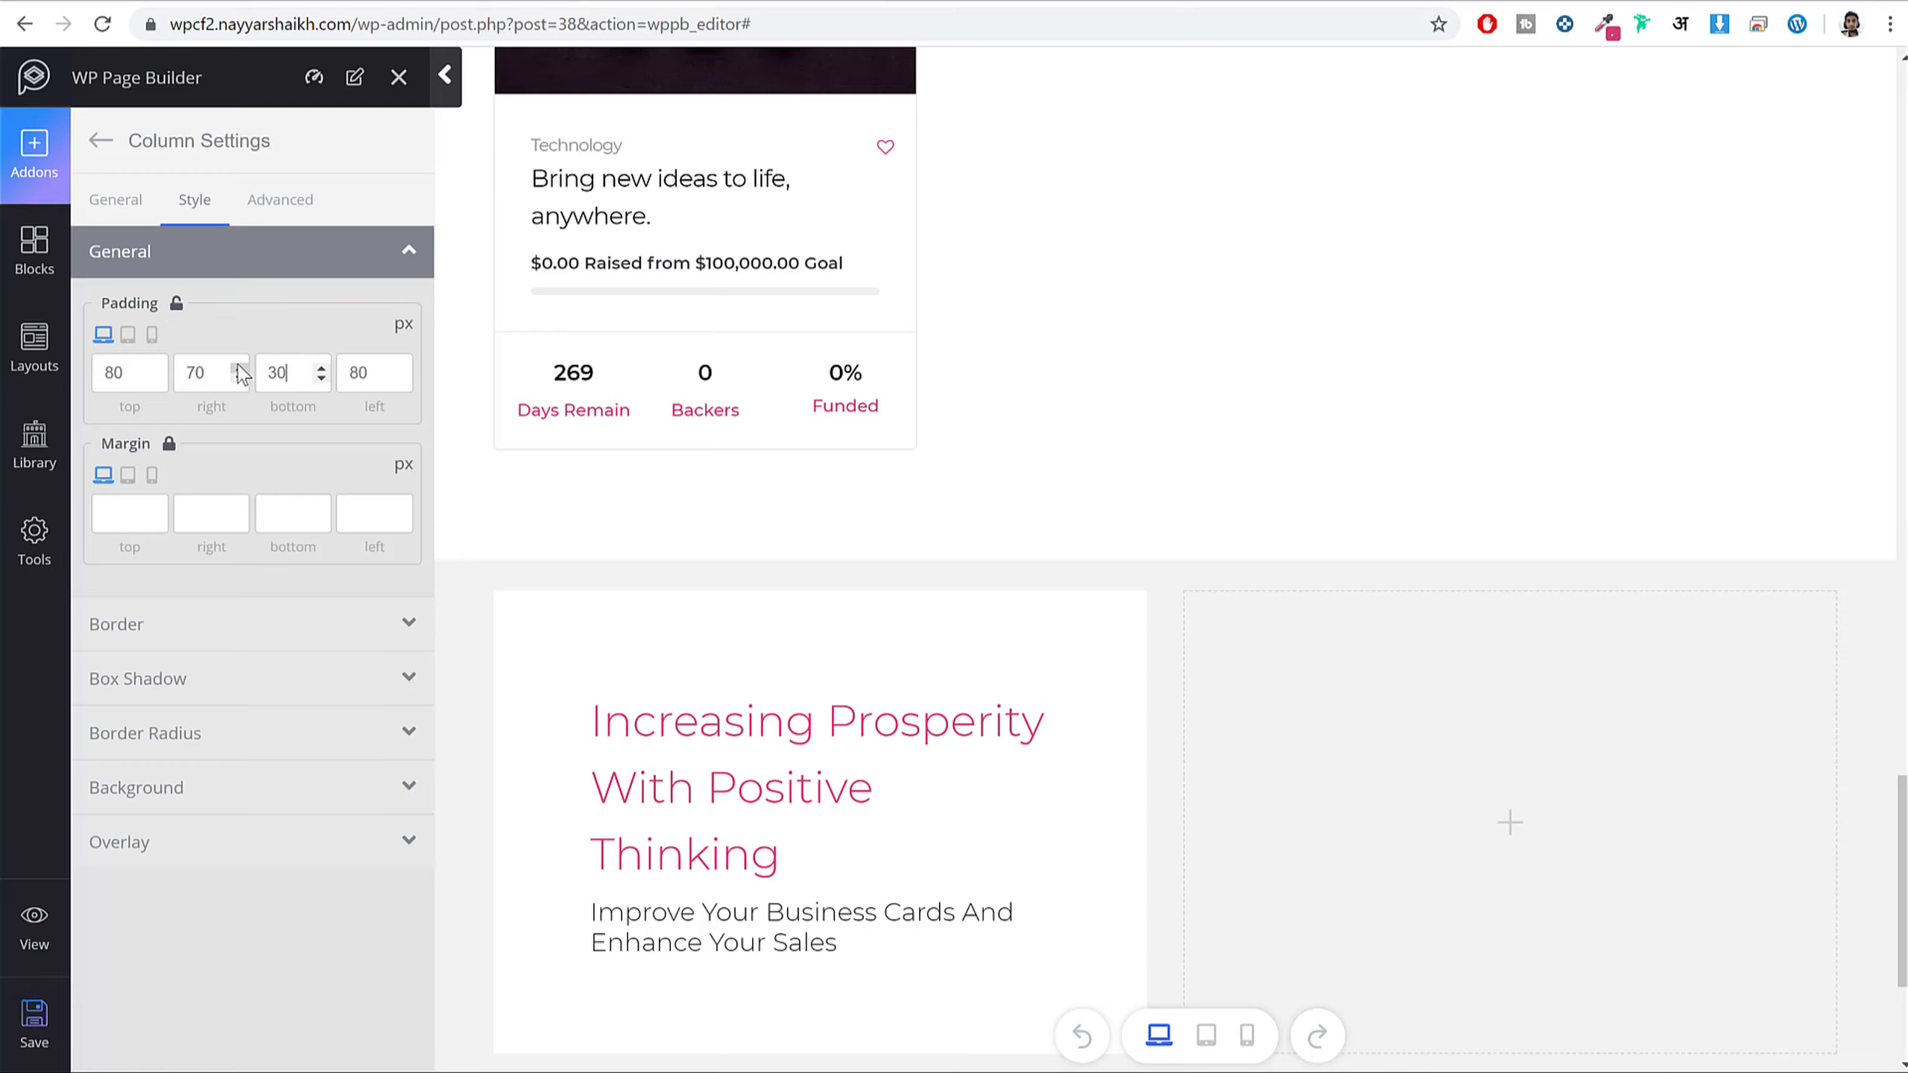
pyautogui.press('Tab')
pyautogui.write('70')
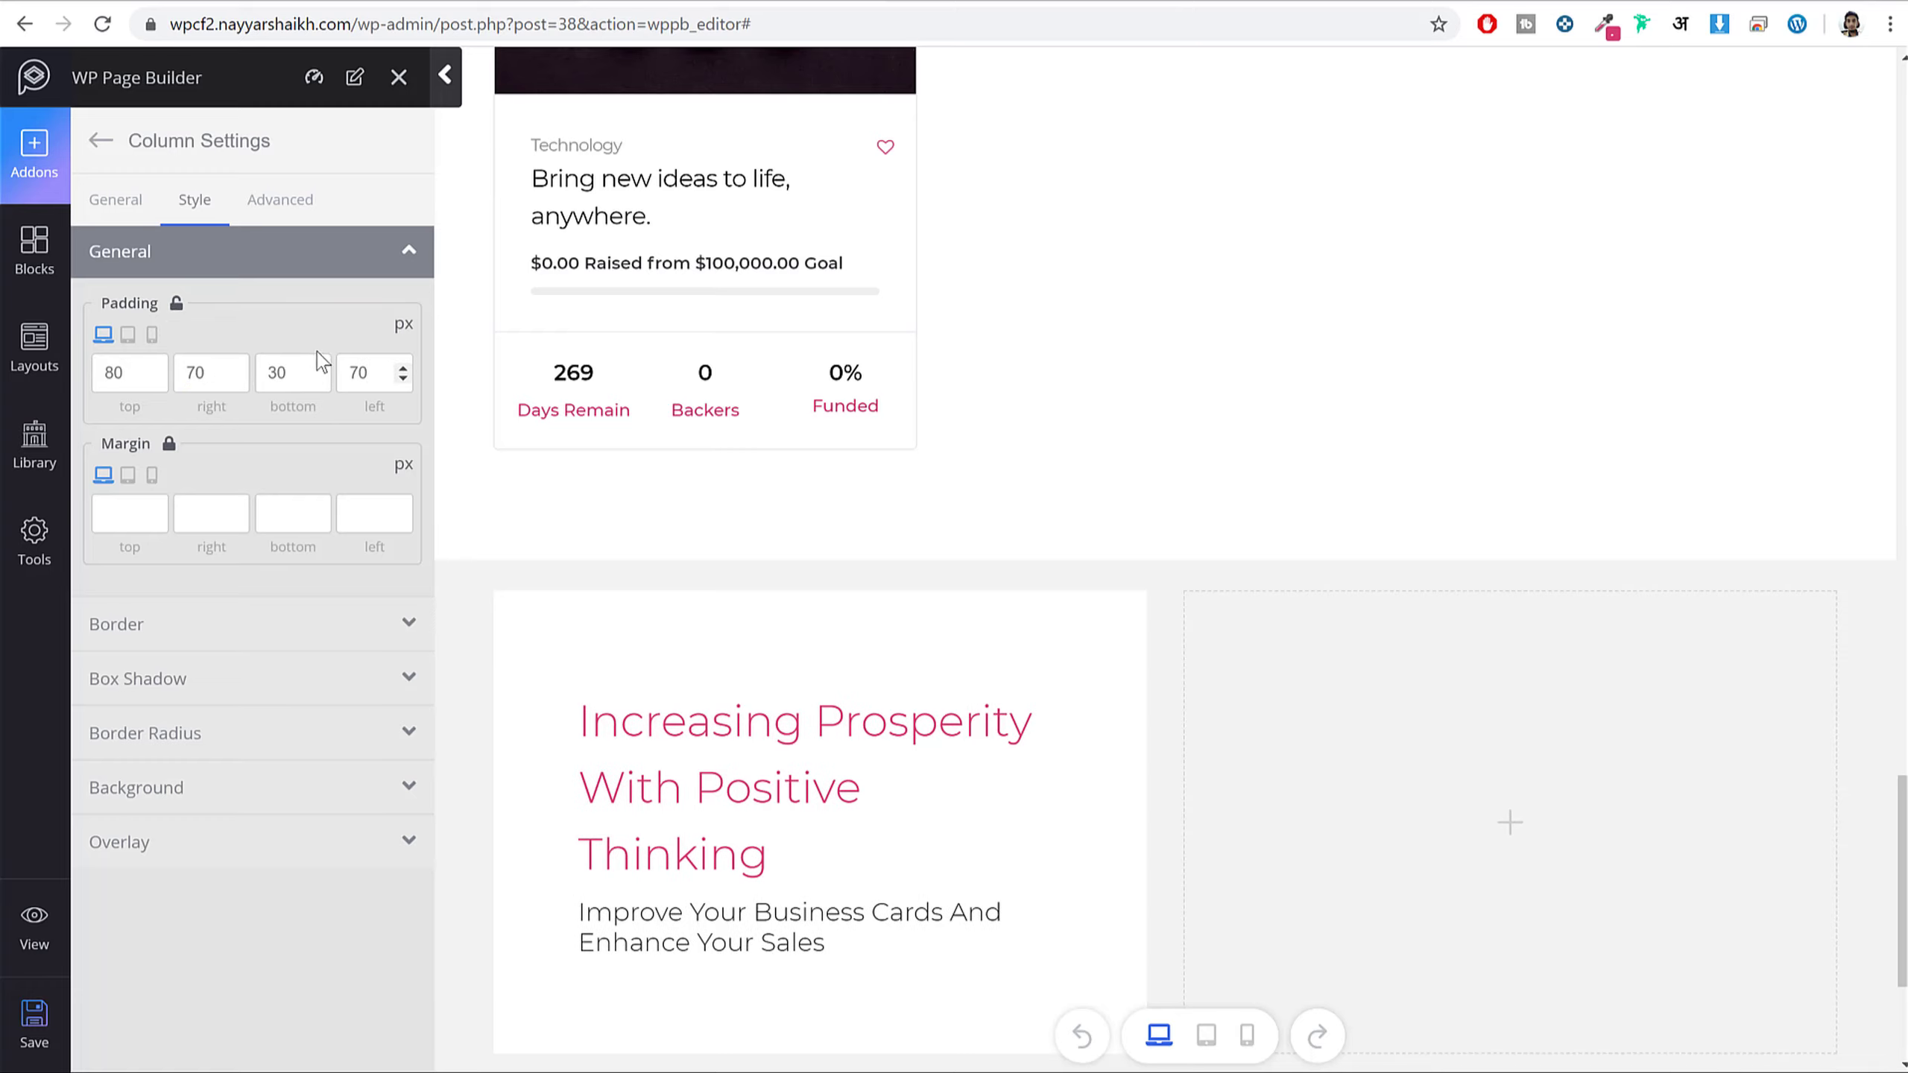
# - Review the title column's desktop padding values and save the page
pyautogui.doubleClick(118, 372)
pyautogui.press('Tab')
pyautogui.press('Tab')
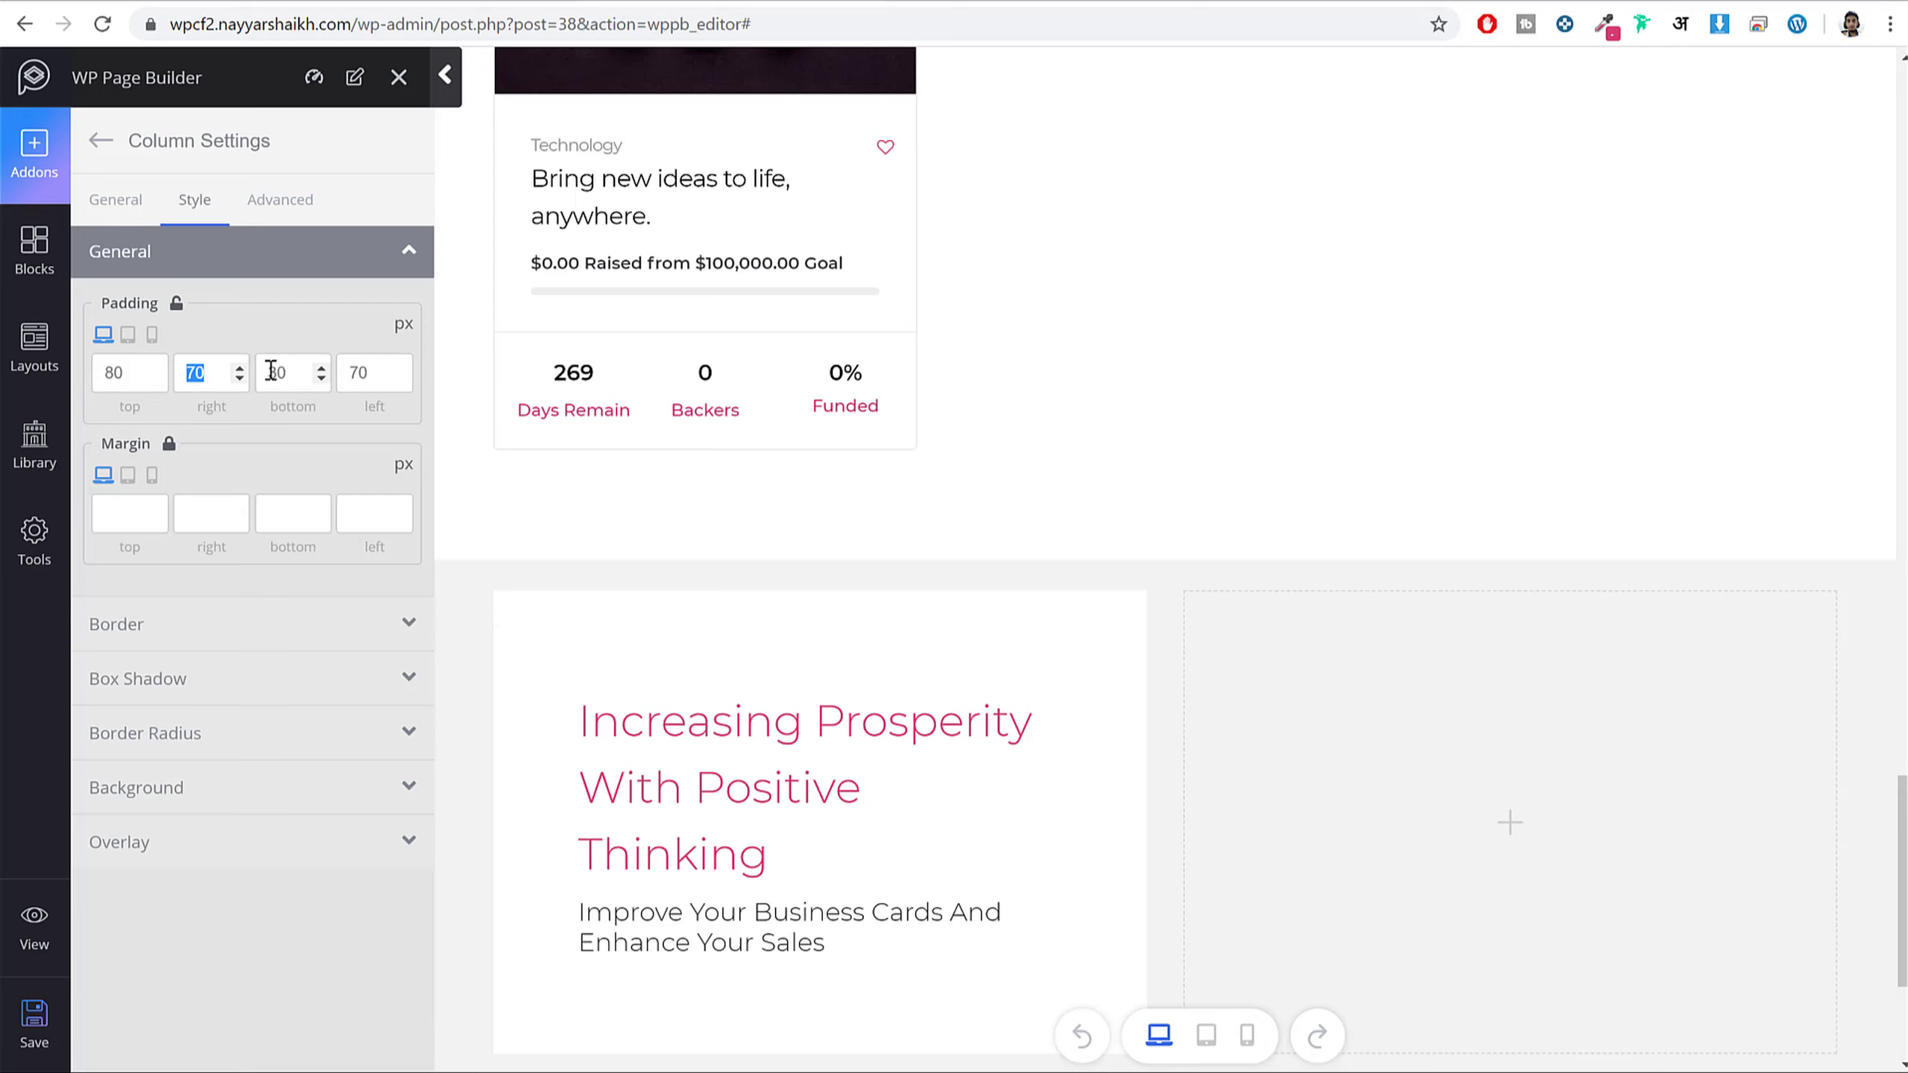
pyautogui.press('Tab')
pyautogui.scroll(-3, 1320, 647)
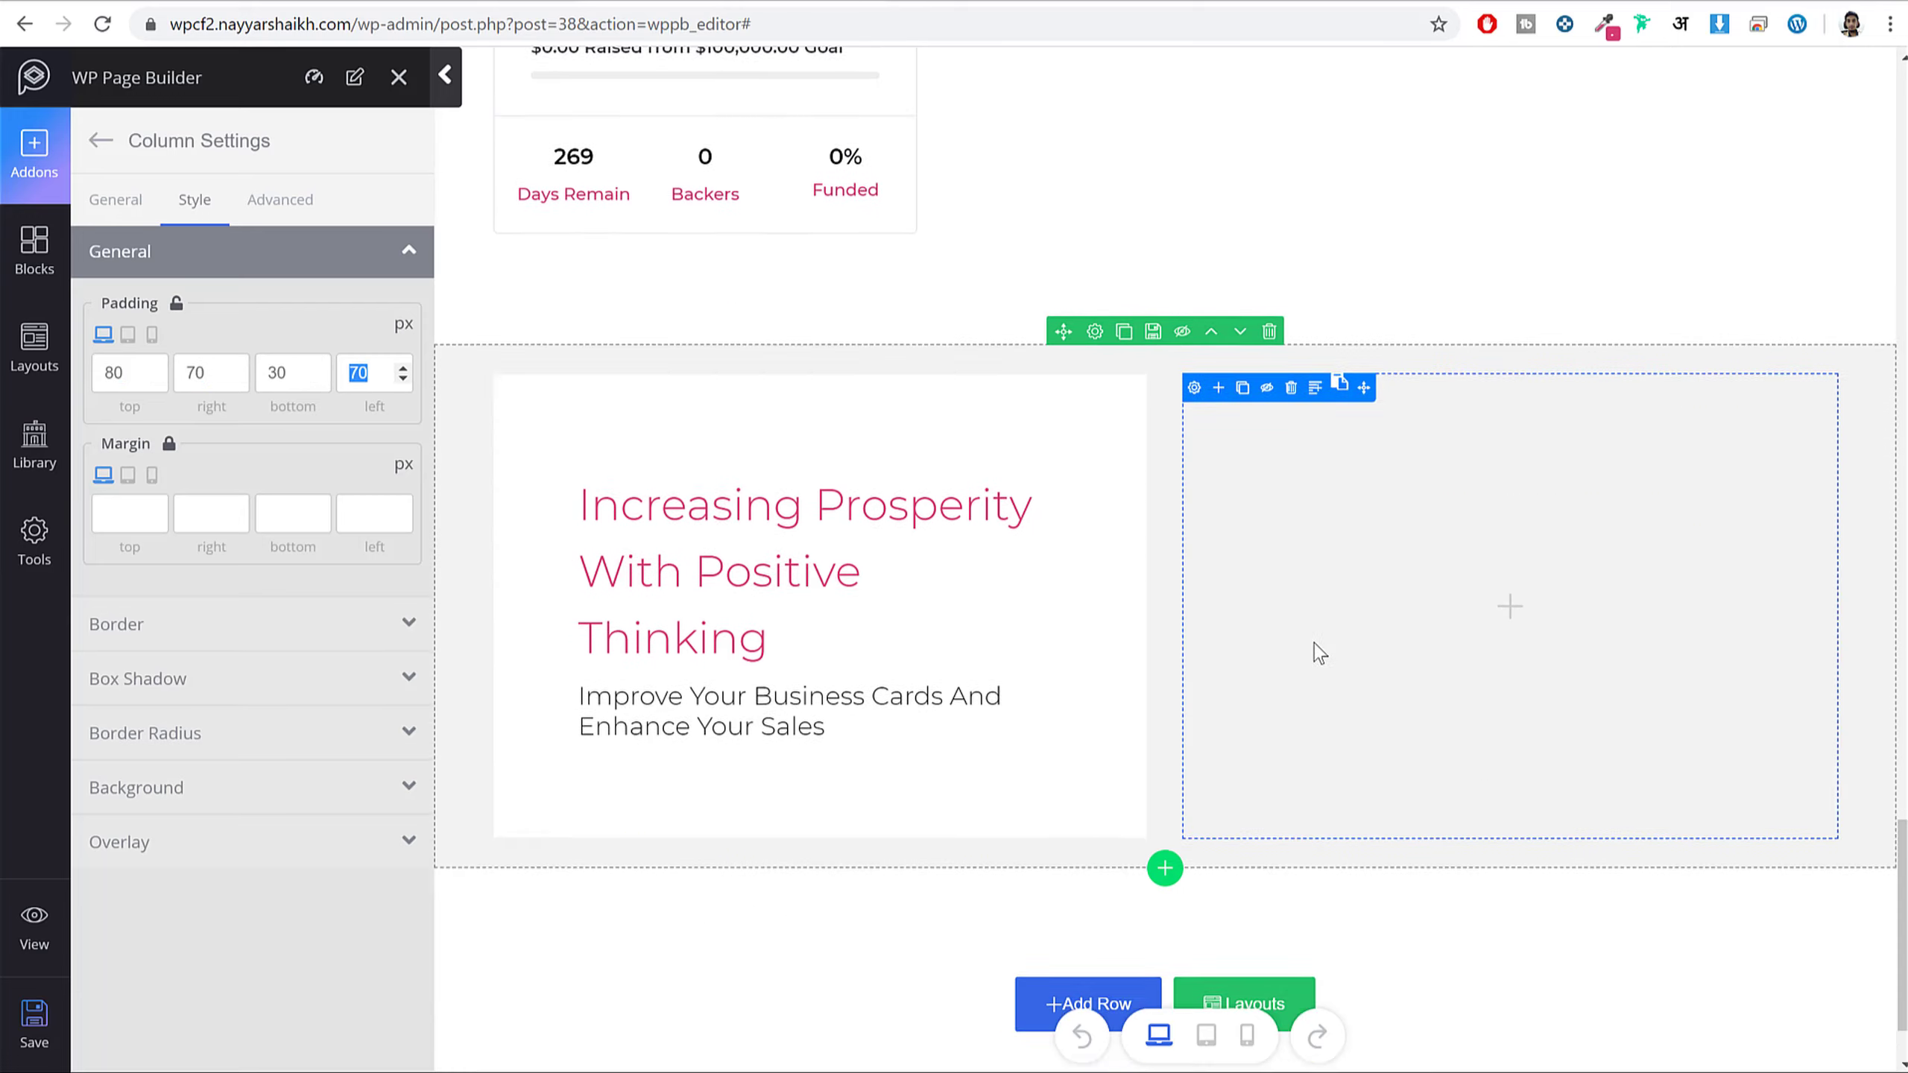
pyautogui.click(34, 1018)
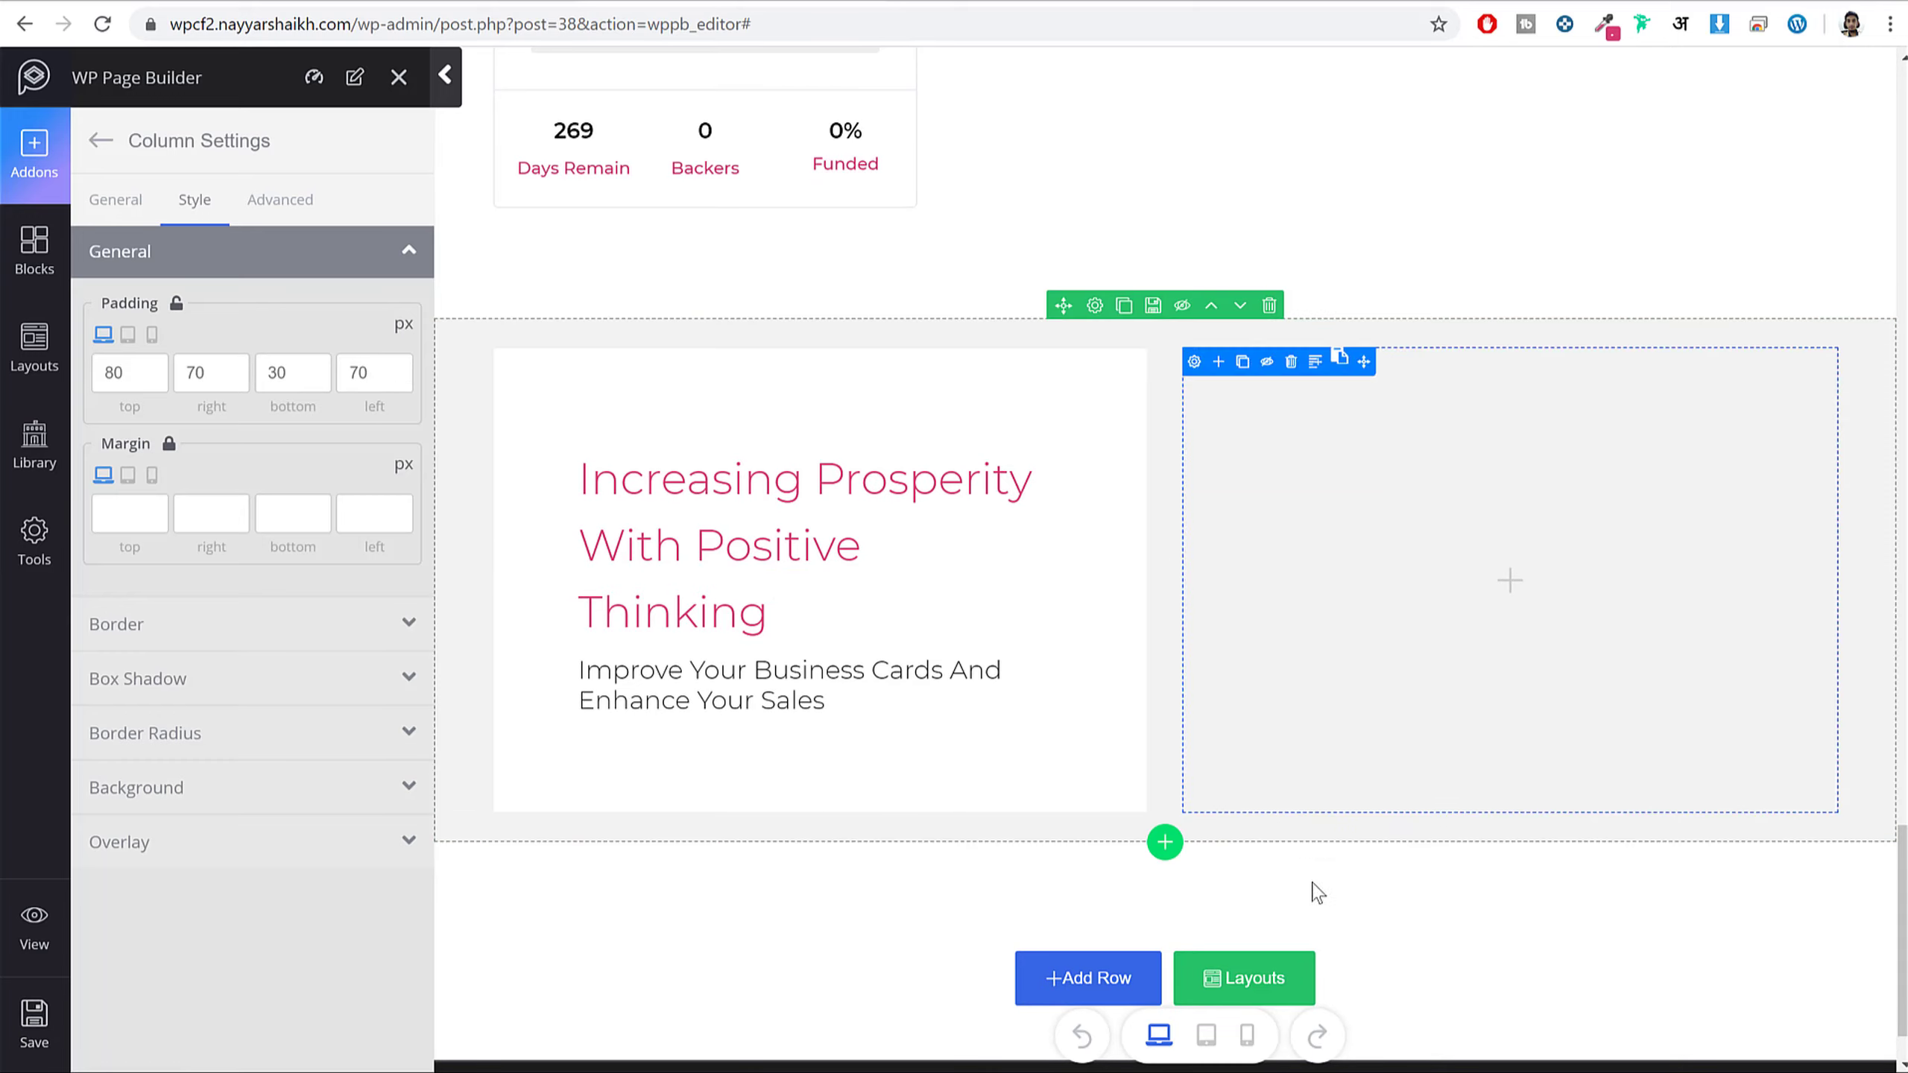
# - Set the title column's tablet padding to 60 px top, 40 px right, 10 px bottom and 40 px left
pyautogui.click(1207, 1041)
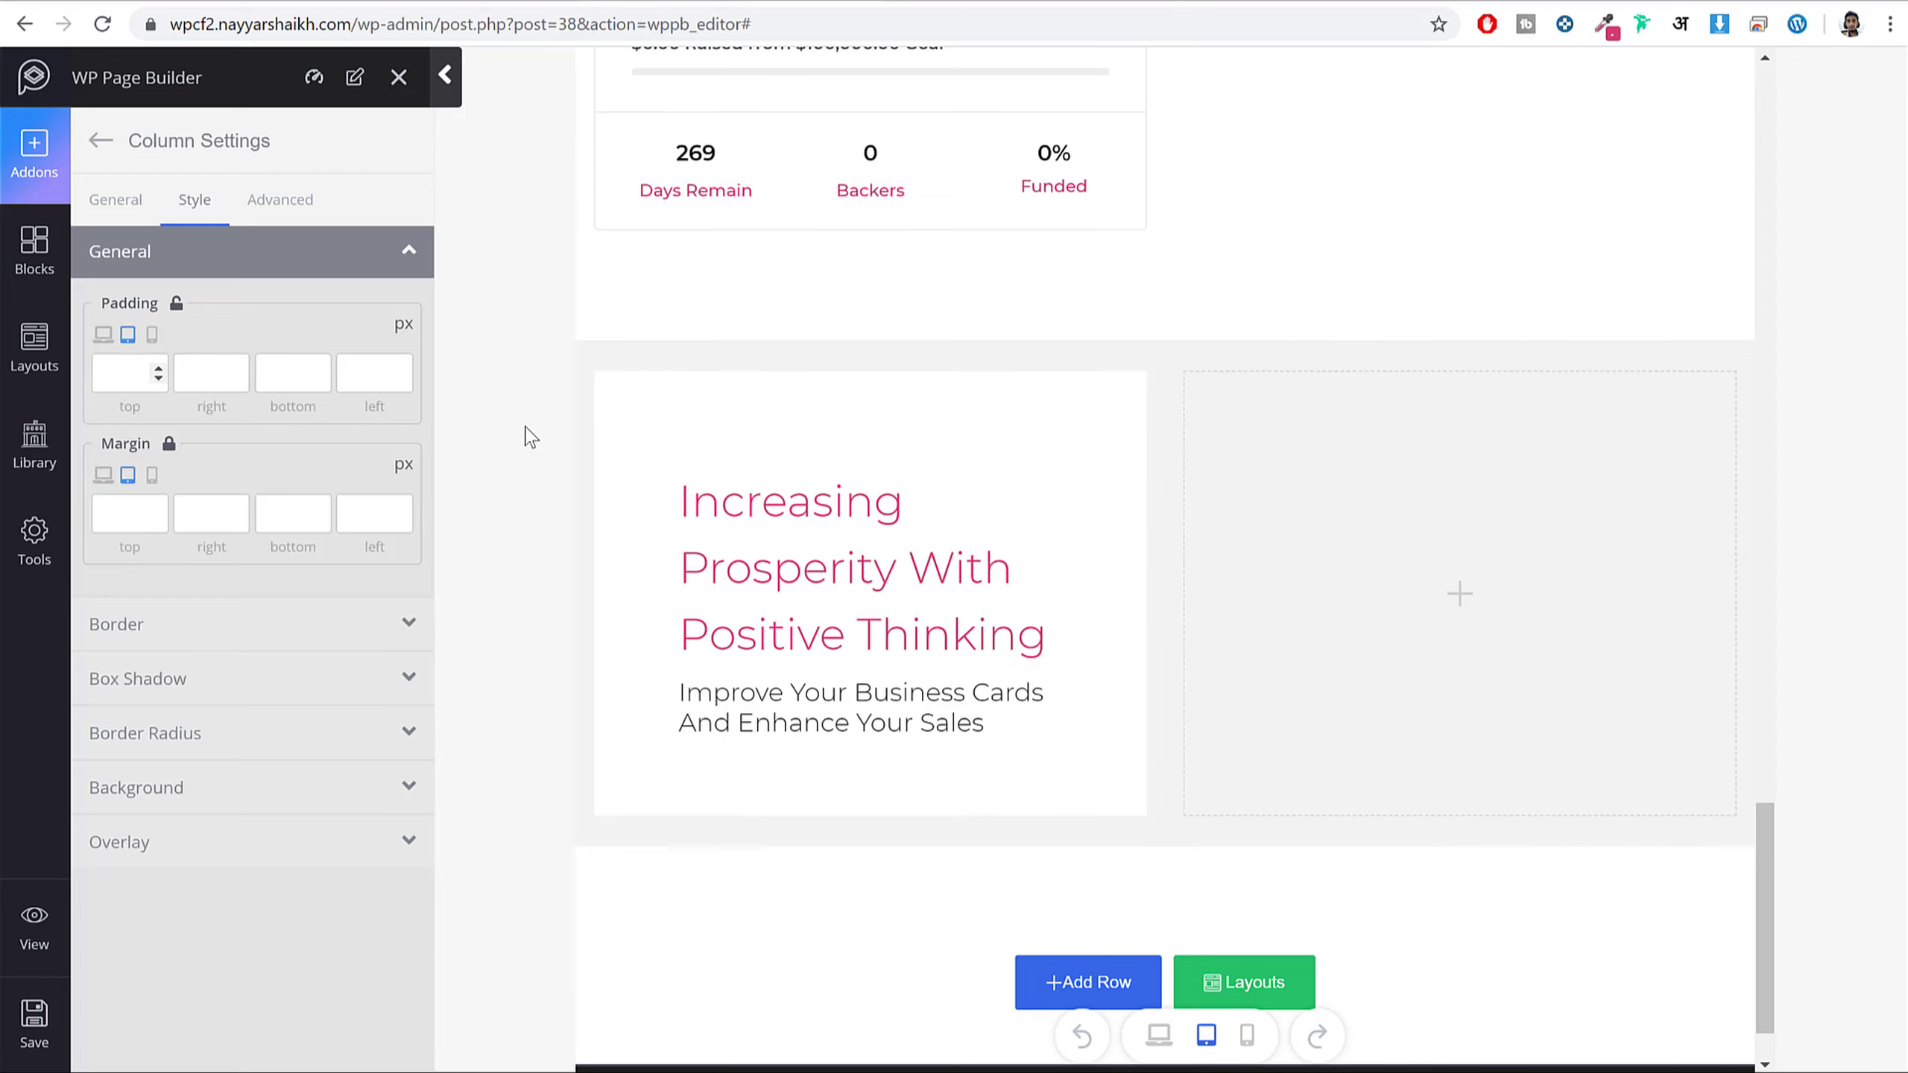
pyautogui.write('60')
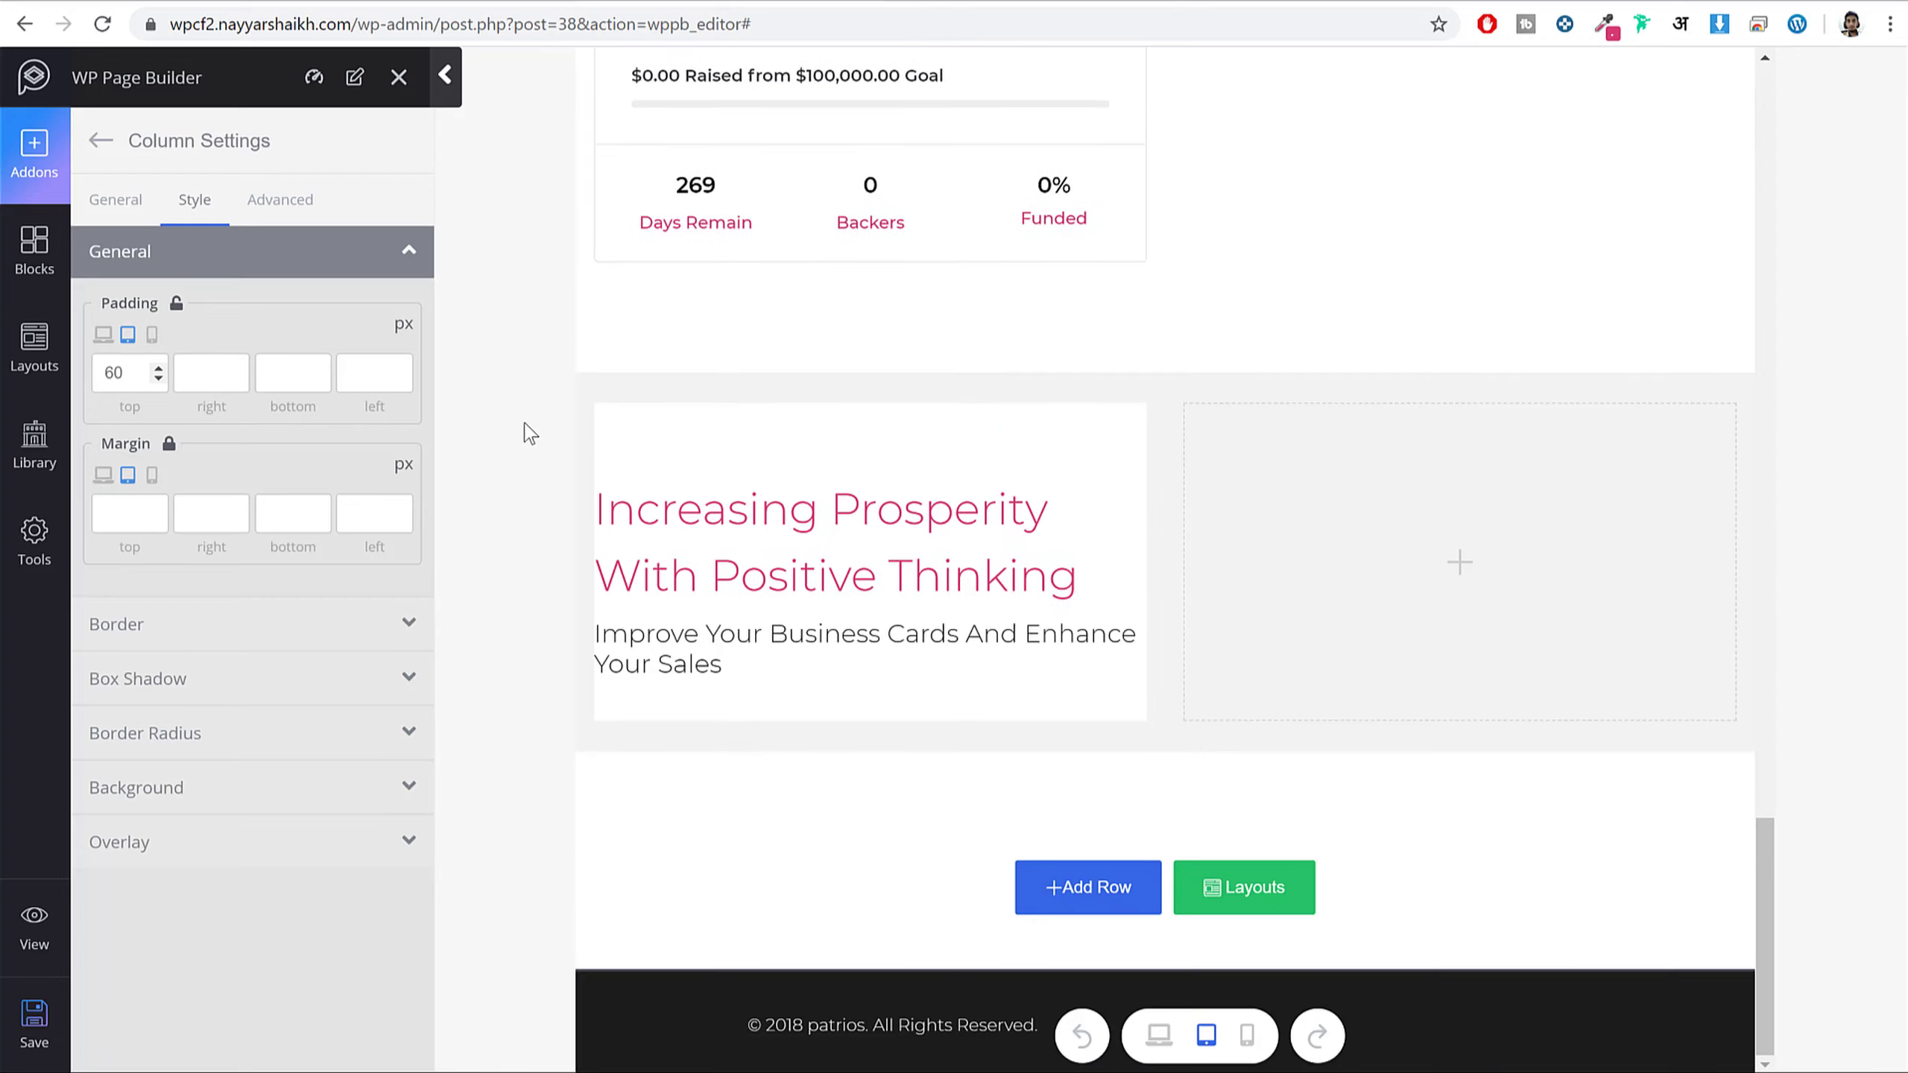
pyautogui.press('Tab')
pyautogui.write('40')
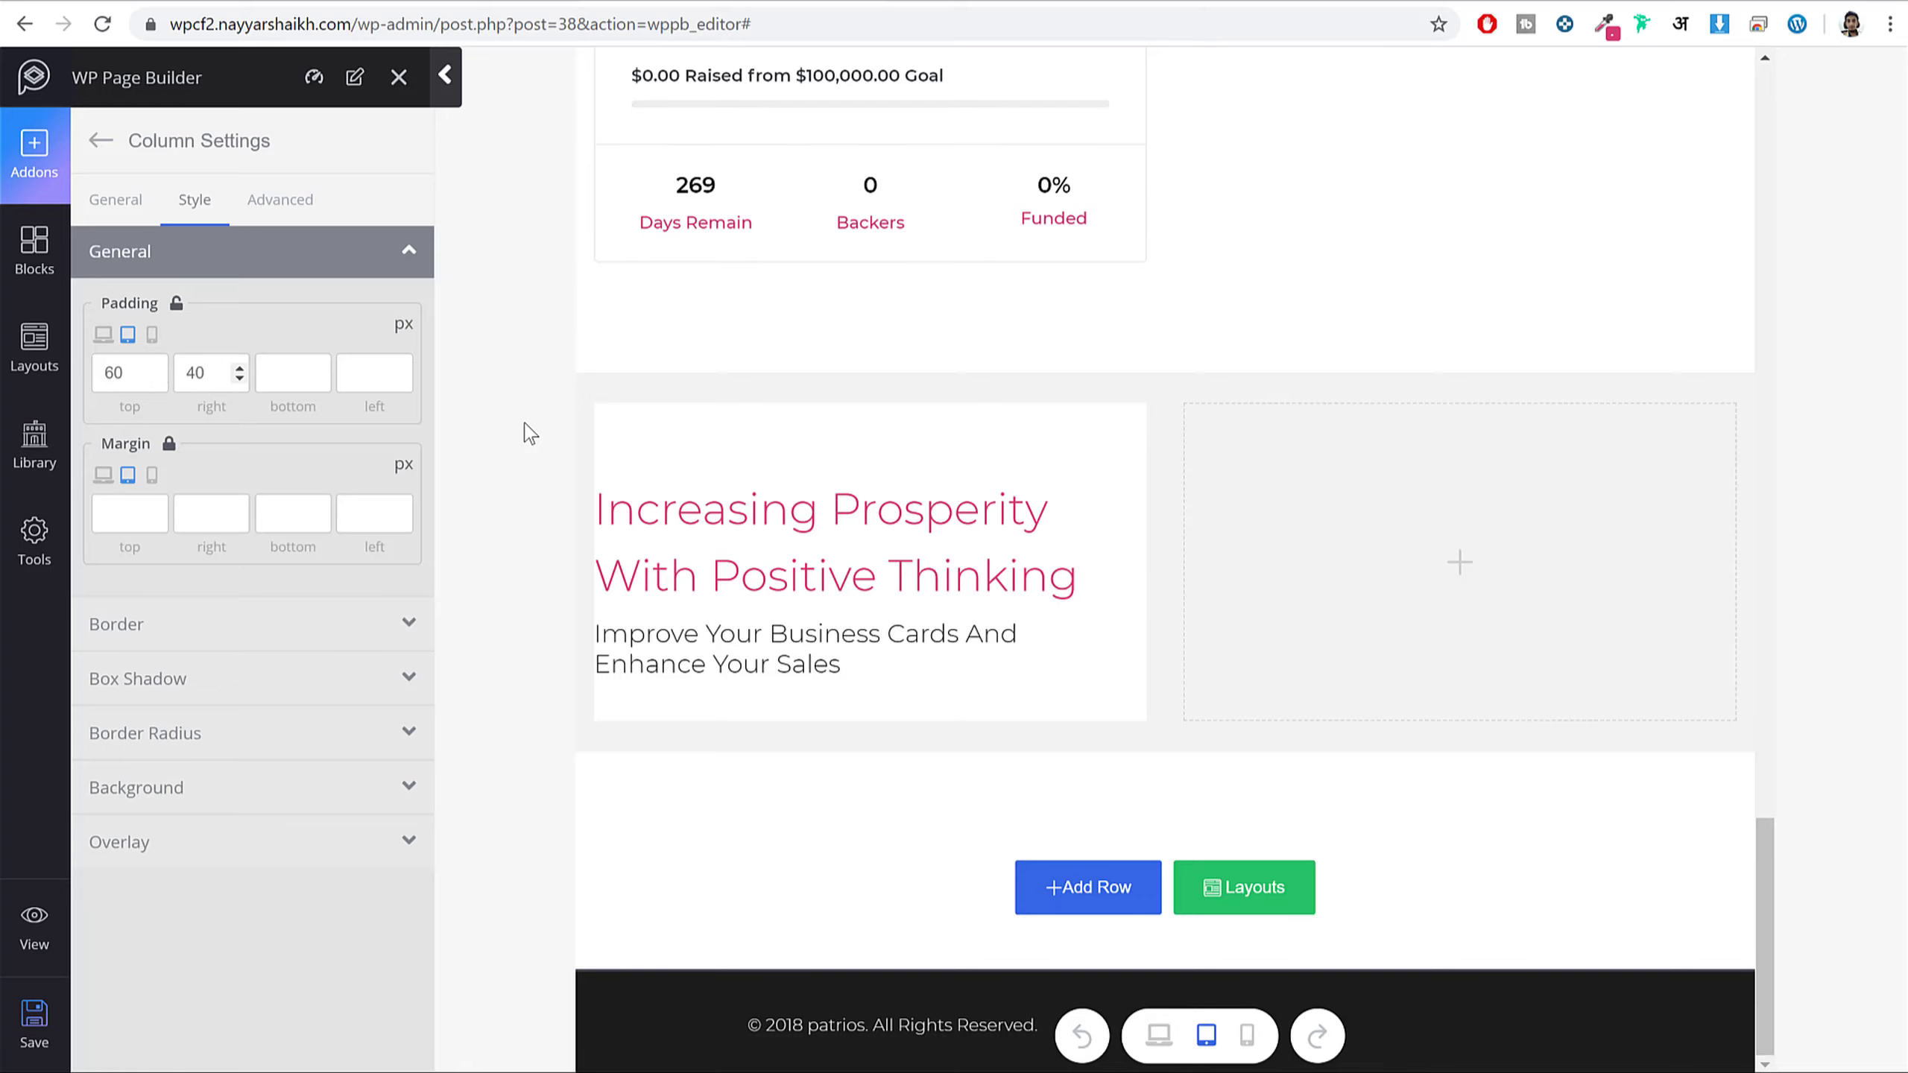
pyautogui.press('Tab')
pyautogui.write('10')
pyautogui.press('Tab')
pyautogui.write('40')
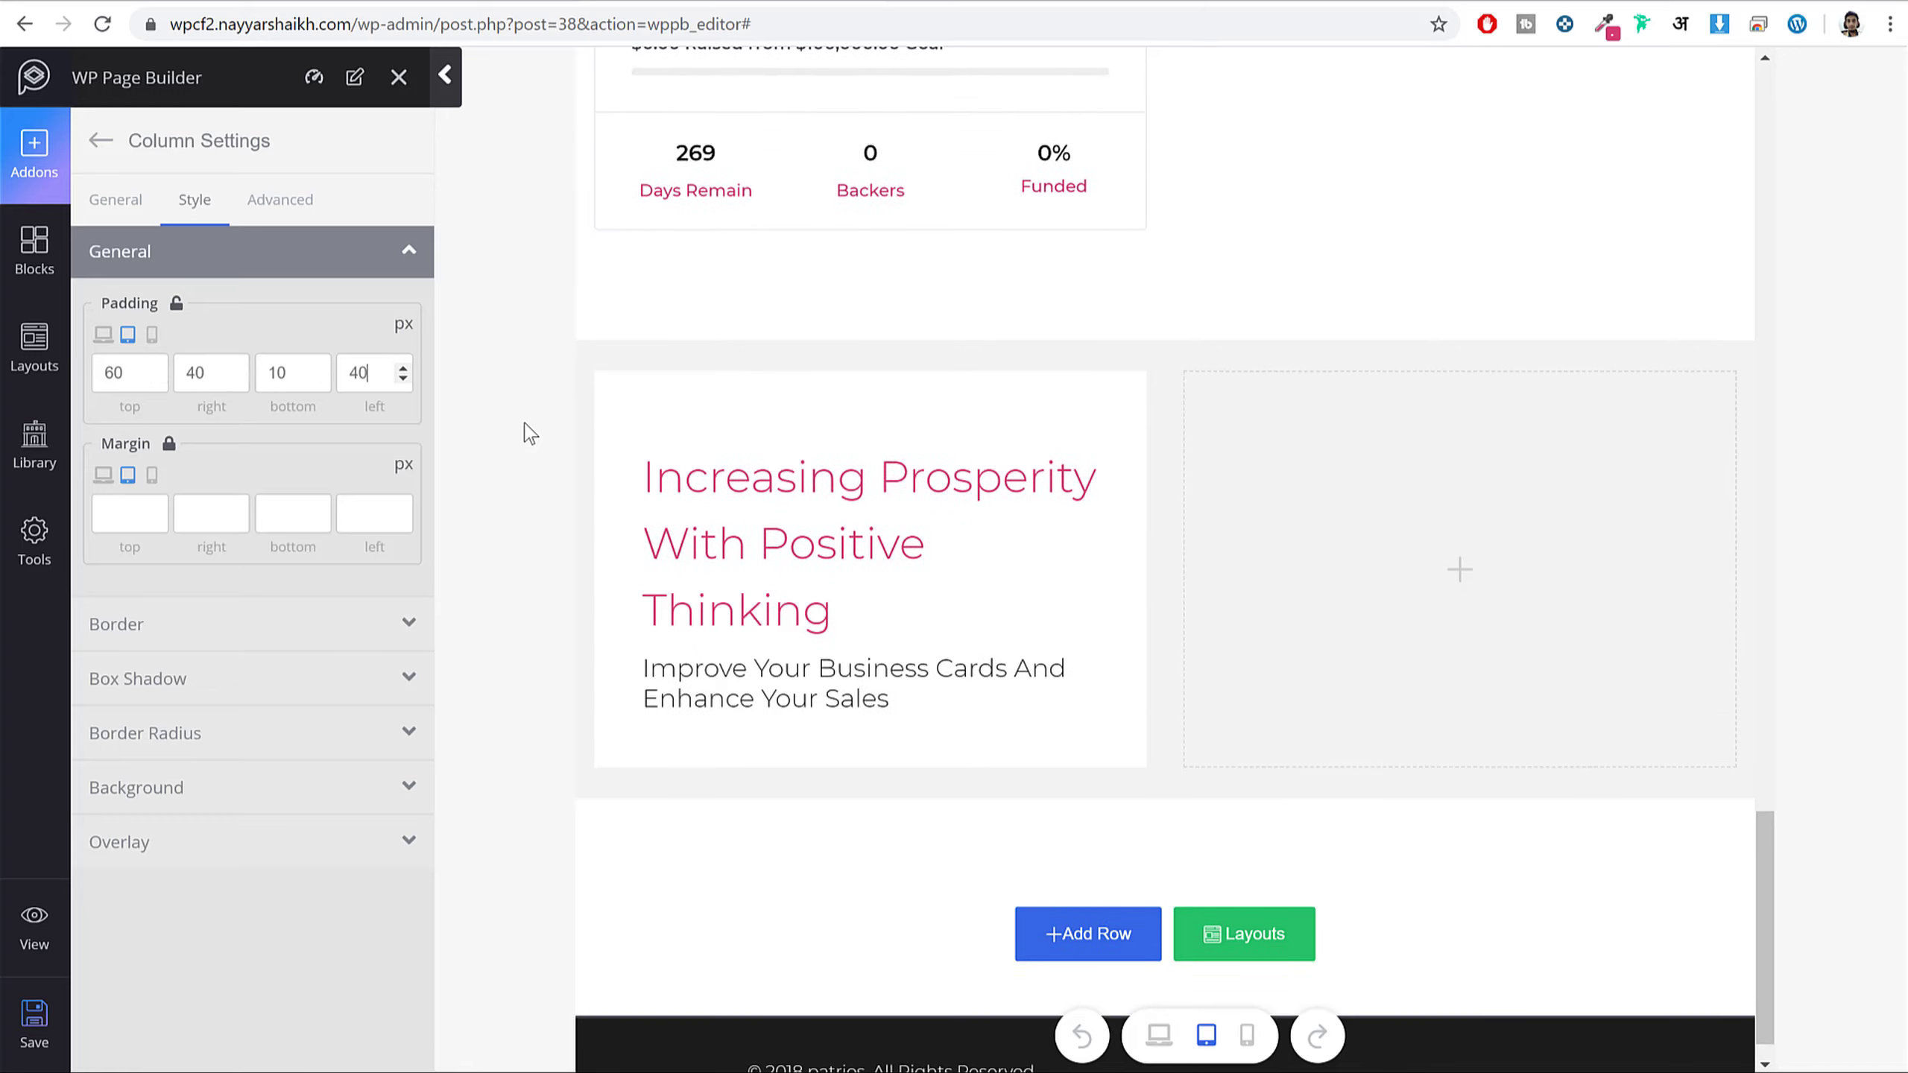
# - Set the title column's mobile padding to 40 px top, 30 px right, 0 px bottom and 30 px left
pyautogui.click(1248, 1044)
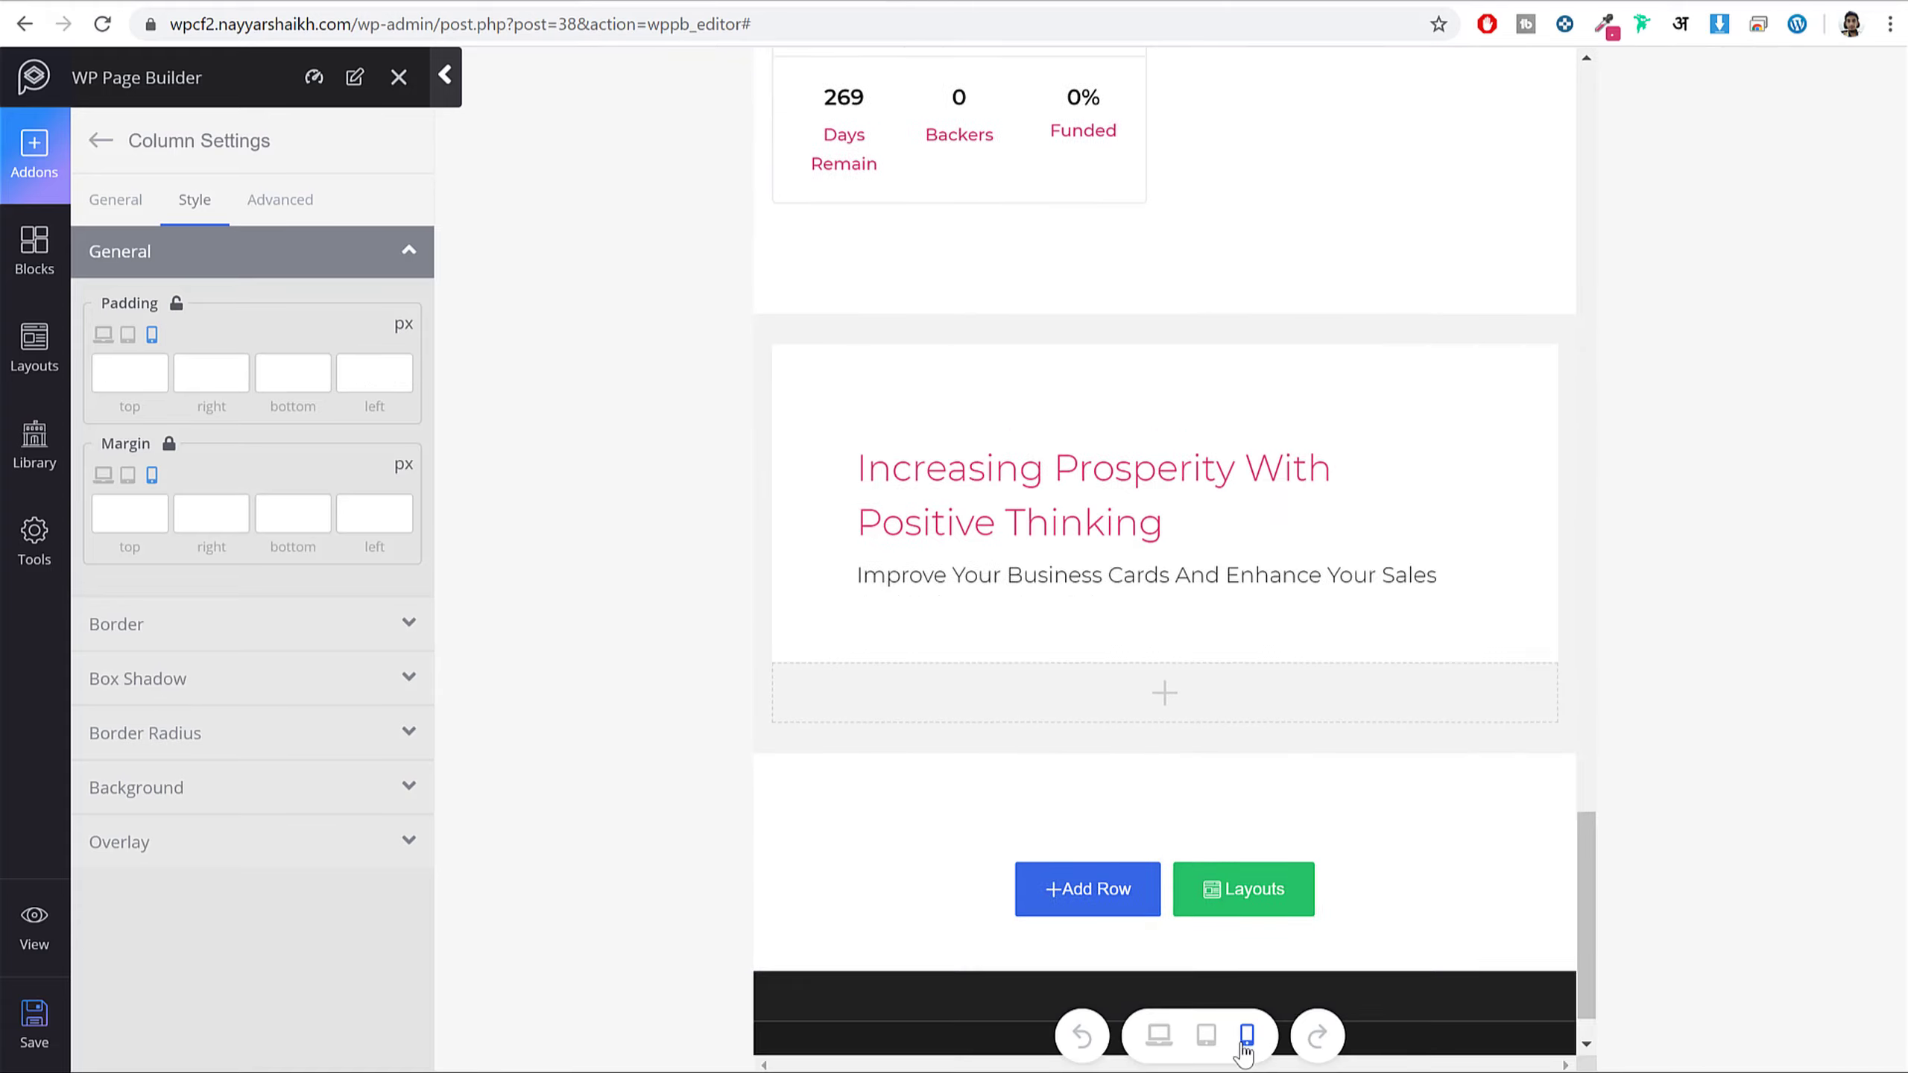
pyautogui.click(126, 373)
pyautogui.write('40')
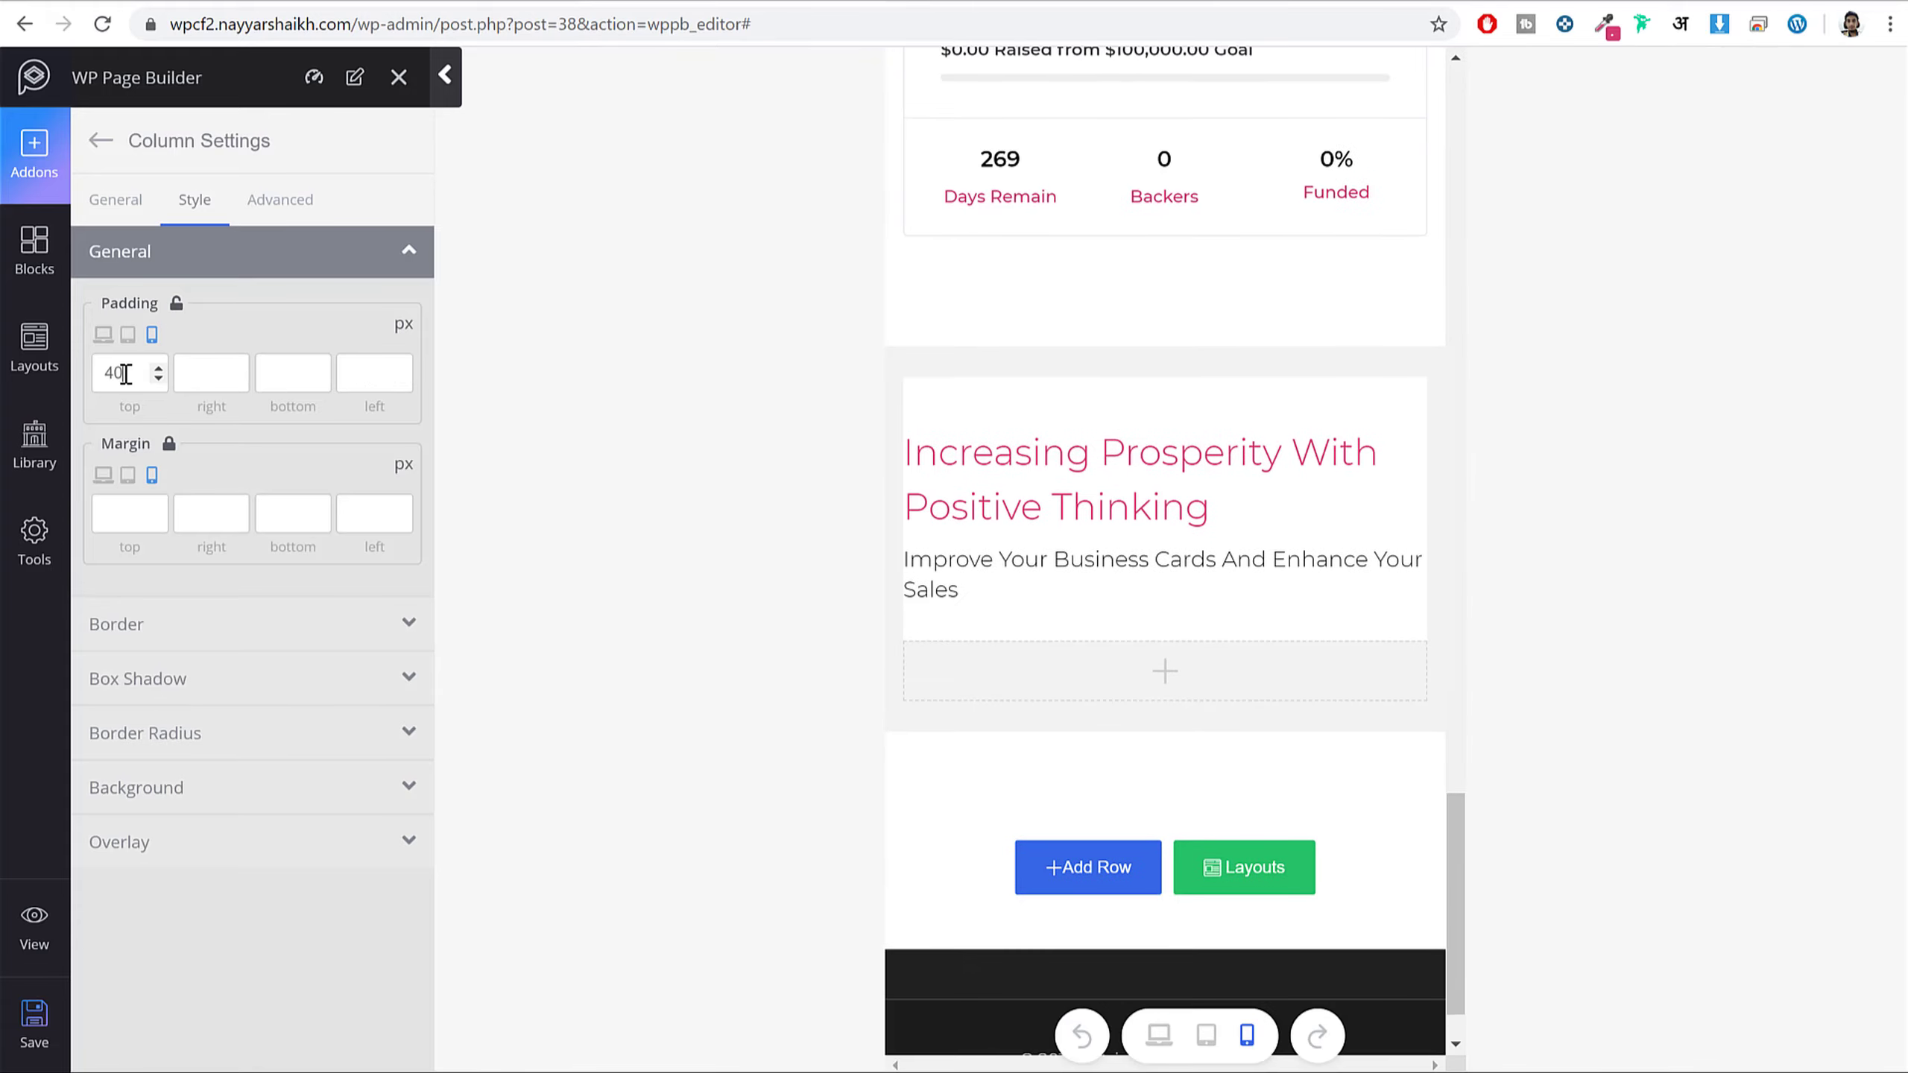
pyautogui.write('30')
pyautogui.press('Tab')
pyautogui.write('0')
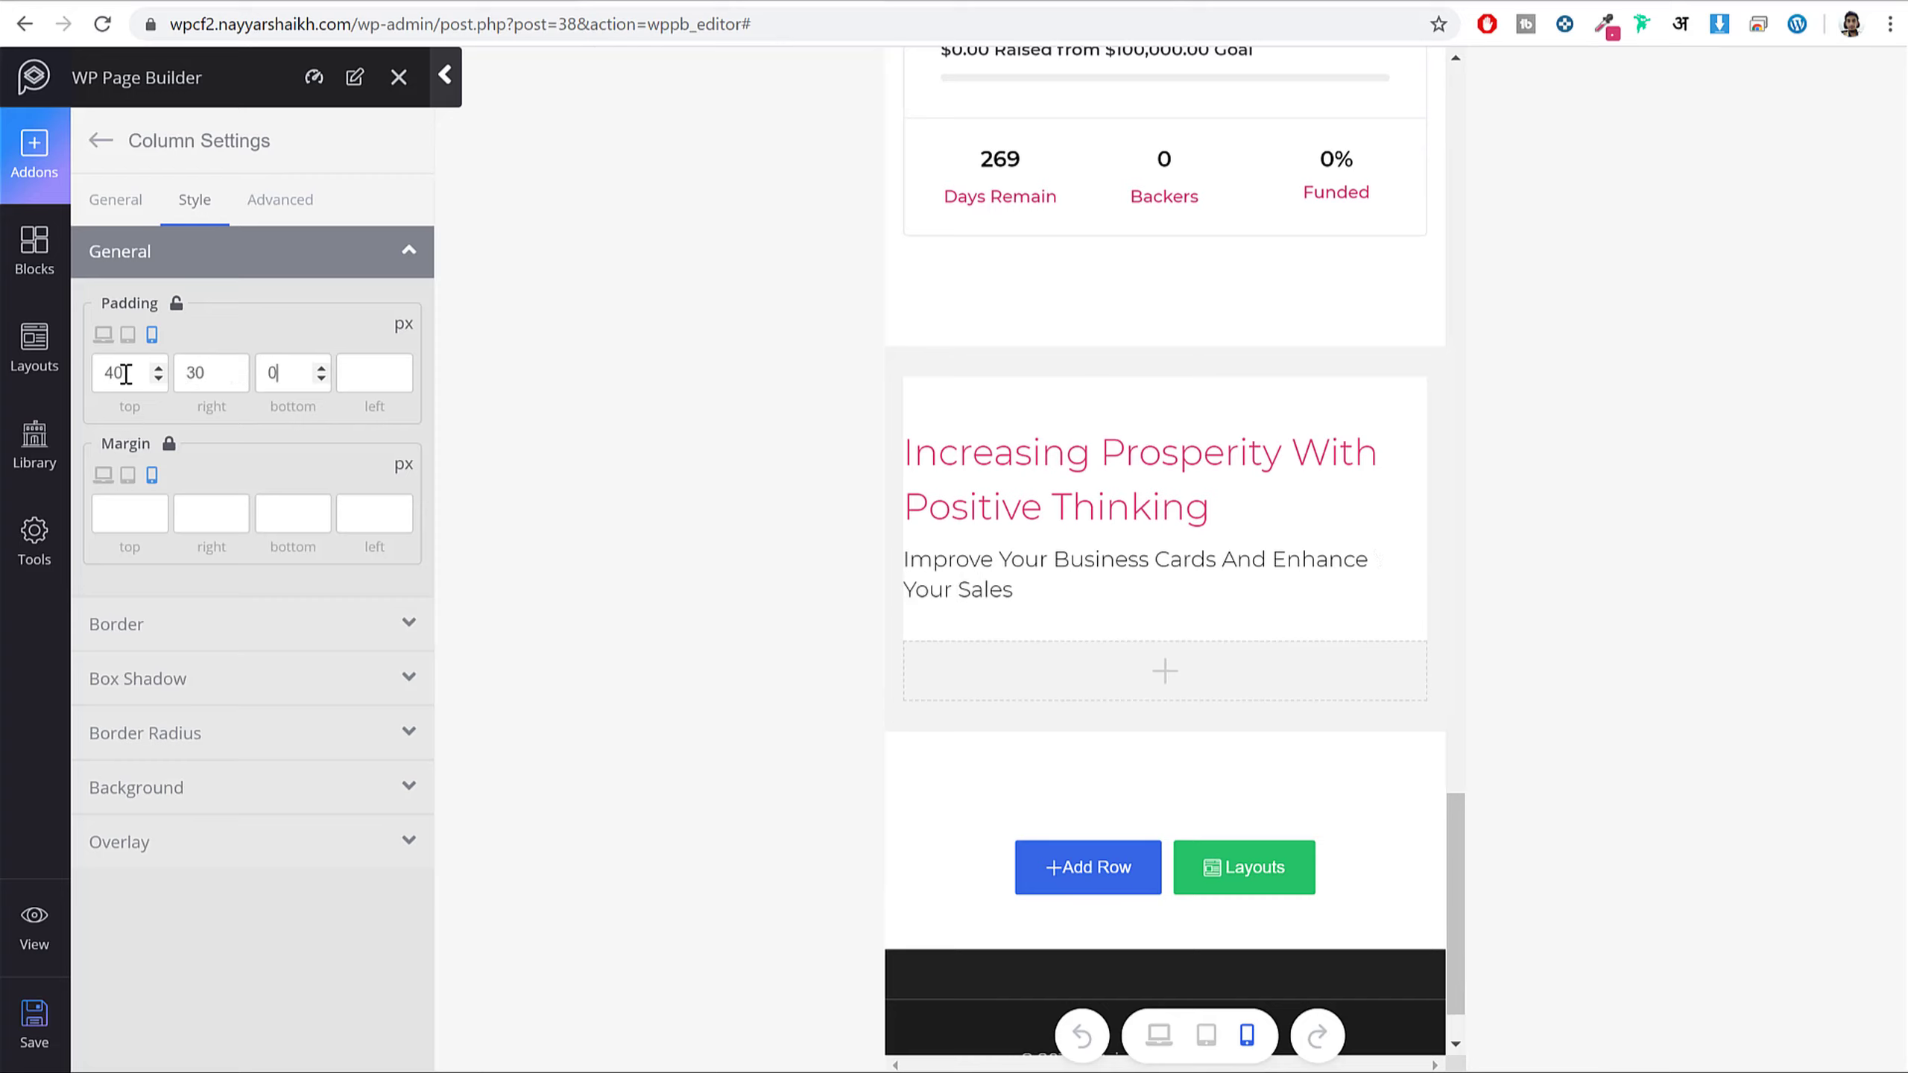
pyautogui.press('Tab')
pyautogui.write('30')
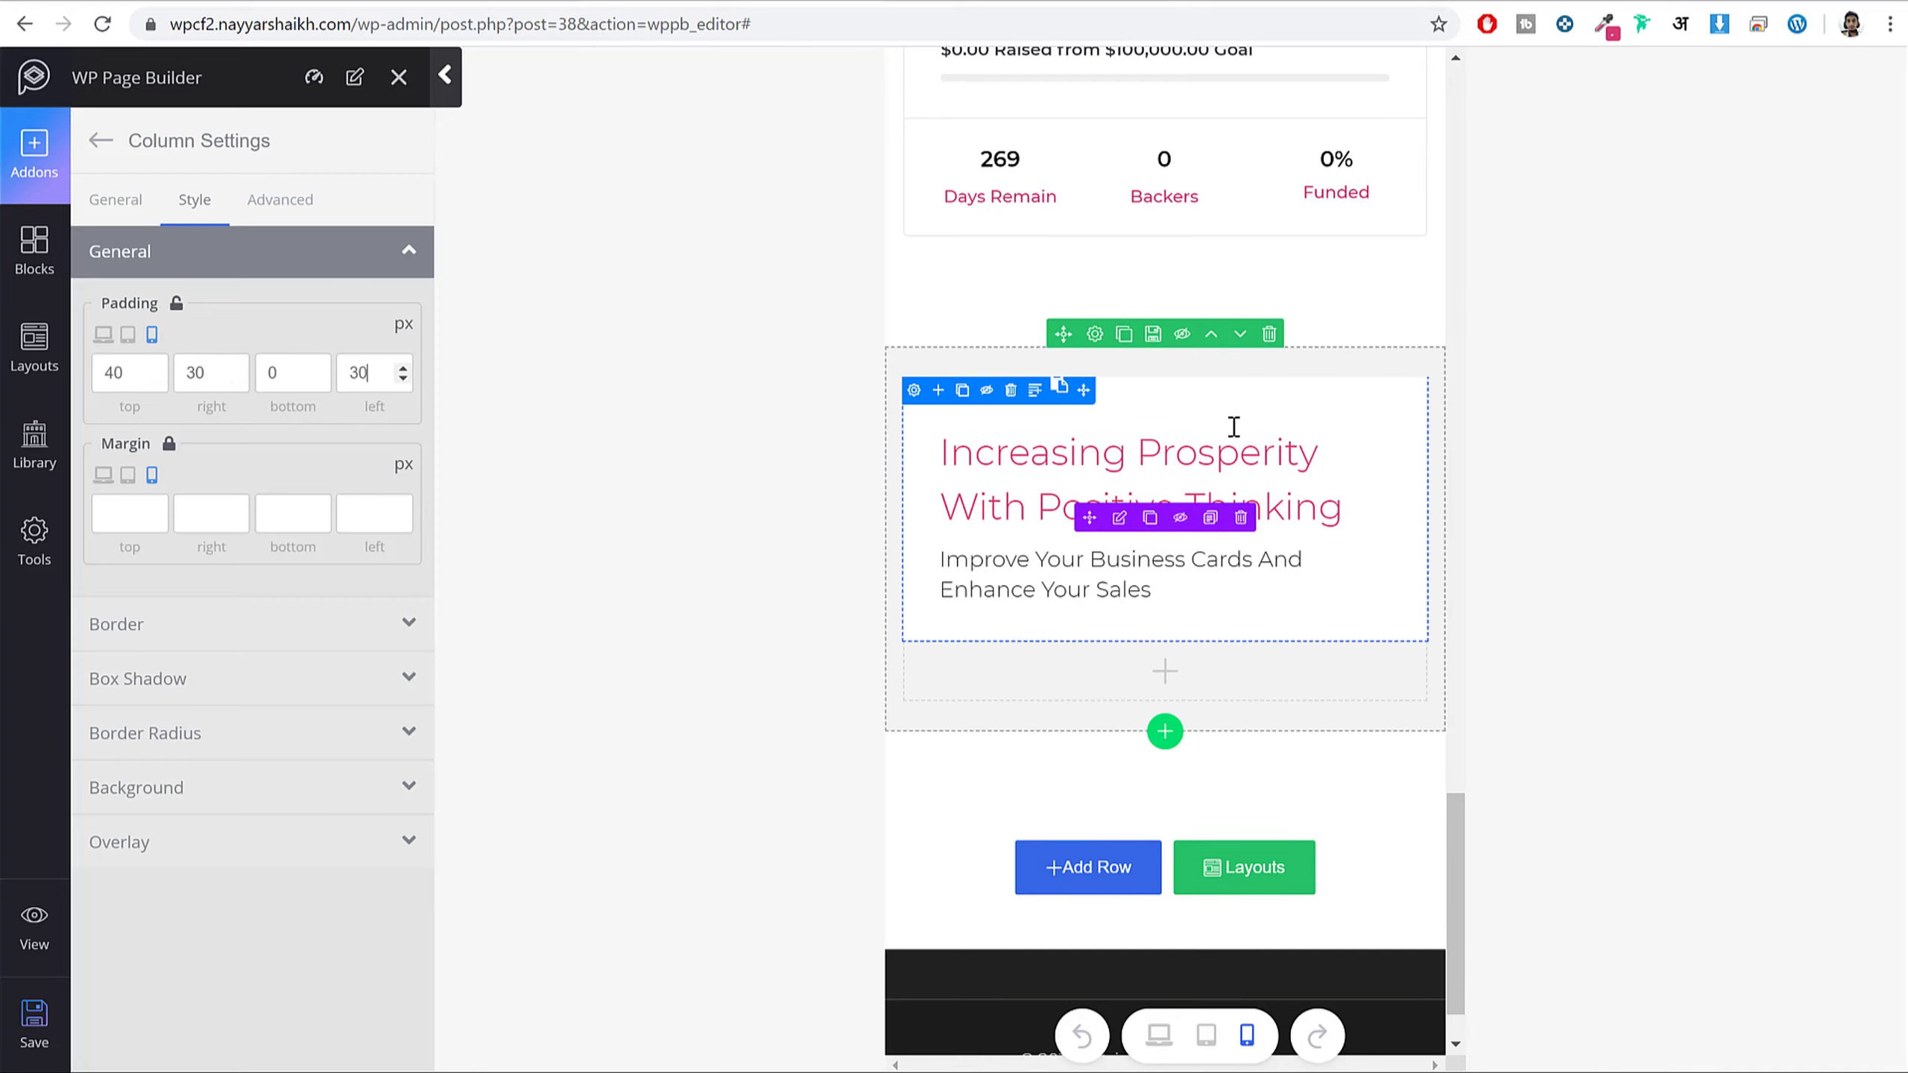
# - Return to the desktop view and add an inner row with two equal columns inside the empty column beside the title
pyautogui.click(1160, 1037)
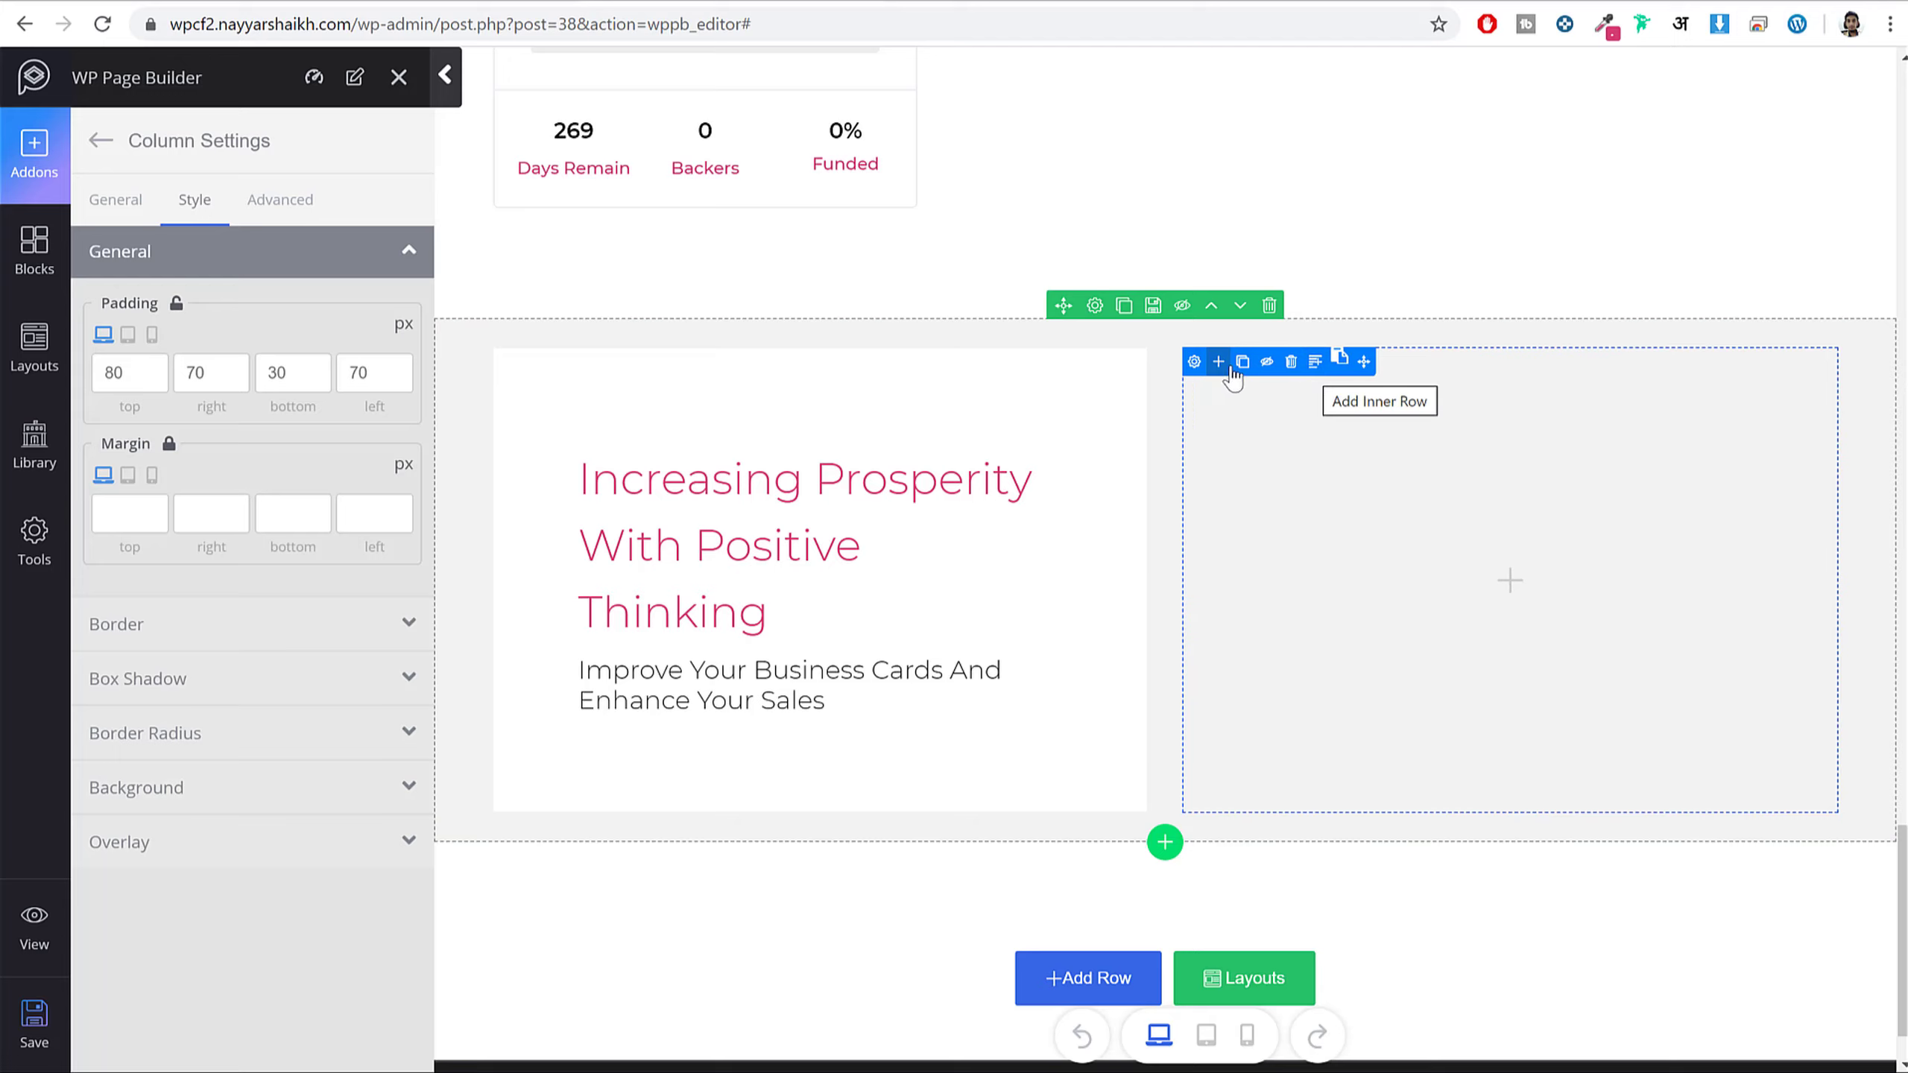
pyautogui.click(1315, 364)
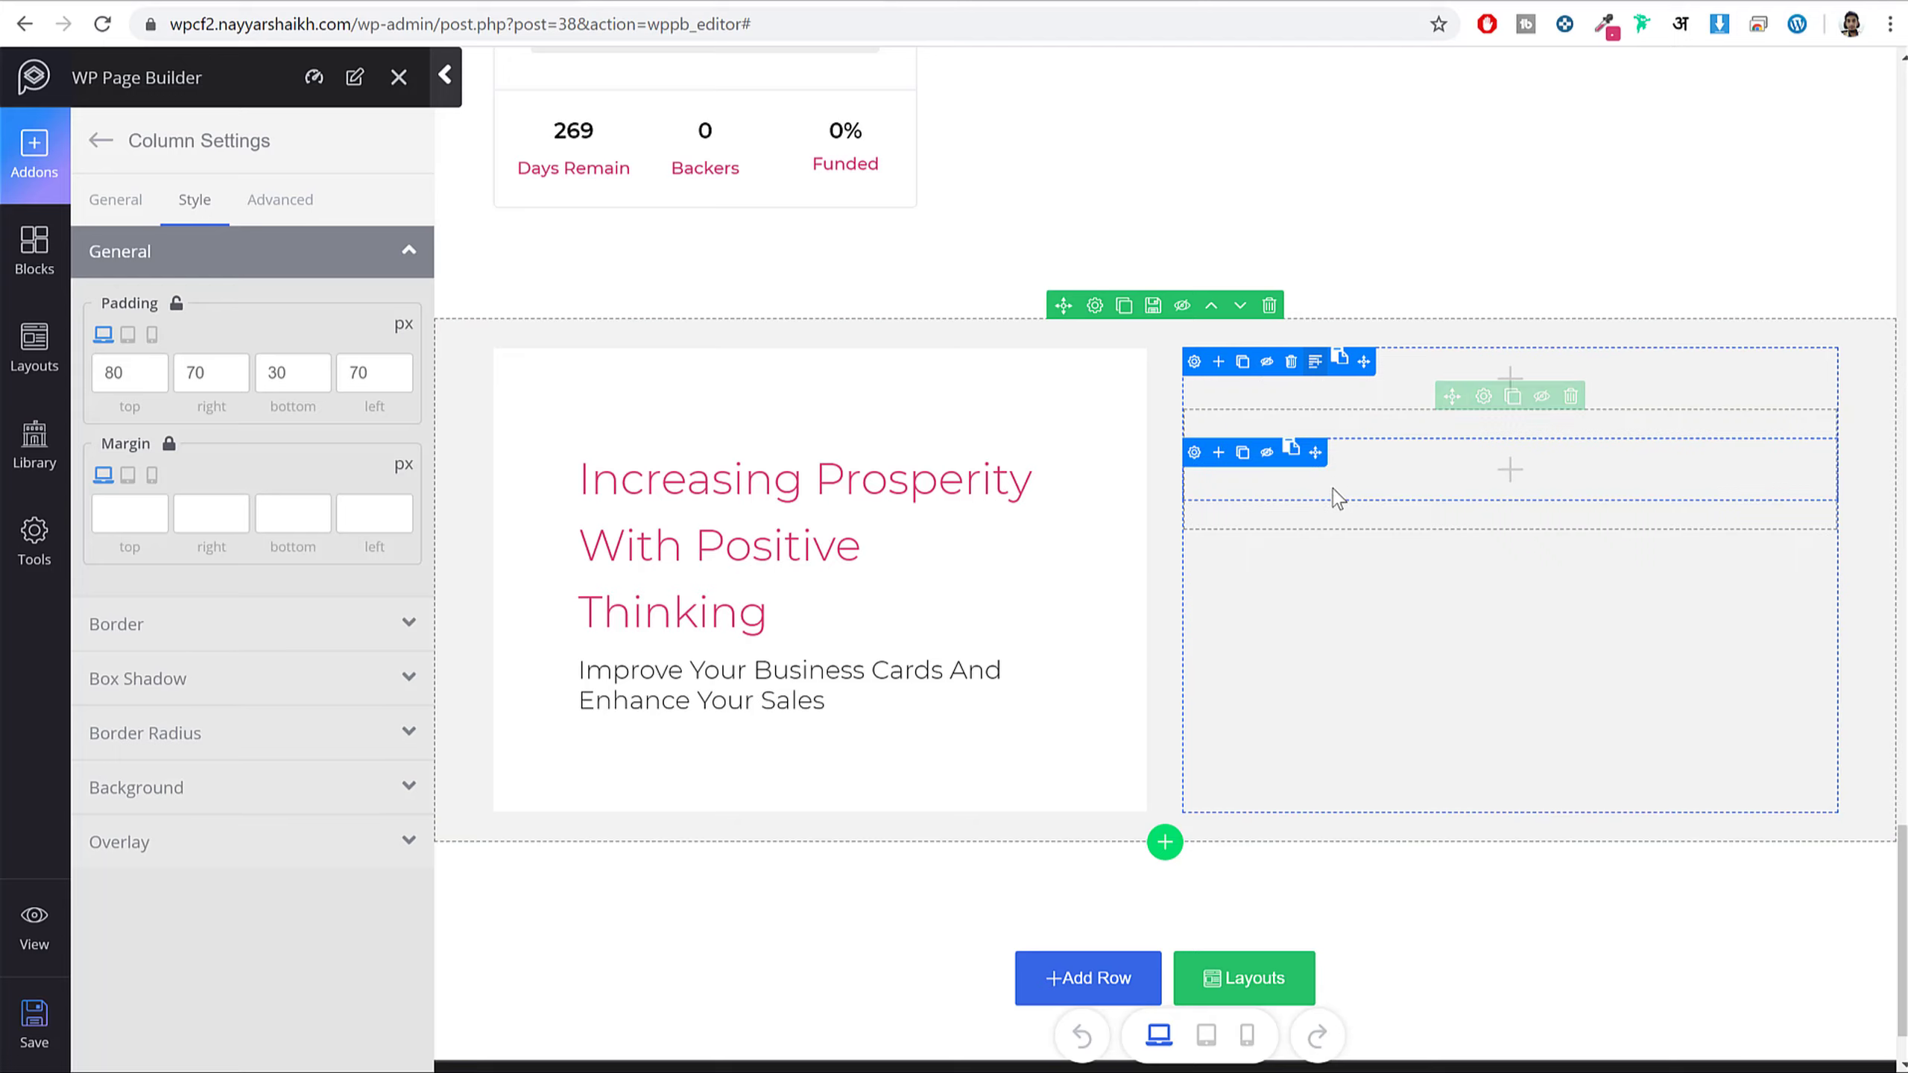
pyautogui.click(1241, 455)
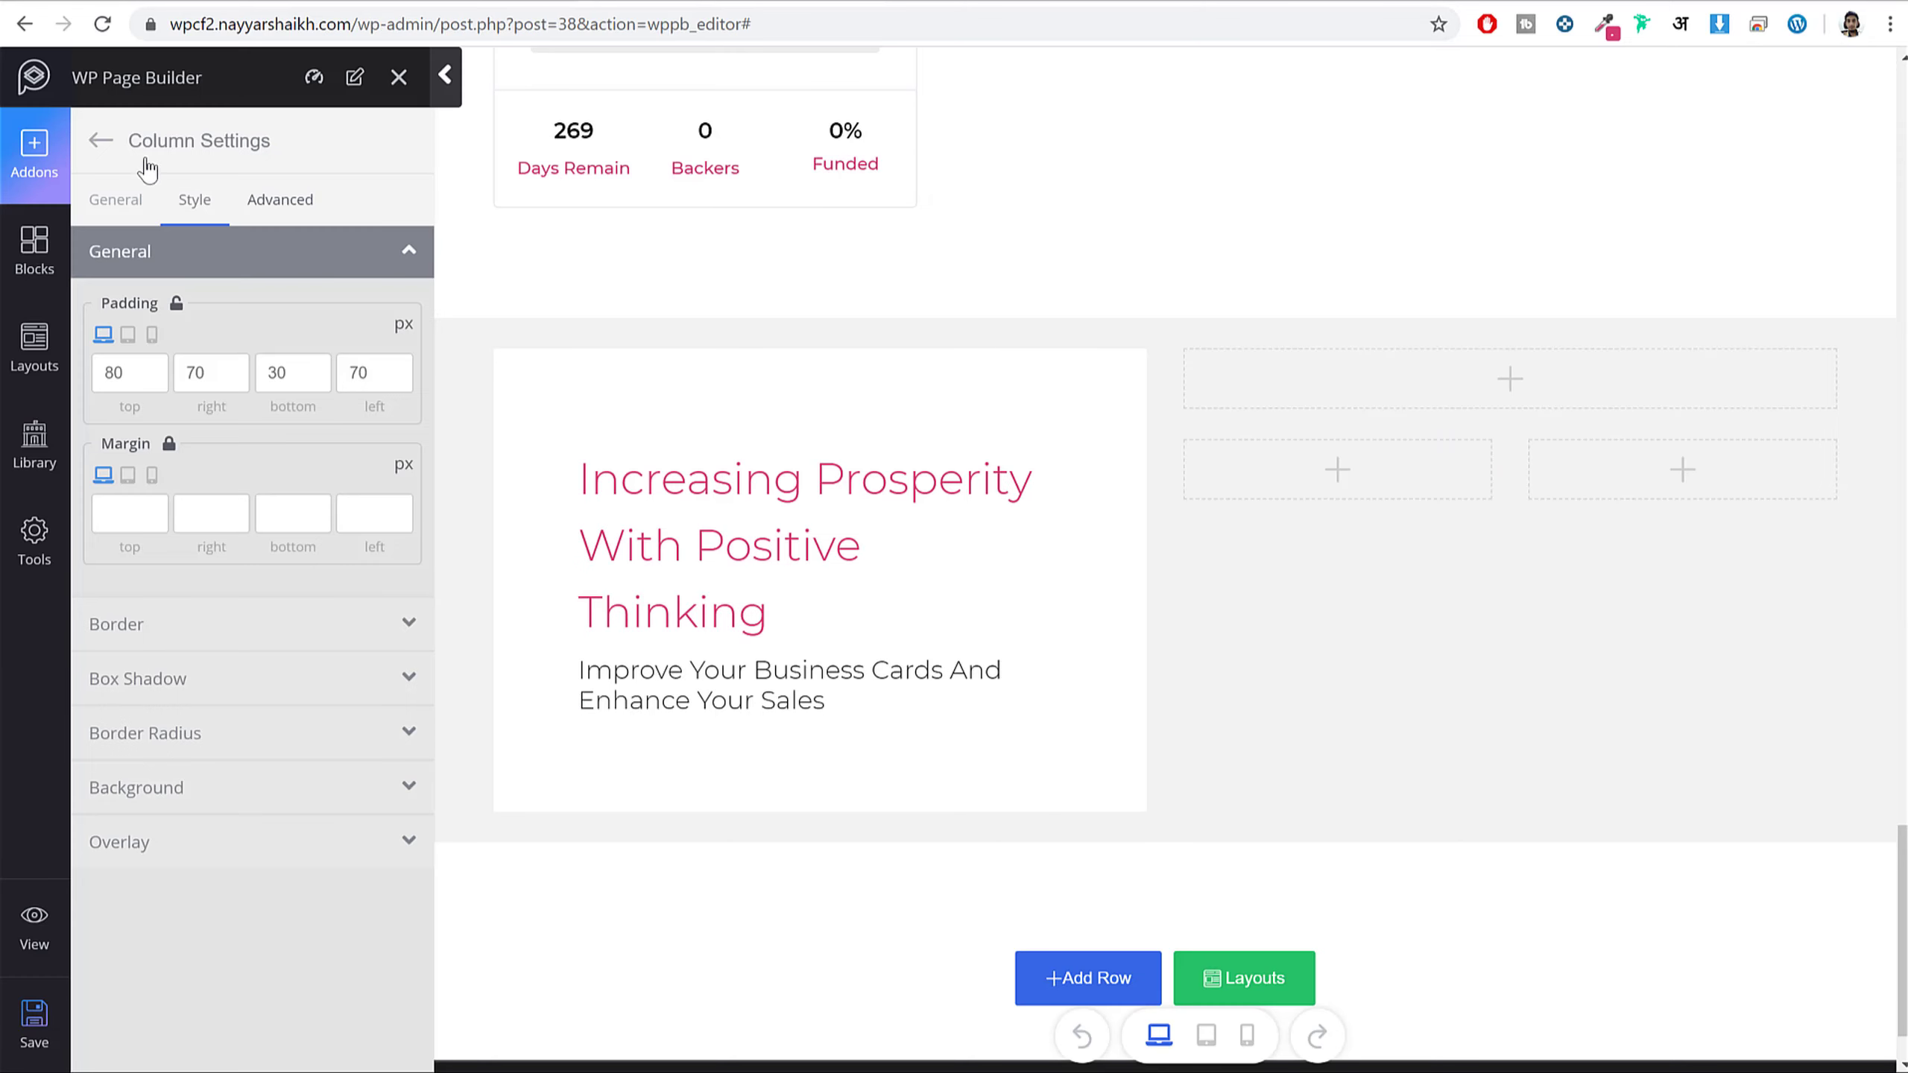
# - Find the Feature Box addon and place it in the first column of the new inner row
pyautogui.click(240, 138)
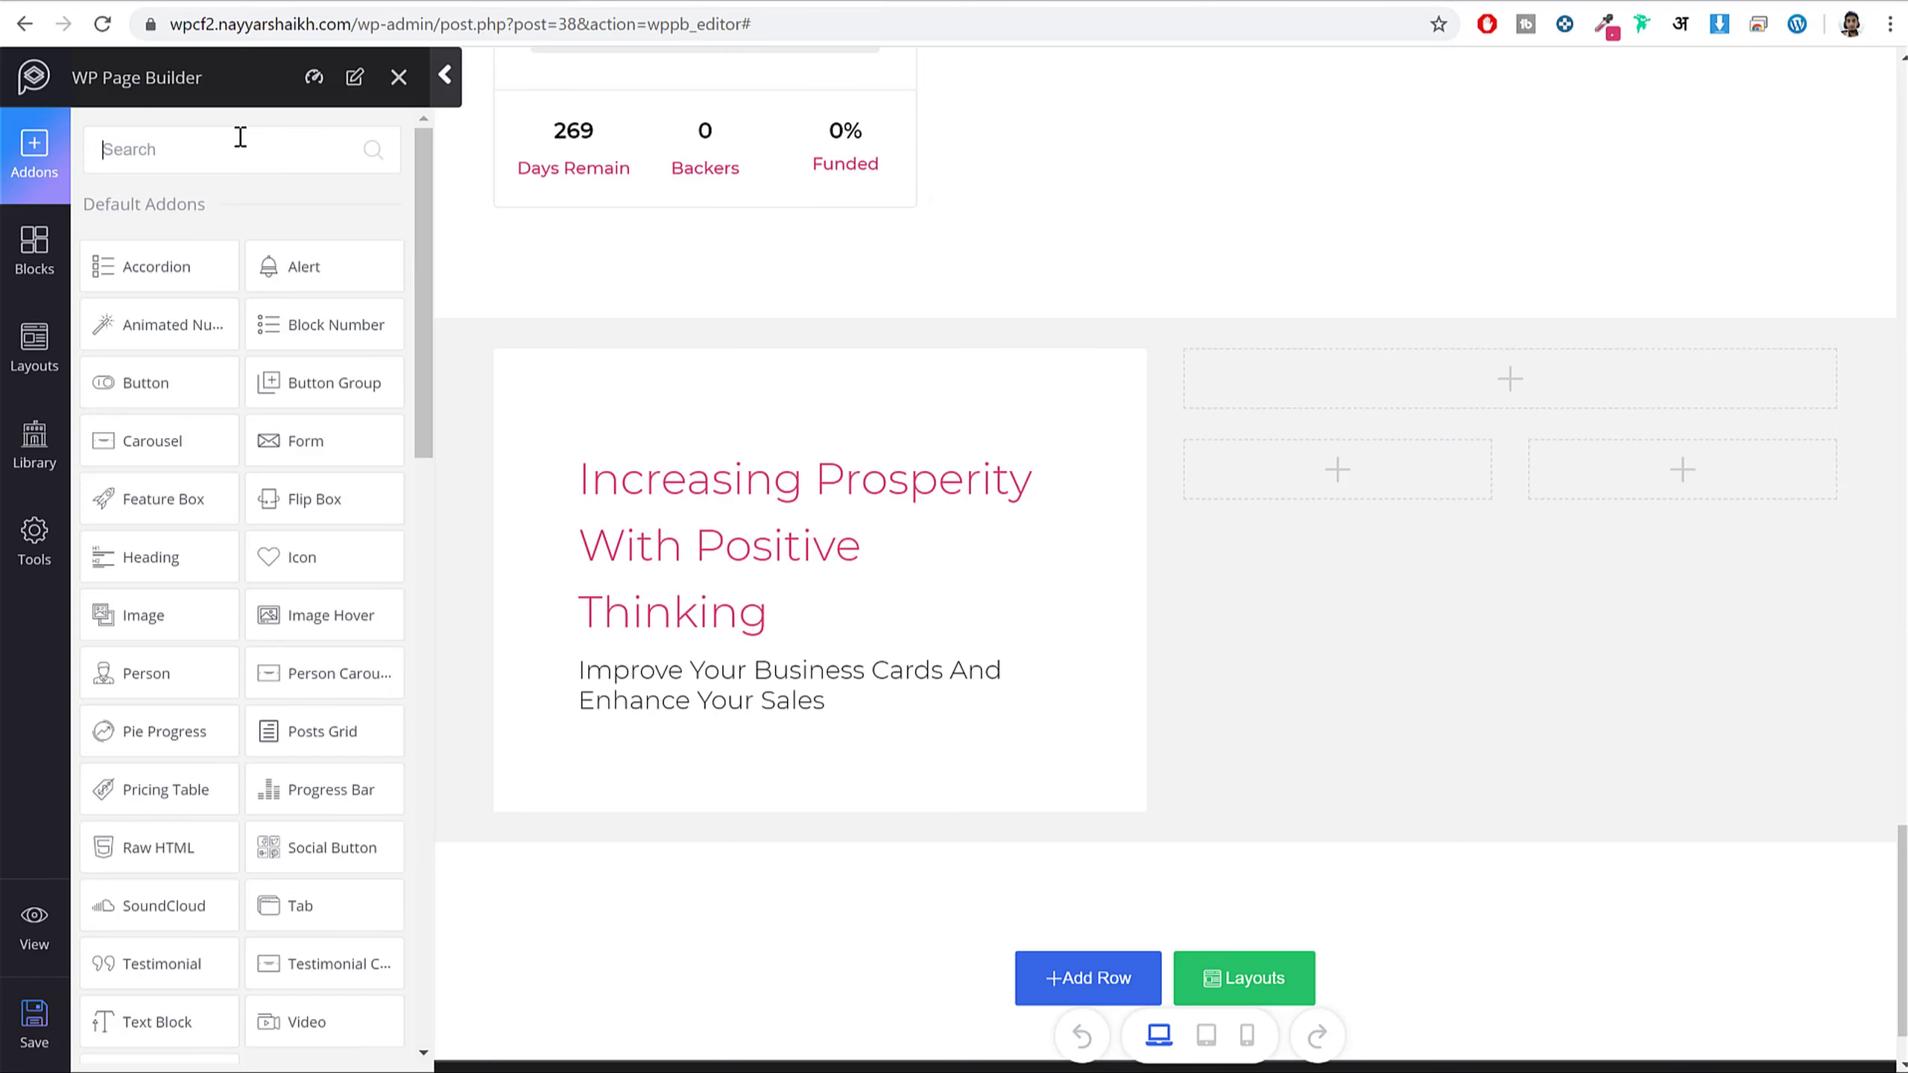
pyautogui.write('feat')
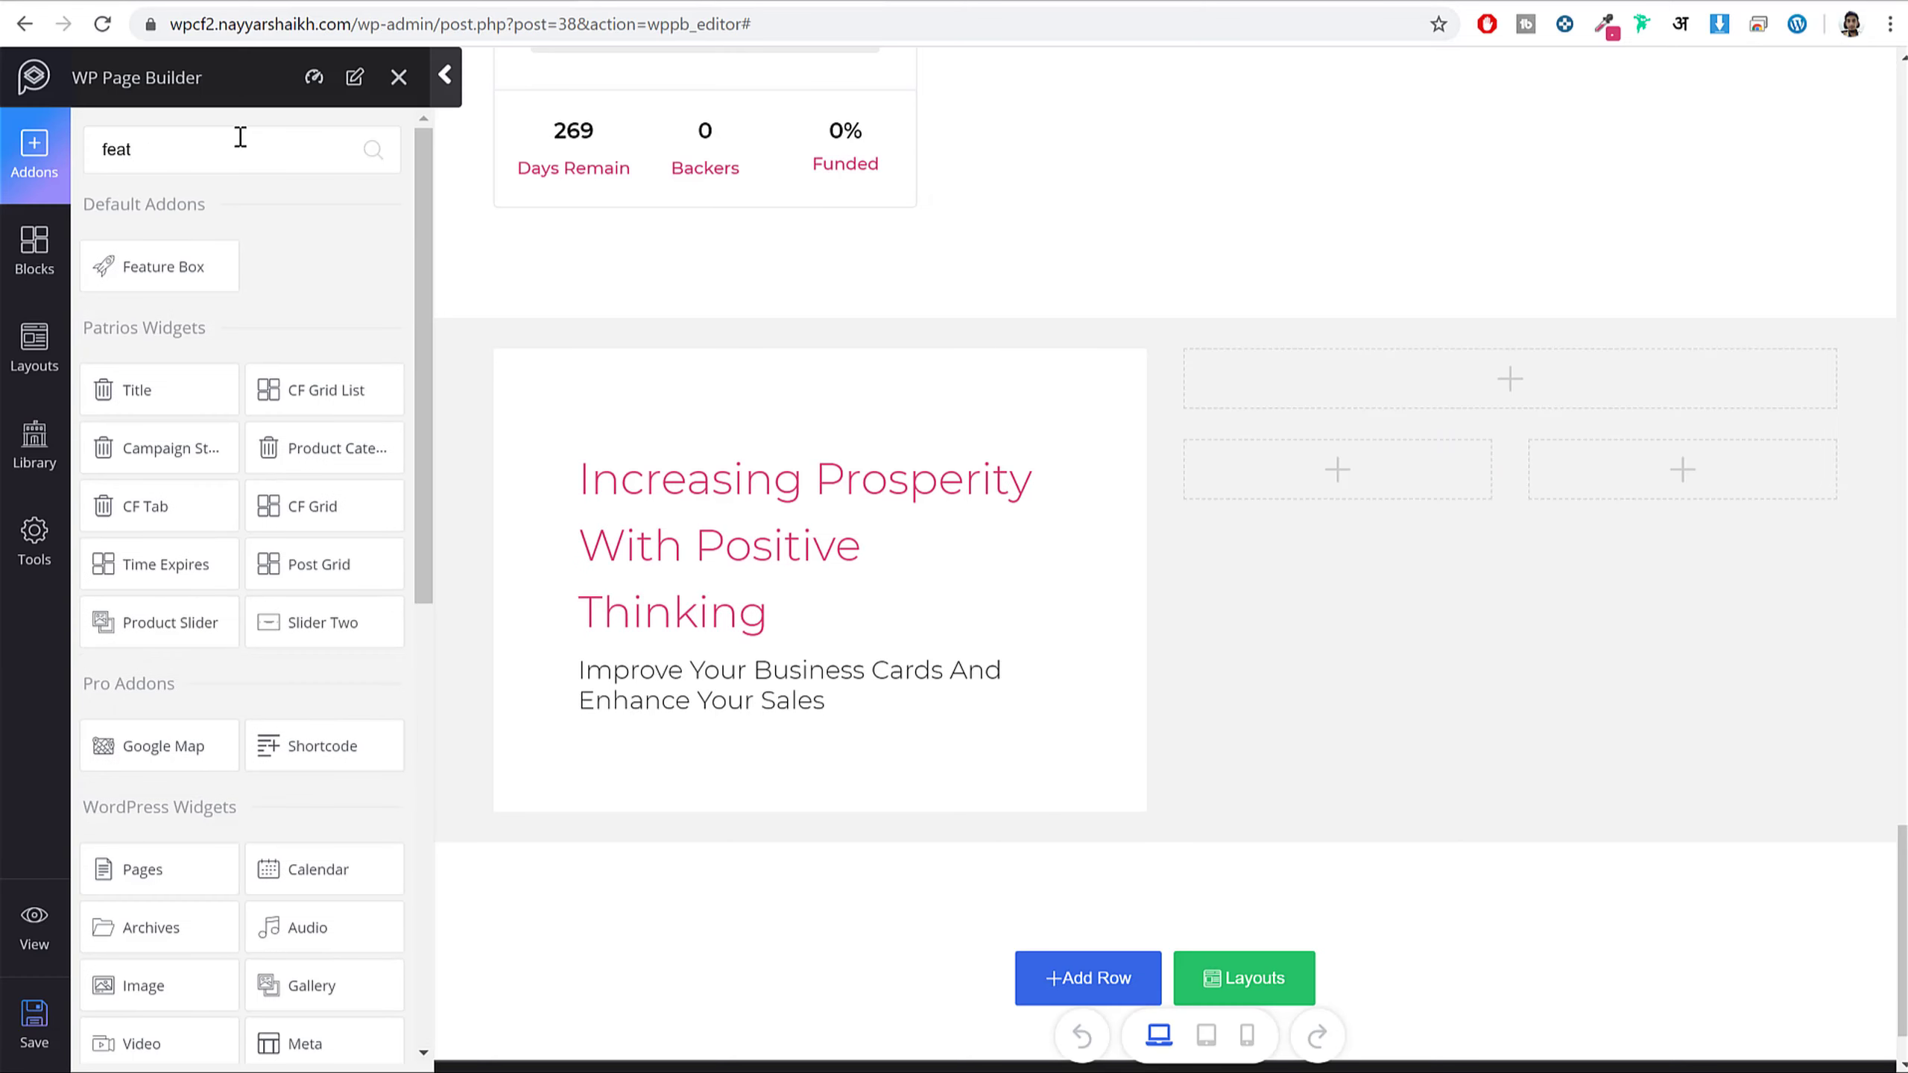
pyautogui.moveTo(160, 266); pyautogui.dragTo(1324, 460)
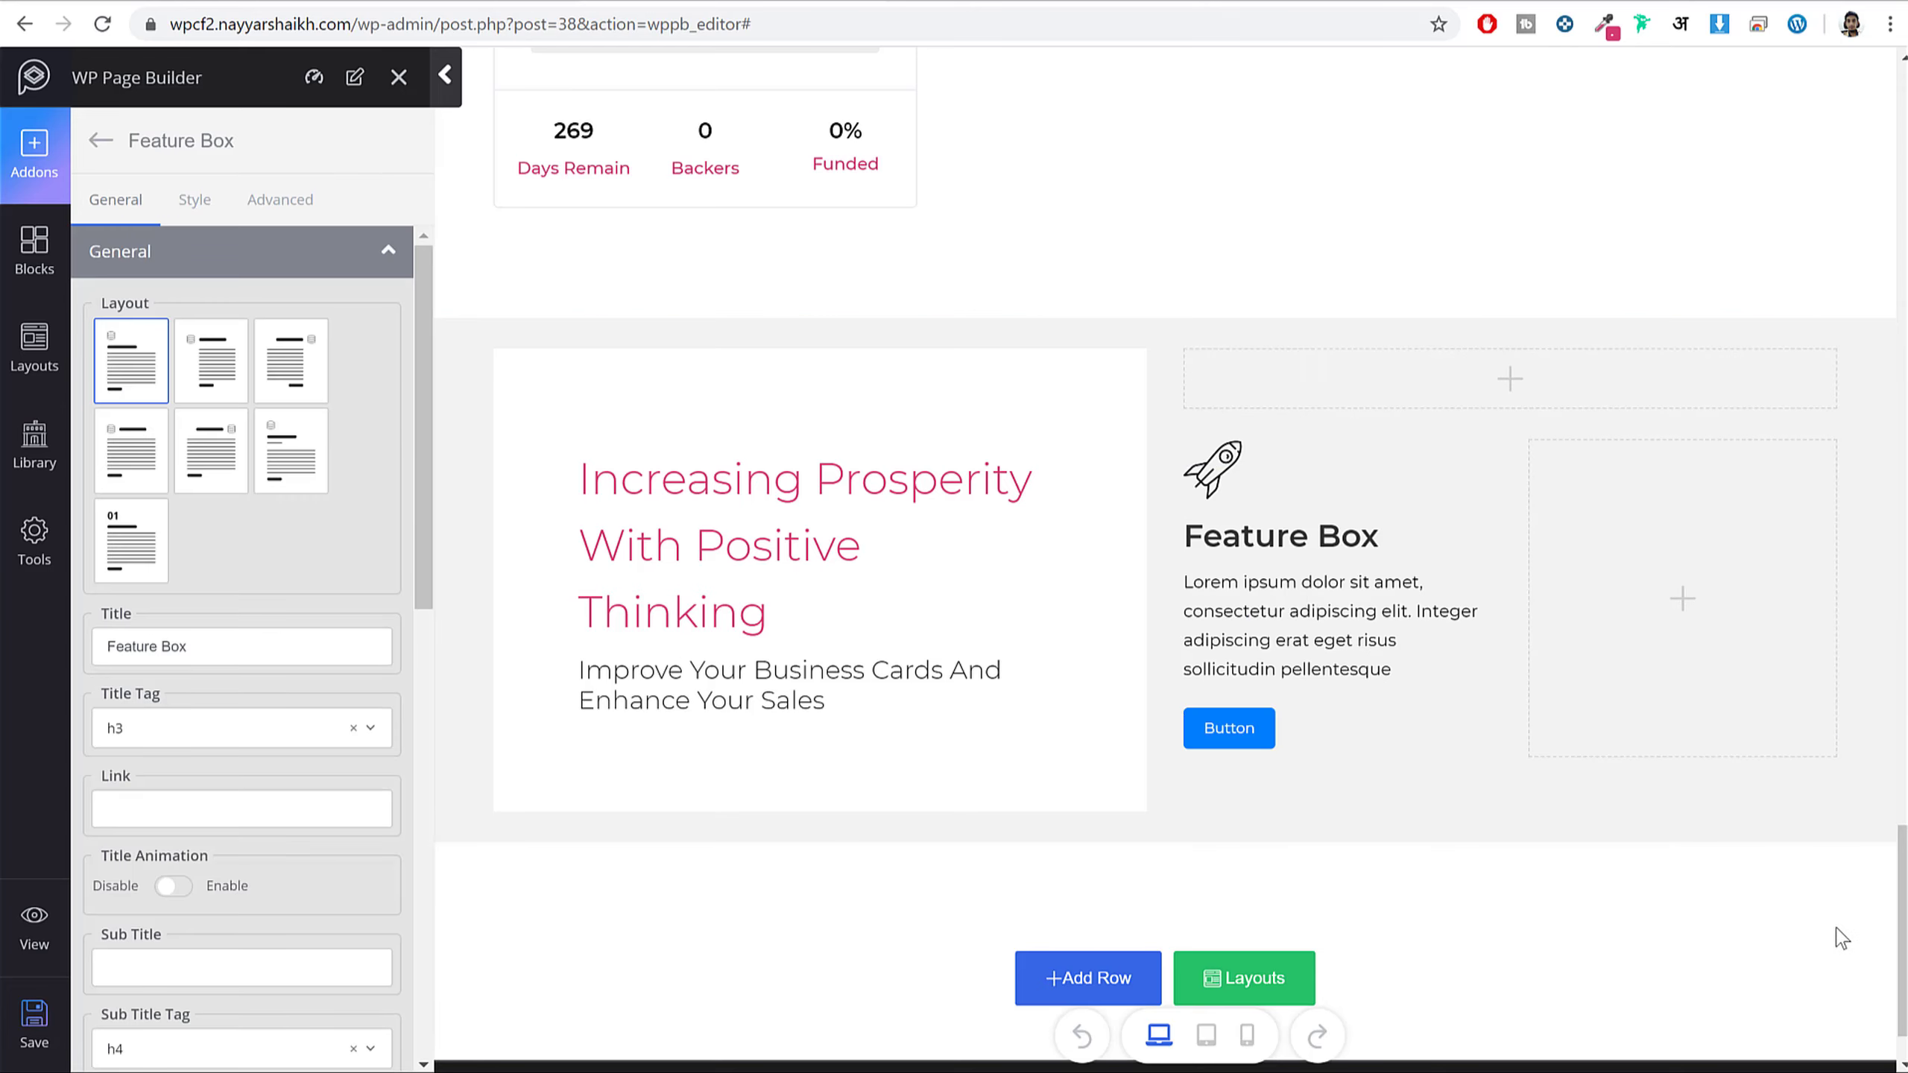
# - Center-align the feature box's content and clear its button link
pyautogui.scroll(-10, 299, 556)
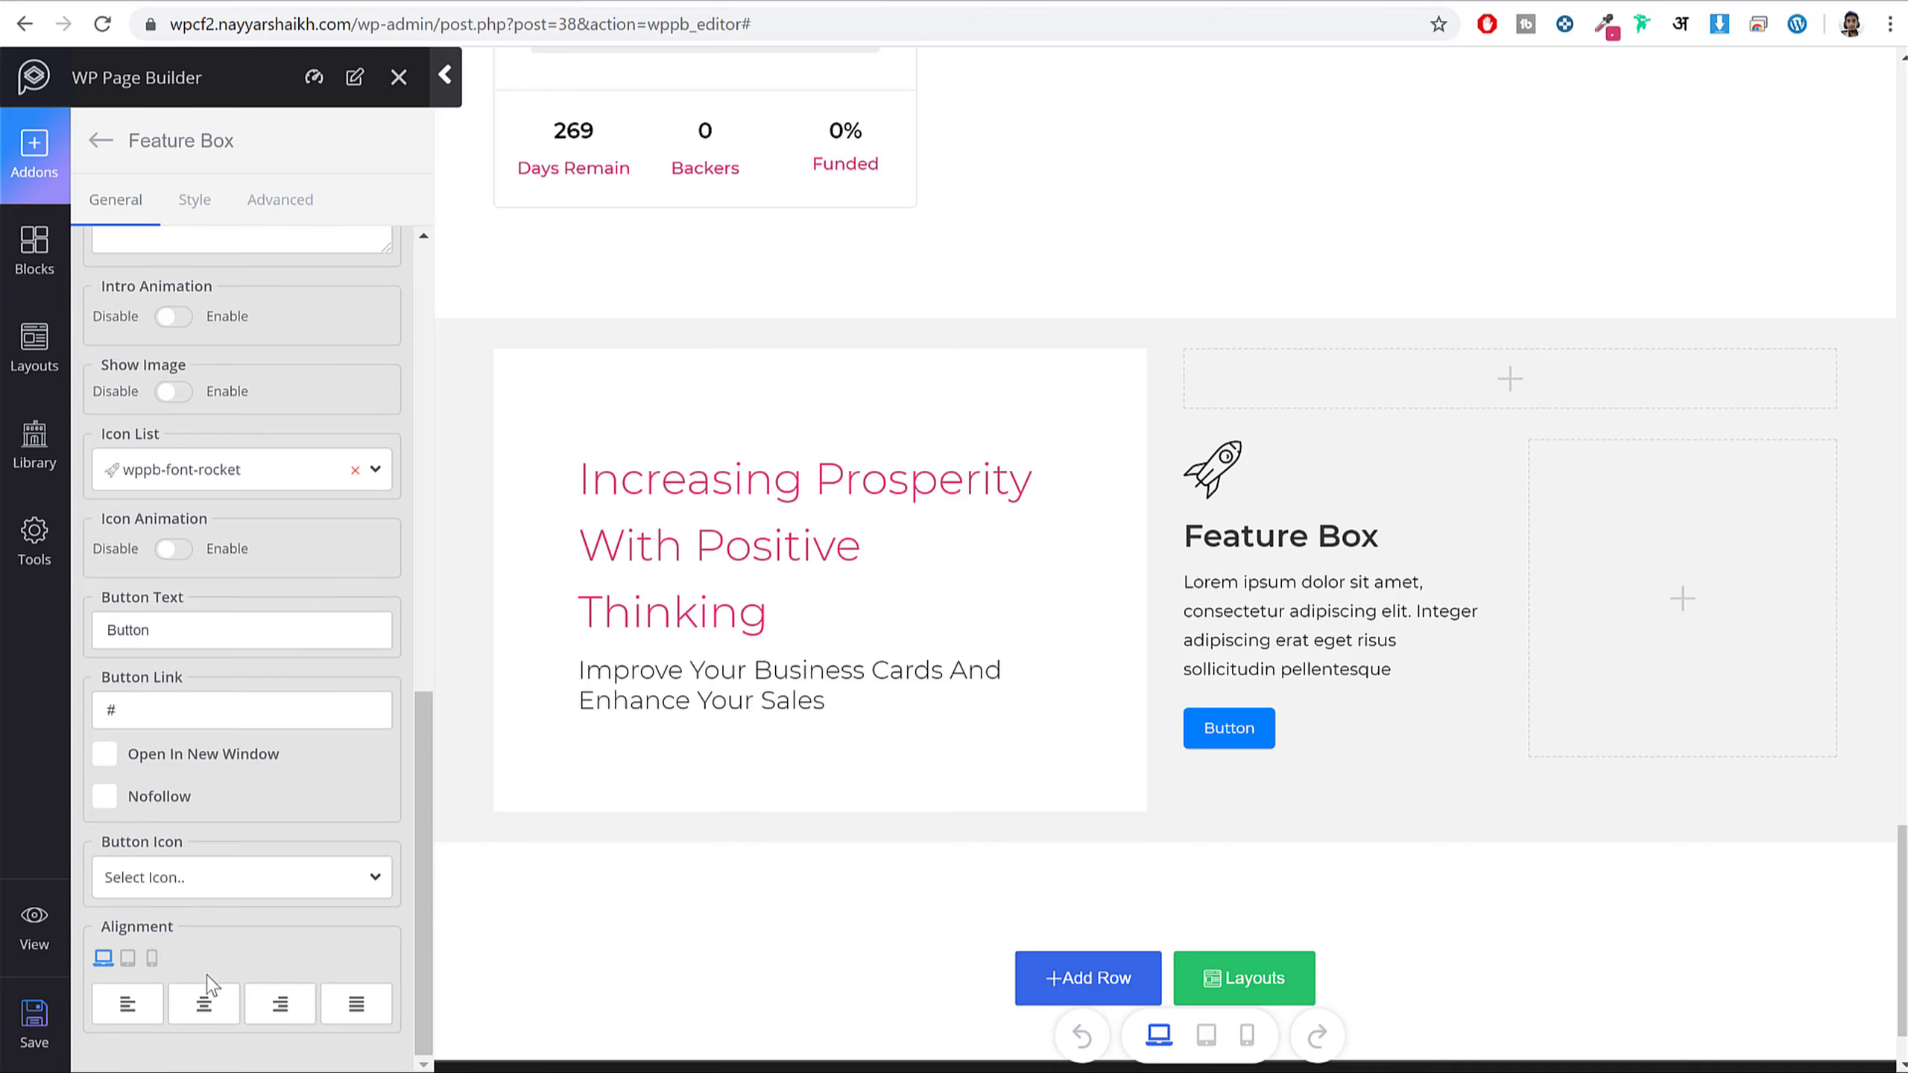
pyautogui.click(201, 1010)
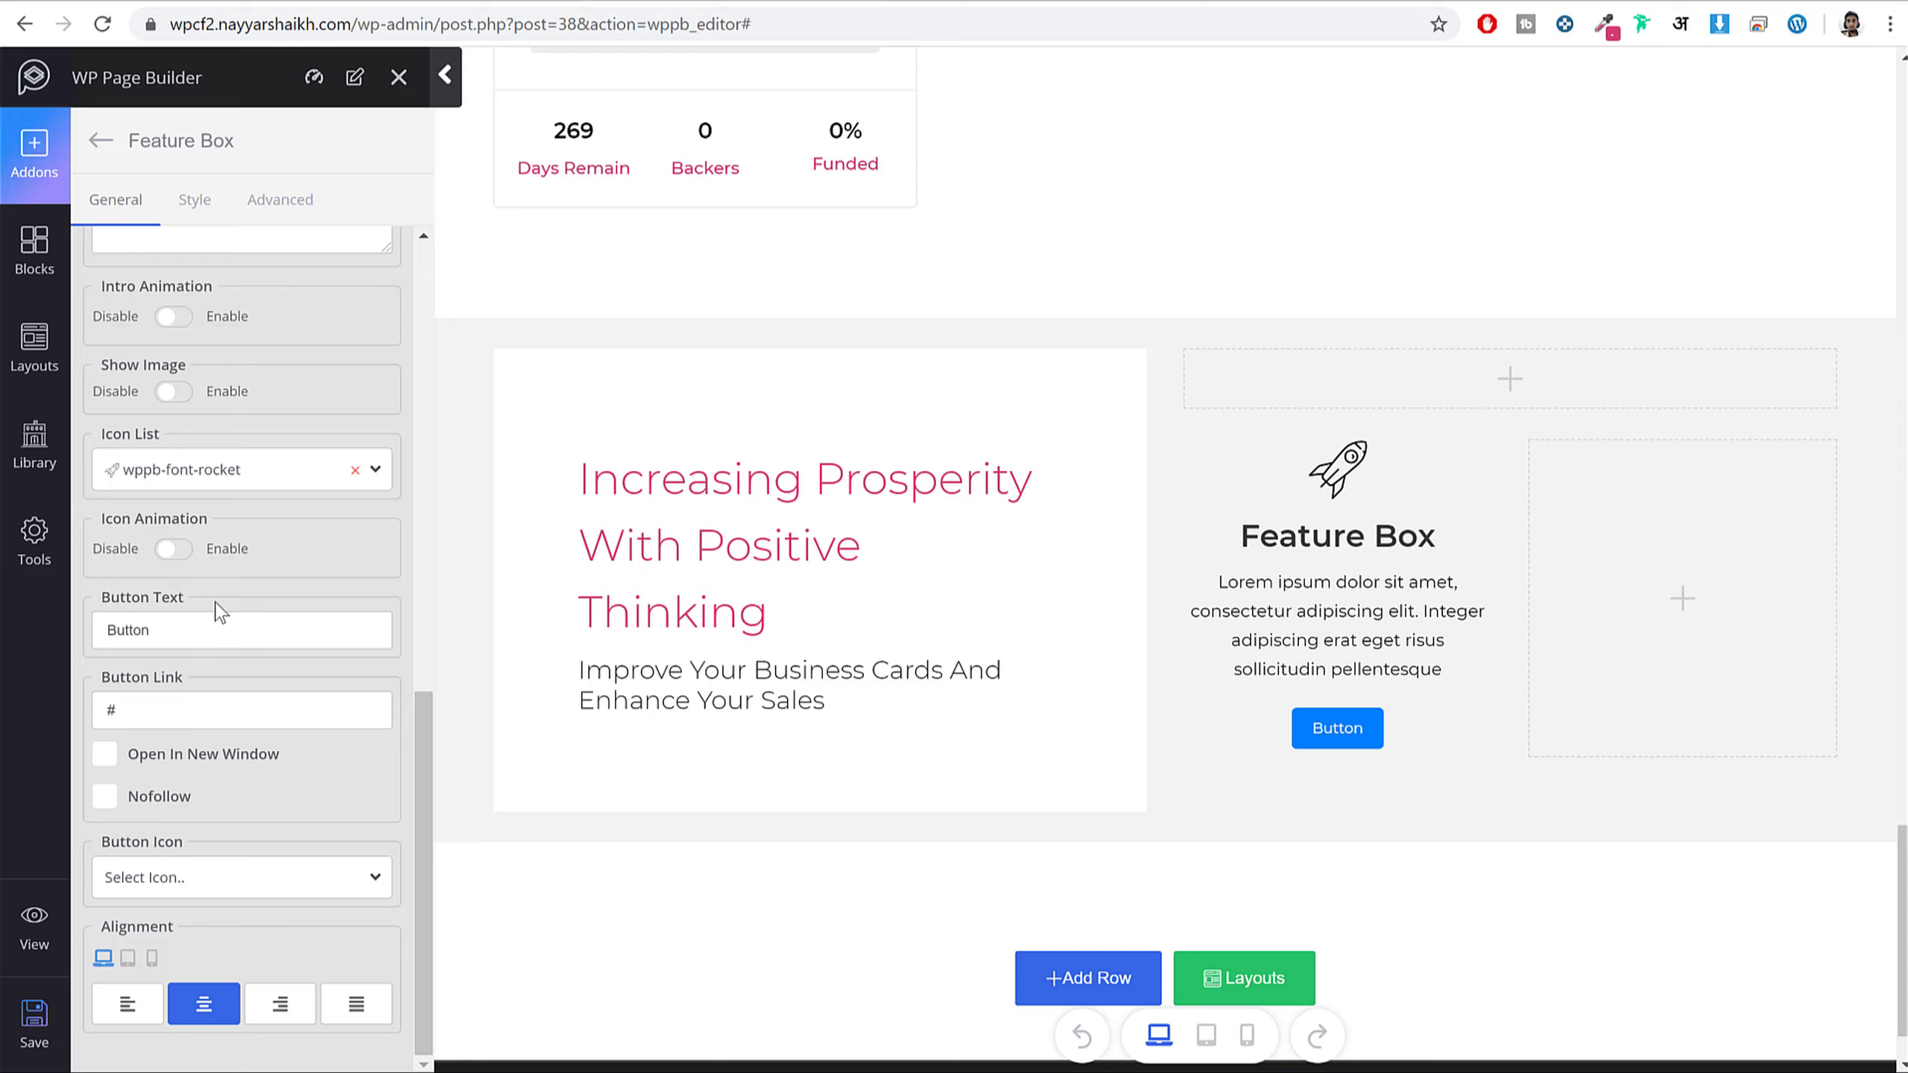
pyautogui.doubleClick(160, 711)
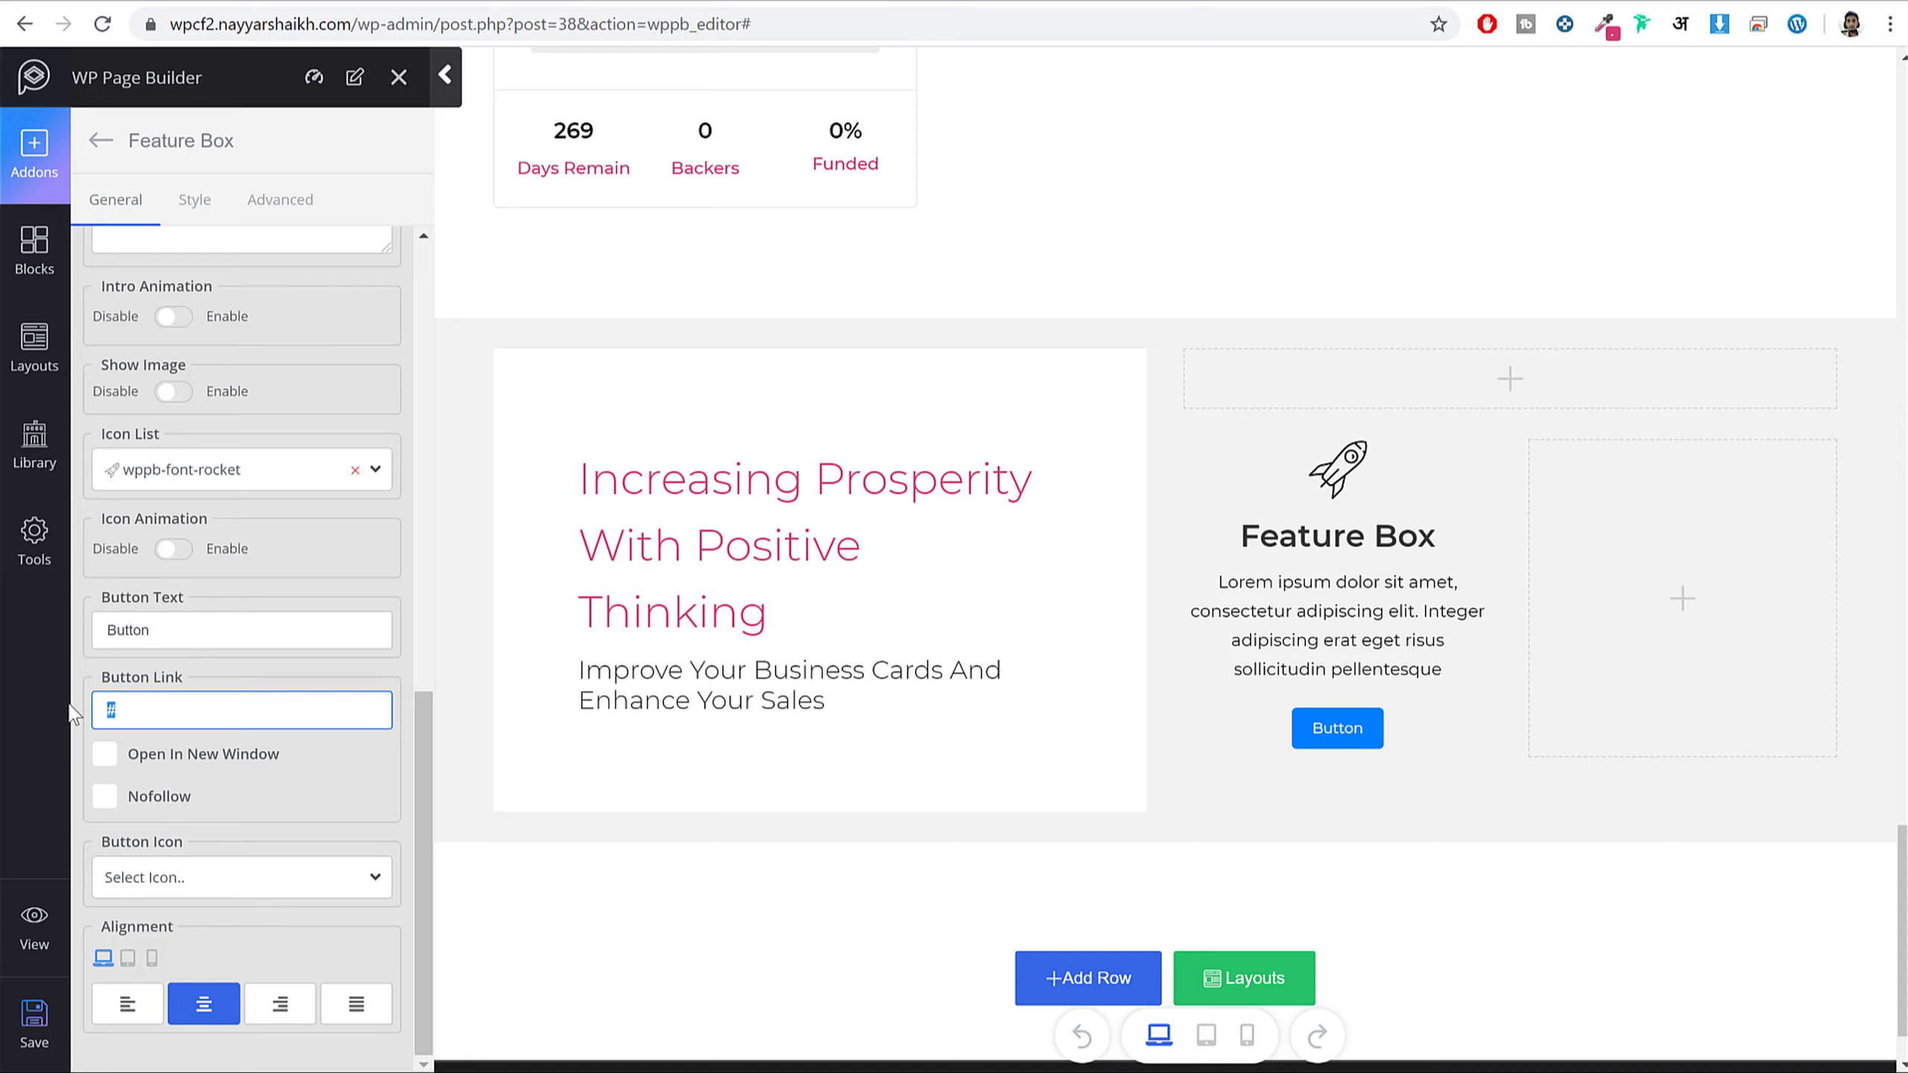
pyautogui.press('BackSpace')
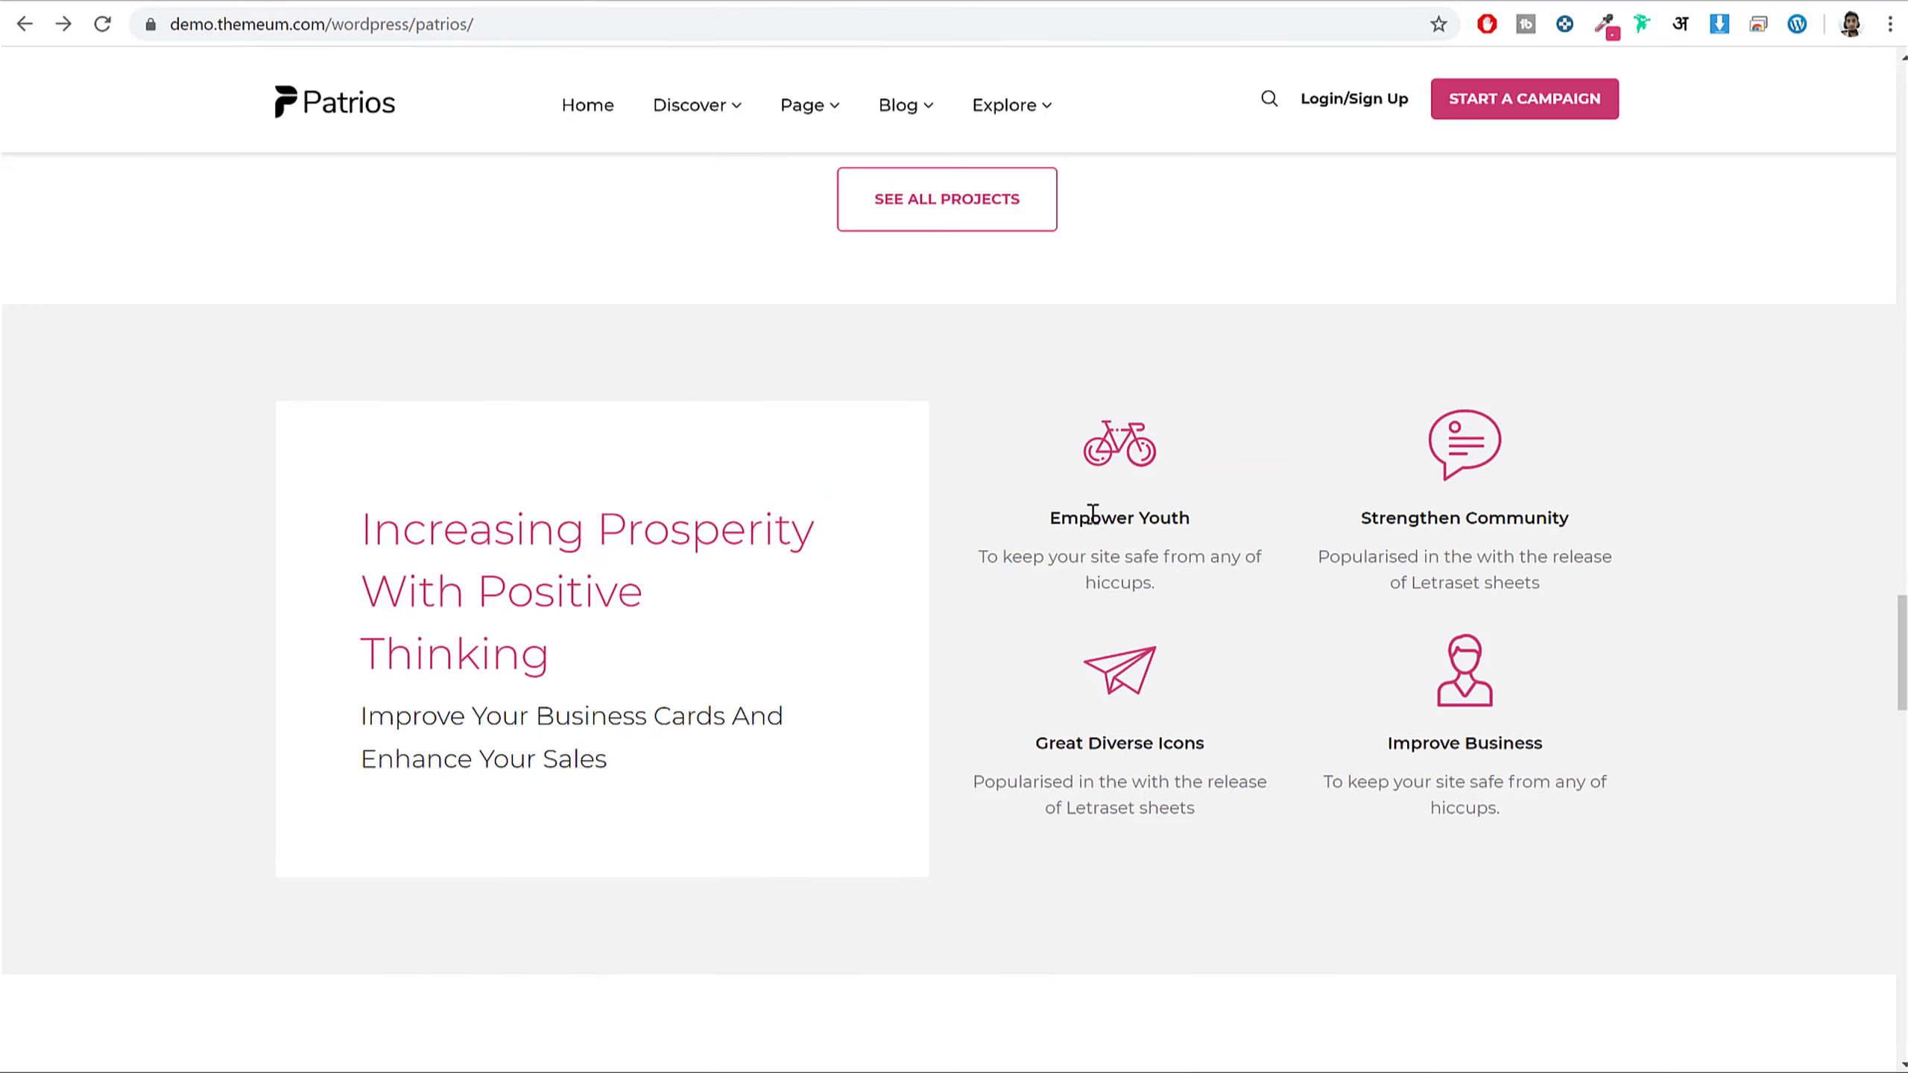
# - Copy "Empower Youth" and "To keep your site safe from any of hiccups." from the Patrios demo into the feature box's title and intro text
pyautogui.tripleClick(1092, 513)
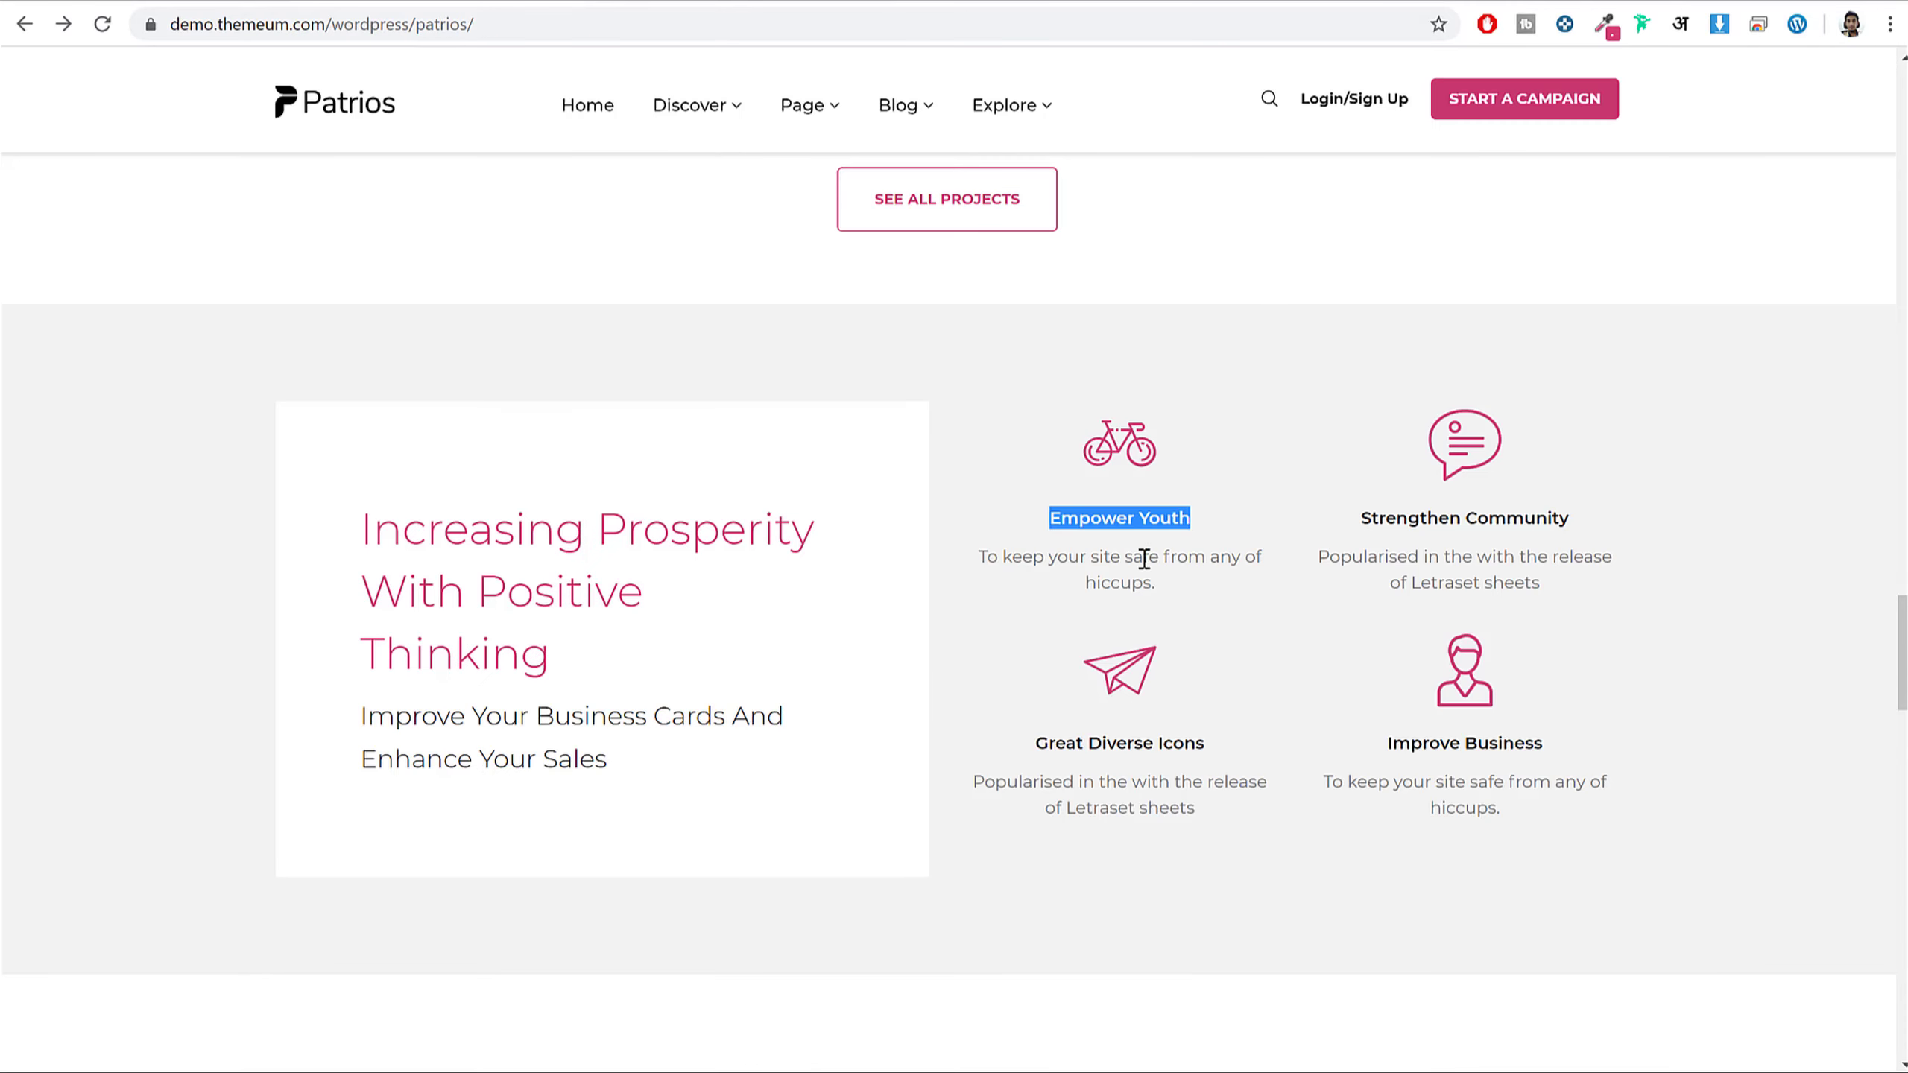
pyautogui.tripleClick(1119, 579)
pyautogui.hotkey('ctrl', 'c')
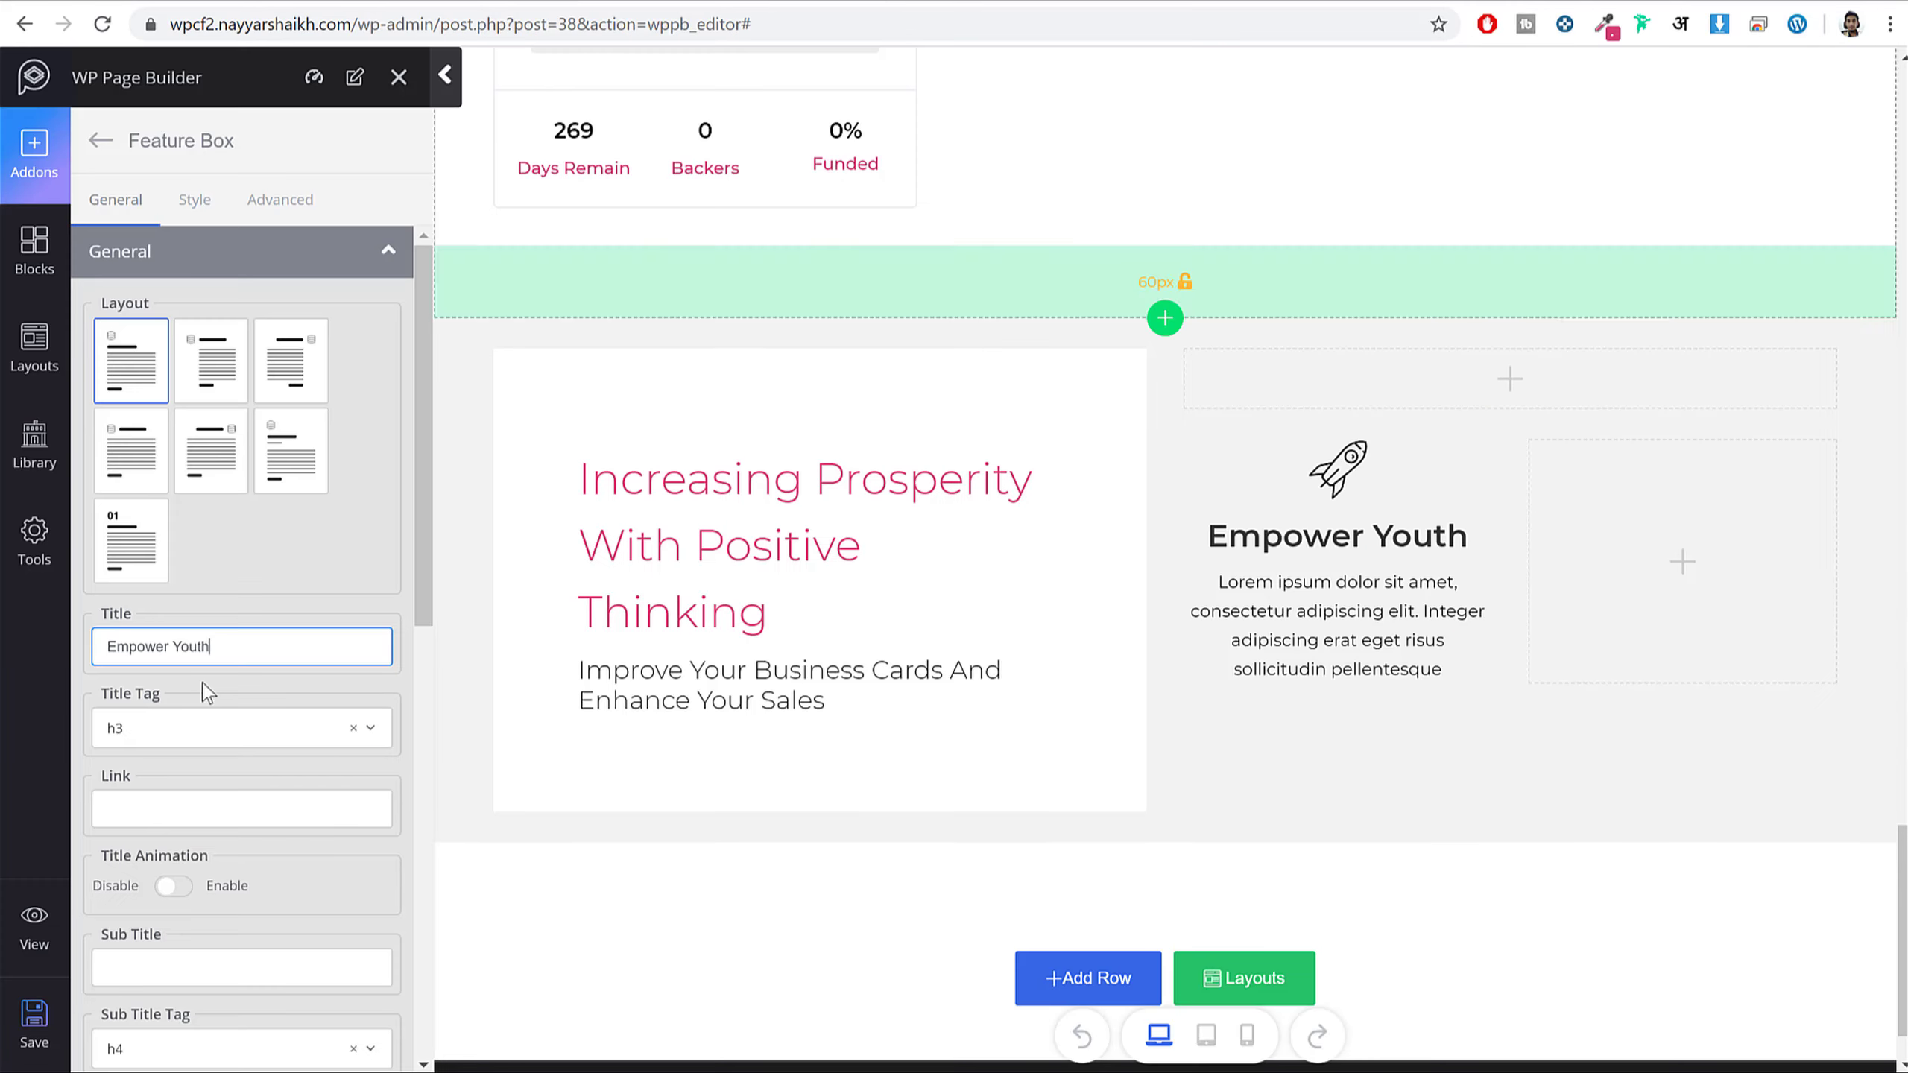
pyautogui.scroll(-5, 241, 601)
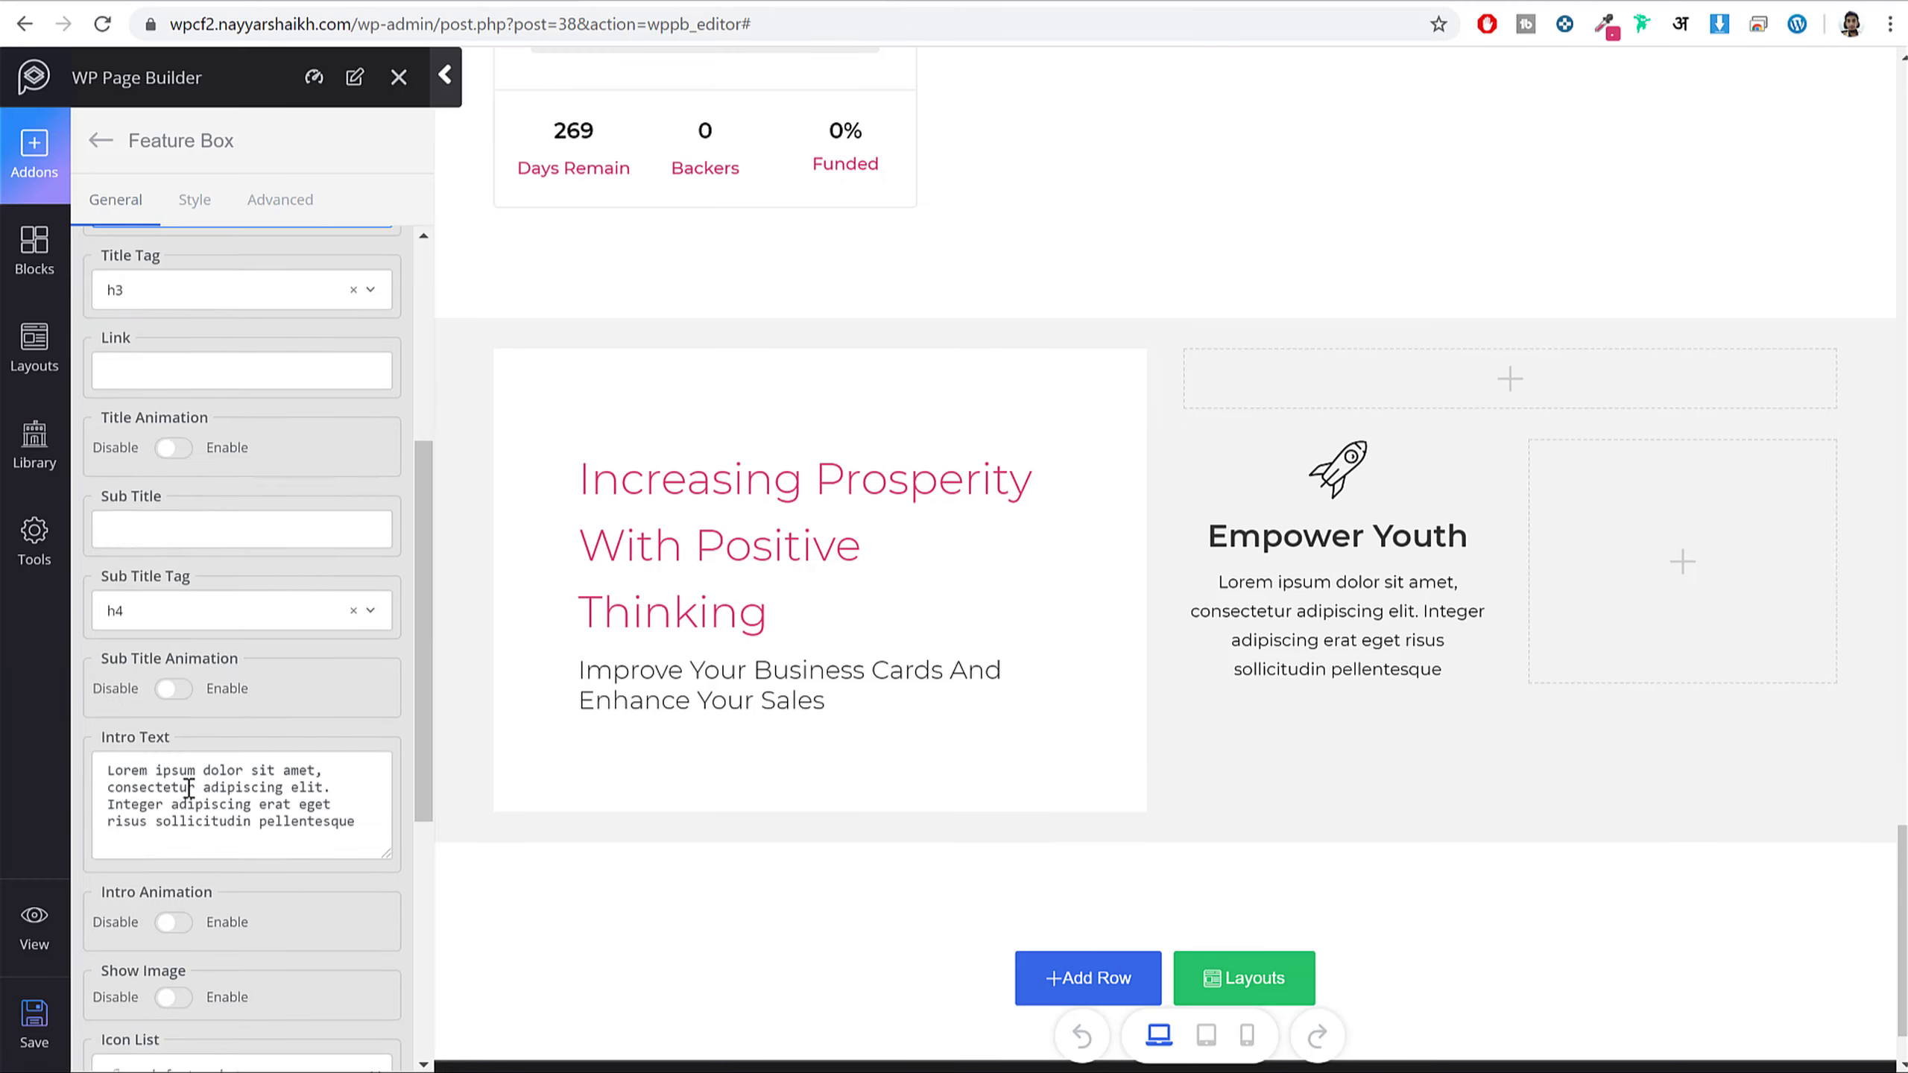
pyautogui.hotkey('ctrl', 'a')
pyautogui.hotkey('ctrl', 'v')
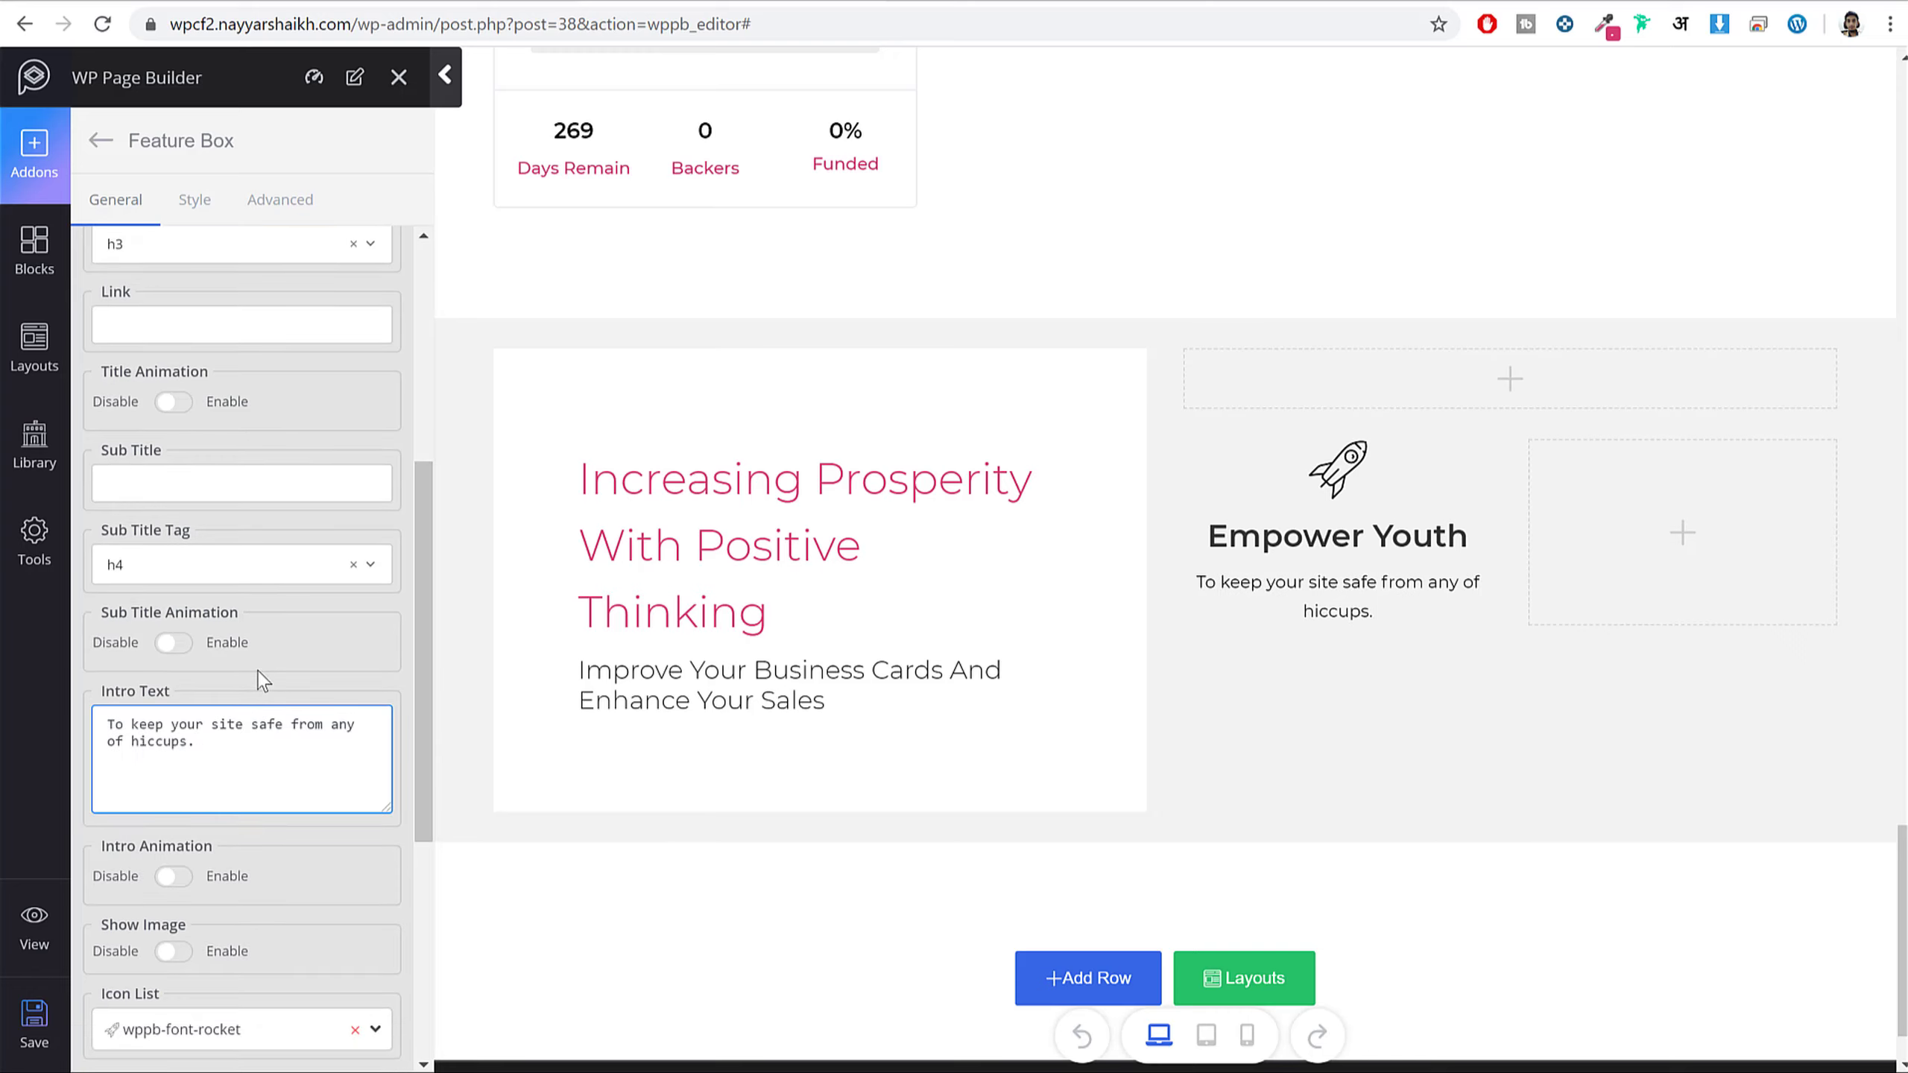
# - Replace the feature box's rocket icon with the outlined wppb-font-bicycle icon, searching the icons for "cyc"
pyautogui.scroll(5, 294, 566)
pyautogui.scroll(-10, 298, 566)
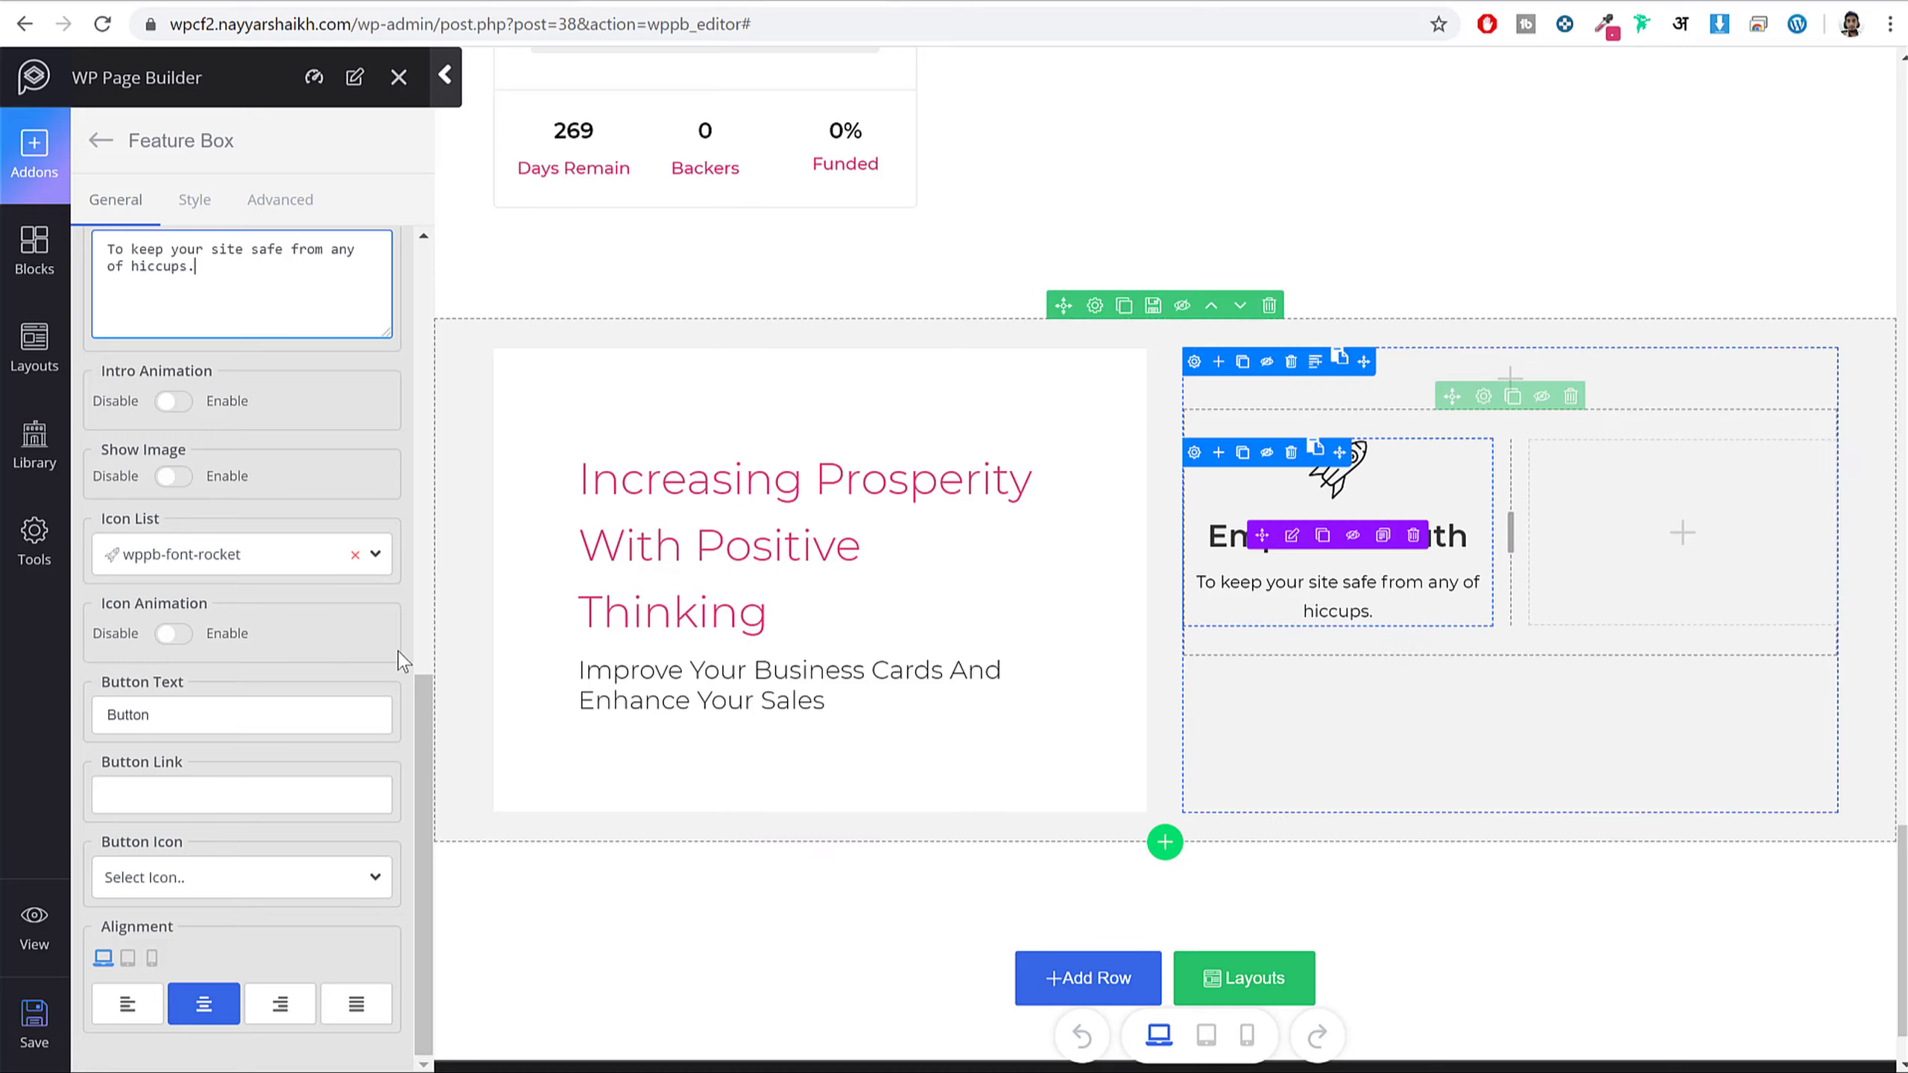
pyautogui.click(210, 561)
pyautogui.click(220, 559)
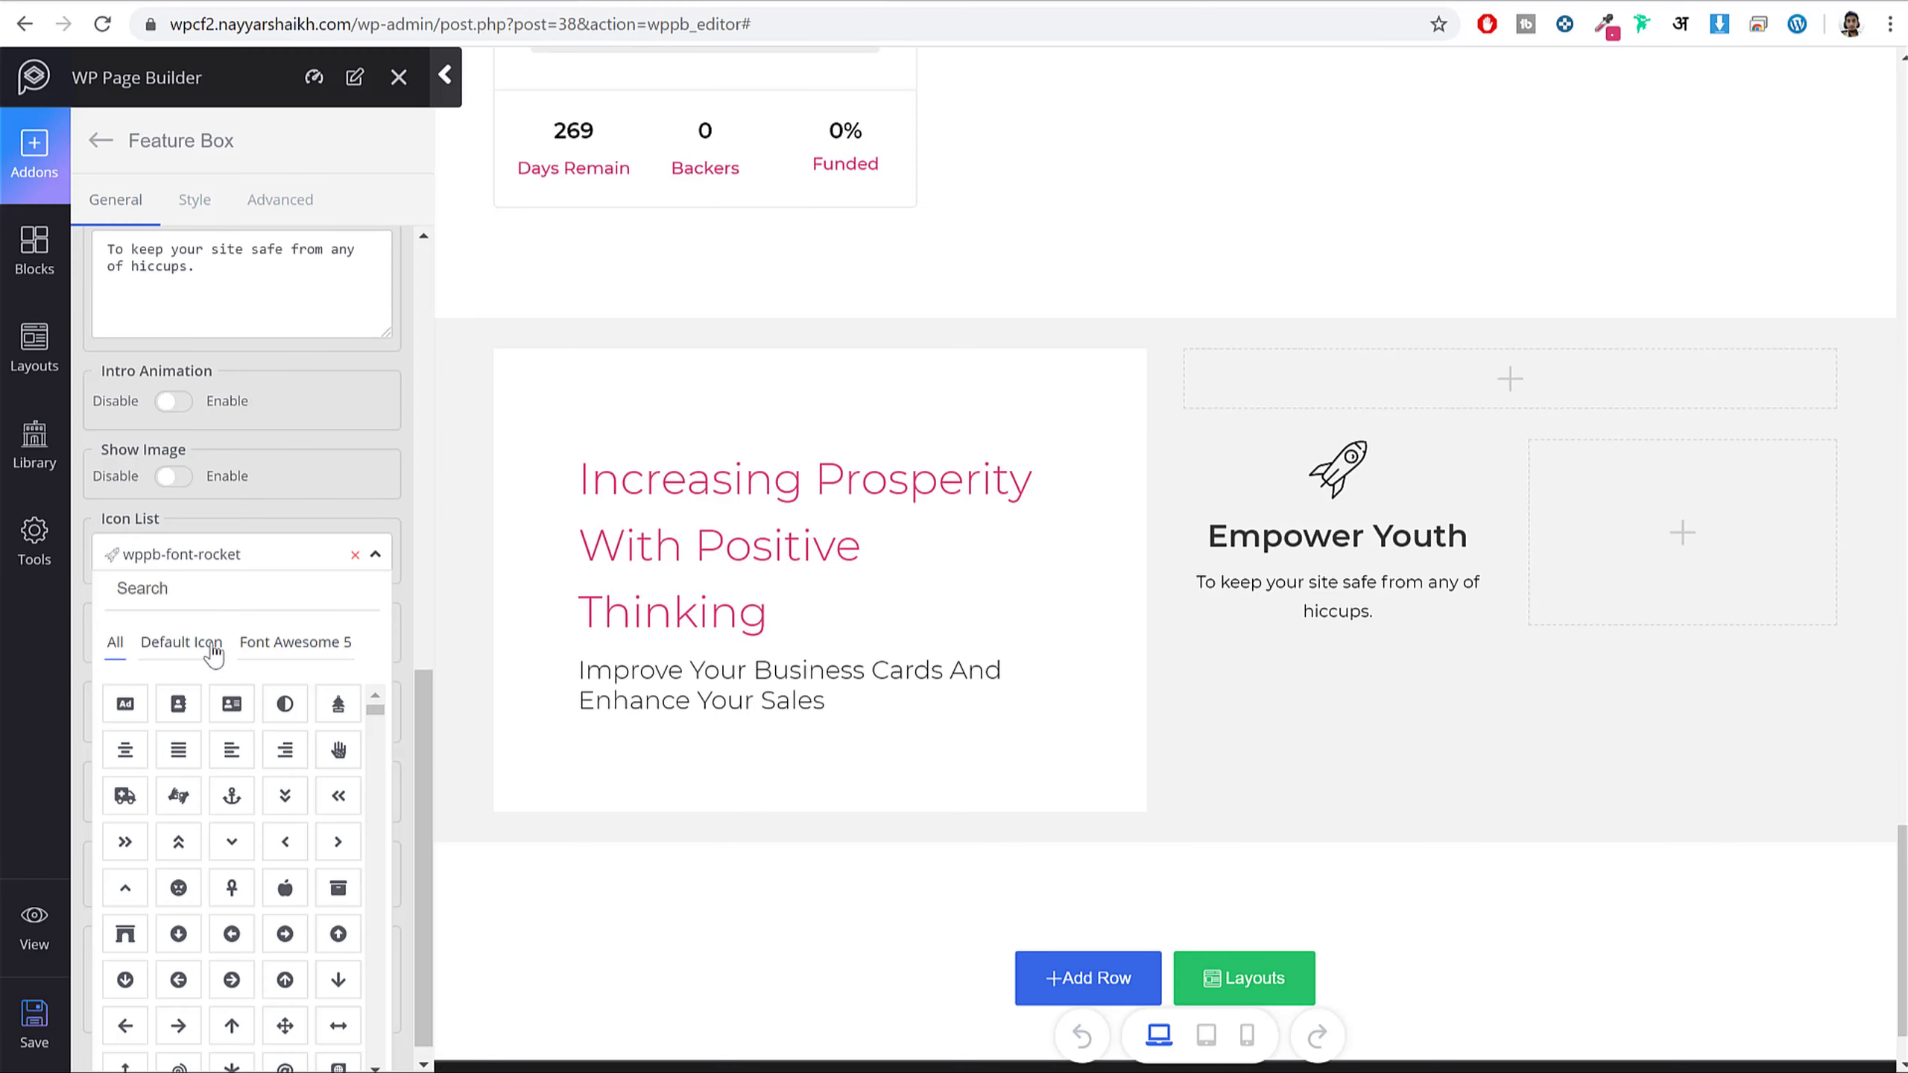
pyautogui.write('cyc')
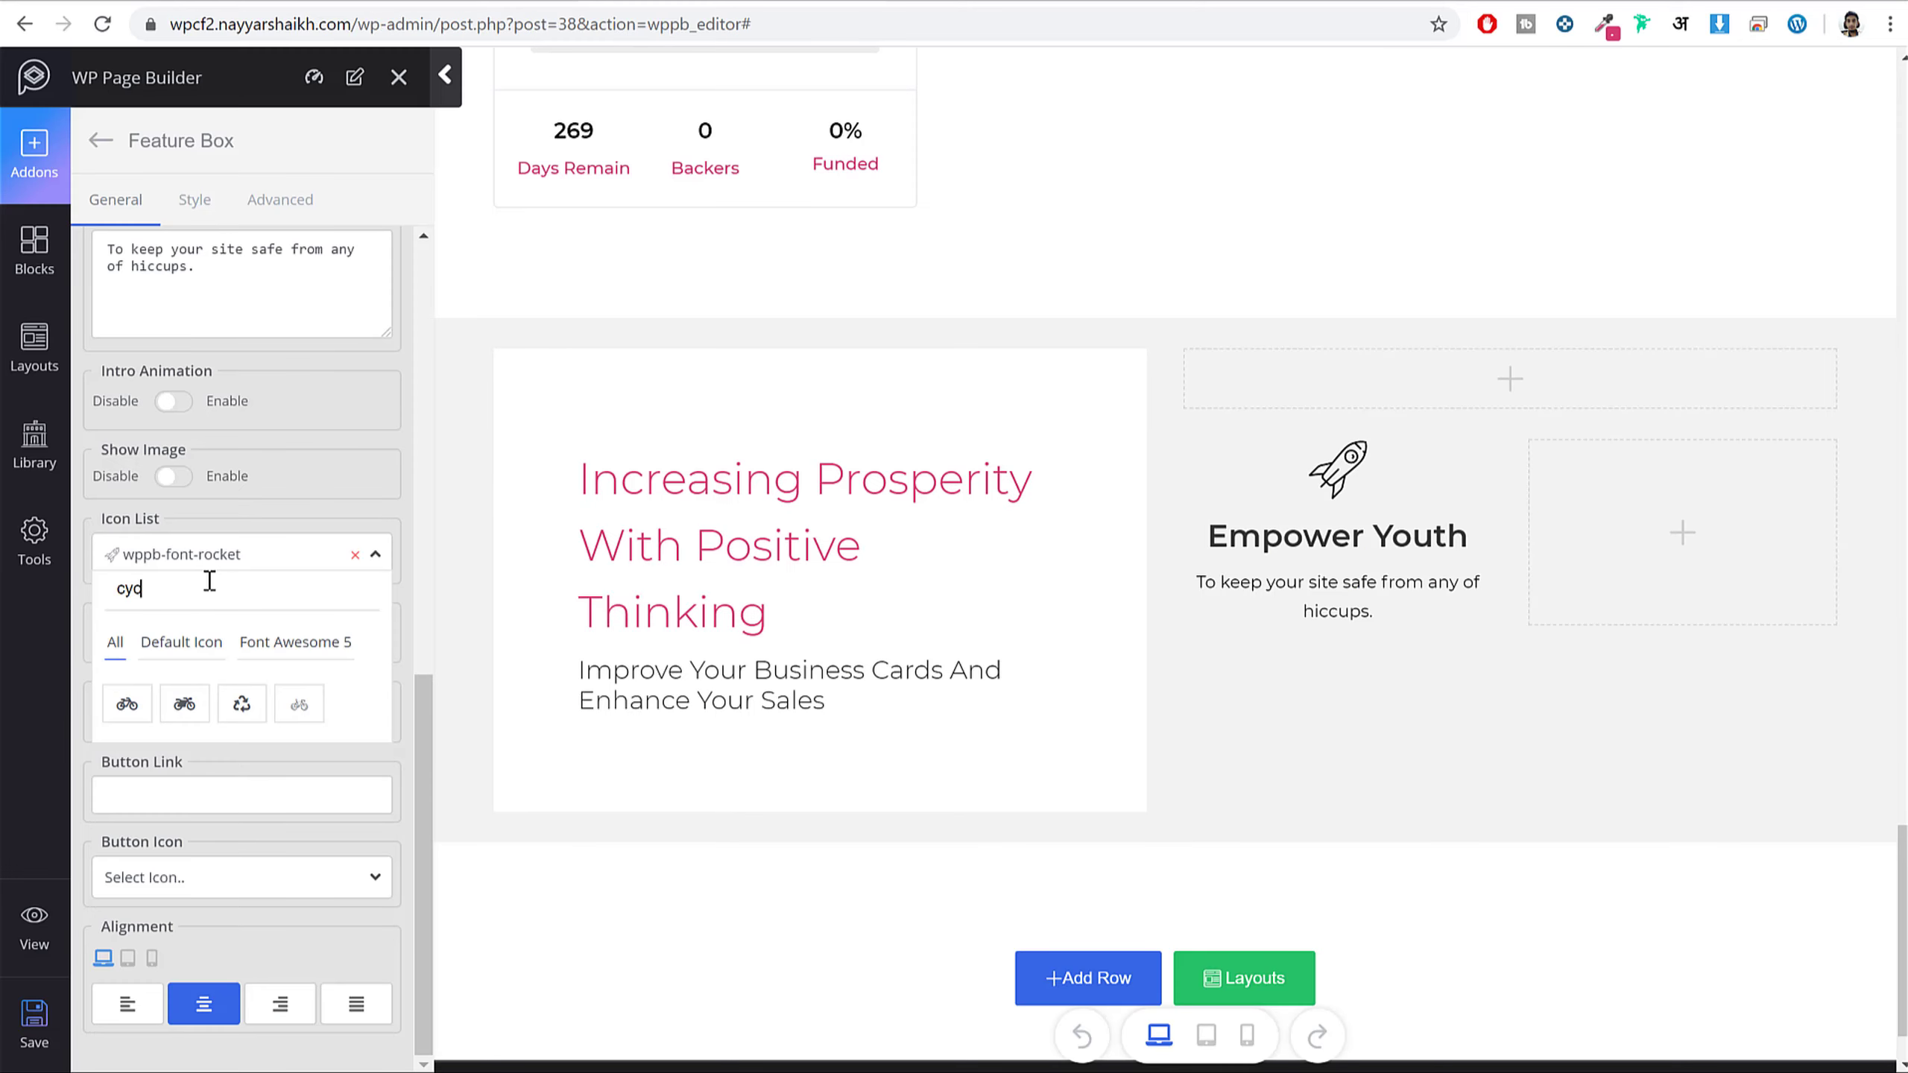
pyautogui.click(299, 703)
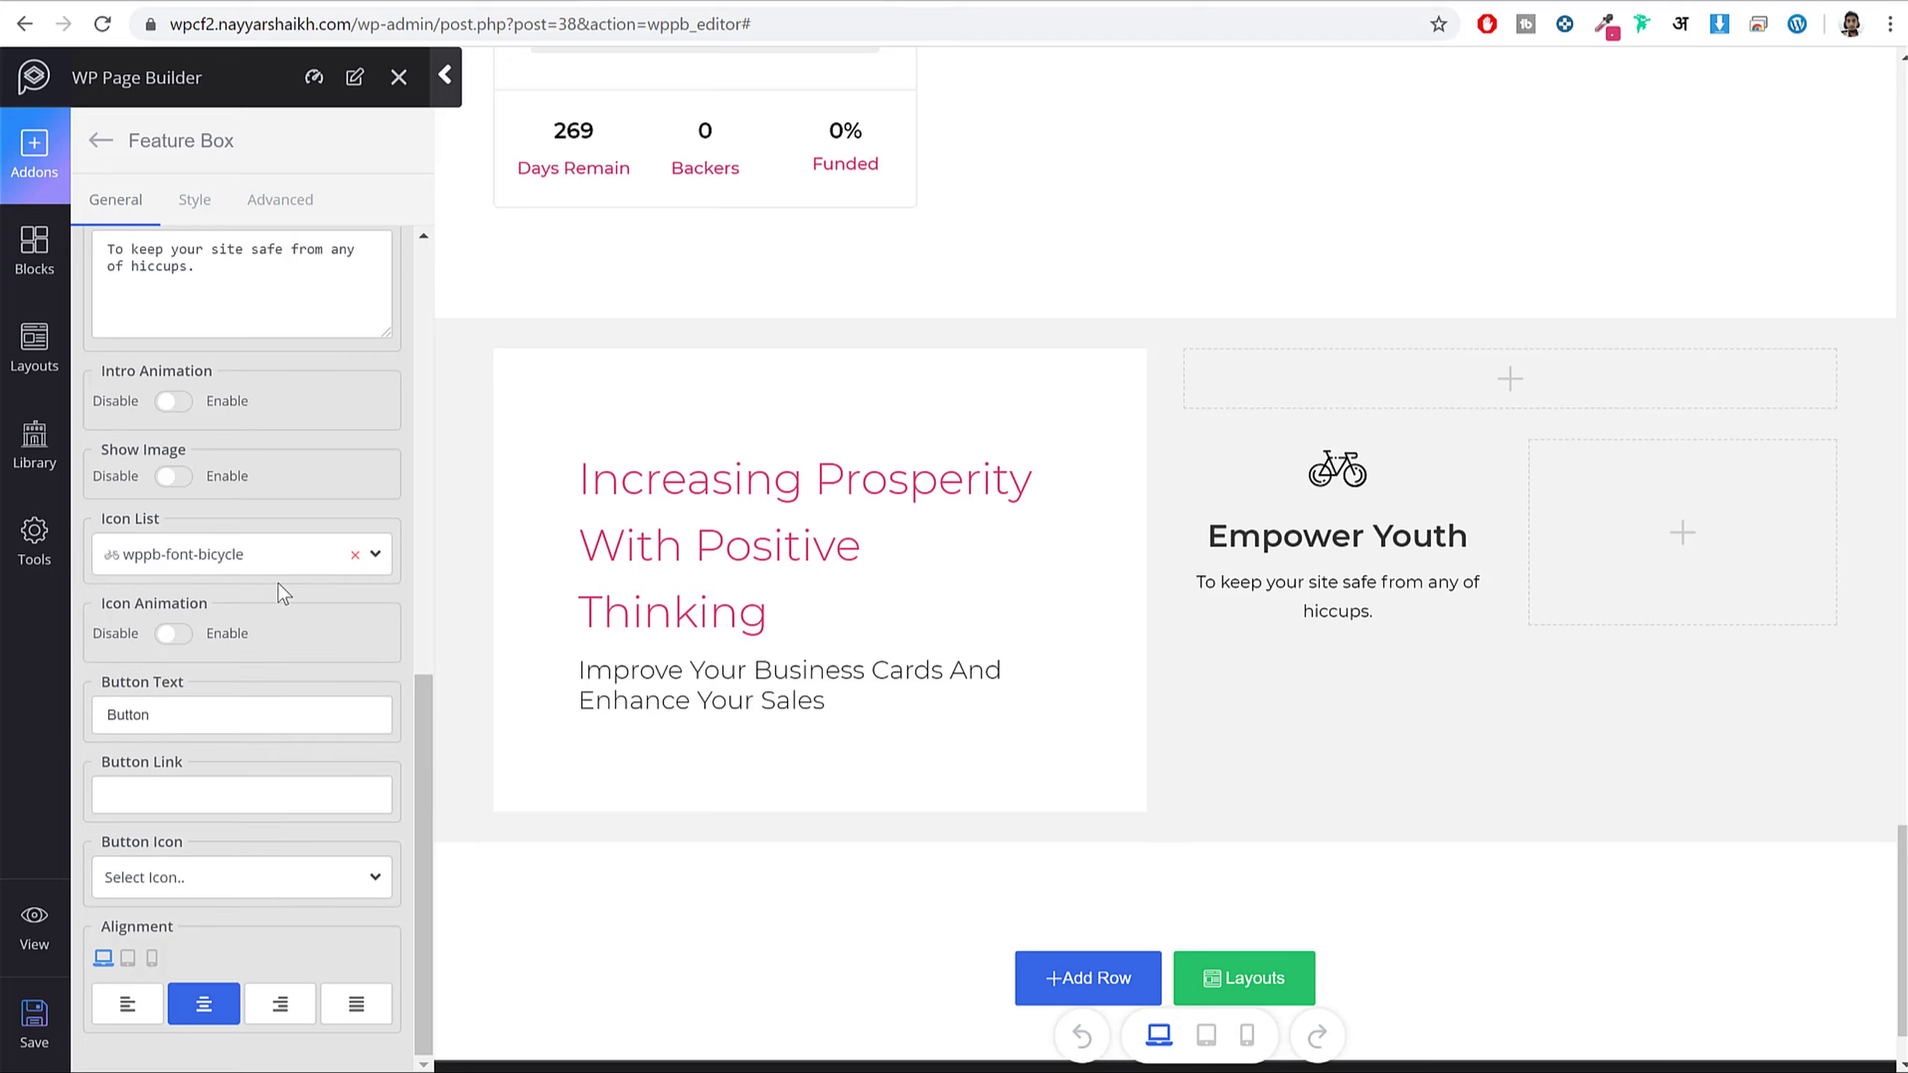
# - Enable custom typography for the feature box's title and set its desktop font size to 18 px
pyautogui.click(197, 200)
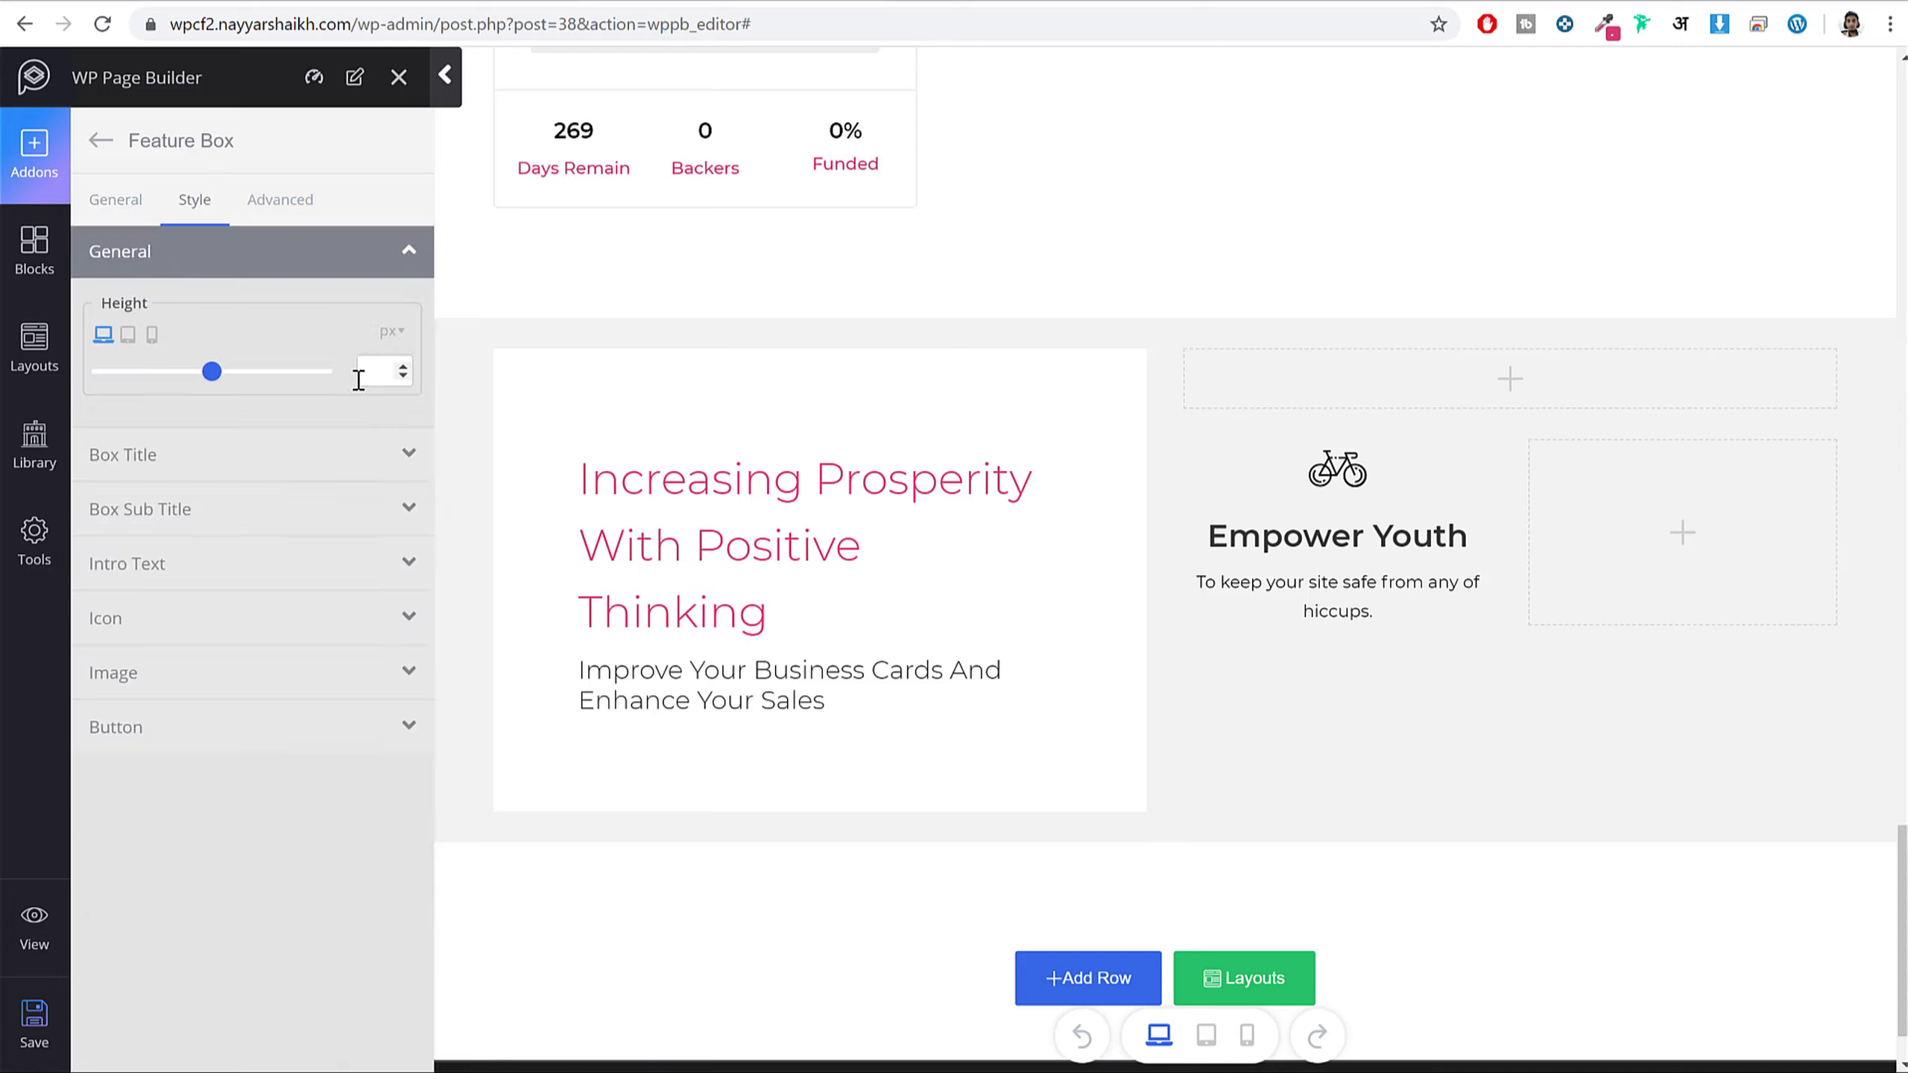
pyautogui.click(184, 457)
pyautogui.scroll(-3, 303, 578)
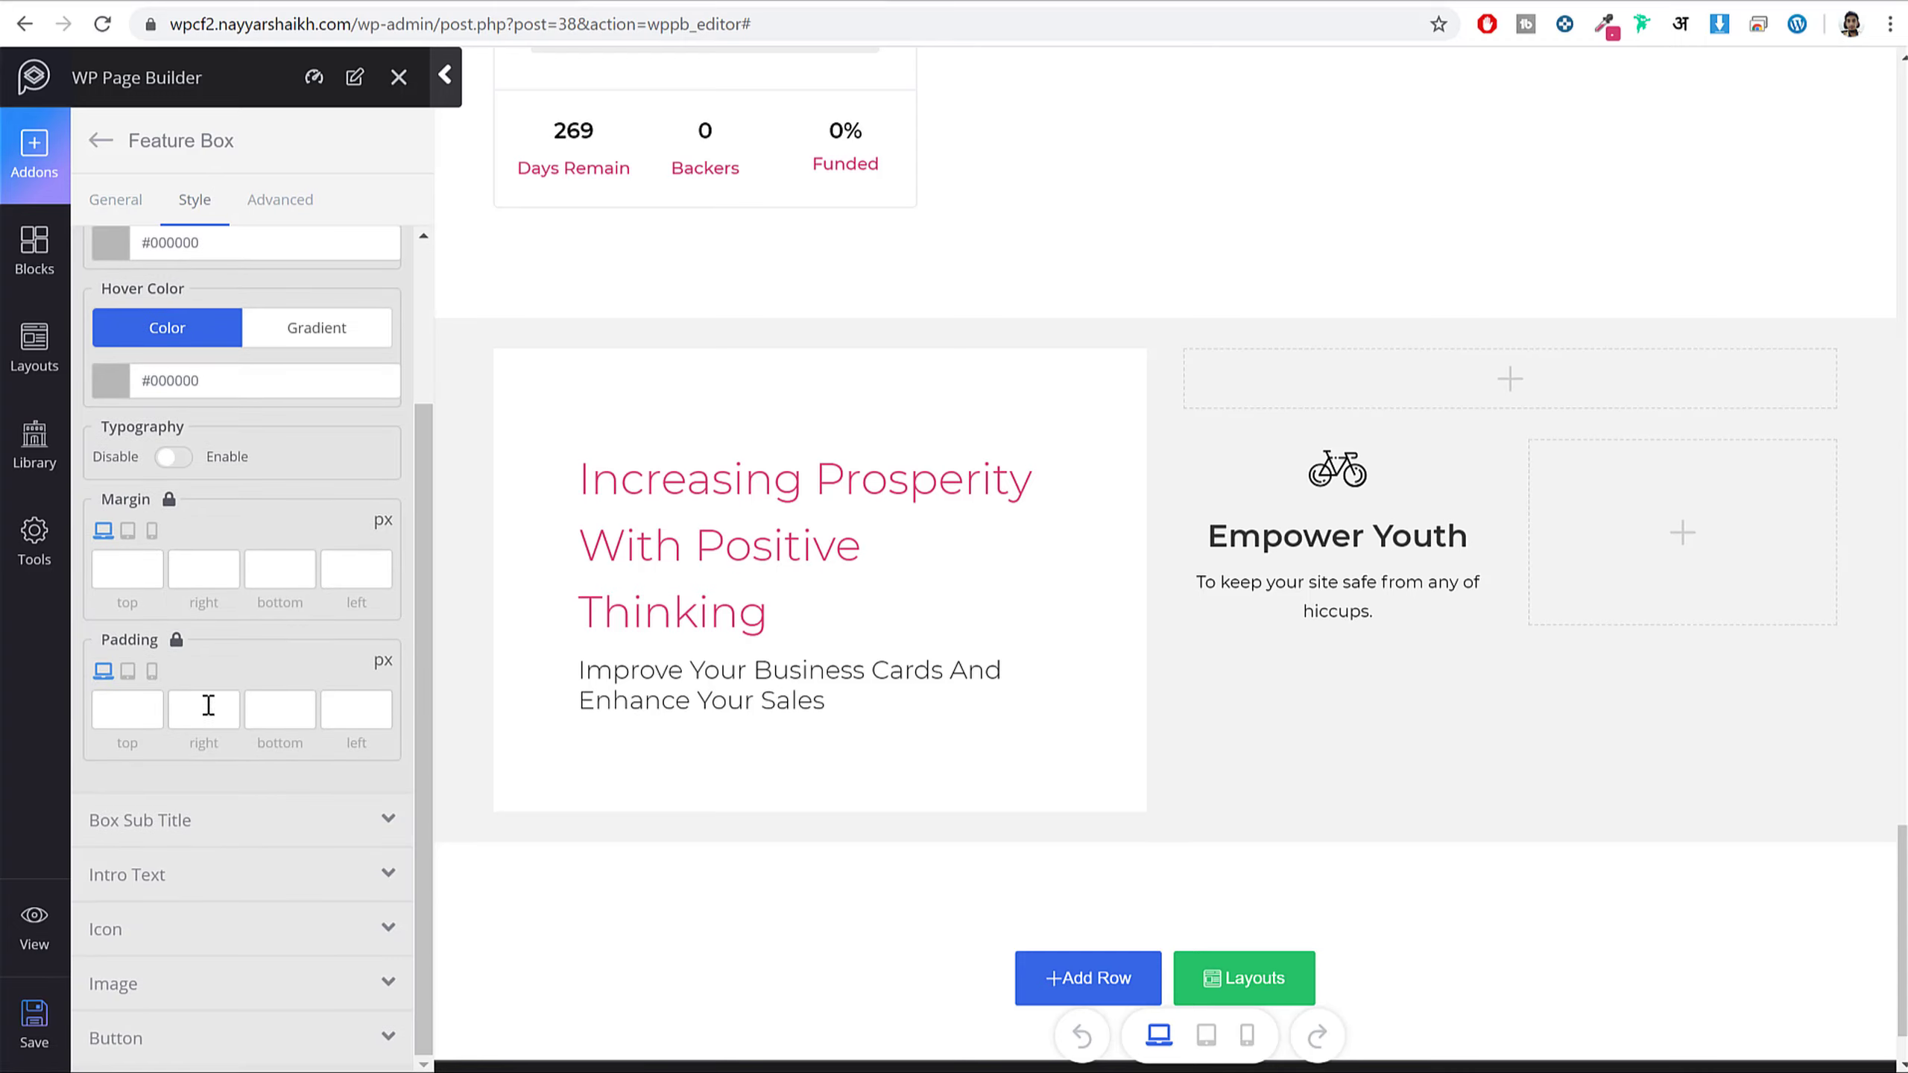
pyautogui.click(173, 457)
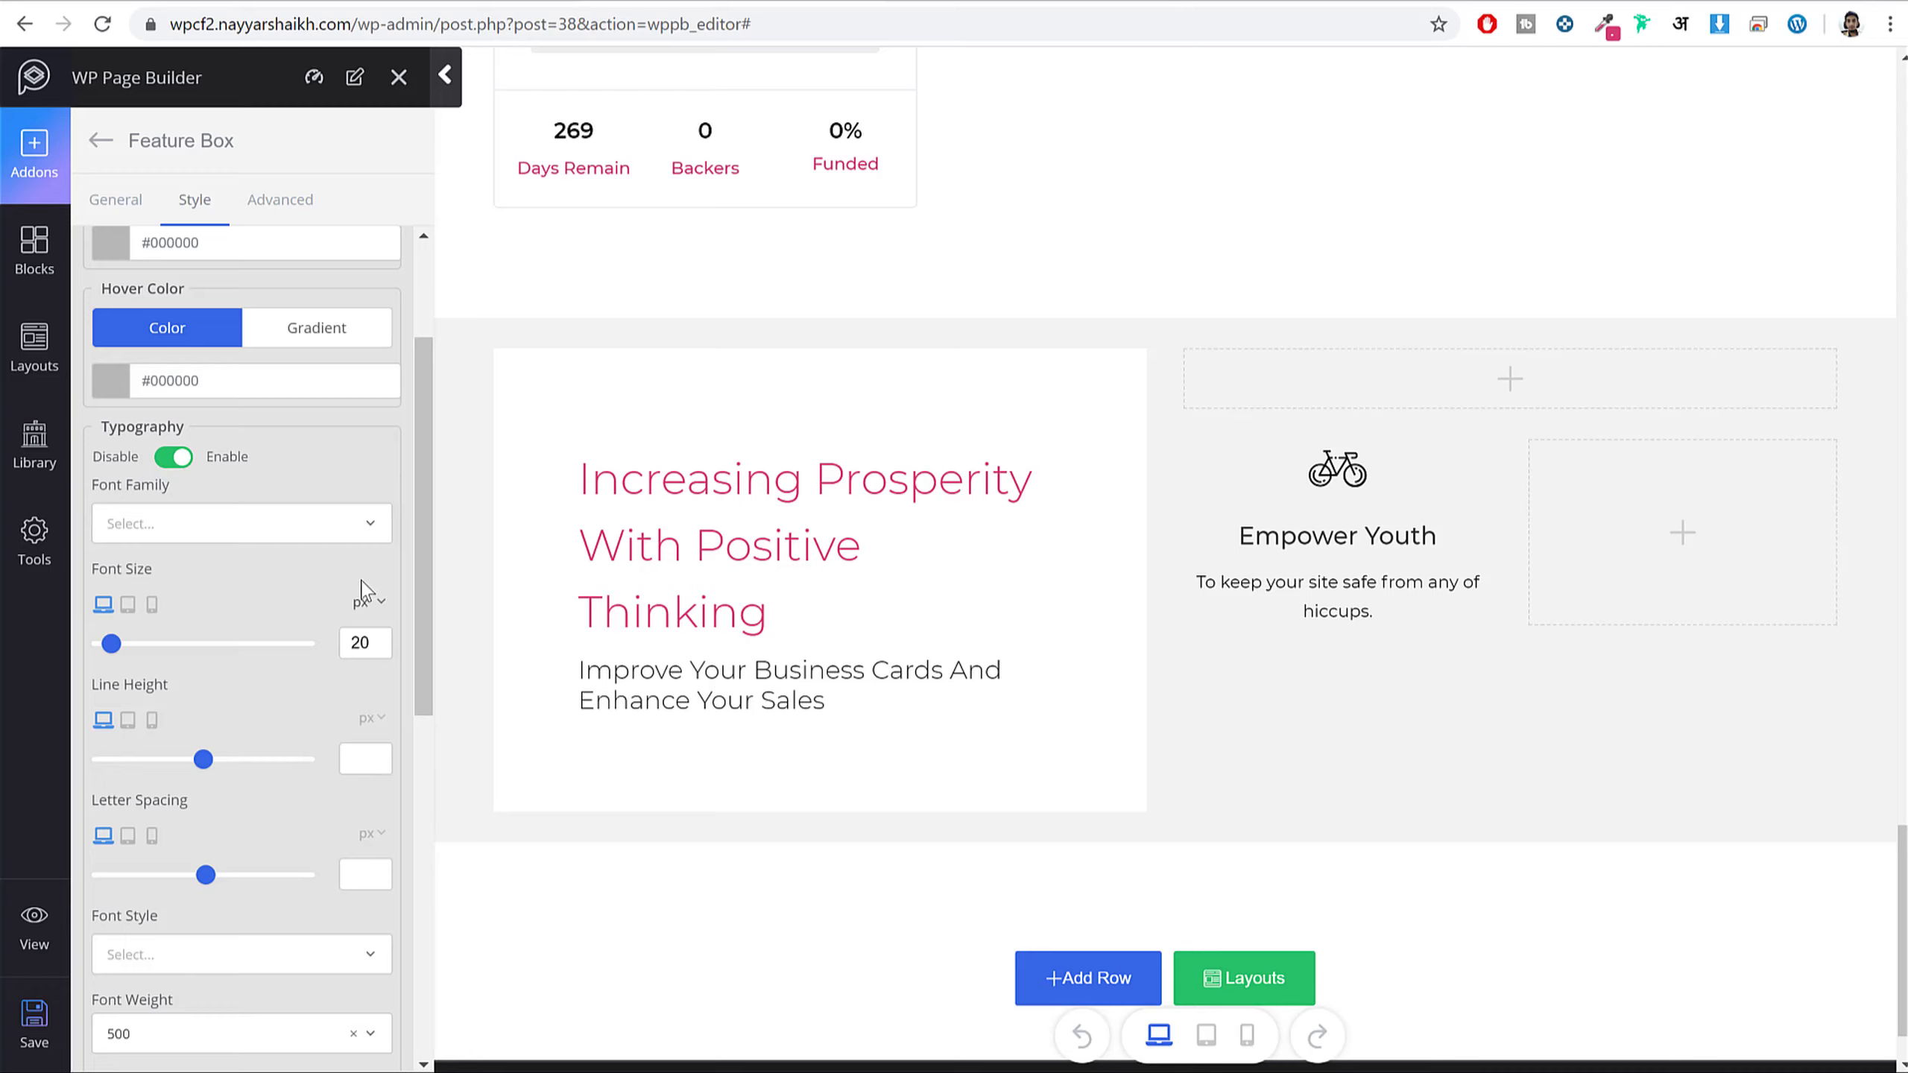
pyautogui.doubleClick(355, 643)
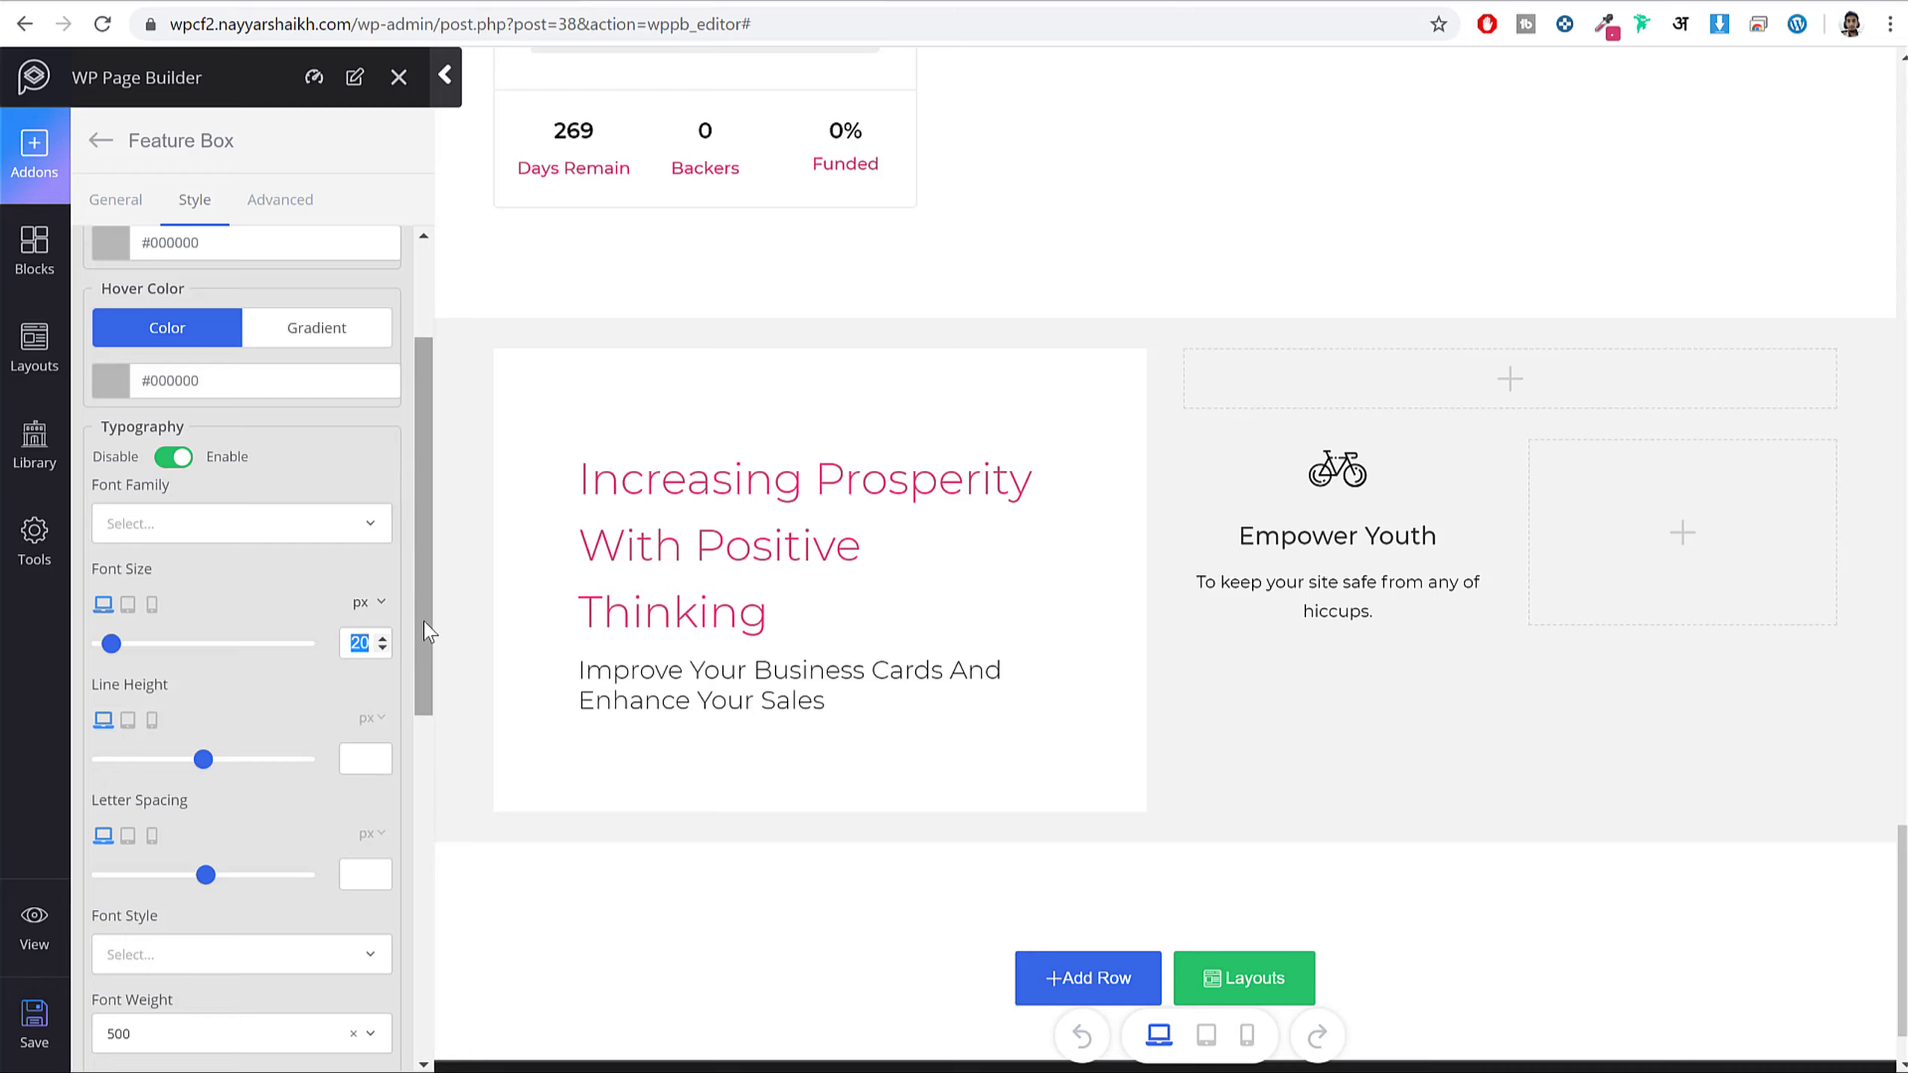
pyautogui.write('18')
pyautogui.scroll(-3, 264, 498)
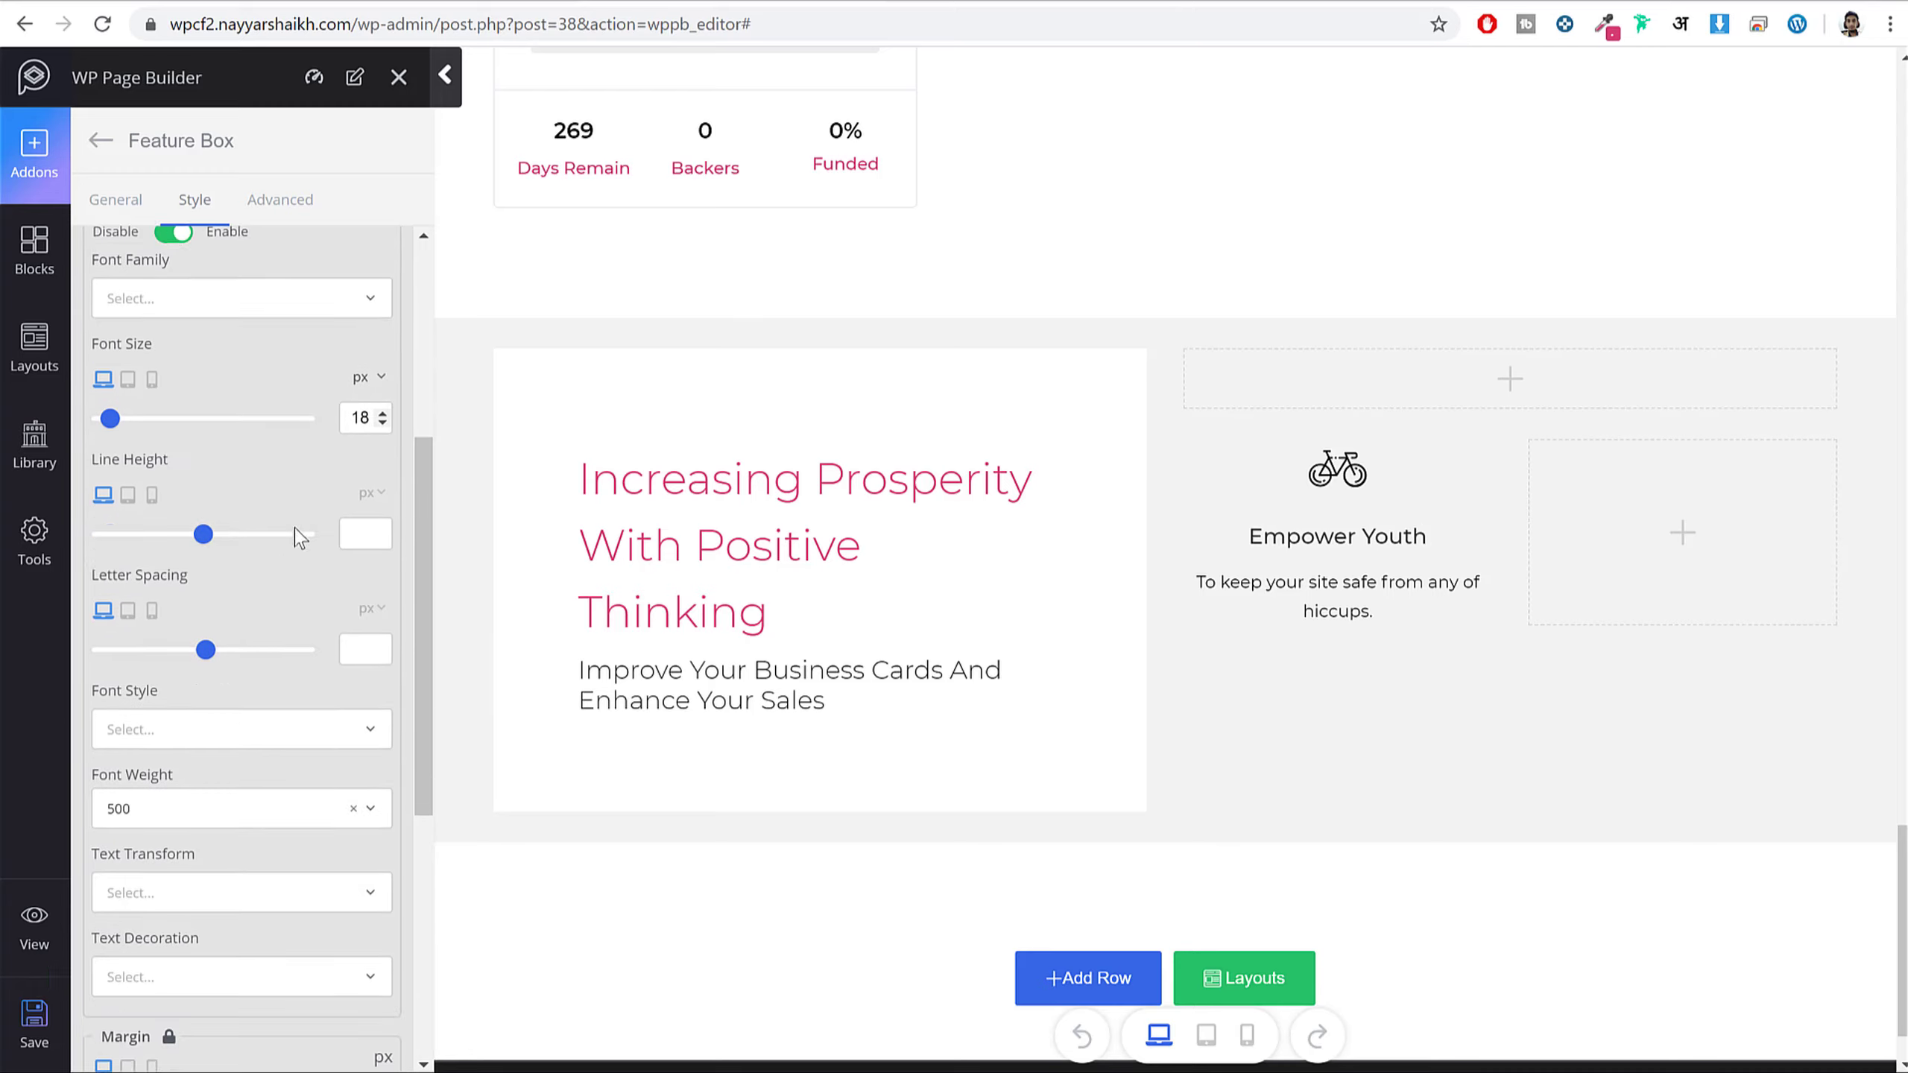
pyautogui.scroll(-6, 361, 699)
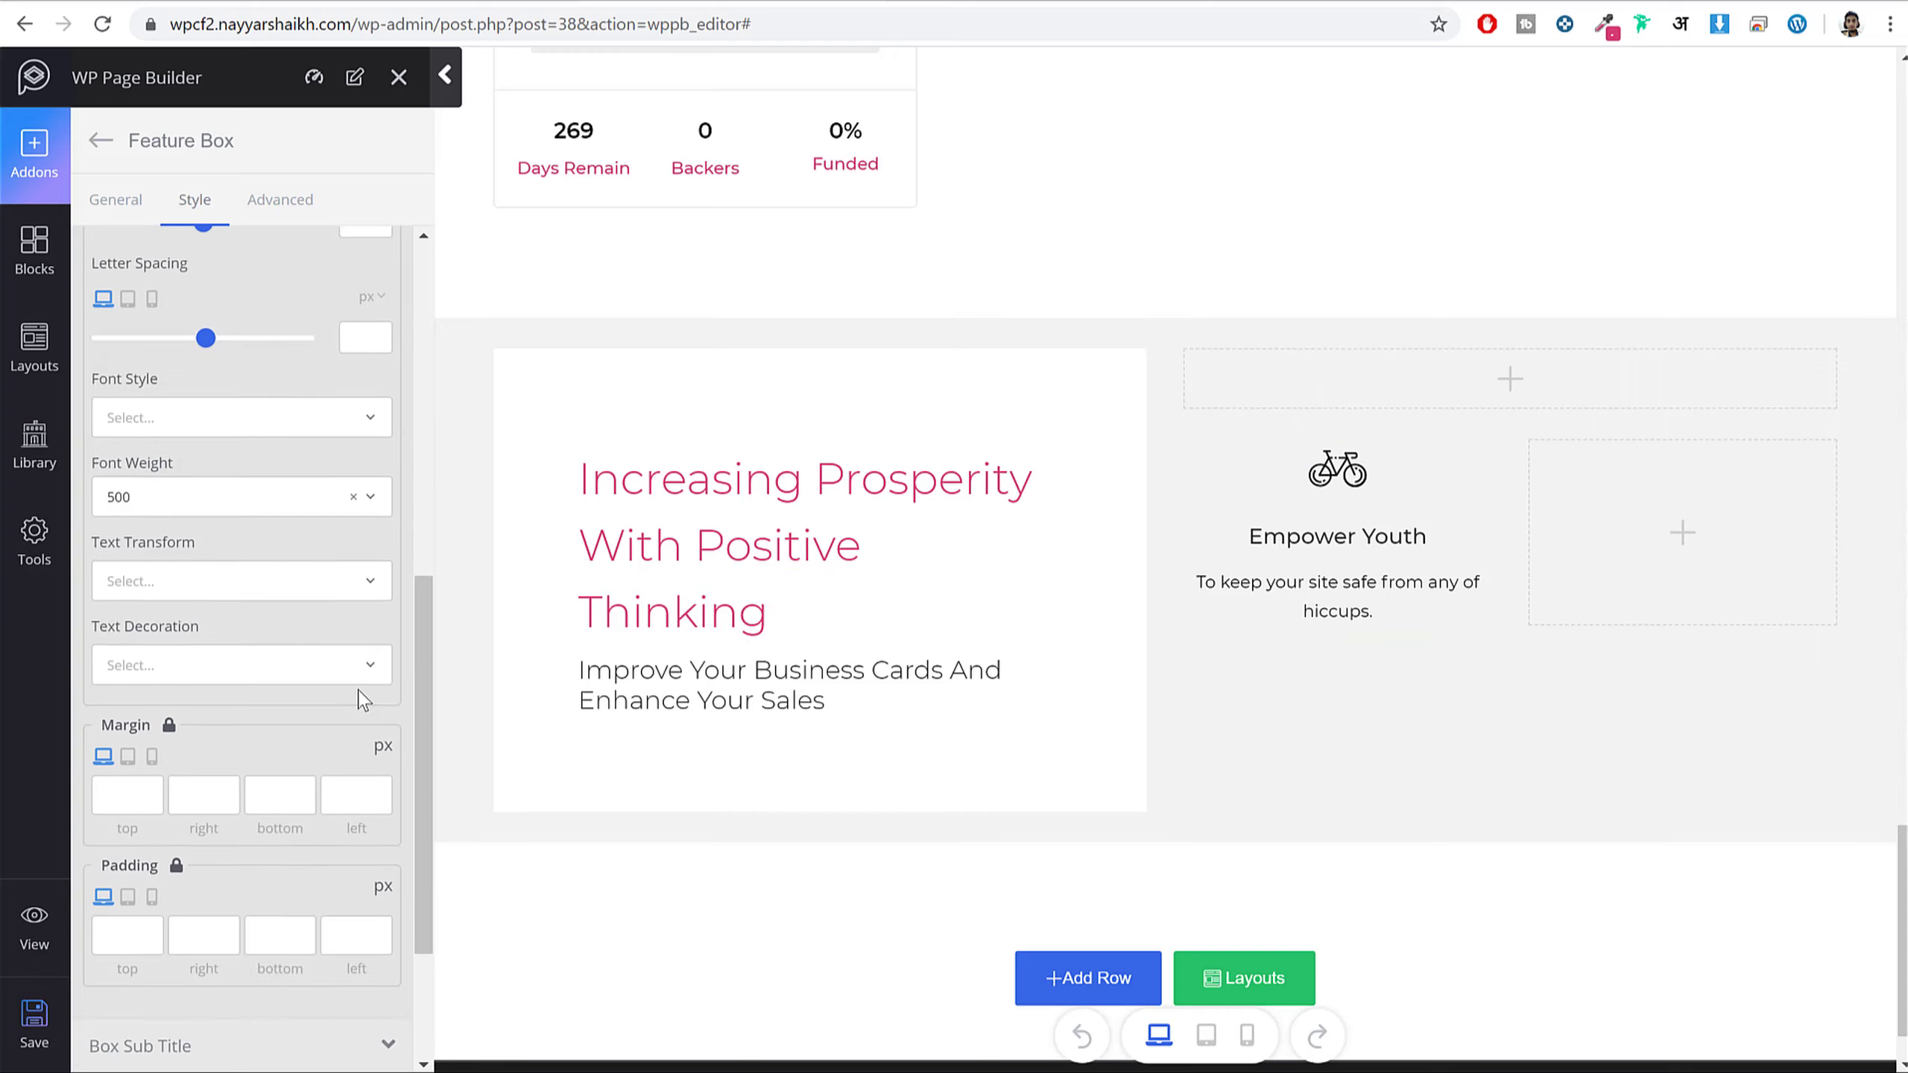
# - Enable custom typography for the feature box's intro text with a desktop font size of 14 px
pyautogui.click(193, 876)
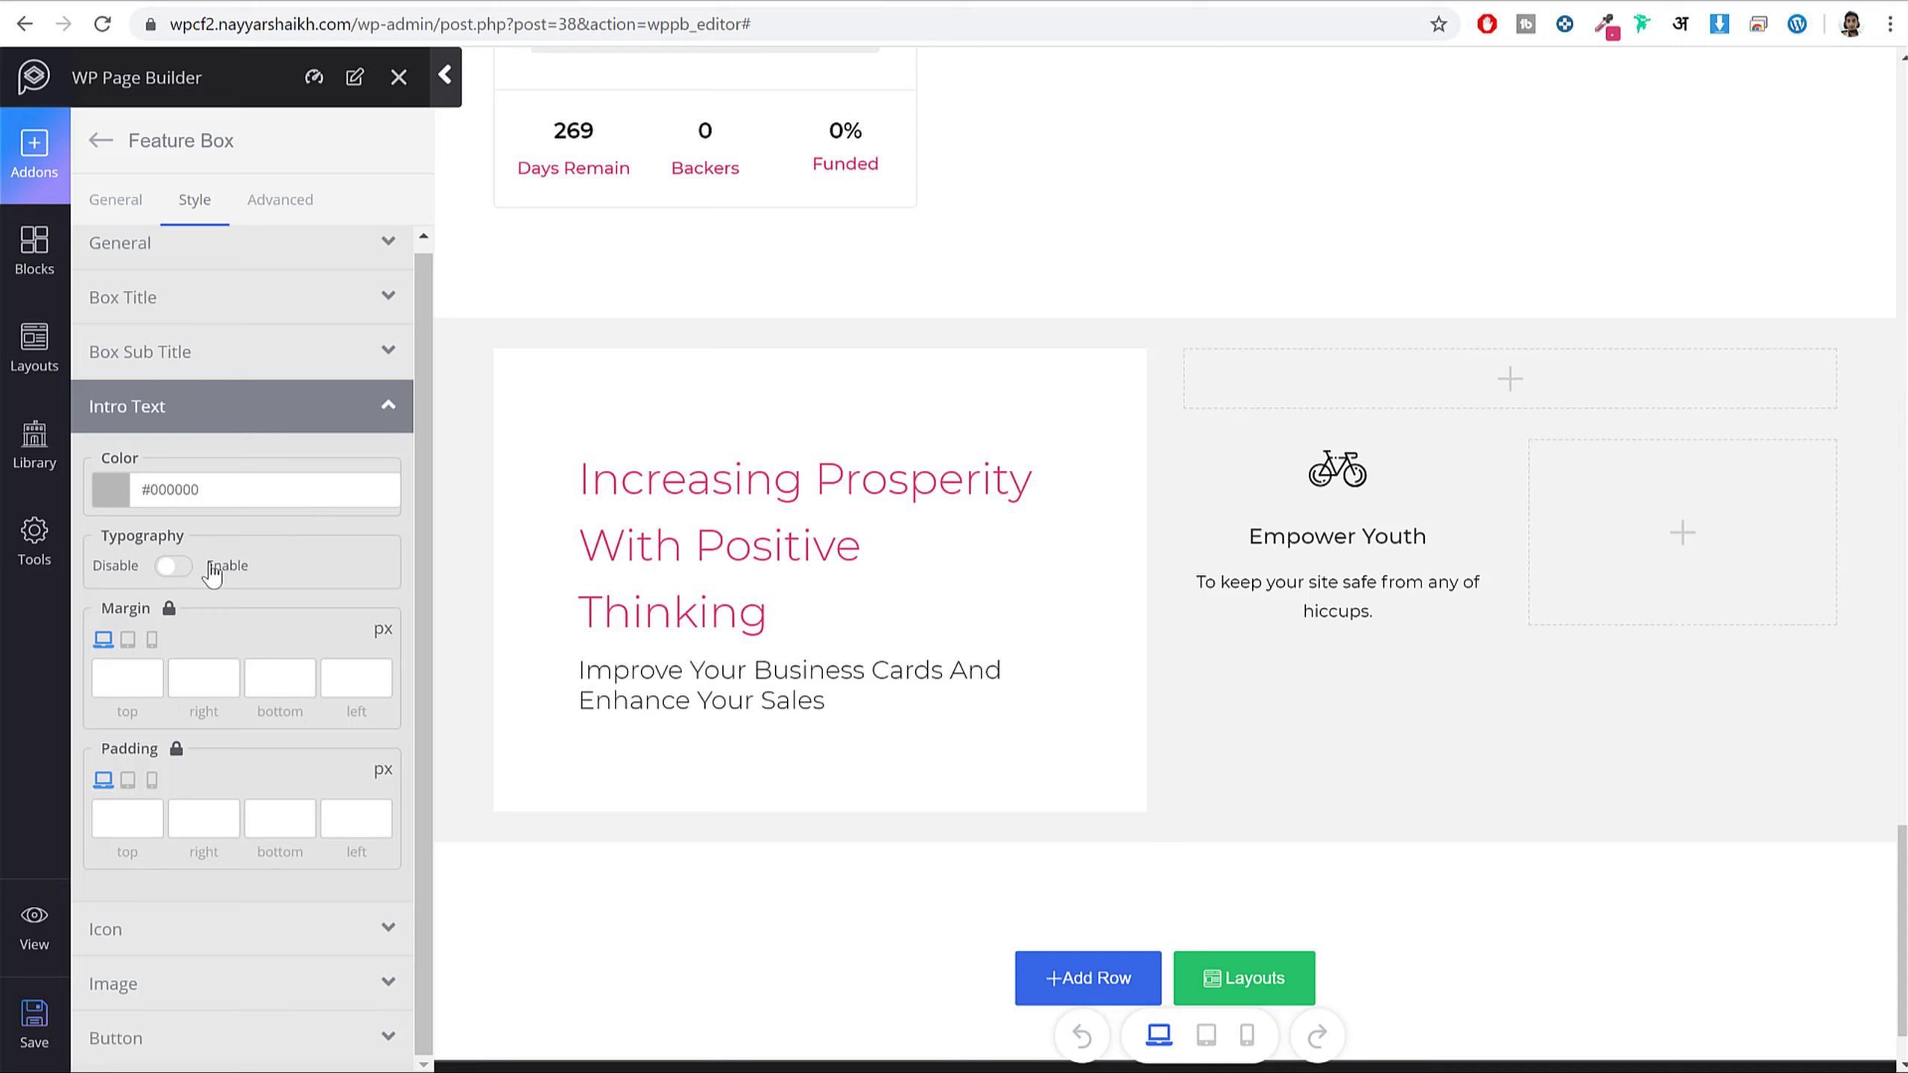
pyautogui.click(188, 566)
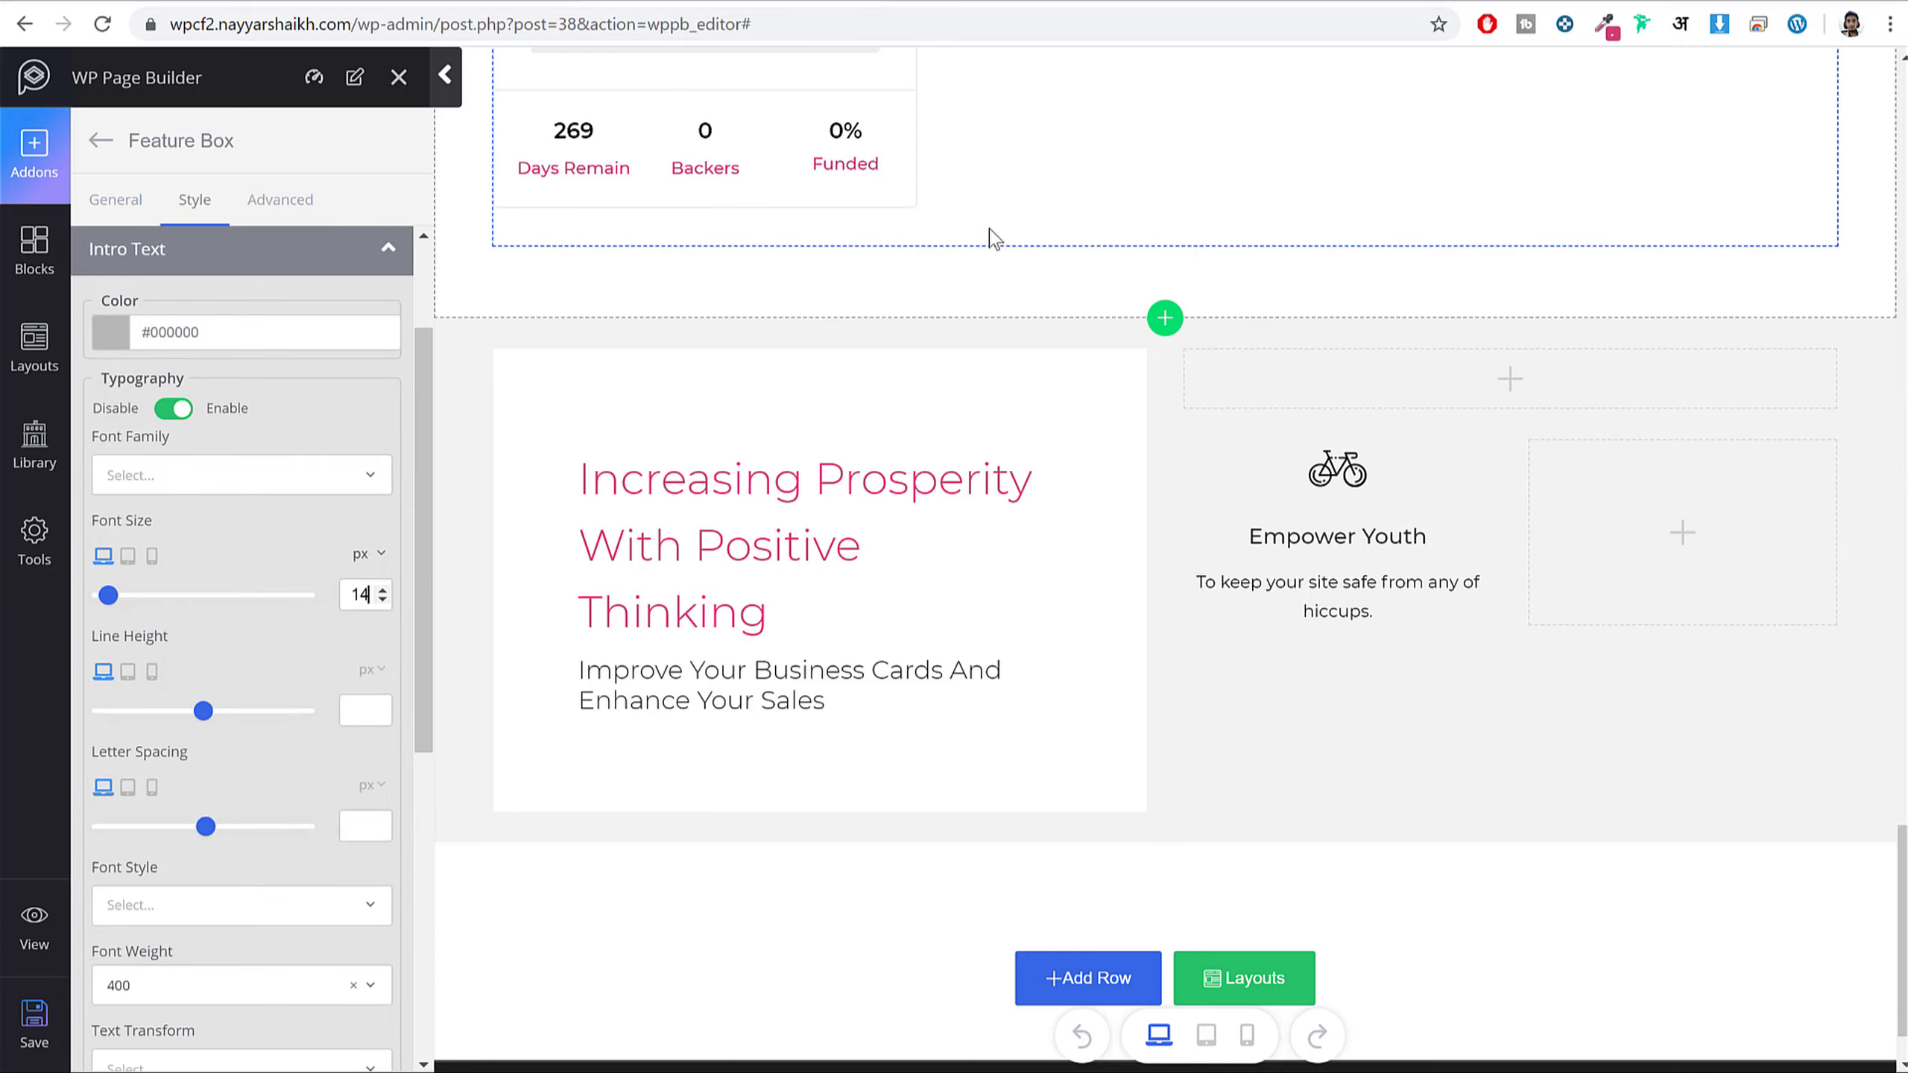
pyautogui.scroll(-10, 261, 553)
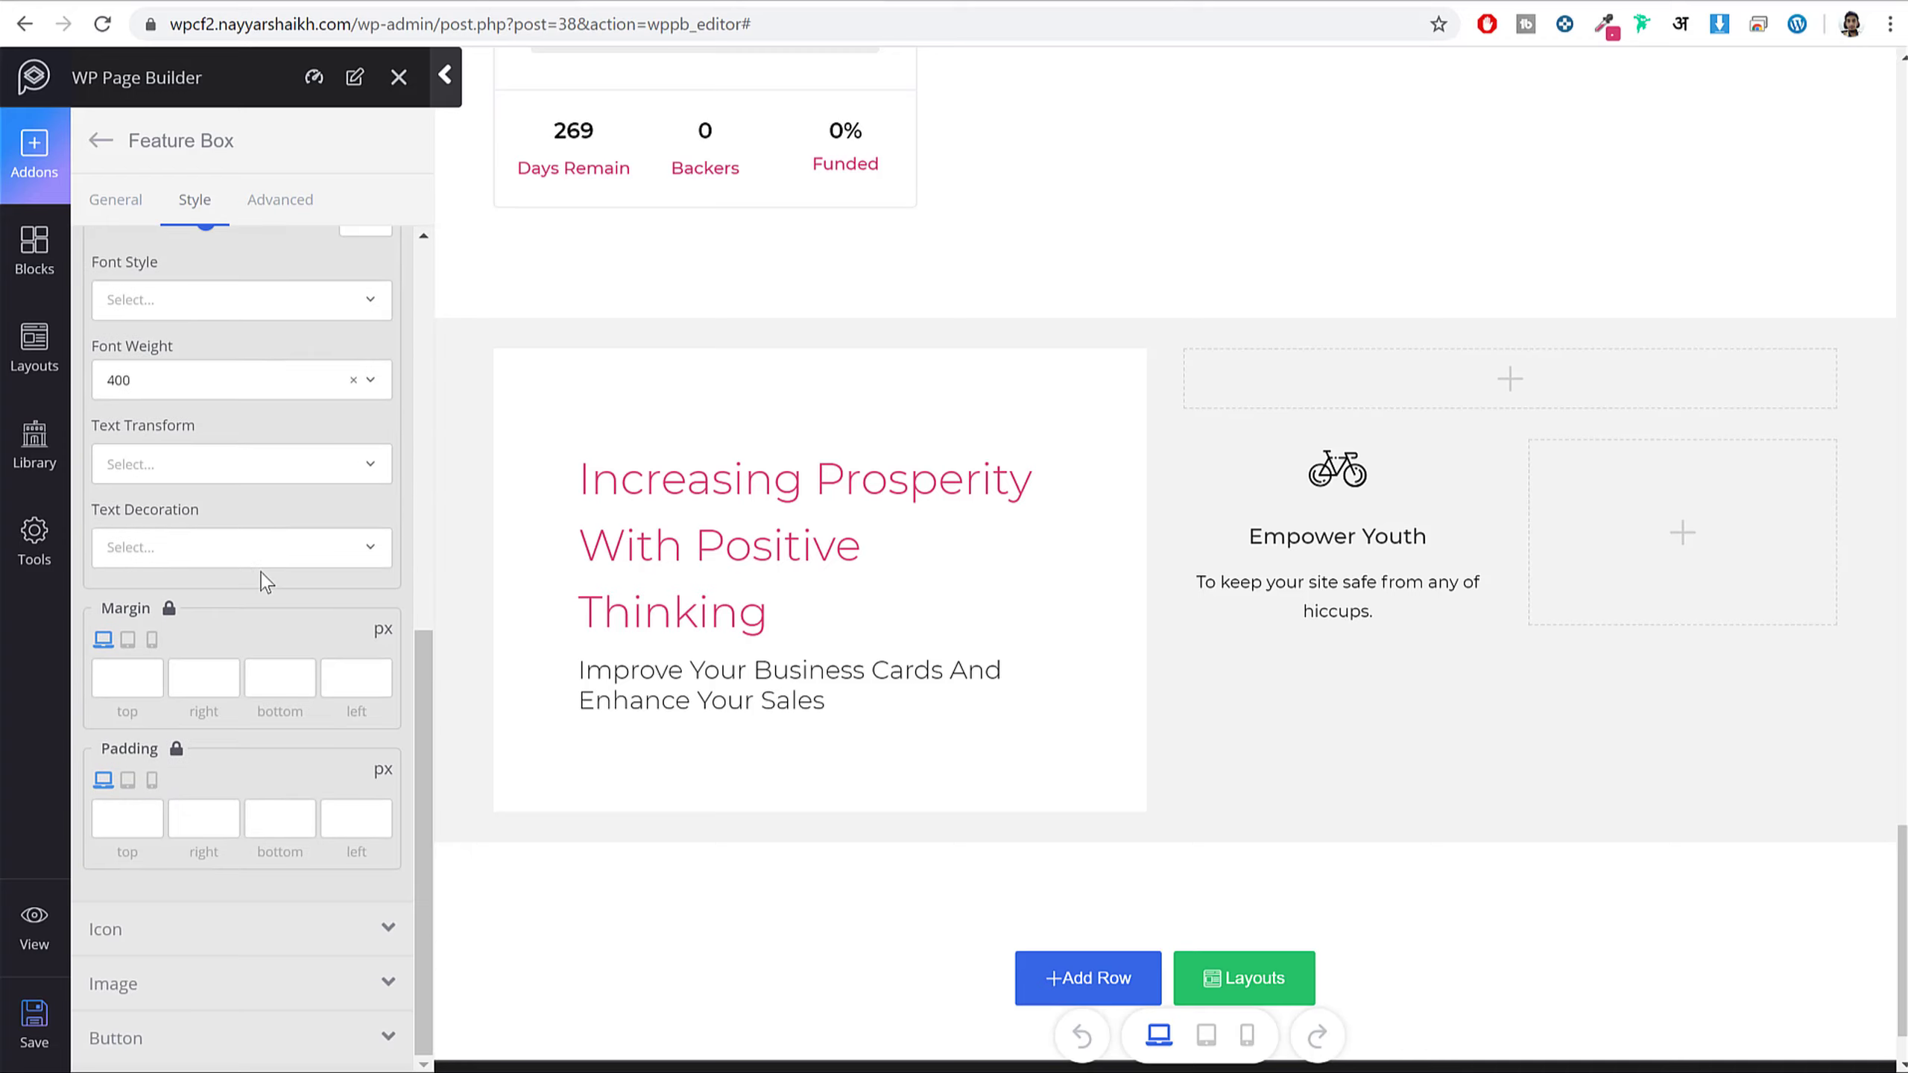
# - Set the feature box icon's desktop size to 60 px
pyautogui.scroll(-8, 234, 934)
pyautogui.scroll(5, 295, 688)
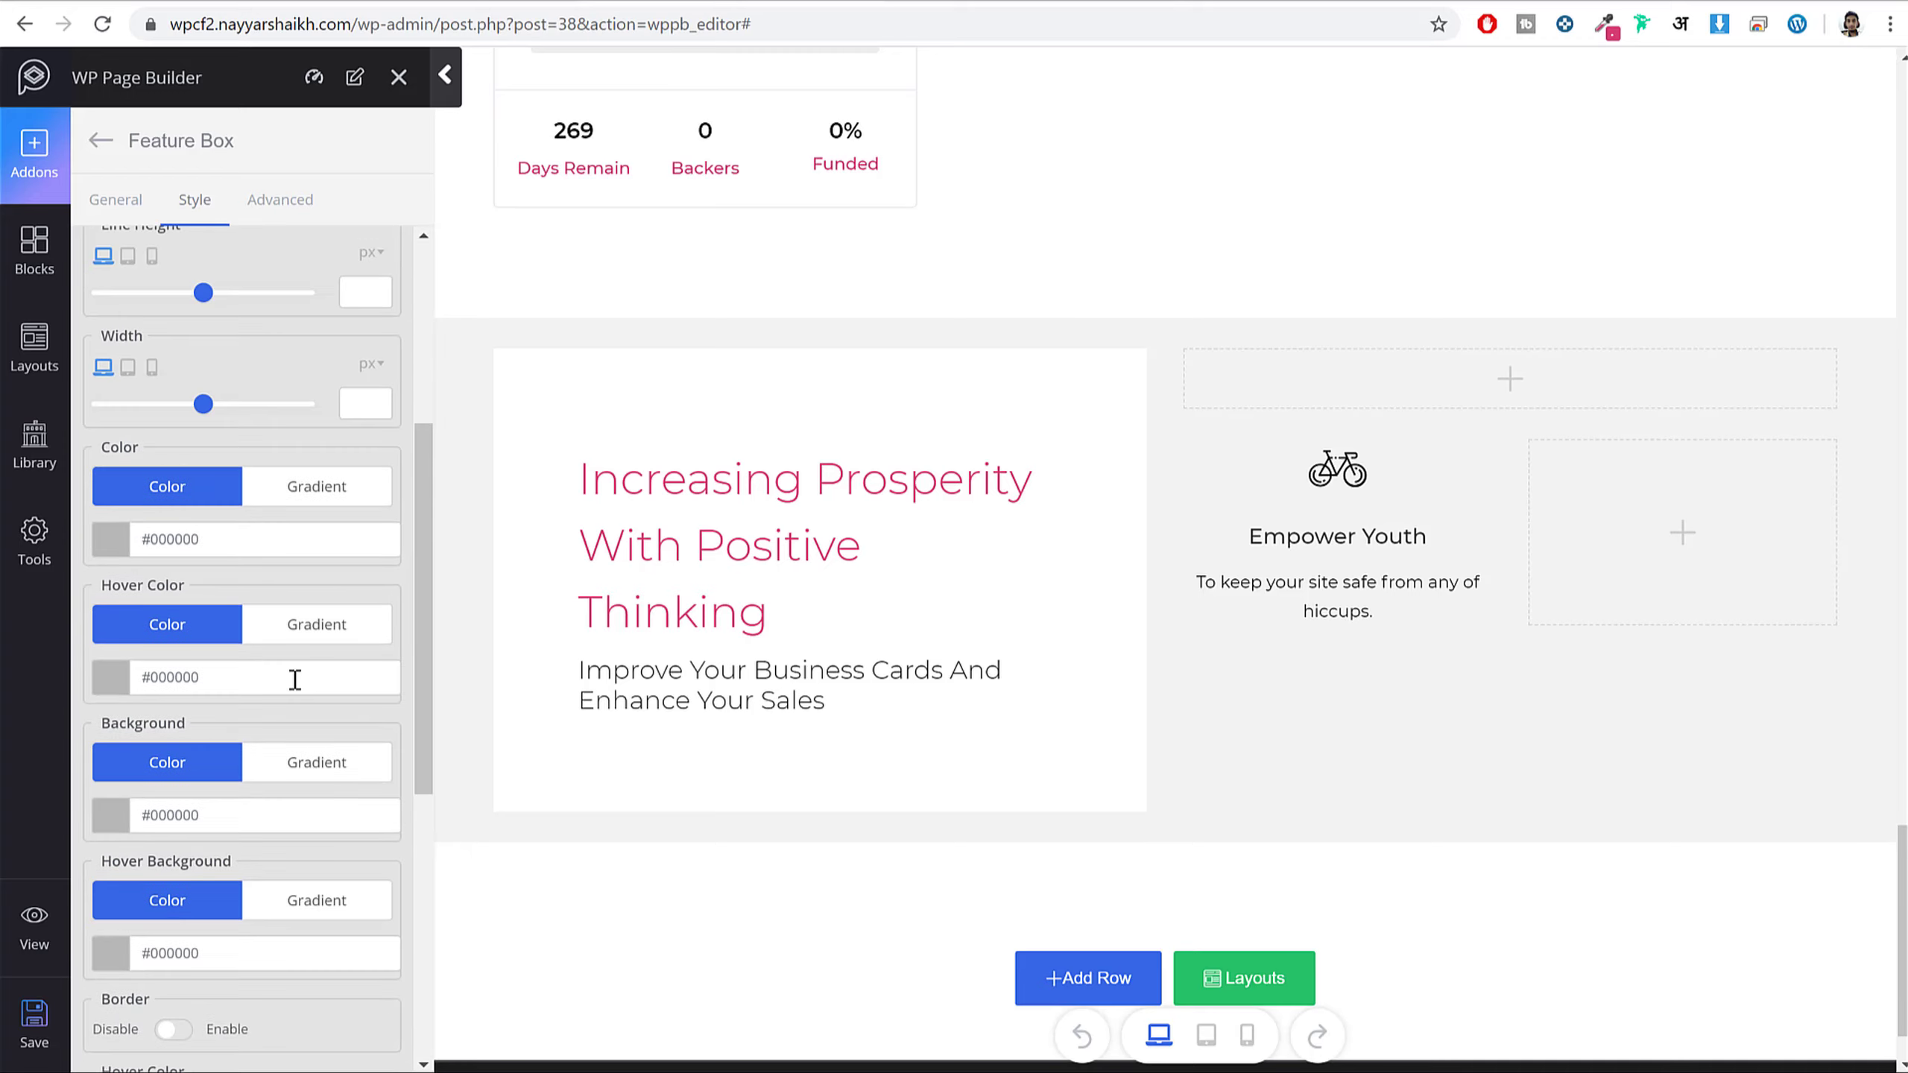
pyautogui.scroll(3, 295, 680)
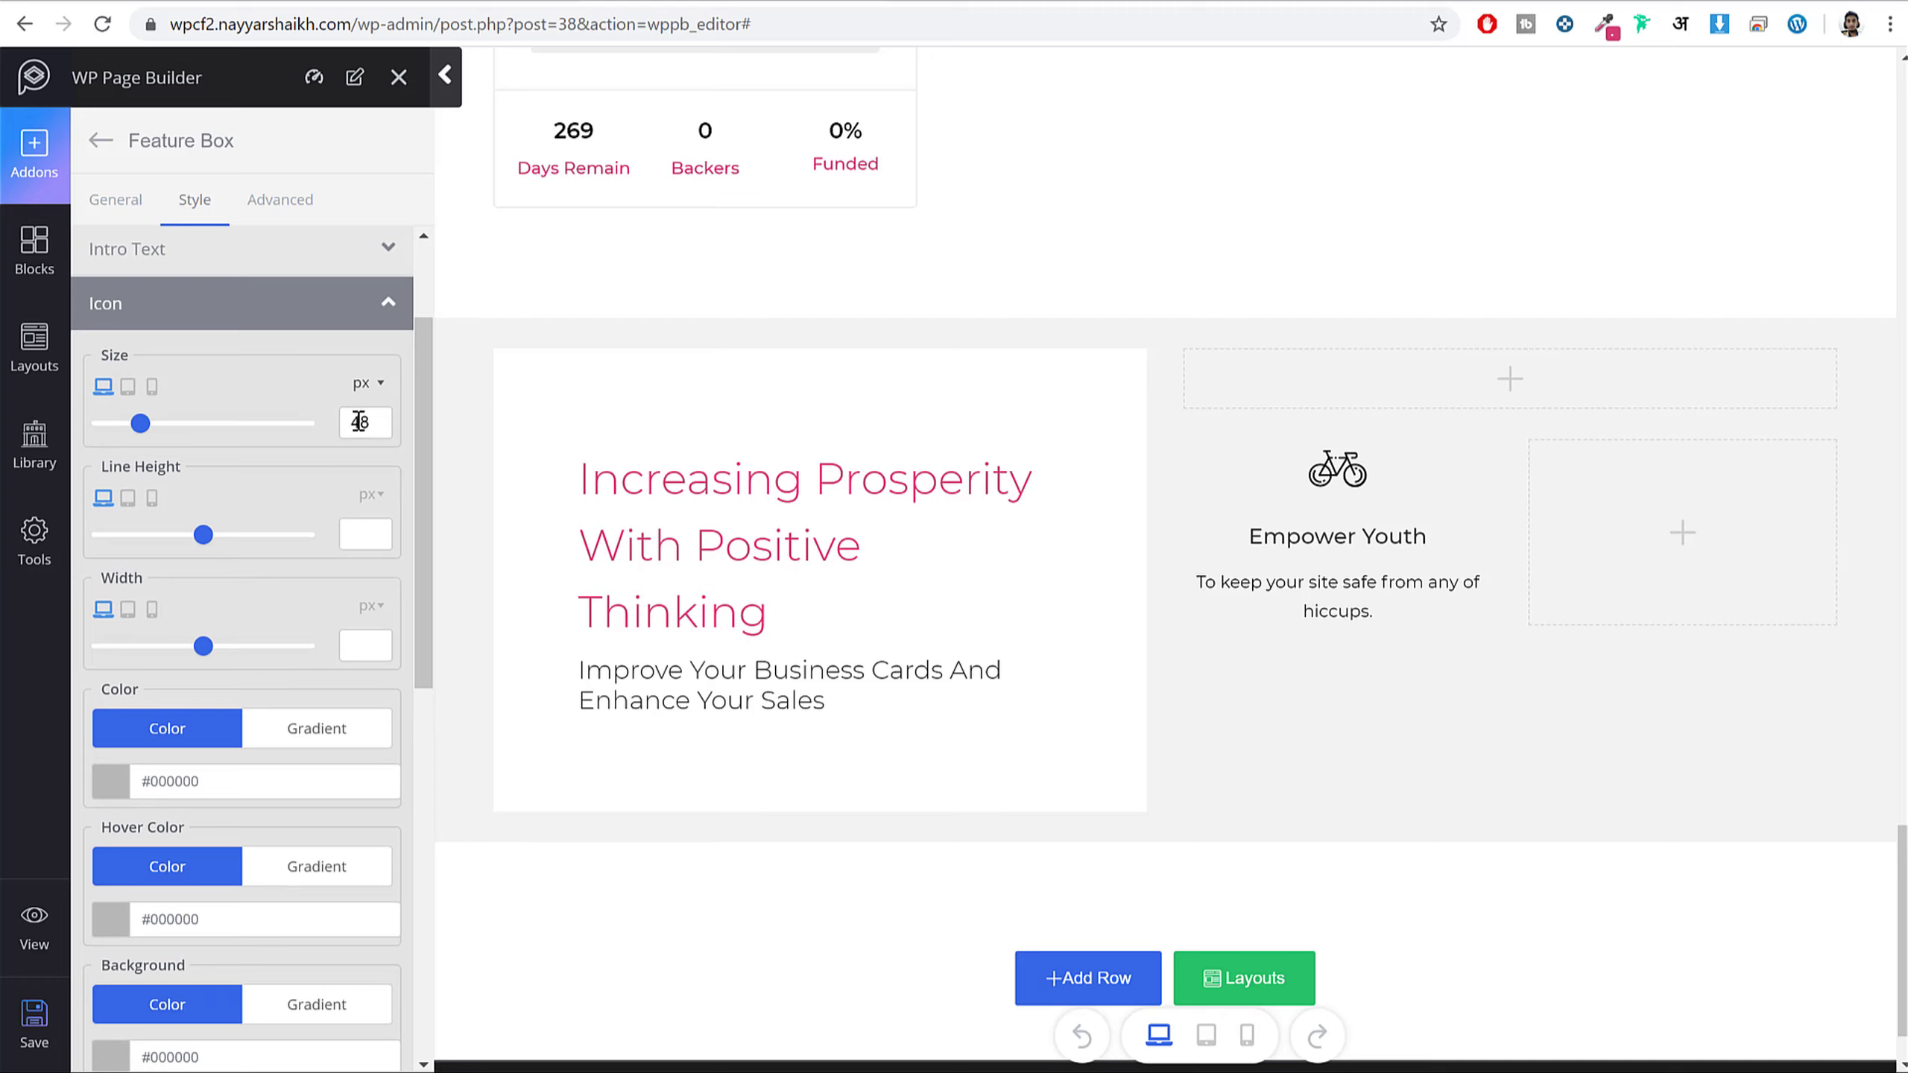
pyautogui.doubleClick(359, 422)
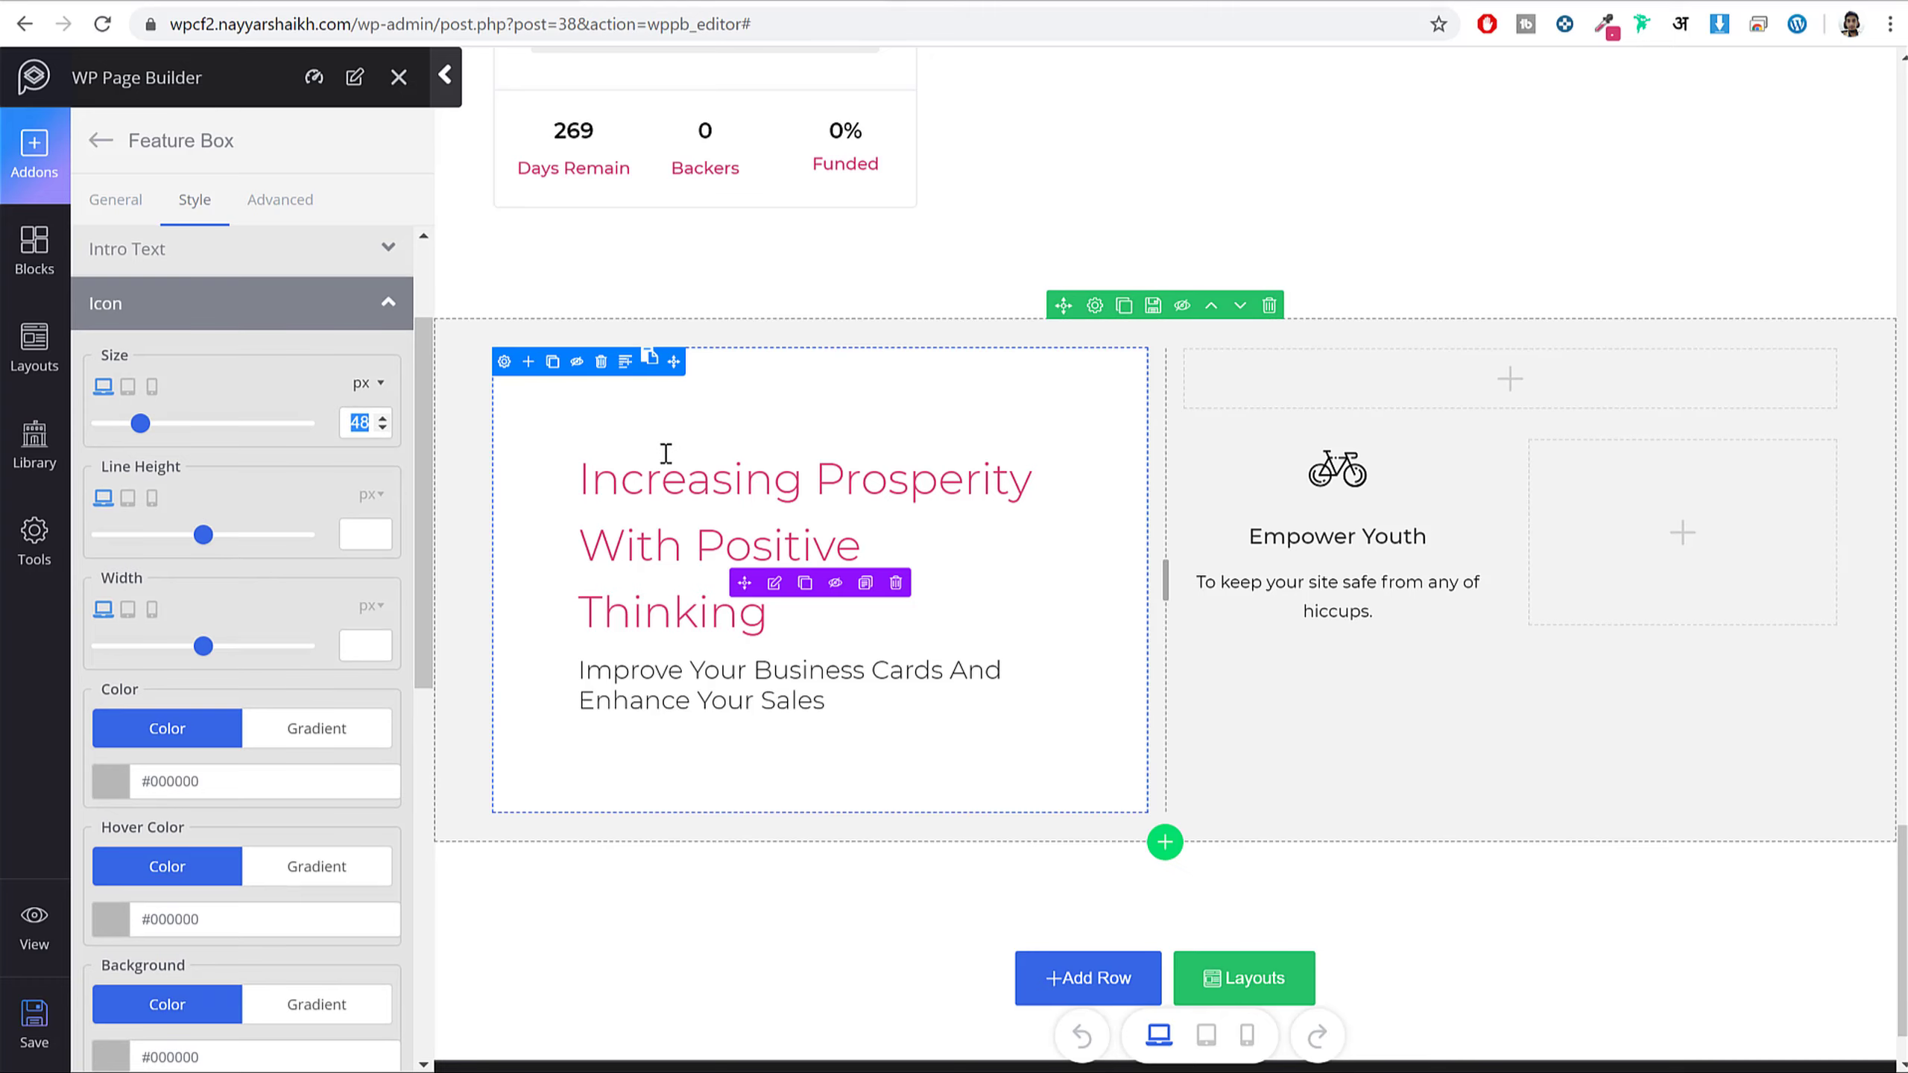
pyautogui.write('60')
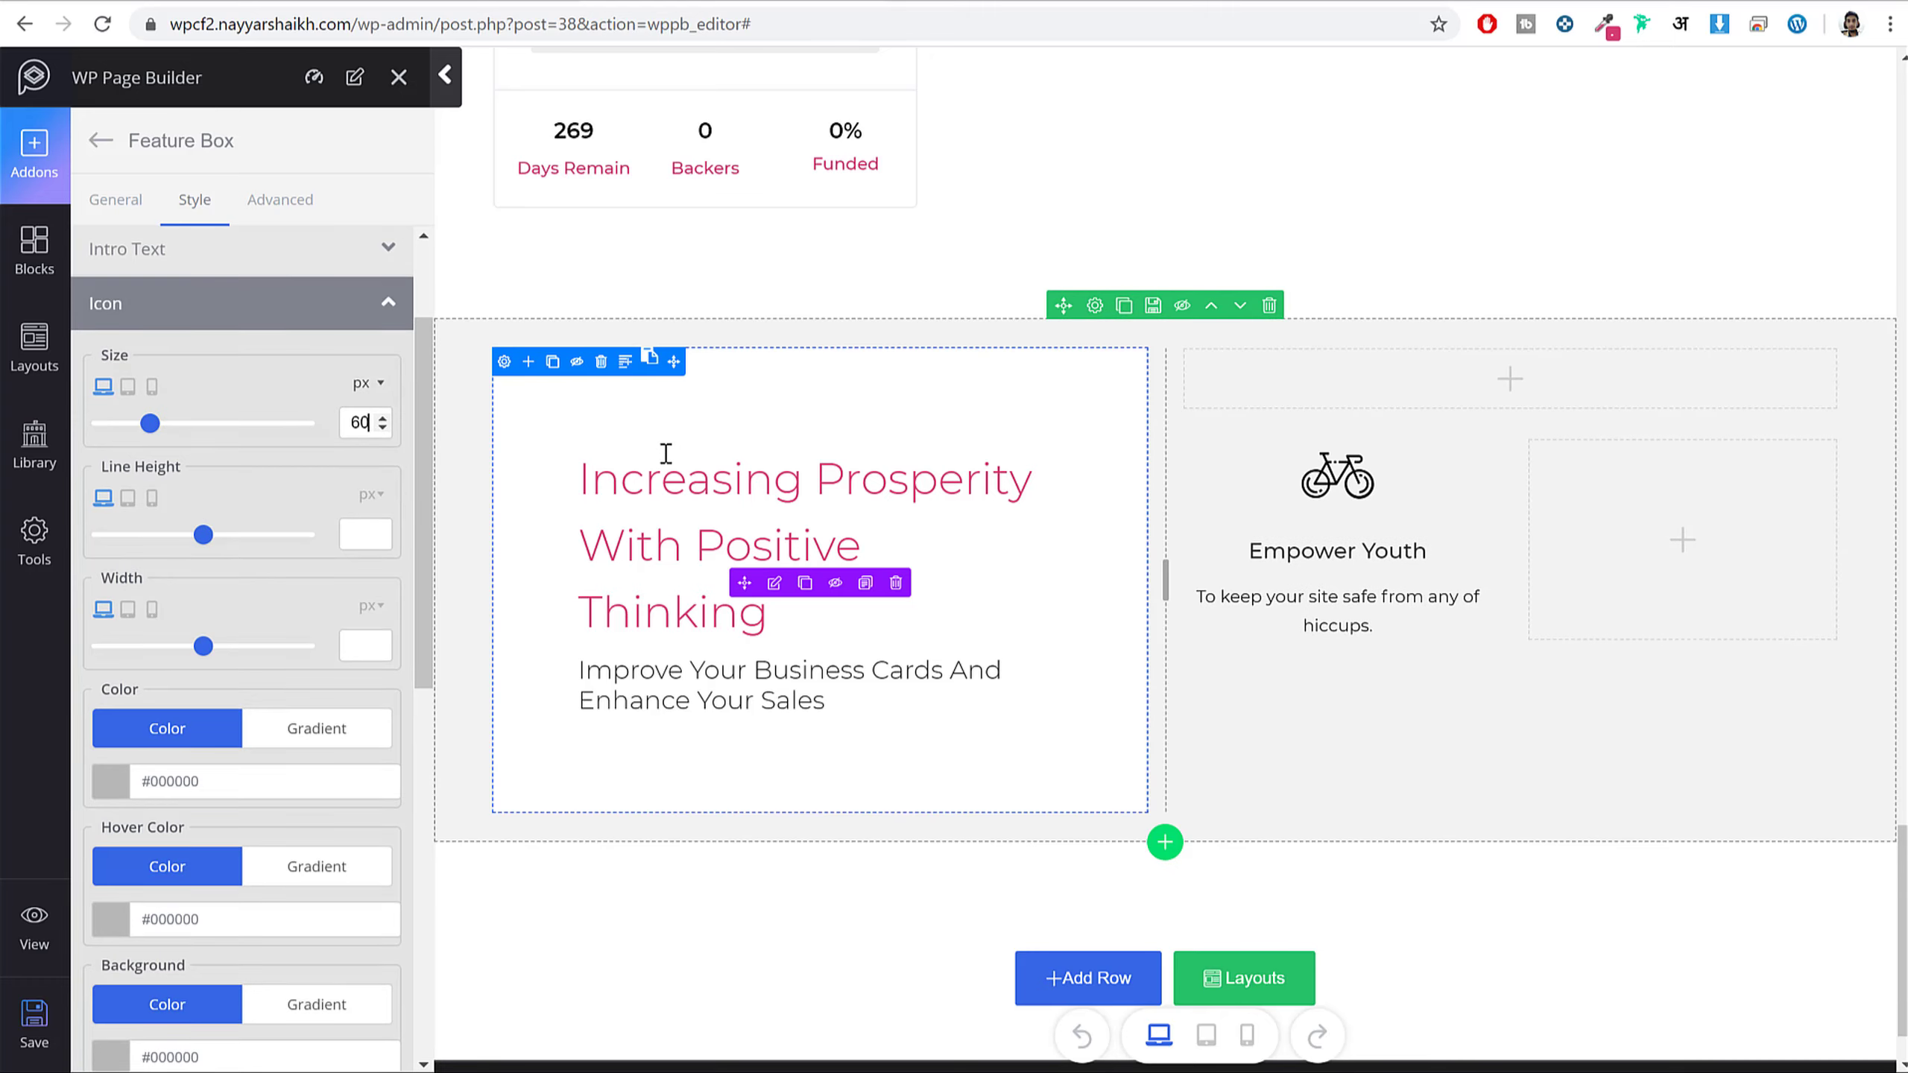
# - Sample the pink #DA3E75 from the Patrios demo, apply it as the feature box's icon color, and save the page
pyautogui.scroll(-3, 263, 677)
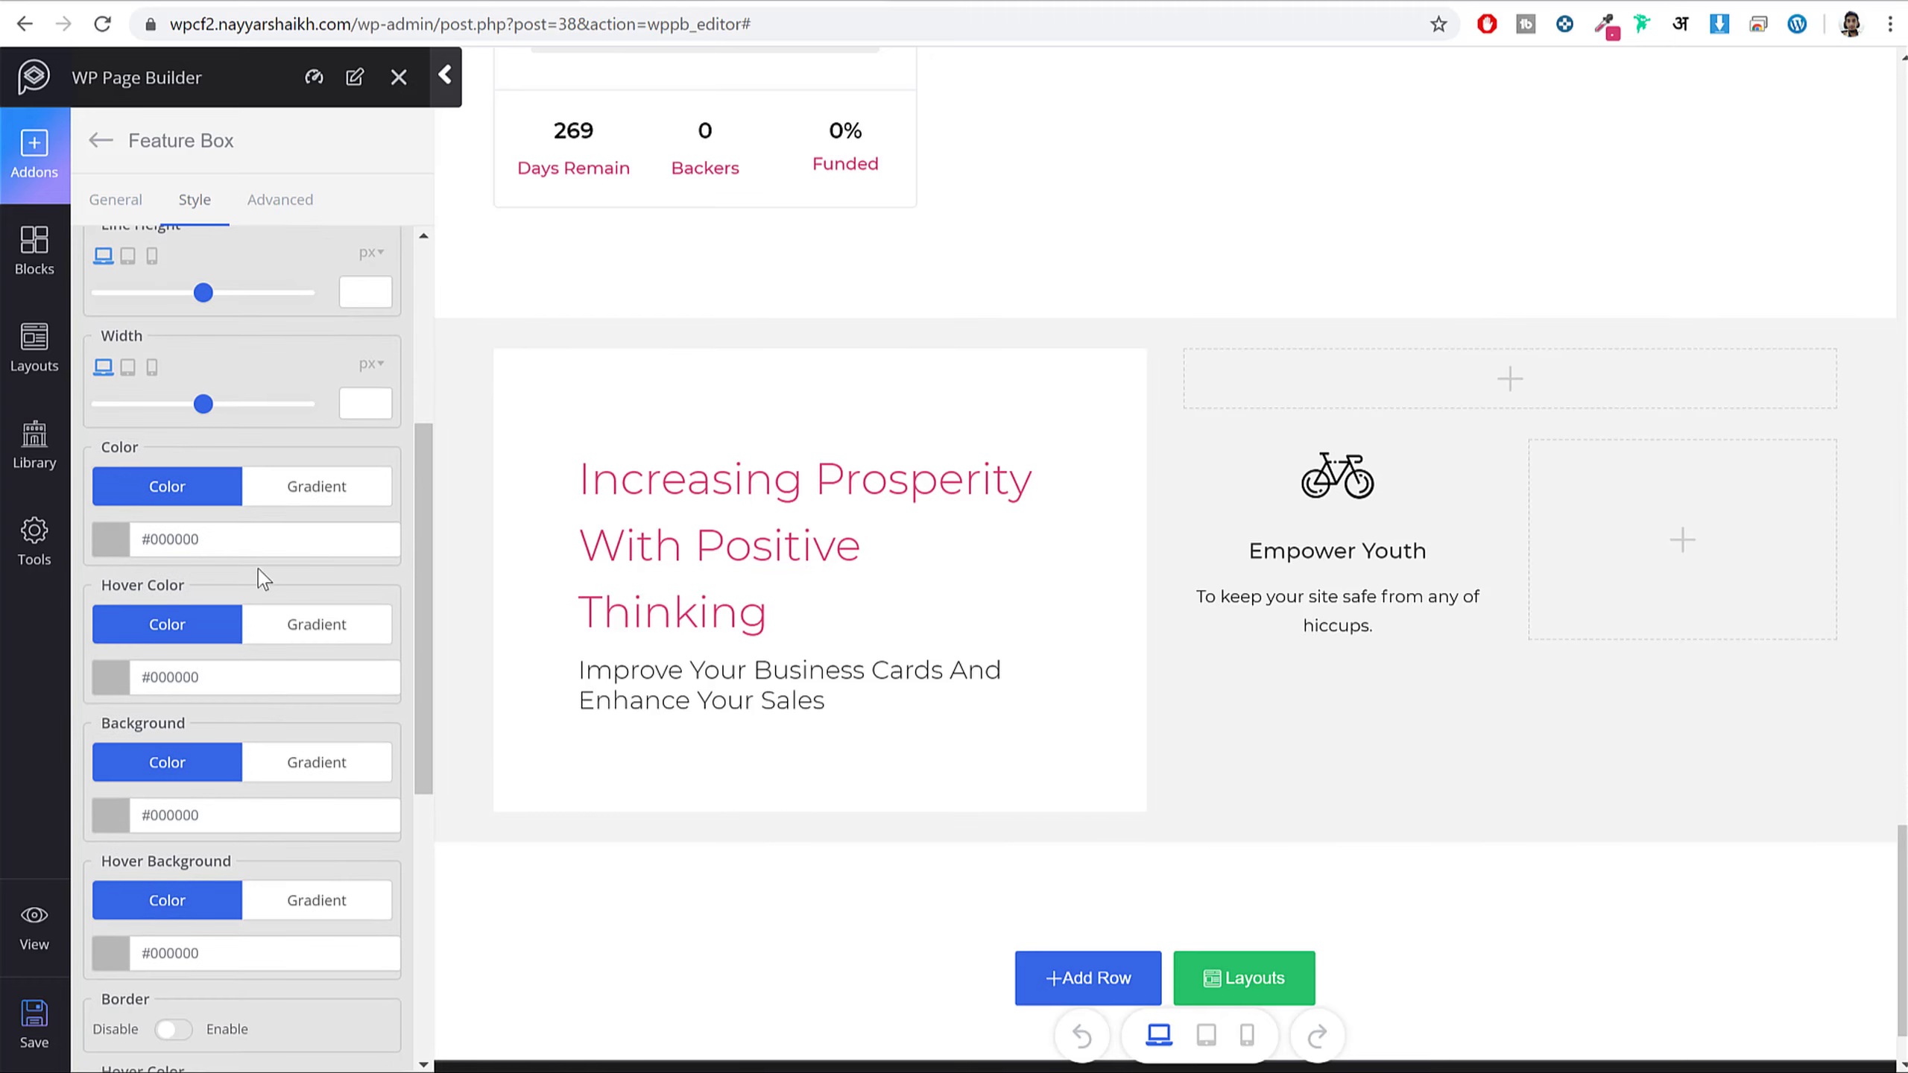
pyautogui.click(403, 2)
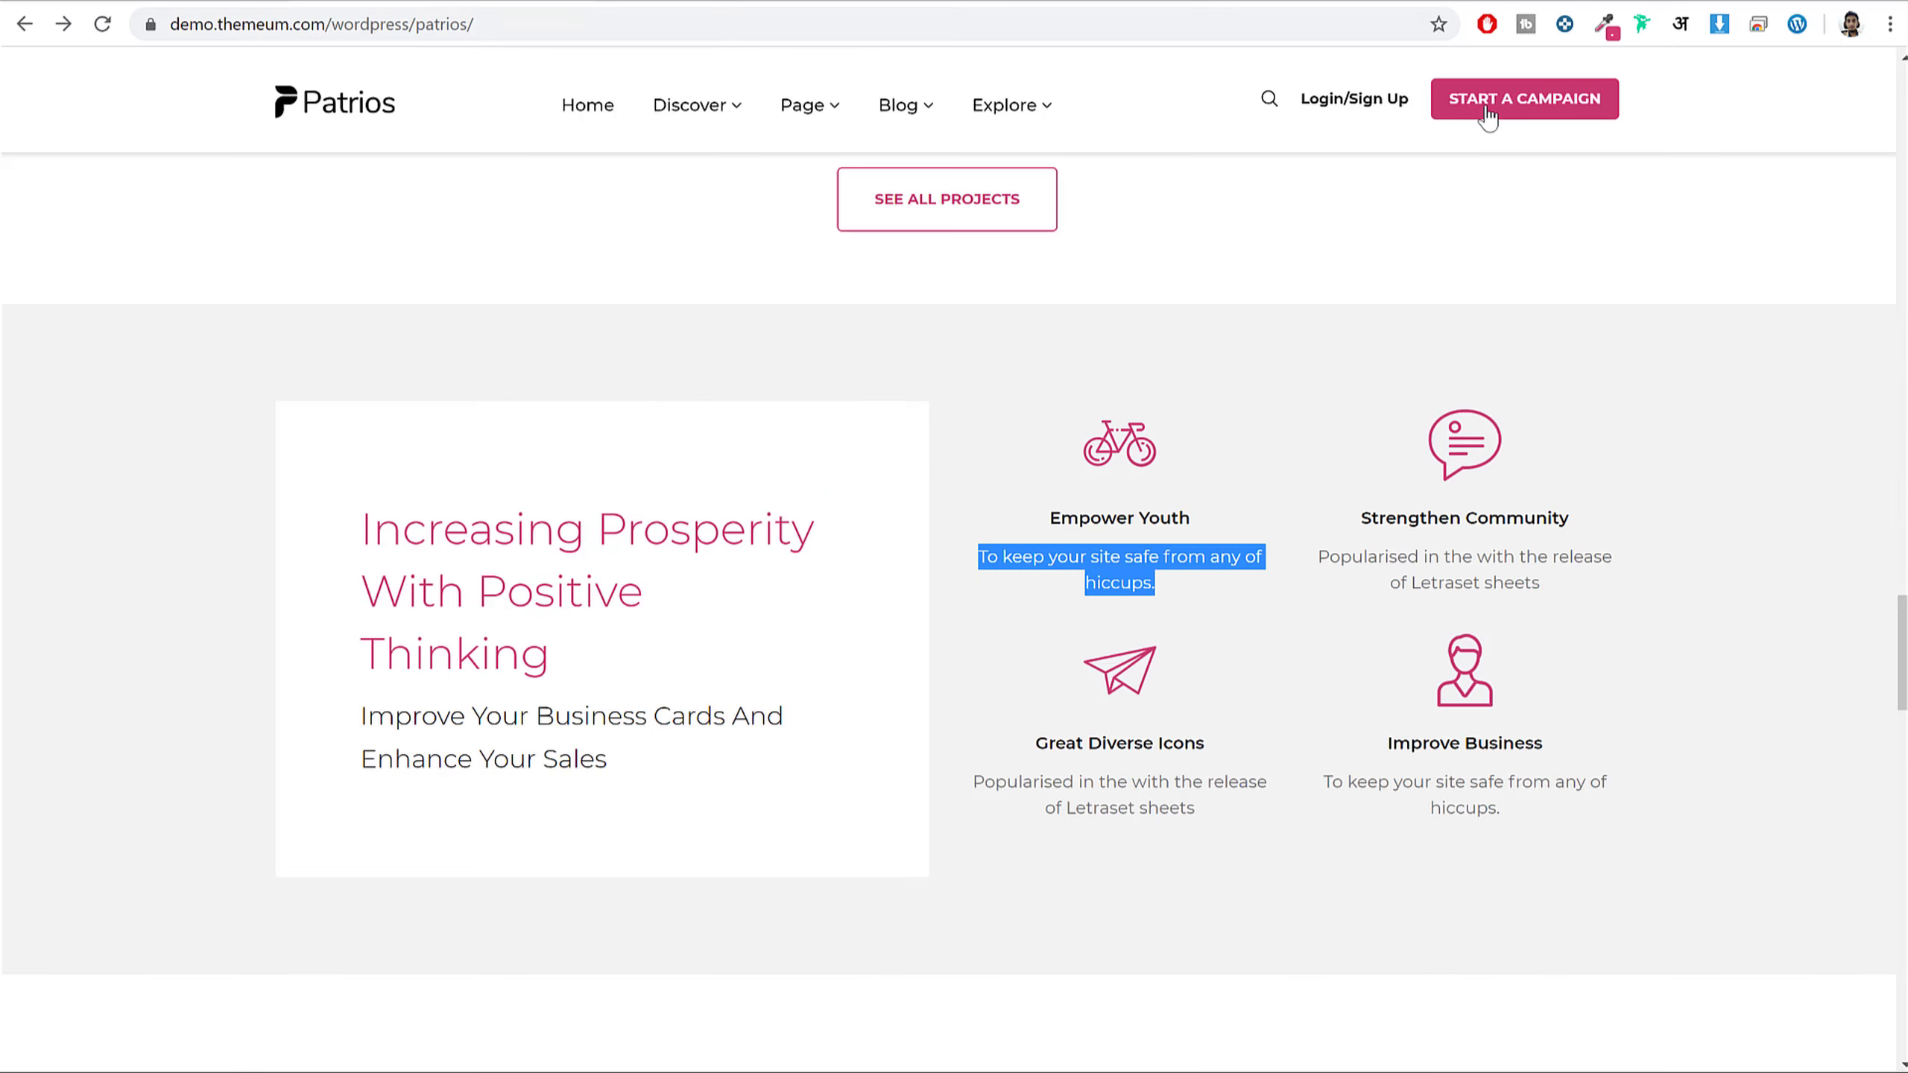
pyautogui.click(1605, 24)
pyautogui.scroll(10, 1120, 439)
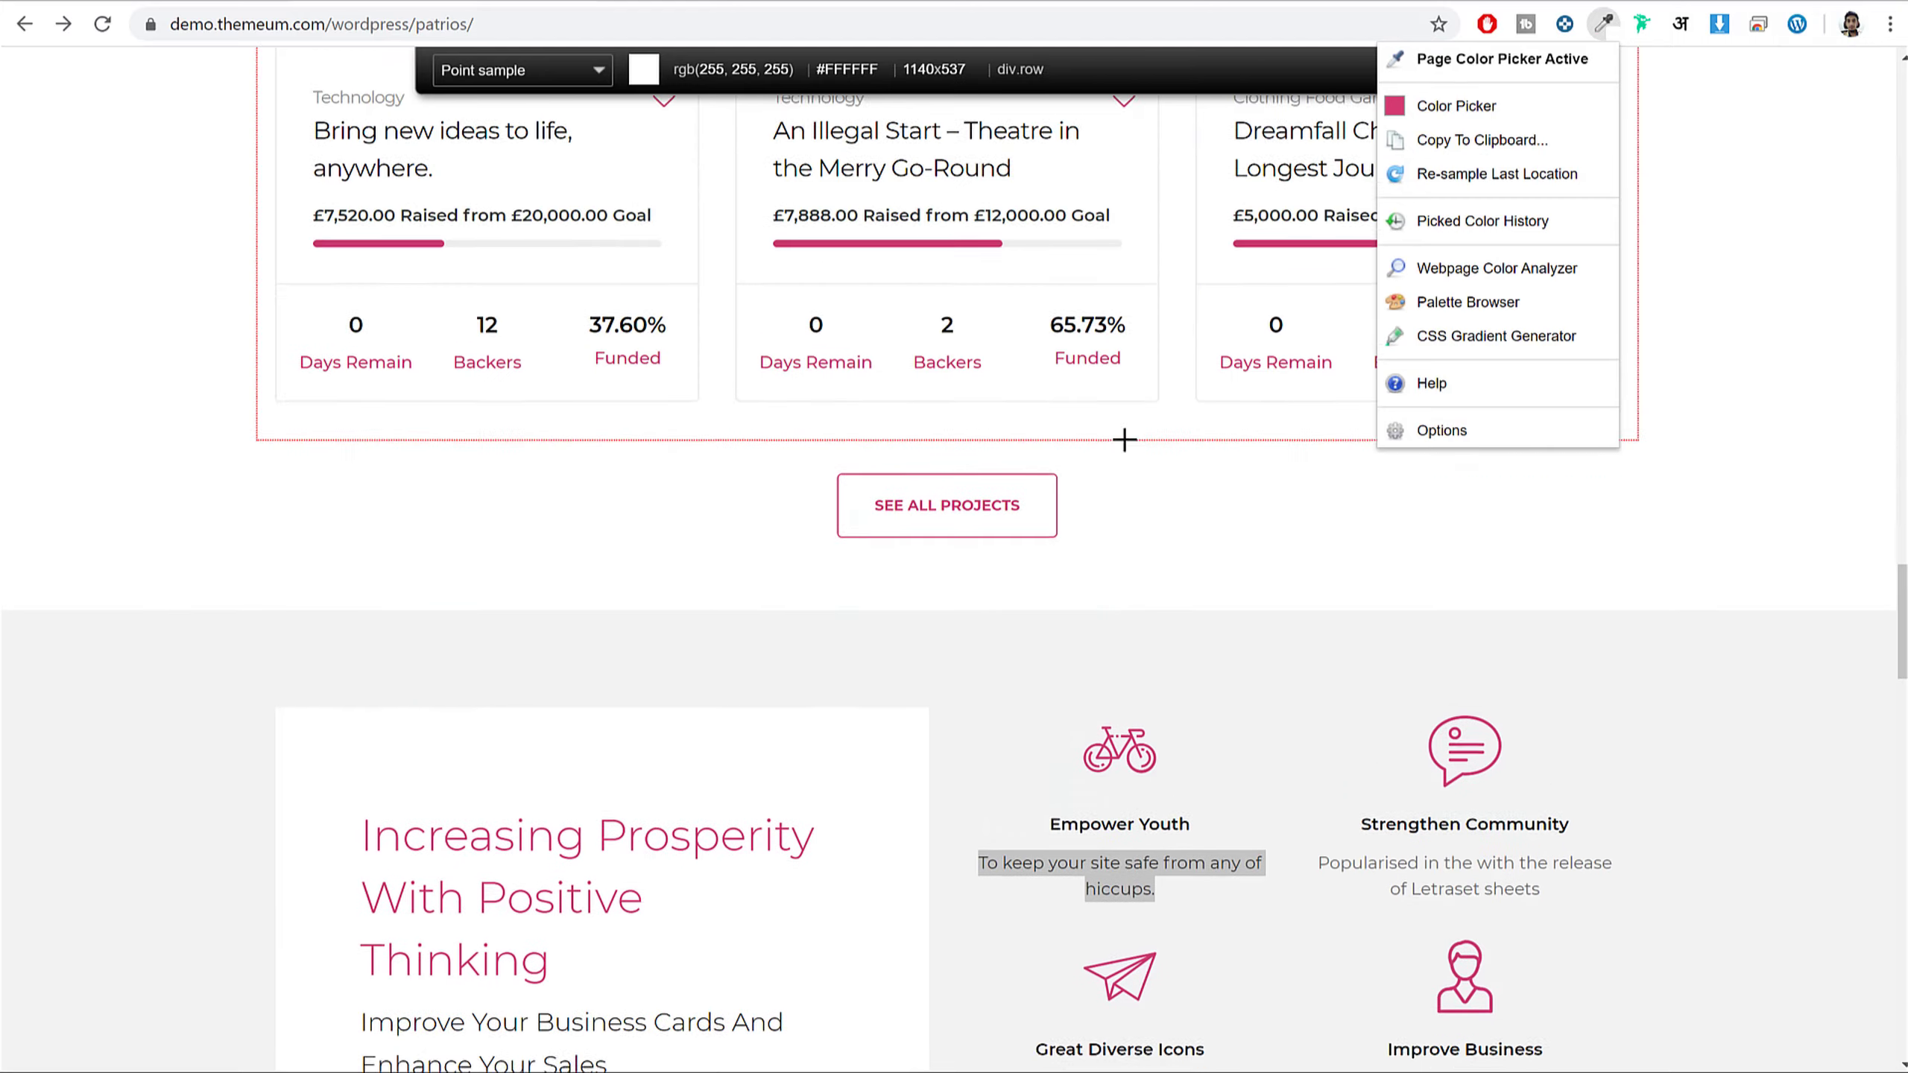
pyautogui.click(1046, 261)
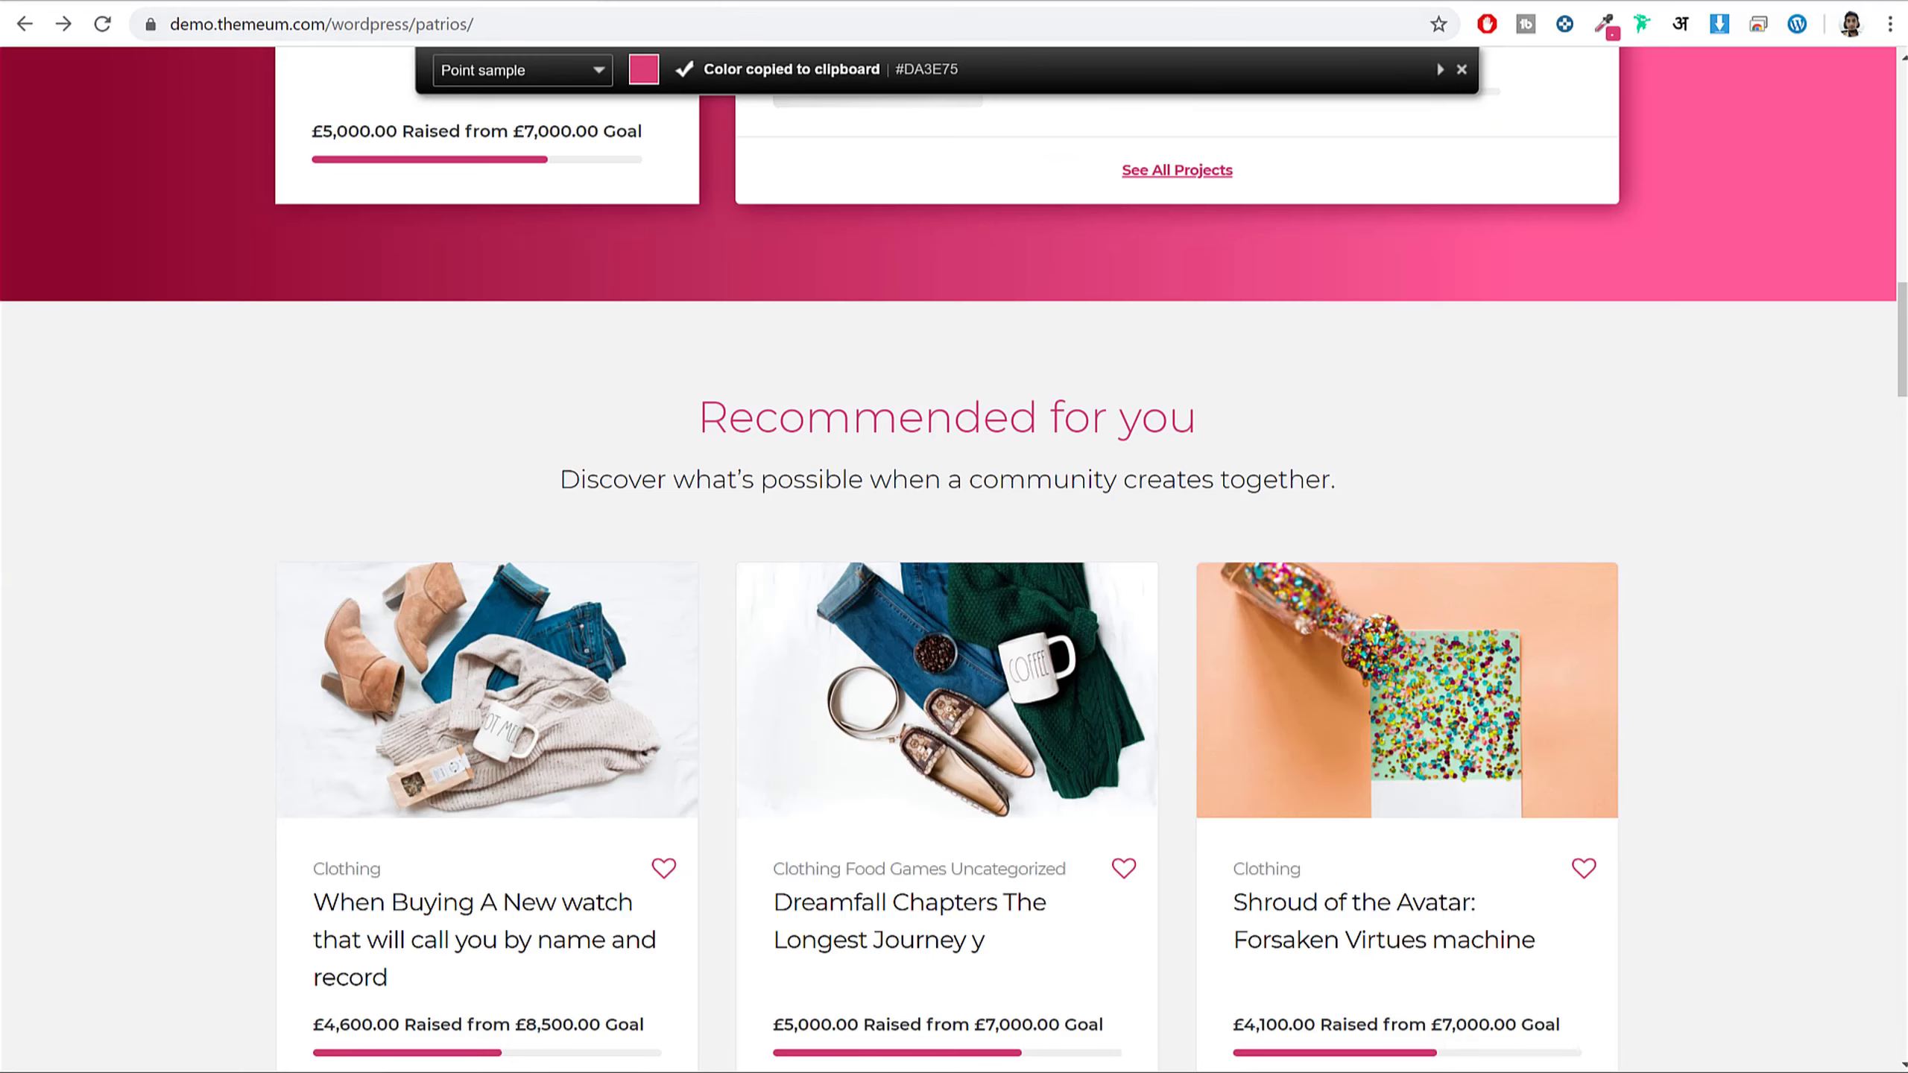
pyautogui.click(248, 1)
pyautogui.click(214, 535)
pyautogui.hotkey('ctrl', 'v')
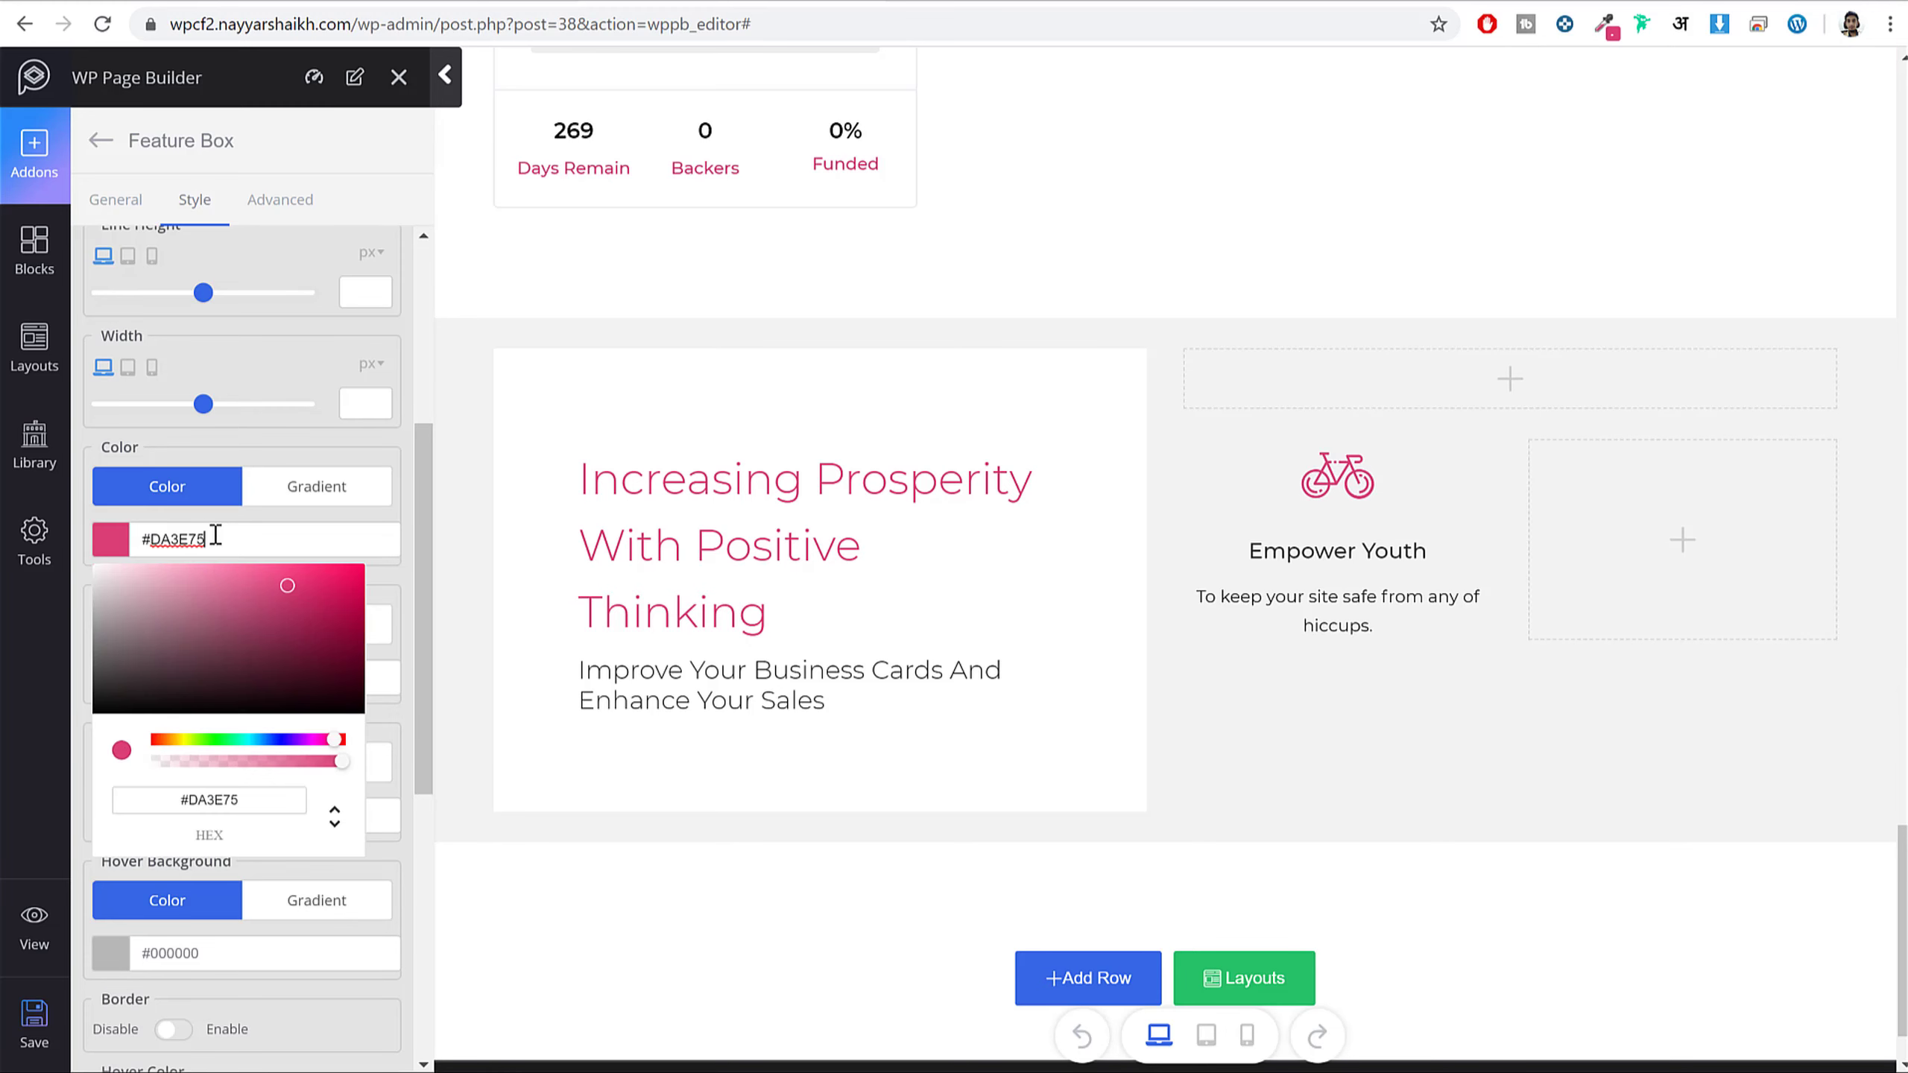
pyautogui.click(27, 1022)
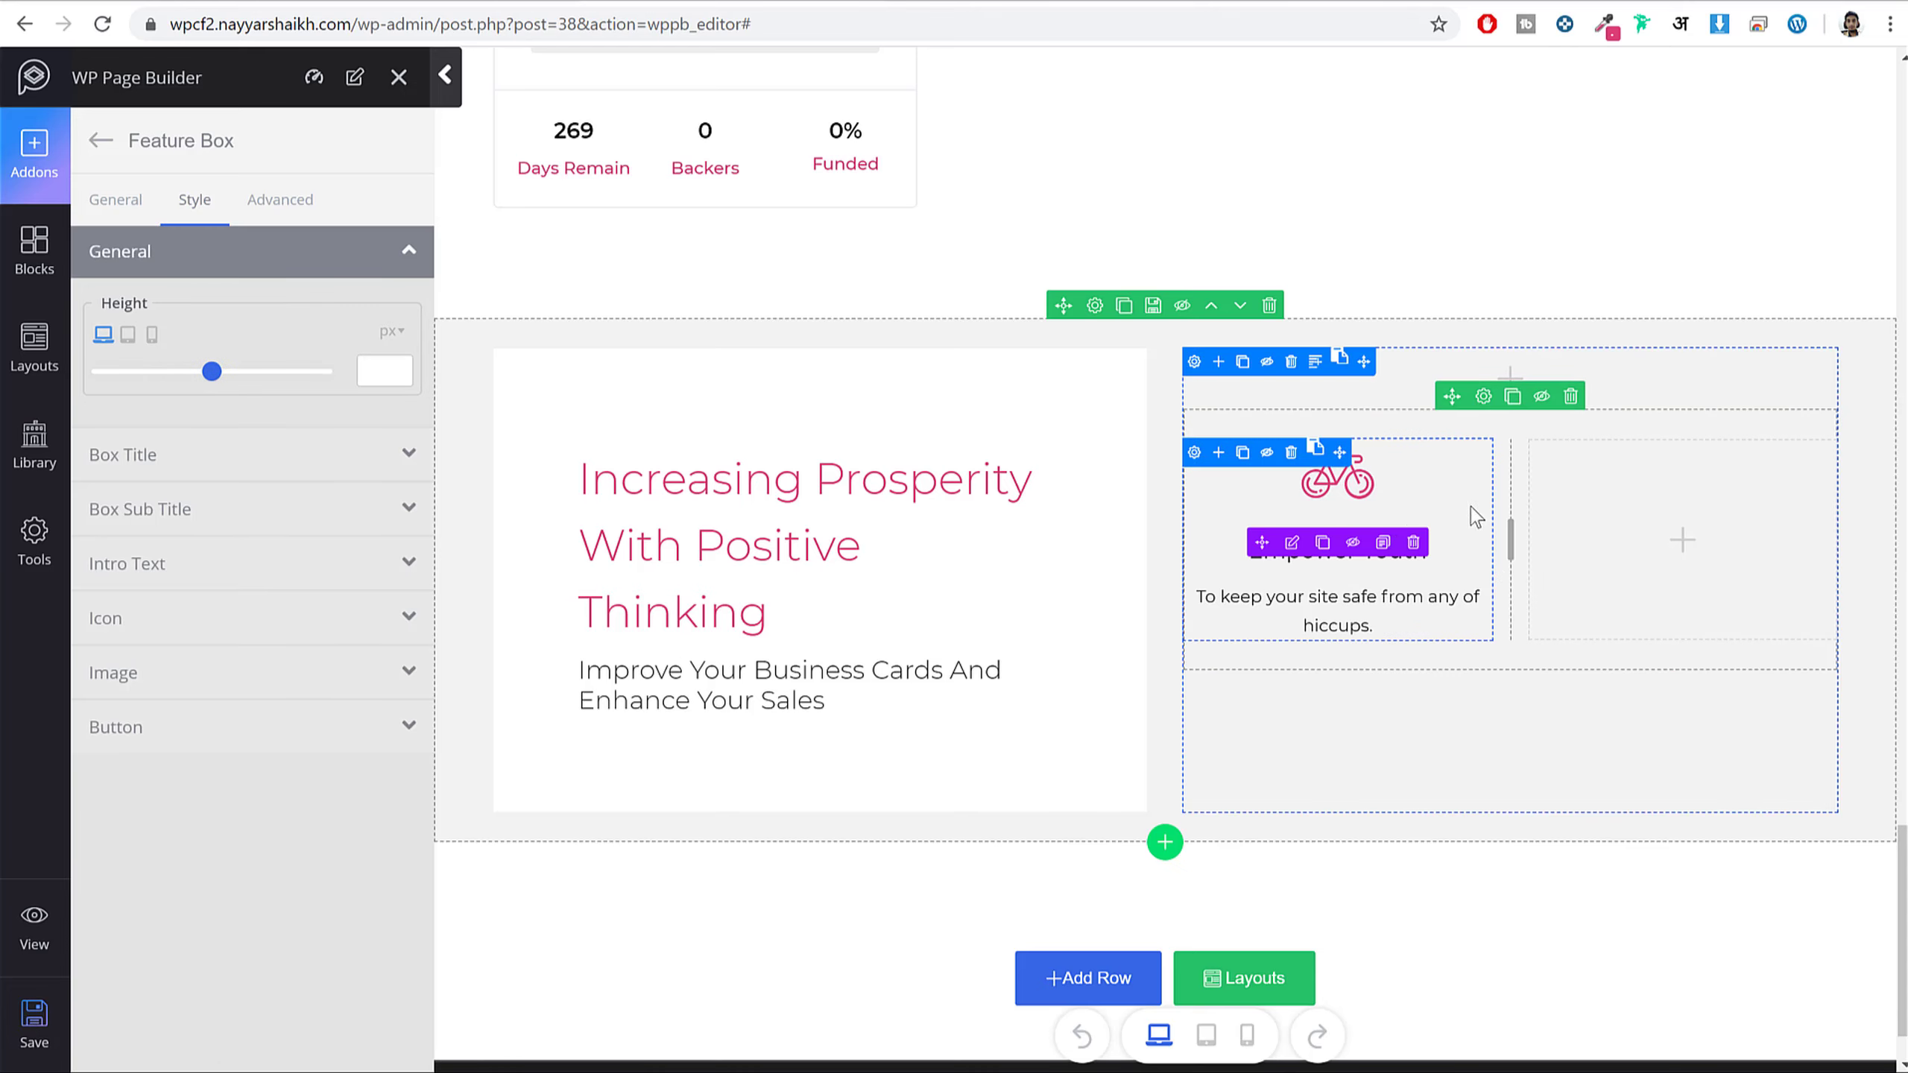
# - Duplicate the "Empower Youth" feature box into the empty second column, and duplicate the inner row to form a two-by-two grid
pyautogui.click(1321, 545)
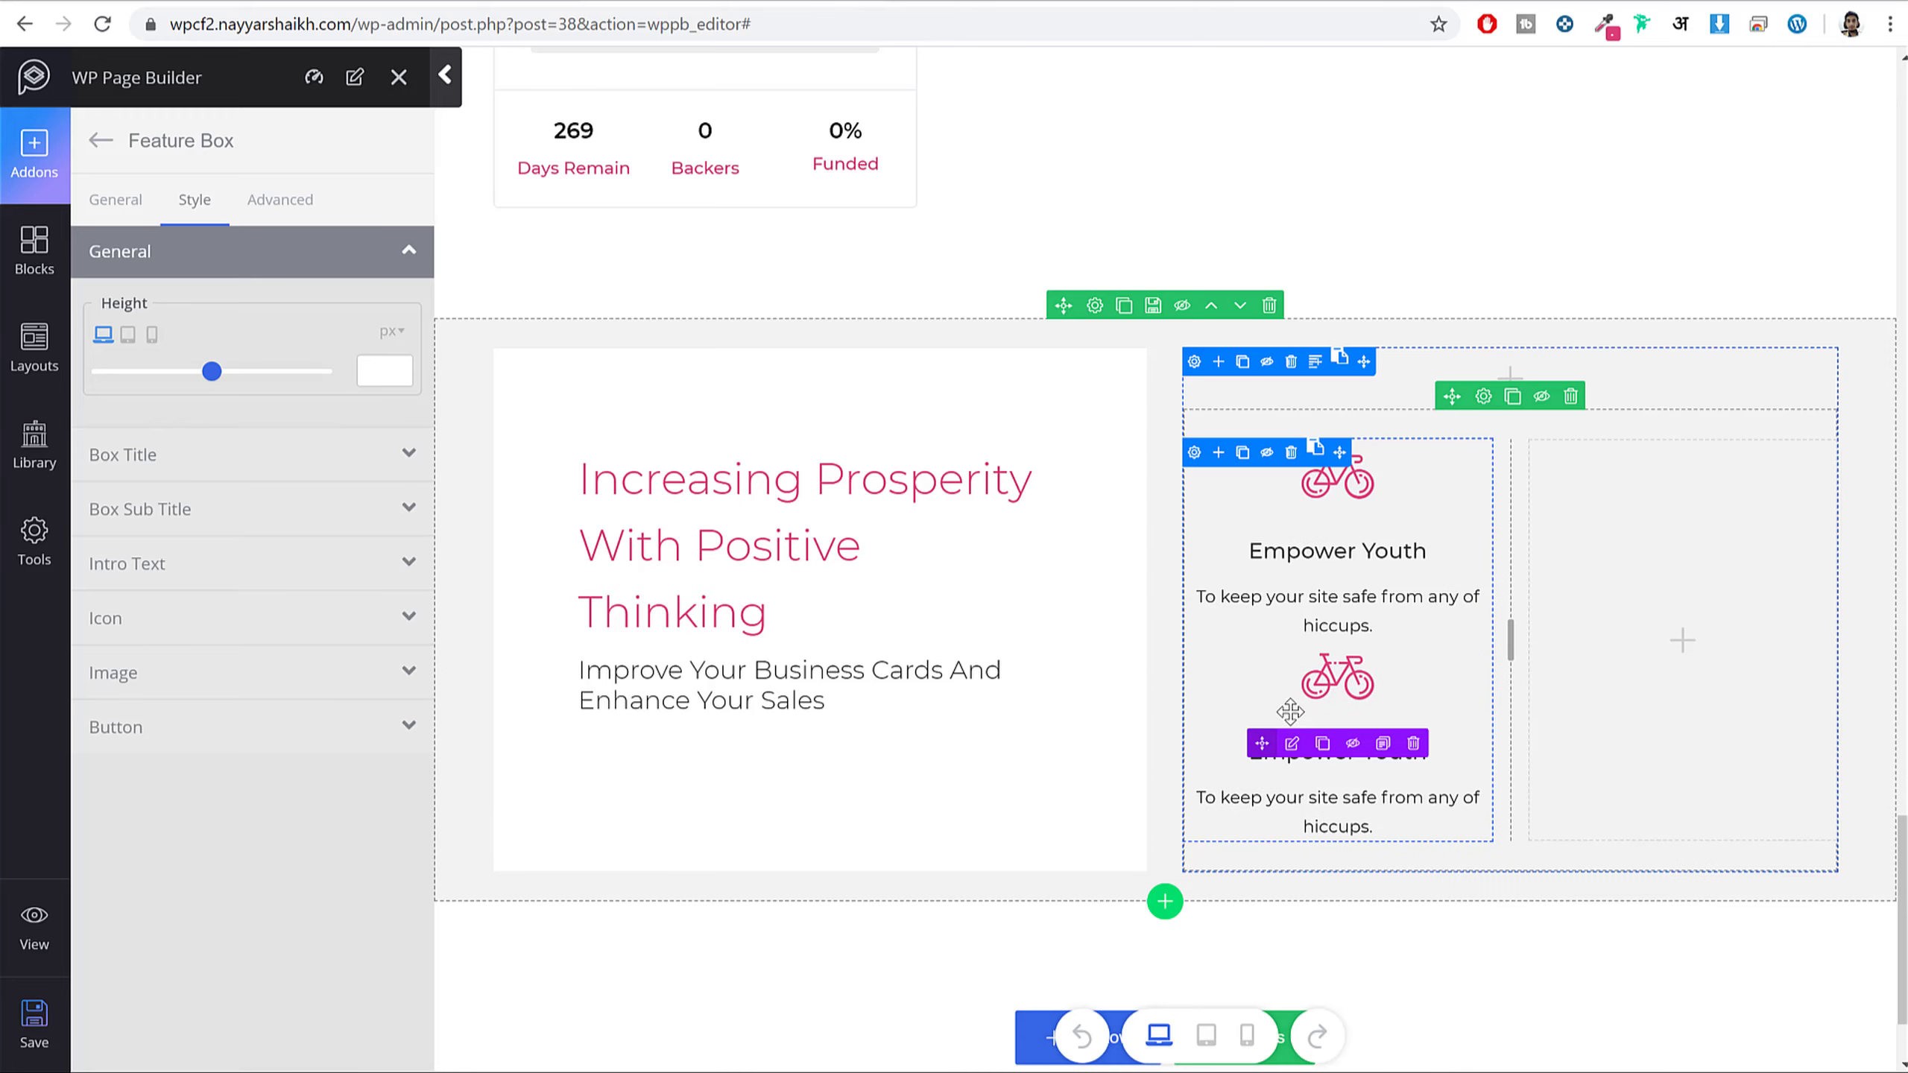
pyautogui.moveTo(1262, 743); pyautogui.dragTo(1600, 513)
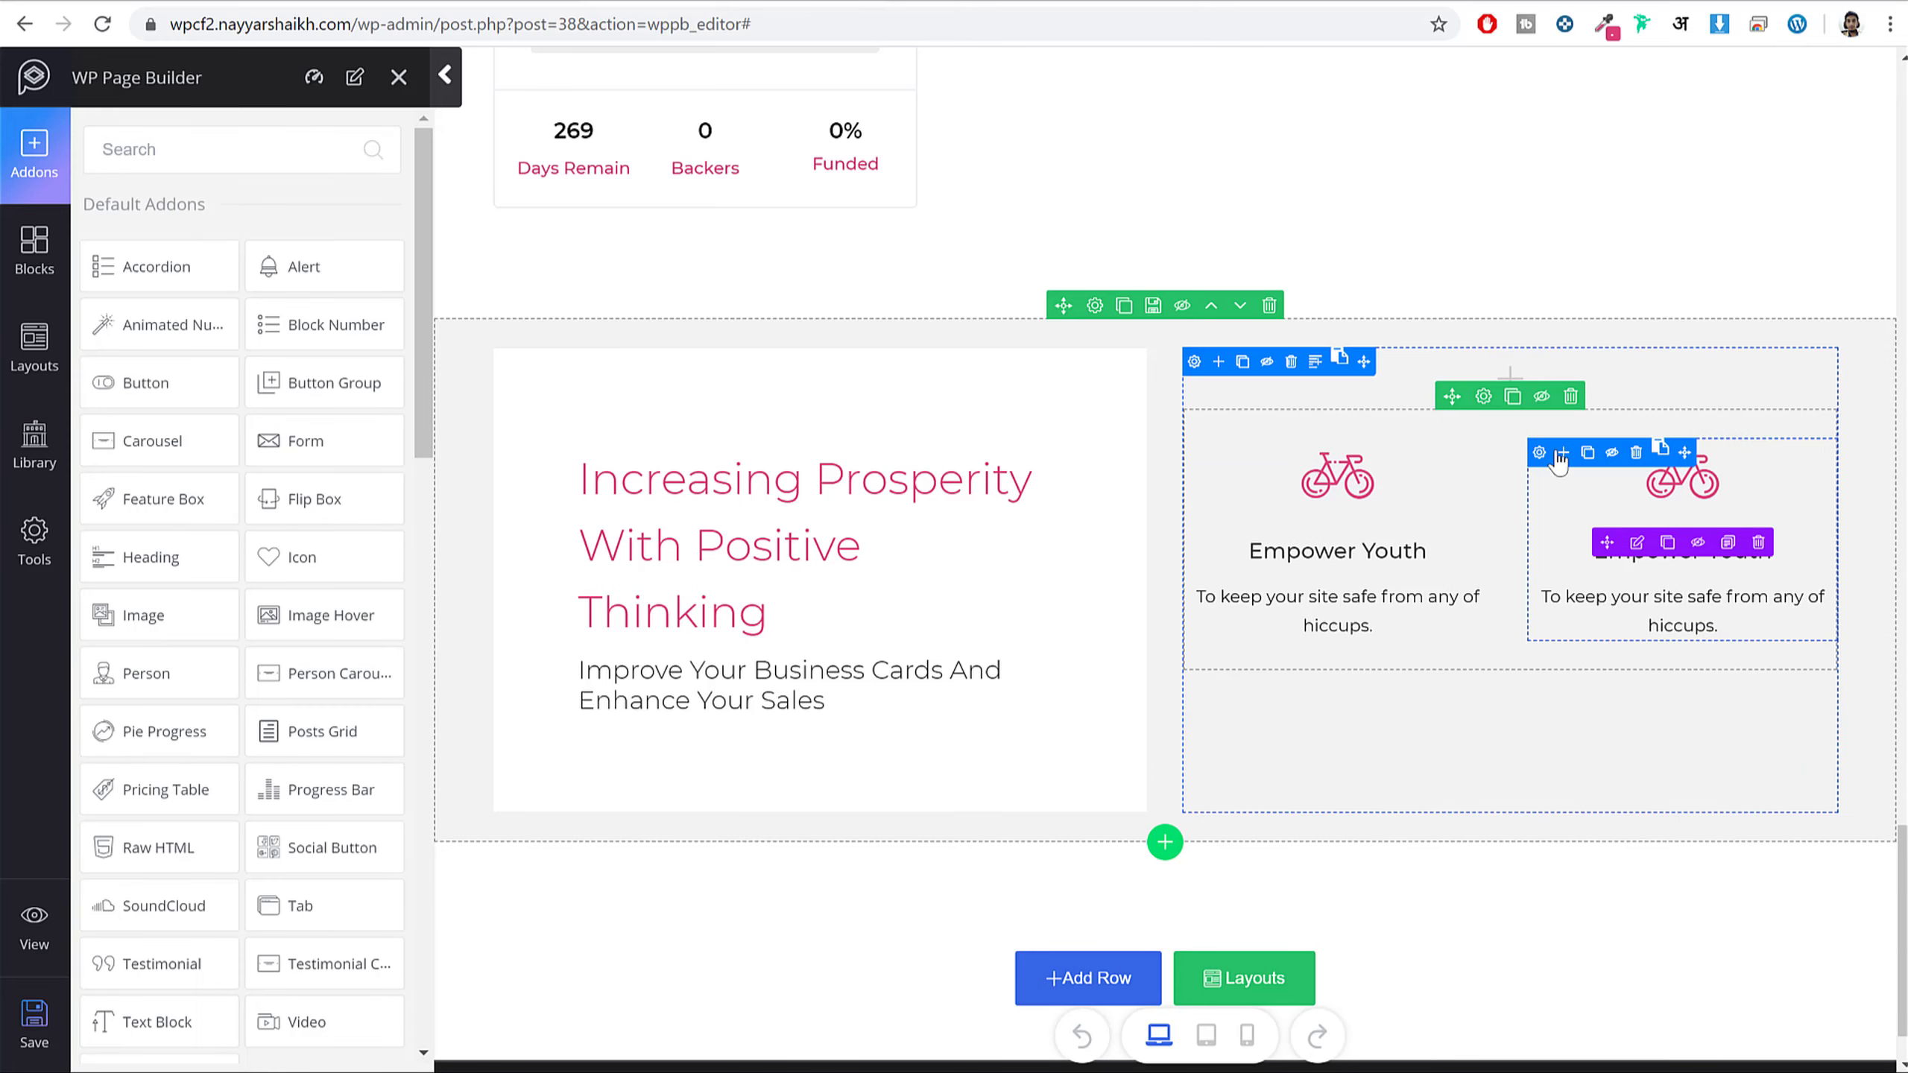
pyautogui.click(1512, 396)
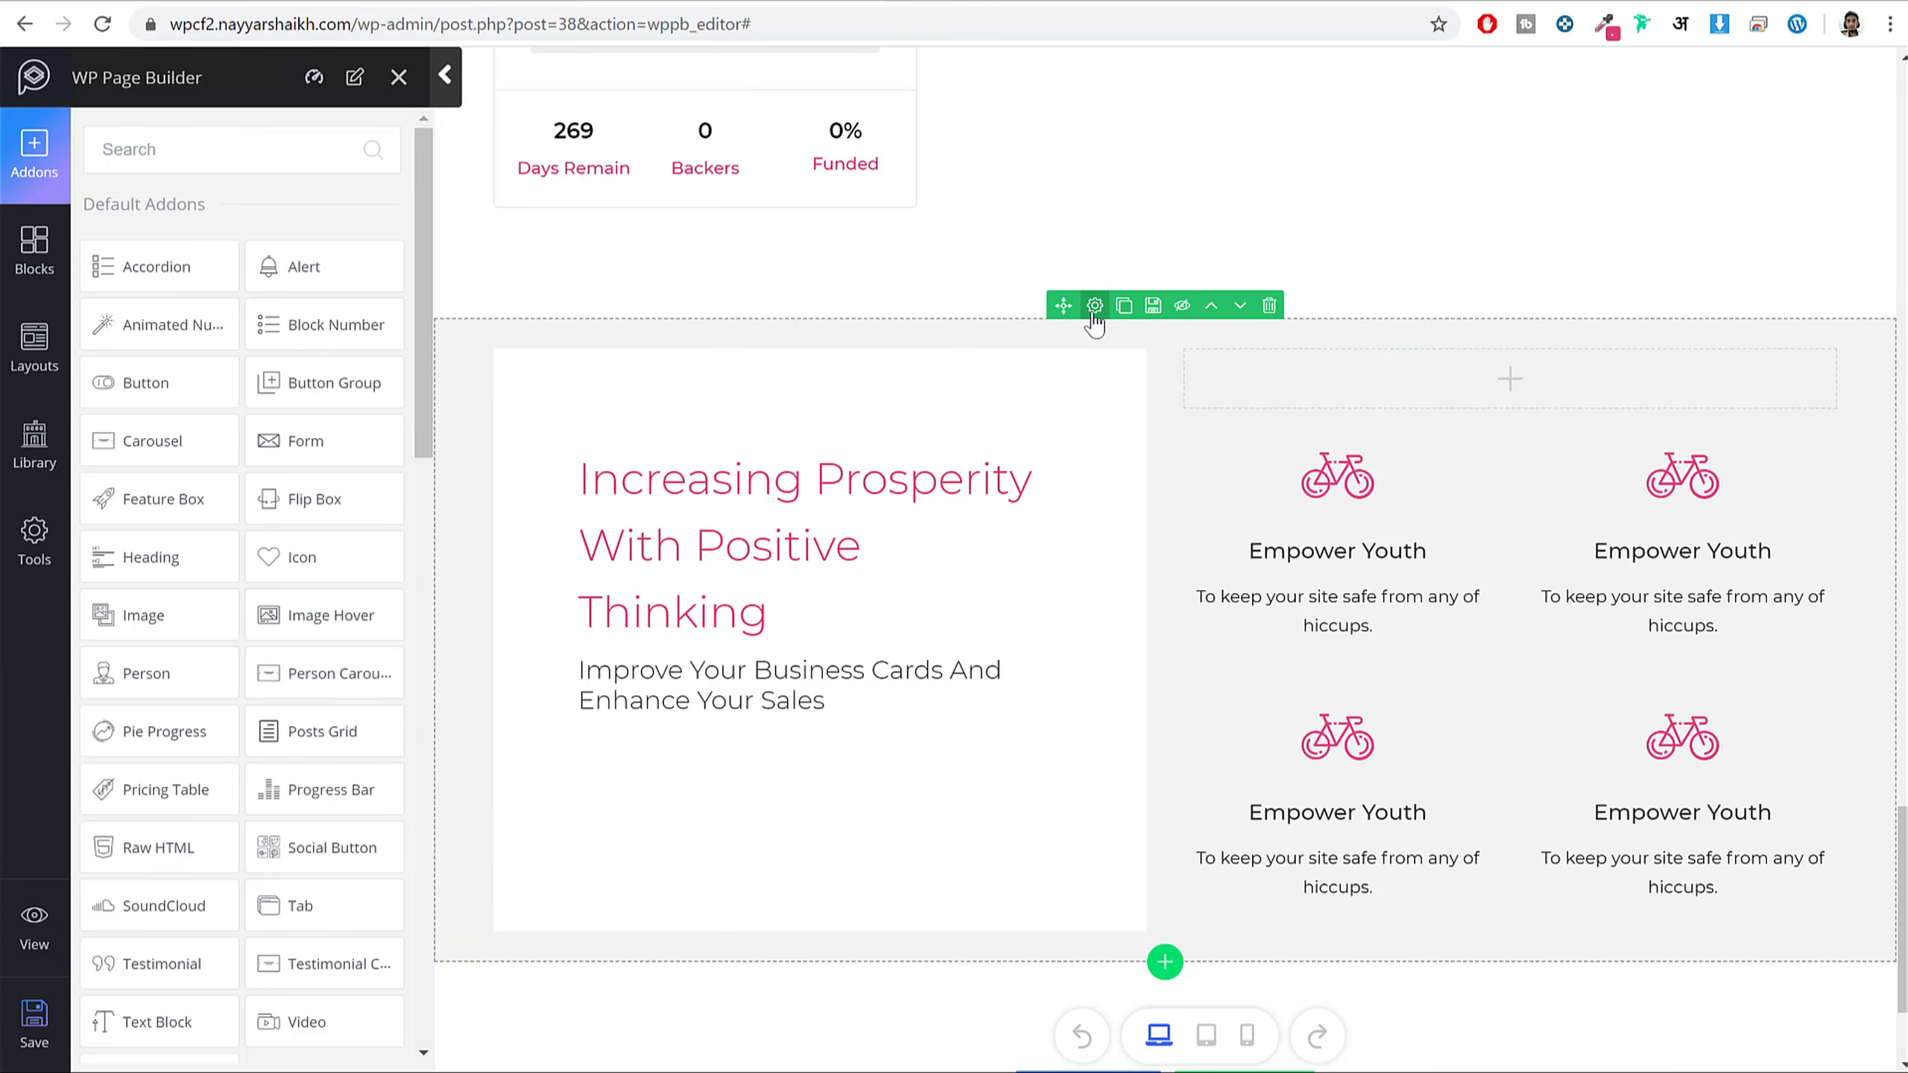
# - Set the outer row's desktop top and bottom padding to 70 px and save the page
pyautogui.click(1096, 318)
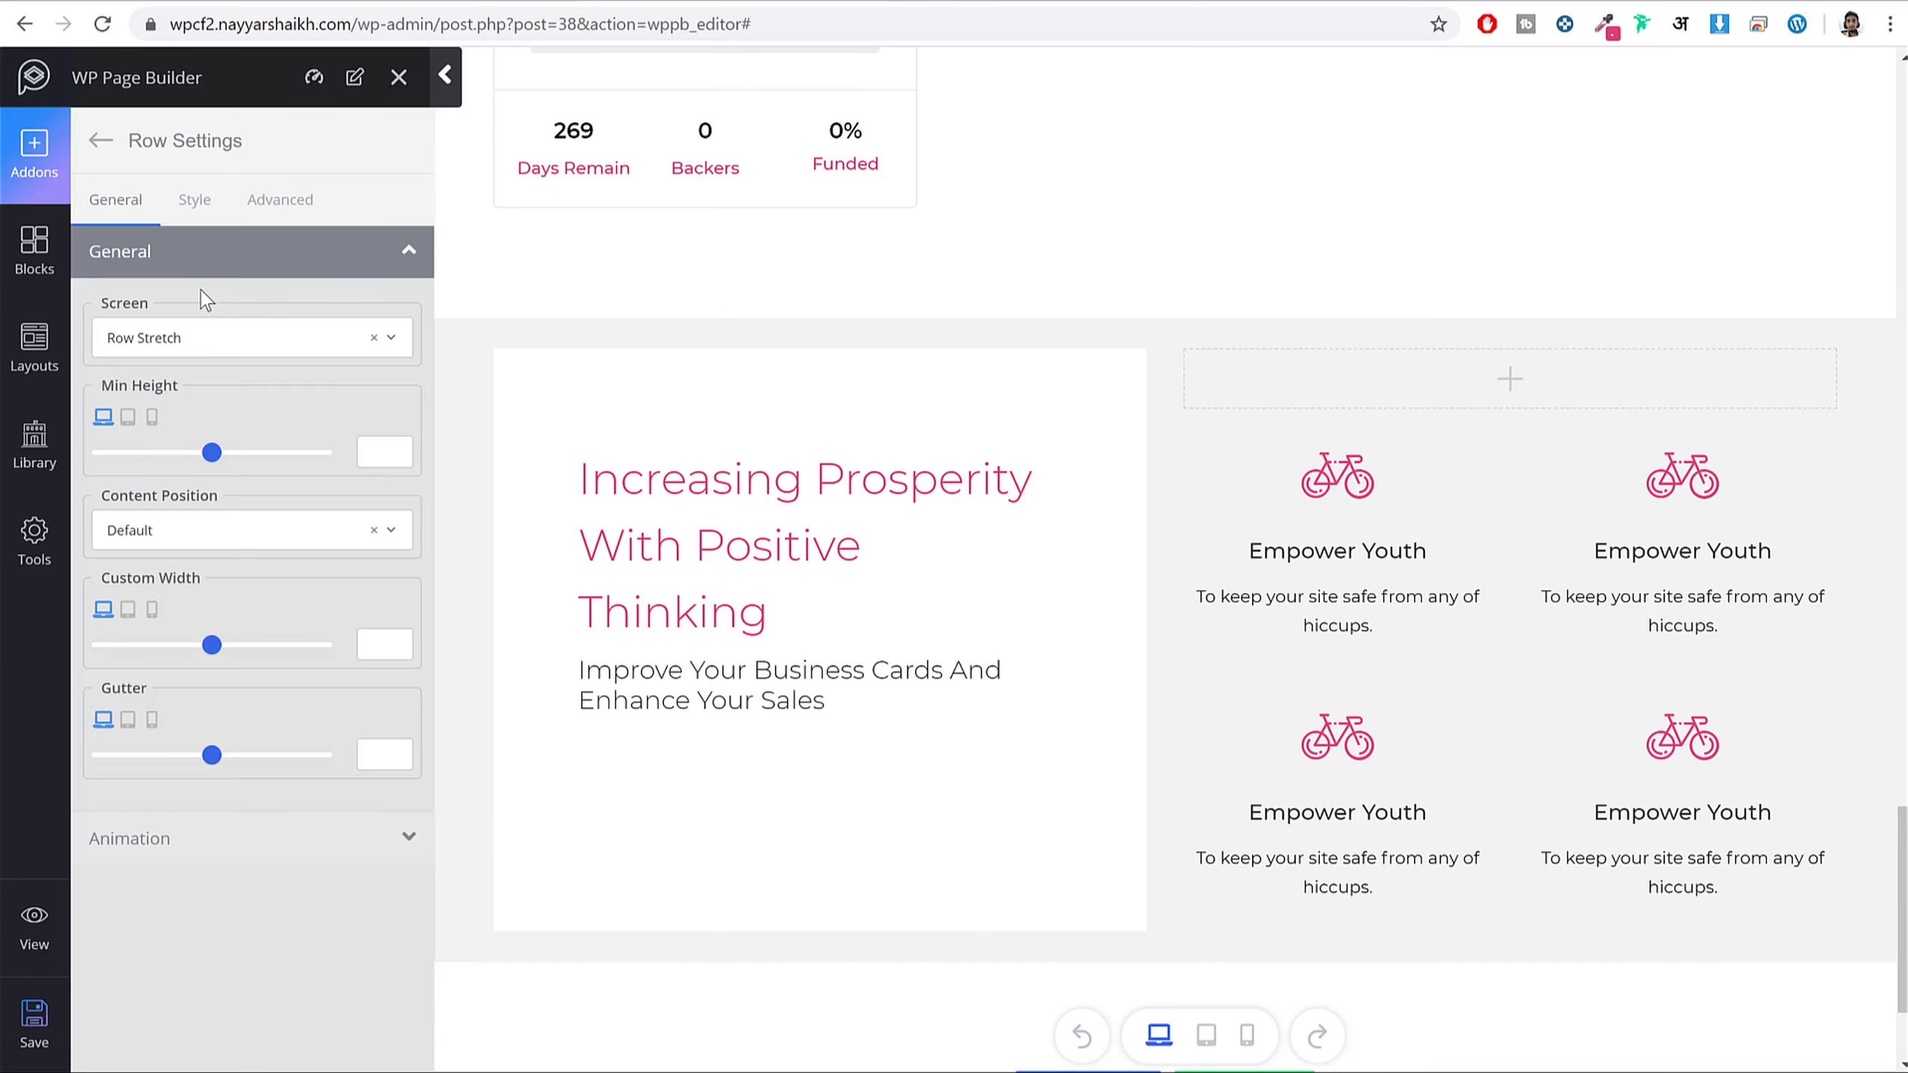
pyautogui.click(193, 199)
pyautogui.moveTo(148, 384); pyautogui.dragTo(107, 372)
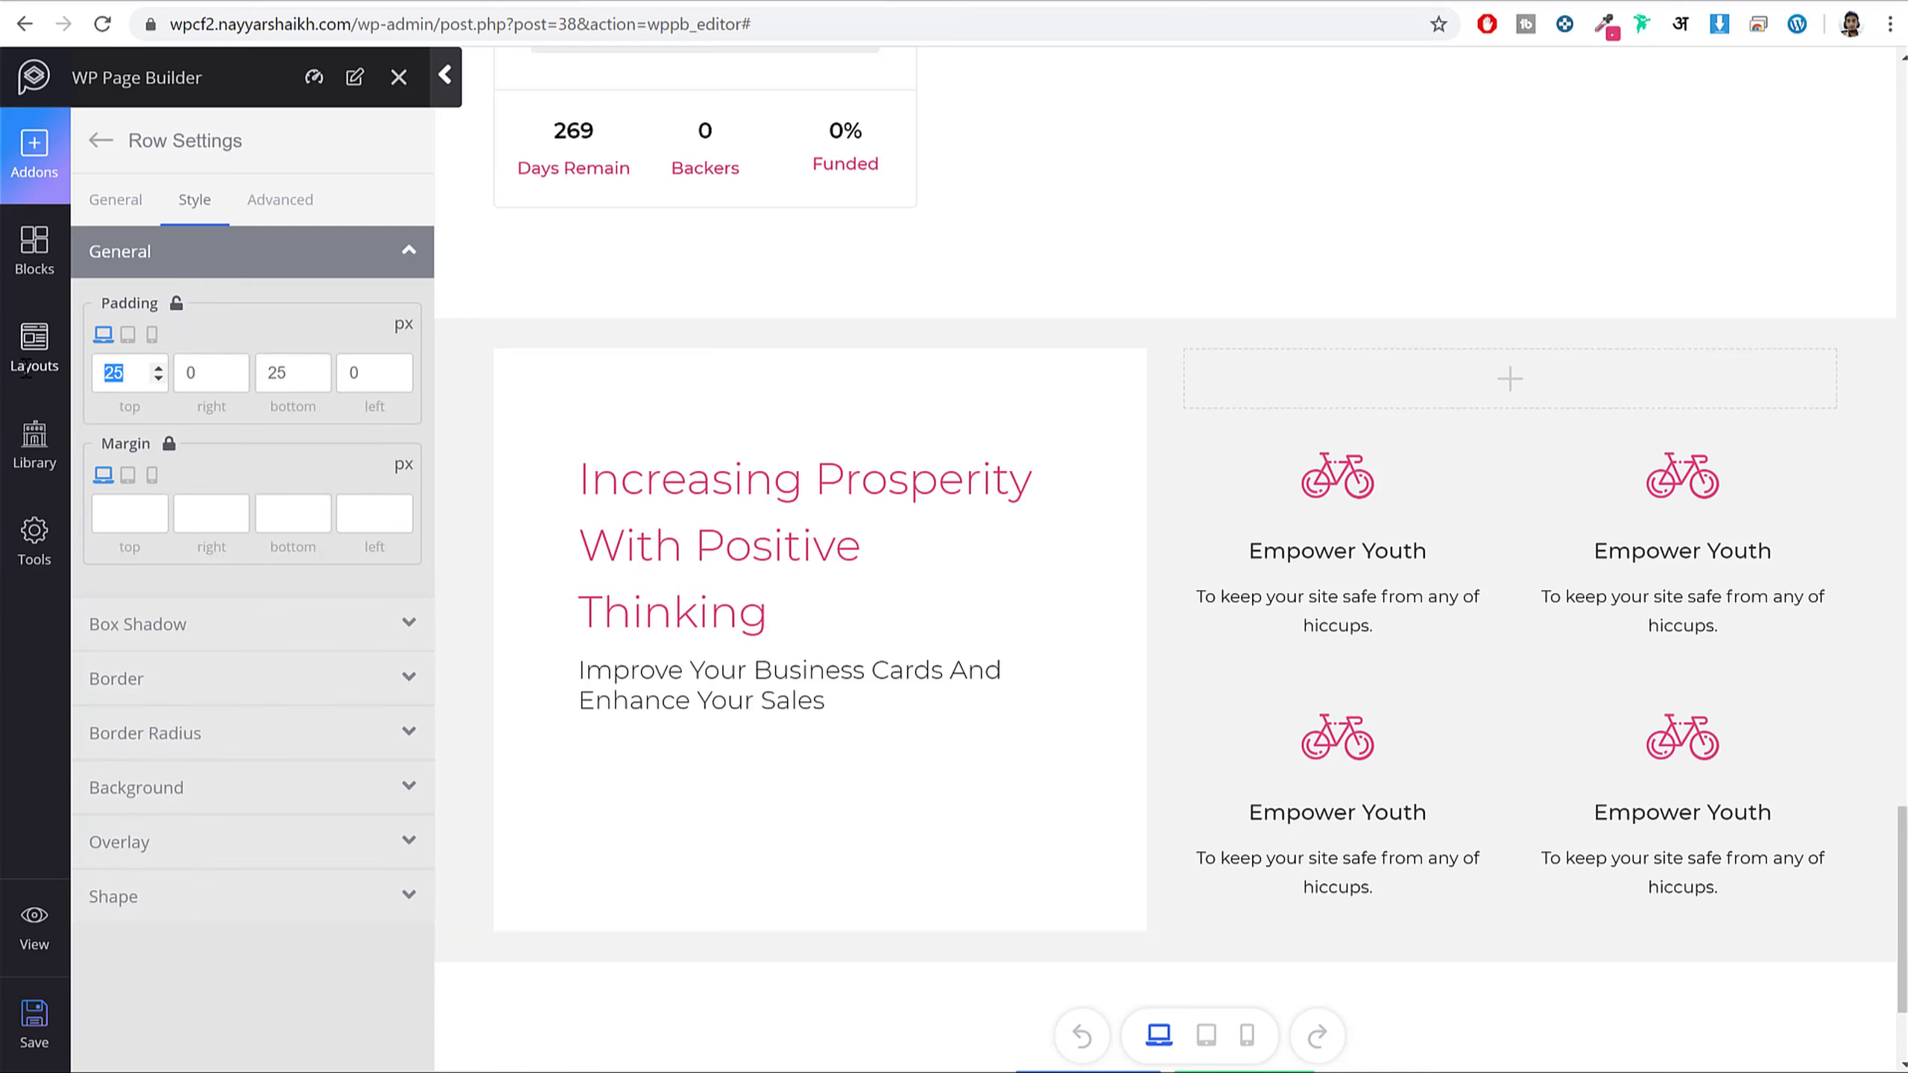
pyautogui.write('70')
pyautogui.press('Tab')
pyautogui.press('Tab')
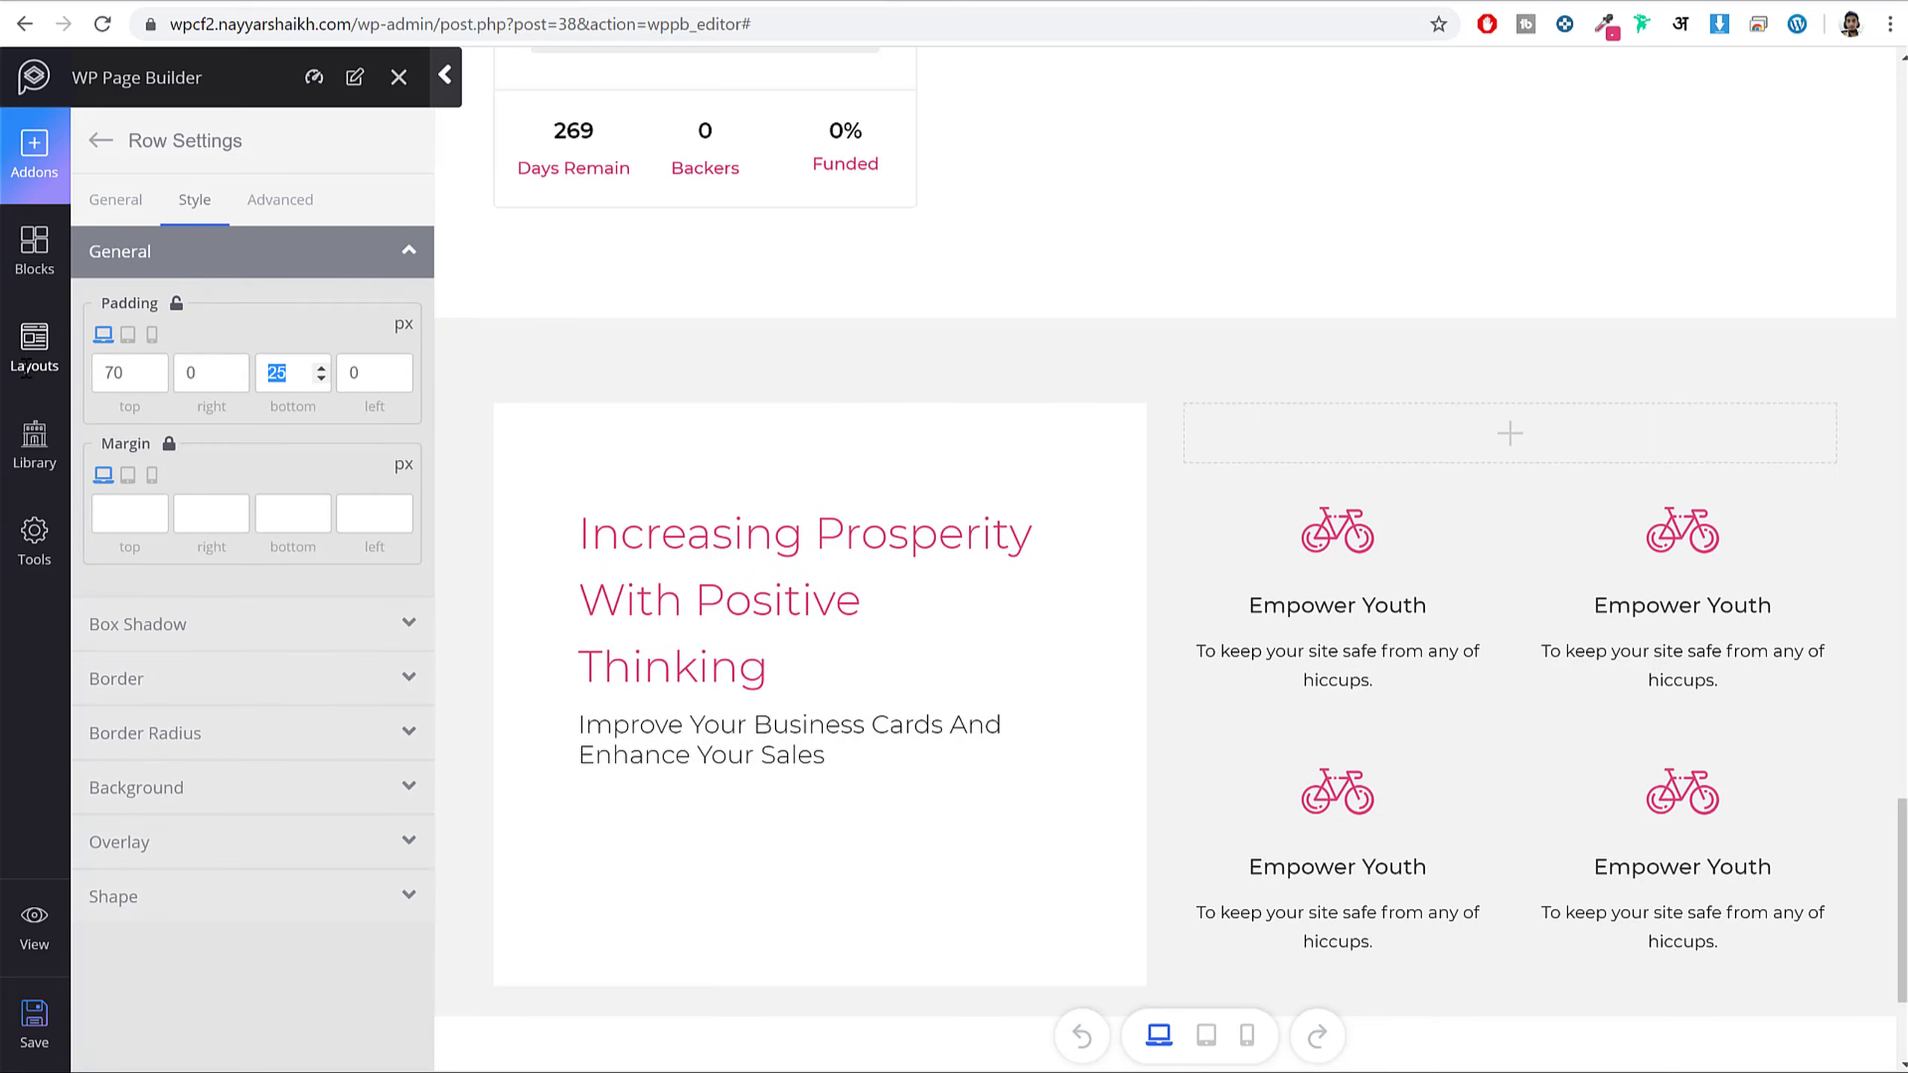
pyautogui.write('70')
pyautogui.scroll(-3, 946, 668)
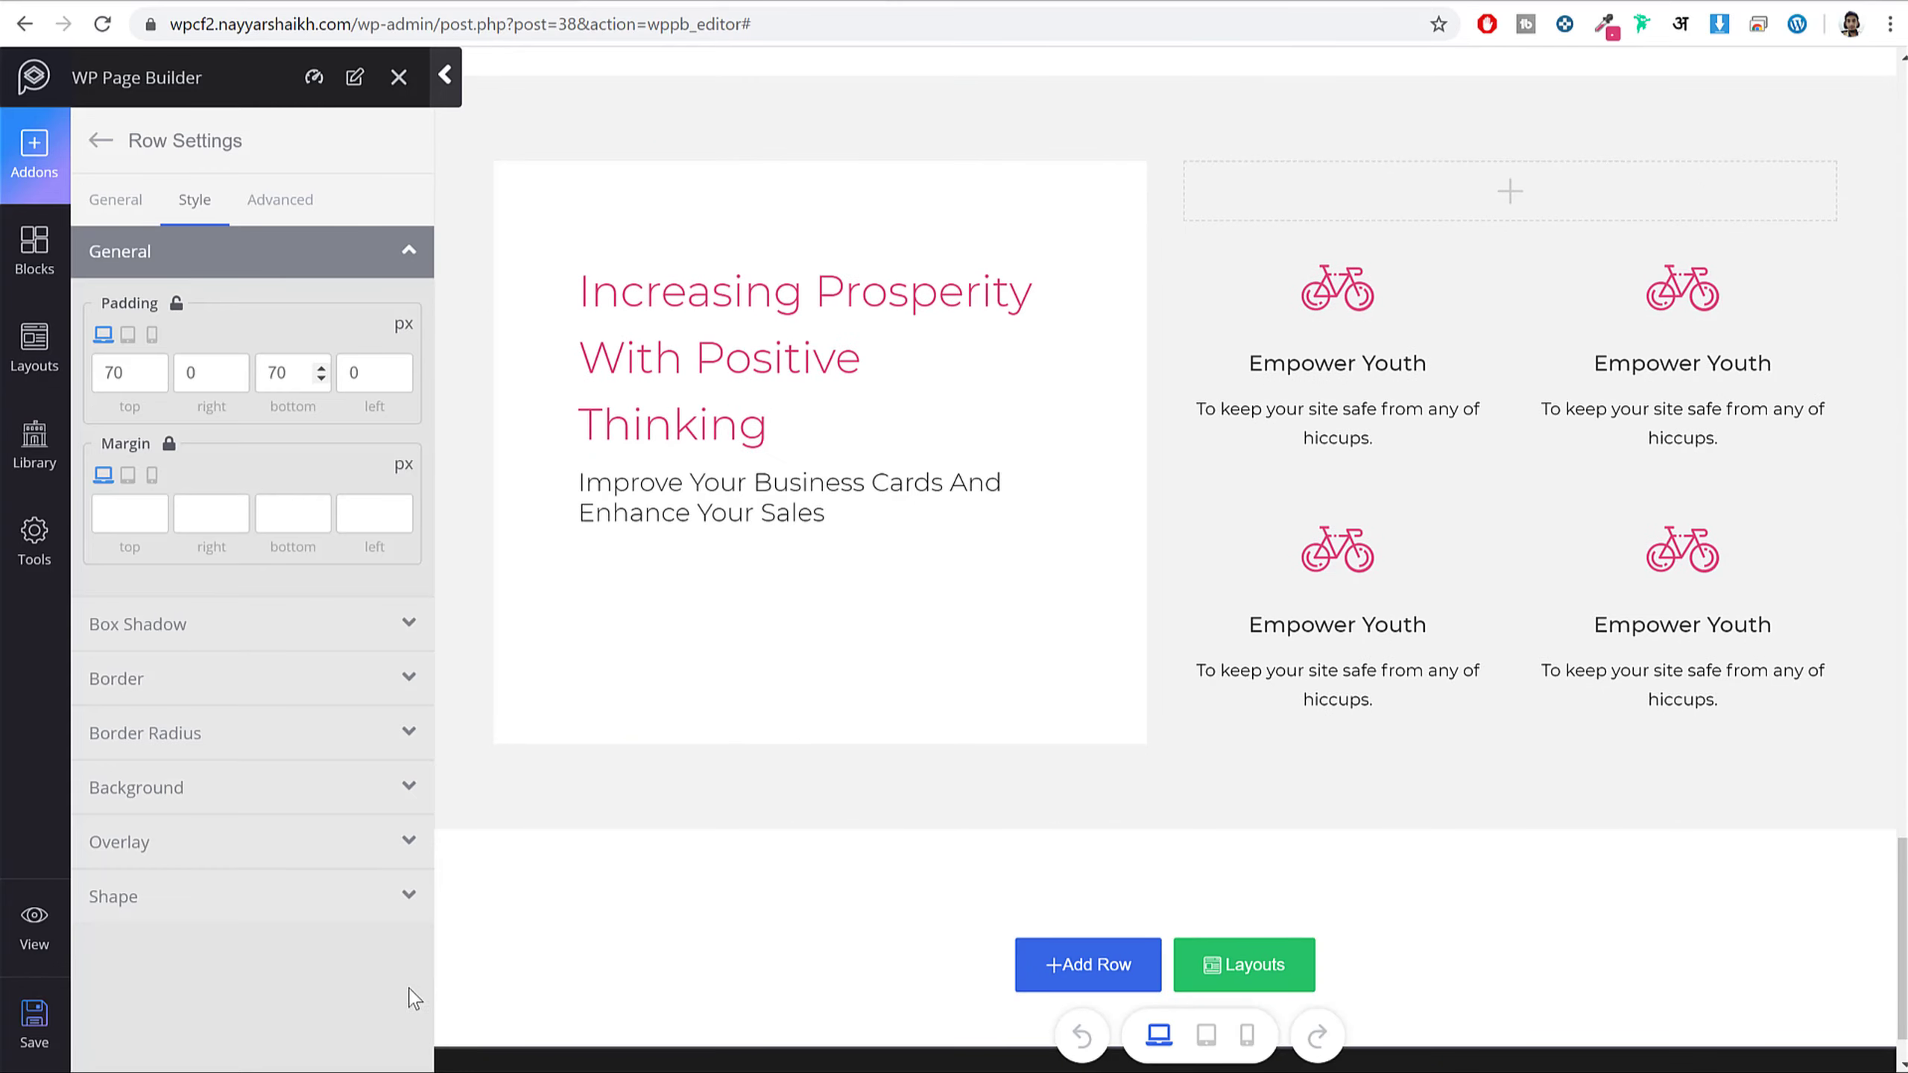
pyautogui.click(34, 1021)
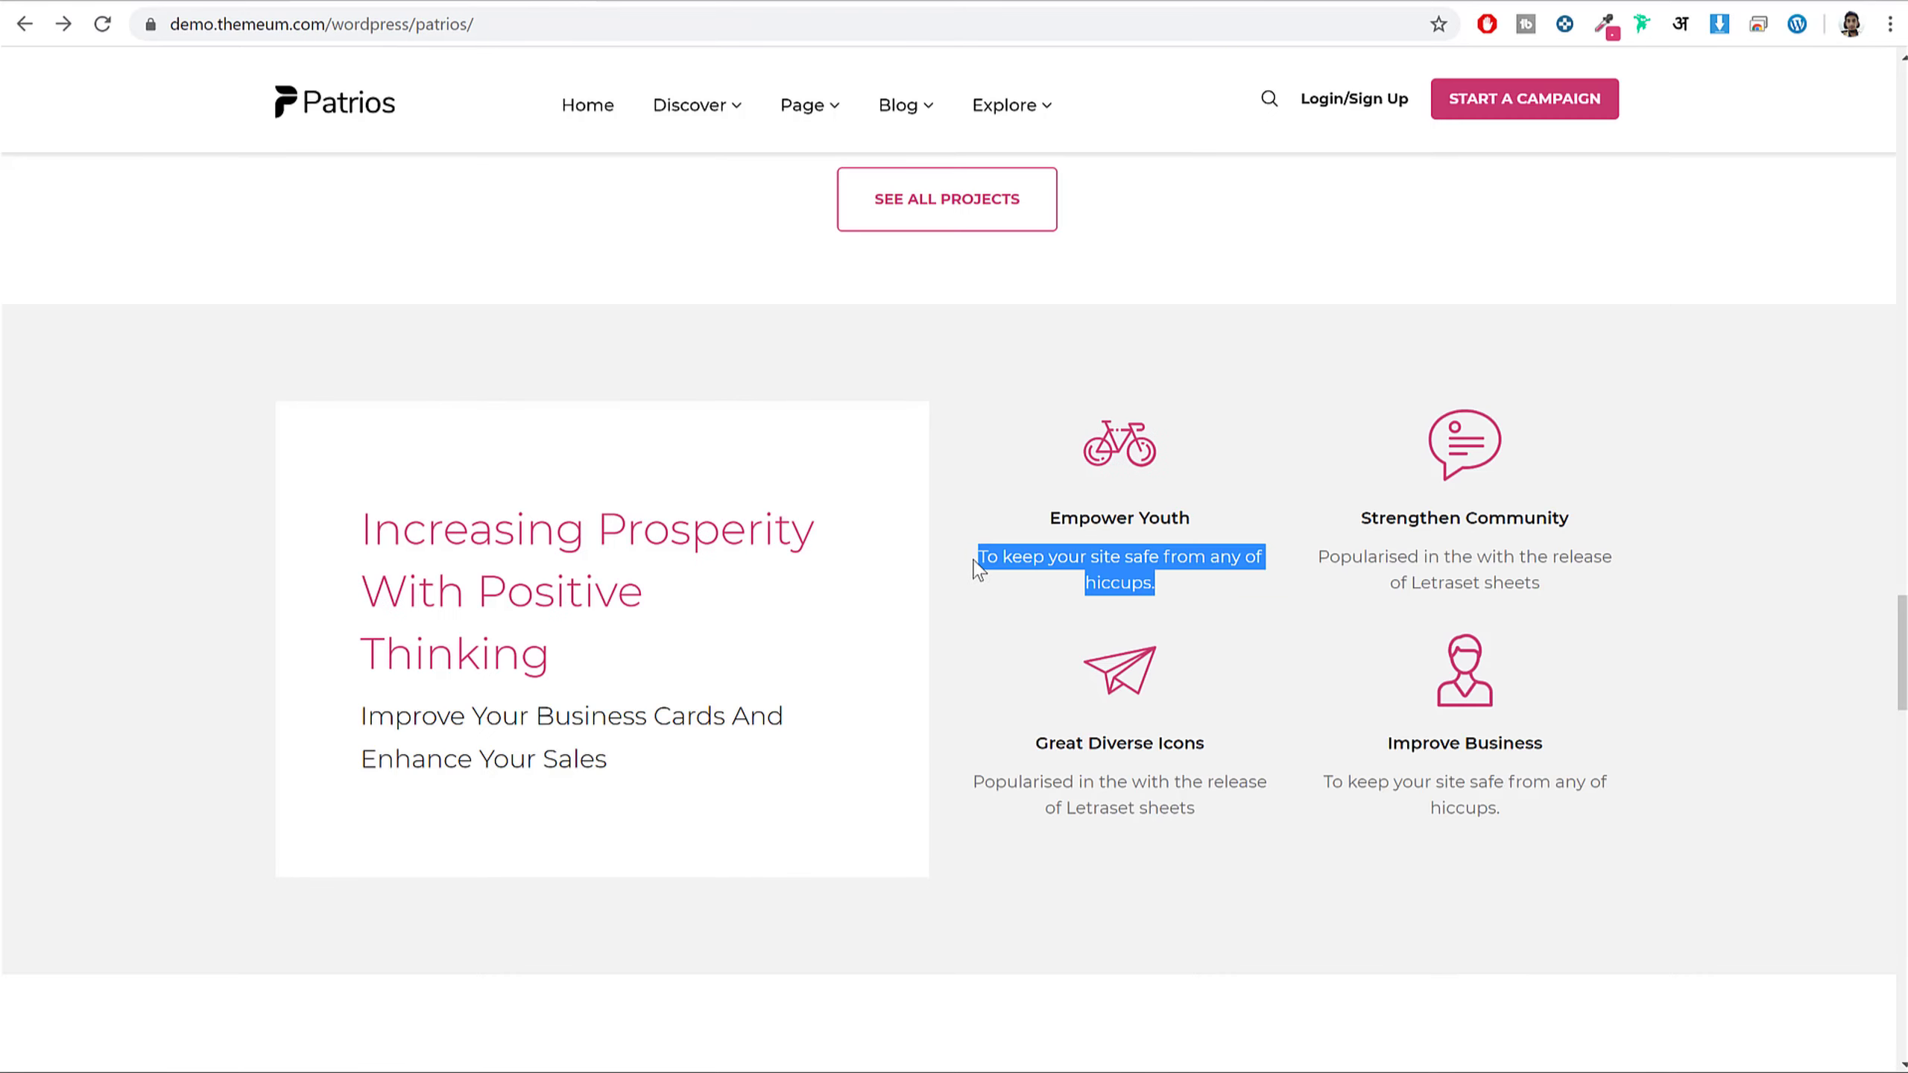
# - Duplicate the "What's popular" row and move the copy below the feature boxes row, following the Patrios demo's section order
pyautogui.scroll(-15, 1005, 584)
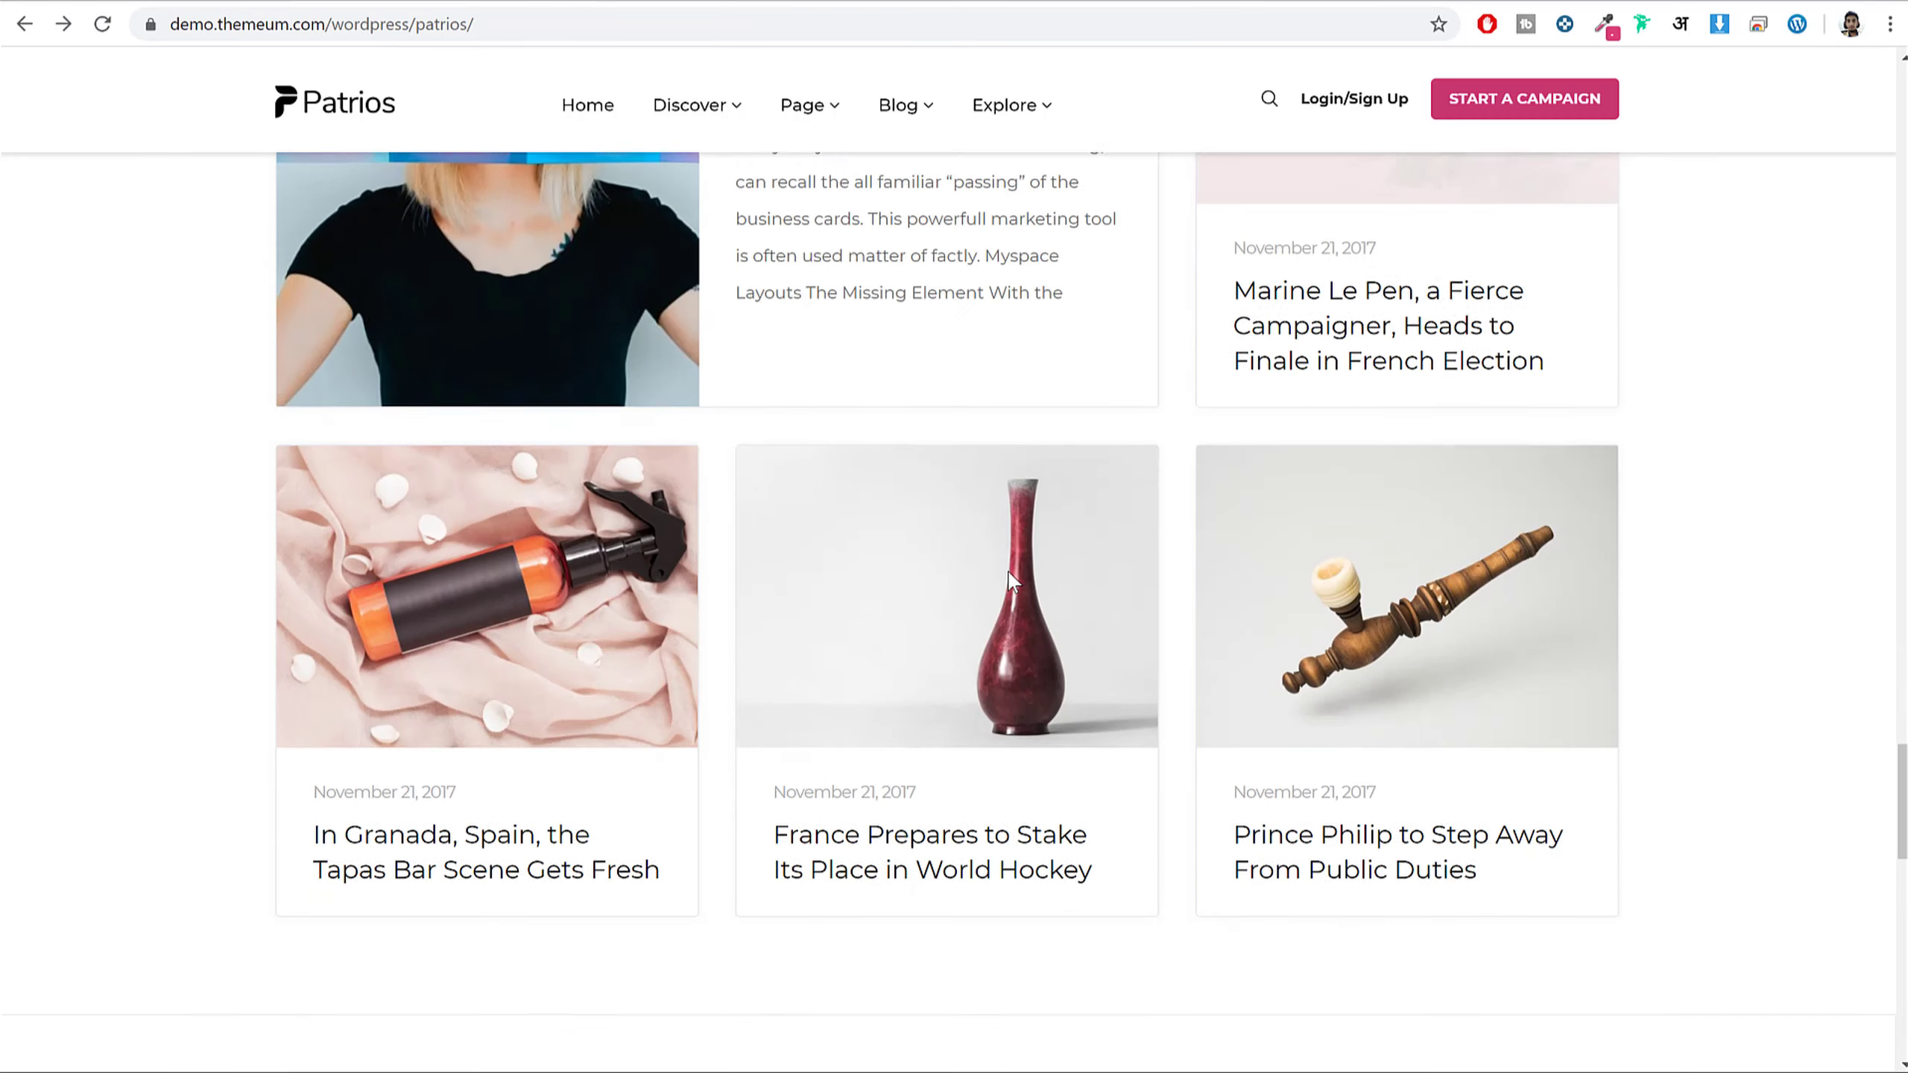
pyautogui.scroll(10, 1029, 763)
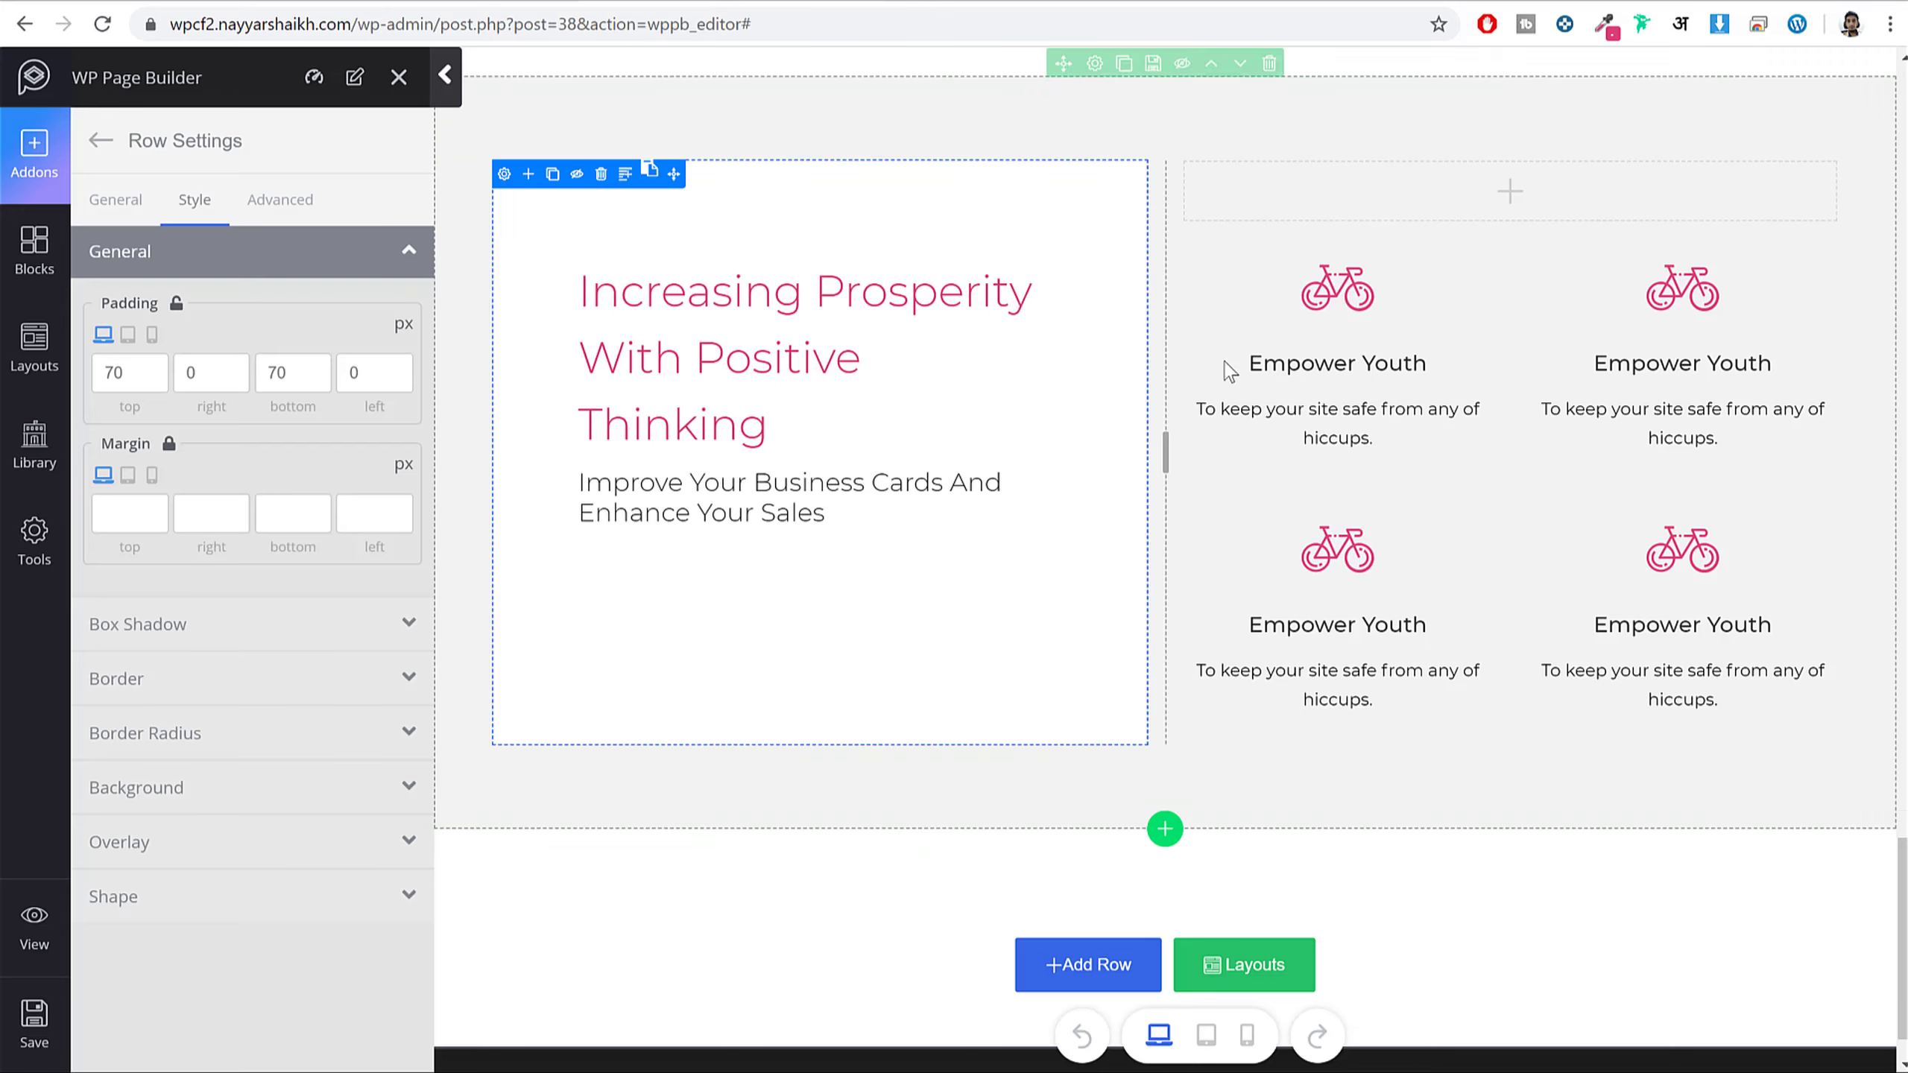
pyautogui.scroll(12, 1337, 591)
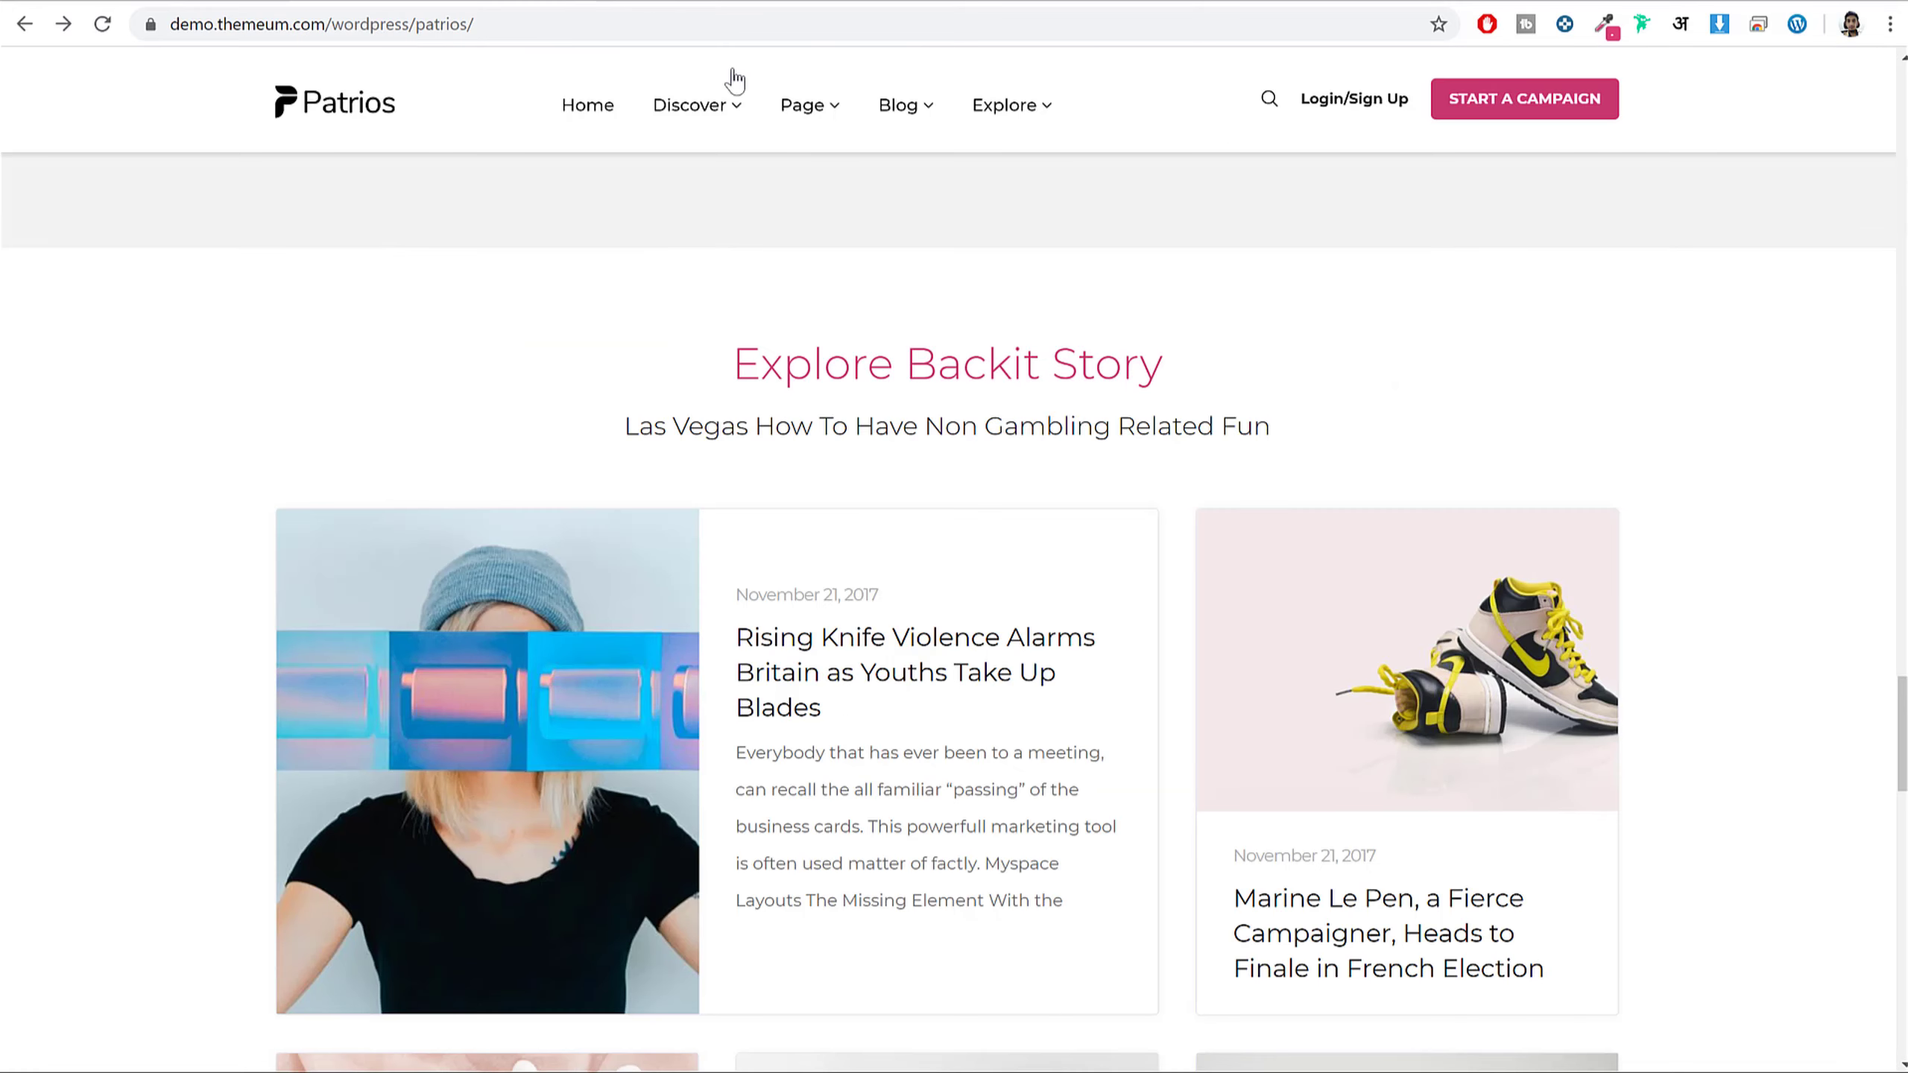
pyautogui.click(706, 15)
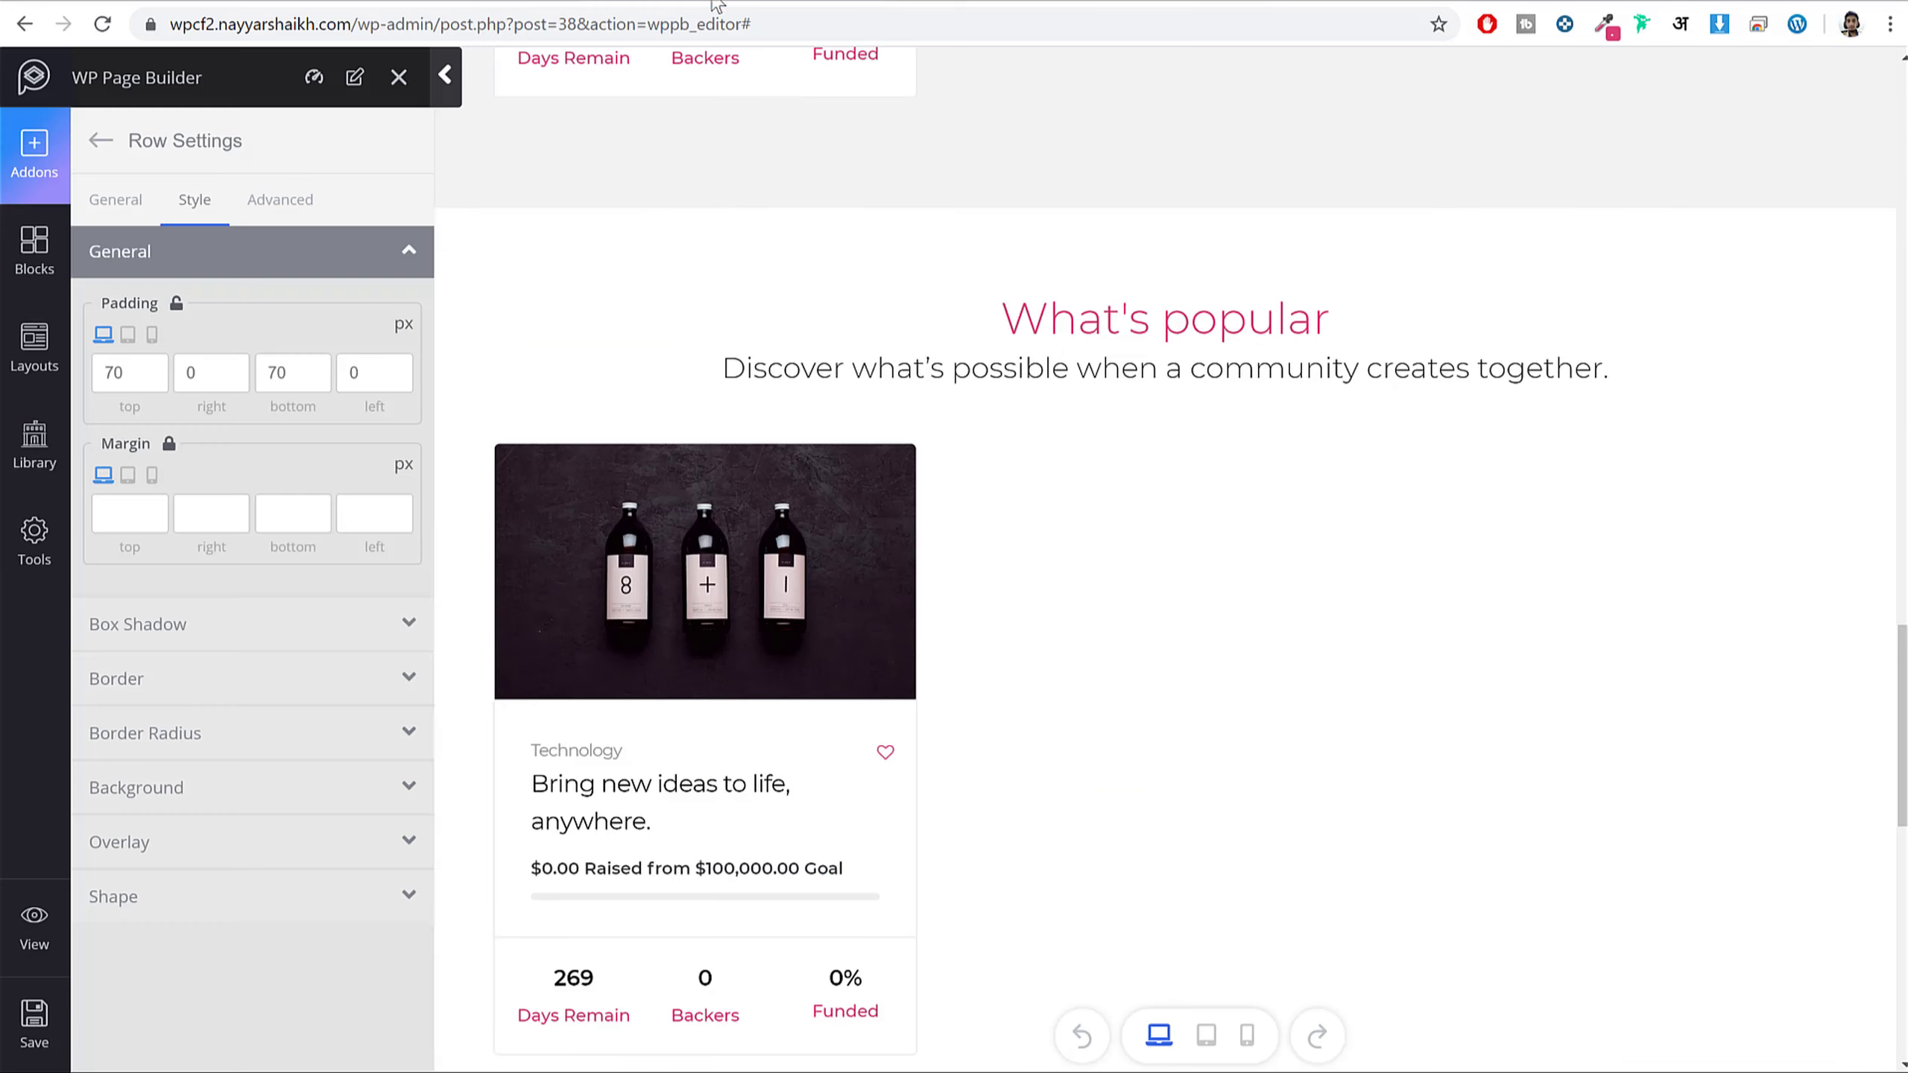
pyautogui.moveTo(1104, 244)
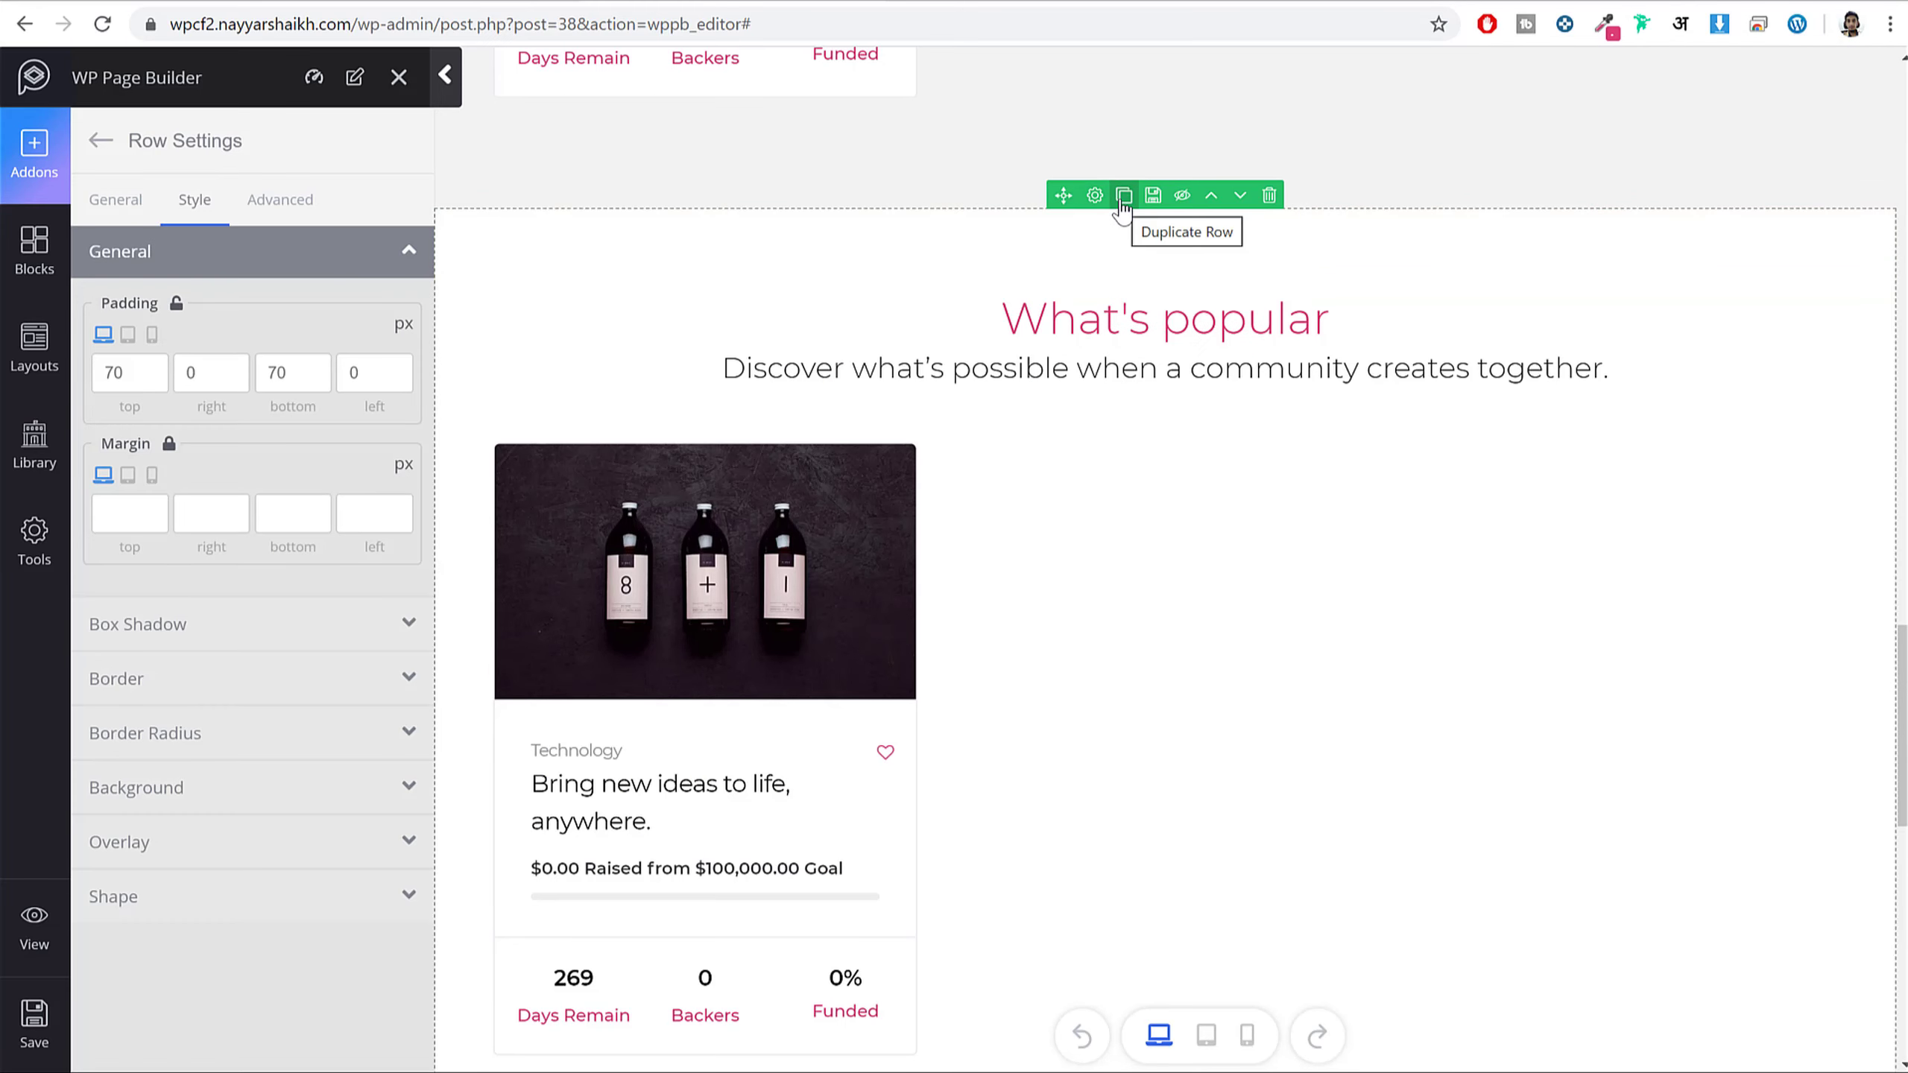
pyautogui.click(1124, 201)
pyautogui.scroll(-9, 1333, 460)
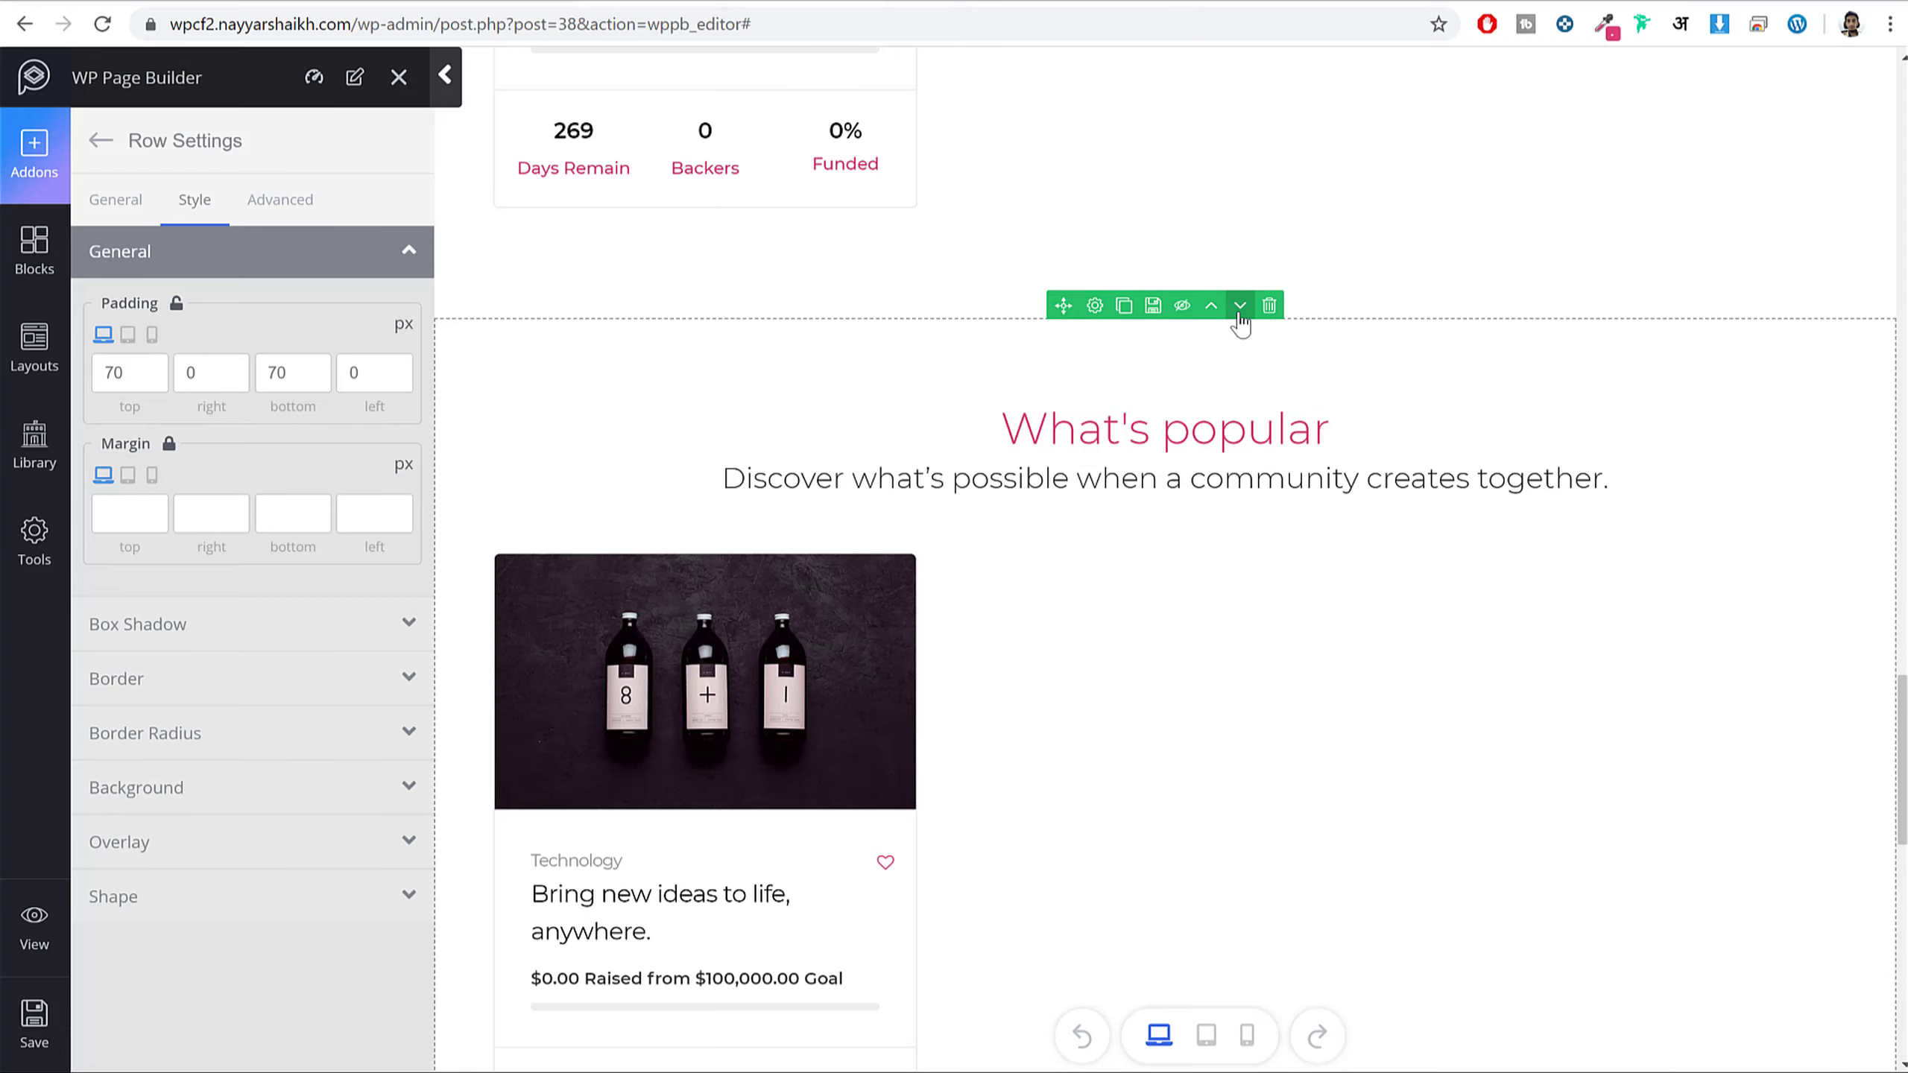
pyautogui.click(1240, 305)
pyautogui.scroll(-10, 1331, 451)
pyautogui.scroll(5, 1331, 464)
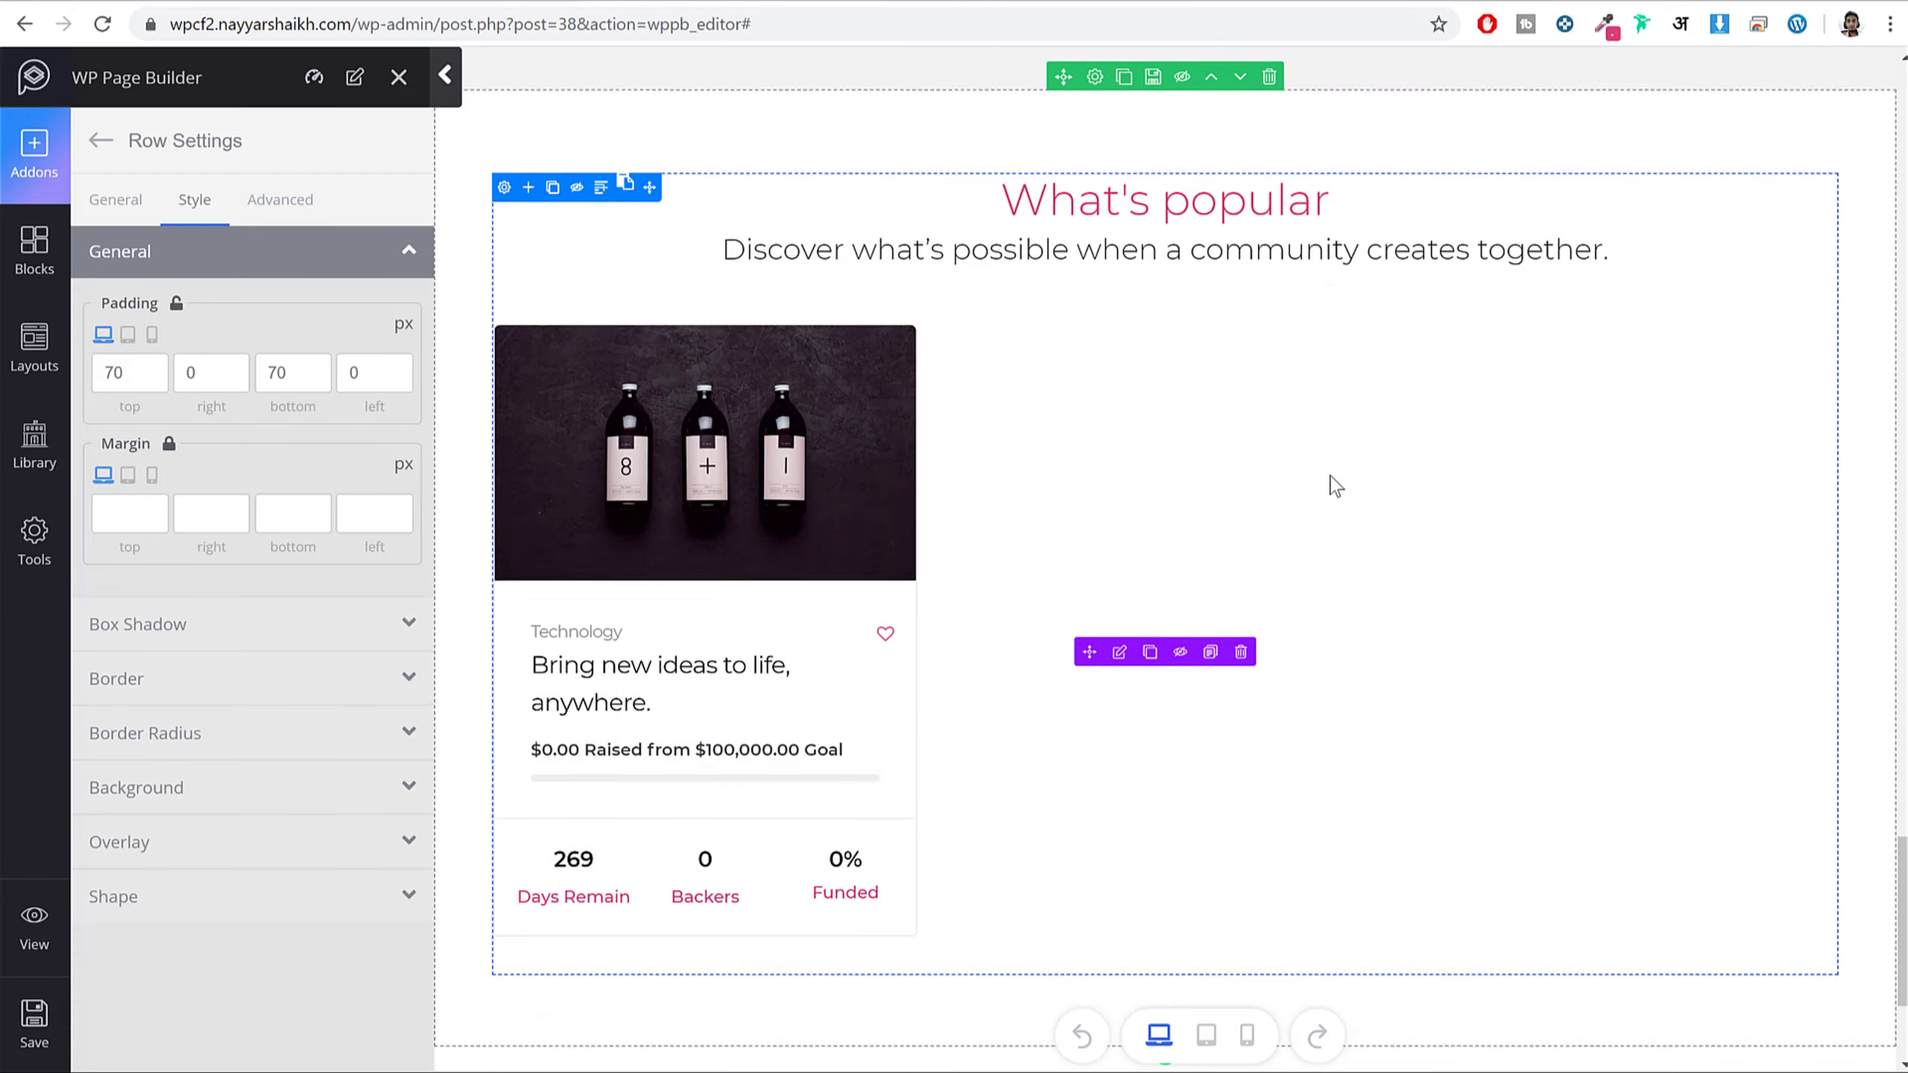
# - Replace the duplicated row's title with "Explore Backit Story" copied from the Patrios demo
pyautogui.click(1187, 380)
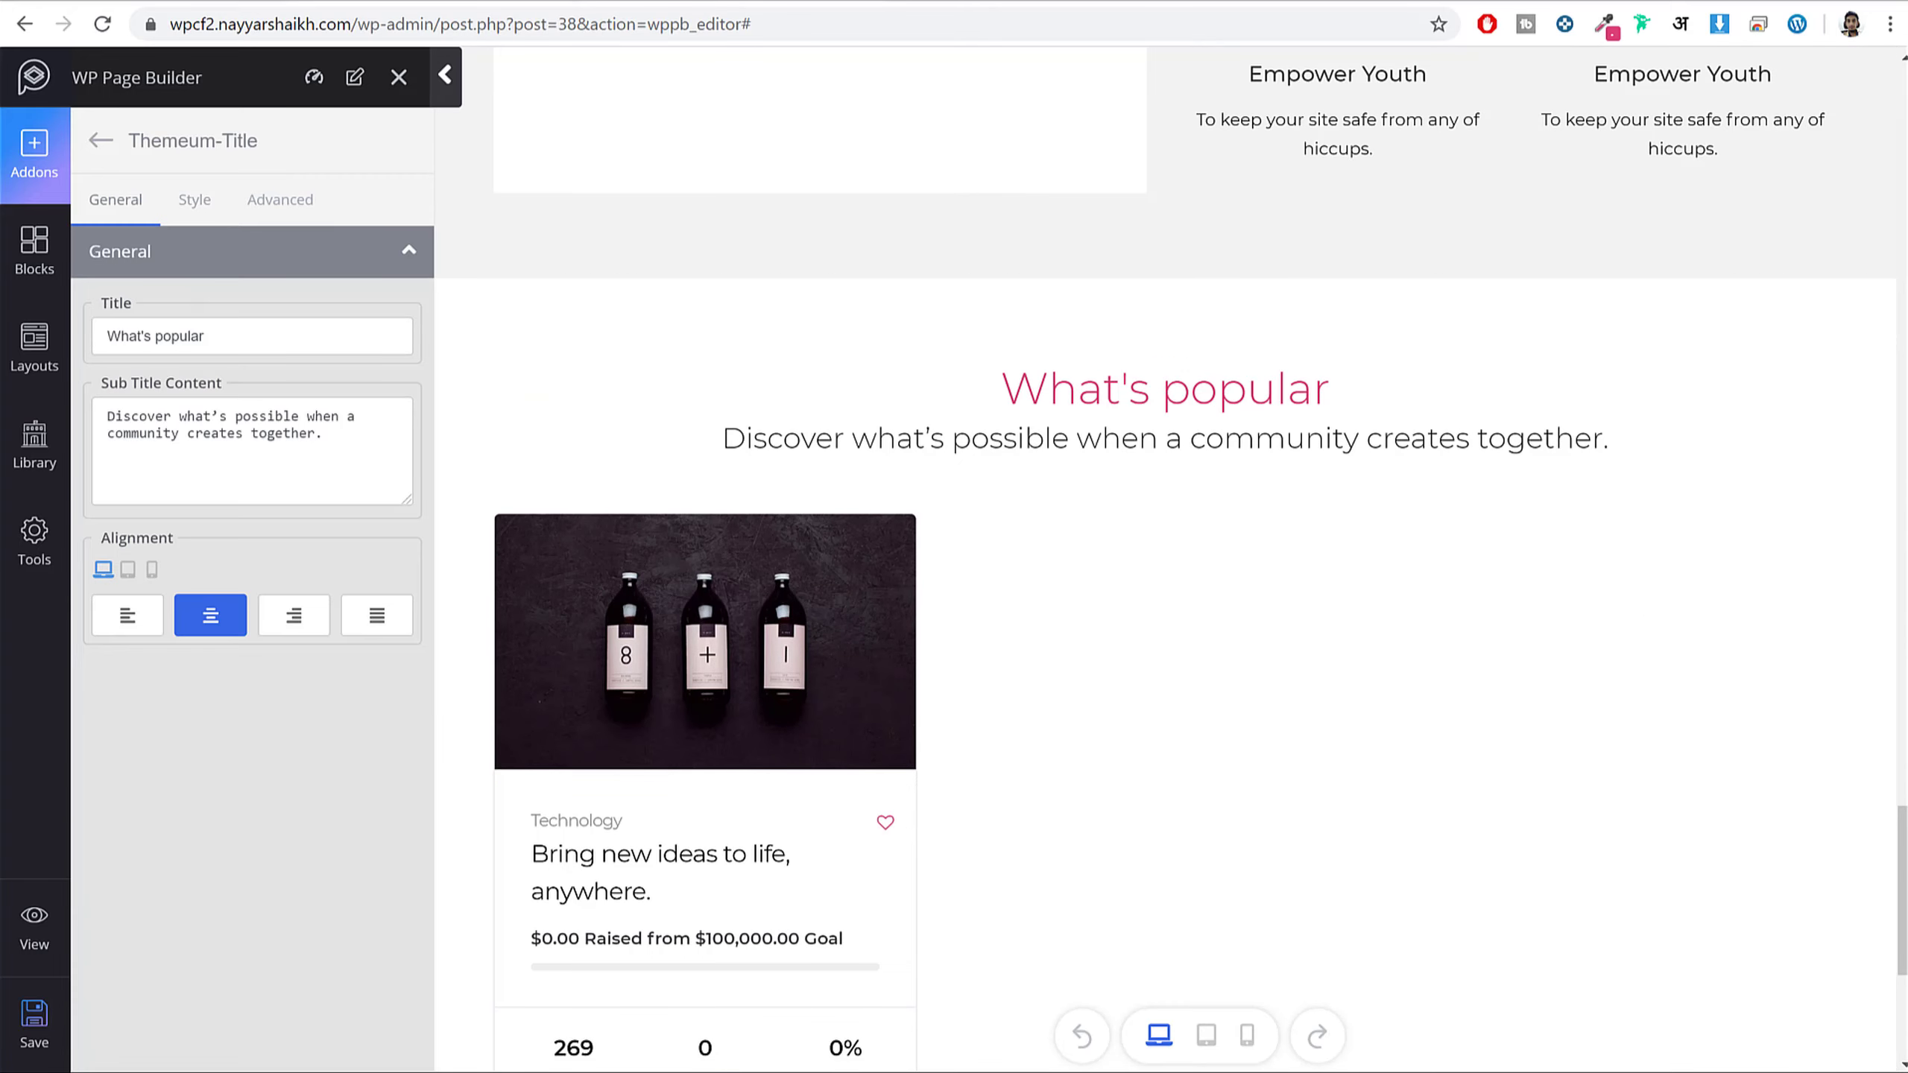
pyautogui.click(458, 2)
pyautogui.tripleClick(946, 385)
pyautogui.hotkey('ctrl', 'c')
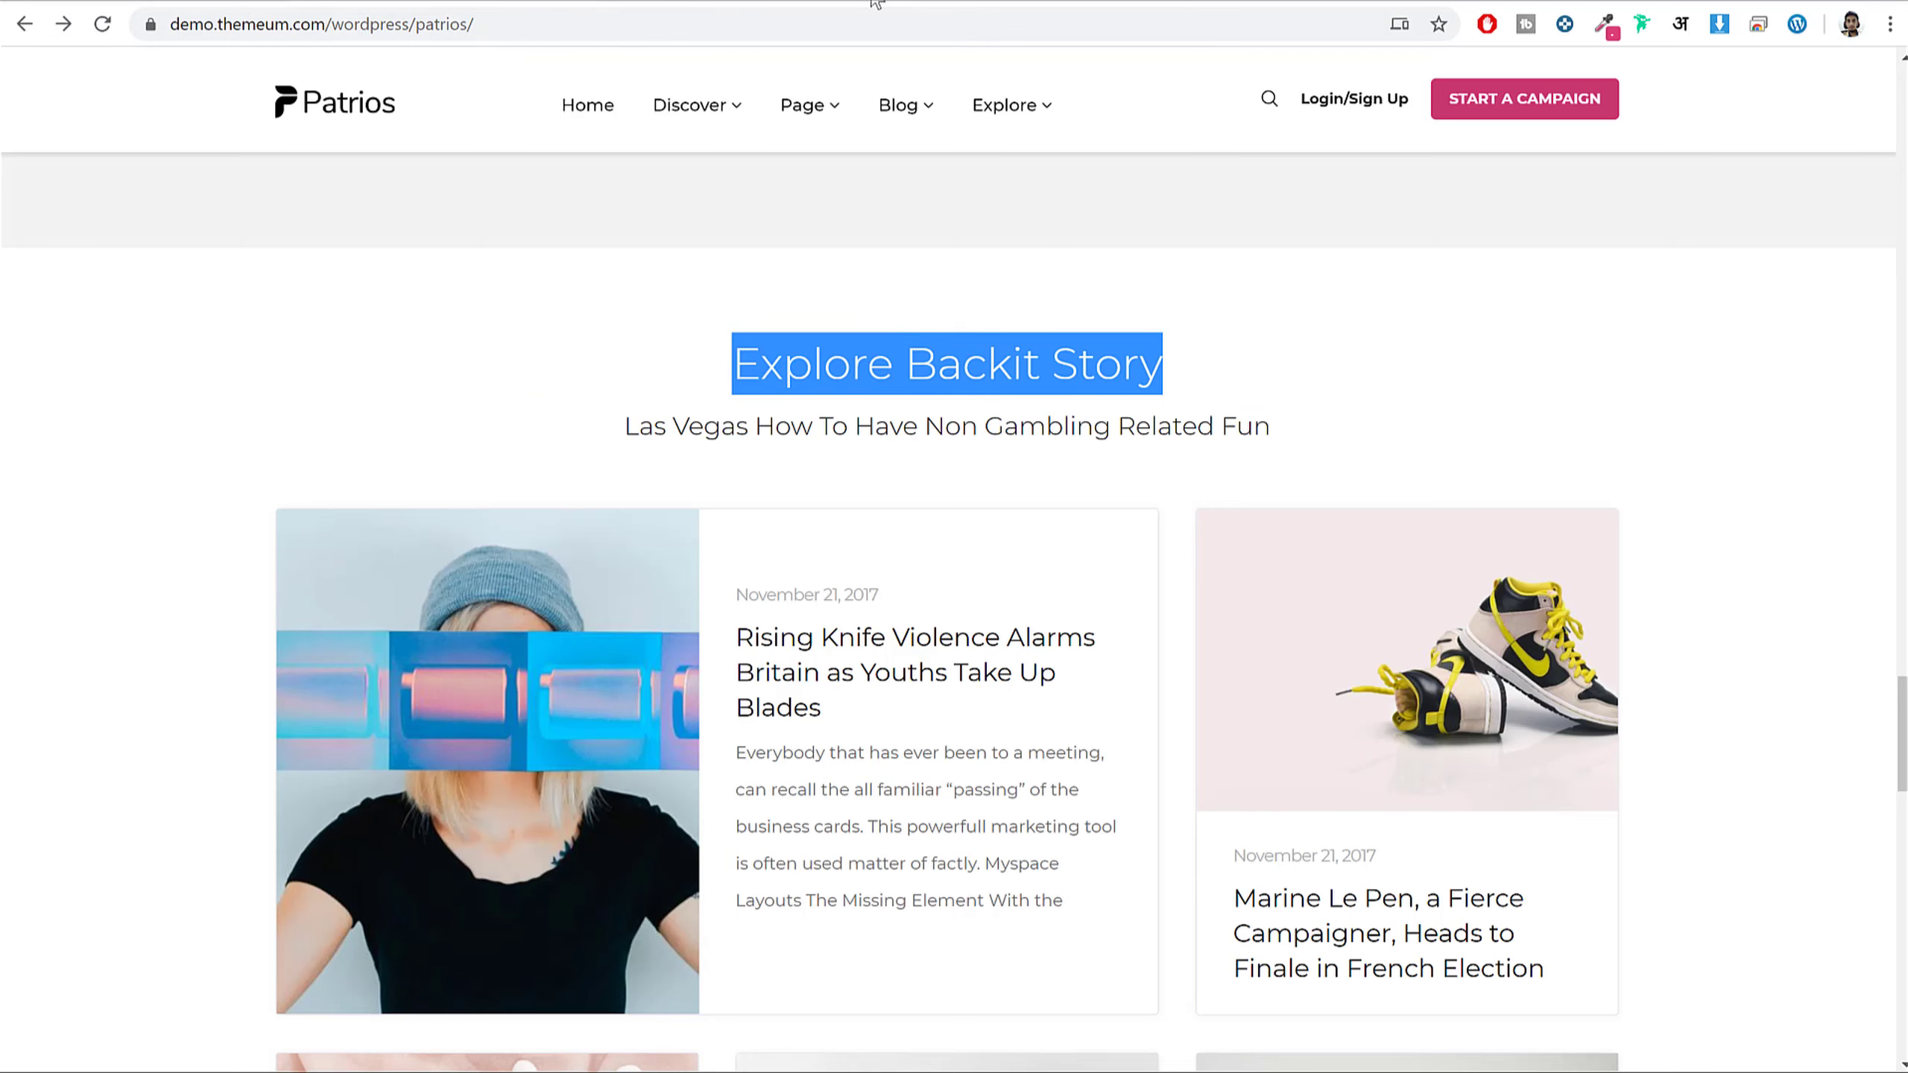
pyautogui.click(587, 2)
pyautogui.tripleClick(222, 347)
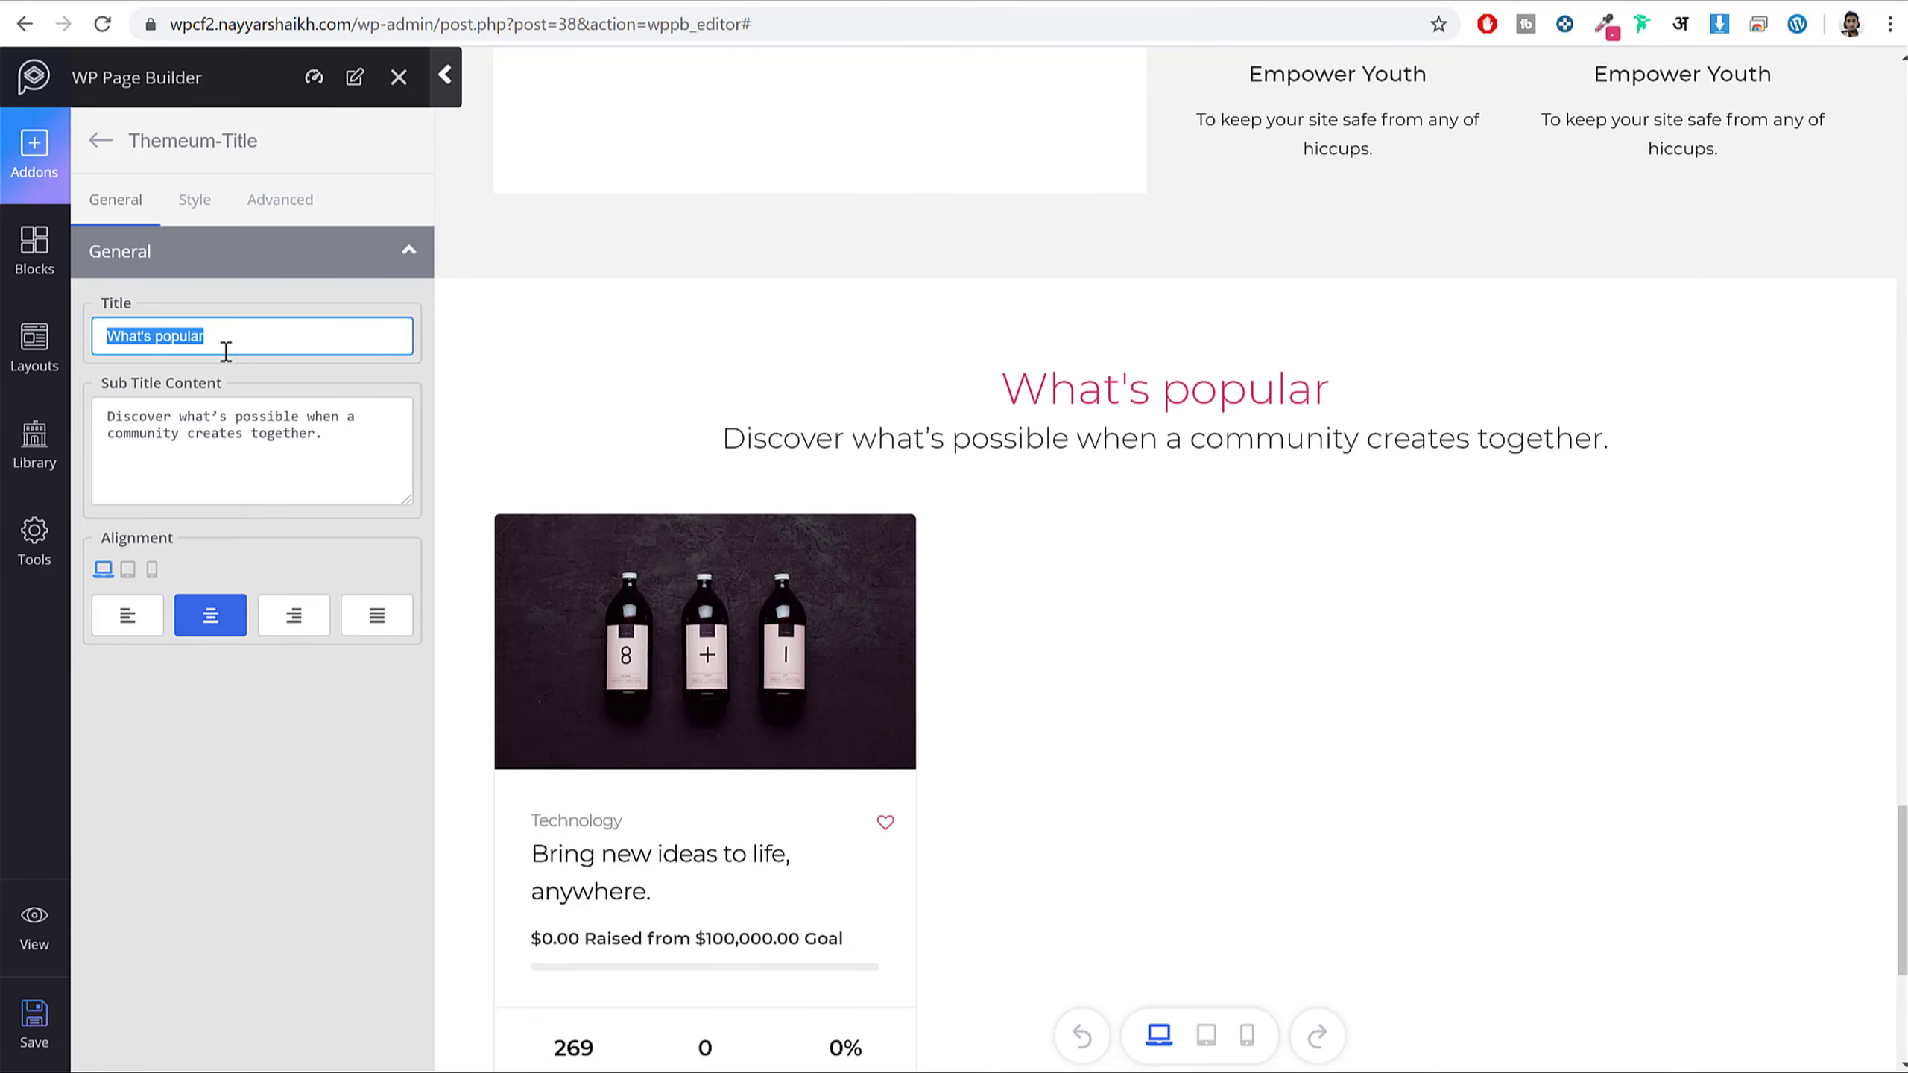
pyautogui.hotkey('ctrl', 'v')
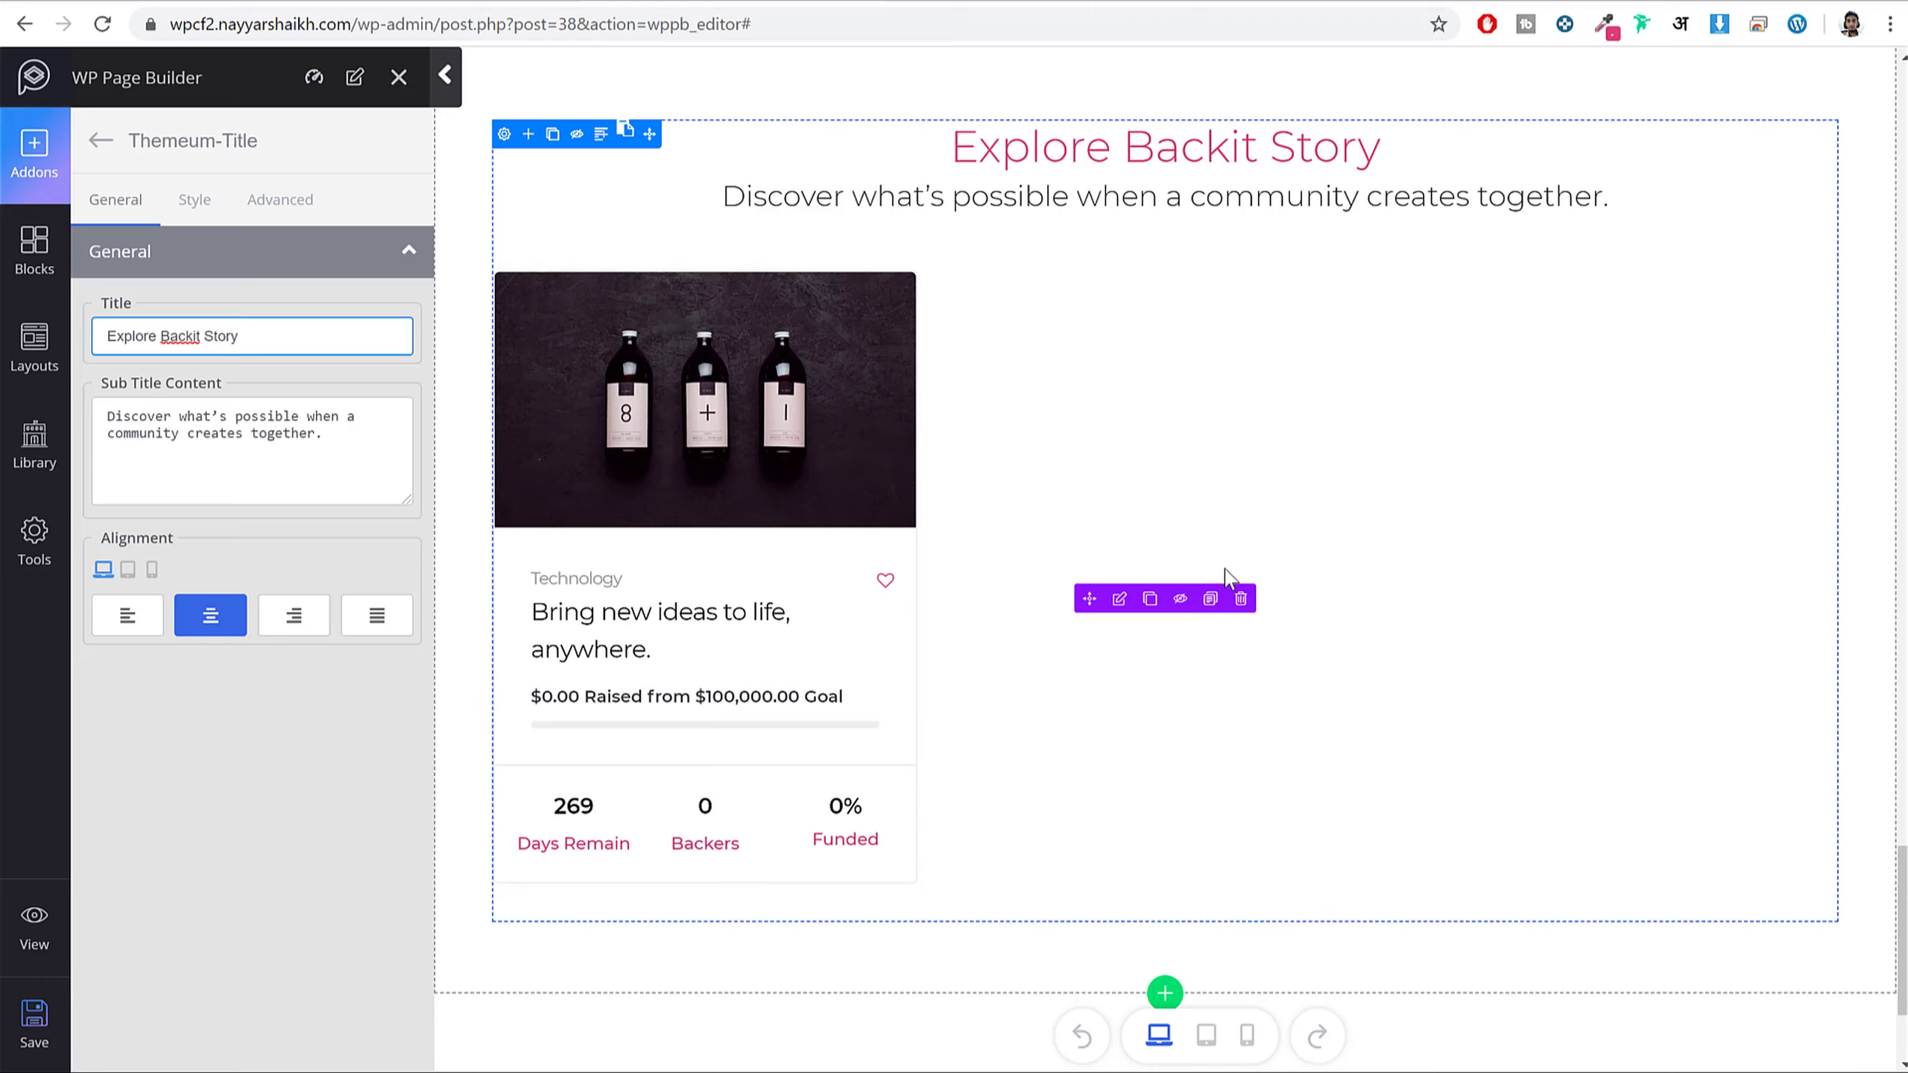
# - Delete the campaign listing from the "Explore Backit Story" row, check the section against the demo, and save the page
pyautogui.click(1240, 599)
pyautogui.click(420, 2)
pyautogui.scroll(-2, 1125, 650)
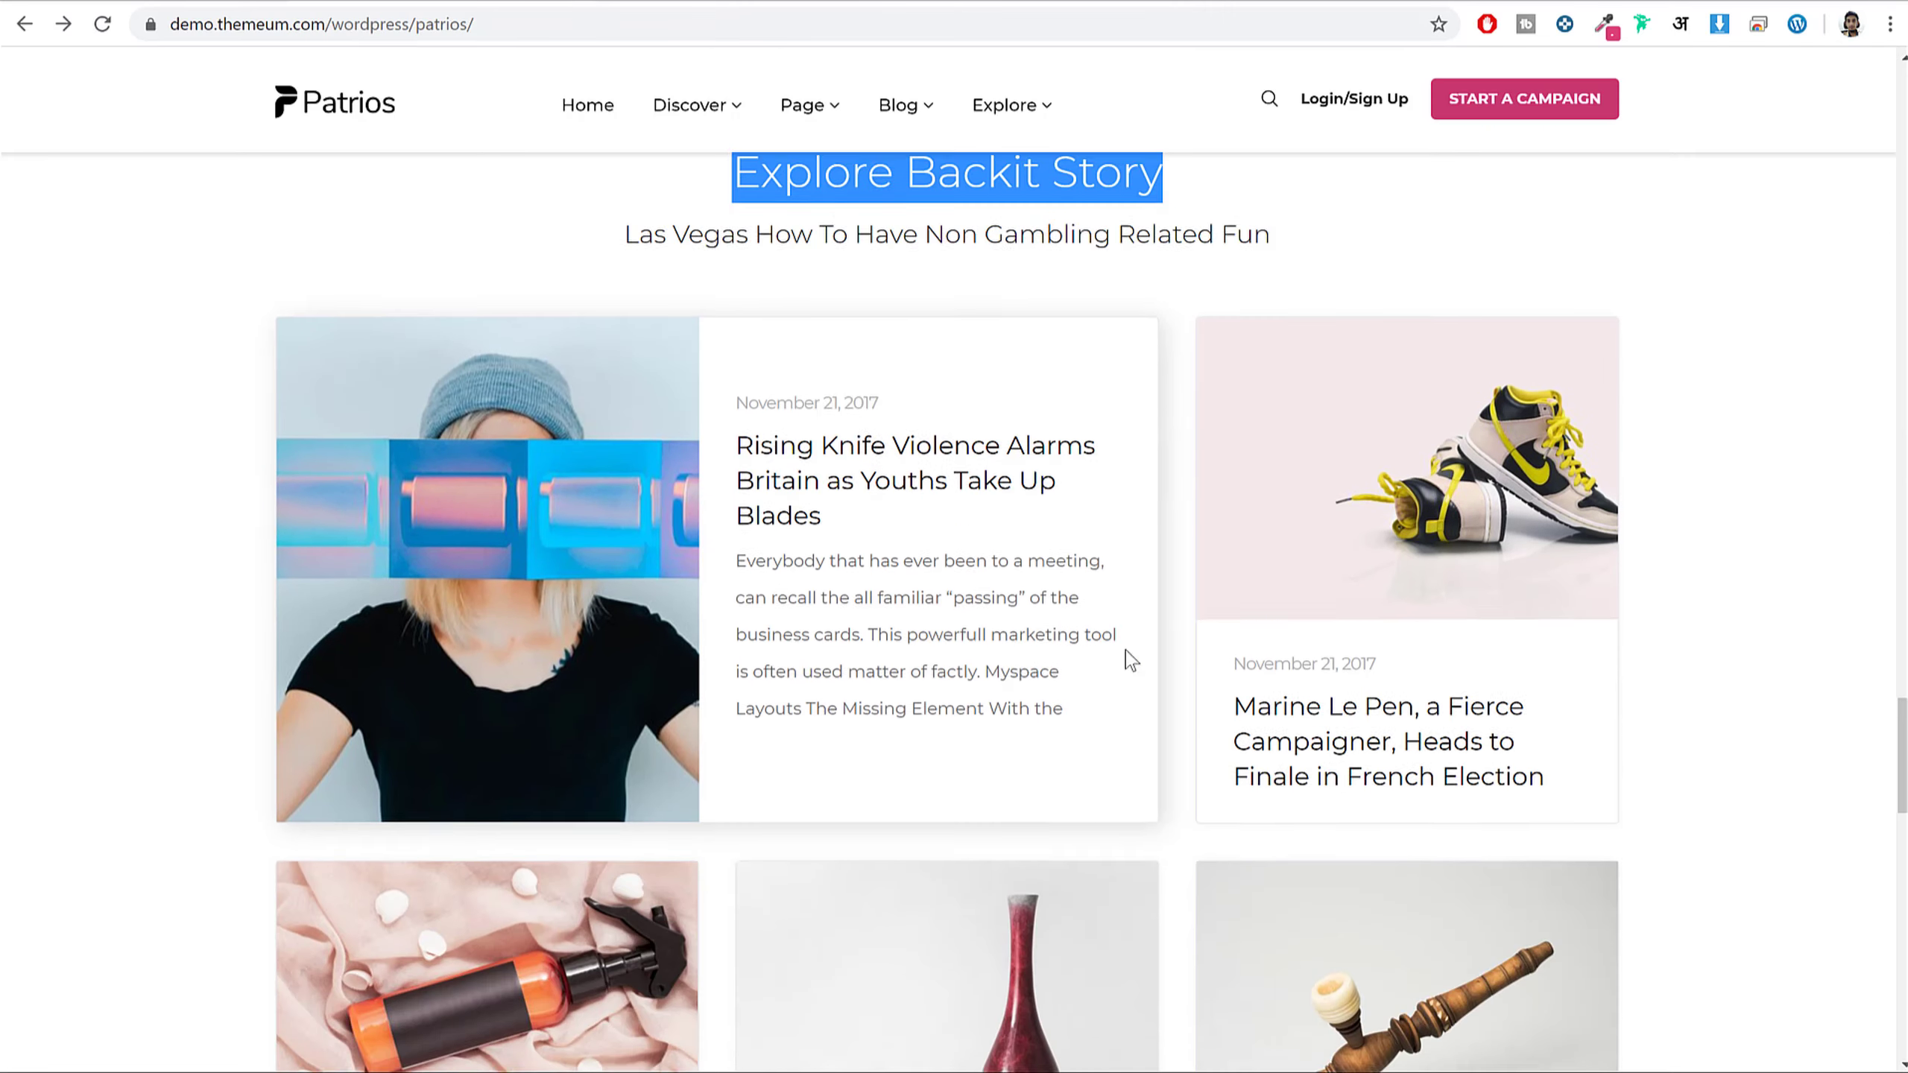
pyautogui.scroll(-5, 1130, 660)
pyautogui.click(664, 3)
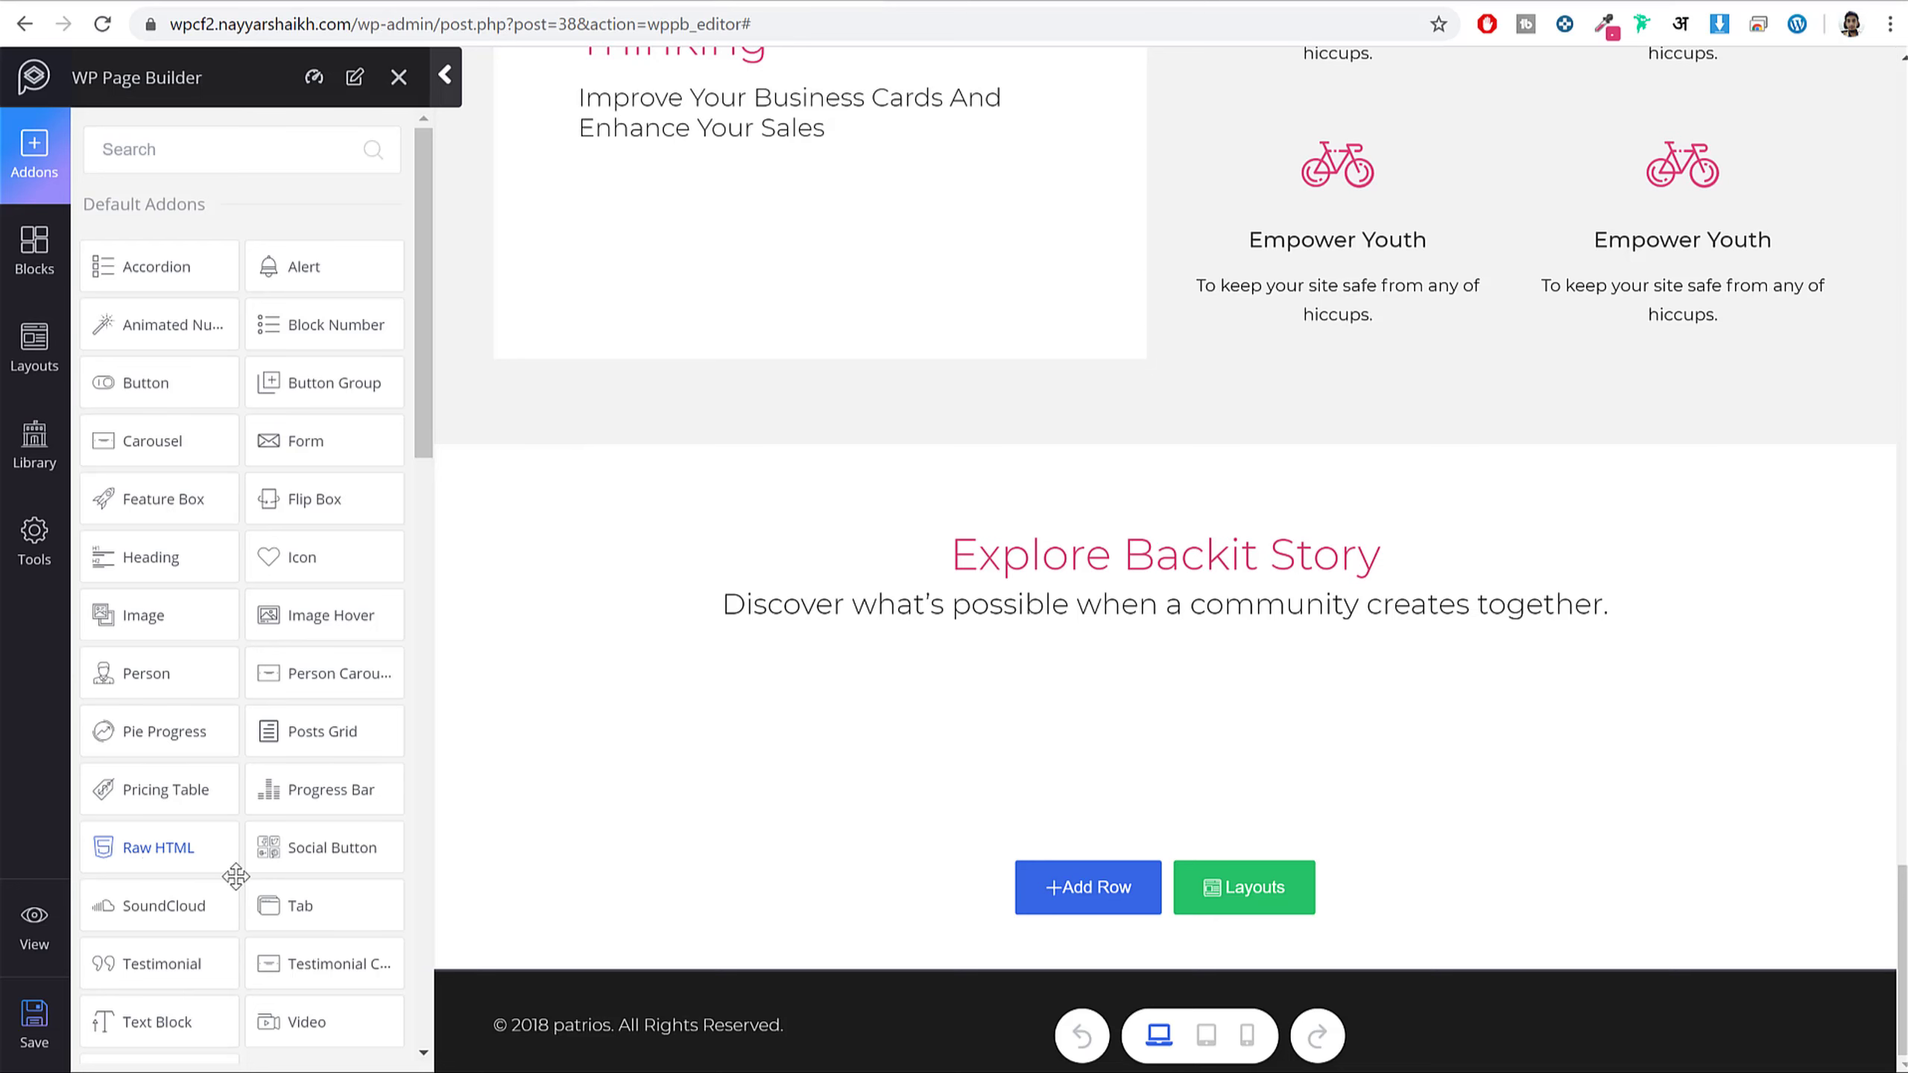
pyautogui.click(23, 1039)
# - Switch to the site's WordPress dashboard and open its list of blog posts
pyautogui.click(918, 3)
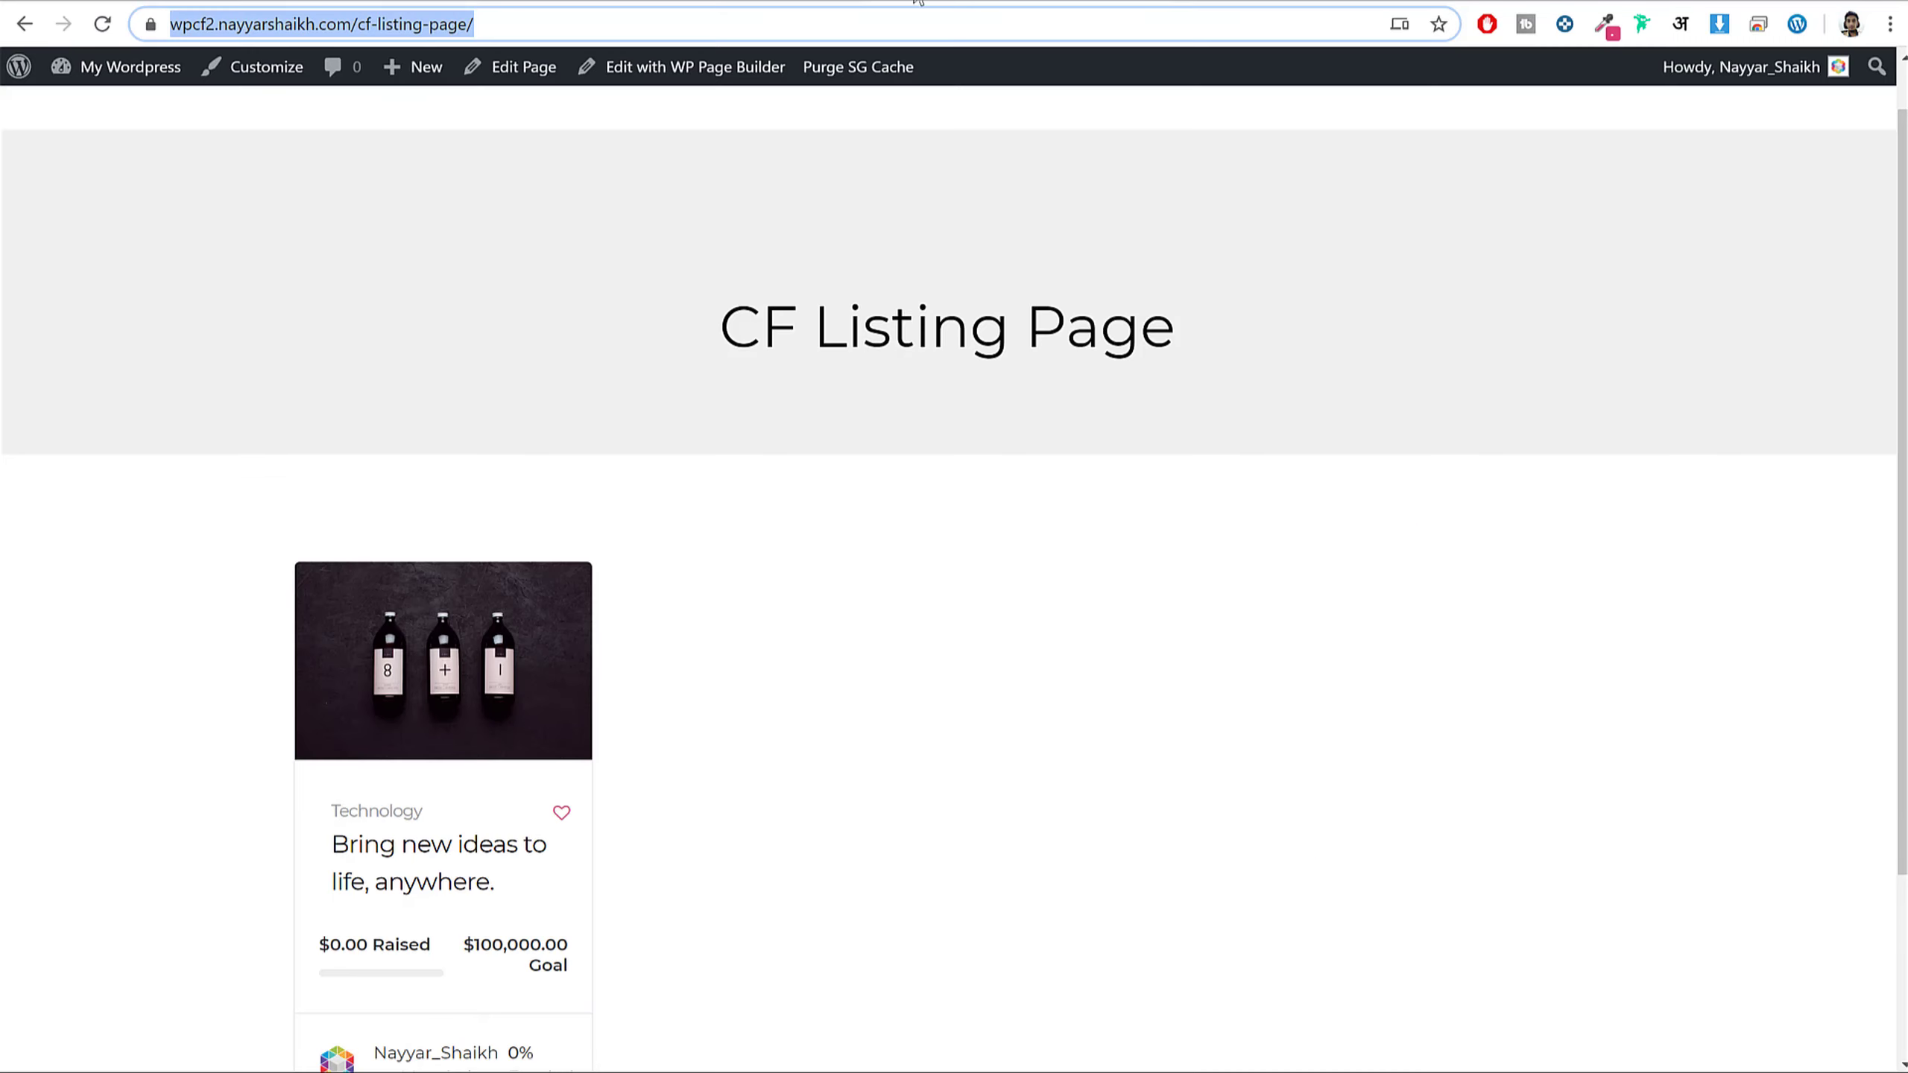
pyautogui.click(117, 88)
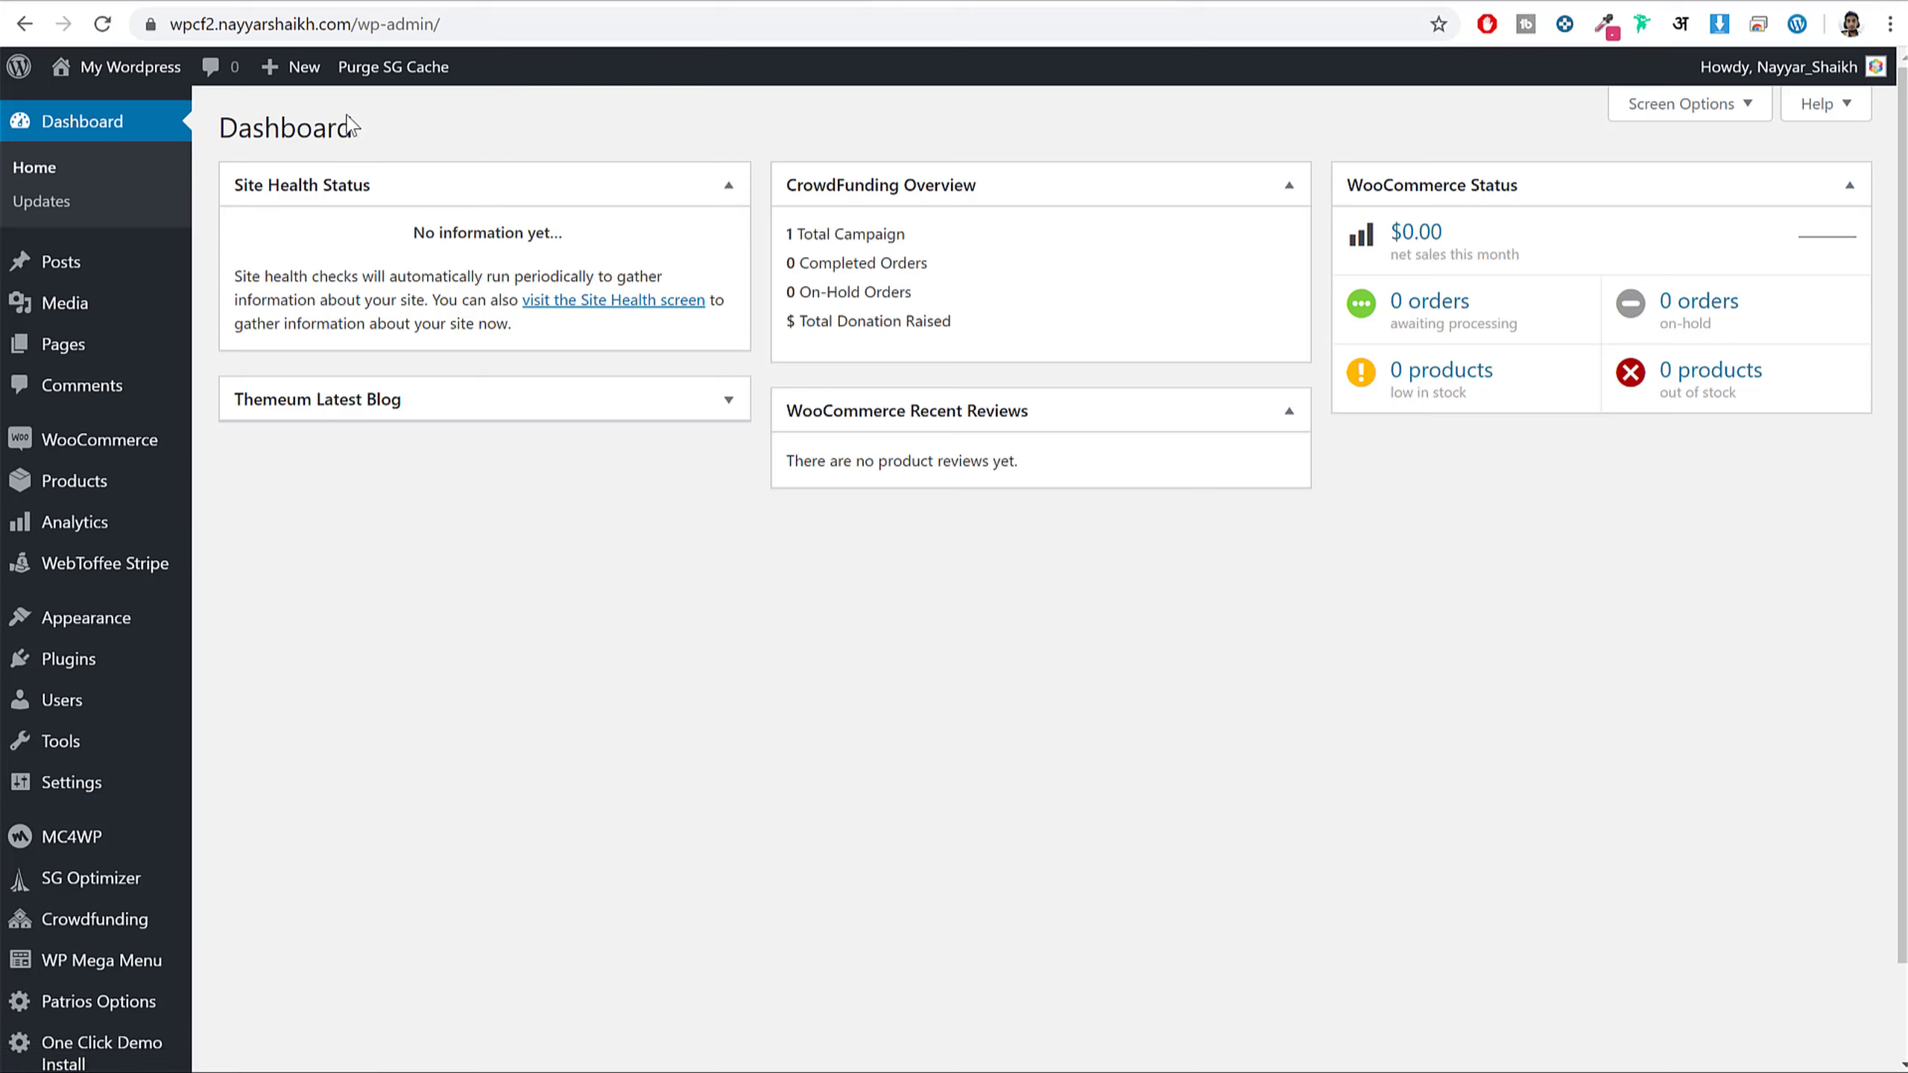
pyautogui.click(86, 260)
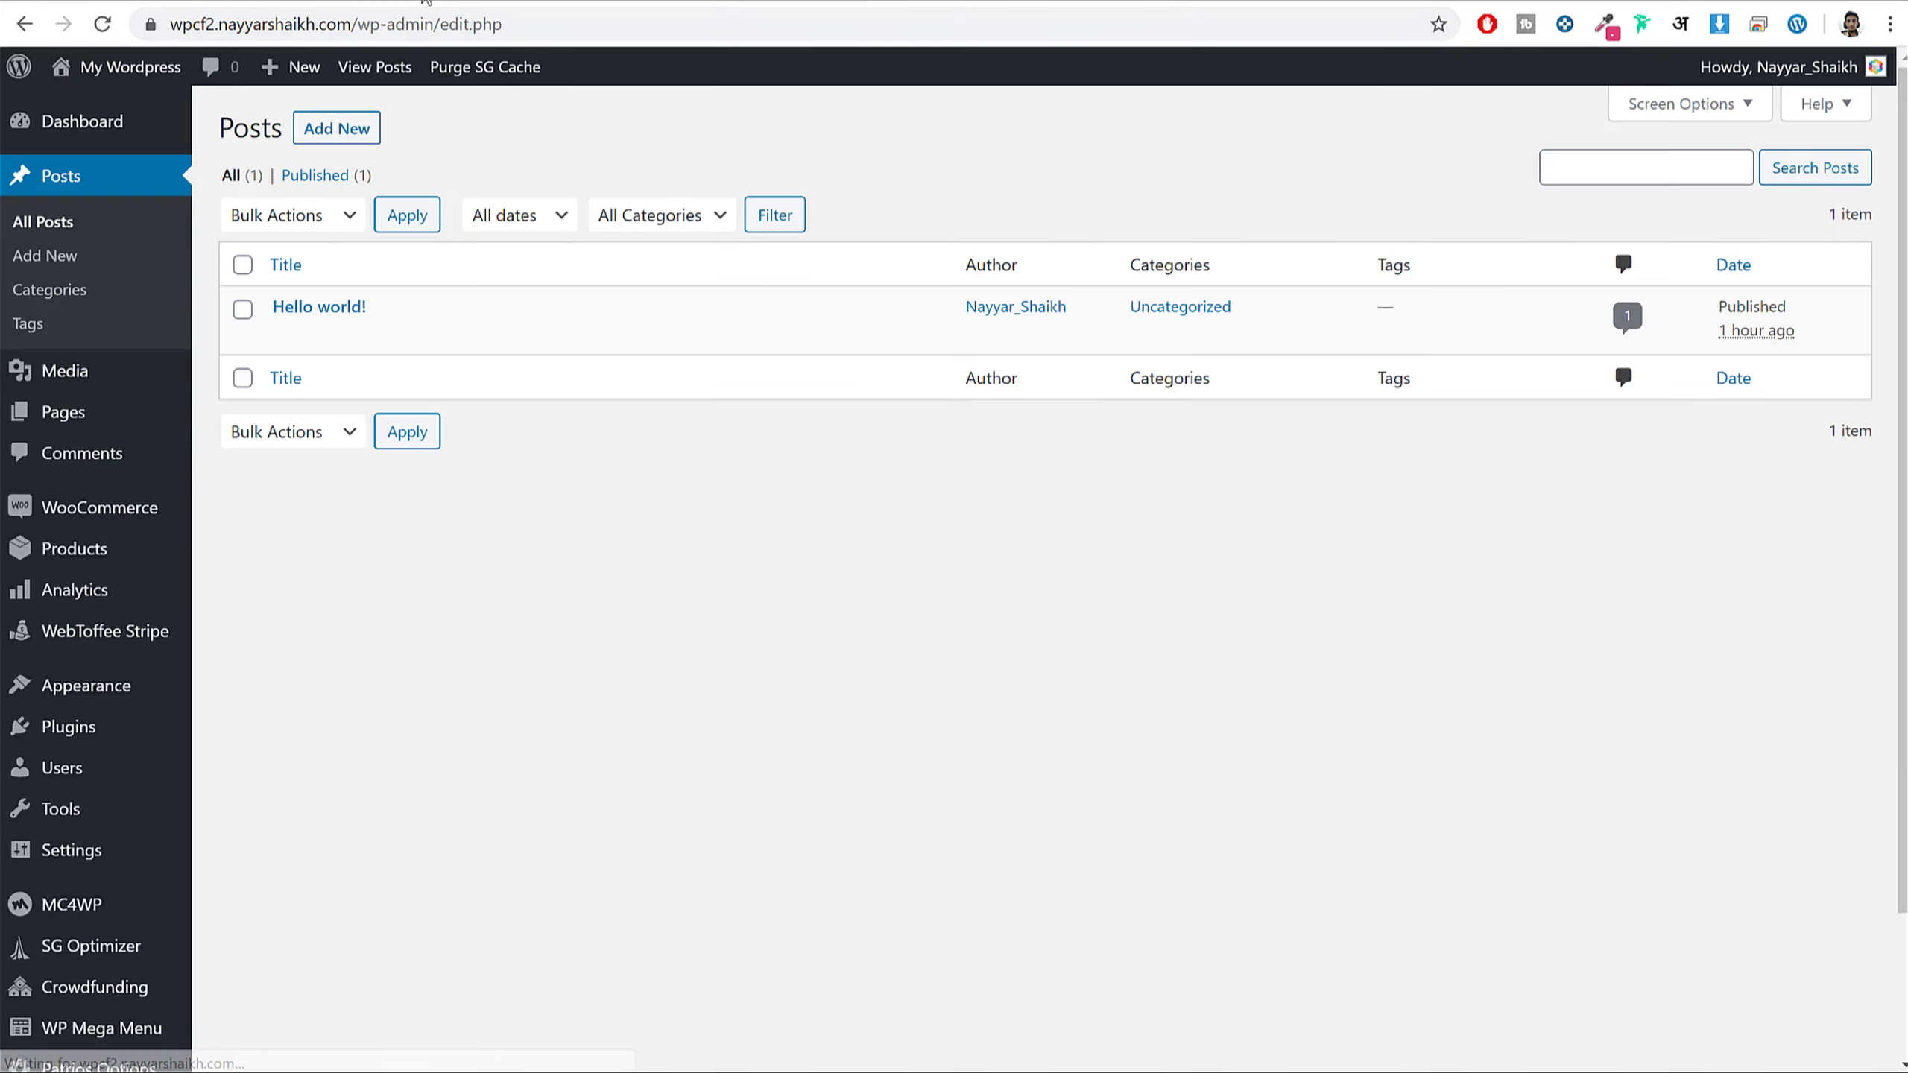
# - Open the "Rising Knife Violence Alarms Britain as Youths Take Up Blades" post on the Patrios demo and examine its content
pyautogui.click(425, 2)
pyautogui.scroll(3, 599, 506)
pyautogui.scroll(-1, 705, 522)
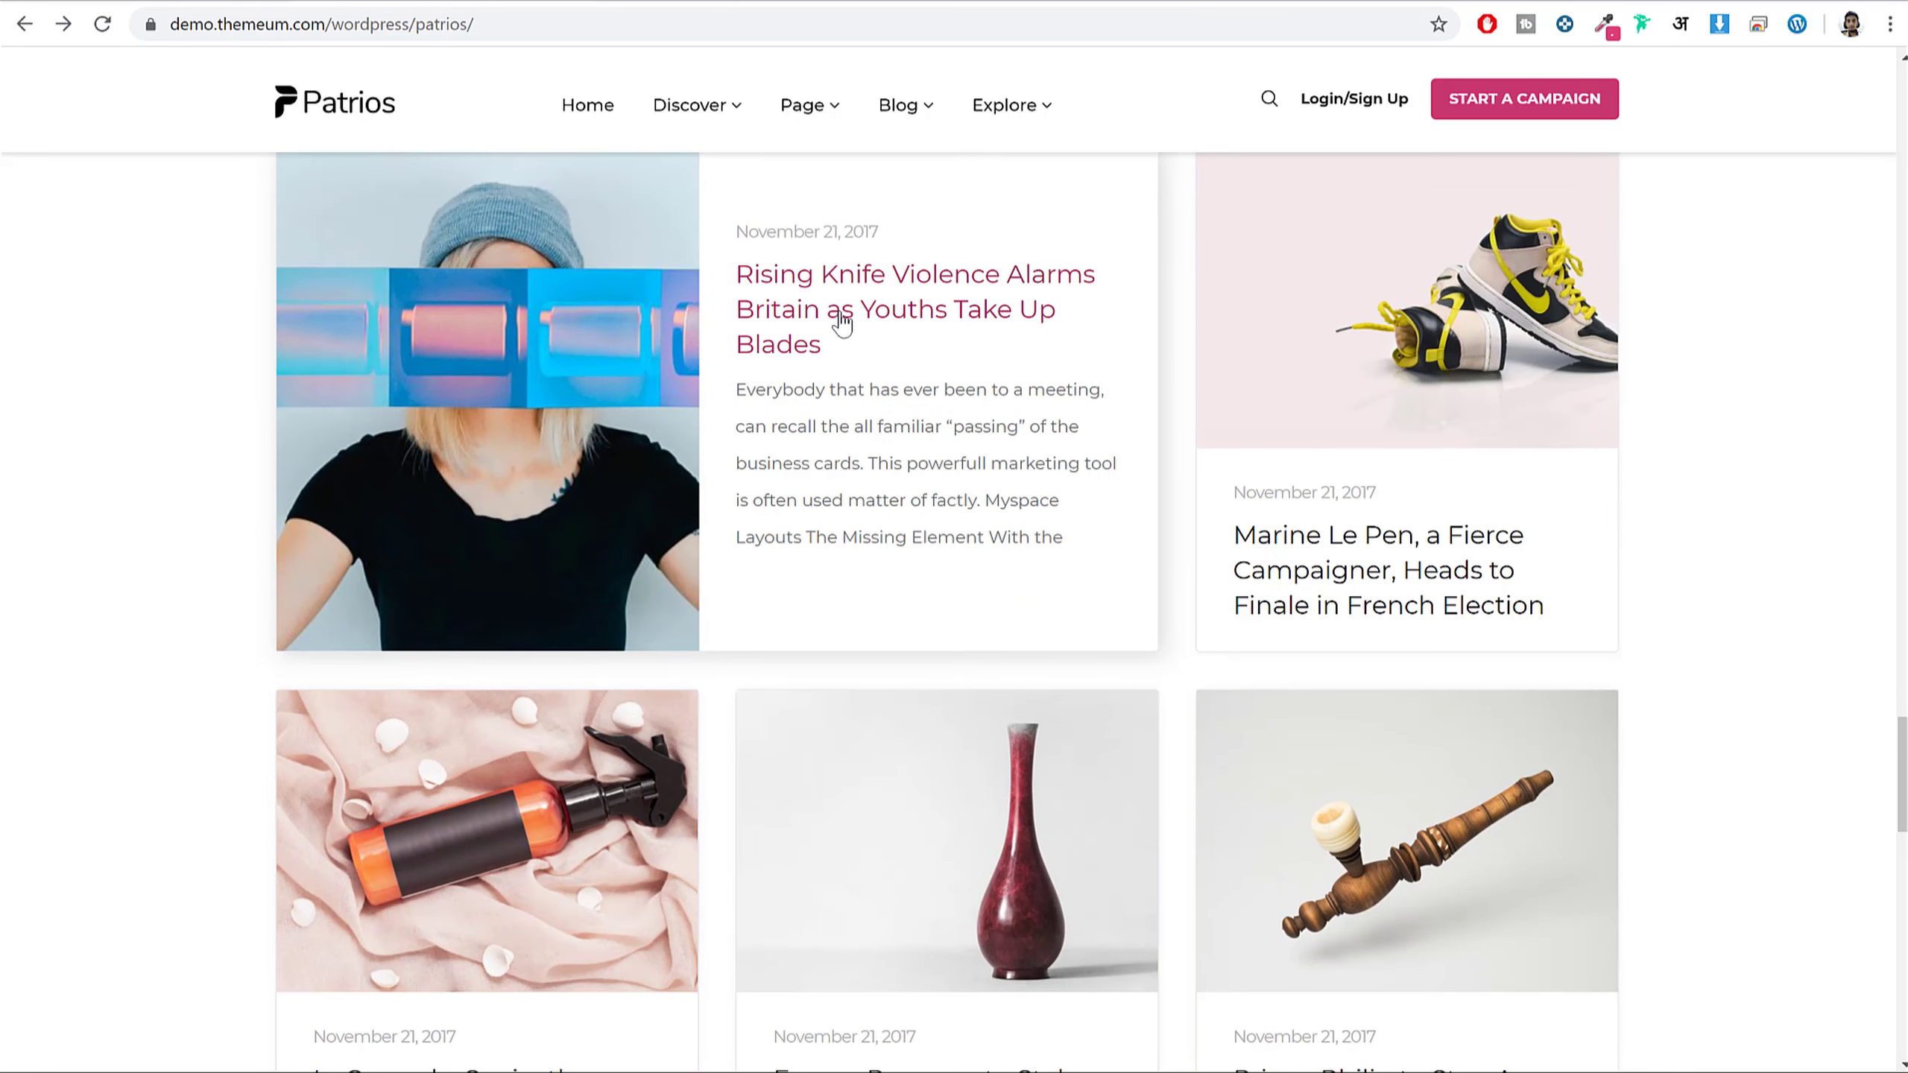
pyautogui.click(842, 324)
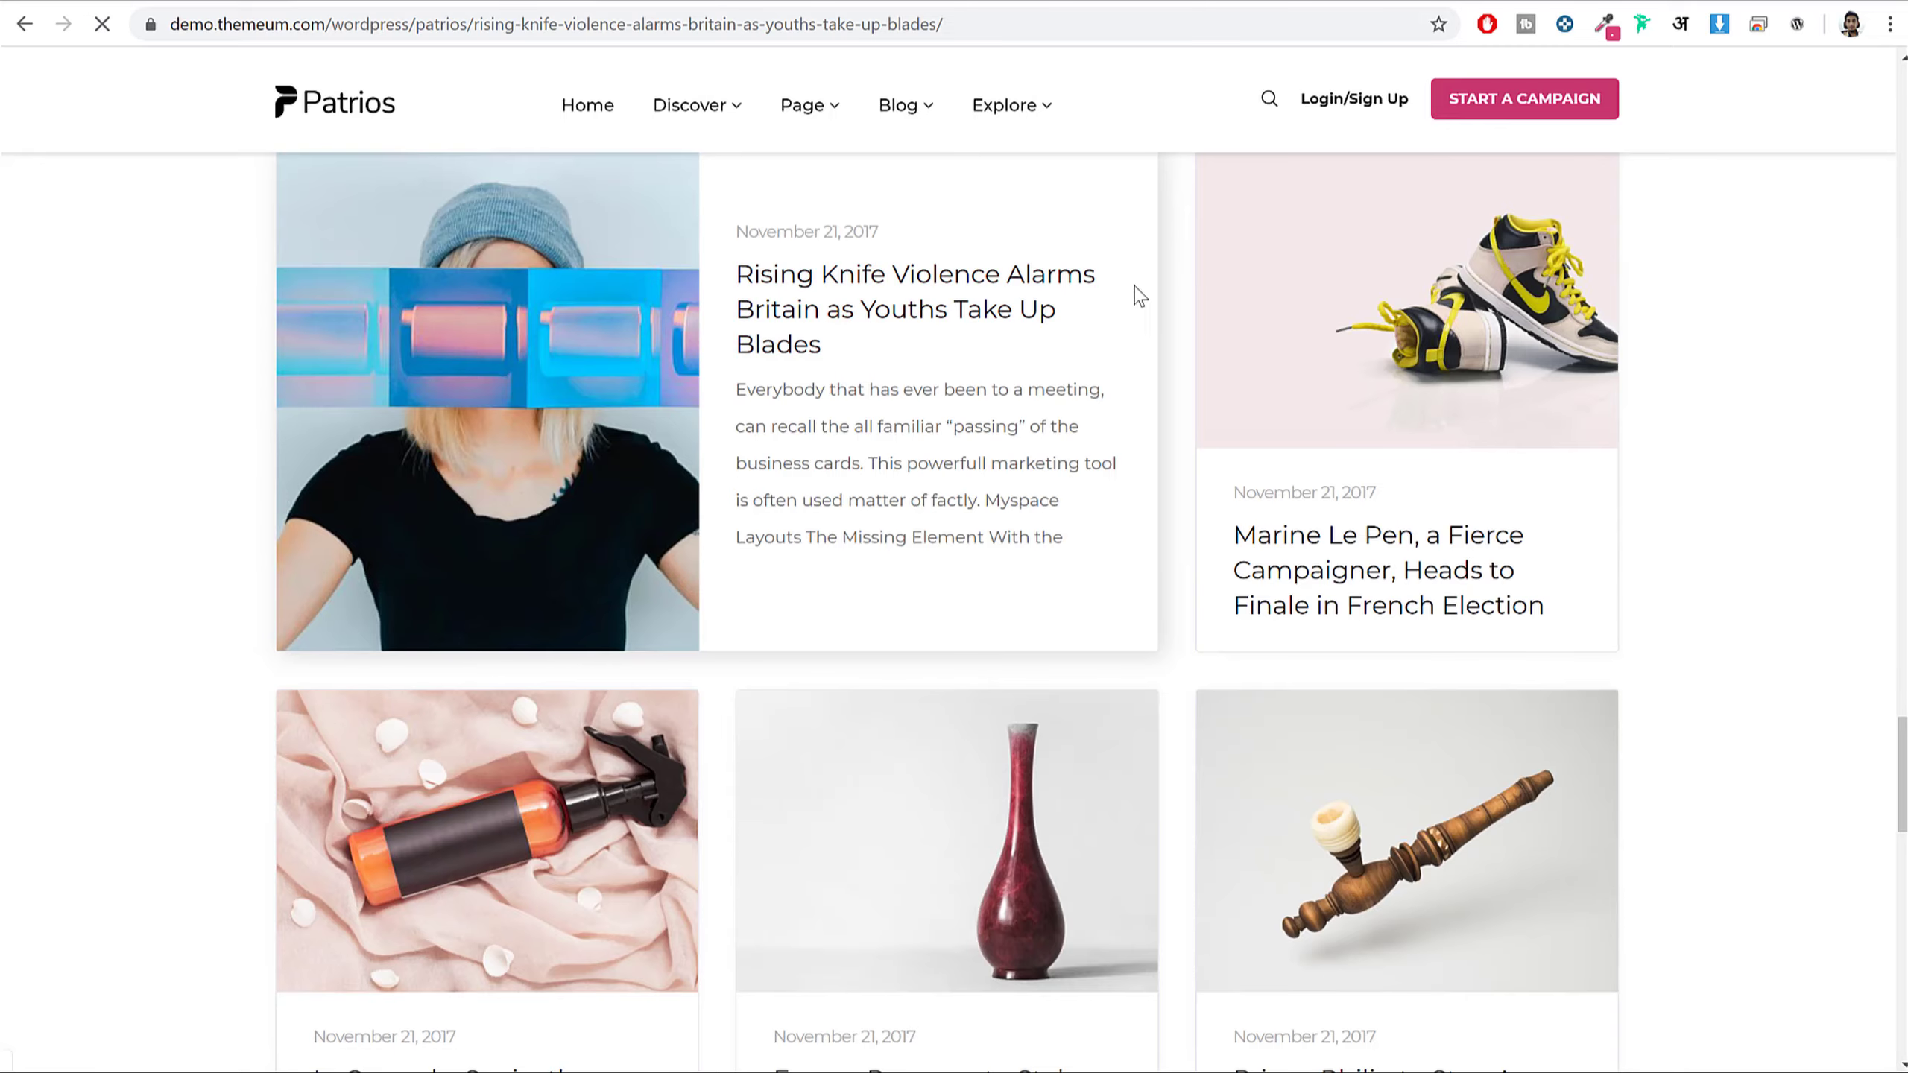
pyautogui.scroll(-6, 1490, 520)
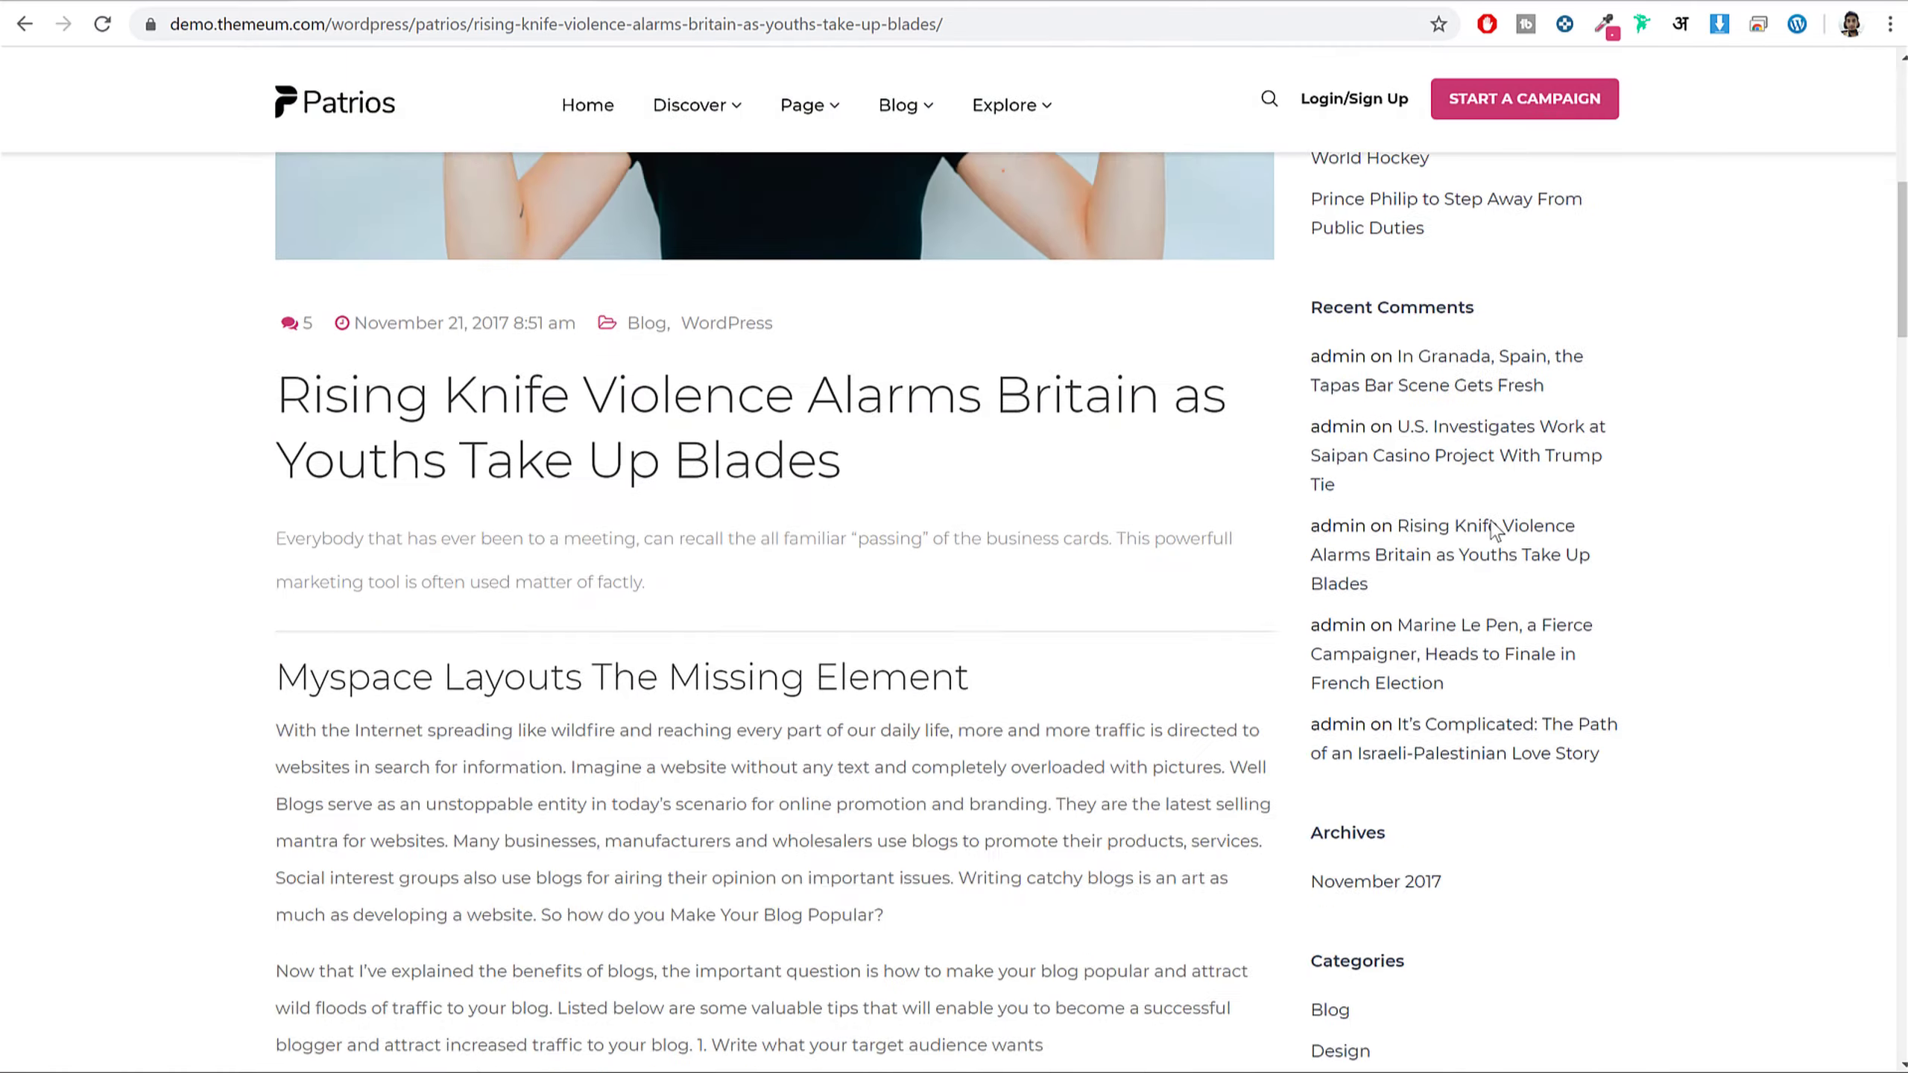
pyautogui.scroll(-15, 1493, 528)
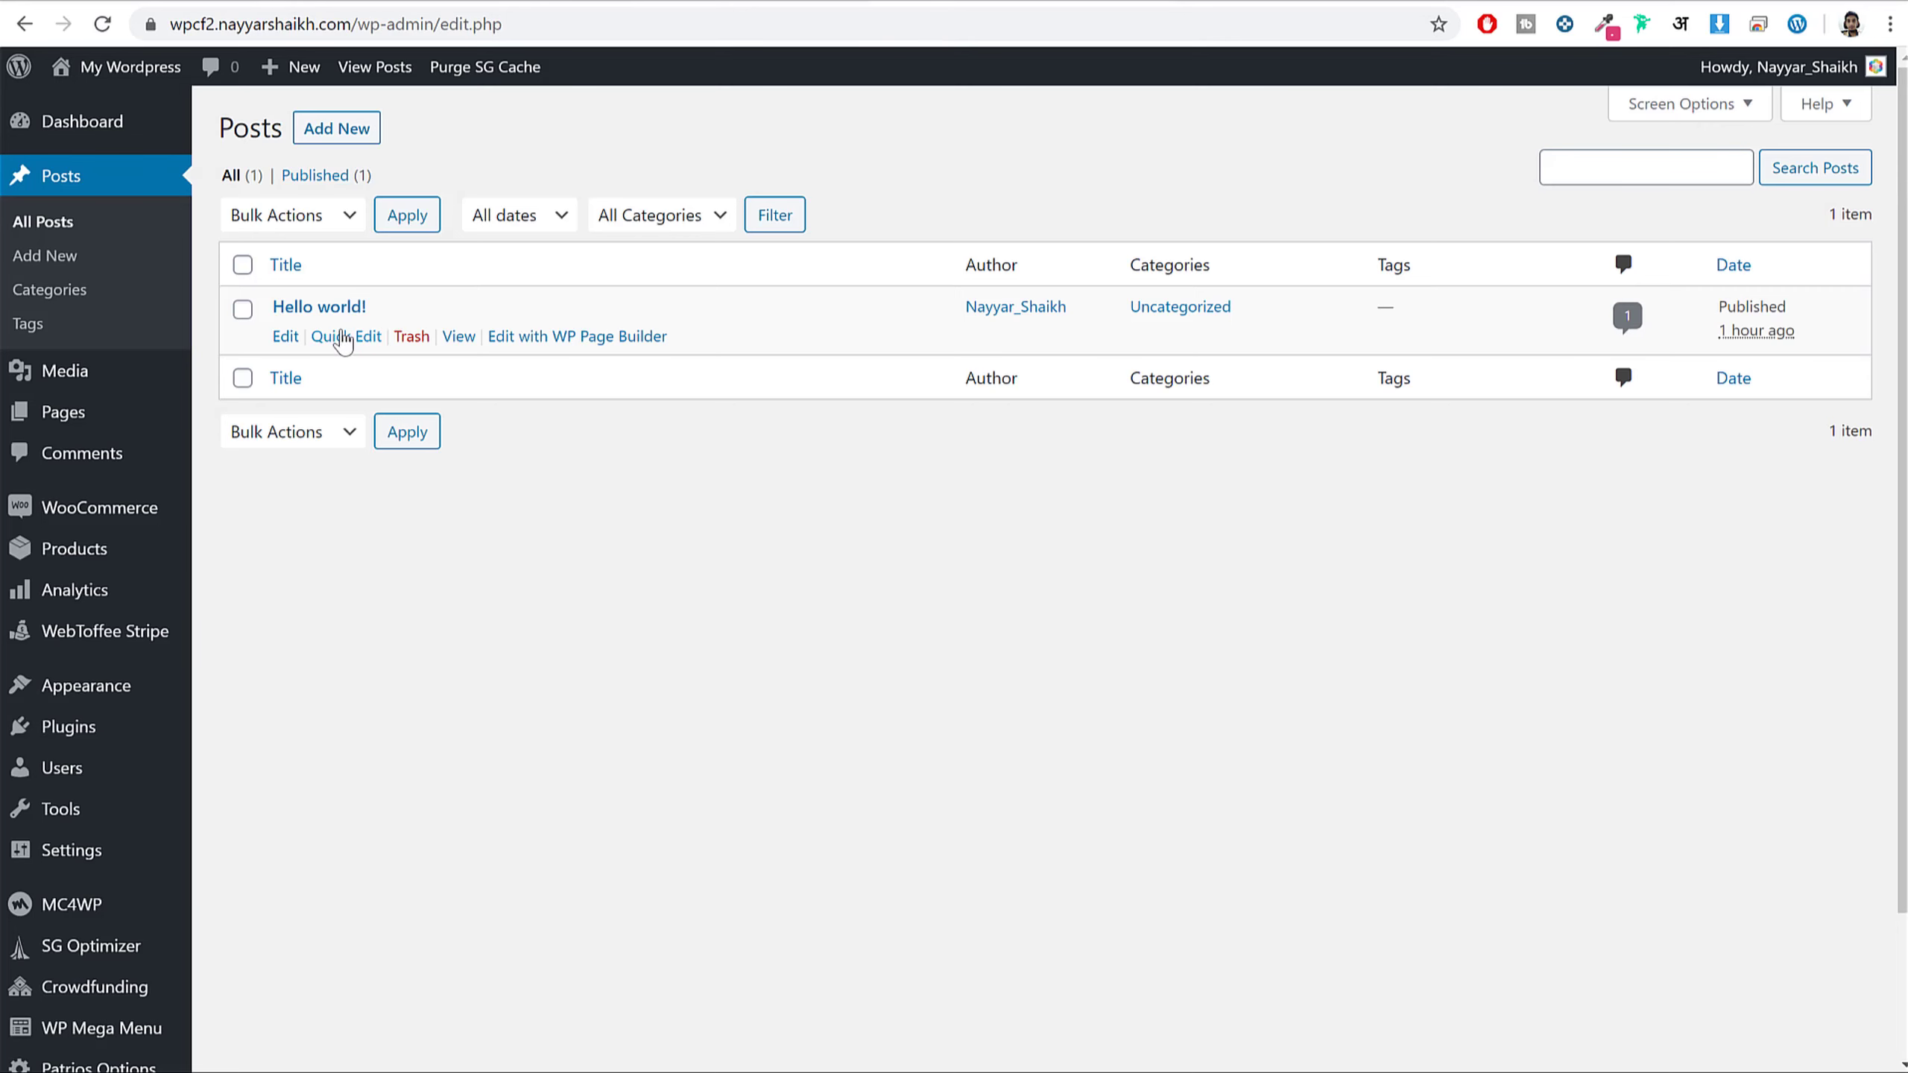
# - Move the "Hello world!" post to the Trash, check the demo post's body text, and start a new post
pyautogui.moveTo(421, 311); pyautogui.dragTo(266, 310)
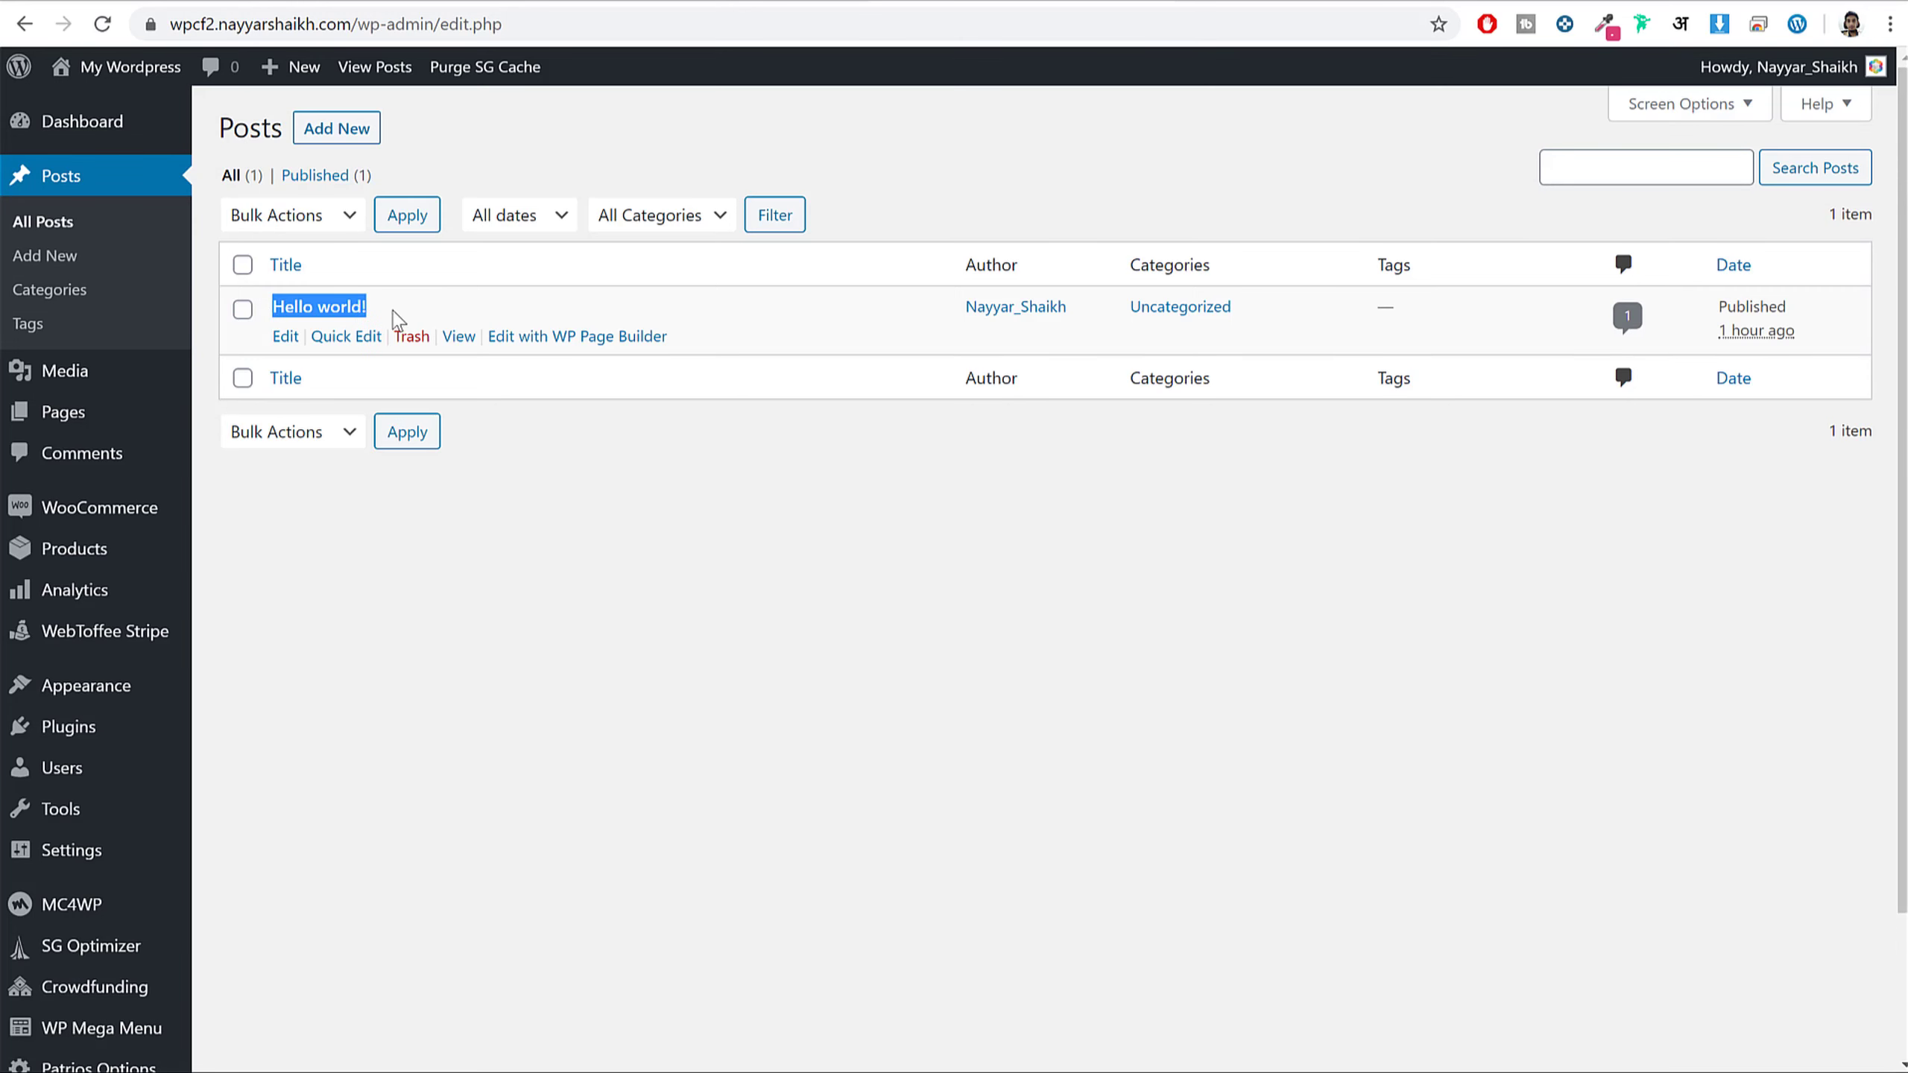
pyautogui.click(420, 342)
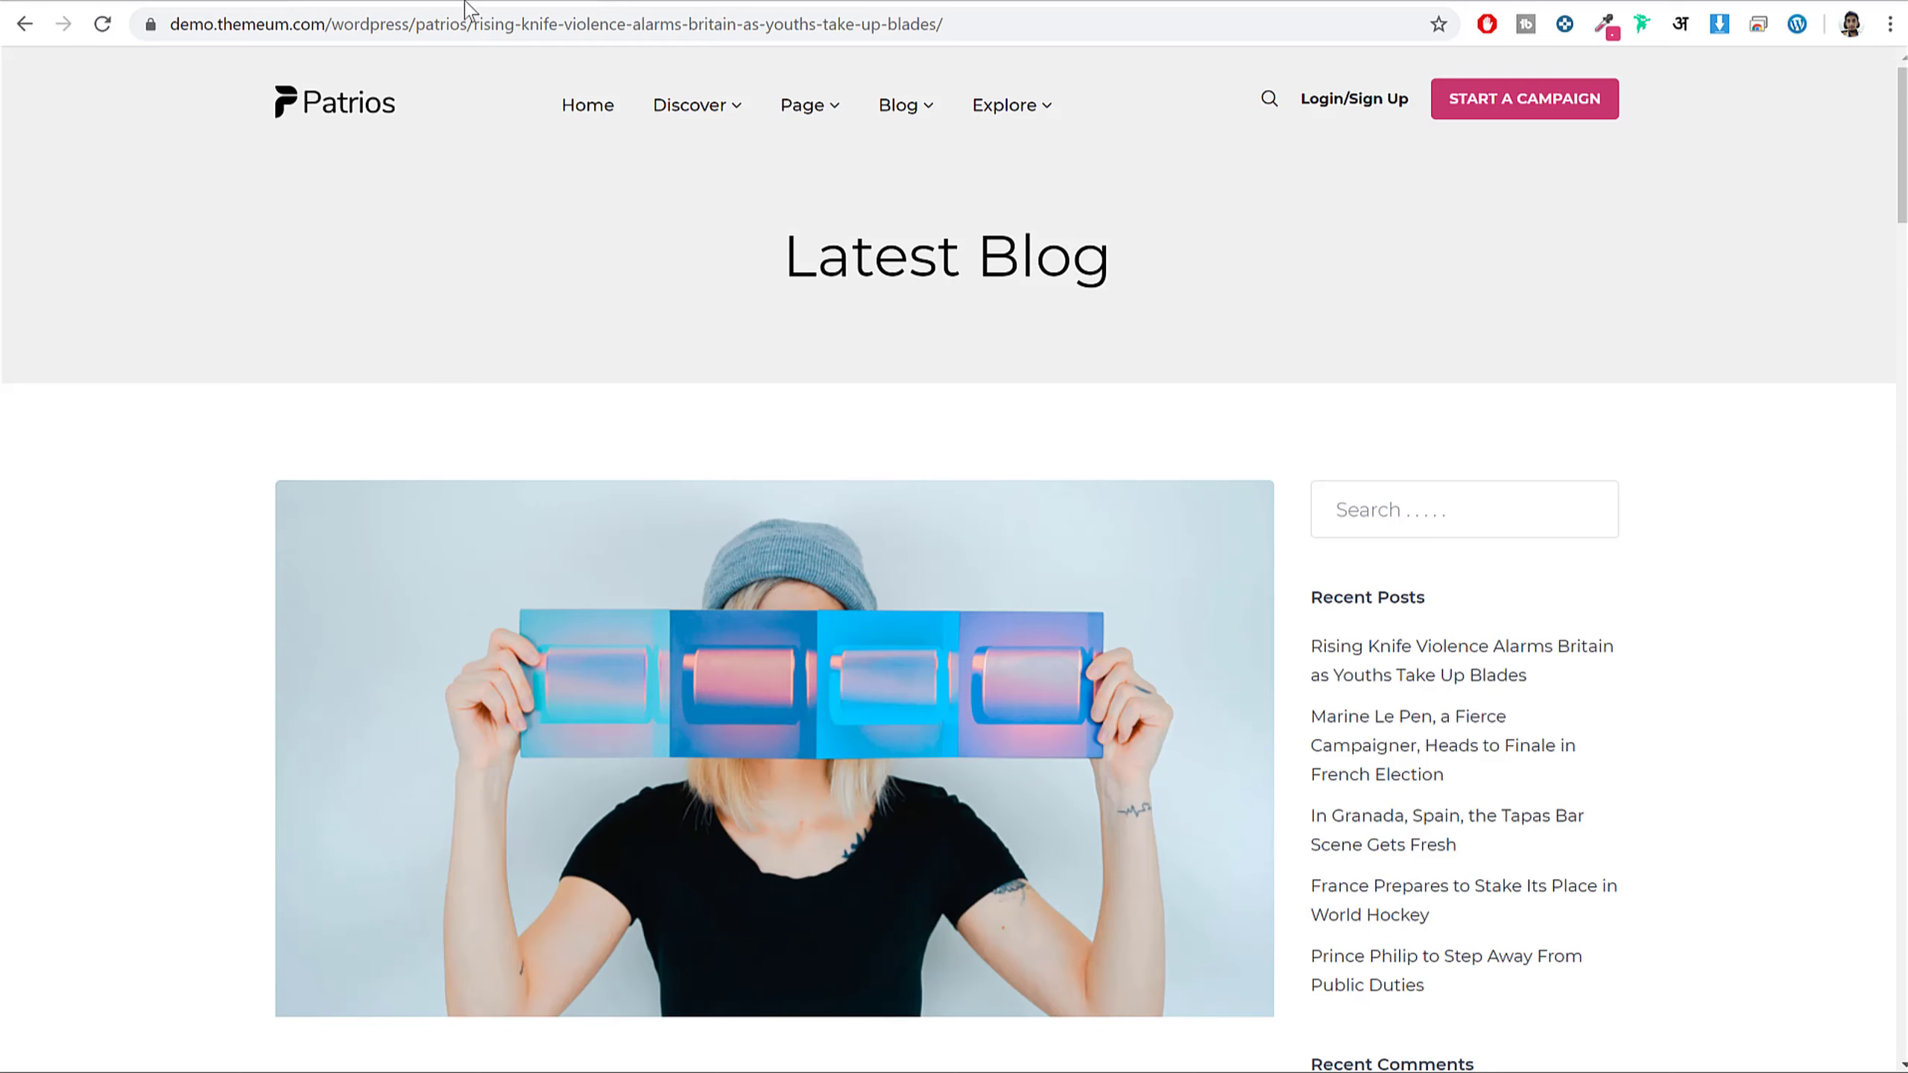
pyautogui.scroll(-10, 826, 640)
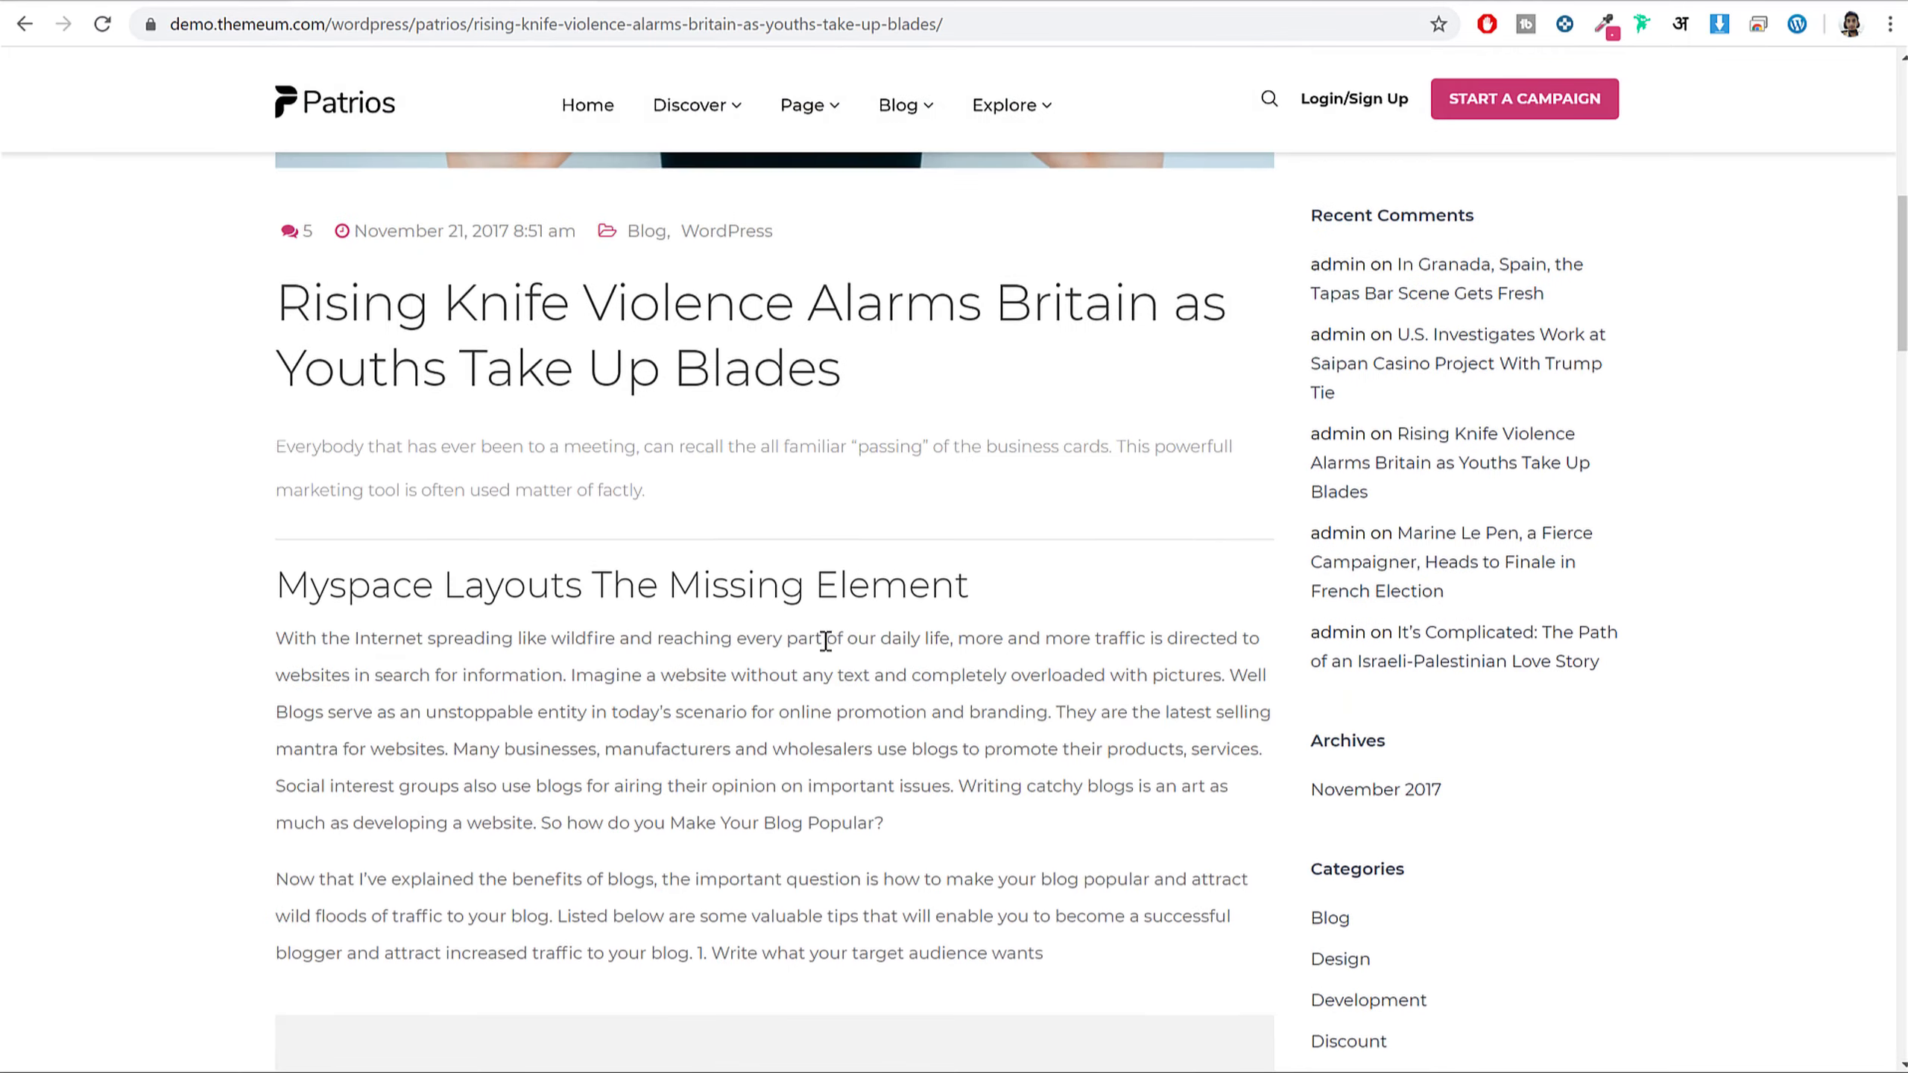
pyautogui.scroll(-3, 826, 640)
pyautogui.tripleClick(319, 436)
pyautogui.moveTo(319, 435); pyautogui.dragTo(1160, 730)
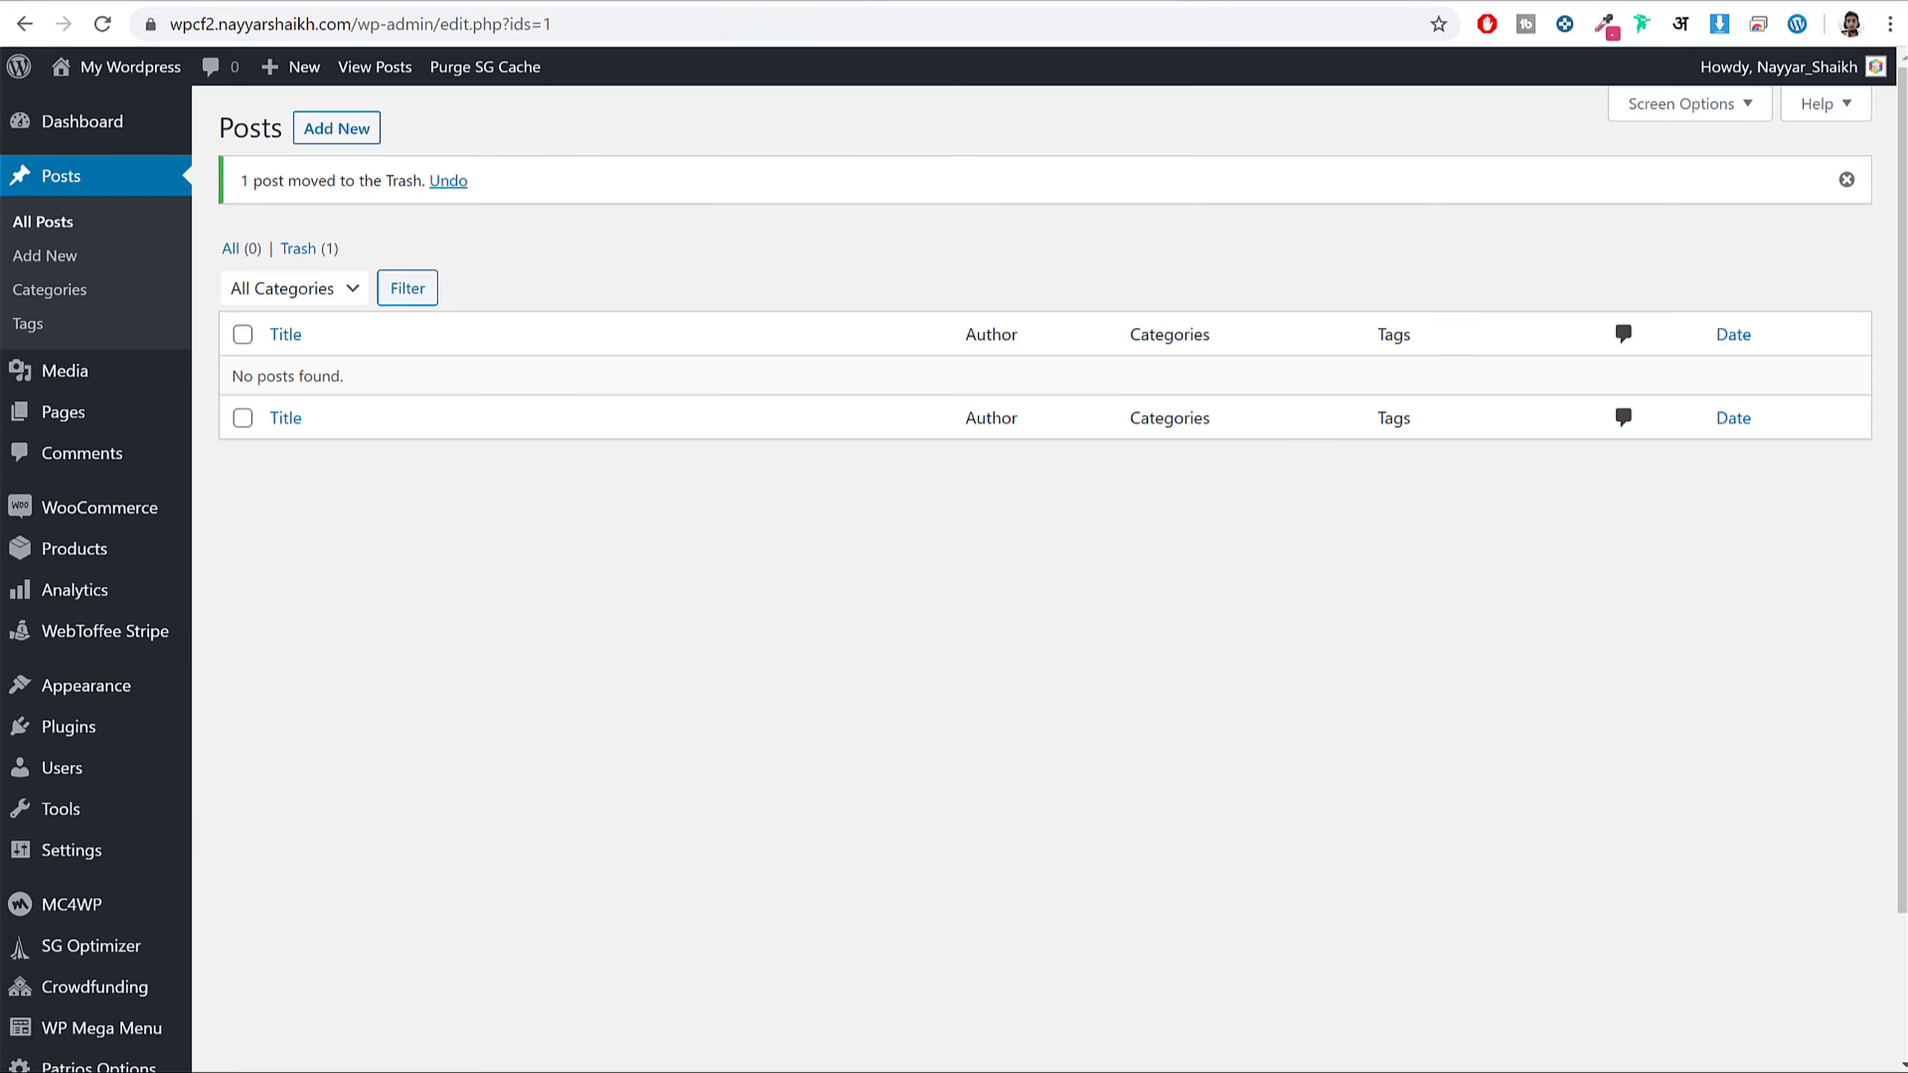
pyautogui.click(314, 139)
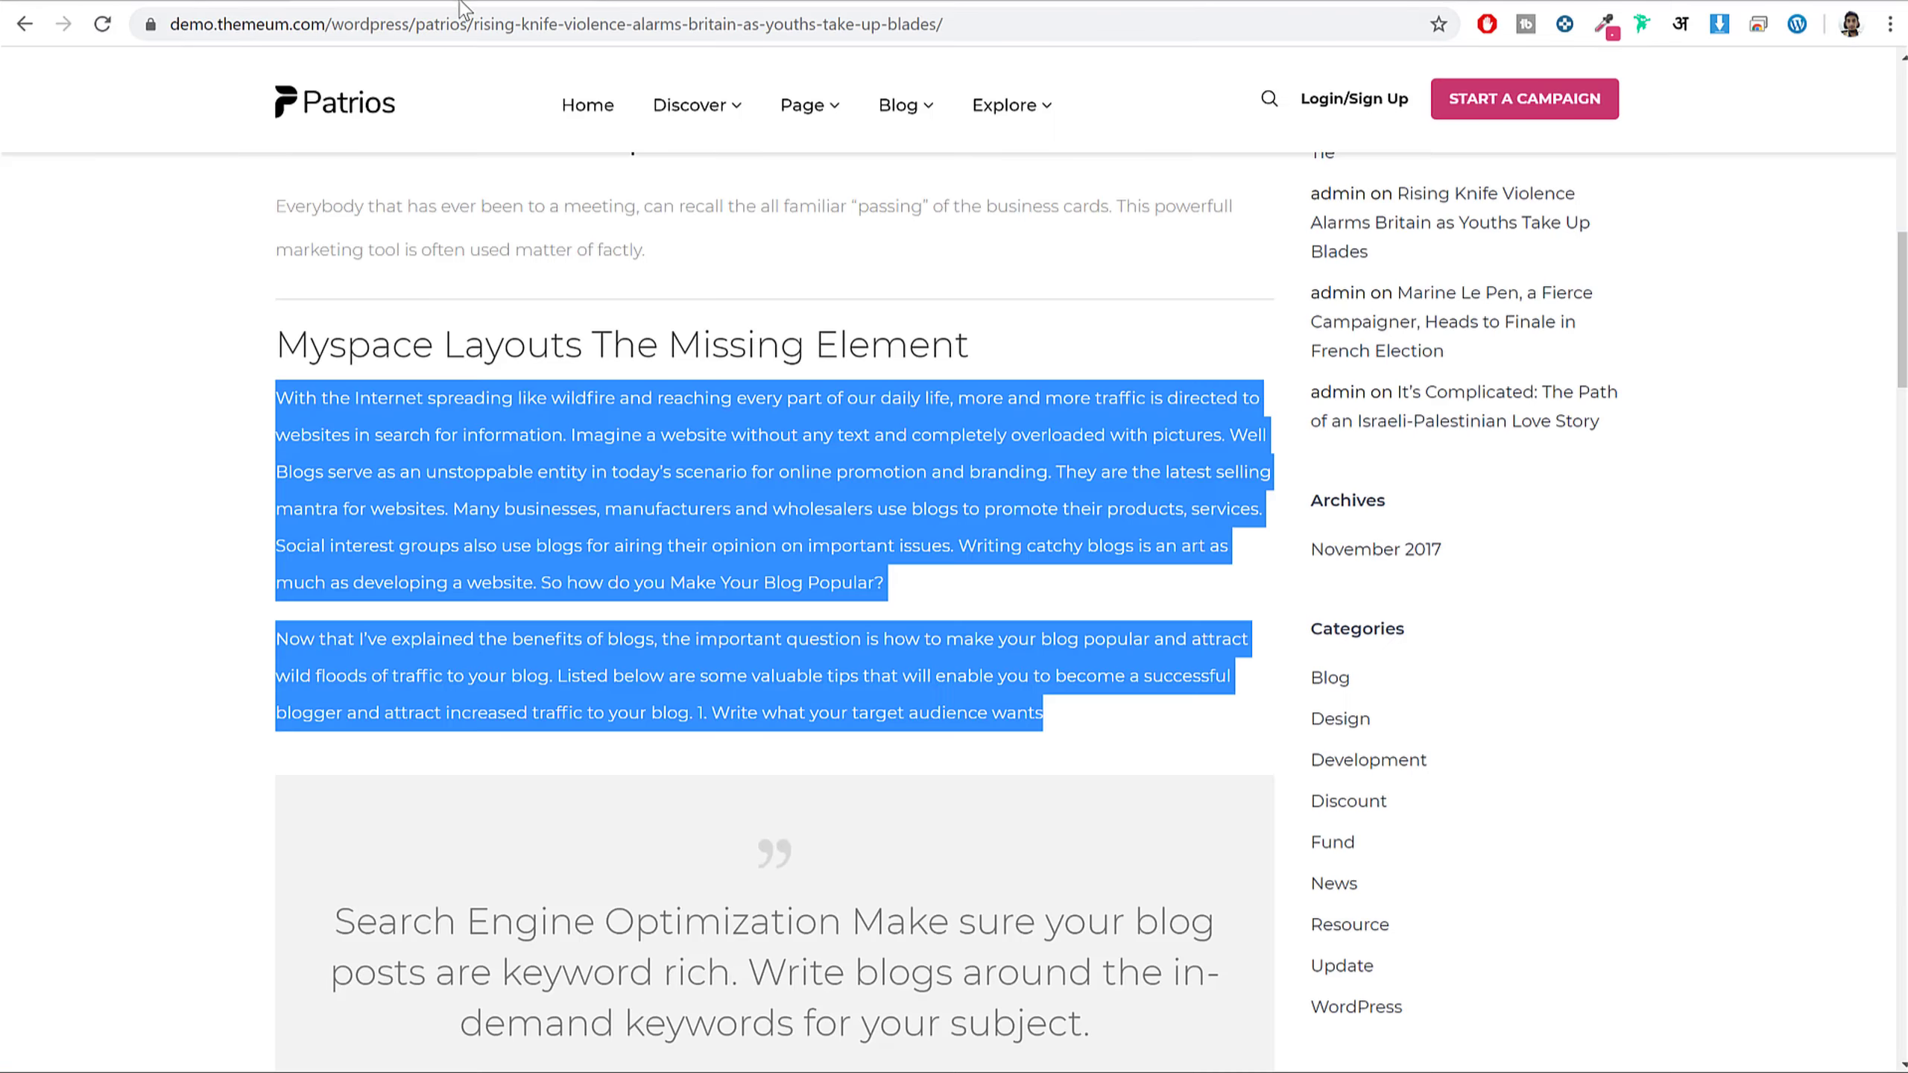
# - Title the new post "Rising Knife Violence Alarms Britain as Youths Take Up Blades", copied from the Patrios demo post
pyautogui.scroll(10, 739, 562)
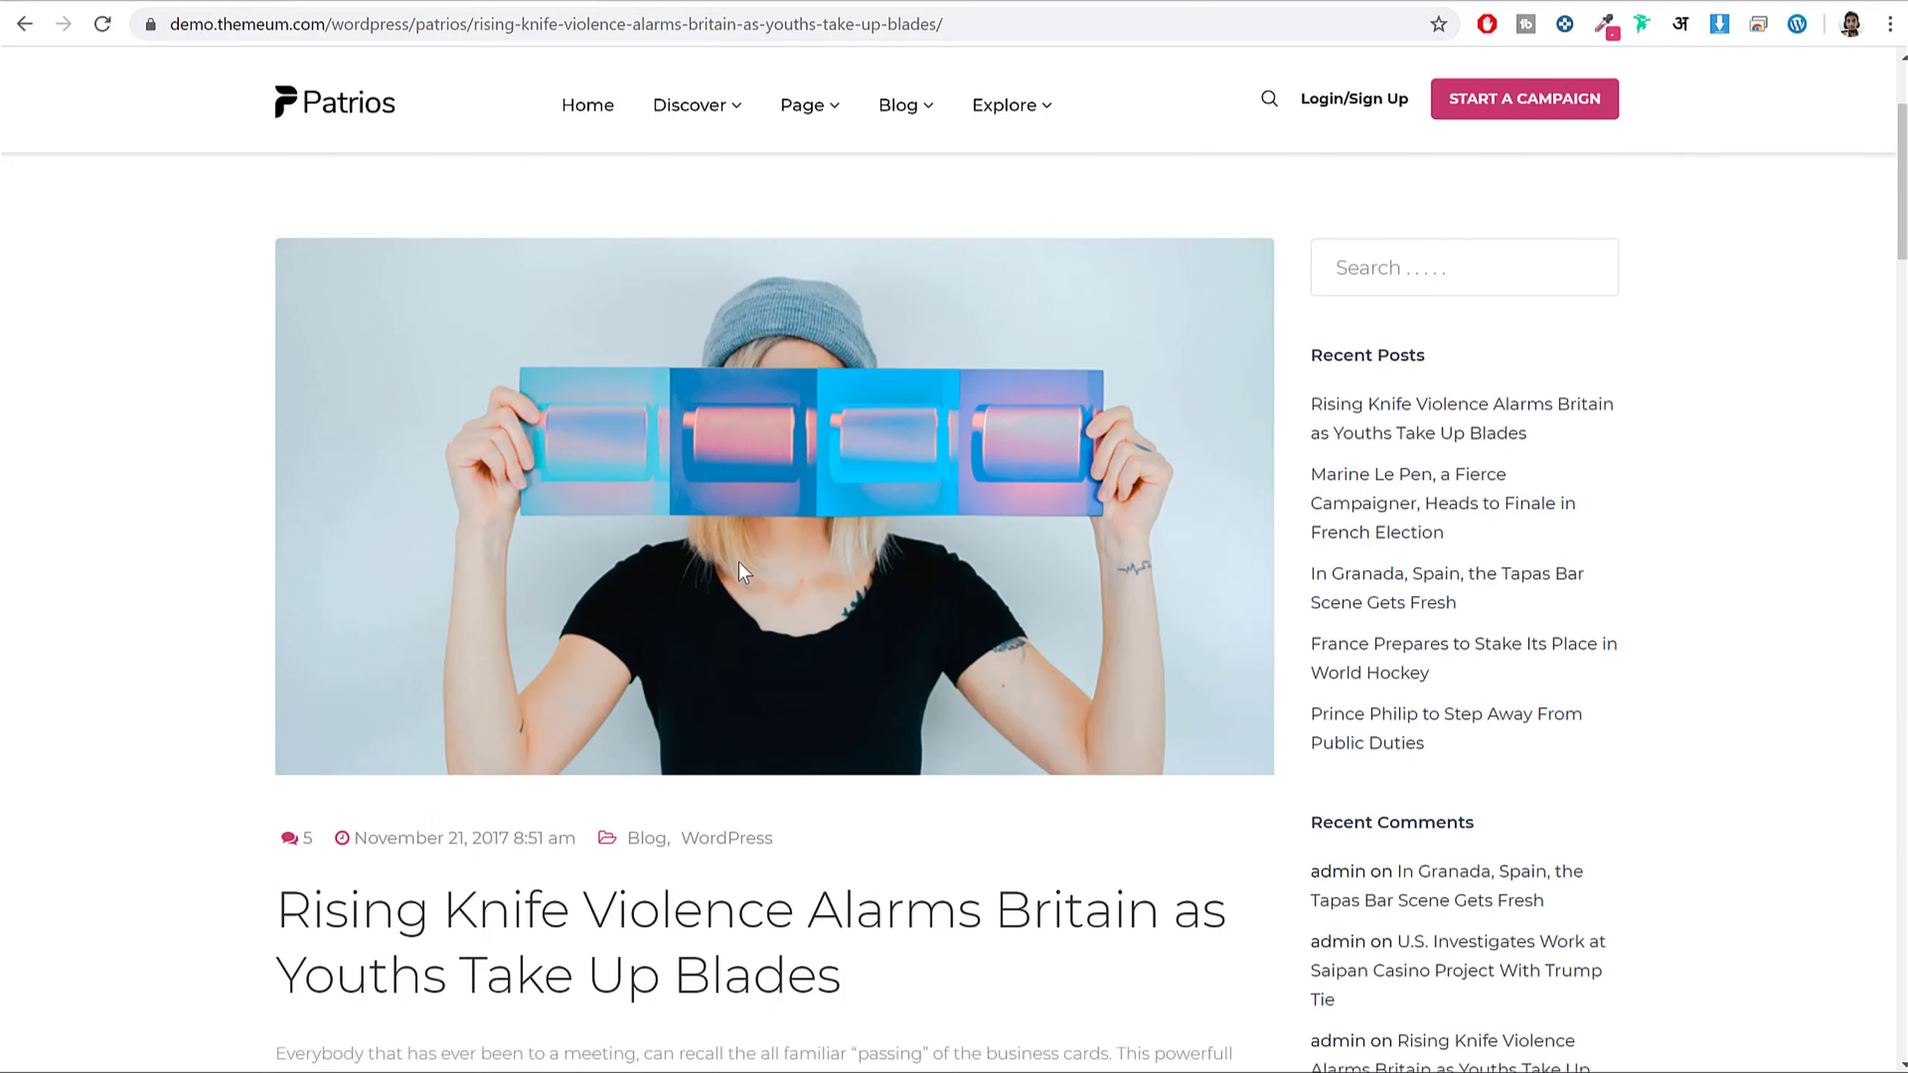
pyautogui.scroll(-5, 740, 562)
pyautogui.tripleClick(661, 567)
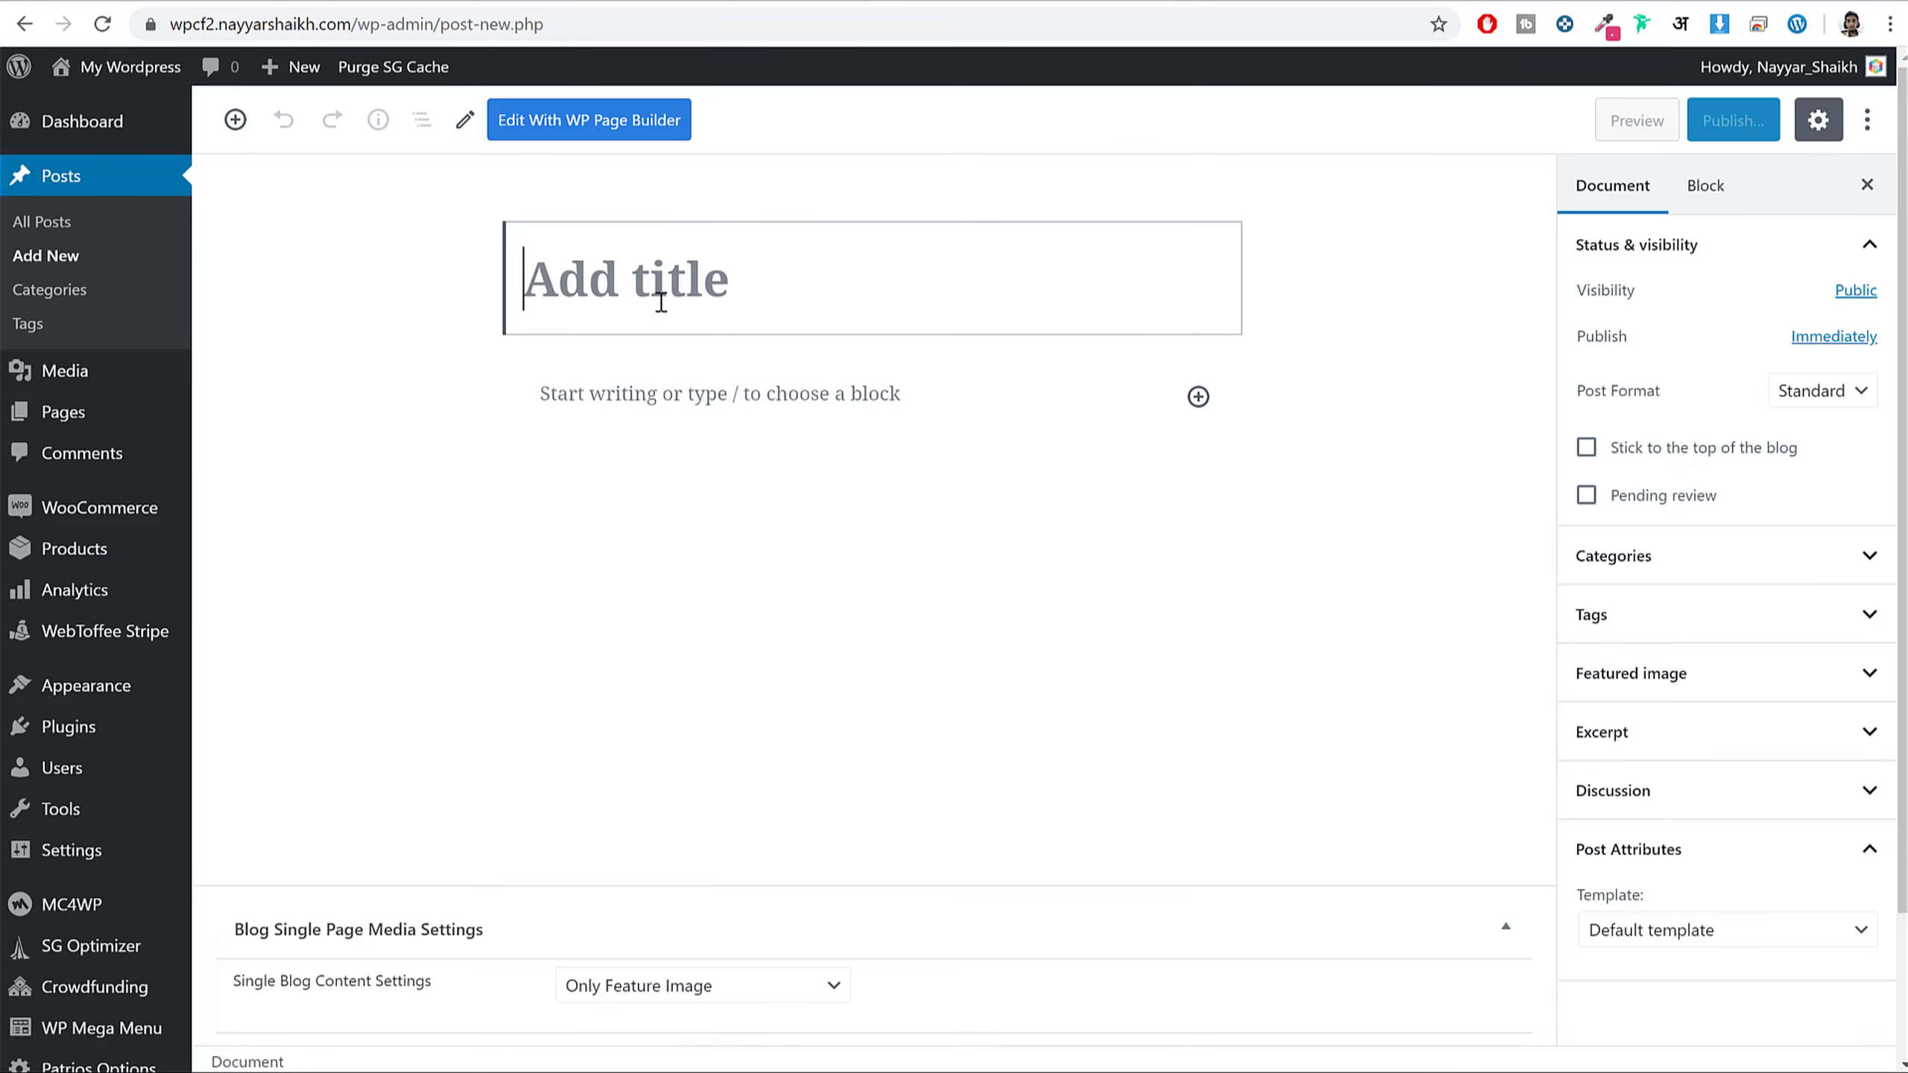
pyautogui.write('Rising Knife Violence Alarms Britain as Youths Take Up Blades')
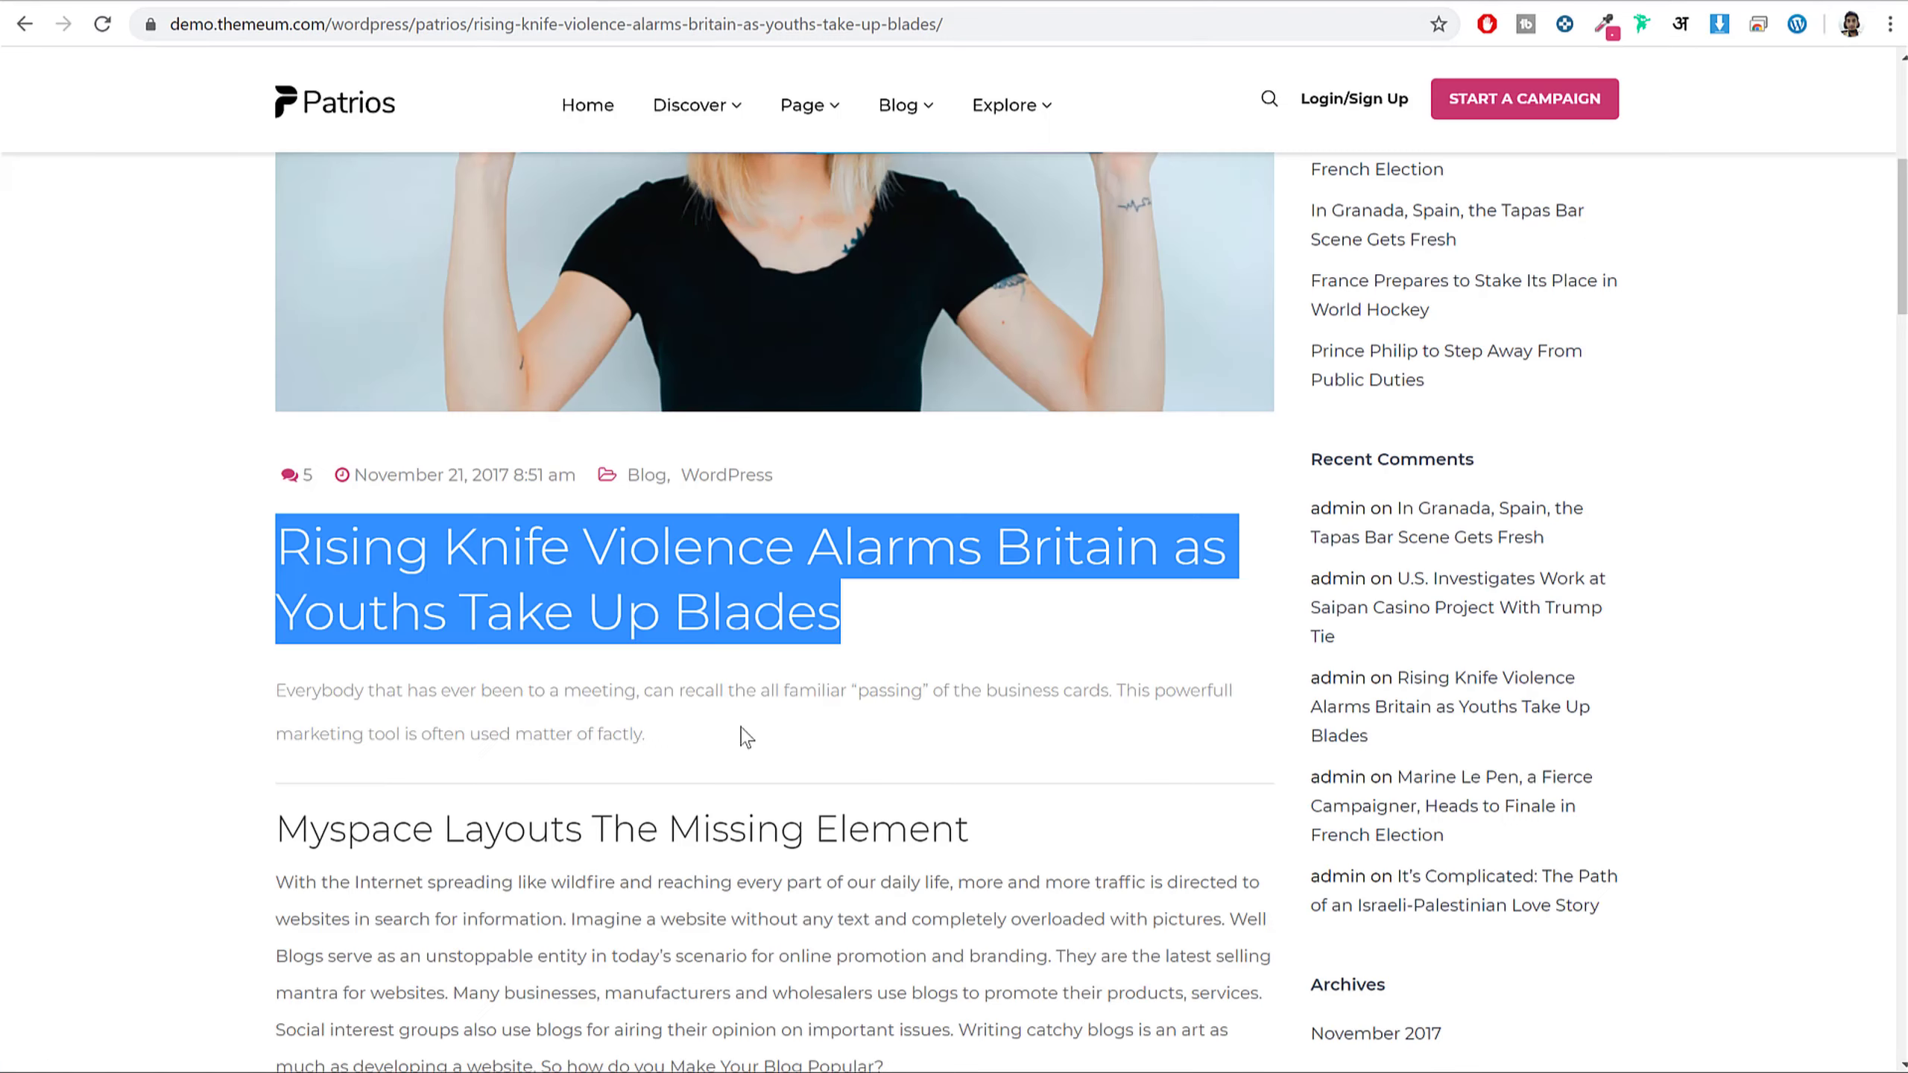
# - Fill the post body with the demo post's paragraph beginning "With the Internet spreading like wildfire"
pyautogui.scroll(-5, 745, 732)
pyautogui.tripleClick(416, 538)
pyautogui.hotkey('ctrl', 'c')
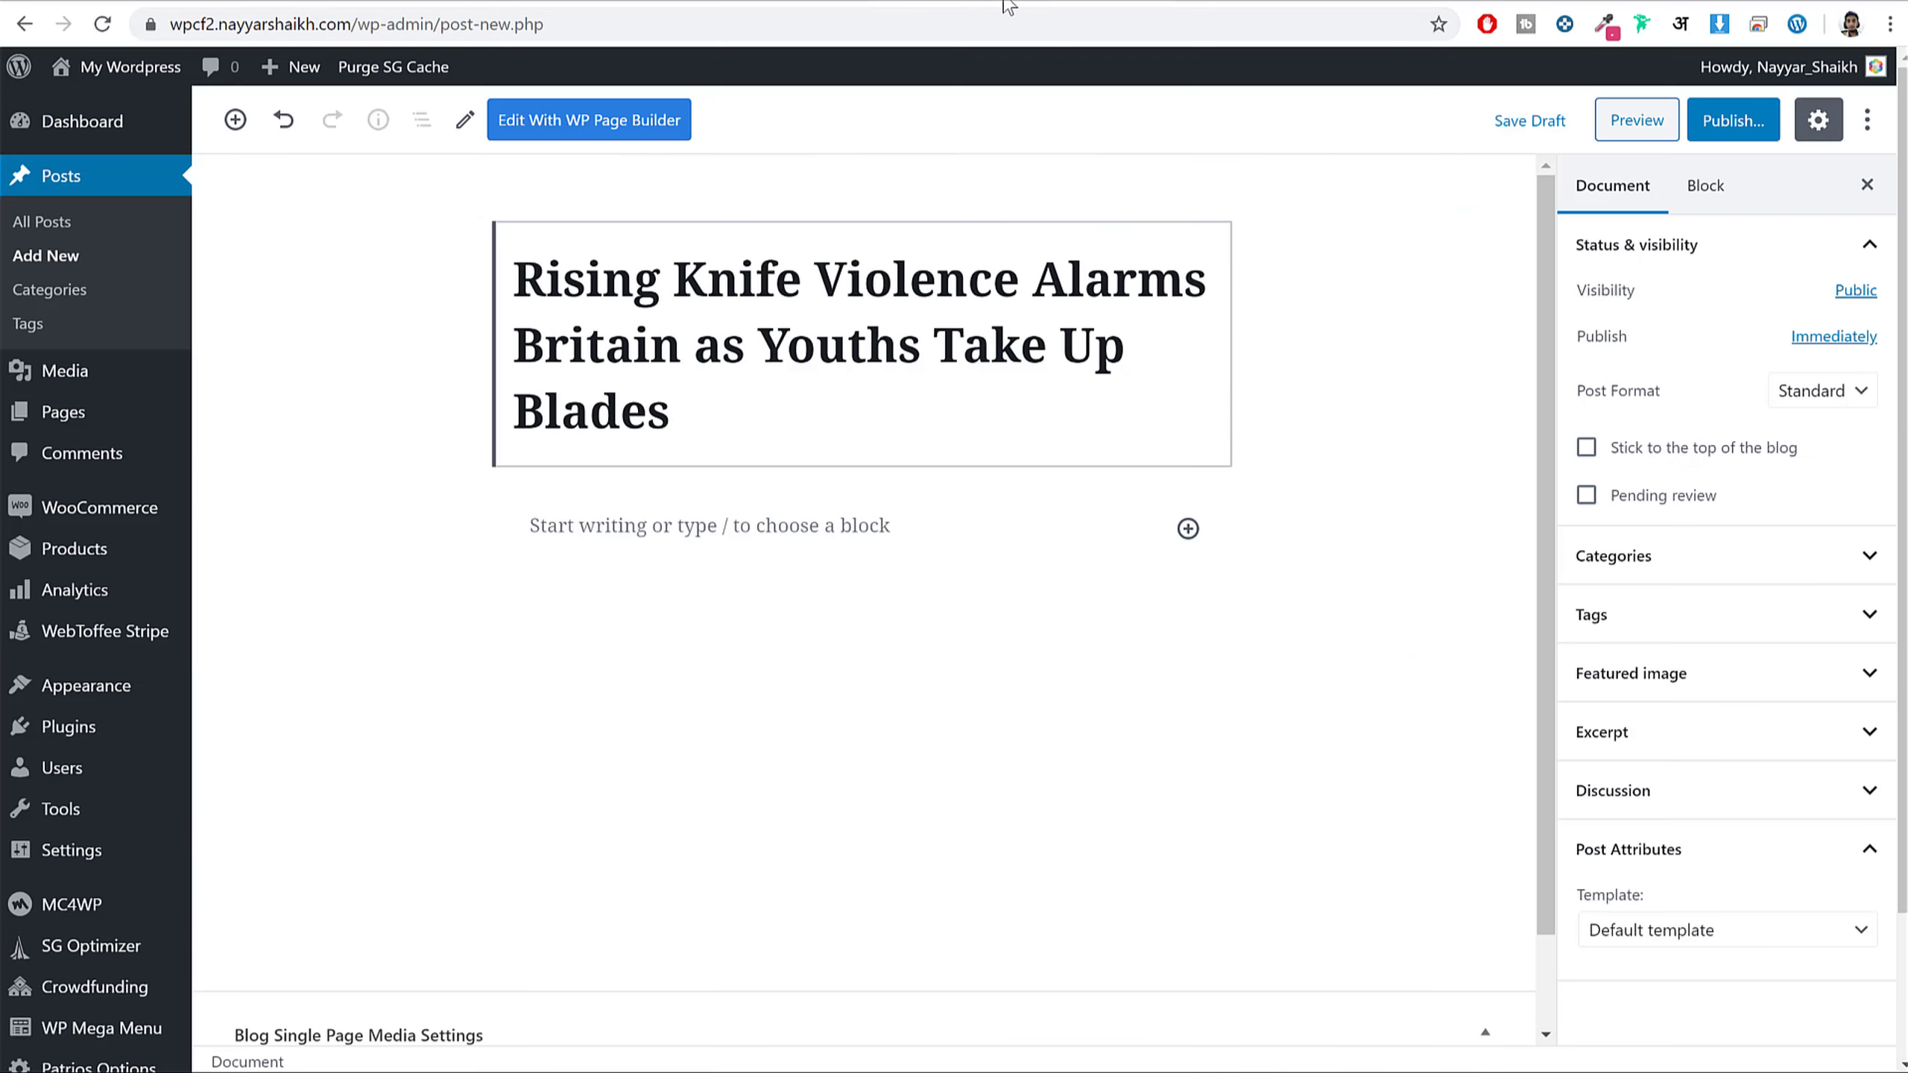
pyautogui.click(705, 520)
pyautogui.hotkey('ctrl', 'v')
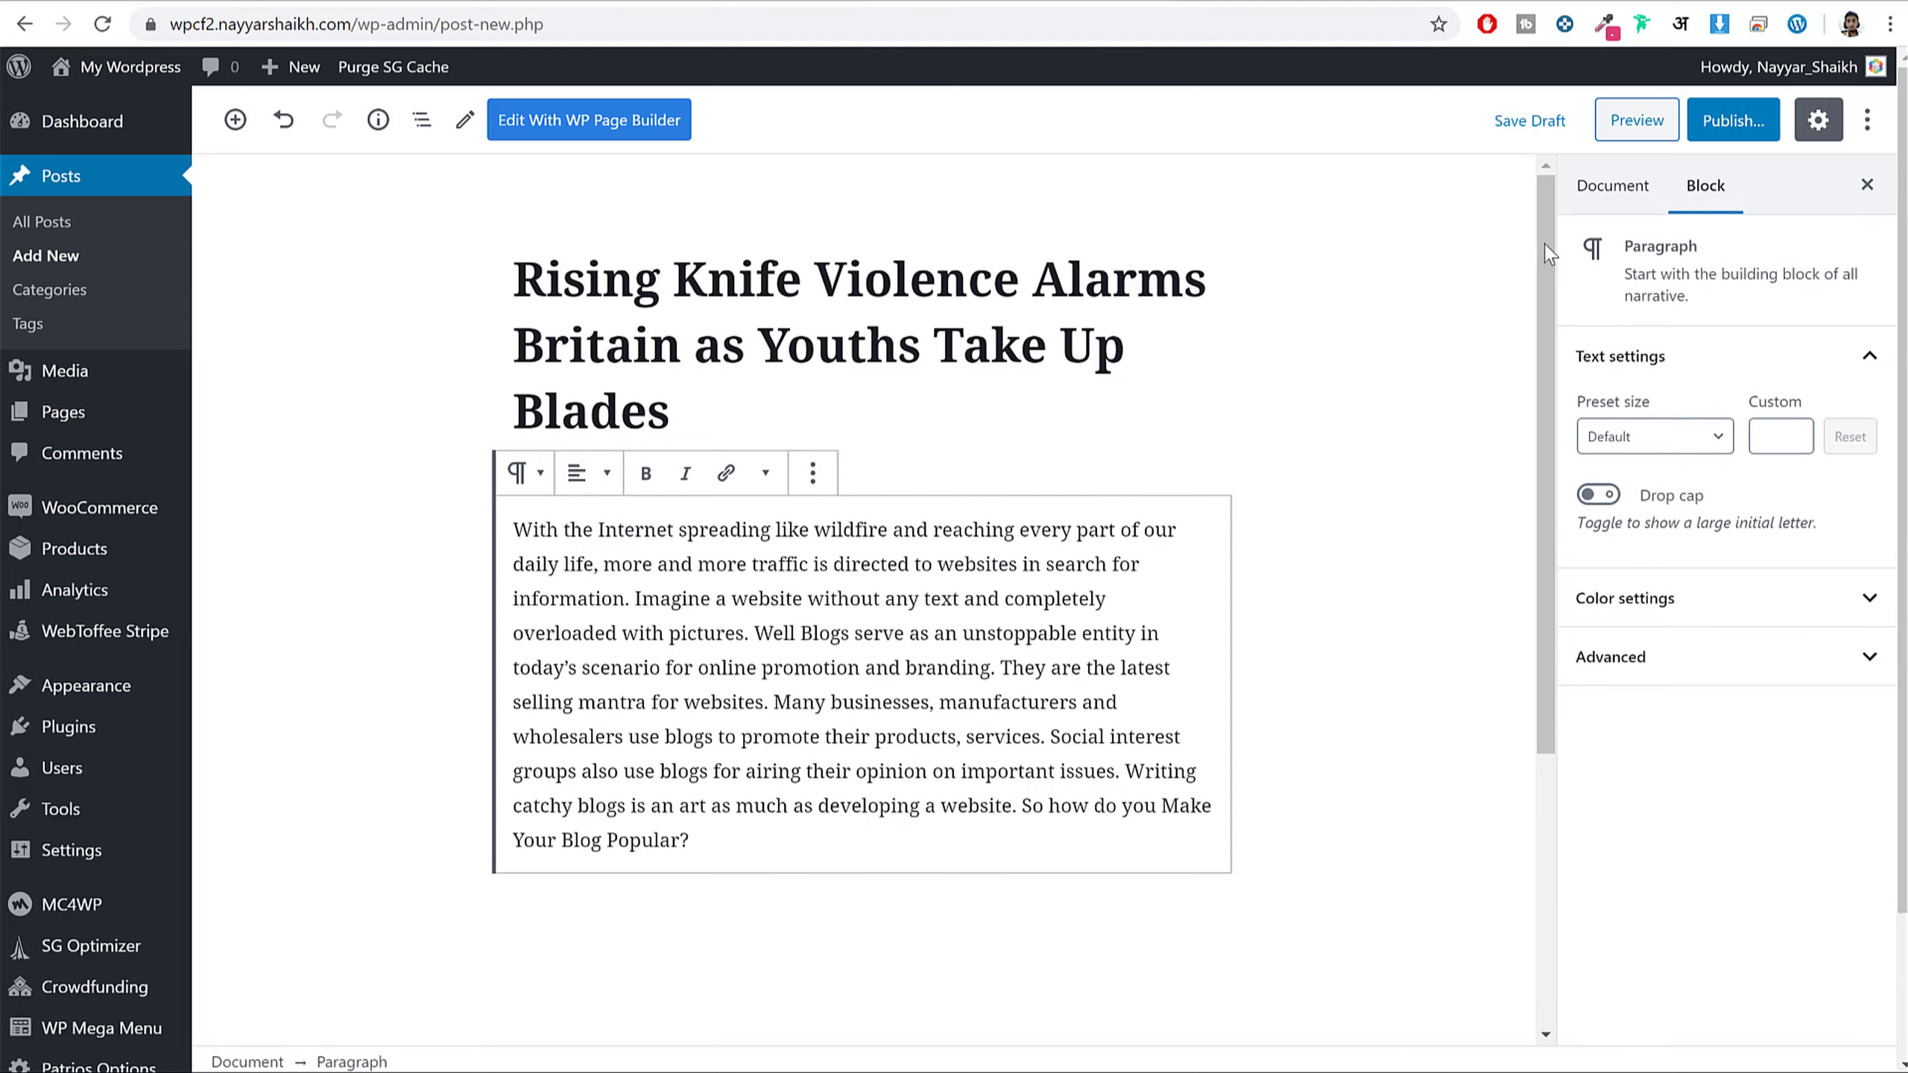
# - Set the post's featured image to the media library photo of the woman holding the blue picture strip over her face
pyautogui.click(1612, 185)
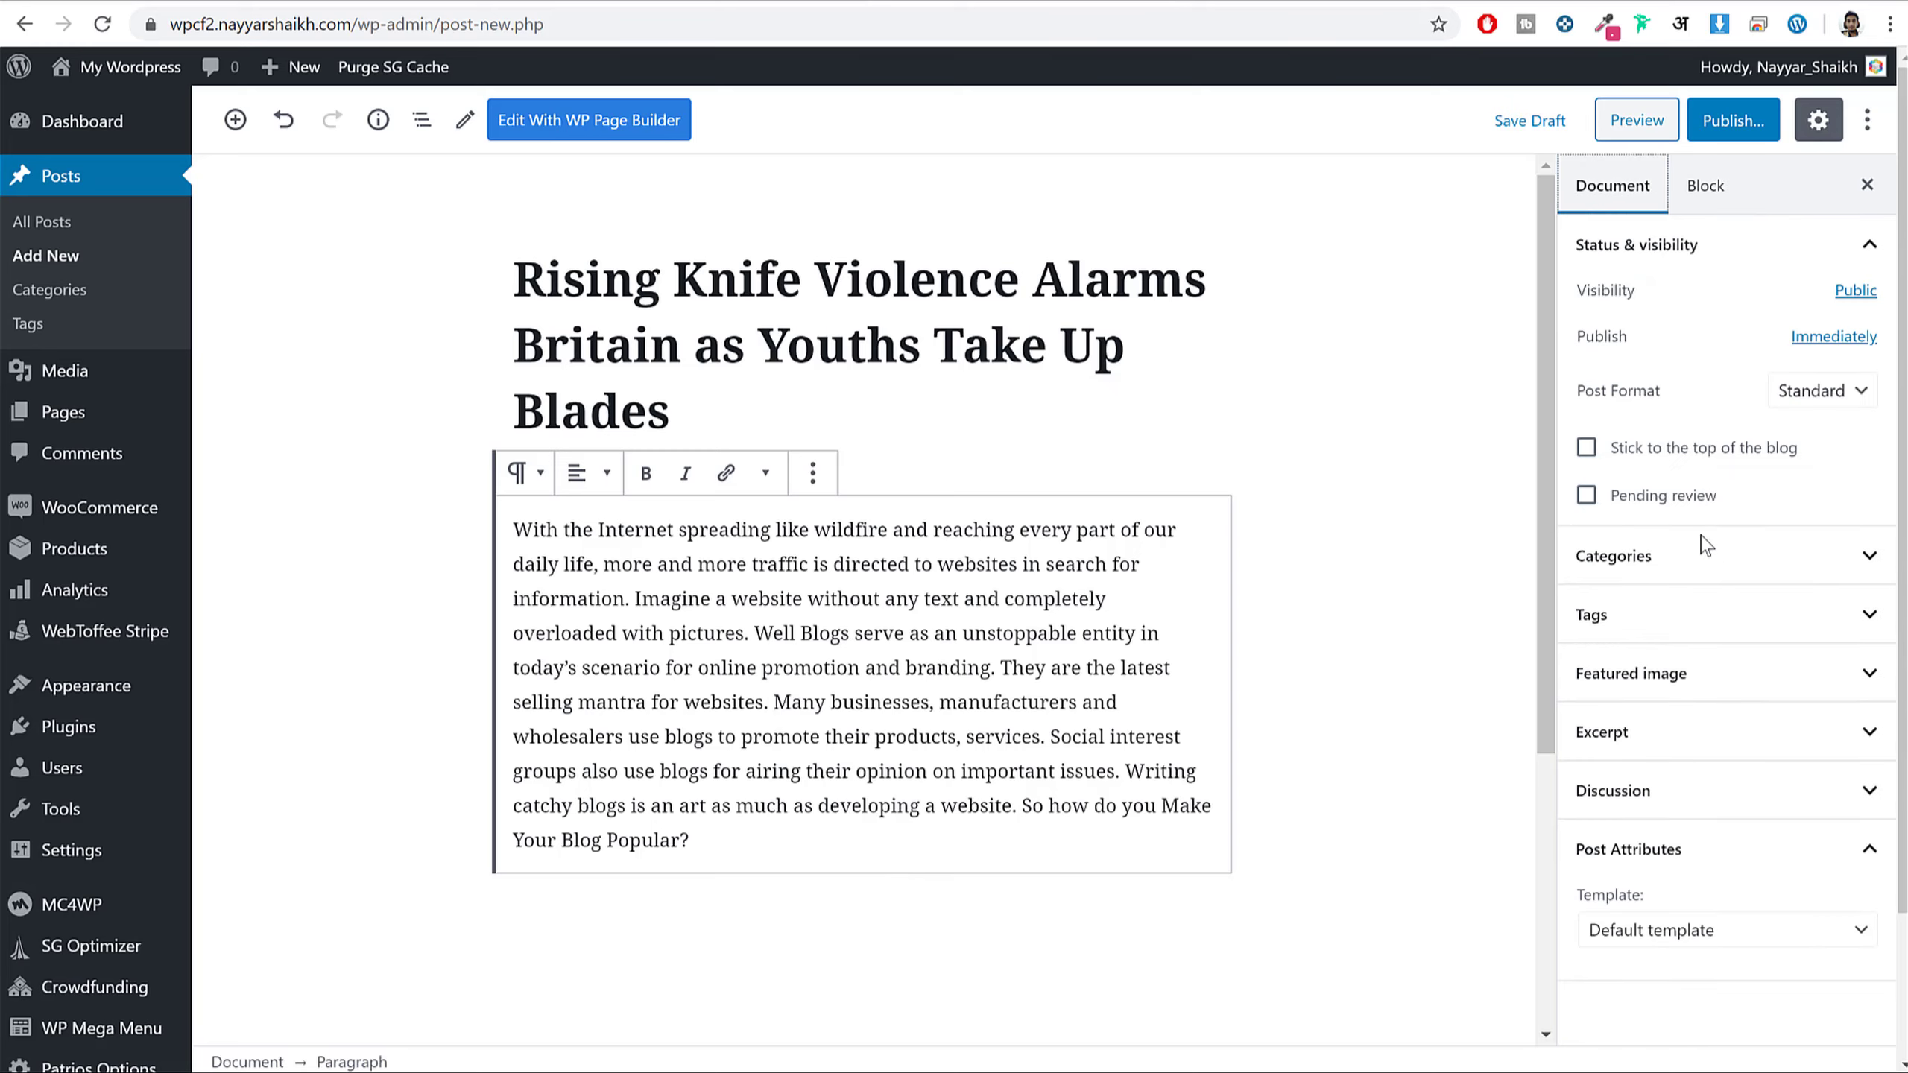
pyautogui.click(1699, 665)
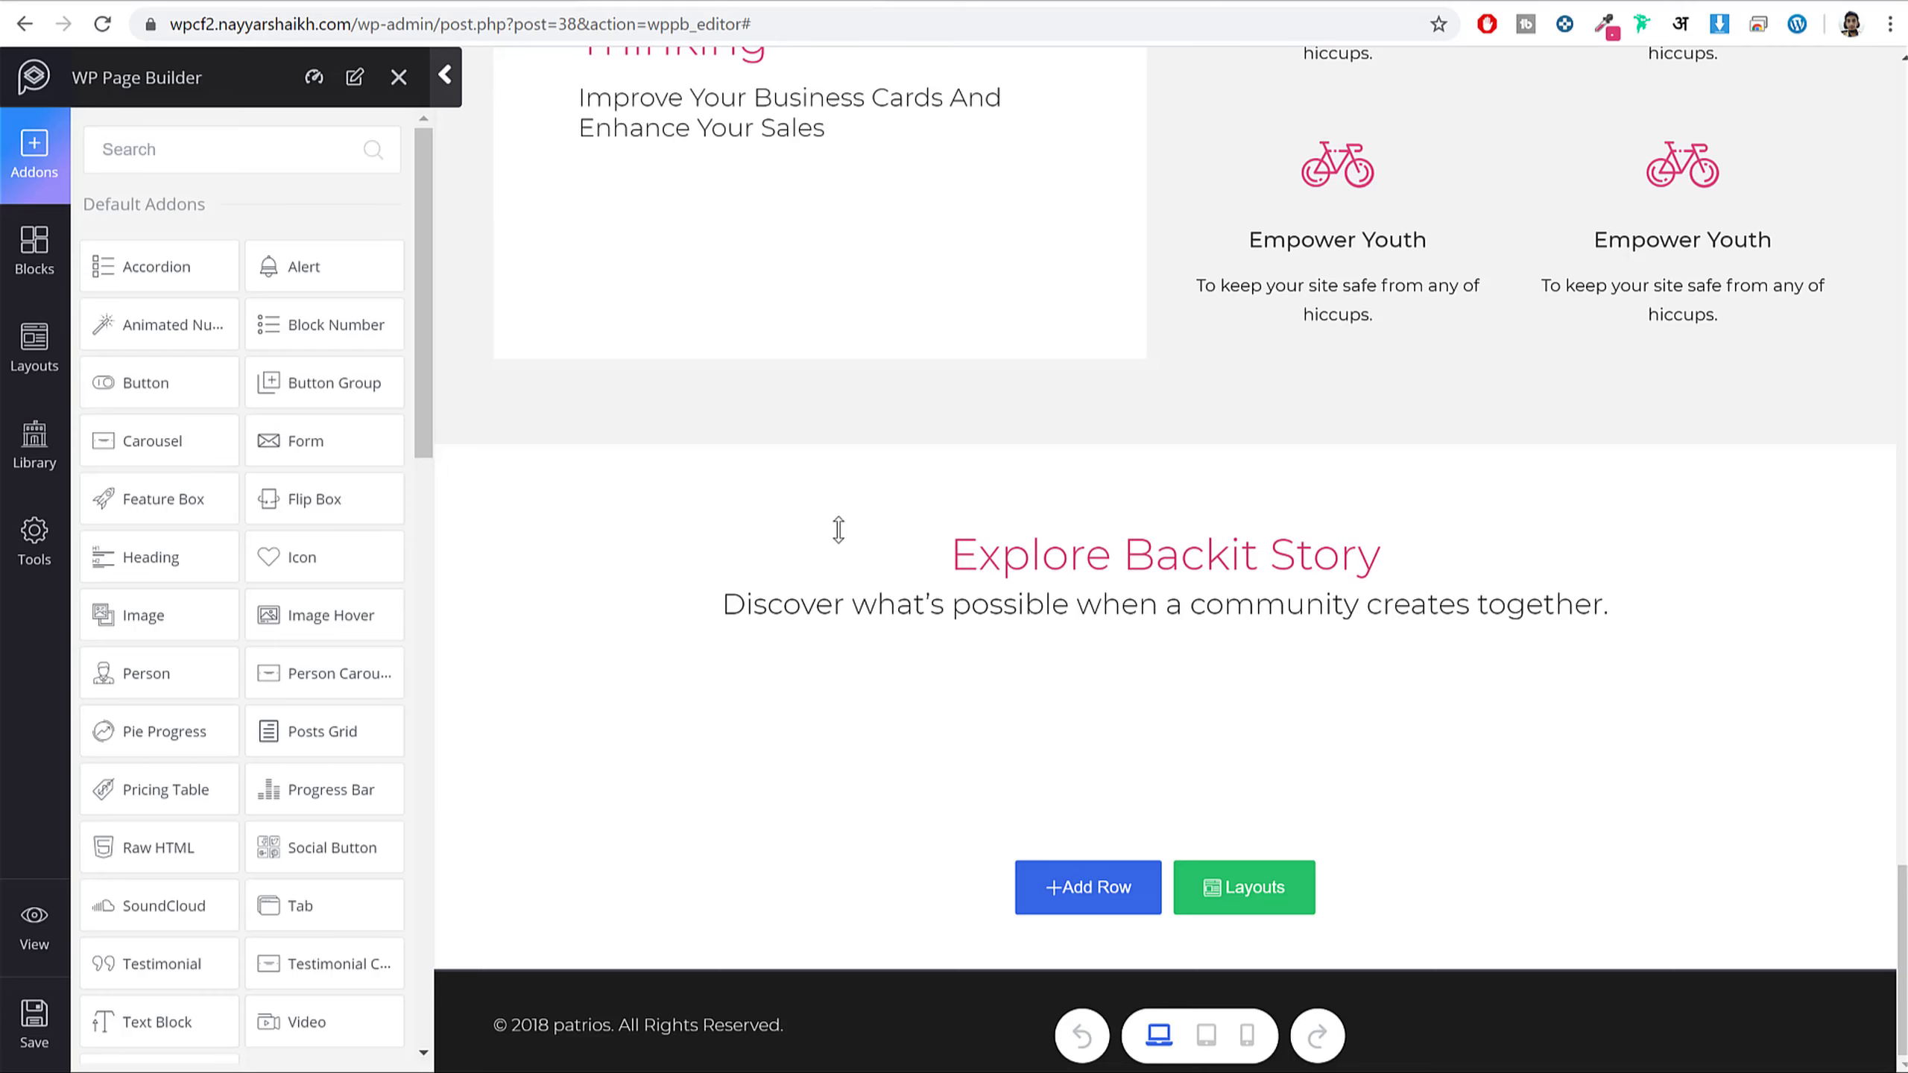
pyautogui.scroll(10, 838, 529)
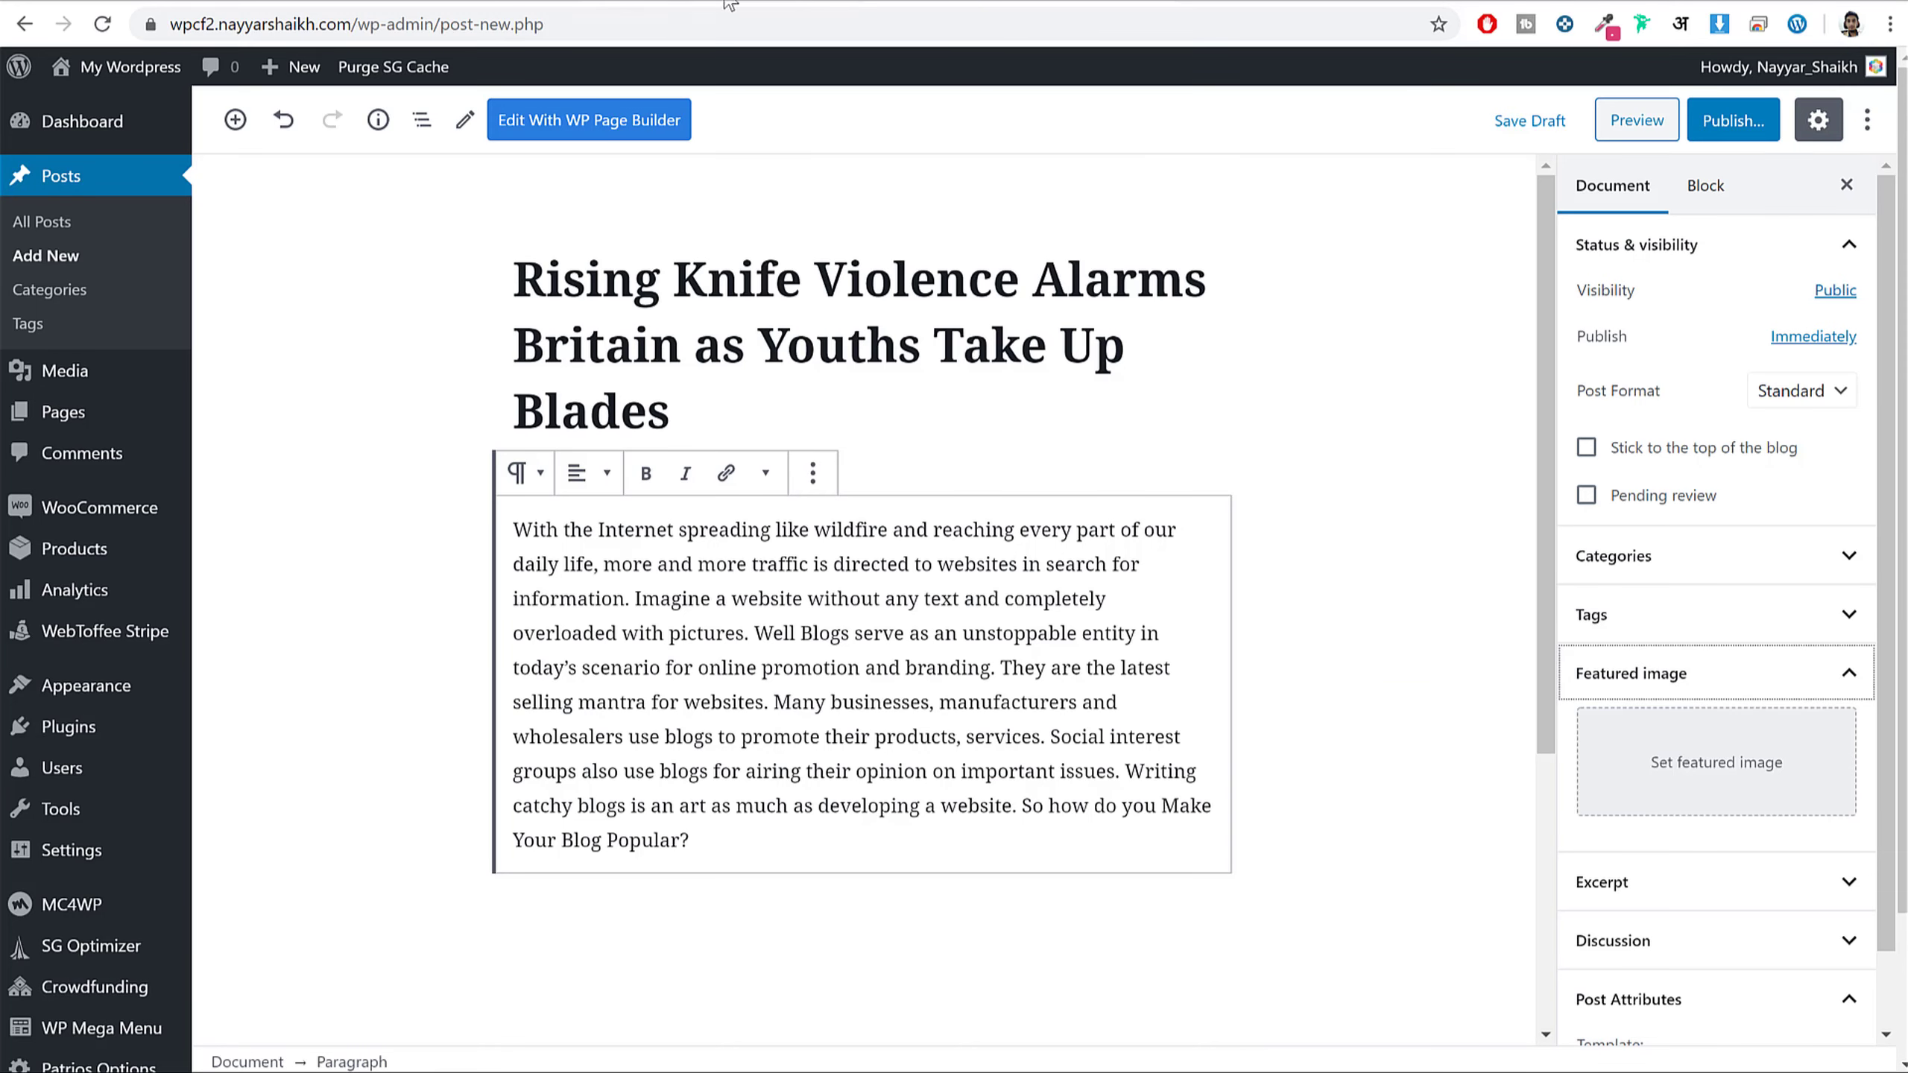
pyautogui.click(1754, 768)
pyautogui.click(575, 538)
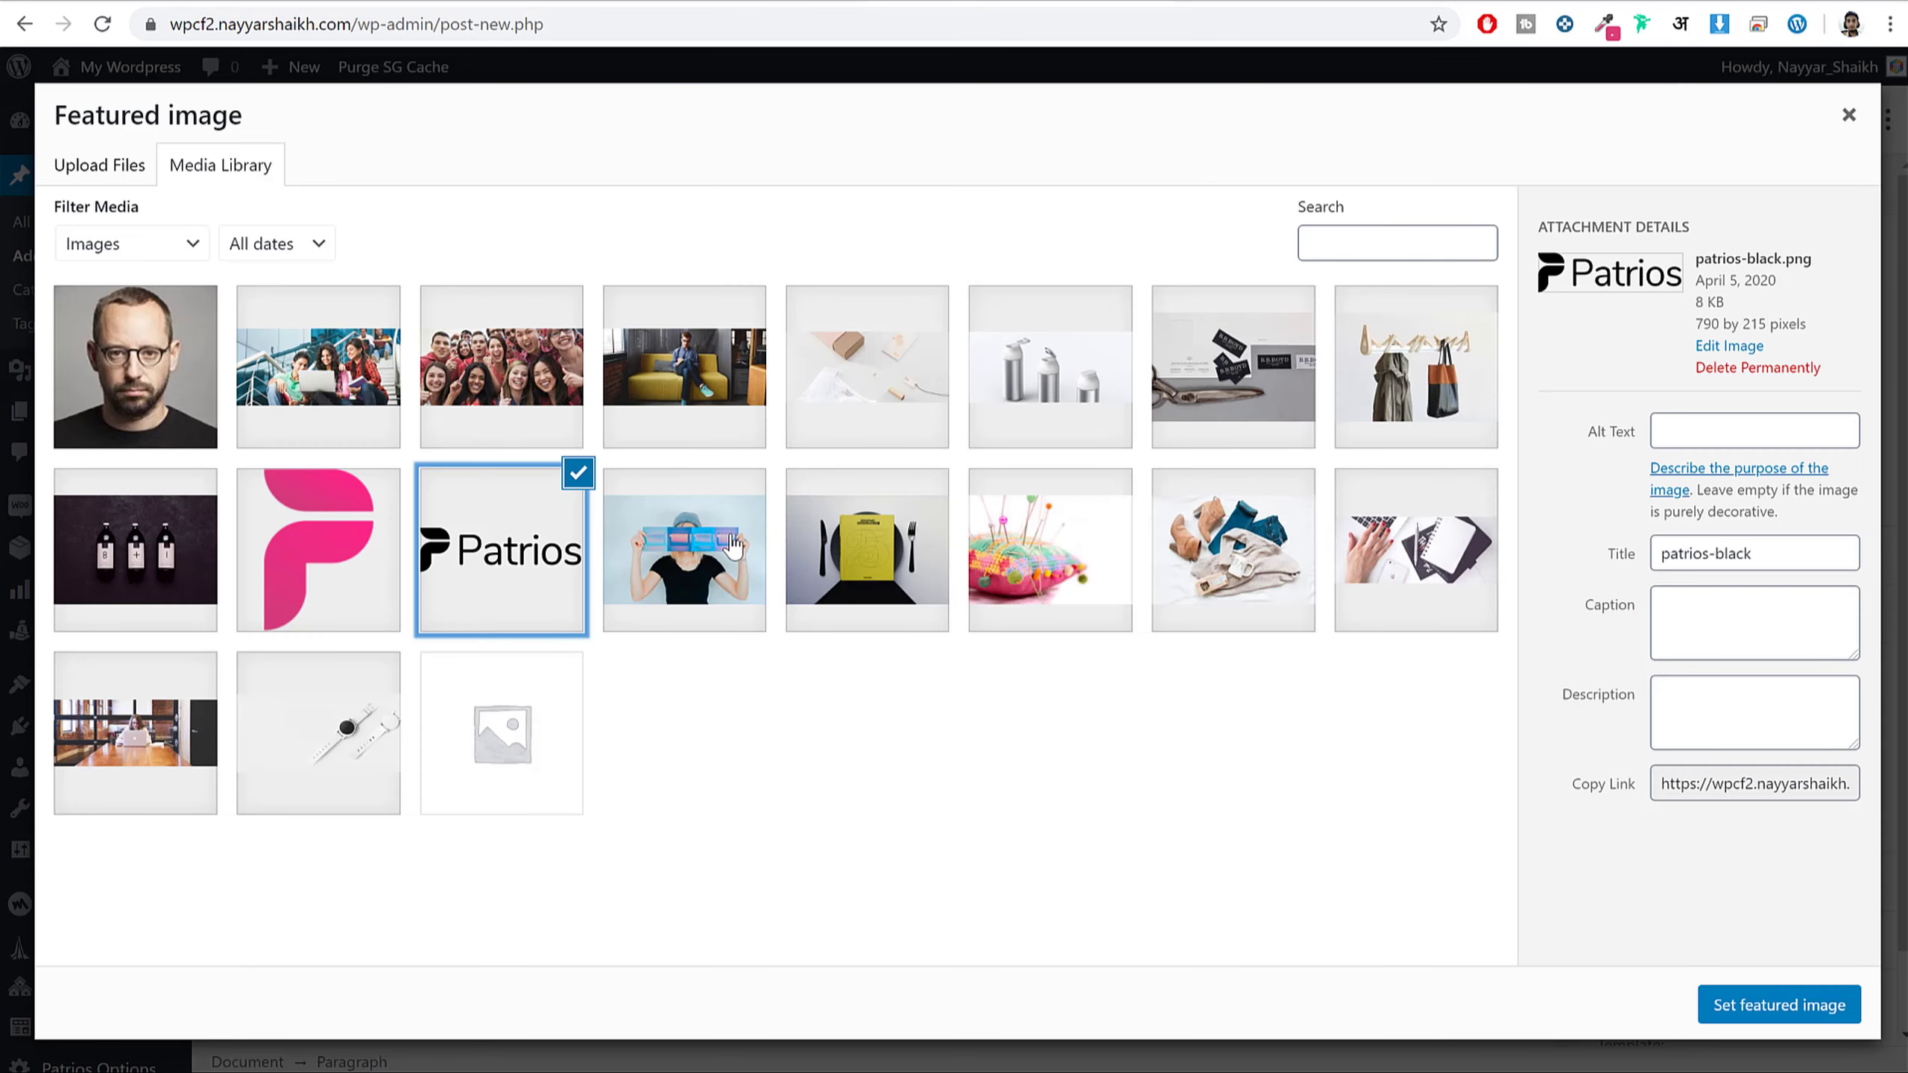
pyautogui.click(683, 548)
pyautogui.click(1724, 1006)
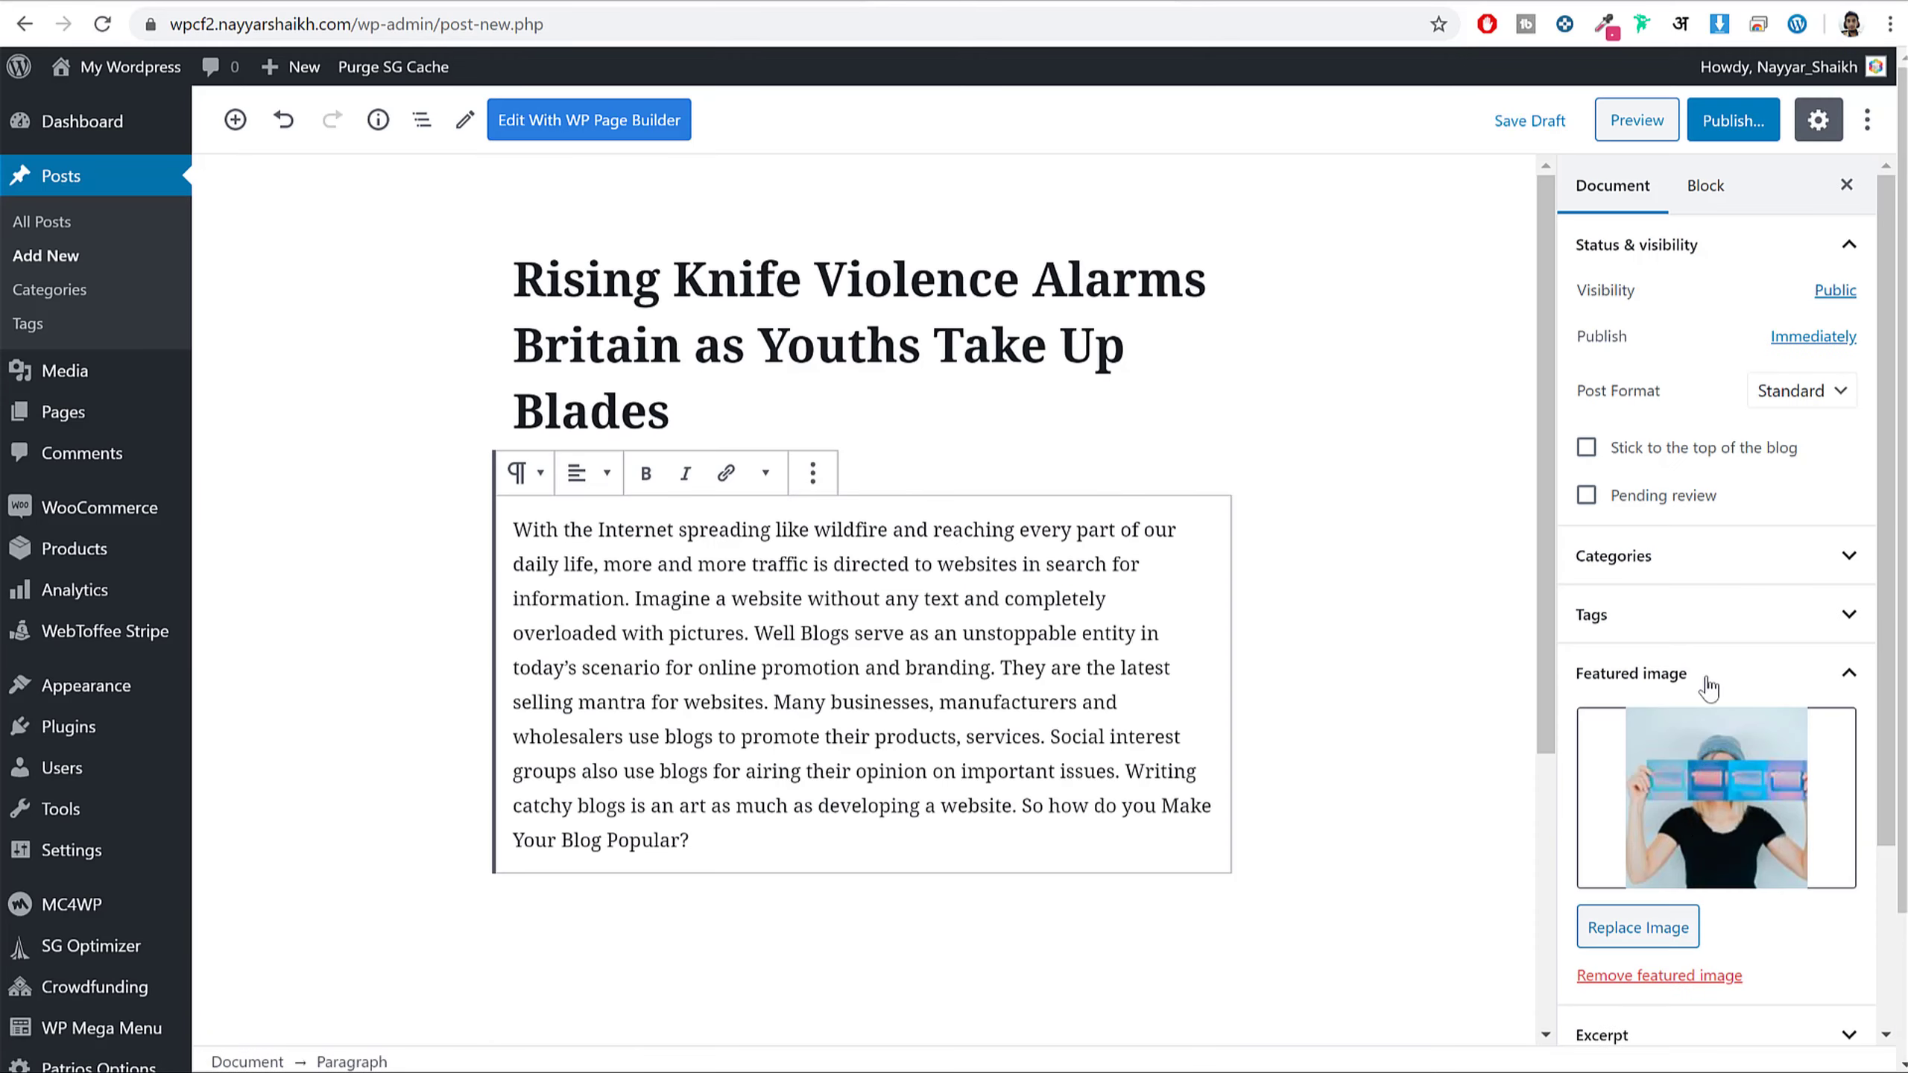
# - Create a new category named Blog for the post and publish it
pyautogui.click(1683, 556)
pyautogui.click(1663, 647)
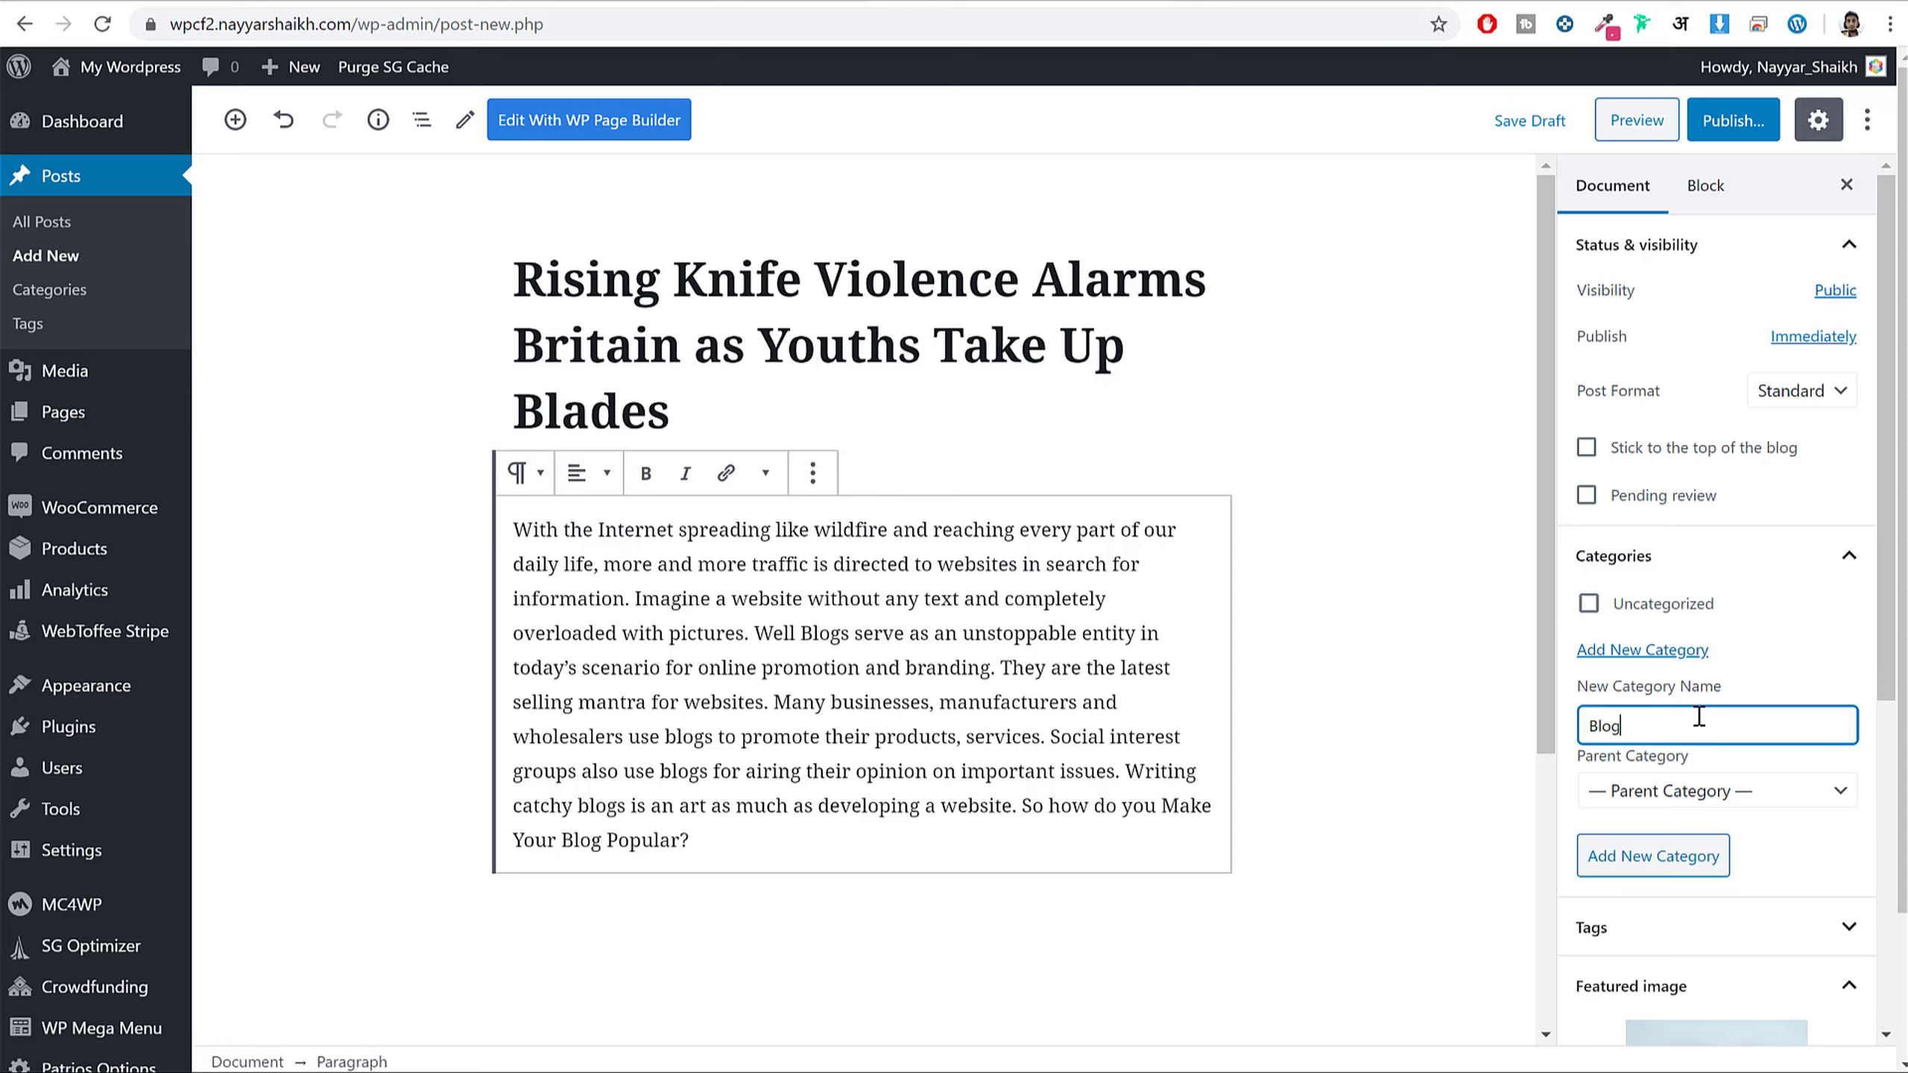
pyautogui.click(1708, 864)
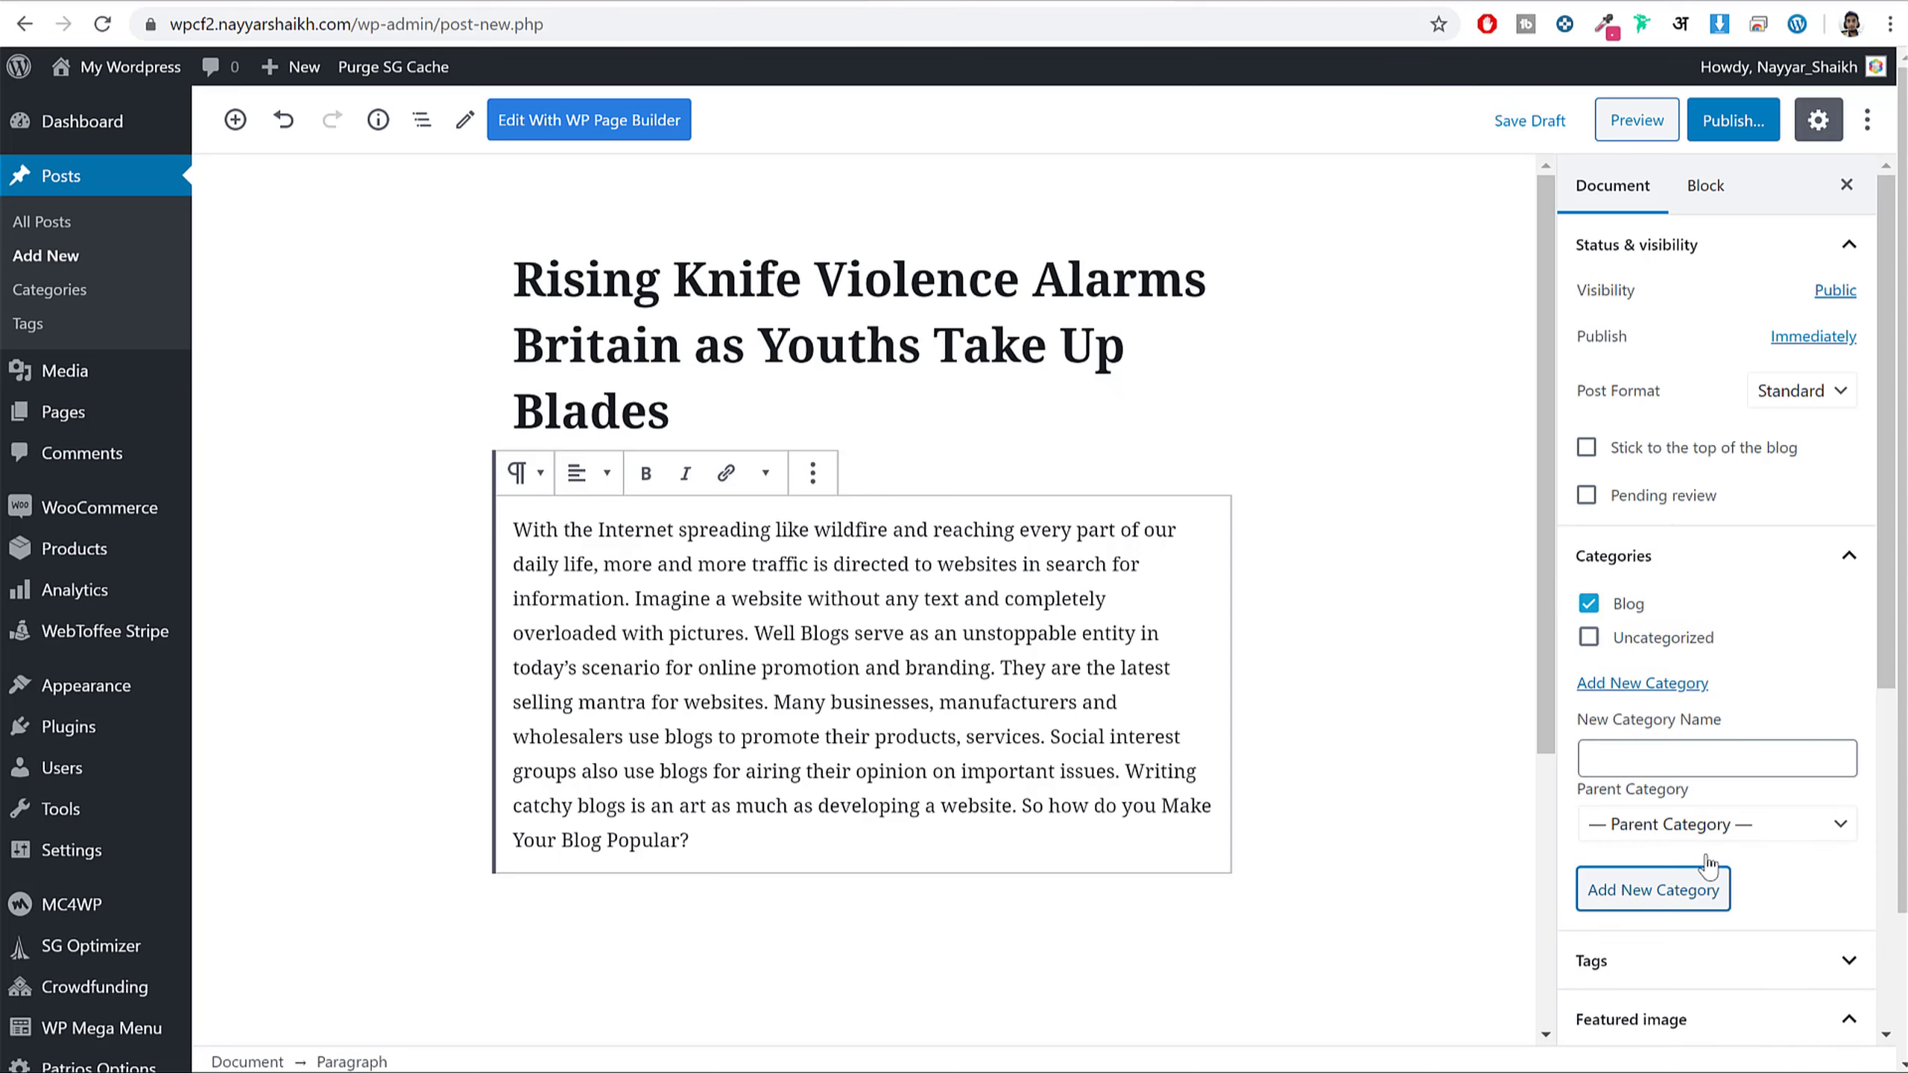
pyautogui.scroll(-8, 1746, 516)
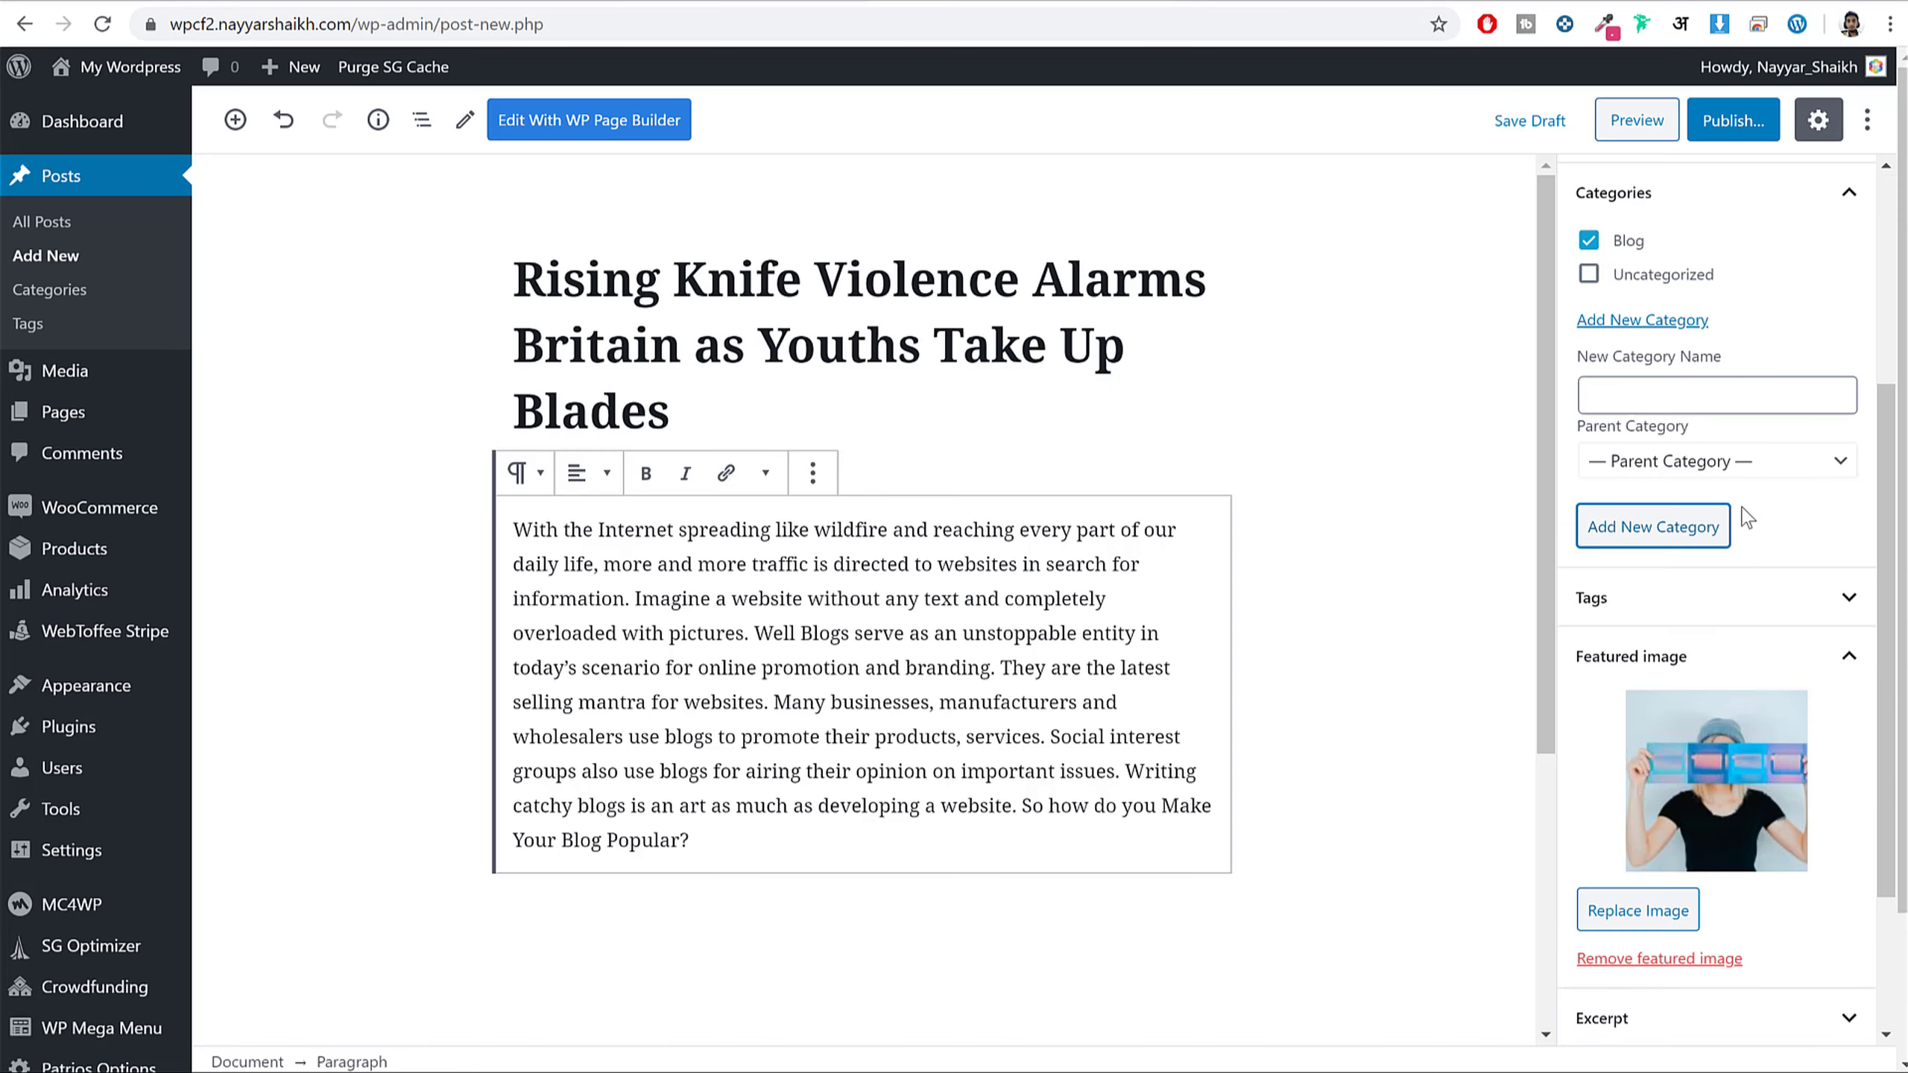
pyautogui.click(1772, 128)
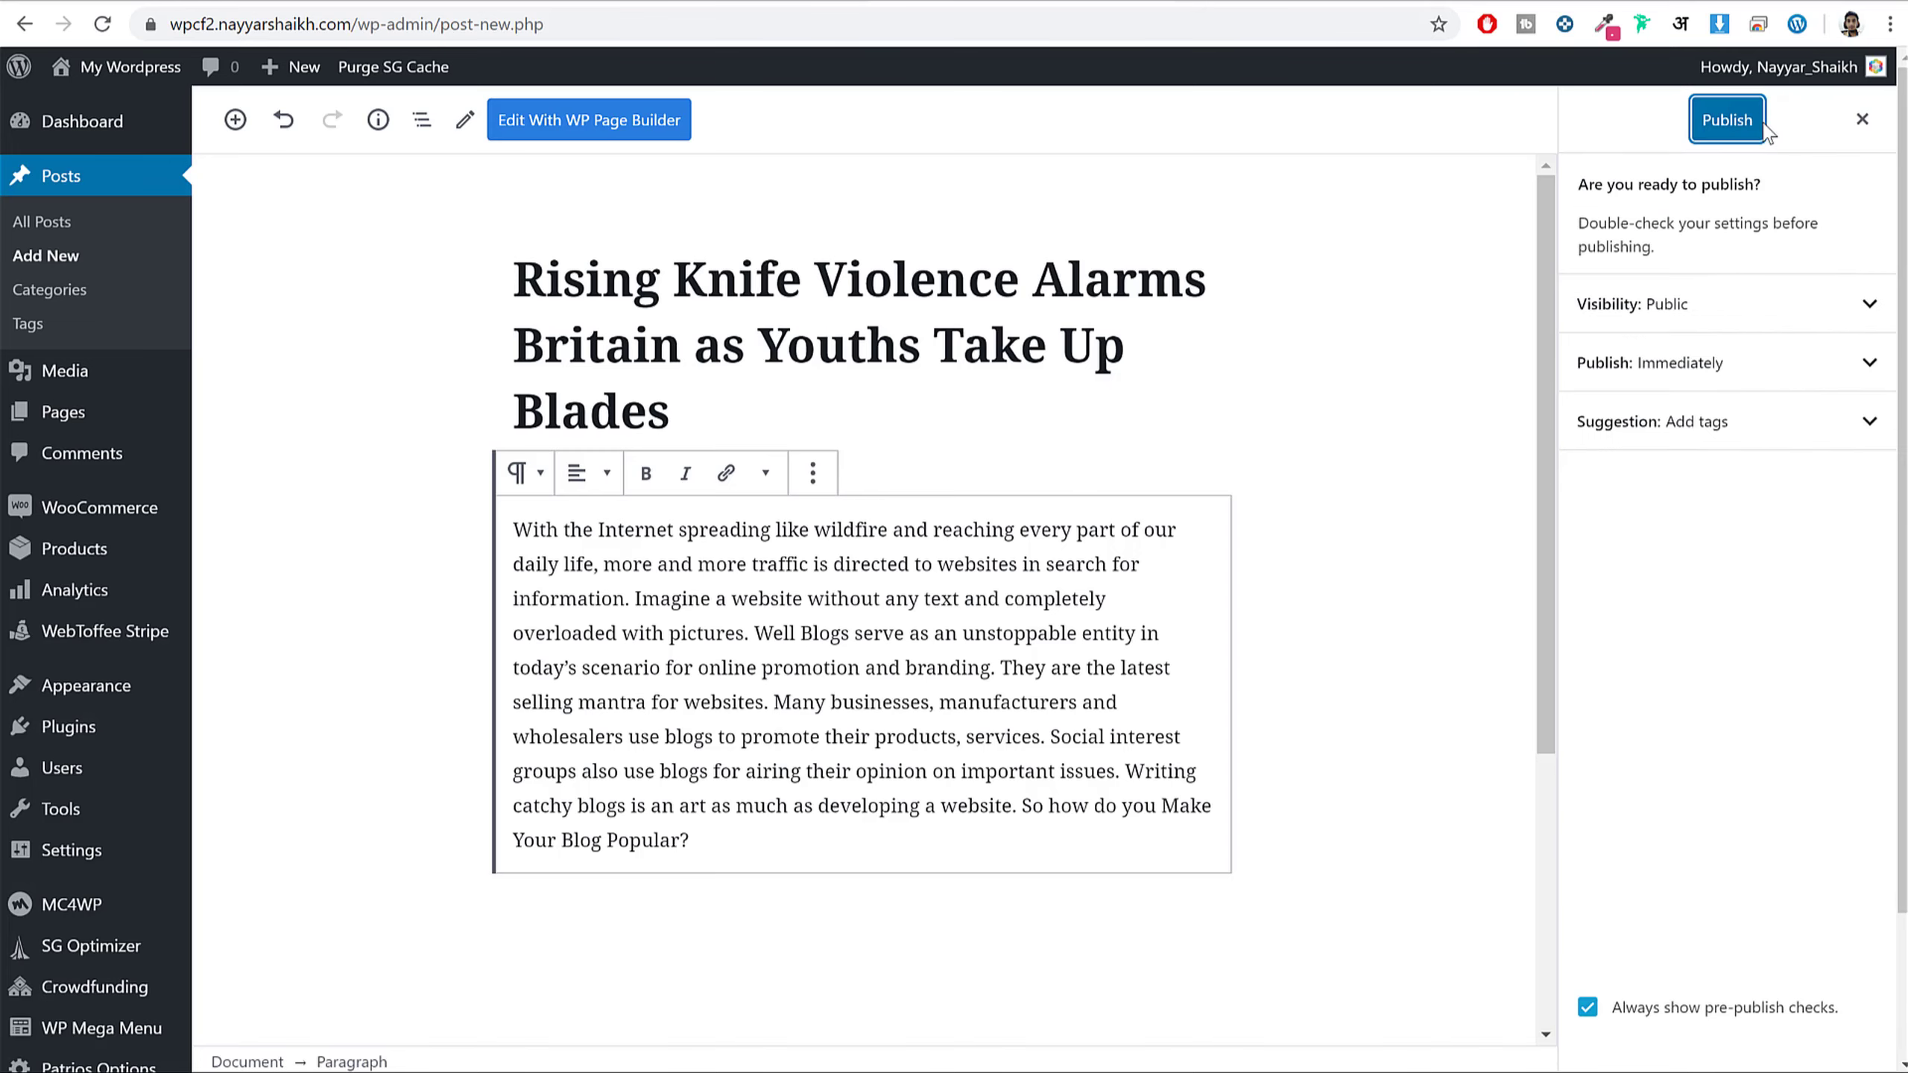
pyautogui.click(1754, 120)
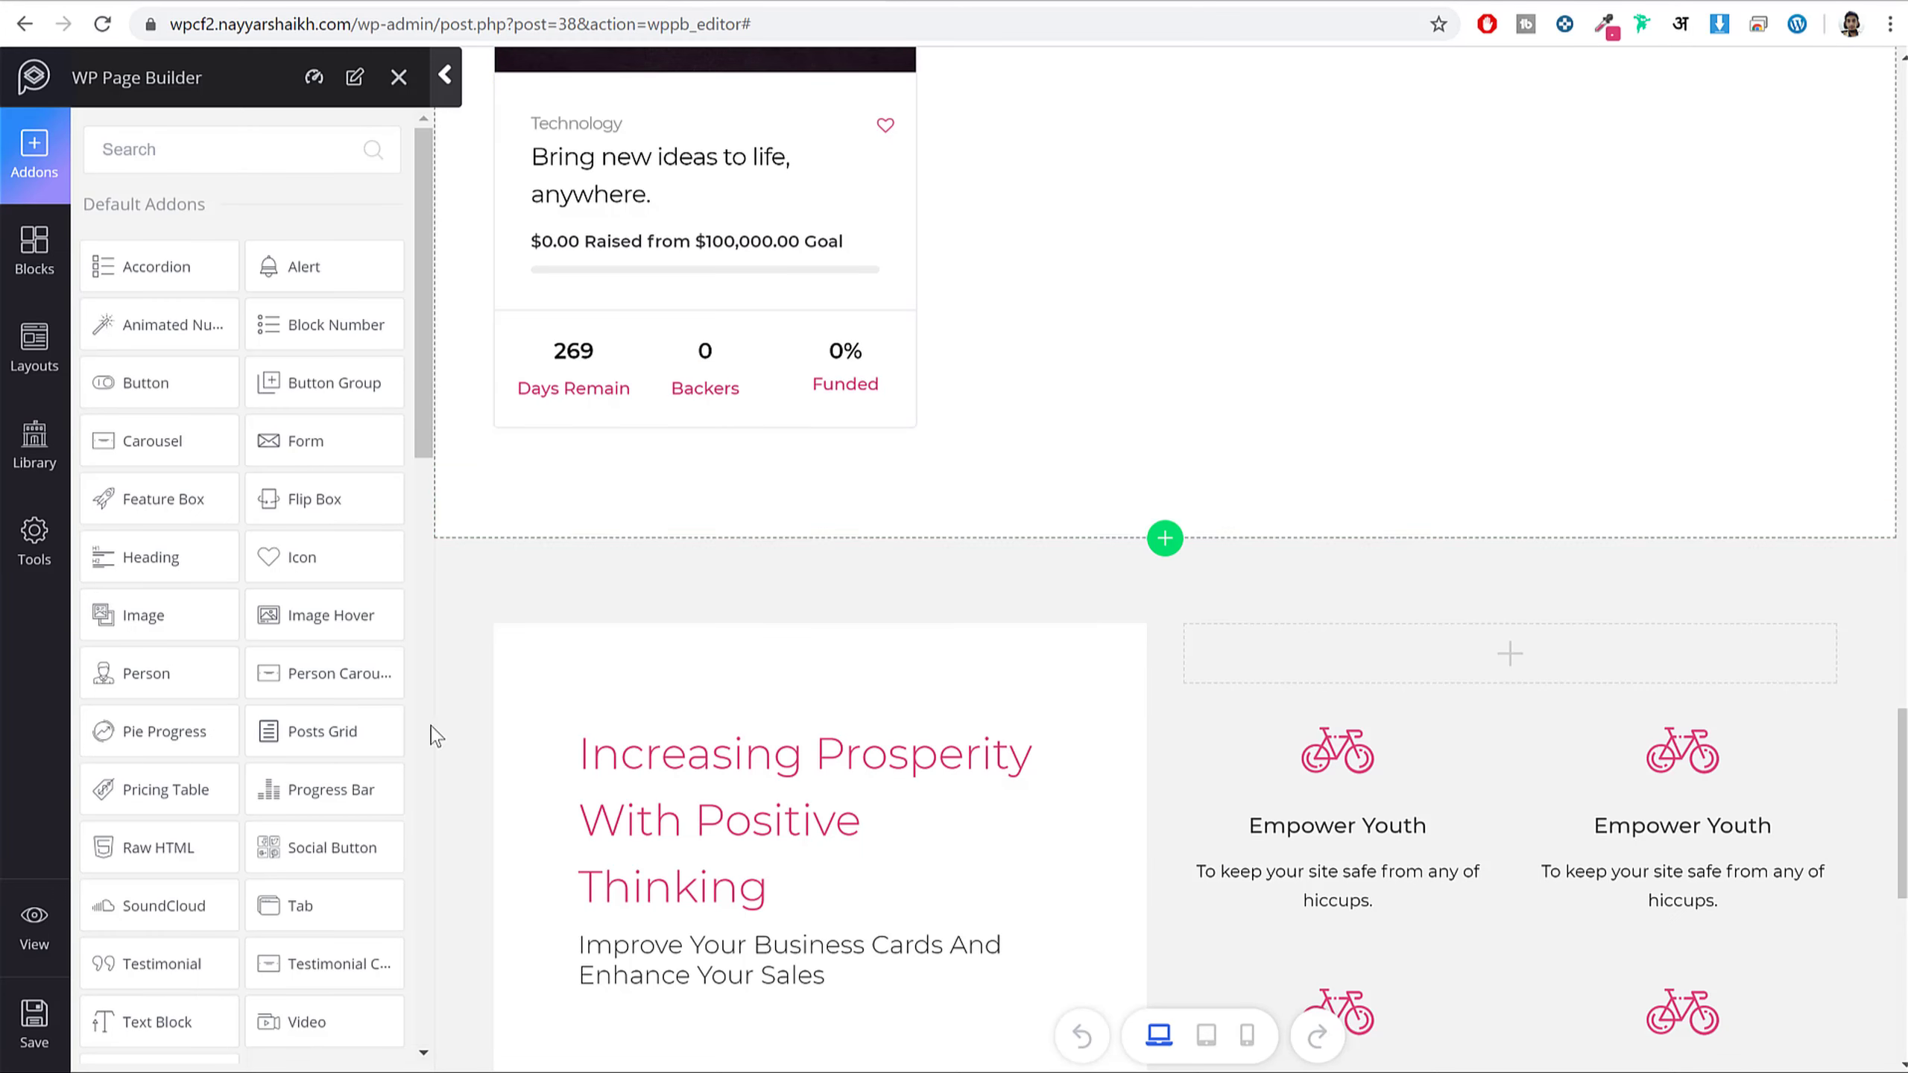
# - Switch to the homepage in WP Page Builder, save it, and reload the editor at the "Explore Backit Story" row
pyautogui.click(51, 1035)
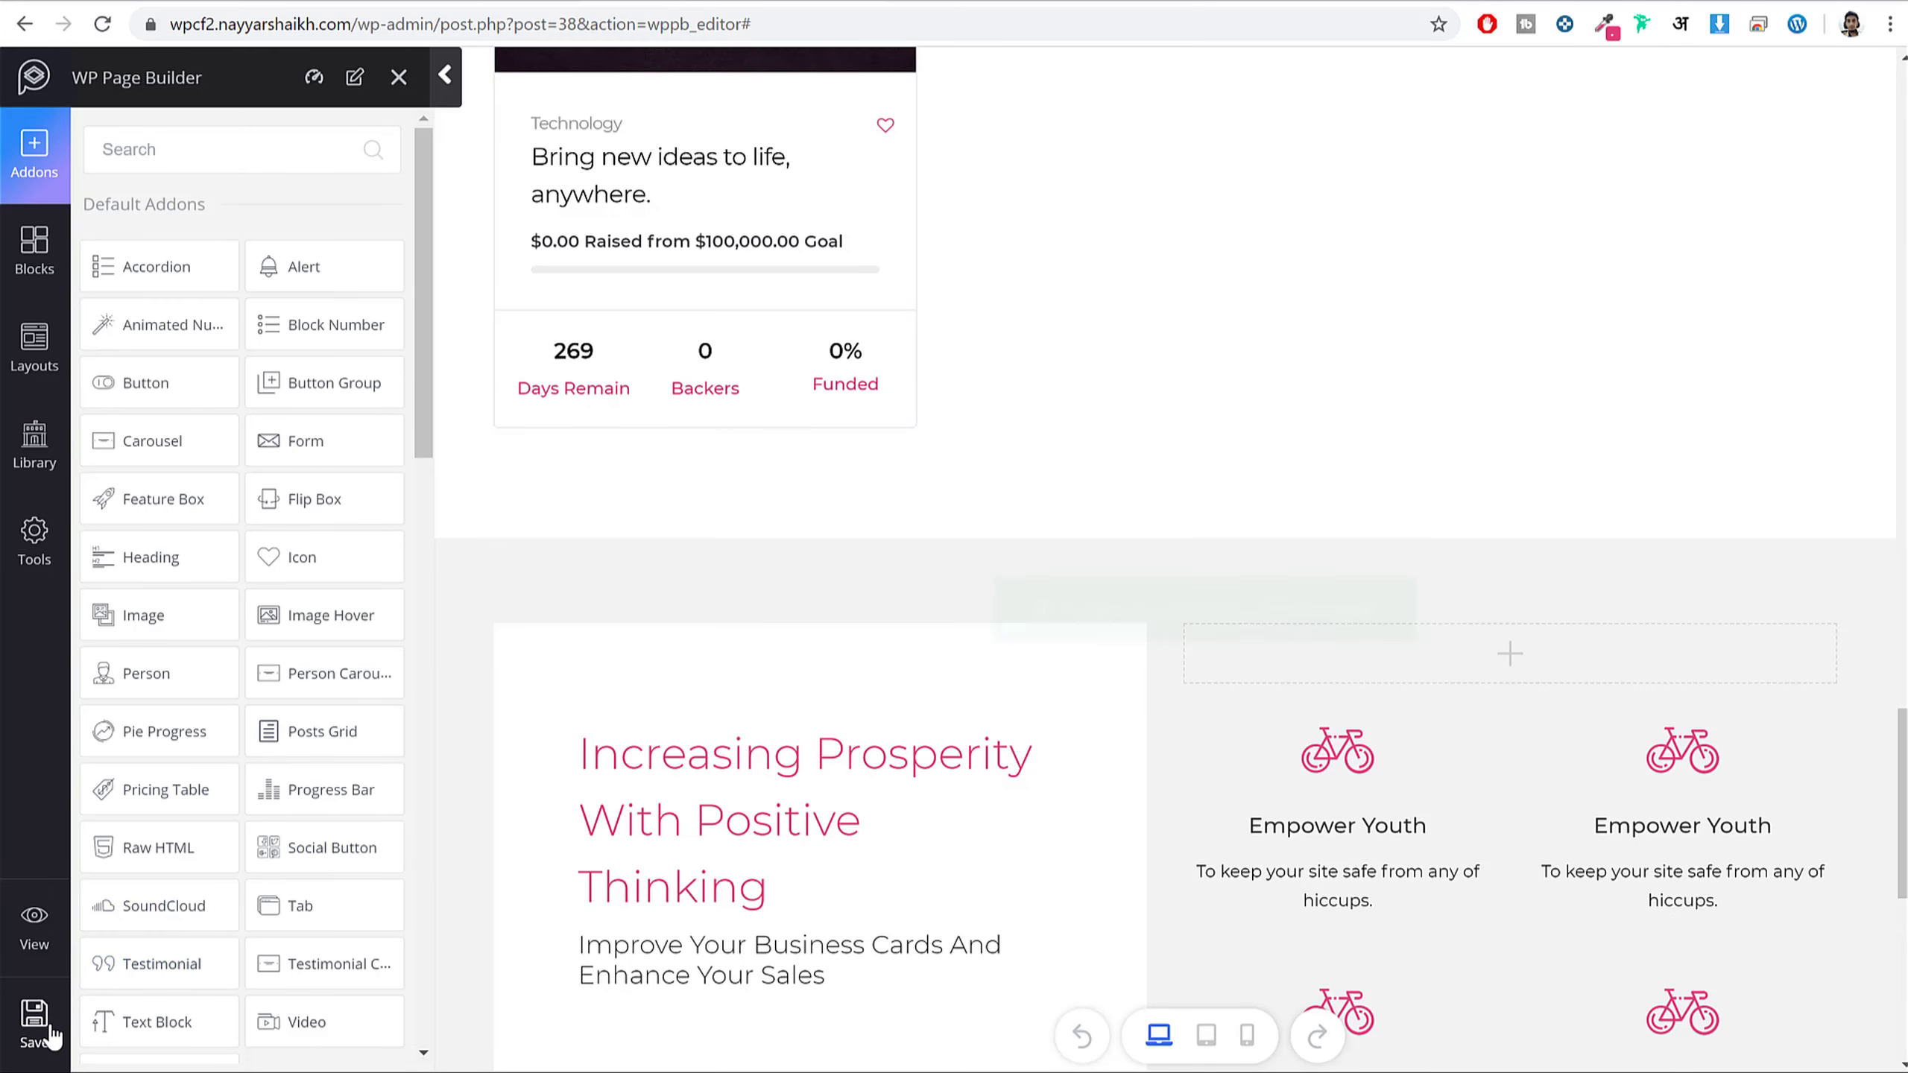
pyautogui.click(102, 24)
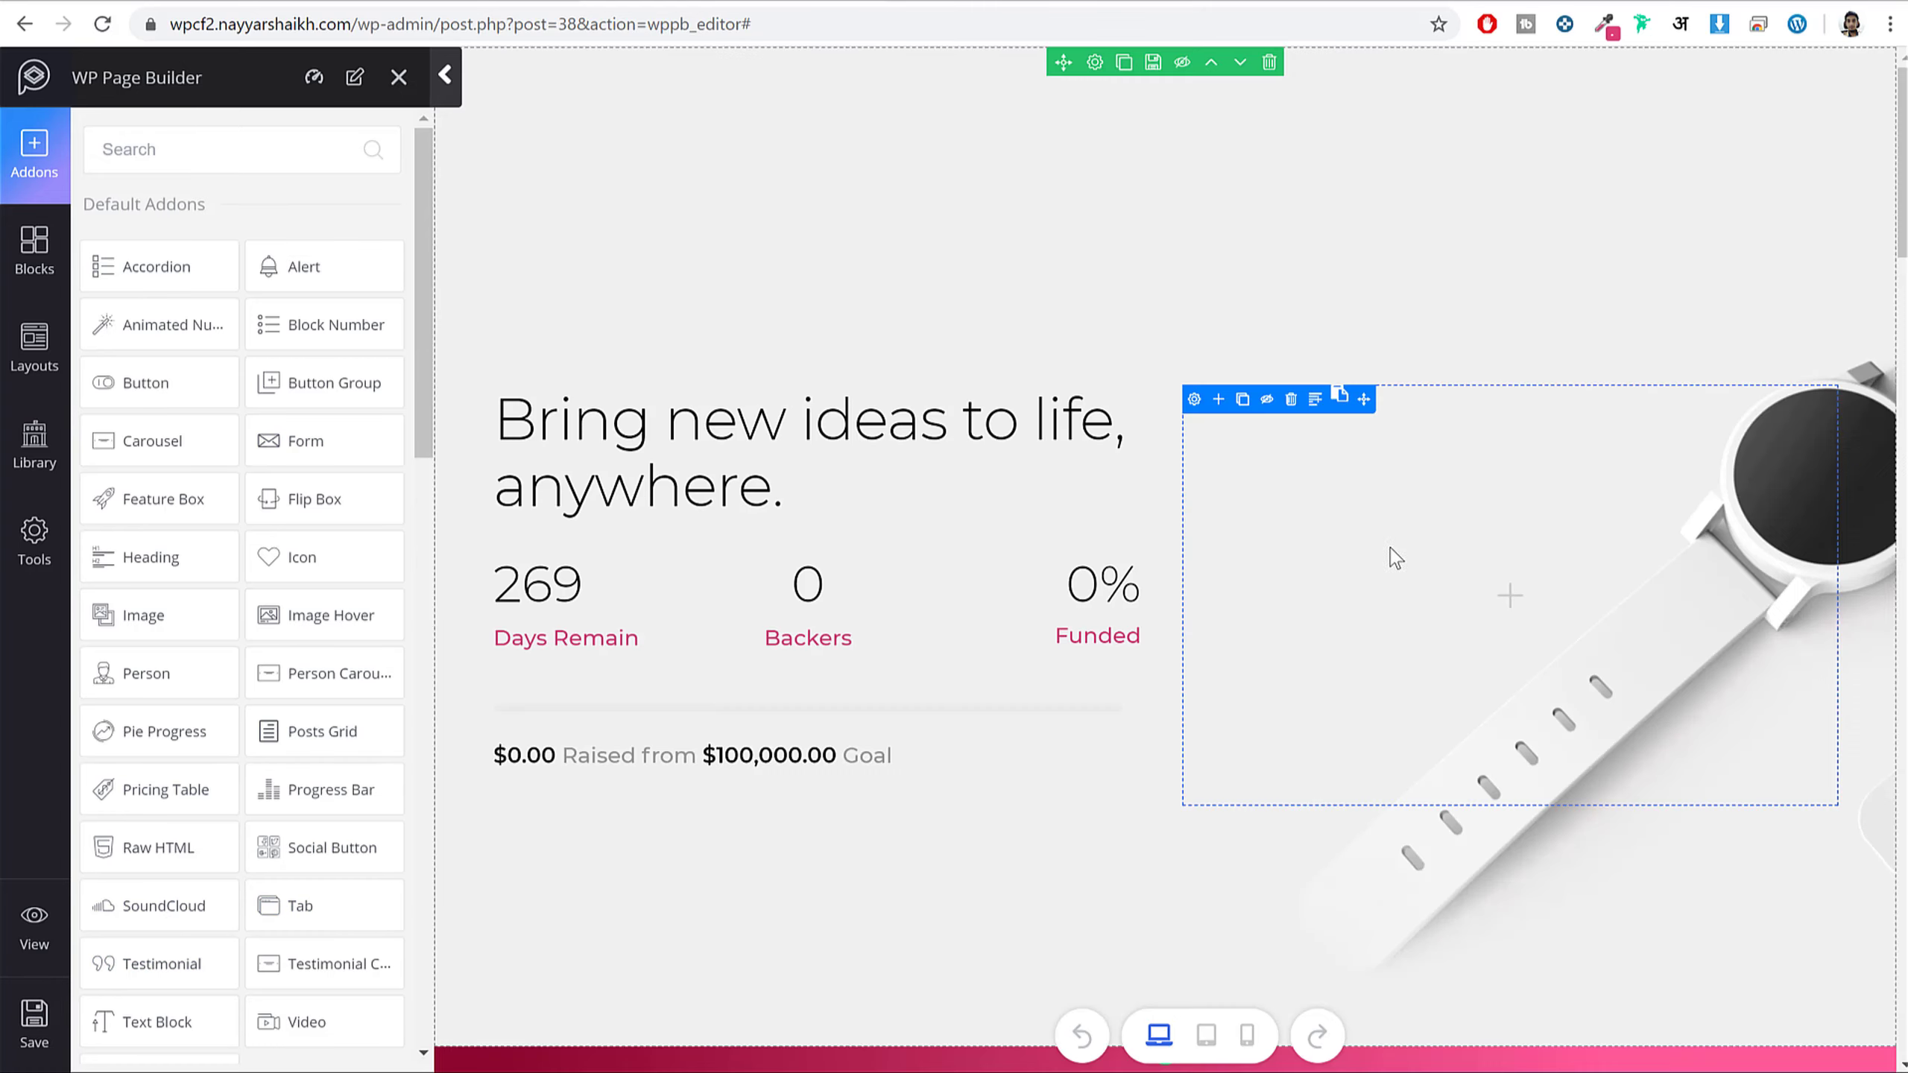
pyautogui.scroll(-20, 1394, 559)
pyautogui.scroll(-10, 1399, 577)
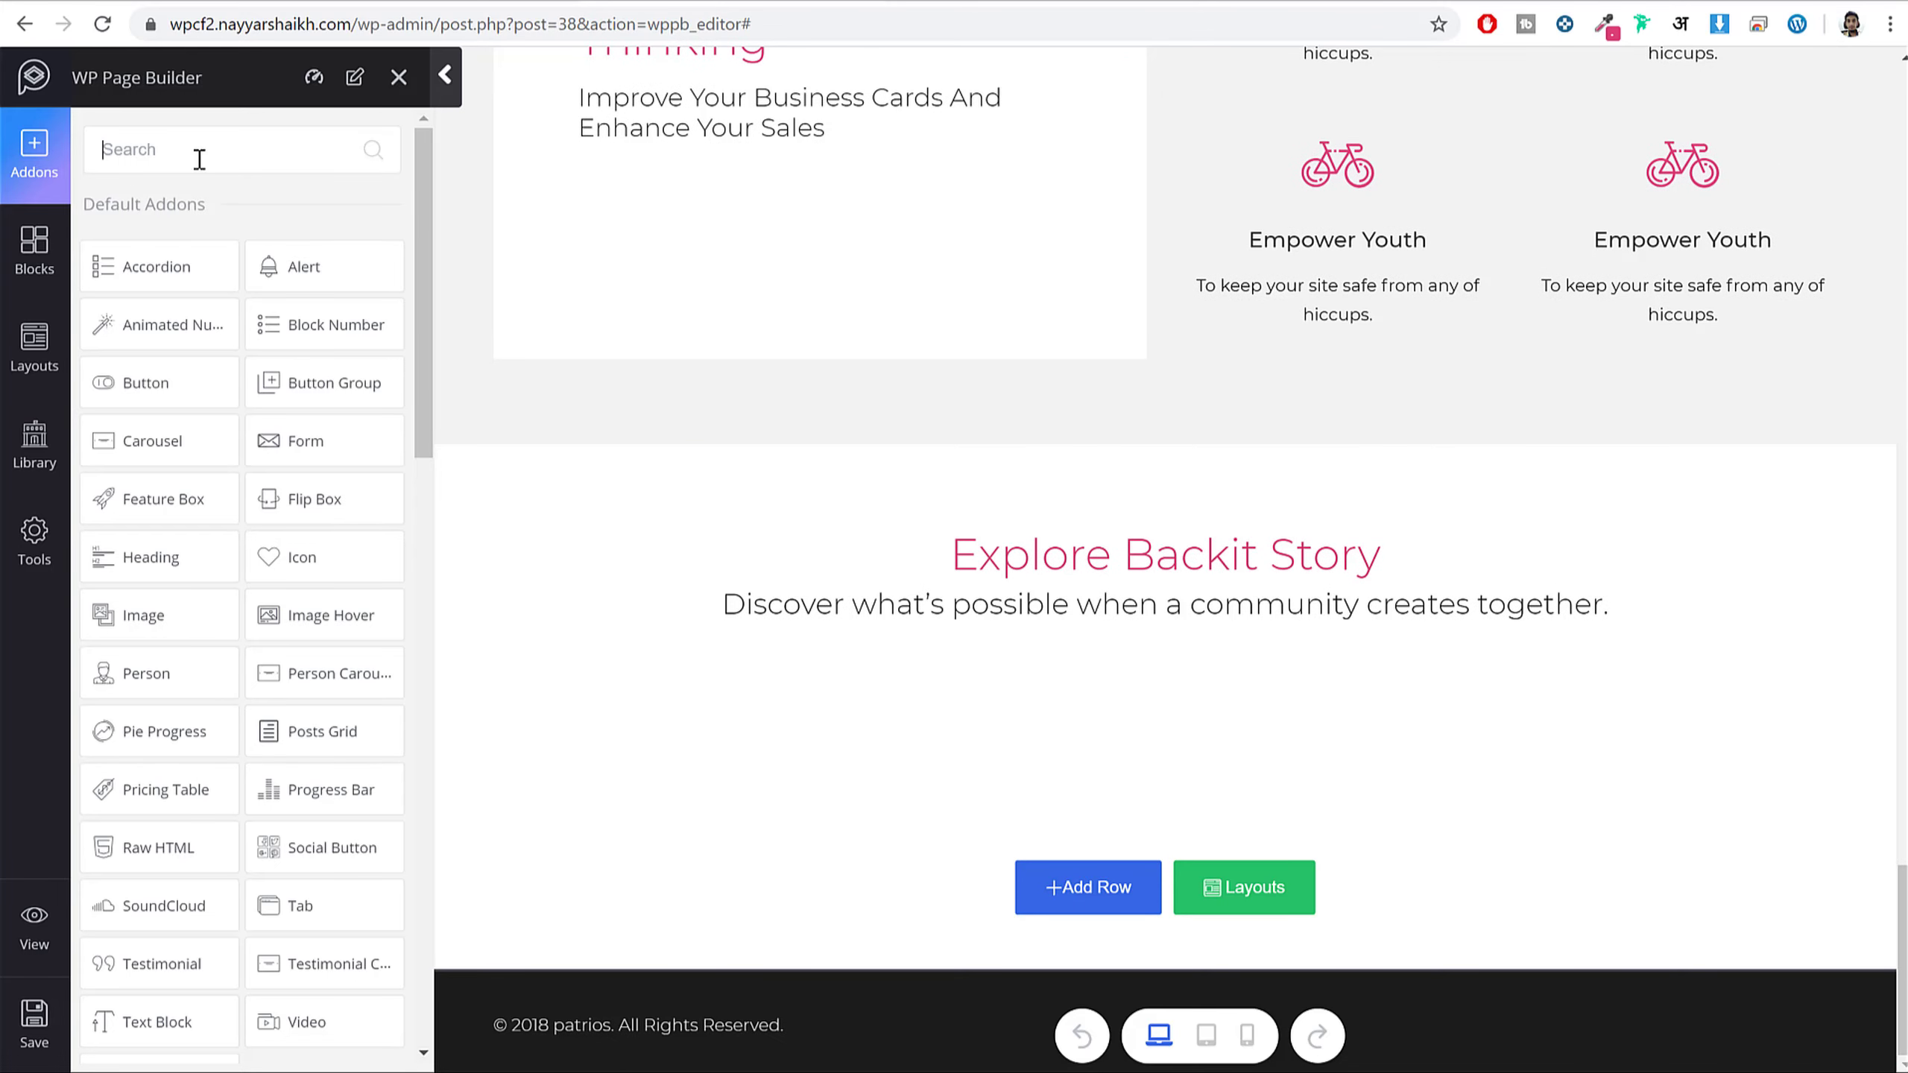
# - Try the default Posts Grid addon in the "Explore Backit Story" row, compare it with the demo's blog layout, and delete it
pyautogui.write('pos')
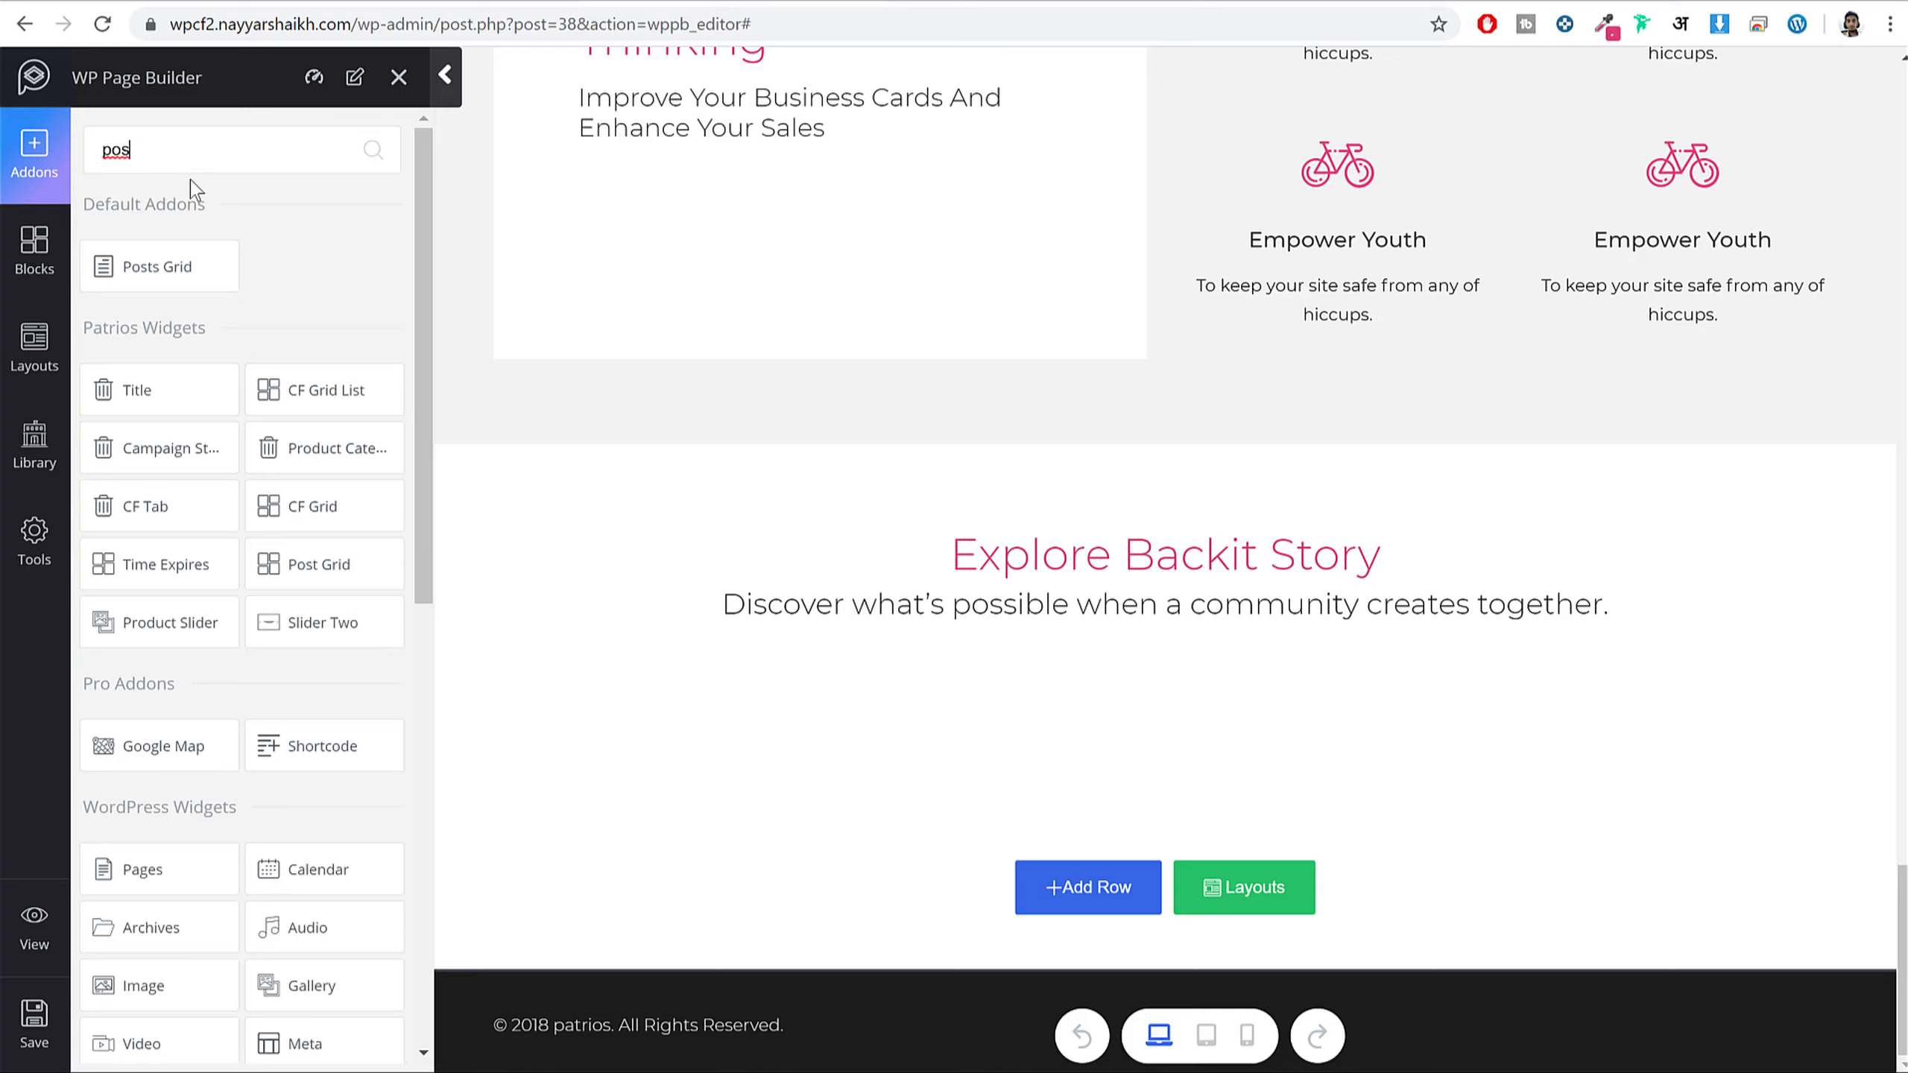
pyautogui.moveTo(161, 285); pyautogui.dragTo(1222, 652)
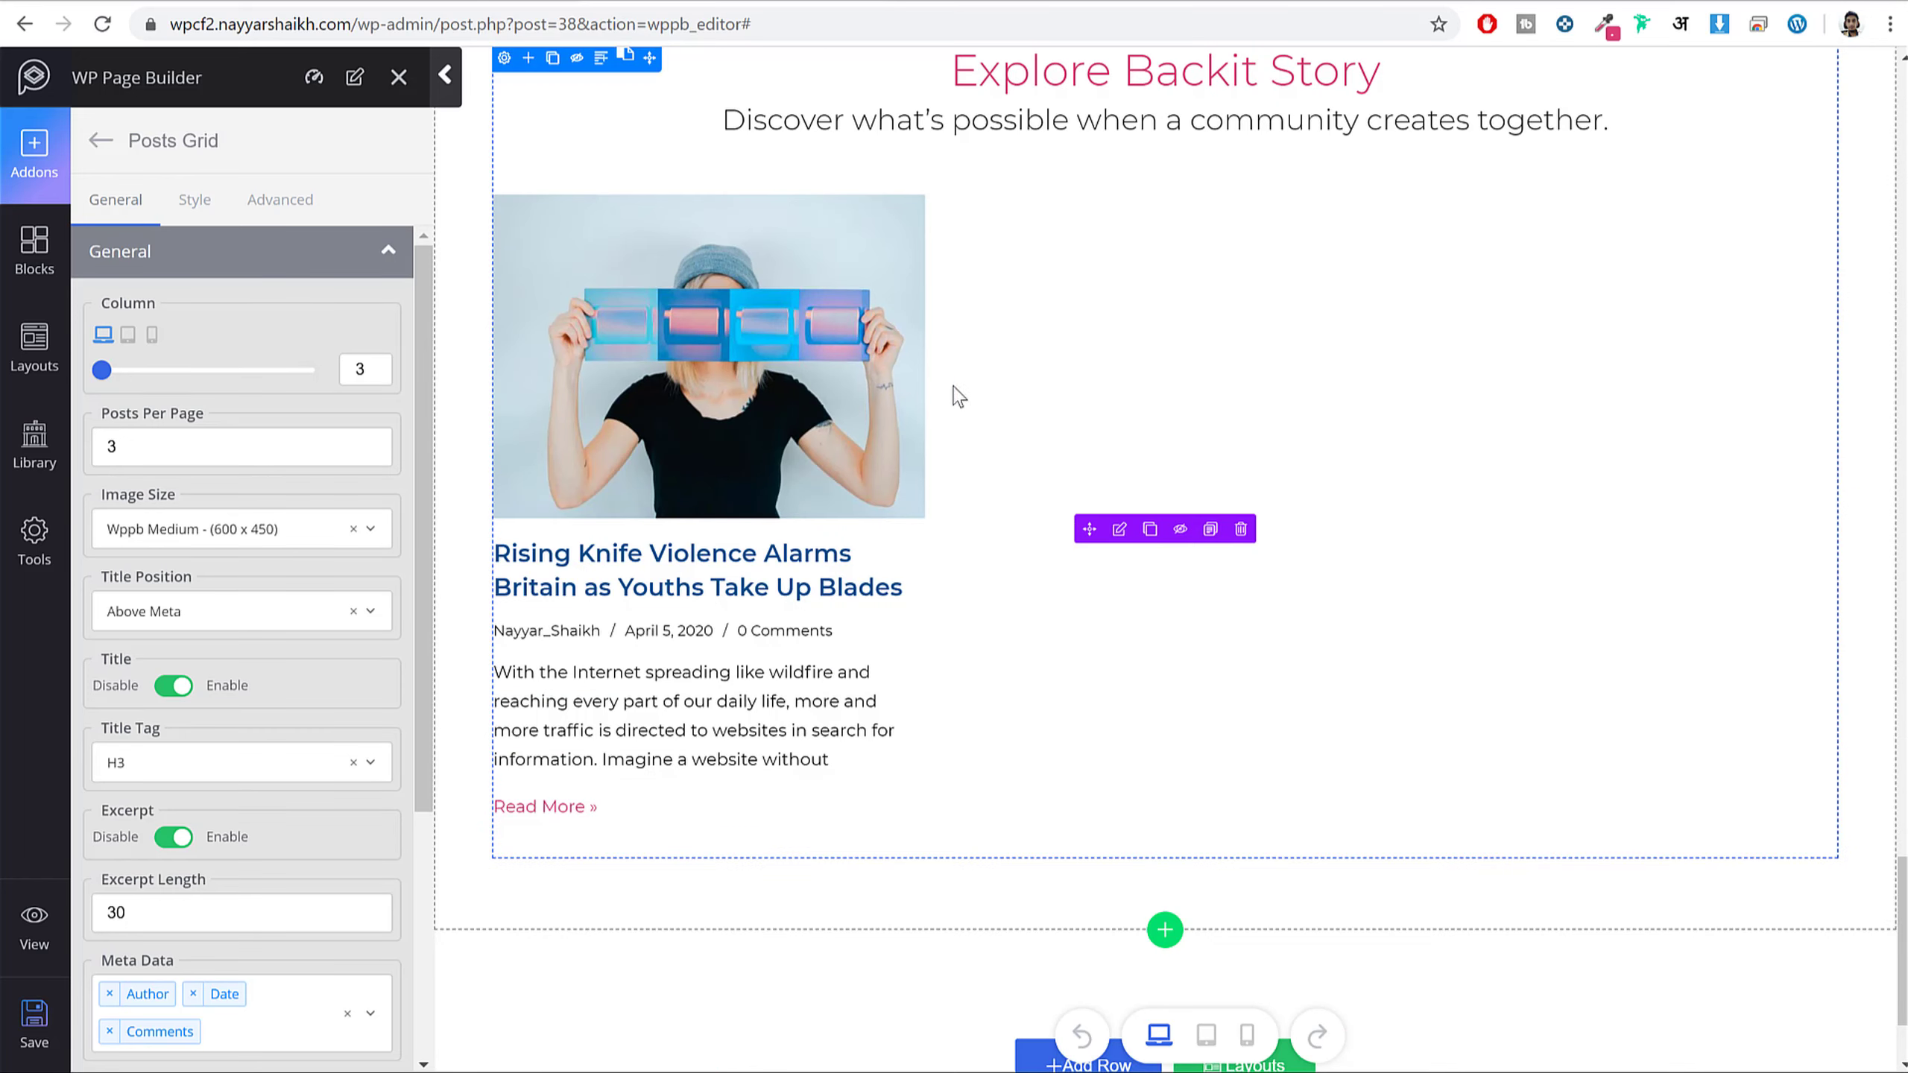
pyautogui.hotkey('ctrl', 'Tab')
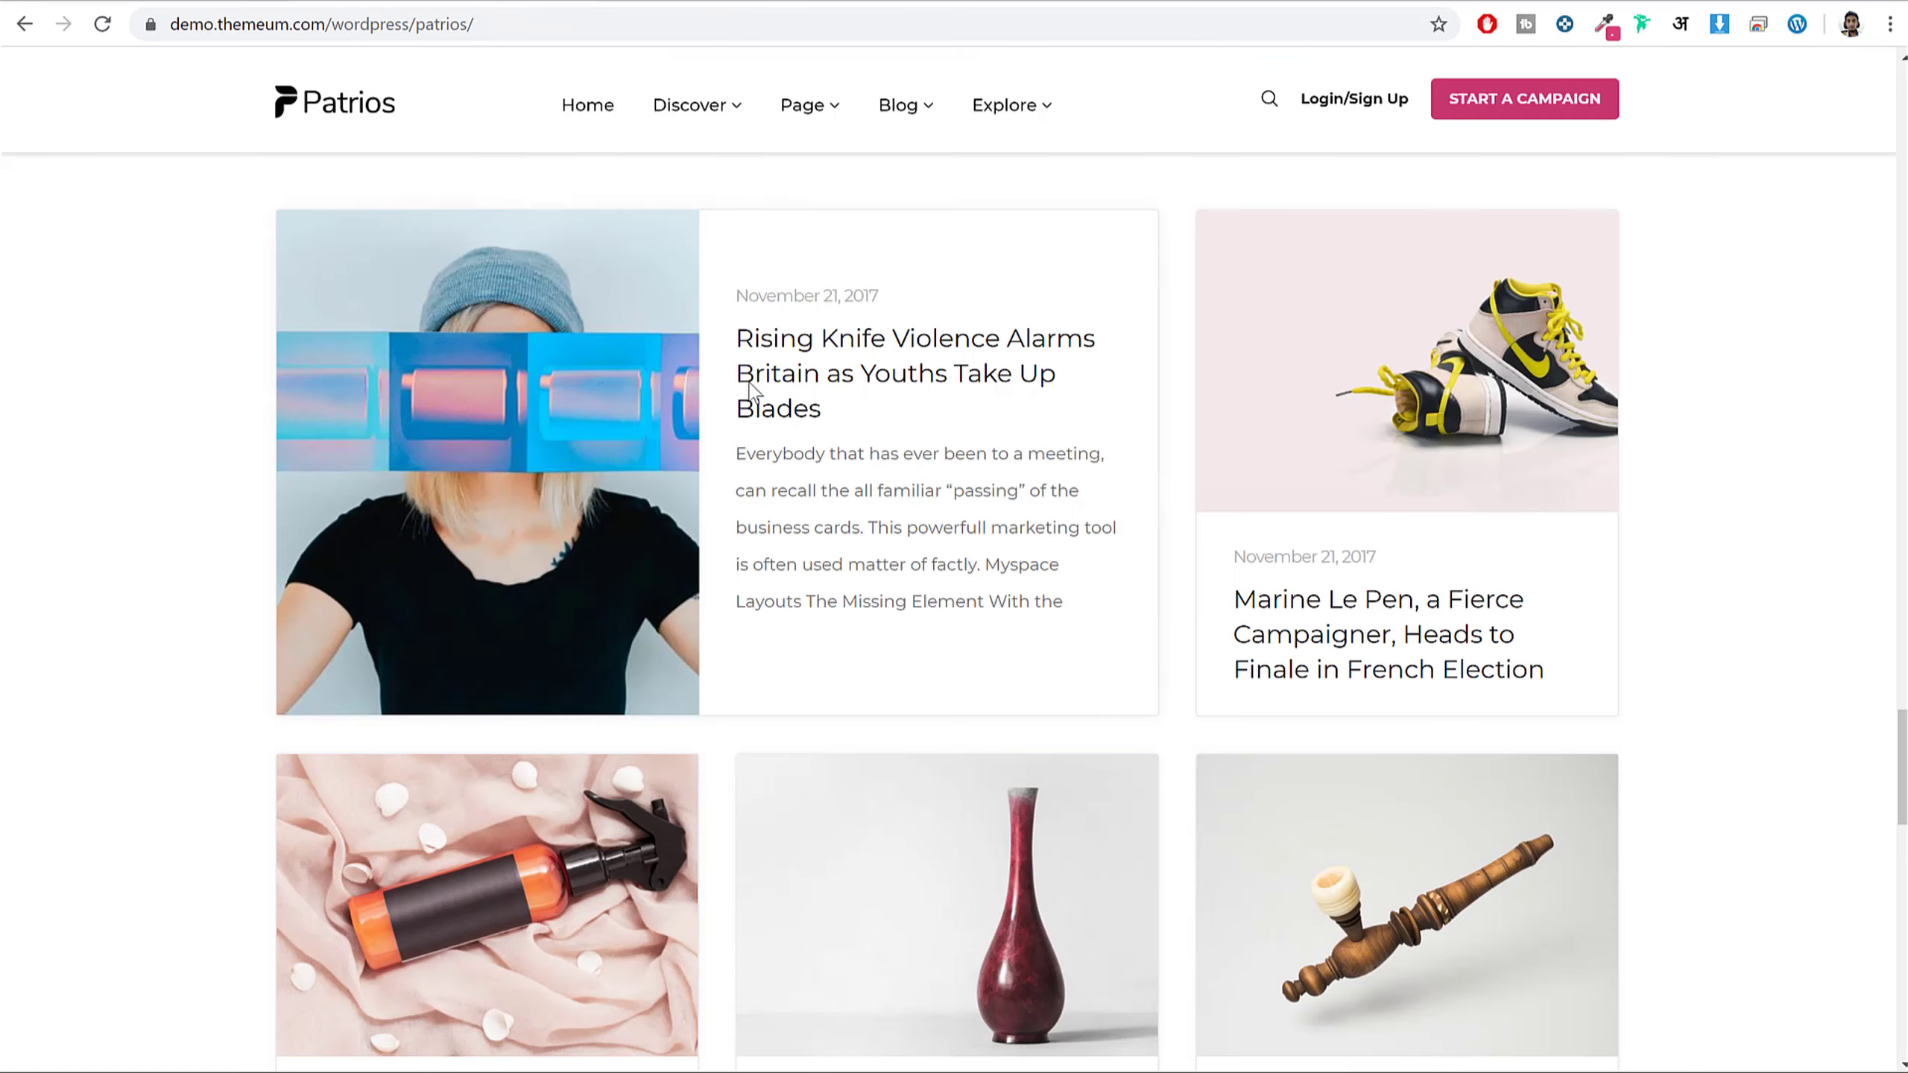
pyautogui.scroll(-6, 1117, 522)
pyautogui.scroll(10, 1129, 578)
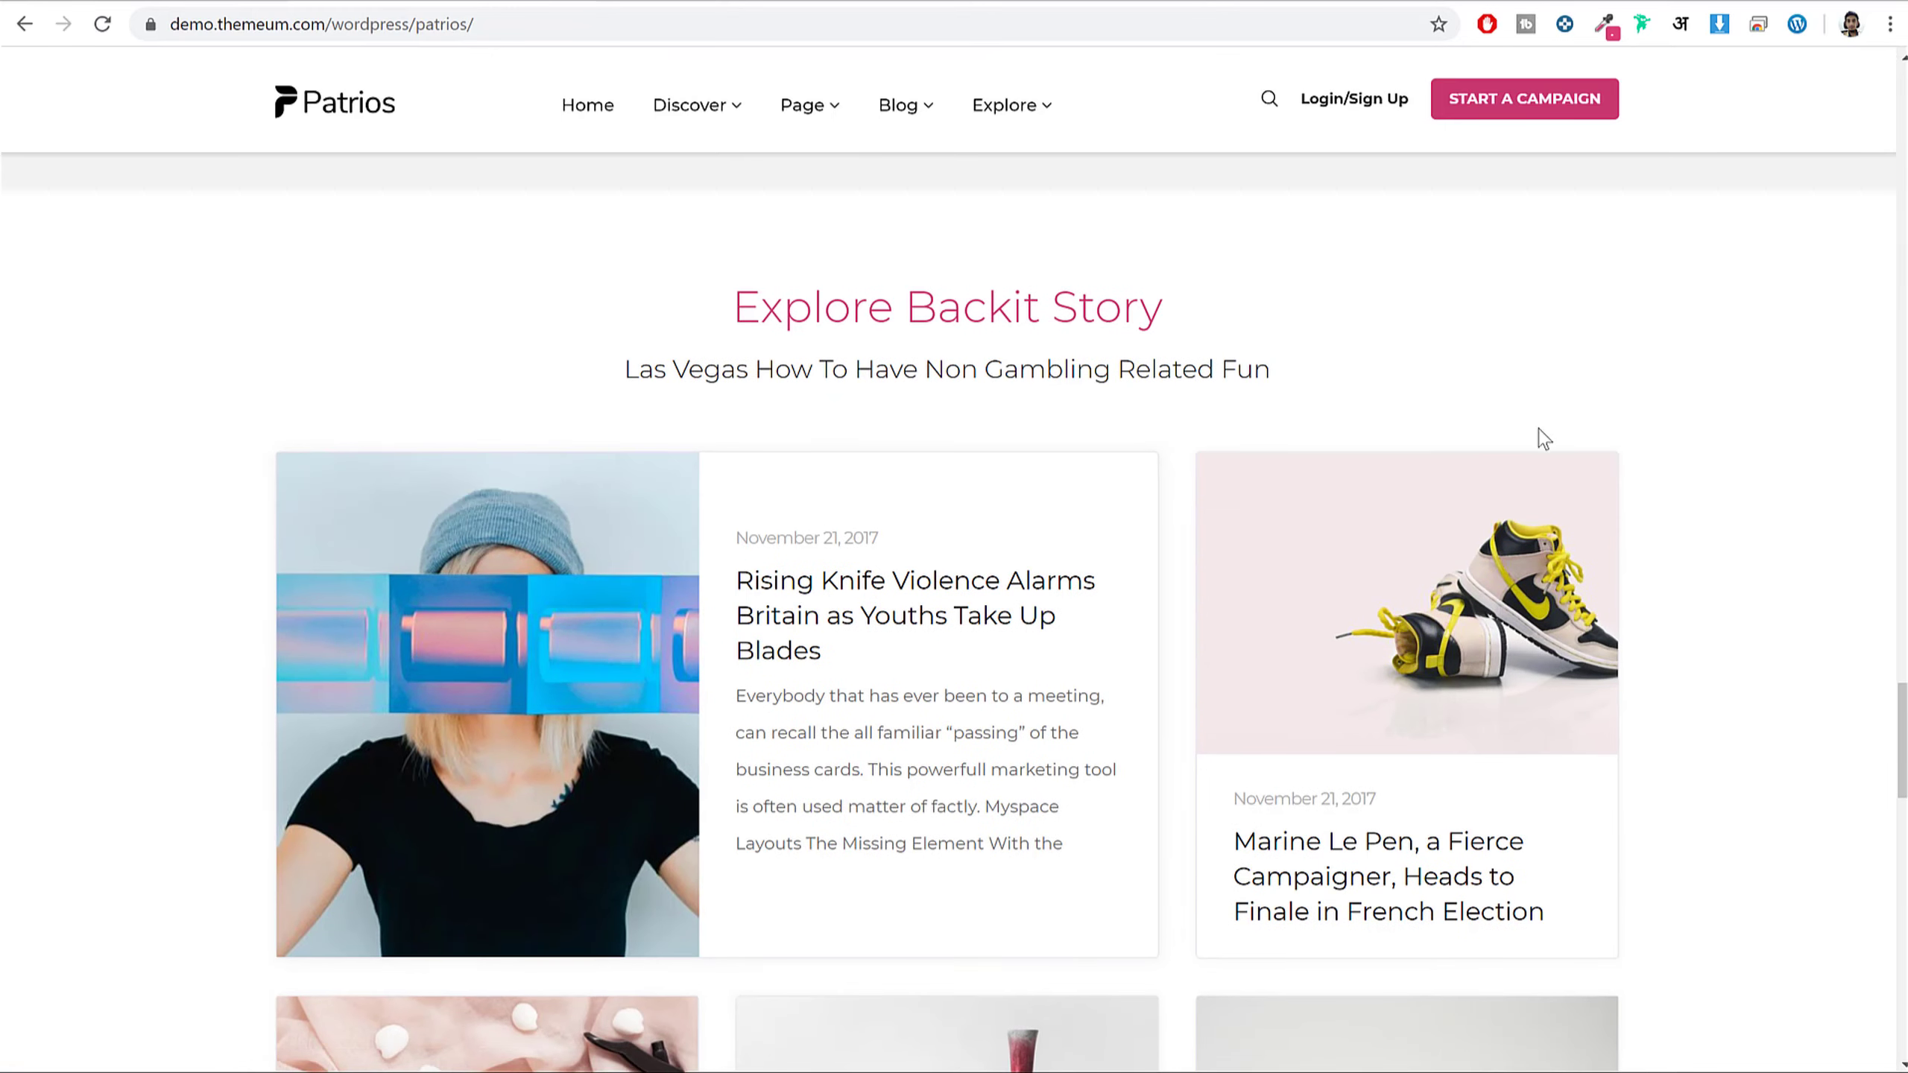
pyautogui.scroll(-3, 1687, 409)
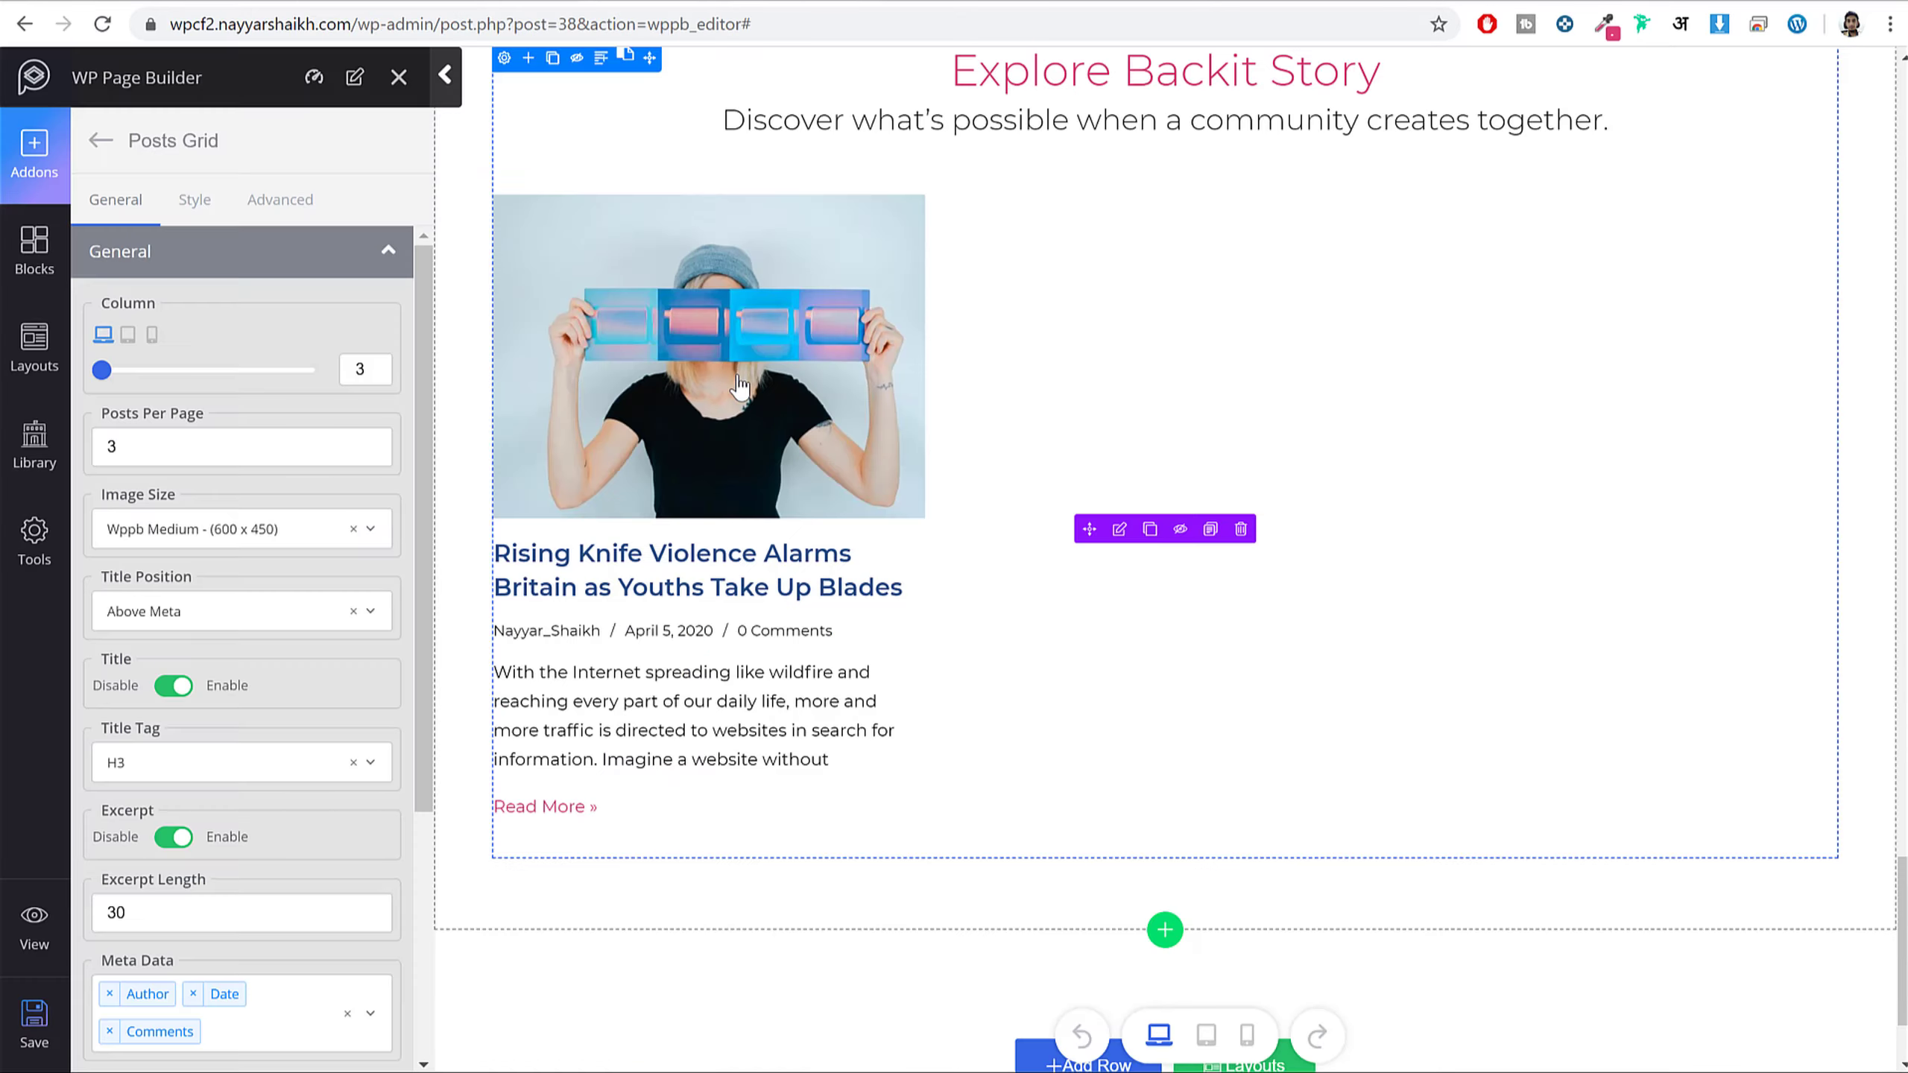
pyautogui.hotkey('ctrl', 'Tab')
pyautogui.click(1240, 529)
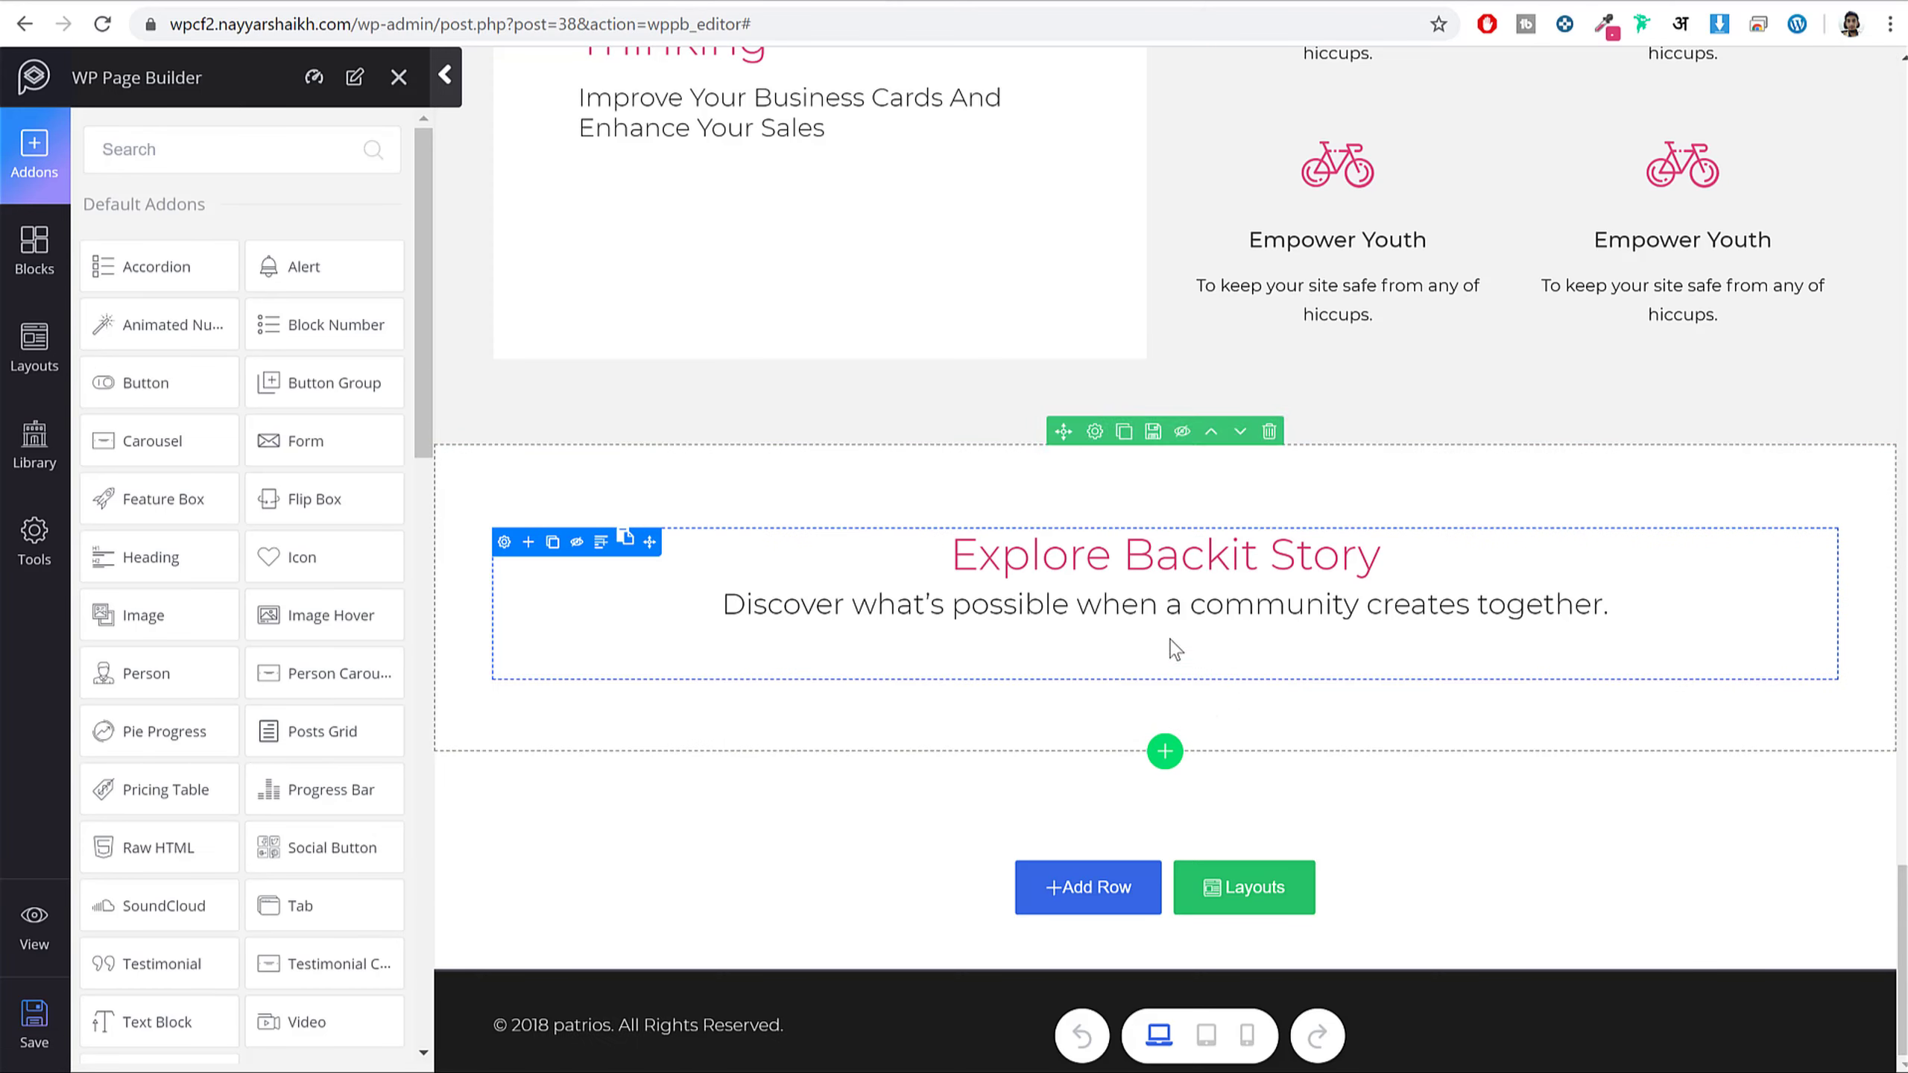
# - Add the Post Grid from the Patrios Widgets below the "Explore Backit Story" heading and save the page
pyautogui.write('pois')
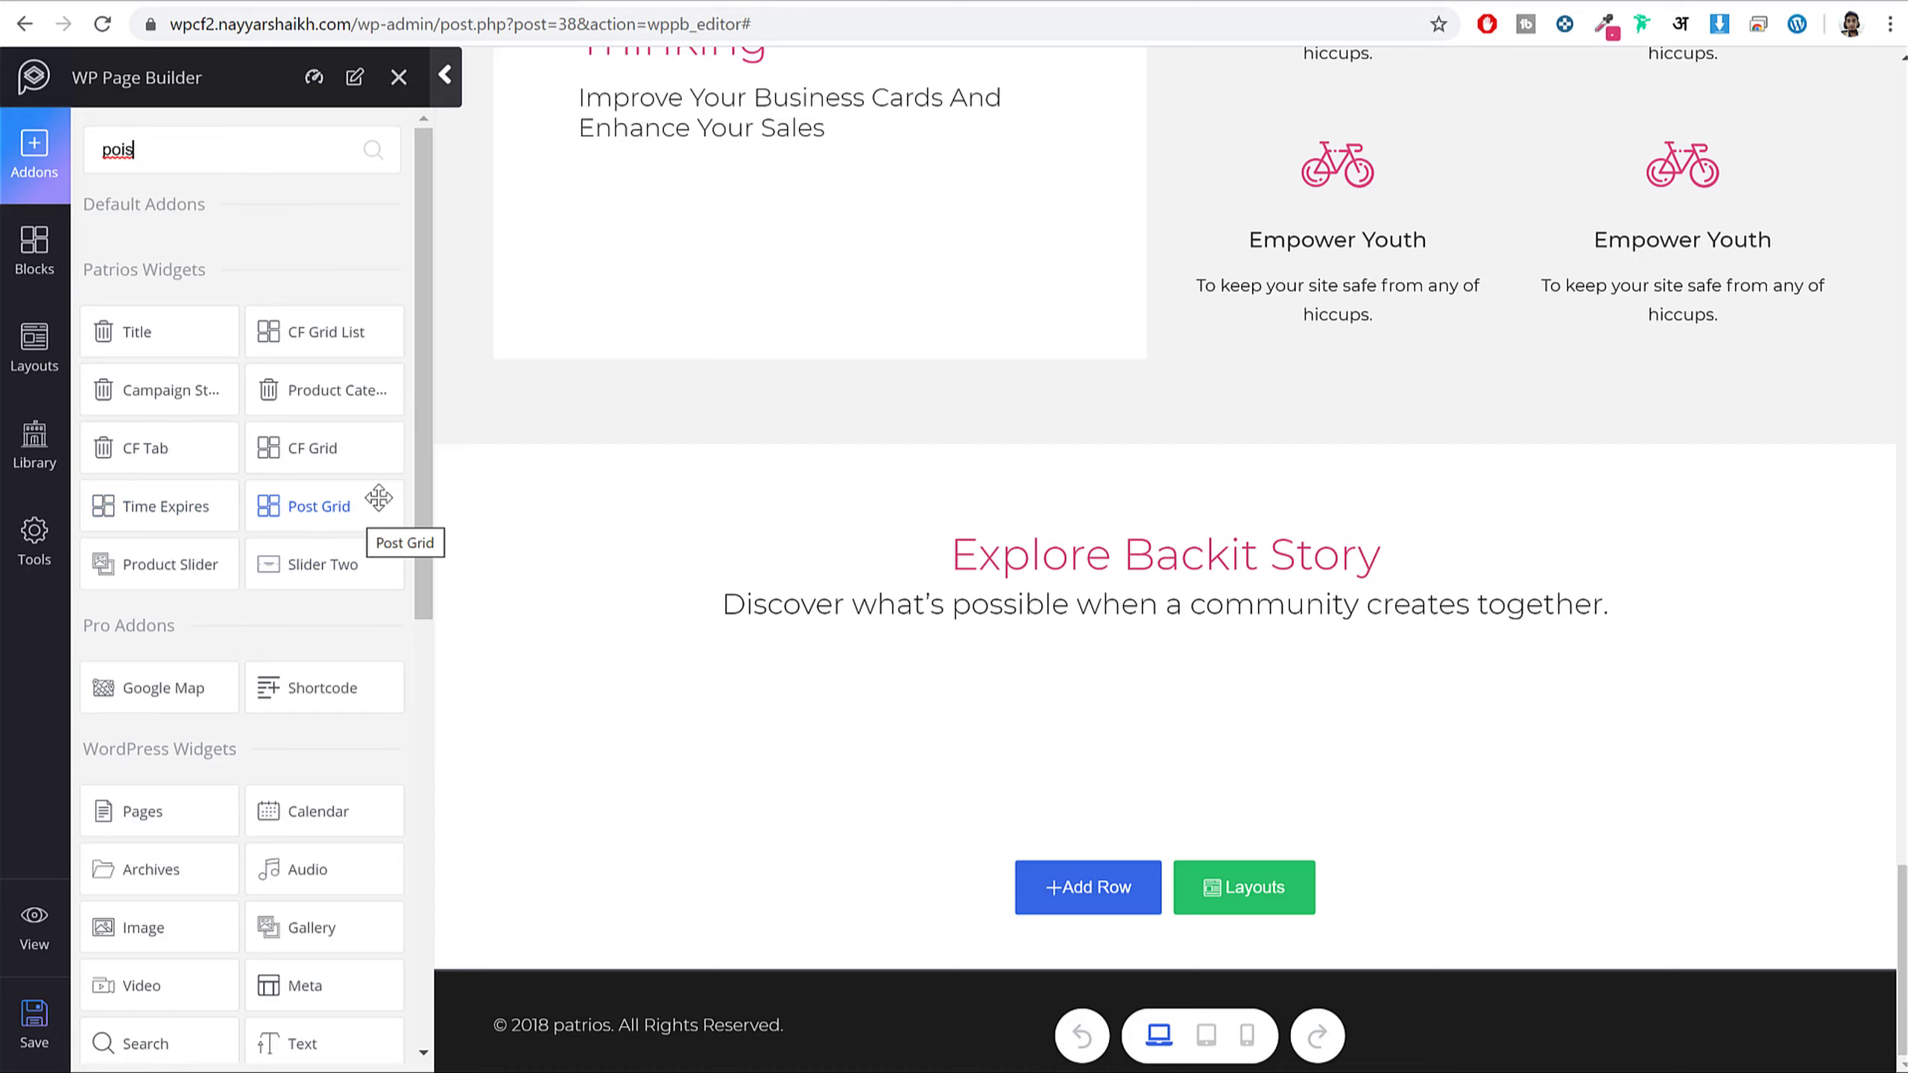
pyautogui.moveTo(82, 269); pyautogui.dragTo(198, 269)
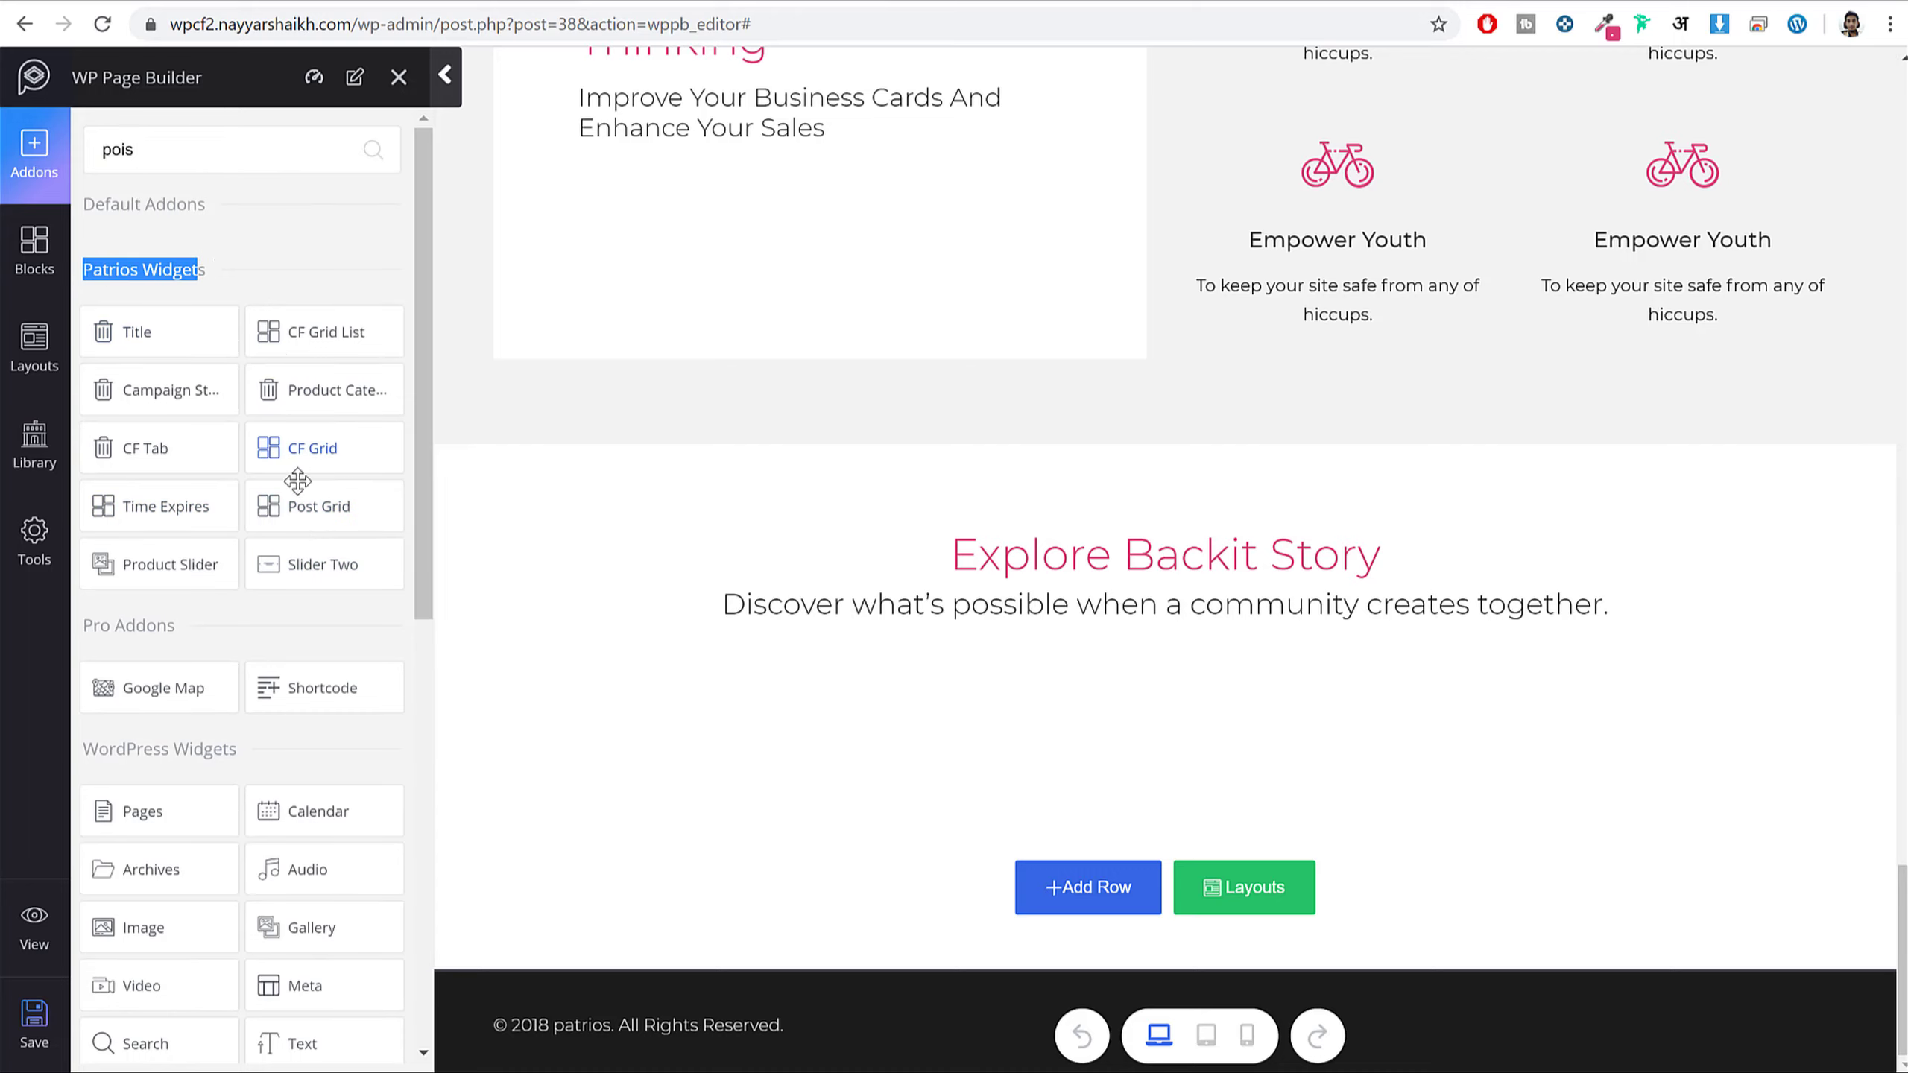
pyautogui.moveTo(301, 506); pyautogui.dragTo(1179, 626)
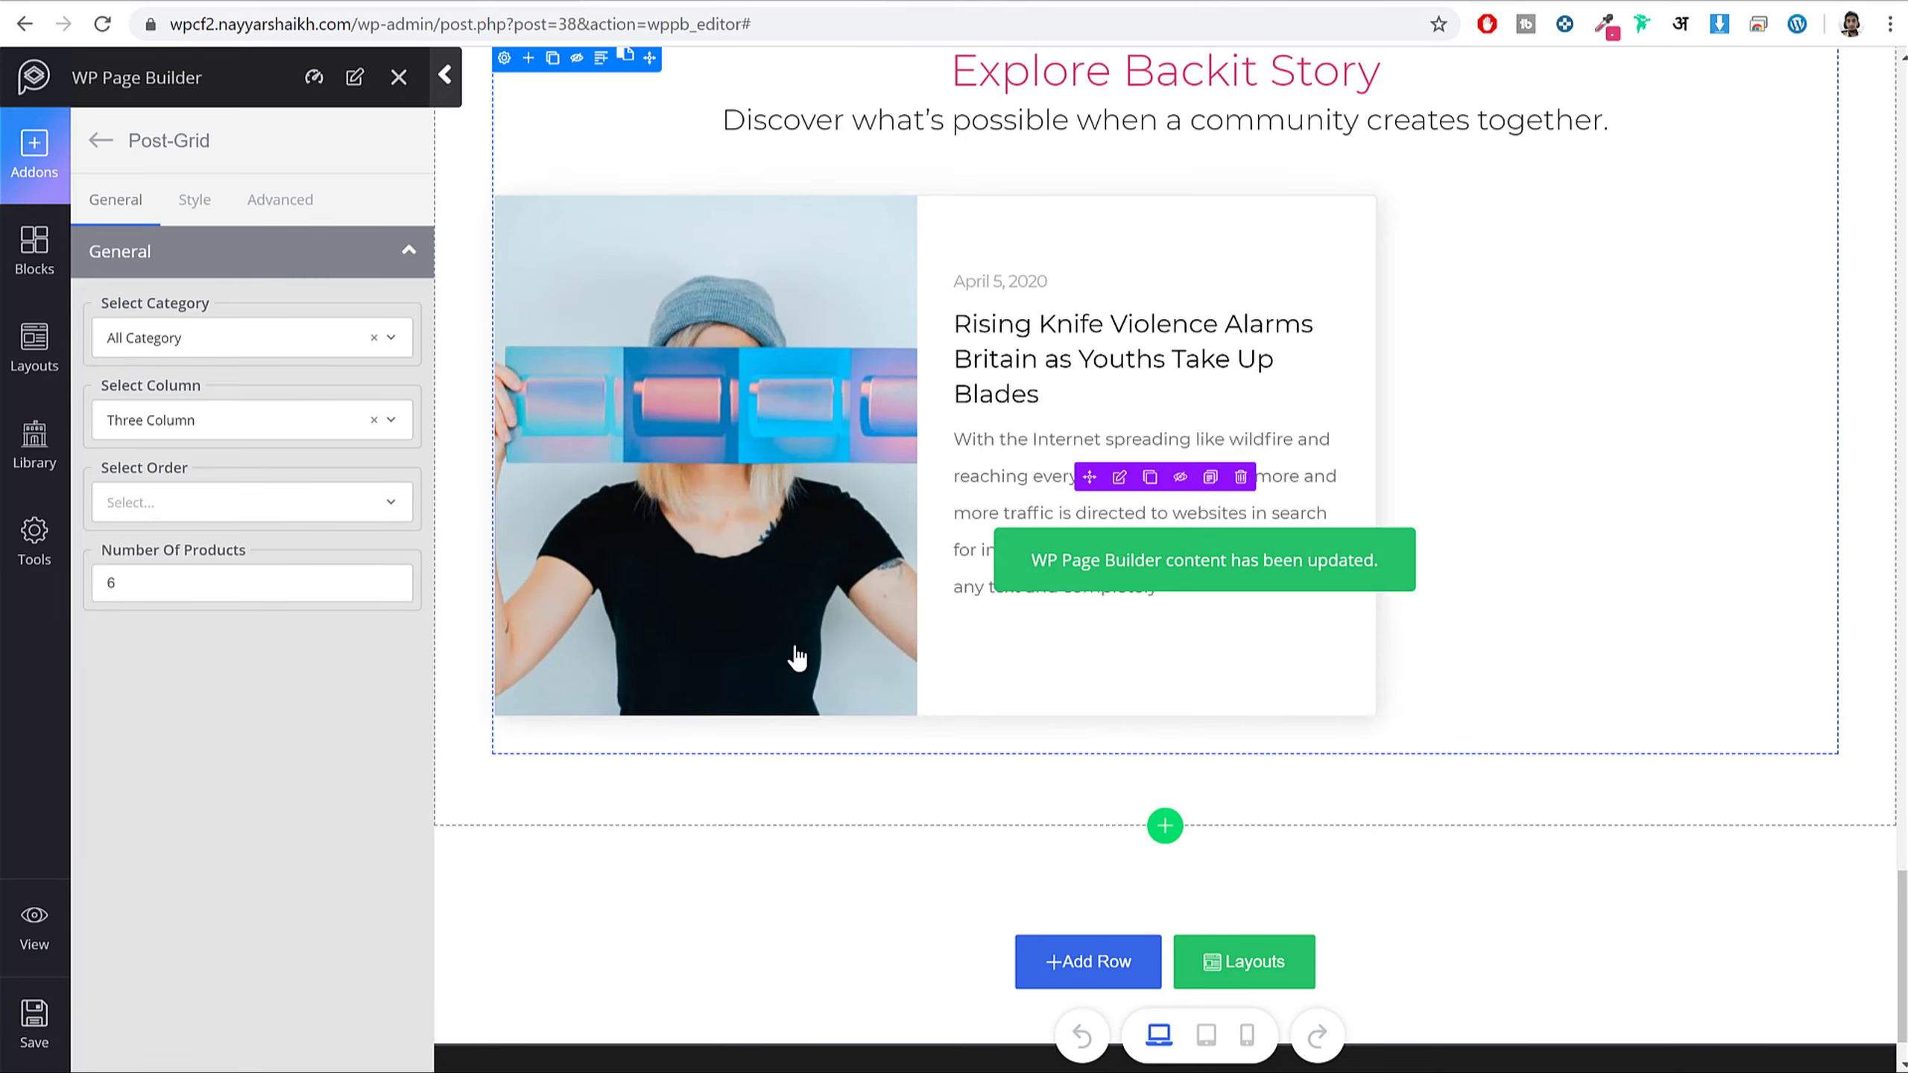
pyautogui.doubleClick(280, 574)
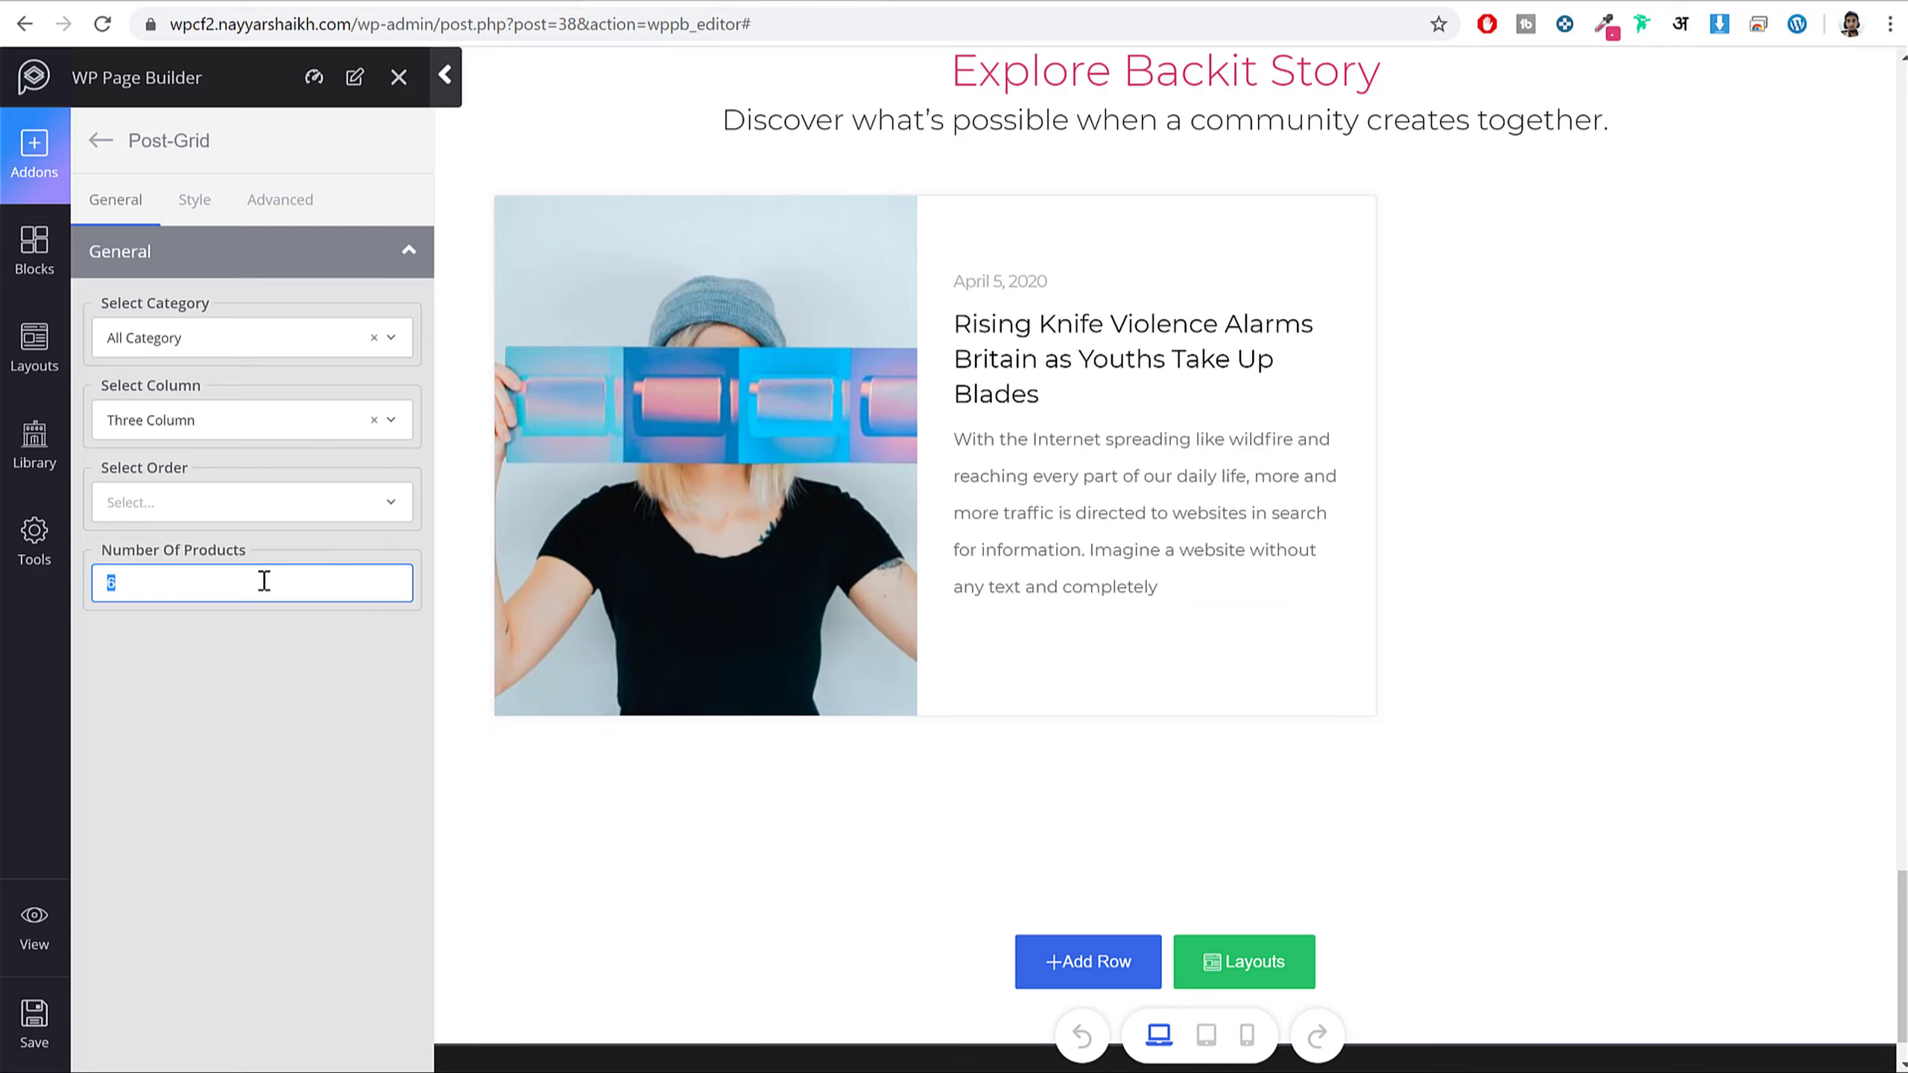
pyautogui.scroll(10, 1567, 750)
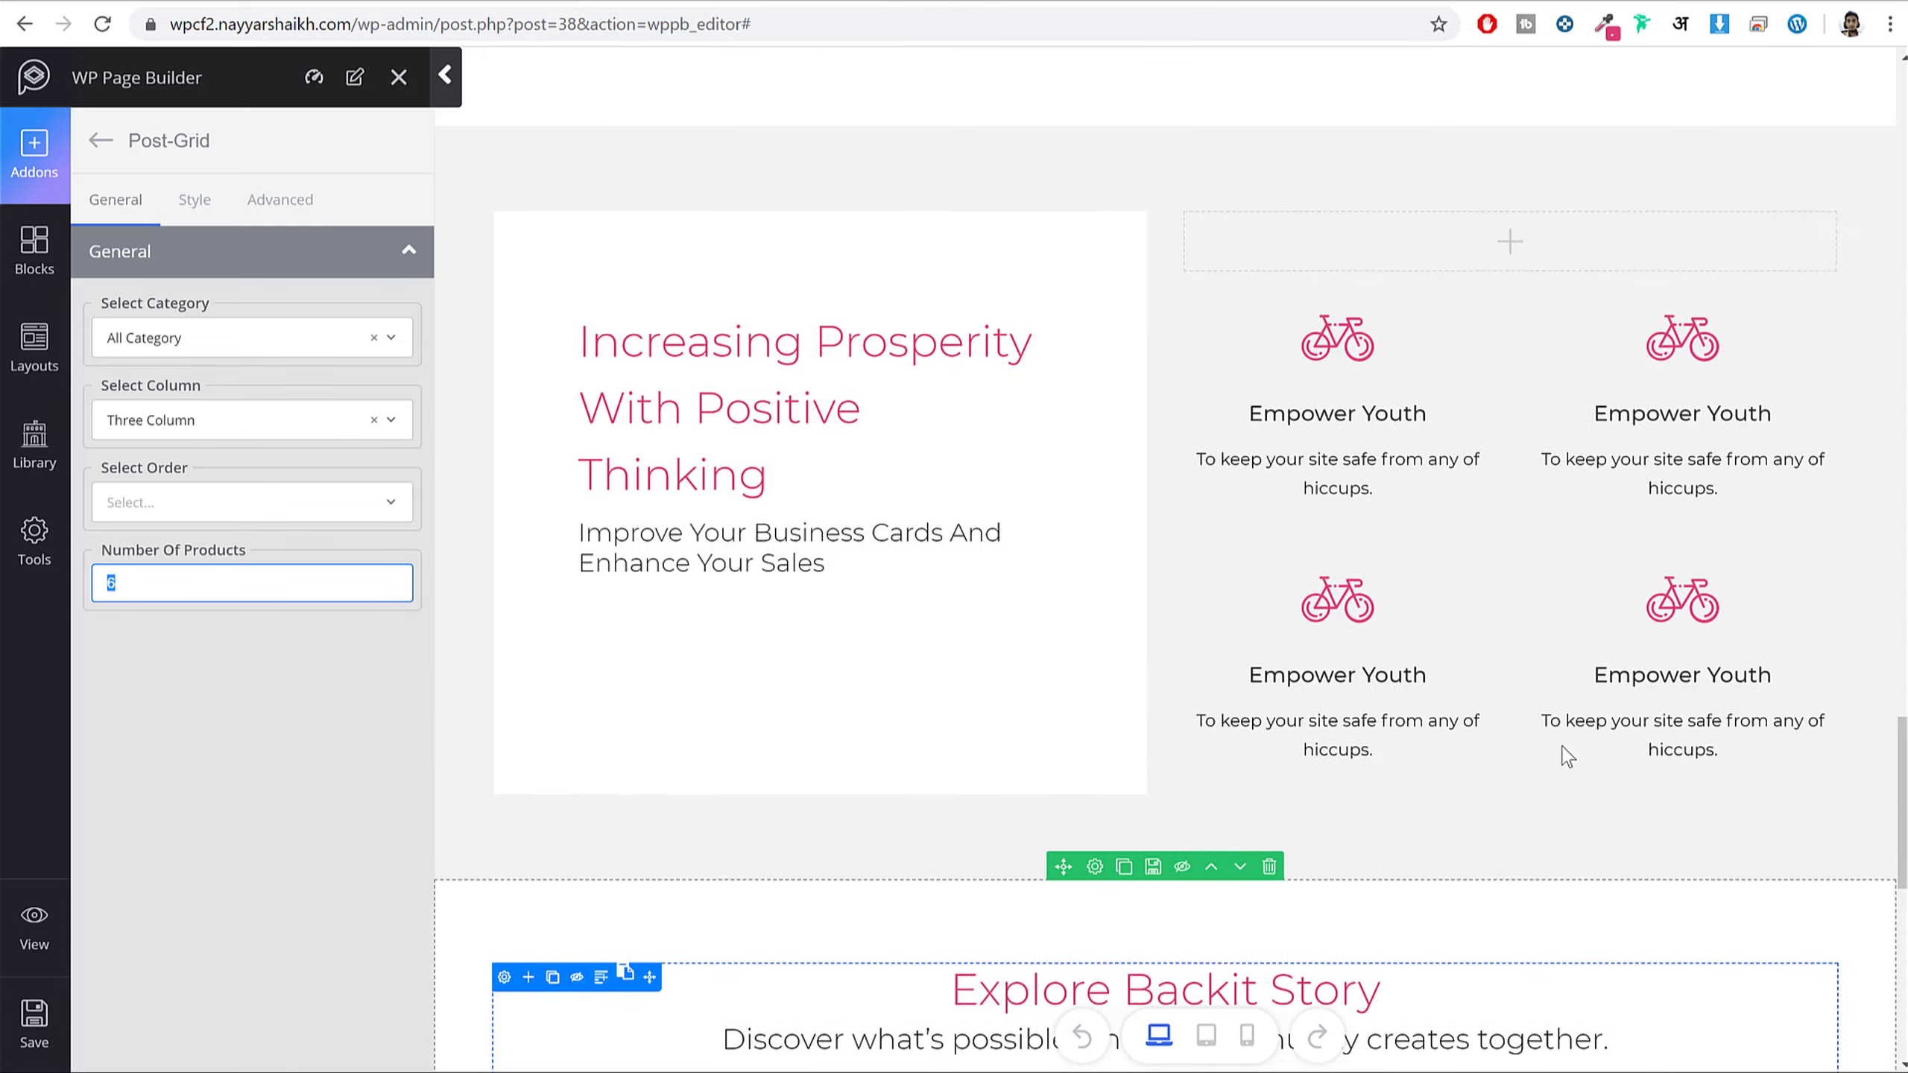
pyautogui.scroll(20, 1562, 745)
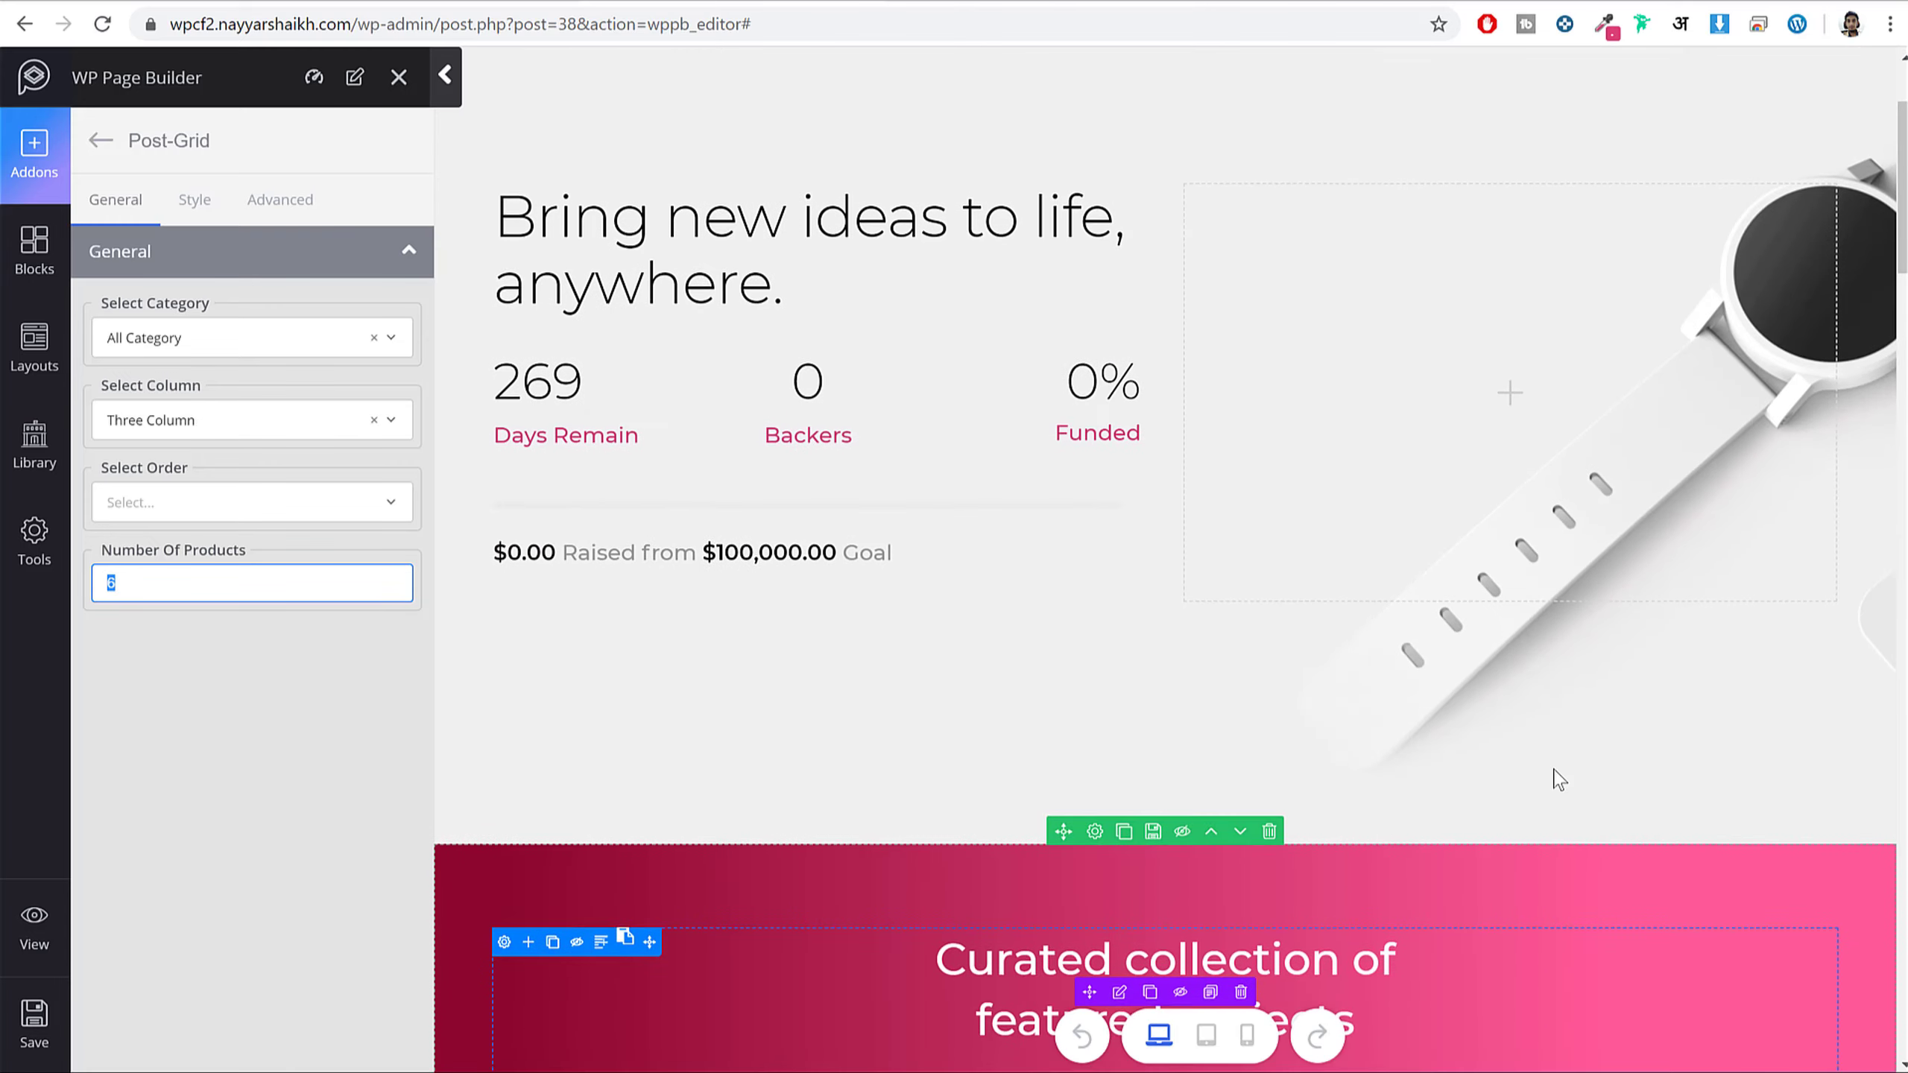
pyautogui.scroll(3, 1558, 782)
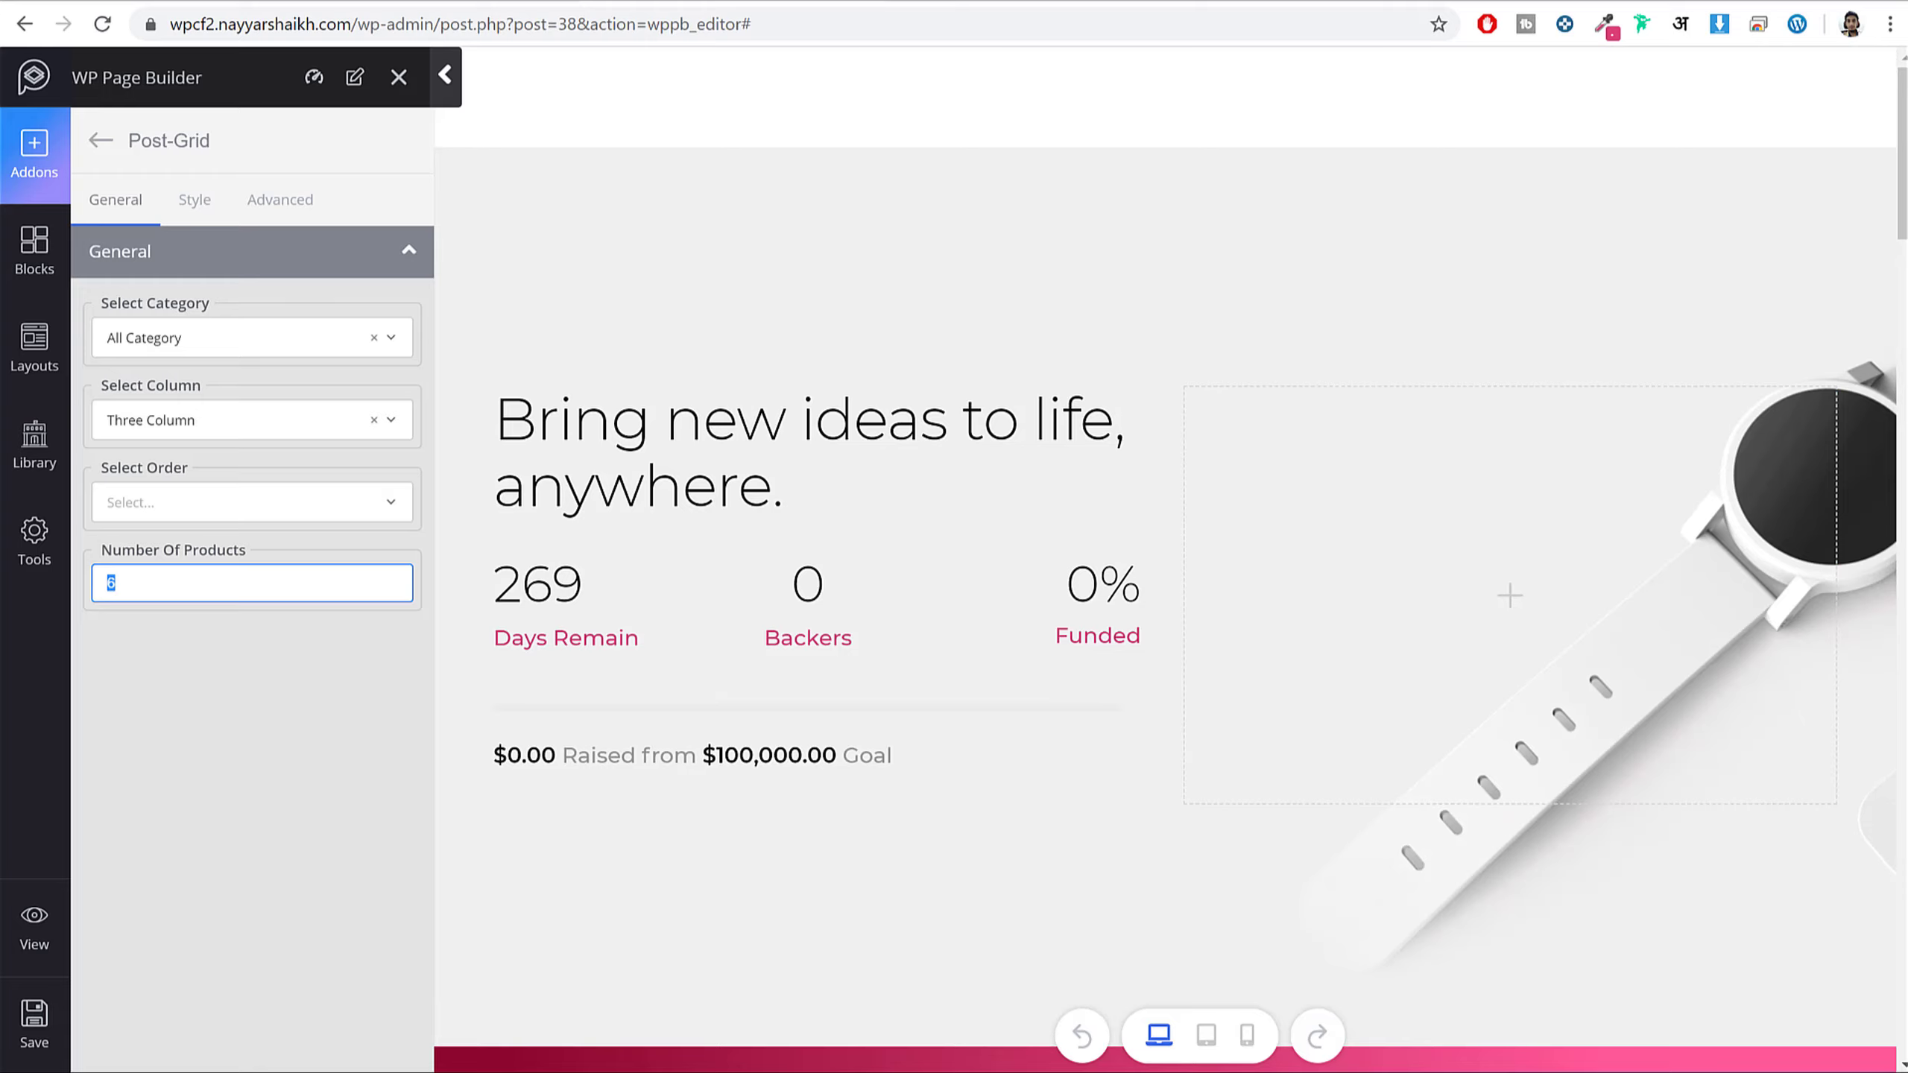
# - Open the WordPress admin dashboard of the site under construction at its wp-admin address
pyautogui.click(415, 0)
pyautogui.moveTo(445, 25); pyautogui.dragTo(1266, 48)
pyautogui.press('BackSpace')
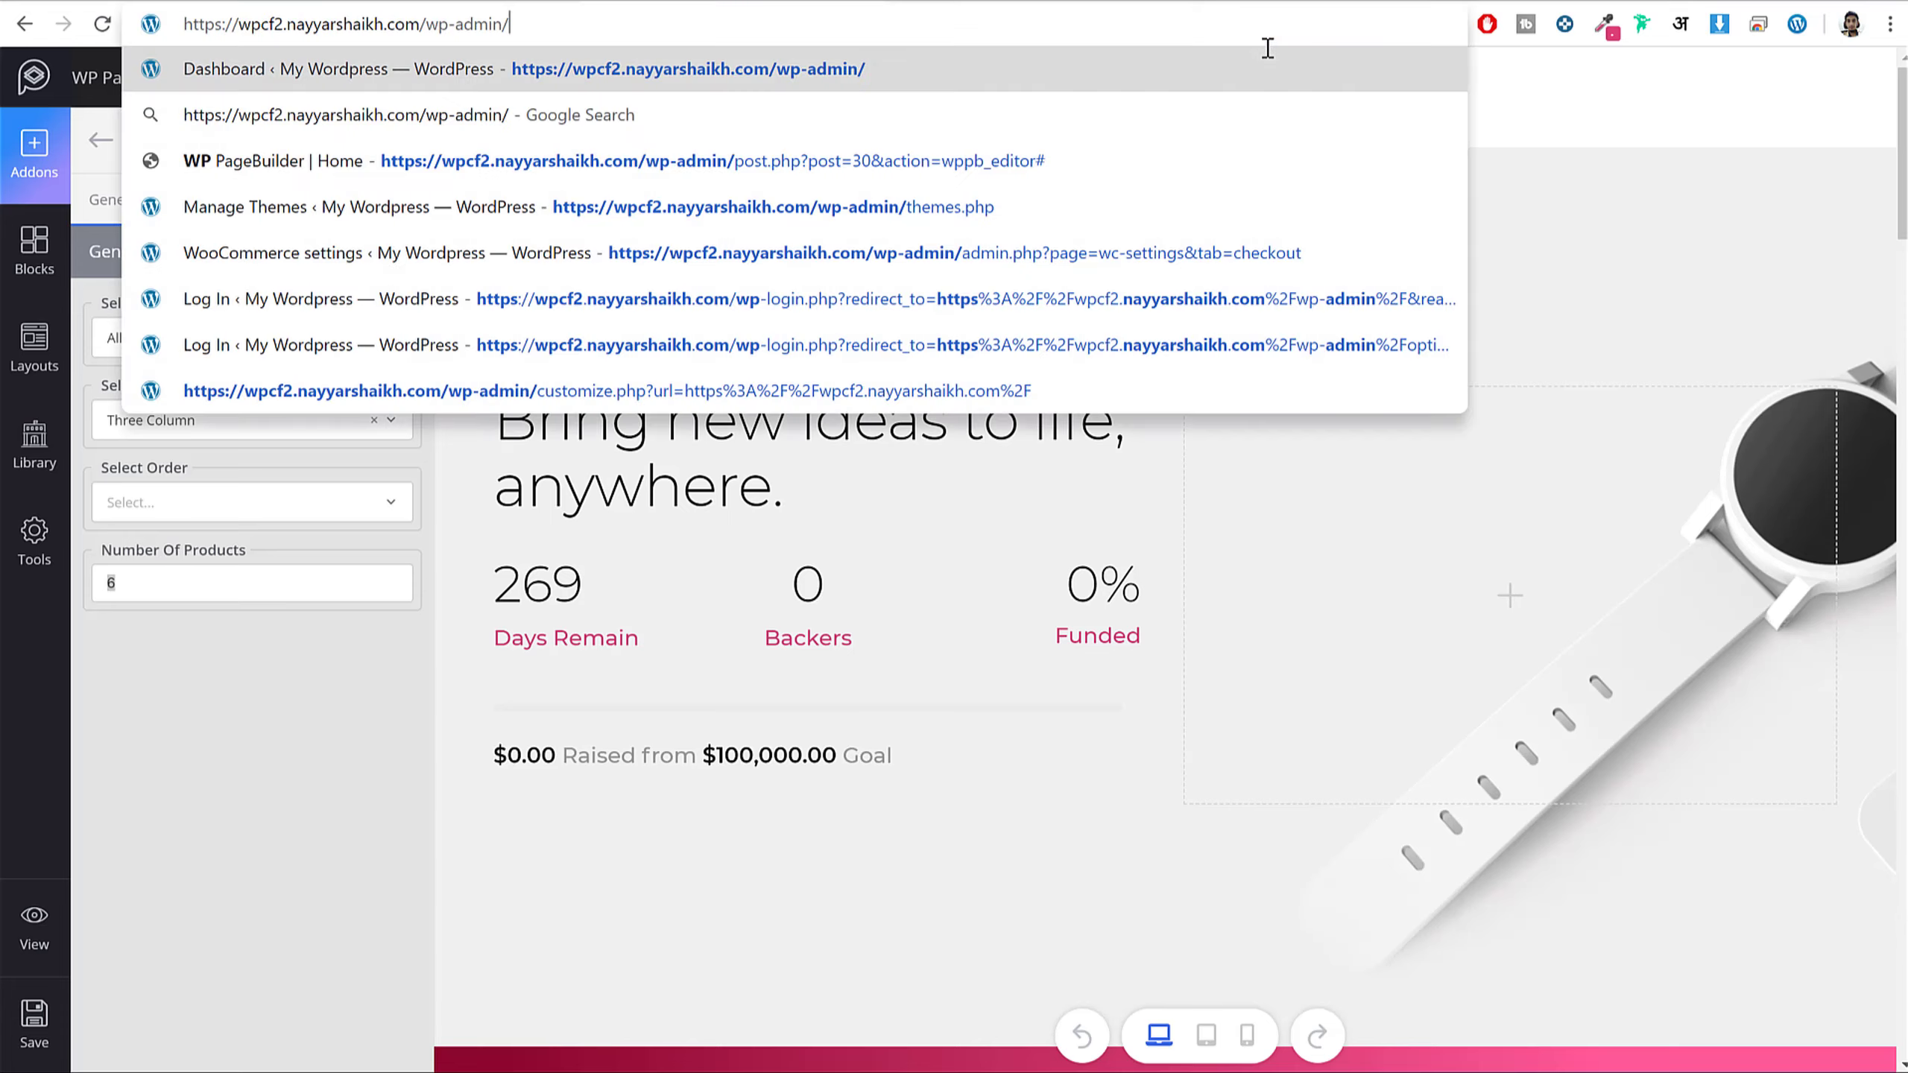
pyautogui.press('Return')
pyautogui.click(1280, 36)
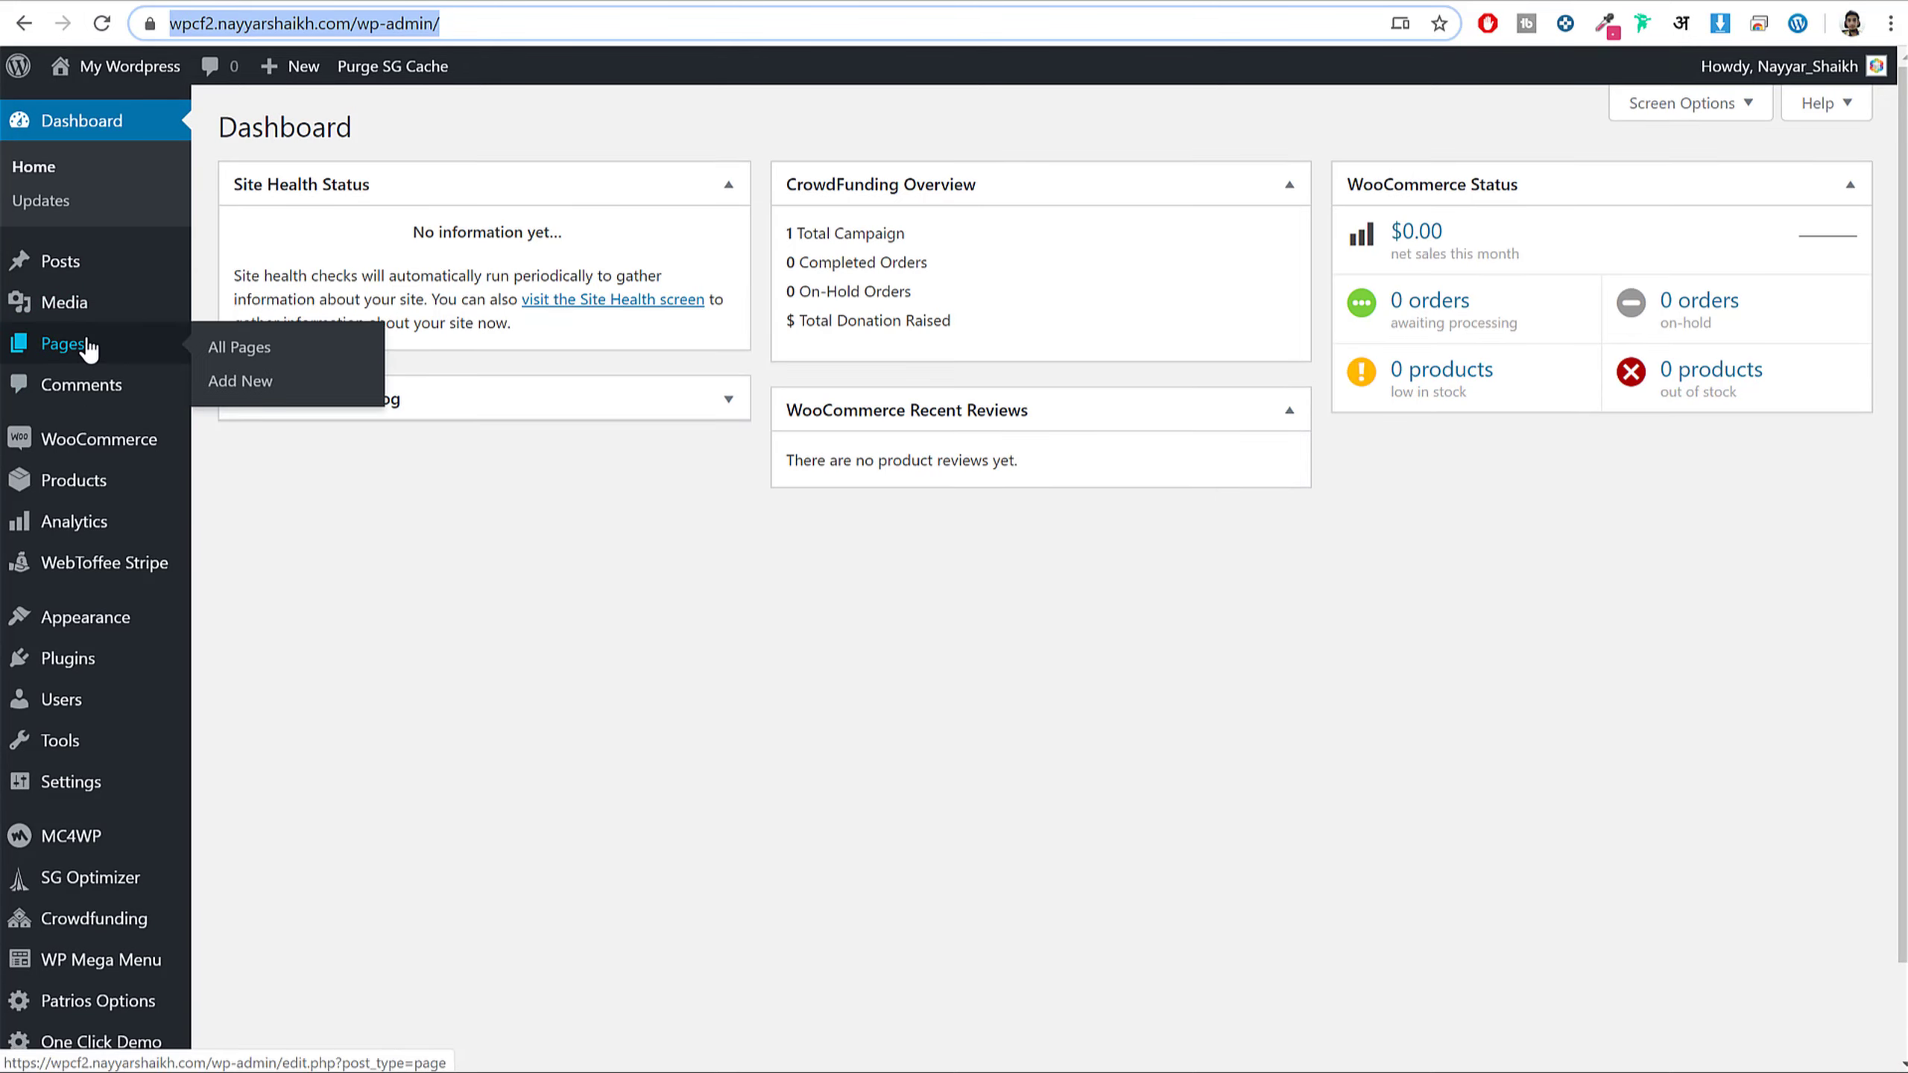
# - Create a new page titled "Blog" and assign it the Blog Right Sidebar template
pyautogui.click(248, 381)
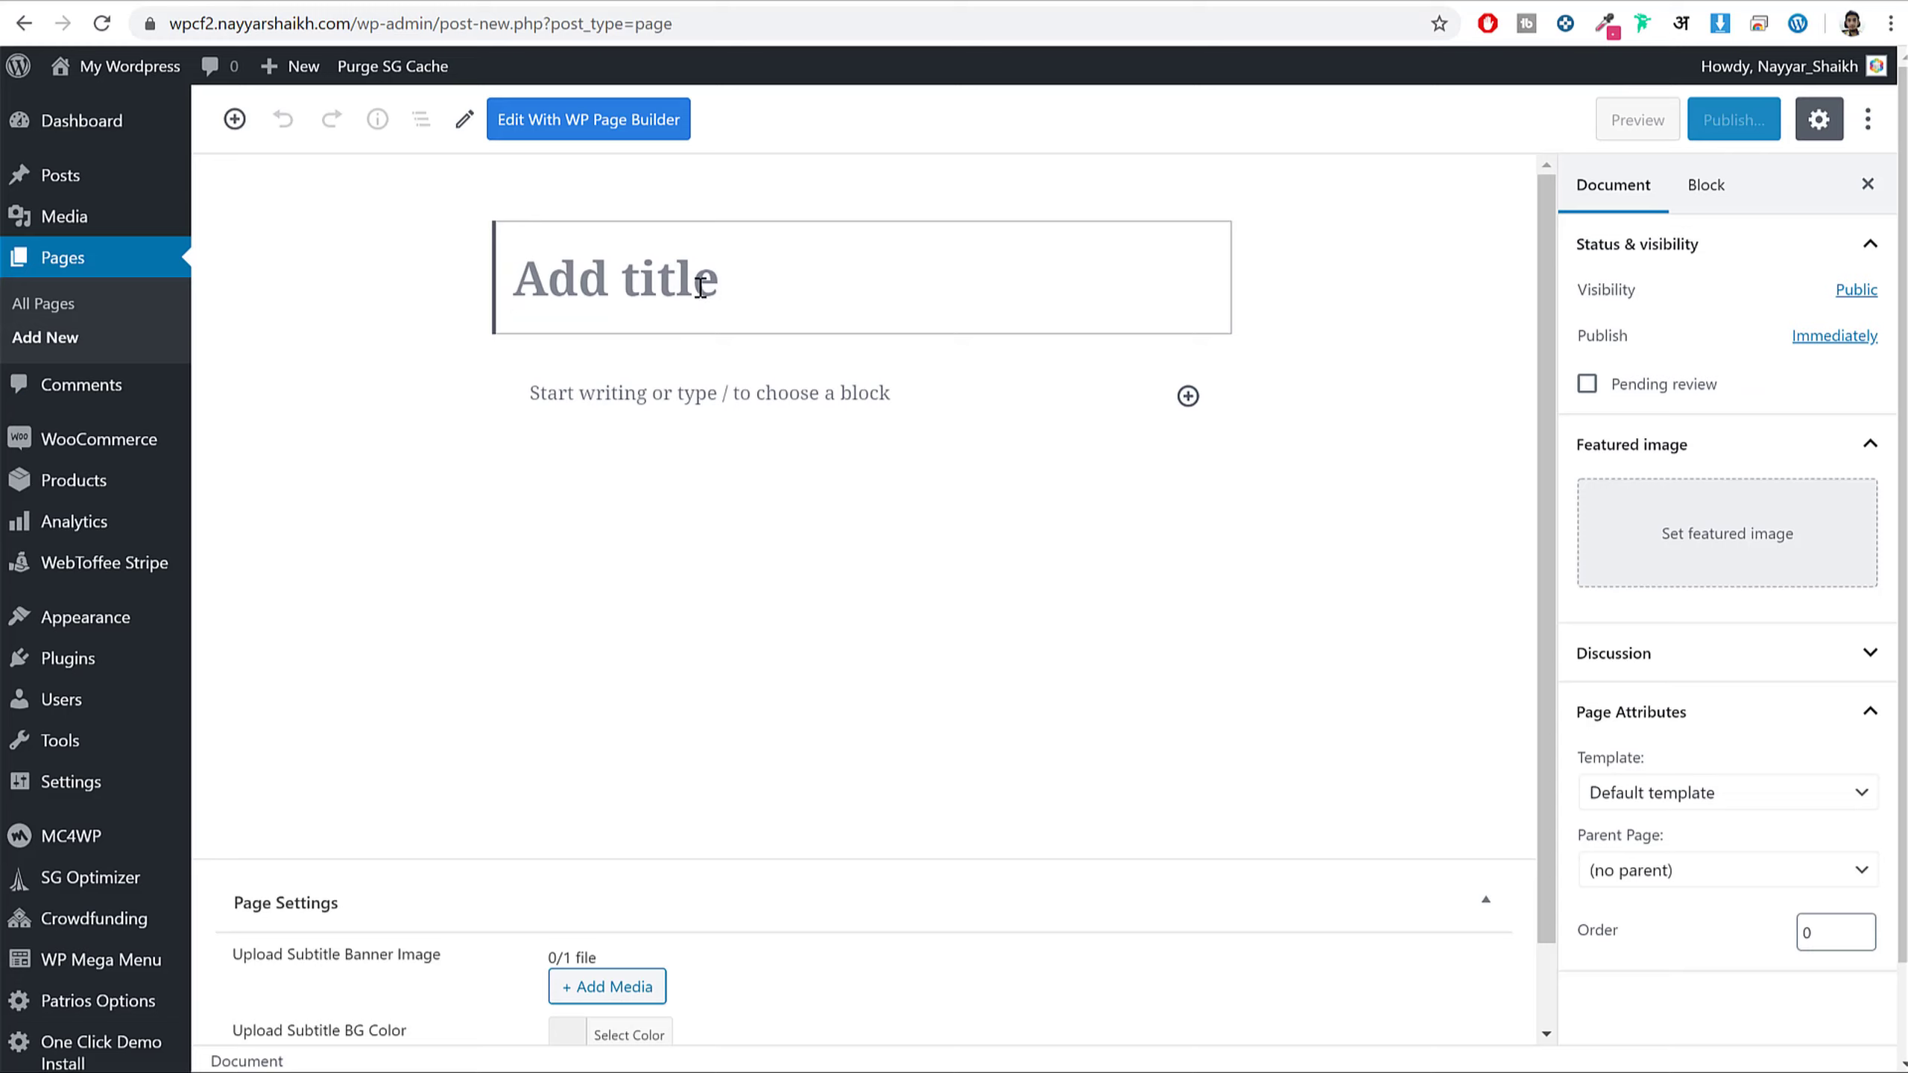
pyautogui.write('Blog')
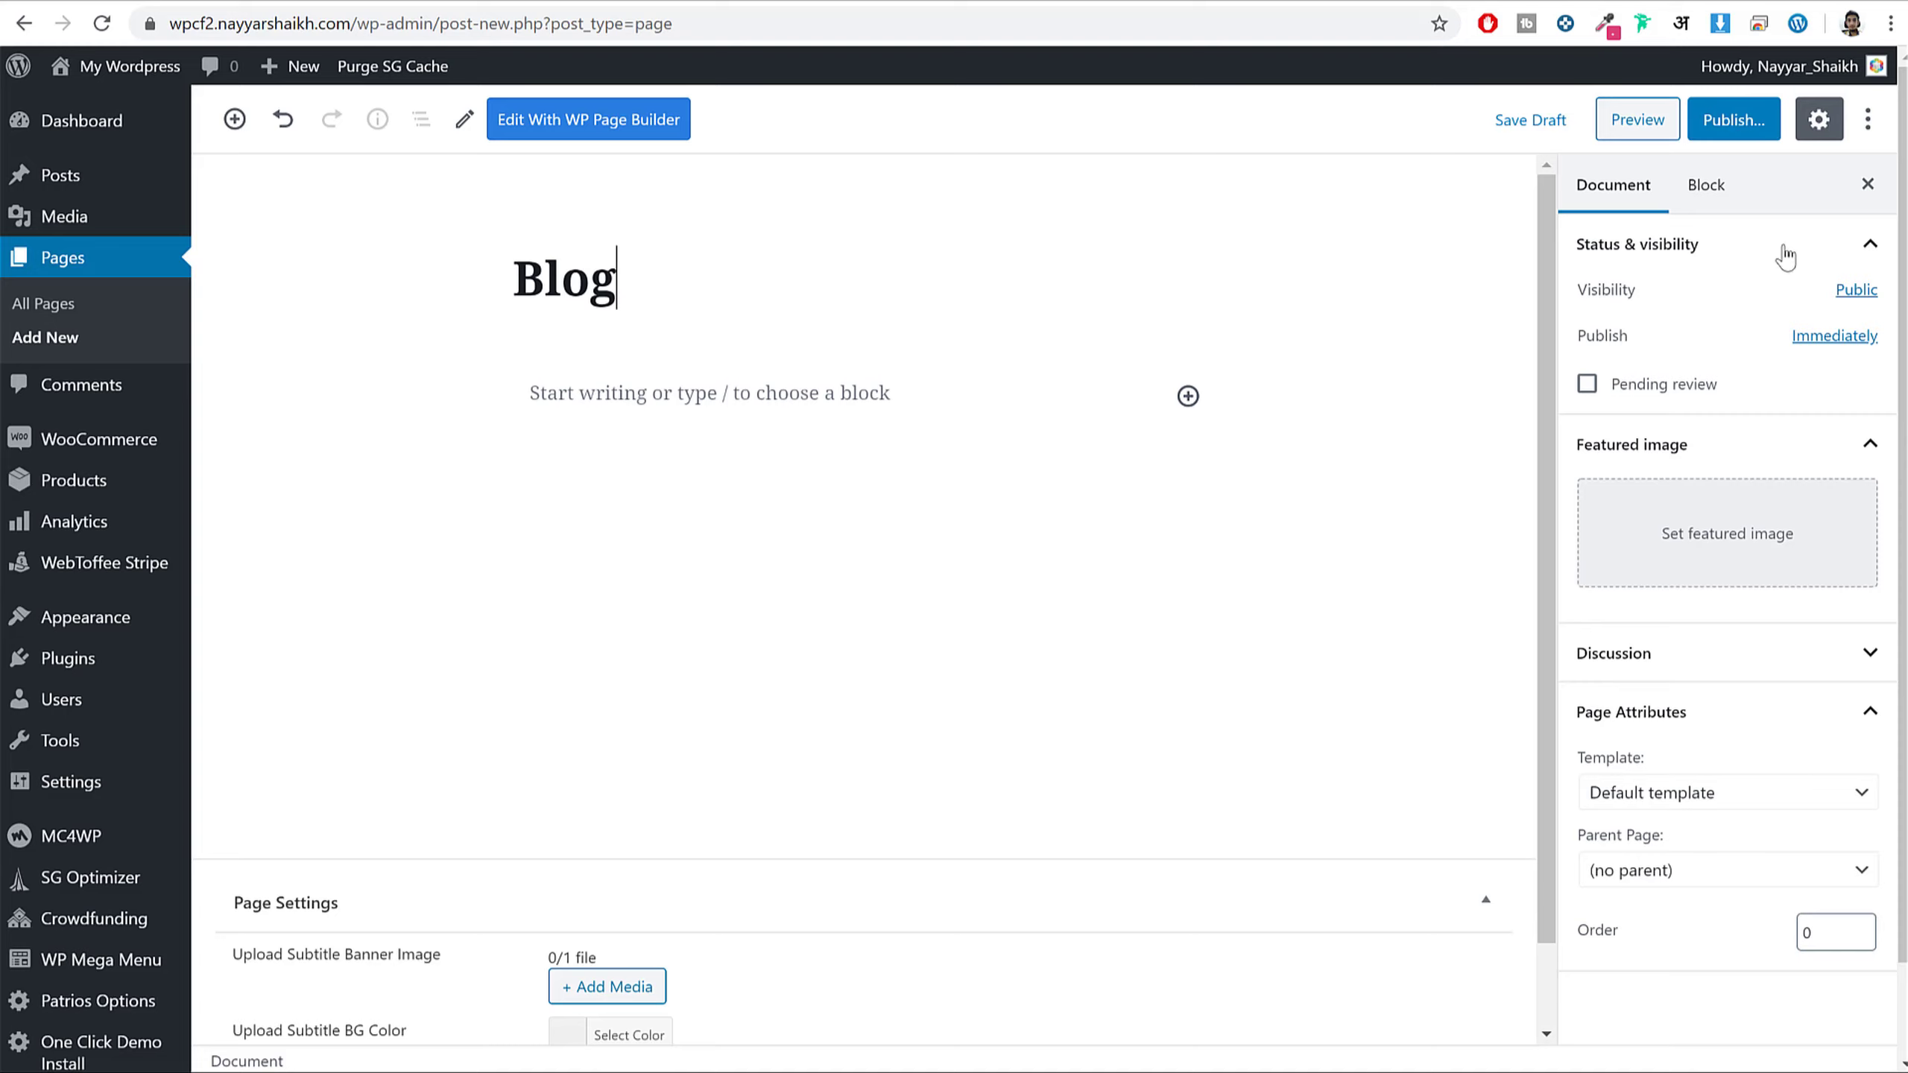
pyautogui.scroll(-2, 1767, 466)
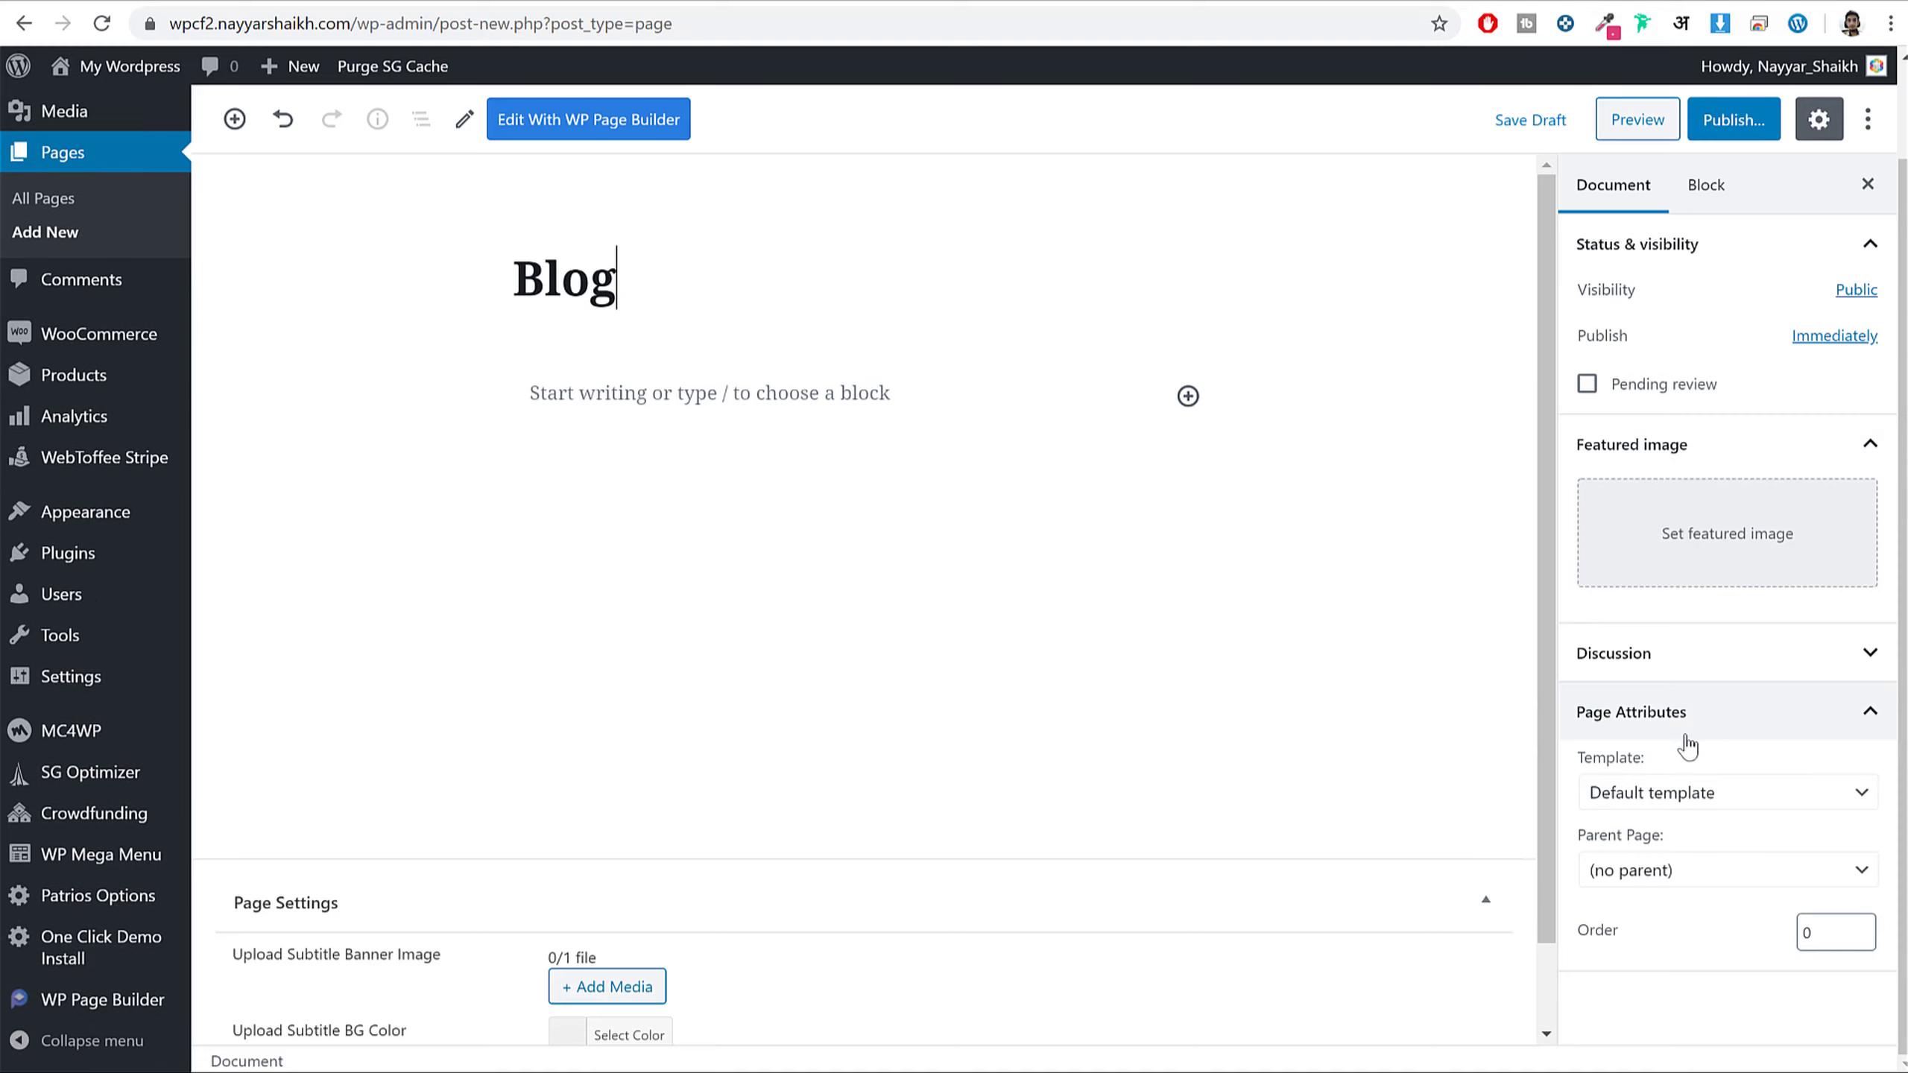
pyautogui.click(1690, 804)
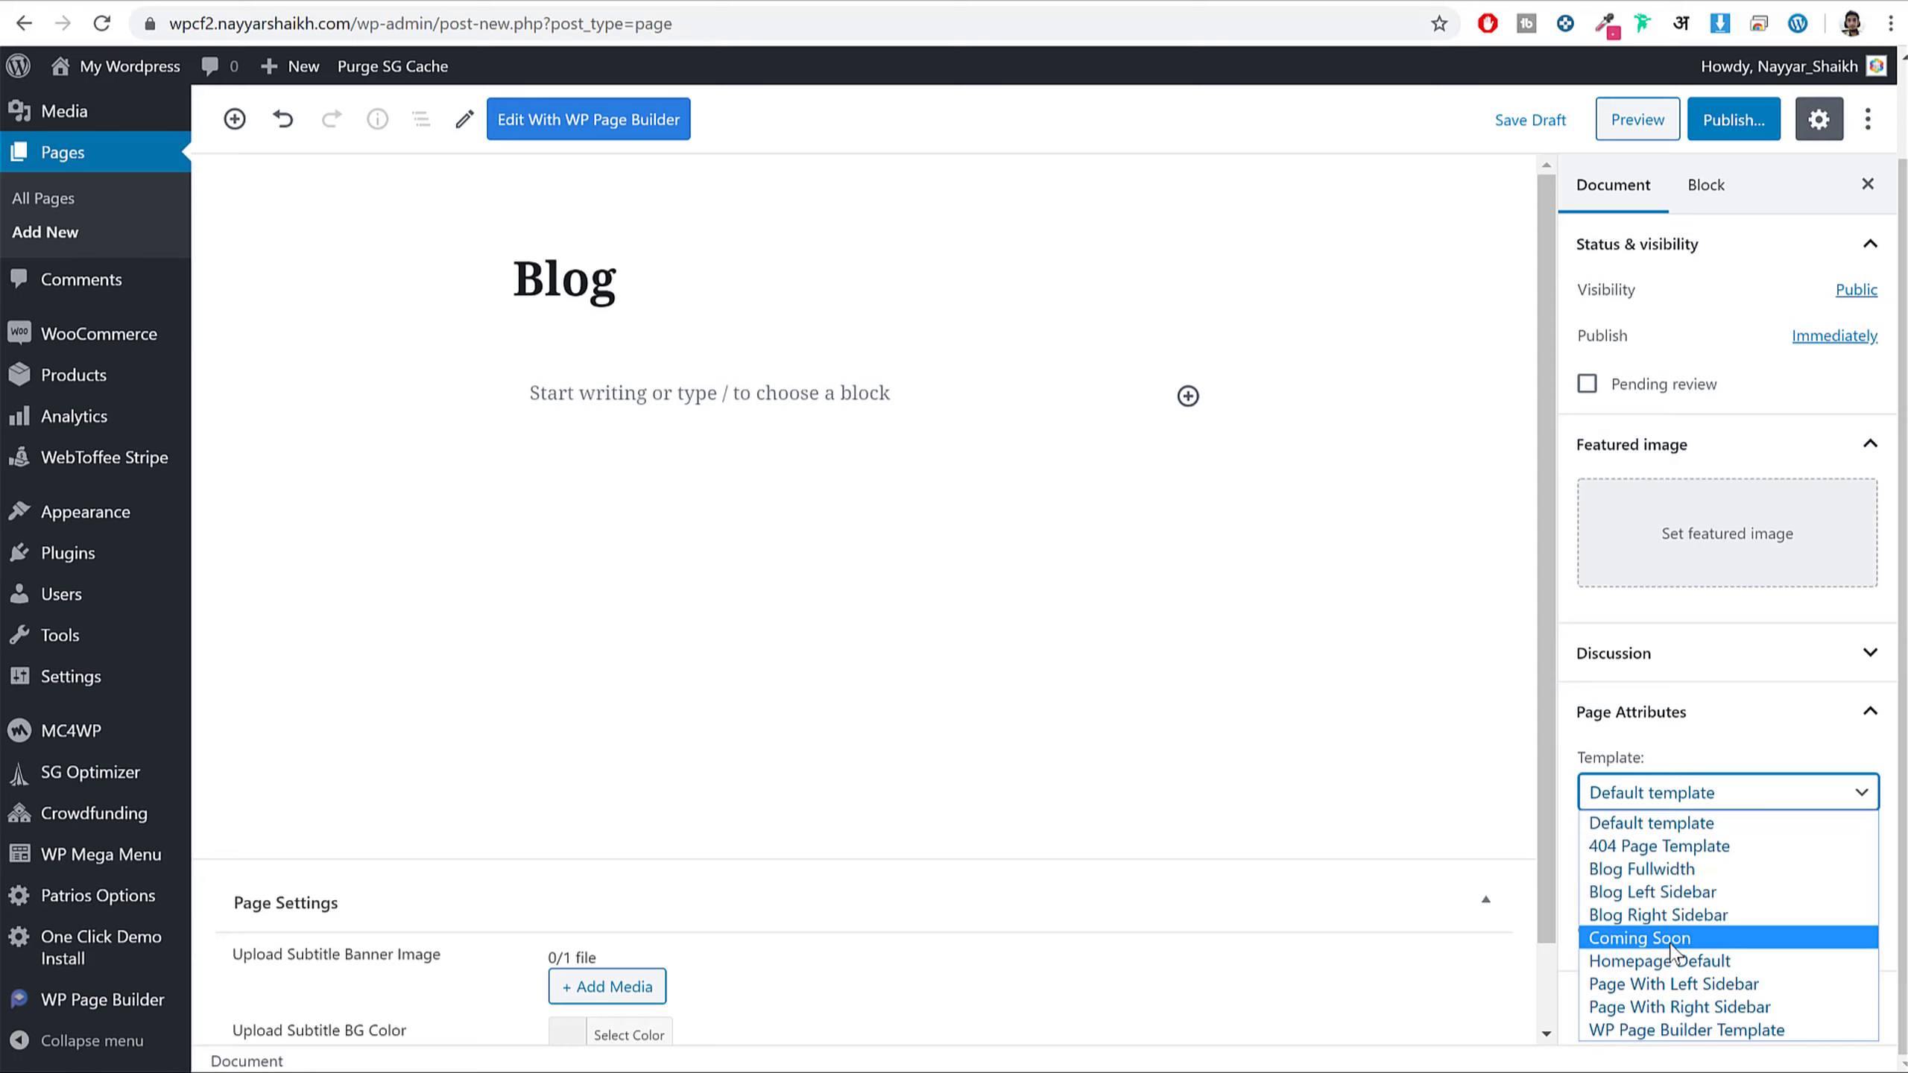
pyautogui.click(1680, 916)
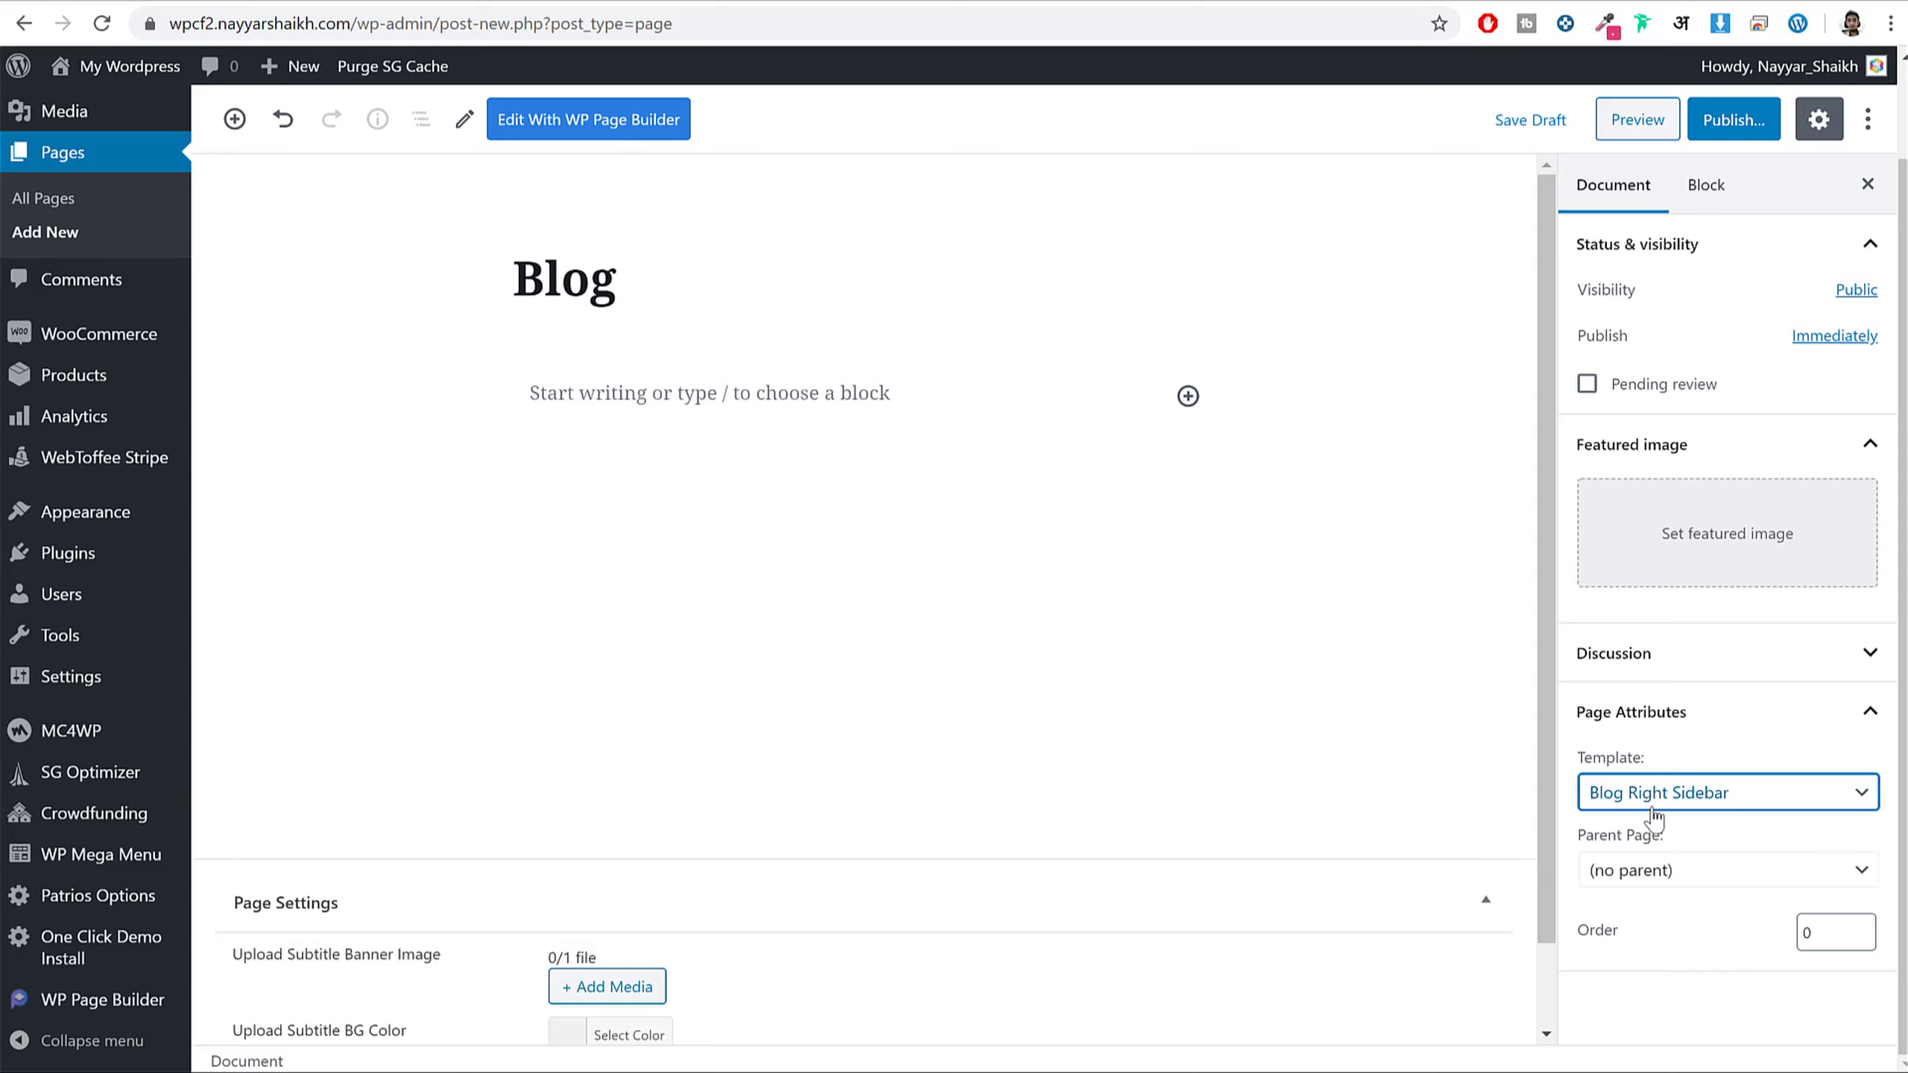
# - Publish the Blog page and open its live version separately from the editor
pyautogui.click(1733, 120)
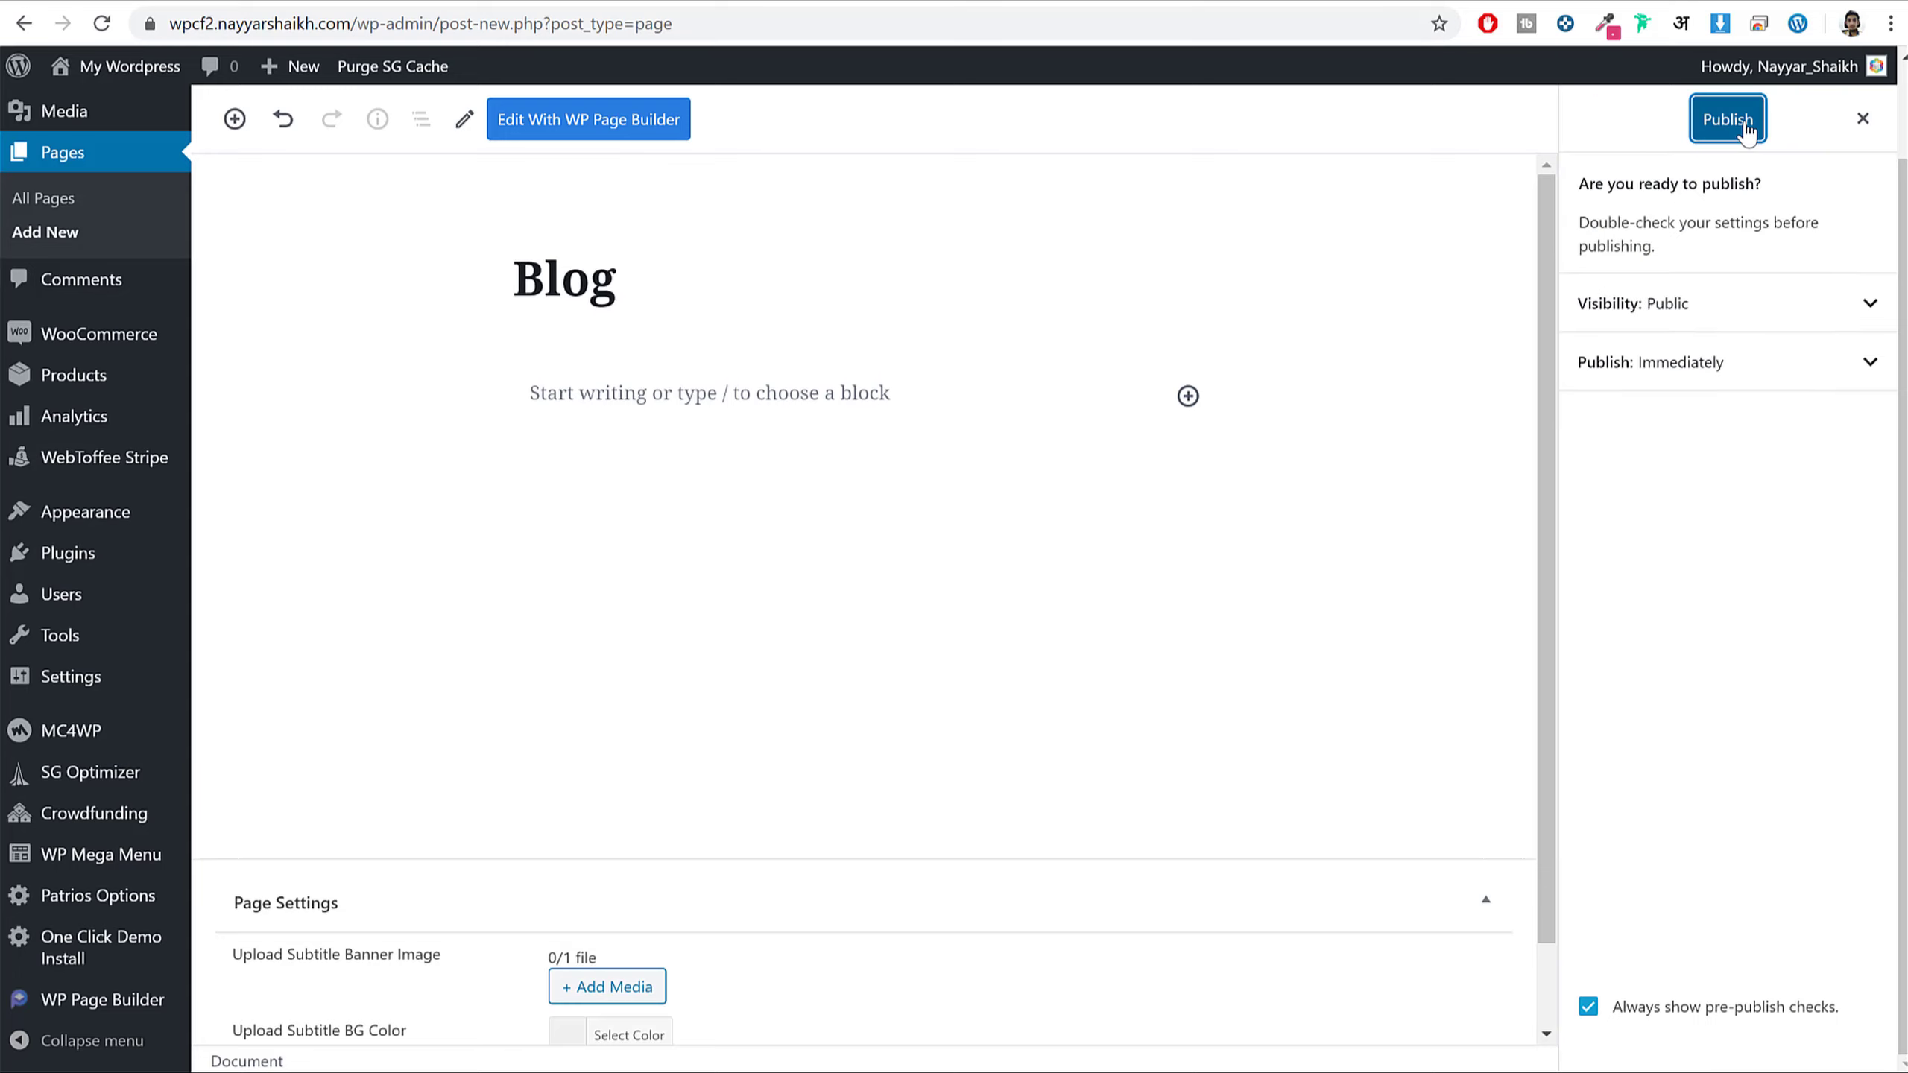
pyautogui.click(1727, 120)
pyautogui.rightClick(430, 1030)
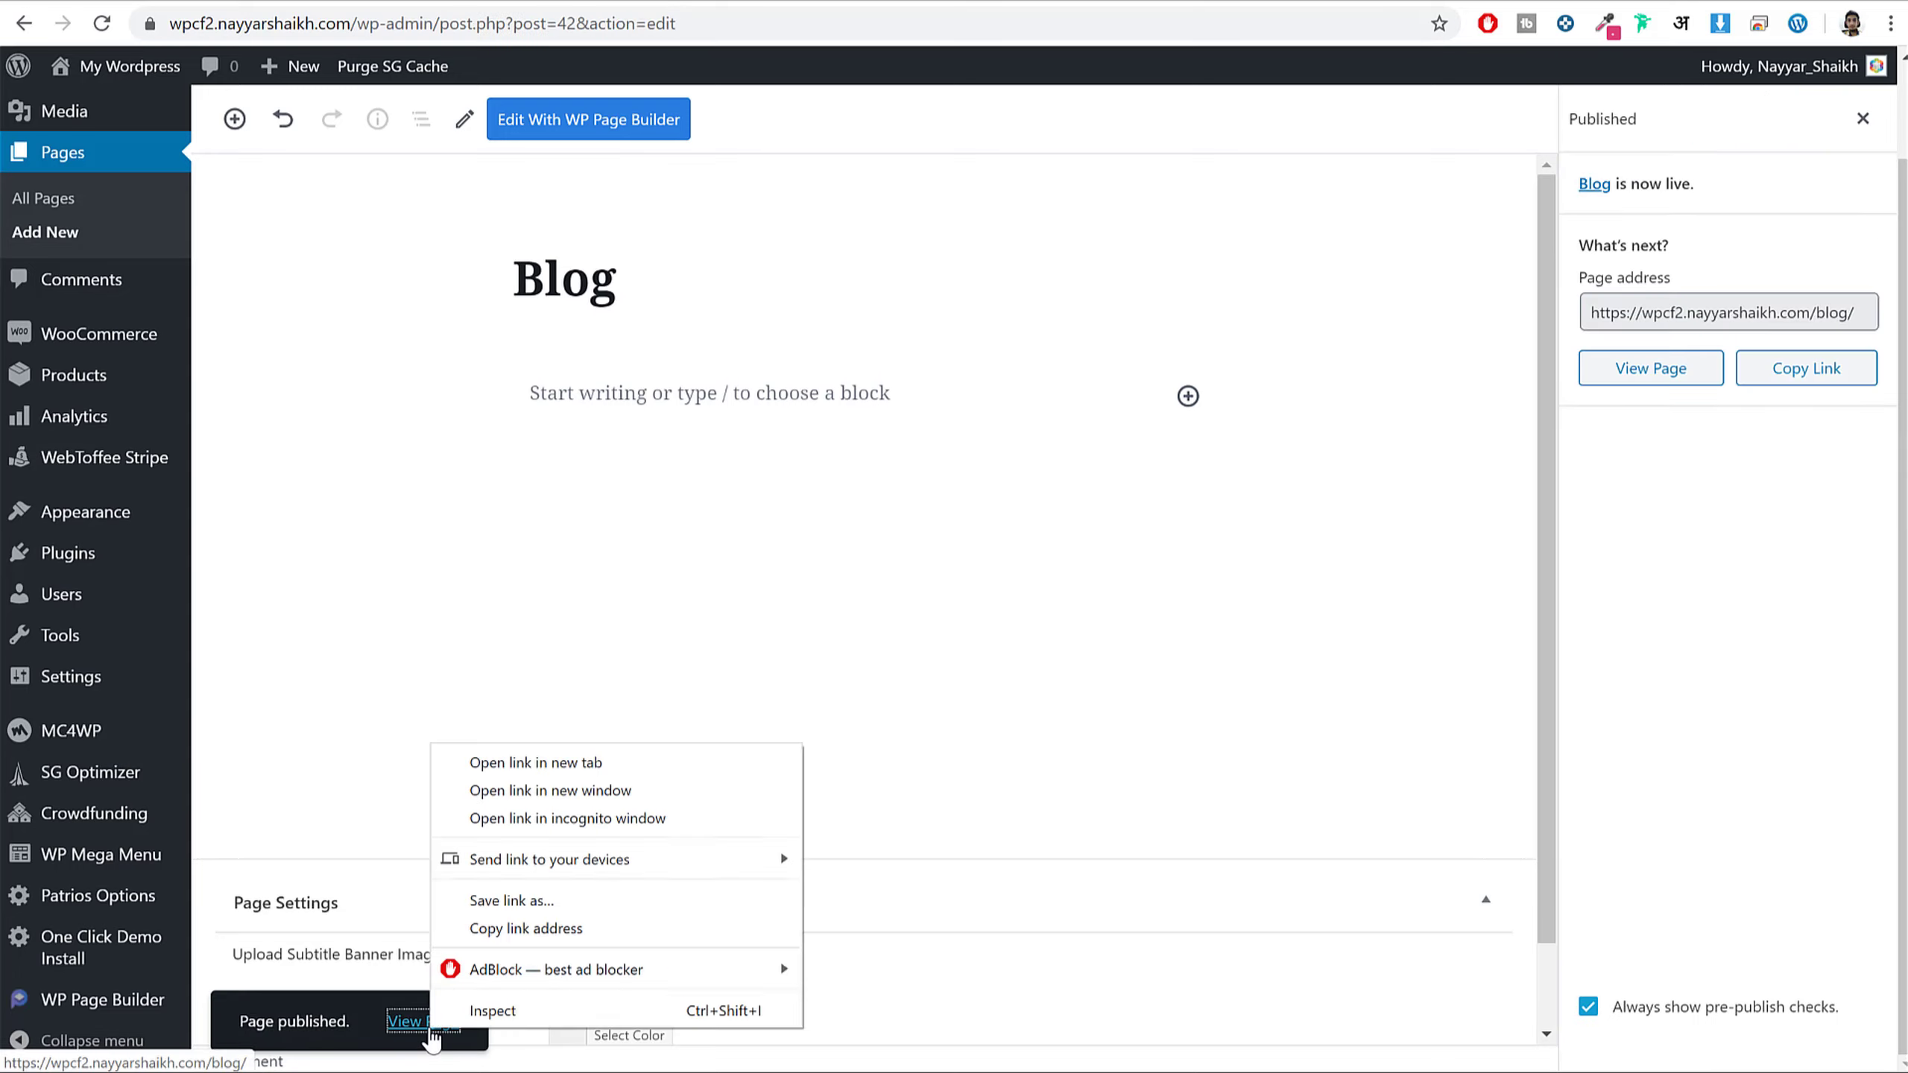
pyautogui.click(518, 790)
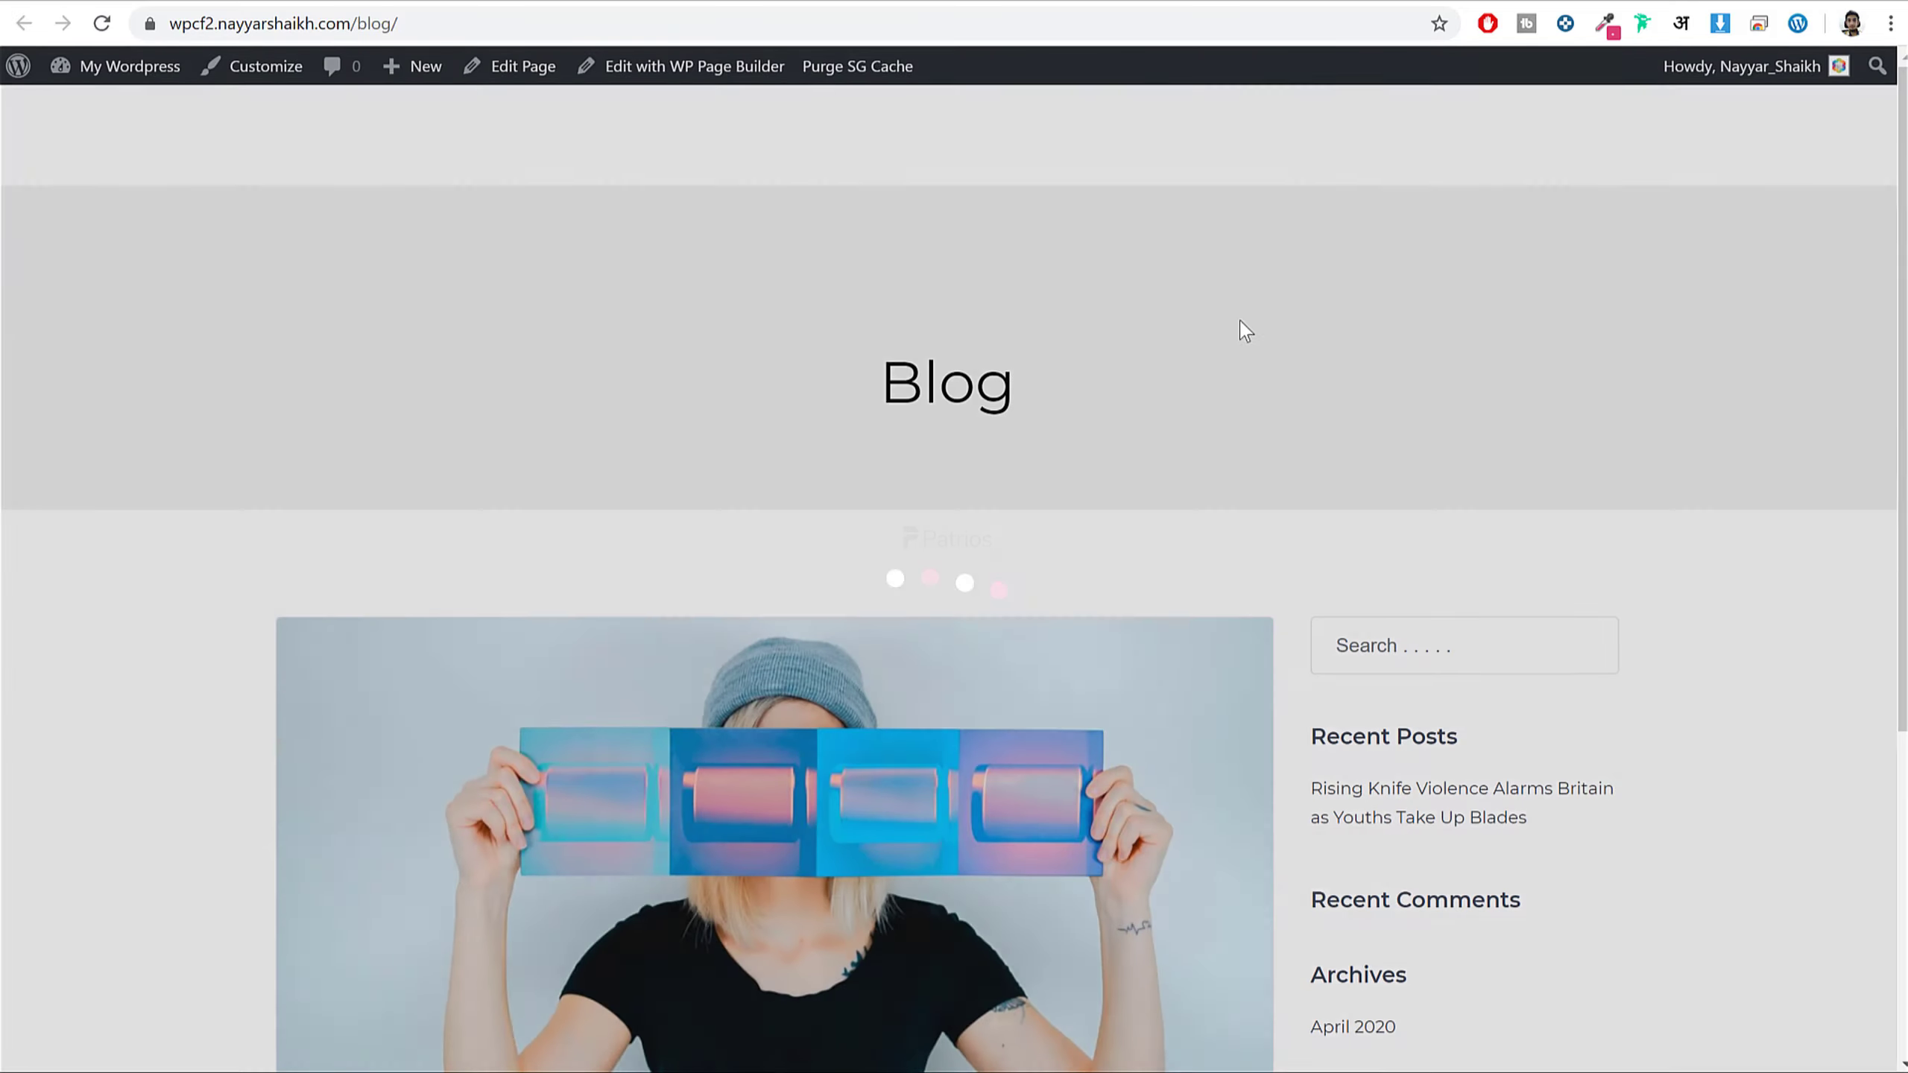
# - Examine the published Blog page's post layout and sidebar sections
pyautogui.scroll(-5, 1240, 325)
pyautogui.scroll(5, 1240, 325)
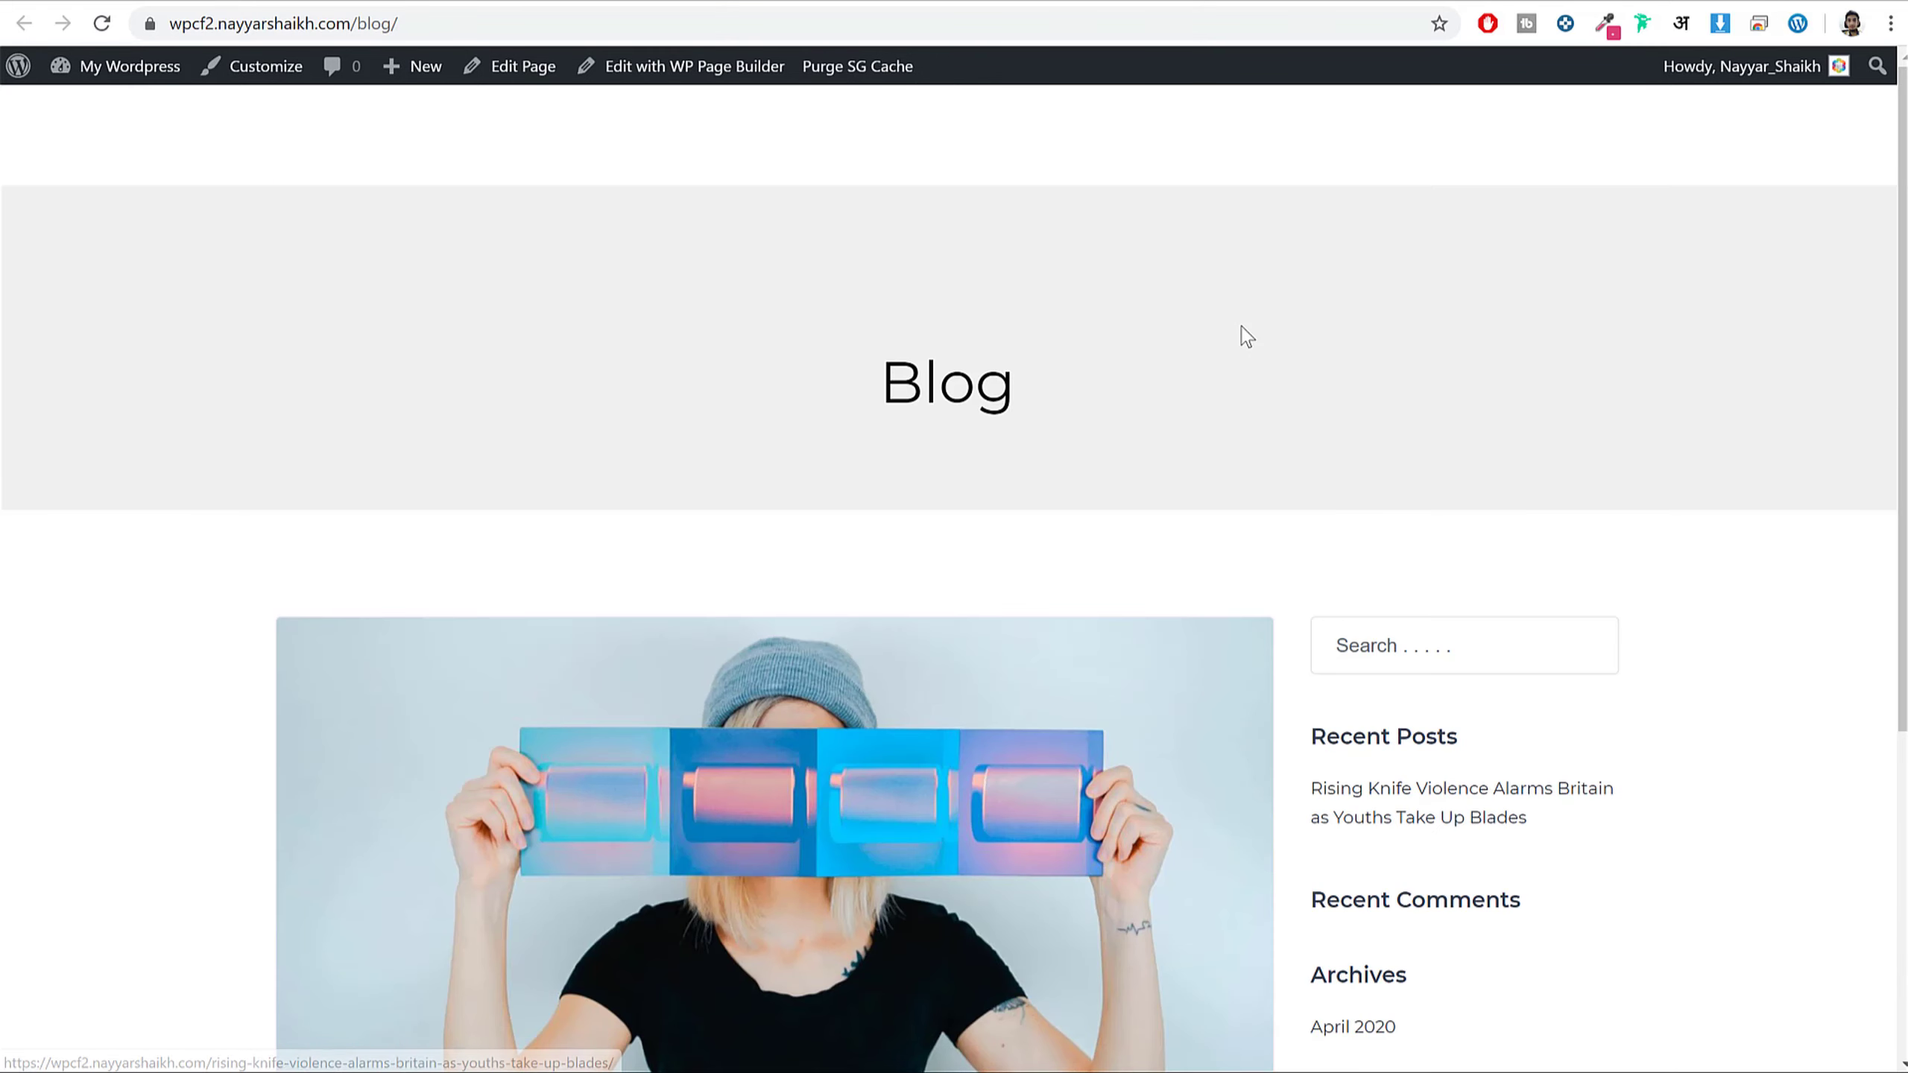
pyautogui.scroll(-5, 1240, 336)
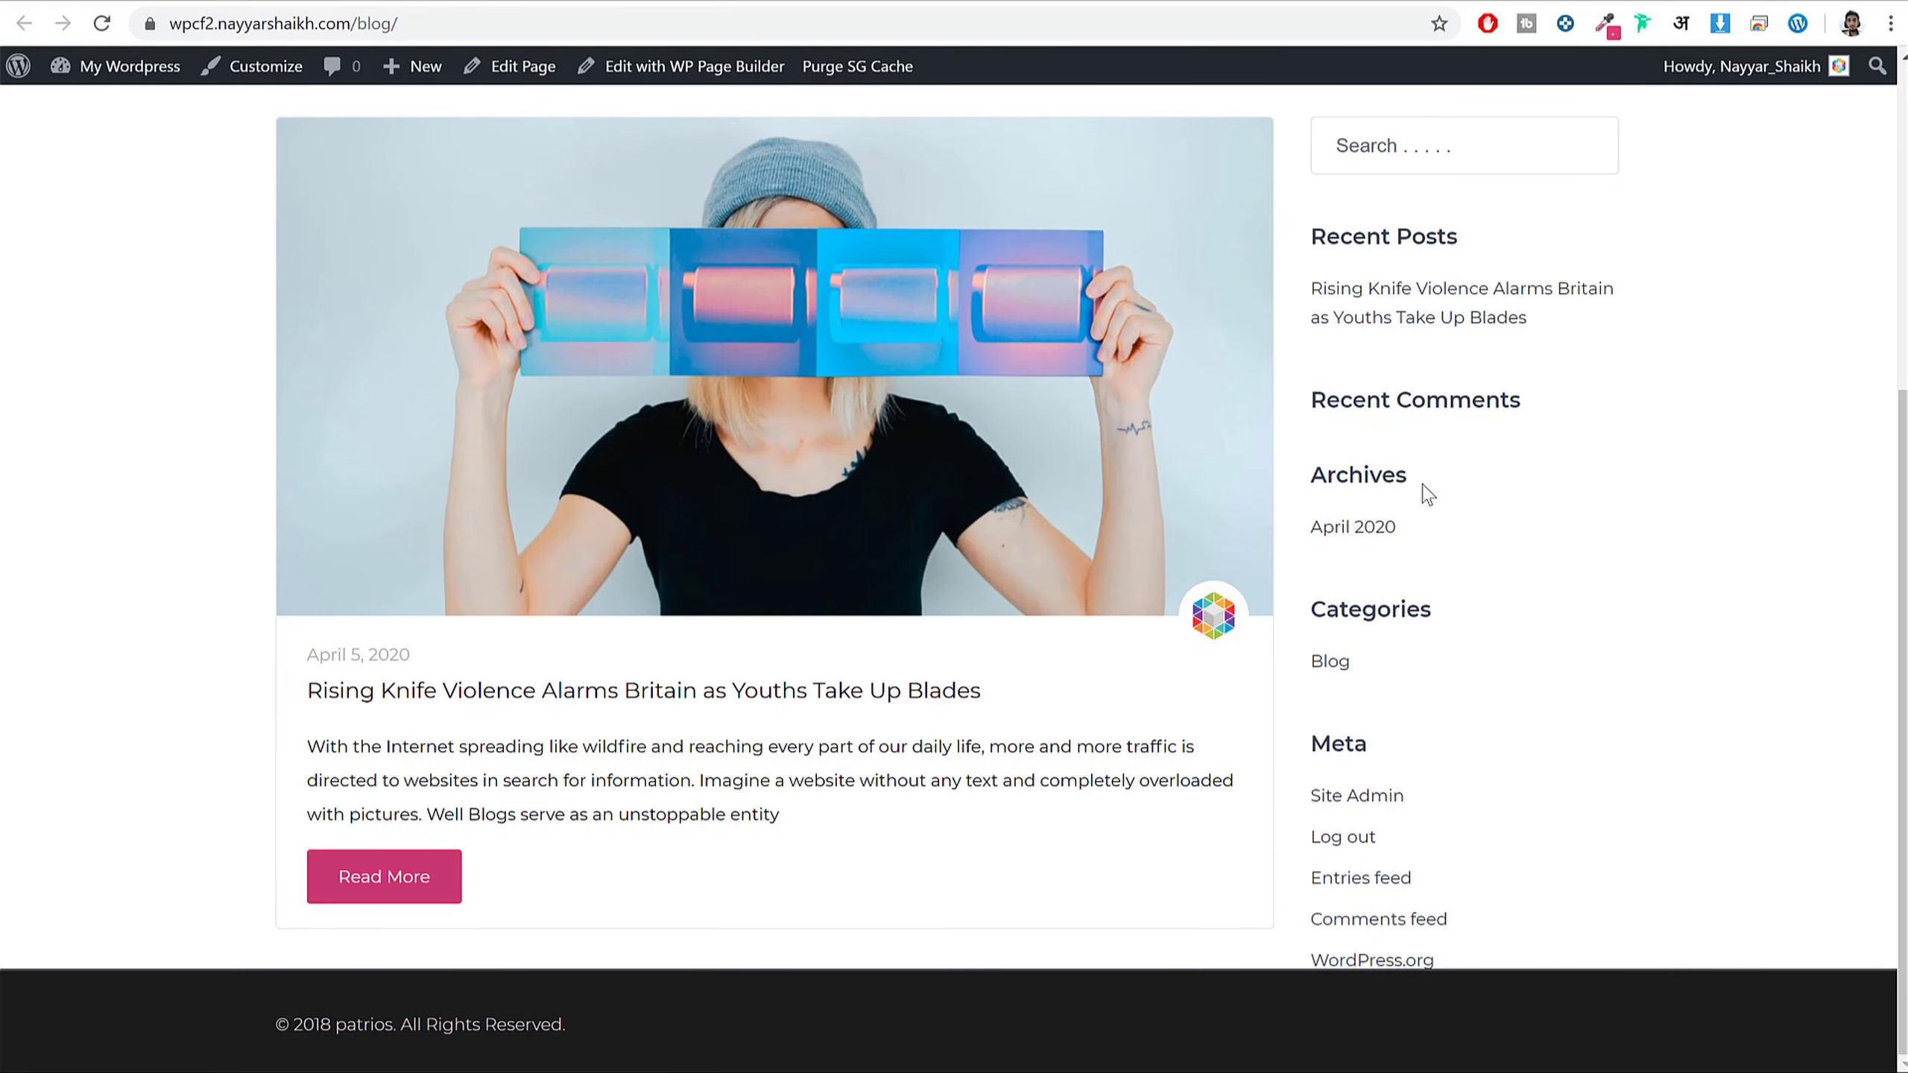
pyautogui.scroll(5, 1525, 605)
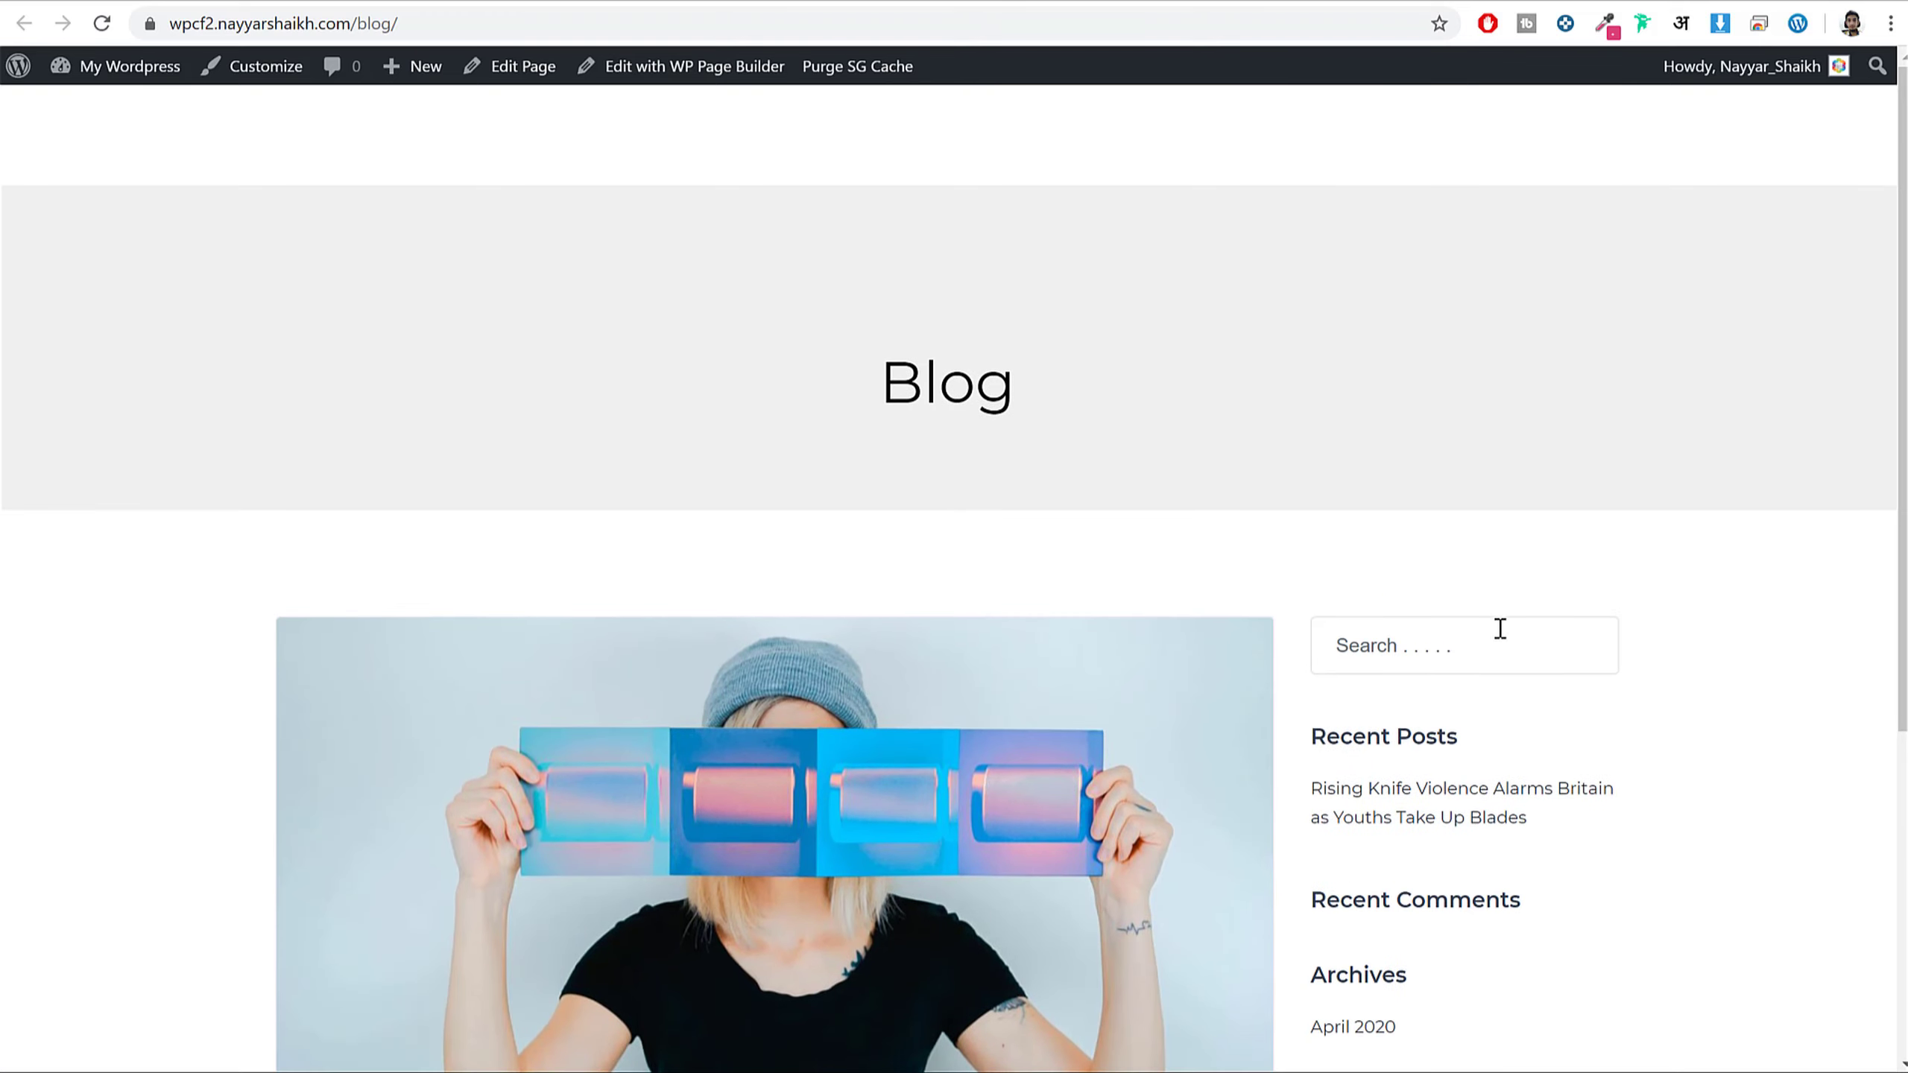
pyautogui.scroll(-5, 1500, 628)
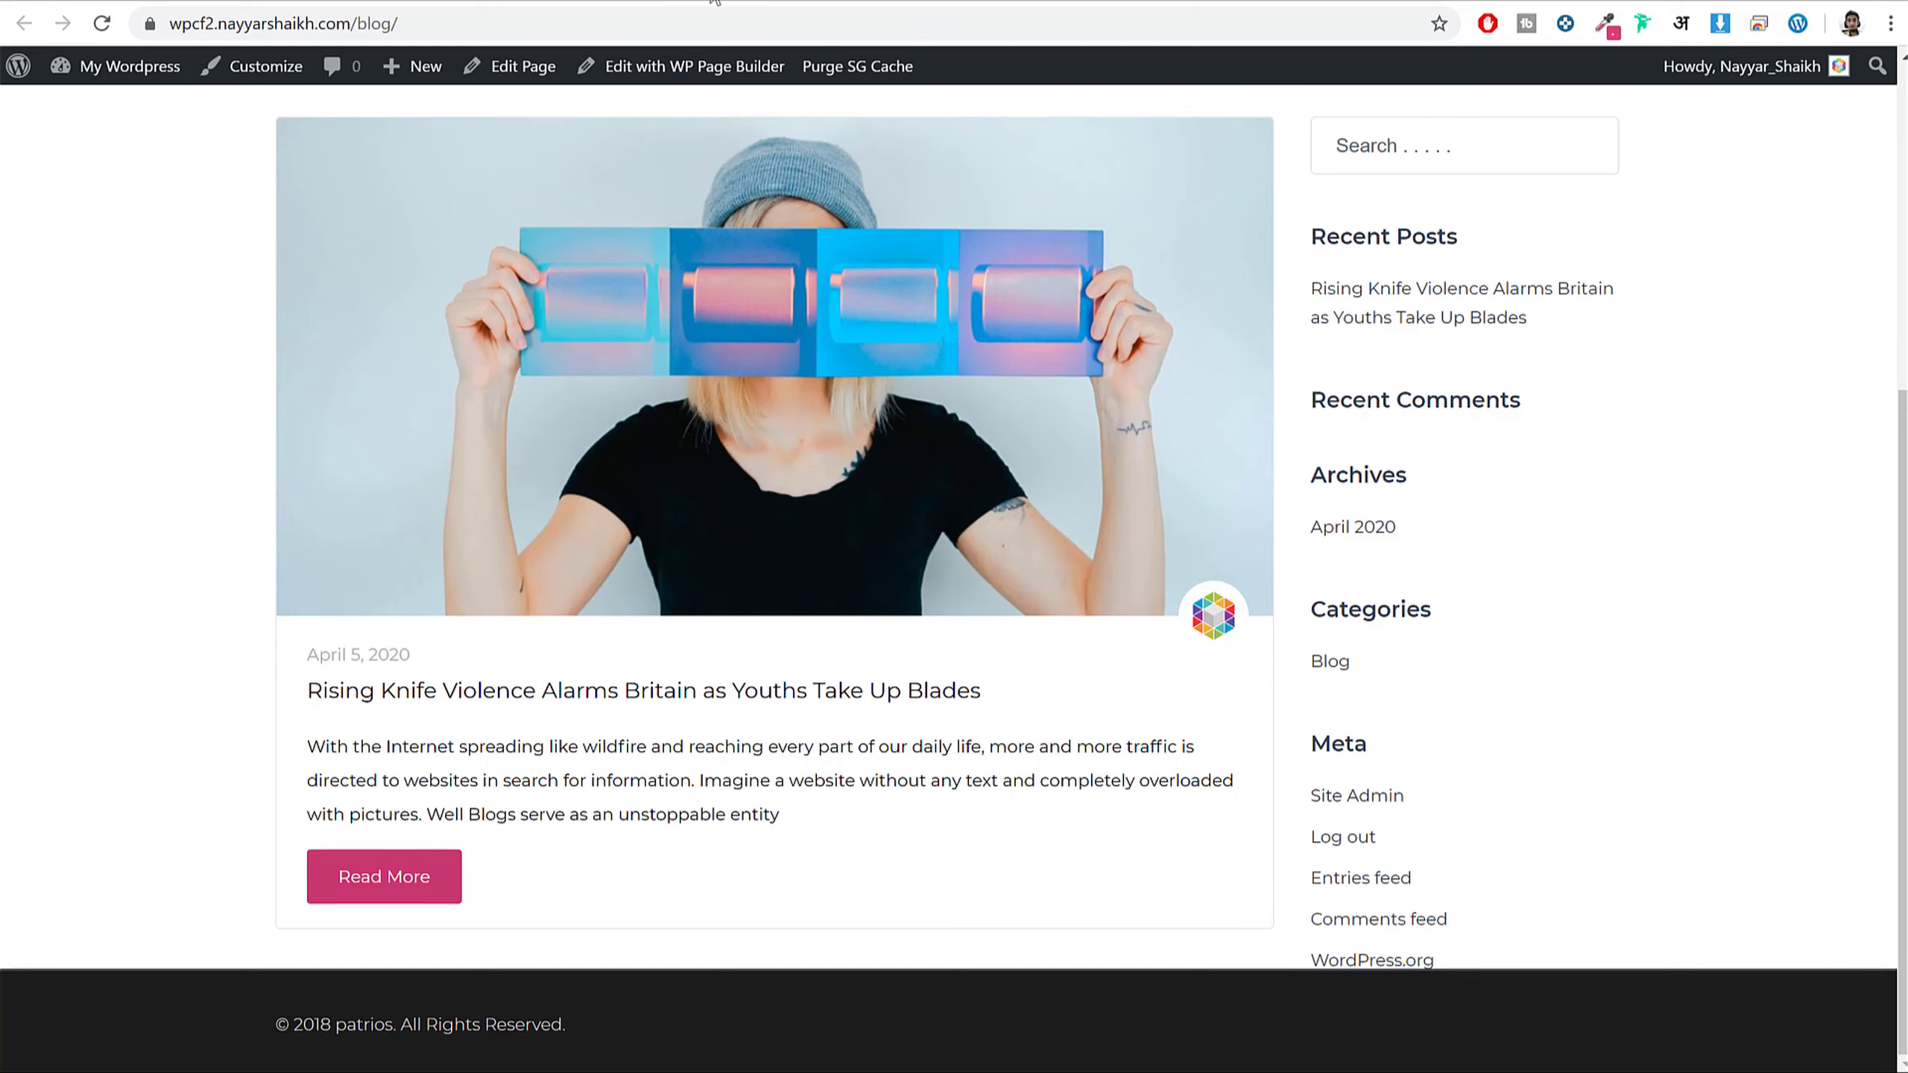
pyautogui.click(713, 2)
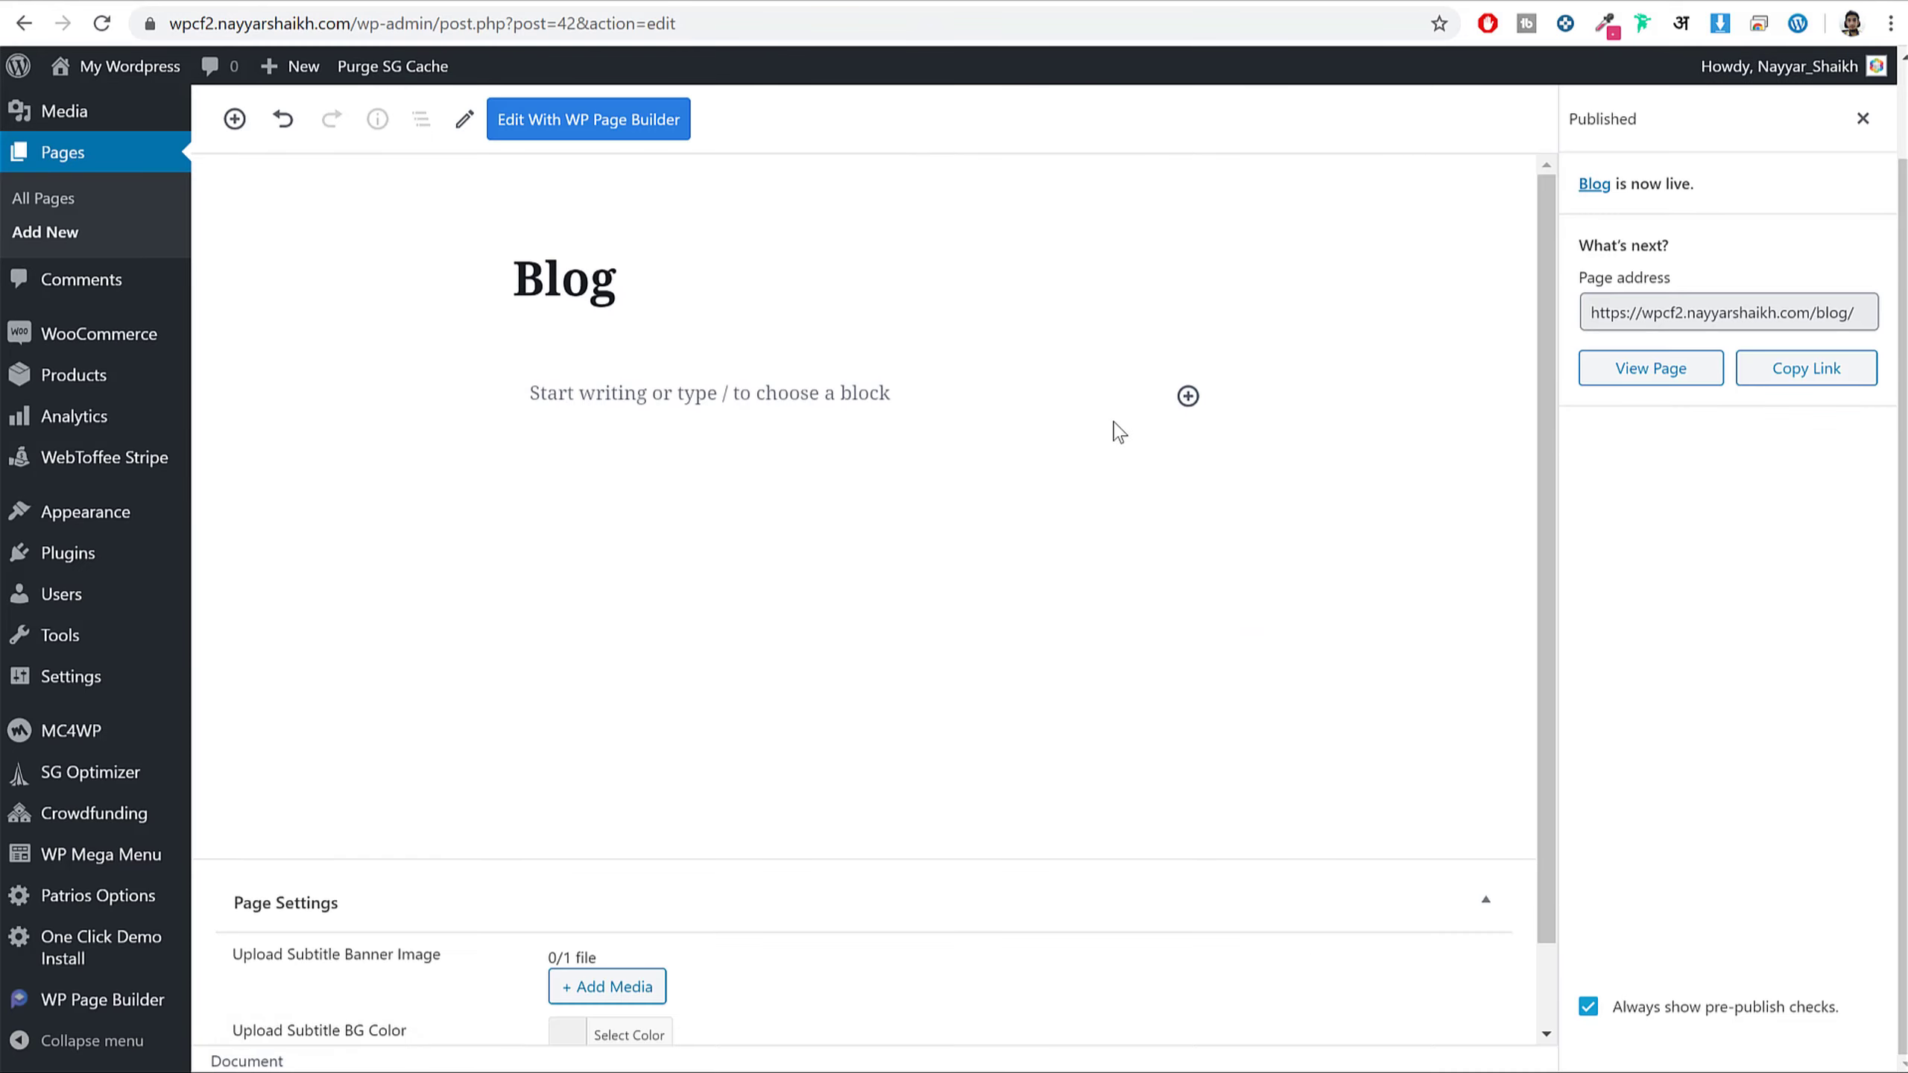
pyautogui.click(1157, 5)
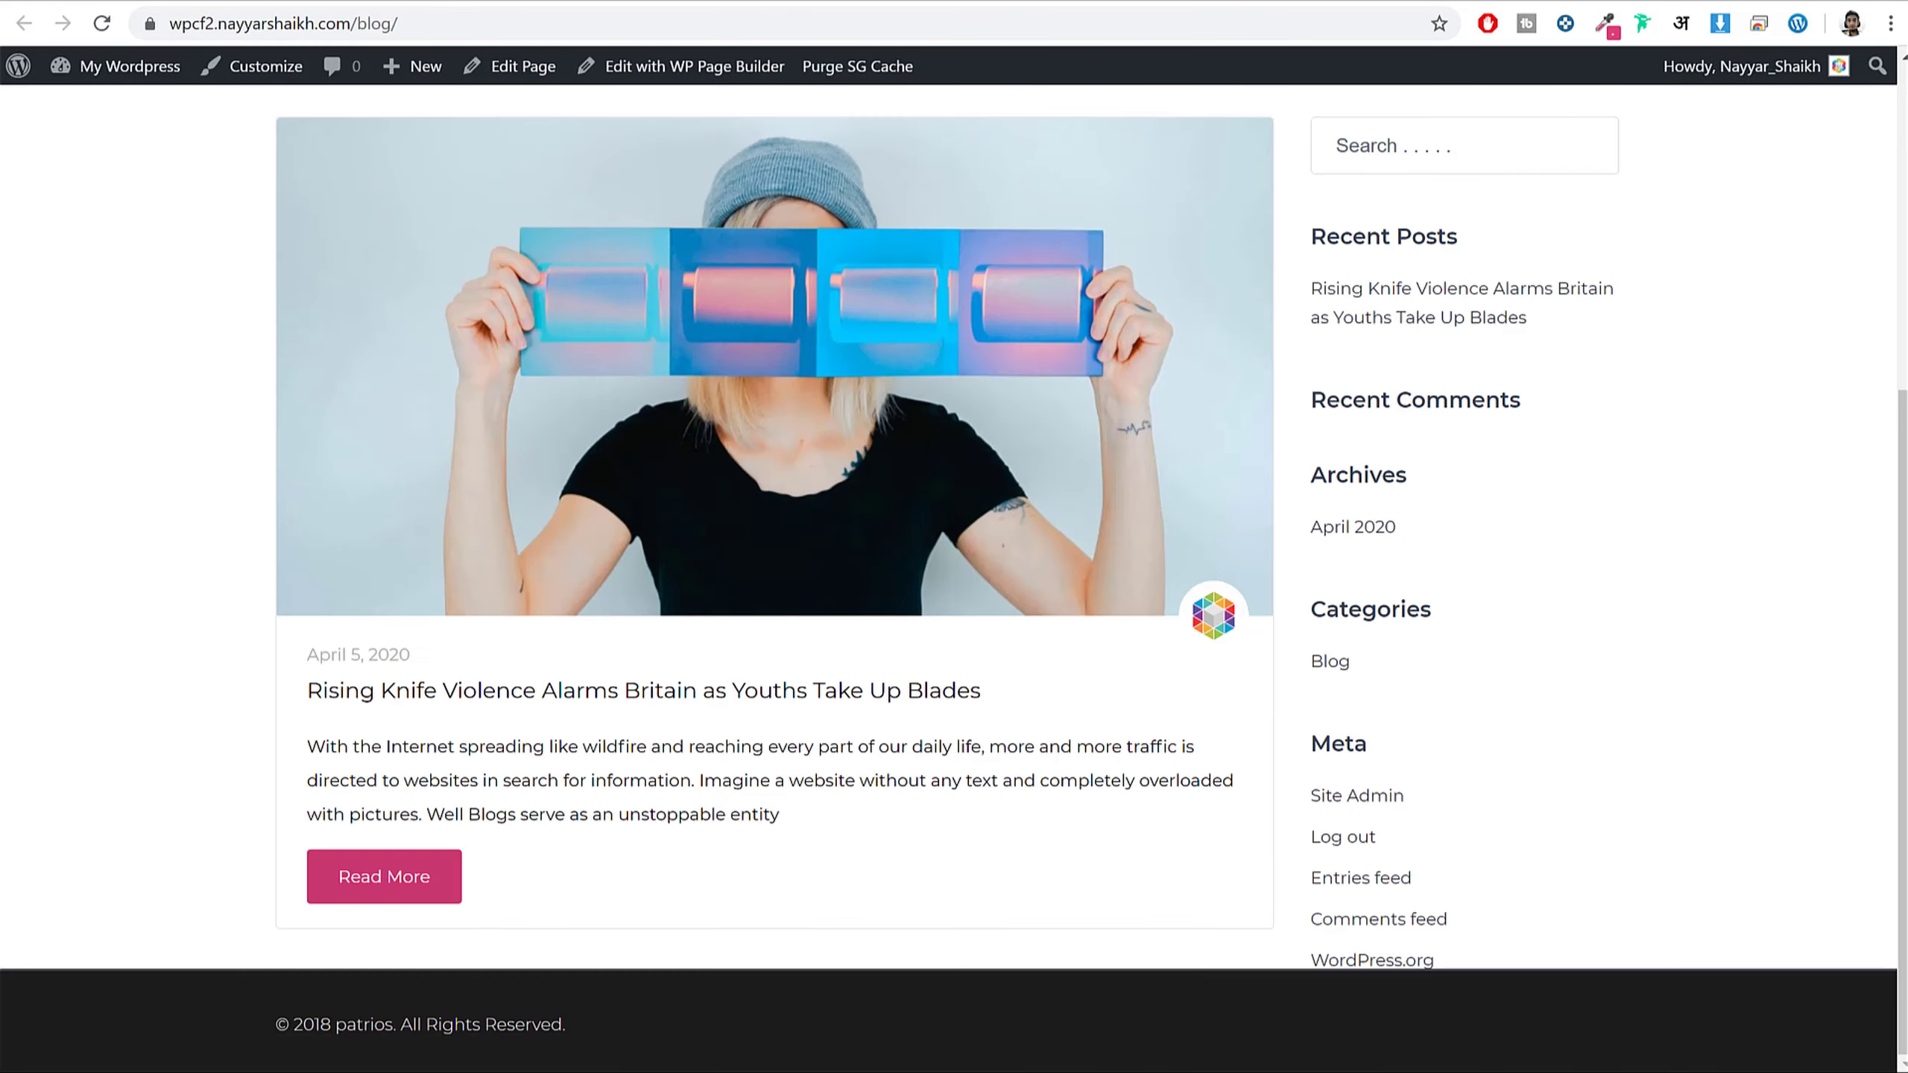
pyautogui.scroll(5, 1430, 634)
pyautogui.scroll(-3, 1388, 766)
pyautogui.scroll(-2, 1349, 654)
# - Look at the Patrios demo site's blog and the finished reference site's blog, examining the sidebar contents
pyautogui.click(398, 3)
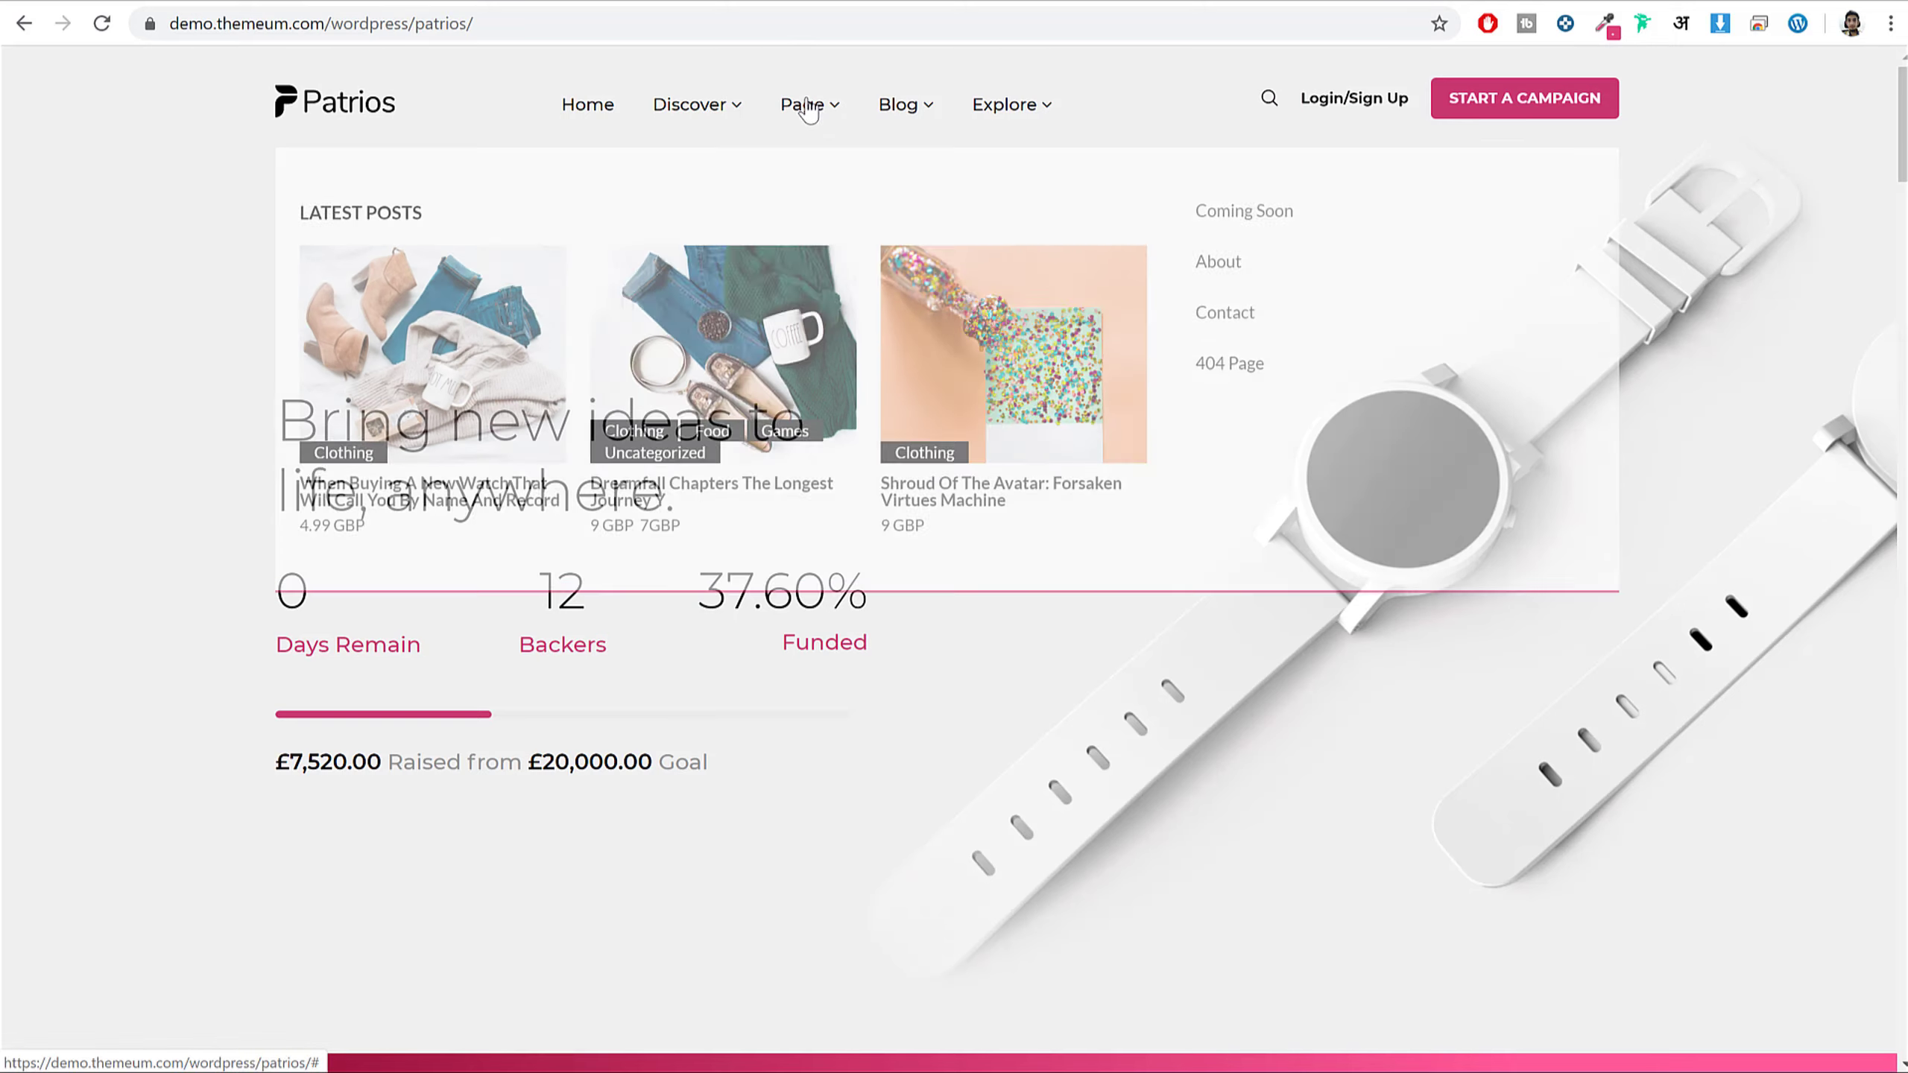
pyautogui.click(886, 113)
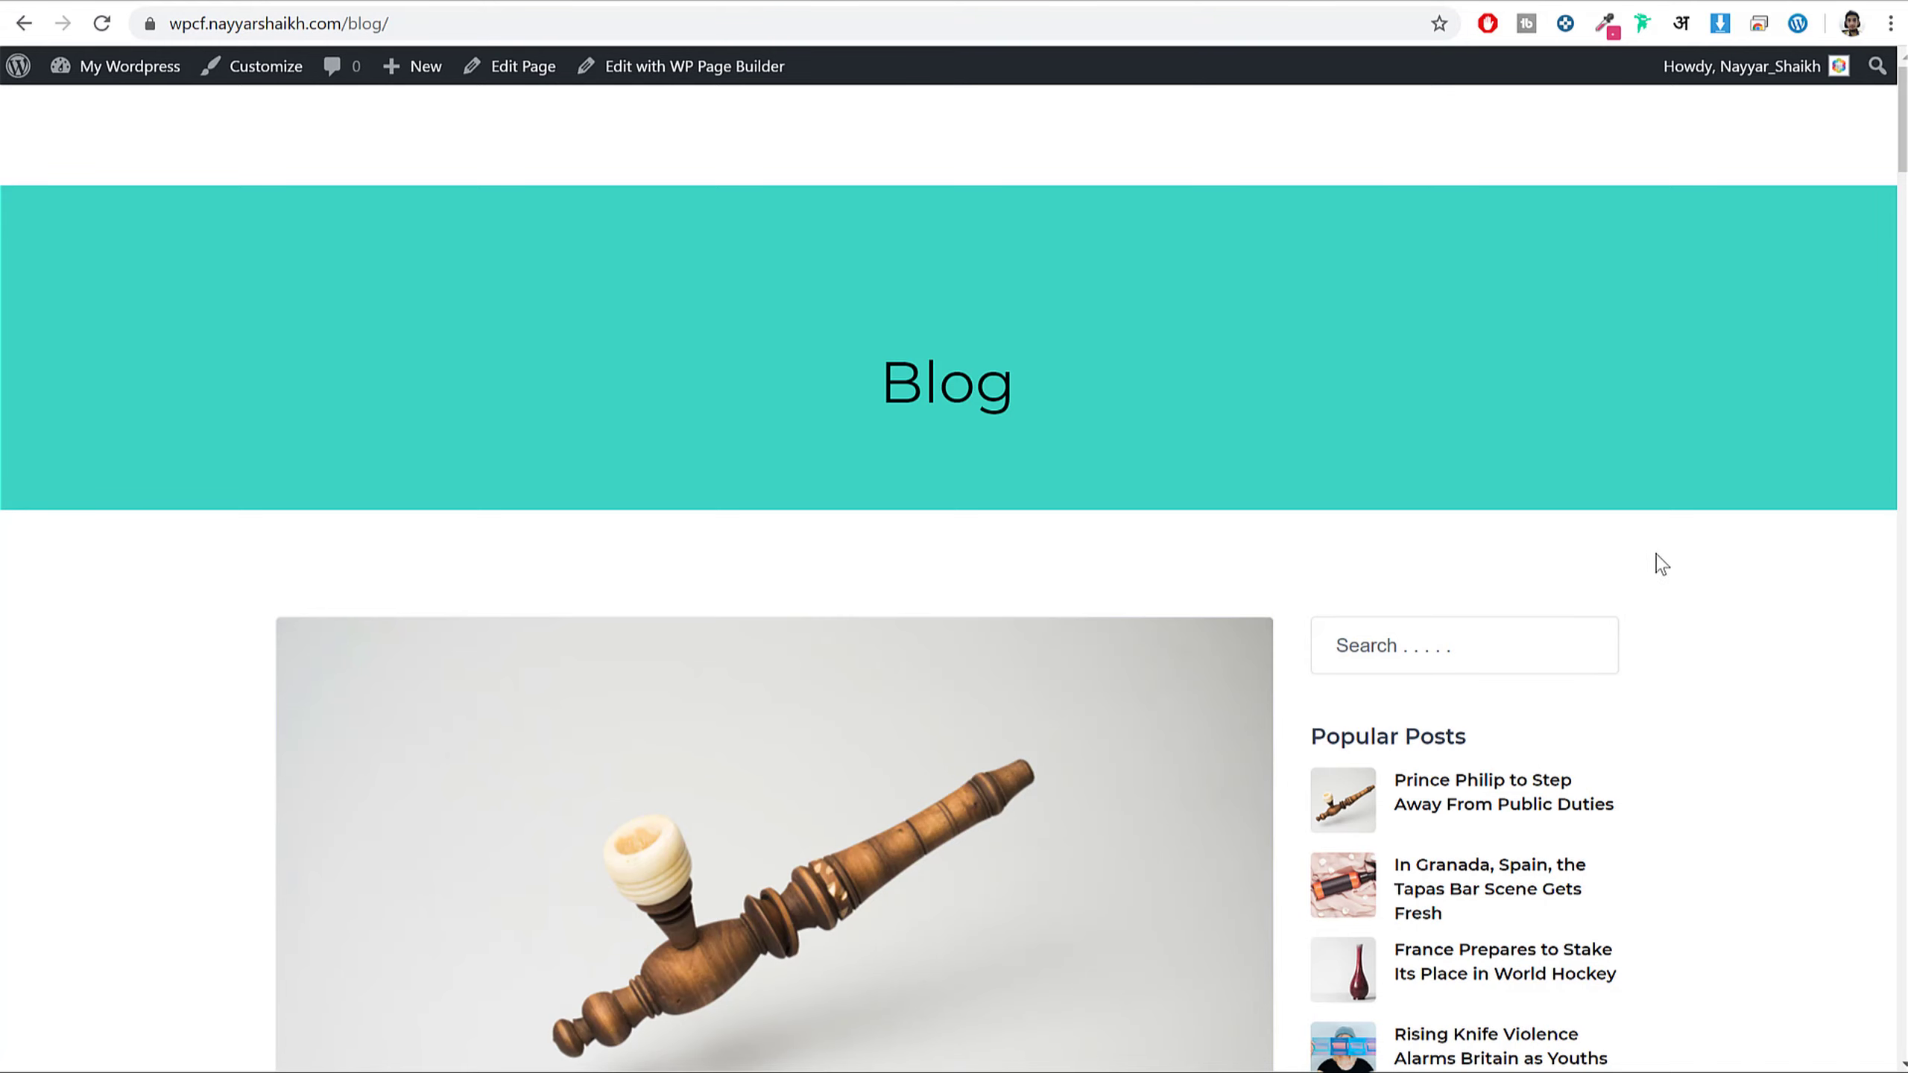
pyautogui.scroll(-15, 1673, 562)
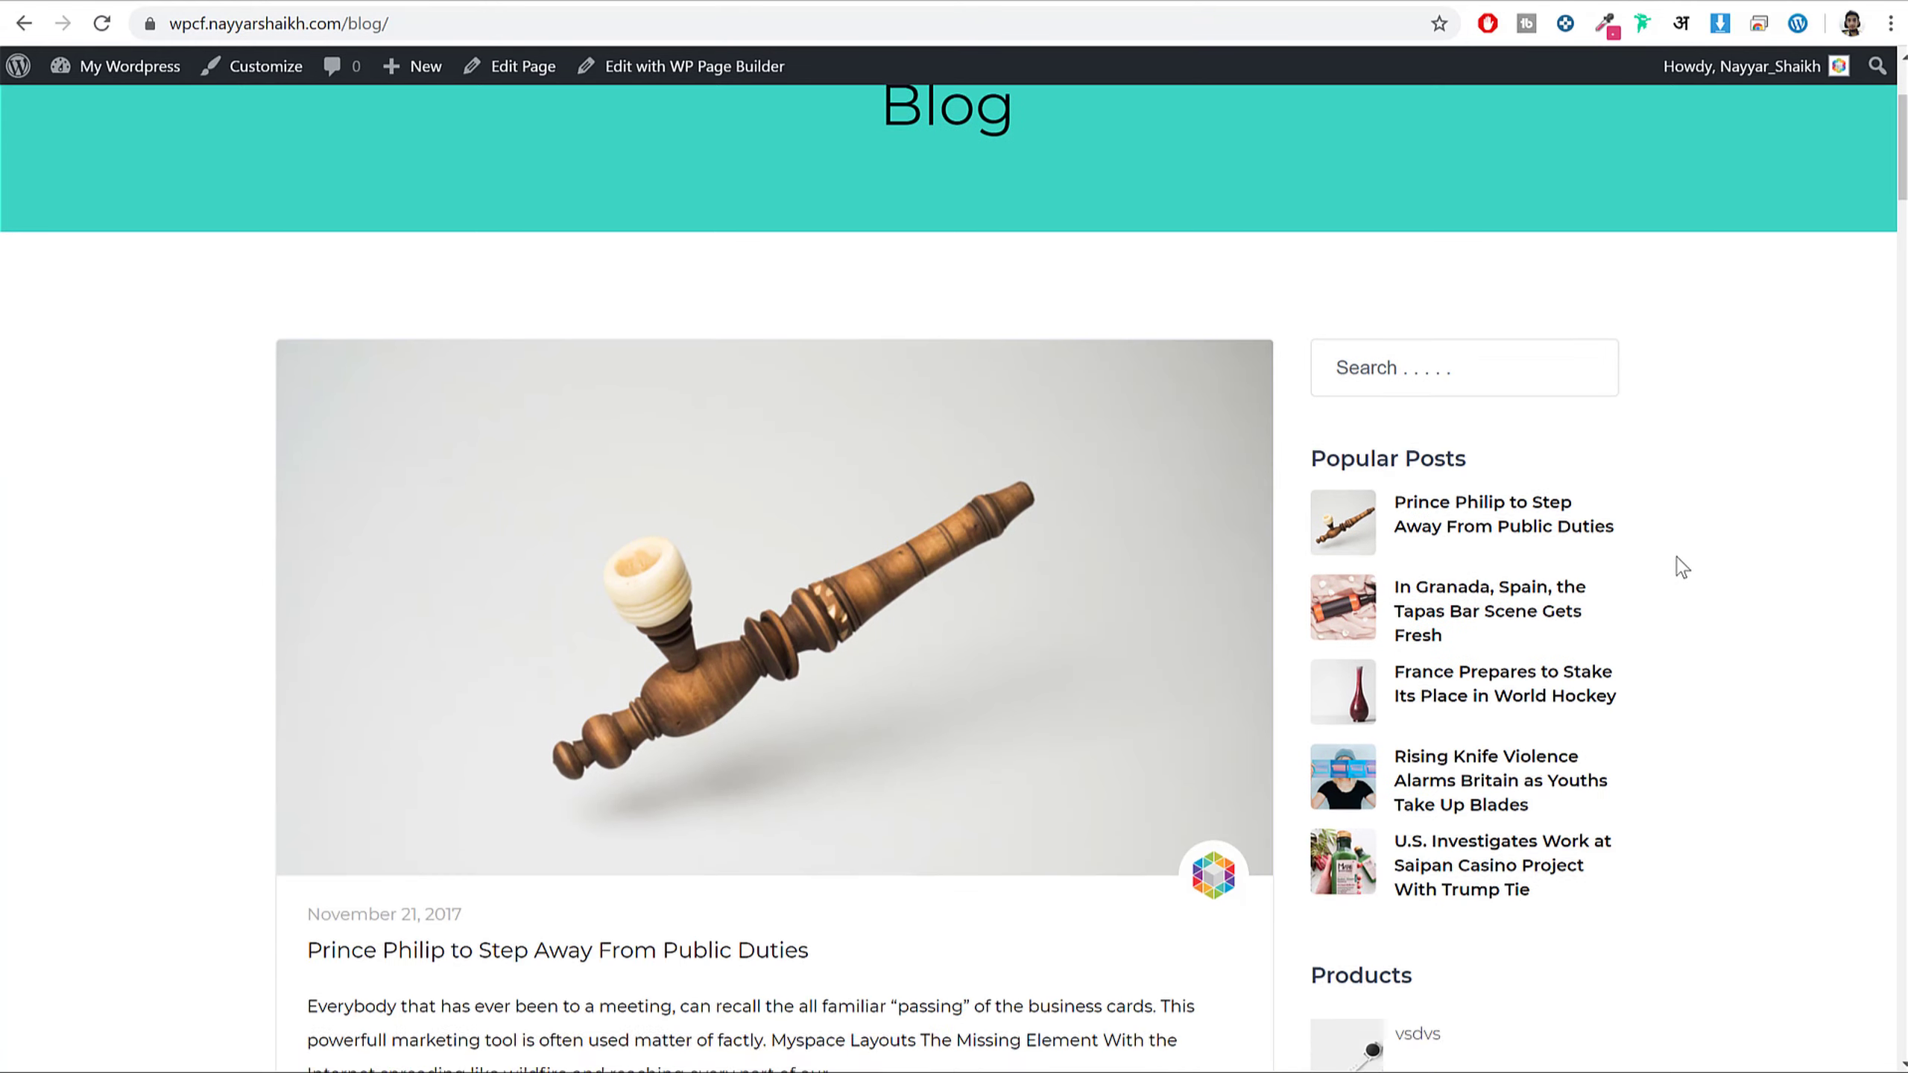
pyautogui.scroll(-6, 1675, 555)
pyautogui.scroll(15, 1675, 554)
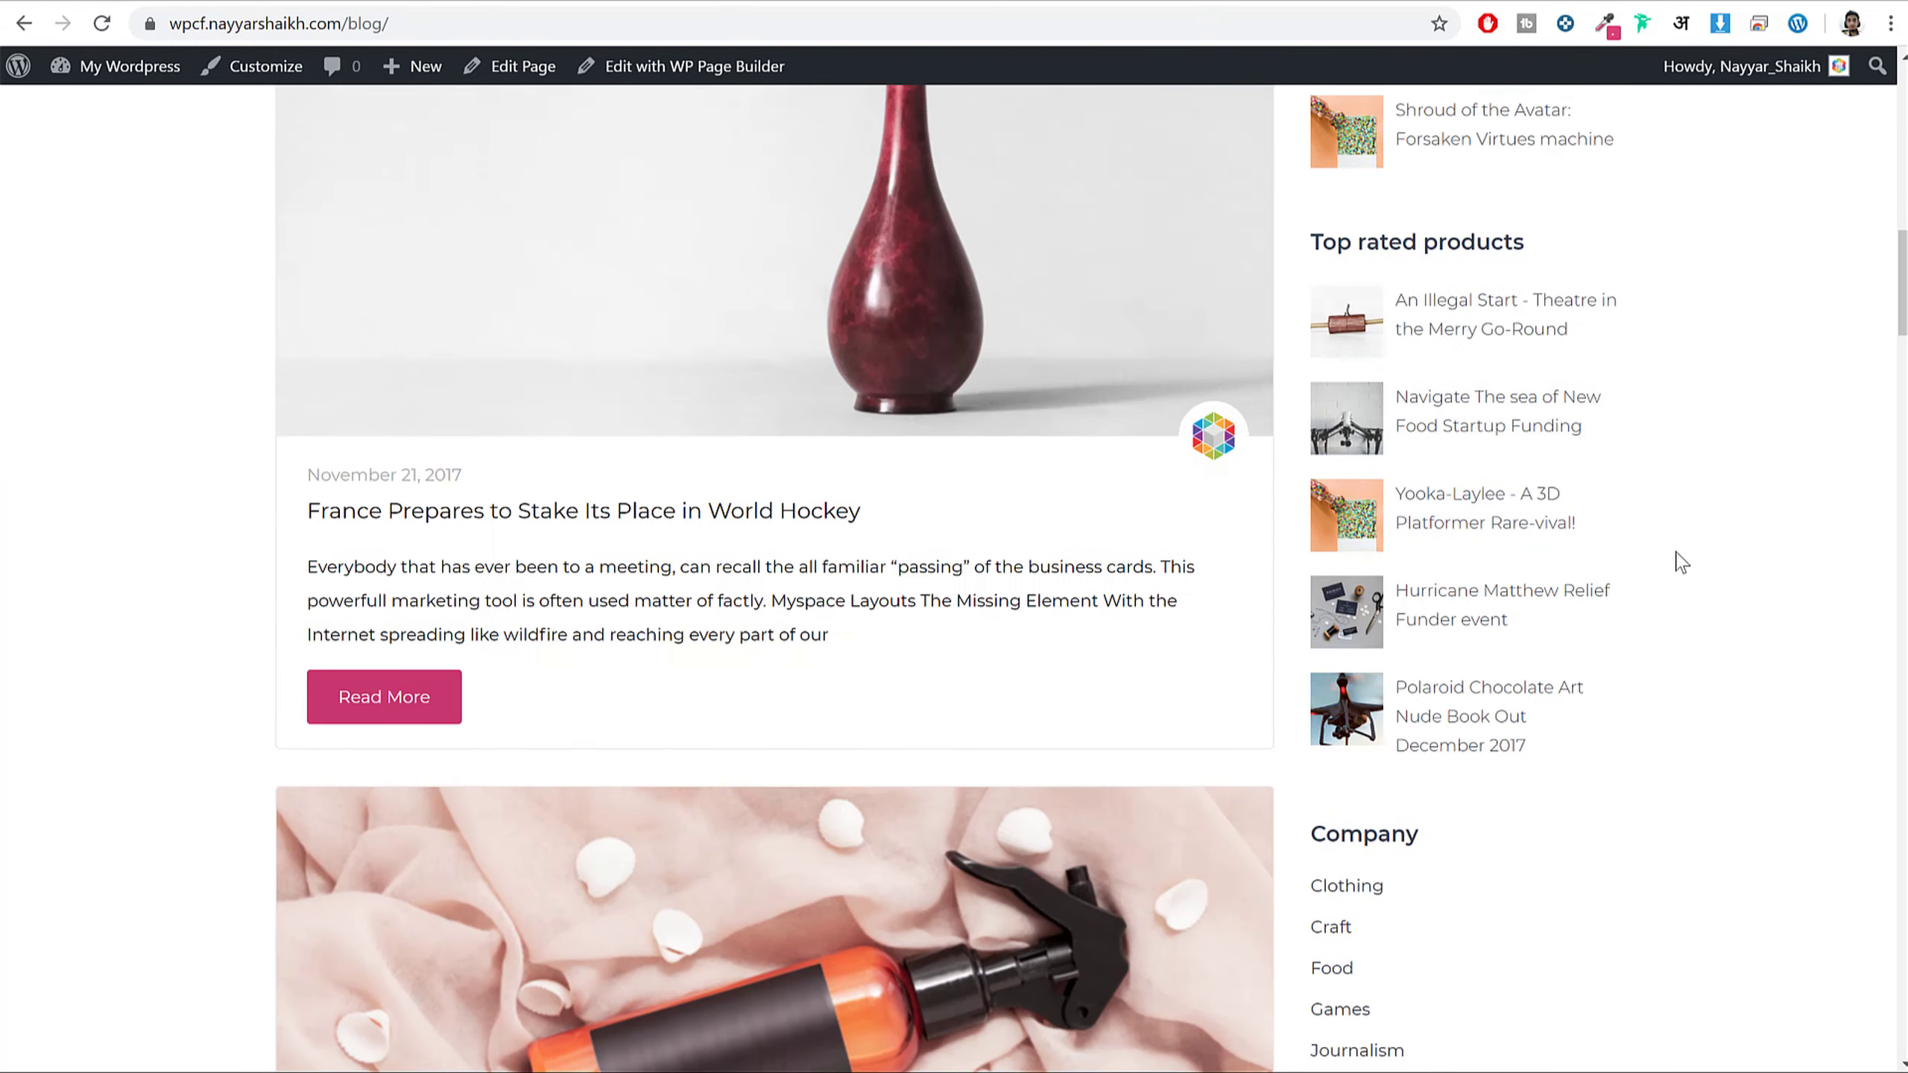
pyautogui.scroll(3, 1491, 331)
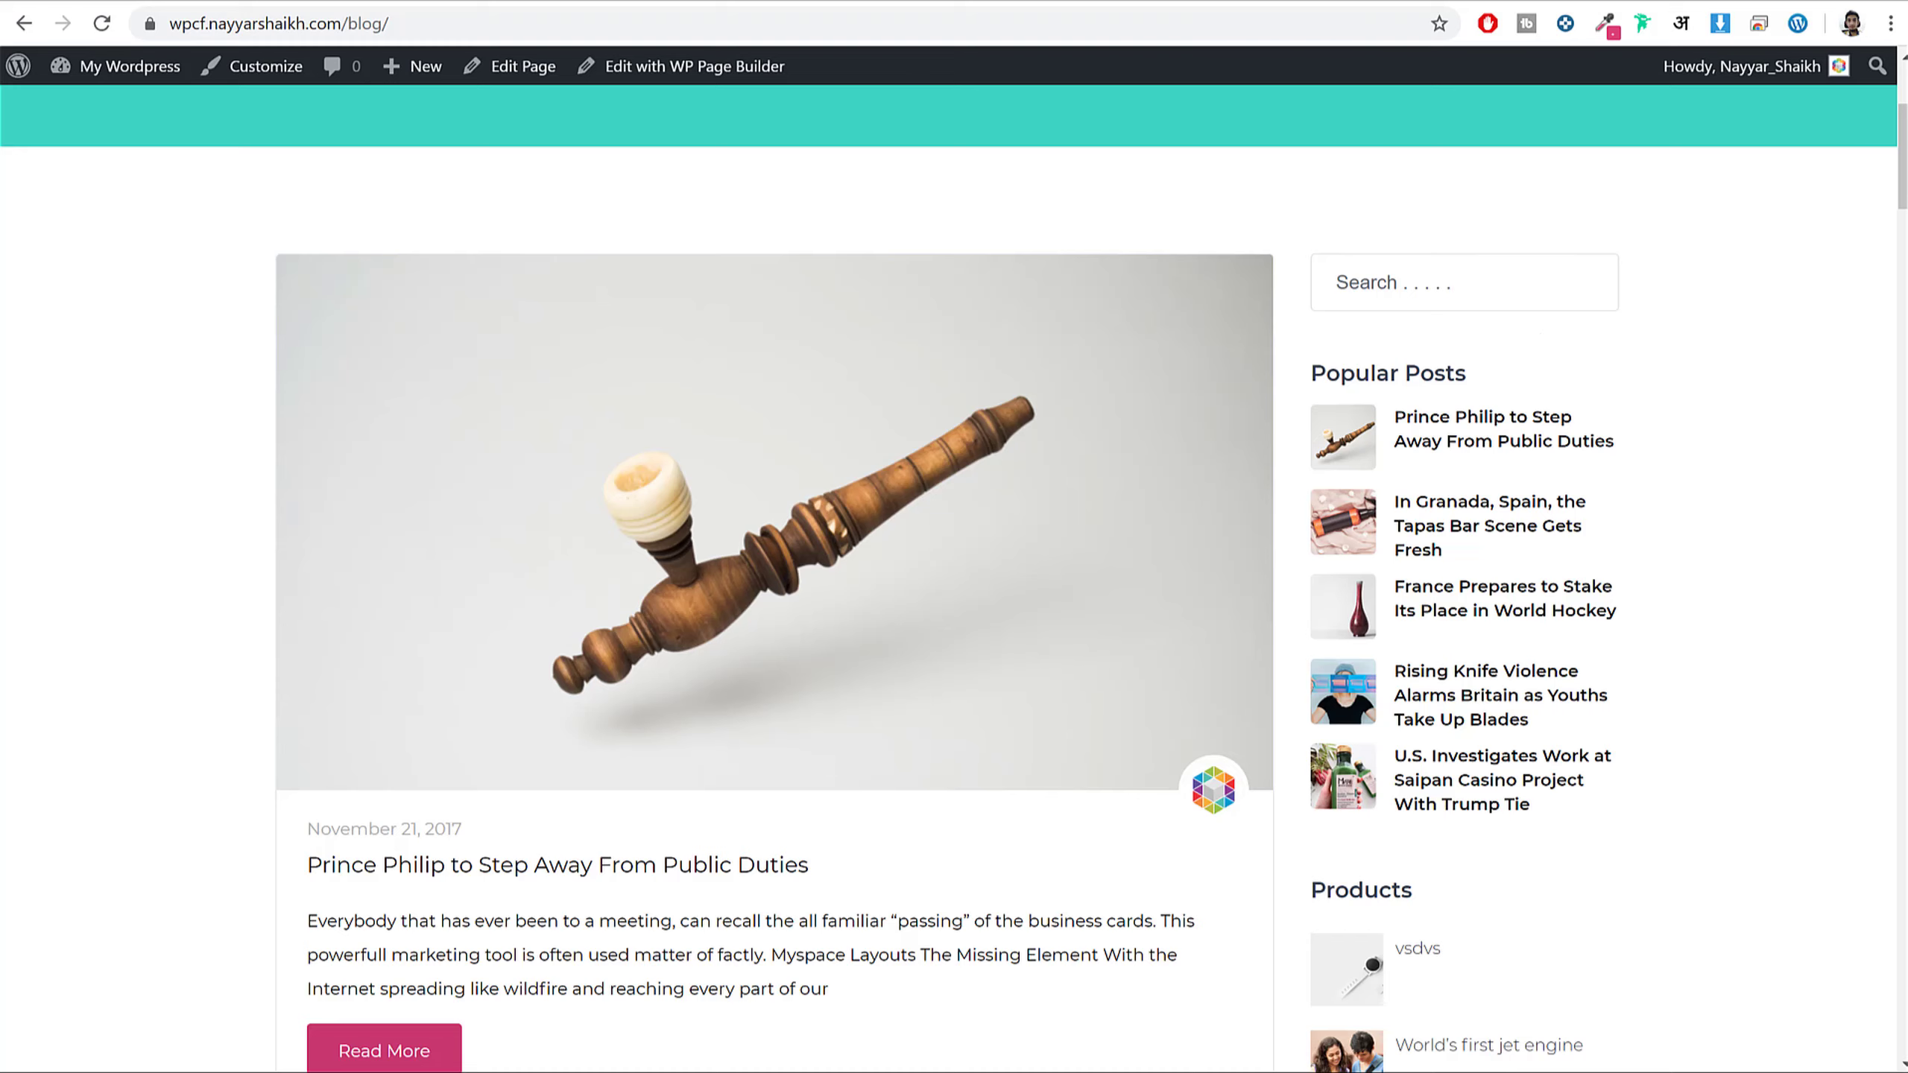
# - Return to the new site's admin area and open its Widgets management page
pyautogui.click(633, 0)
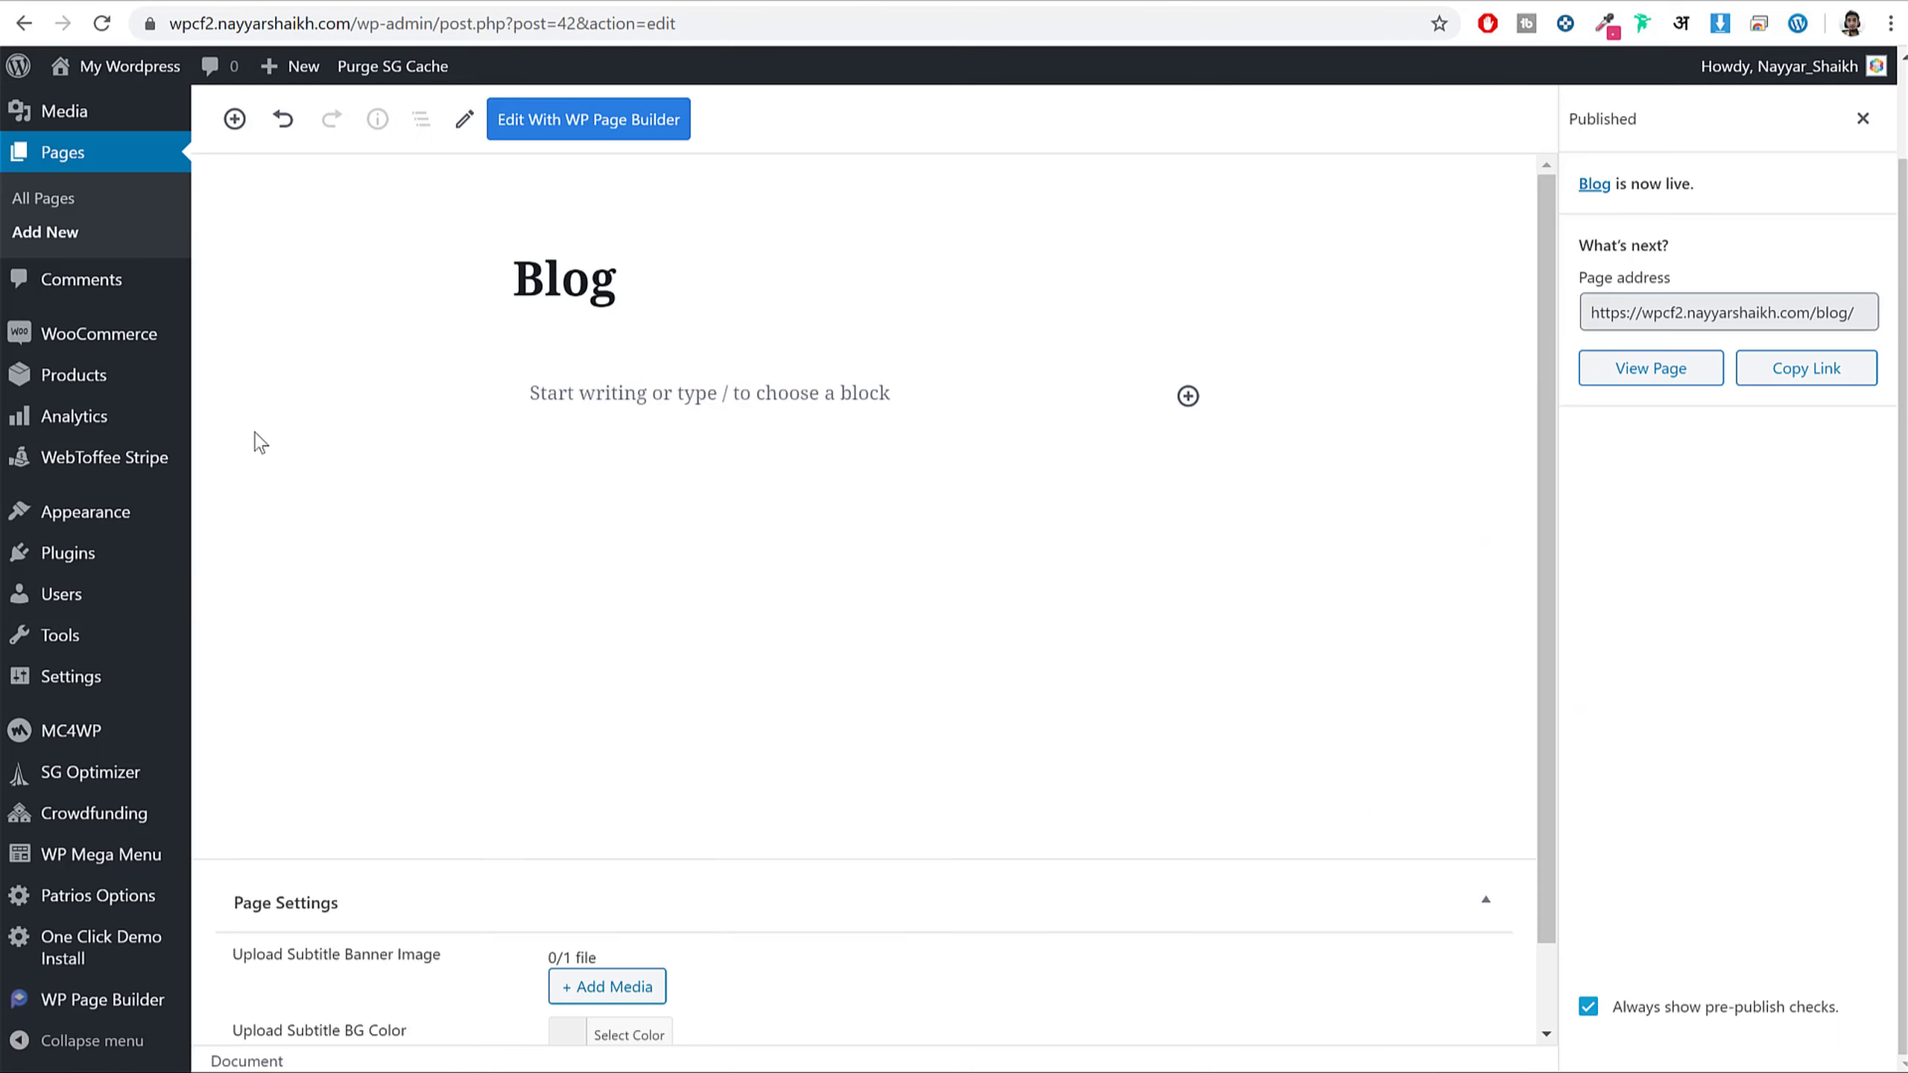
pyautogui.moveTo(105, 529)
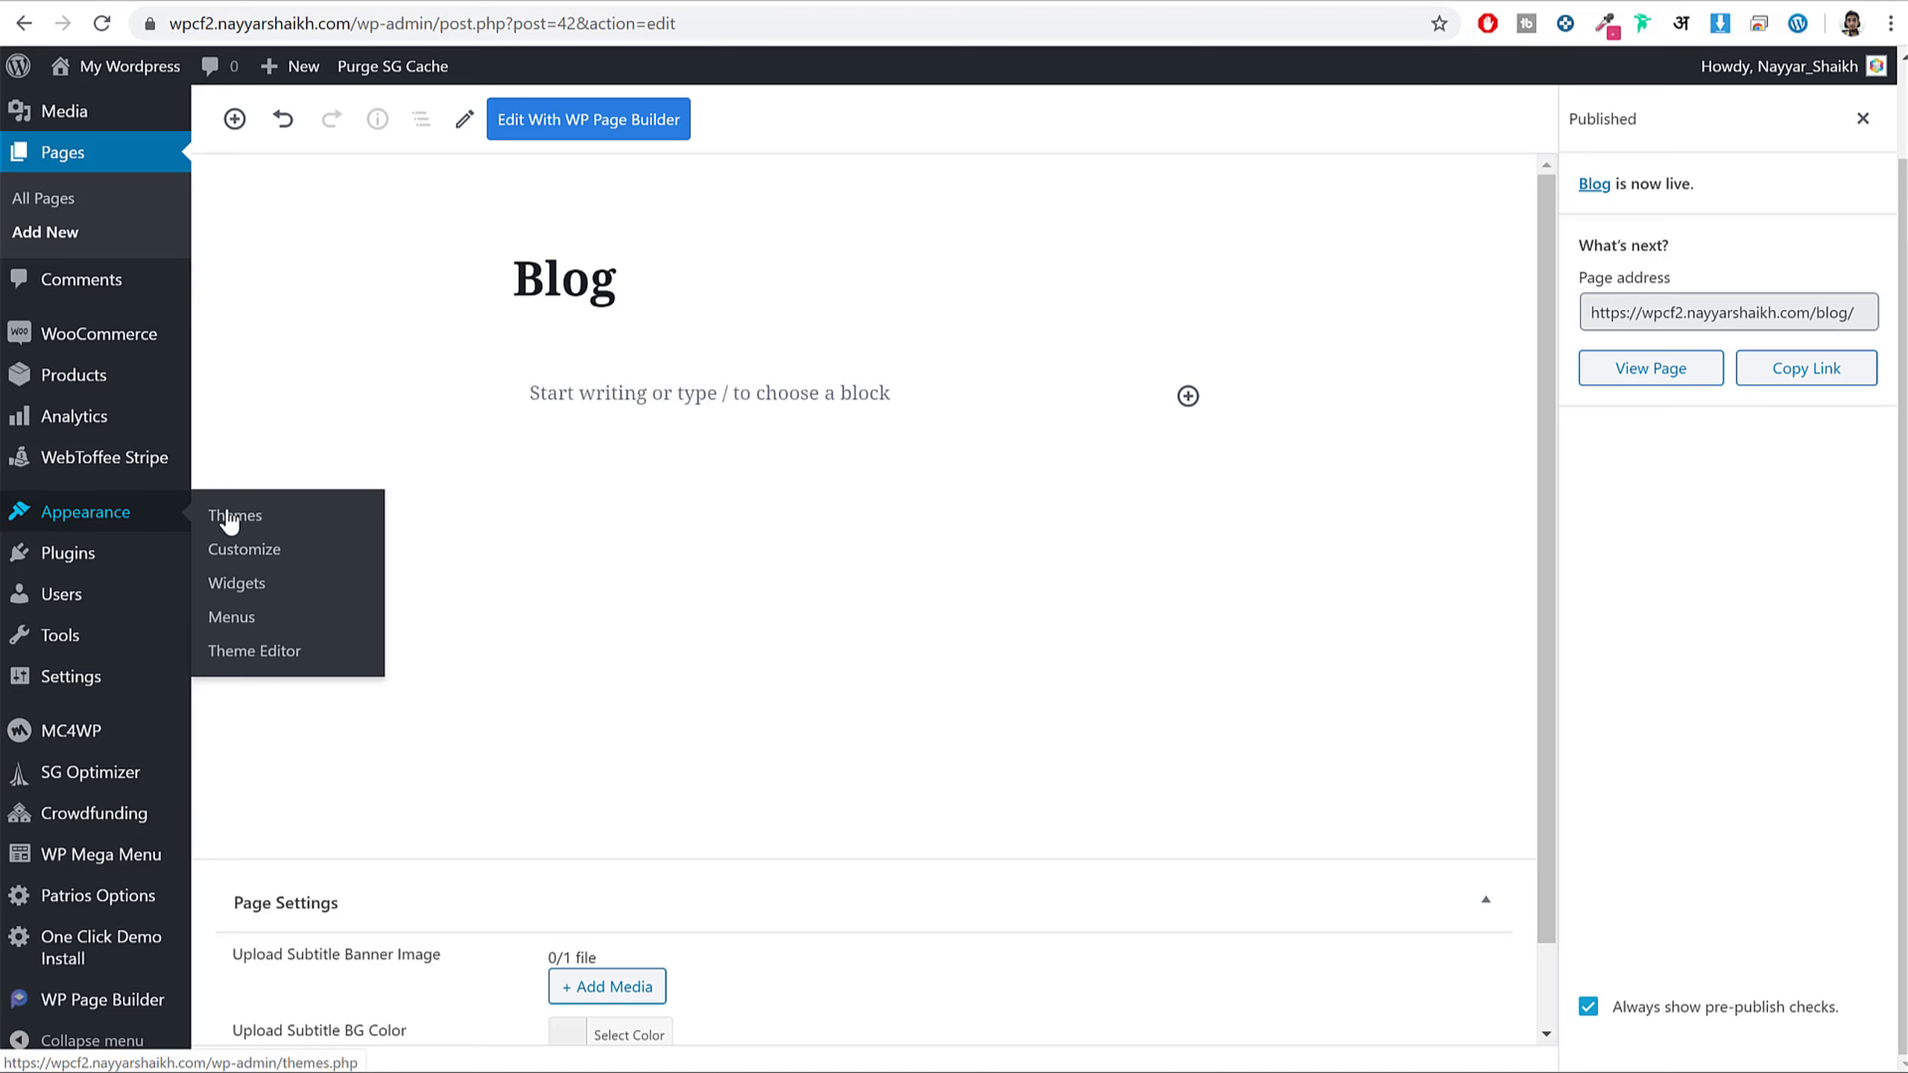
pyautogui.click(258, 602)
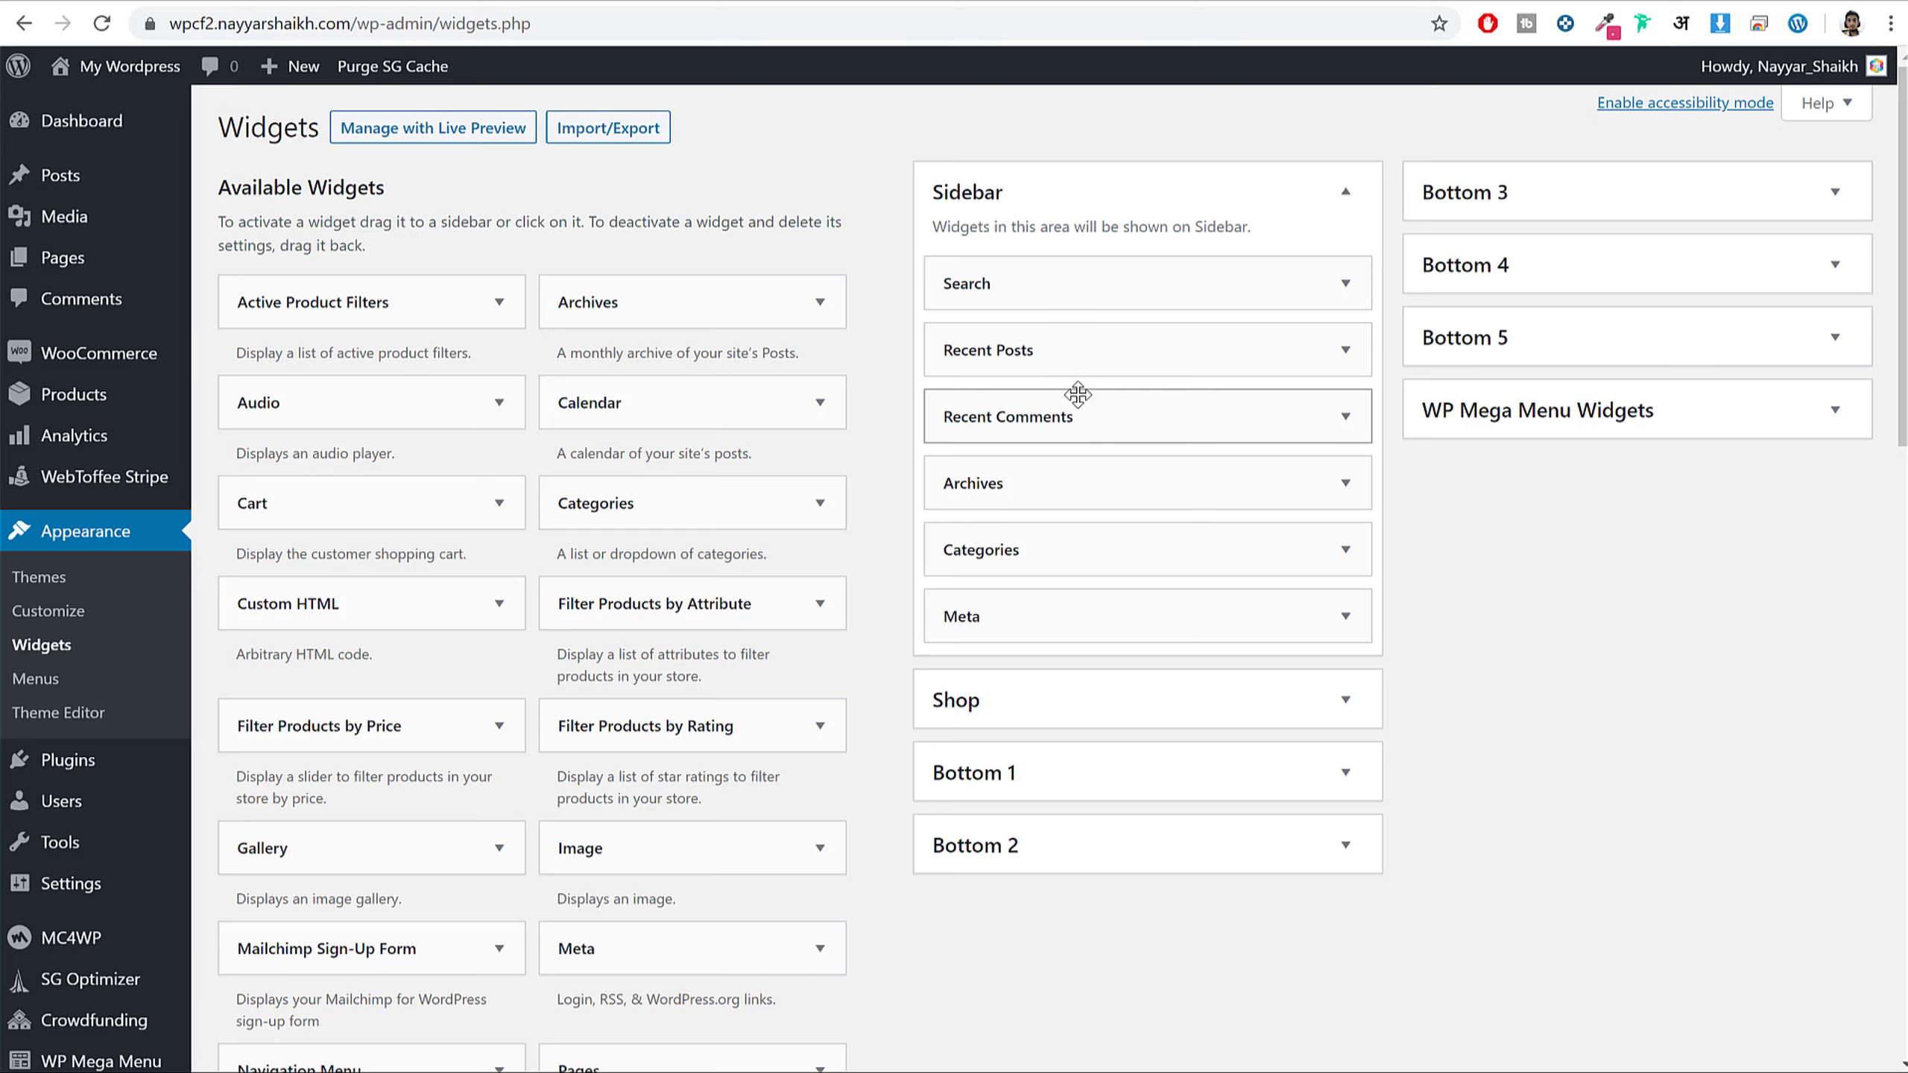
# - Delete the Recent Posts, Recent Comments, Archives, Categories and Meta widgets from the Sidebar area, keeping Search
pyautogui.click(1347, 353)
pyautogui.click(973, 583)
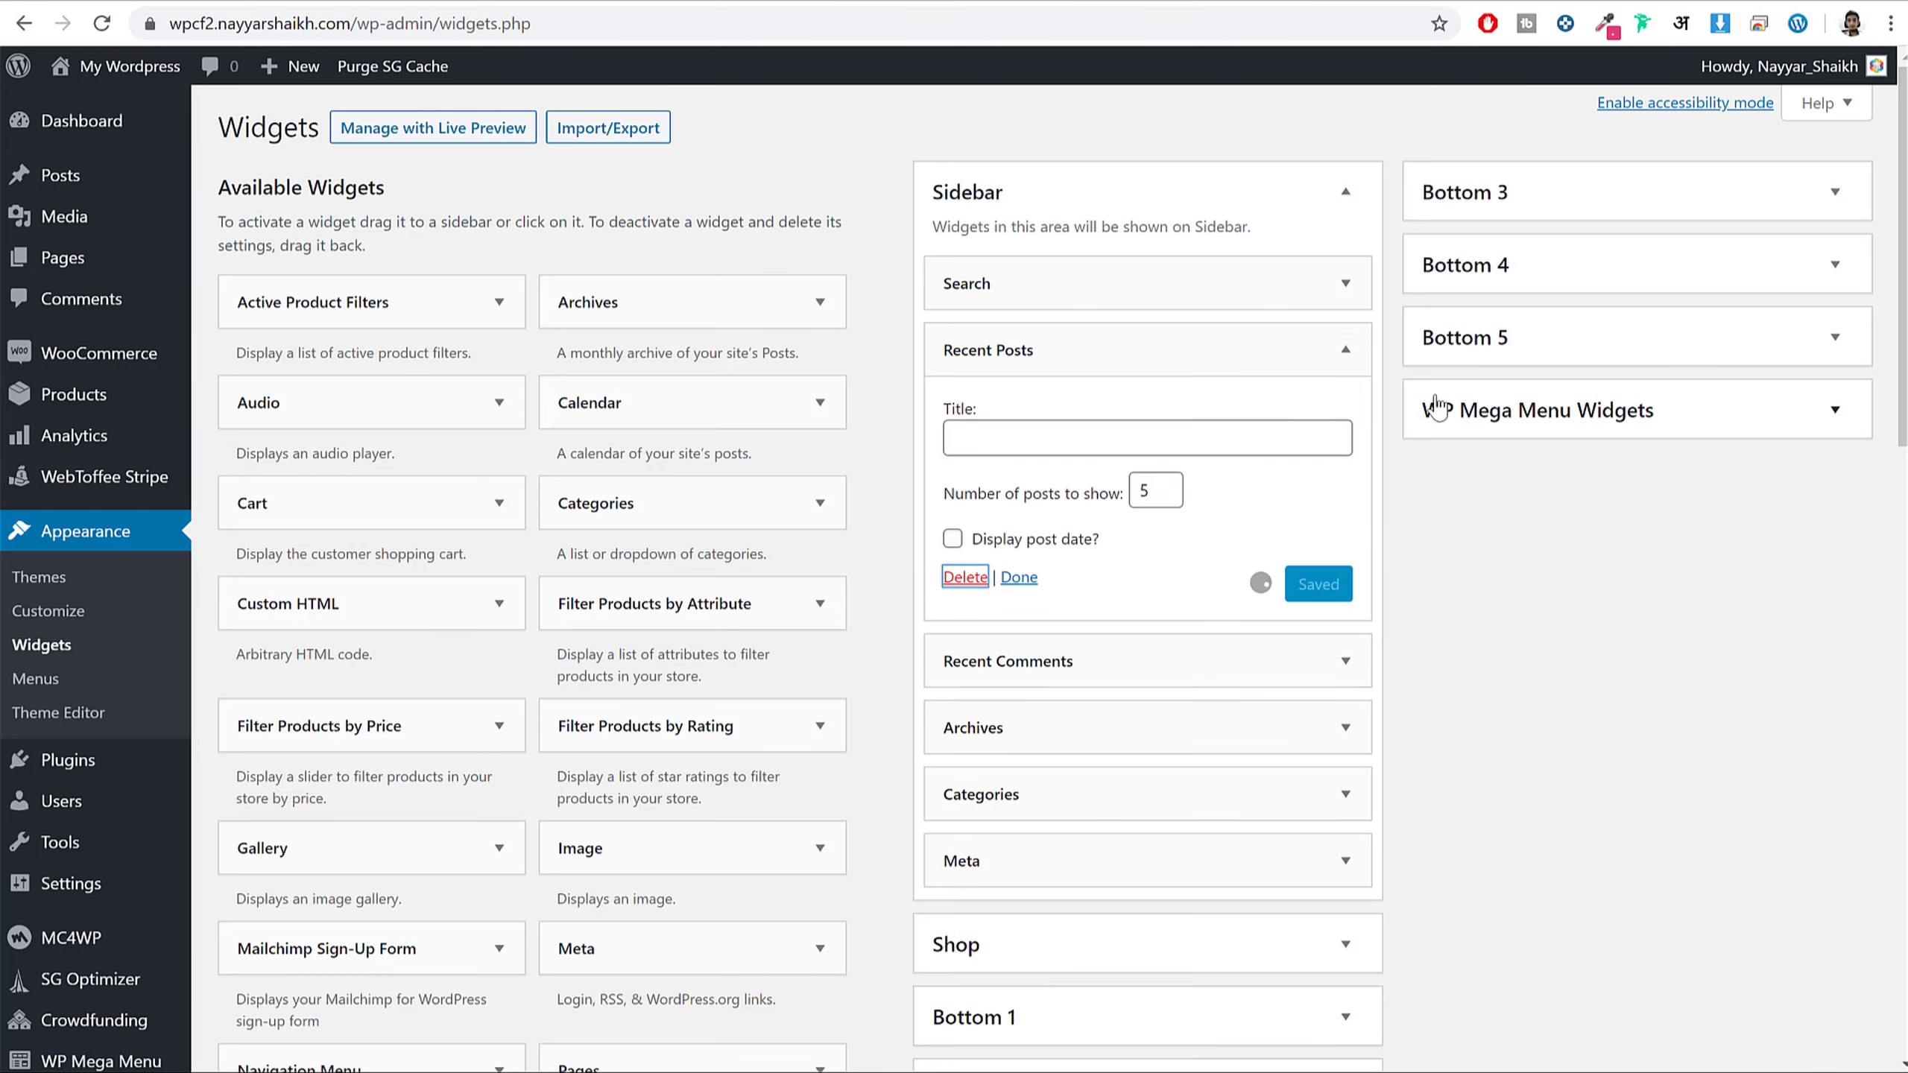
pyautogui.click(1351, 359)
pyautogui.click(970, 546)
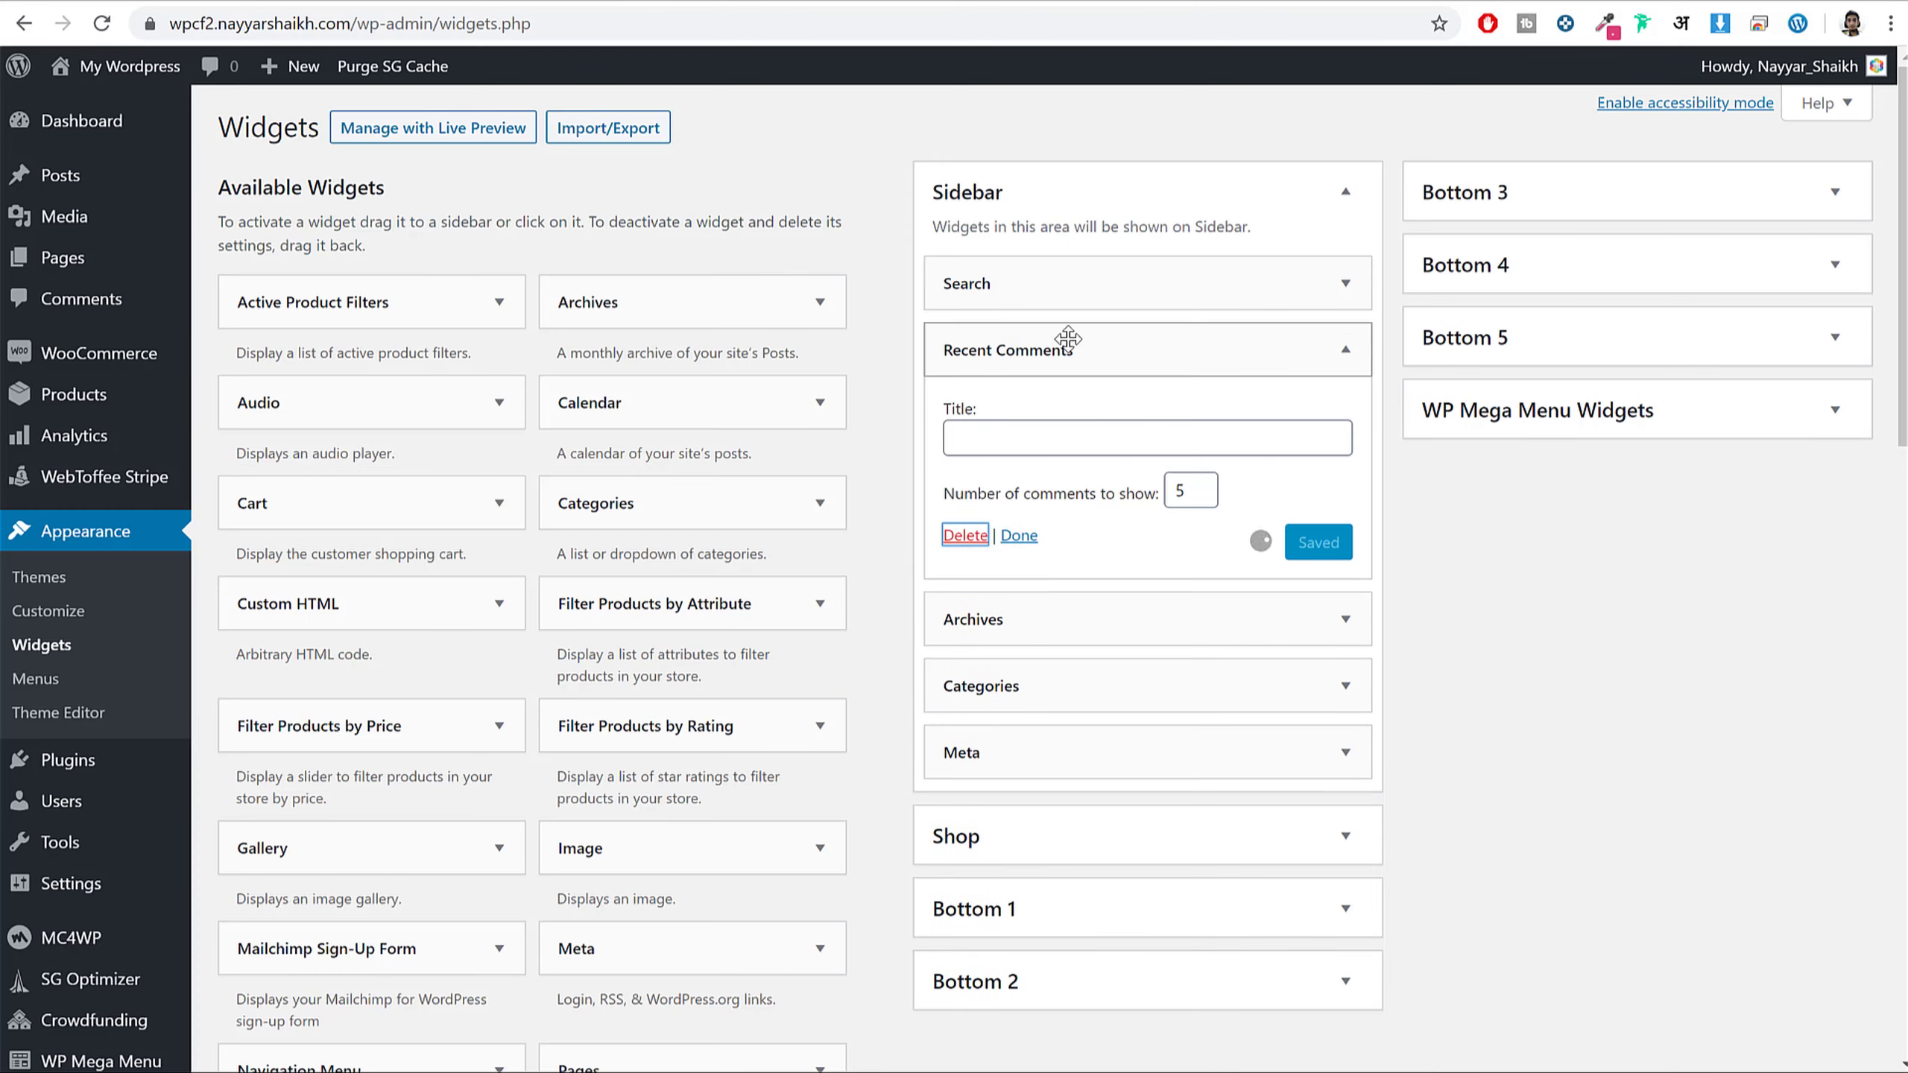
pyautogui.click(1345, 352)
pyautogui.click(968, 542)
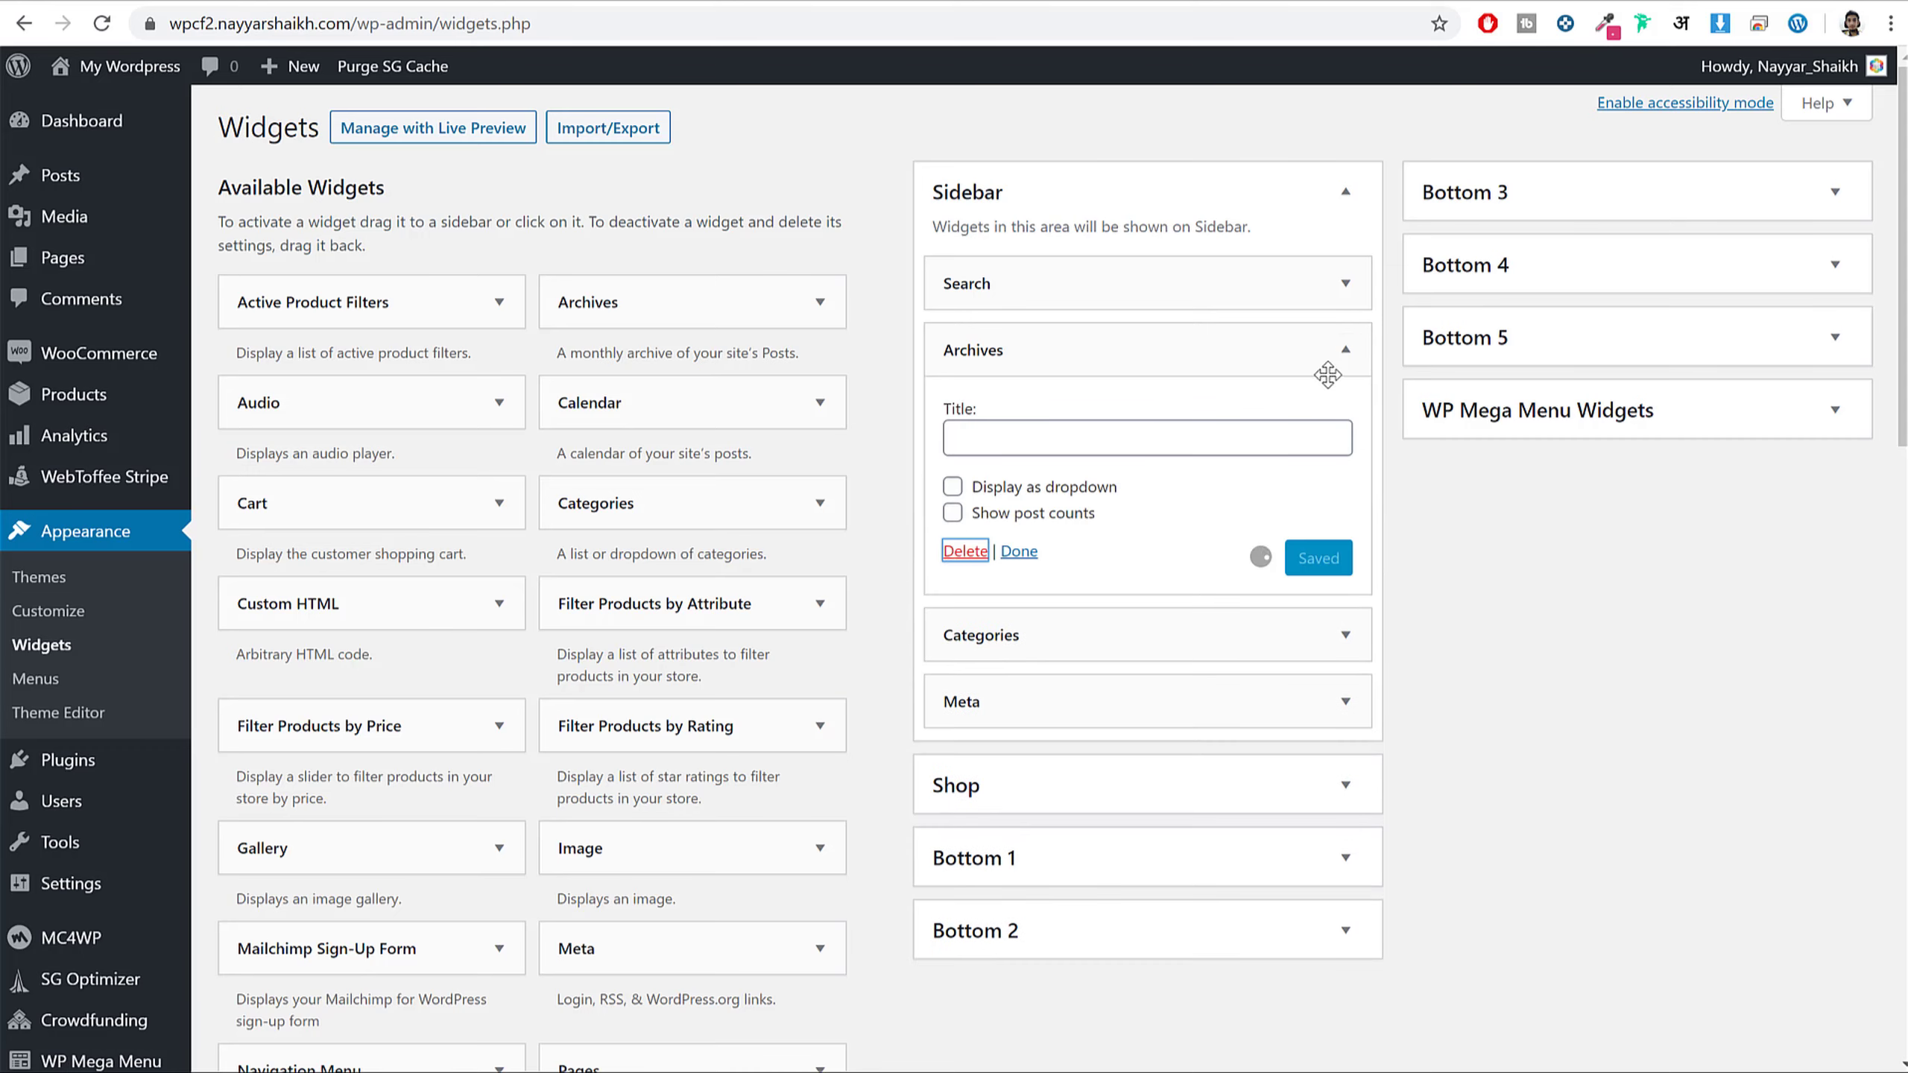
pyautogui.click(1340, 355)
pyautogui.click(965, 577)
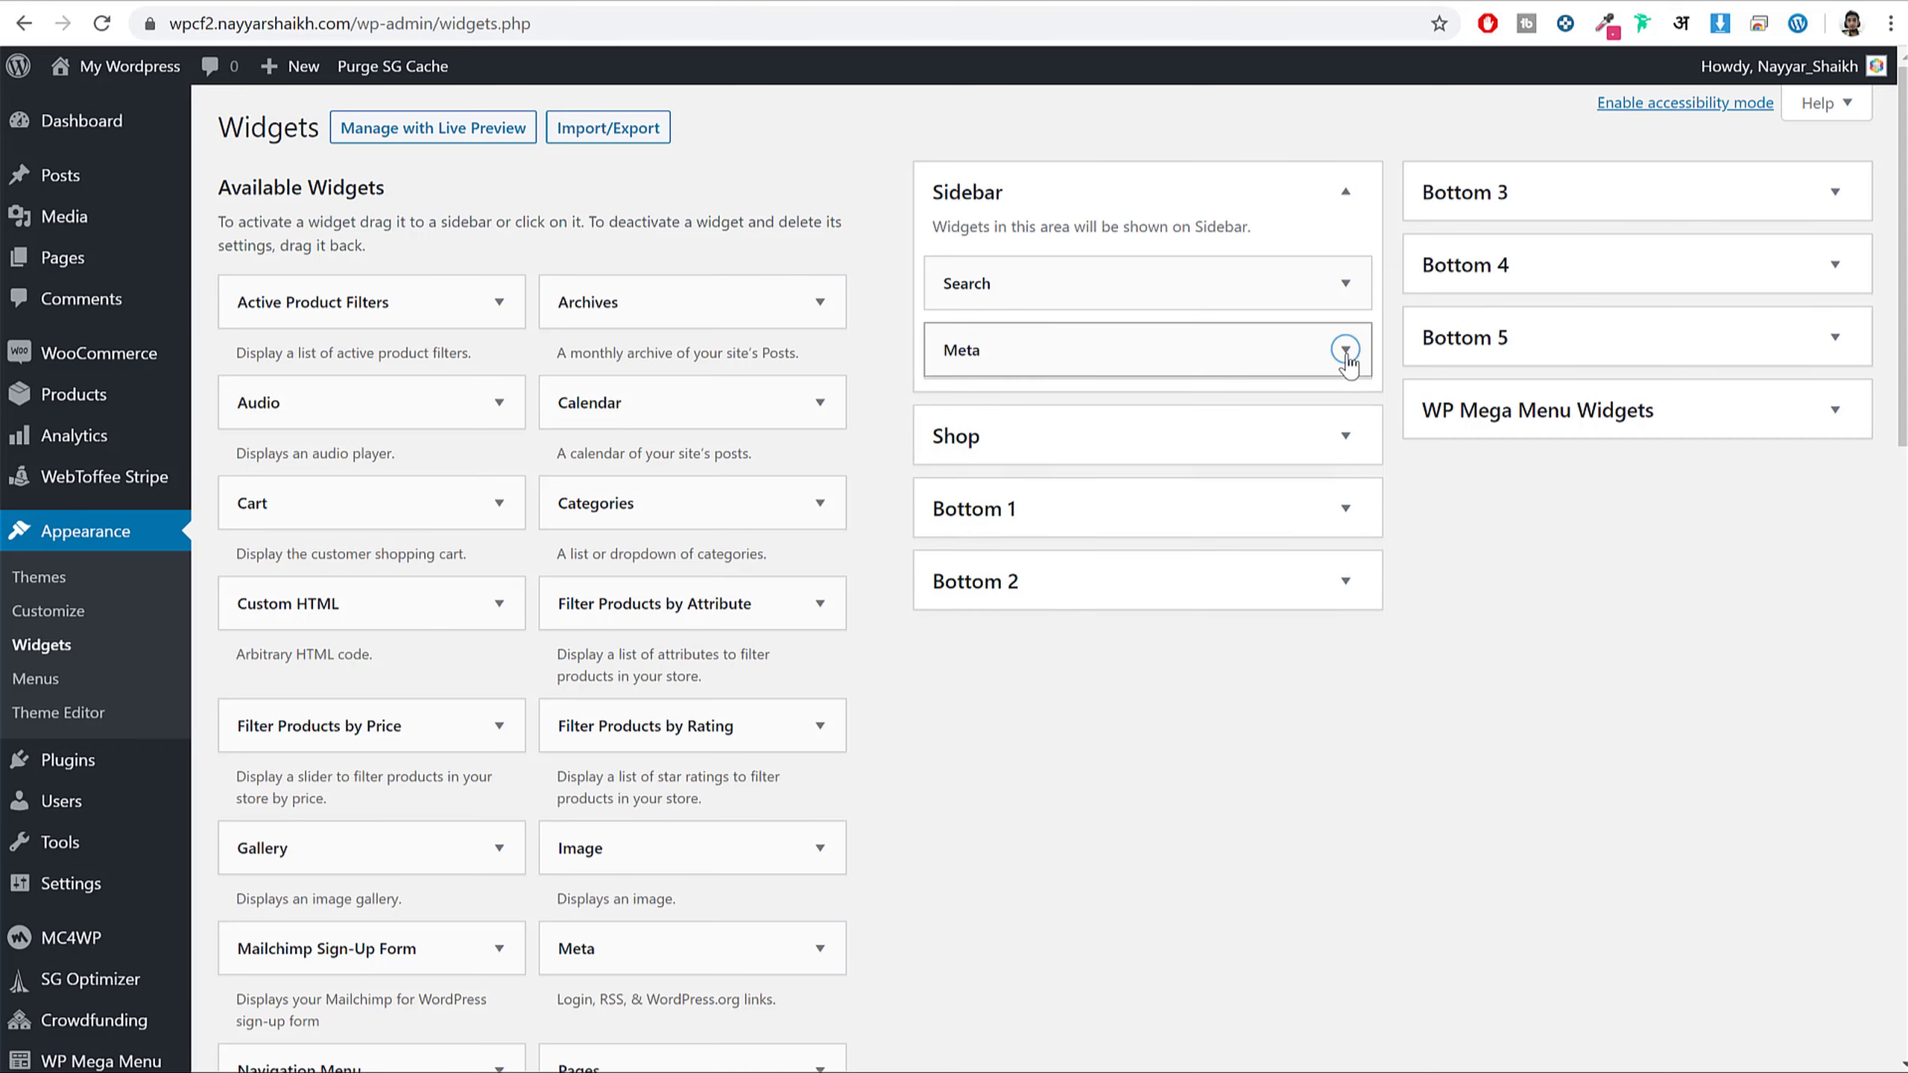
pyautogui.click(1345, 350)
pyautogui.click(966, 483)
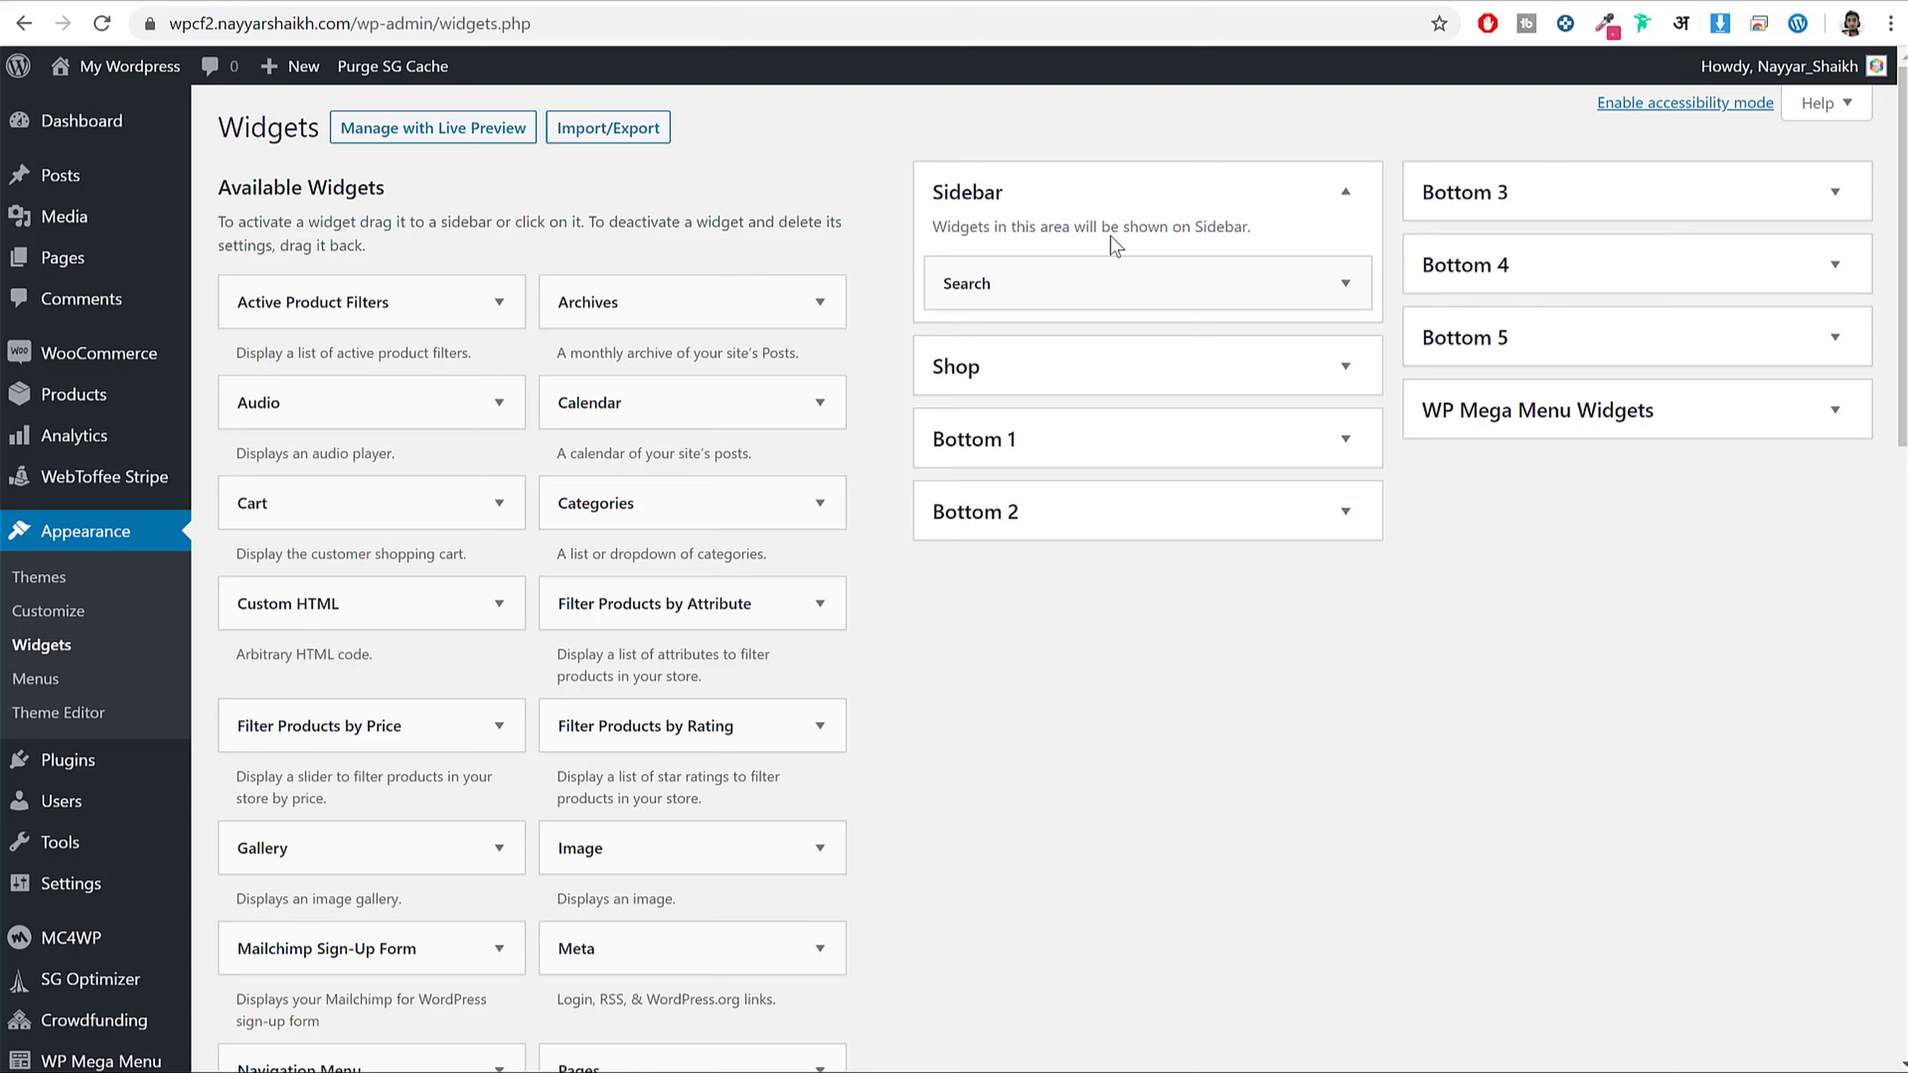
# - Compare the sidebar of the Patrios demo blog with the Popular Posts section of the reference blog
pyautogui.click(426, 1)
pyautogui.scroll(-3, 1604, 699)
pyautogui.scroll(1, 1604, 699)
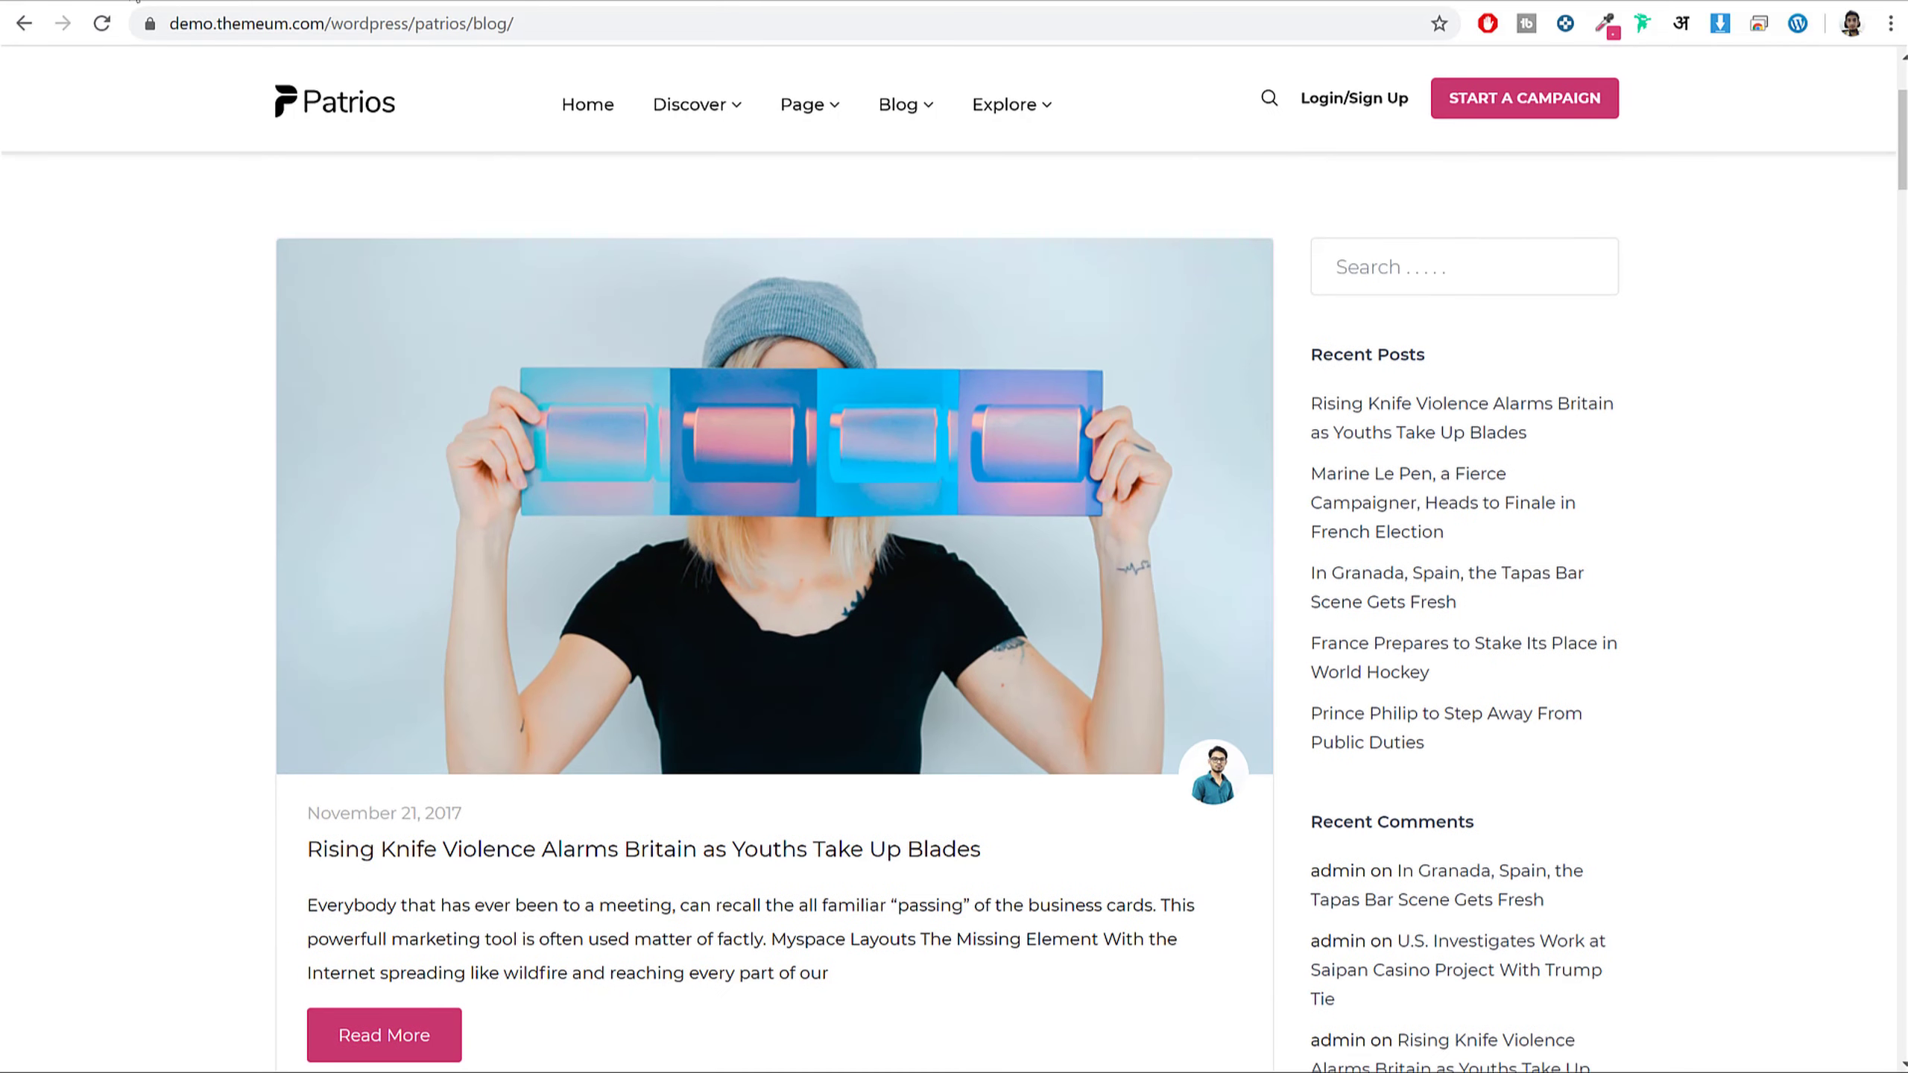
pyautogui.click(135, 0)
pyautogui.moveTo(1466, 374); pyautogui.dragTo(1324, 364)
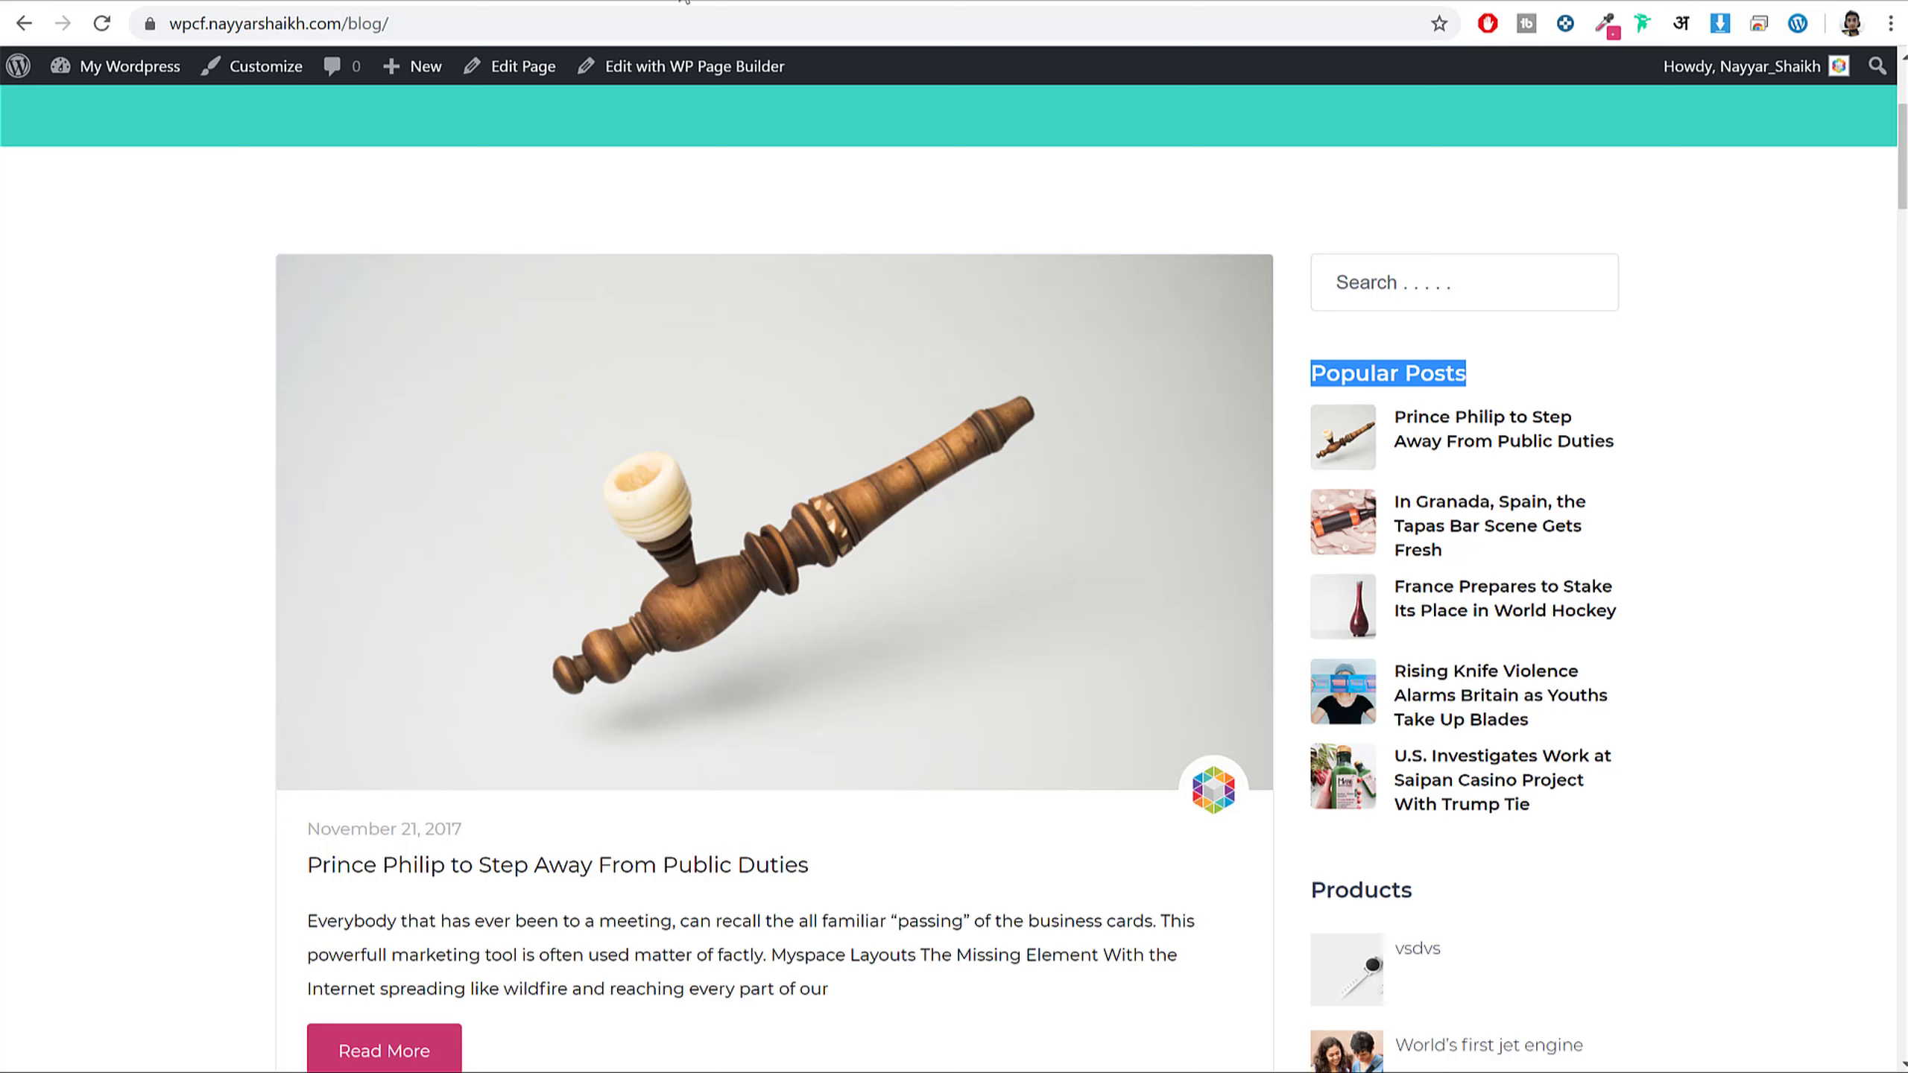
# - Find the Patrios blog Posts widget on the new site's Widgets page and add it to the Sidebar area
pyautogui.click(683, 1)
pyautogui.scroll(-3, 1214, 622)
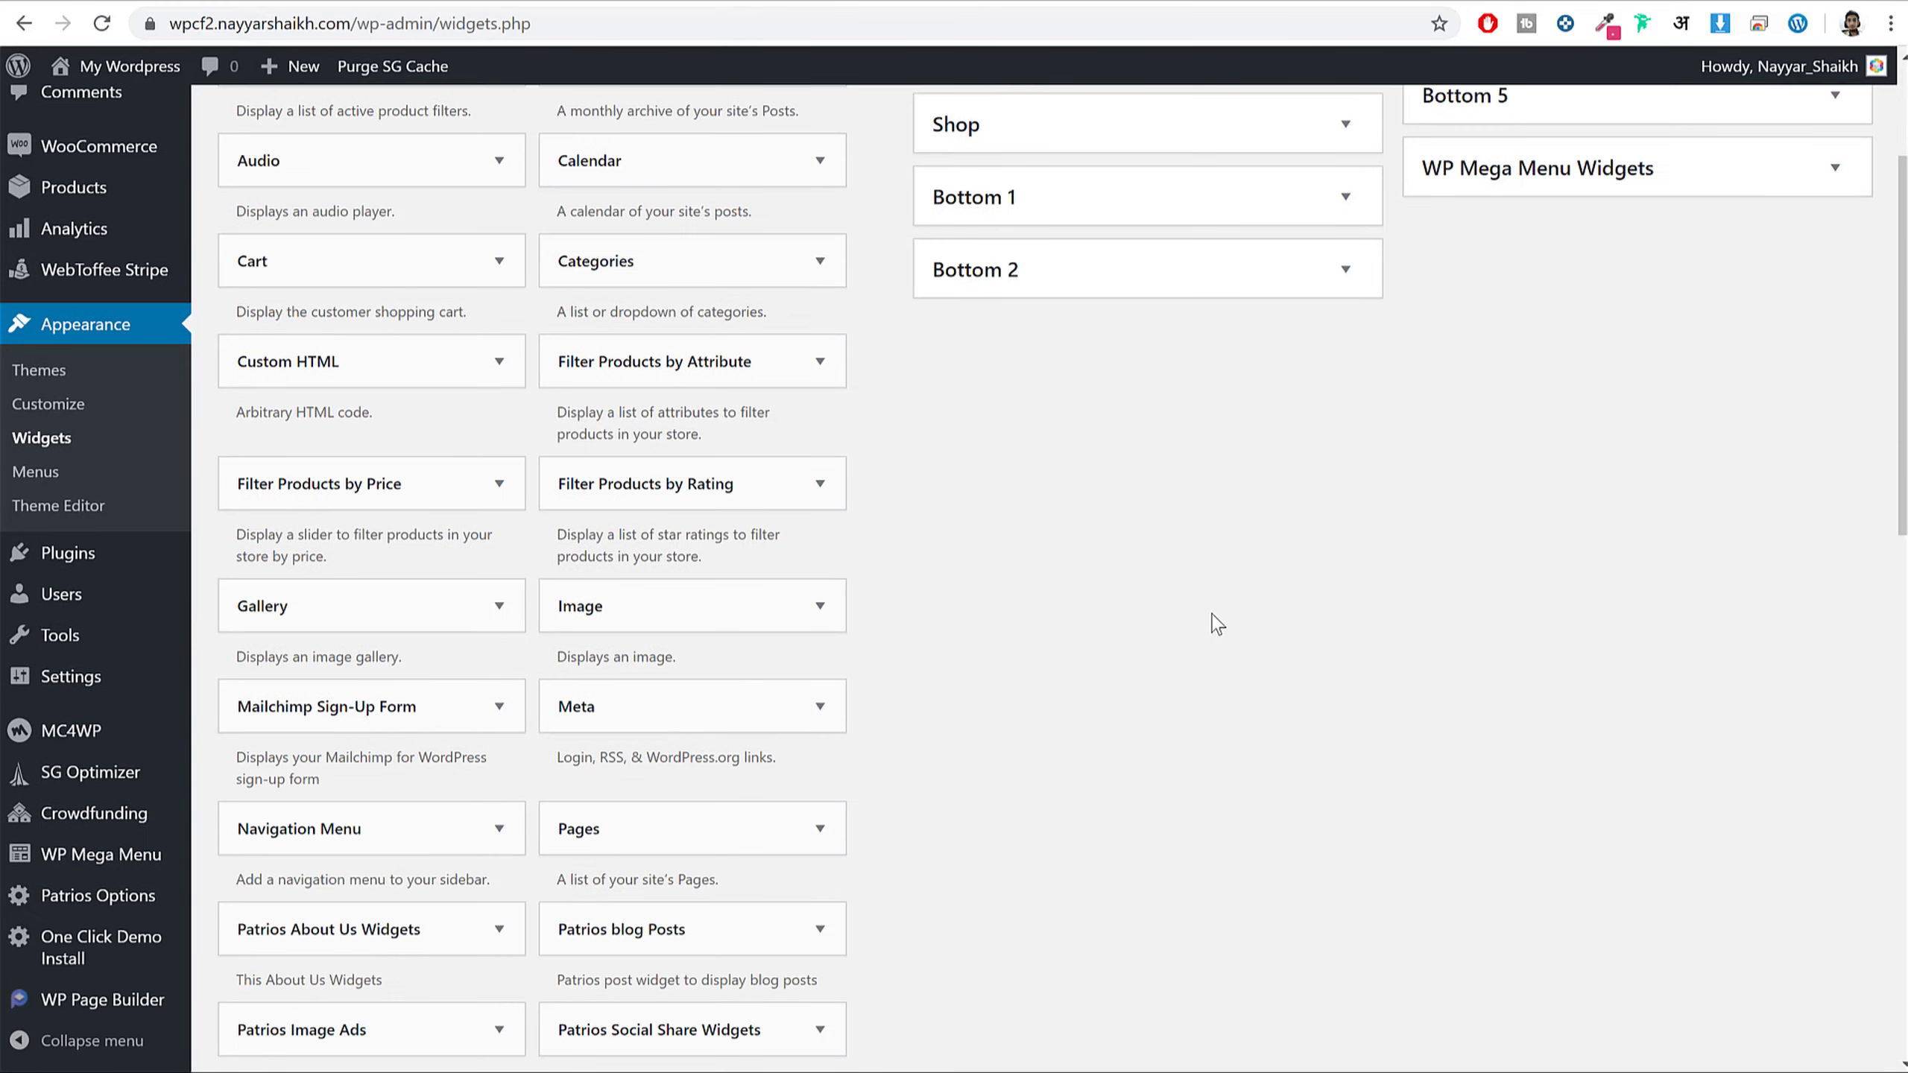
pyautogui.hotkey('ctrl', 'f')
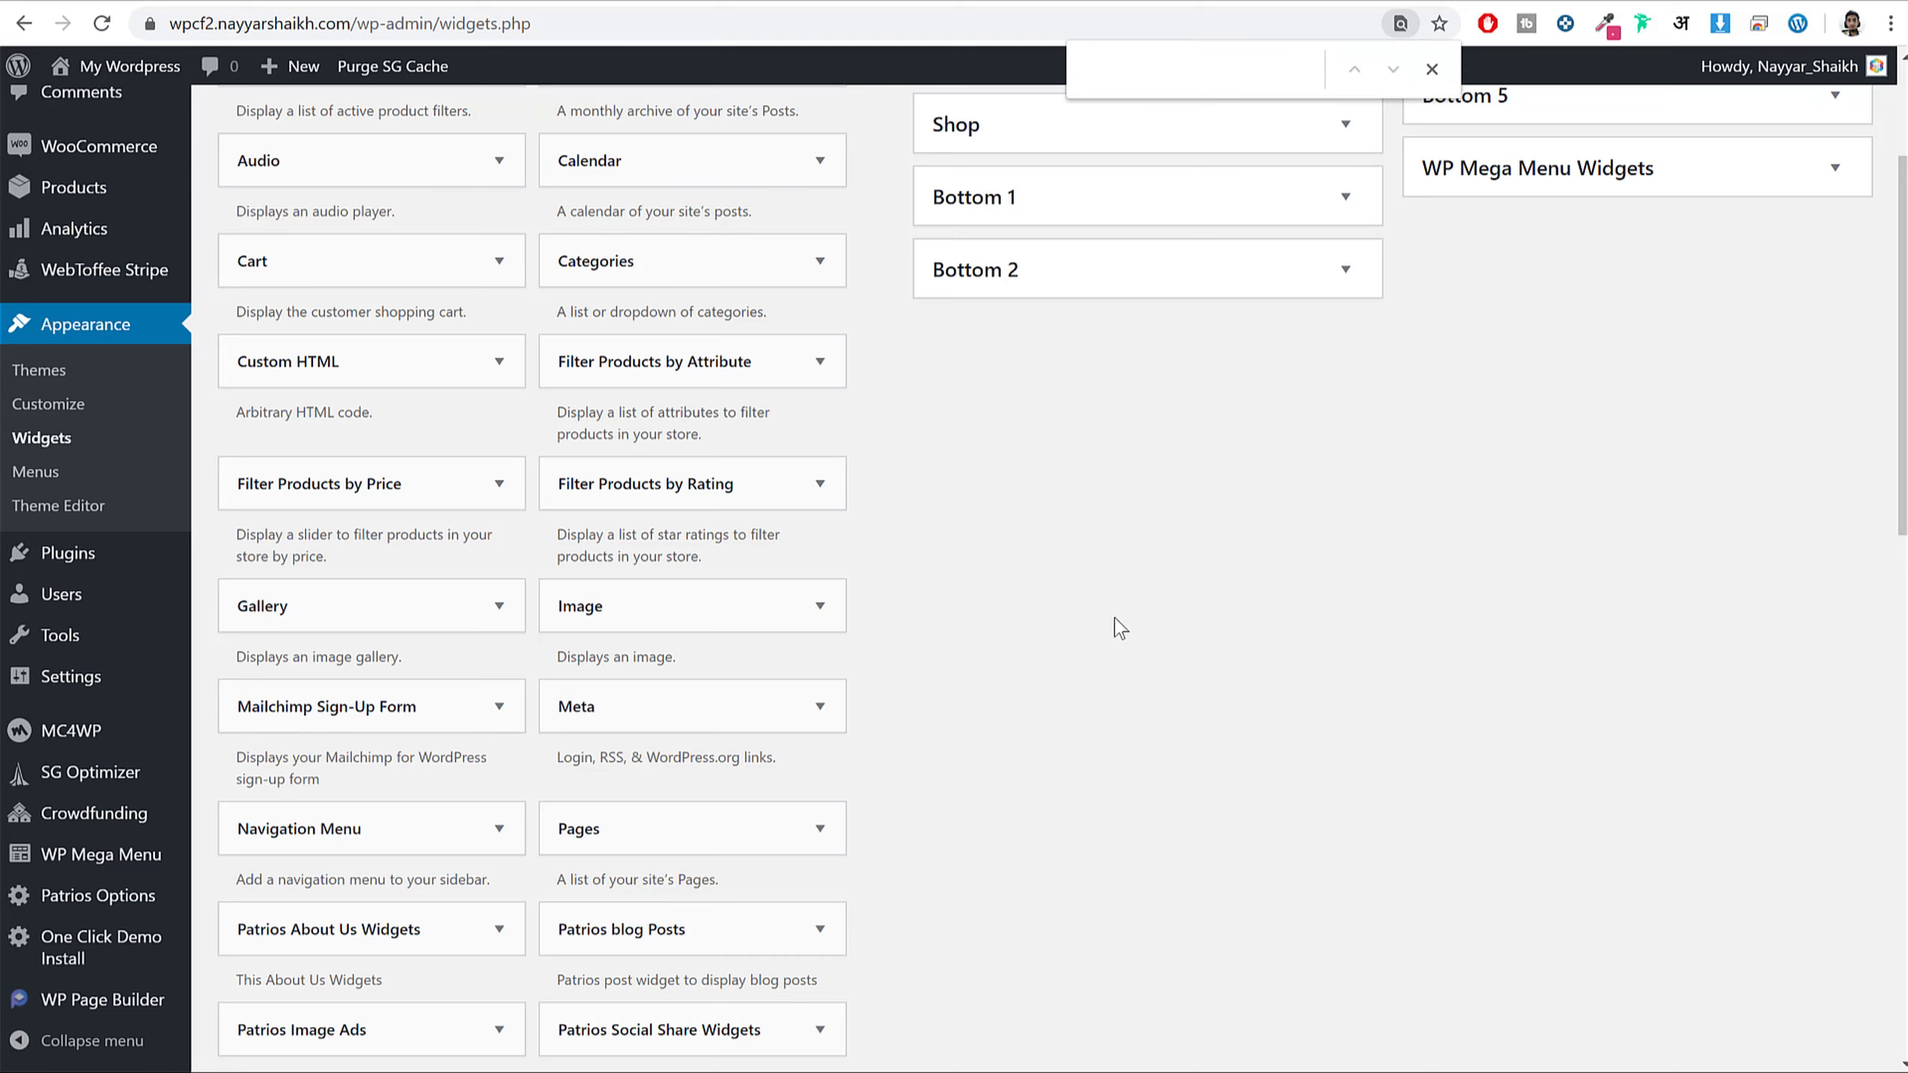
pyautogui.write('blog')
pyautogui.scroll(-9, 1147, 612)
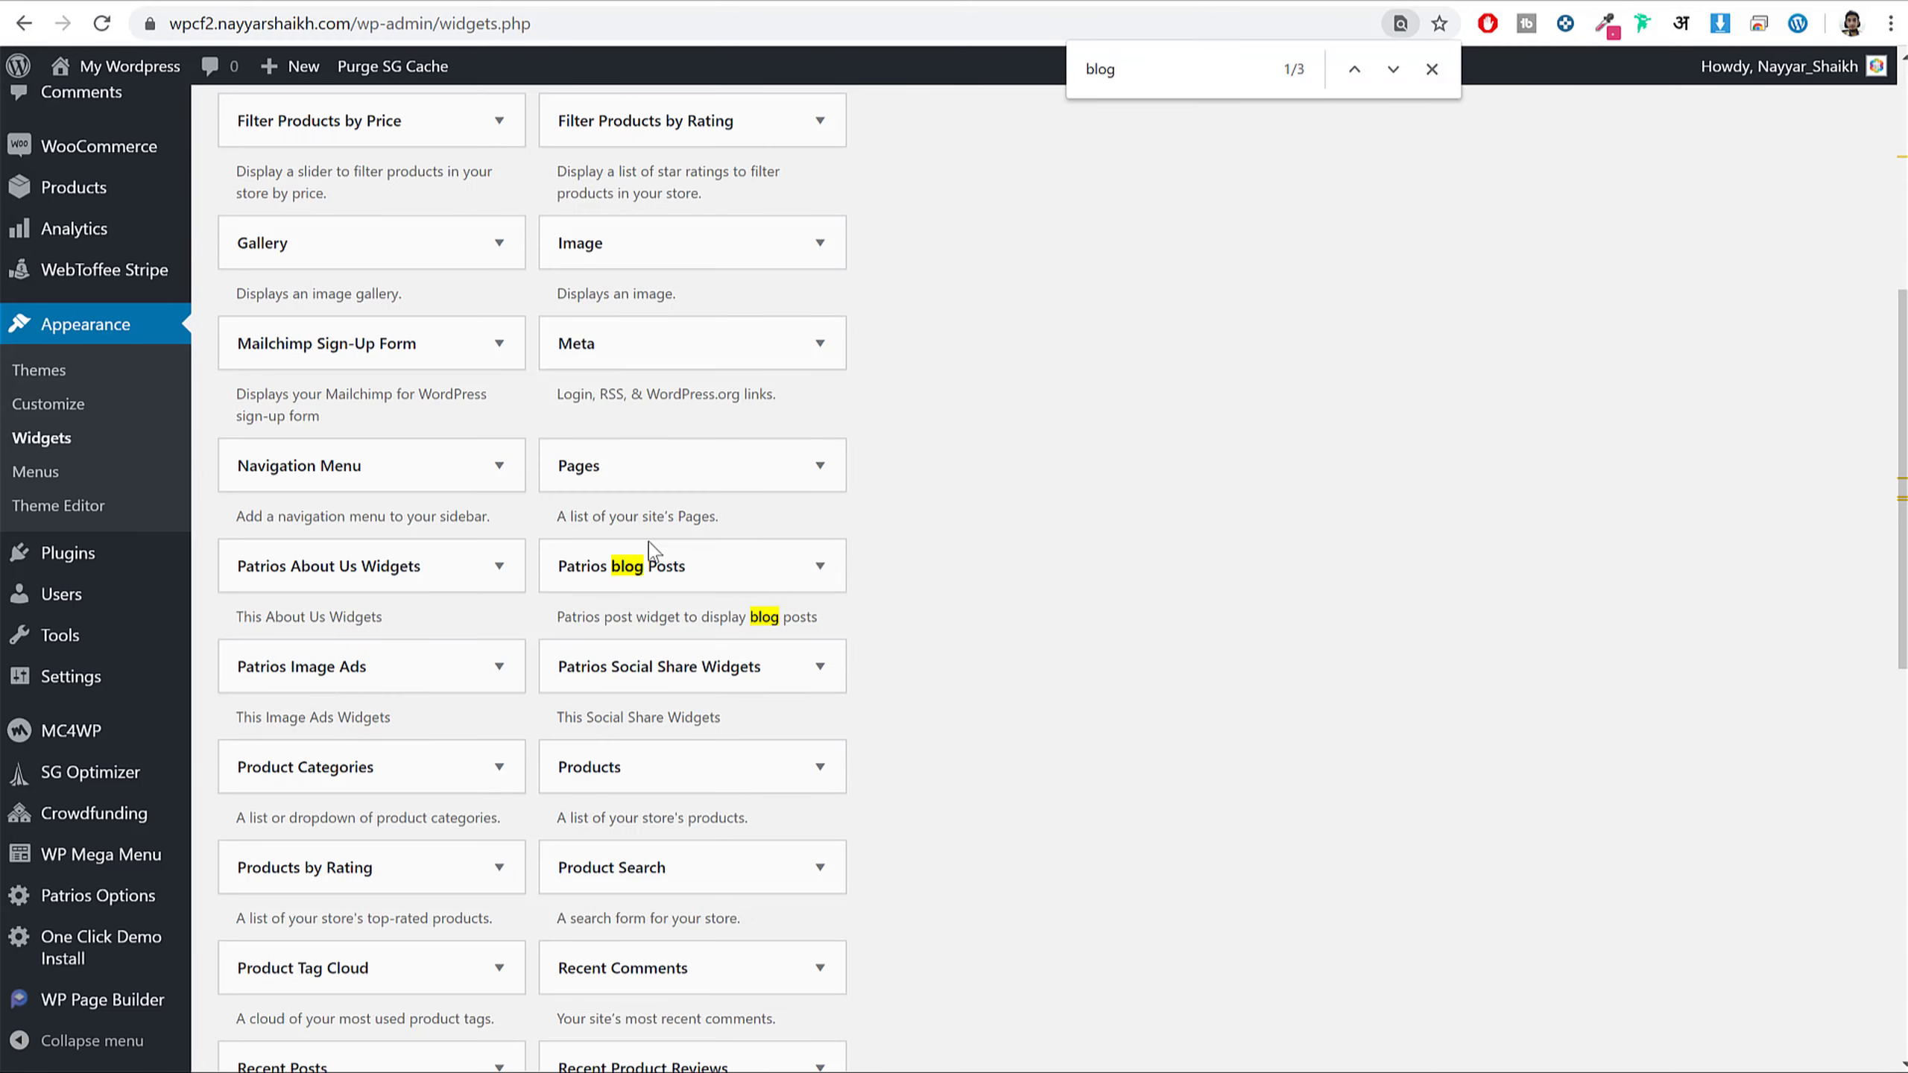
pyautogui.click(659, 579)
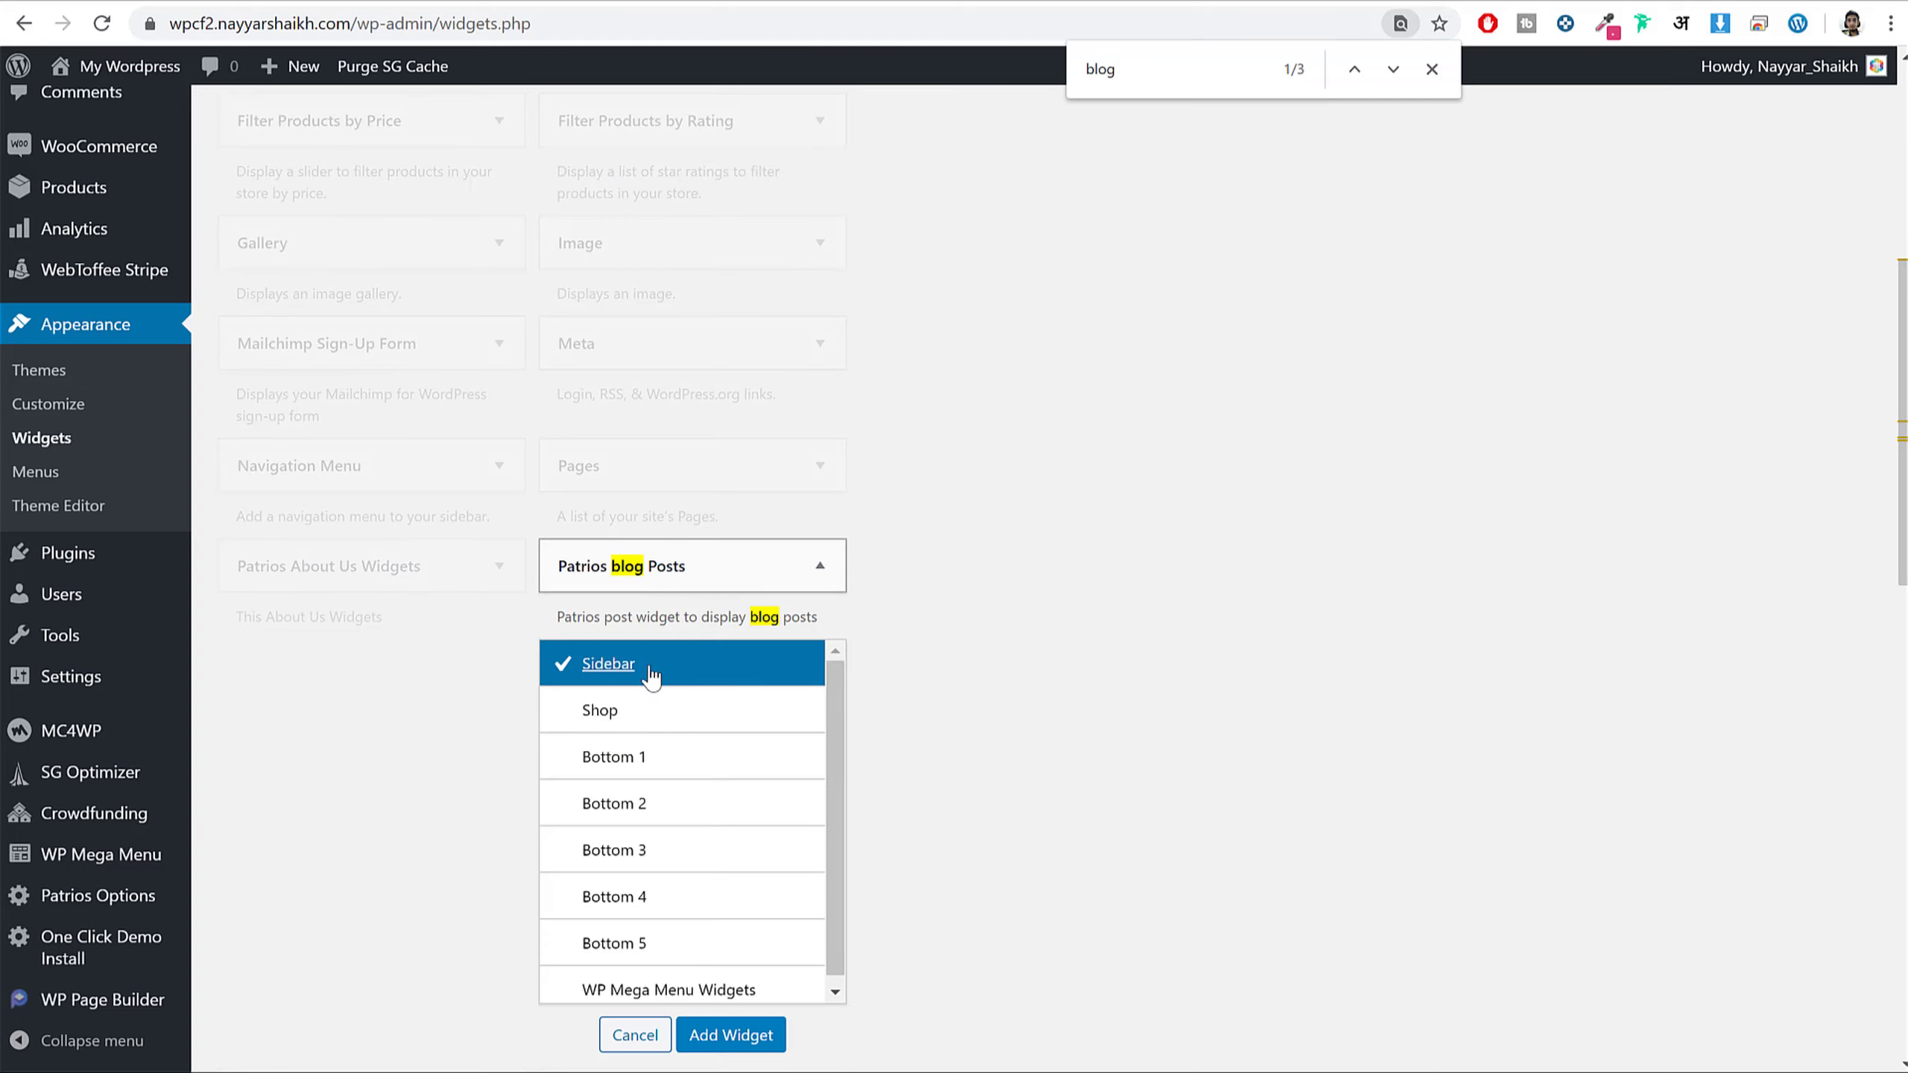
pyautogui.click(731, 1035)
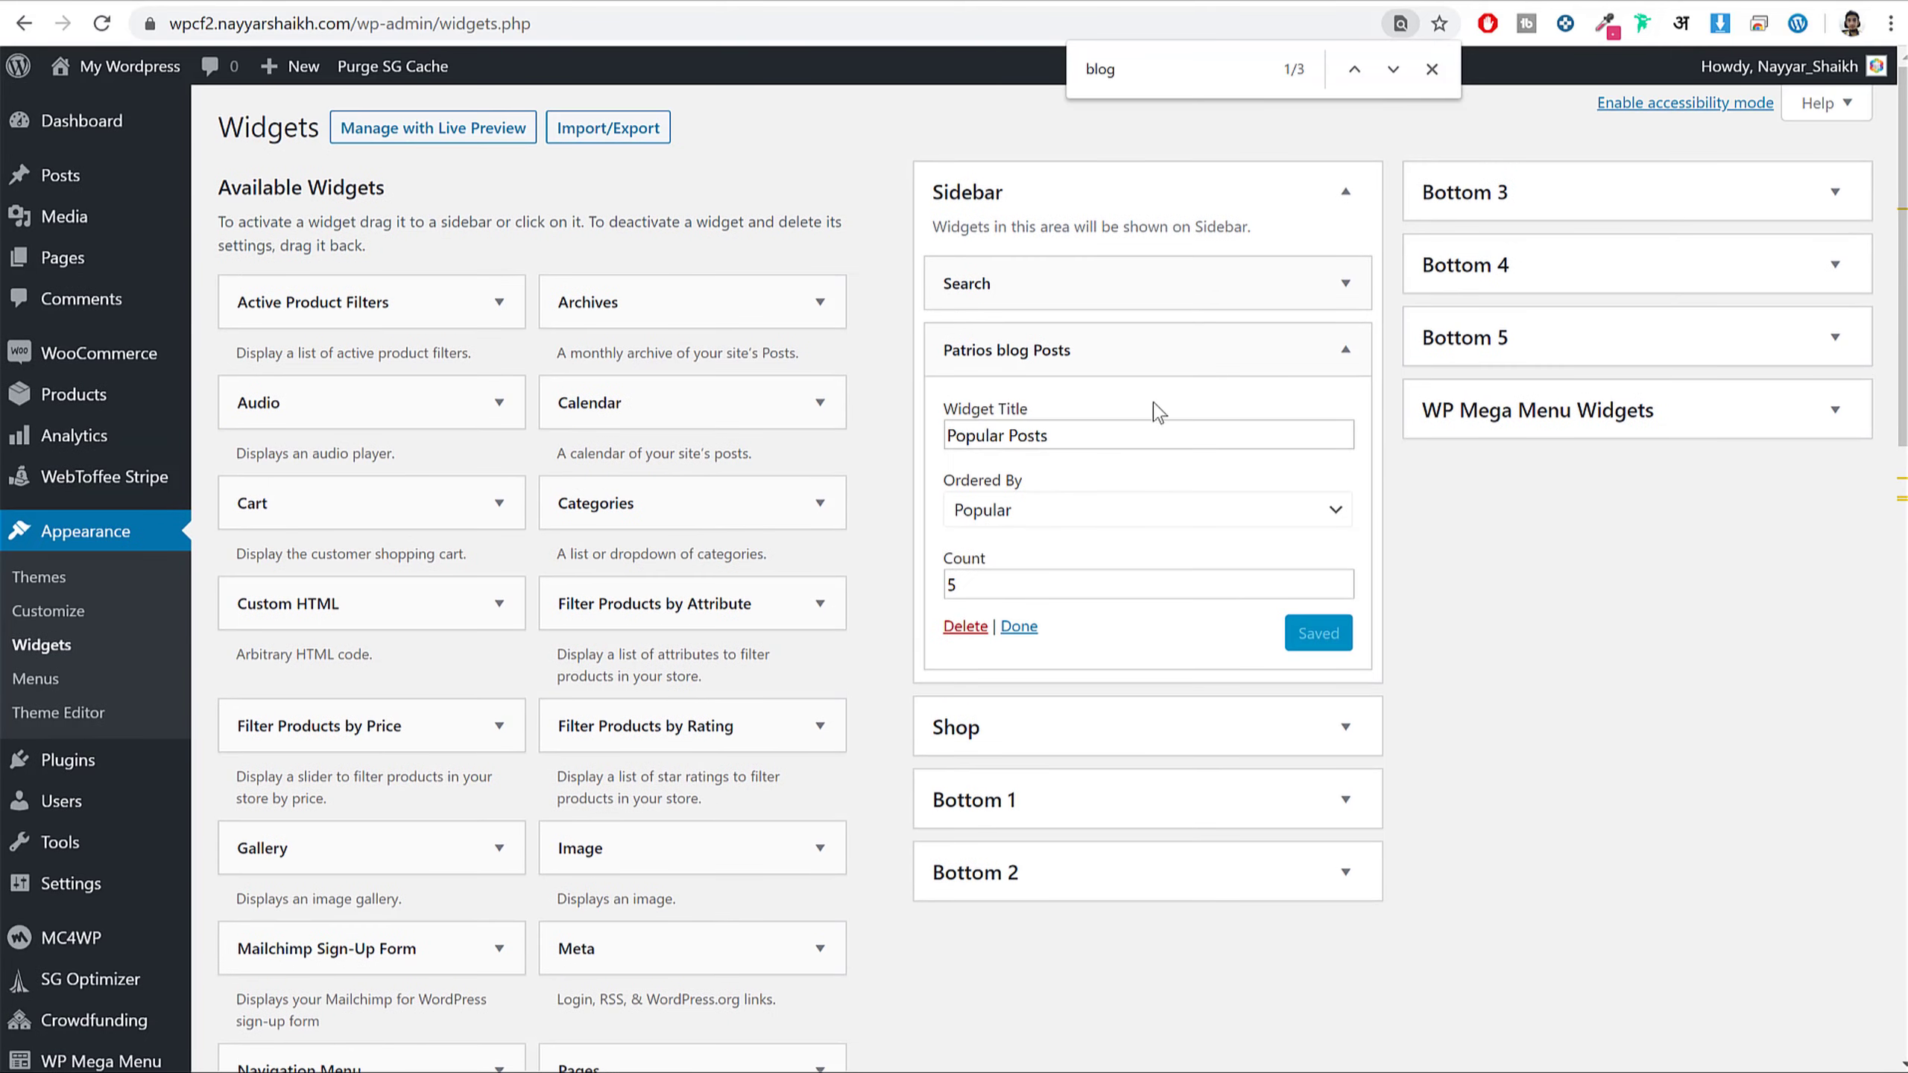
pyautogui.click(1346, 350)
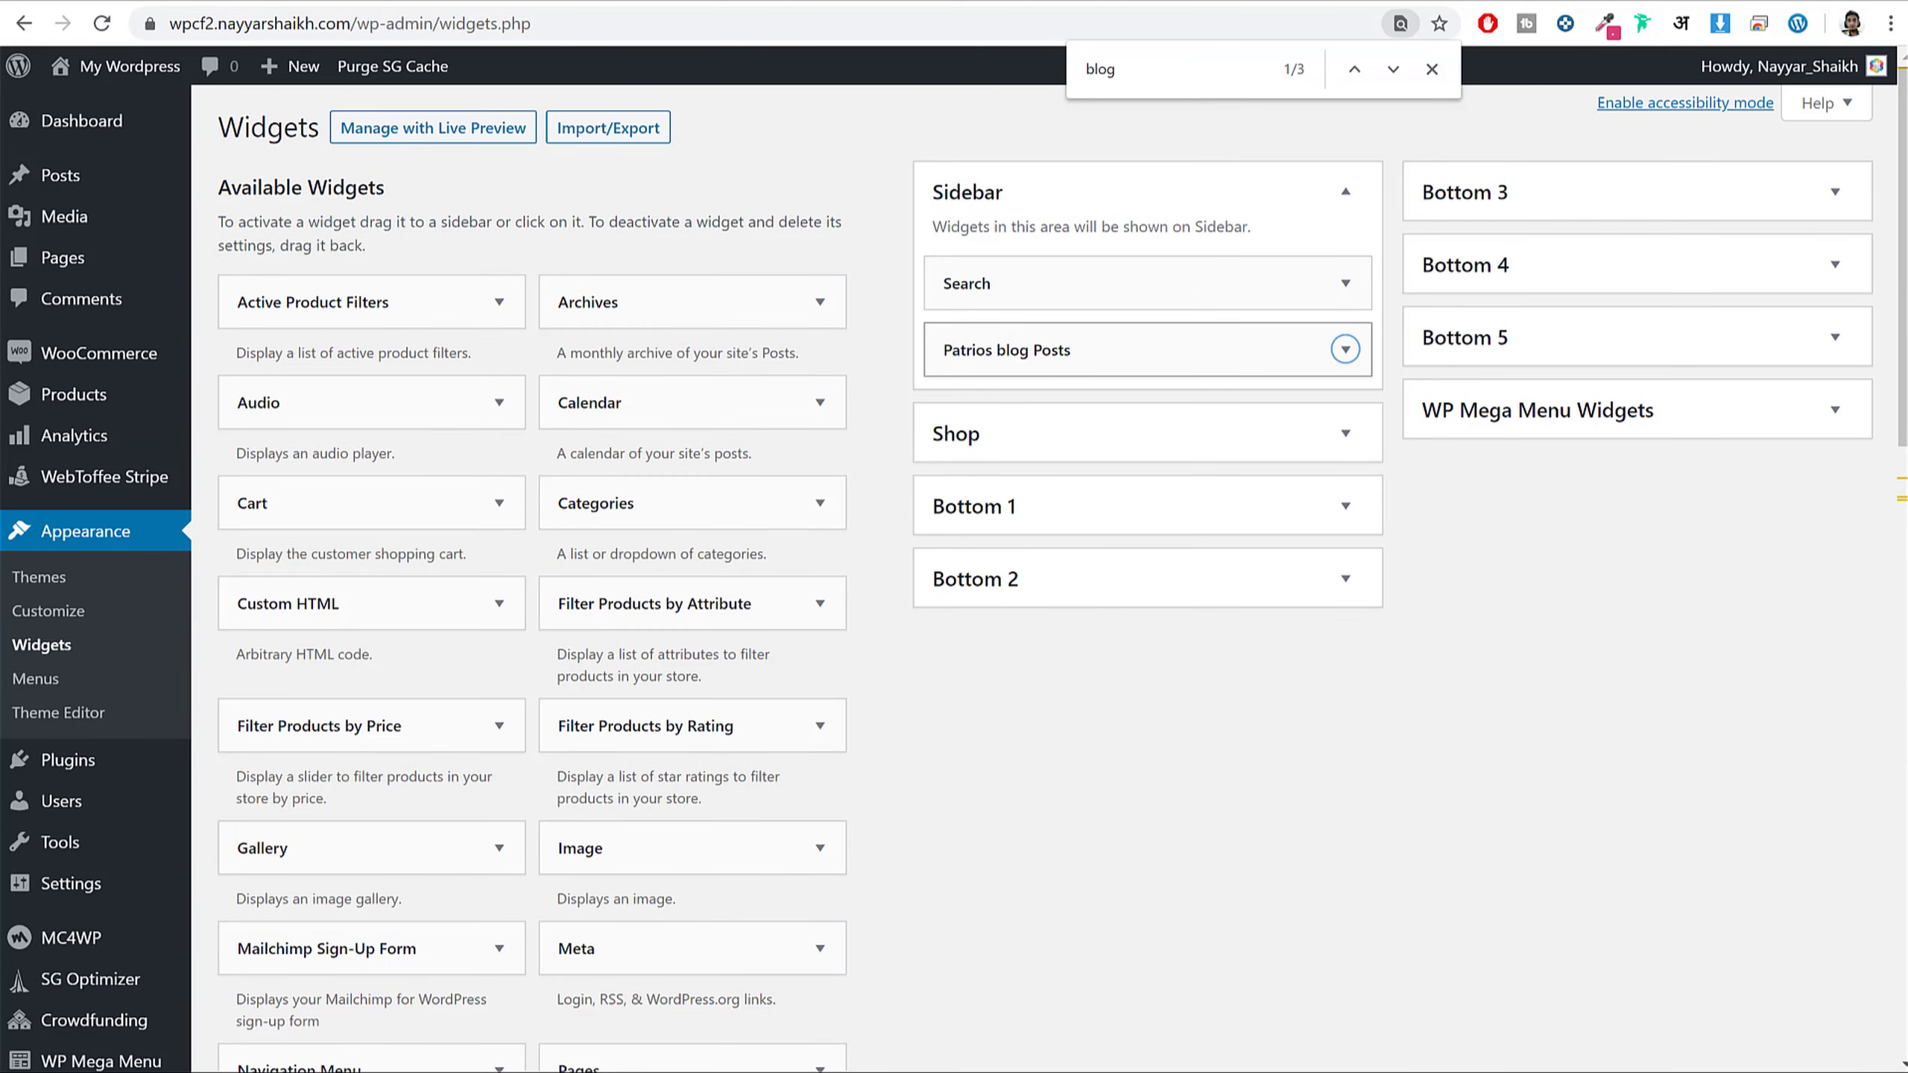
# - Check the reference blog's sidebar for the section after Popular Posts and add the matching Products widget to the Sidebar area
pyautogui.click(380, 4)
pyautogui.click(601, 3)
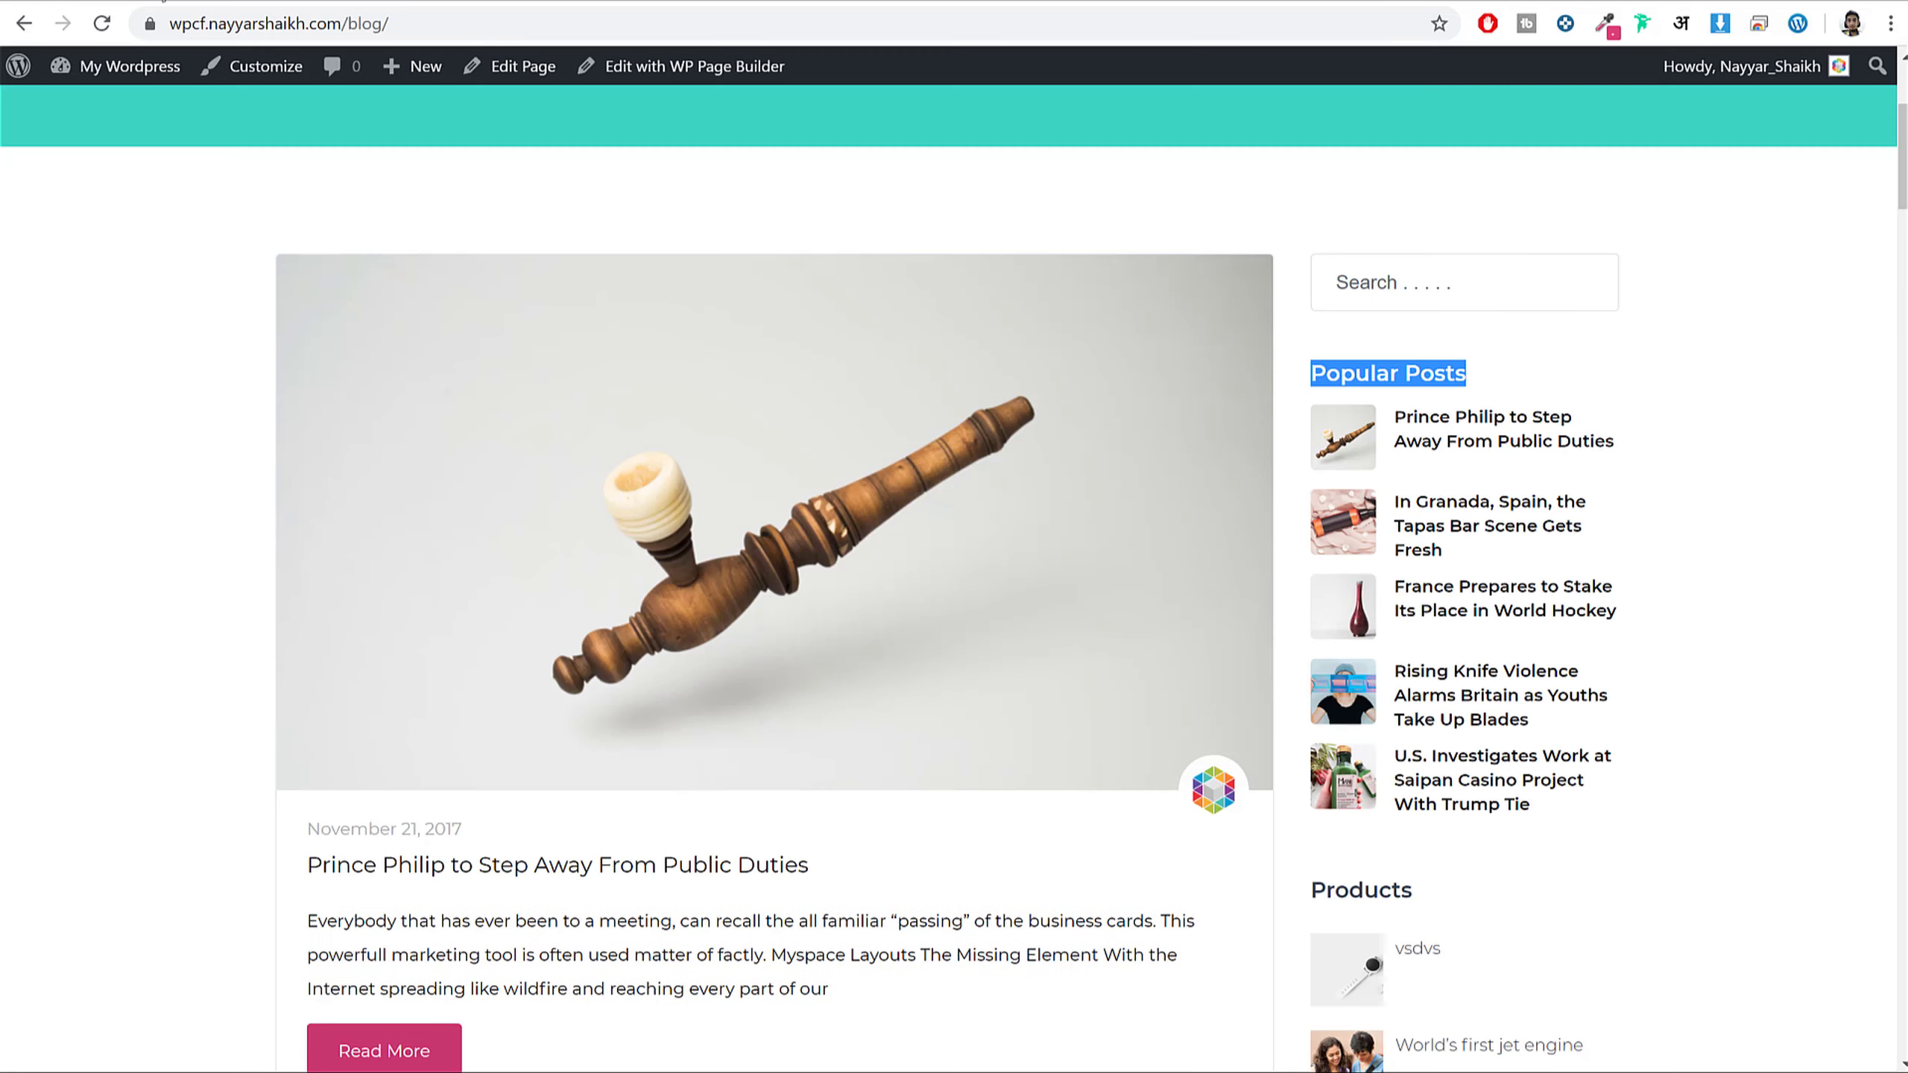
pyautogui.scroll(-6, 1436, 460)
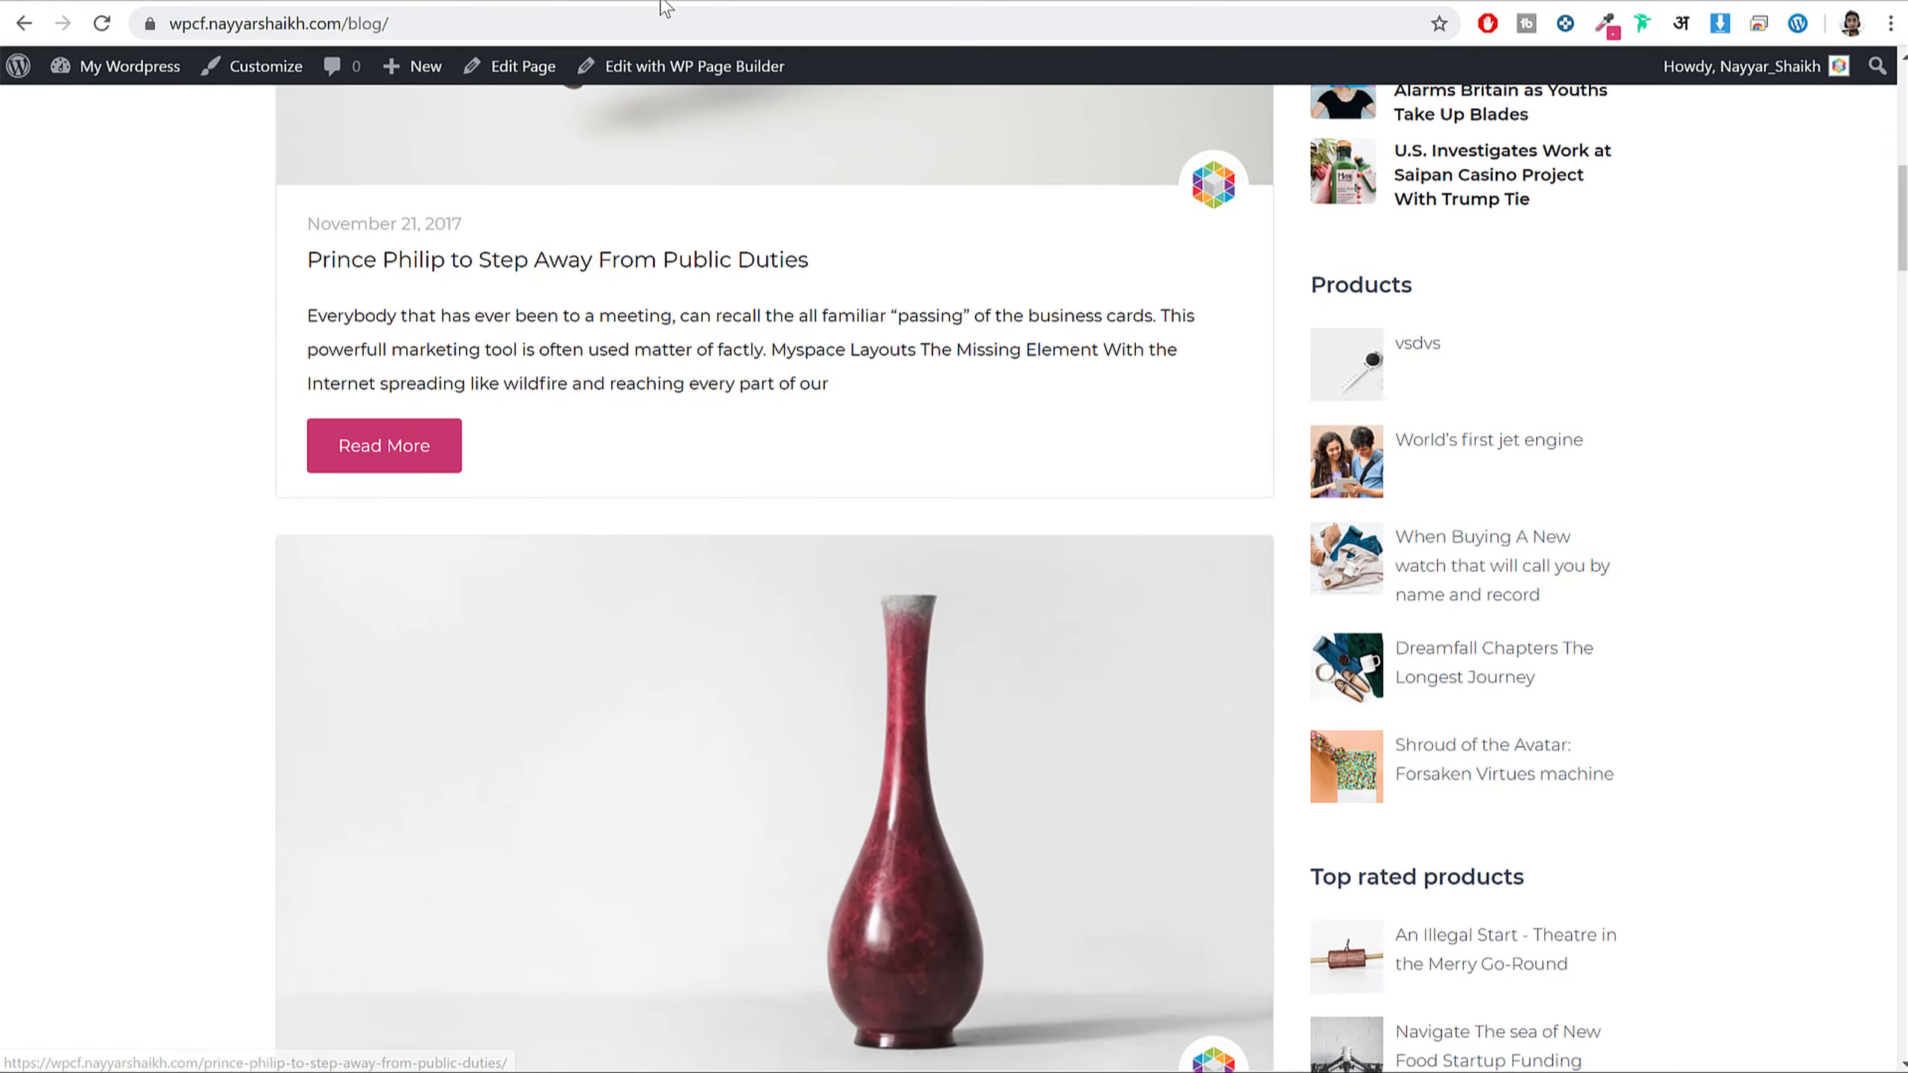
pyautogui.click(736, 5)
pyautogui.scroll(-3, 1171, 455)
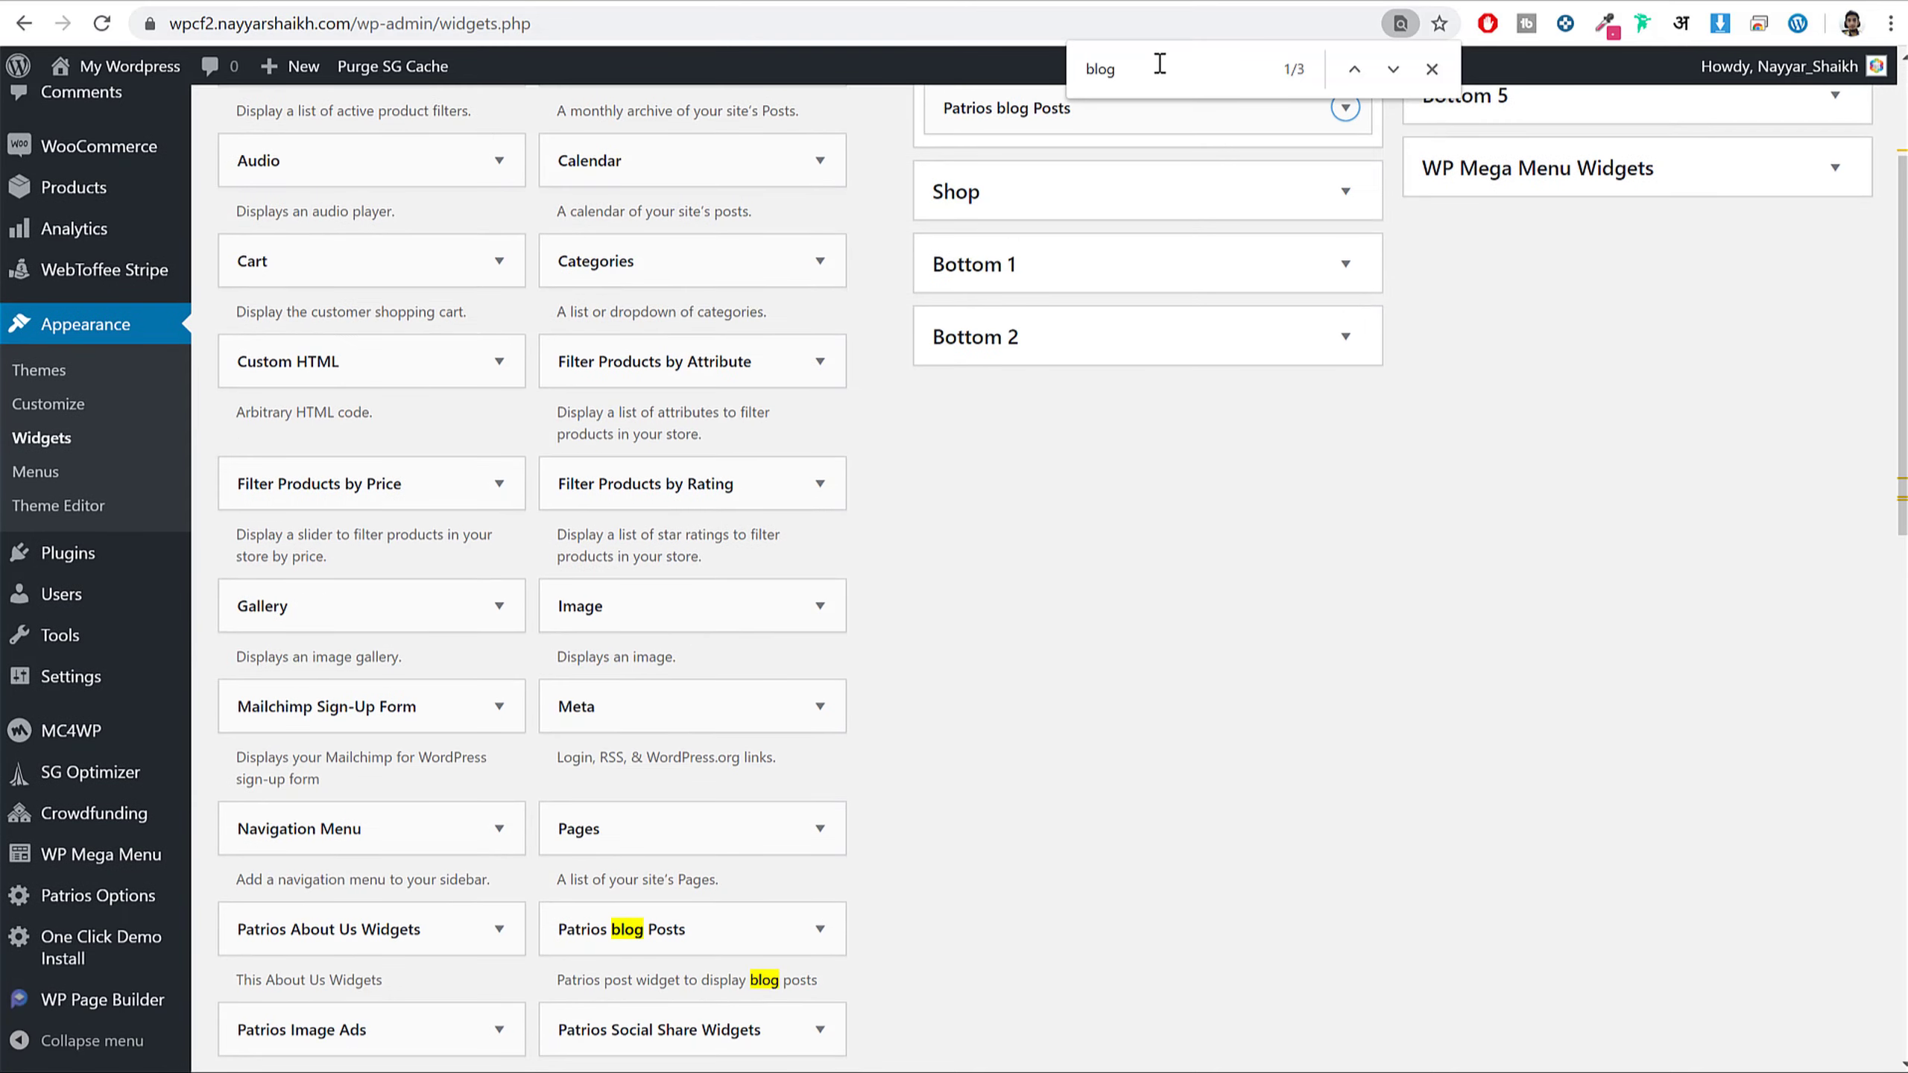
pyautogui.write('prod')
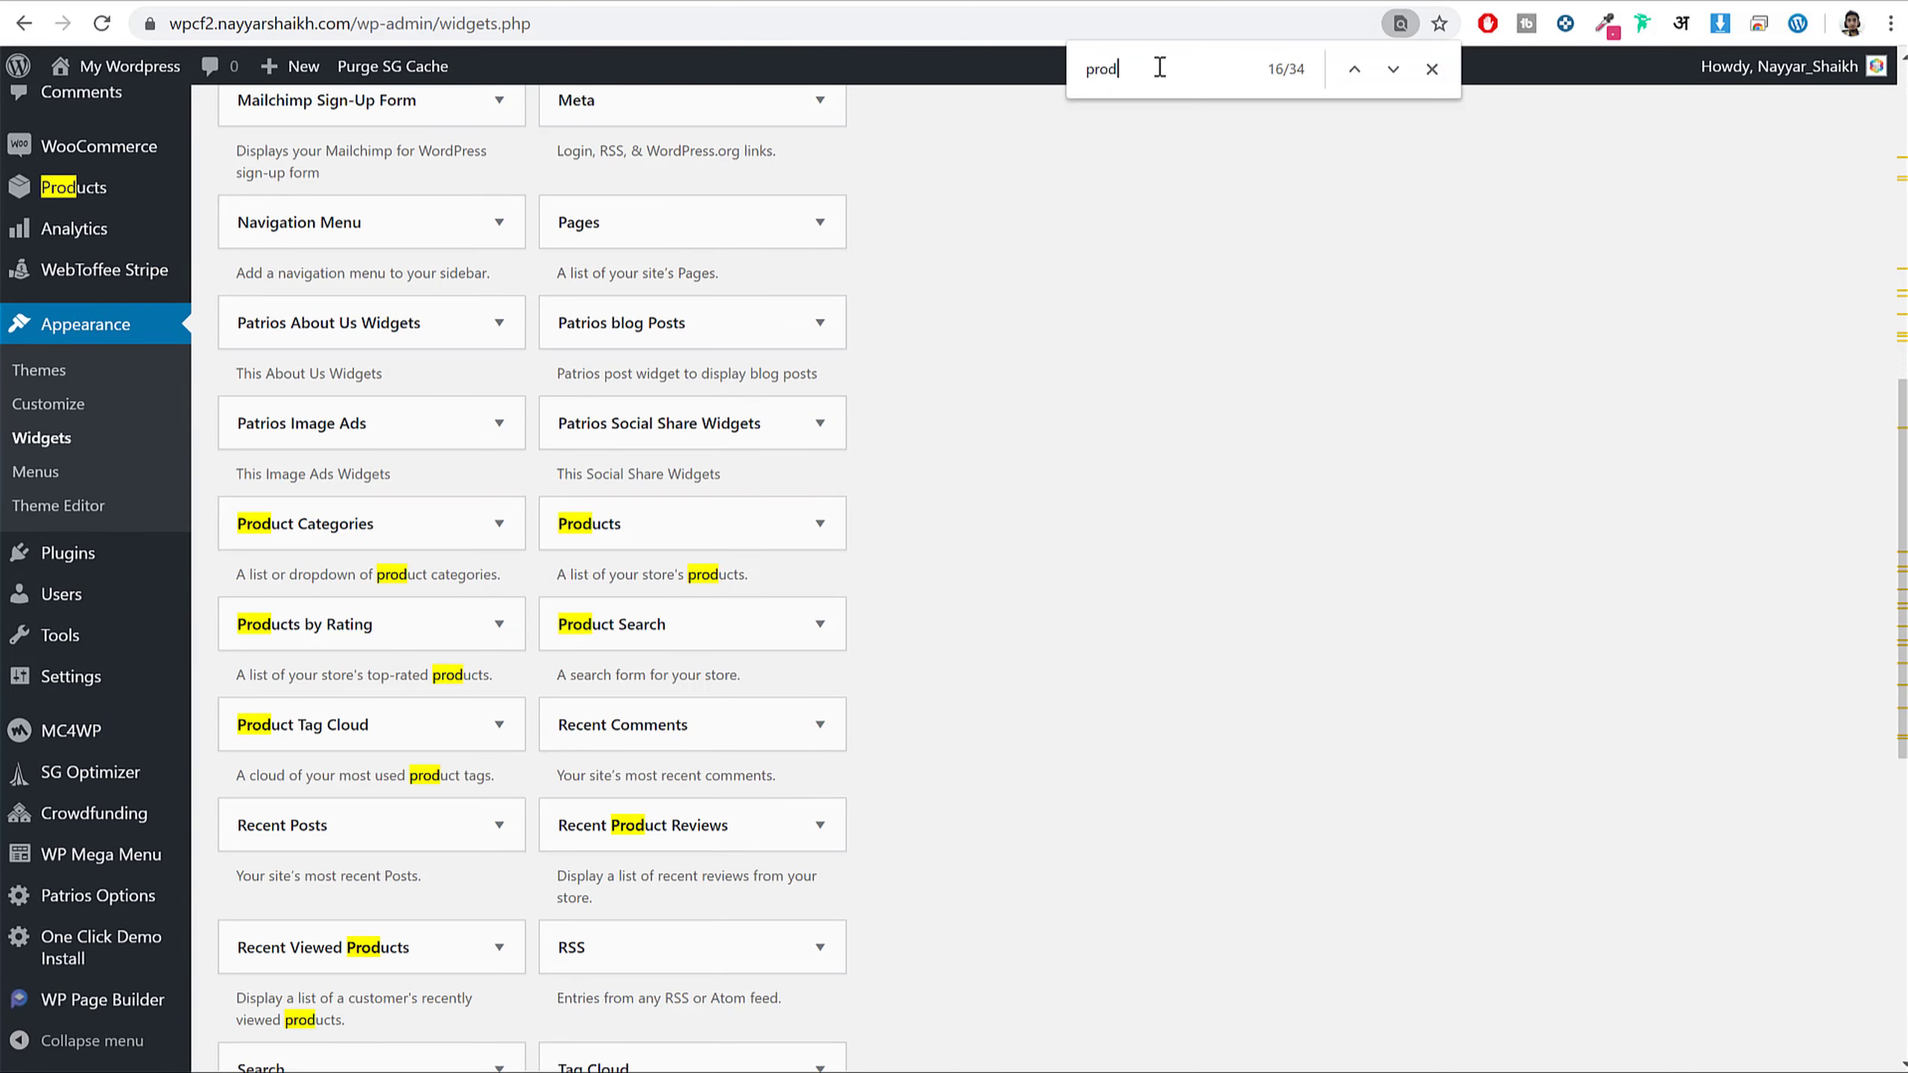
pyautogui.scroll(-2, 964, 138)
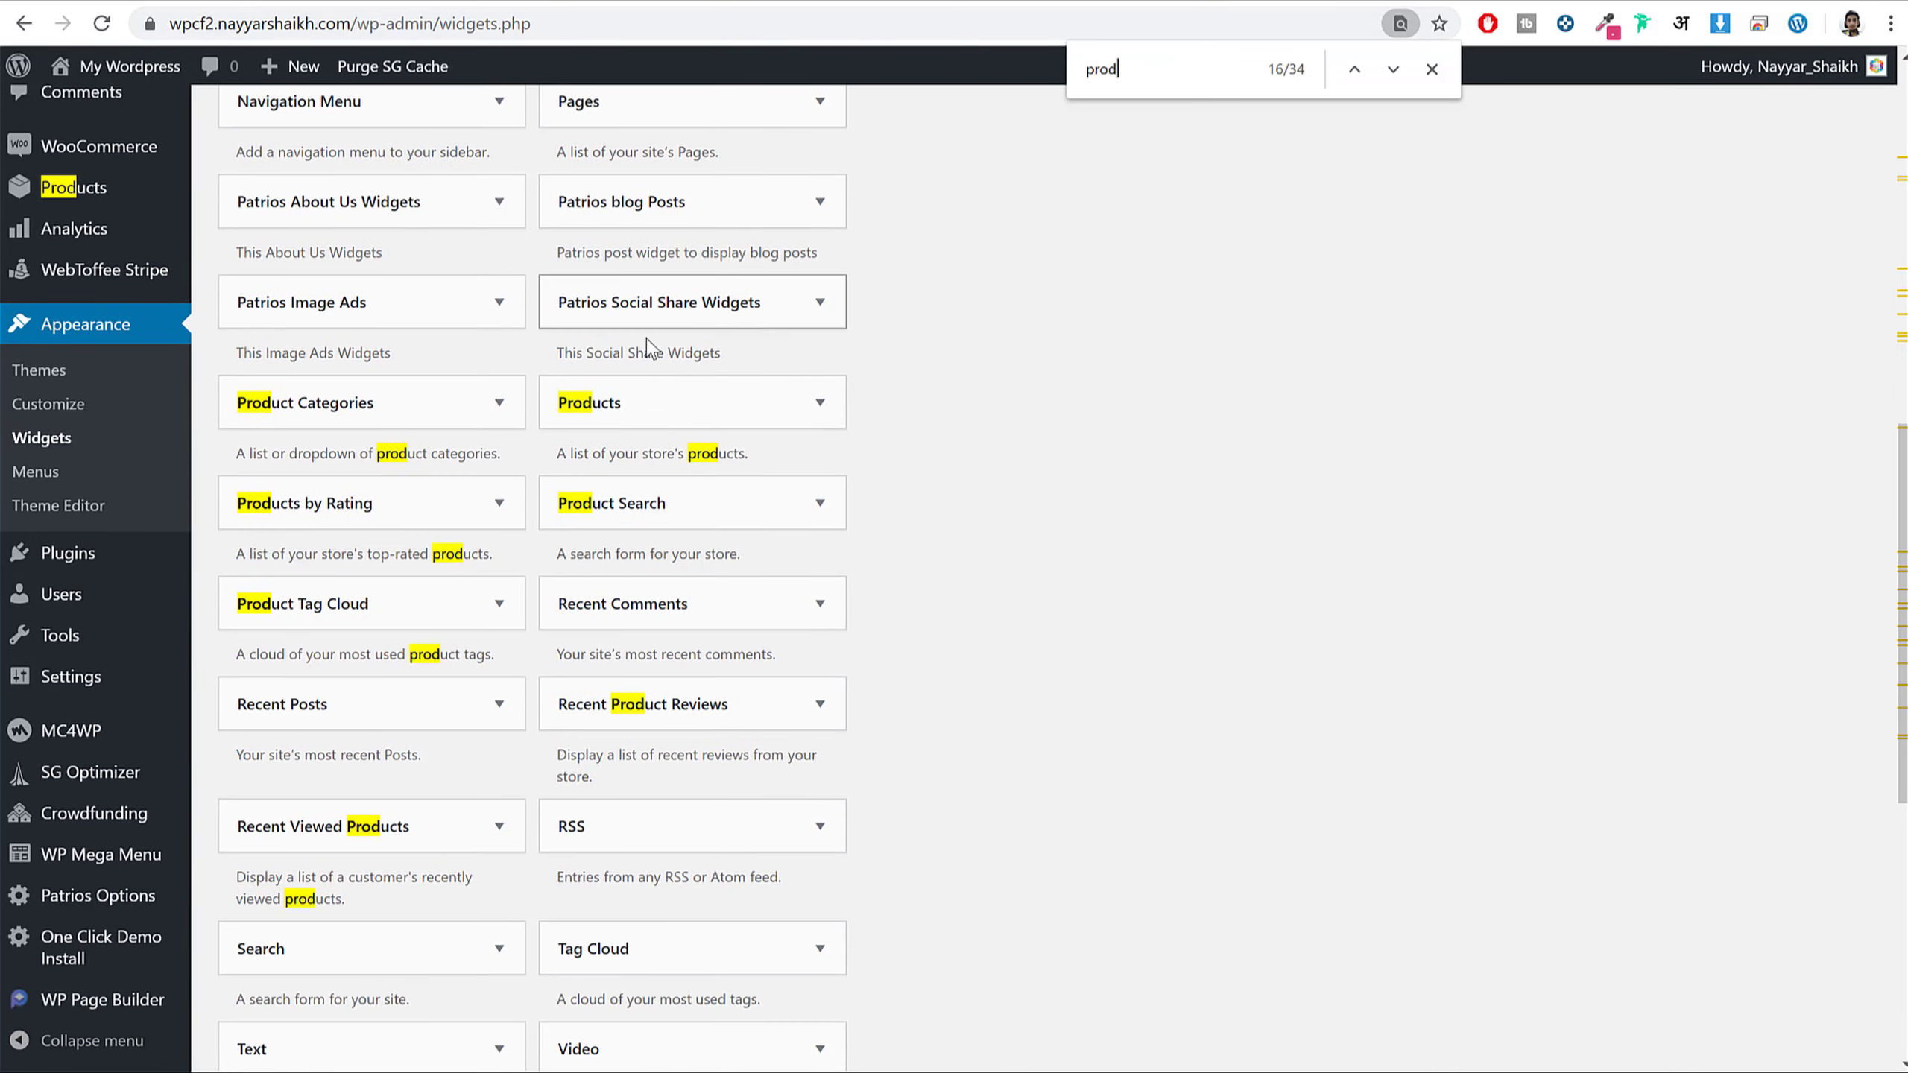
pyautogui.click(661, 414)
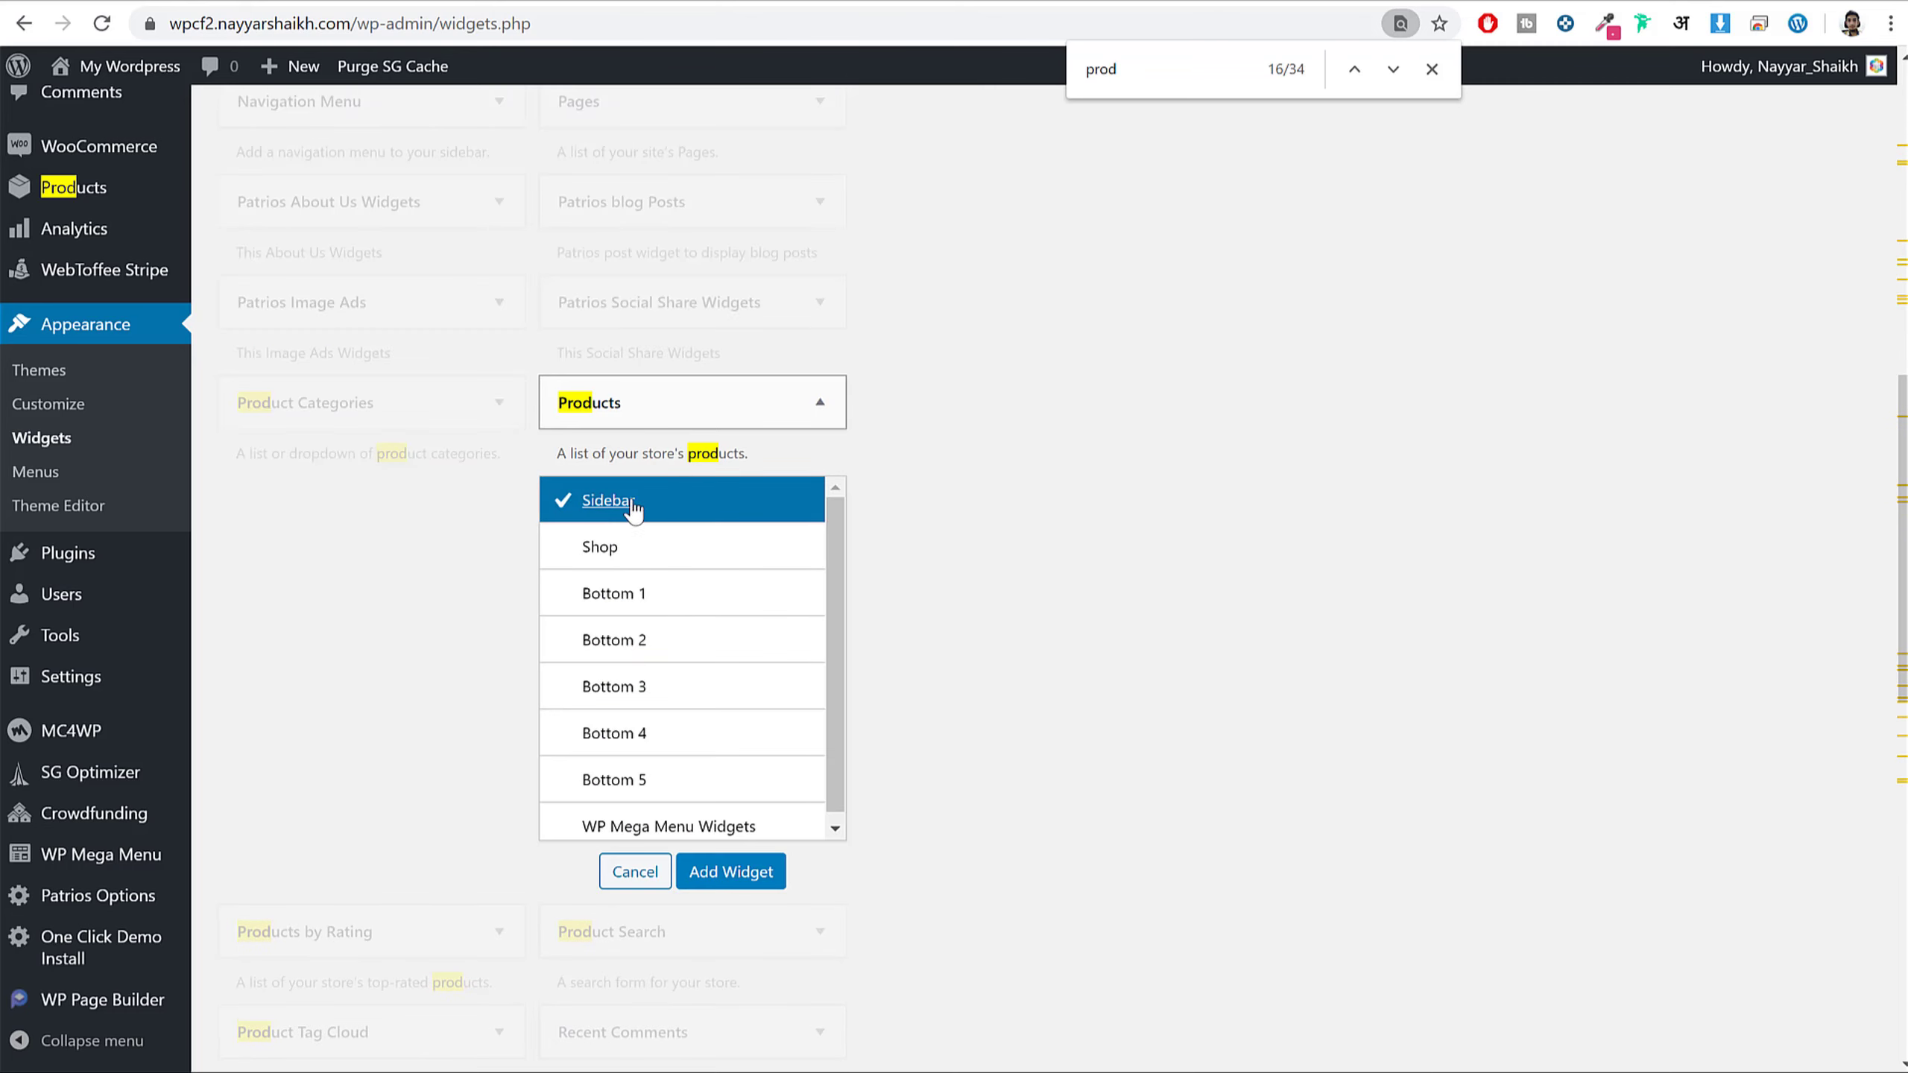
pyautogui.click(718, 894)
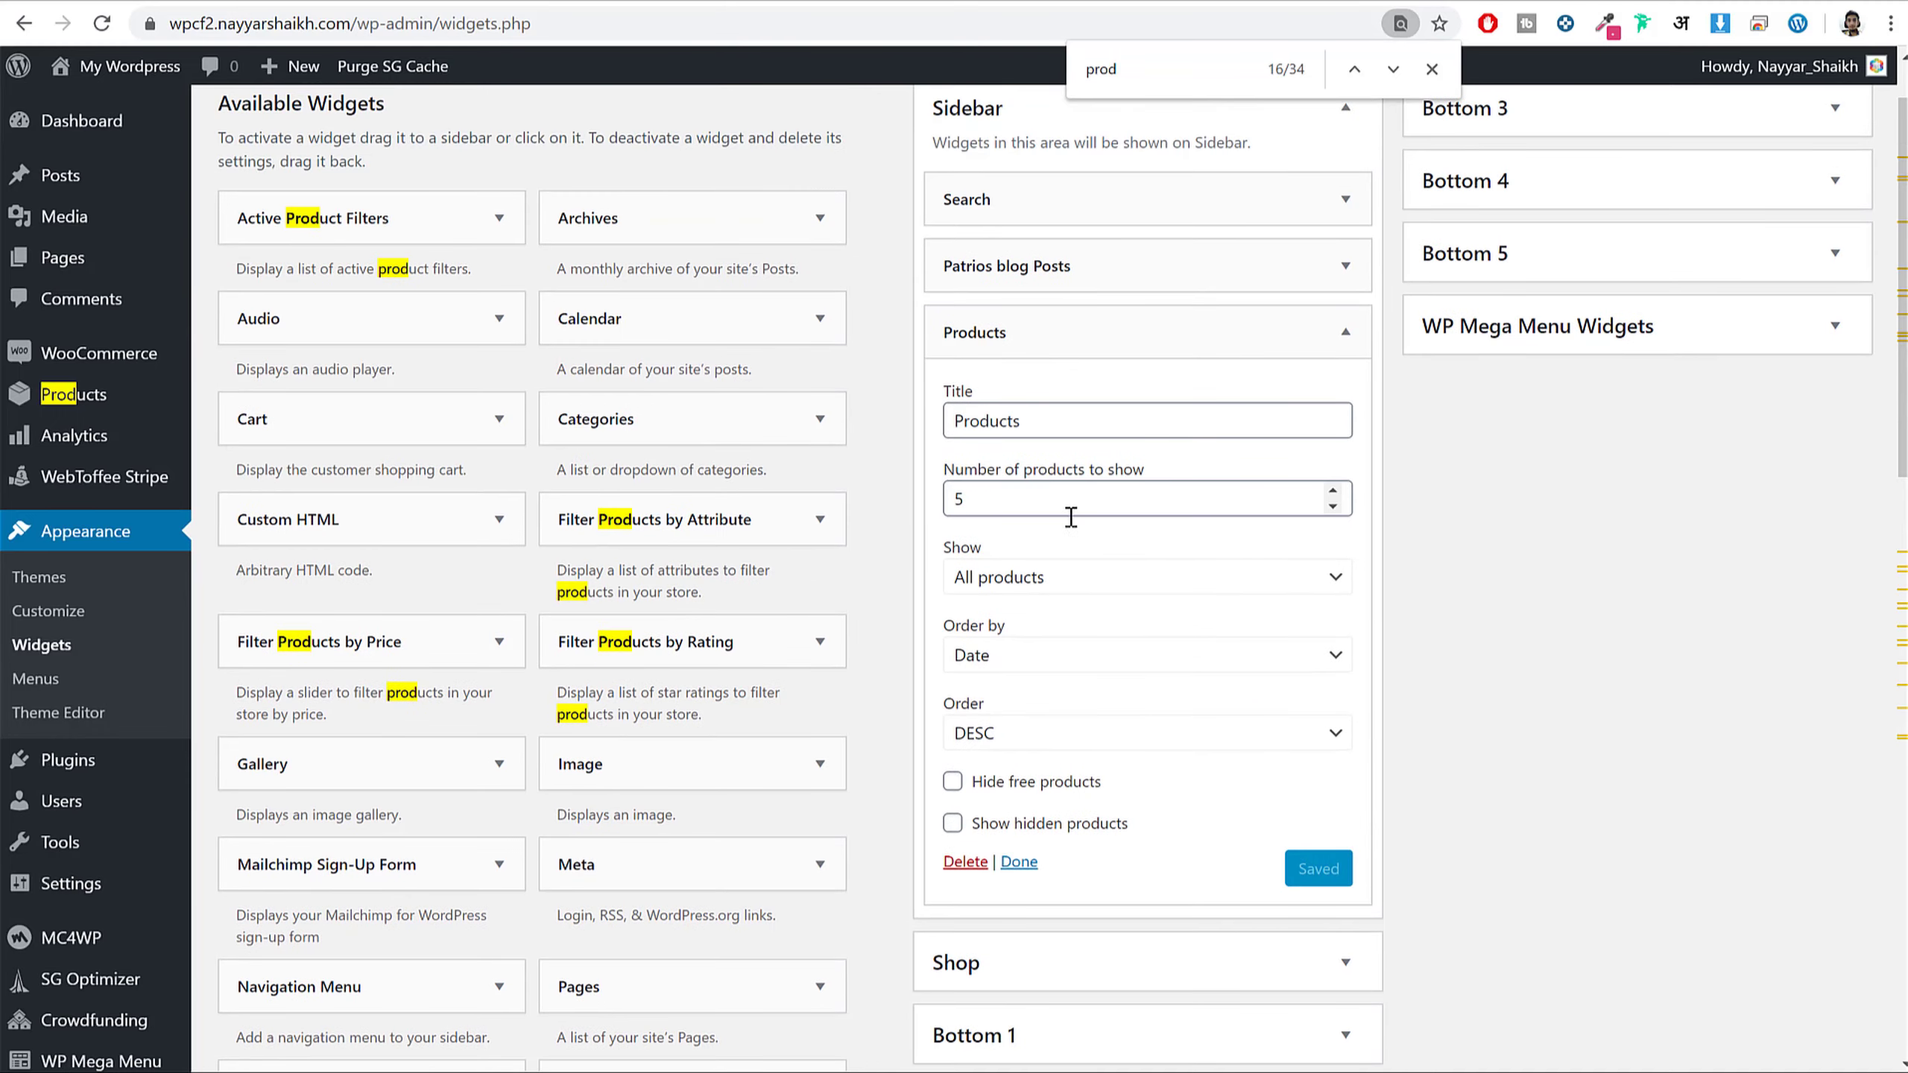
pyautogui.doubleClick(1039, 501)
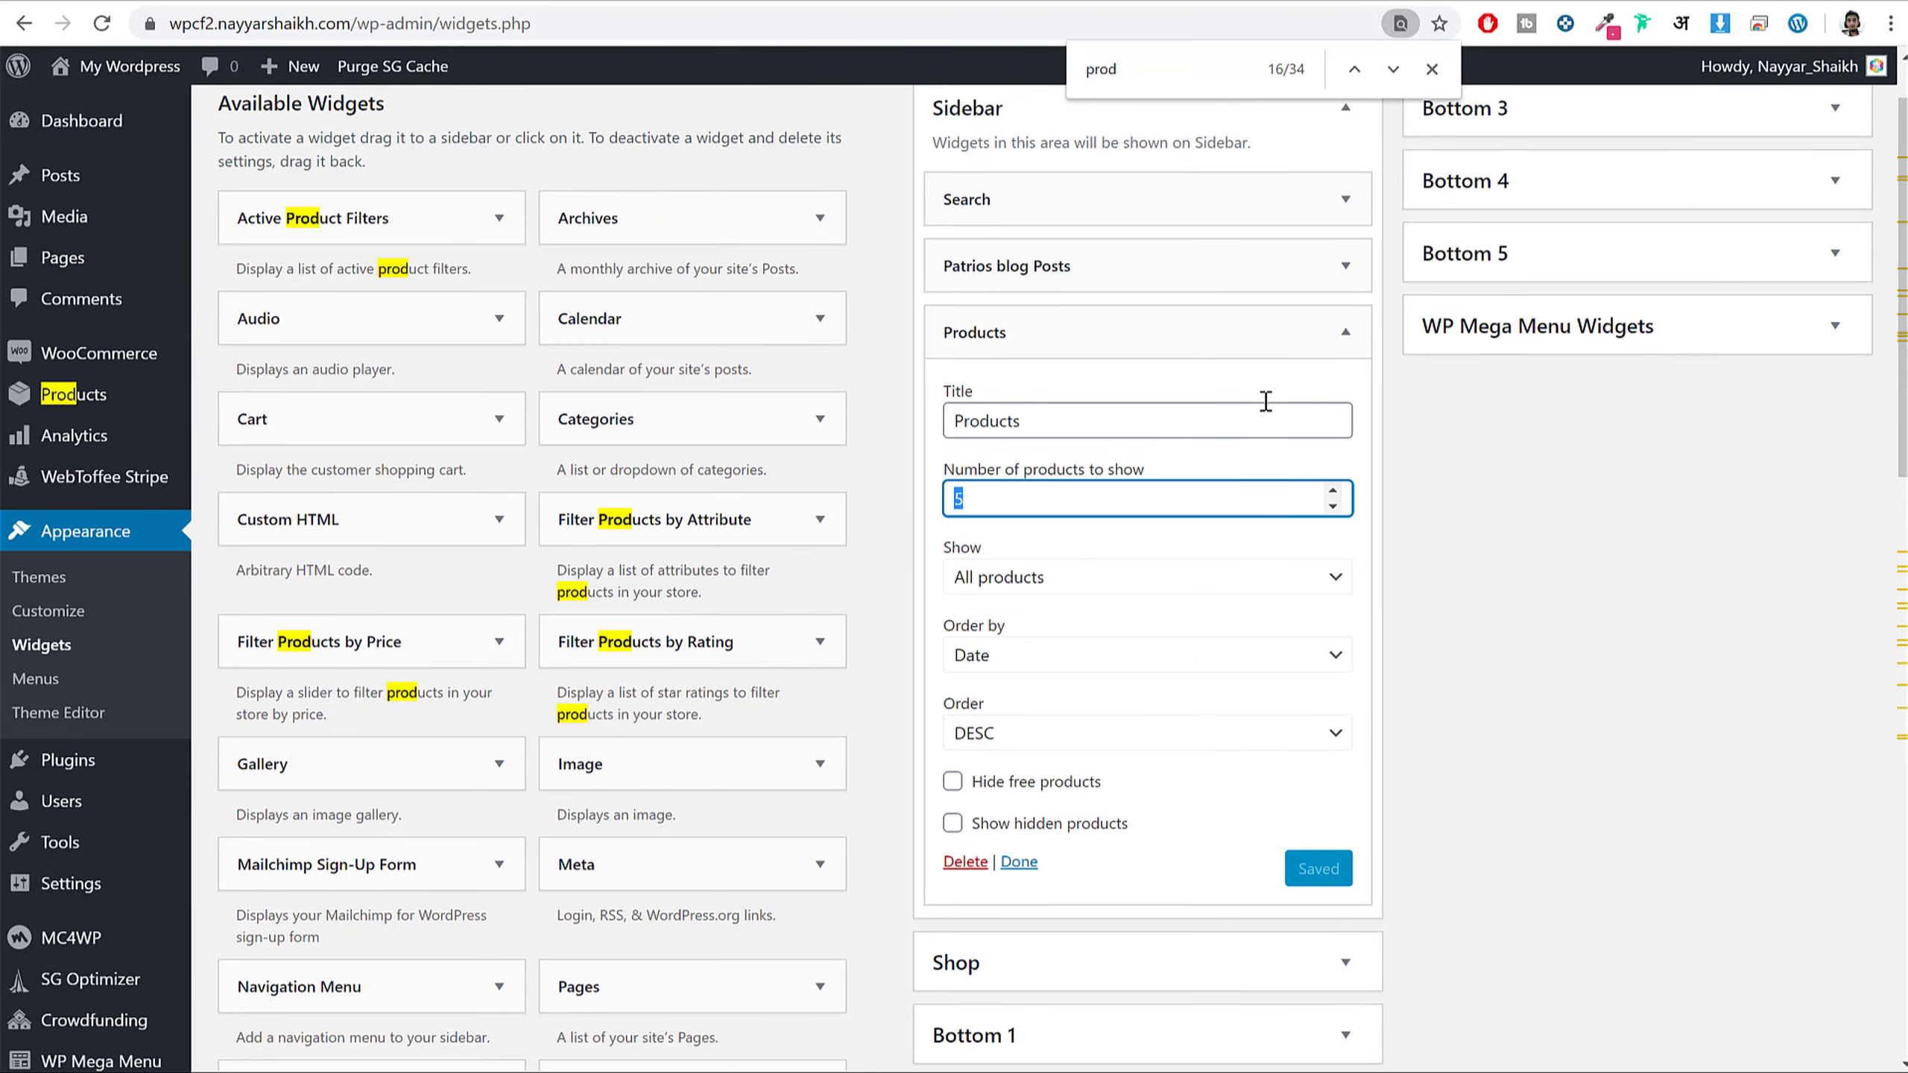
pyautogui.click(1323, 329)
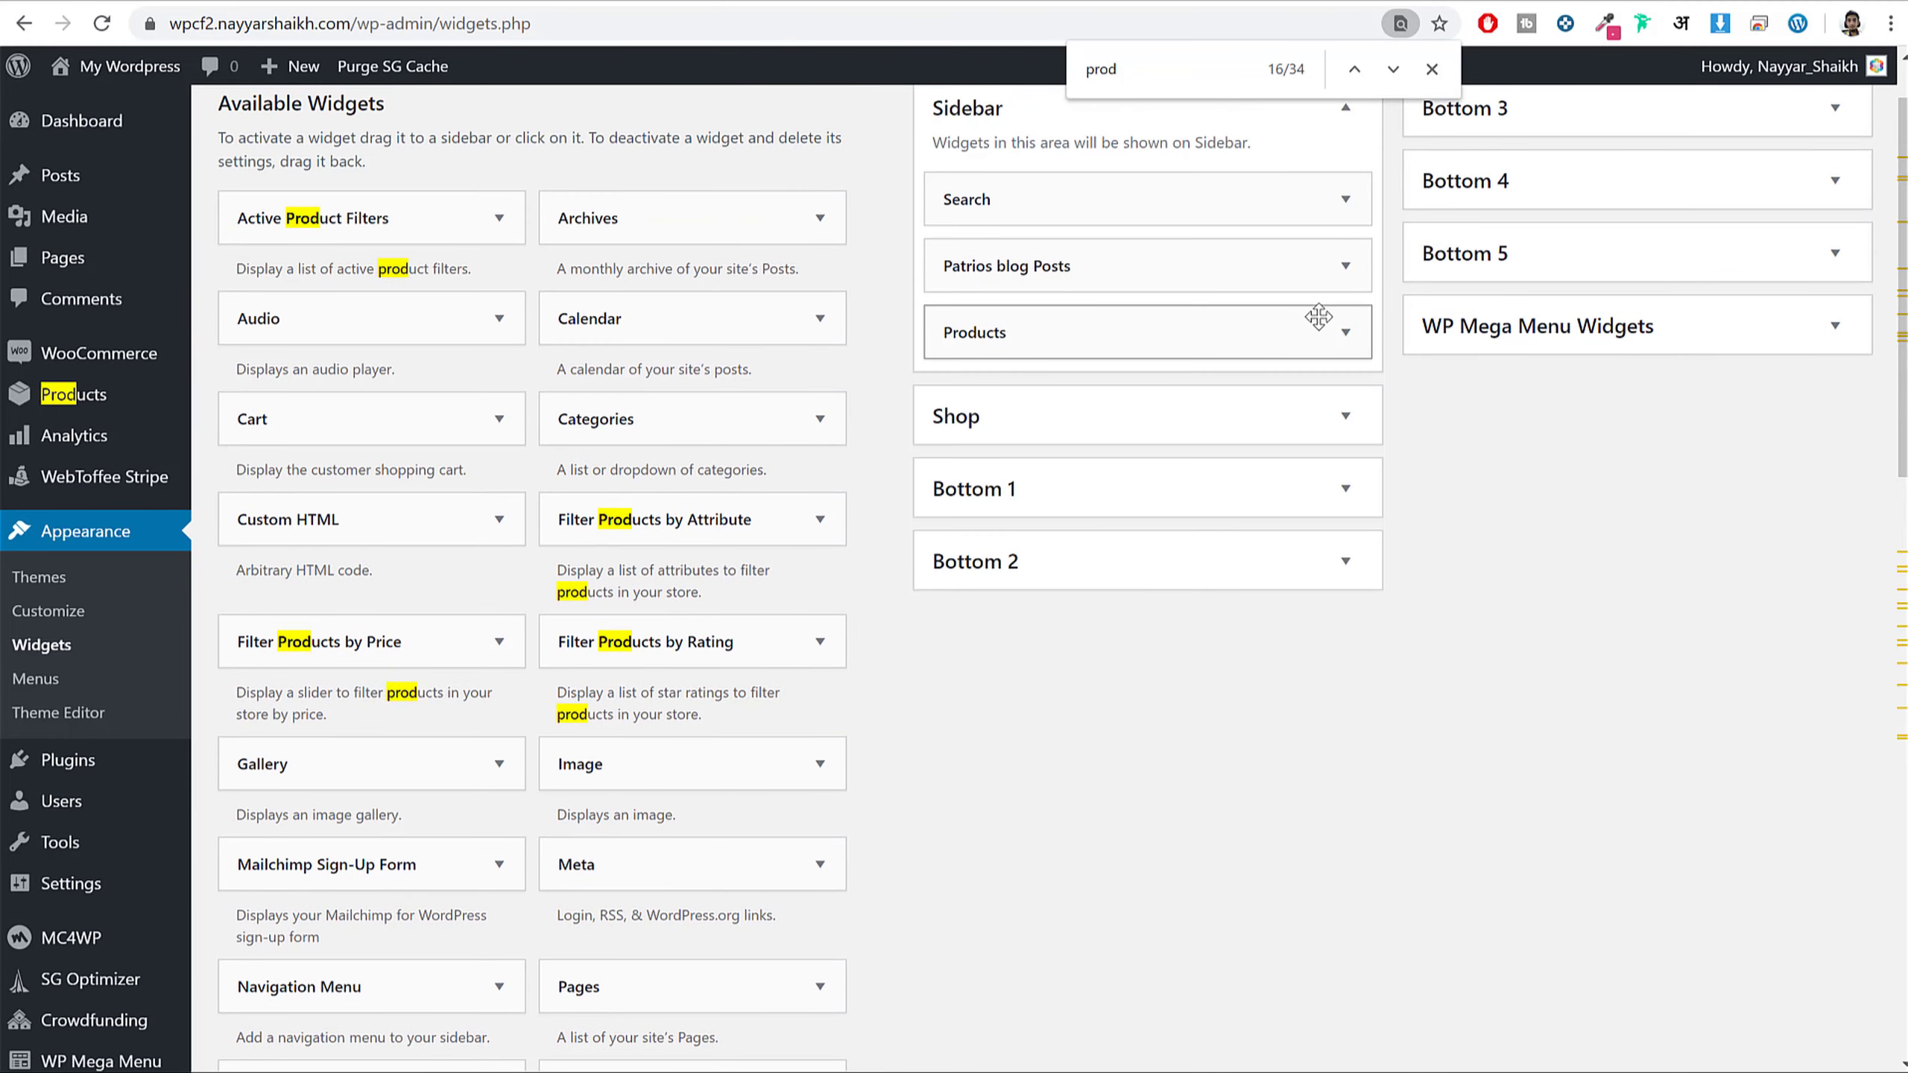
# - Find the Products by Rating widget and add it to the Sidebar area
pyautogui.click(1185, 63)
pyautogui.write('rat')
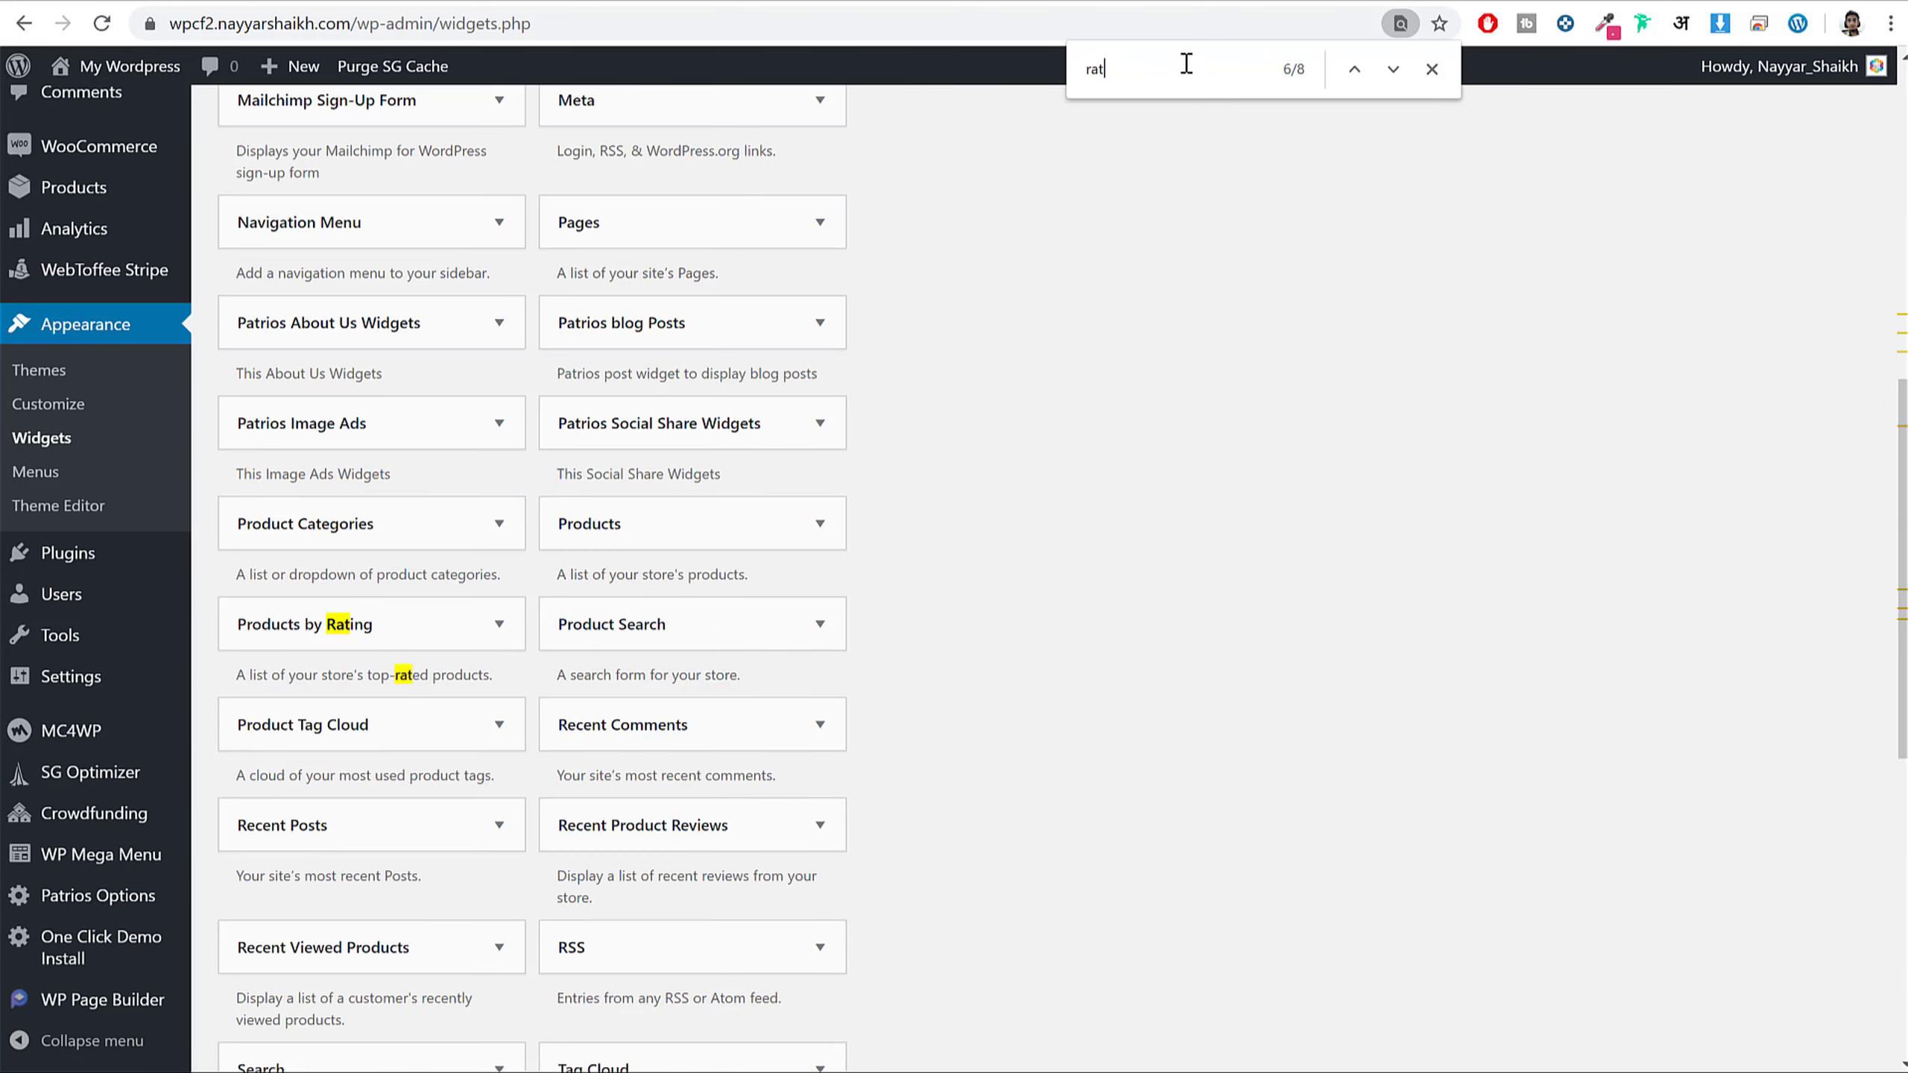
pyautogui.scroll(-3, 1214, 204)
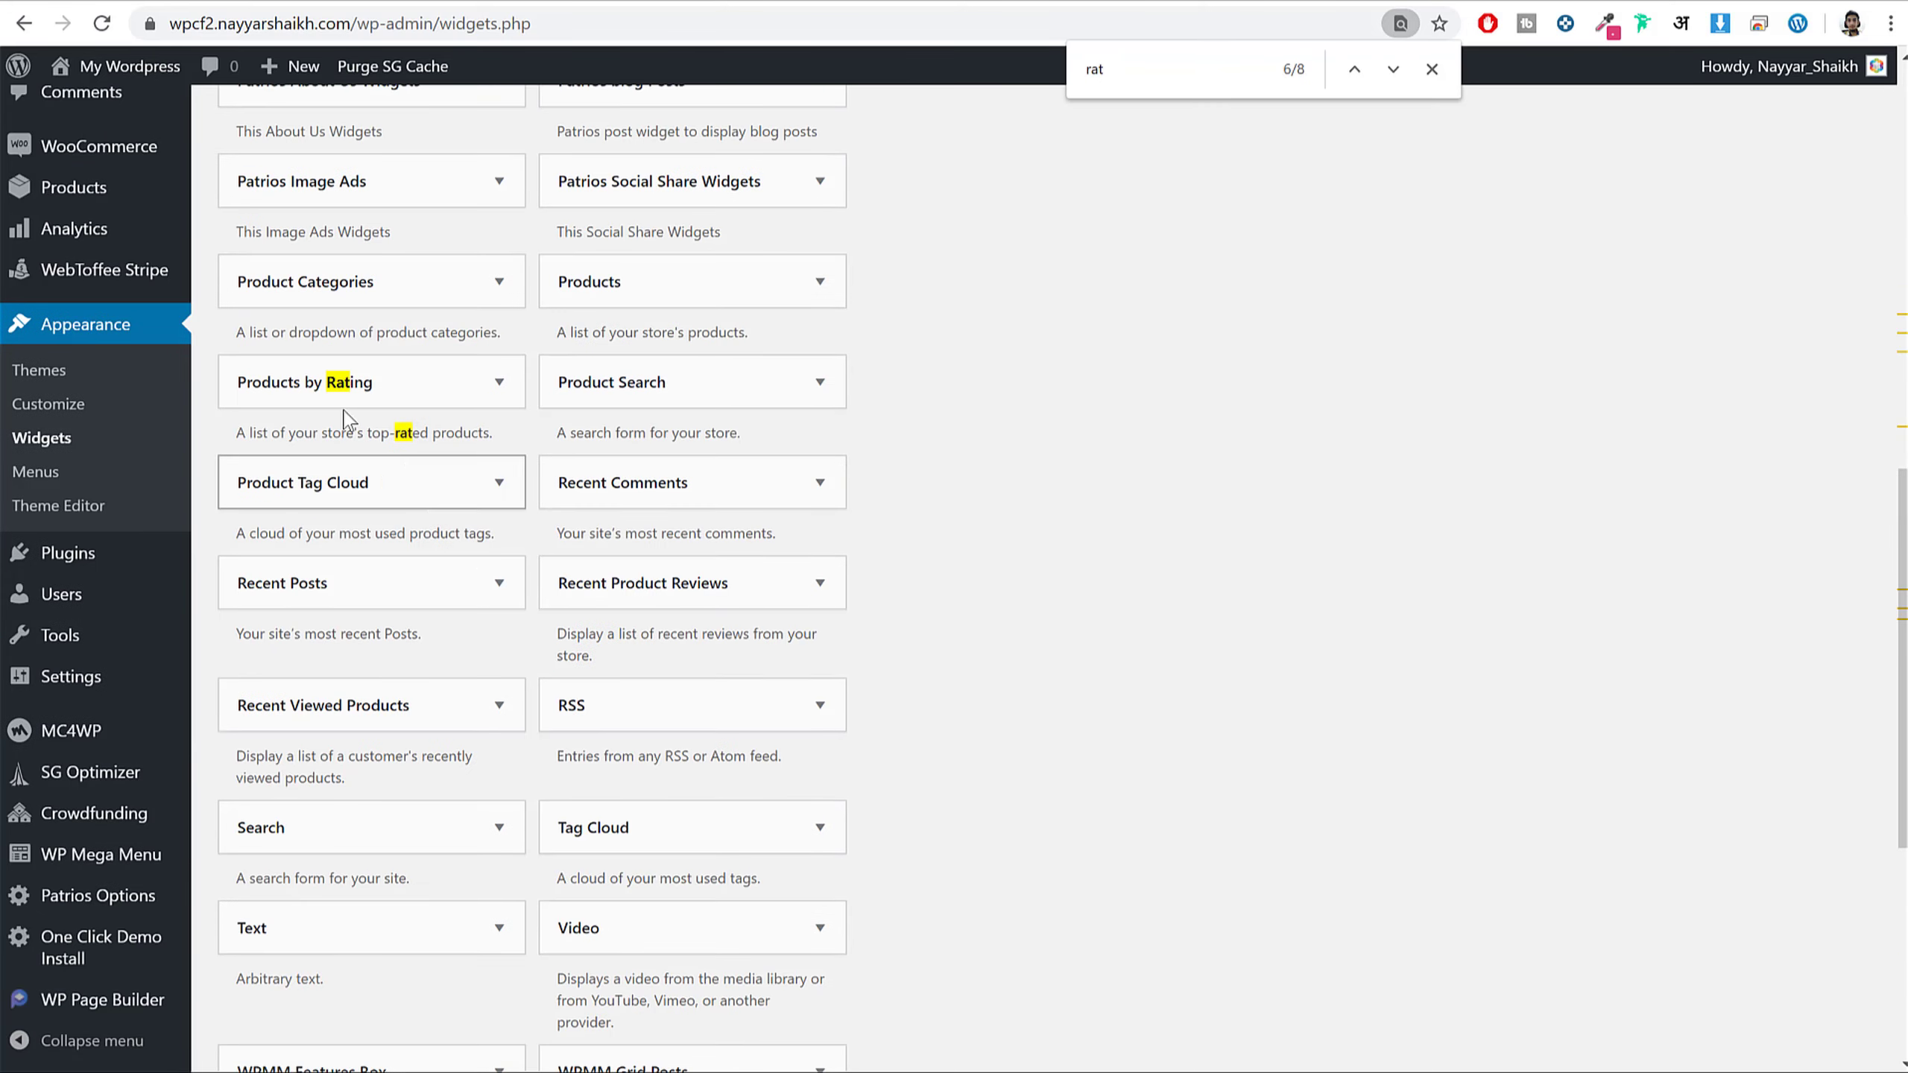
pyautogui.click(425, 398)
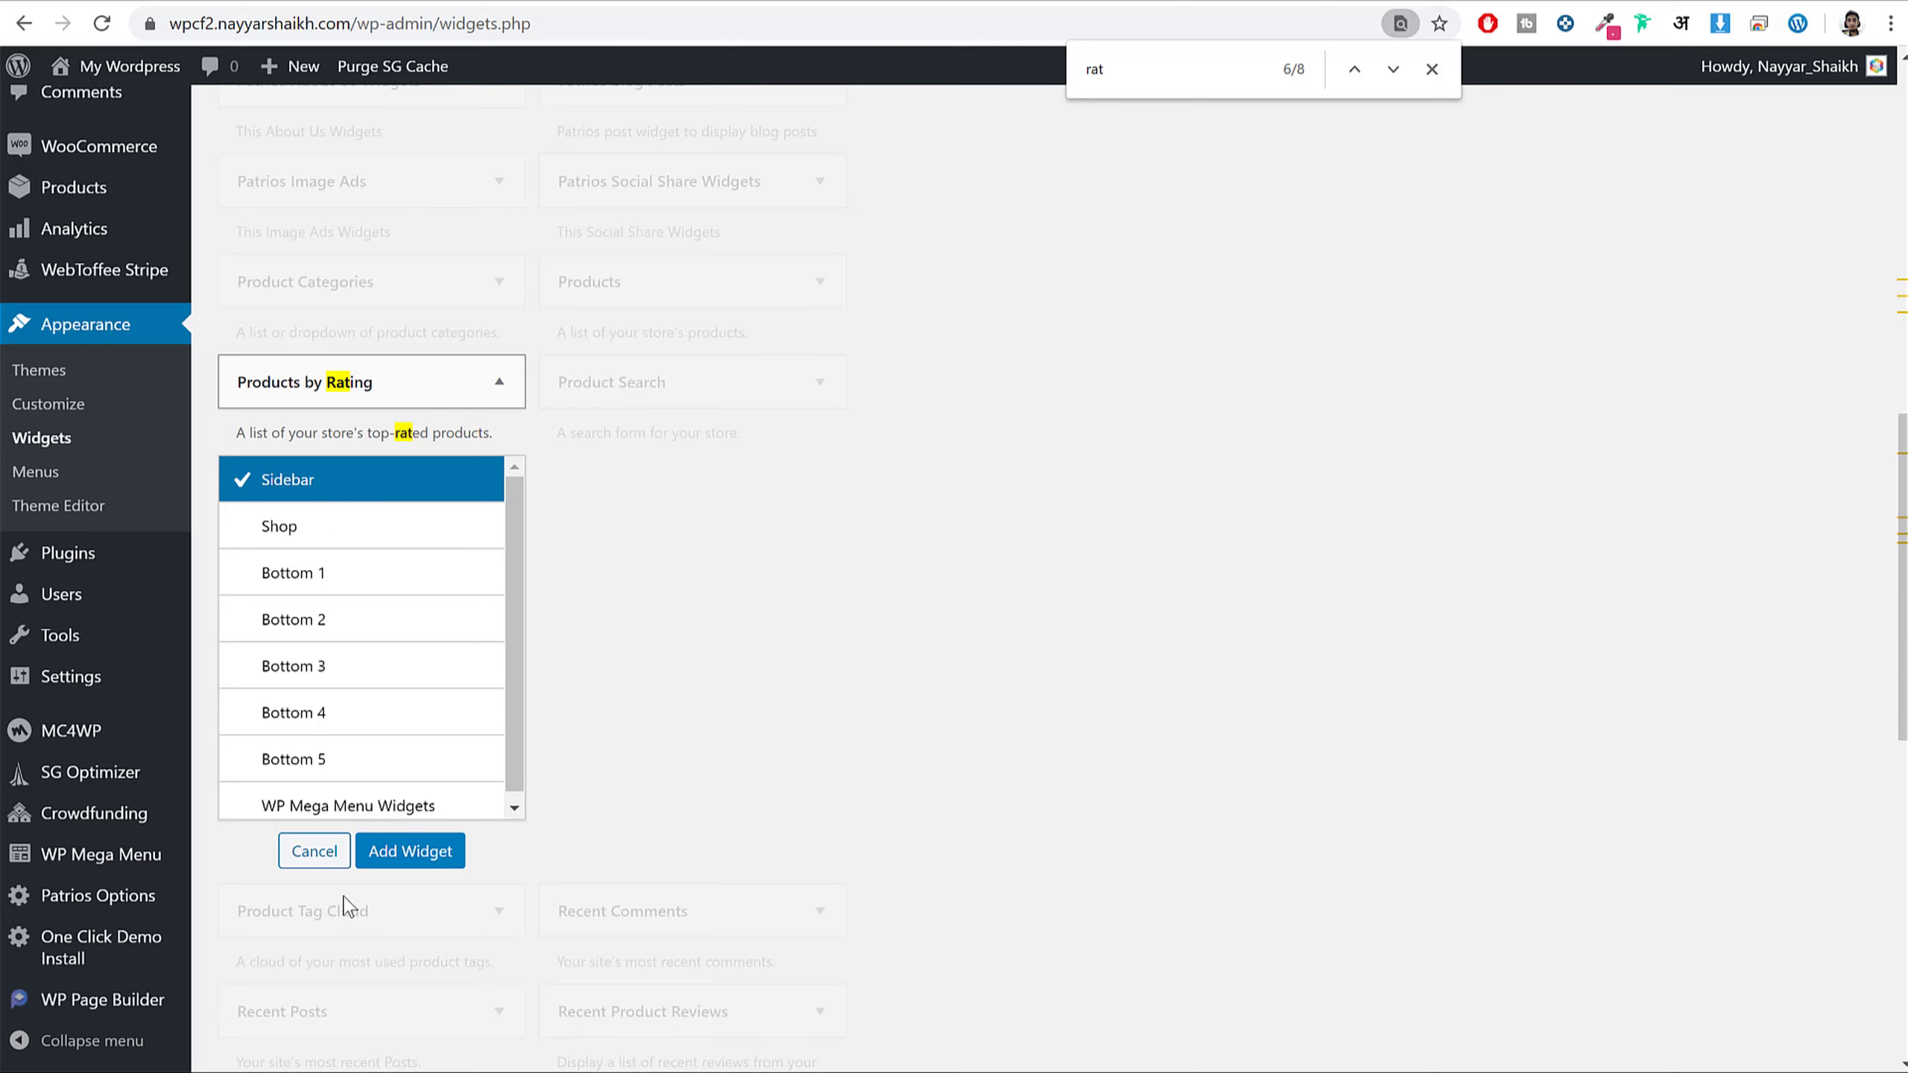
pyautogui.click(410, 851)
pyautogui.scroll(3, 1276, 526)
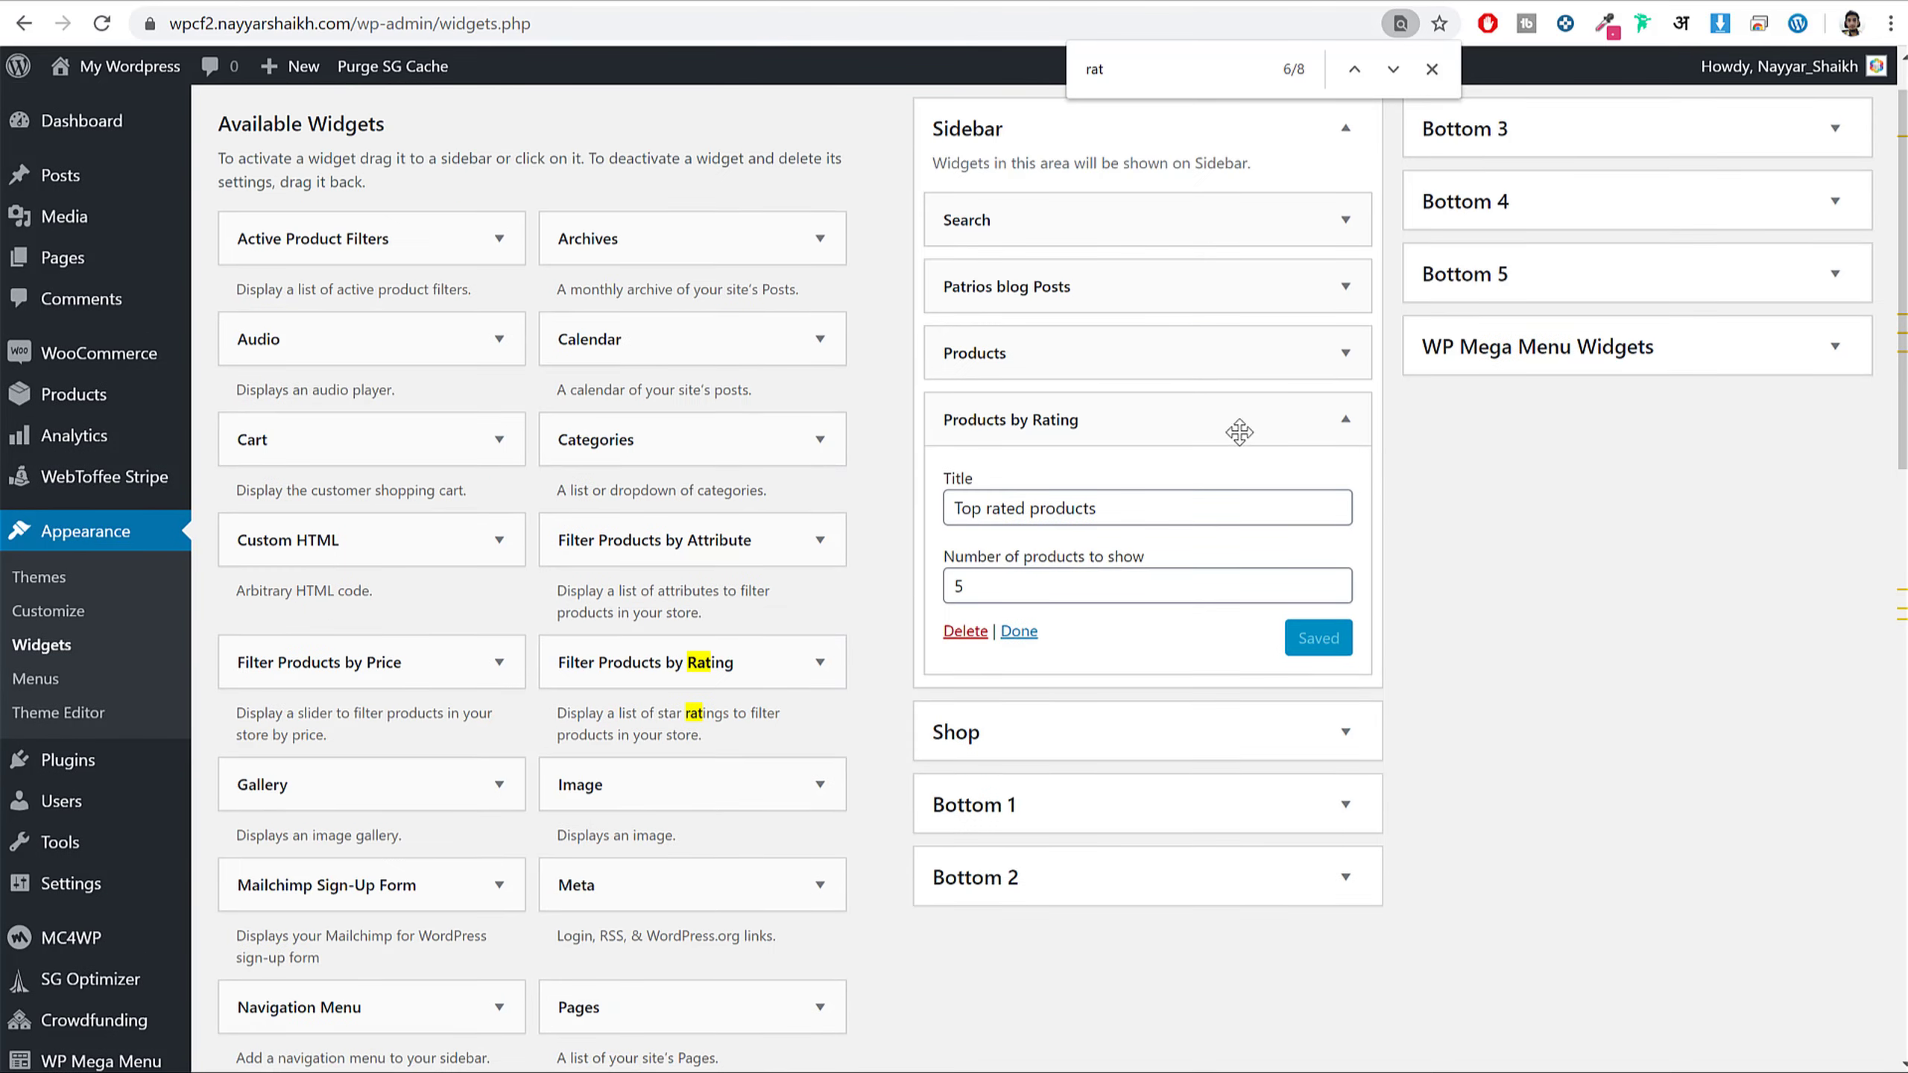
pyautogui.click(1345, 419)
# - Reload the new site's blog page and examine the rebuilt sidebar's Popular Posts, Products and Top rated products sections
pyautogui.click(914, 1)
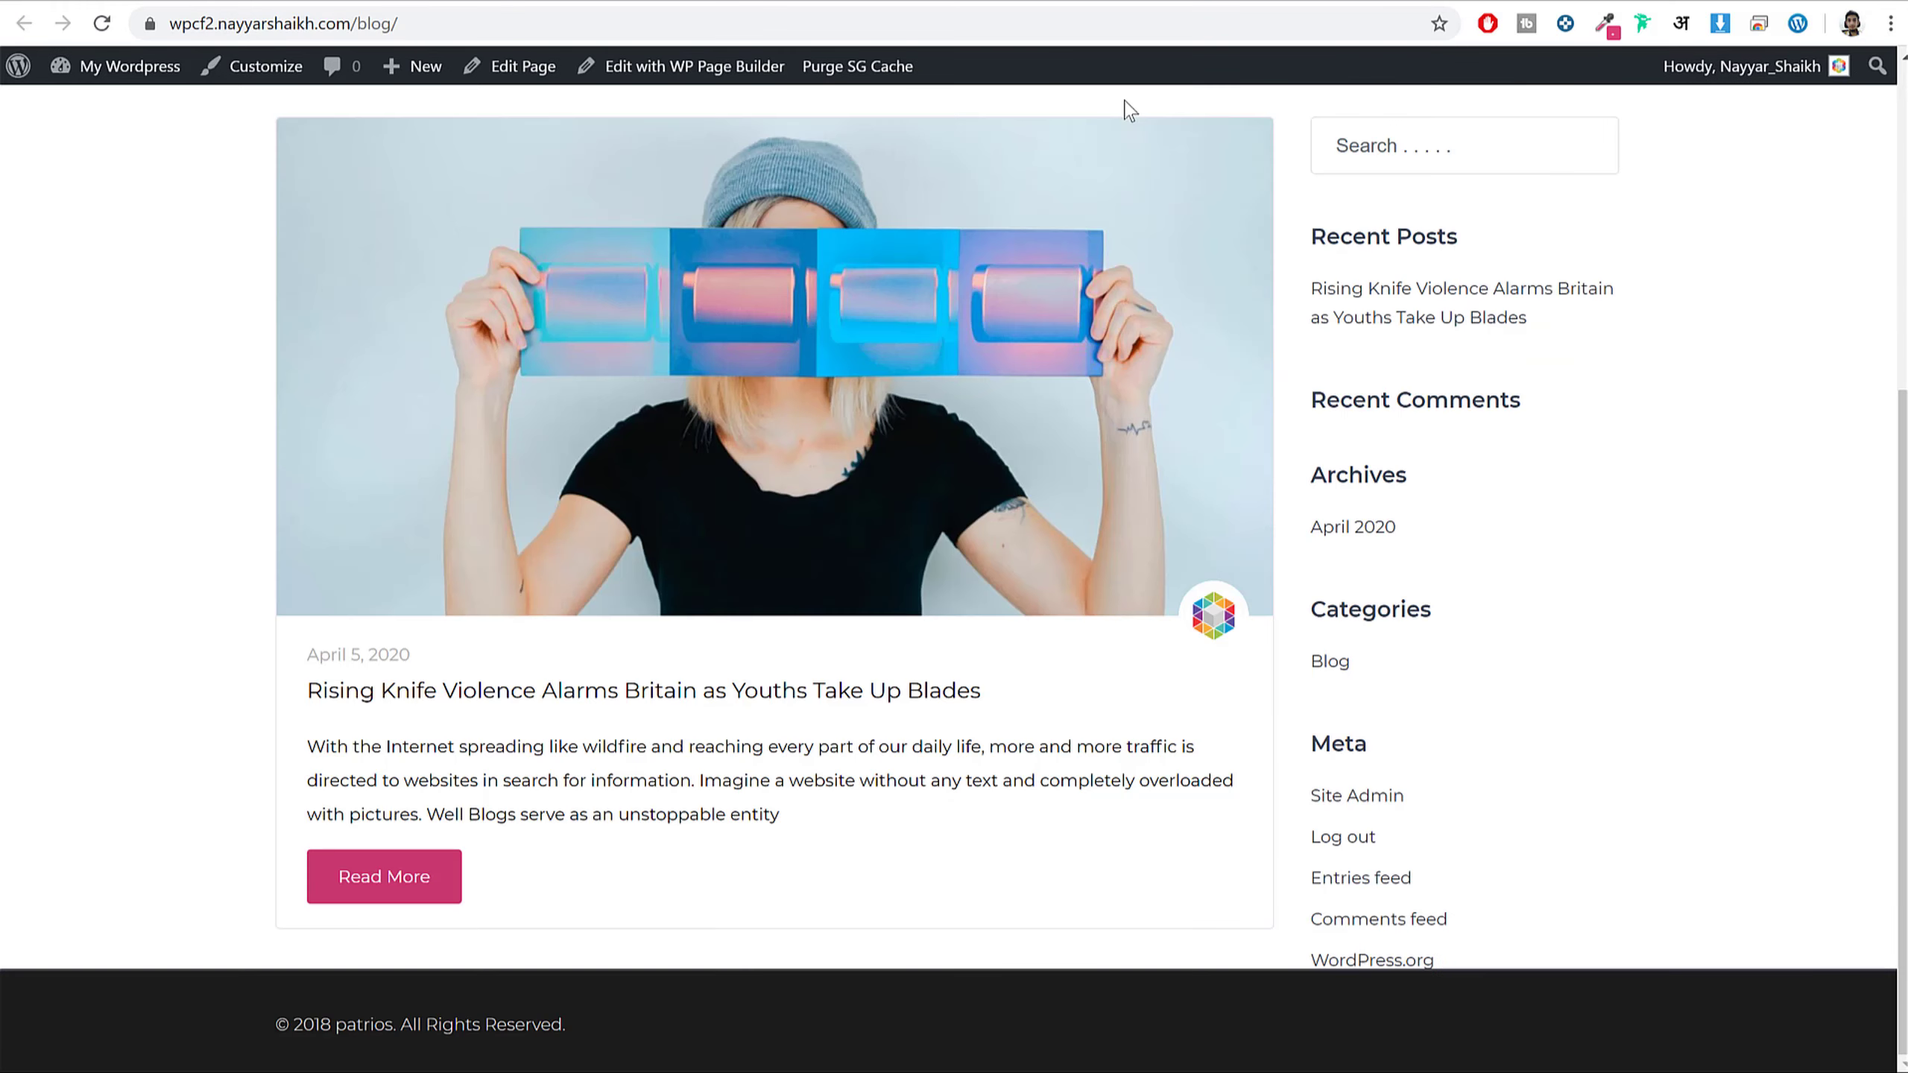
pyautogui.click(108, 16)
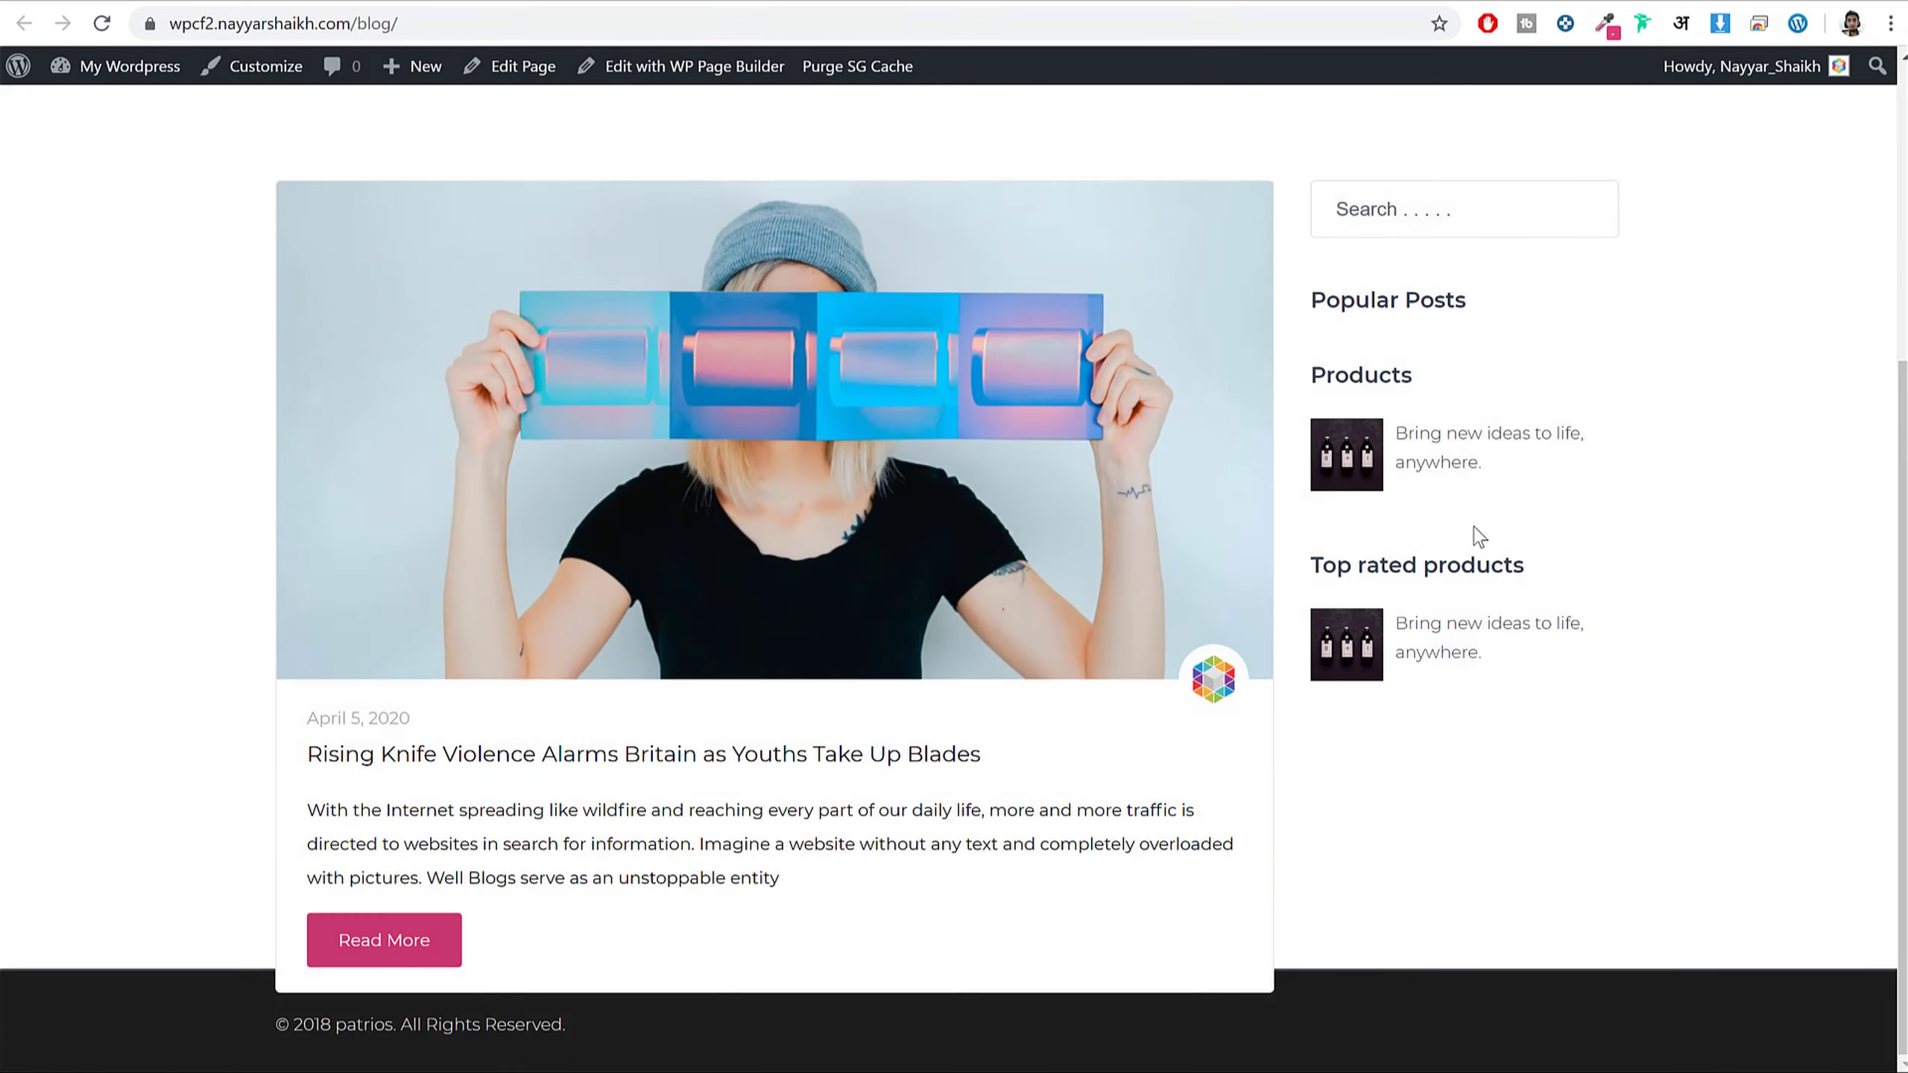
pyautogui.scroll(3, 1471, 533)
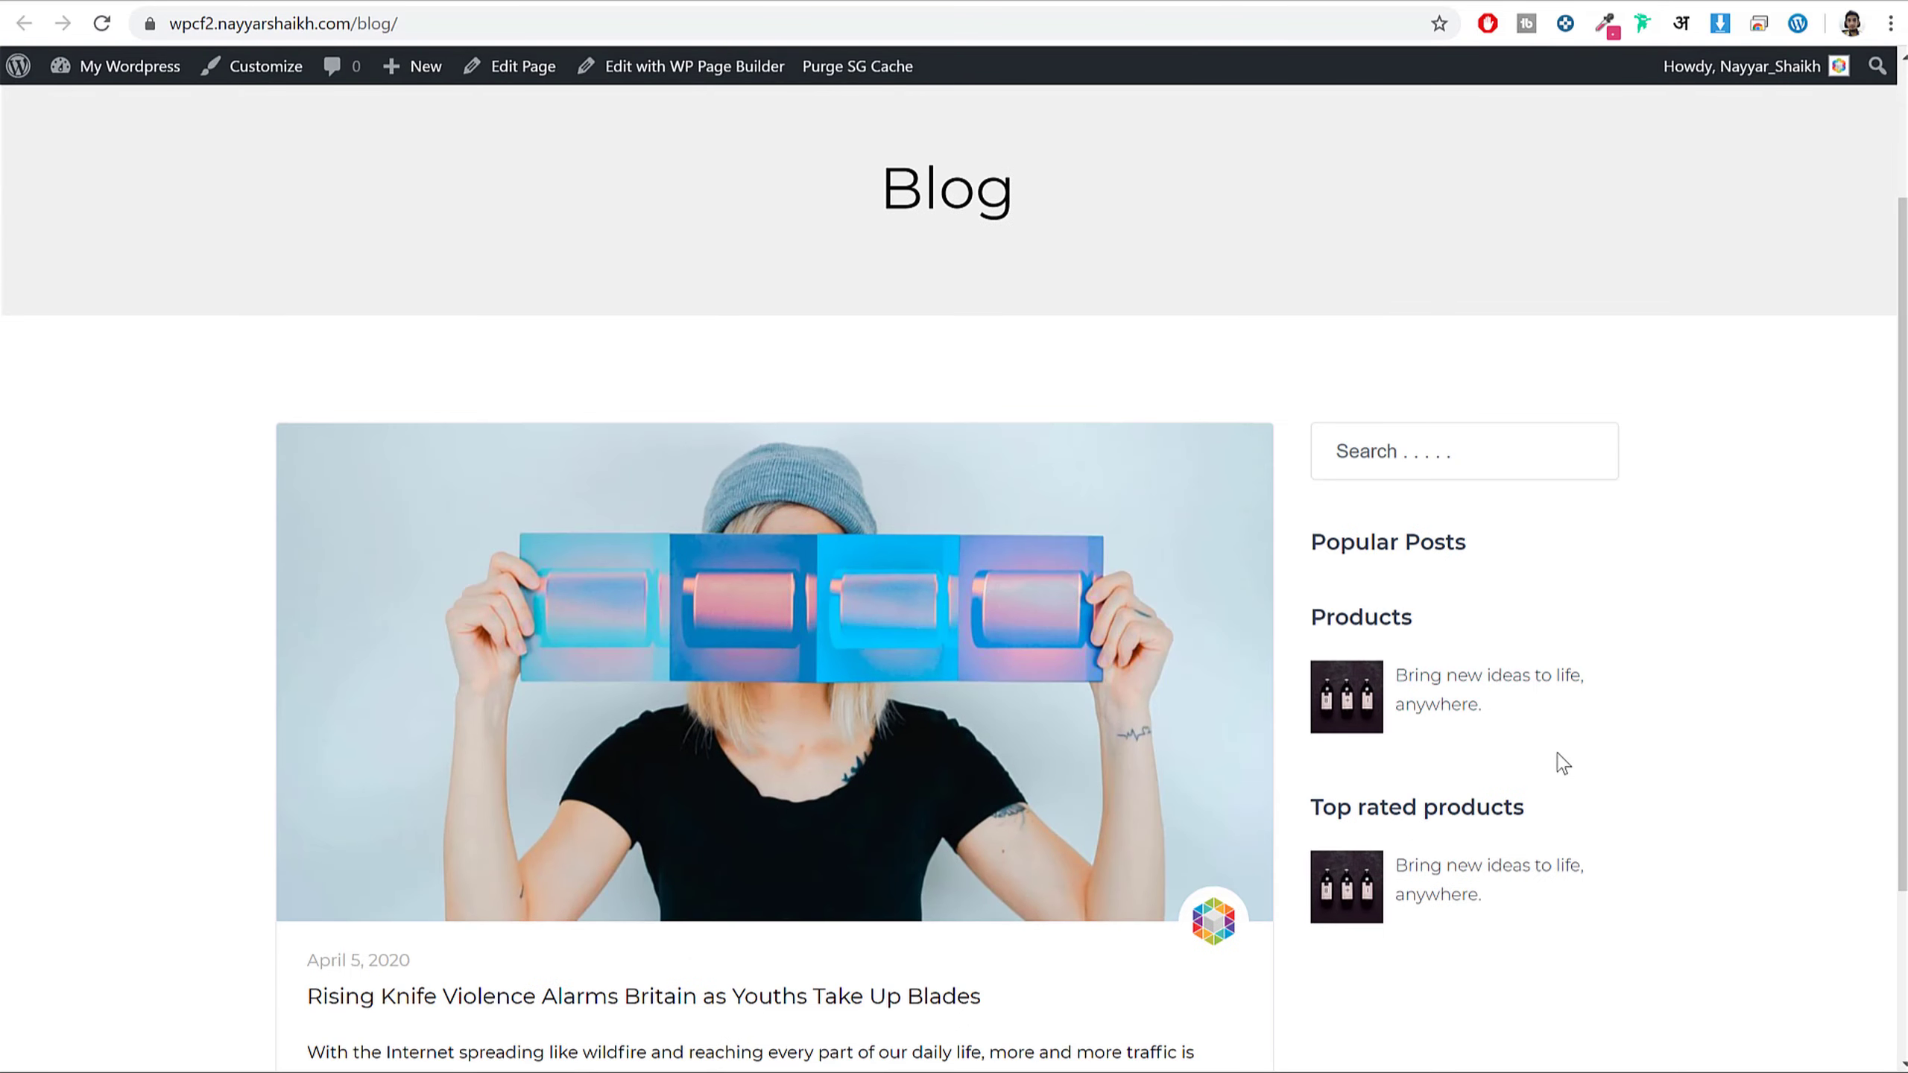
pyautogui.scroll(2, 1734, 612)
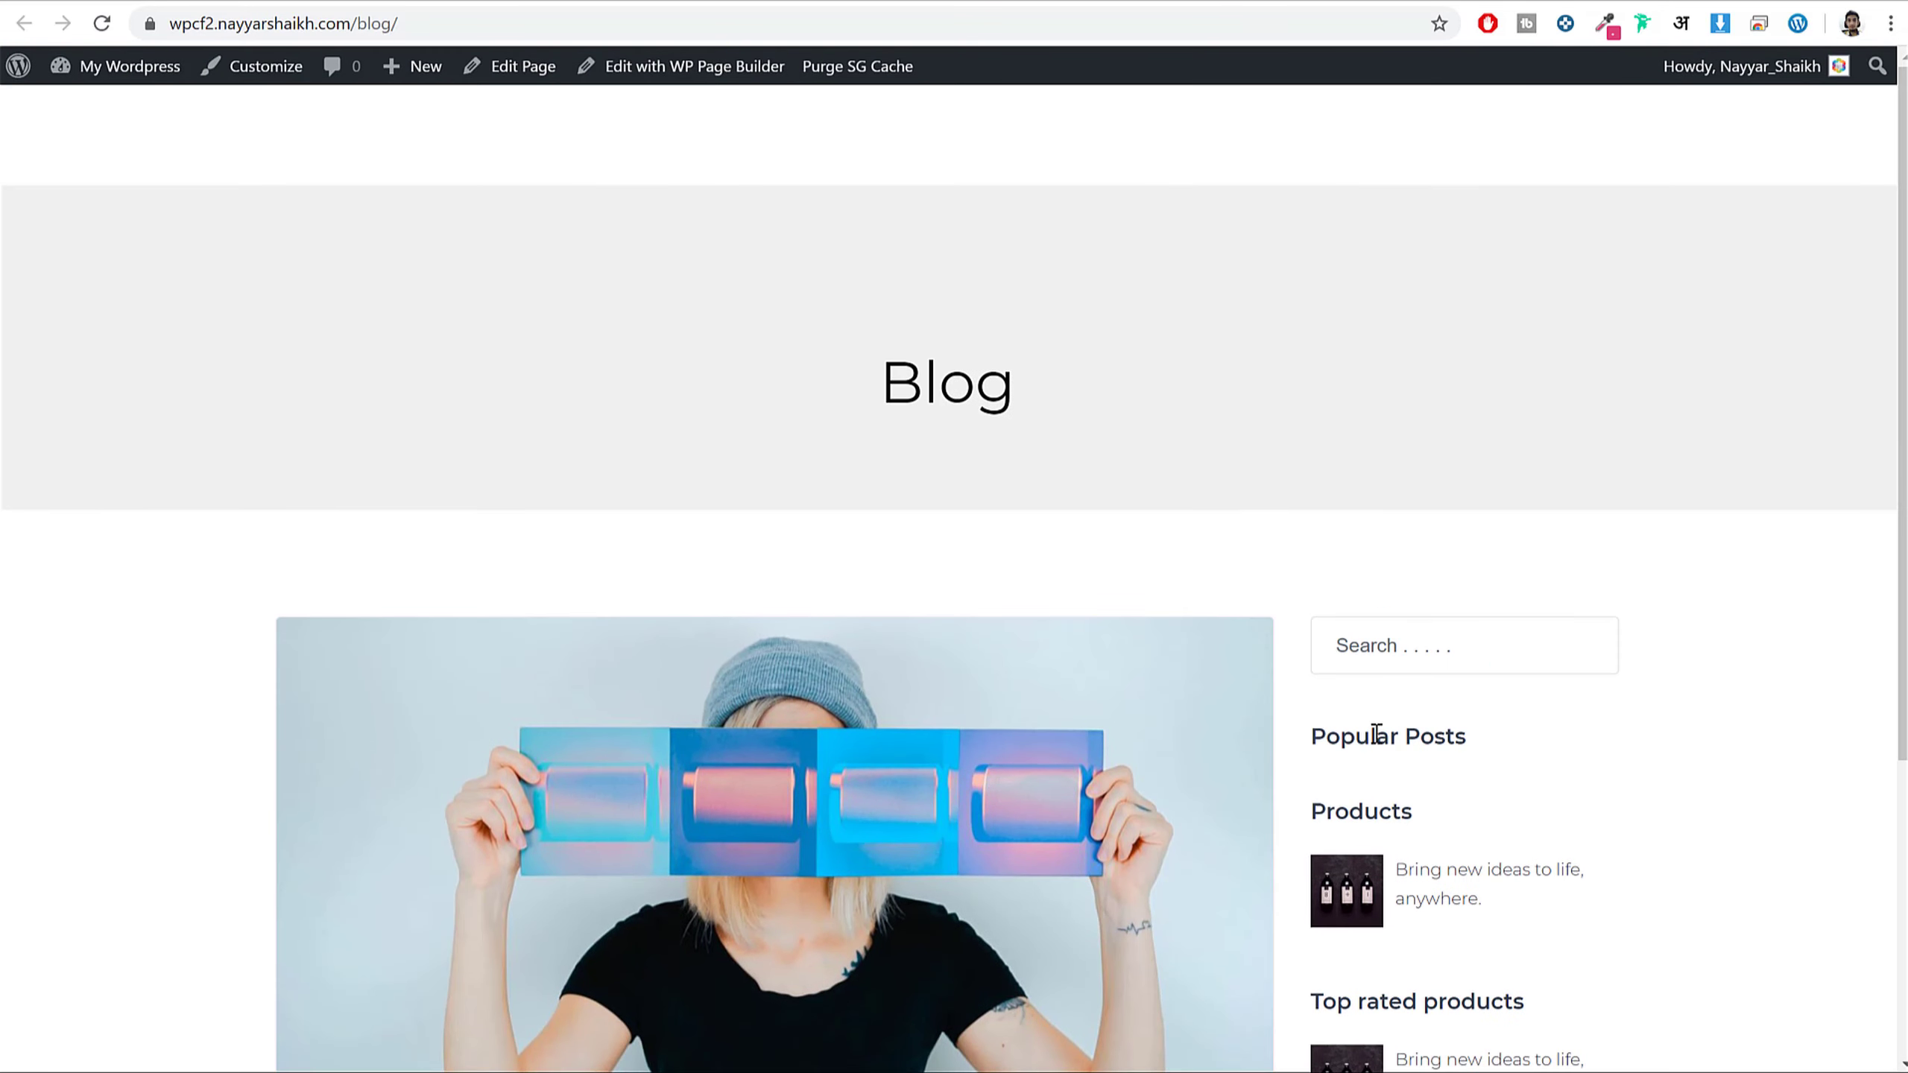
pyautogui.scroll(-5, 1391, 729)
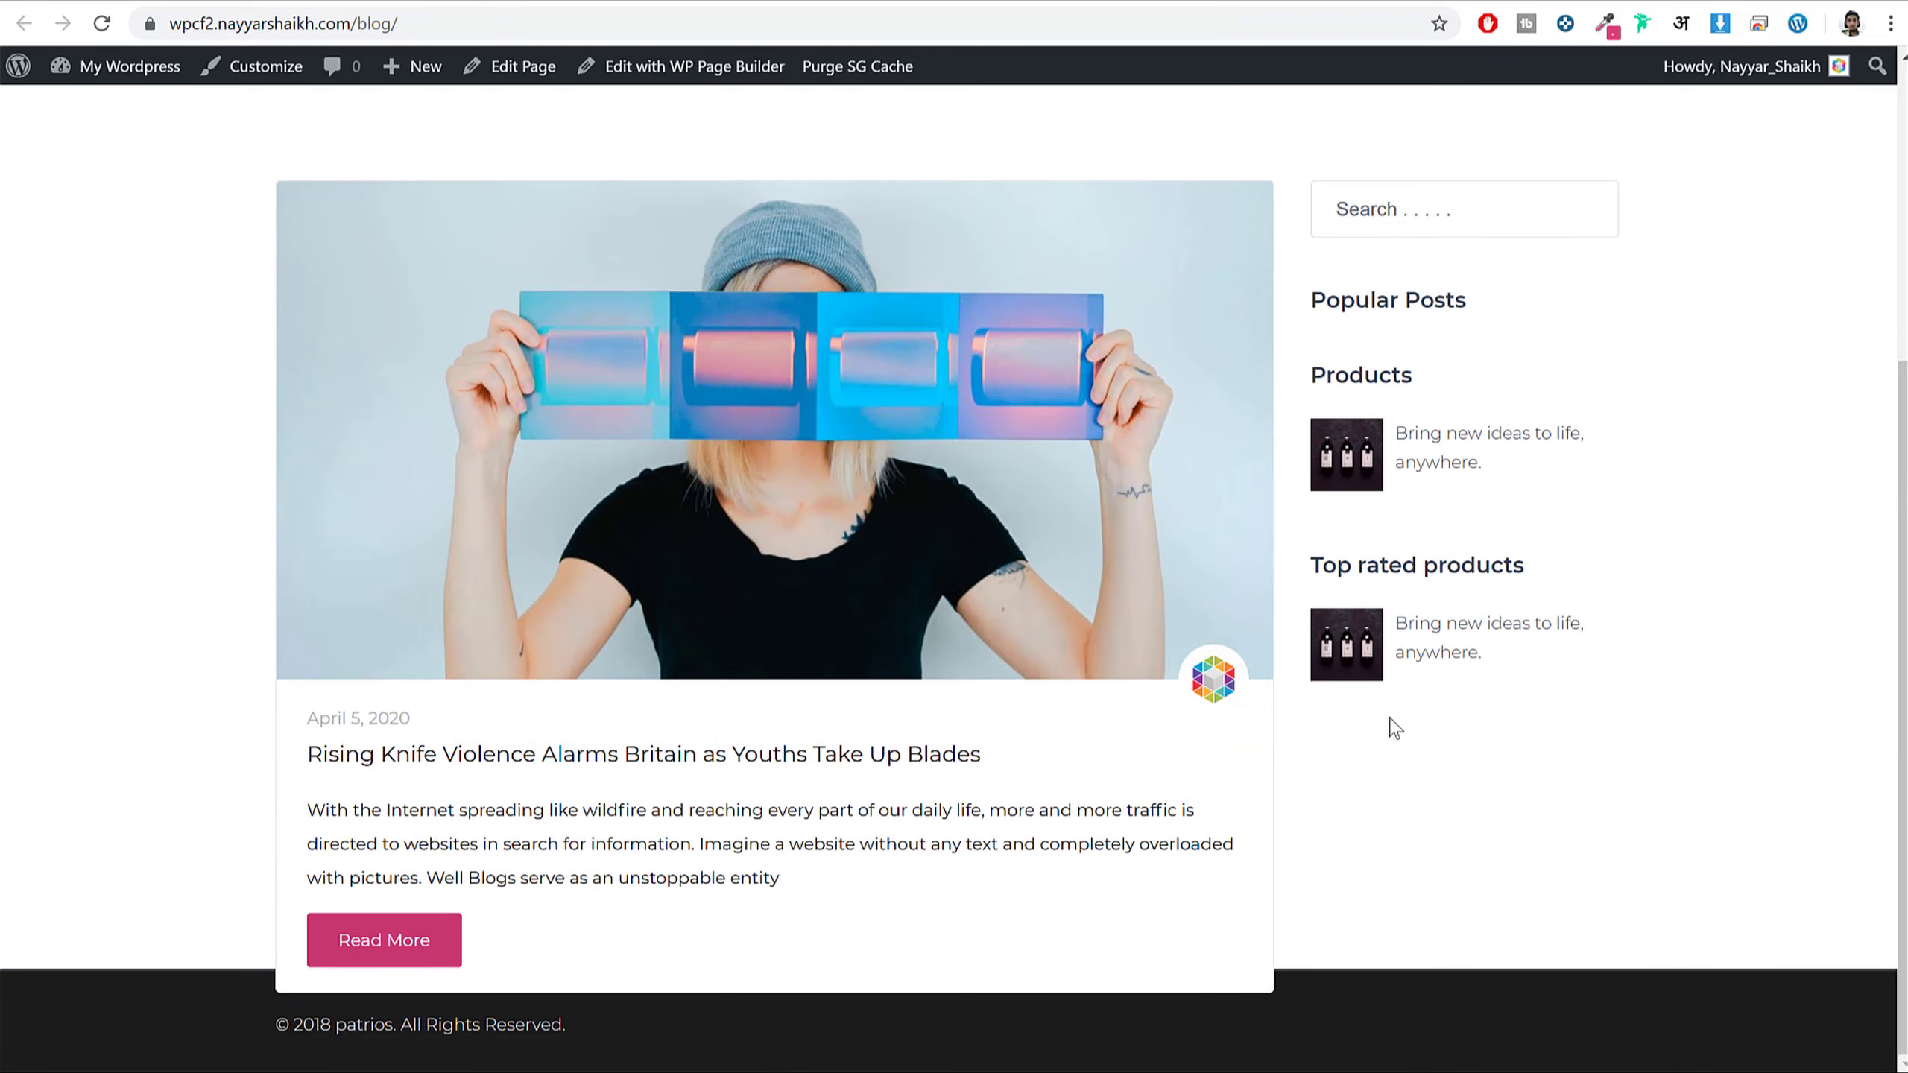
pyautogui.scroll(5, 1336, 654)
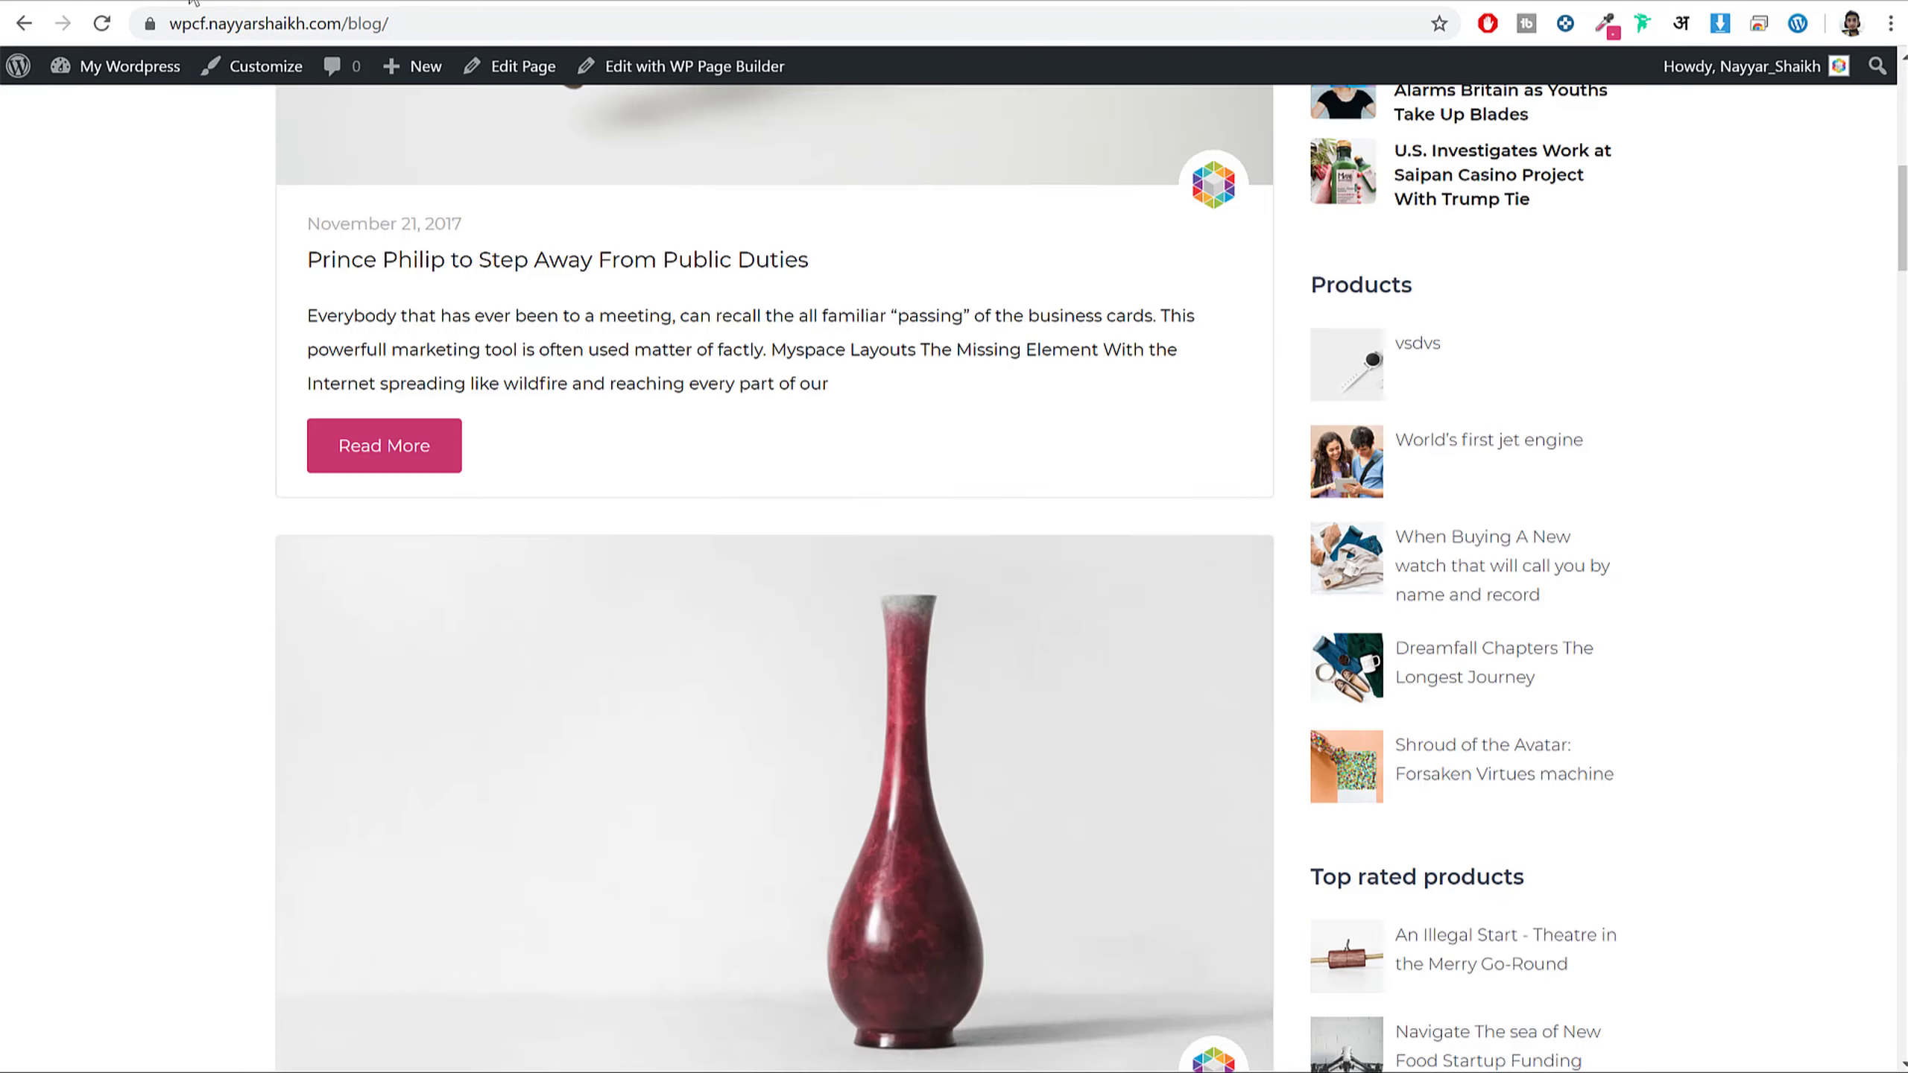
# - Open the About page of the Patrios demo site and look through its layout down to the footer
pyautogui.scroll(10, 661, 293)
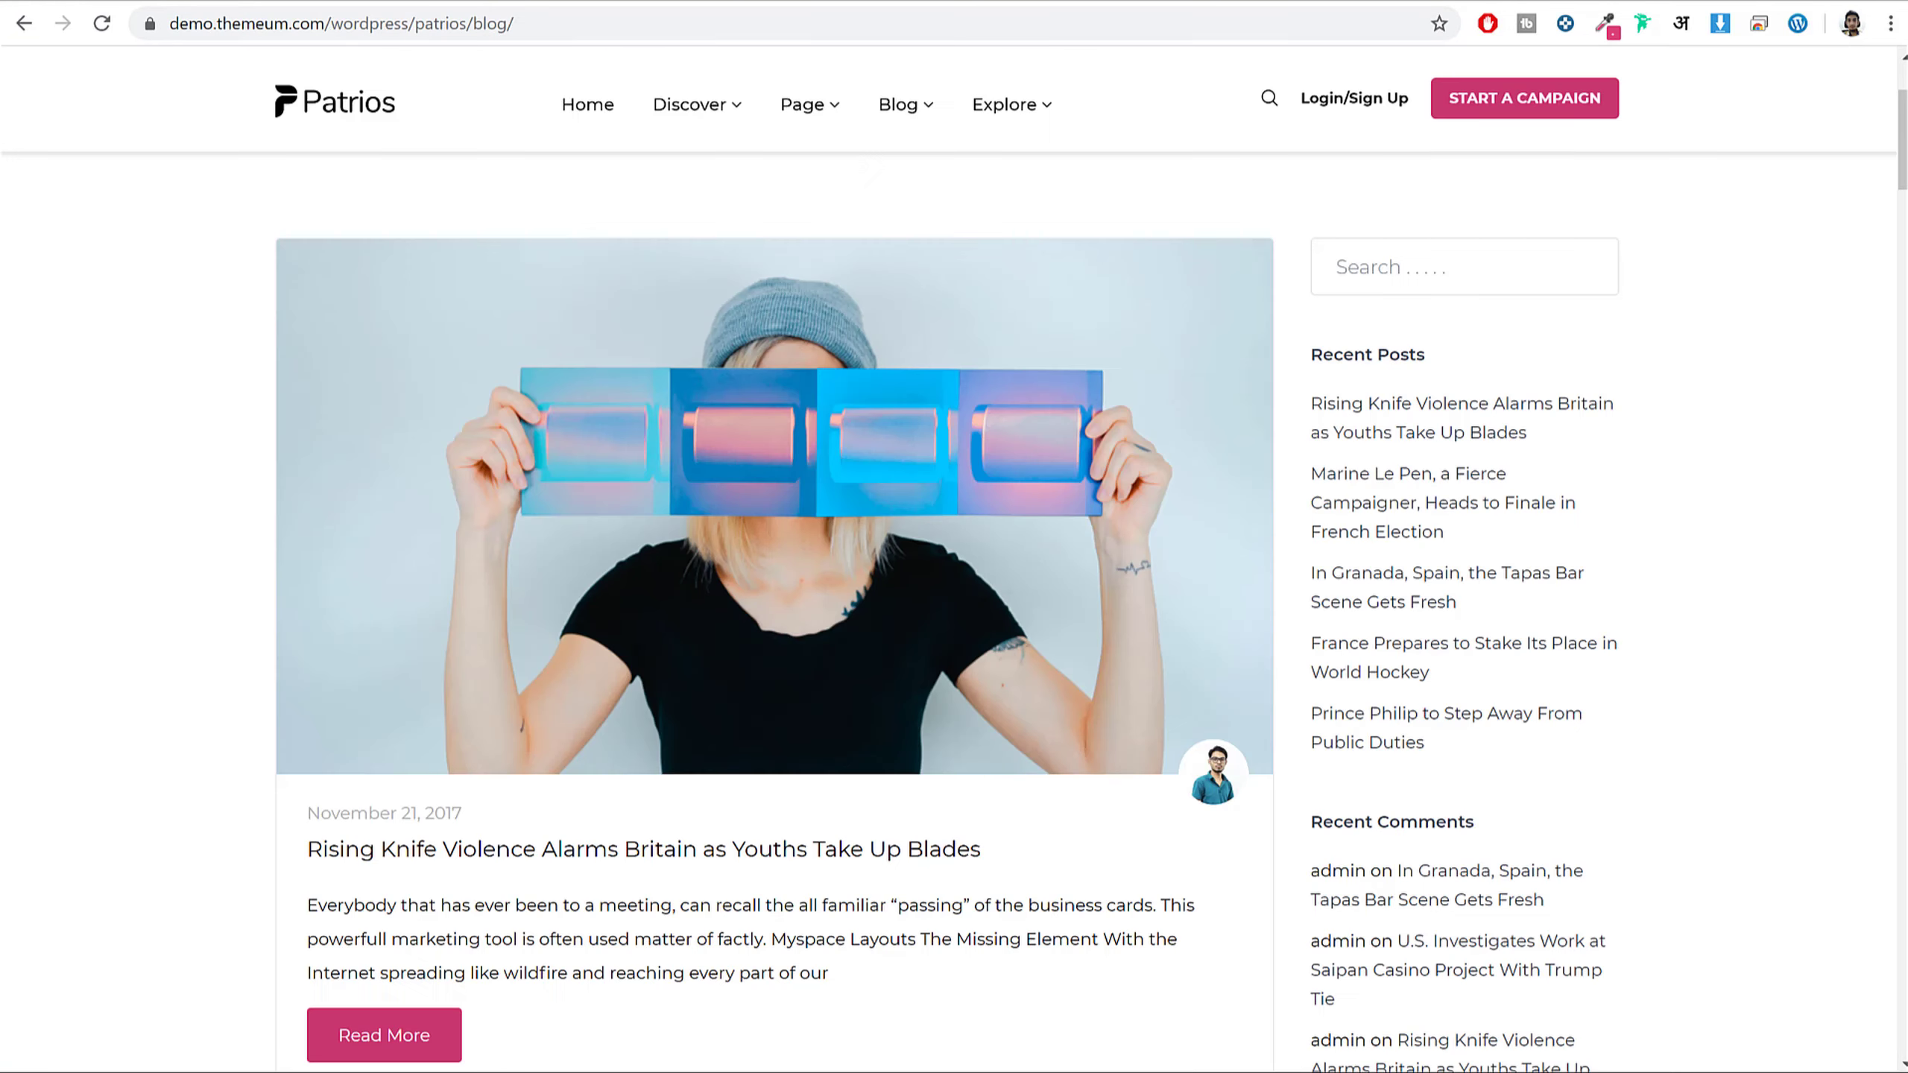
pyautogui.moveTo(894, 138)
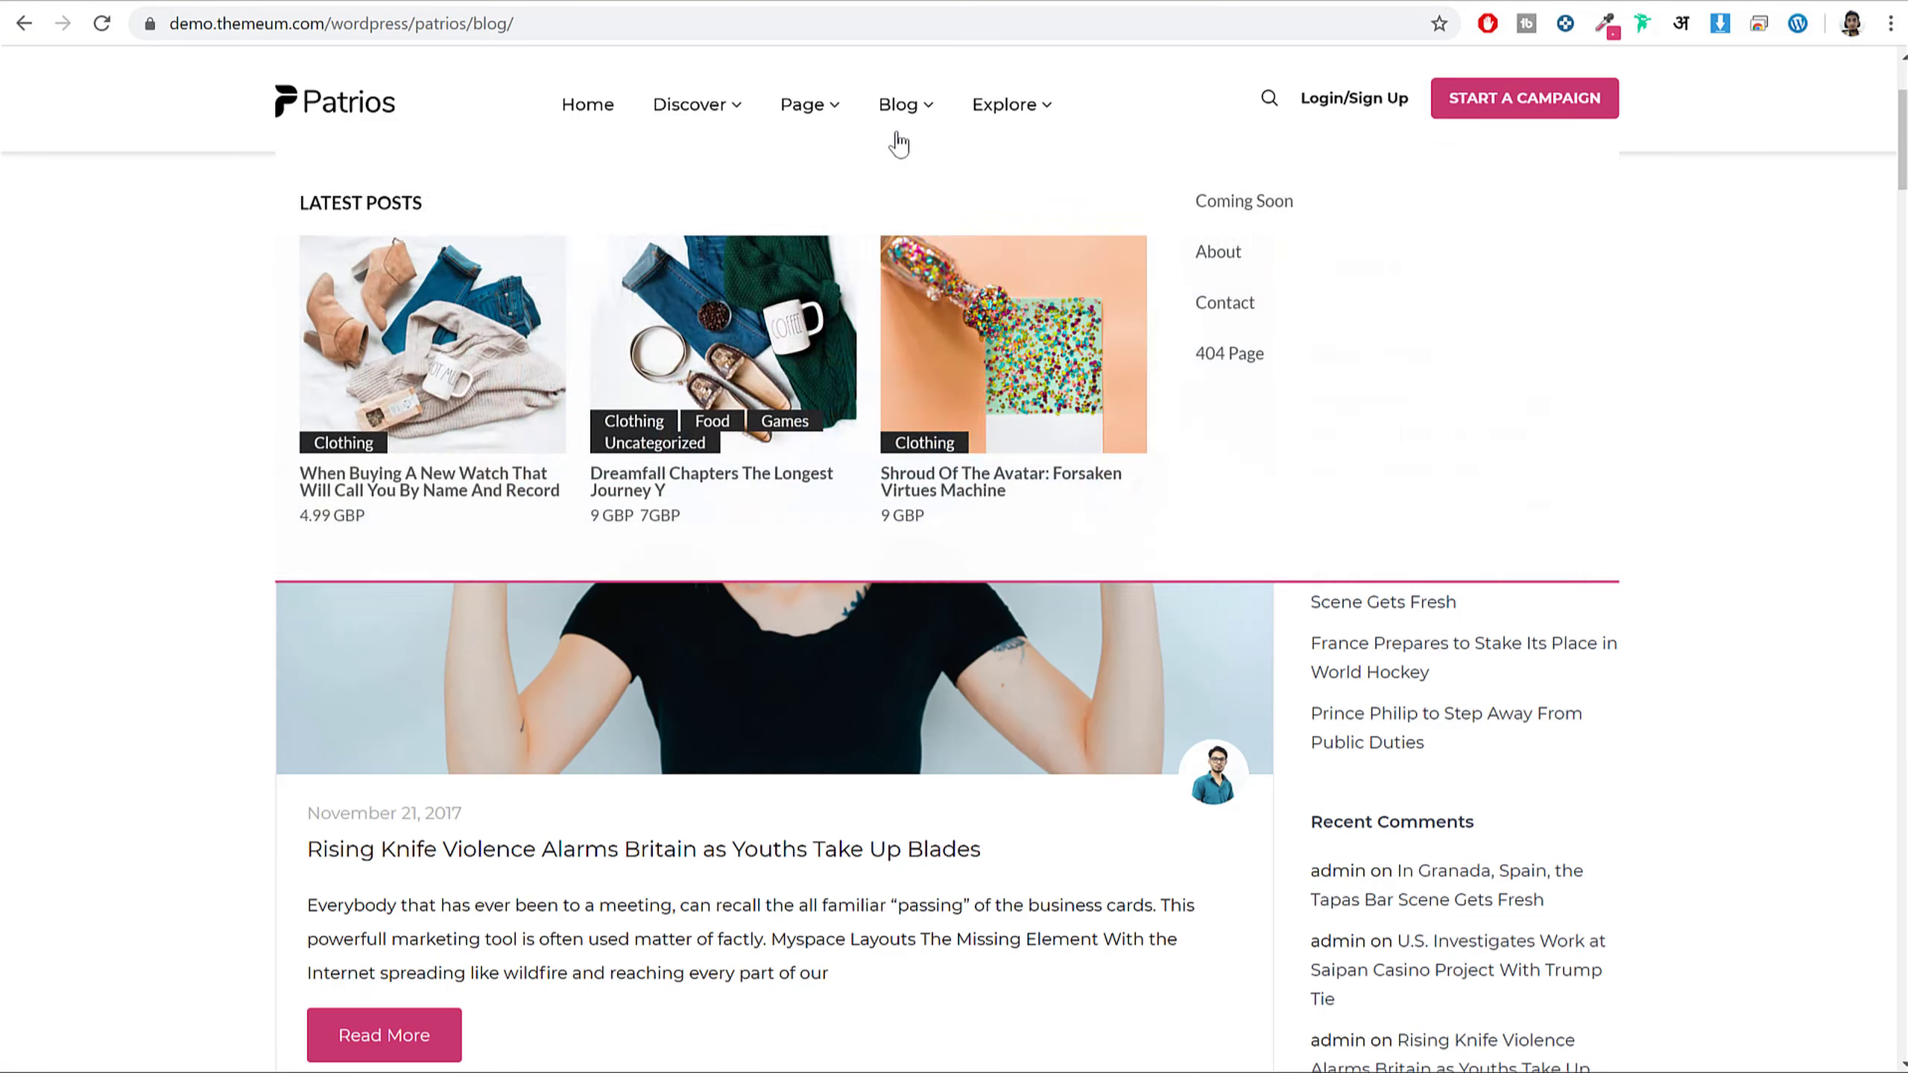
pyautogui.click(1216, 247)
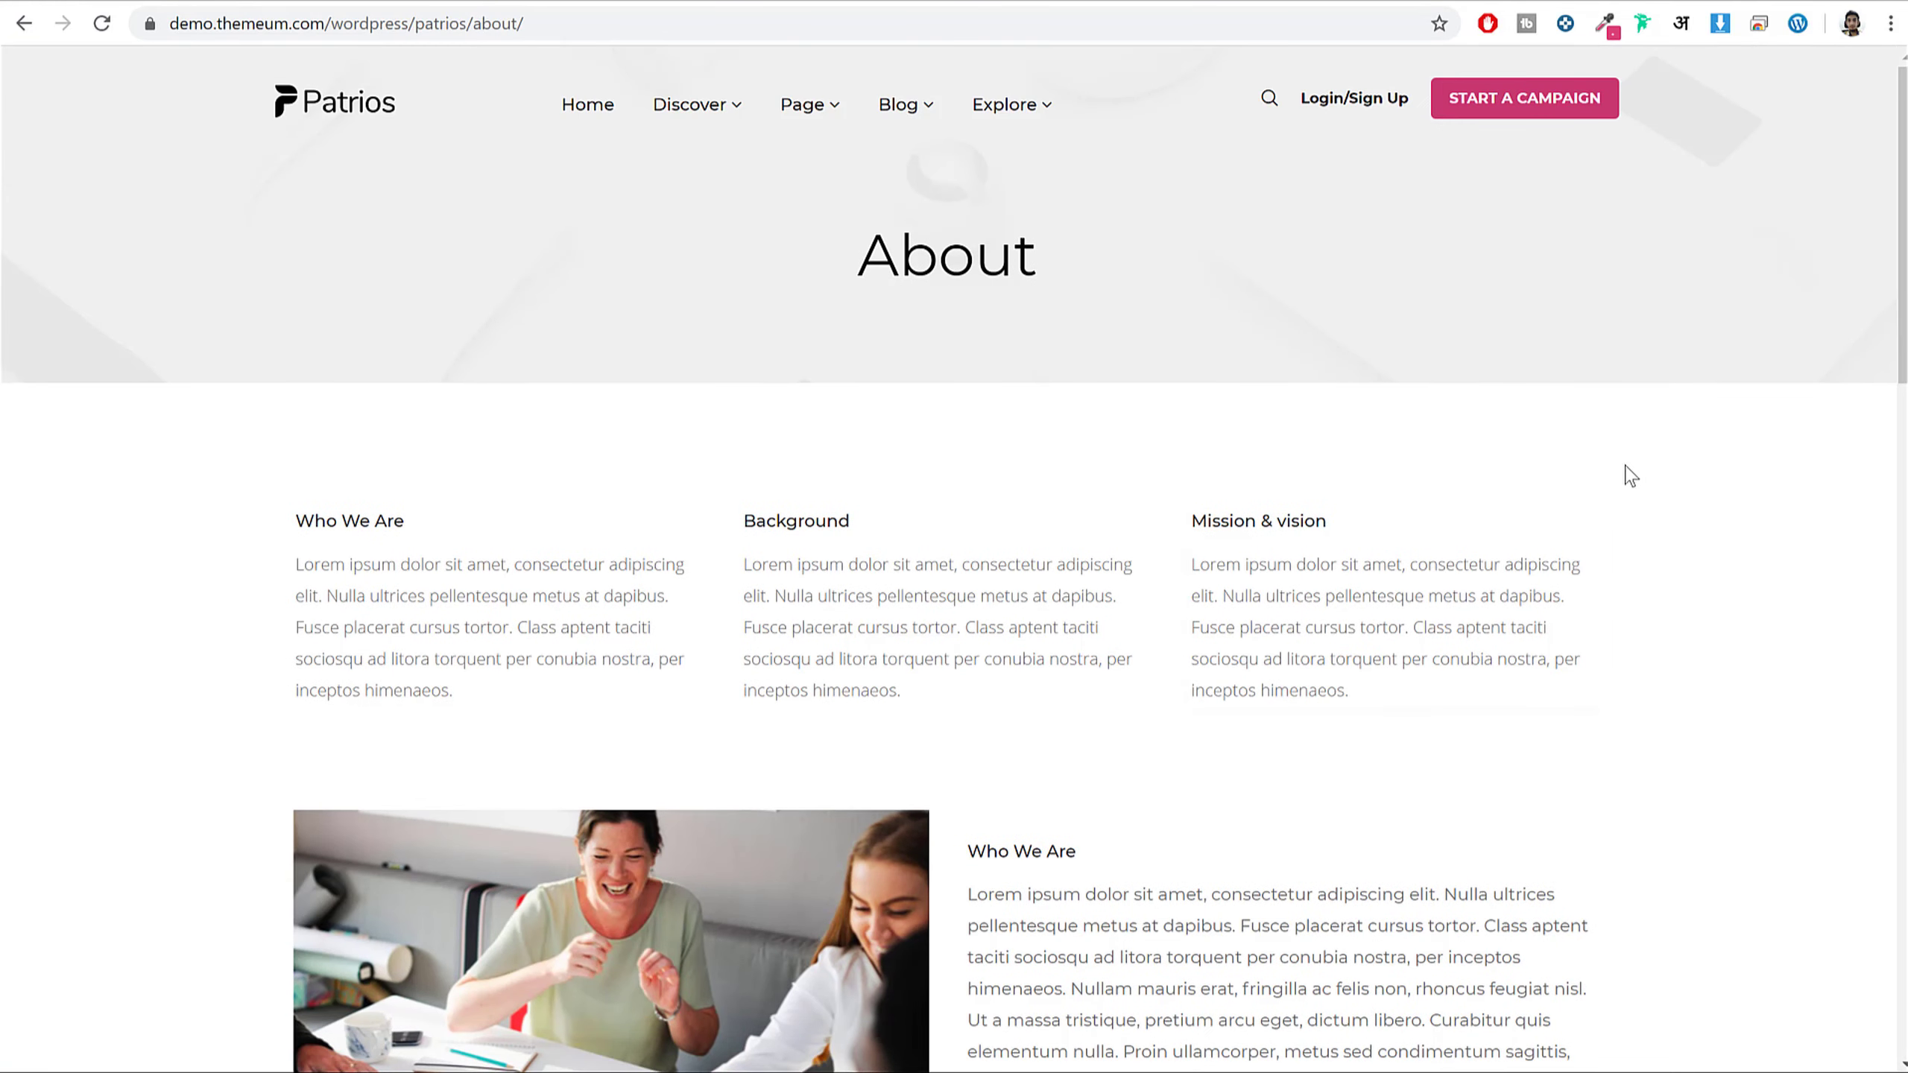
pyautogui.scroll(-20, 1630, 476)
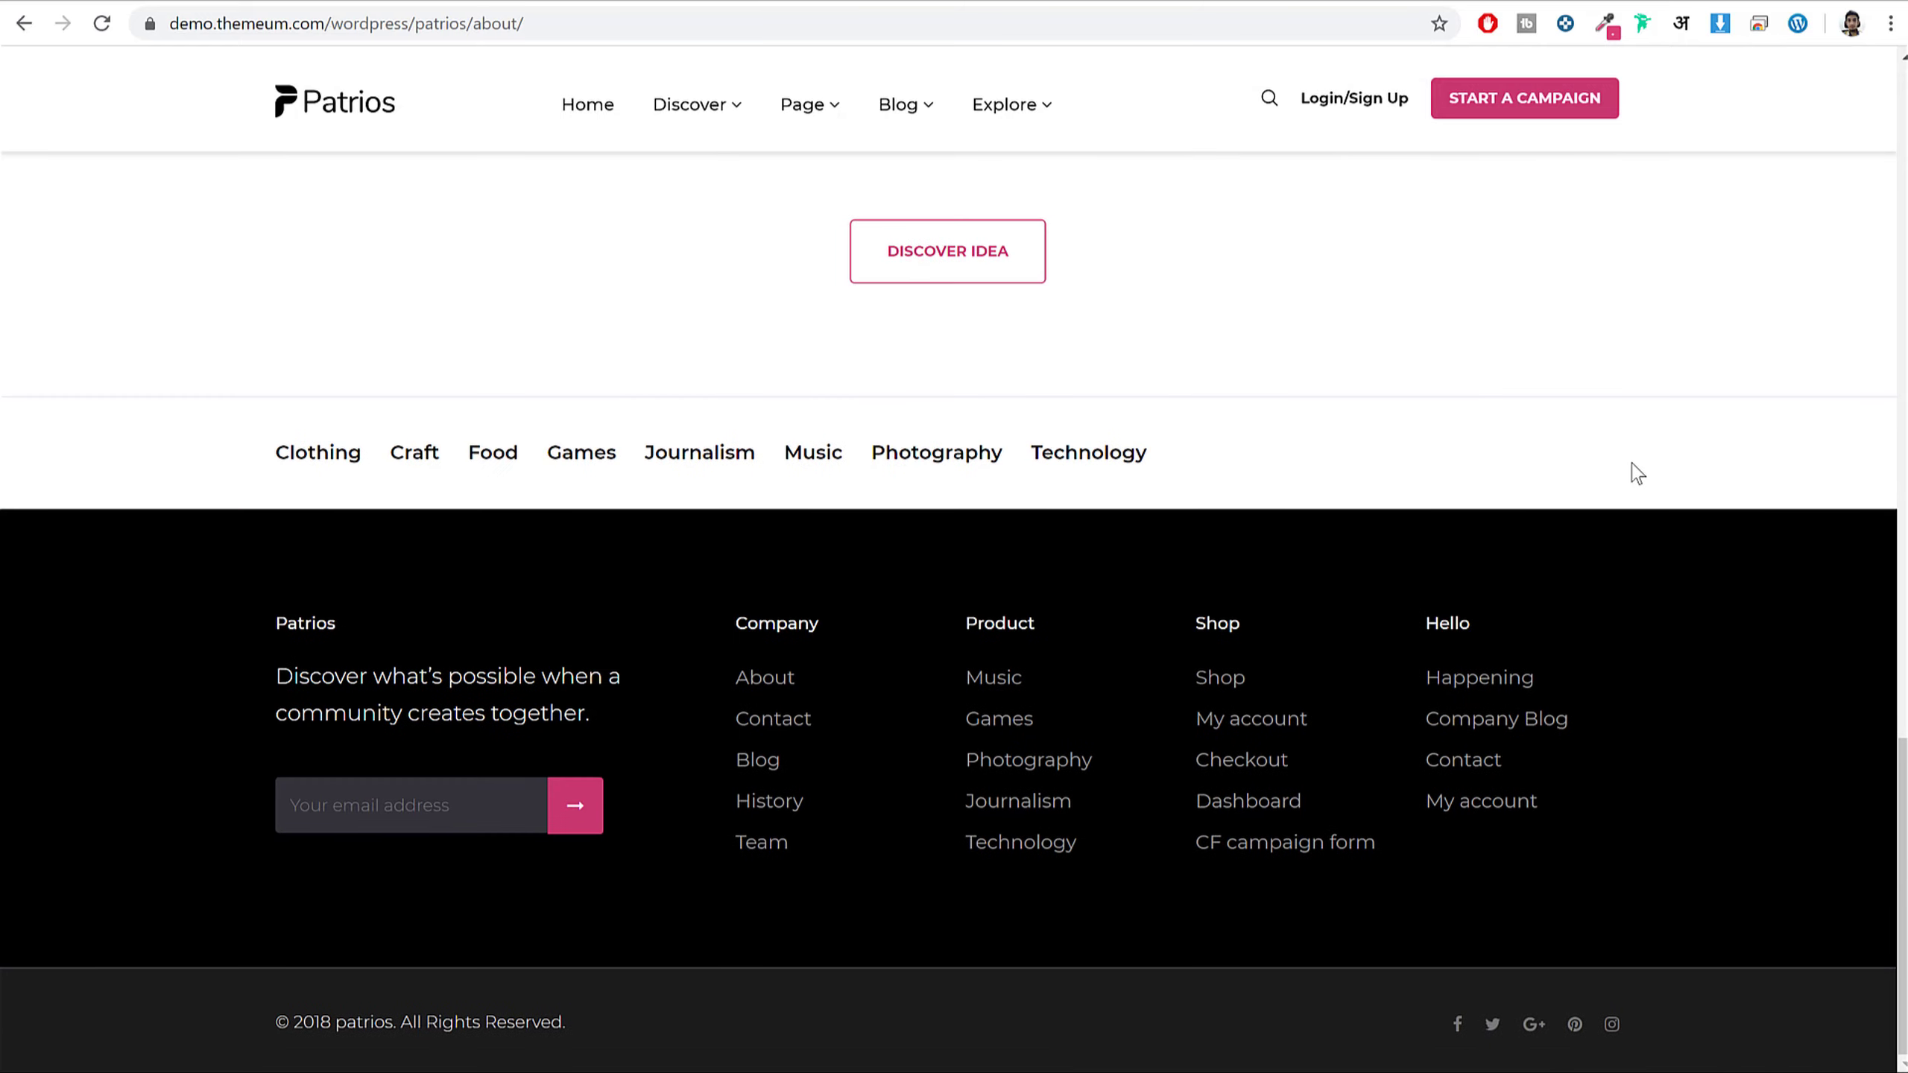
pyautogui.scroll(20, 1634, 471)
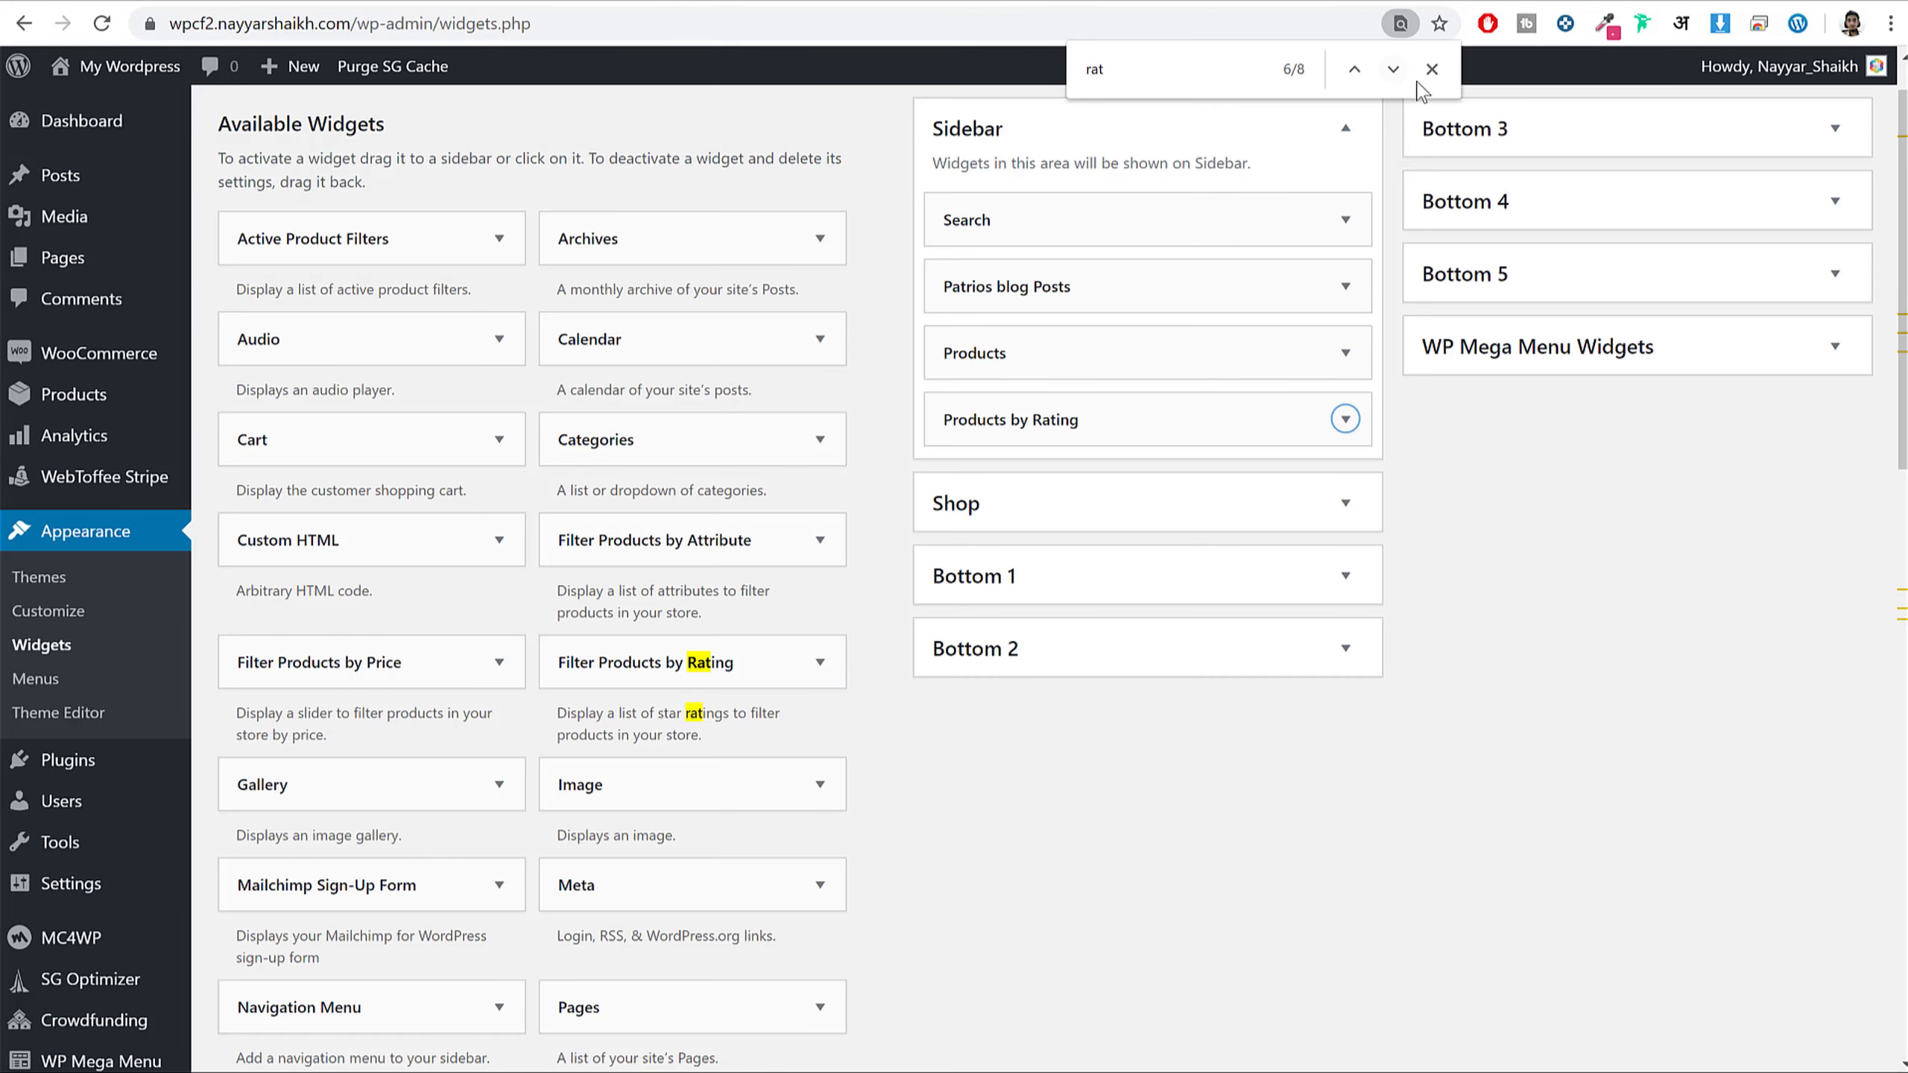
# - Create and publish a page titled About in the new site's admin area, and open it in WP Page Builder
pyautogui.click(1432, 68)
pyautogui.moveTo(61, 272)
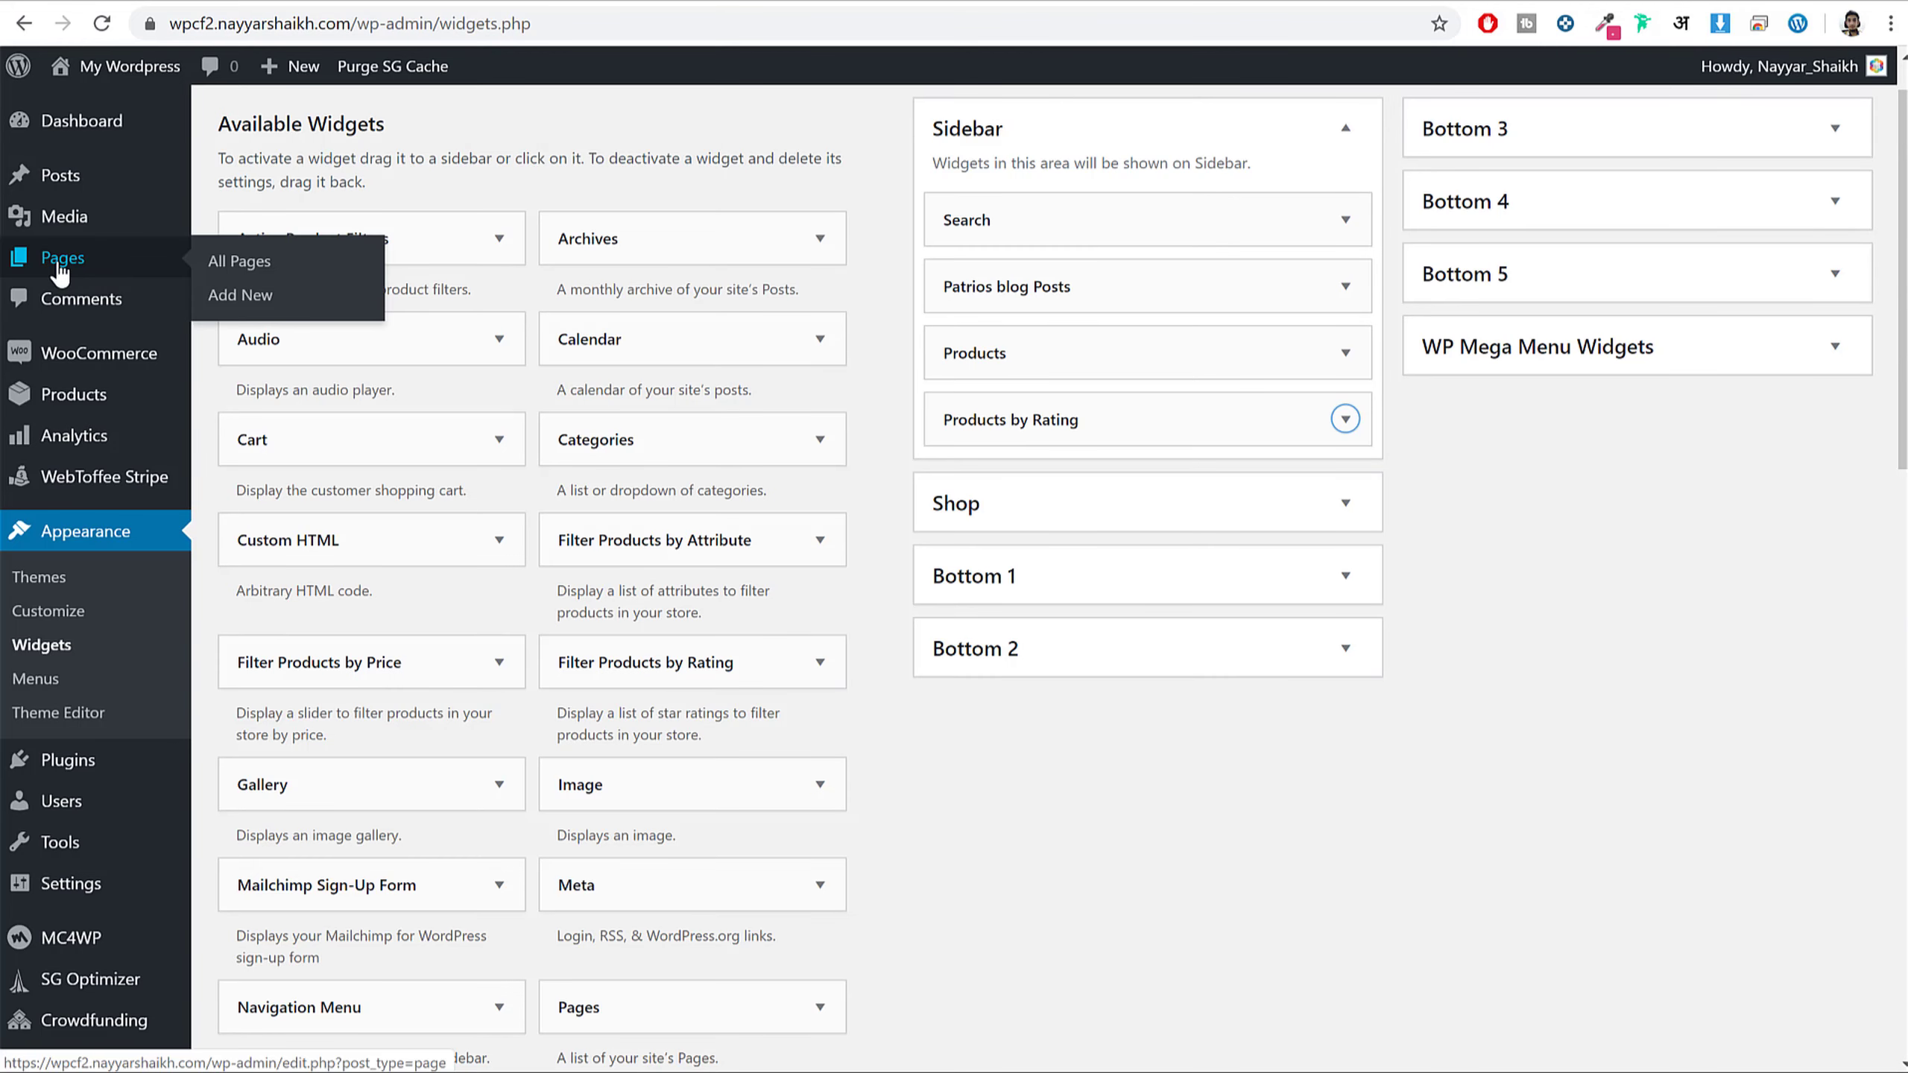
pyautogui.click(239, 298)
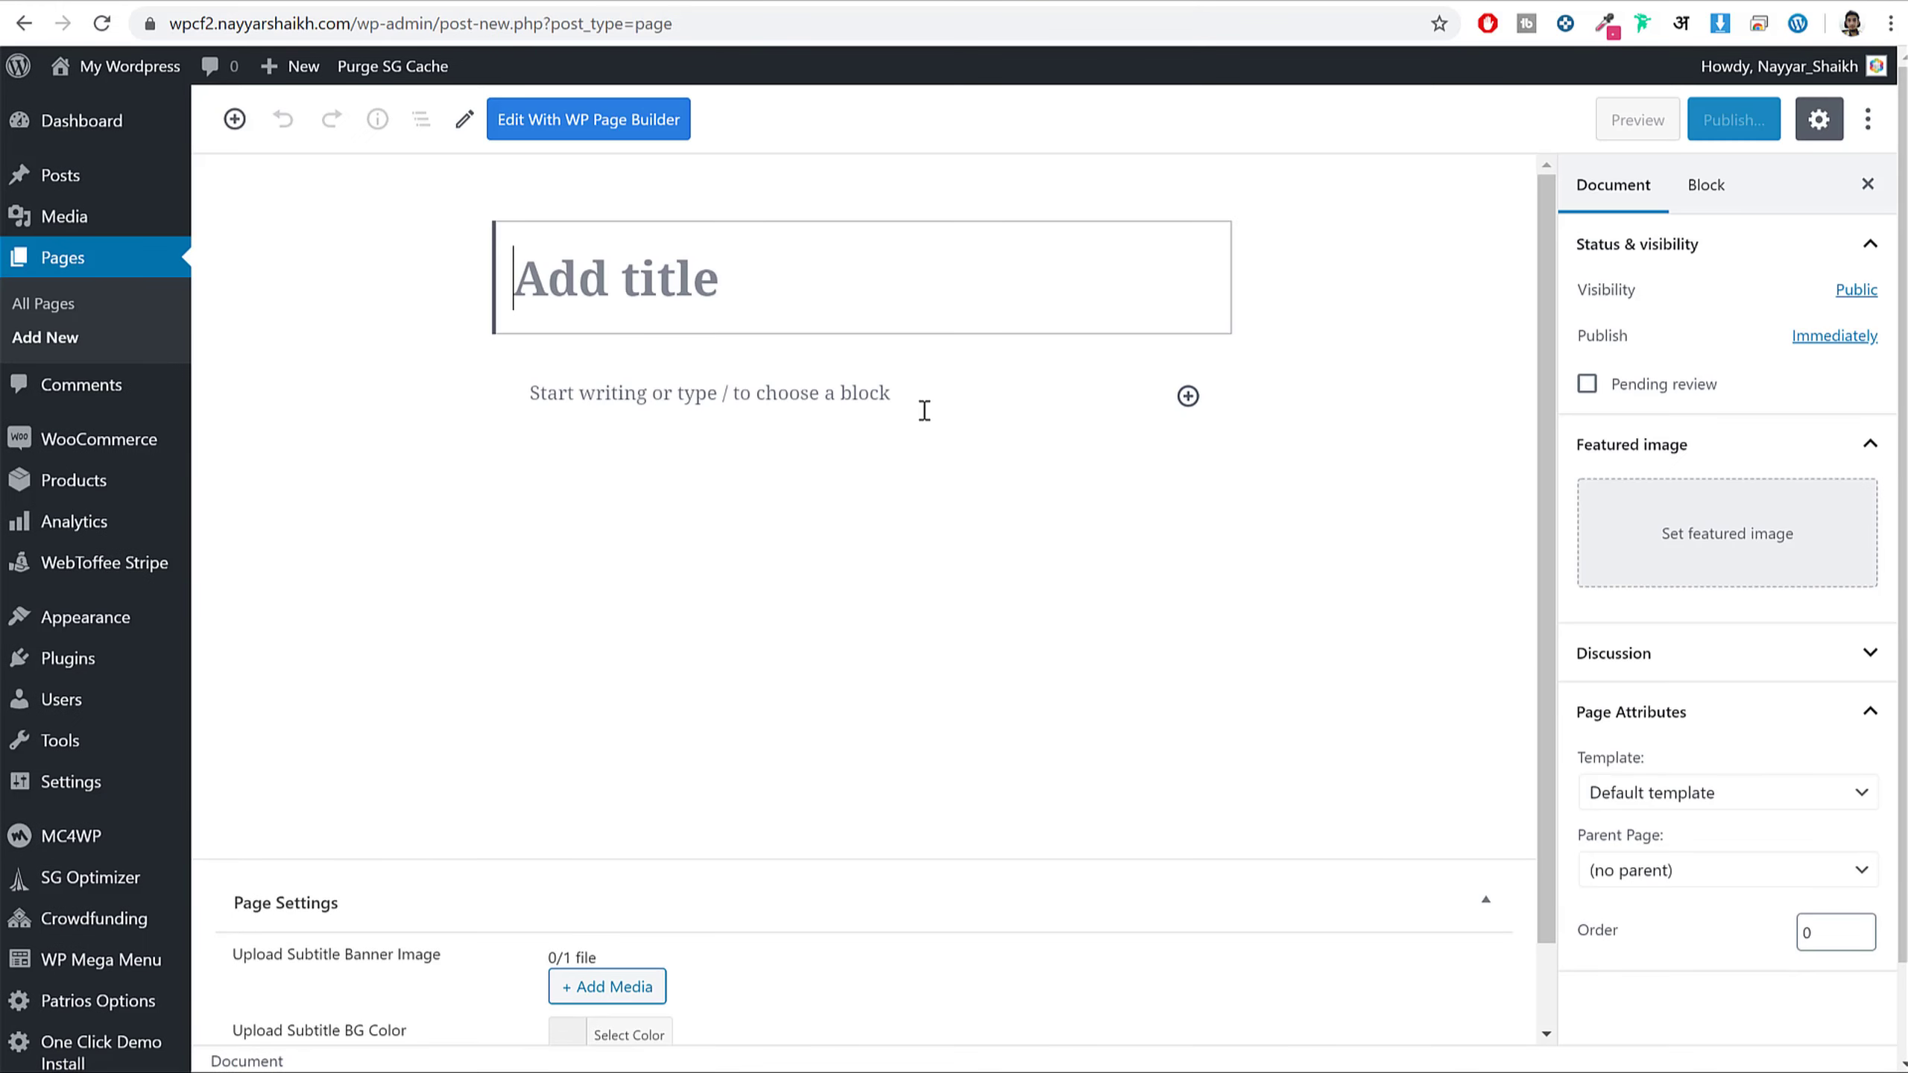
pyautogui.write('About')
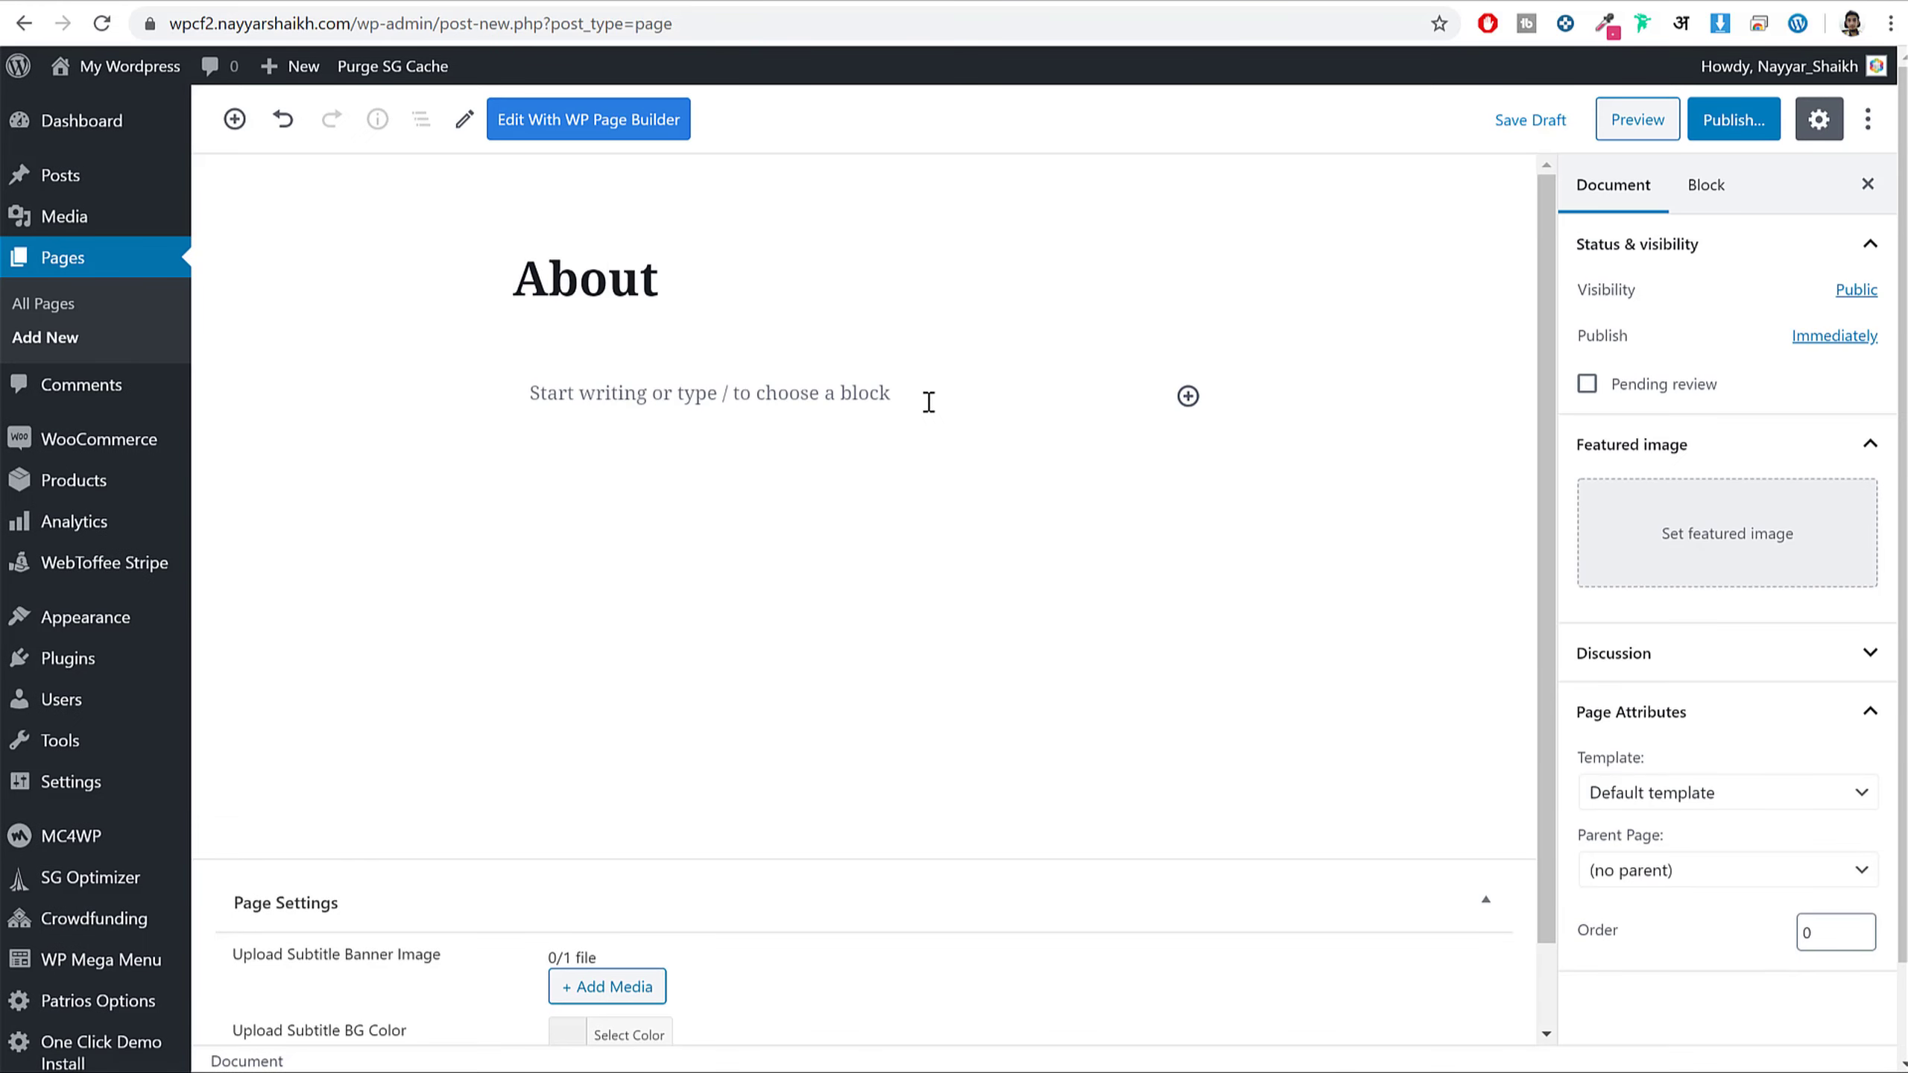
pyautogui.click(1731, 123)
pyautogui.click(1727, 126)
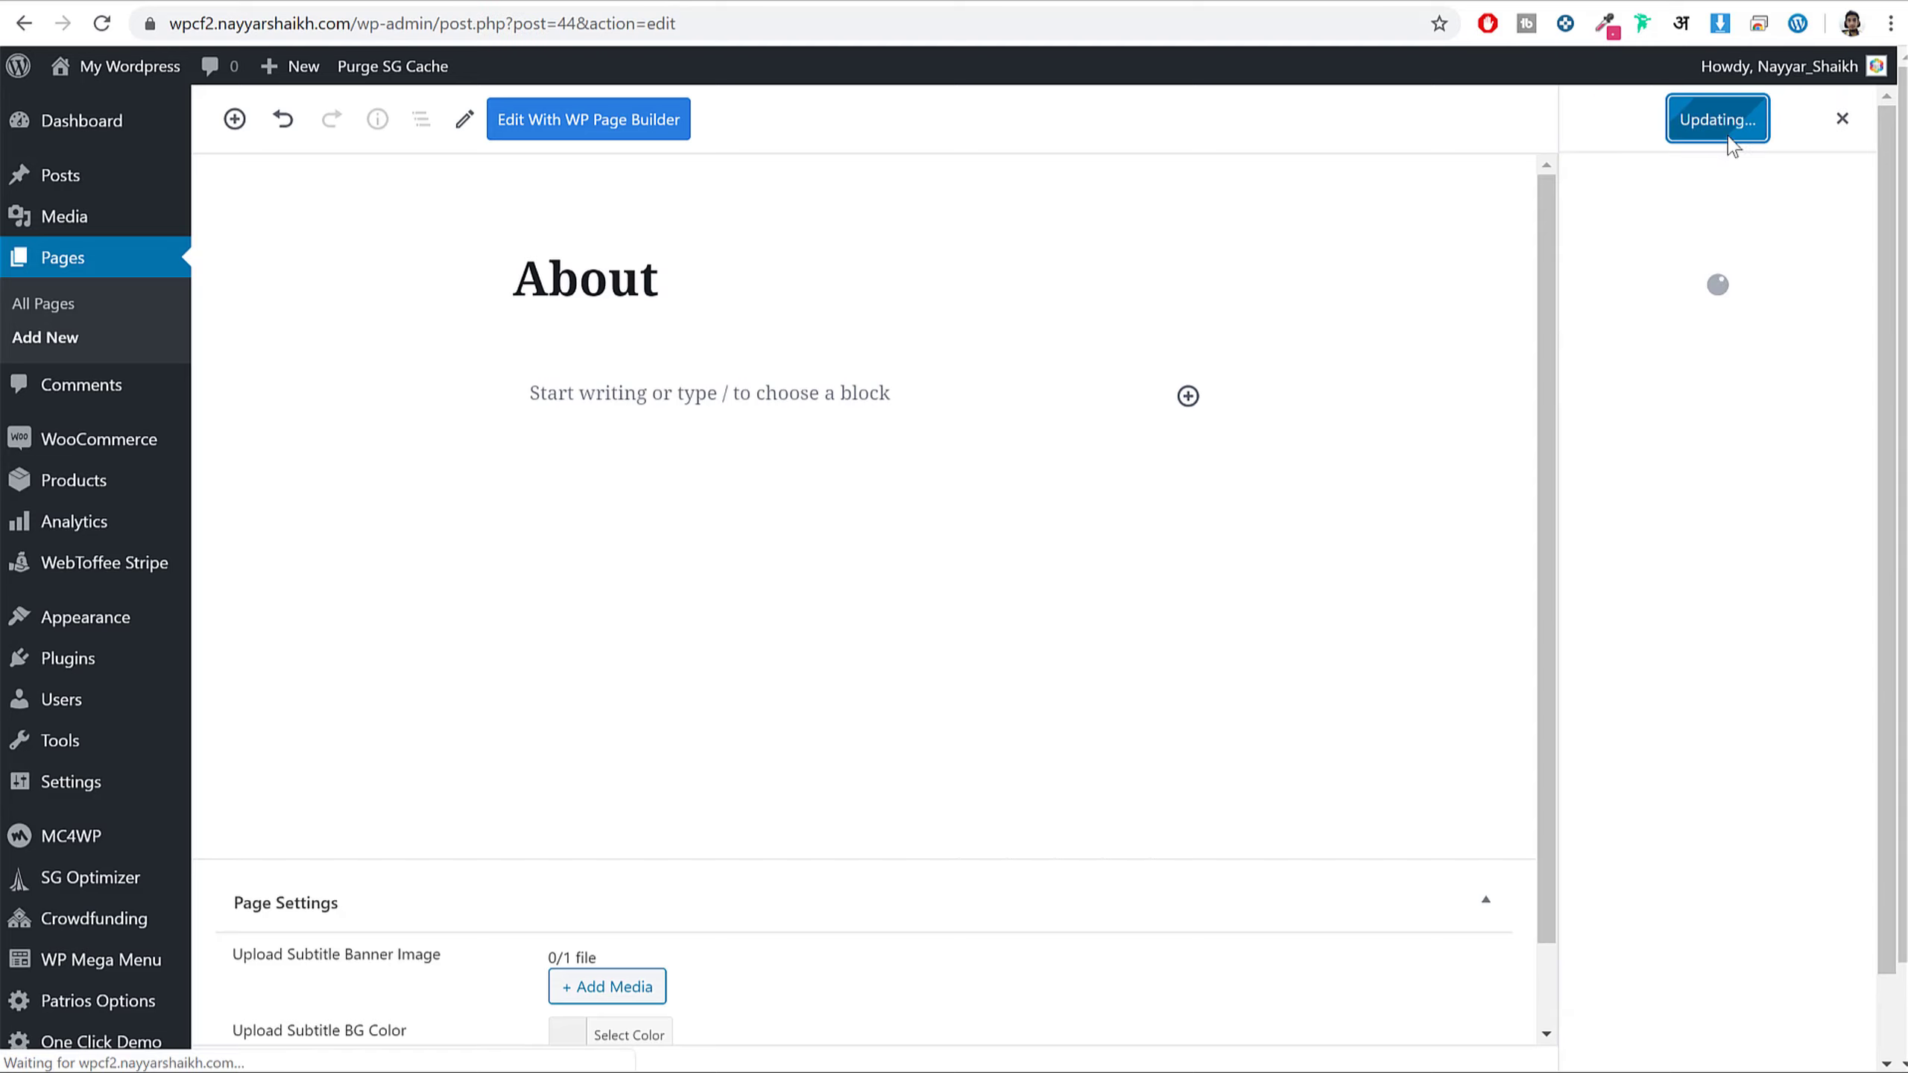
pyautogui.click(575, 127)
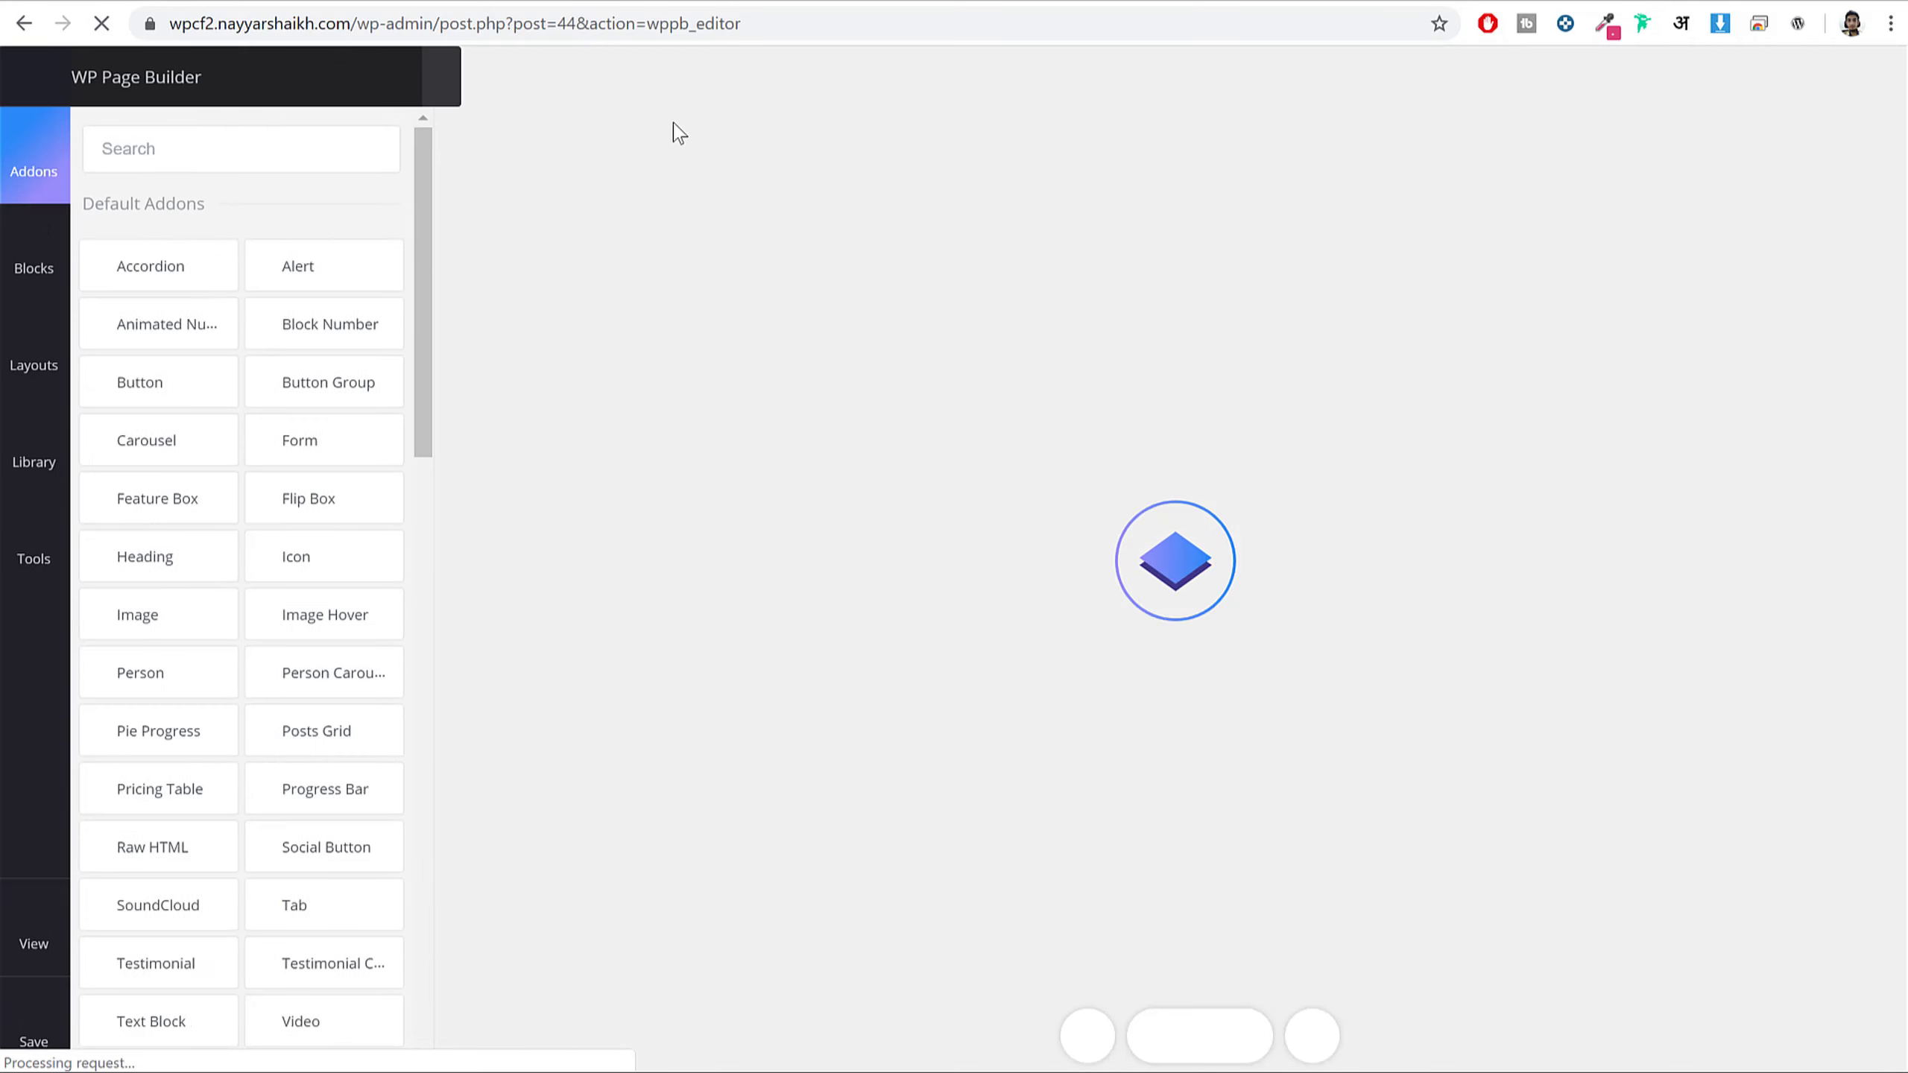
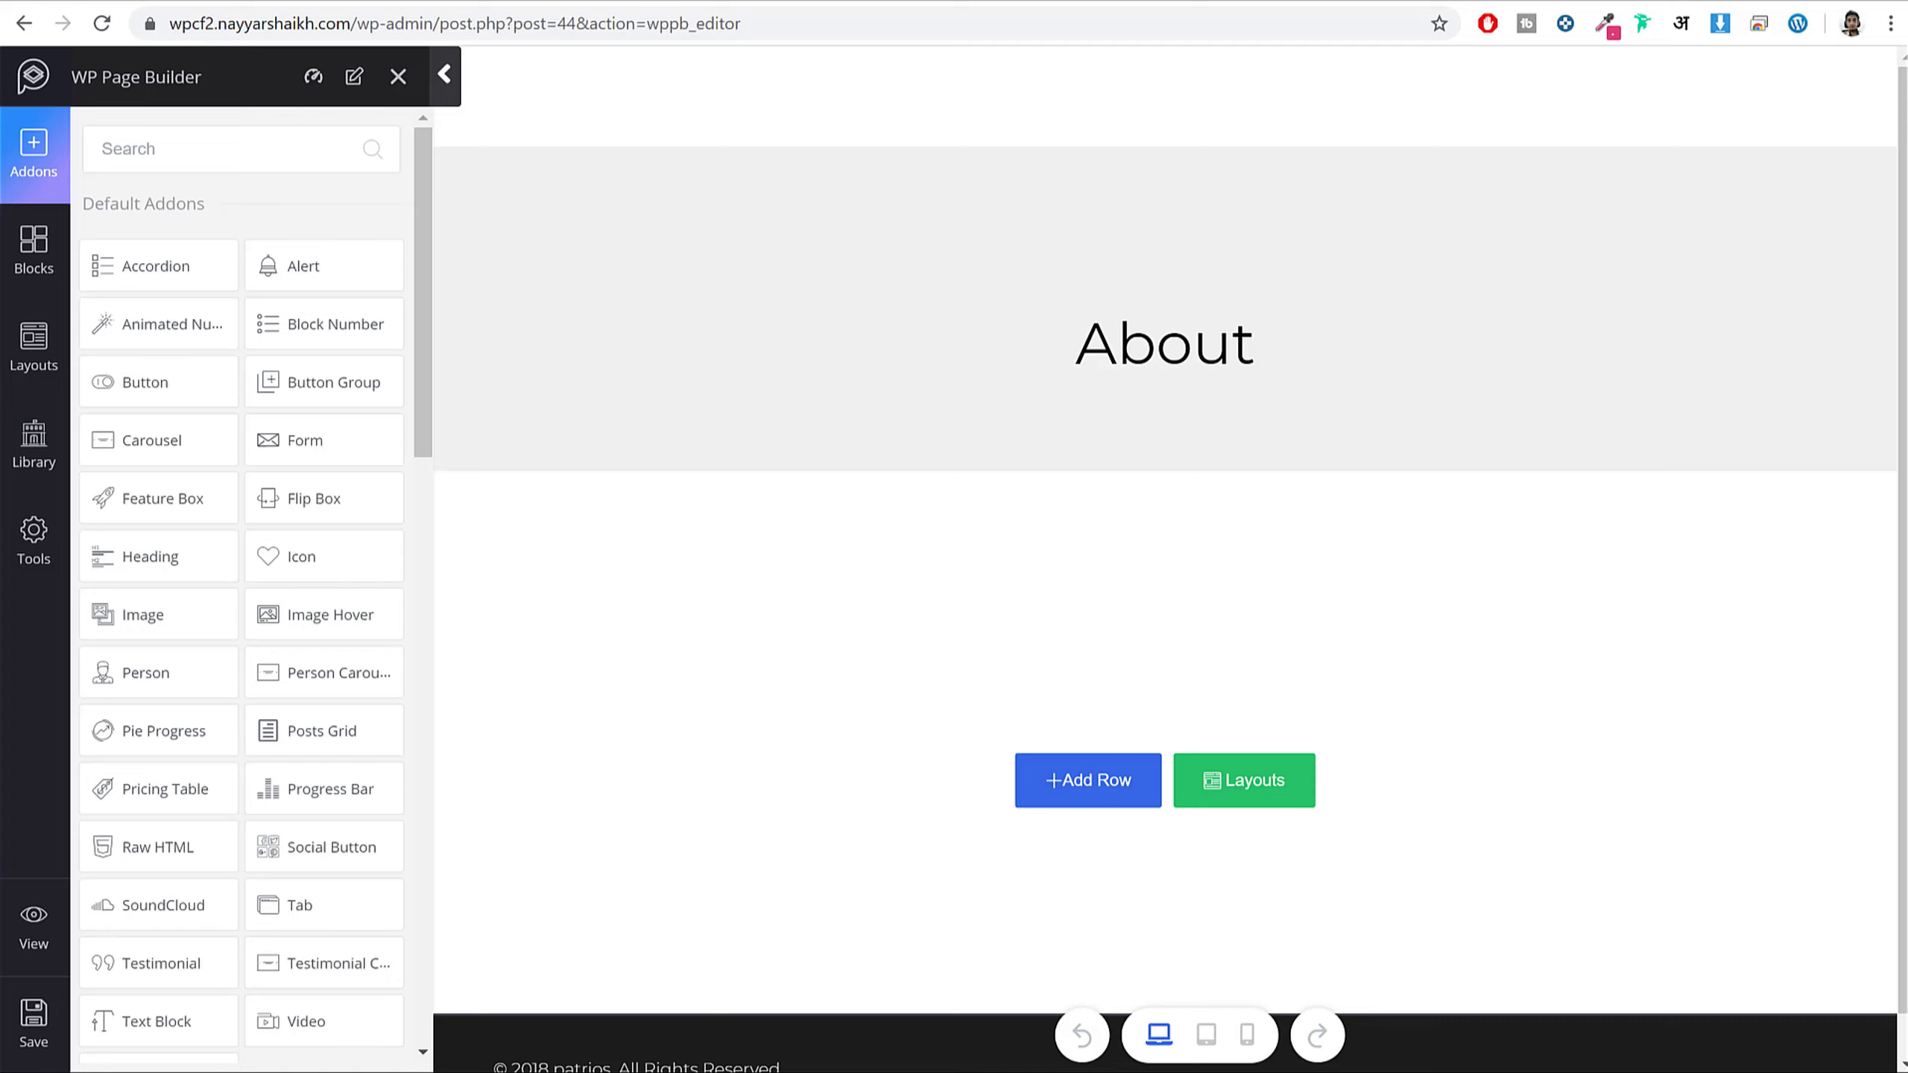
# - Switch to File Explorer and check the About Us and Contact JSON files in the WP Crowdfunding folder's Media > Pages subfolder
pyautogui.hotkey('alt', 'Tab')
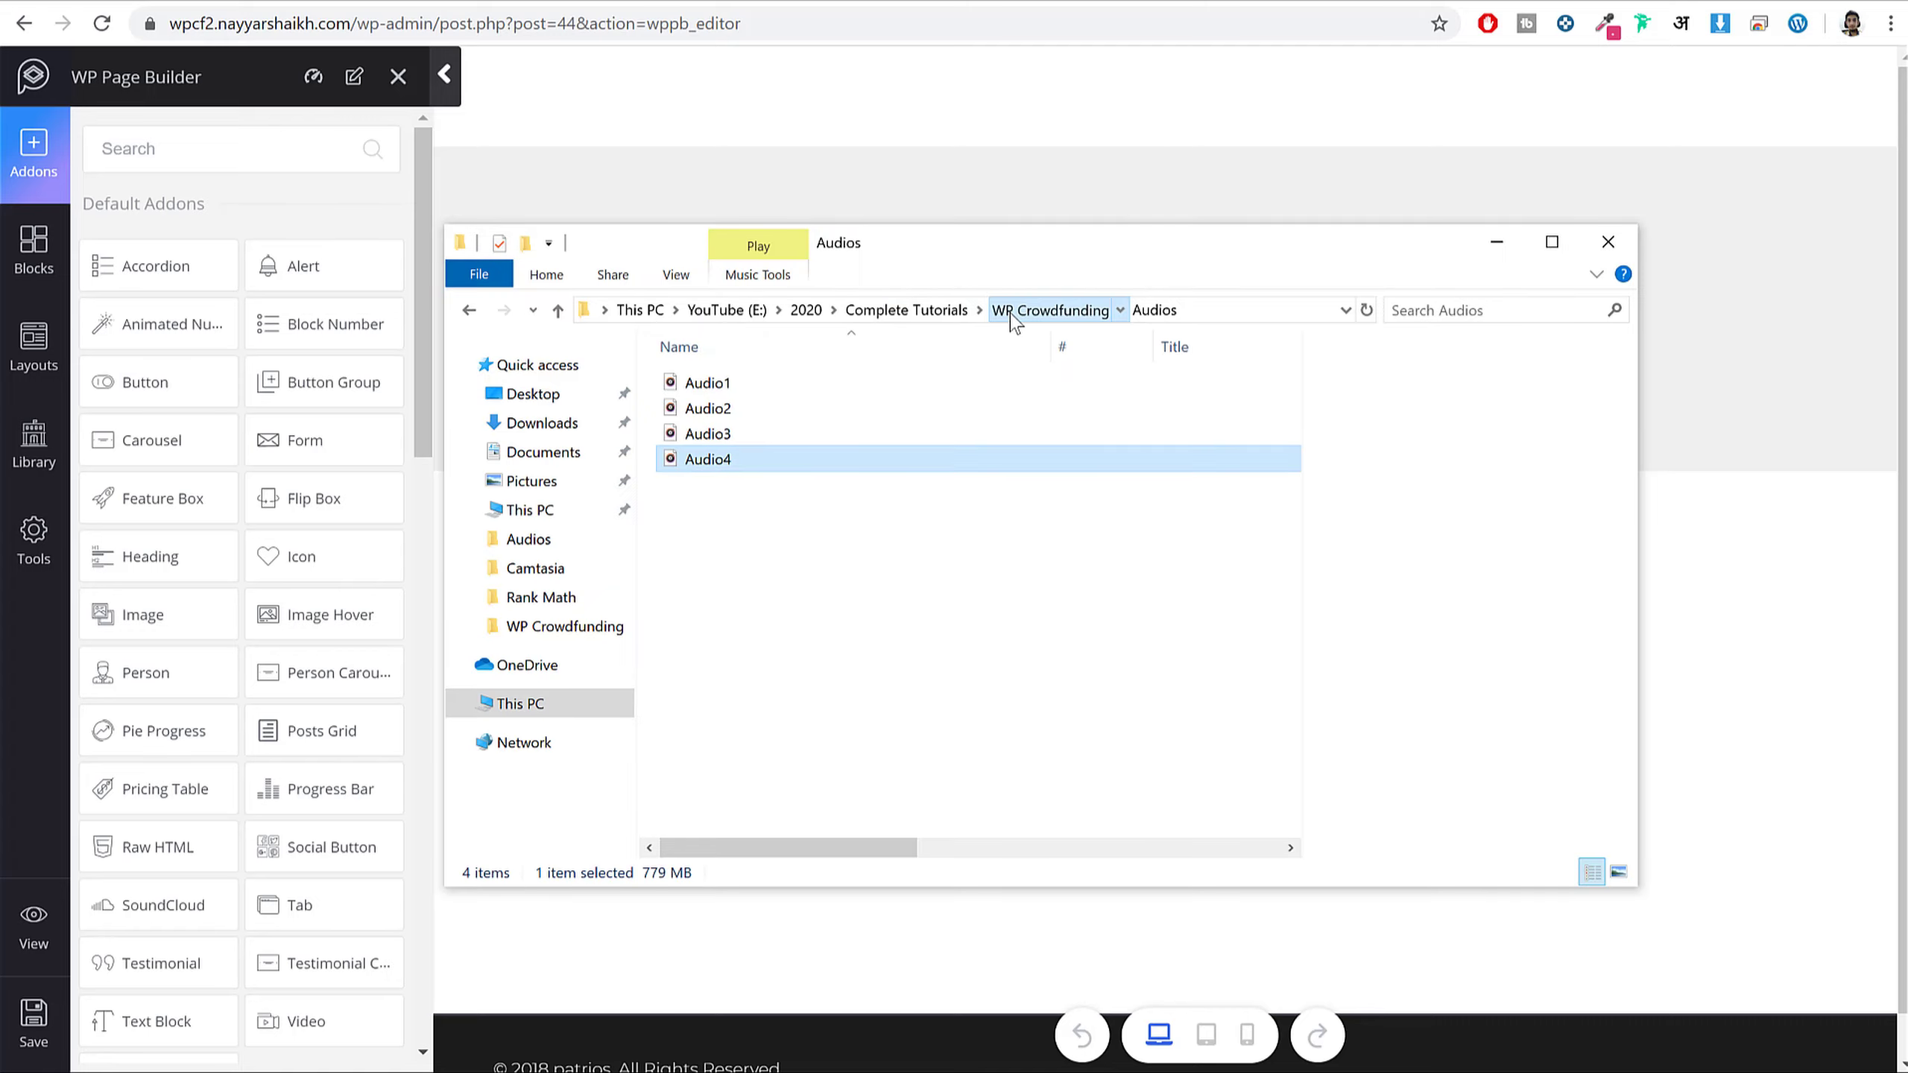
pyautogui.click(1049, 310)
pyautogui.click(755, 443)
pyautogui.doubleClick(755, 443)
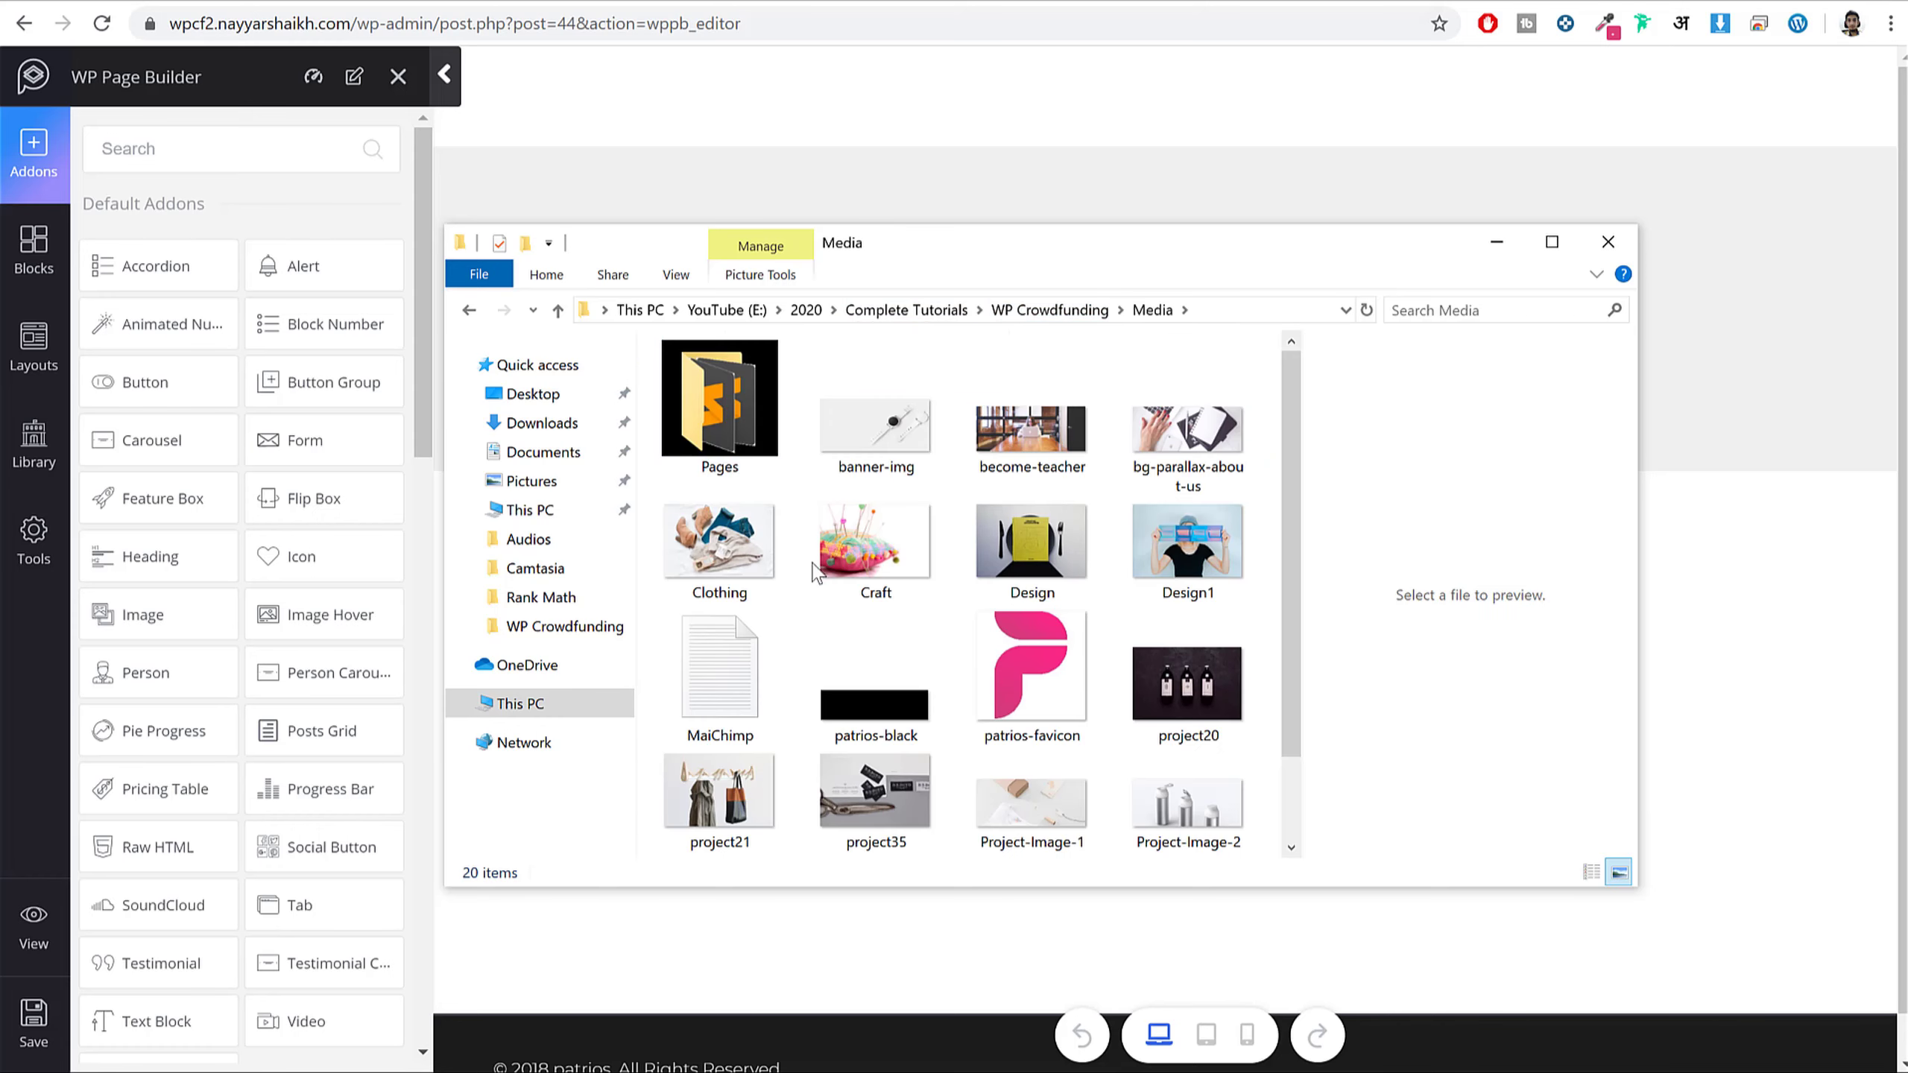
pyautogui.scroll(-2, 1006, 552)
pyautogui.scroll(2, 1007, 553)
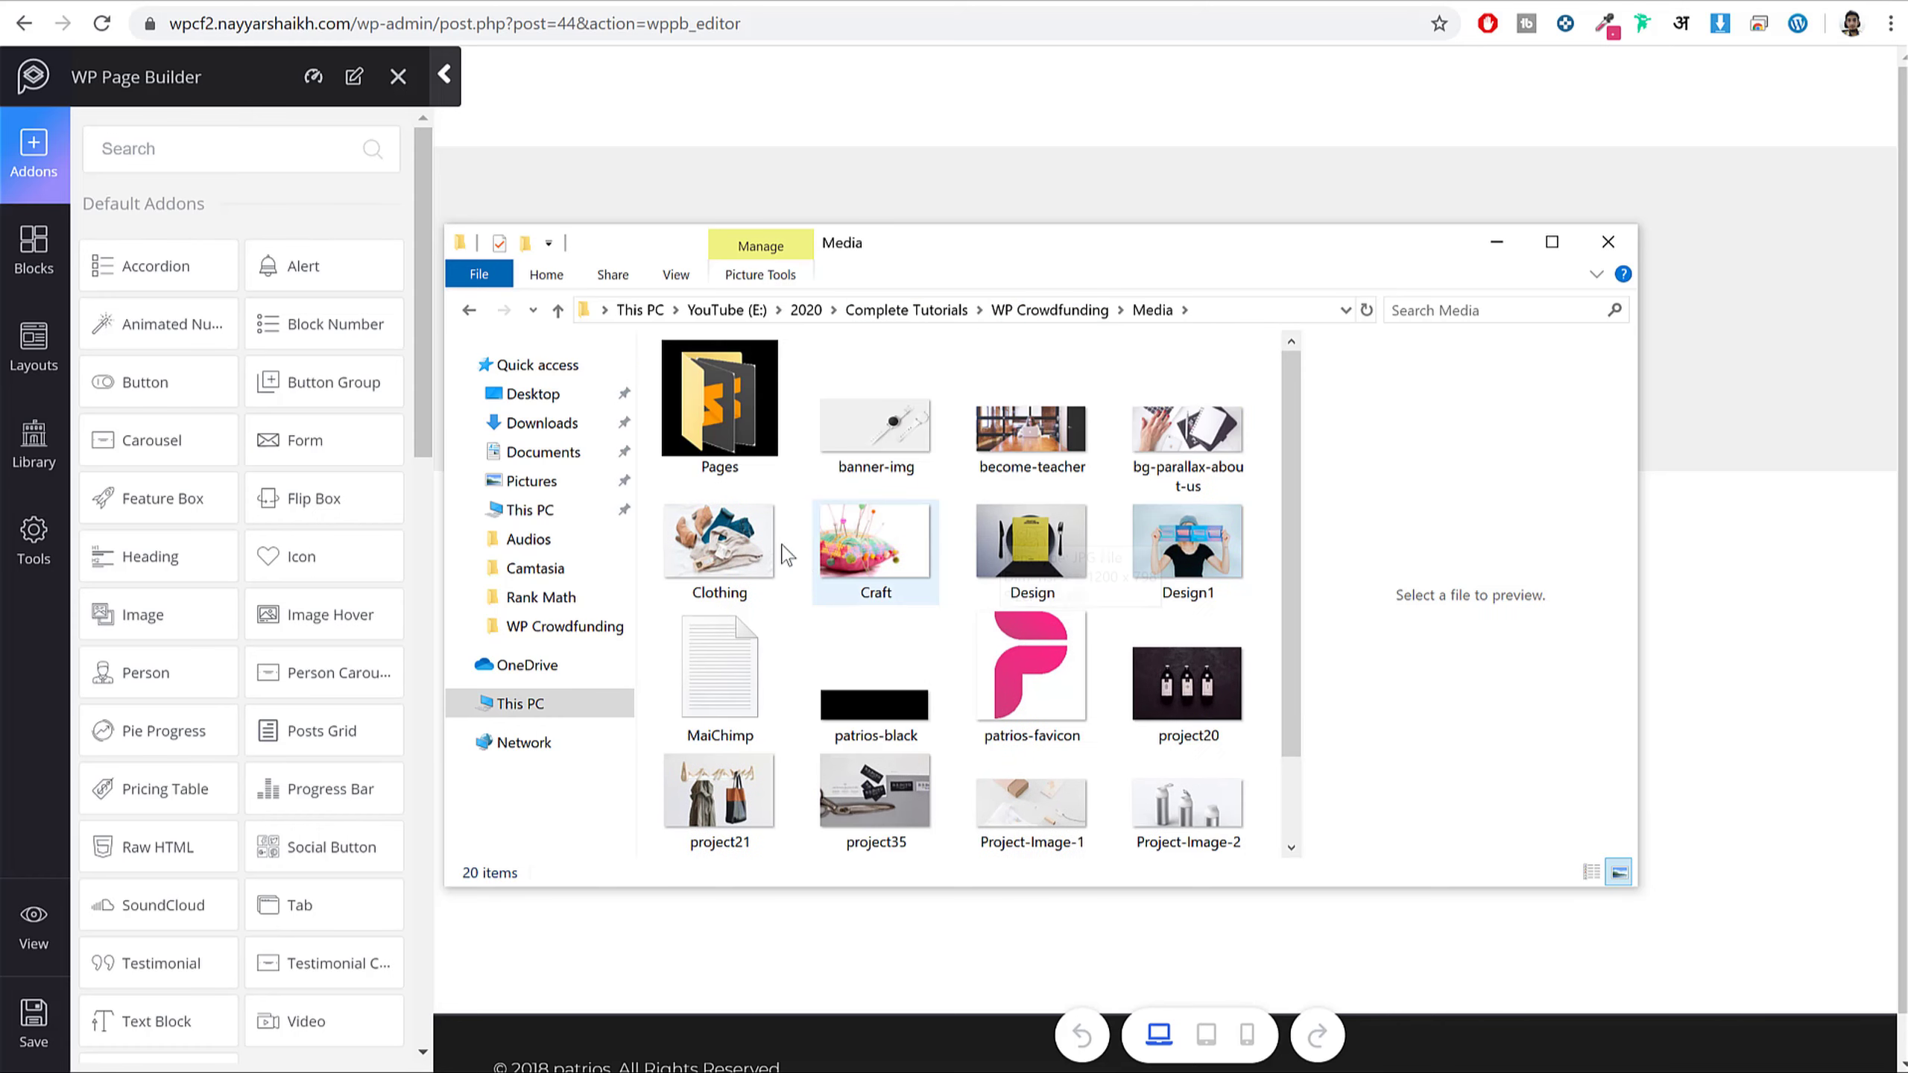
pyautogui.scroll(-1, 1131, 600)
pyautogui.scroll(1, 1134, 602)
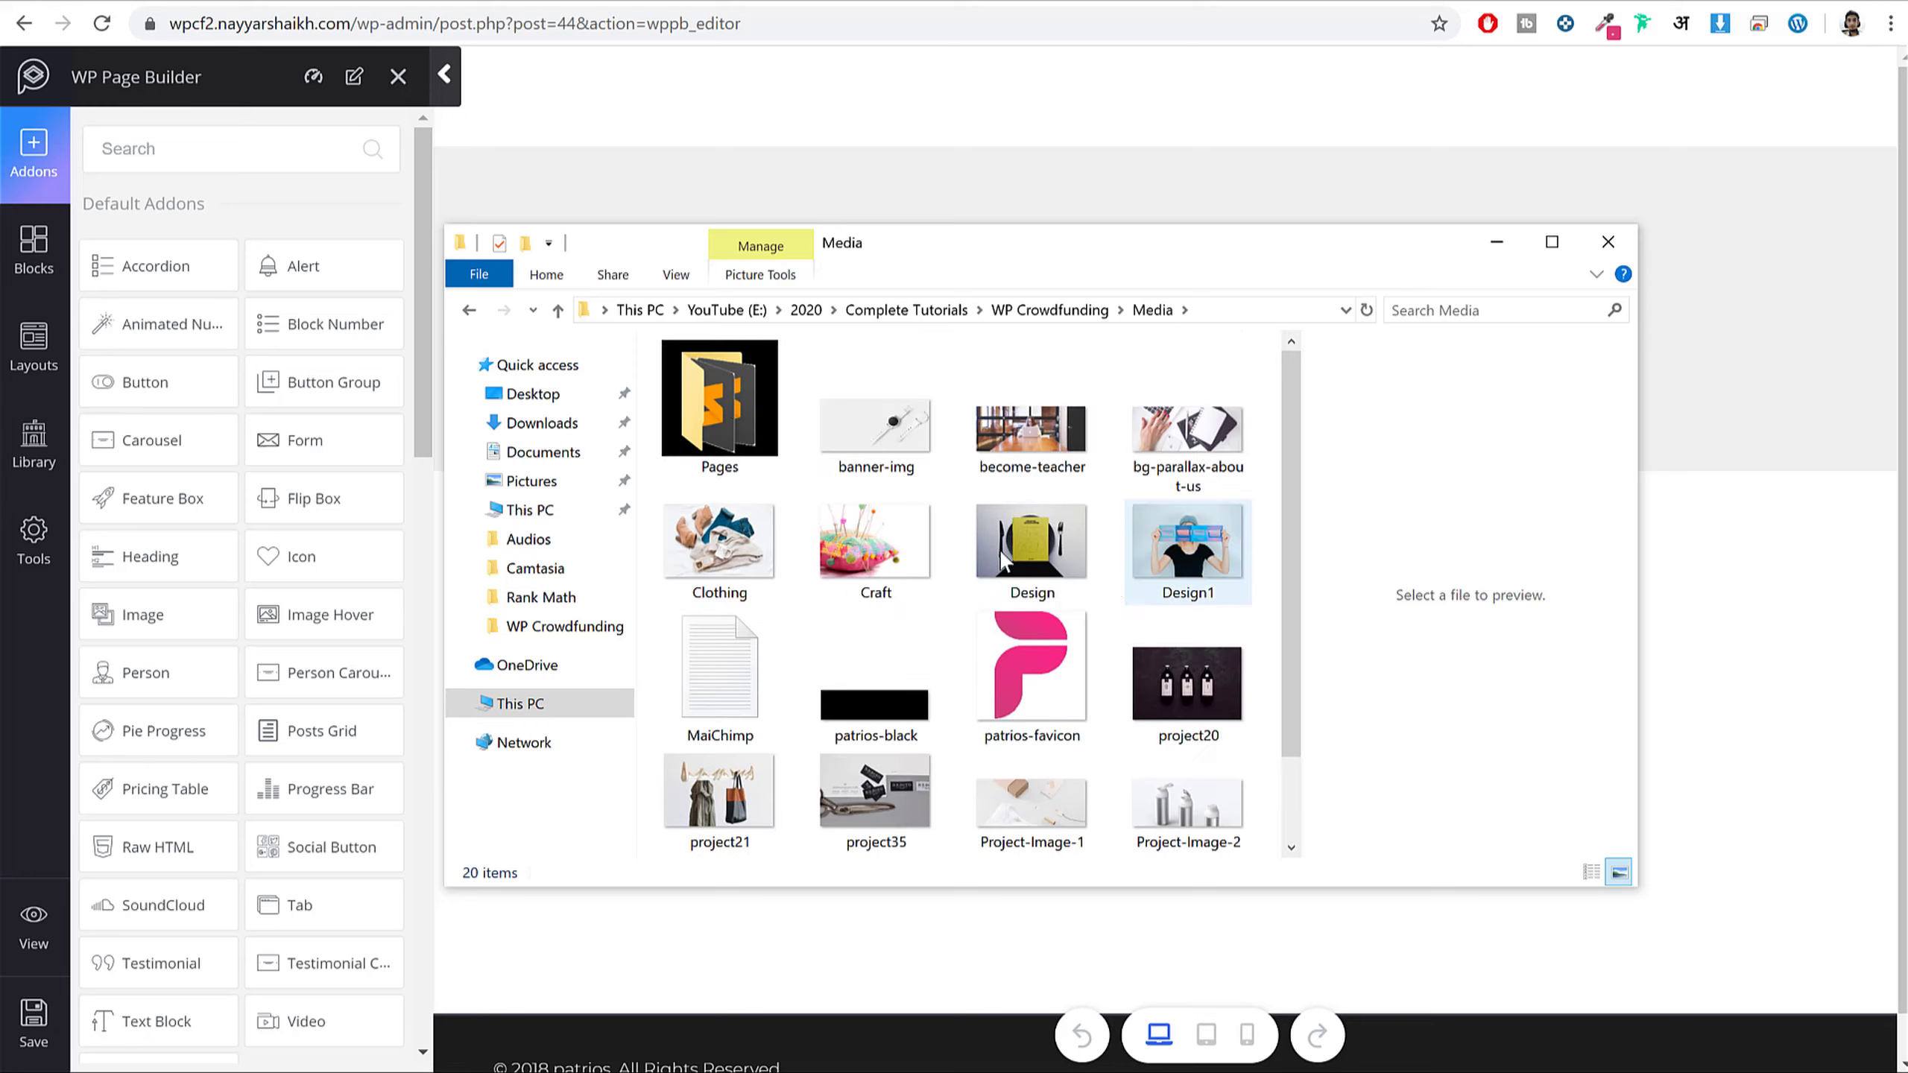
pyautogui.doubleClick(742, 406)
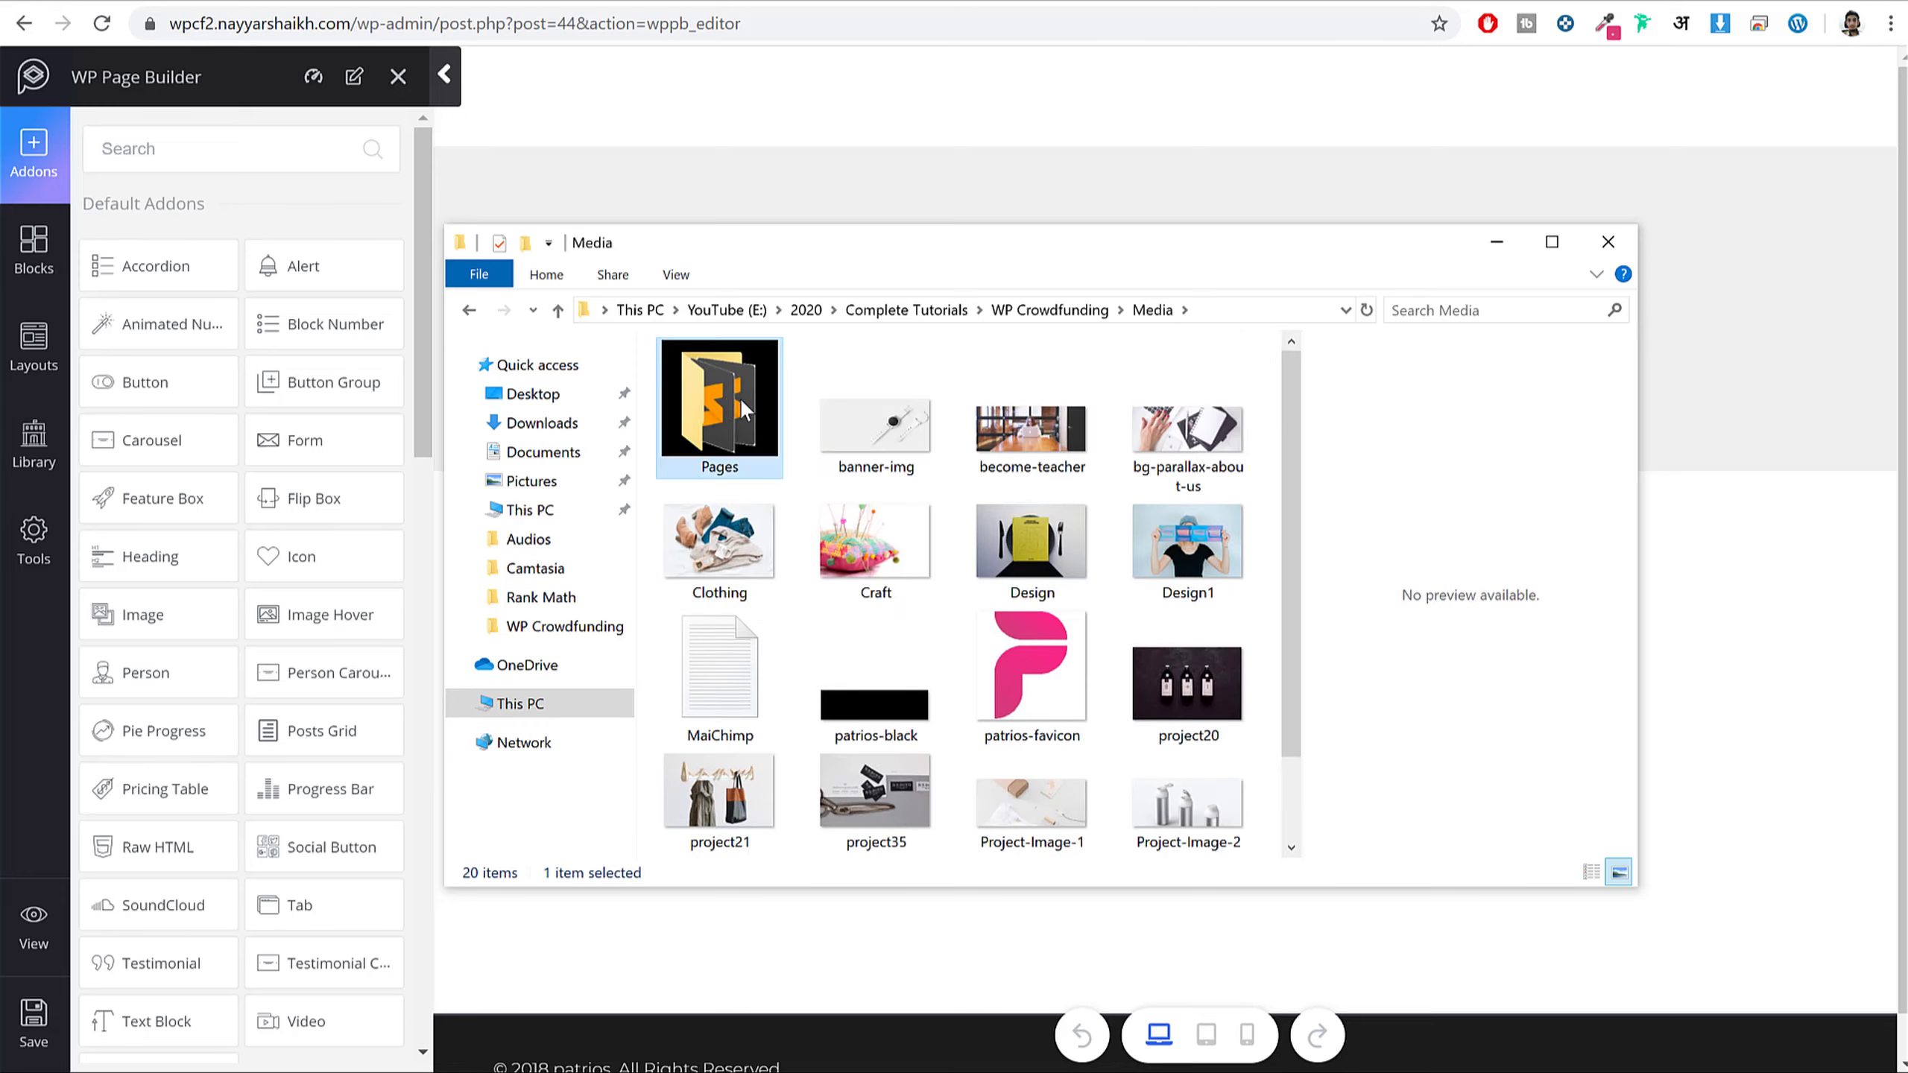
pyautogui.click(740, 392)
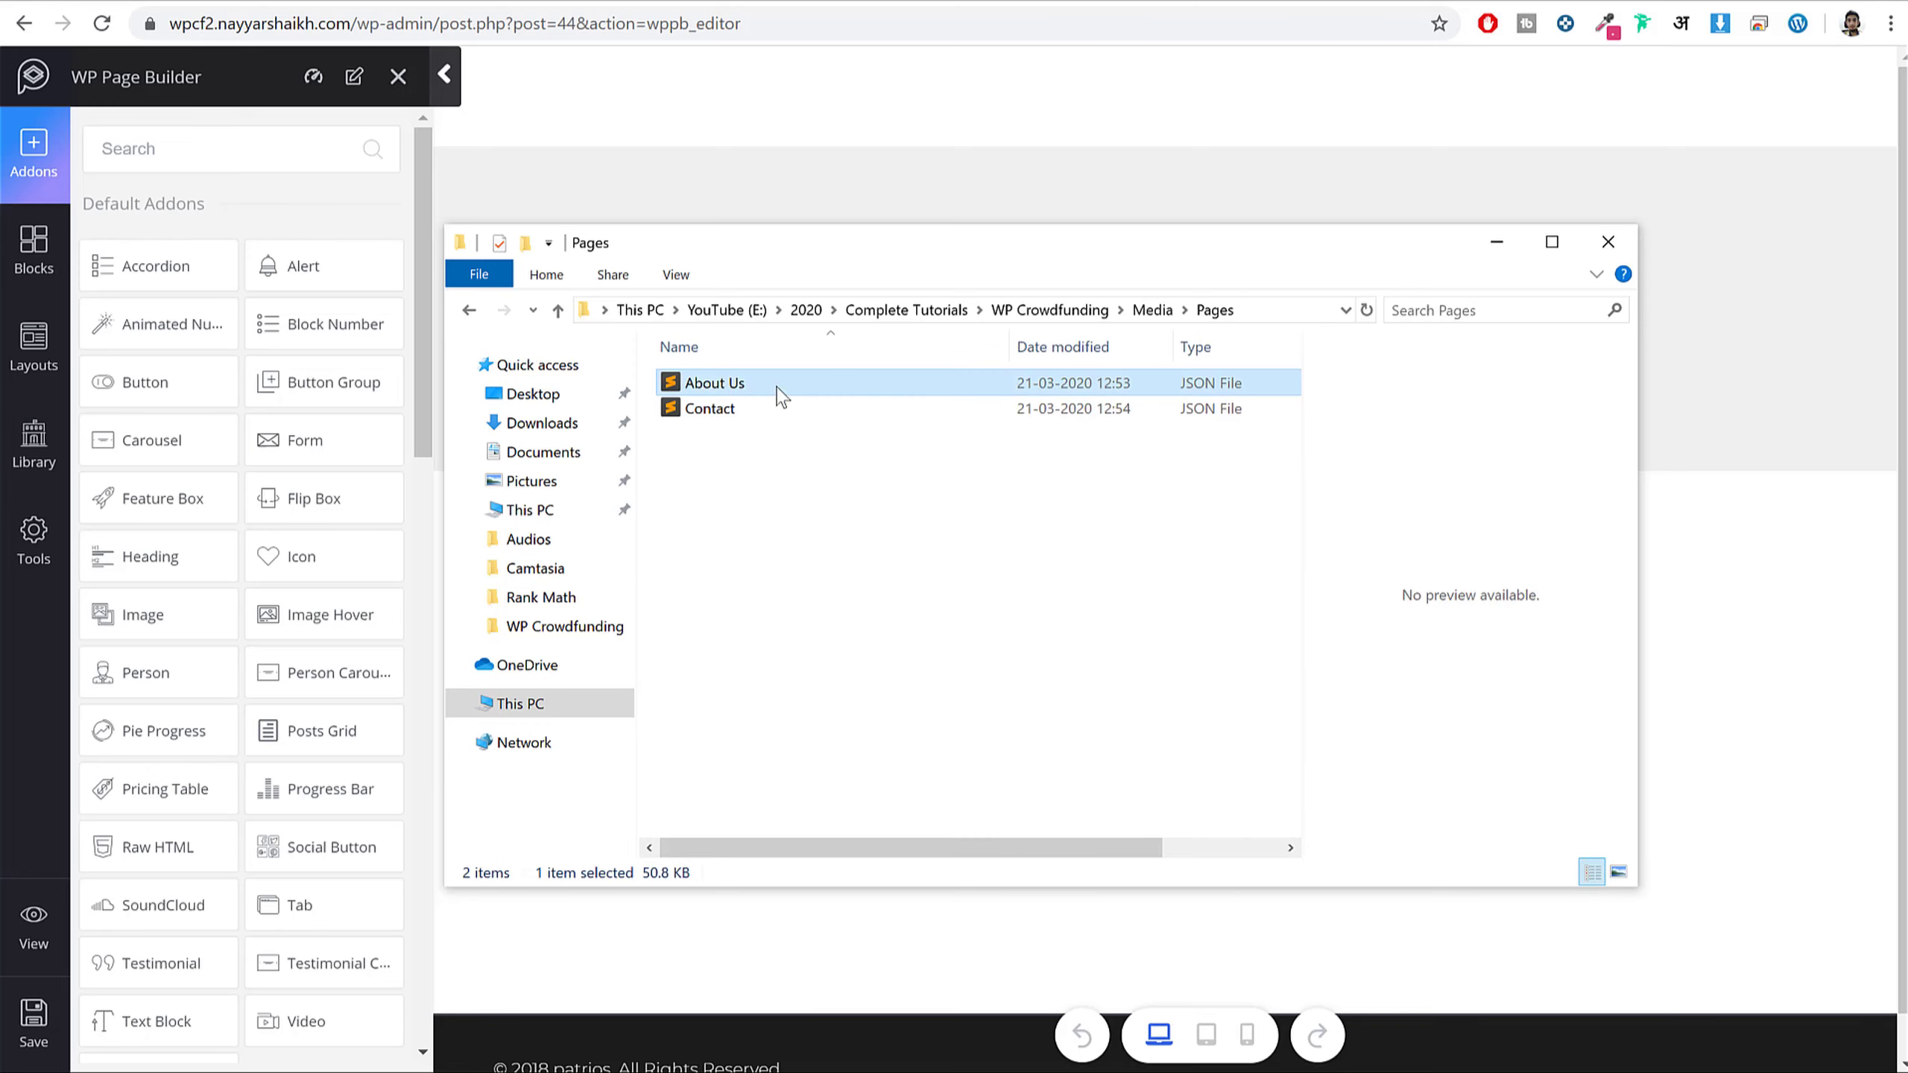
pyautogui.click(740, 410)
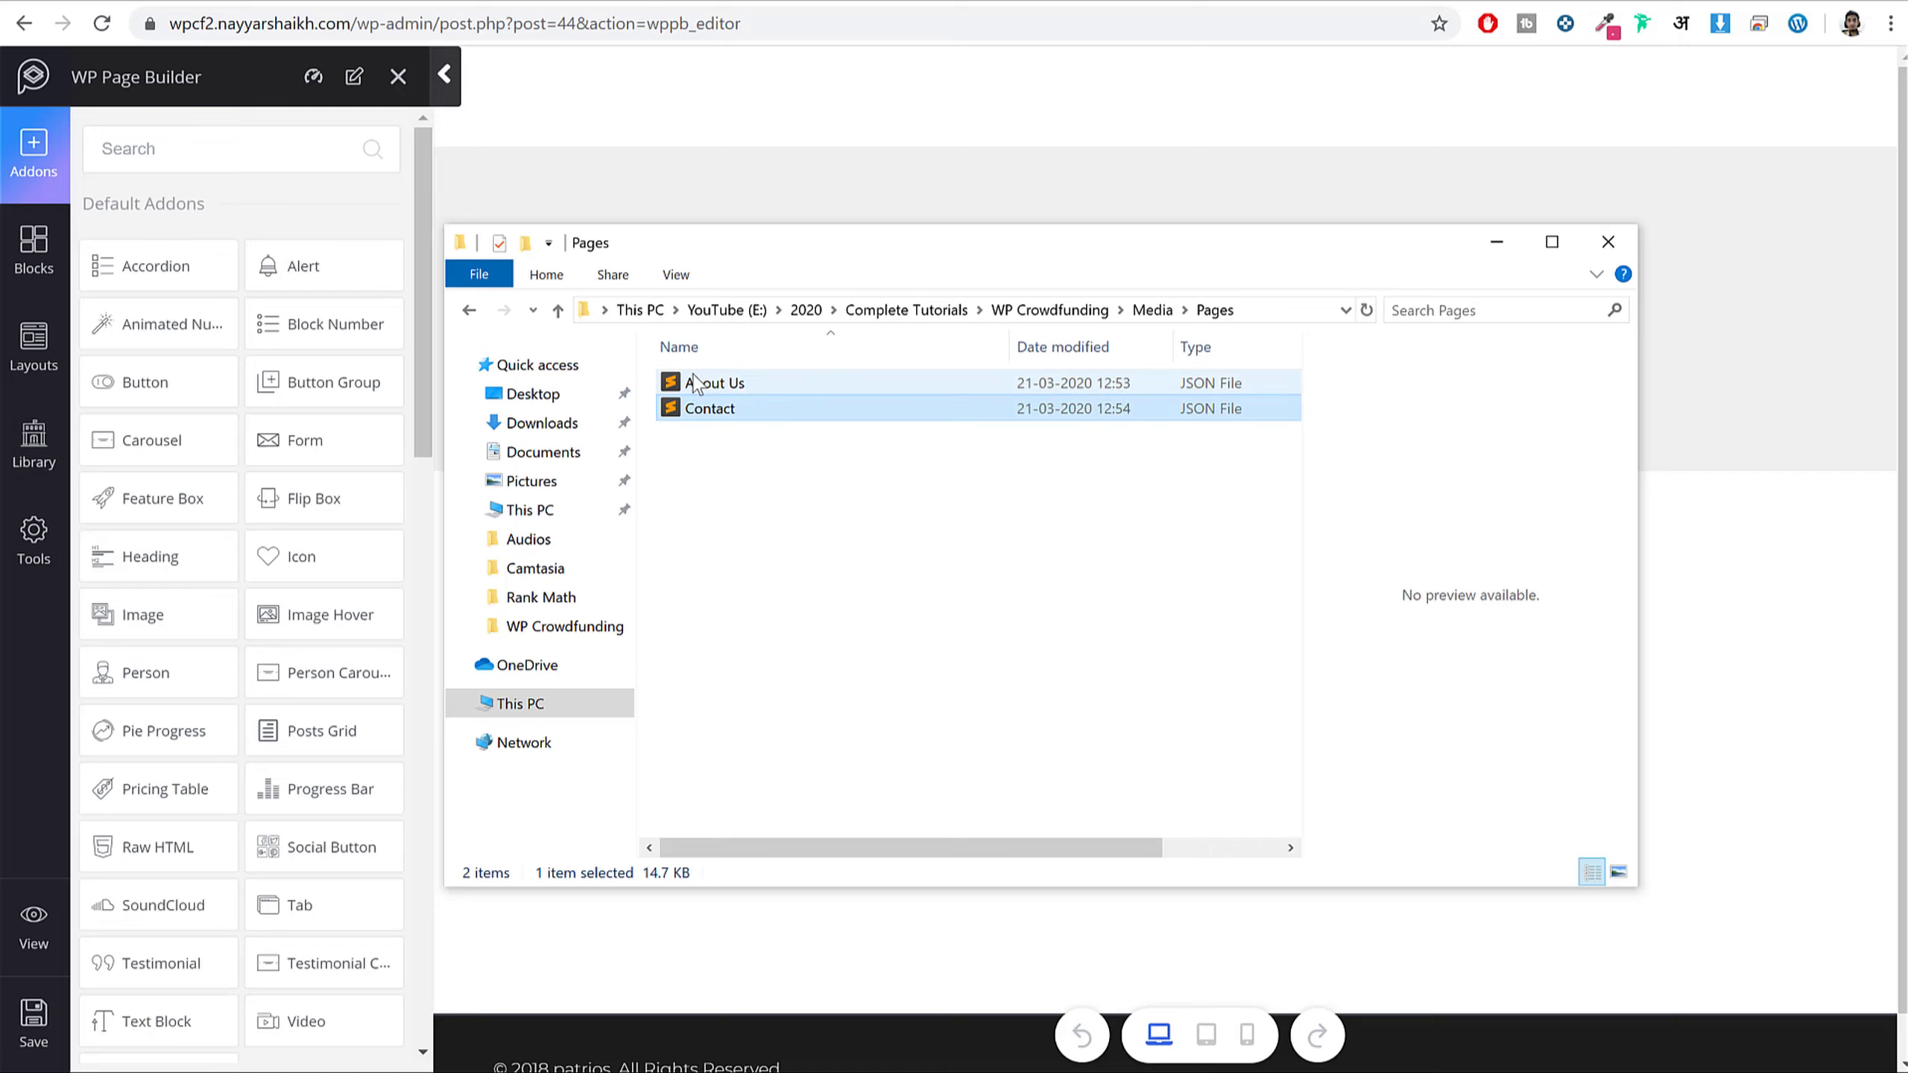
pyautogui.doubleClick(825, 388)
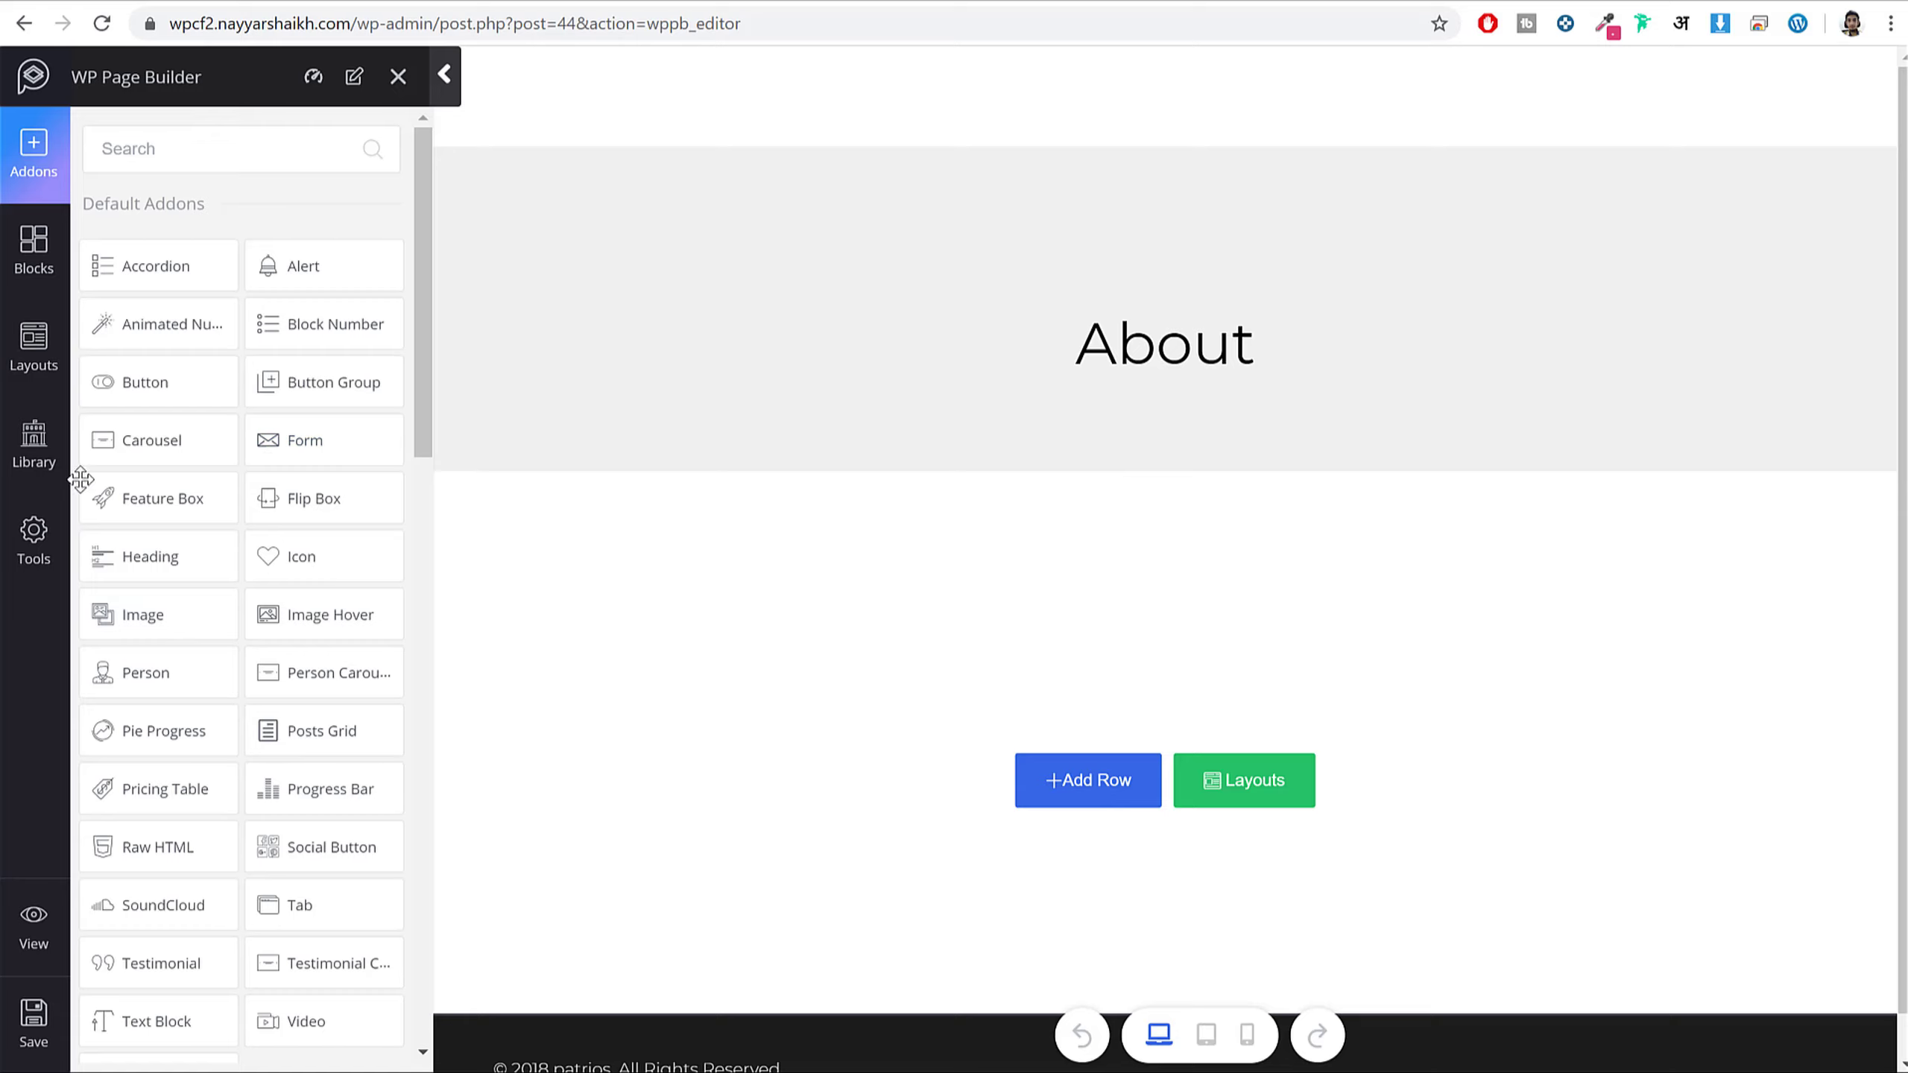
# - Import the About Us JSON file from the Pages folder into the About page
pyautogui.click(31, 552)
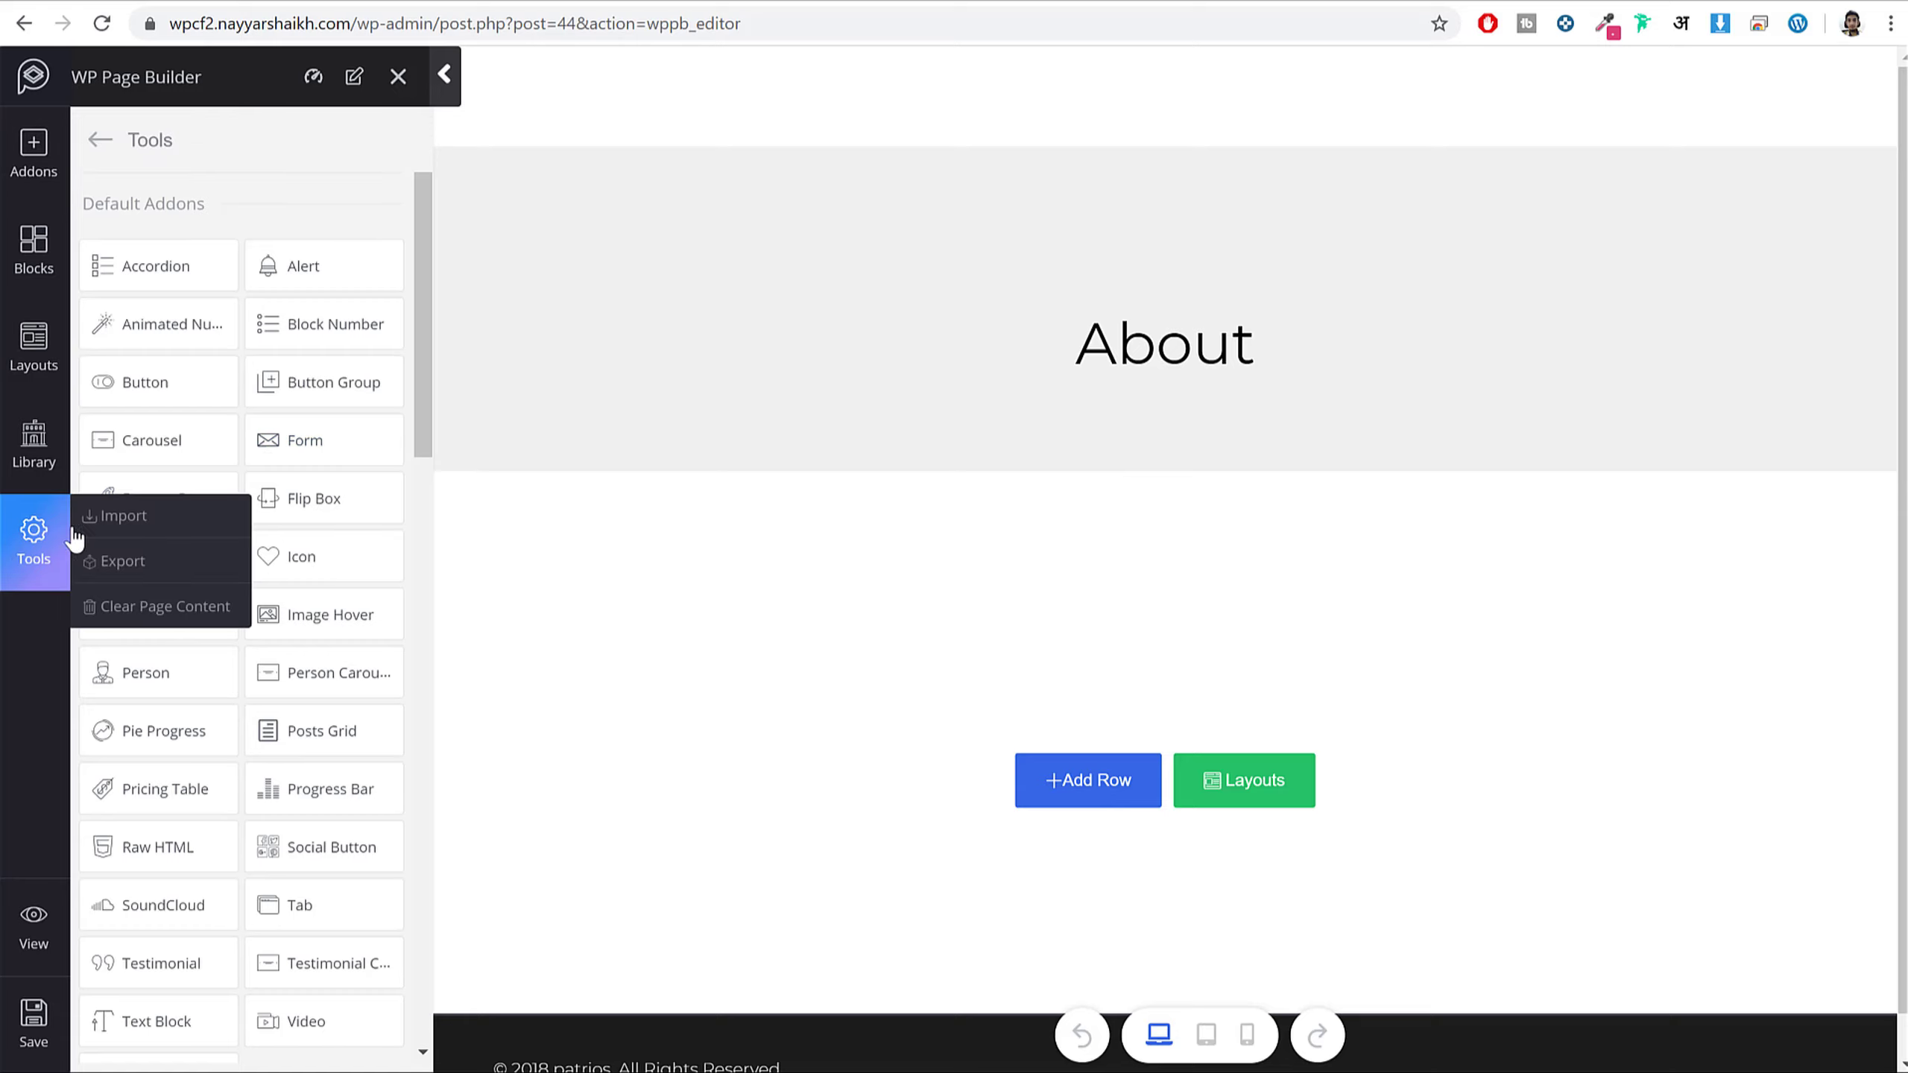
pyautogui.click(123, 519)
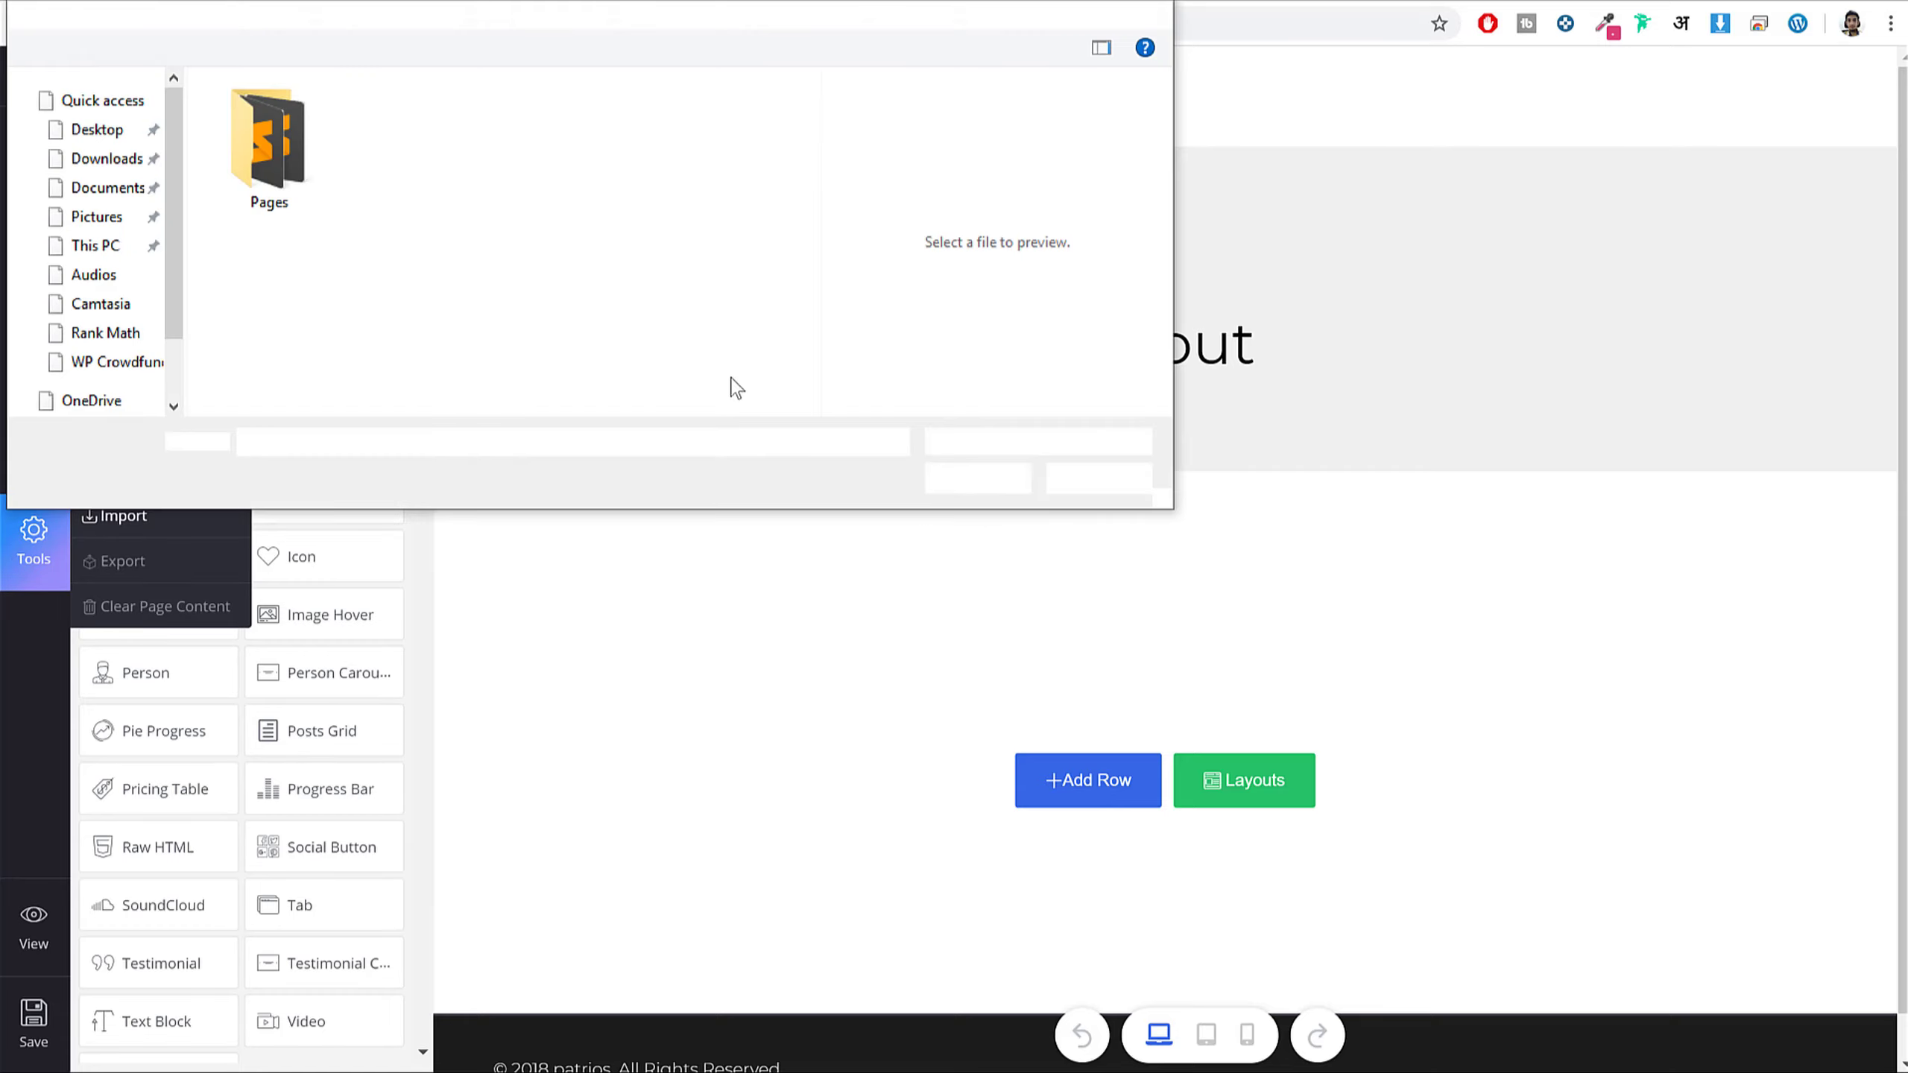
pyautogui.doubleClick(269, 143)
pyautogui.click(258, 119)
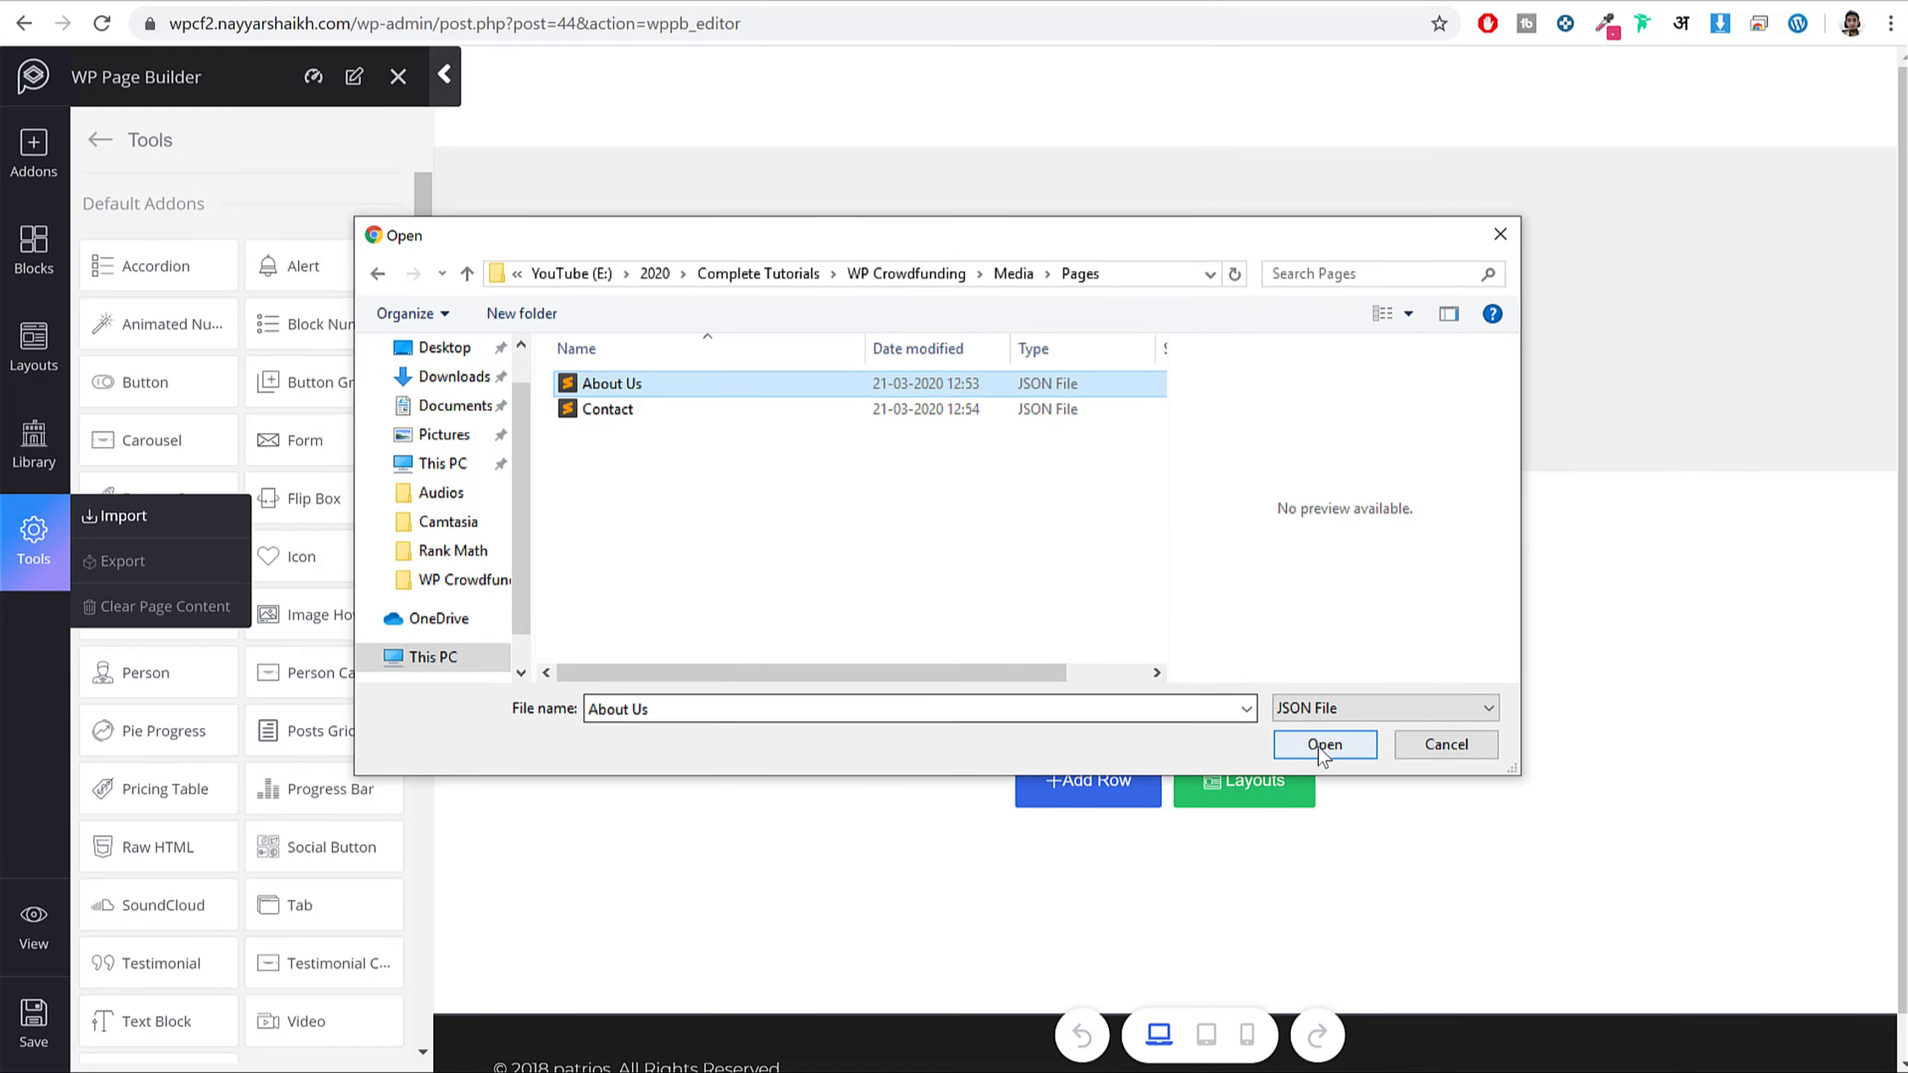
pyautogui.click(1322, 745)
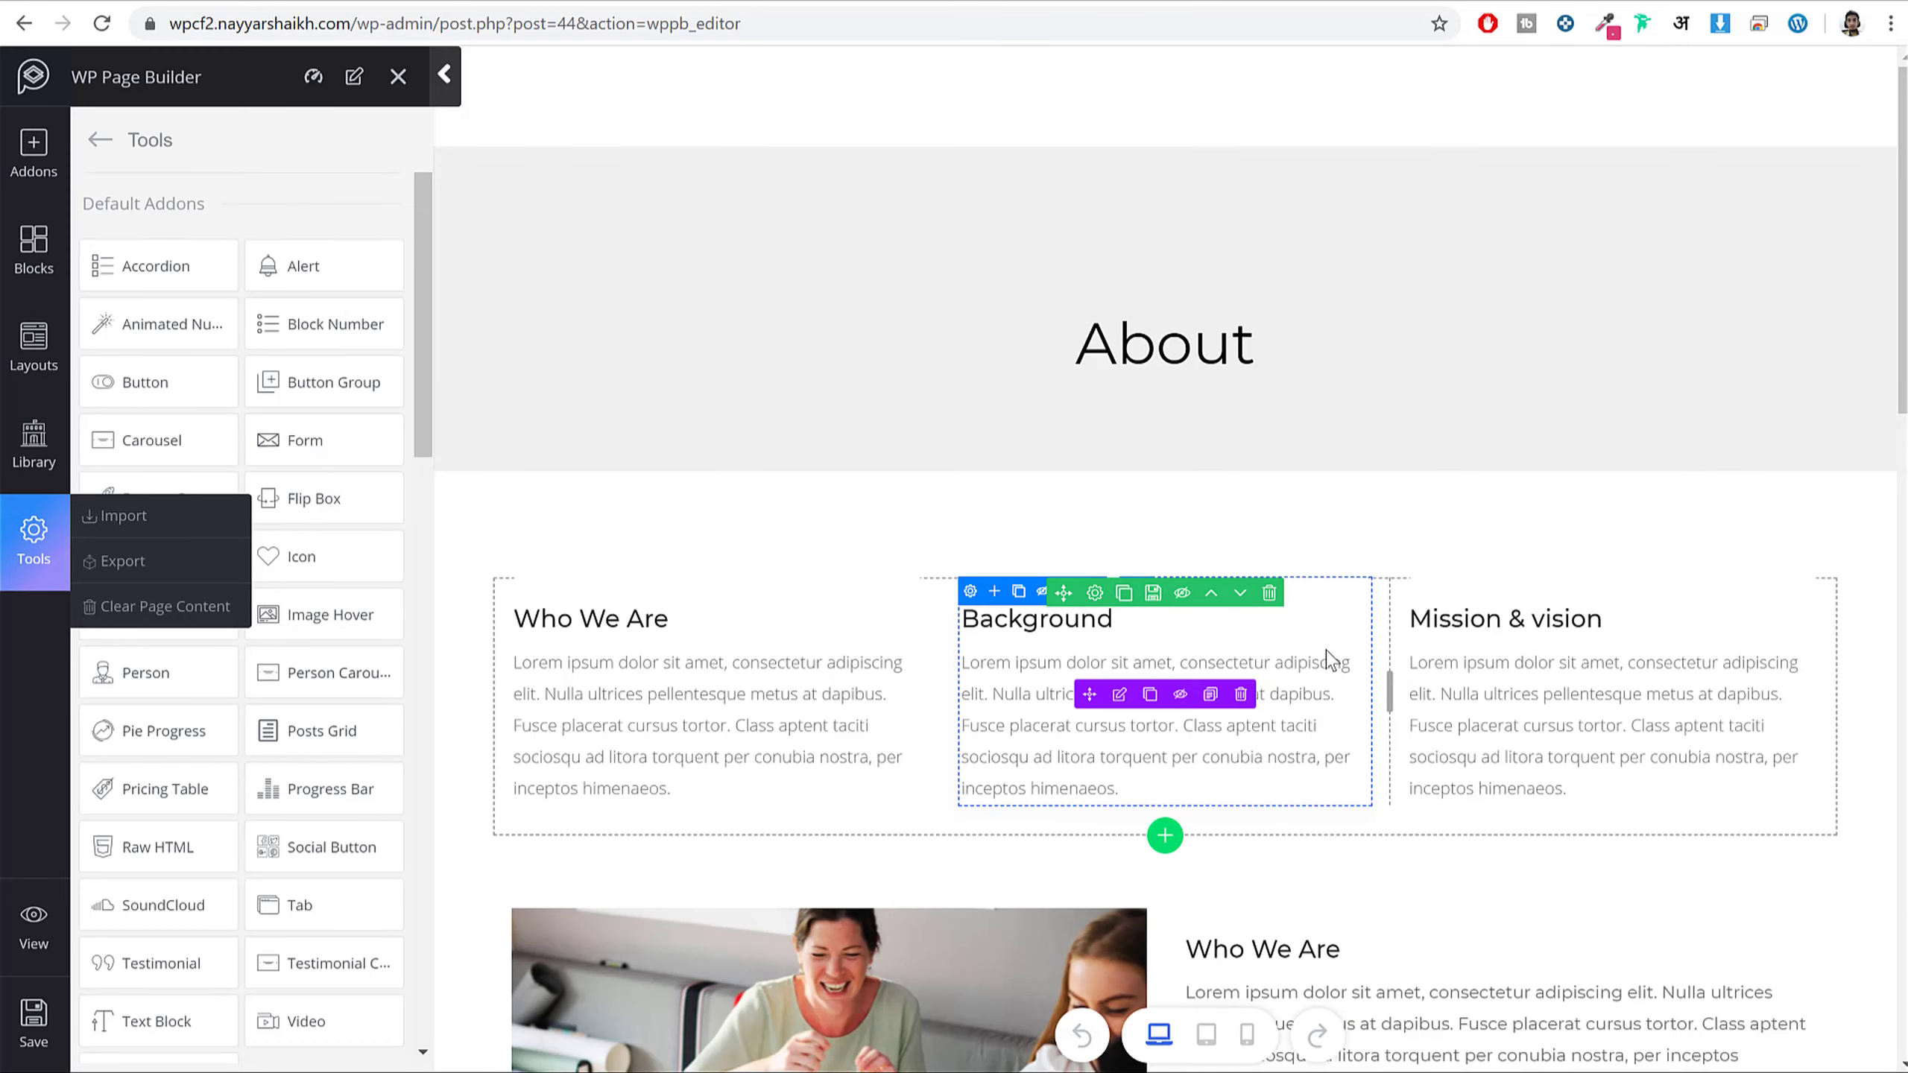
# - Look through the imported About layout from the intro columns down to the Discover Idea section
pyautogui.scroll(-5, 1699, 579)
pyautogui.scroll(-15, 1700, 594)
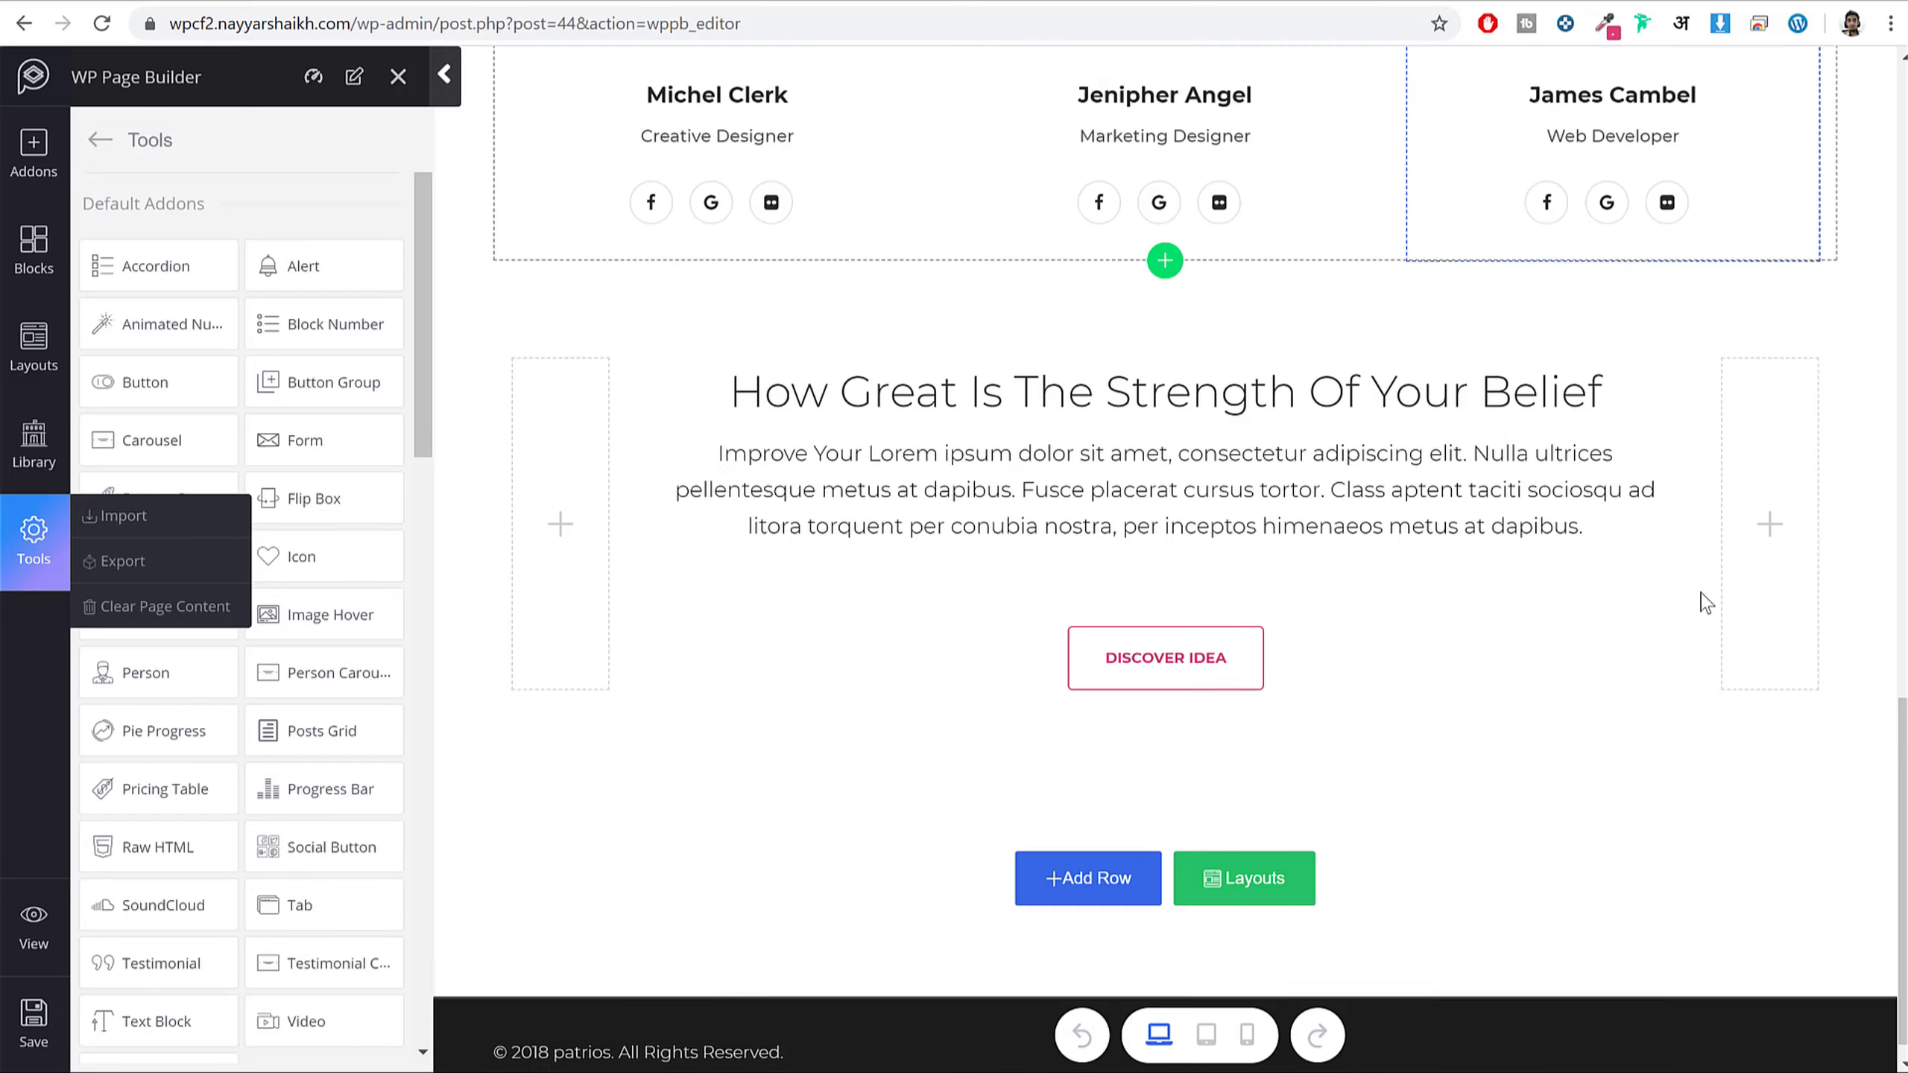
pyautogui.scroll(5, 1701, 602)
pyautogui.scroll(8, 1707, 629)
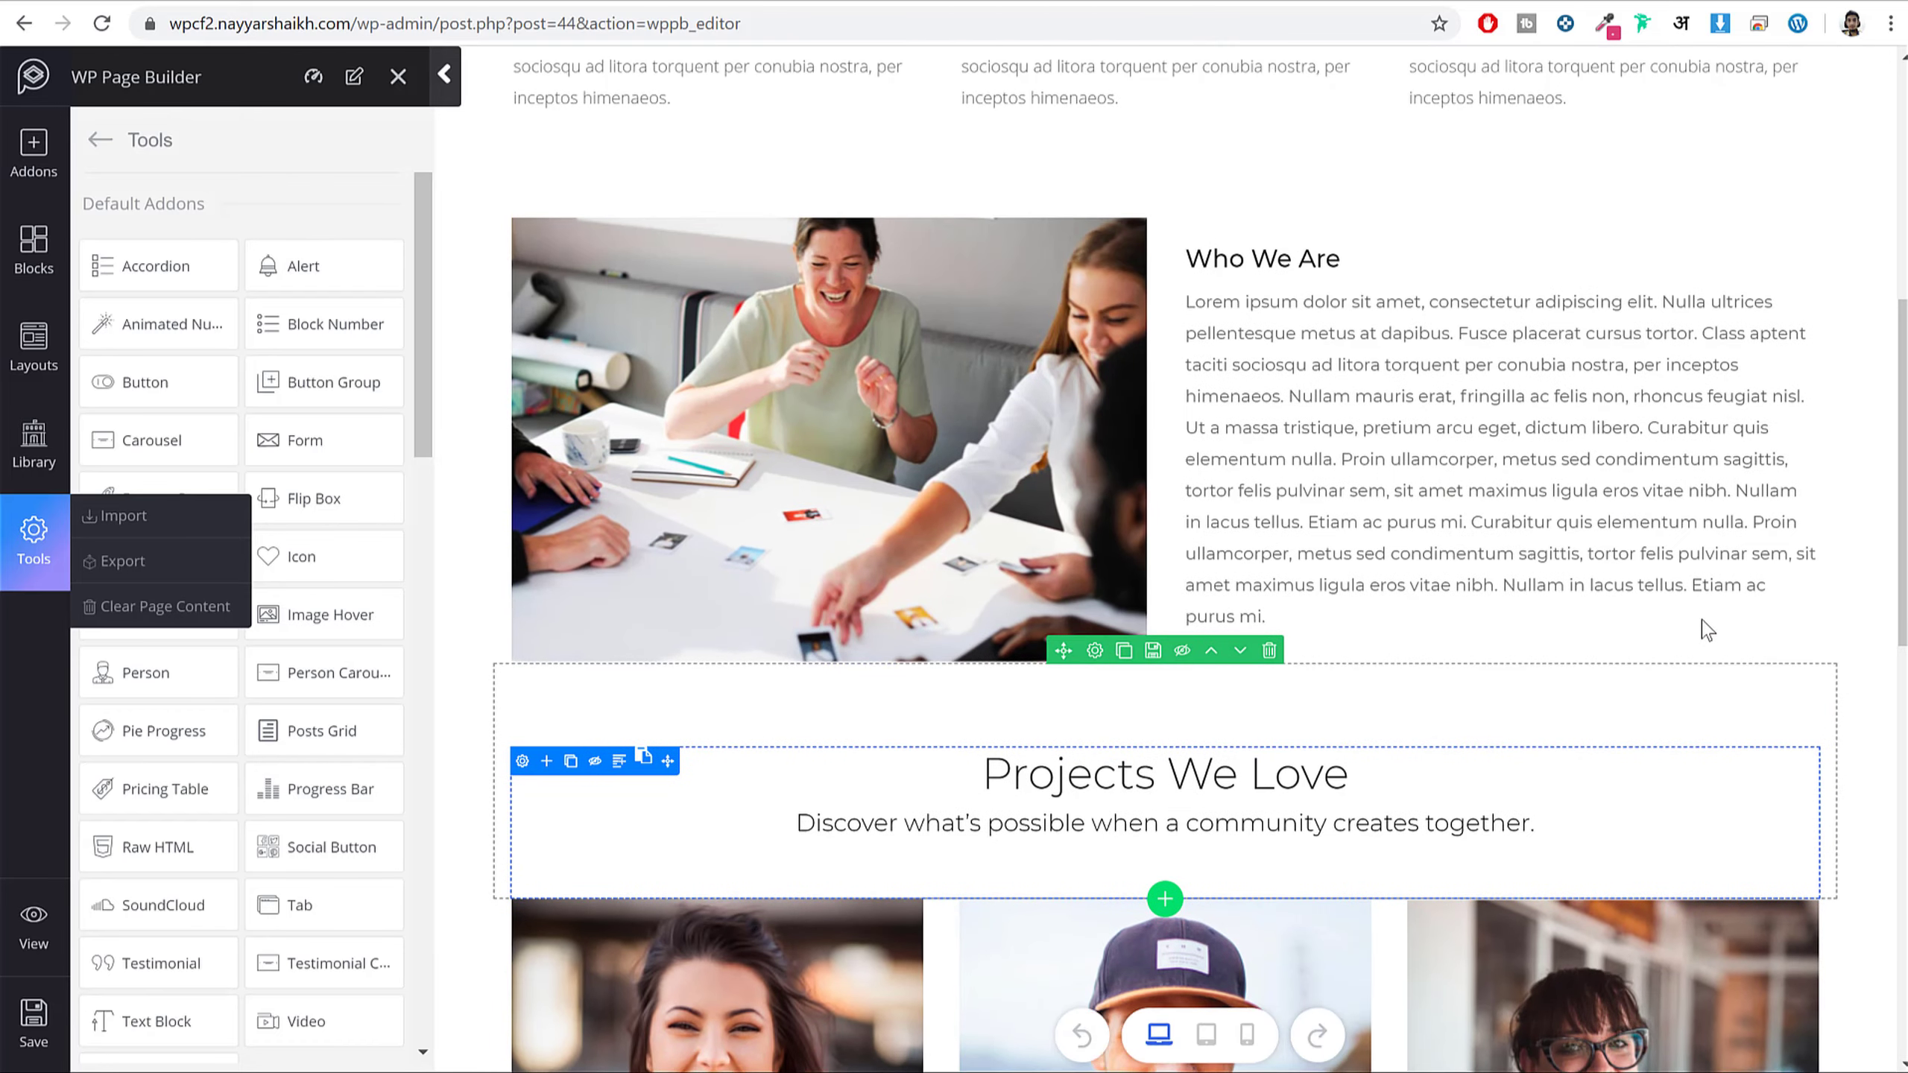
pyautogui.scroll(-2, 1579, 610)
pyautogui.scroll(3, 1699, 609)
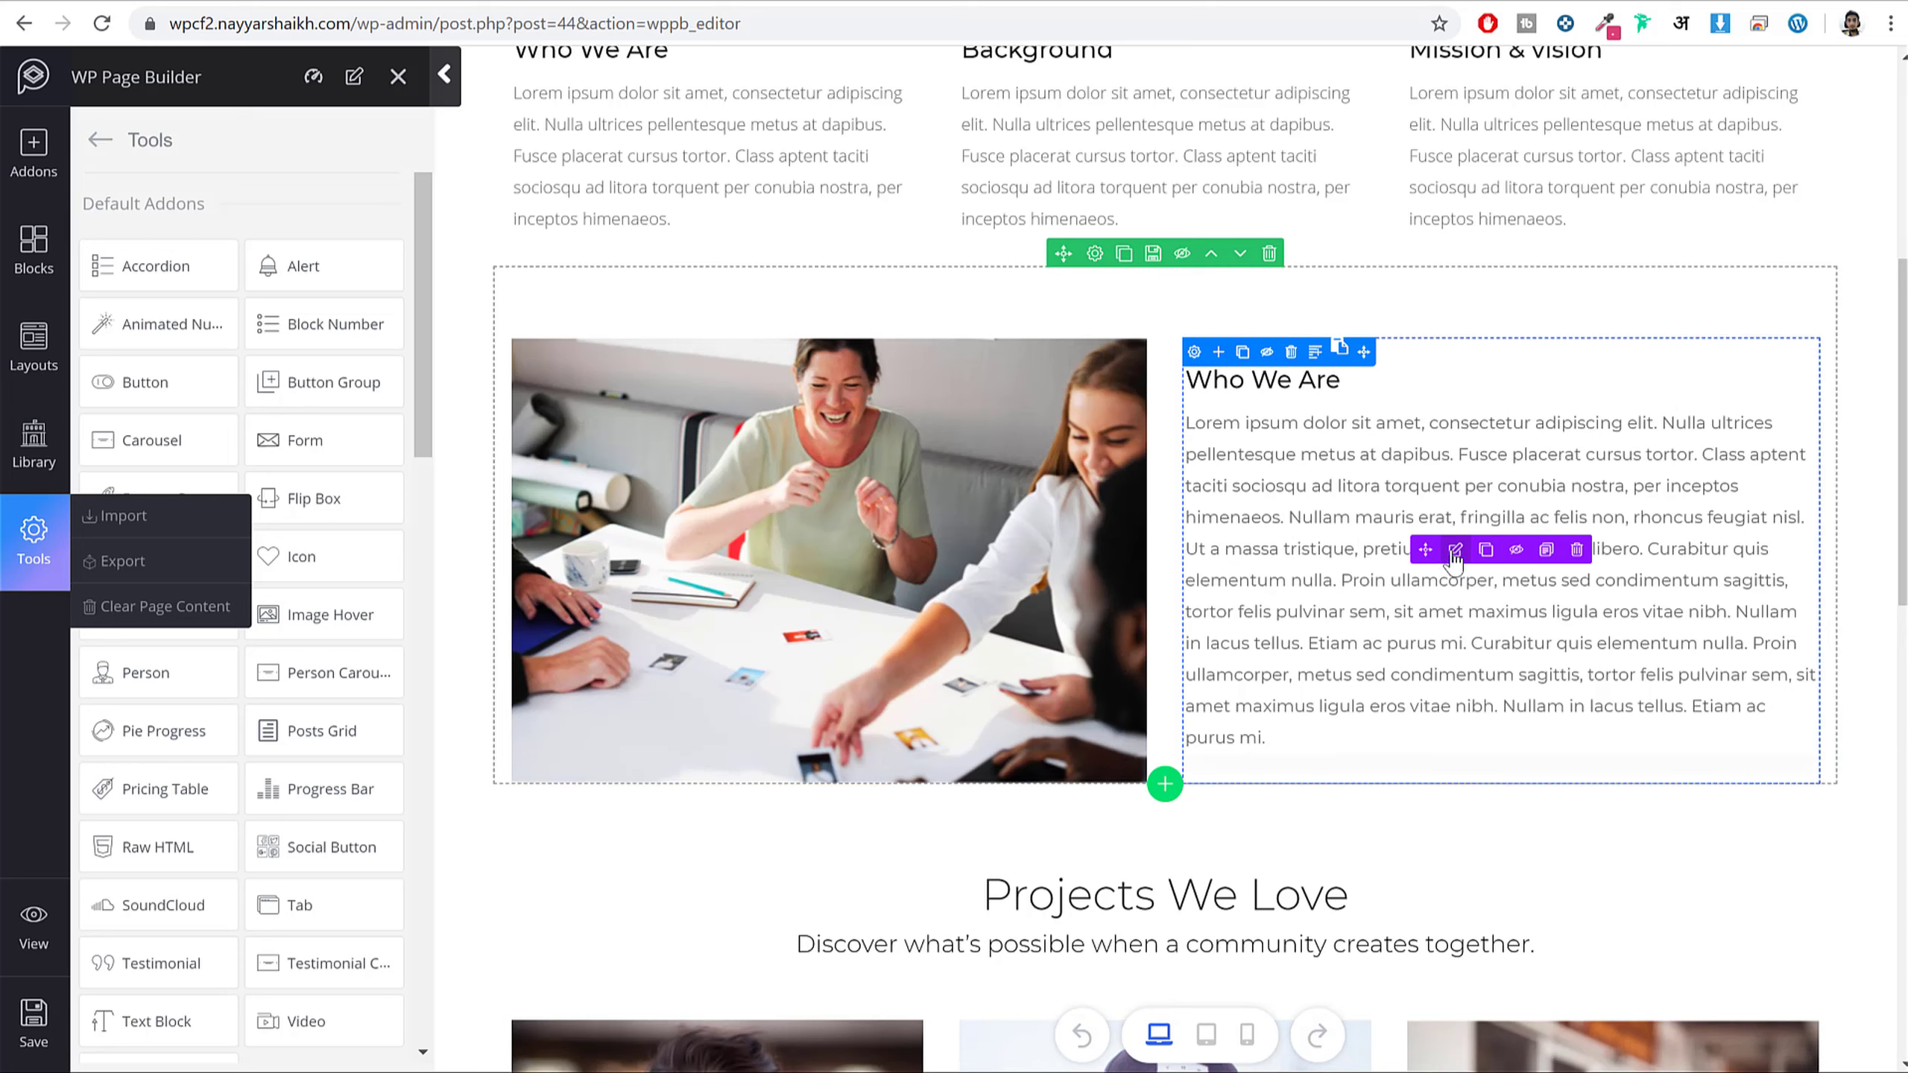
# - Inspect the editable intro text of the Who We Are box beside the photo and the settings of the middle team member
pyautogui.scroll(-5, 259, 721)
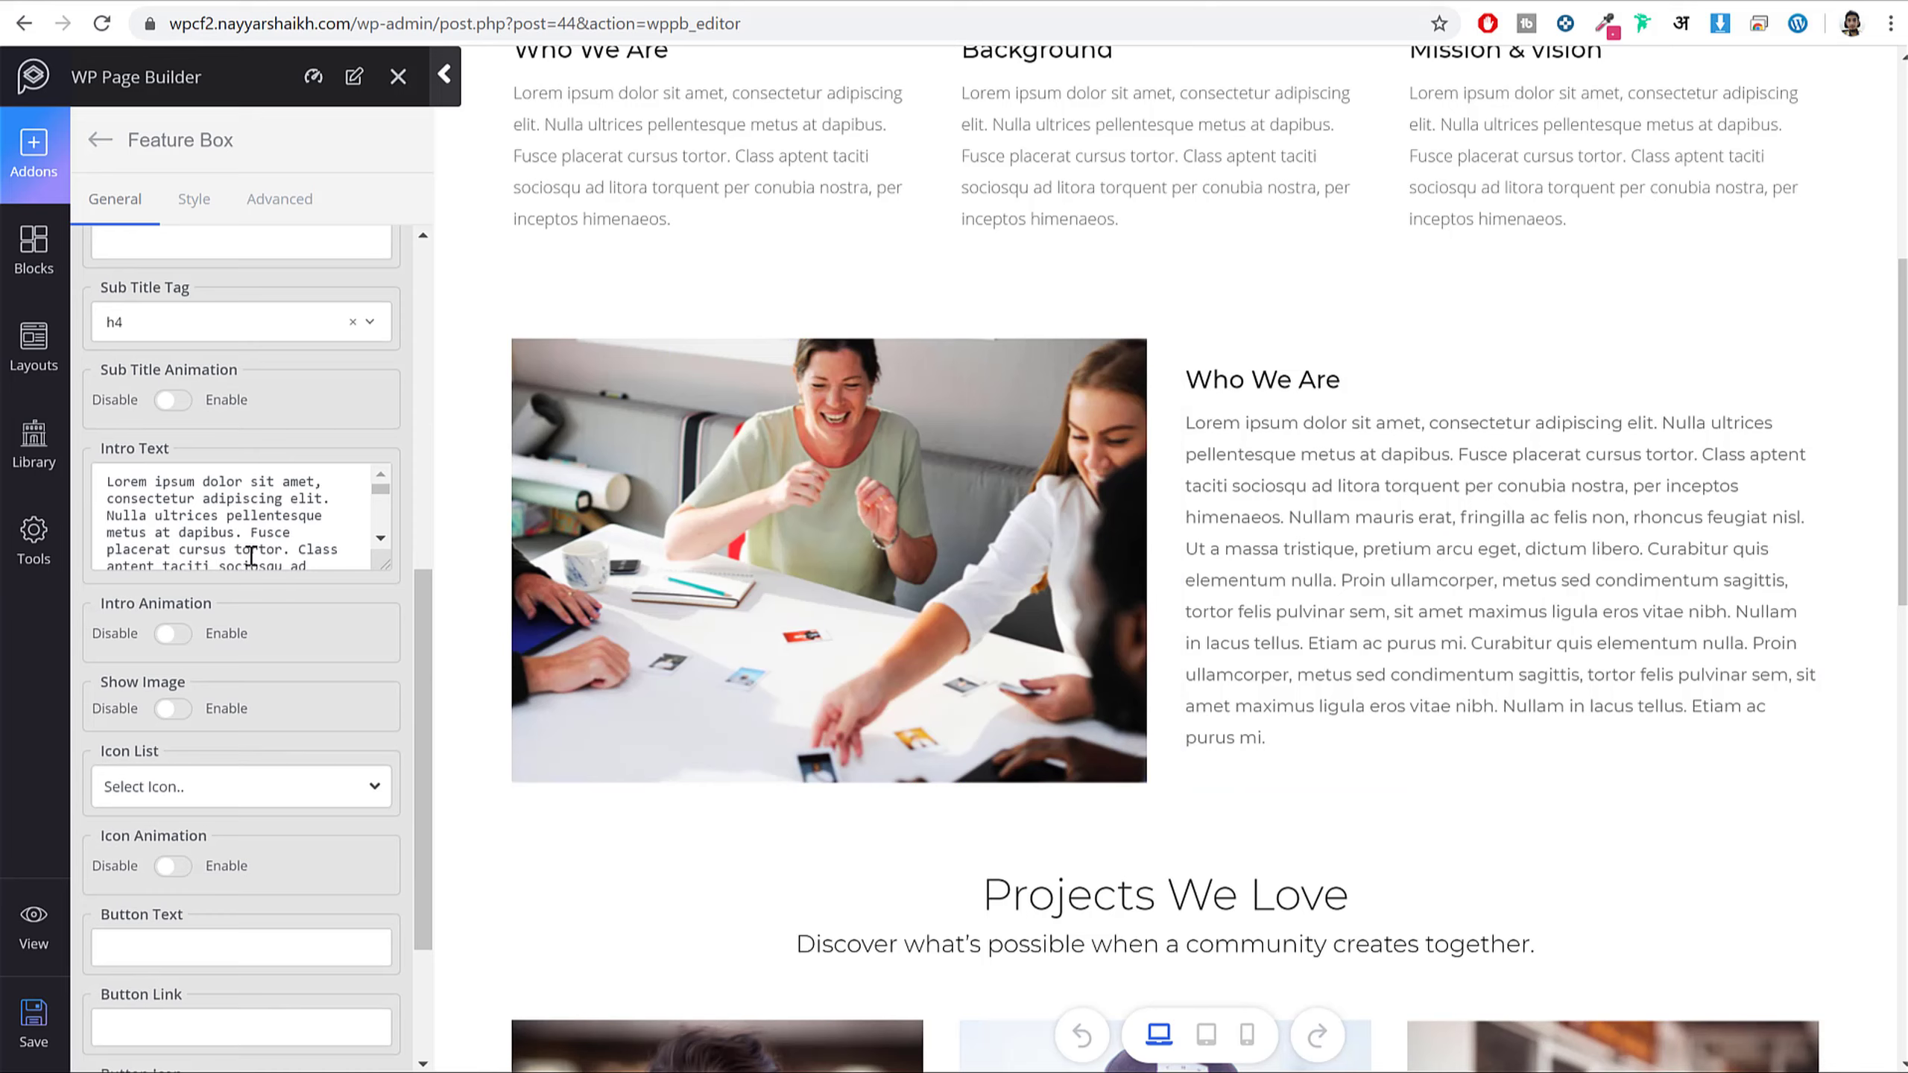
pyautogui.moveTo(183, 513); pyautogui.dragTo(292, 575)
pyautogui.scroll(-5, 1185, 706)
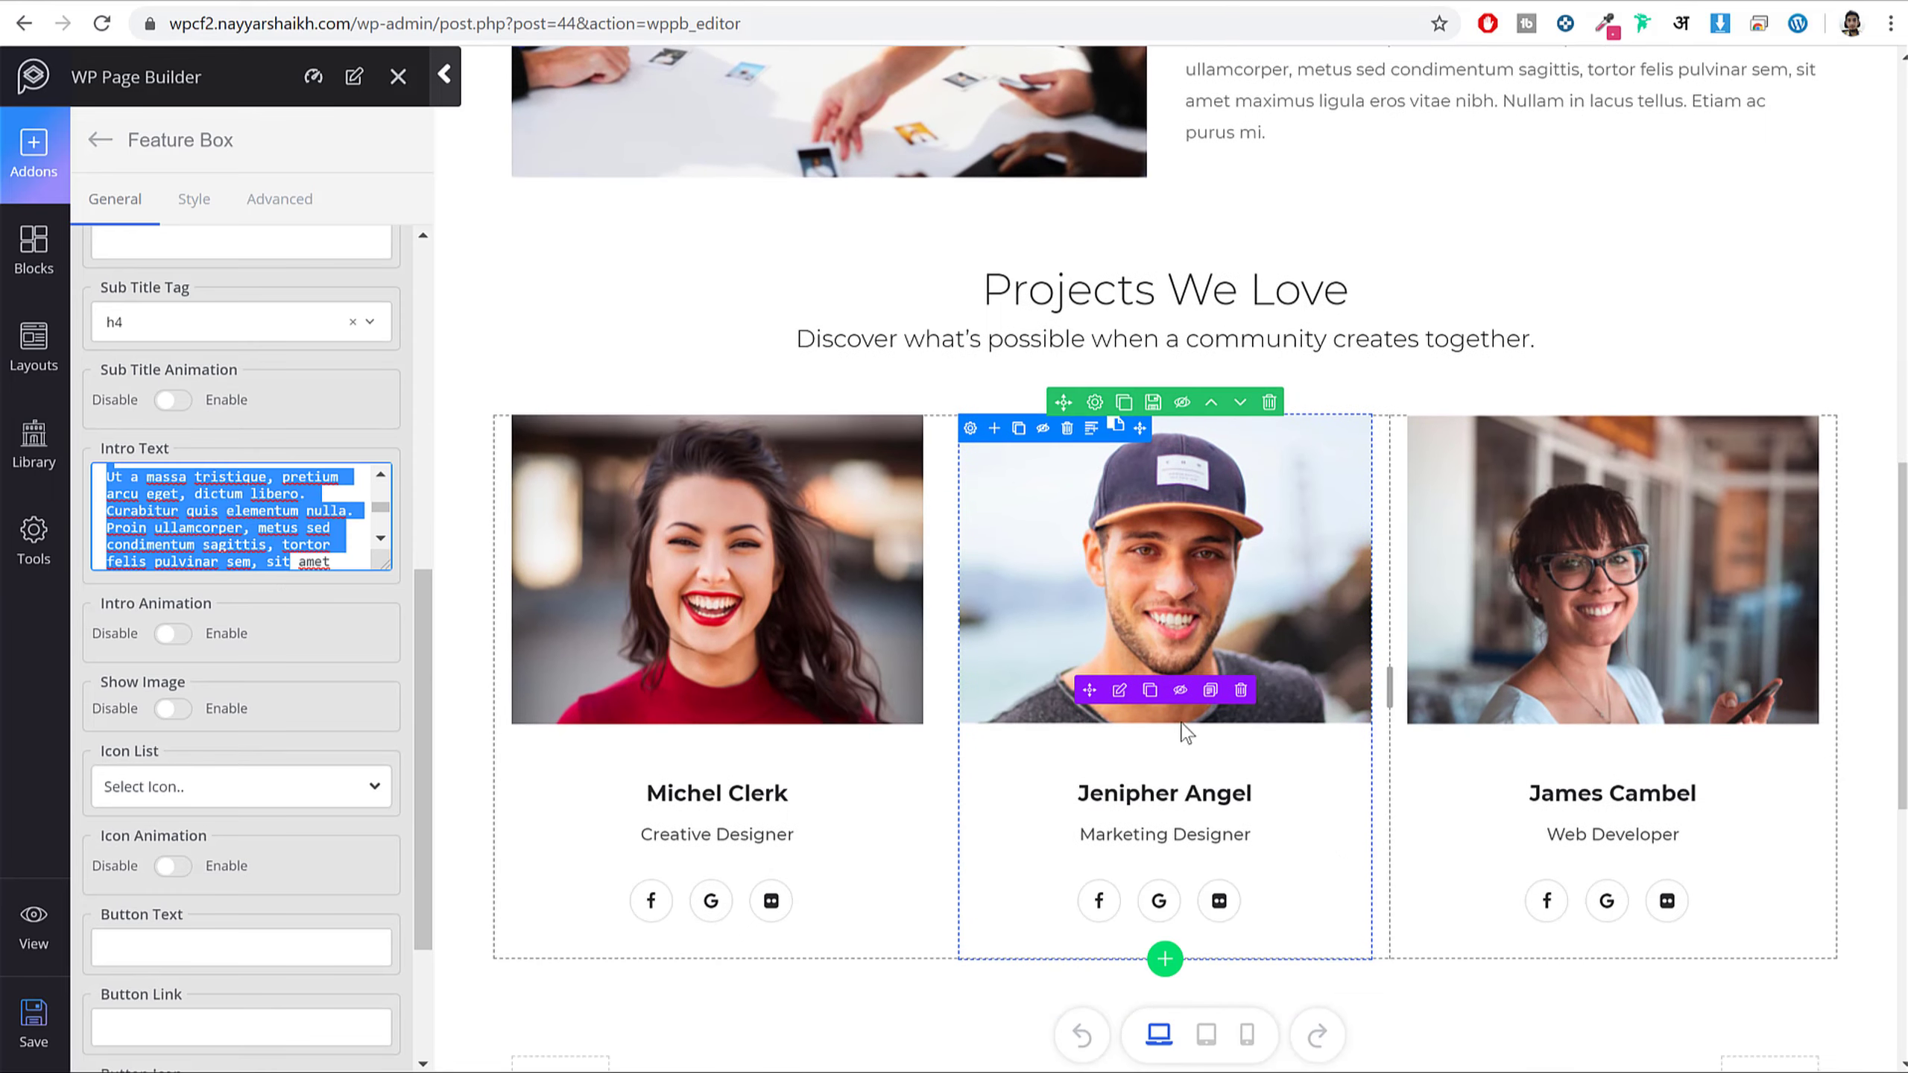
pyautogui.click(1119, 690)
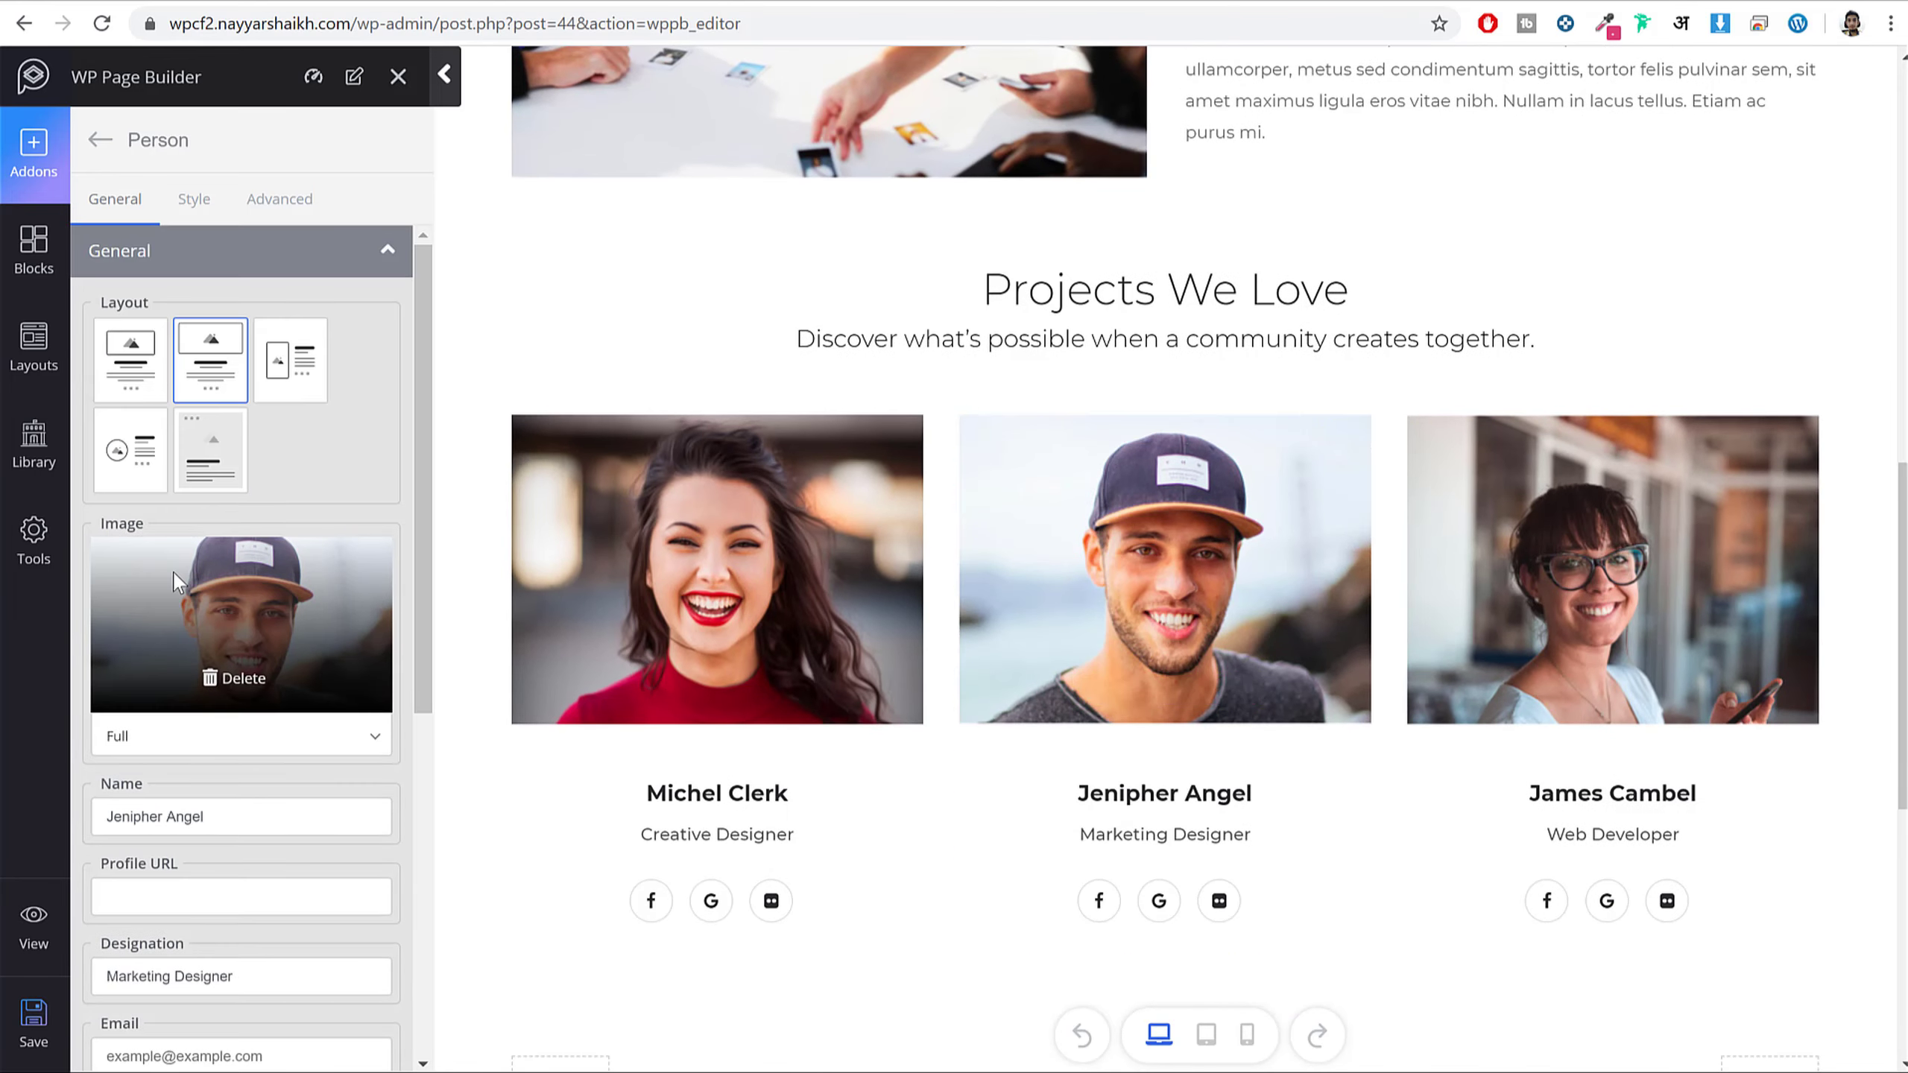
pyautogui.scroll(-7, 1073, 630)
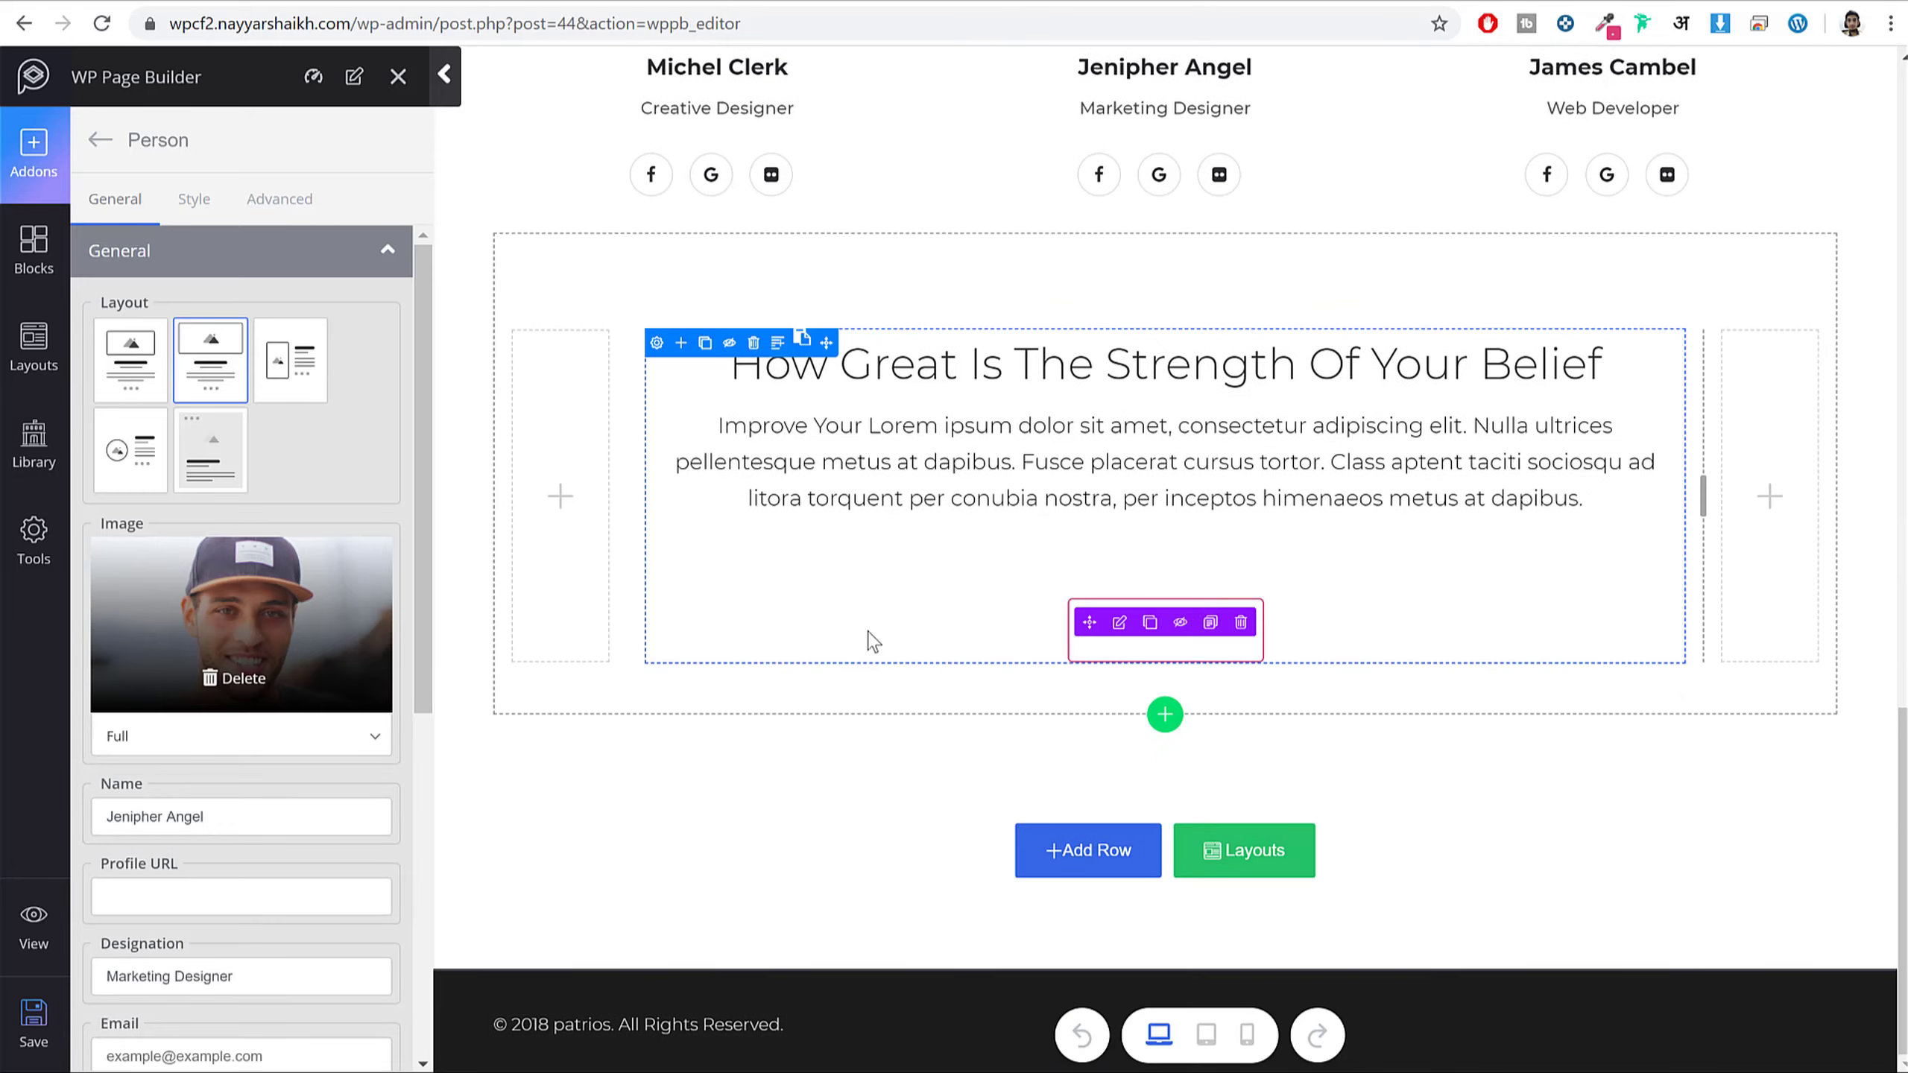
pyautogui.scroll(8, 1301, 751)
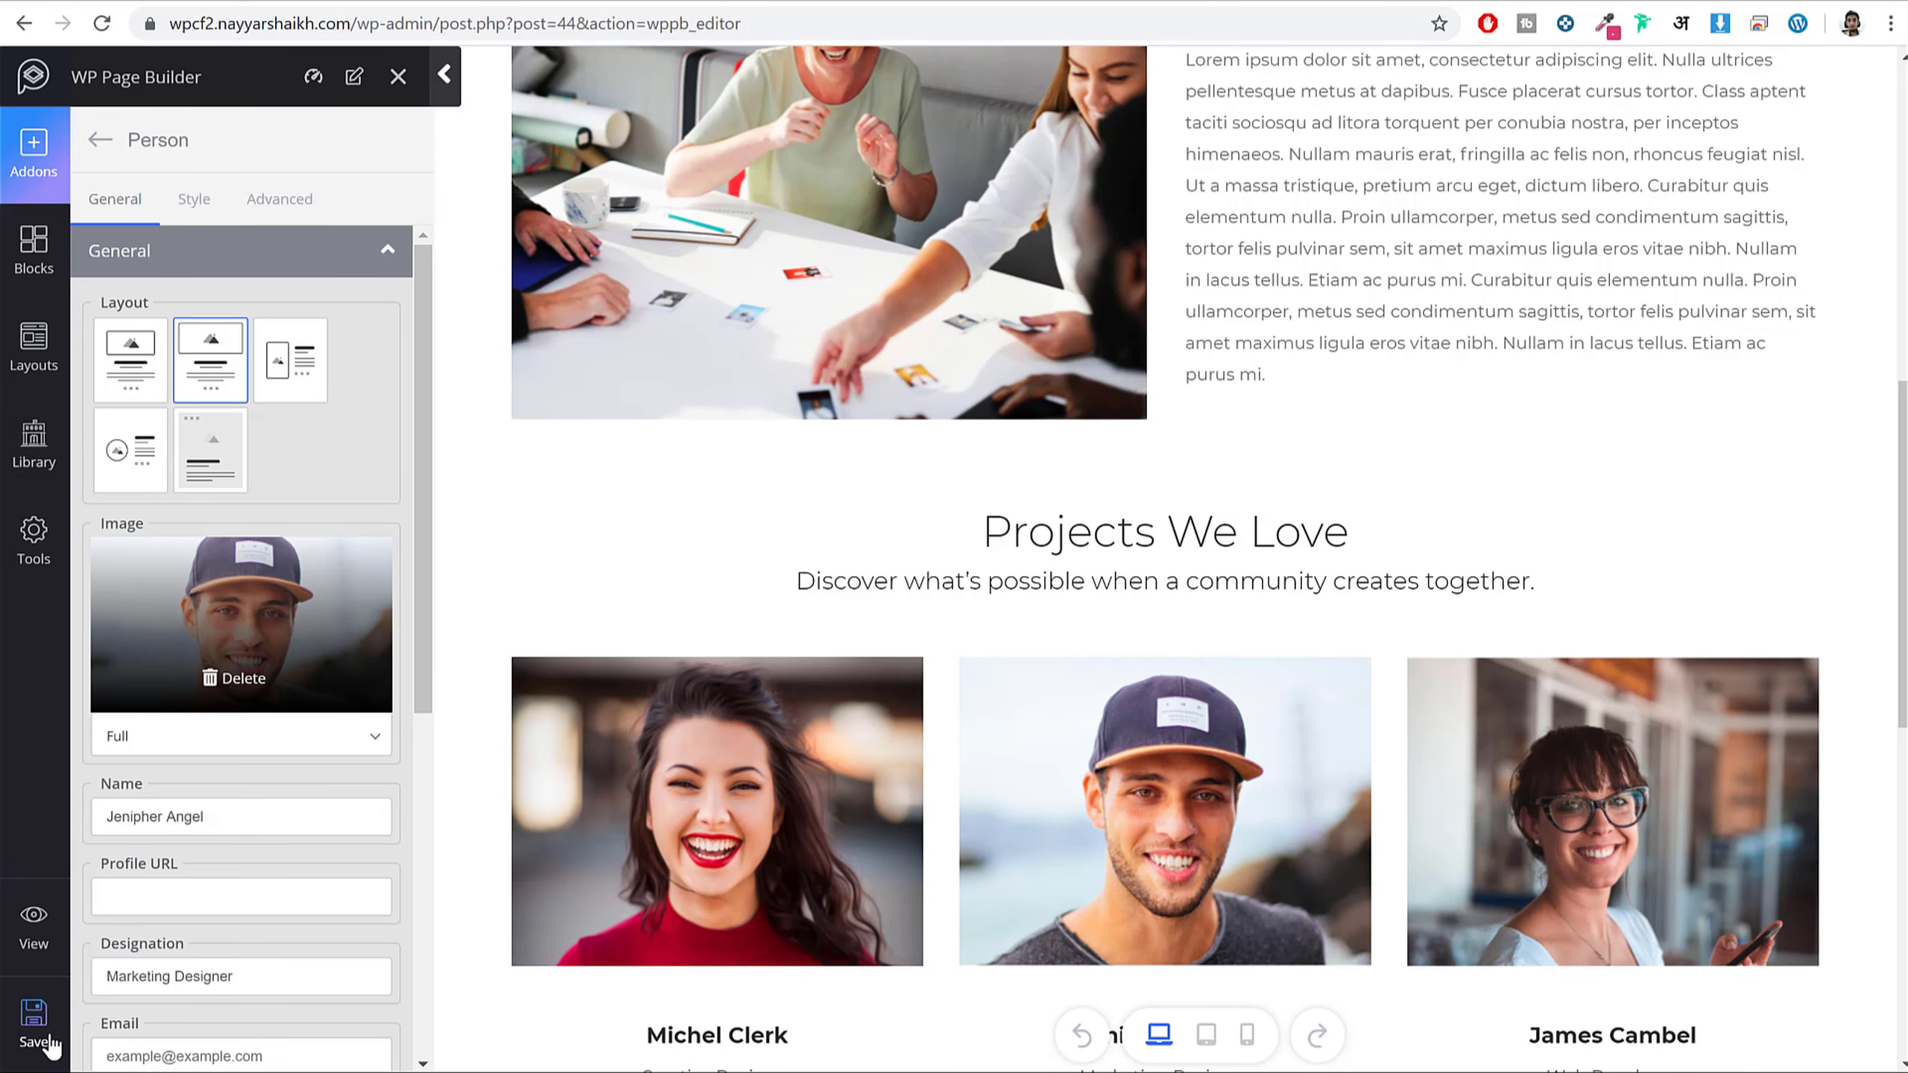
# - Save the About page and return to the site's WordPress dashboard
pyautogui.click(38, 1030)
pyautogui.scroll(6, 1044, 790)
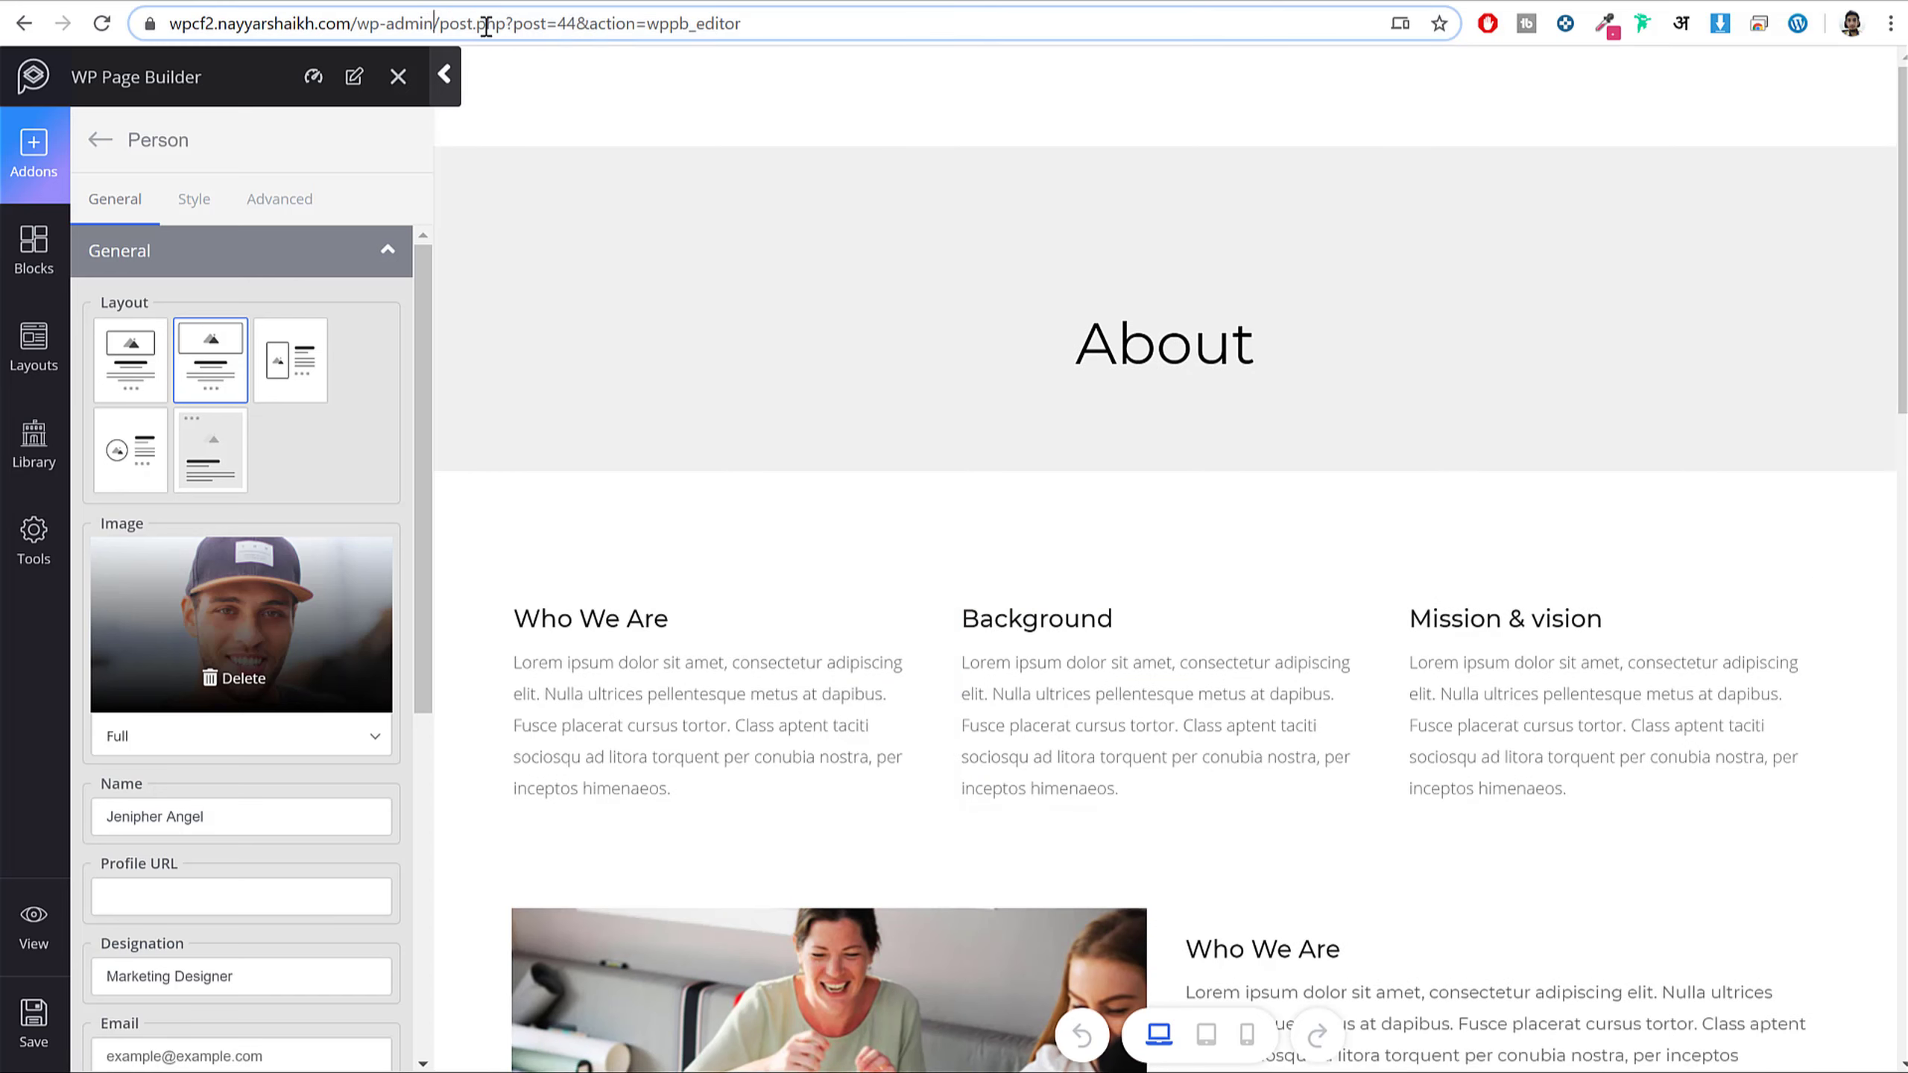
pyautogui.moveTo(430, 23); pyautogui.dragTo(1047, 52)
pyautogui.press('BackSpace')
pyautogui.press('Return')
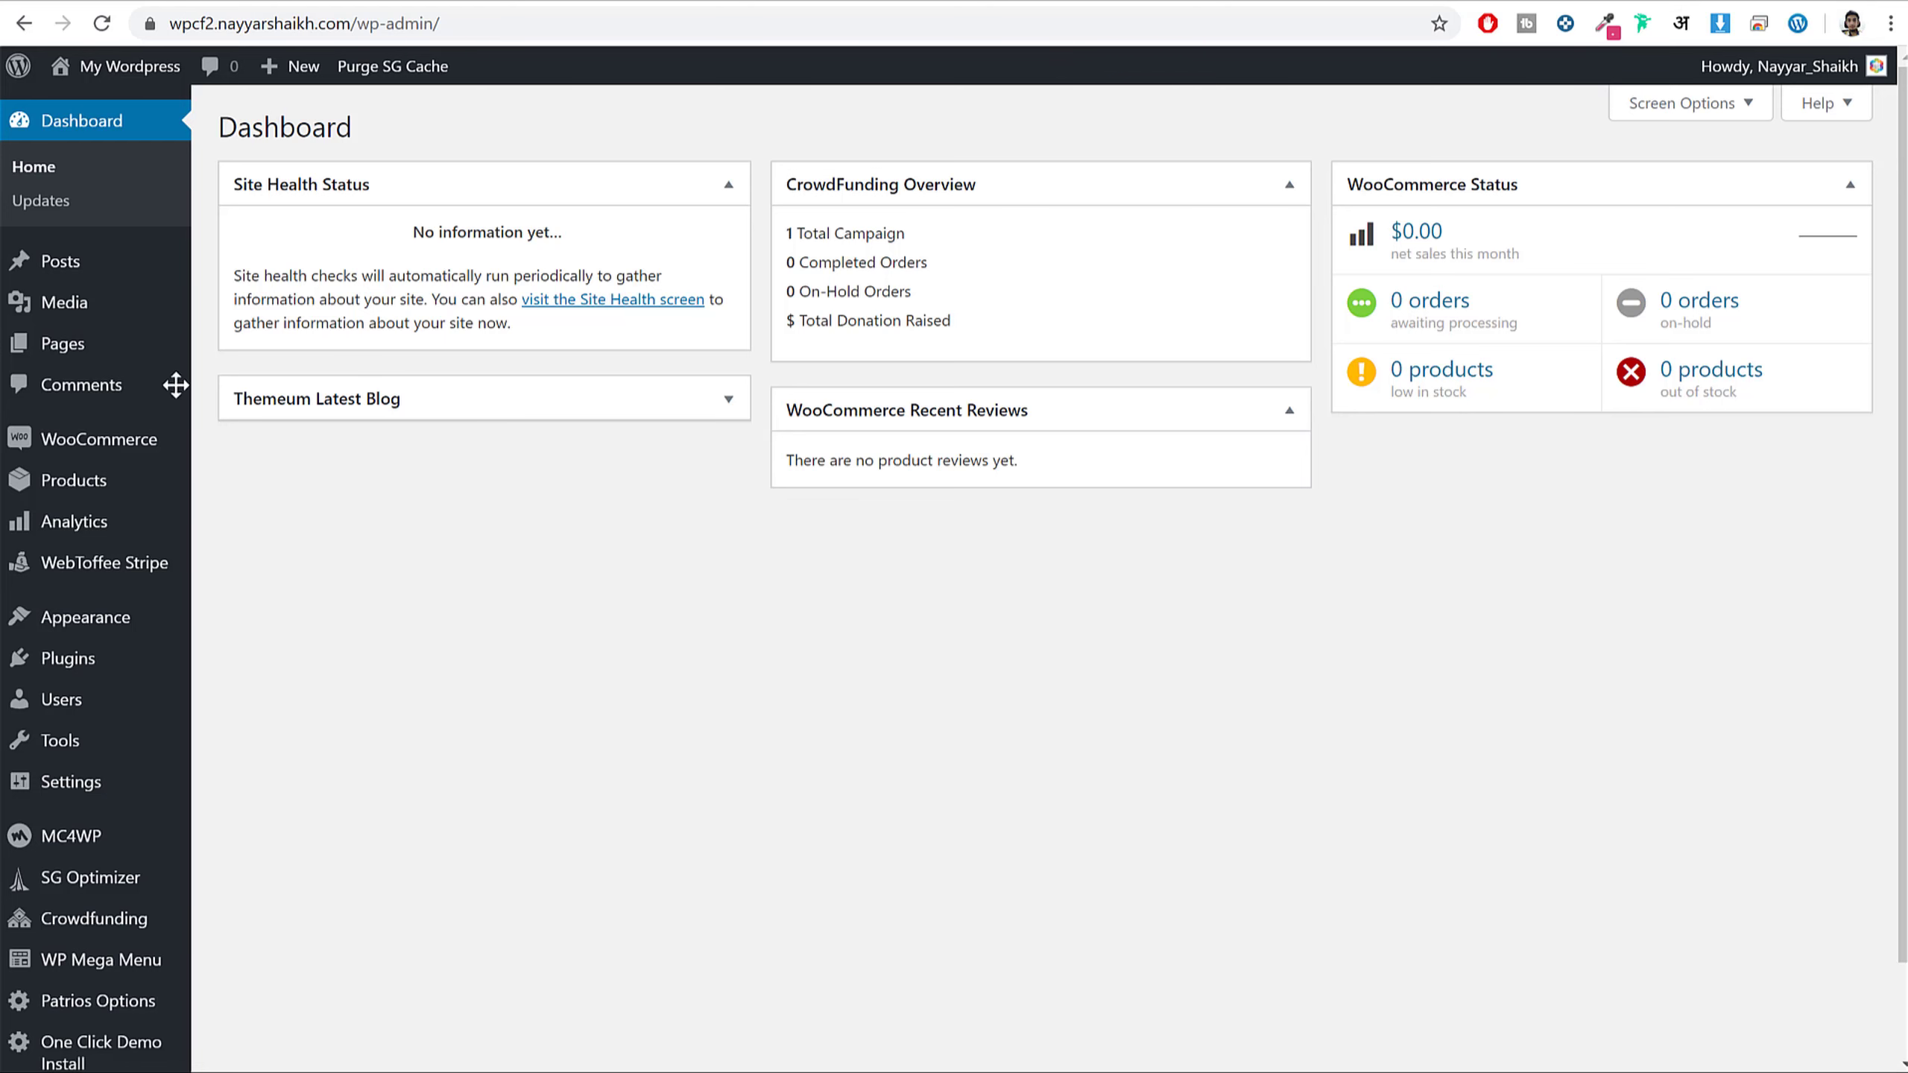
# - Create and publish a new page titled Contact, and open it in WP Page Builder
pyautogui.moveTo(77, 354)
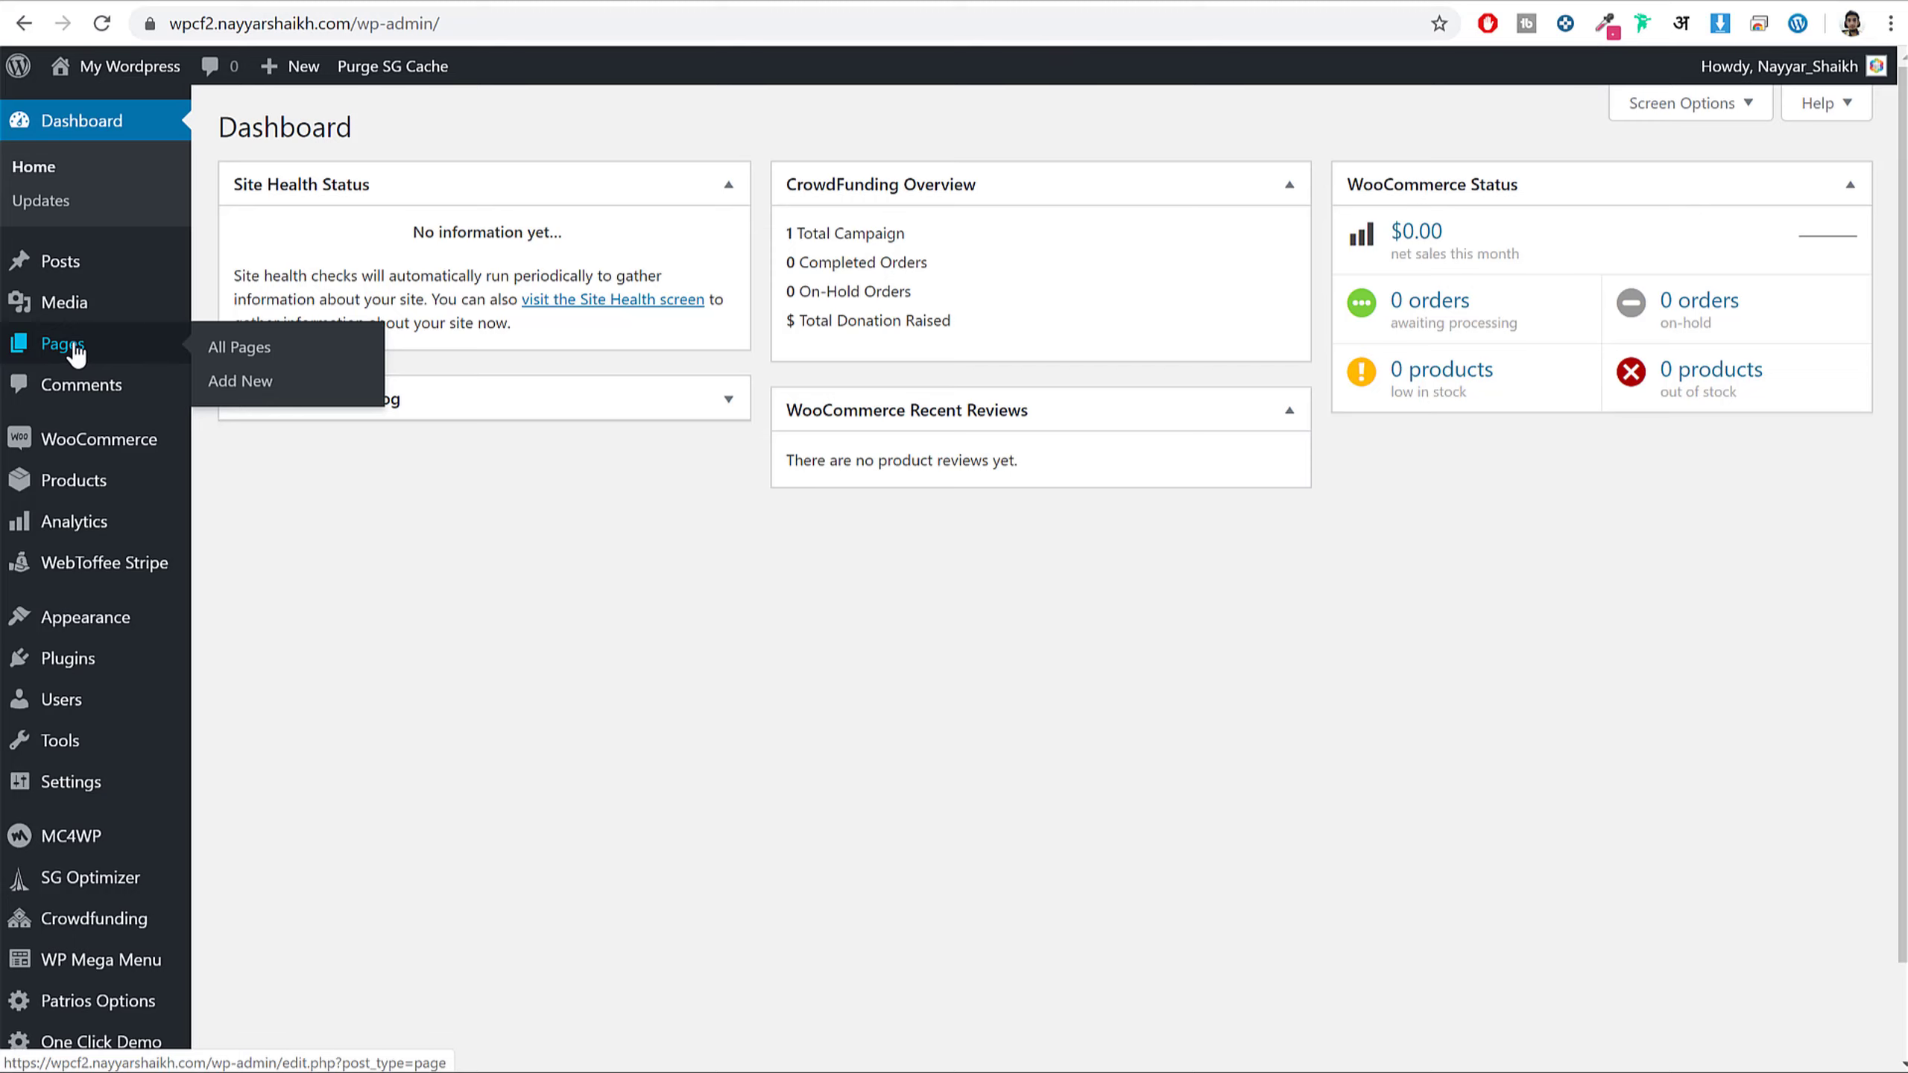
pyautogui.click(266, 384)
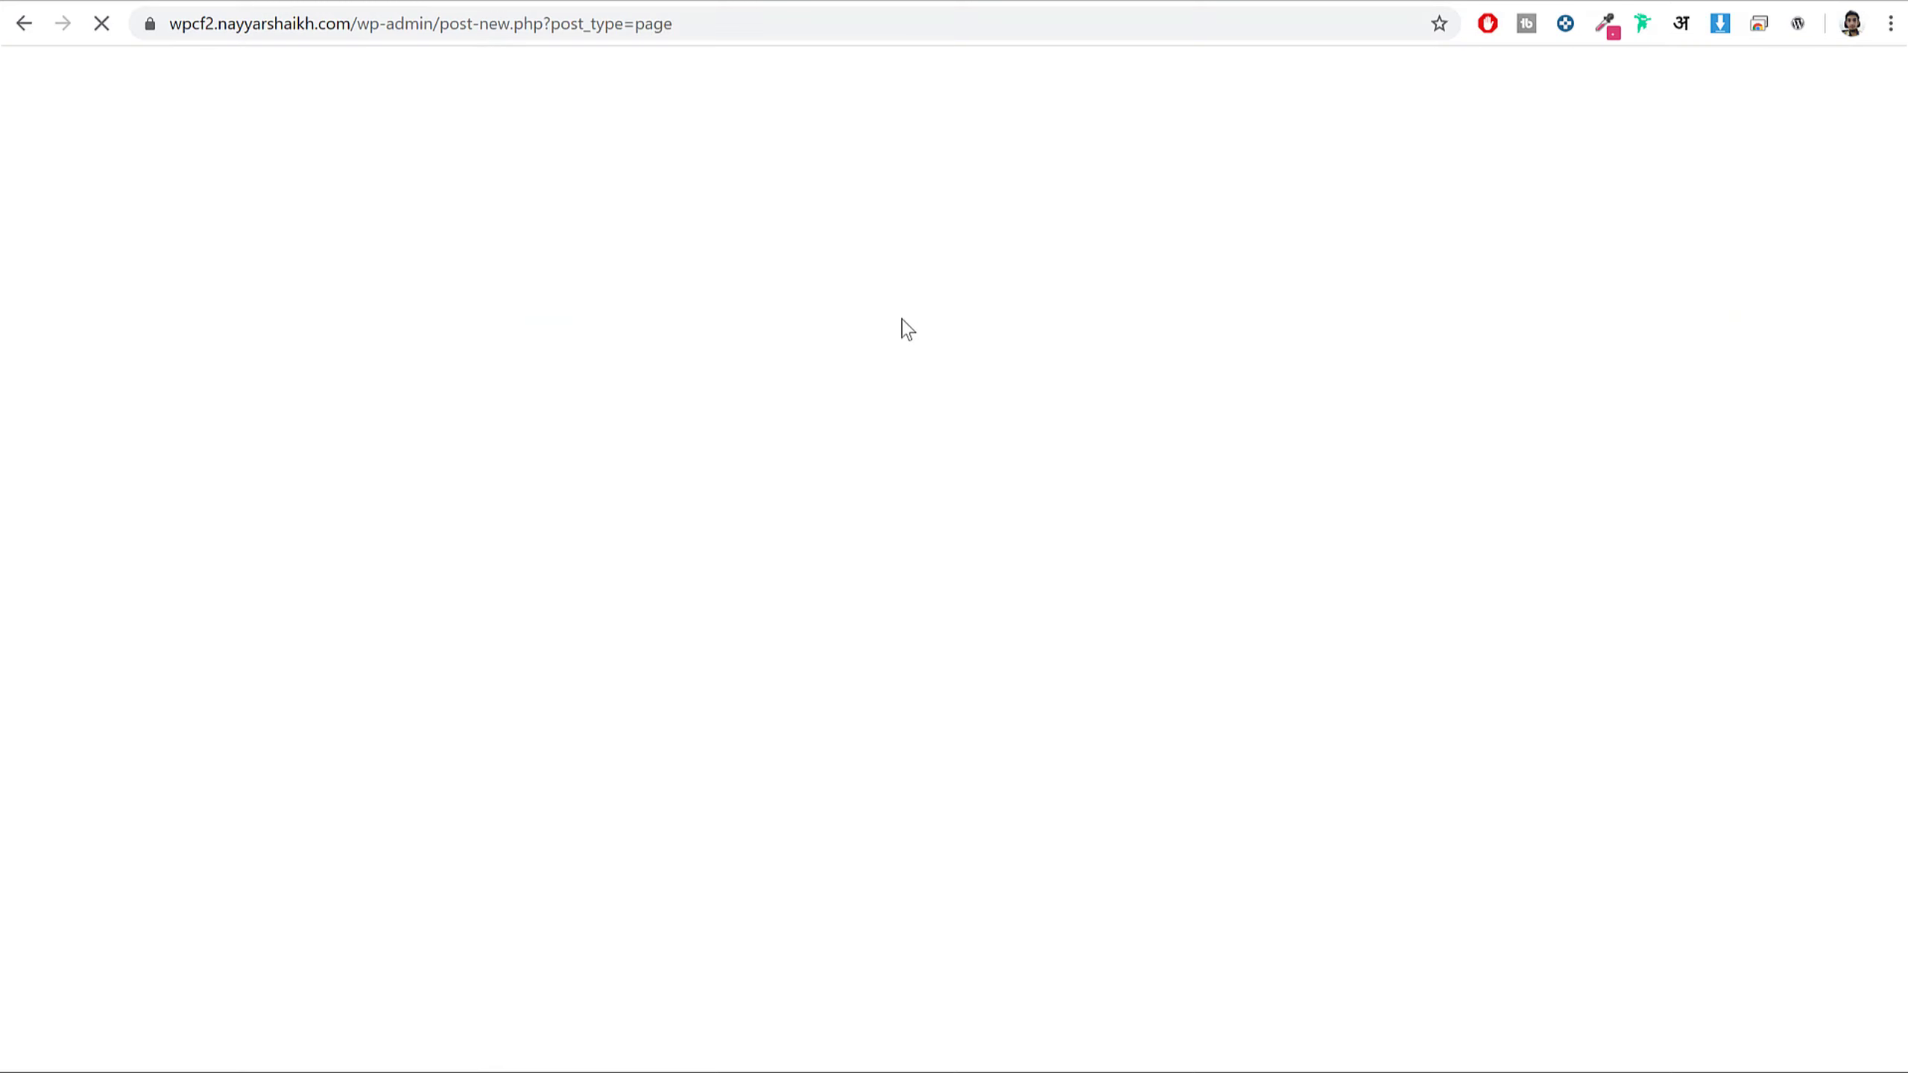
pyautogui.write('Contacvt')
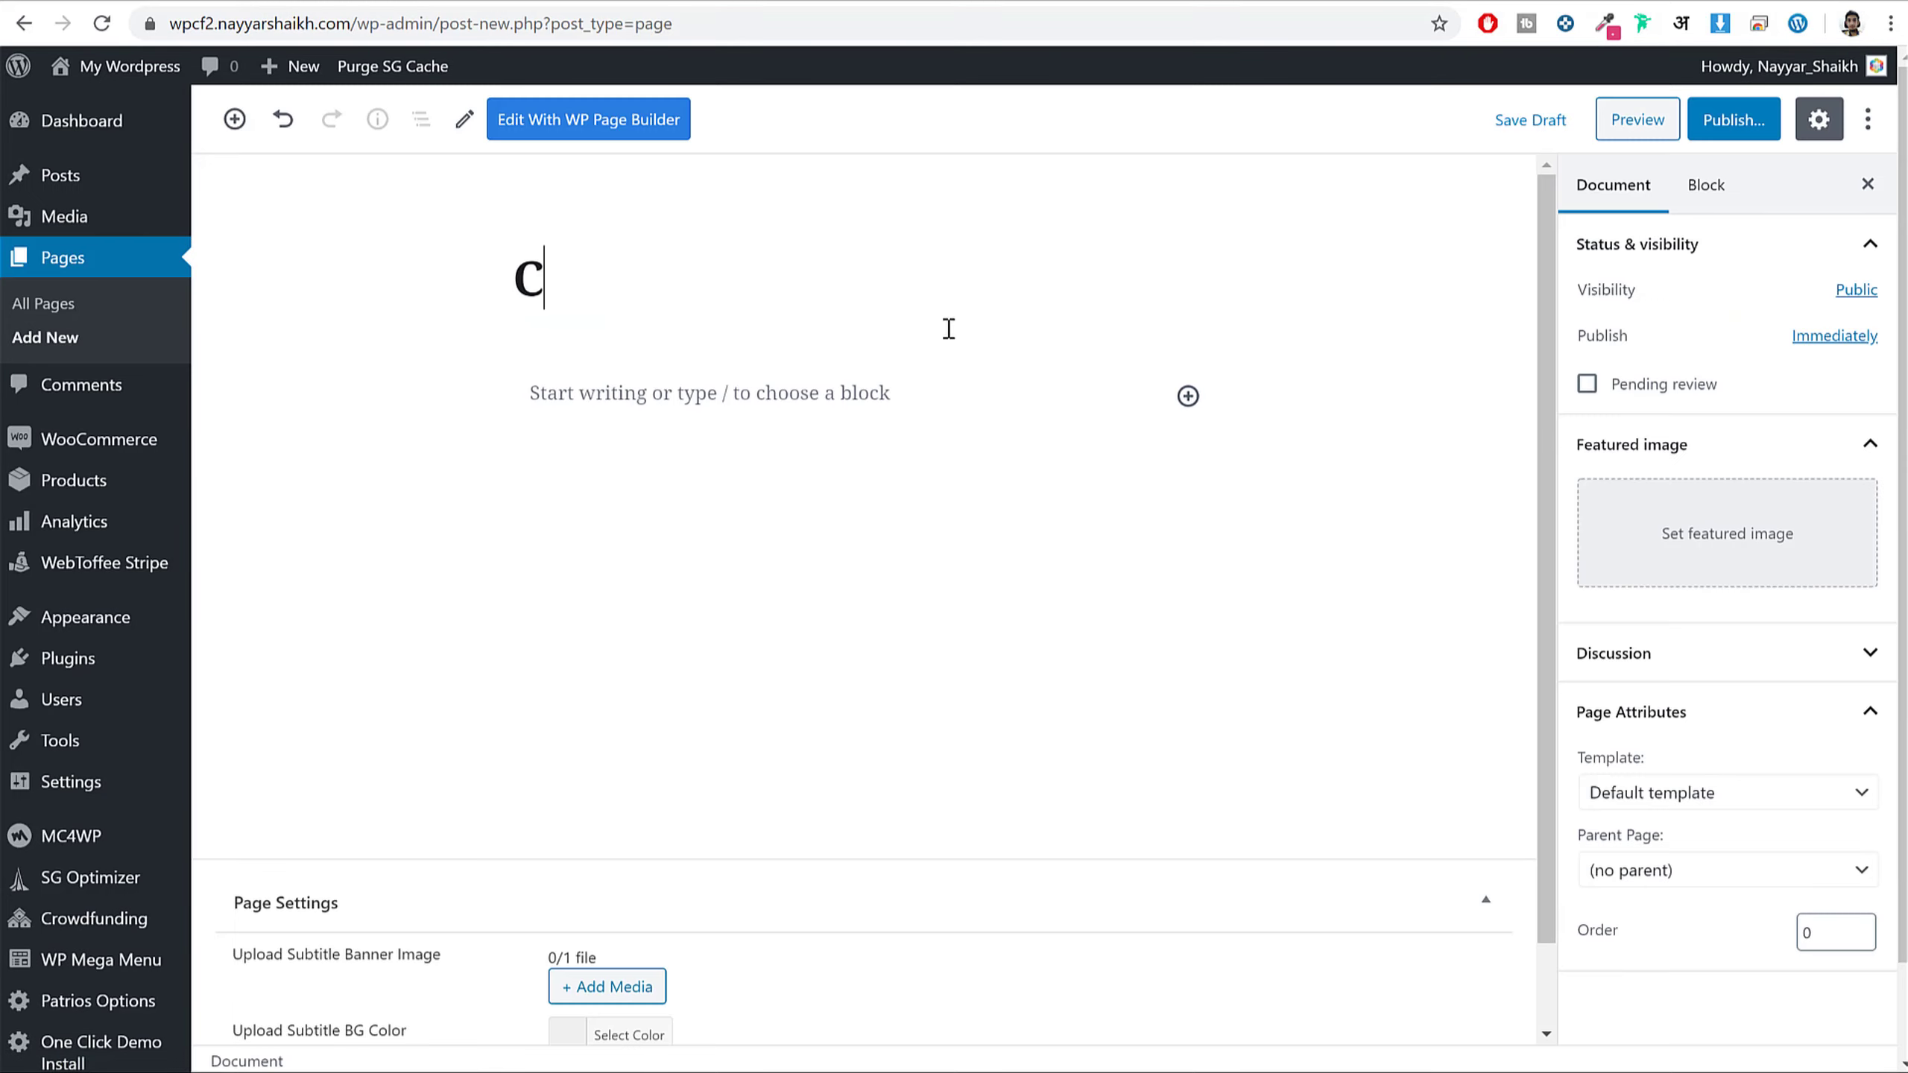
pyautogui.press('BackSpace')
pyautogui.press('BackSpace')
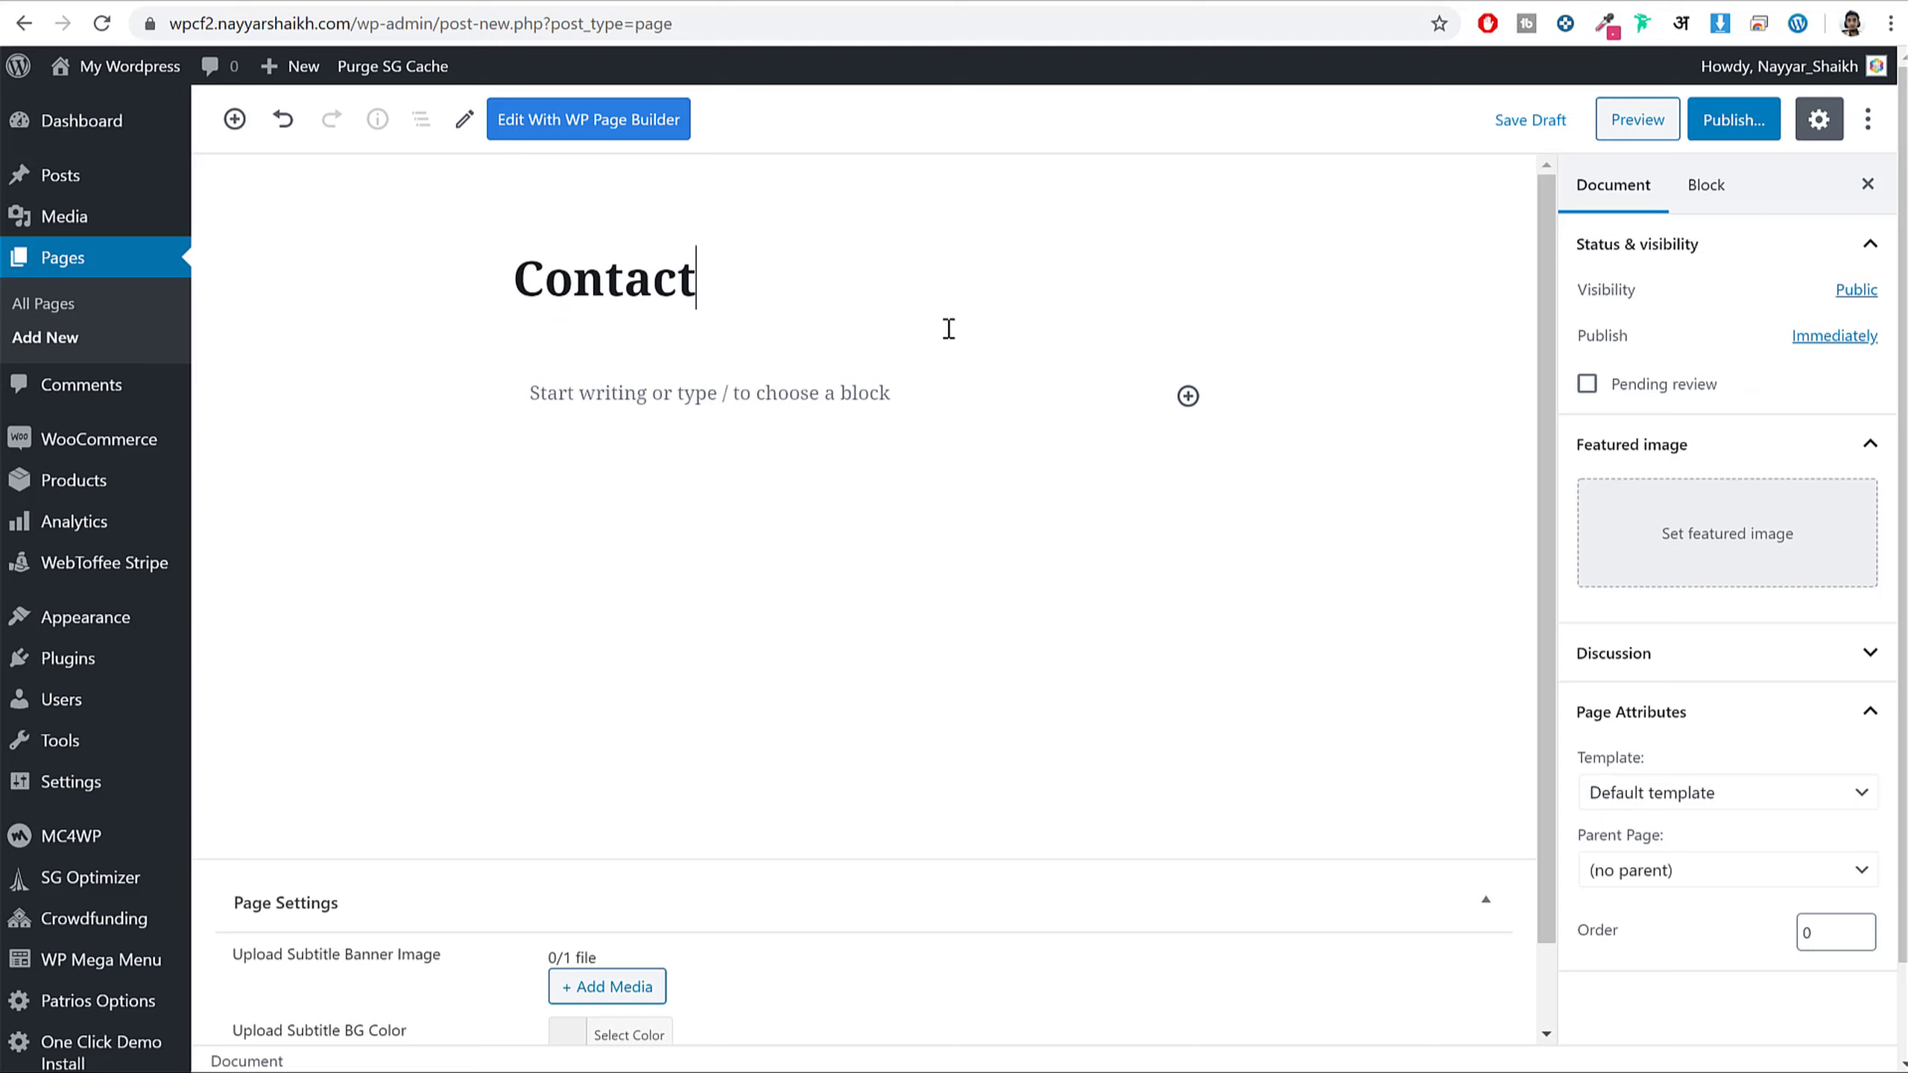
pyautogui.click(1732, 119)
pyautogui.click(1724, 119)
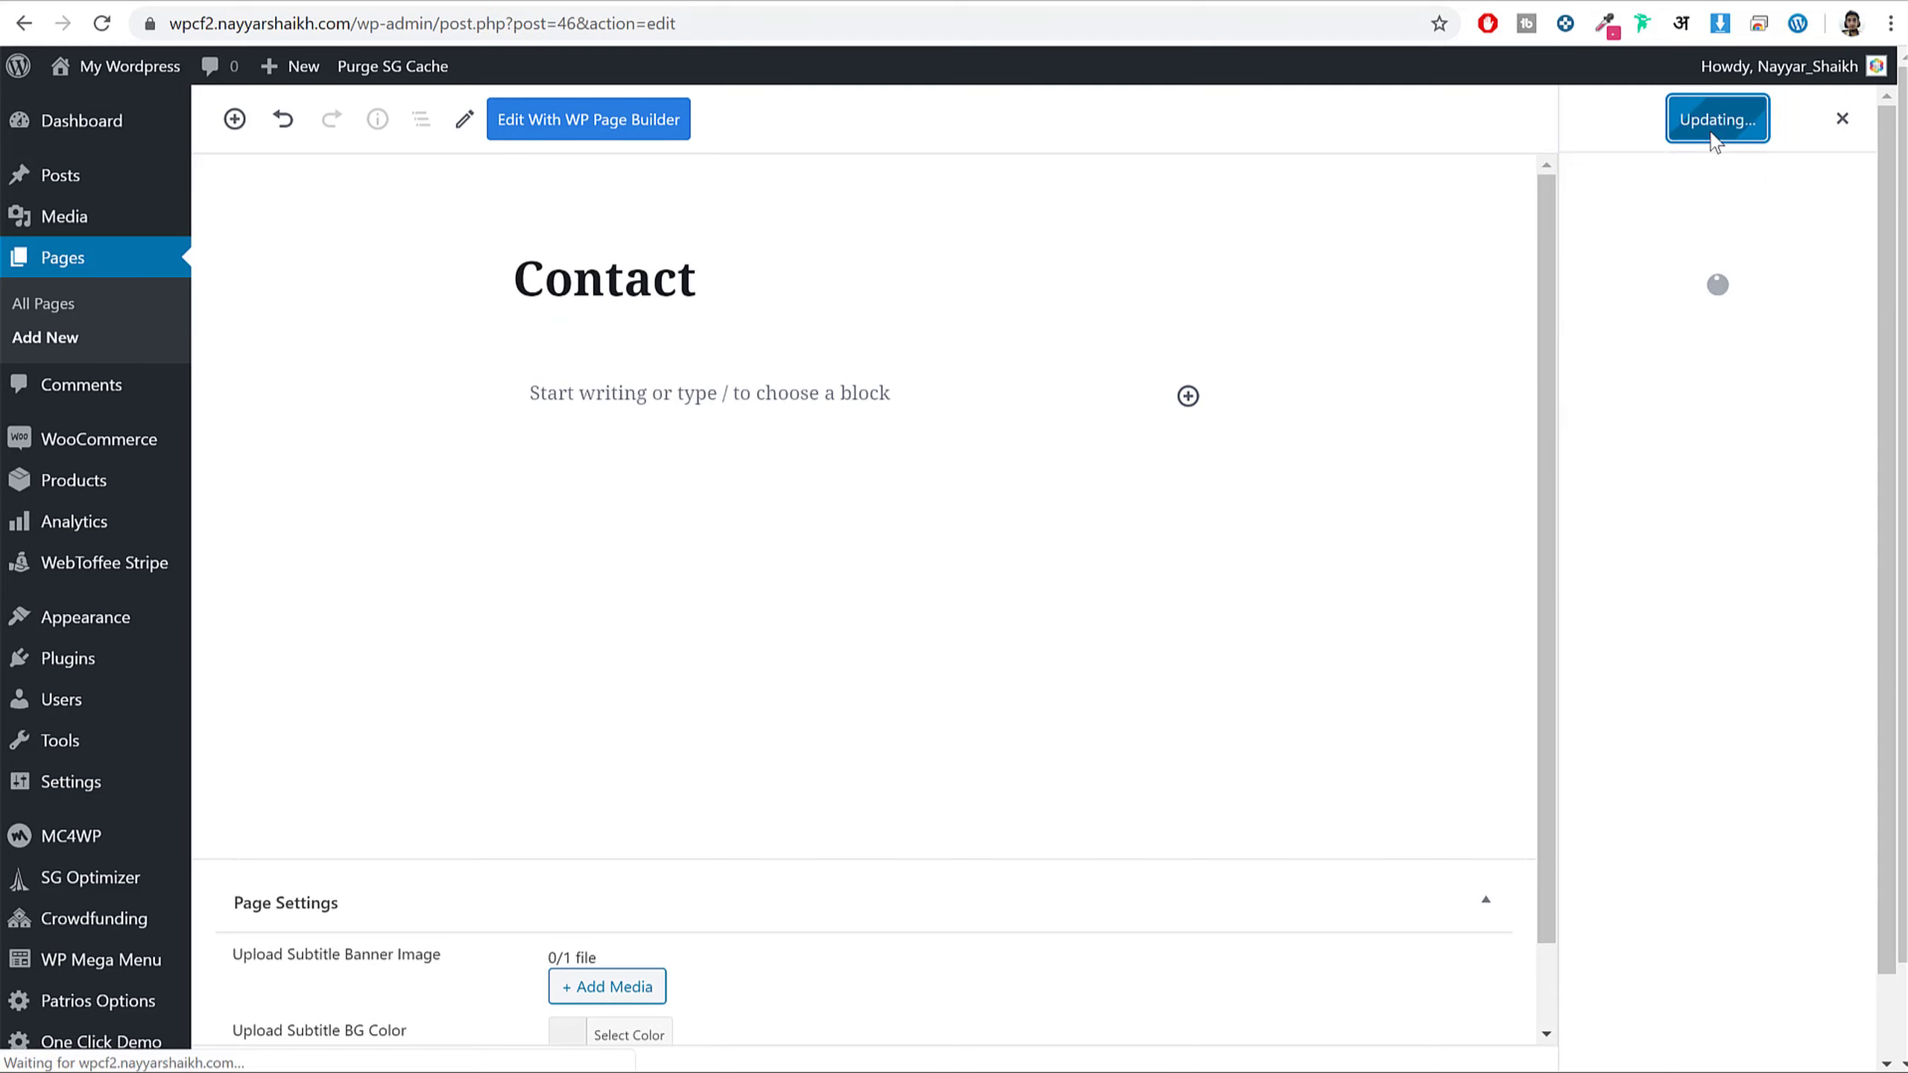
pyautogui.click(605, 127)
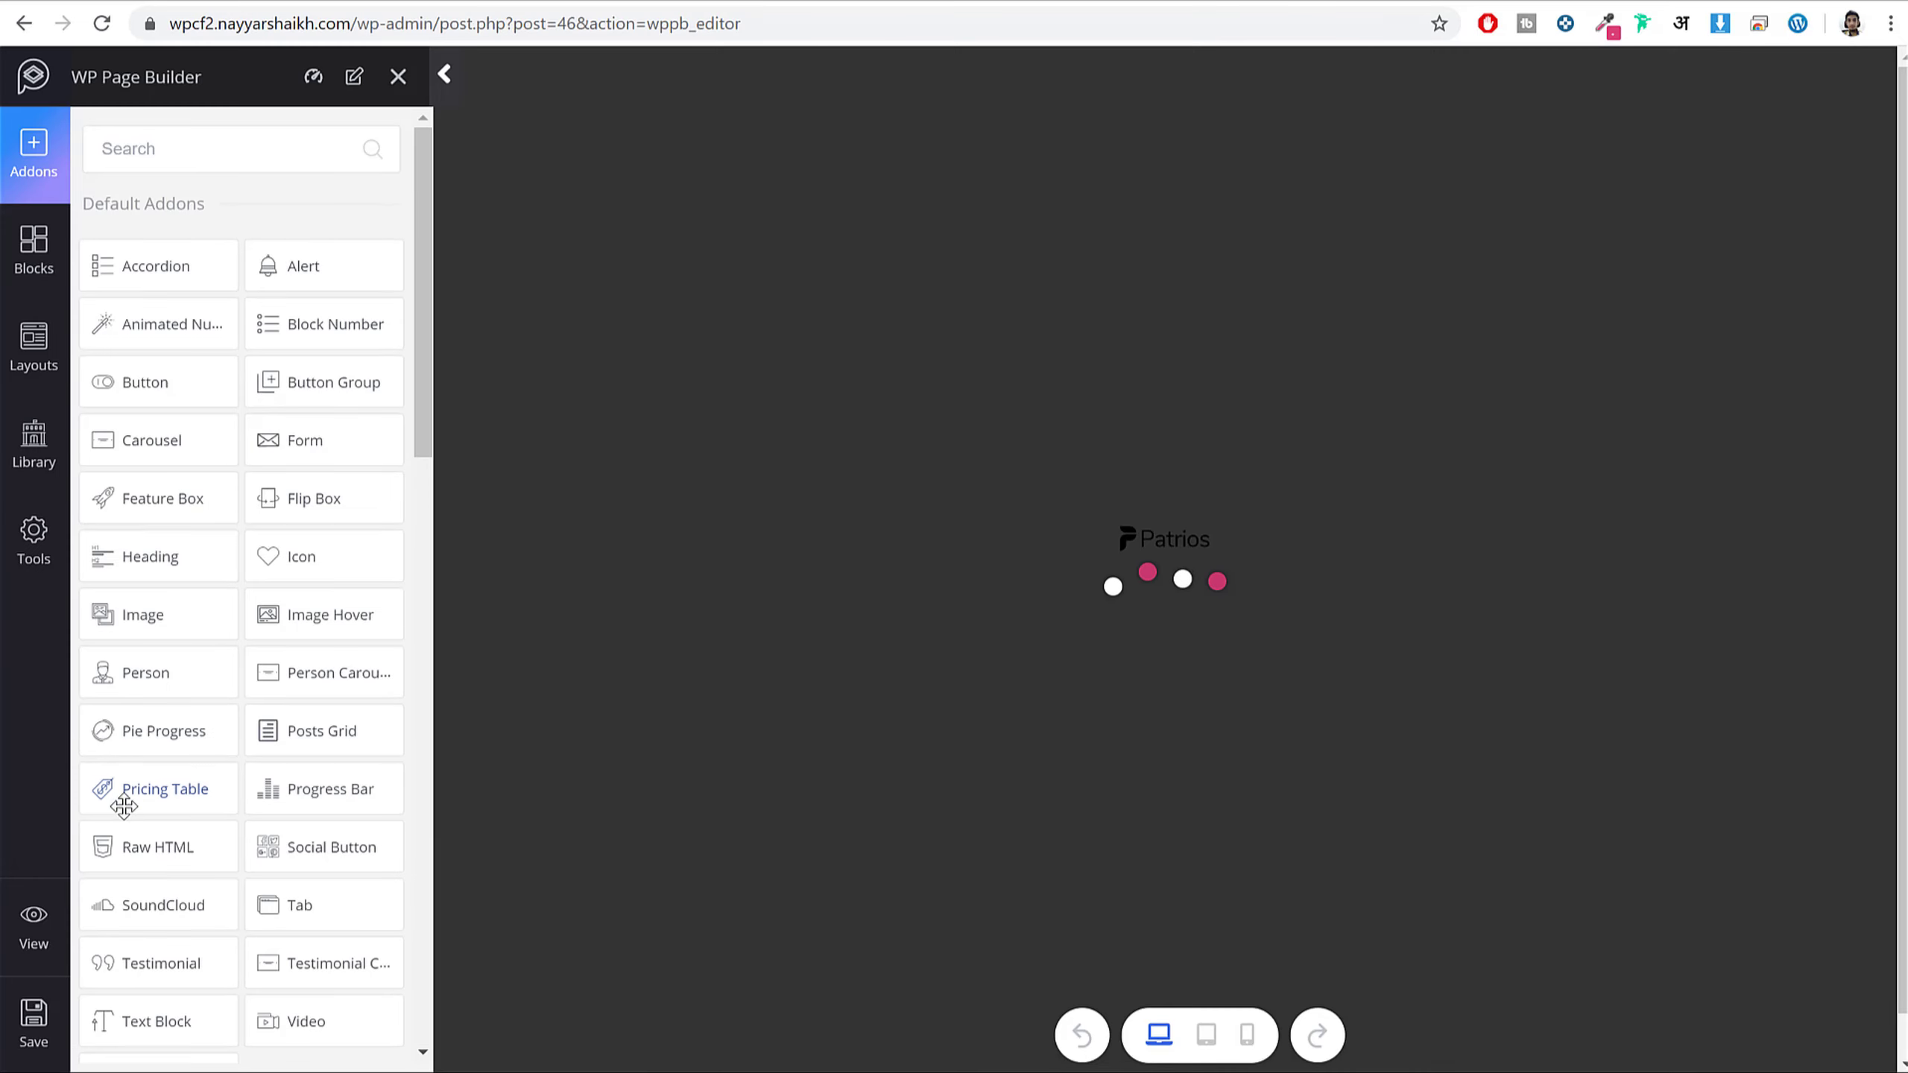
# - Import the Contact JSON file from the Pages folder into the Contact page
pyautogui.click(33, 552)
pyautogui.click(135, 525)
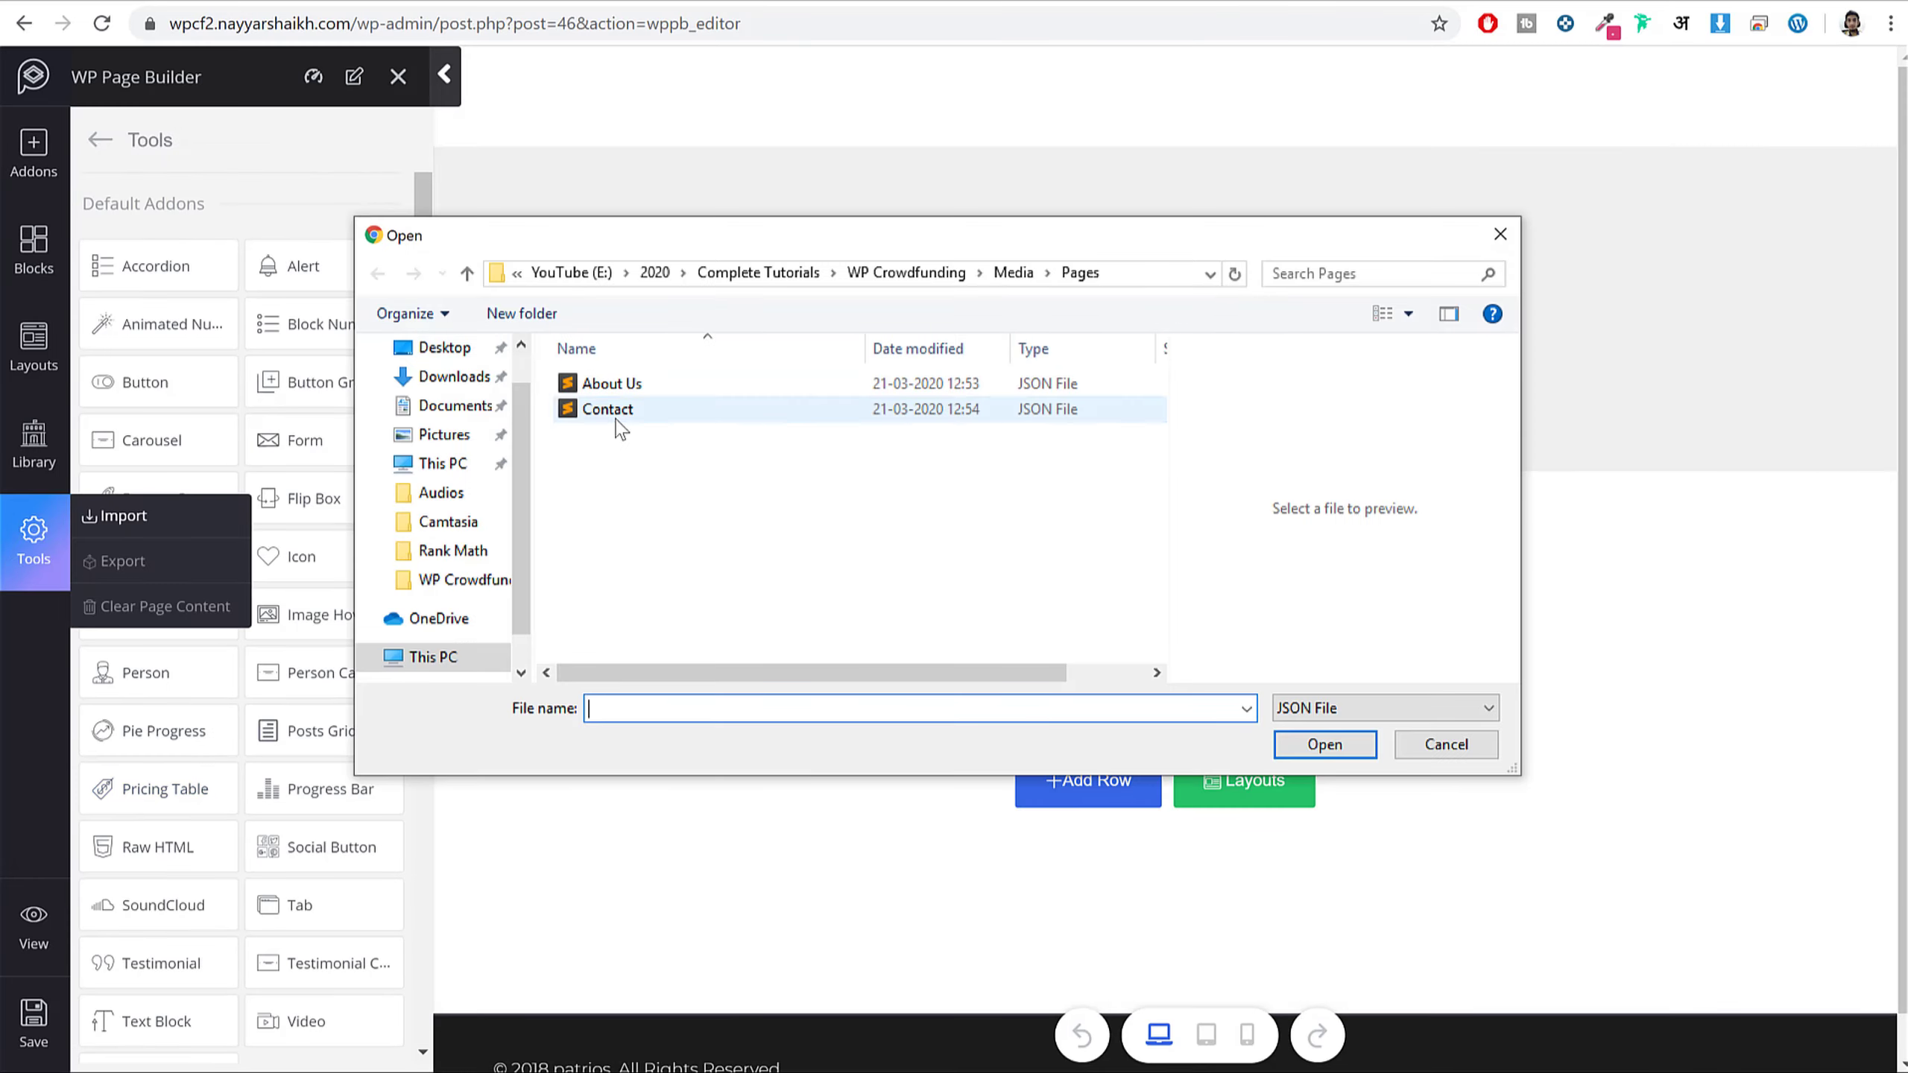
pyautogui.click(608, 409)
pyautogui.click(1322, 743)
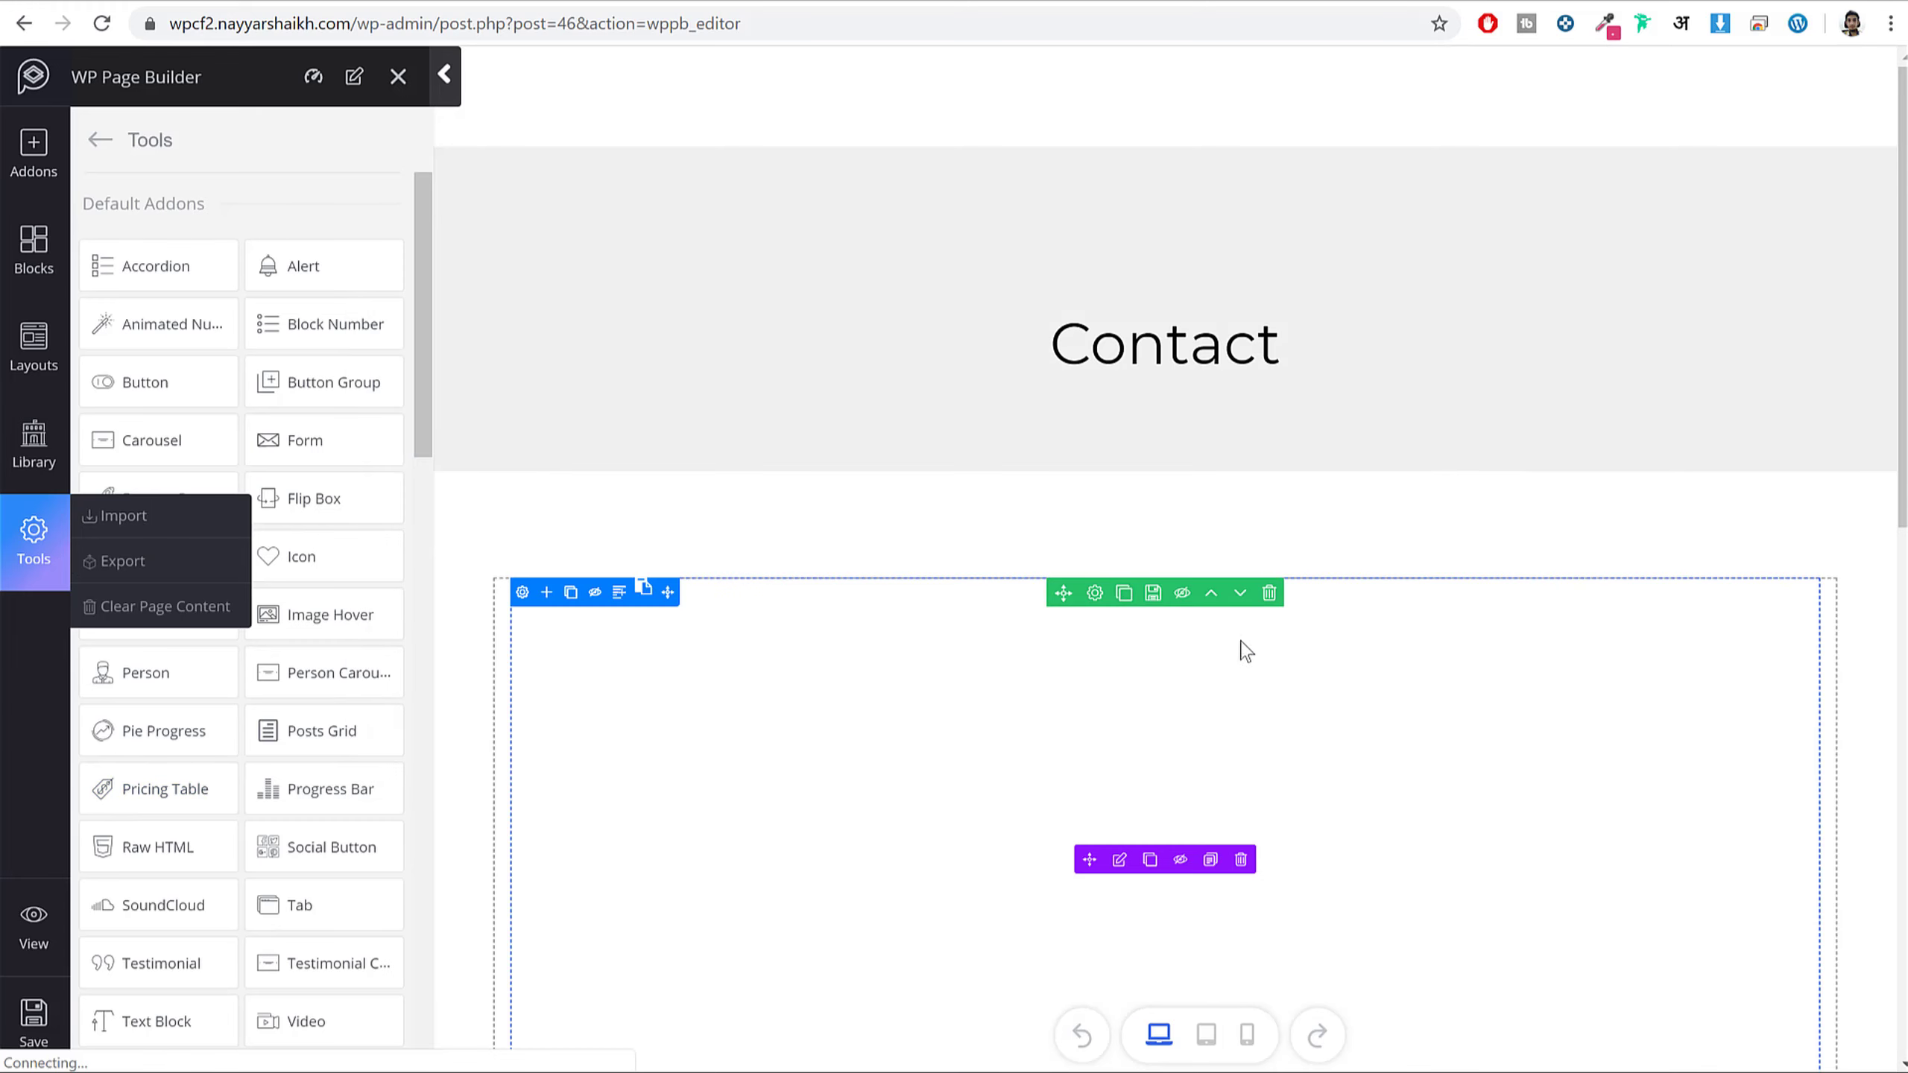
# - Look through the imported Contact layout and open the Email settings of its contact form
pyautogui.scroll(-5, 1277, 639)
pyautogui.scroll(-10, 1668, 510)
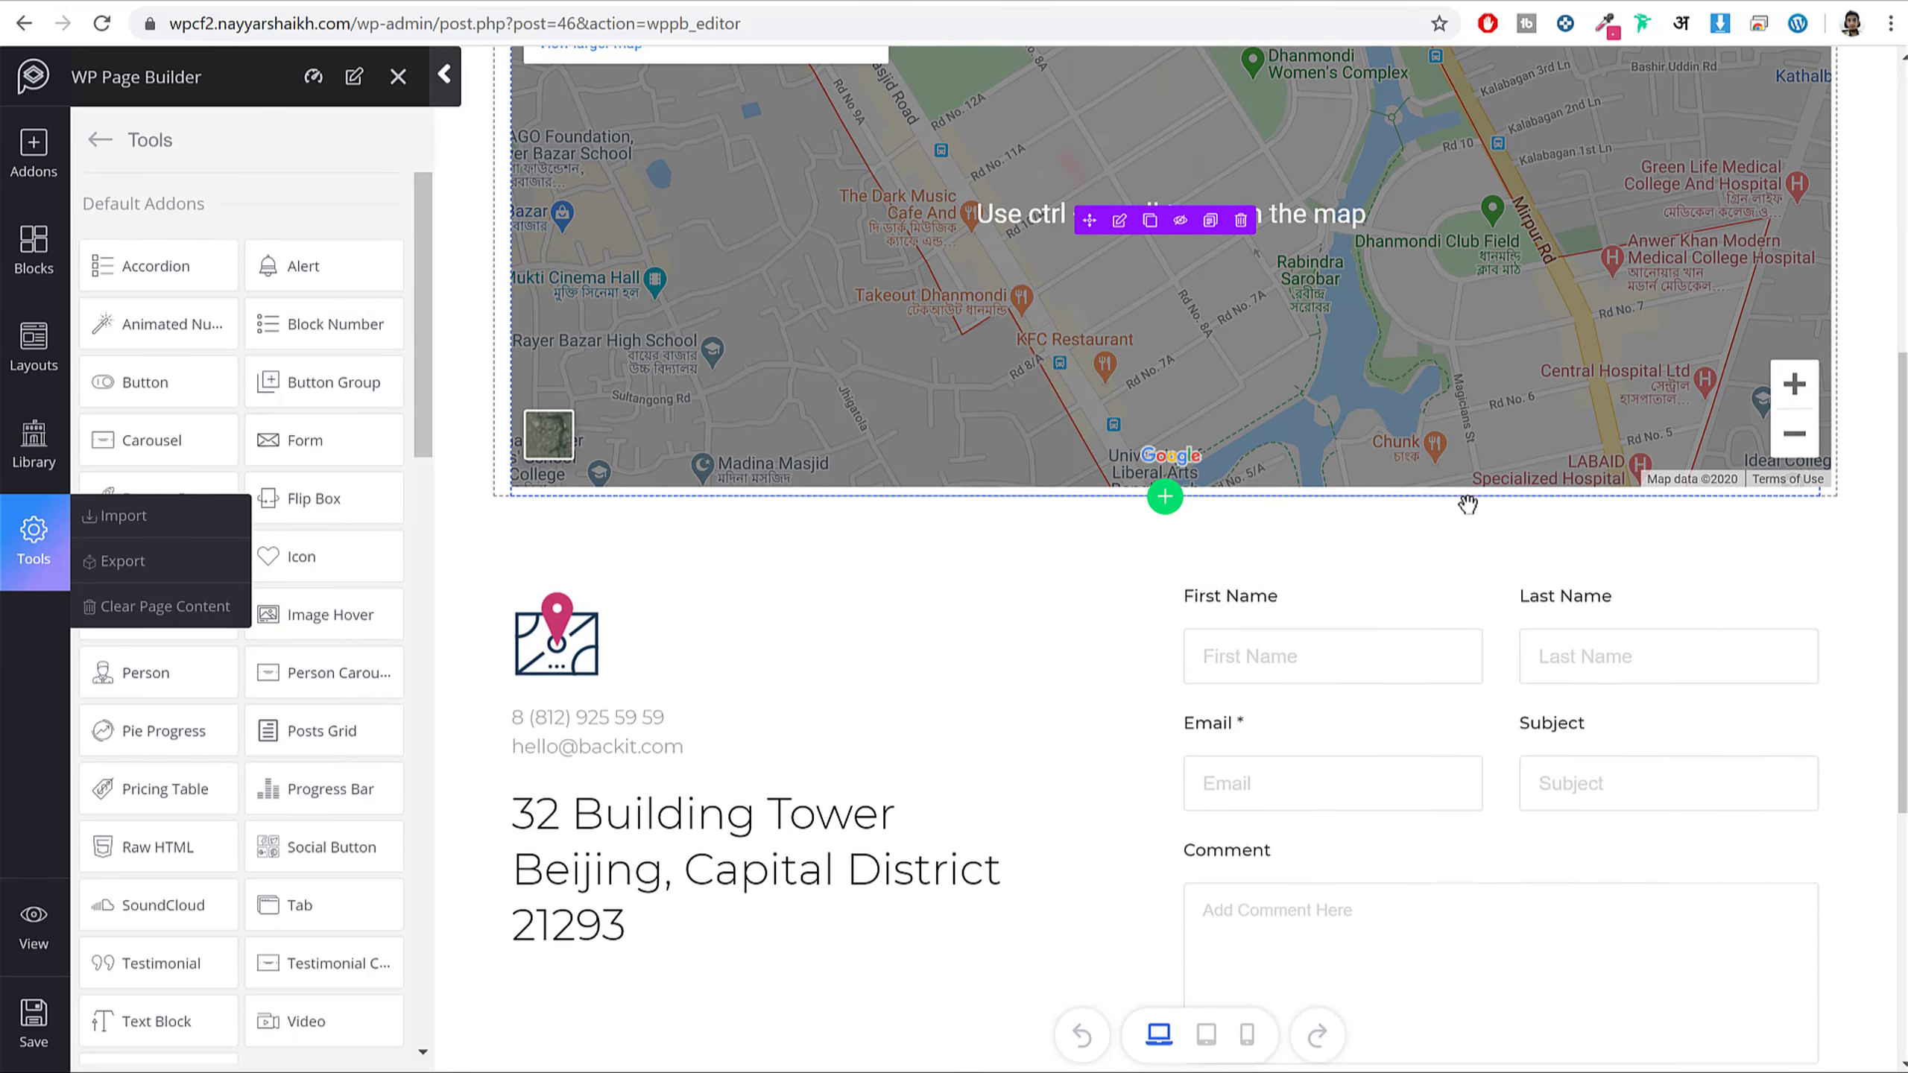
pyautogui.scroll(3, 1509, 512)
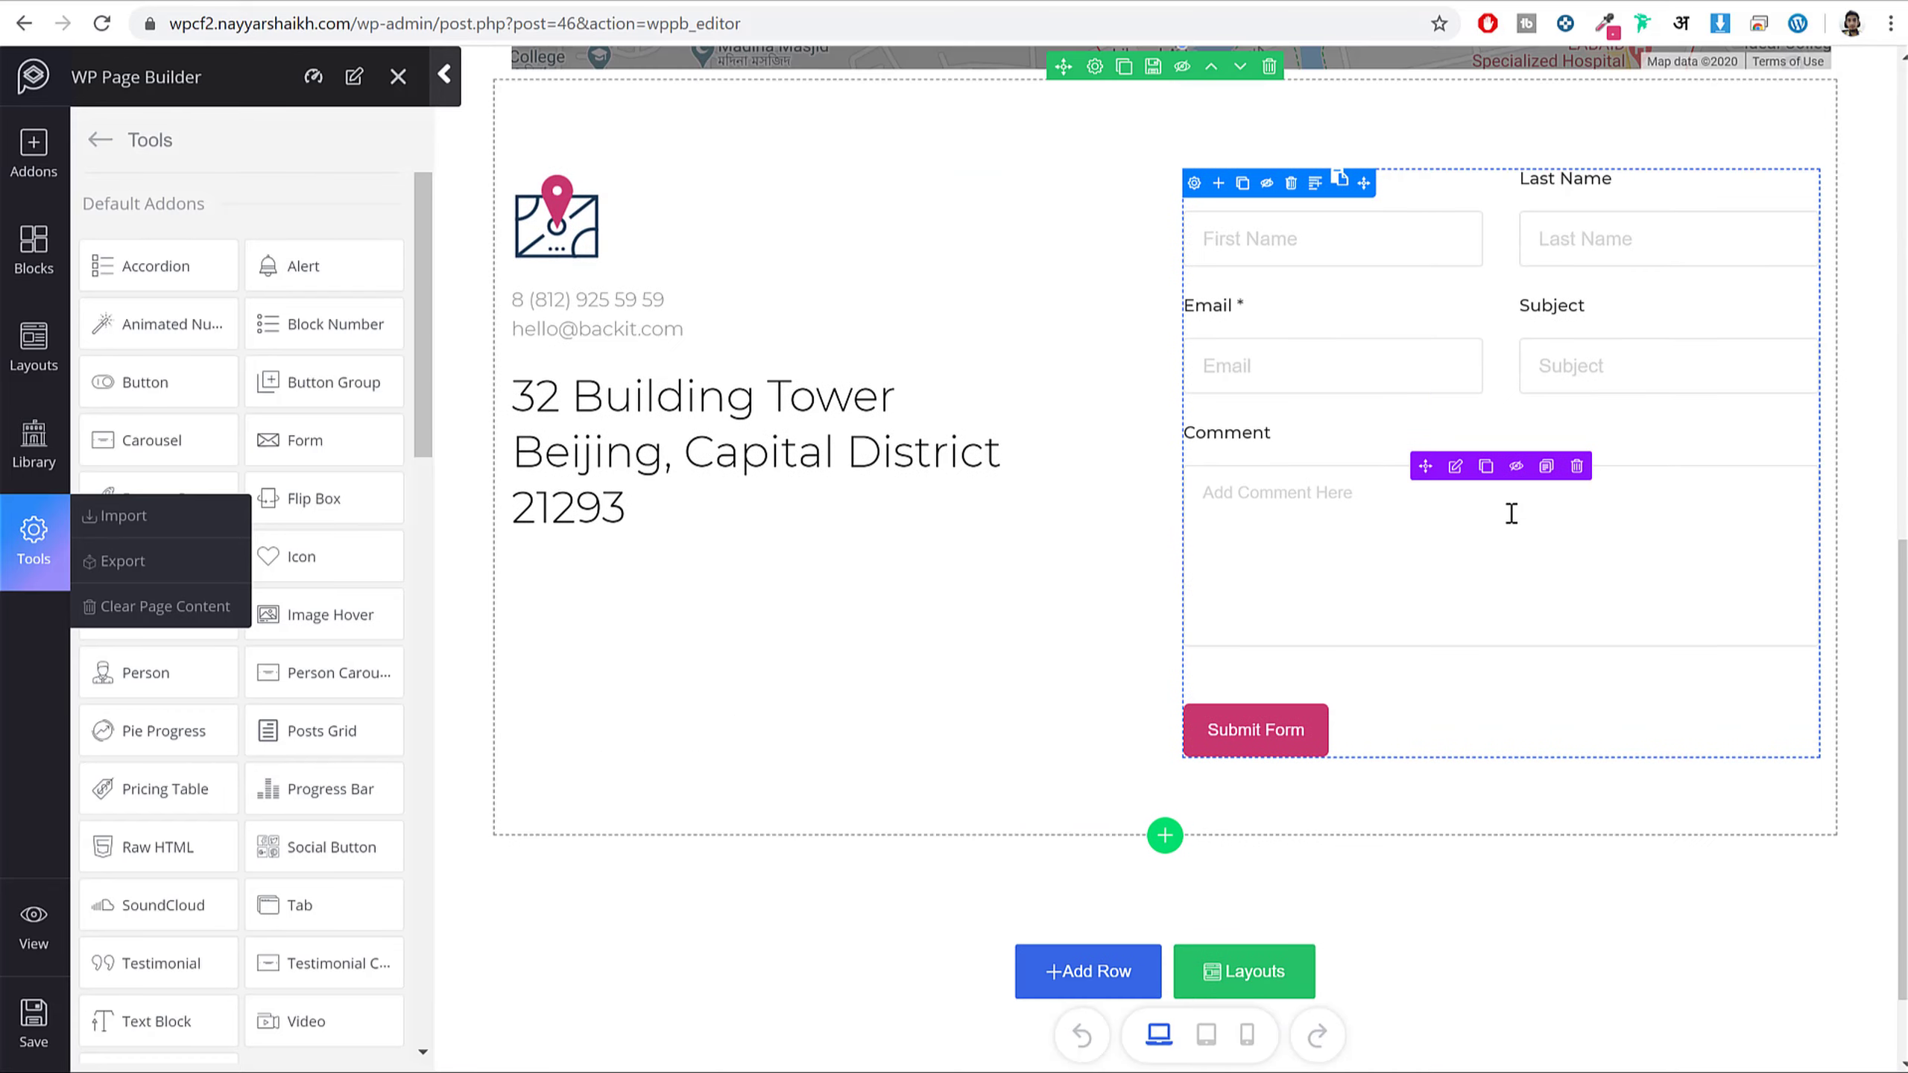
pyautogui.click(1455, 588)
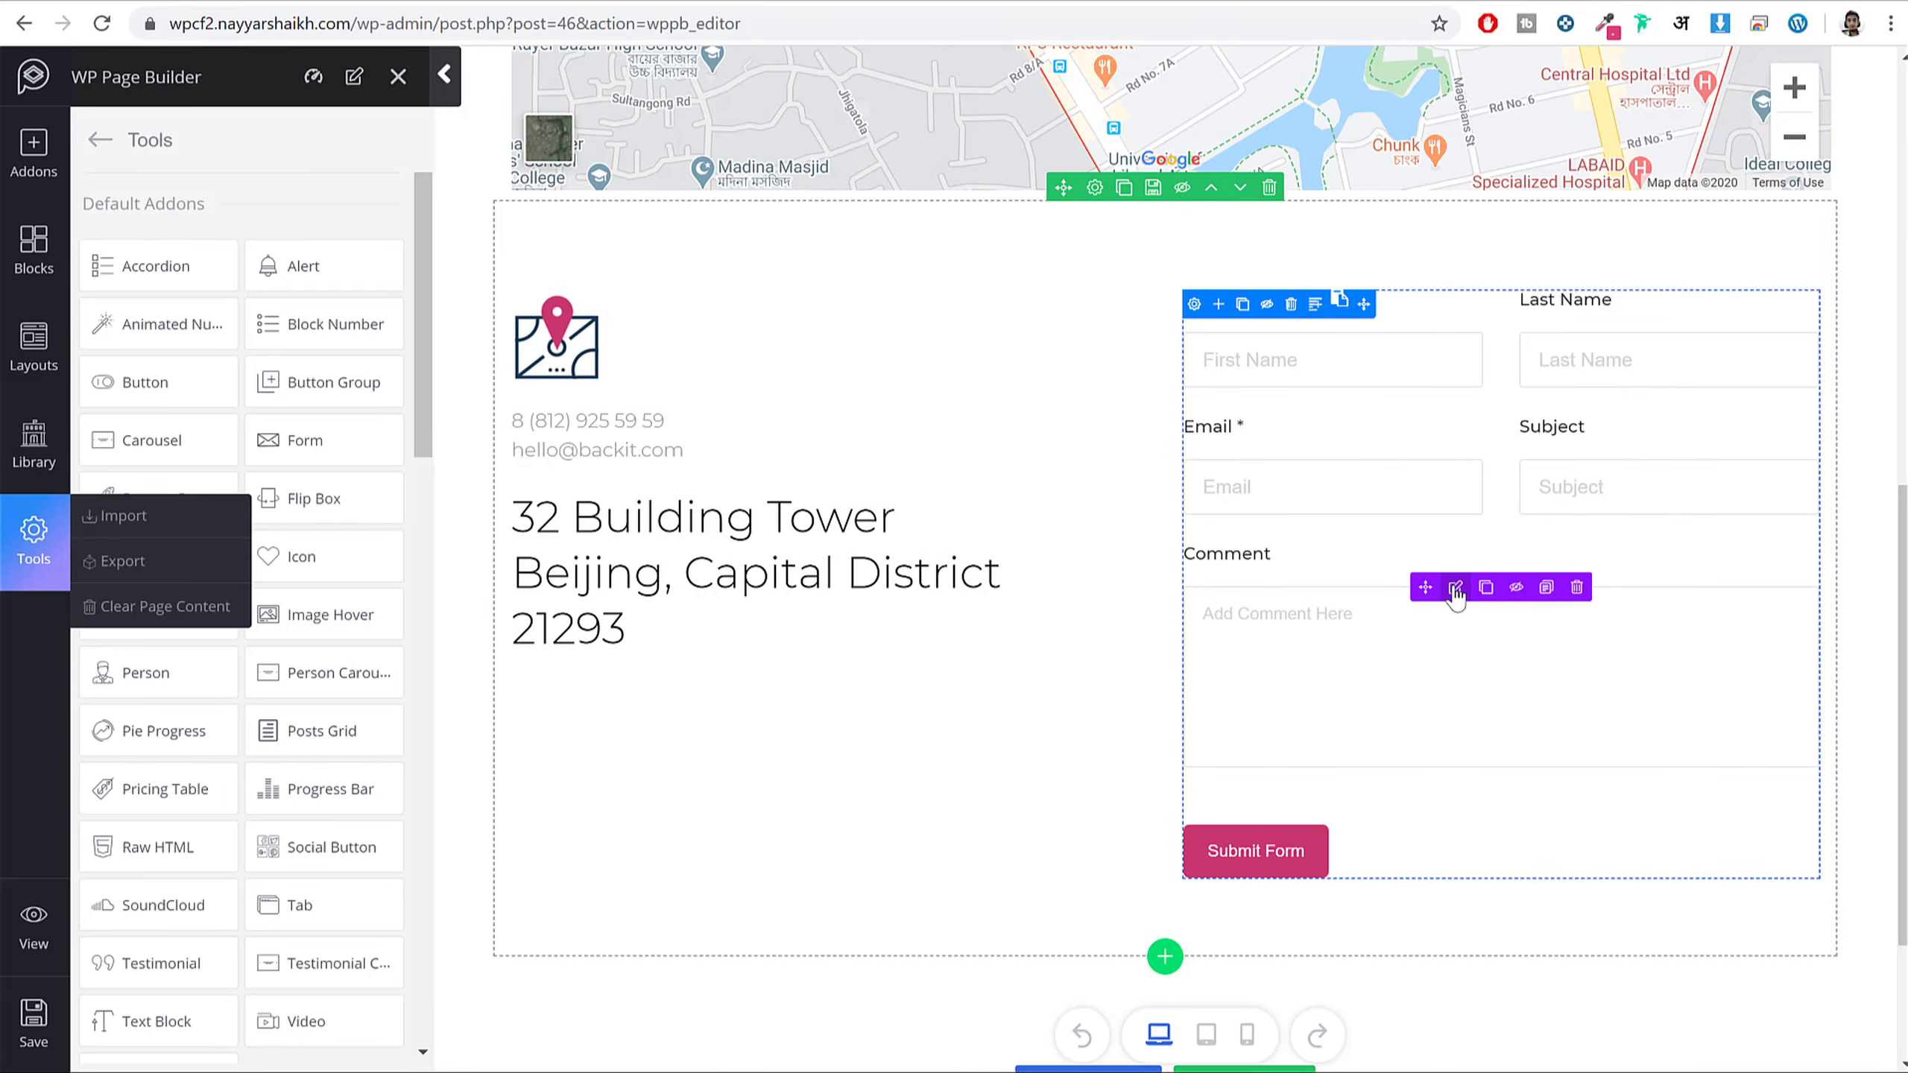
pyautogui.click(255, 740)
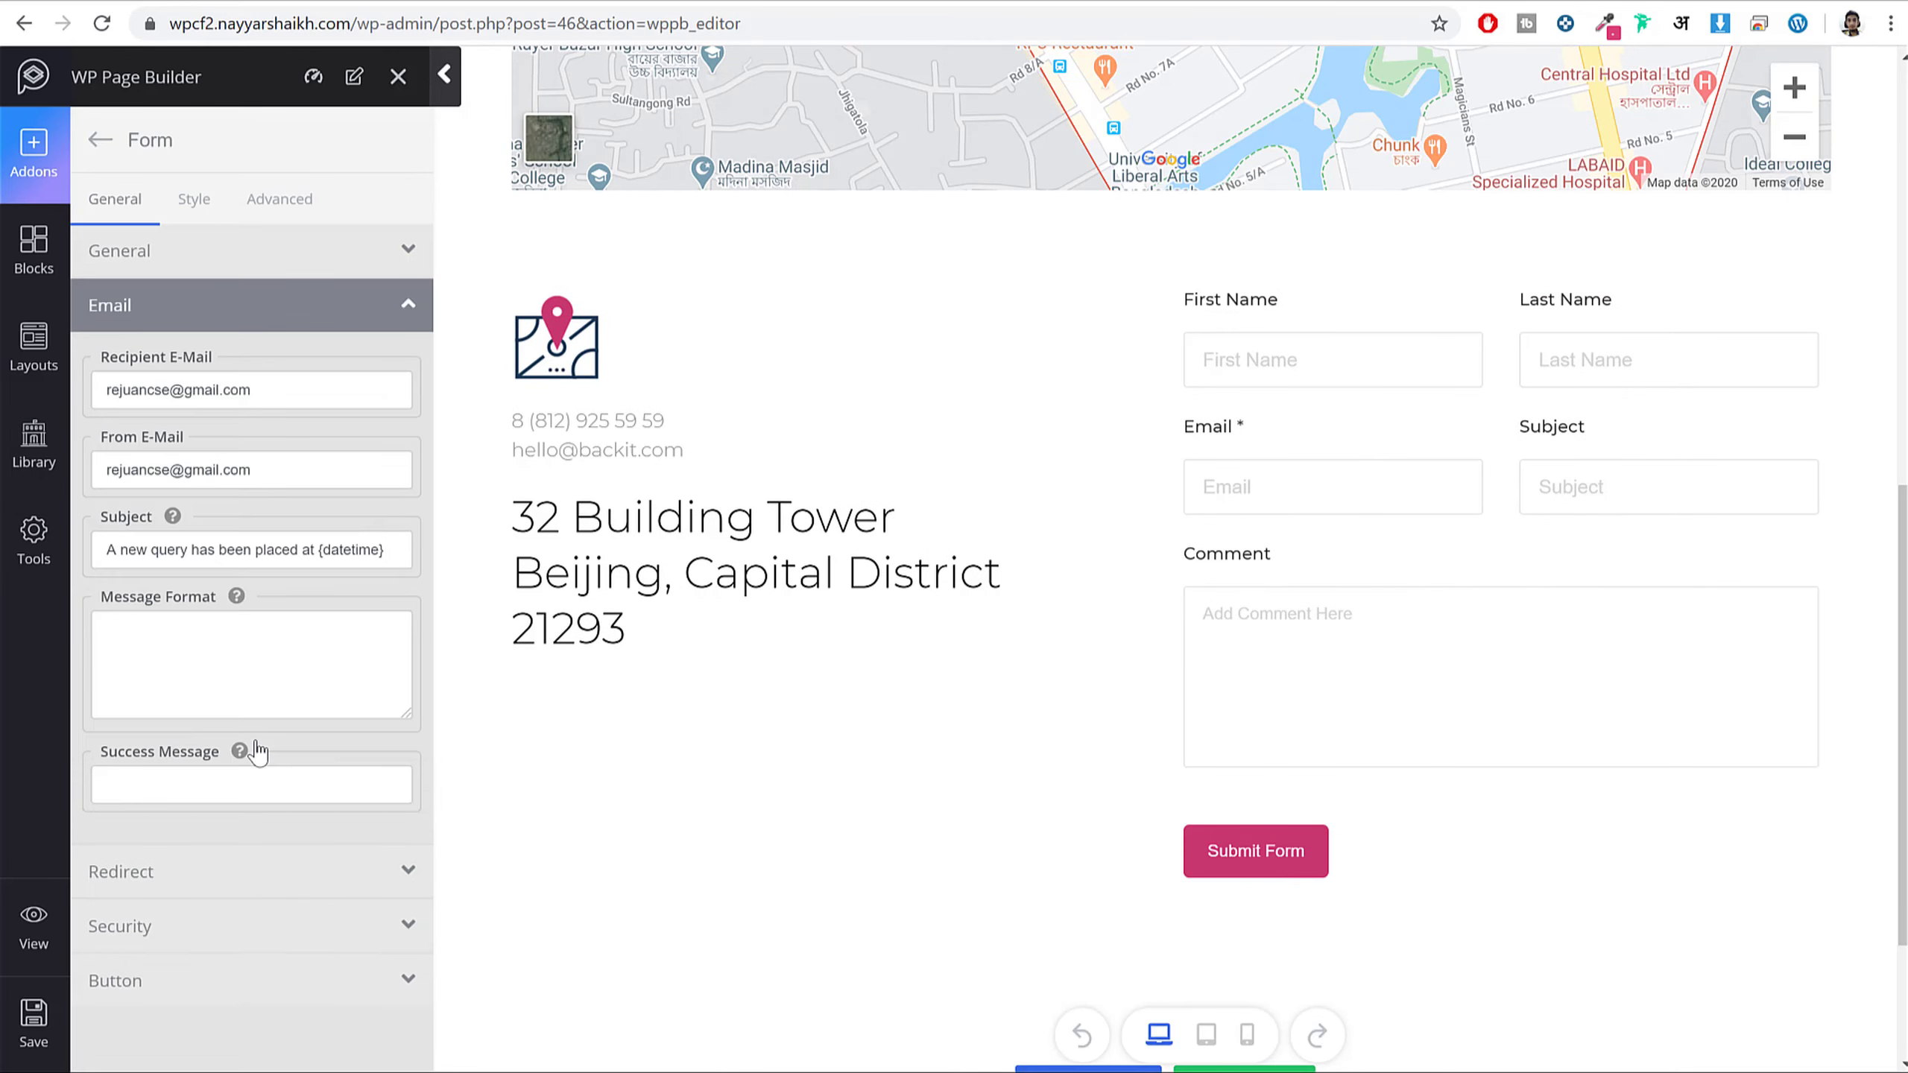
# - Review the Recipient E-Mail and From E-Mail fields in the contact form's Email settings
pyautogui.tripleClick(277, 470)
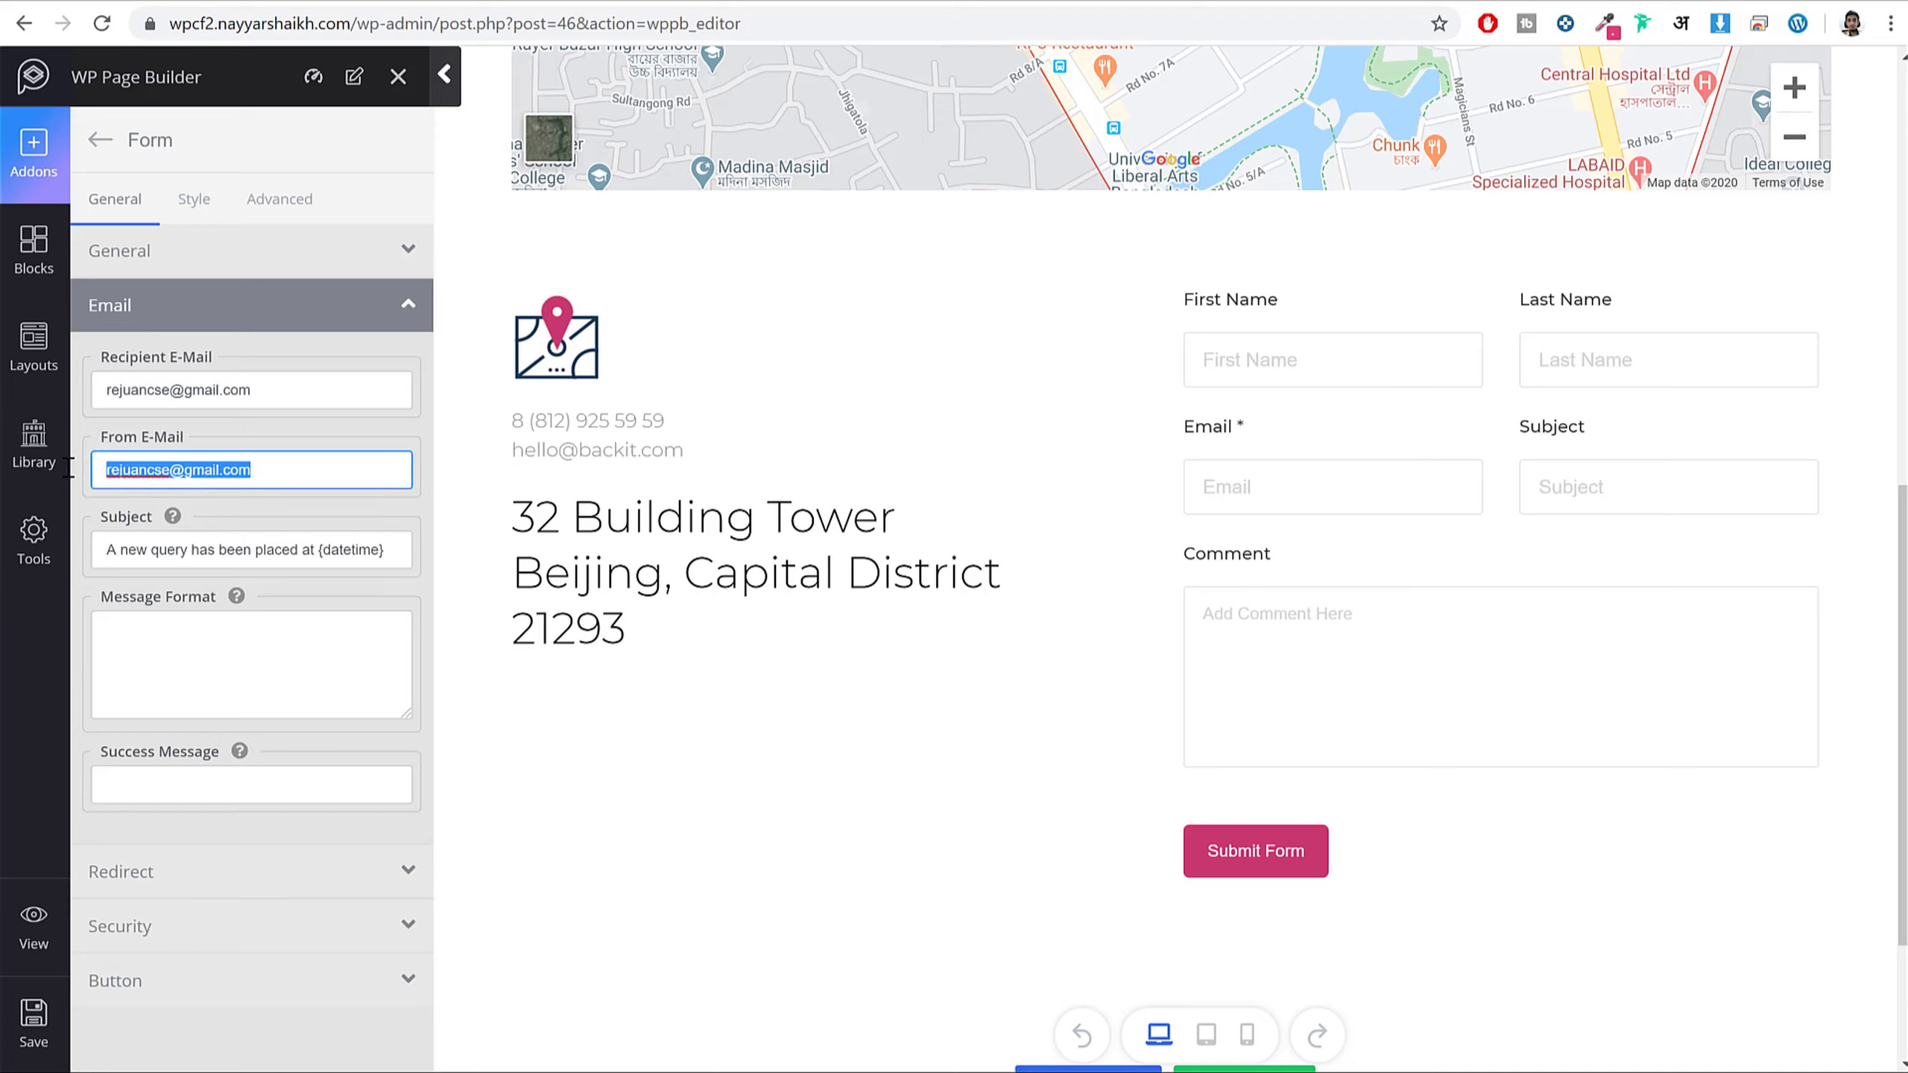
pyautogui.tripleClick(210, 390)
pyautogui.moveTo(100, 359); pyautogui.dragTo(215, 376)
pyautogui.click(90, 443)
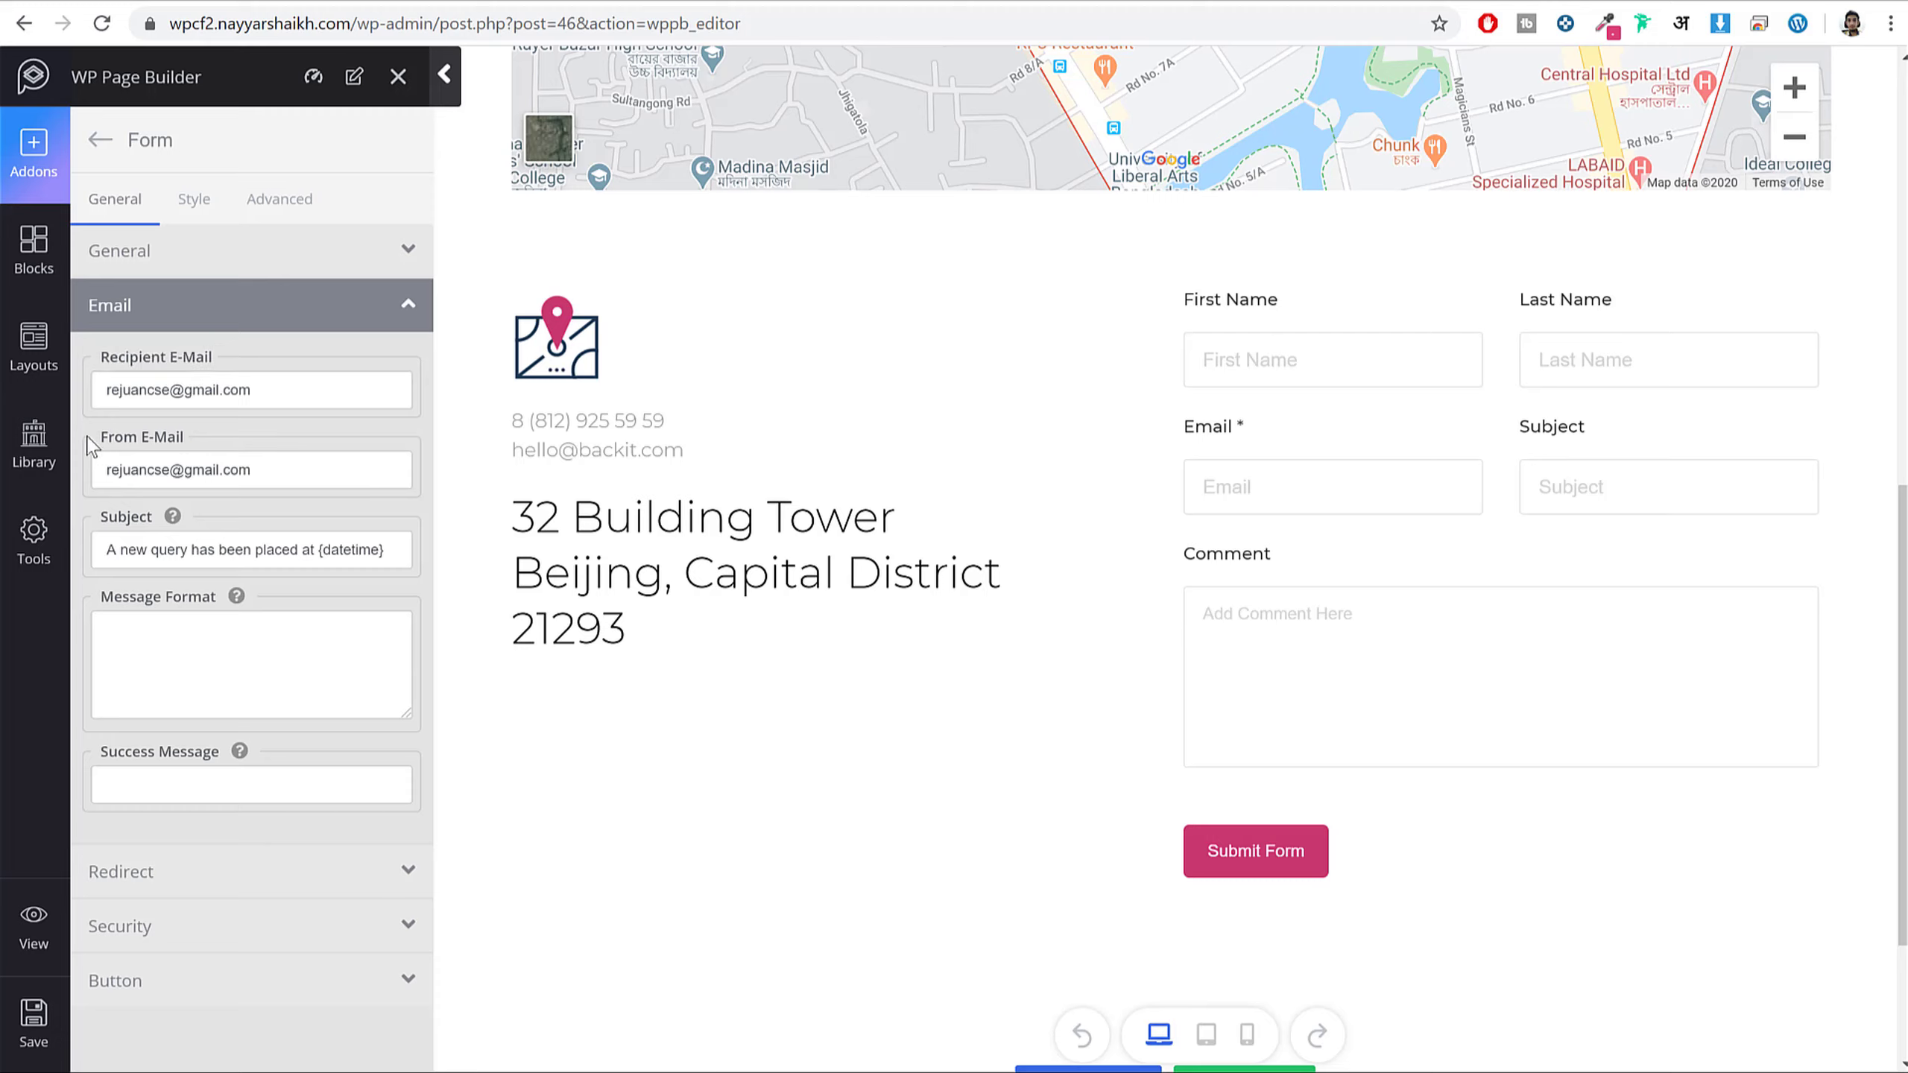
pyautogui.tripleClick(299, 469)
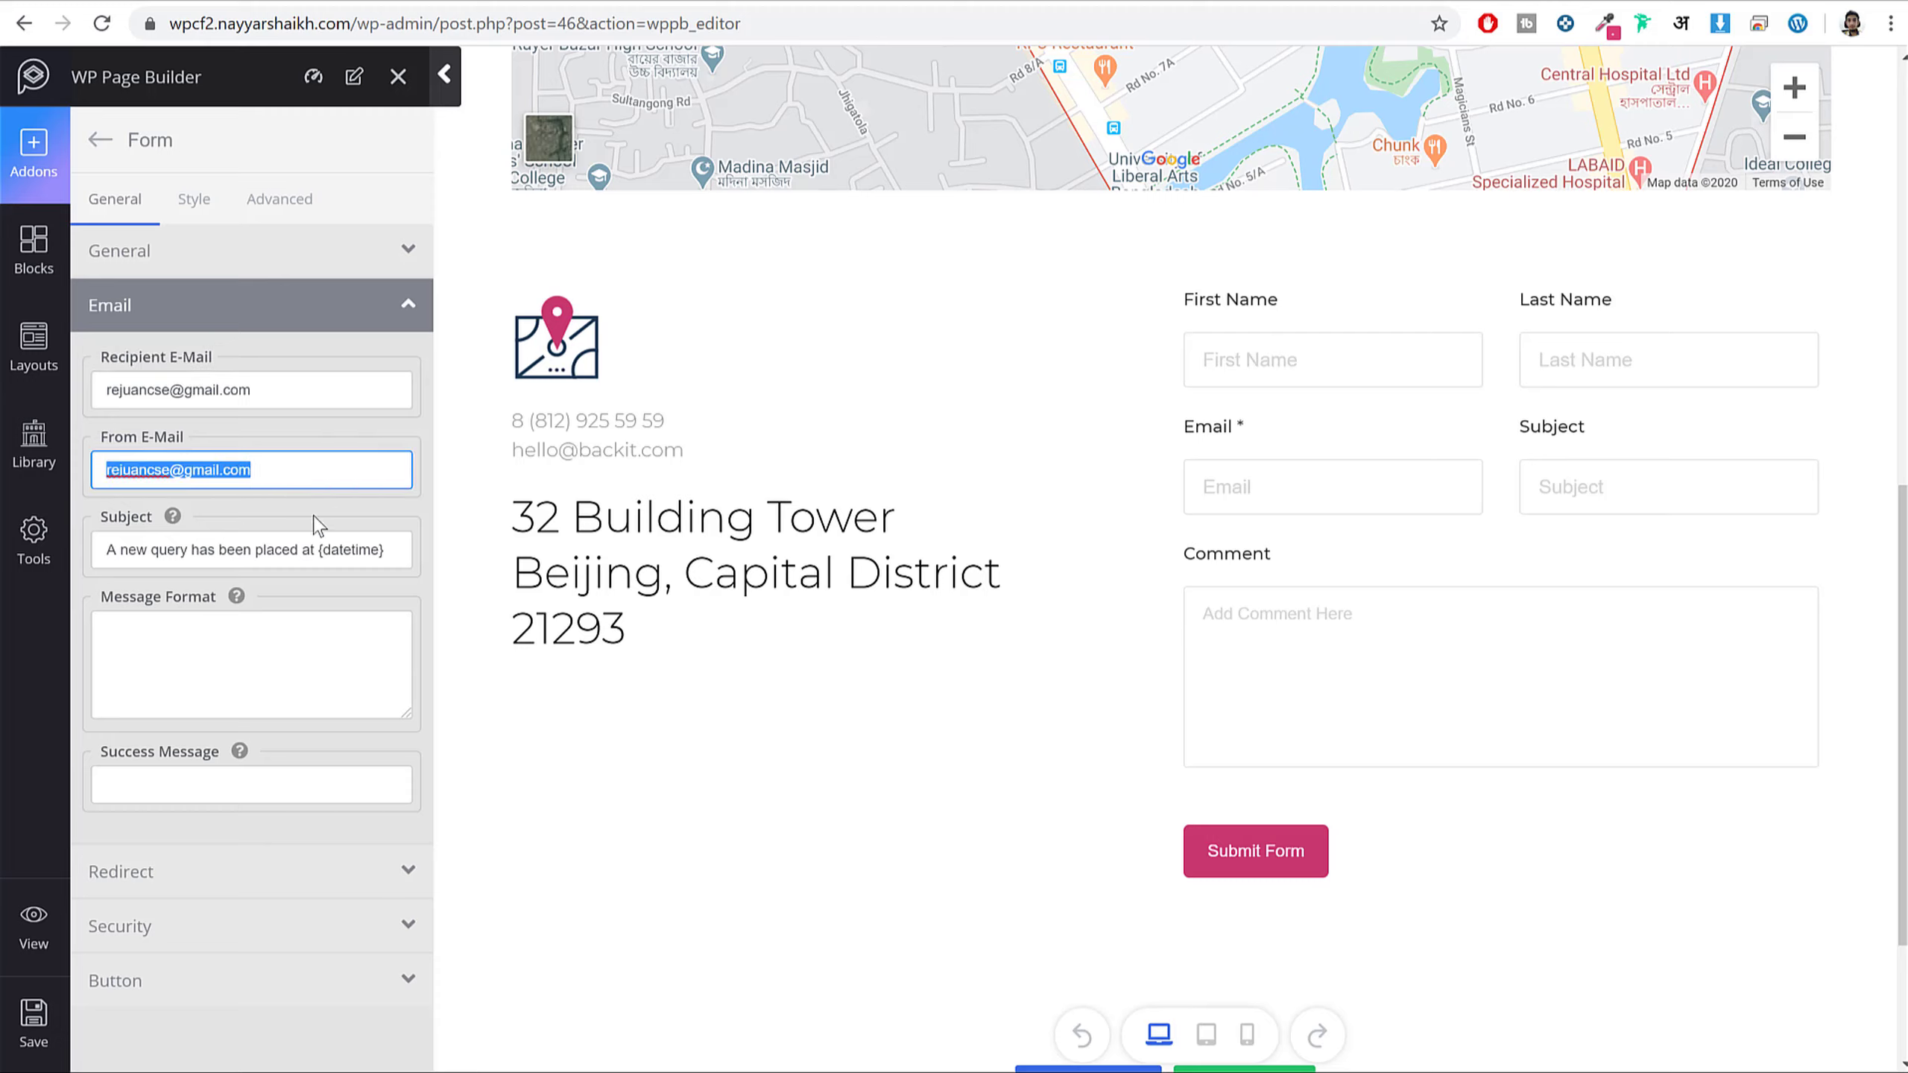
pyautogui.click(234, 358)
# - Open the Contact page map's Text Block for editing and inspect its embedded map
pyautogui.scroll(5, 1486, 503)
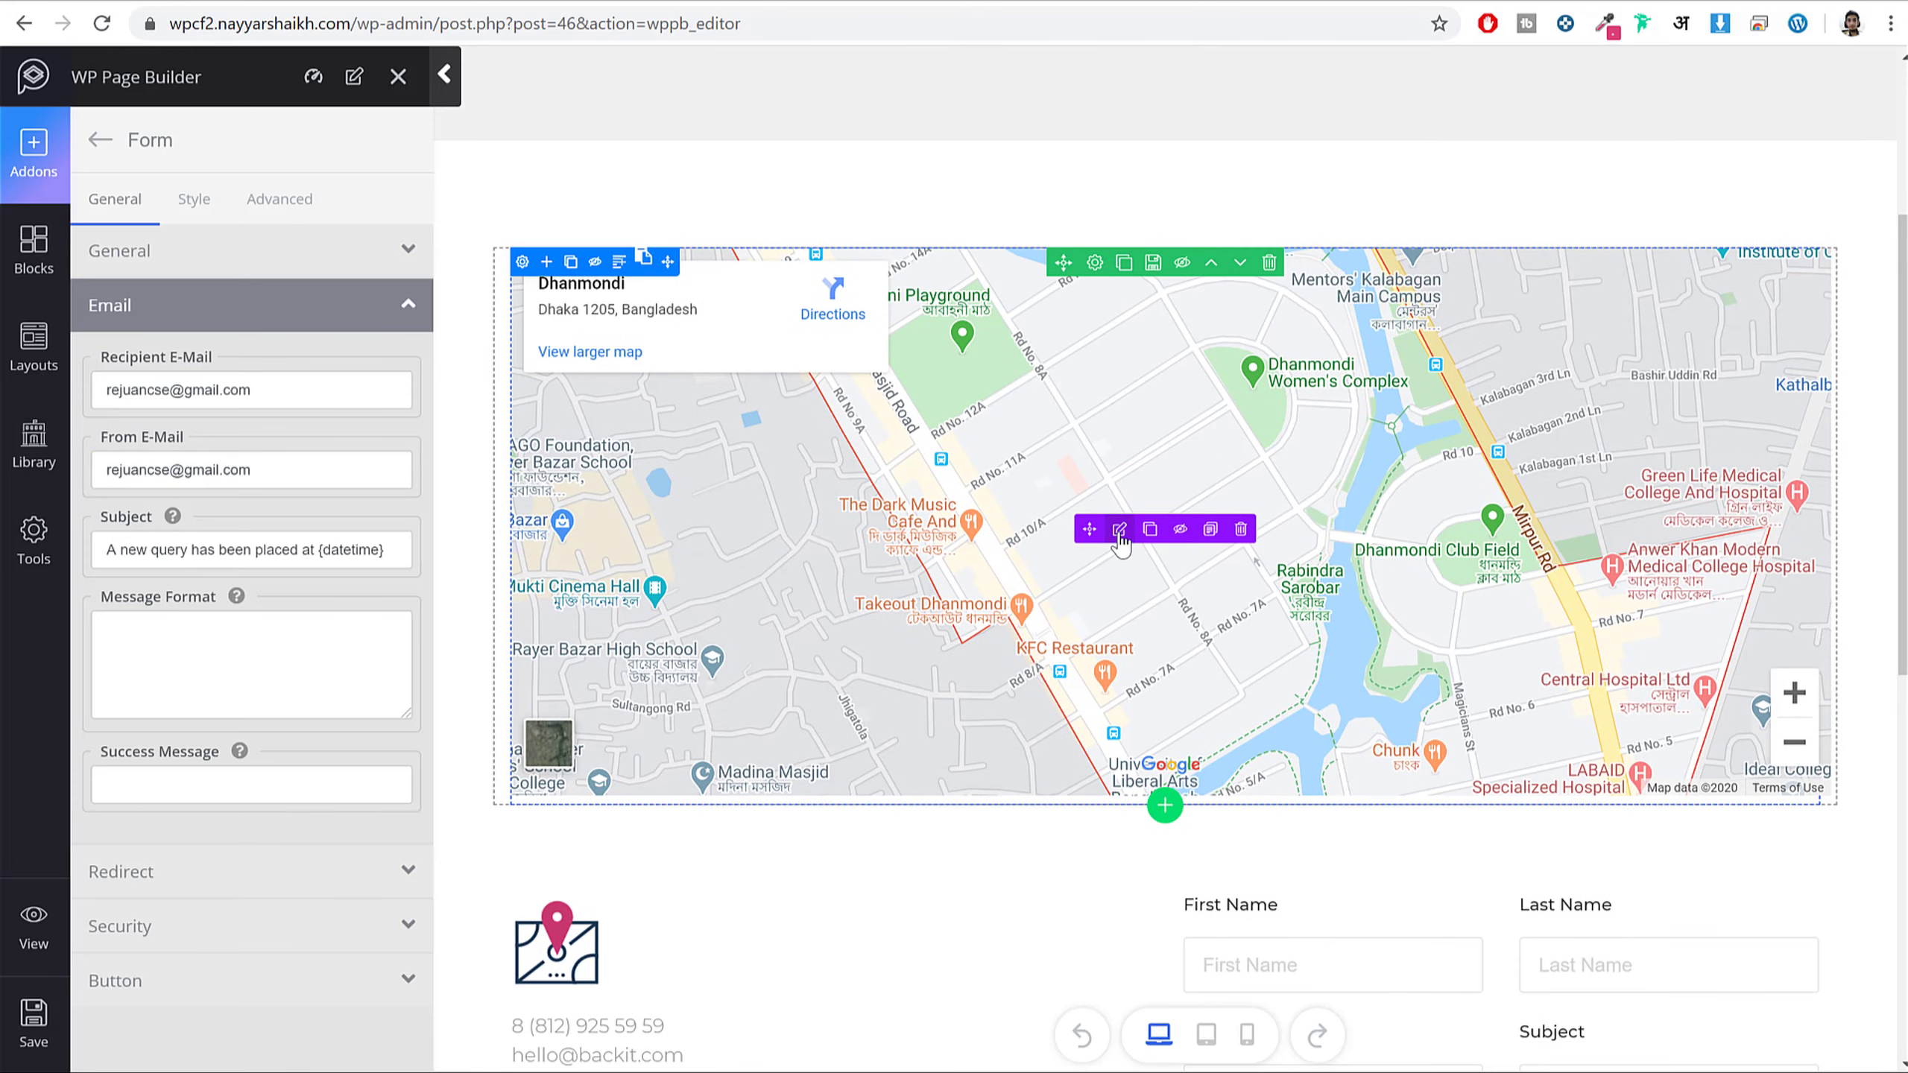
pyautogui.click(1120, 530)
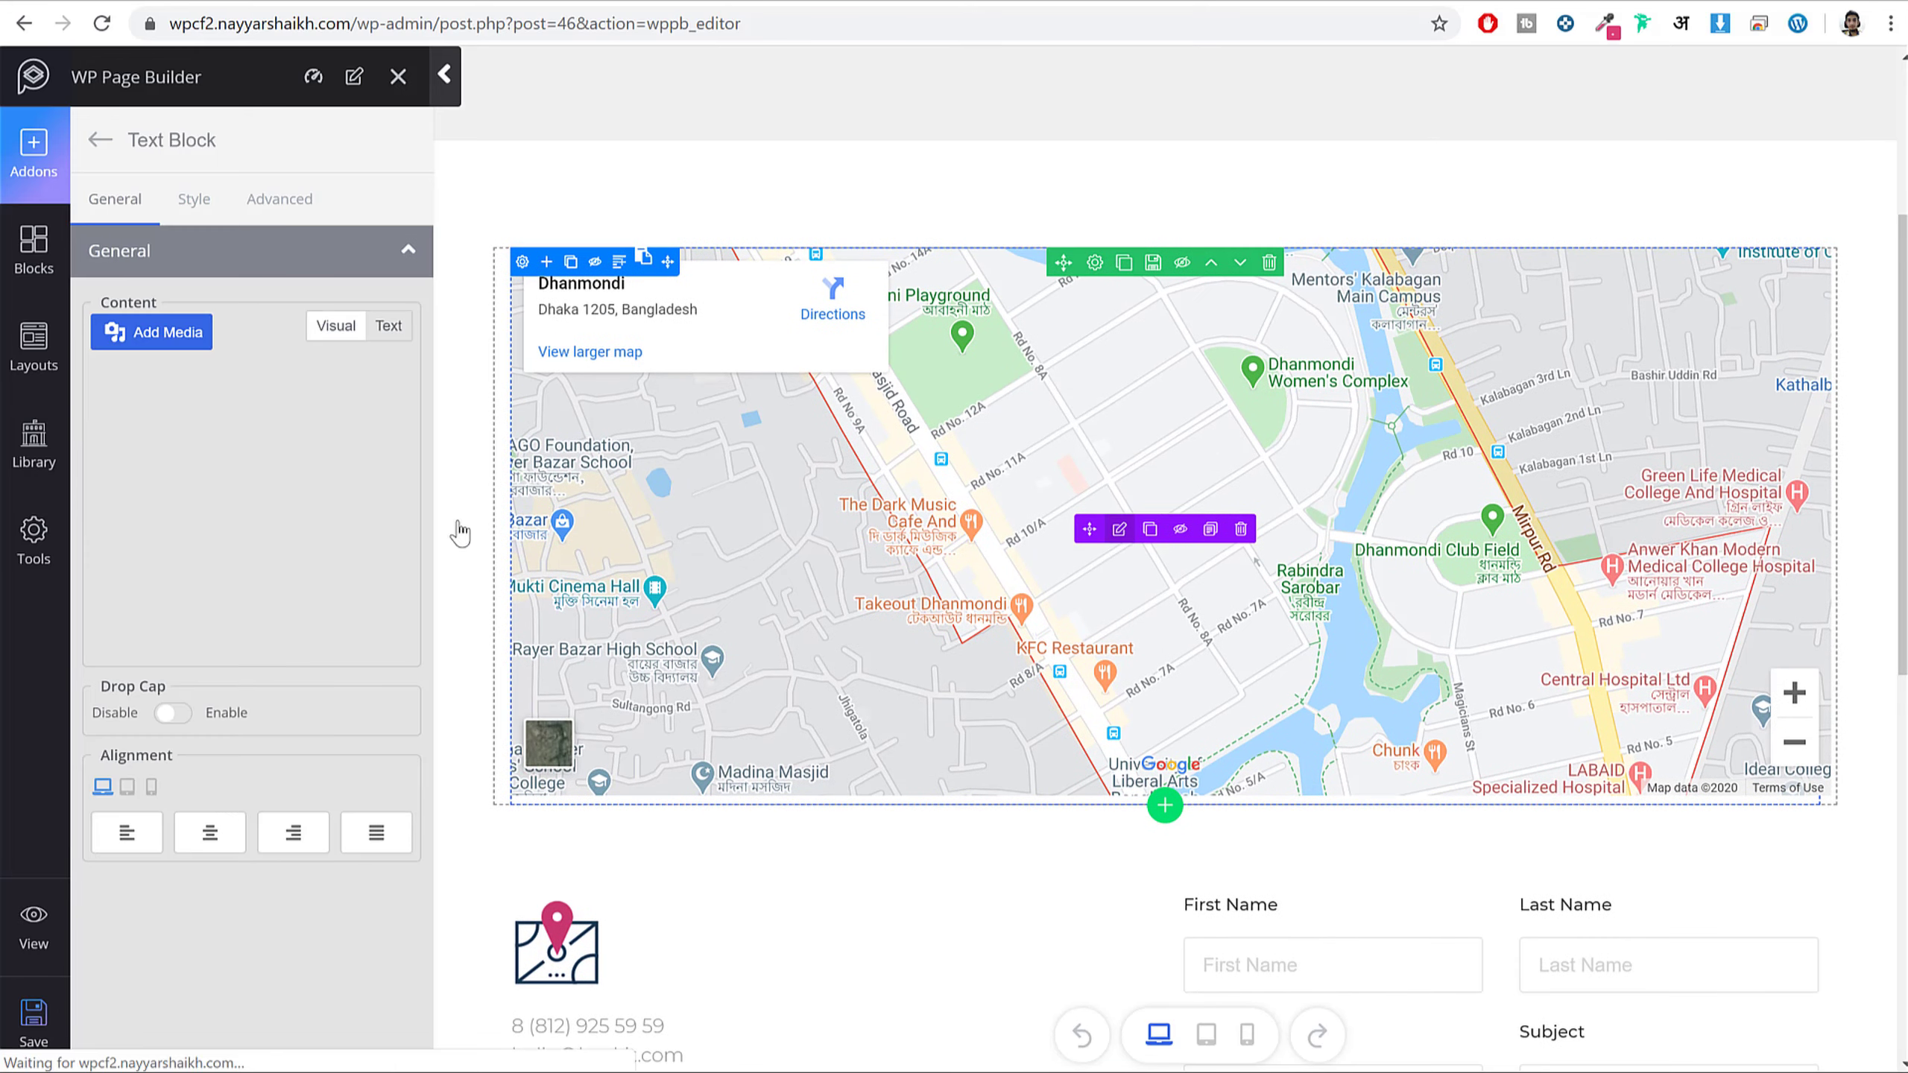
pyautogui.scroll(-5, 289, 601)
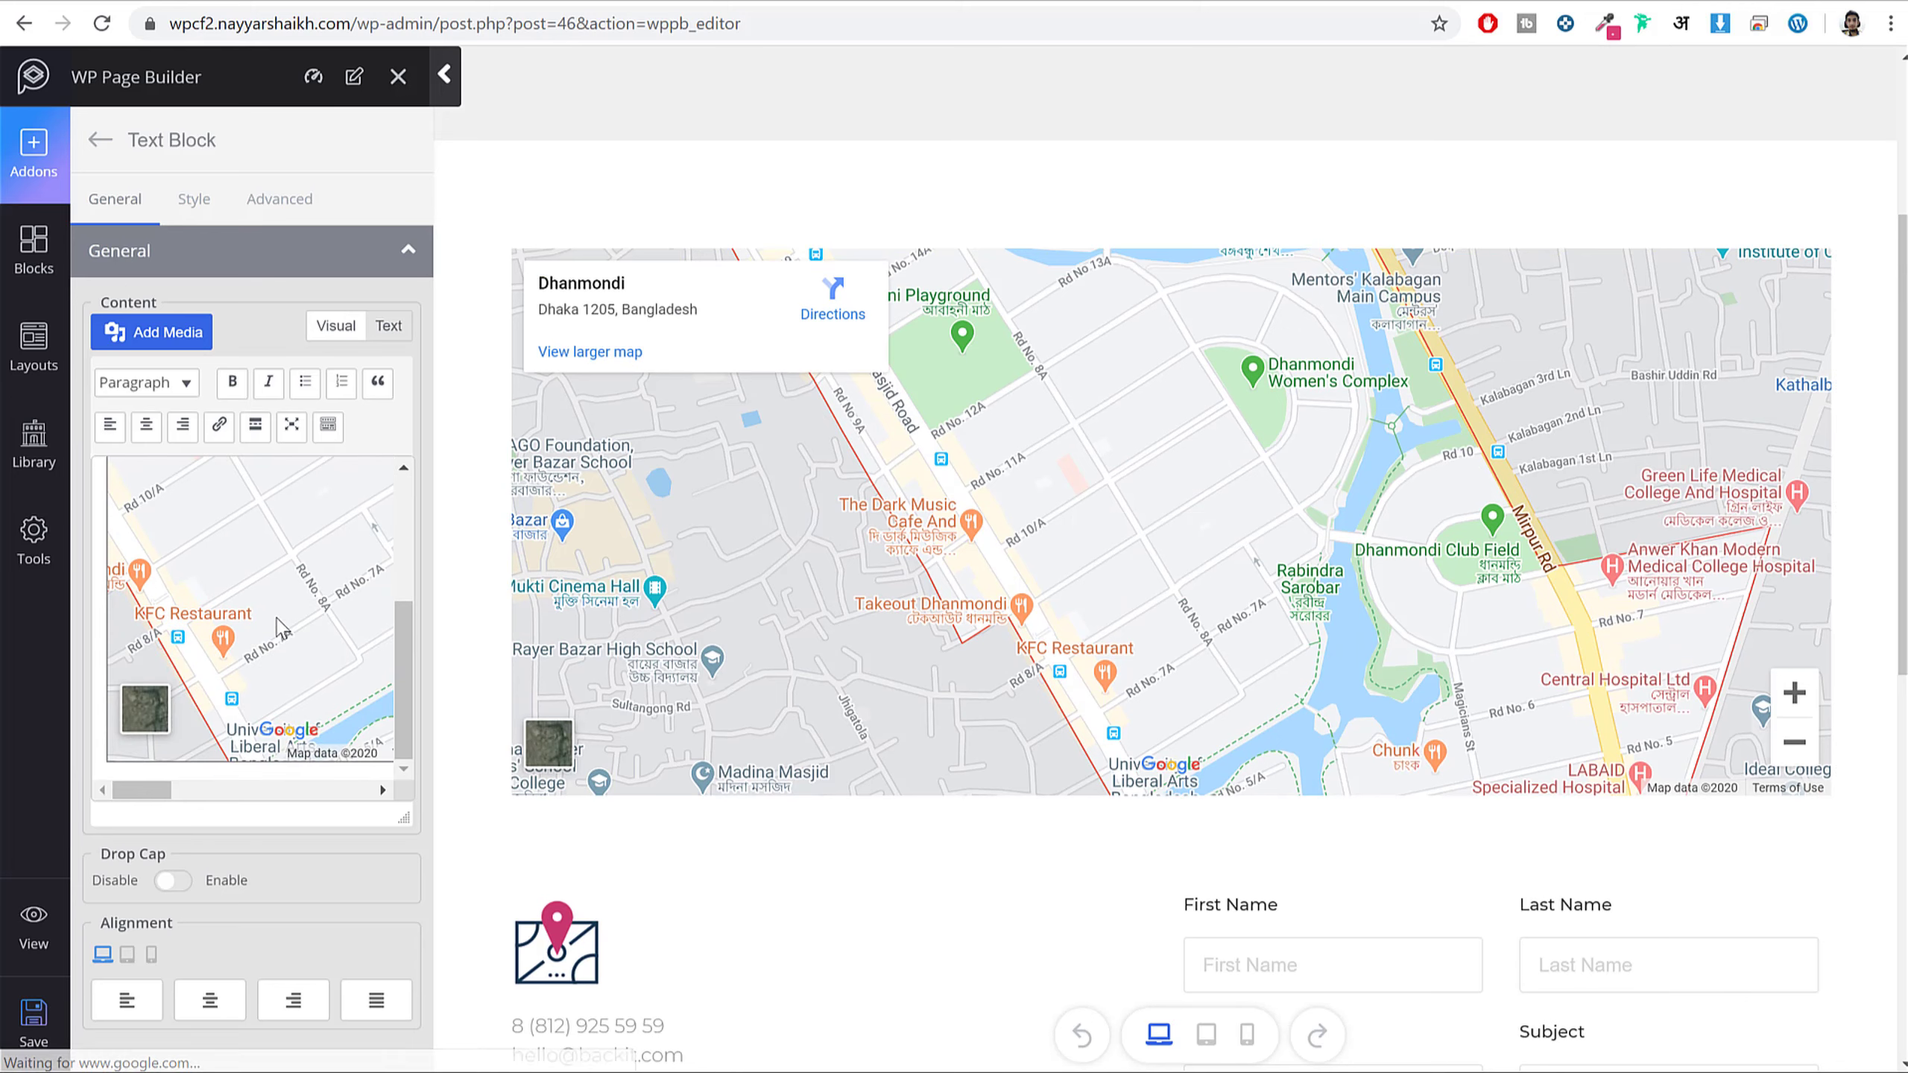
pyautogui.click(279, 620)
pyautogui.scroll(3, 281, 609)
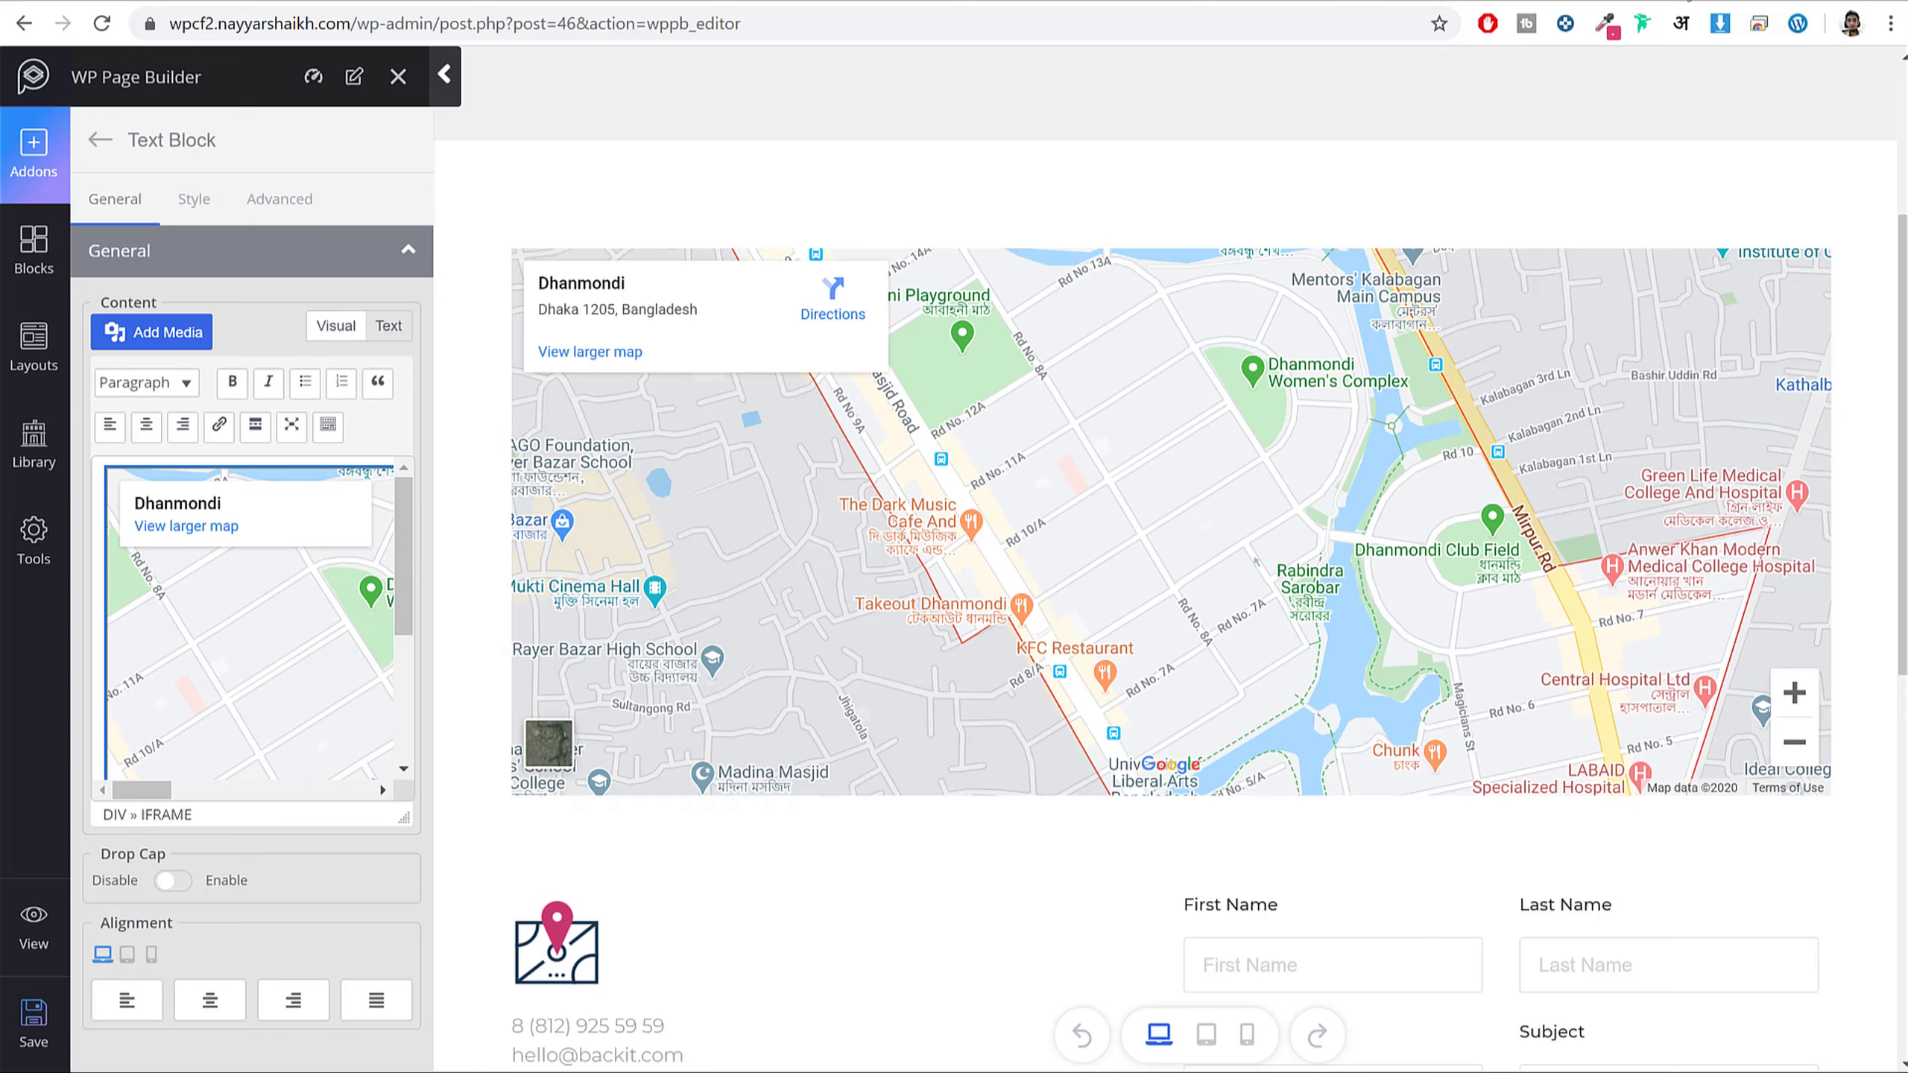
# - Search the web for "maps" in a new browser tab and open Google Maps
pyautogui.hotkey('ctrl', 't')
pyautogui.write('maps')
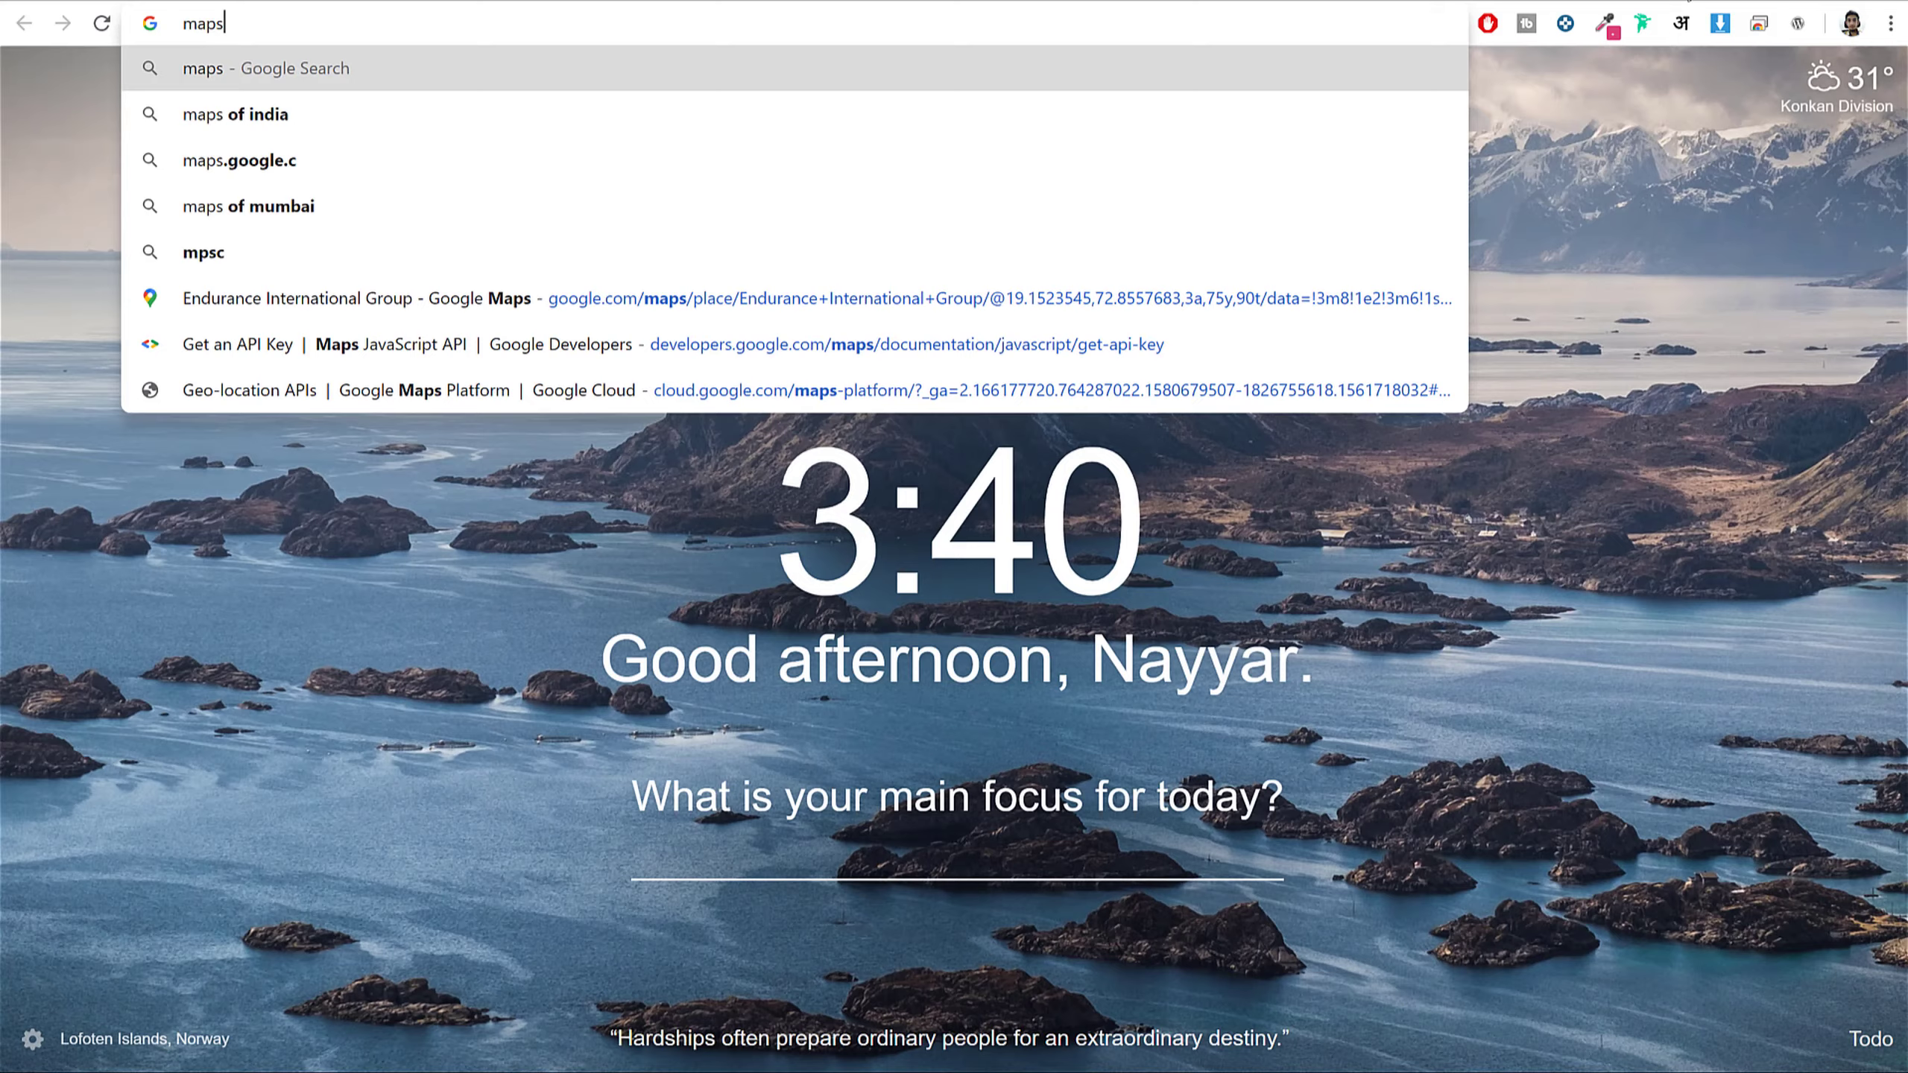
pyautogui.press('Return')
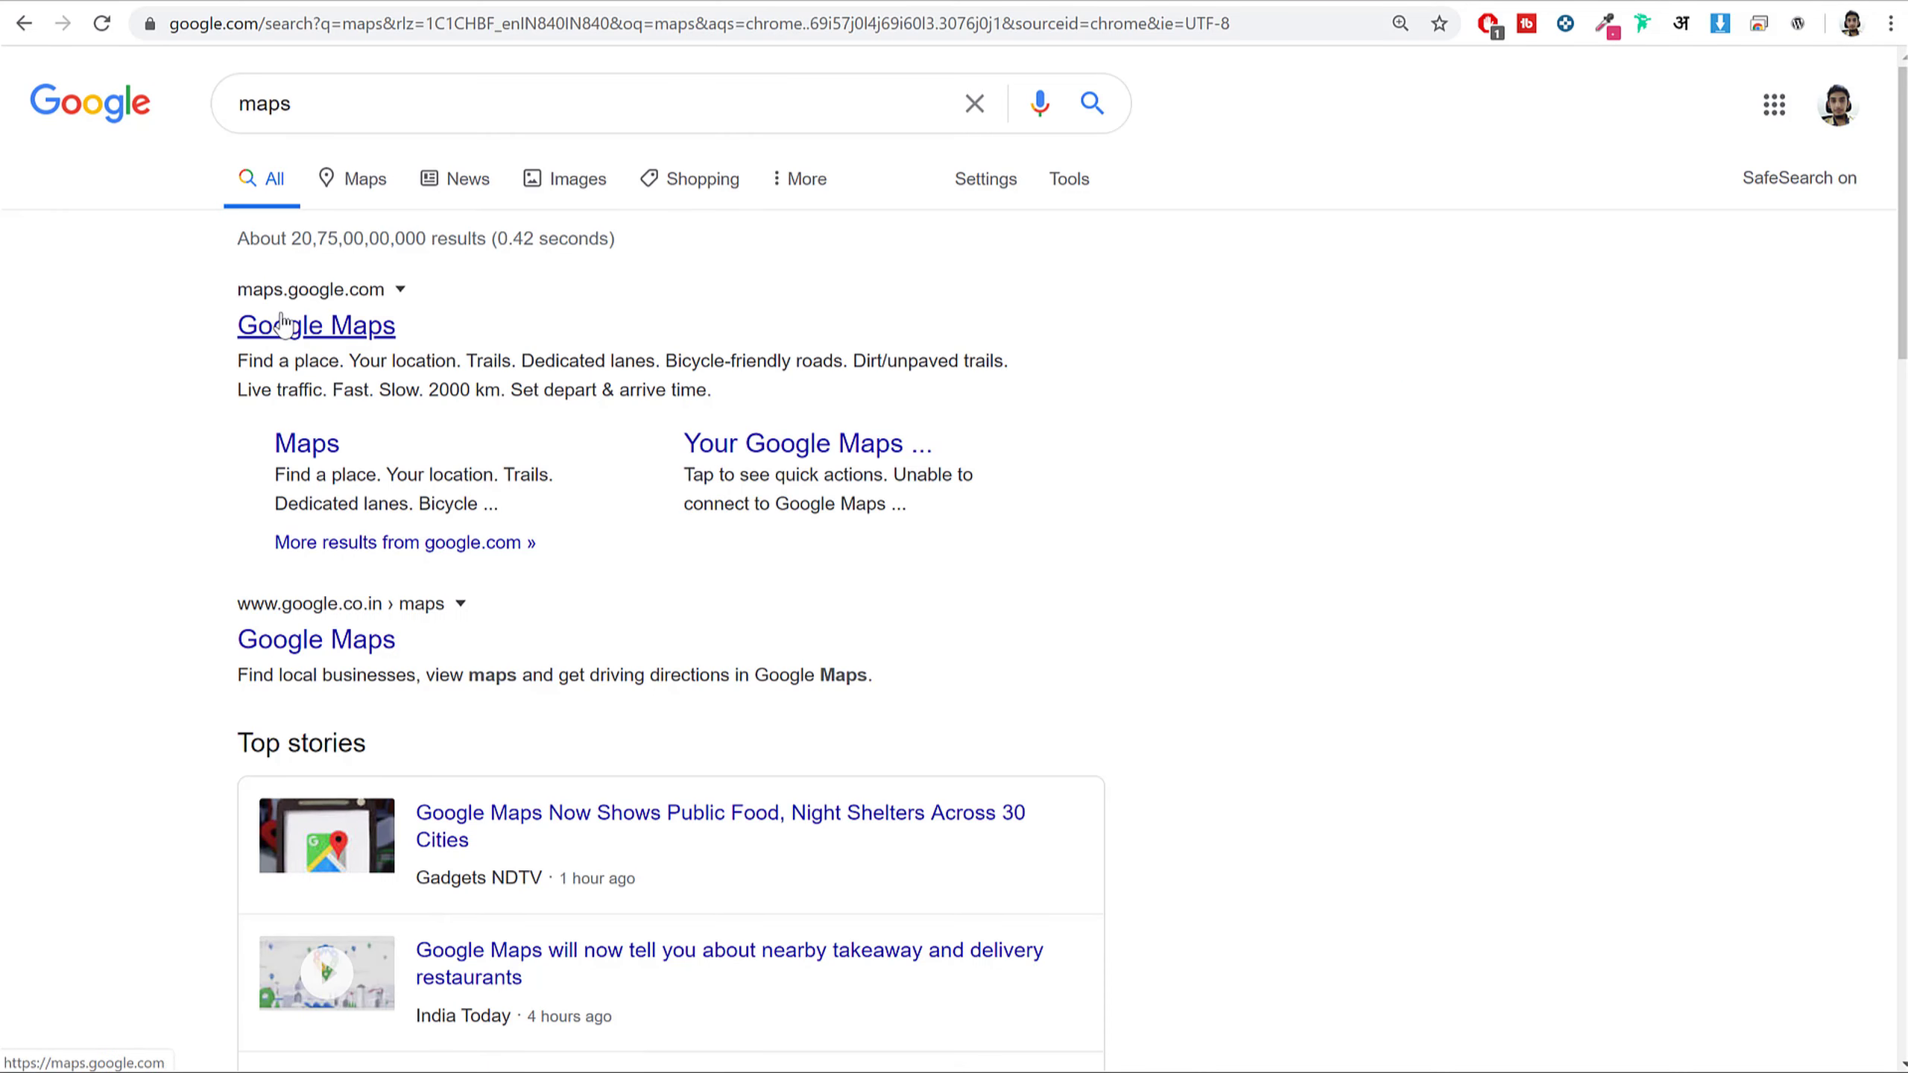
pyautogui.click(282, 325)
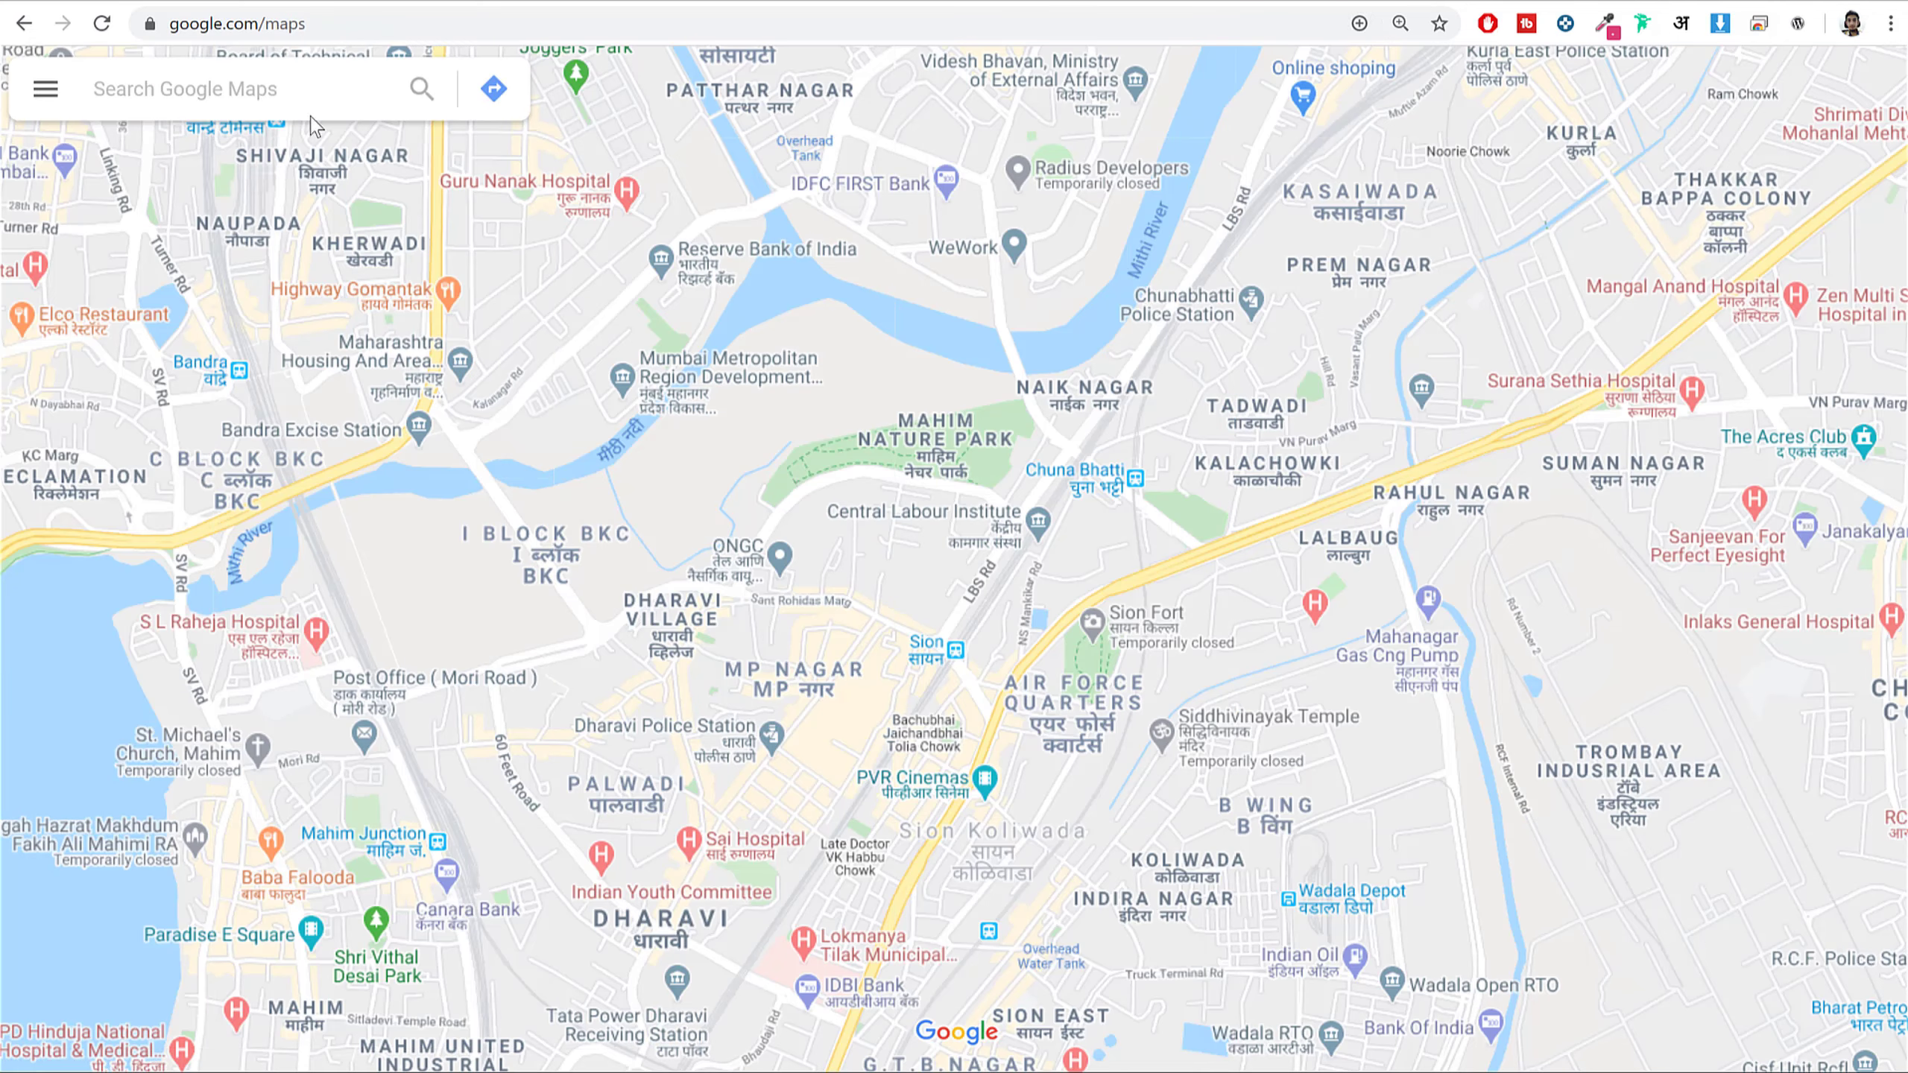
pyautogui.click(268, 90)
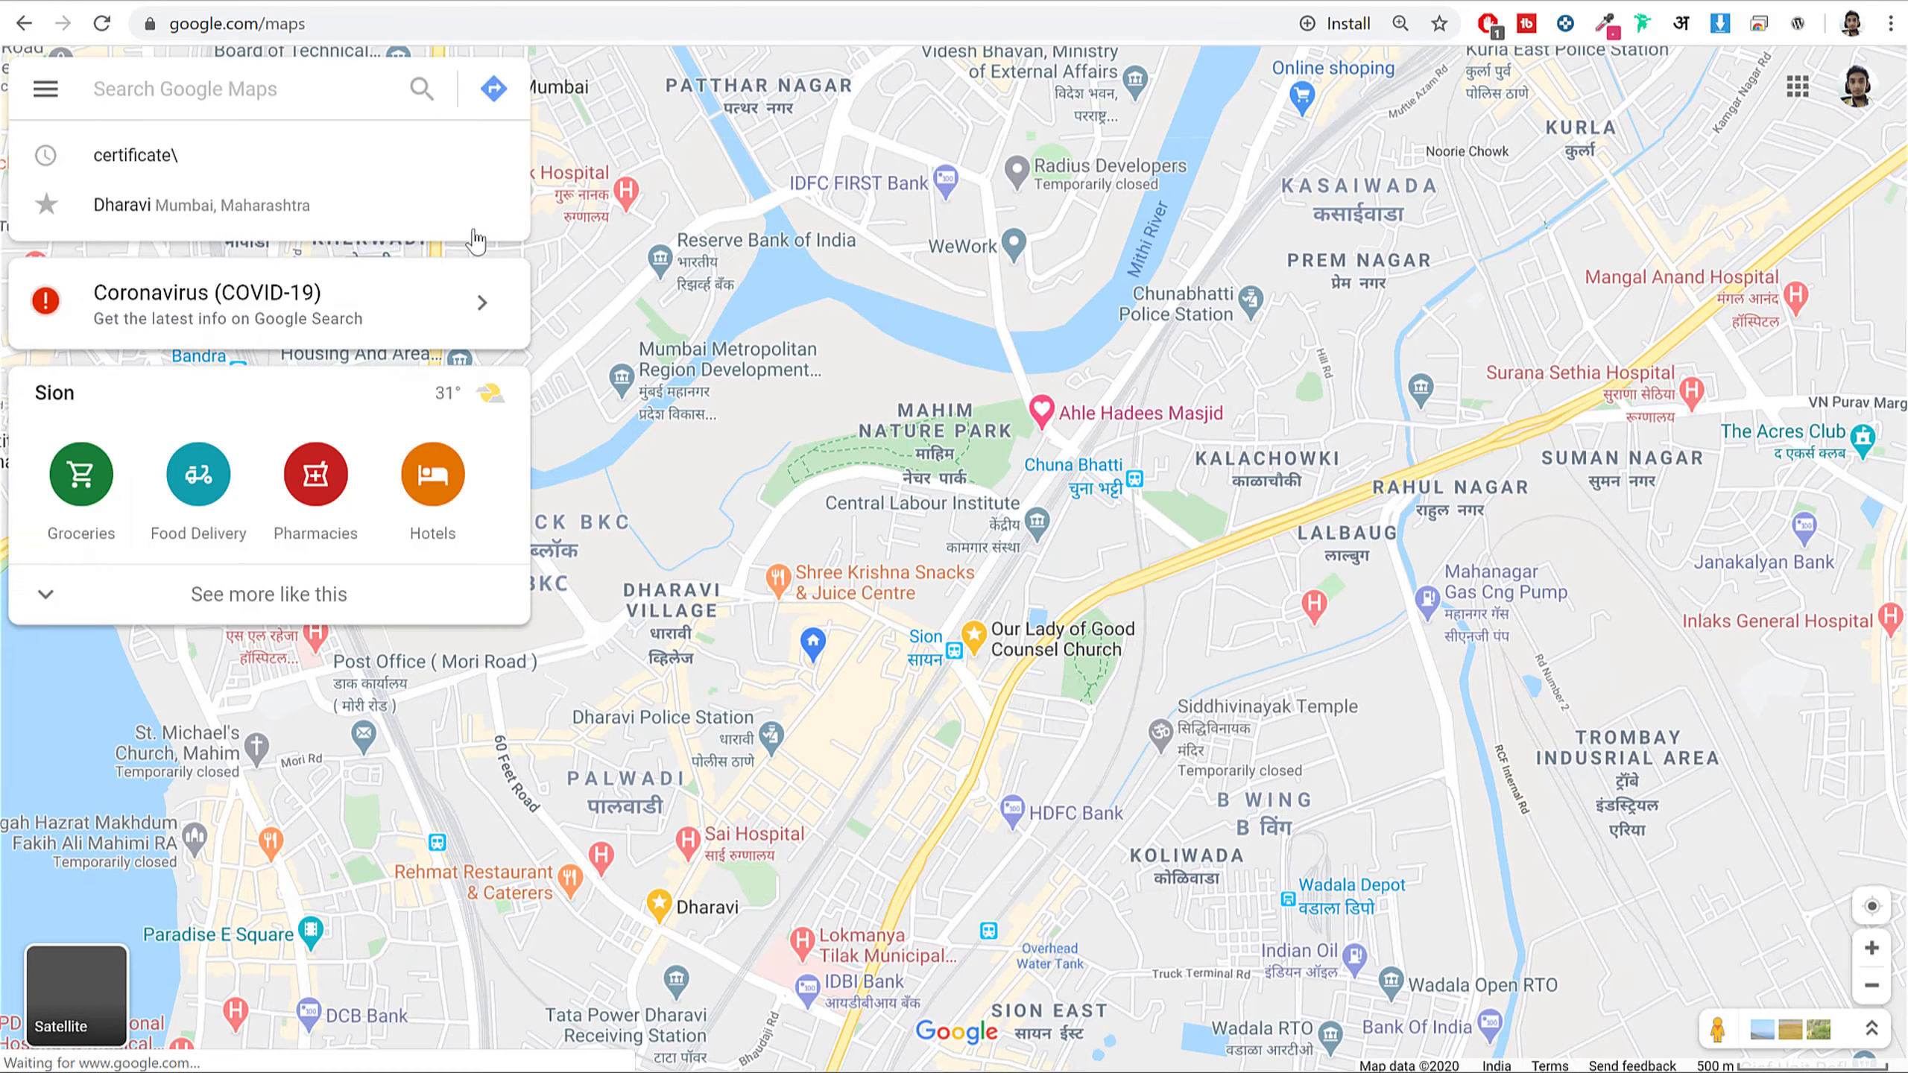
pyautogui.click(922, 280)
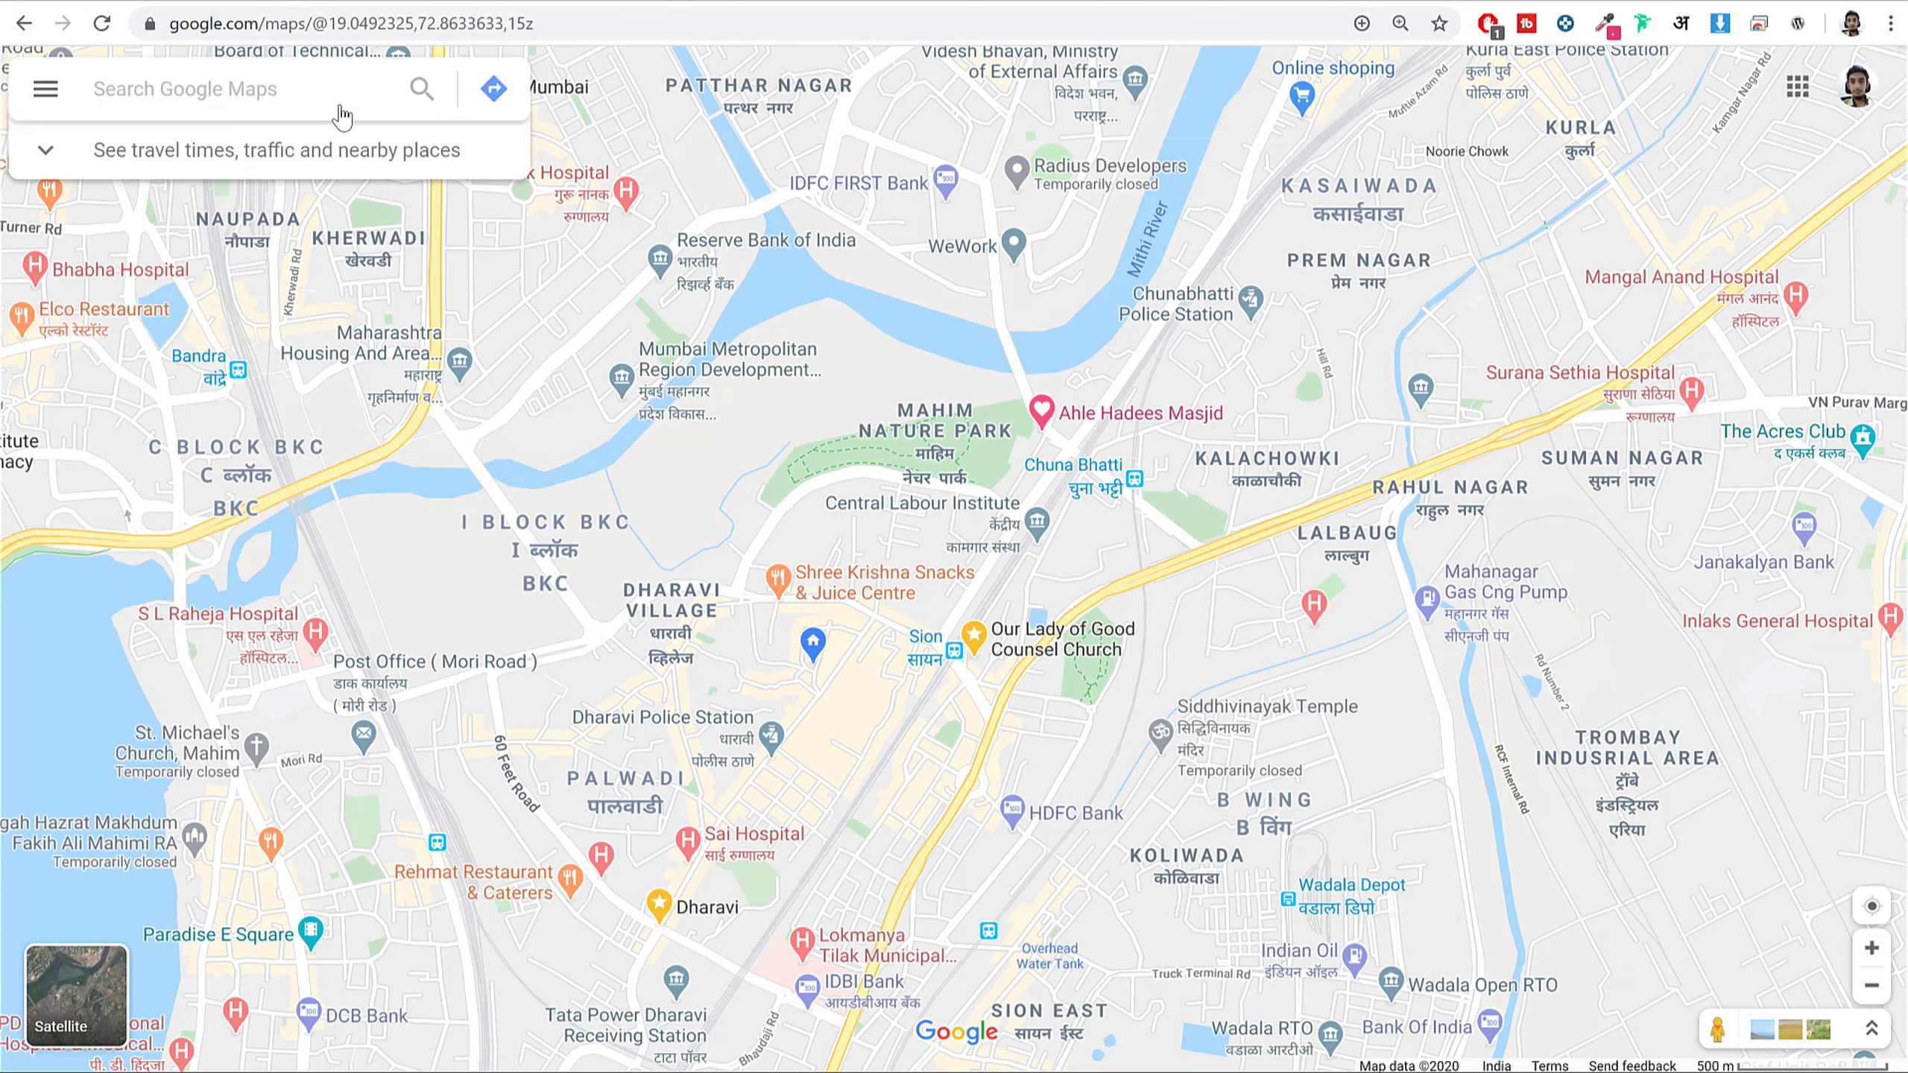
# - Bring up the option to embed the current map view and copy its Medium-size embed HTML
pyautogui.click(45, 89)
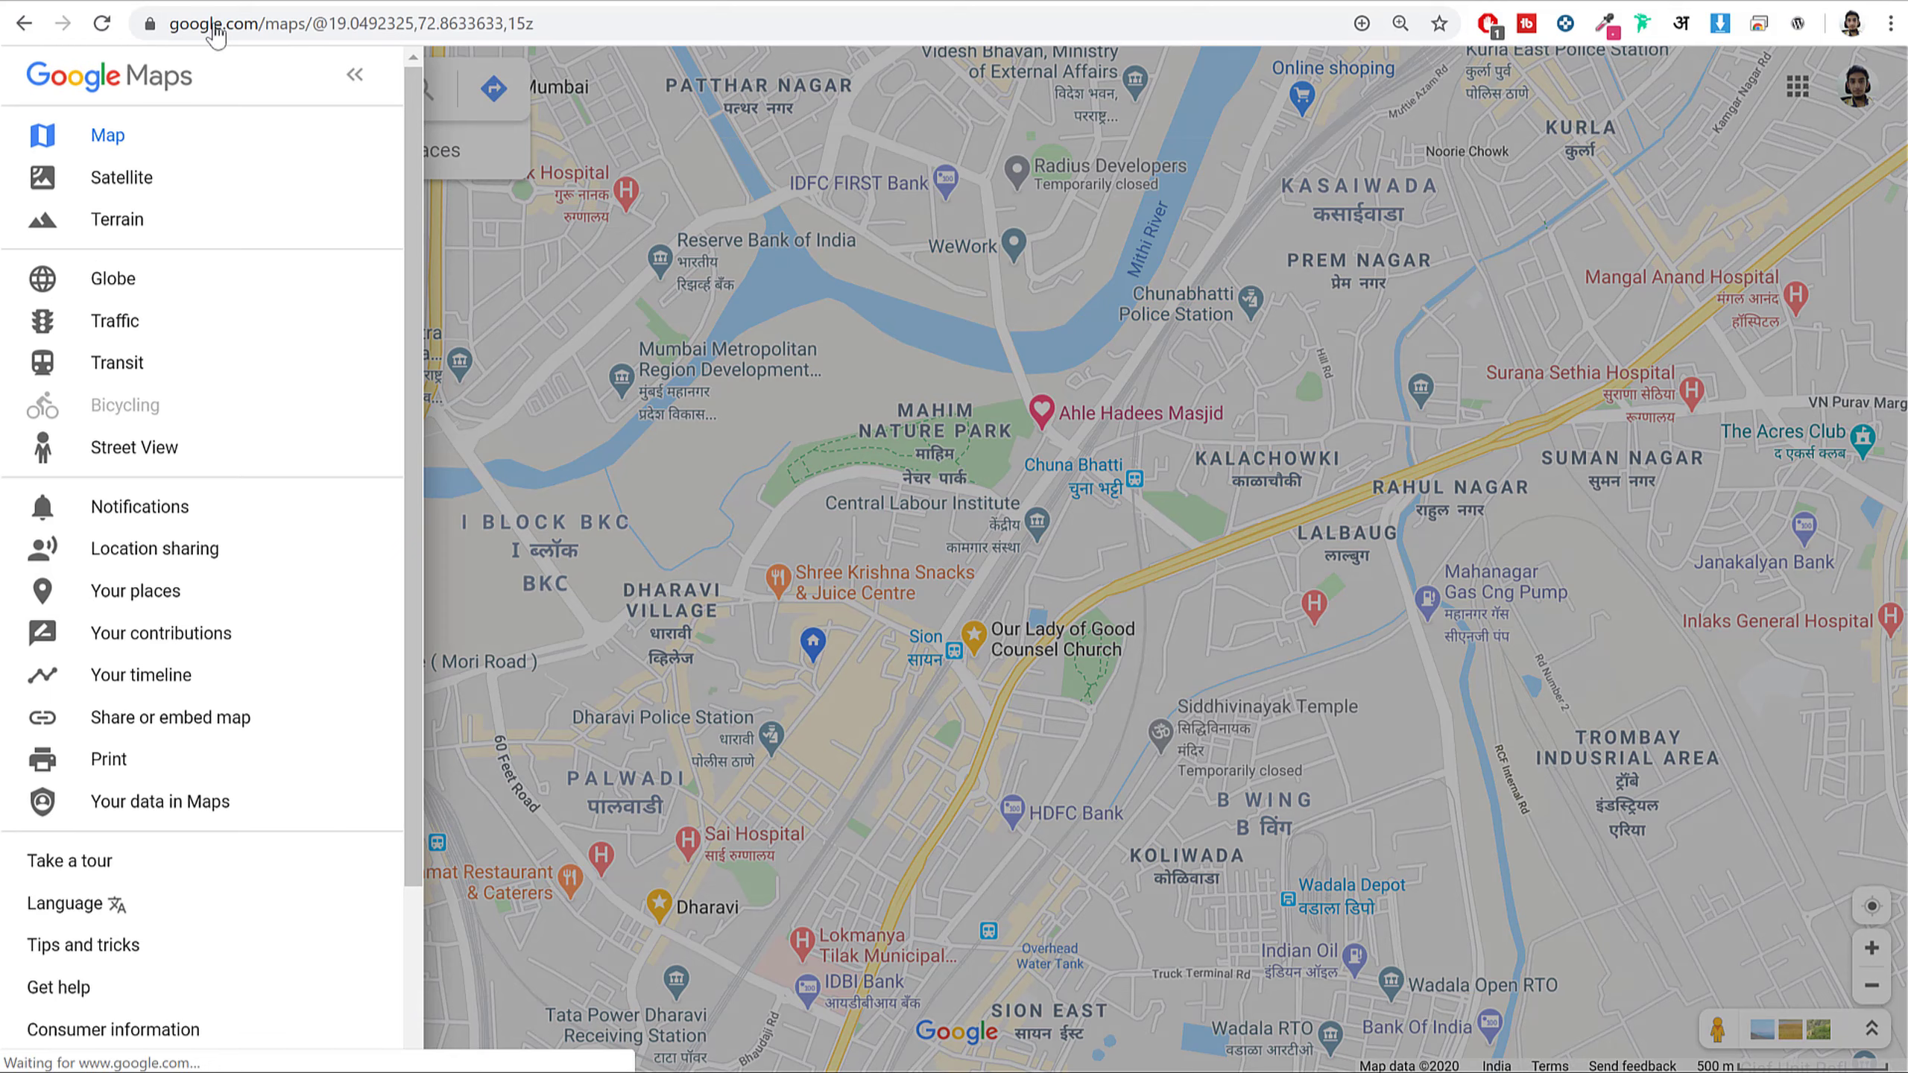
pyautogui.click(179, 719)
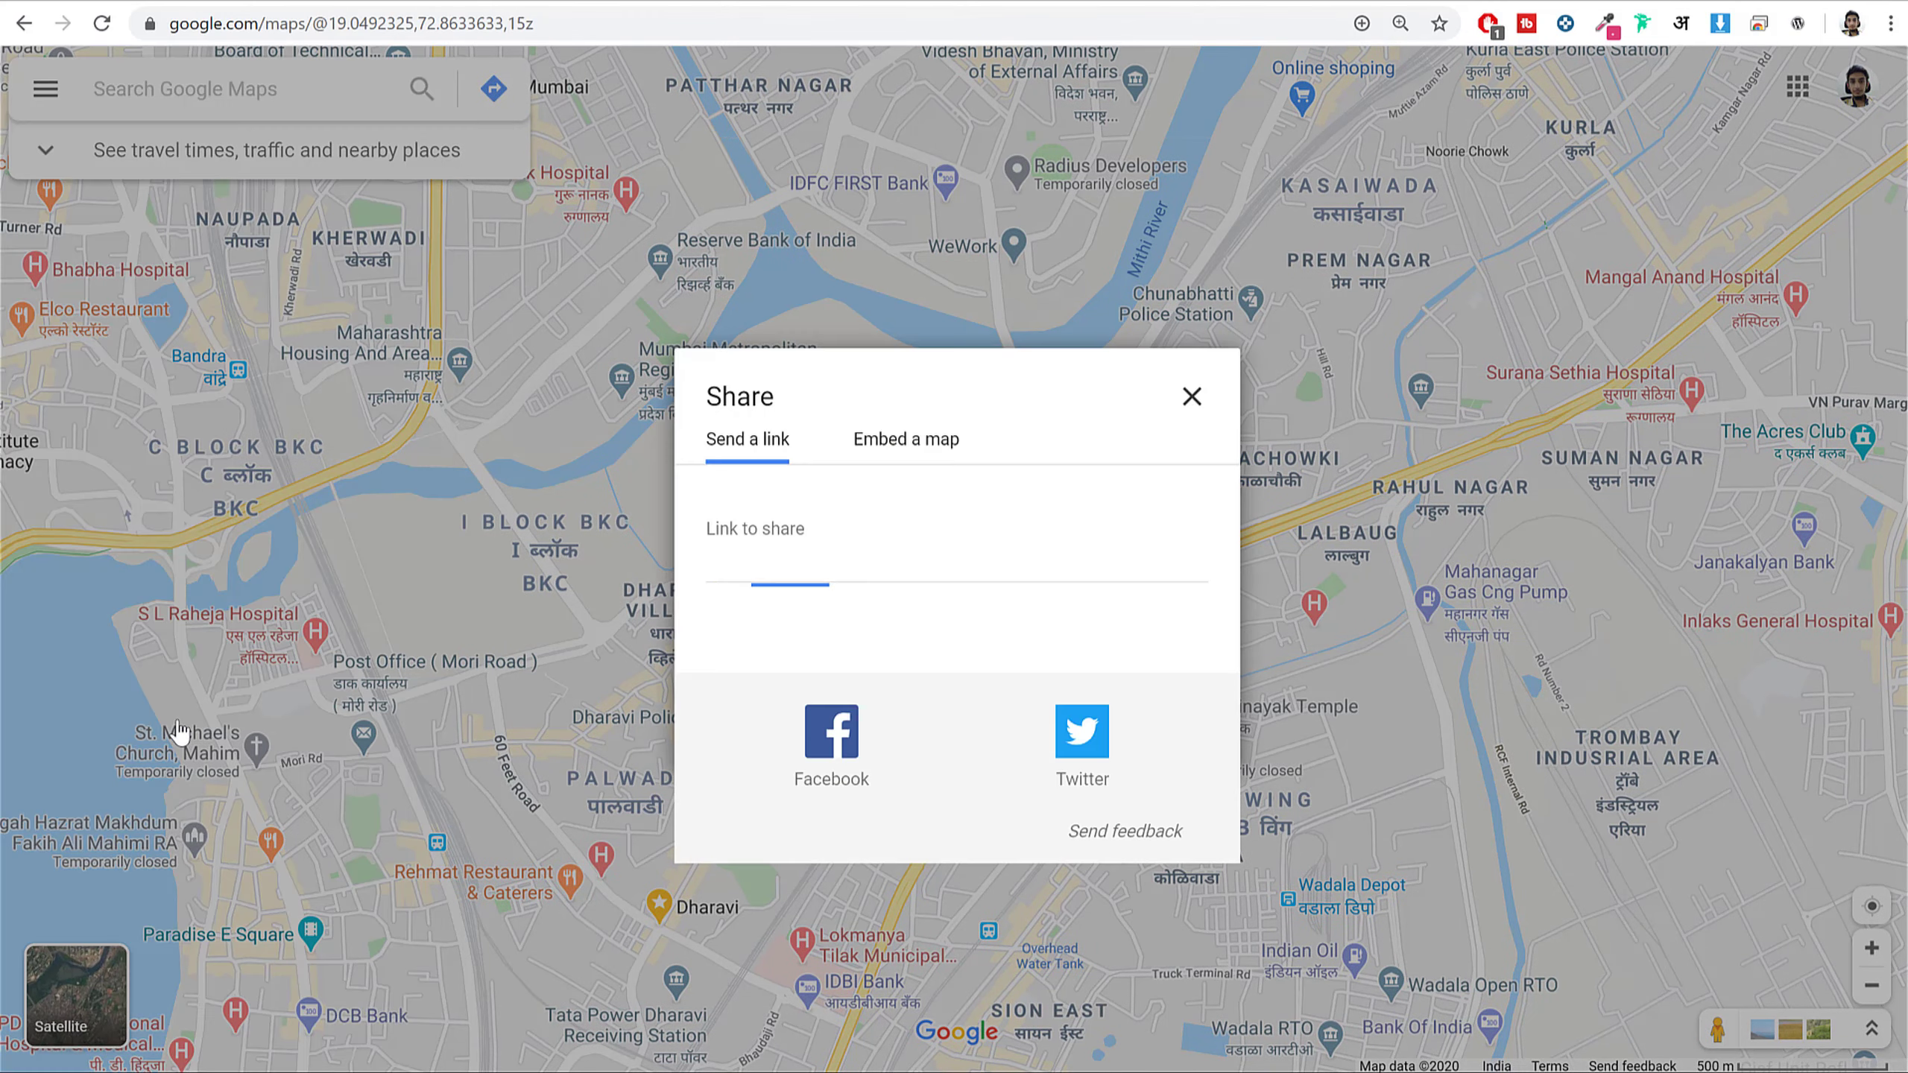
pyautogui.click(895, 442)
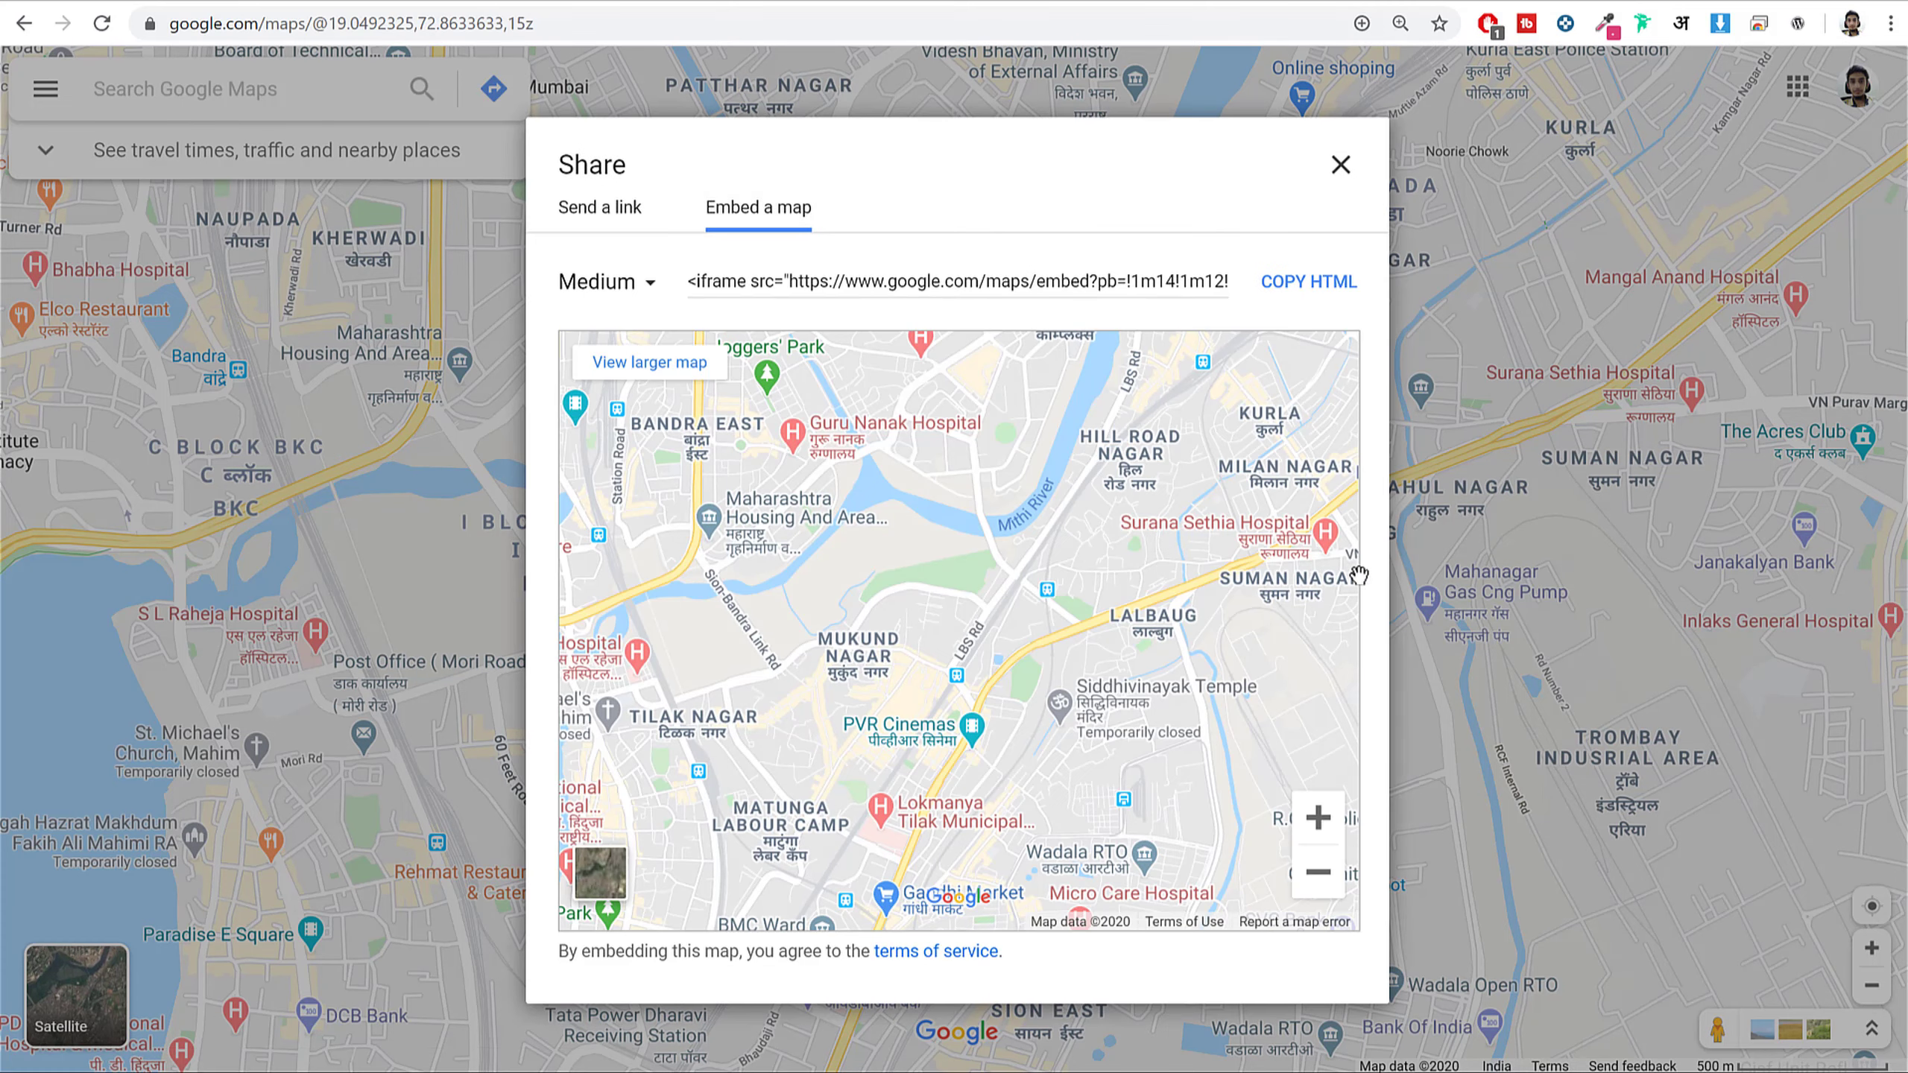
pyautogui.click(757, 281)
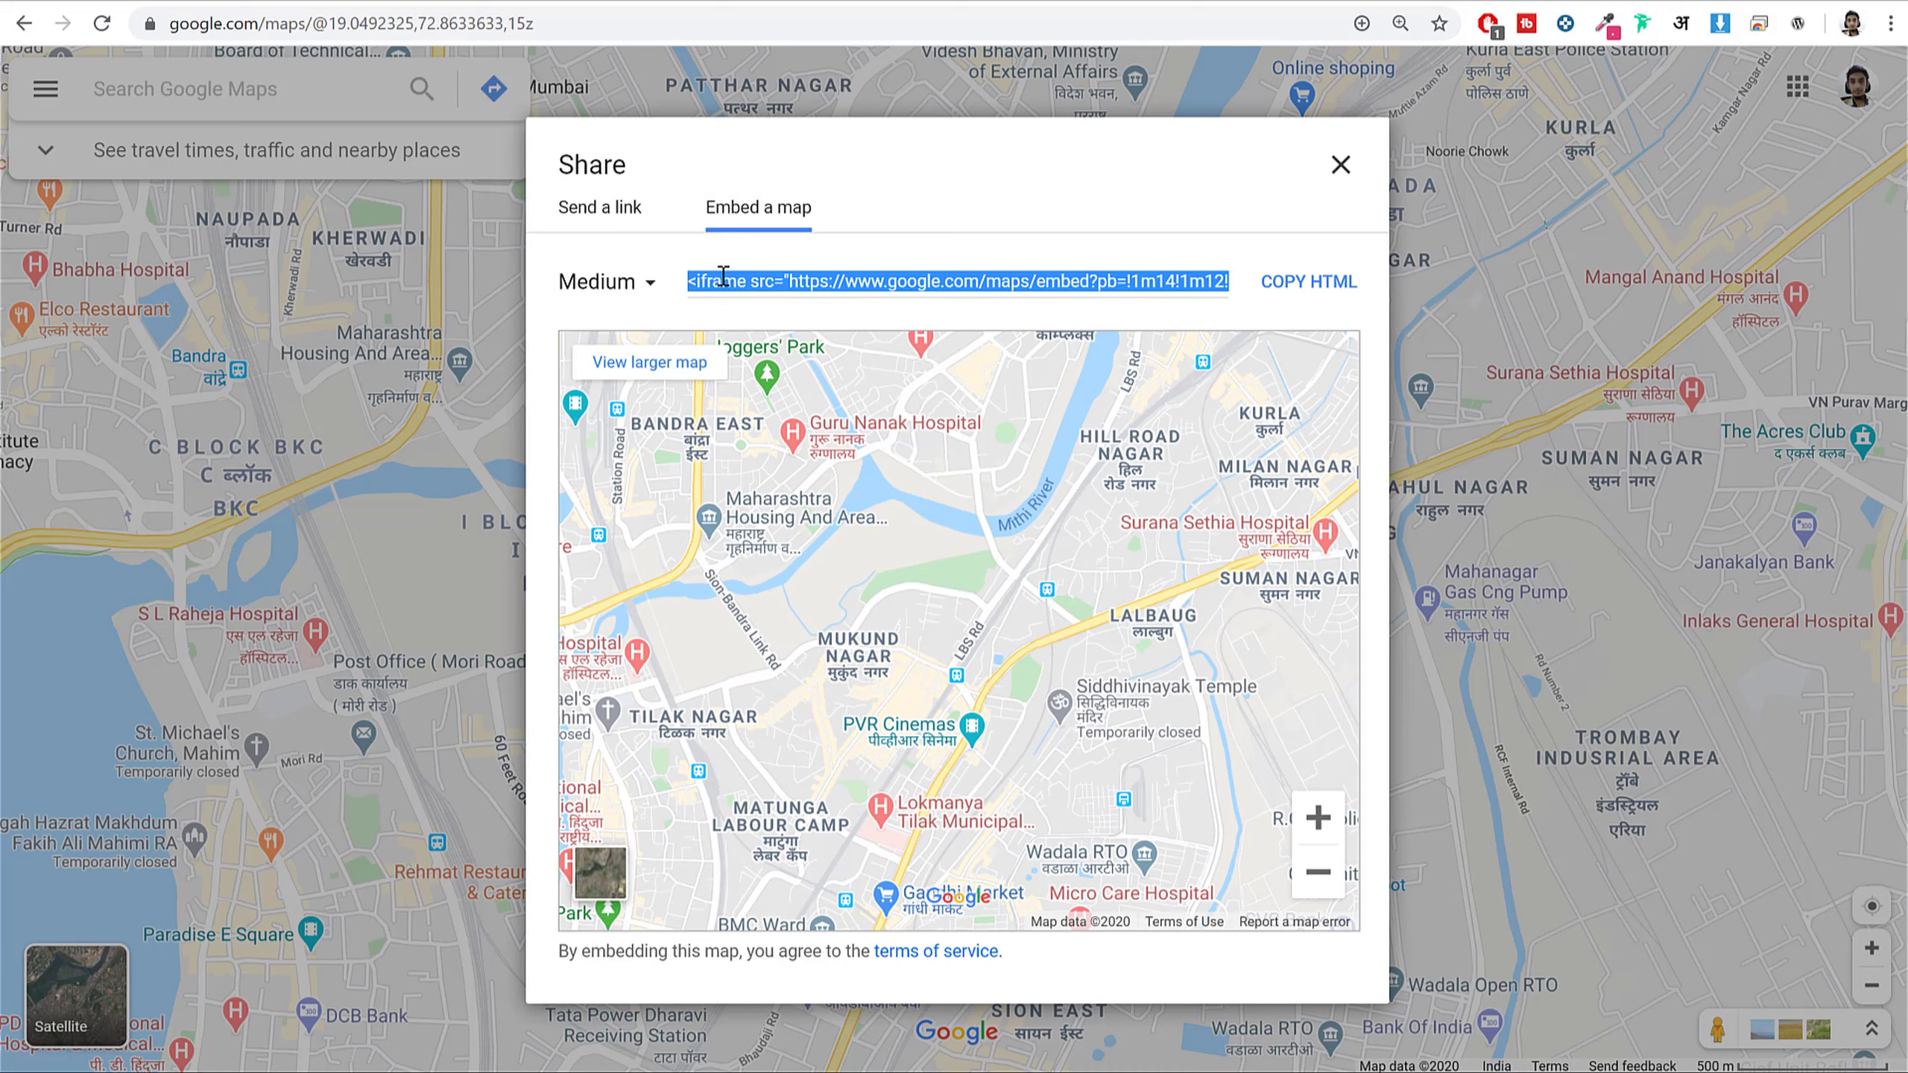
pyautogui.rightClick(748, 278)
pyautogui.click(837, 307)
pyautogui.click(1303, 286)
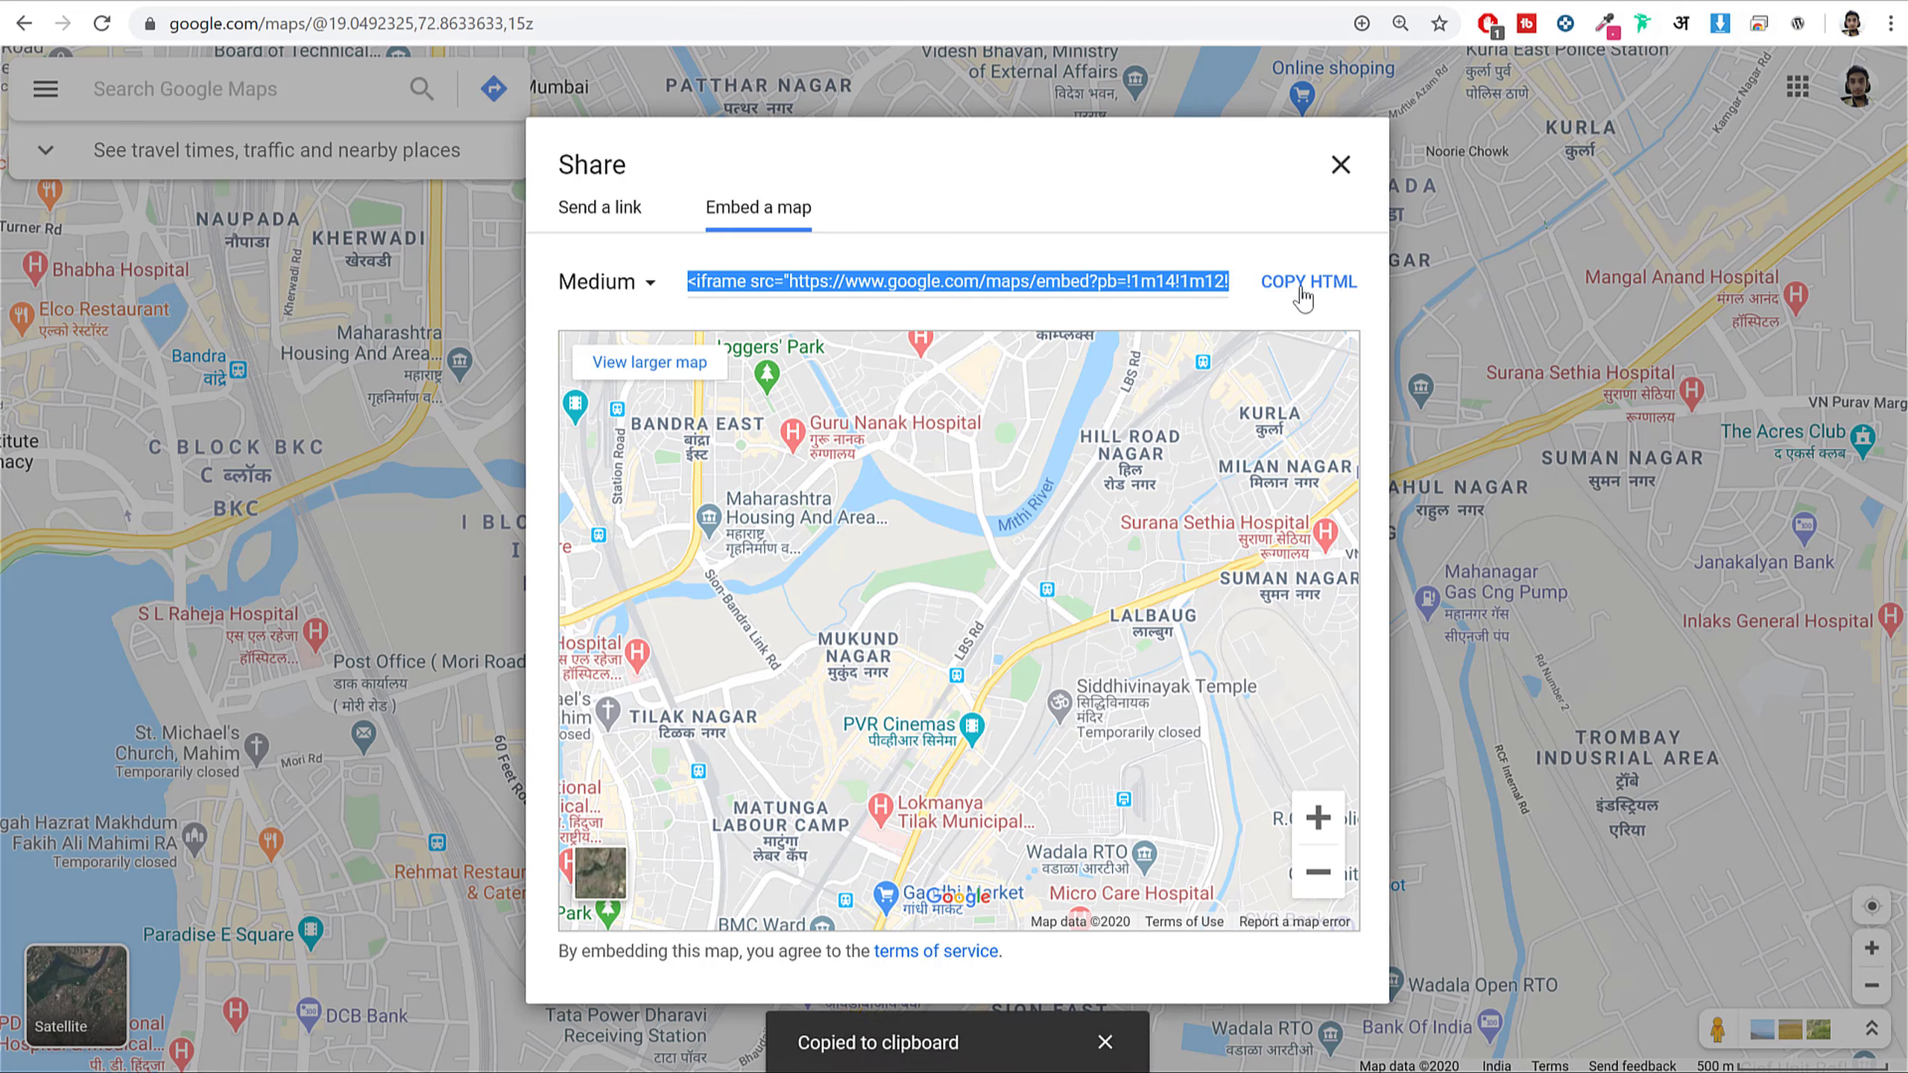
# - Return to the page builder and delete the existing embed code from the map Text Block's HTML source
pyautogui.click(781, 4)
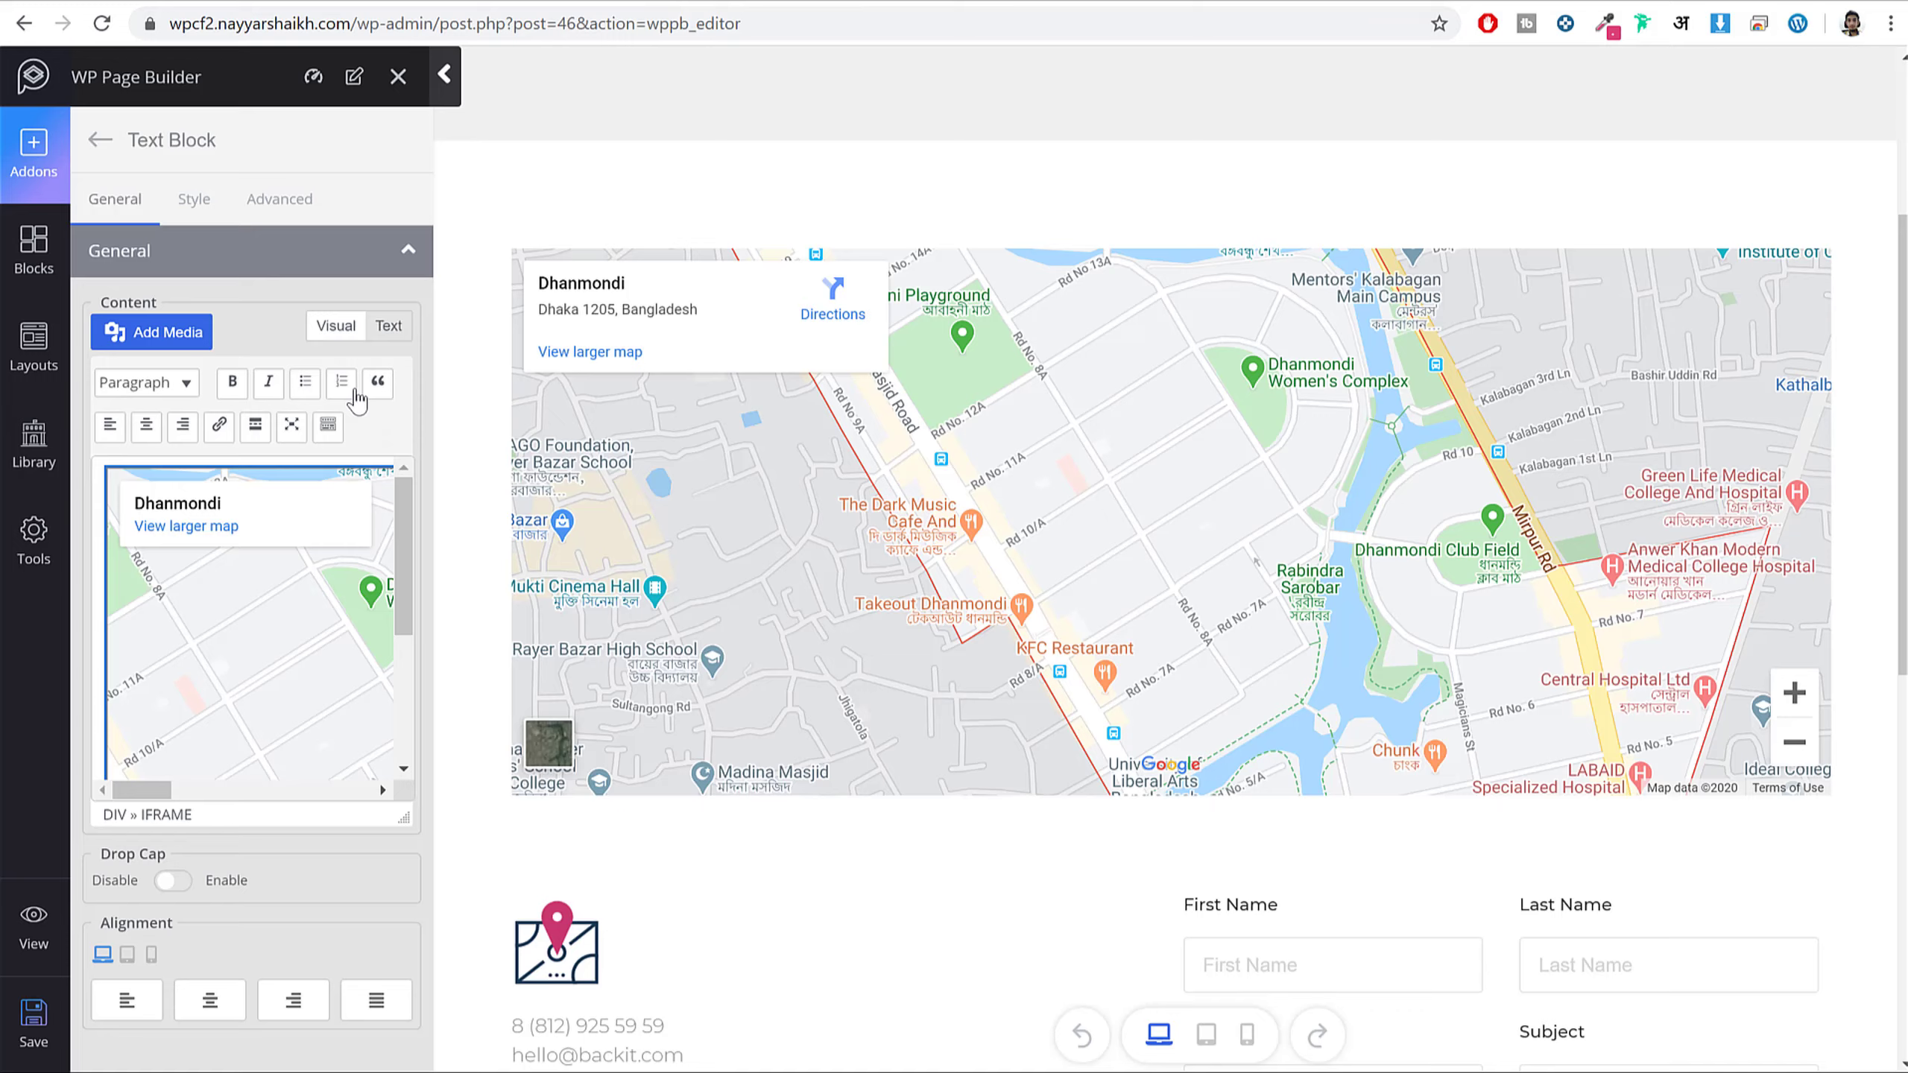
pyautogui.scroll(-2, 304, 596)
pyautogui.scroll(2, 304, 586)
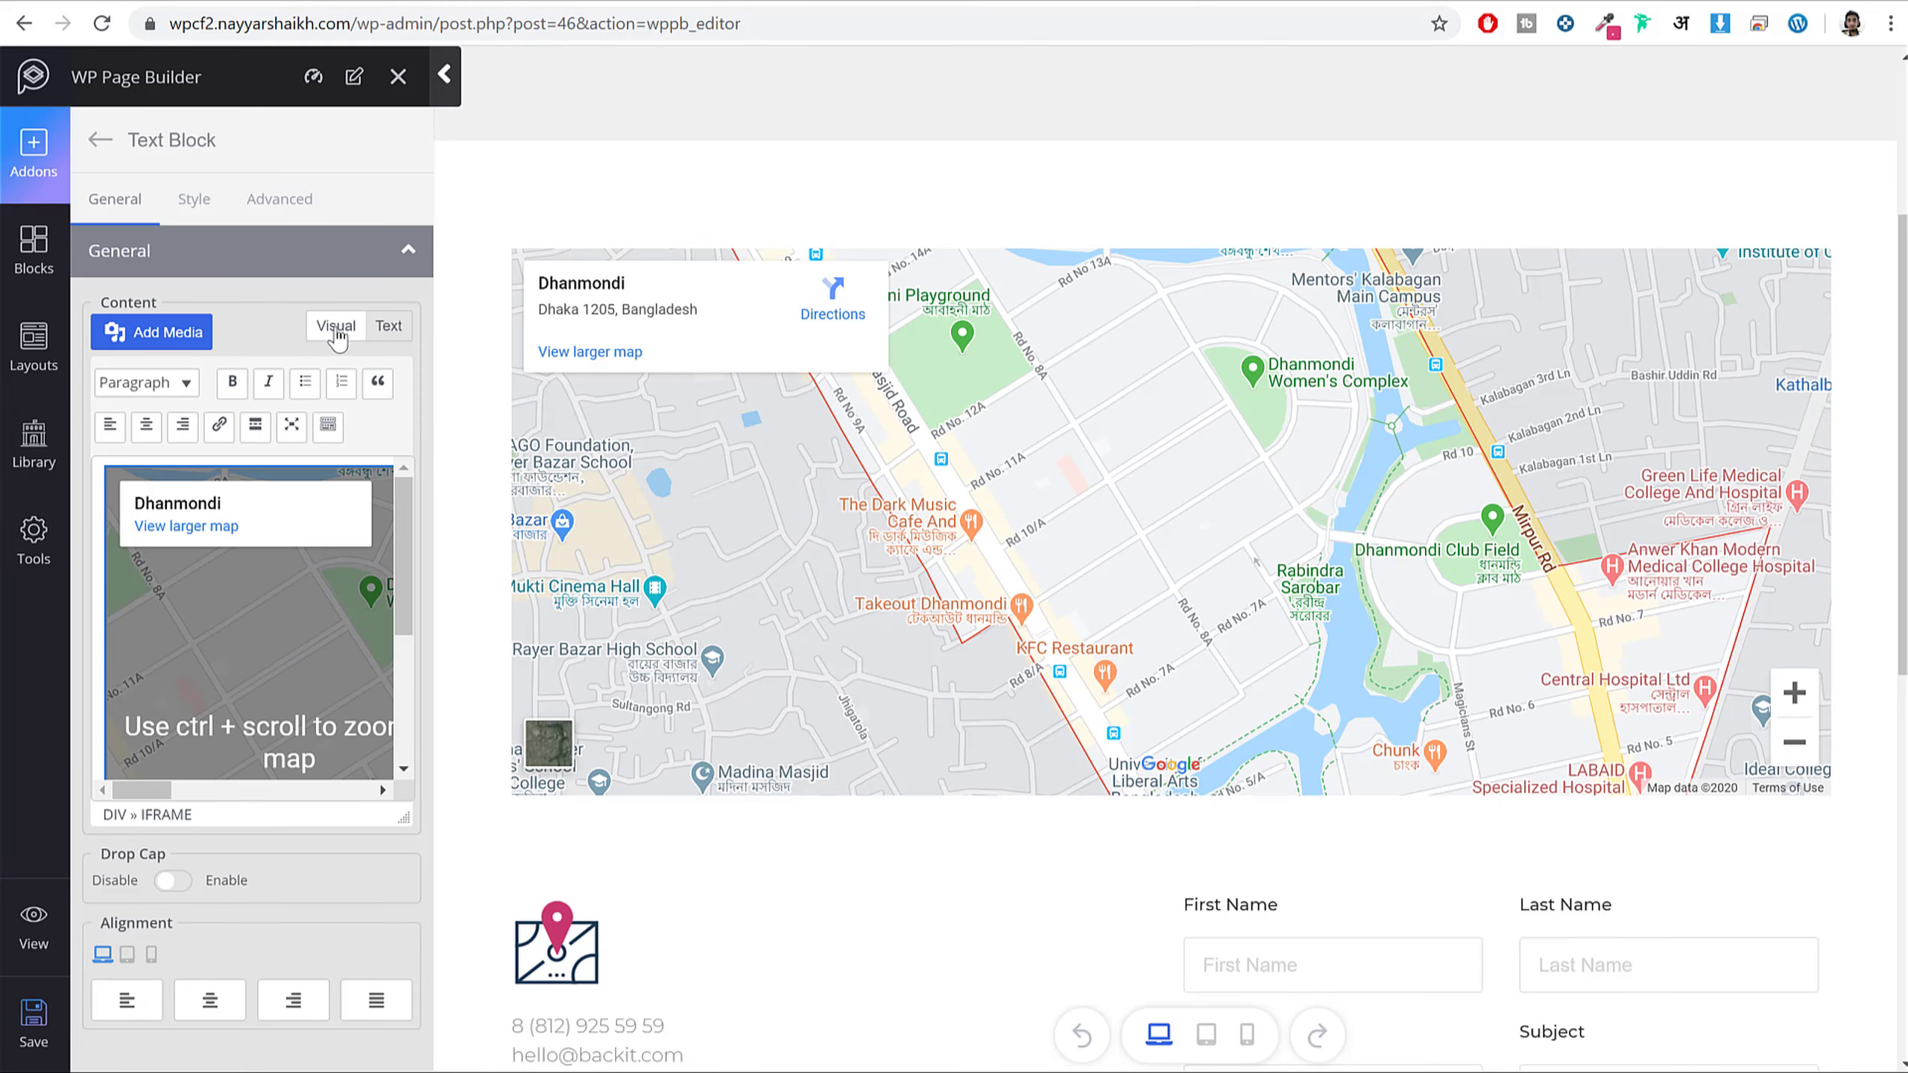
pyautogui.click(385, 325)
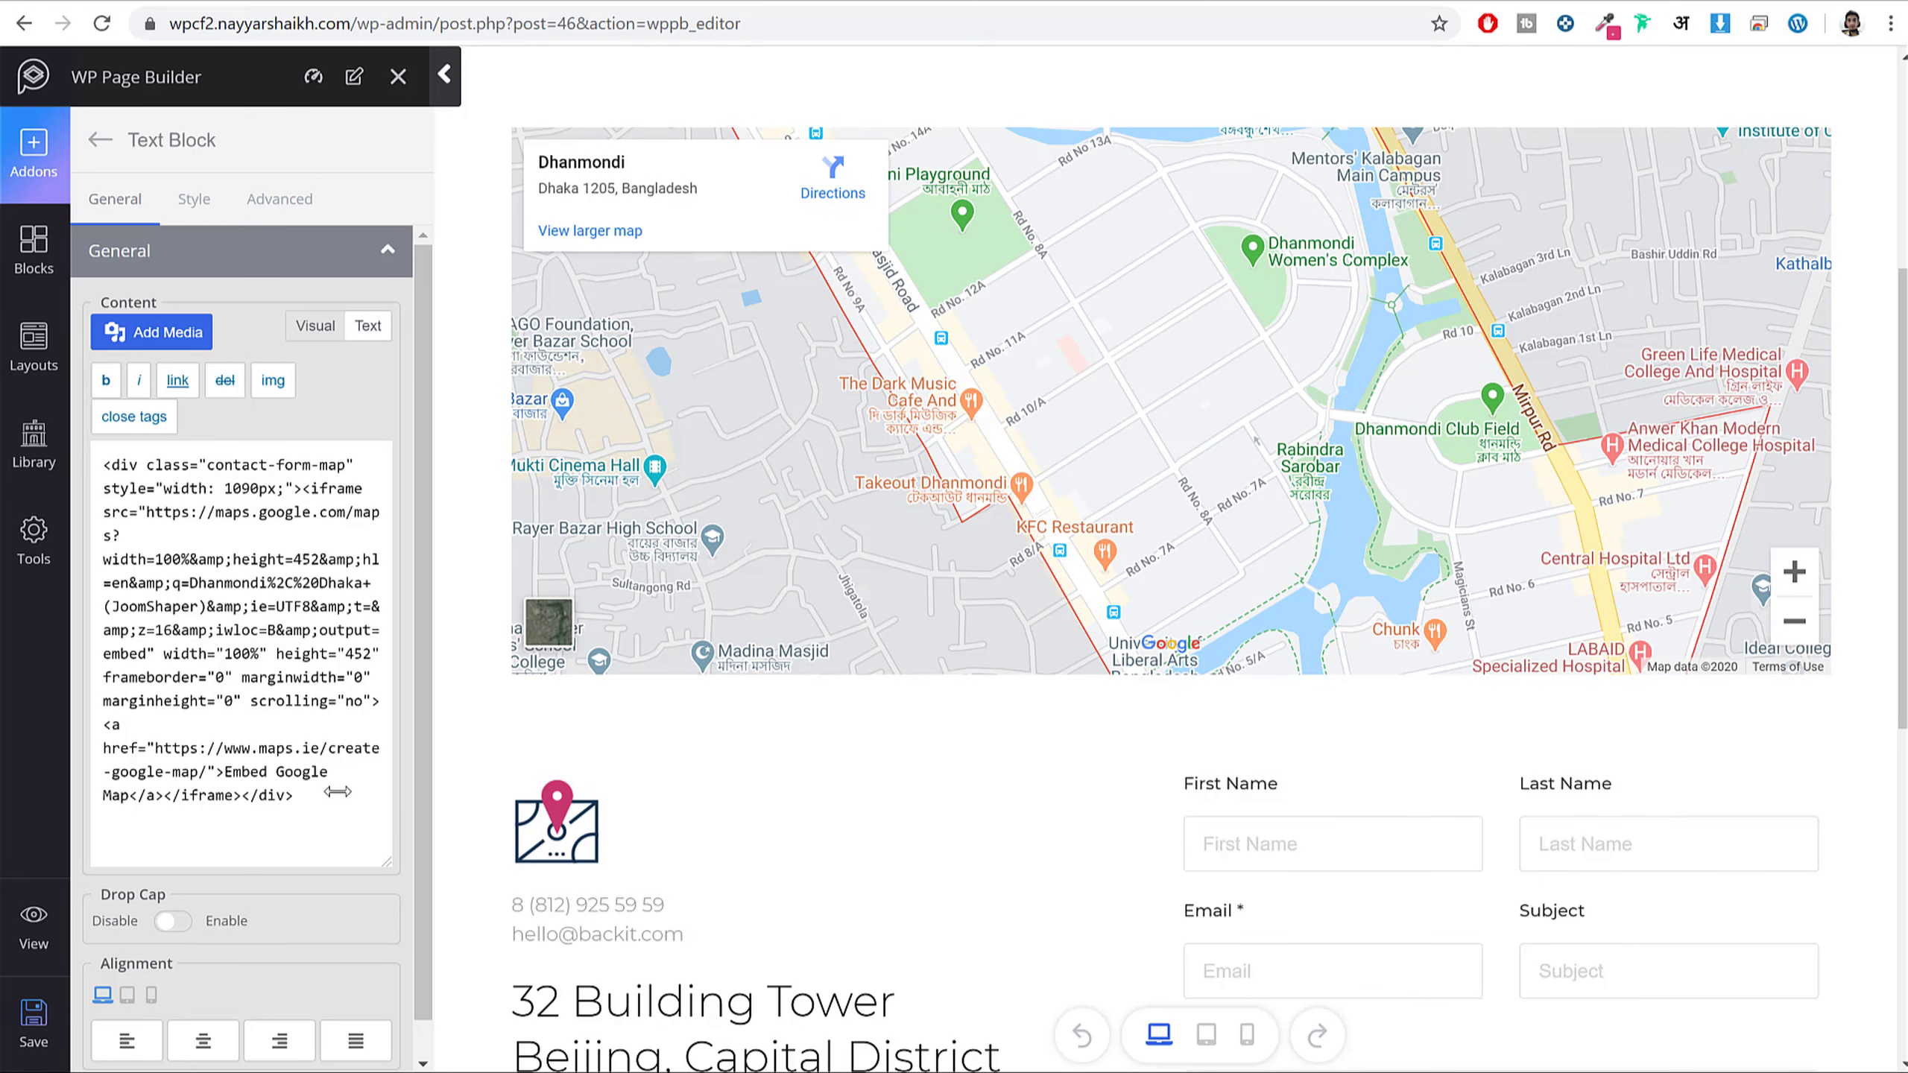
pyautogui.moveTo(338, 792); pyautogui.dragTo(103, 461)
pyautogui.press('BackSpace')
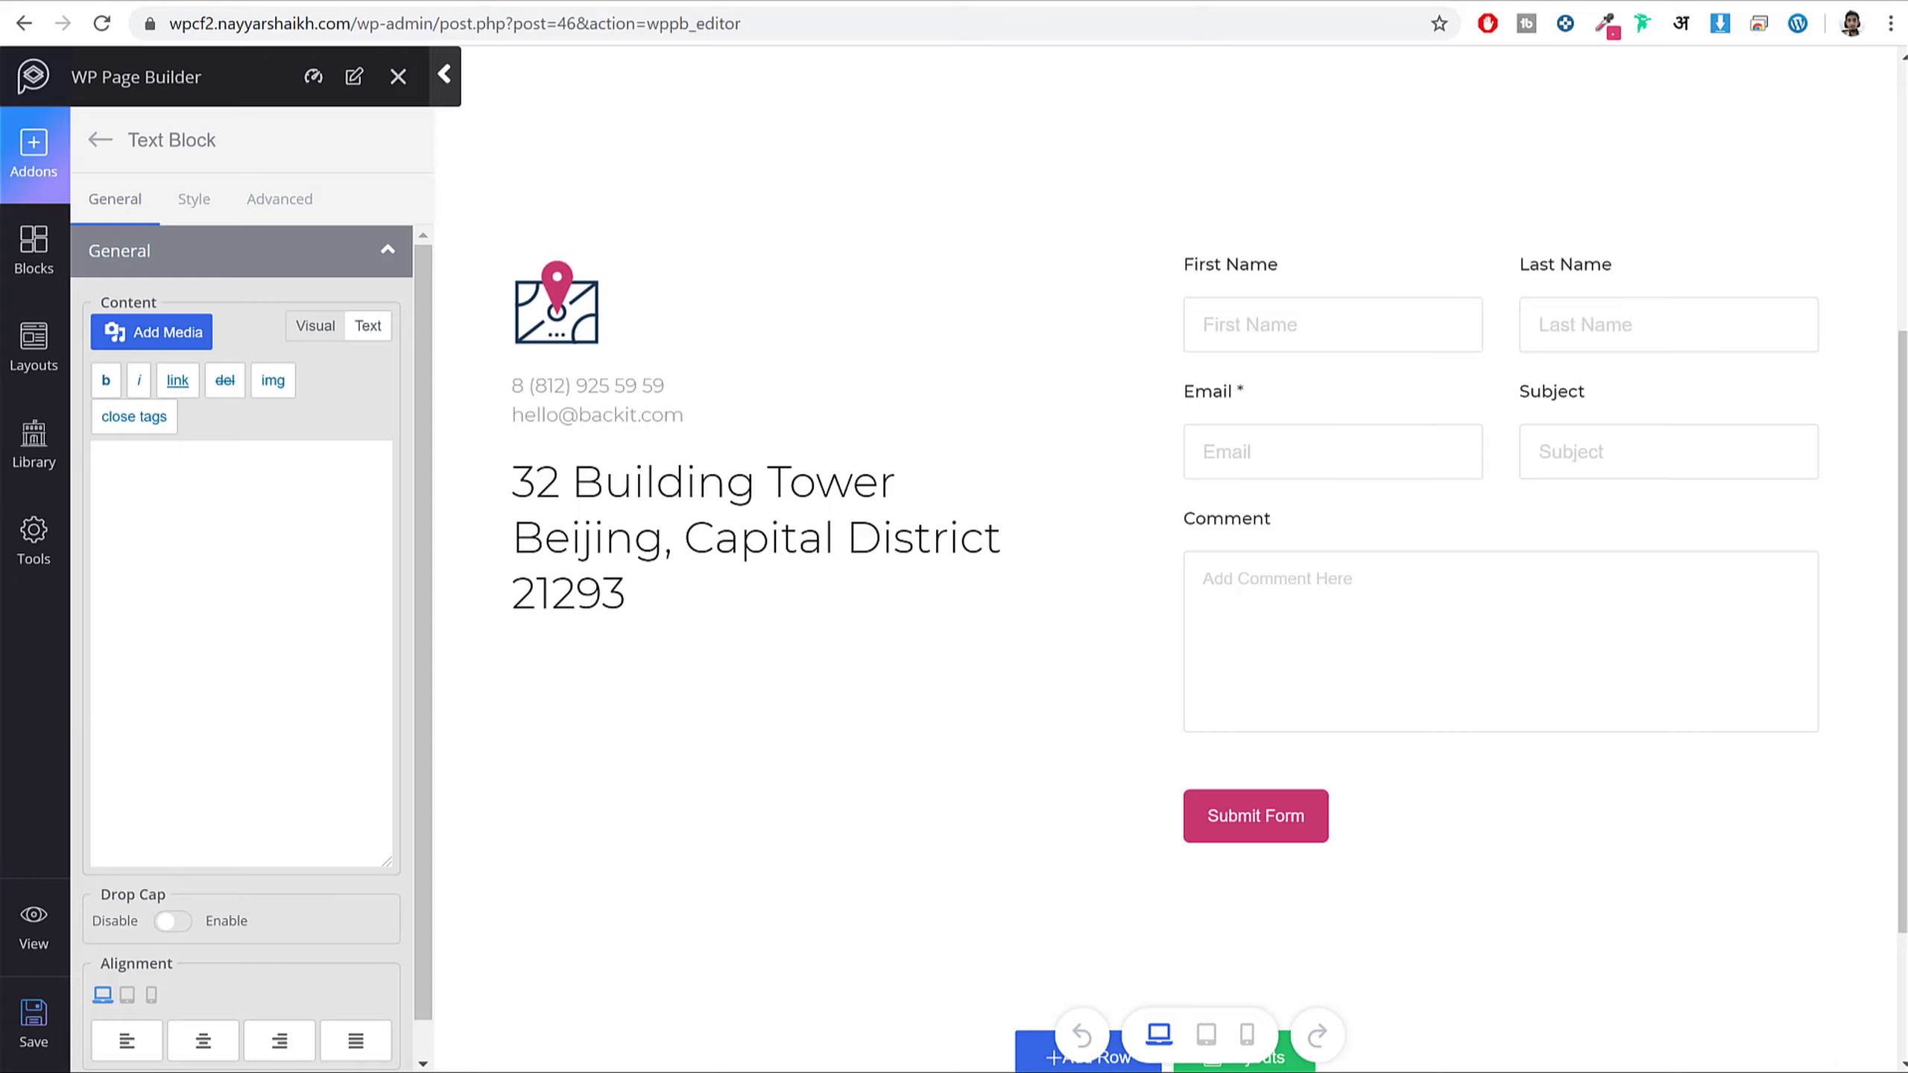
# - Copy the Google Maps embed HTML again, paste it into the emptied Text Block, and set the iframe width to 100%
pyautogui.hotkey('ctrl', 'Tab')
pyautogui.click(1310, 279)
pyautogui.hotkey('ctrl', 'shift', 'Tab')
pyautogui.hotkey('ctrl', 'v')
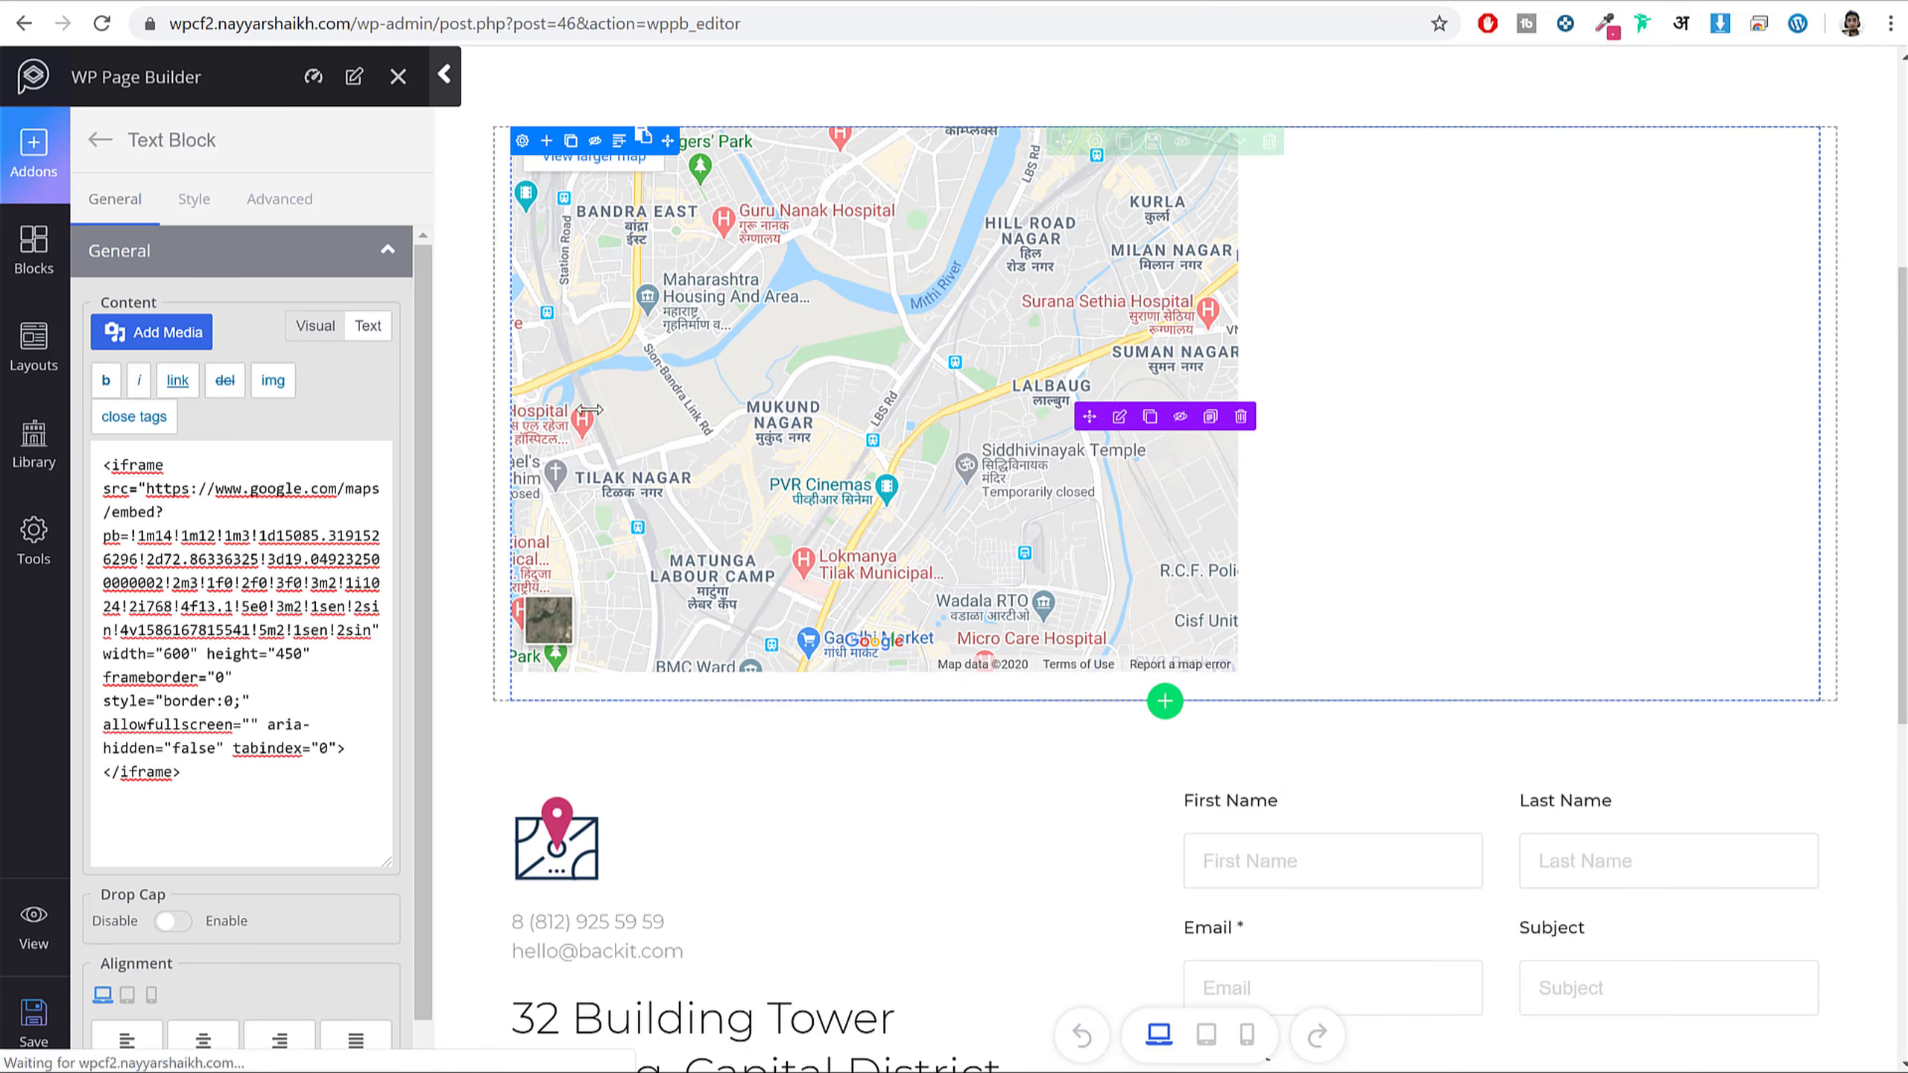
pyautogui.scroll(-1, 1091, 317)
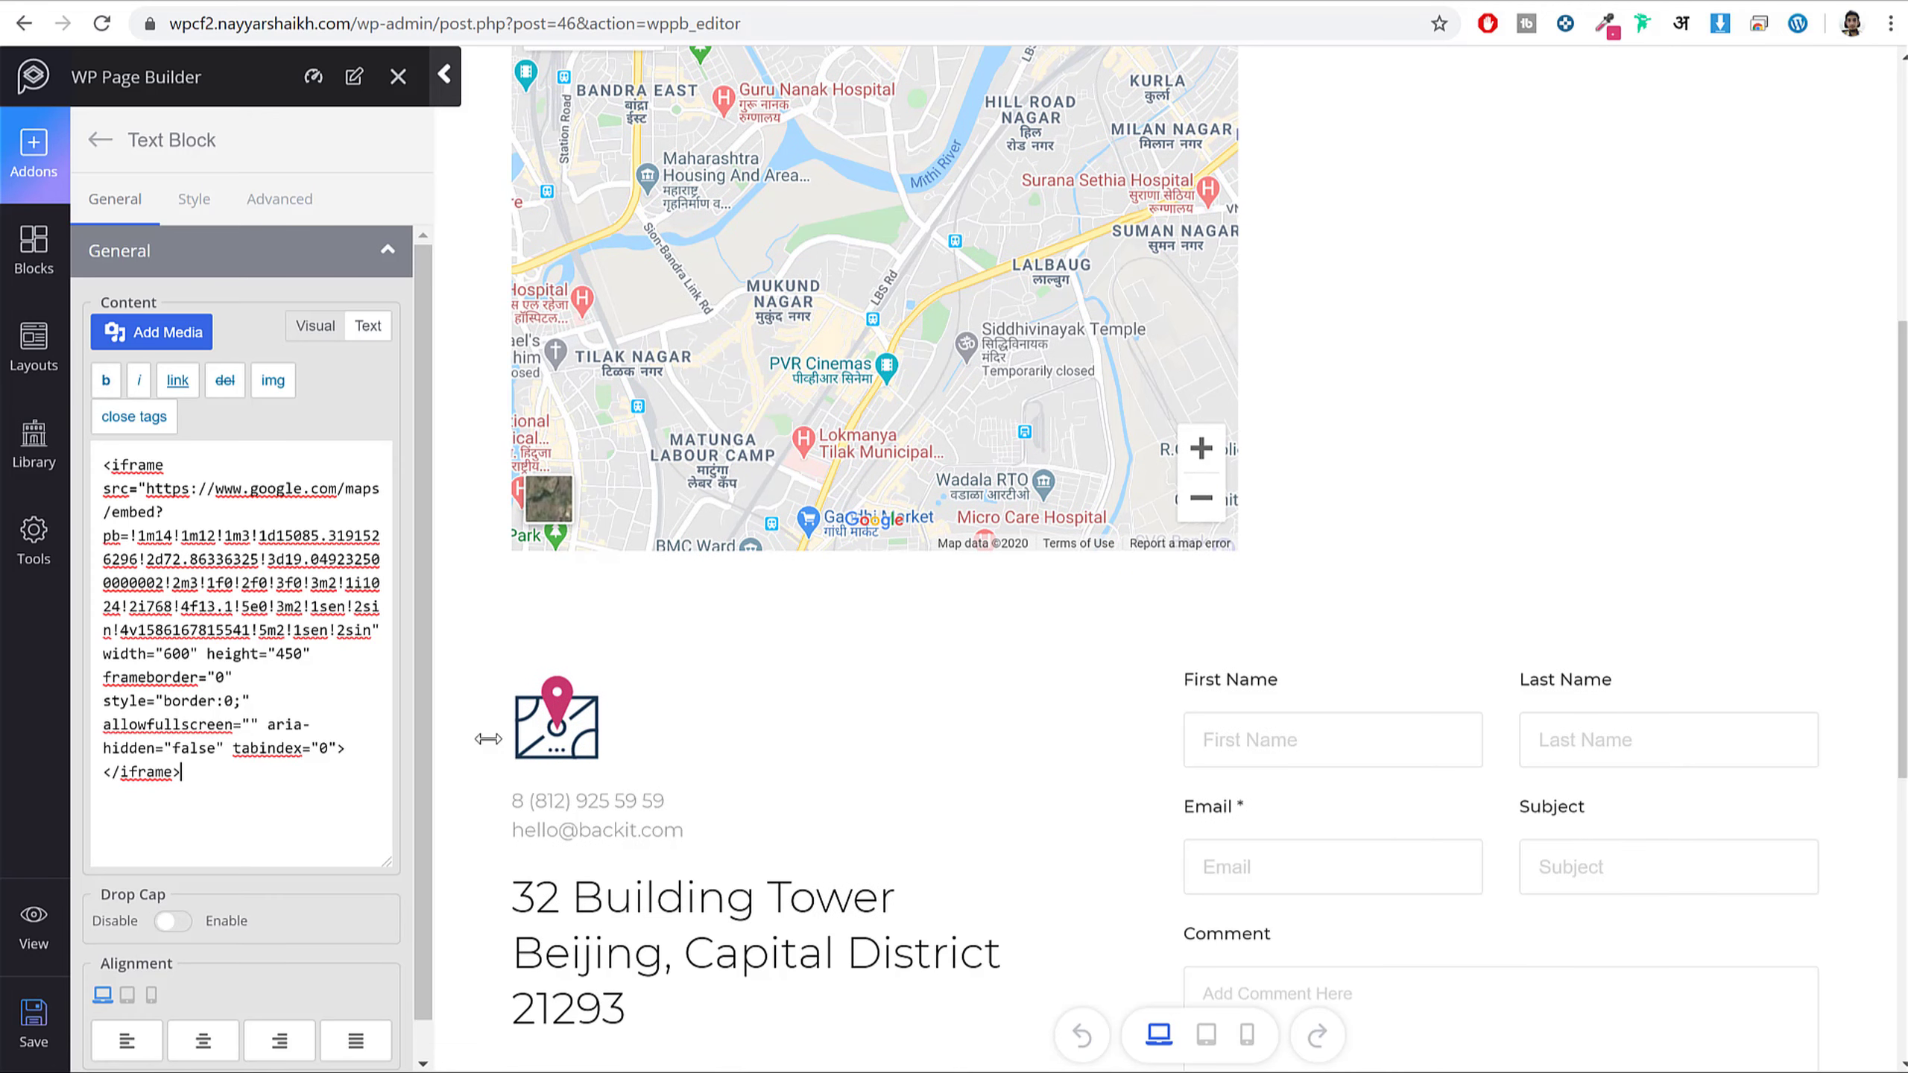
pyautogui.scroll(2, 486, 738)
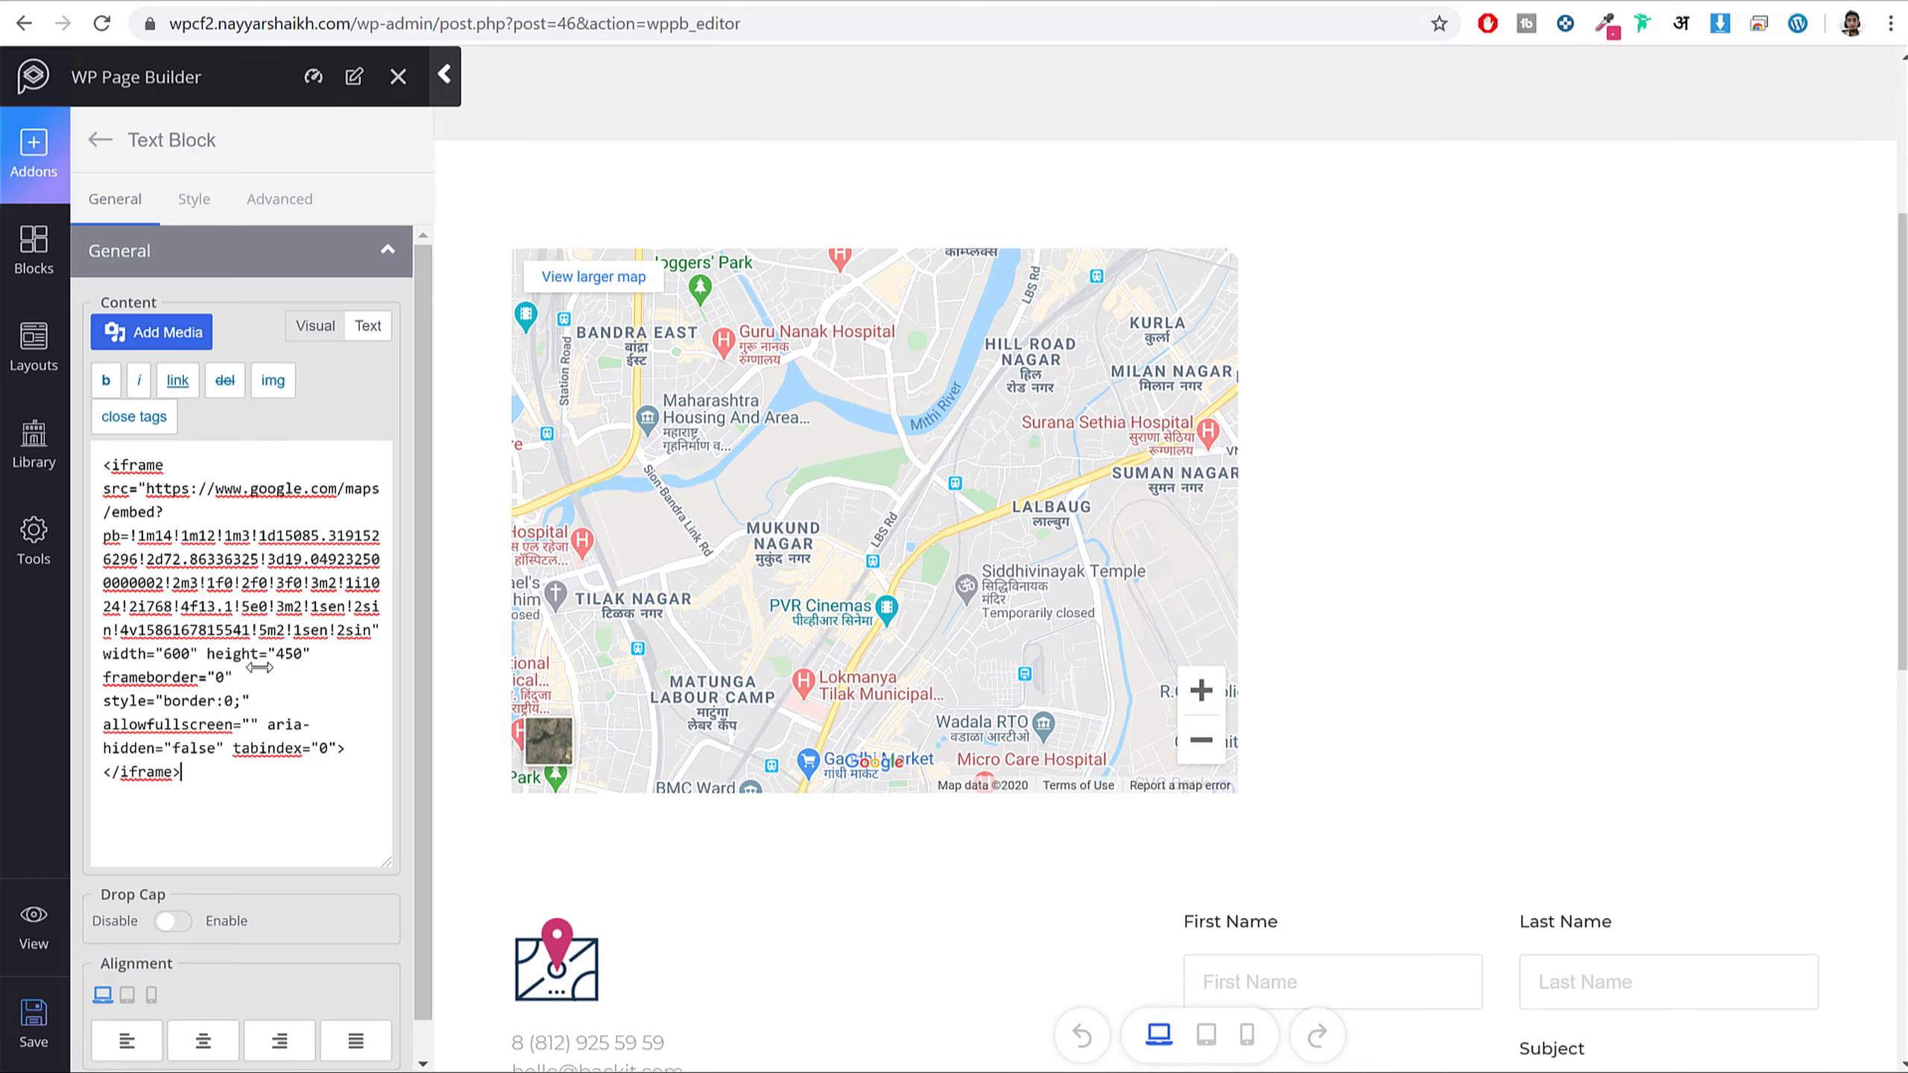
pyautogui.moveTo(189, 653); pyautogui.dragTo(156, 652)
pyautogui.write('100%')
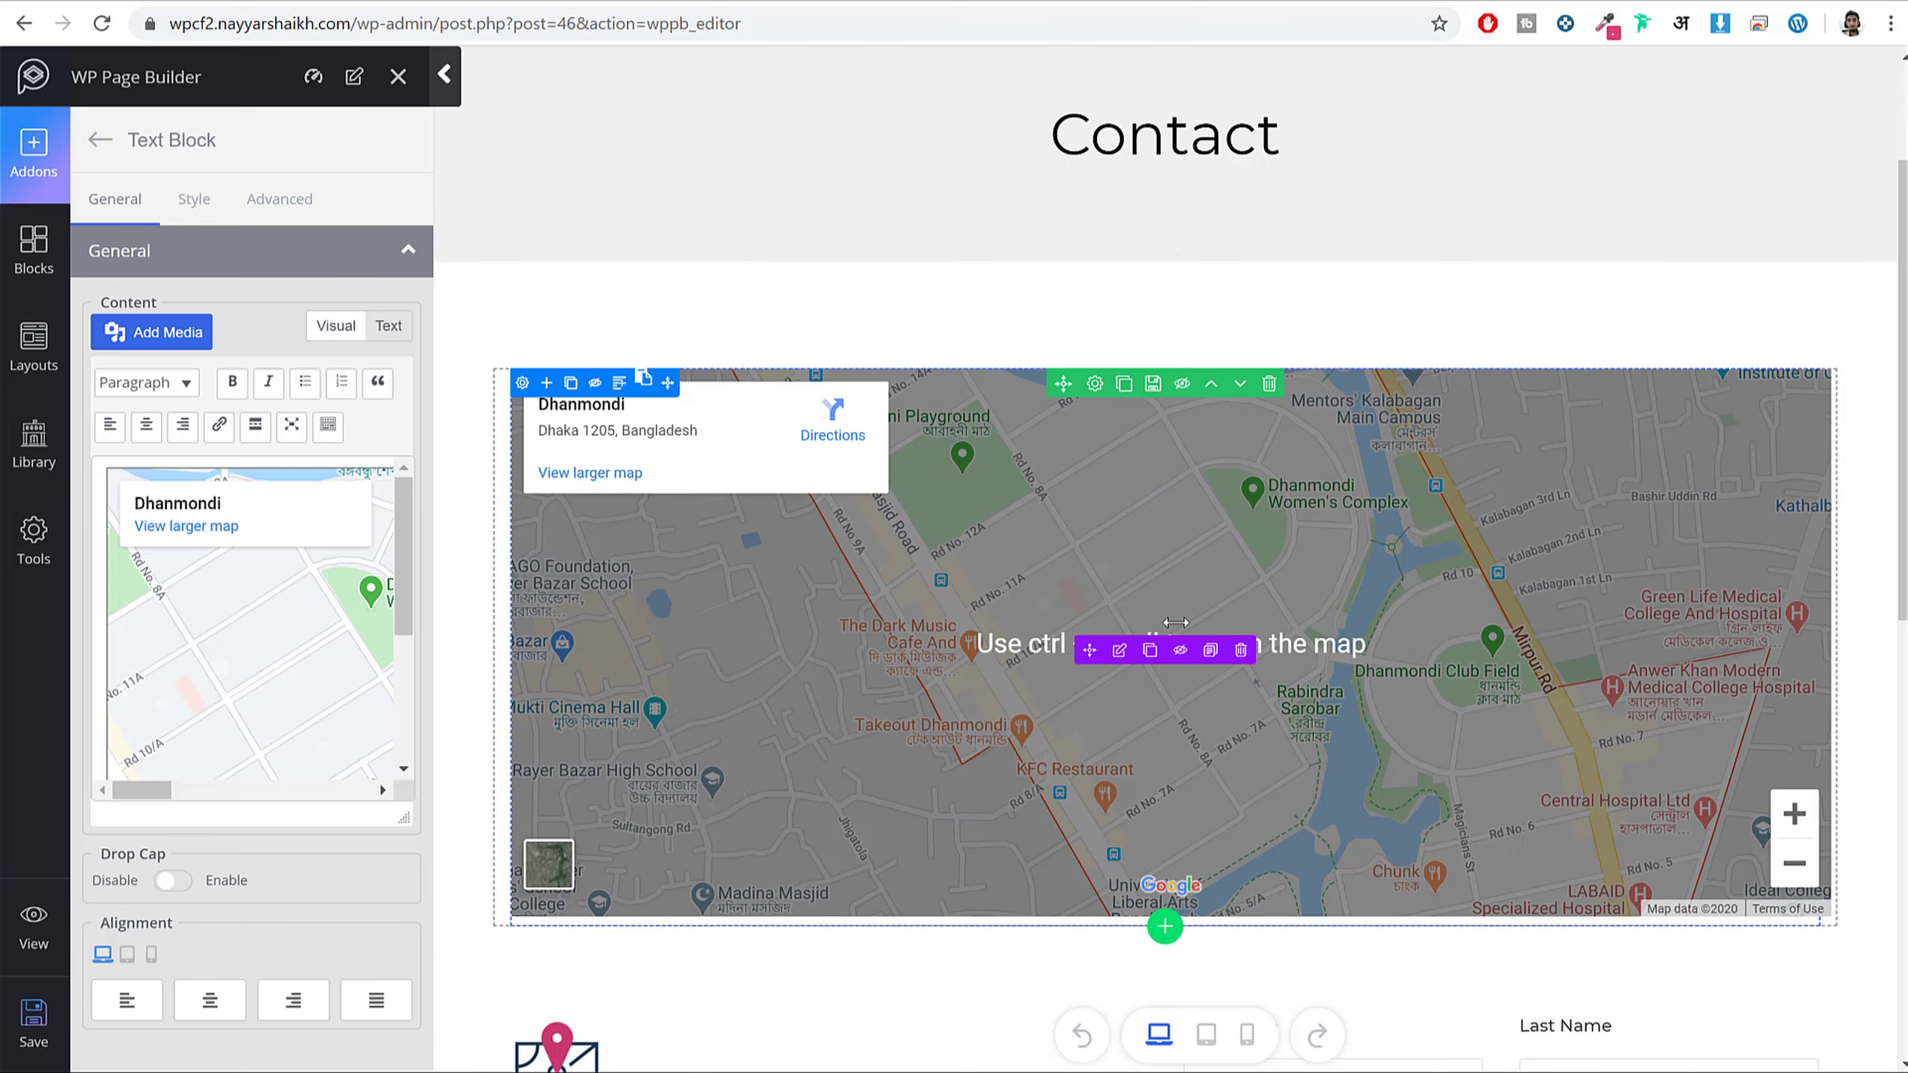
# - Save the Contact page in the page builder
pyautogui.scroll(-10, 1280, 604)
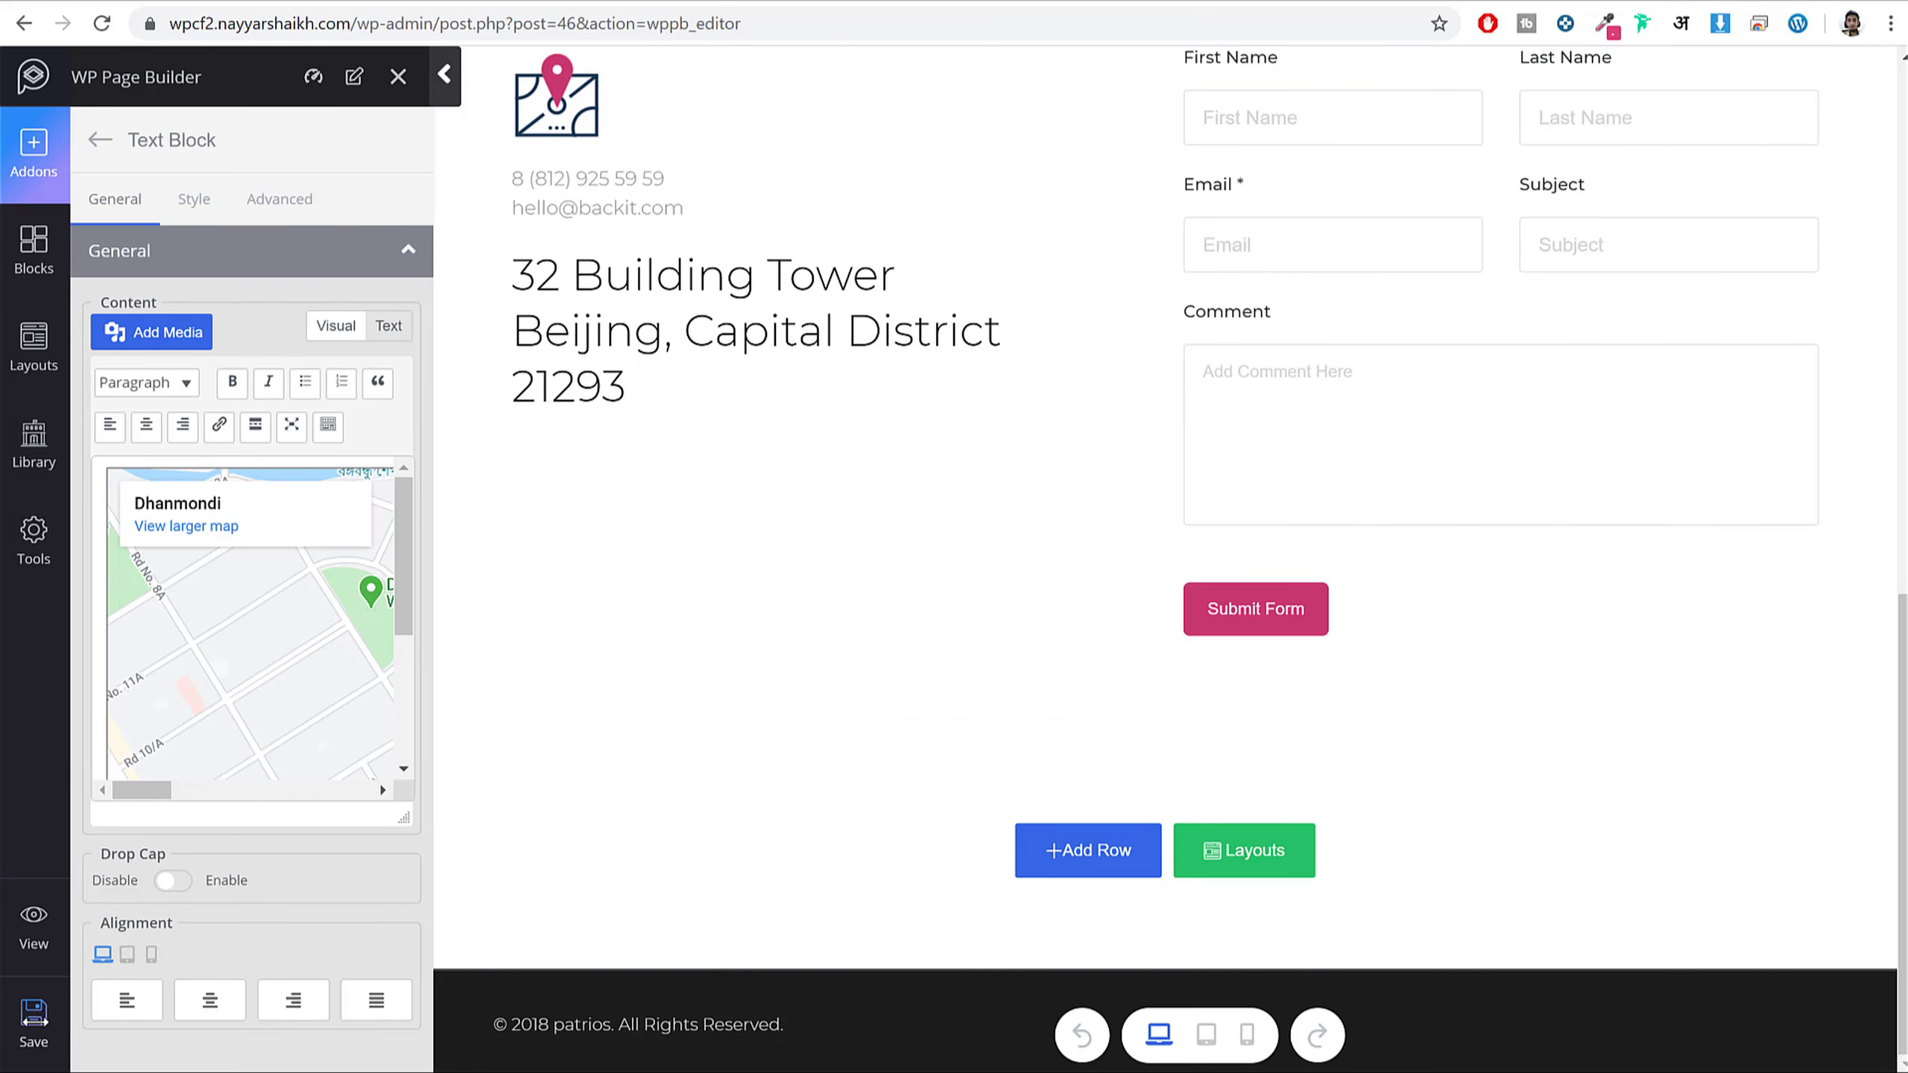
pyautogui.click(32, 1015)
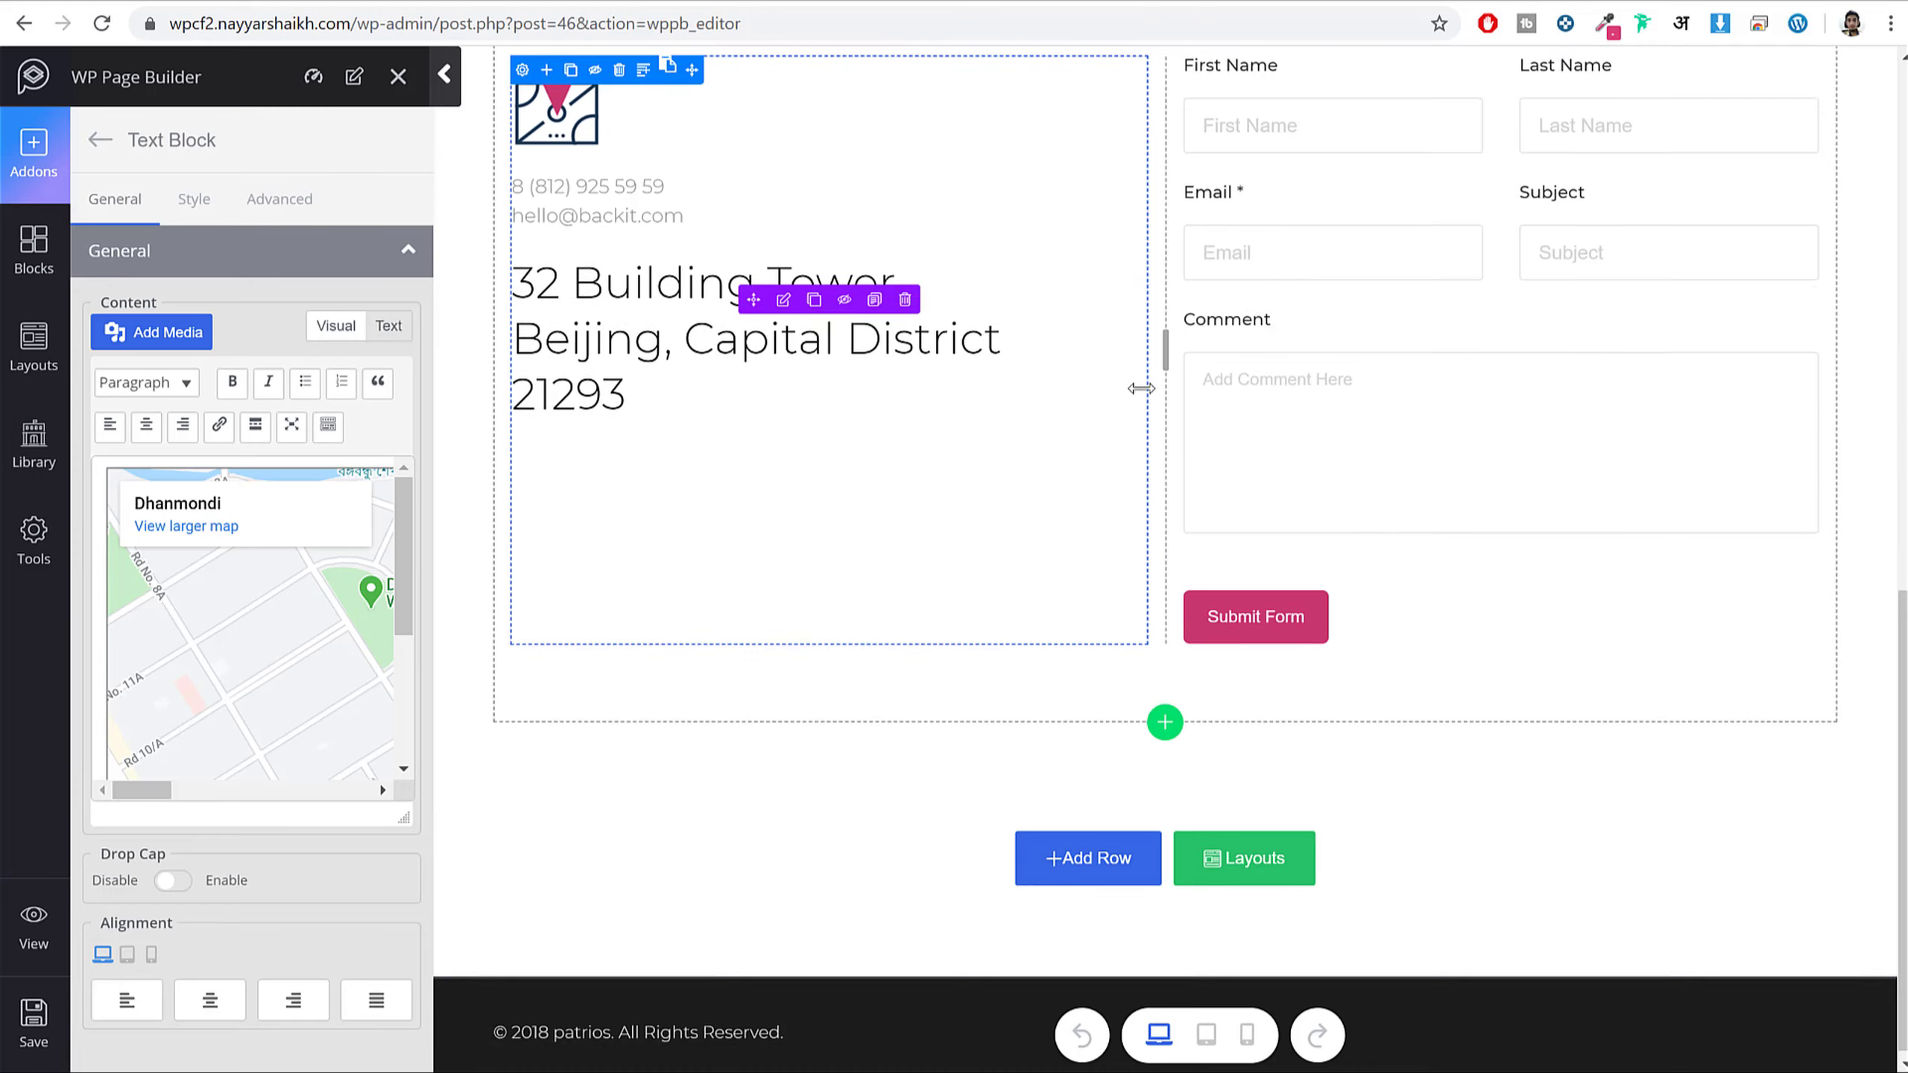
pyautogui.scroll(3, 1140, 388)
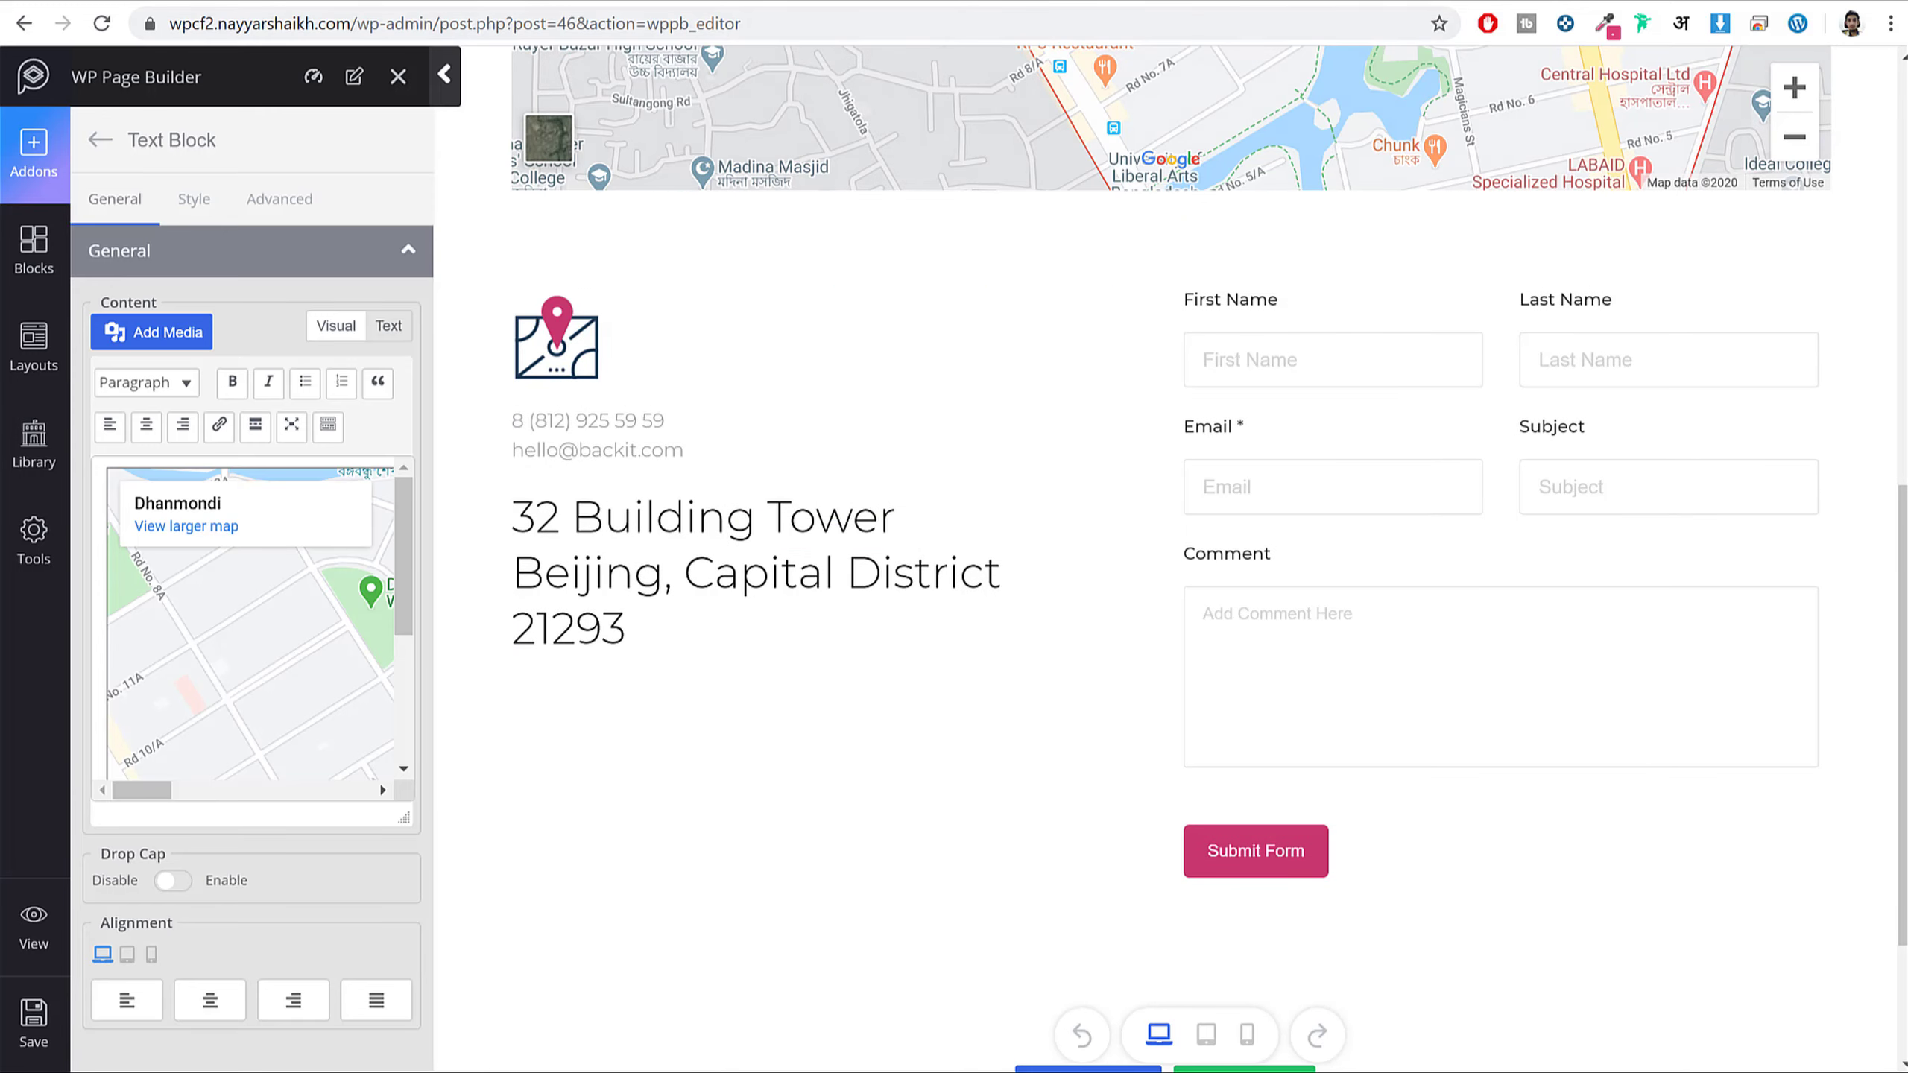
# - Switch to the site's Blog page and look through its post and sidebar
pyautogui.click(556, 1)
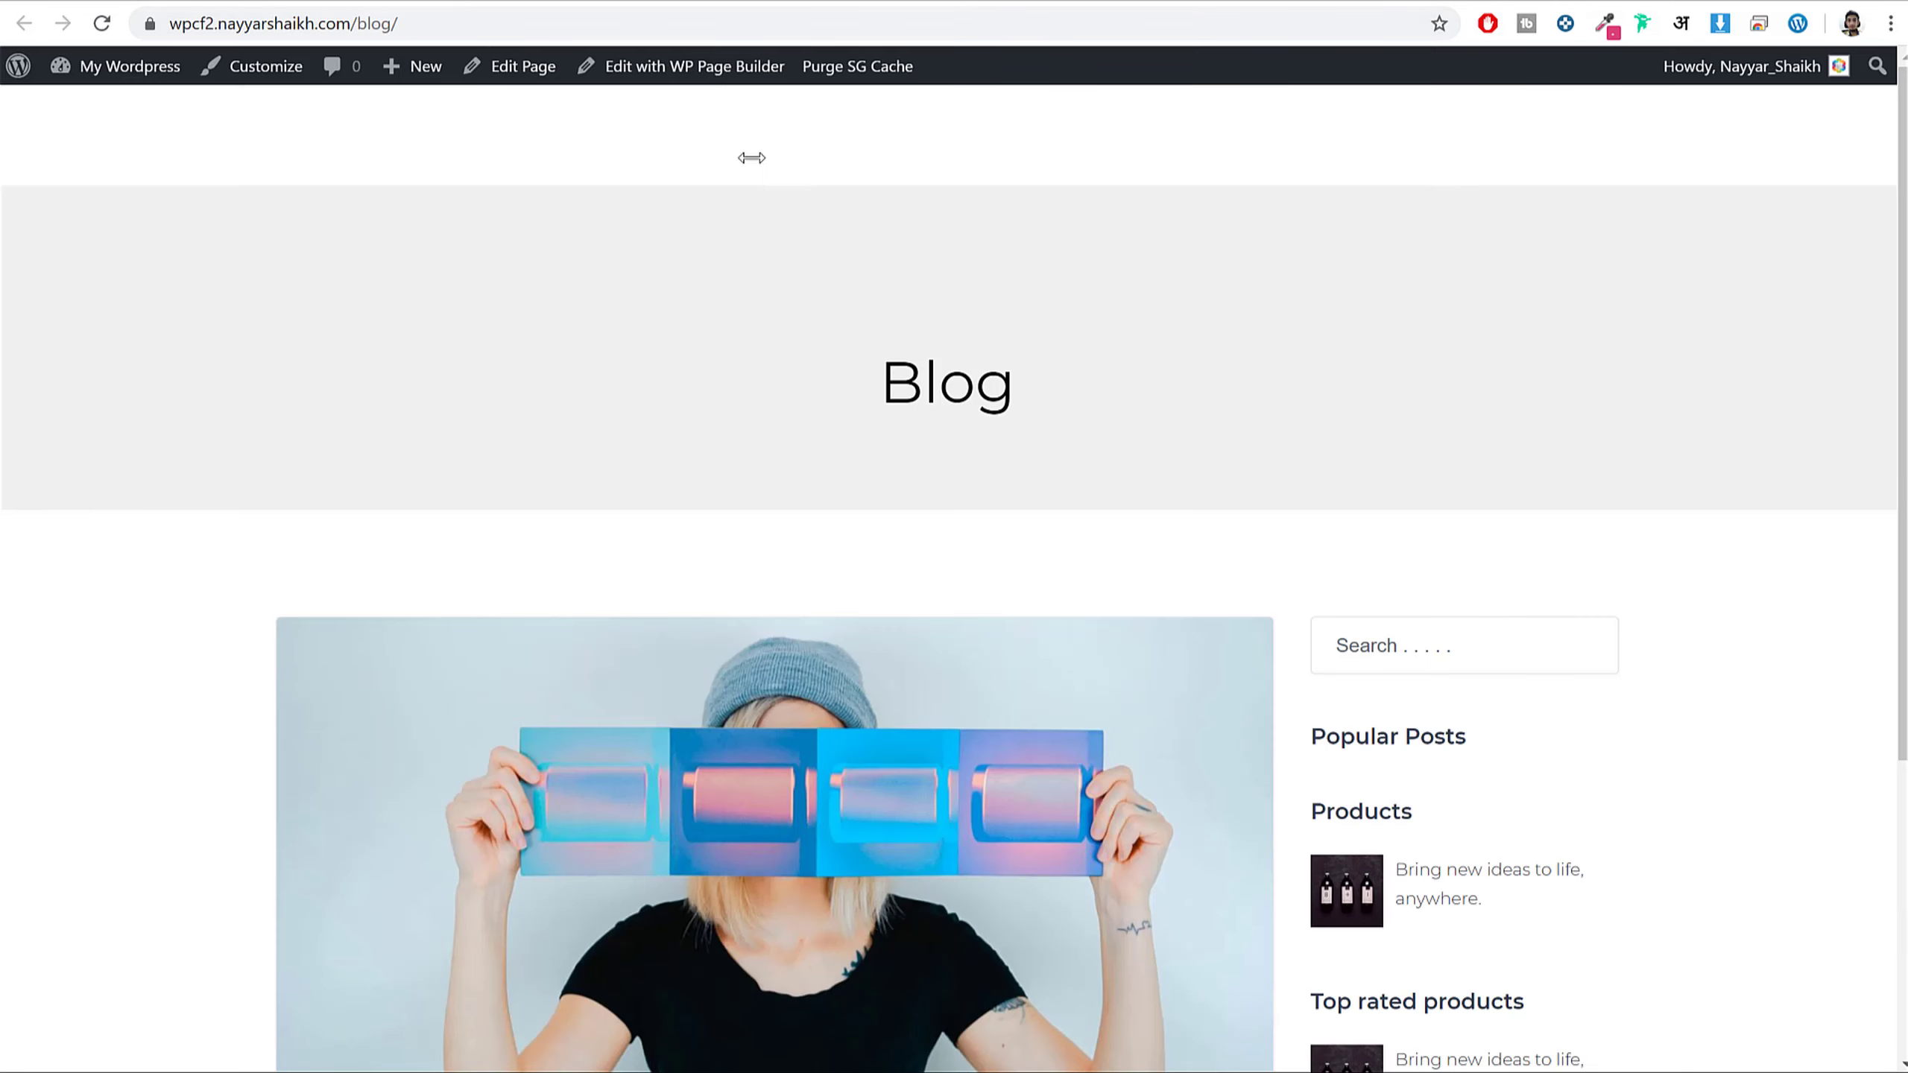
pyautogui.scroll(-5, 1145, 446)
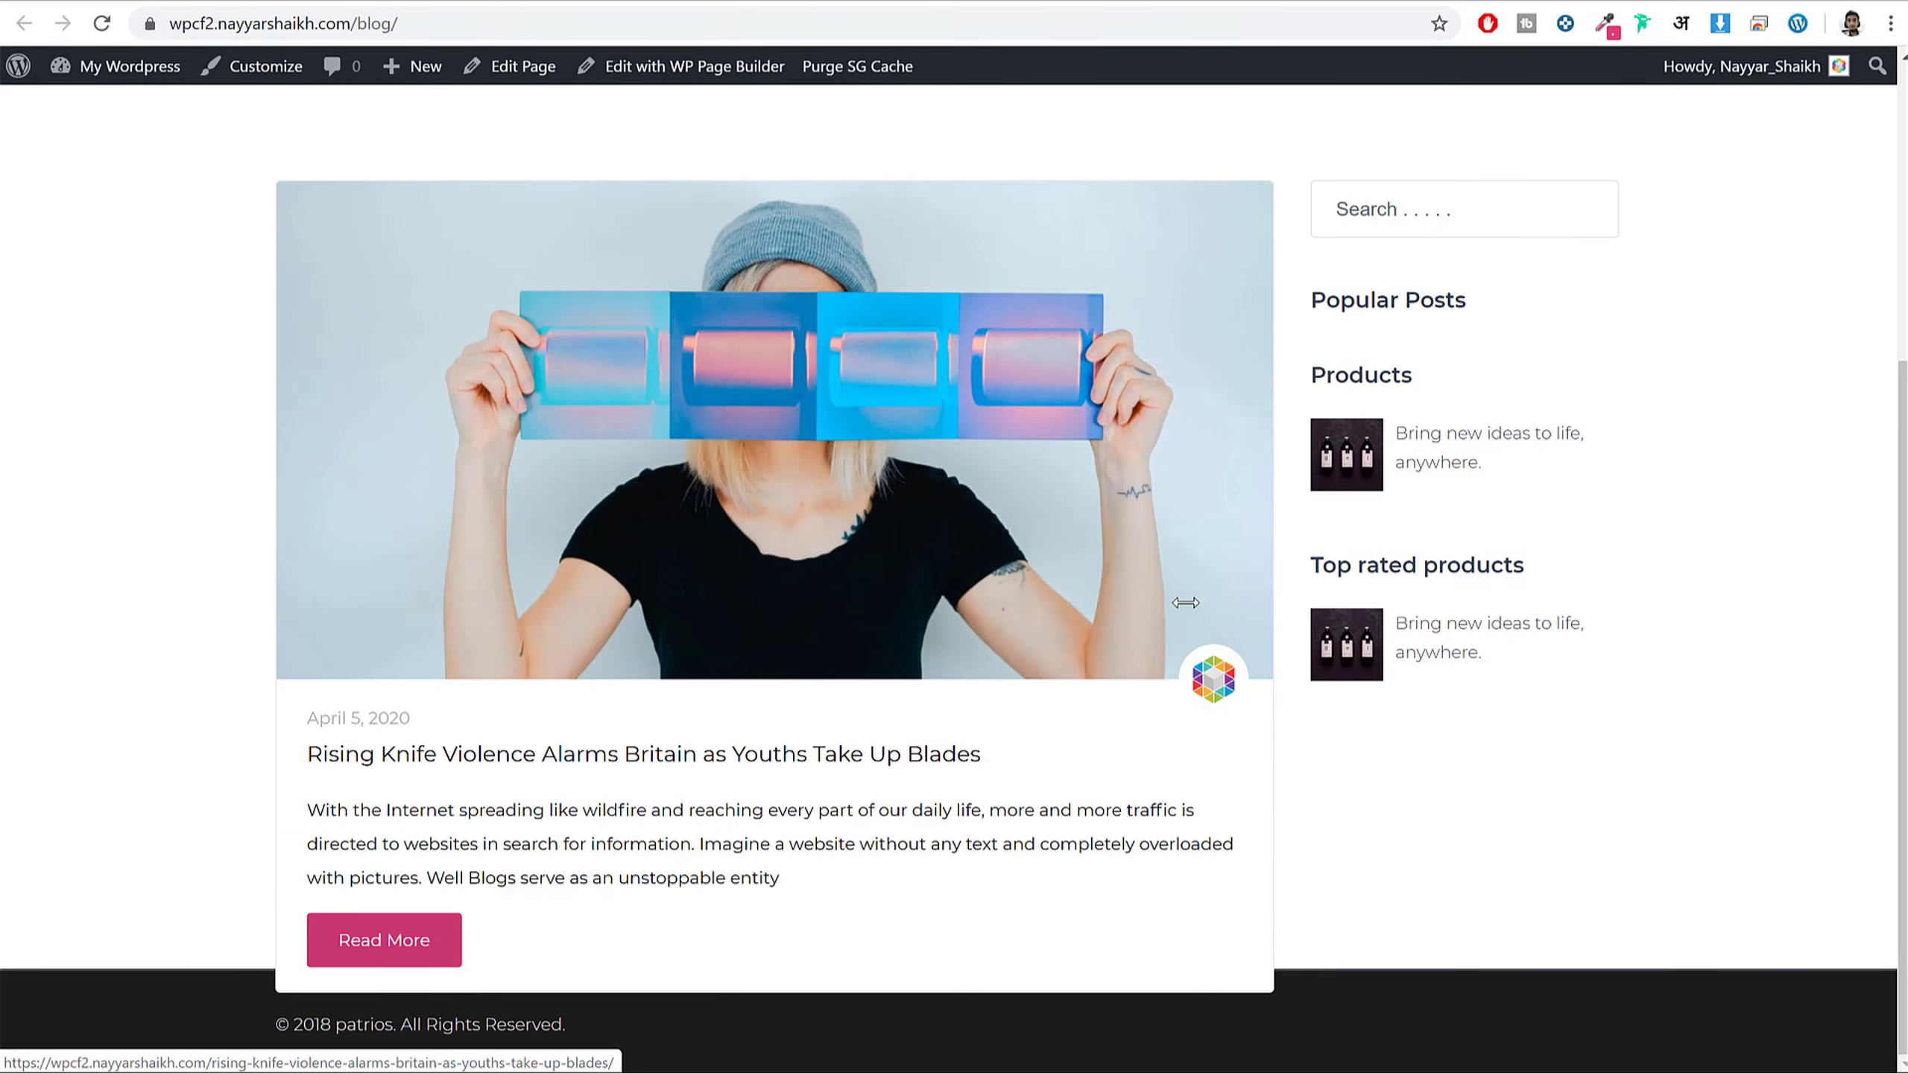
pyautogui.scroll(5, 1185, 603)
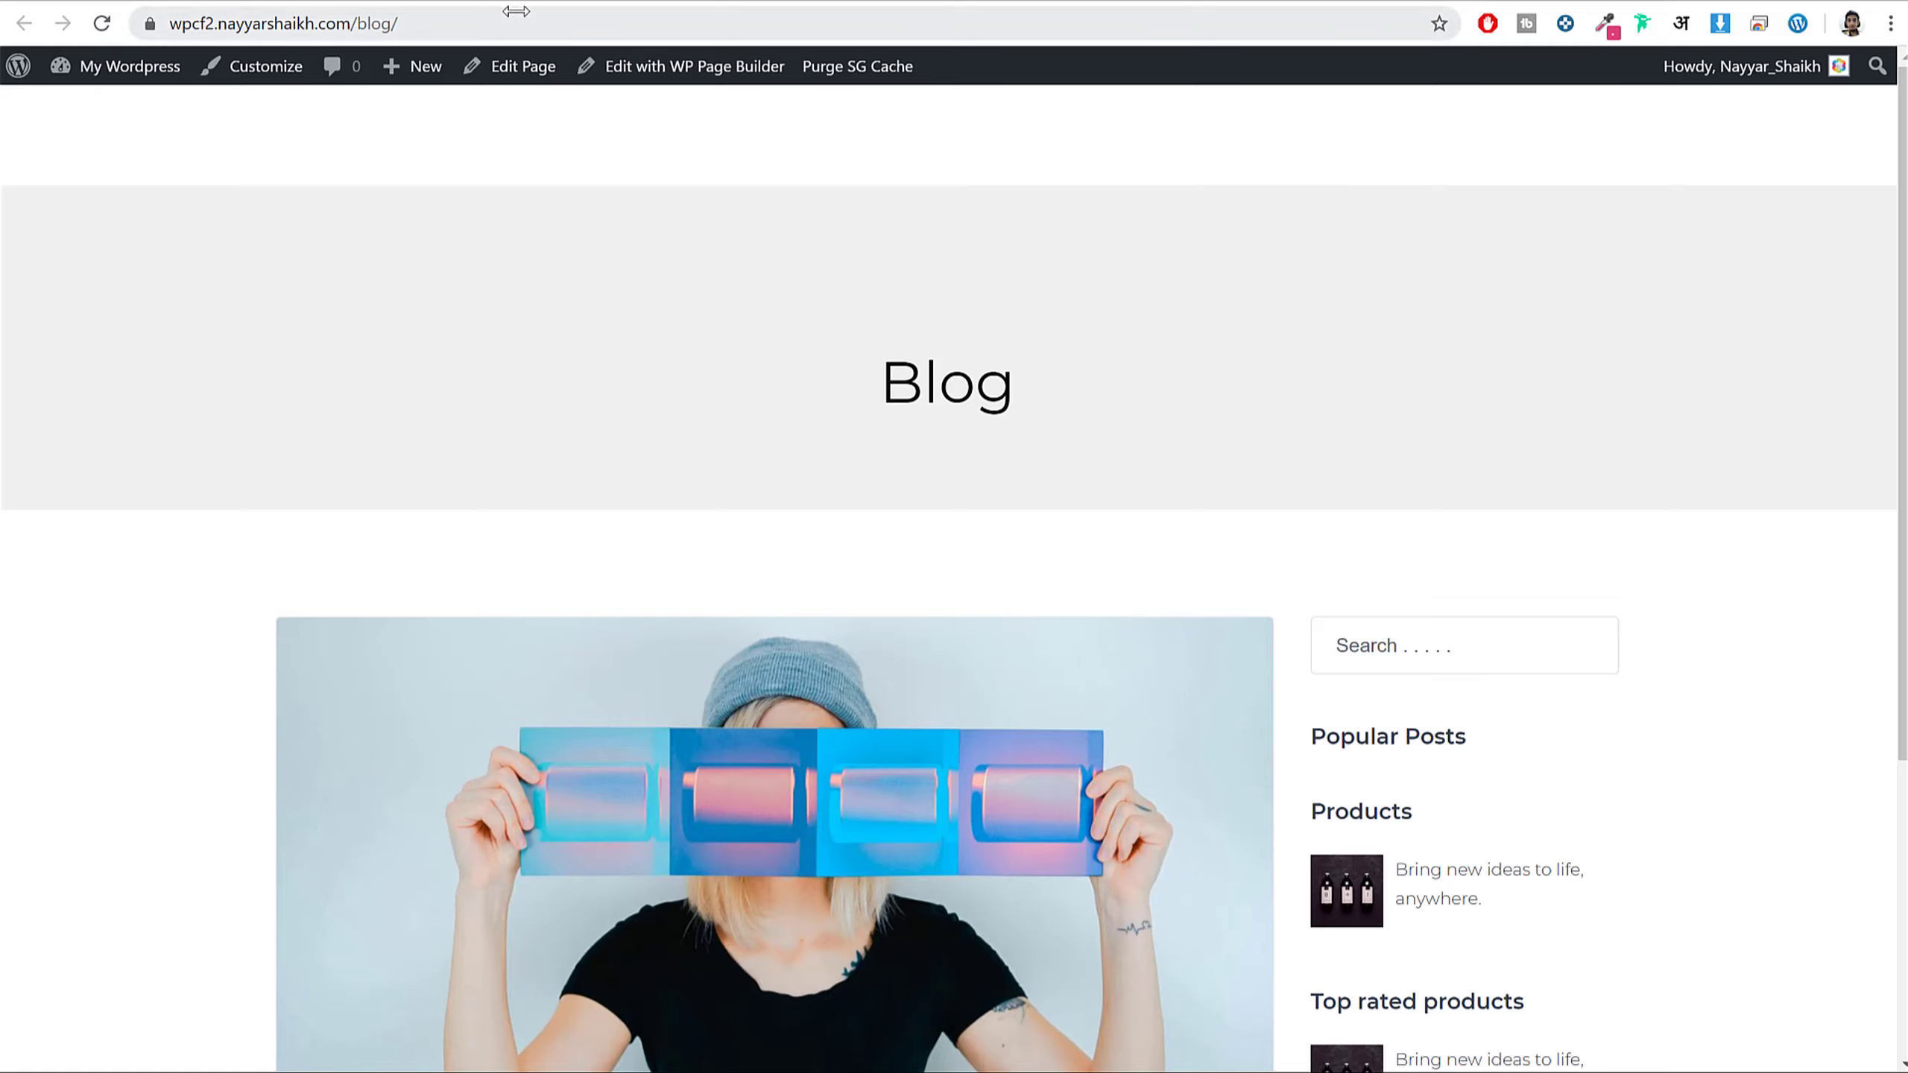
# - Open the theme customizer from the Blog page and examine the Header Settings under Patrios Options, including Sticky Header
pyautogui.click(268, 69)
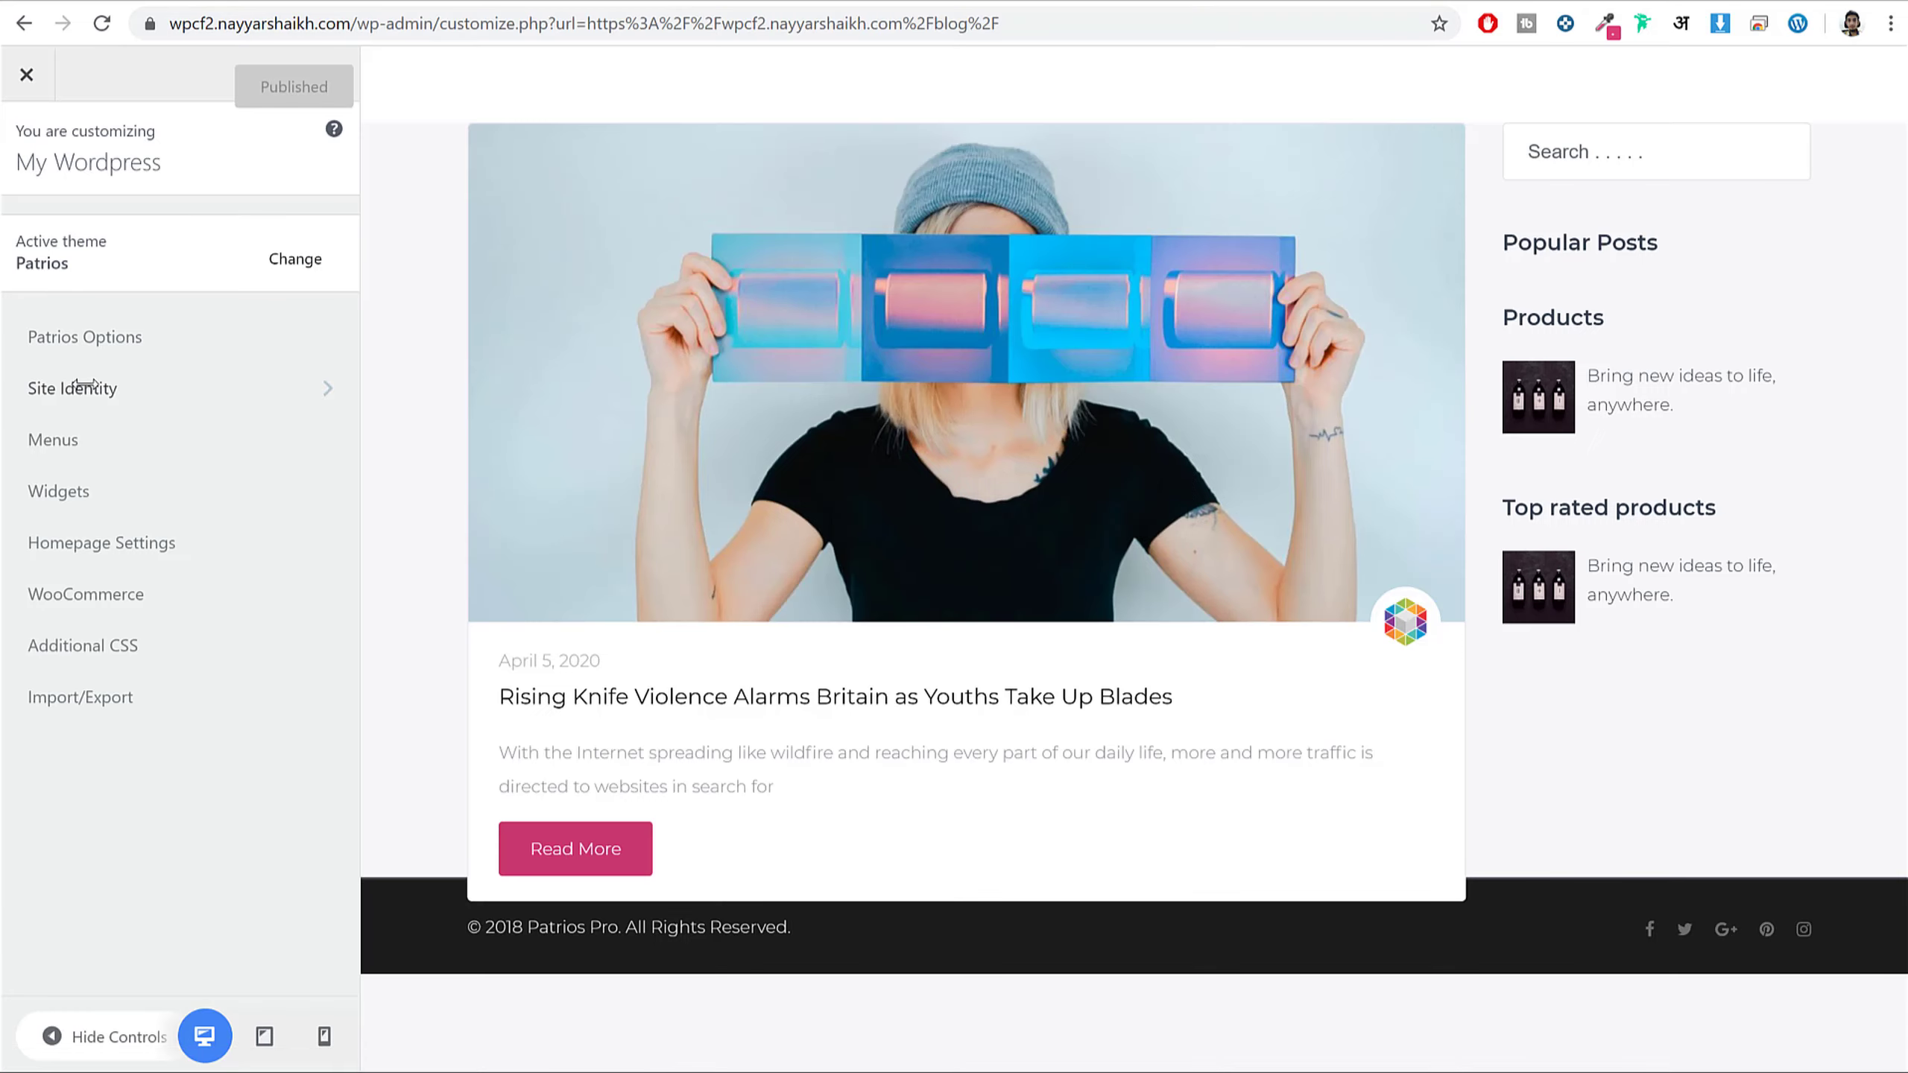
pyautogui.click(102, 338)
pyautogui.click(96, 236)
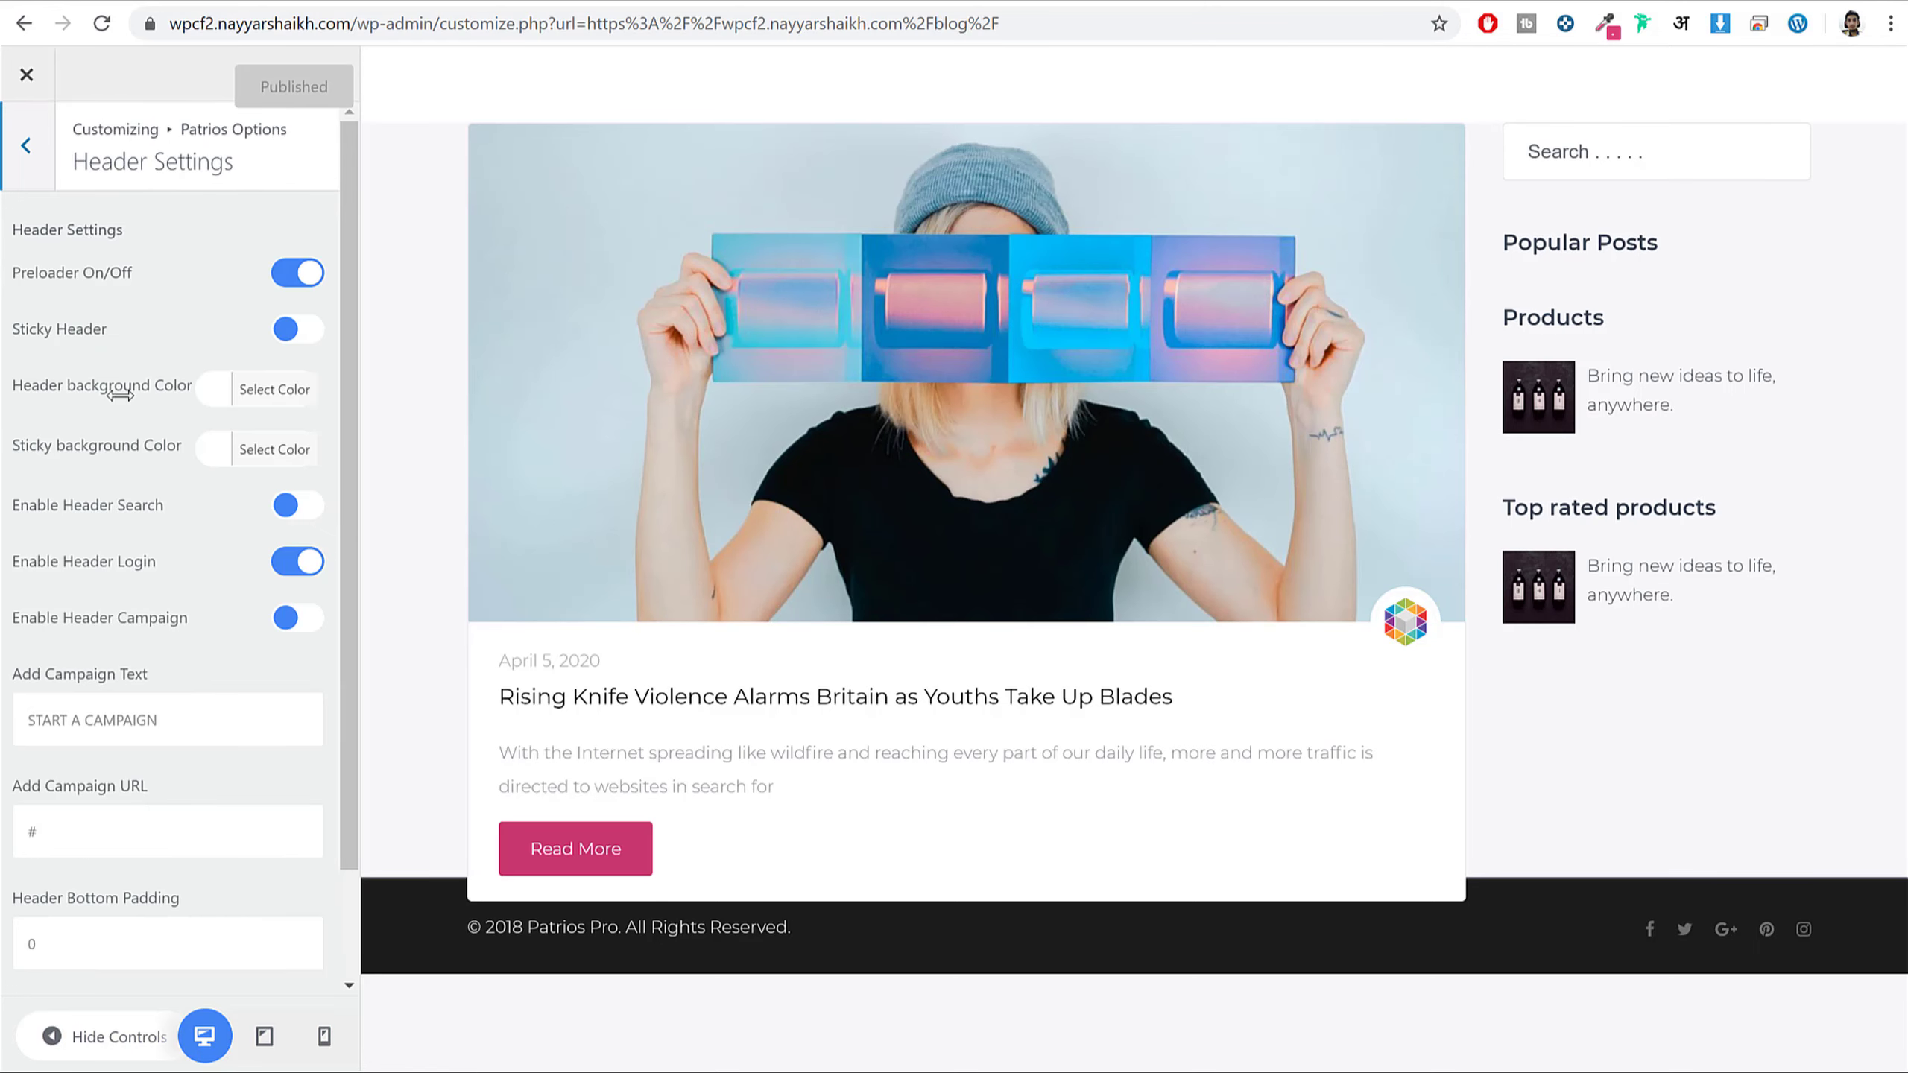
pyautogui.scroll(-2, 140, 477)
pyautogui.scroll(2, 161, 512)
pyautogui.moveTo(96, 331)
pyautogui.mouseDown()
pyautogui.moveTo(30, 319)
pyautogui.moveTo(67, 329)
pyautogui.mouseUp()
pyautogui.click(116, 321)
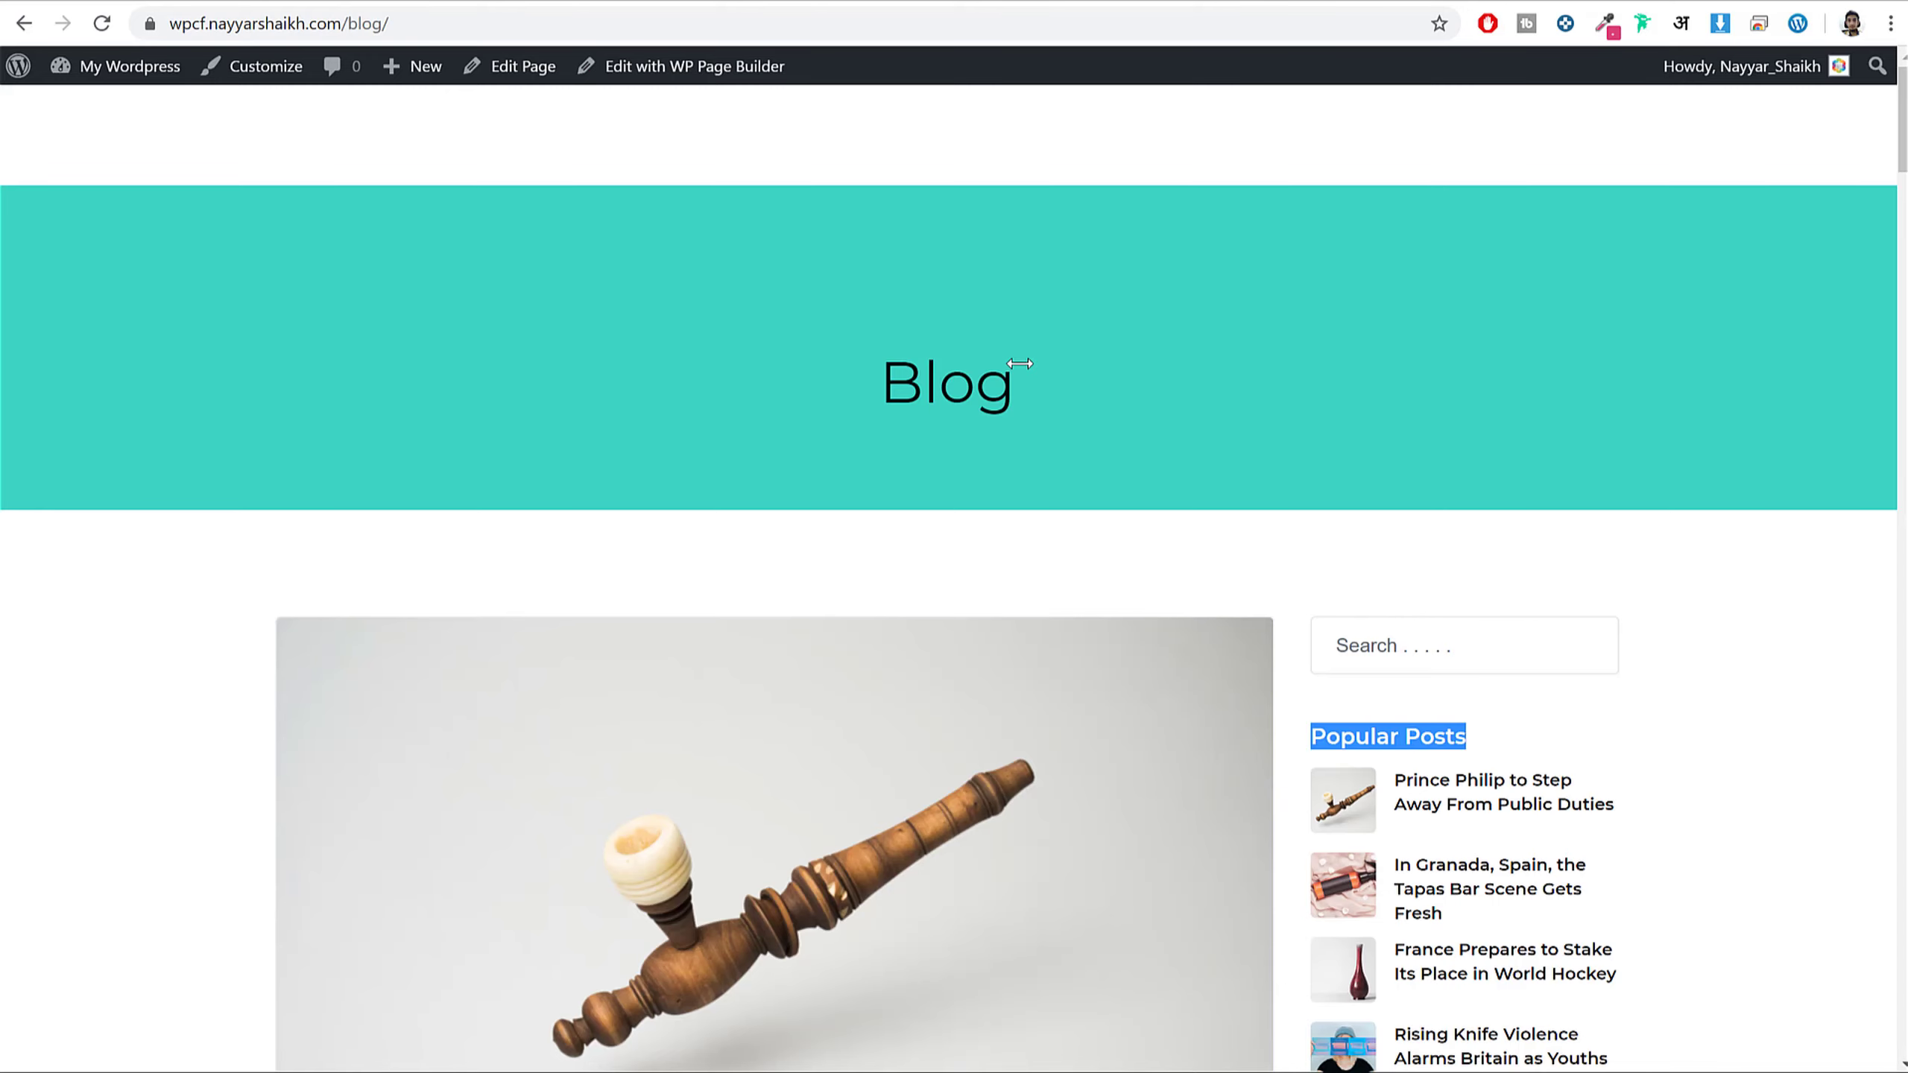
# - Look through the Blog page of the finished reference site for comparison
pyautogui.scroll(-4, 954, 602)
pyautogui.scroll(3, 954, 601)
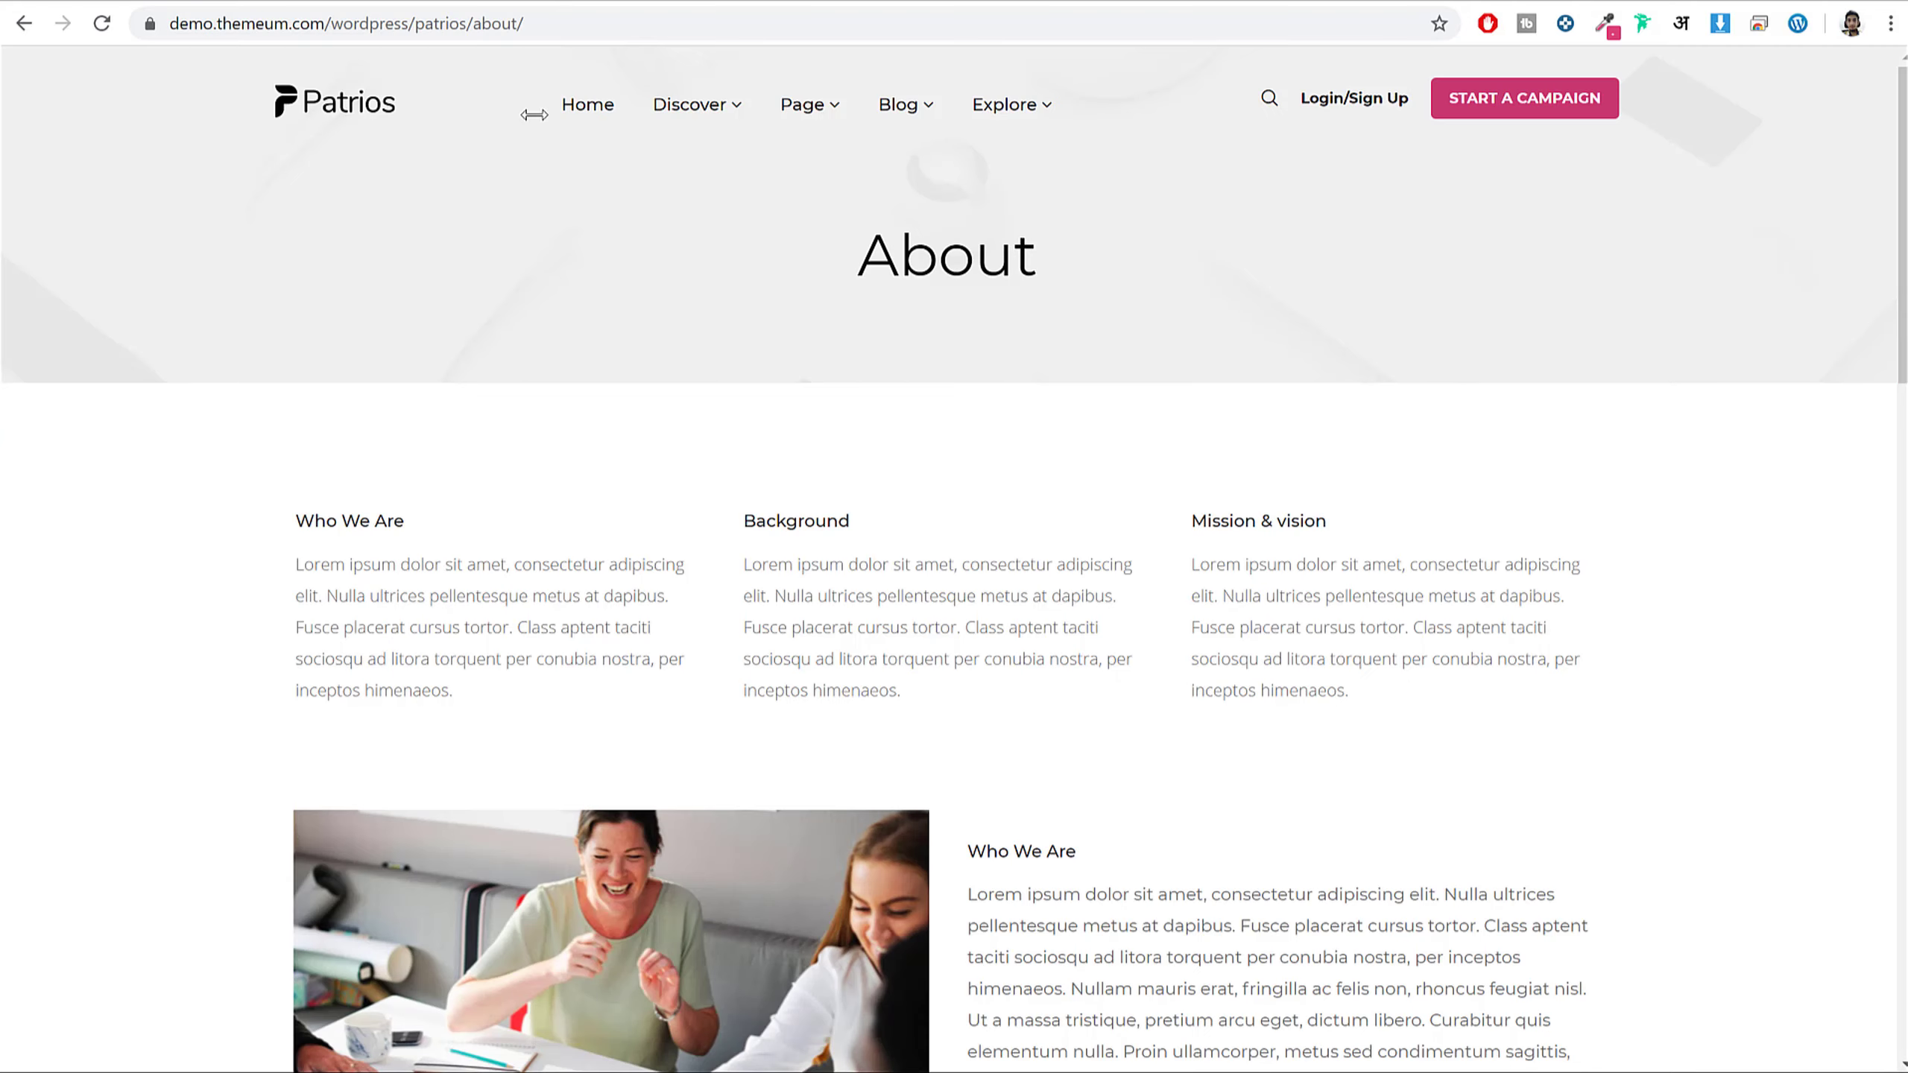
# - Look through the About page of the Patrios reference demo, watching how its header behaves down the page
pyautogui.scroll(-10, 534, 114)
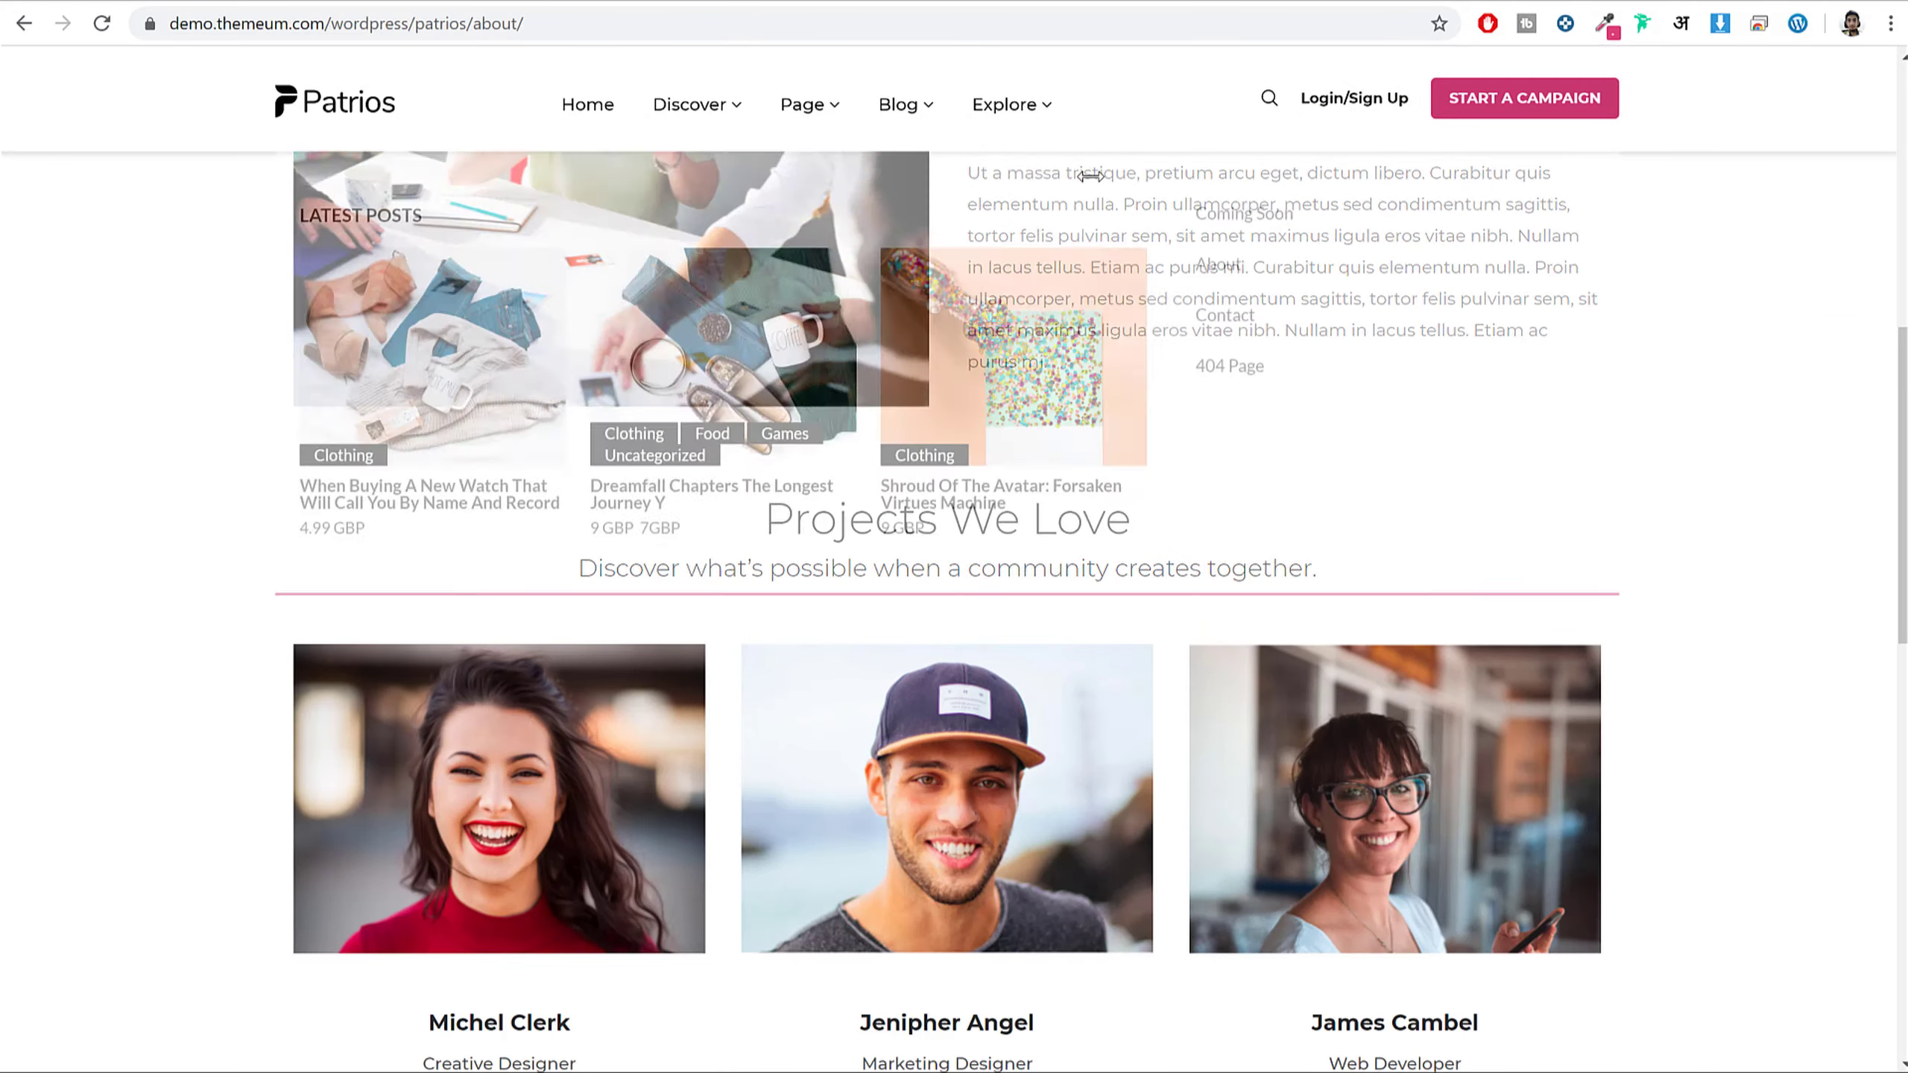
pyautogui.scroll(-5, 1284, 451)
pyautogui.scroll(5, 1404, 482)
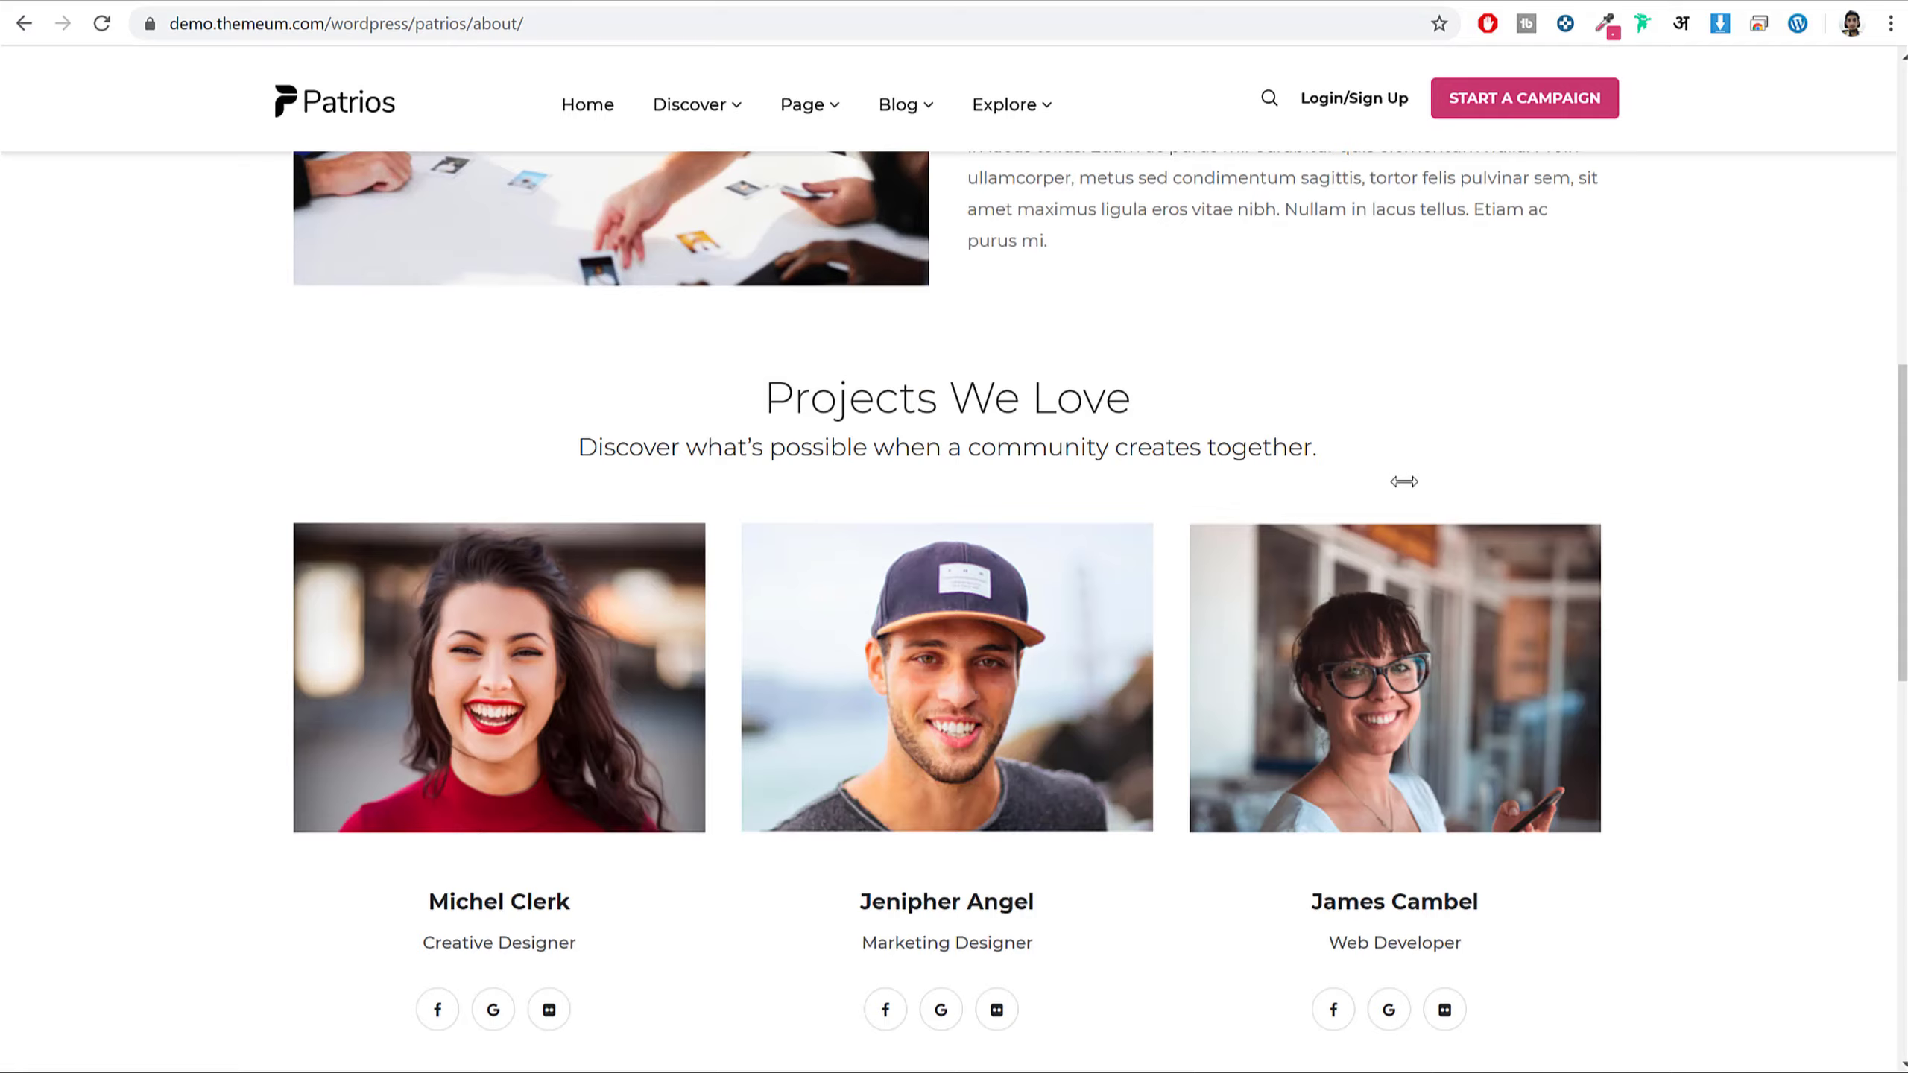
pyautogui.scroll(10, 1351, 421)
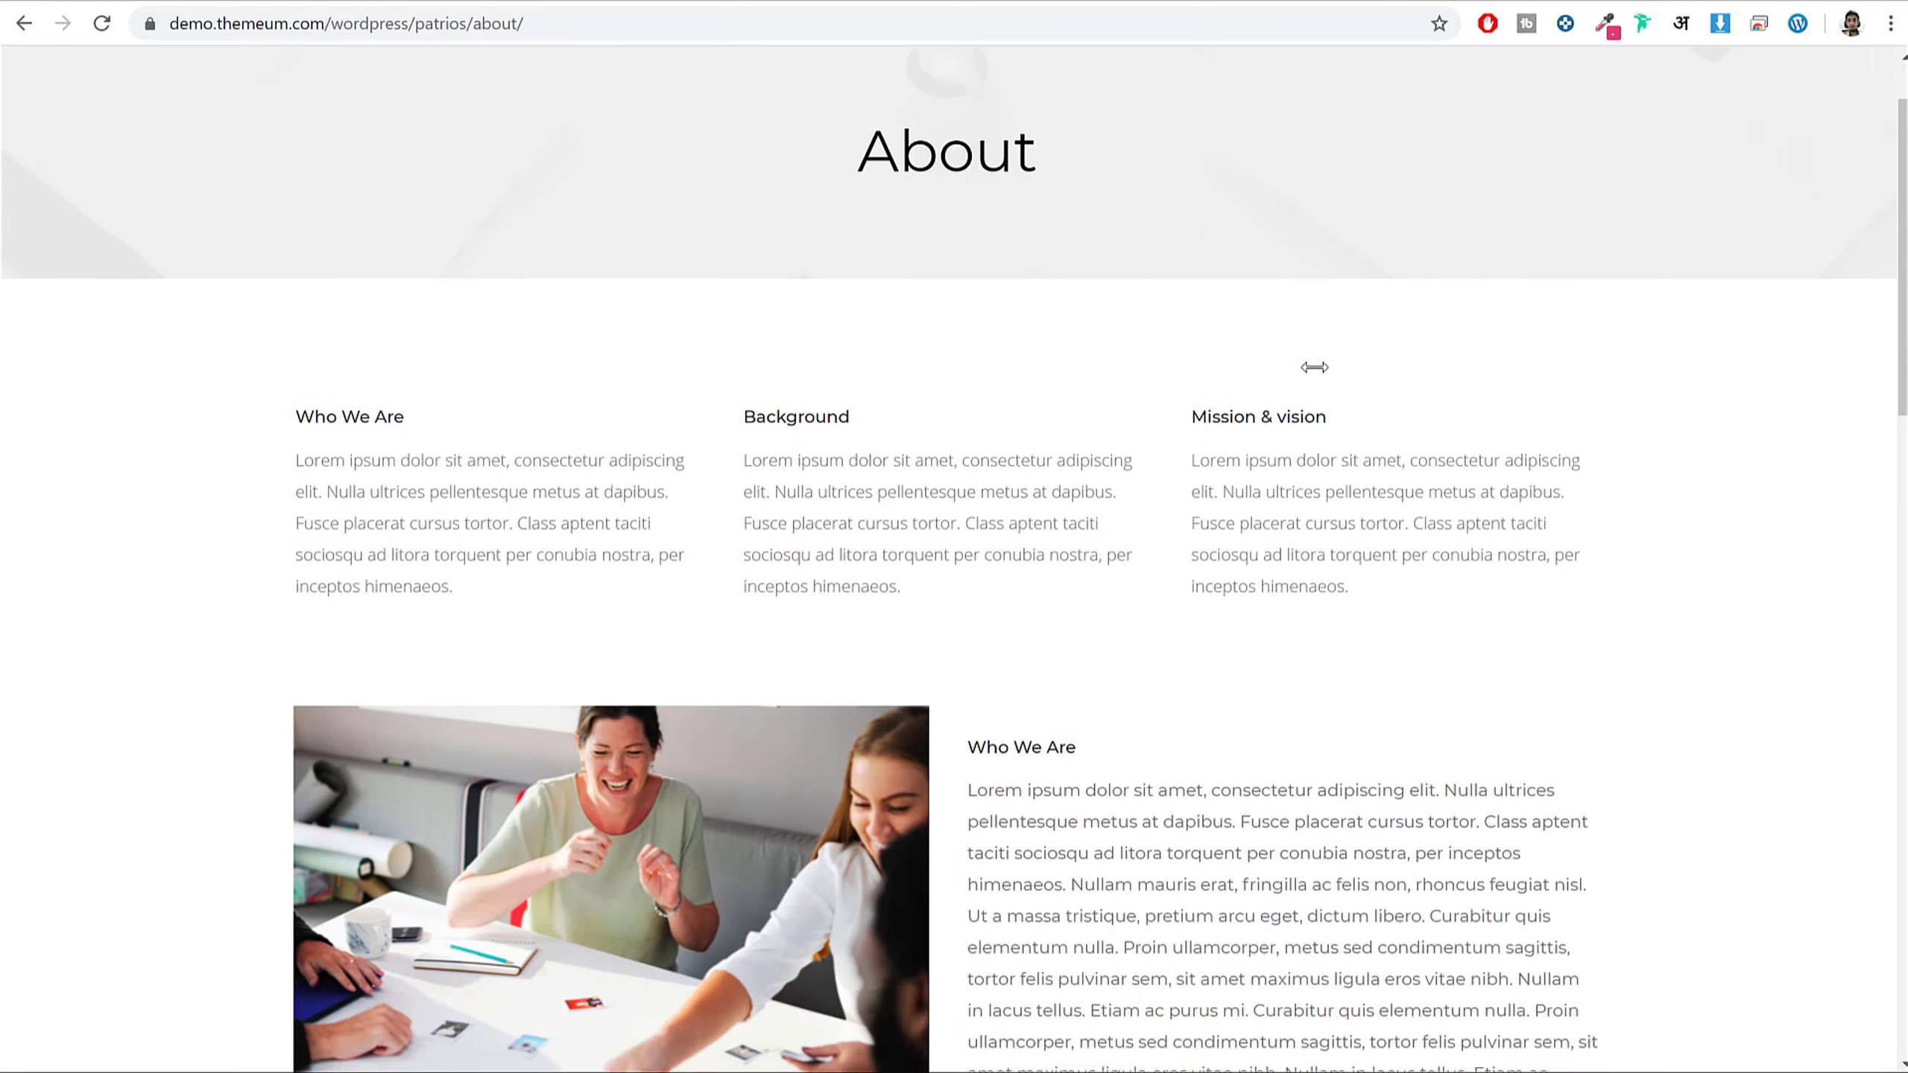
pyautogui.scroll(-11, 1315, 367)
pyautogui.scroll(2, 1315, 367)
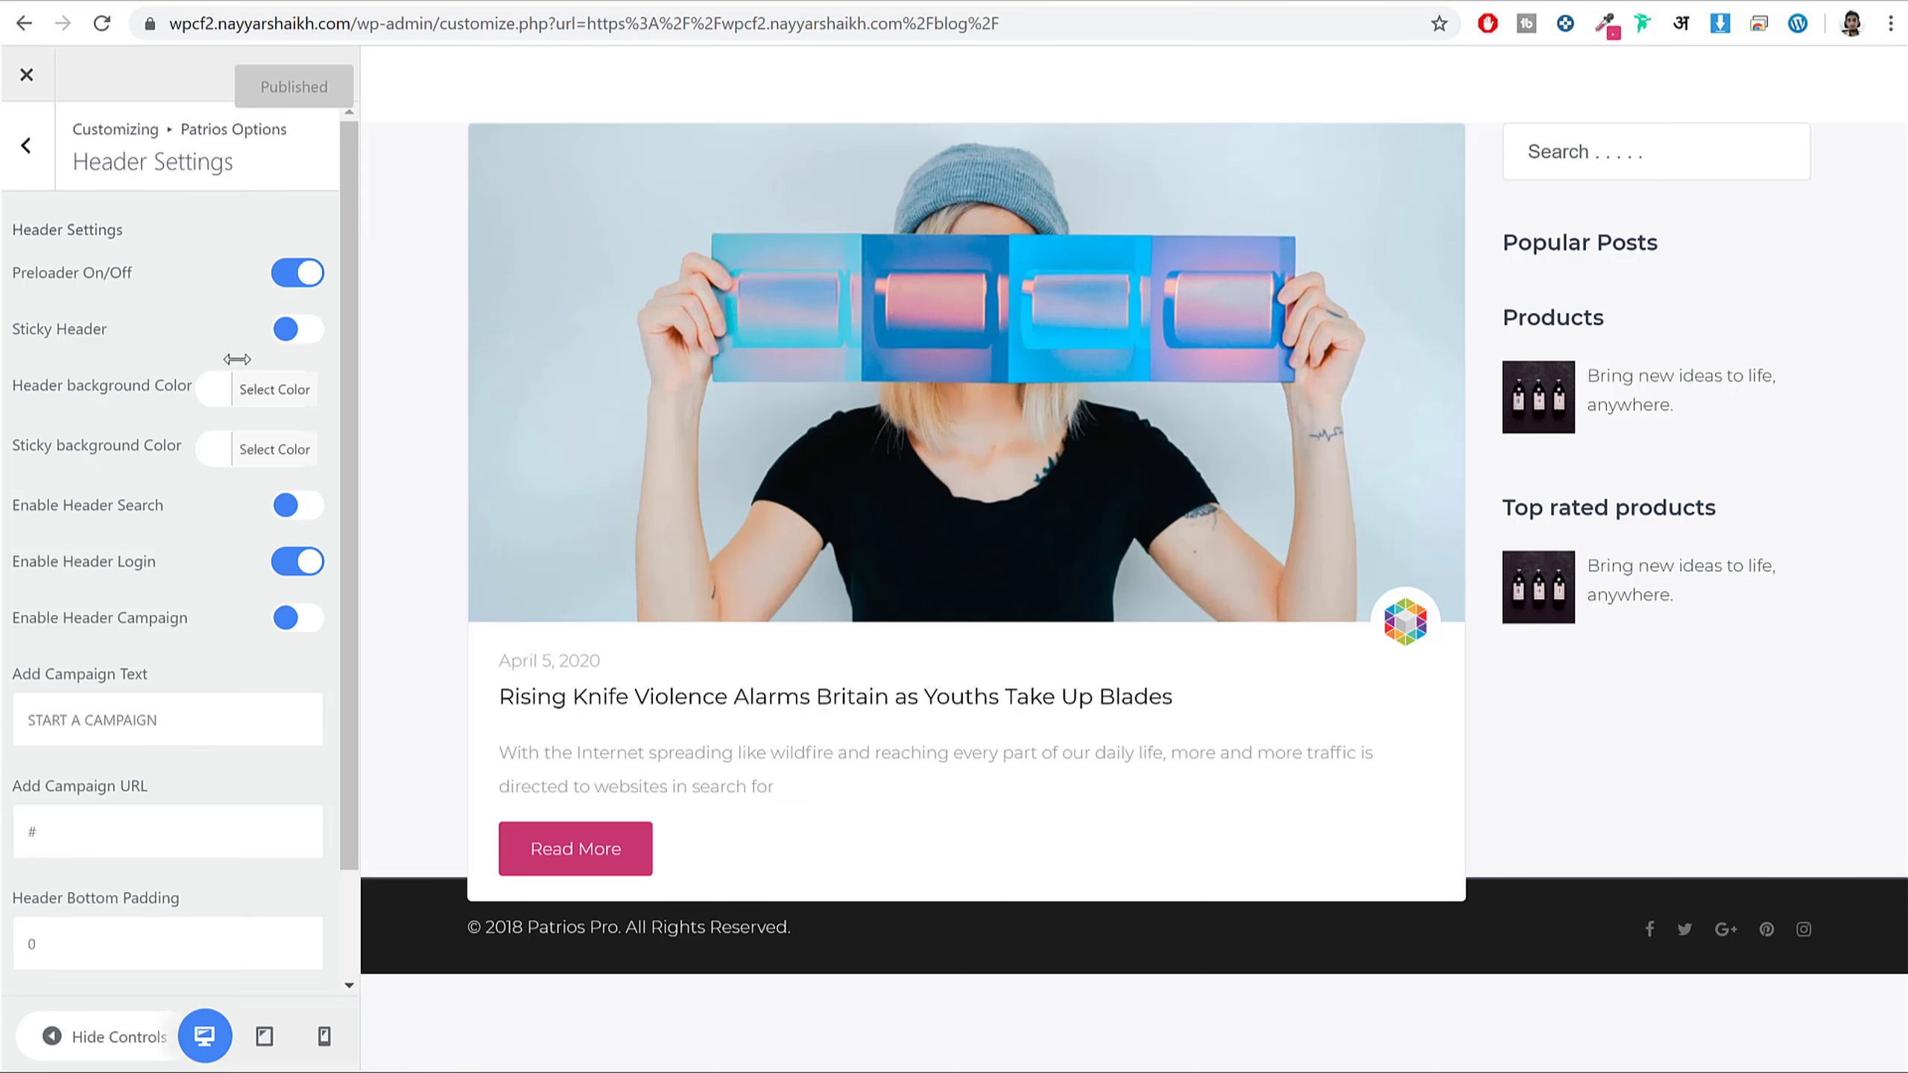
# - Enable Sticky Header, Header Search and Header Campaign in the Header Settings and publish the changes
pyautogui.click(294, 330)
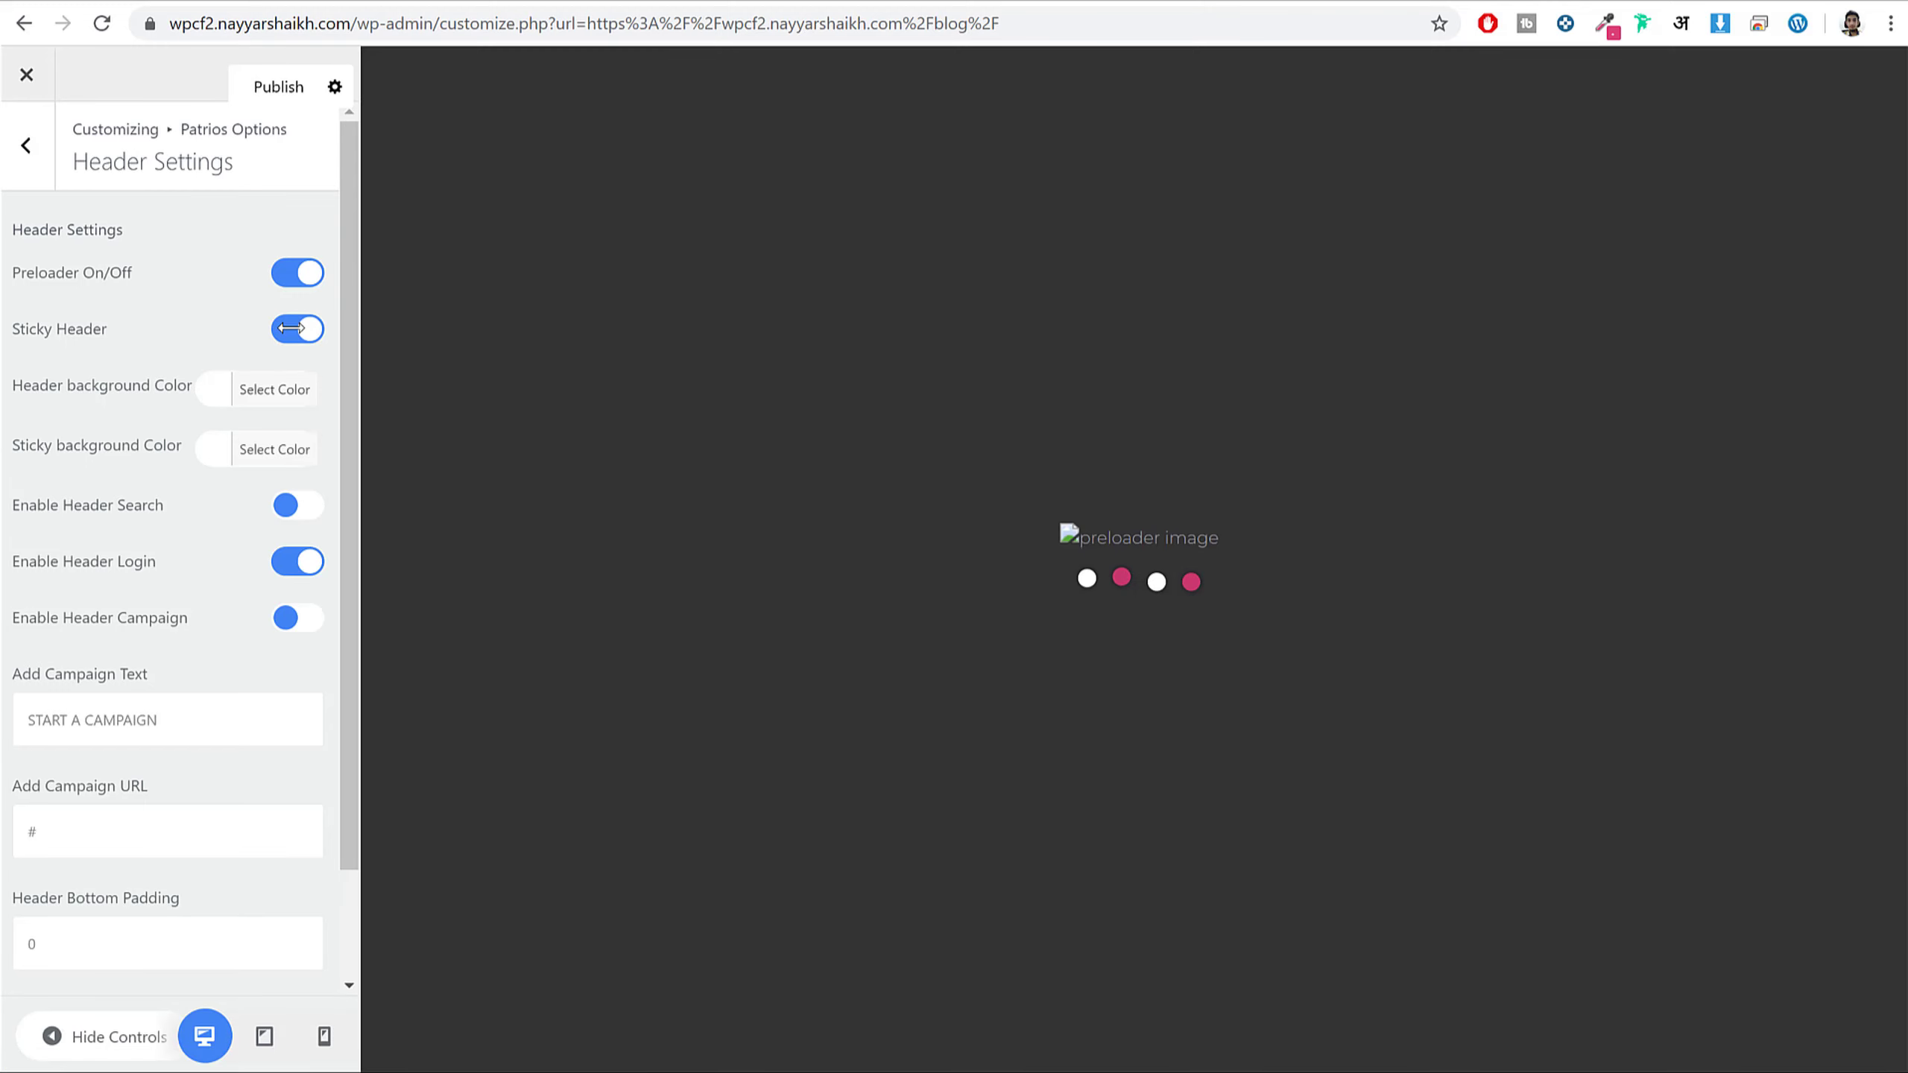
pyautogui.moveTo(184, 505); pyautogui.dragTo(53, 506)
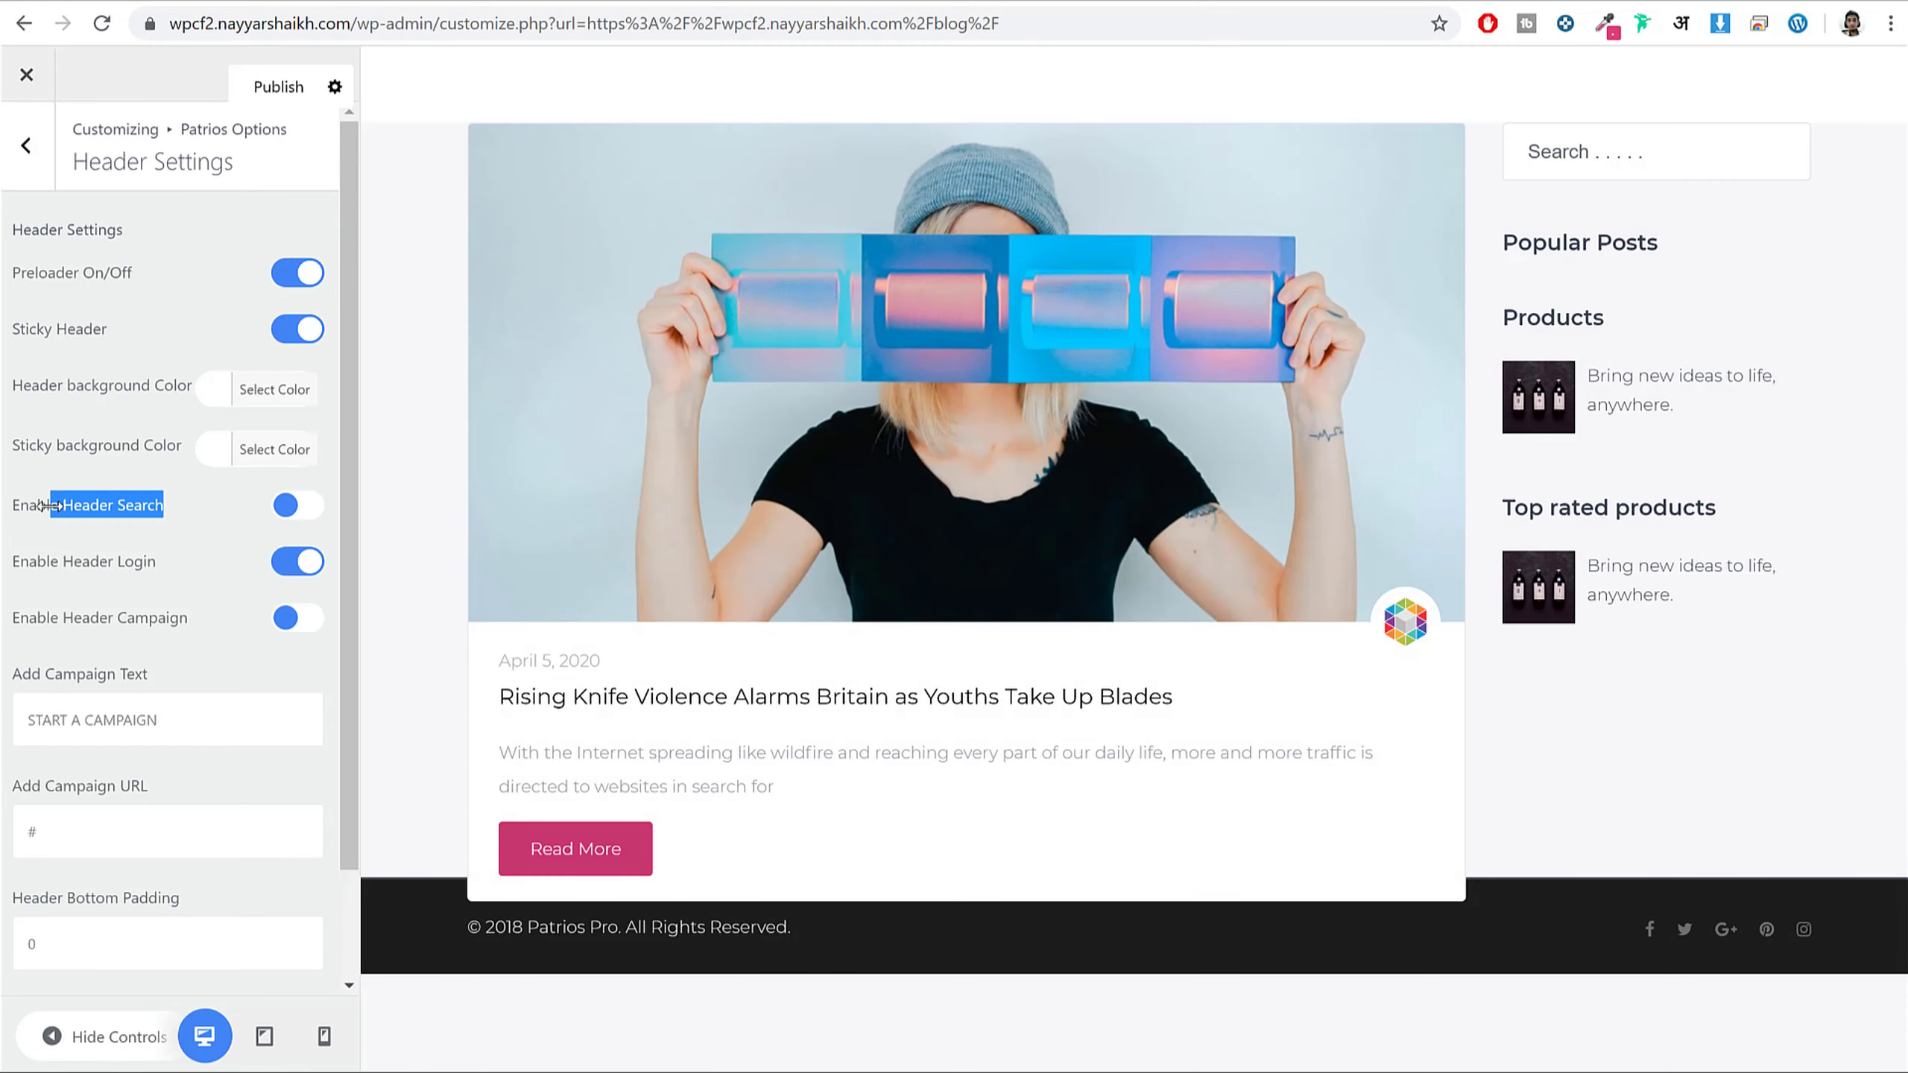
pyautogui.click(298, 494)
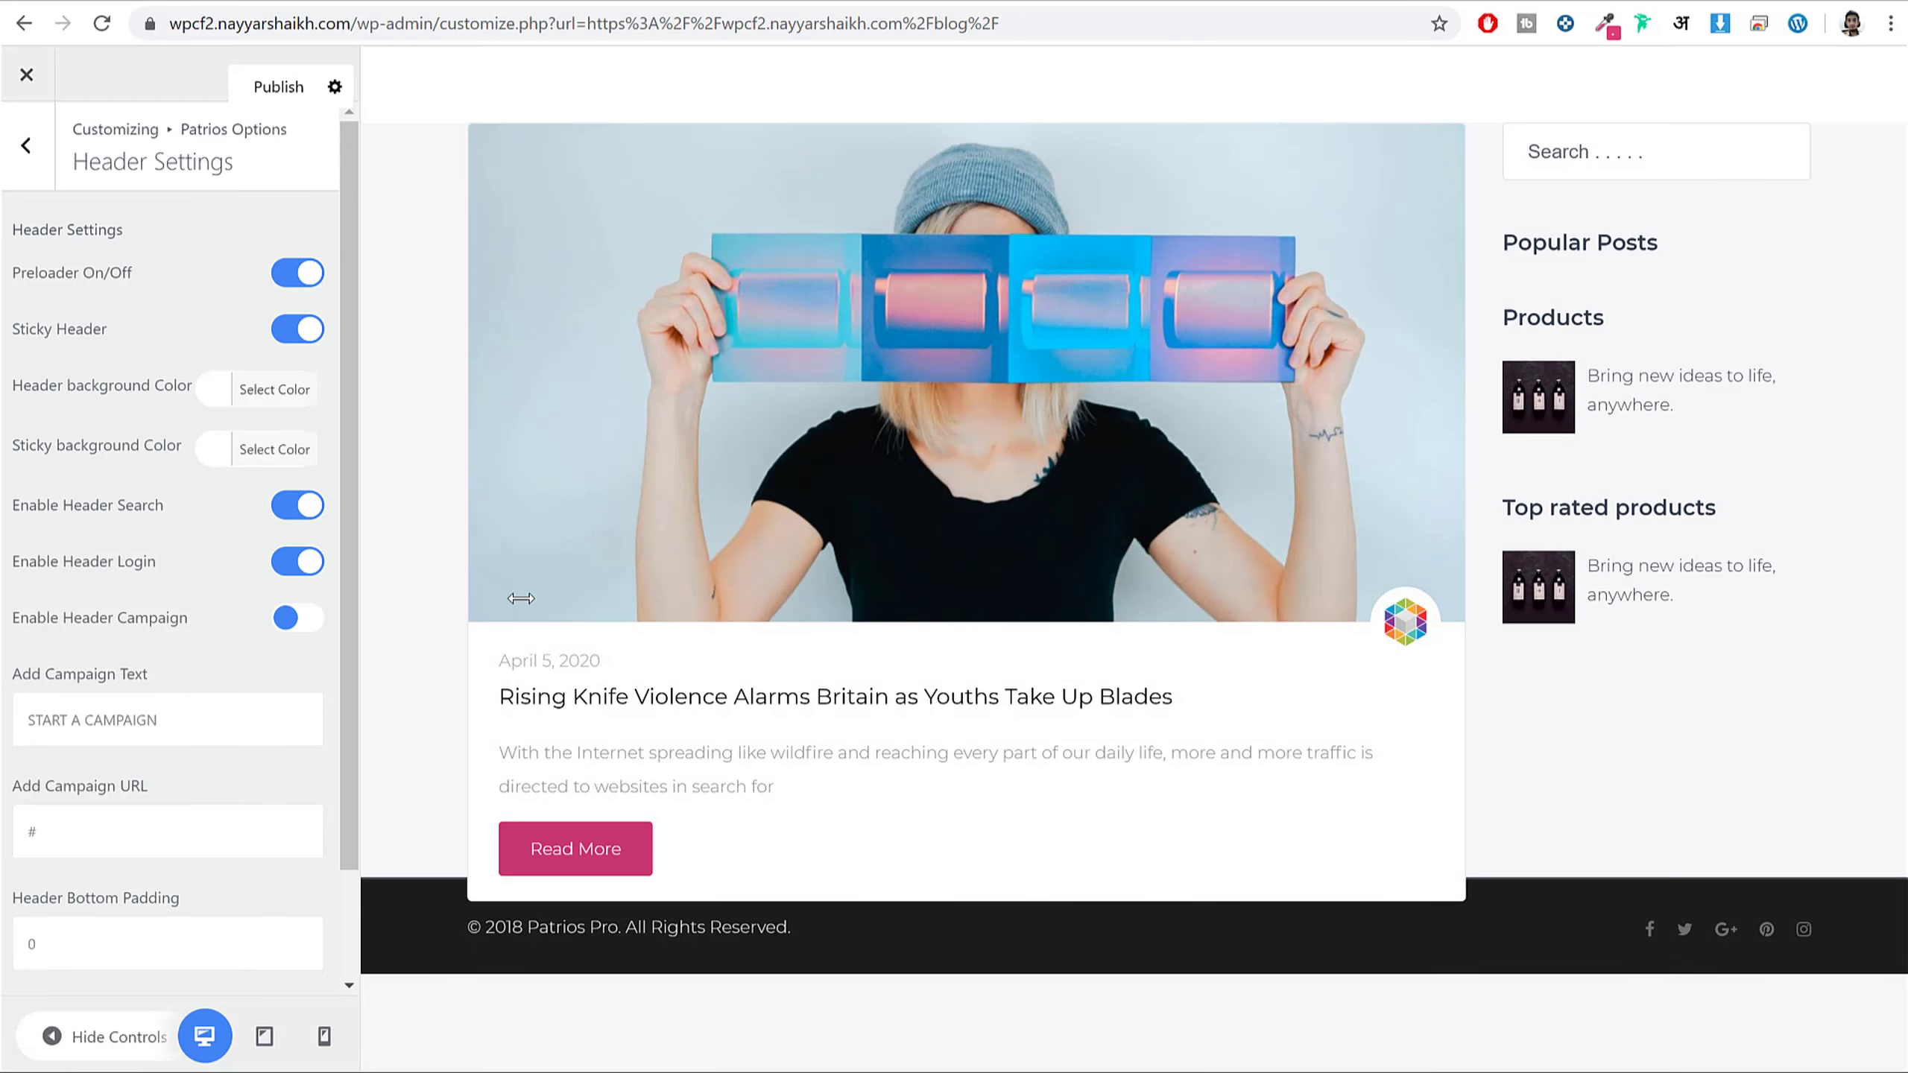
pyautogui.moveTo(23, 617); pyautogui.dragTo(178, 609)
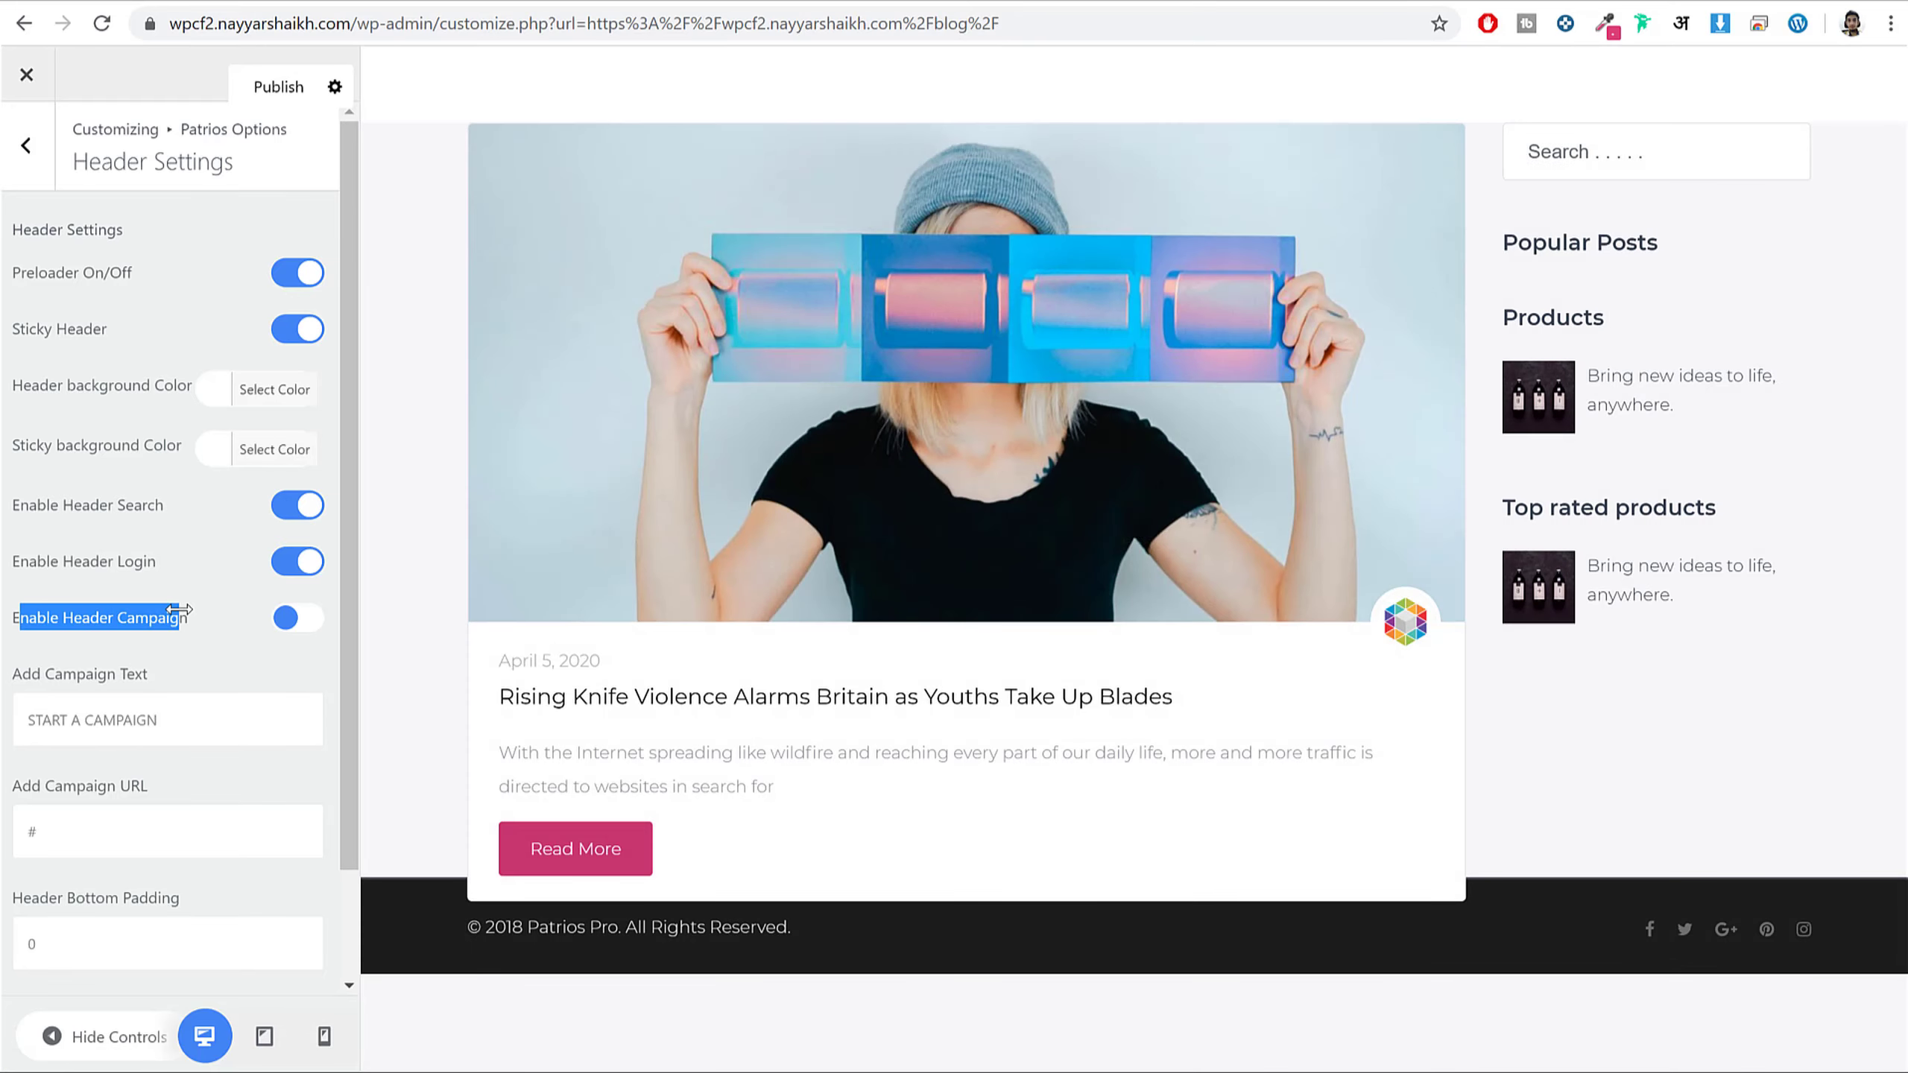
pyautogui.click(291, 616)
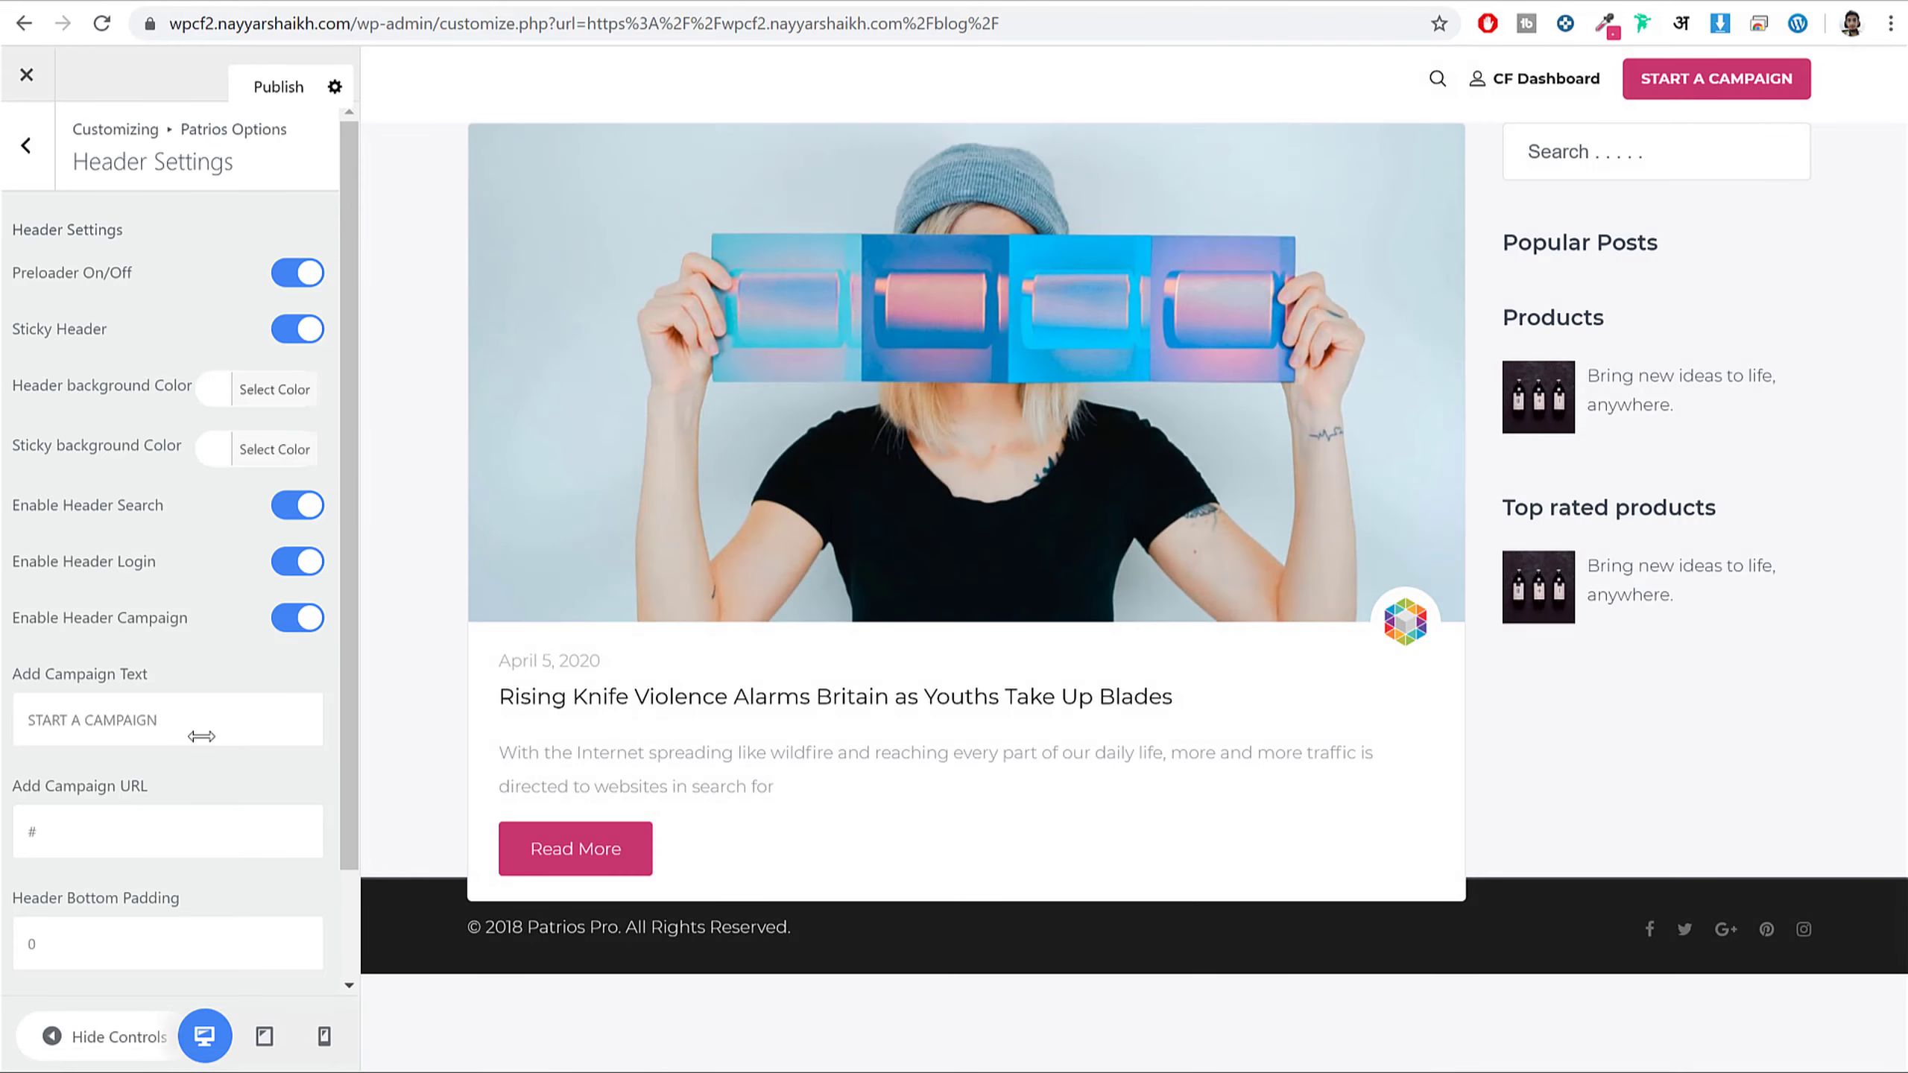
pyautogui.doubleClick(97, 823)
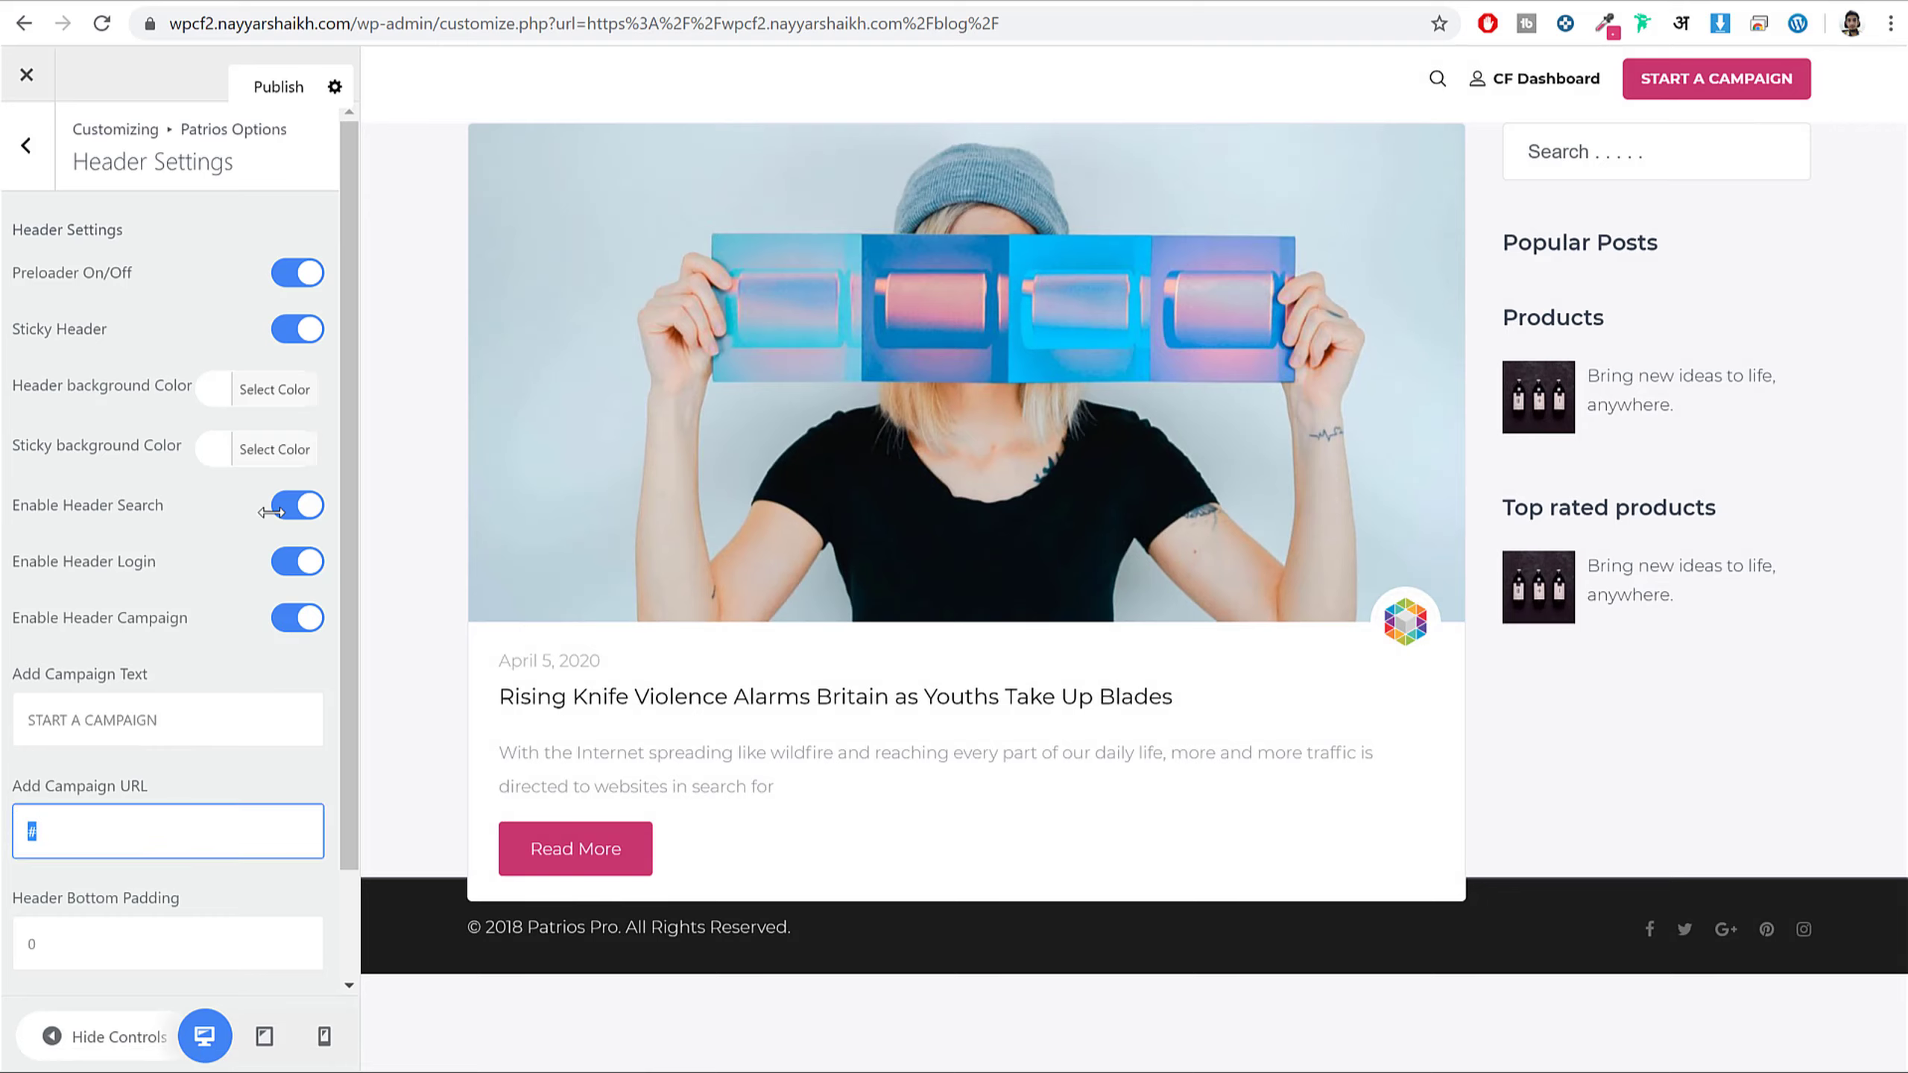
pyautogui.click(270, 78)
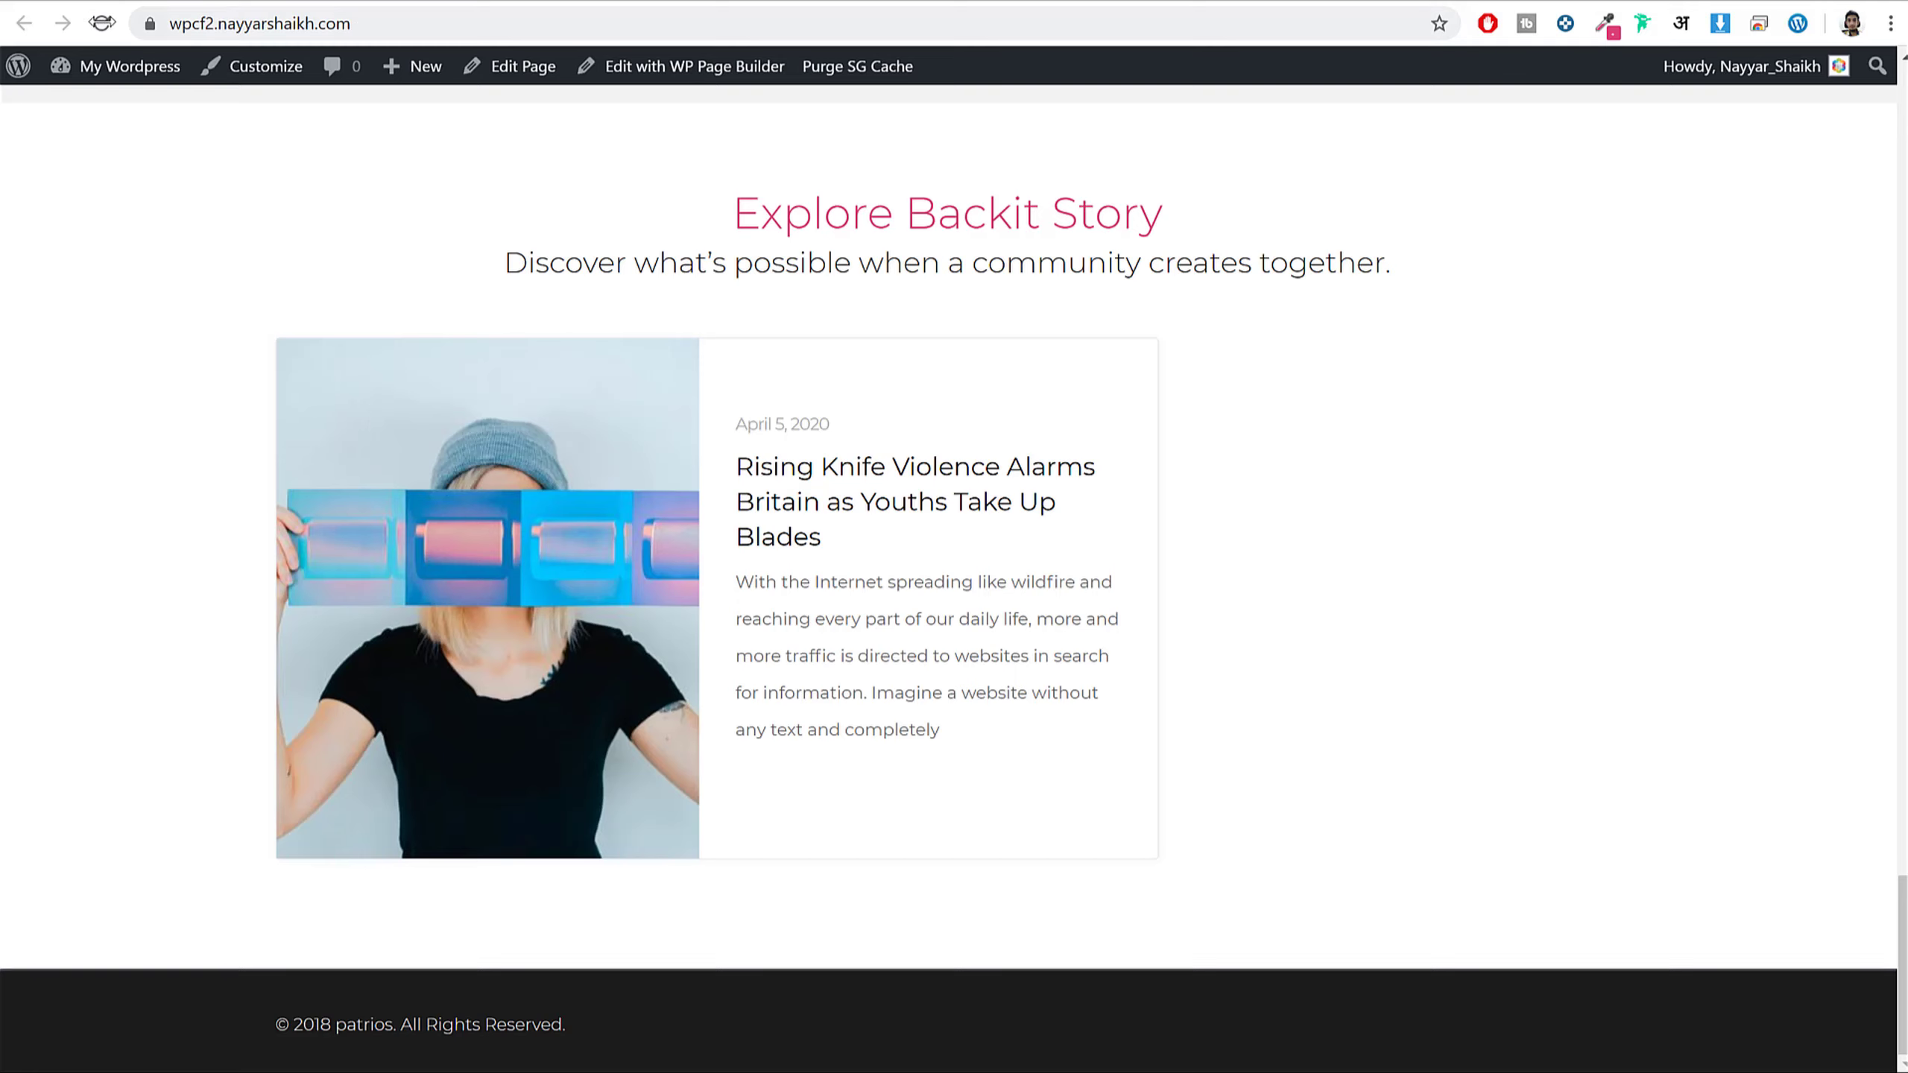
# - Reload the site's homepage and check its header while moving through the page
pyautogui.click(101, 23)
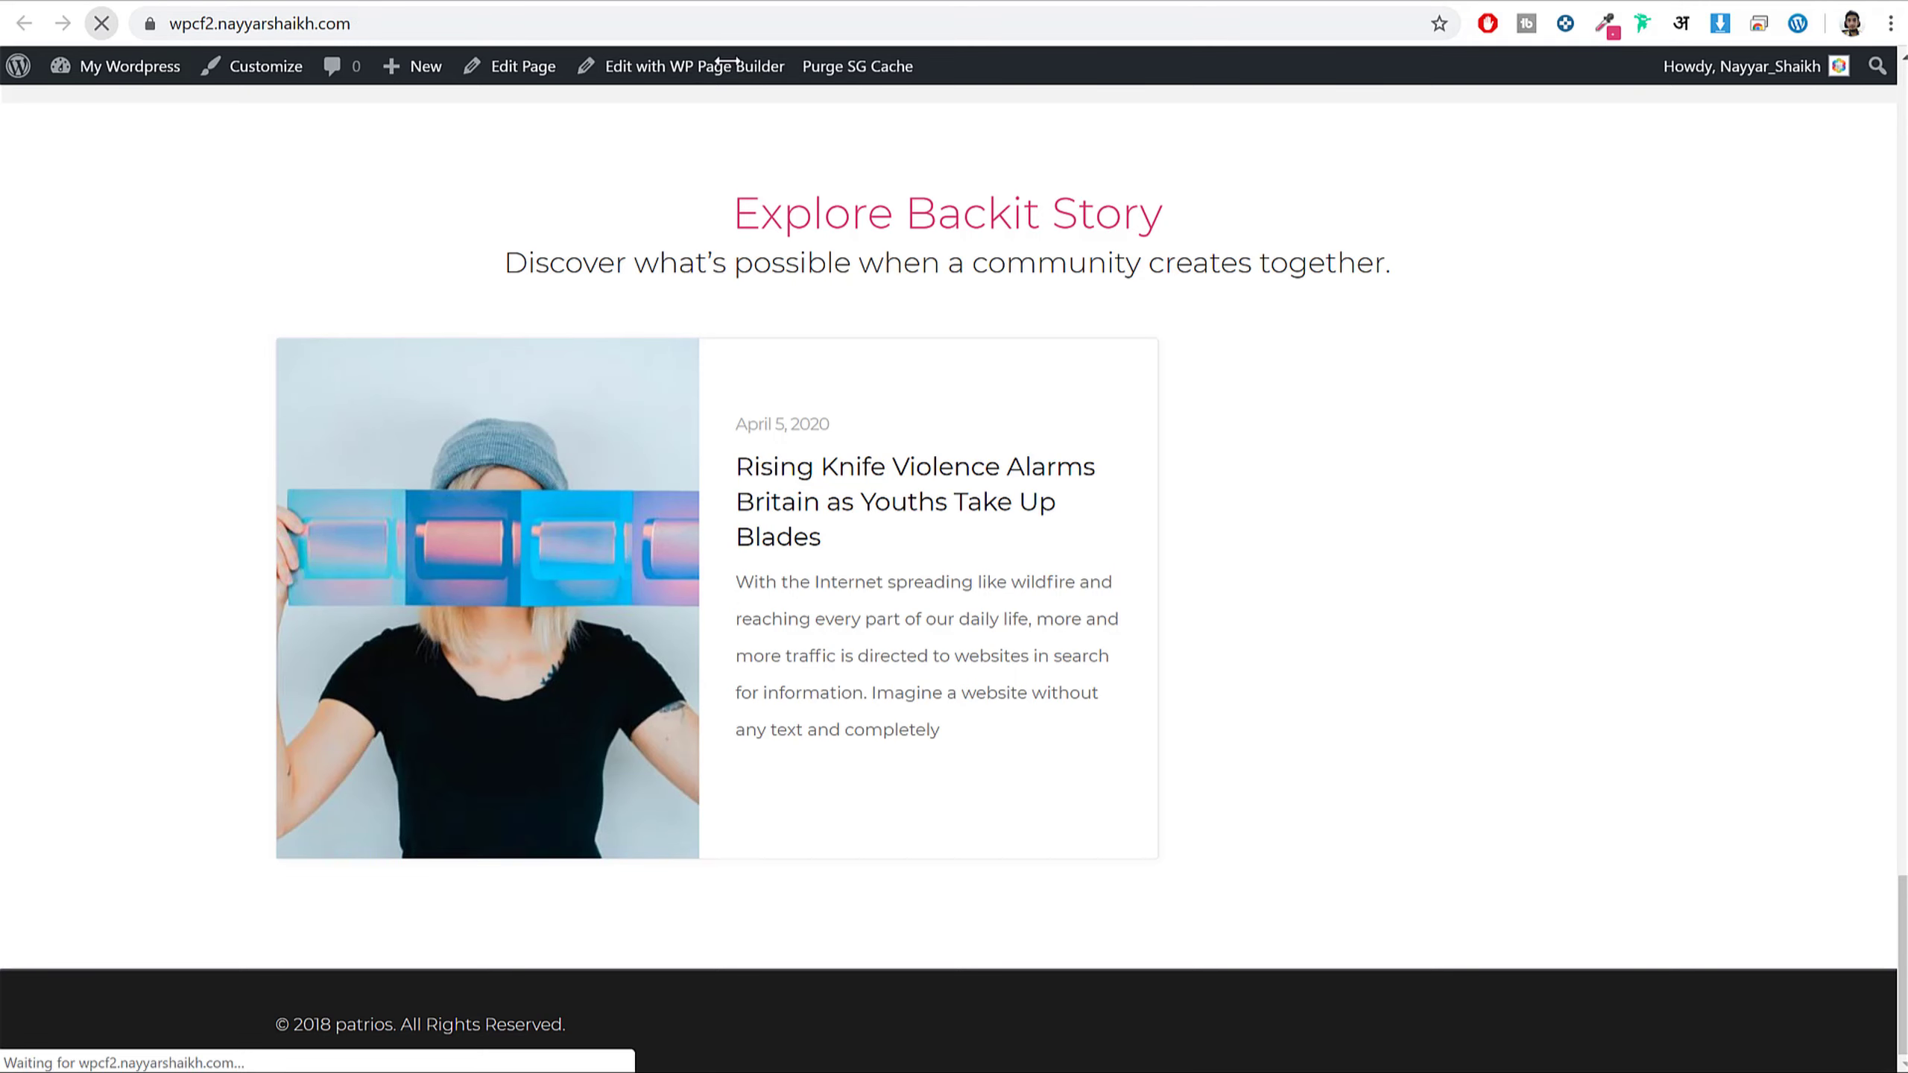
pyautogui.scroll(2, 1355, 350)
pyautogui.scroll(10, 1341, 286)
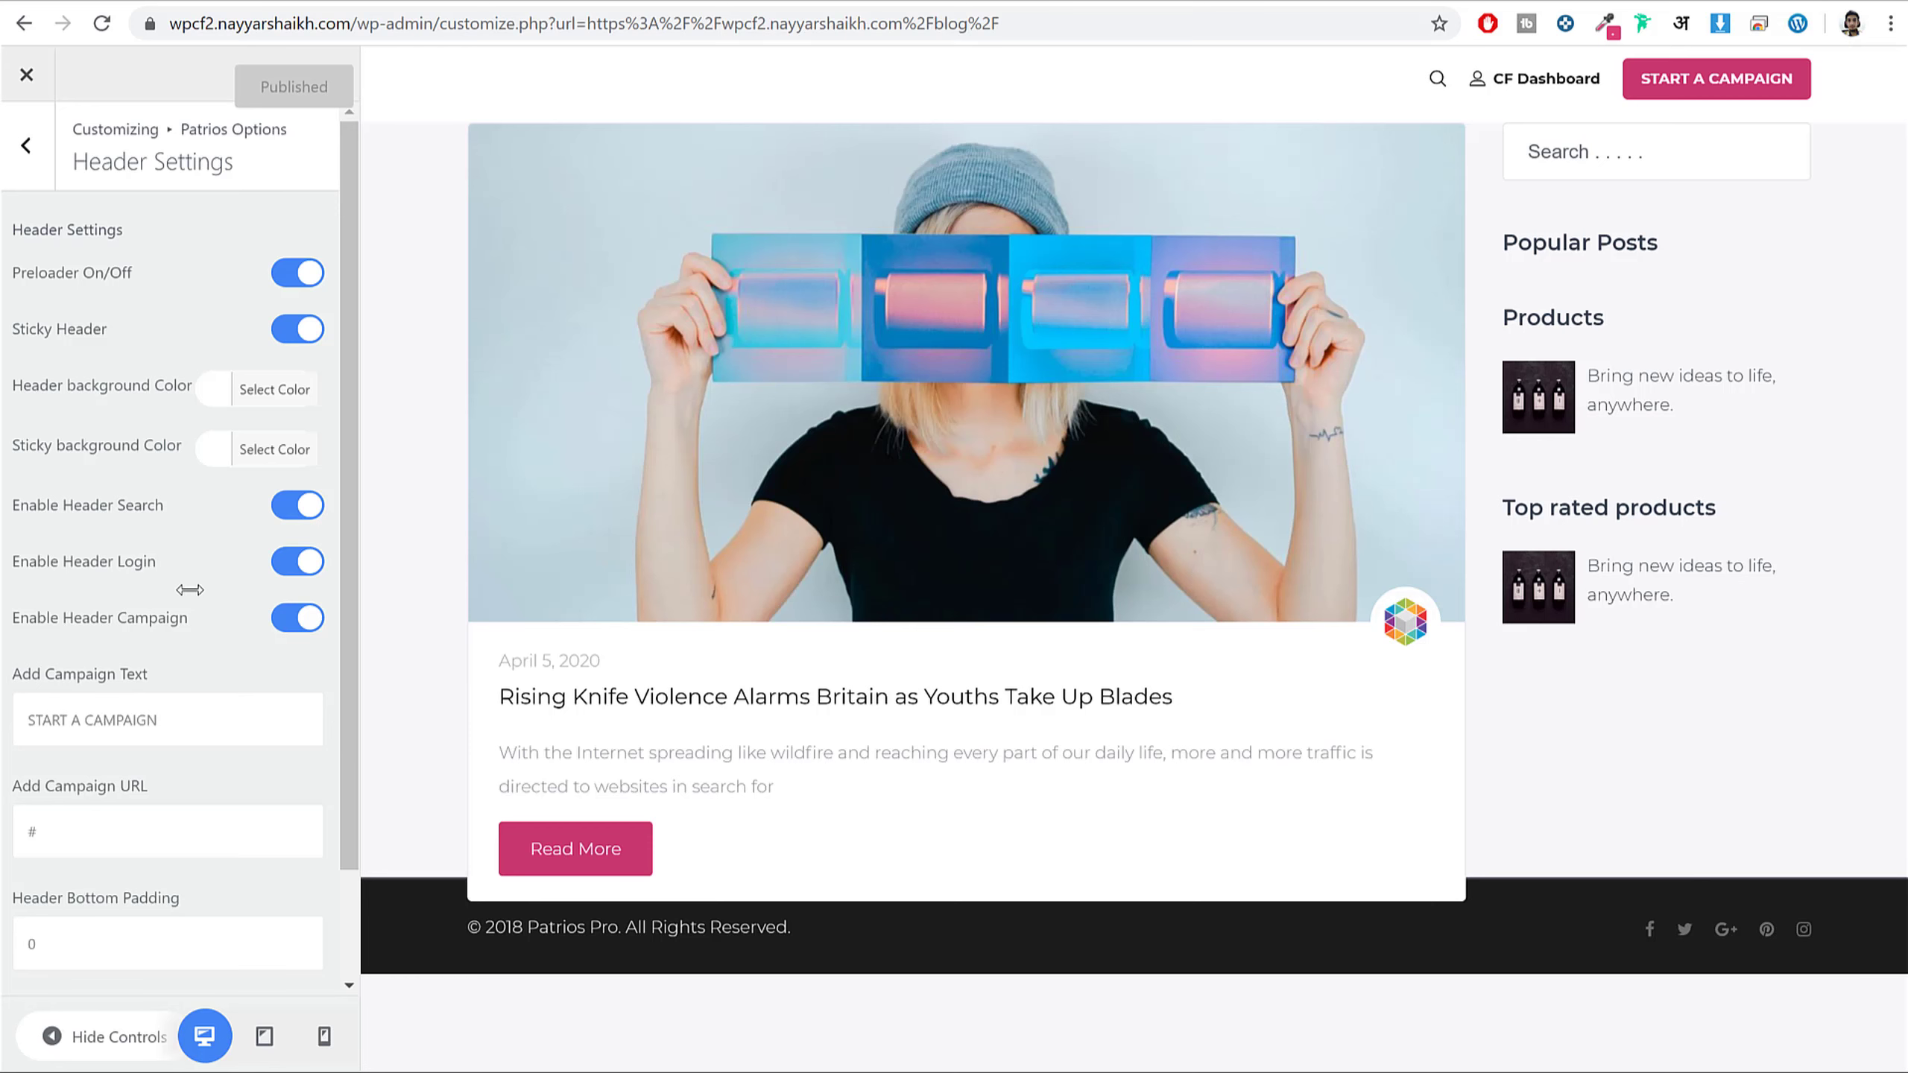
# - Try the header with Enable Header Login switched off, restore the option, publish and reload the homepage
pyautogui.moveTo(10, 560); pyautogui.dragTo(102, 556)
pyautogui.tripleClick(101, 556)
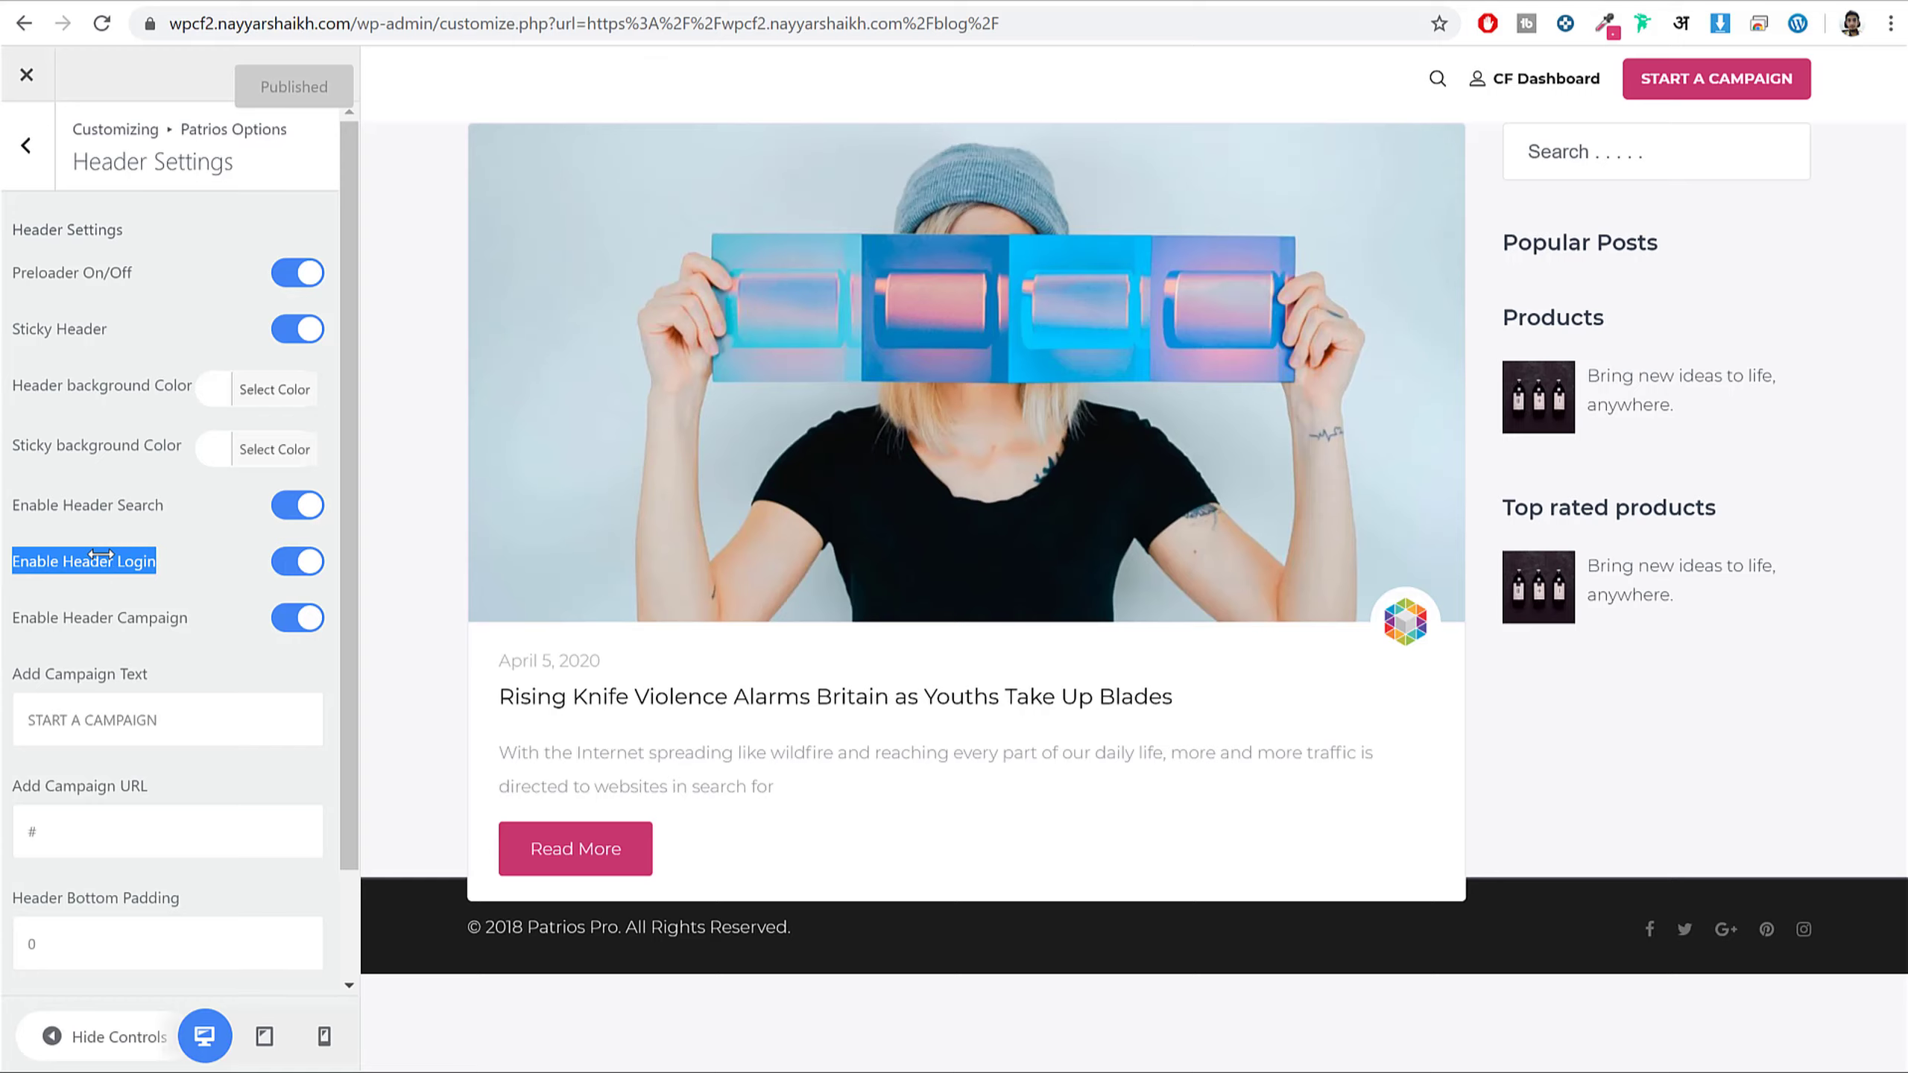
pyautogui.click(284, 563)
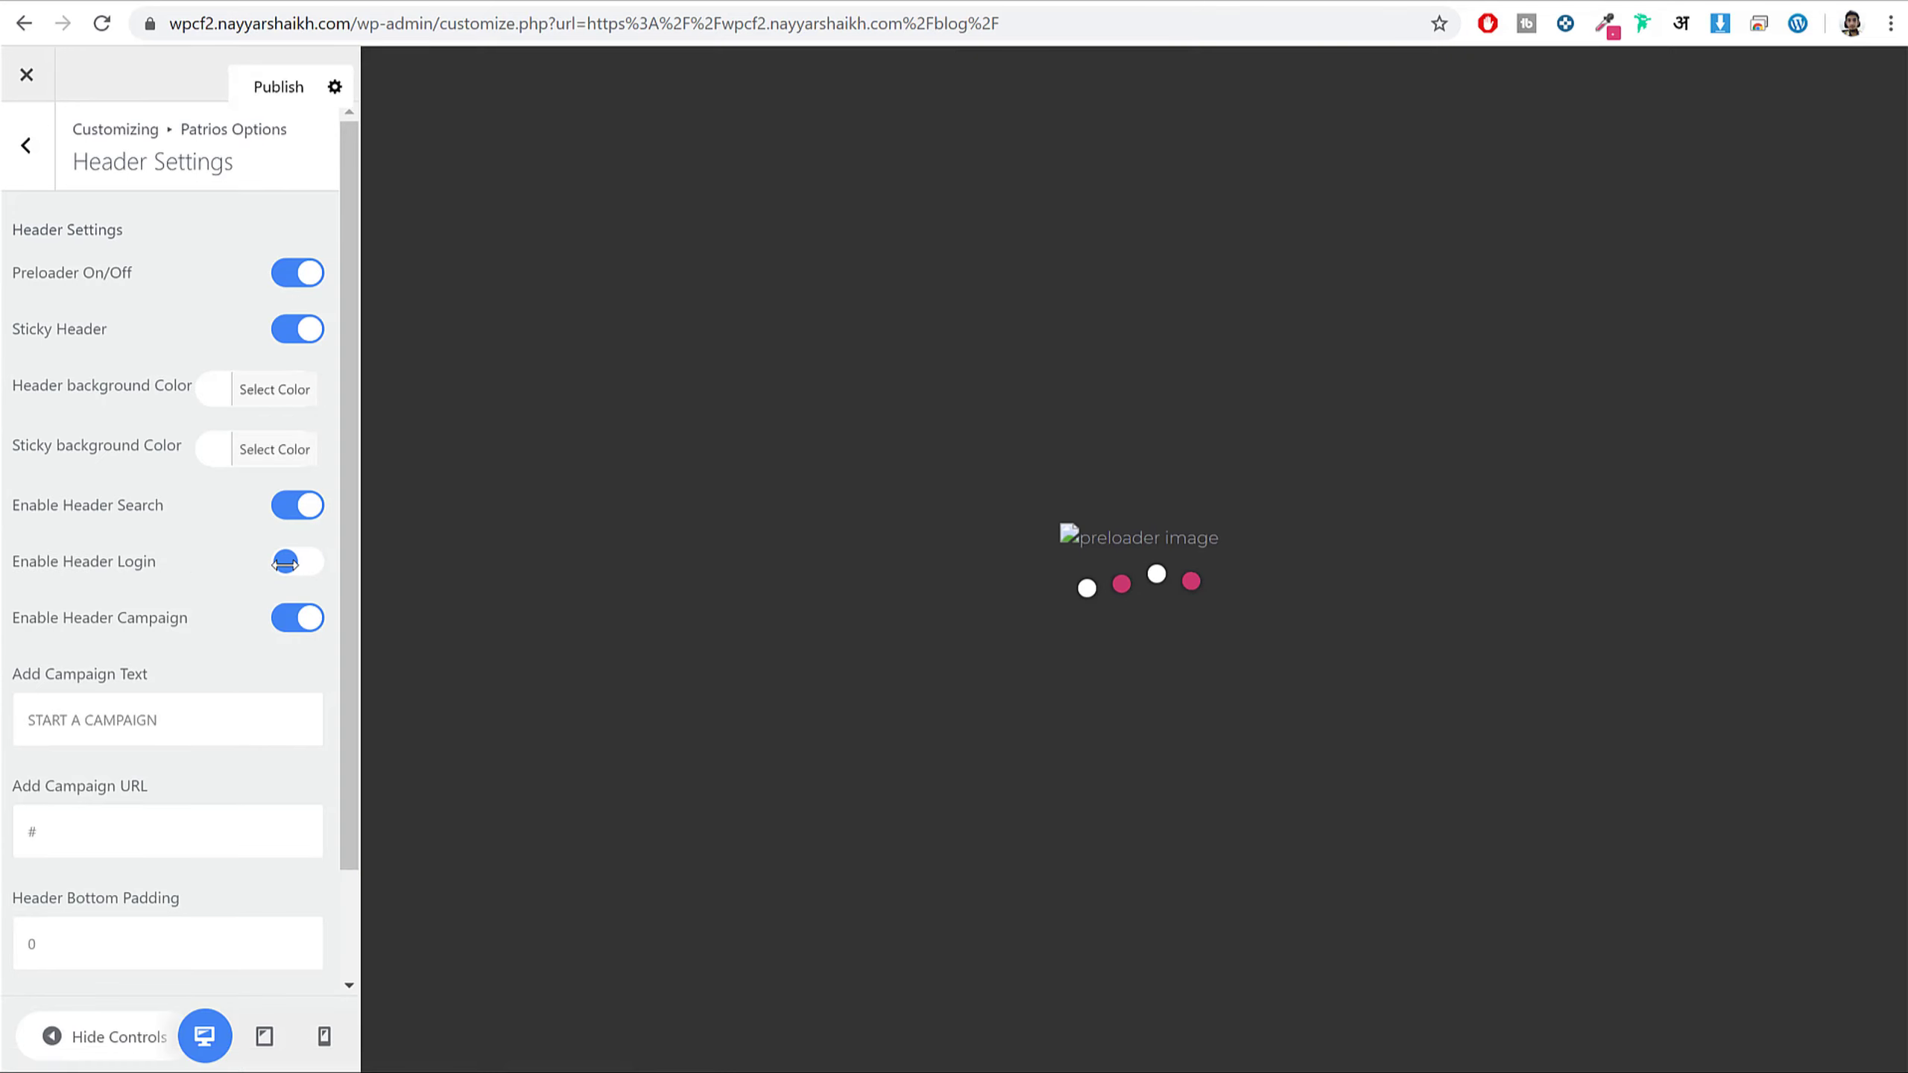
pyautogui.click(284, 563)
pyautogui.click(278, 87)
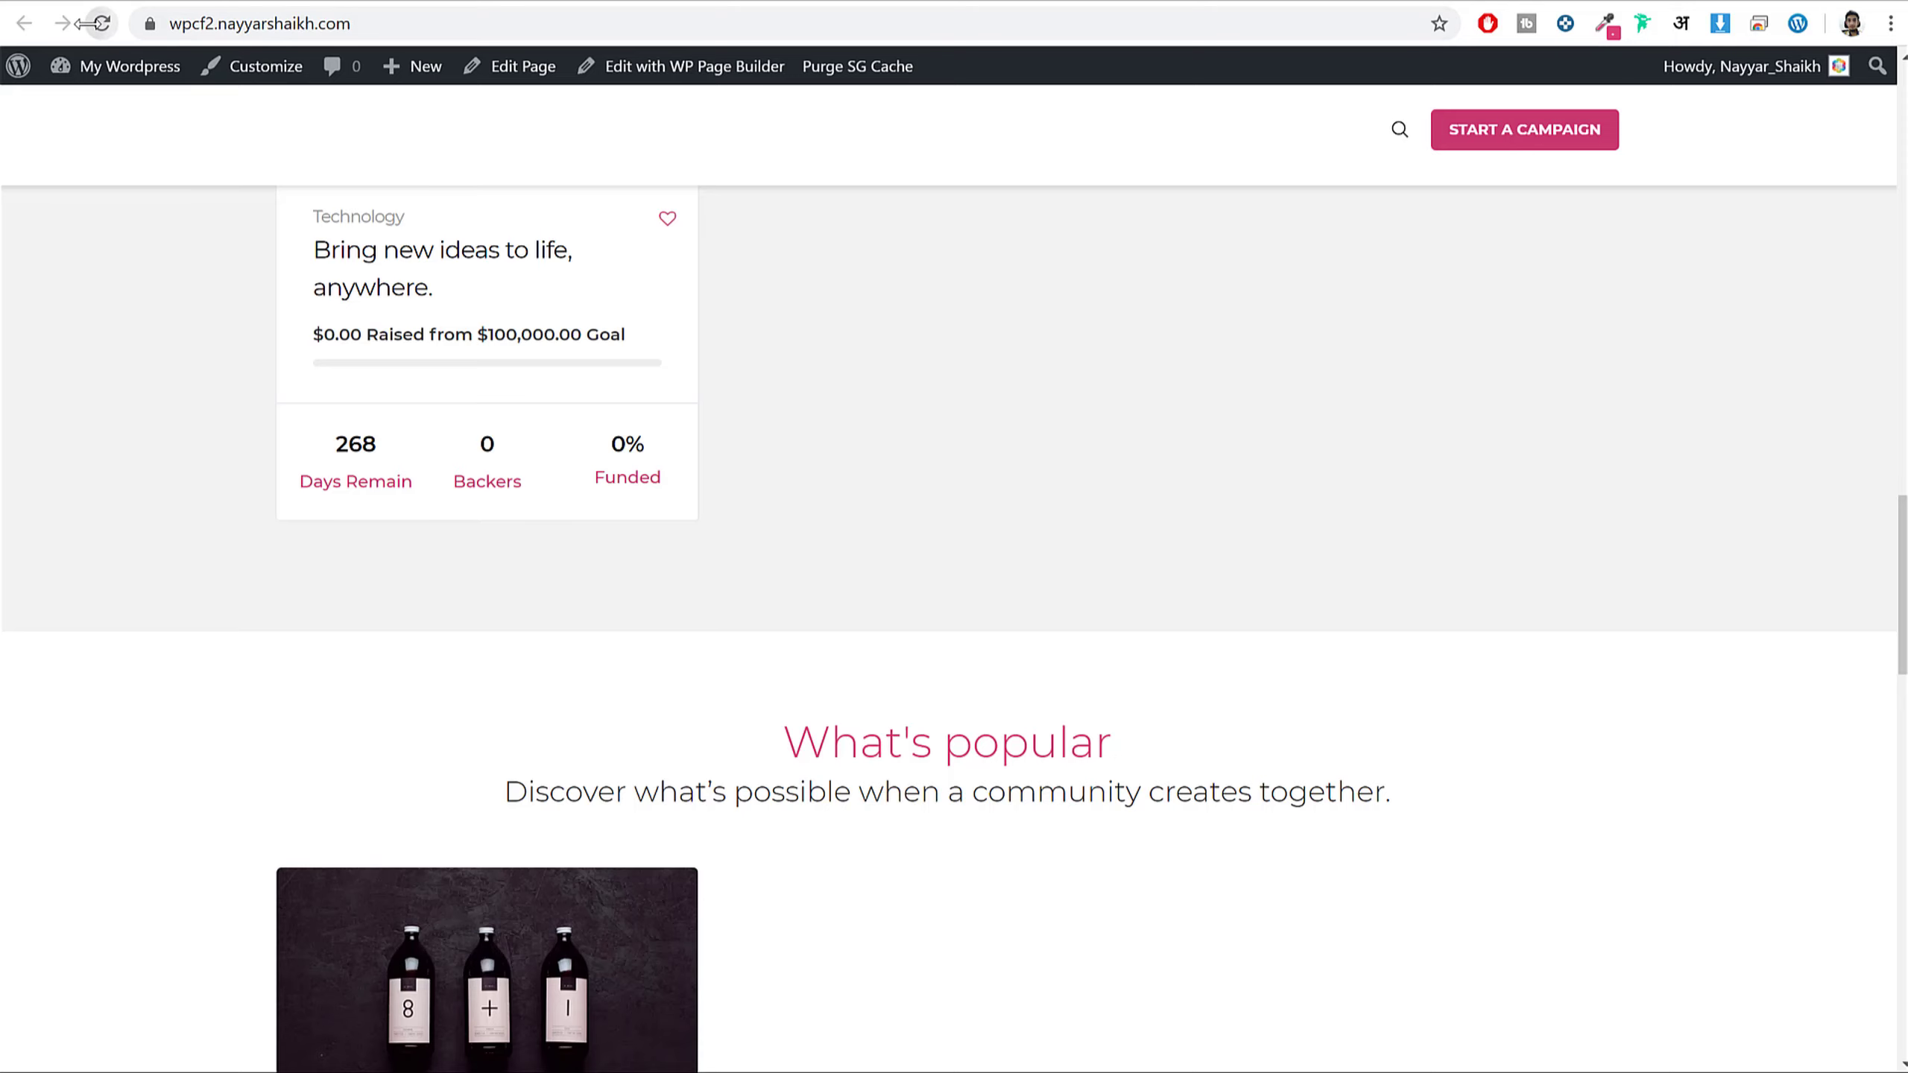
pyautogui.click(92, 23)
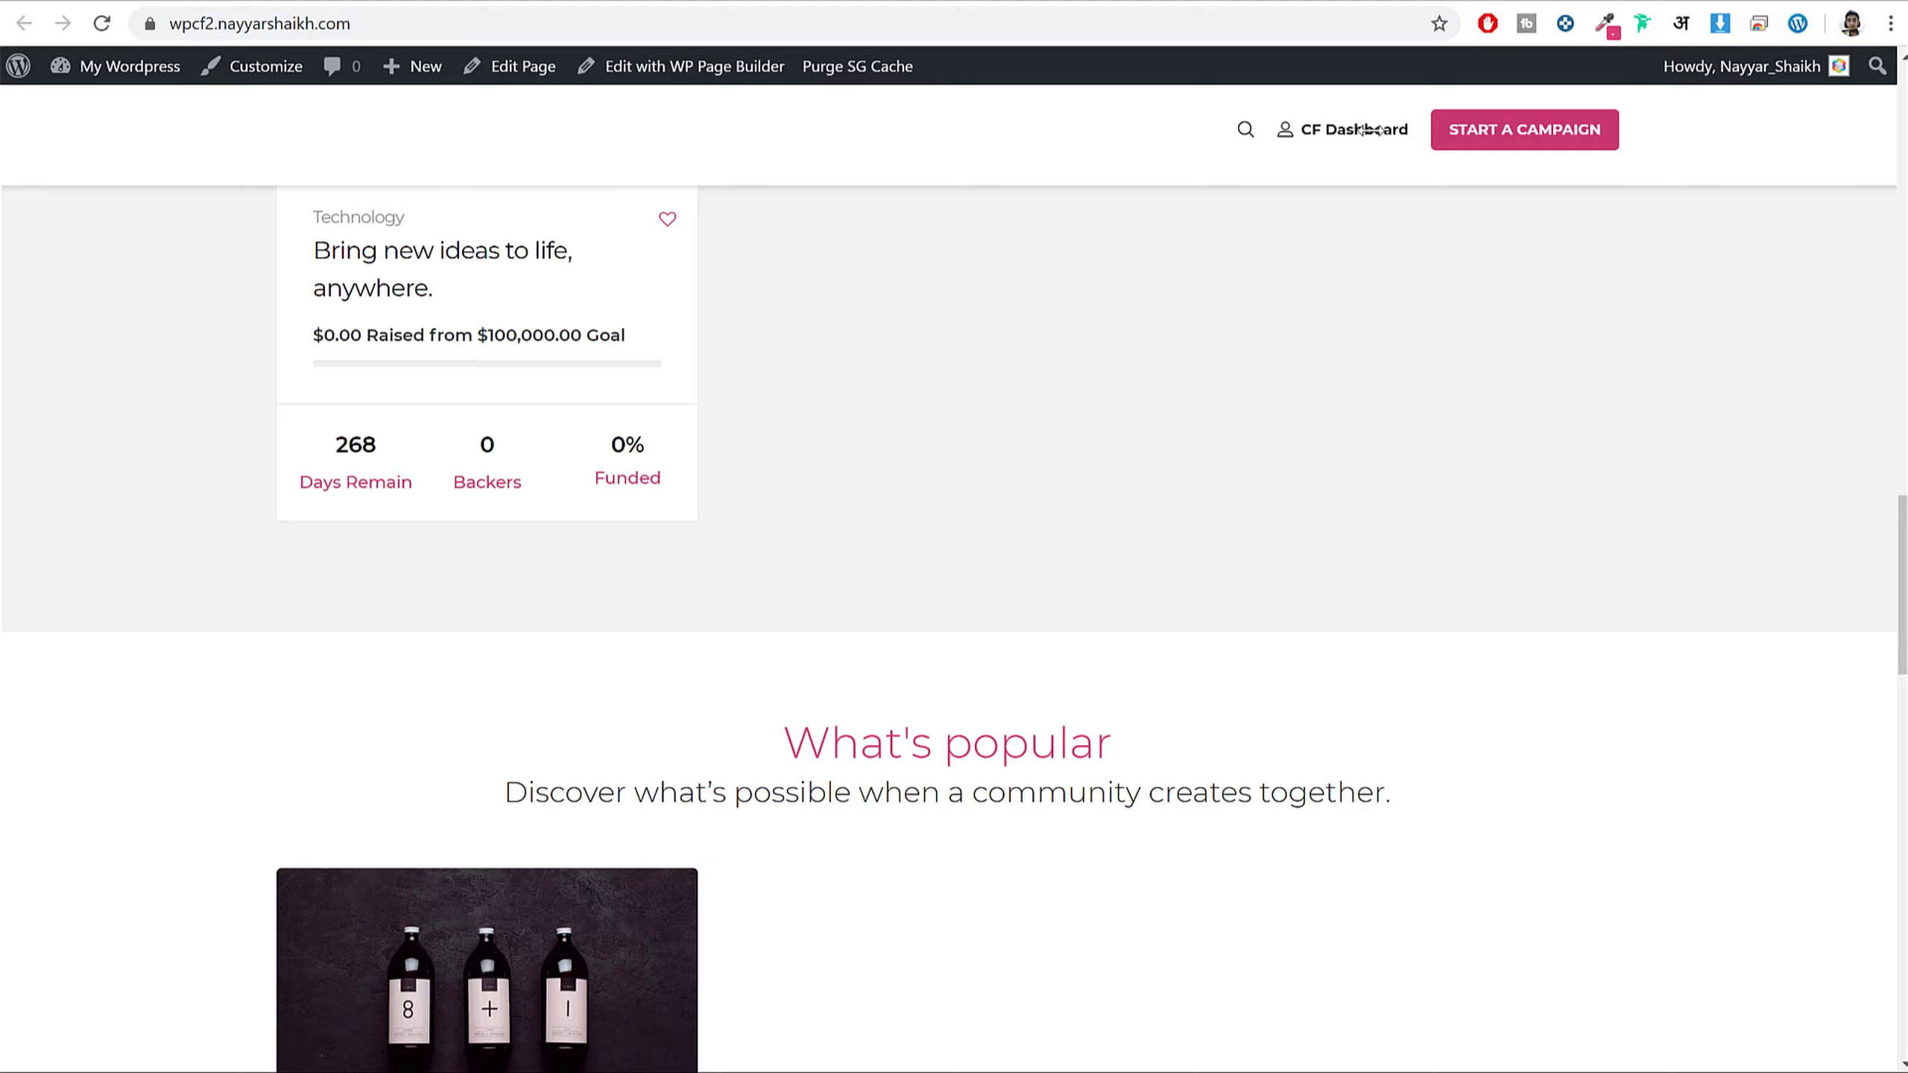
# - Open the CF Dashboard from the homepage header and copy the link address of Add New Campaign
pyautogui.click(1348, 132)
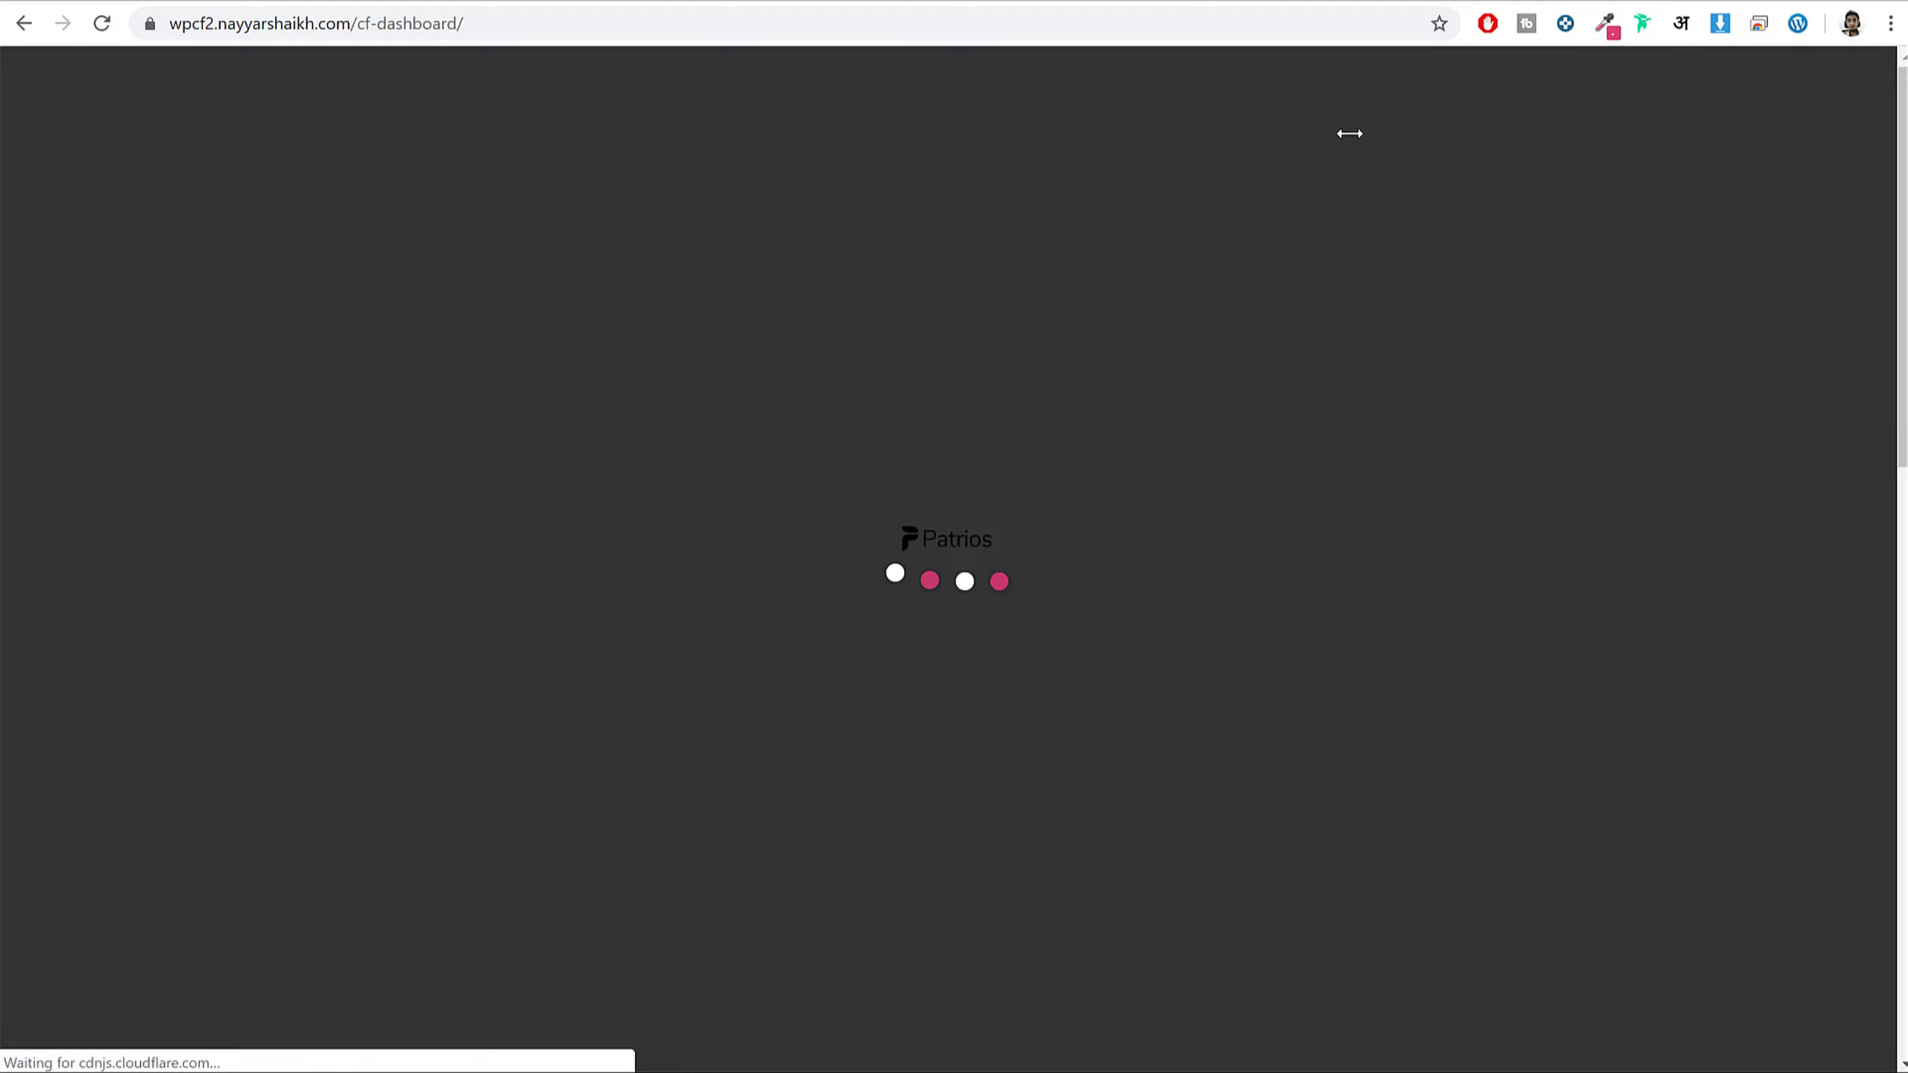
pyautogui.scroll(-5, 1417, 712)
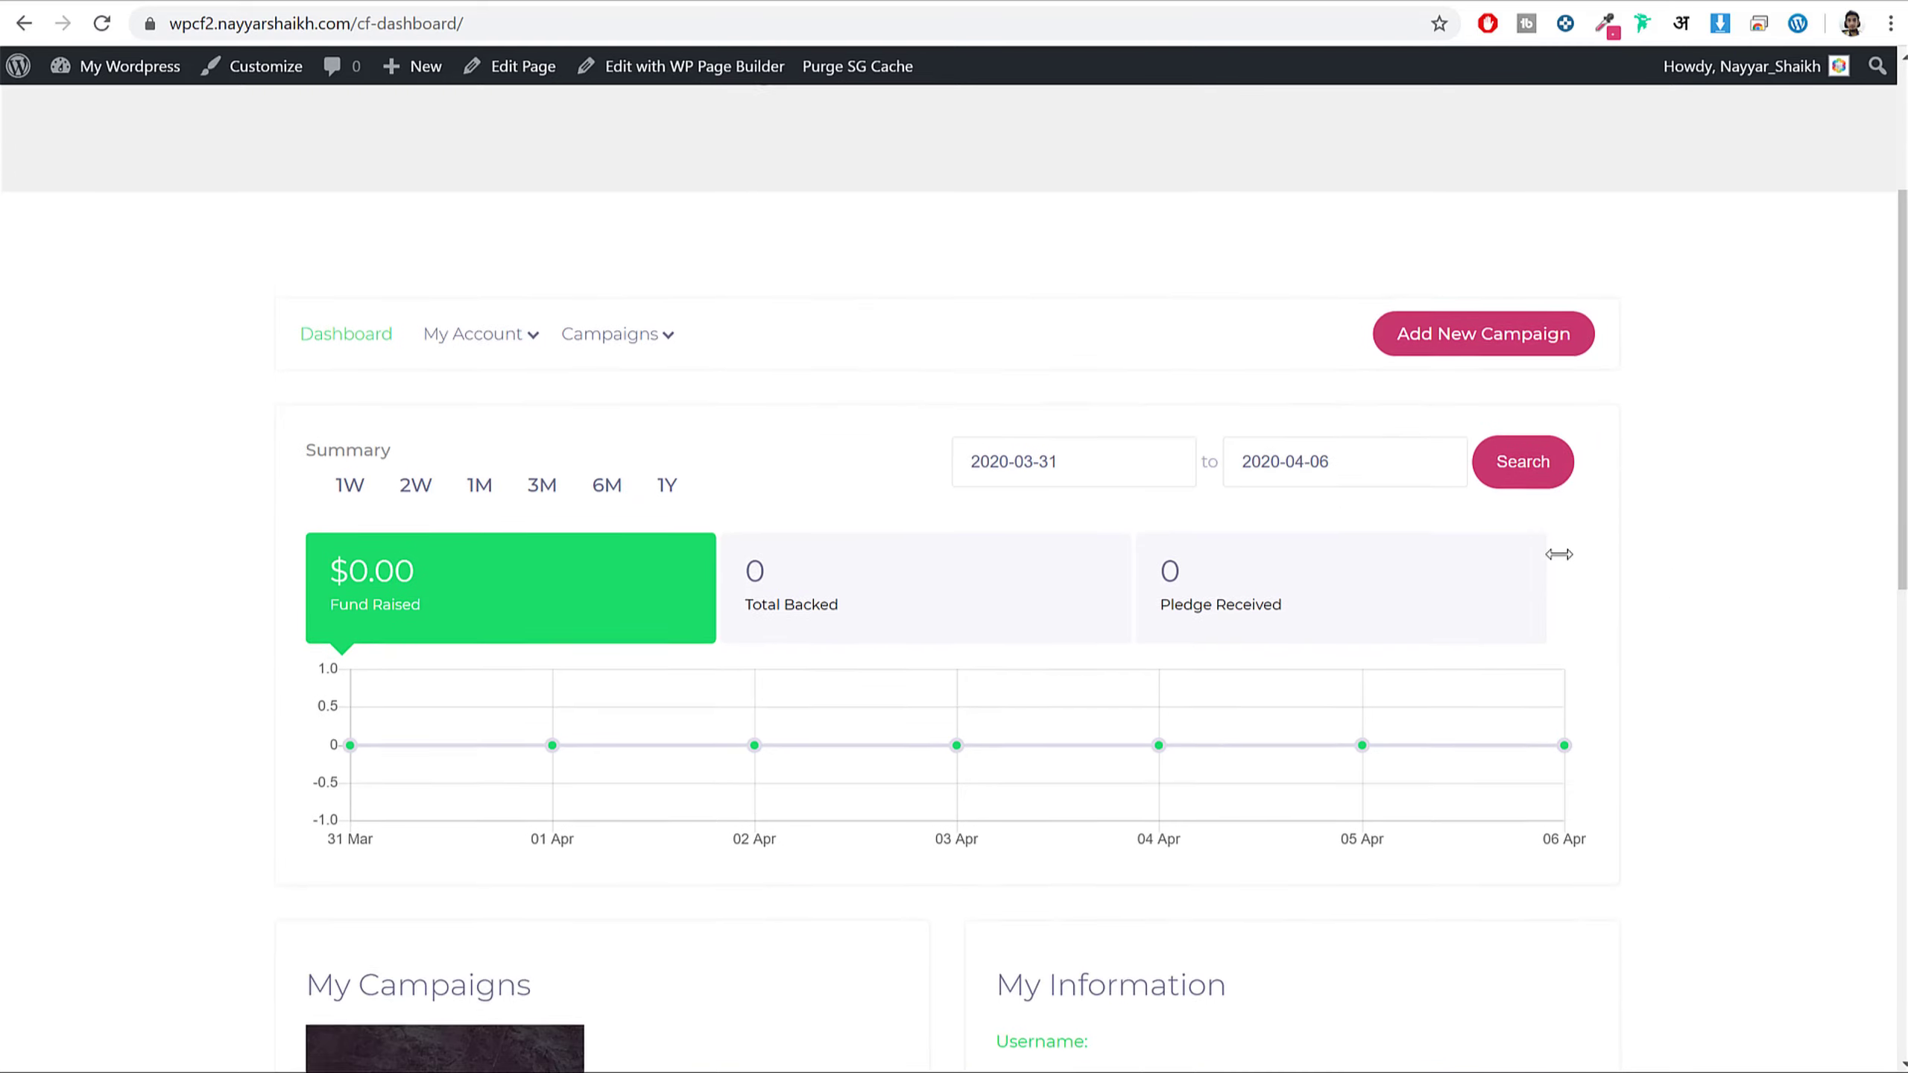
pyautogui.rightClick(1468, 289)
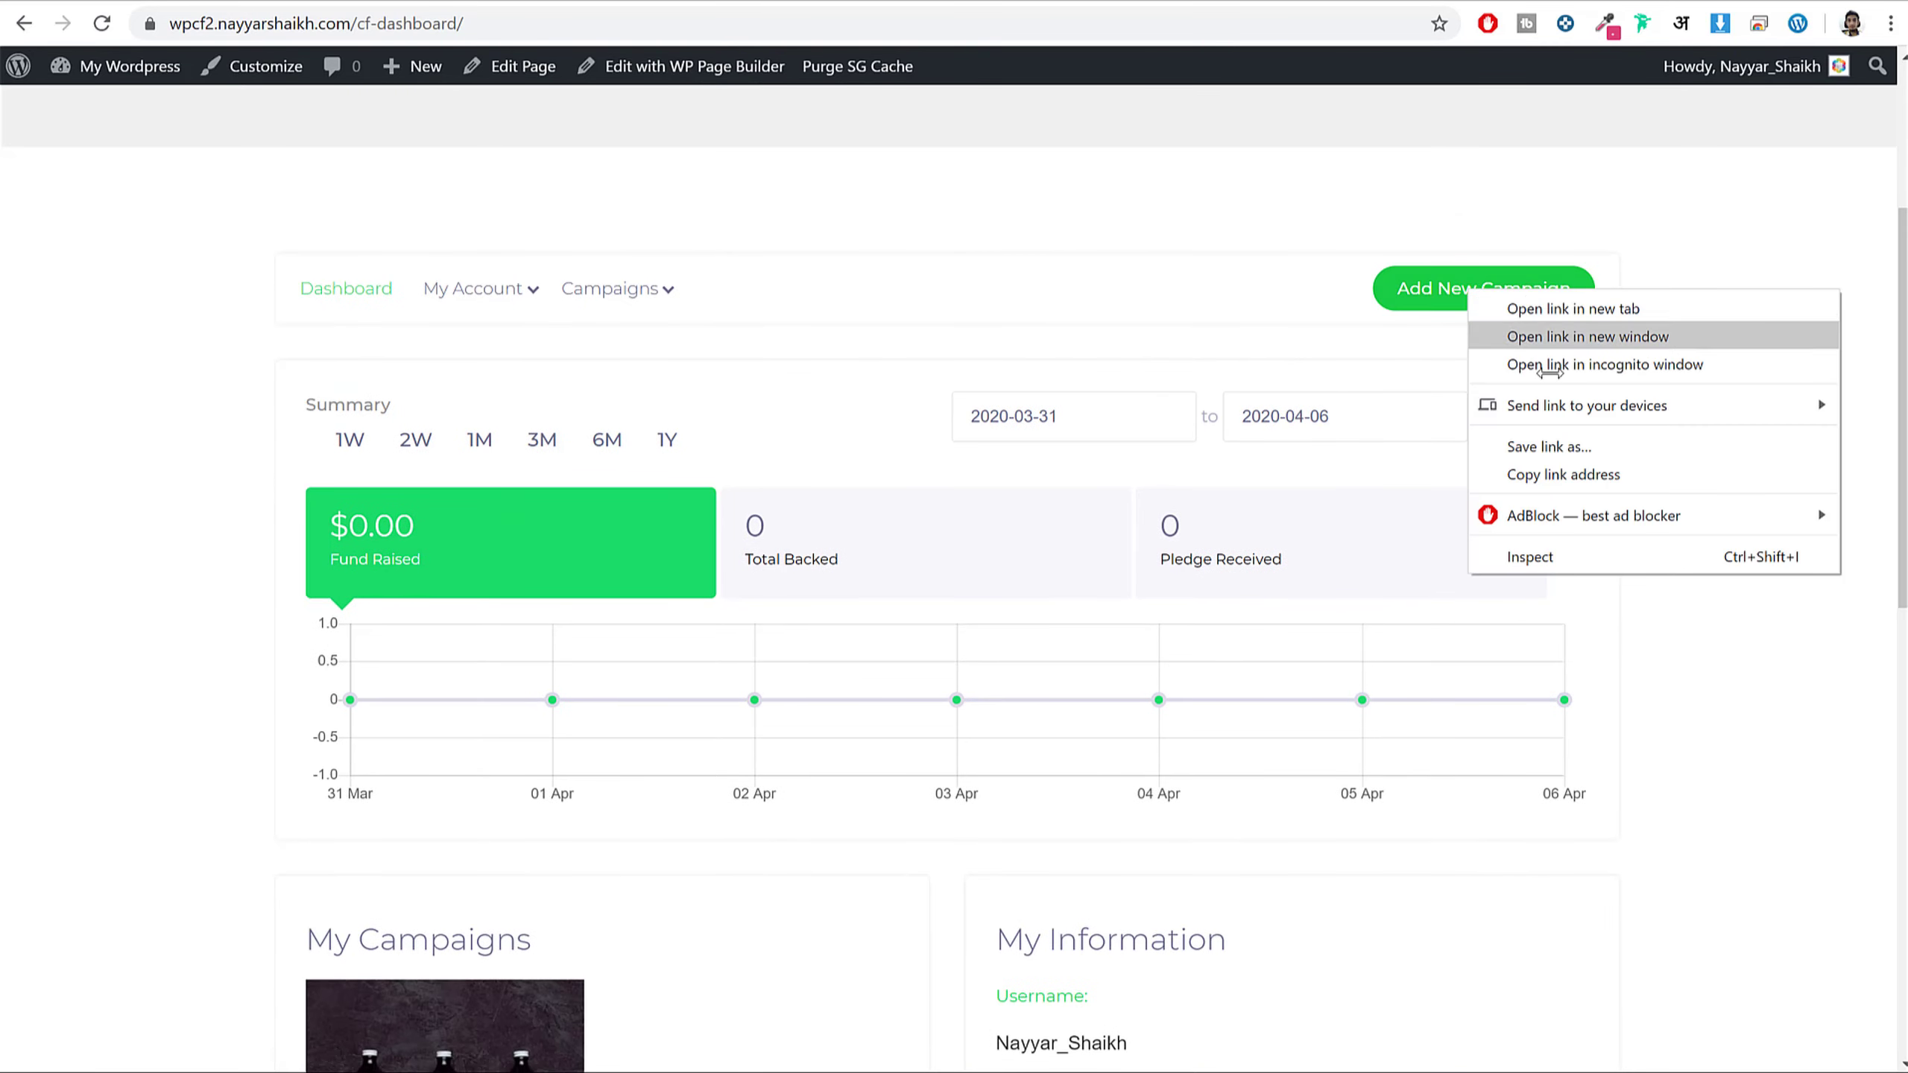
pyautogui.click(1525, 474)
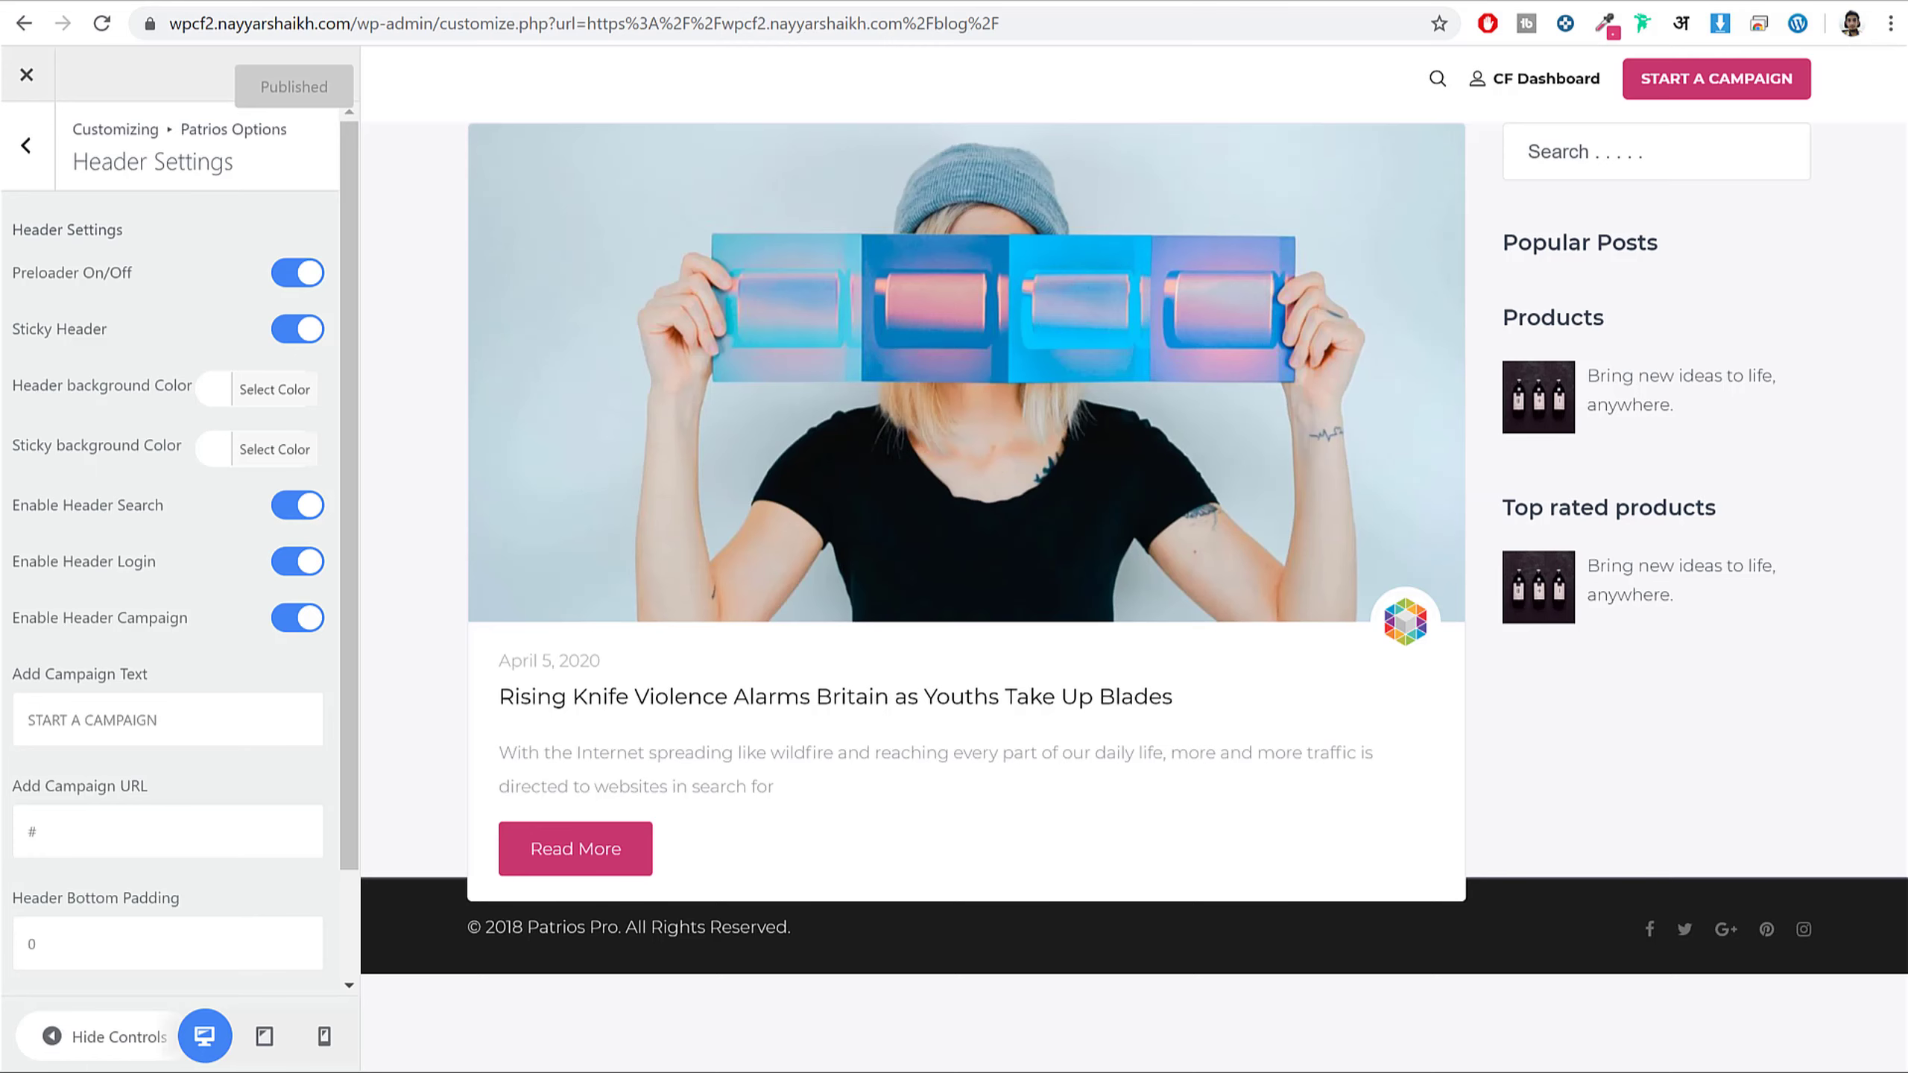
# - Set the Add Campaign URL in the Header Settings to the copied cf-campaign-form link and publish
pyautogui.scroll(-1, 260, 571)
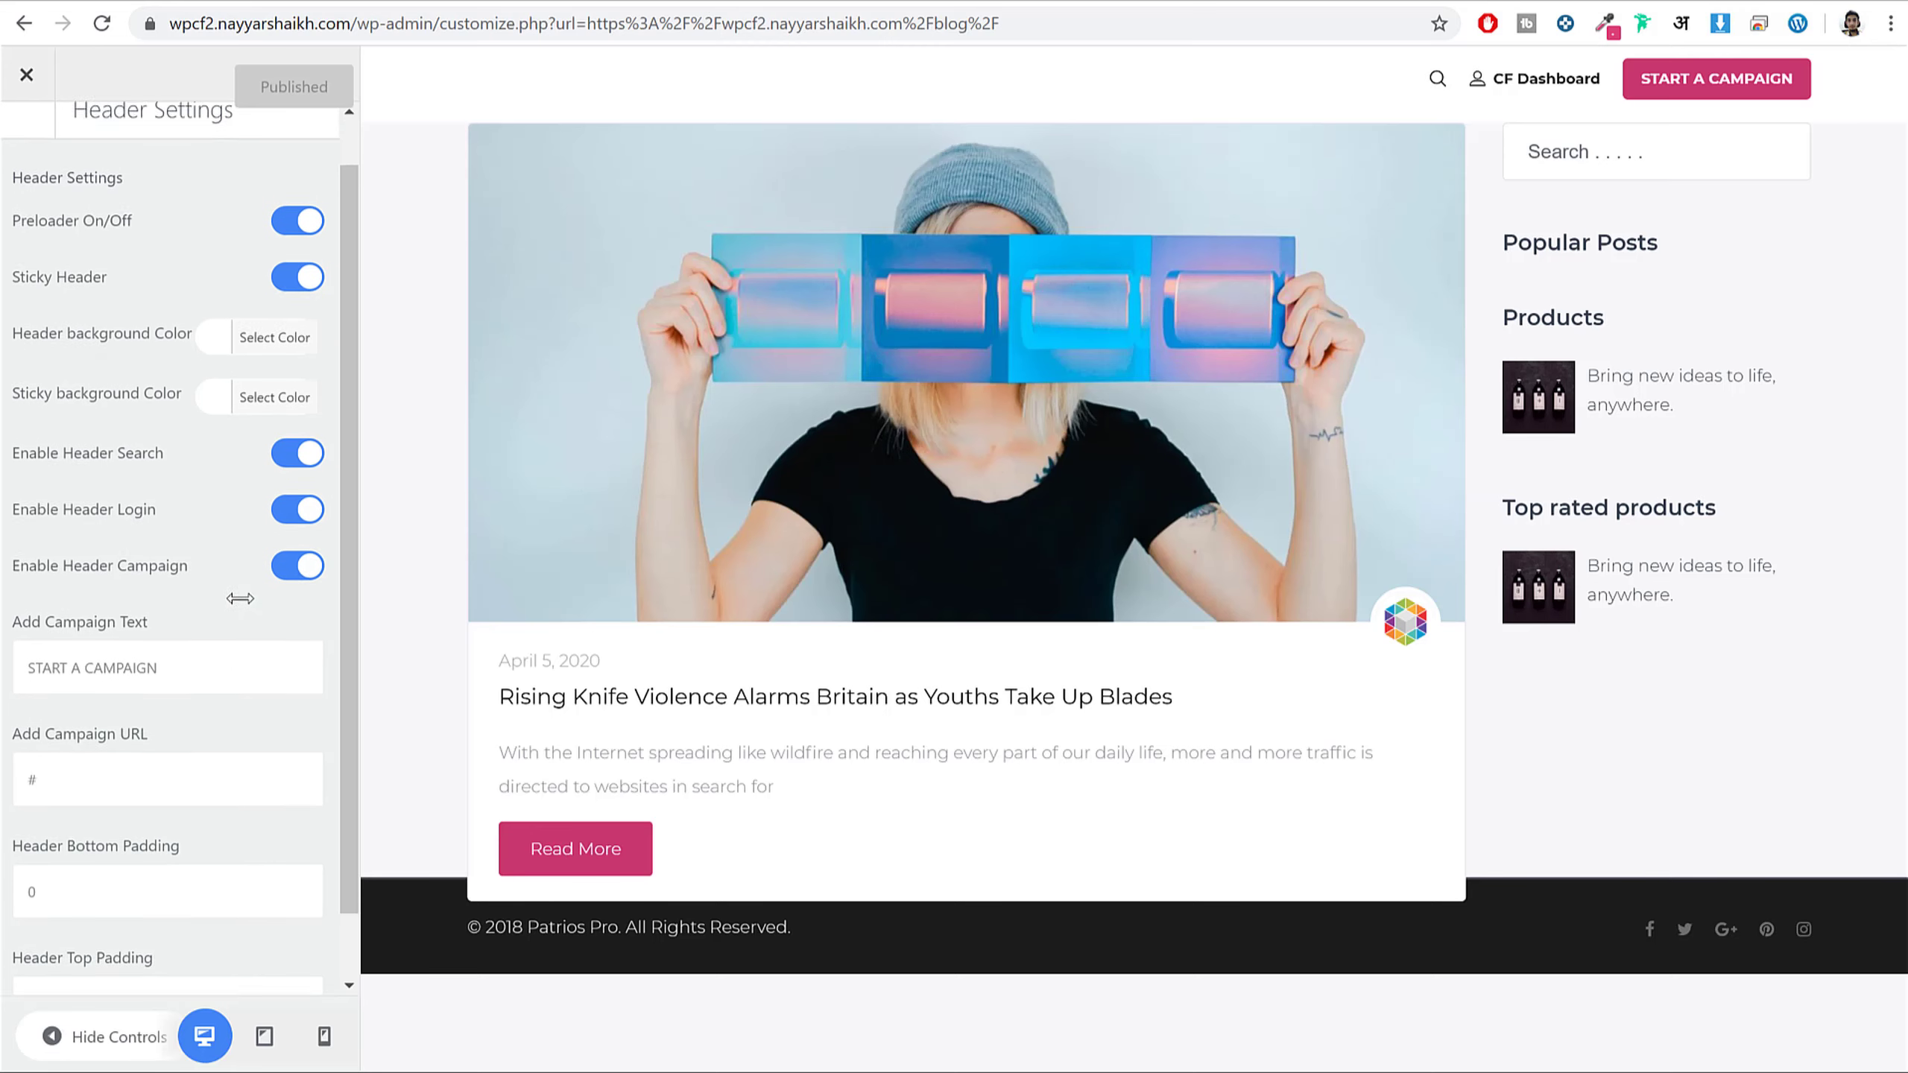
pyautogui.click(26, 702)
pyautogui.hotkey('ctrl', 'v')
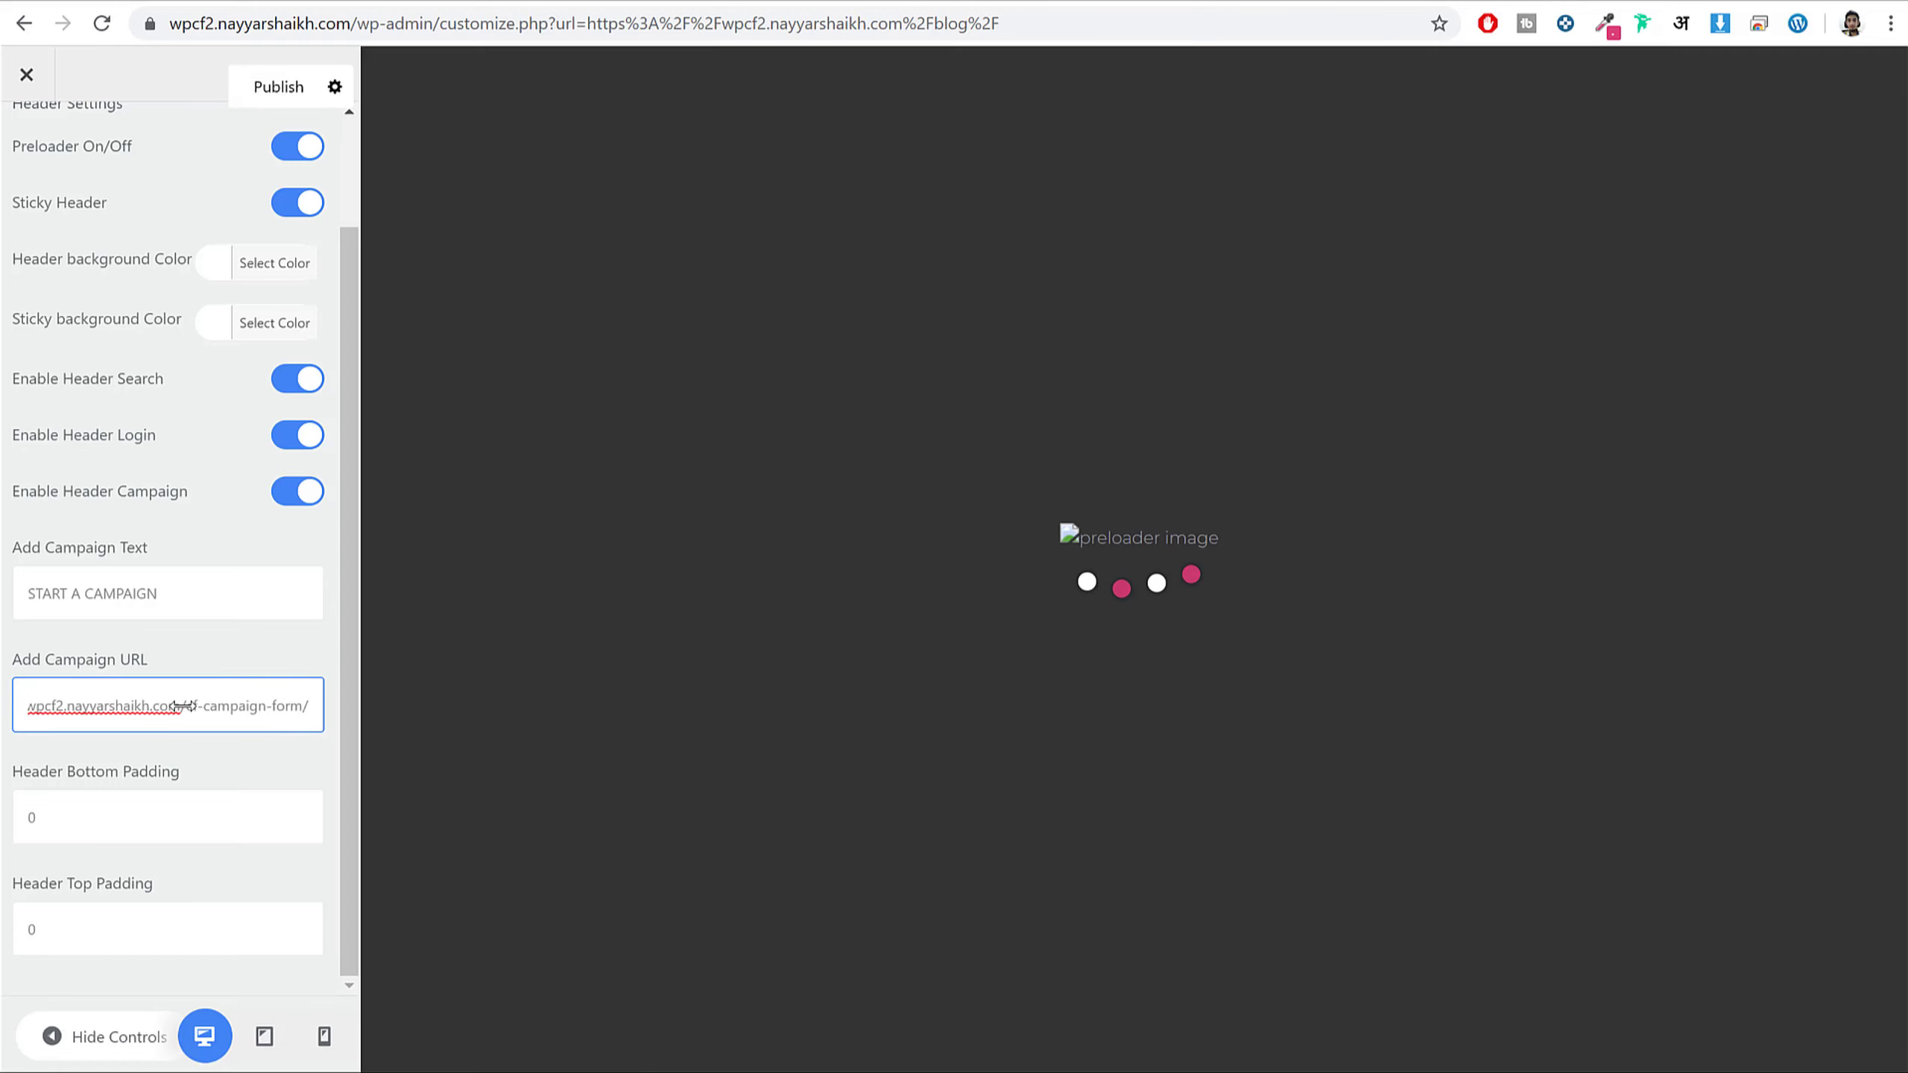
pyautogui.moveTo(186, 707); pyautogui.dragTo(22, 706)
pyautogui.click(223, 702)
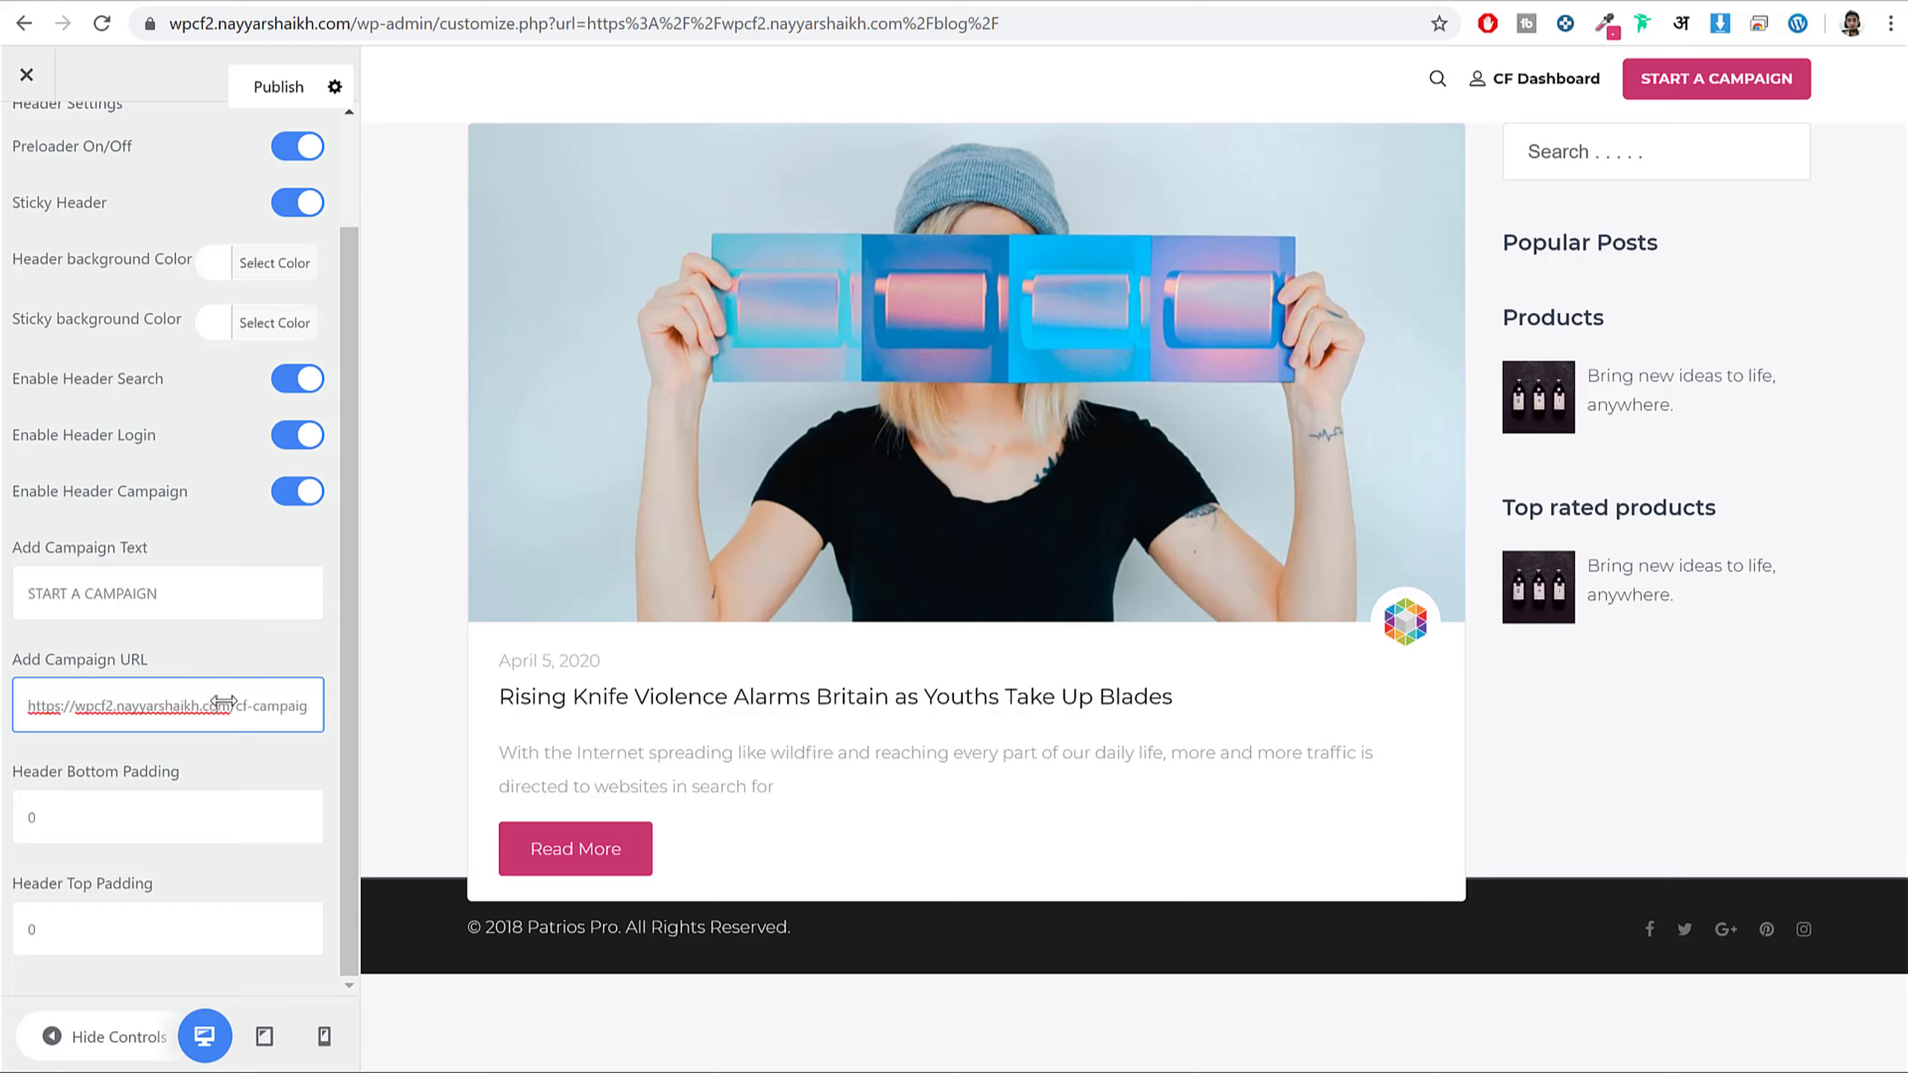
pyautogui.moveTo(277, 707); pyautogui.dragTo(370, 712)
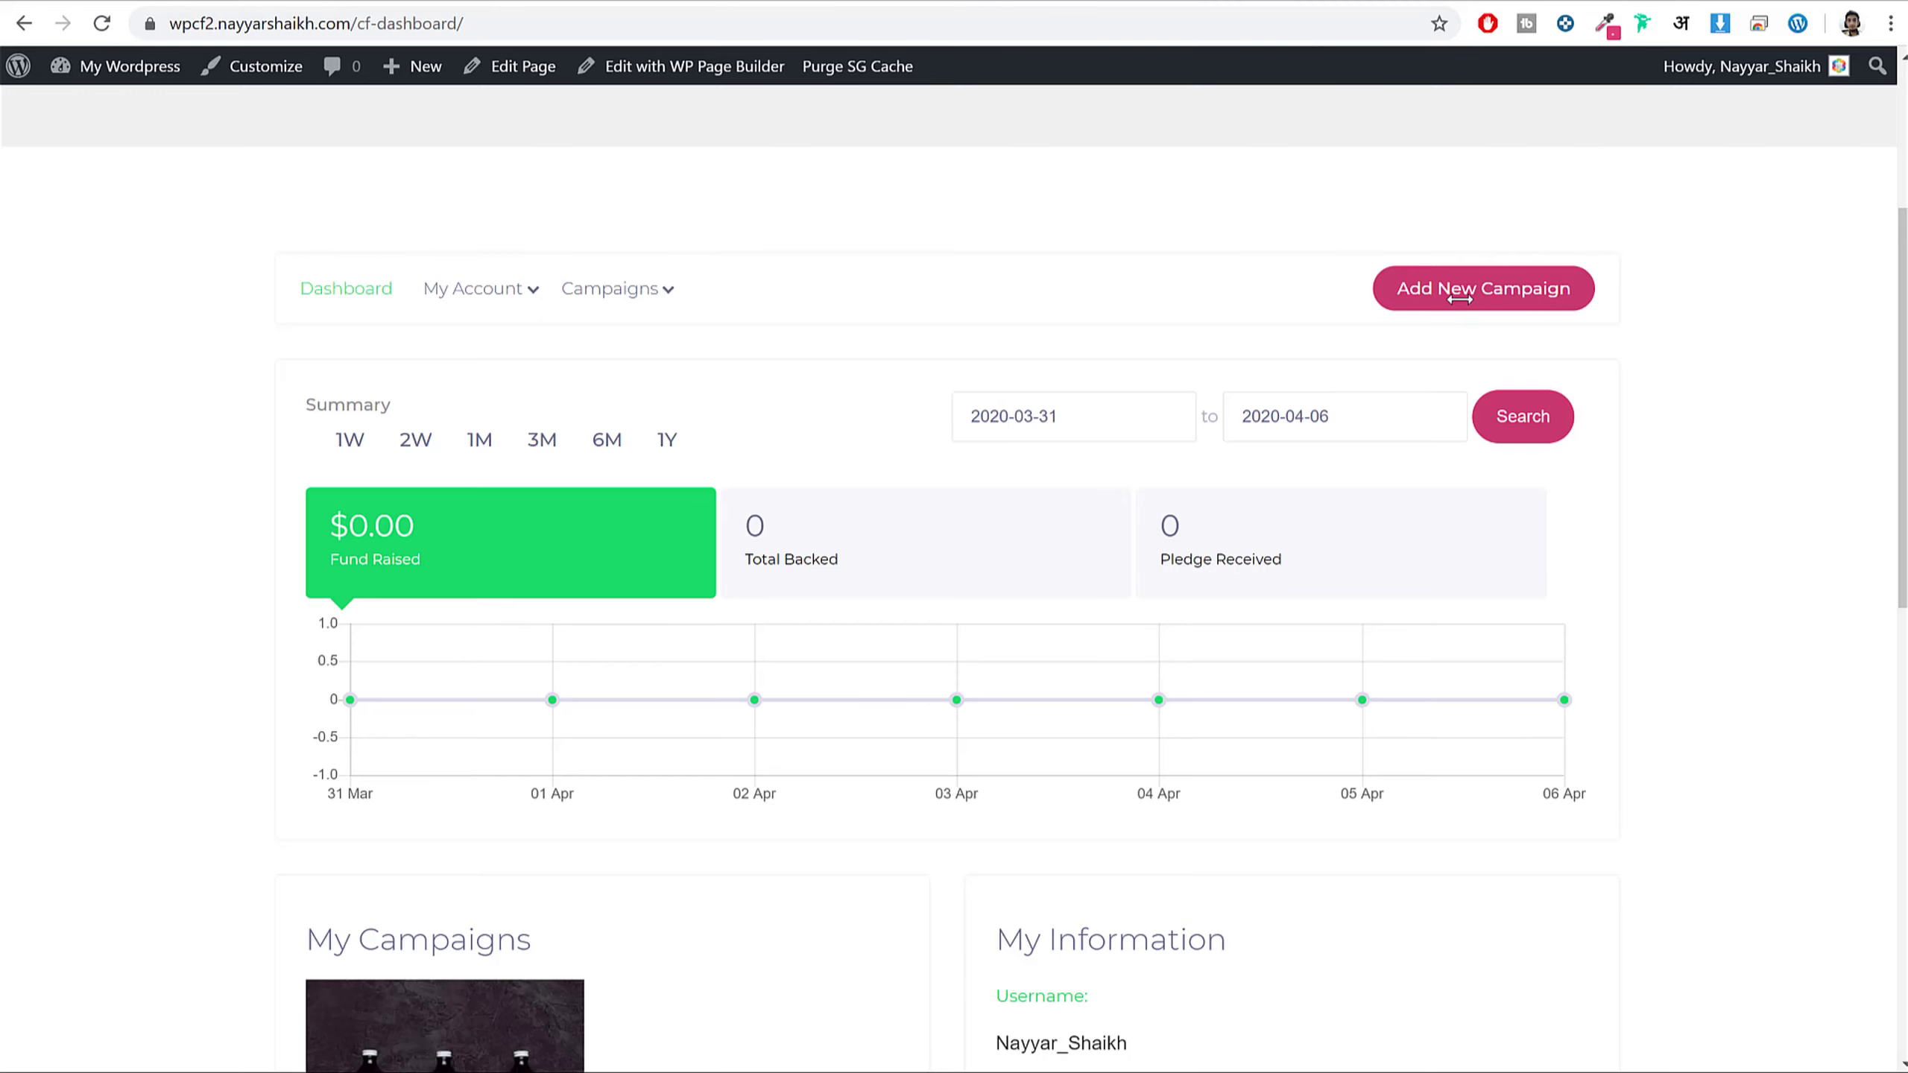
pyautogui.scroll(5, 1587, 268)
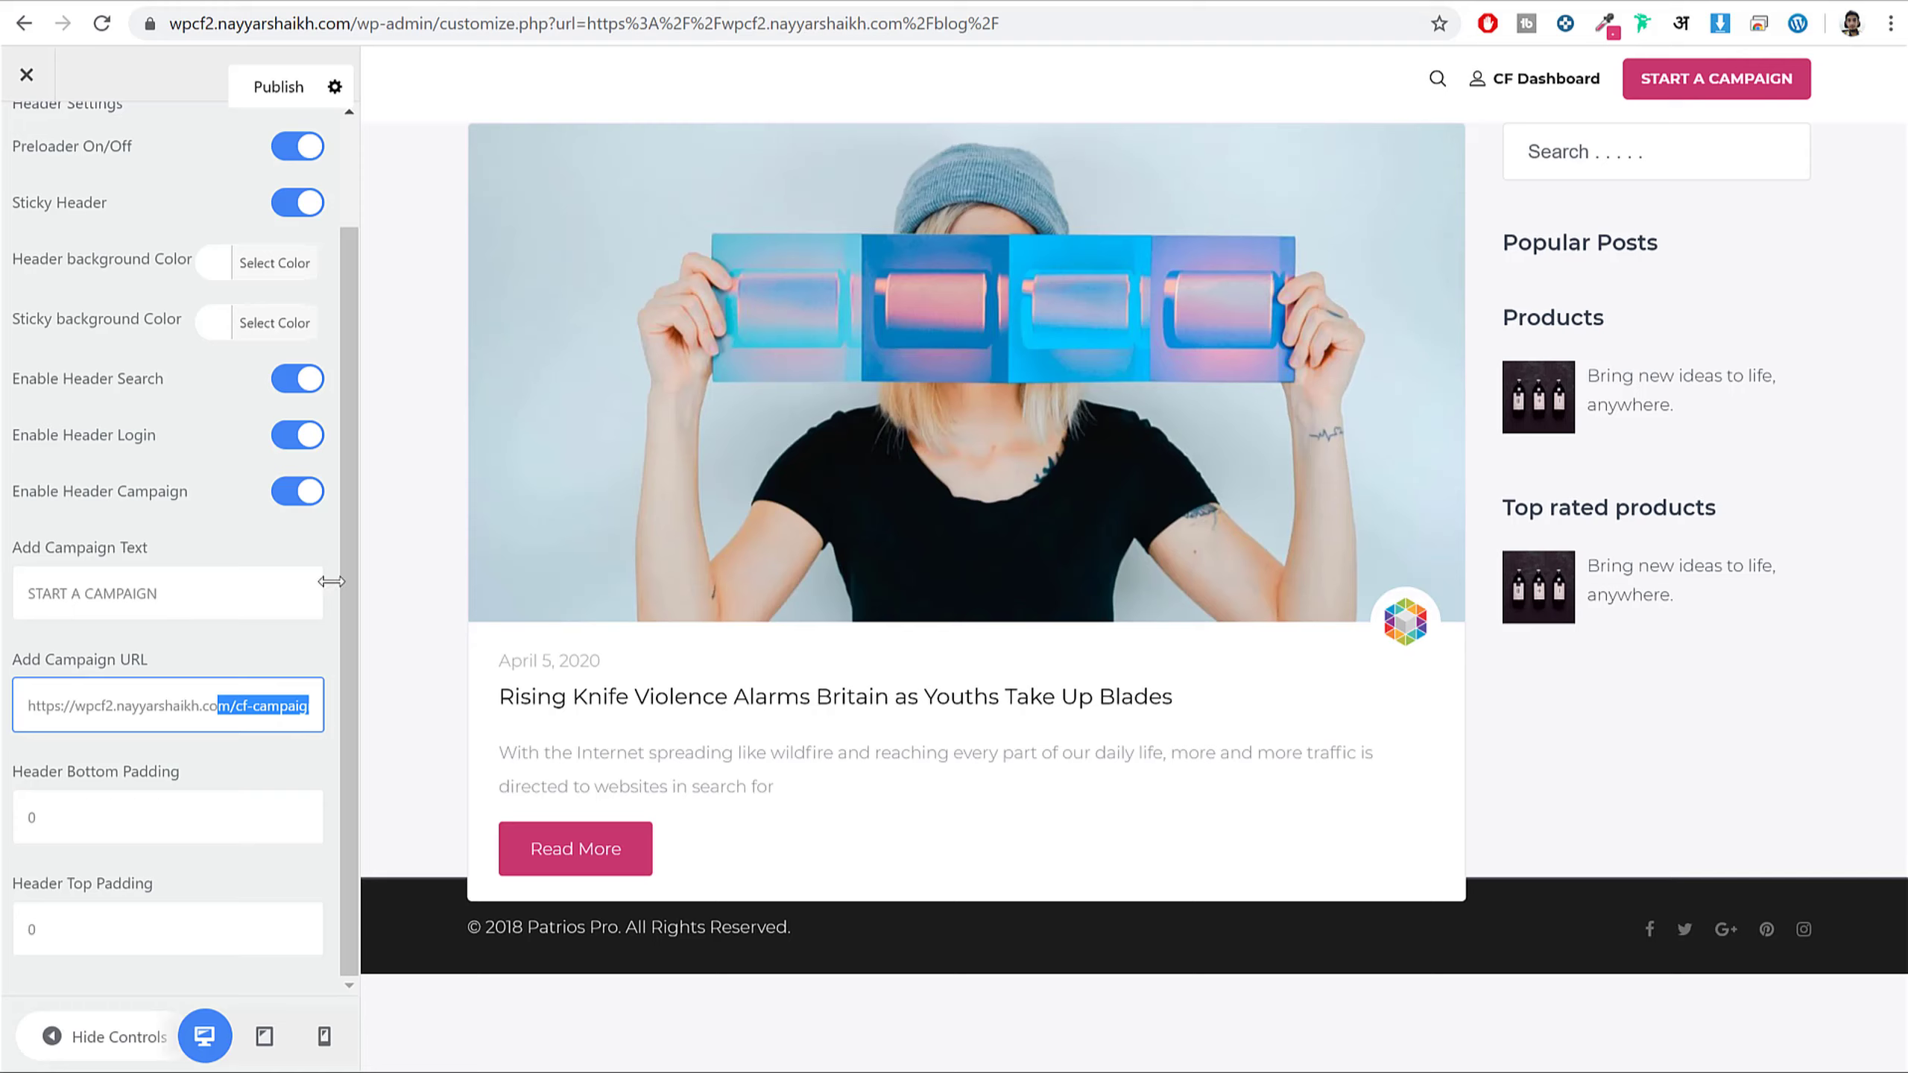
pyautogui.click(278, 87)
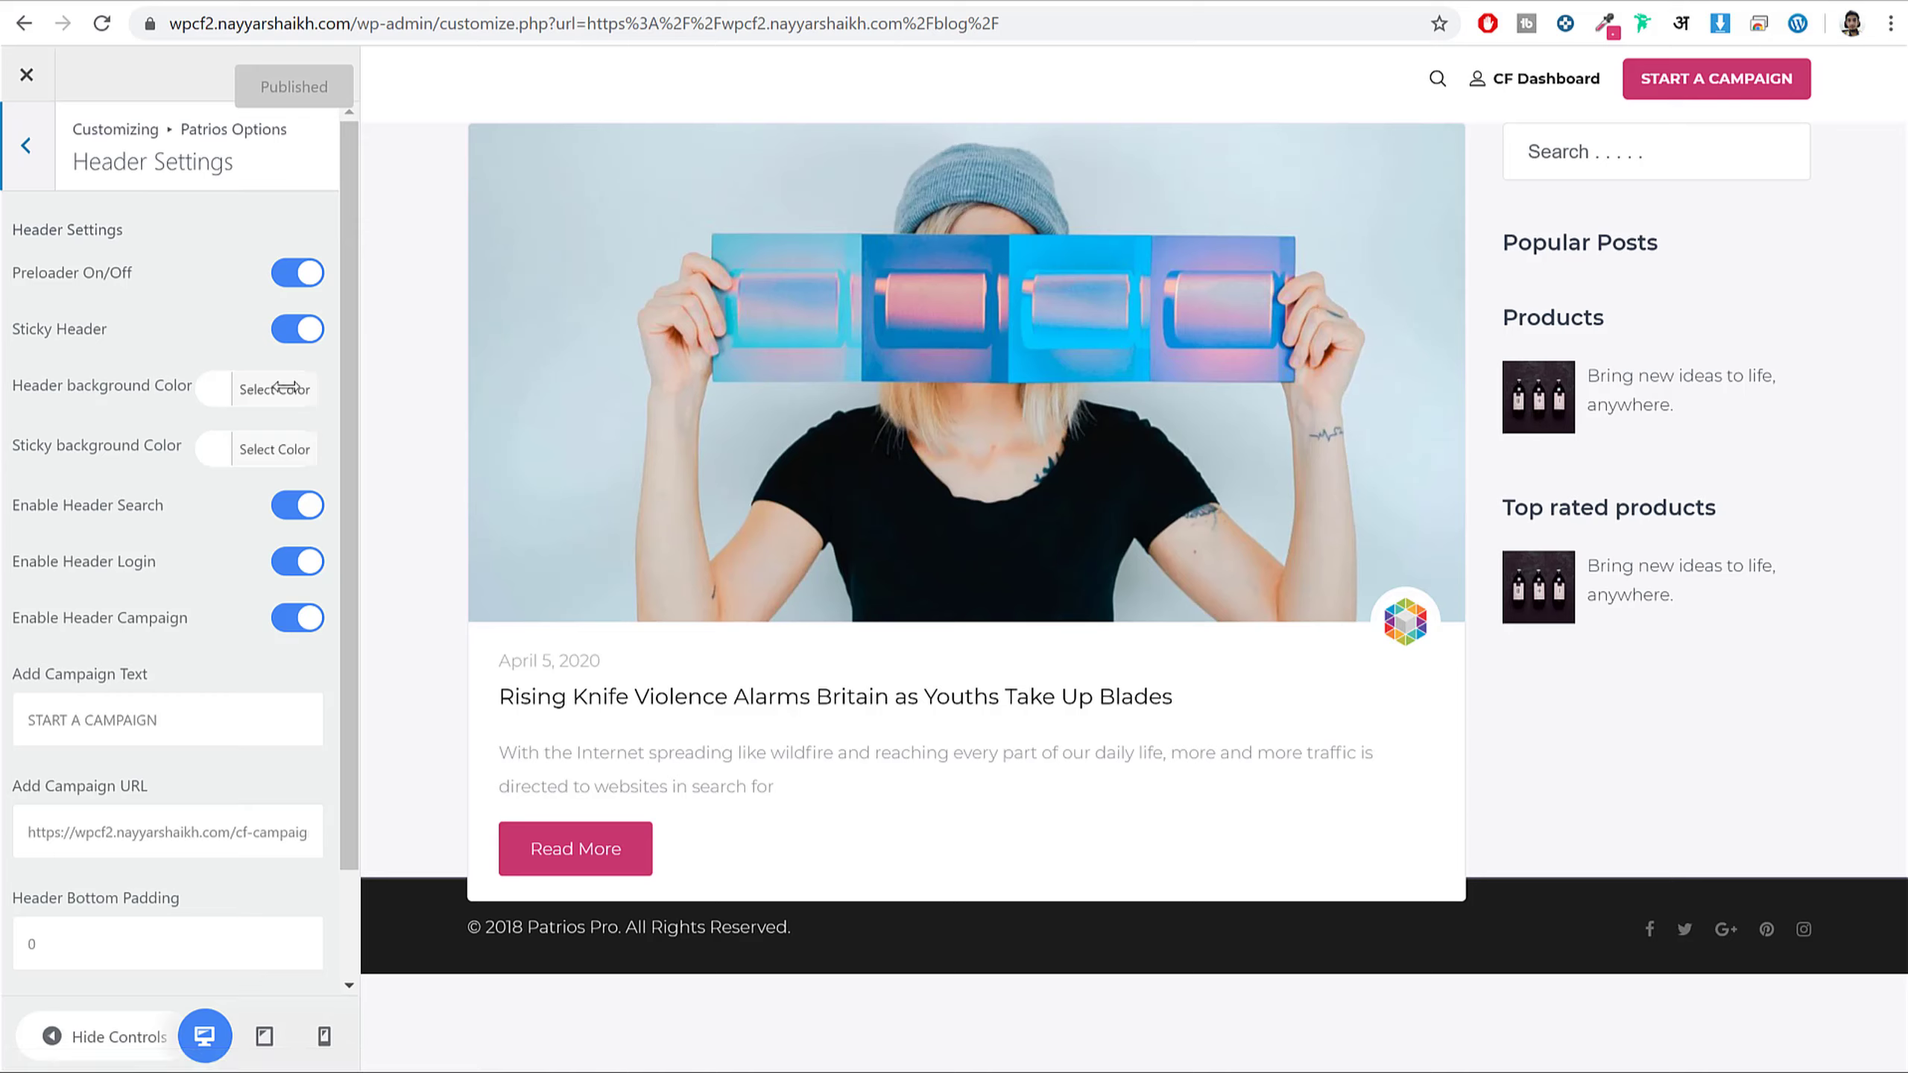
# - Make the header background color nearly transparent white, rgba(255,255,255,0.01), and publish
pyautogui.click(244, 391)
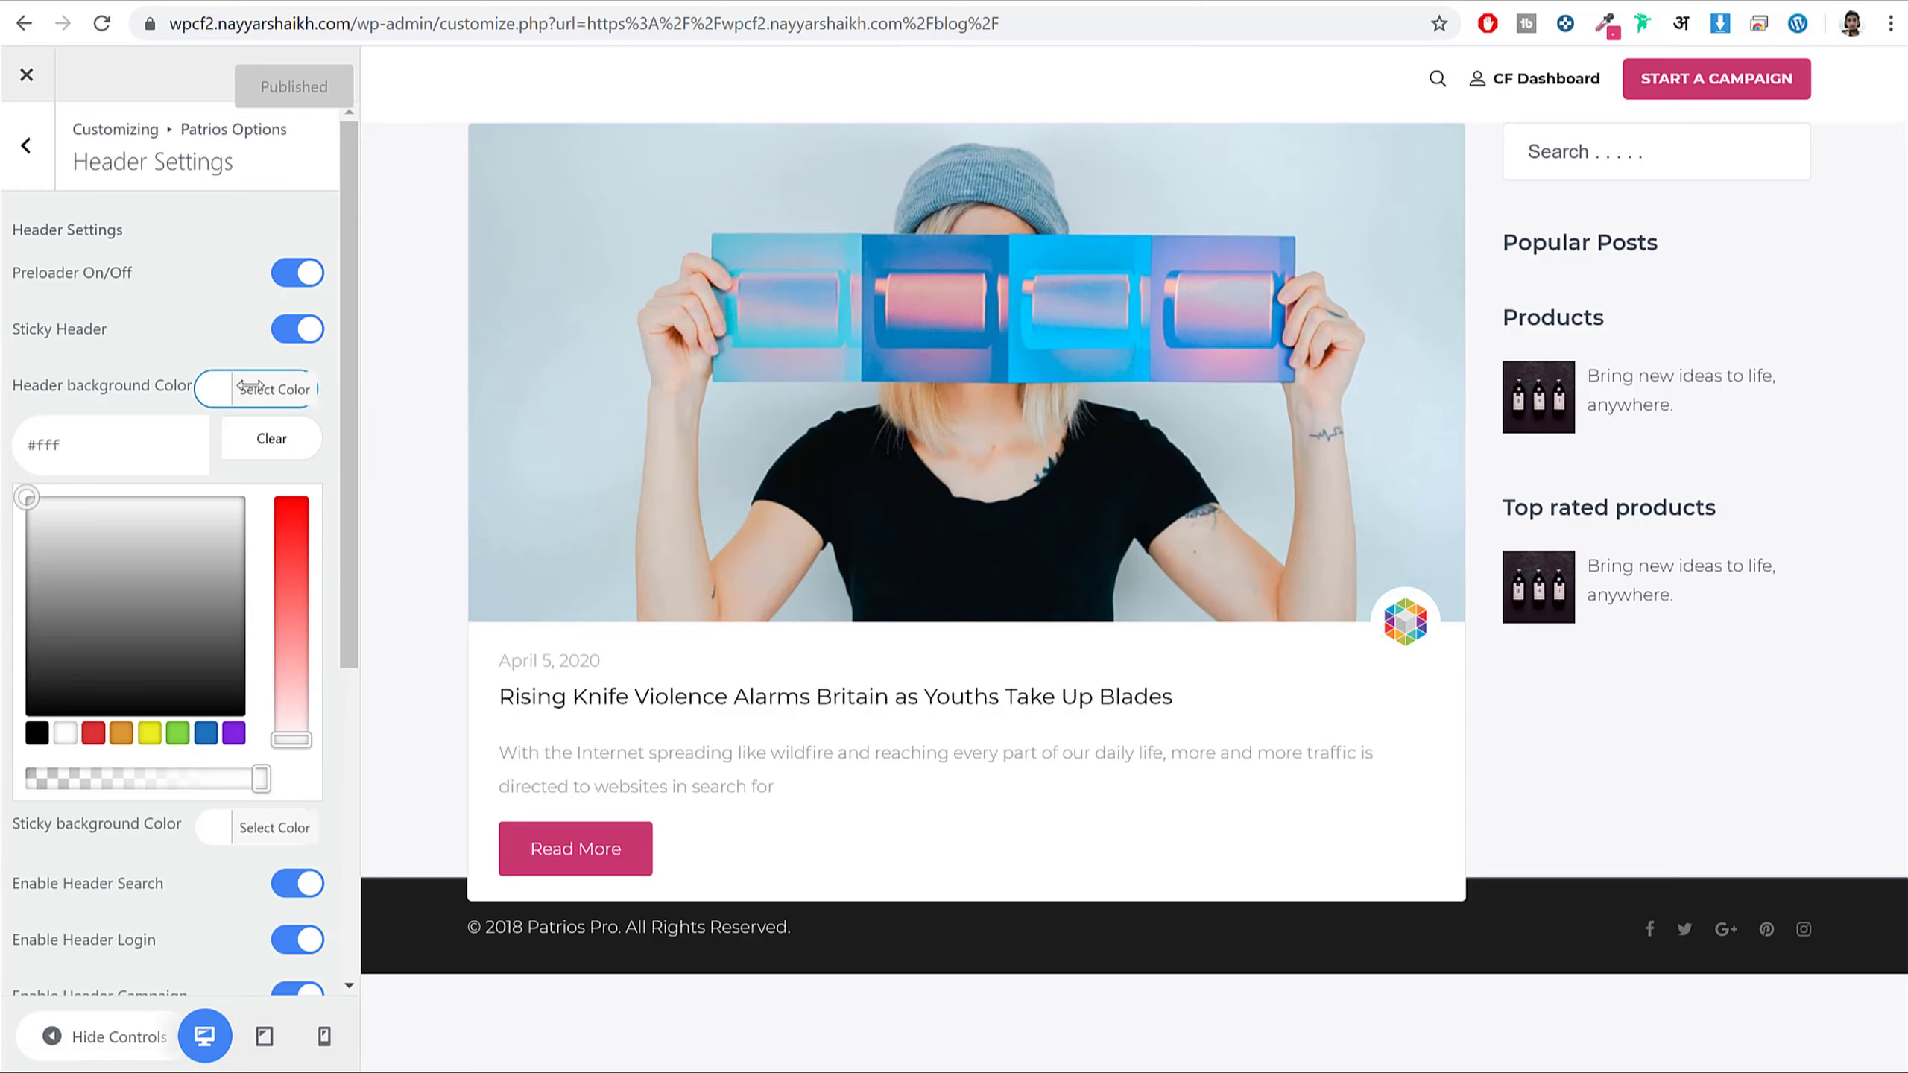
pyautogui.moveTo(256, 779); pyautogui.dragTo(31, 780)
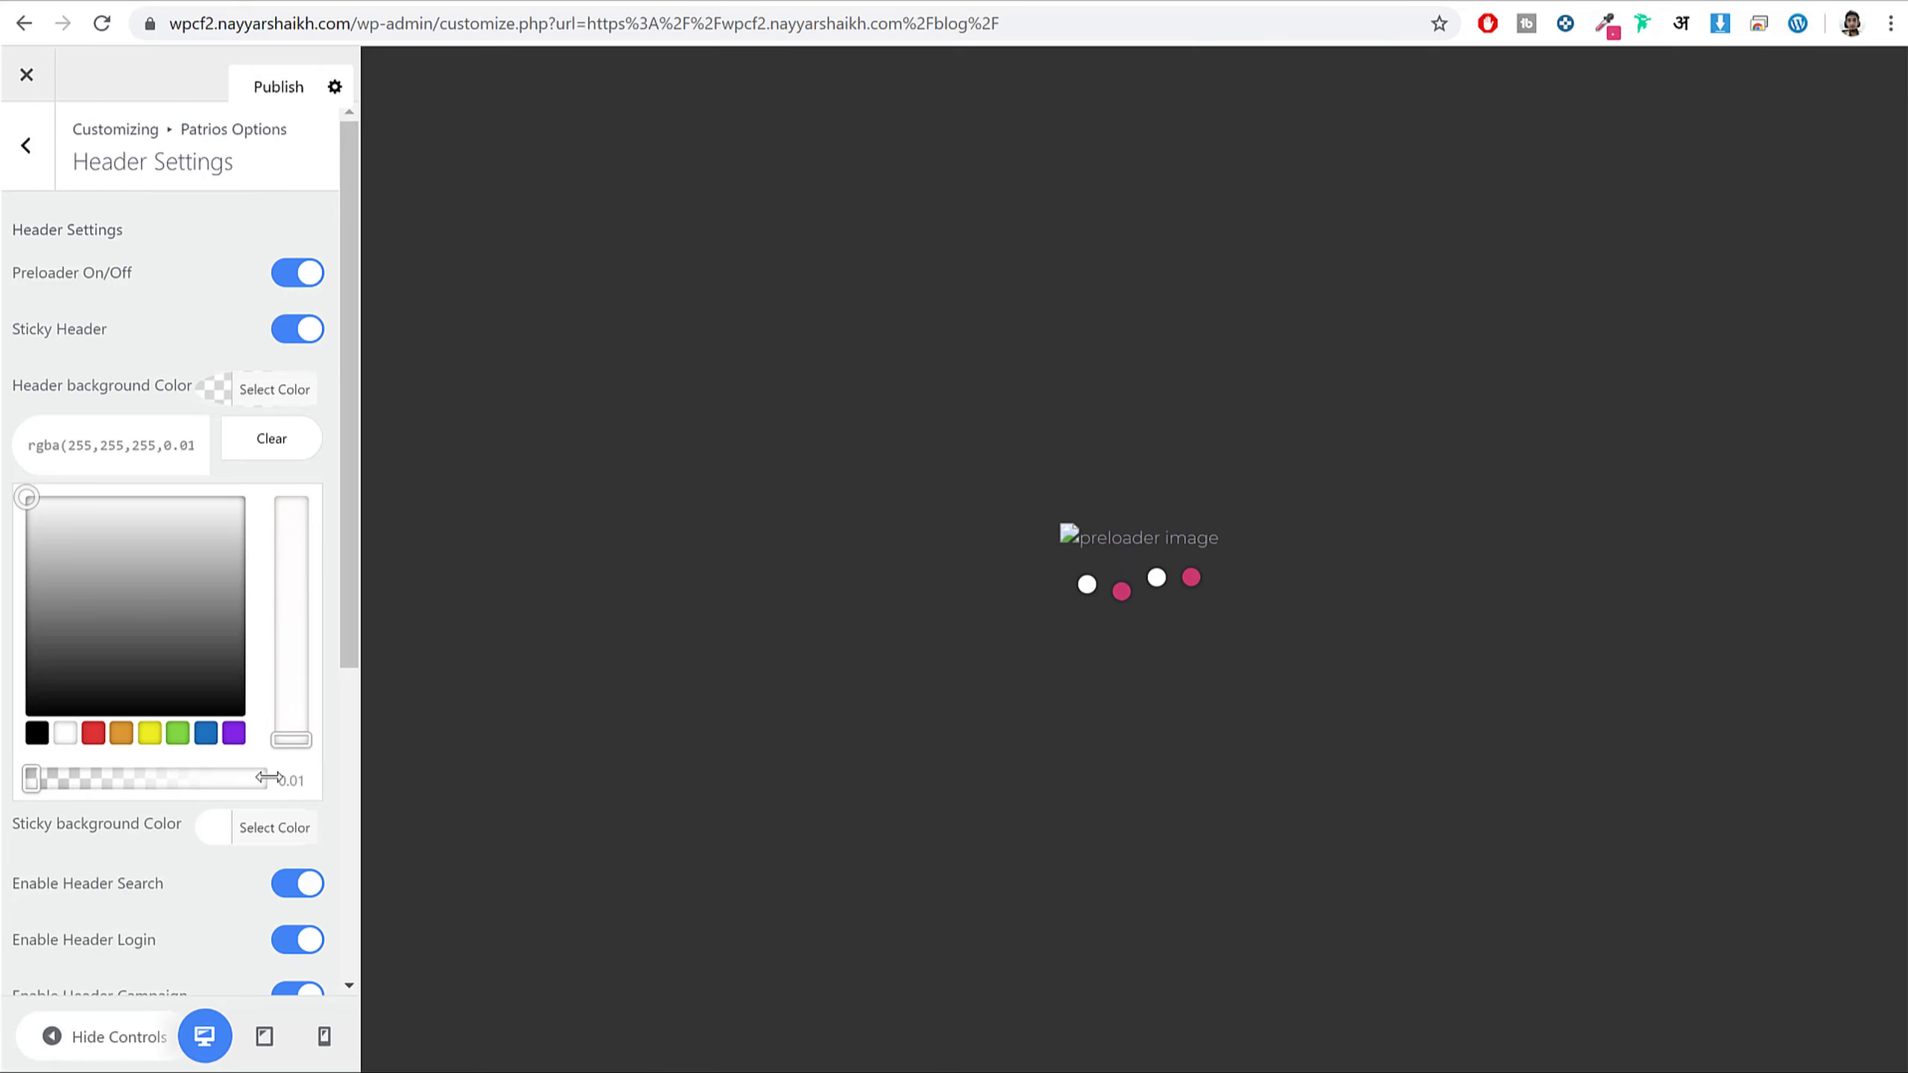
pyautogui.doubleClick(291, 780)
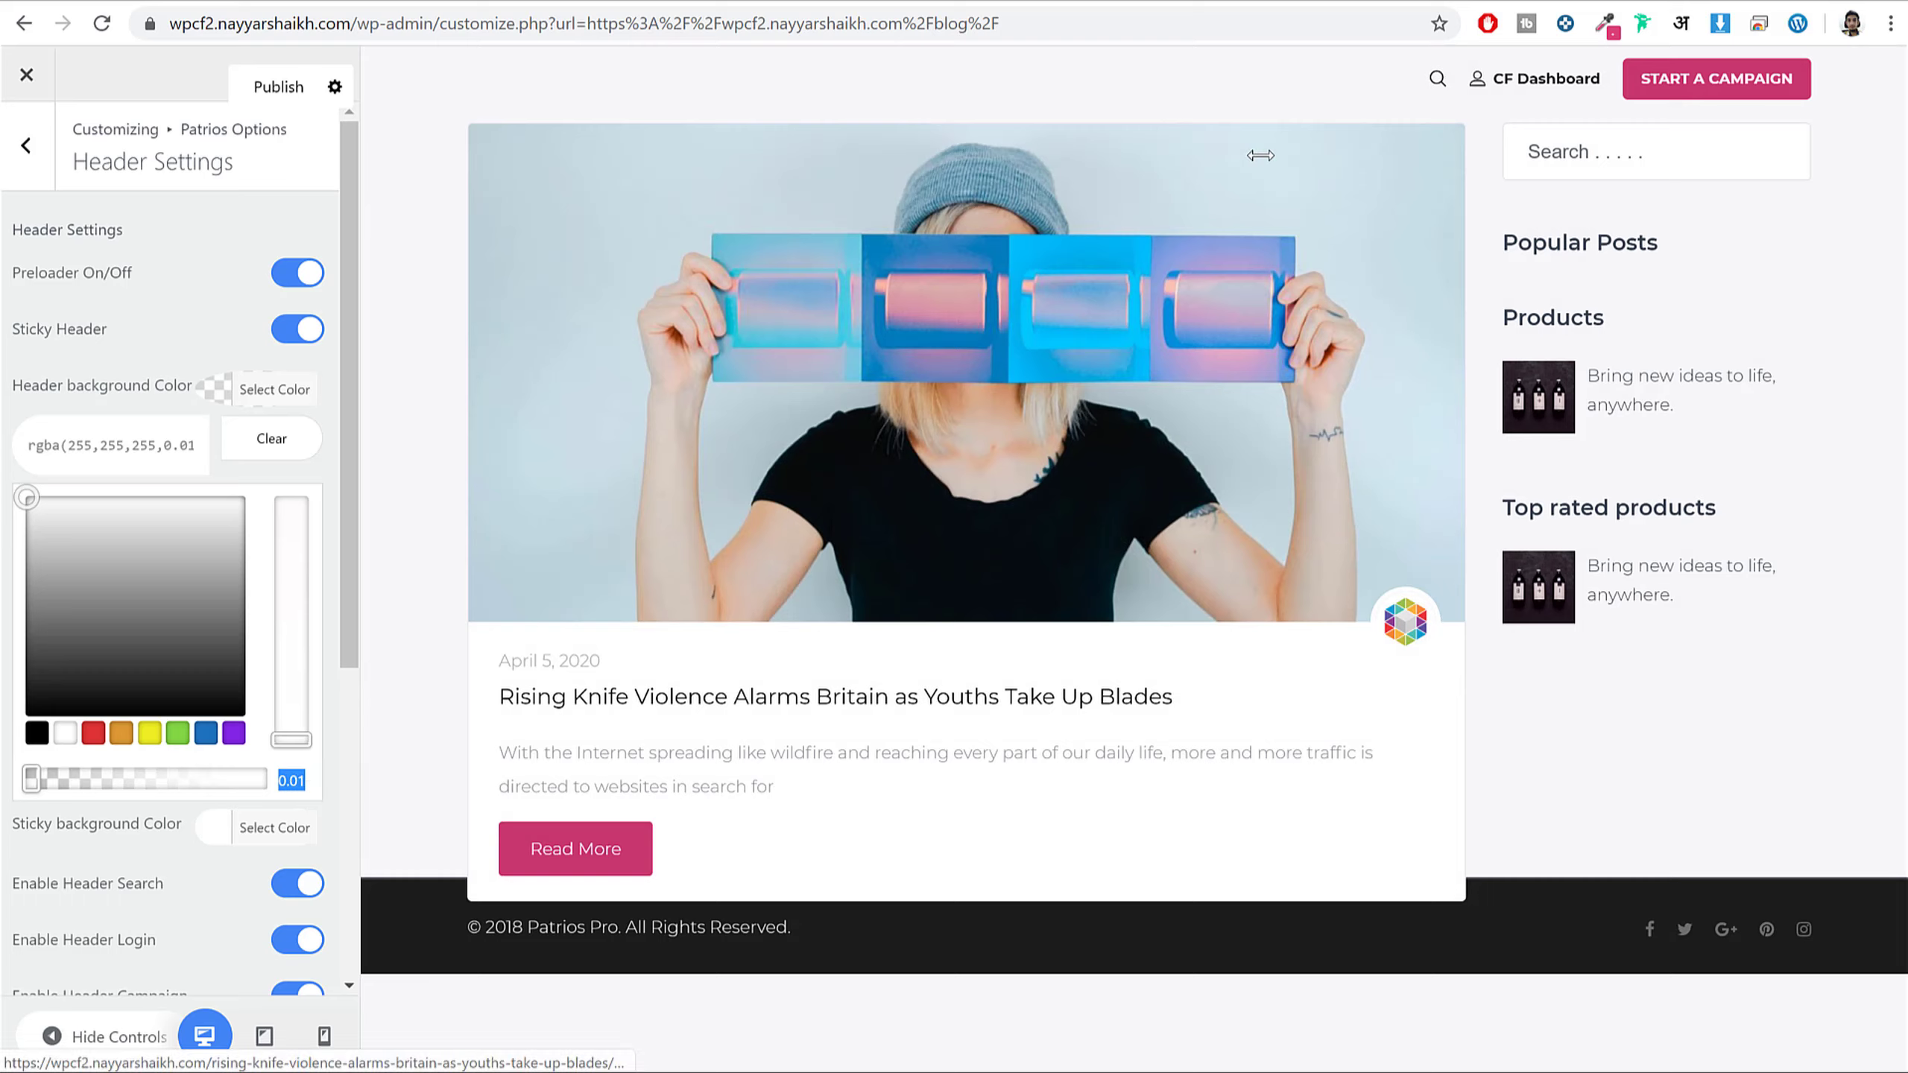
pyautogui.click(278, 88)
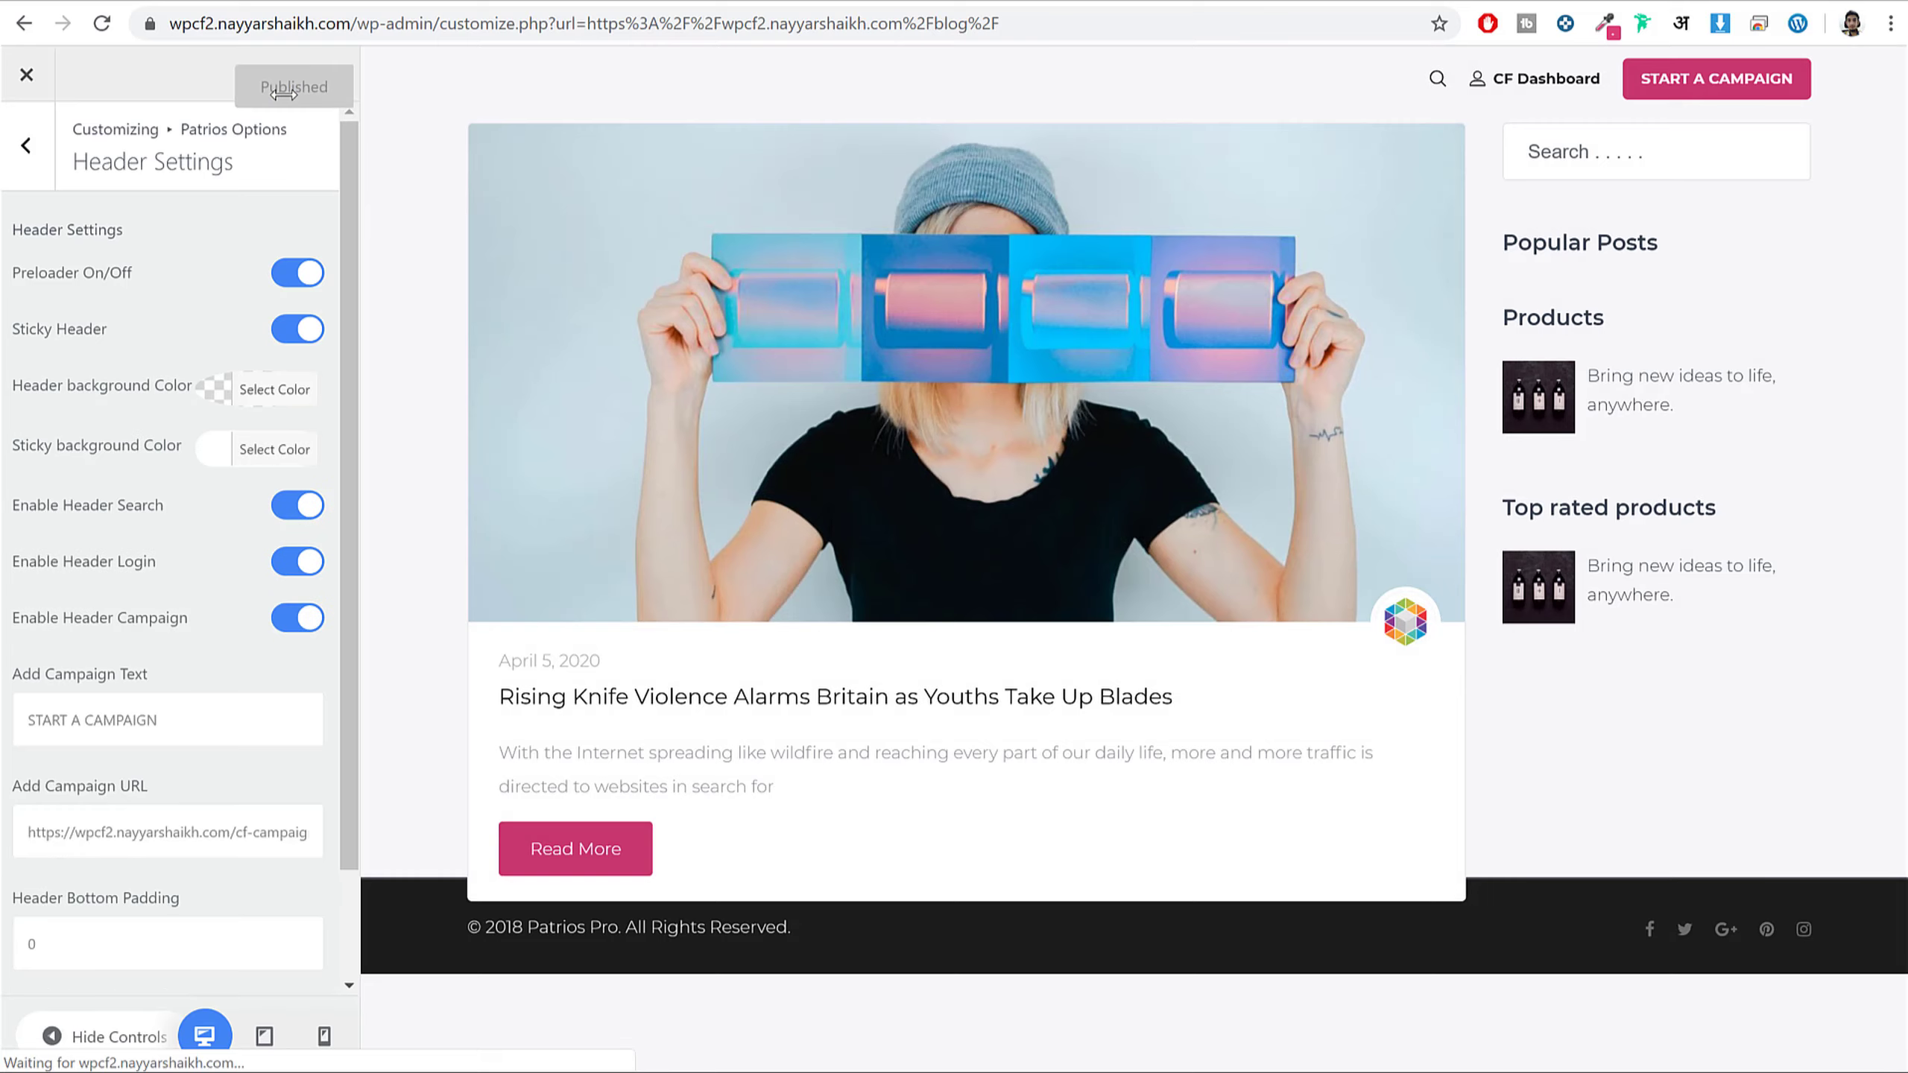
# - Open the All Logo settings under Patrios Options and examine the favicon, header style, logo image and size options
pyautogui.click(11, 172)
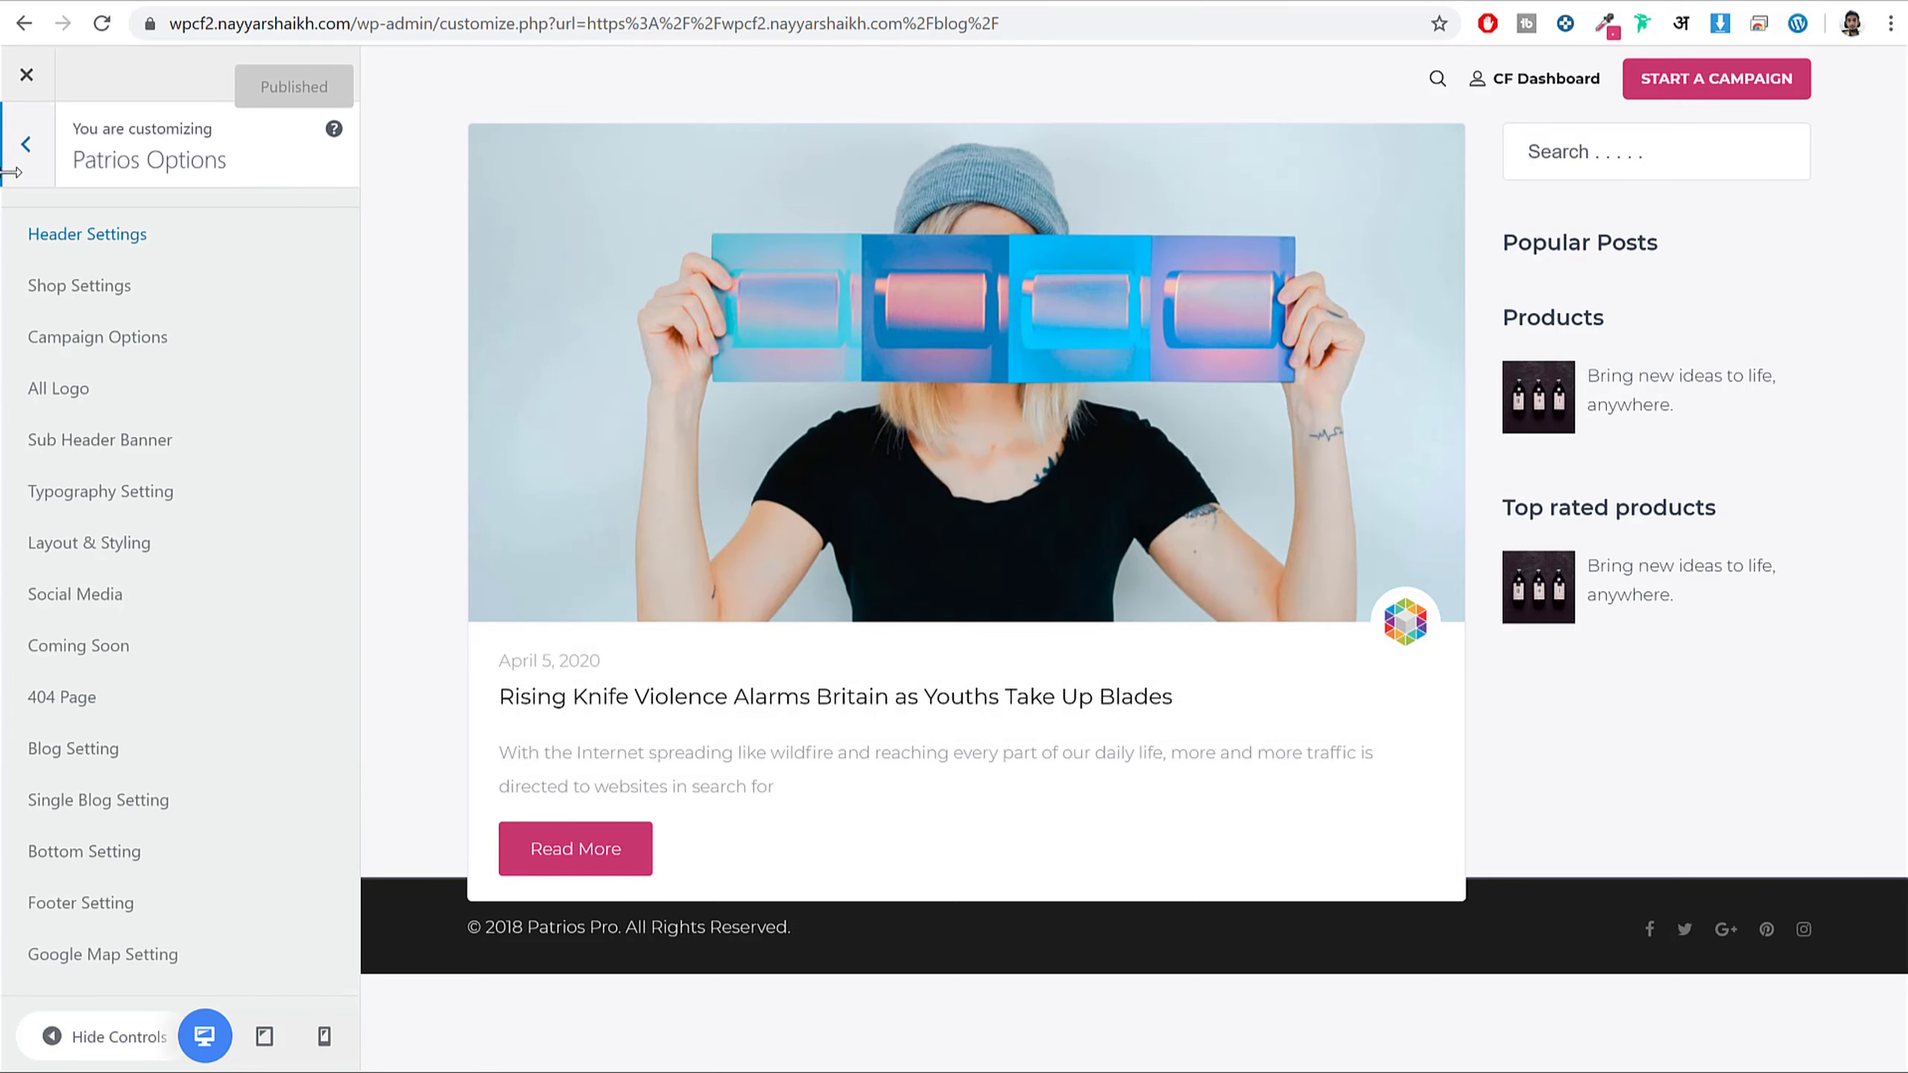
pyautogui.click(71, 388)
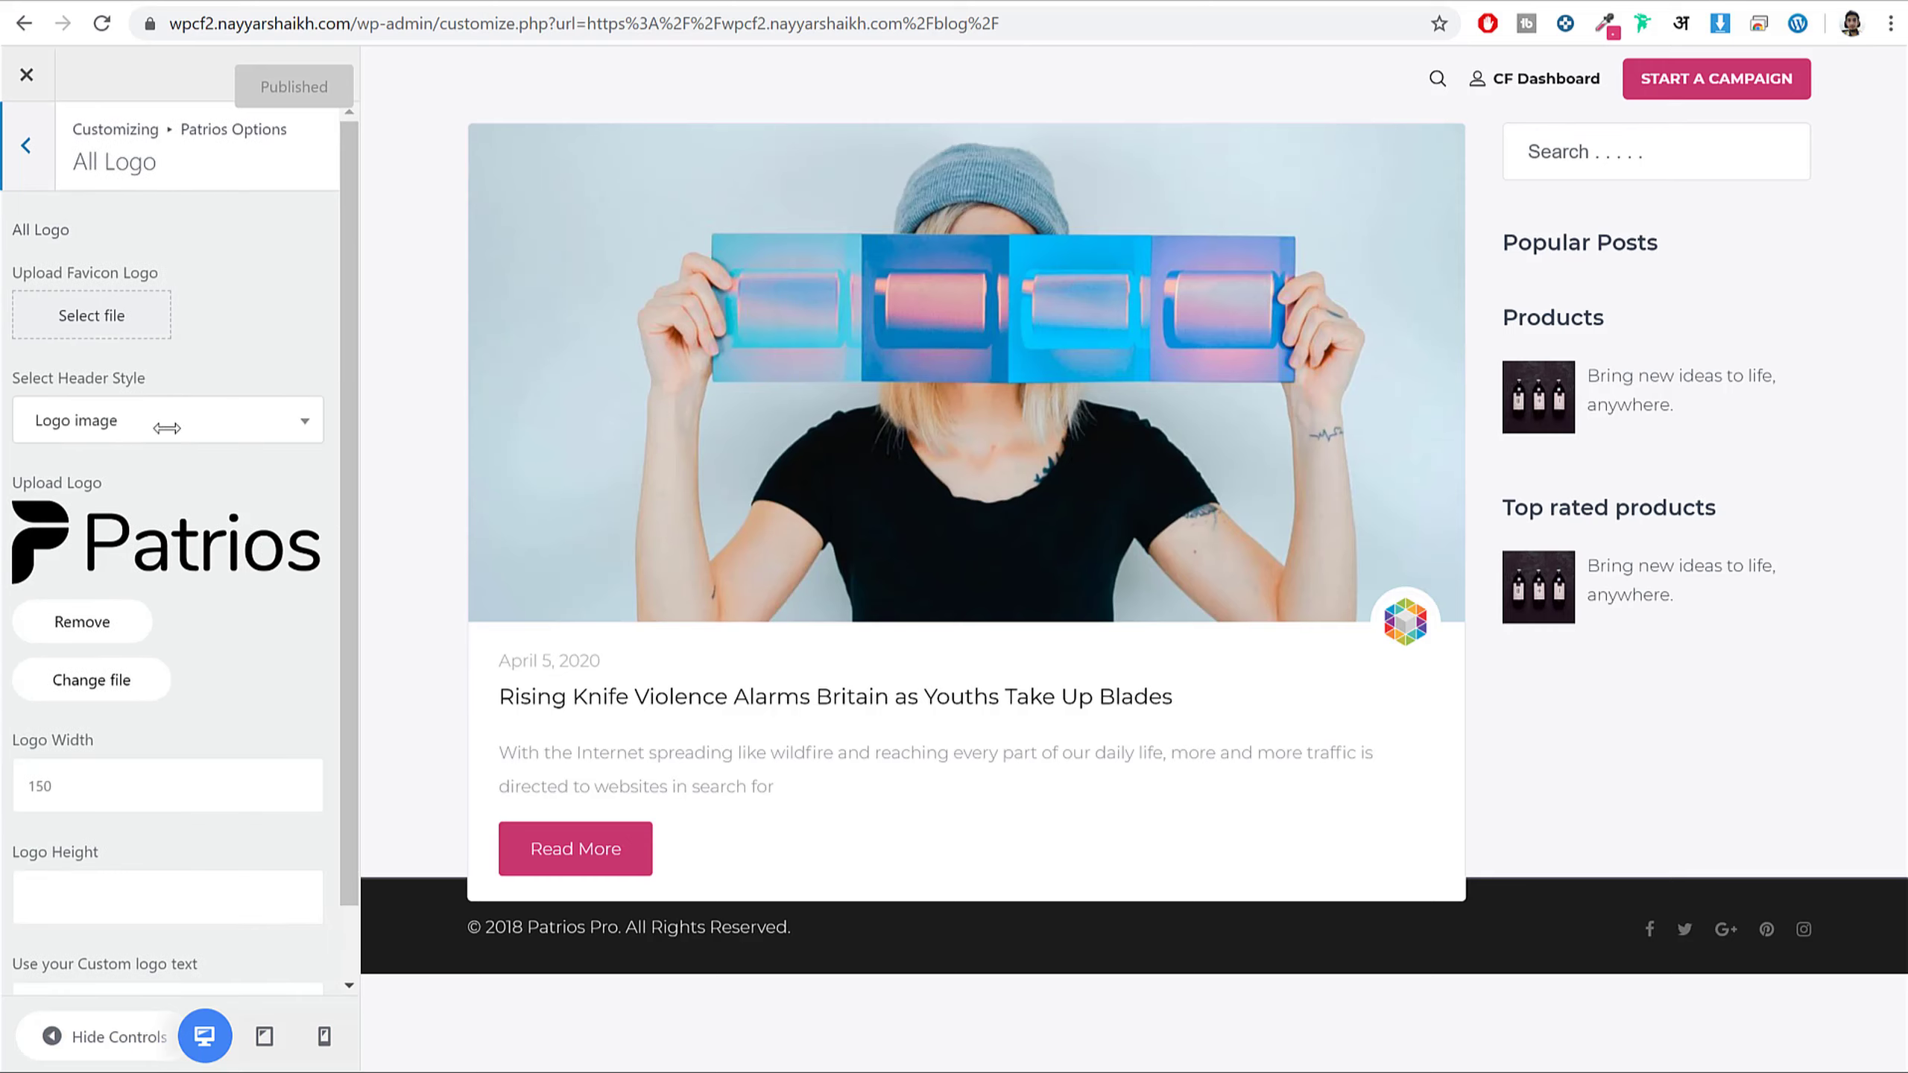
pyautogui.scroll(-1, 124, 579)
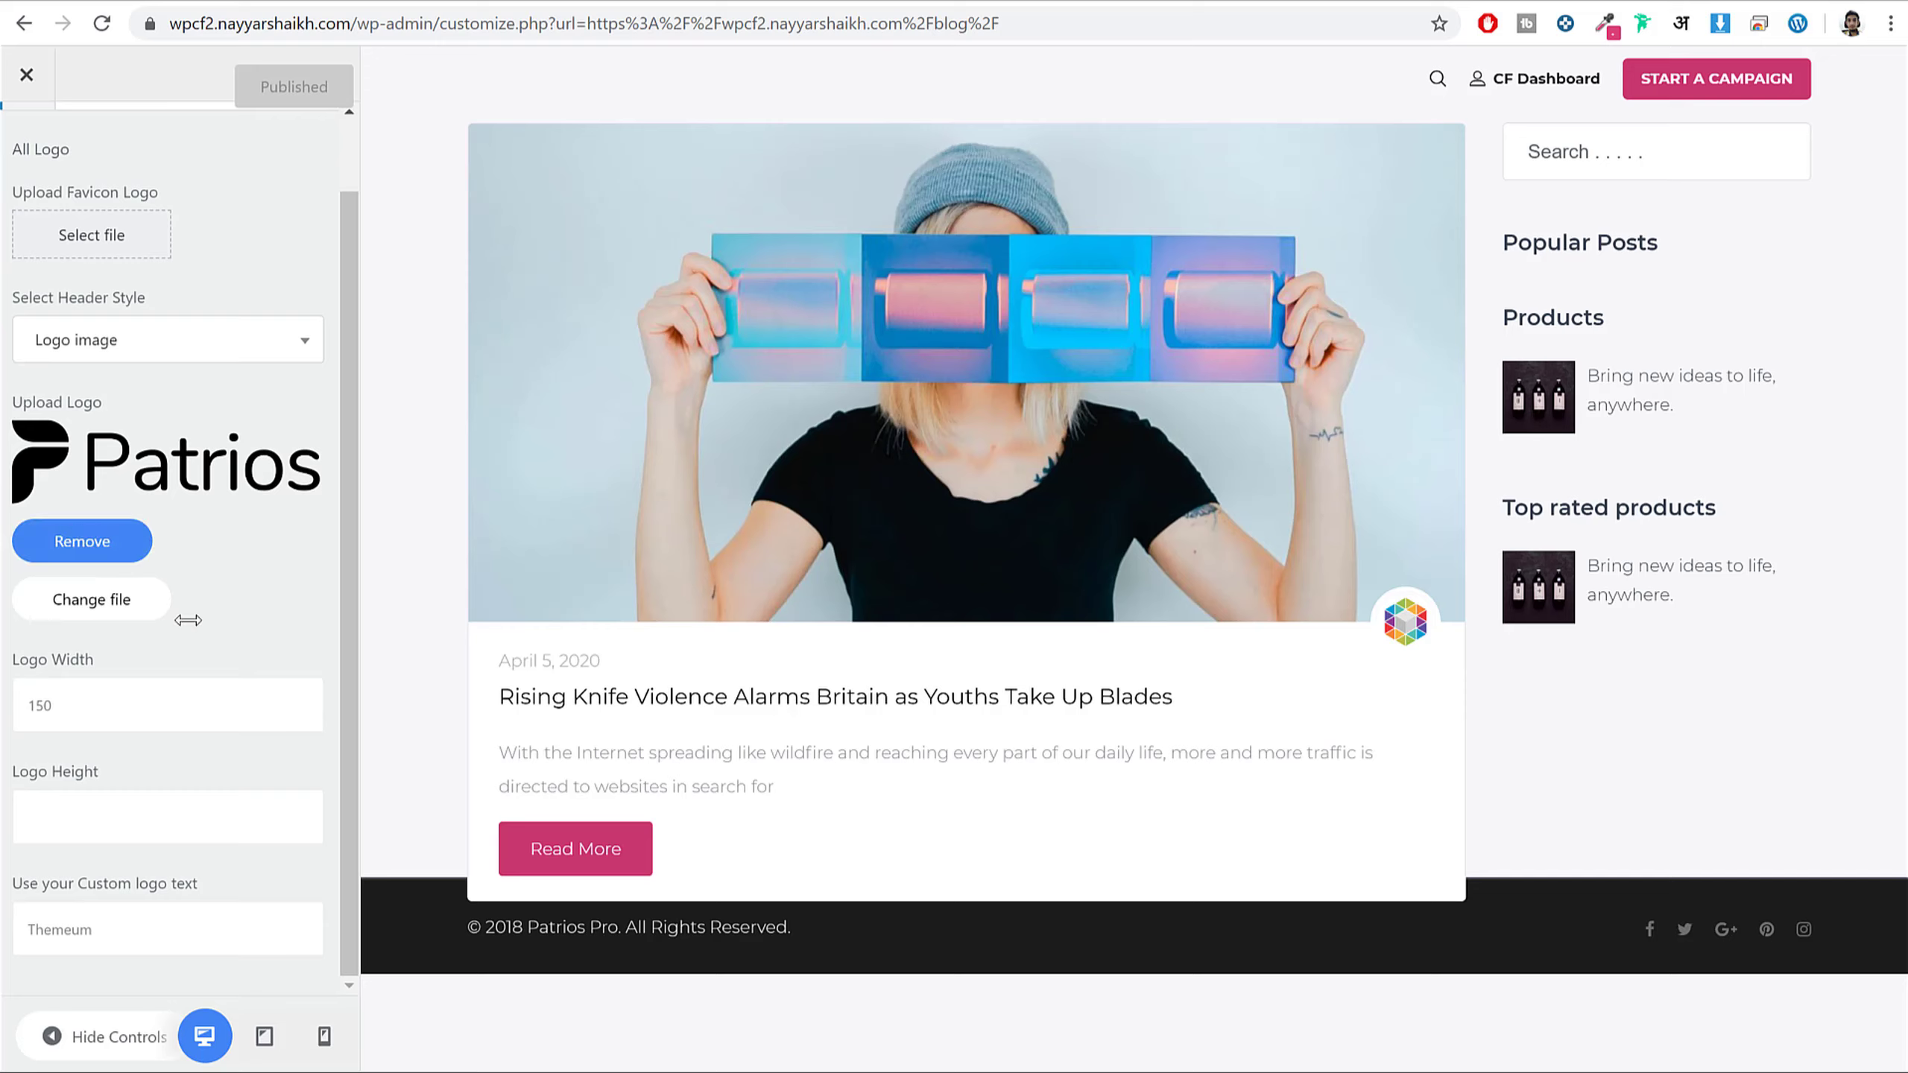
pyautogui.scroll(1, 206, 638)
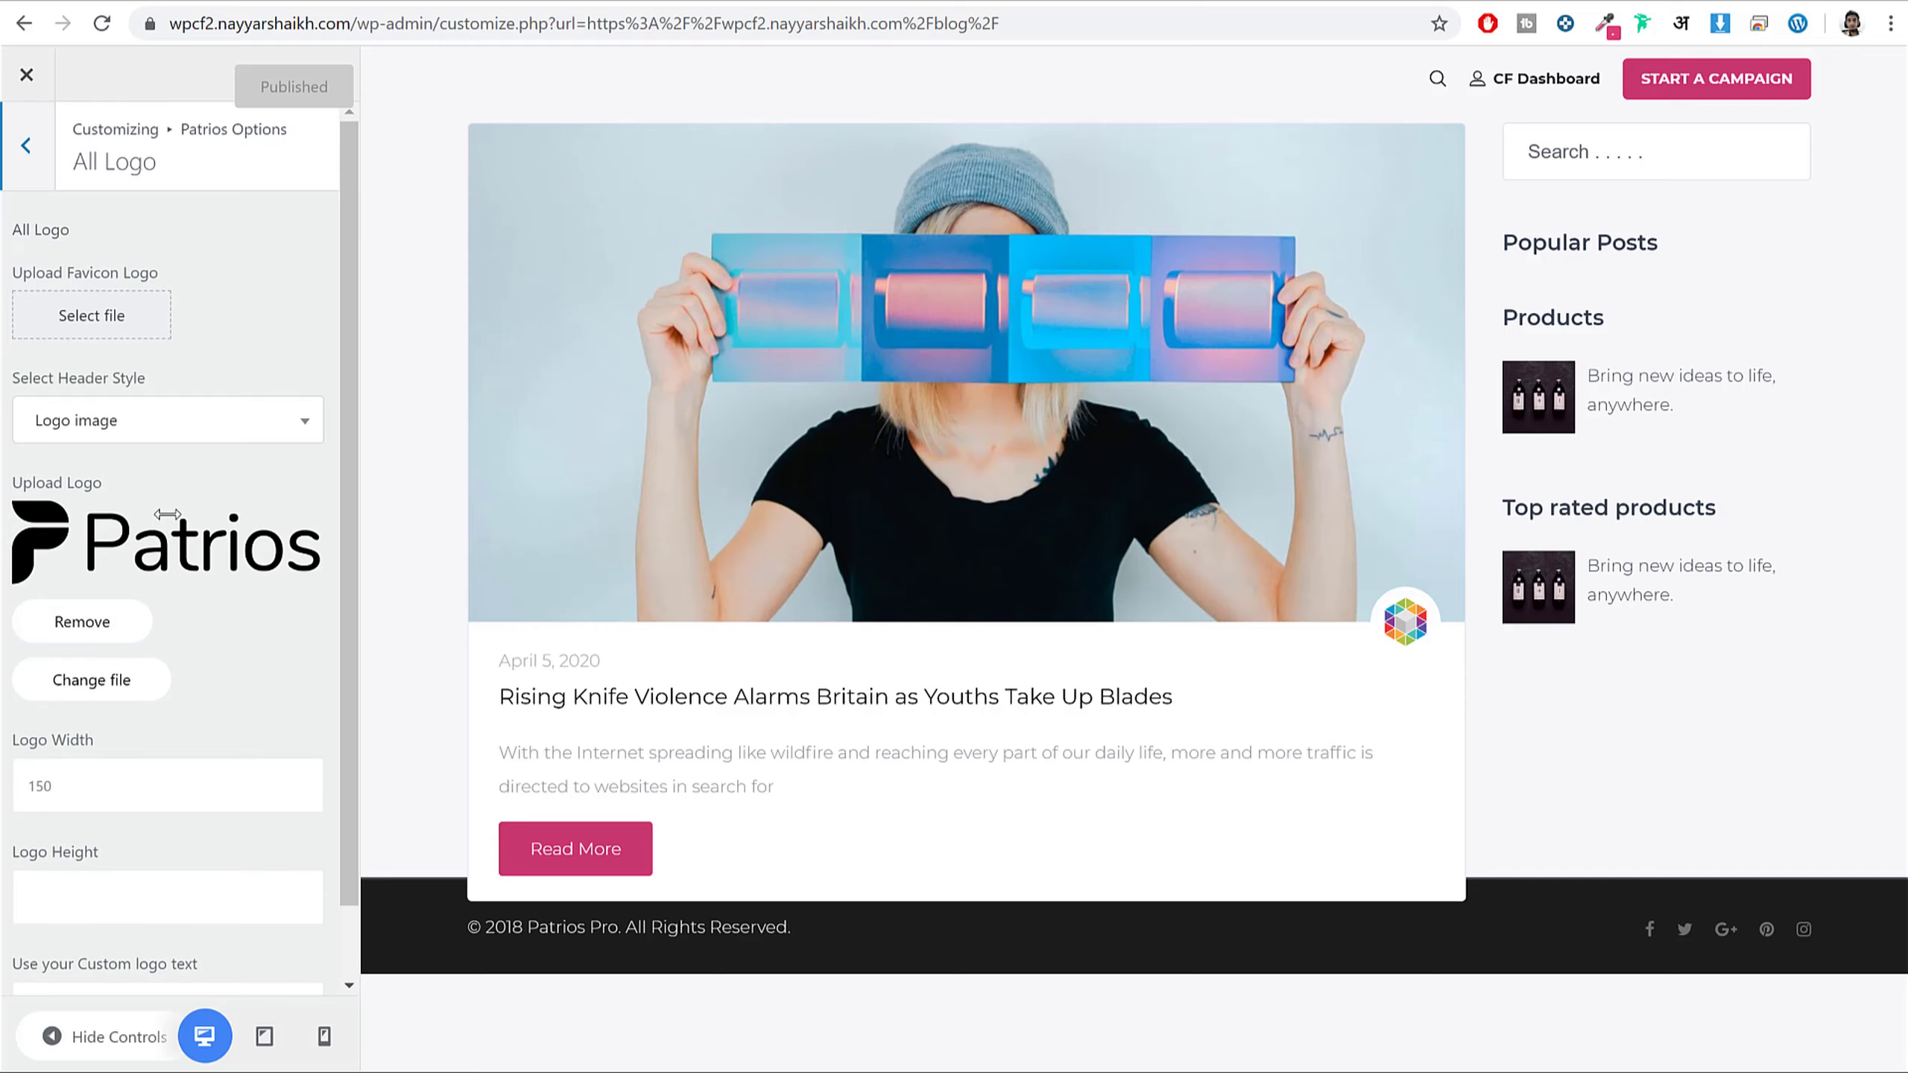
# - Create a new menu named Main Menu and assign it to the Primary Menu location
pyautogui.click(25, 146)
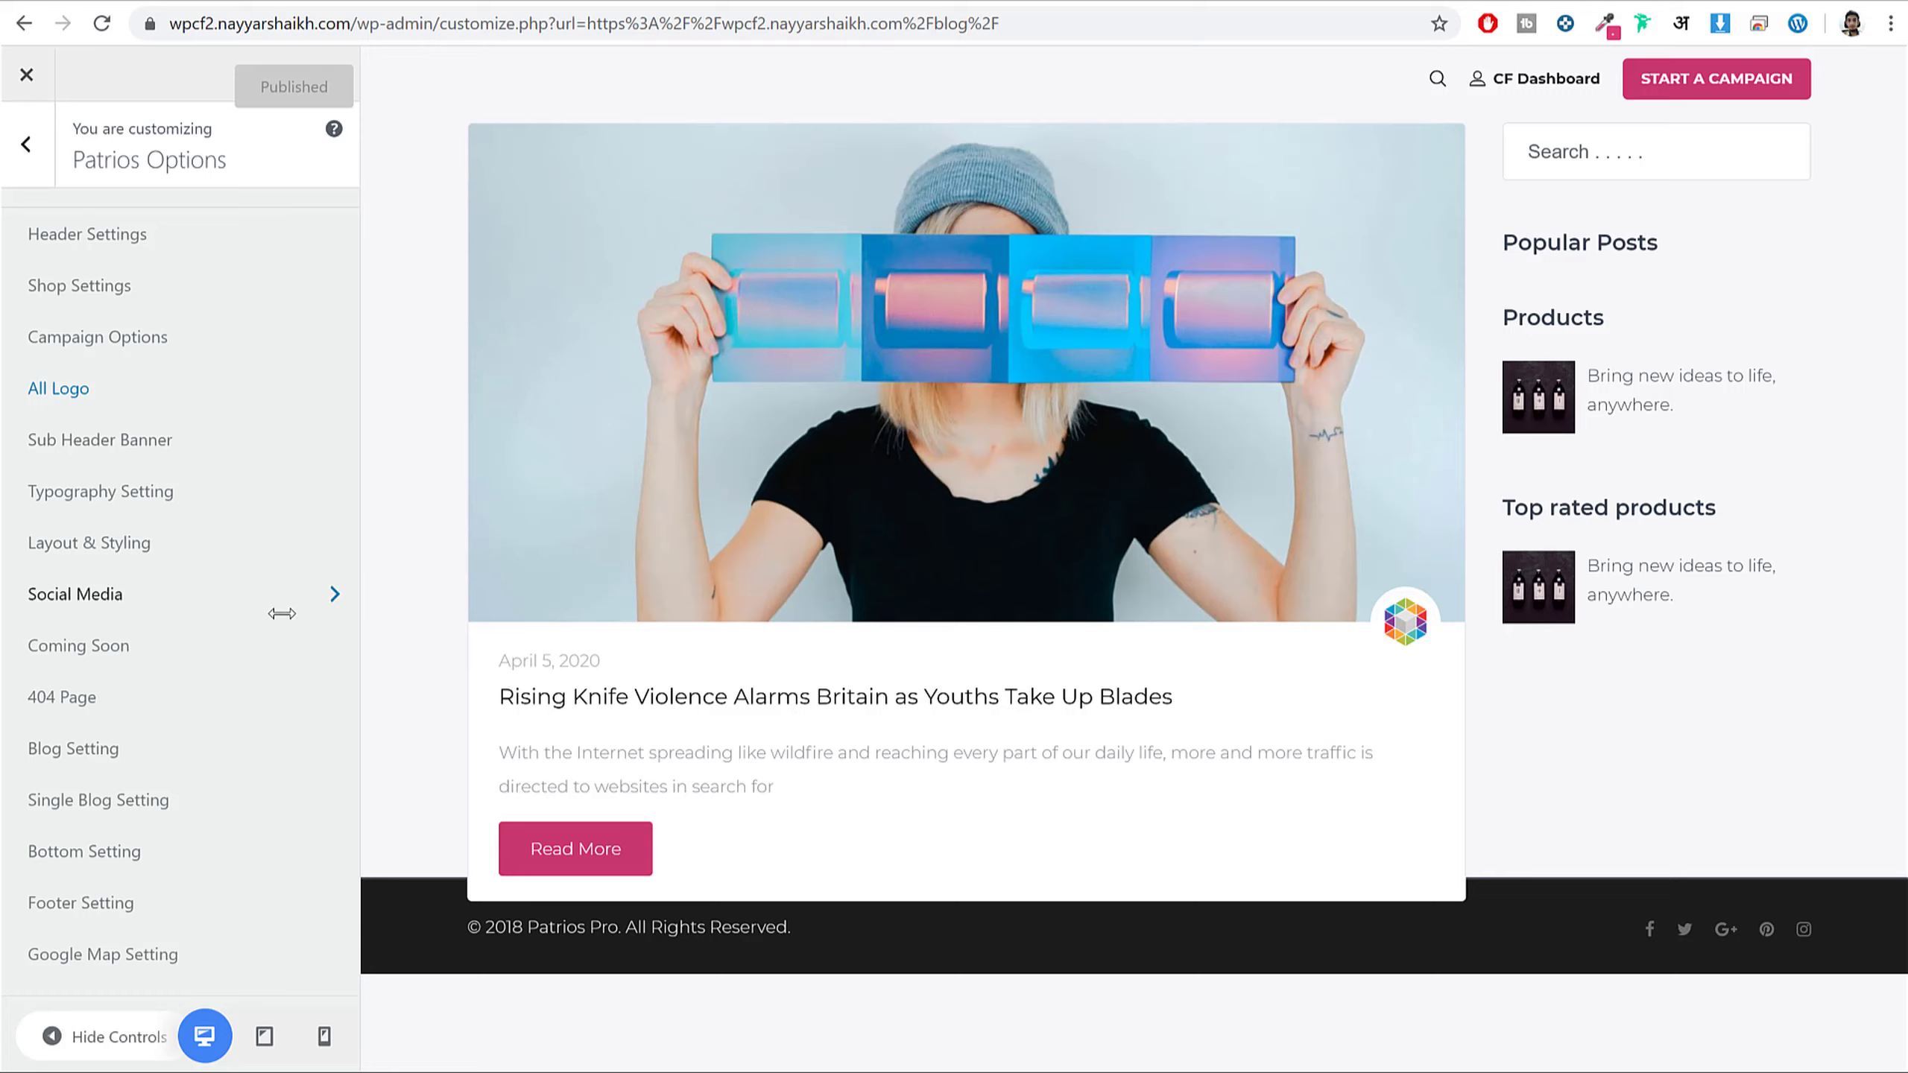
pyautogui.click(41, 148)
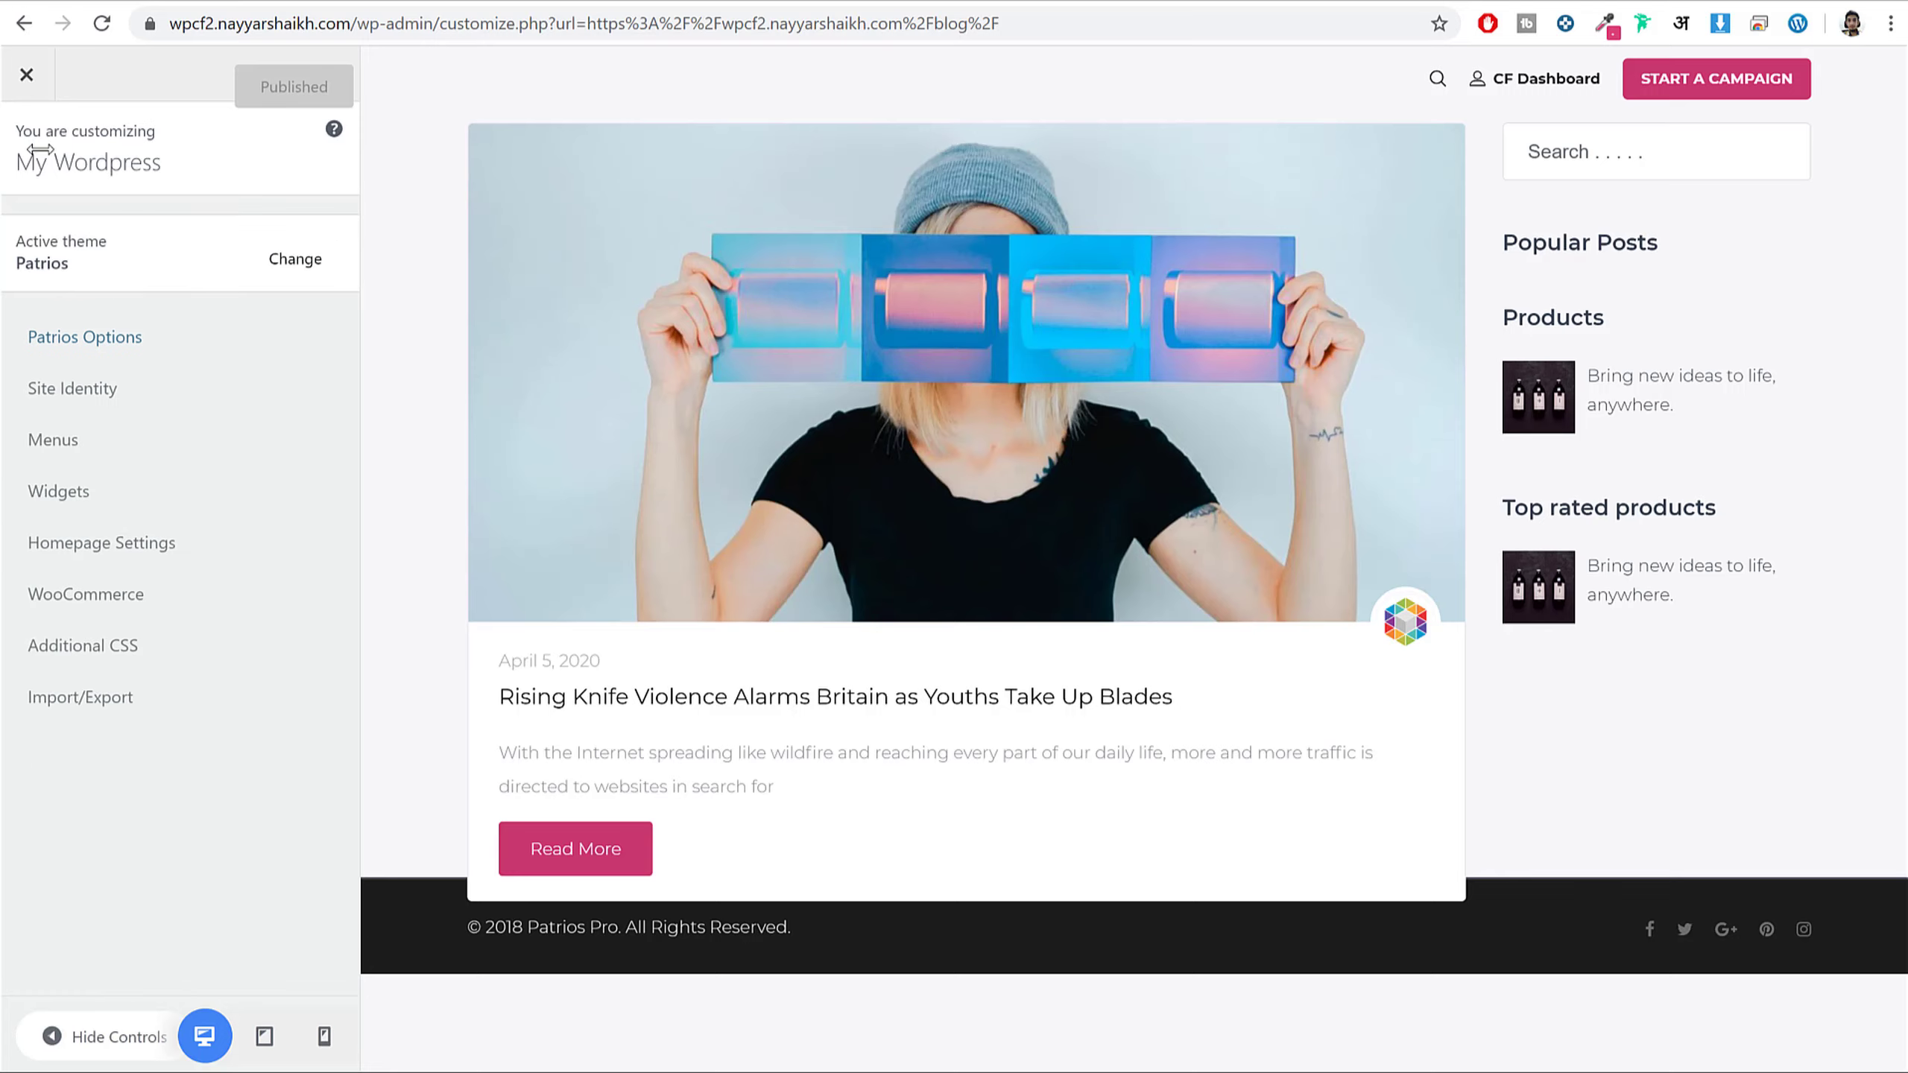
pyautogui.click(142, 440)
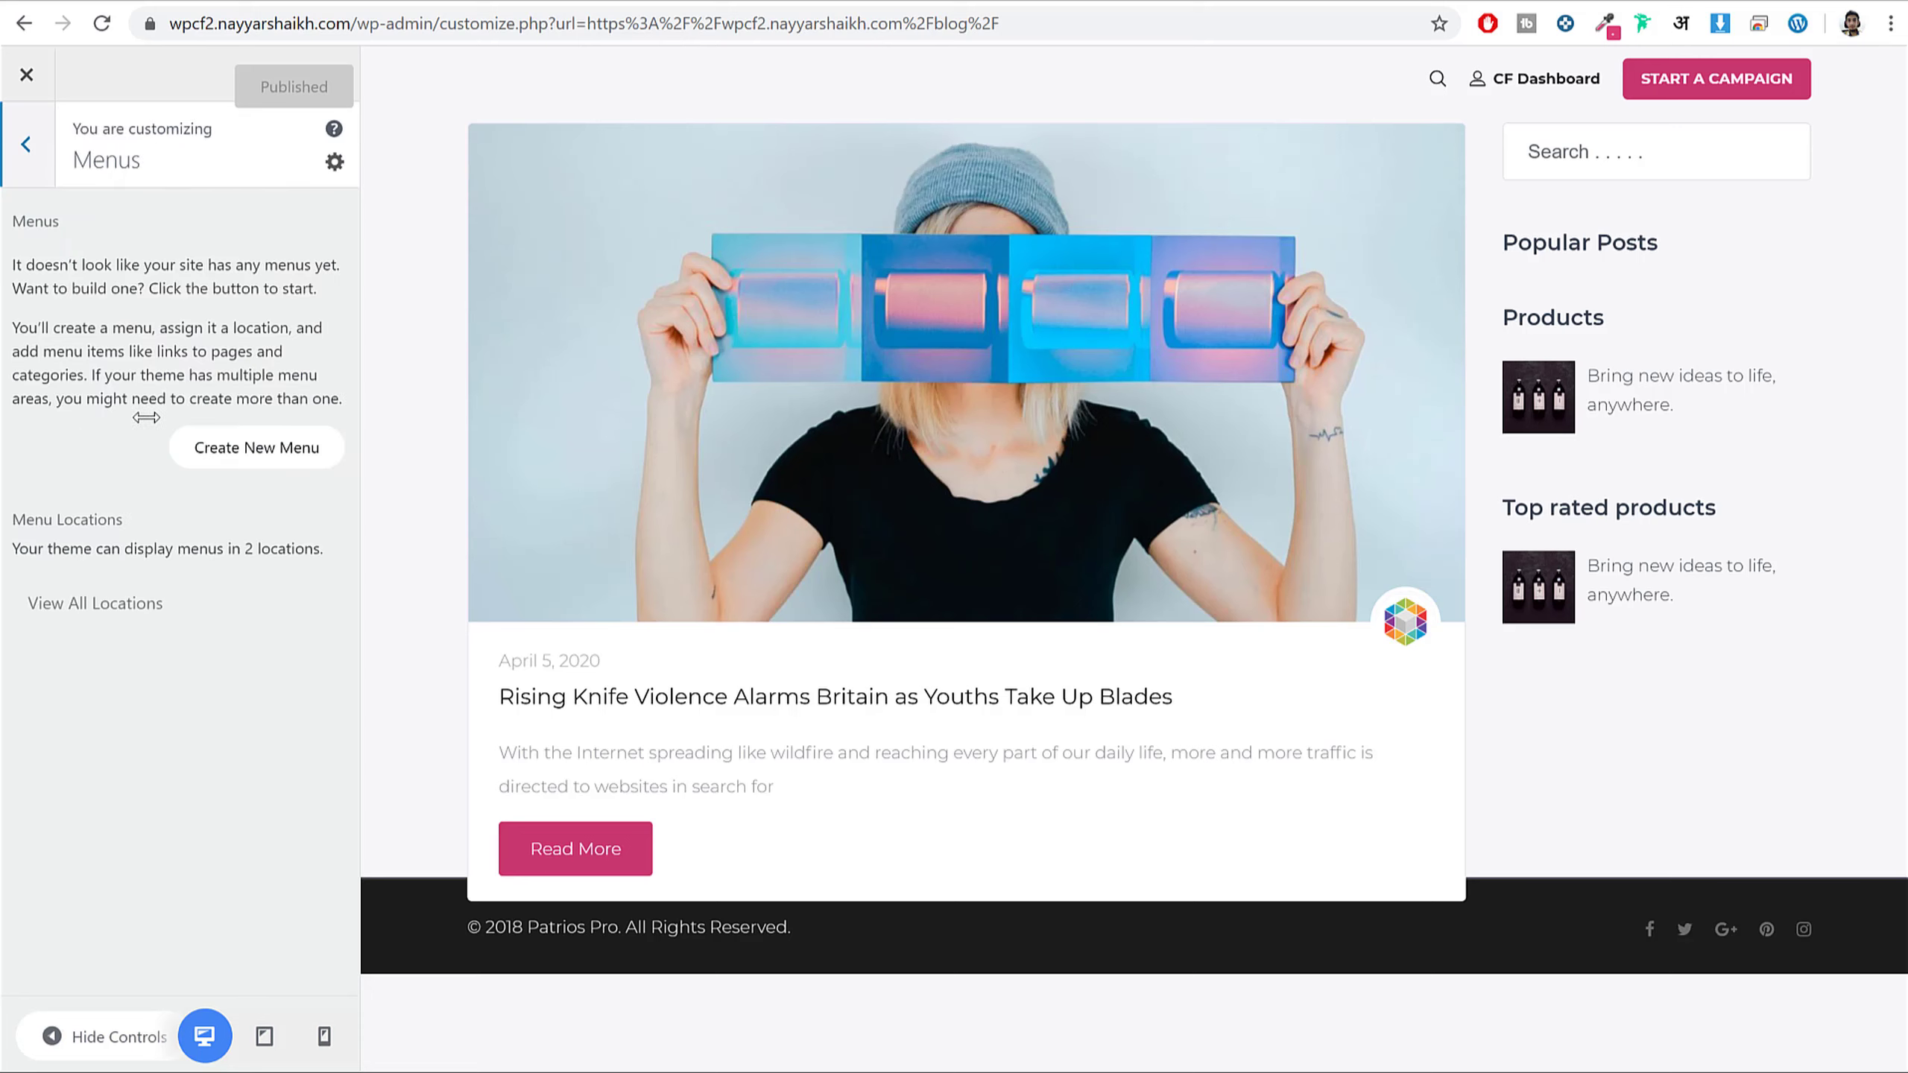
pyautogui.click(252, 449)
pyautogui.click(87, 279)
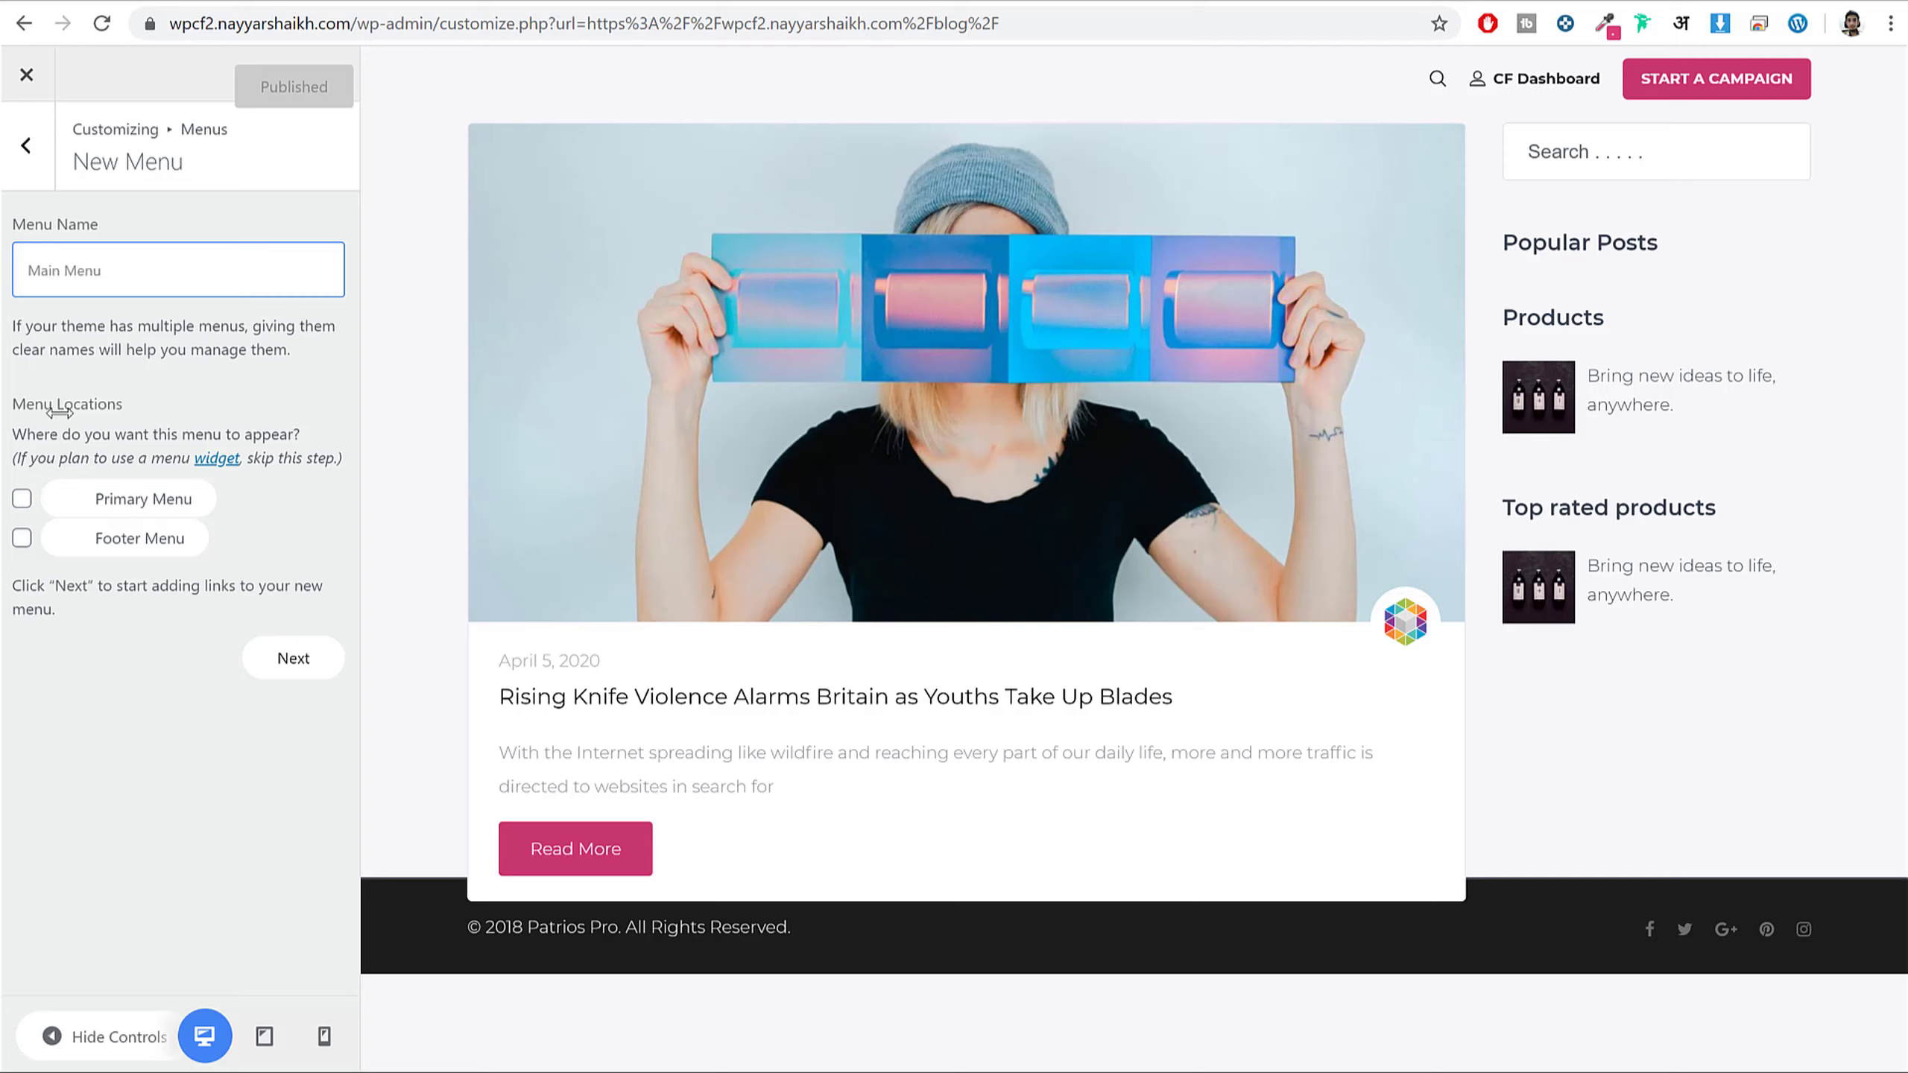
pyautogui.click(22, 498)
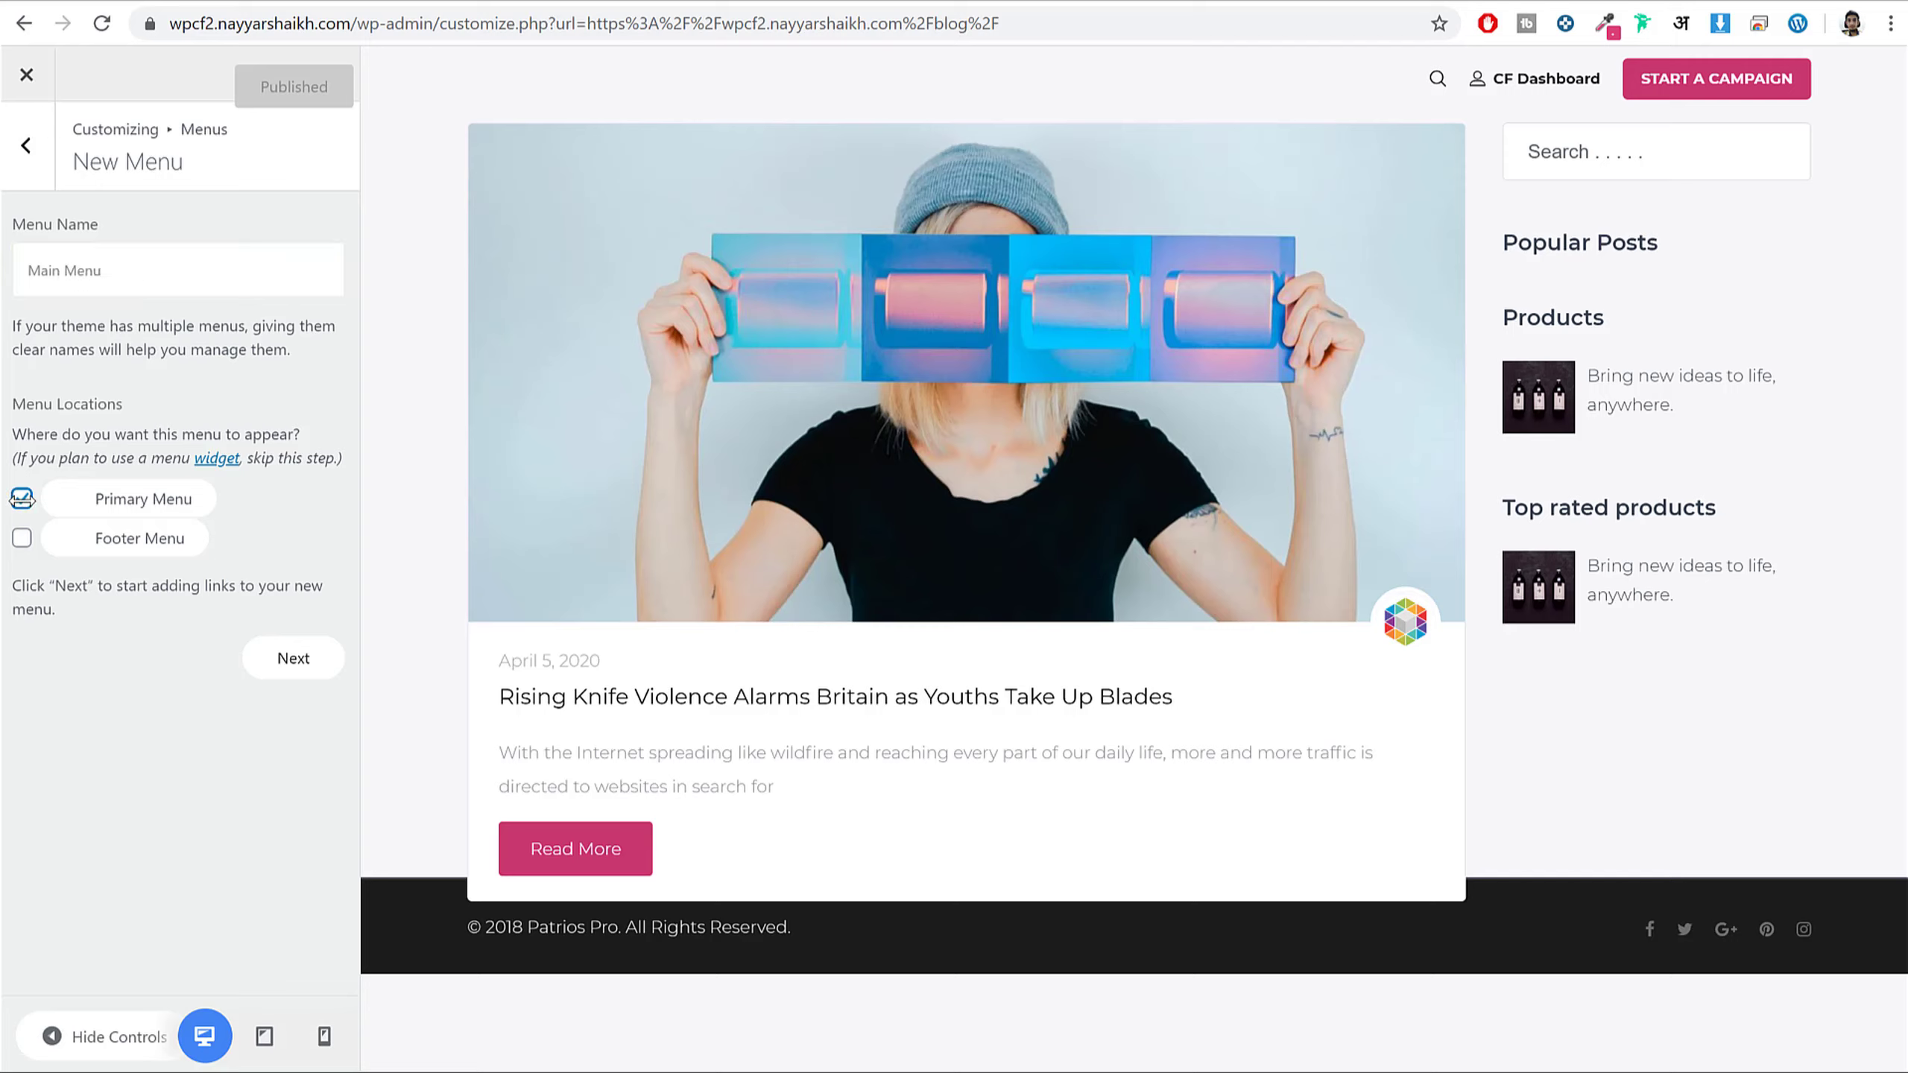
pyautogui.click(304, 657)
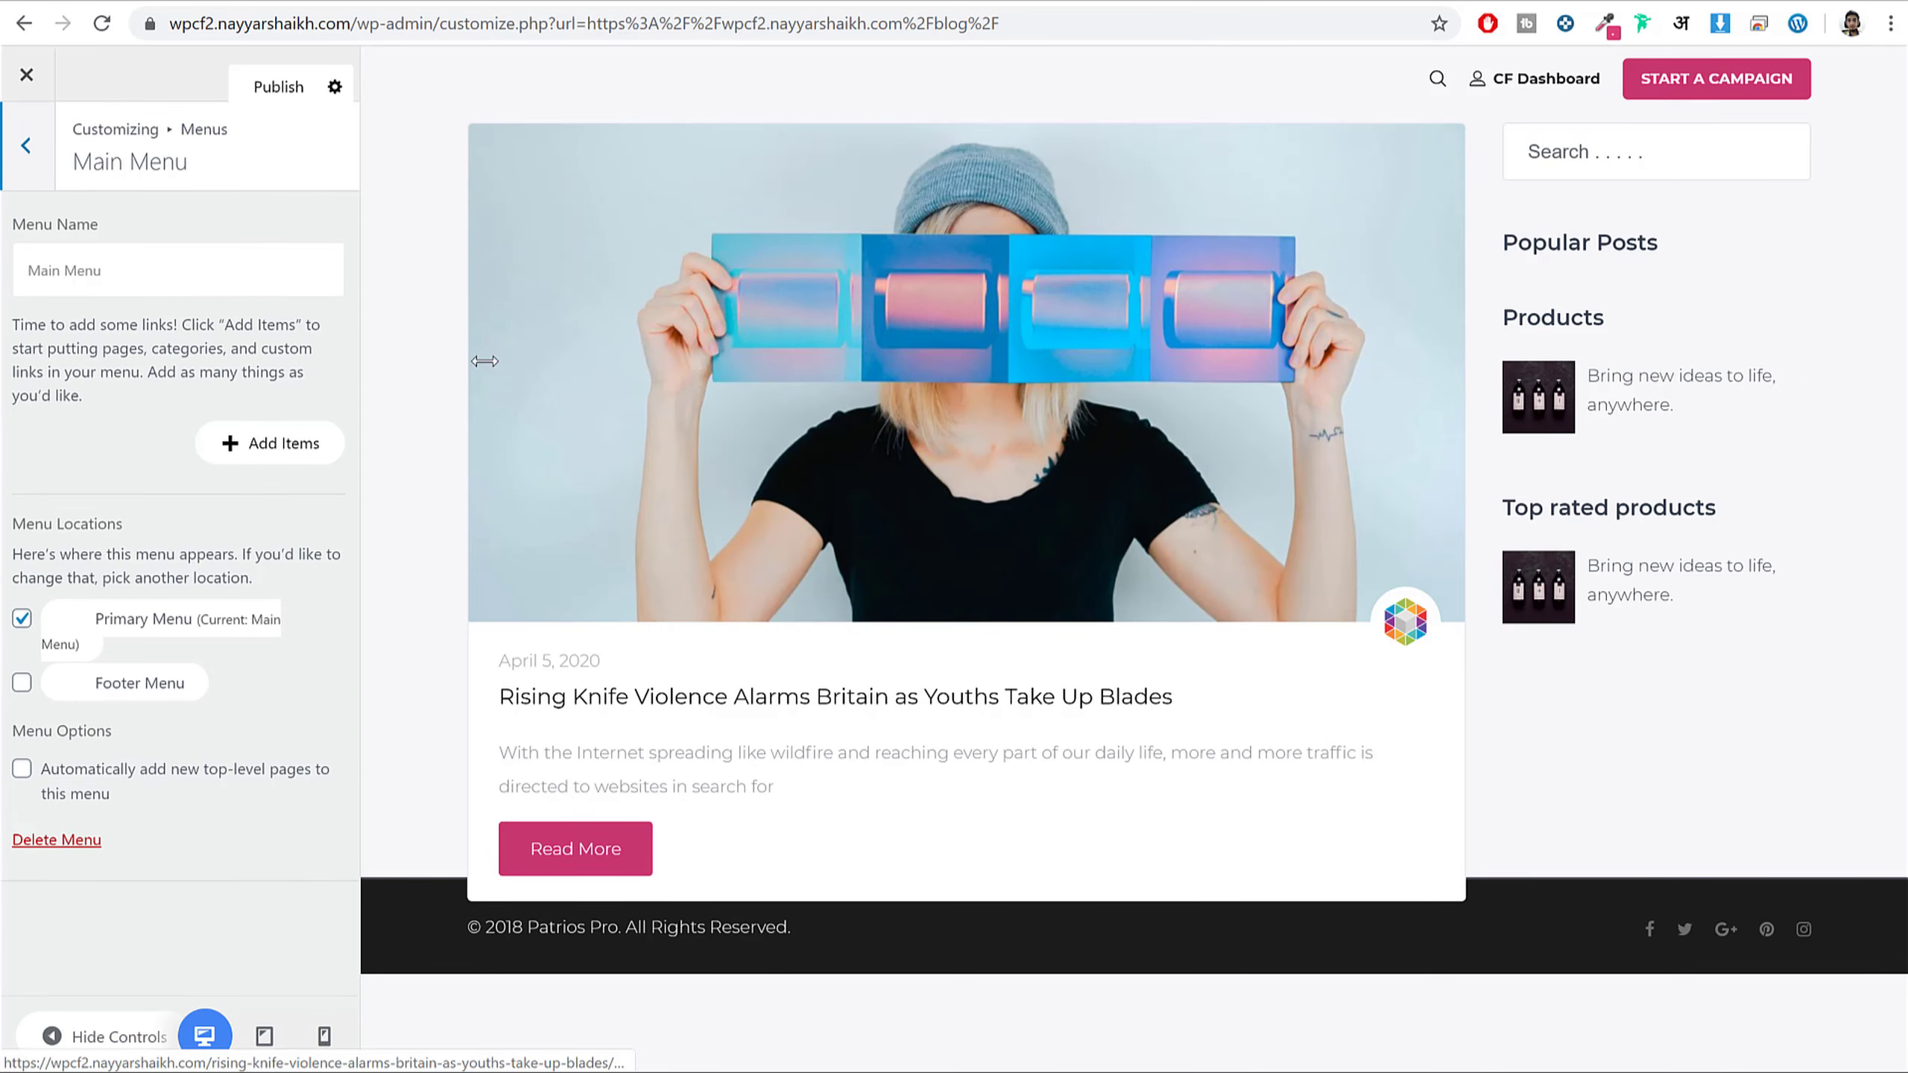
# - Add the Home custom link and the Contact, About and Blog pages to Main Menu and publish
pyautogui.click(272, 443)
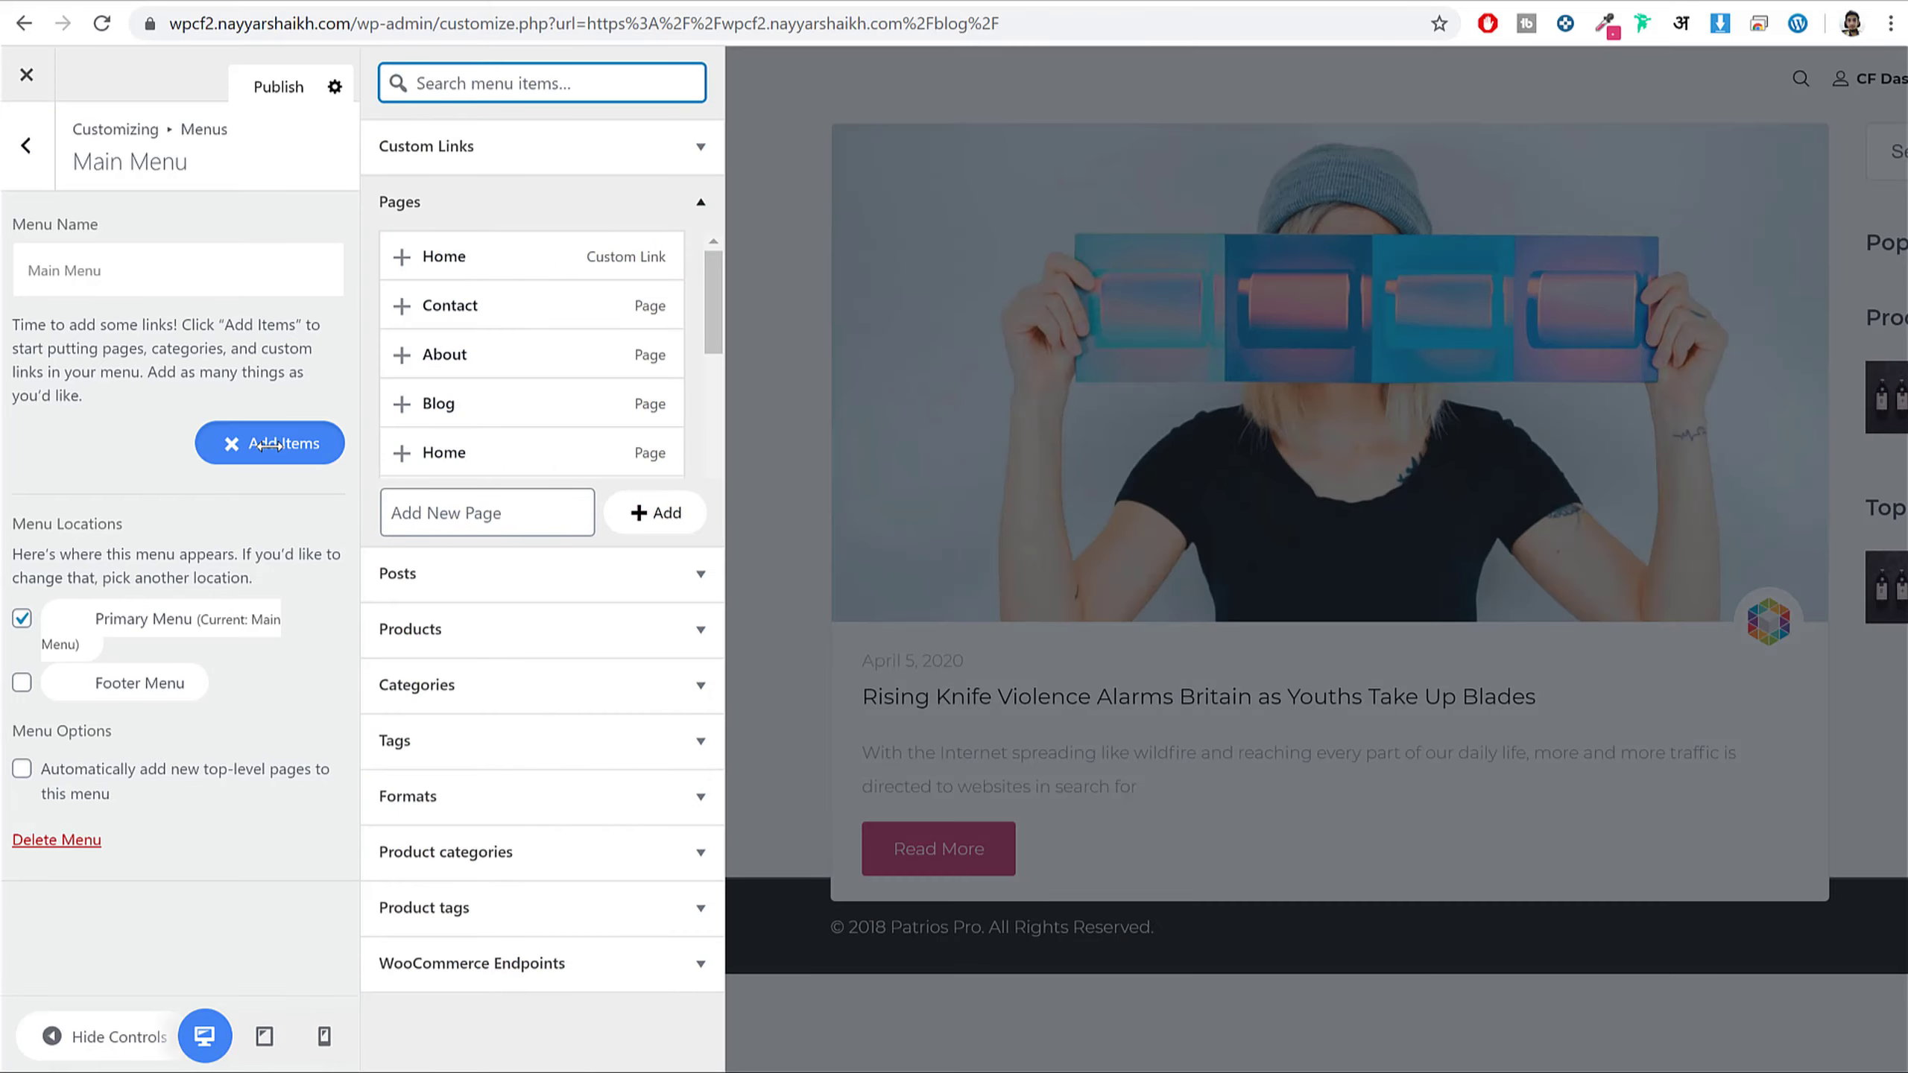
pyautogui.click(449, 256)
pyautogui.click(451, 305)
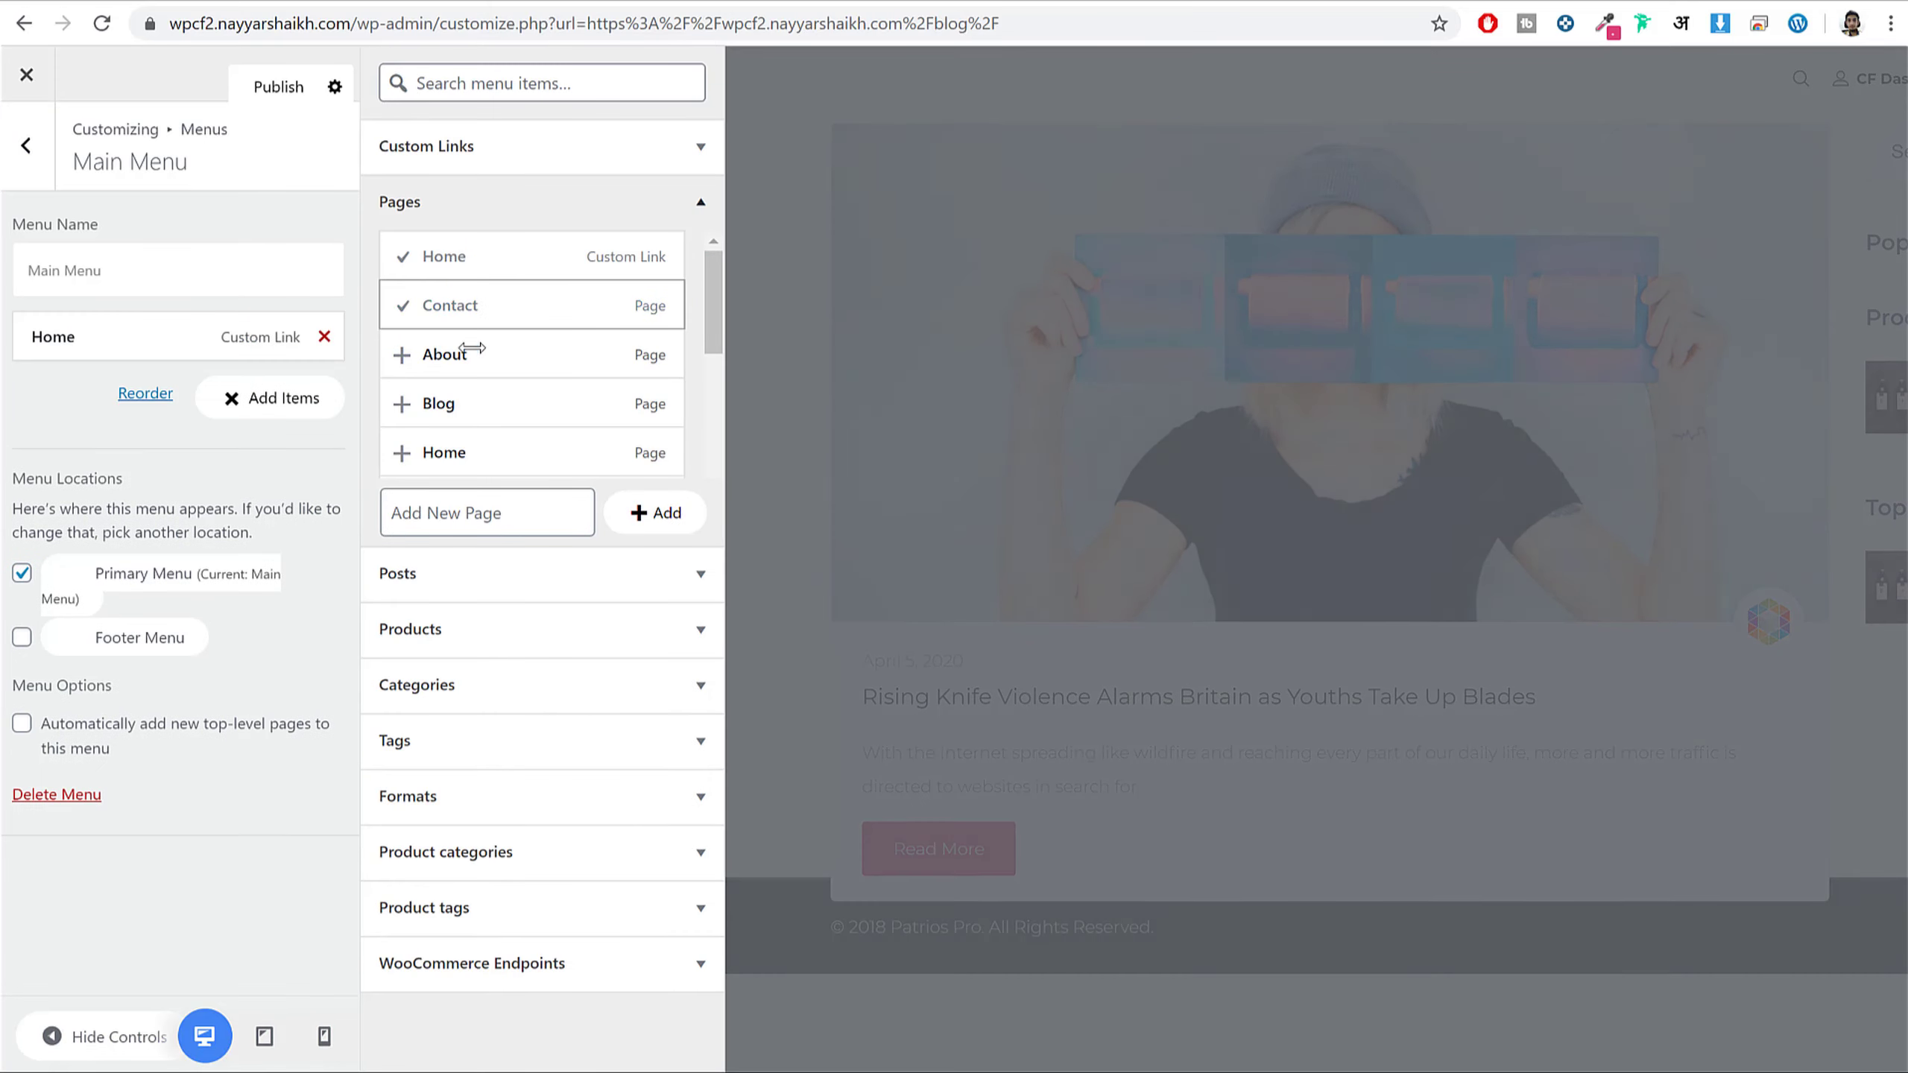
pyautogui.click(466, 354)
pyautogui.click(465, 404)
pyautogui.scroll(-4, 488, 353)
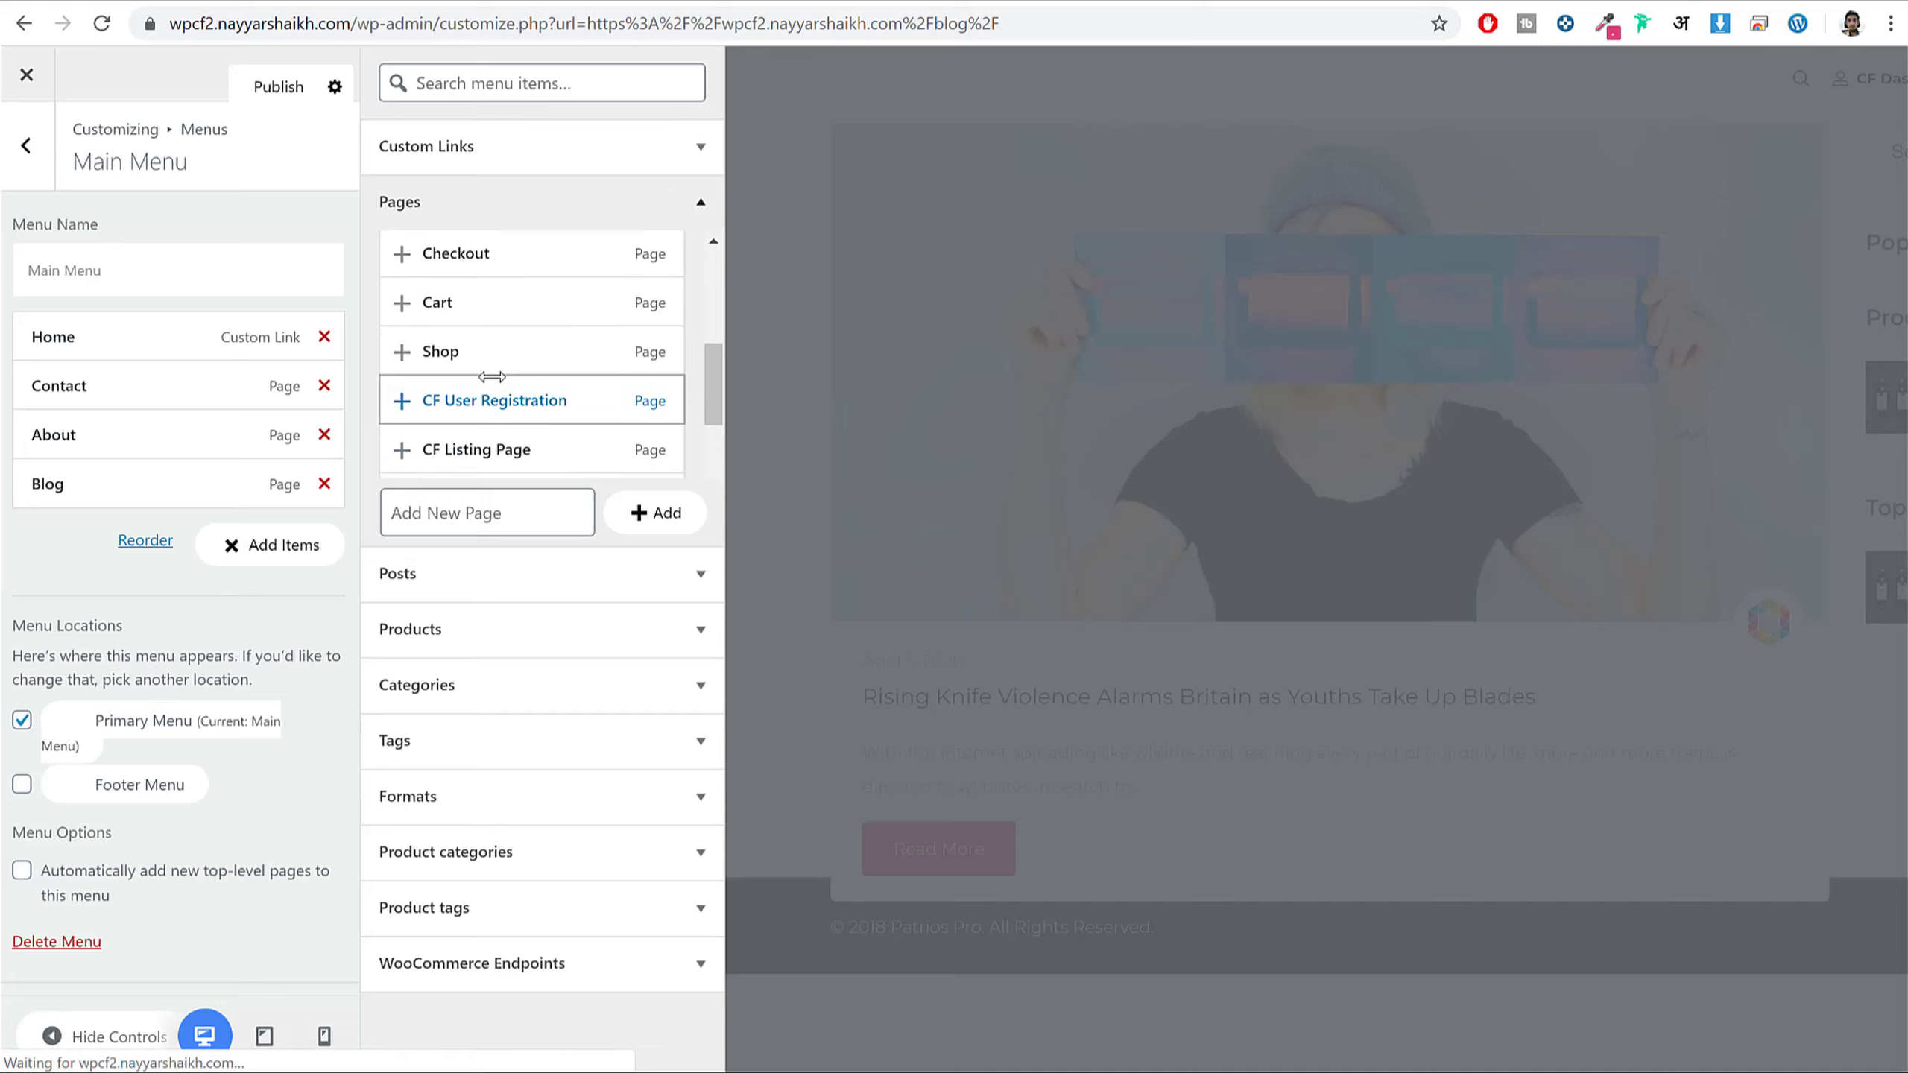
pyautogui.scroll(-2, 526, 338)
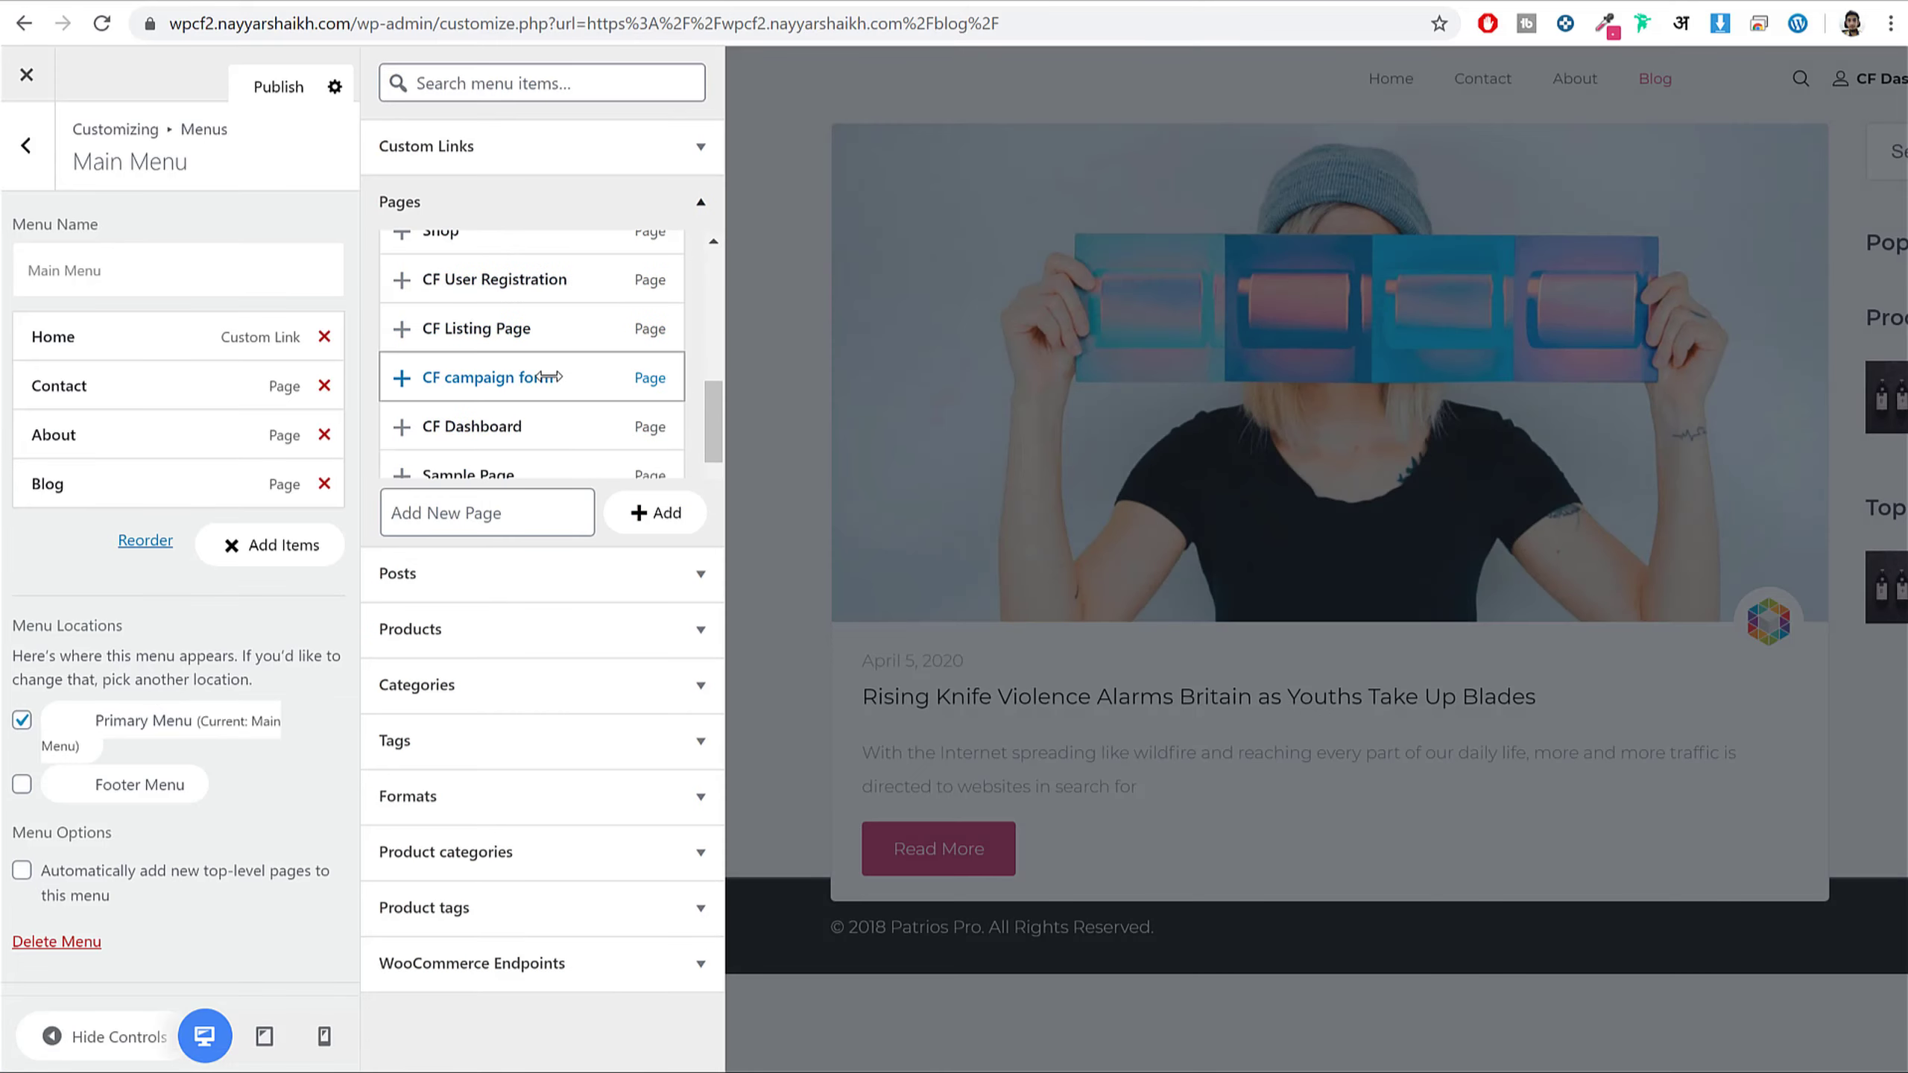
pyautogui.scroll(-1, 576, 367)
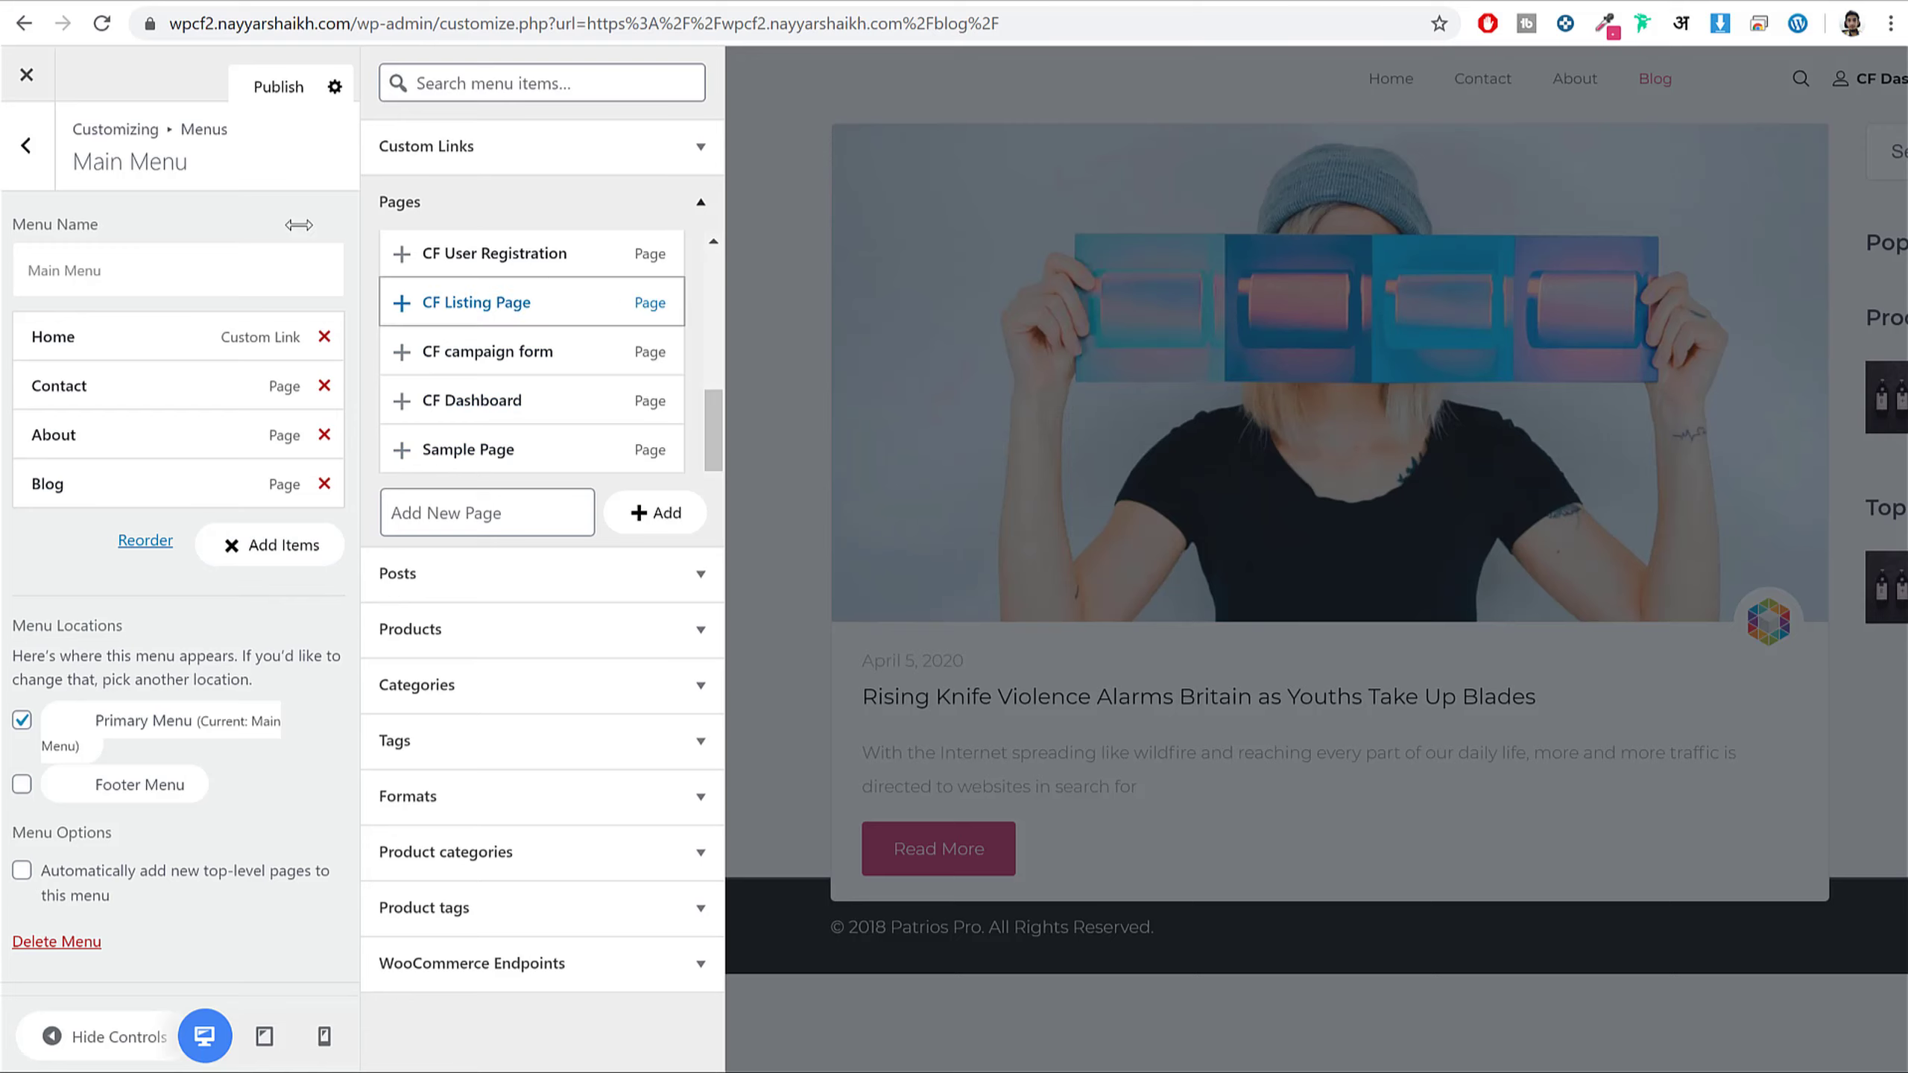
pyautogui.click(274, 94)
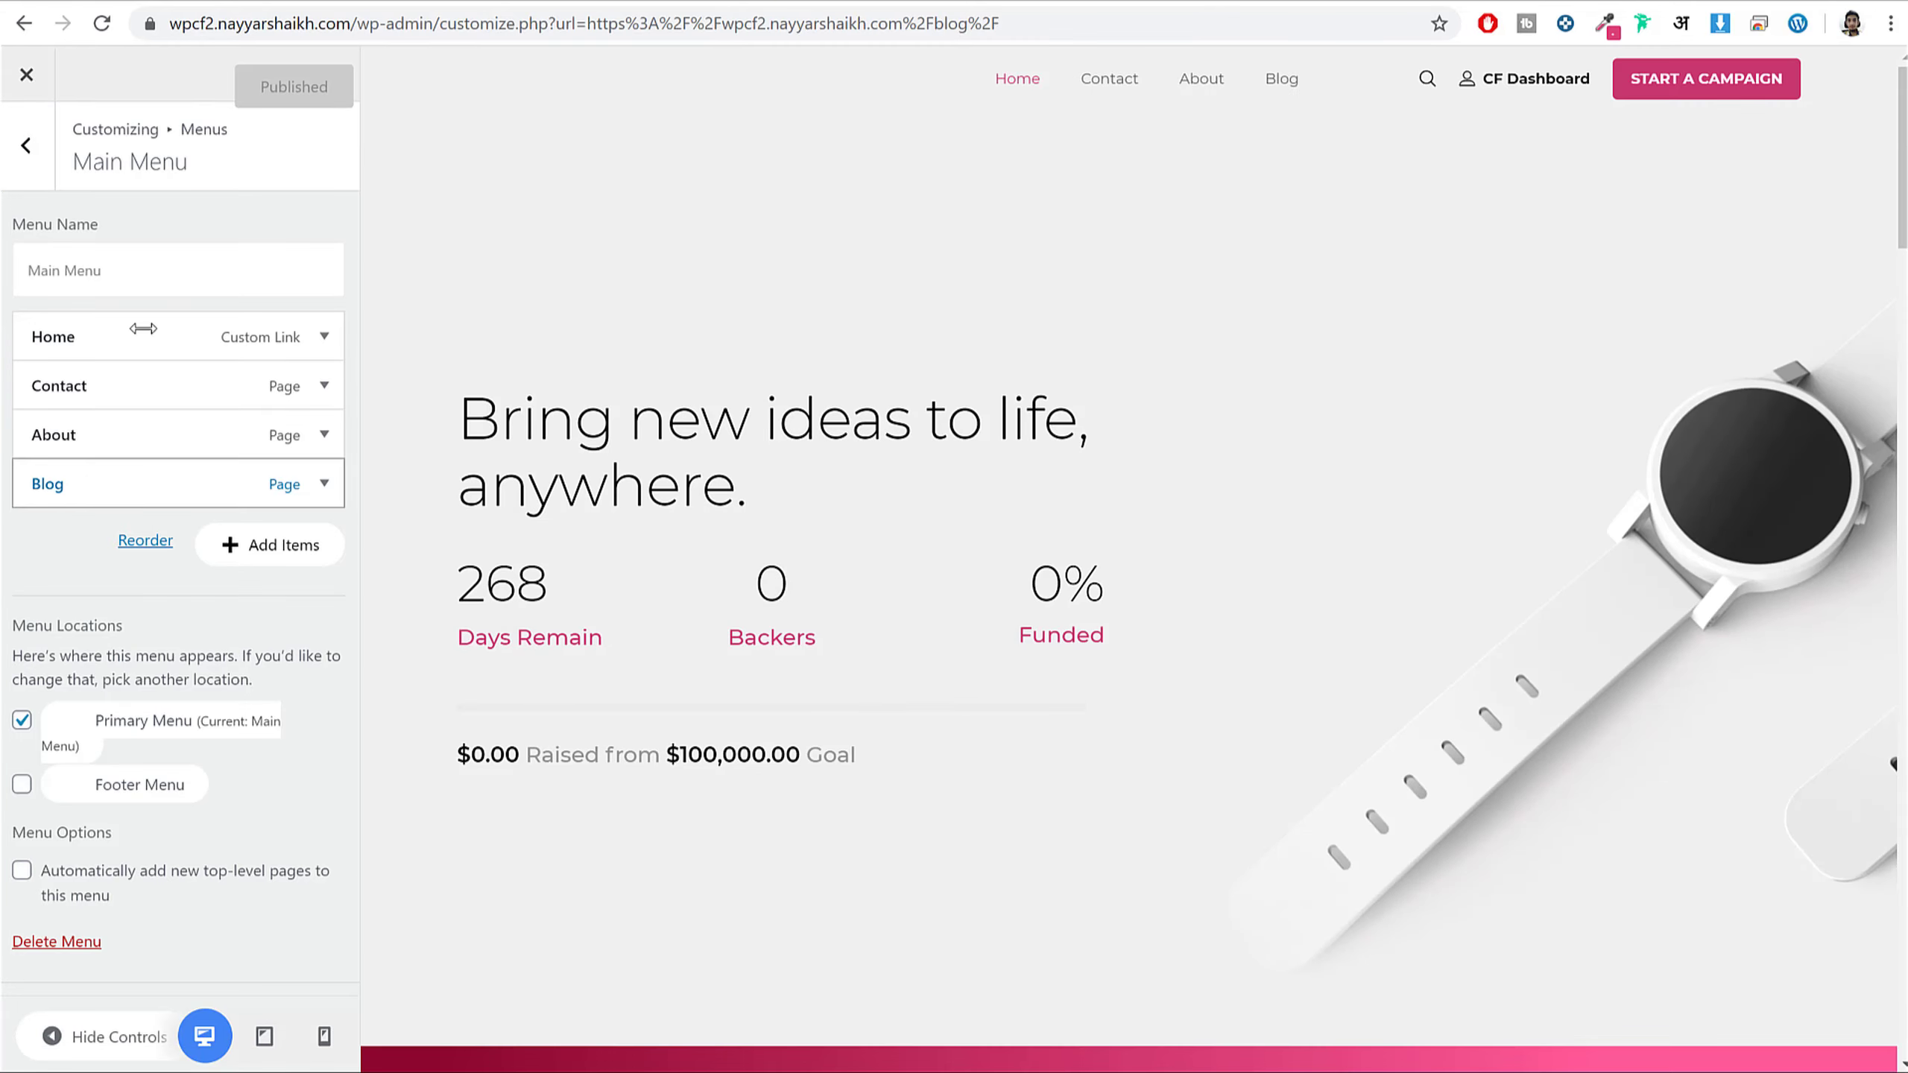
# - Set the Header Bottom Padding to 08 in the Header Settings of Patrios Options
pyautogui.click(30, 144)
pyautogui.click(25, 144)
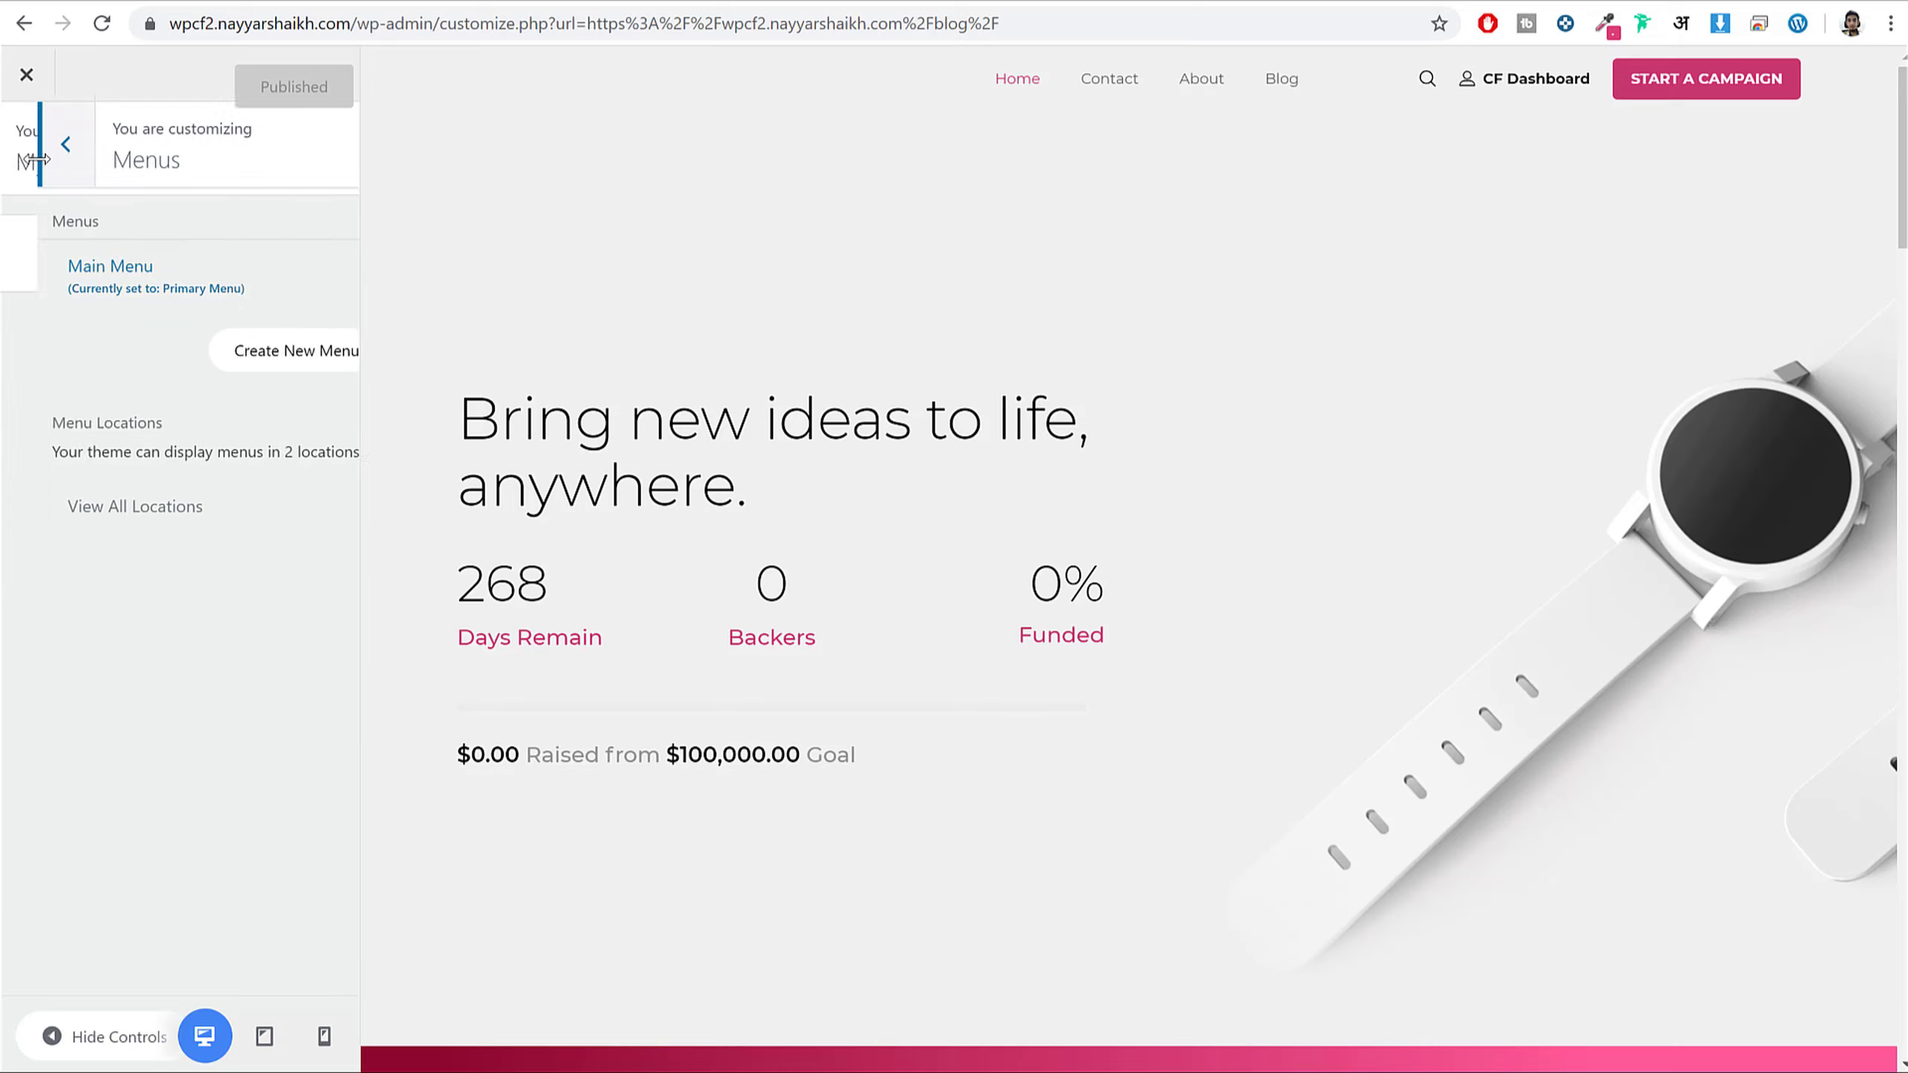
pyautogui.click(105, 368)
pyautogui.click(14, 148)
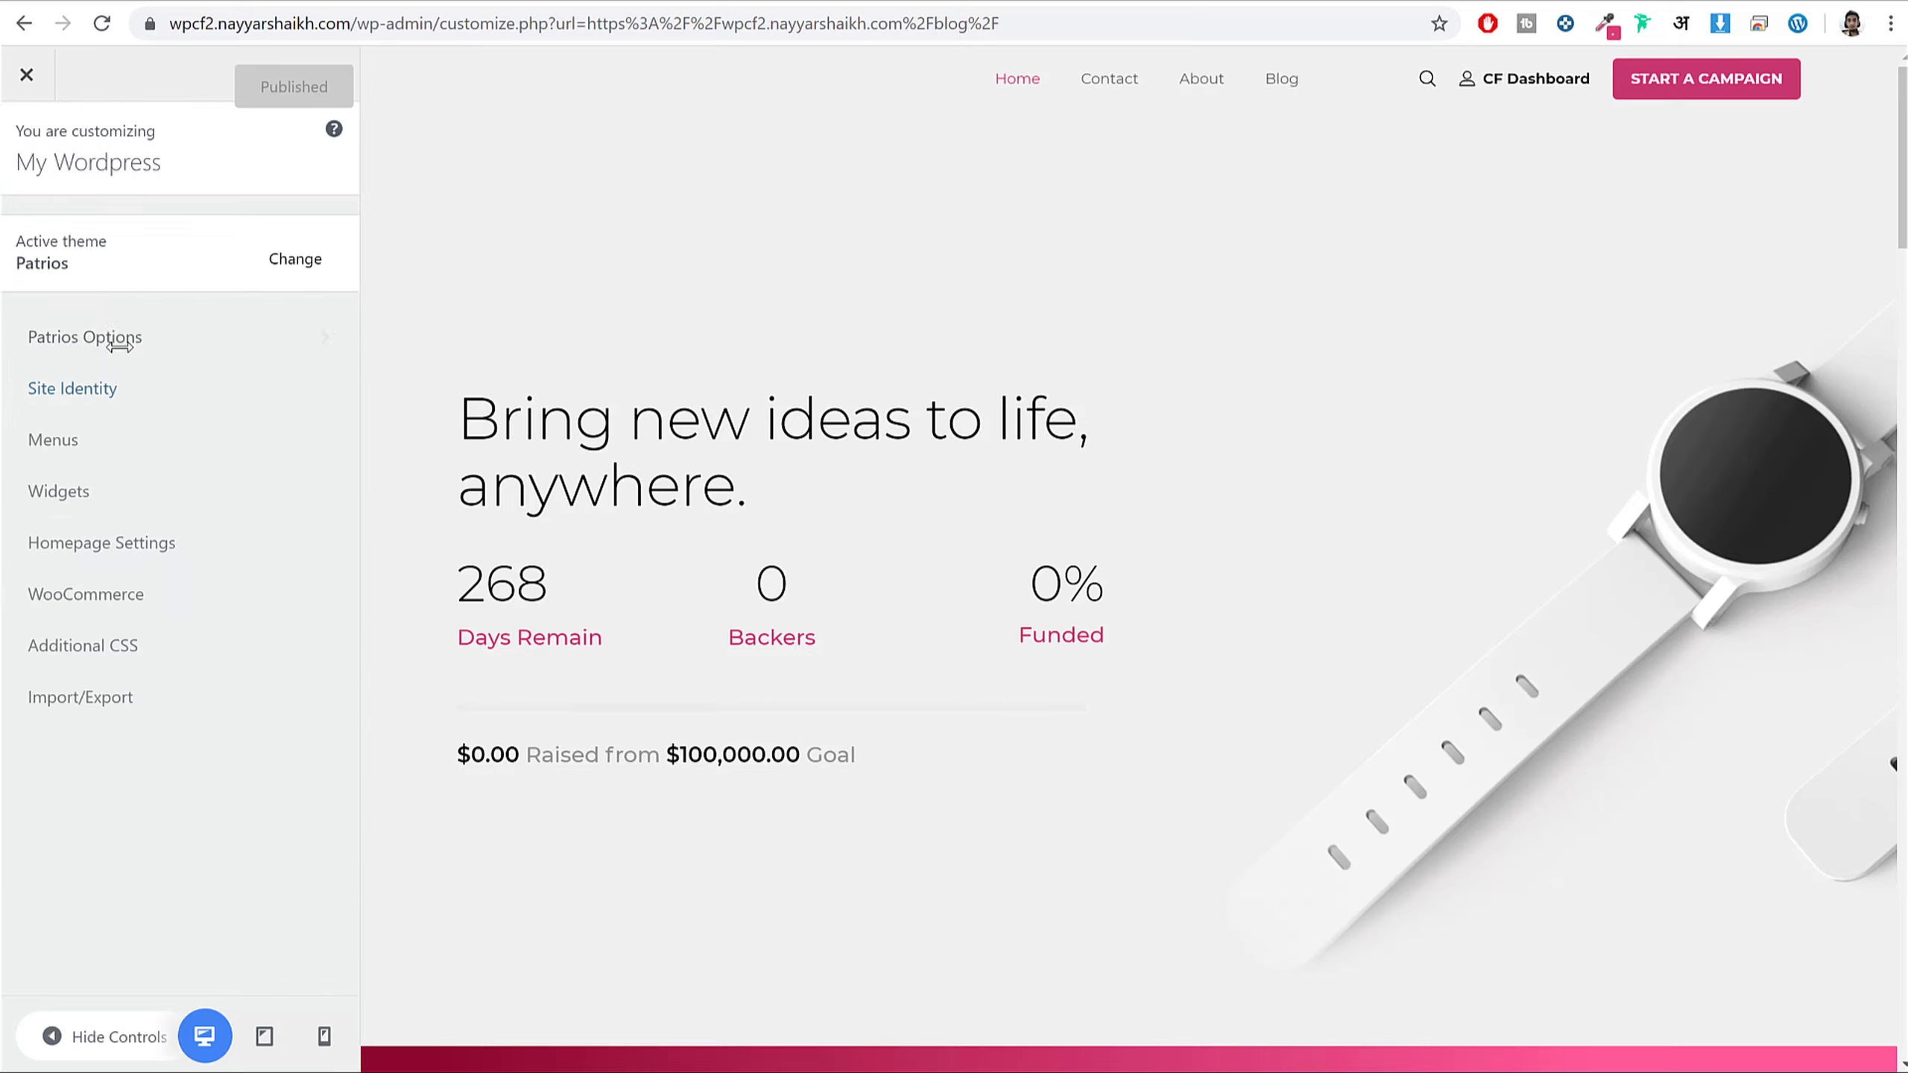
pyautogui.click(111, 337)
pyautogui.click(112, 235)
pyautogui.scroll(-2, 228, 577)
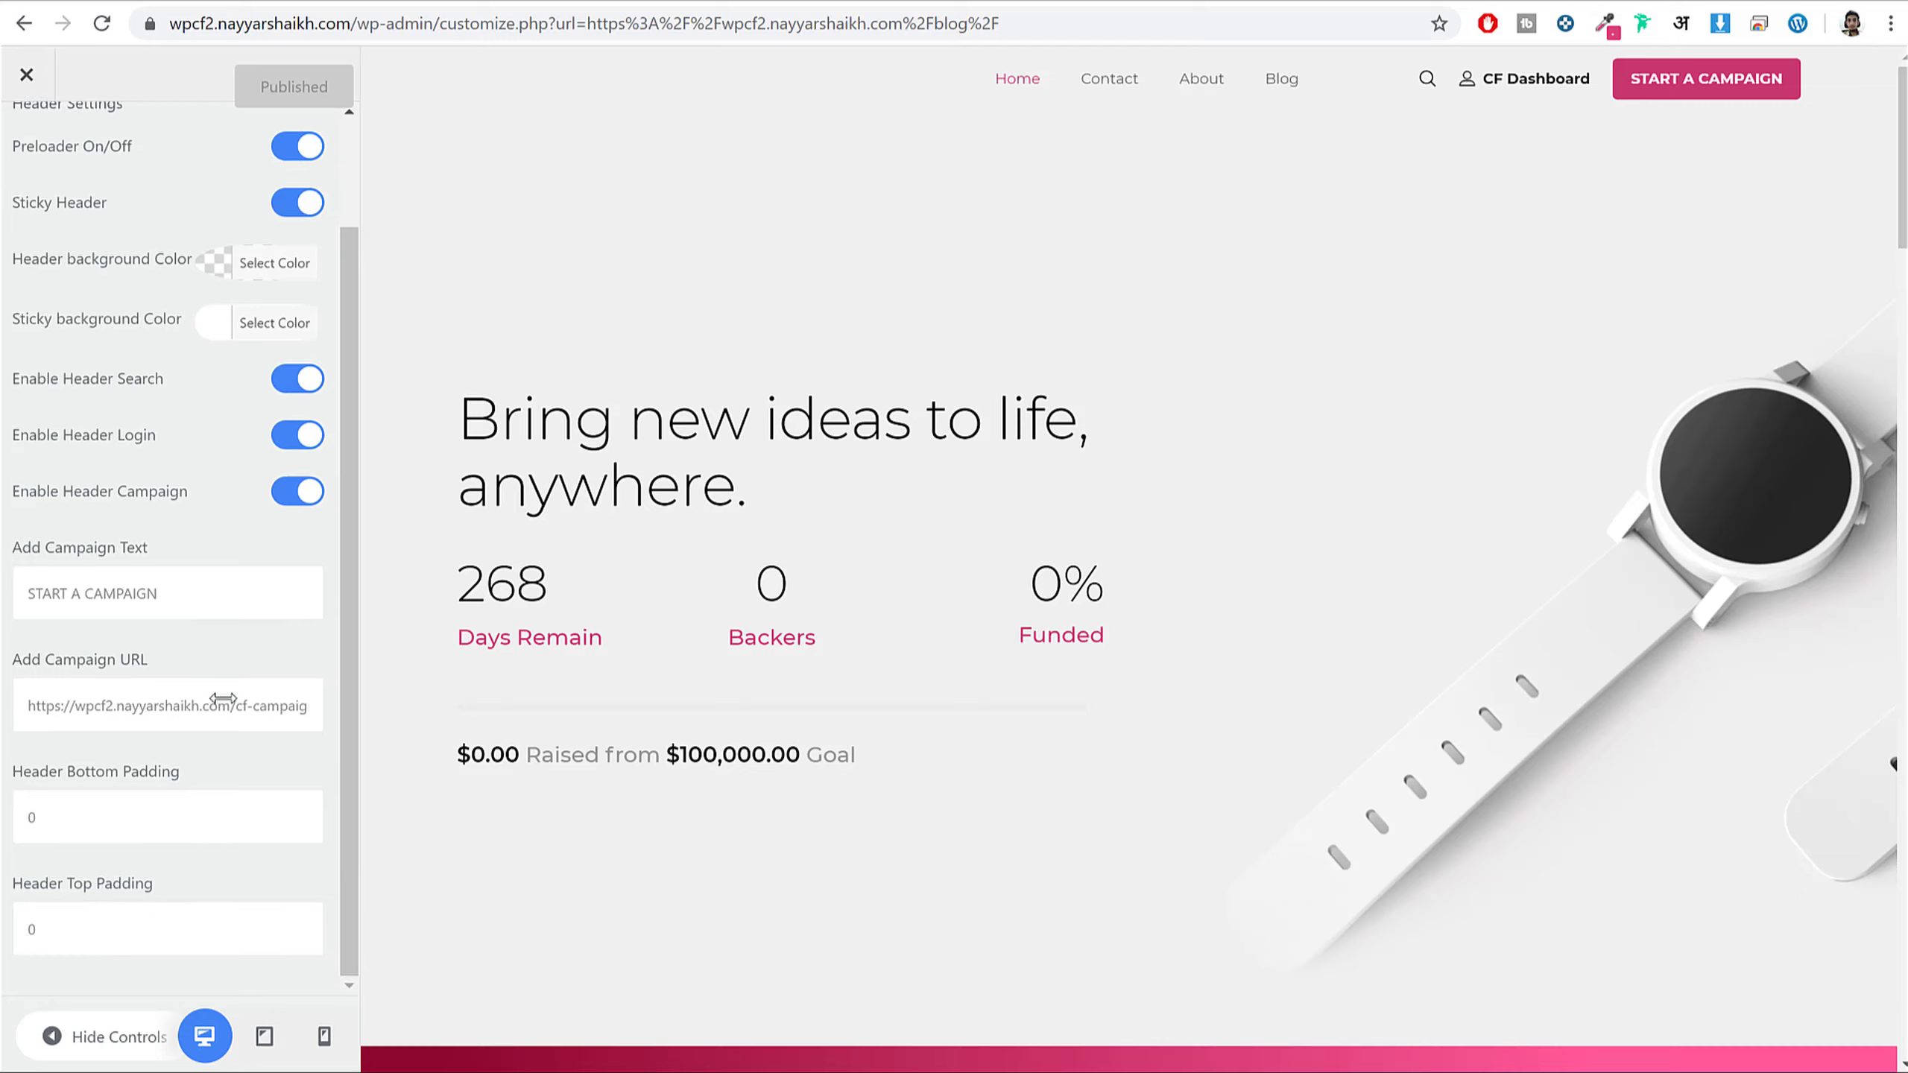
pyautogui.moveTo(86, 813); pyautogui.dragTo(8, 811)
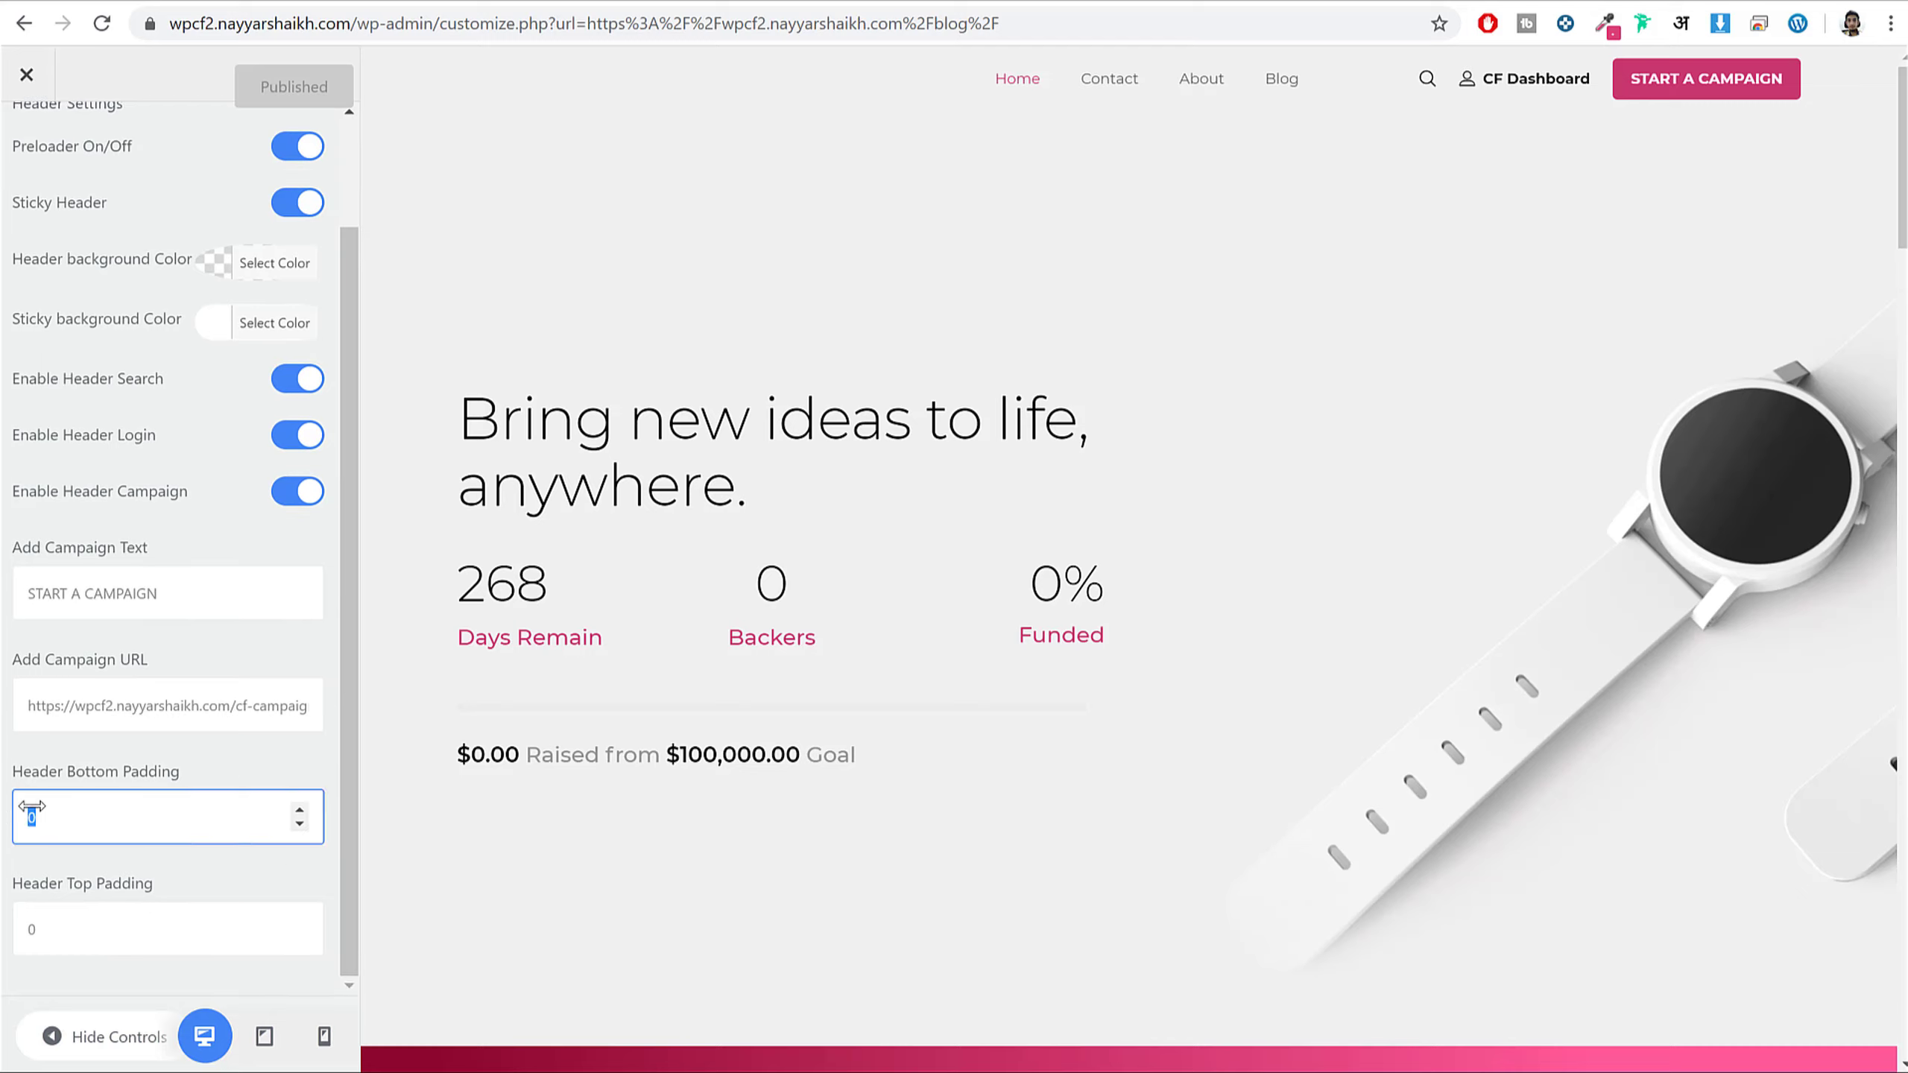
pyautogui.moveTo(45, 763); pyautogui.dragTo(175, 761)
pyautogui.click(113, 830)
pyautogui.write('8')
# - Set the Header Top Padding to 16 and publish the header changes
pyautogui.press('Tab')
pyautogui.write('1')
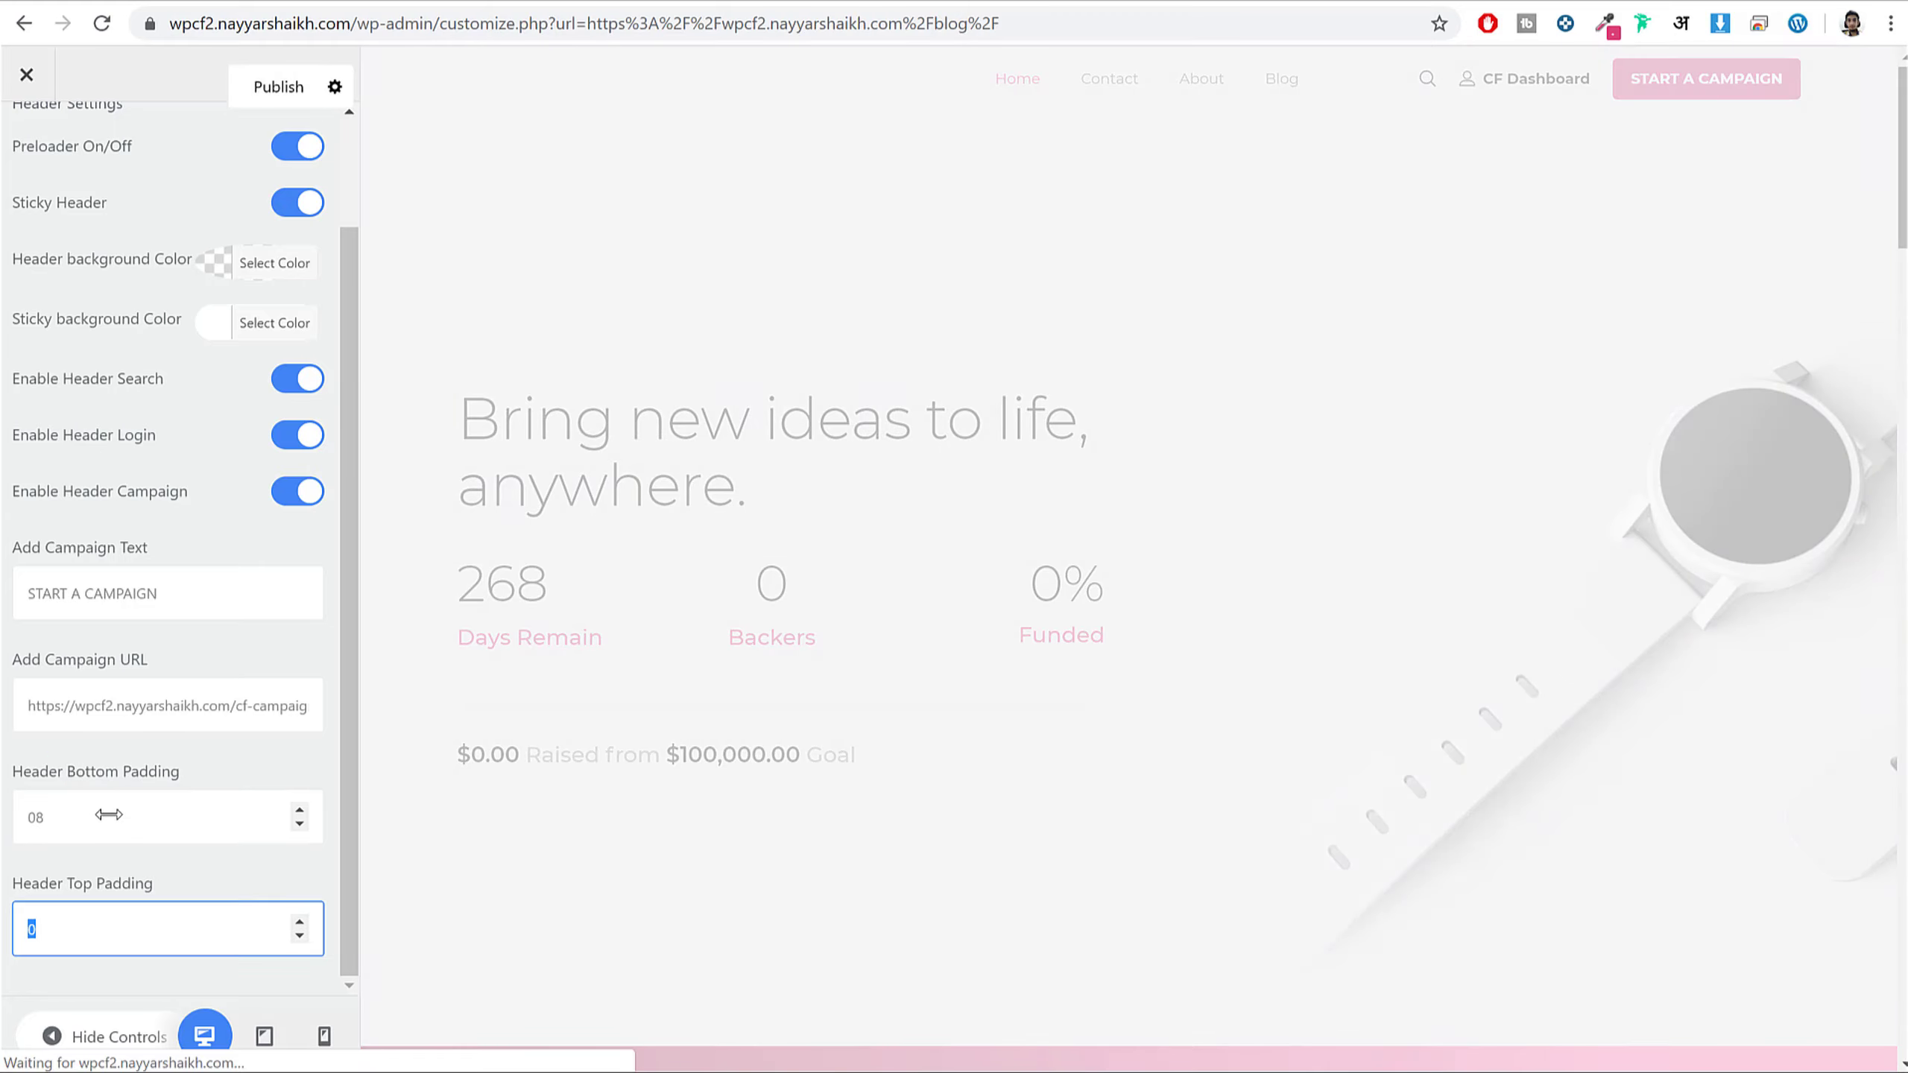
pyautogui.write('6')
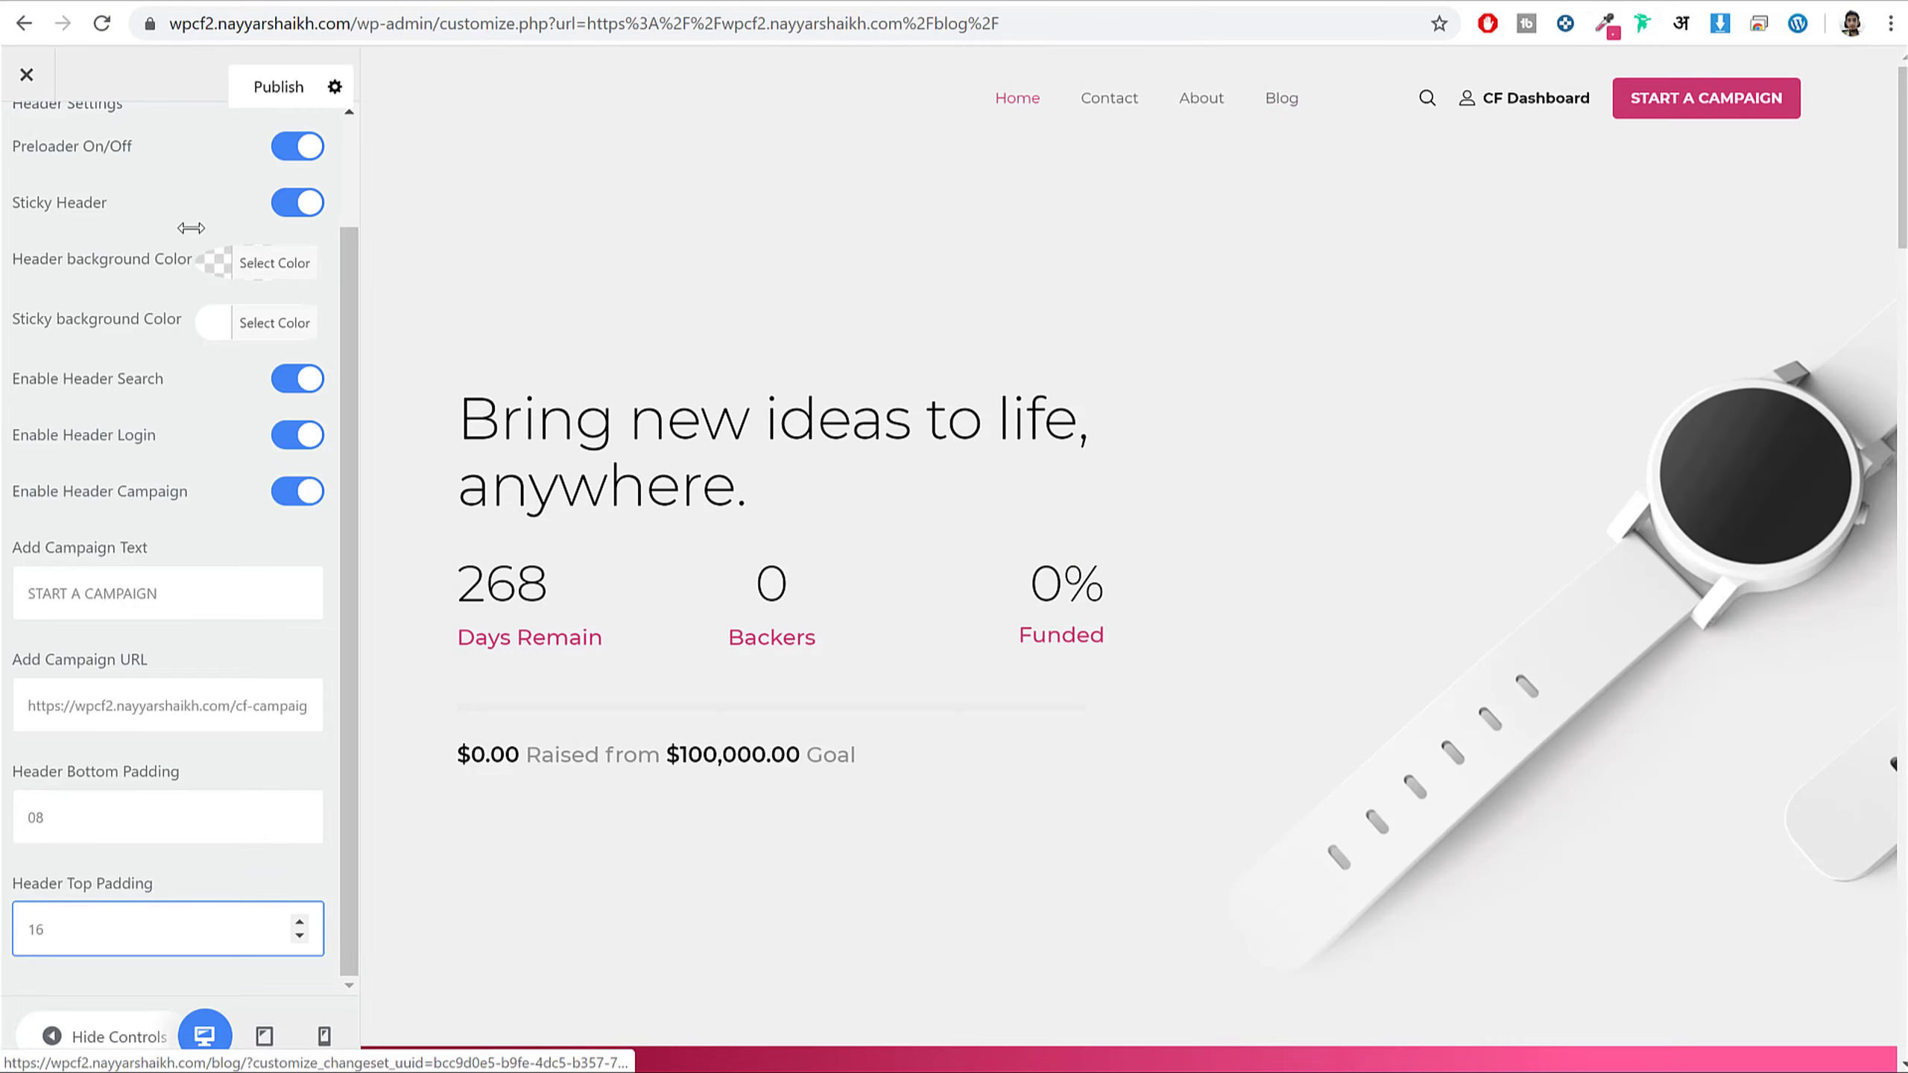
pyautogui.click(252, 91)
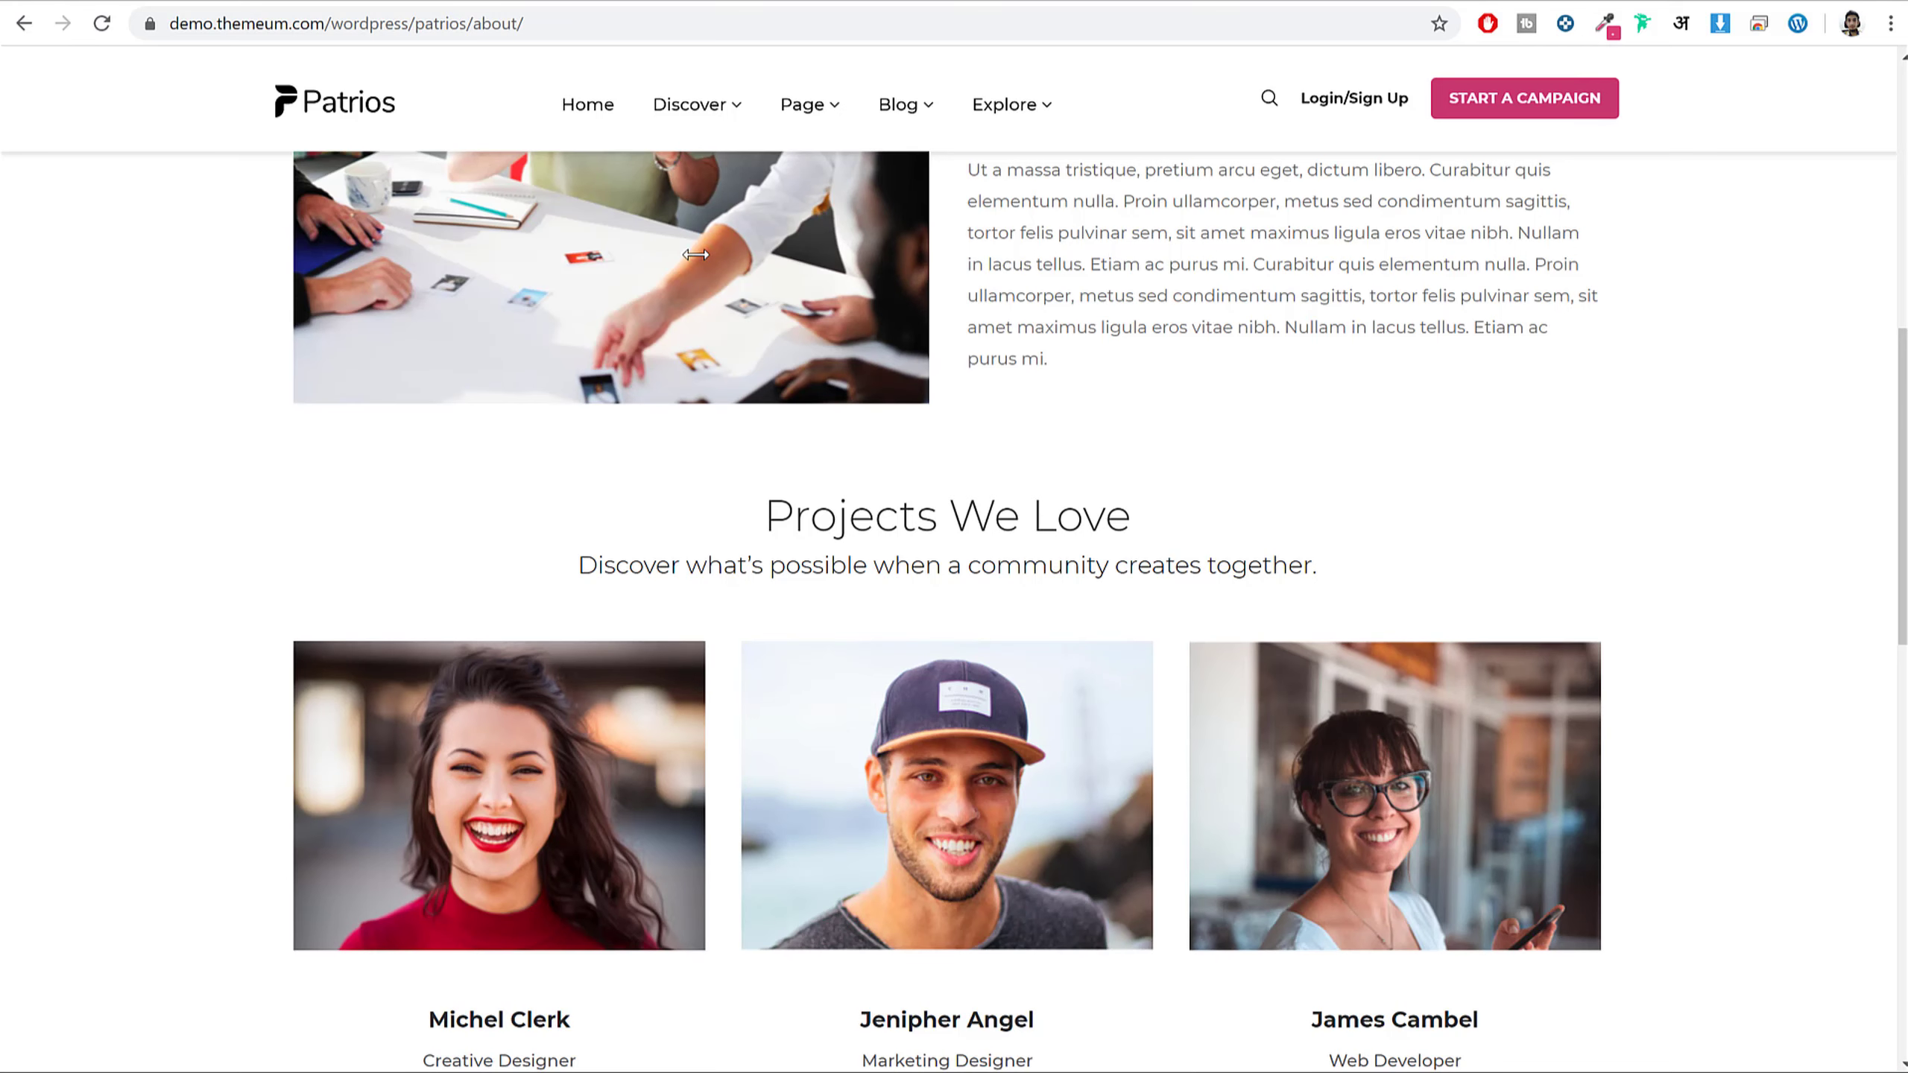
# - Open the customizer's Widgets section and compare the site's homepage footer with the footer columns of the Patrios demo
pyautogui.scroll(-15, 1076, 669)
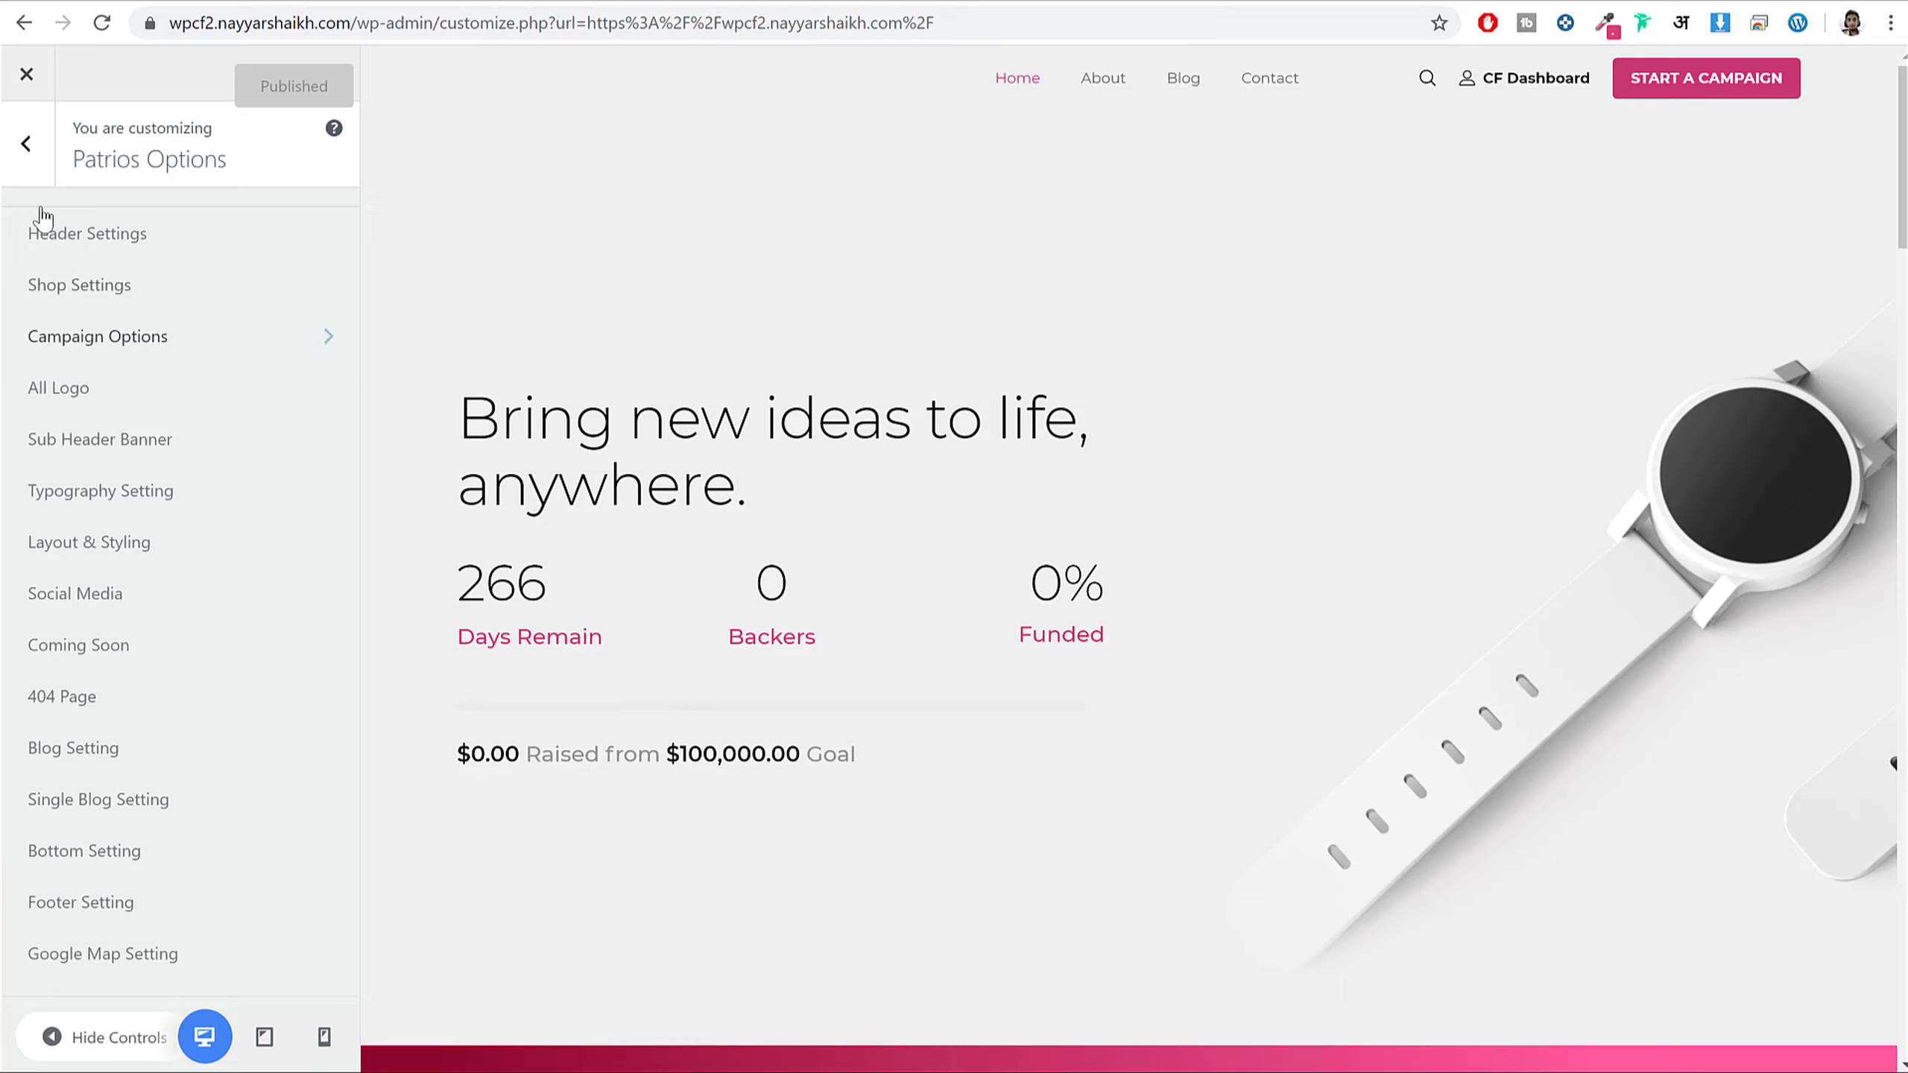
pyautogui.click(36, 171)
pyautogui.click(132, 505)
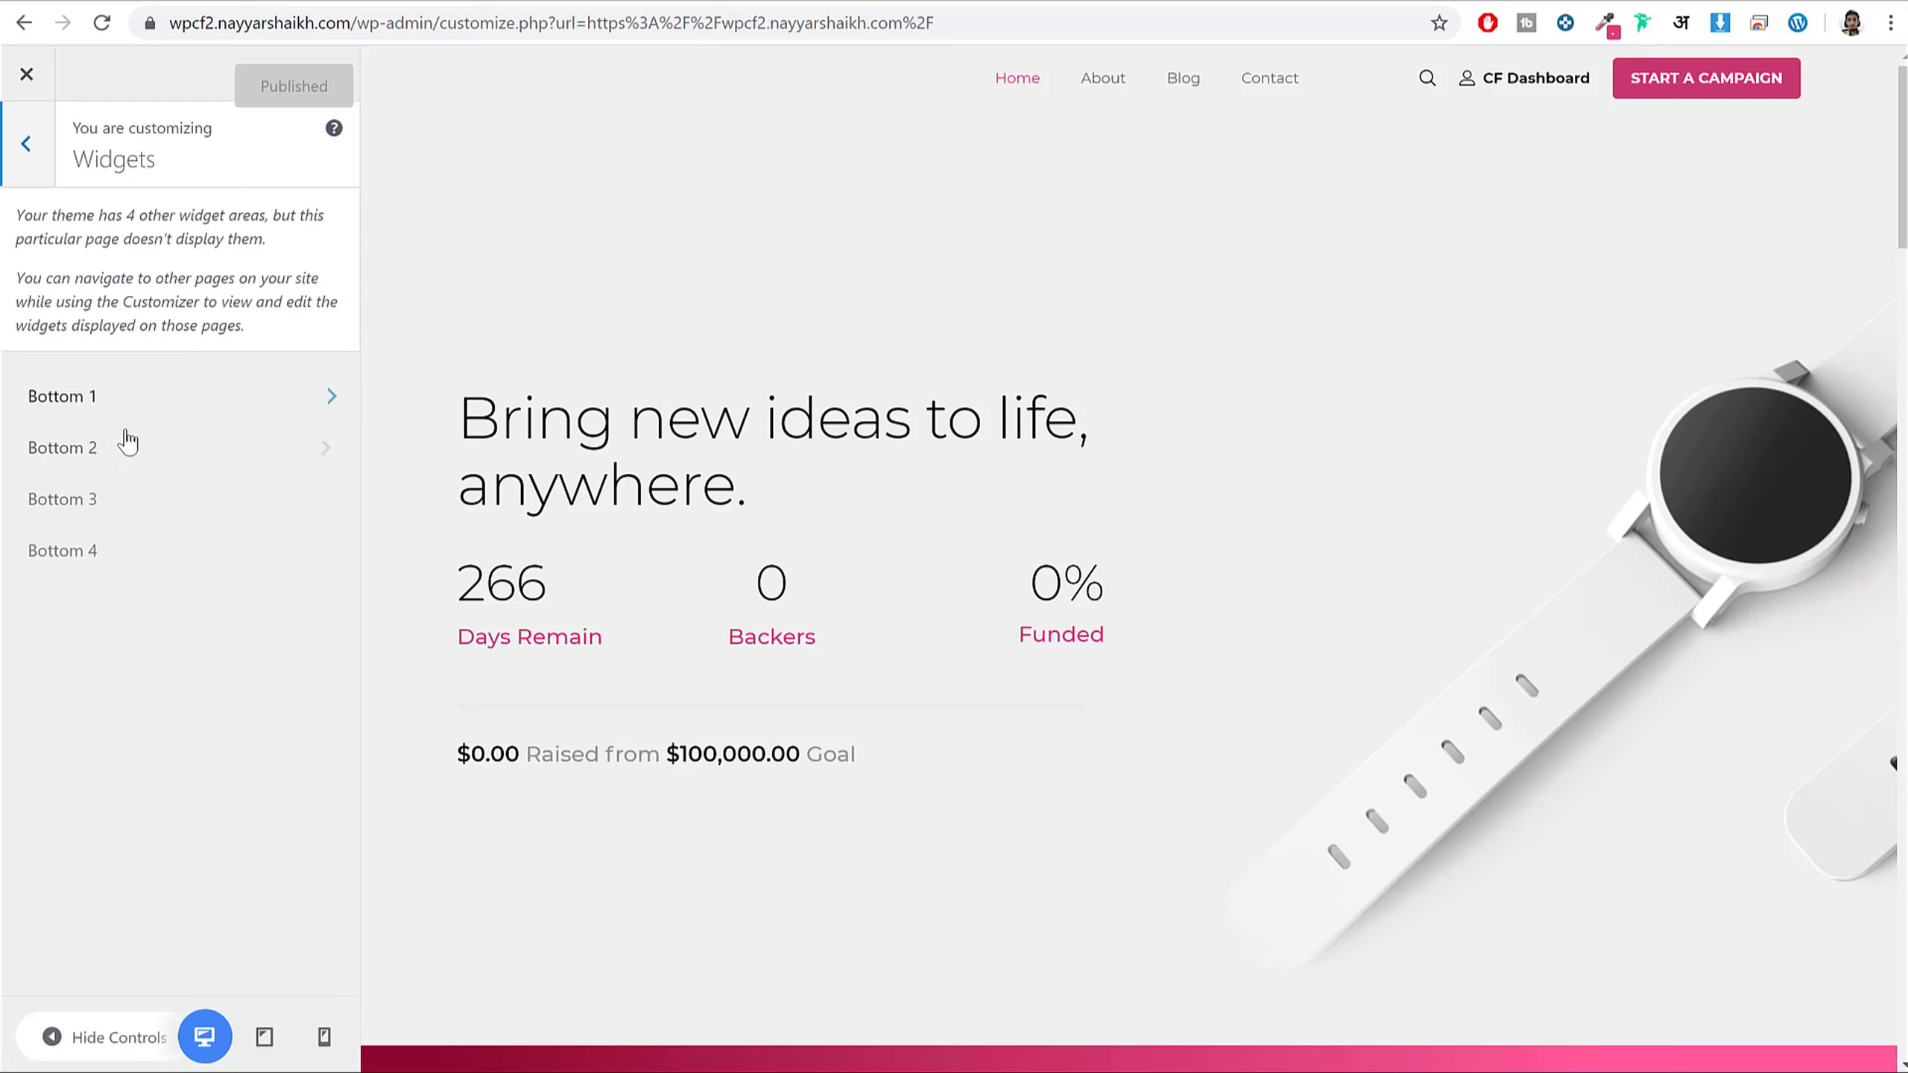
pyautogui.scroll(-15, 1237, 648)
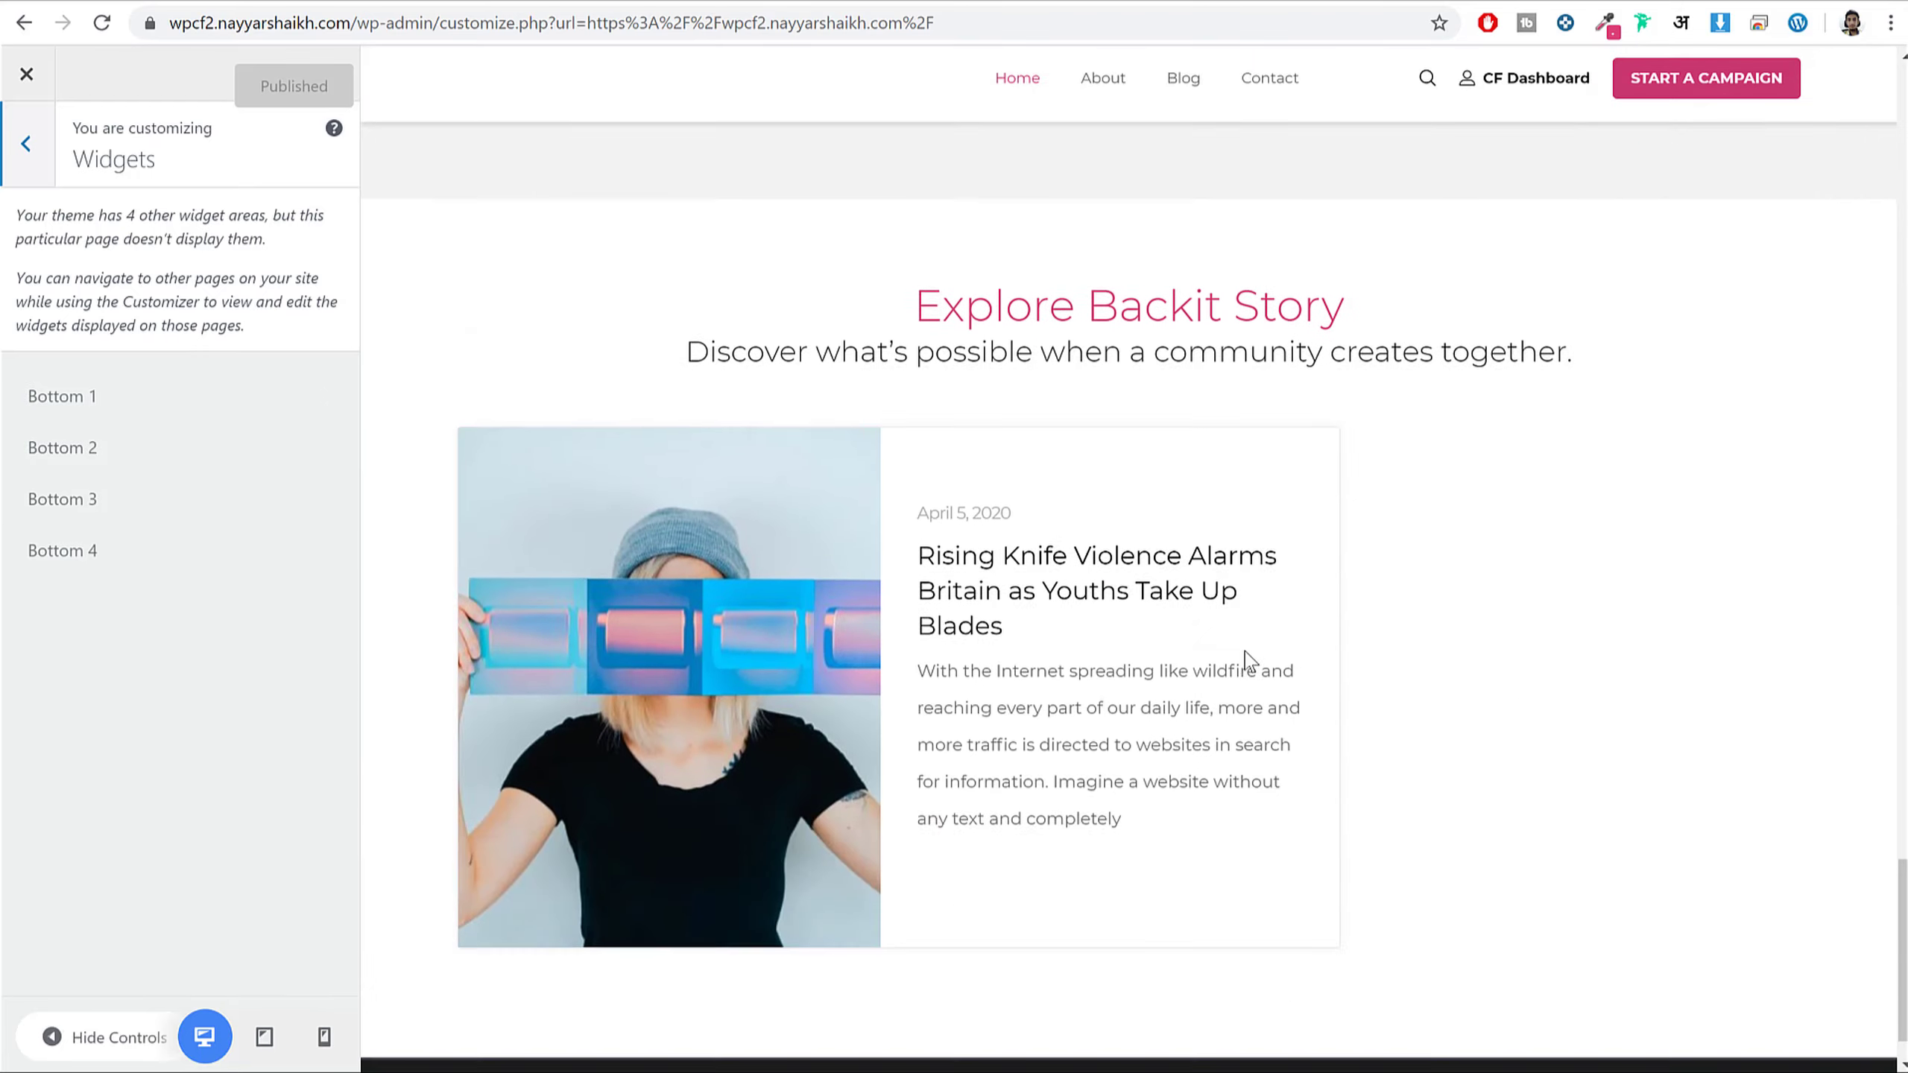
pyautogui.scroll(-1, 1246, 652)
pyautogui.click(395, 3)
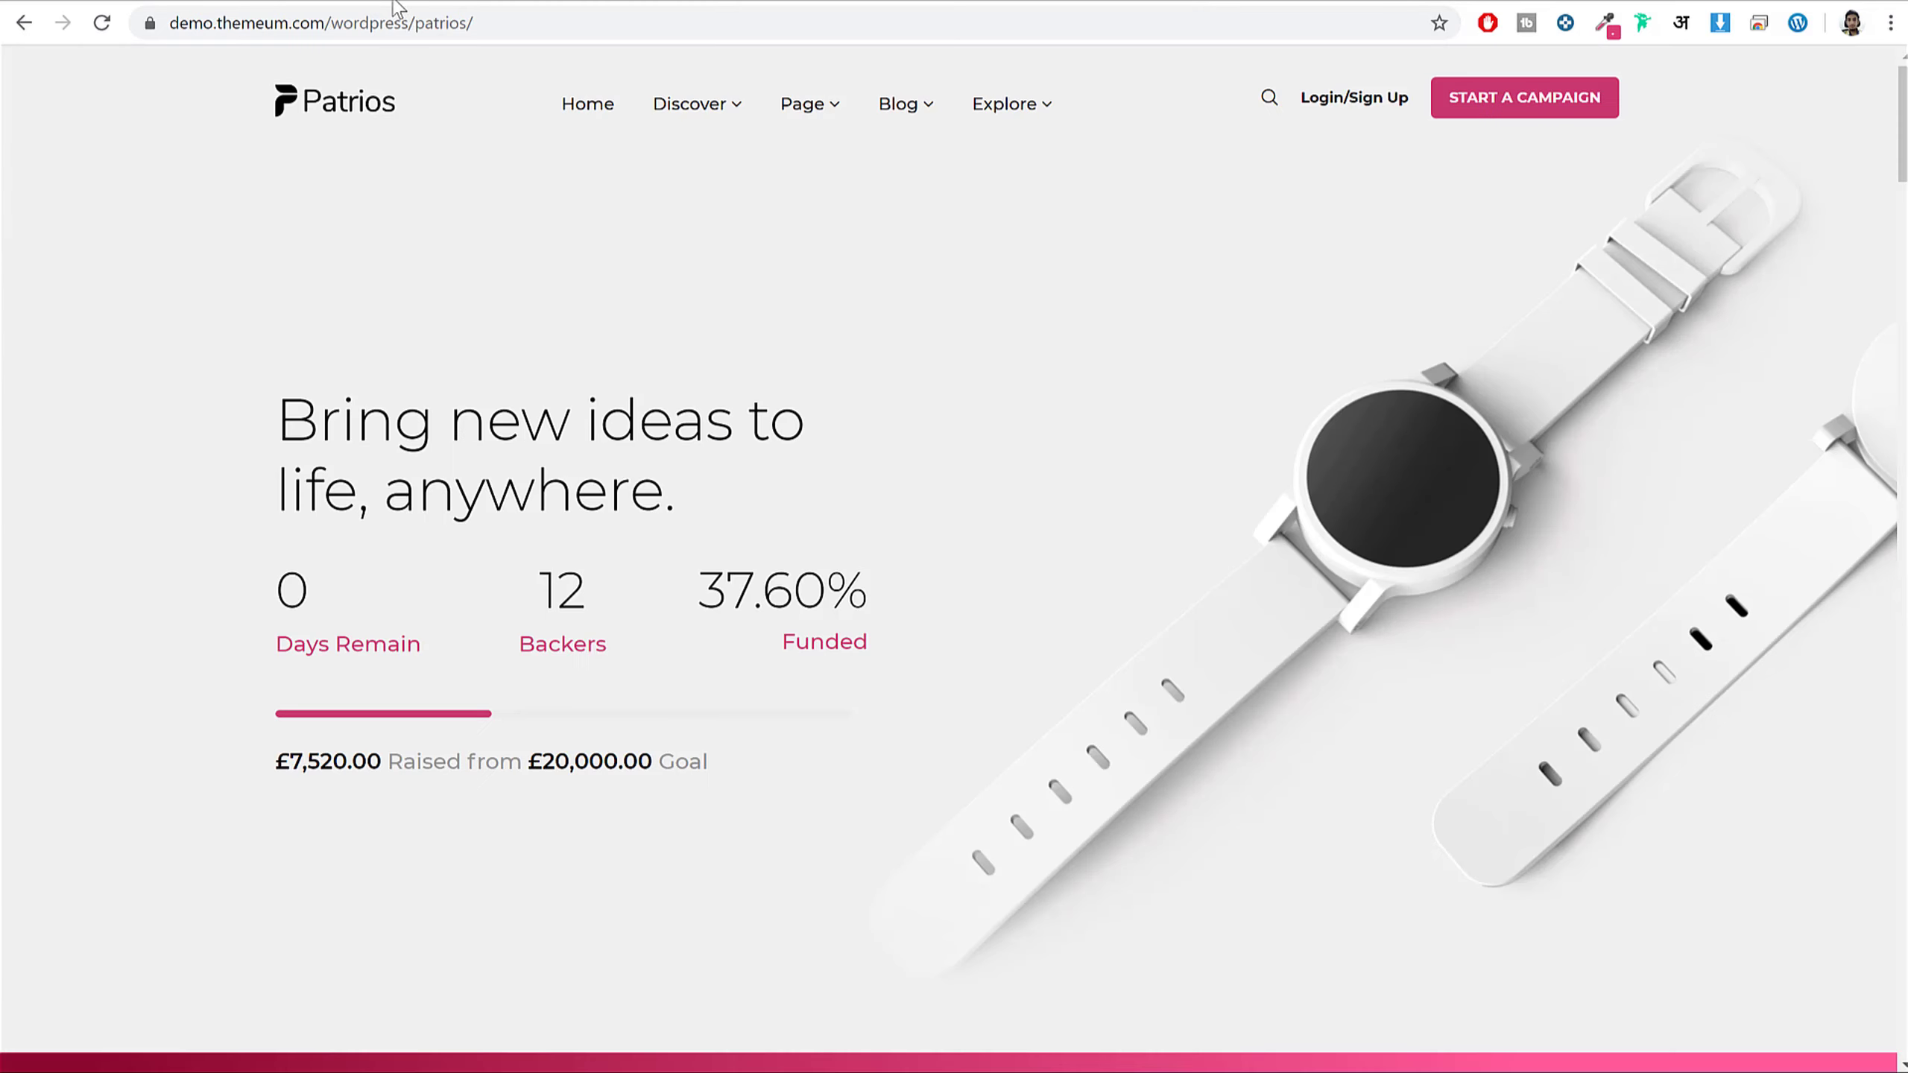
pyautogui.click(154, 4)
pyautogui.scroll(-5, 831, 369)
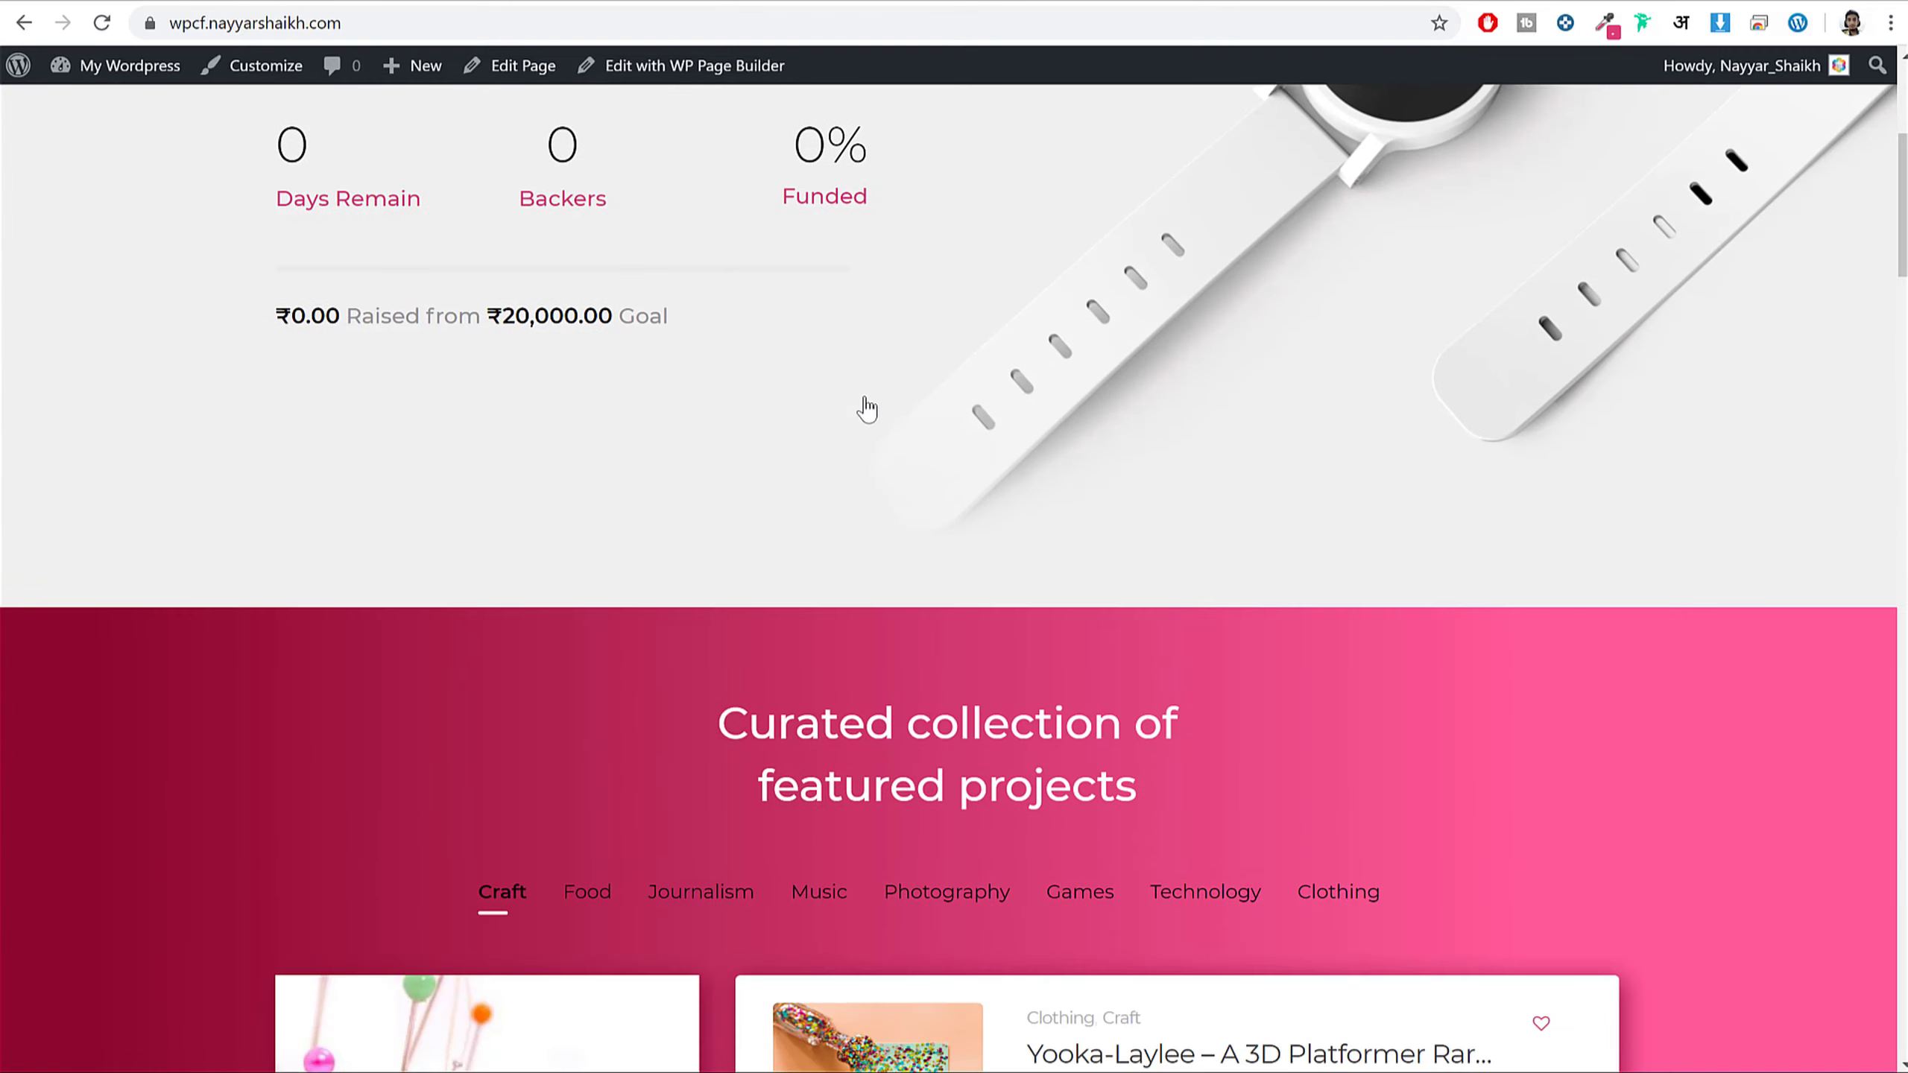
pyautogui.click(473, 4)
pyautogui.scroll(-20, 963, 680)
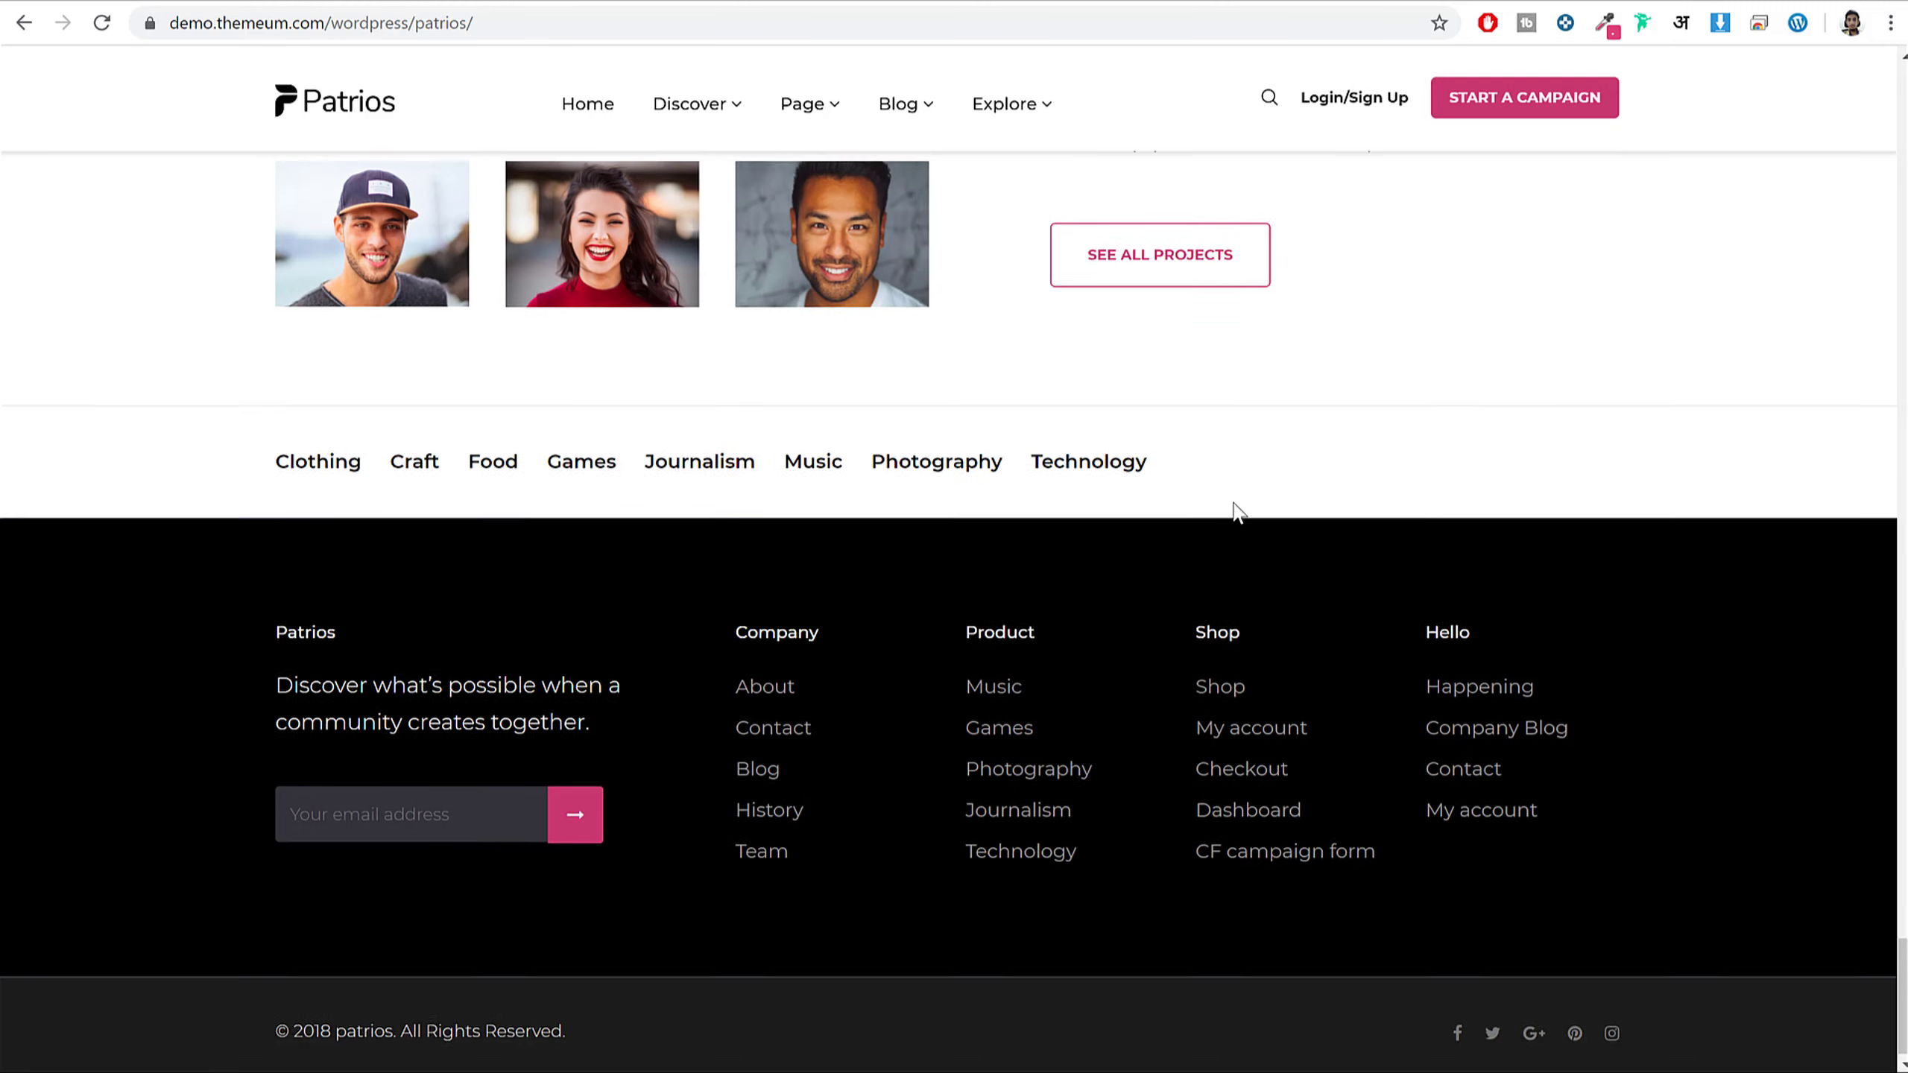
pyautogui.scroll(2, 1235, 511)
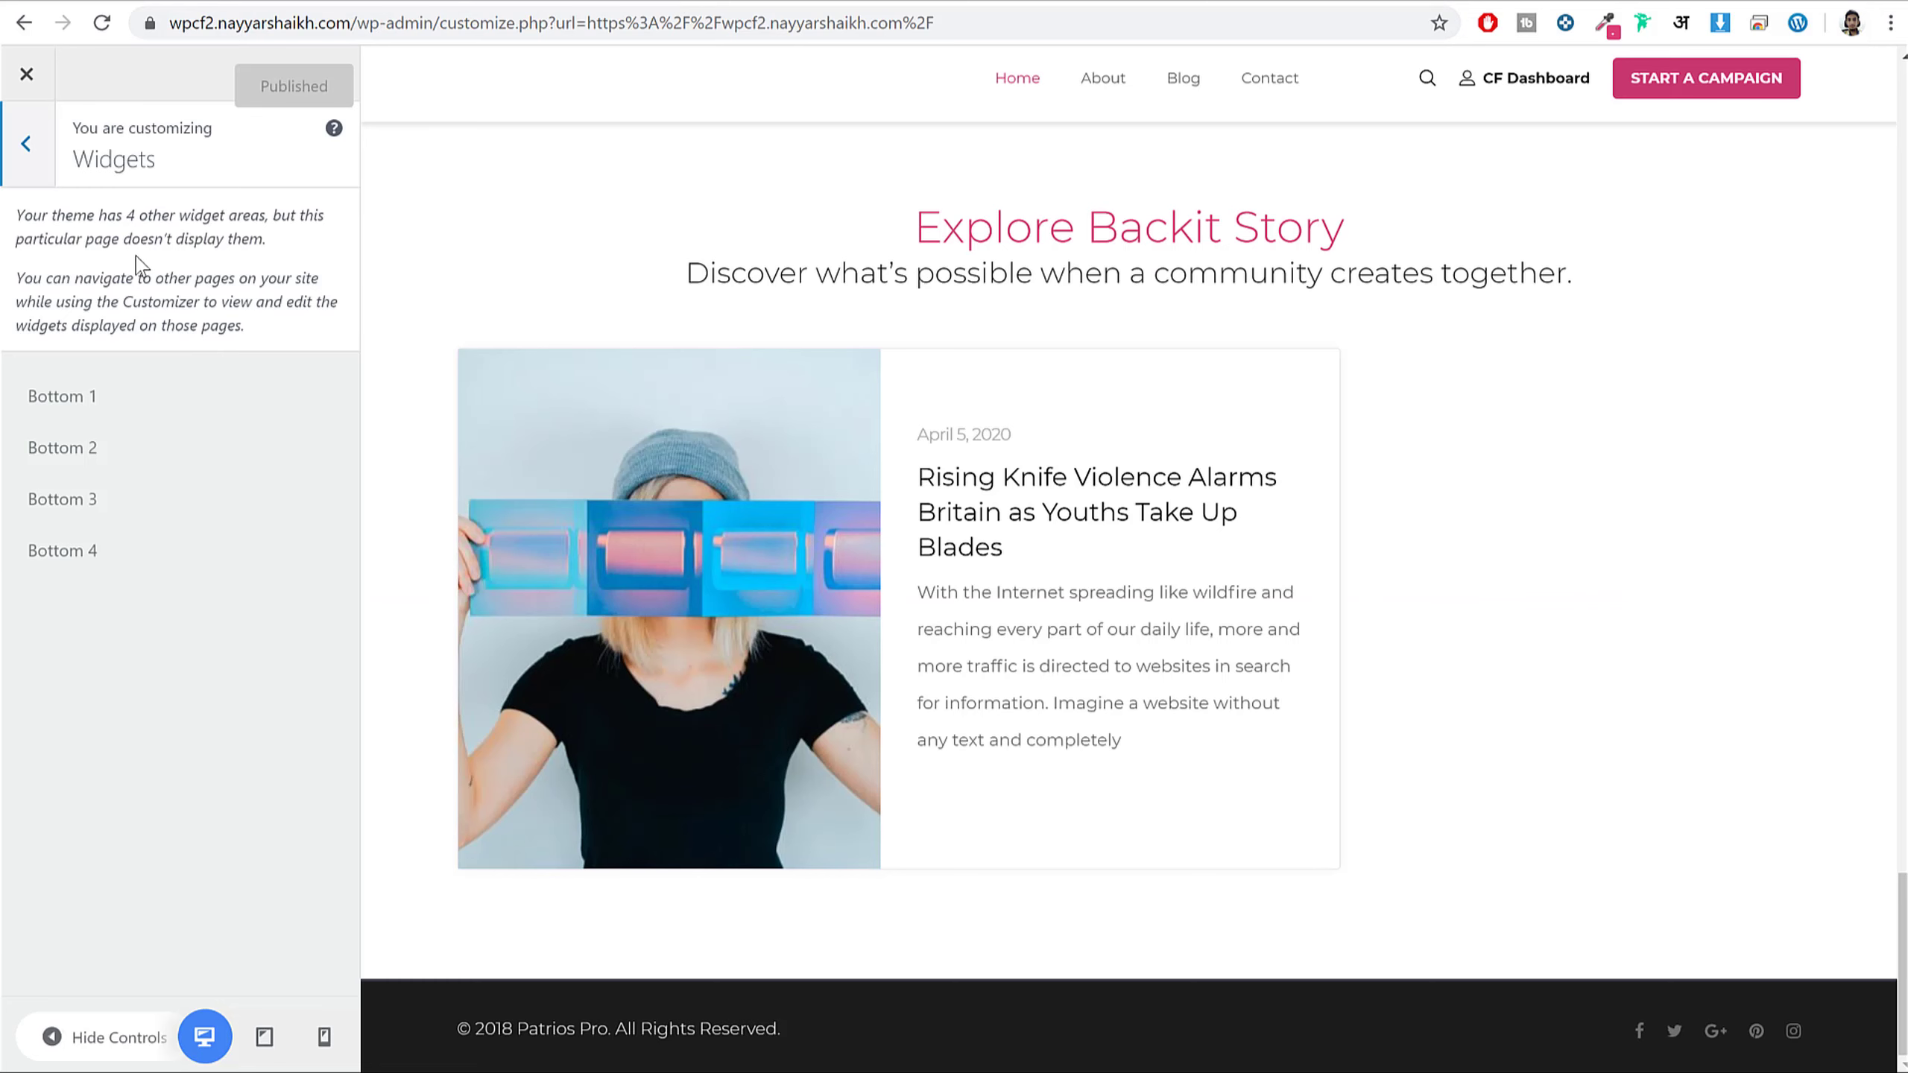
# - Create a new menu named Footer1 without assigning it to a menu location
pyautogui.click(35, 148)
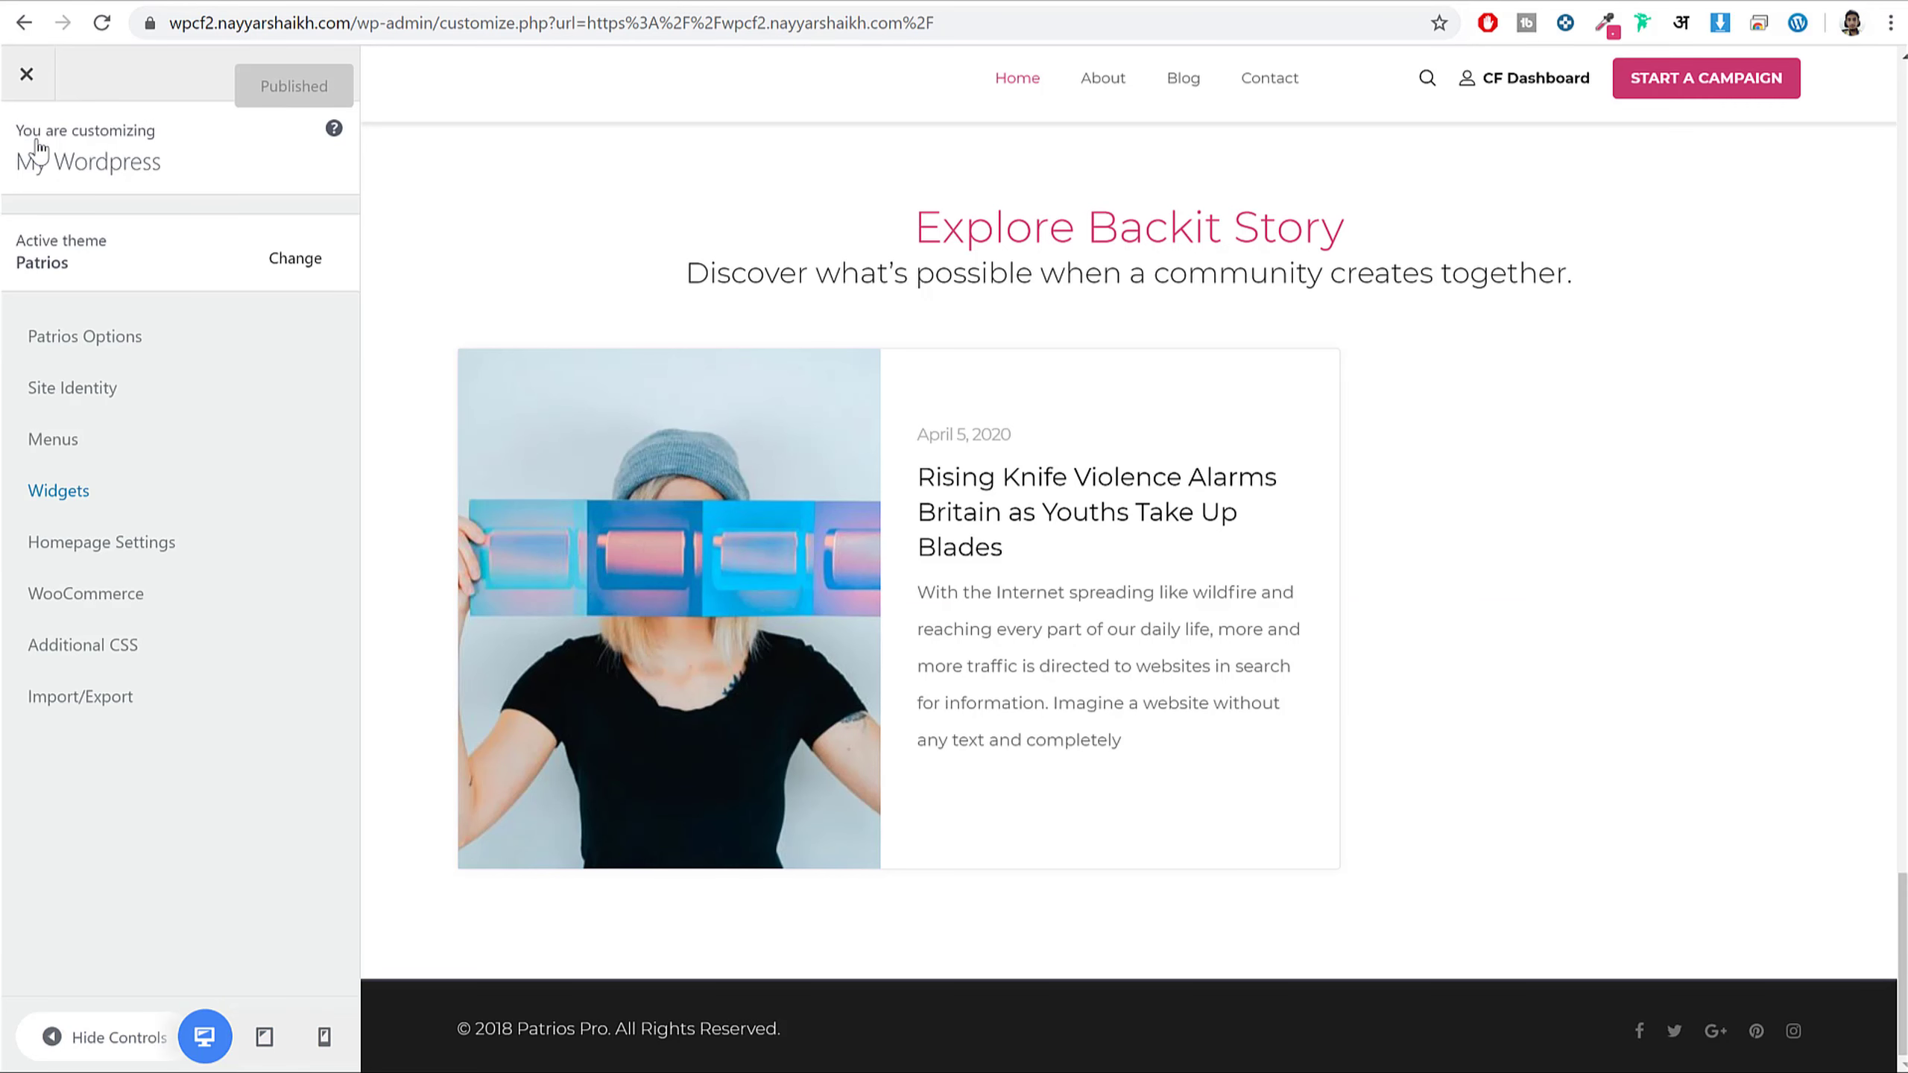
pyautogui.click(105, 442)
pyautogui.click(252, 353)
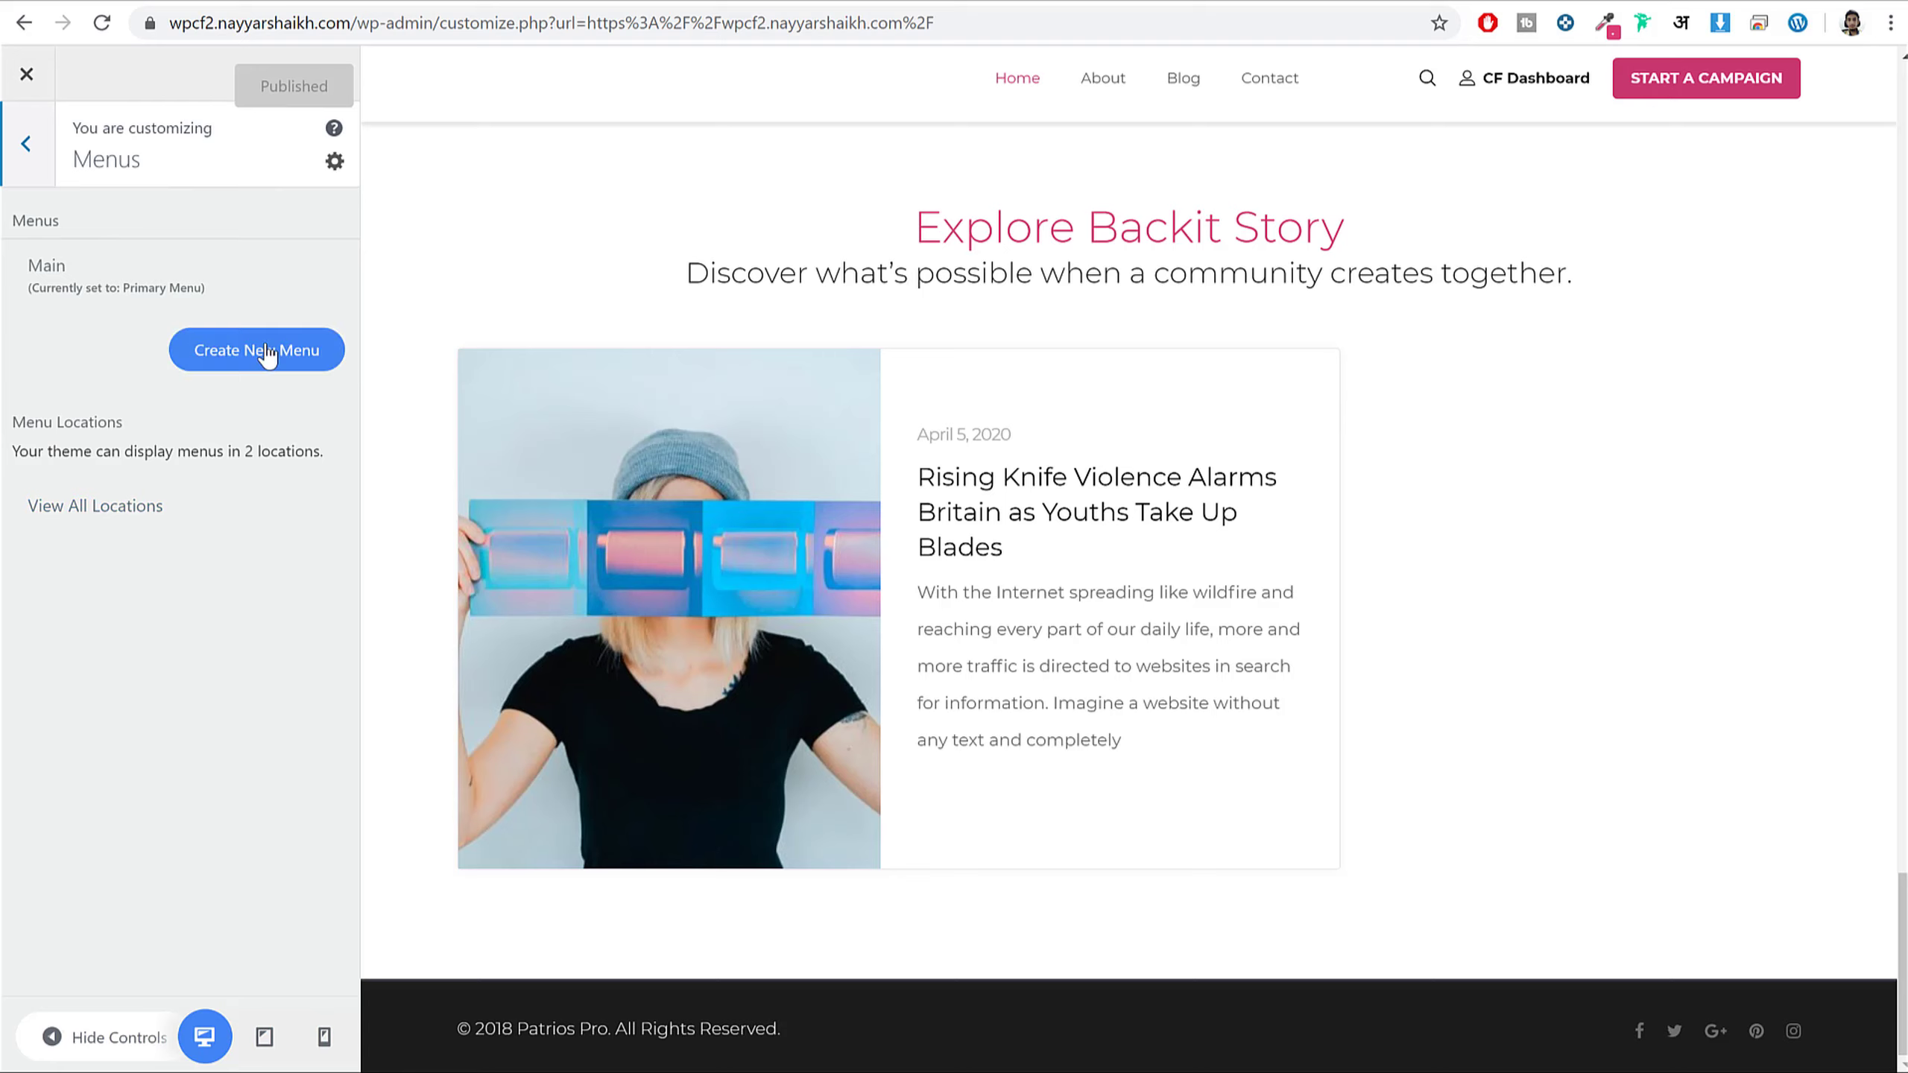
pyautogui.click(192, 276)
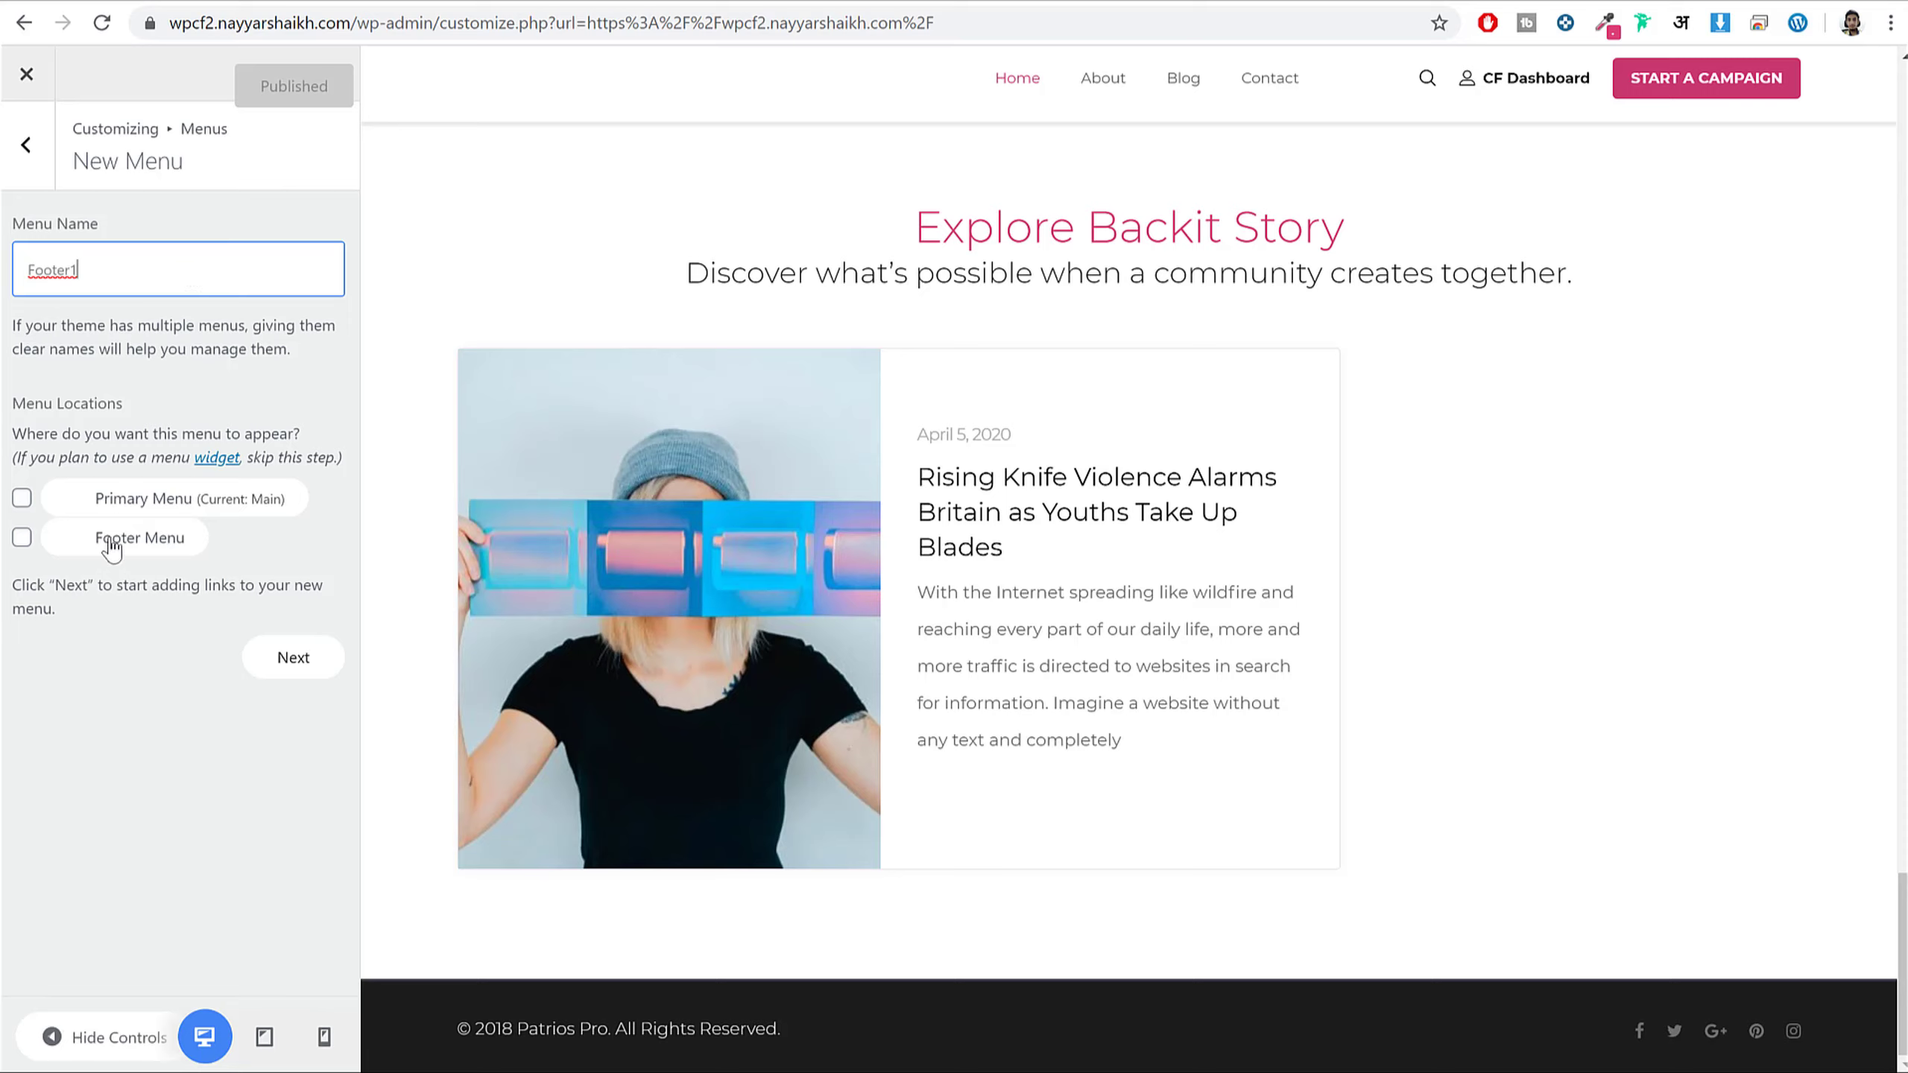
pyautogui.click(291, 657)
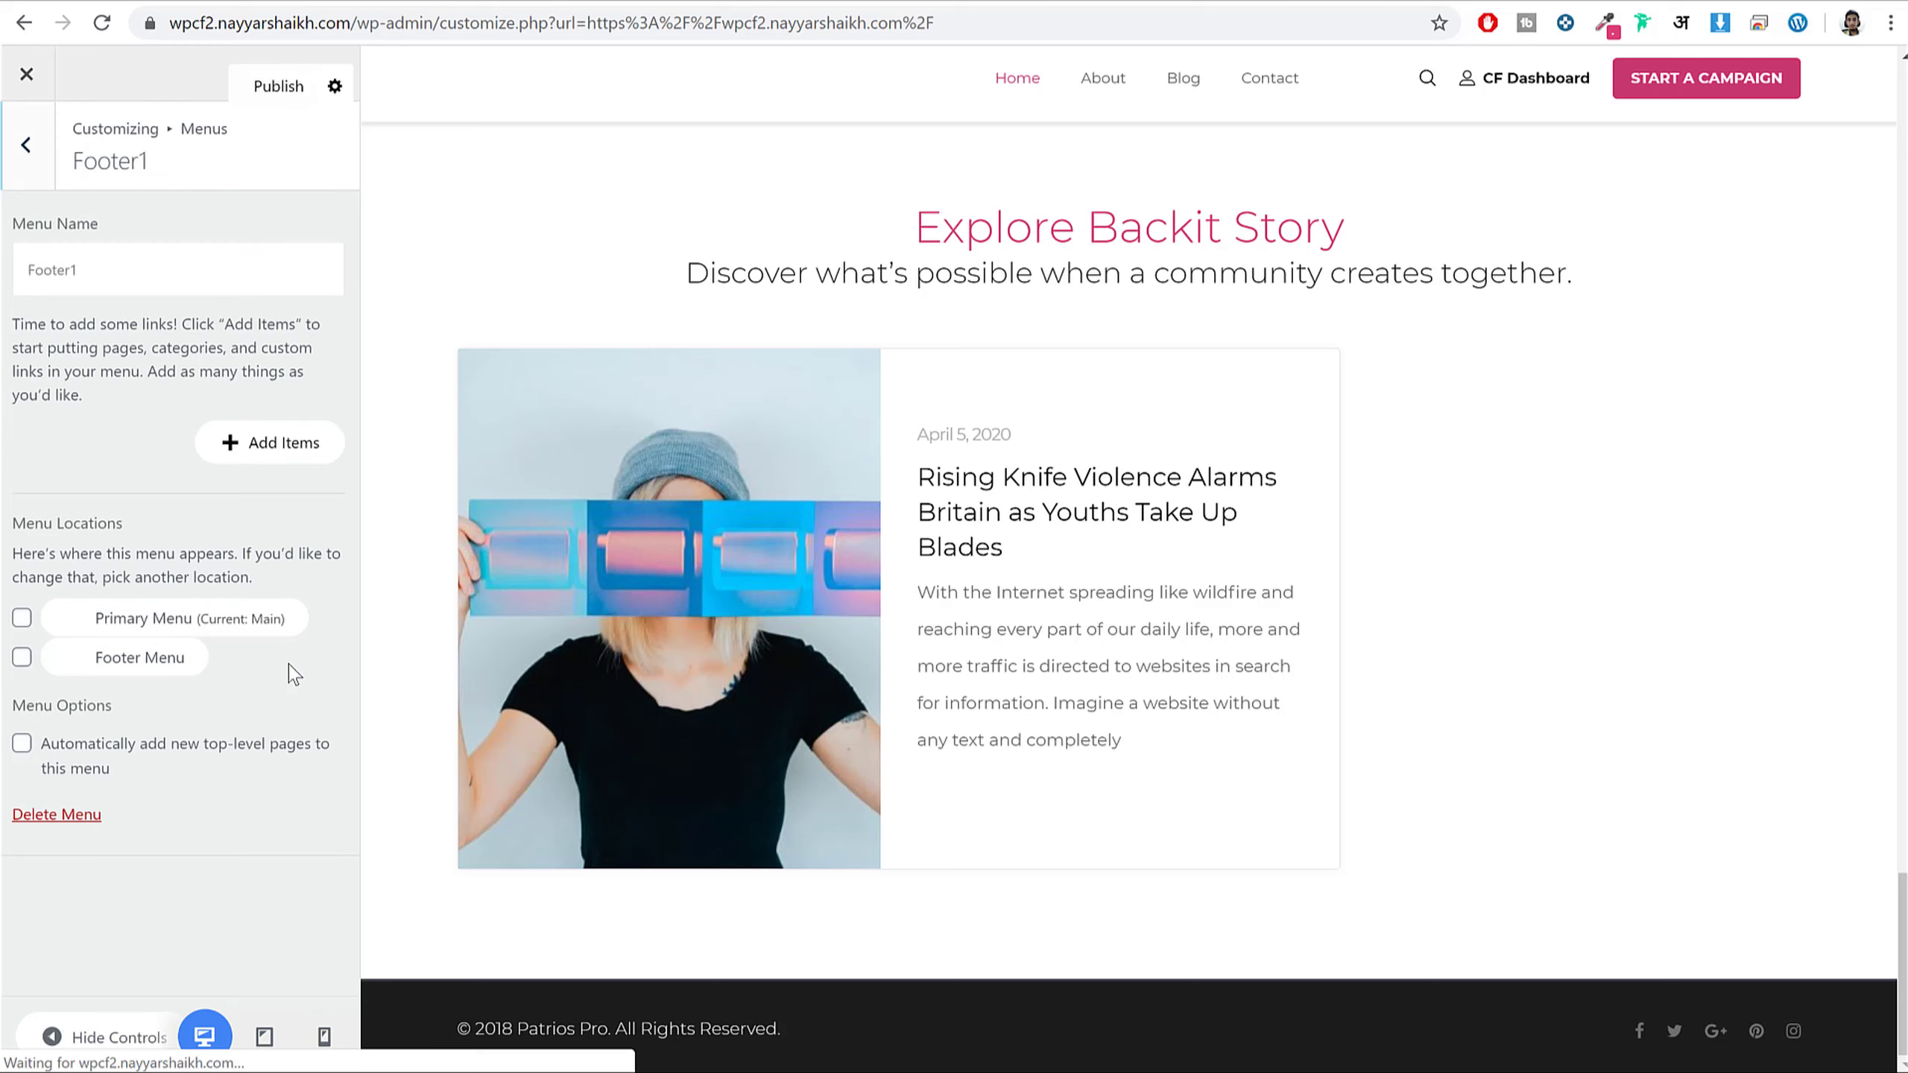
# - Add the CF User Registration, CF Listing Page, CF campaign form and CF Dashboard pages to Footer1 and publish
pyautogui.click(269, 449)
pyautogui.scroll(-5, 547, 387)
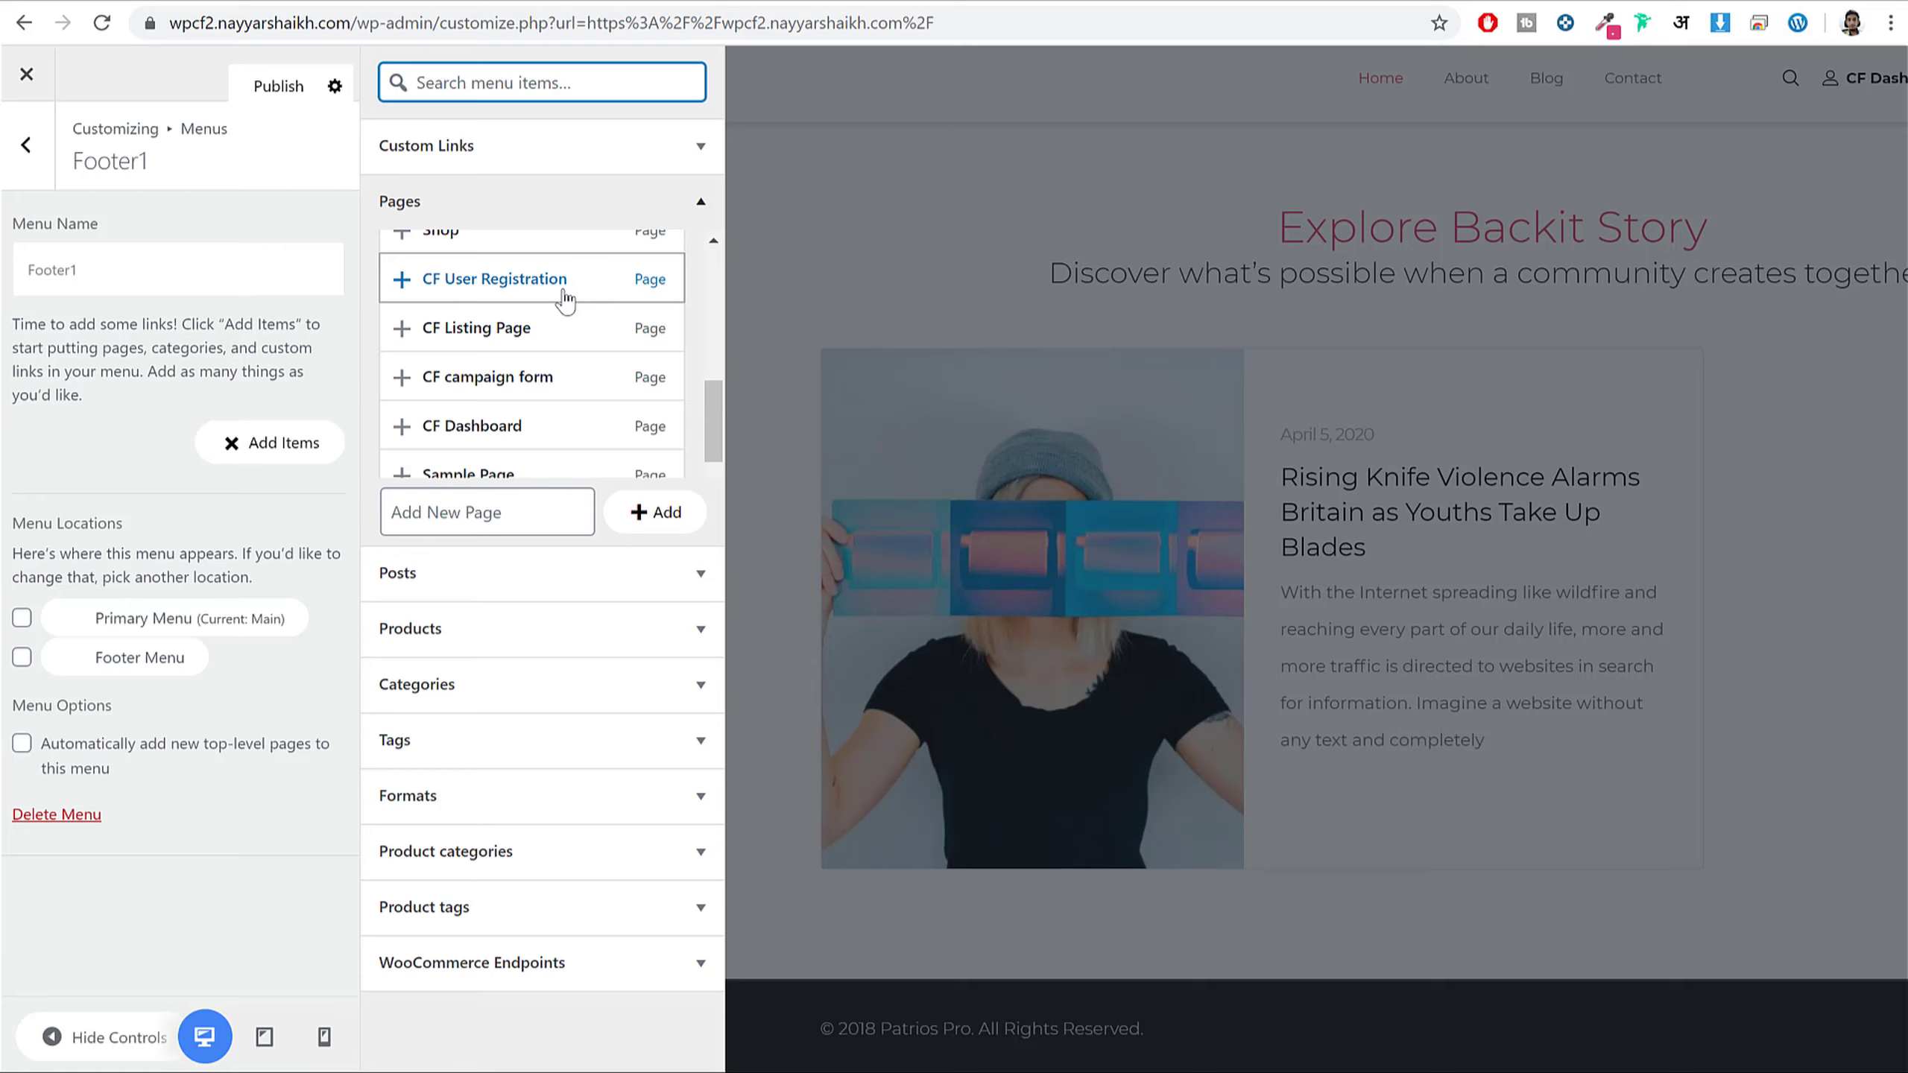
pyautogui.click(557, 299)
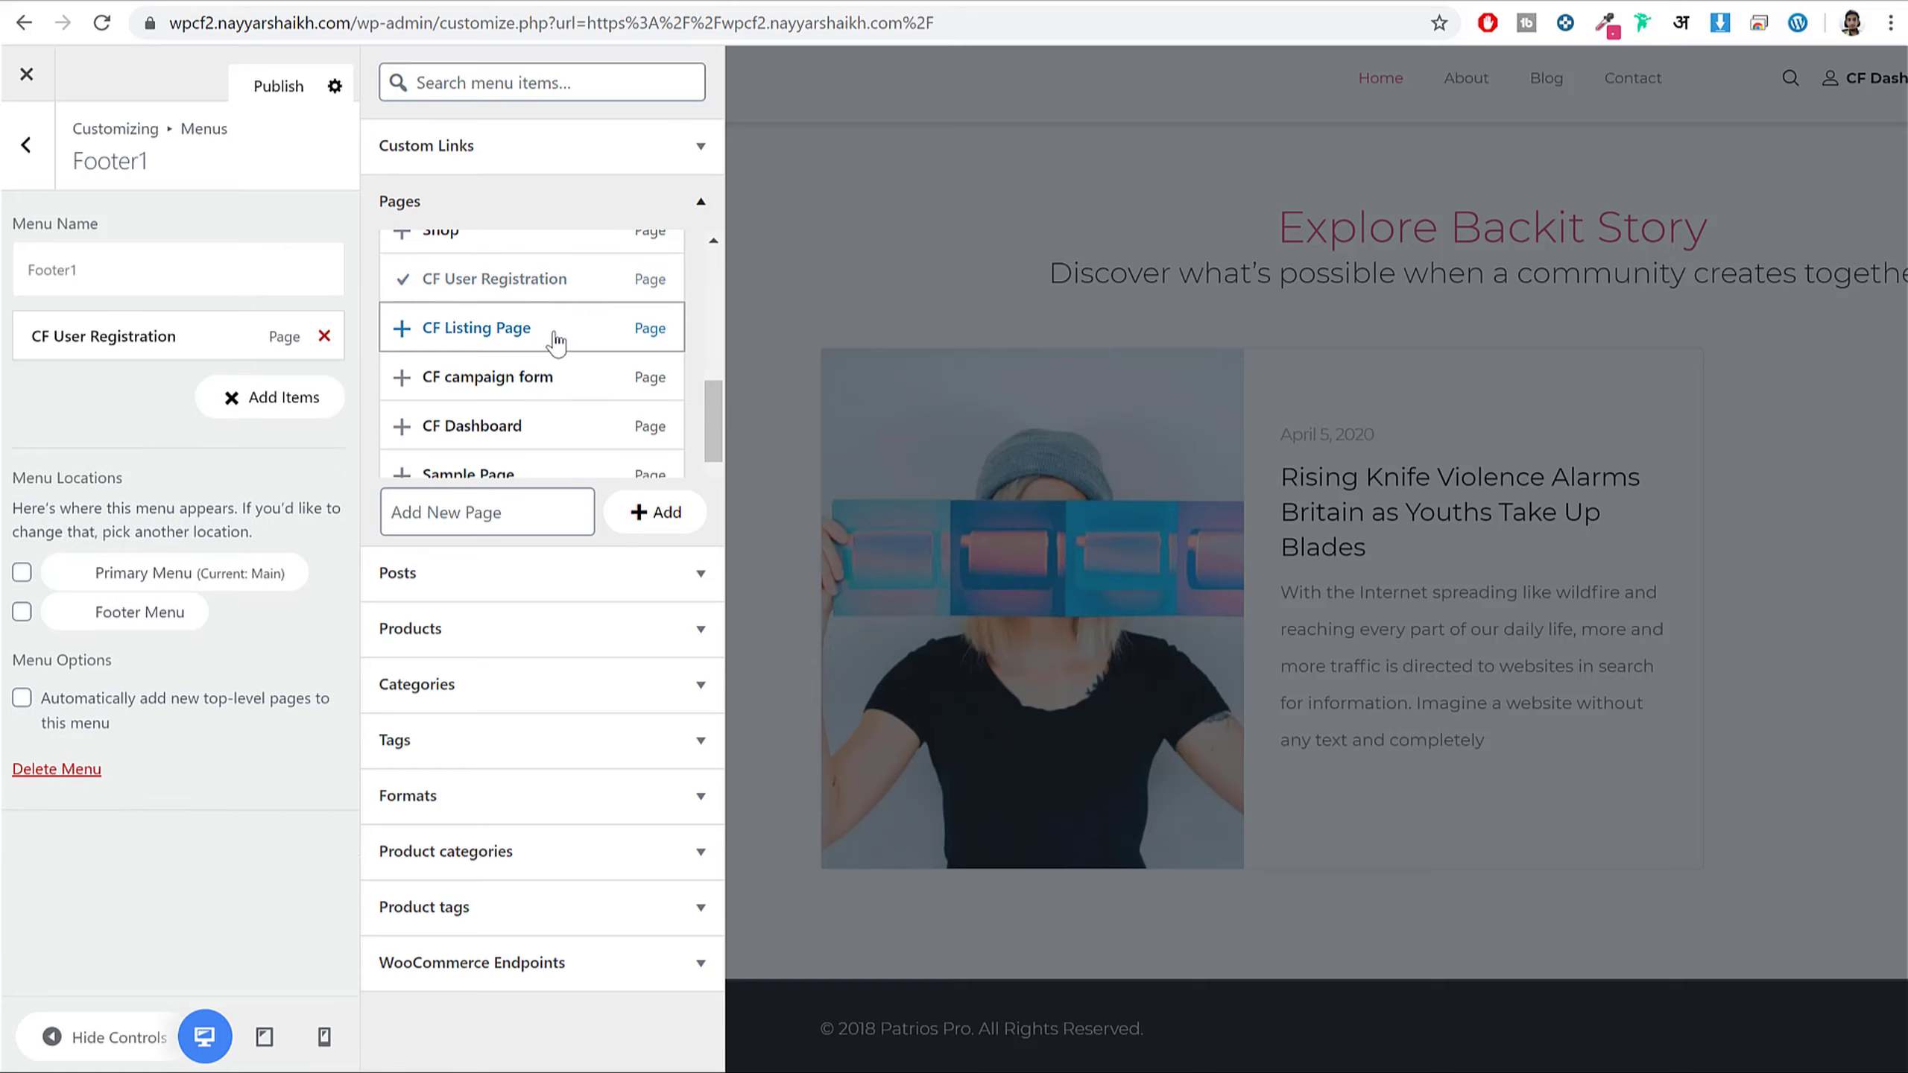
pyautogui.click(554, 331)
pyautogui.click(563, 377)
pyautogui.click(566, 432)
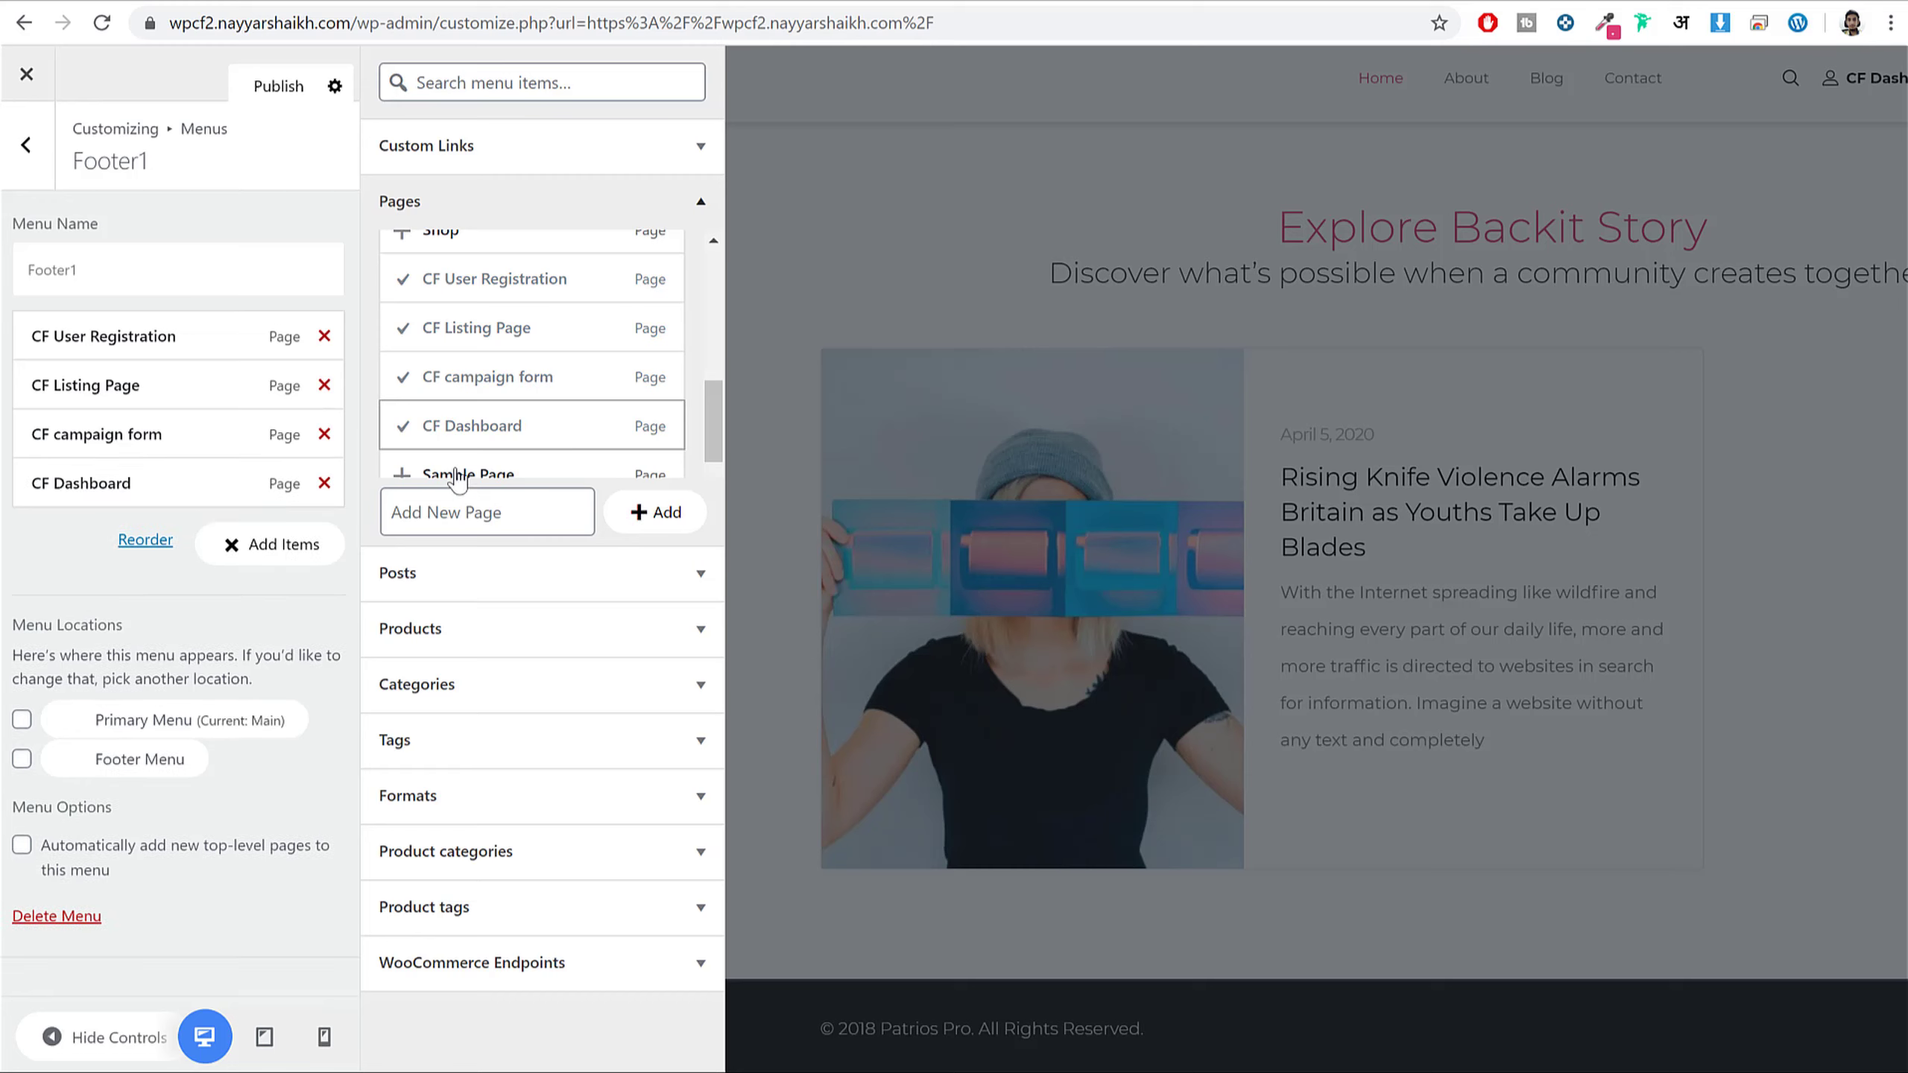
pyautogui.click(287, 90)
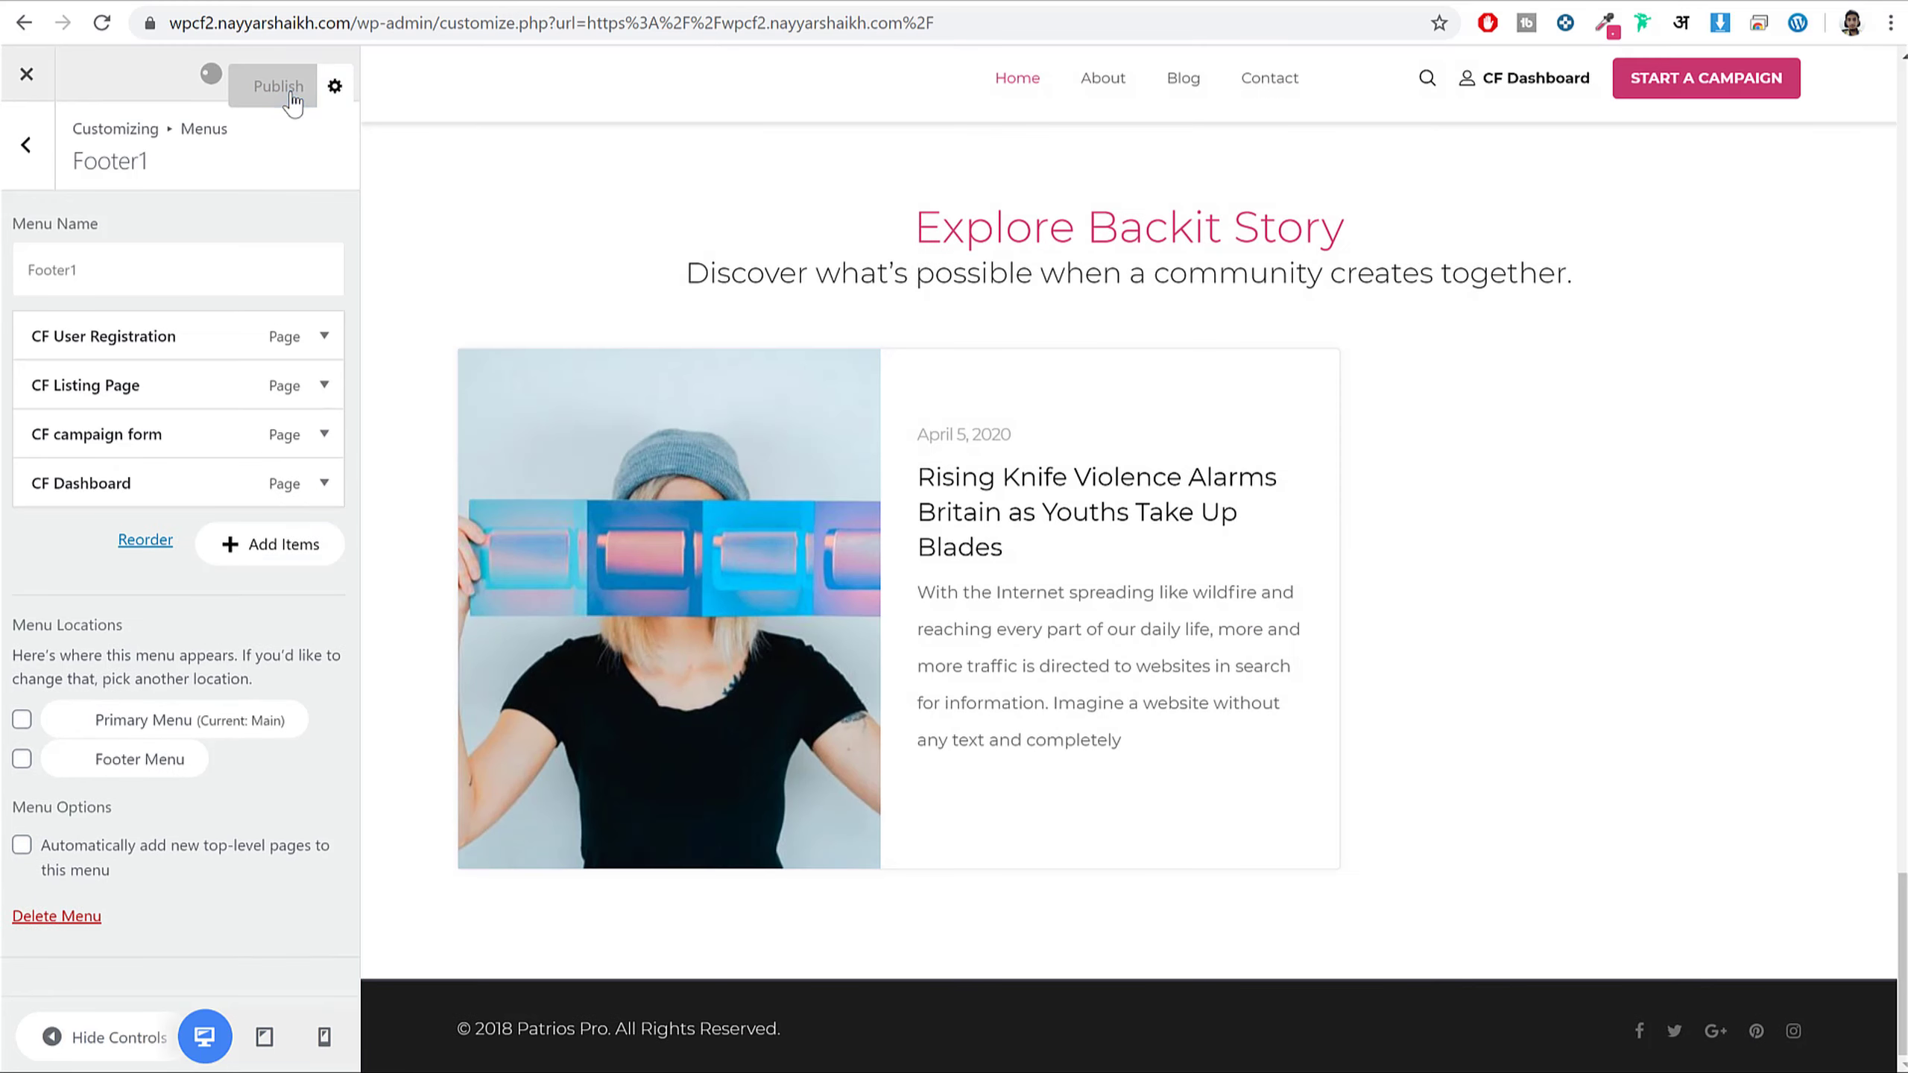
pyautogui.click(38, 154)
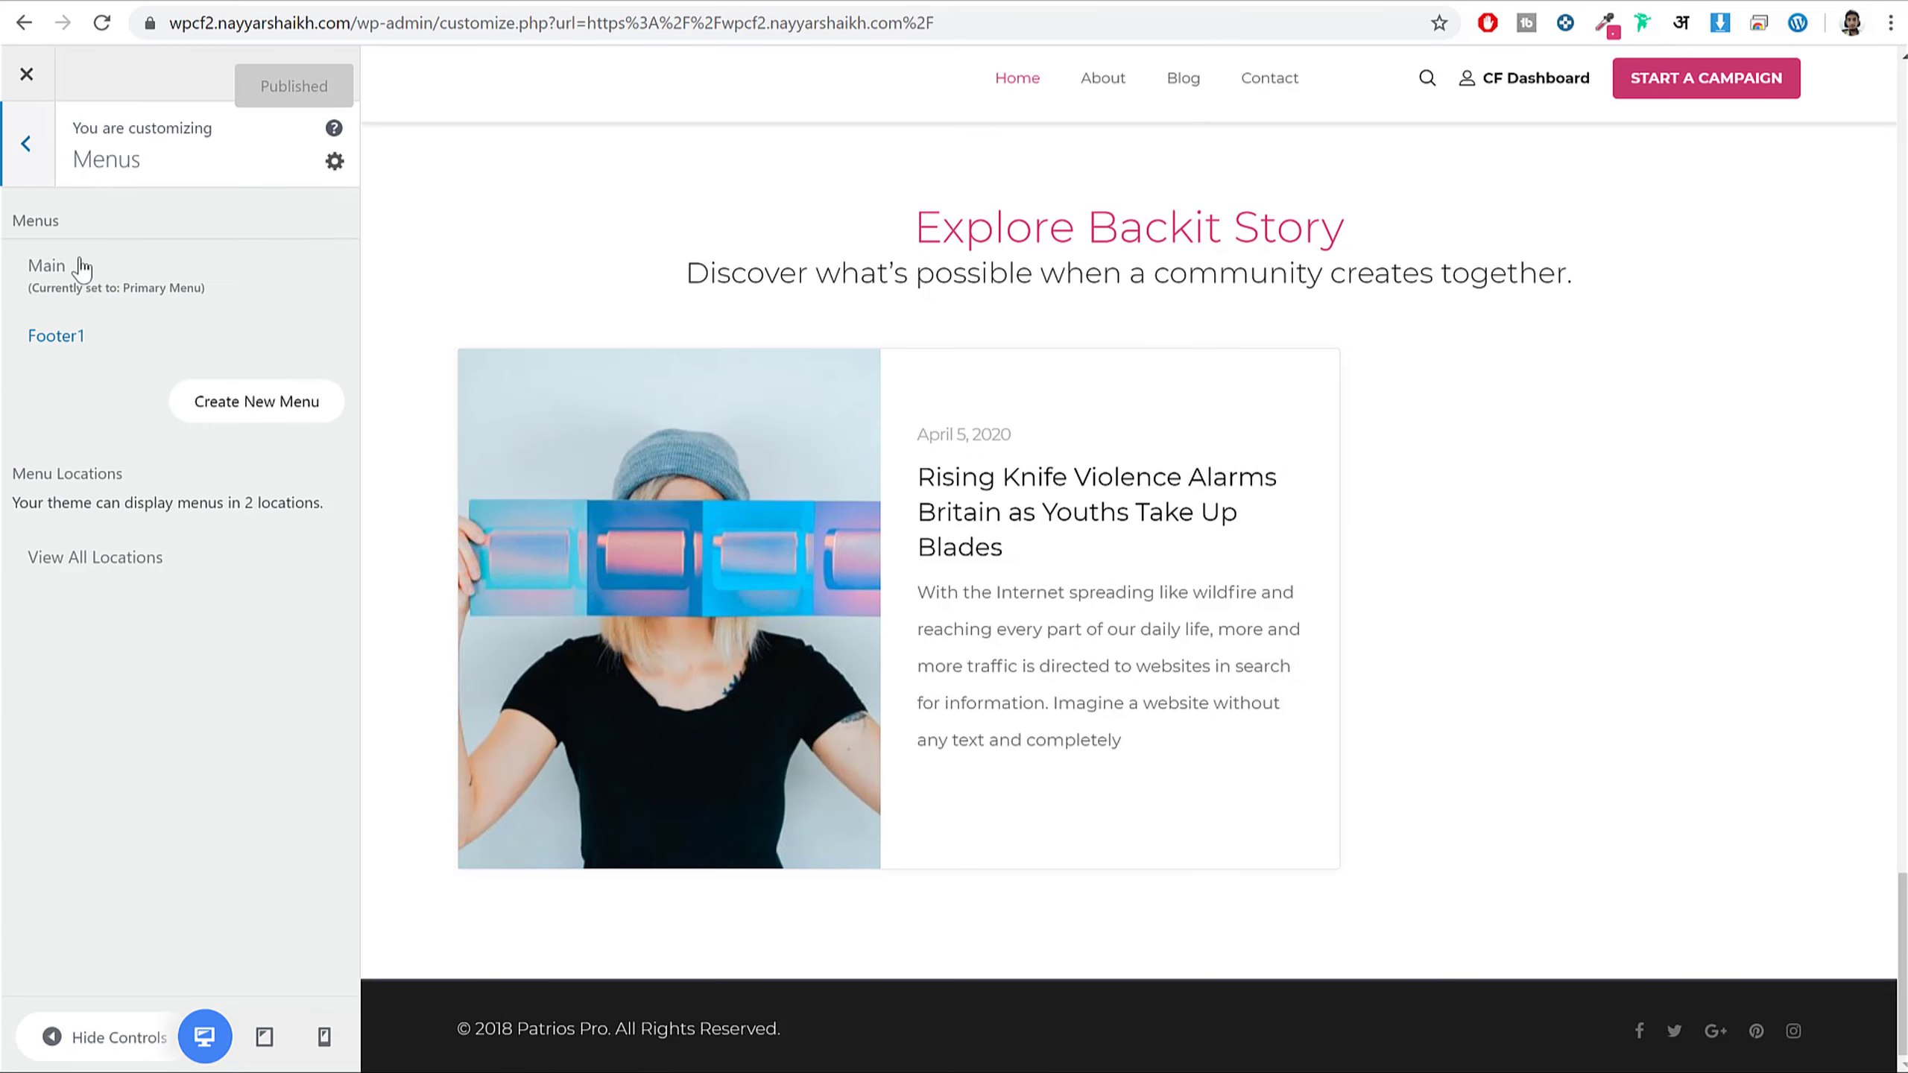
# - Create a new menu named Footer2 without assigning it to a menu location
pyautogui.click(290, 418)
pyautogui.click(122, 283)
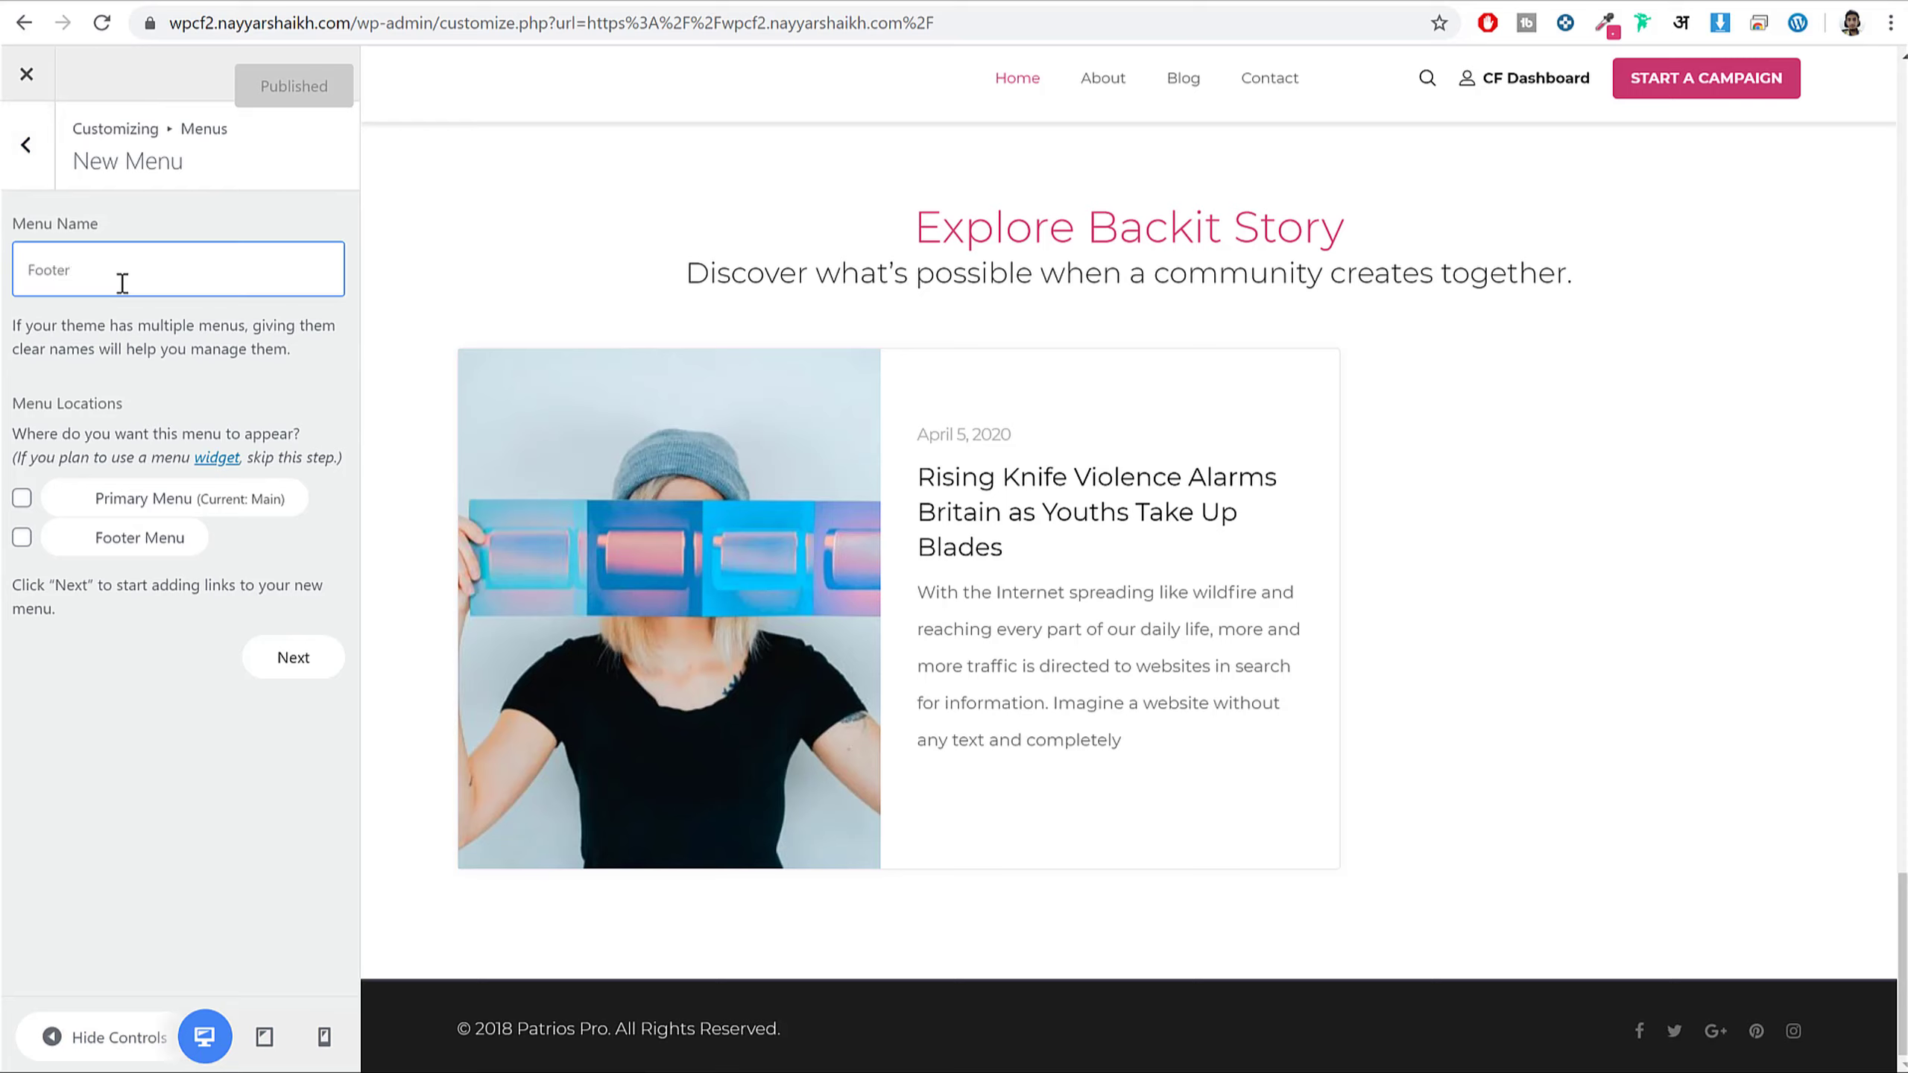
pyautogui.click(316, 658)
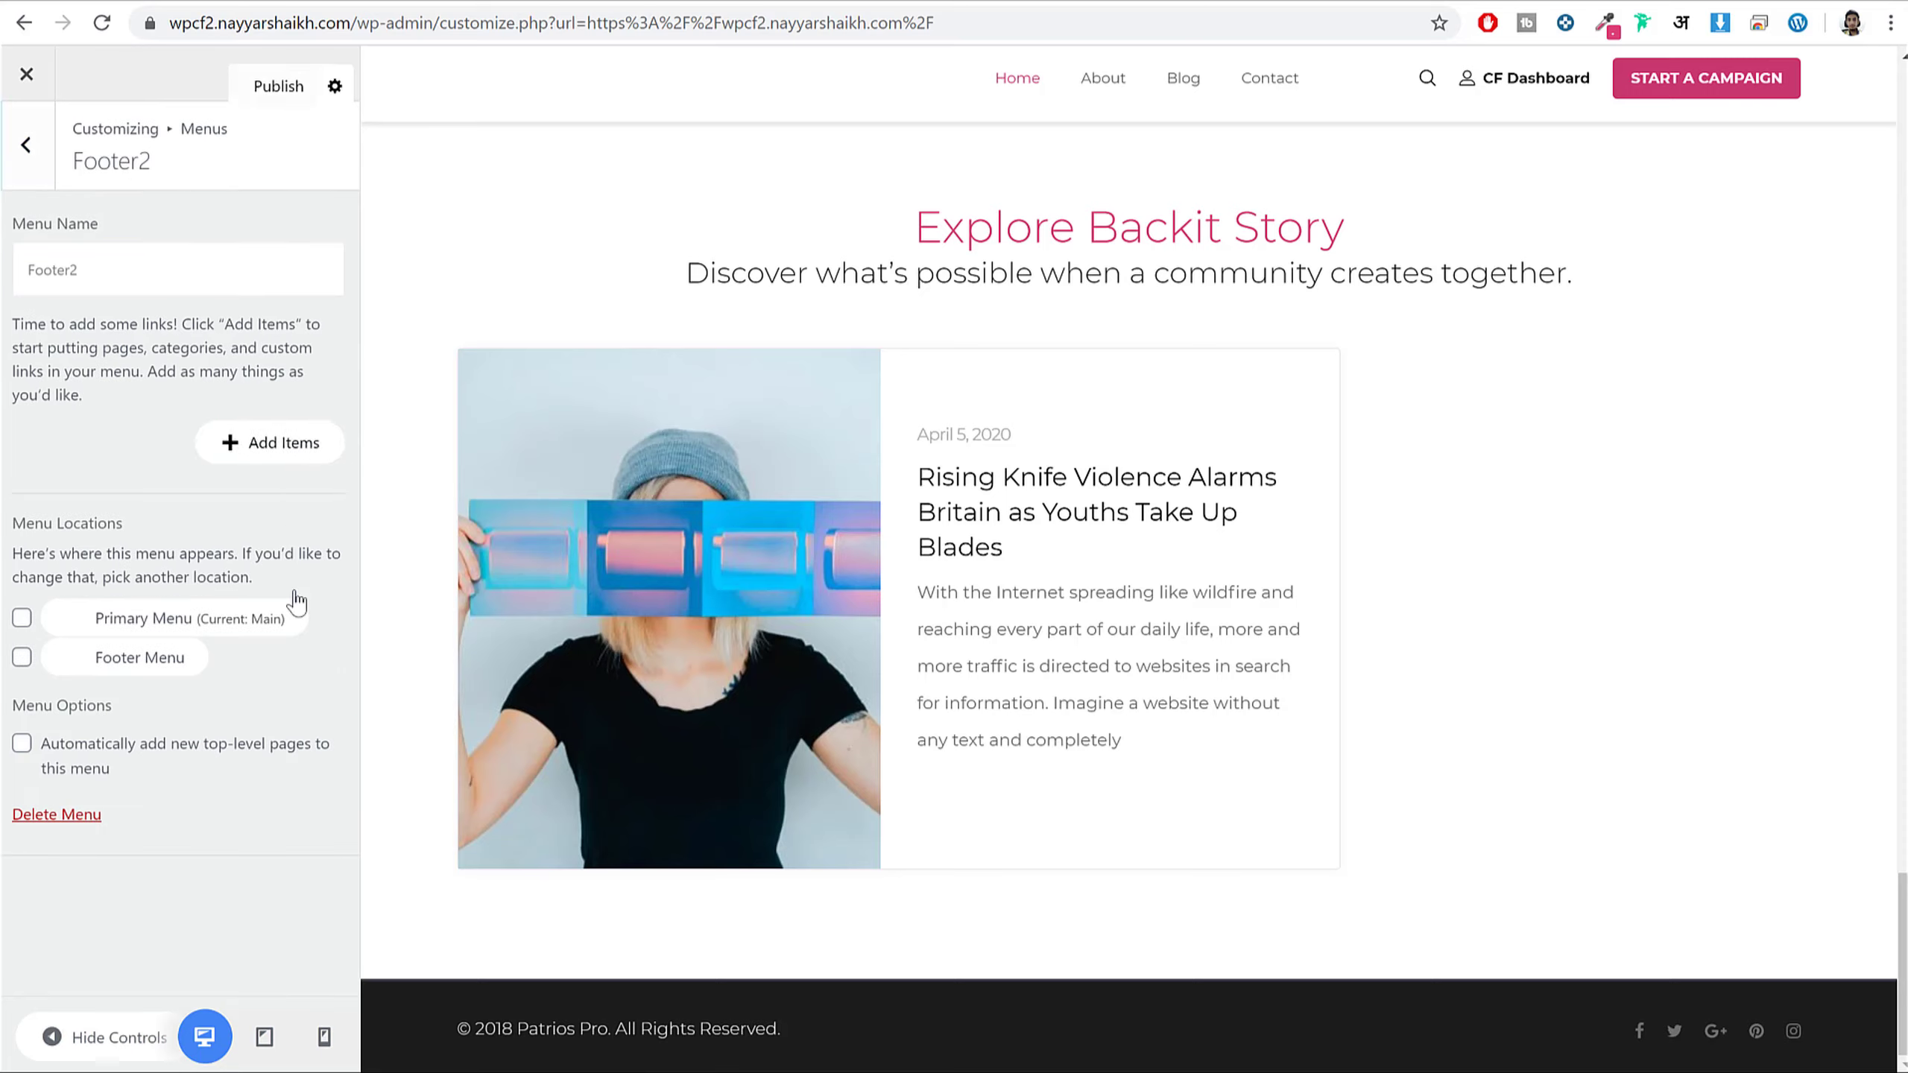
# - Add the Home custom link and the Contact, About and Blog pages to Footer2 and publish
pyautogui.click(266, 442)
pyautogui.scroll(10, 520, 366)
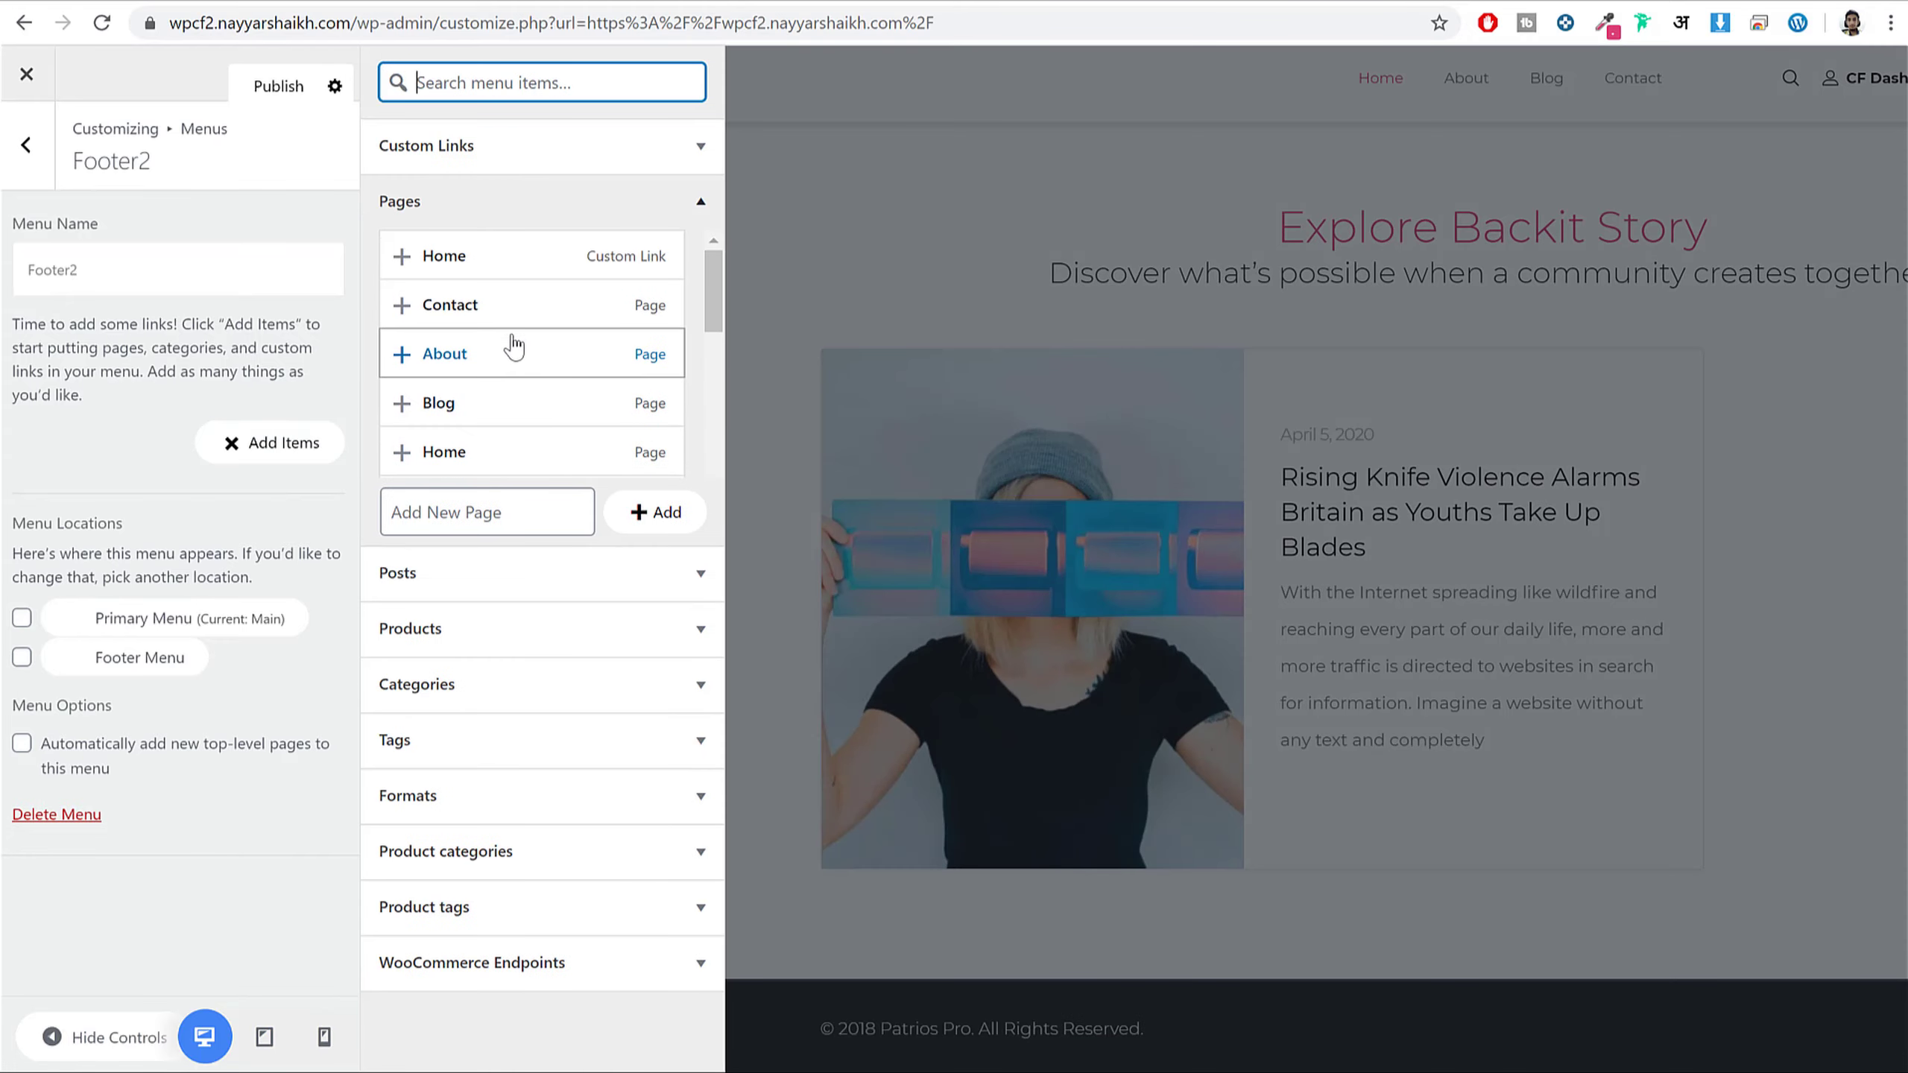
pyautogui.click(515, 287)
pyautogui.click(511, 304)
pyautogui.click(506, 353)
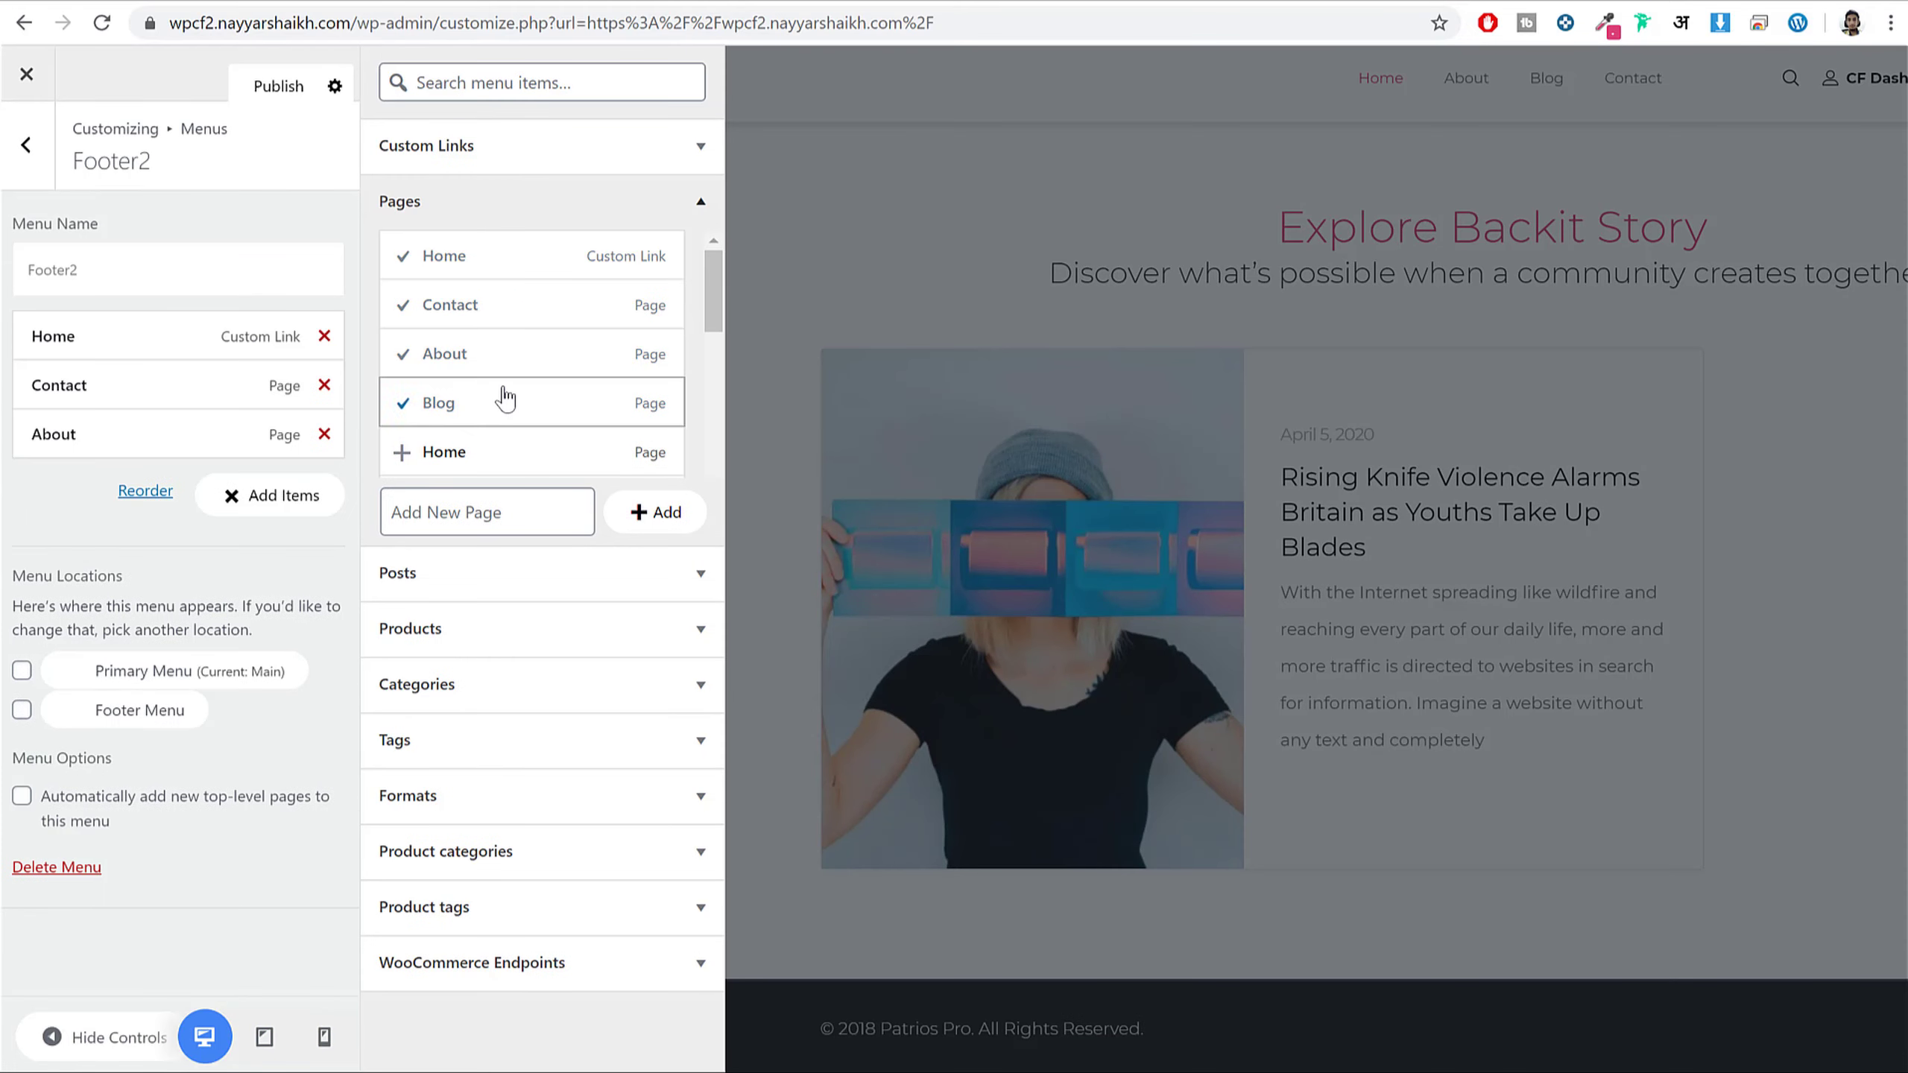
pyautogui.click(503, 403)
pyautogui.click(532, 681)
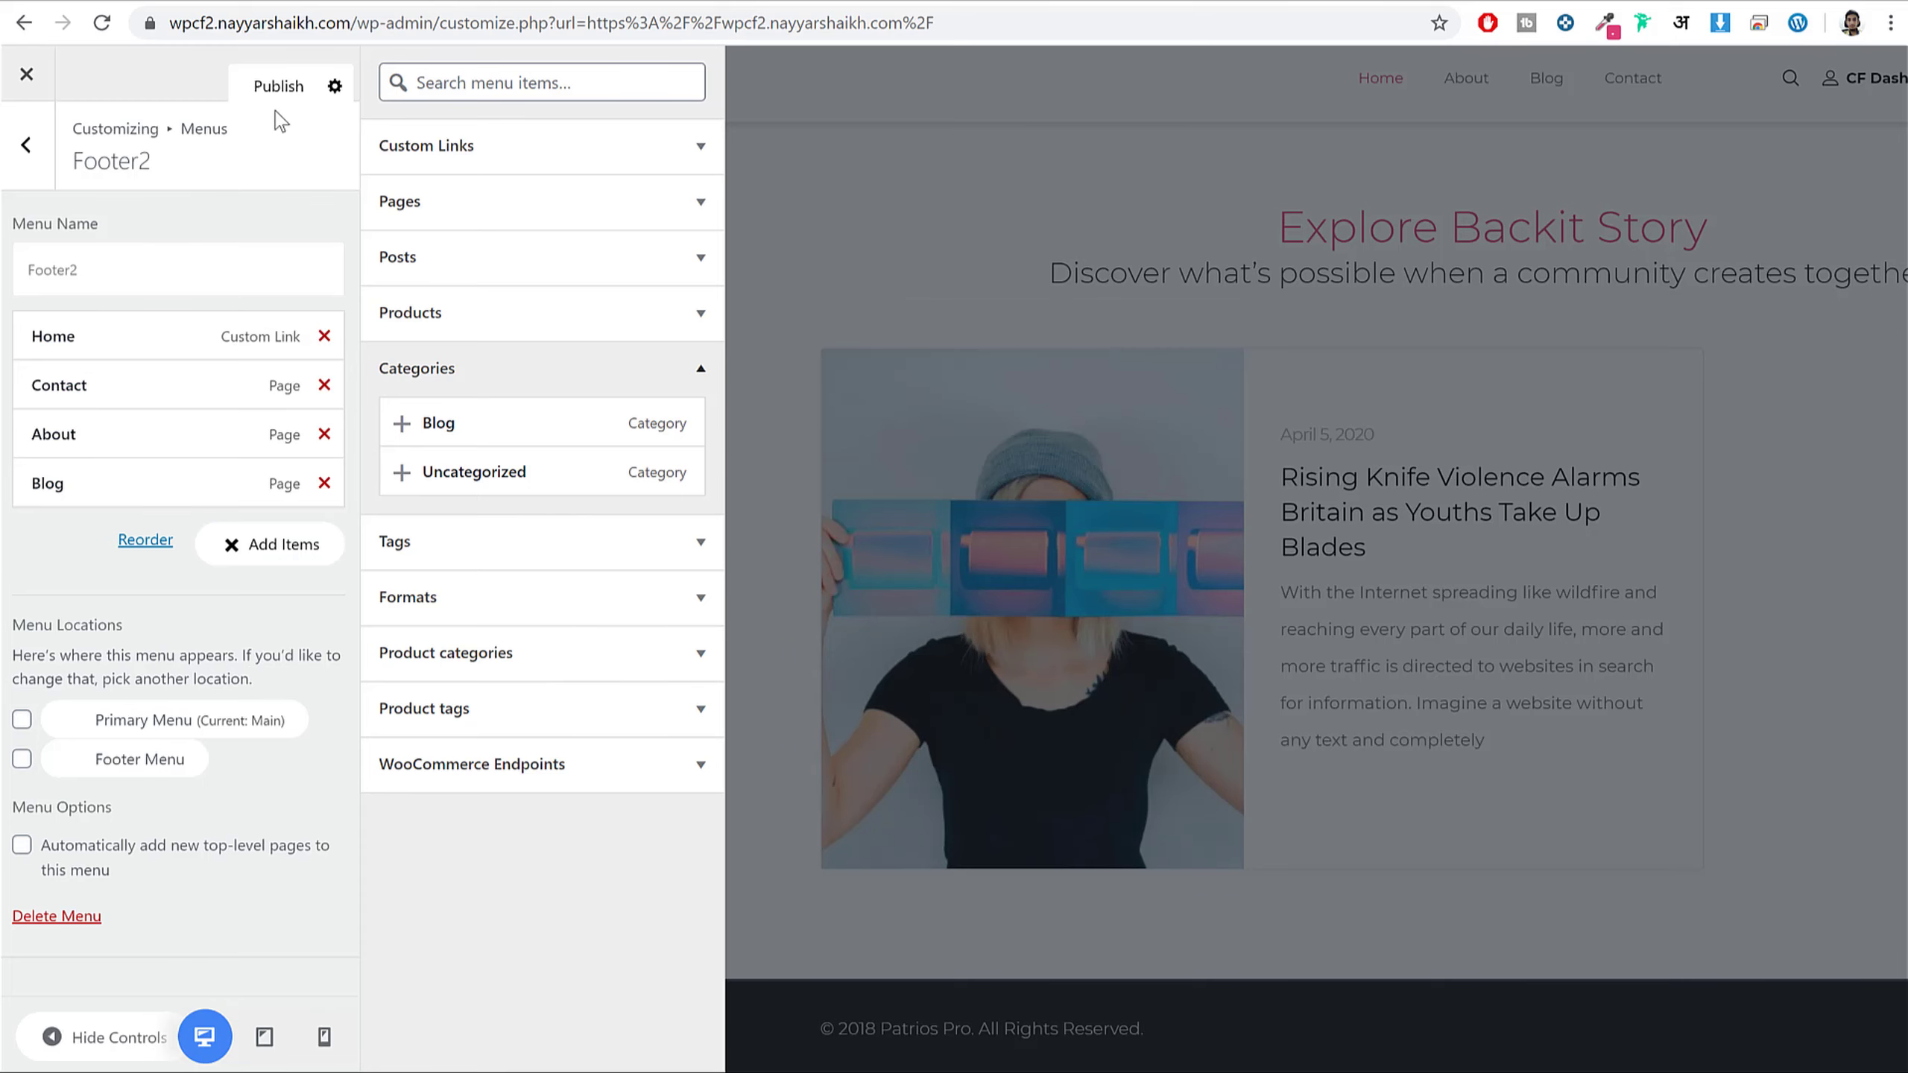
pyautogui.click(278, 89)
pyautogui.click(27, 146)
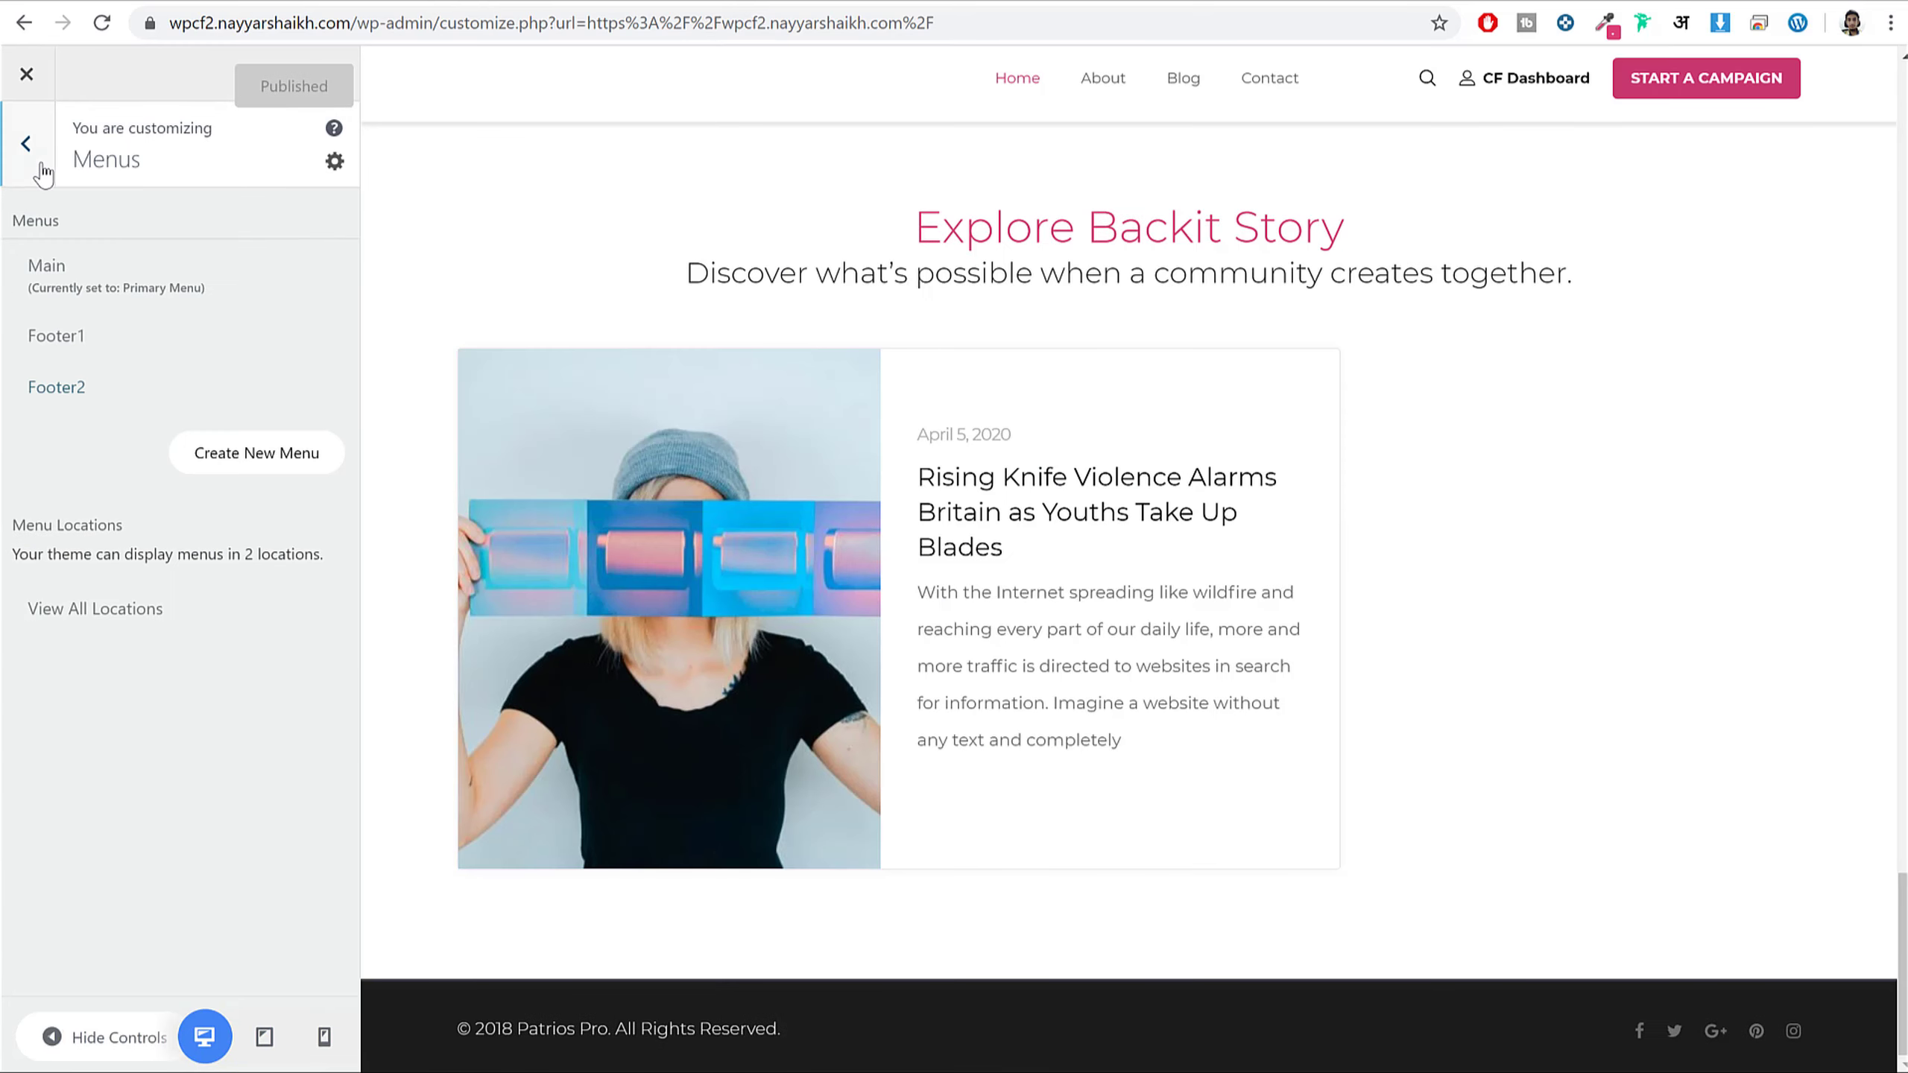
# - Add a Navigation Menu widget to the Bottom 1 widget area
pyautogui.click(28, 147)
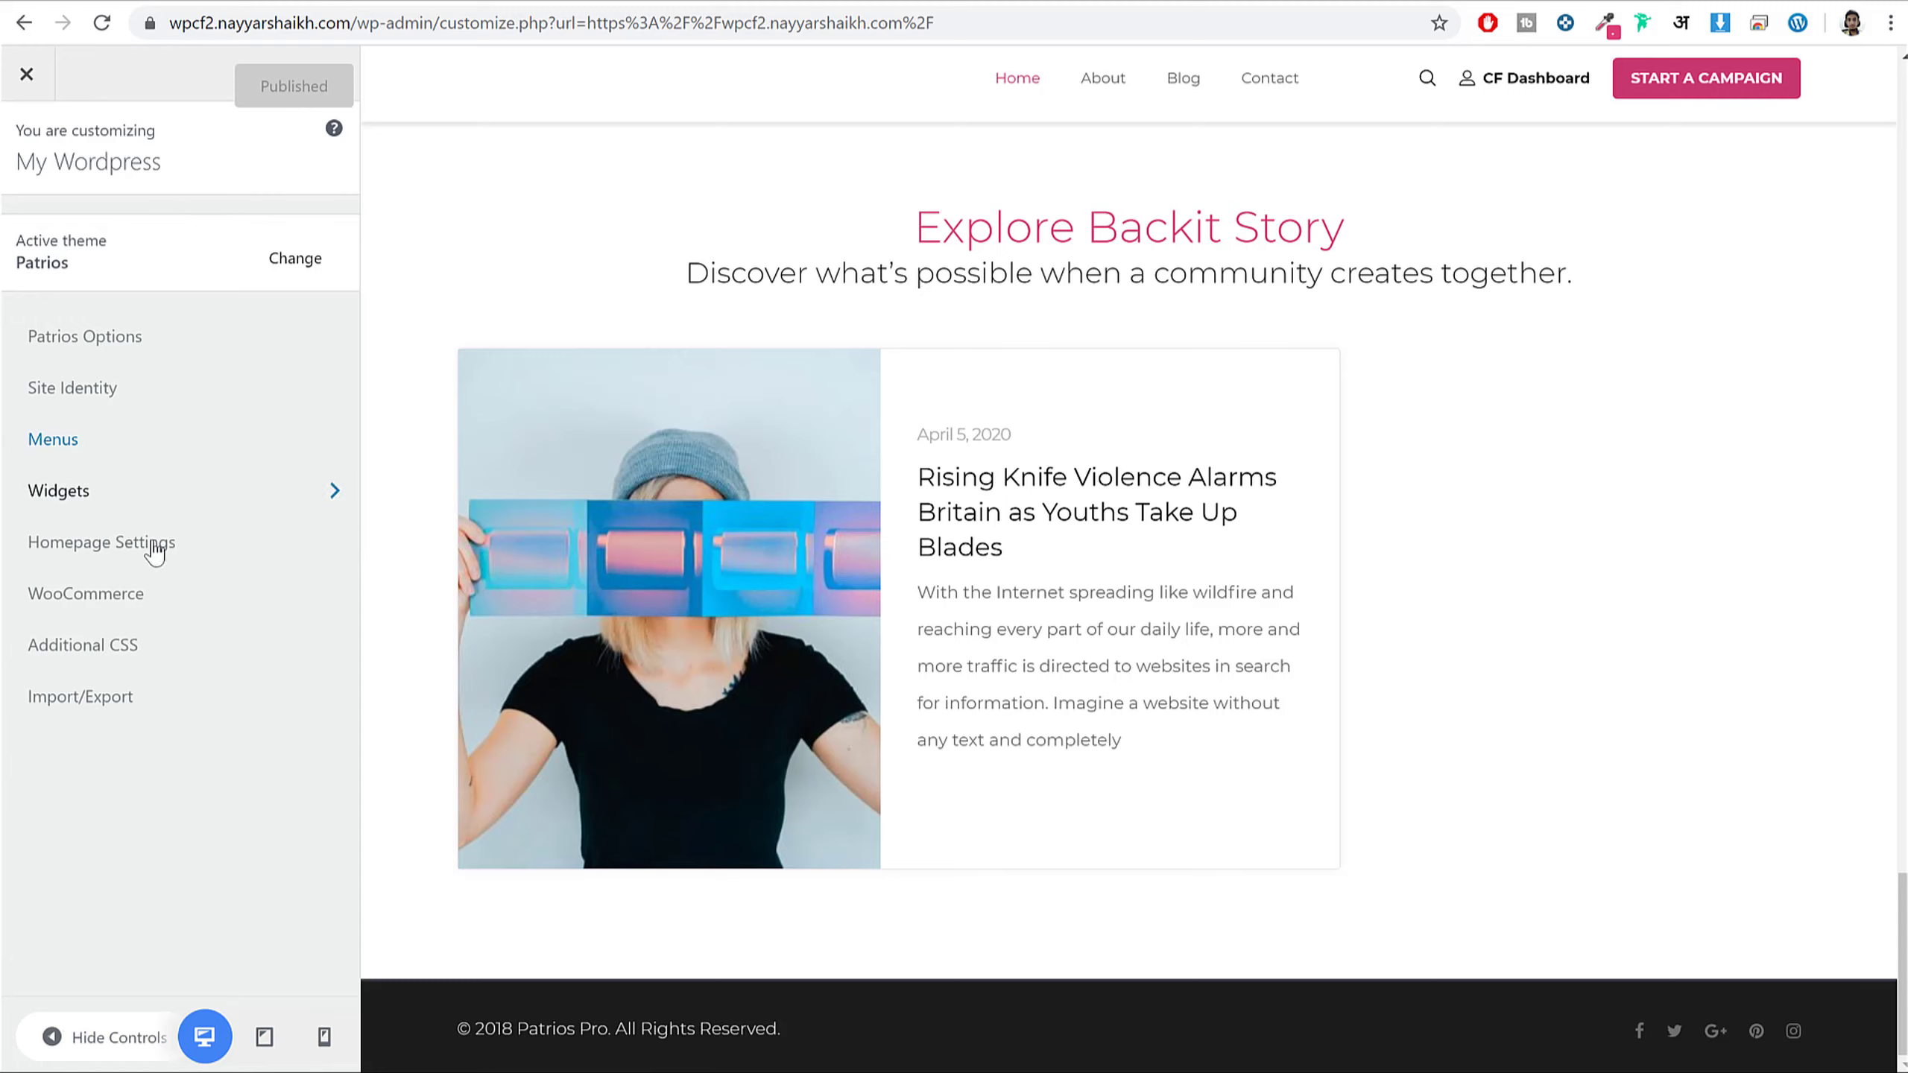
pyautogui.click(112, 501)
pyautogui.click(151, 402)
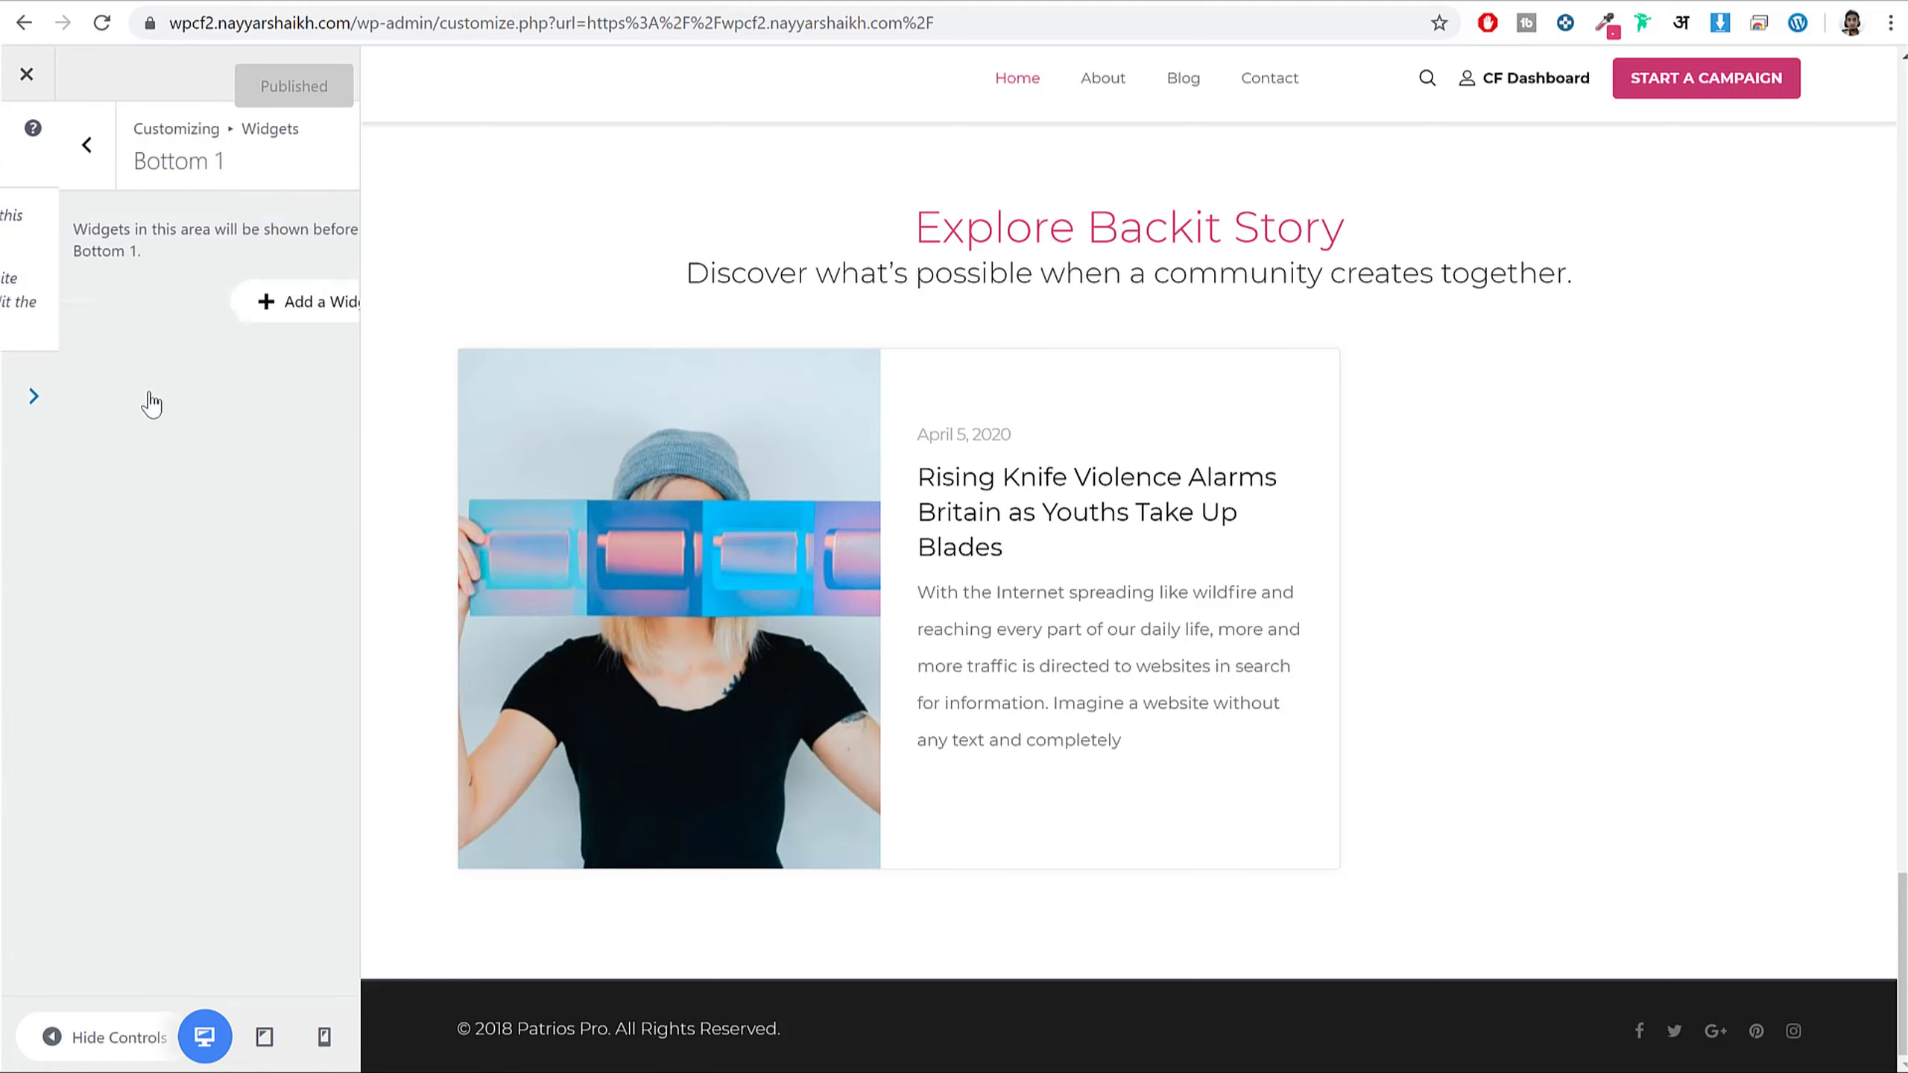
pyautogui.click(215, 319)
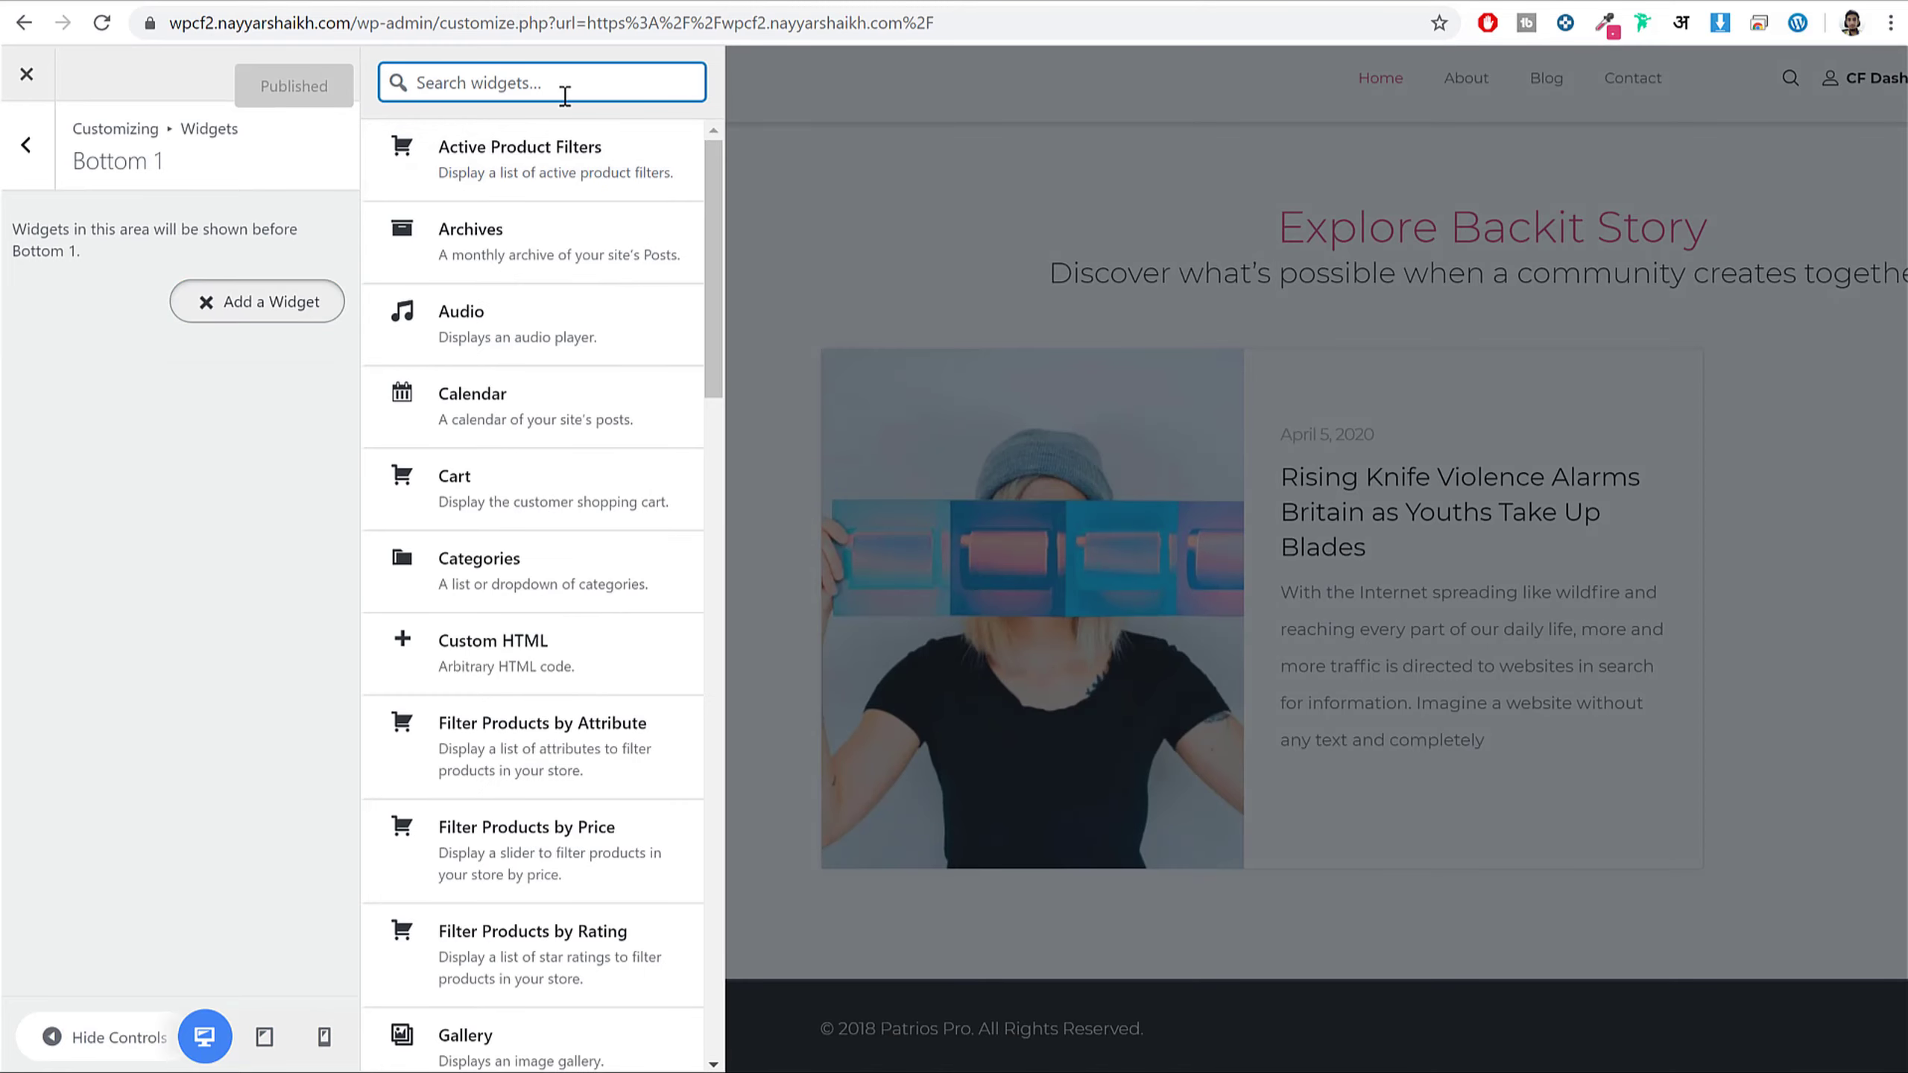
pyautogui.write('navb')
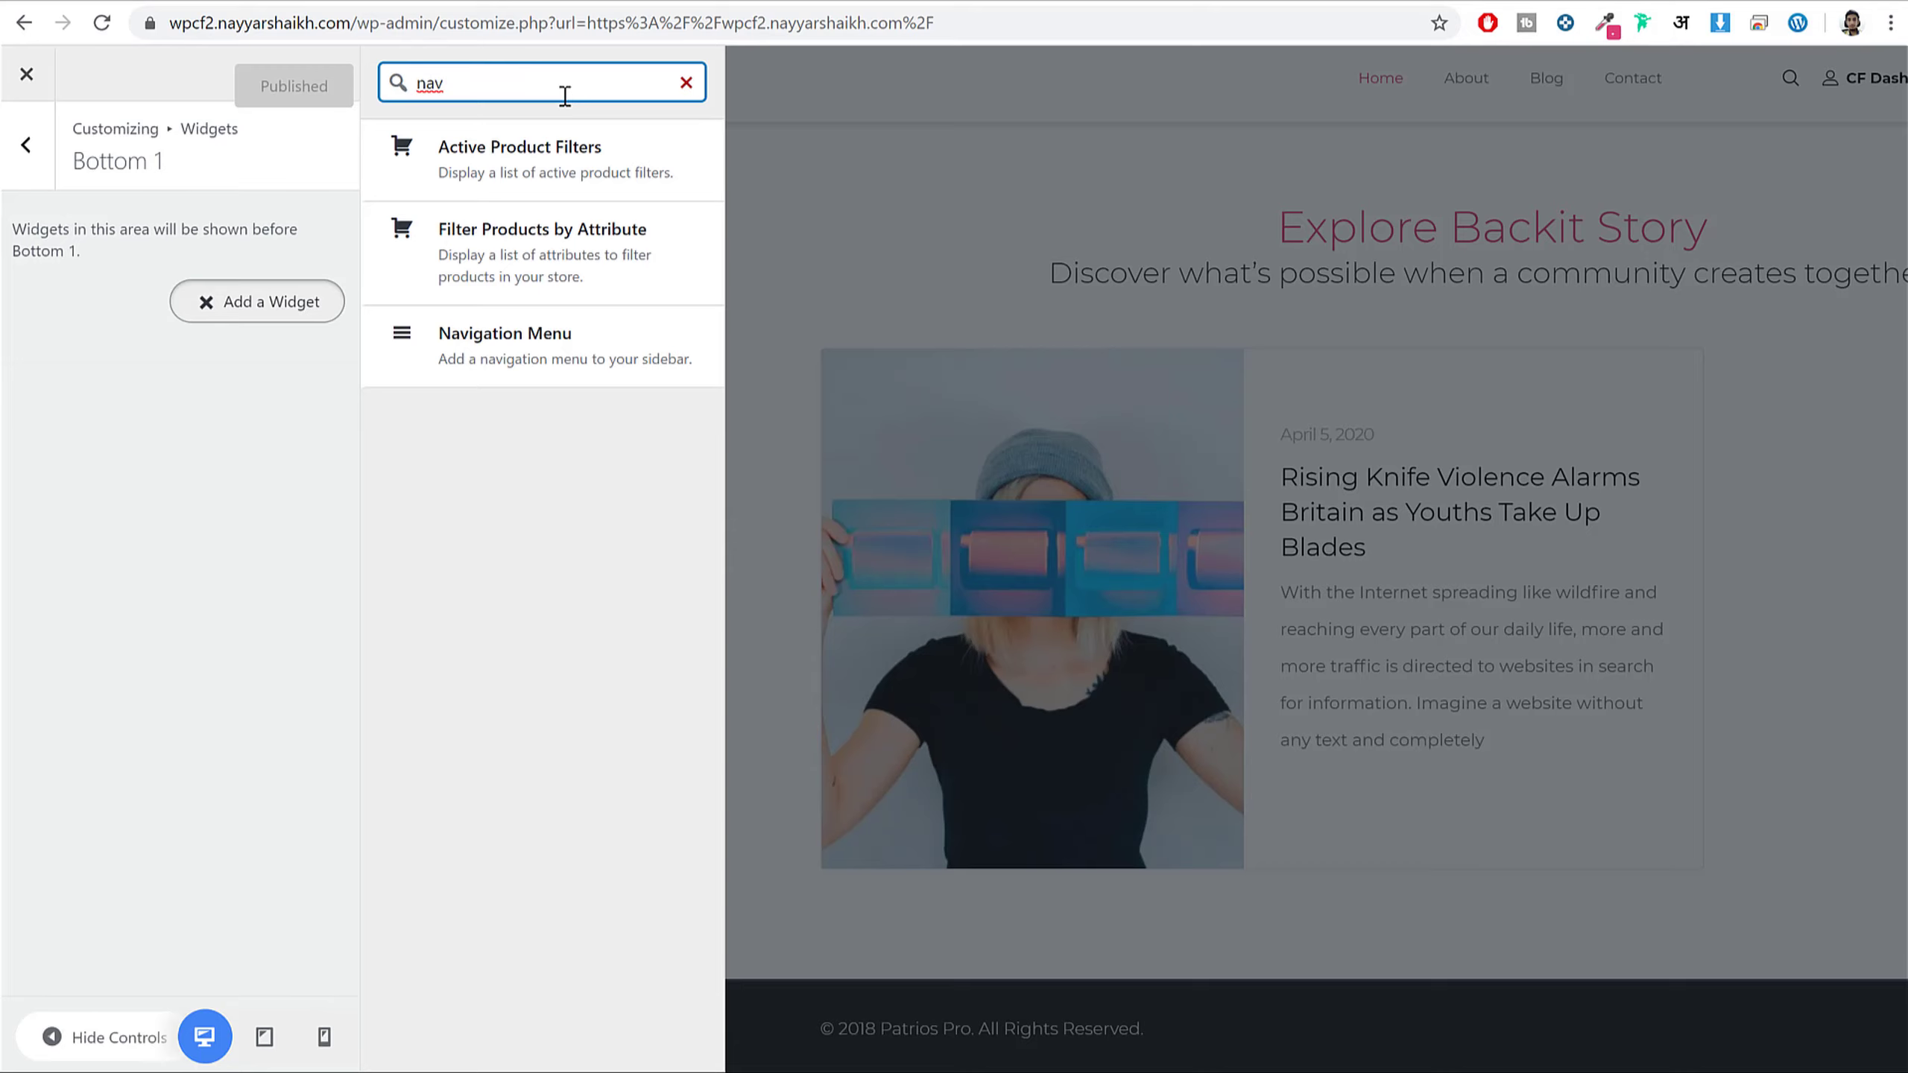
pyautogui.click(607, 370)
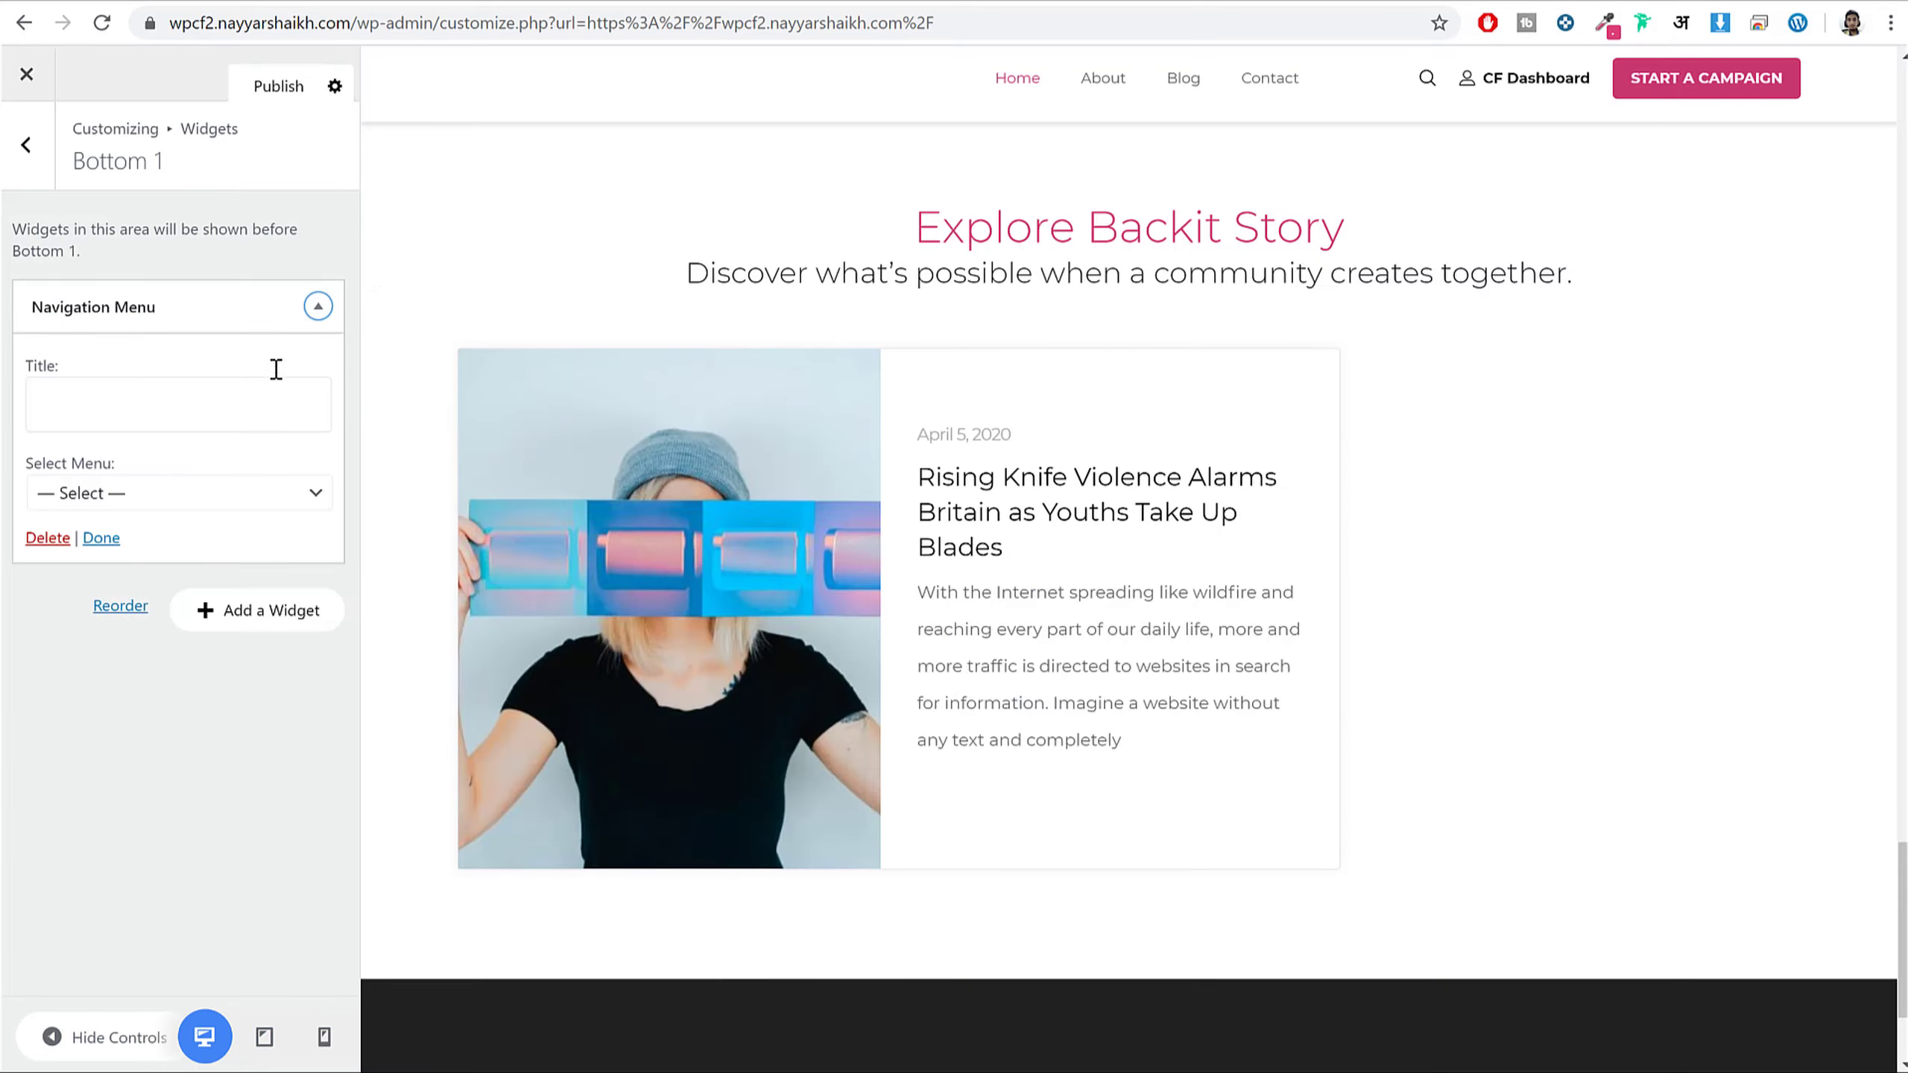
# - Title the Bottom 1 navigation menu widget Company, copying the heading from the Patrios demo's footer
pyautogui.click(363, 2)
pyautogui.scroll(-2, 1026, 796)
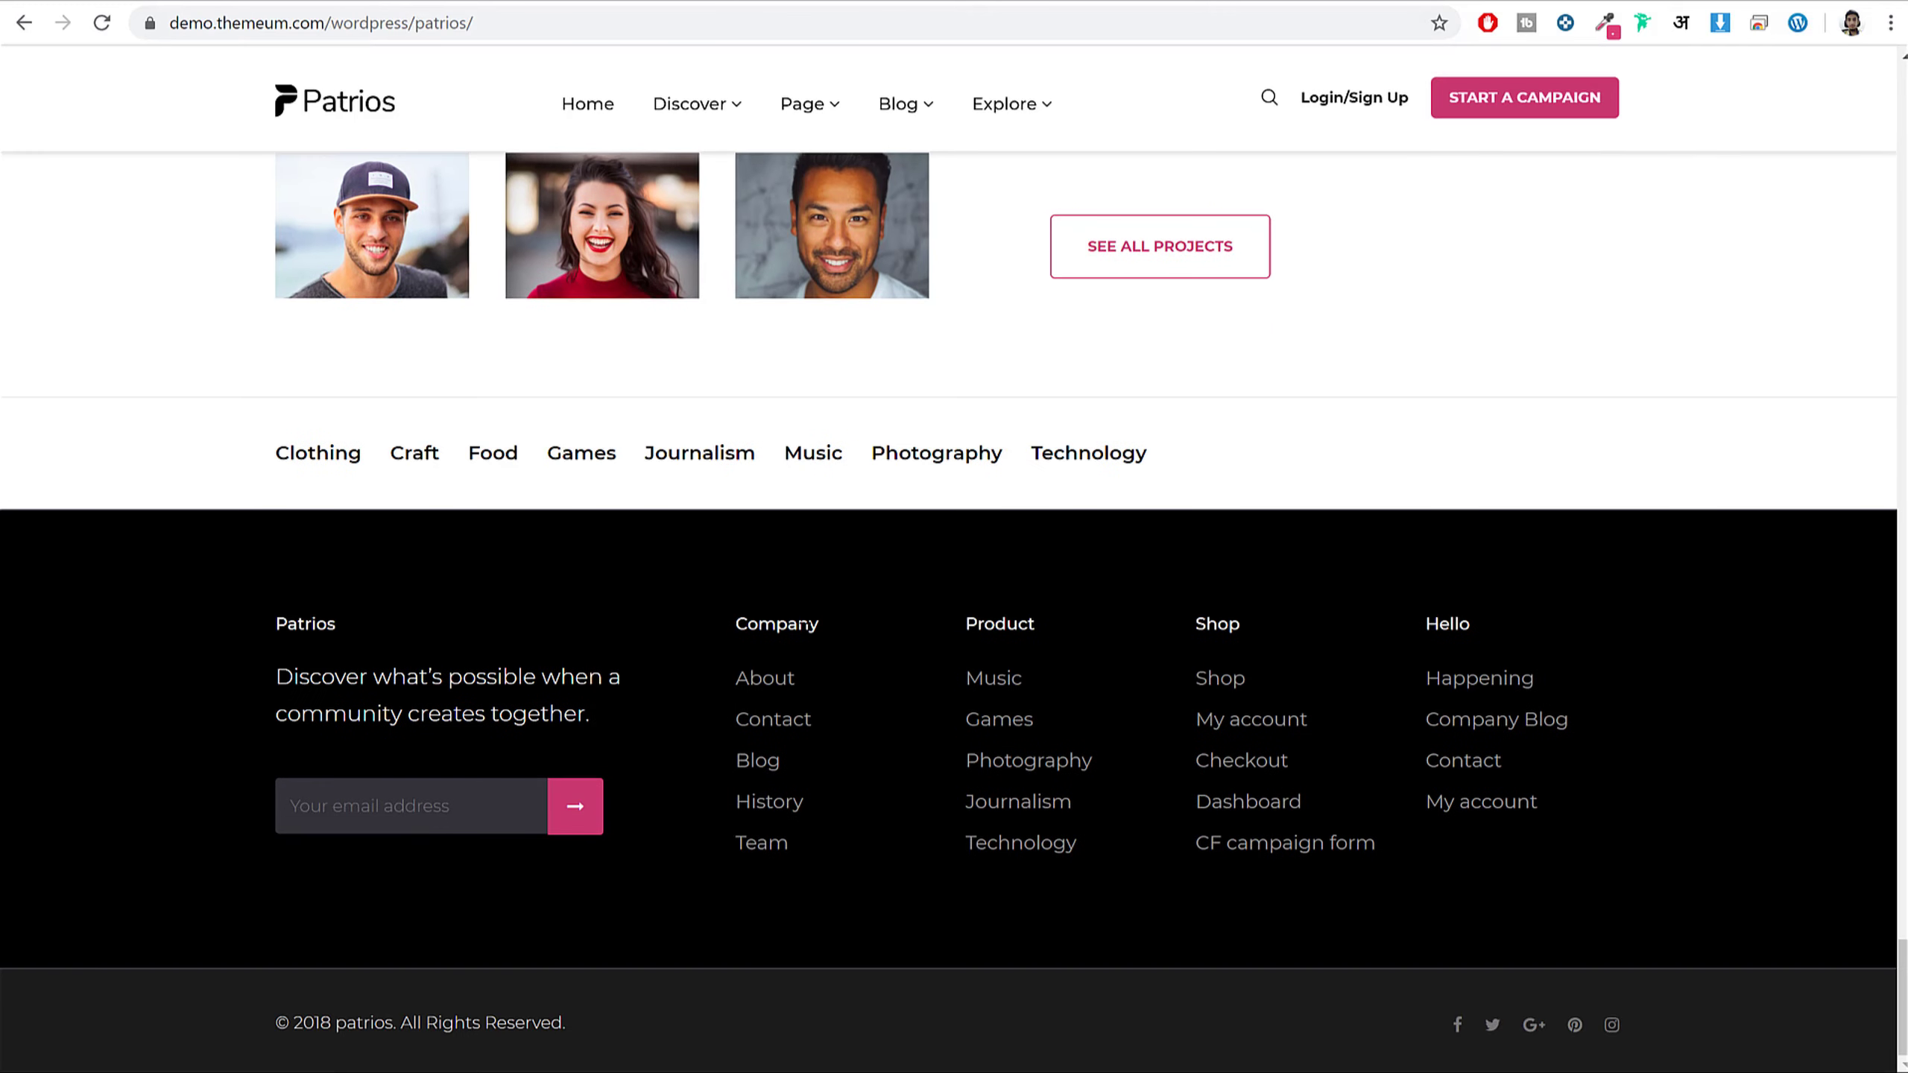
pyautogui.doubleClick(771, 615)
pyautogui.hotkey('ctrl', 'c')
pyautogui.click(674, 2)
pyautogui.click(180, 381)
pyautogui.hotkey('ctrl', 'v')
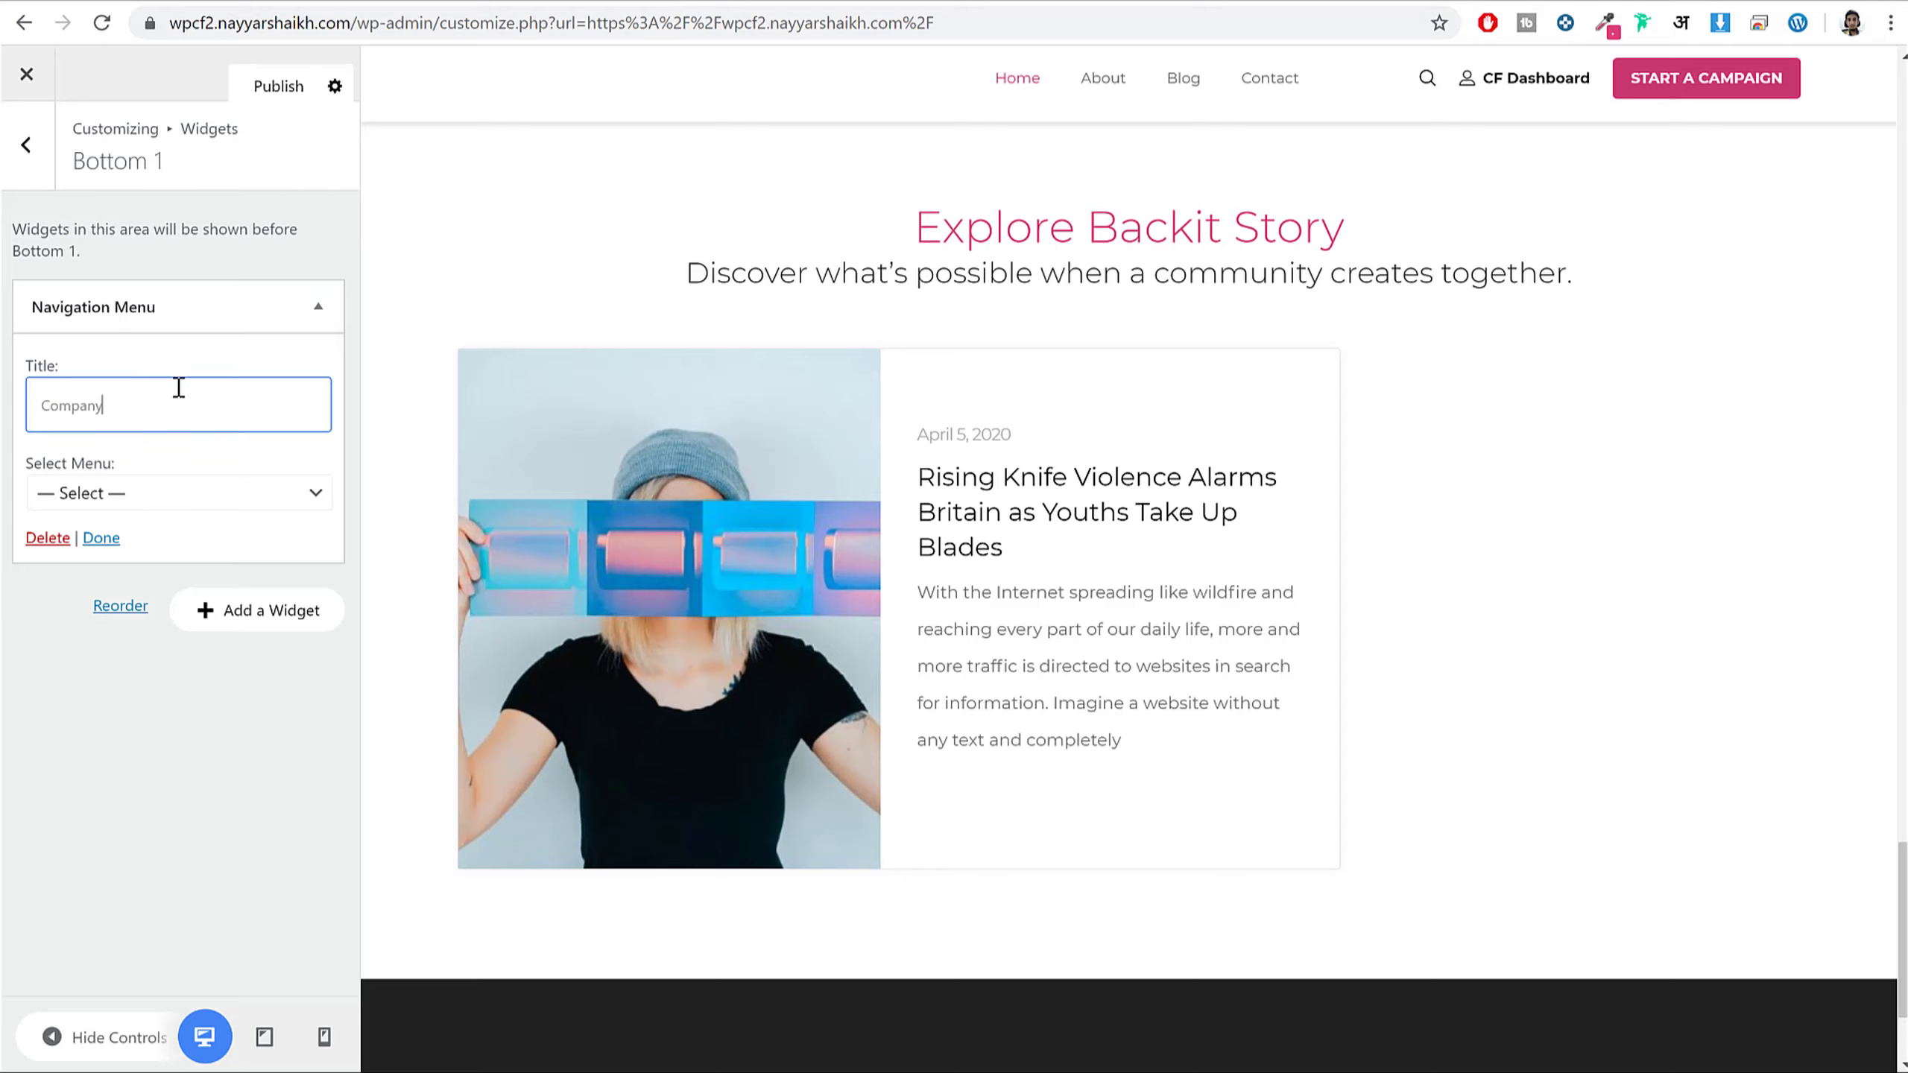
# - Assign the Footer1 menu to the Company widget and publish
pyautogui.click(177, 496)
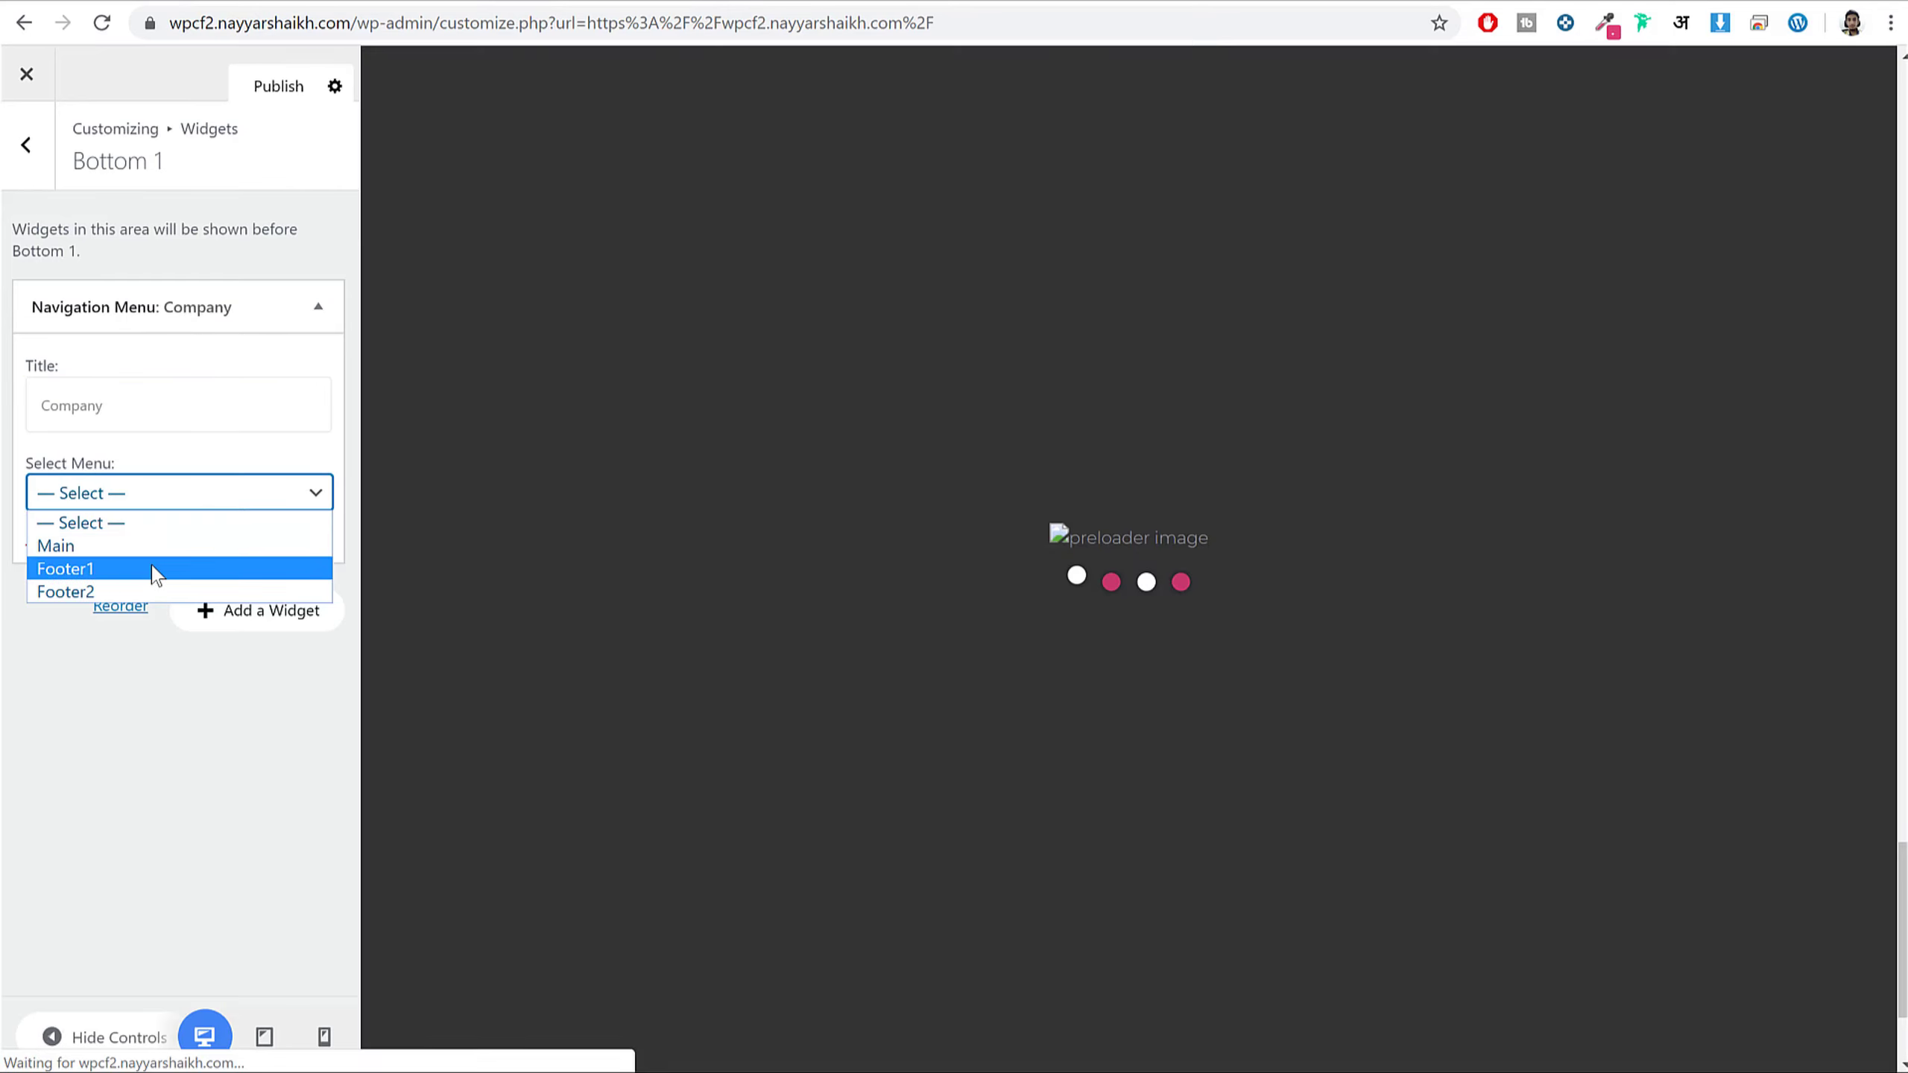
pyautogui.click(155, 568)
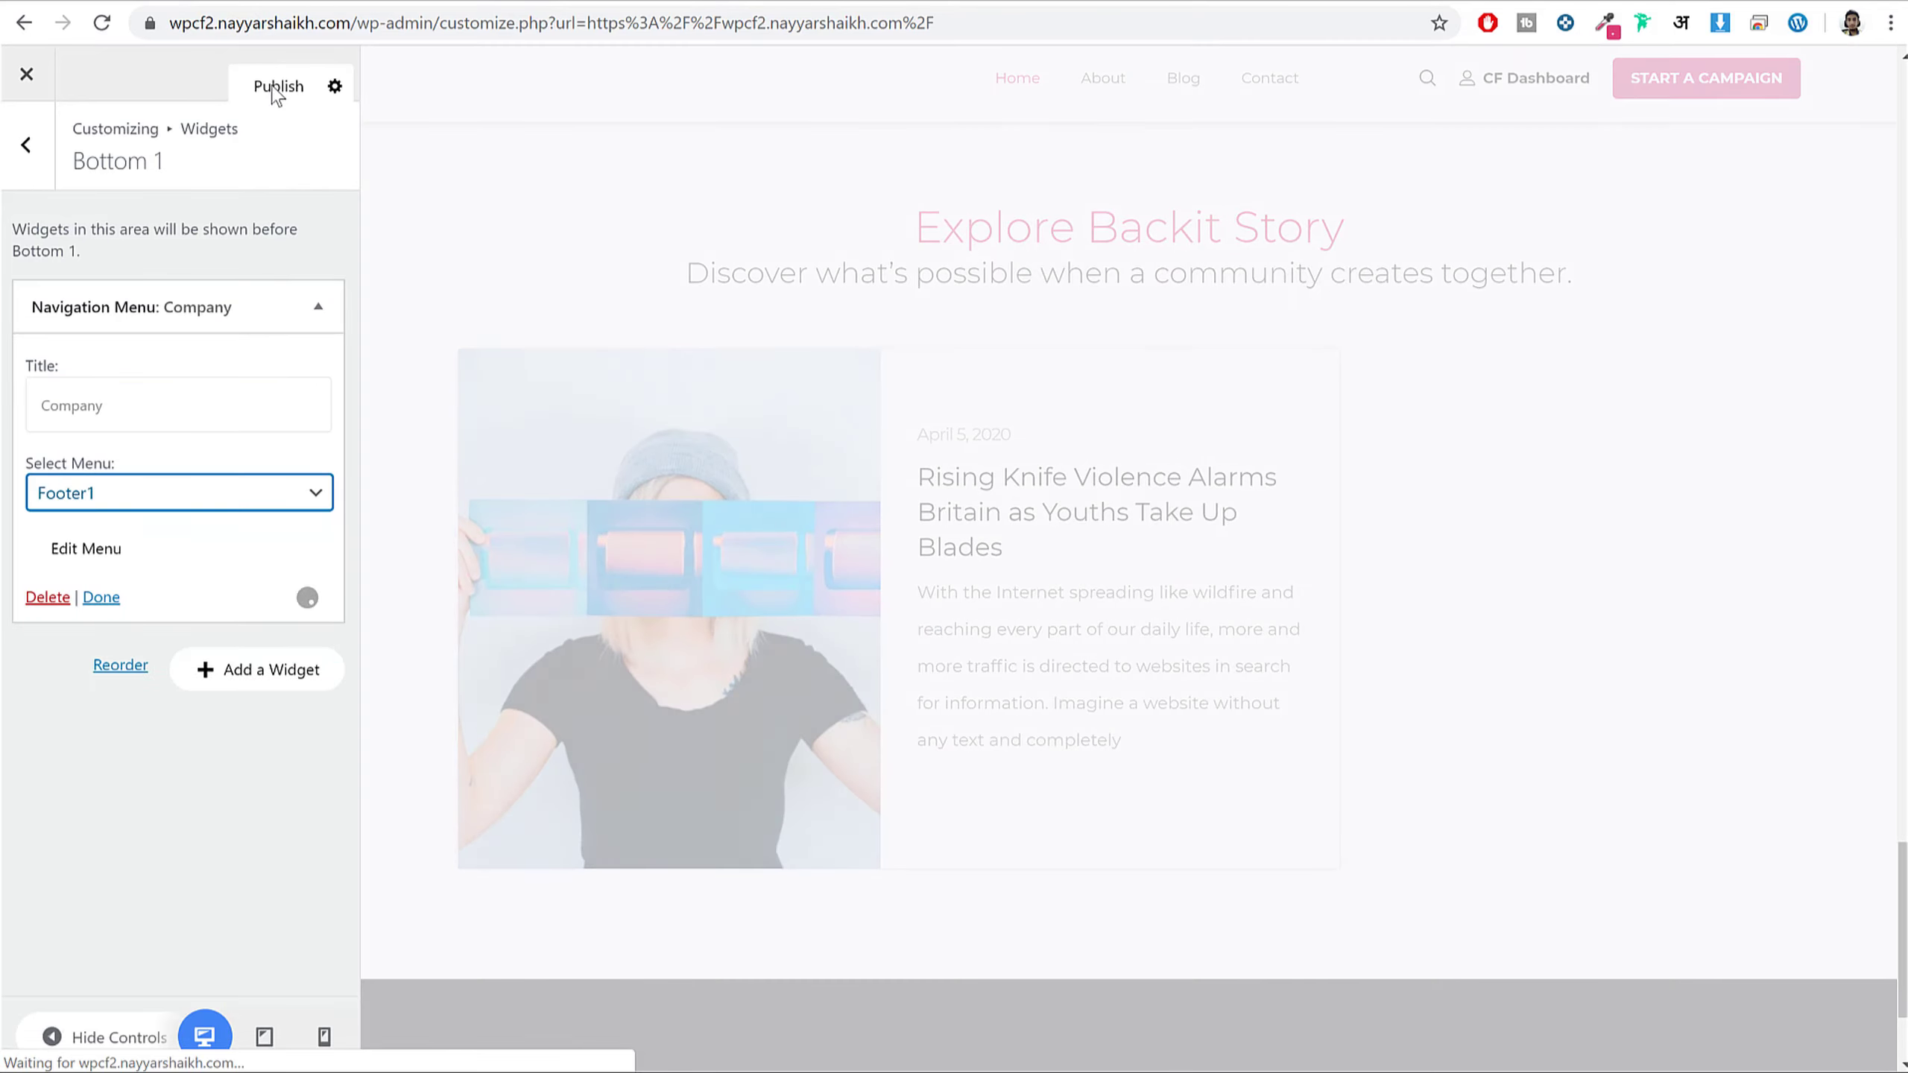
pyautogui.click(275, 90)
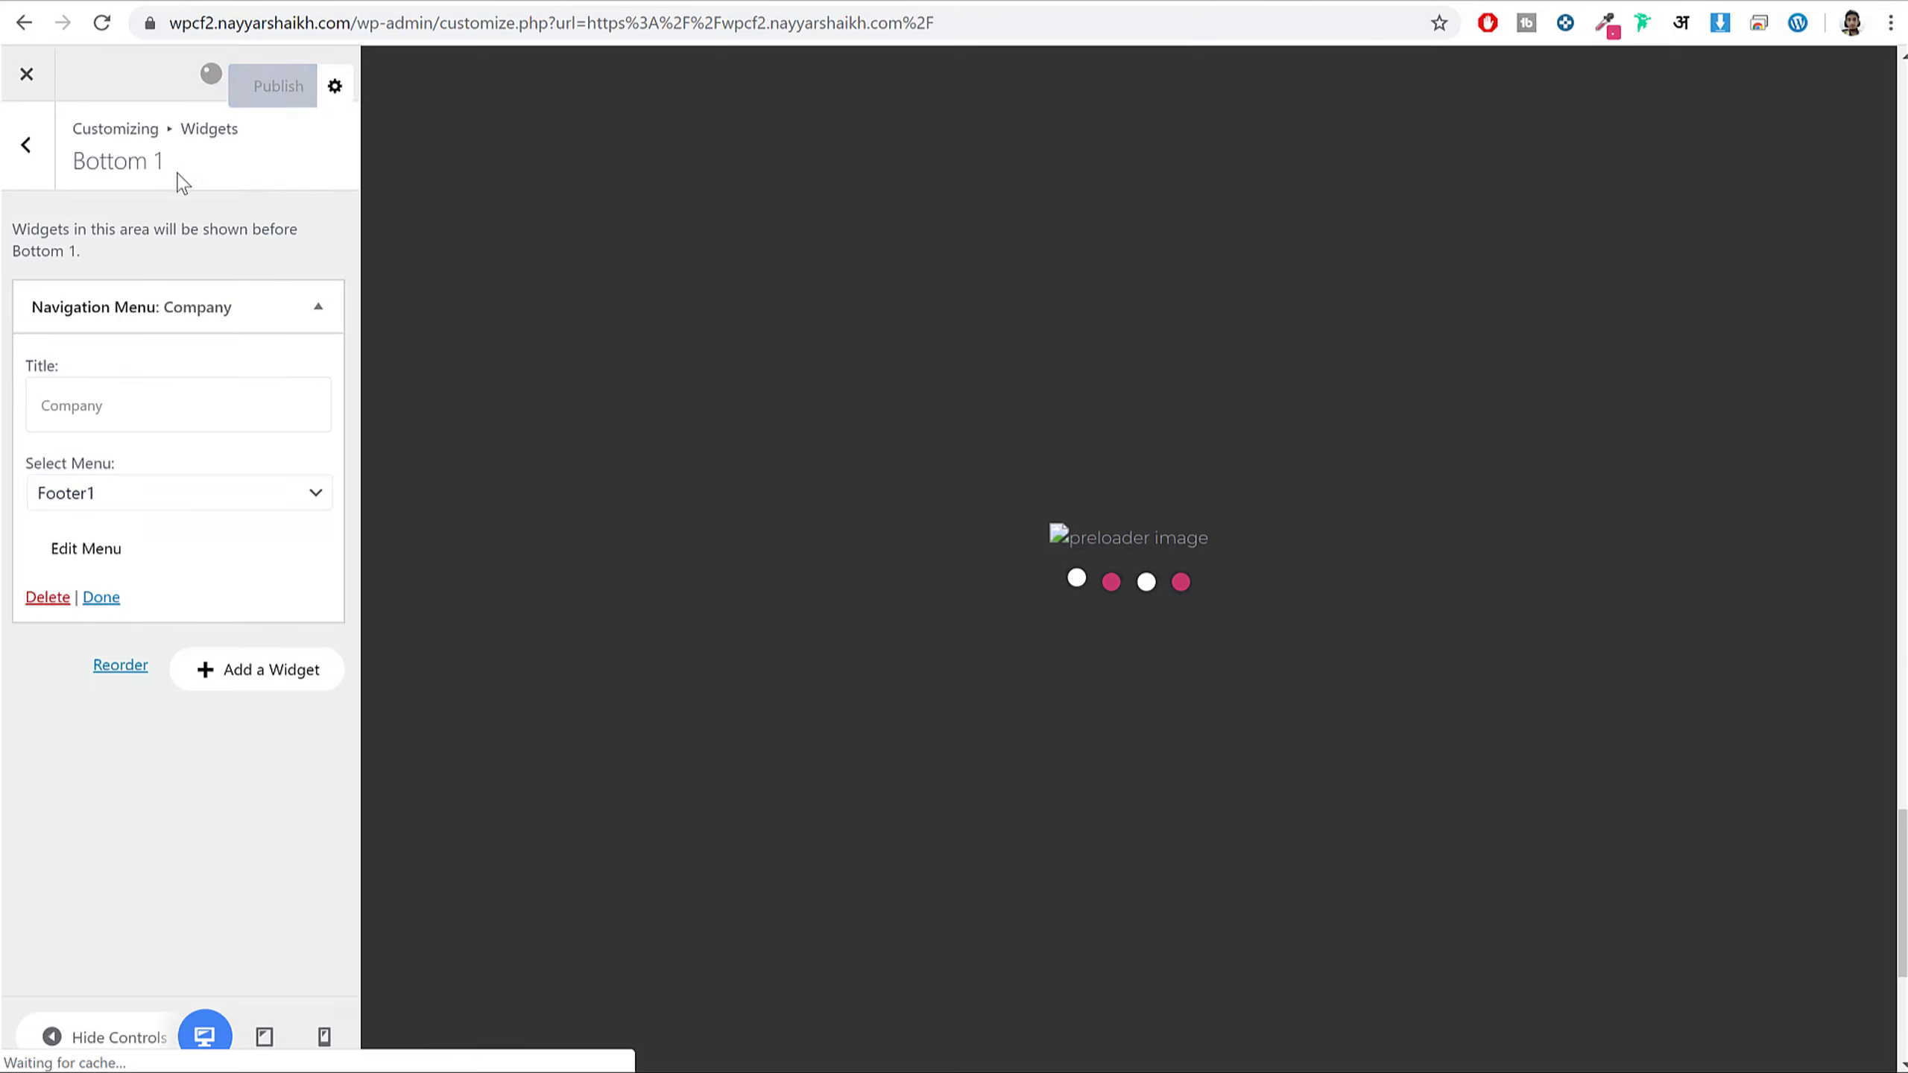
# - Add a Navigation Menu widget to the Bottom 2 widget area
pyautogui.click(26, 145)
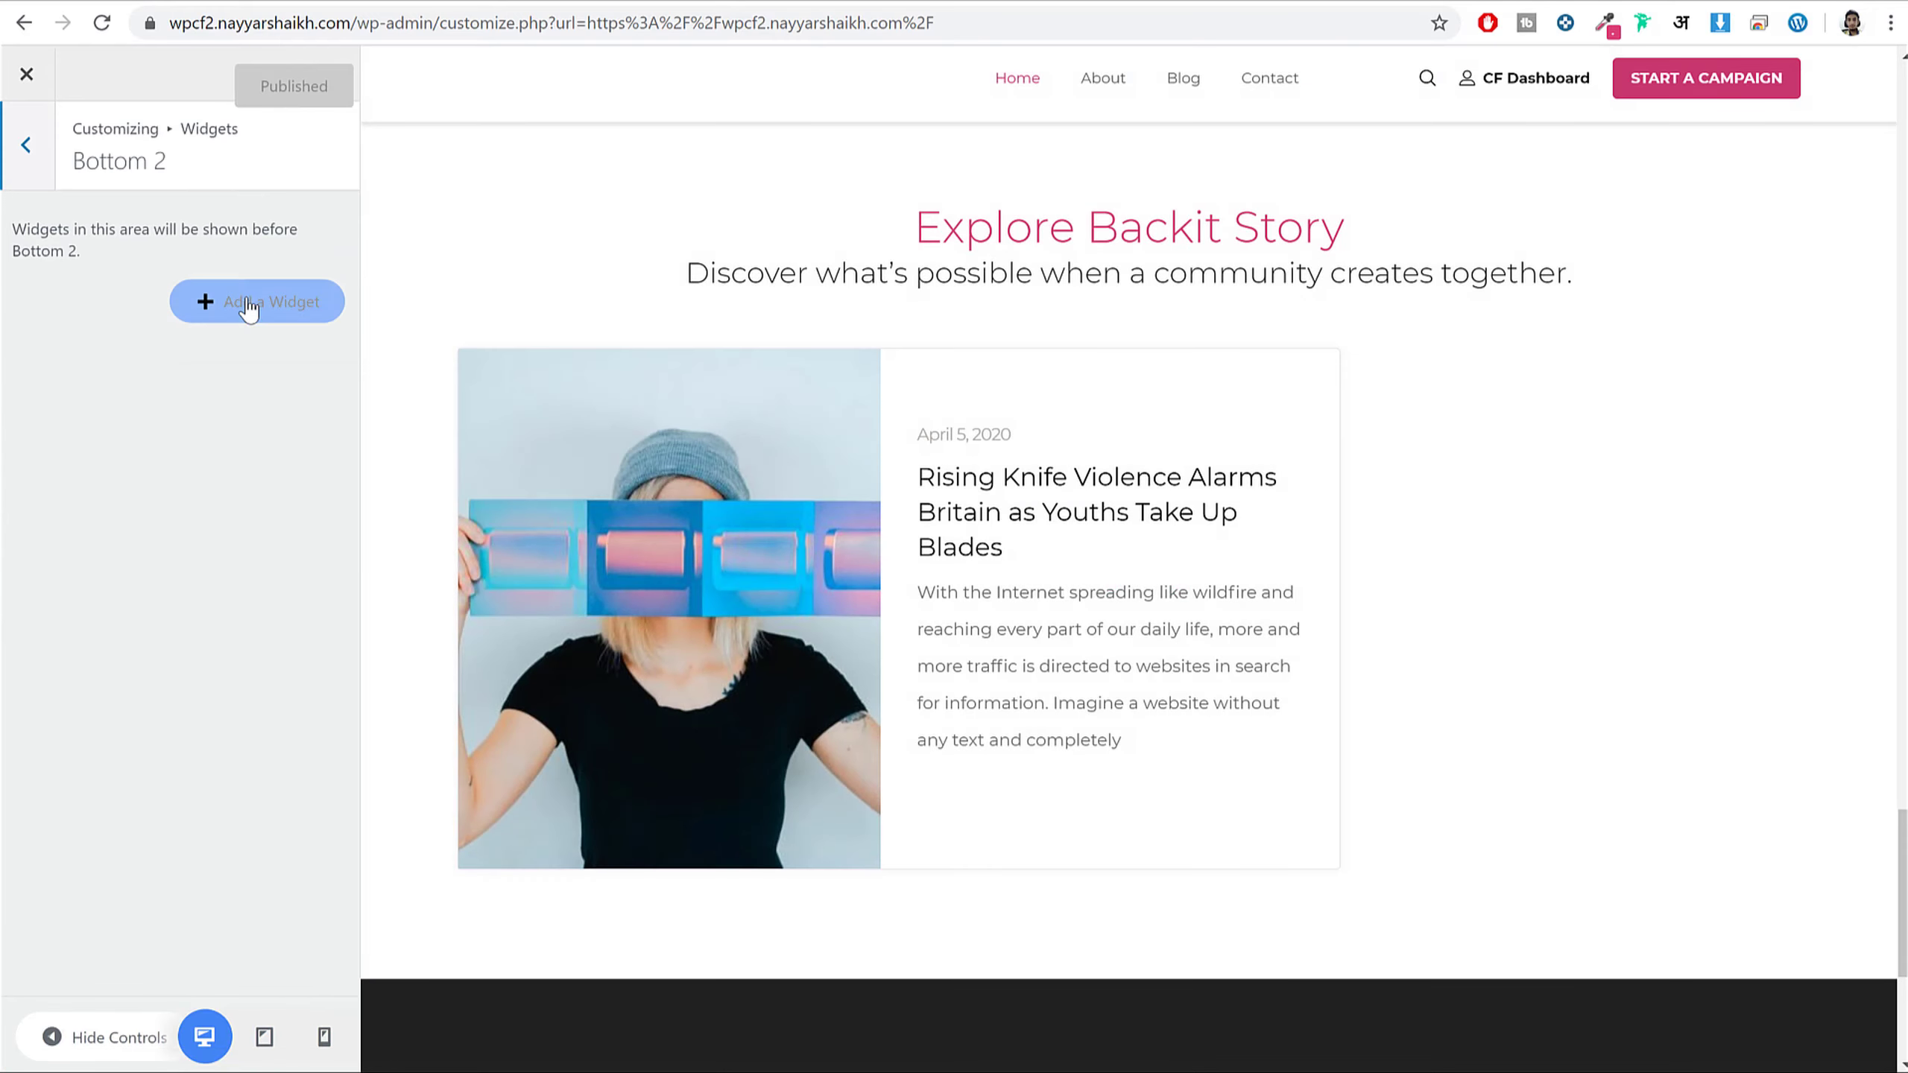
pyautogui.click(255, 300)
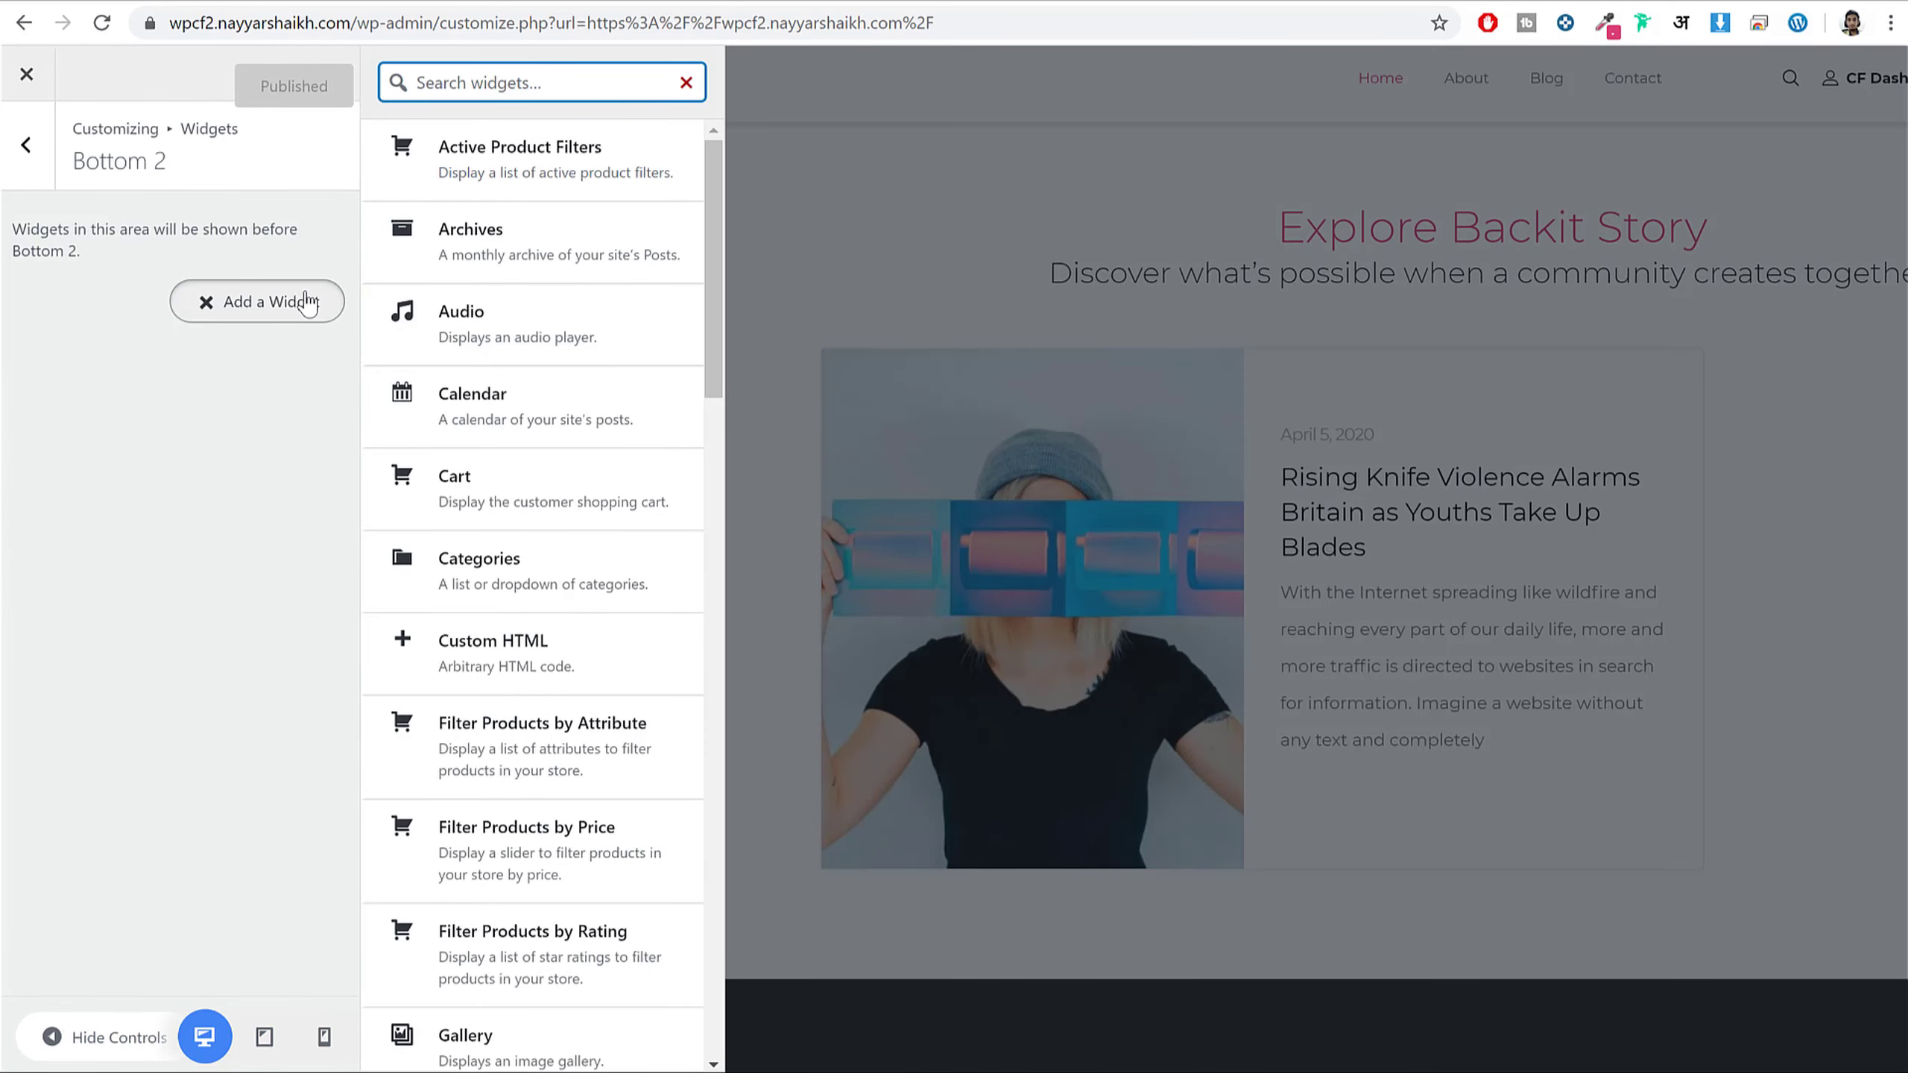
pyautogui.write('nav')
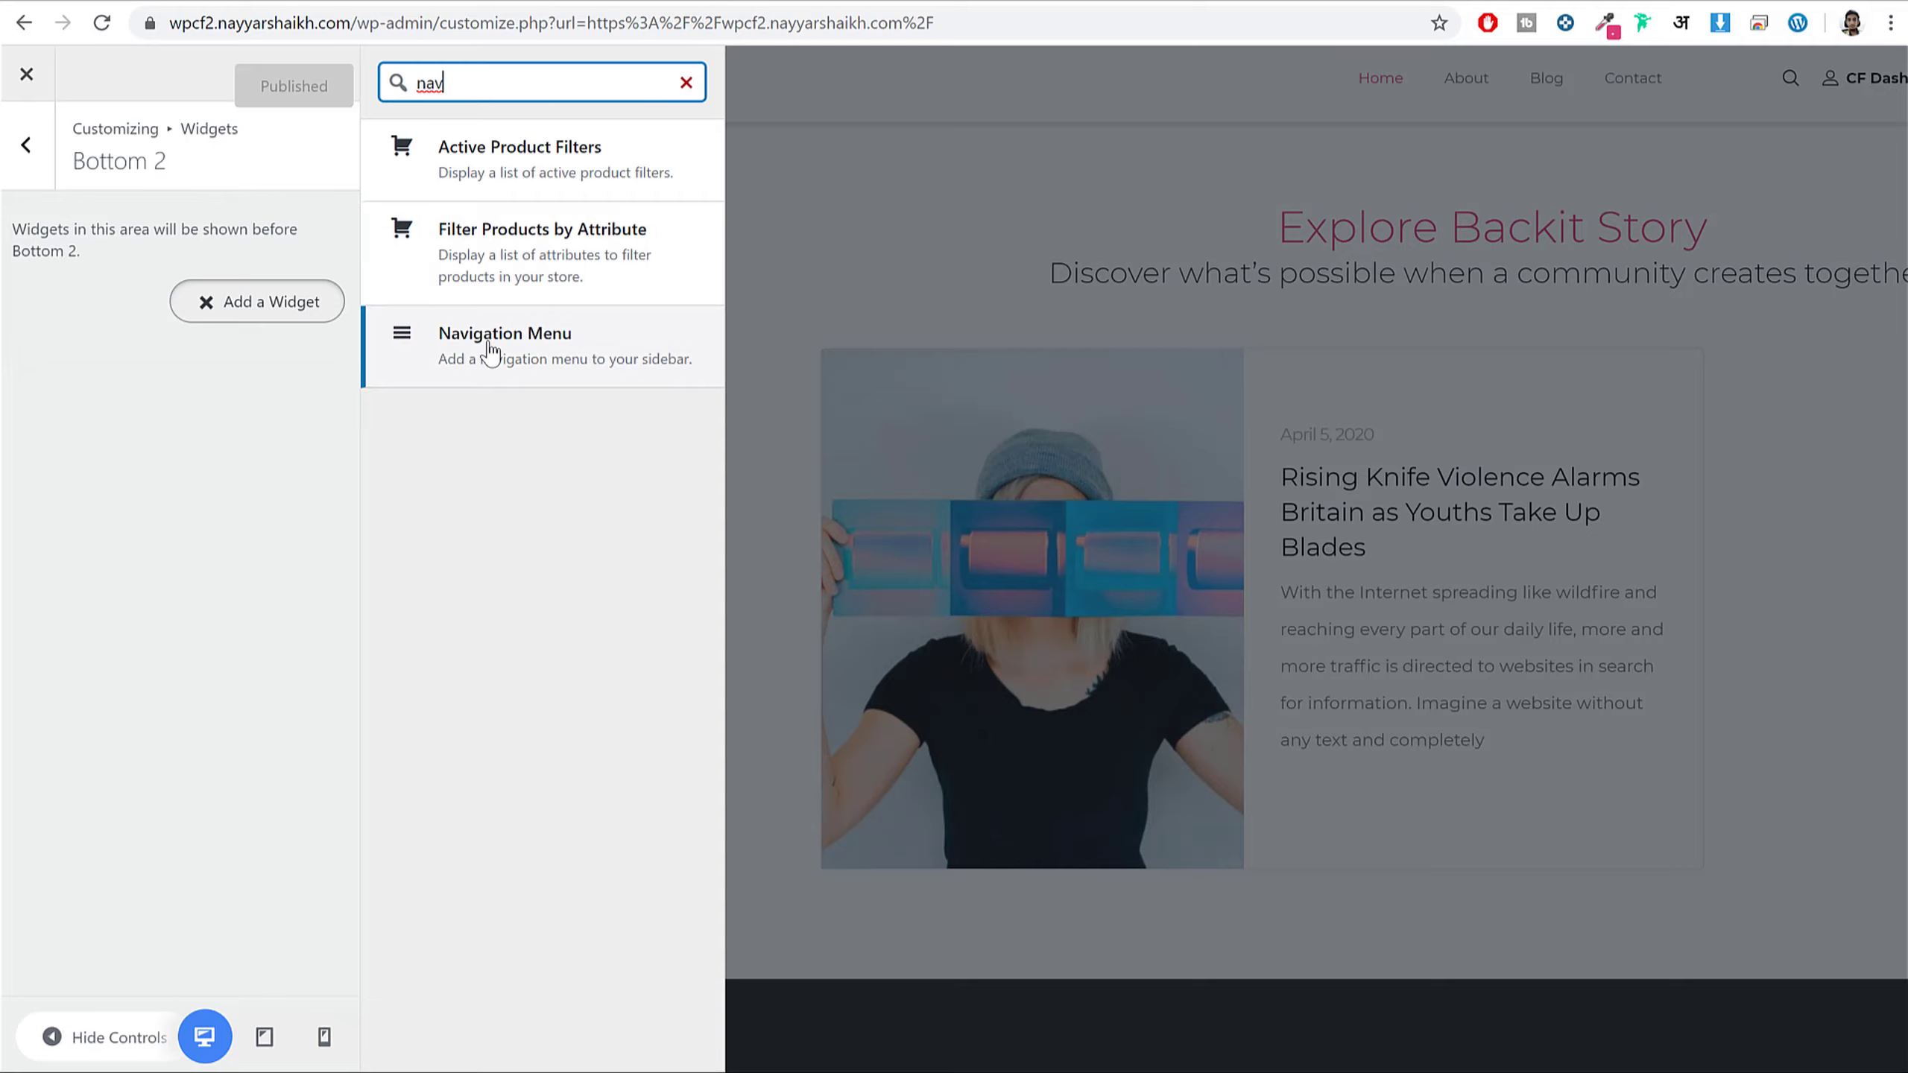
pyautogui.click(490, 353)
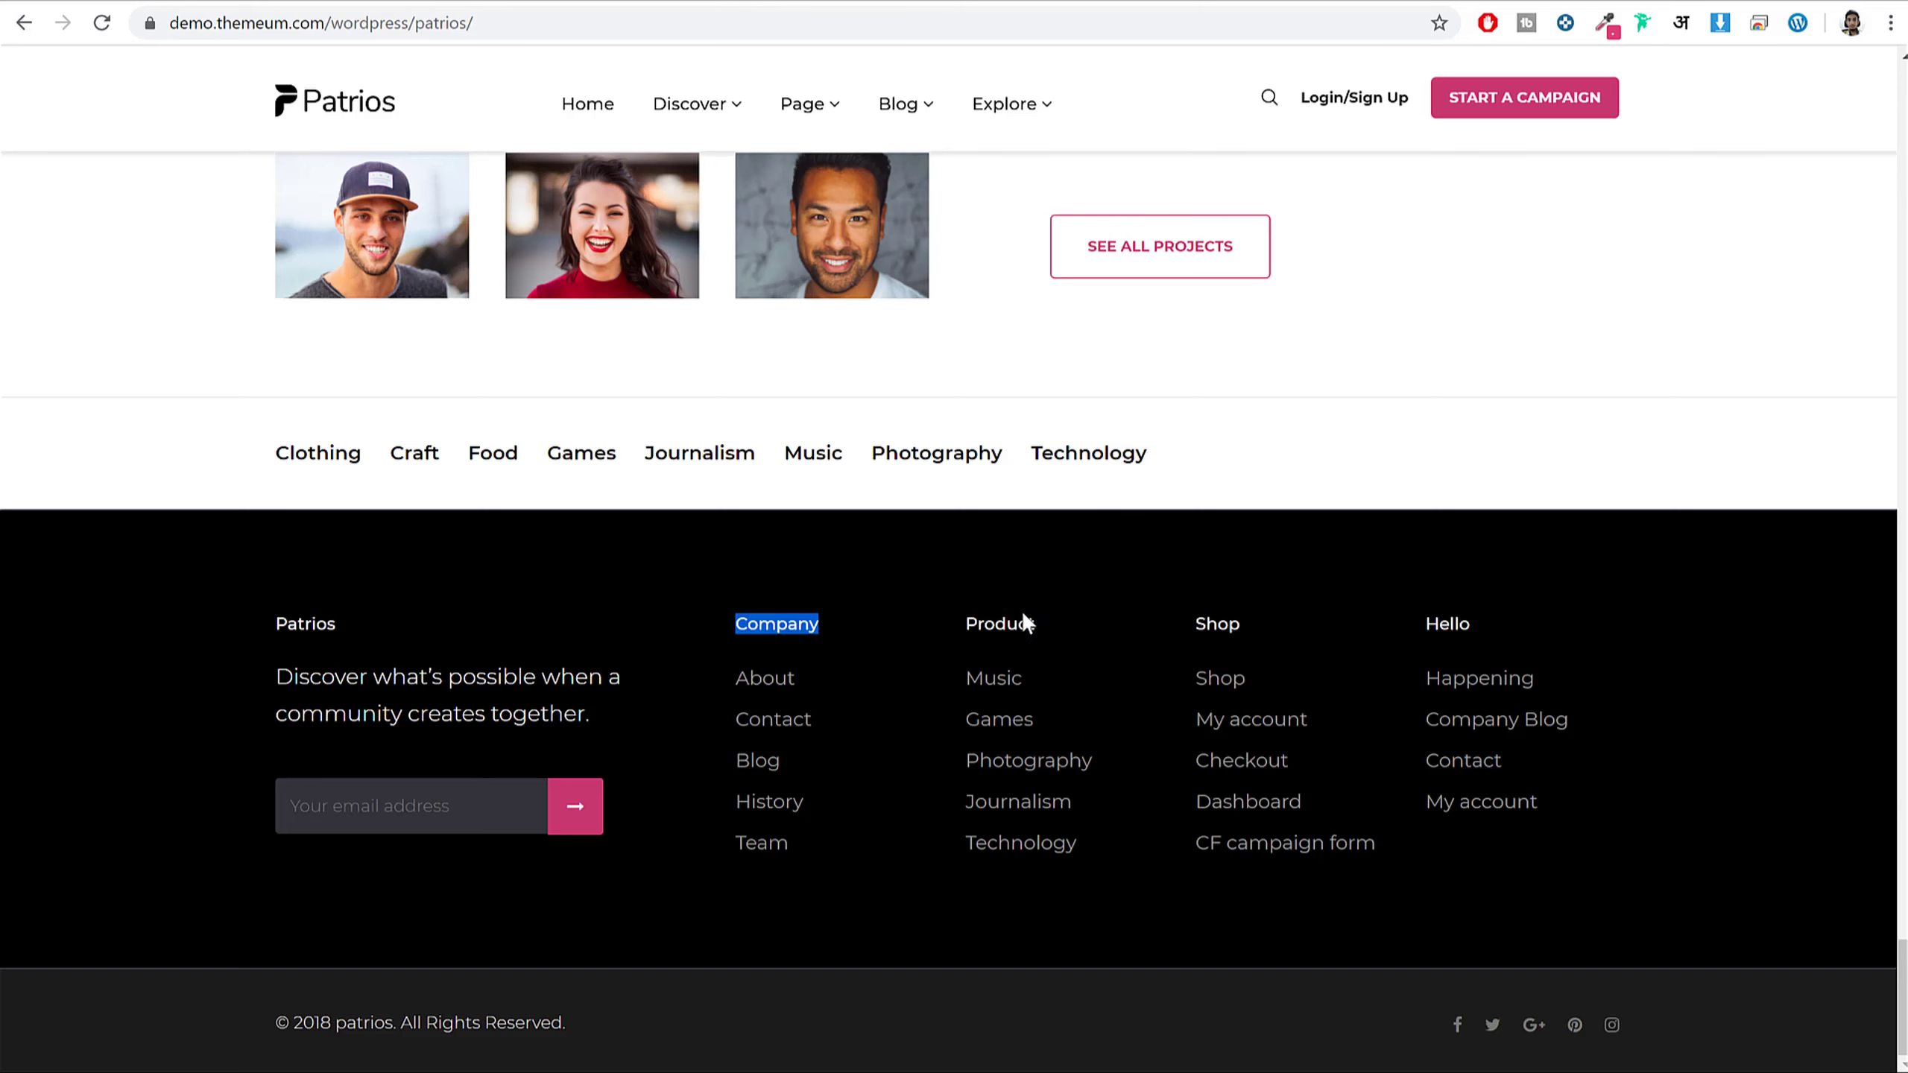
# - Title the Bottom 2 widget Product after the demo's footer heading, assign the Footer2 menu to it and publish
pyautogui.doubleClick(1010, 623)
pyautogui.hotkey('ctrl', 'c')
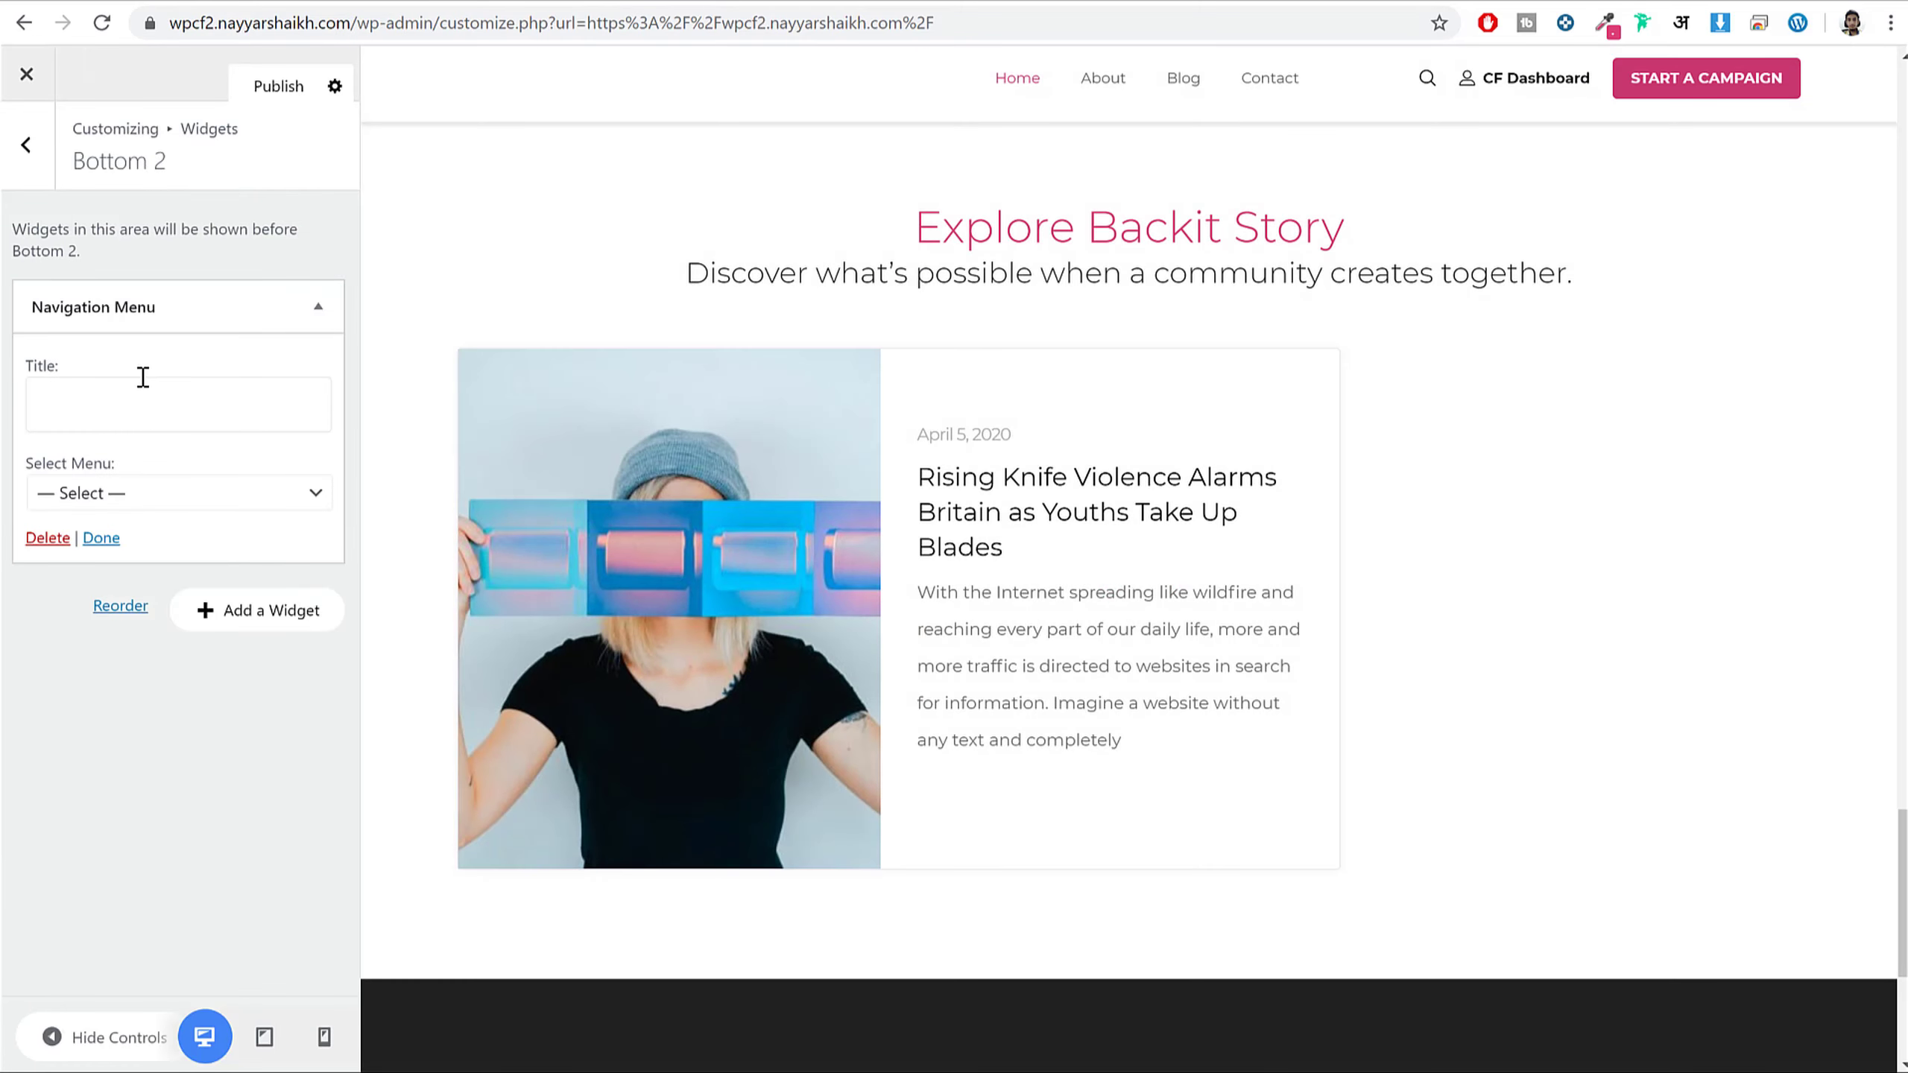
pyautogui.click(158, 406)
pyautogui.hotkey('ctrl', 'v')
pyautogui.click(180, 494)
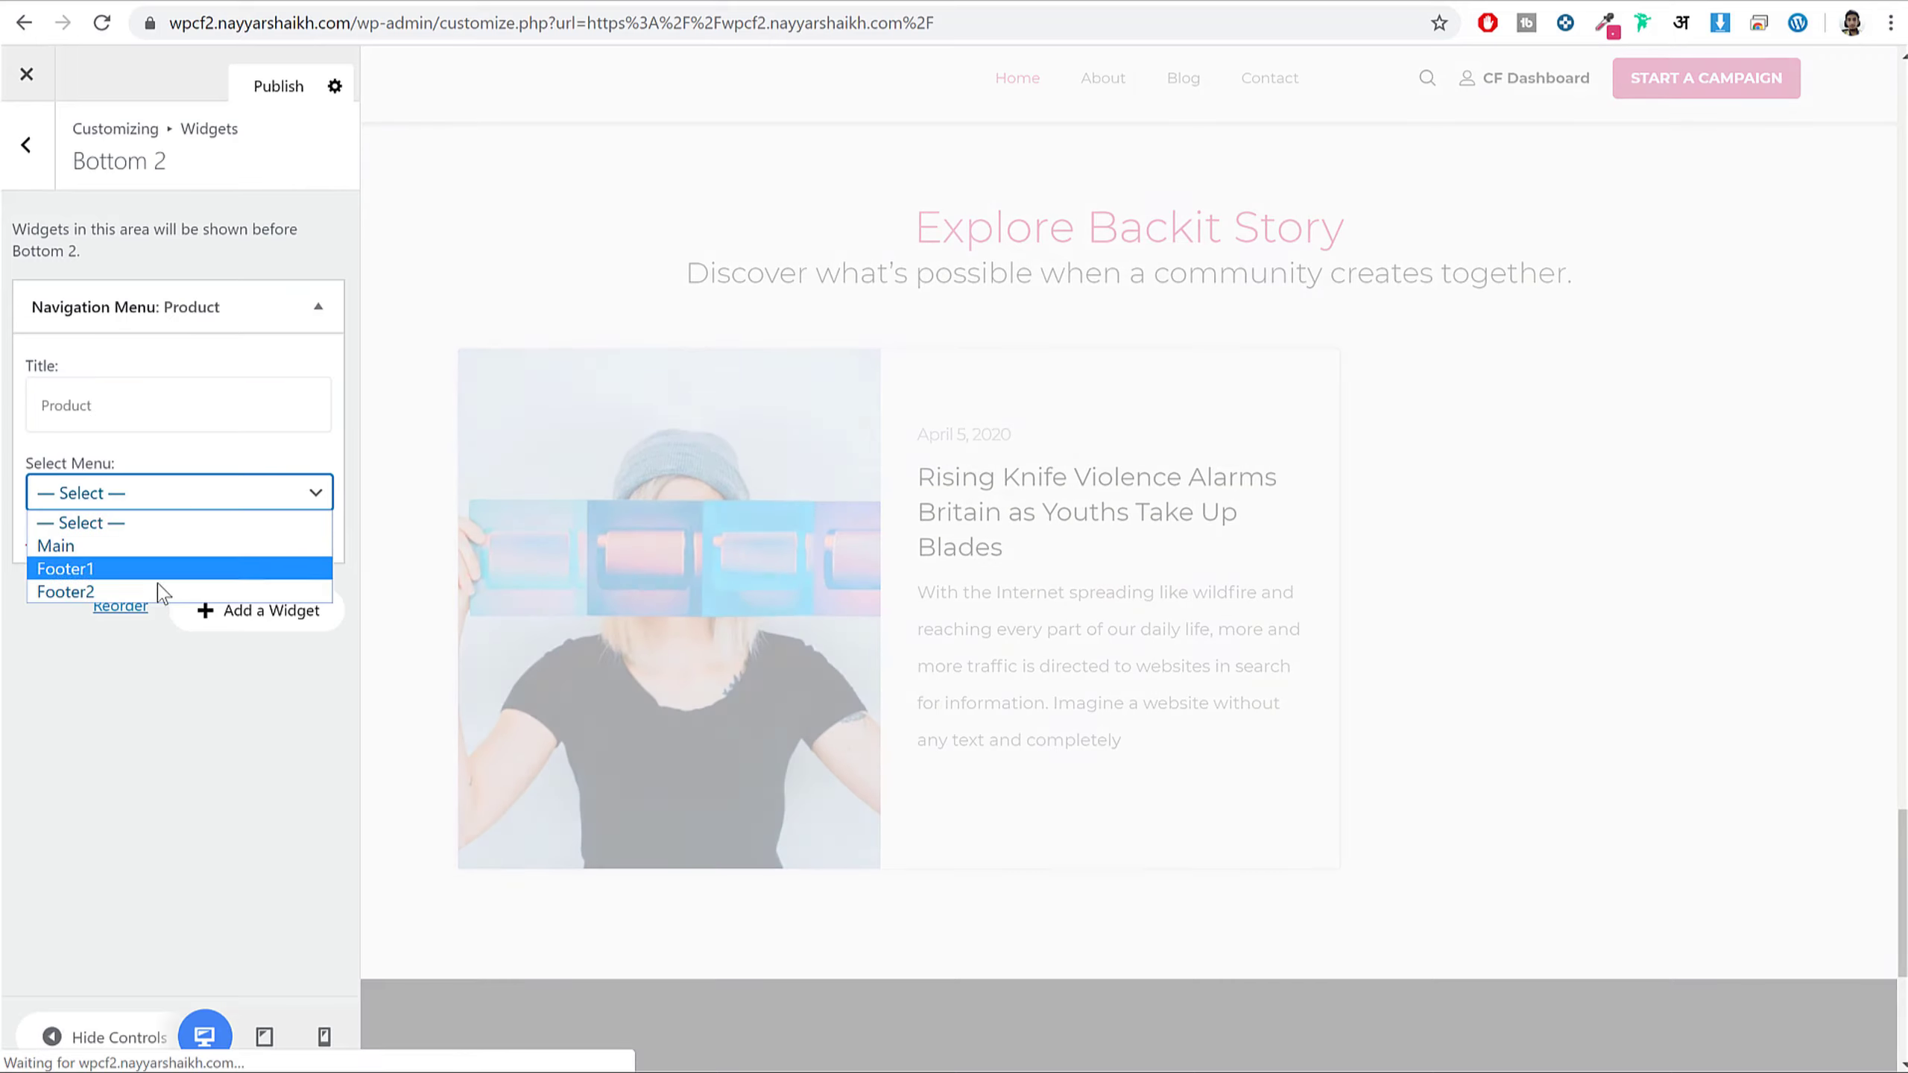
pyautogui.click(127, 588)
pyautogui.click(304, 85)
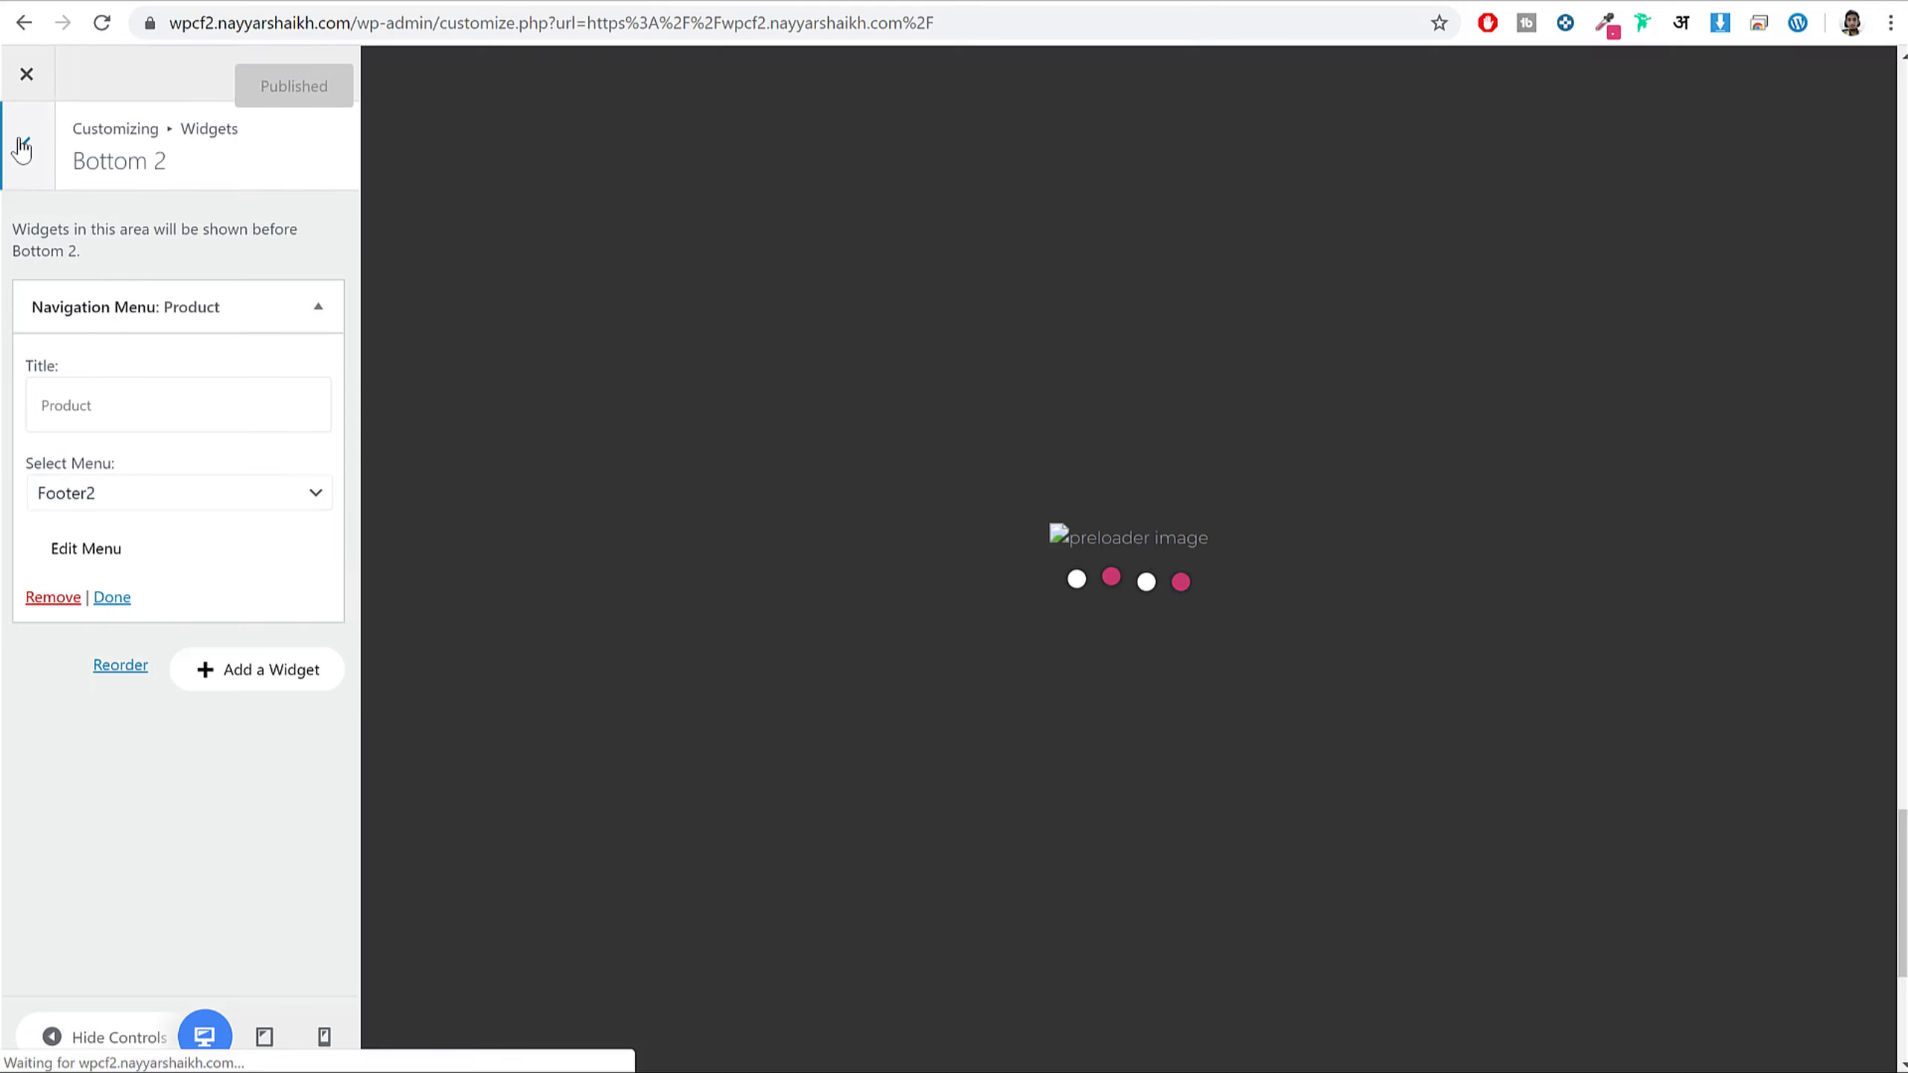
# - Add a Navigation Menu widget to Bottom 3, copying the Shop heading from the Patrios demo's footer
pyautogui.click(26, 145)
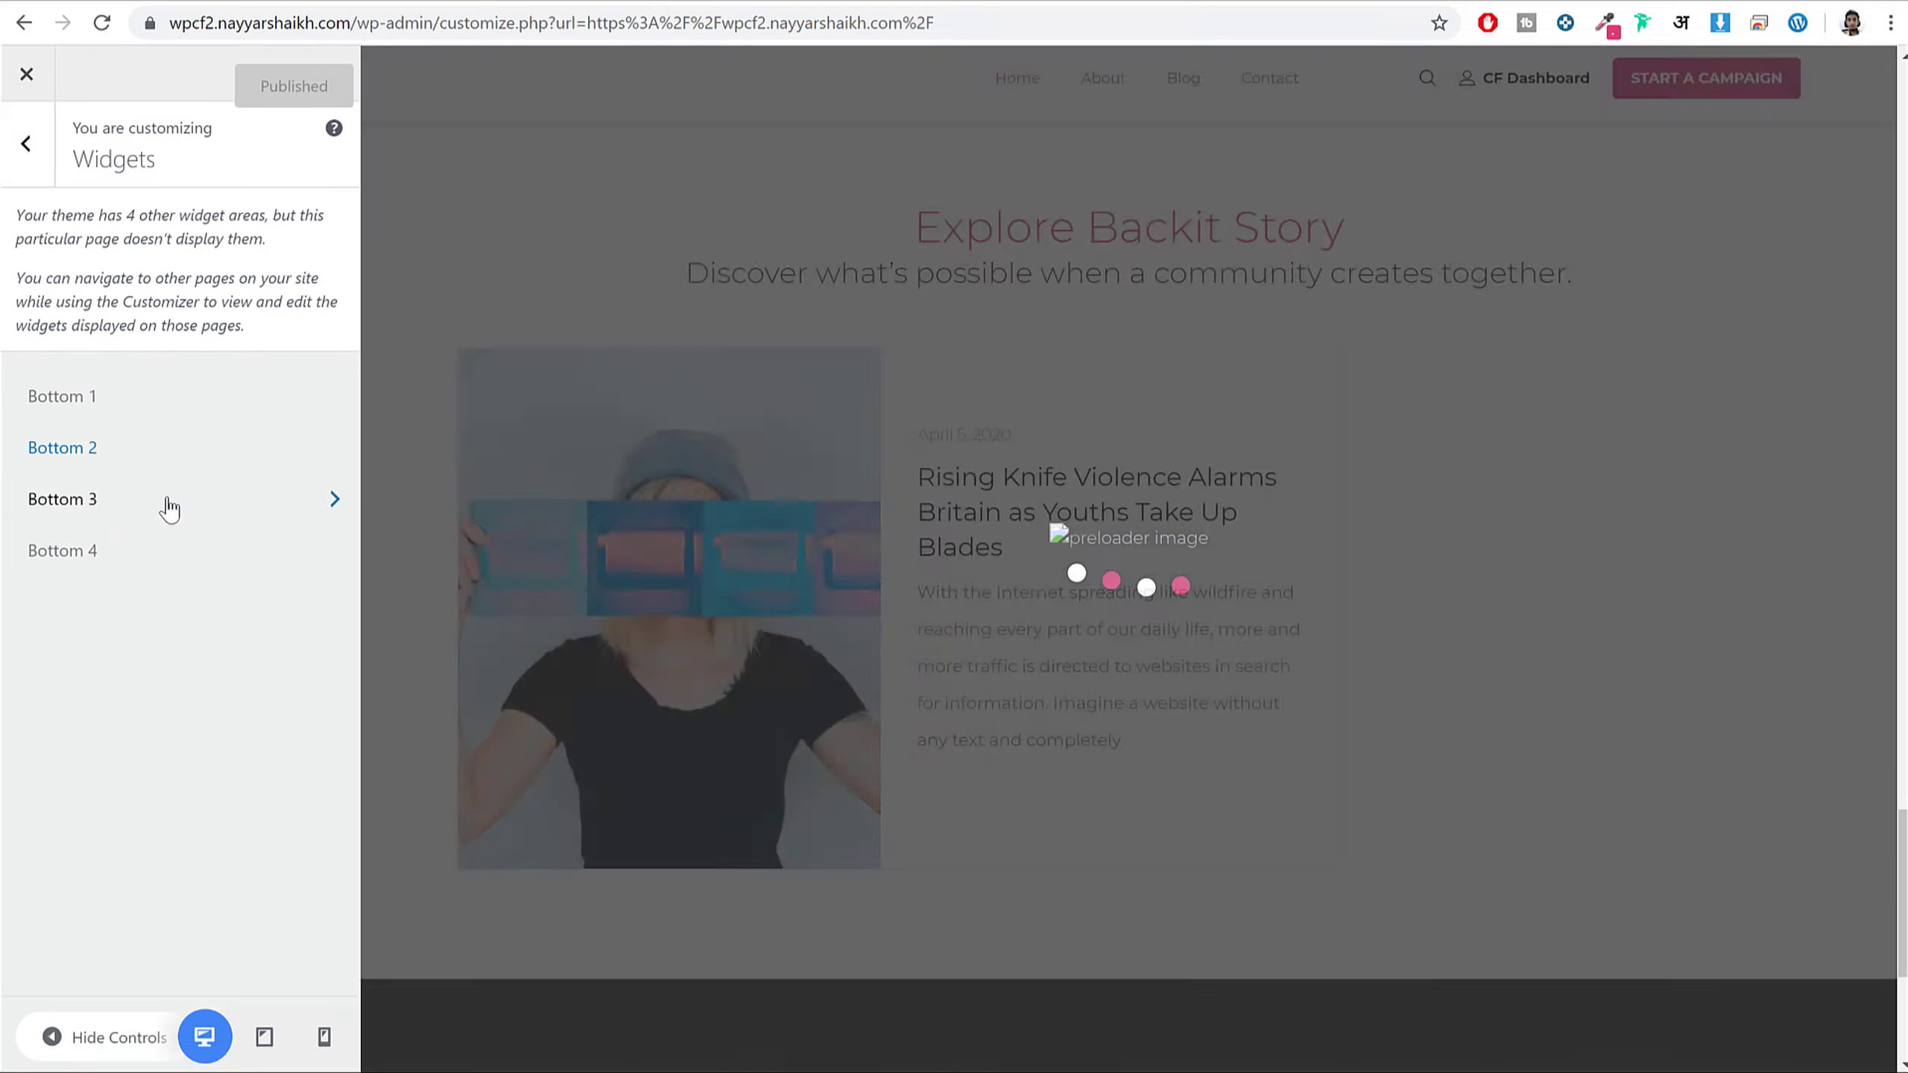
pyautogui.click(167, 503)
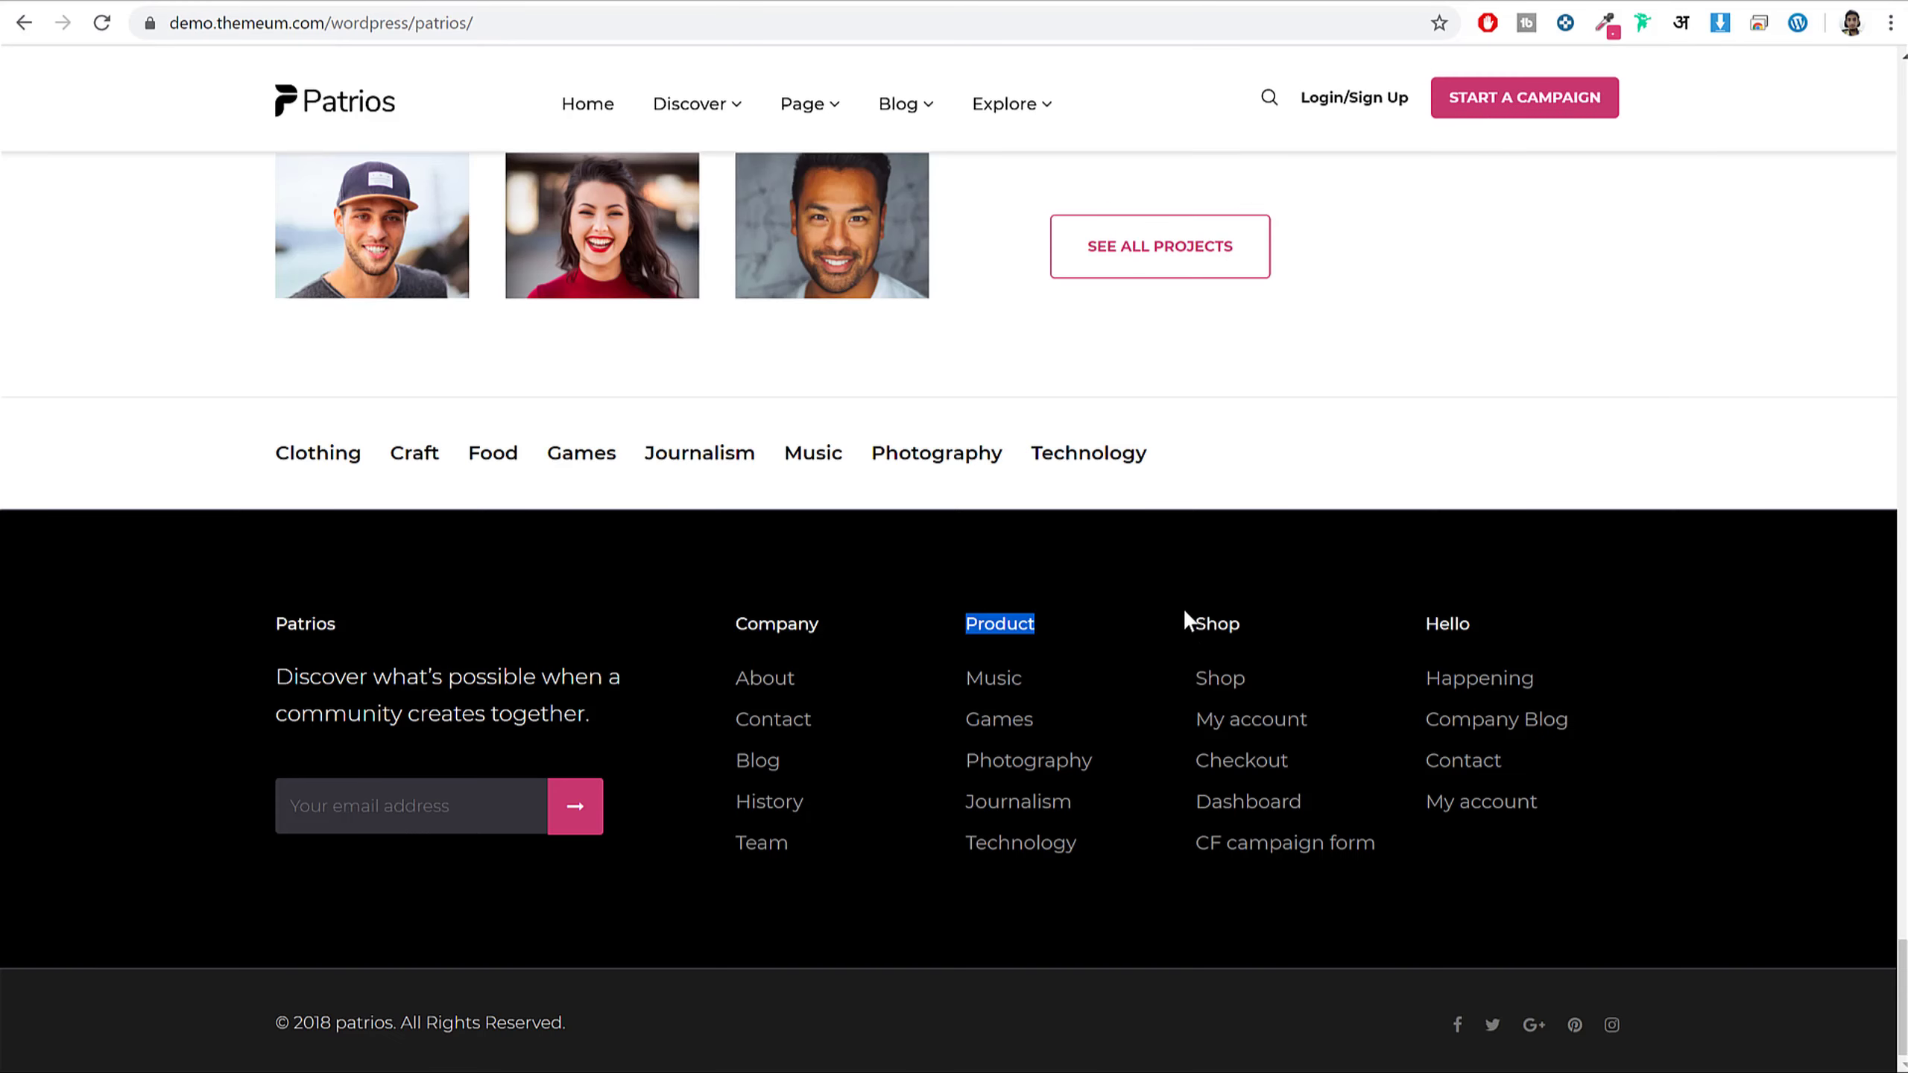
pyautogui.doubleClick(1200, 623)
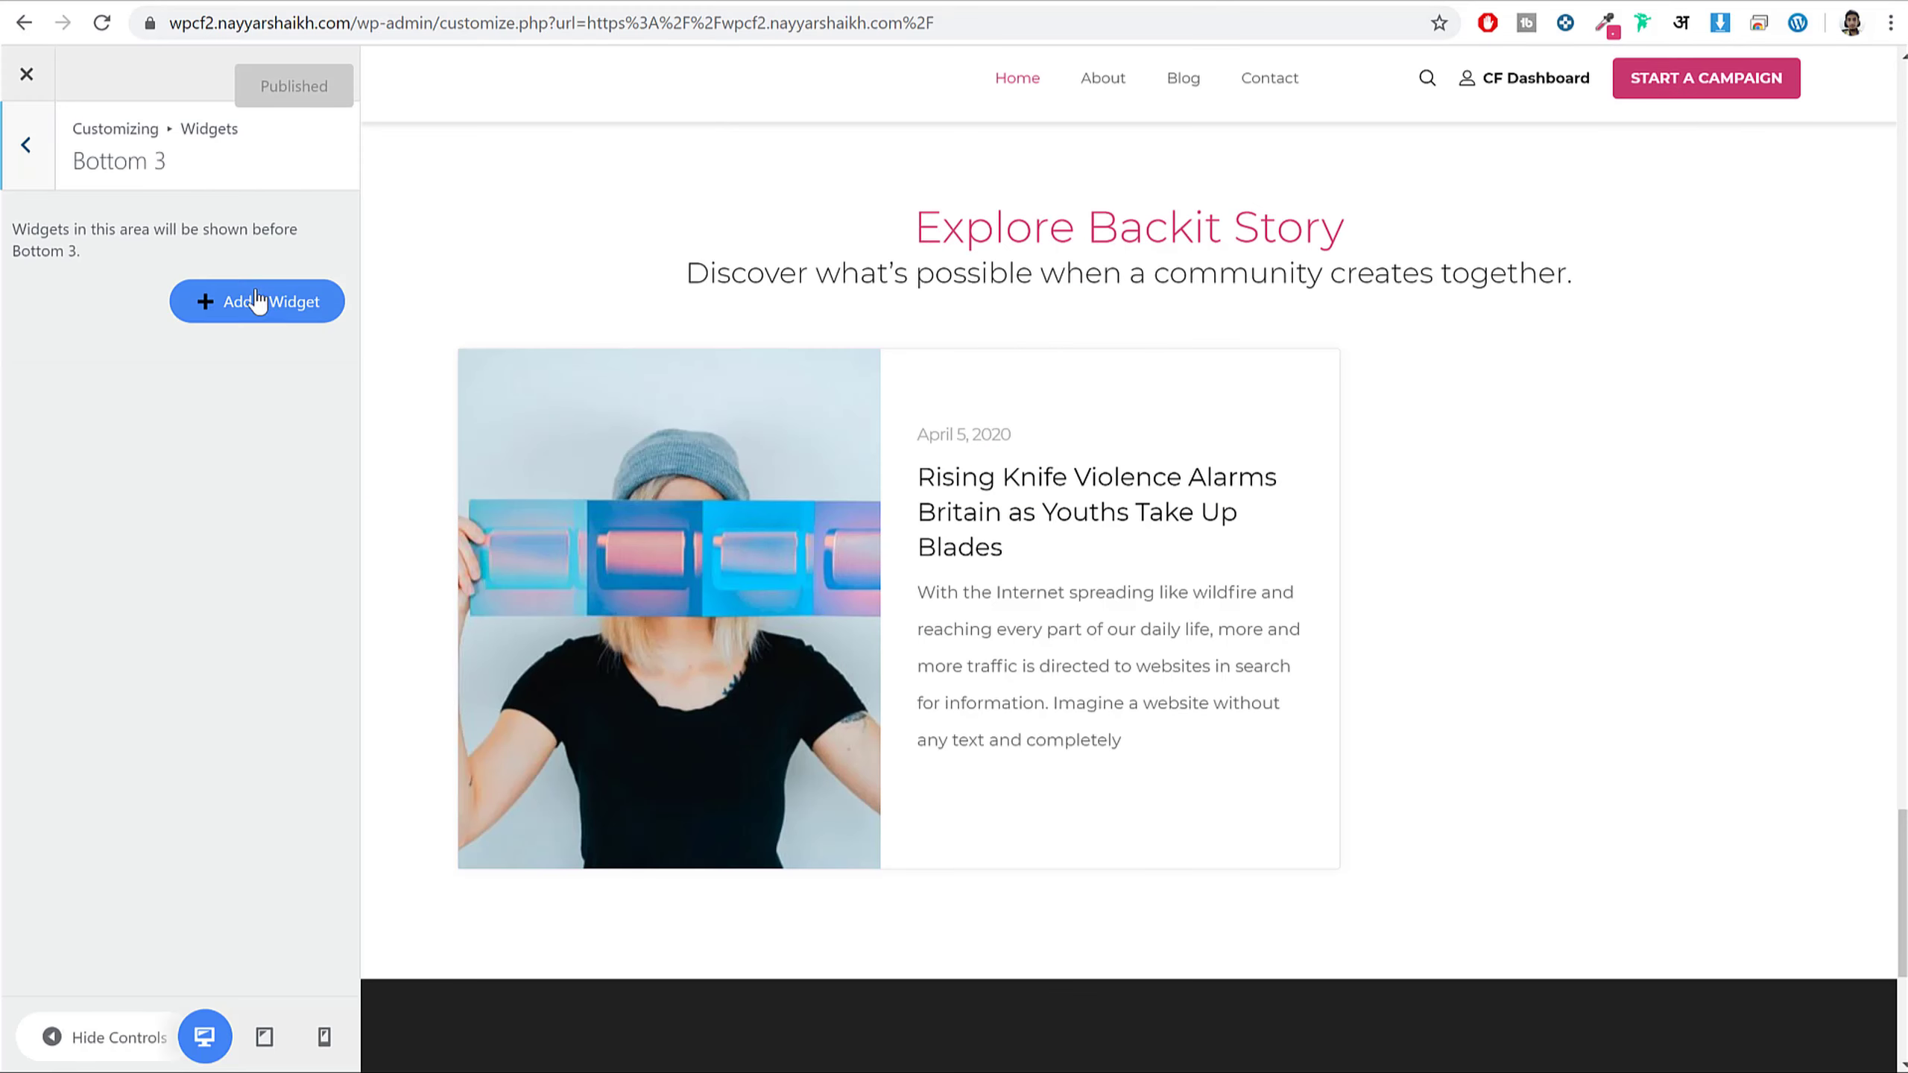
pyautogui.click(255, 299)
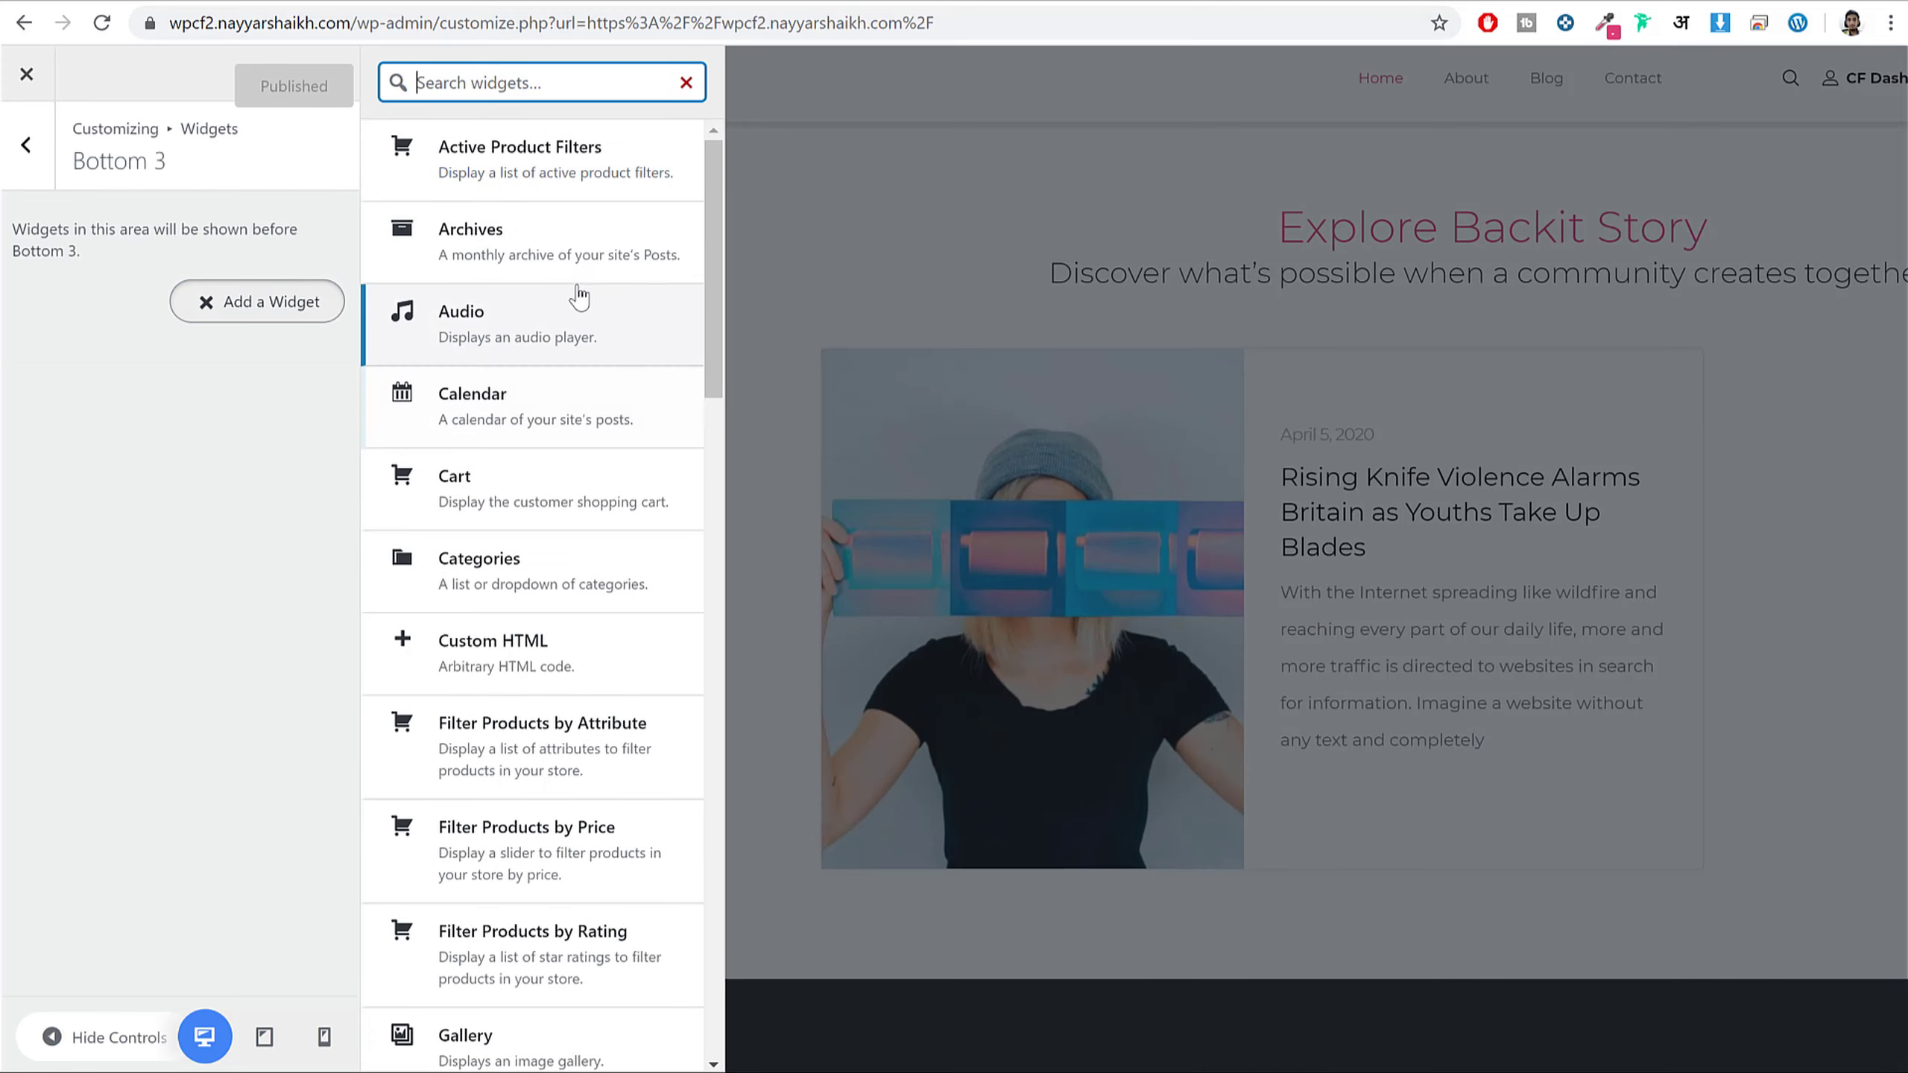
pyautogui.write('navi')
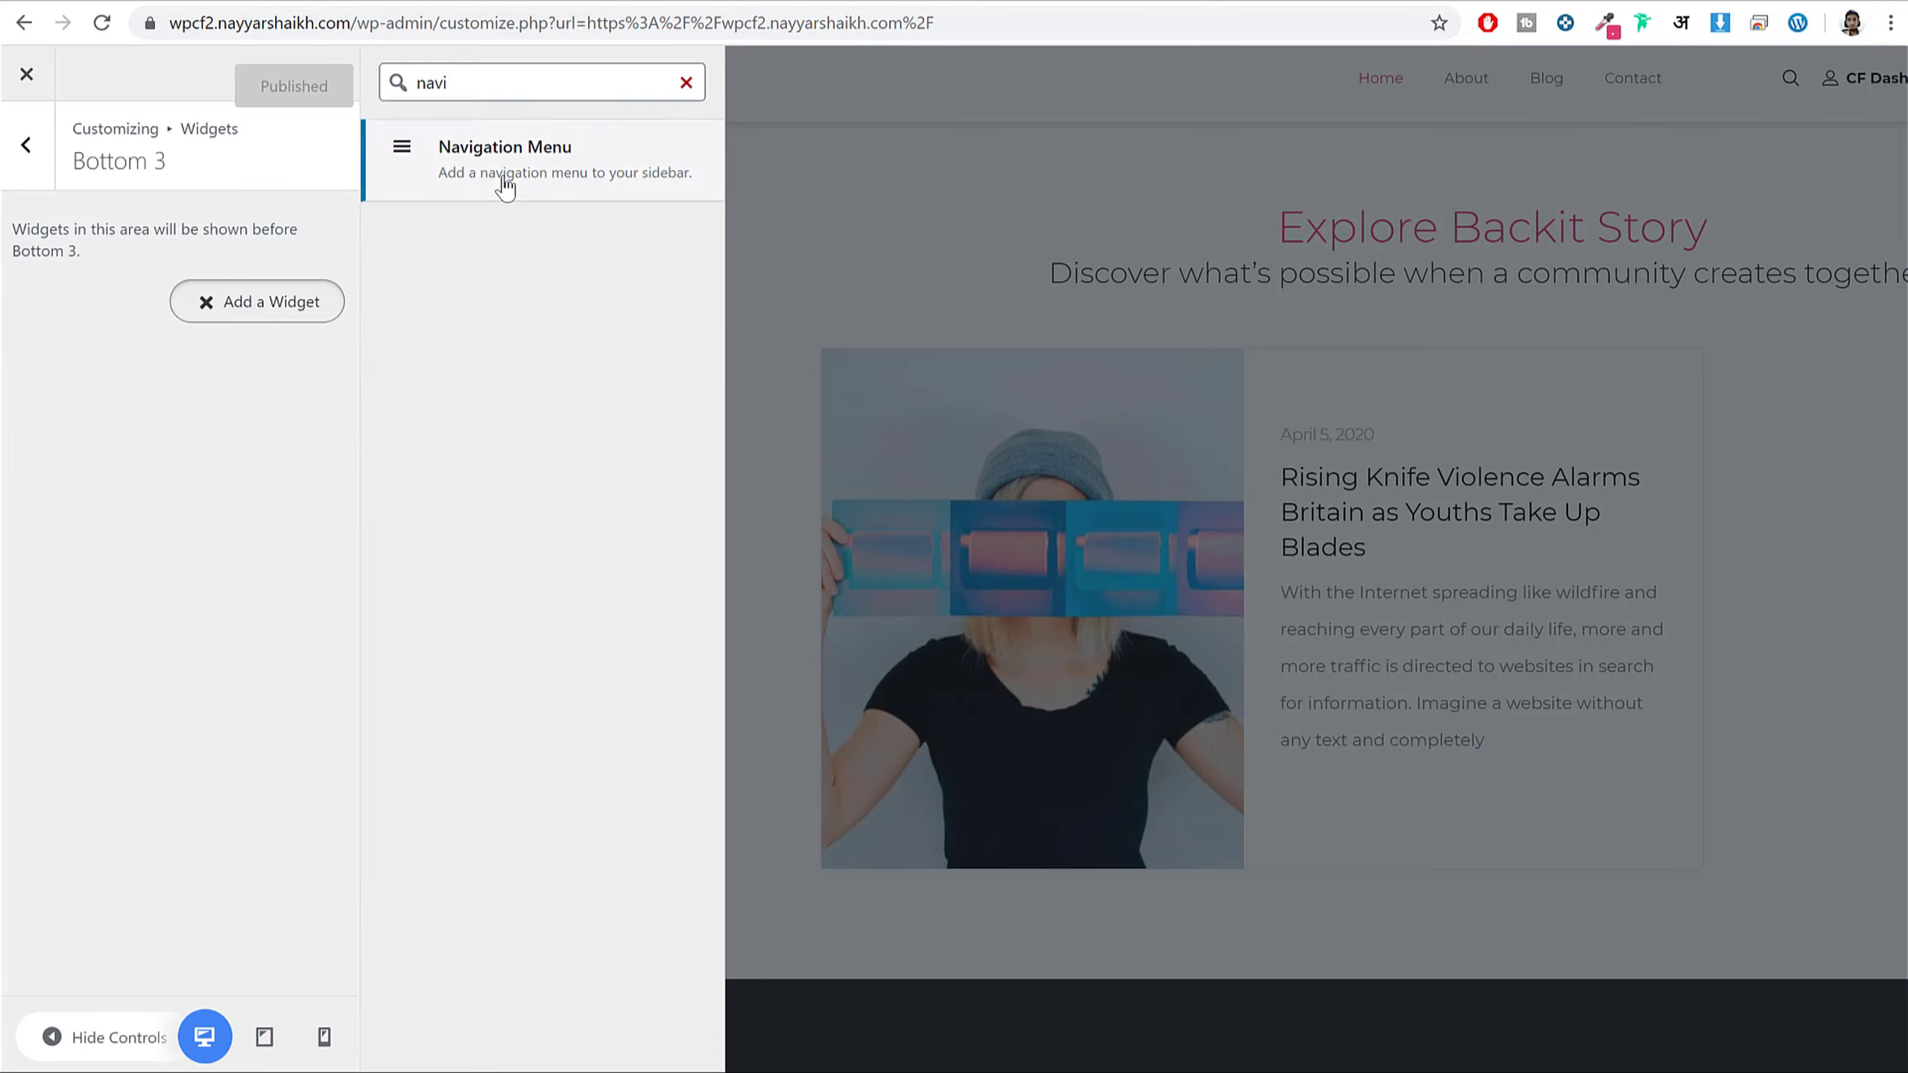
pyautogui.click(502, 179)
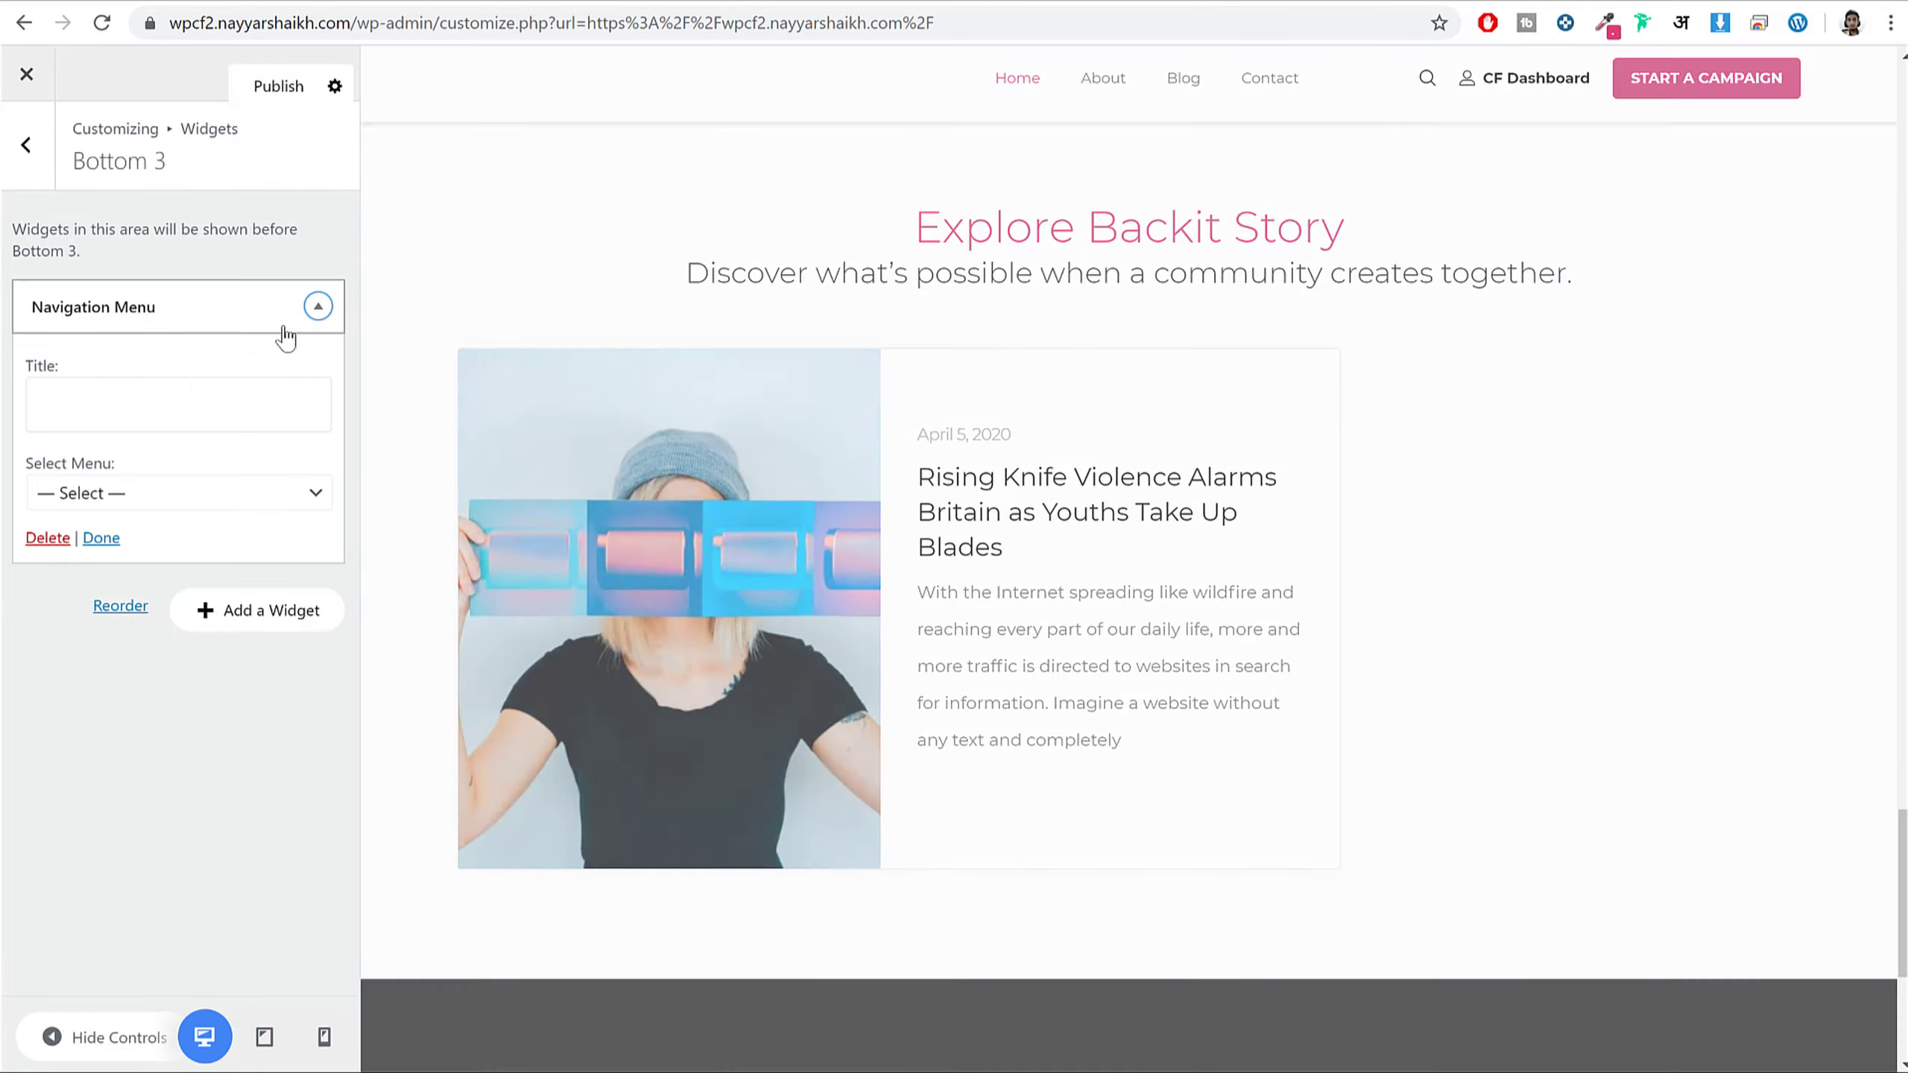
# - Title the Bottom 3 widget Shop, assign the Footer1 menu to it and publish
pyautogui.click(192, 391)
pyautogui.write('Shop')
pyautogui.click(162, 493)
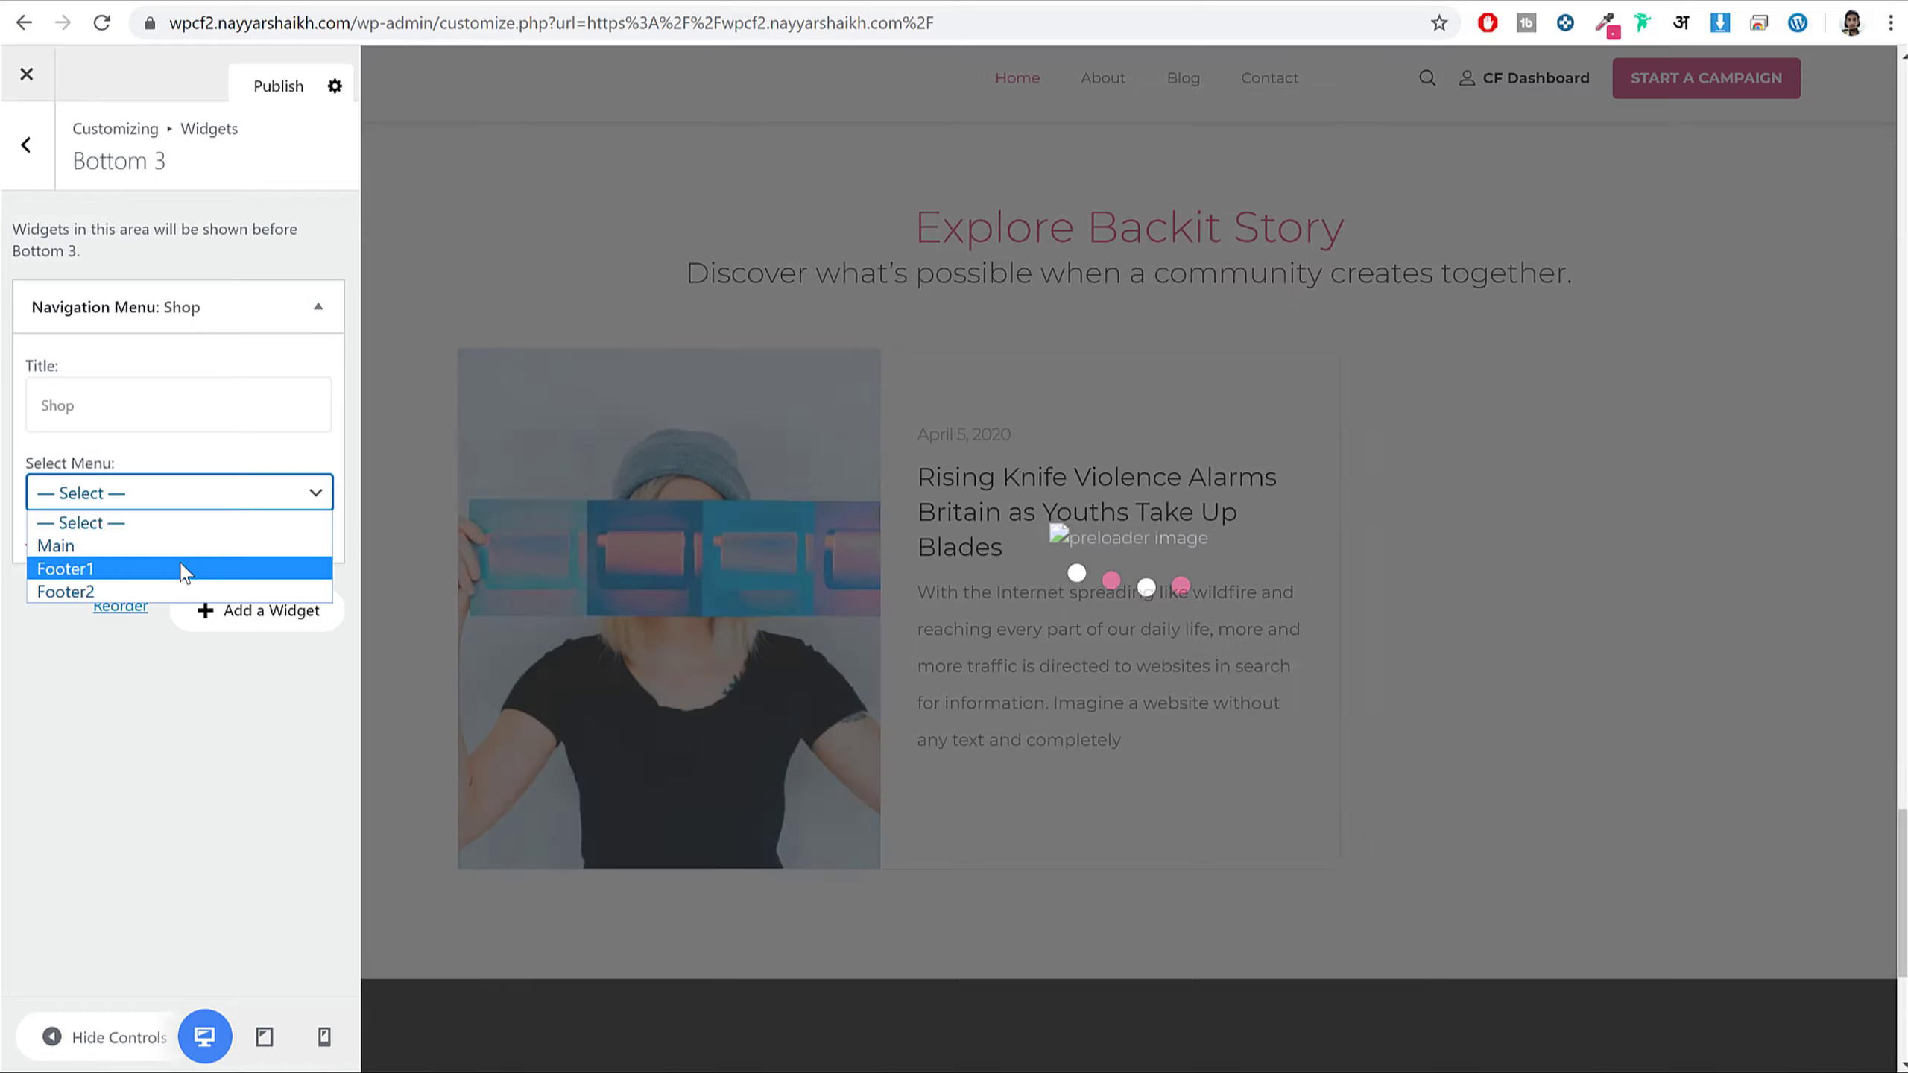
pyautogui.click(194, 566)
pyautogui.click(278, 85)
# - Add a Navigation Menu widget to the Bottom 4 widget area, copying the Hello heading from the Patrios demo's footer
pyautogui.click(26, 144)
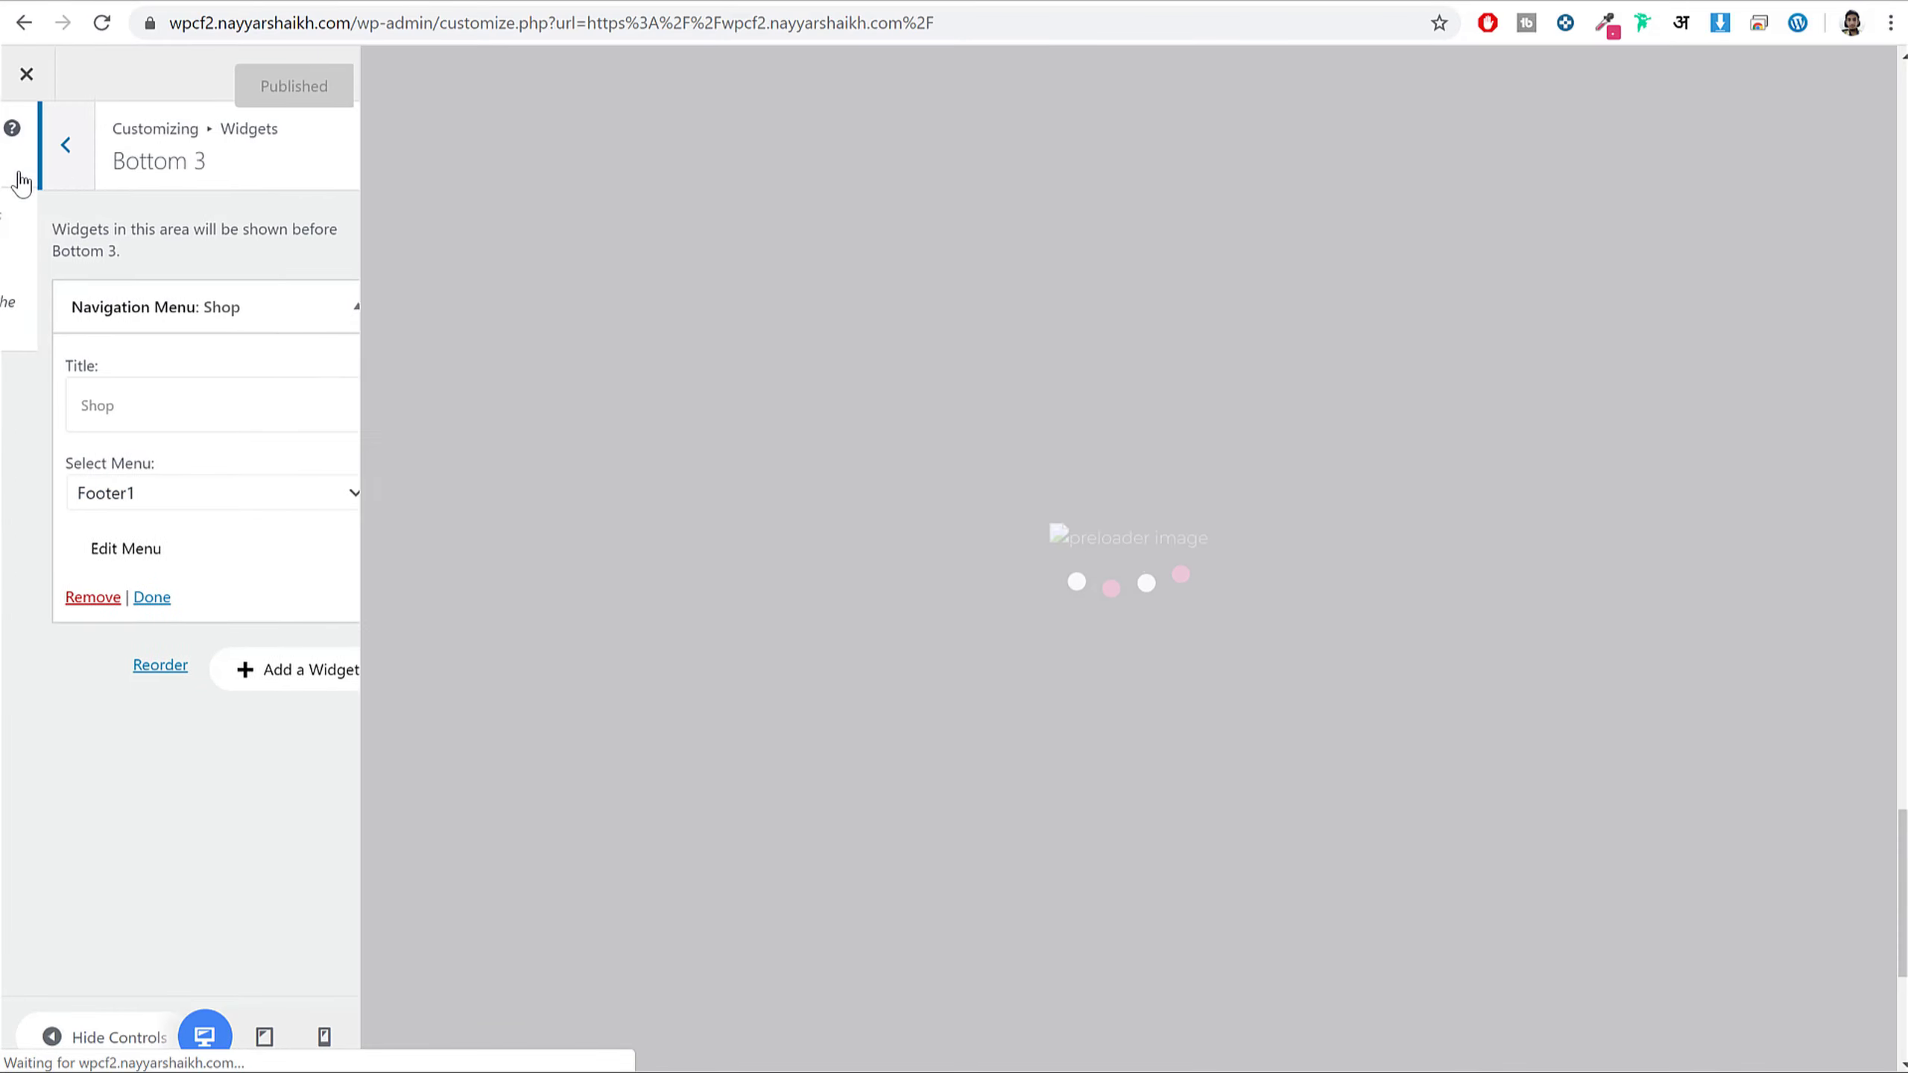
pyautogui.click(113, 552)
pyautogui.click(257, 302)
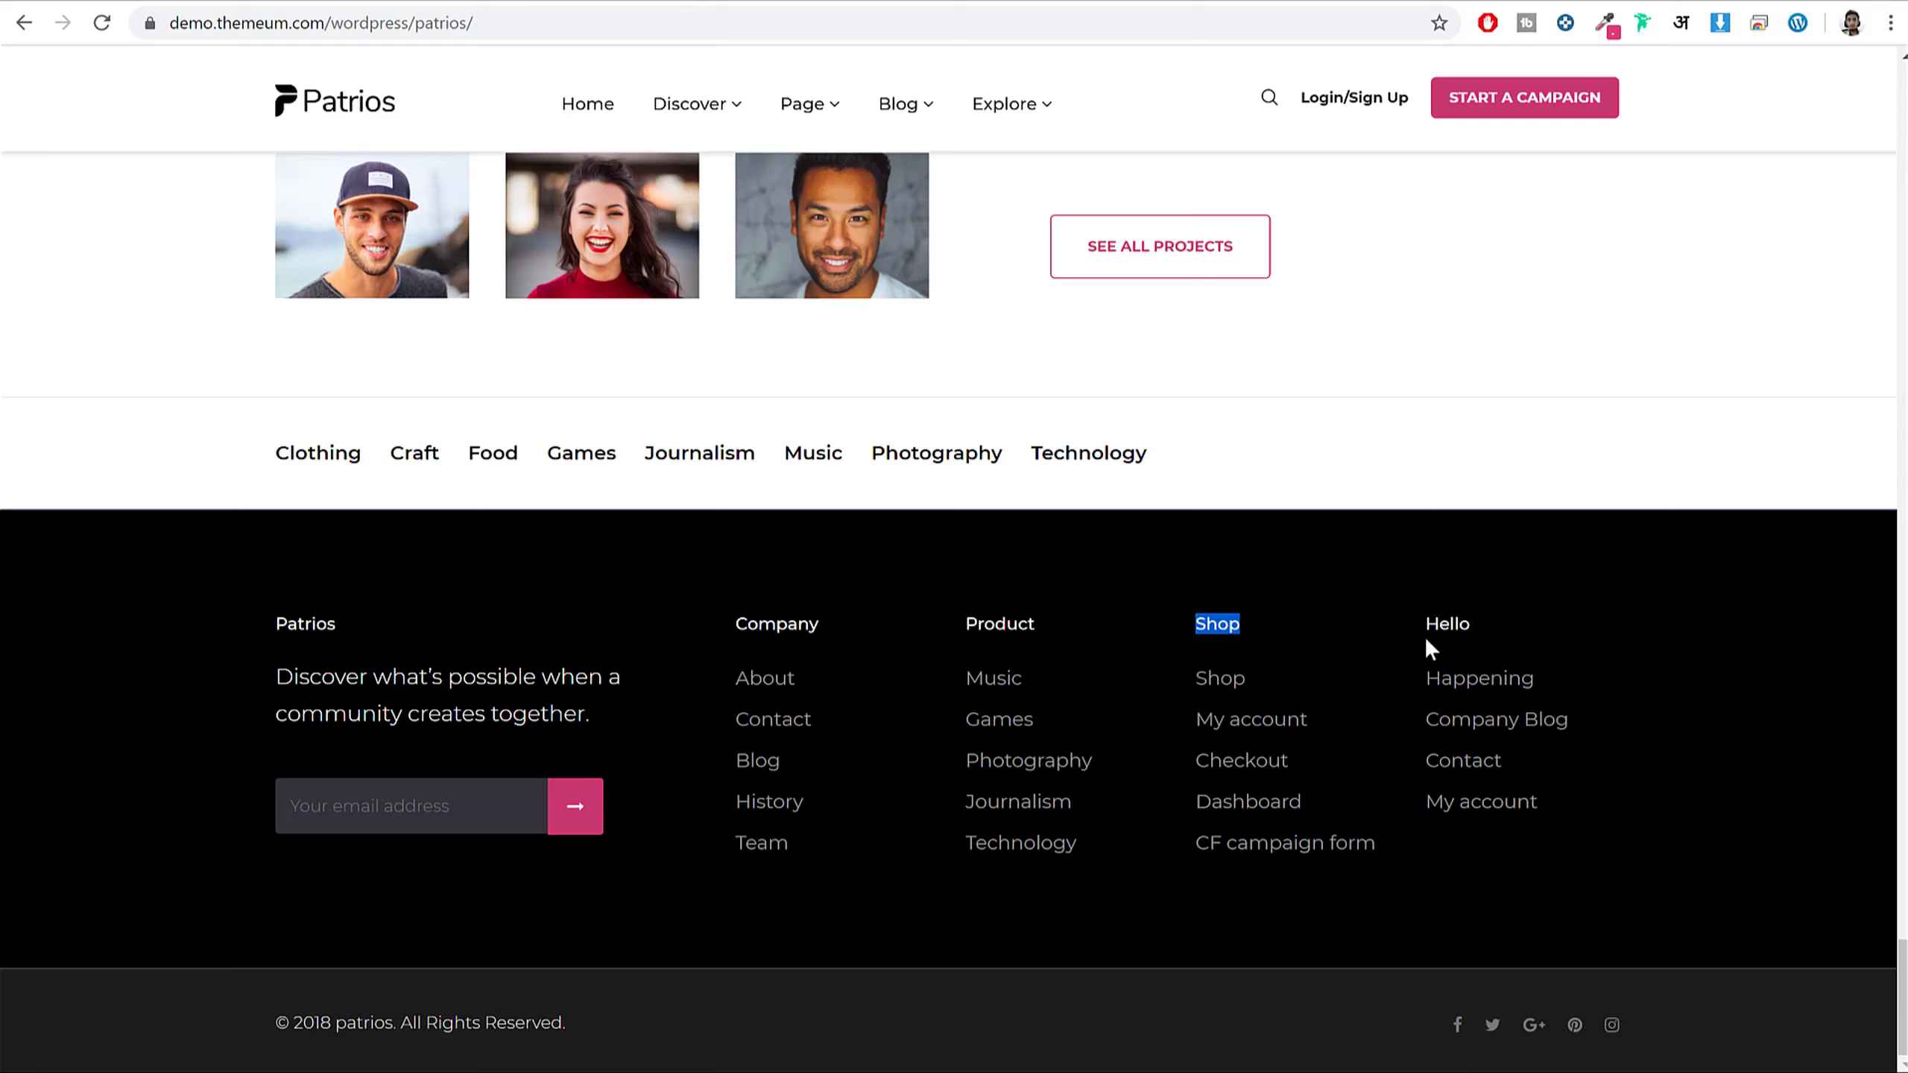
pyautogui.doubleClick(1433, 677)
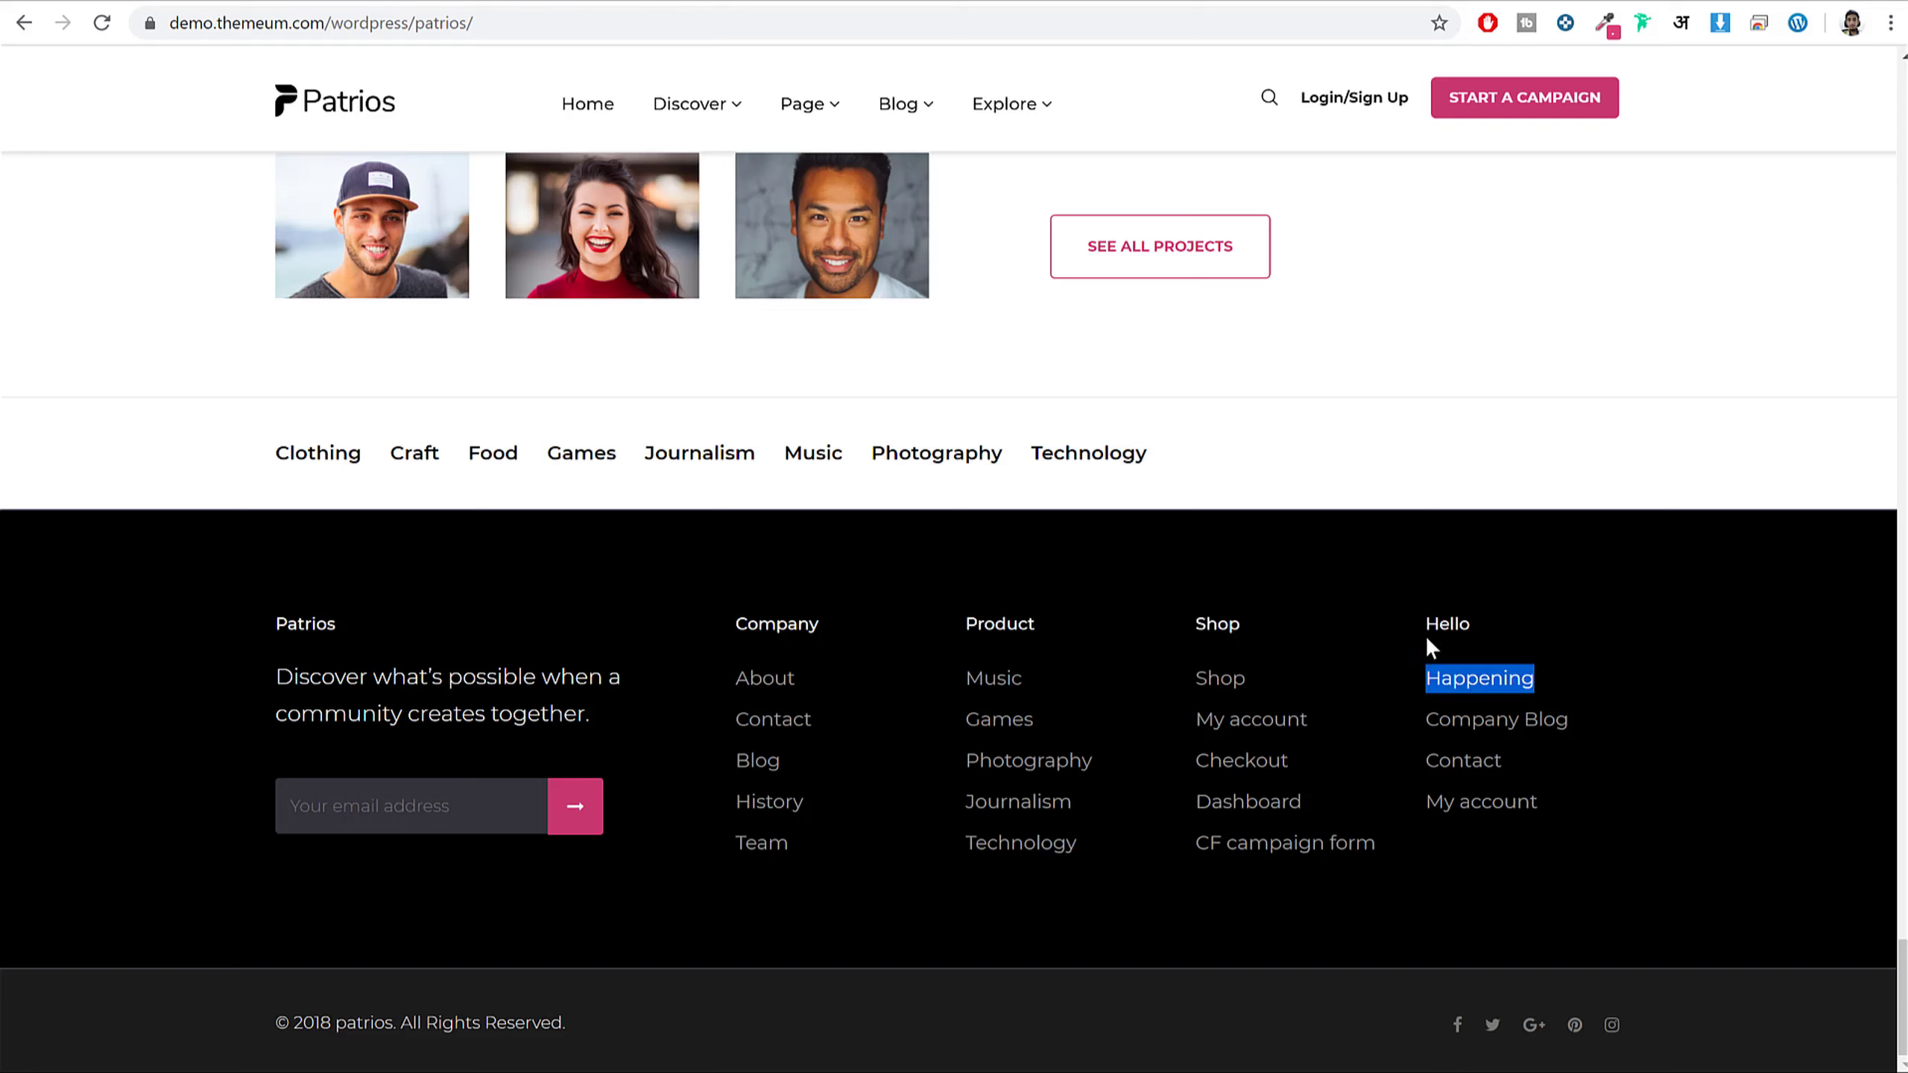
pyautogui.doubleClick(1430, 623)
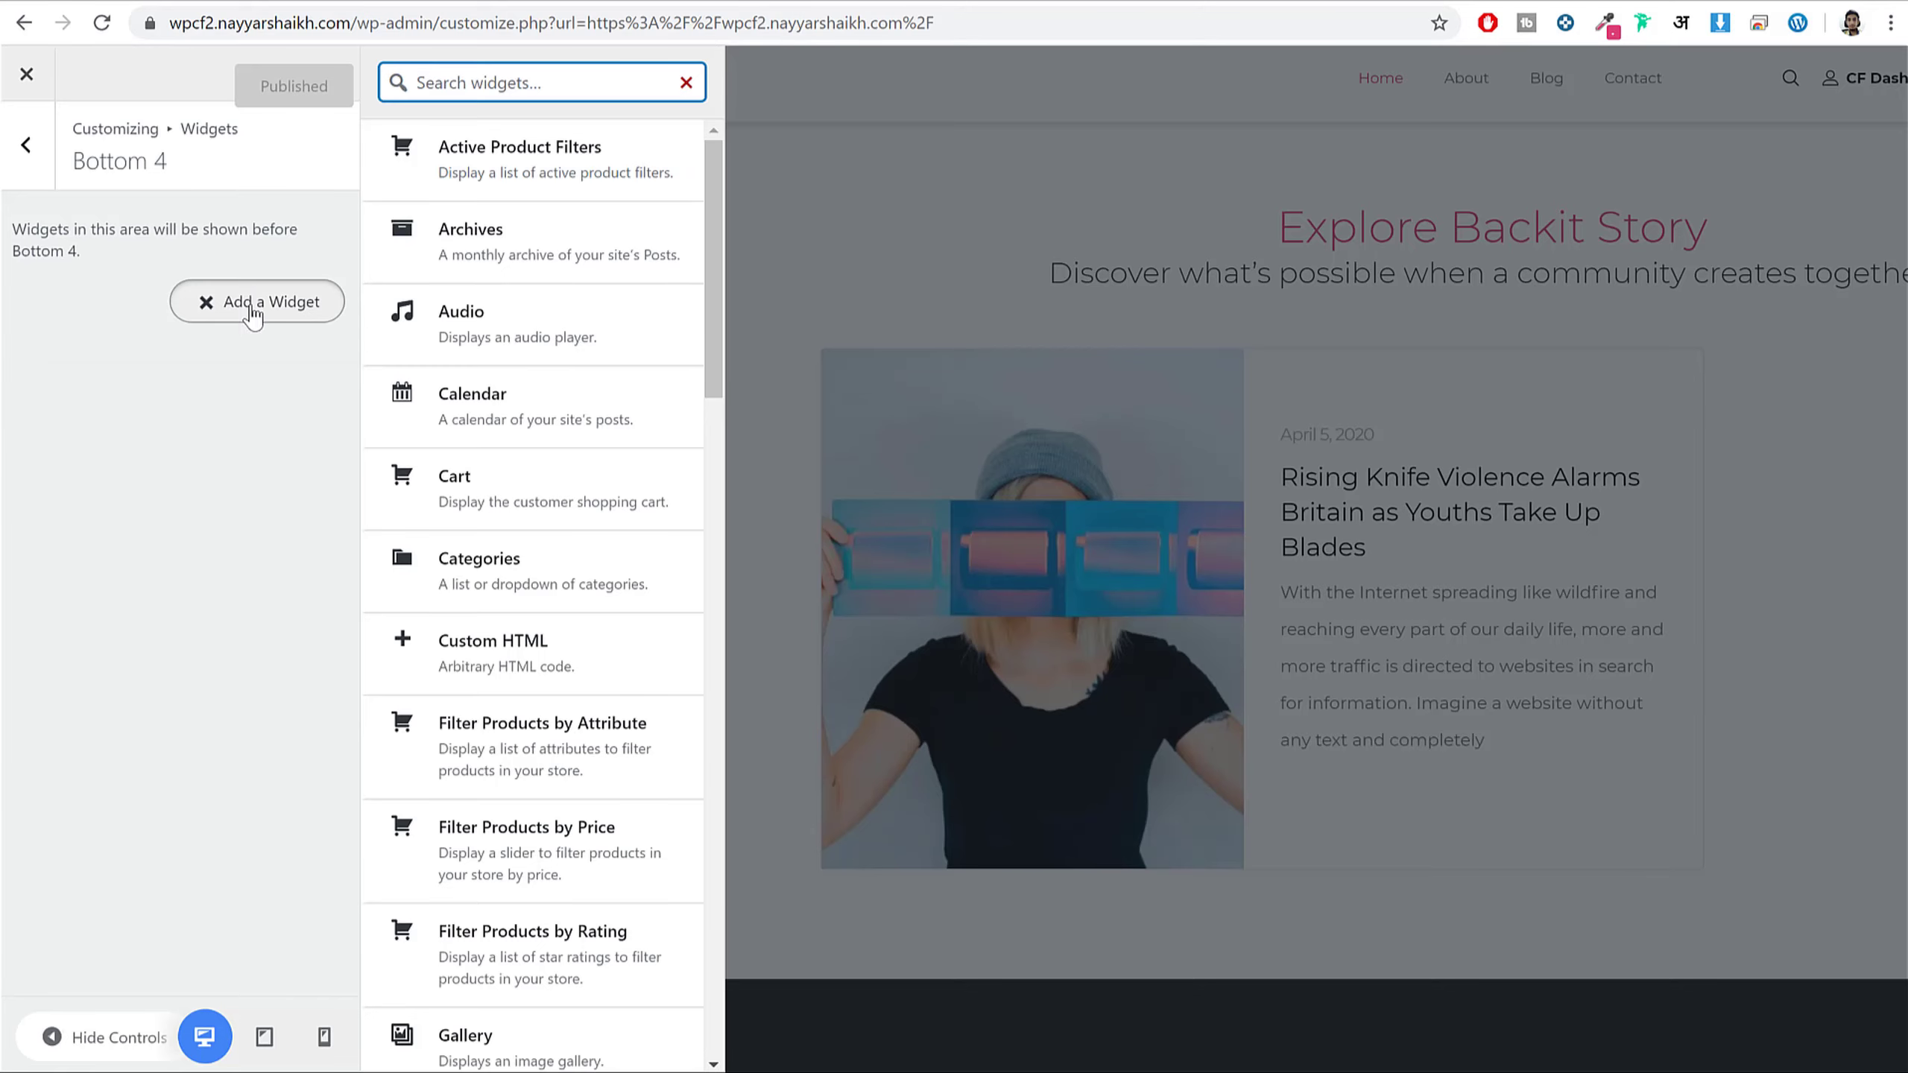
pyautogui.click(250, 309)
pyautogui.click(256, 316)
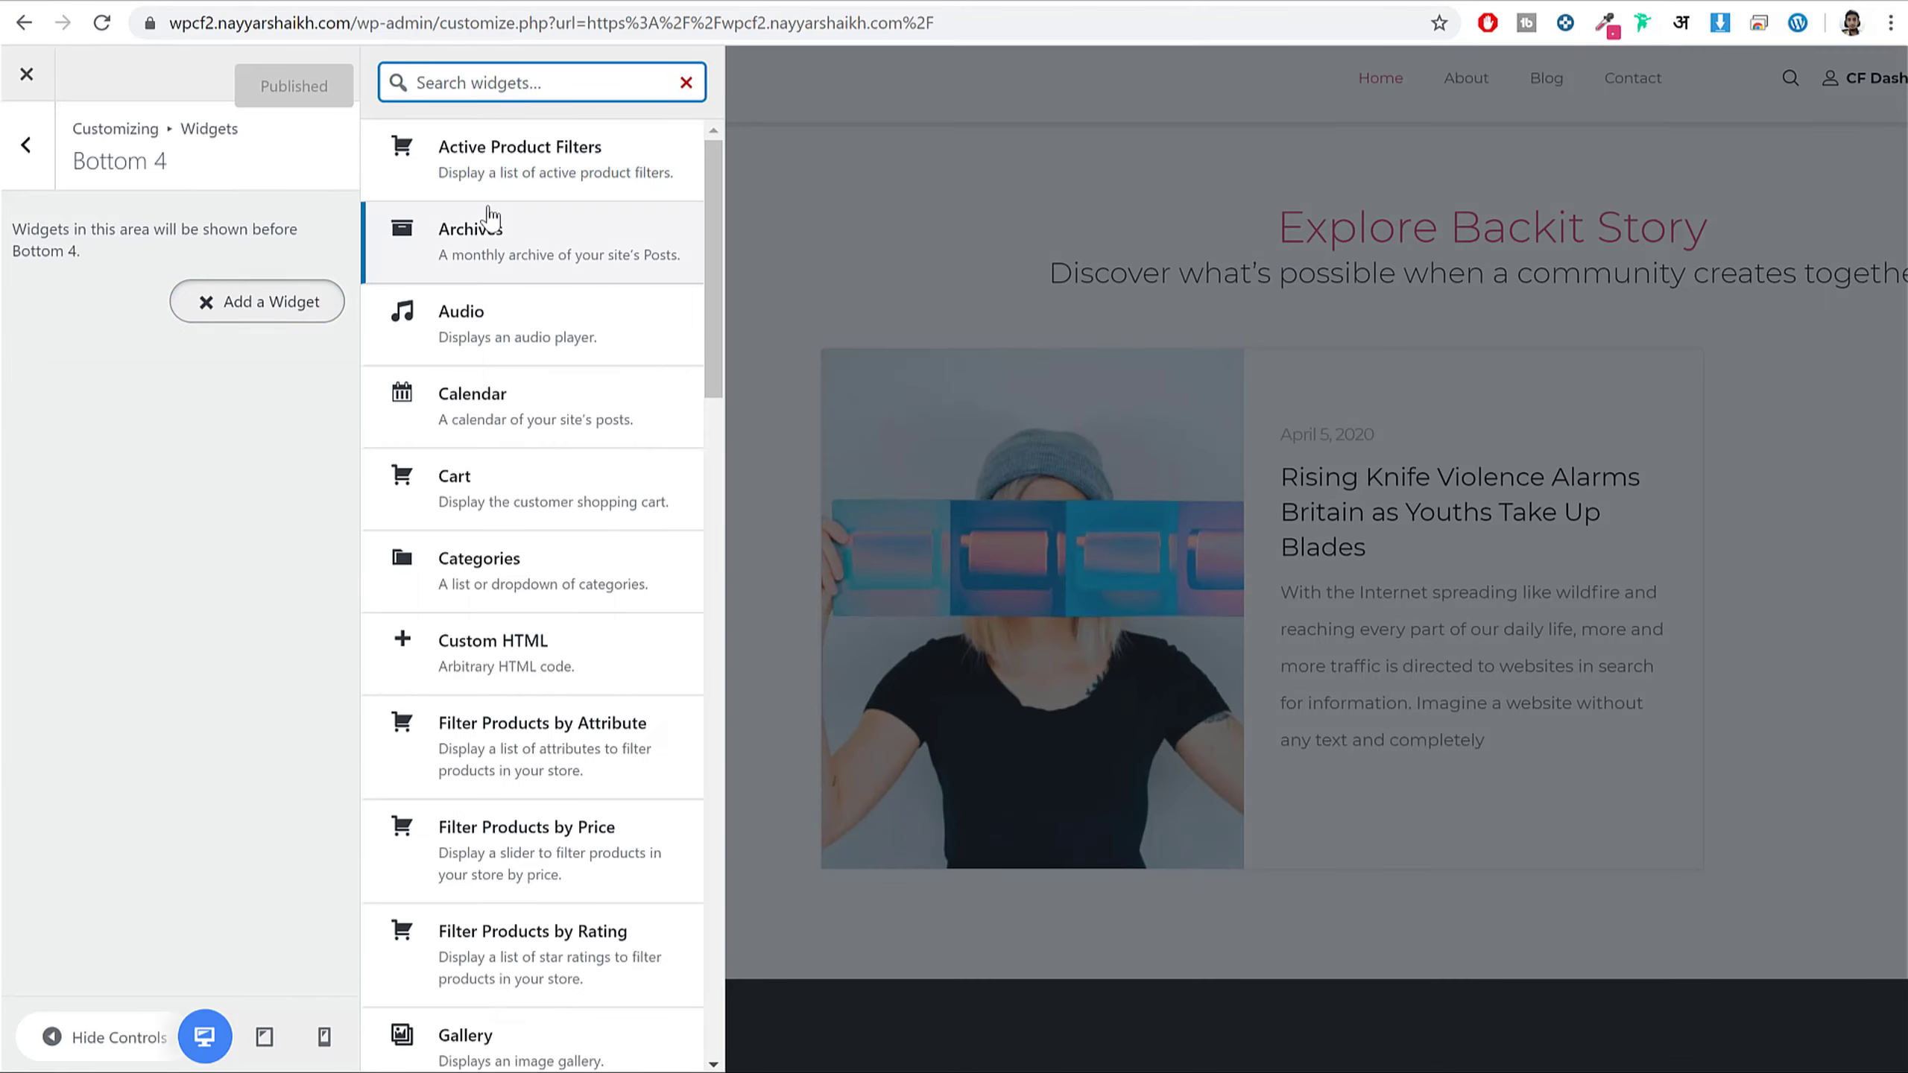
pyautogui.write('nav')
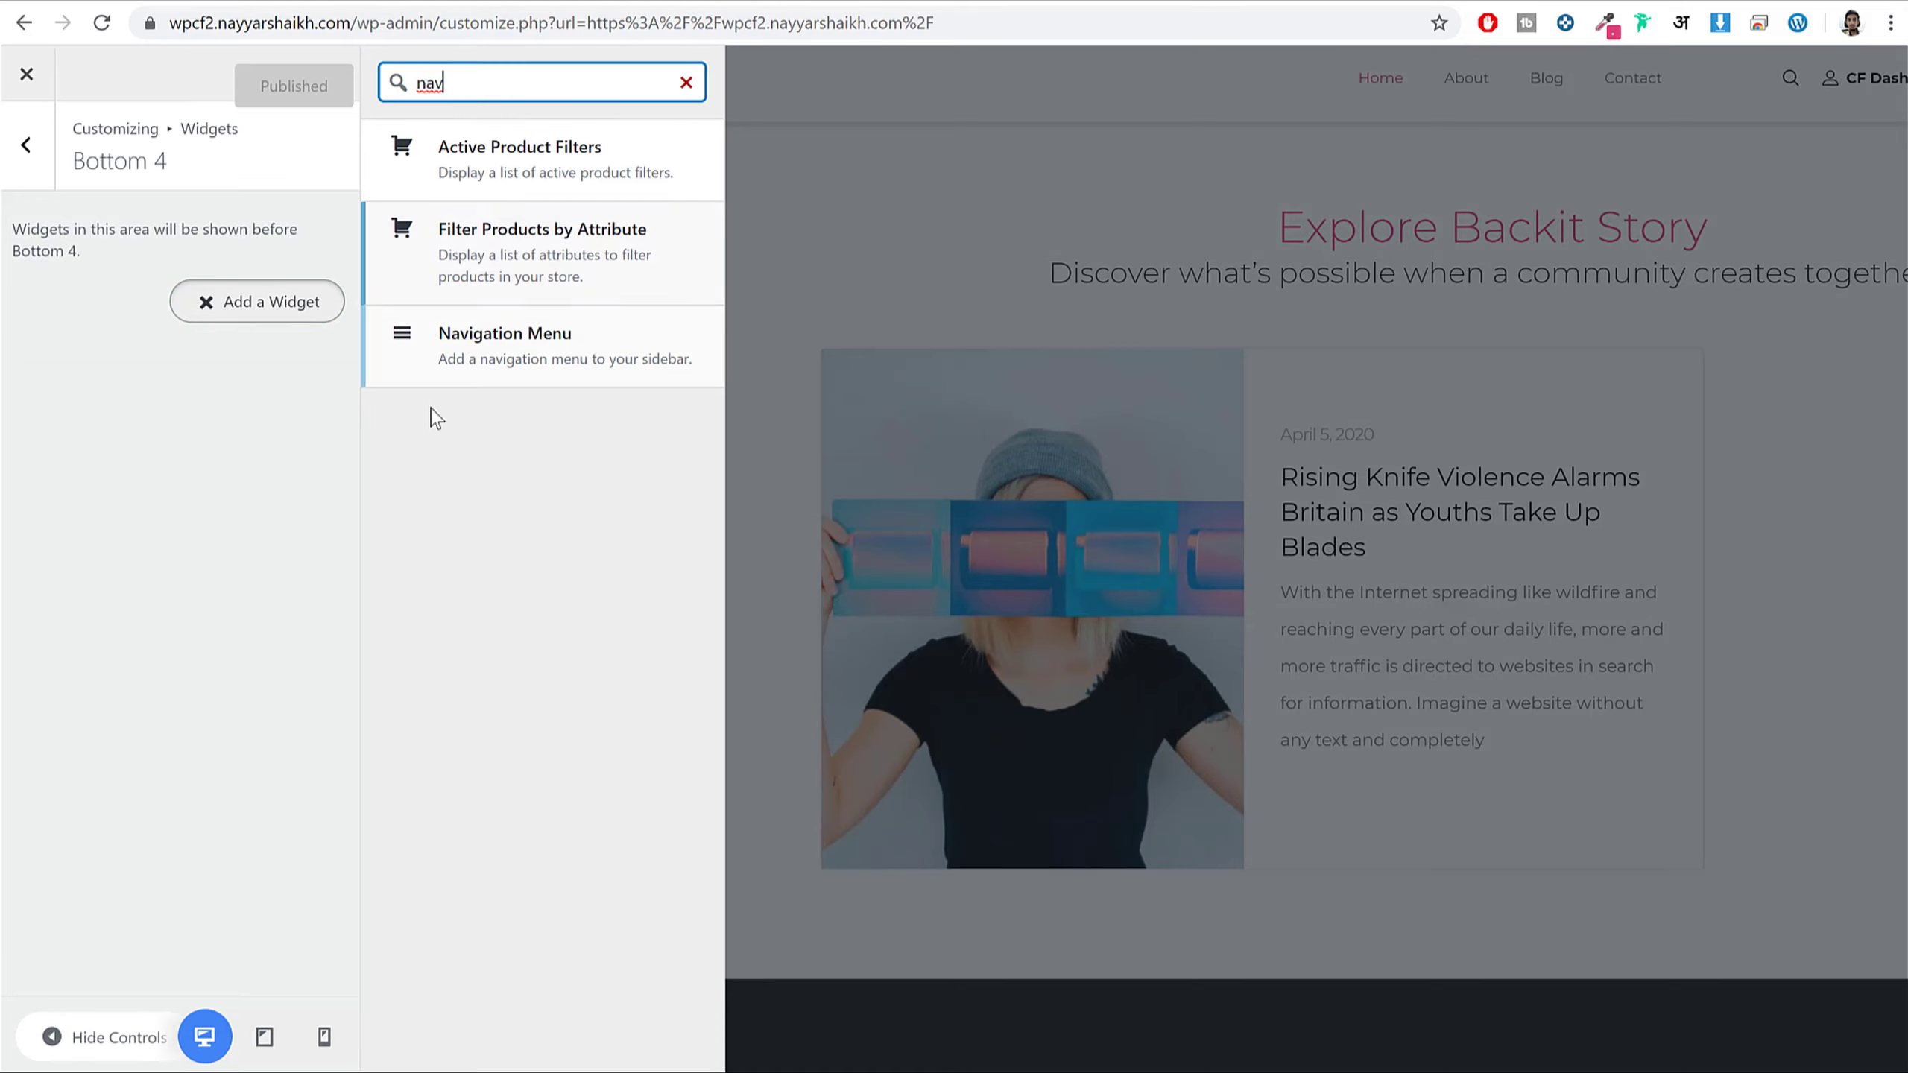
pyautogui.click(488, 372)
# - Title the Bottom 4 widget Hello, assign the Footer2 menu to it and publish
pyautogui.click(190, 406)
pyautogui.write('Hello')
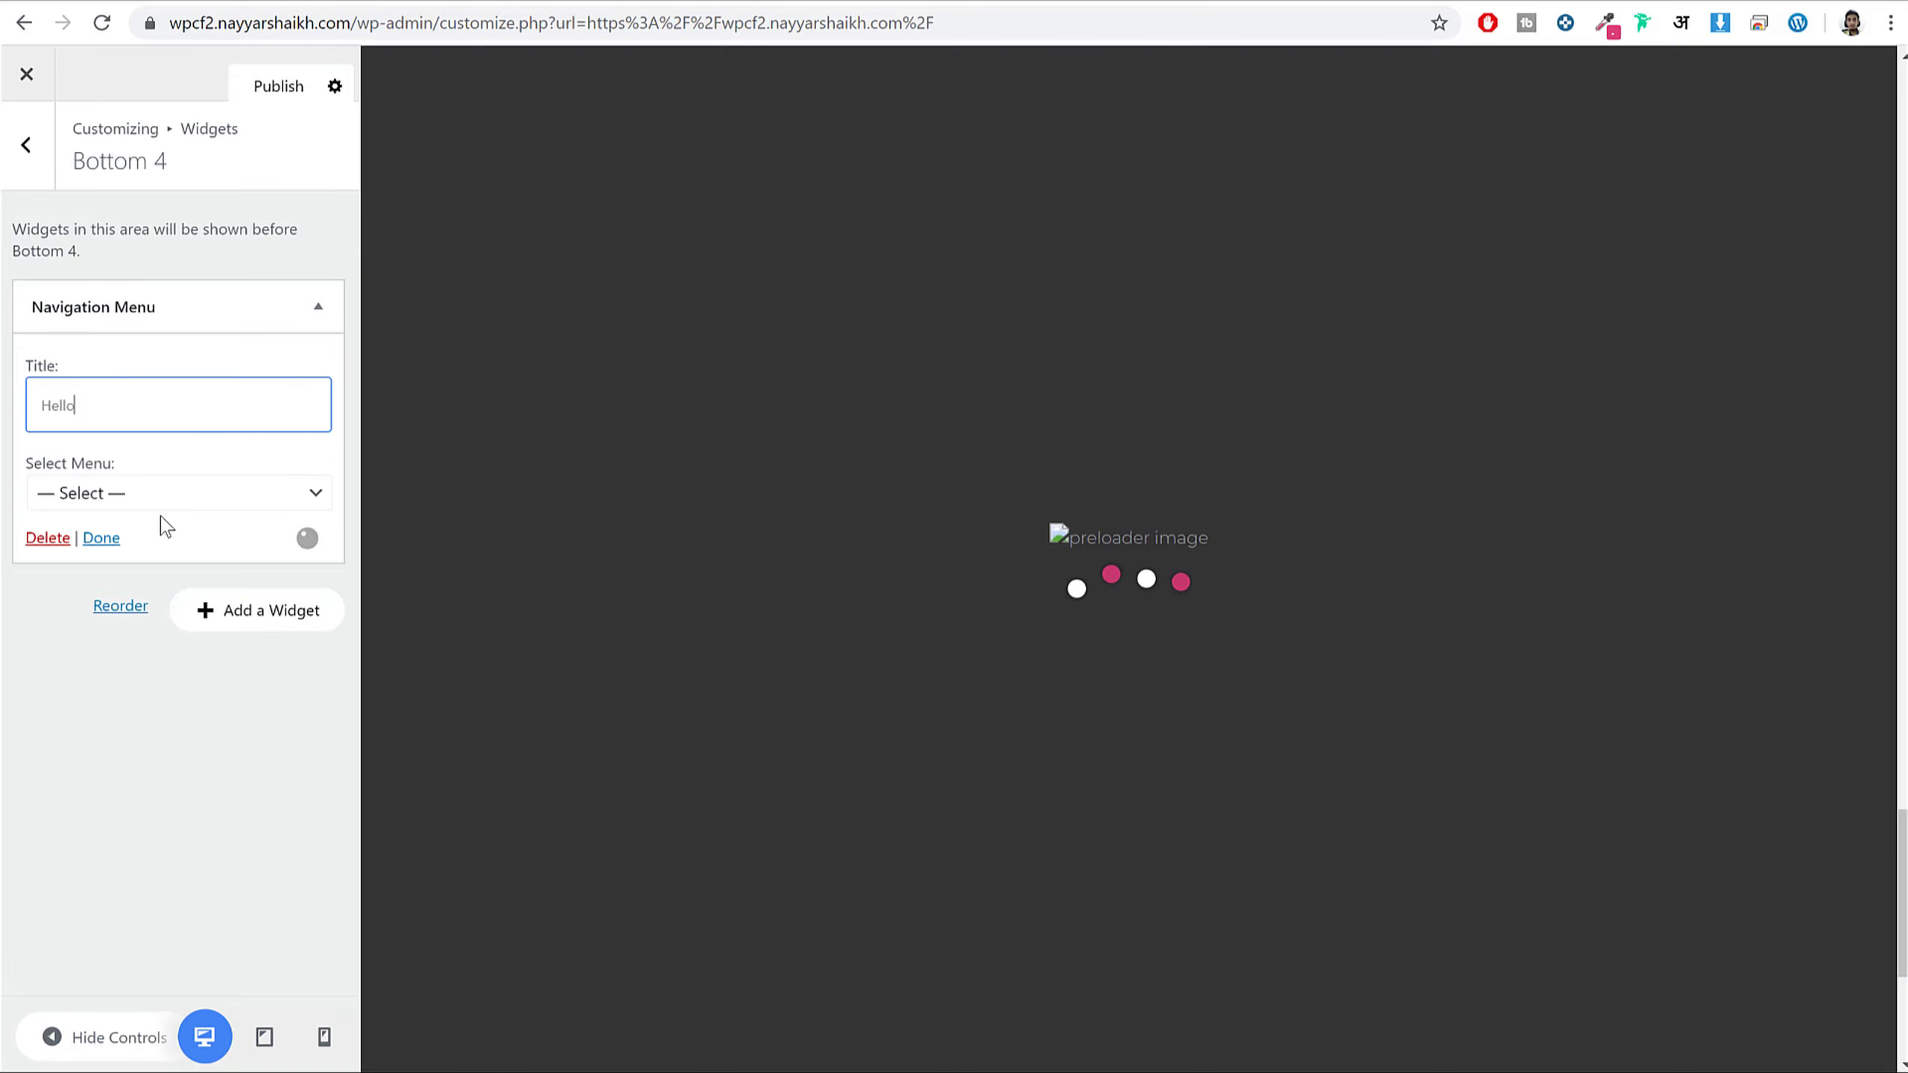
pyautogui.click(171, 508)
pyautogui.click(163, 589)
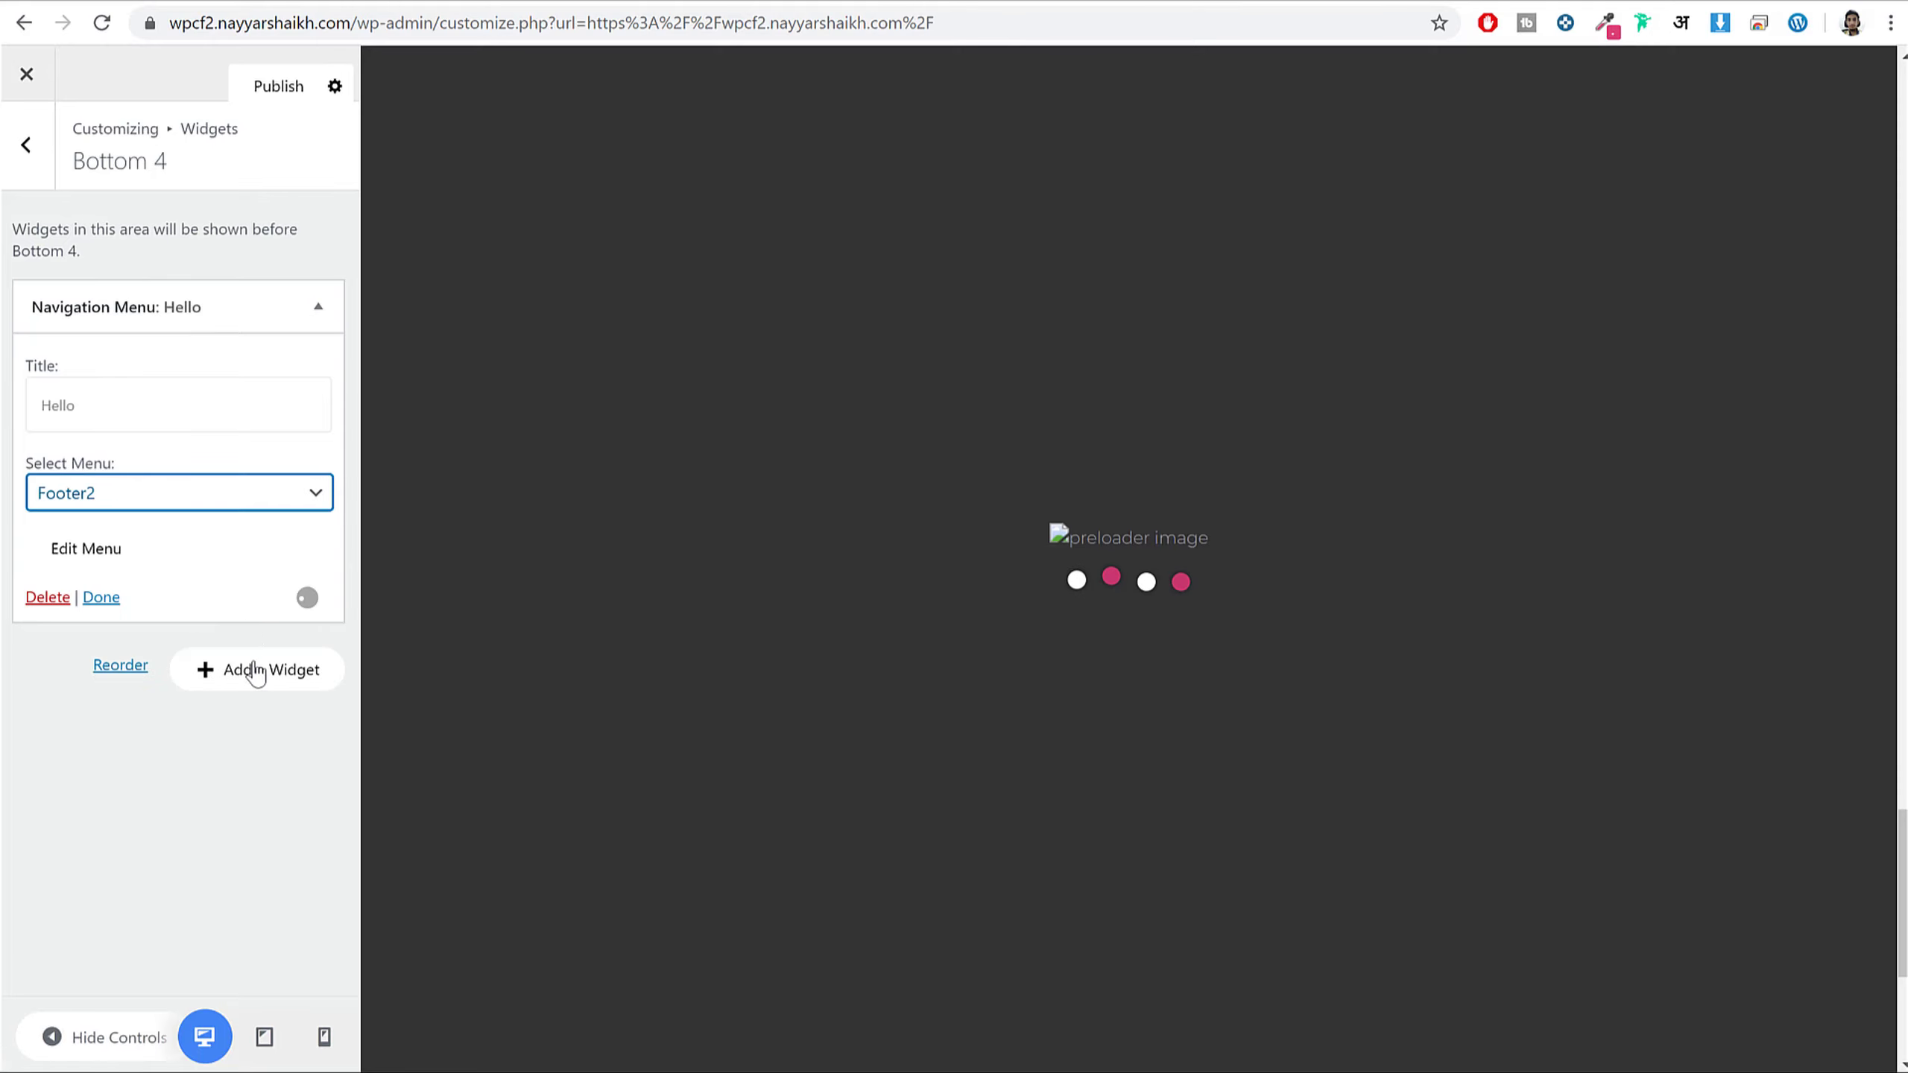
pyautogui.click(282, 87)
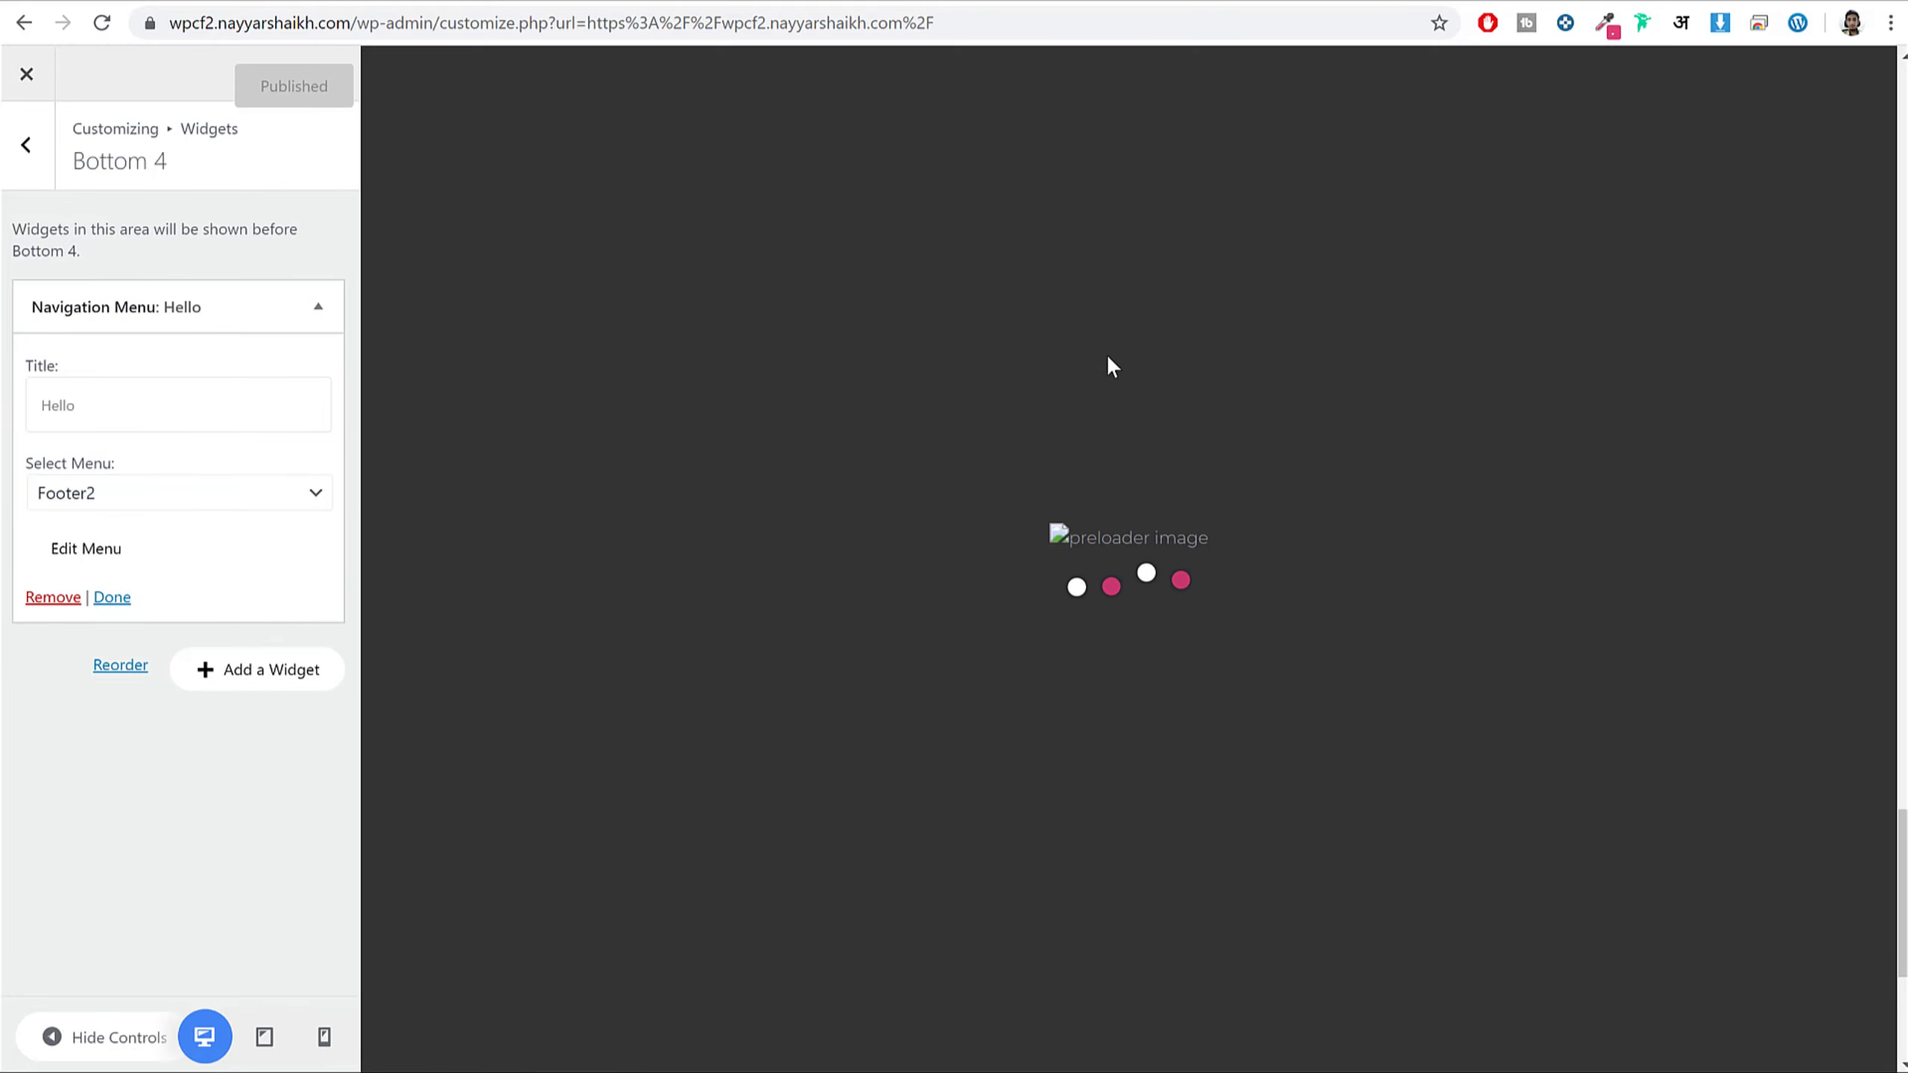
pyautogui.scroll(-5, 1117, 379)
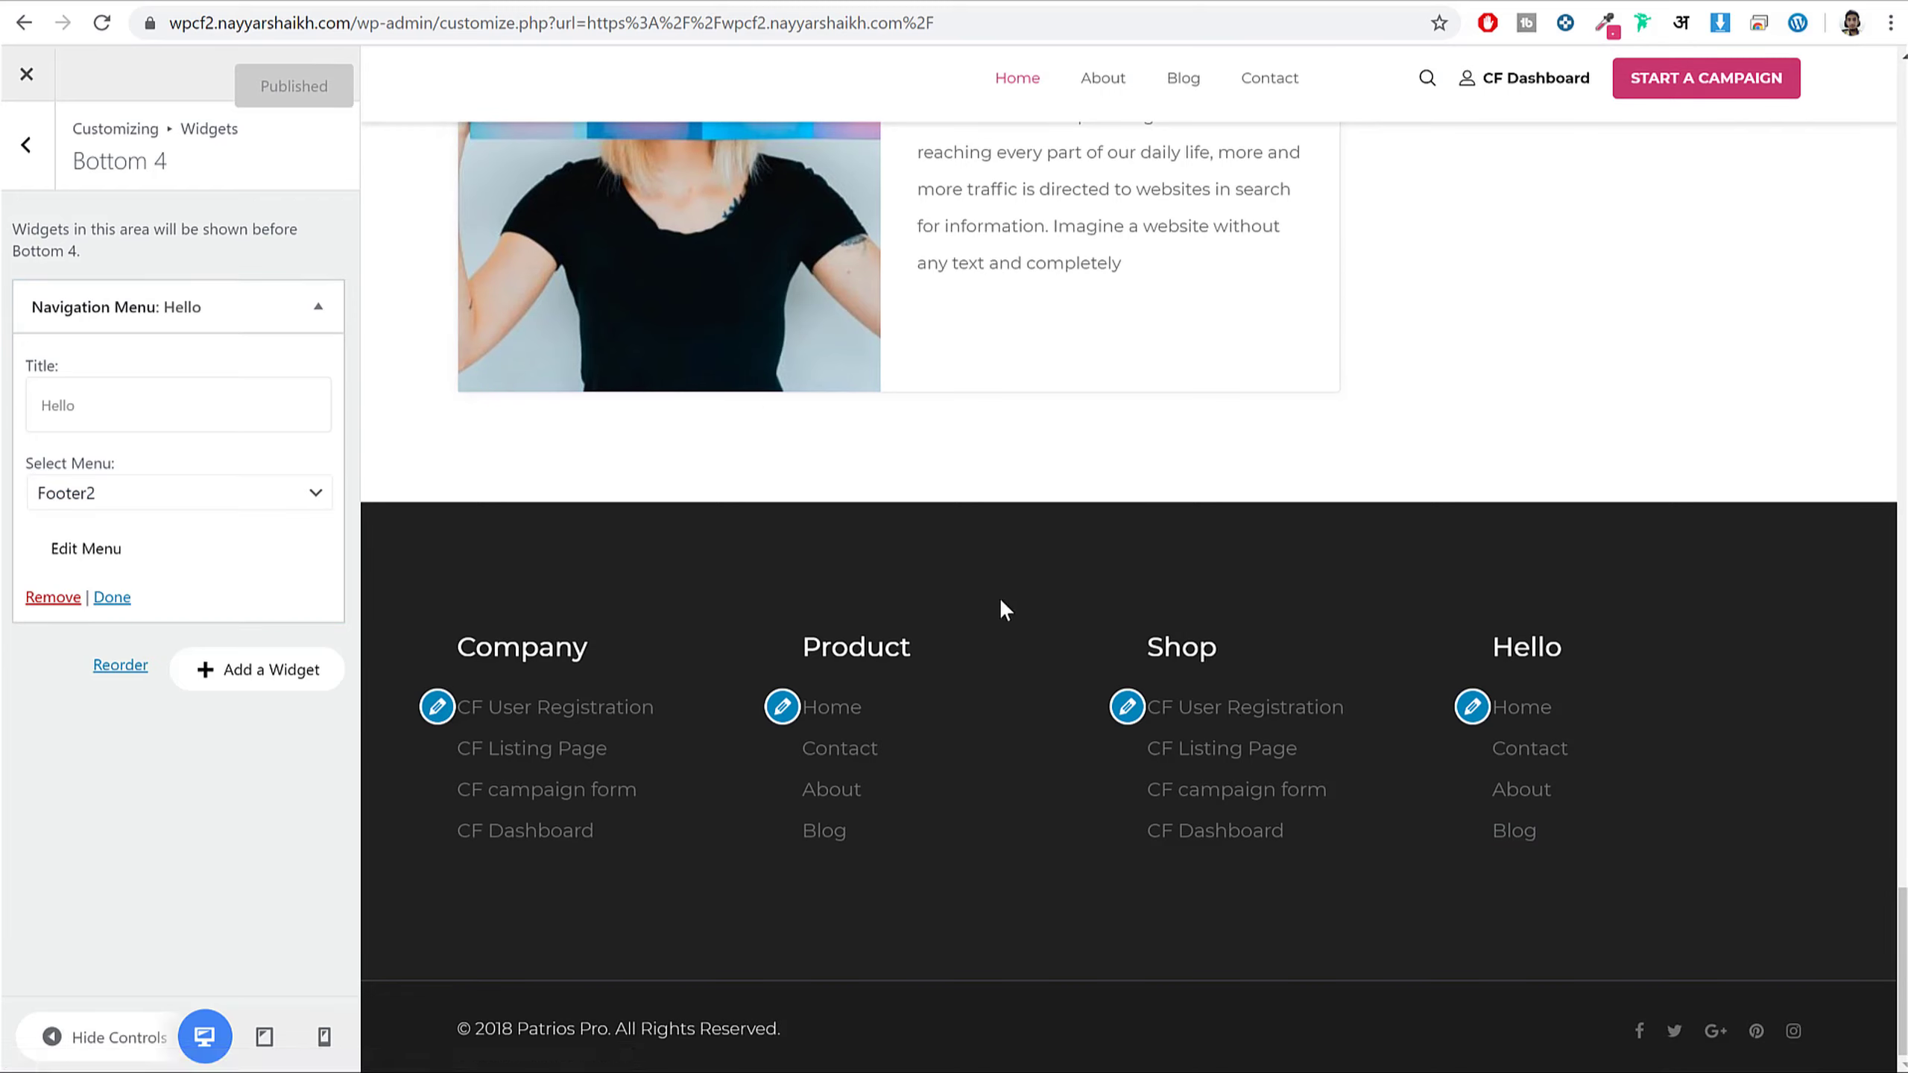
# - Check the newsletter signup in the Patrios demo's footer, and open the Bottom Setting section of the Patrios Options
pyautogui.click(464, 0)
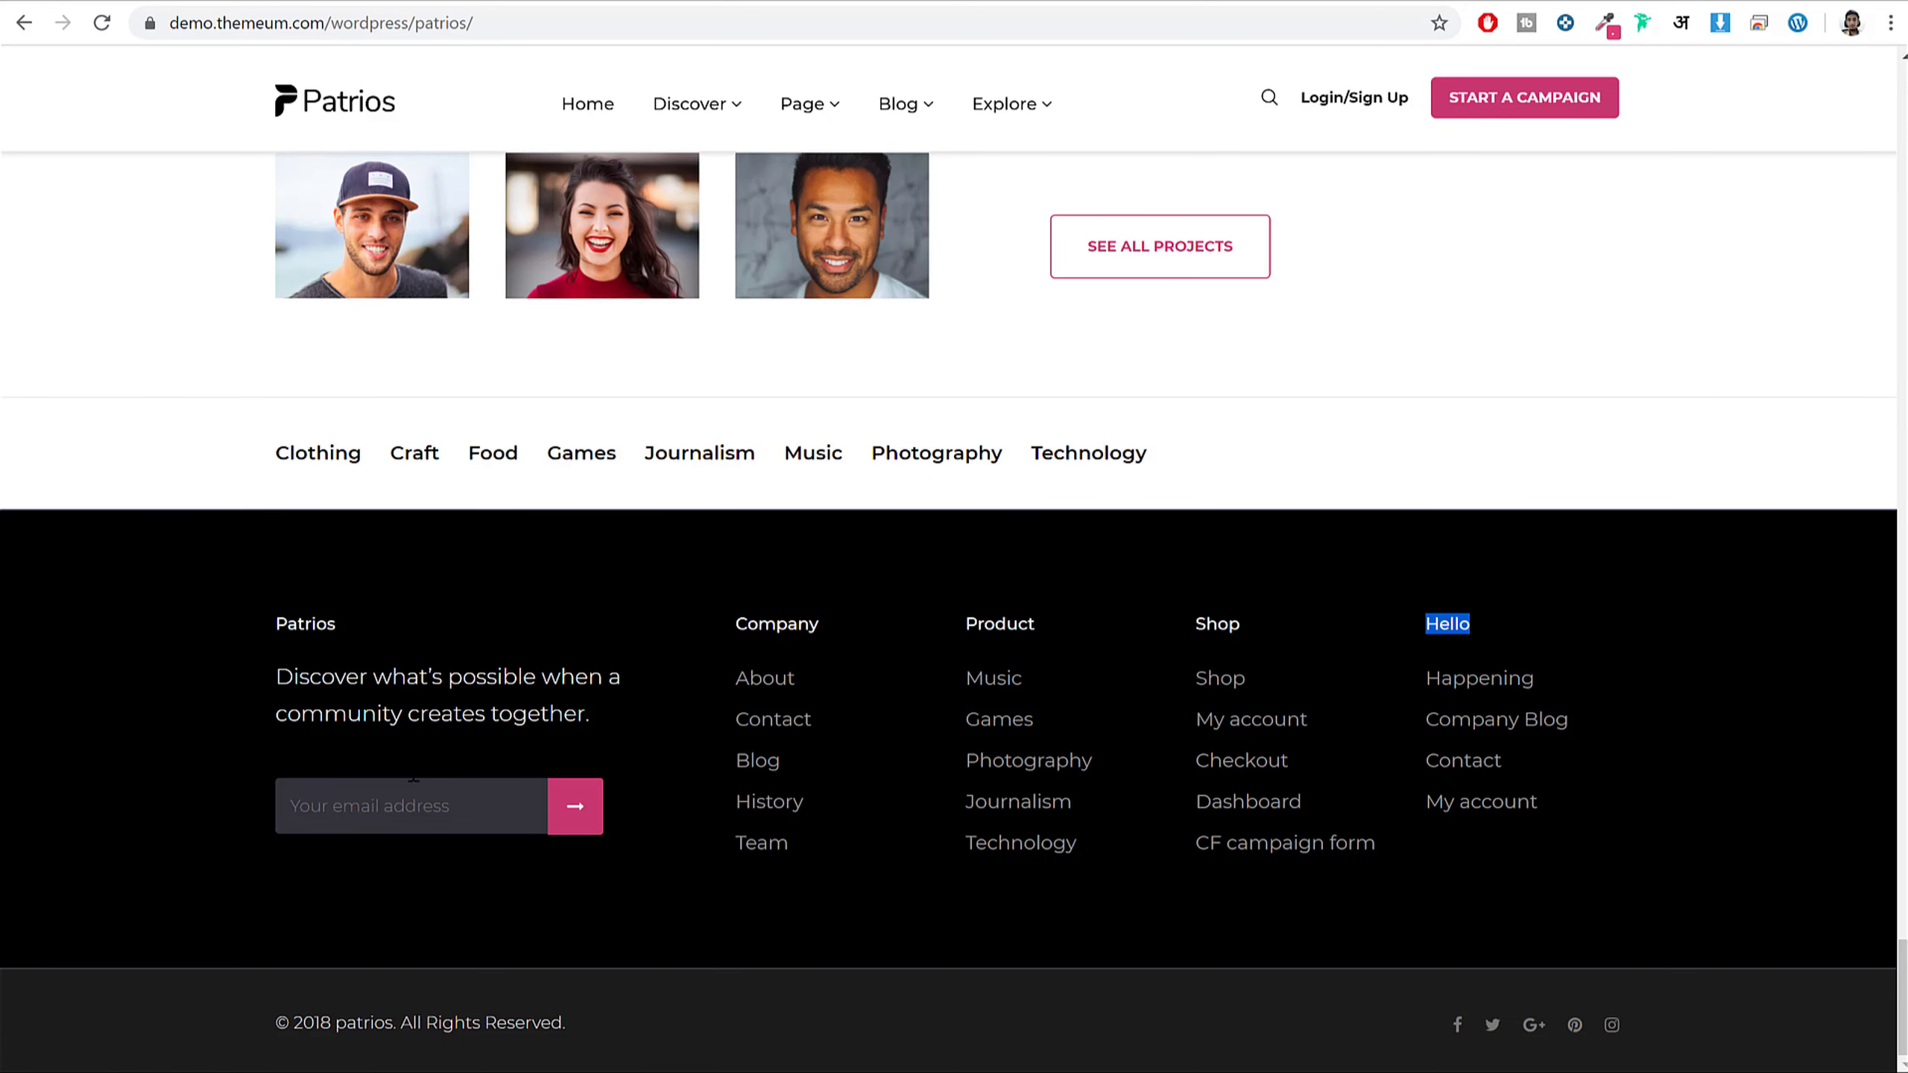
pyautogui.click(462, 697)
pyautogui.click(710, 2)
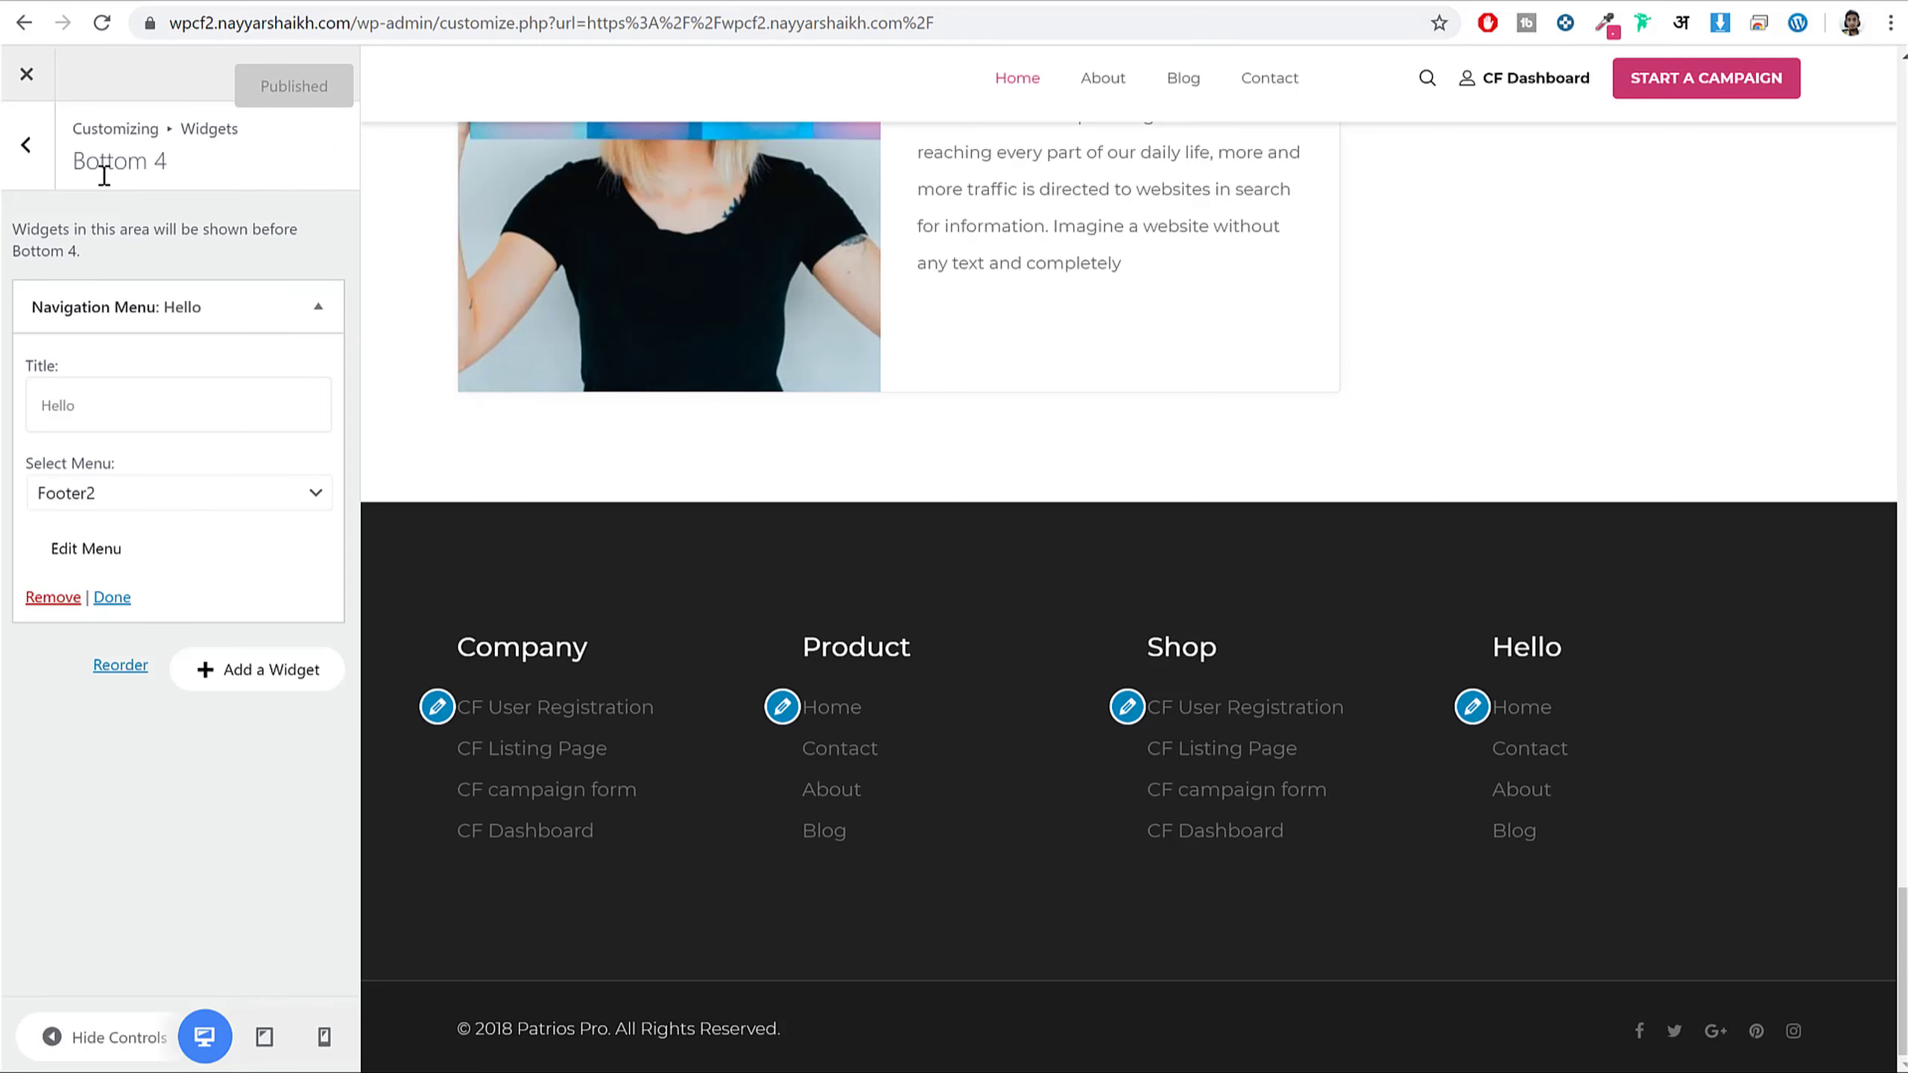
pyautogui.click(26, 144)
pyautogui.click(30, 150)
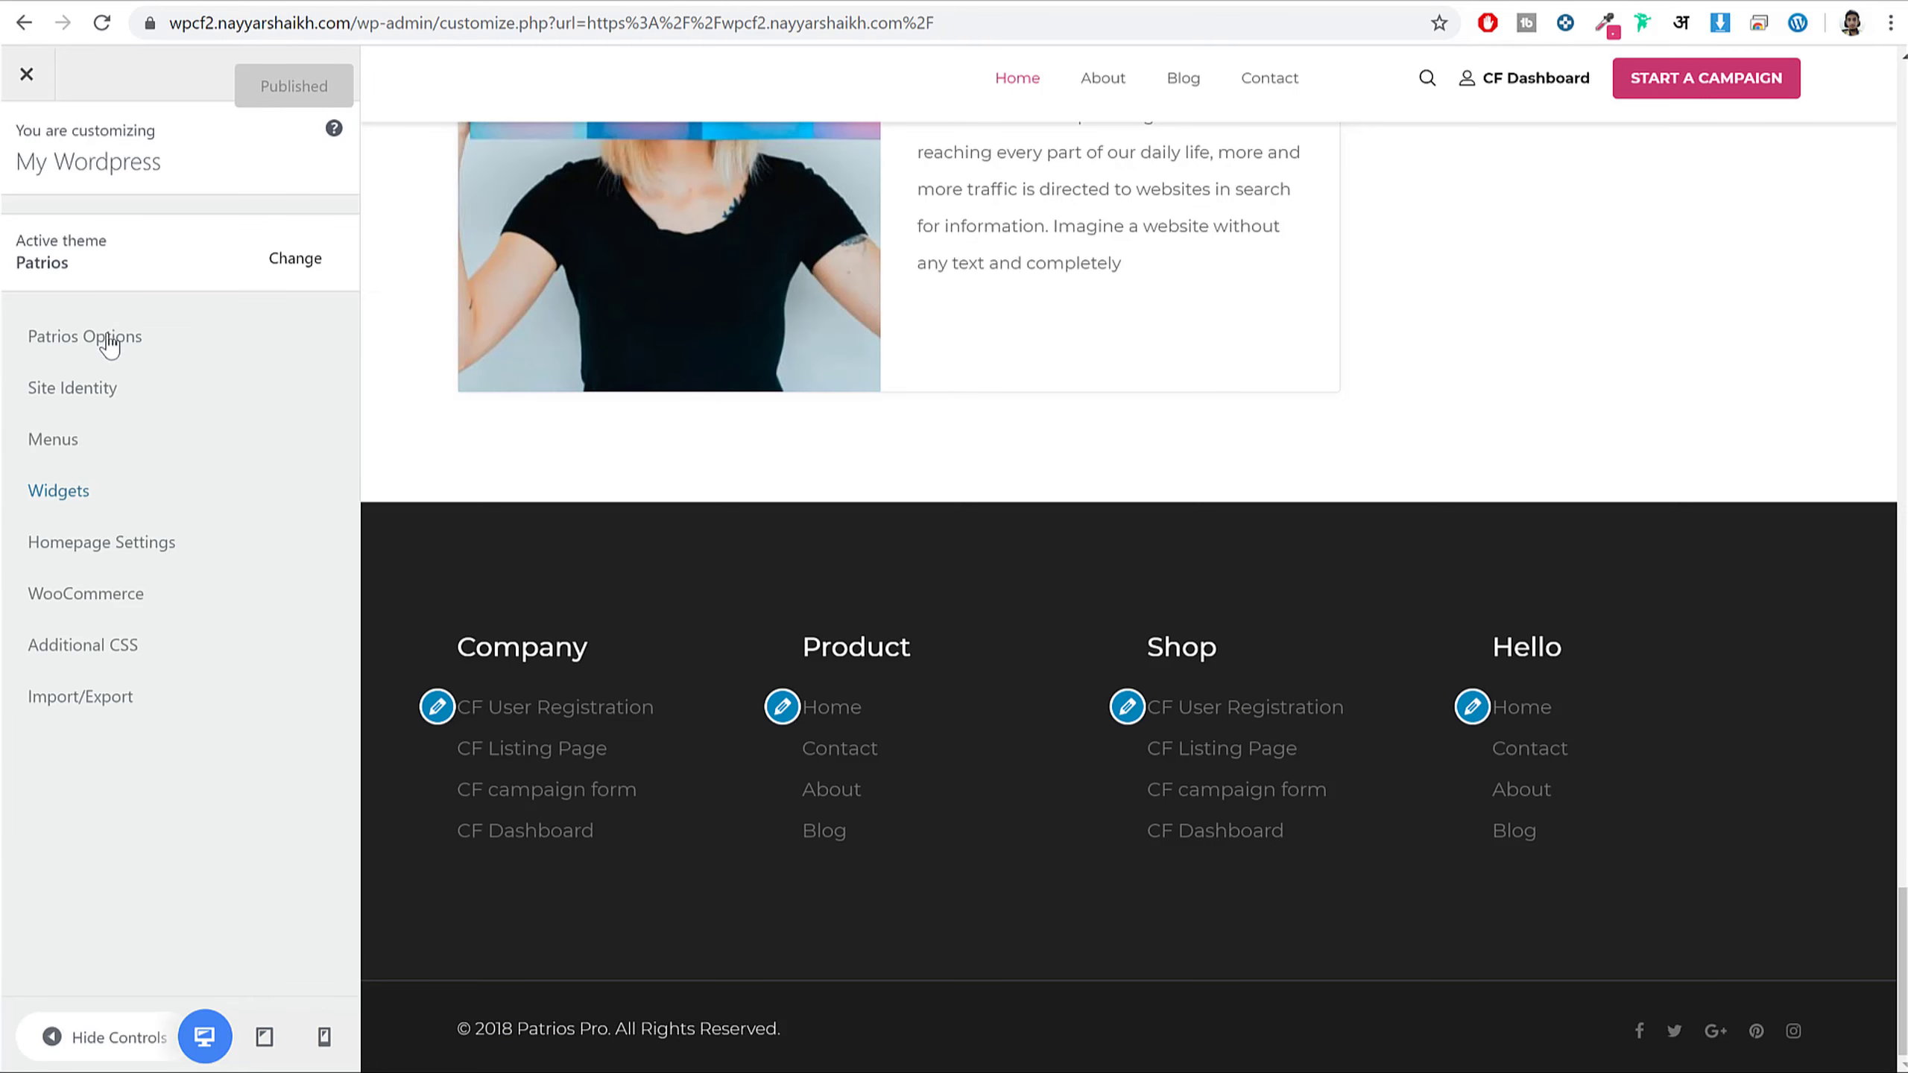
pyautogui.click(109, 342)
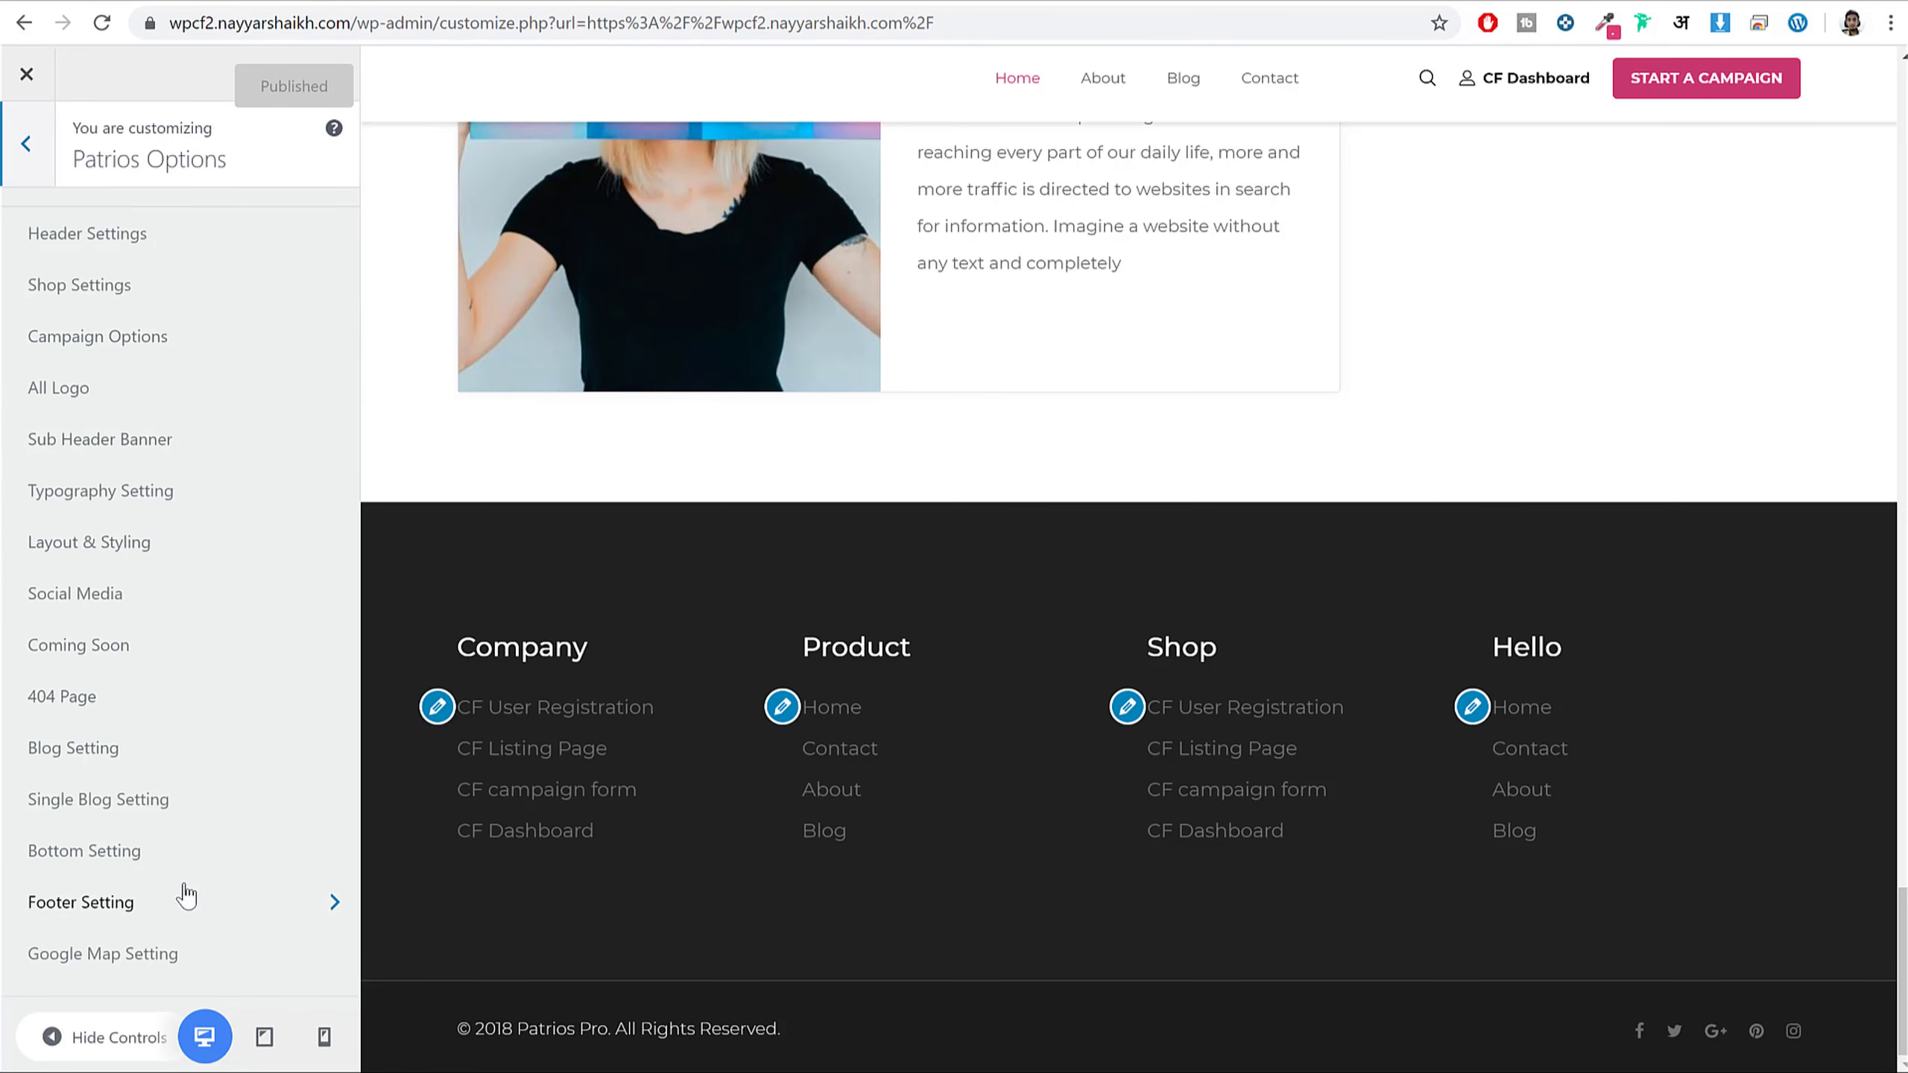
pyautogui.click(154, 853)
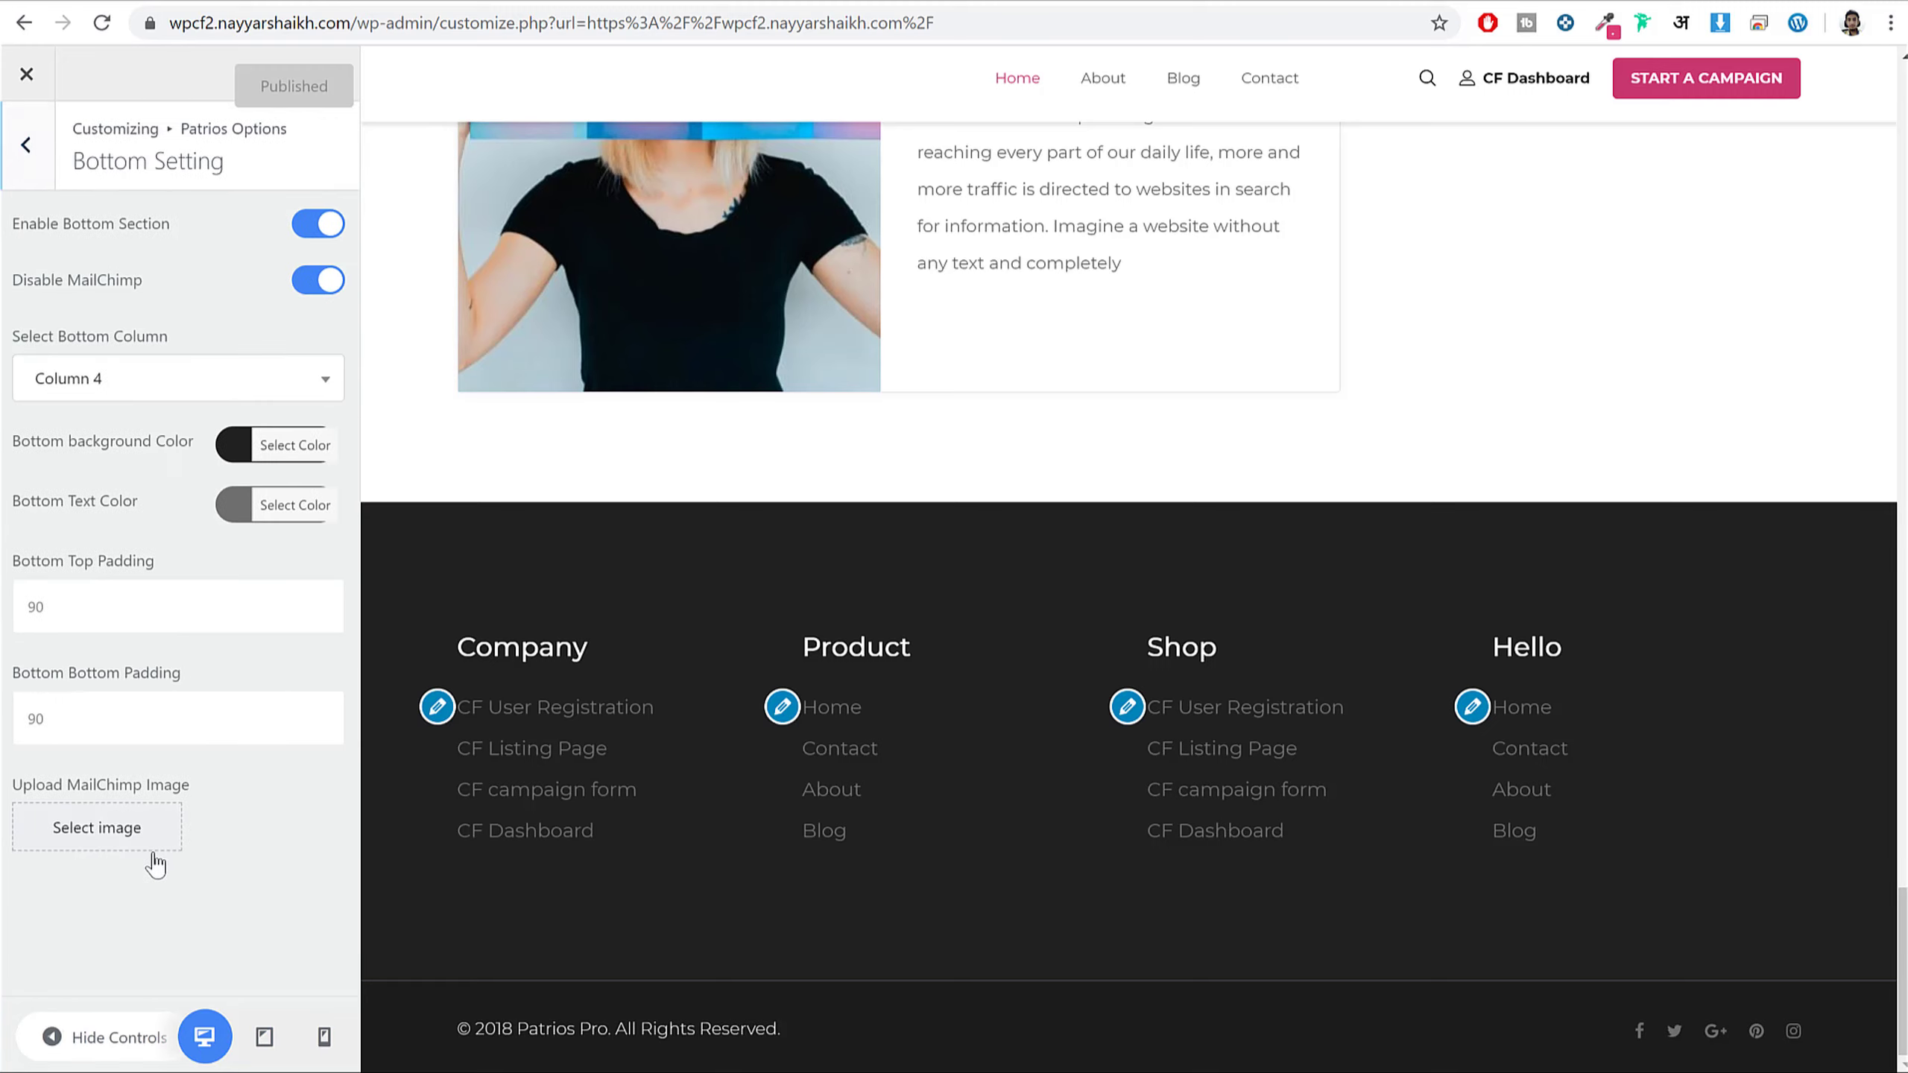
# - Switch off the Disable MailChimp option for the bottom section and publish the change
pyautogui.moveTo(20, 274); pyautogui.dragTo(133, 284)
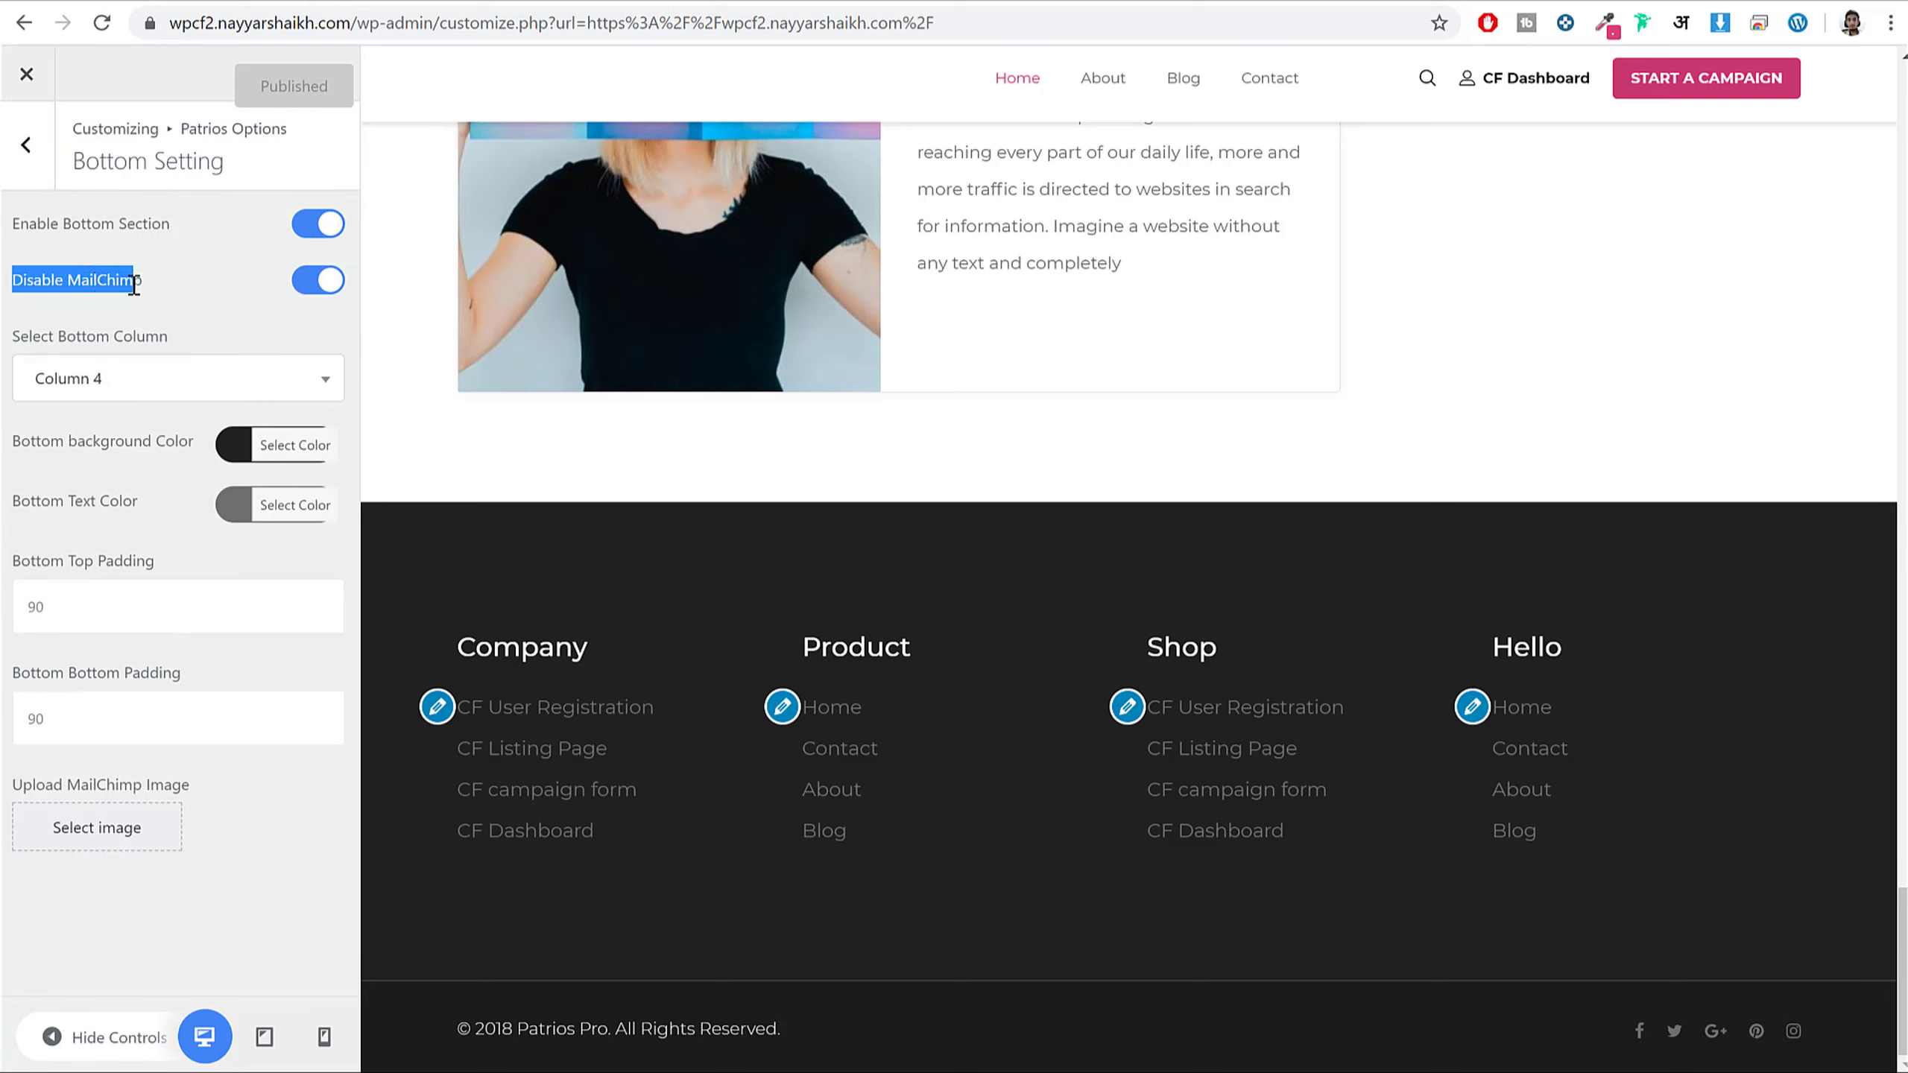
pyautogui.click(316, 296)
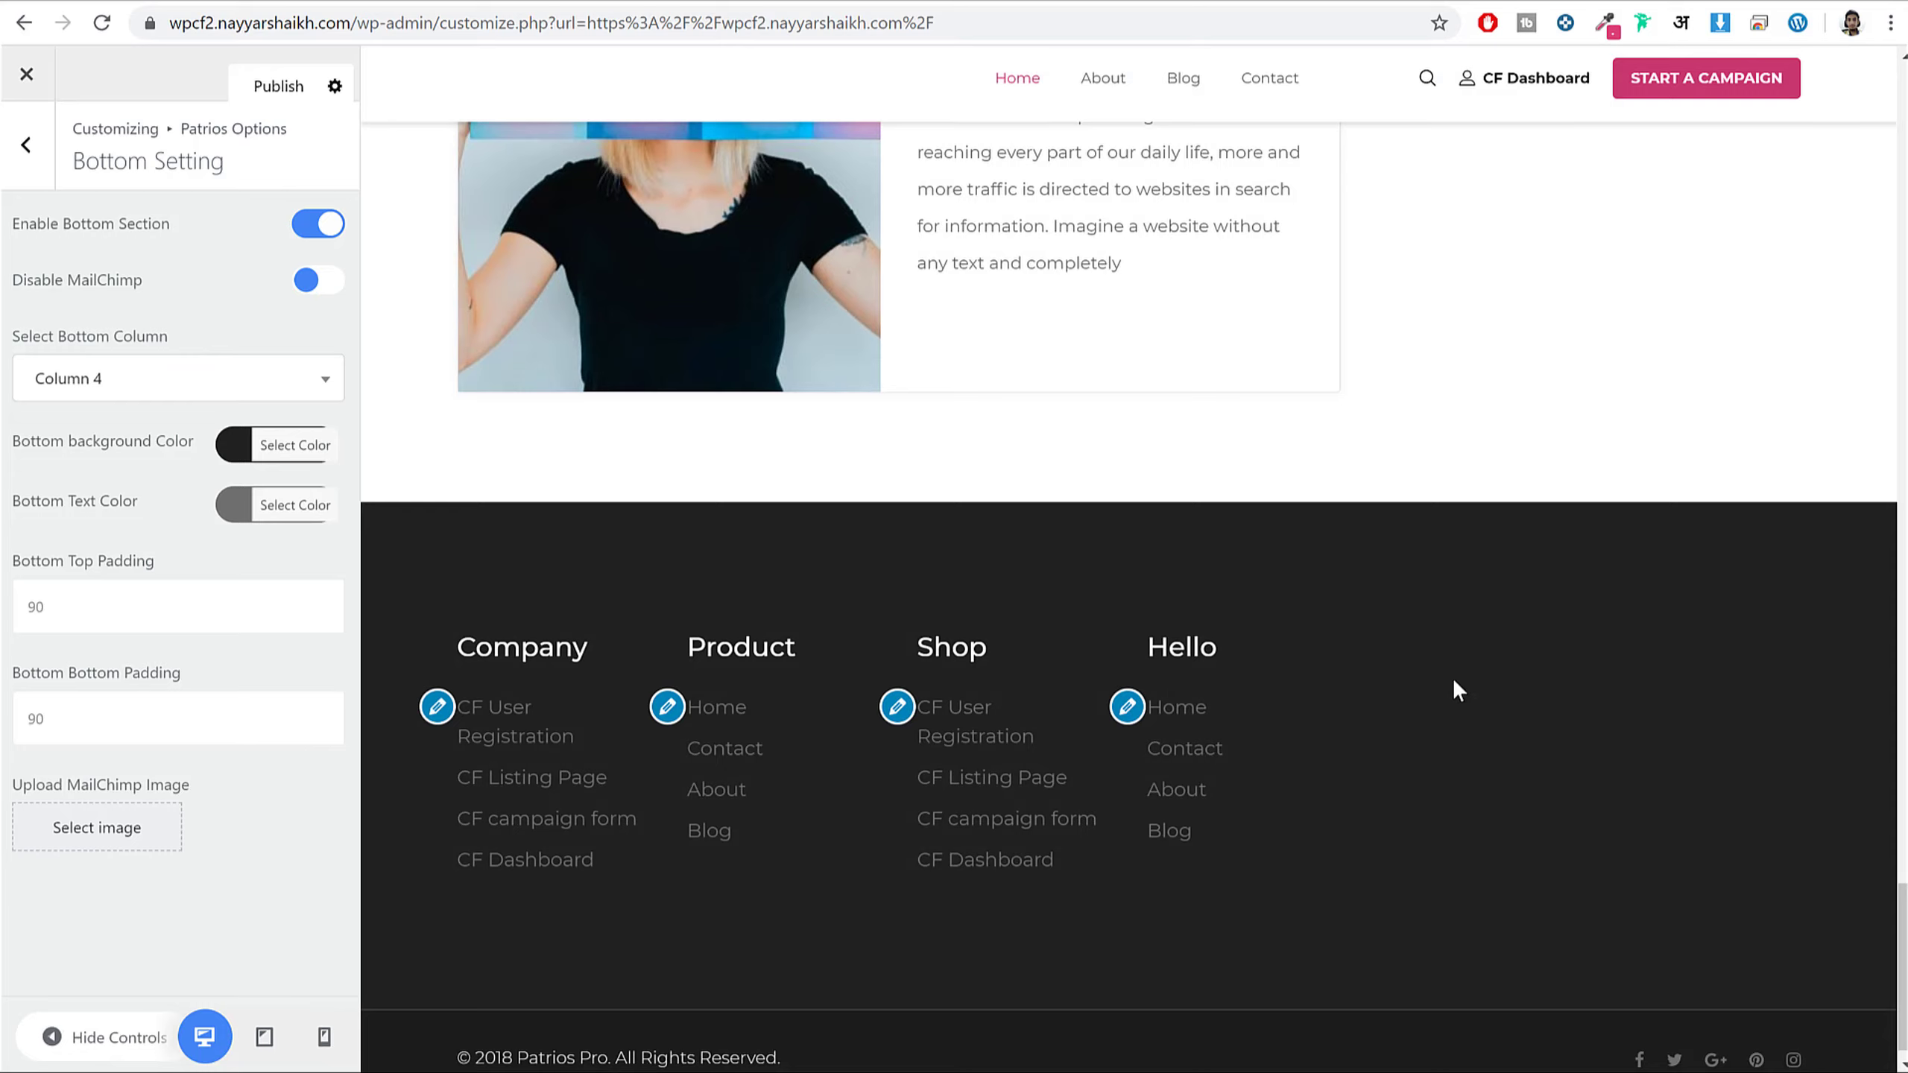
pyautogui.click(274, 85)
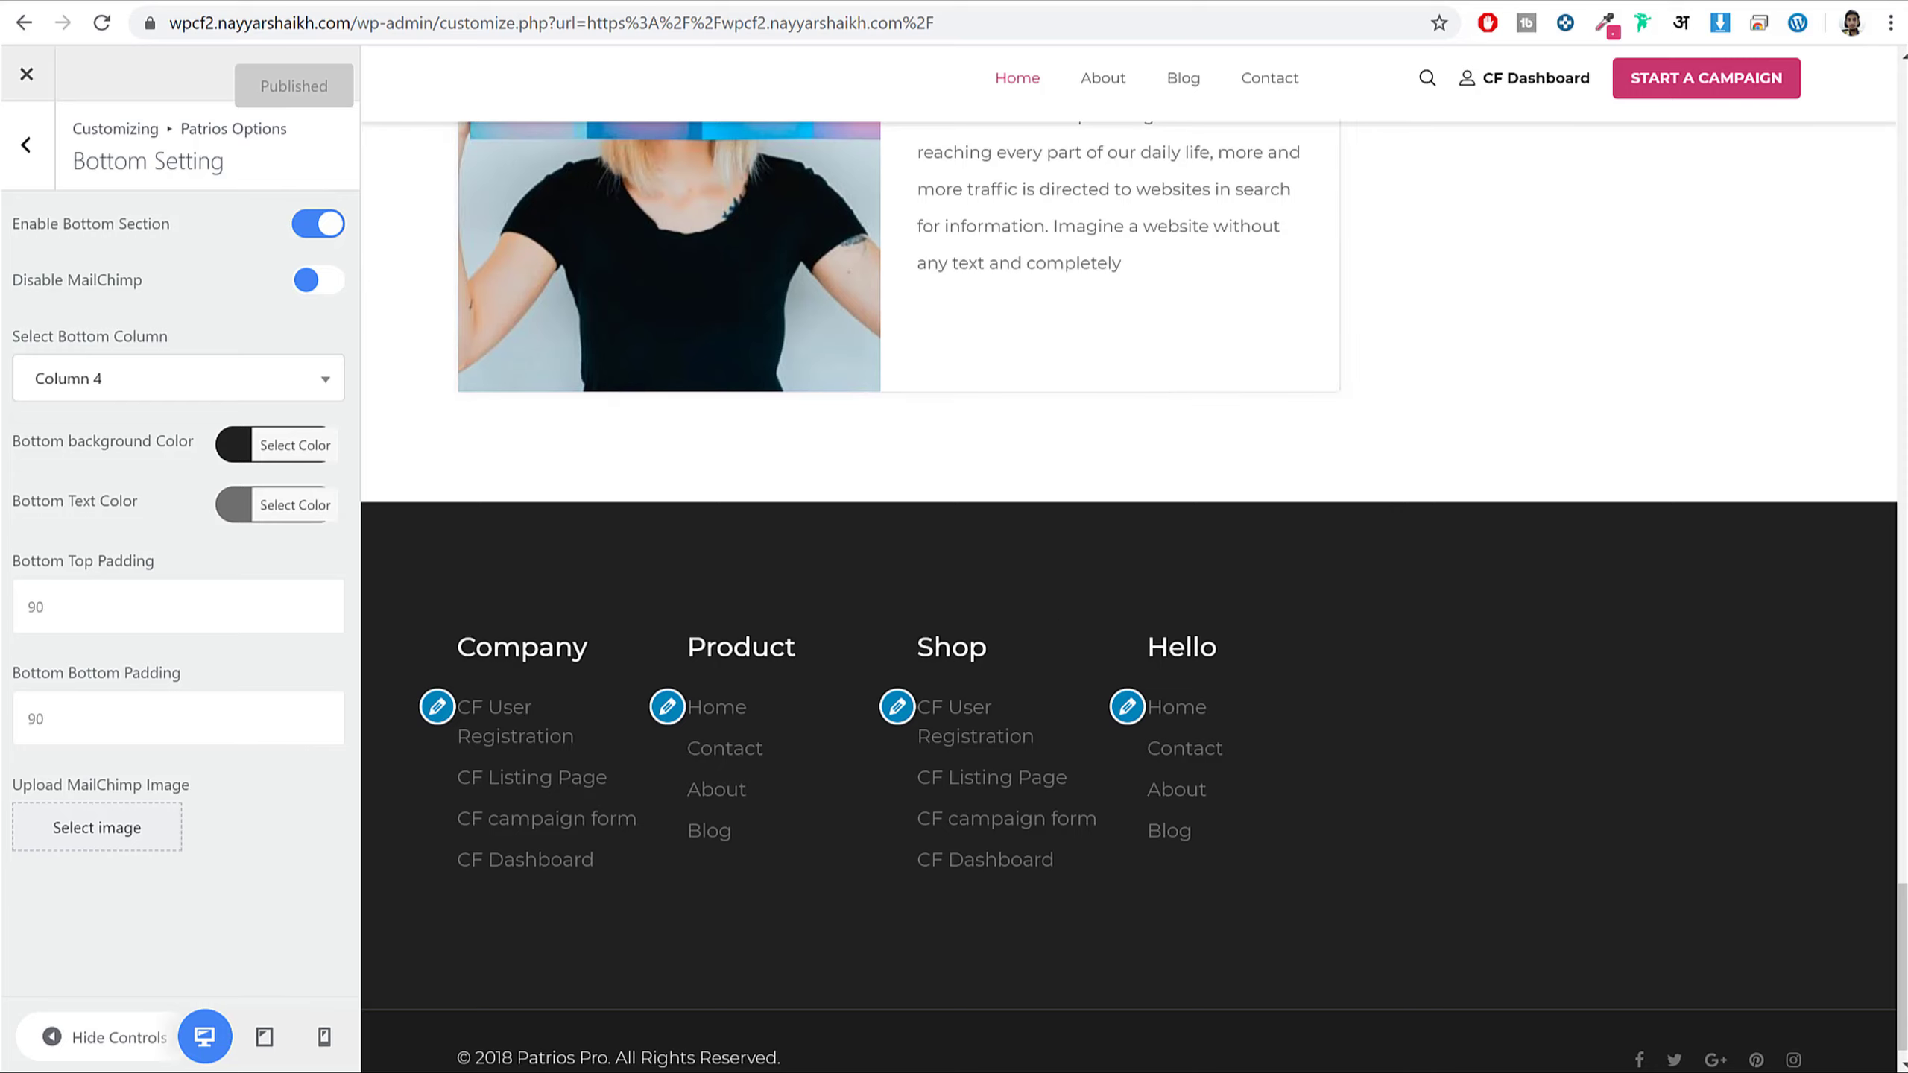
# - Open the site's wp-admin dashboard in a new browser tab using the customizer's address
pyautogui.moveTo(440, 24); pyautogui.dragTo(118, 25)
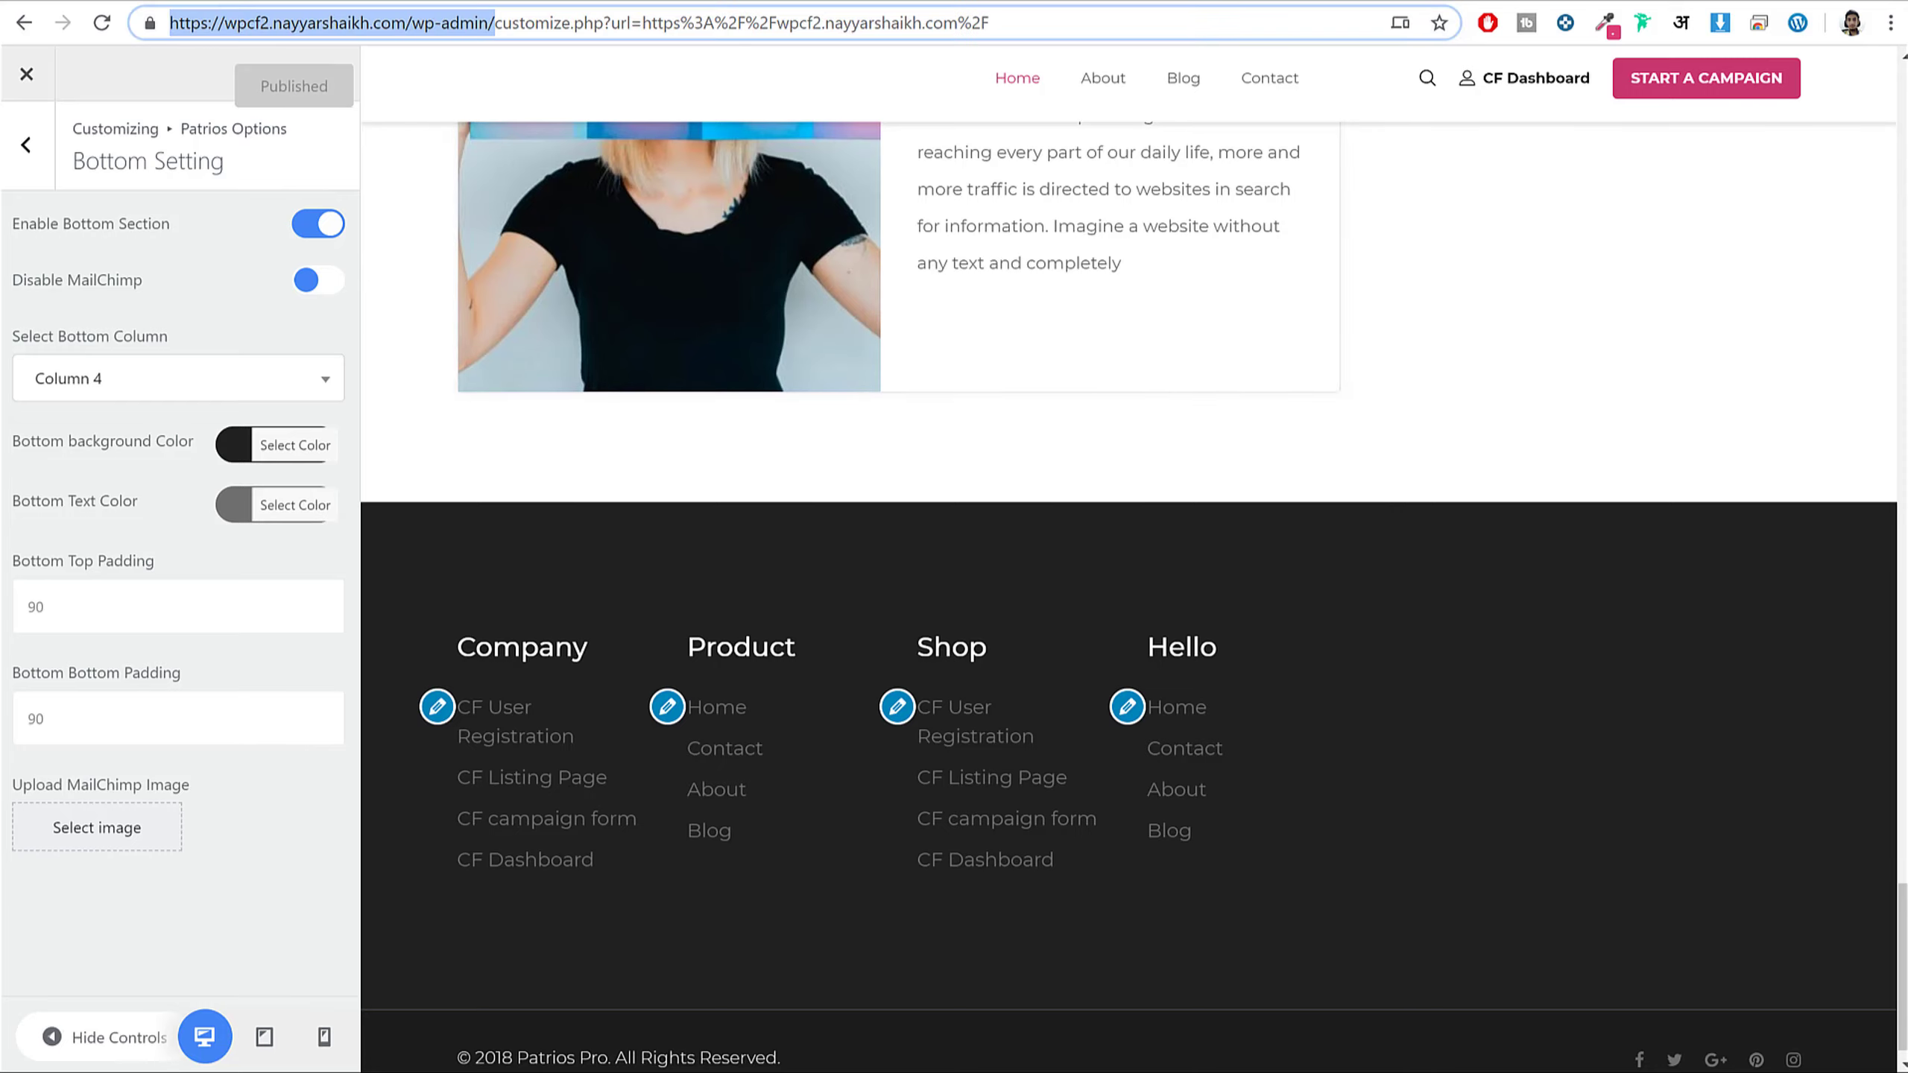
pyautogui.hotkey('ctrl', 'c')
pyautogui.hotkey('ctrl', 't')
pyautogui.hotkey('ctrl', 'v')
pyautogui.press('Return')
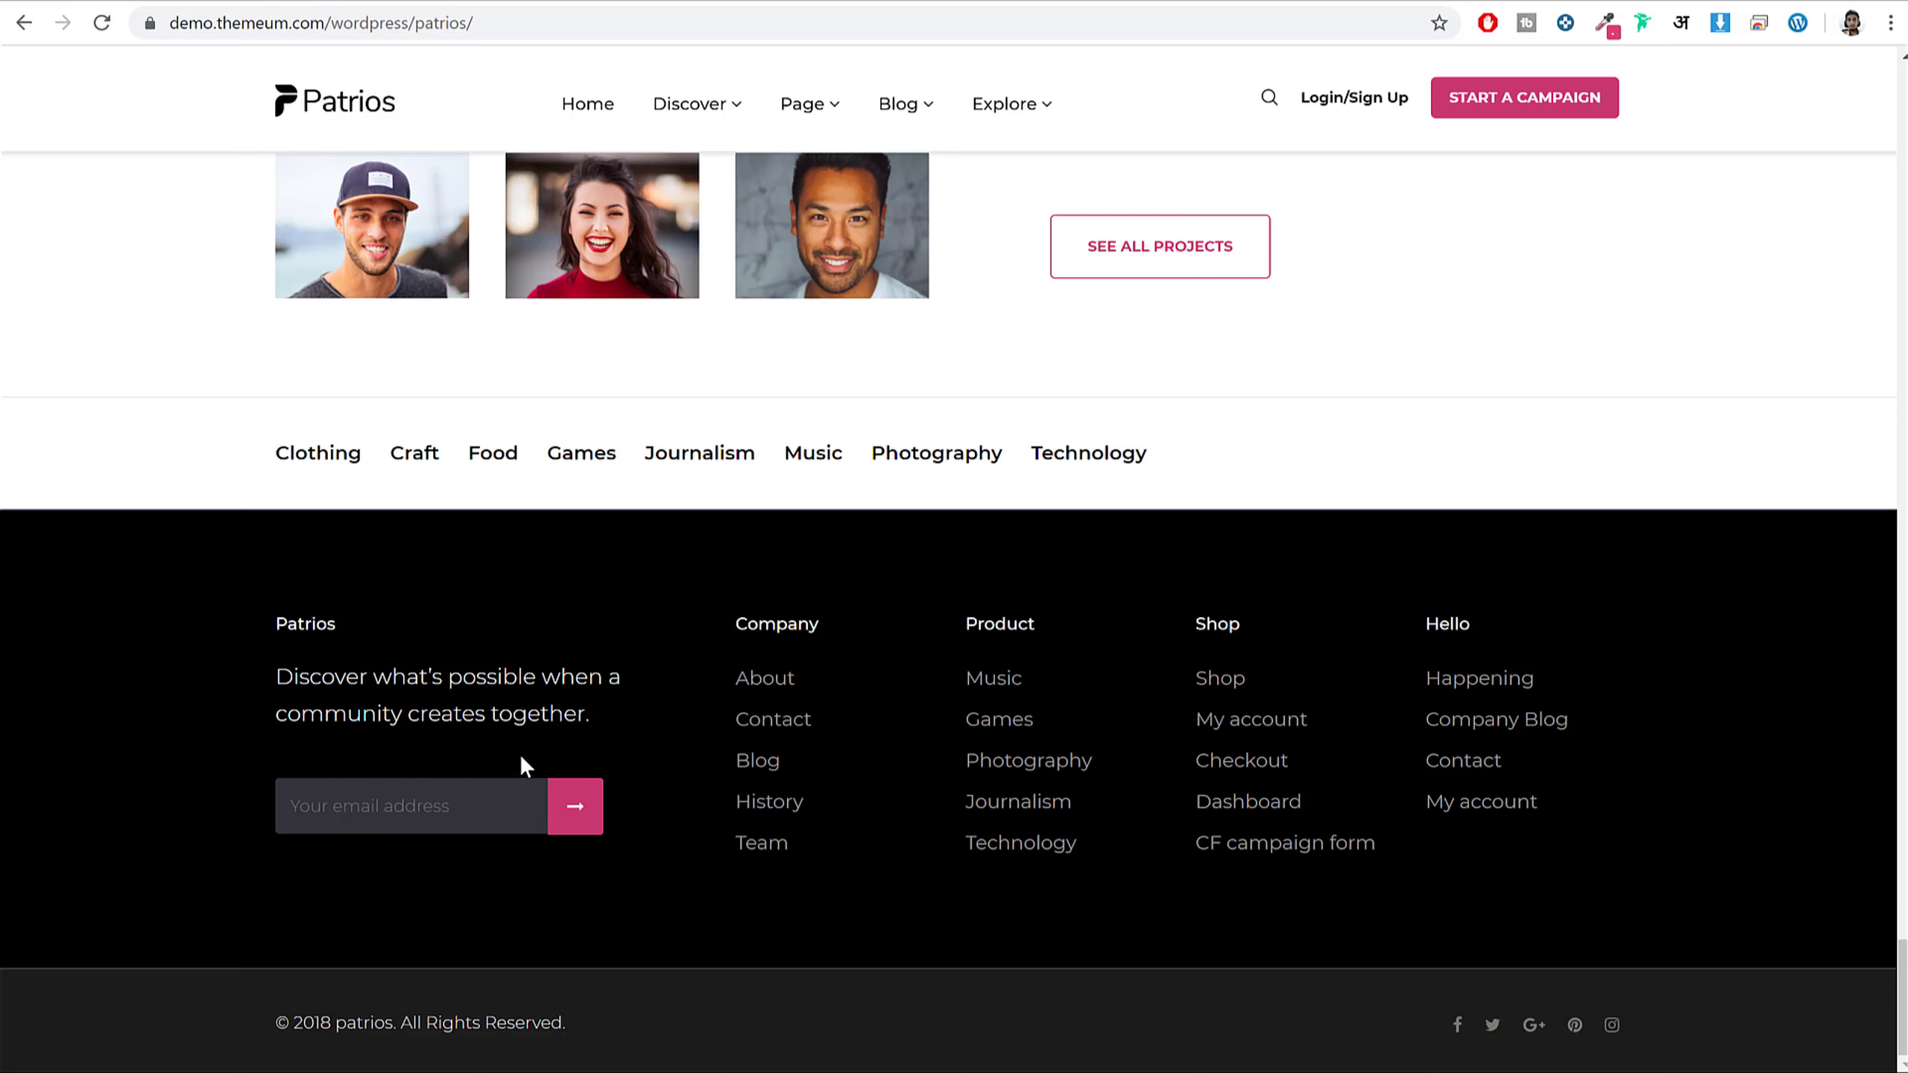
pyautogui.click(1014, 0)
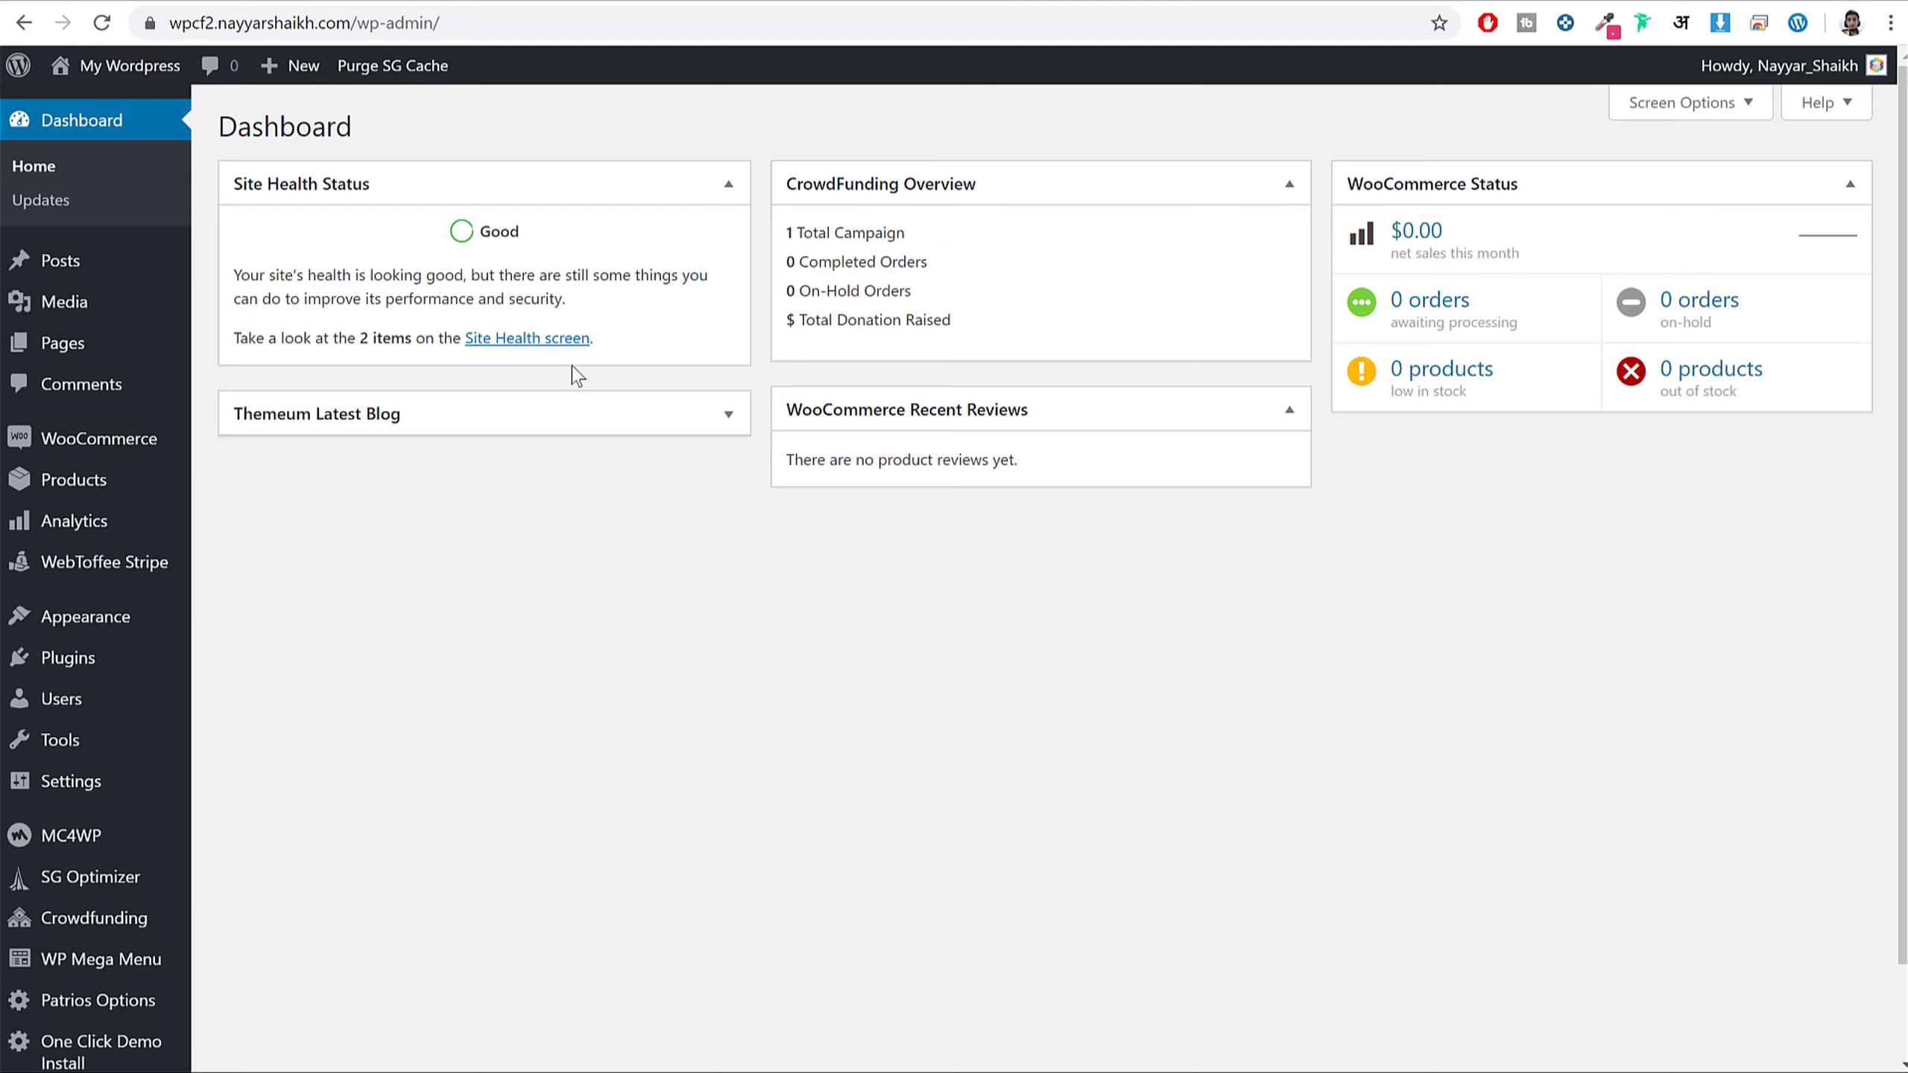
# - Open the MC4WP plugin's Mailchimp API settings and activate the empty API Key field
pyautogui.scroll(-1, 209, 524)
pyautogui.moveTo(104, 737)
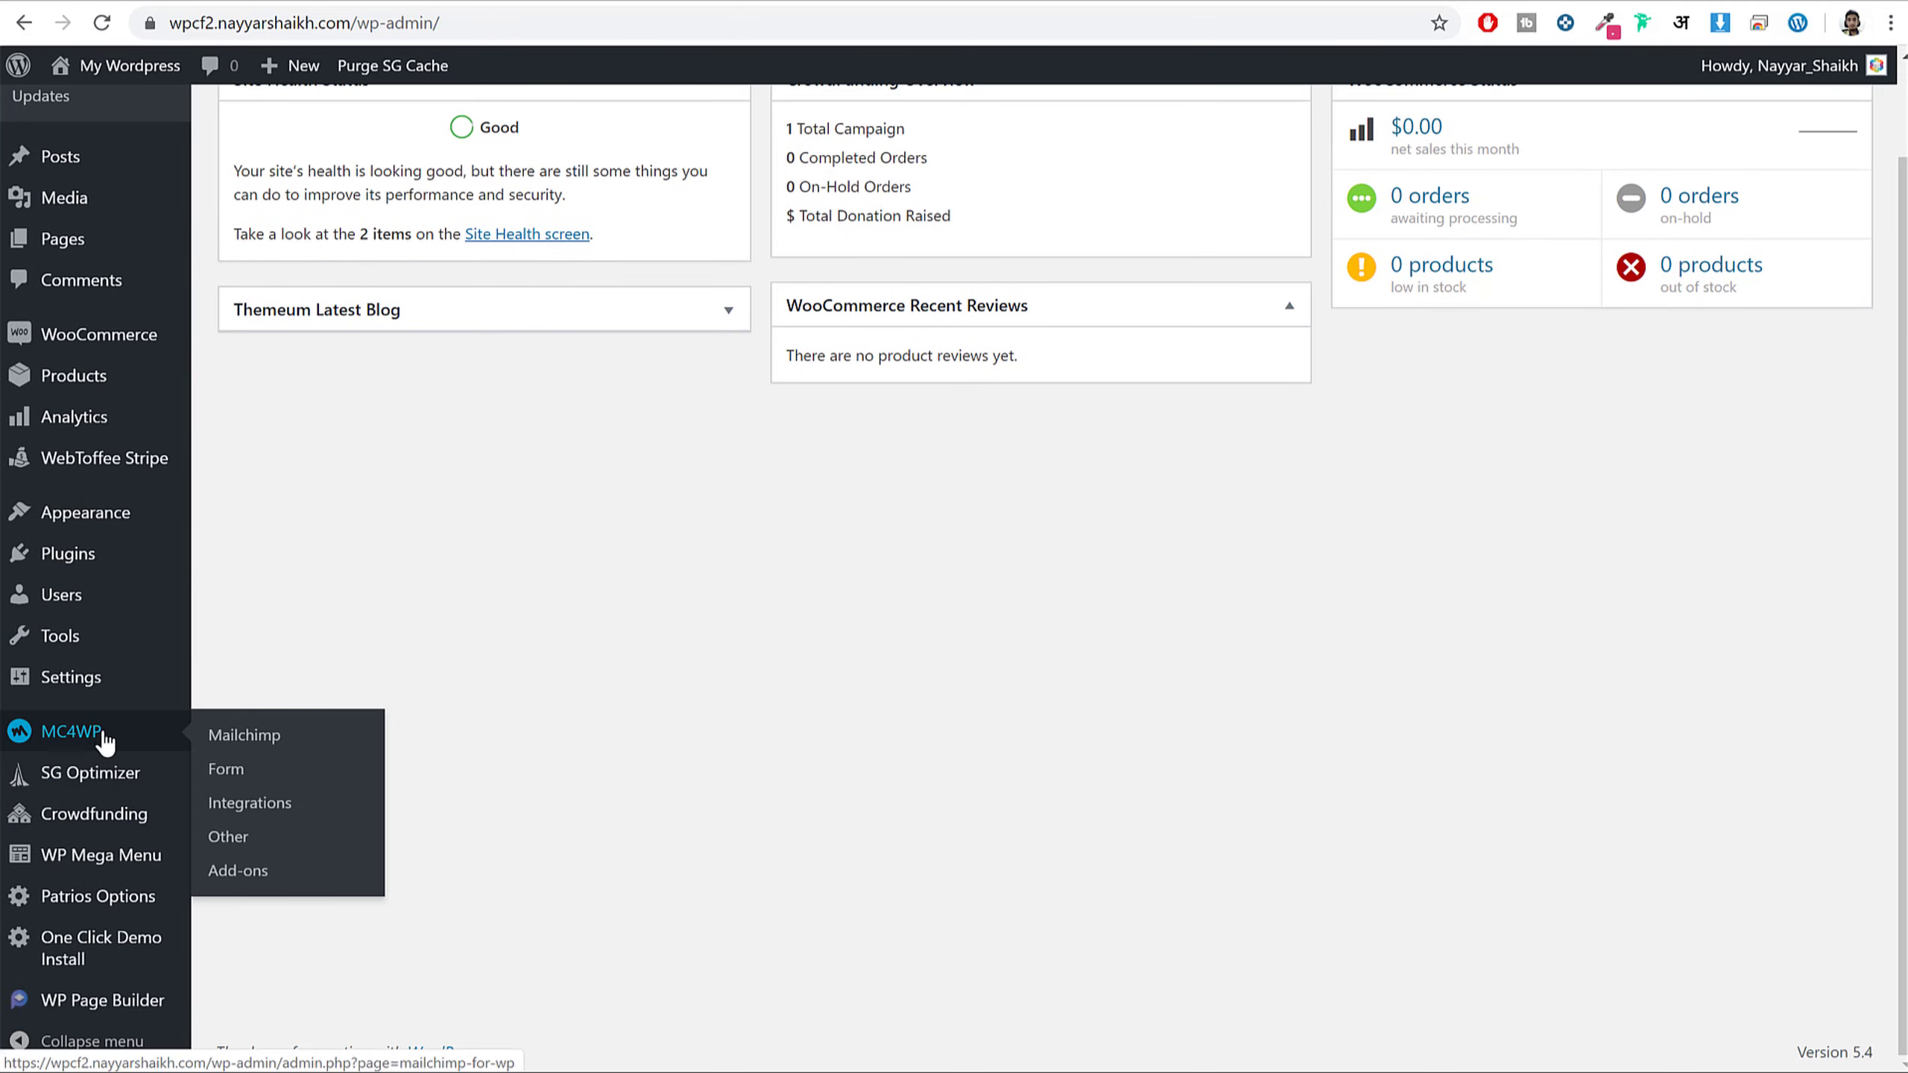
pyautogui.click(103, 742)
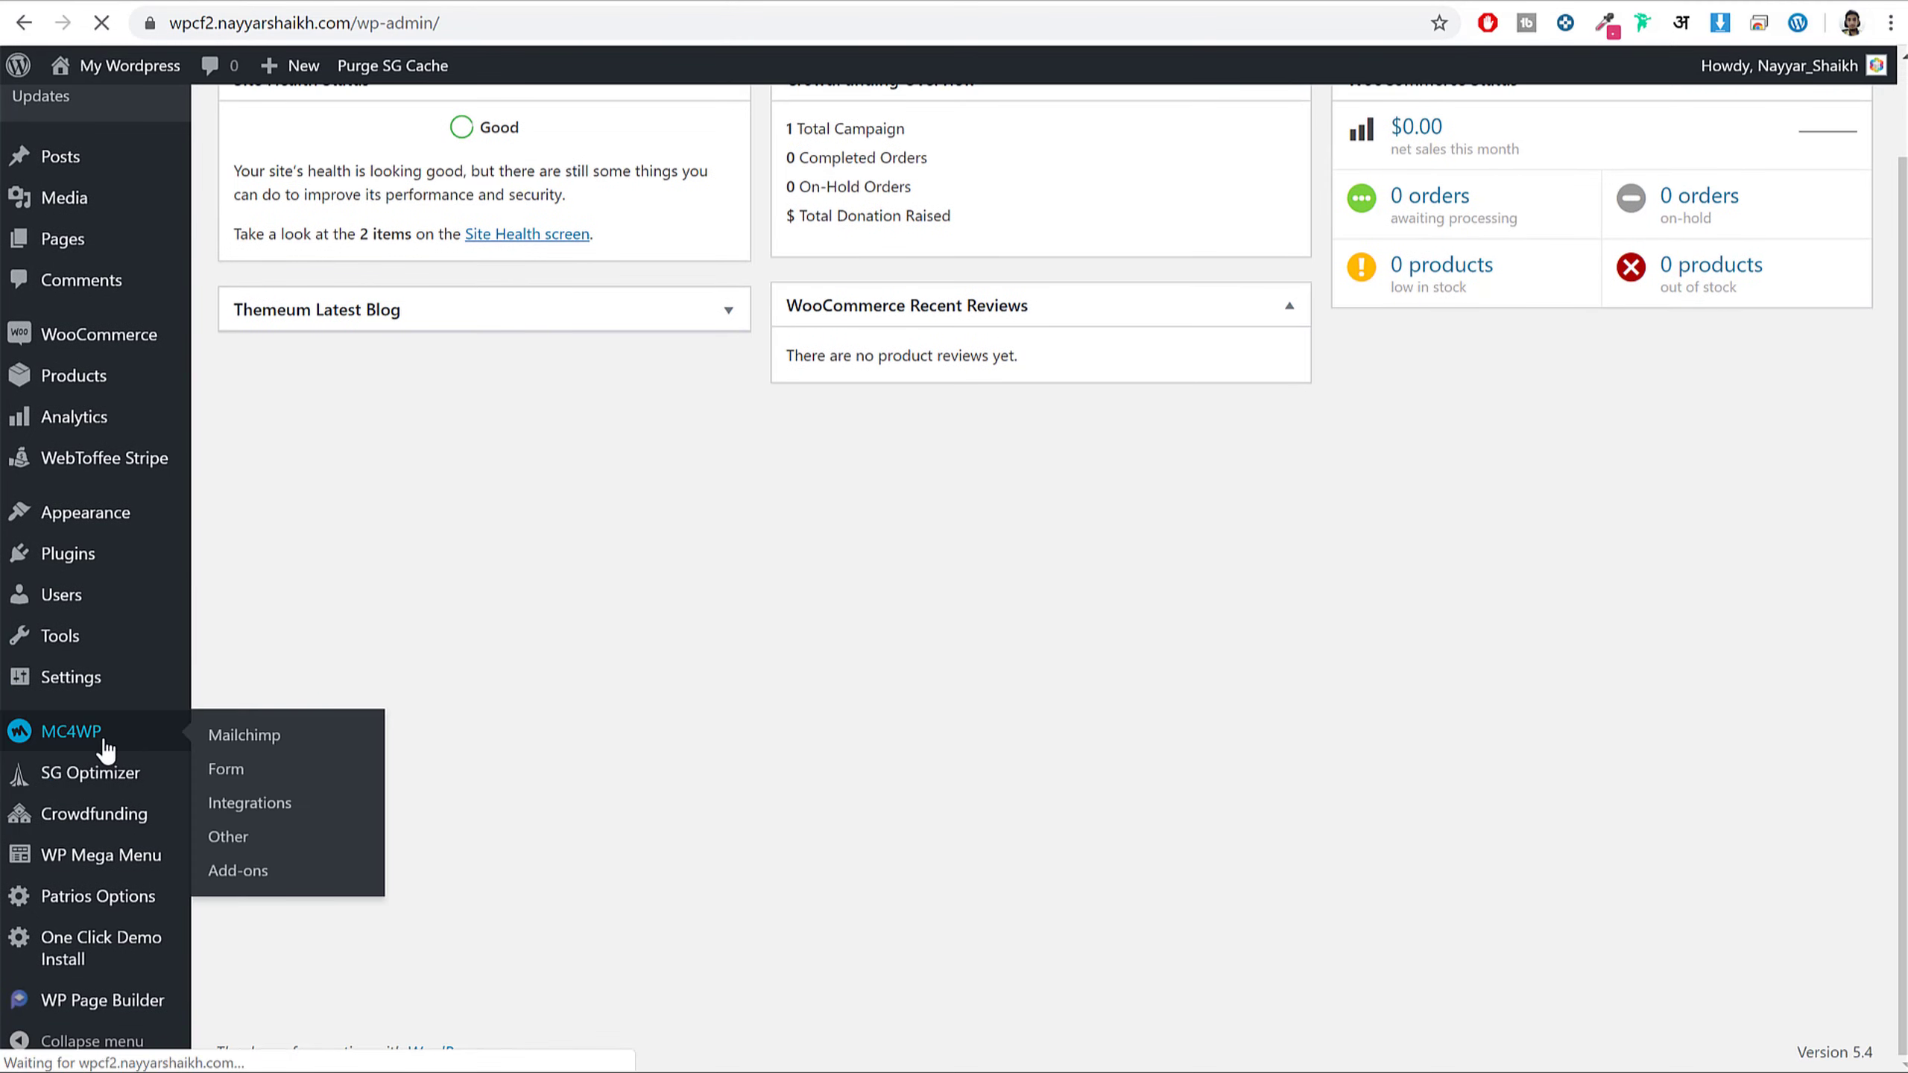
pyautogui.click(629, 347)
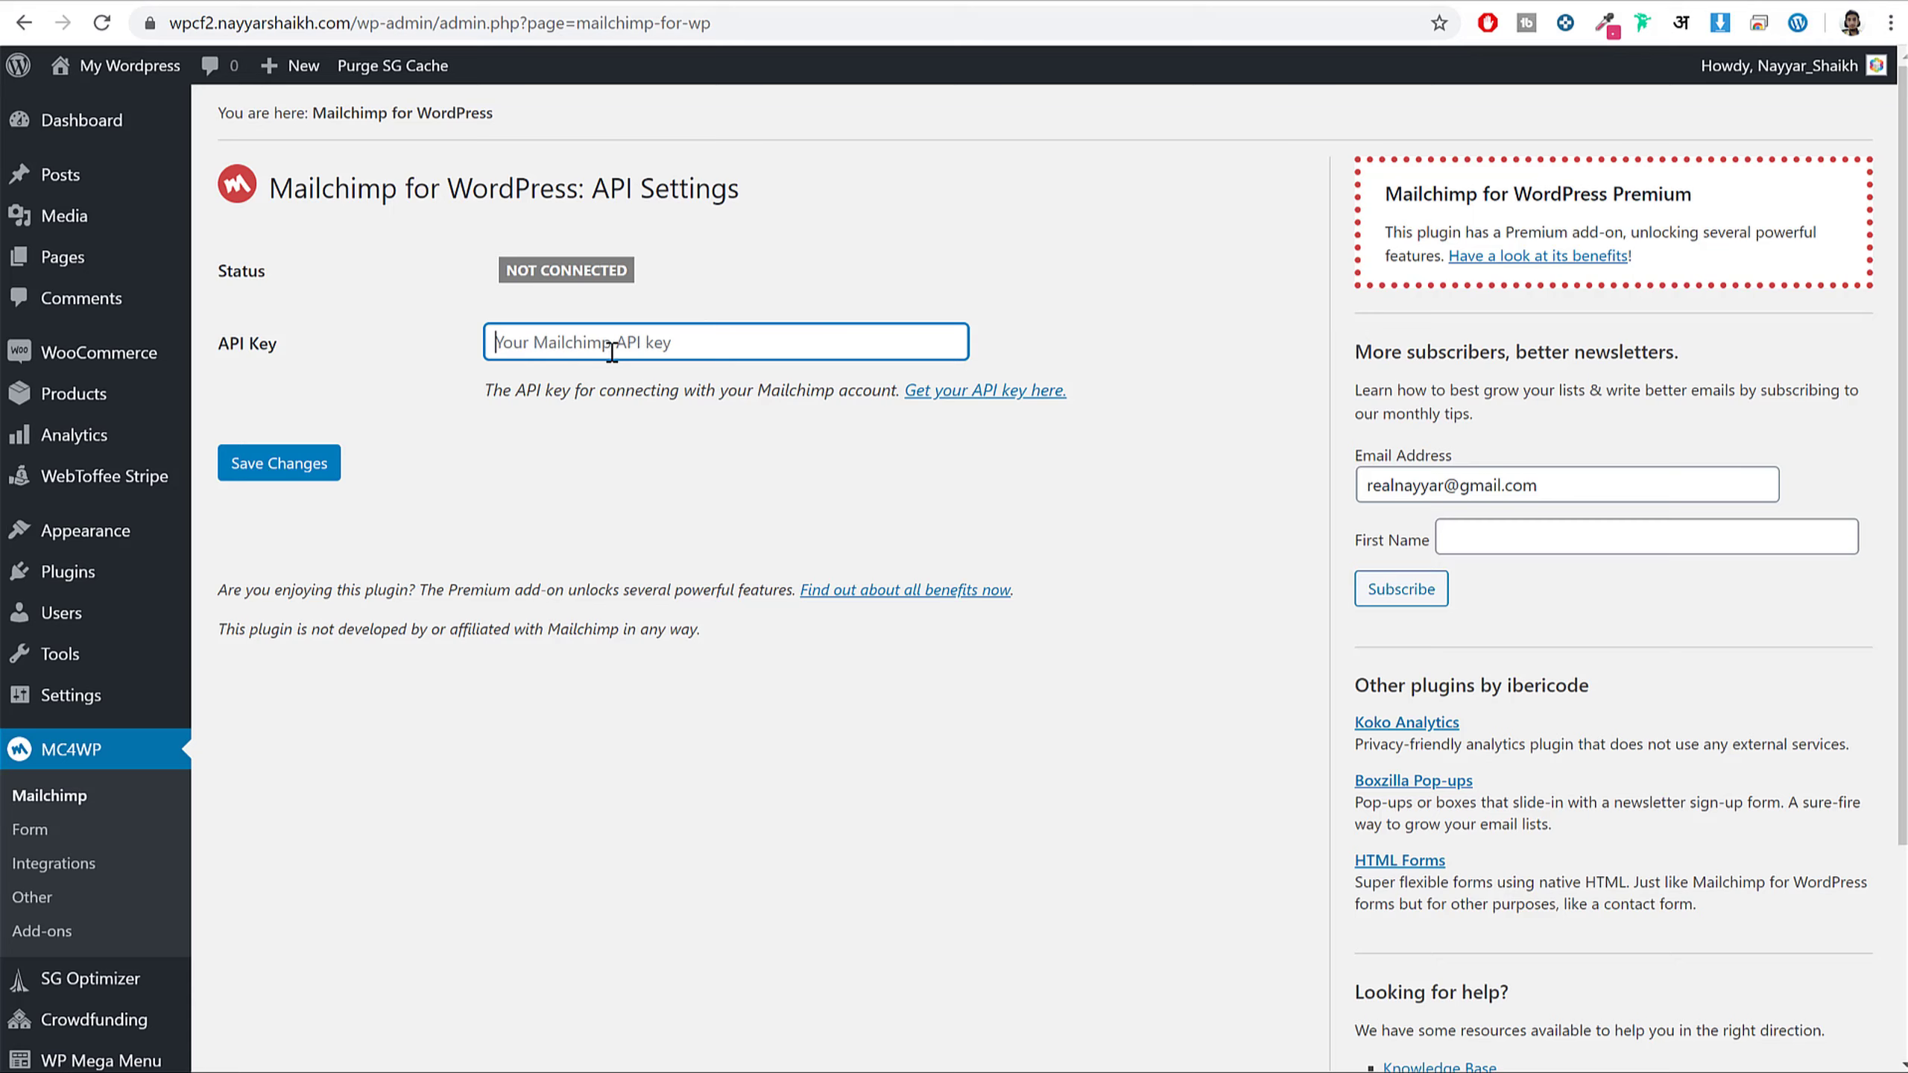
# - Open mailchimp.com in a new browser tab and log in with the prefilled account credentials
pyautogui.hotkey('ctrl', 't')
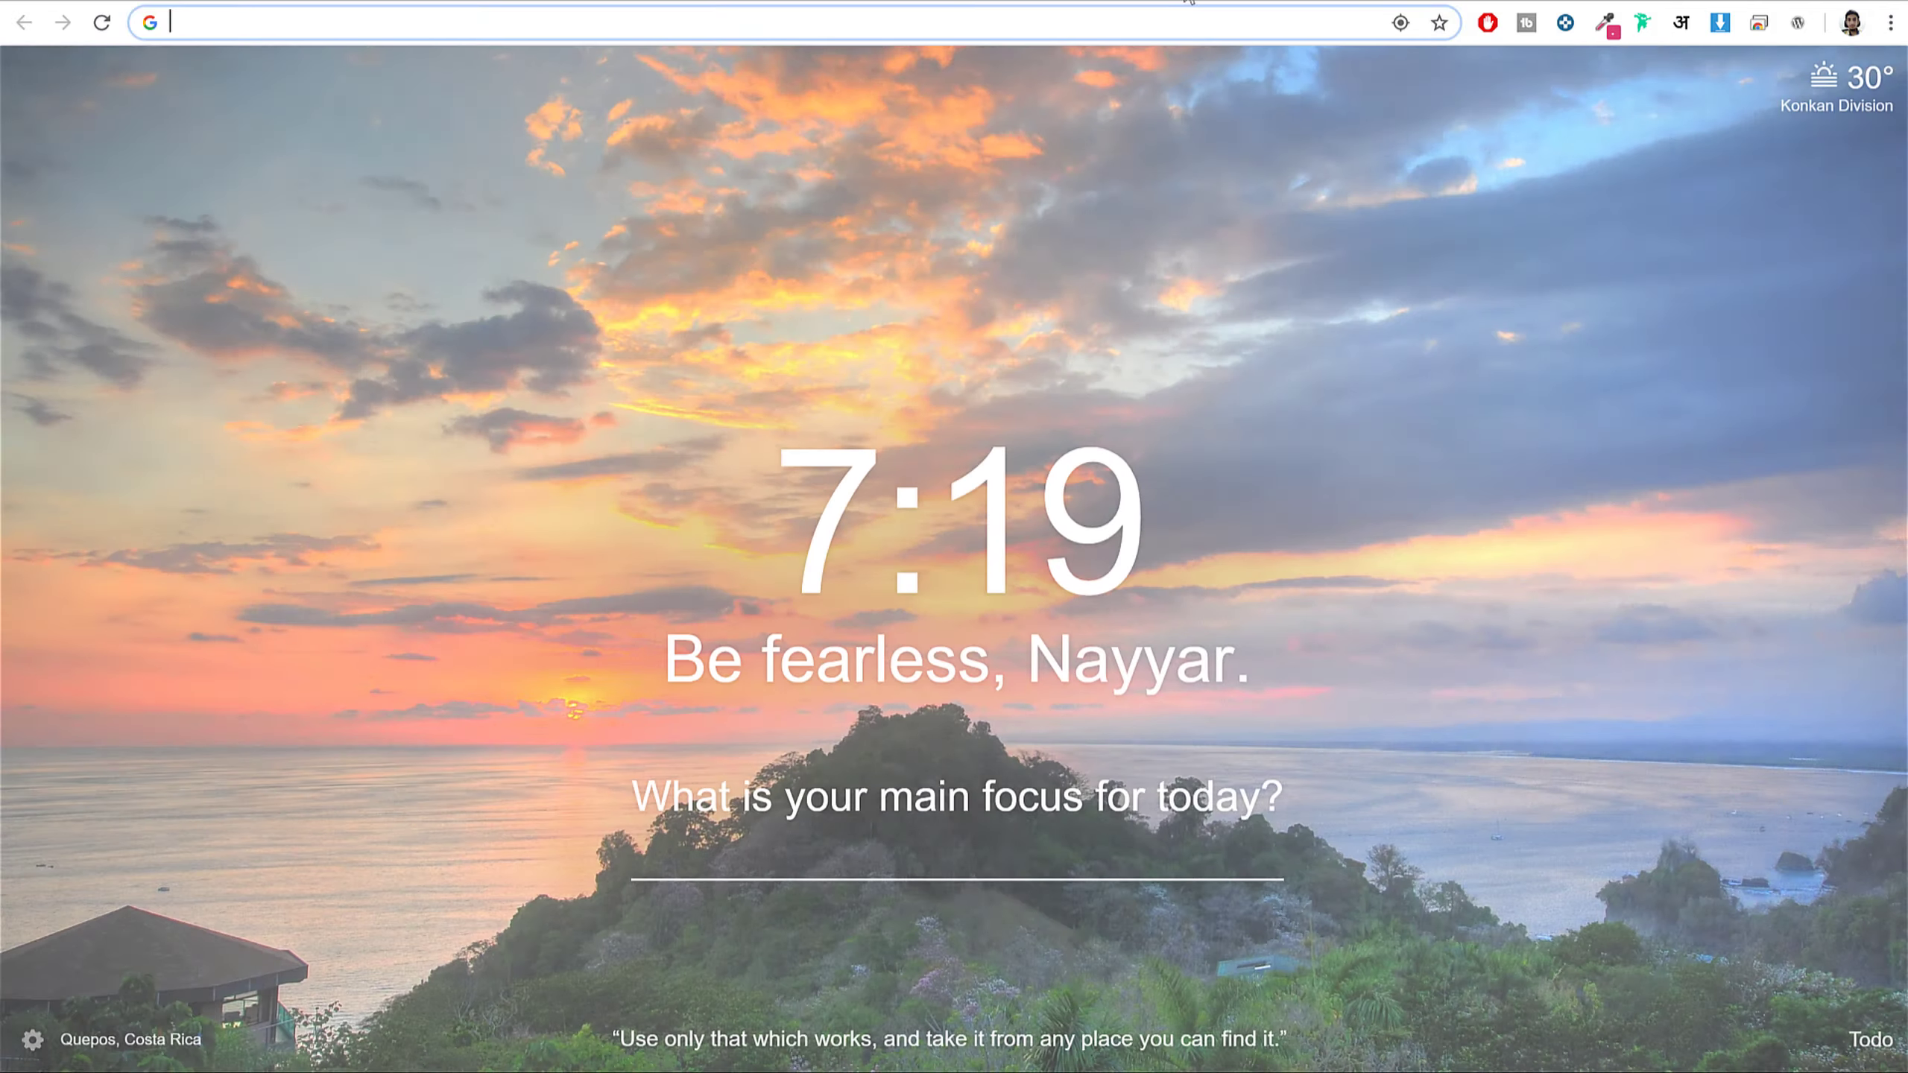
pyautogui.write('mailchimp.com')
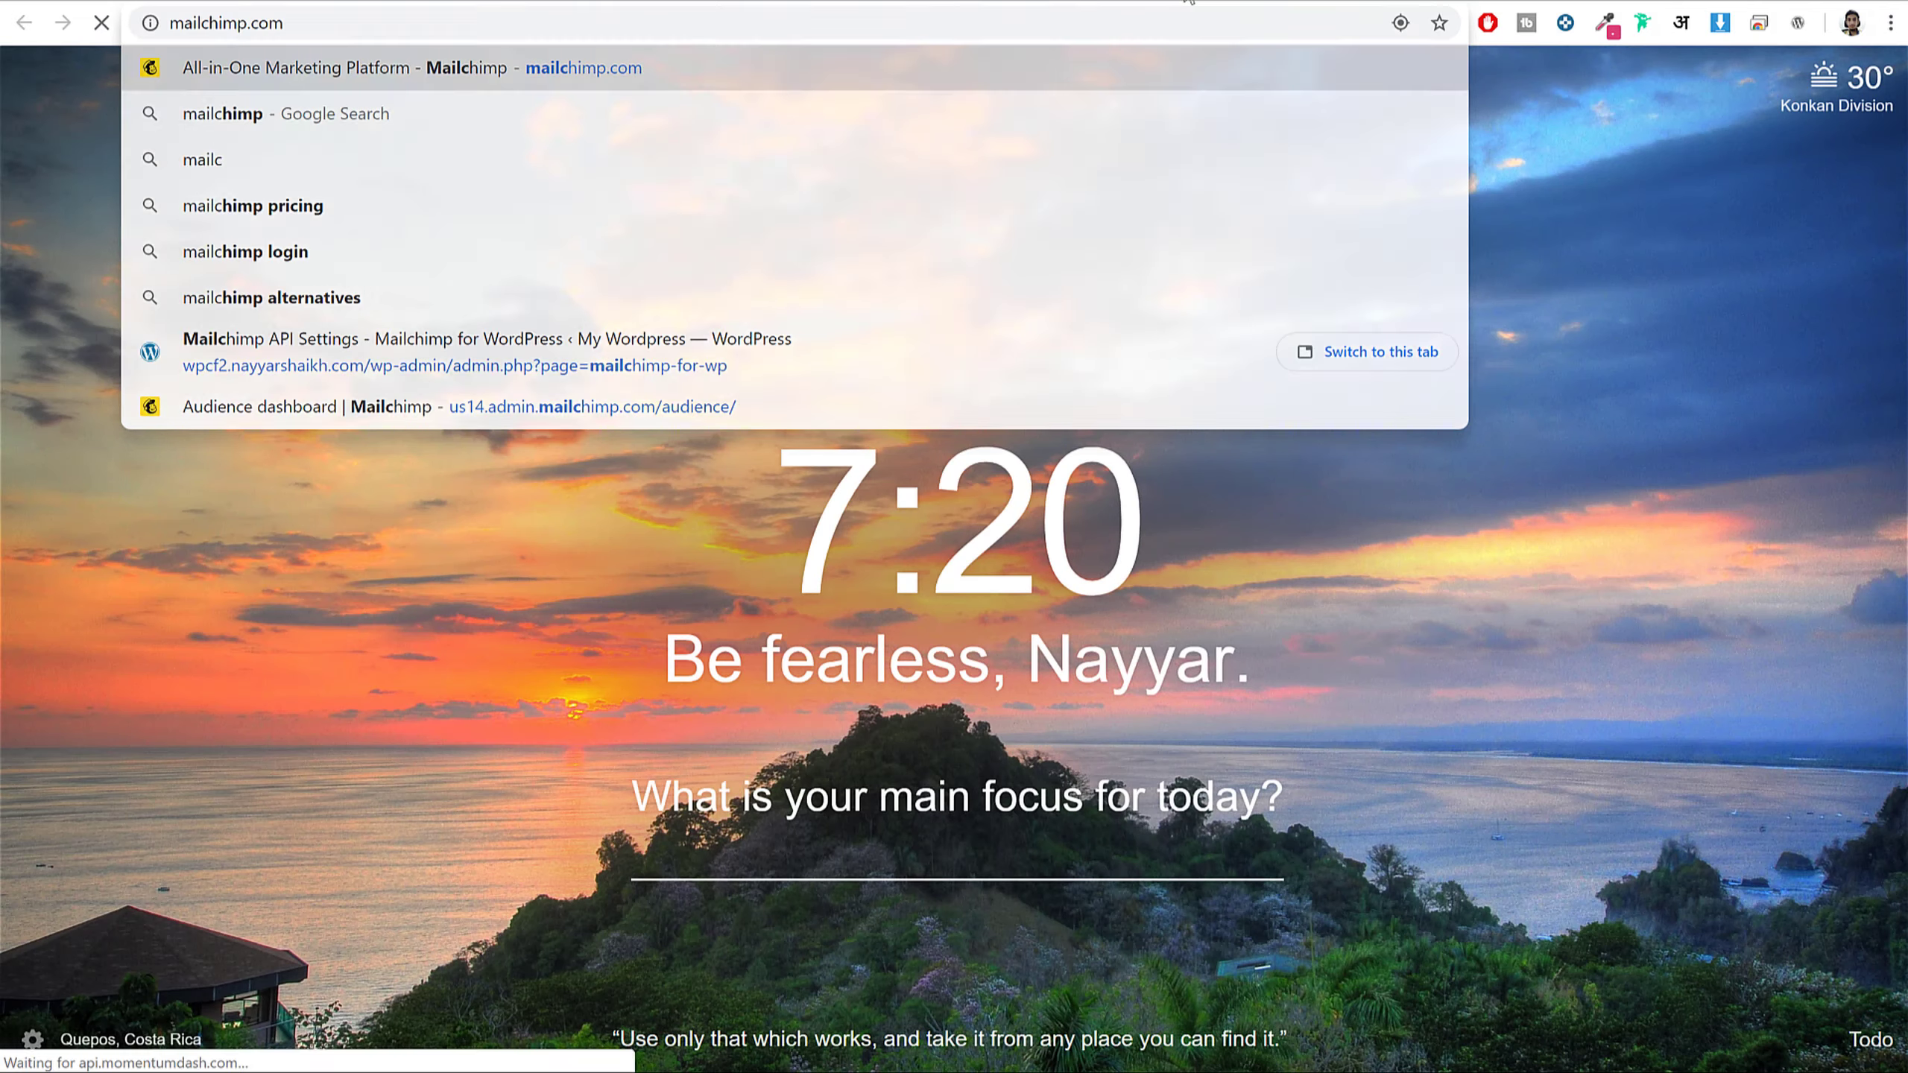
pyautogui.press('Return')
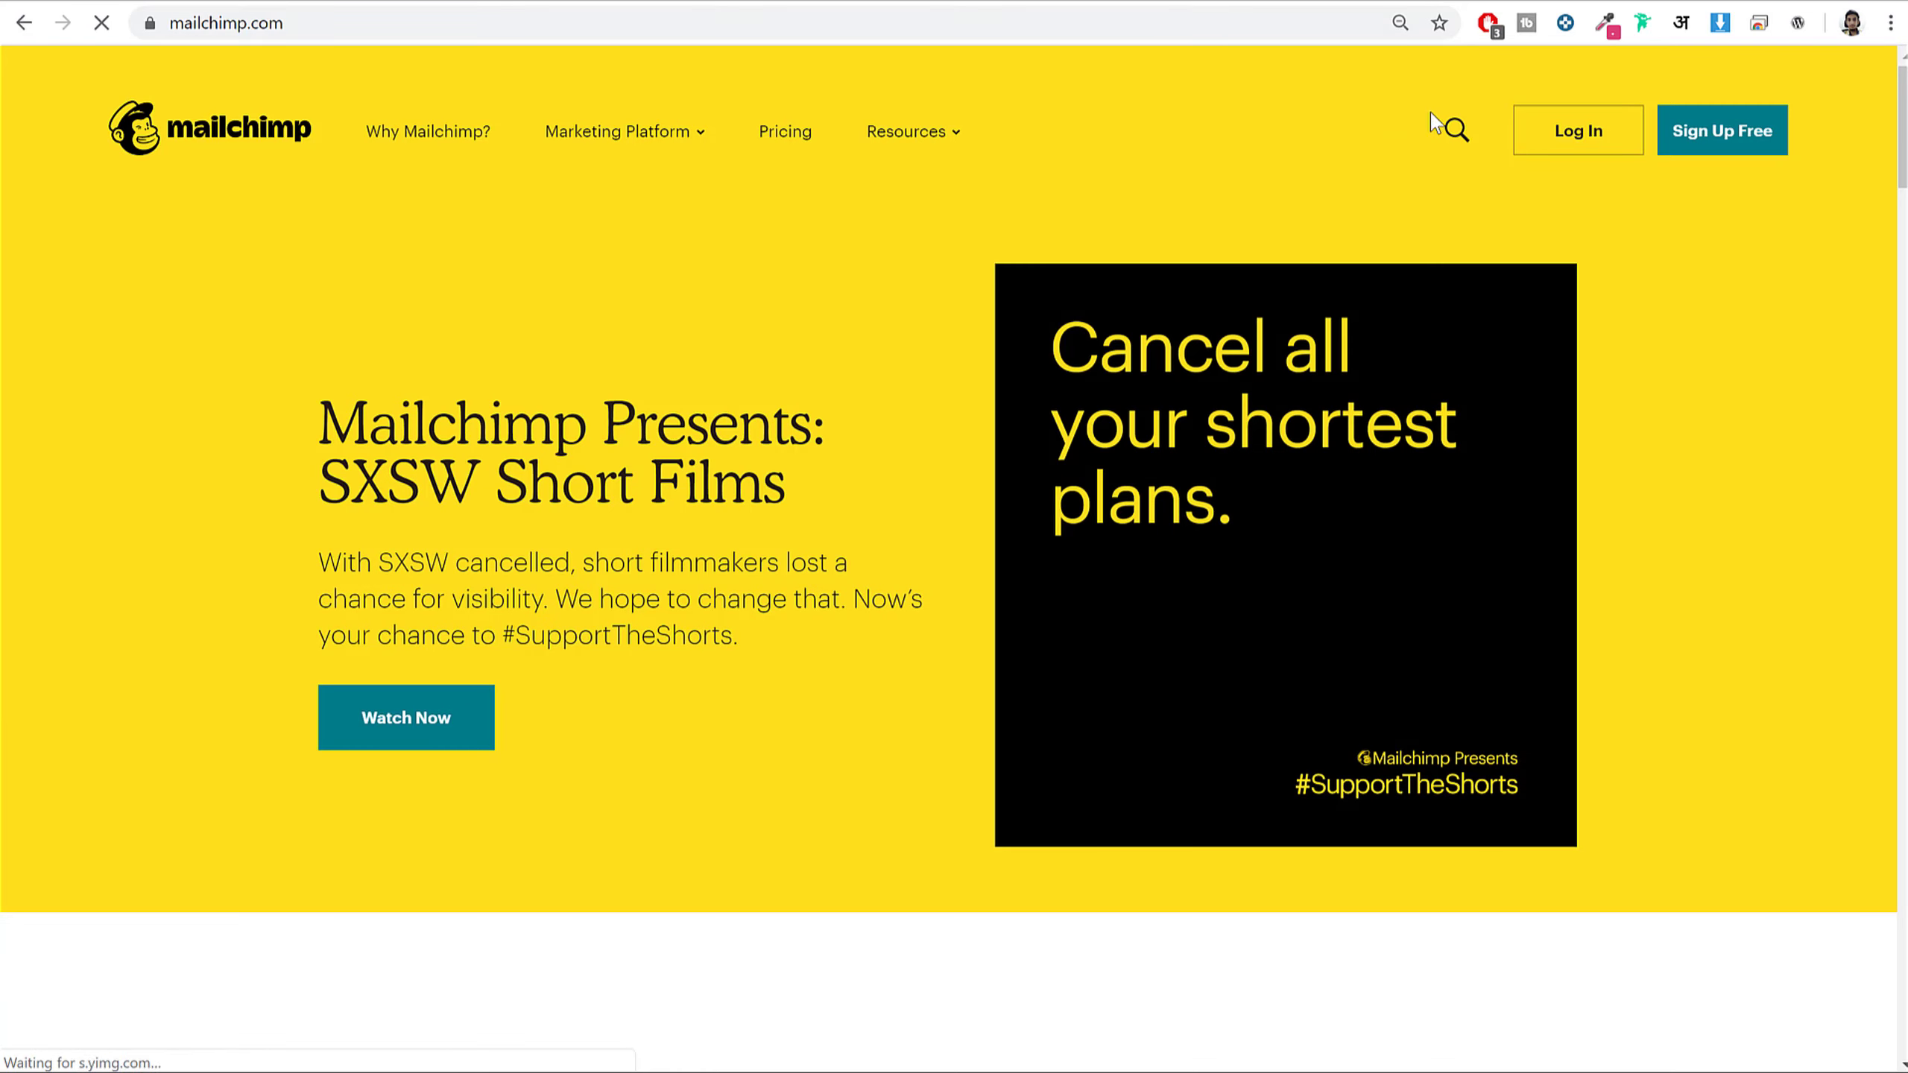
pyautogui.click(1547, 142)
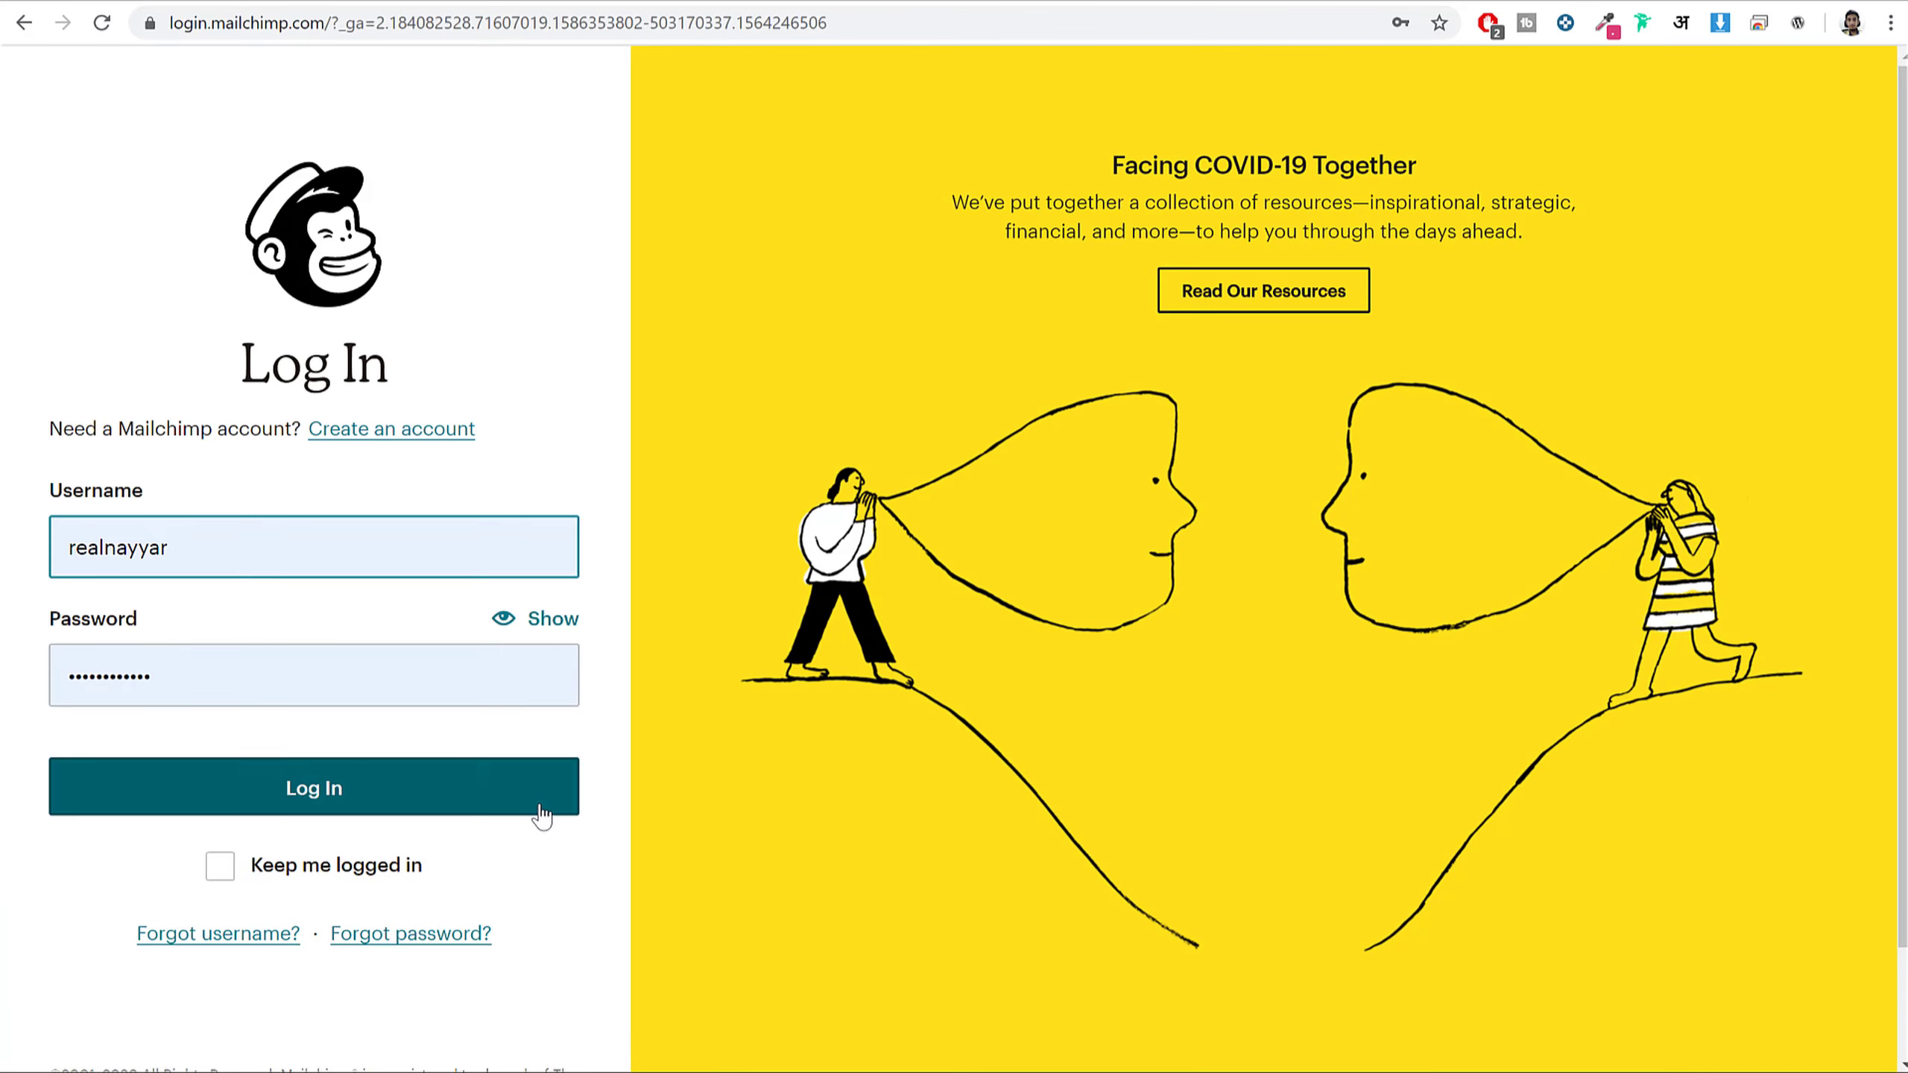
pyautogui.click(538, 807)
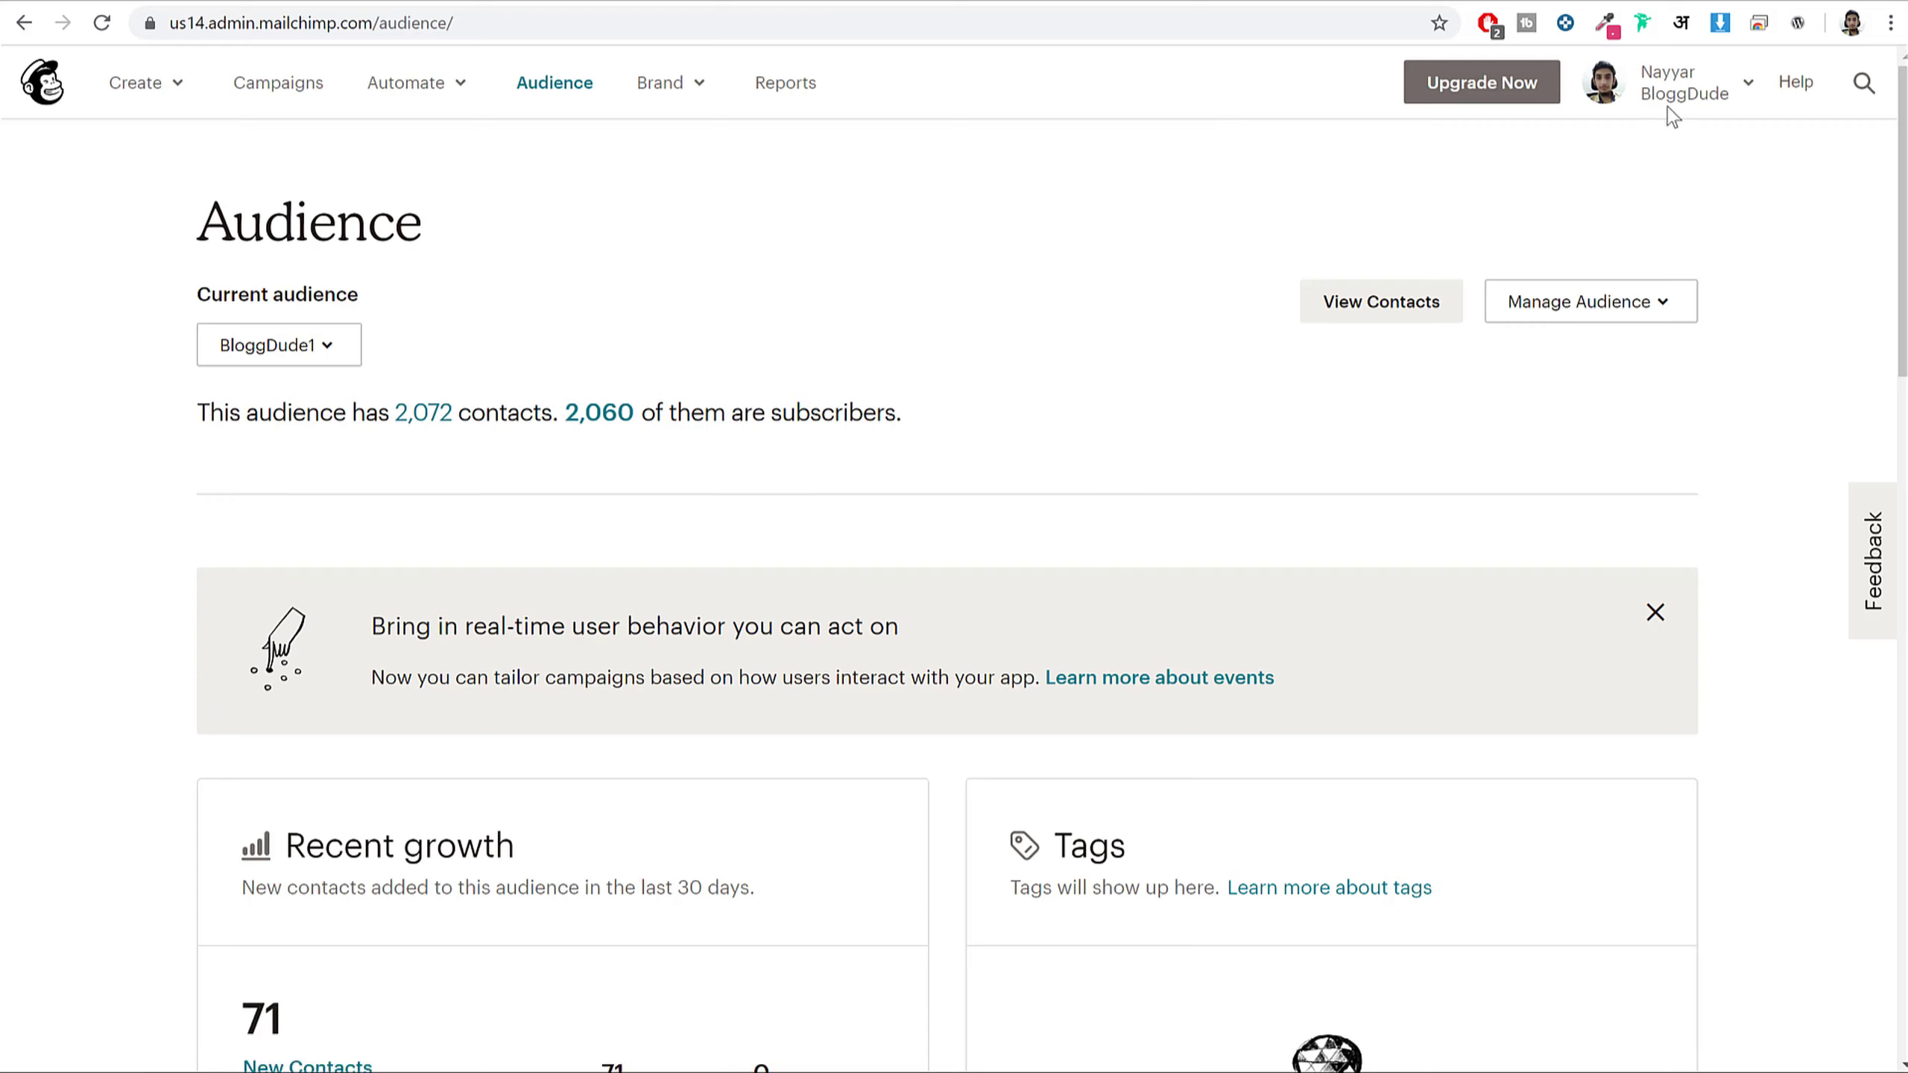
# - Open the API keys page of the Mailchimp account and select the existing API key
pyautogui.click(1683, 84)
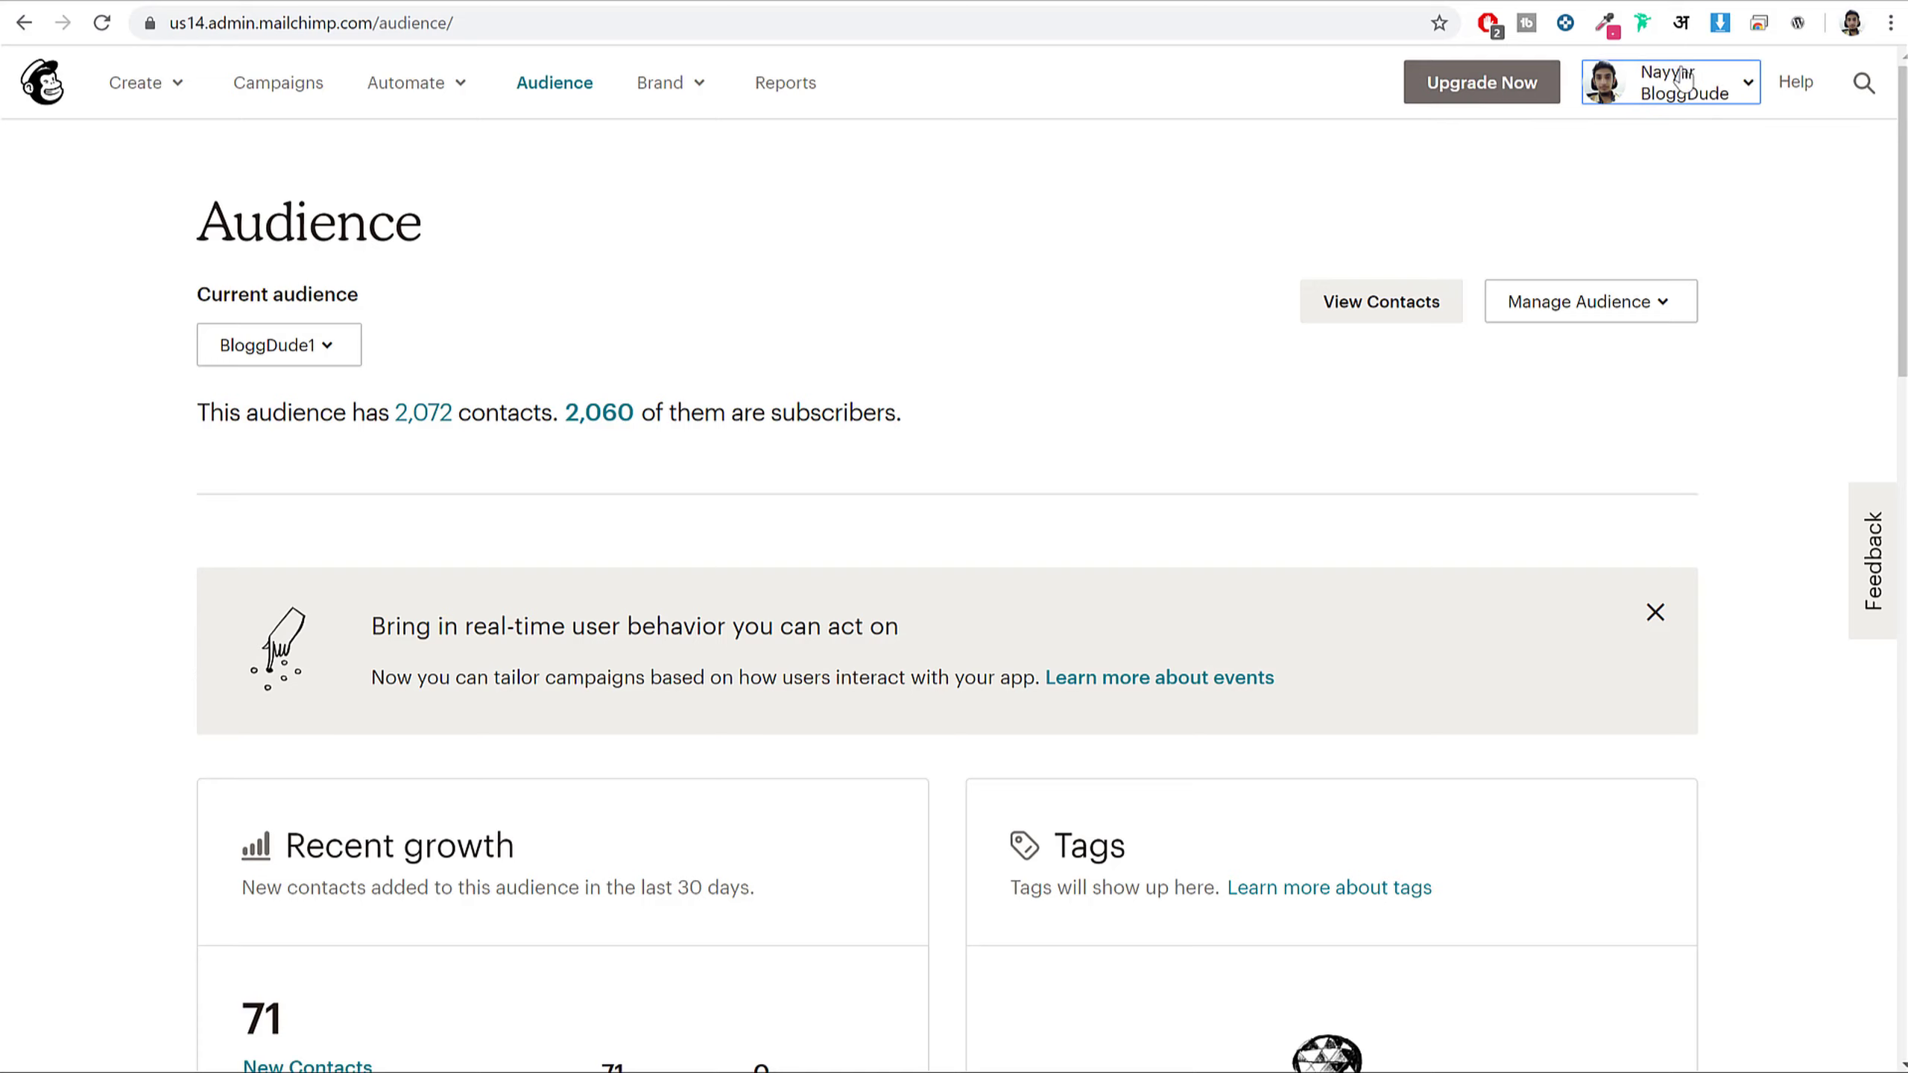
pyautogui.moveTo(1505, 339)
pyautogui.mouseDown()
pyautogui.moveTo(1486, 370)
pyautogui.moveTo(1484, 354)
pyautogui.mouseUp()
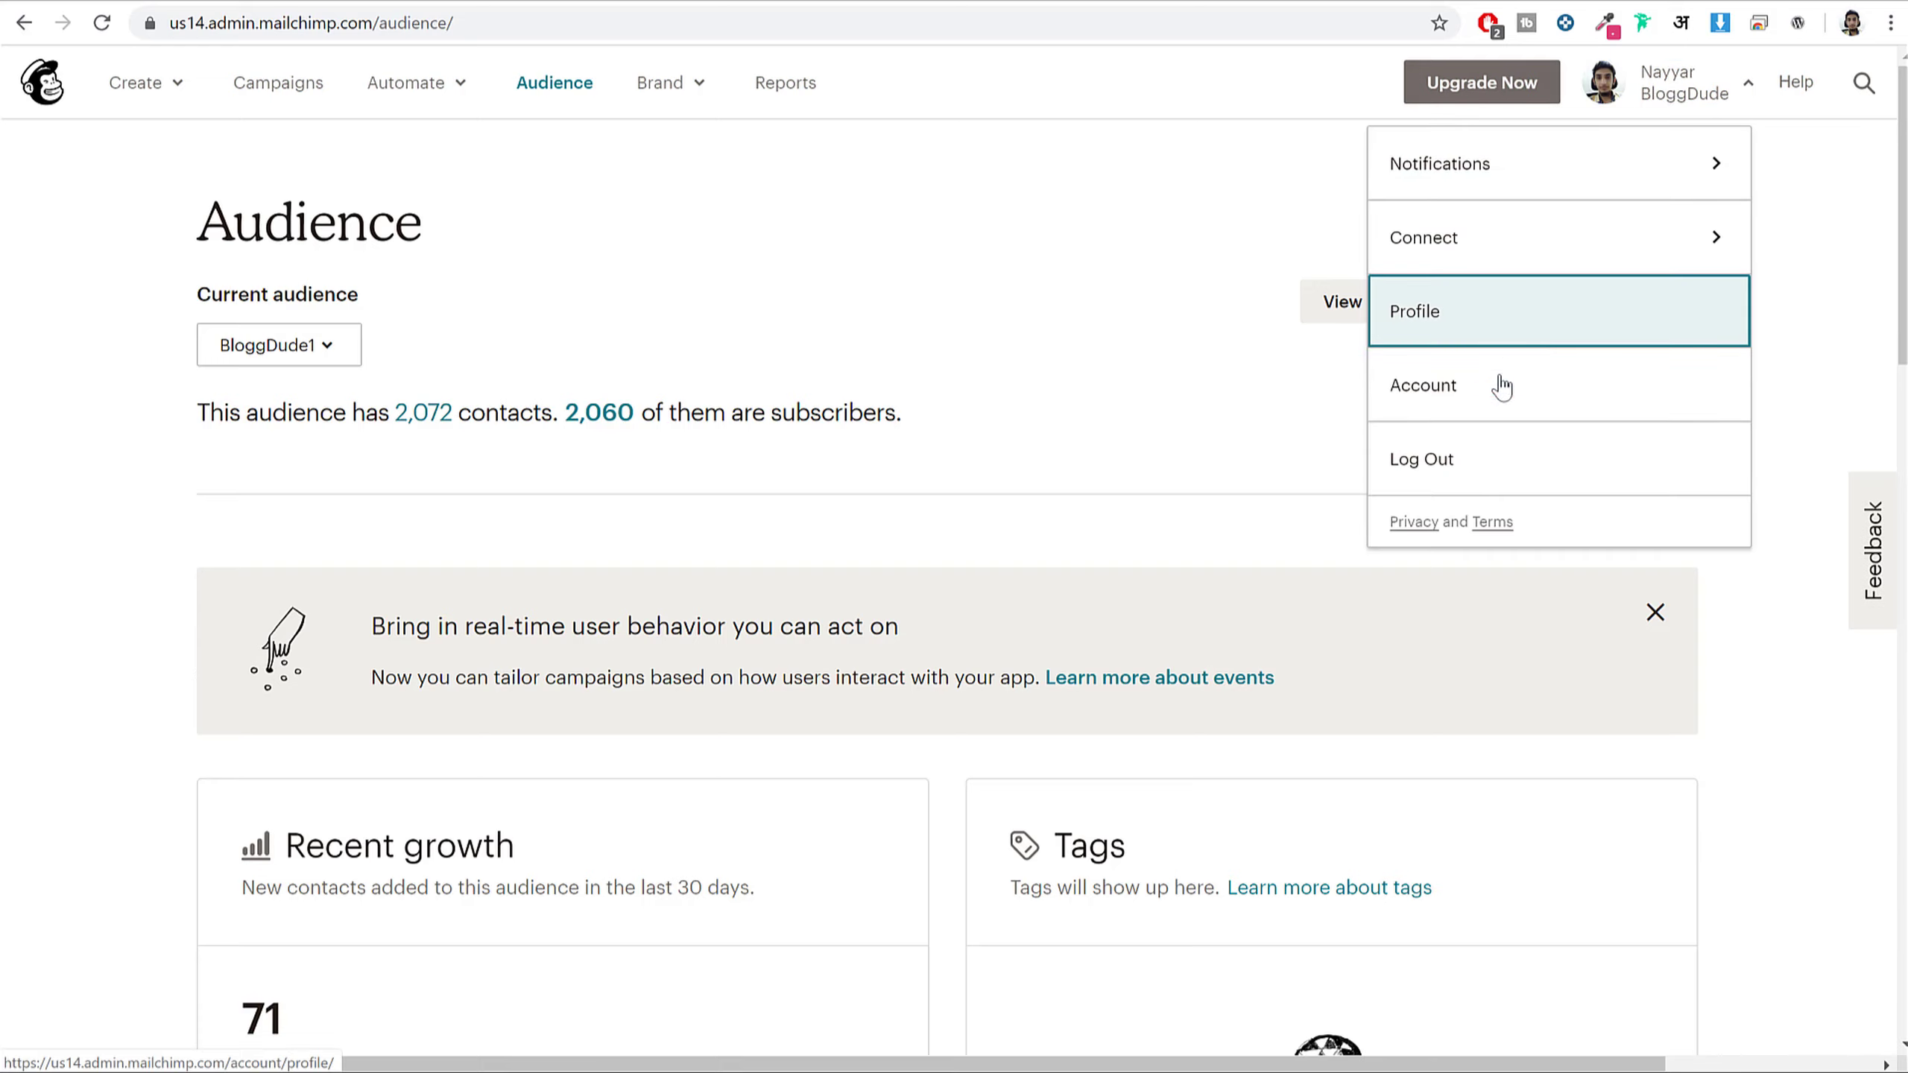
pyautogui.click(1481, 414)
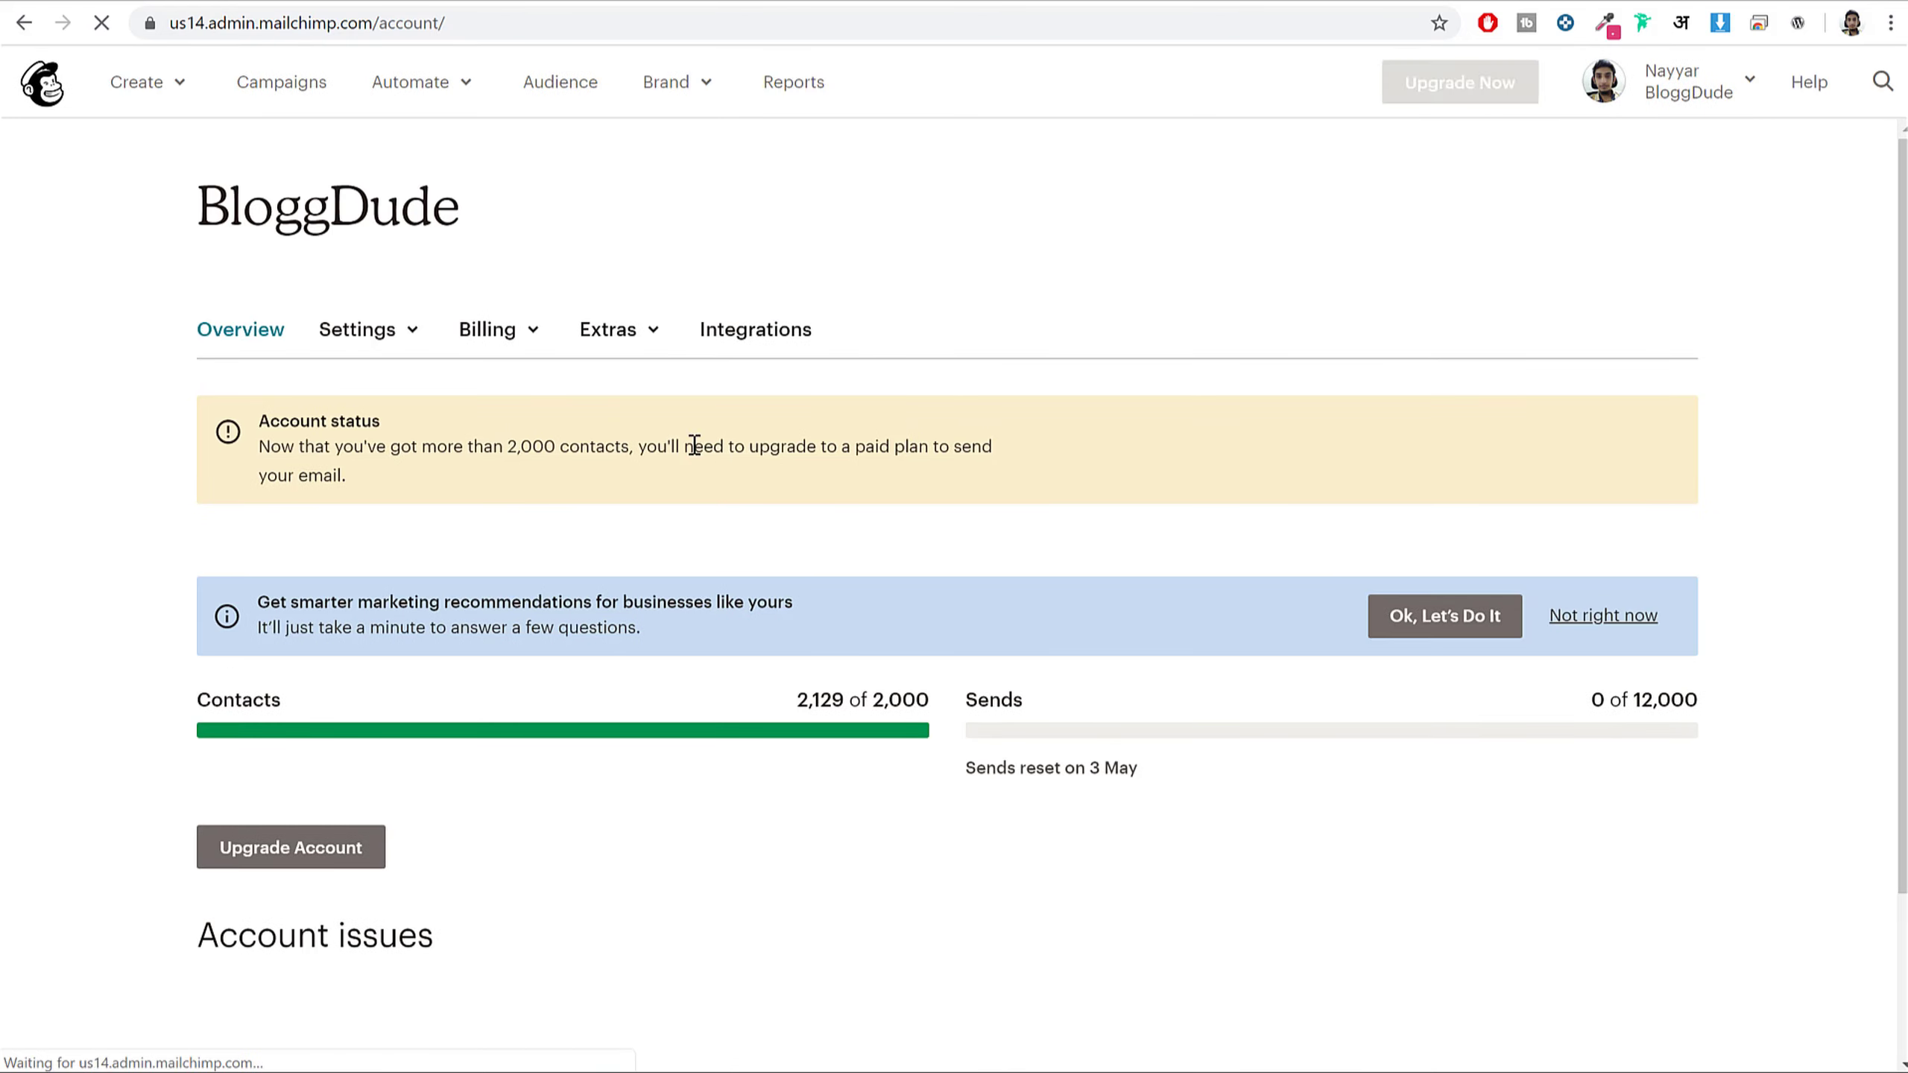
pyautogui.click(631, 336)
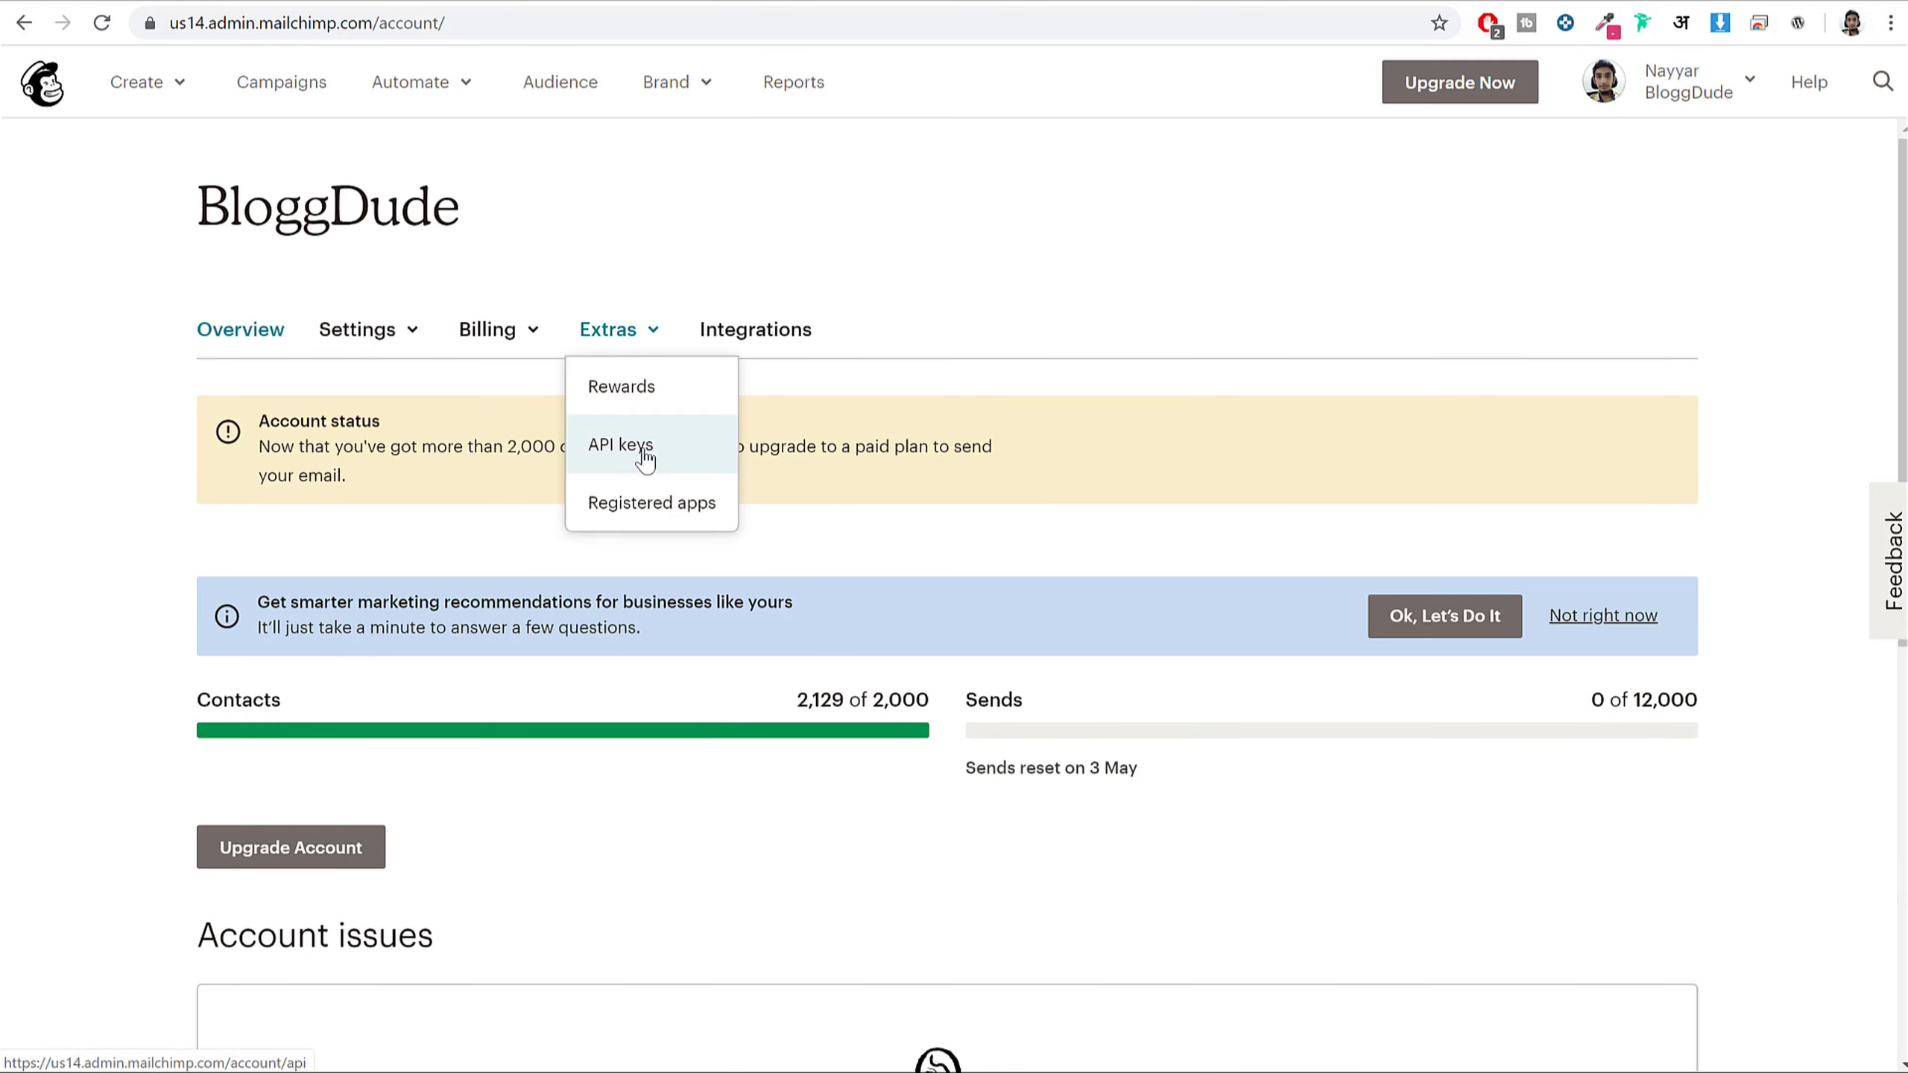
pyautogui.click(644, 451)
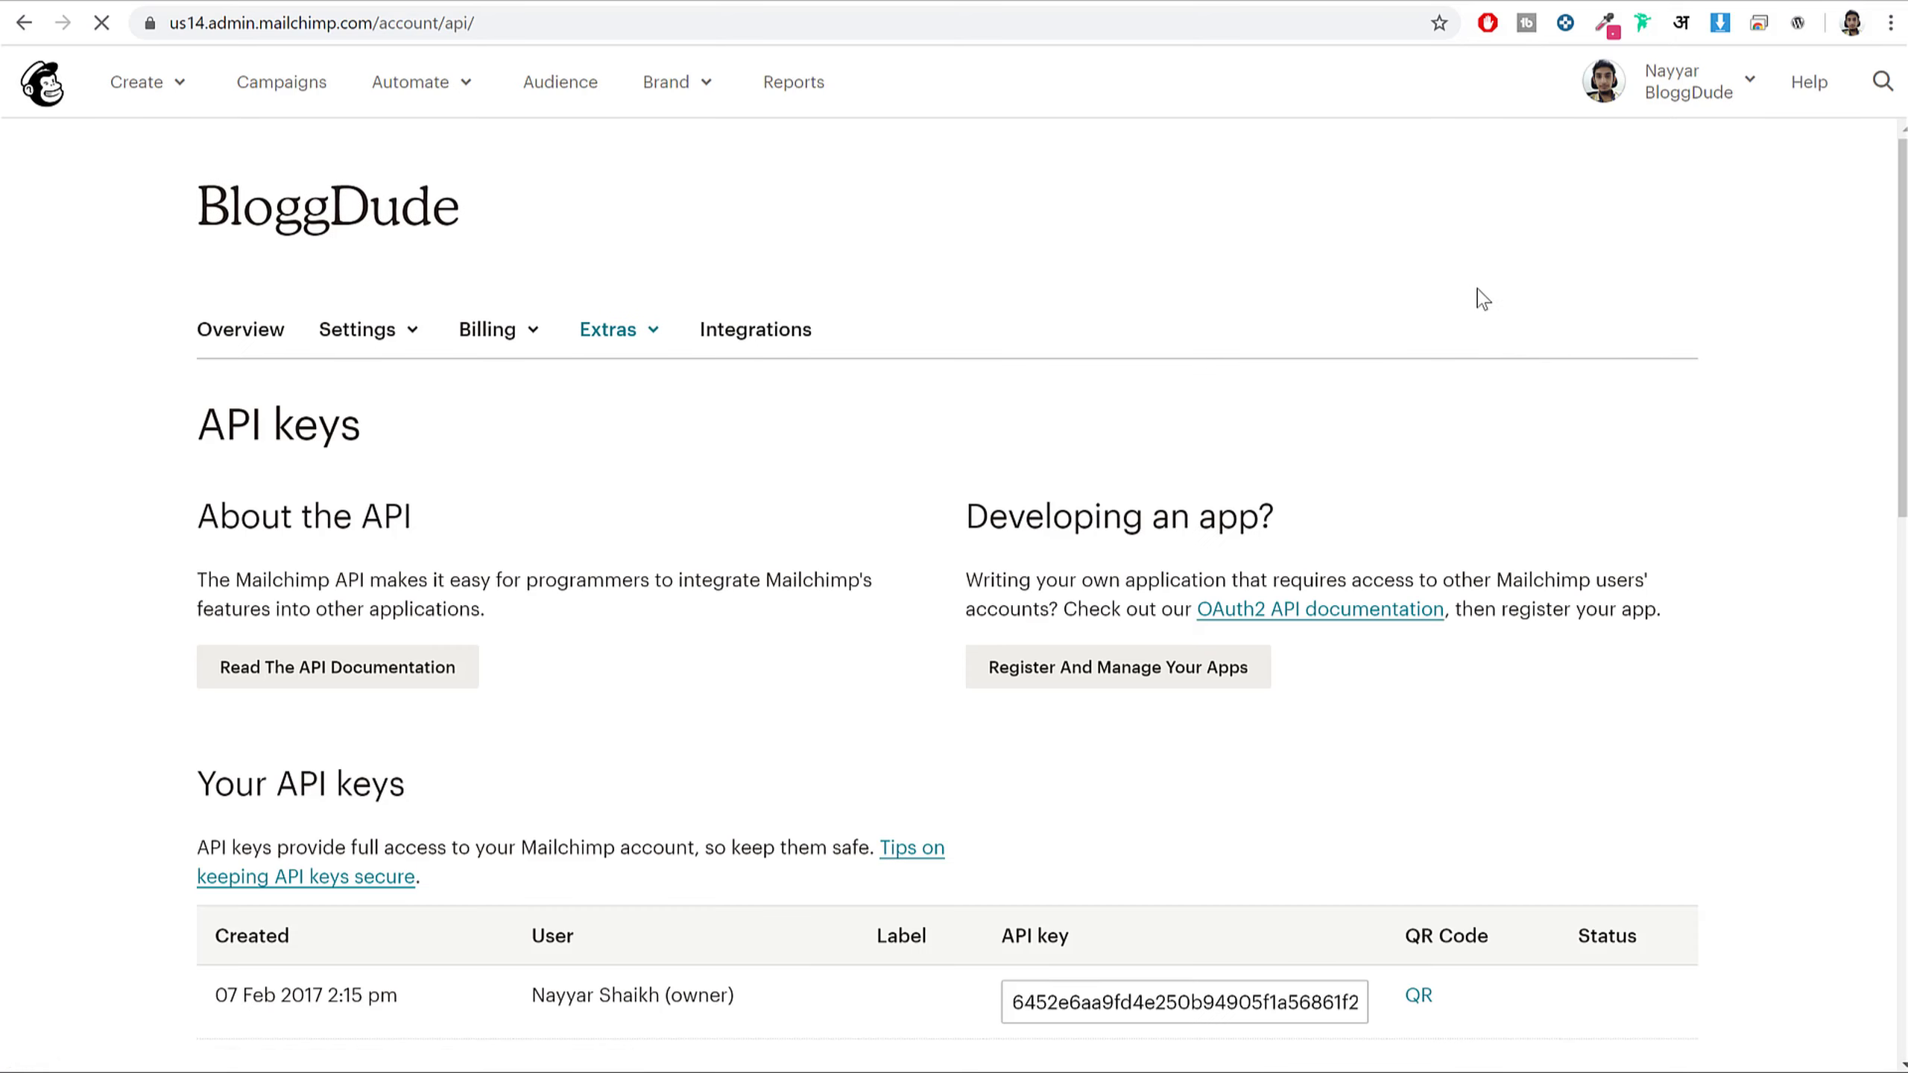
pyautogui.scroll(-5, 1484, 541)
pyautogui.click(1239, 639)
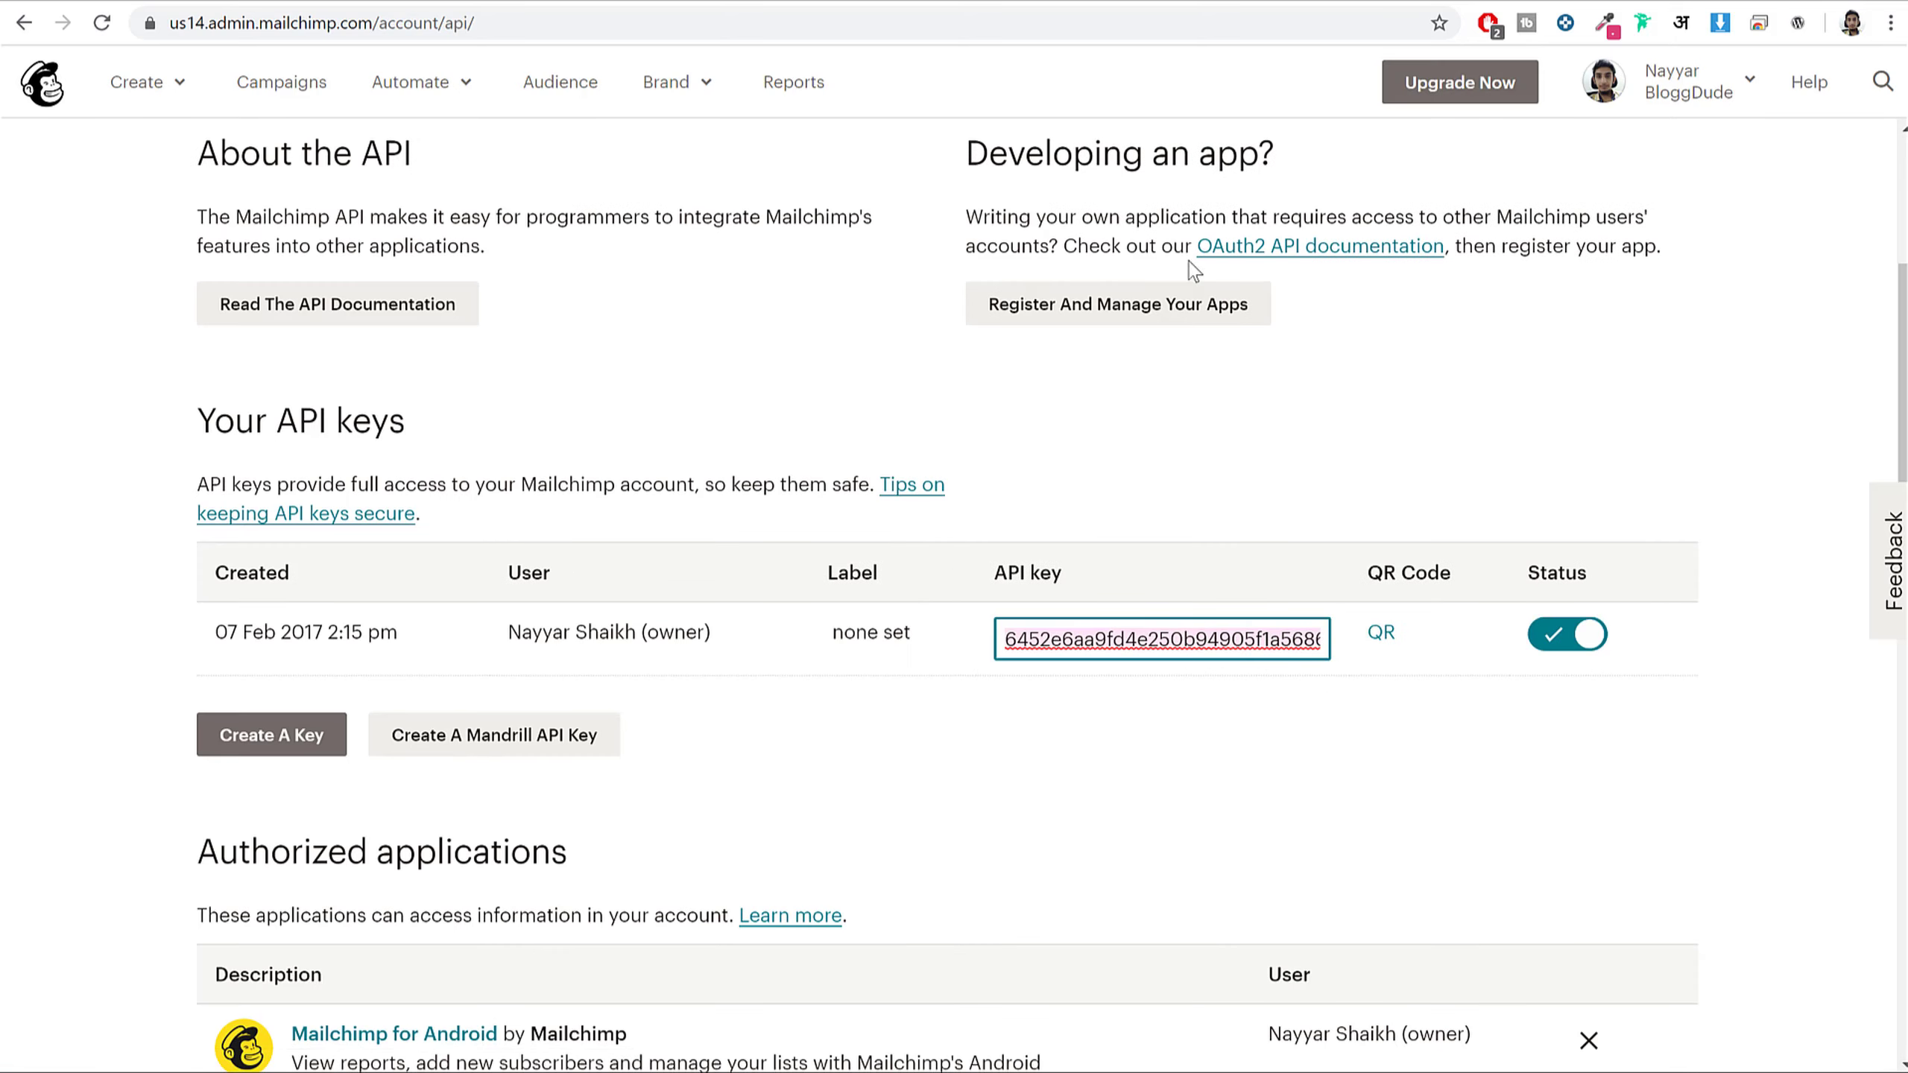
# - Paste the copied Mailchimp API key into the MC4WP API settings and save the changes
pyautogui.click(745, 2)
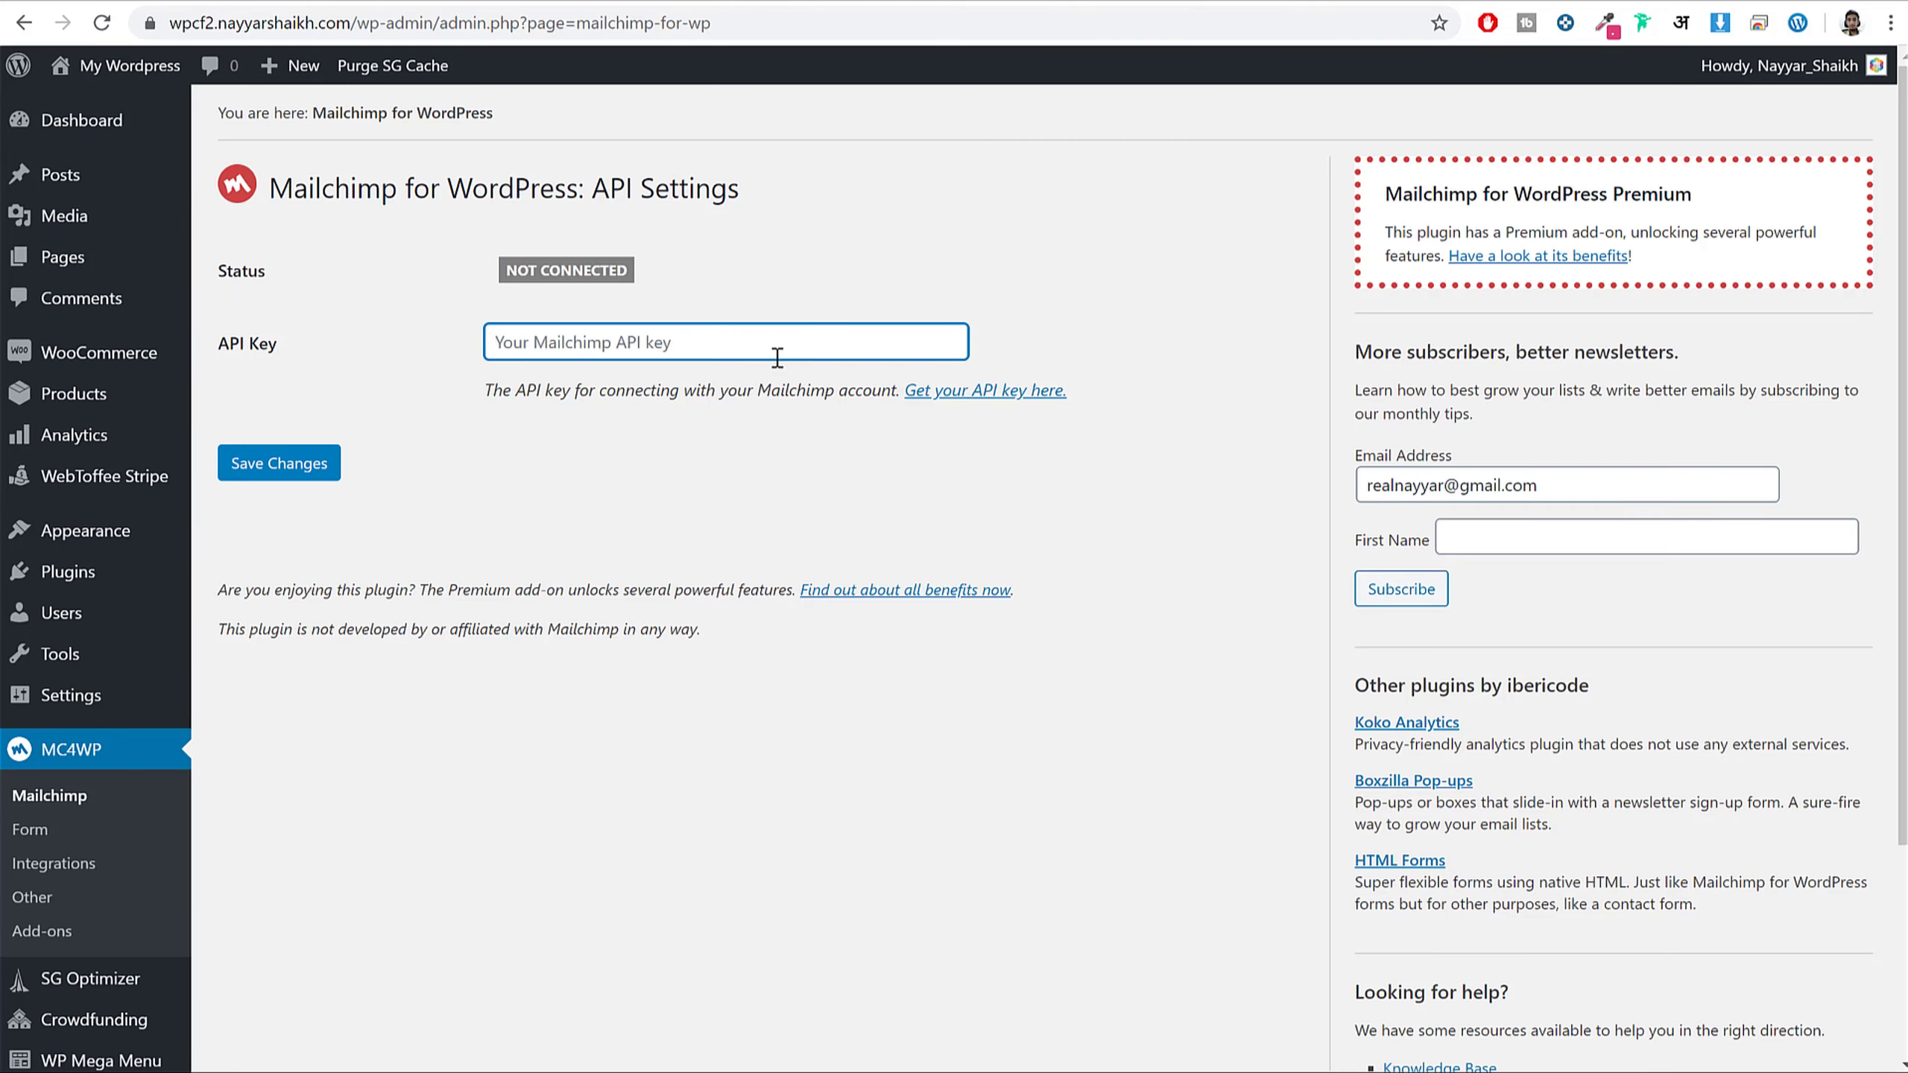
pyautogui.hotkey('ctrl', 'v')
pyautogui.click(304, 473)
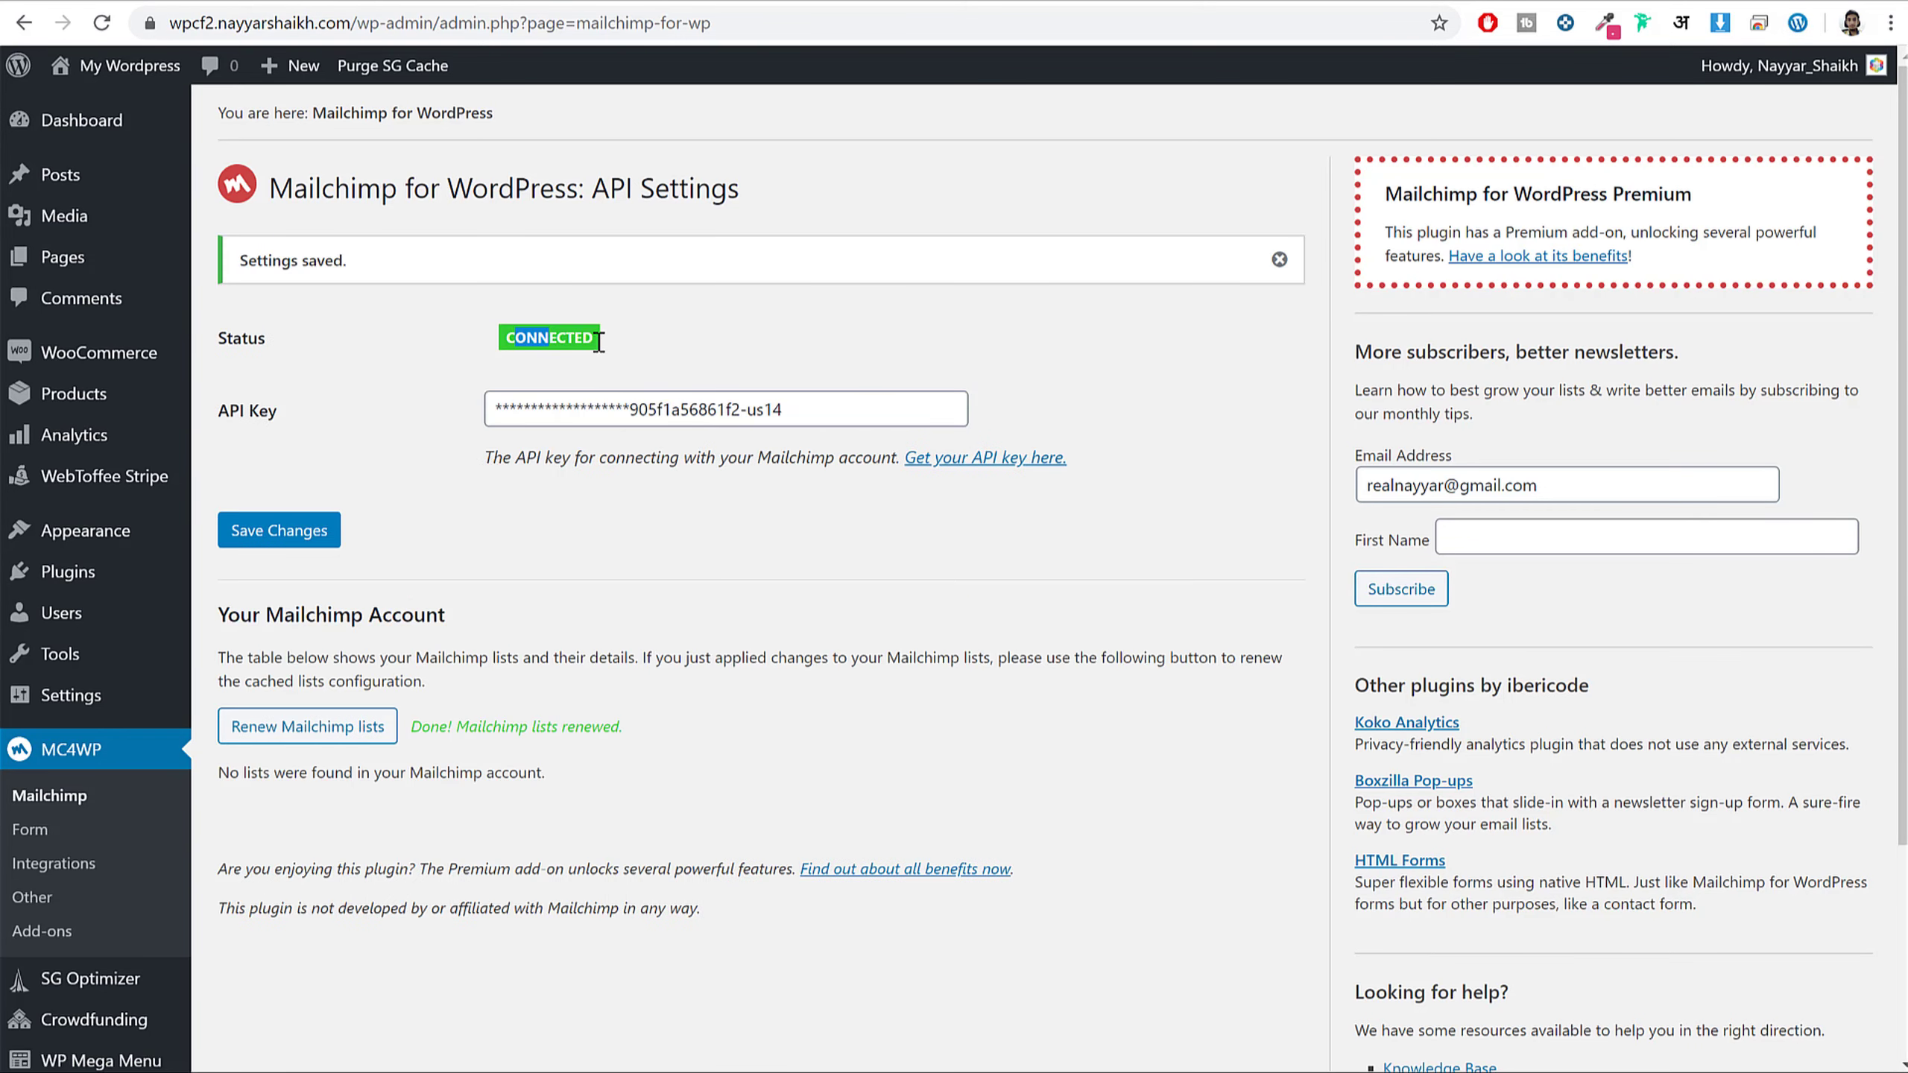
pyautogui.scroll(-4, 676, 376)
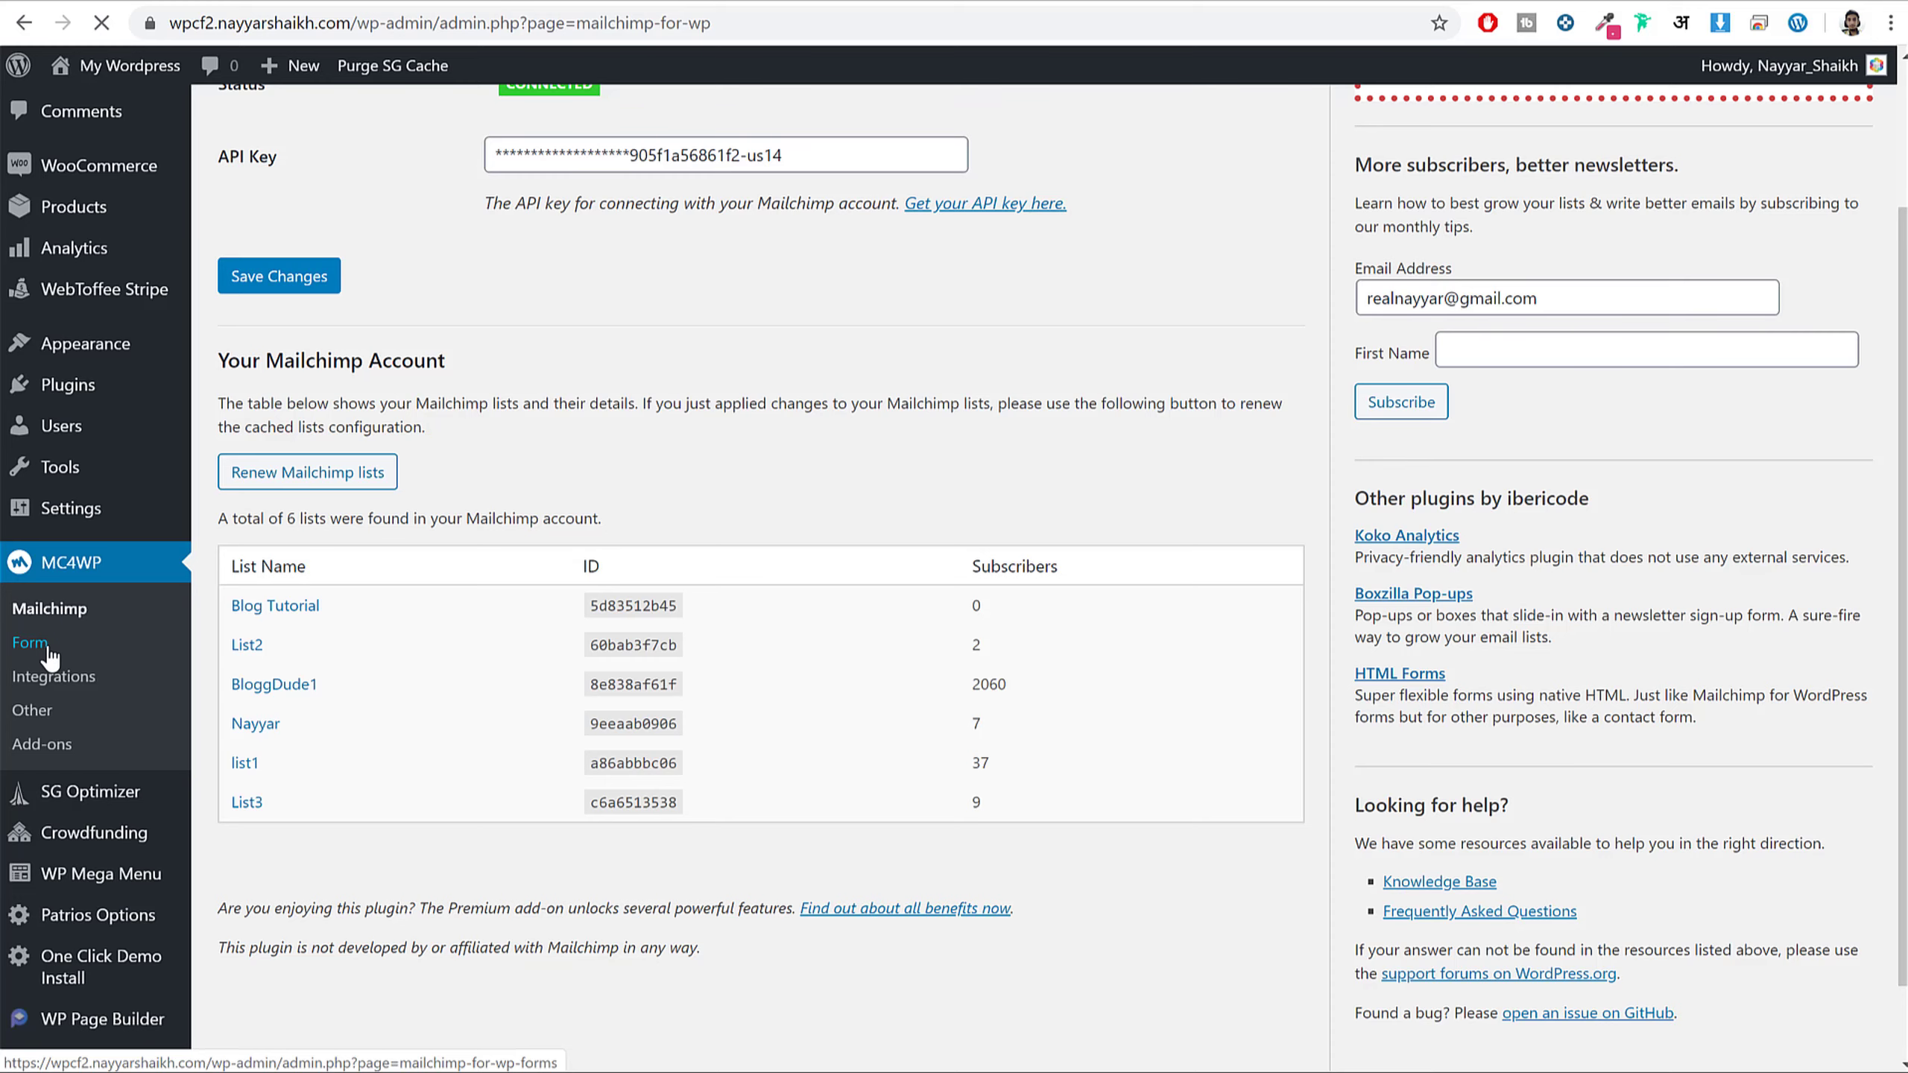
# - Create a new MC4WP sign-up form named Form1 that subscribes to List2
pyautogui.click(46, 649)
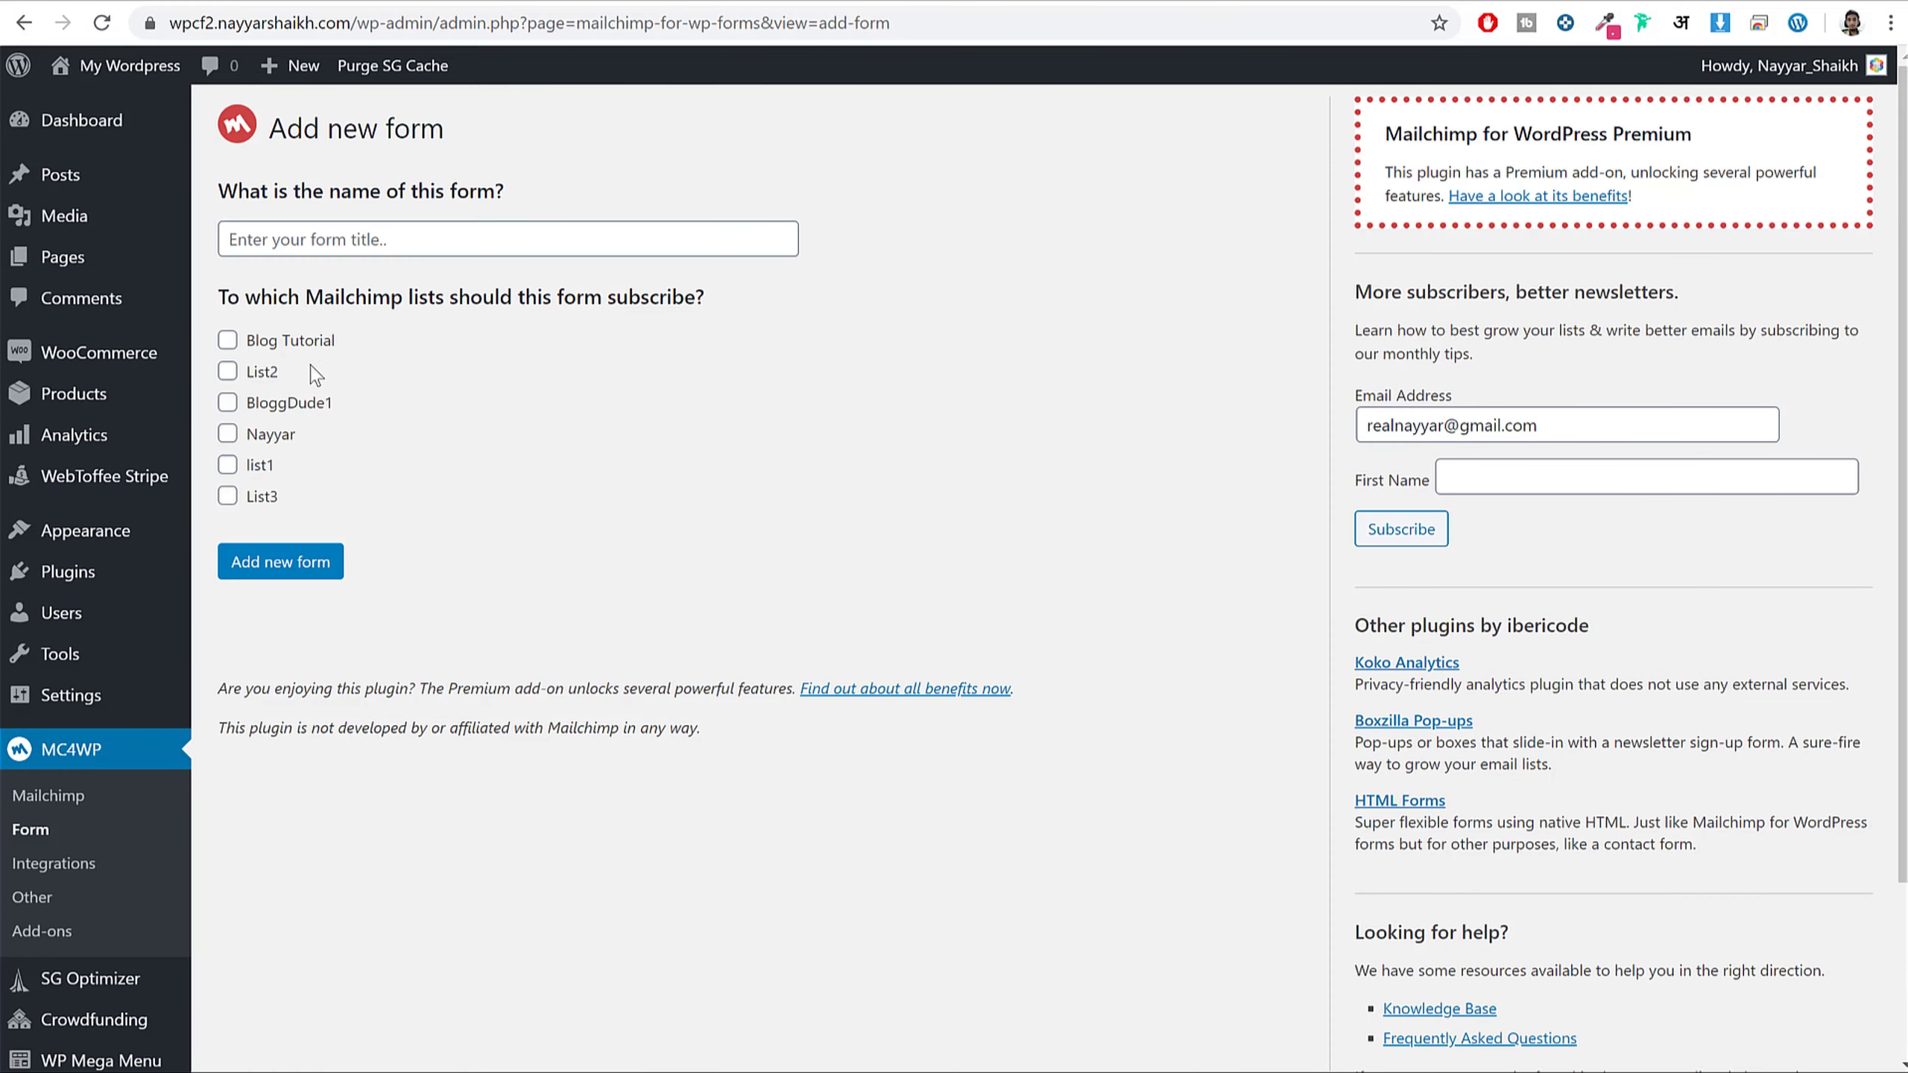
pyautogui.click(257, 372)
pyautogui.click(394, 233)
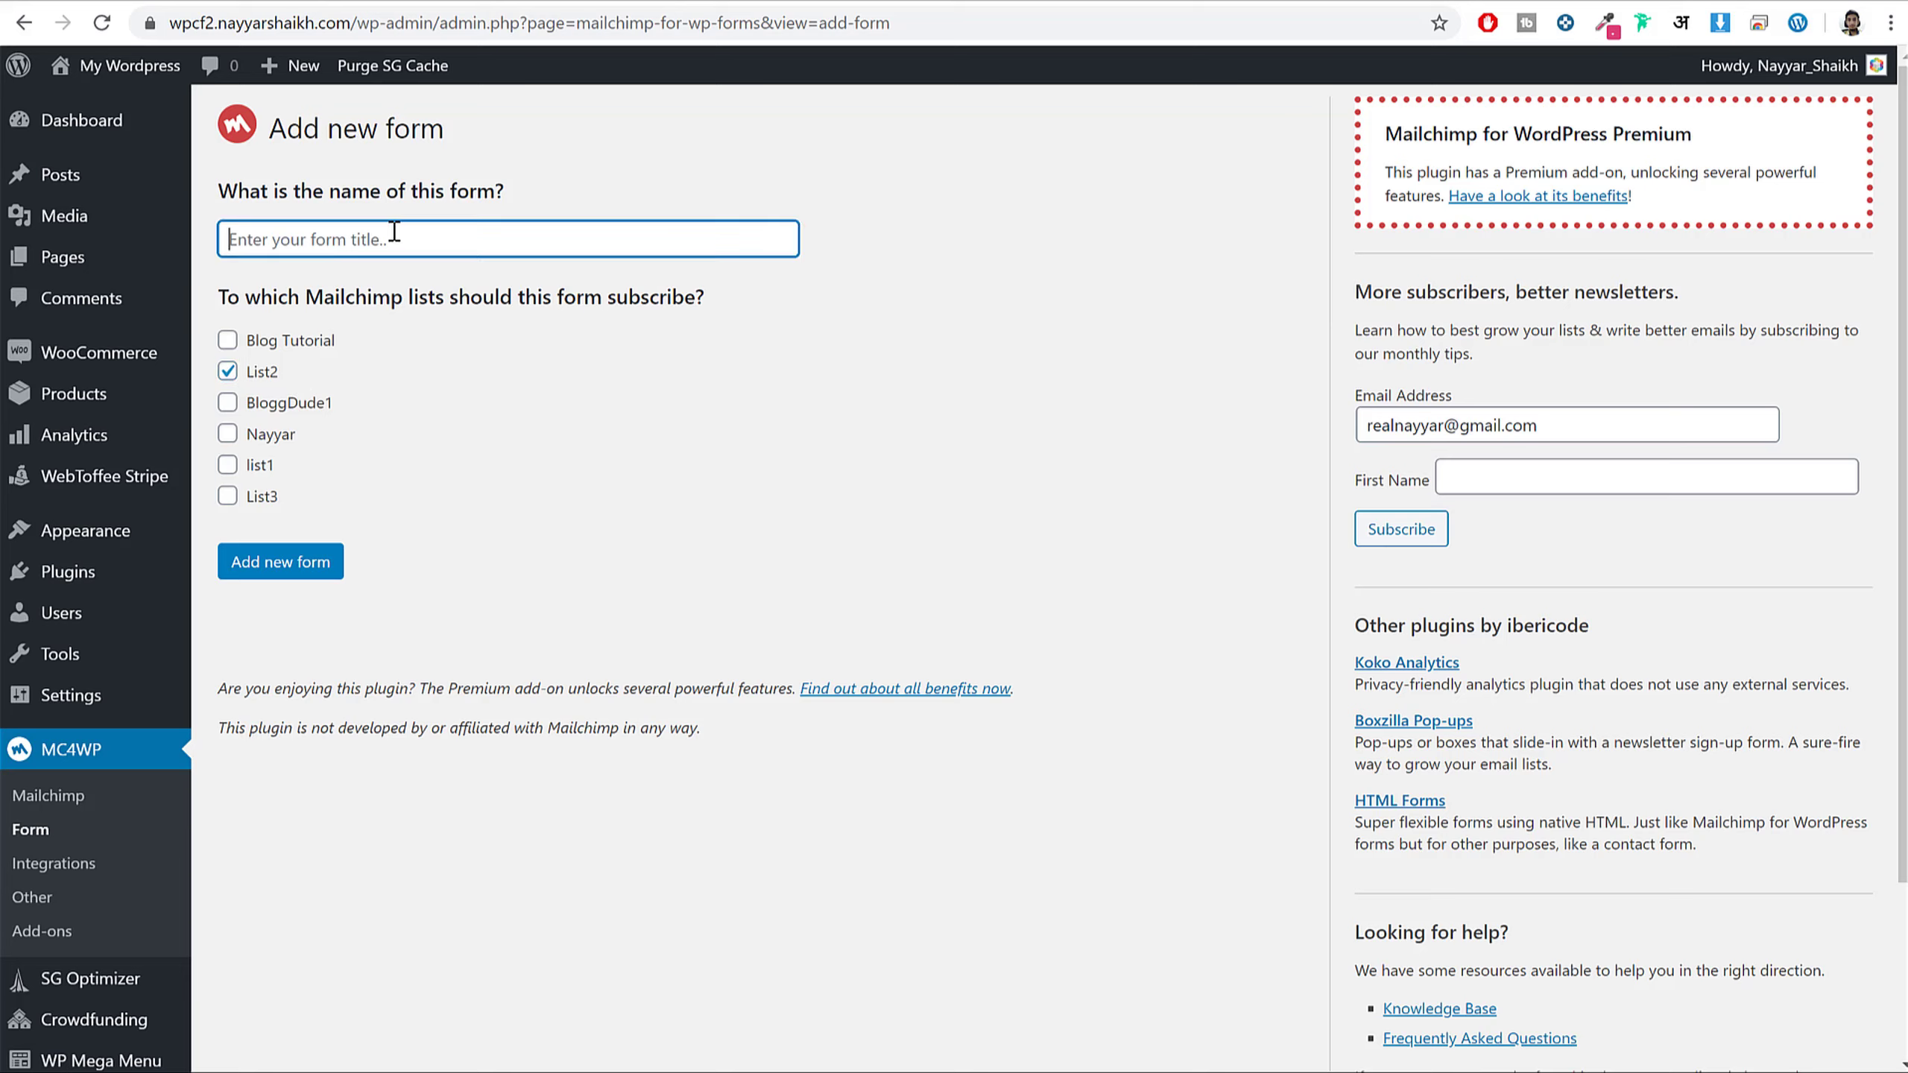
pyautogui.write('Form1')
pyautogui.click(281, 561)
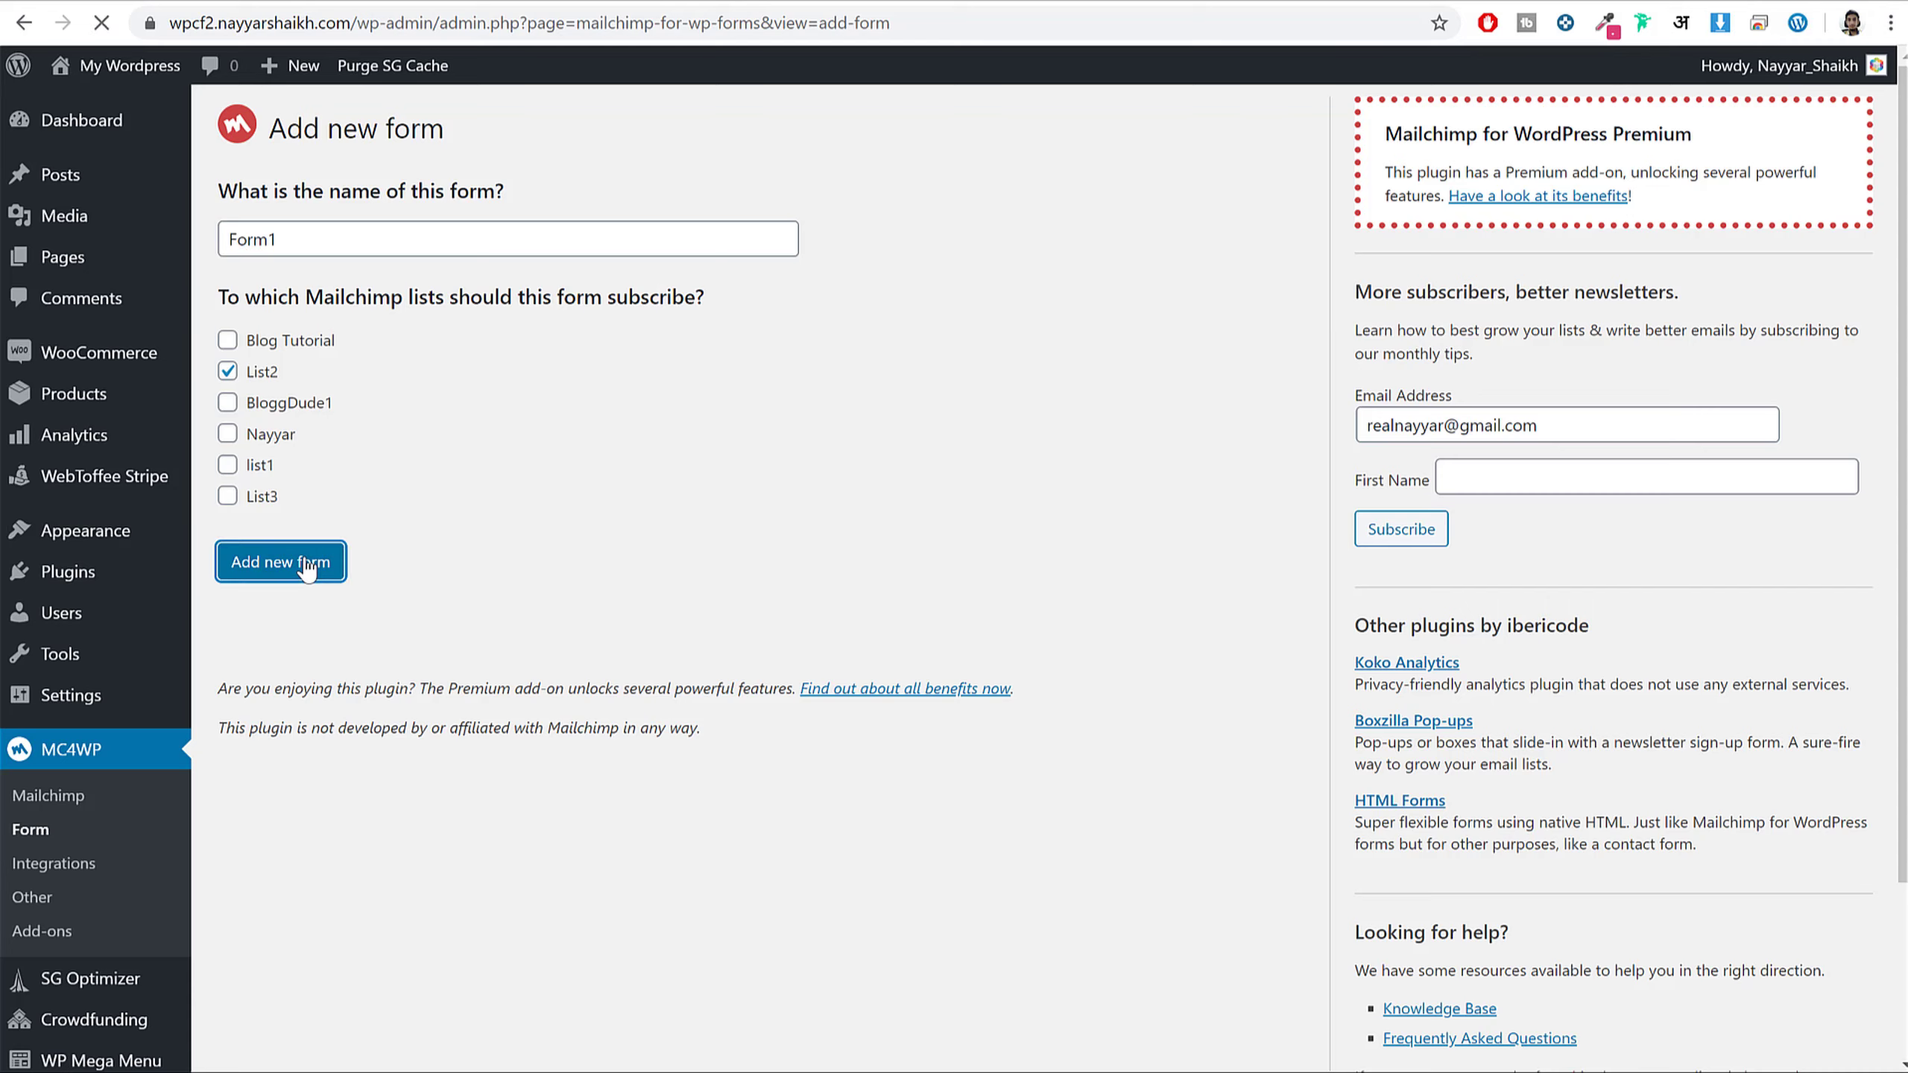
# - Open the MaiChimp text file from the Media folder in Notepad and select all of its code
pyautogui.scroll(-6, 957, 594)
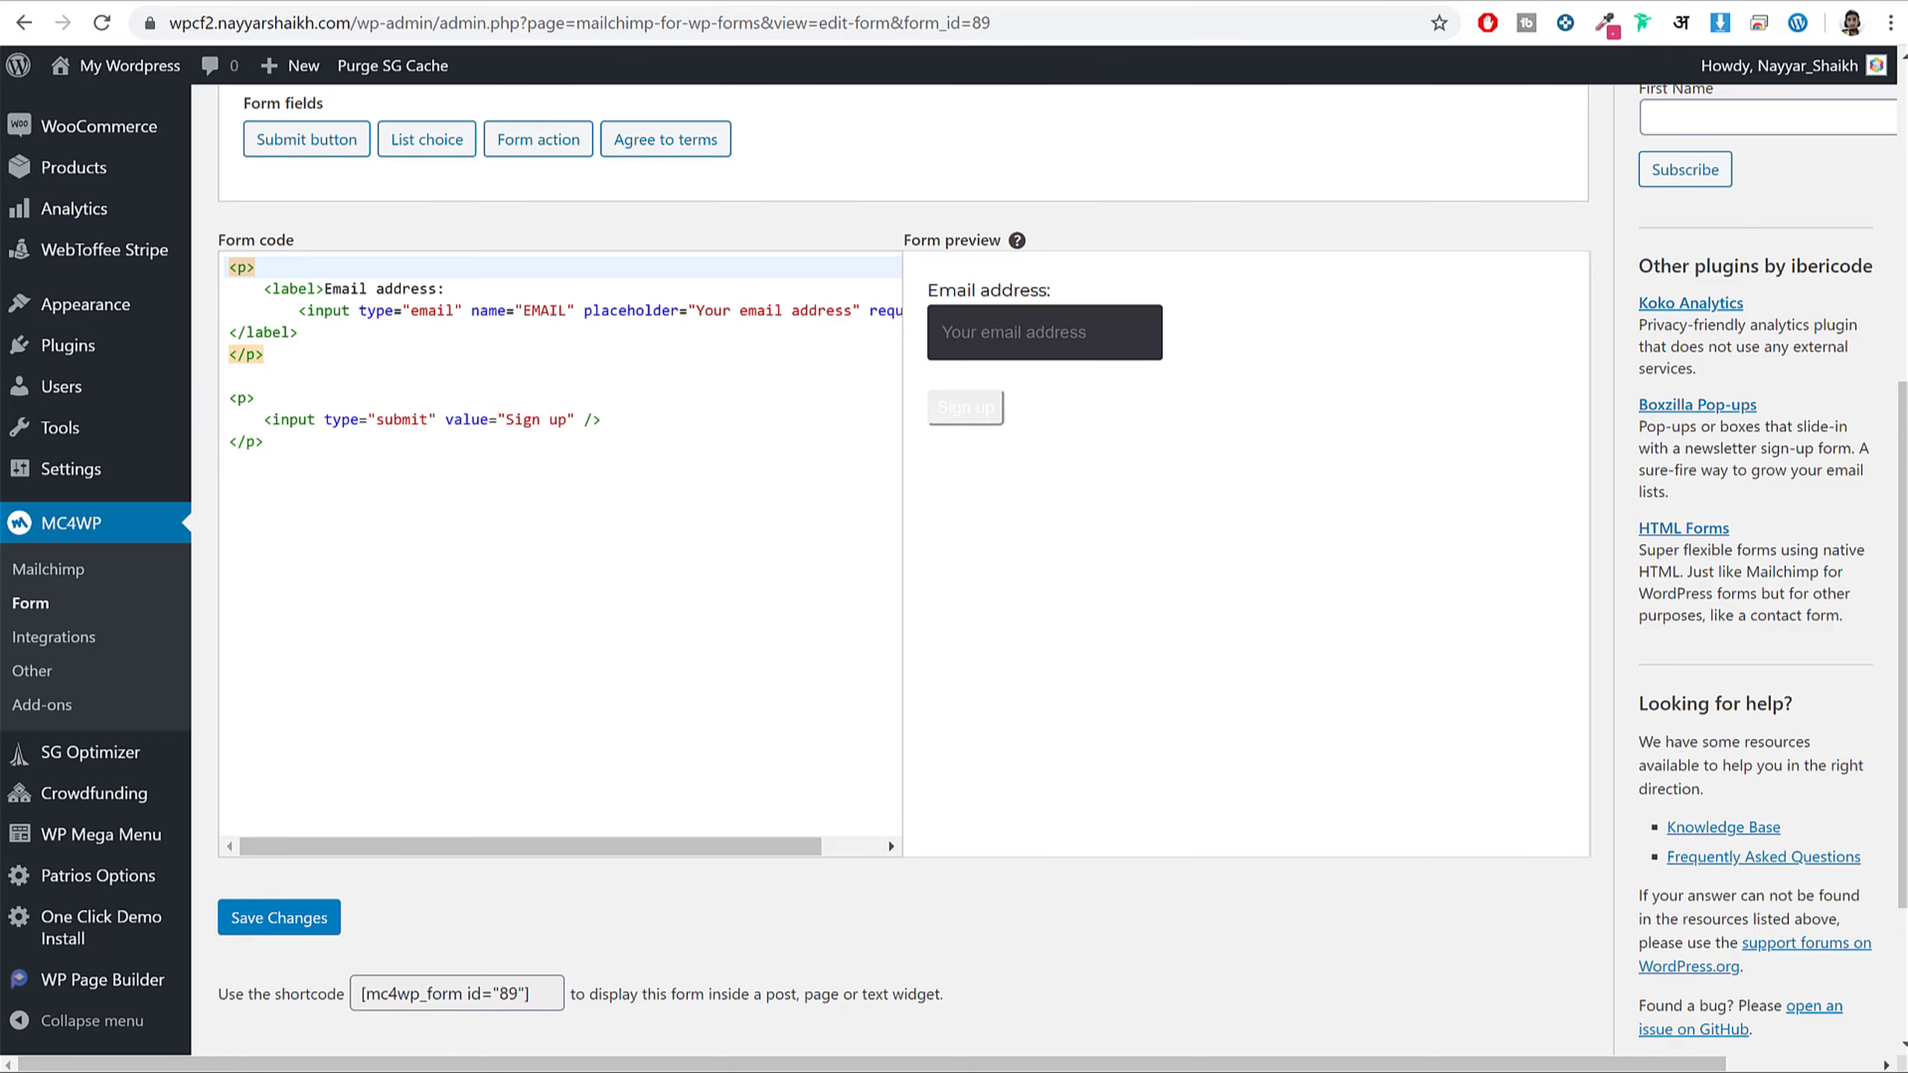
pyautogui.click(587, 1070)
pyautogui.scroll(-2, 1032, 541)
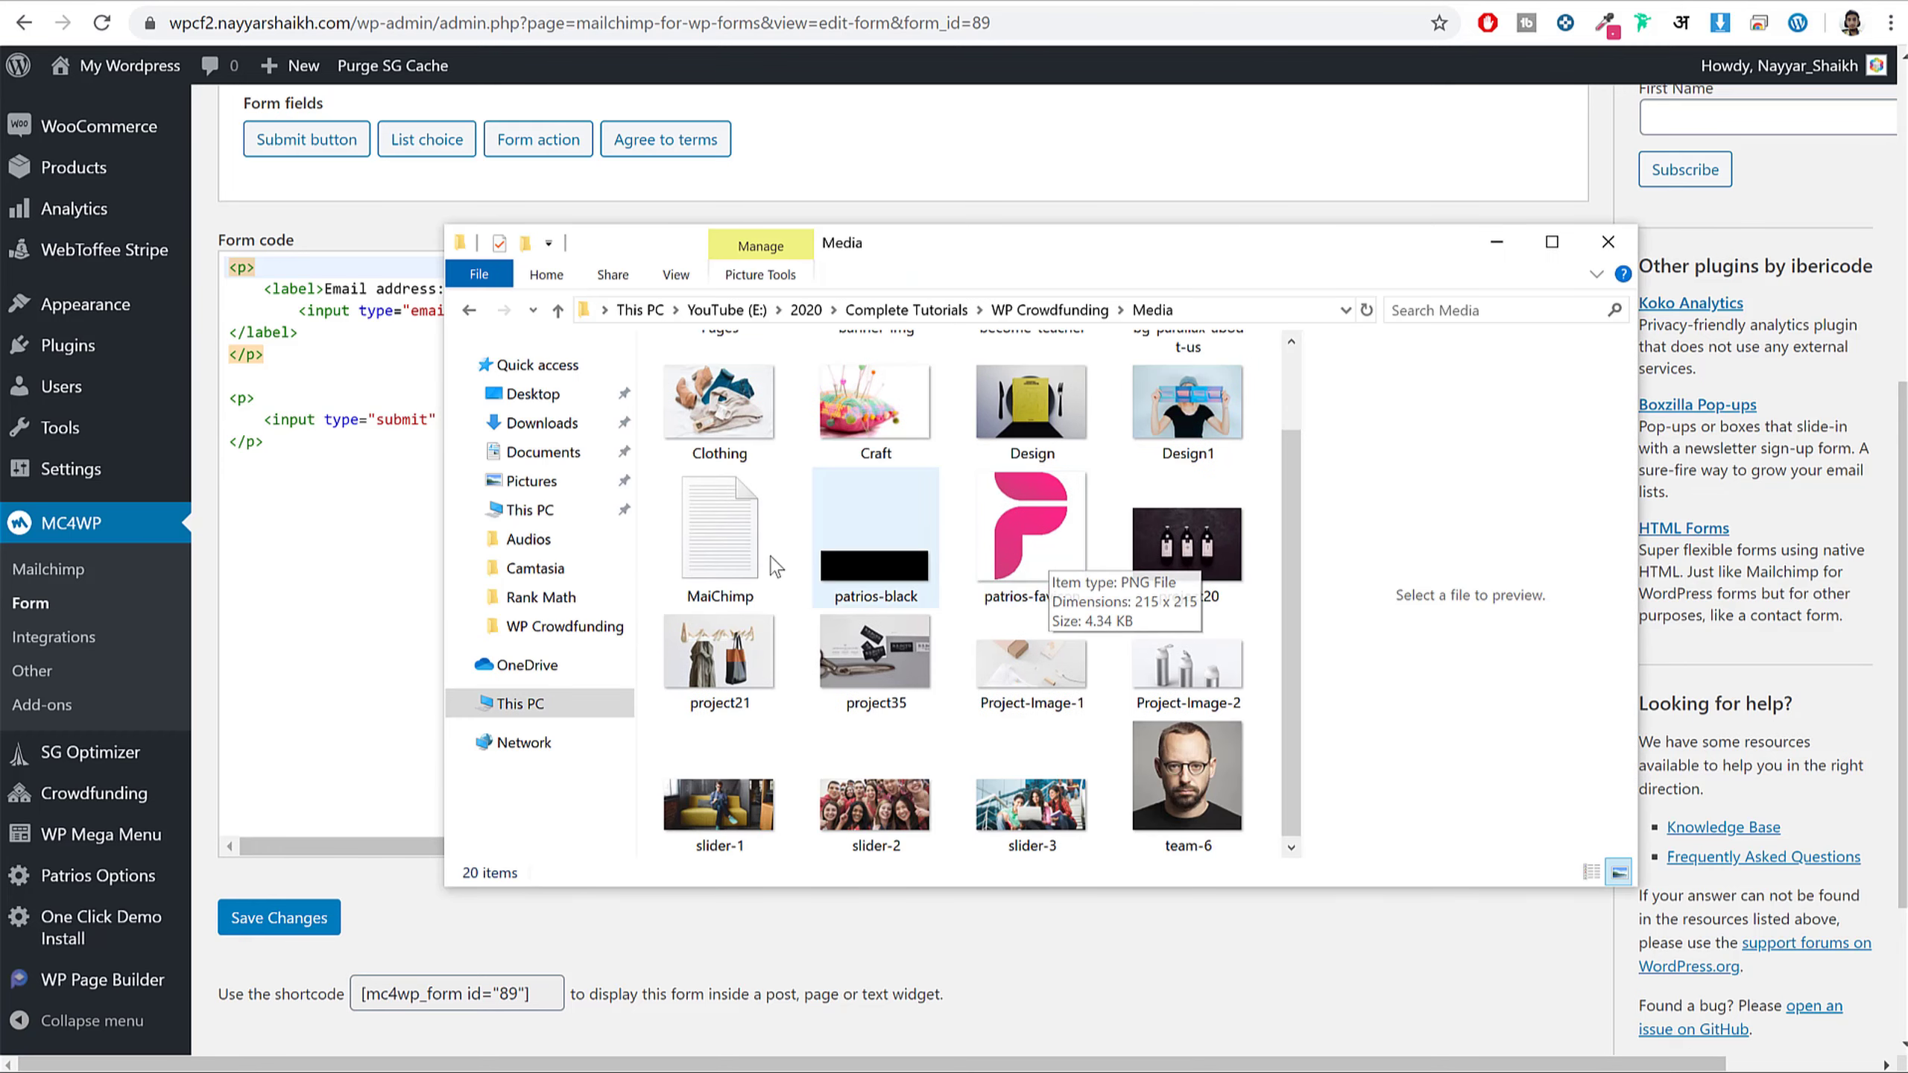
pyautogui.click(744, 538)
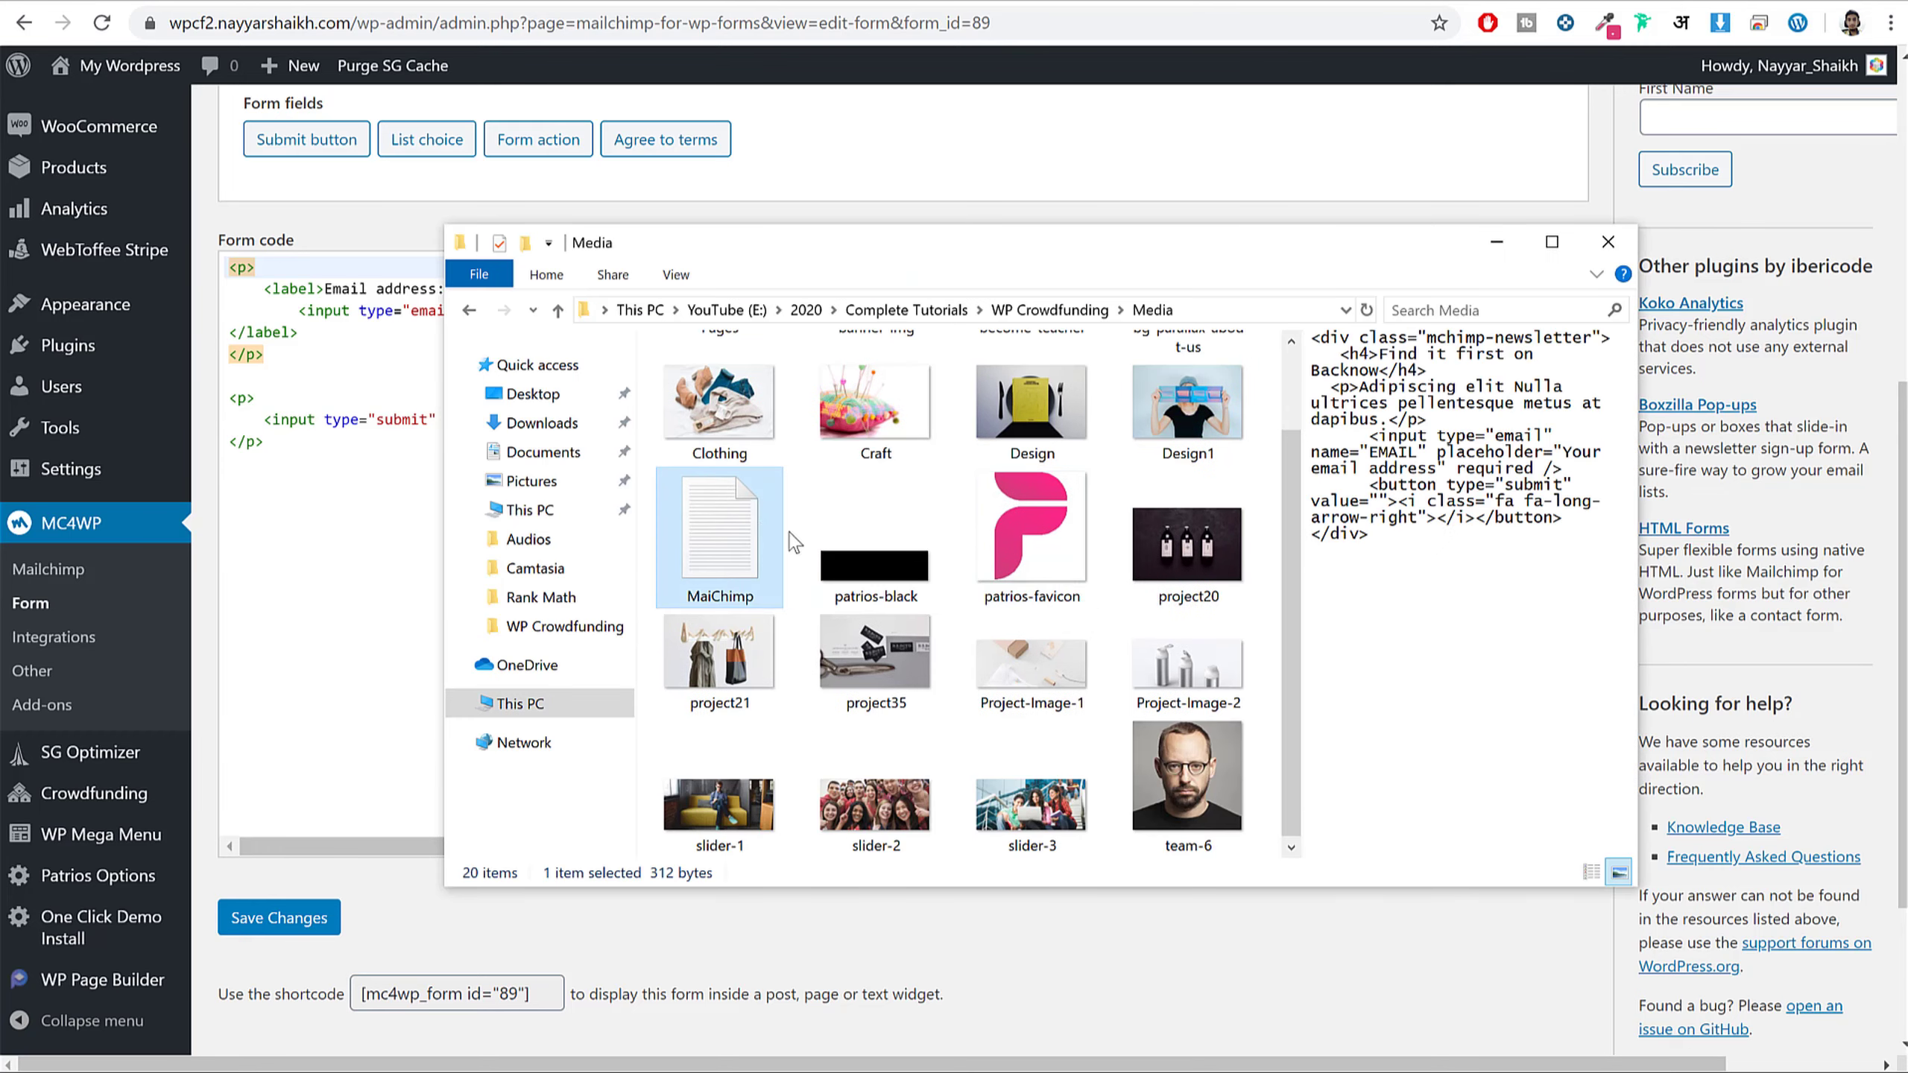
pyautogui.doubleClick(733, 526)
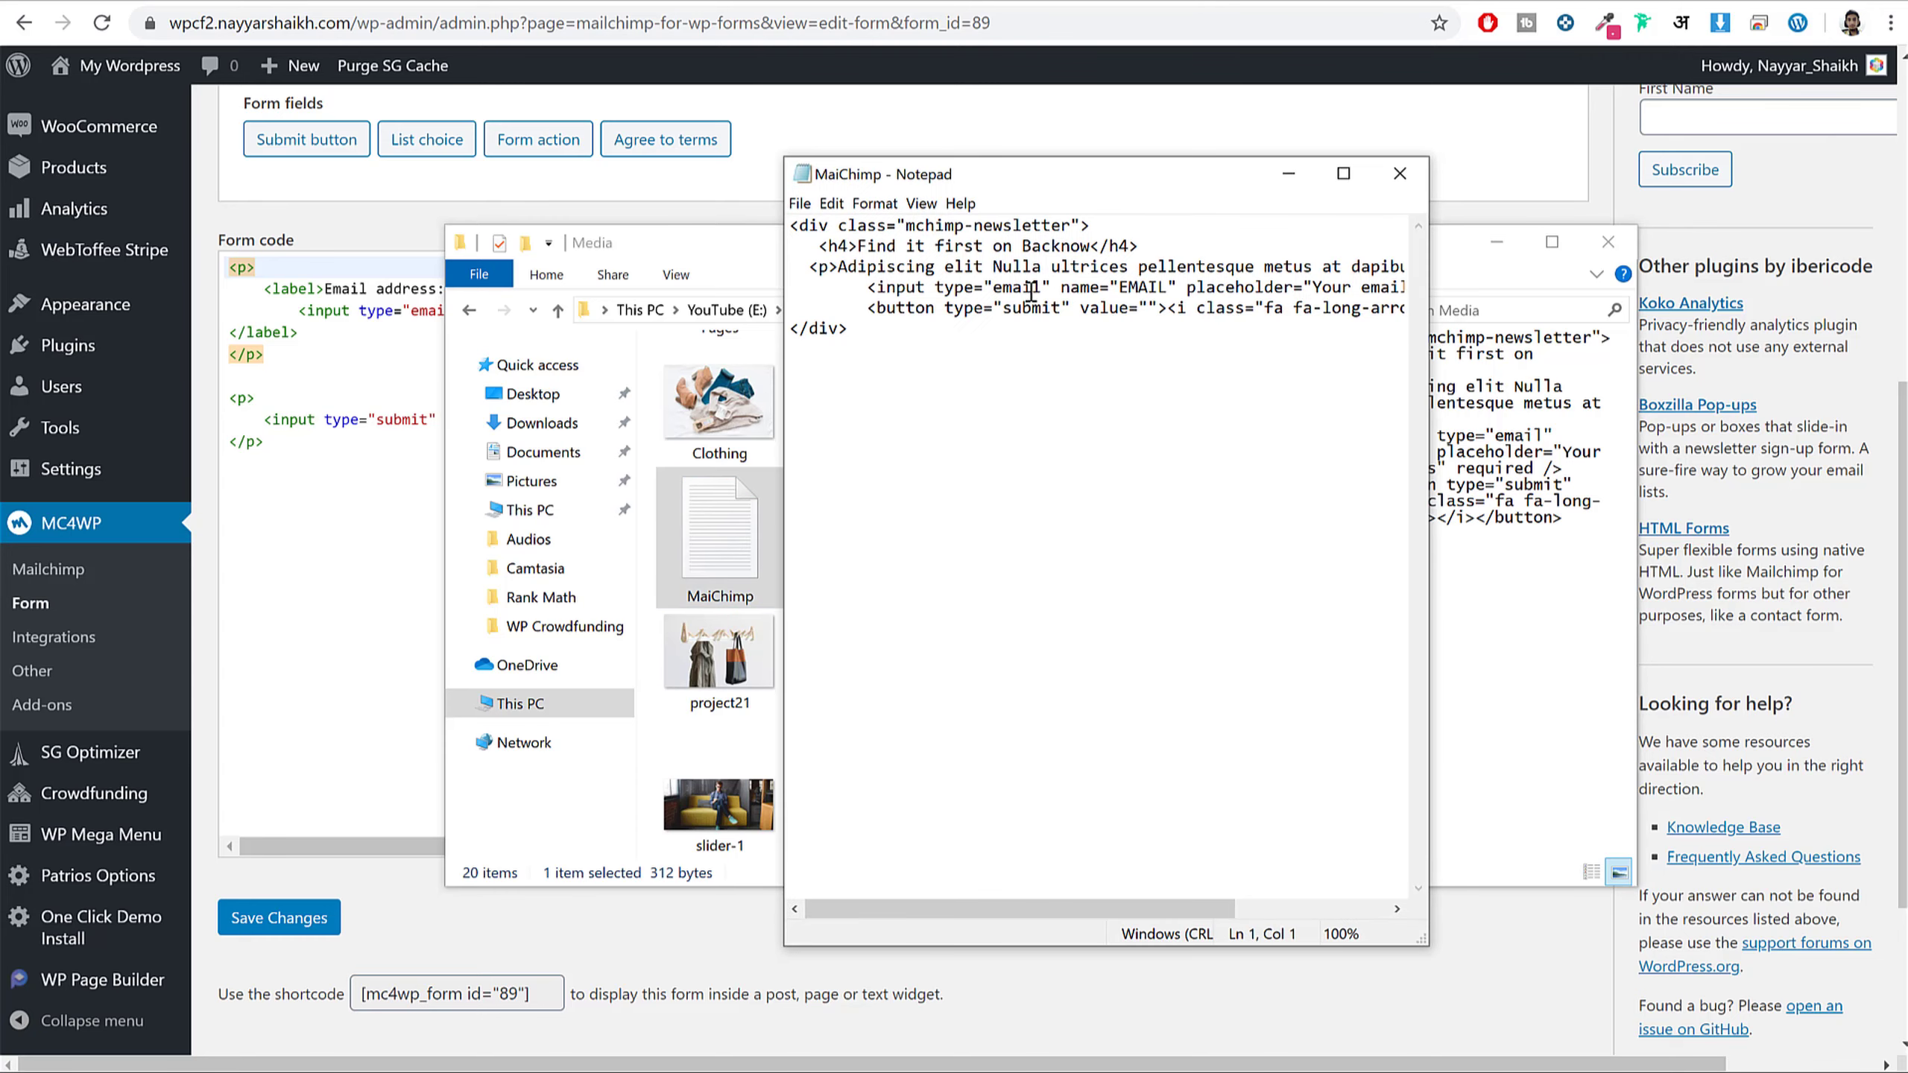
pyautogui.hotkey('ctrl', 'a')
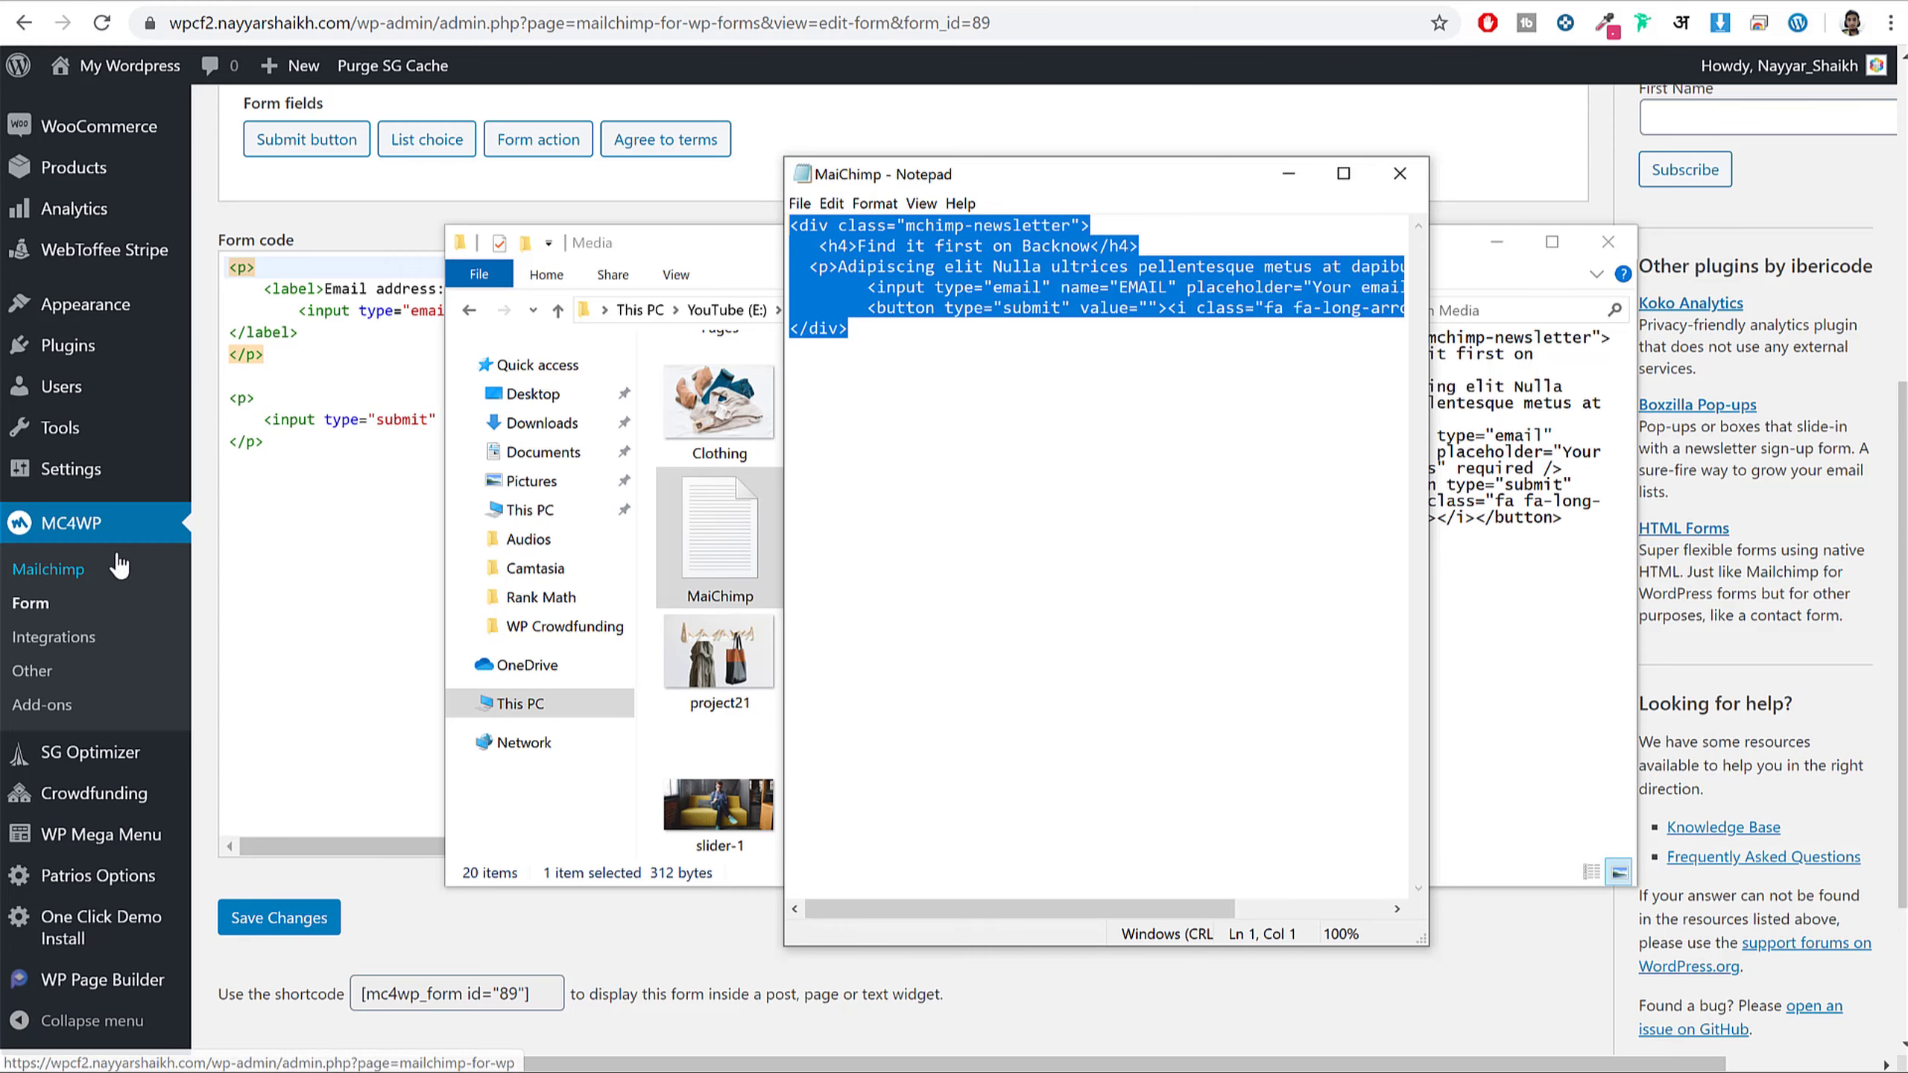
# - Replace Form1's default form code with the newsletter markup from the MaiChimp file, save the form and select its shortcode
pyautogui.moveTo(282, 484); pyautogui.dragTo(177, 262)
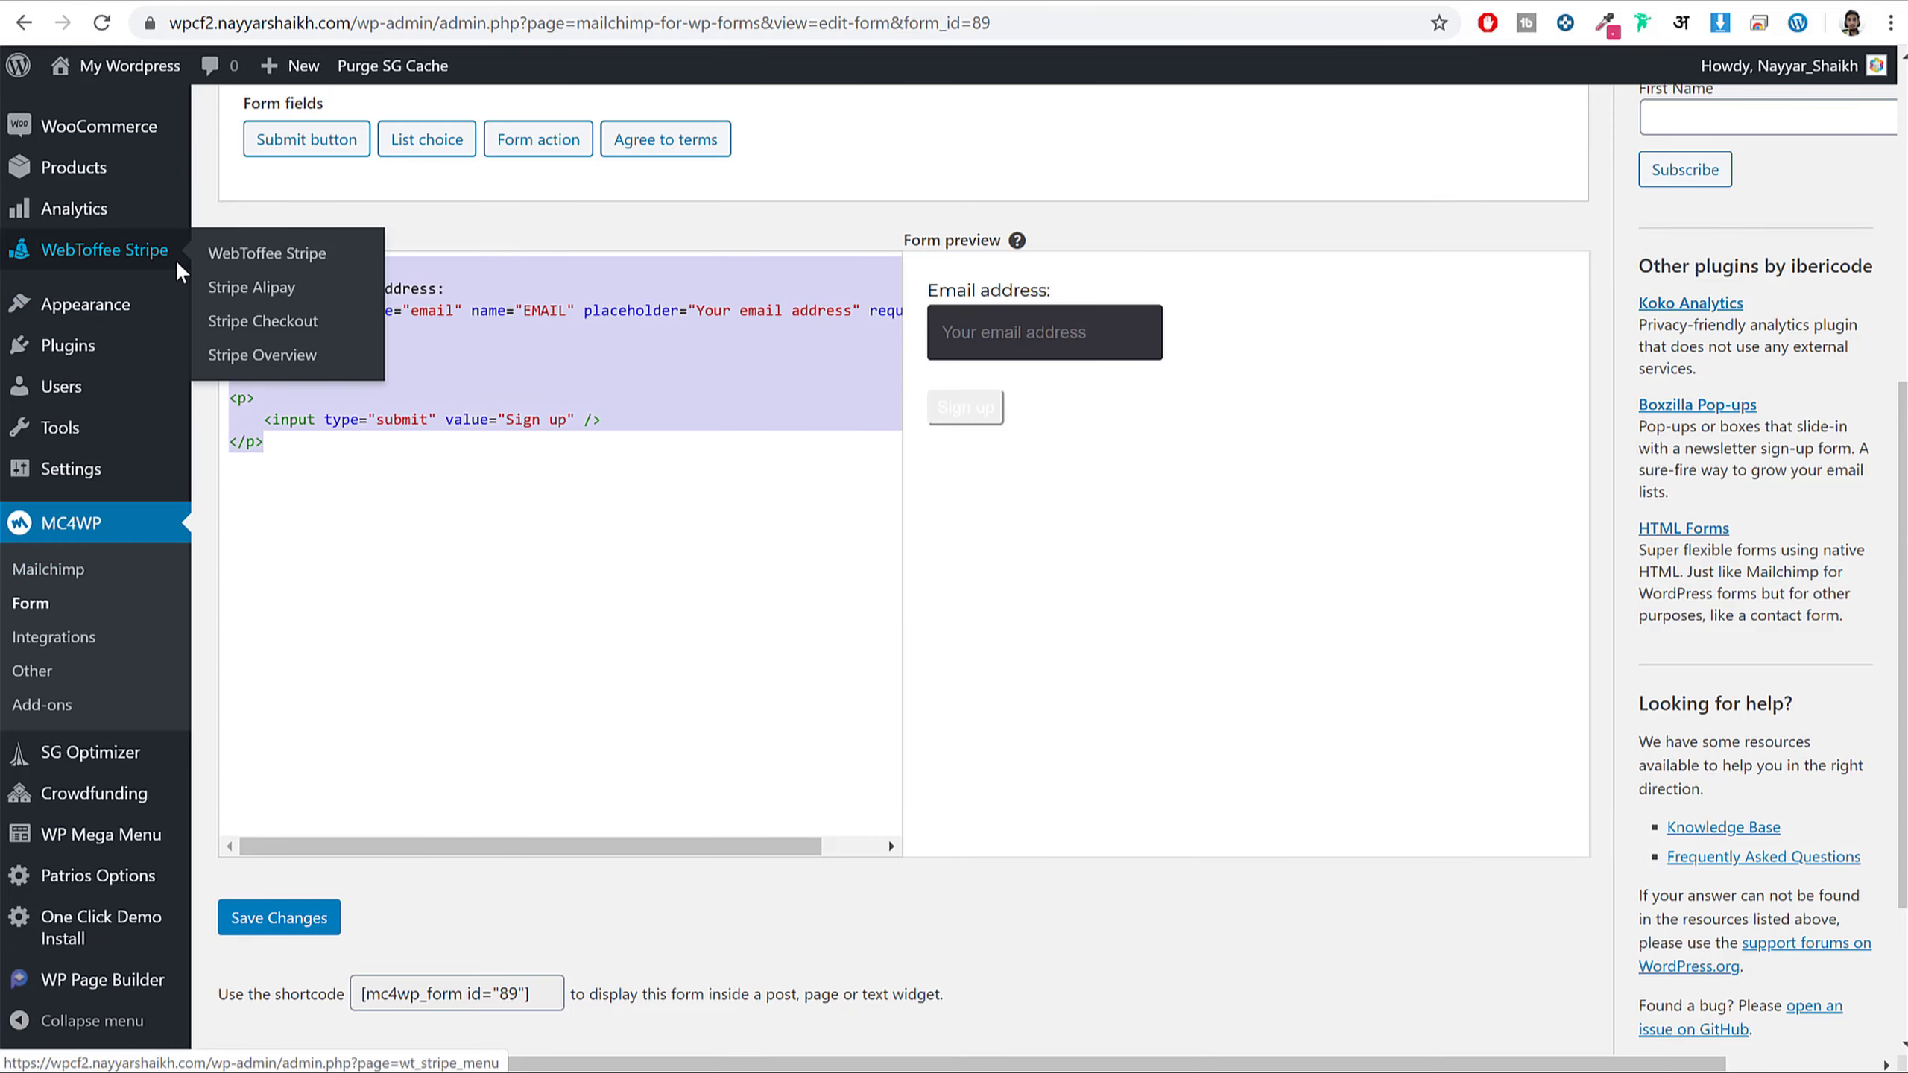
pyautogui.press('Delete')
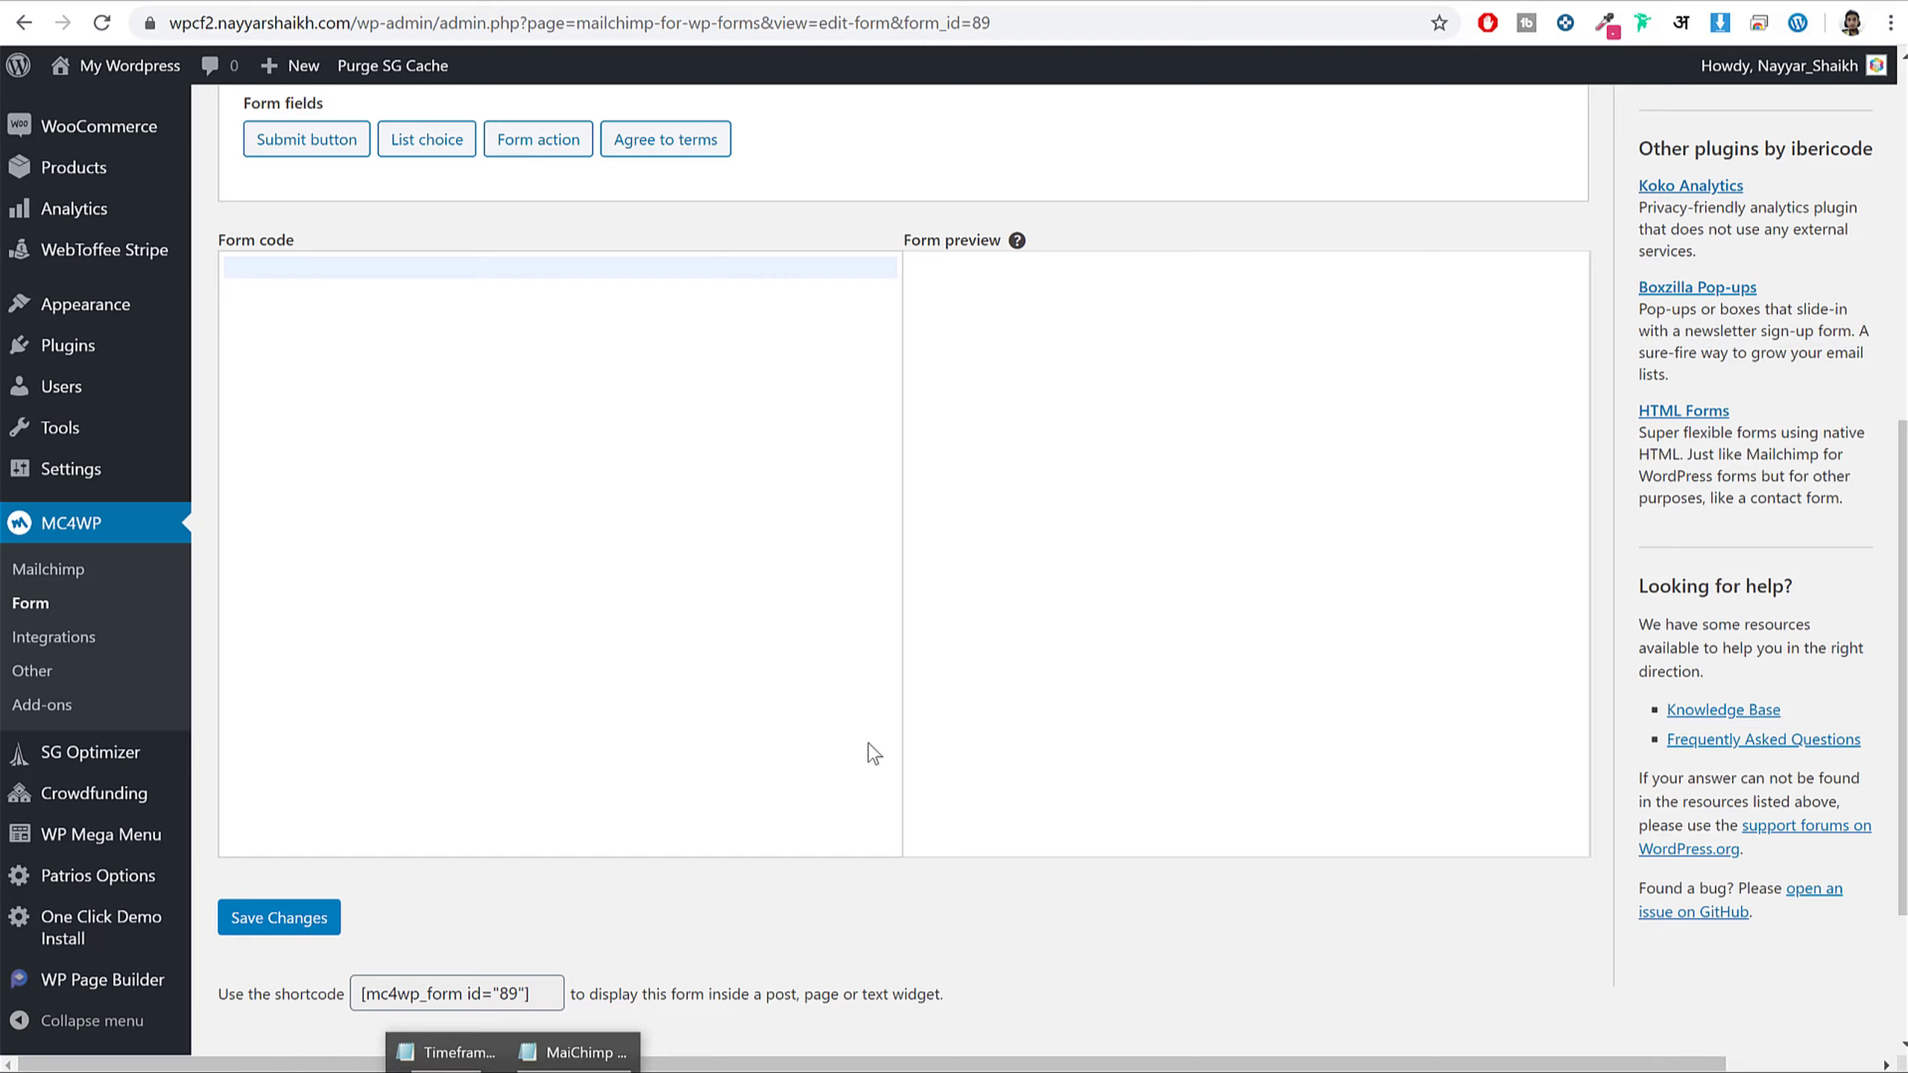
pyautogui.click(575, 1050)
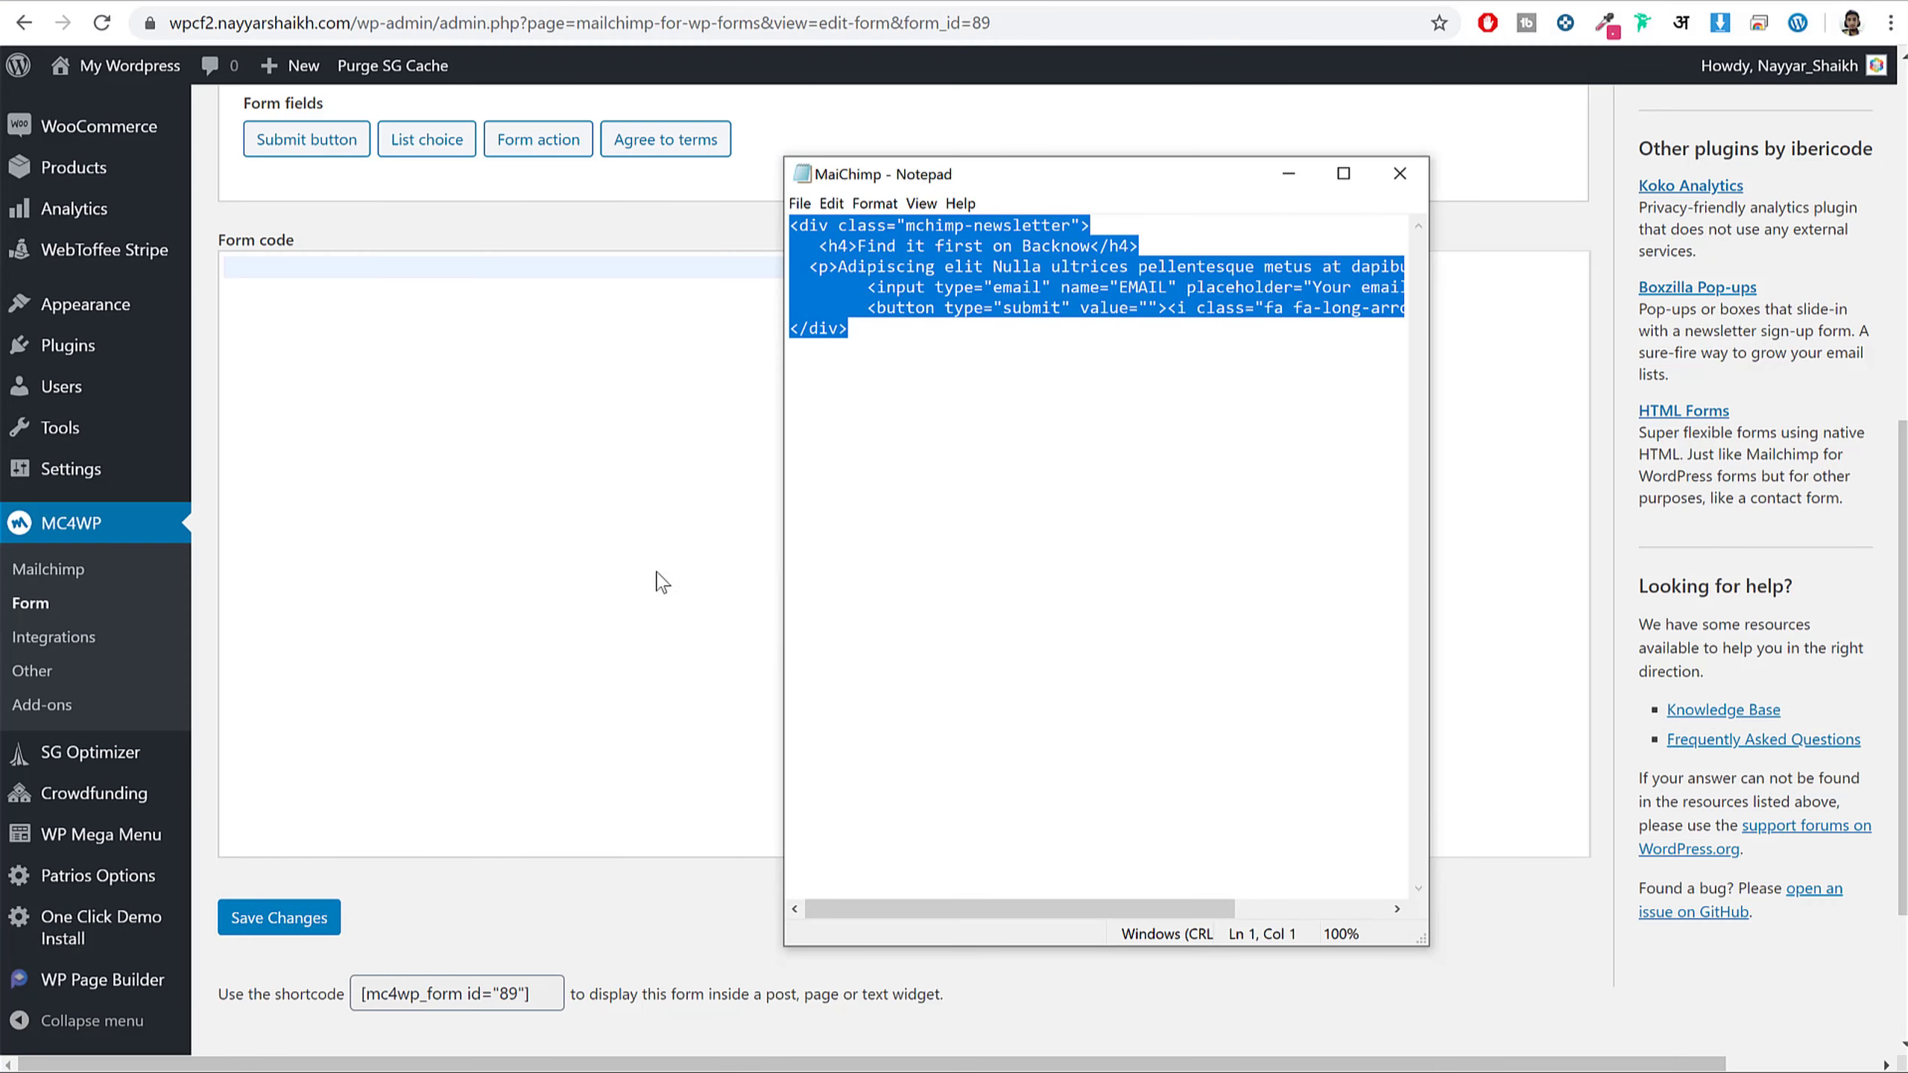
pyautogui.hotkey('ctrl', 'c')
pyautogui.click(661, 582)
pyautogui.hotkey('ctrl', 'v')
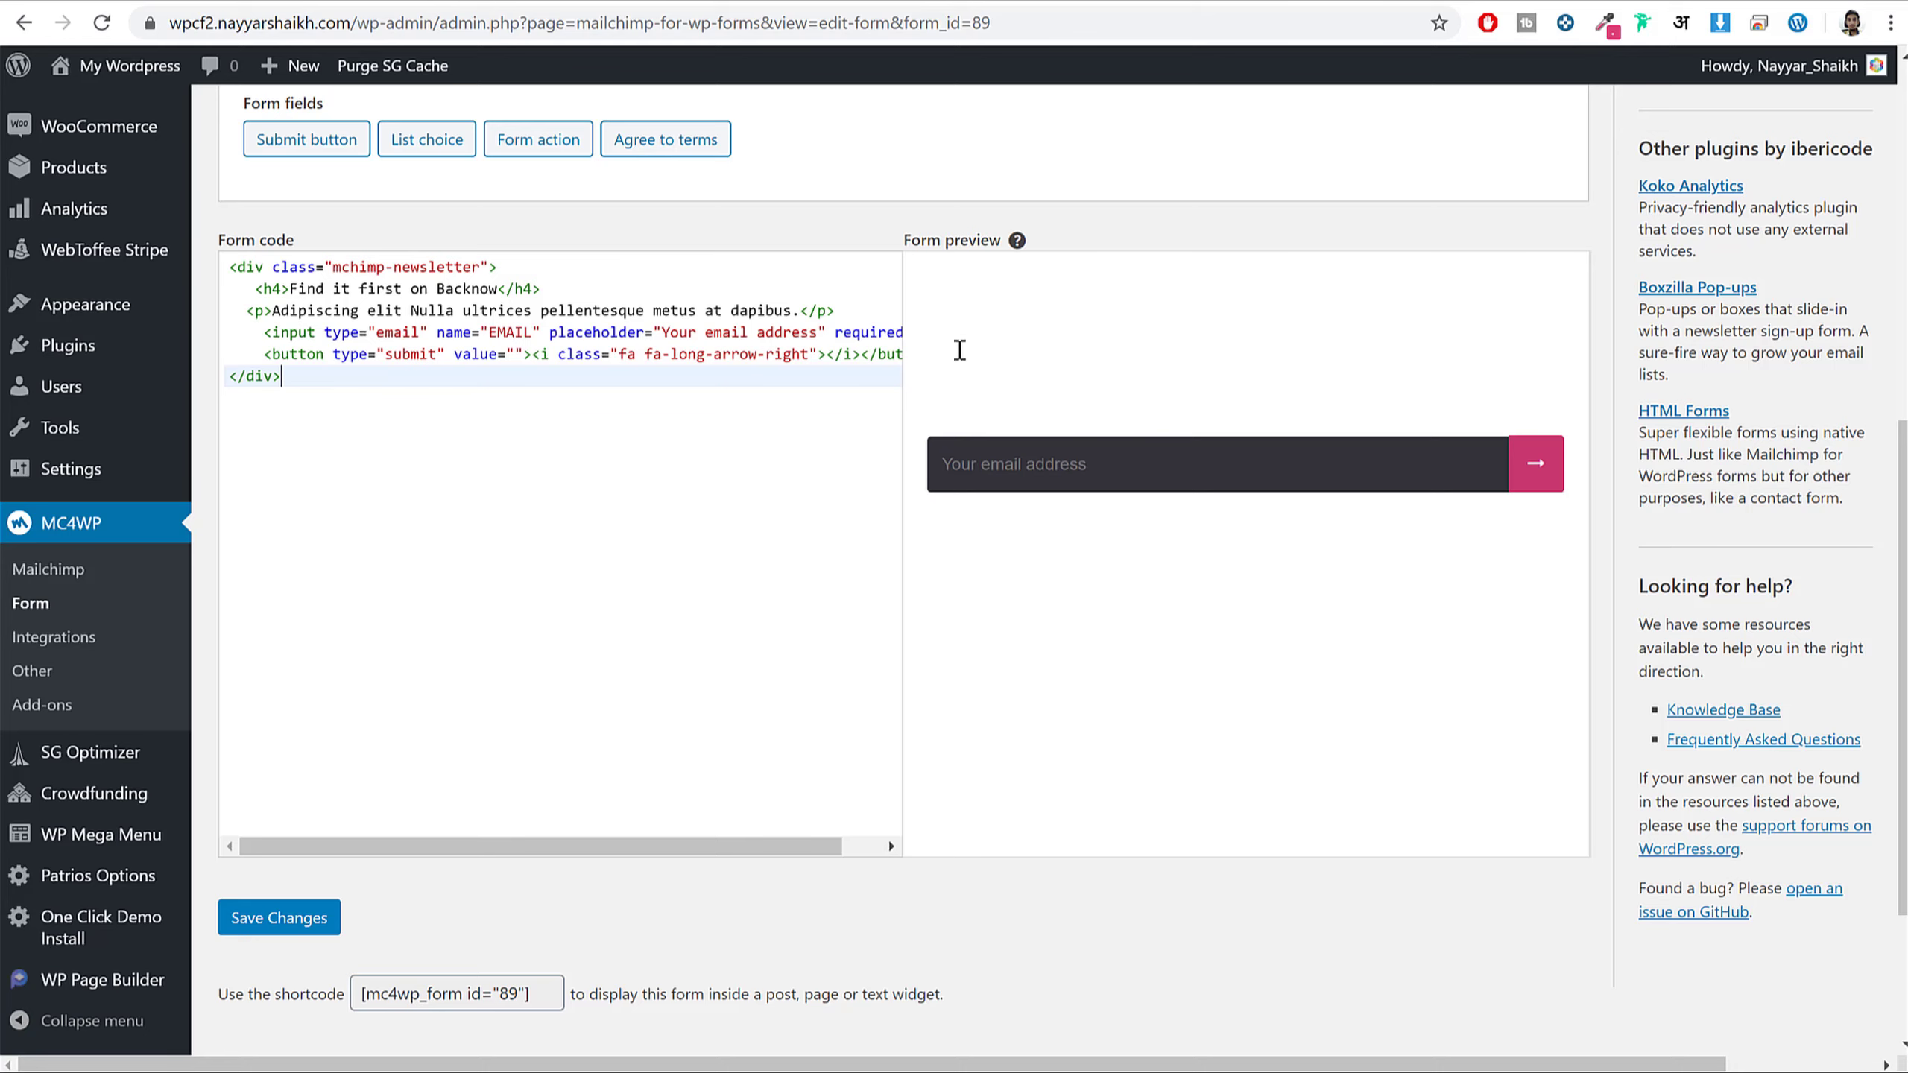
pyautogui.click(318, 924)
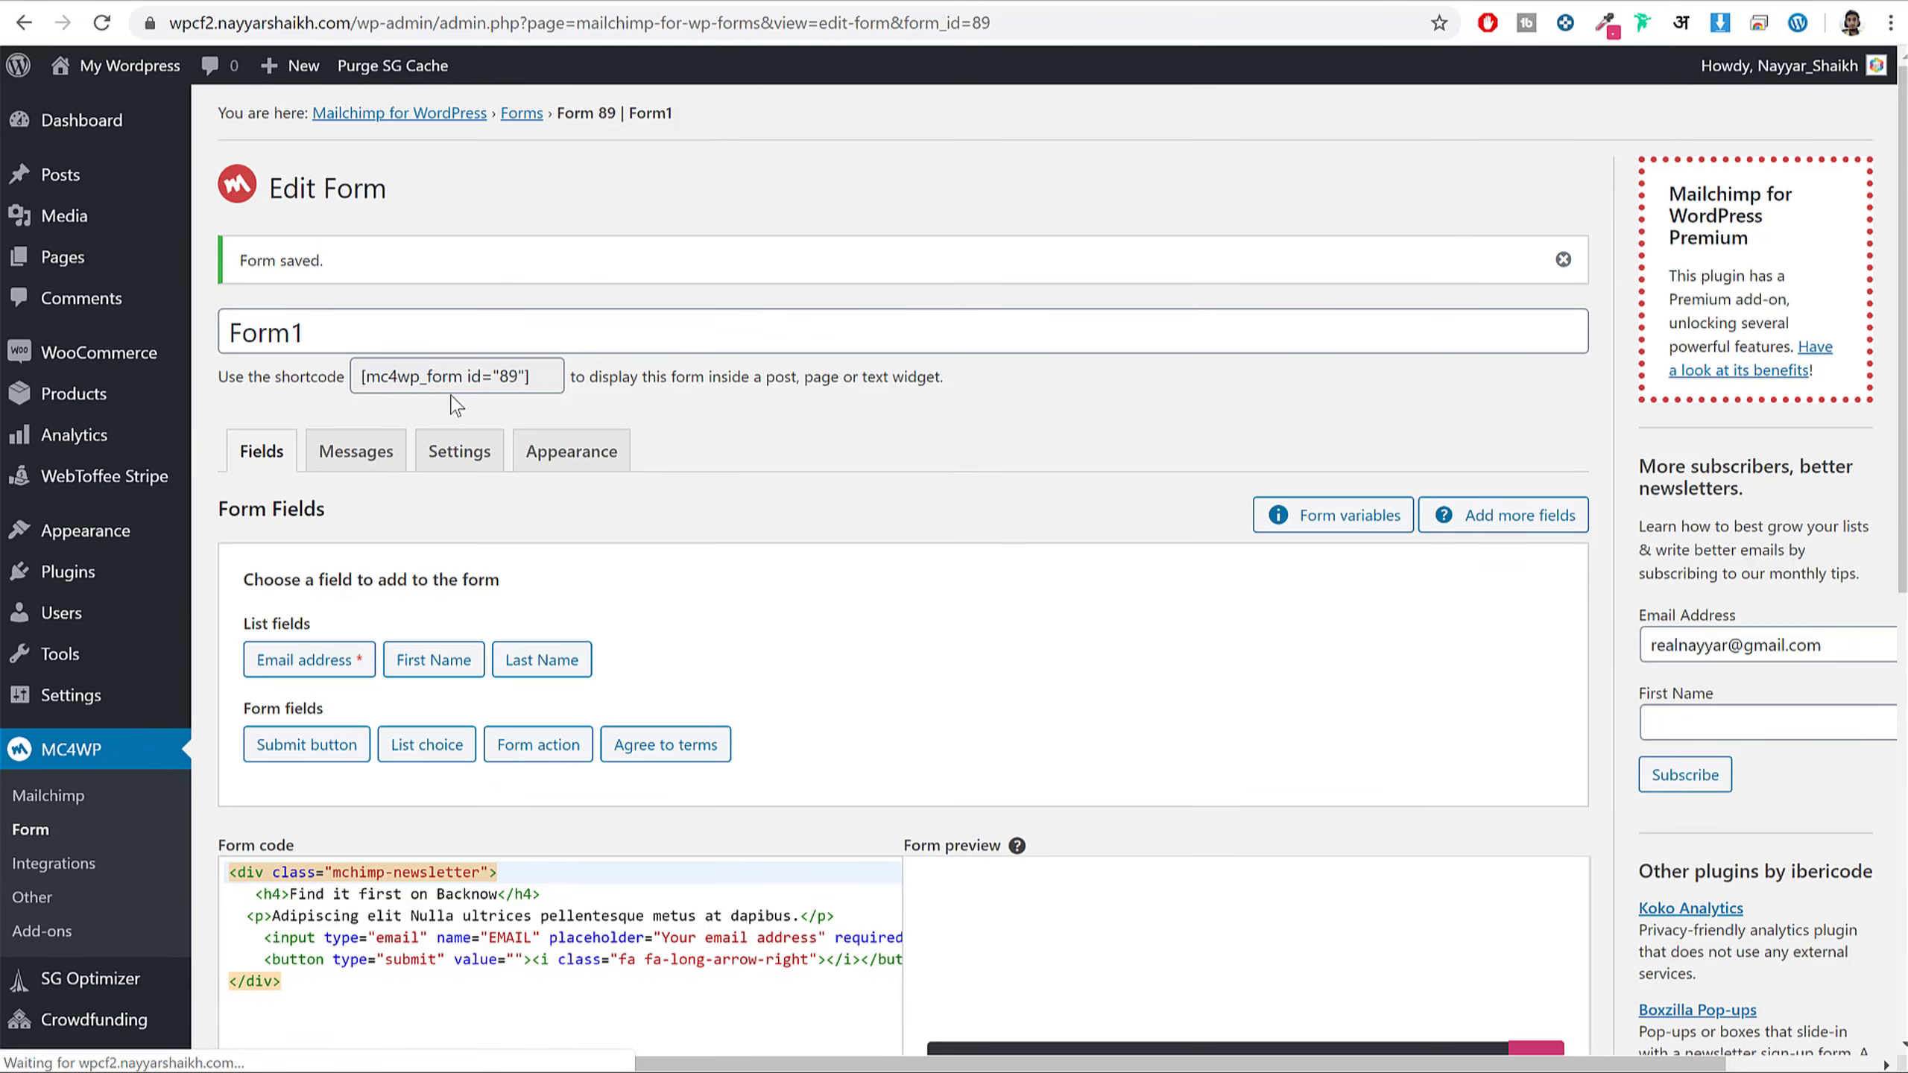
pyautogui.click(461, 374)
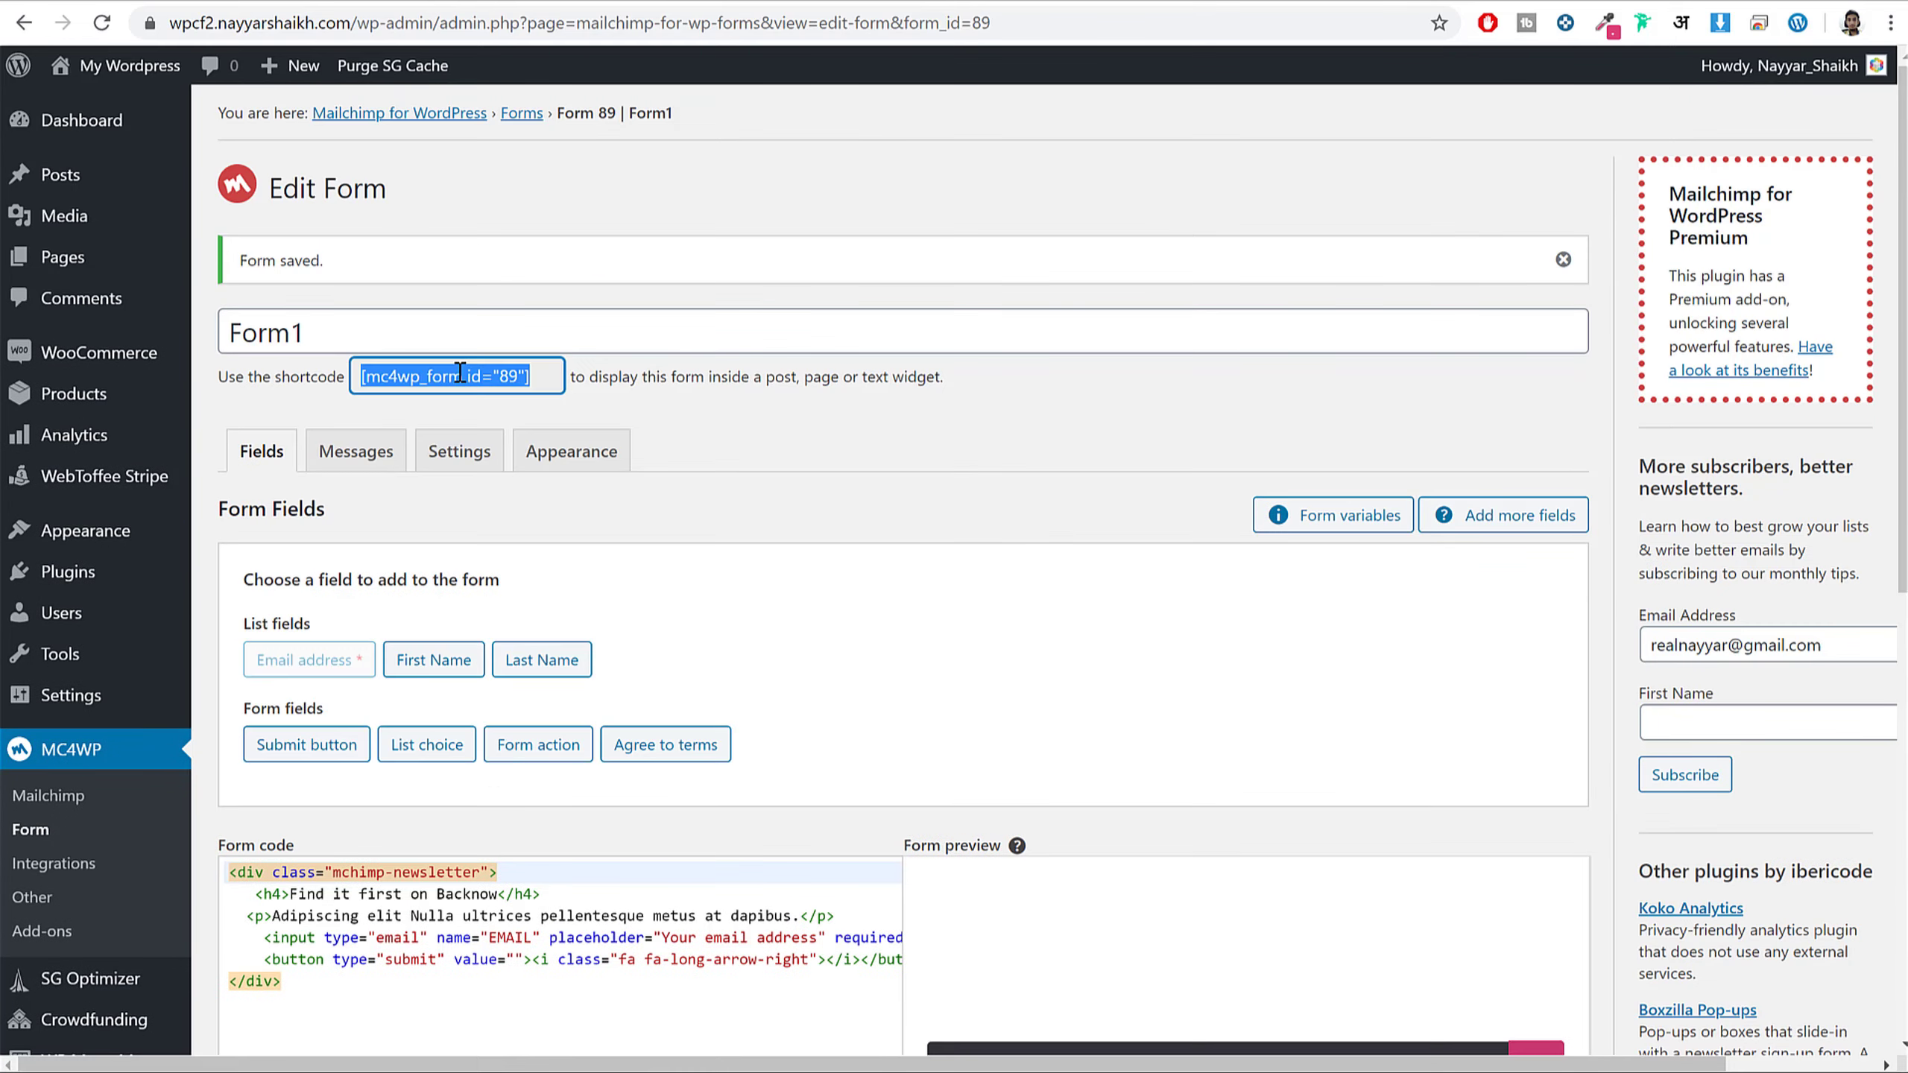
# - Return to the customizer, reload it and open the Bottom 5 widget area
pyautogui.click(713, 0)
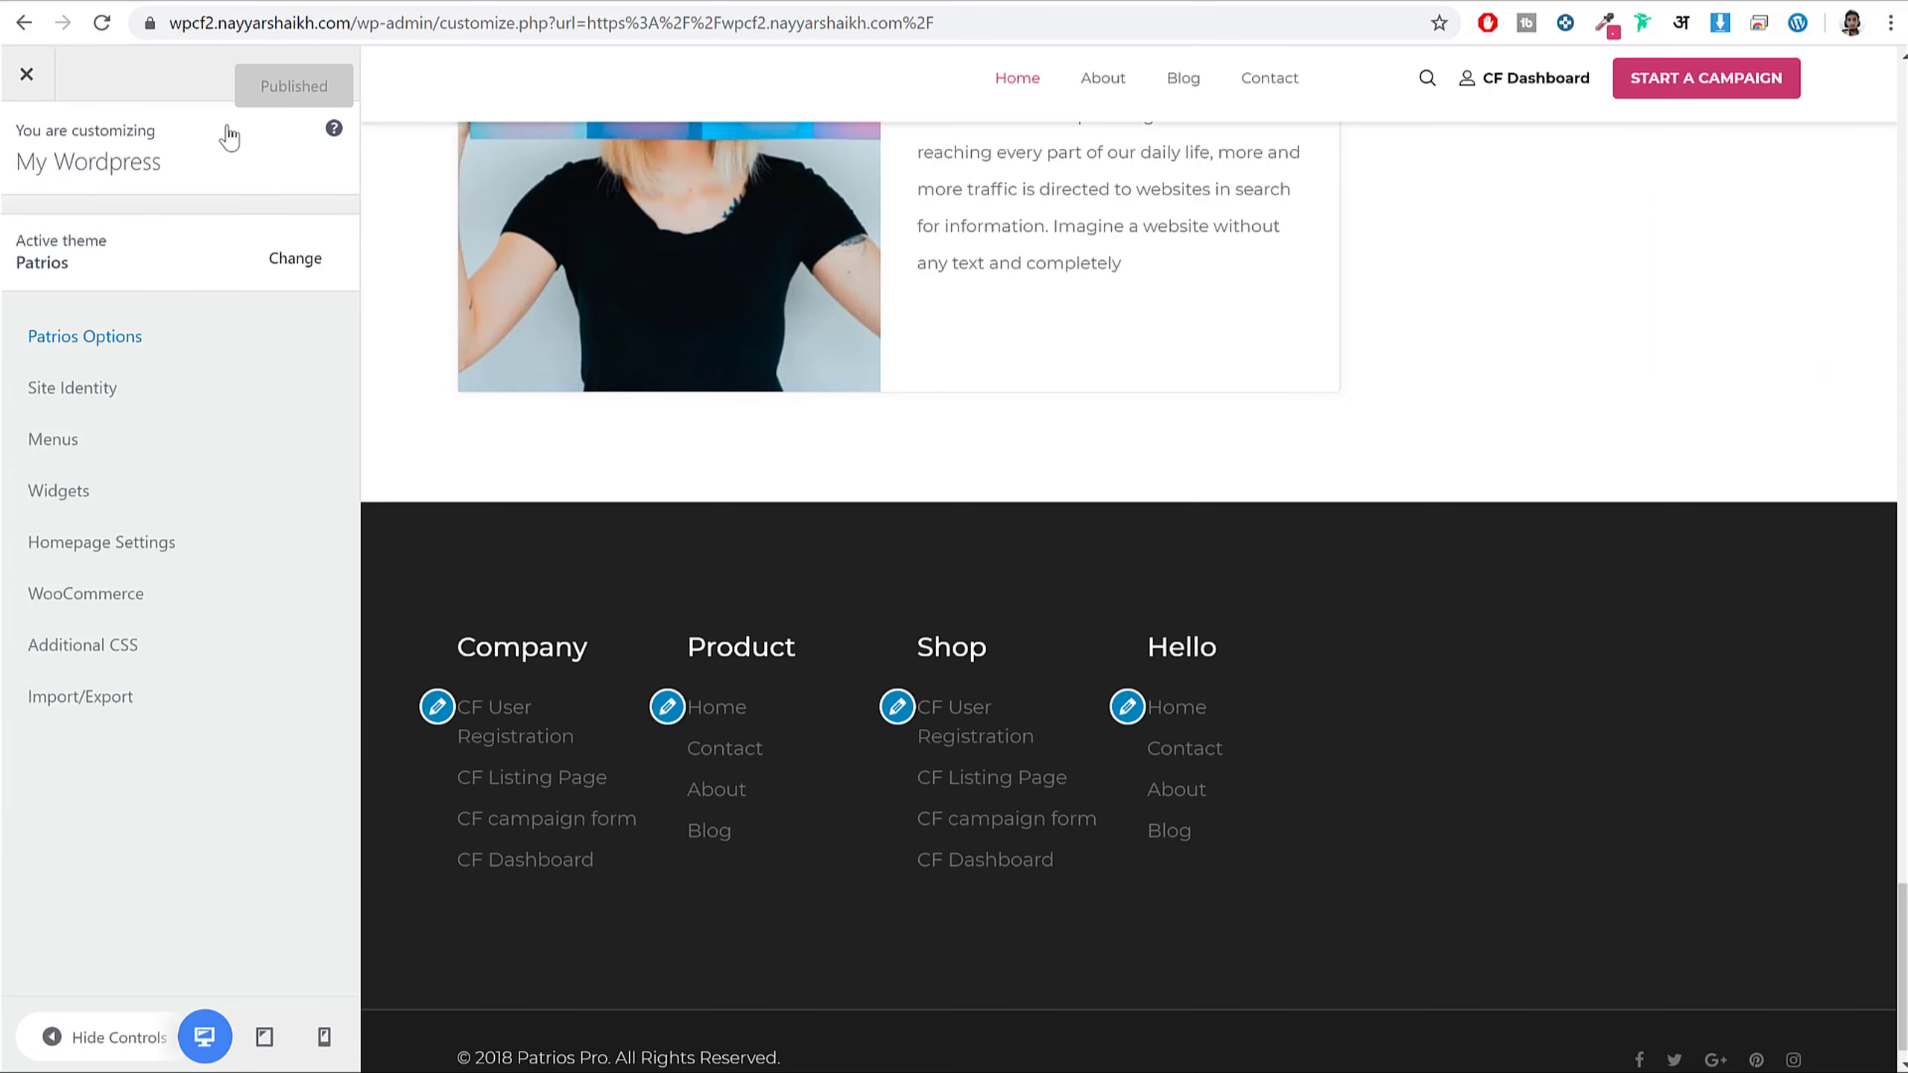
pyautogui.click(105, 23)
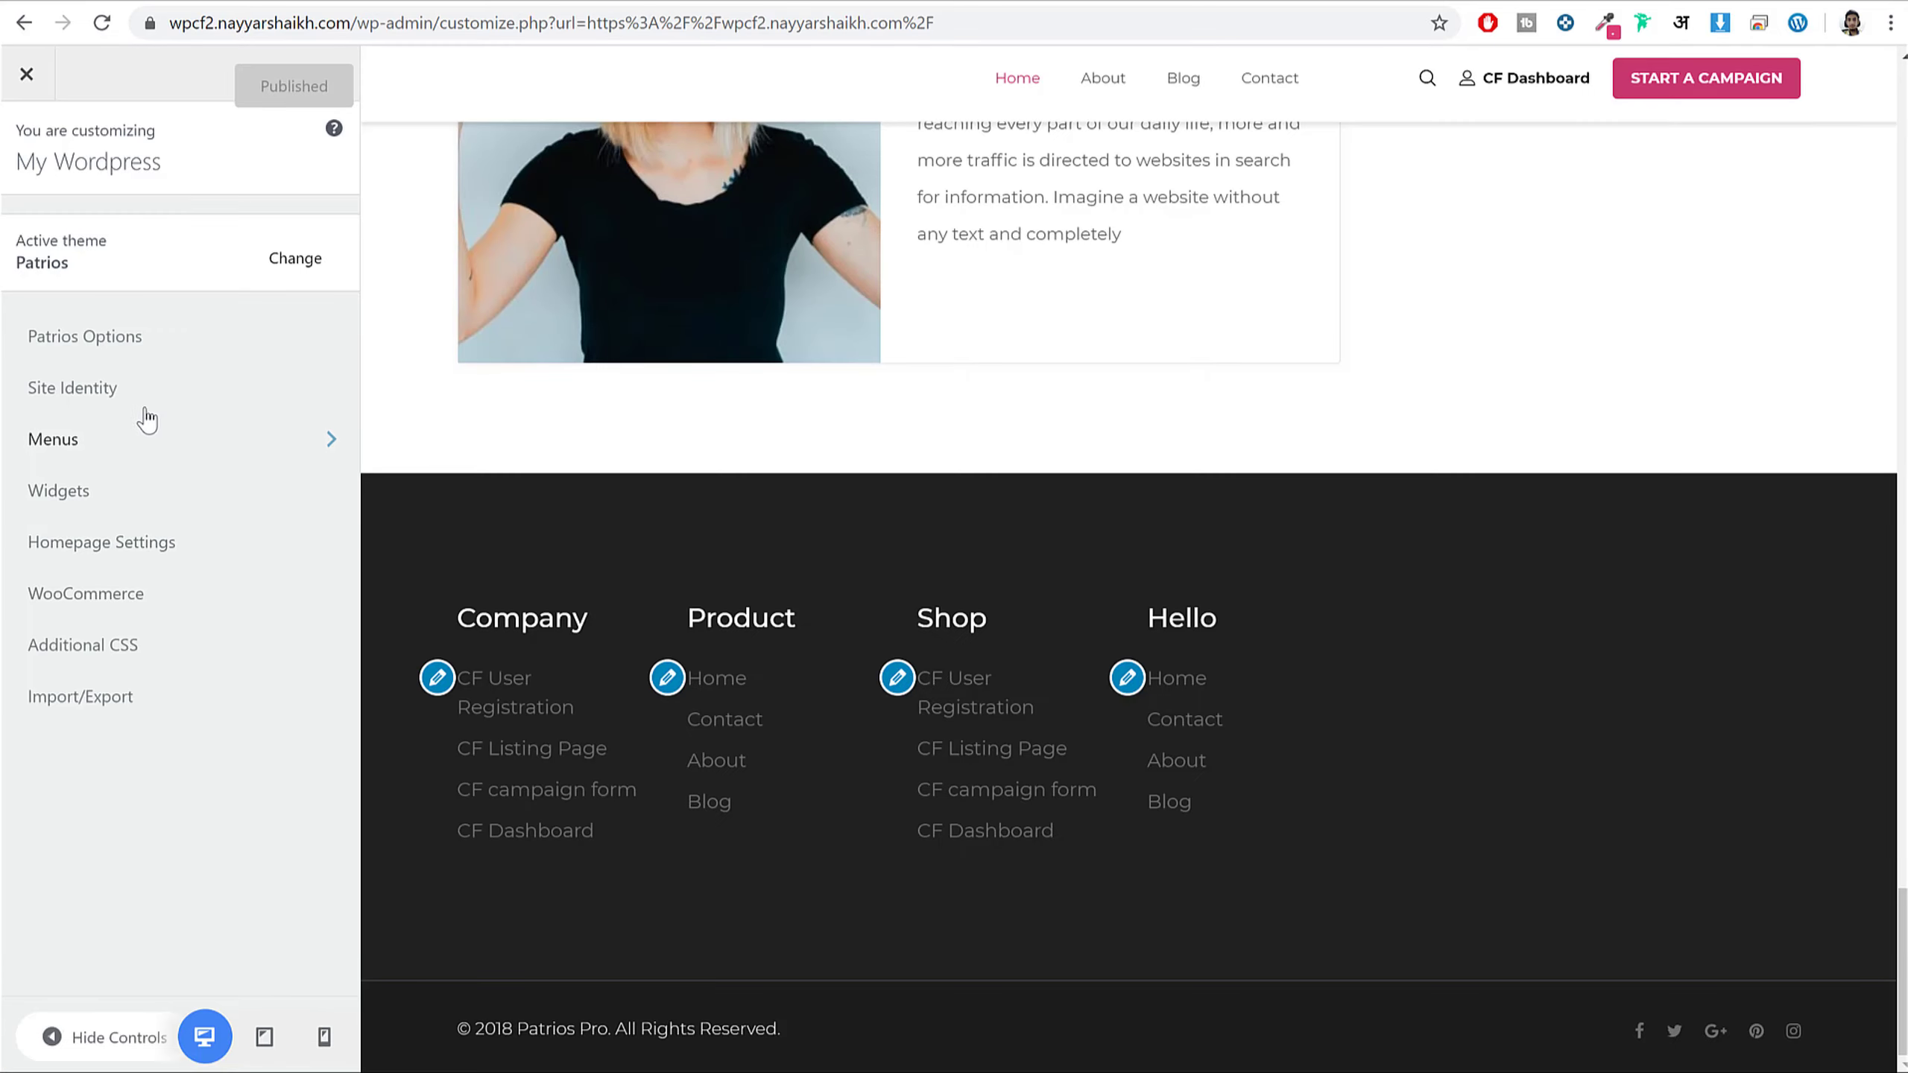
pyautogui.click(118, 493)
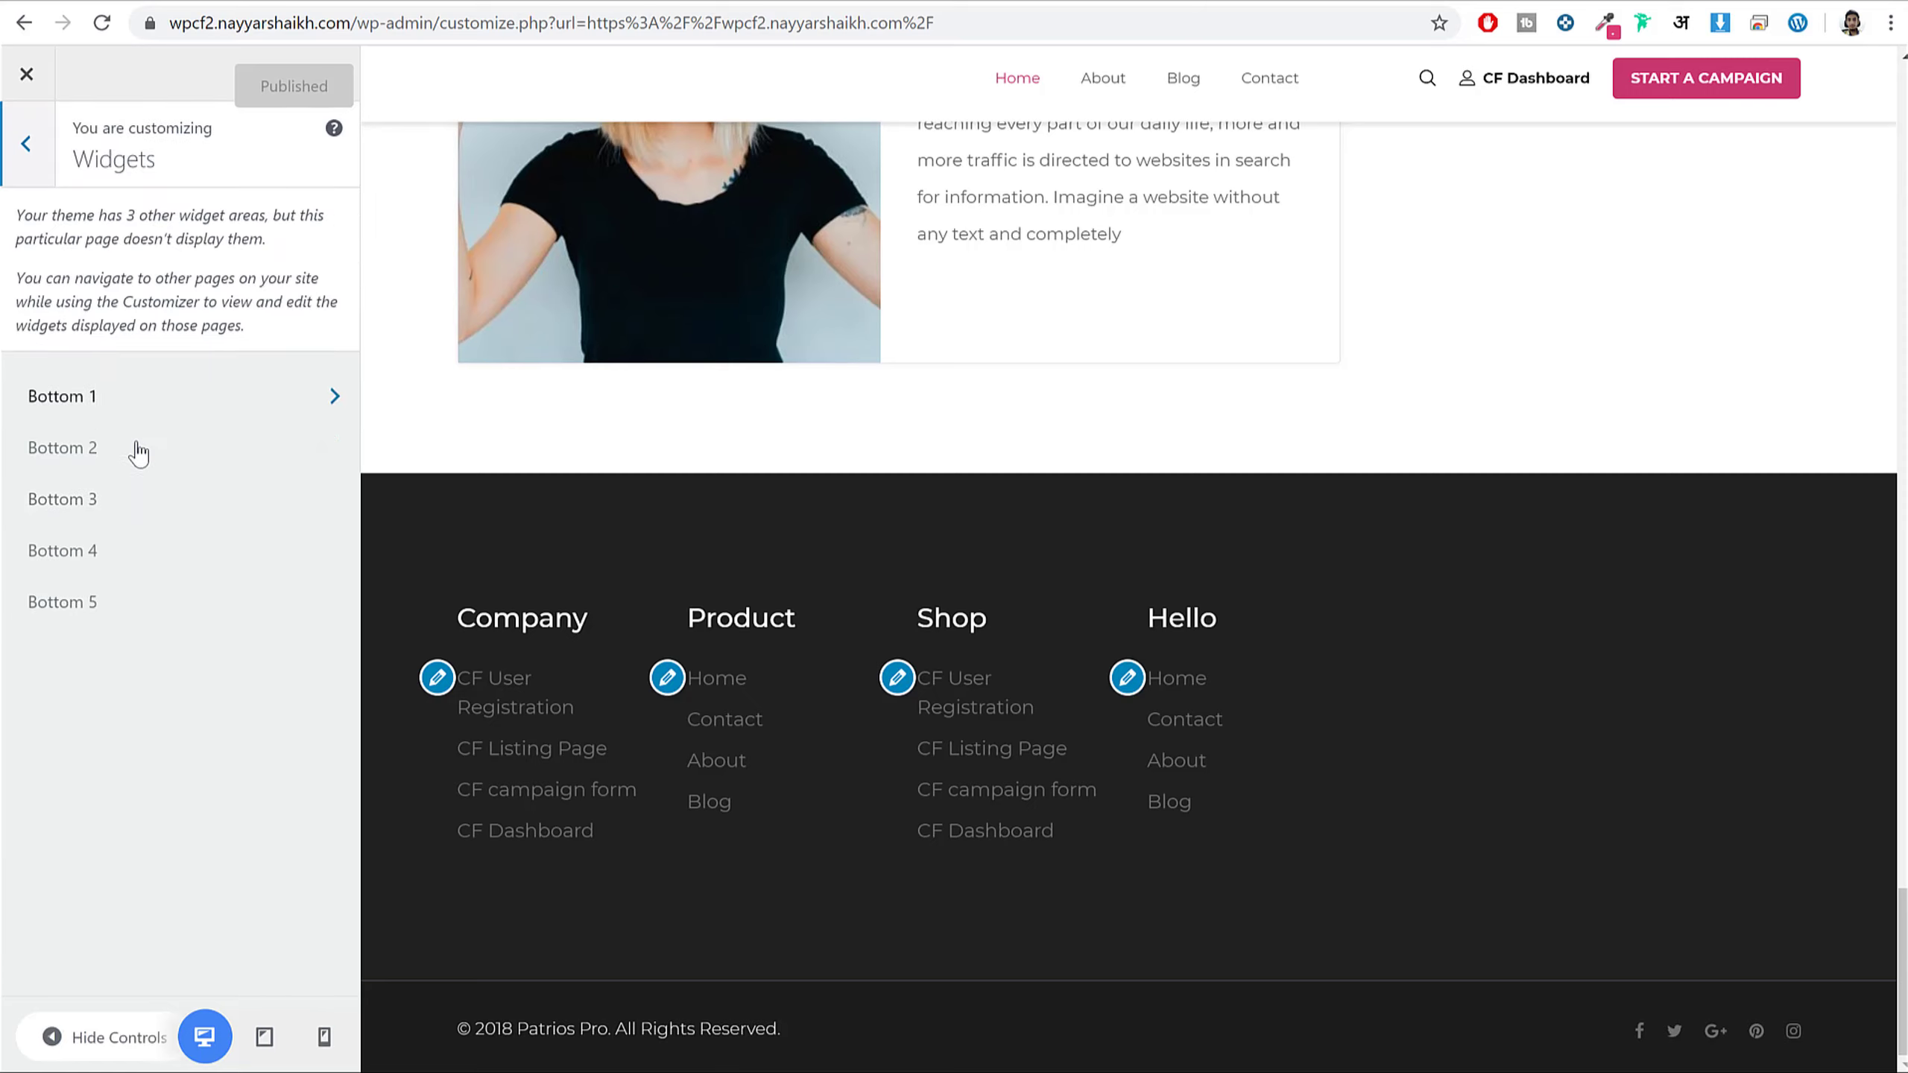
pyautogui.click(109, 396)
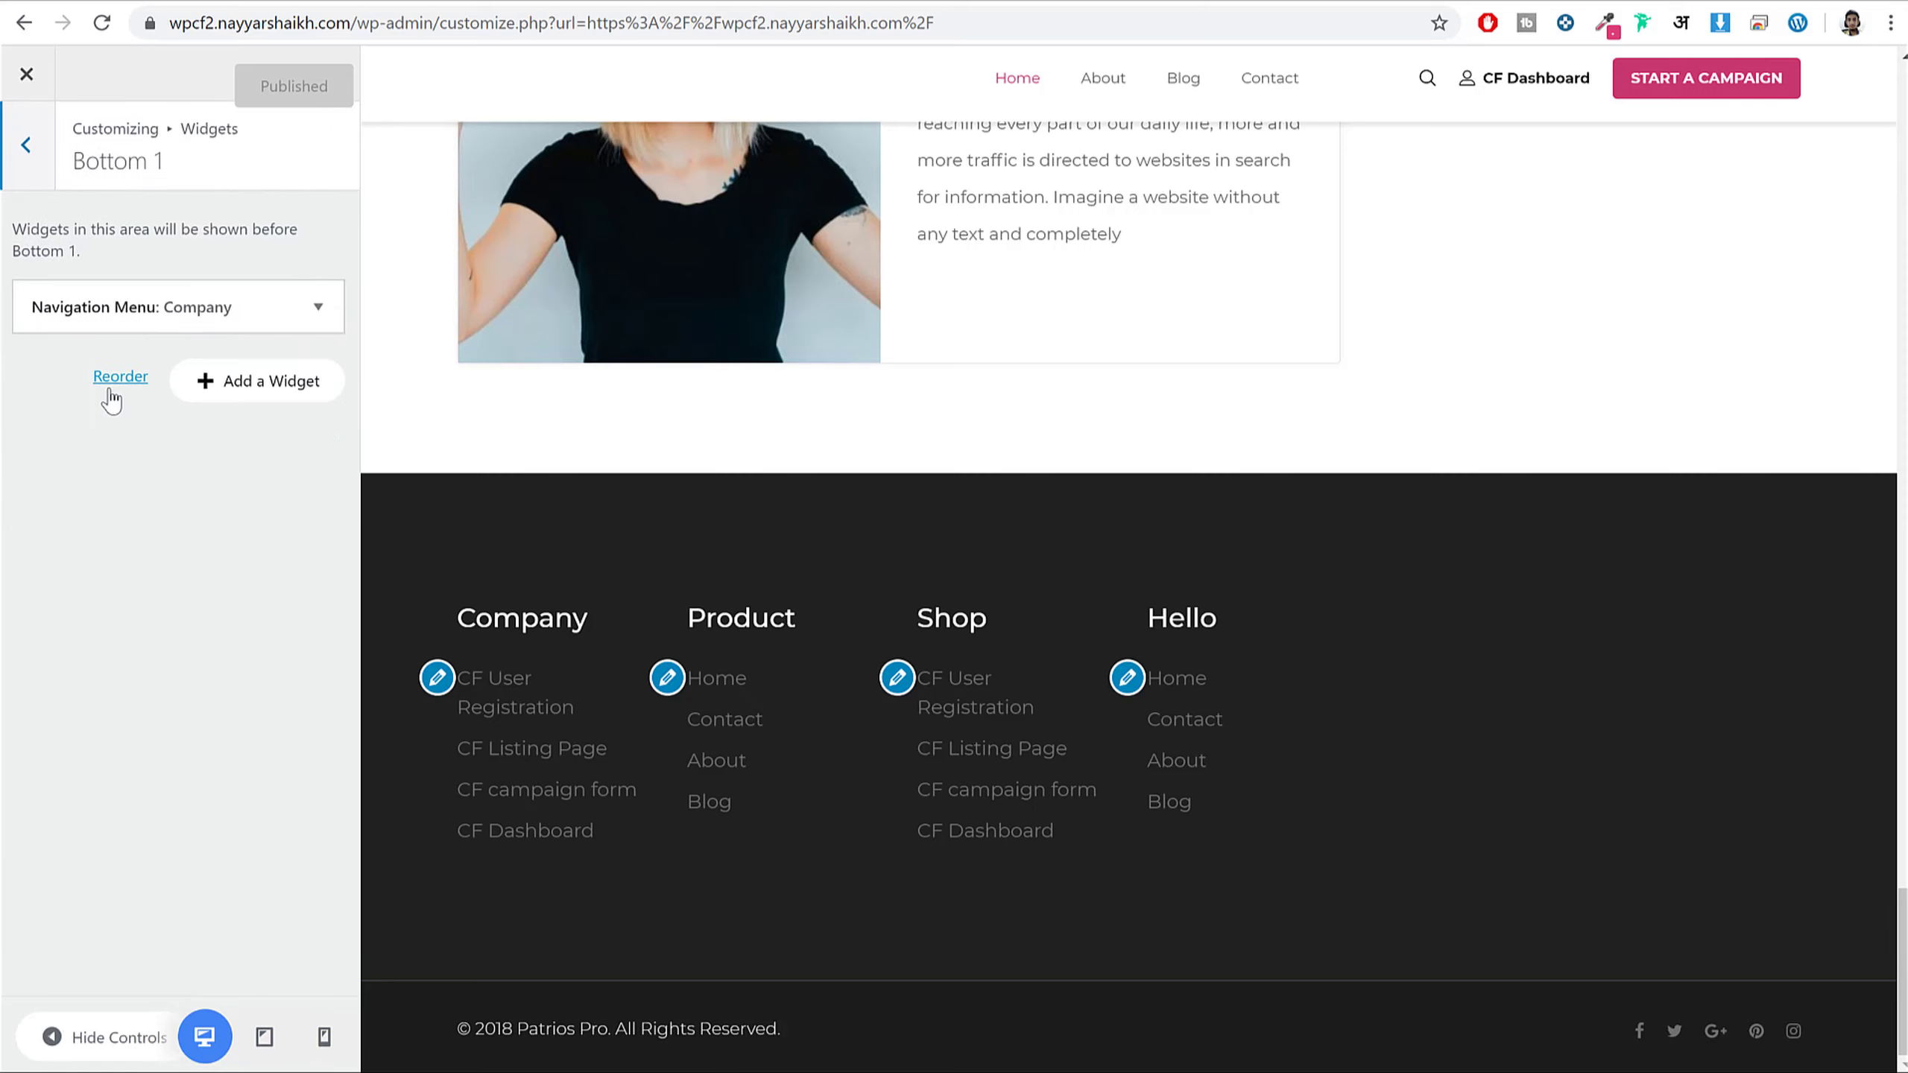
pyautogui.click(23, 155)
pyautogui.click(98, 605)
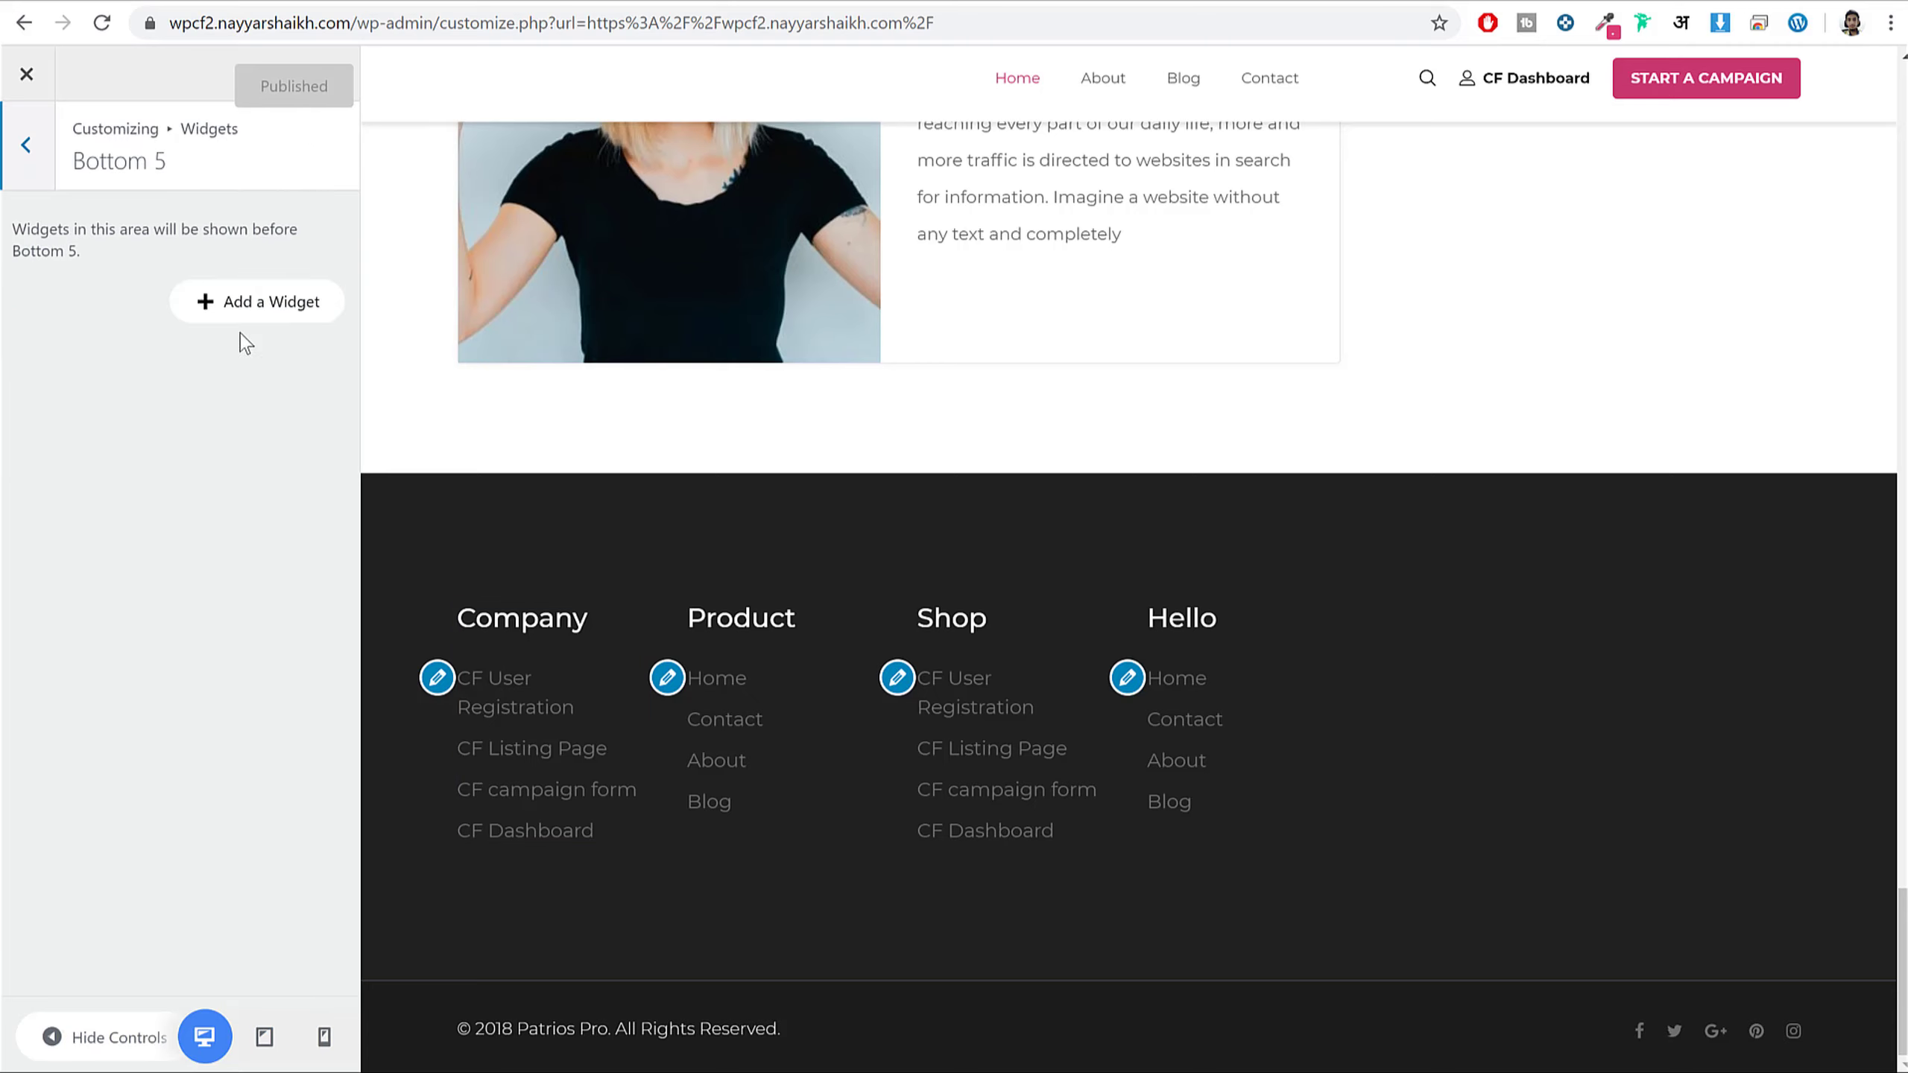
# - Add the Mailchimp Sign-Up Form widget to the Bottom 5 area and publish the changes
pyautogui.click(272, 305)
pyautogui.write('w')
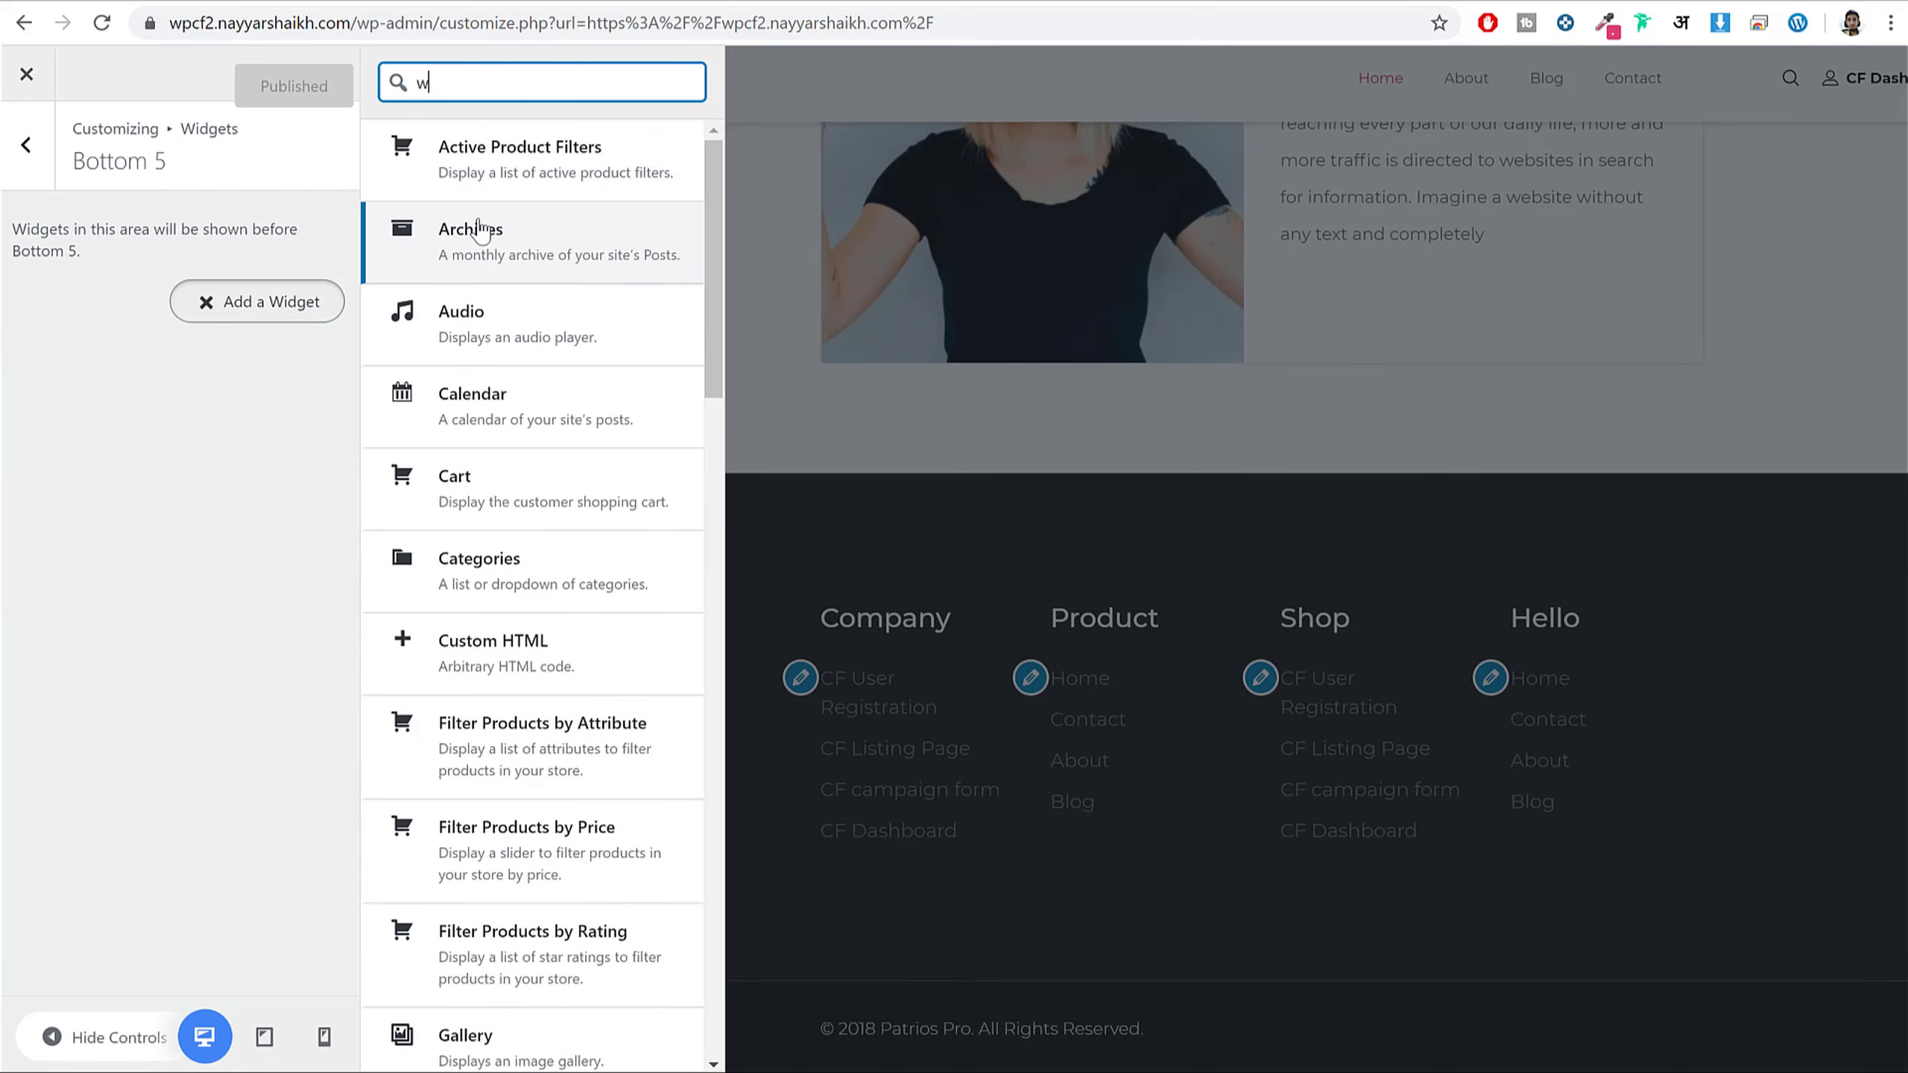
pyautogui.write('c')
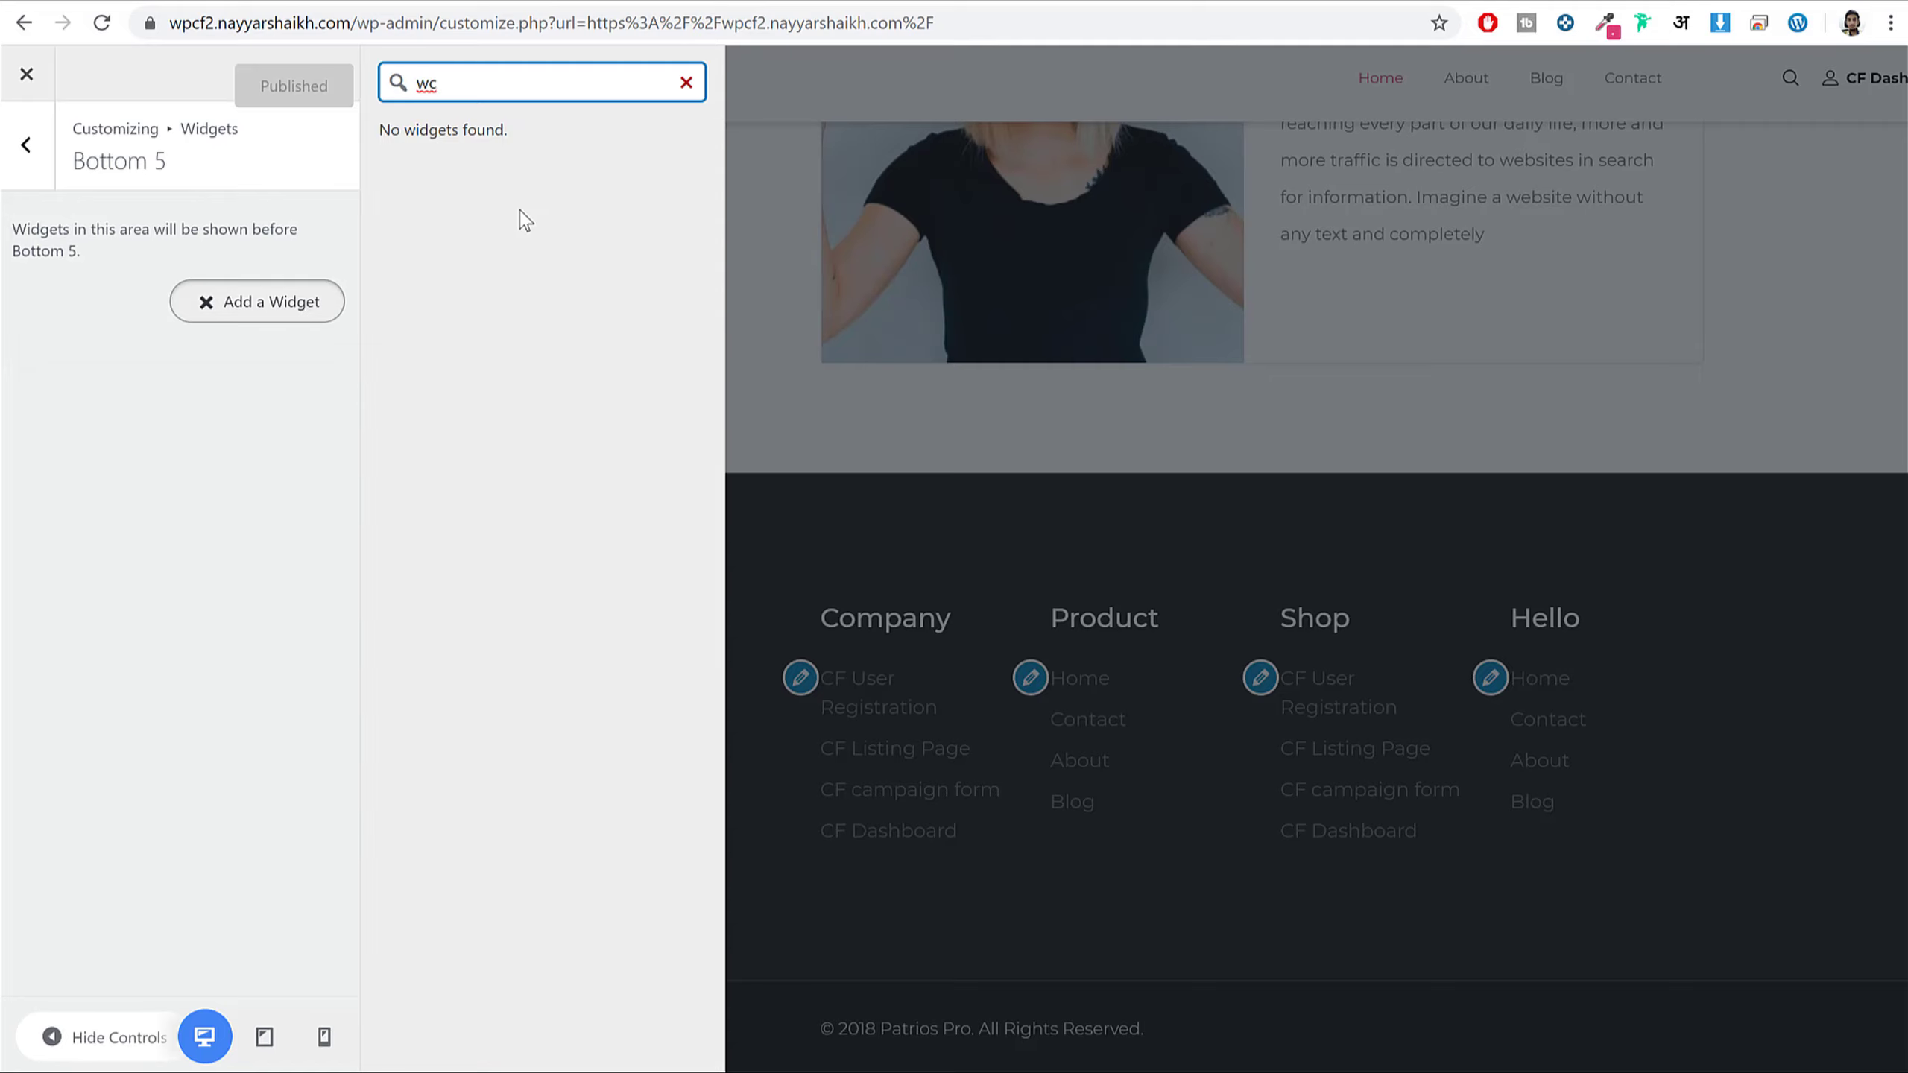
pyautogui.press('BackSpace')
pyautogui.press('BackSpace')
pyautogui.write('mc')
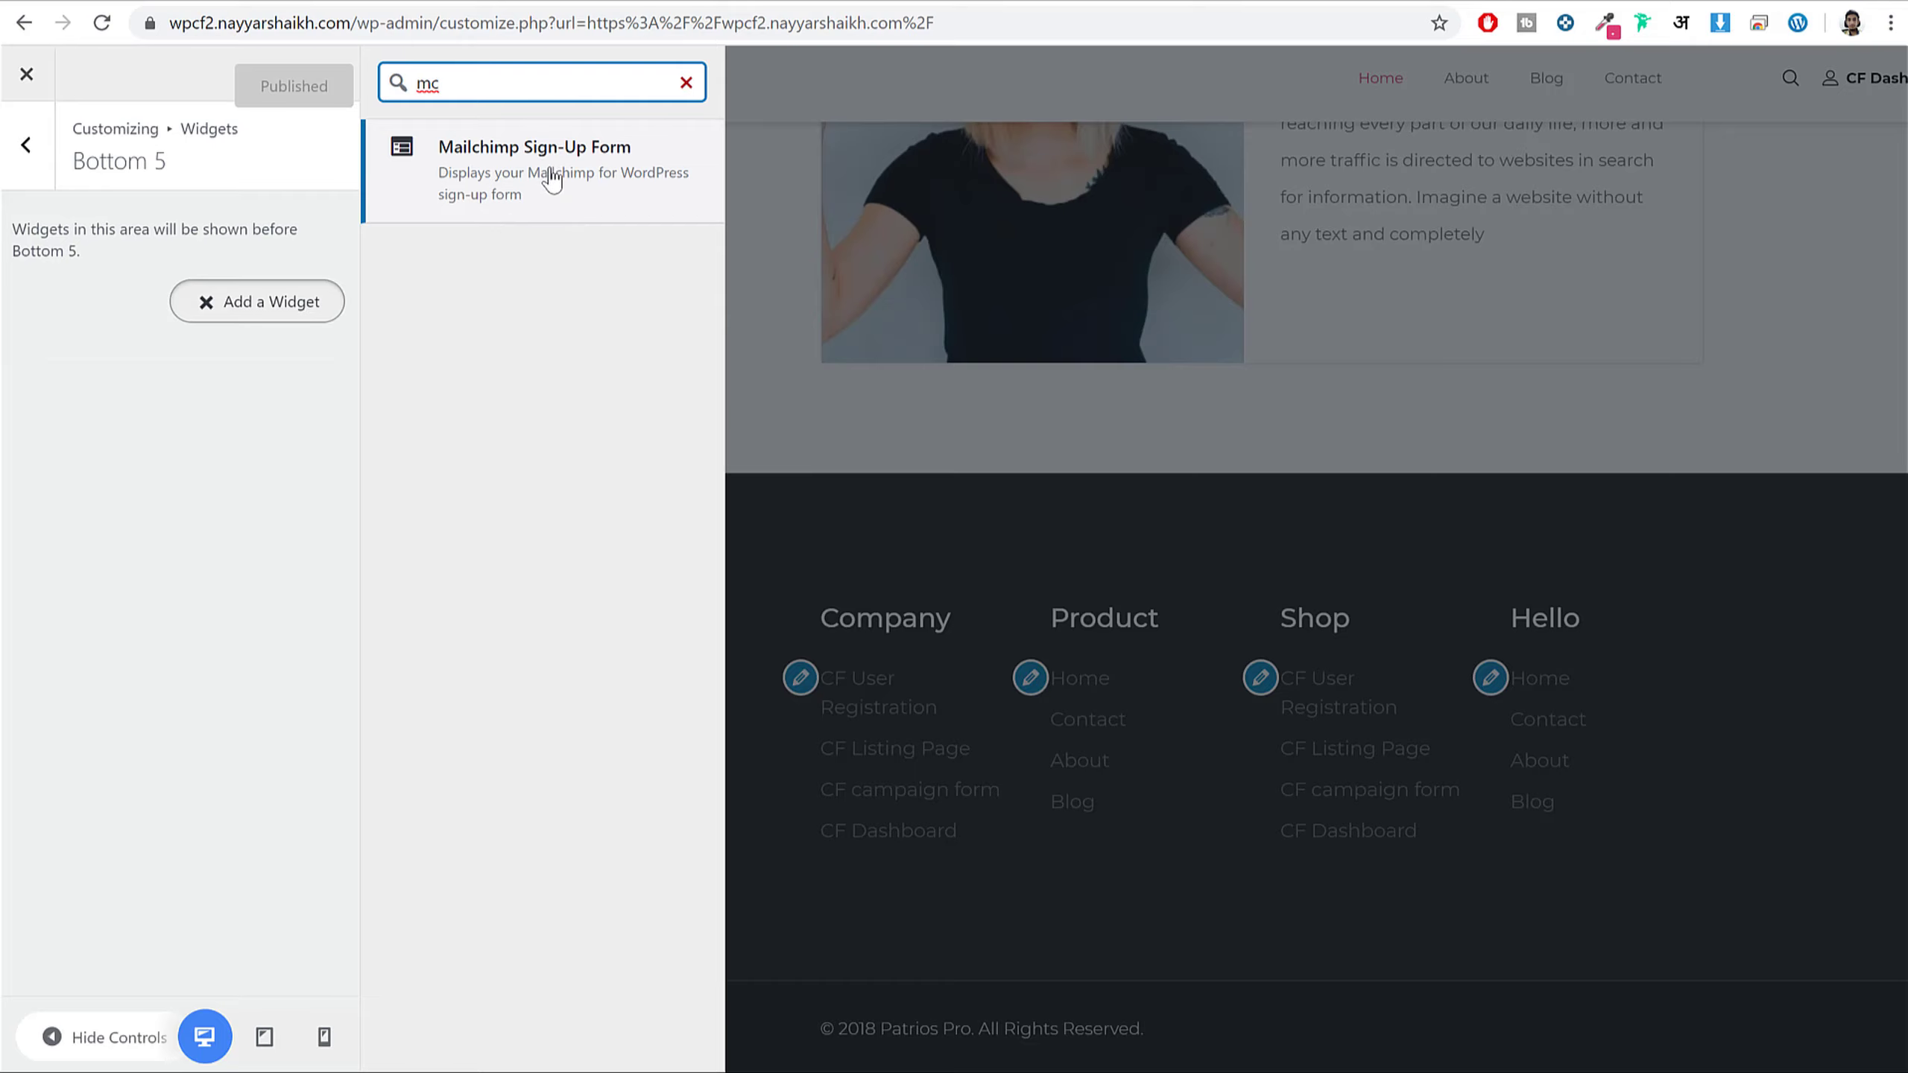
pyautogui.click(565, 213)
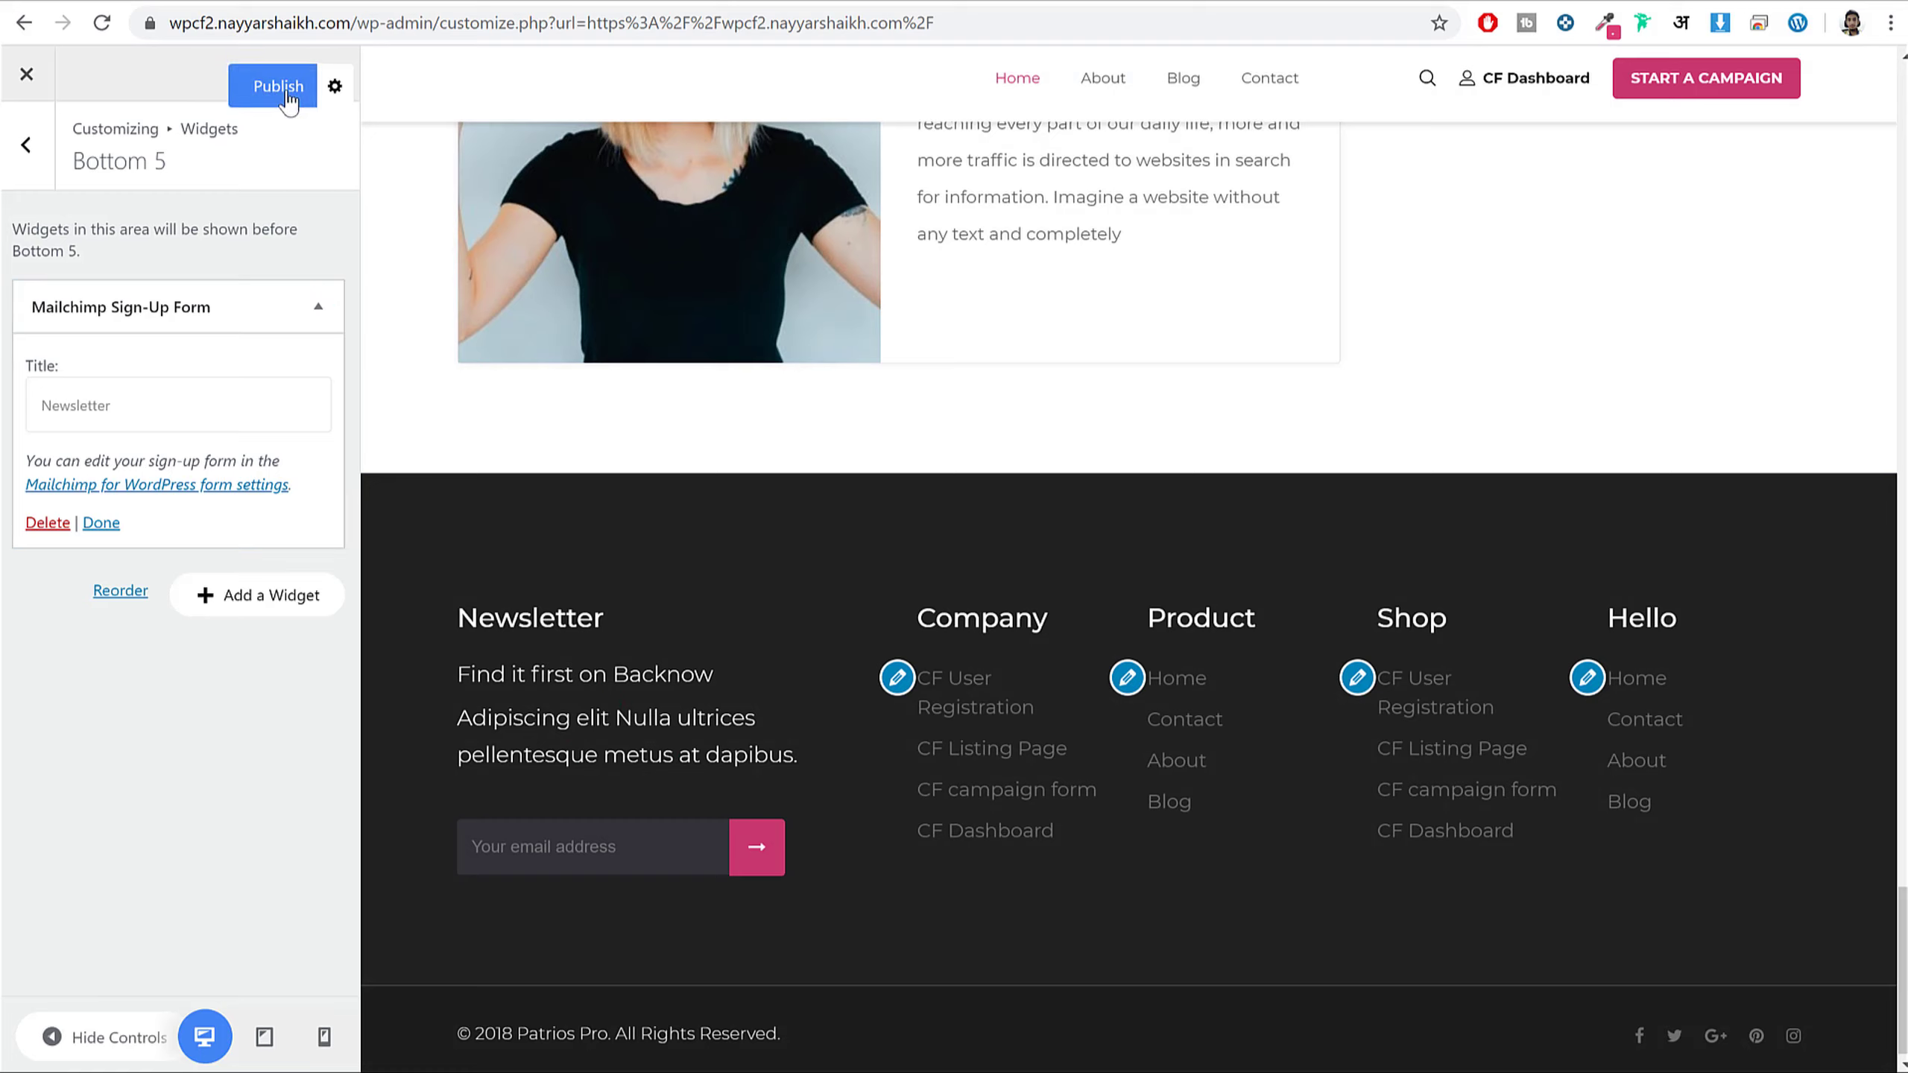
pyautogui.click(285, 86)
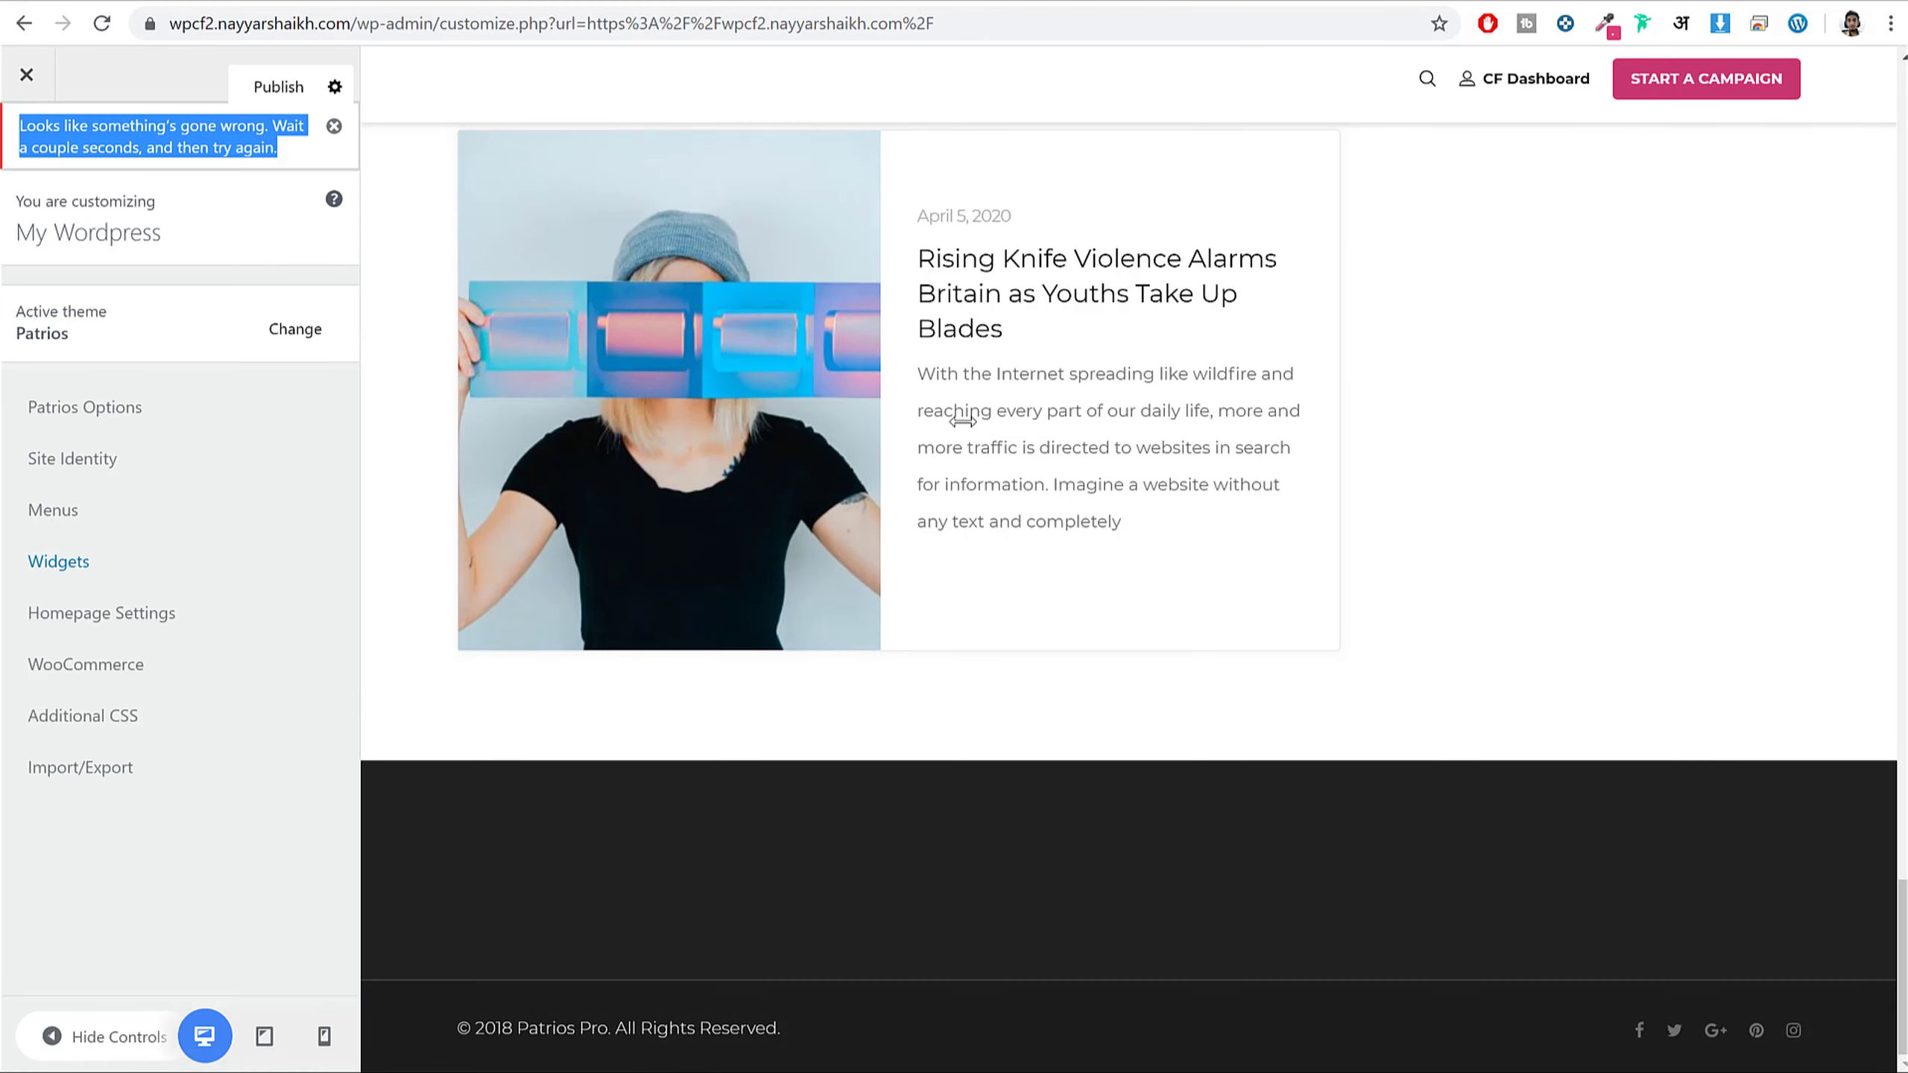
# - Leave the customizer and open the site's address, wpcf2.nayyarshaikh.com, in a new incognito window
pyautogui.click(36, 85)
pyautogui.click(1081, 180)
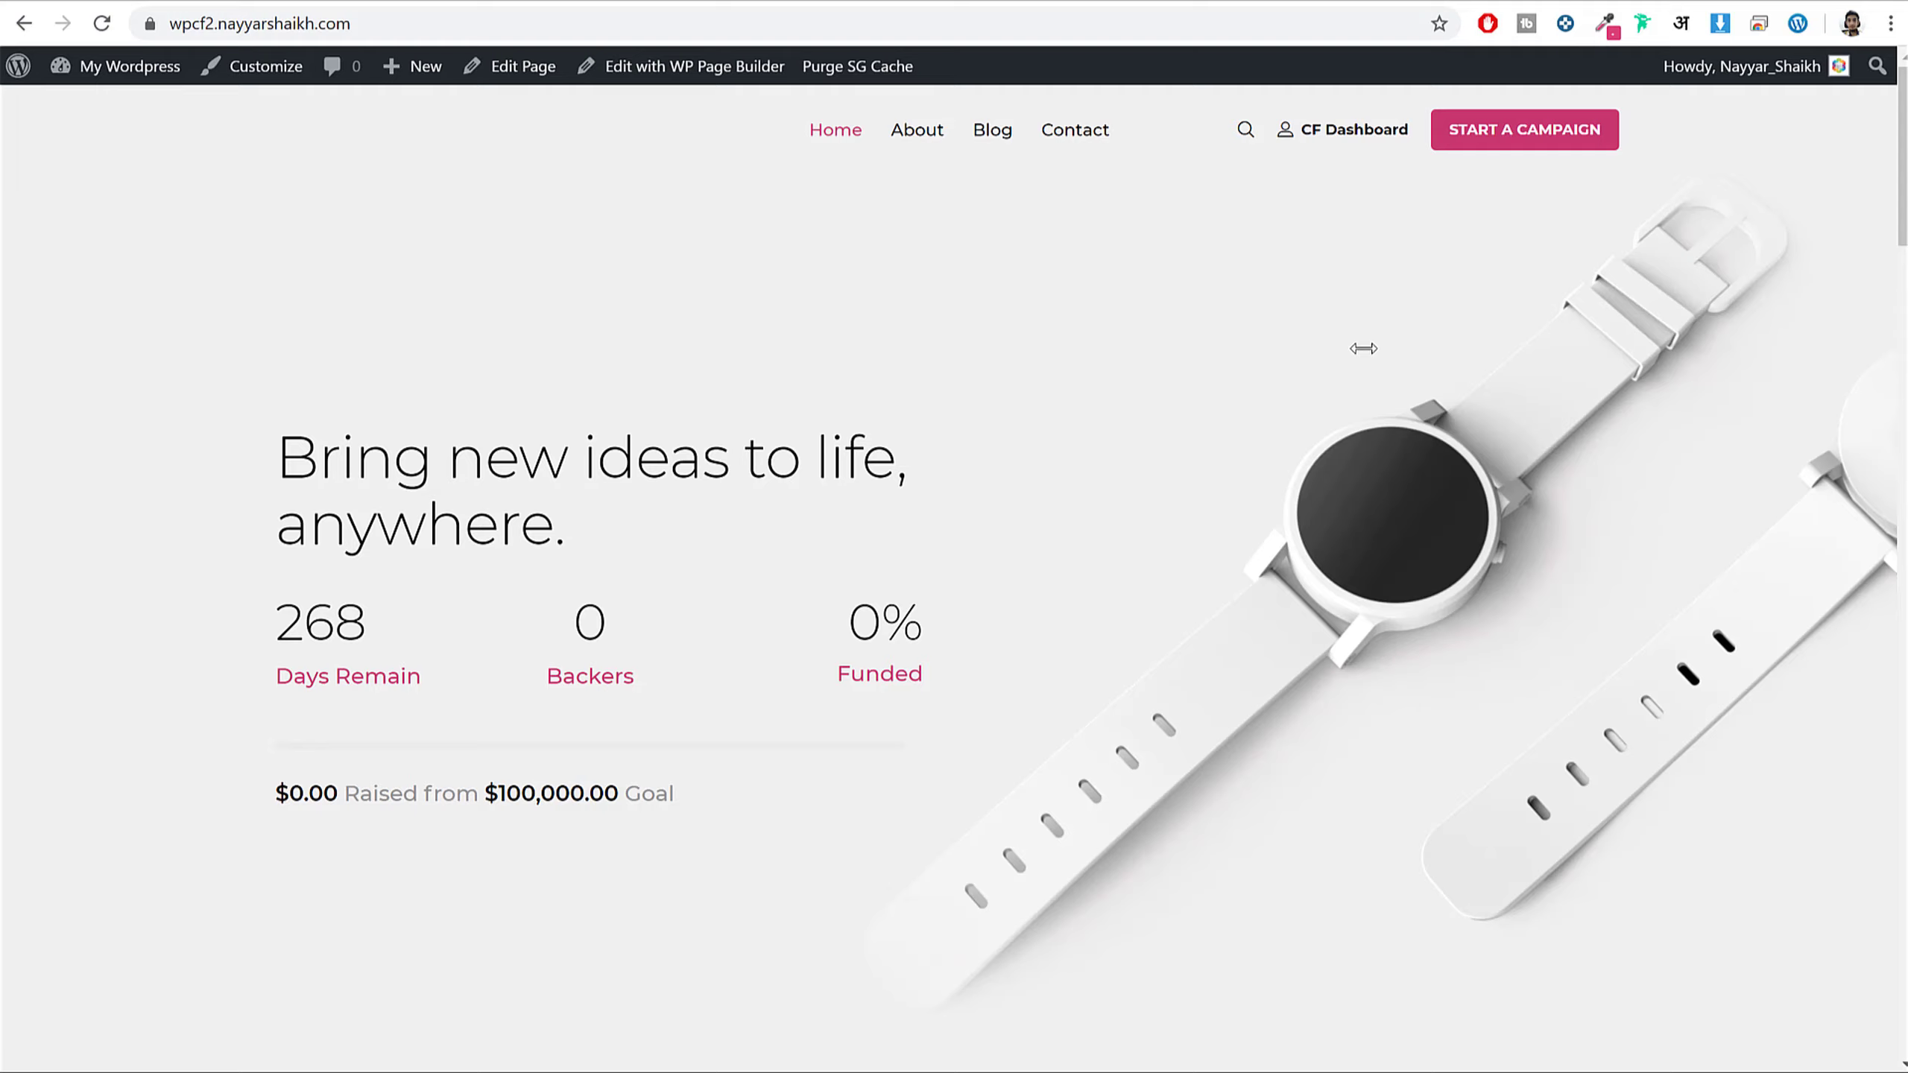
pyautogui.click(965, 22)
pyautogui.hotkey('ctrl', 'c')
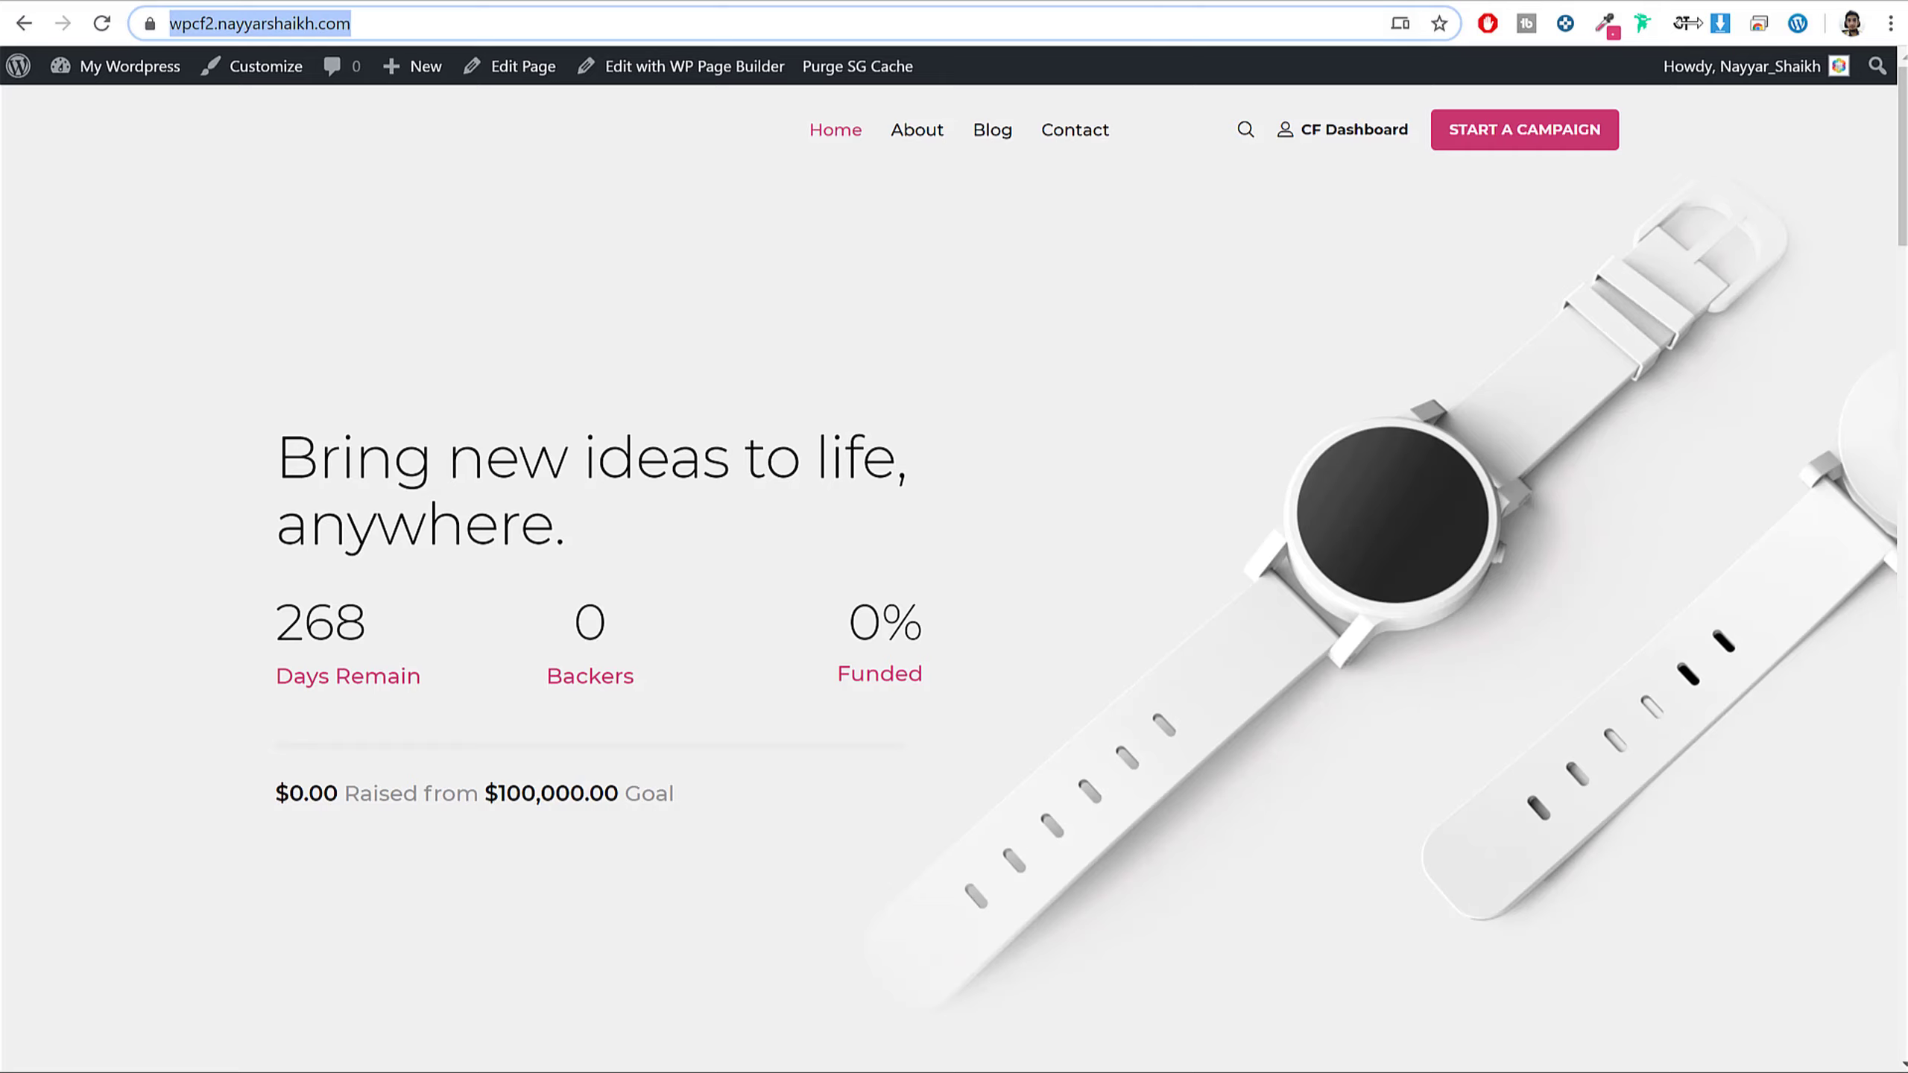
pyautogui.click(1890, 22)
pyautogui.click(1784, 154)
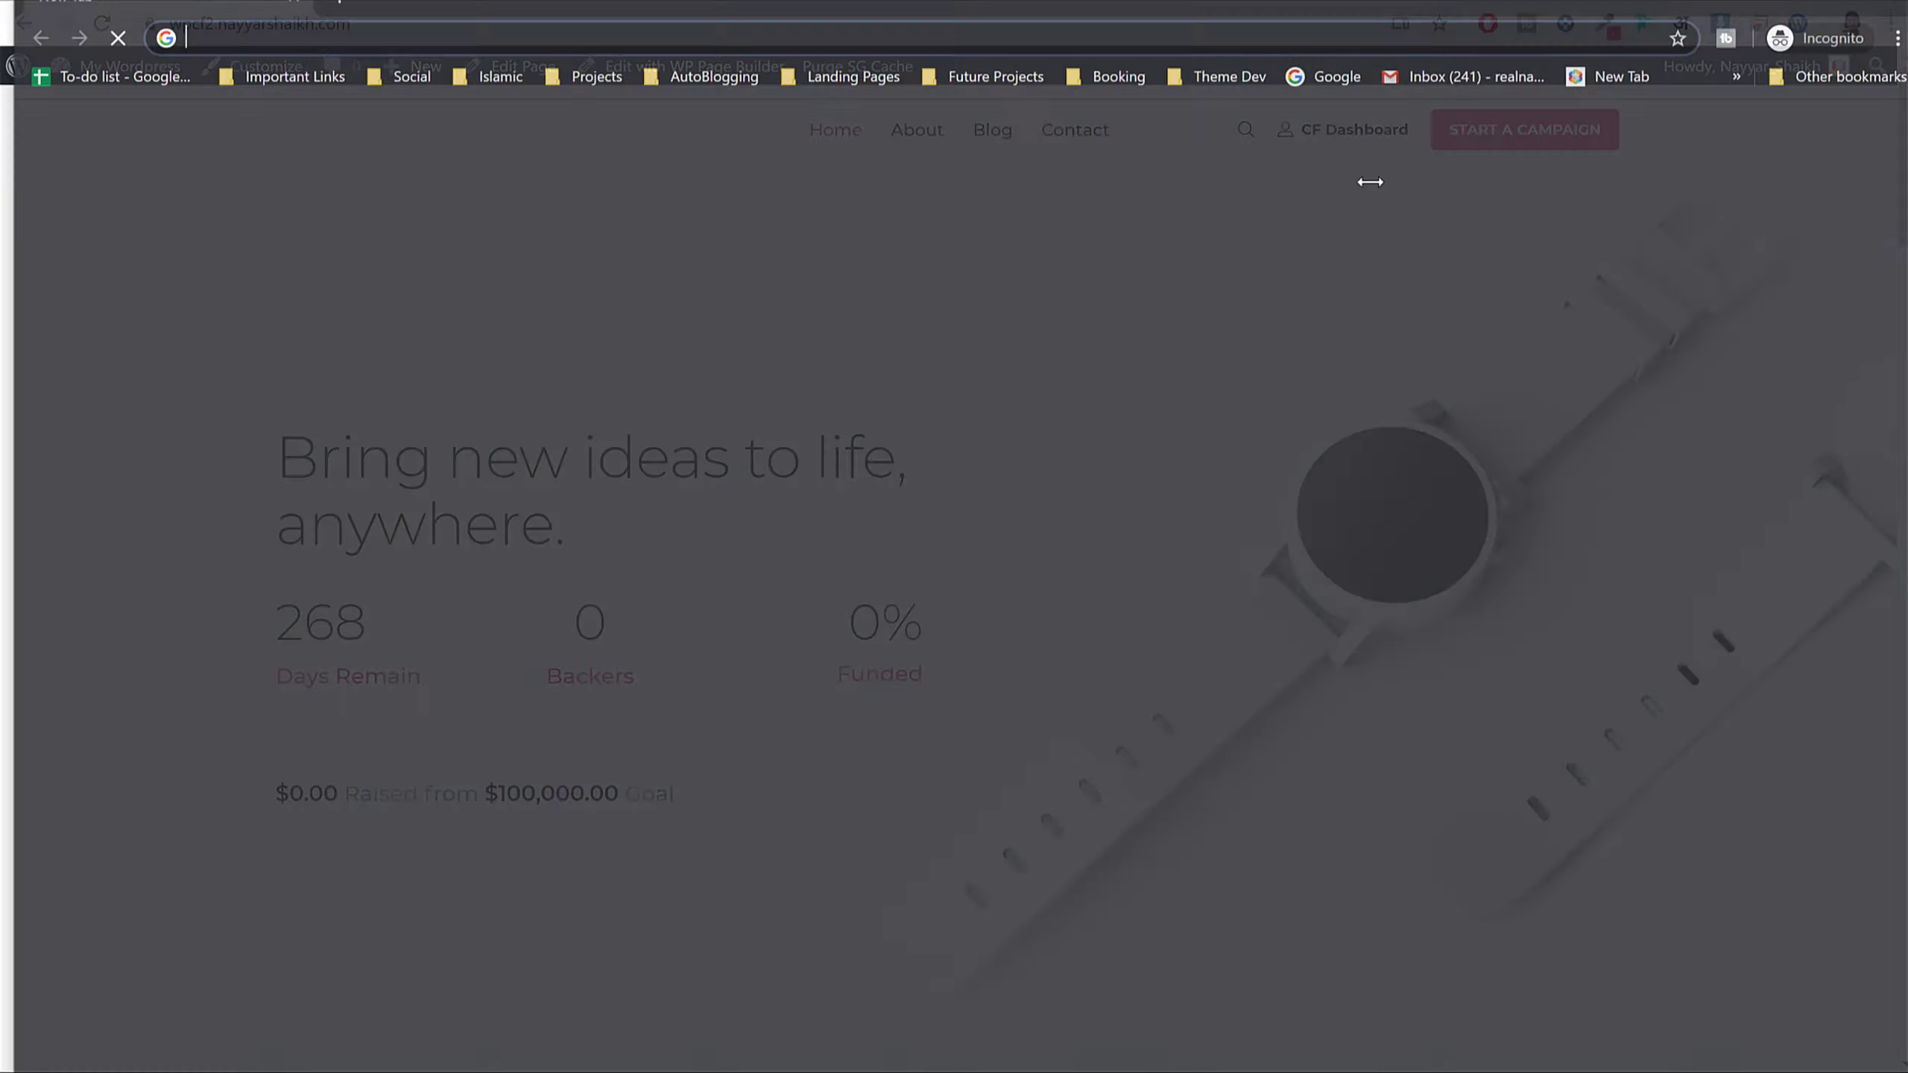
pyautogui.hotkey('ctrl', 'v')
pyautogui.press('Return')
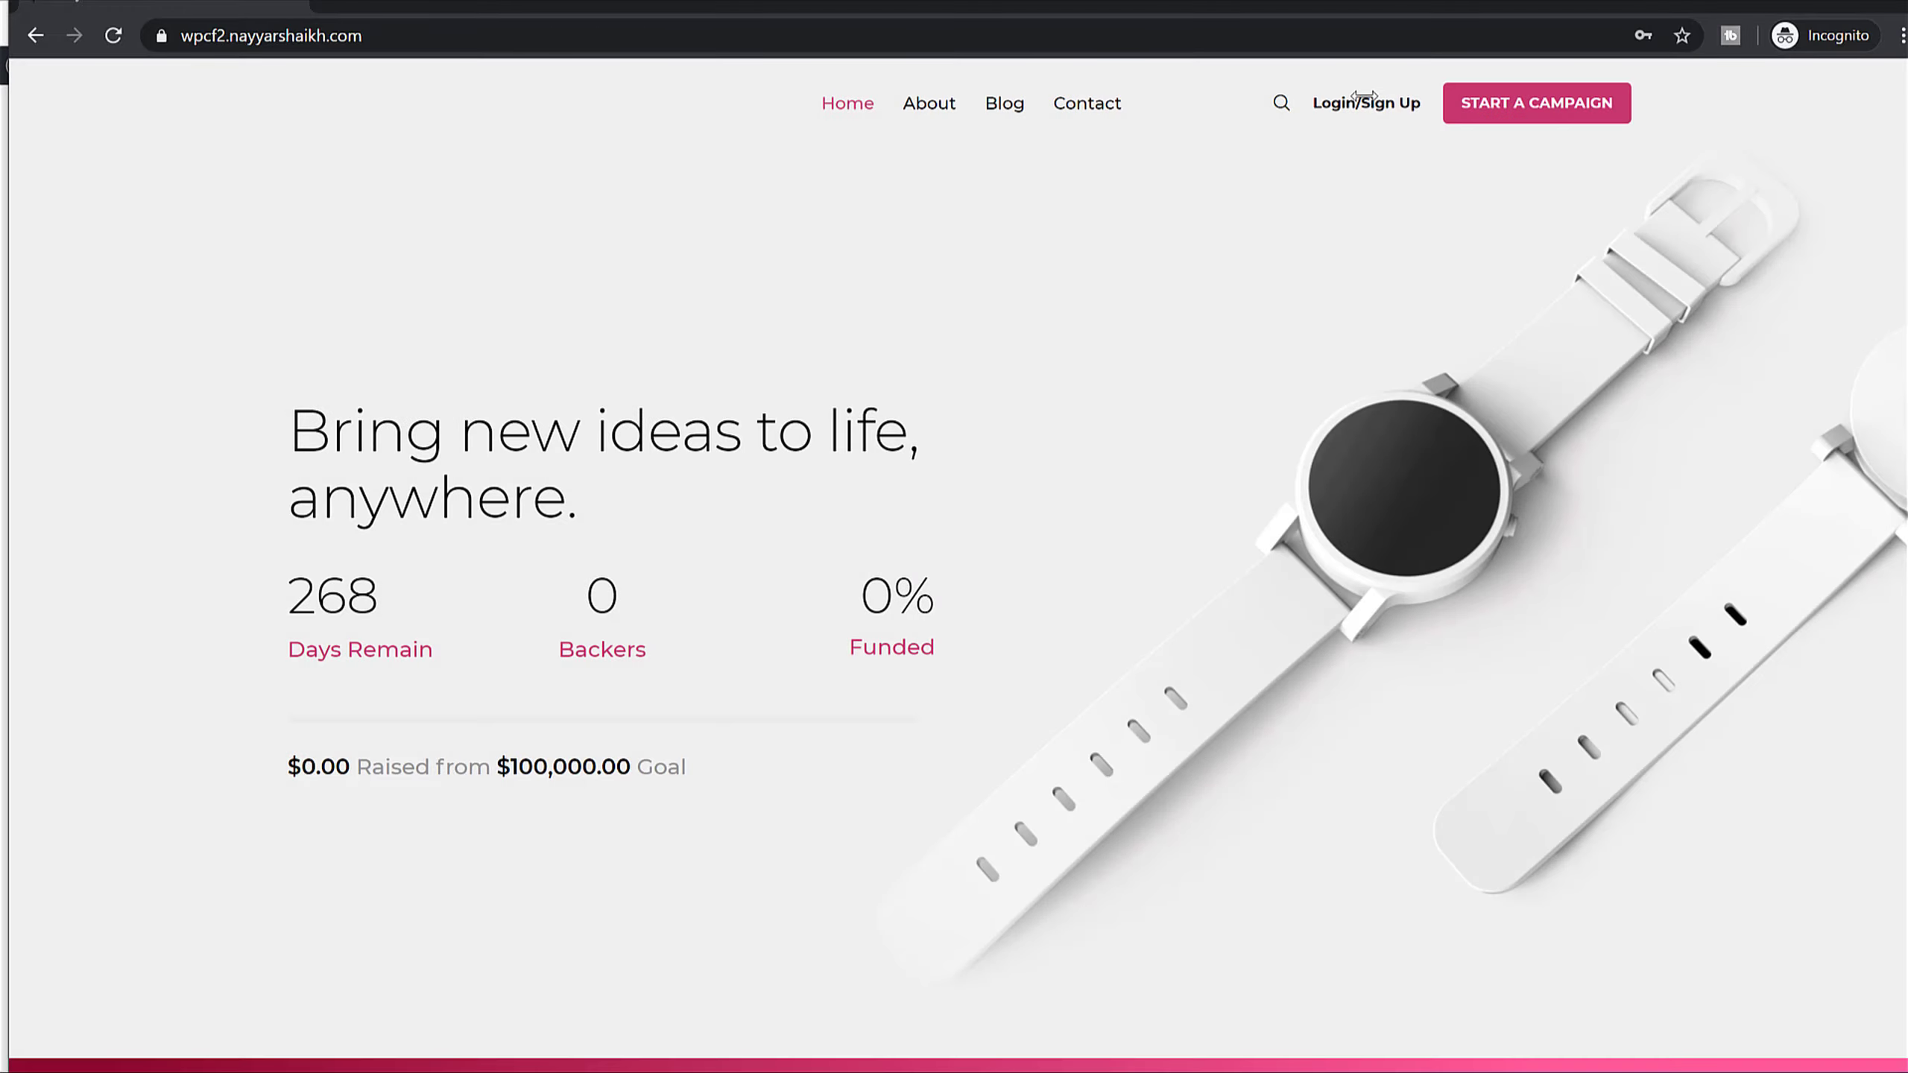
# - Open the site's Sign Up form through the login dialog
pyautogui.click(1363, 100)
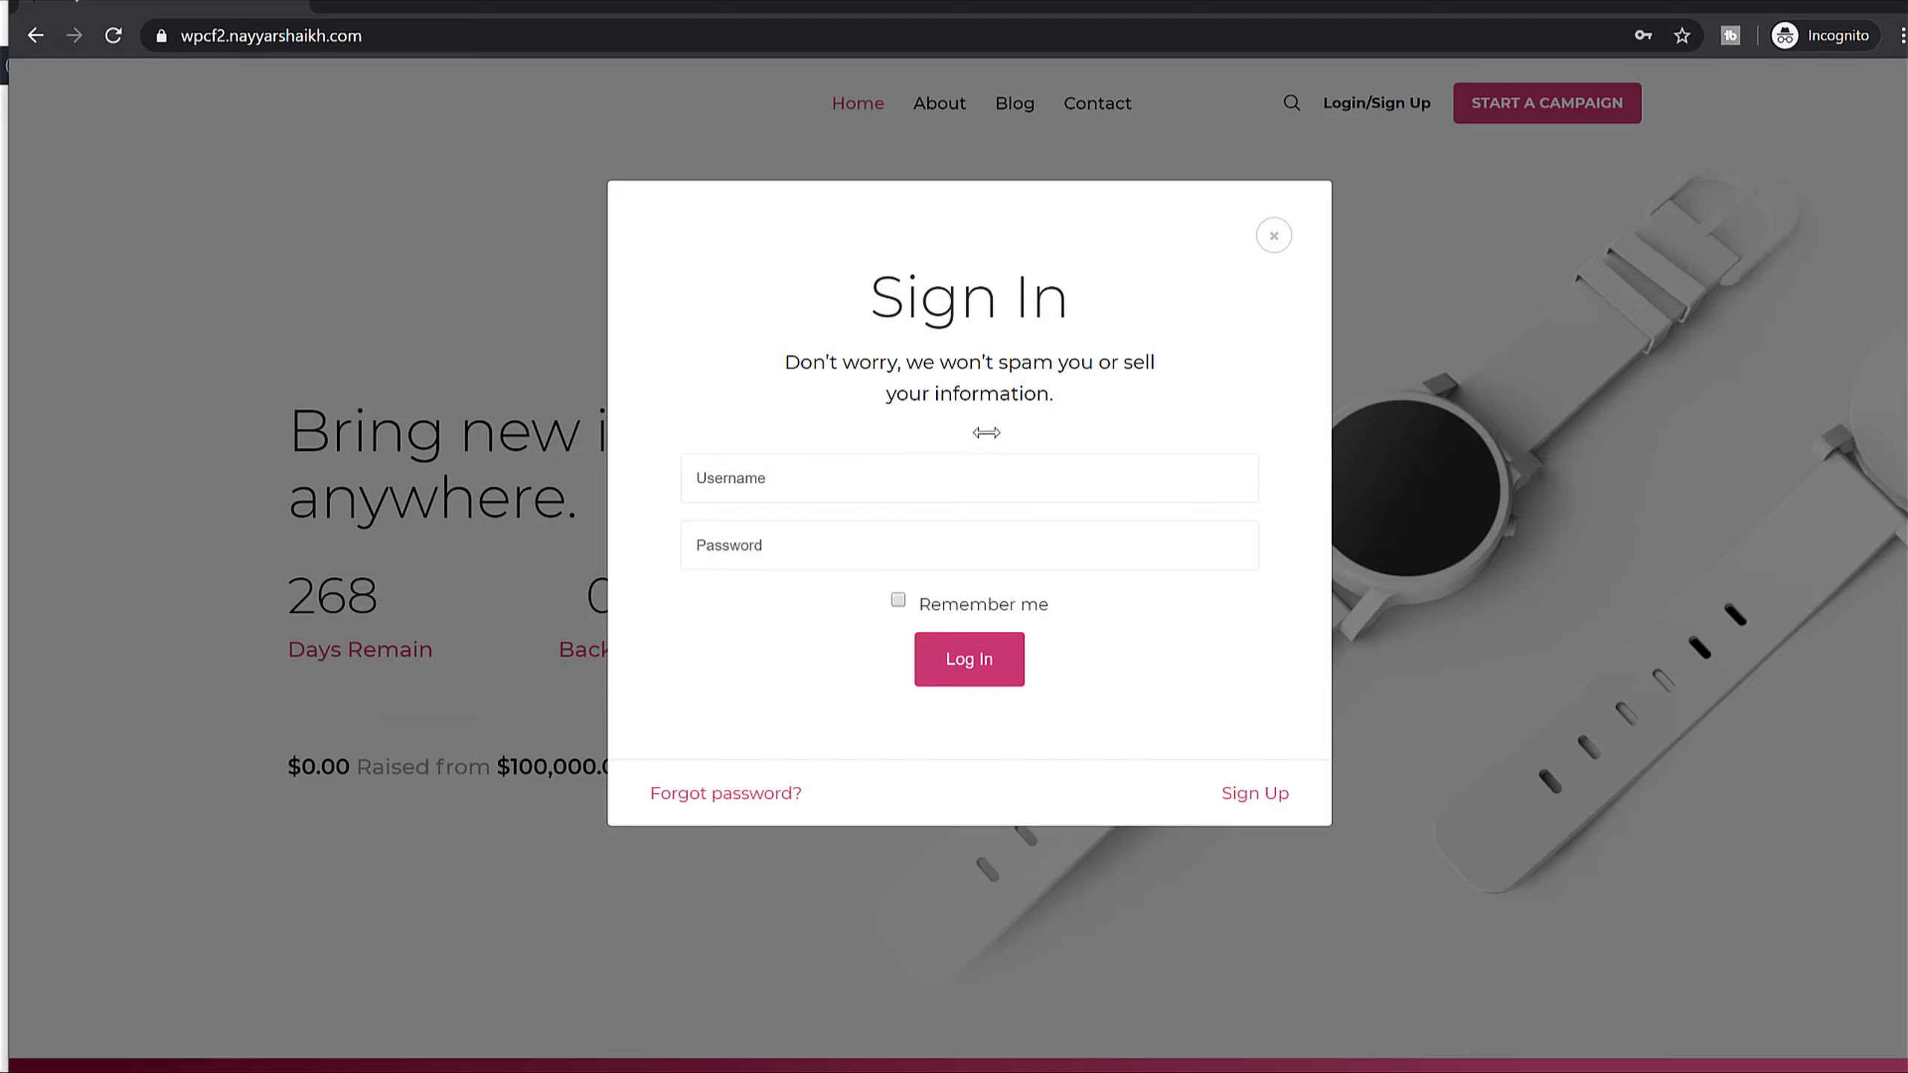
pyautogui.click(1252, 792)
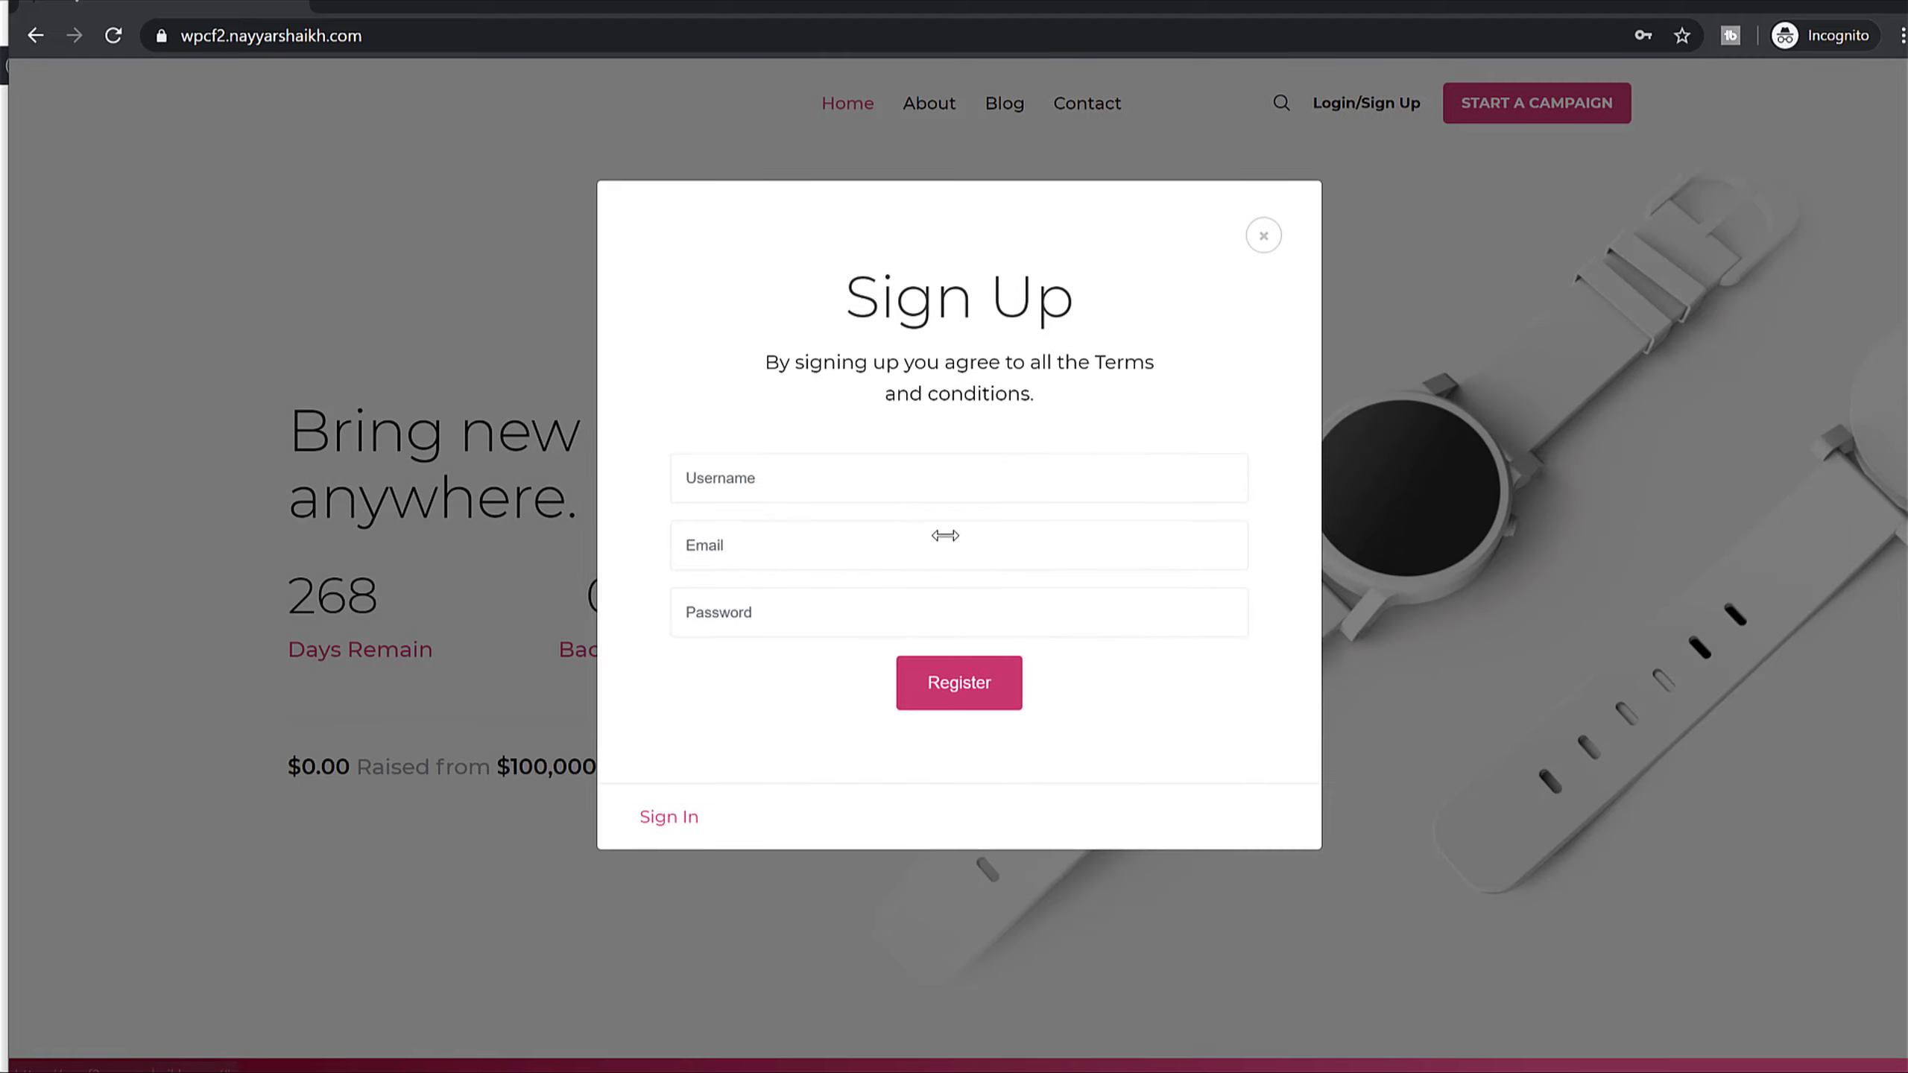
# - Try to register a front-end account by entering a username, email address and password and submitting the Sign Up form
pyautogui.click(917, 498)
pyautogui.write('nayyya')
pyautogui.press('BackSpace')
pyautogui.press('BackSpace')
pyautogui.write('a')
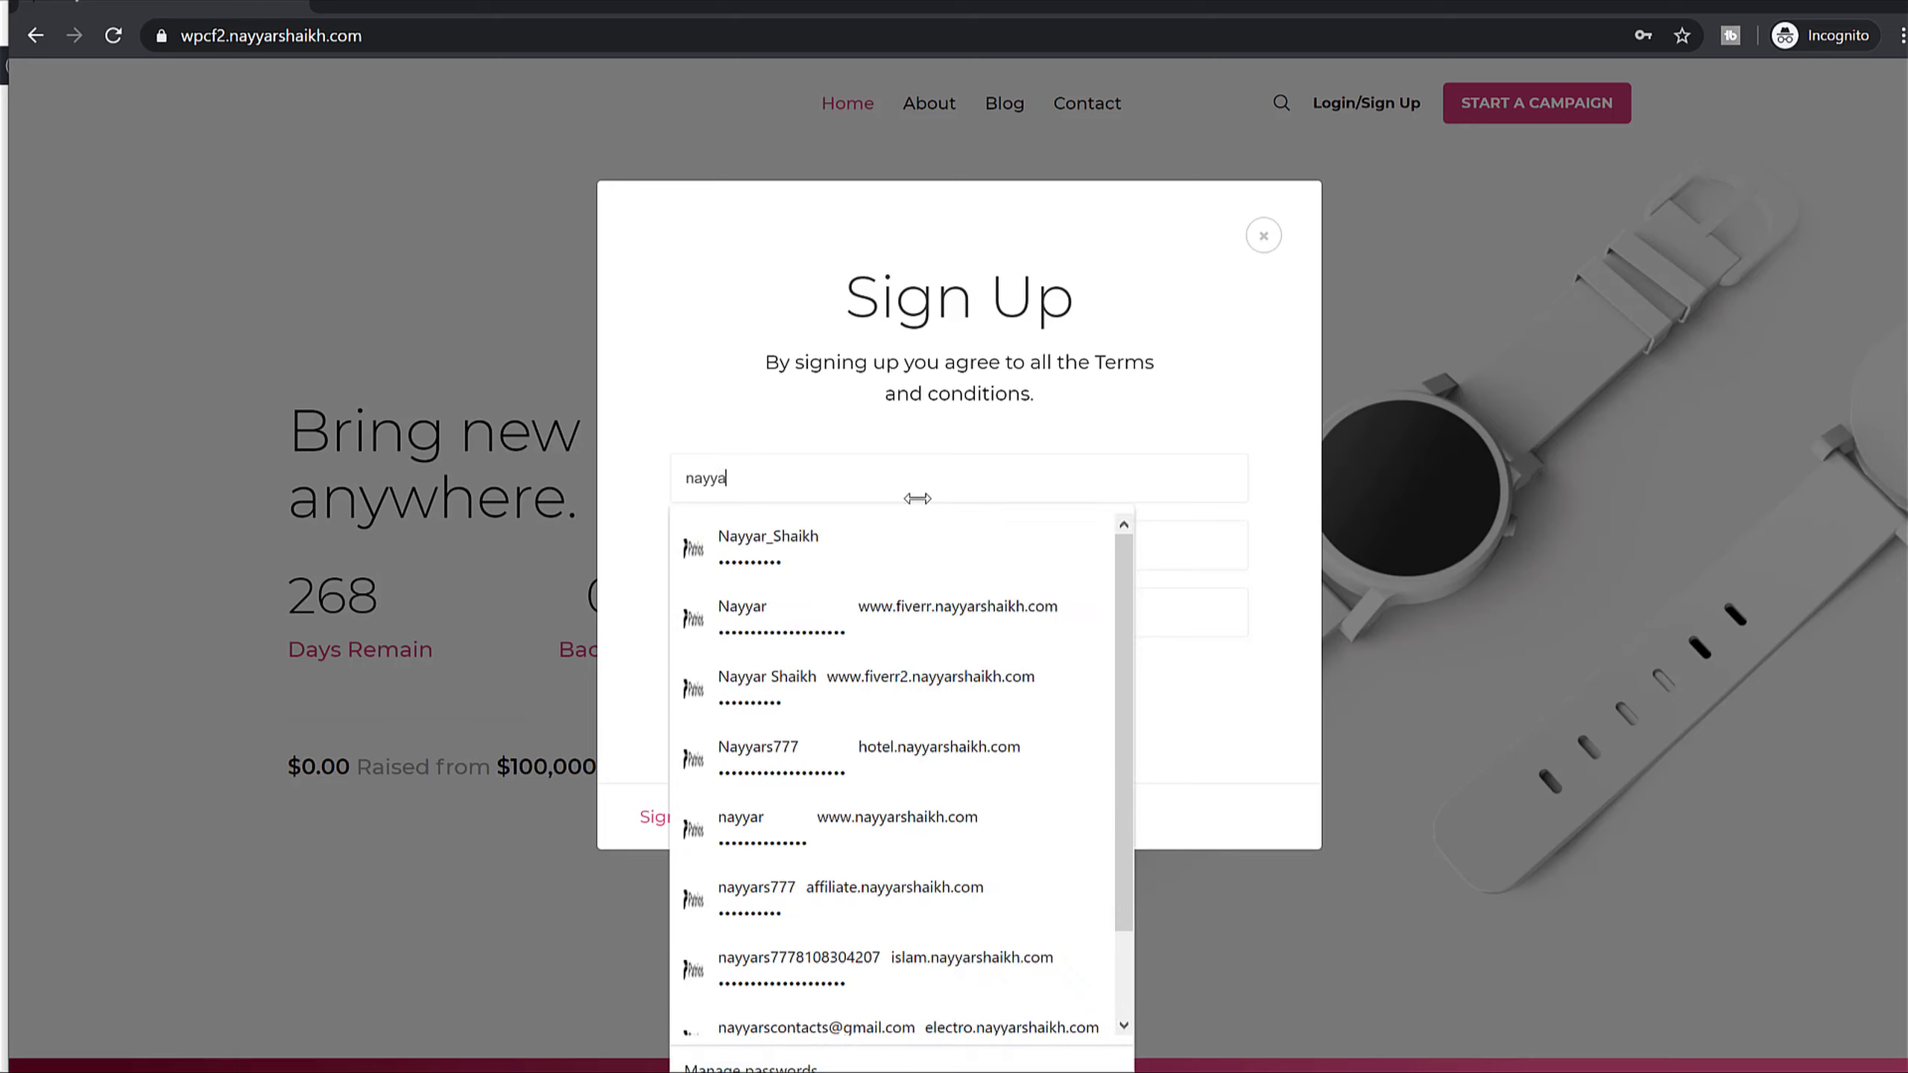
pyautogui.write('rs777')
pyautogui.press('Tab')
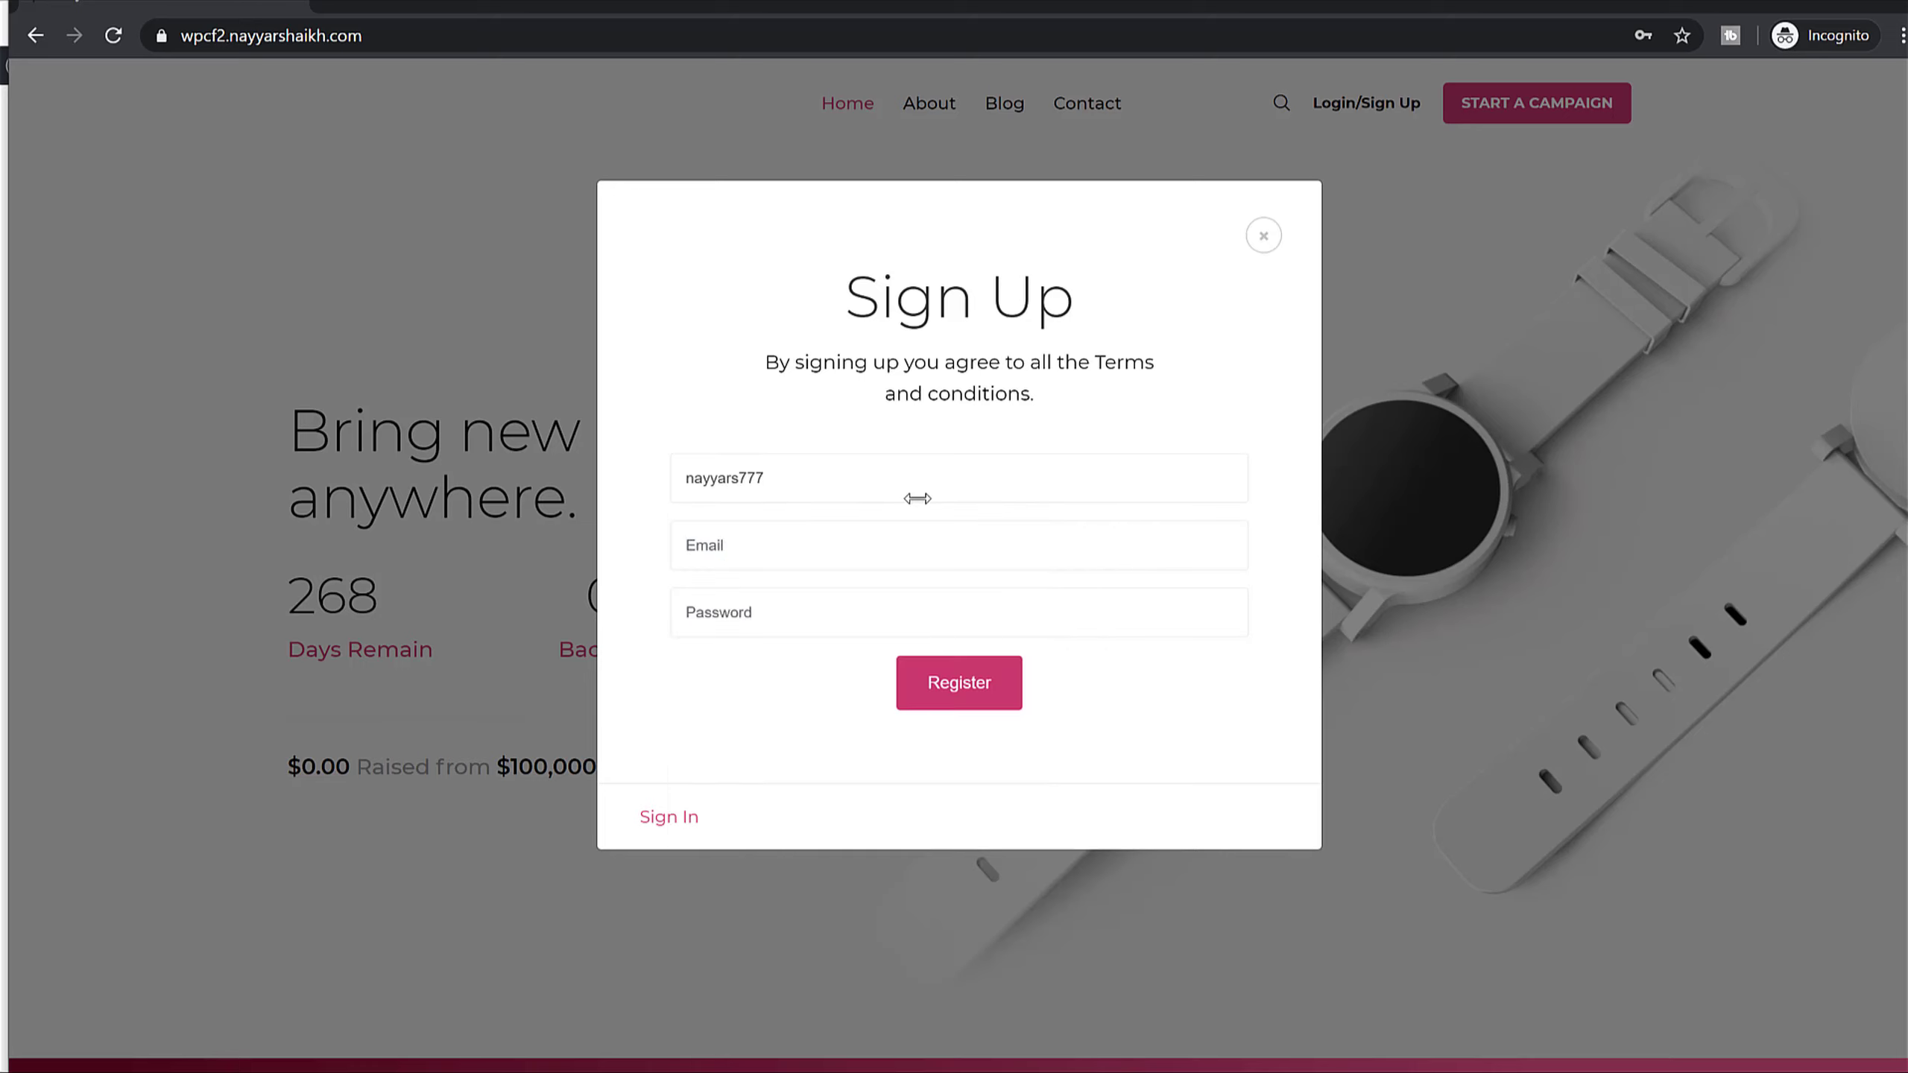
pyautogui.write('na')
pyautogui.click(837, 624)
pyautogui.click(846, 616)
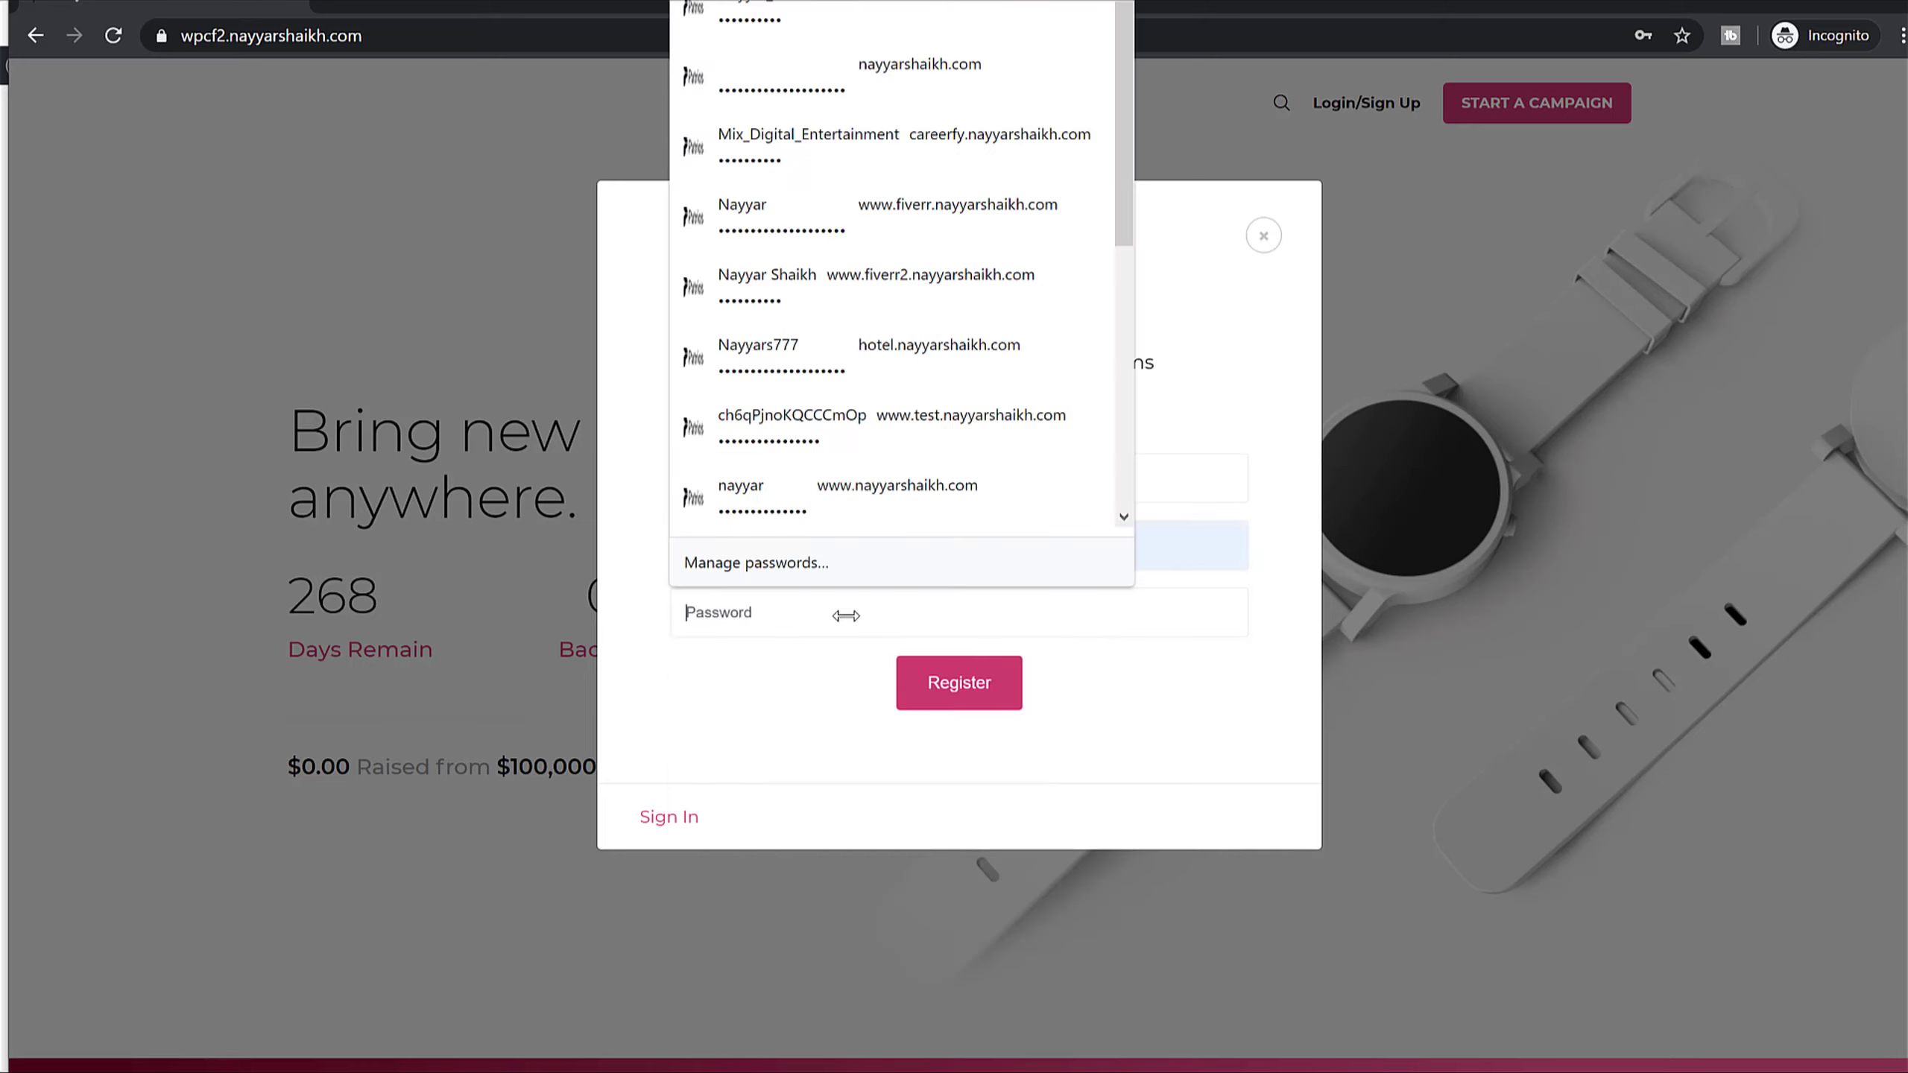
pyautogui.write('••')
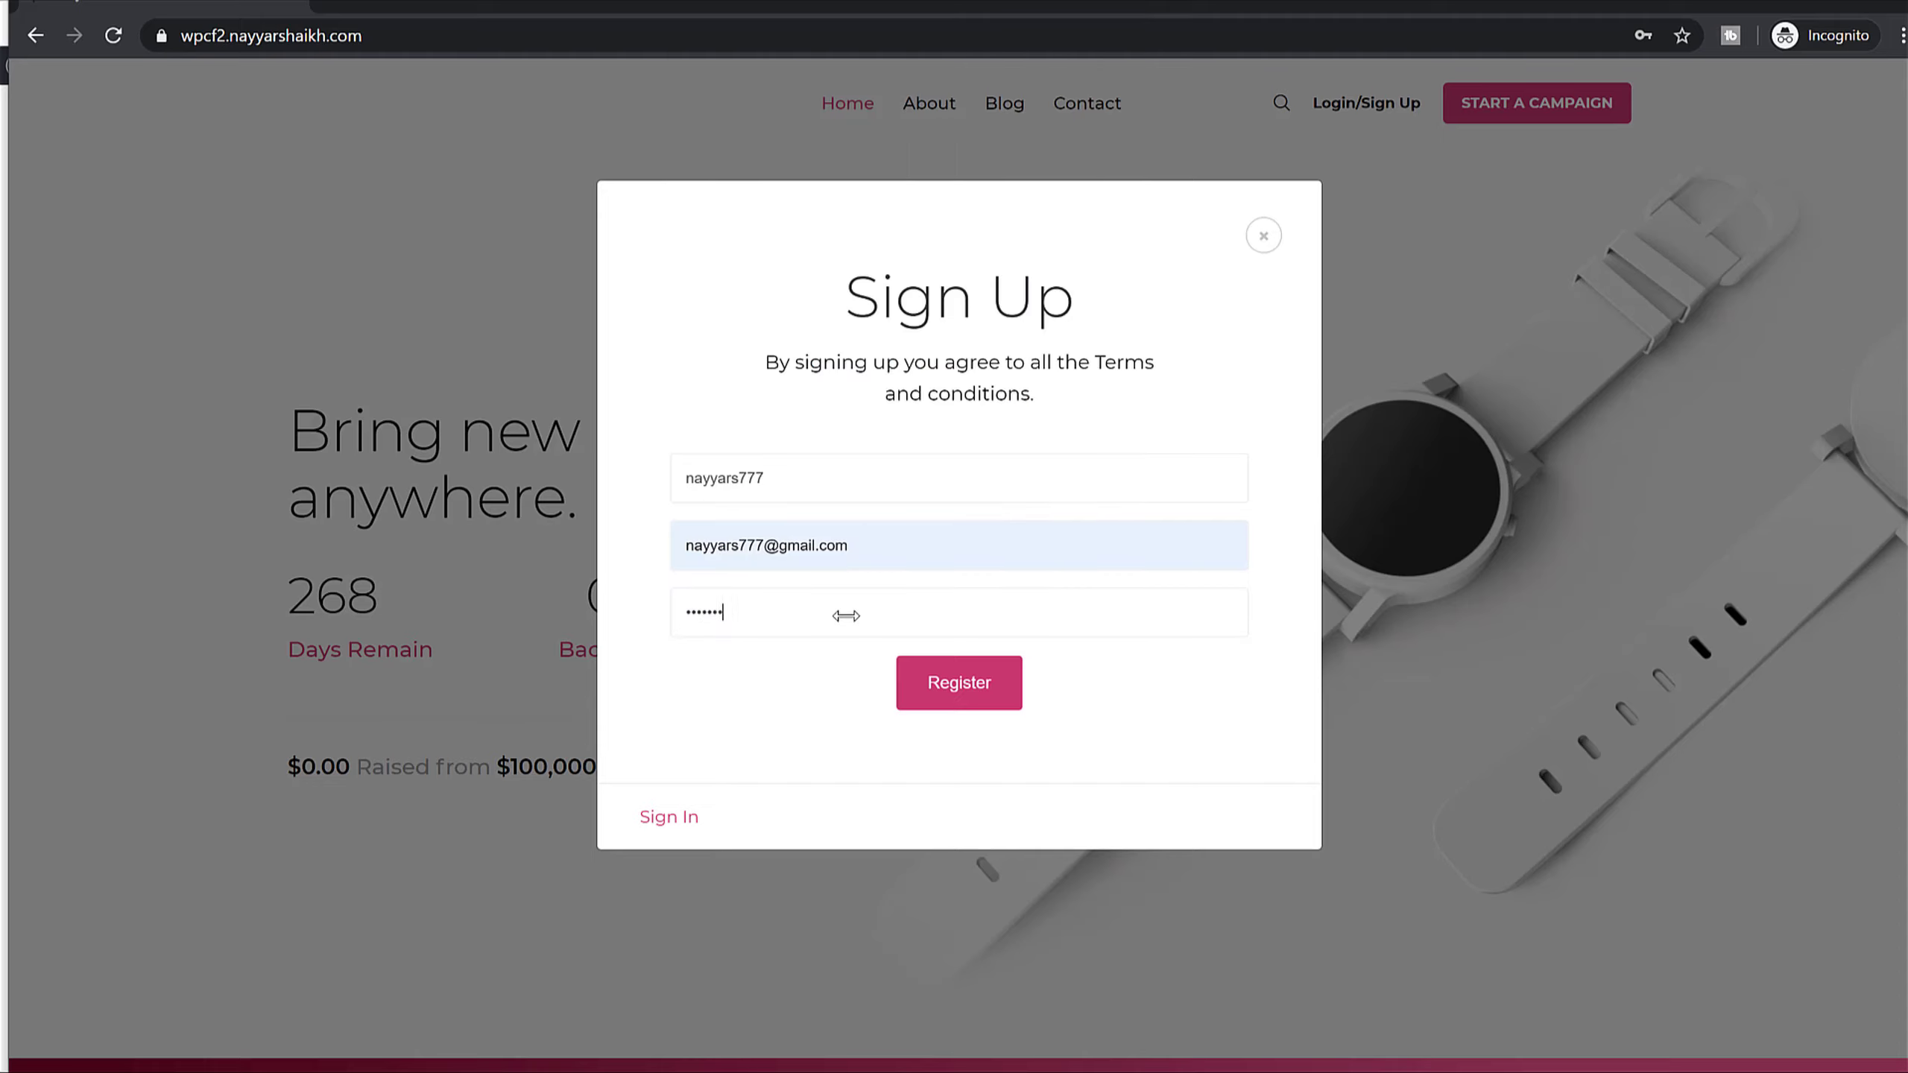
pyautogui.click(915, 661)
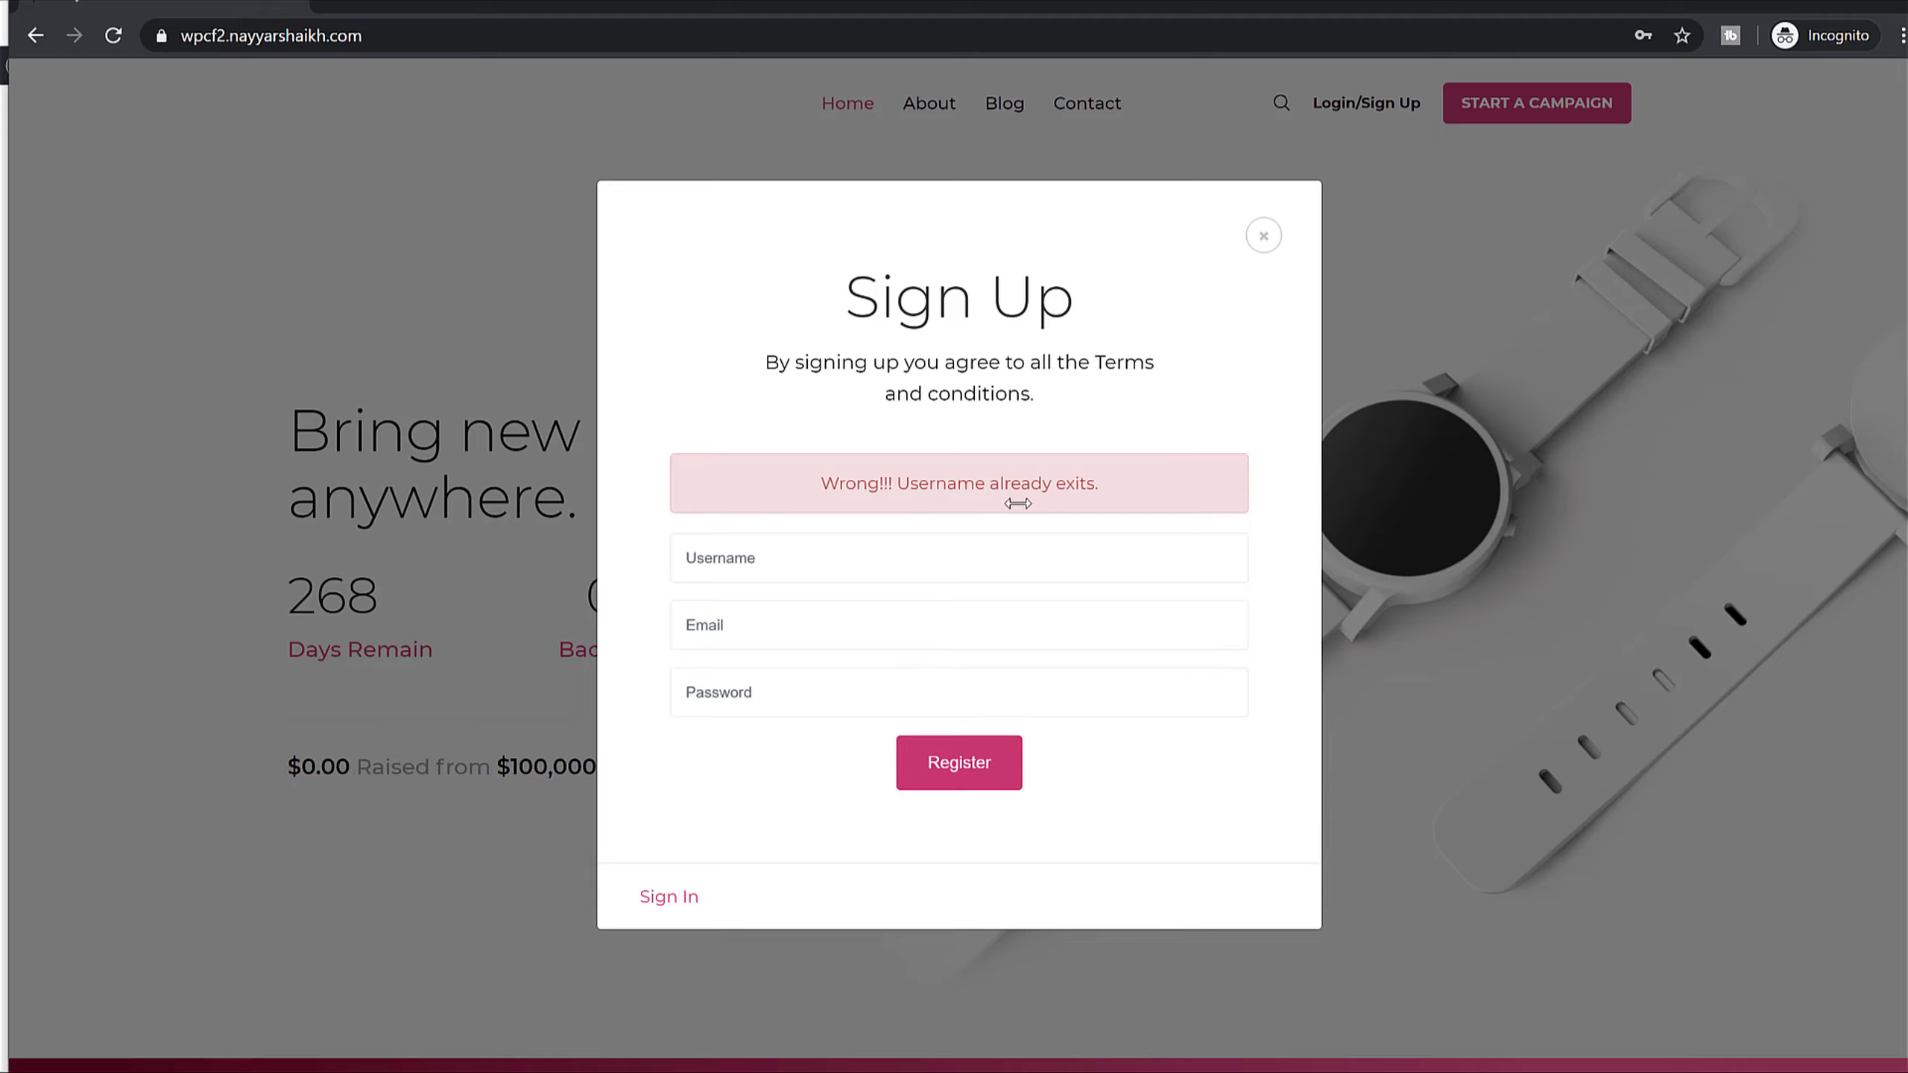
# - Register a front-end account with a different username, another email address and a password
pyautogui.click(910, 563)
pyautogui.write('john_doe')
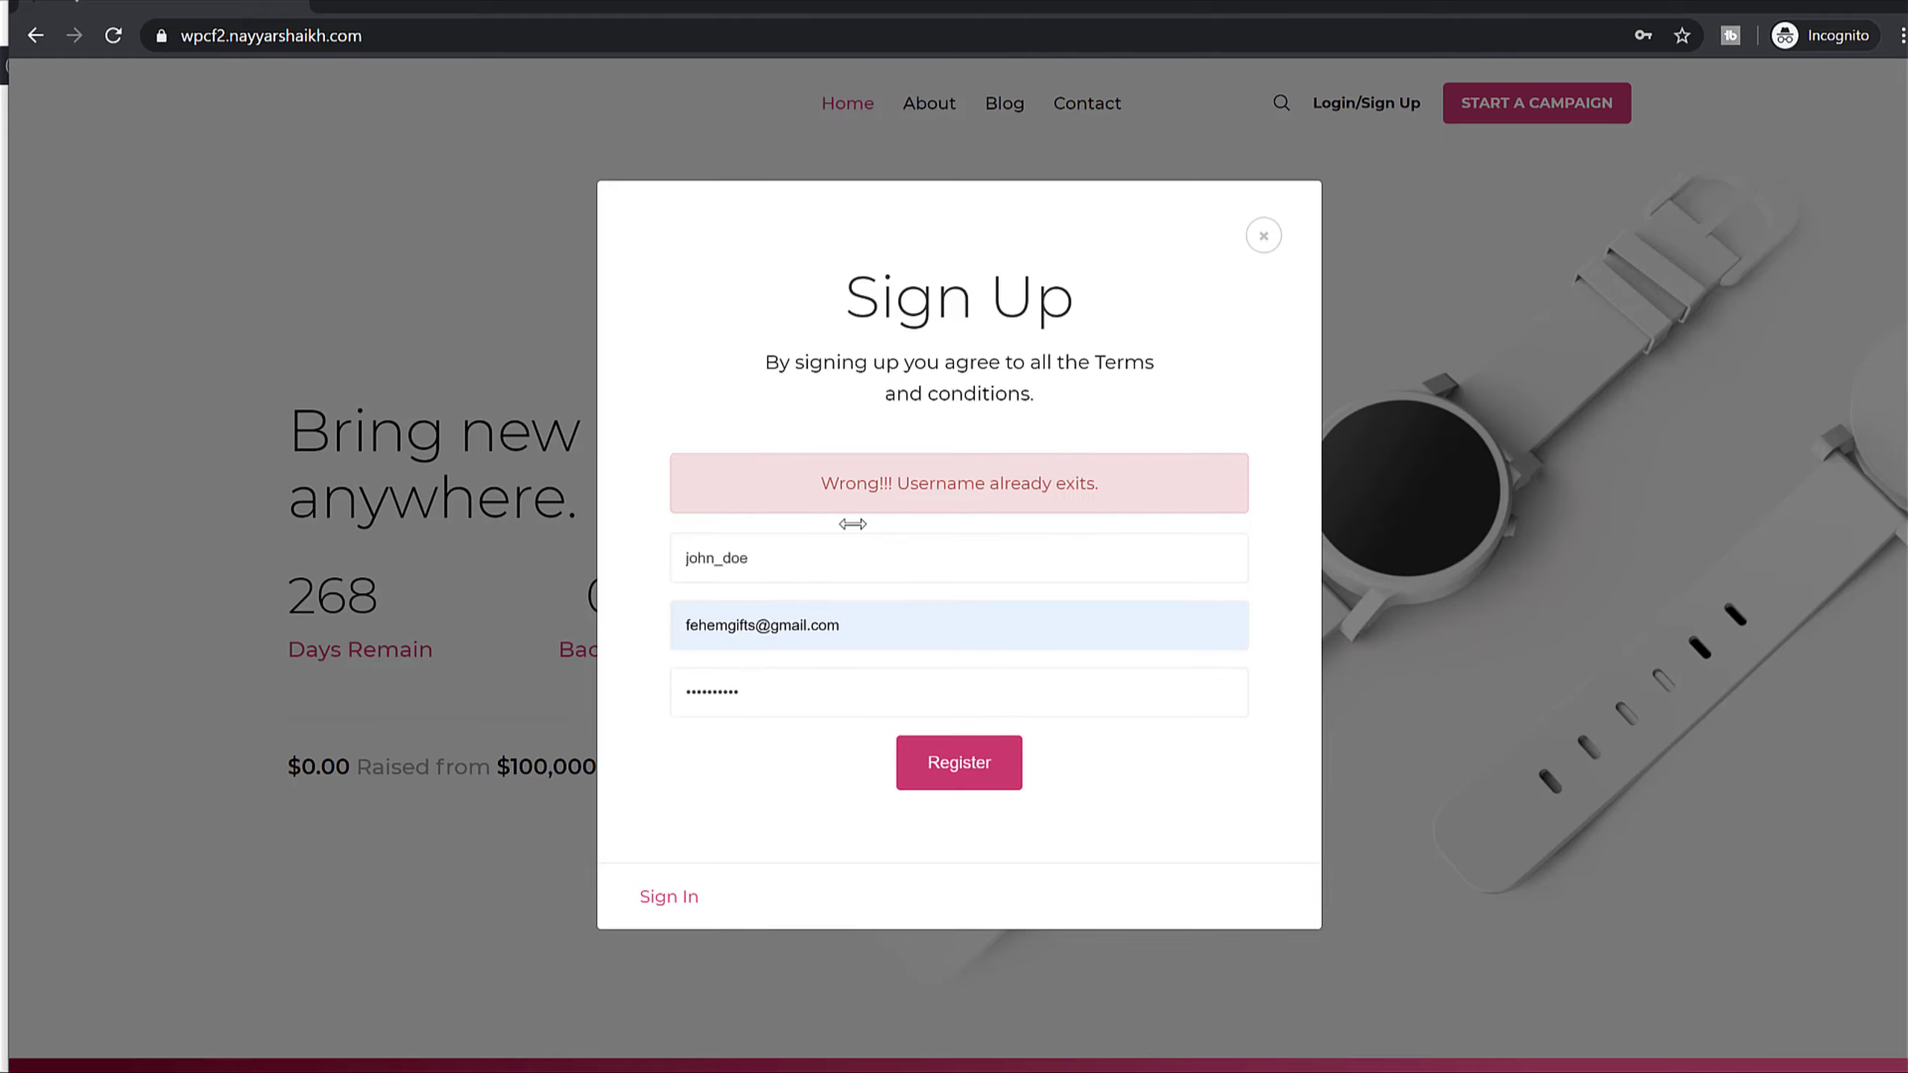
pyautogui.click(983, 781)
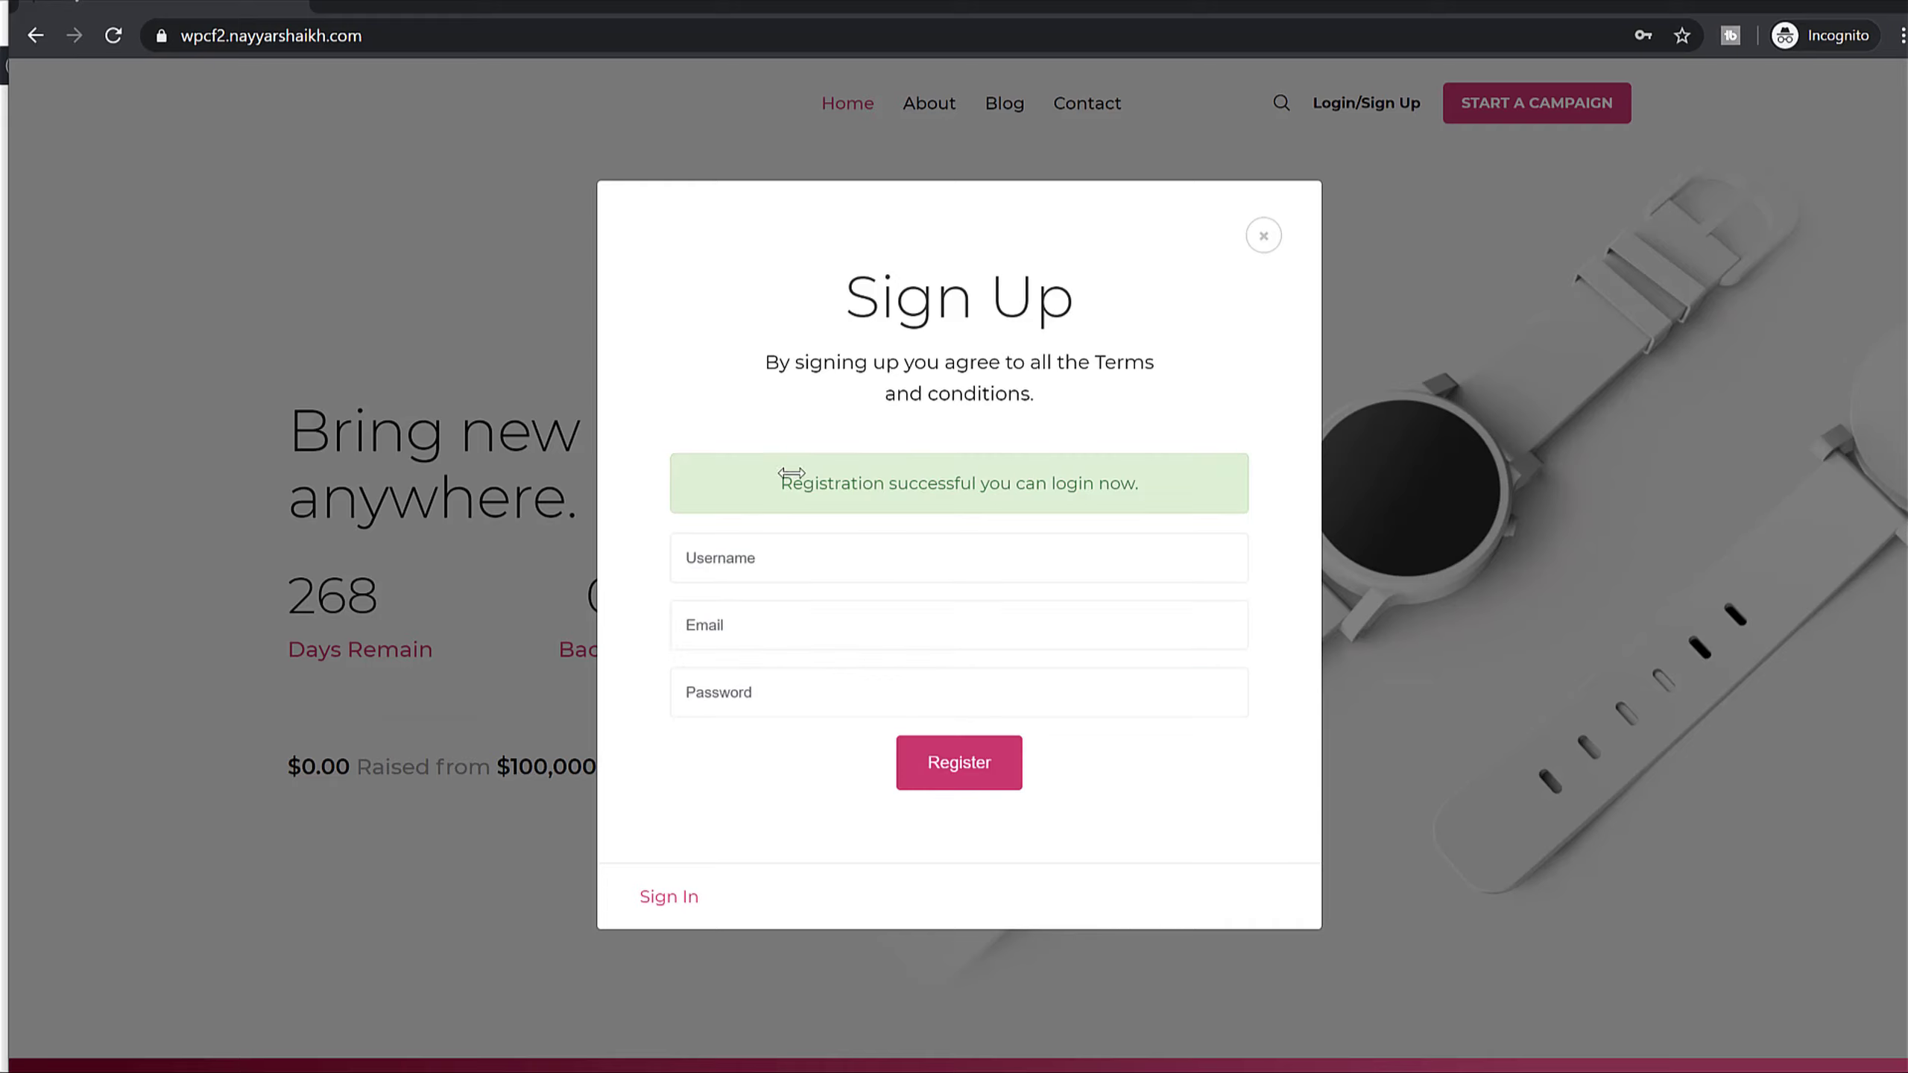
# - Close the Sign Up form, open the Sign In form and dismiss it to return to the home page
pyautogui.moveTo(788, 473); pyautogui.dragTo(1129, 471)
pyautogui.click(1503, 328)
pyautogui.click(1374, 109)
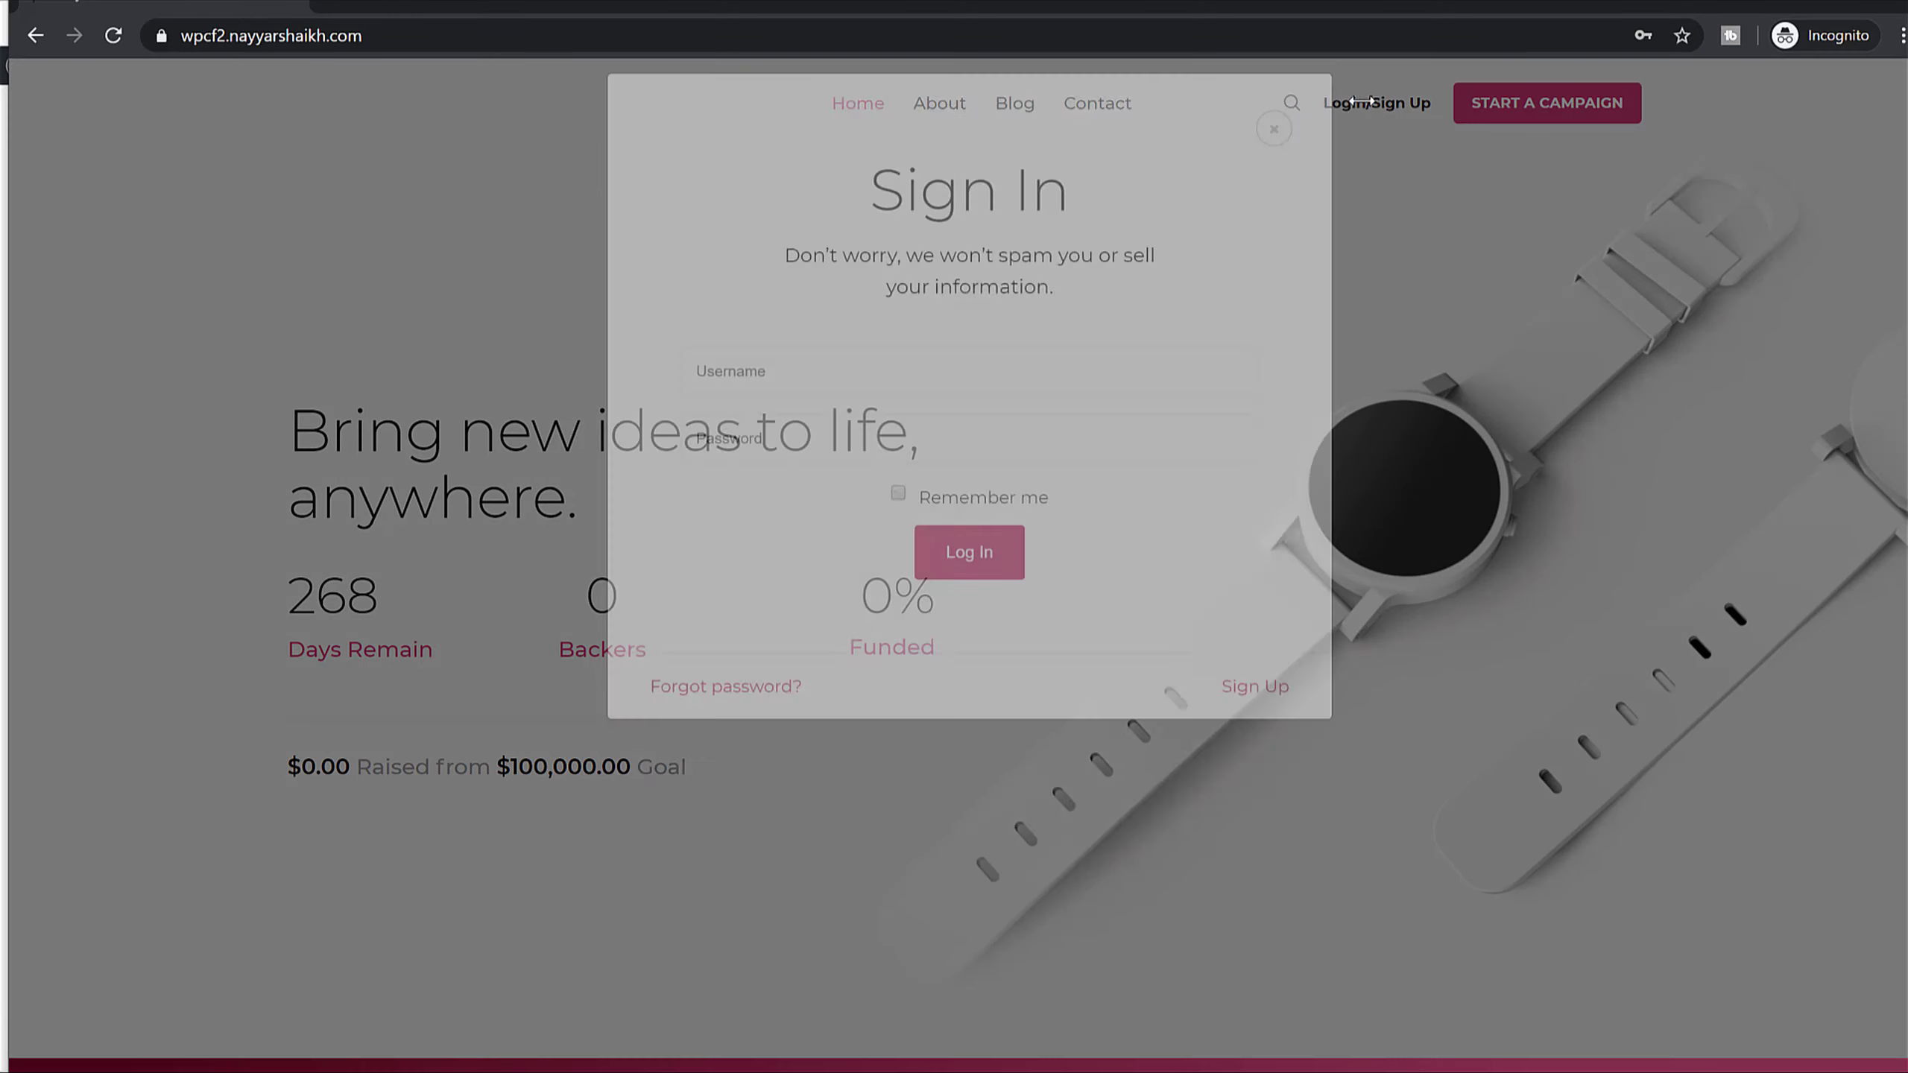
pyautogui.click(284, 91)
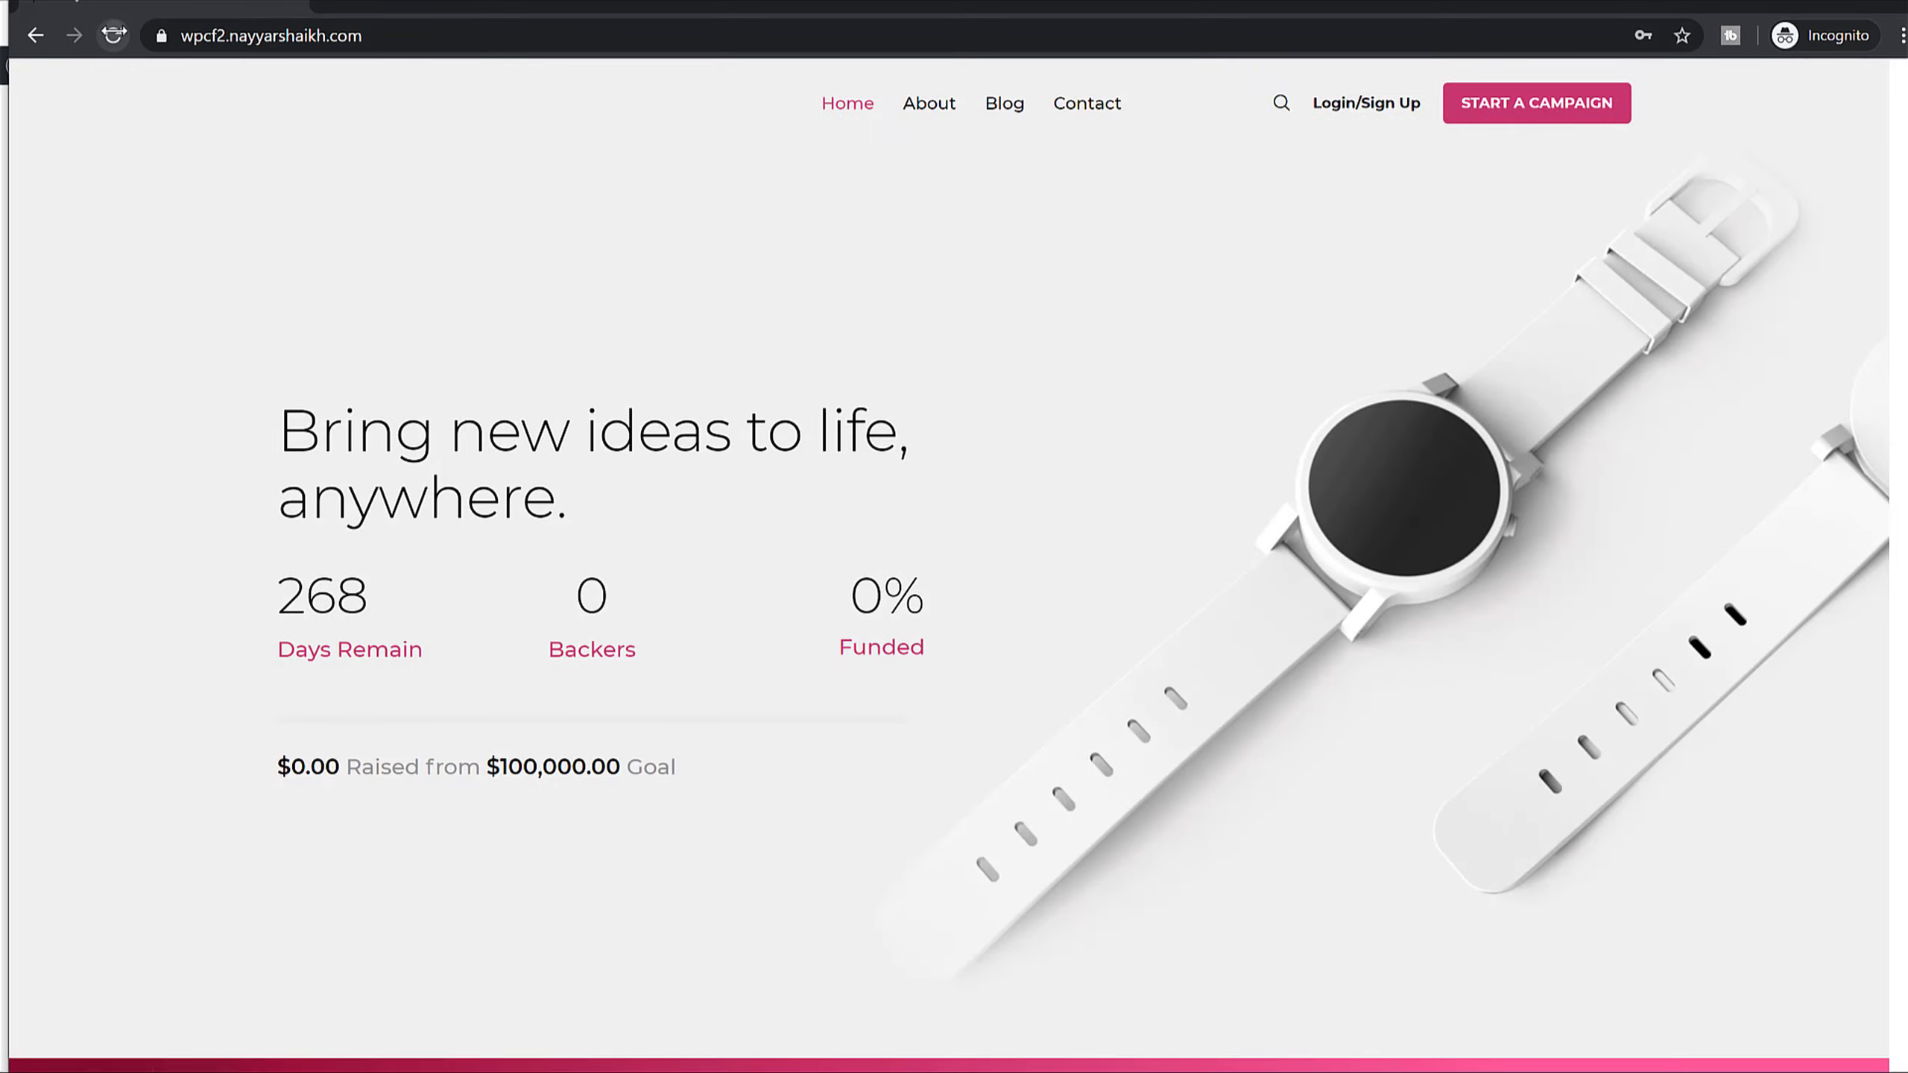